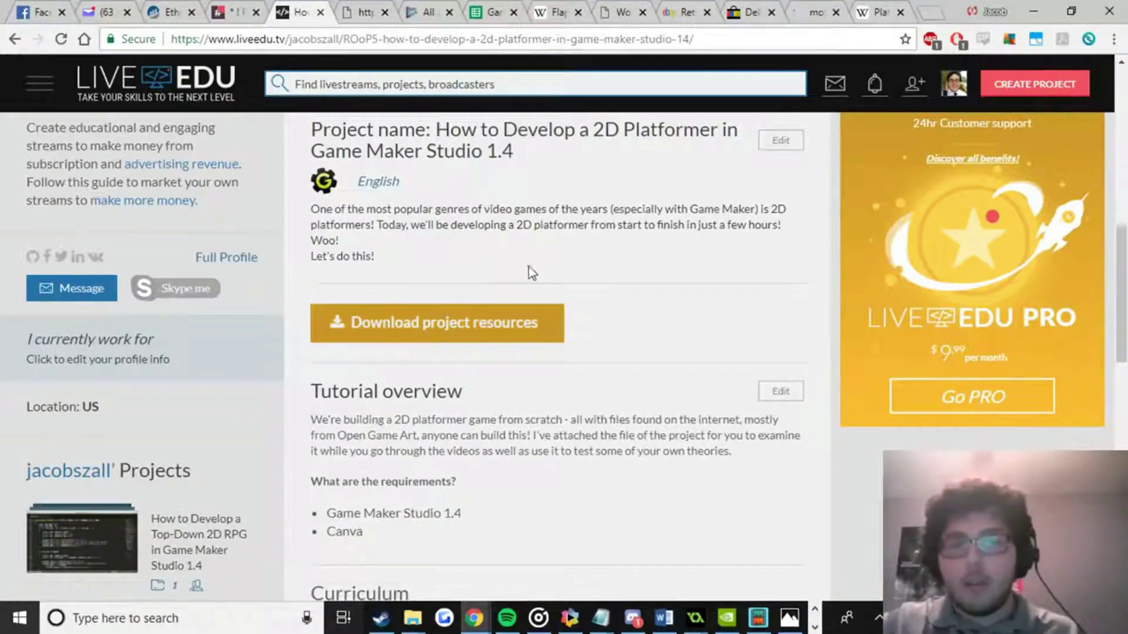
Review the project page's tutorial overview, requirements, three-session curriculum and tools list.
scroll(559, 324, down, 3)
scroll(555, 316, down, 1)
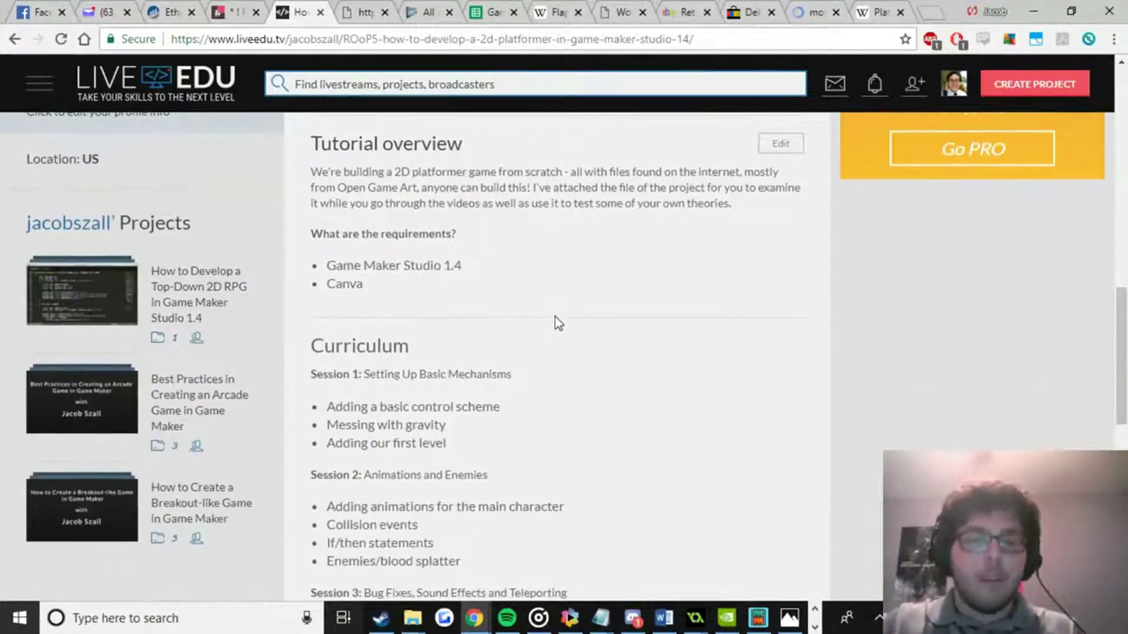
scroll(531, 276, down, 1)
scroll(534, 276, up, 4)
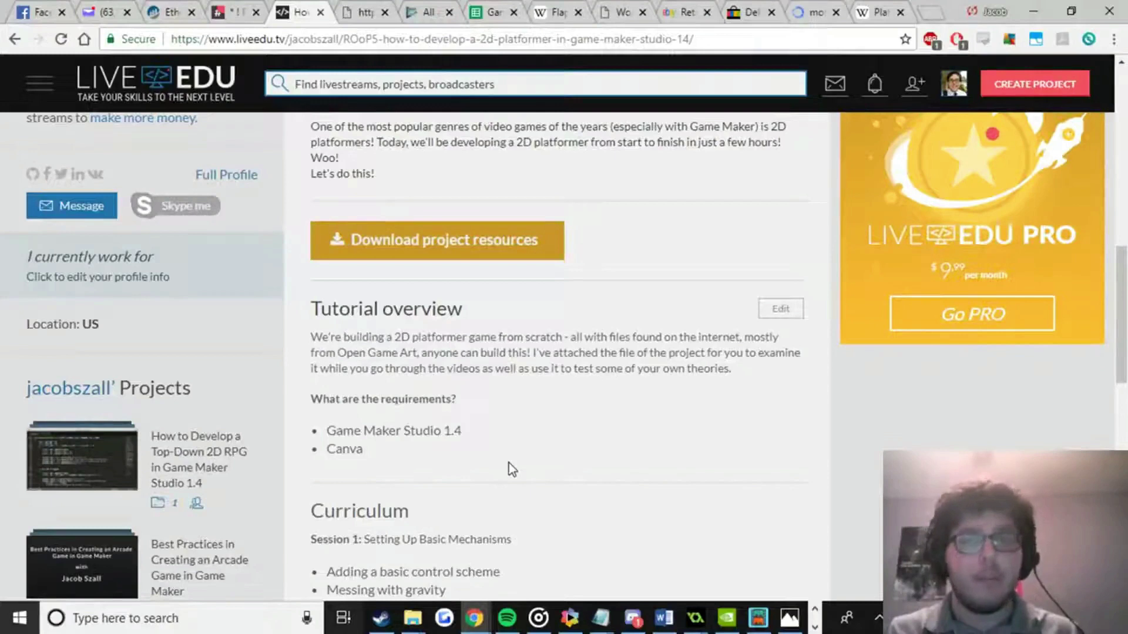
scroll(522, 468, down, 4)
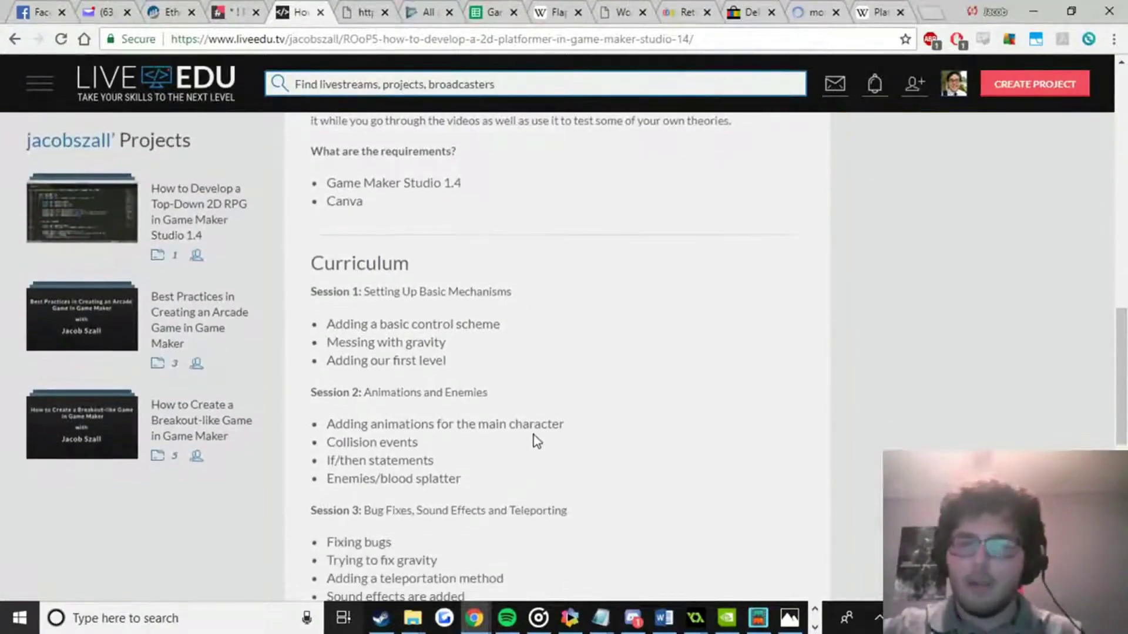
scroll(533, 435, down, 1)
scroll(821, 293, down, 2)
scroll(834, 312, up, 1)
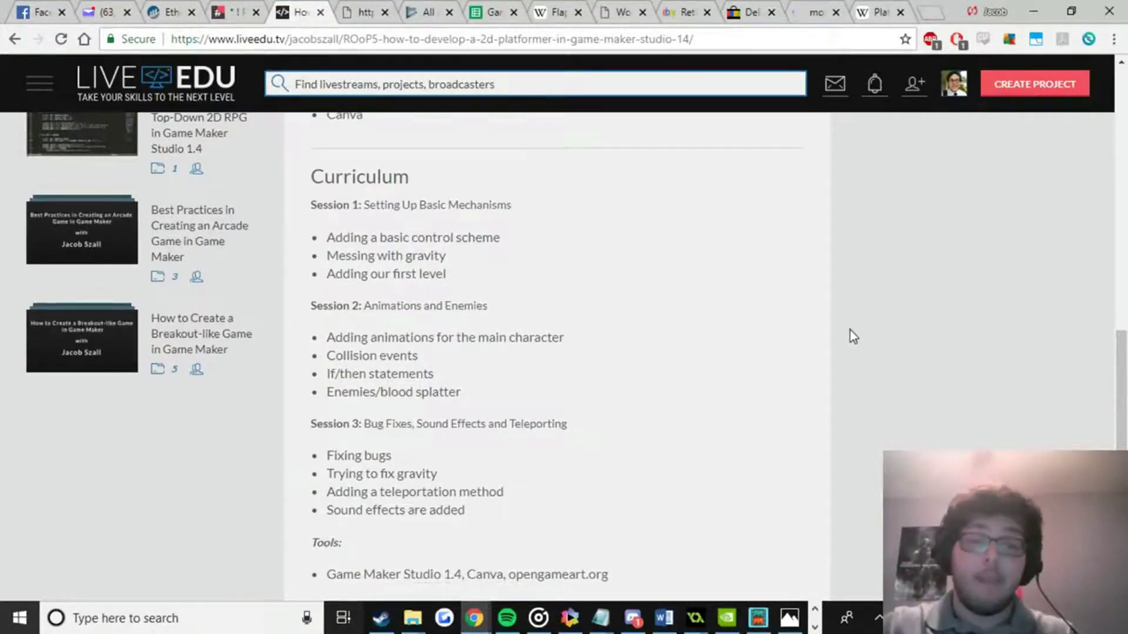
scroll(847, 330, down, 1)
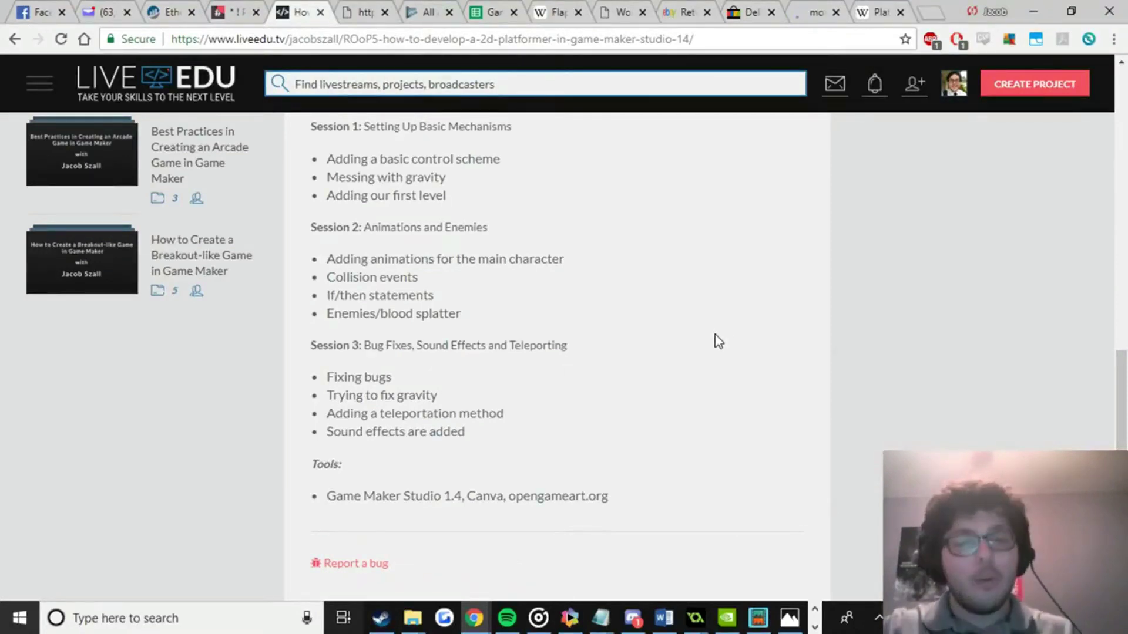
scroll(734, 336, up, 10)
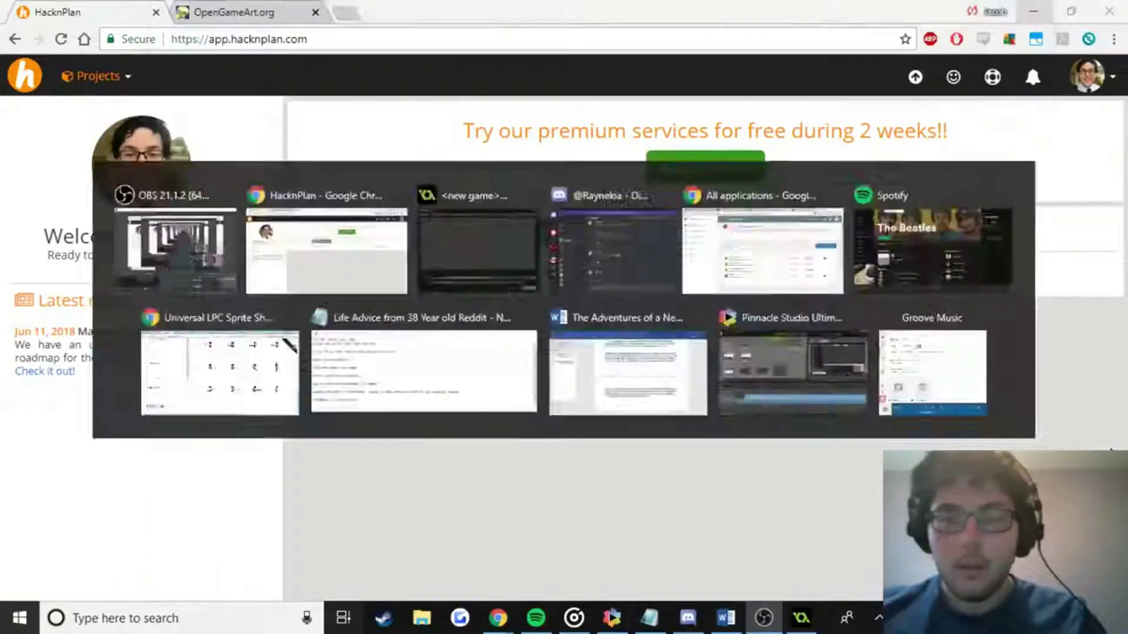
Switch to HacknPlan and take a brief look at the OpenGameArt home page before returning to the HacknPlan dashboard.
key(alt+Tab)
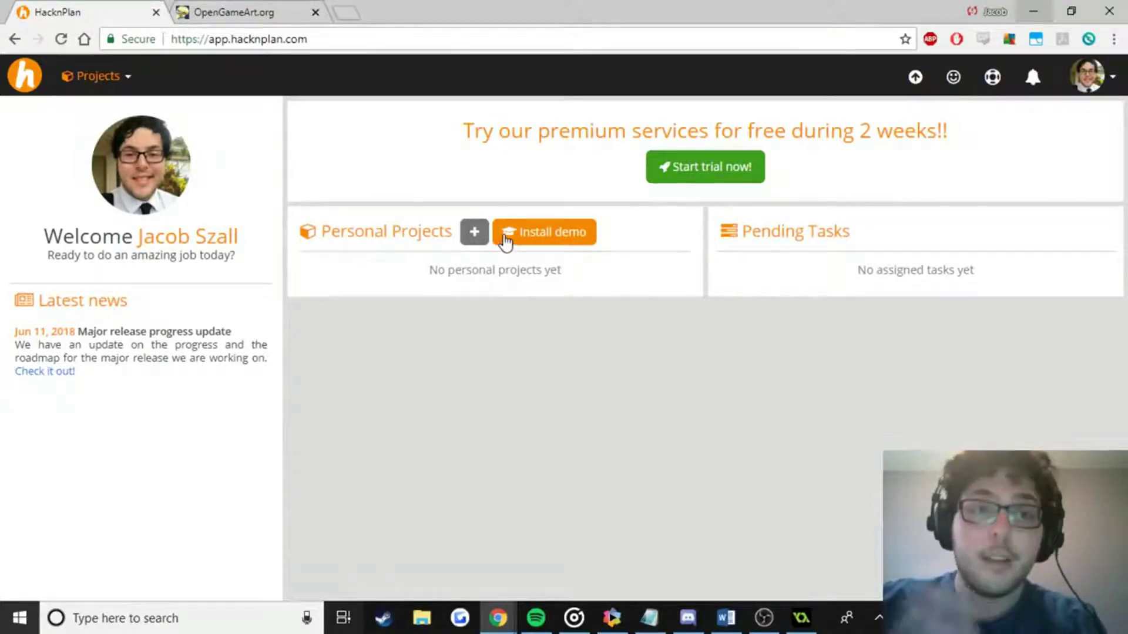
click(234, 7)
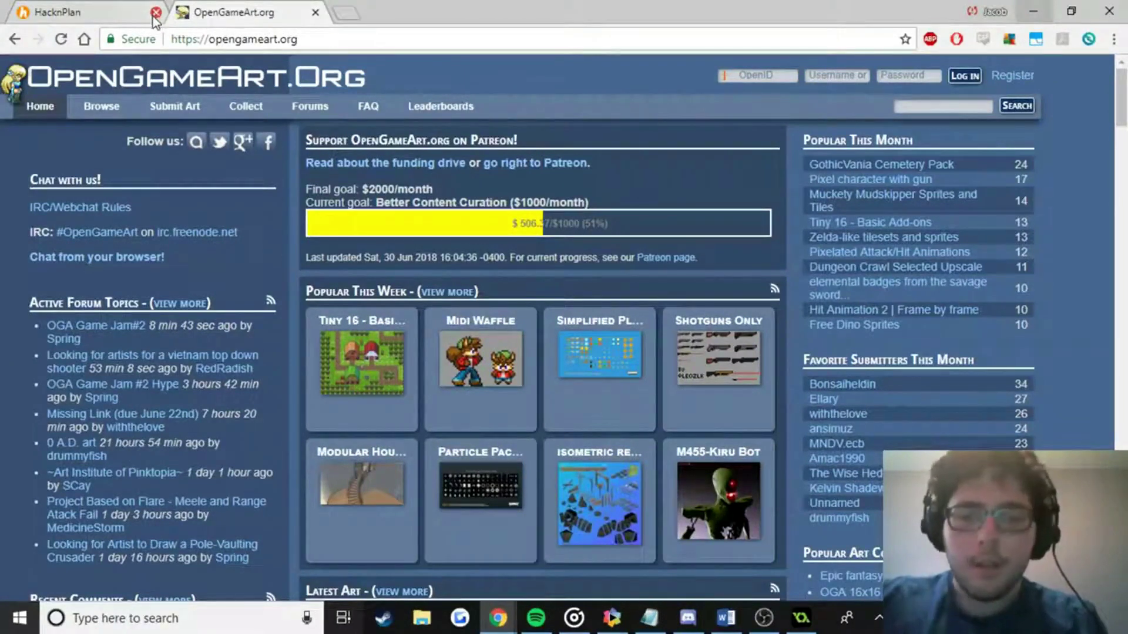
click(94, 8)
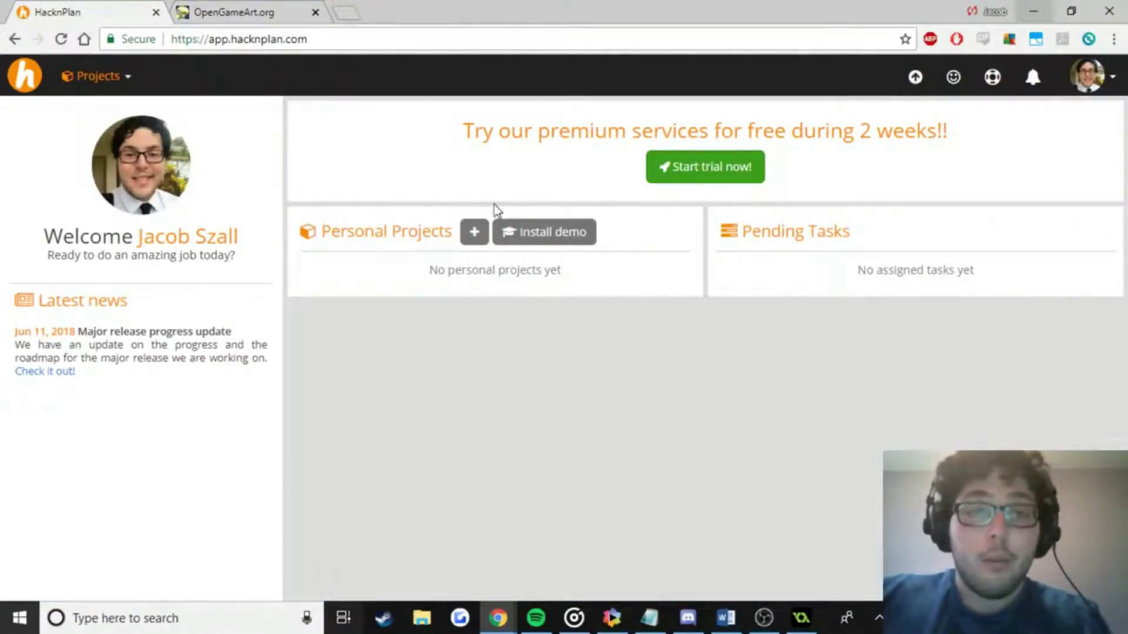
Install the HacknPlan demo project and dismiss its welcome tour.
click(515, 233)
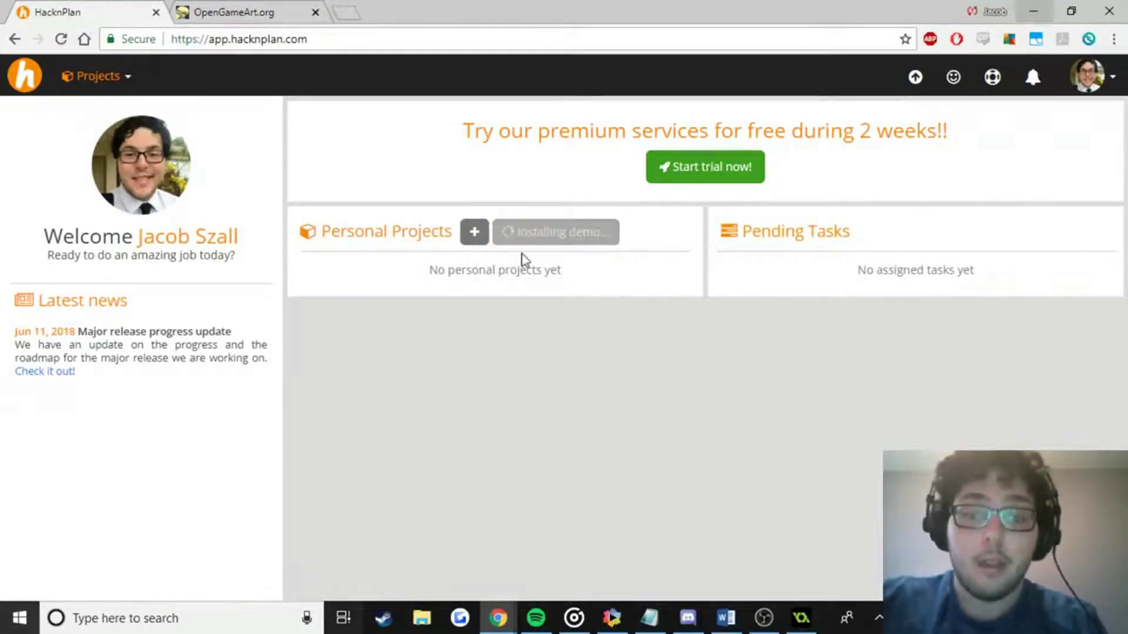
click(476, 232)
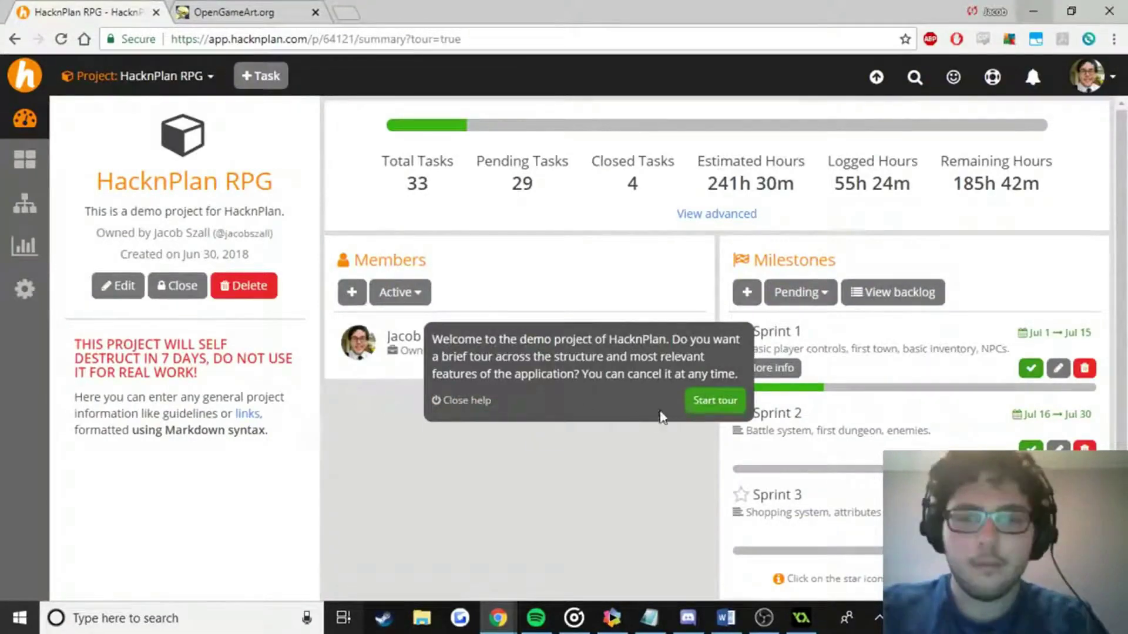
click(446, 402)
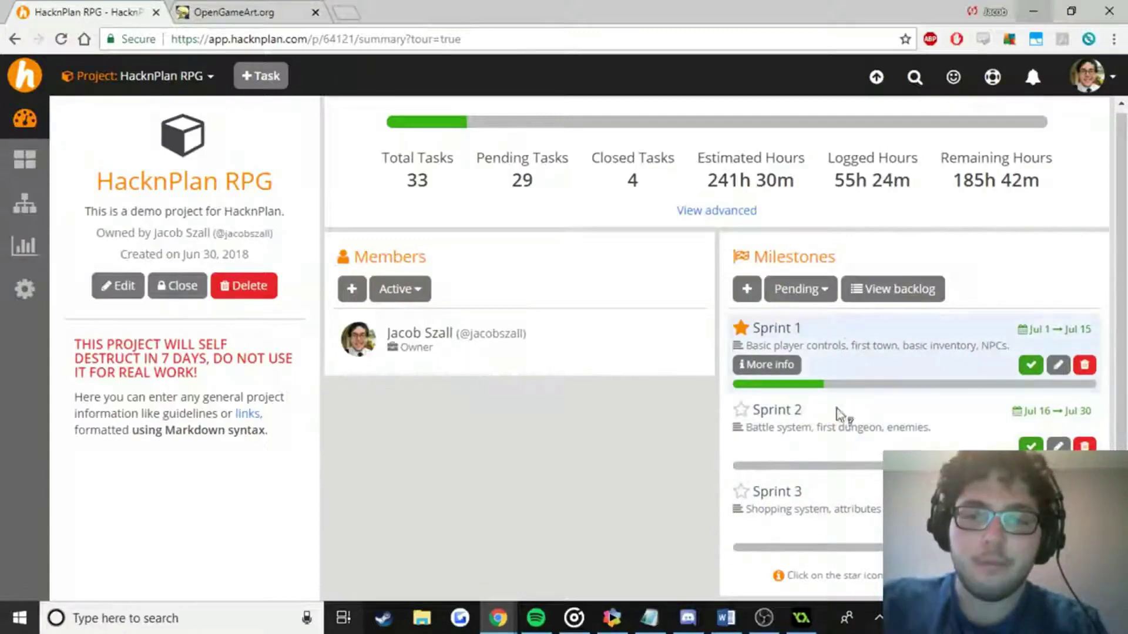
triple_click(761, 187)
click(750, 183)
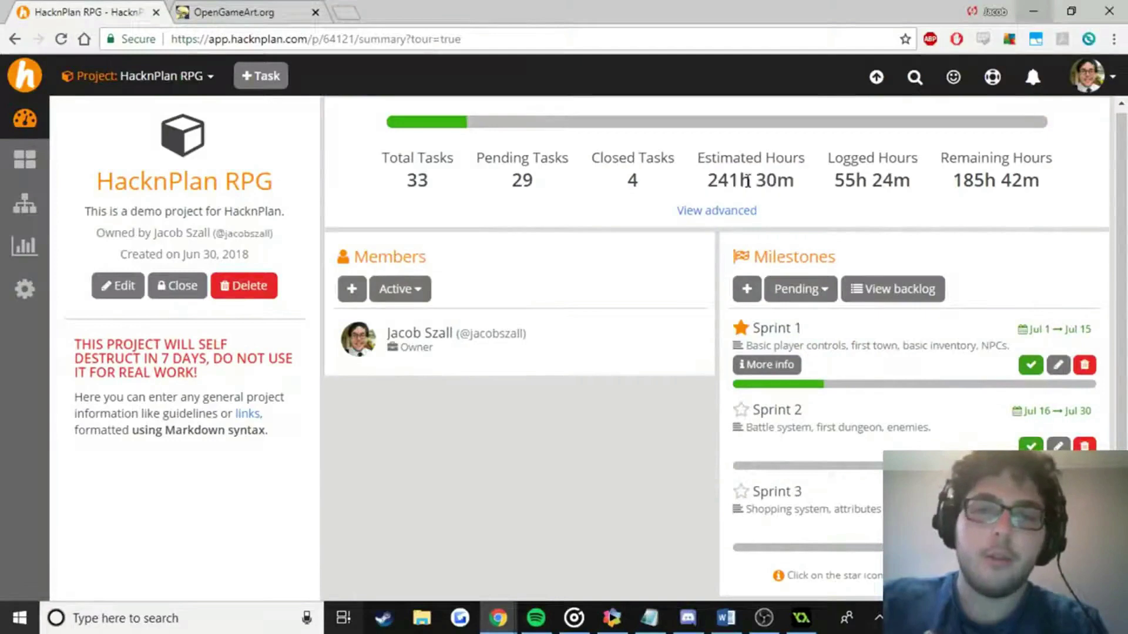
click(192, 82)
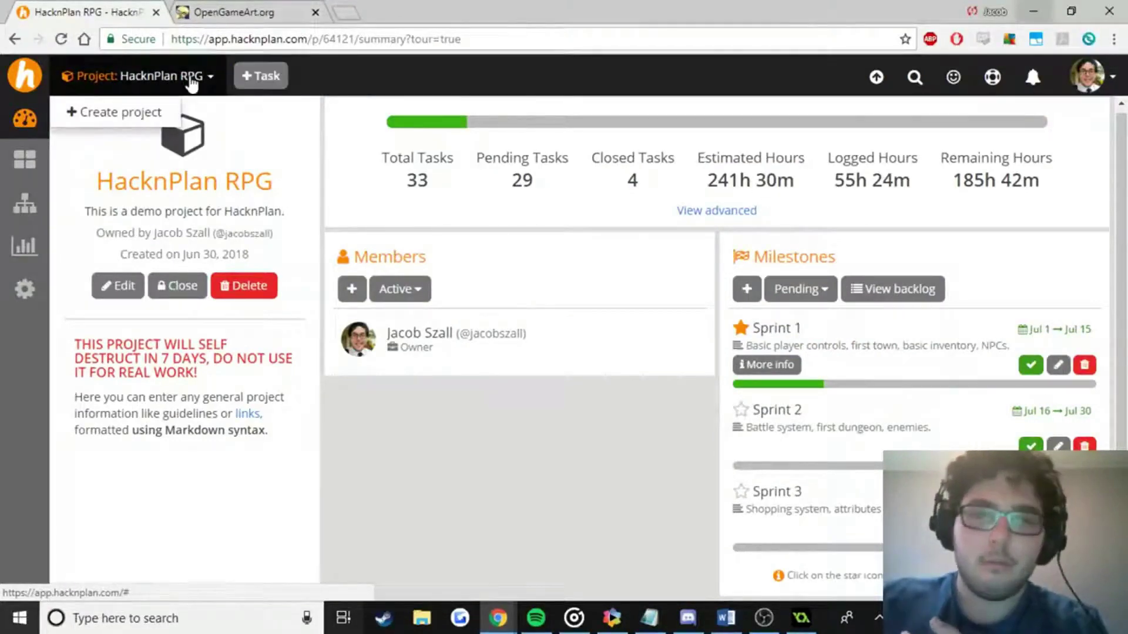
Look over the fields for creating a task in the demo project, including estimated cost, and cancel without creating one.
click(247, 76)
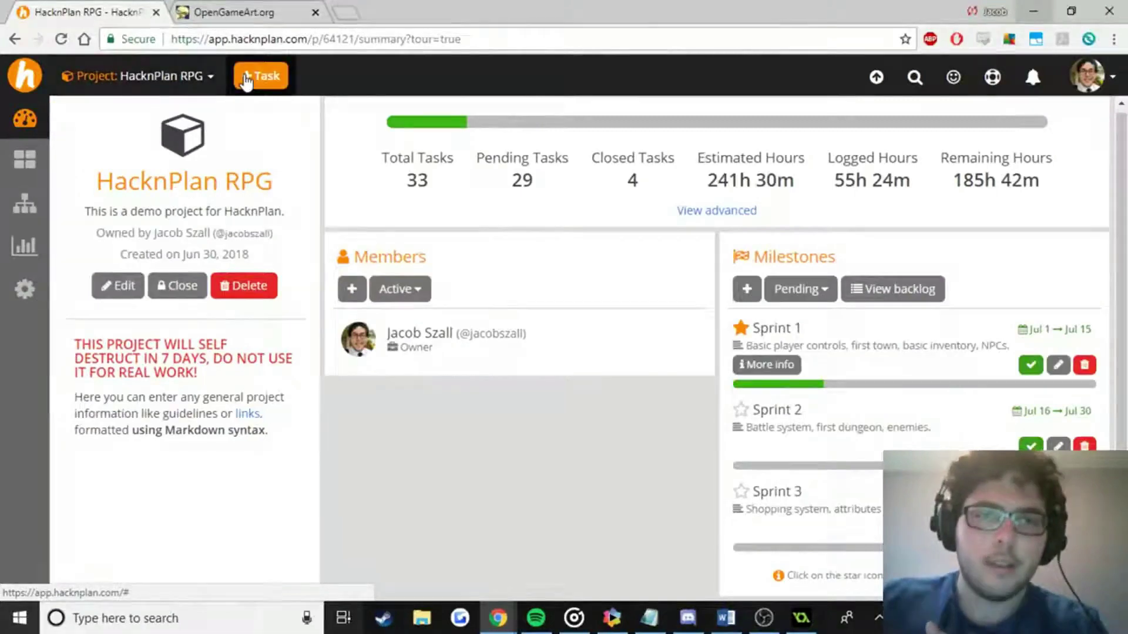
click(421, 171)
click(511, 246)
click(511, 238)
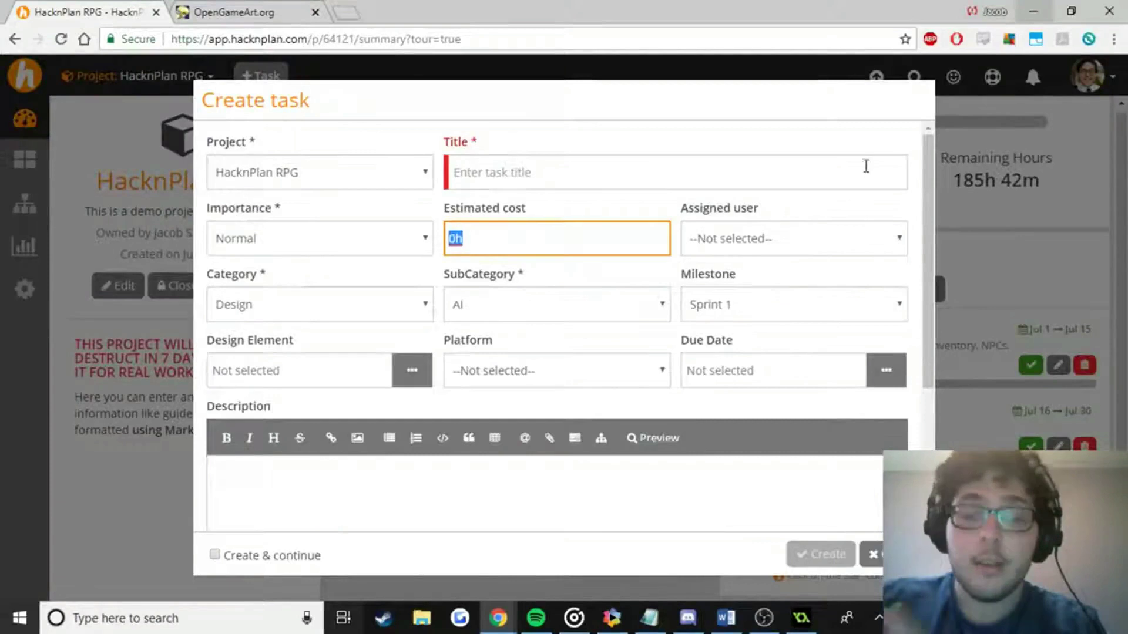
click(873, 555)
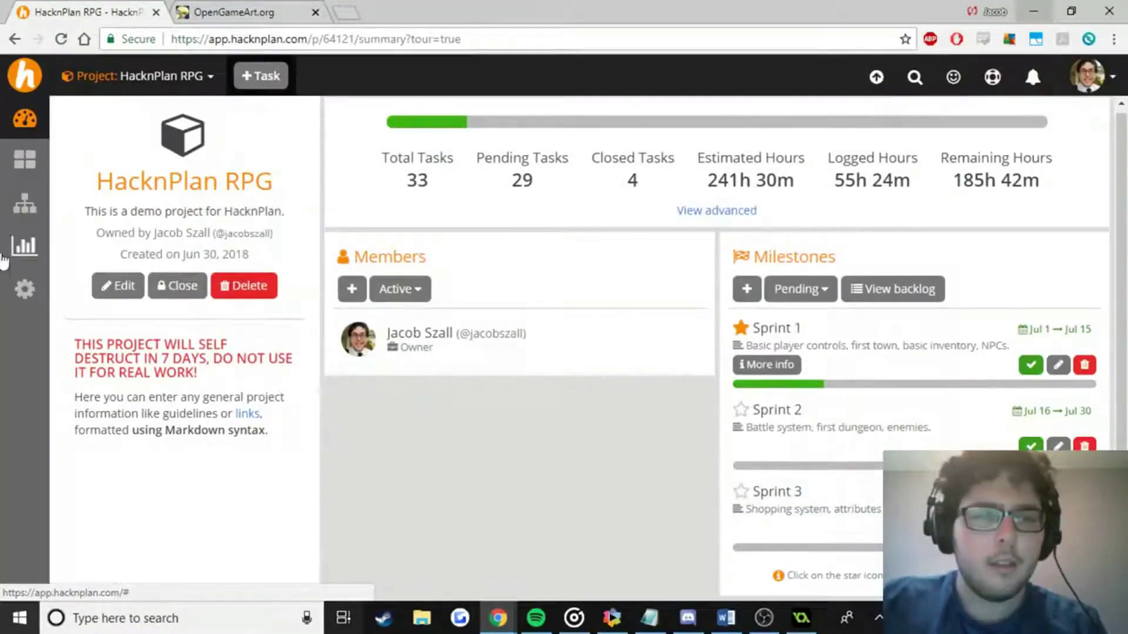
Examine the game design model, expanding the Locations folder and its Town location.
click(25, 204)
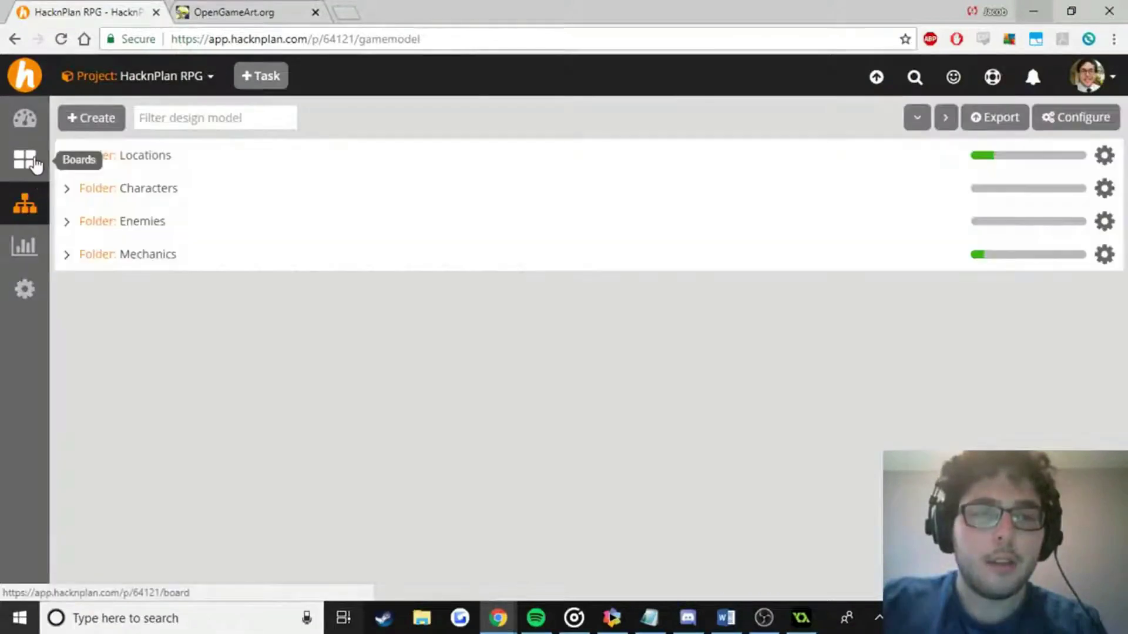
click(75, 157)
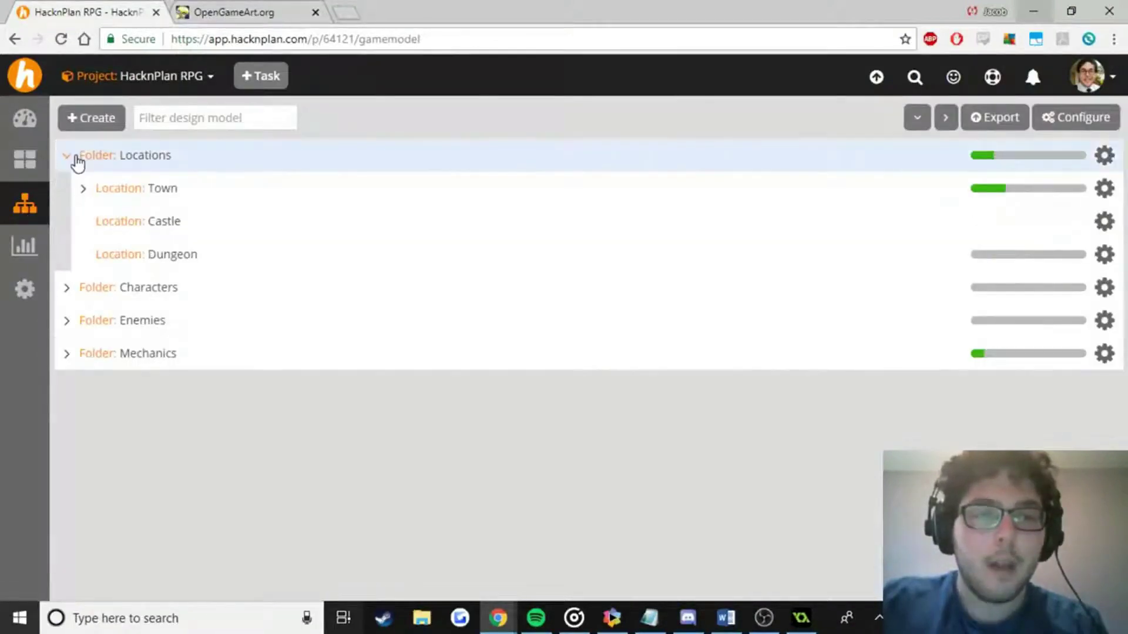
click(82, 189)
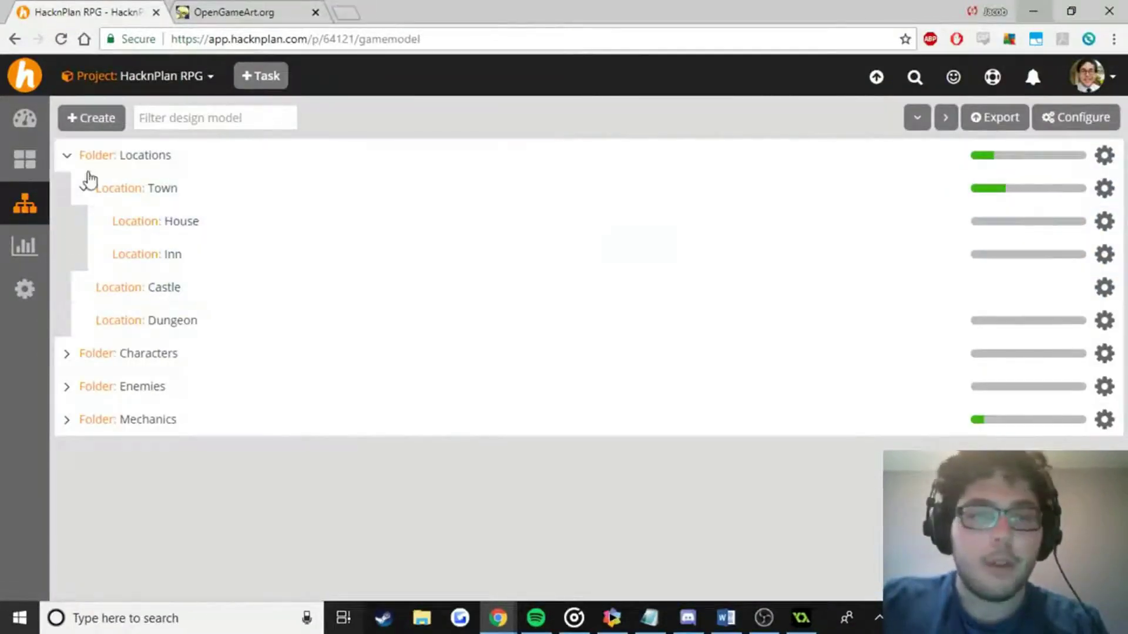
View the Sprint 1 category metrics, check the project administration categories, and return to the metrics.
click(36, 247)
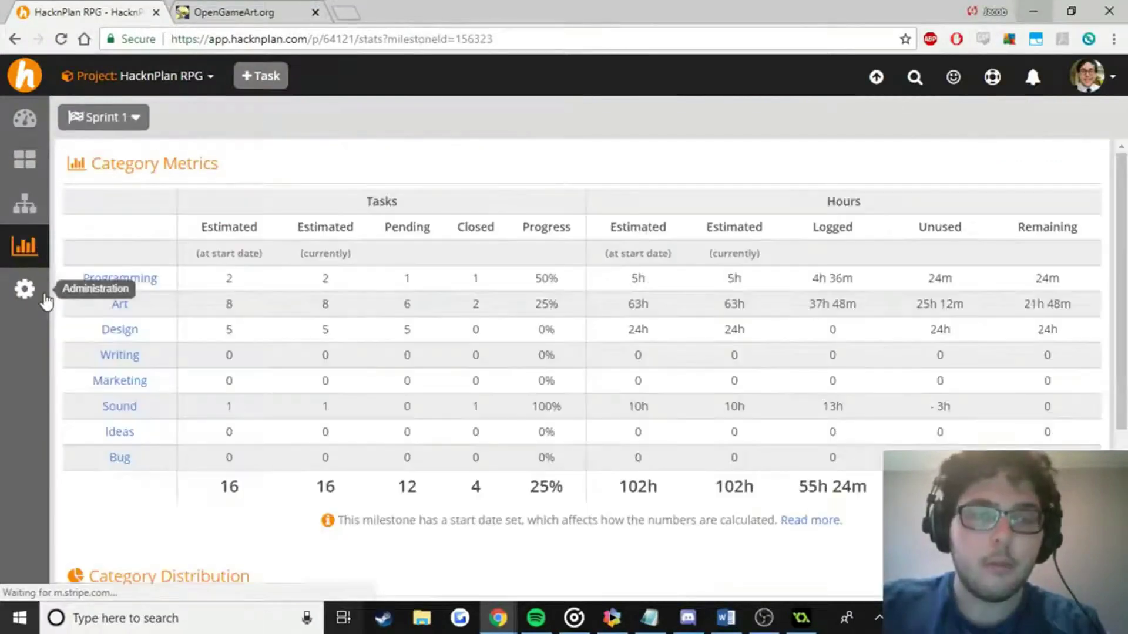
click(45, 302)
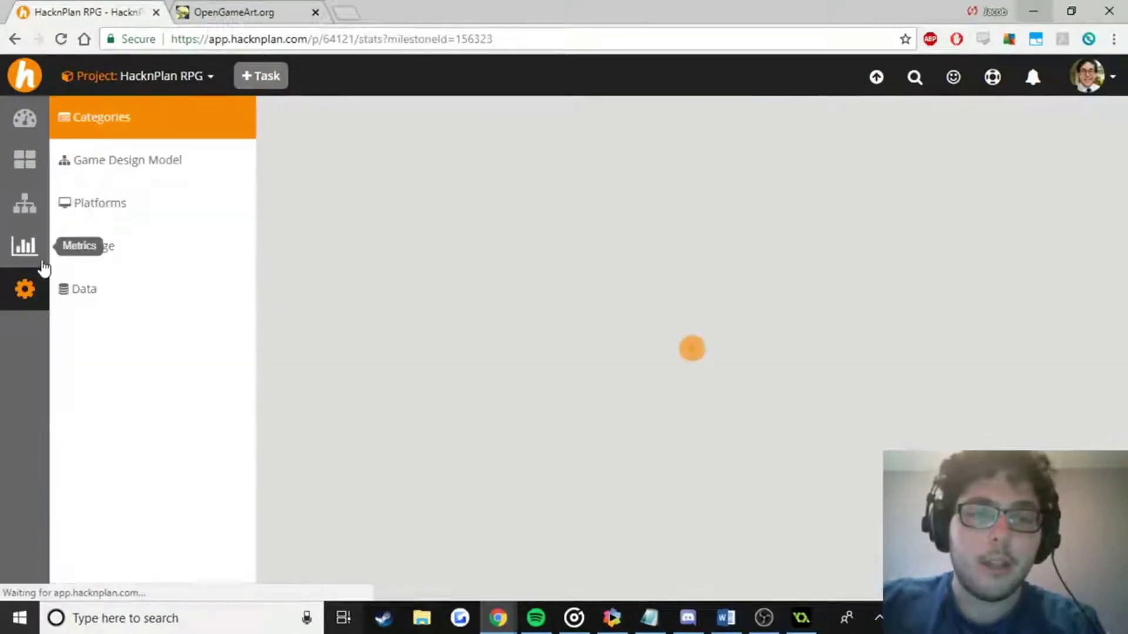
click(42, 266)
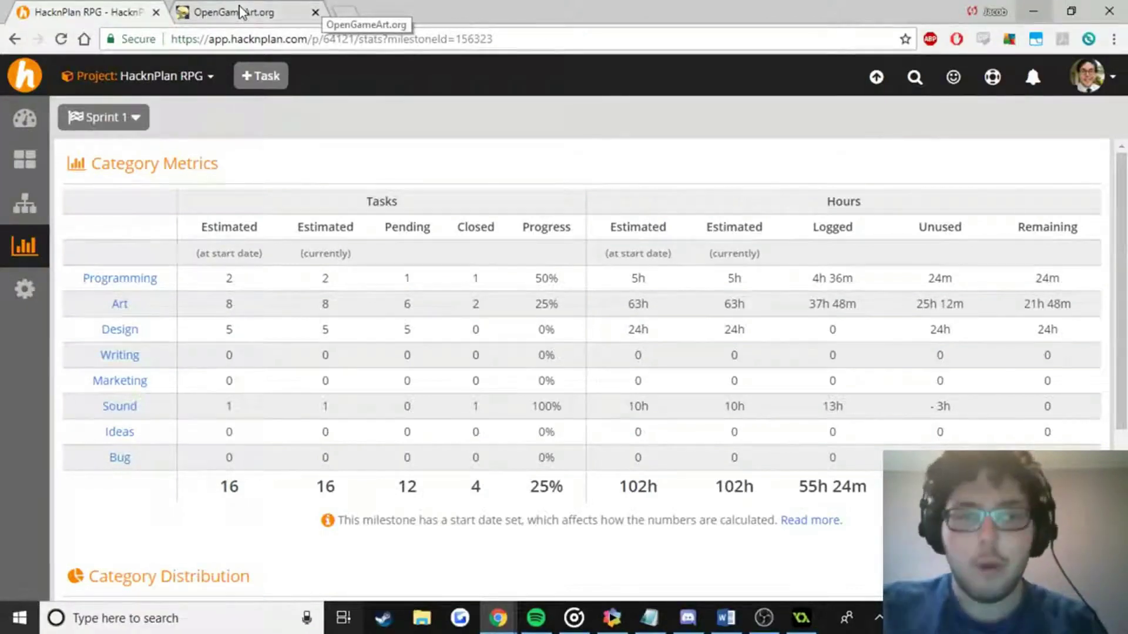
Switch to GameMaker: Studio and create a new project named 2D Adventure Platformer Project in the LiveEdu Projects directory.
click(802, 619)
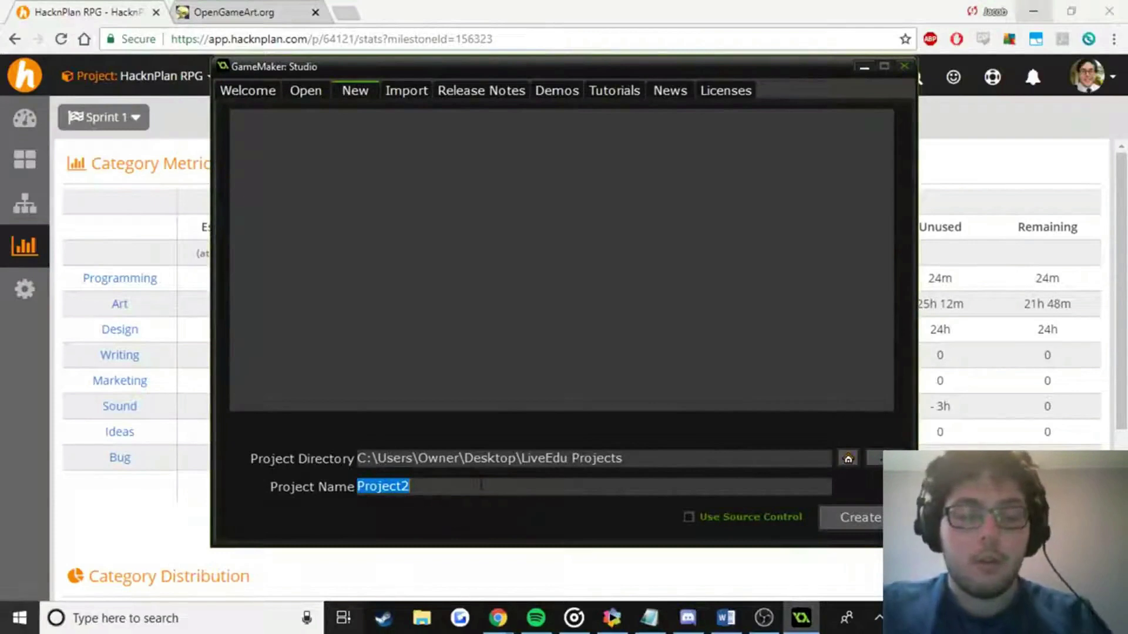
text(2D Adv)
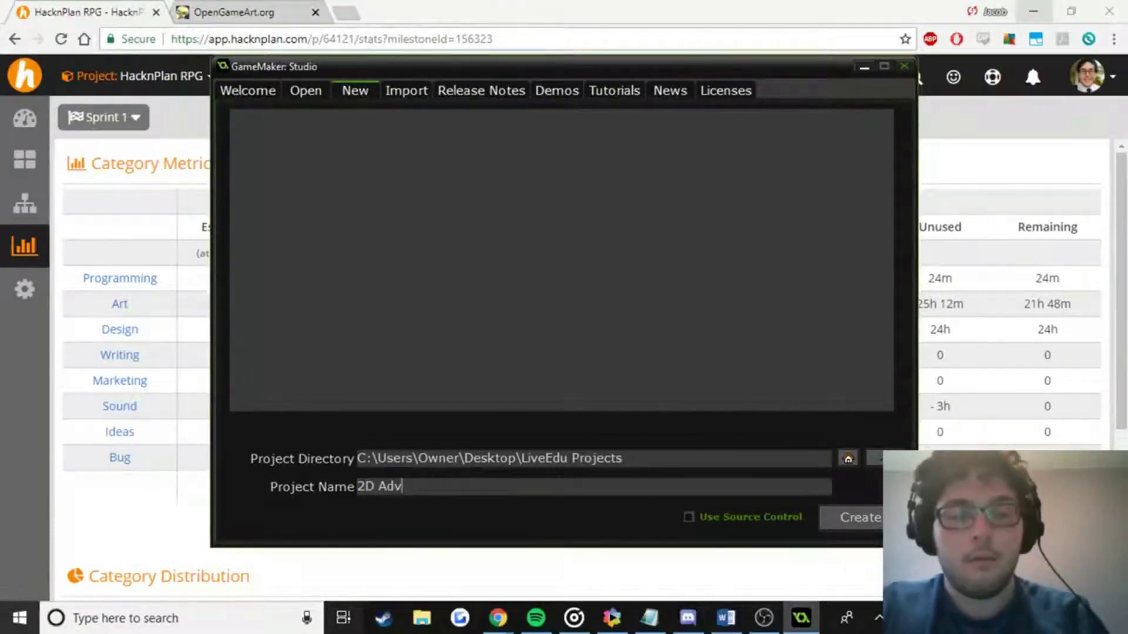
text(enture Platf)
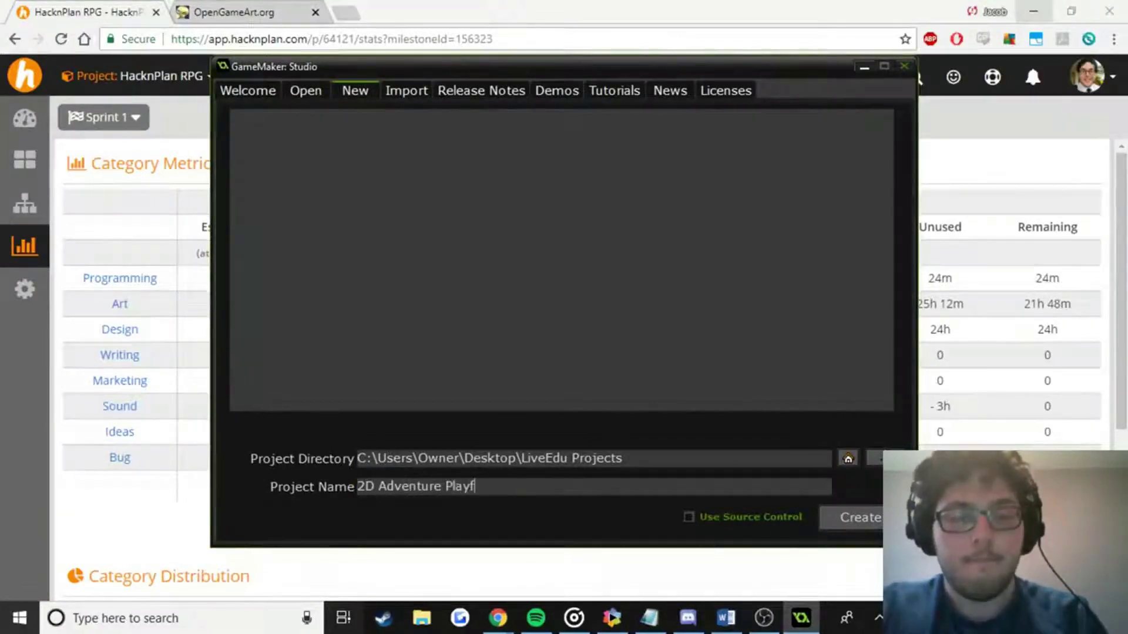
text(ormer)
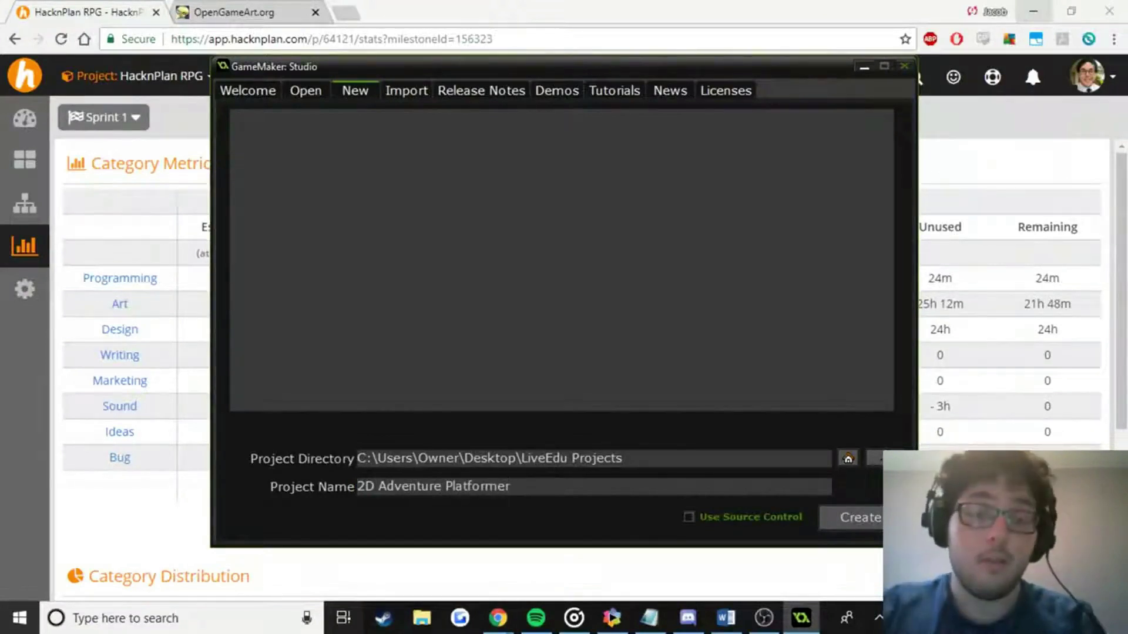
text( Project)
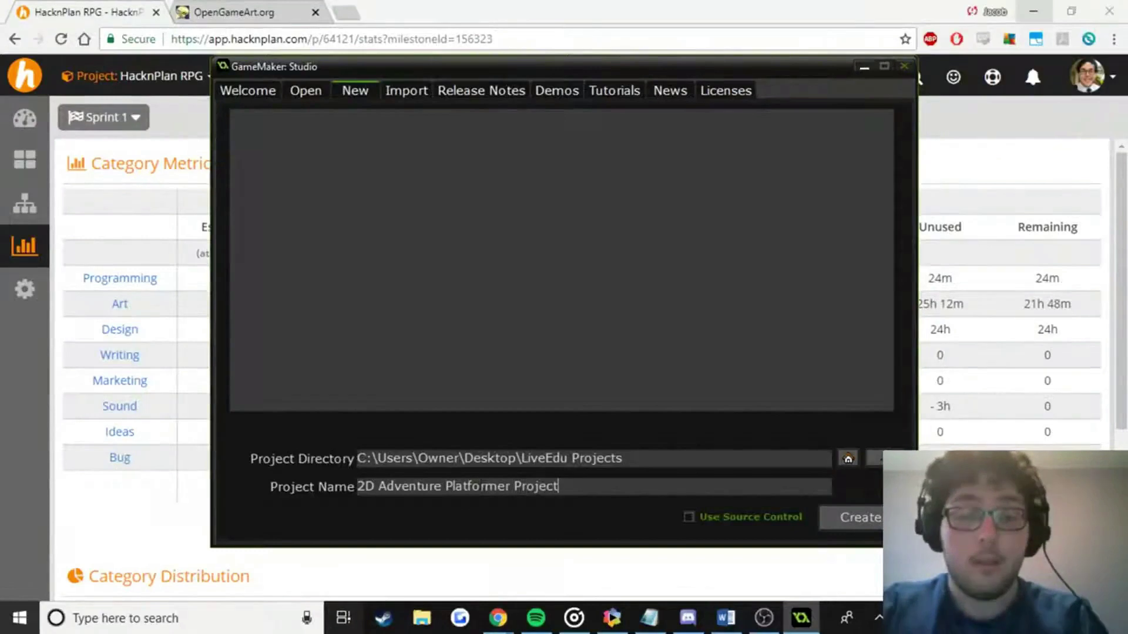
key(Return)
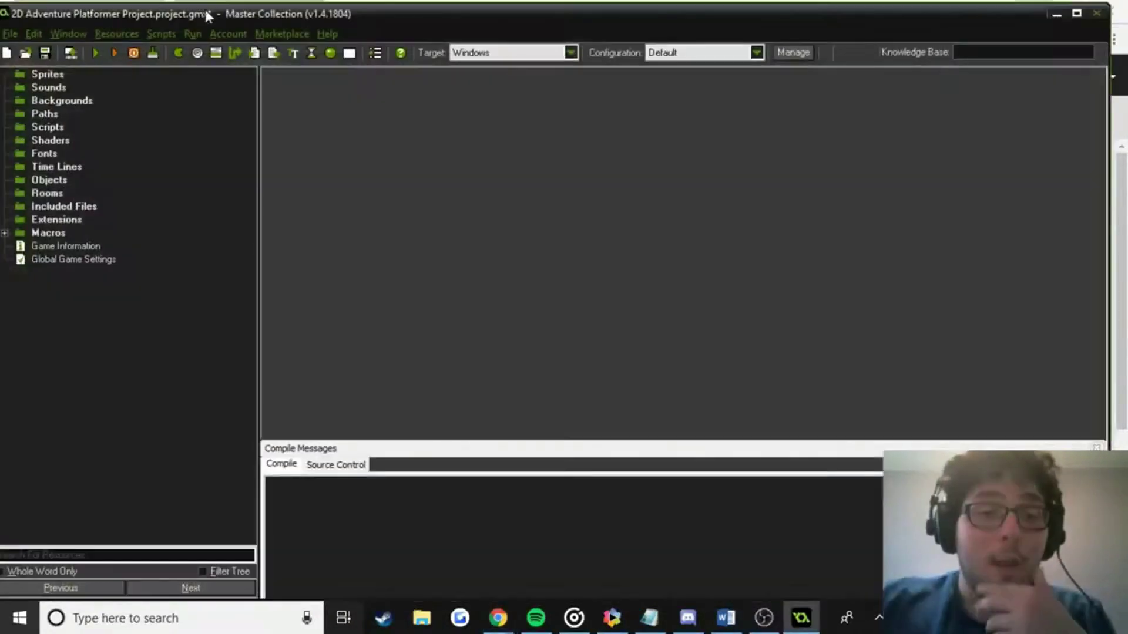
Switch to OpenGameArt.org in the browser and browse its popular 2D art.
key(alt+Tab)
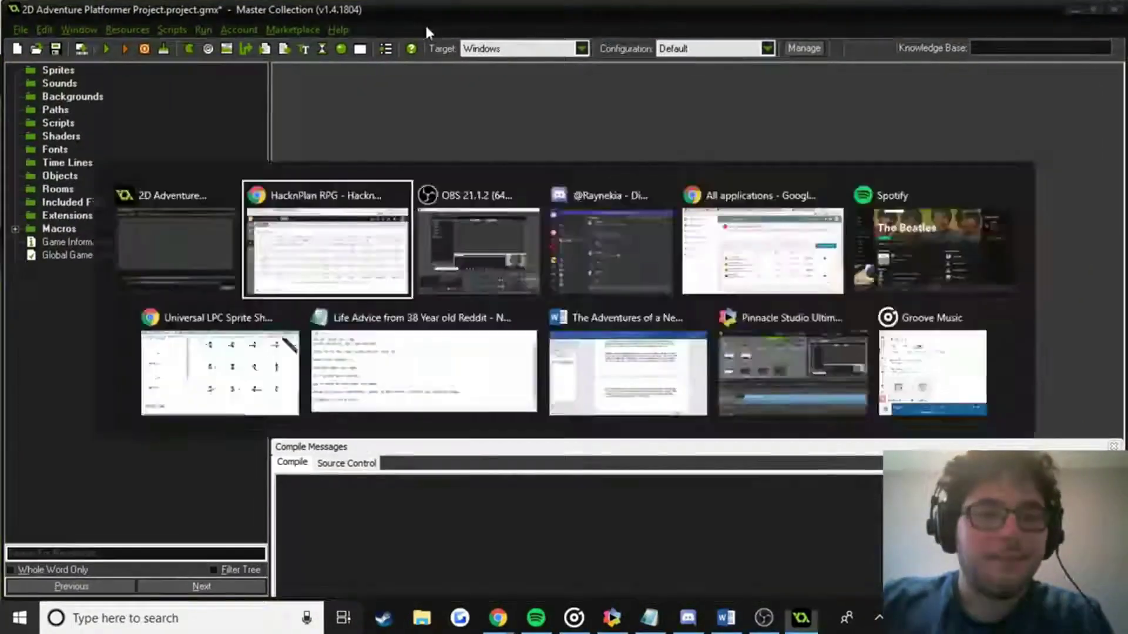
click(270, 9)
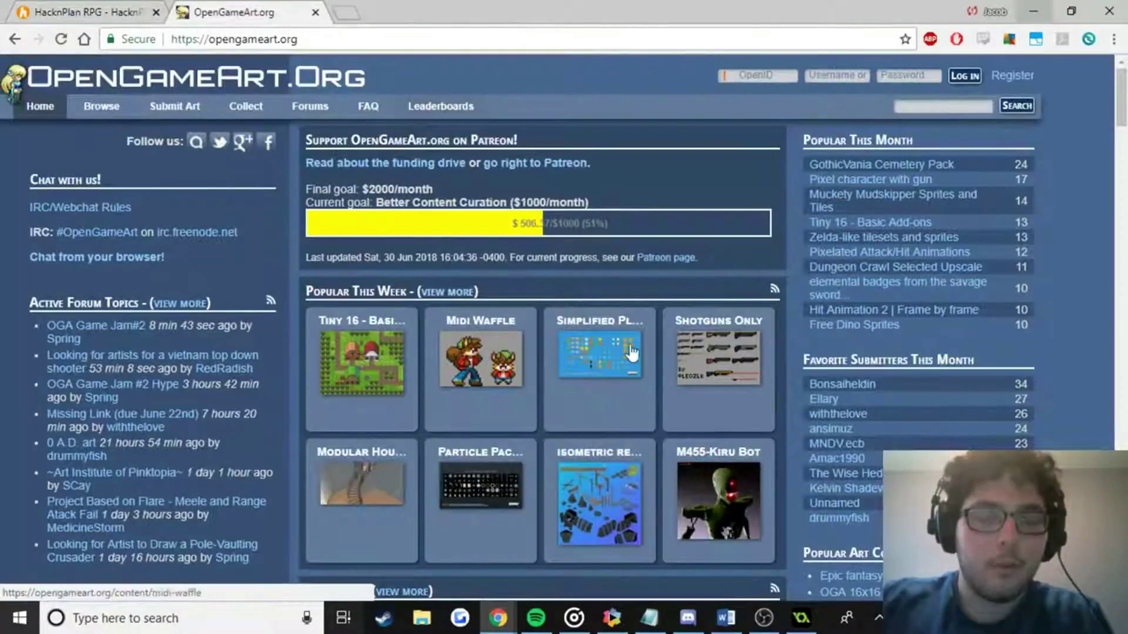
mouse_move(101, 107)
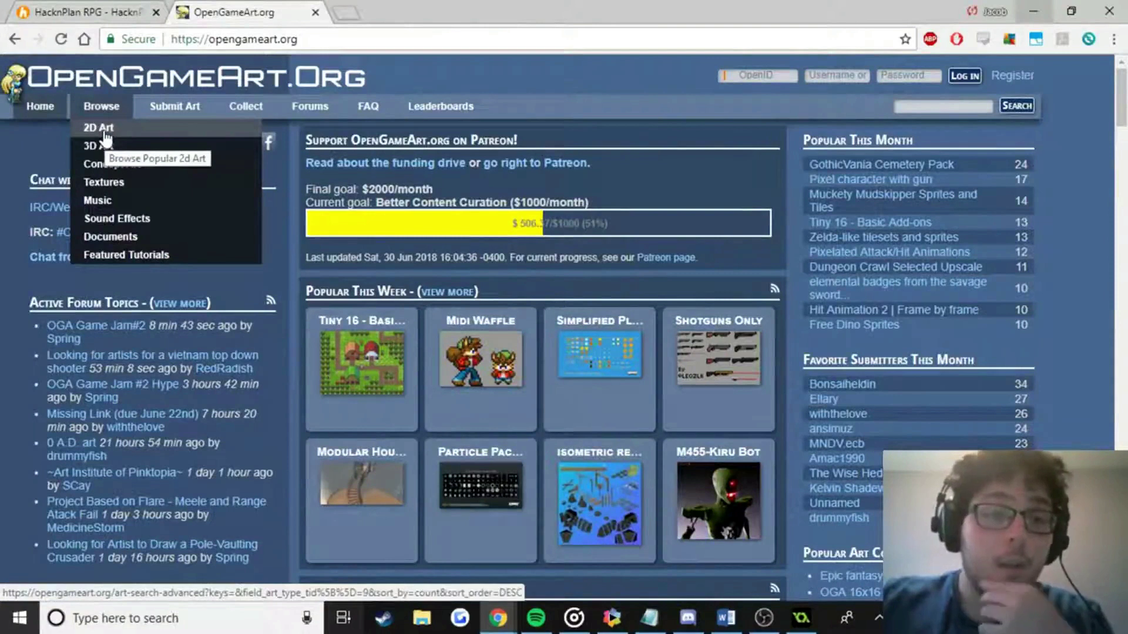
click(133, 137)
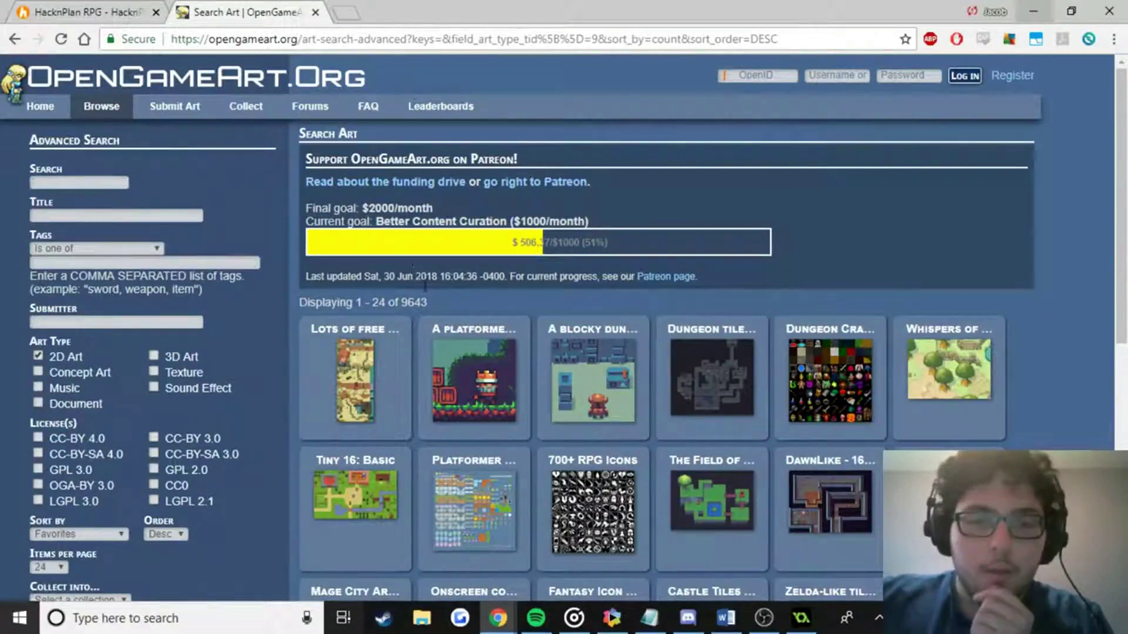
Open the forest platformer artwork in a separate tab, close the duplicate tab, and look further through the 2D art results.
middle_click(477, 388)
middle_click(477, 388)
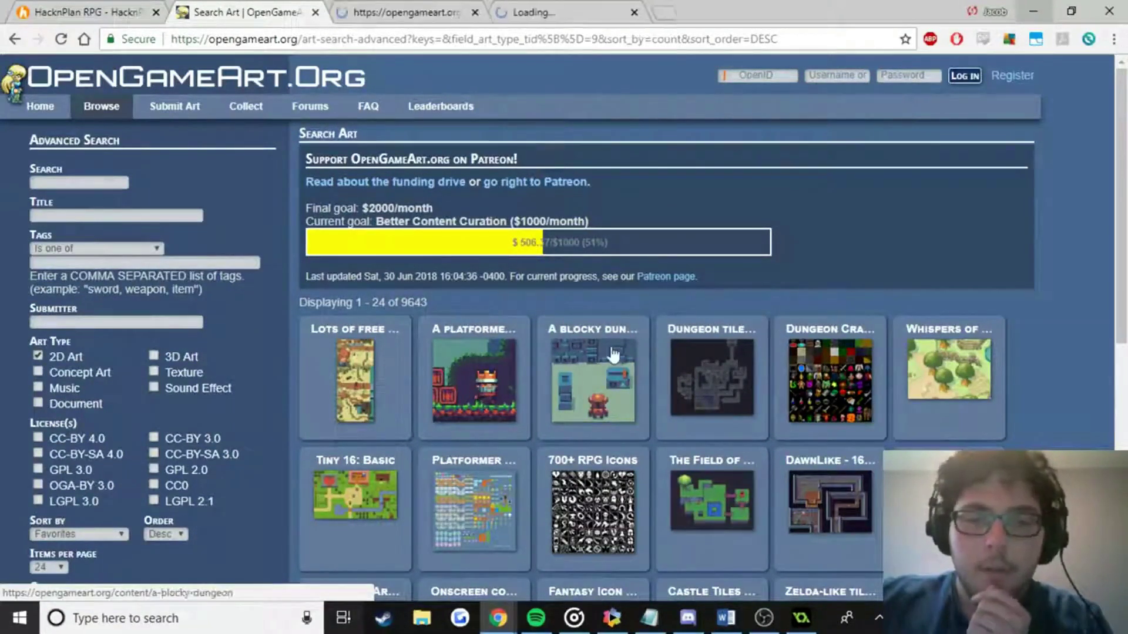
click(633, 13)
scroll(618, 368, down, 5)
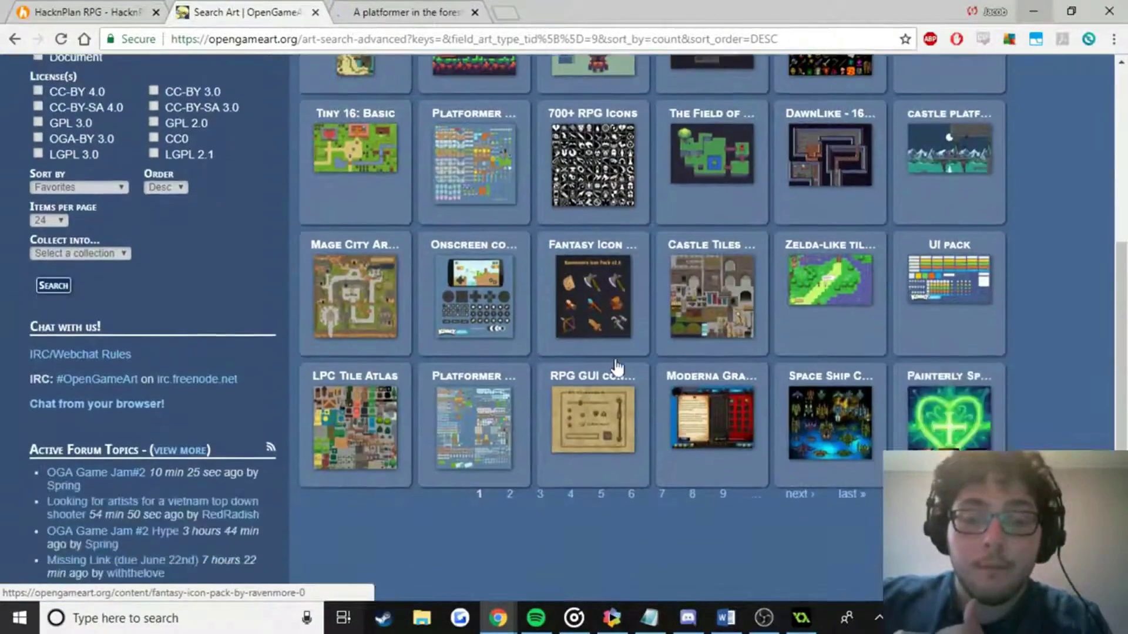
Open the forest platformer artwork page and view its preview images, including the tree and tile sheet, closing the enlarged view.
scroll(617, 367, down, 1)
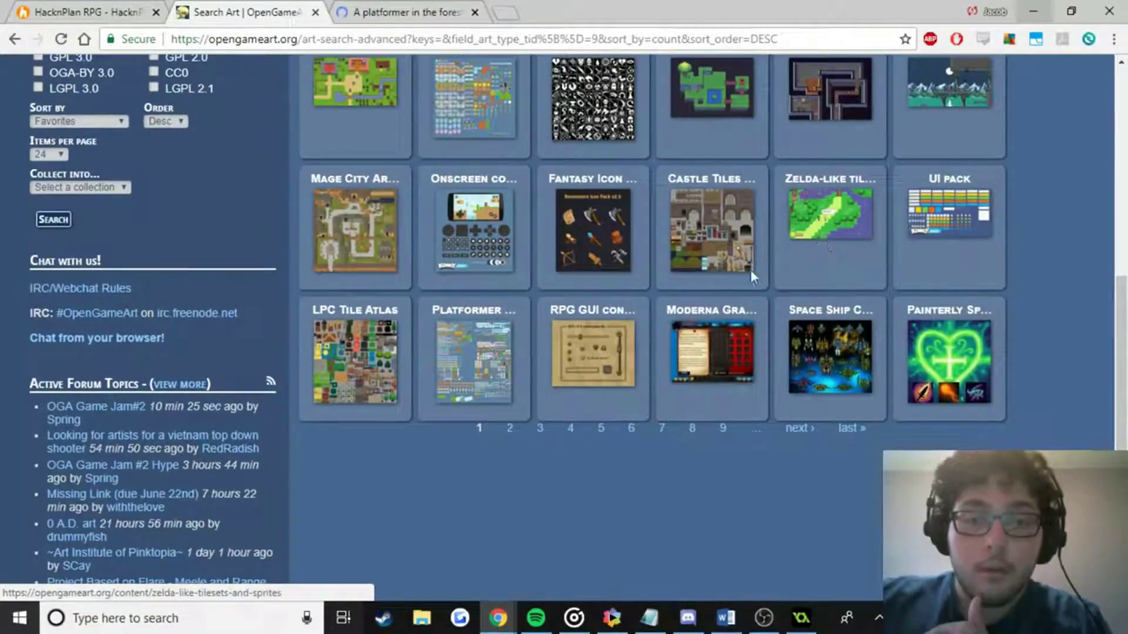
click(407, 11)
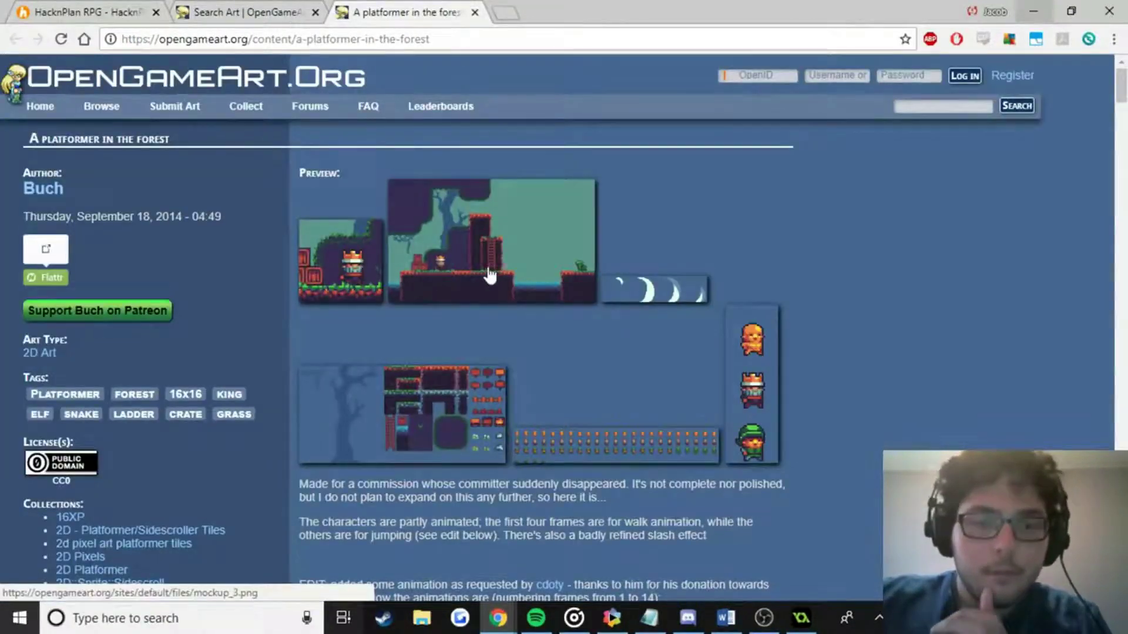
click(547, 268)
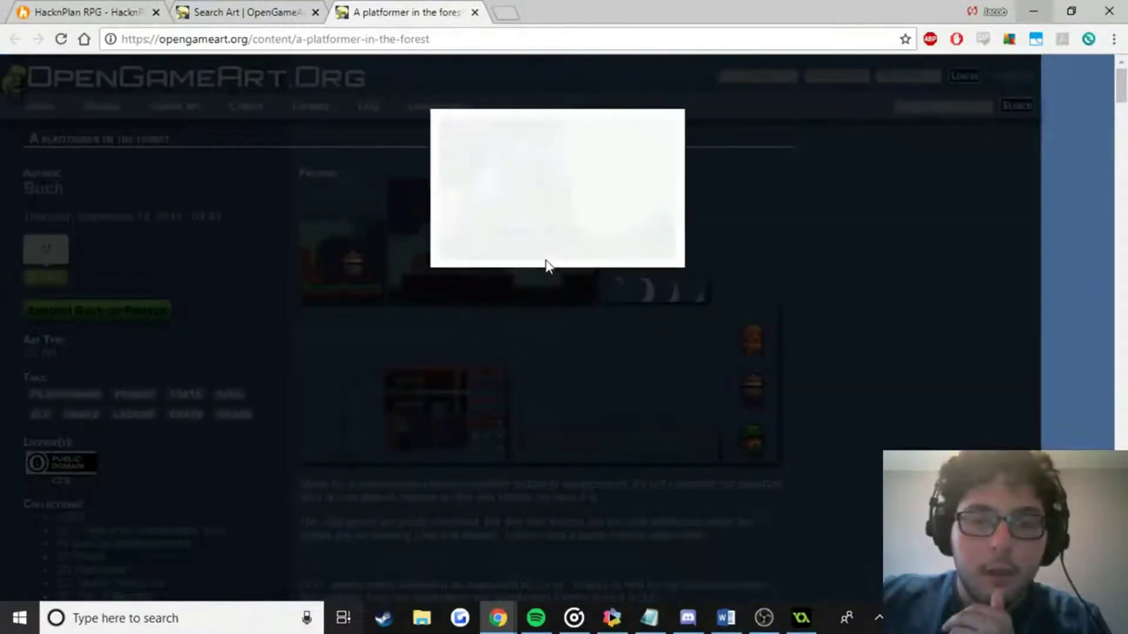
click(640, 258)
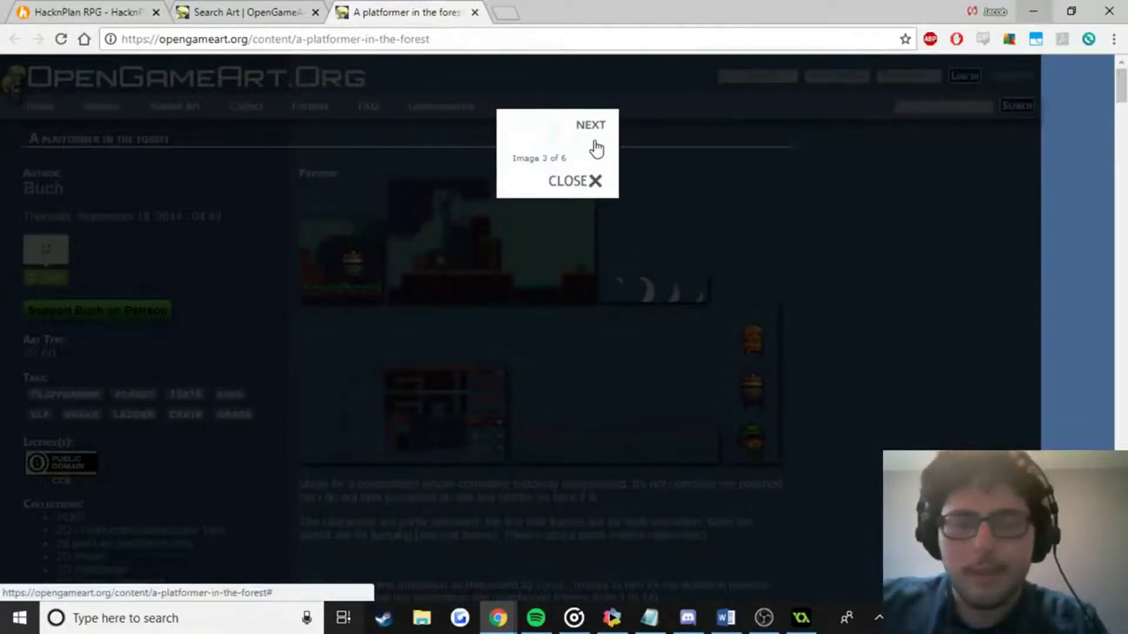
click(595, 147)
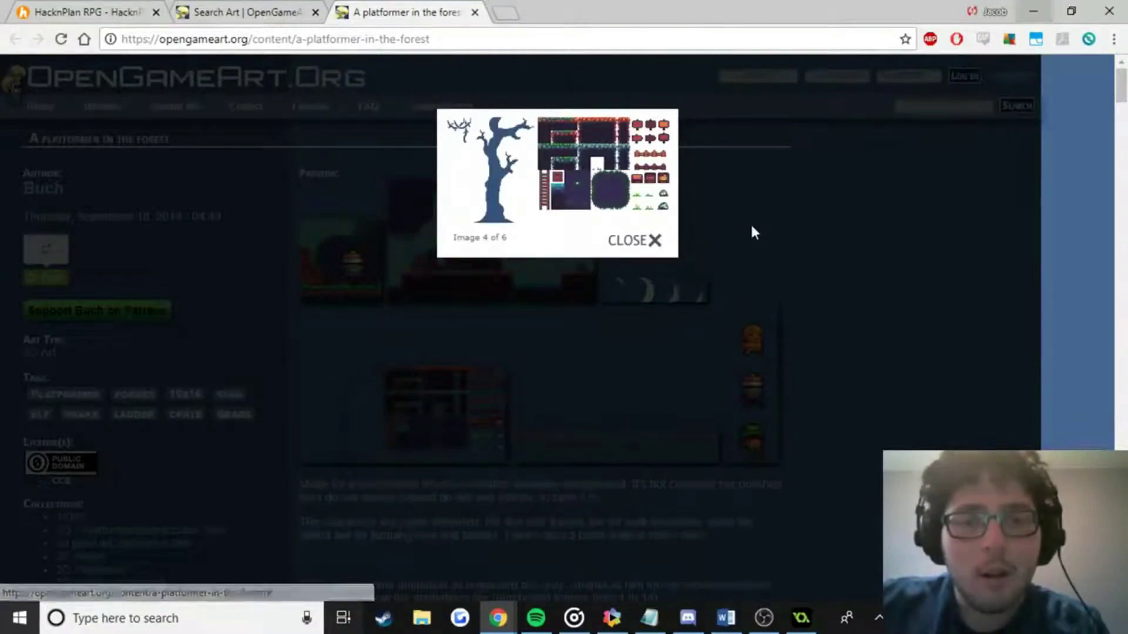
click(656, 241)
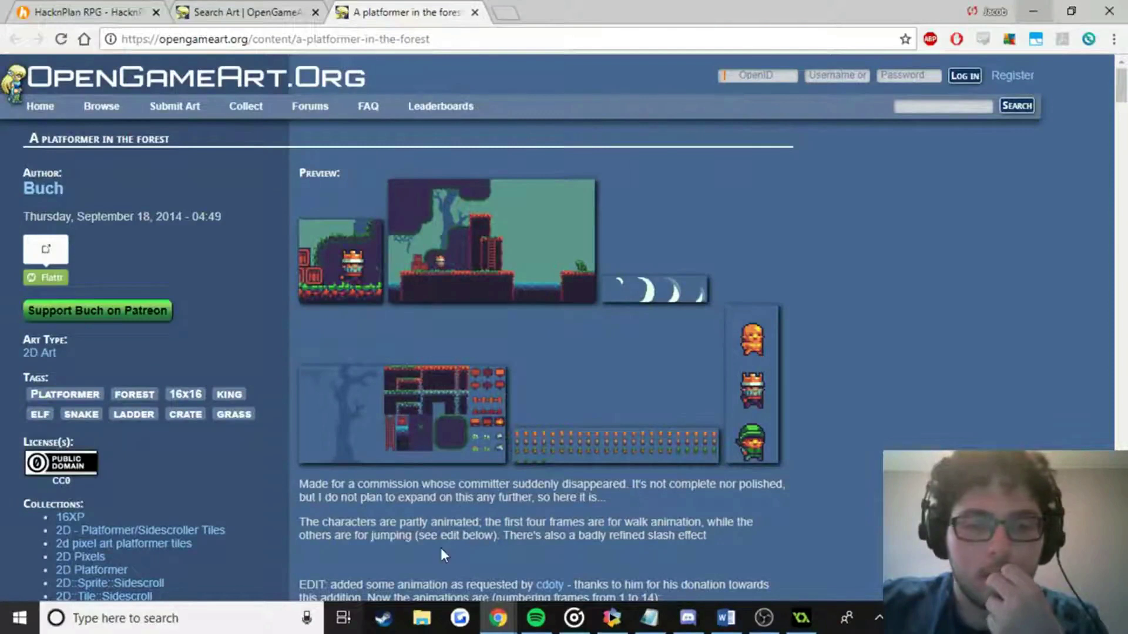
Read the artwork's animation notes and download characters.png, sheet.png and swoosh.png.
scroll(499, 515, down, 7)
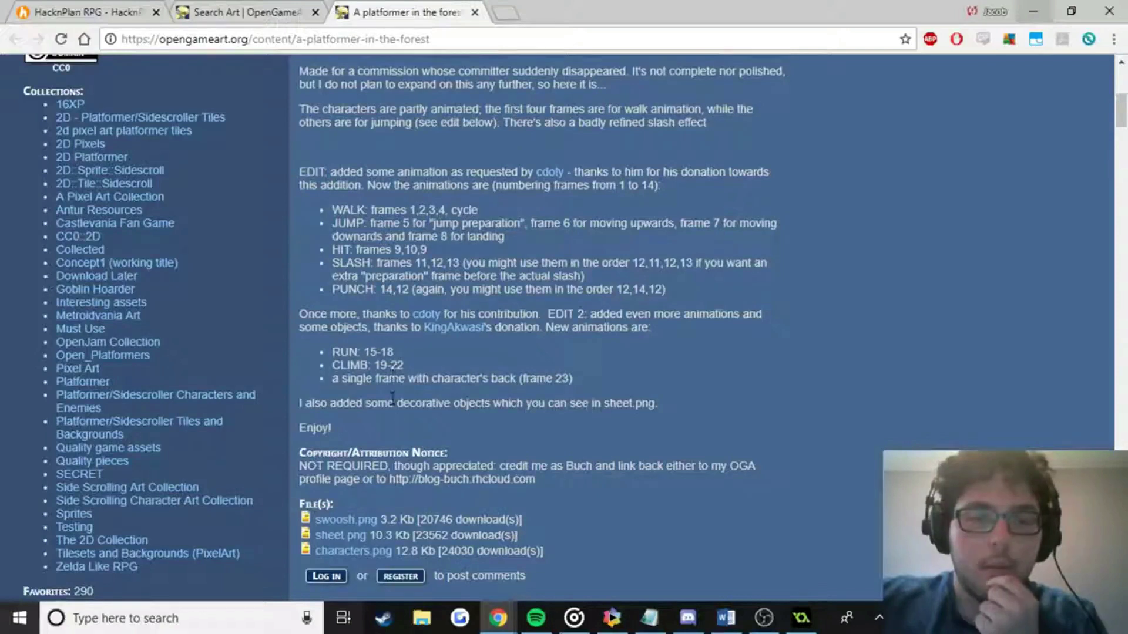
scroll(392, 398, up, 5)
scroll(416, 399, down, 6)
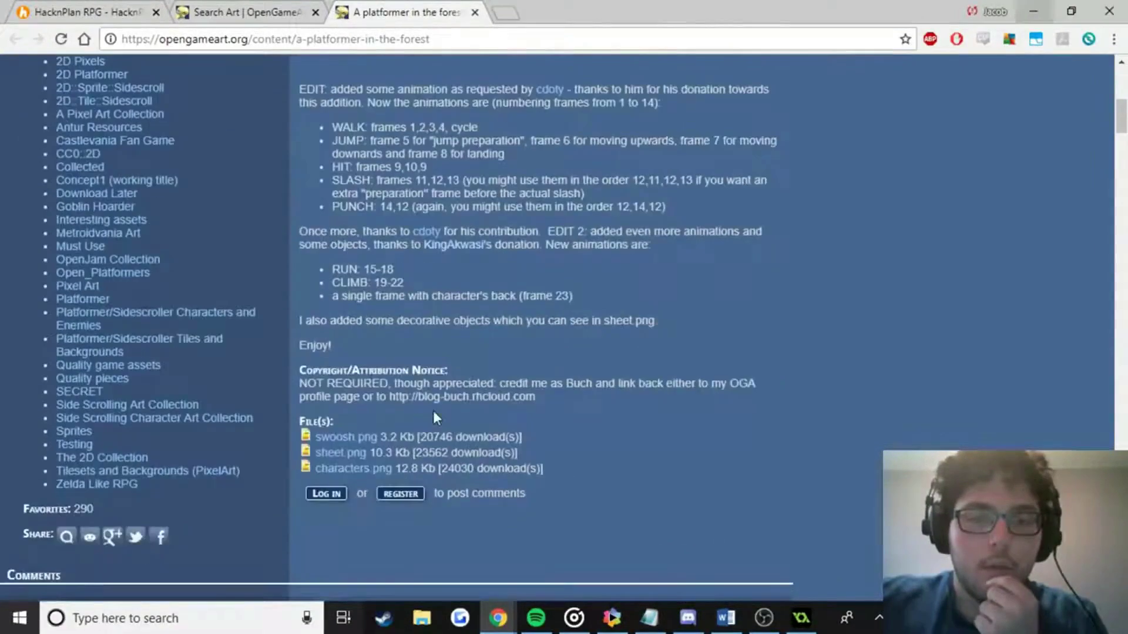
click(356, 468)
click(357, 453)
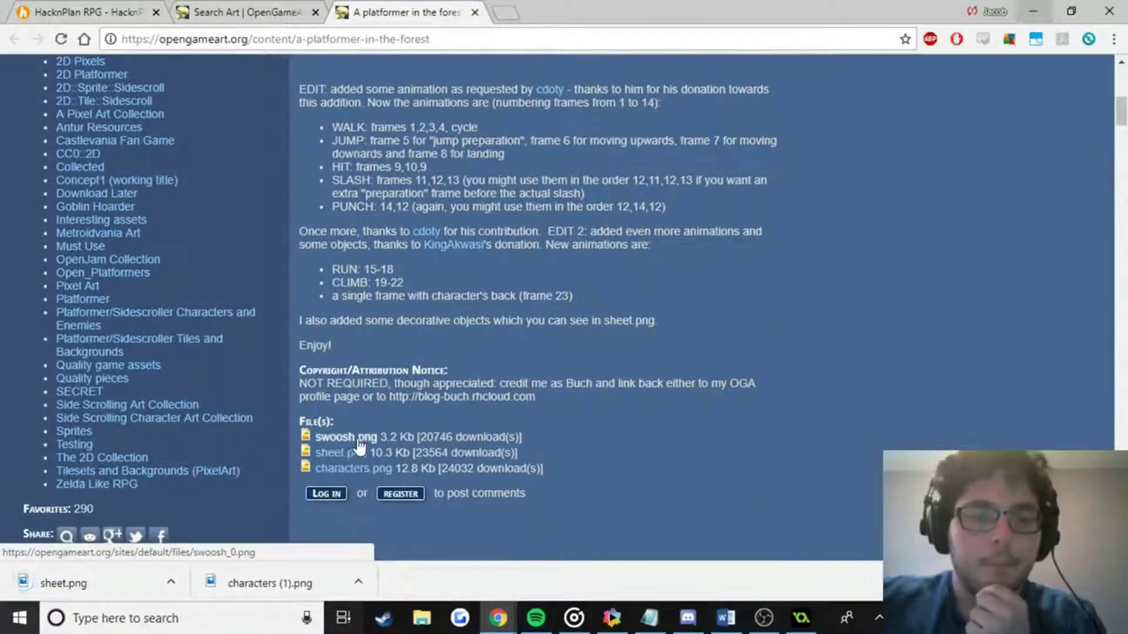
click(359, 440)
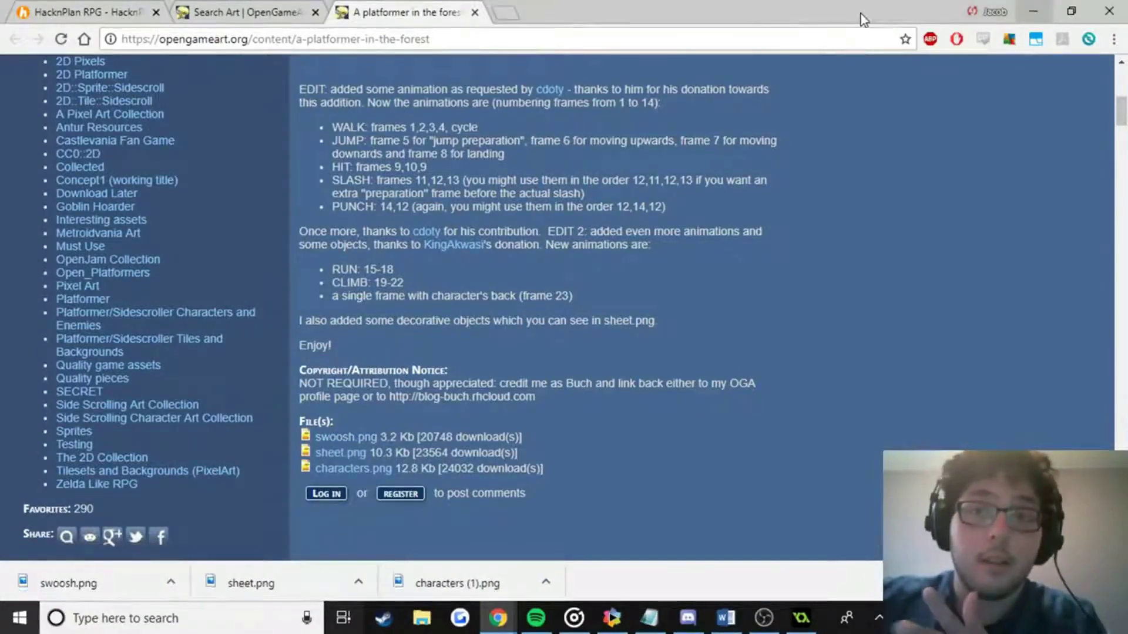
Reduce the browser to a smaller window with its downloads visible and open the Videos folder in File Explorer.
double_click(863, 19)
drag(7, 10, 356, 53)
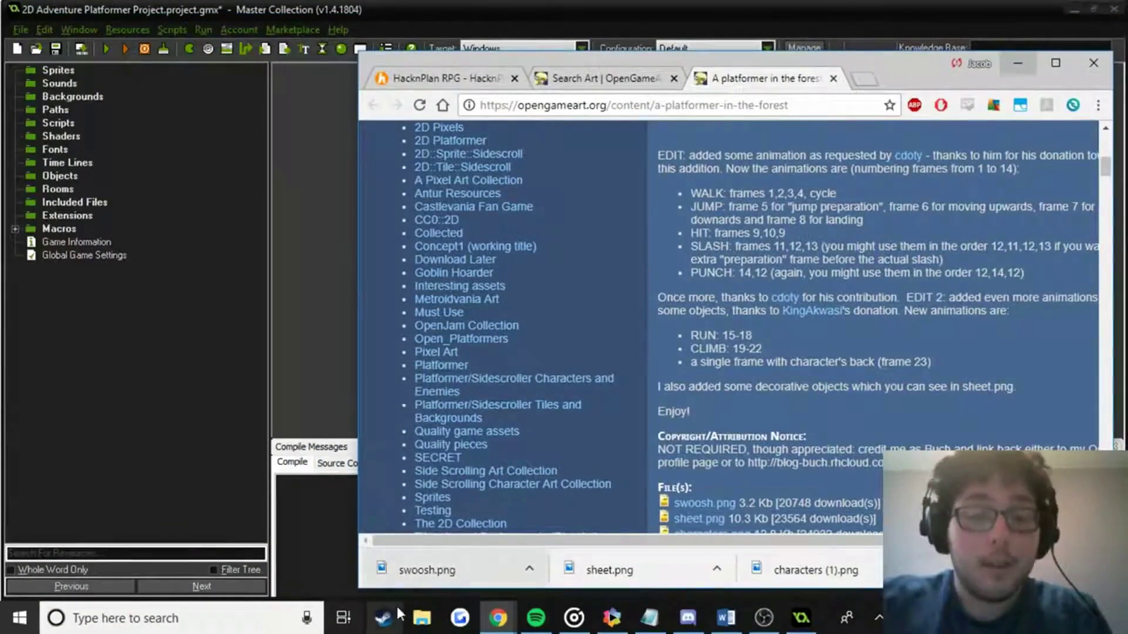
click(418, 617)
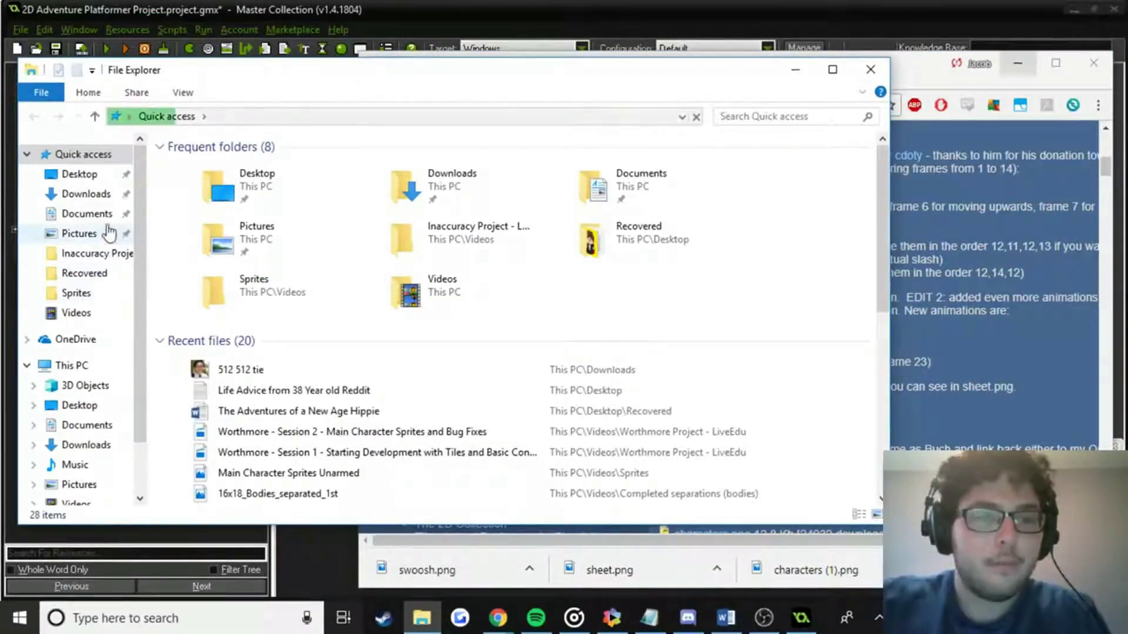
click(76, 313)
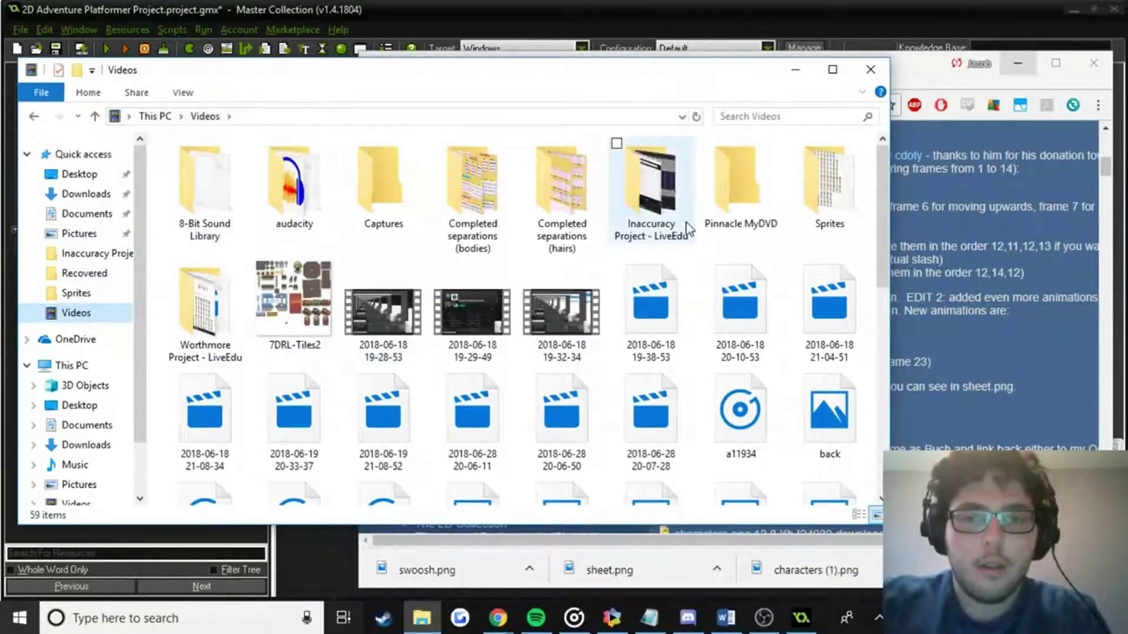
Create a folder named 2D Adventure Platformer - LiveEdu in the Videos folder.
right_click(164, 238)
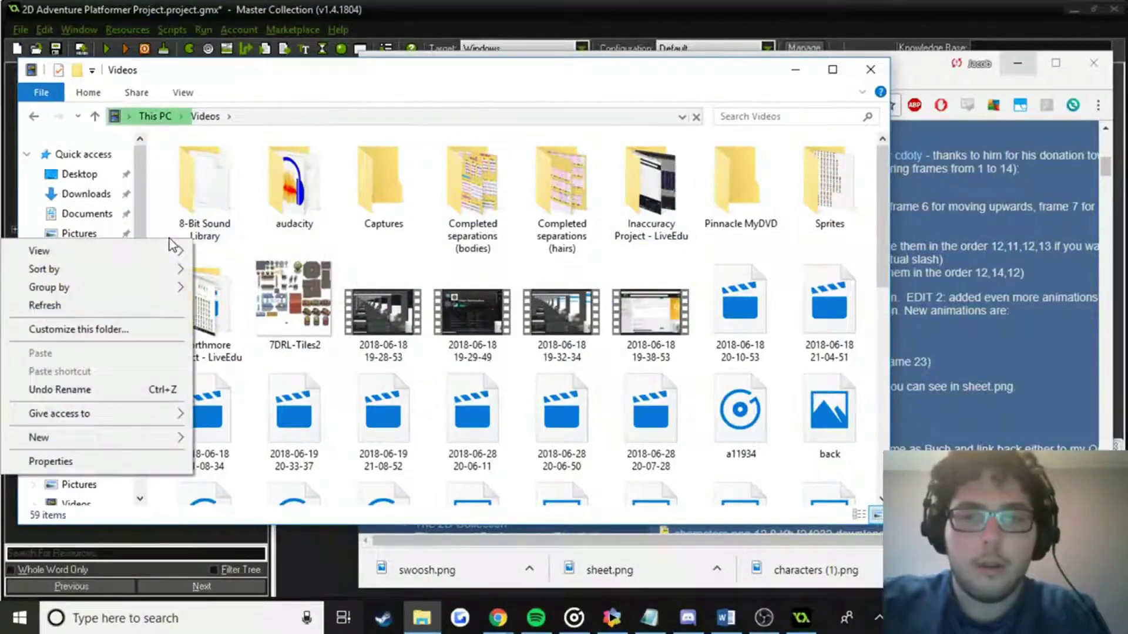
mouse_move(61, 443)
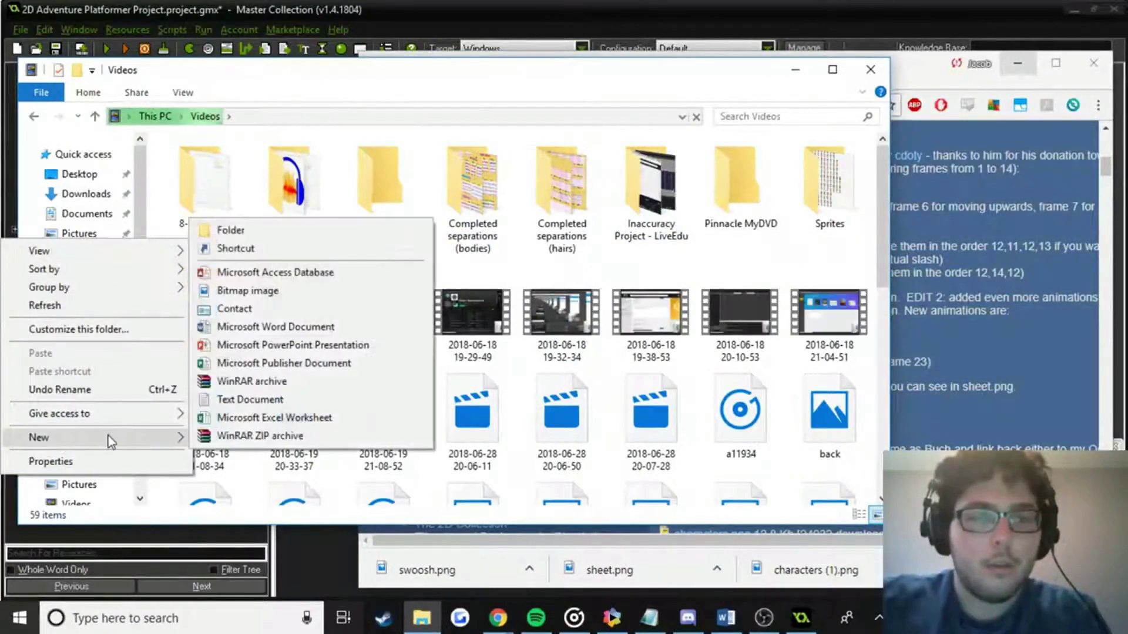
click(214, 229)
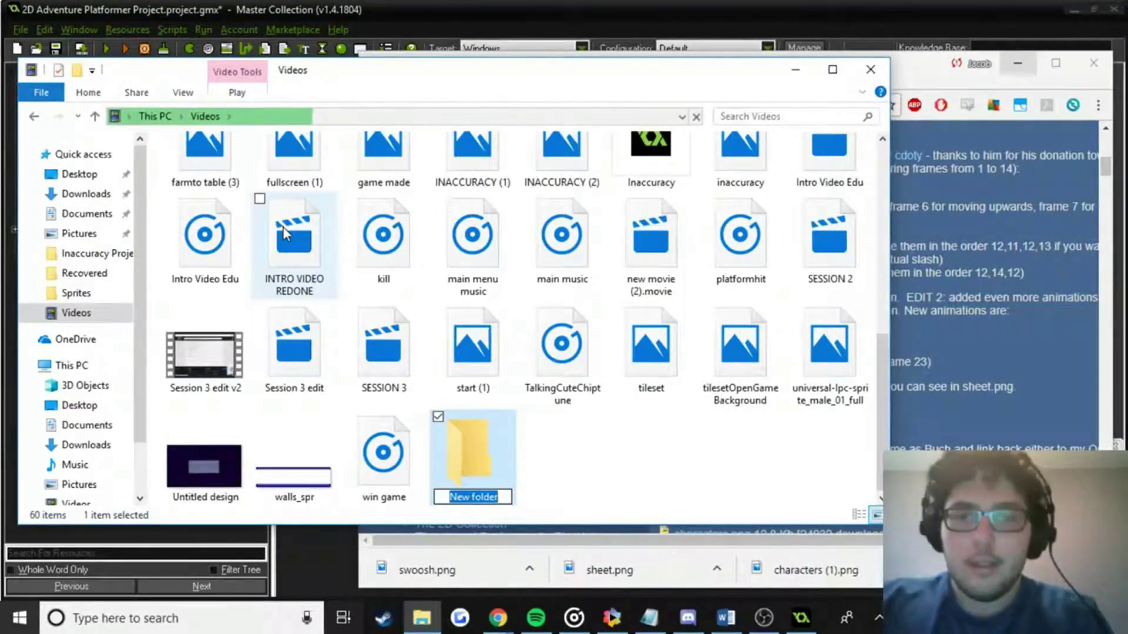
text(2D Adventur)
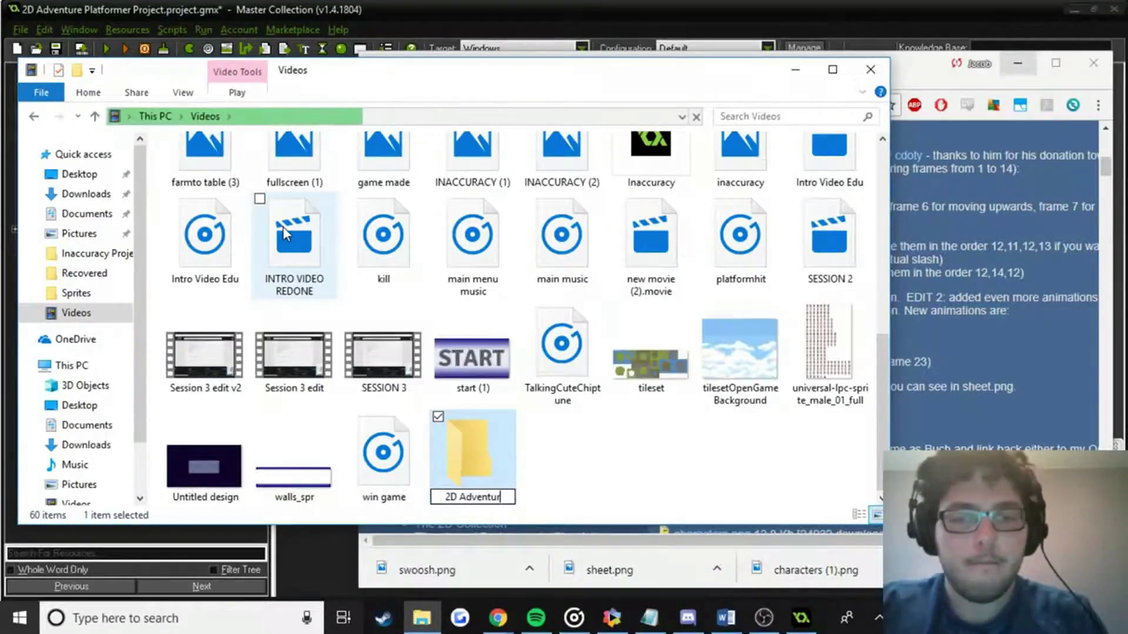
text(e Pl)
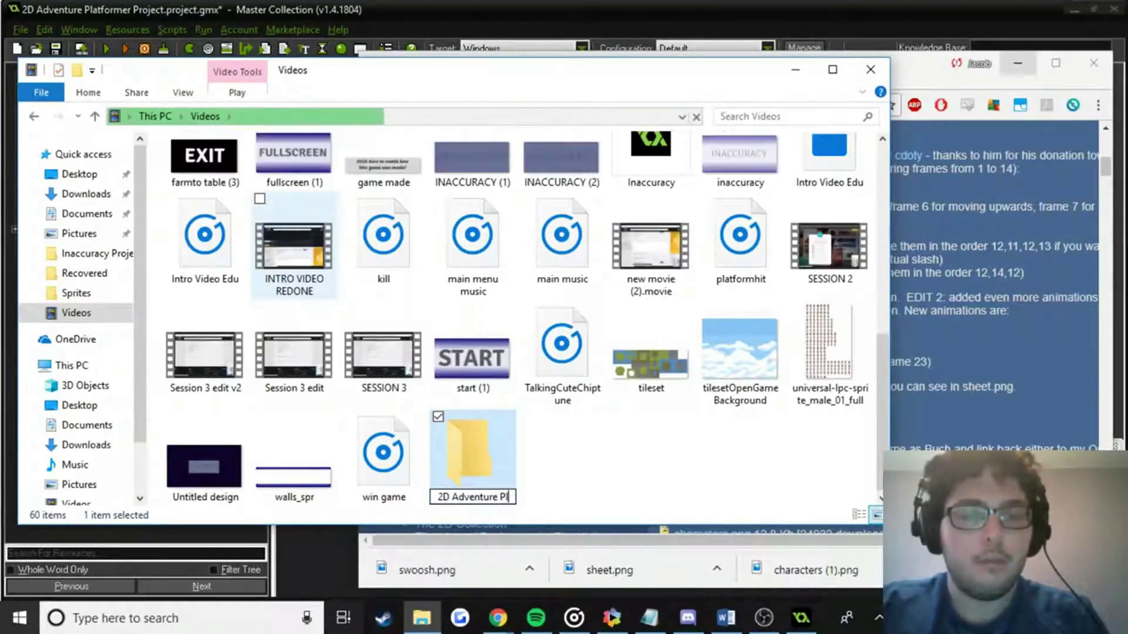
text(atformer - LiveEdu)
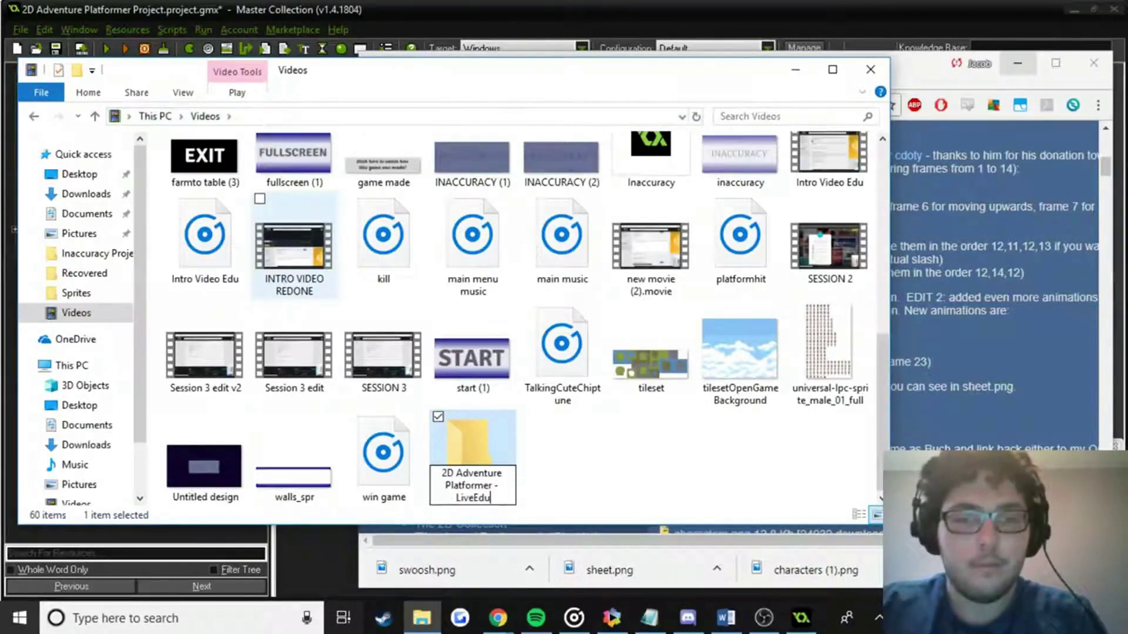
key(Return)
Open the 2D Adventure Platformer - LiveEdu folder and add the downloaded swoosh, sheet and characters (1) images to it.
scroll(468, 297, up, 5)
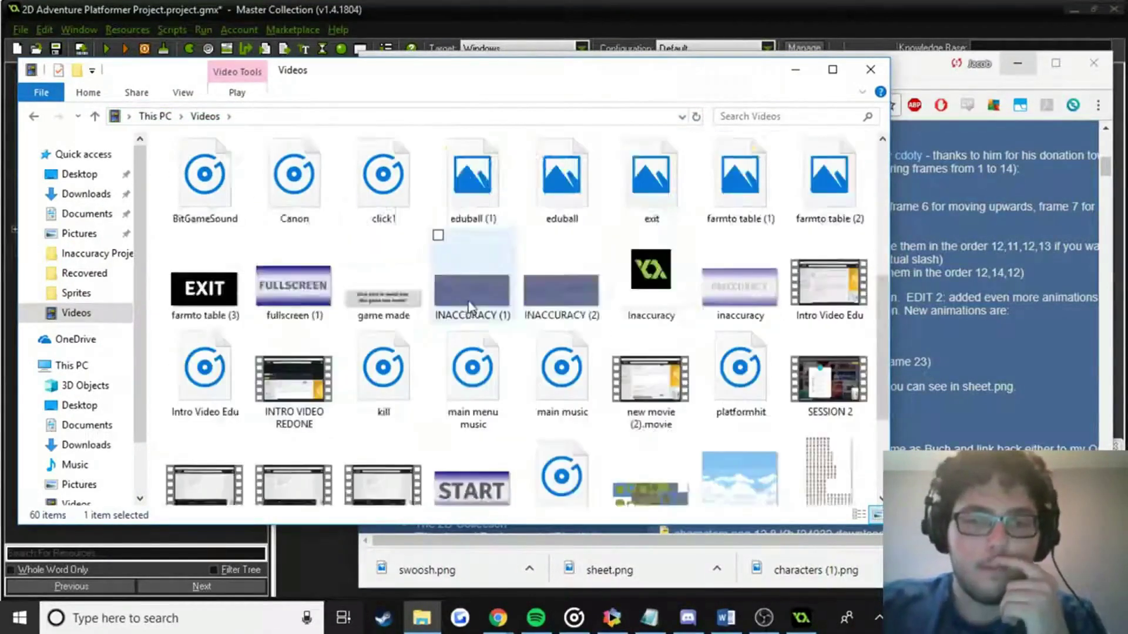
scroll(688, 270, down, 10)
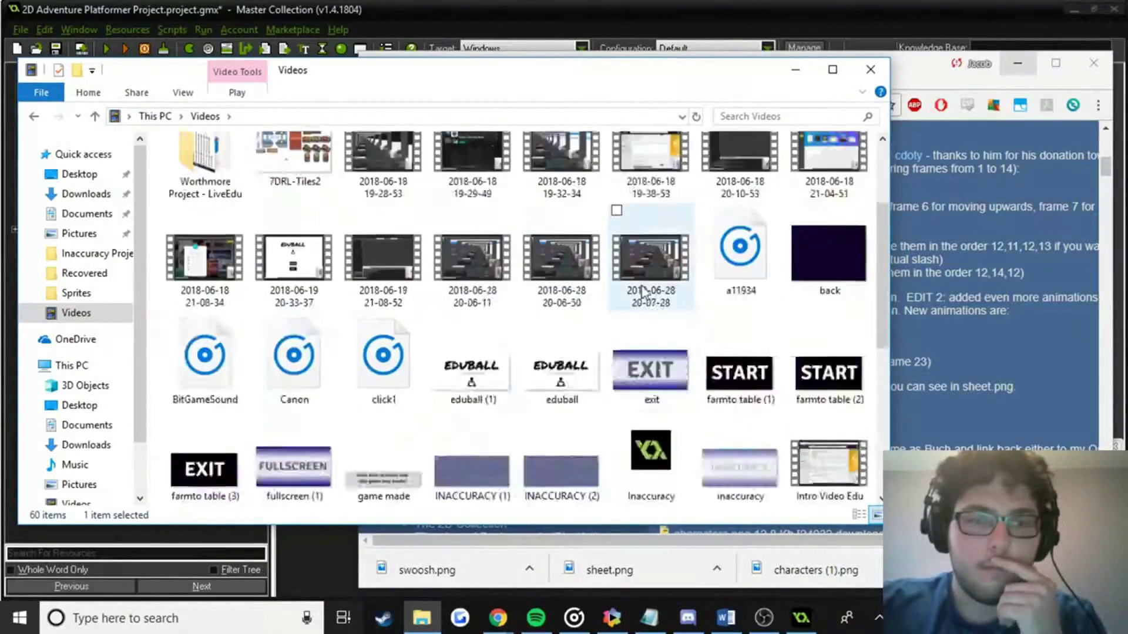
double_click(488, 443)
drag(450, 586, 309, 411)
drag(594, 567, 491, 486)
drag(808, 577, 258, 383)
View the swoosh image from the project art folder and close it.
click(384, 199)
double_click(384, 200)
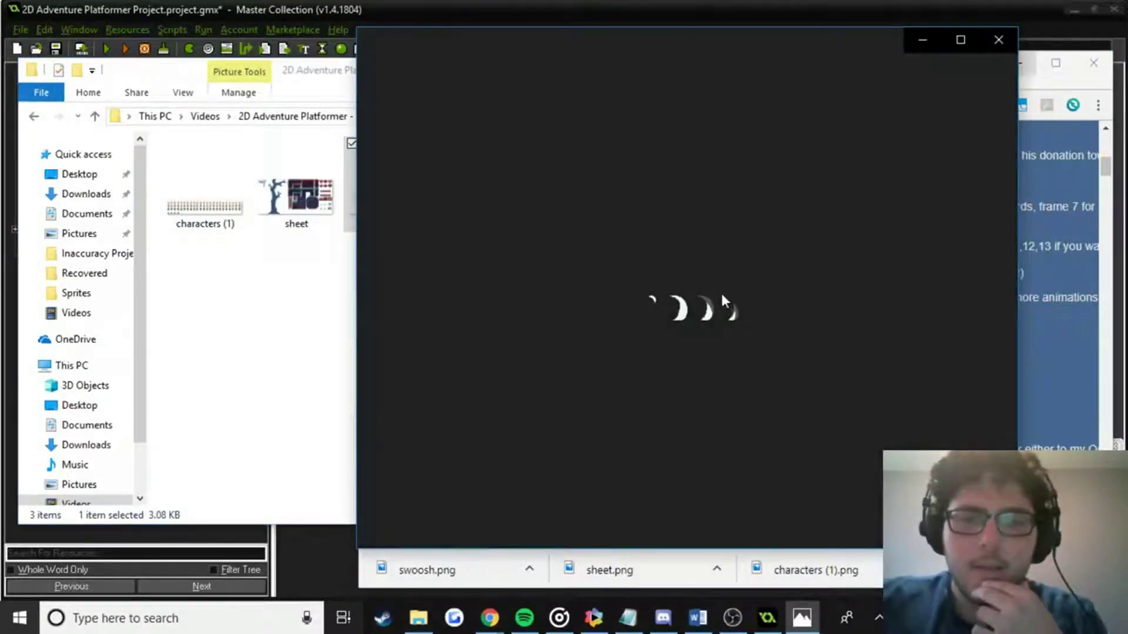
click(999, 39)
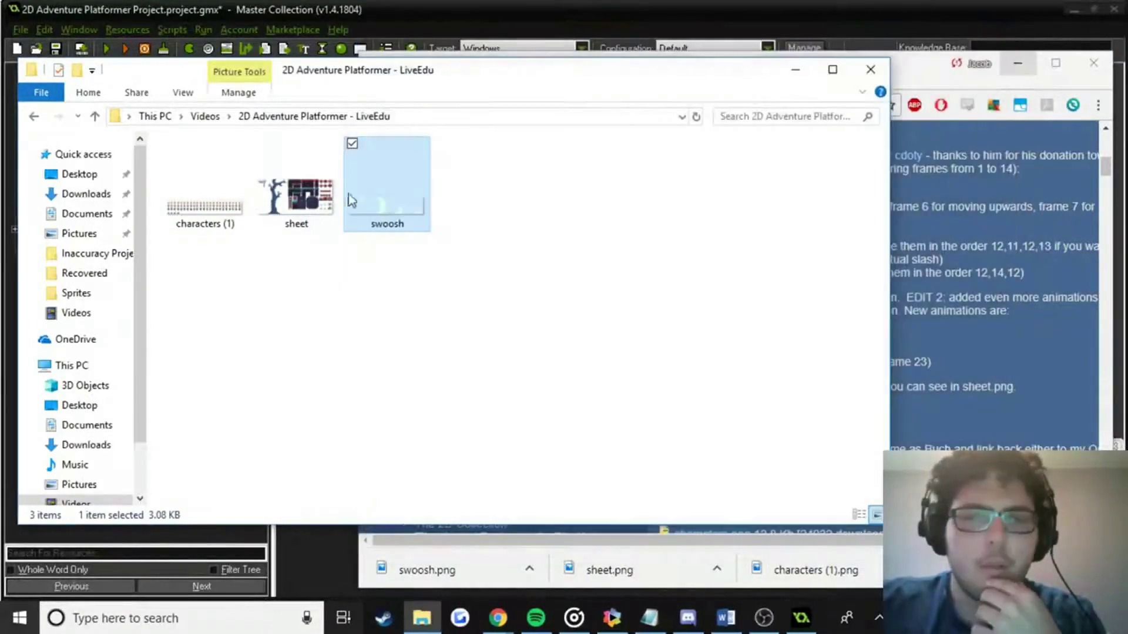
View the sheet image at maximum zoom, examine its tree and platform tiles, and close it.
click(317, 205)
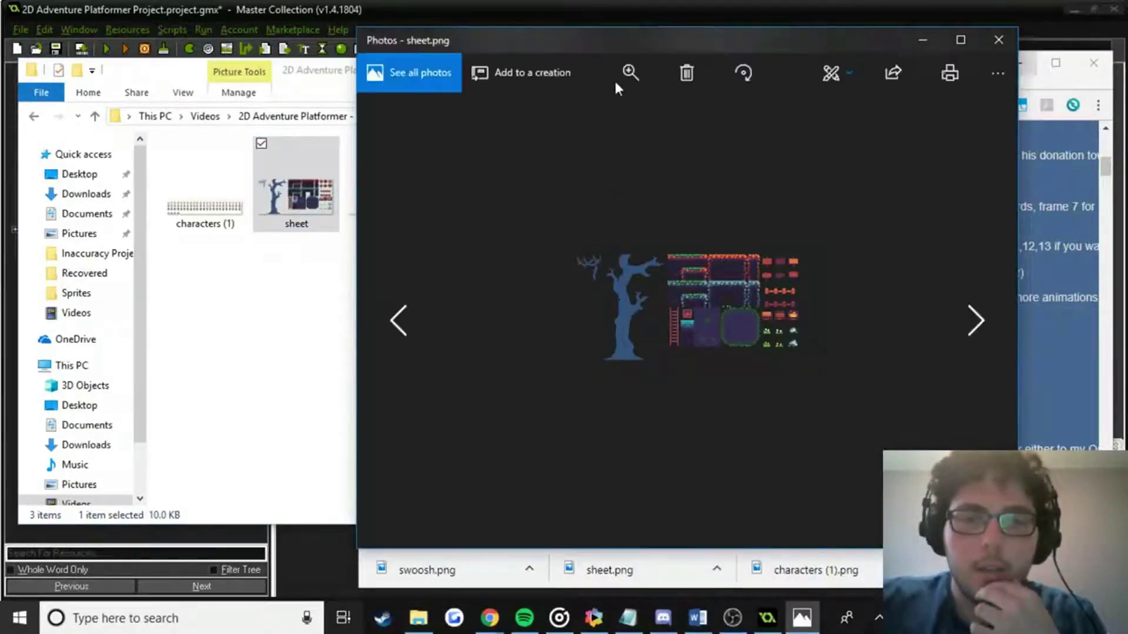
click(630, 72)
drag(561, 112, 726, 122)
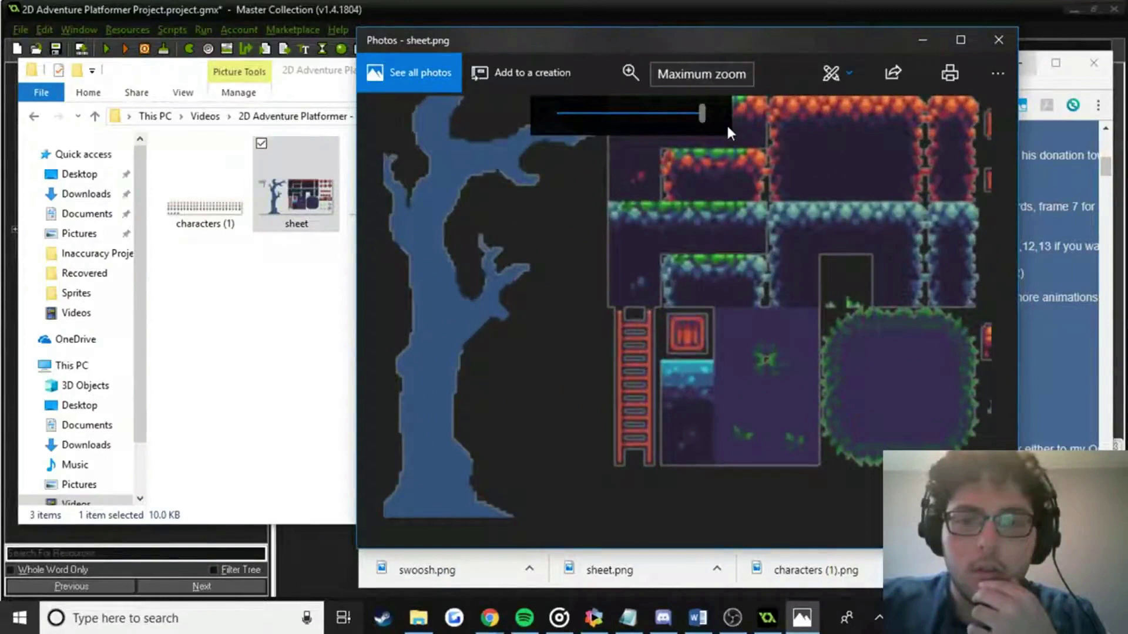
drag(708, 289, 585, 344)
drag(676, 356, 653, 318)
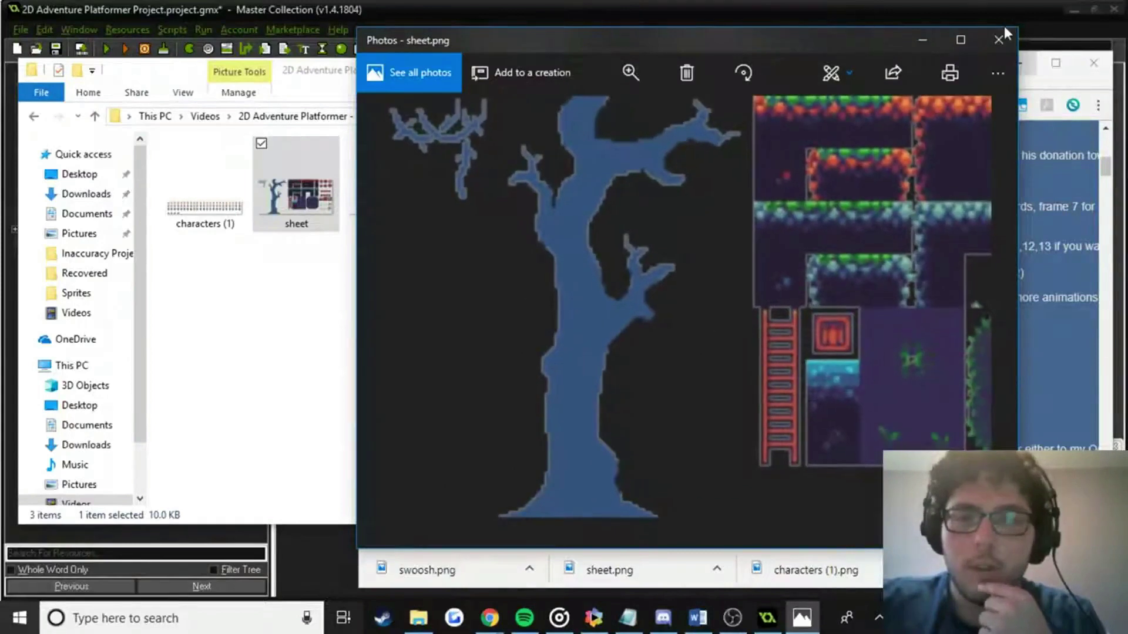
click(998, 40)
View the characters (1) image enlarged, examine the character sprite rows, and close it.
click(199, 188)
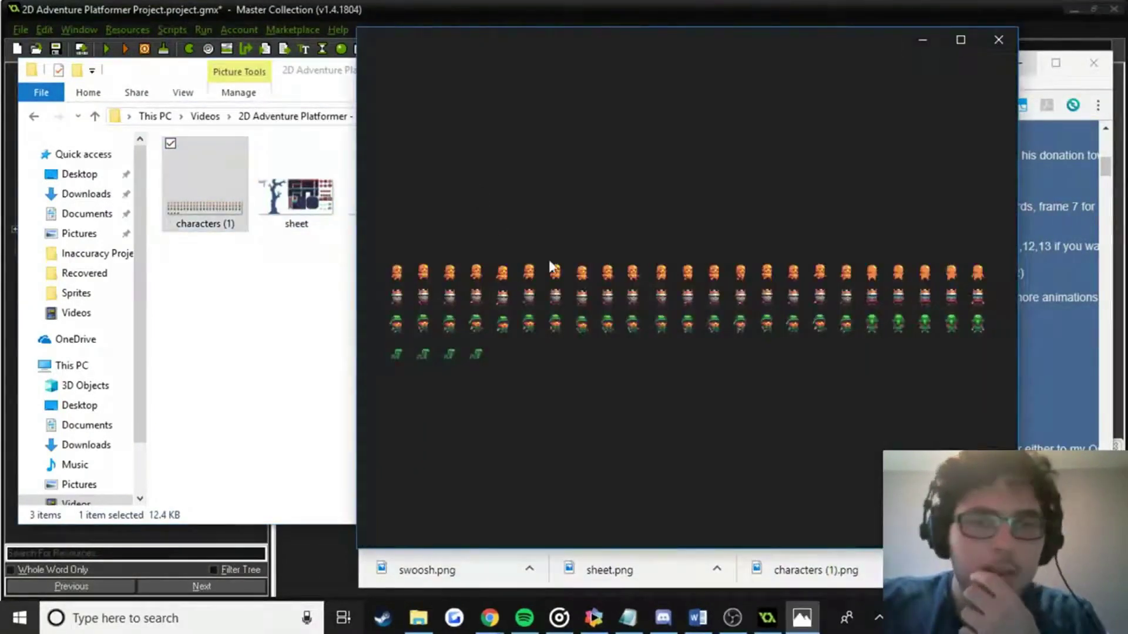
click(635, 66)
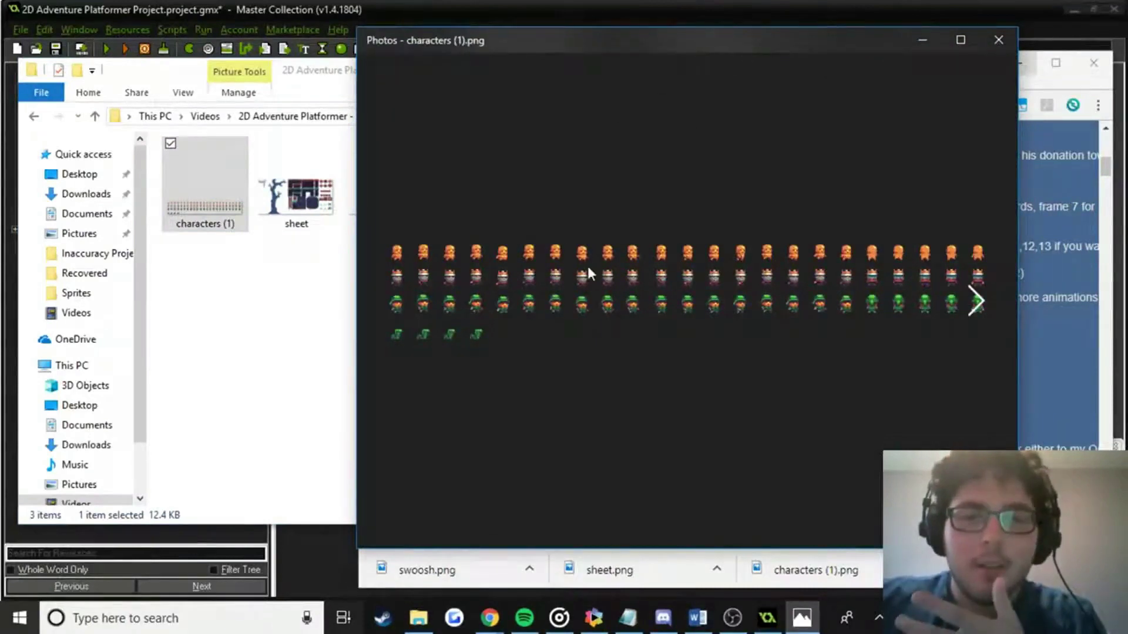
click(631, 72)
mouse_move(649, 114)
mouse_down()
mouse_move(682, 114)
mouse_move(669, 115)
mouse_up()
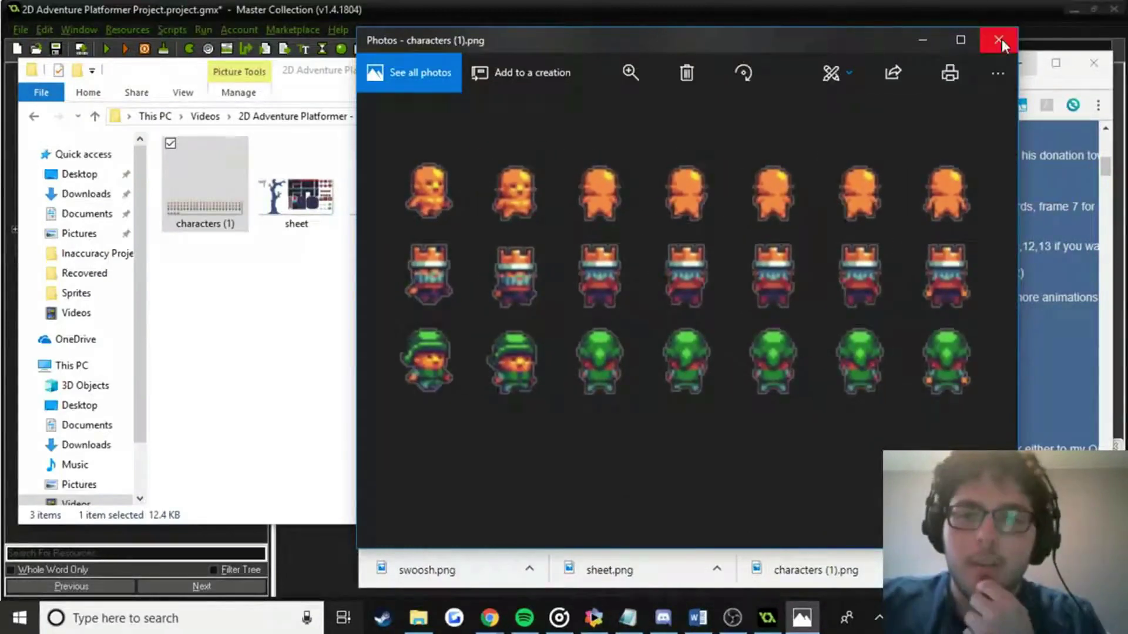
click(999, 40)
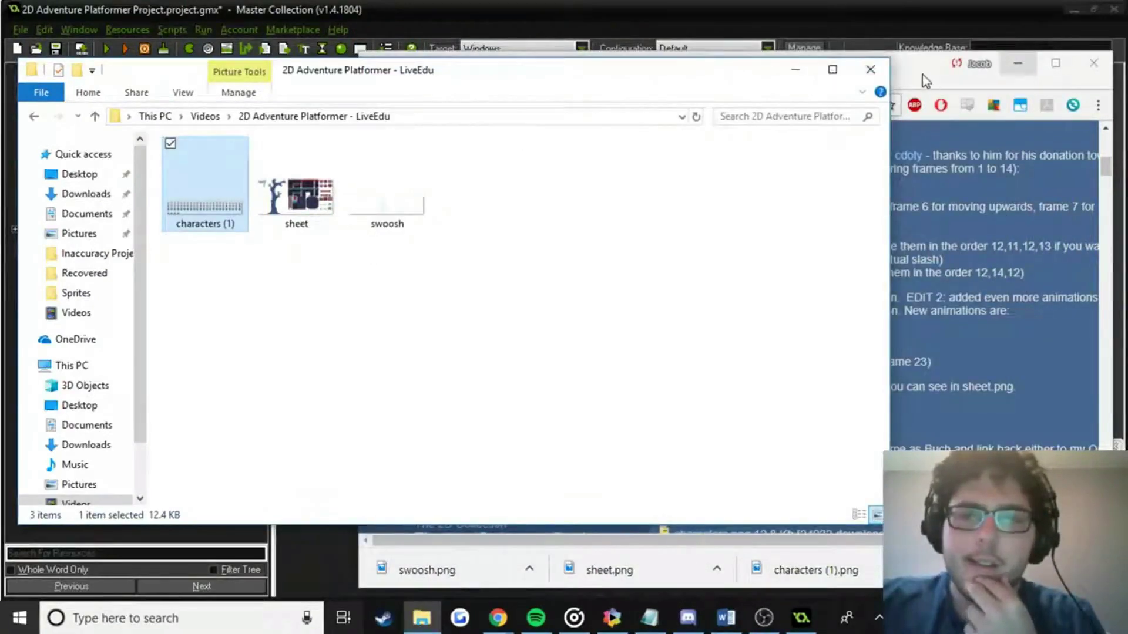
Return to the forest platformer page in the maximized browser and review which frames belong to each character animation.
click(907, 69)
double_click(910, 58)
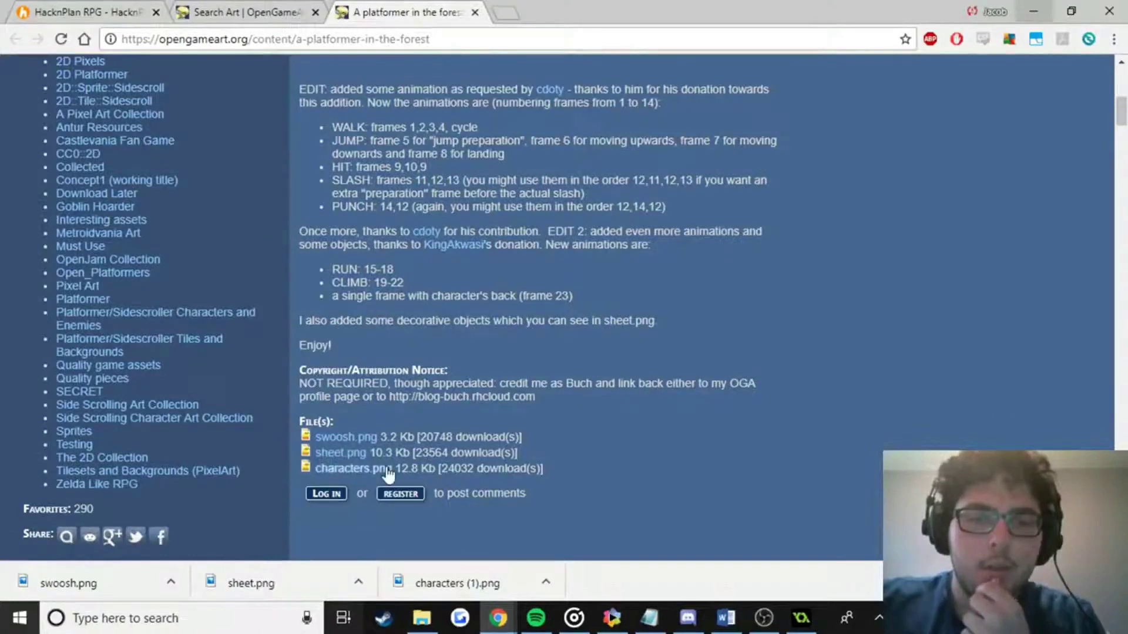
scroll(421, 450, up, 4)
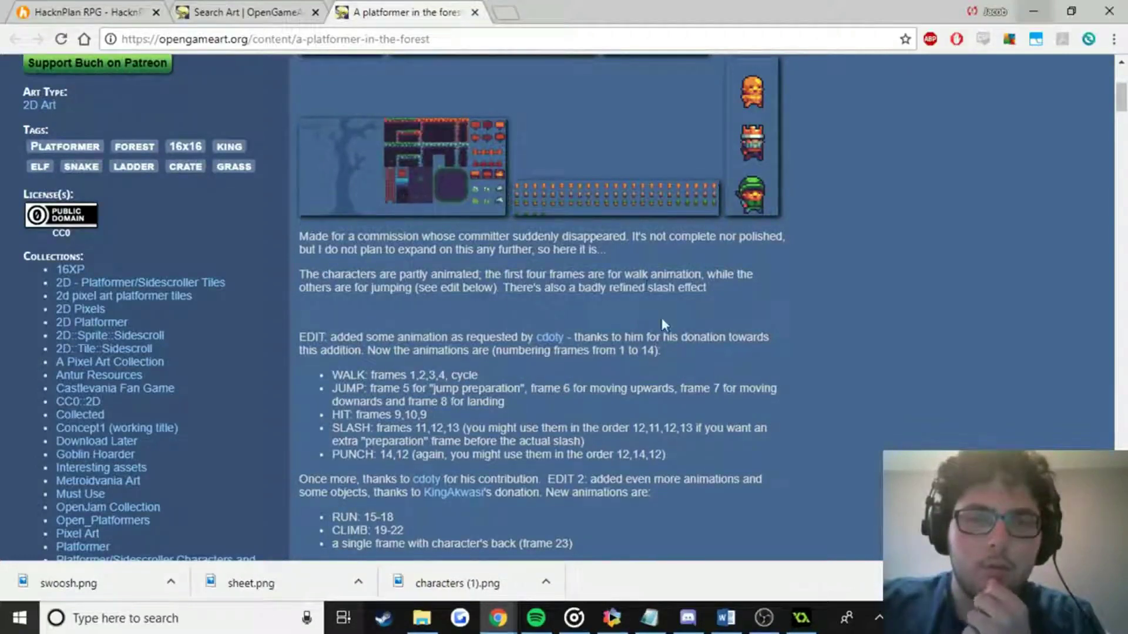
key(alt+Tab)
key(alt+Tab)
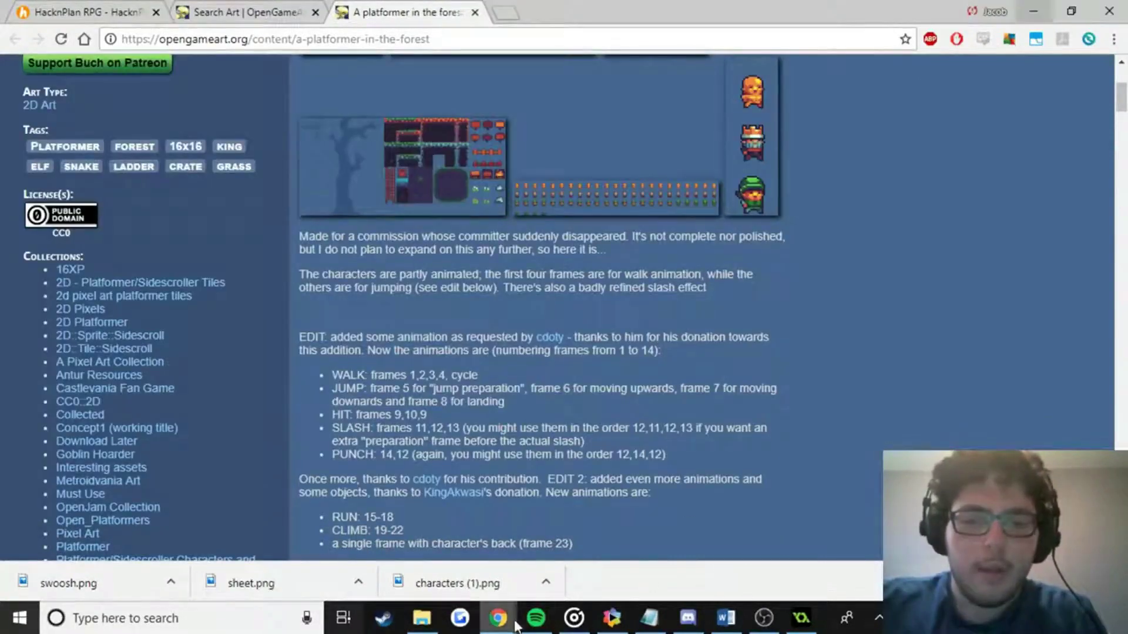
Reopen the characters (1) image from the project art folder and examine the enlarged sprite frames back to the first ones.
click(421, 618)
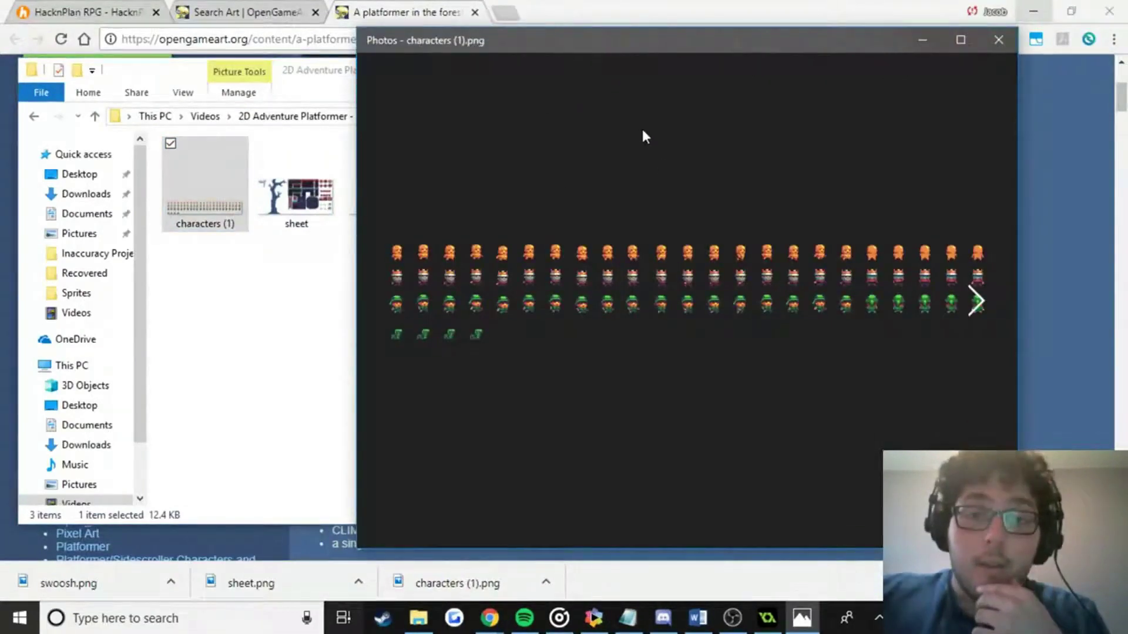
click(631, 73)
click(670, 118)
drag(670, 121, 672, 123)
drag(717, 231, 888, 244)
drag(611, 261, 899, 268)
drag(564, 256, 793, 243)
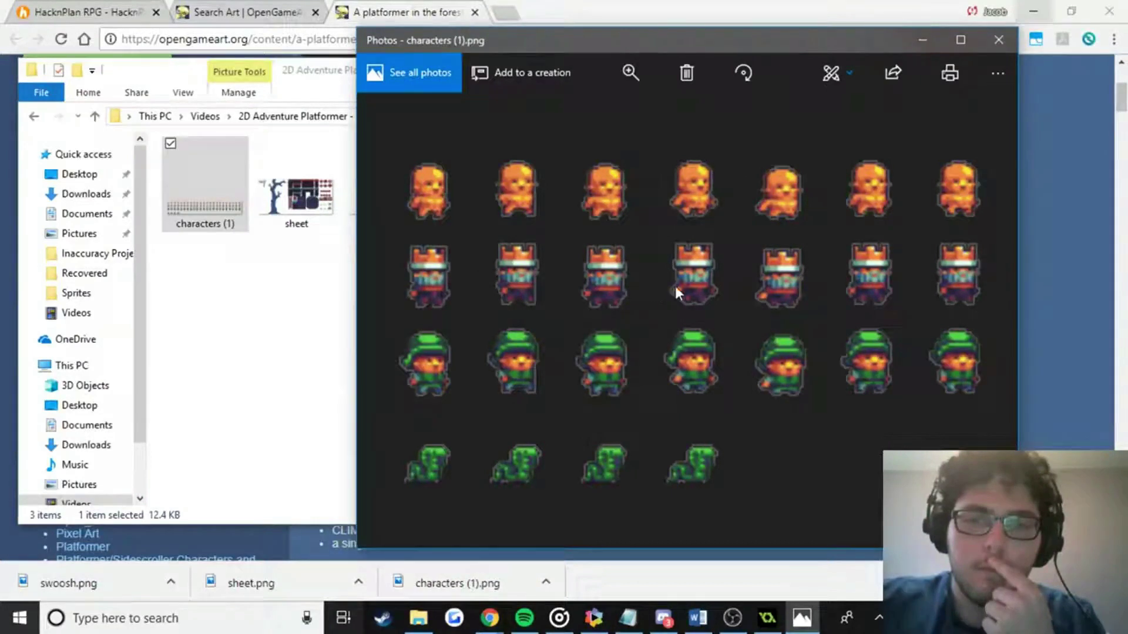
Leave the characters image for the maximized browser and close the forest platformer page.
drag(725, 287, 705, 294)
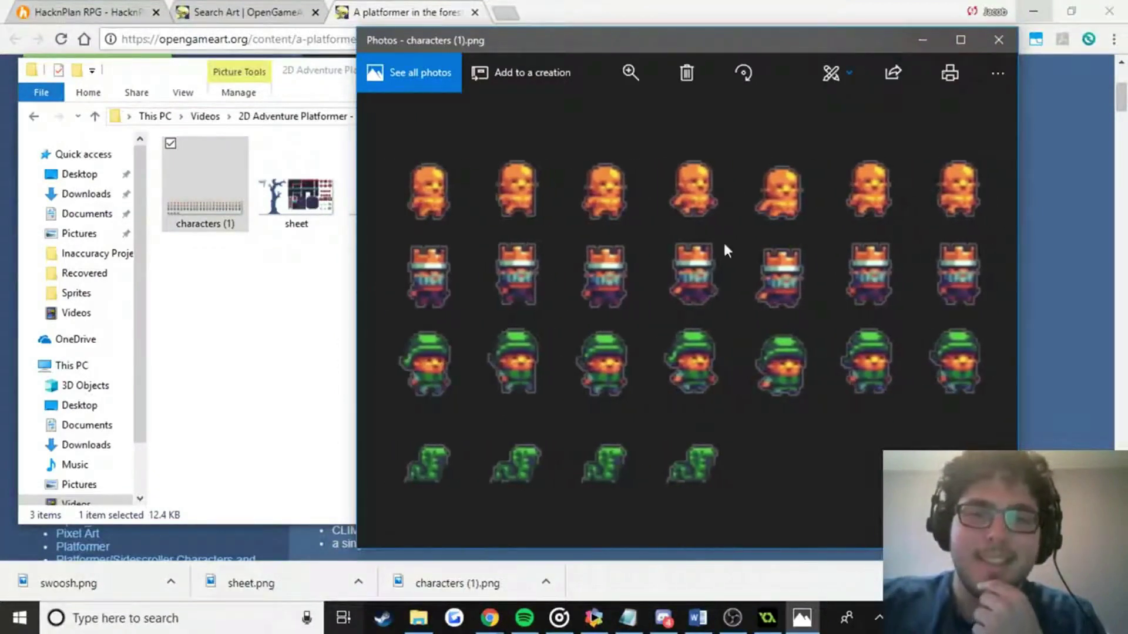
click(963, 40)
click(969, 42)
click(905, 31)
drag(904, 17, 899, 52)
double_click(893, 66)
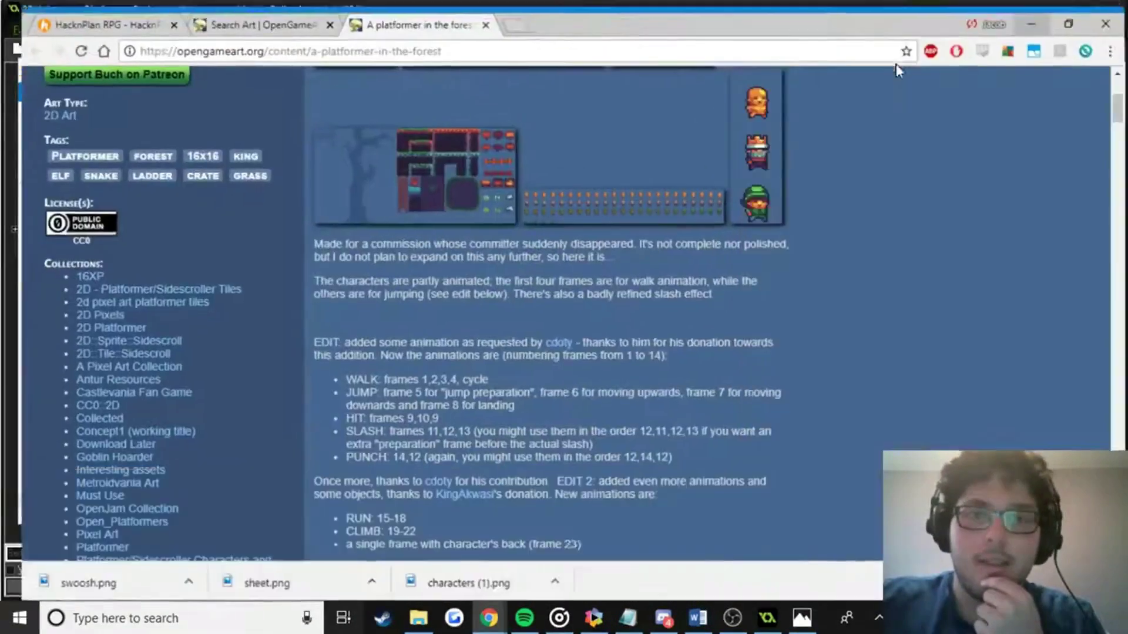
scroll(587, 235, up, 4)
key(ctrl+w)
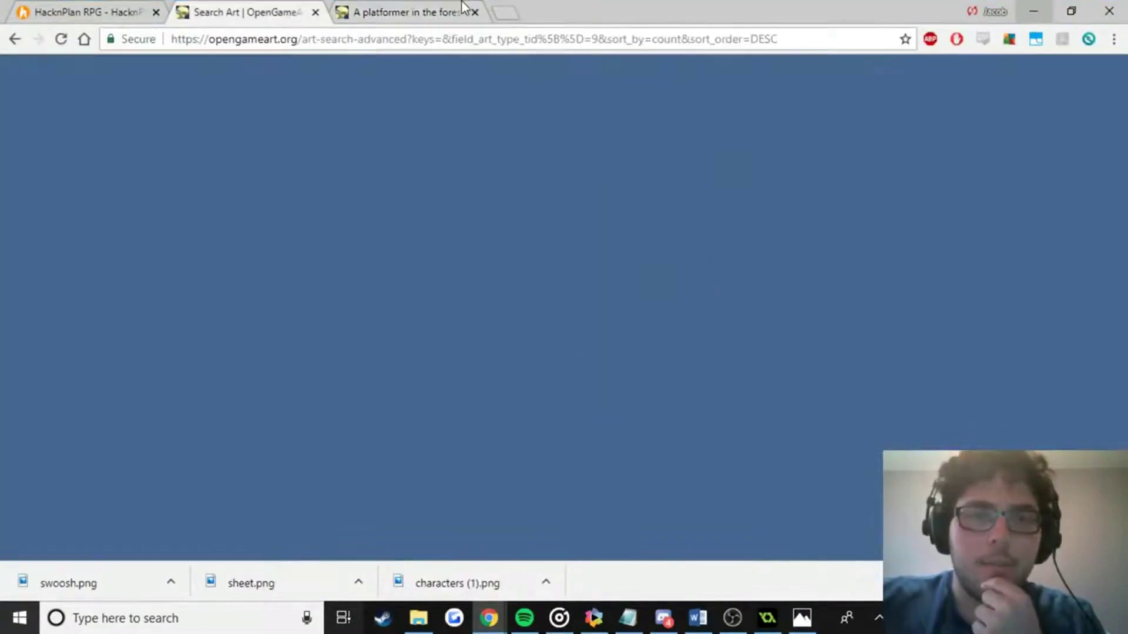
Search OpenGameArt's 2D art for "platformer" and open the Generic Platformer Tiles page.
scroll(329, 206, up, 7)
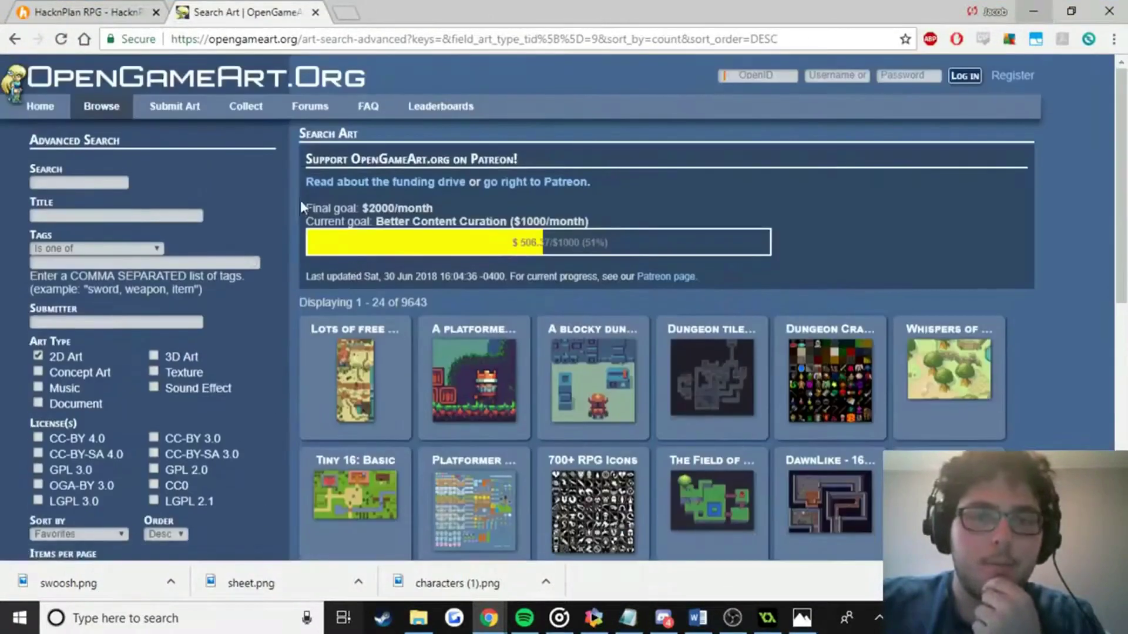
click(118, 182)
text(platformer)
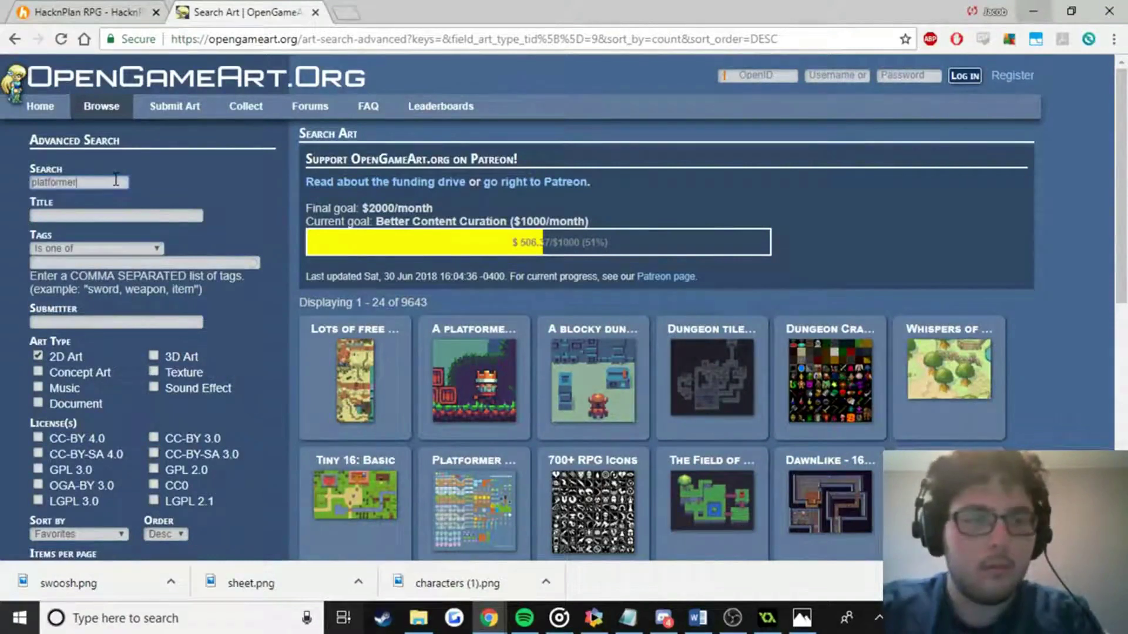
key(Return)
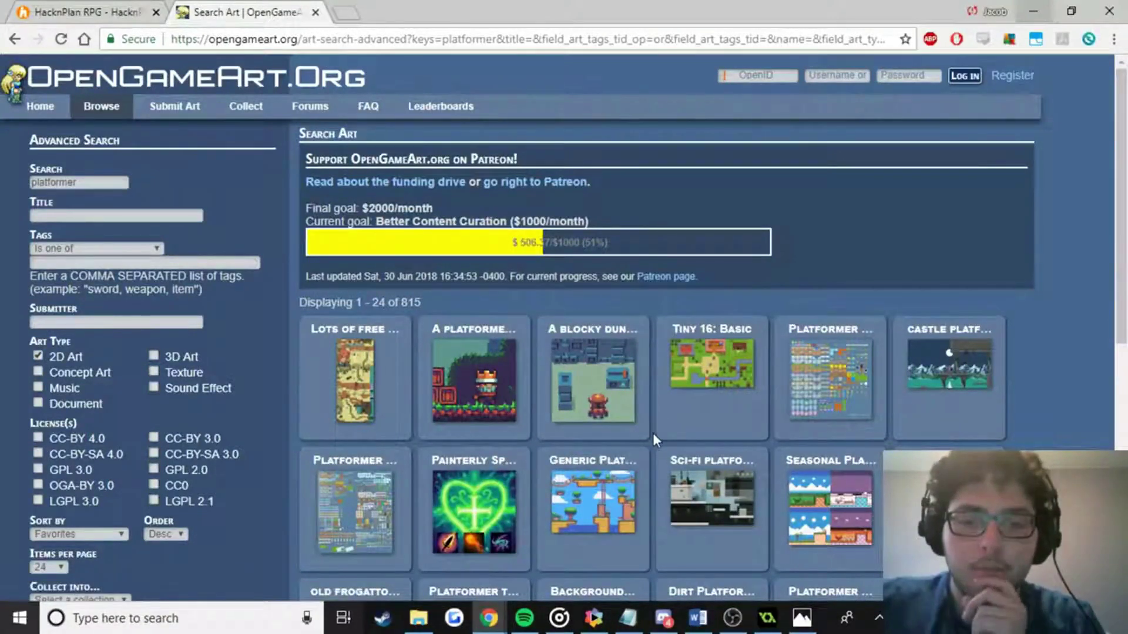
click(609, 480)
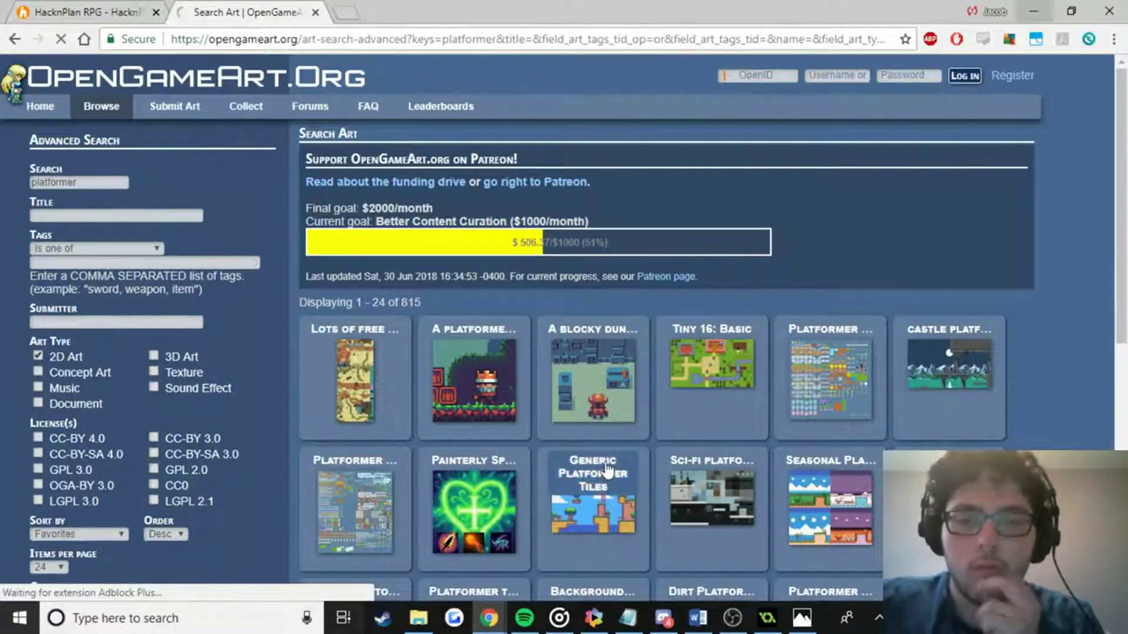
Open a new browser tab and try to load the creator's profile address on gamejolt.com.
click(350, 8)
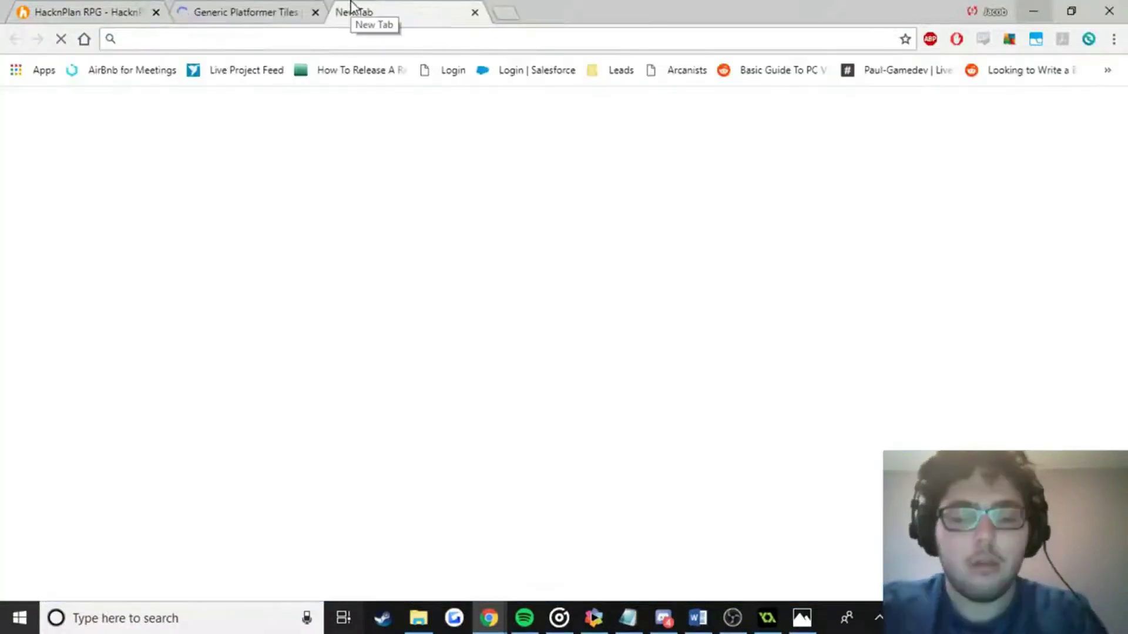
text(gamejolt.com/jac)
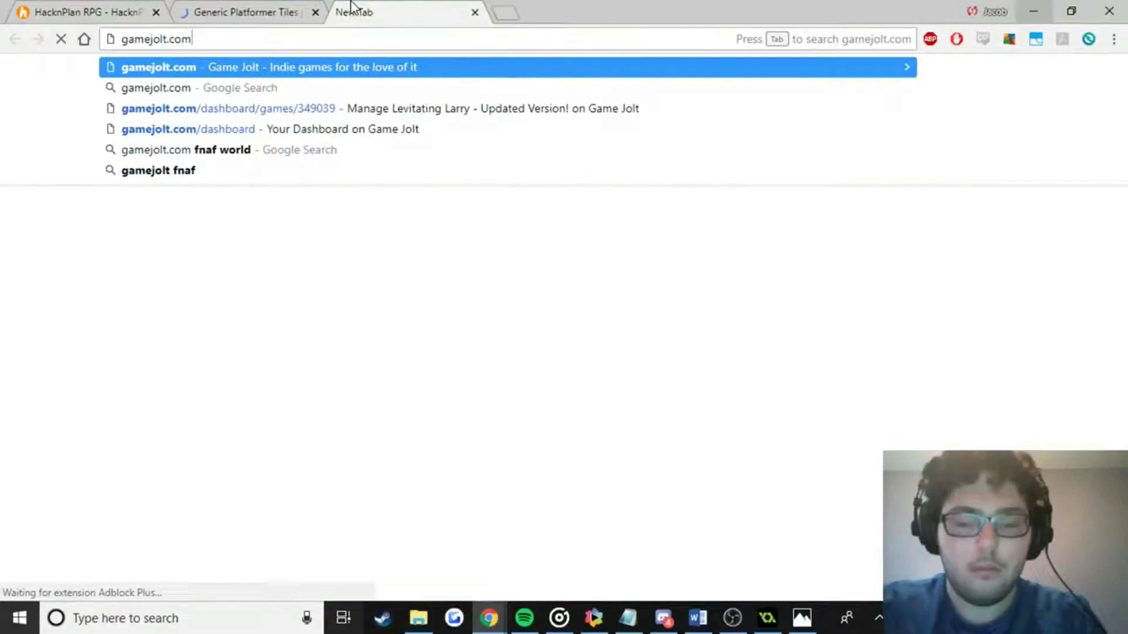
text(obszall)
key(Return)
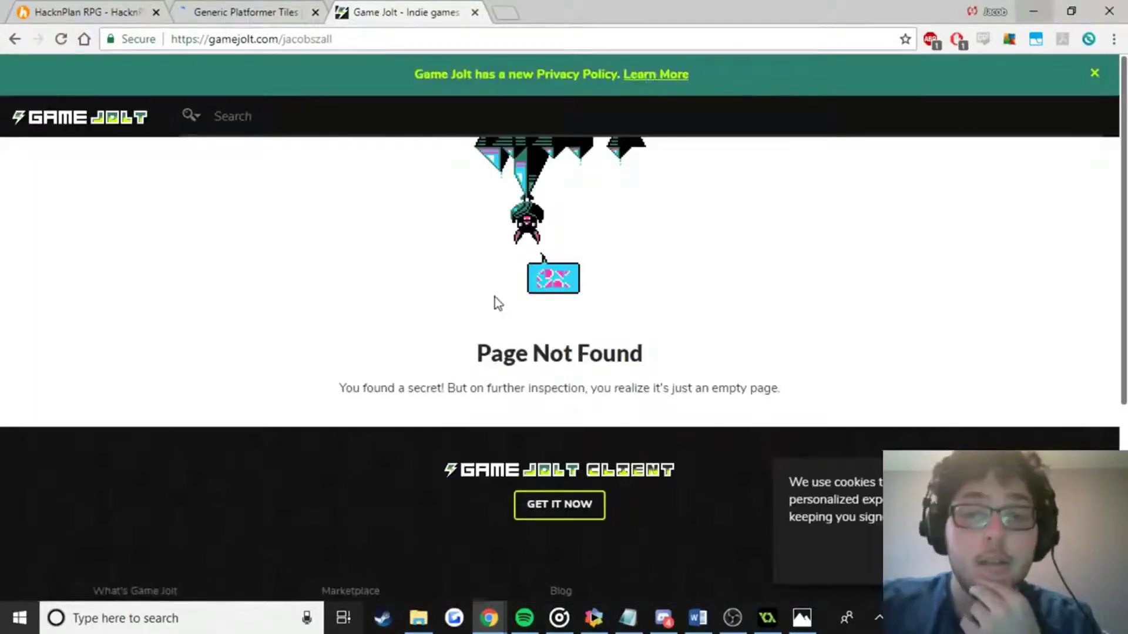
click(232, 116)
text(jacob)
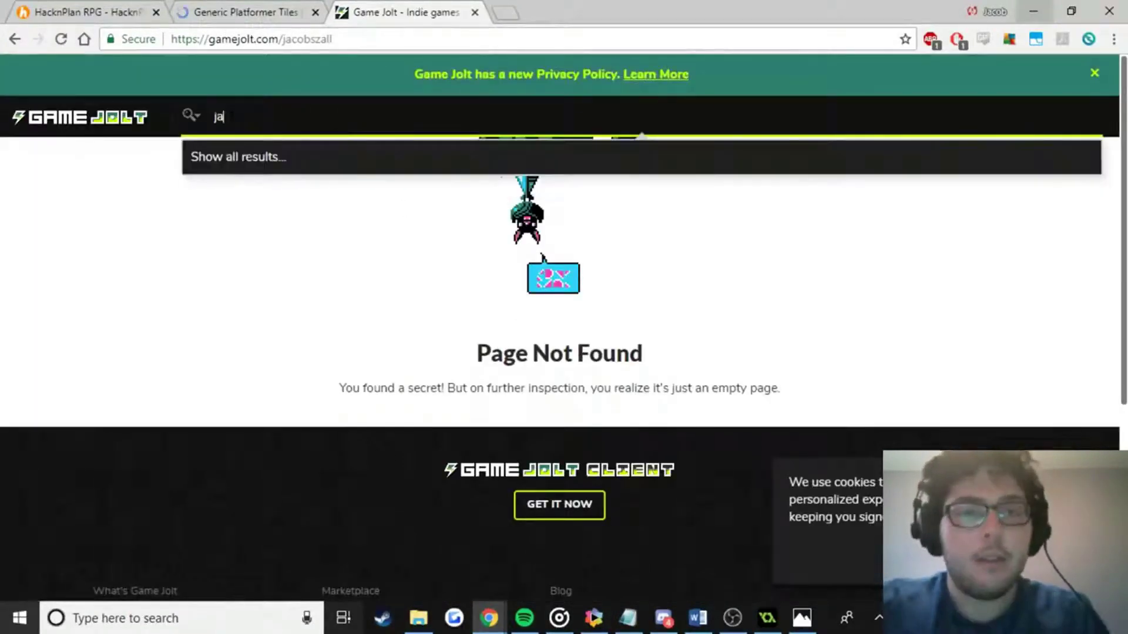
key(BackSpace)
key(BackSpace)
key(BackSpace)
key(BackSpace)
key(BackSpace)
Search Game Jolt for "runneru" and open the RunnerUp game page.
text(ru)
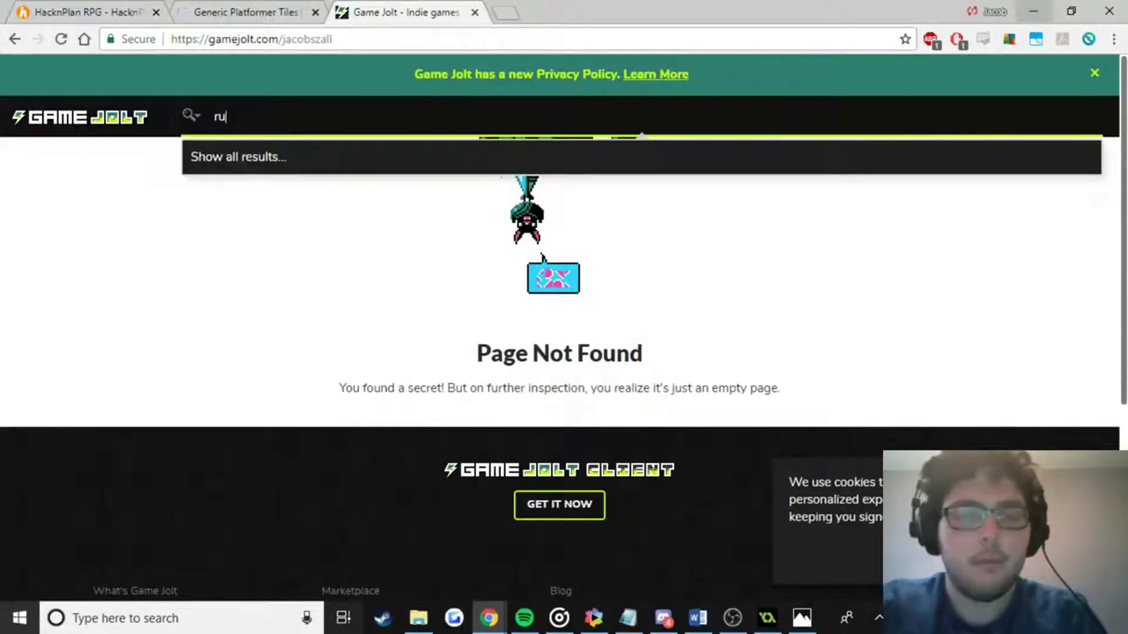
text(nerup)
key(BackSpace)
key(BackSpace)
key(BackSpace)
key(BackSpace)
text(n)
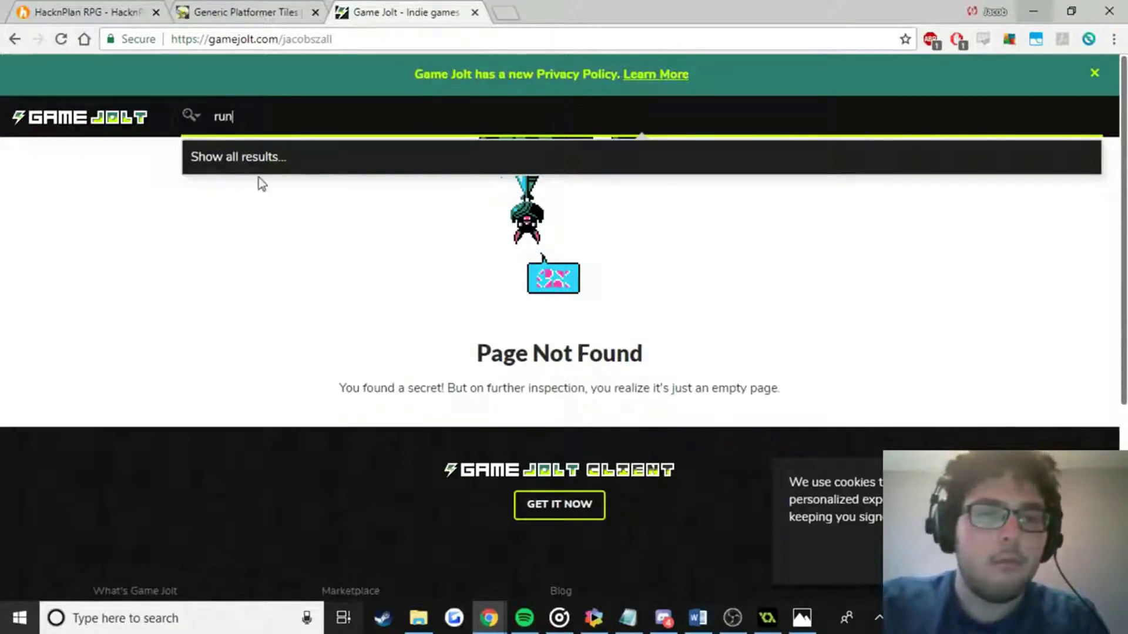
text(eru)
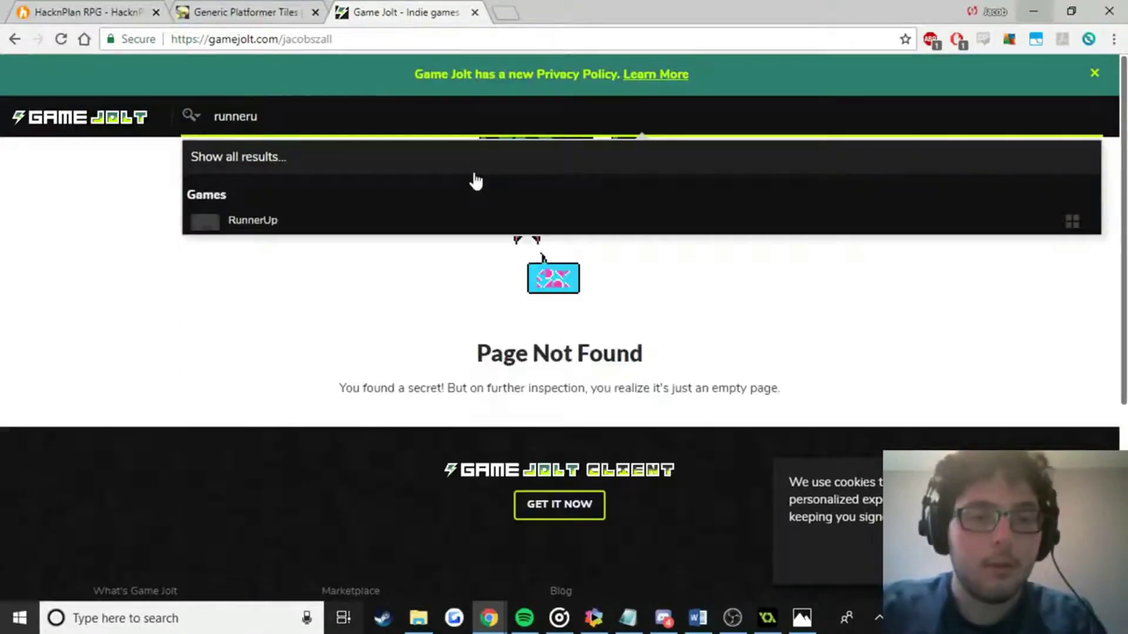
click(366, 223)
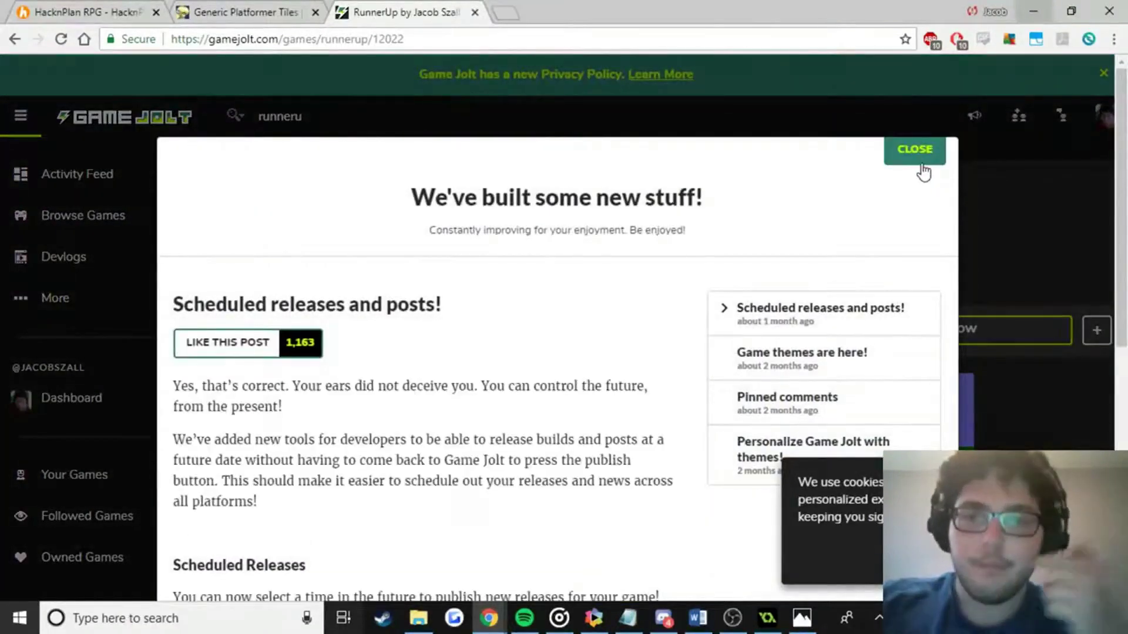
Dismiss the site news announcement and look over the RunnerUp page's description and screenshots.
click(921, 163)
scroll(509, 369, down, 4)
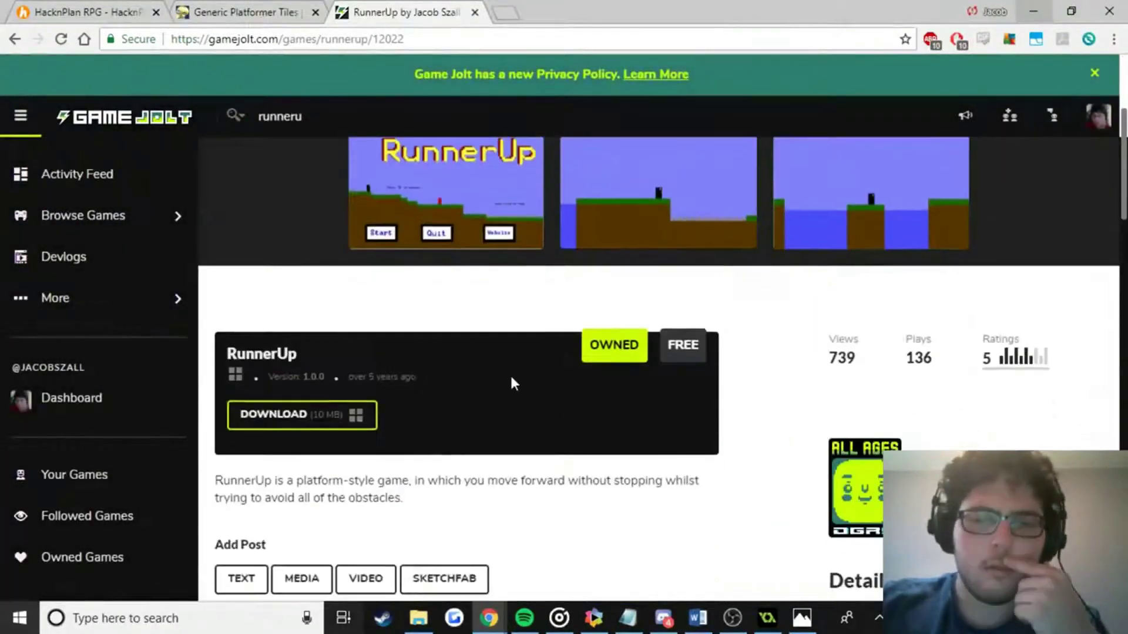
scroll(435, 390, down, 3)
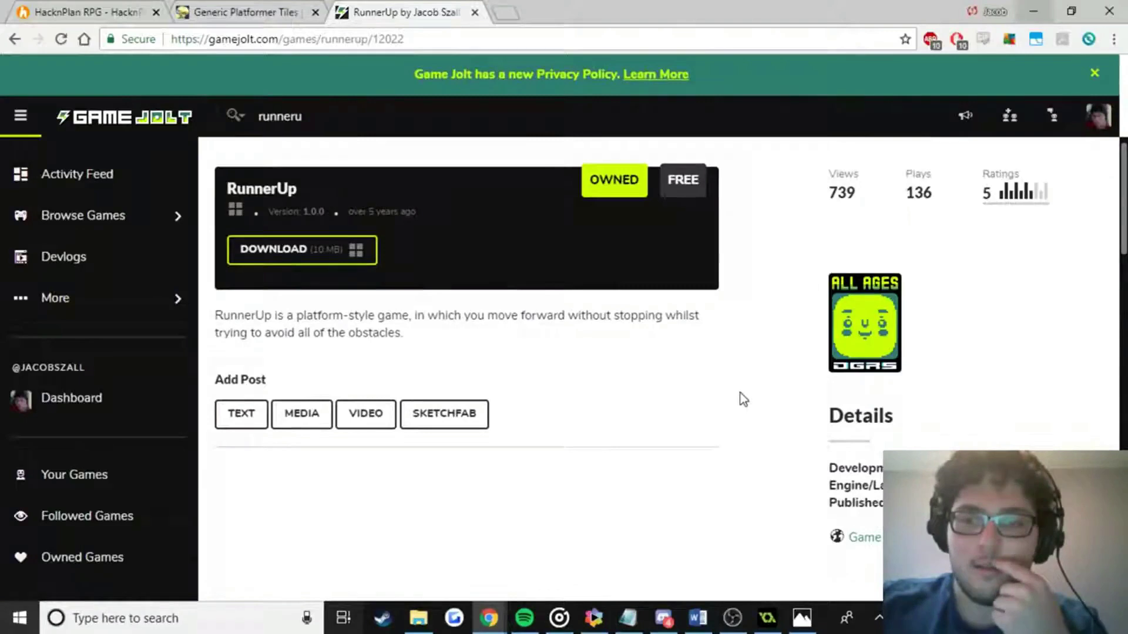
scroll(741, 396, up, 2)
scroll(742, 400, up, 4)
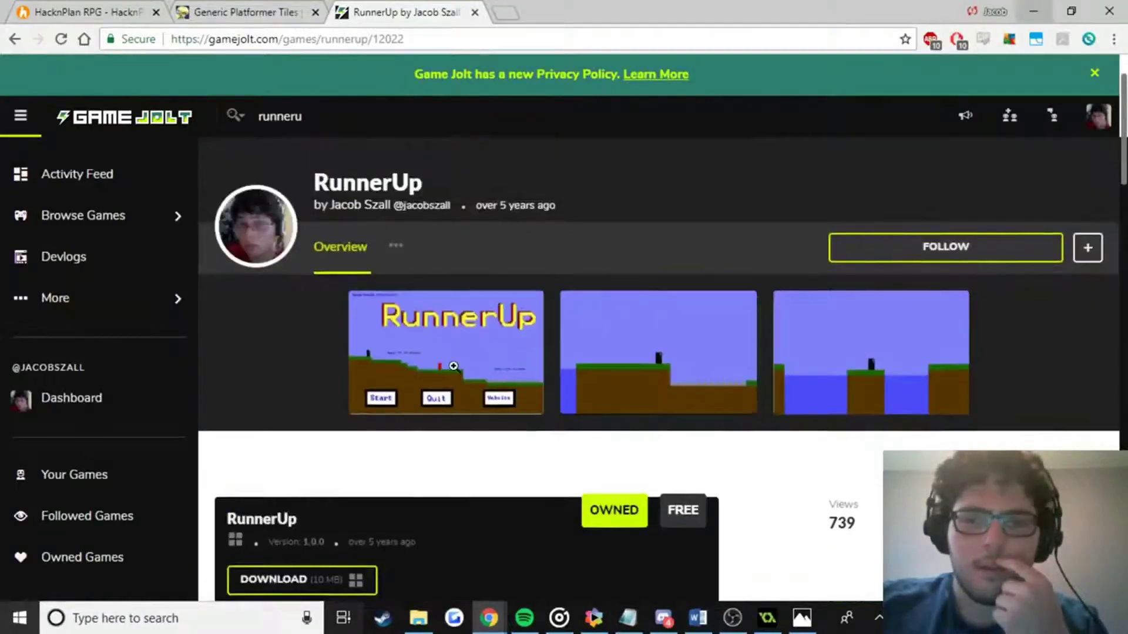
View the three RunnerUp screenshots enlarged one after another and close the viewer.
click(576, 342)
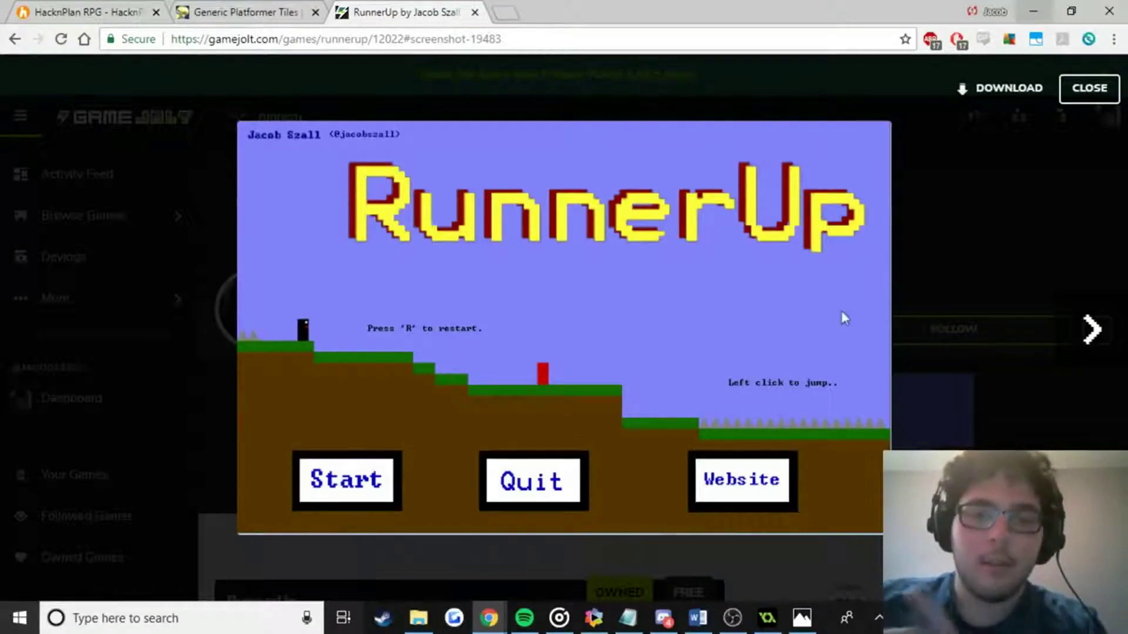
click(1093, 329)
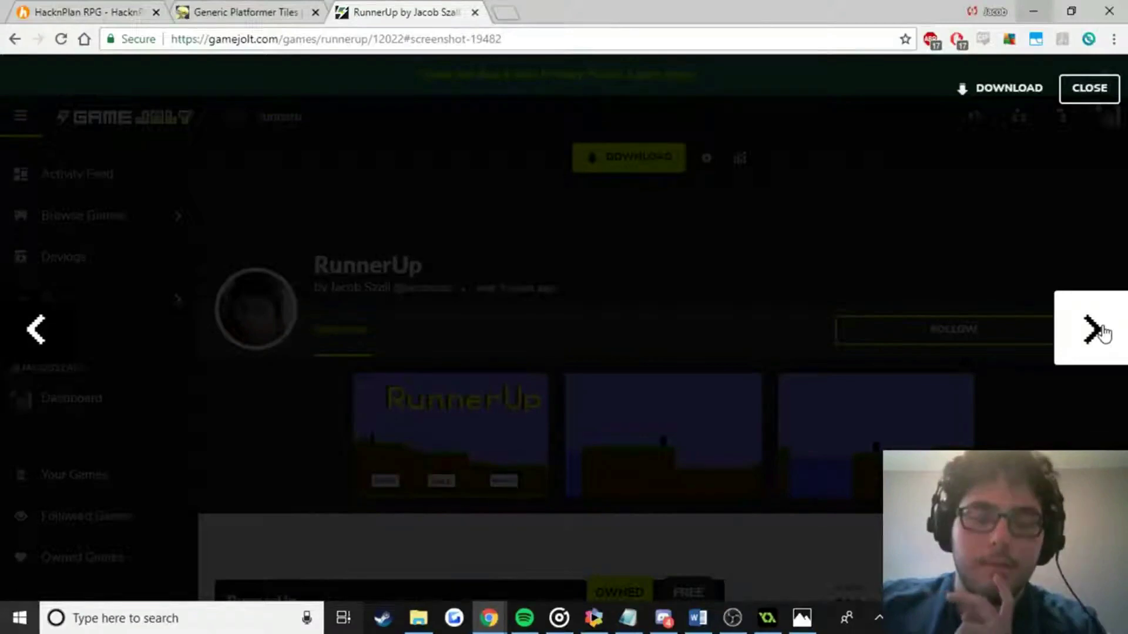
click(1094, 329)
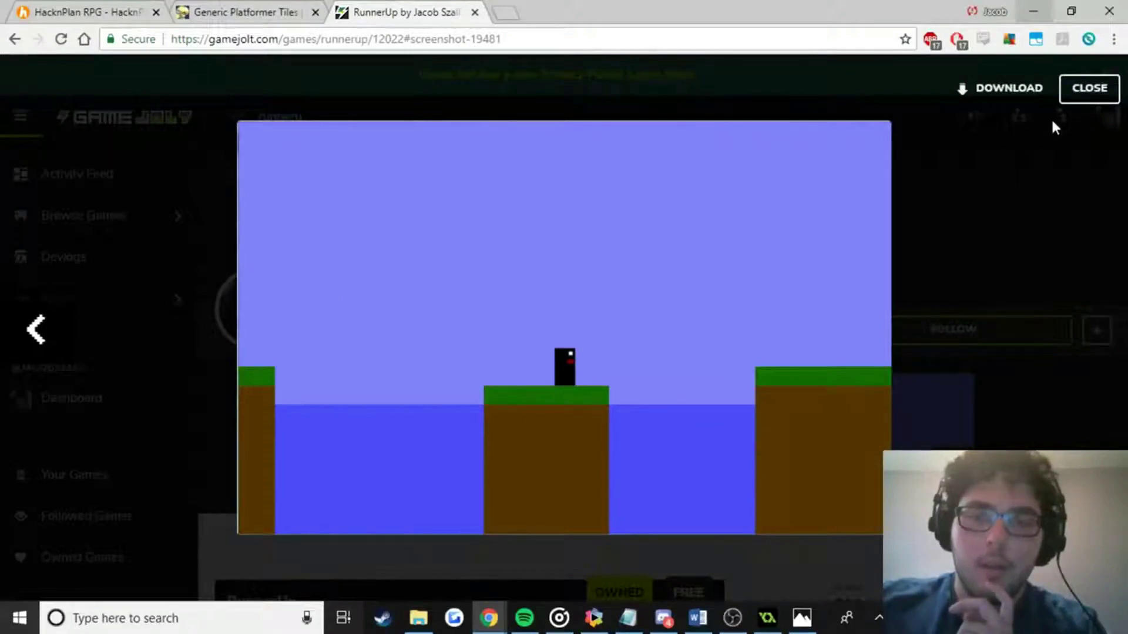
click(1089, 89)
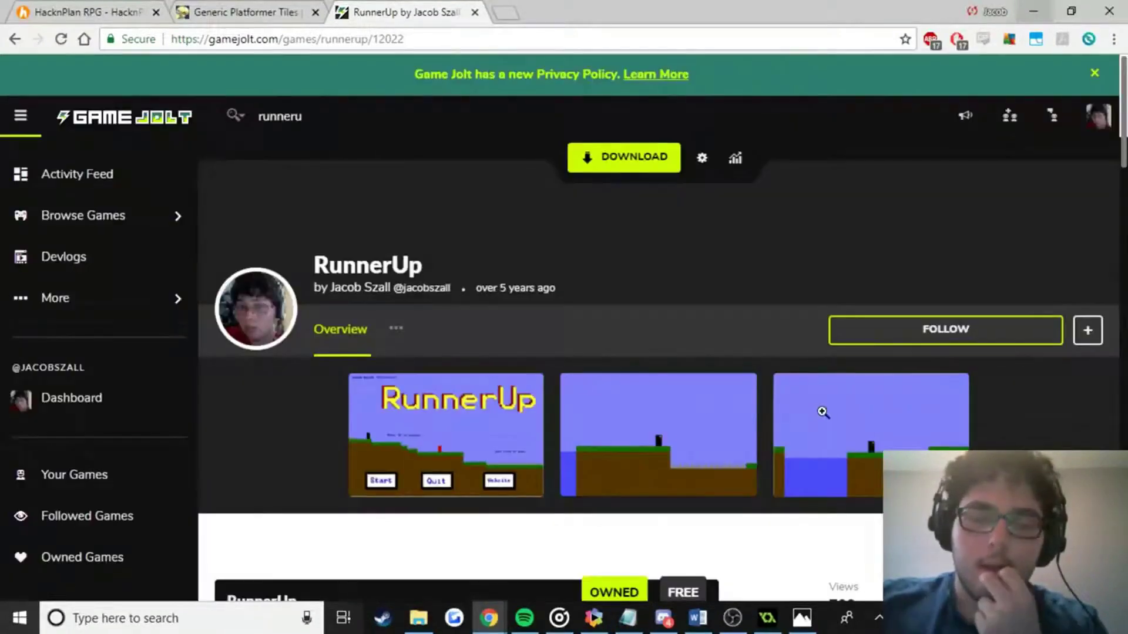
Return to the Generic Platformer Tiles page, examine its preview image enlarged, and close it.
click(290, 8)
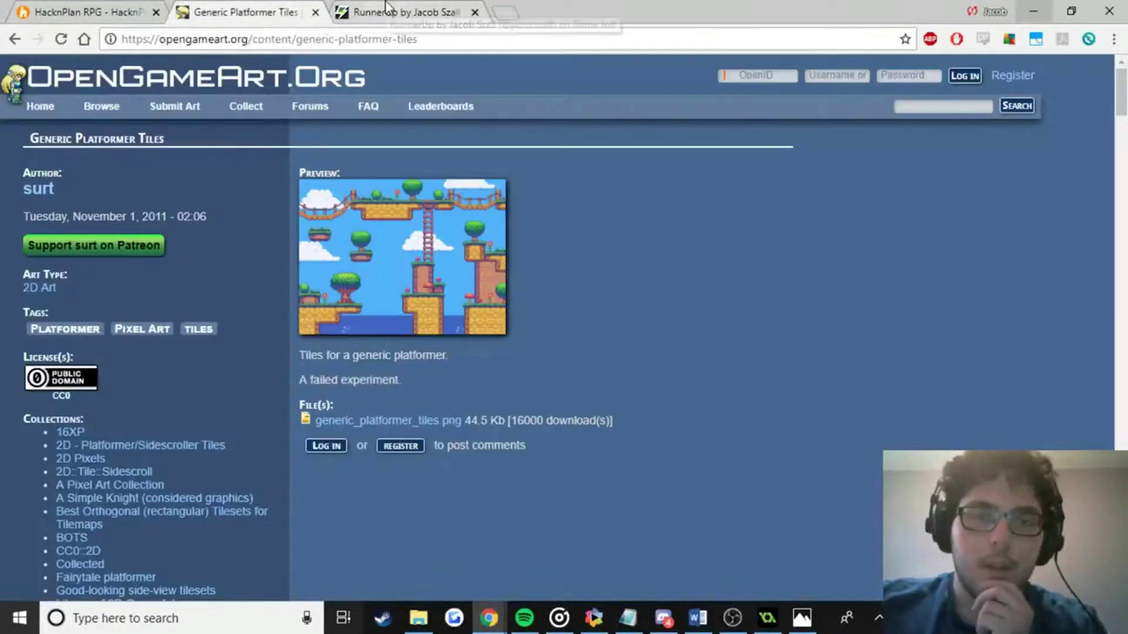
click(458, 250)
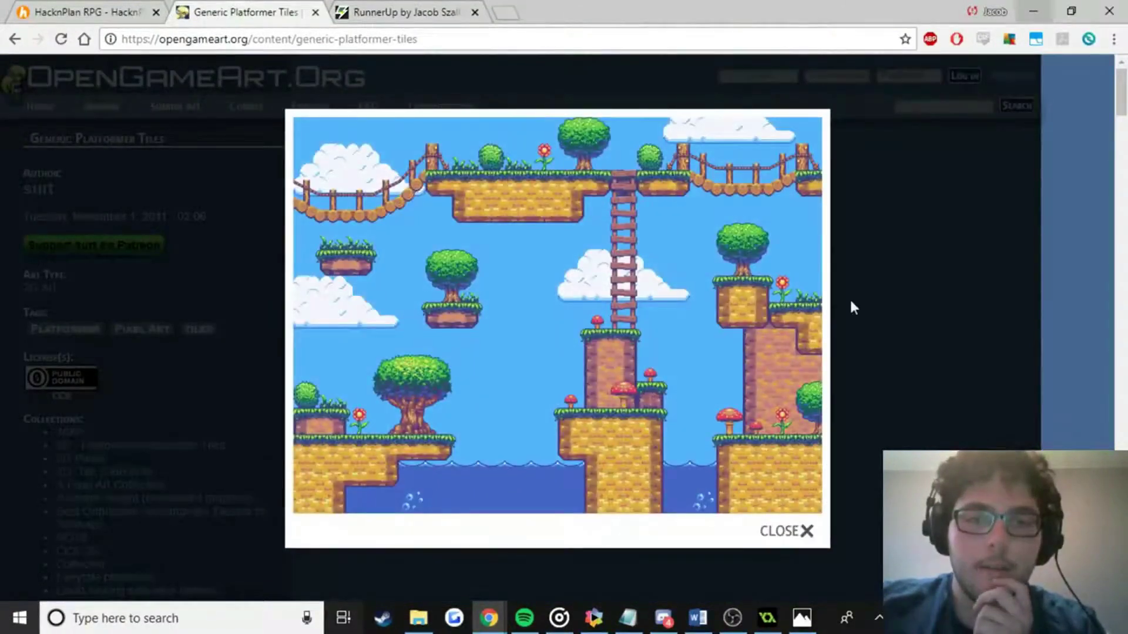
click(854, 299)
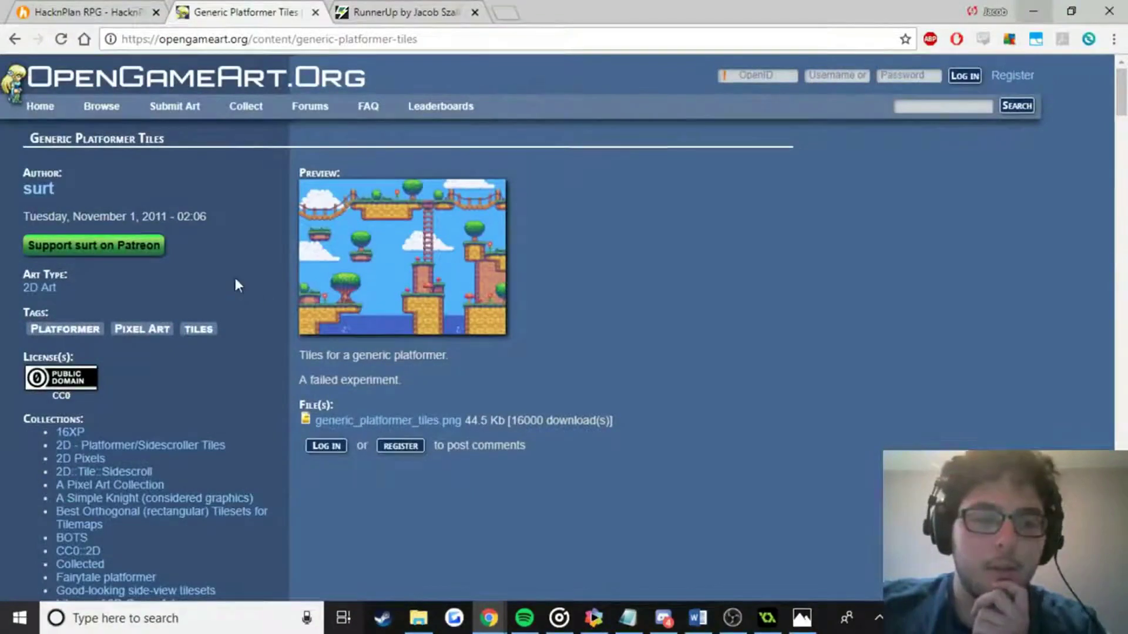
Check the GameMaker project briefly, then return to the RunnerUp page and enlarge its title screen screenshot.
click(767, 617)
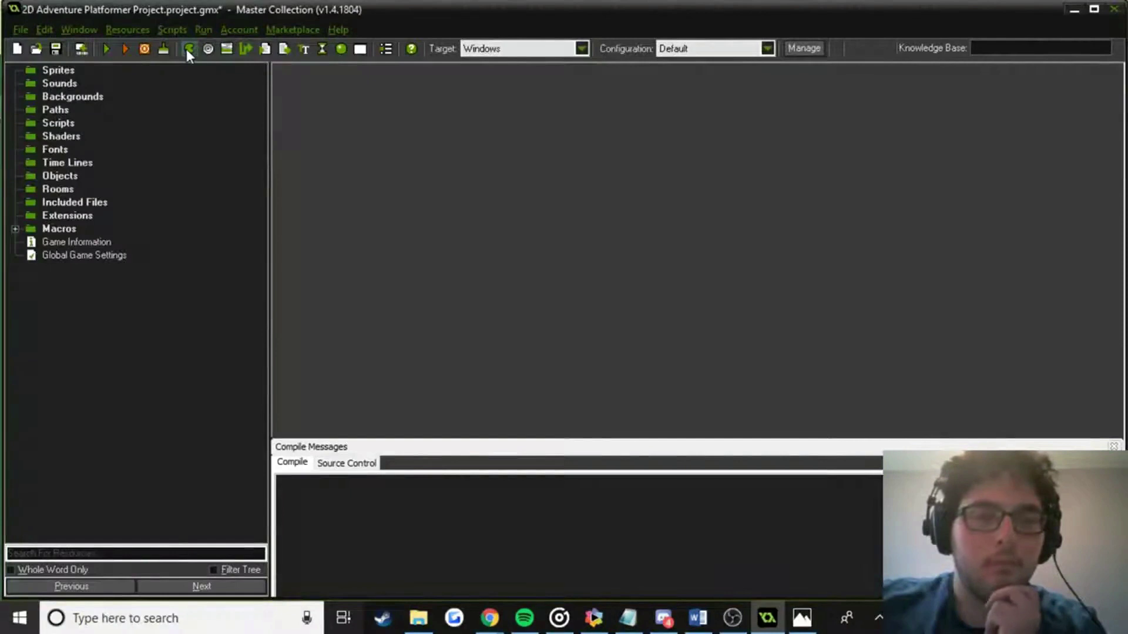
key(alt+Tab)
click(382, 12)
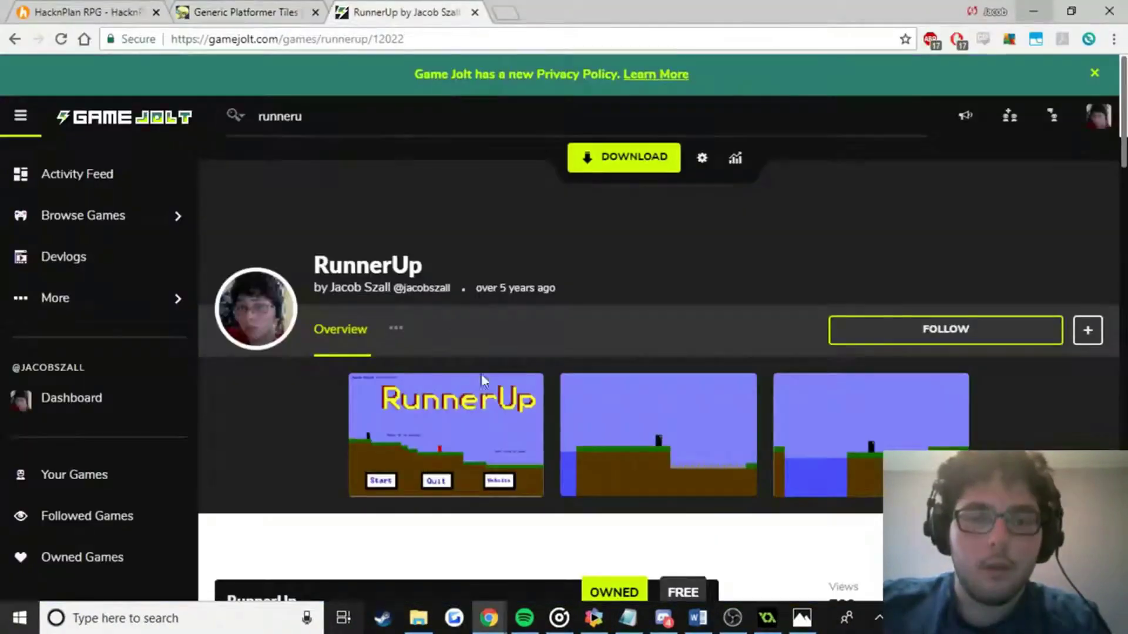
click(478, 450)
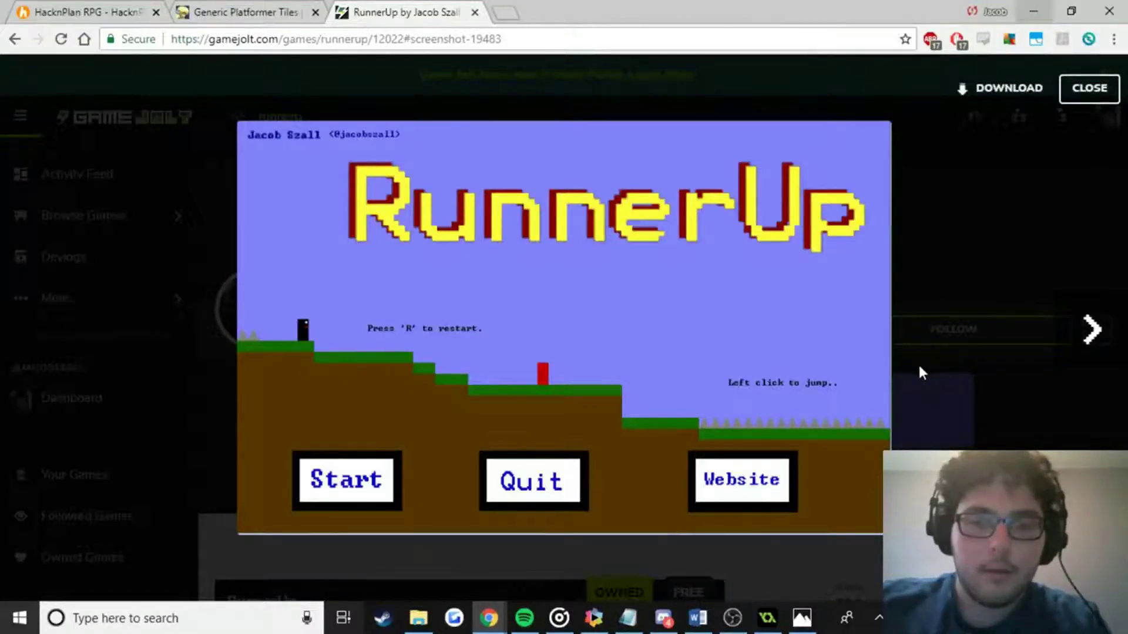
Switch to GameMaker and create a new sprite named main_spr.
key(alt+Tab)
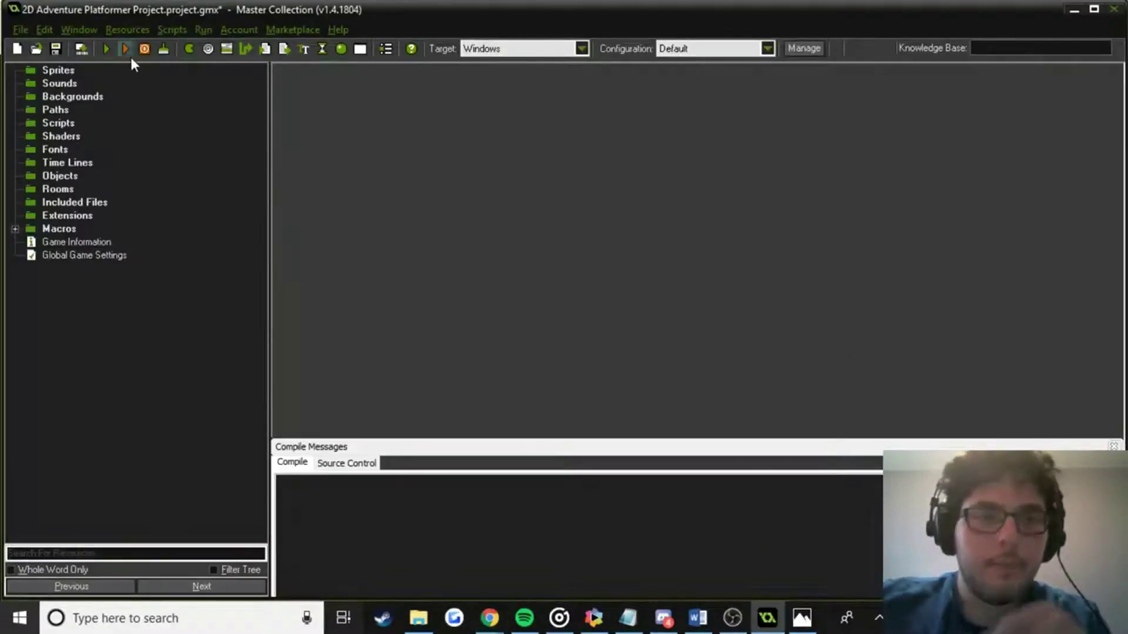
click(189, 49)
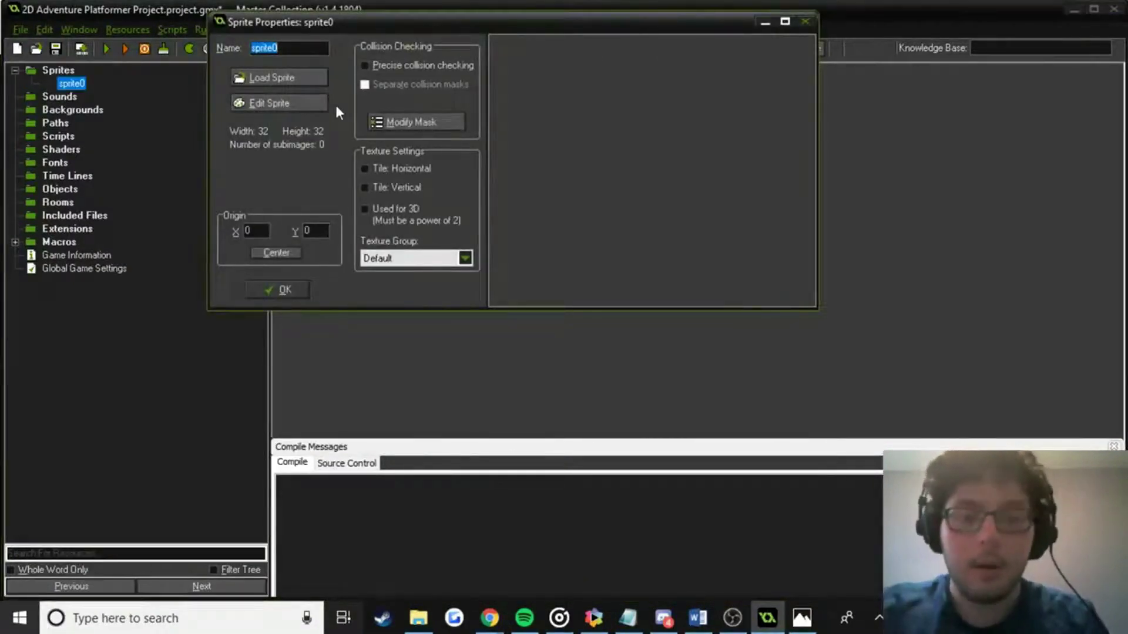
text(main_spr)
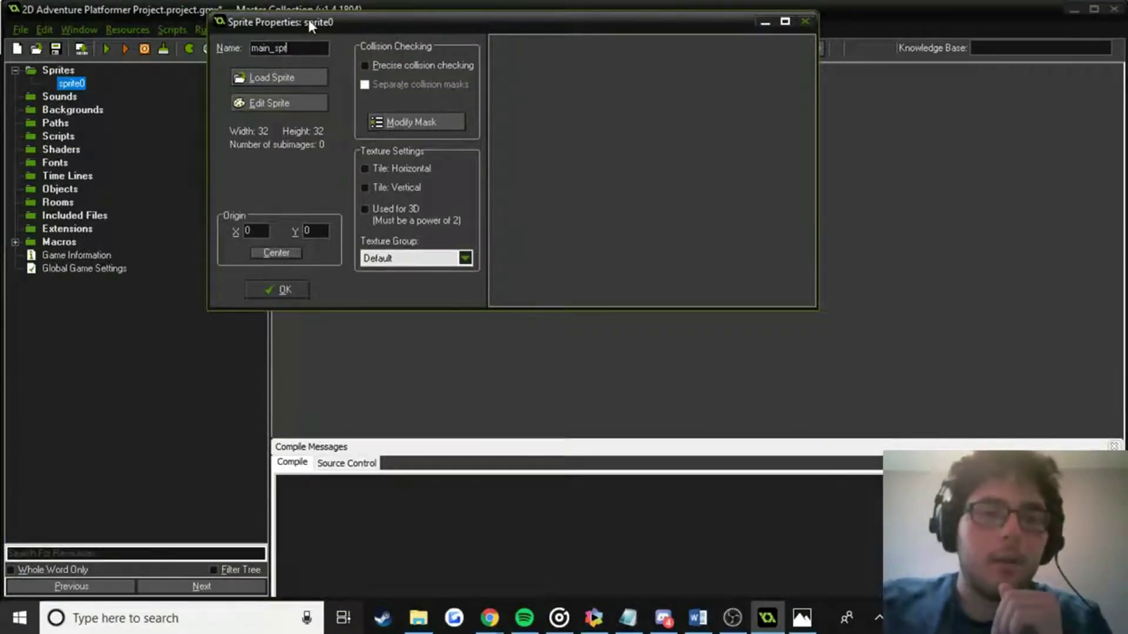
drag(308, 19, 265, 115)
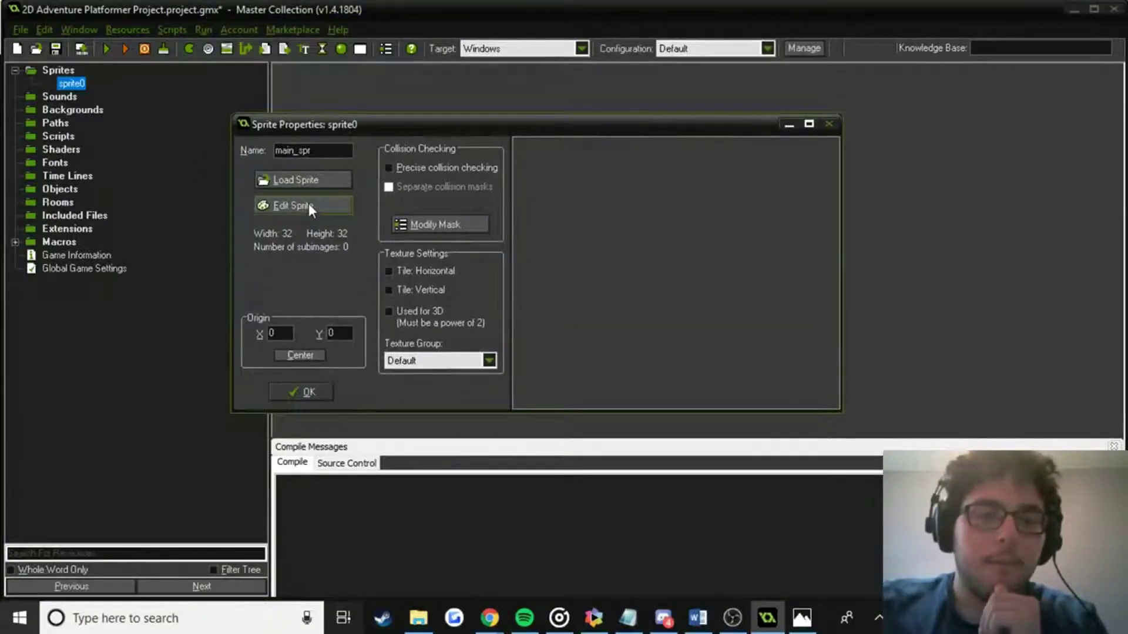
Add a blank 32 x 32 frame to main_spr and open it enlarged in the image editor.
click(325, 207)
click(328, 69)
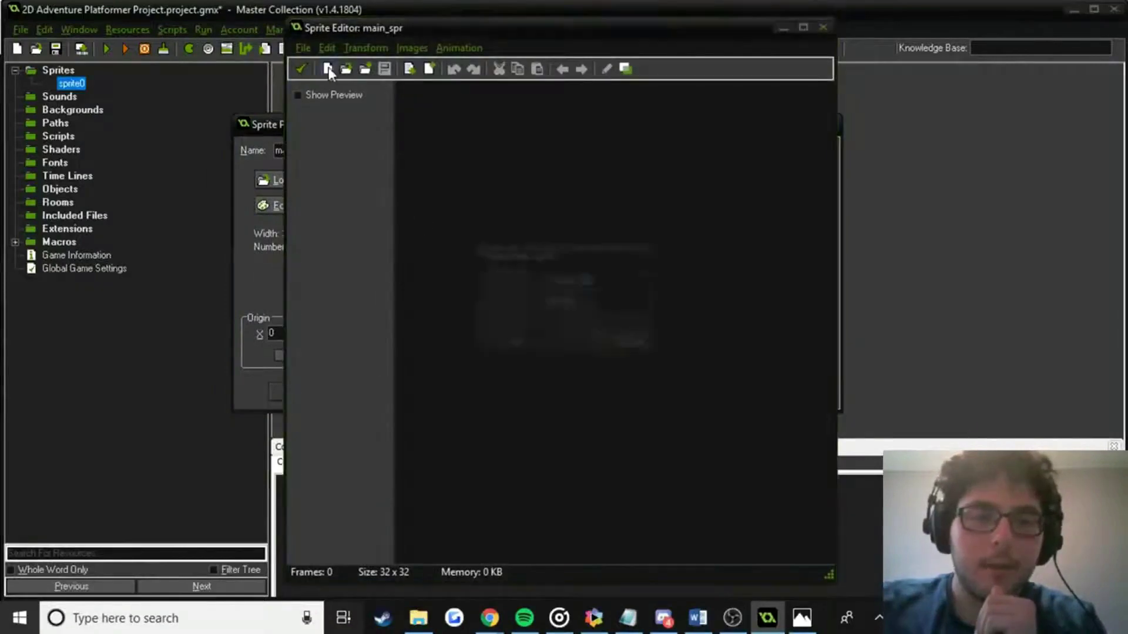
click(497, 338)
double_click(438, 101)
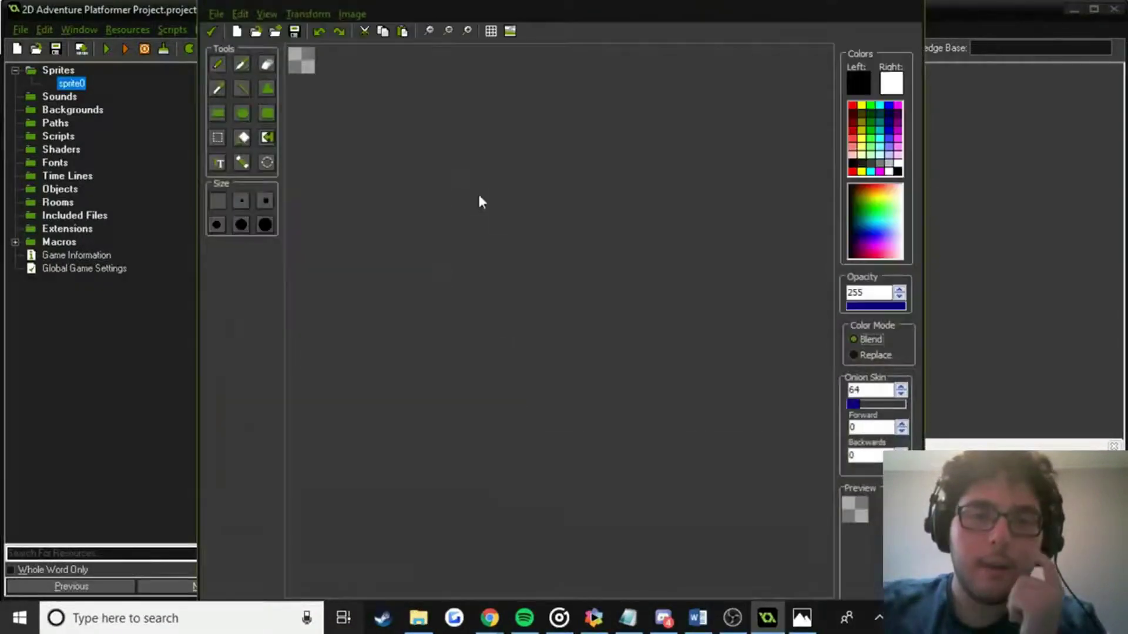
scroll(553, 261, up, 3)
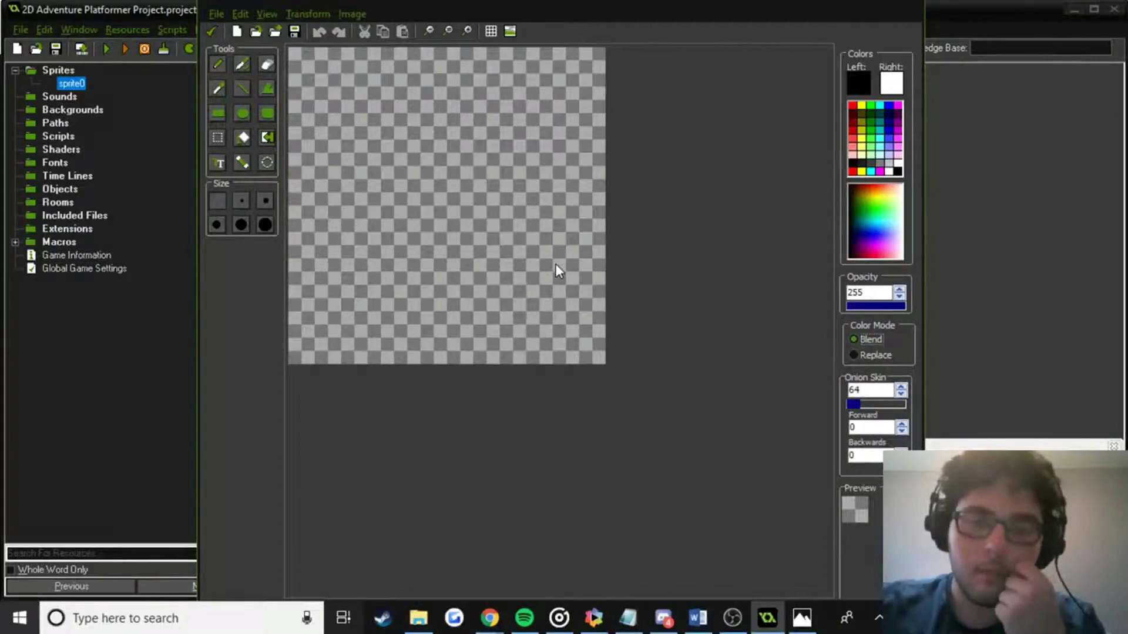
Draw a large black-outlined white circle across most of the enlarged canvas, and undo it.
scroll(555, 269, up, 1)
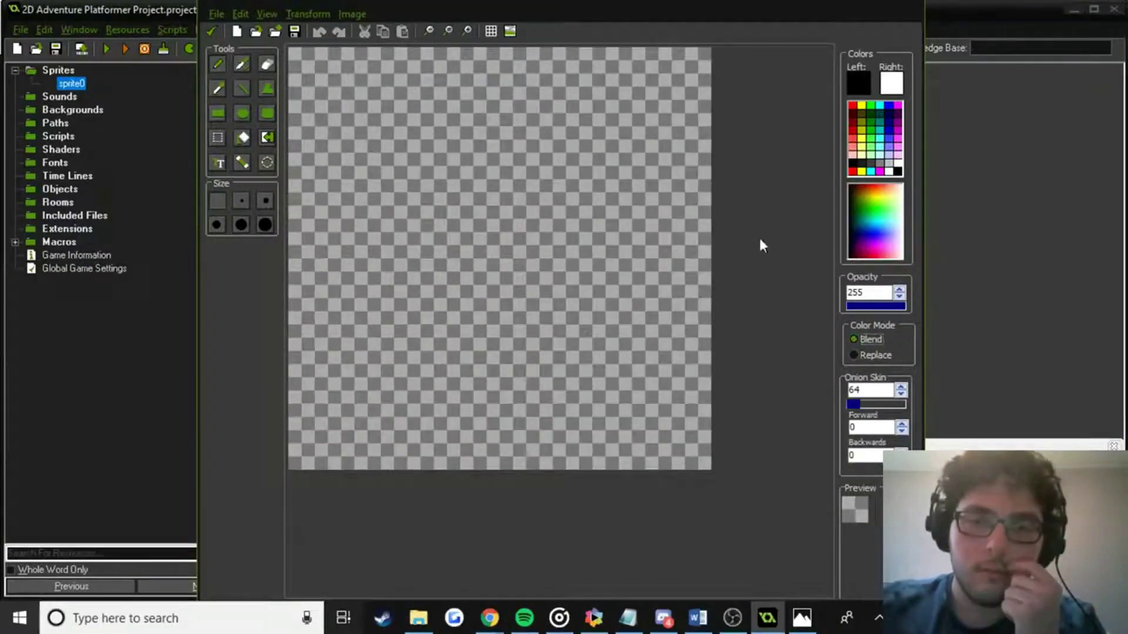
drag(924, 211, 991, 212)
scroll(746, 235, up, 1)
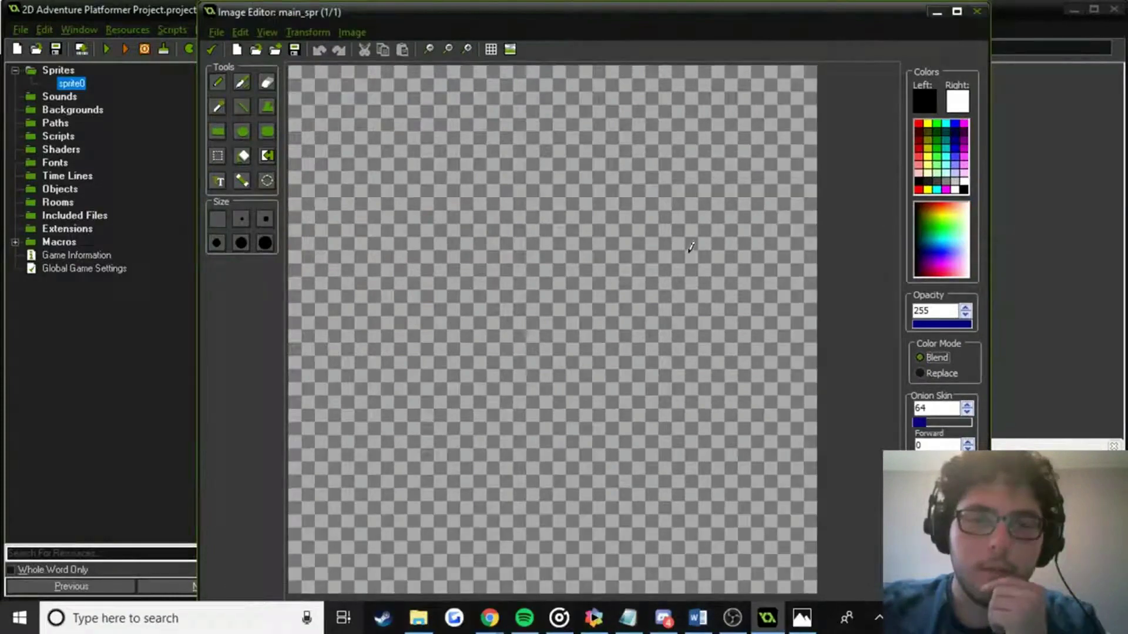
scroll(690, 248, down, 1)
drag(655, 27, 718, 31)
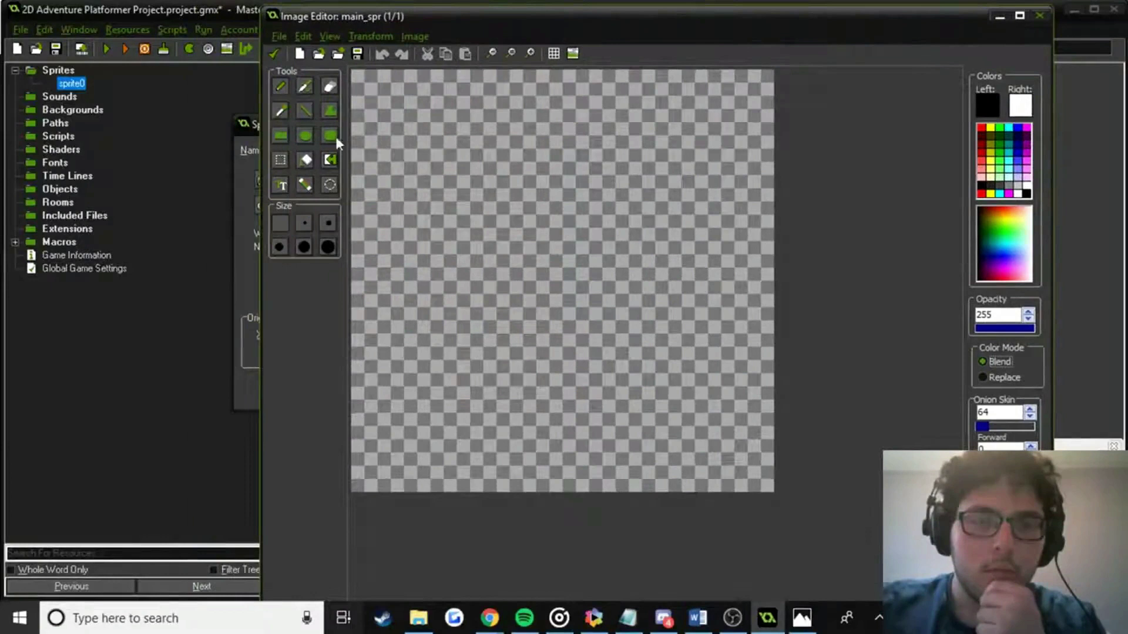
click(304, 137)
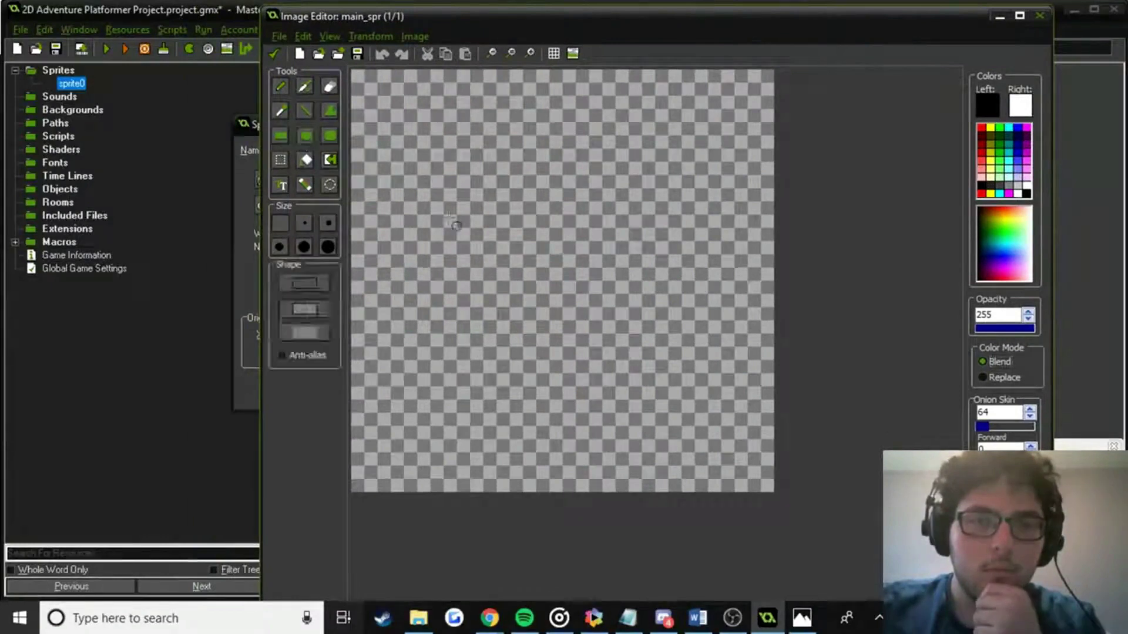
mouse_move(391, 148)
mouse_down()
mouse_move(629, 334)
mouse_move(695, 428)
mouse_move(734, 449)
mouse_move(687, 453)
mouse_move(661, 404)
mouse_up()
drag(701, 428, 719, 474)
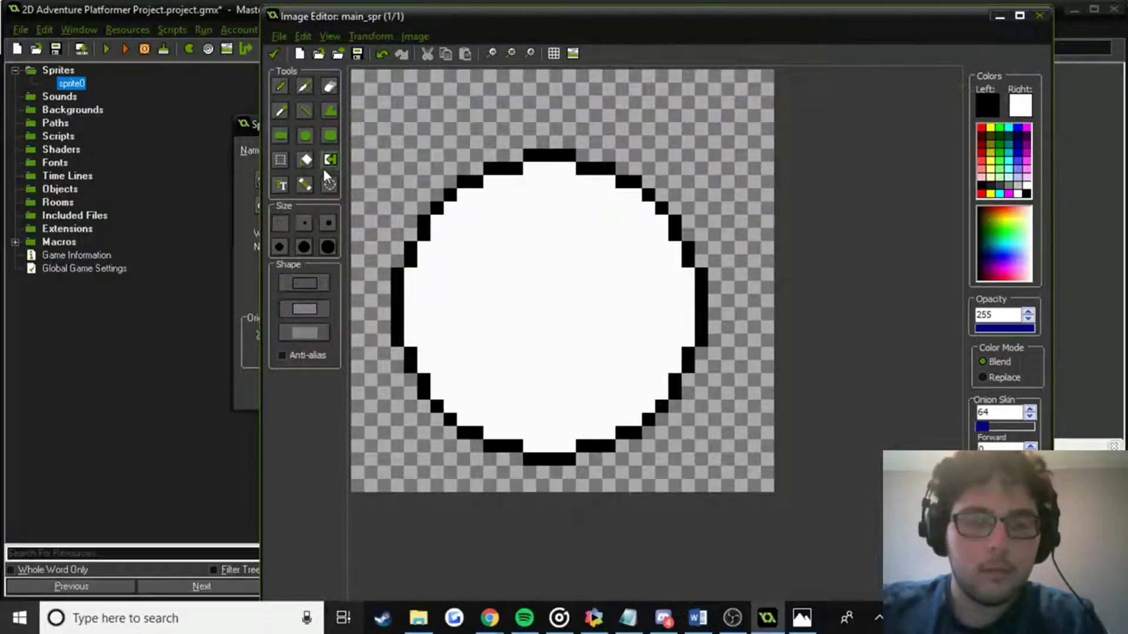
key(ctrl+z)
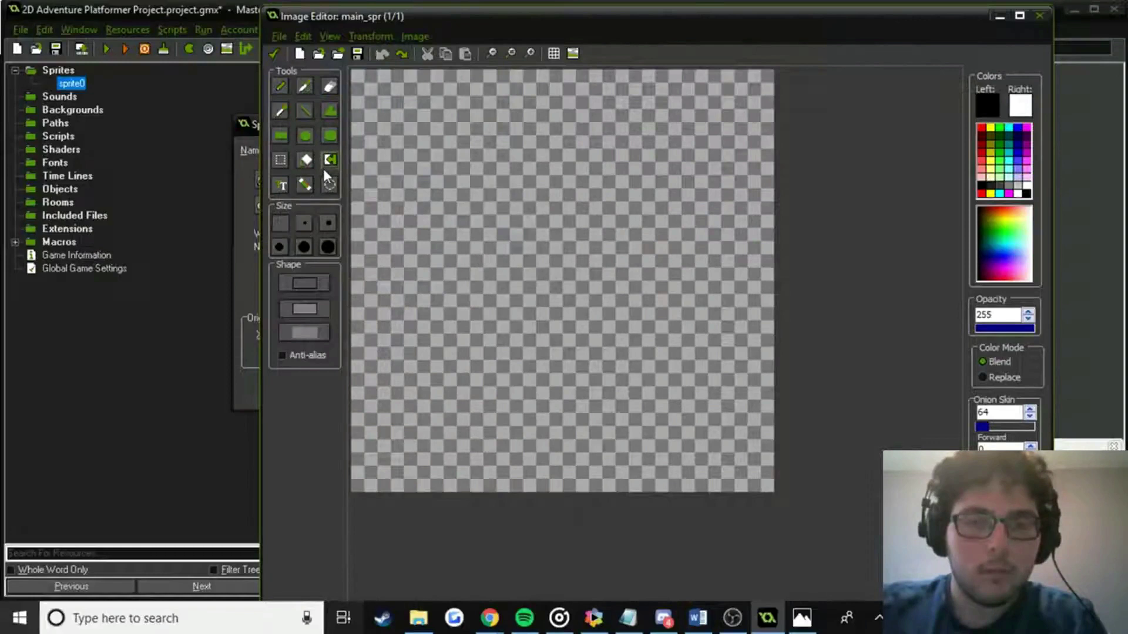
Sketch a rough character head with black lines in the middle of the canvas, redoing the right eye.
click(305, 111)
mouse_move(514, 273)
mouse_down()
mouse_move(556, 316)
mouse_move(528, 301)
mouse_move(517, 317)
mouse_move(543, 327)
mouse_move(543, 315)
mouse_up()
drag(529, 259, 581, 325)
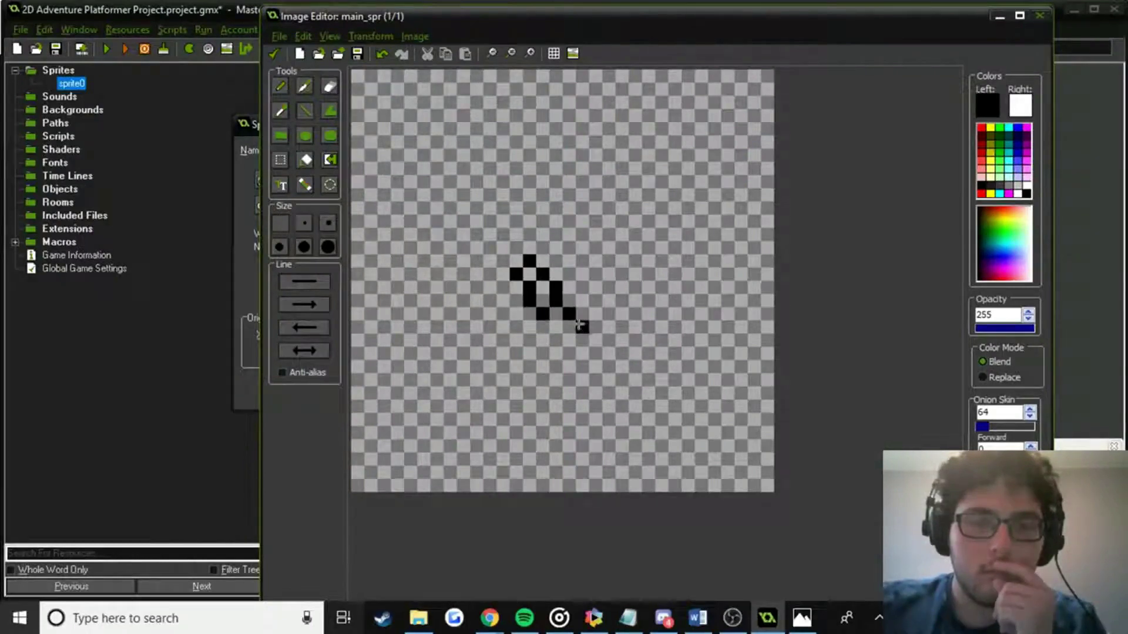
mouse_move(476, 287)
mouse_down()
mouse_move(600, 365)
mouse_move(554, 377)
mouse_move(529, 352)
mouse_up()
mouse_move(595, 367)
mouse_down()
mouse_move(648, 274)
mouse_move(573, 338)
mouse_move(595, 205)
mouse_up()
mouse_move(519, 233)
mouse_down()
mouse_move(473, 285)
mouse_move(491, 273)
mouse_up()
mouse_move(525, 225)
mouse_down()
mouse_move(555, 210)
mouse_move(627, 221)
mouse_up()
drag(628, 223, 658, 288)
mouse_move(523, 355)
mouse_down()
mouse_move(588, 404)
mouse_move(537, 423)
mouse_move(555, 448)
mouse_up()
mouse_move(599, 373)
mouse_down()
mouse_move(589, 446)
mouse_move(539, 462)
mouse_up()
mouse_move(609, 255)
mouse_down()
mouse_move(600, 313)
mouse_move(631, 270)
mouse_move(670, 269)
mouse_move(653, 263)
mouse_up()
key(ctrl)
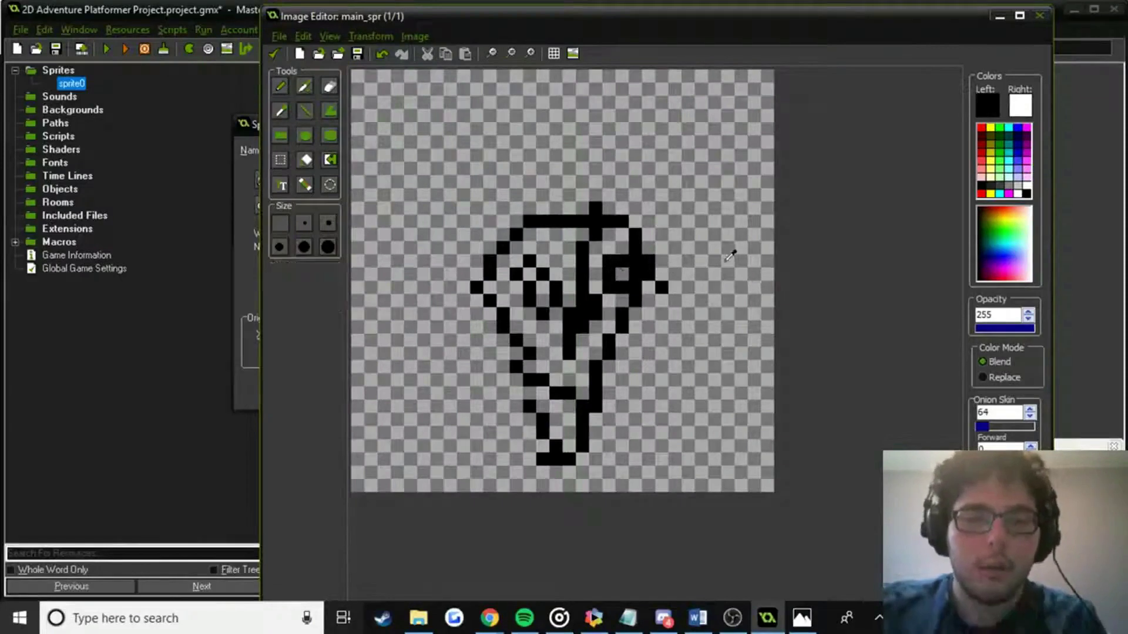
key(ctrl+z)
key(ctrl+z)
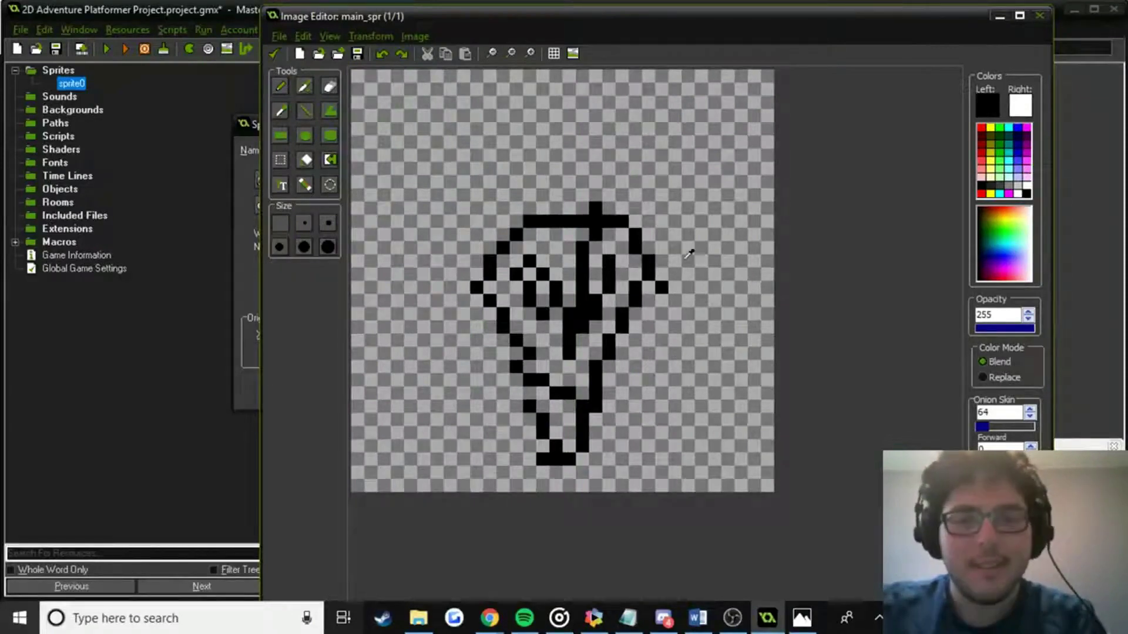
mouse_move(622, 261)
mouse_down()
mouse_move(627, 286)
mouse_move(664, 275)
mouse_up()
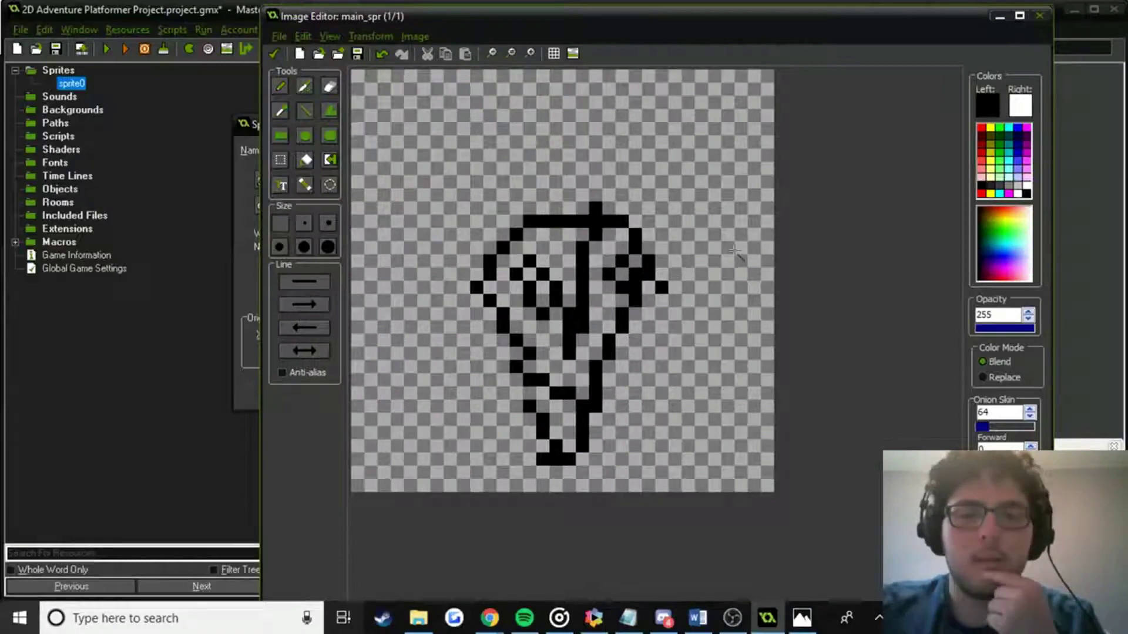
Try to fill the inside of the sketched head with black, and undo the fill.
click(306, 160)
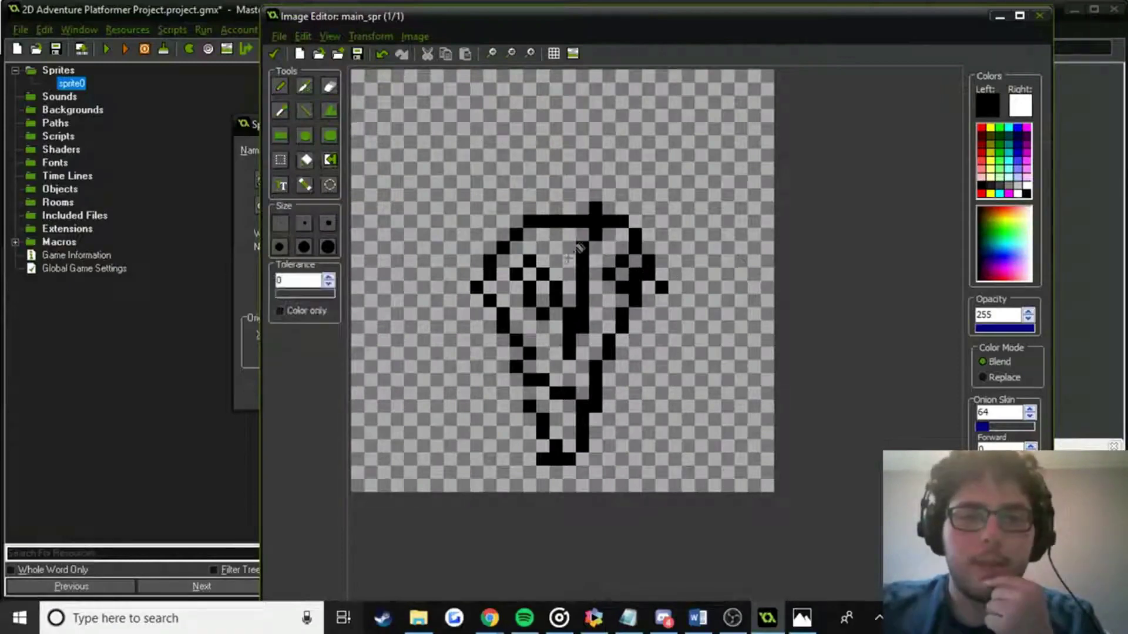
click(576, 249)
click(573, 409)
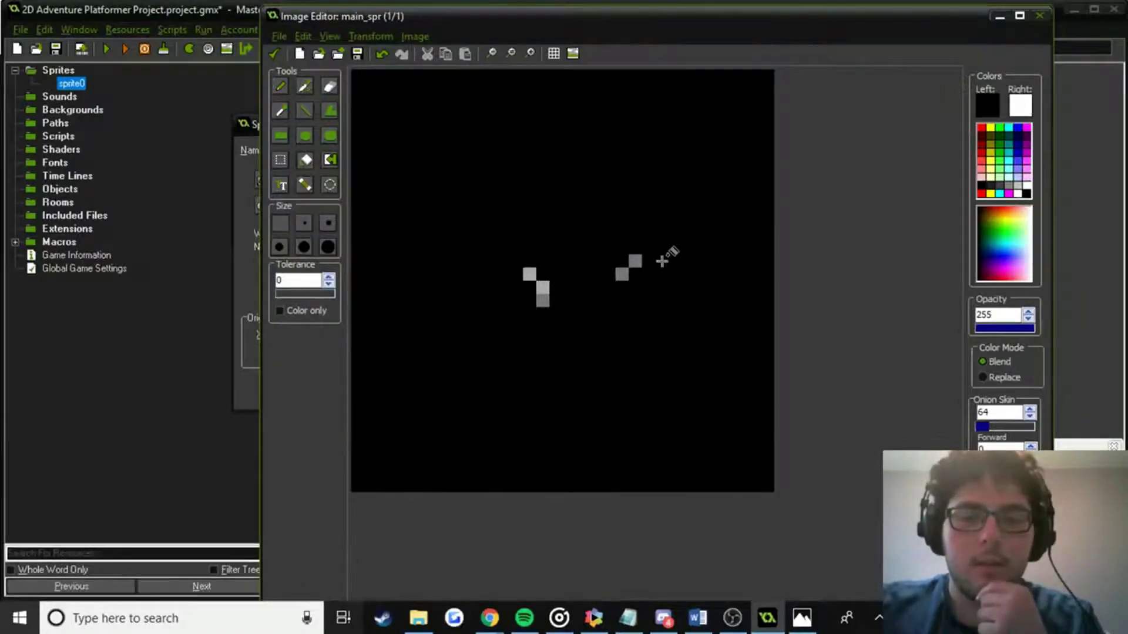
key(ctrl+z)
key(ctrl+z)
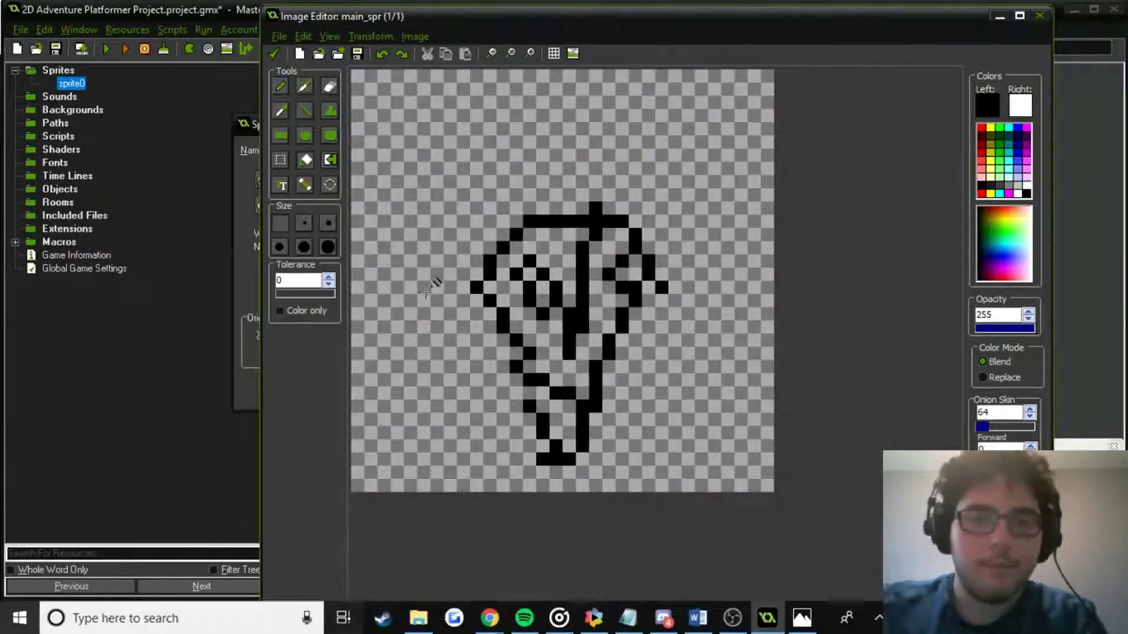
Undo most of the sketched lines and erase the remaining strokes to clear the canvas.
key(ctrl+z)
key(ctrl+z)
key(ctrl+z)
key(ctrl+z)
key(ctrl+z)
key(ctrl+z)
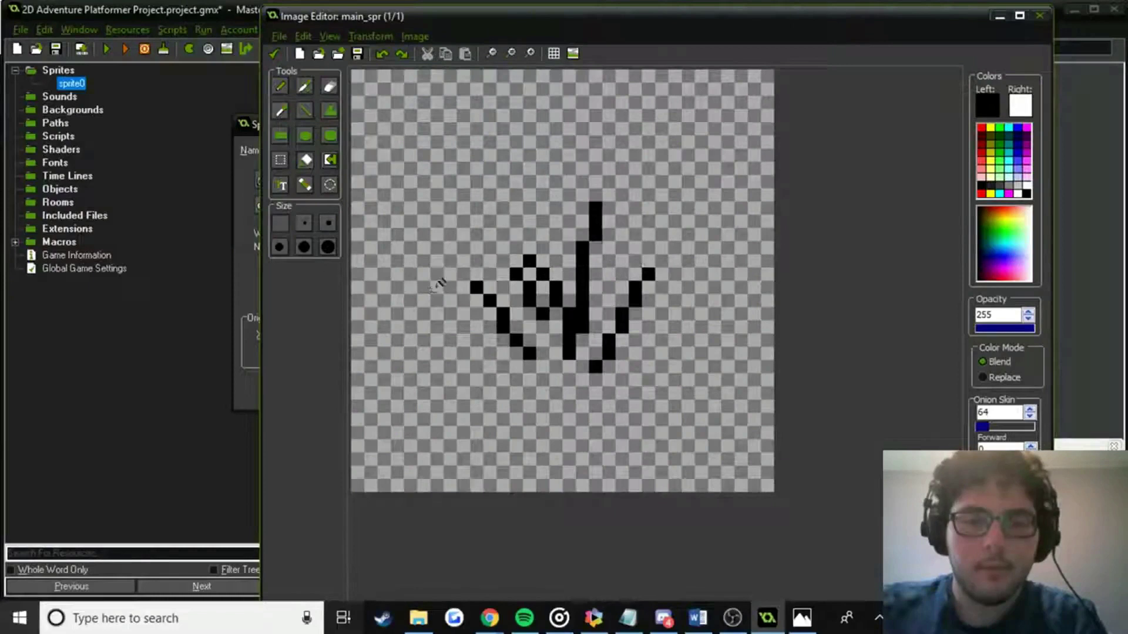
key(ctrl+z)
key(ctrl+z)
key(ctrl+z)
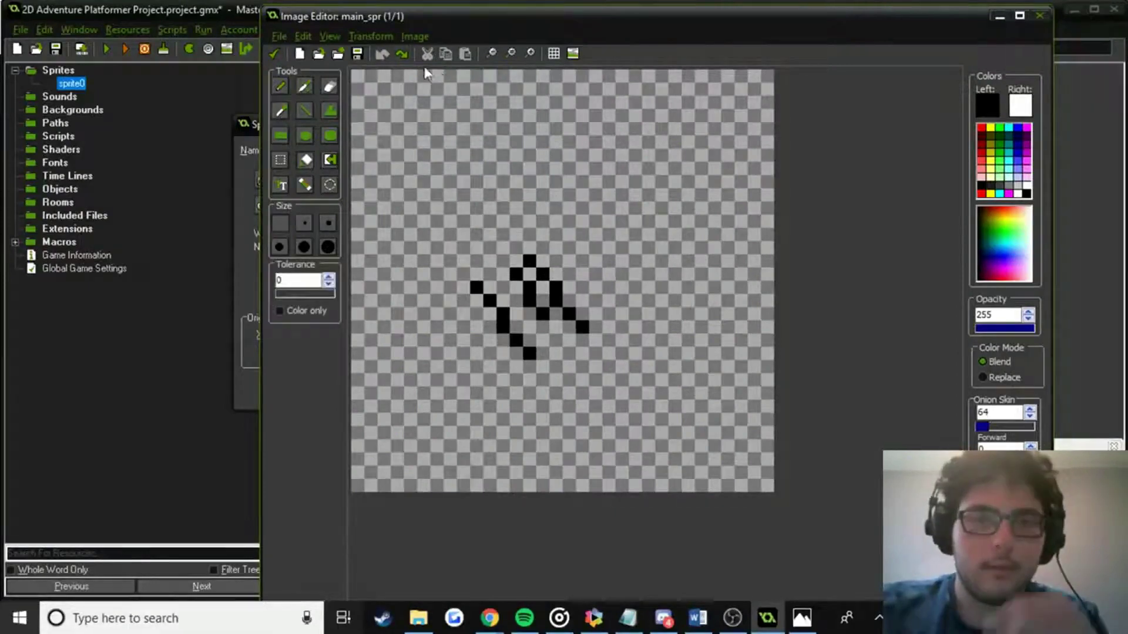
click(329, 87)
mouse_move(517, 273)
mouse_down()
mouse_move(542, 274)
mouse_move(555, 314)
mouse_move(476, 287)
mouse_move(588, 294)
mouse_move(540, 294)
mouse_move(544, 277)
mouse_up()
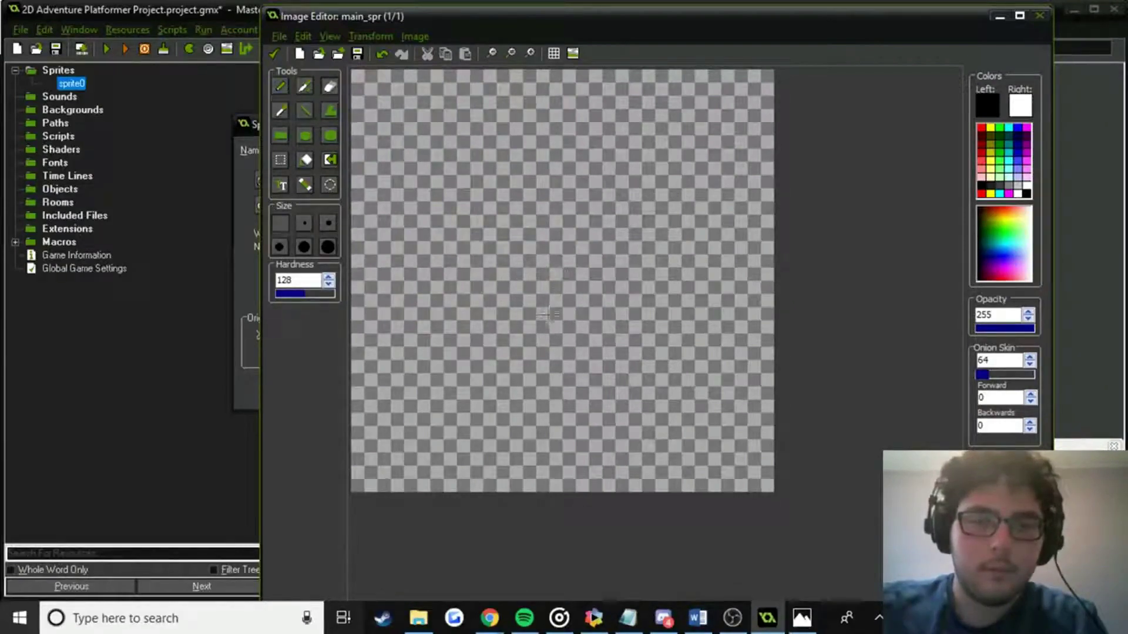
Close the image editor and reopen the blank main_spr frame enlarged, keeping the sprite editor open.
click(1039, 16)
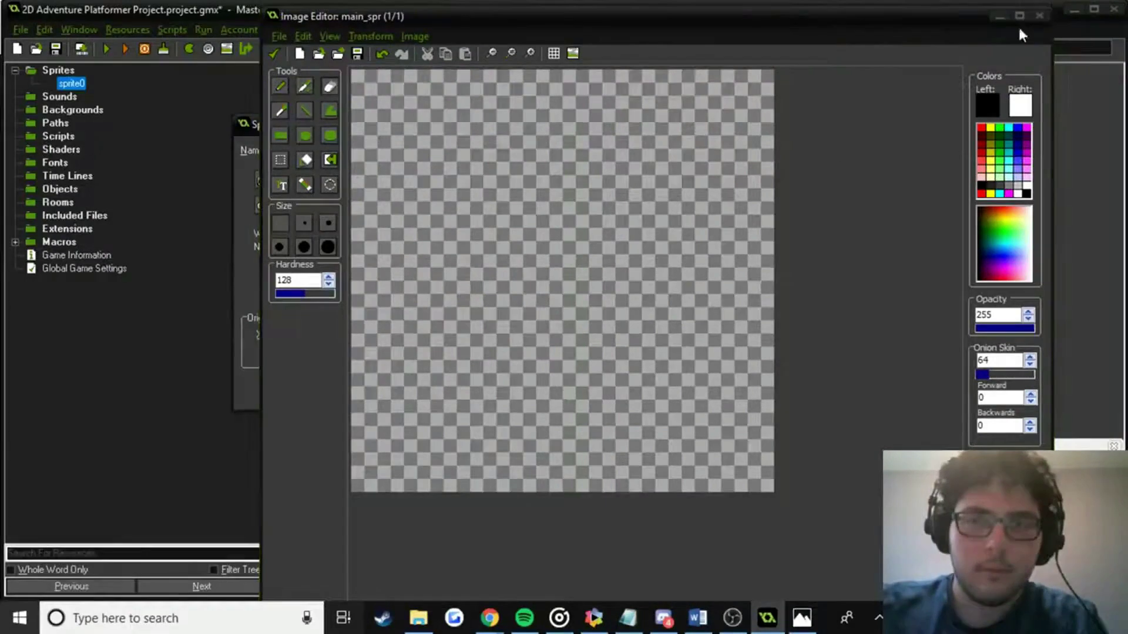
click(606, 339)
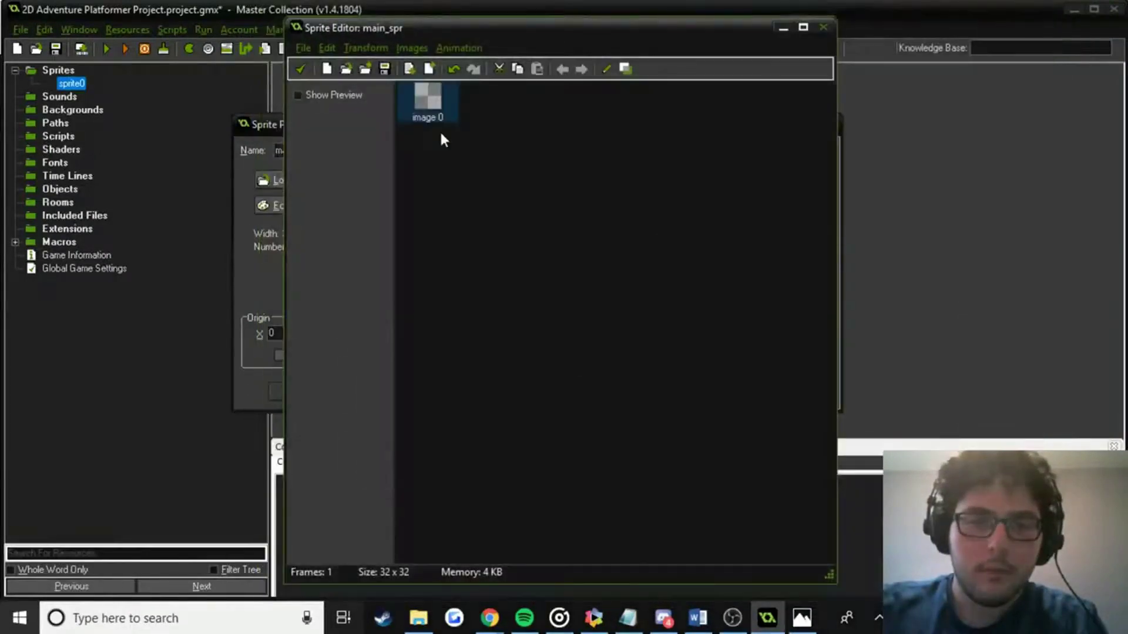
click(821, 27)
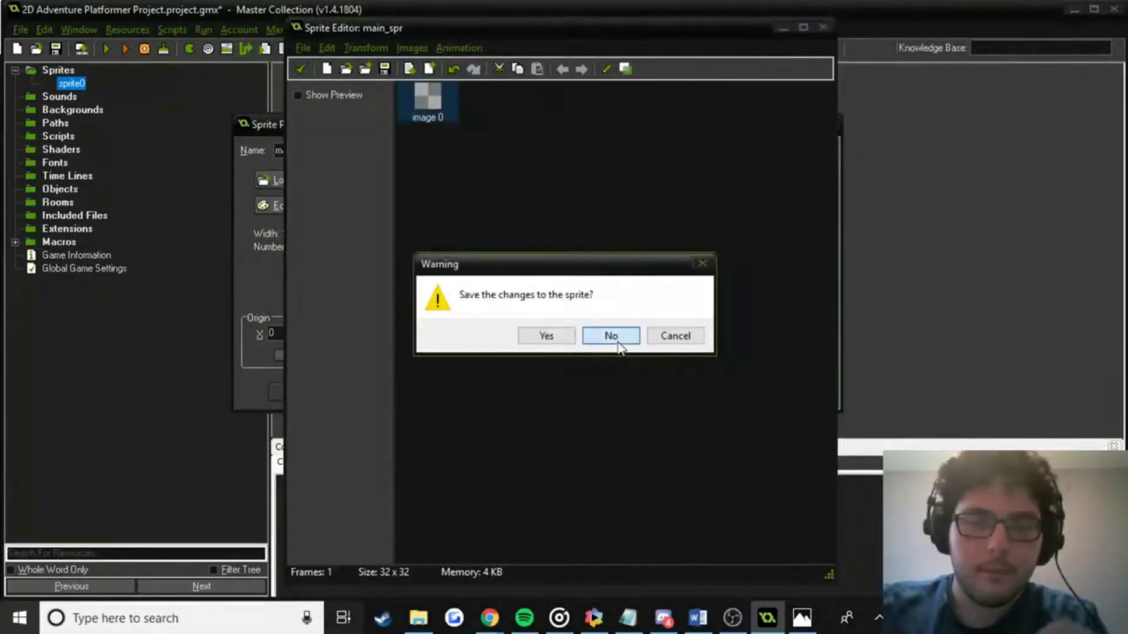
click(691, 343)
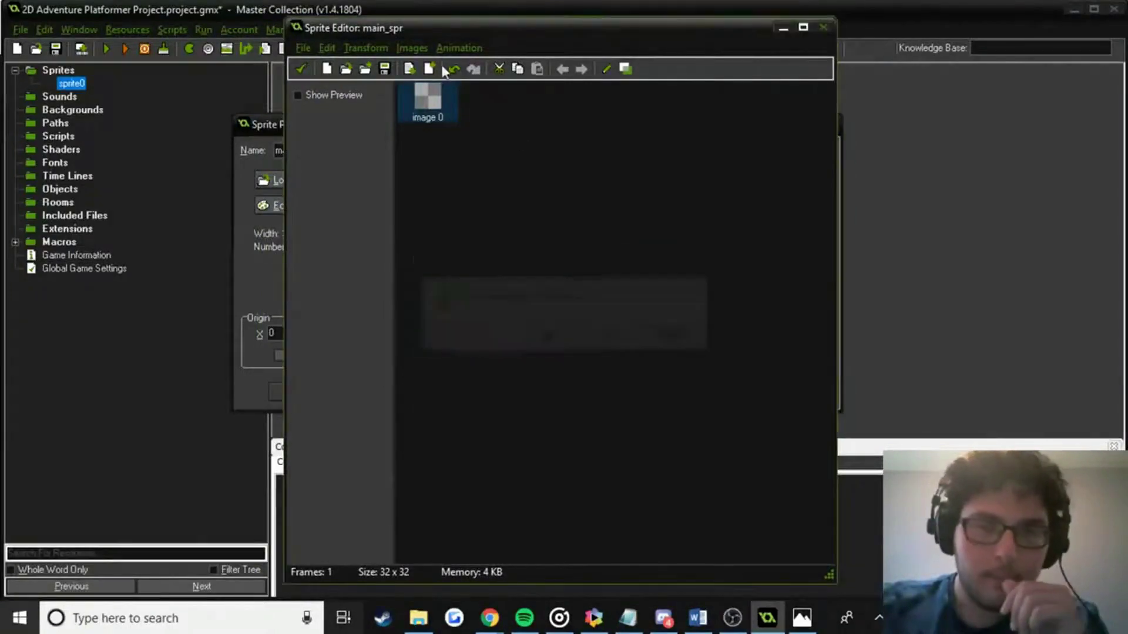
double_click(430, 104)
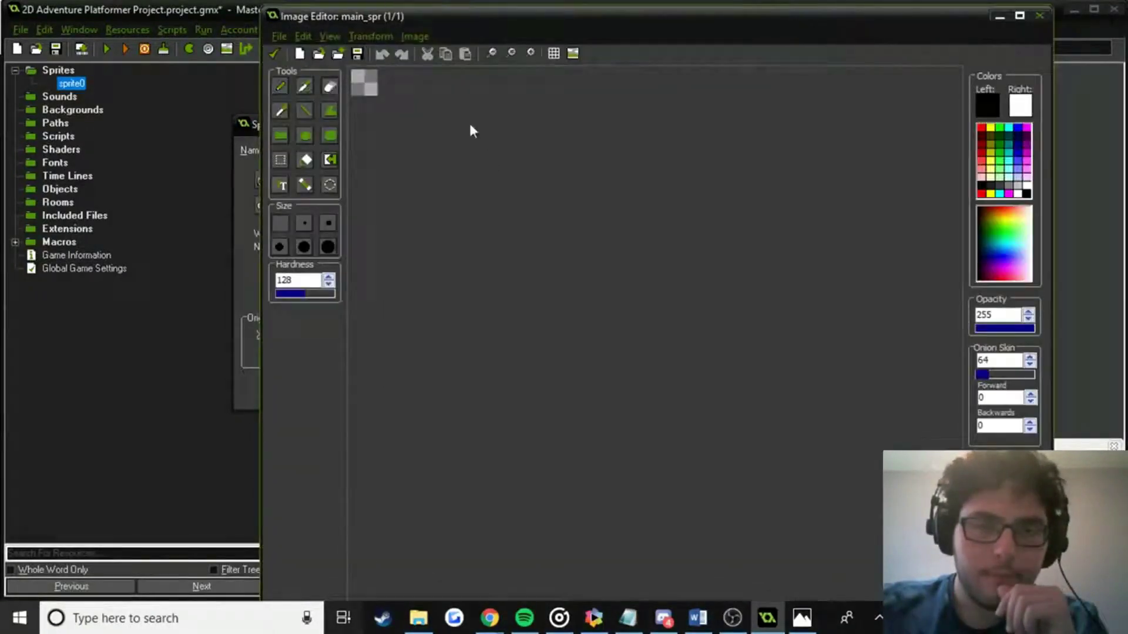
scroll(494, 177, up, 5)
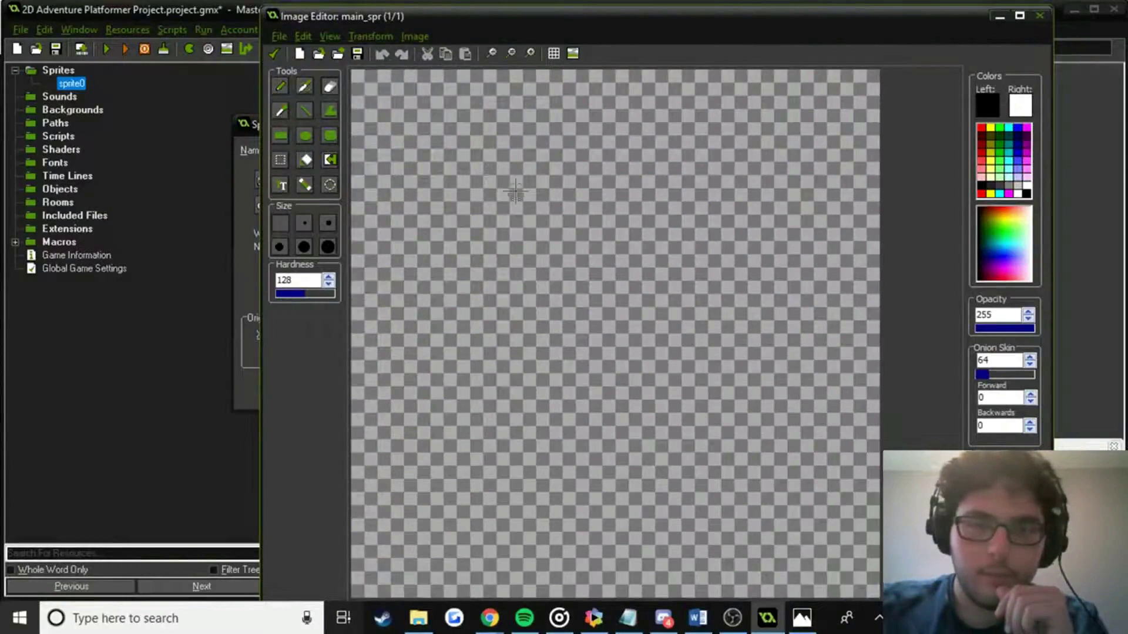
Draw a large black-outlined circle nearly filling the frame, and fill its interior with black.
click(304, 136)
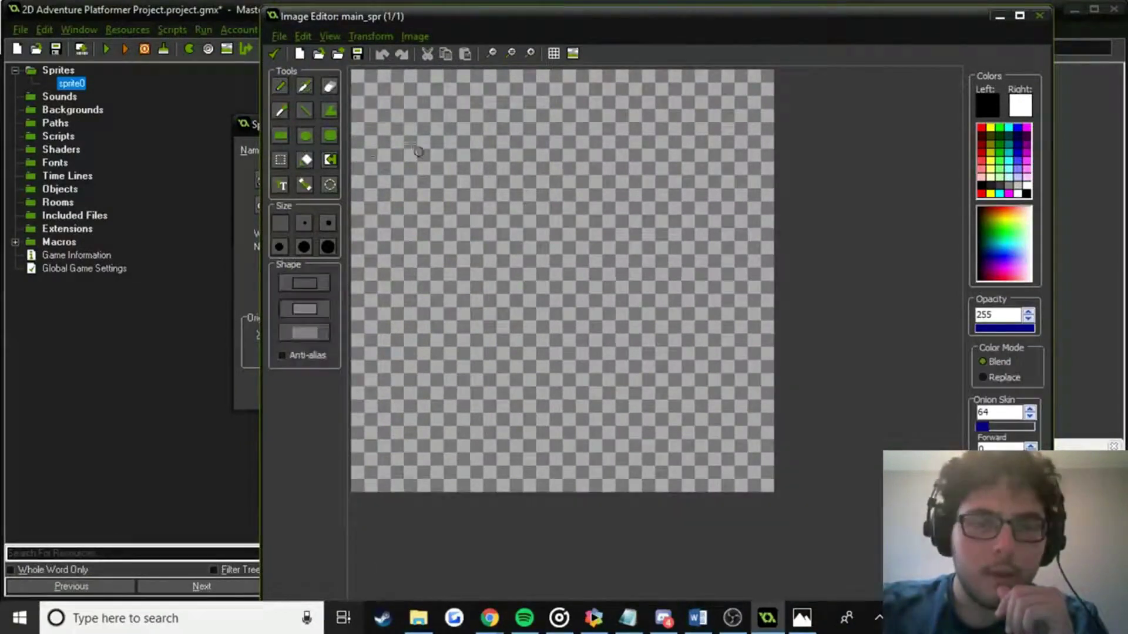
drag(379, 85, 508, 254)
drag(571, 323, 755, 482)
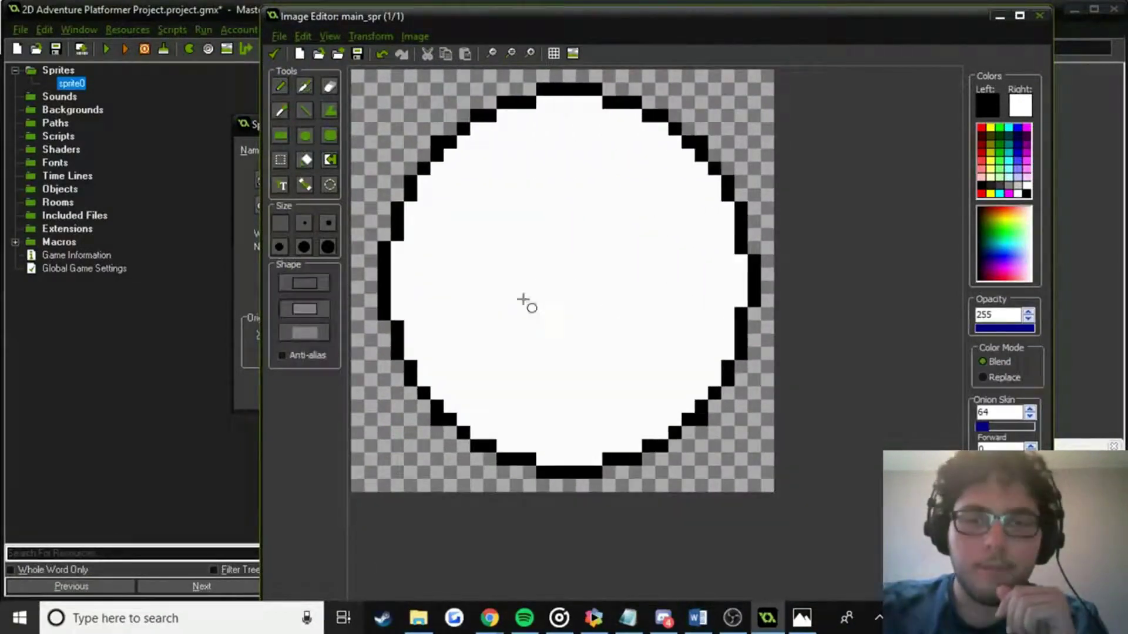
click(306, 160)
click(512, 208)
Apply the finished image to main_spr and confirm the sprite's properties.
click(274, 54)
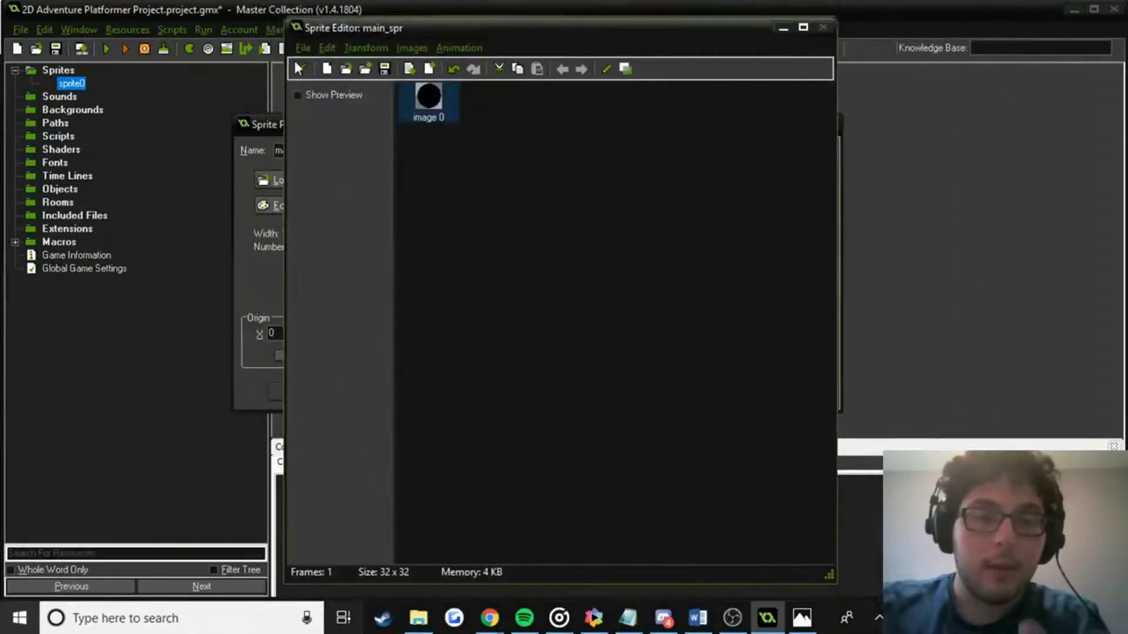
click(296, 68)
click(305, 389)
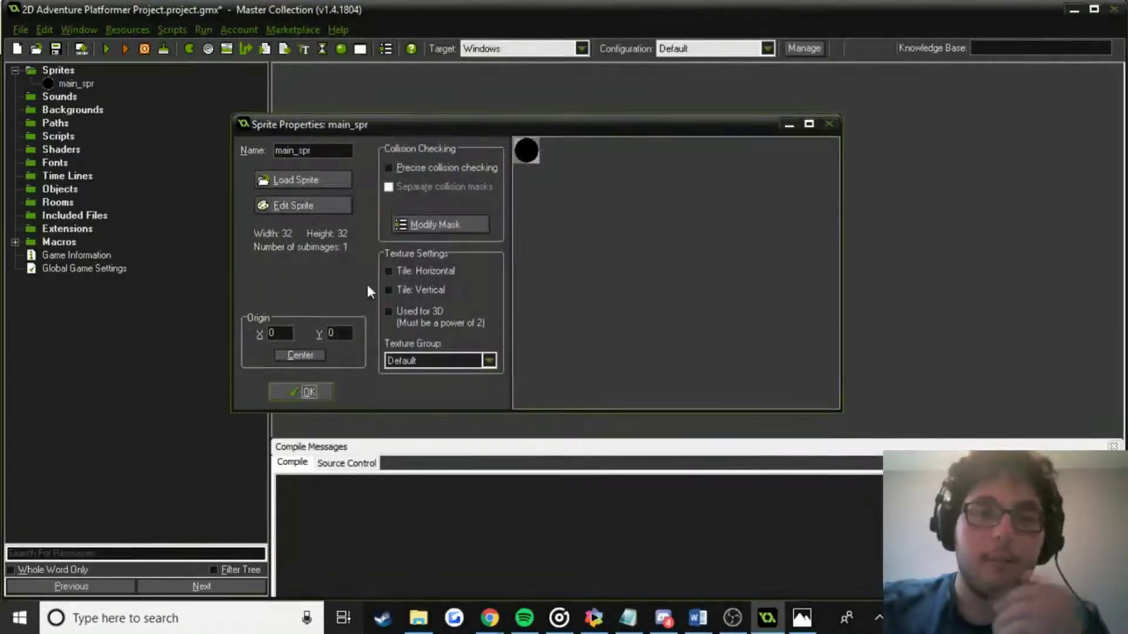
Create an object named main_obj and assign it the main_spr sprite.
click(341, 48)
text(m)
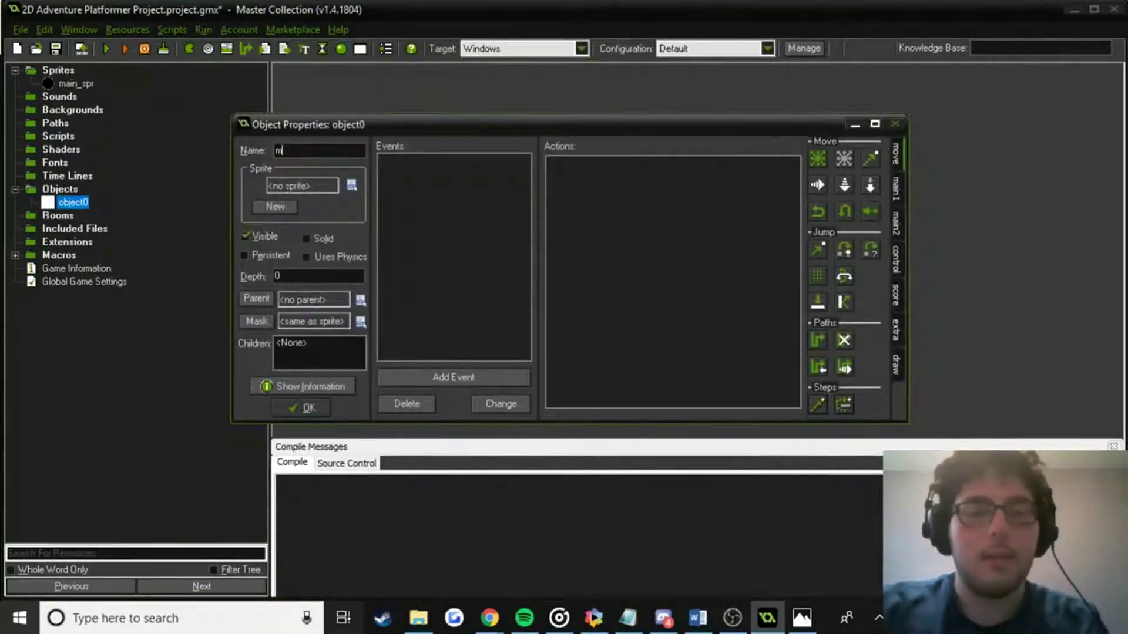
text(ain_obj)
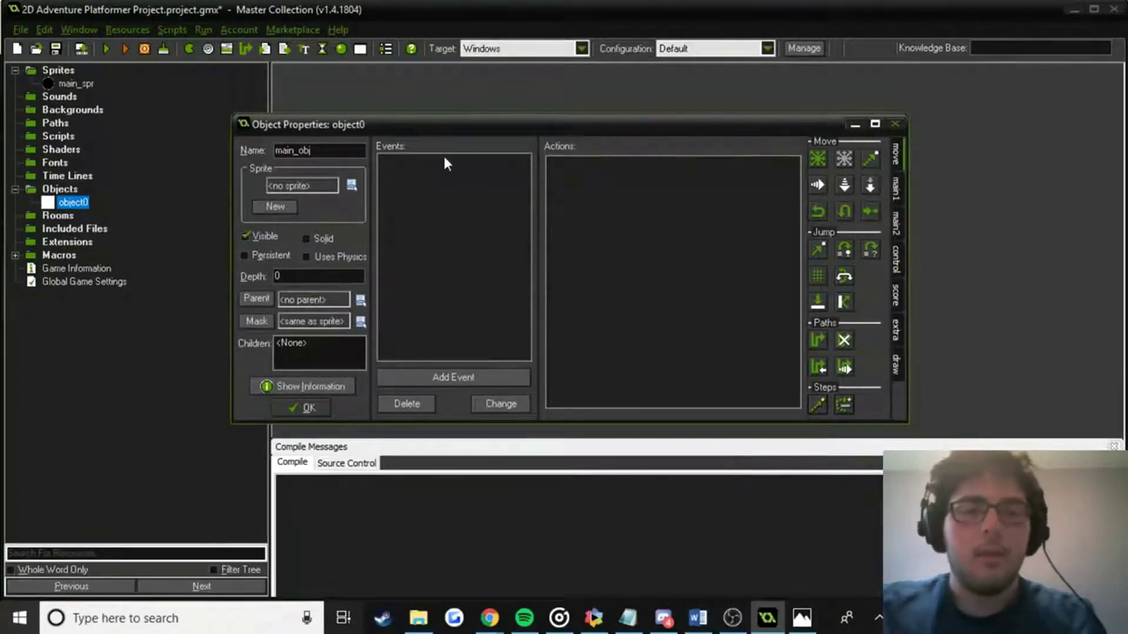
click(351, 185)
click(405, 214)
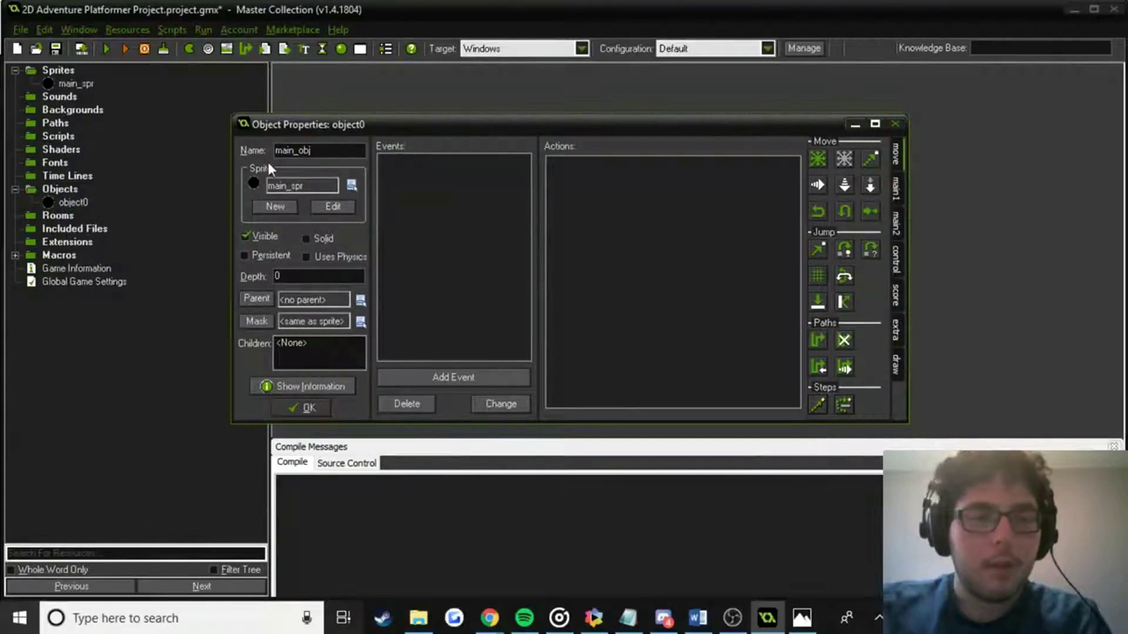
click(313, 408)
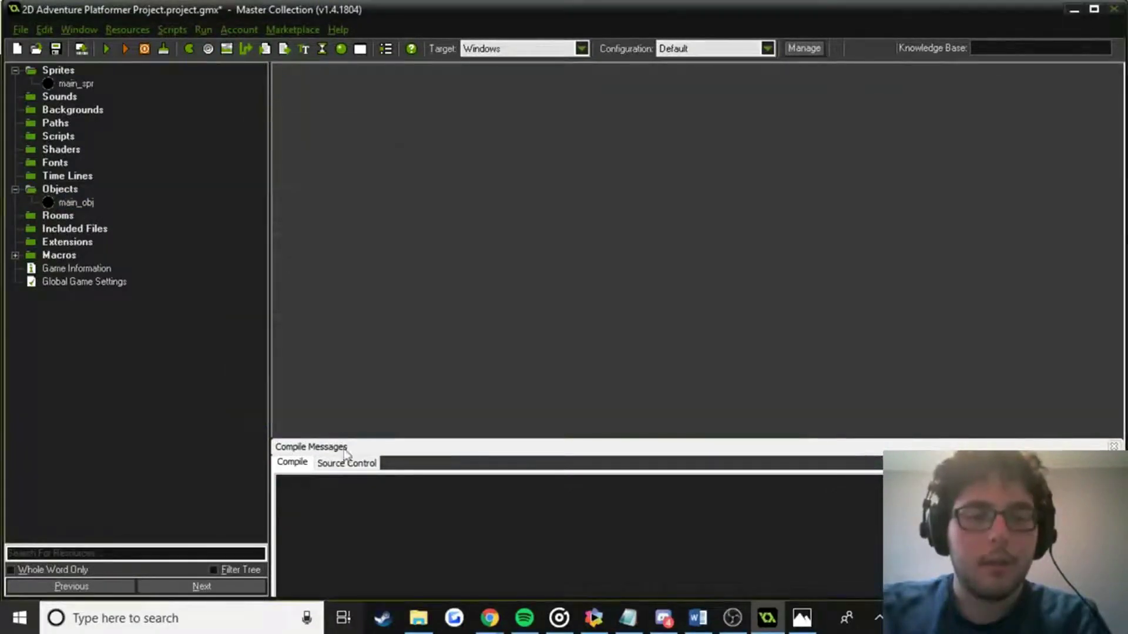
Add a key press event for the <Left> key to main_obj.
double_click(81, 204)
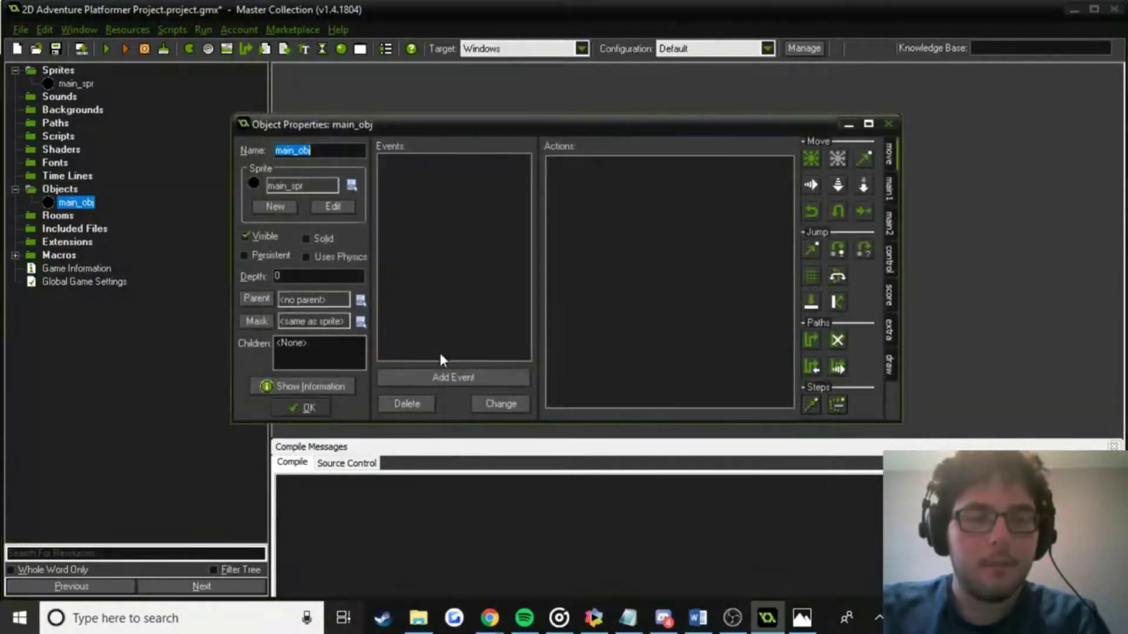
click(452, 380)
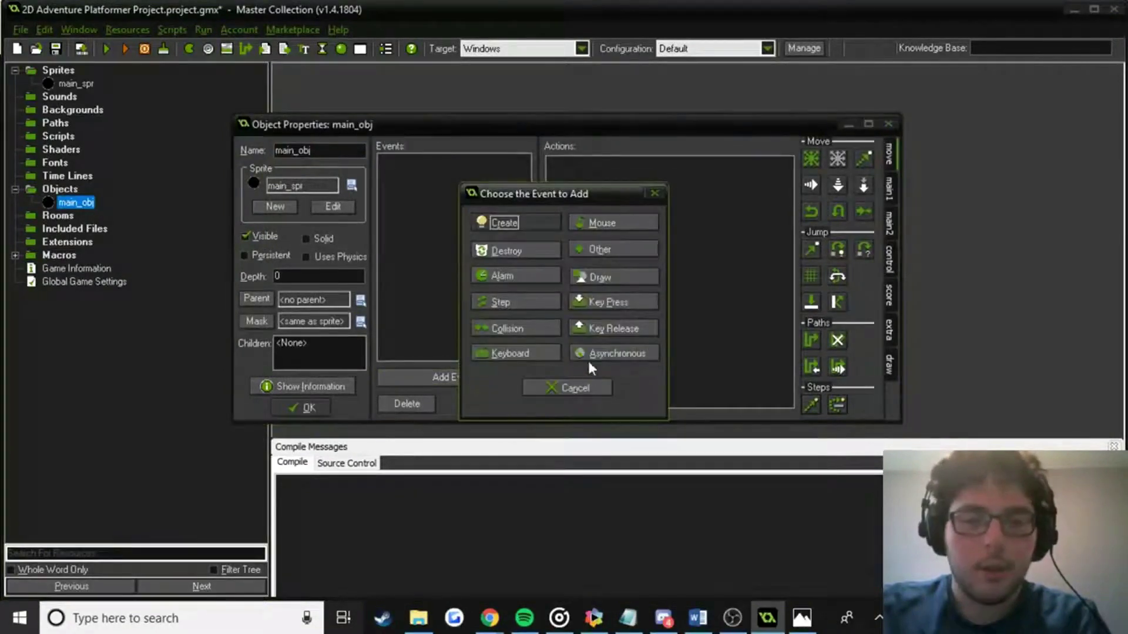
click(595, 301)
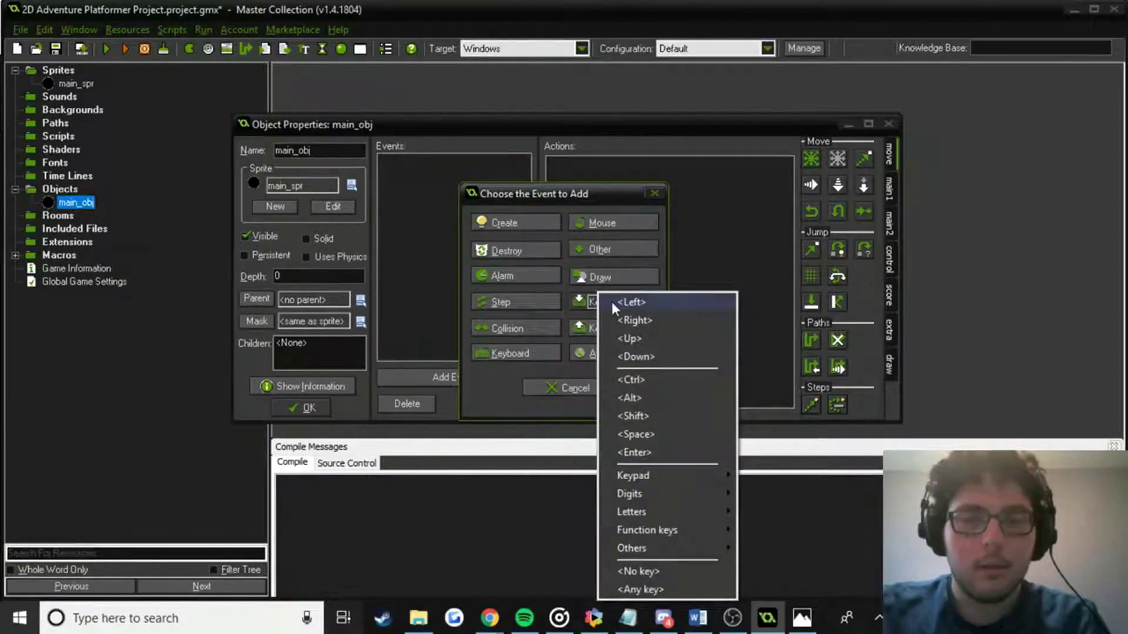
click(611, 301)
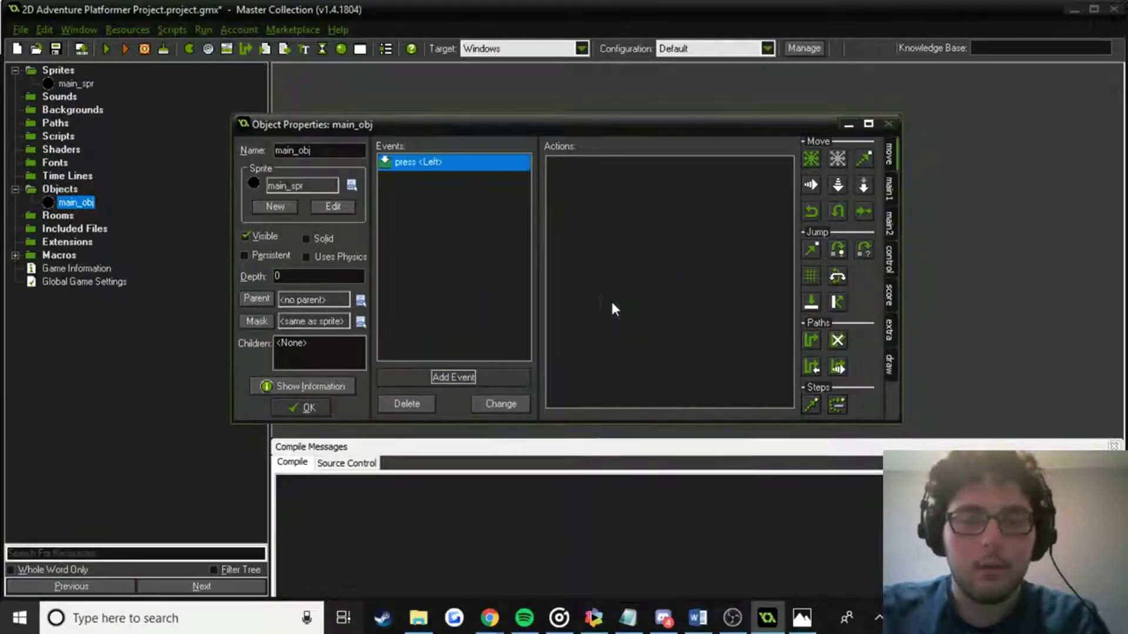
Add a key press event for the <Right> key to main_obj with a Move Fixed action heading right at speed 5.
click(465, 378)
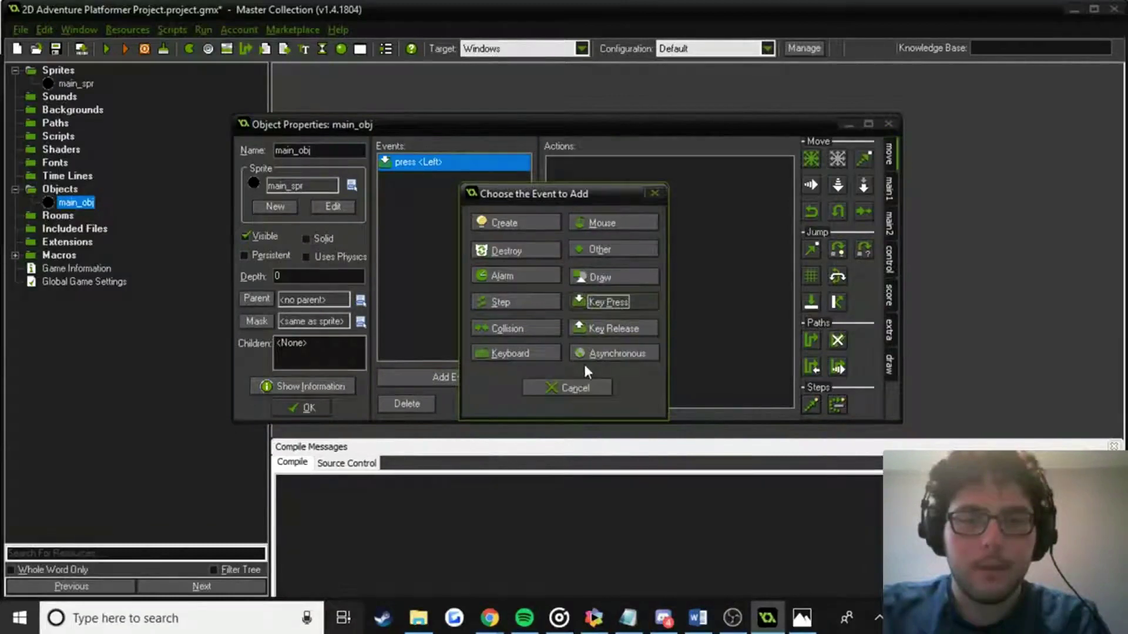
click(612, 309)
click(648, 324)
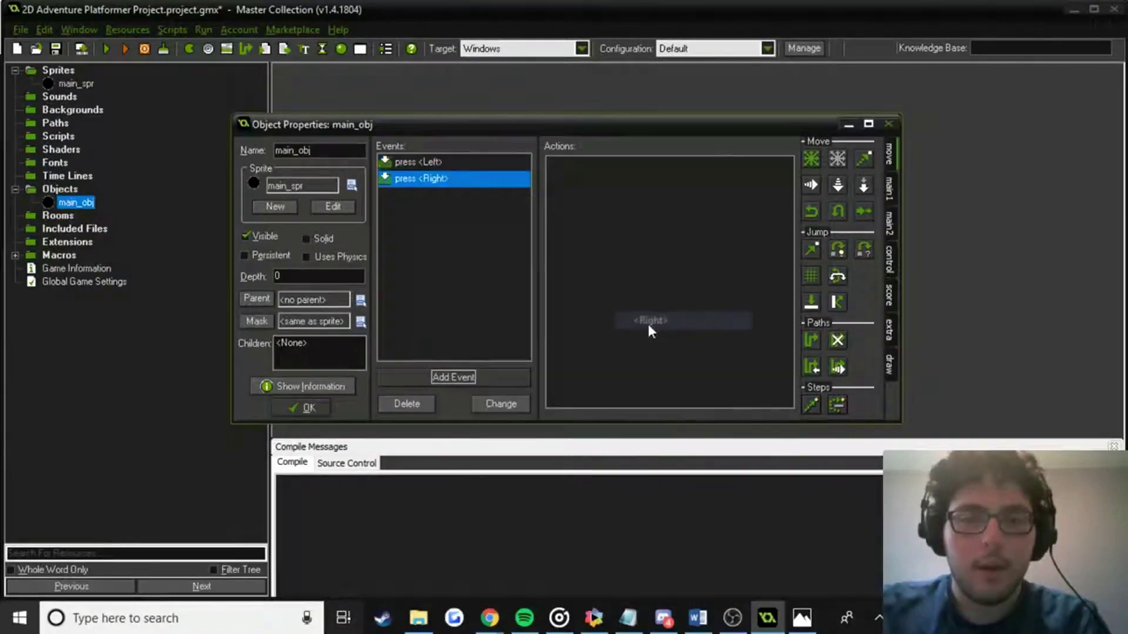
drag(782, 187, 734, 209)
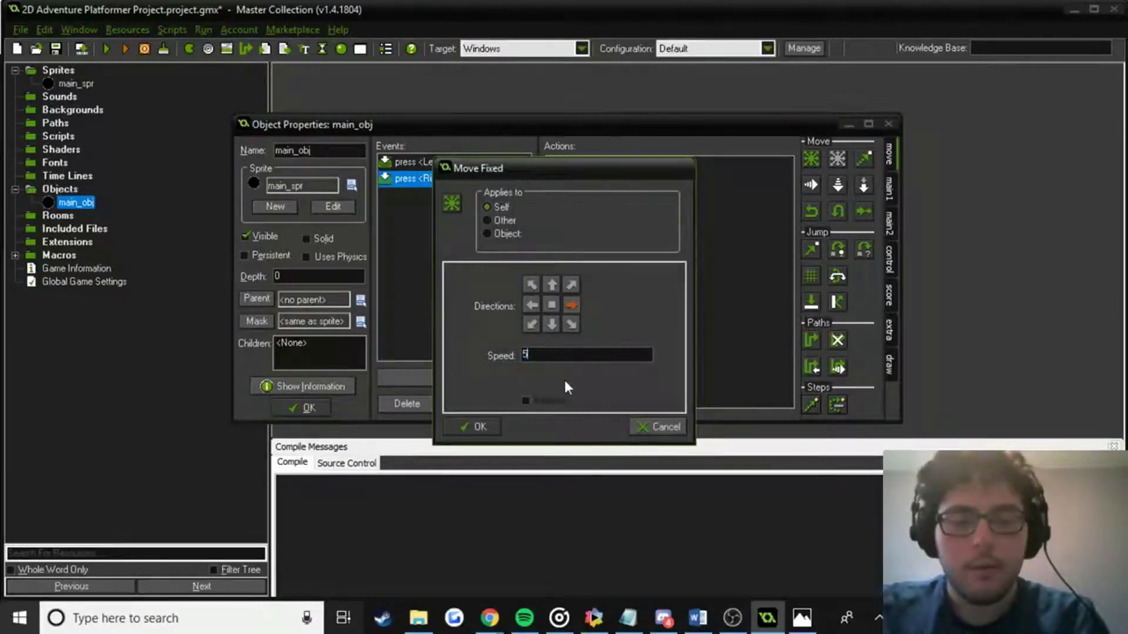
click(473, 427)
Give the press <Left> event of main_obj a Move Fixed action heading left, and set its speed.
click(438, 164)
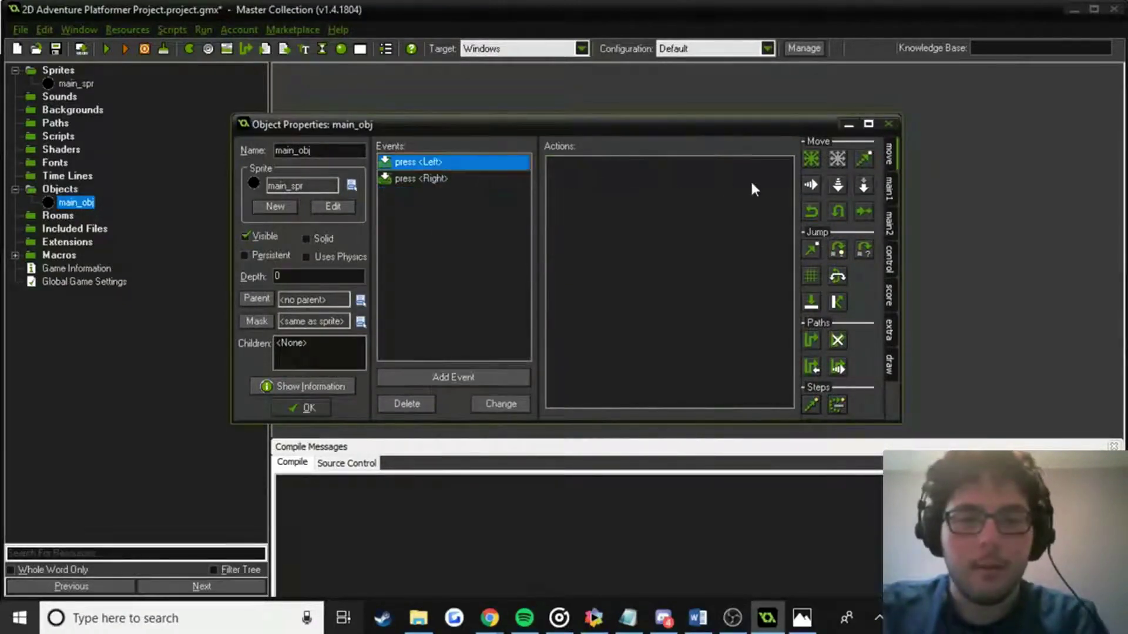
drag(770, 177, 763, 185)
click(529, 354)
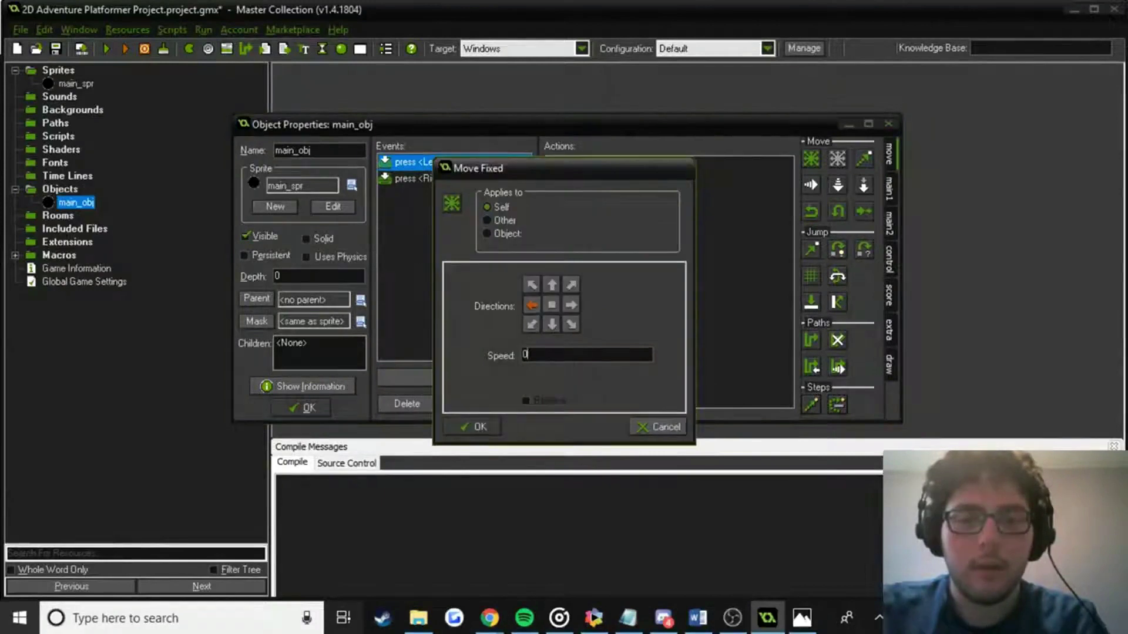
click(481, 427)
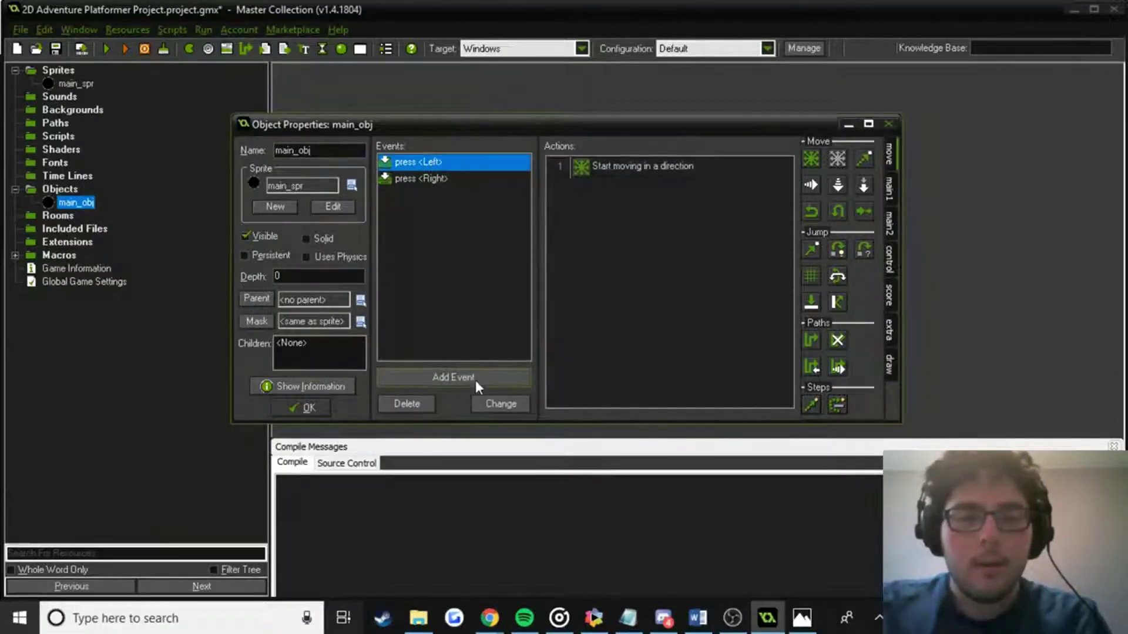
Add a key release event for the <Left> key to main_obj with a Move Fixed action.
click(477, 382)
click(602, 326)
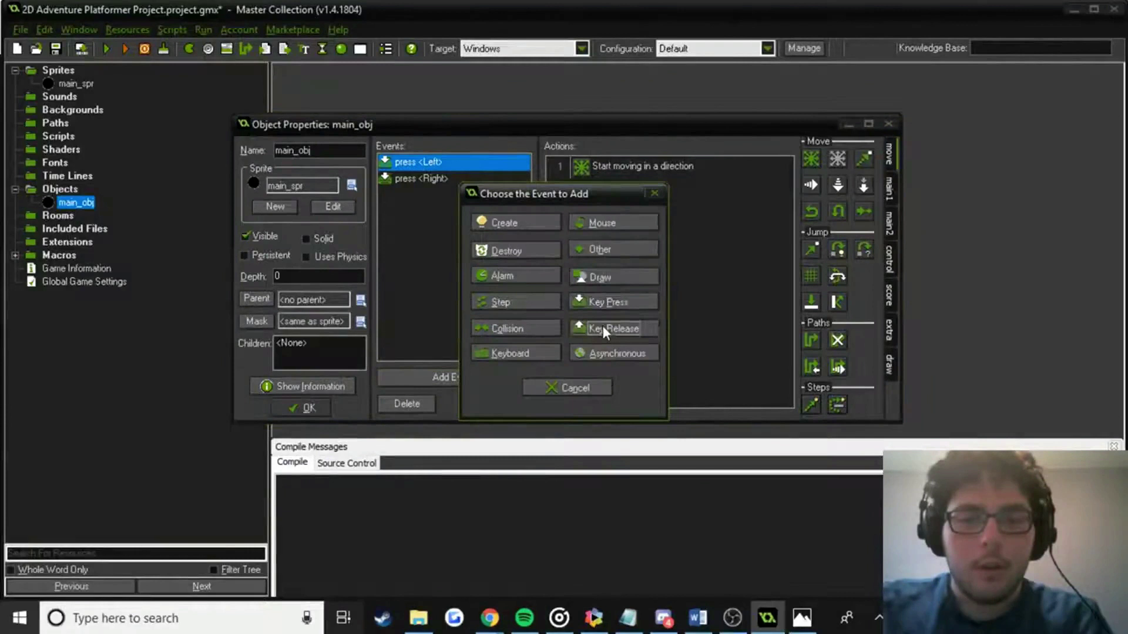
click(666, 29)
drag(812, 159, 660, 280)
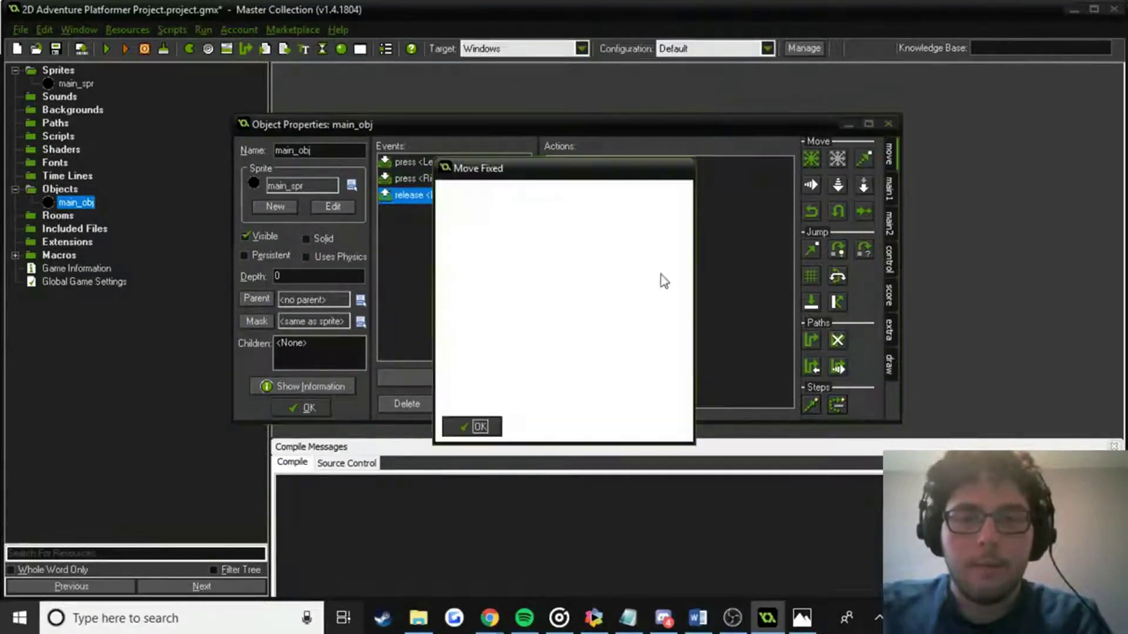
click(479, 426)
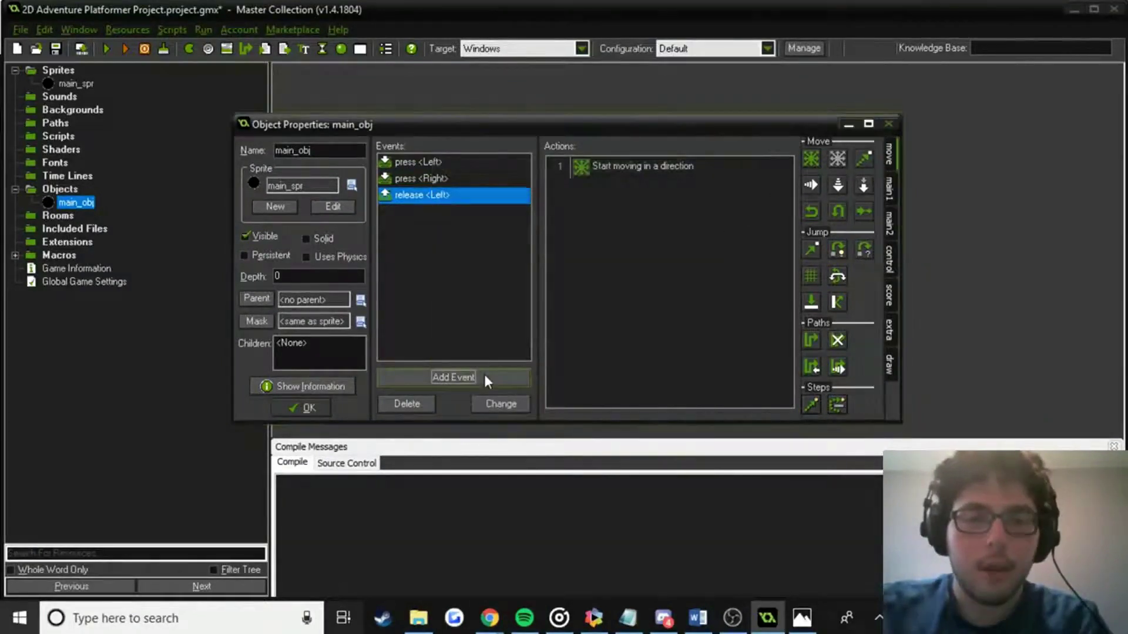
Add a <Right> key release event with a Move Fixed action set to the centre stop direction at speed 0, and confirm main_obj.
click(484, 376)
click(605, 327)
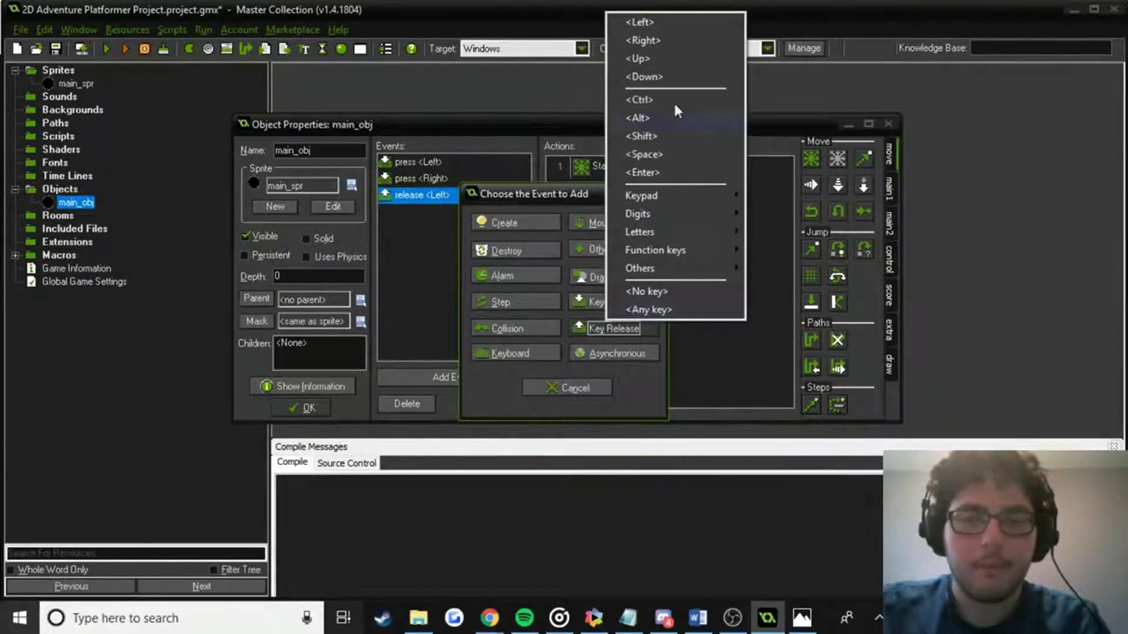
click(687, 41)
drag(811, 159, 714, 215)
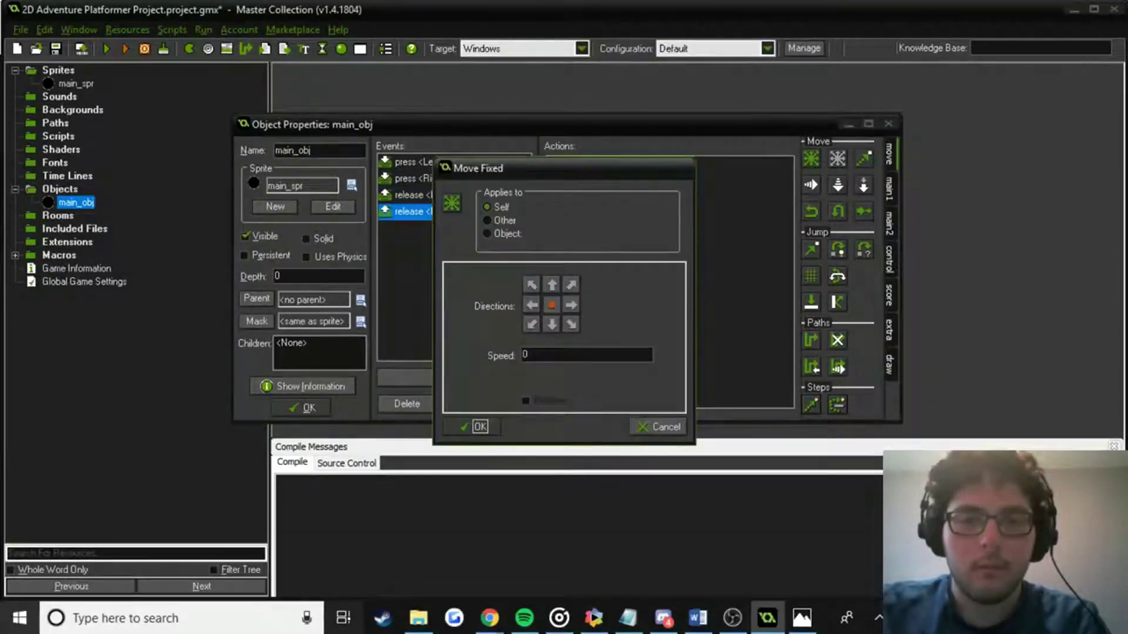
click(479, 427)
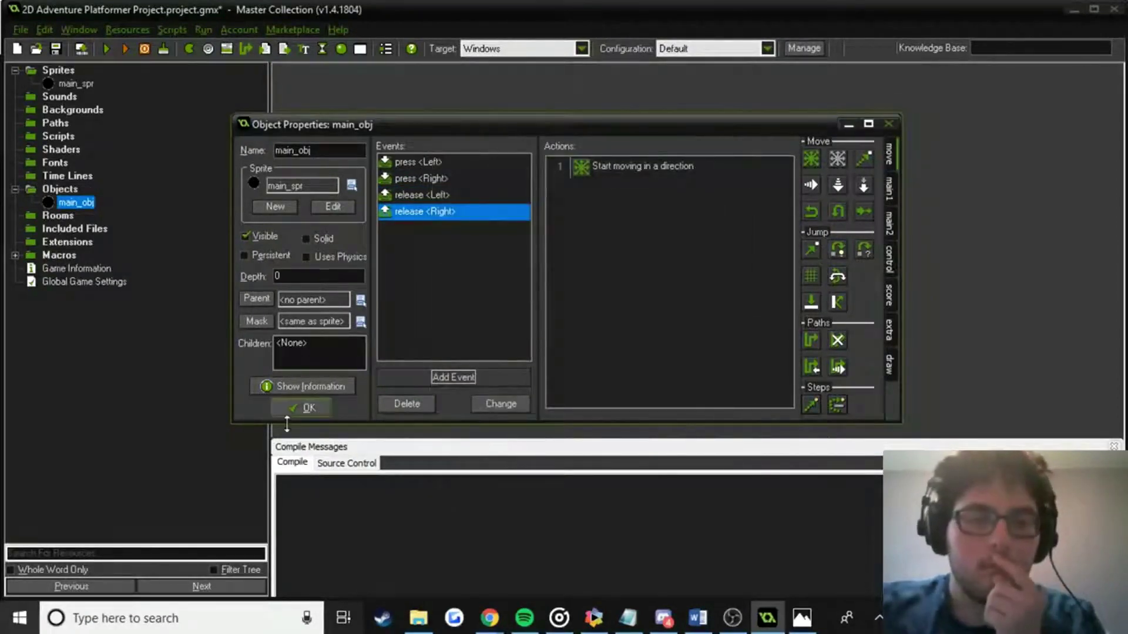
click(323, 409)
Create a new object named grav_obj and add a Create event to it.
click(341, 48)
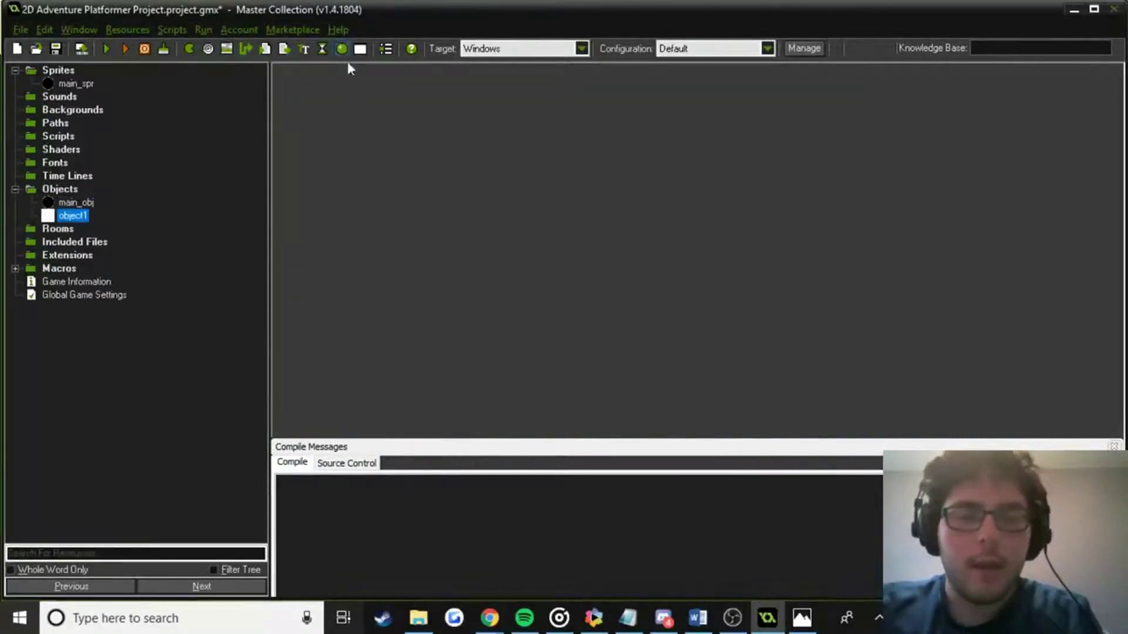
text(grav_obj)
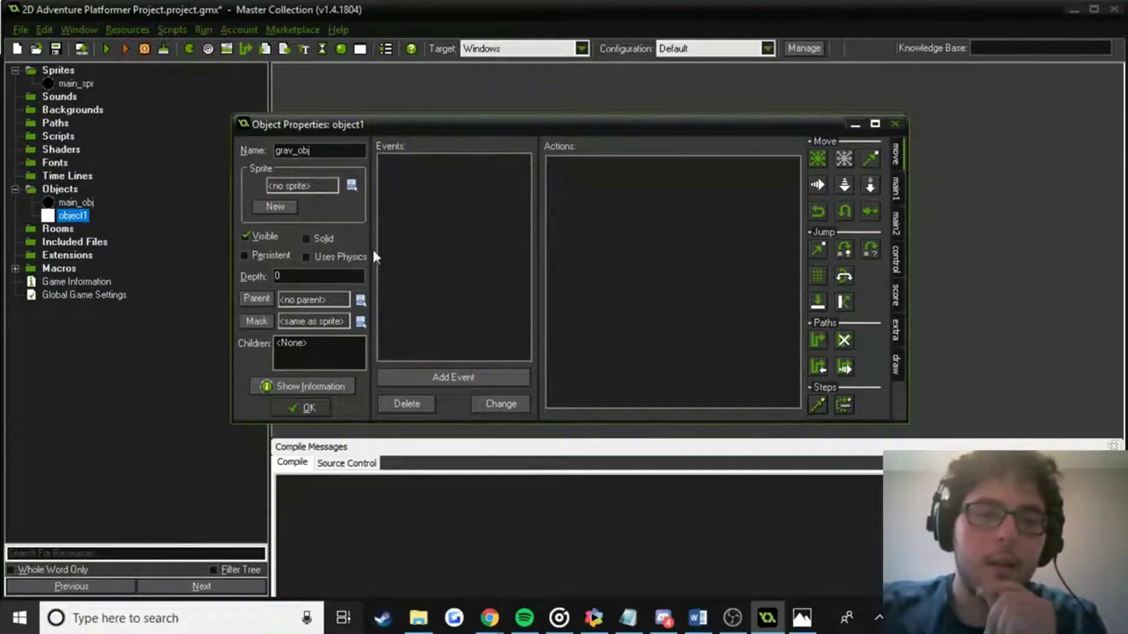
click(482, 376)
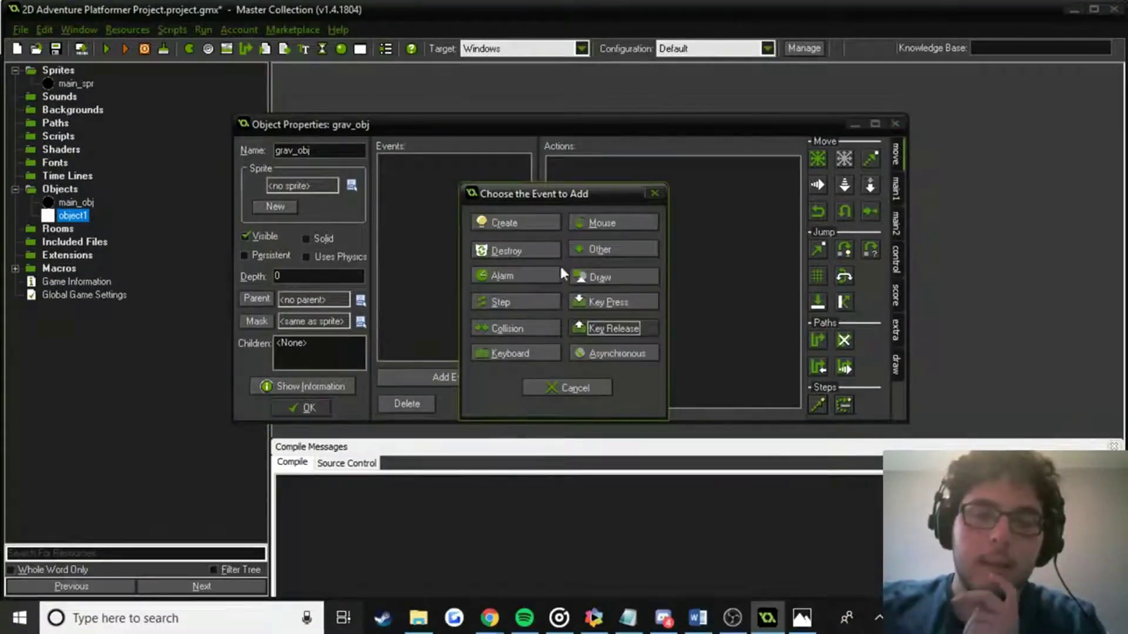
click(540, 222)
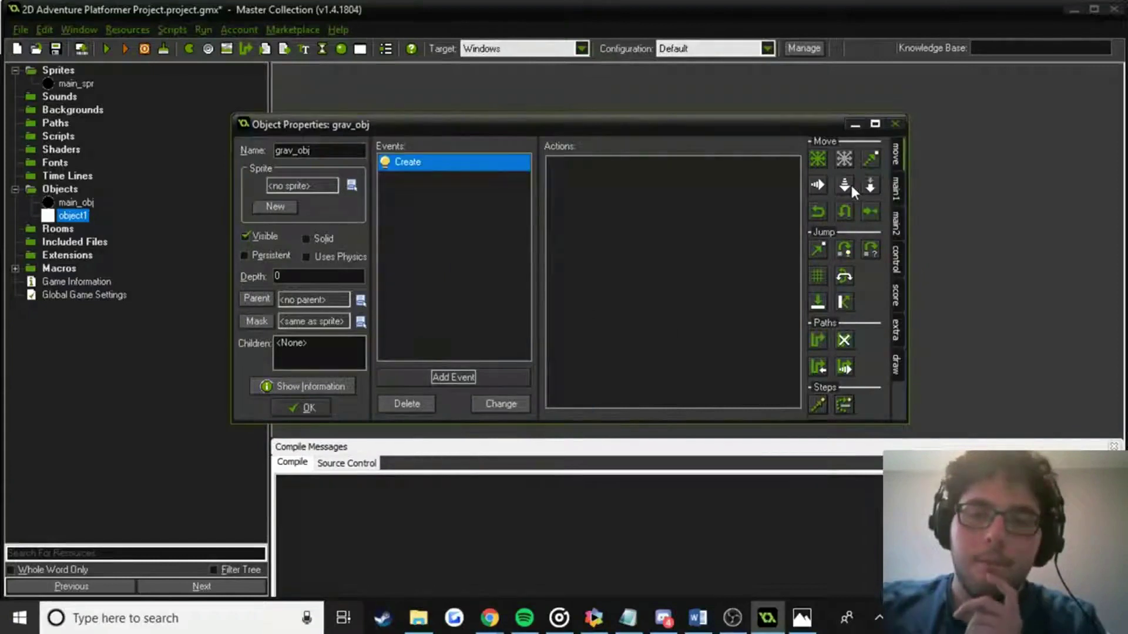
drag(870, 211, 750, 253)
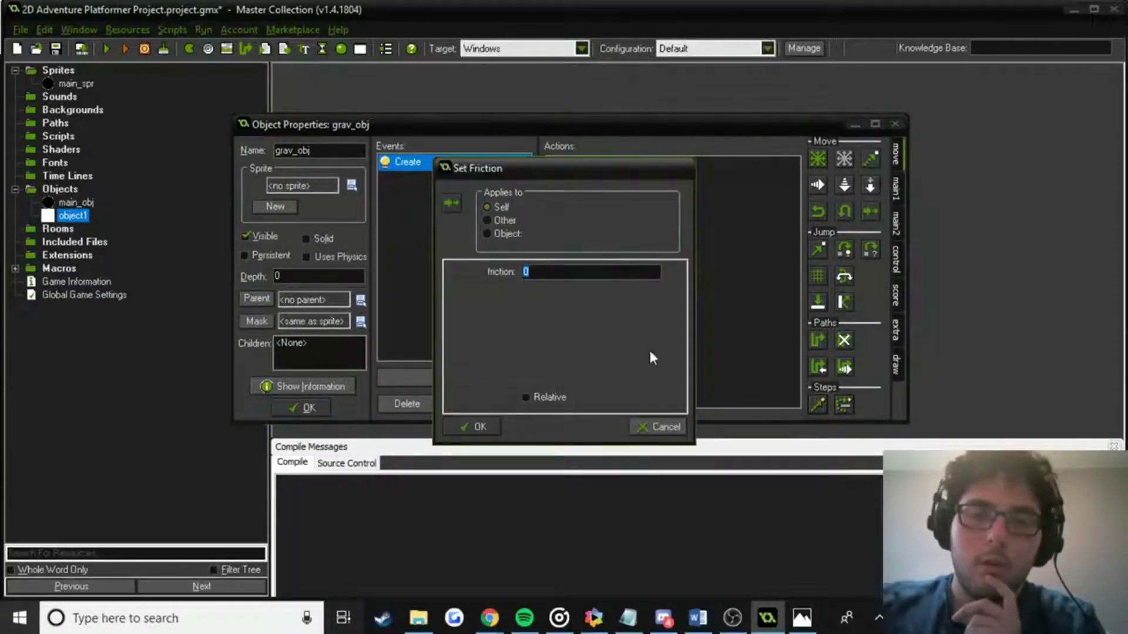
key(Return)
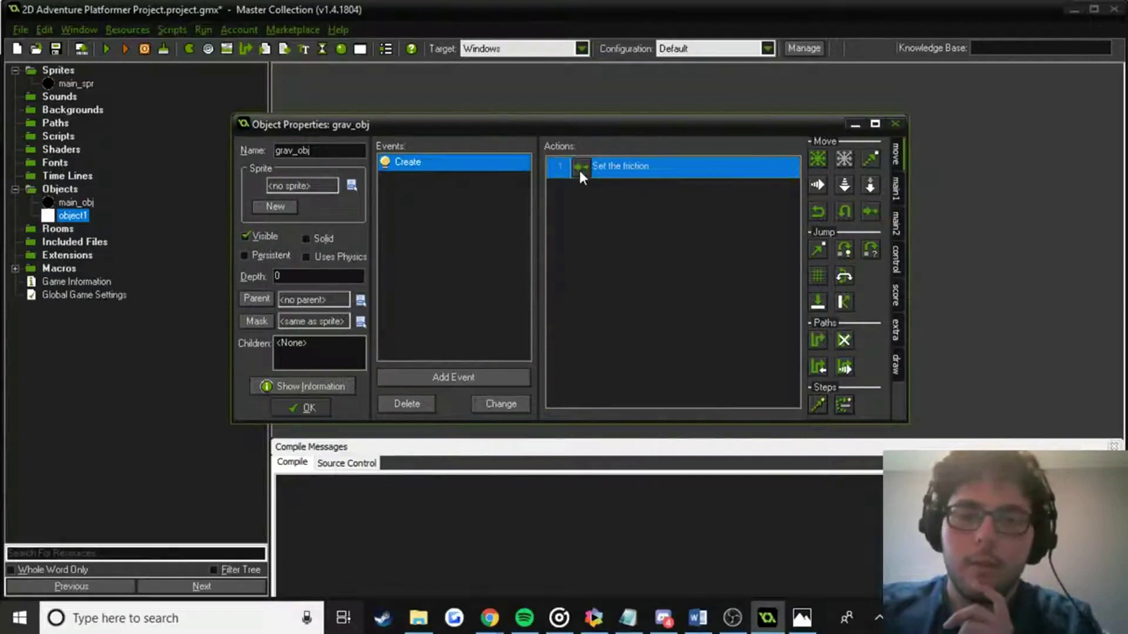
key(Delete)
Add a Set Gravity action to grav_obj's Create event, applied to main_obj with direction 270 and gravity 5, and confirm the object.
drag(868, 183, 675, 194)
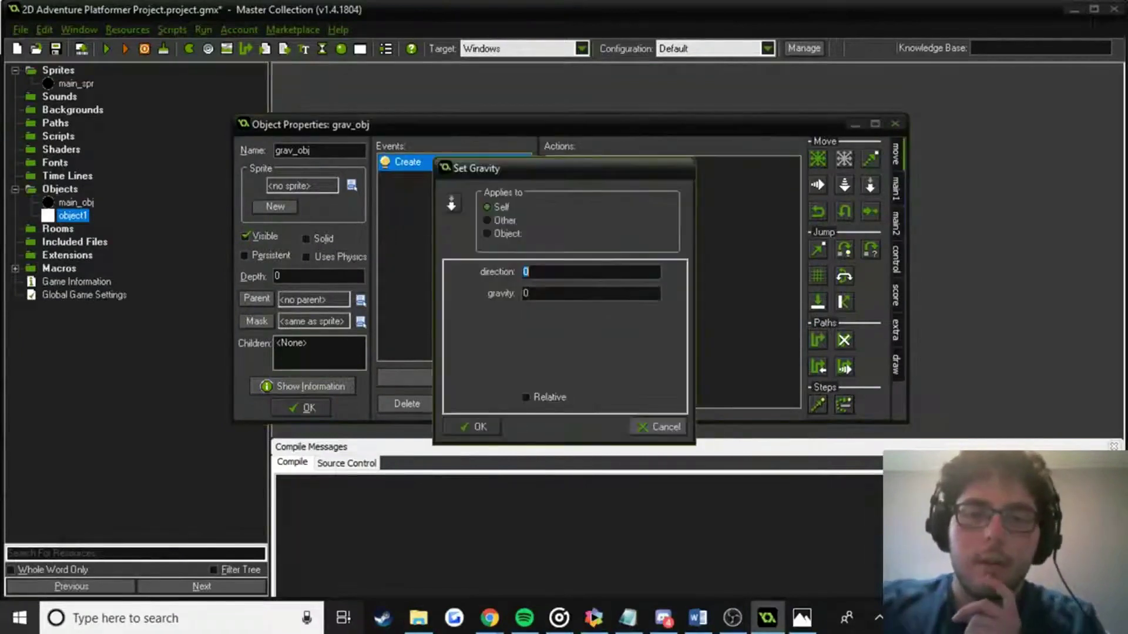
click(504, 234)
click(664, 234)
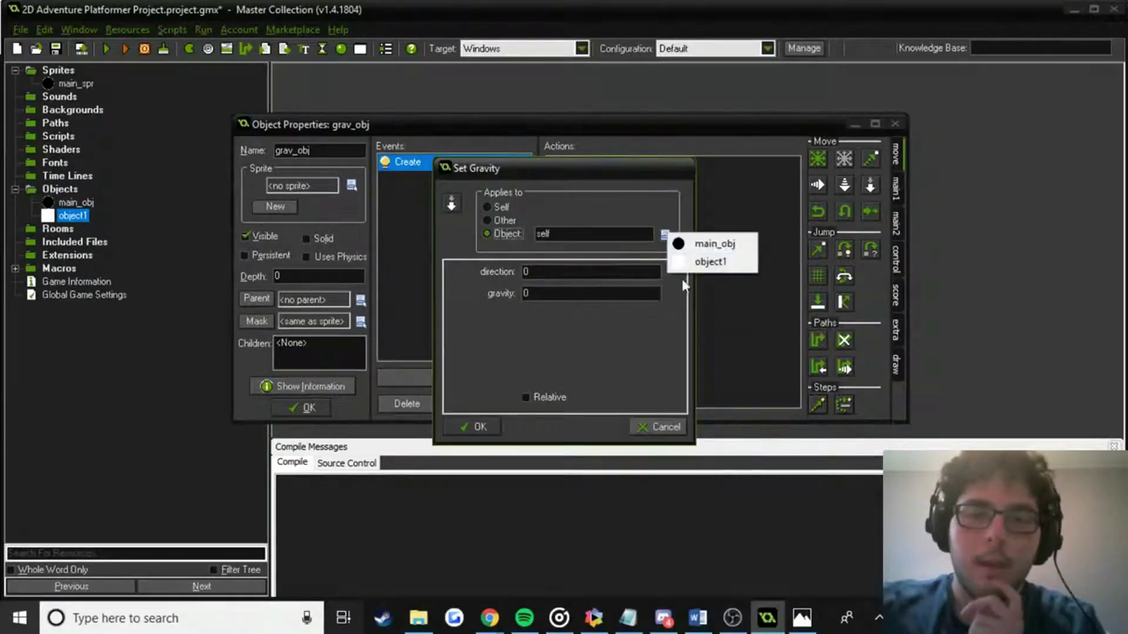
click(707, 245)
text(27)
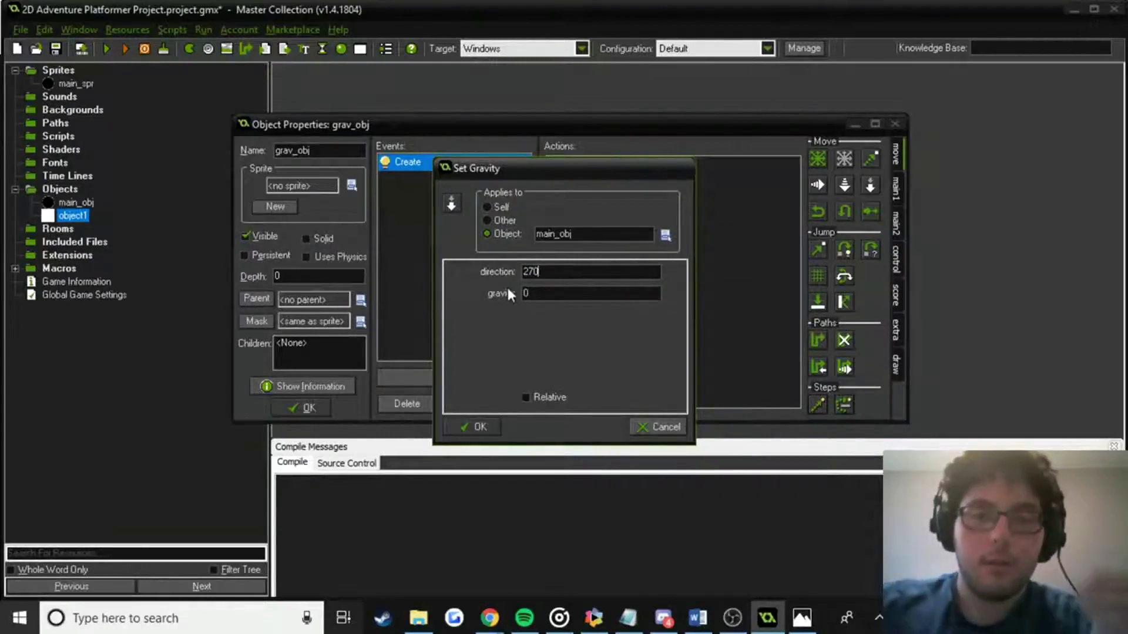
key(Tab)
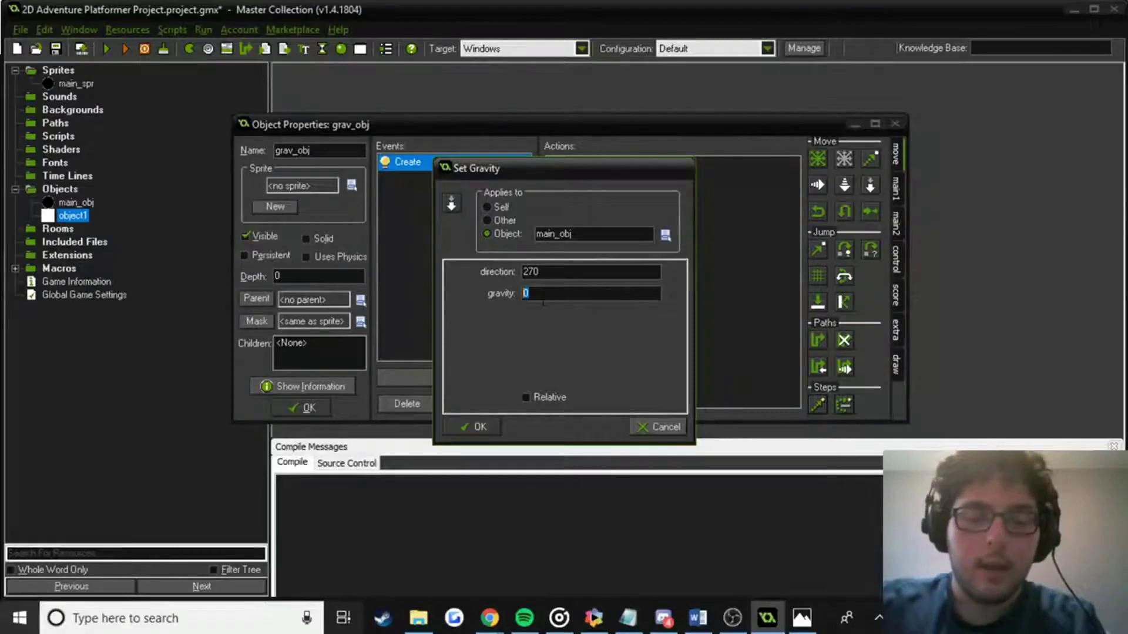
text(5)
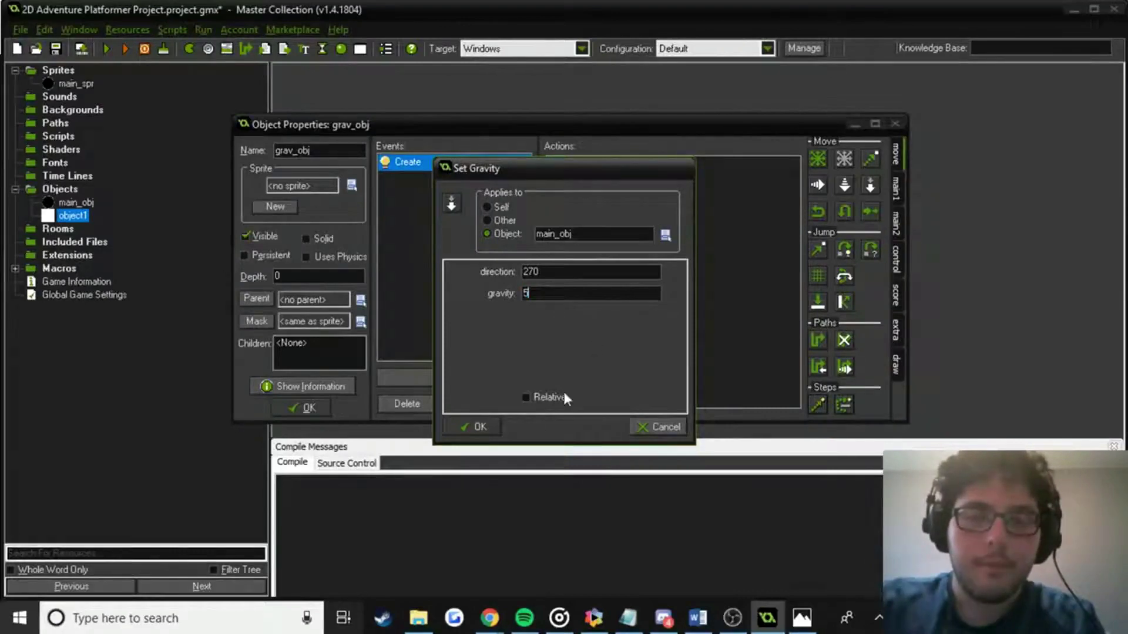
click(479, 428)
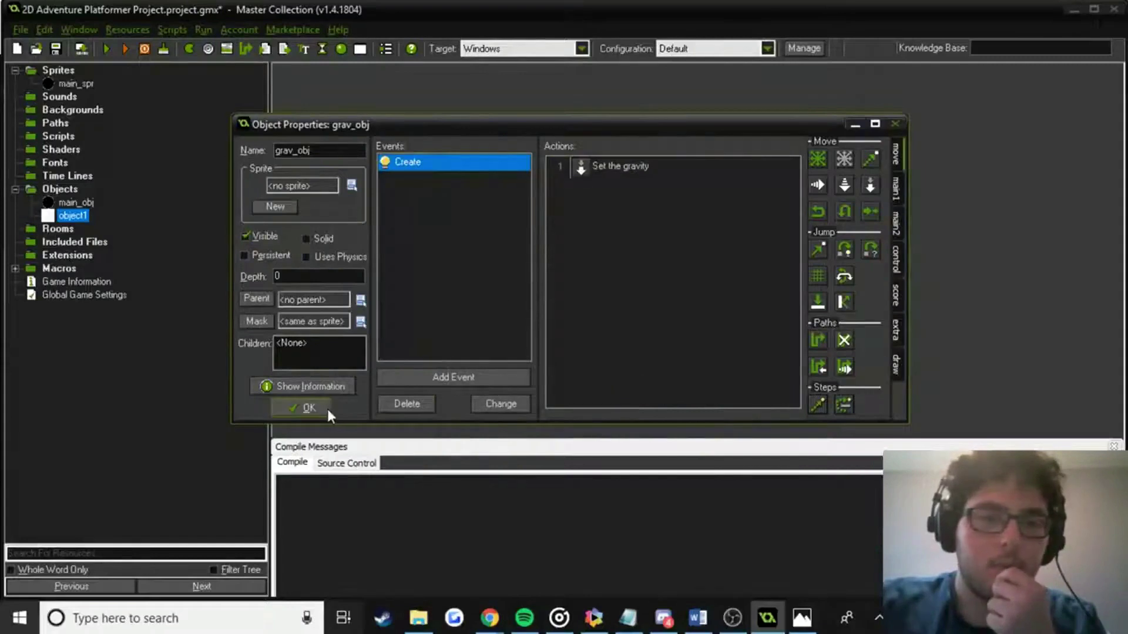
click(309, 408)
Reopen main_obj's properties and add a key press event for the <Space> key.
double_click(76, 202)
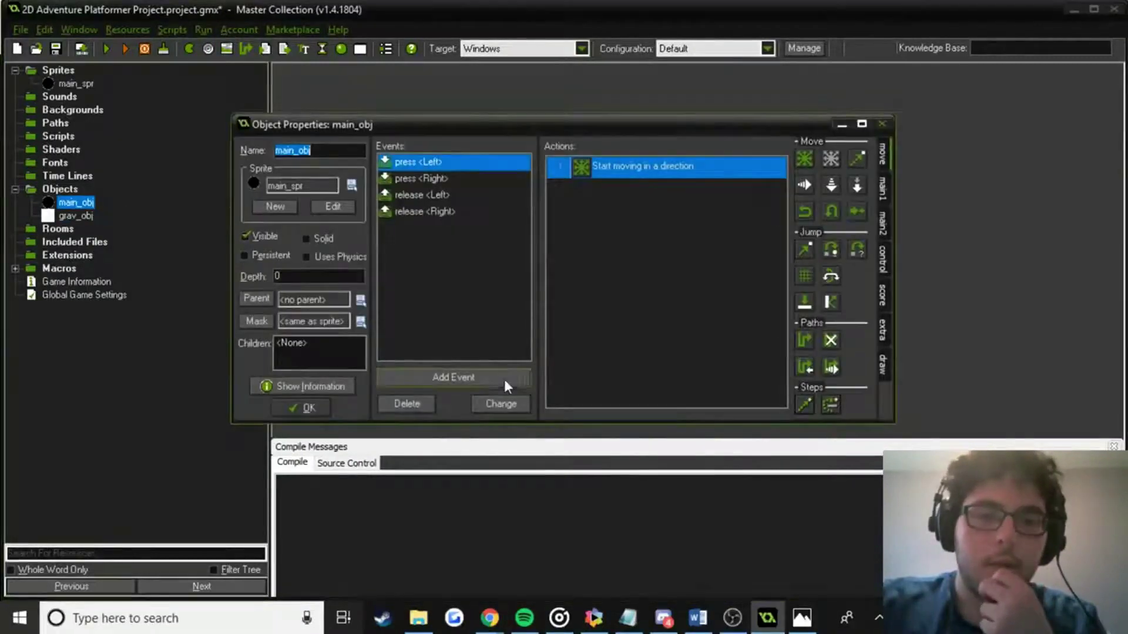
click(491, 376)
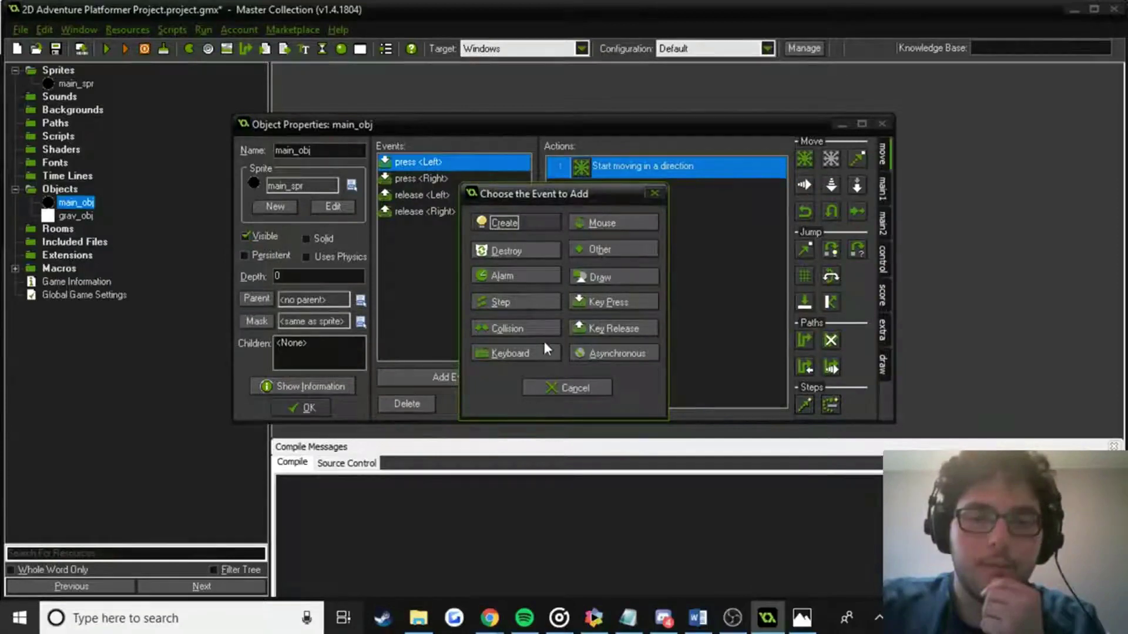
click(524, 354)
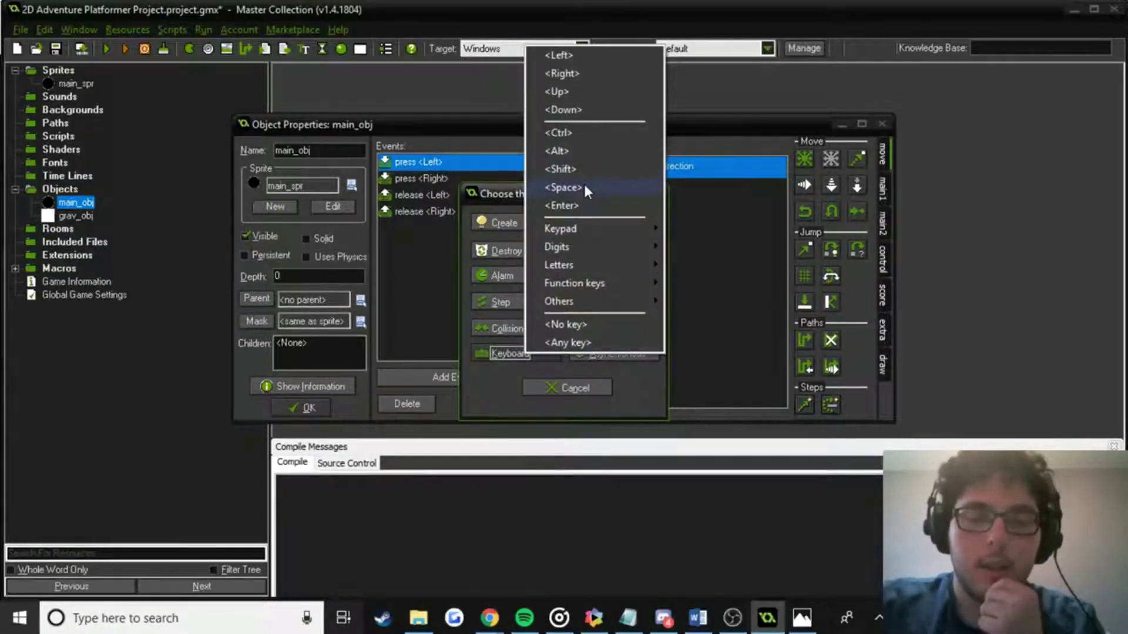
click(462, 389)
click(622, 306)
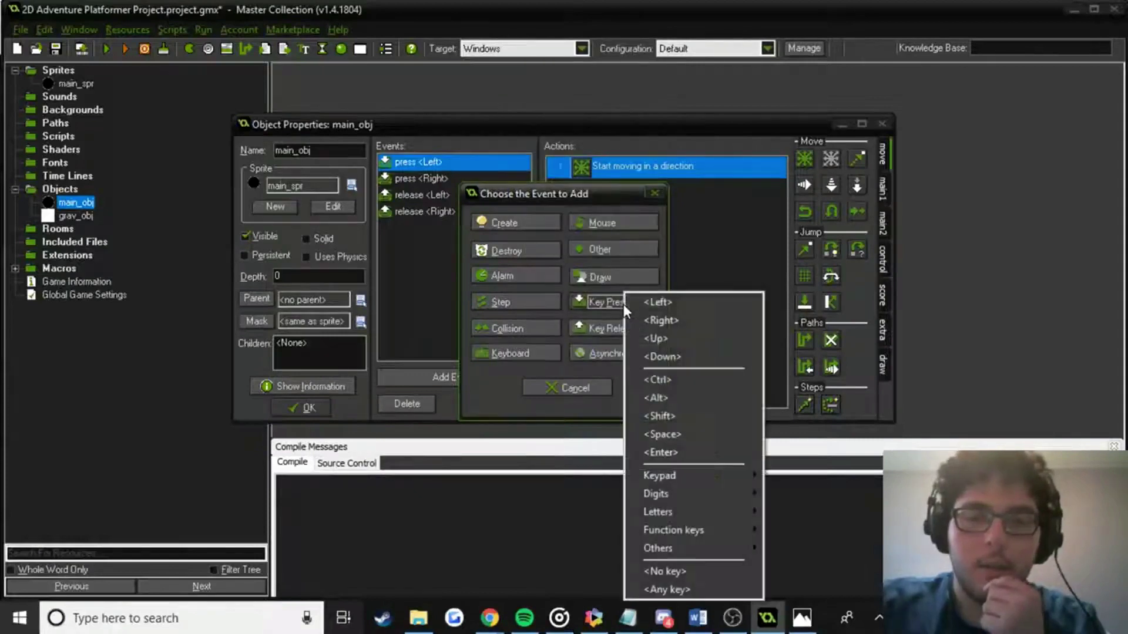
mouse_move(679, 477)
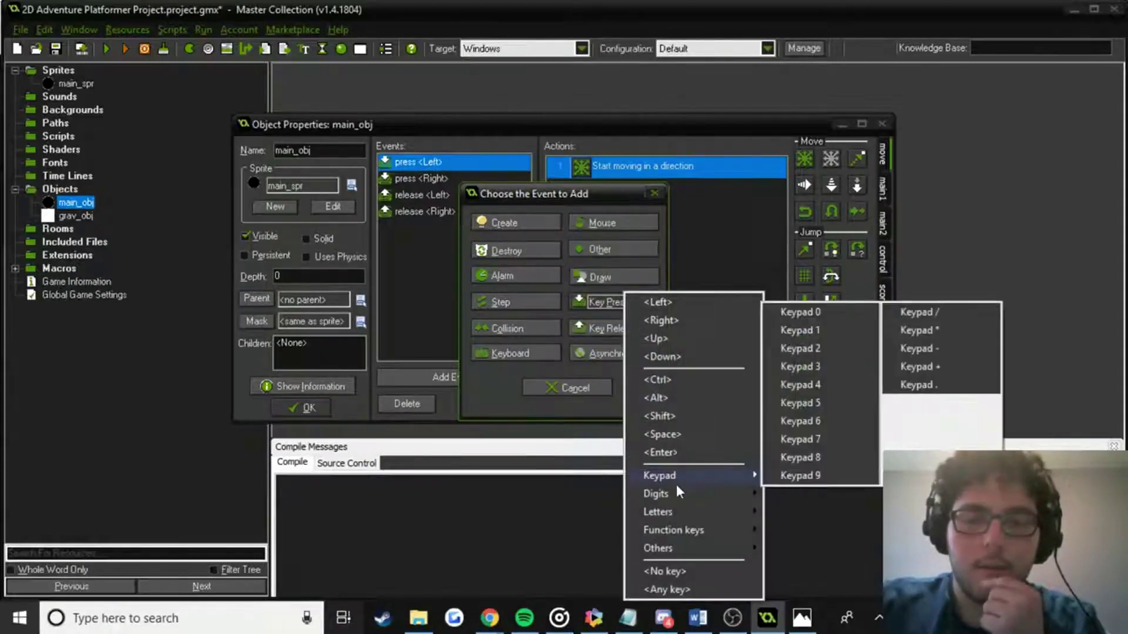
click(695, 434)
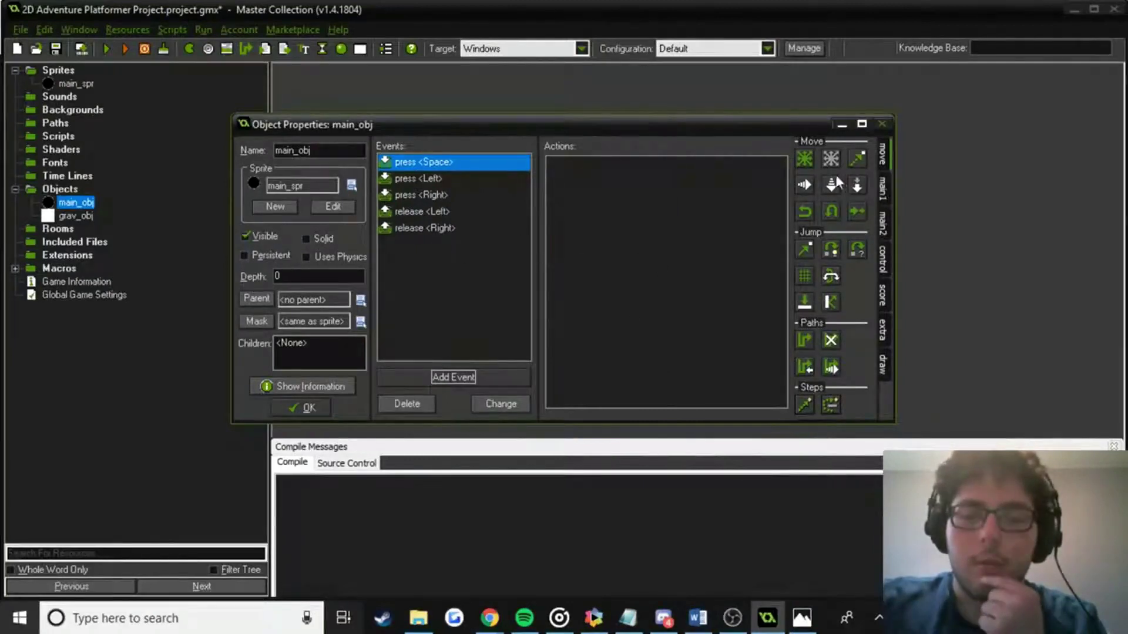
Give the press <Space> event a Move Fixed action heading up at speed 3.
drag(711, 248, 704, 236)
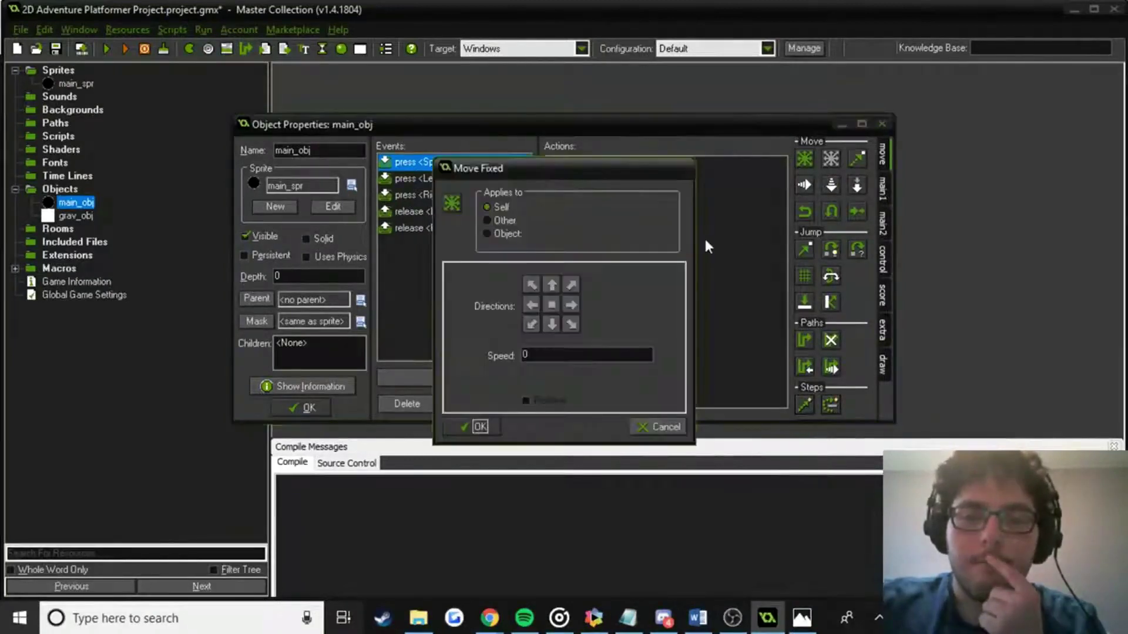
click(552, 286)
double_click(524, 356)
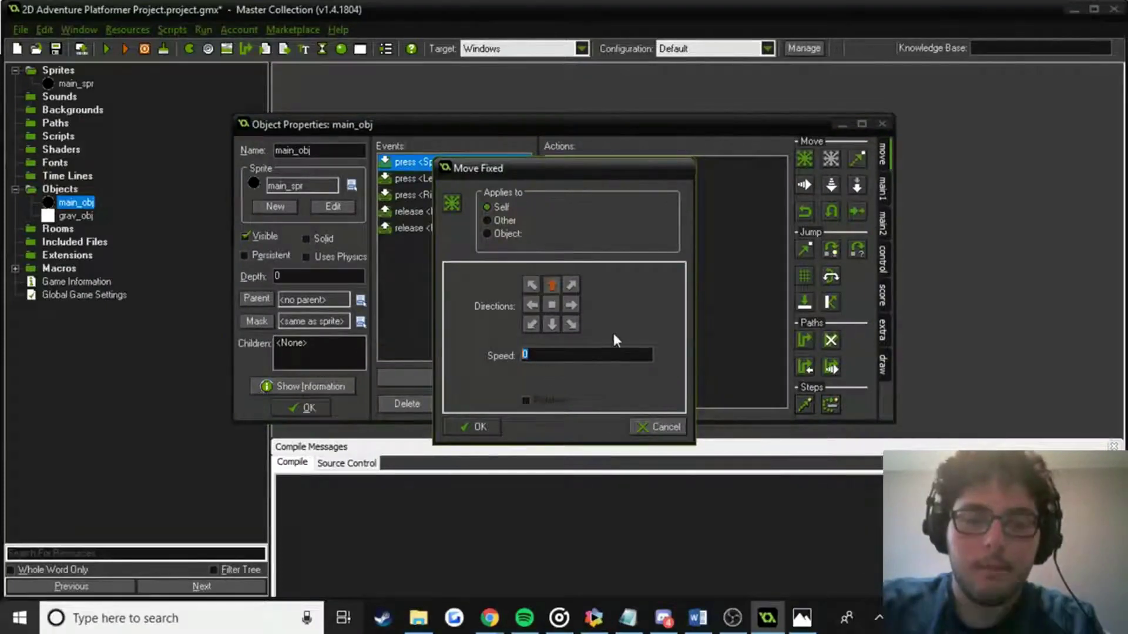
key(BackSpace)
text(3)
click(477, 427)
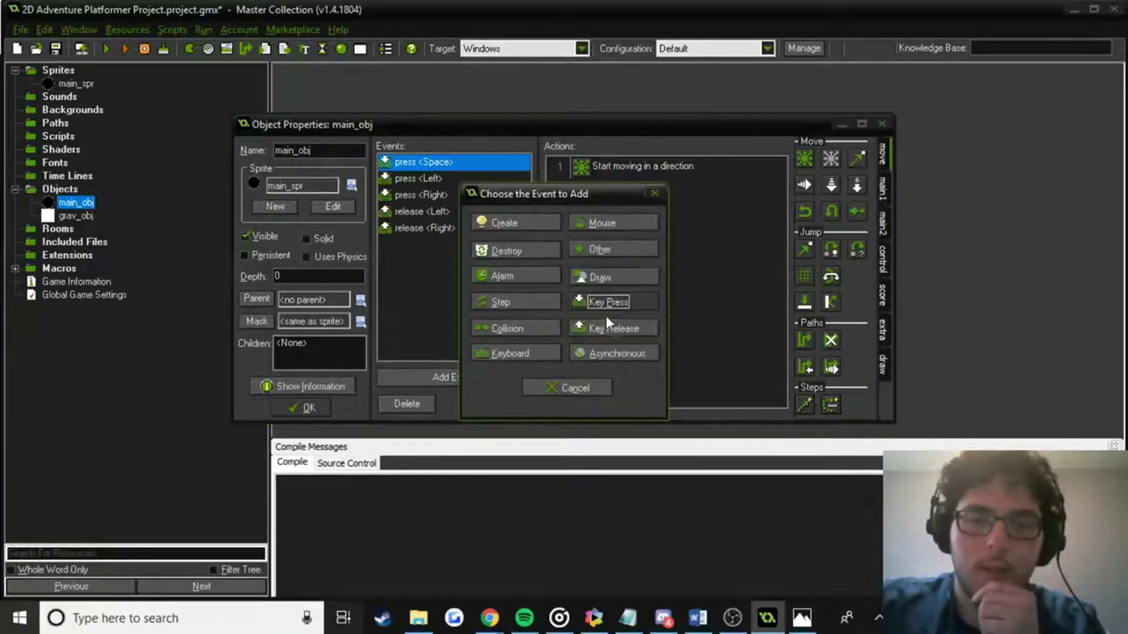
Add a release <Space> event to main_obj with a Move Fixed action set to the centre stop direction at speed 0, and confirm the object.
click(626, 301)
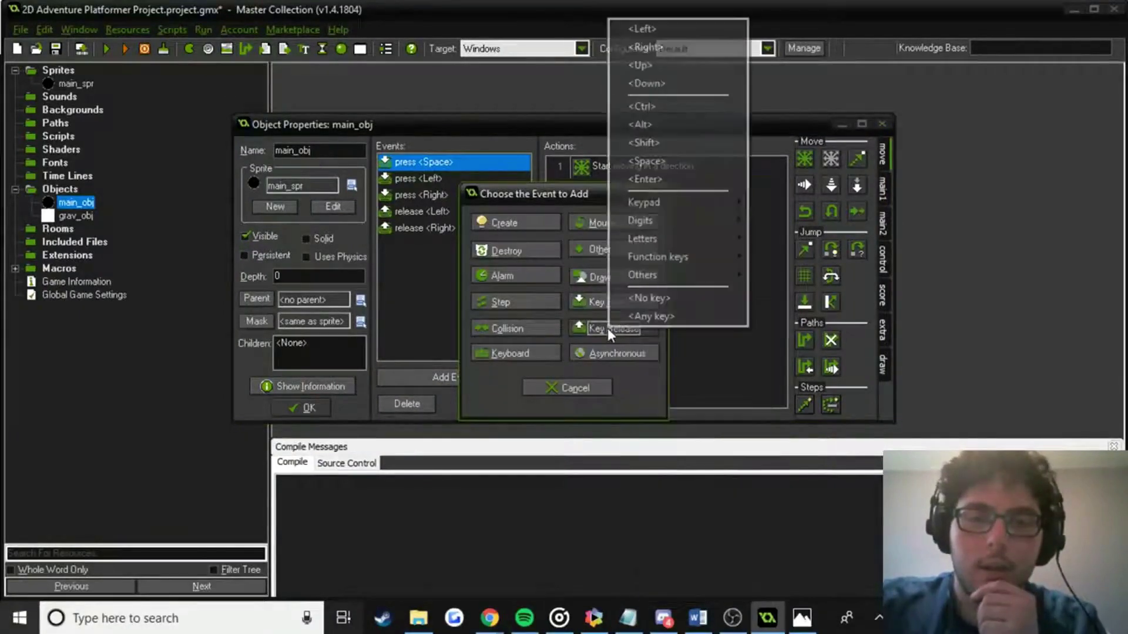
click(680, 144)
drag(804, 159, 562, 333)
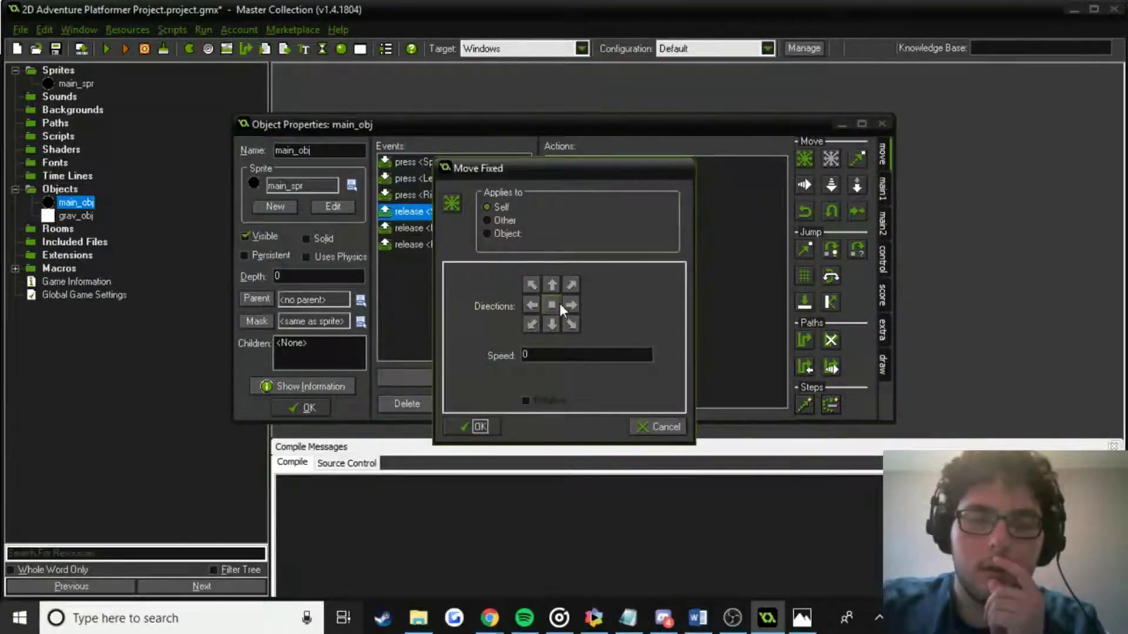
click(483, 424)
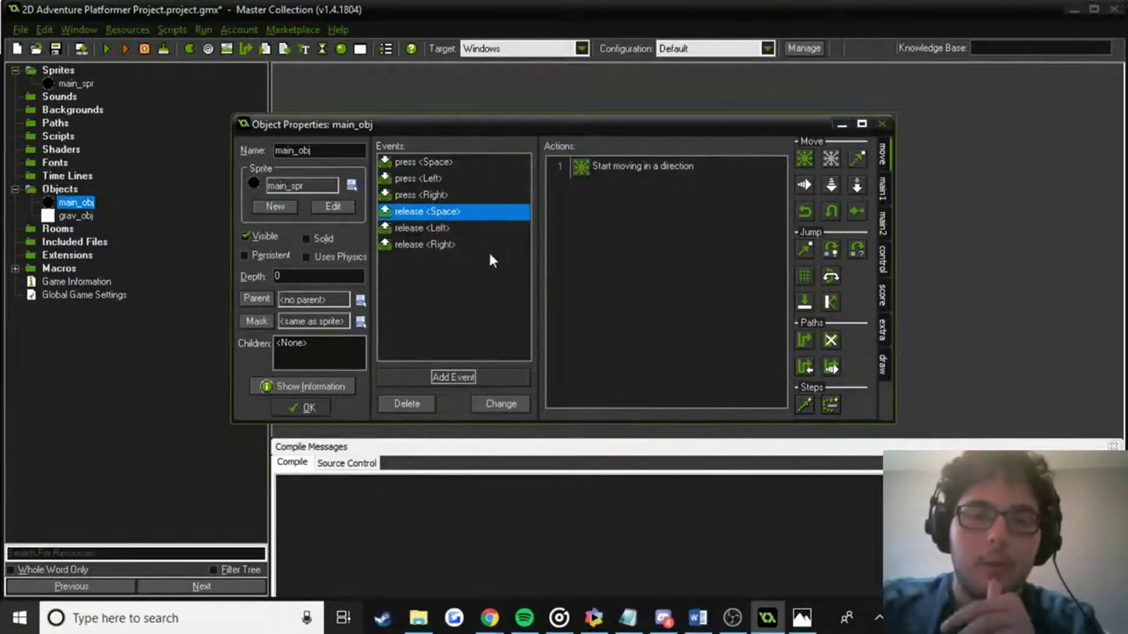
click(301, 409)
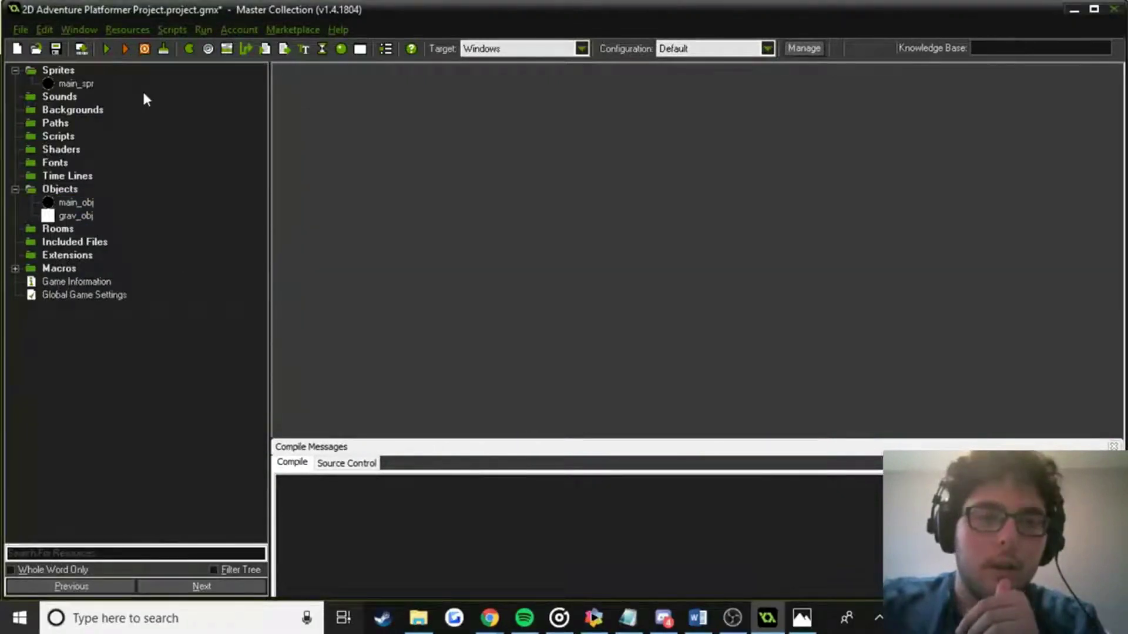
Create a sprite named floor_spr, give it a blank 32 x 32 image, and open that image for editing.
click(199, 46)
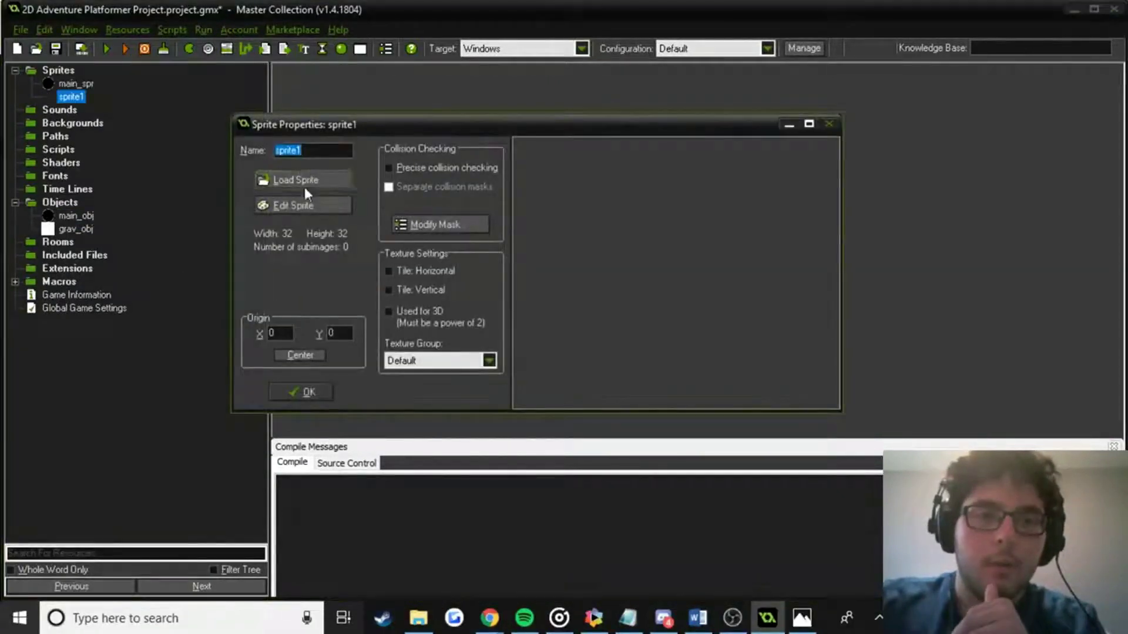
text(floor_spr)
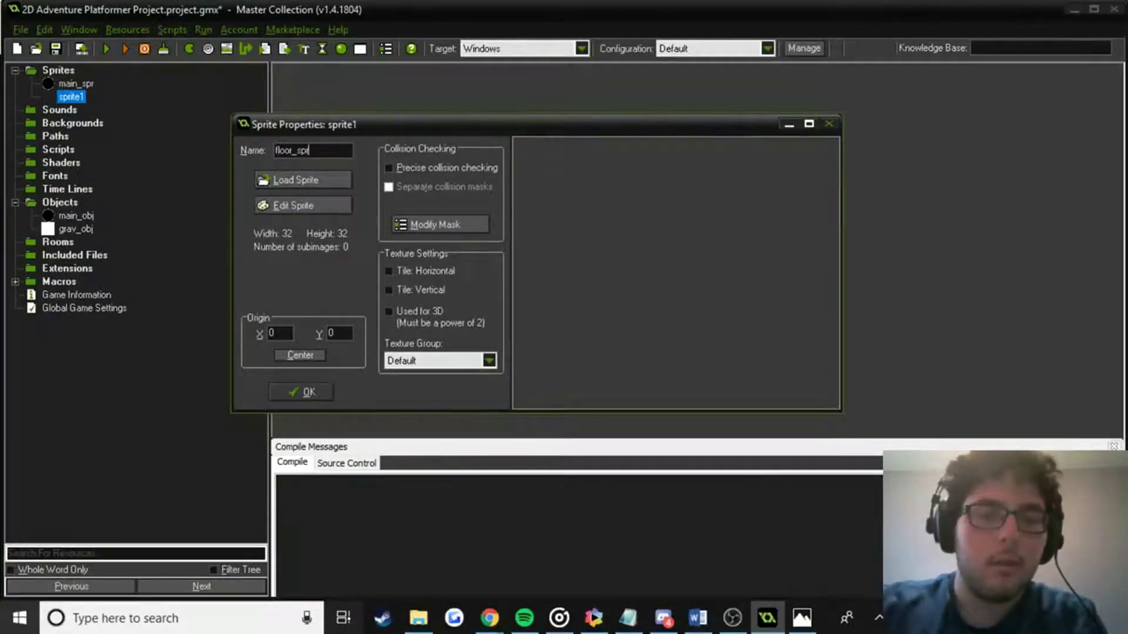
click(288, 205)
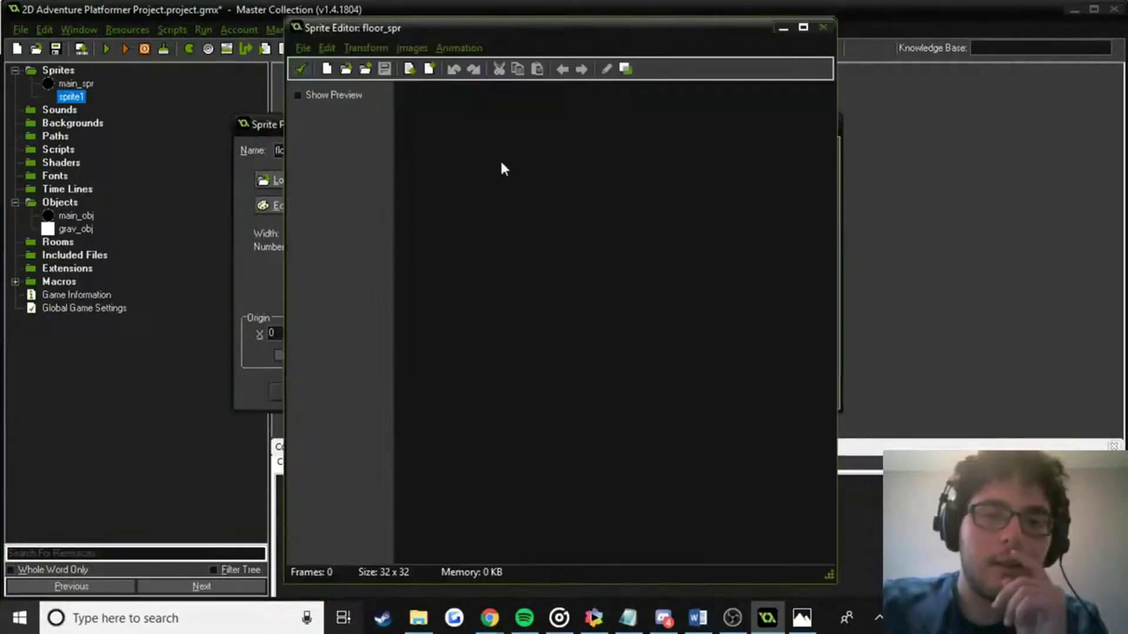
click(333, 69)
click(513, 349)
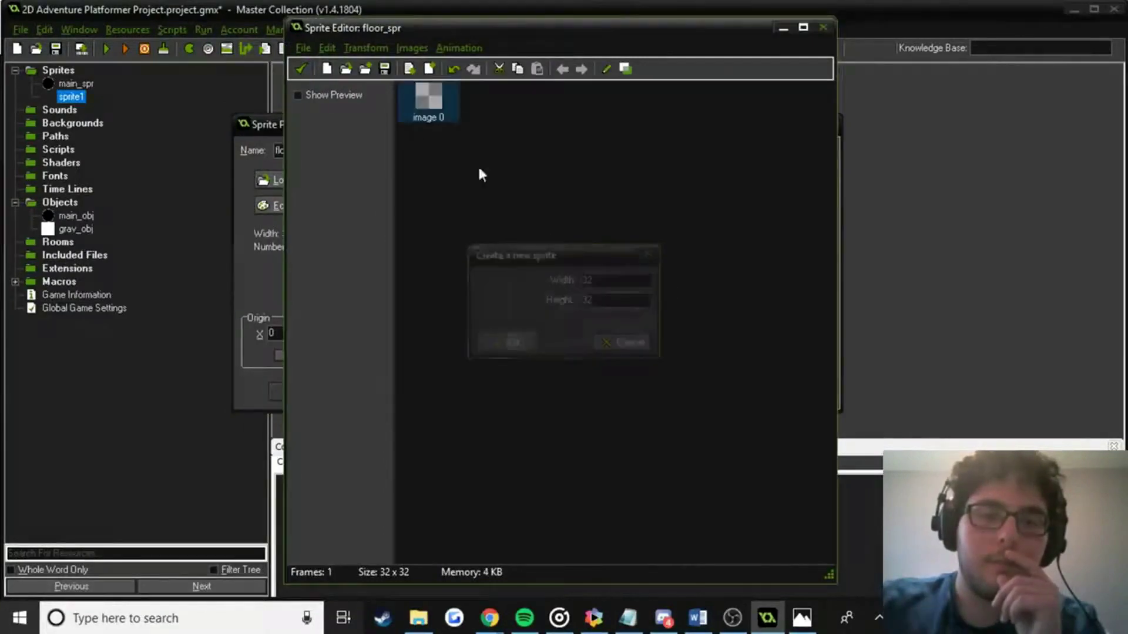
double_click(420, 92)
scroll(566, 229, up, 2)
scroll(579, 244, down, 1)
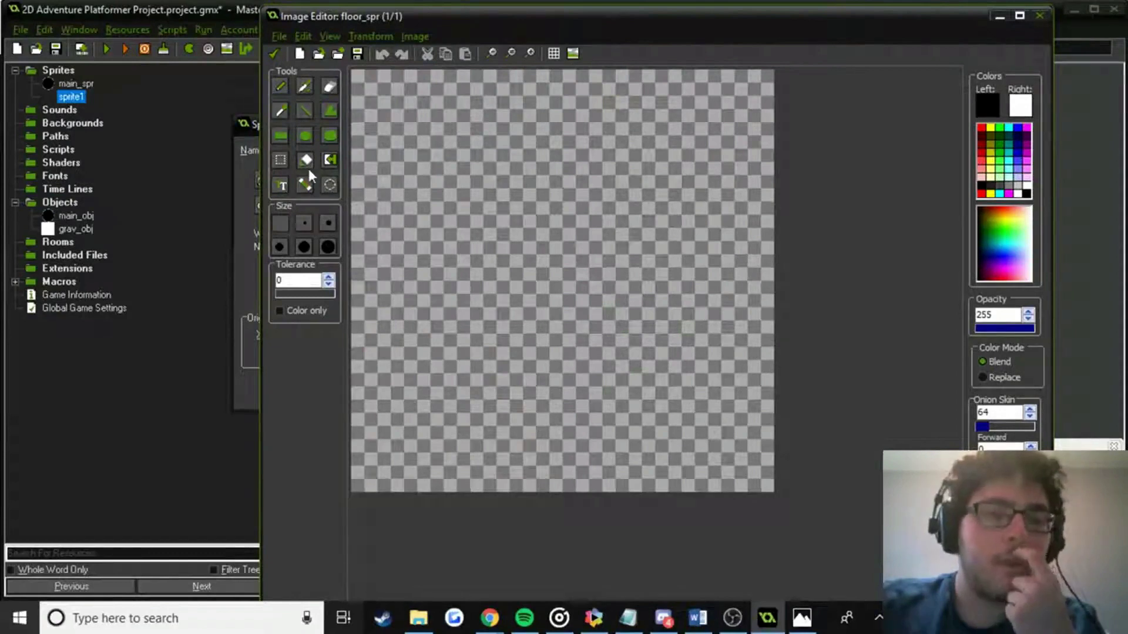
click(284, 137)
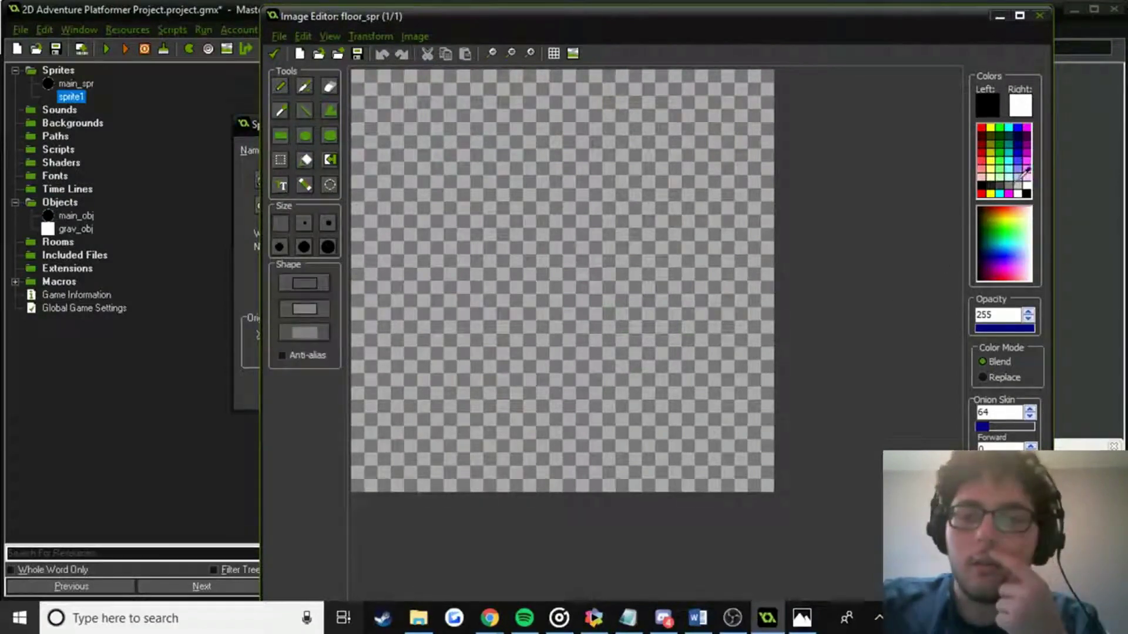
click(993, 184)
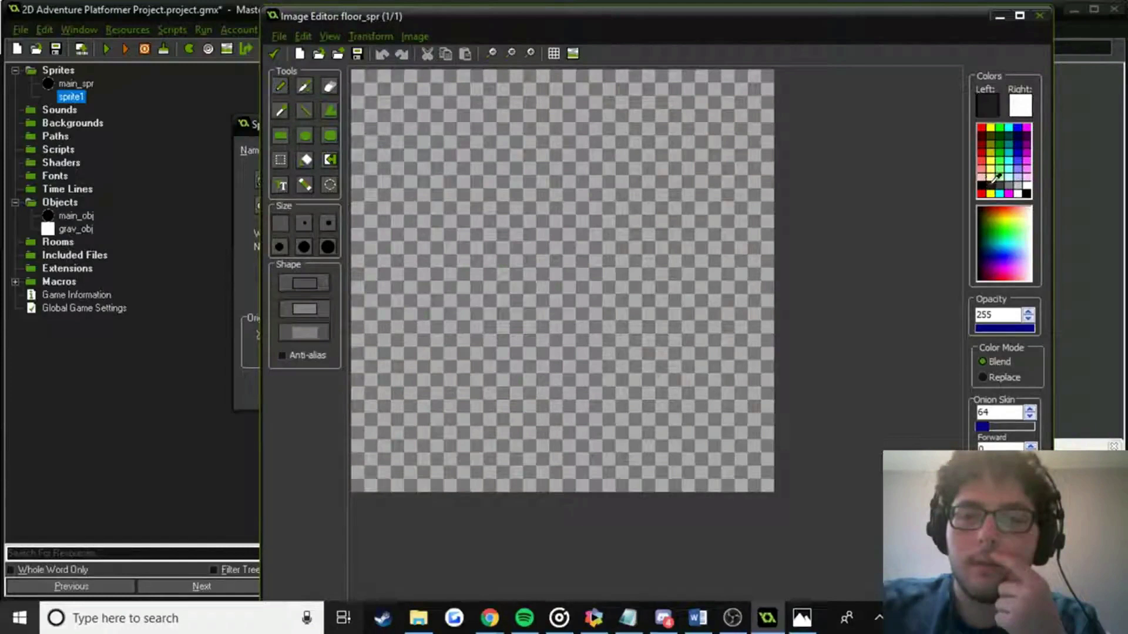
click(992, 206)
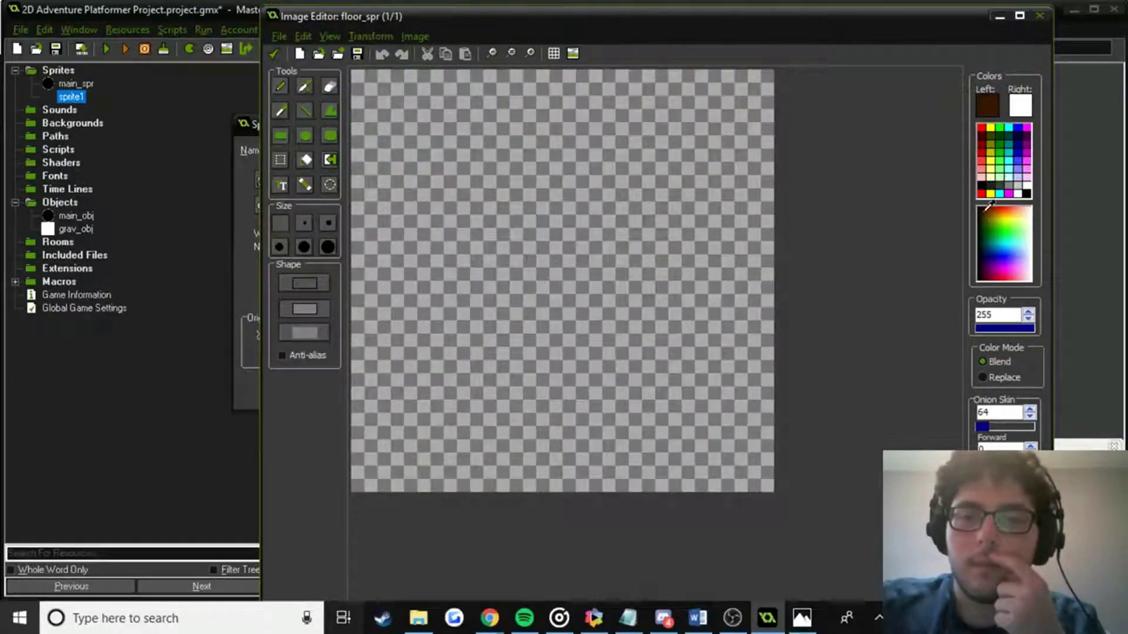
drag(354, 71, 780, 493)
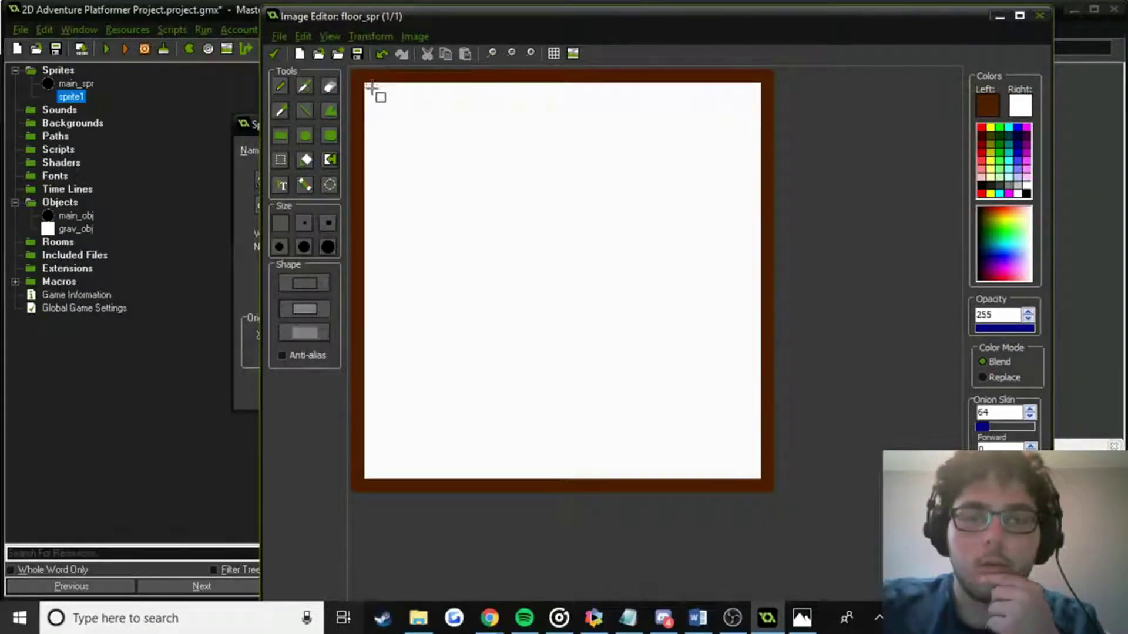
click(1018, 184)
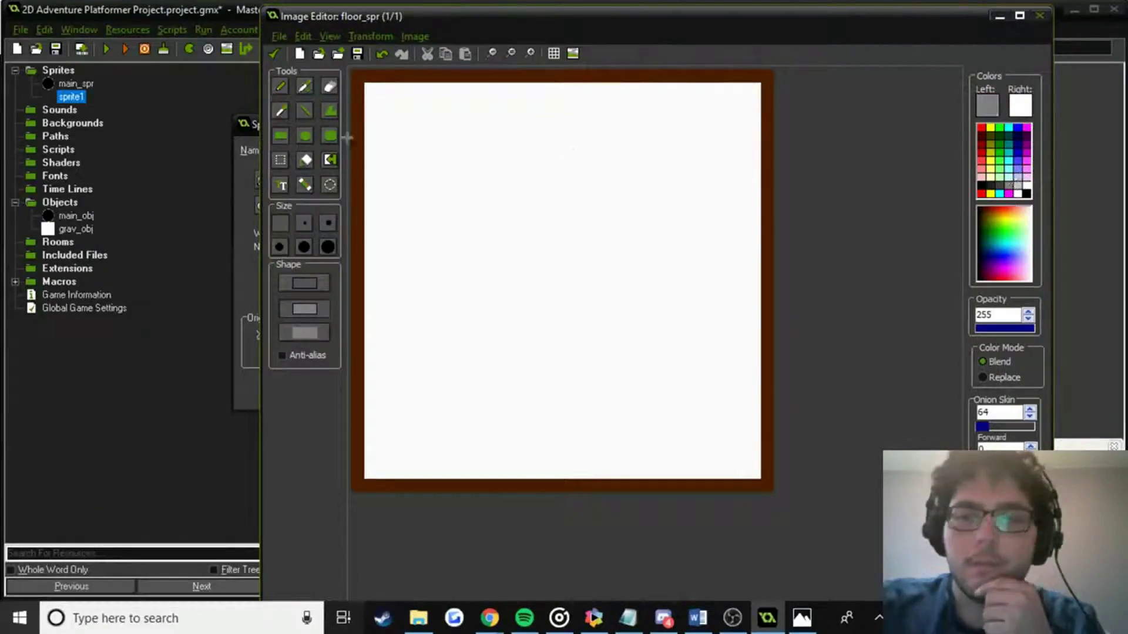
click(305, 160)
click(358, 127)
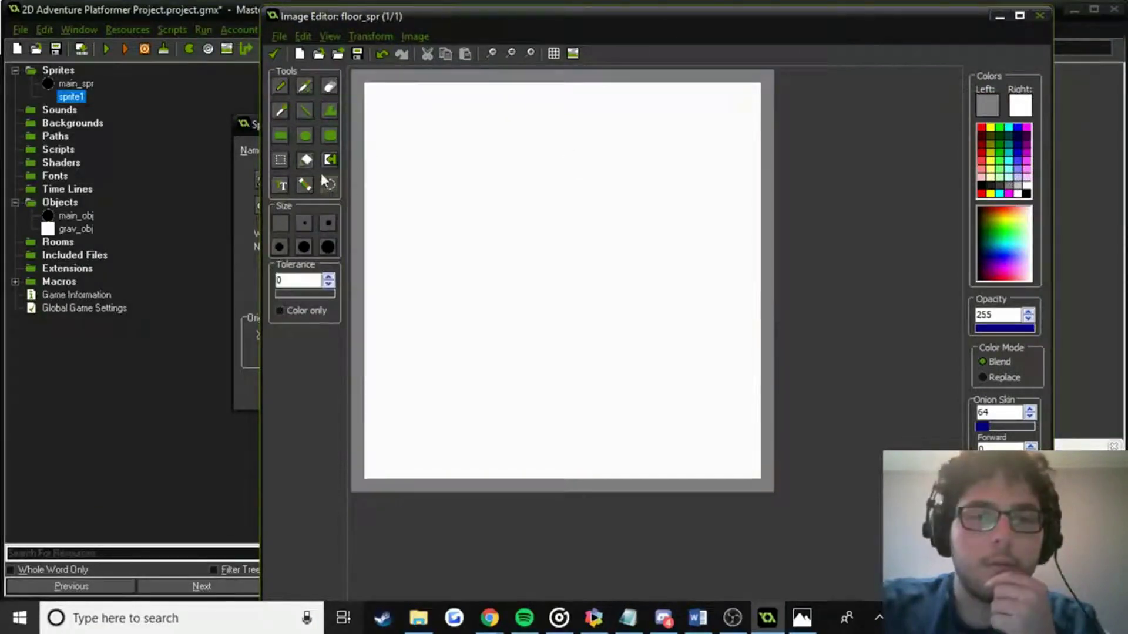
click(304, 111)
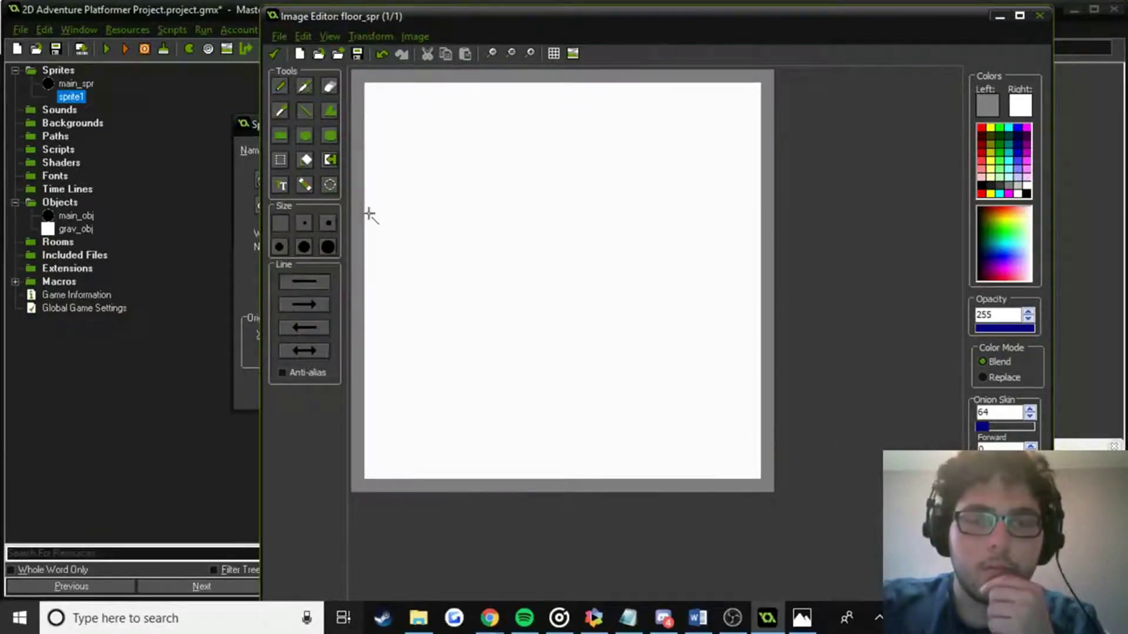
key(ctrl+z)
key(ctrl+z)
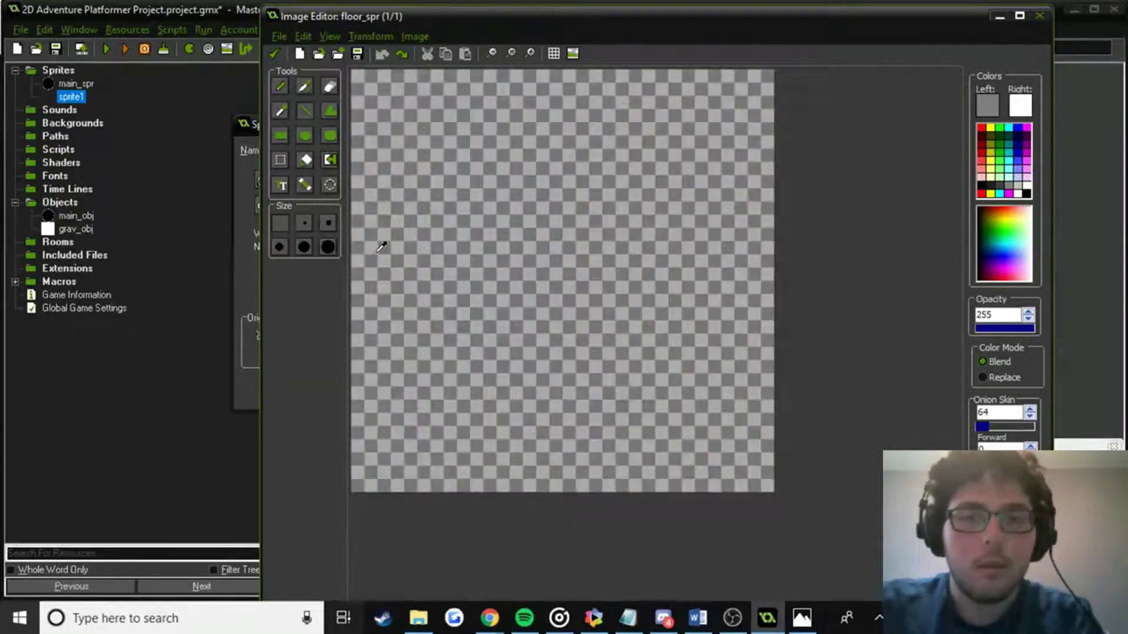
Draw an unfilled grey rectangle outline along the canvas edge and fill that outline with dark grey.
click(280, 138)
click(323, 332)
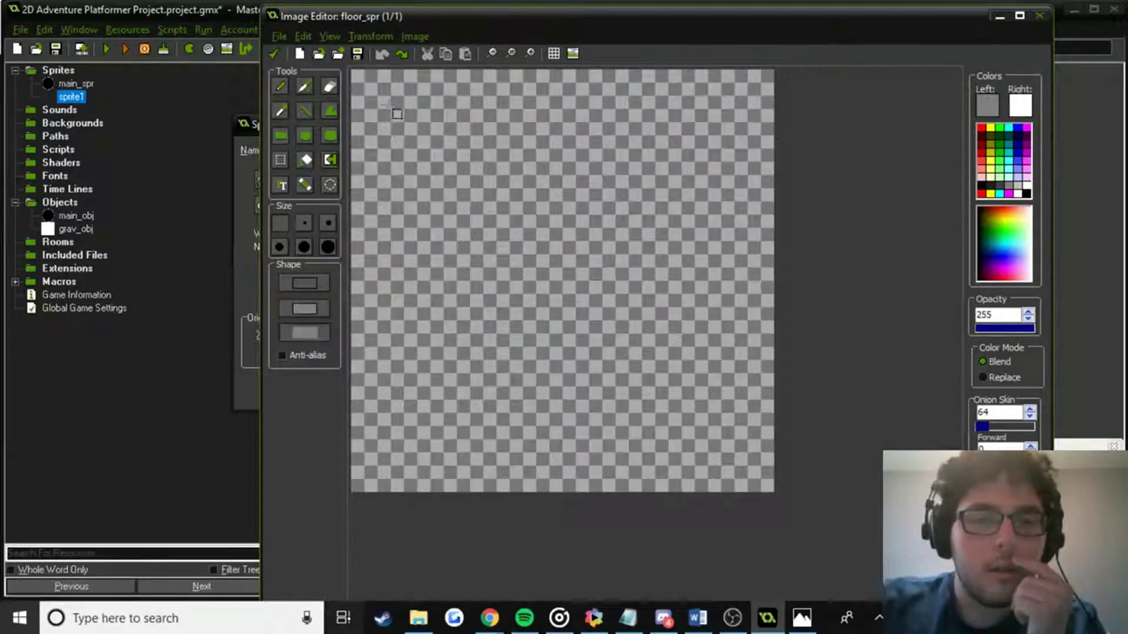
drag(353, 71, 398, 150)
key(ctrl+z)
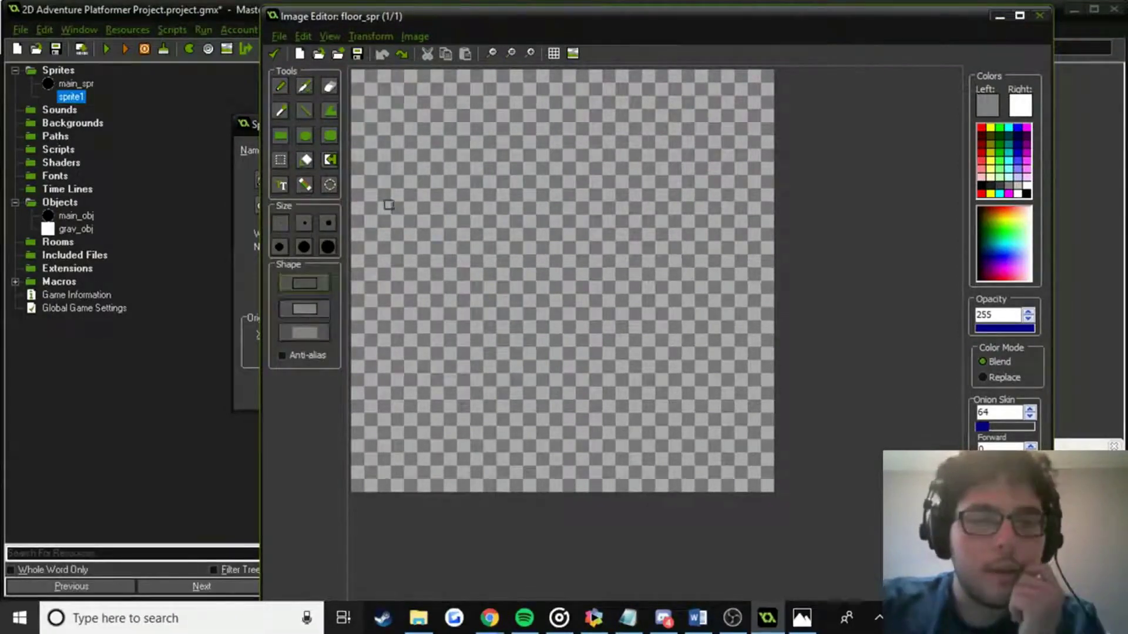
drag(355, 72, 500, 265)
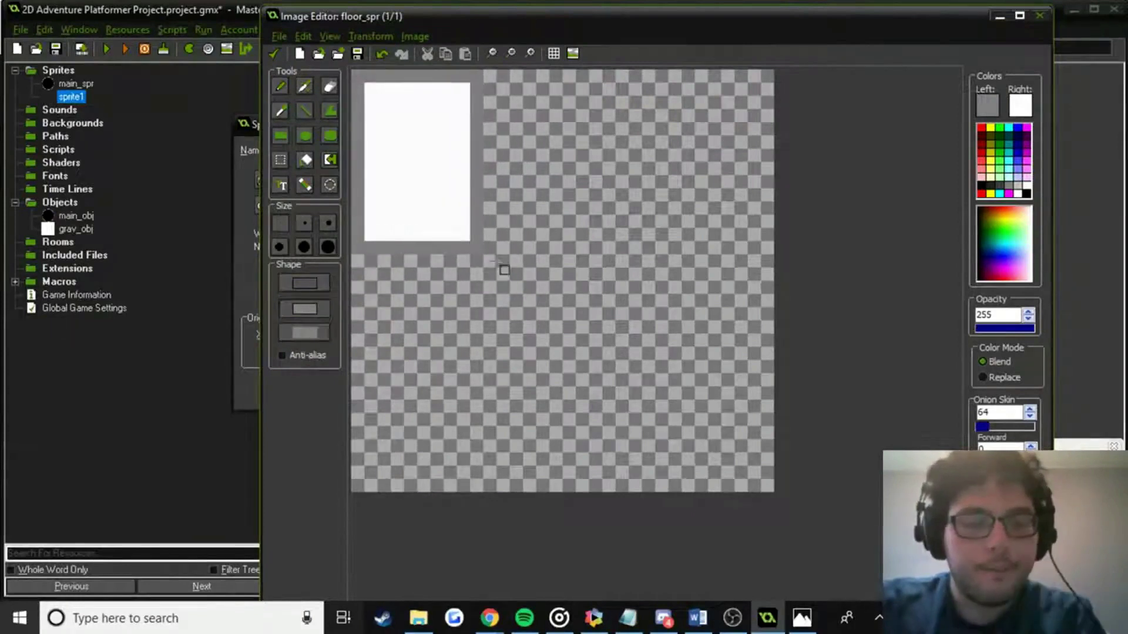
key(ctrl+z)
drag(353, 71, 774, 497)
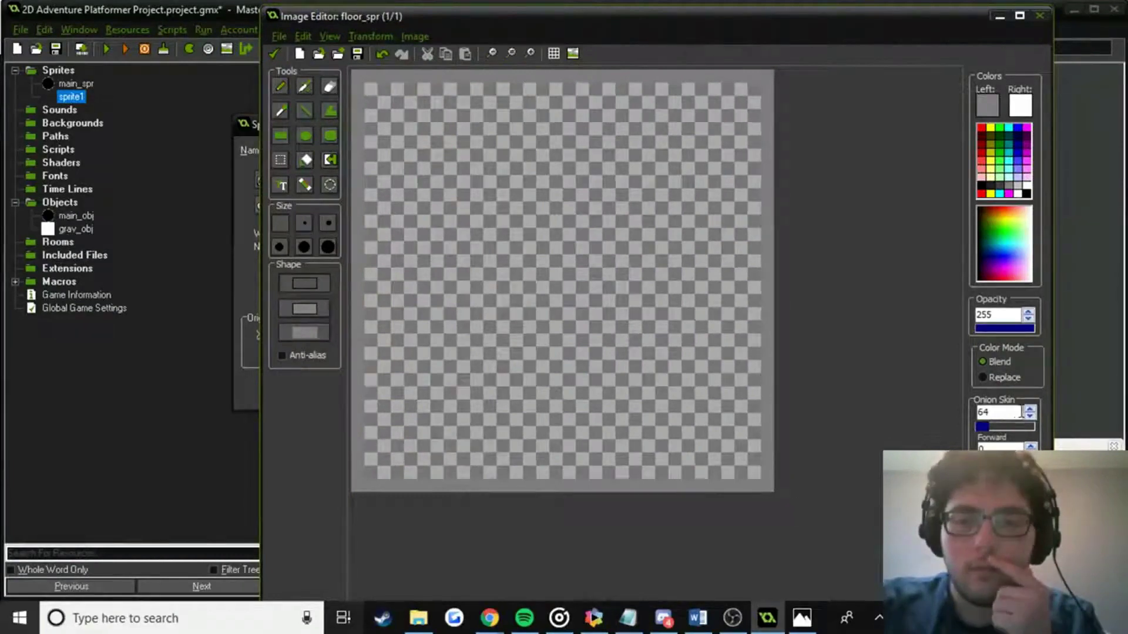
click(1006, 182)
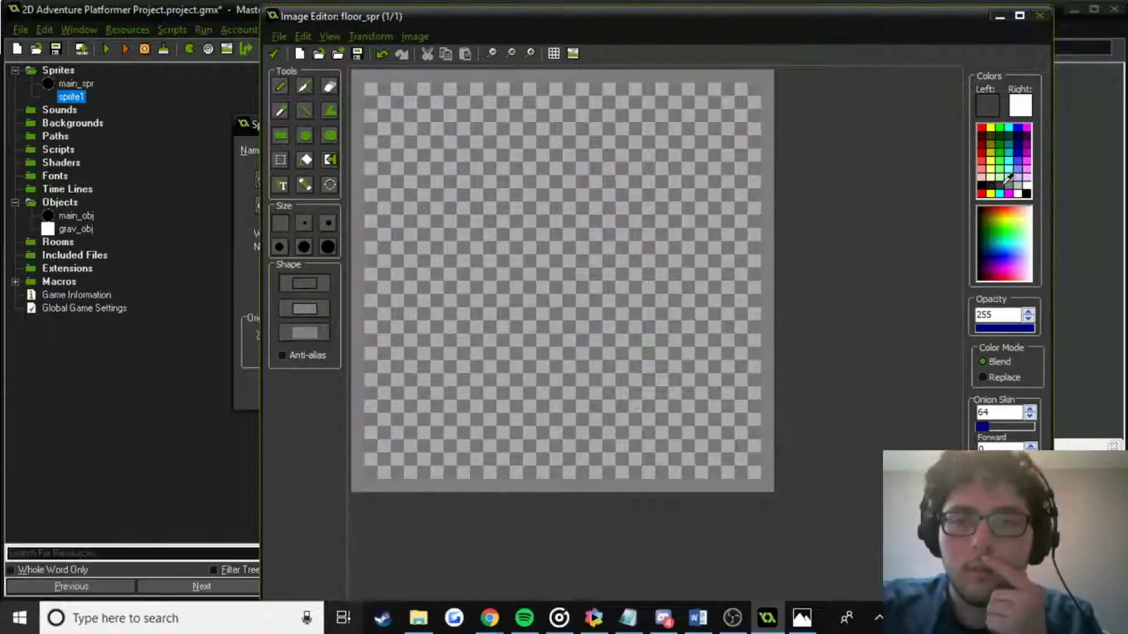
click(306, 161)
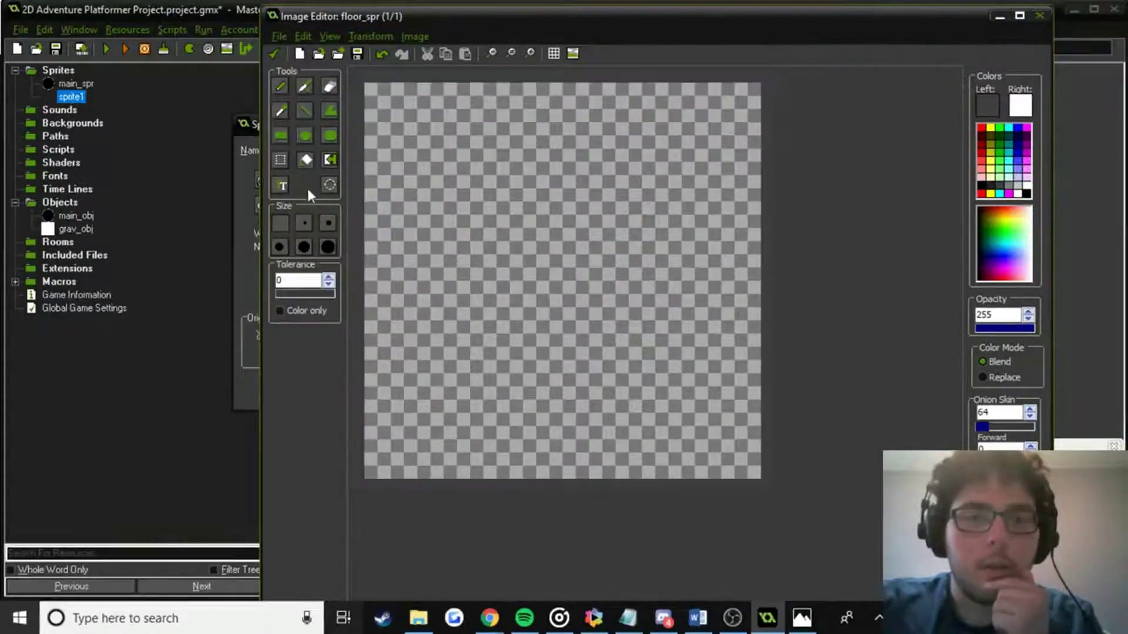
Draw a one-pixel dark grey ring of lines just inside the border at opacity 225.
click(305, 112)
double_click(999, 315)
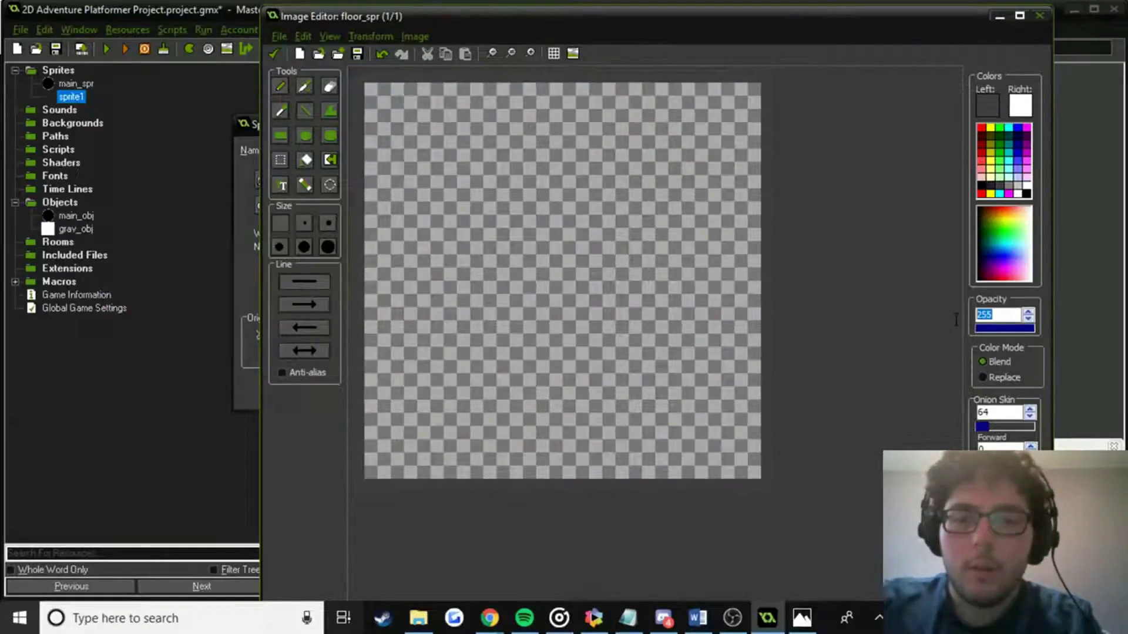
text(225)
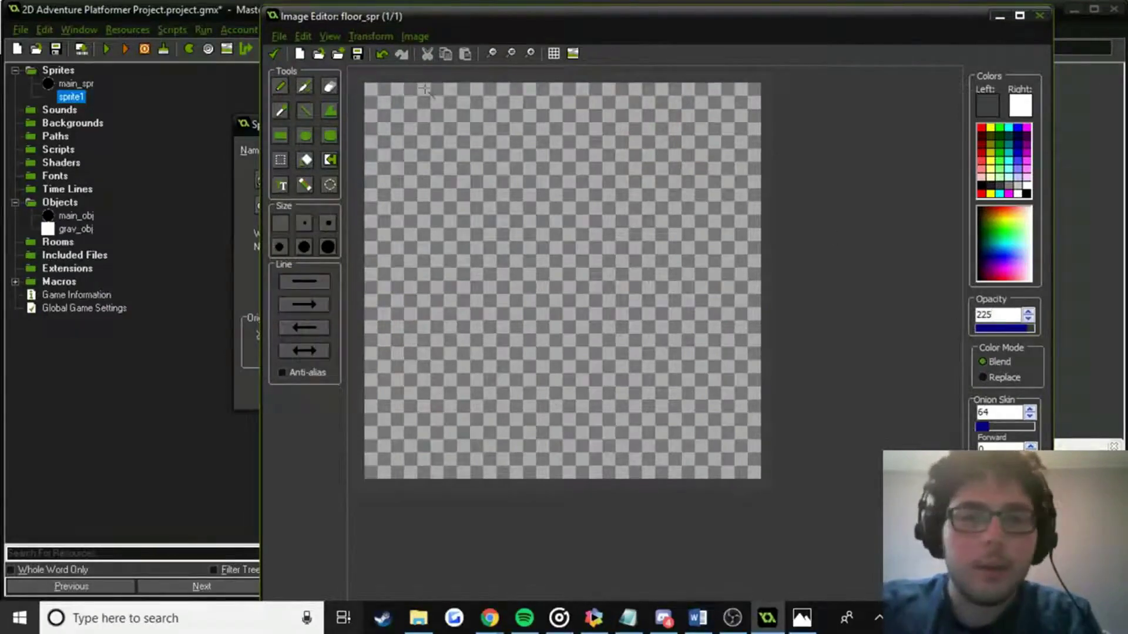
mouse_move(379, 92)
mouse_down()
mouse_move(484, 230)
mouse_move(449, 245)
mouse_move(390, 239)
mouse_move(368, 473)
mouse_move(744, 472)
mouse_move(751, 100)
mouse_move(714, 89)
mouse_move(389, 89)
mouse_up()
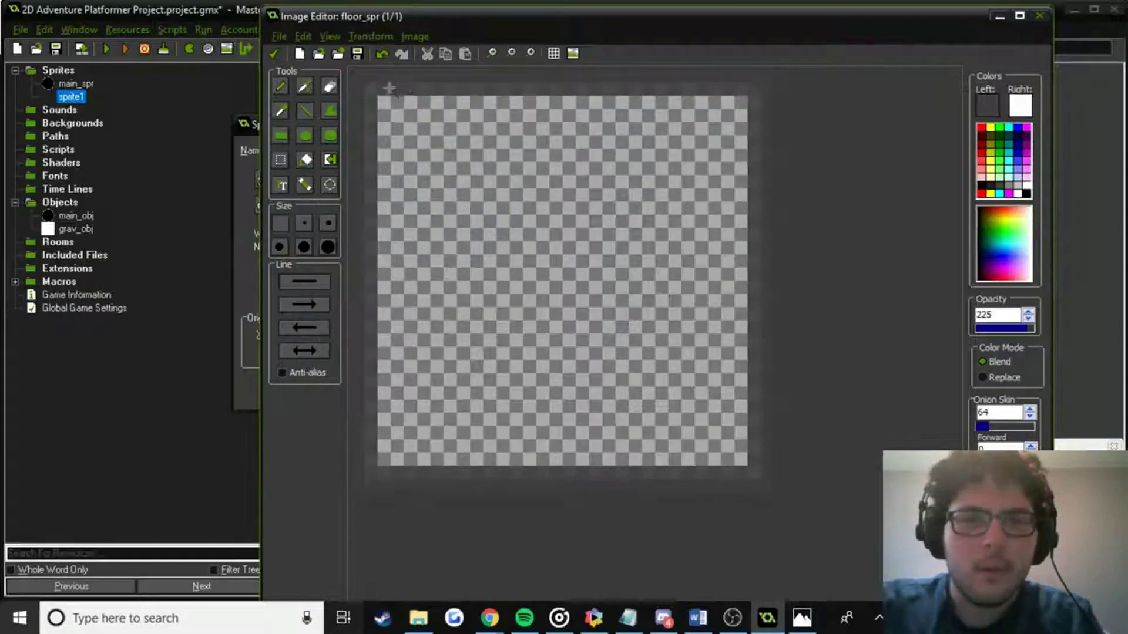
Draw two concentric rectangle outlines further inward, the first at opacity 200 and the second at 175.
click(282, 137)
text(200)
drag(385, 108, 743, 470)
double_click(1010, 315)
text(175)
drag(390, 108, 734, 460)
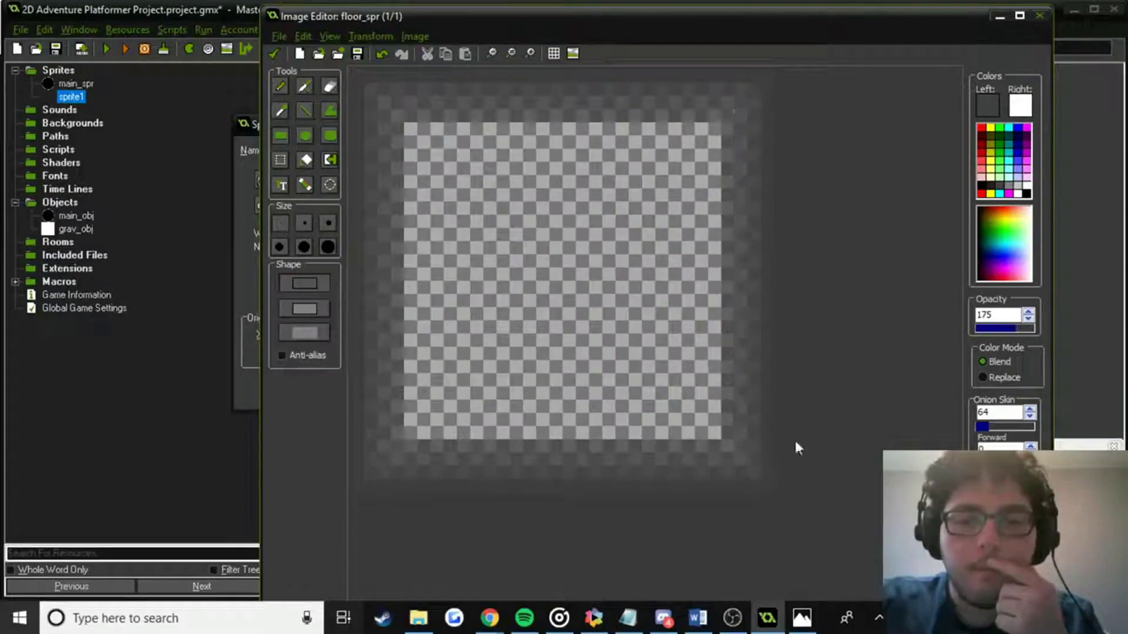
Add the next two inner rectangle outlines at opacity 150 and 125, and set the opacity to 100.
text(150)
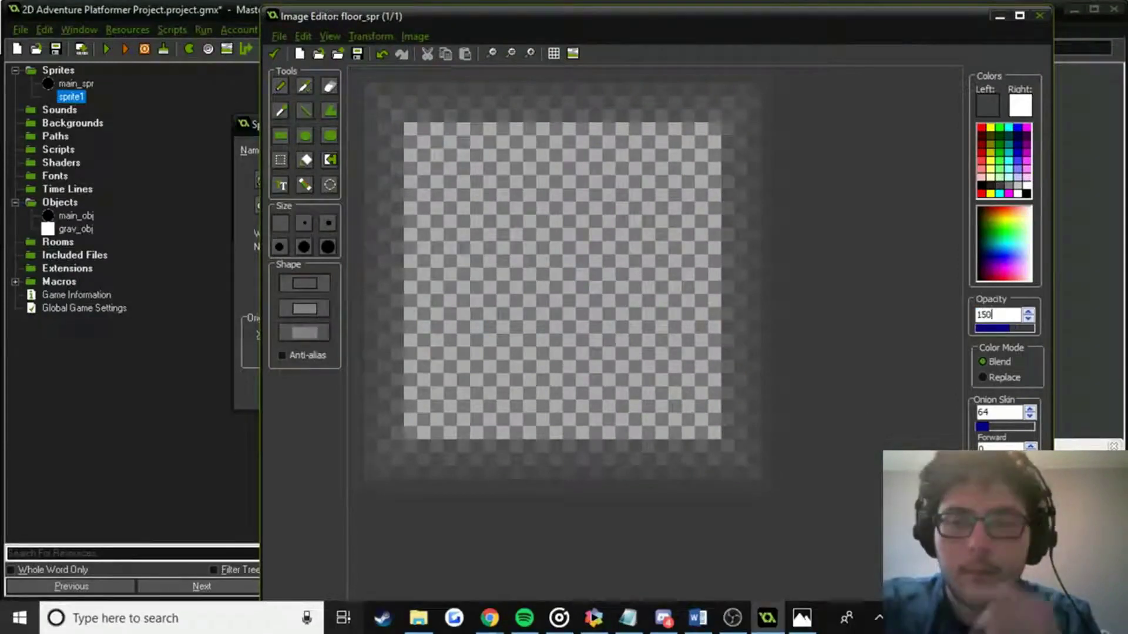
drag(414, 128, 723, 447)
double_click(998, 315)
text(125)
drag(418, 136, 717, 440)
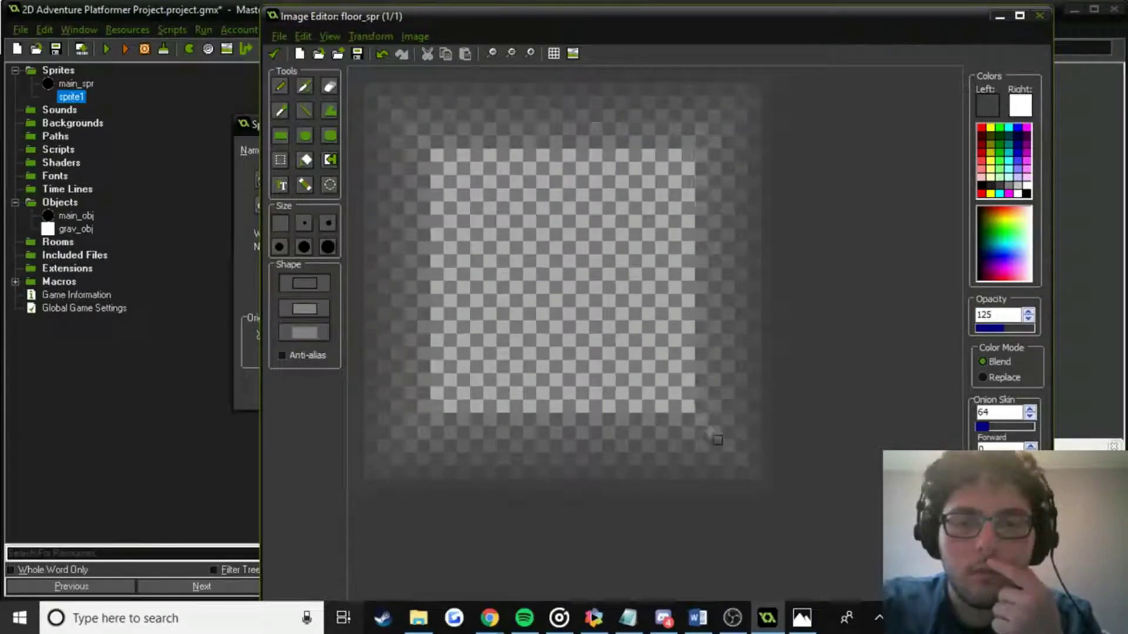
double_click(1006, 314)
text(100)
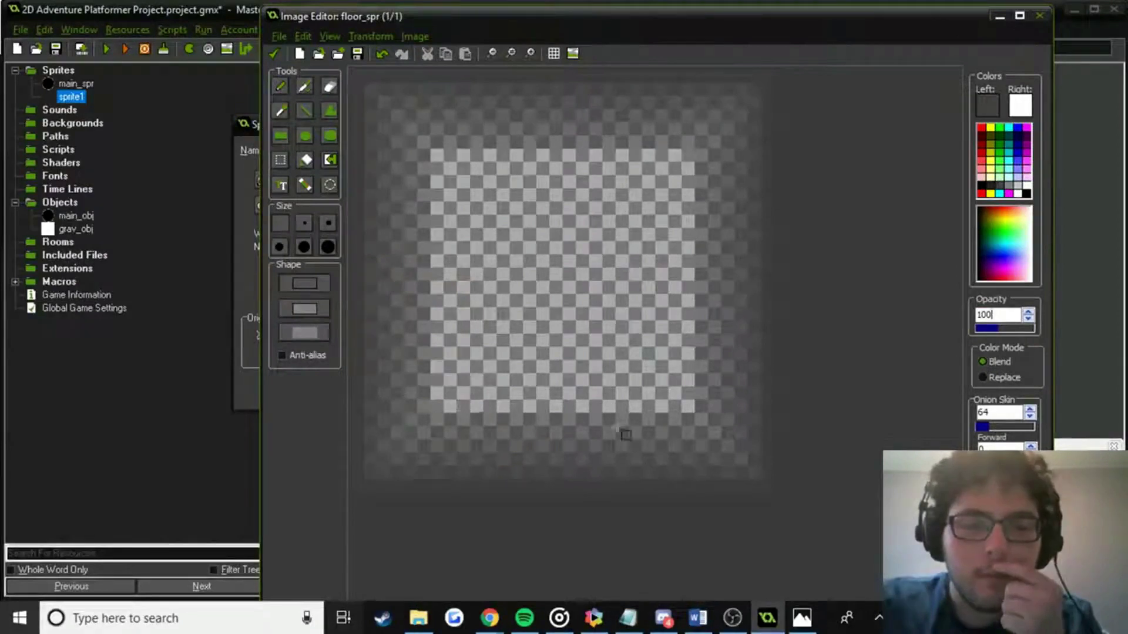
drag(685, 153, 583, 411)
drag(661, 393, 675, 377)
key(ctrl+z)
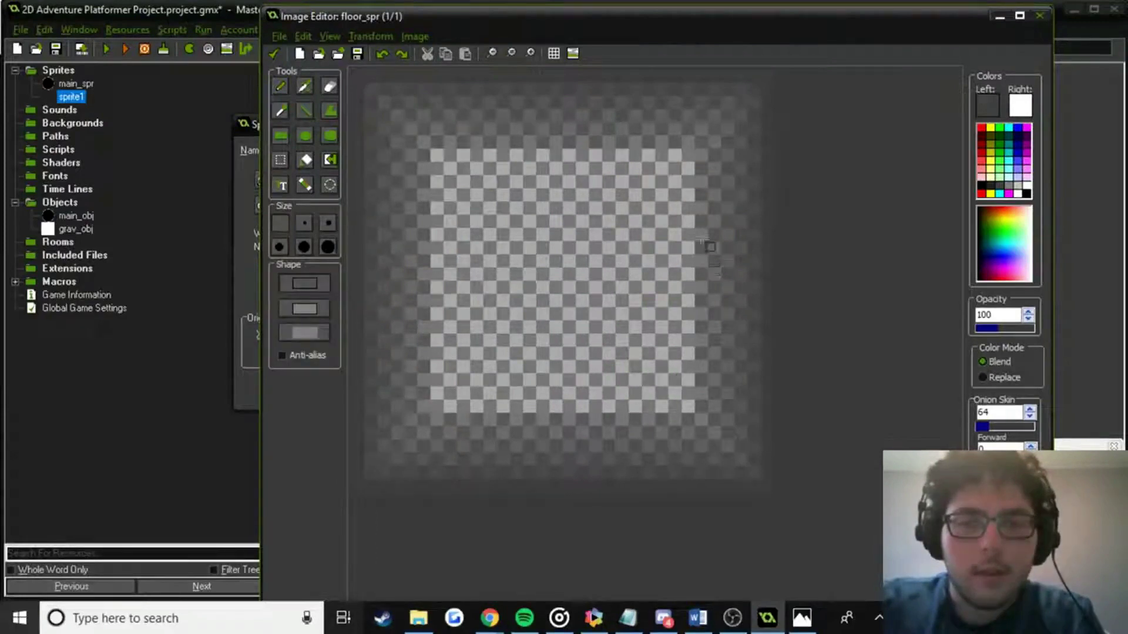
mouse_move(670, 145)
mouse_down()
mouse_move(696, 293)
mouse_move(494, 433)
mouse_move(561, 444)
mouse_up()
drag(751, 444, 630, 392)
drag(714, 412, 713, 395)
key(ctrl+z)
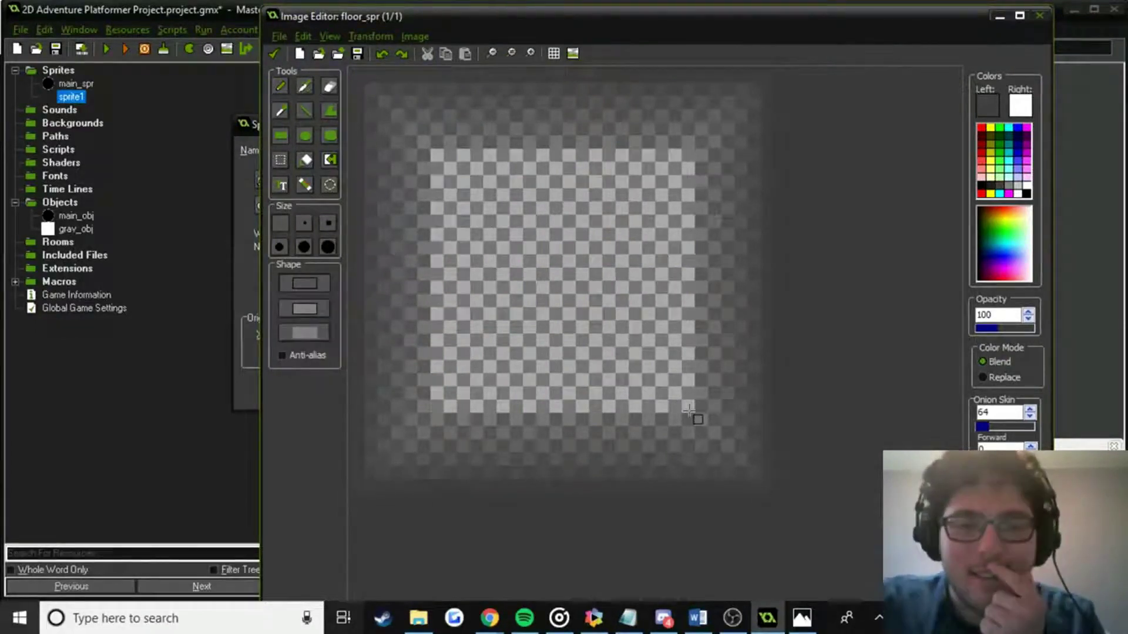
Fill the remaining centre area of the floor sprite with the dark grey and accept the edited image.
click(306, 160)
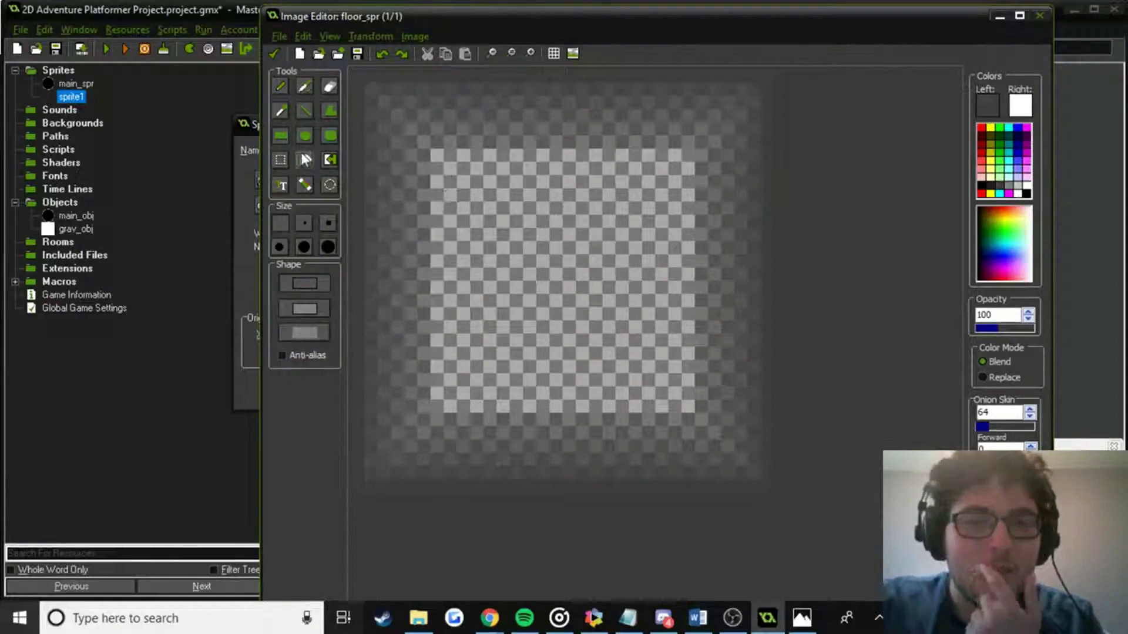
click(569, 308)
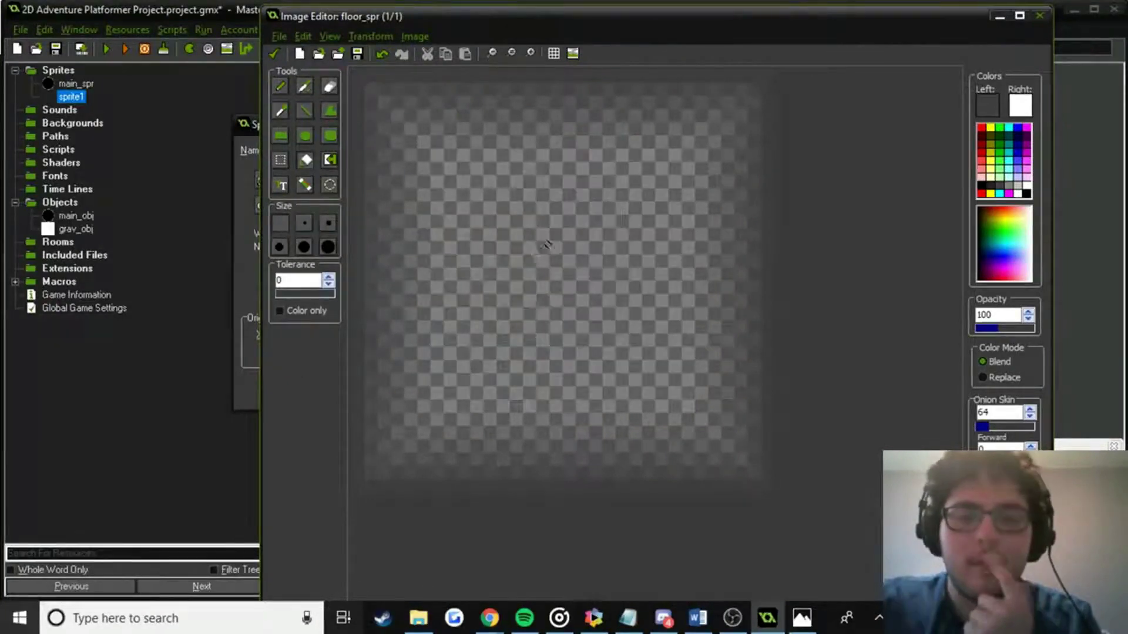
click(272, 52)
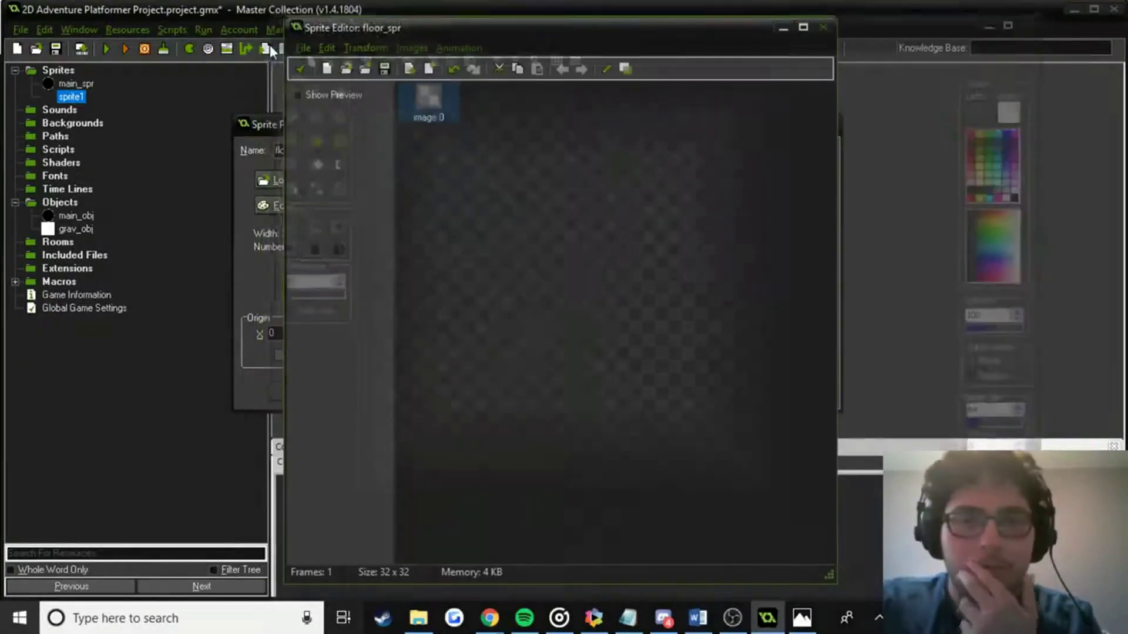
Accept the finished floor_spr sprite and create an object named floor_obj that uses floor_spr.
click(301, 69)
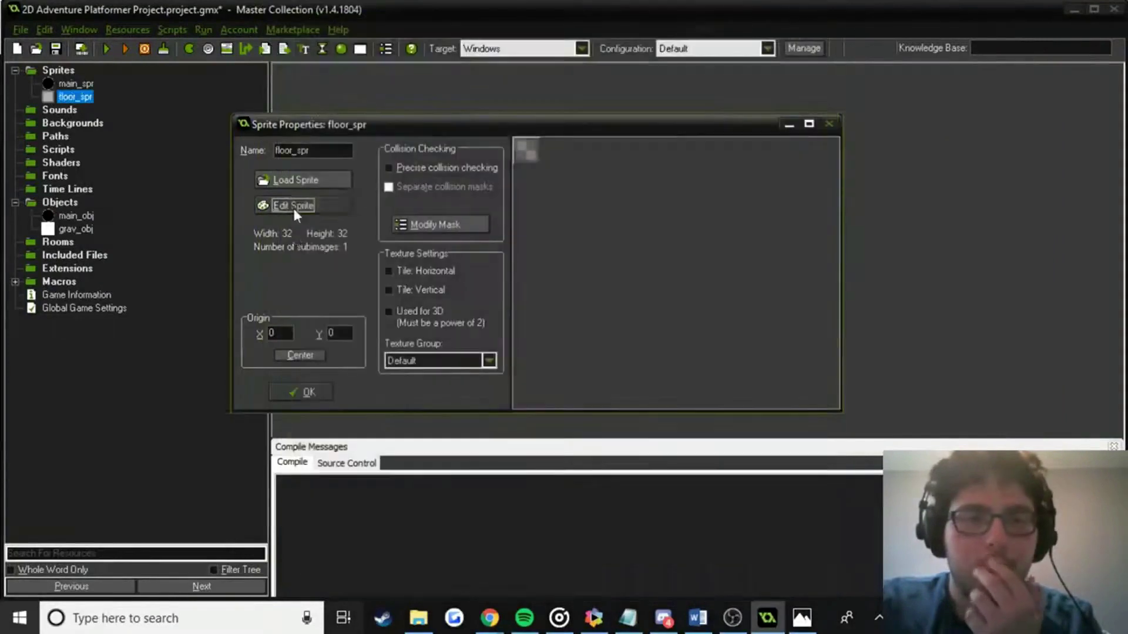
click(299, 393)
key(ctrl+shift+o)
text(f)
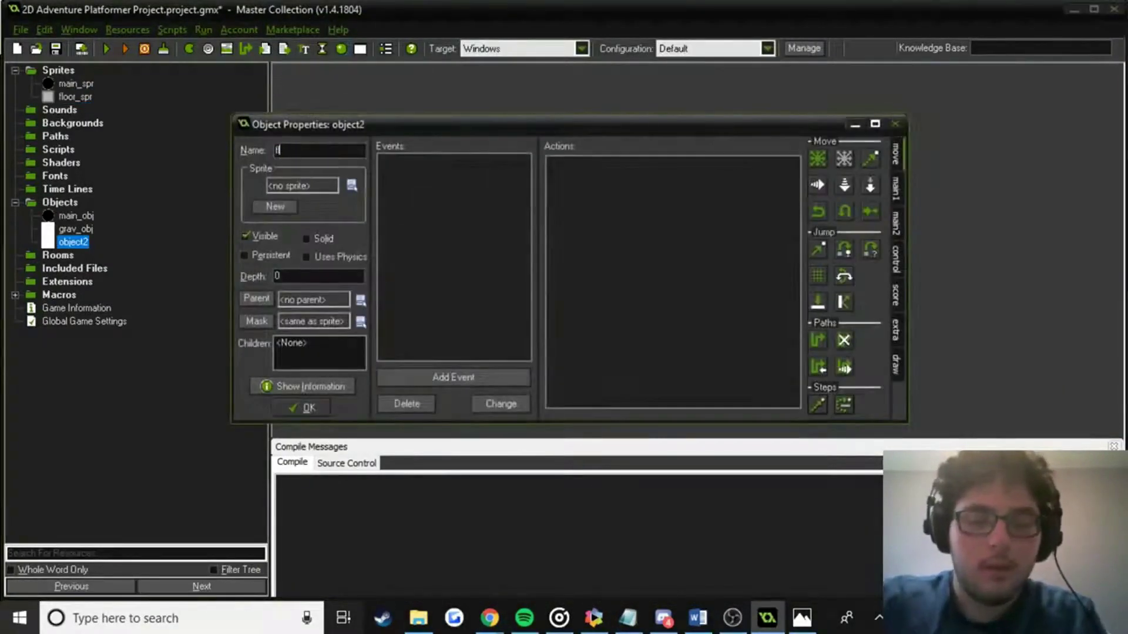
text(loor_o)
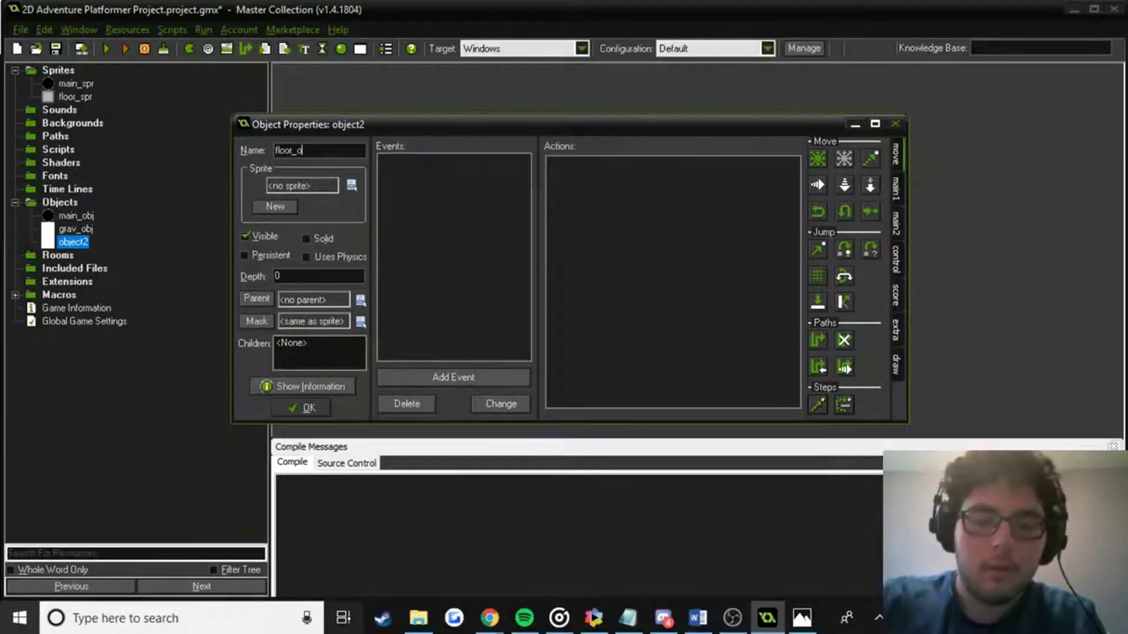
click(351, 185)
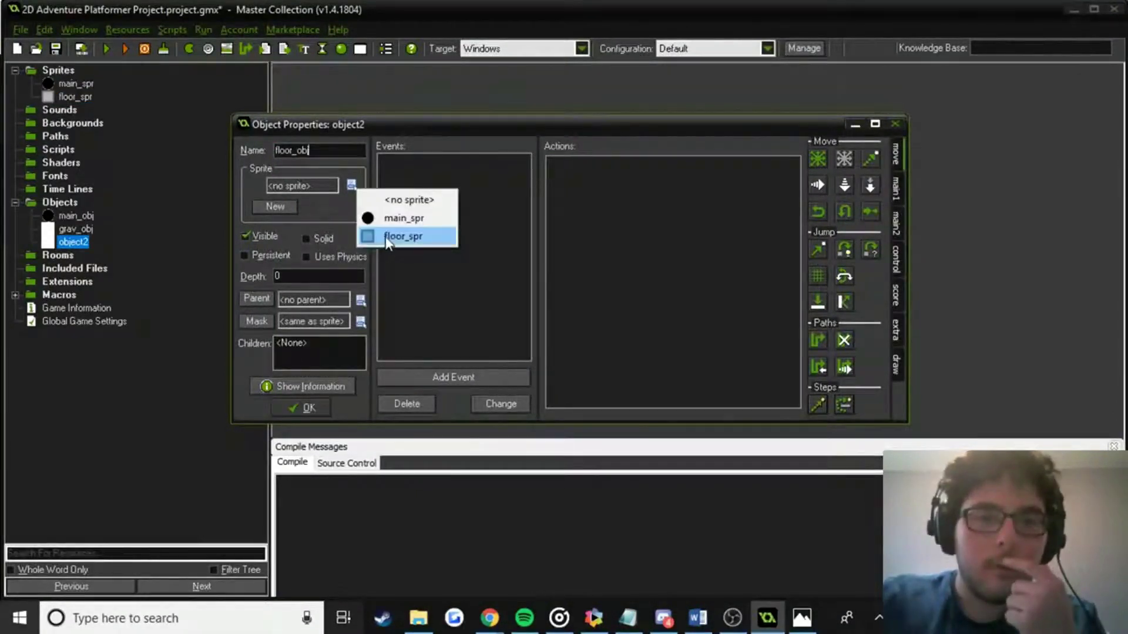
click(413, 237)
text(bj)
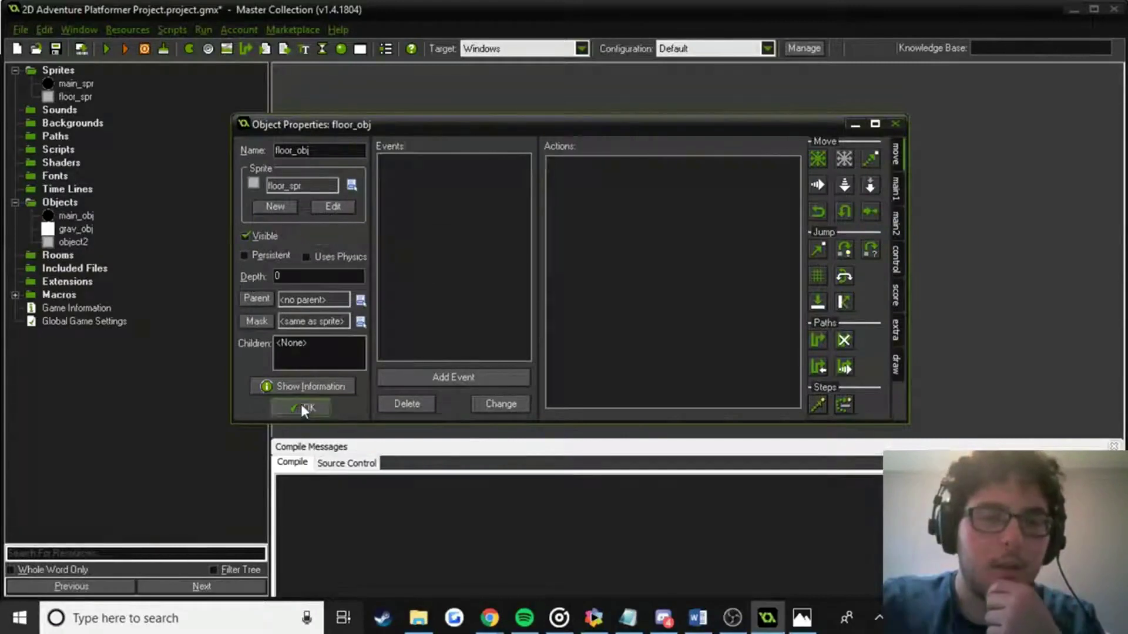
click(302, 406)
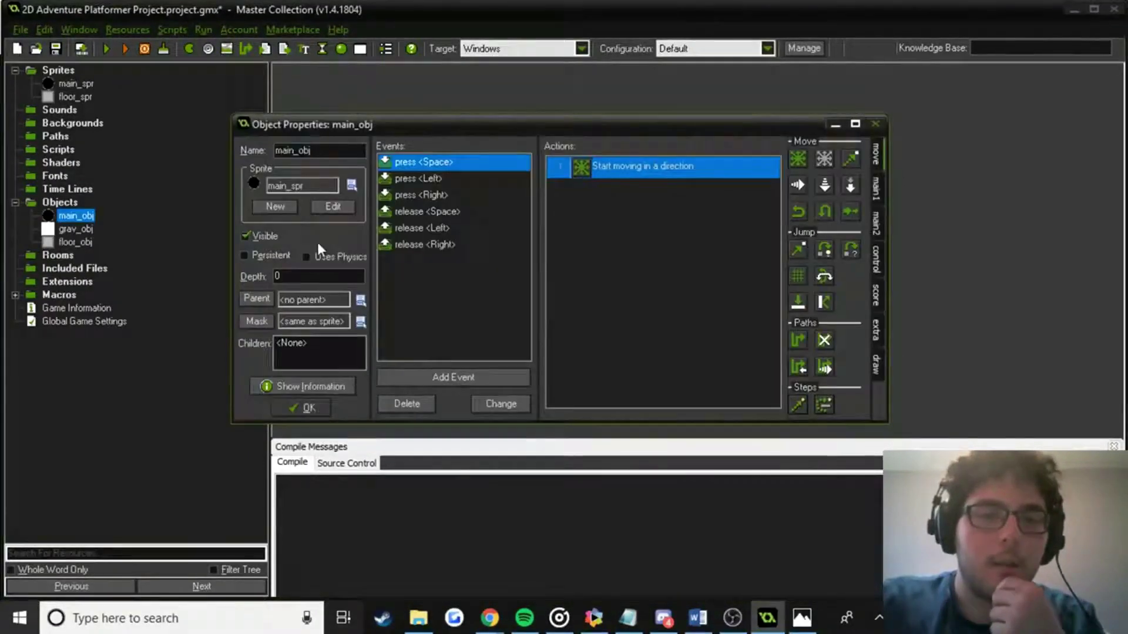
Add a collision event to main_obj with floor_obj as the colliding object.
click(460, 376)
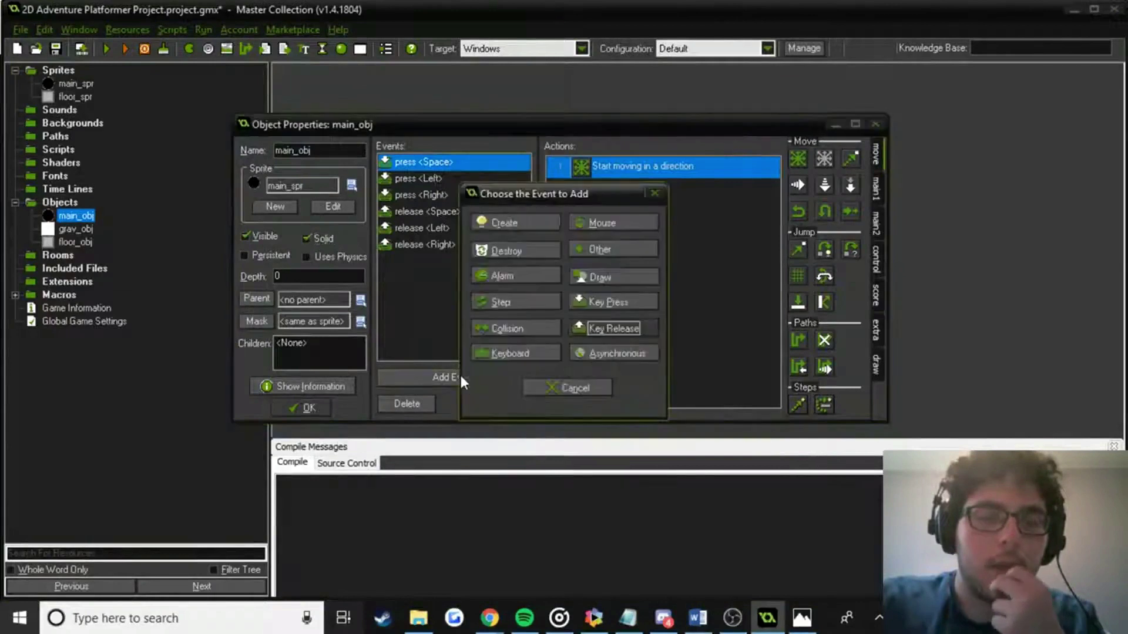
click(527, 342)
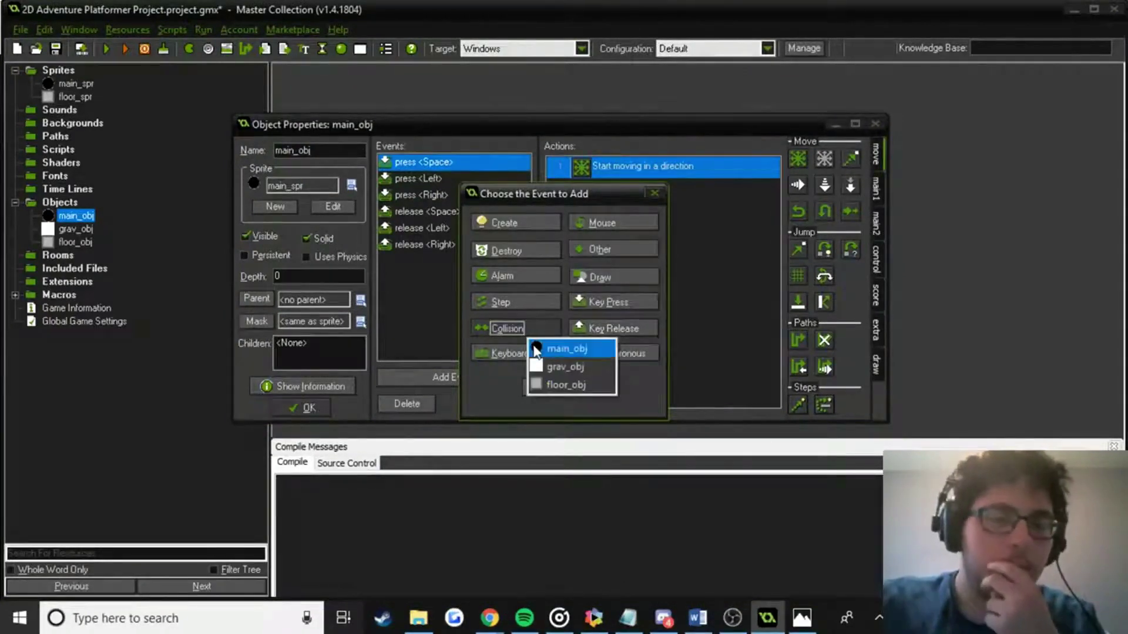
click(553, 349)
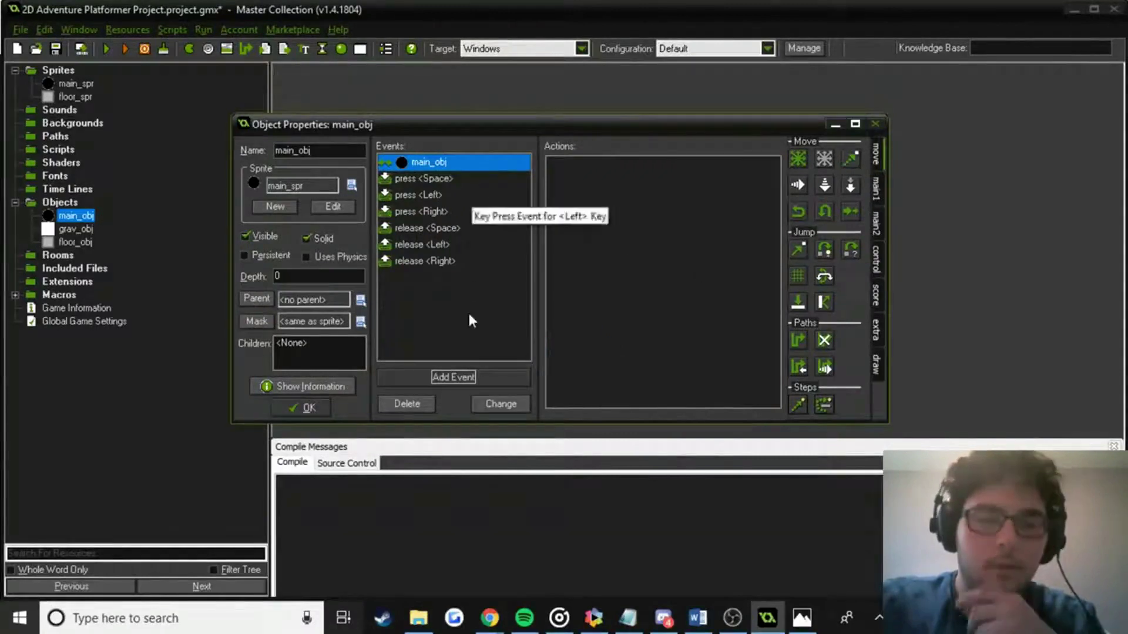
click(477, 377)
click(521, 331)
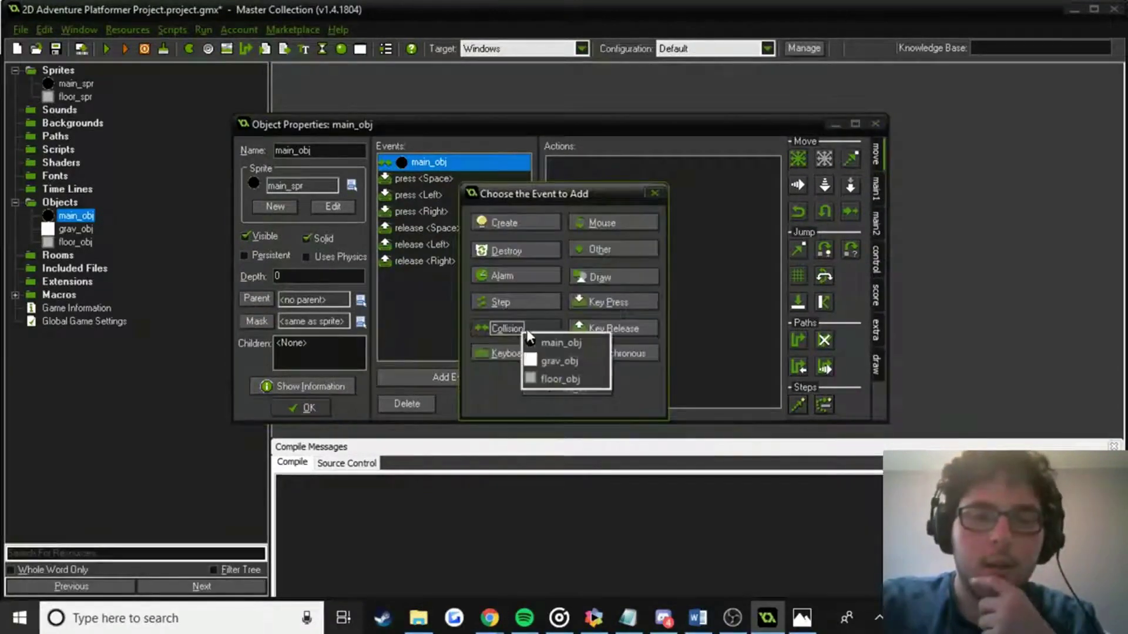
click(555, 381)
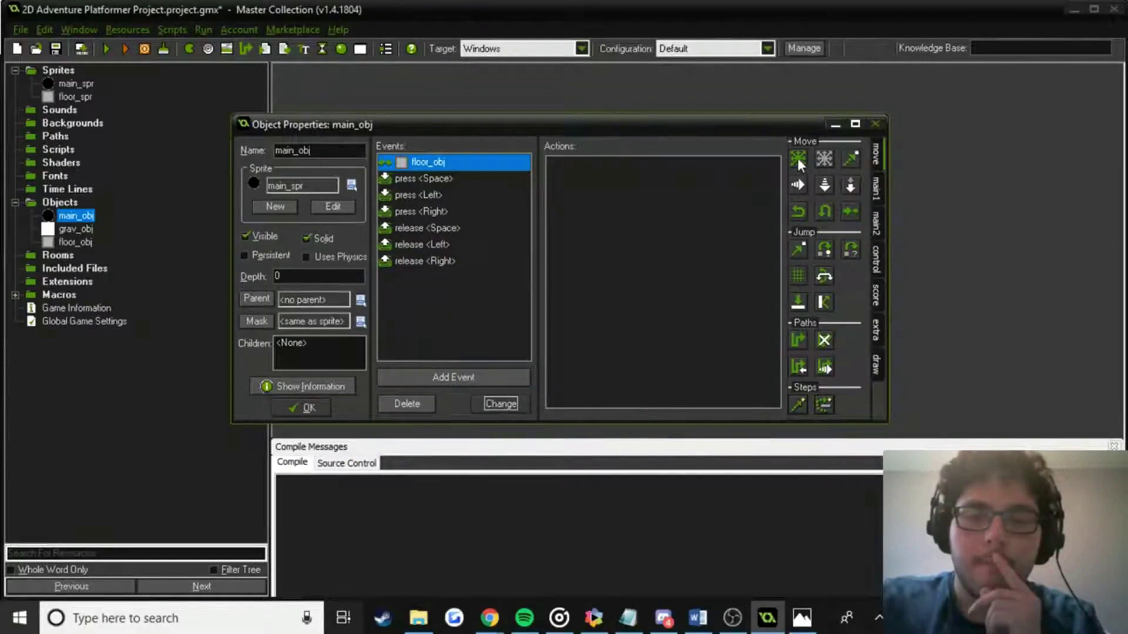
Give main_obj's floor_obj collision event a Move Fixed action on Self with no direction and speed 0, and accept the object.
drag(798, 158, 690, 249)
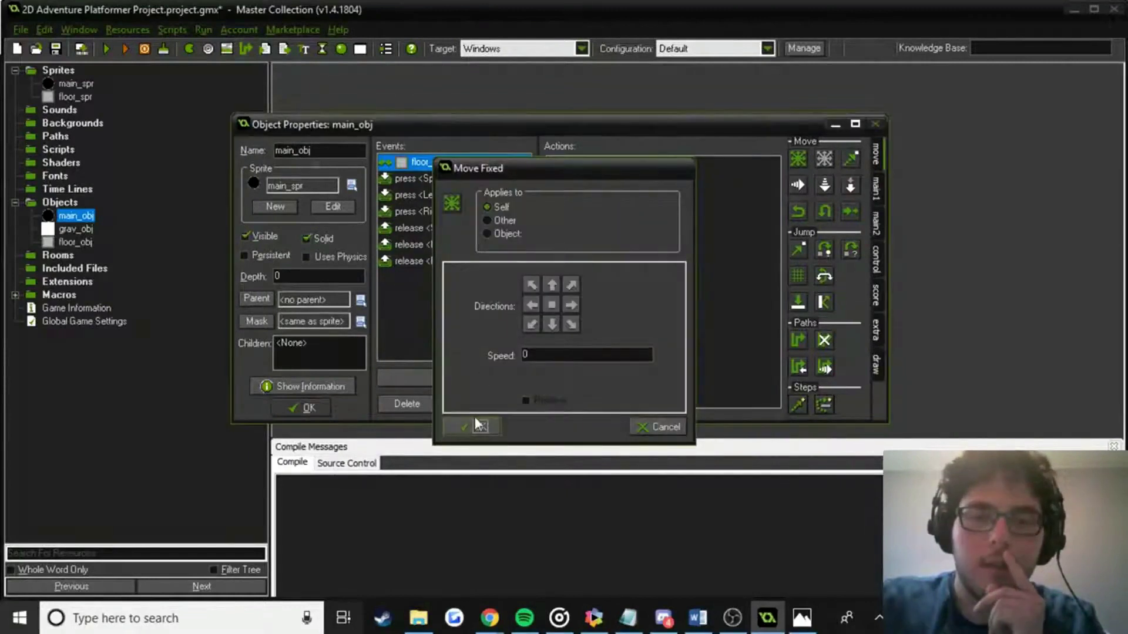
click(477, 425)
click(298, 414)
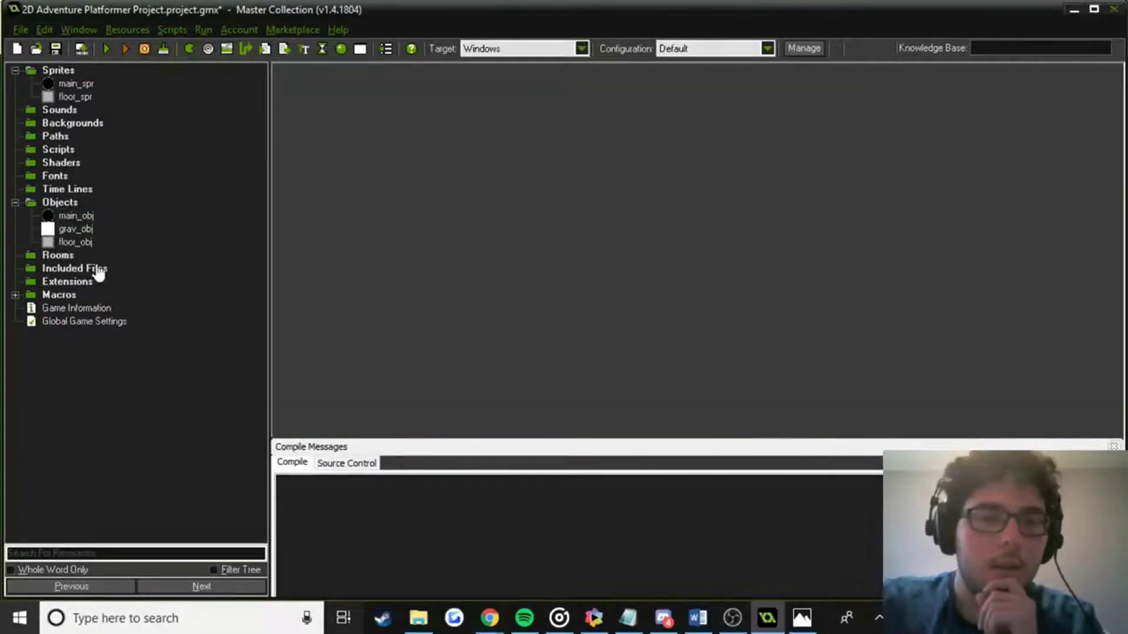
Create a new room and choose floor_obj as the object to place in it.
click(364, 52)
double_click(468, 123)
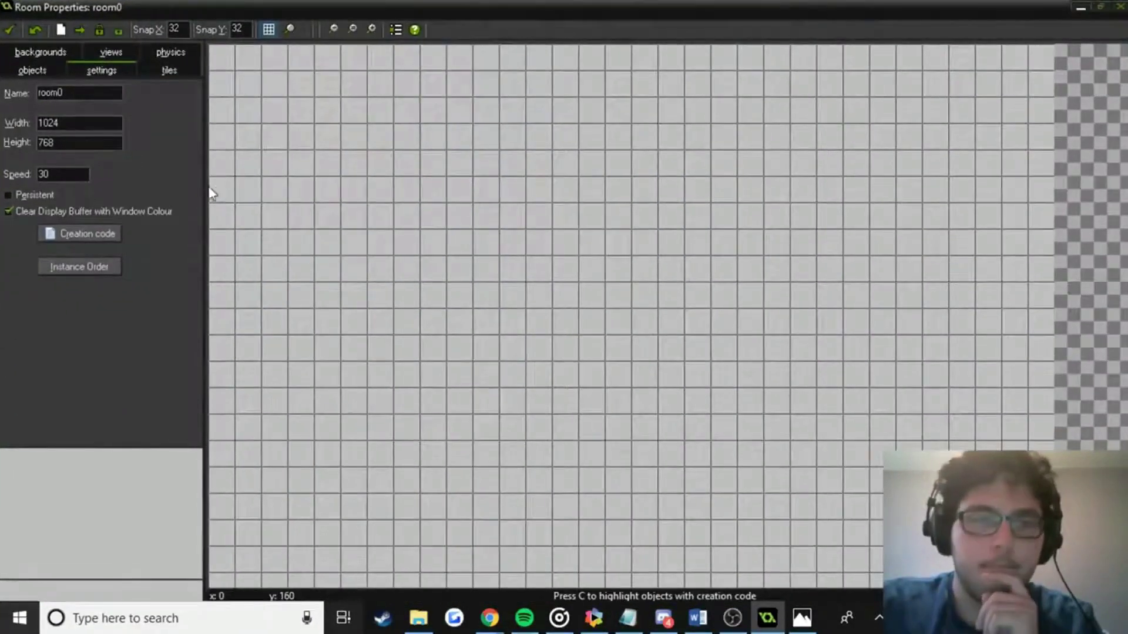
click(51, 70)
click(46, 100)
click(65, 151)
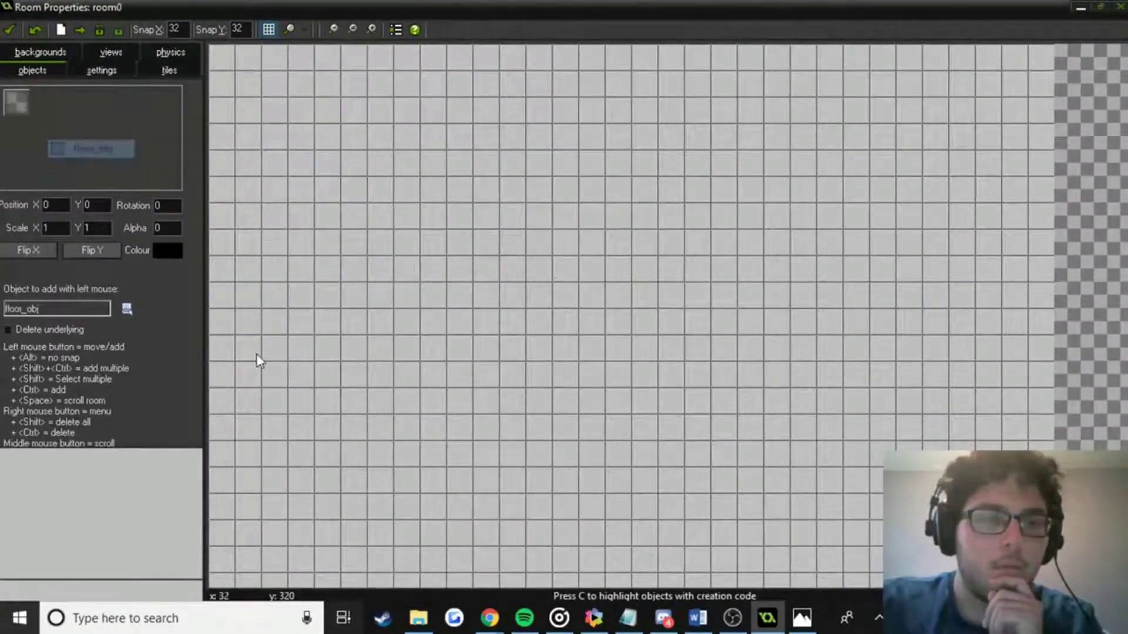
click(229, 404)
mouse_move(248, 402)
mouse_down()
mouse_move(831, 421)
mouse_move(1035, 403)
mouse_move(1000, 435)
mouse_move(818, 408)
mouse_move(788, 424)
mouse_move(660, 432)
mouse_up()
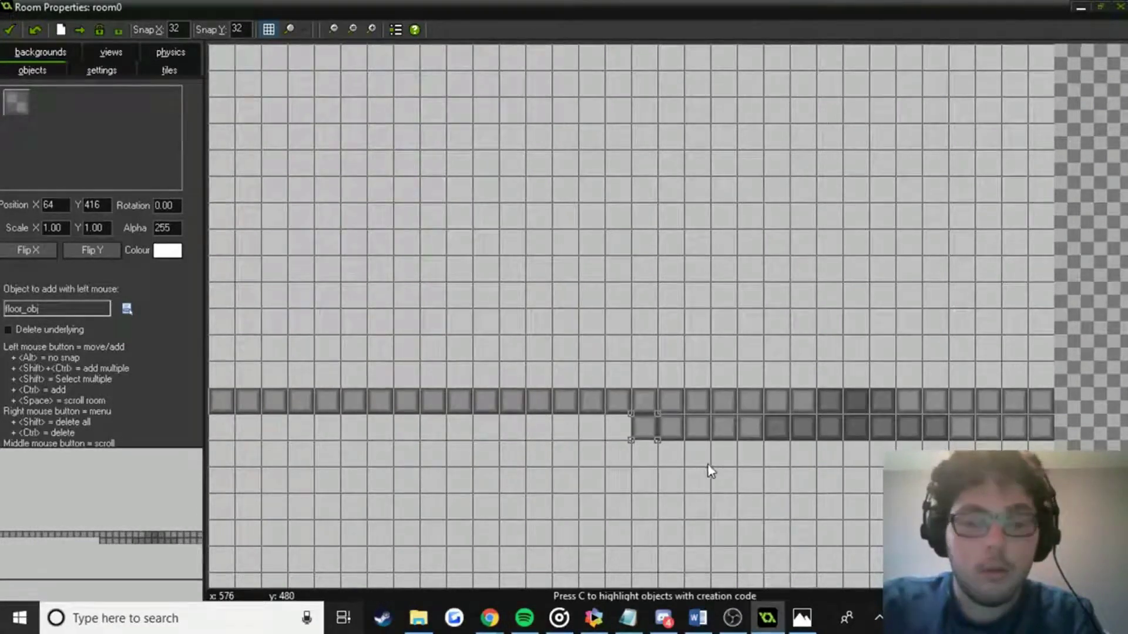
key(ctrl+z)
Lay three full-width rows of floor_obj blocks across the room from y 416 to y 480.
click(274, 402)
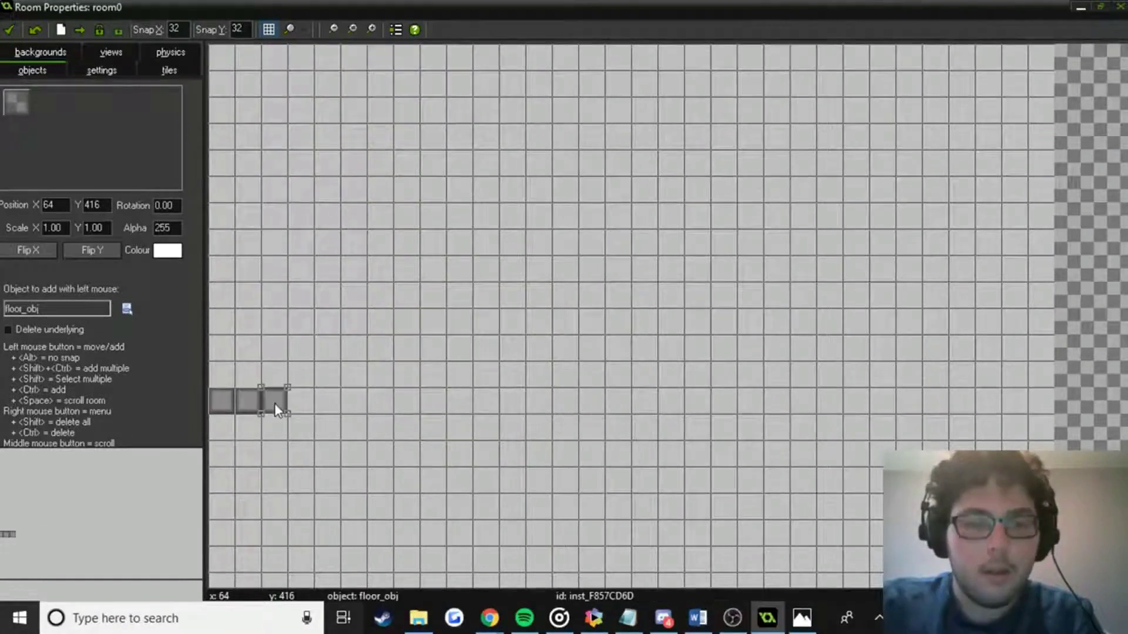
click(322, 406)
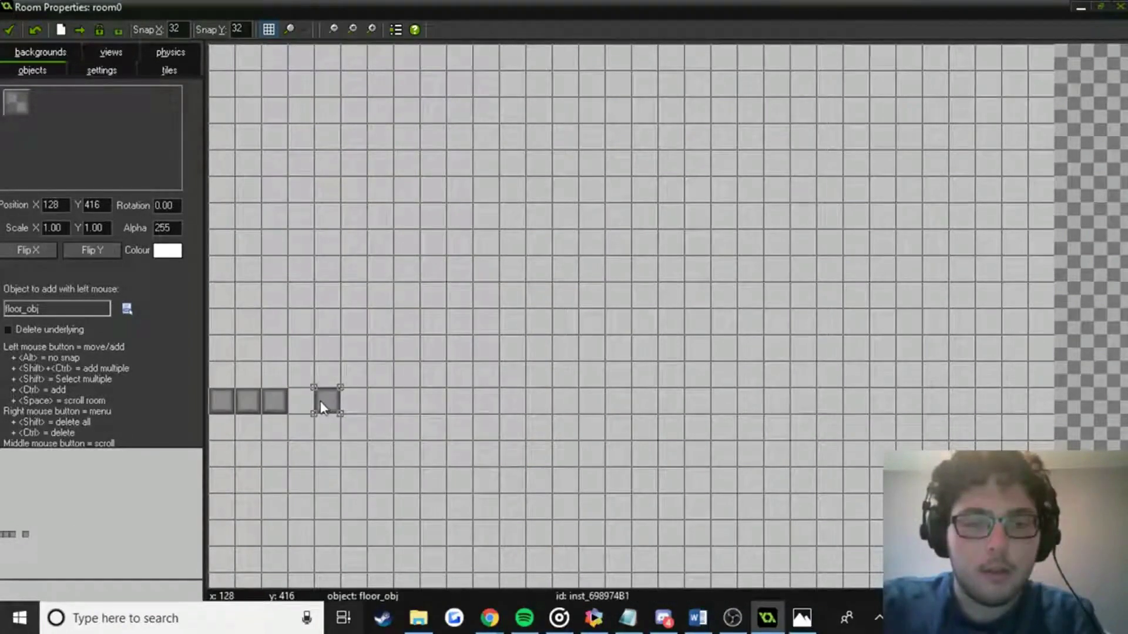
ctrl+shift+drag(301, 400, 1084, 411)
mouse_move(1051, 427)
ctrl+shift+mouse_down()
mouse_move(793, 443)
mouse_move(235, 426)
mouse_move(223, 453)
mouse_move(551, 468)
mouse_move(1054, 456)
ctrl+shift+mouse_up()
ctrl+shift+drag(548, 456, 610, 459)
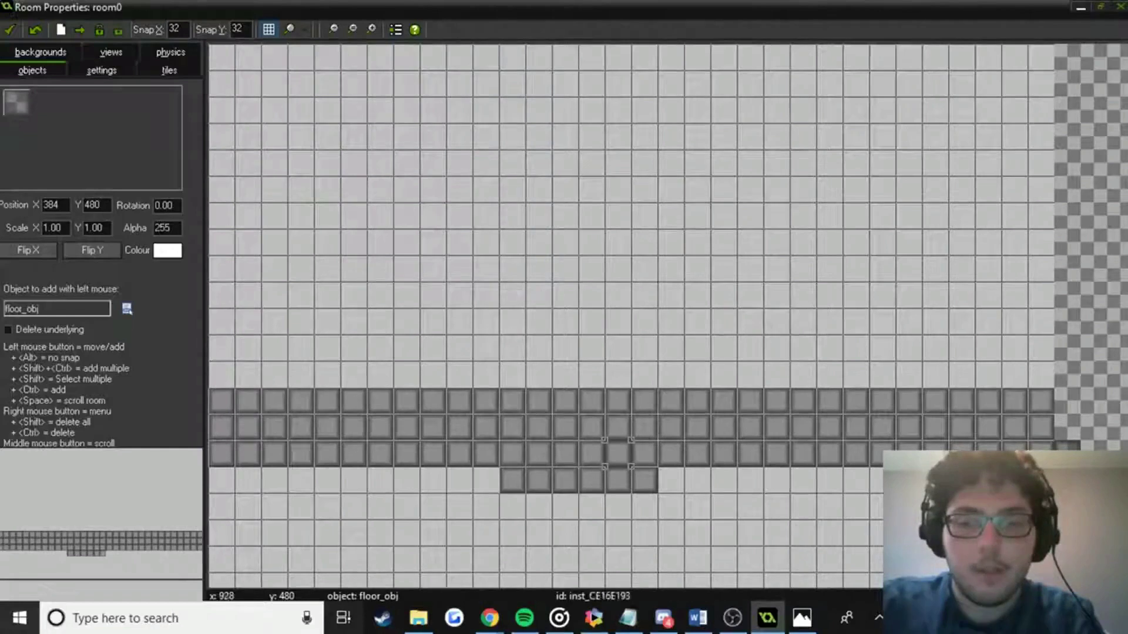
Delete the partial fourth row and all three full-width rows of floor_obj blocks from the room.
ctrl+scroll(748, 513, down, 1)
middle_drag(747, 513, 788, 352)
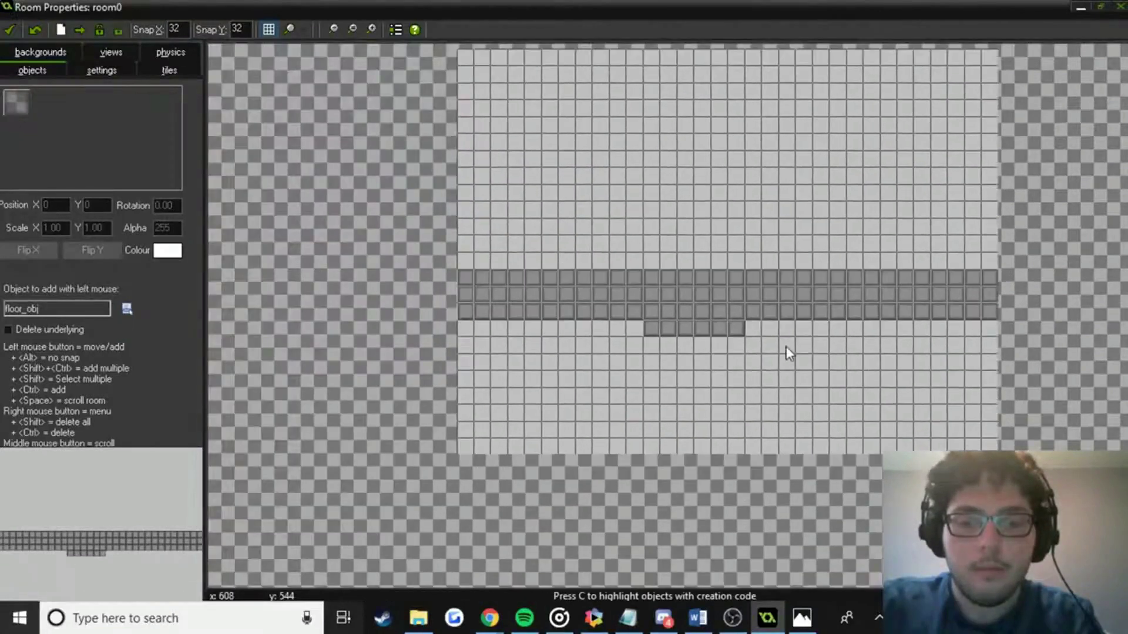
ctrl+scroll(699, 365, up, 1)
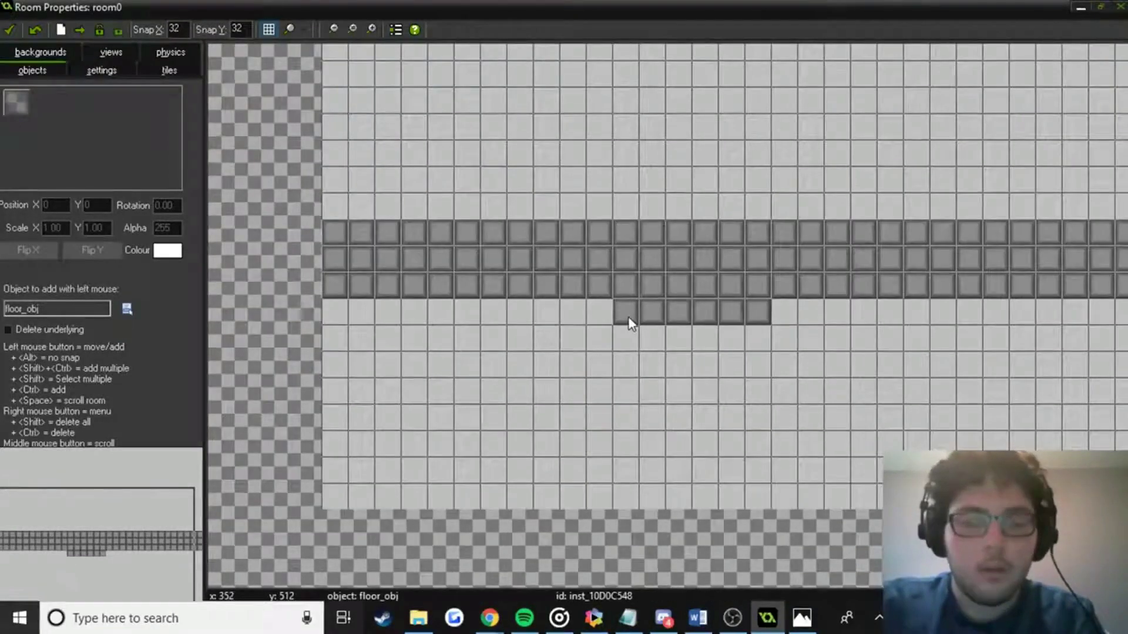
shift+right_drag(629, 317, 789, 334)
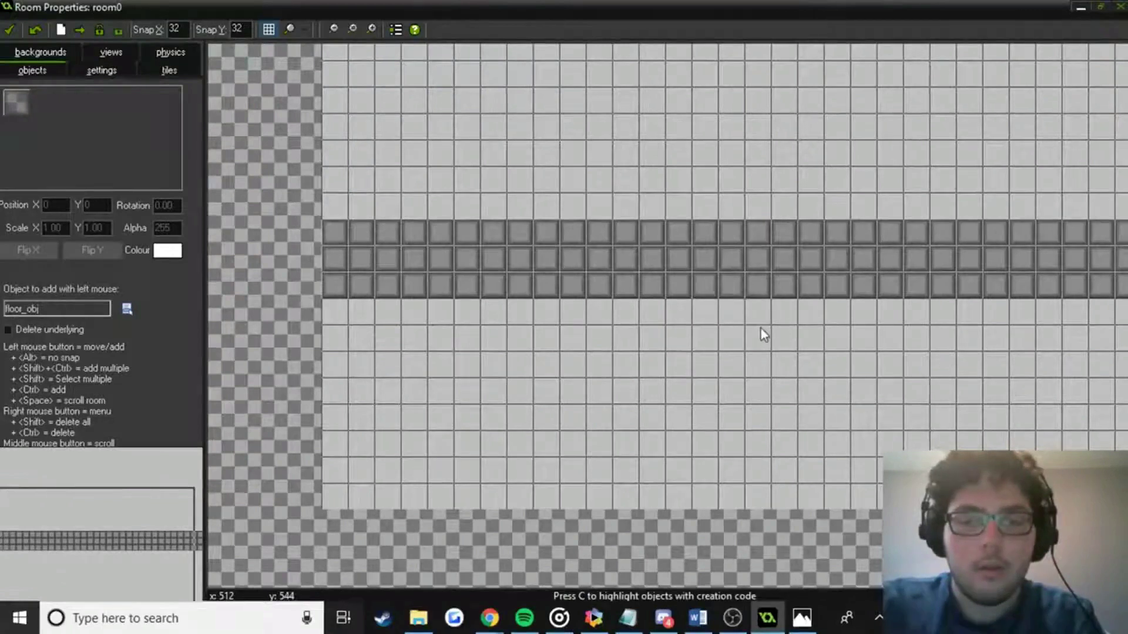
mouse_move(600, 235)
shift+right_down()
mouse_move(784, 262)
mouse_move(834, 282)
shift+right_up()
ctrl+scroll(922, 354, down, 1)
middle_drag(922, 355, 666, 313)
mouse_move(666, 312)
shift+right_down()
mouse_move(640, 322)
mouse_move(644, 282)
mouse_move(863, 307)
mouse_move(849, 286)
mouse_move(868, 325)
mouse_move(886, 317)
mouse_move(586, 314)
mouse_move(771, 338)
mouse_move(660, 312)
mouse_move(510, 314)
mouse_move(431, 301)
mouse_move(537, 324)
shift+right_up()
Place a cluster of floor_obj blocks near the room's upper-left corner and delete all but its lowest row of four at y 128.
mouse_move(406, 98)
ctrl+shift+mouse_down()
mouse_move(405, 118)
mouse_move(453, 128)
mouse_move(431, 88)
mouse_move(440, 115)
mouse_move(457, 105)
ctrl+shift+mouse_up()
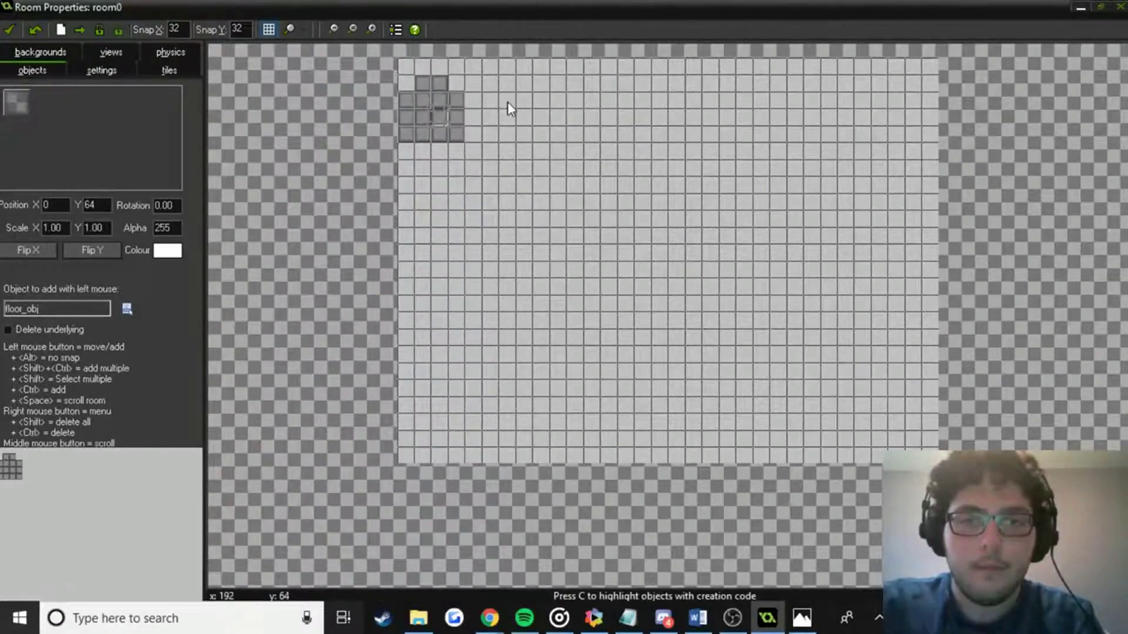
ctrl+scroll(622, 221, up, 1)
right_click(491, 185)
click(498, 194)
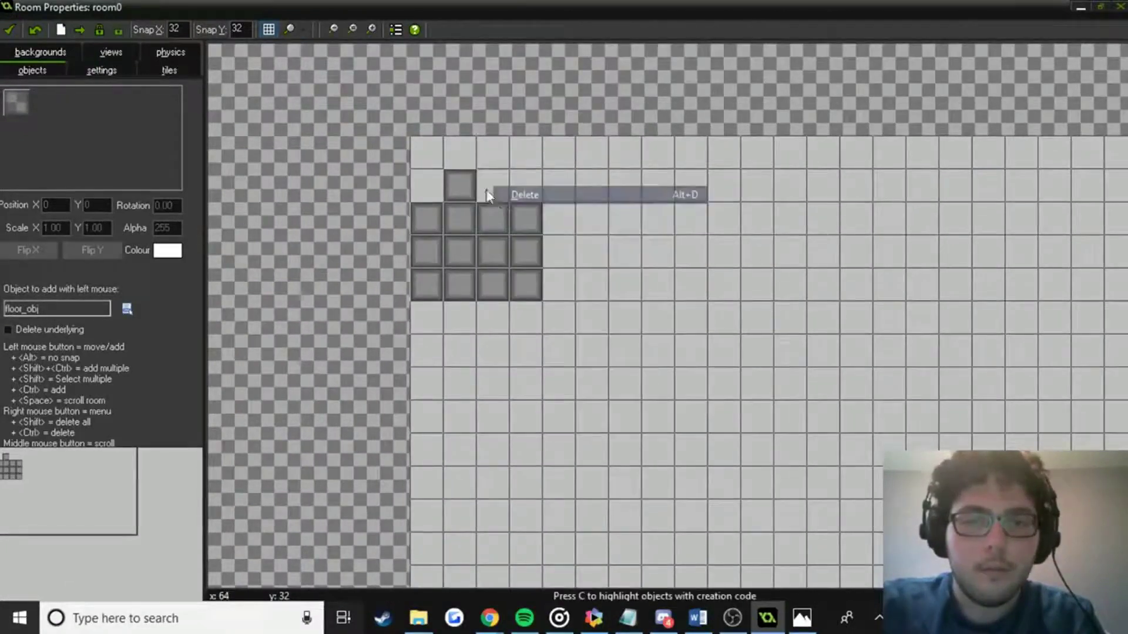
right_click(474, 186)
click(493, 194)
right_click(448, 222)
click(470, 230)
right_click(442, 224)
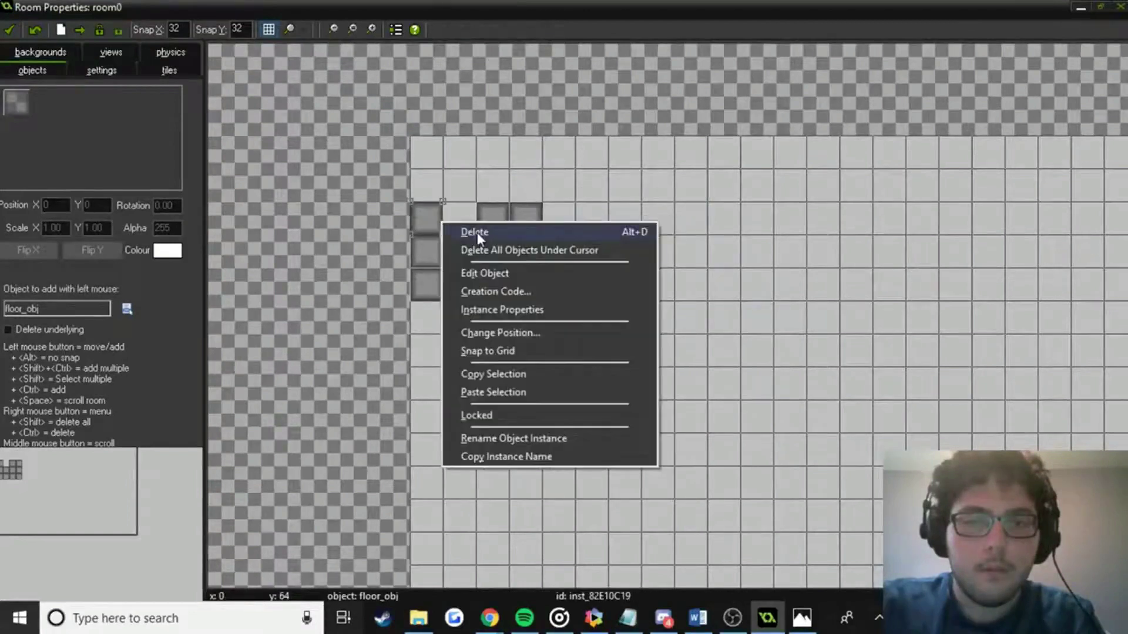
click(477, 231)
right_click(490, 224)
click(517, 233)
right_click(532, 223)
click(534, 231)
right_click(522, 247)
click(523, 256)
right_click(503, 253)
click(509, 258)
right_click(471, 251)
click(493, 258)
right_click(435, 244)
click(451, 254)
Stack four floor_obj blocks along the room's left edge, from y 96 up to y 0.
click(428, 247)
click(418, 207)
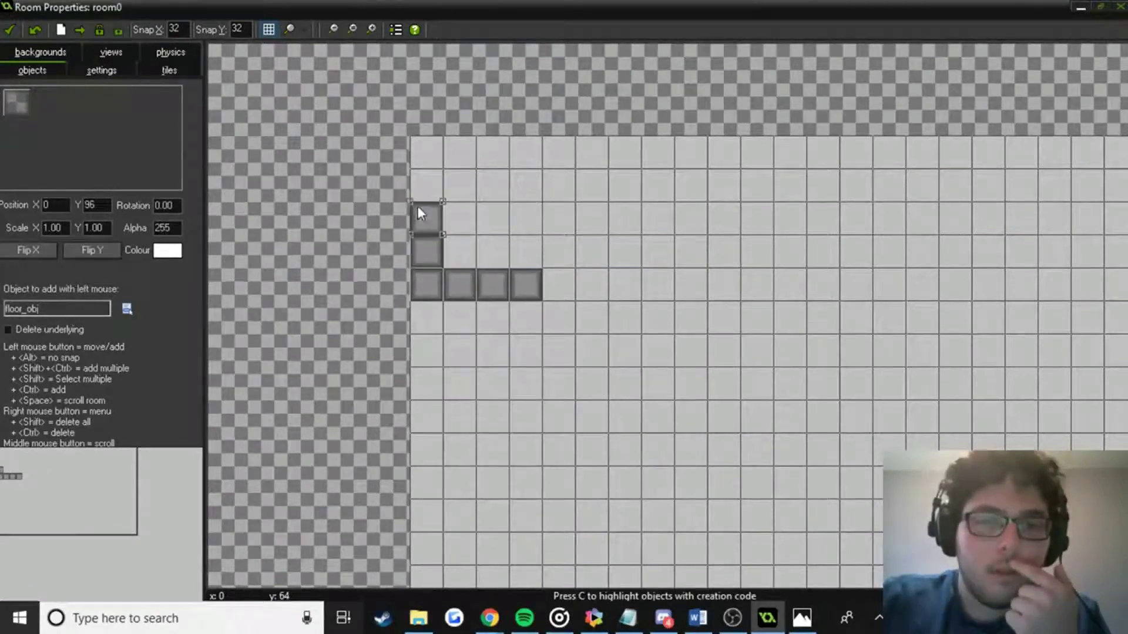
click(425, 185)
click(424, 158)
Place one main_obj instance on the upper platform at x 64, y 96.
click(99, 152)
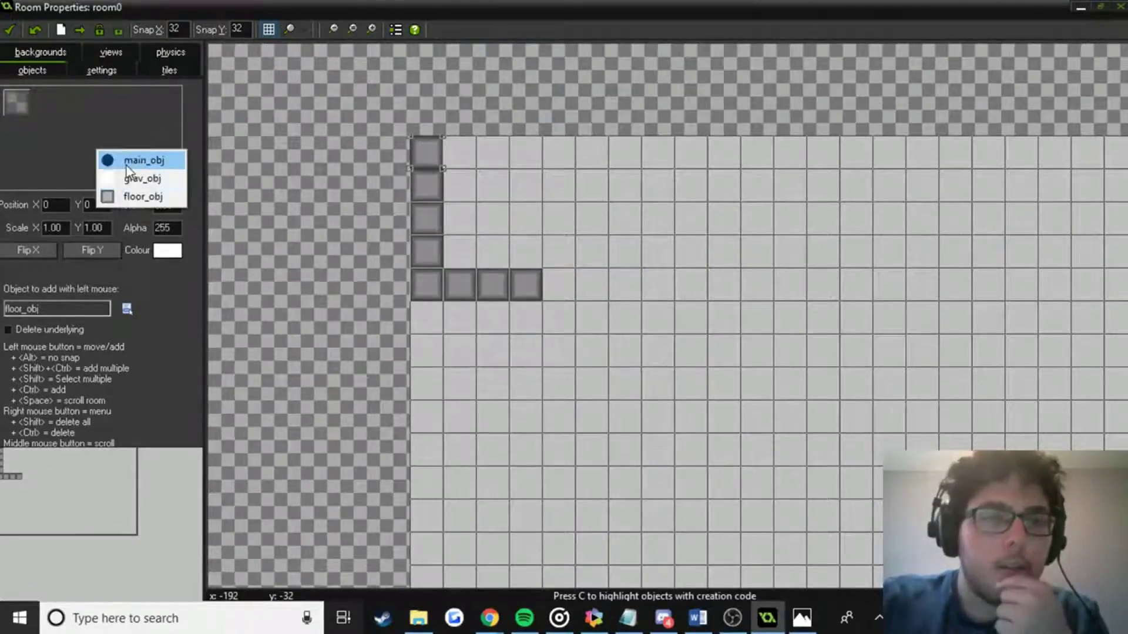
click(125, 165)
click(493, 250)
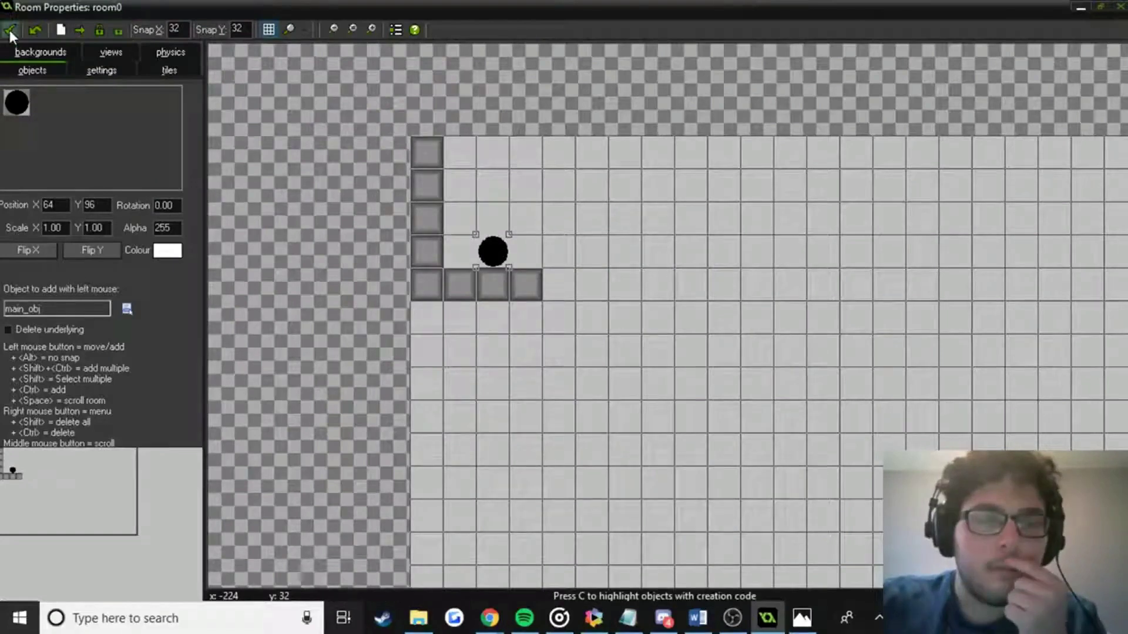
Extend the upper platform with three more floor_obj blocks, reaching x 192 at y 128.
click(118, 137)
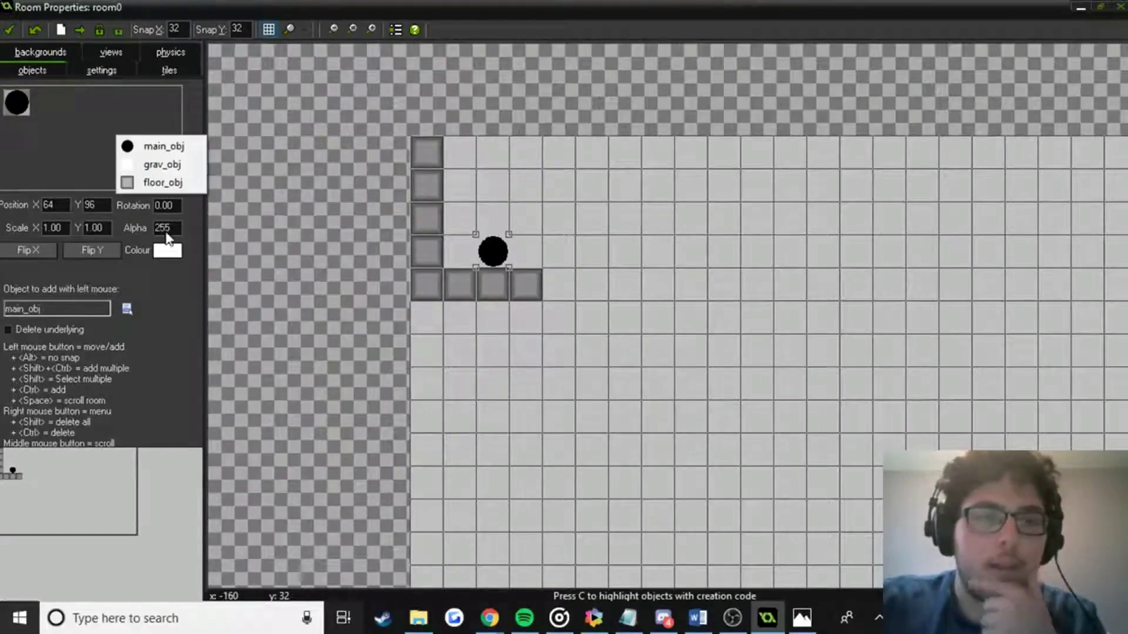
click(146, 183)
click(558, 285)
click(591, 285)
click(624, 285)
Build a lower platform of seven adjacent floor_obj blocks at y 640, ending at x 448, and accept the room.
scroll(739, 317, down, 1)
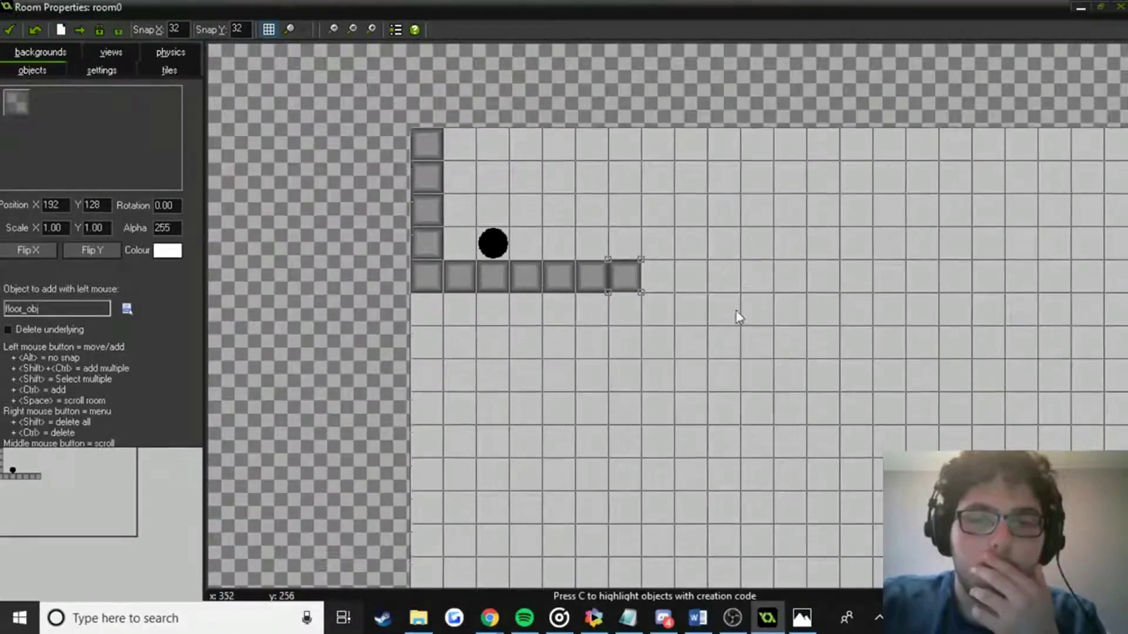
ctrl+scroll(739, 317, down, 1)
scroll(640, 361, down, 1)
click(585, 433)
click(611, 434)
click(648, 434)
click(712, 434)
click(627, 433)
click(670, 433)
click(691, 433)
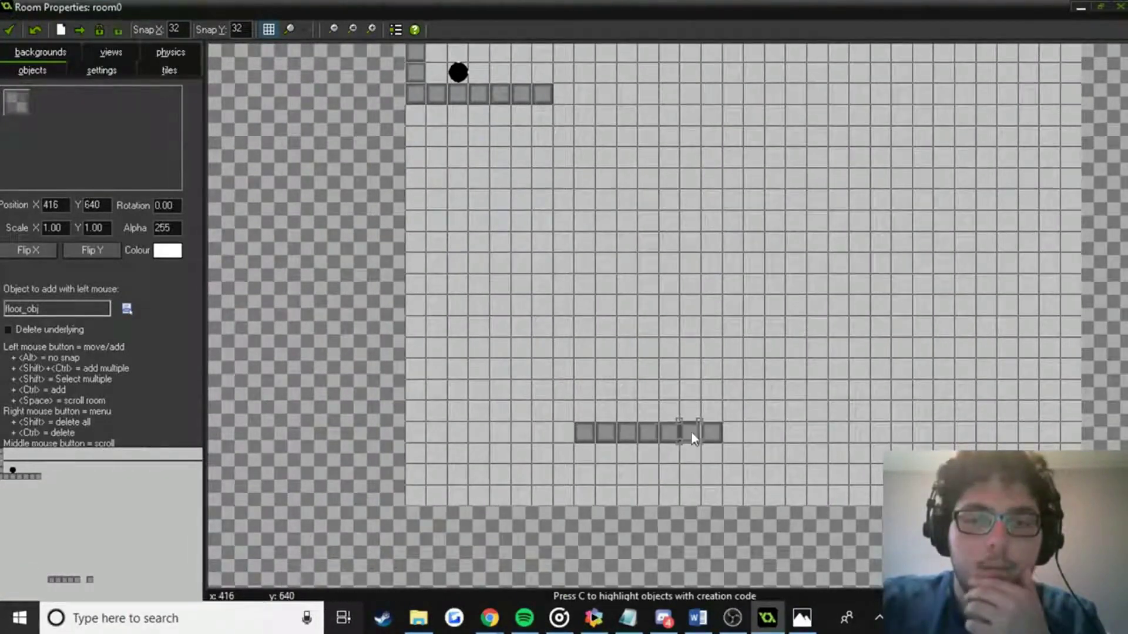
click(10, 29)
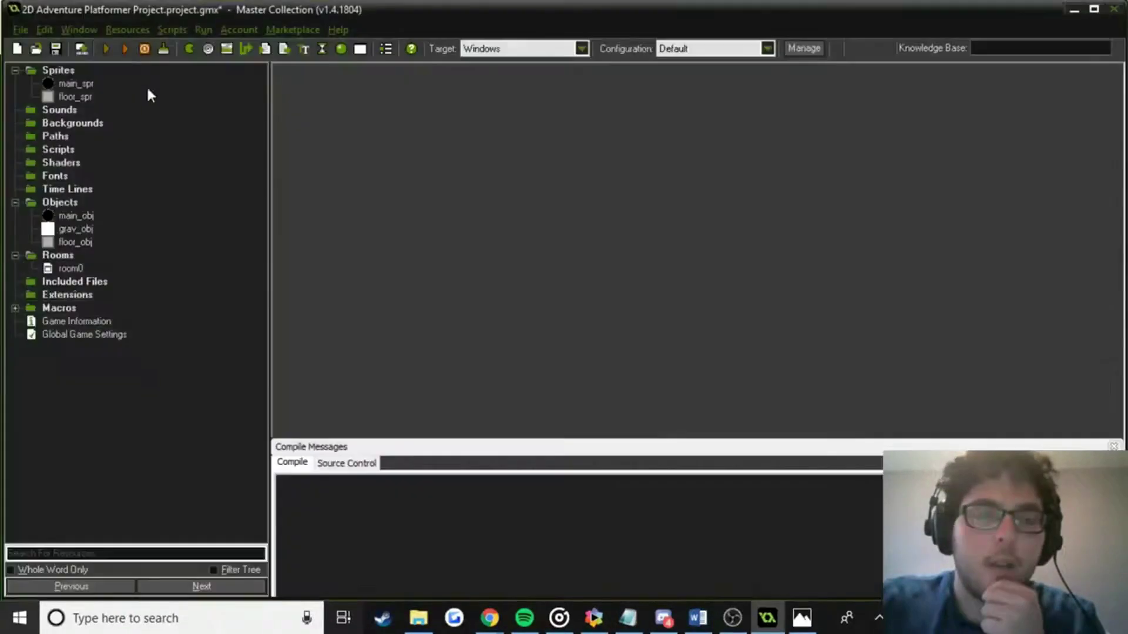
Disable the splash screen for the Windows target in the Global Game Settings and accept the settings.
click(89, 30)
mouse_move(105, 28)
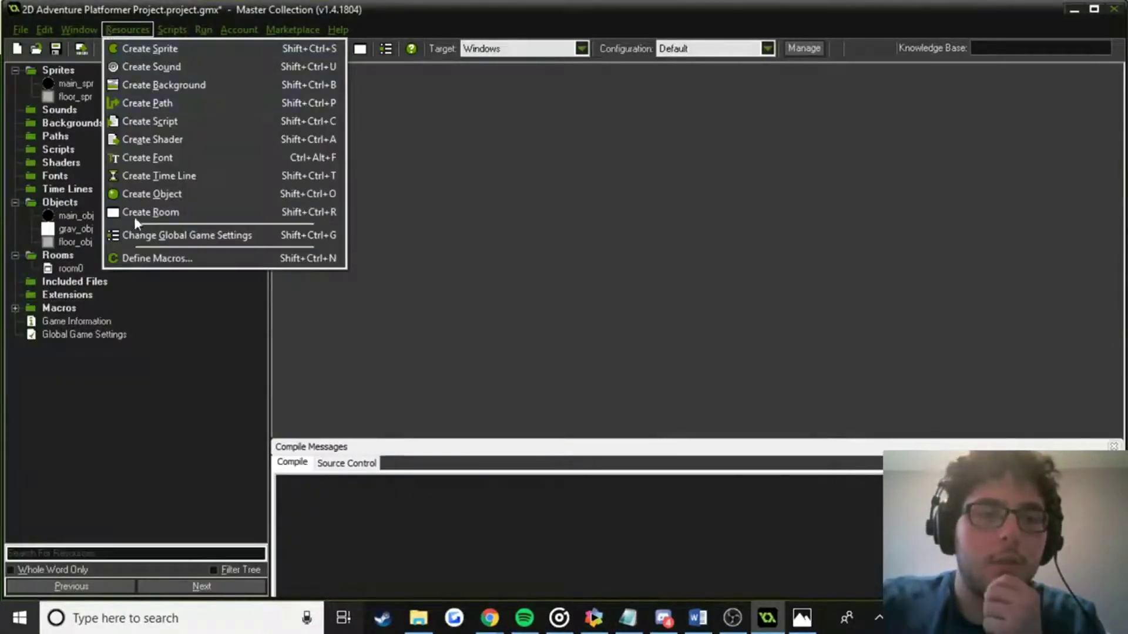
click(134, 233)
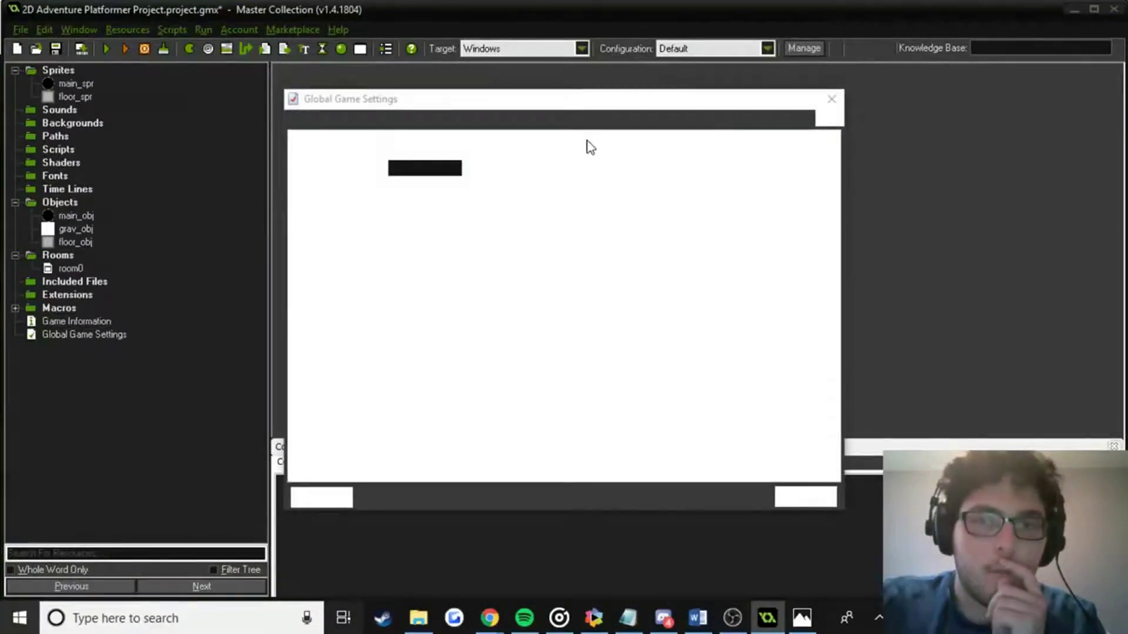
click(536, 124)
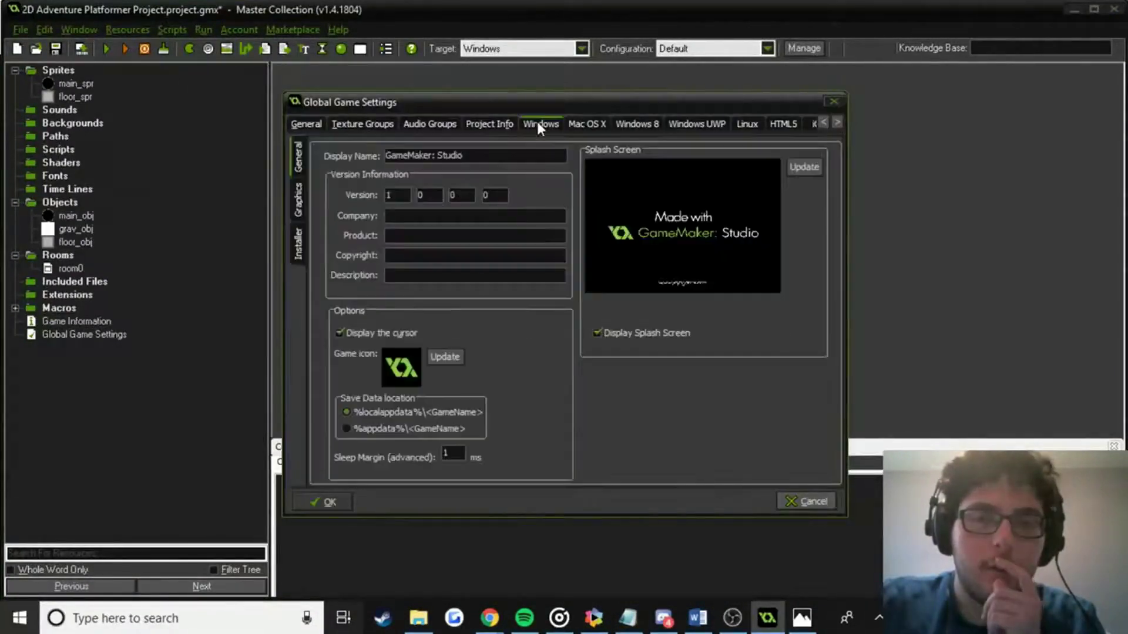
click(634, 334)
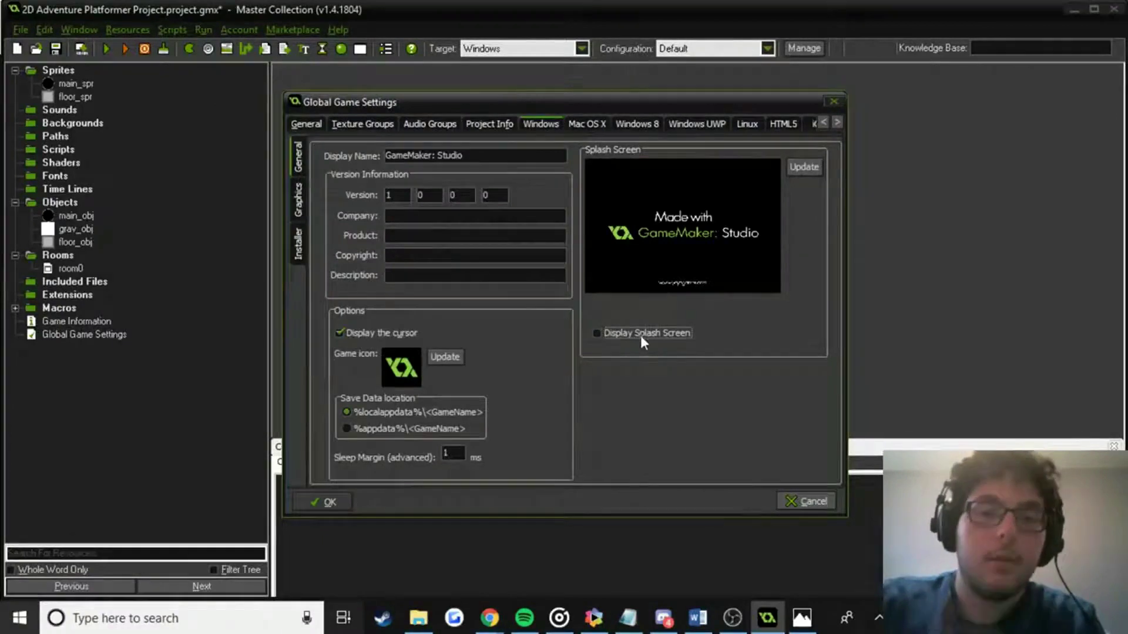
click(446, 154)
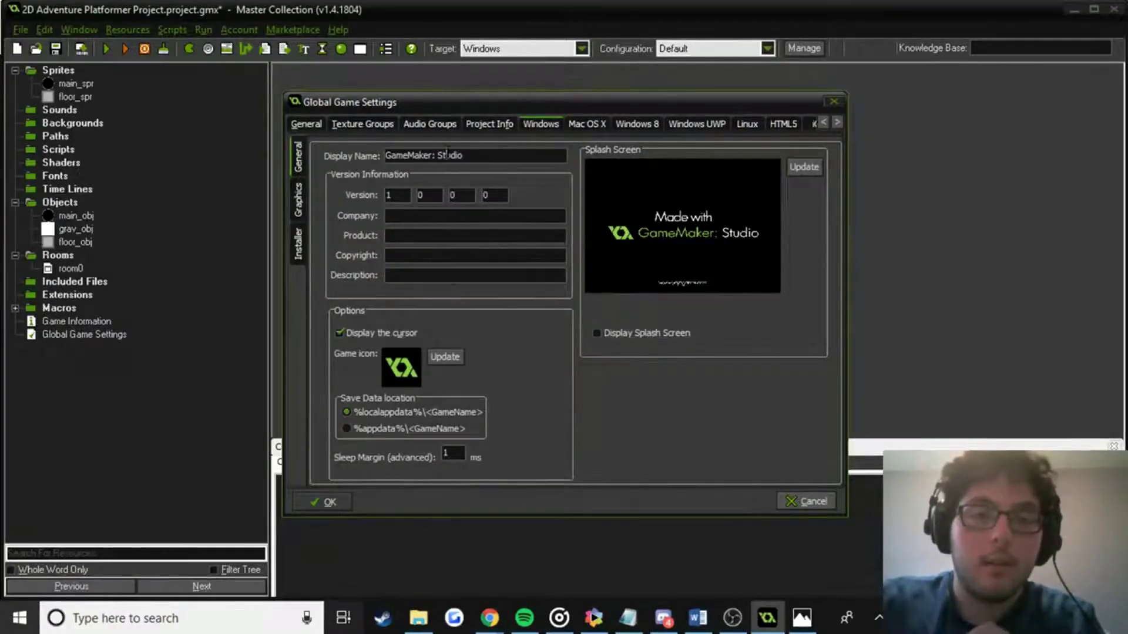
click(330, 502)
Run the game to test main_obj's left, right and upward movement on the platforms, and close the game window.
click(114, 54)
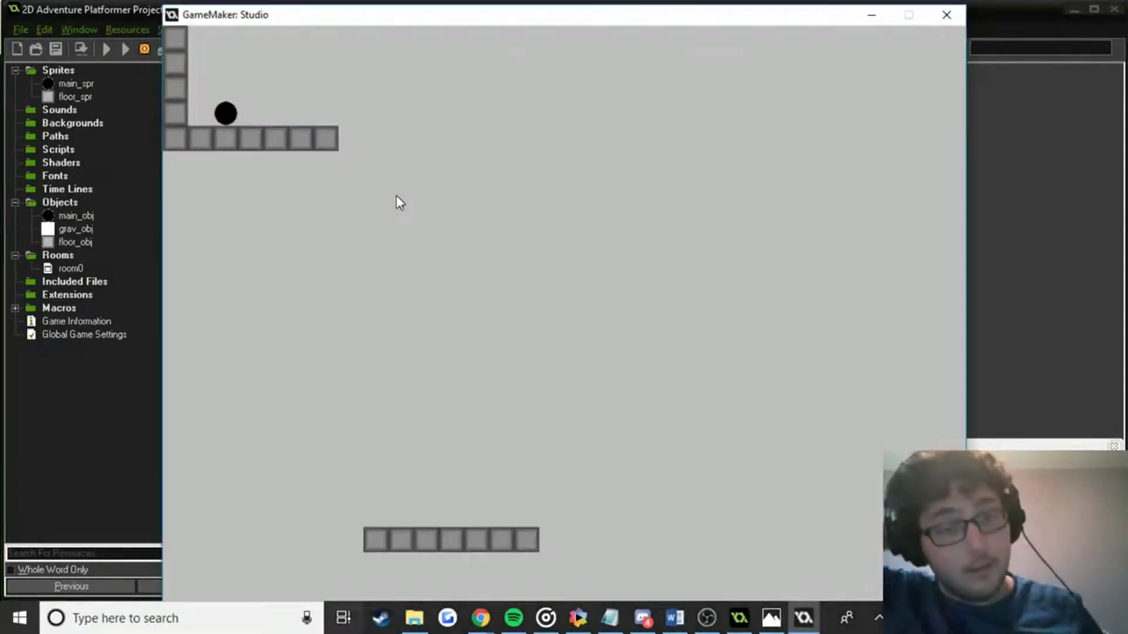
key(Right)
key(Left)
key(Right)
key(Up)
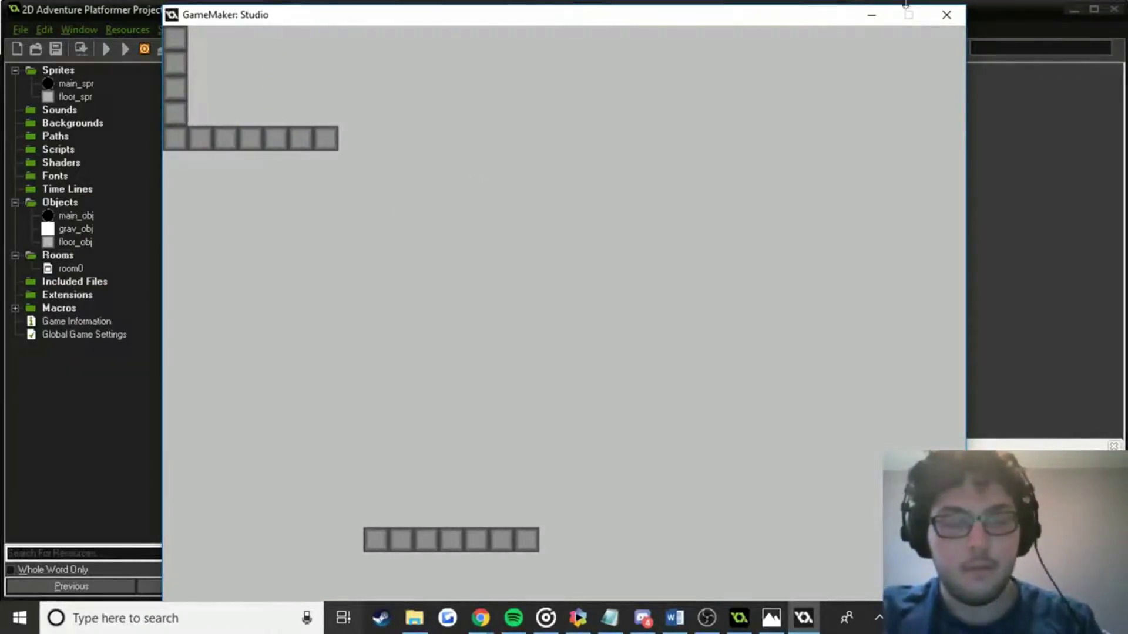
click(955, 13)
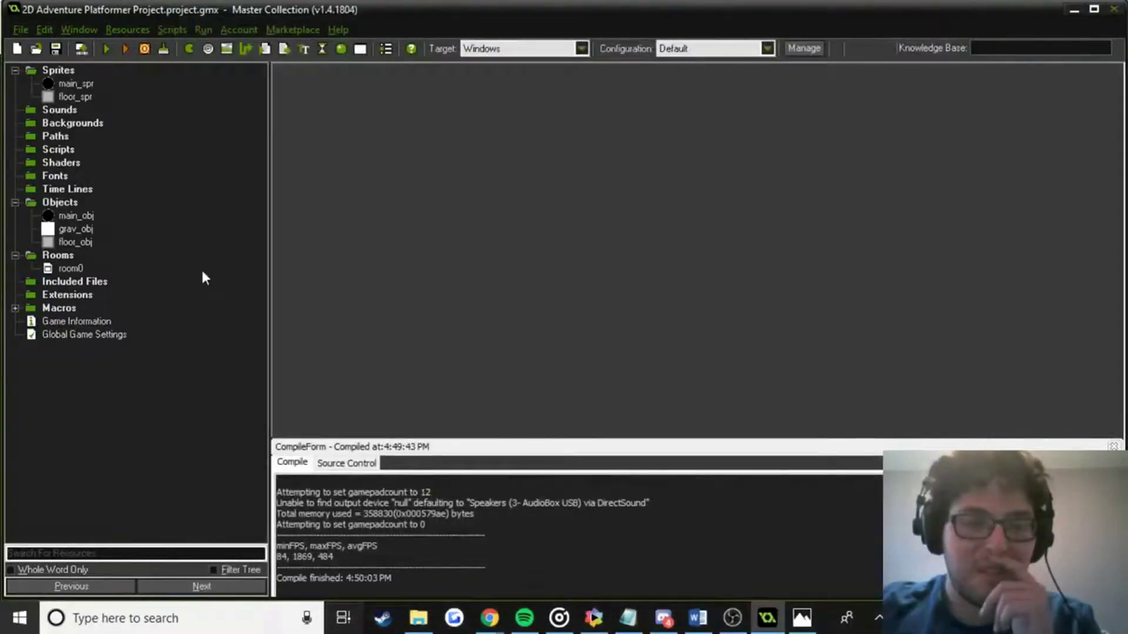
Place a grav_obj instance in room0 at x 352, y 96, accept the room and test-run the game.
double_click(71, 269)
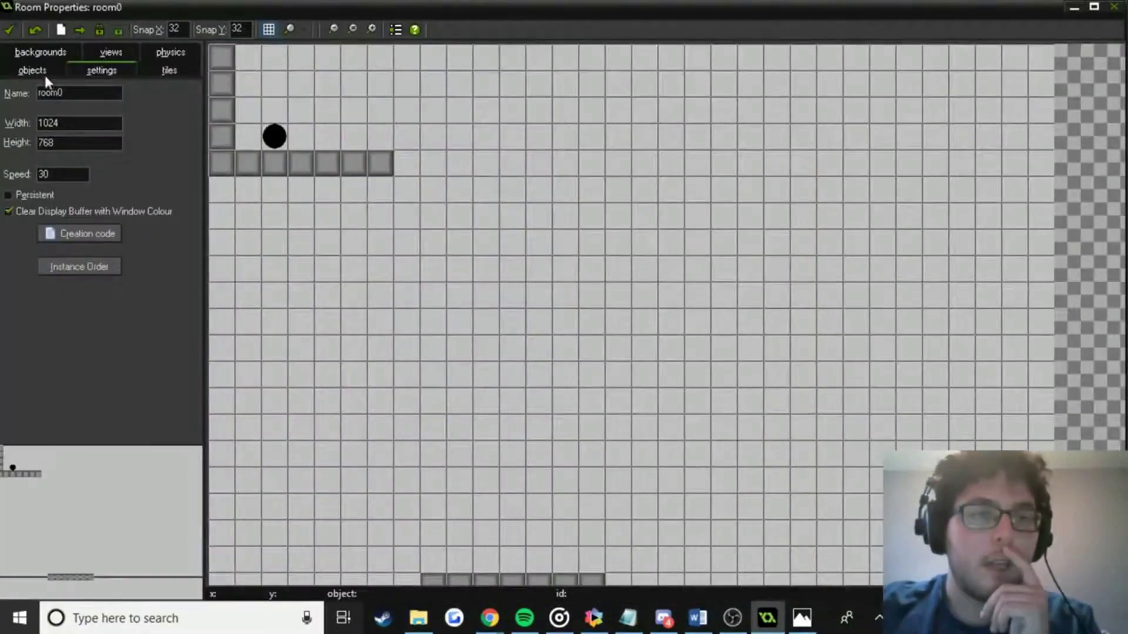
click(67, 125)
click(101, 151)
click(523, 147)
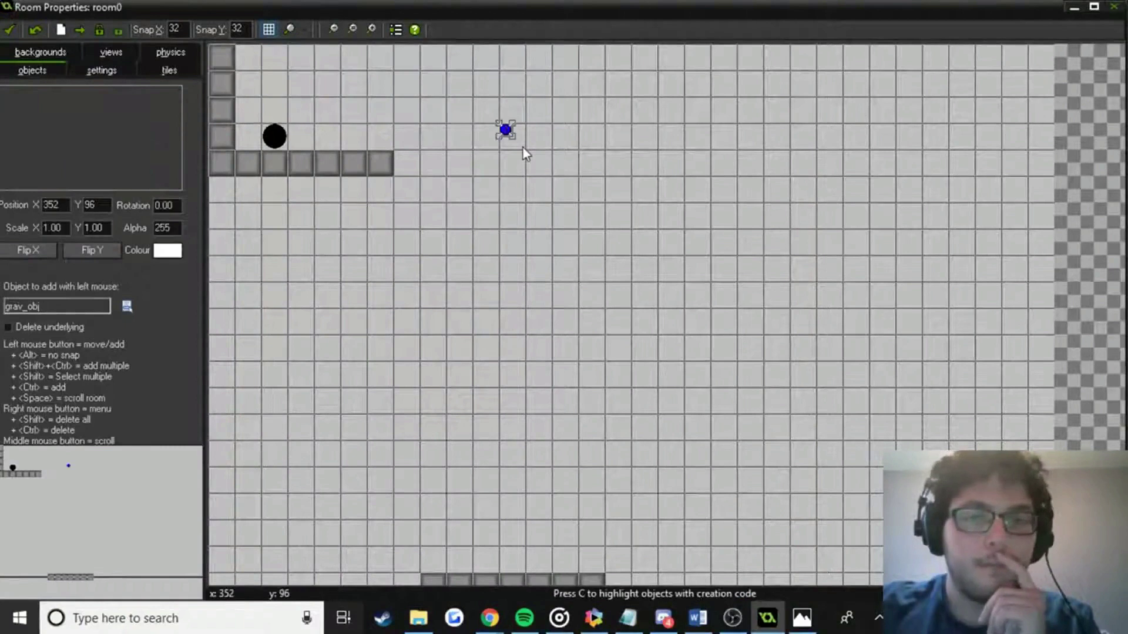
click(9, 29)
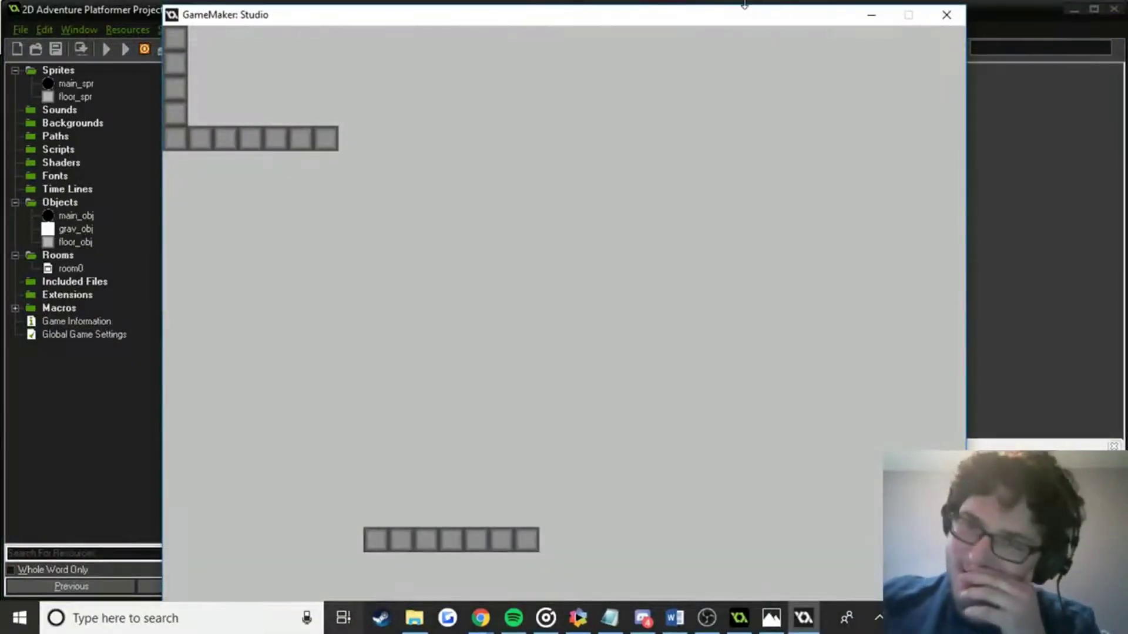
click(947, 14)
Check the Move Fixed action in main_obj's floor_obj collision event and accept the object.
click(73, 216)
double_click(69, 217)
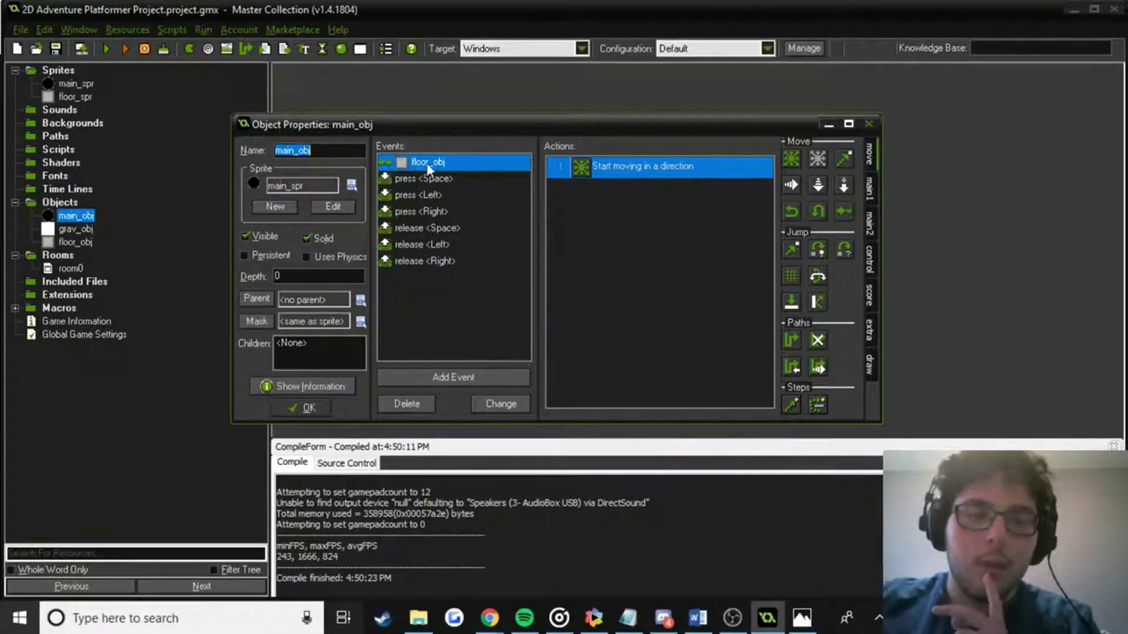
double_click(582, 166)
click(479, 426)
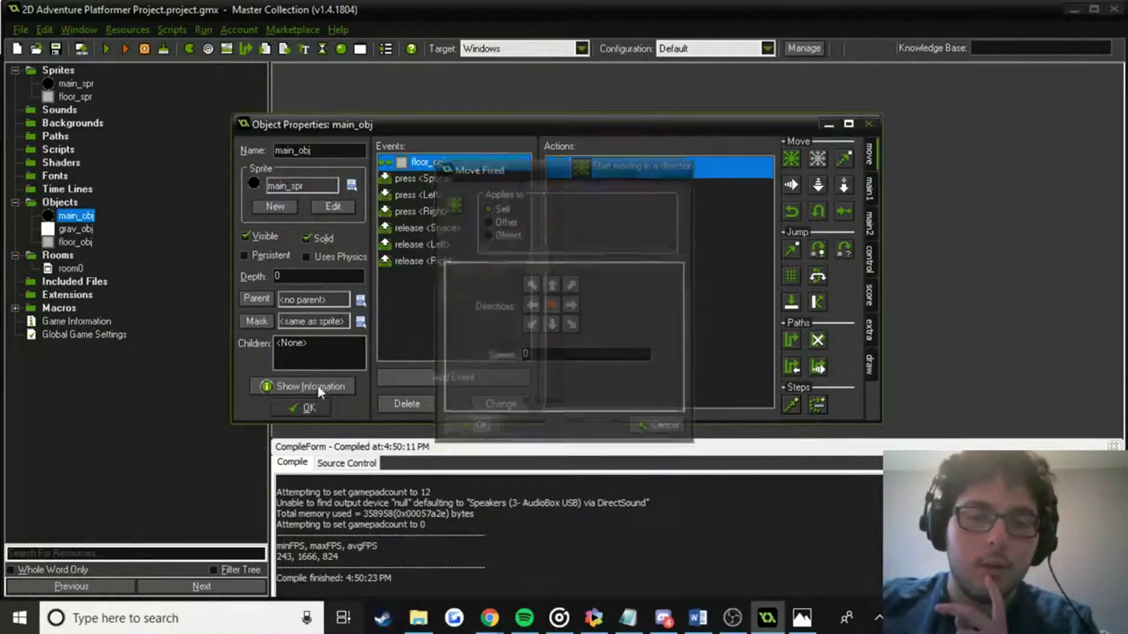
click(305, 408)
Run the game to test main_obj on the upper platform, and check the instances placed in room0.
click(105, 49)
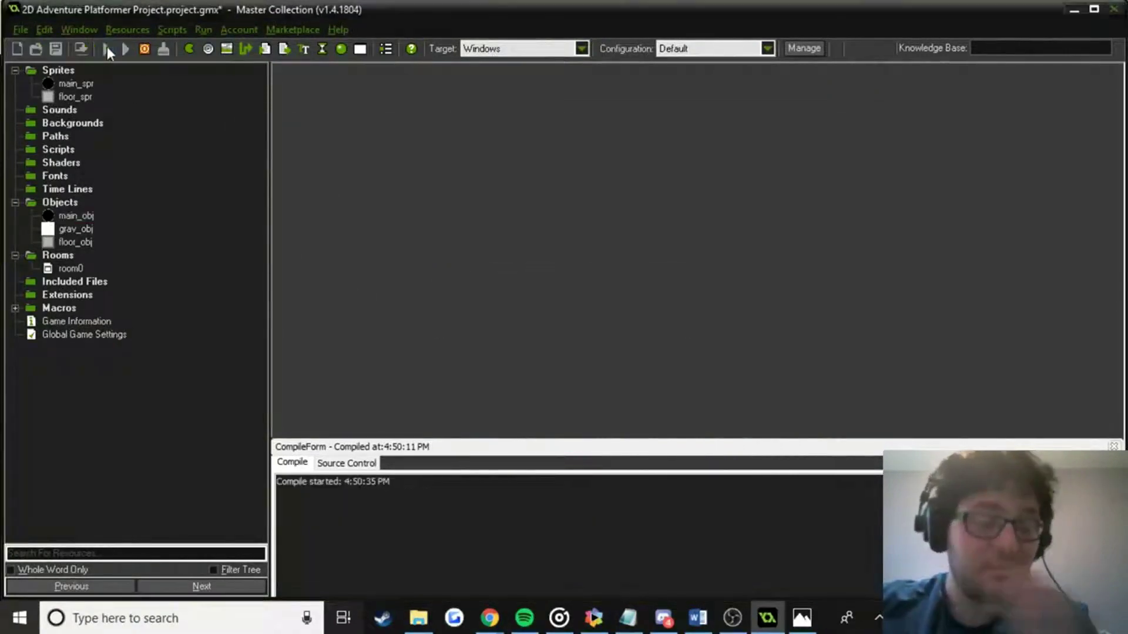
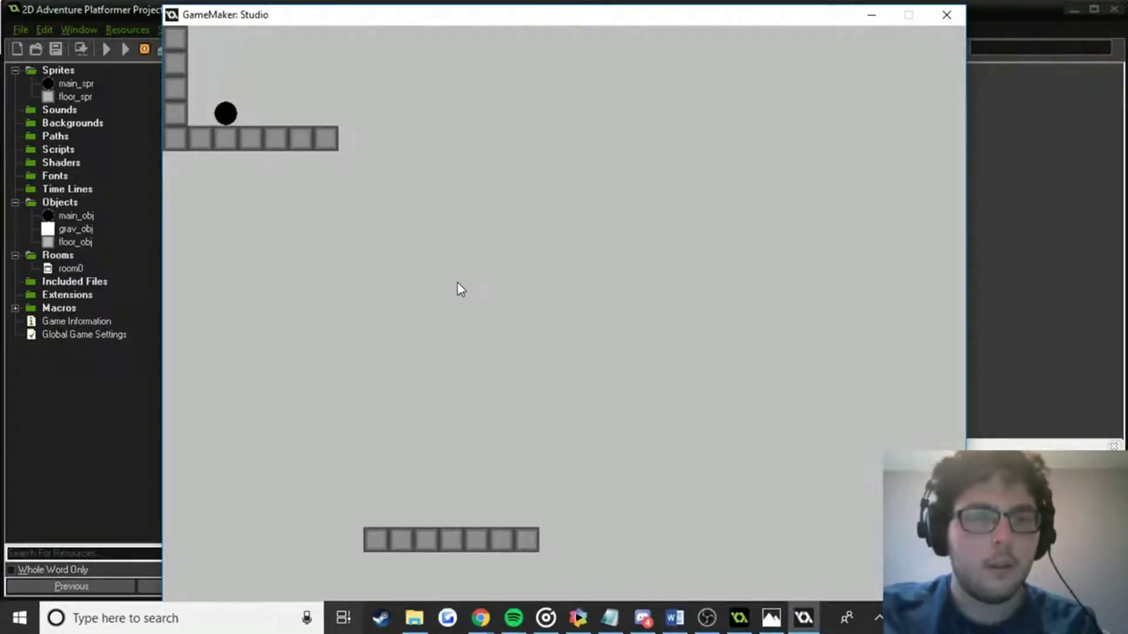
click(947, 15)
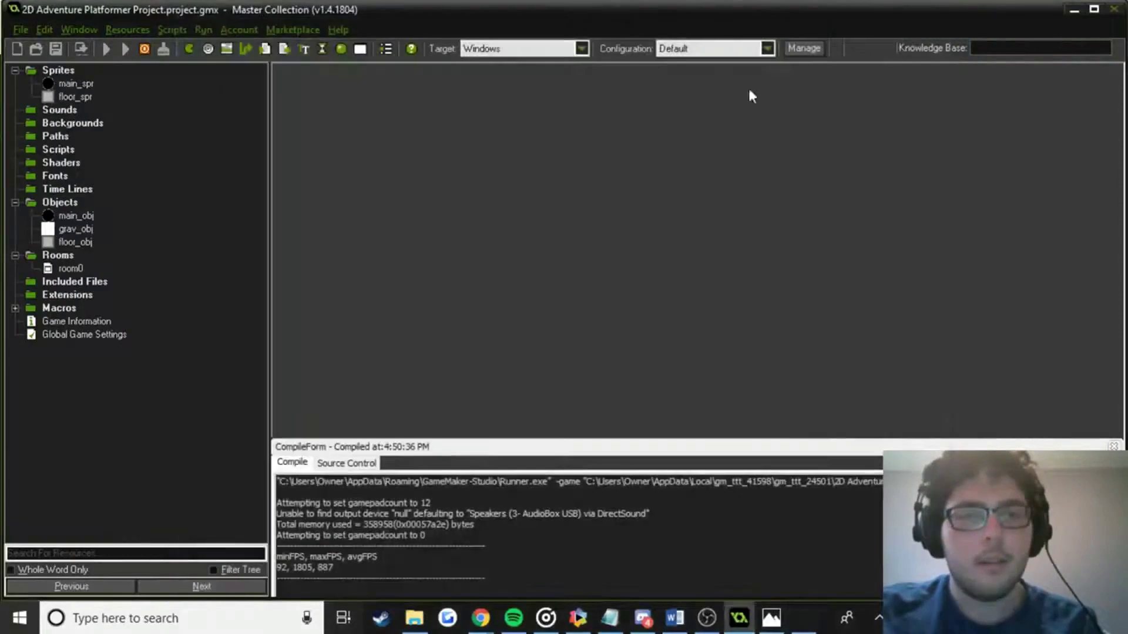
double_click(66, 270)
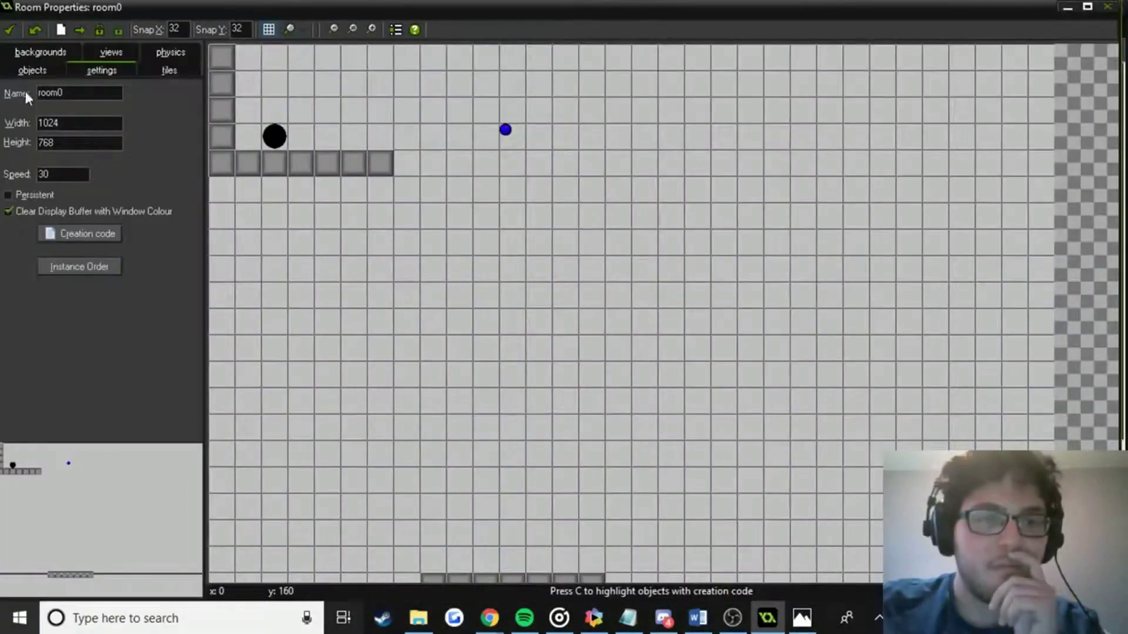
click(12, 31)
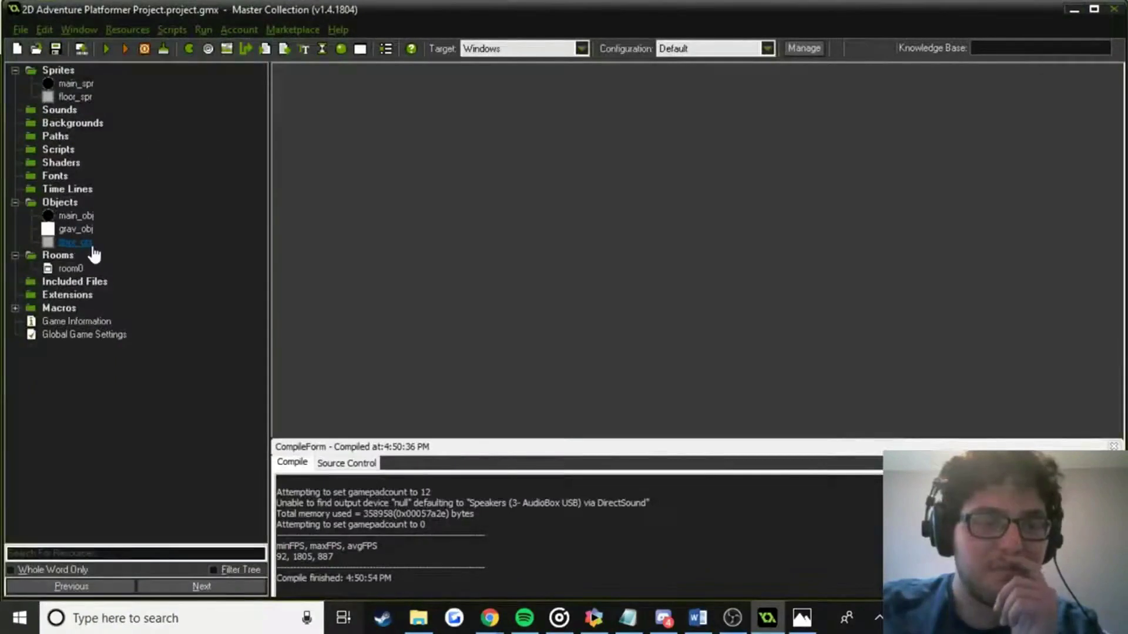
Set the gravity that grav_obj's Create event applies to main_obj to 2, and test-run the game.
double_click(75, 229)
double_click(613, 167)
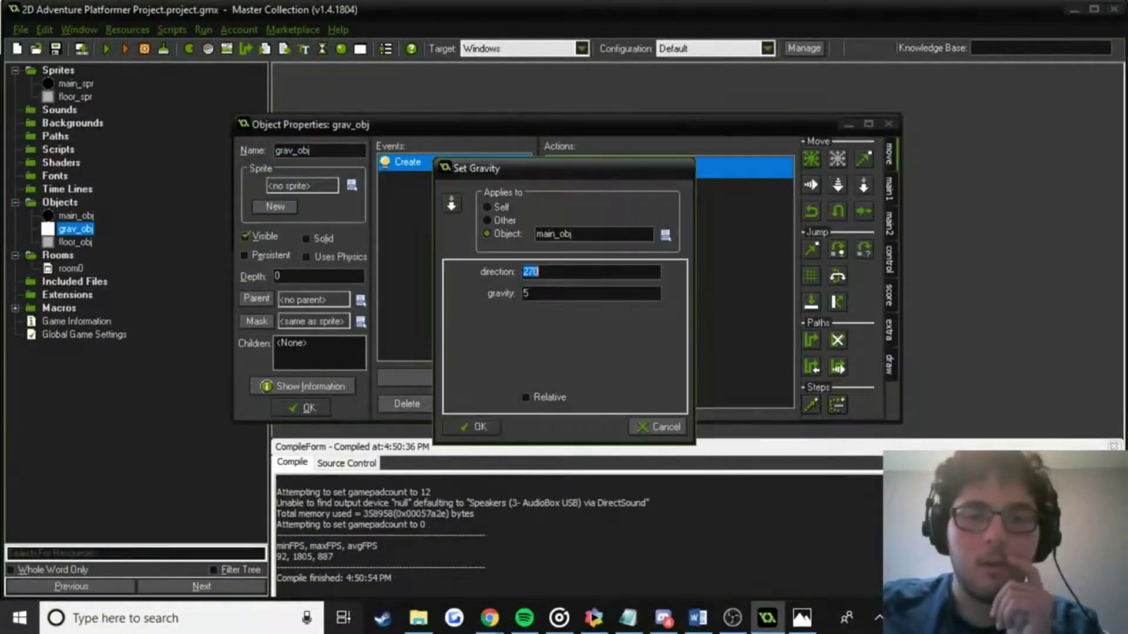
key(Tab)
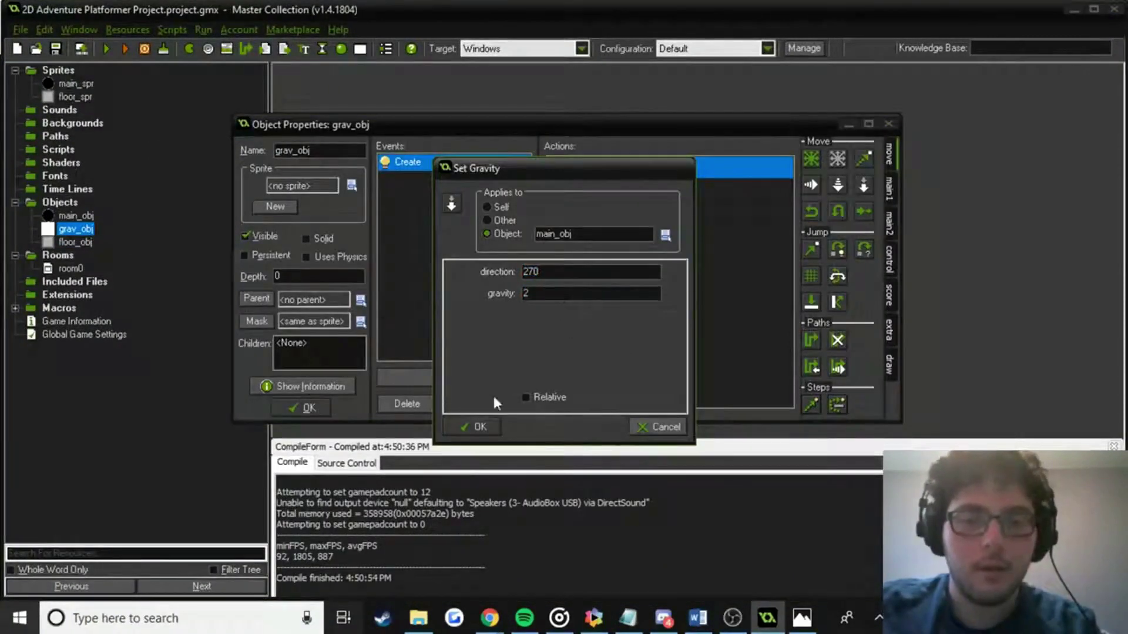
key(Return)
click(291, 408)
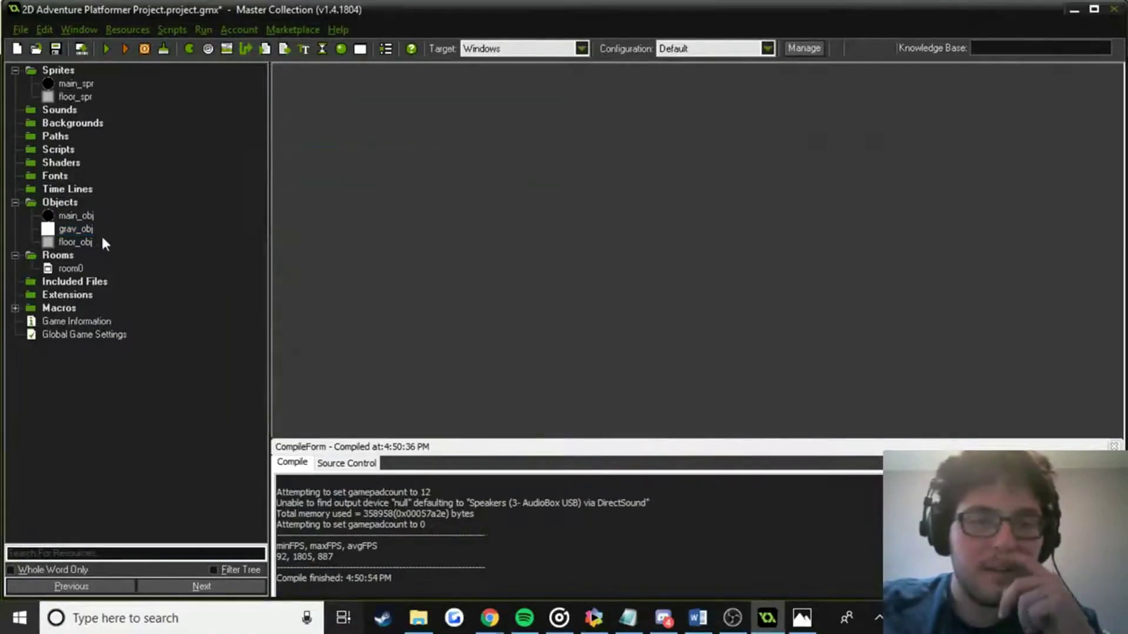
click(109, 48)
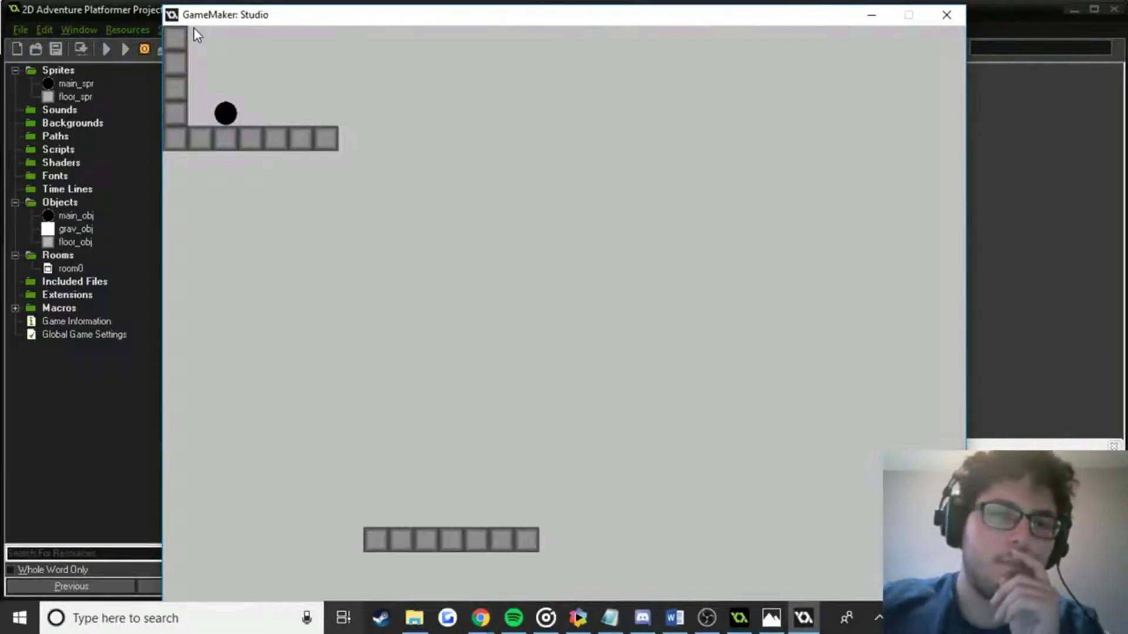
click(947, 16)
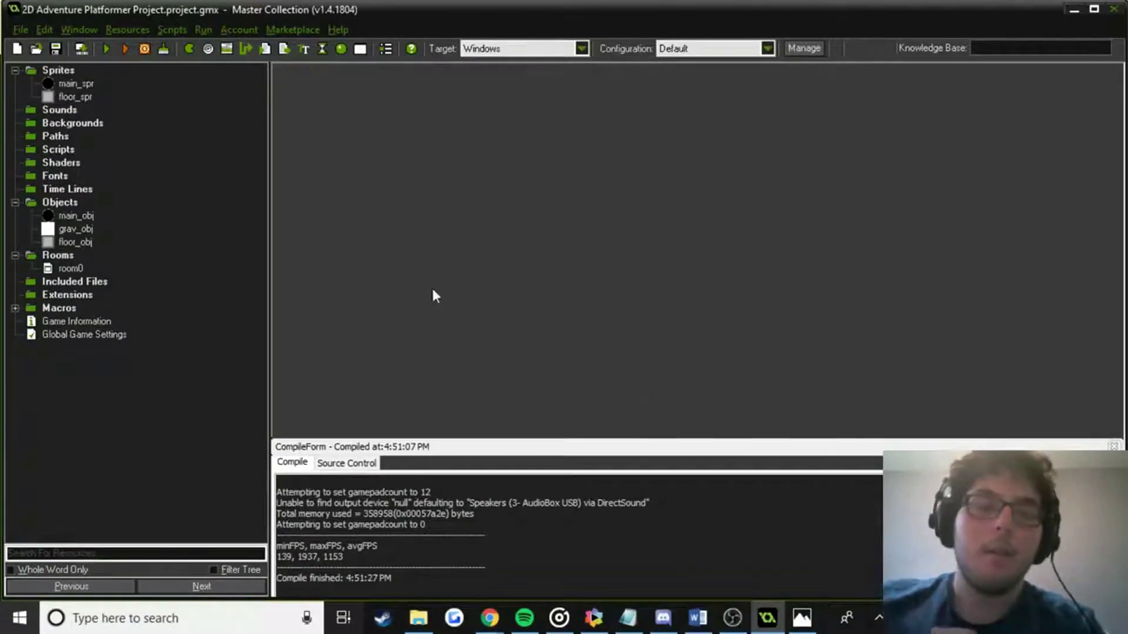
Set the Move Fixed speed in main_obj's press Right event to 10.
click(78, 230)
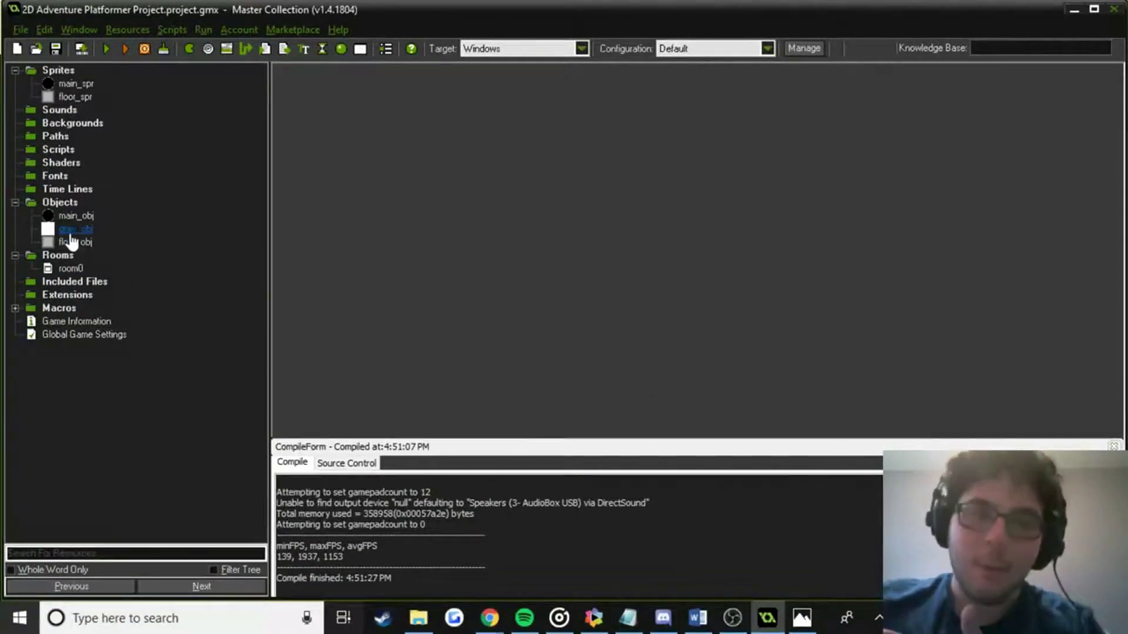
double_click(87, 217)
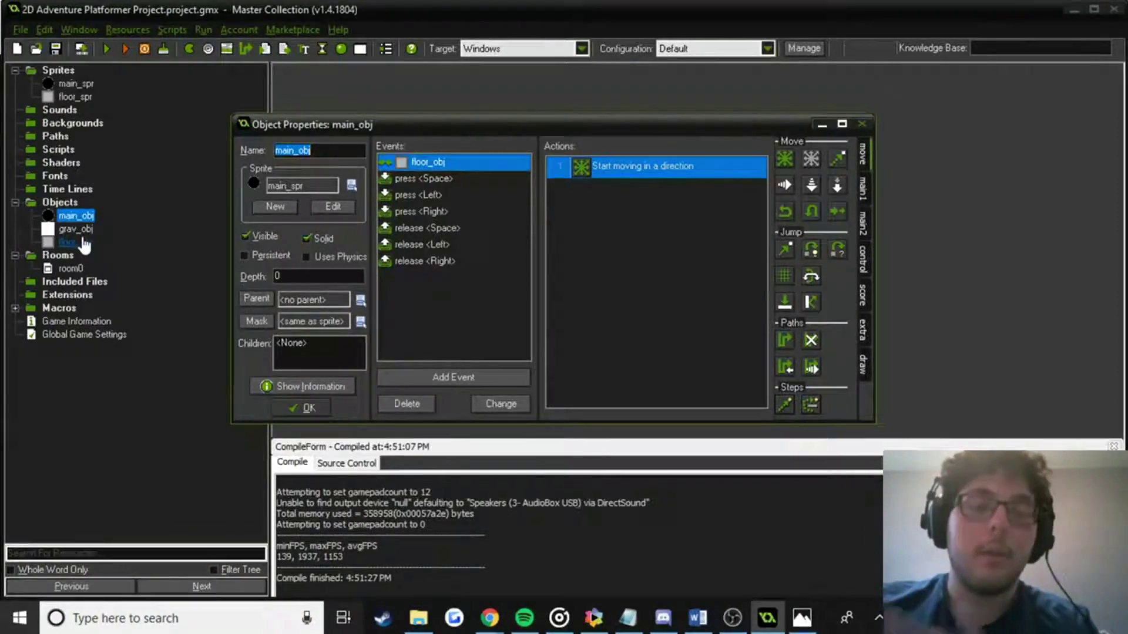
click(444, 179)
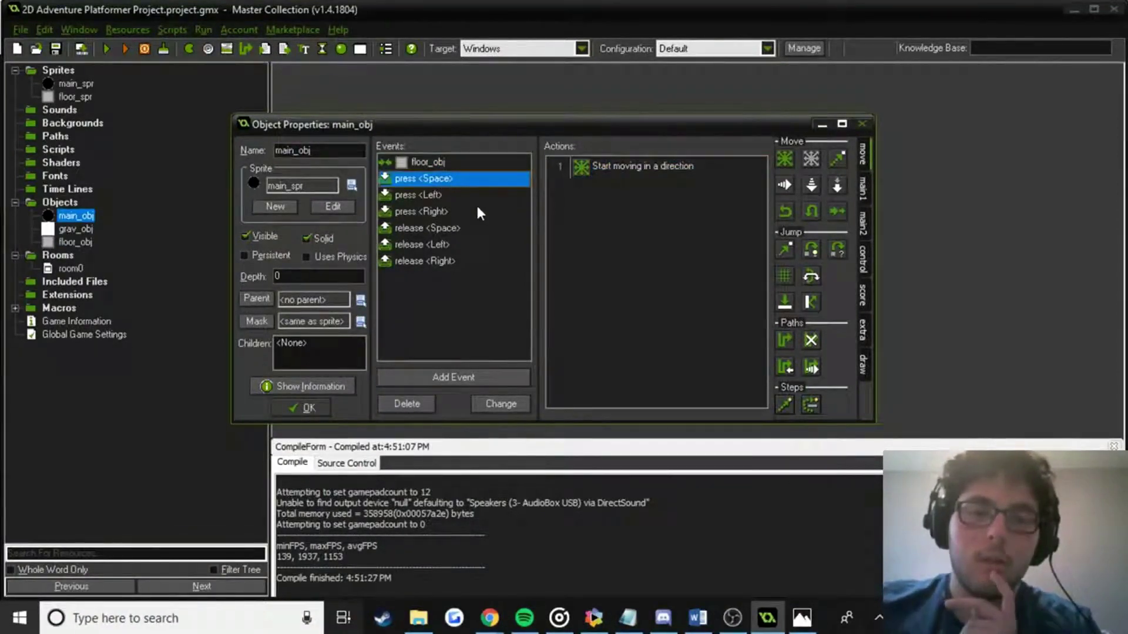
click(453, 211)
double_click(608, 168)
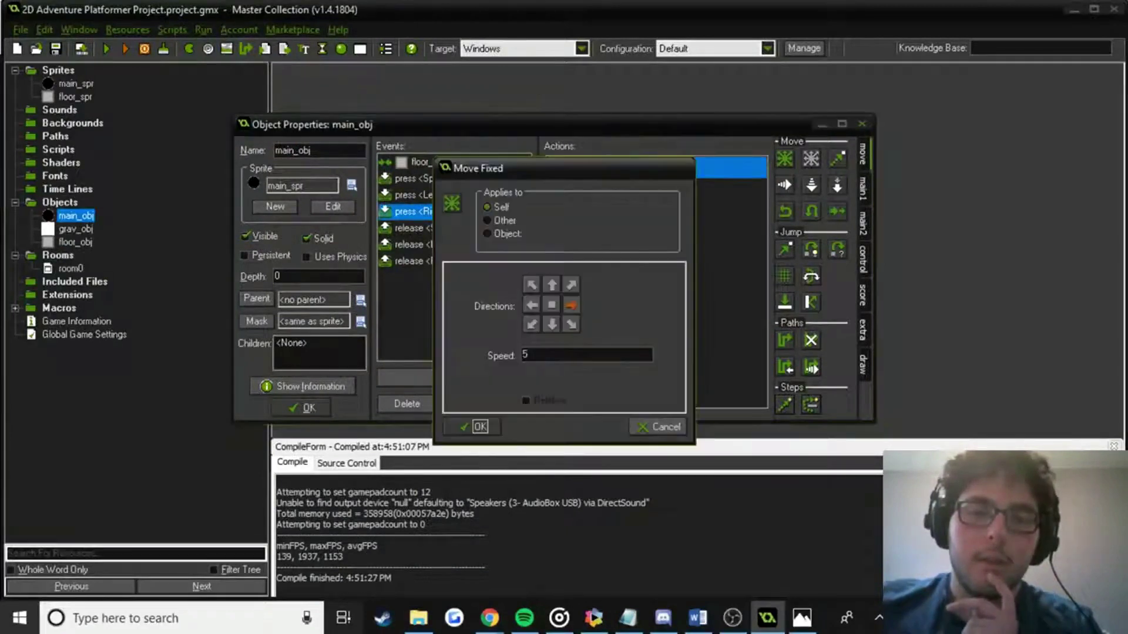
double_click(525, 355)
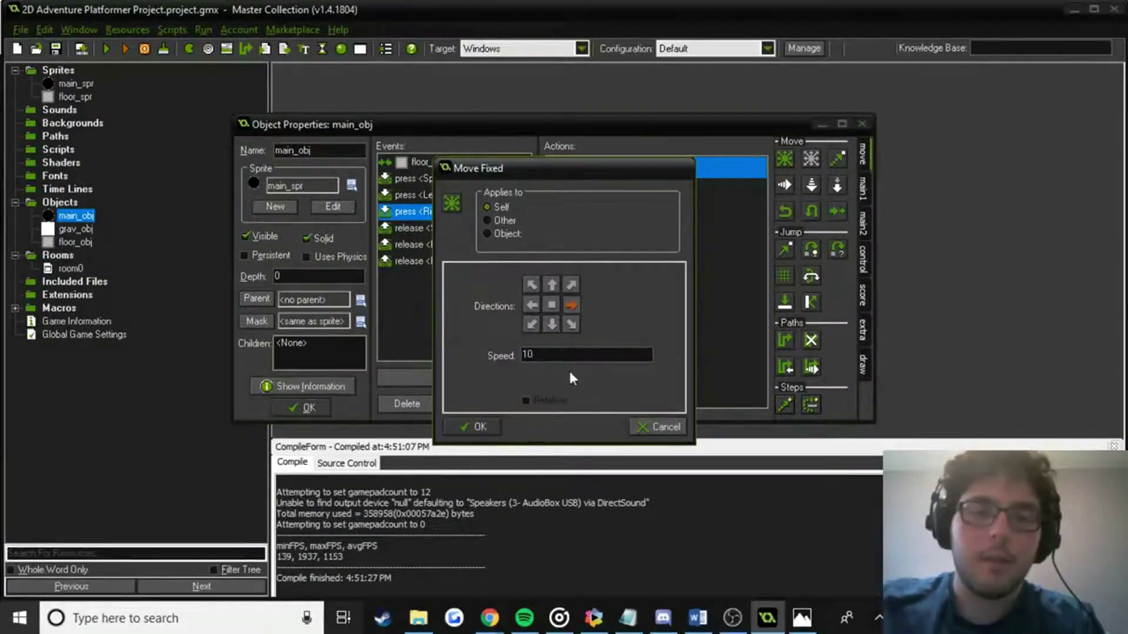
click(470, 426)
Set the Move Fixed speed in main_obj's press Left event to 10, accept the object and test-run the game.
click(411, 194)
double_click(608, 167)
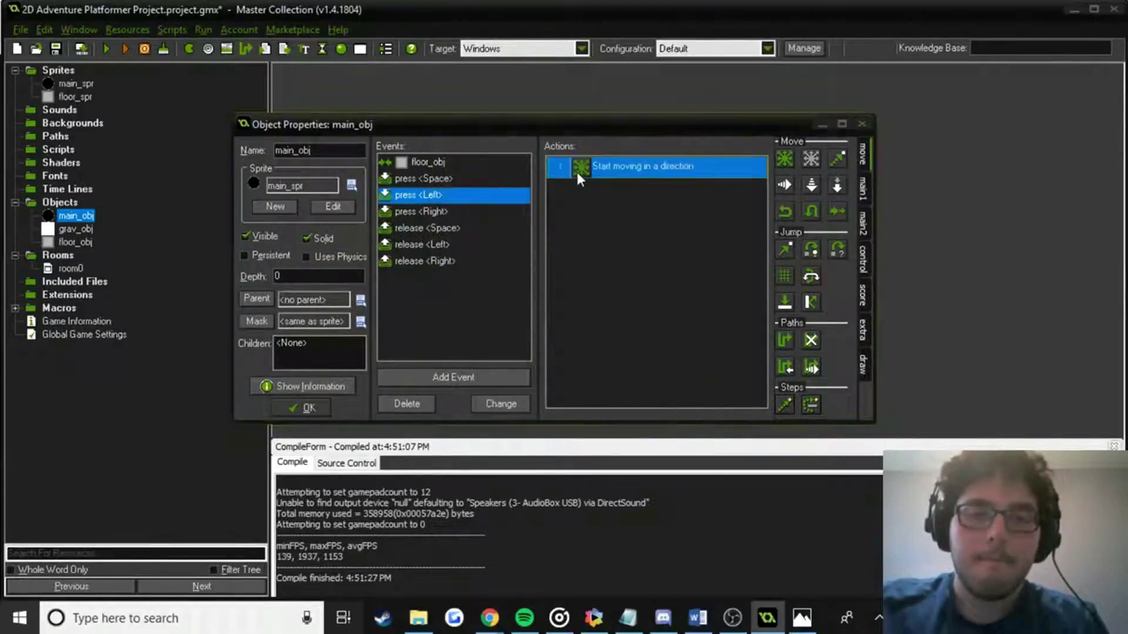
click(558, 360)
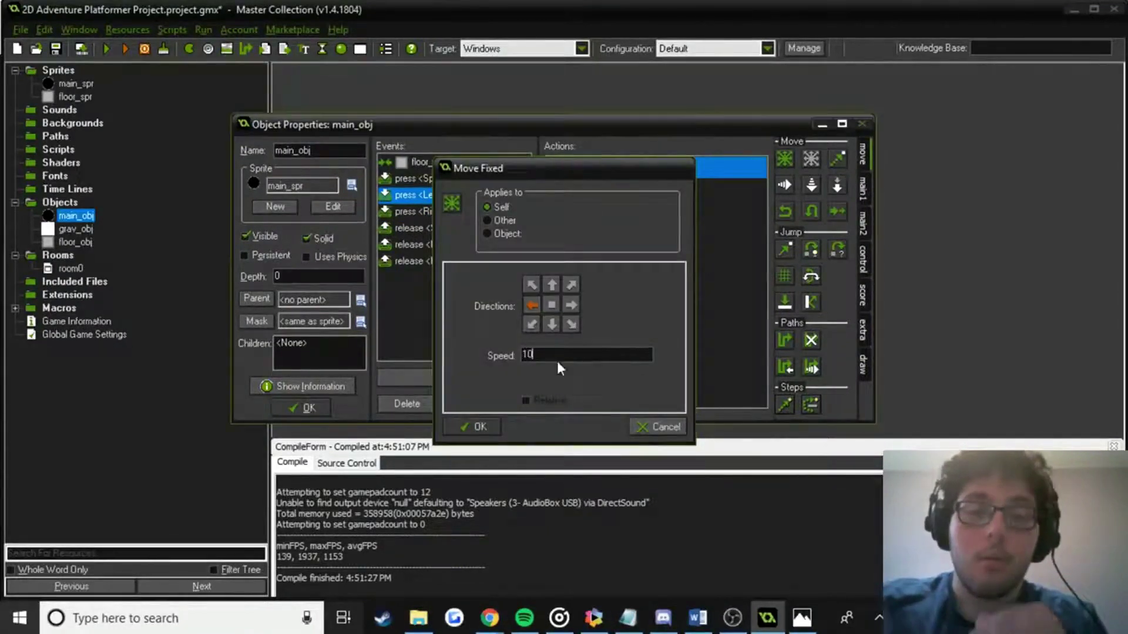
key(Return)
click(309, 409)
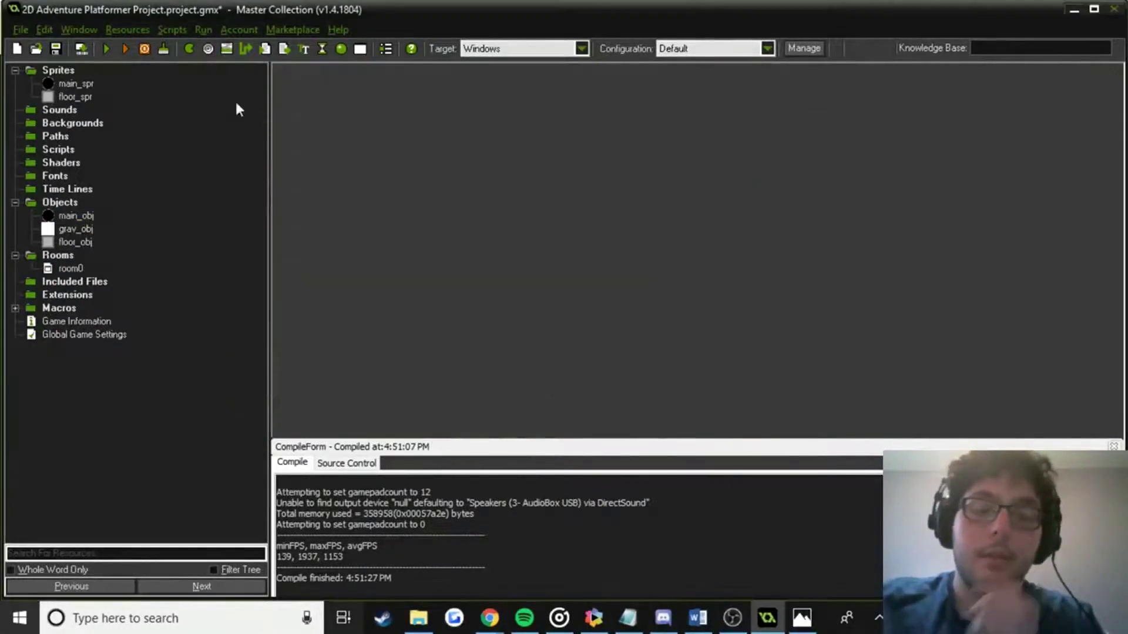
click(109, 54)
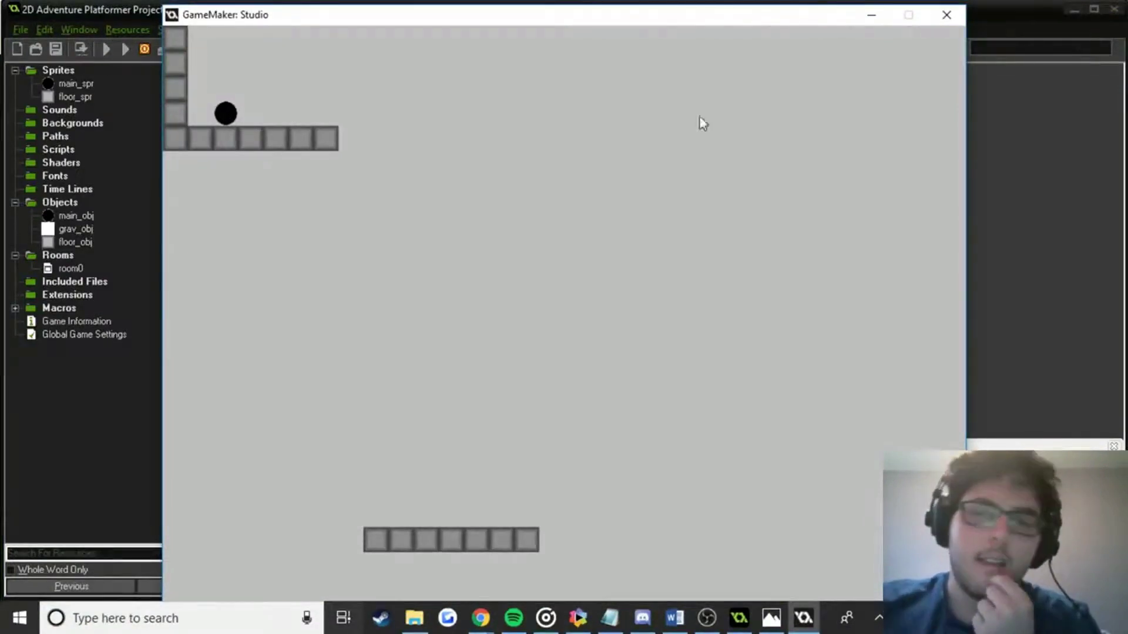
click(947, 15)
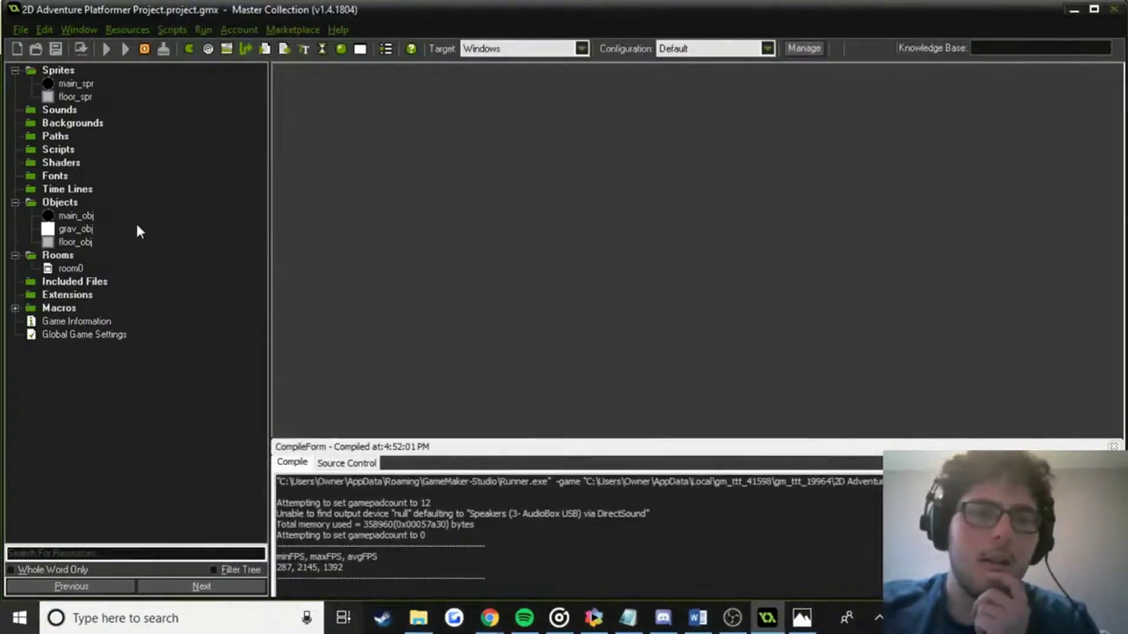
Revisit the Set Gravity action in grav_obj's Create event, confirm its gravity value, accept the object and run the game.
click(76, 228)
double_click(583, 162)
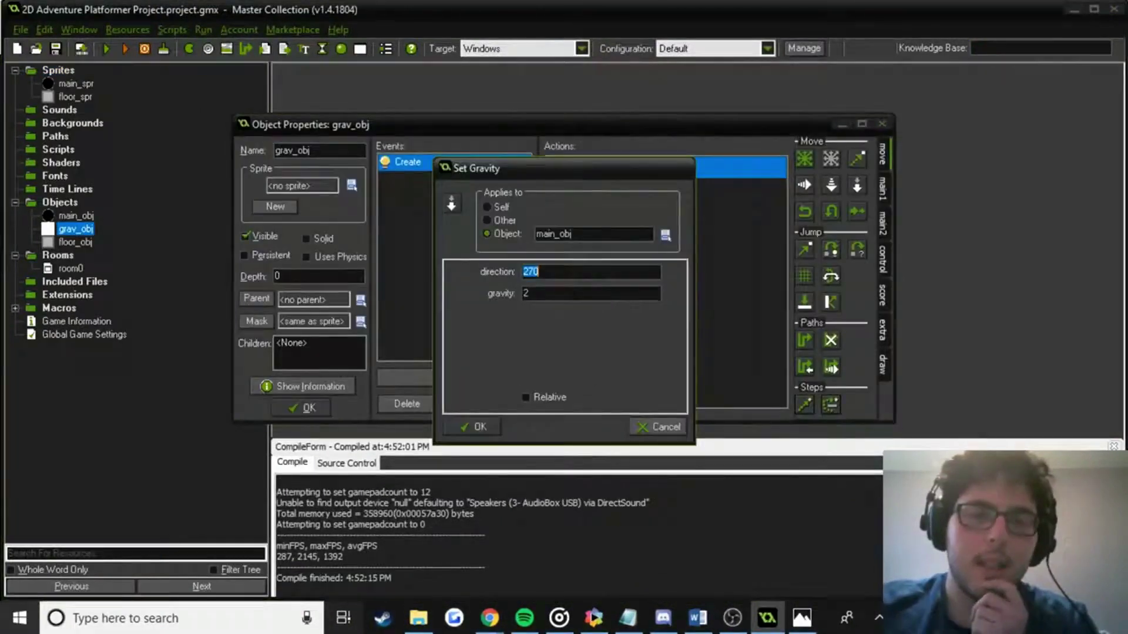
key(Tab)
key(Return)
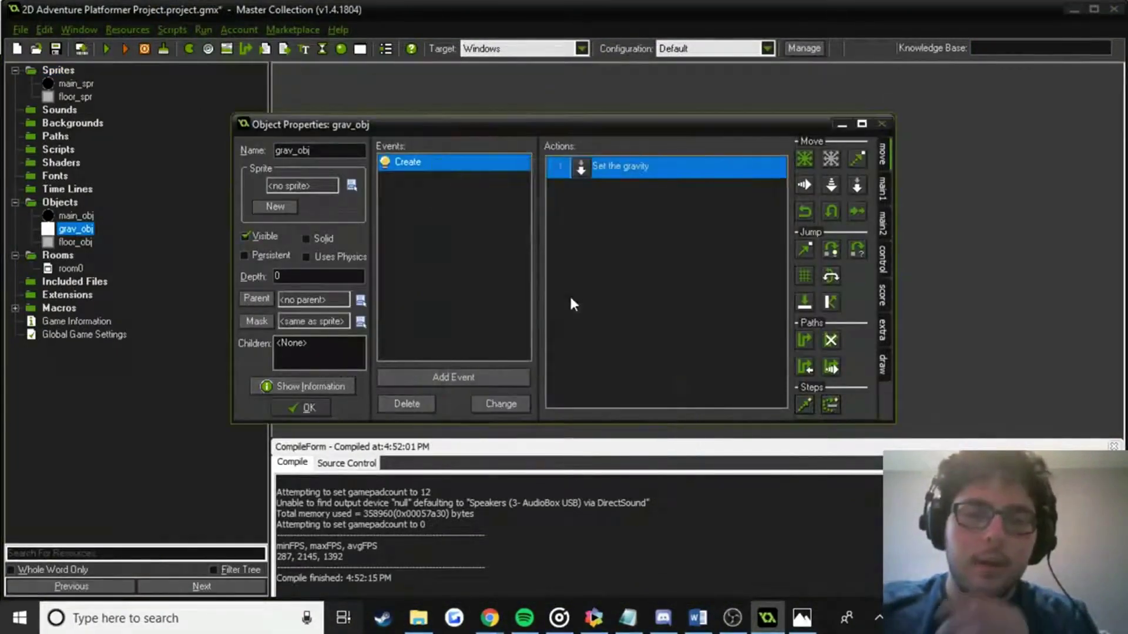
click(309, 407)
click(107, 50)
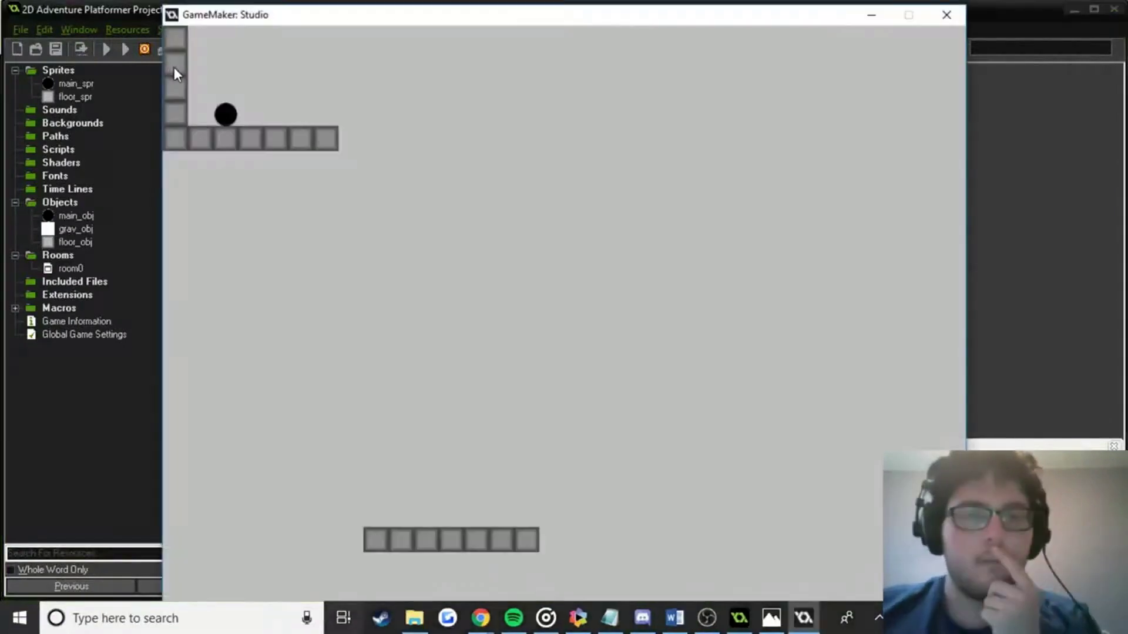
Test main_obj's repeated jumps above the upper platform in the running game.
key(Up)
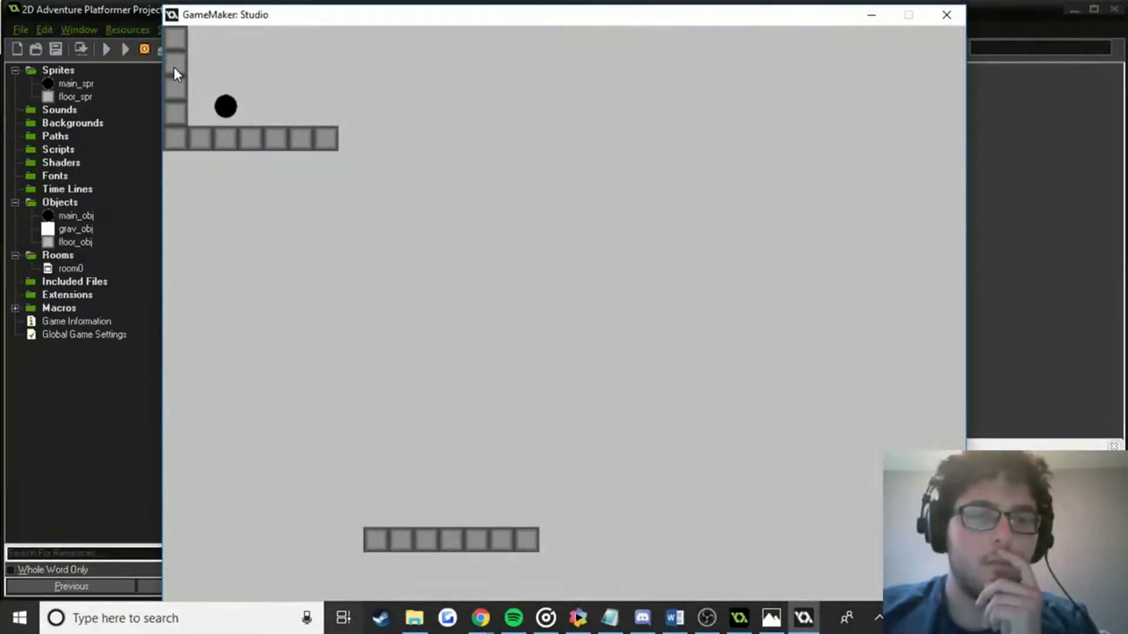
key(Up)
key(Up)
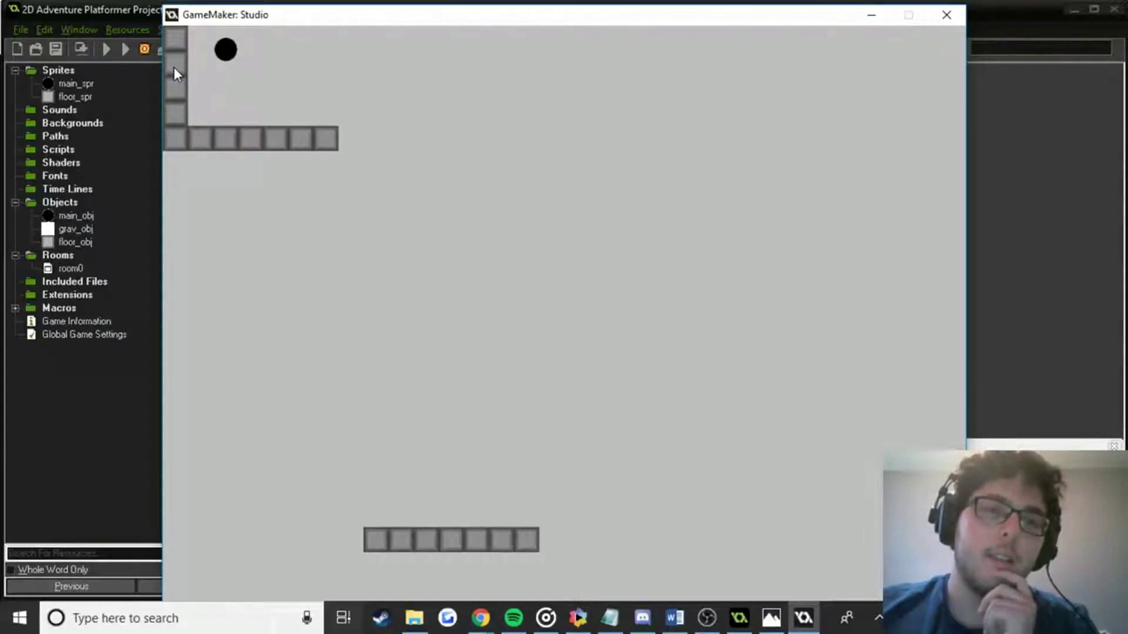
key(Up)
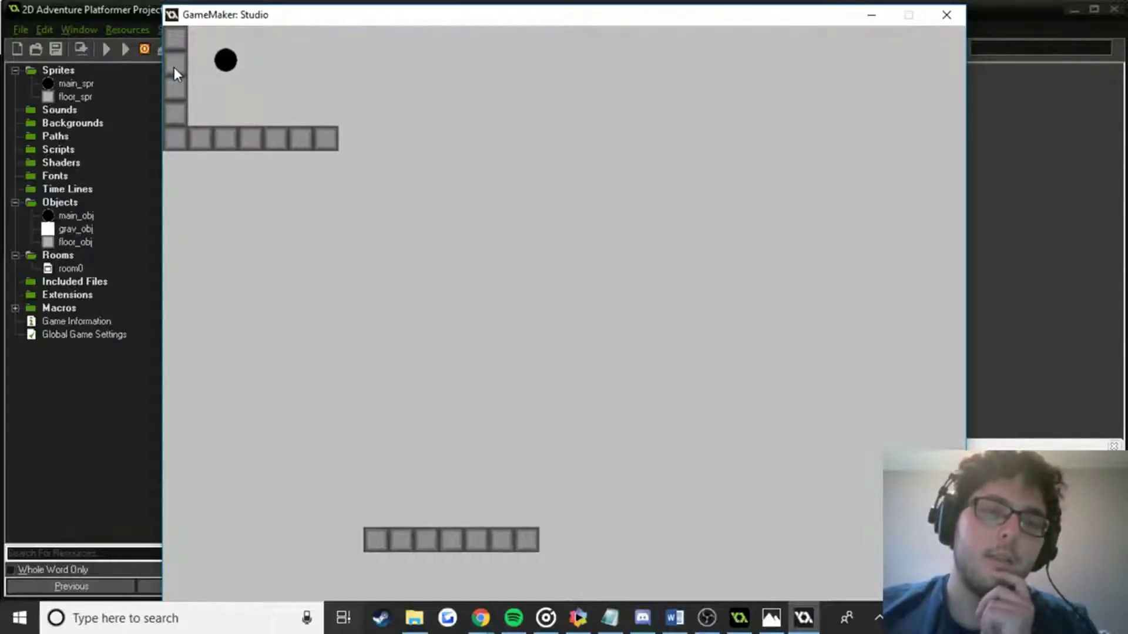
key(Up)
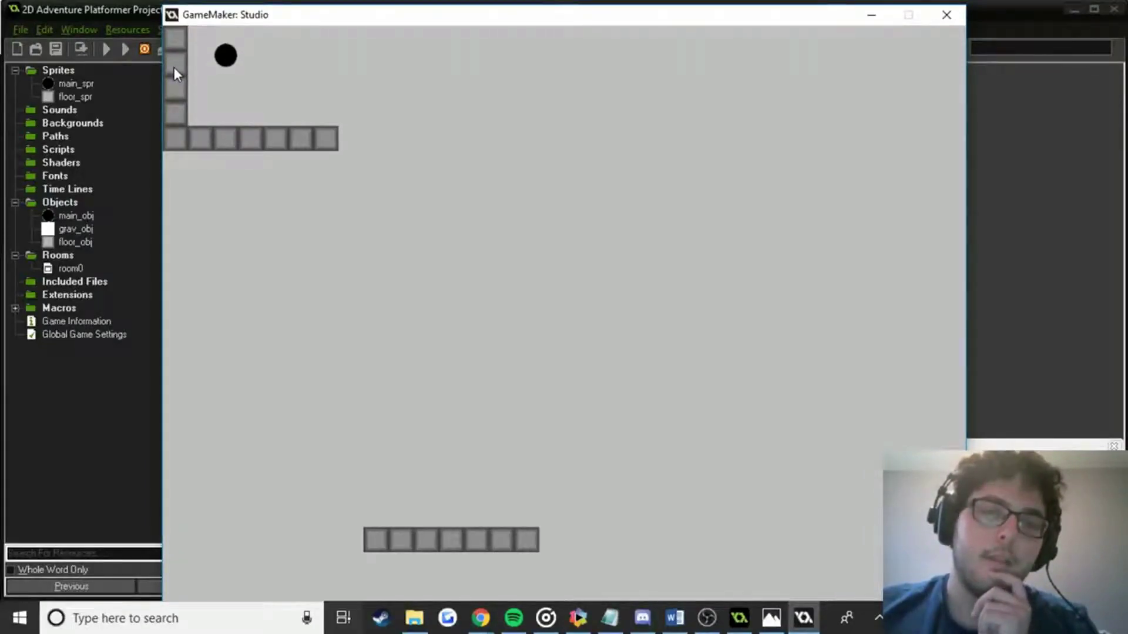
key(Up)
key(Up)
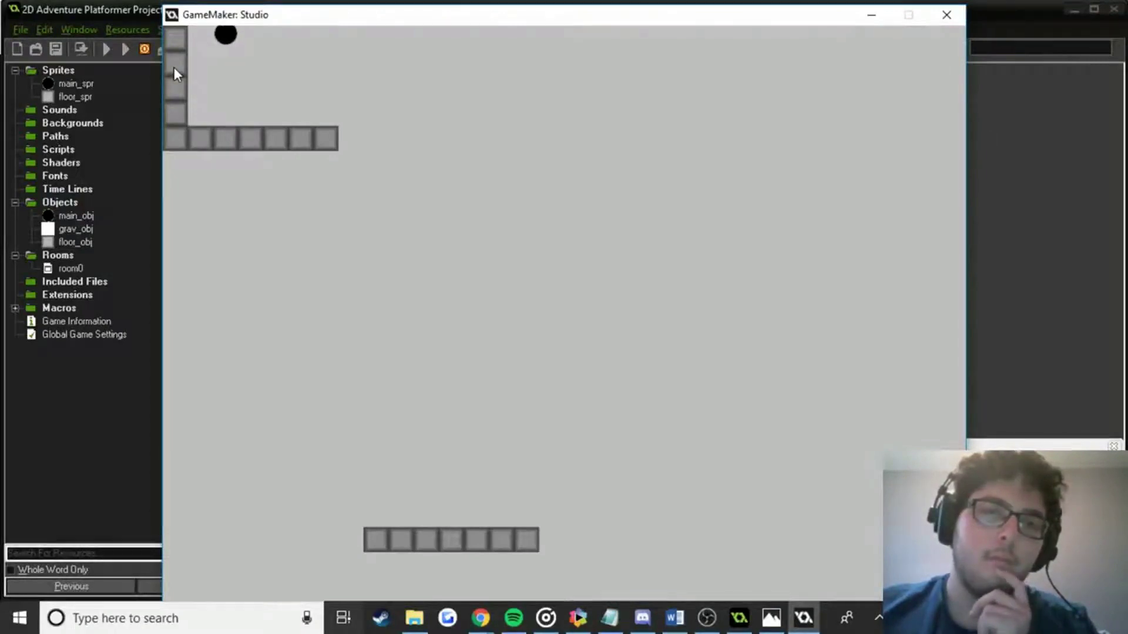
key(Up)
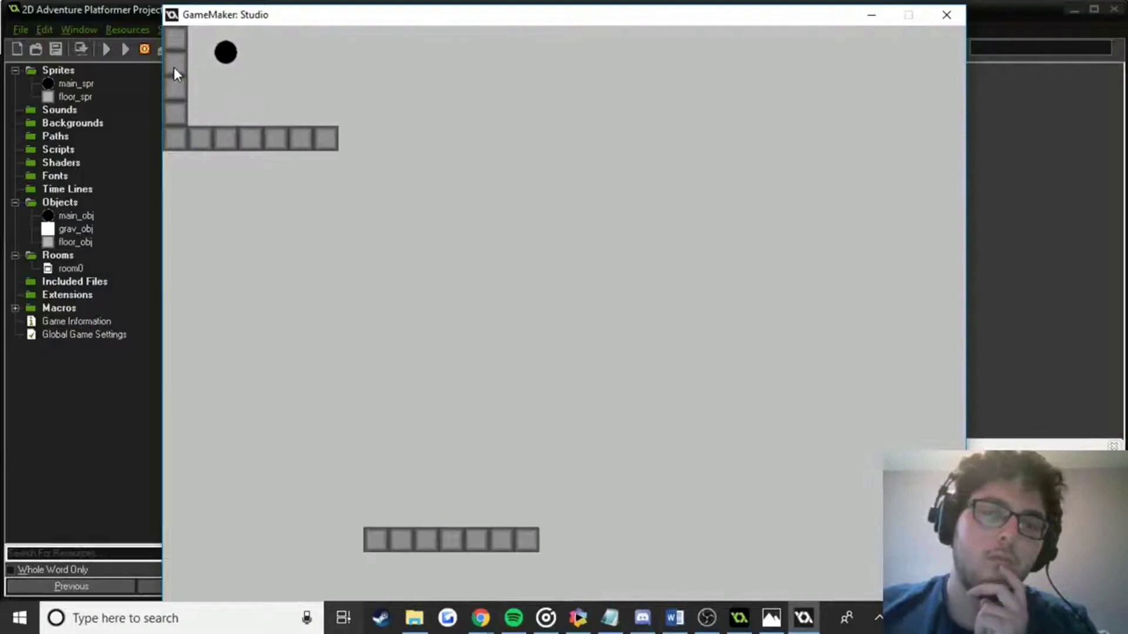
key(Up)
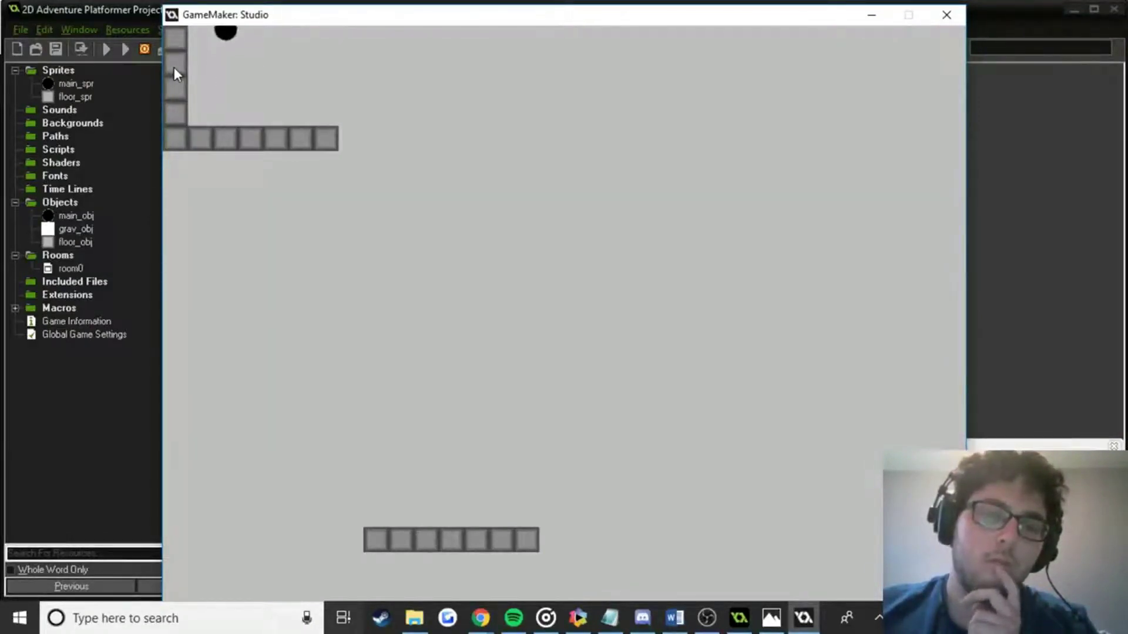
key(Up)
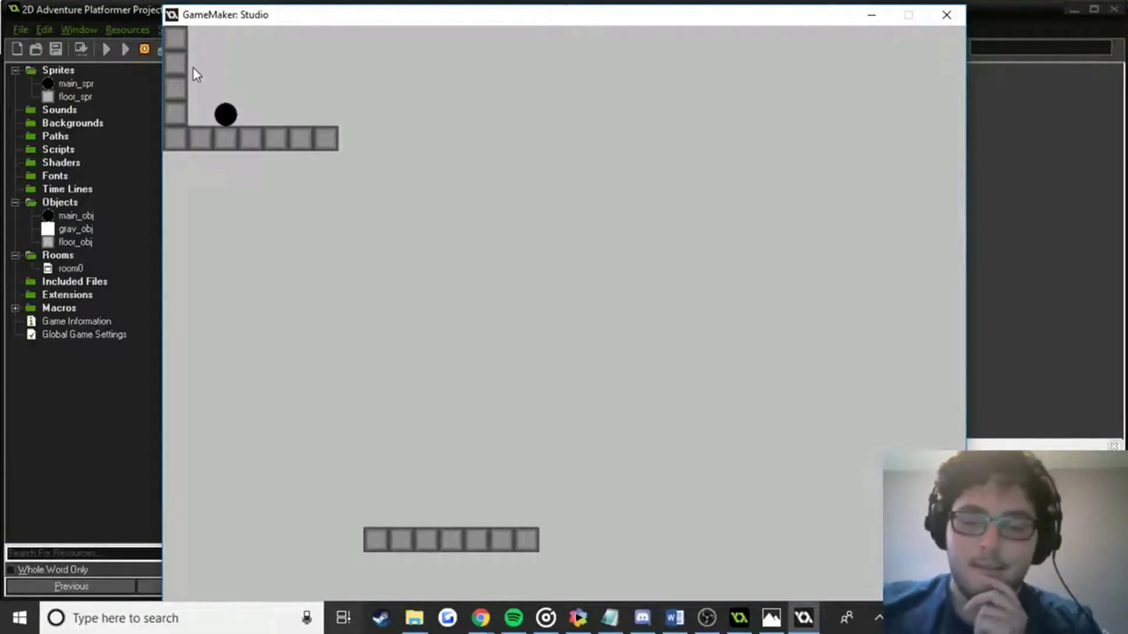
Jump main_obj off the upper platform, steer it back towards the lower platform, and close the game.
key(Right)
key(Up)
key(Right)
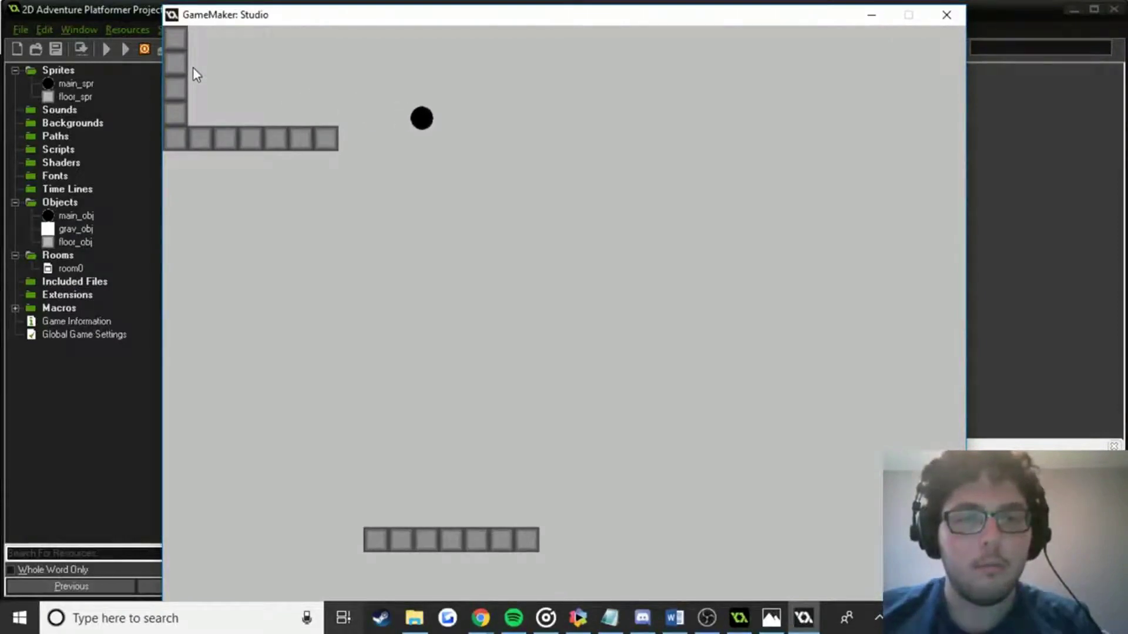
key(Left)
key(Left)
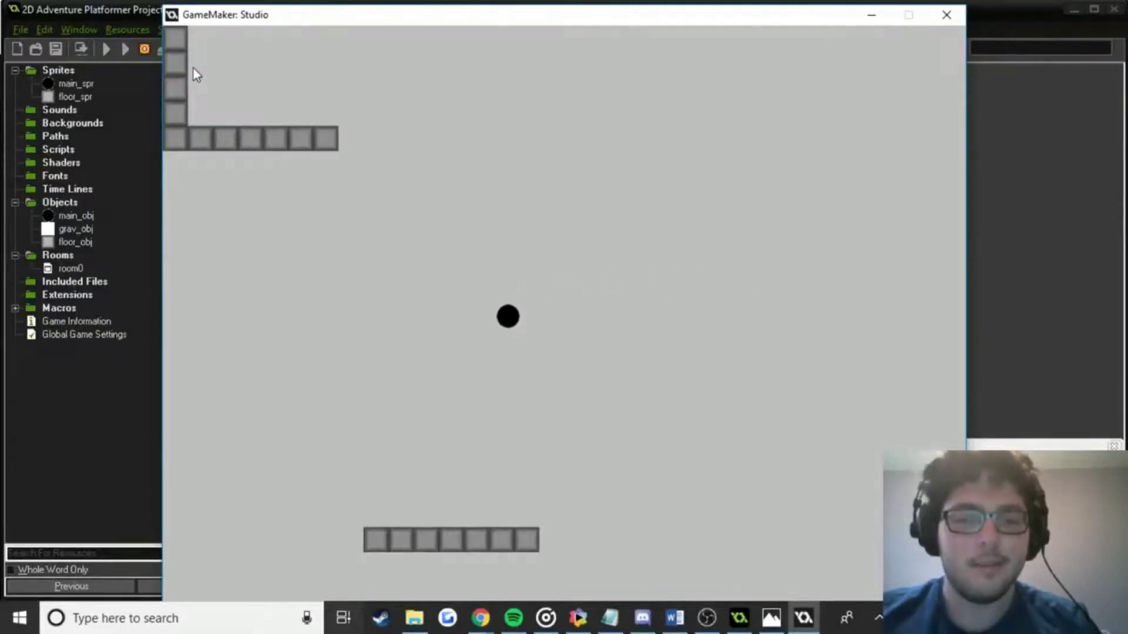
key(Left)
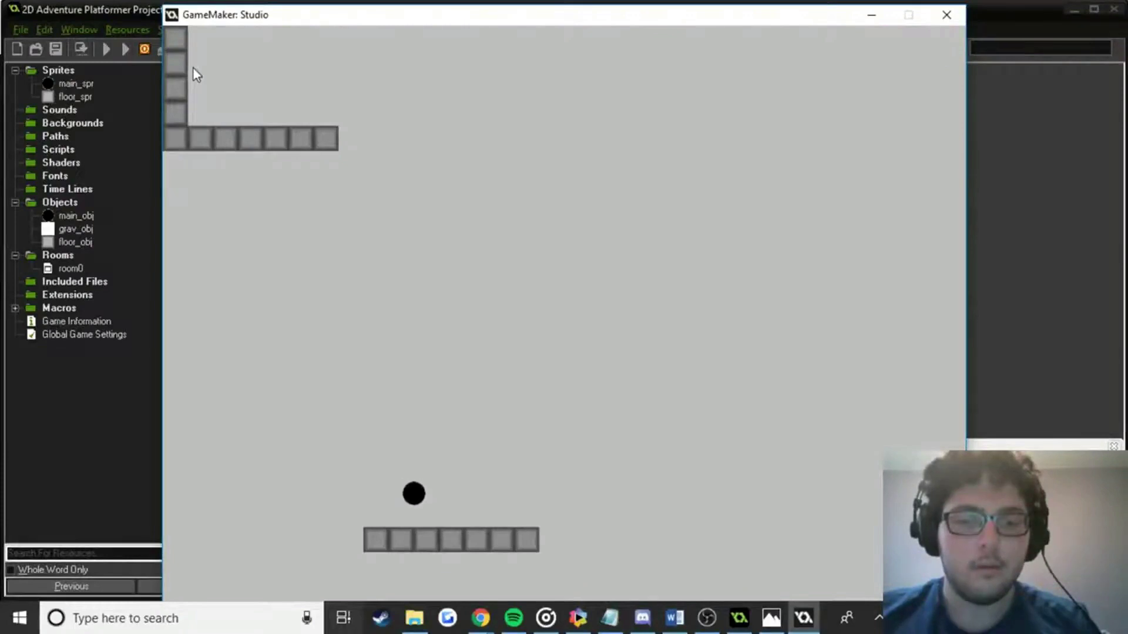
click(947, 14)
Turn on Relative for the upward Move Fixed action in main_obj's press Space event, test-run the game and reconfirm the action.
double_click(75, 216)
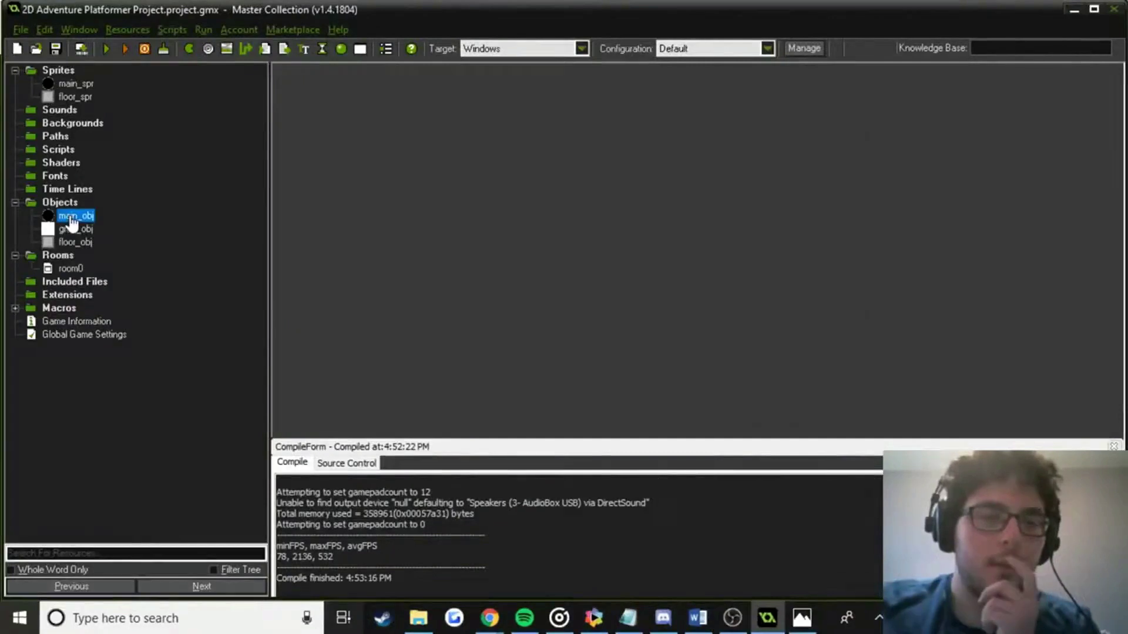
click(451, 179)
double_click(643, 165)
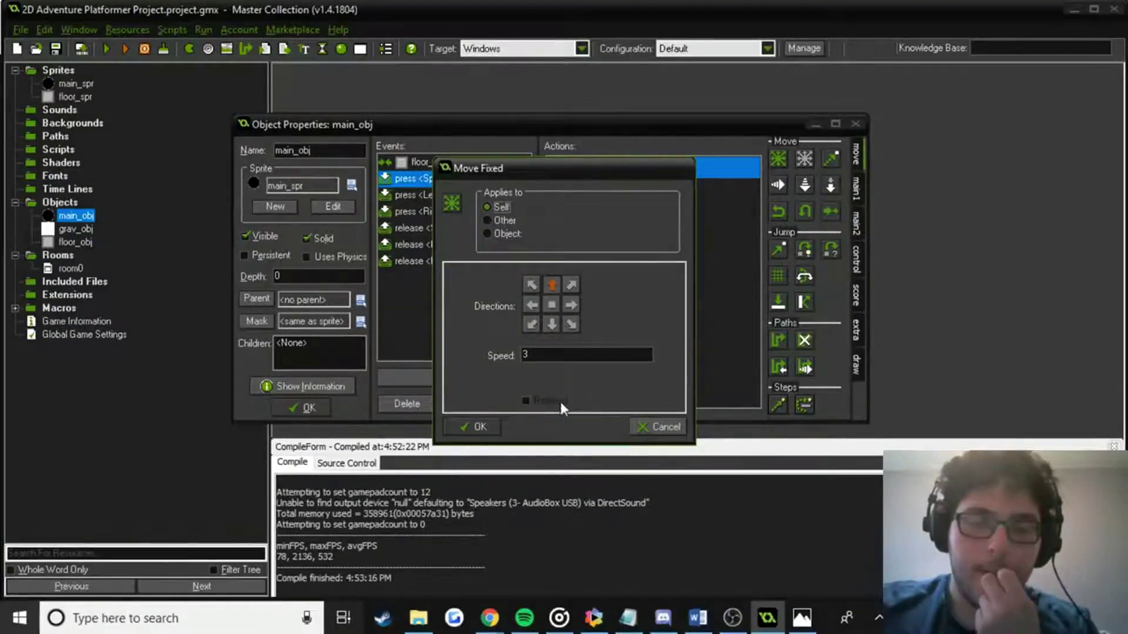
click(477, 426)
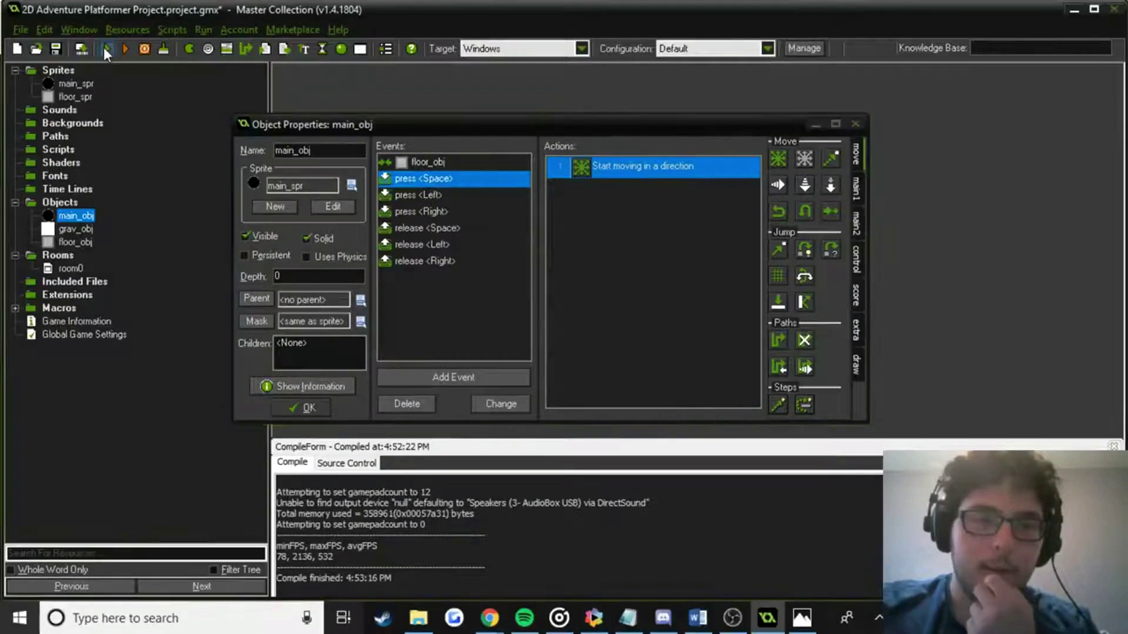
click(106, 49)
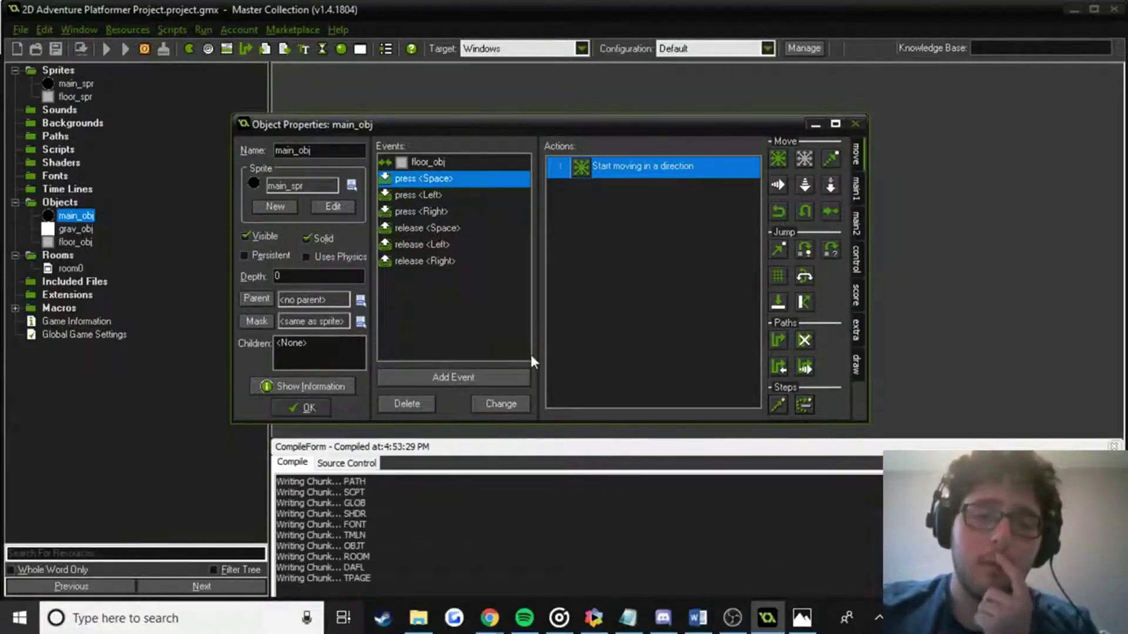
key(Up)
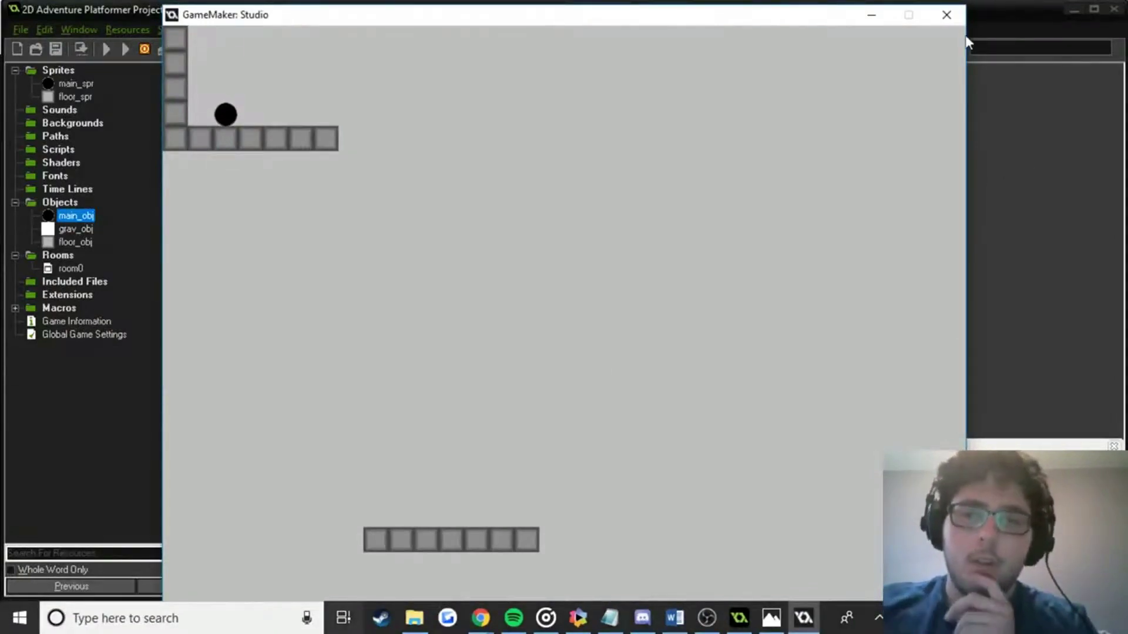
click(945, 16)
double_click(620, 174)
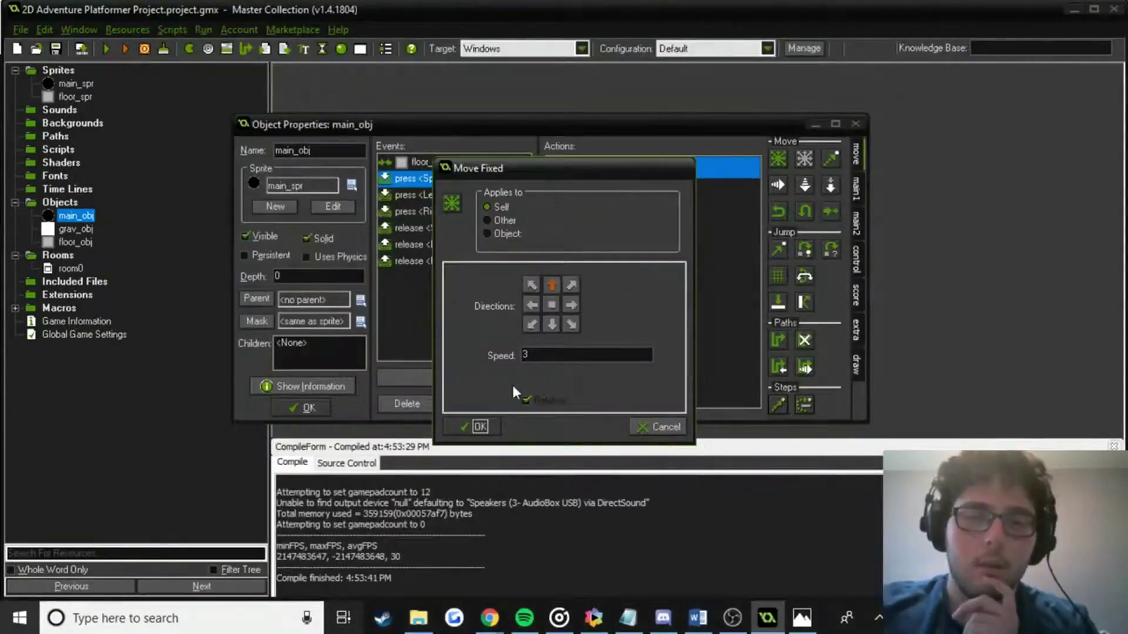
click(479, 428)
Turn on Uses Physics for main_obj, accept the object and test-run the game by moving main_obj to the right.
click(334, 258)
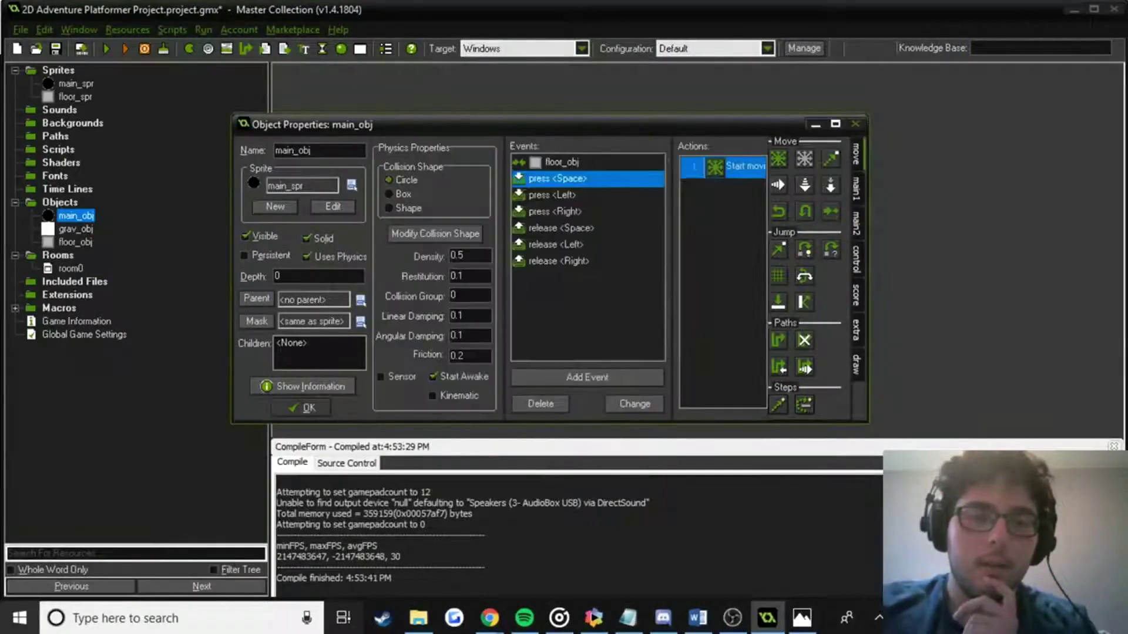
click(306, 407)
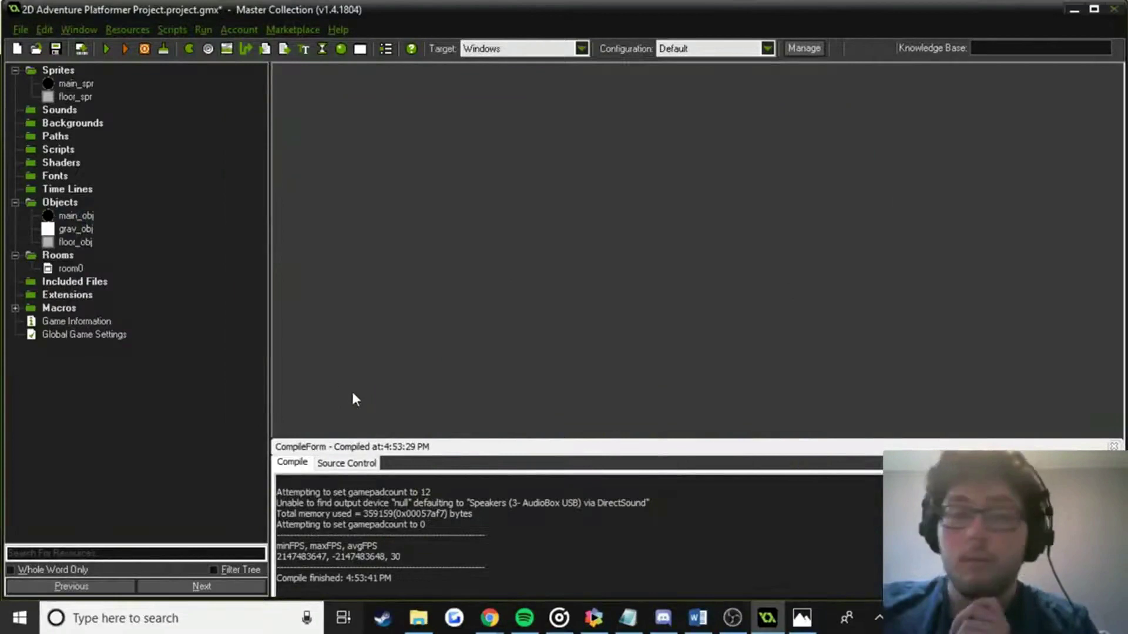
click(104, 51)
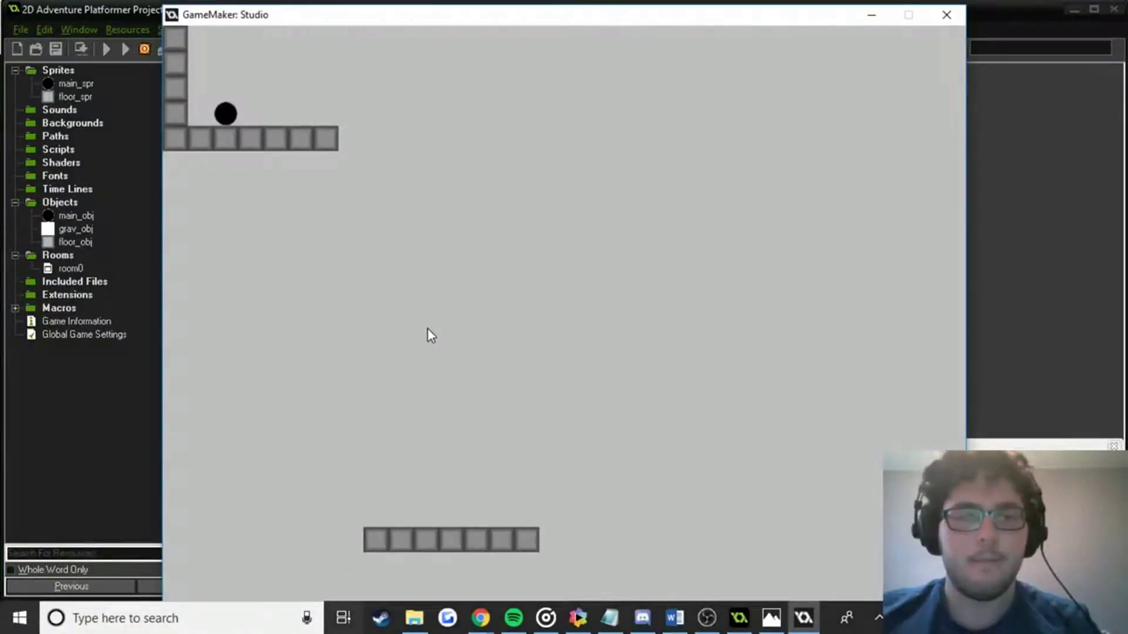
key(Right)
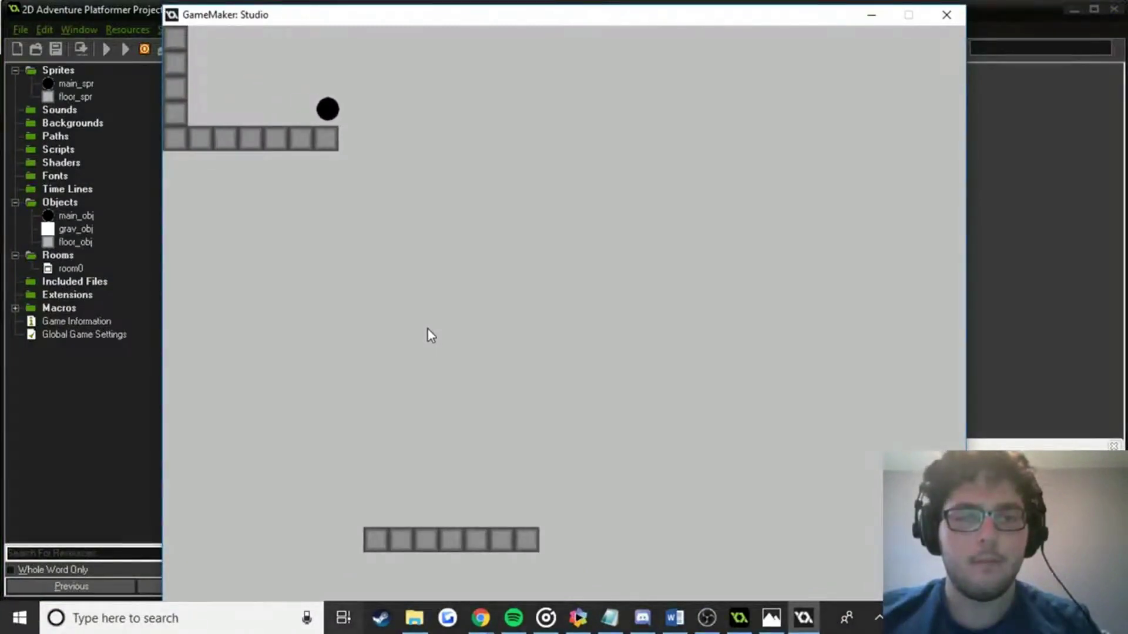
click(946, 14)
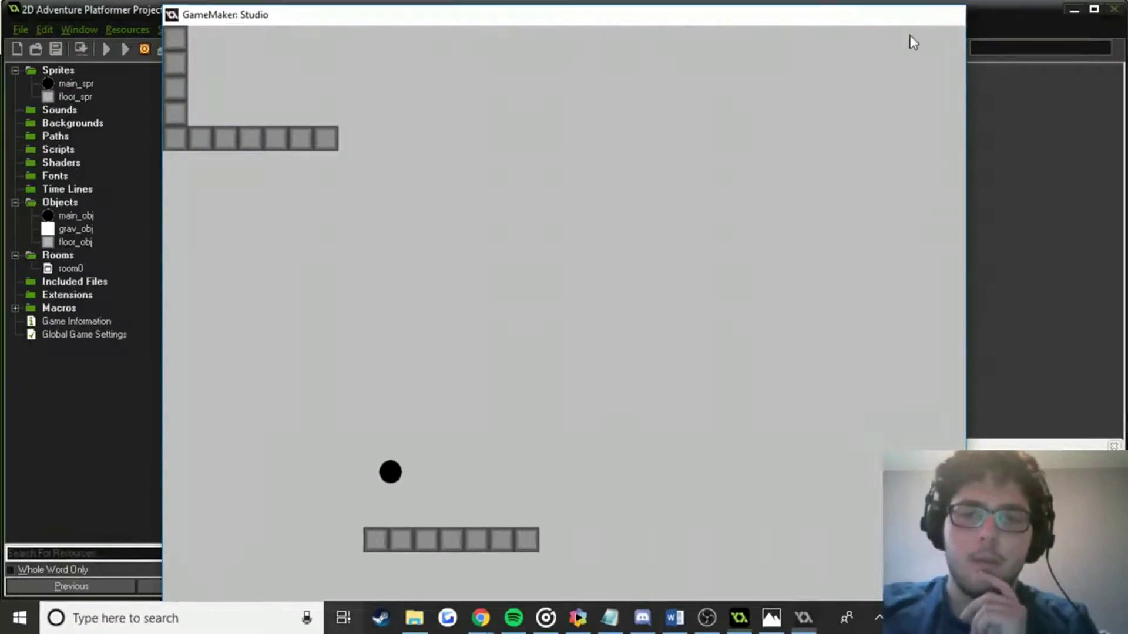
Check grav_obj's properties, and turn off Uses Physics for main_obj.
double_click(79, 229)
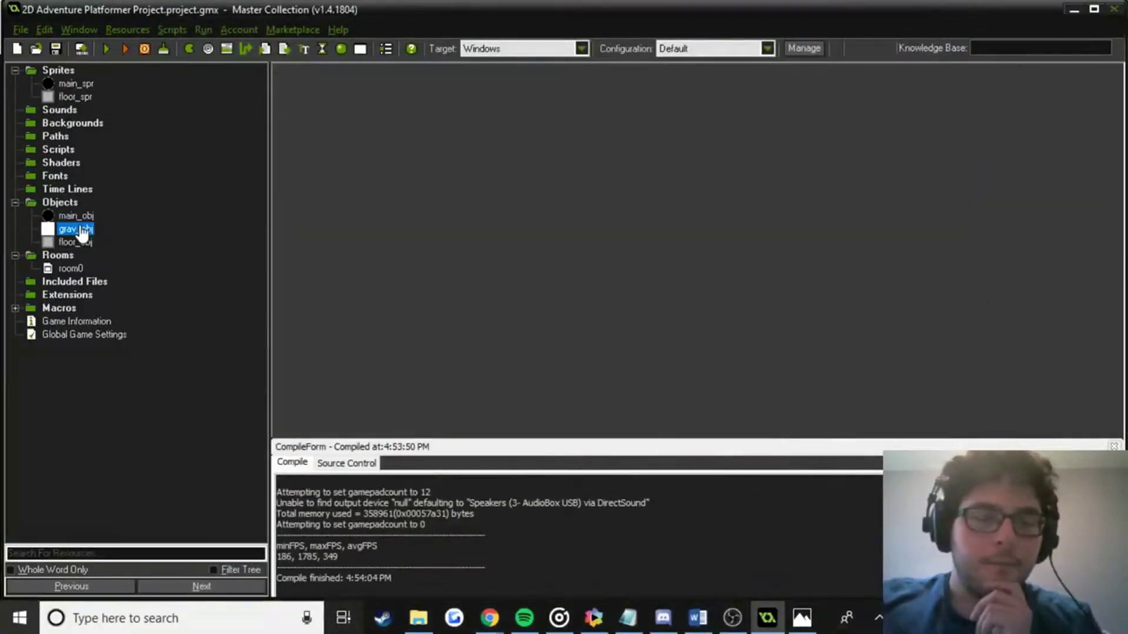
click(304, 407)
double_click(75, 216)
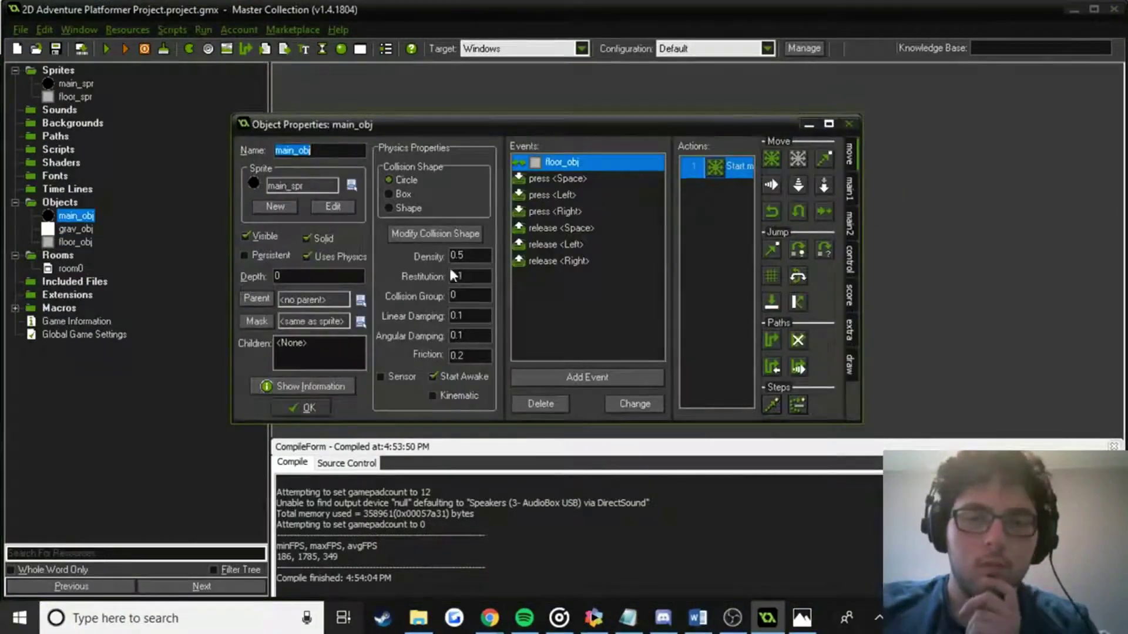
click(307, 256)
Examine the available control, score, extra and main2 actions for main_obj's press Space event, and inspect its Move Fixed action.
click(452, 178)
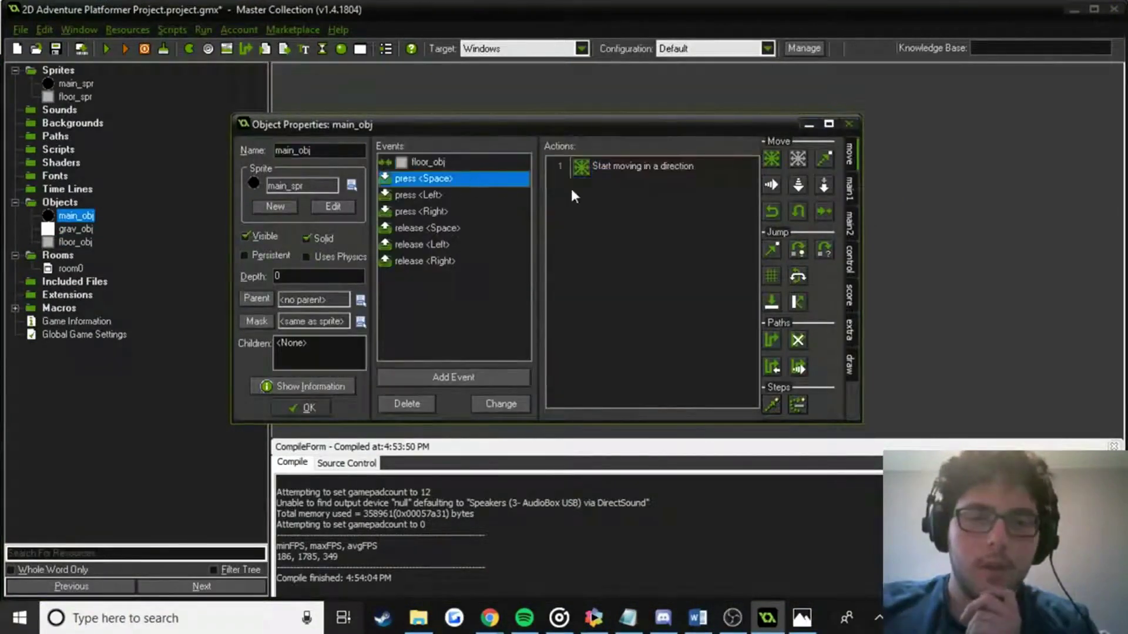
click(851, 244)
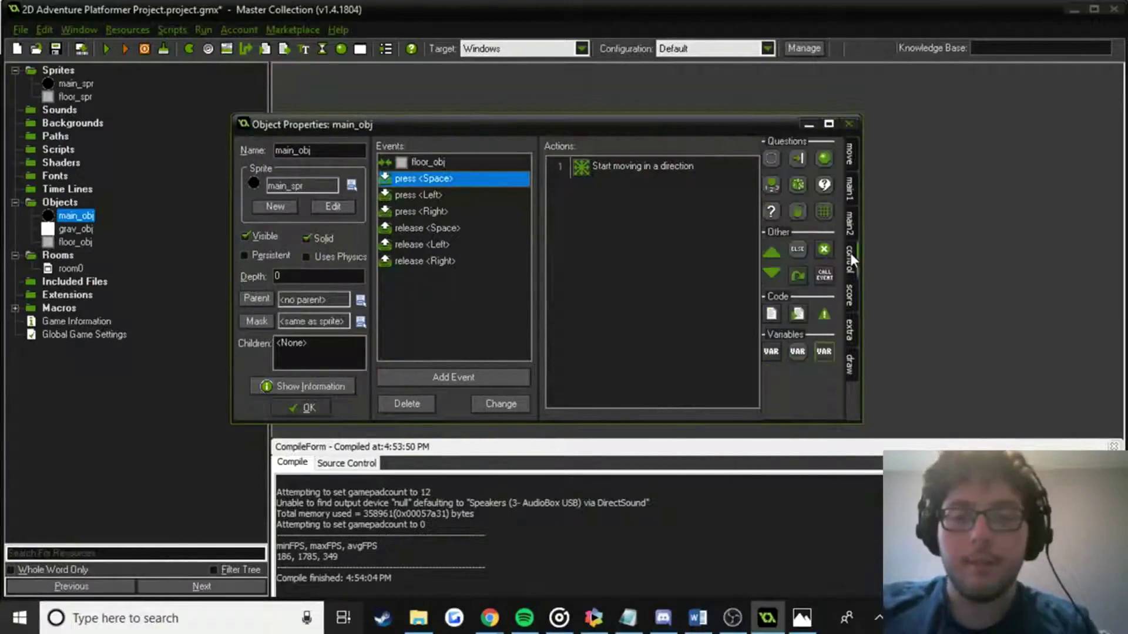
click(851, 294)
click(851, 320)
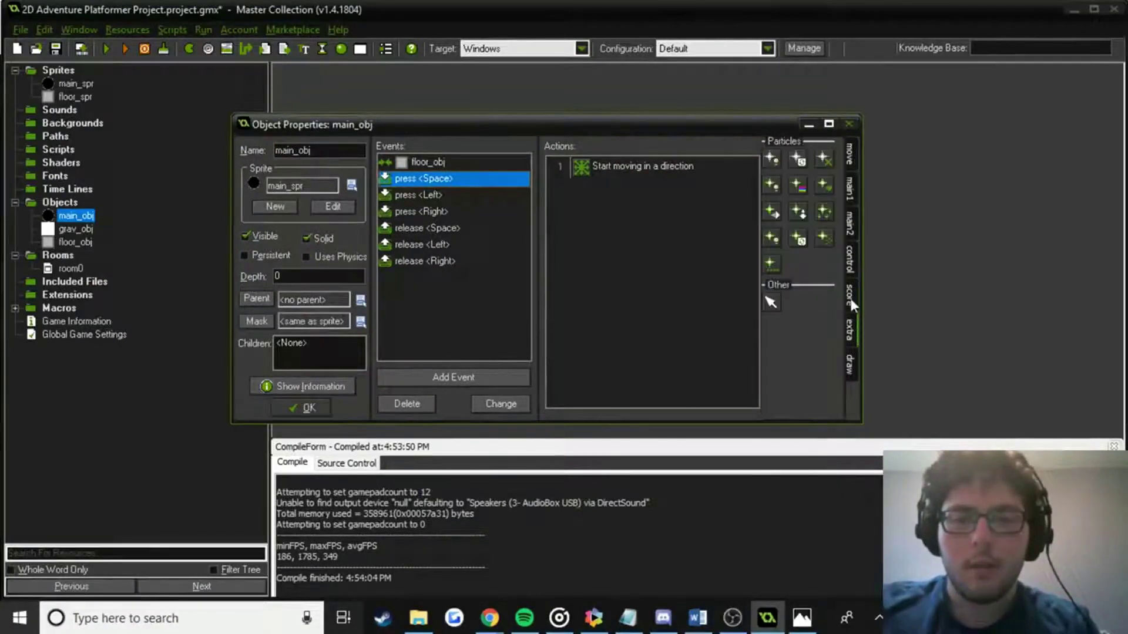
click(851, 228)
click(847, 255)
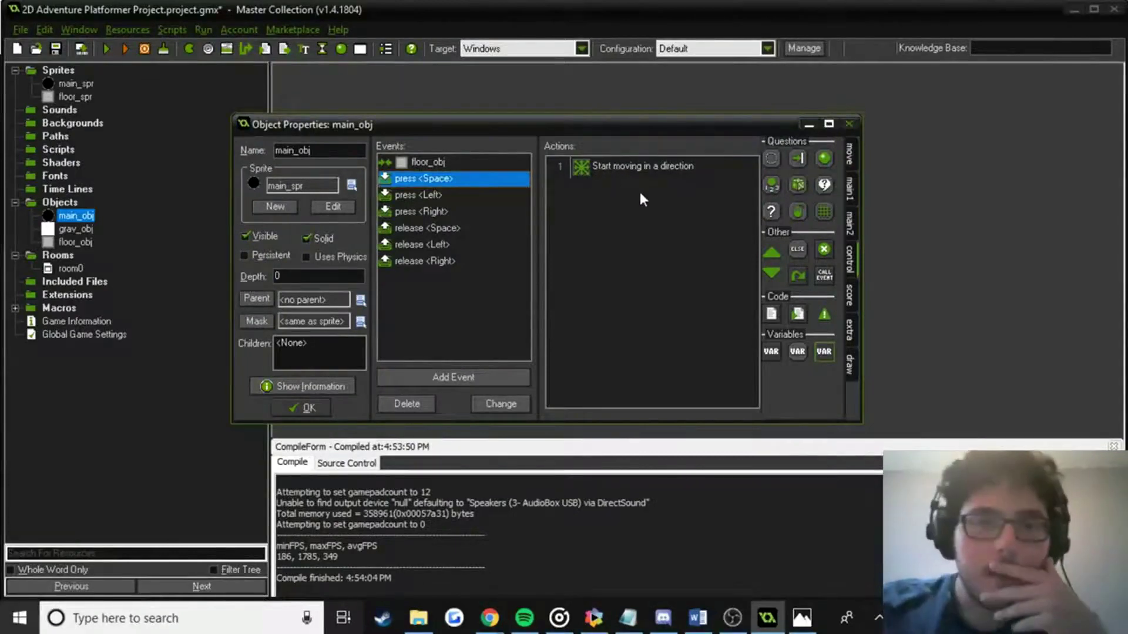
double_click(590, 171)
click(643, 424)
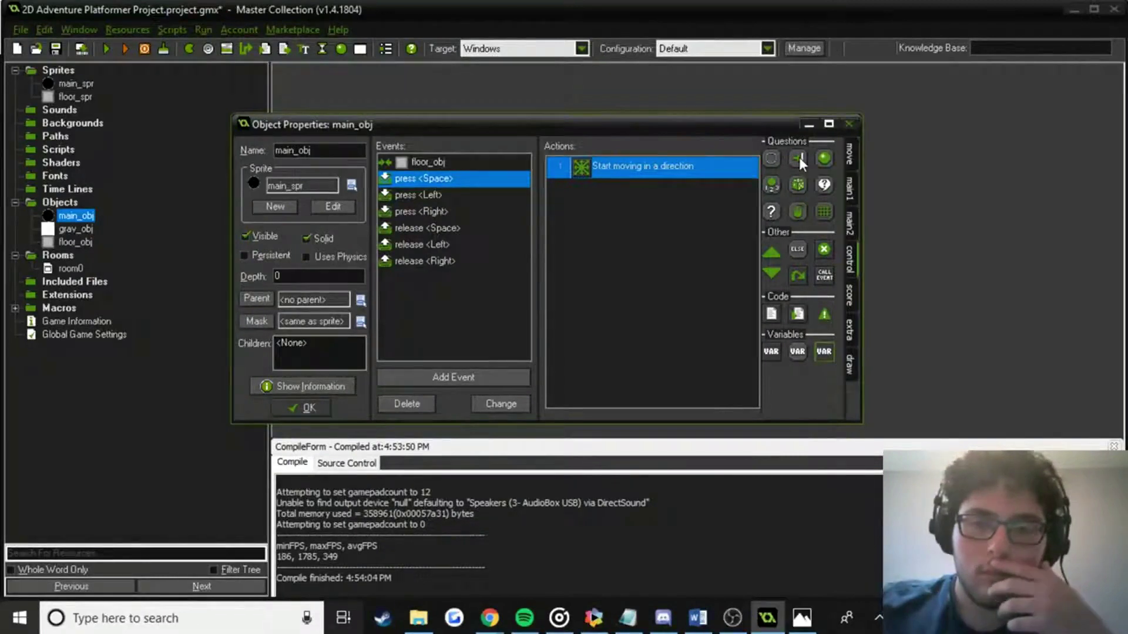
Add a Check Collision for only solid objects at main_obj.x, main_obj.y before the movement action in main_obj's press Space event.
drag(726, 162, 724, 160)
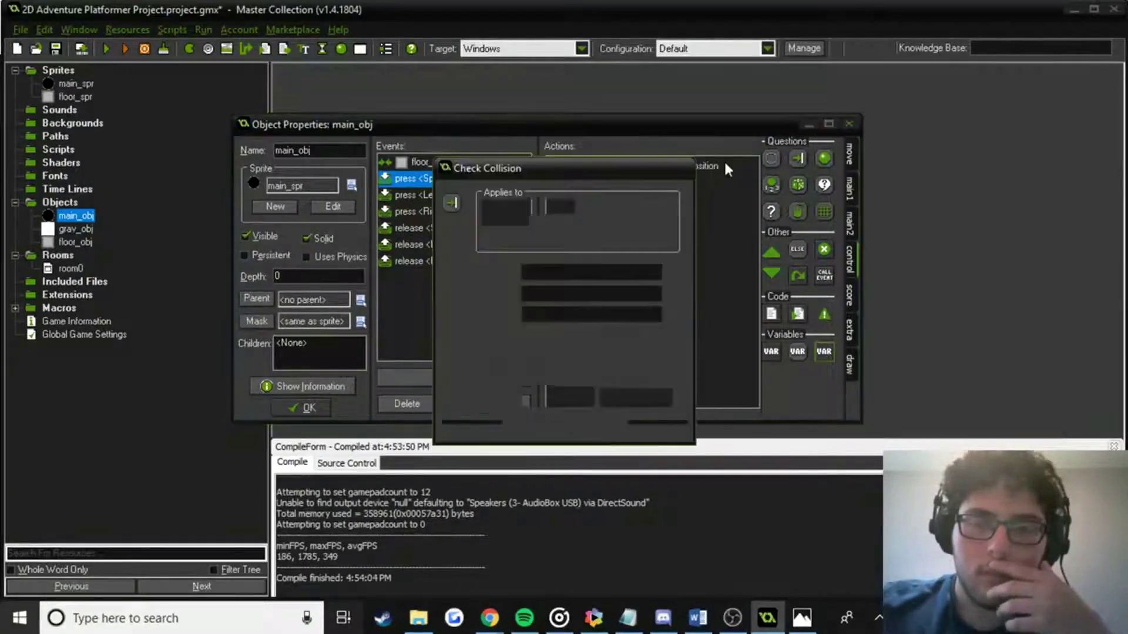
drag(612, 168, 730, 201)
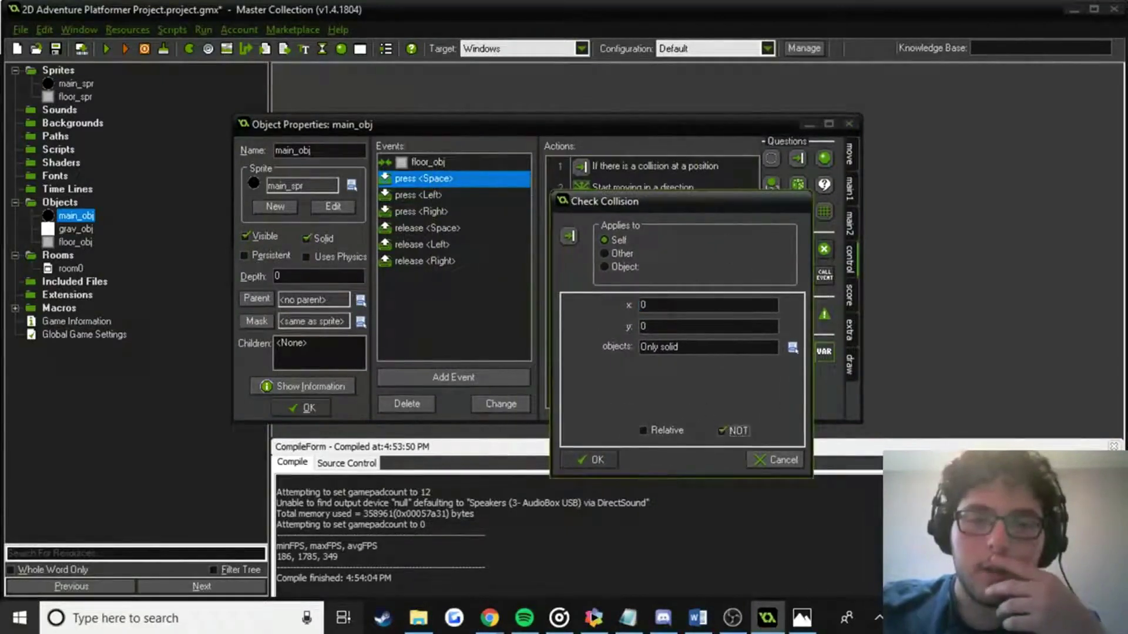
text(main)
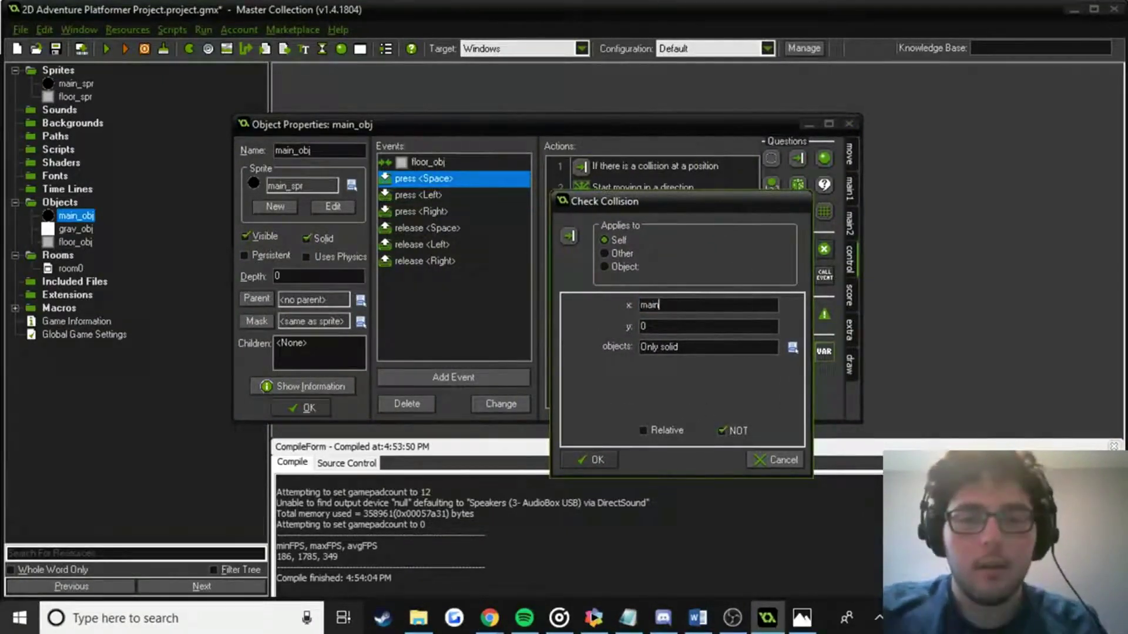
text(main_obj.y)
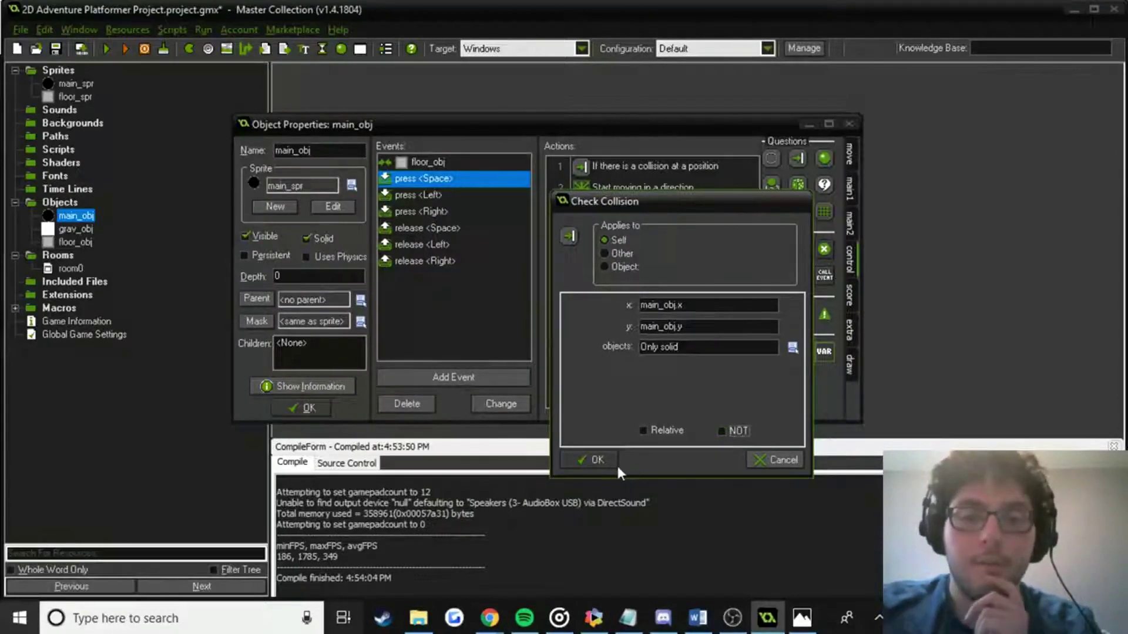
click(597, 460)
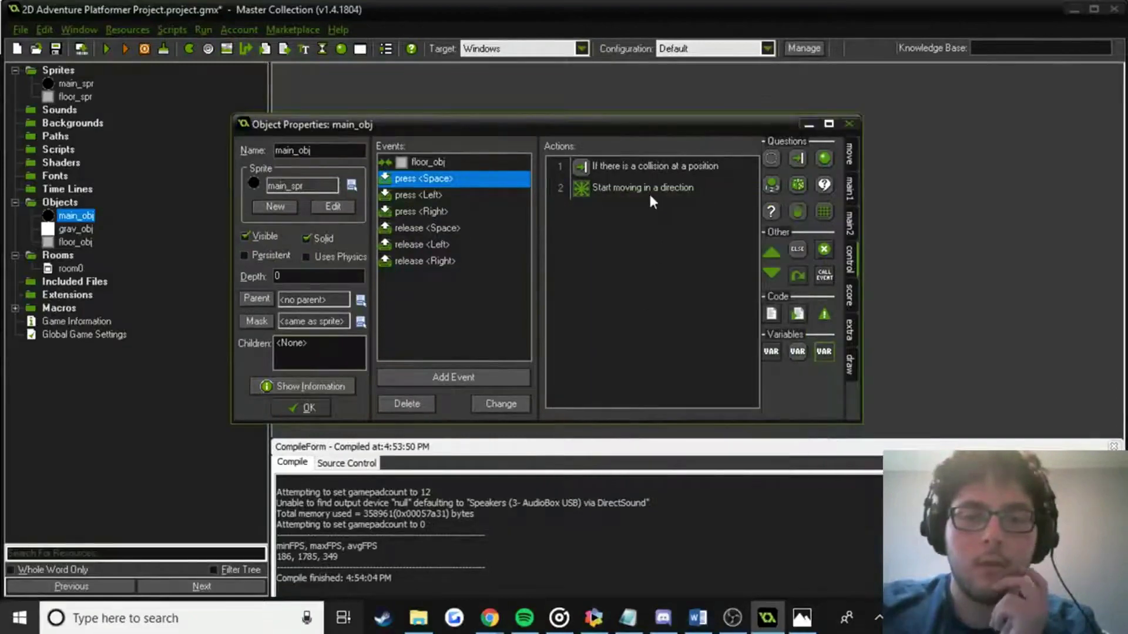
Accept main_obj's properties and test-run the game with the new collision check, then close it.
click(301, 407)
click(106, 50)
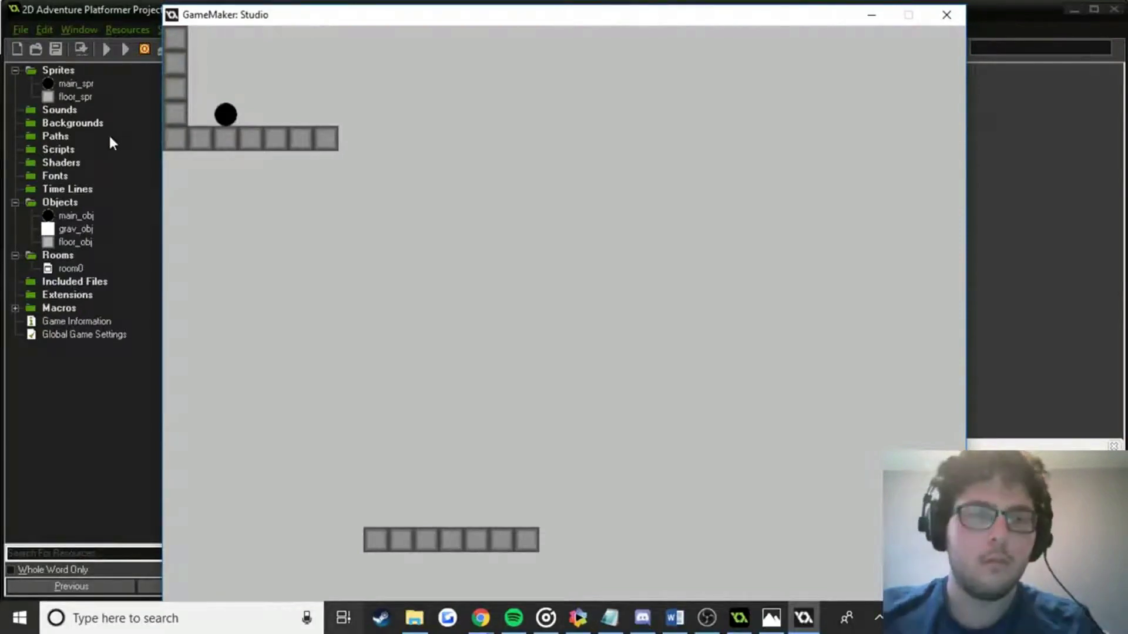
click(946, 15)
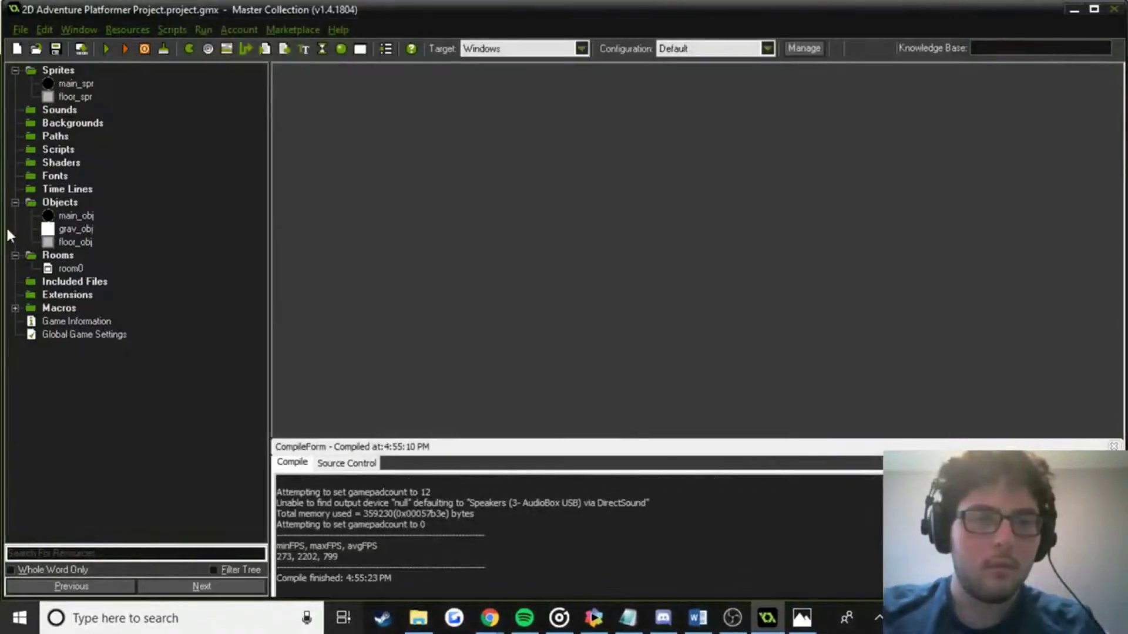
Inspect the upward Move Fixed action in main_obj's press Space event, test-run the game again and check grav_obj's properties.
double_click(75, 215)
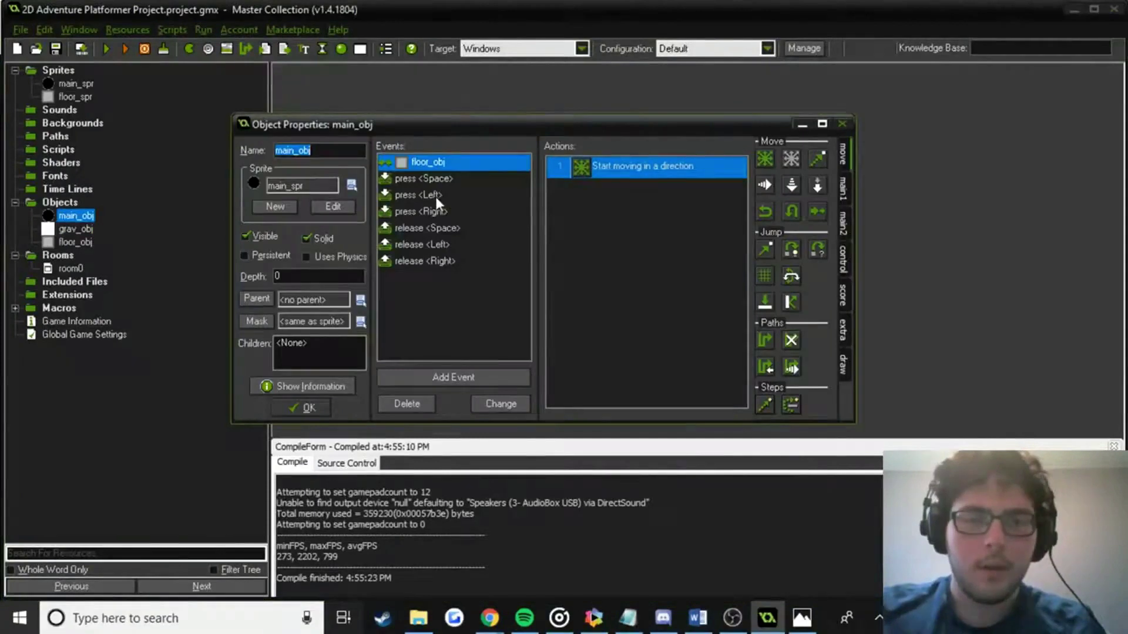
click(455, 180)
double_click(624, 186)
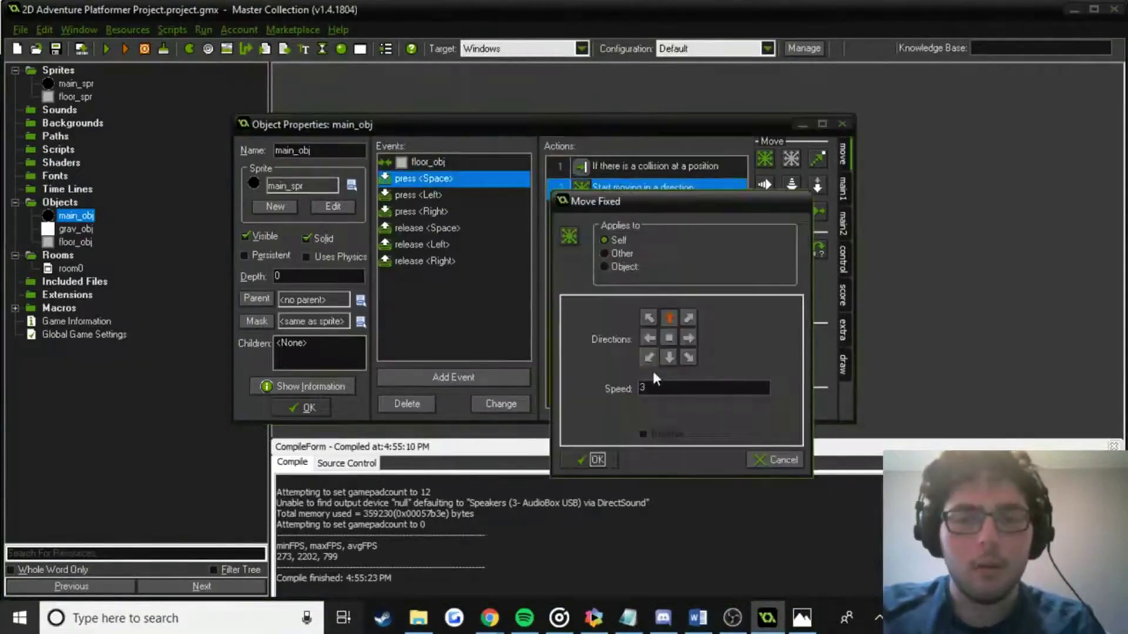
key(Return)
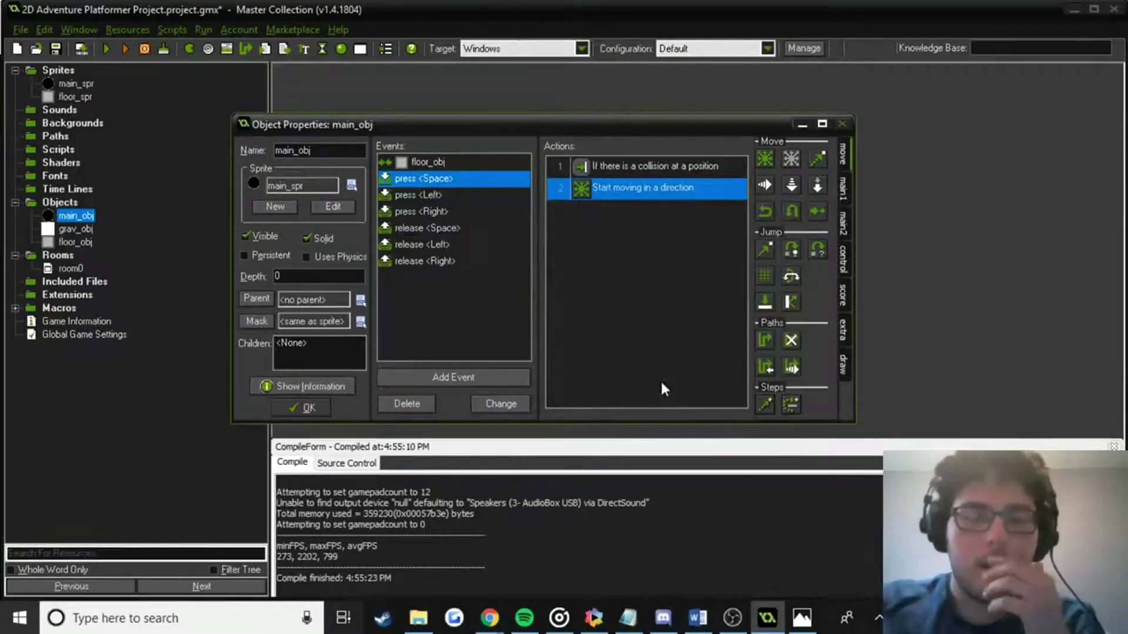
click(304, 408)
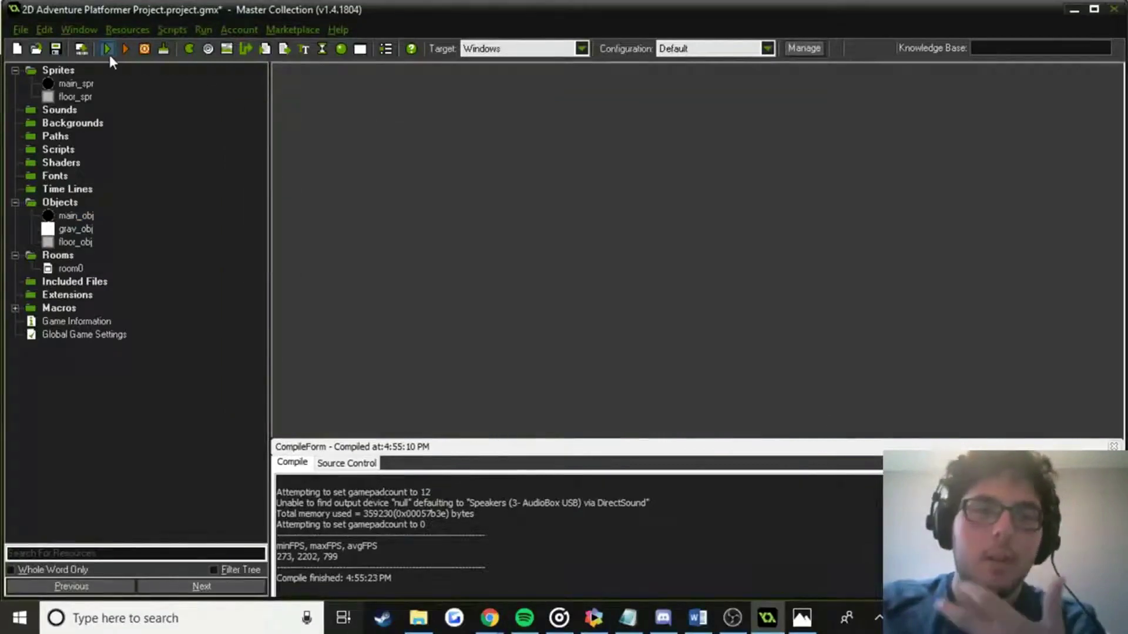
click(110, 54)
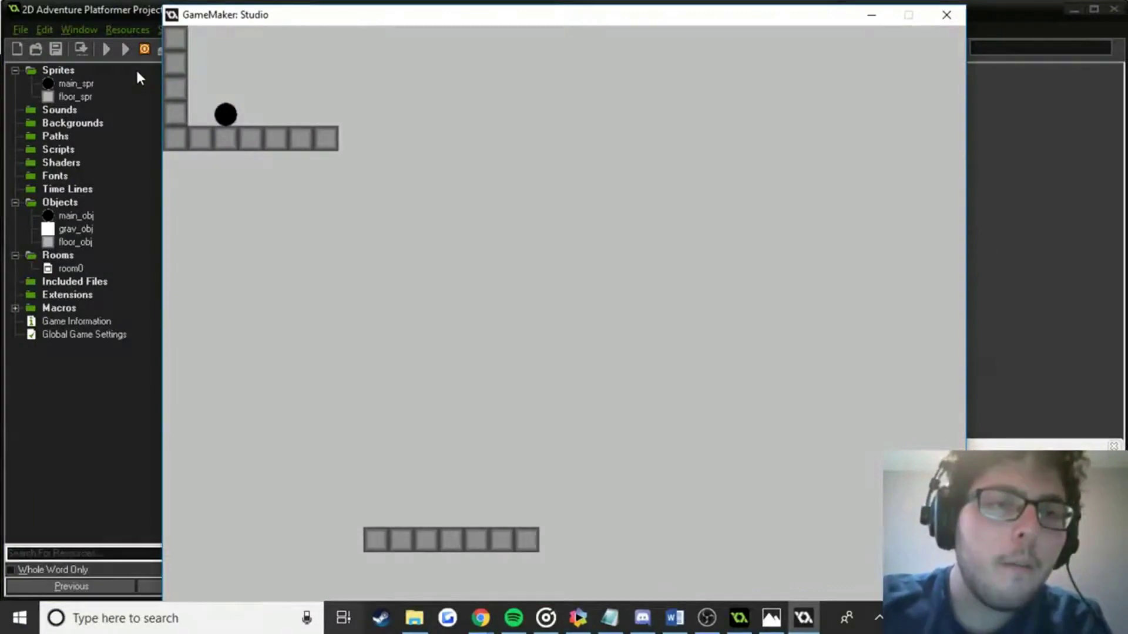
click(946, 15)
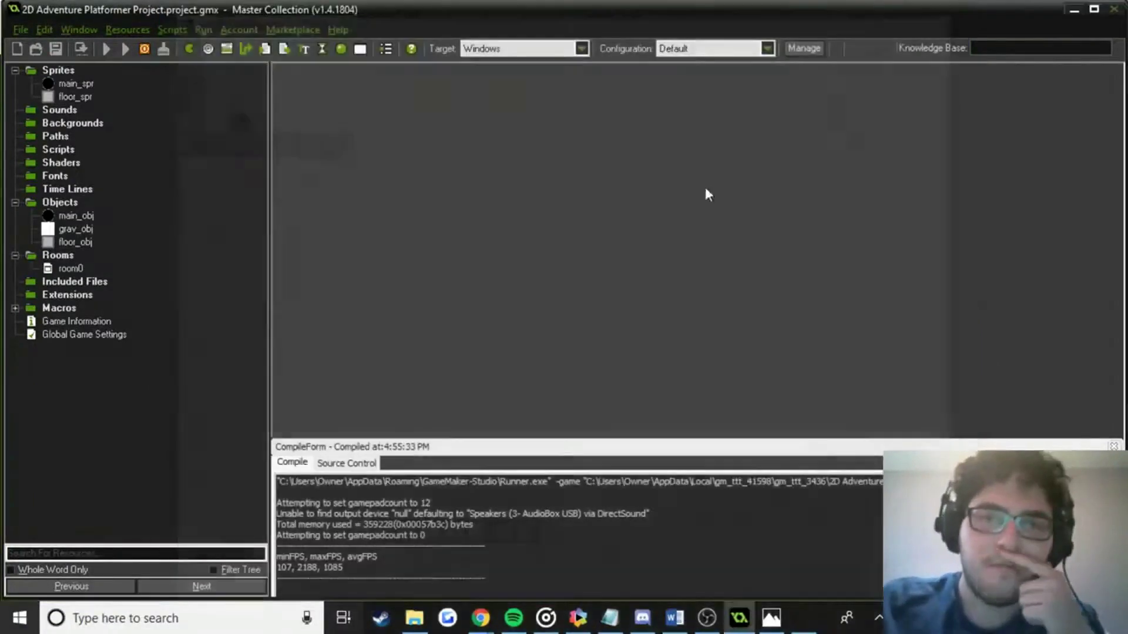
double_click(75, 229)
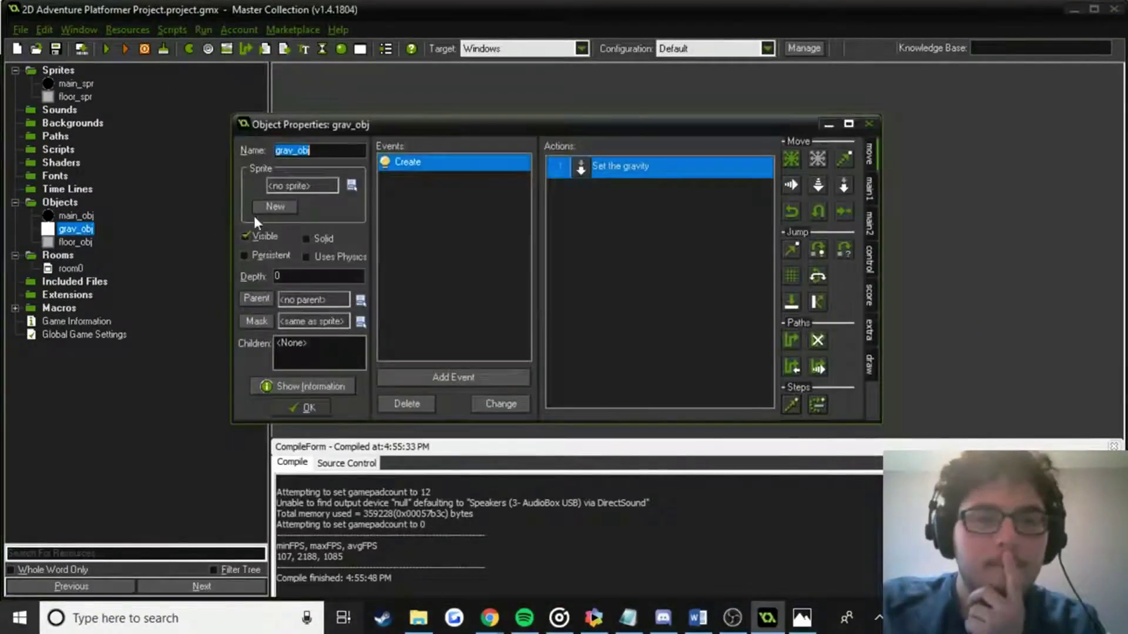
click(309, 408)
Turn on Relative for the Check Collision action in main_obj's press Space event and test-run the game.
double_click(76, 216)
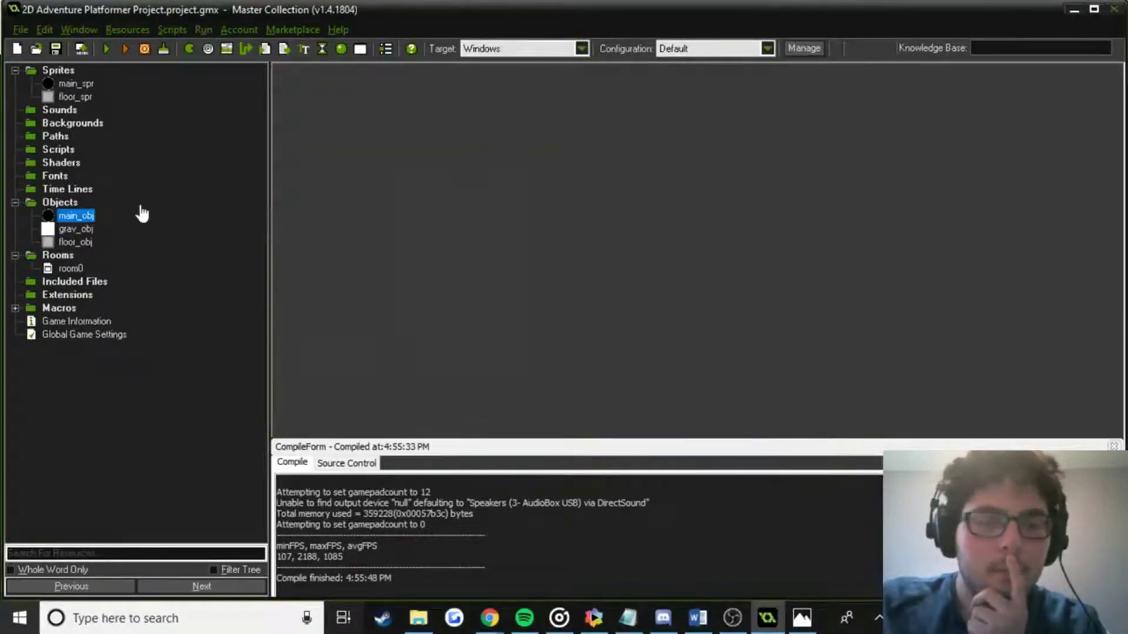
click(457, 181)
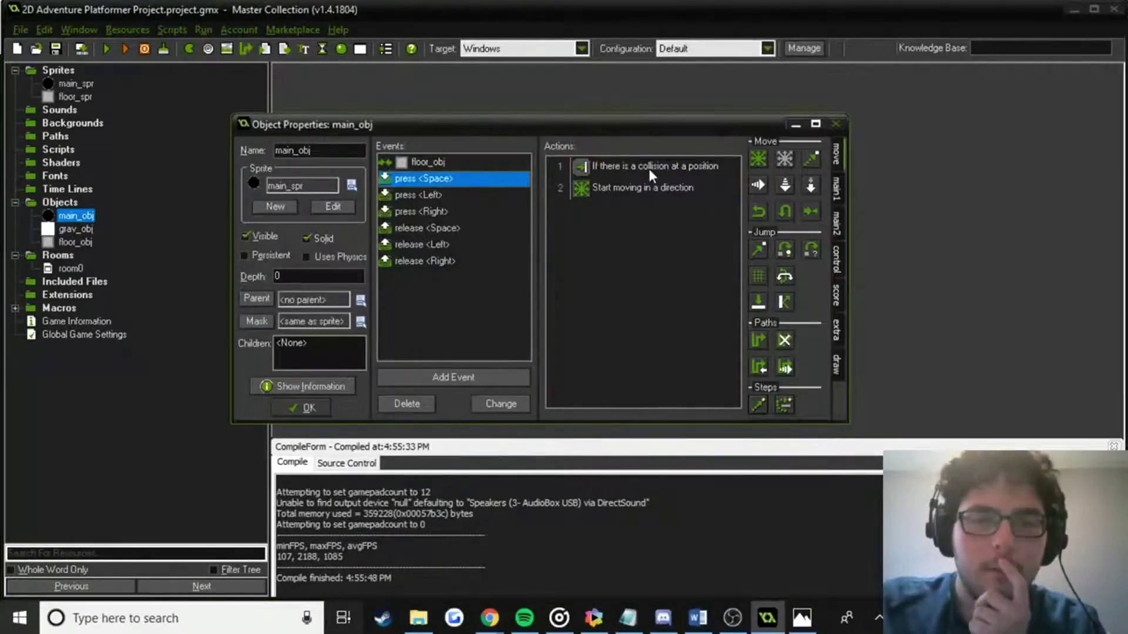
double_click(677, 171)
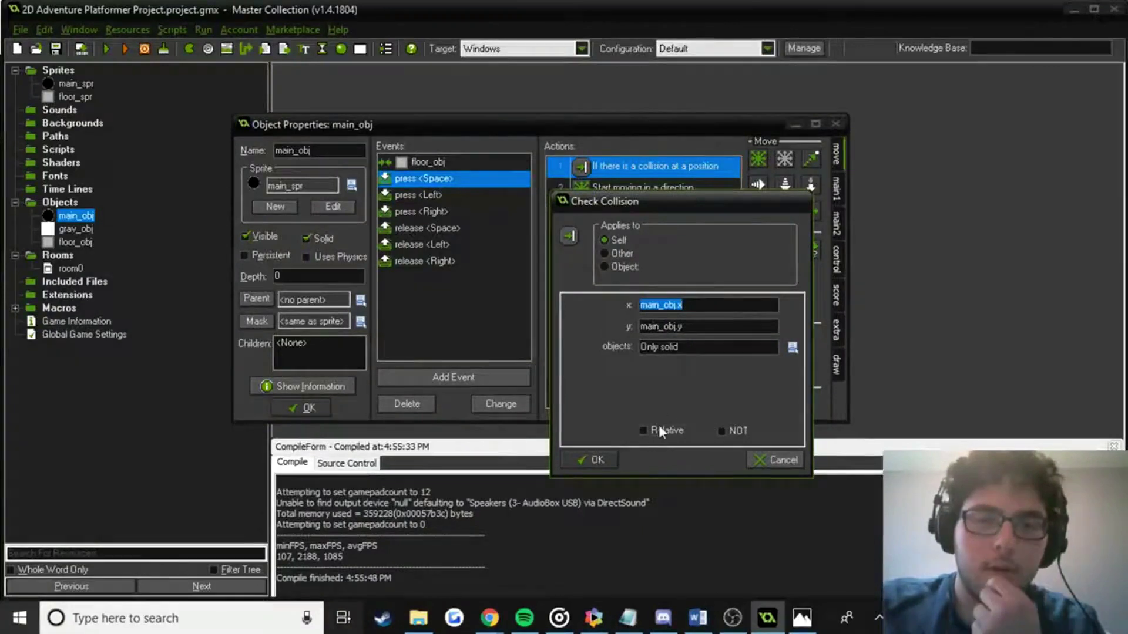
click(593, 460)
click(302, 408)
click(107, 48)
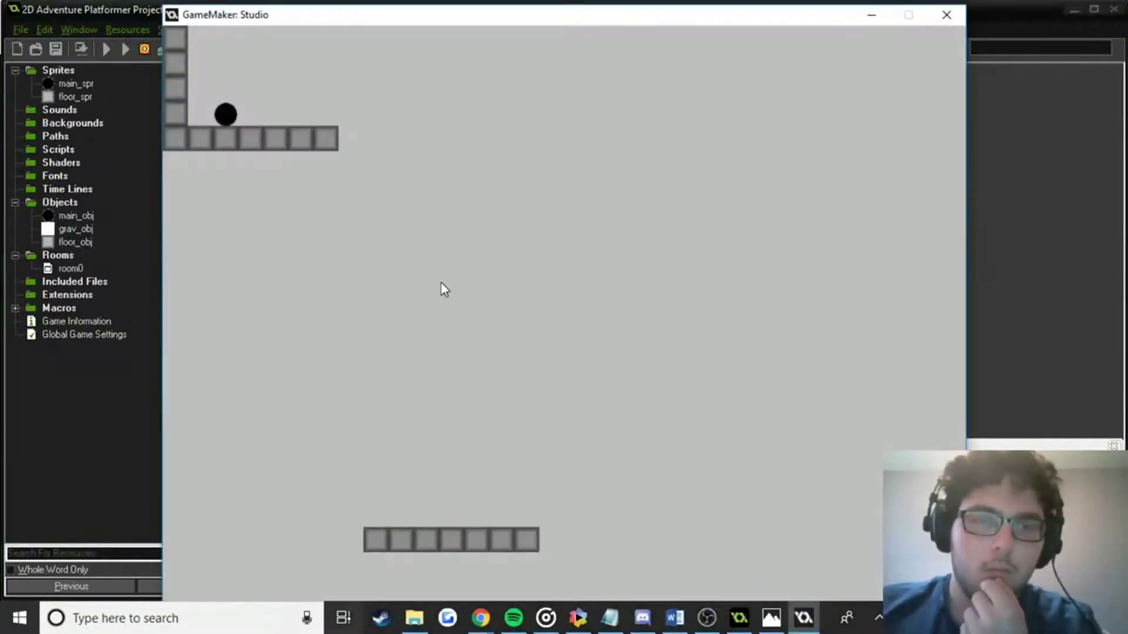
click(946, 15)
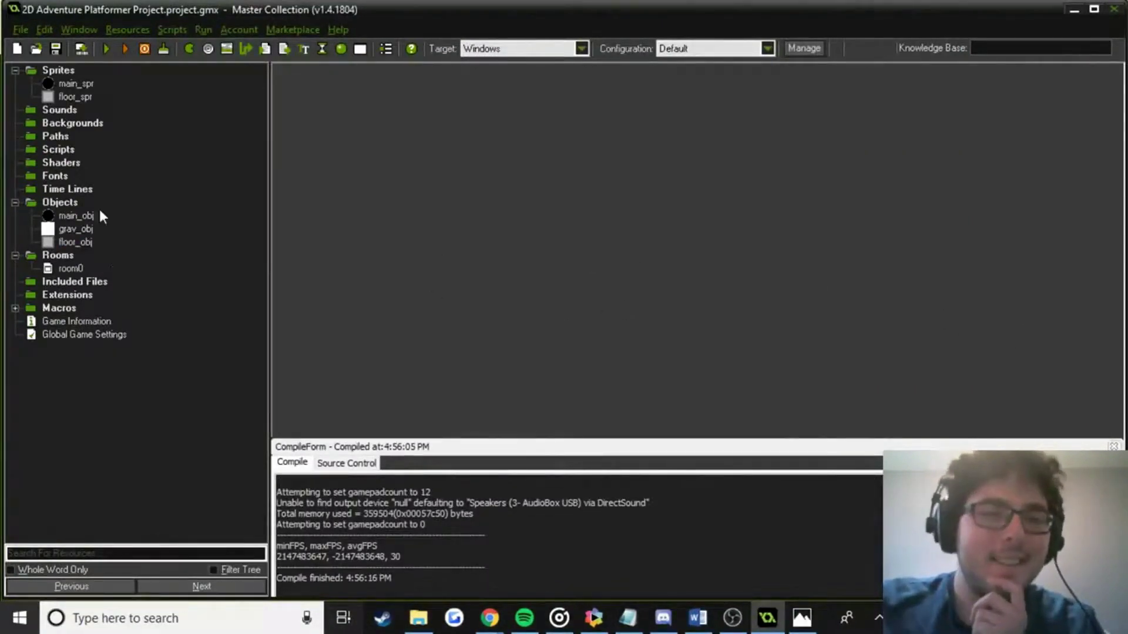
Replace the Move Fixed action in main_obj's floor_obj collision event with a Speed Vertical action of 0.
double_click(79, 216)
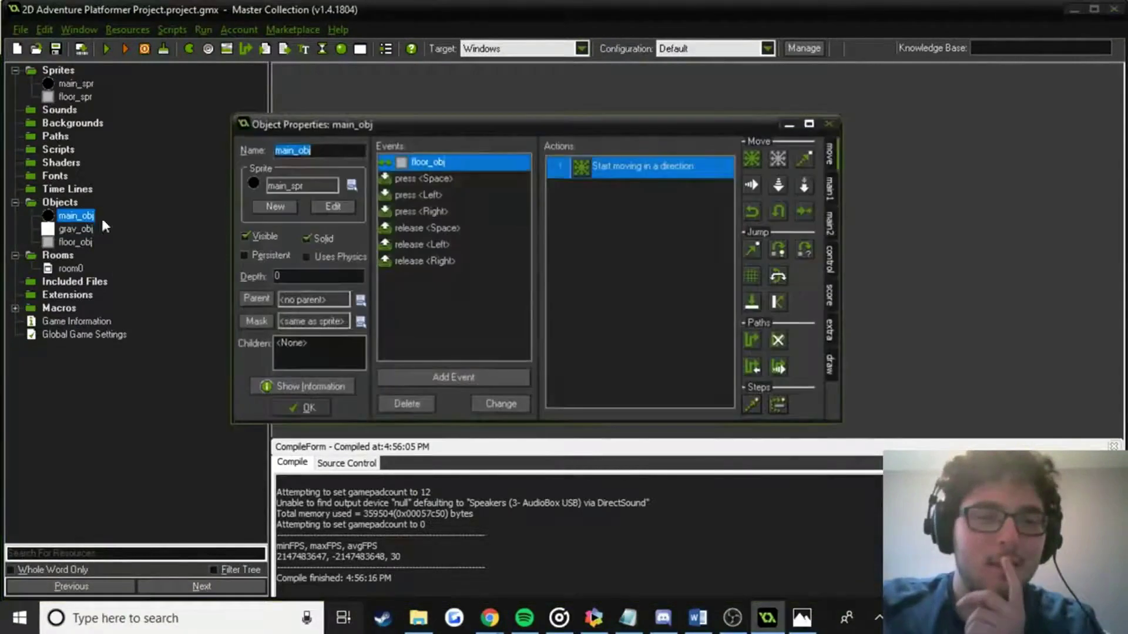
double_click(661, 166)
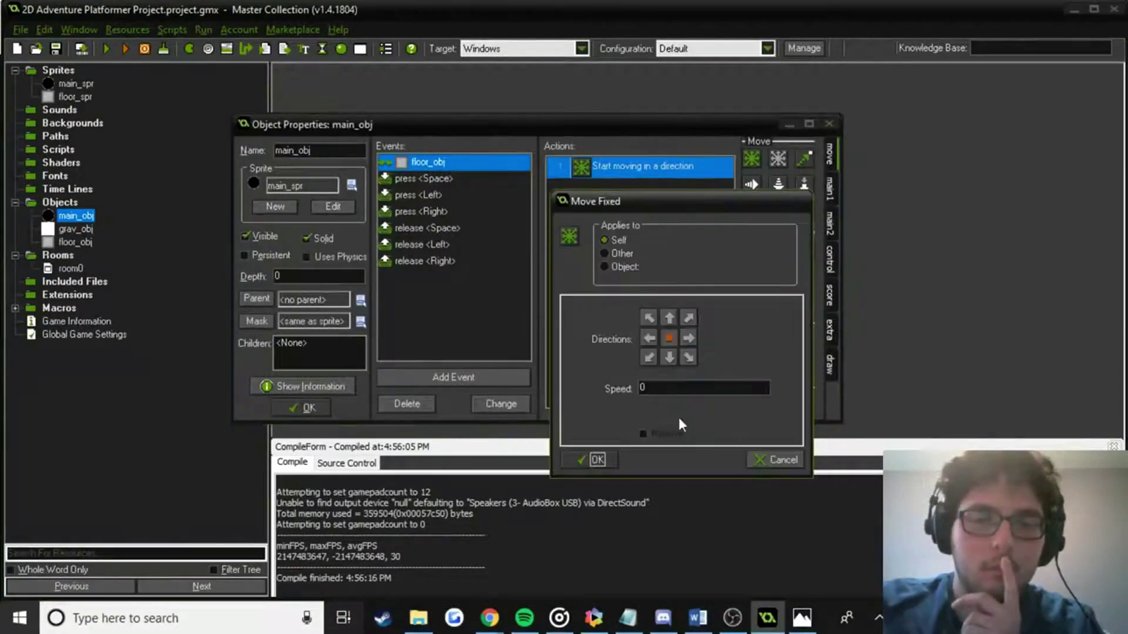
click(602, 459)
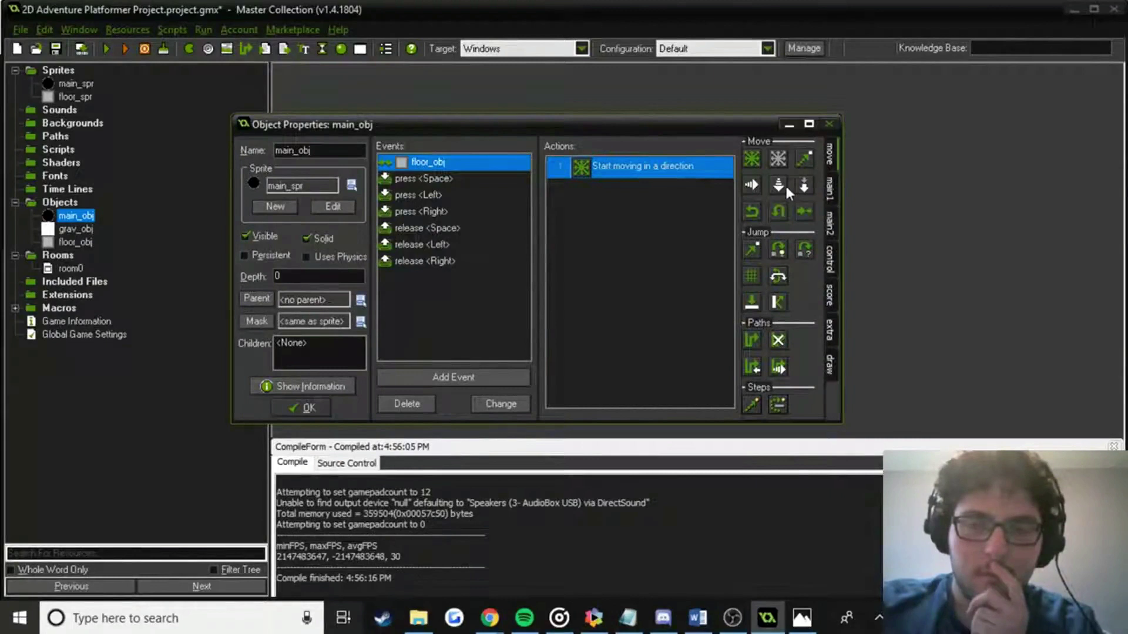
right_click(661, 167)
click(708, 277)
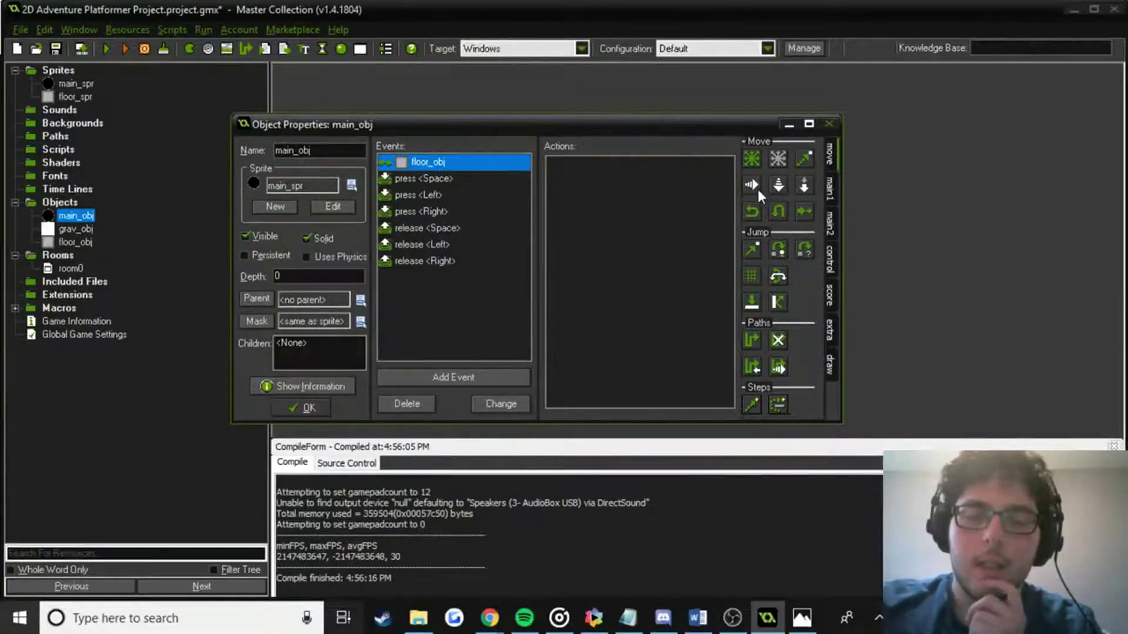
drag(777, 186, 590, 309)
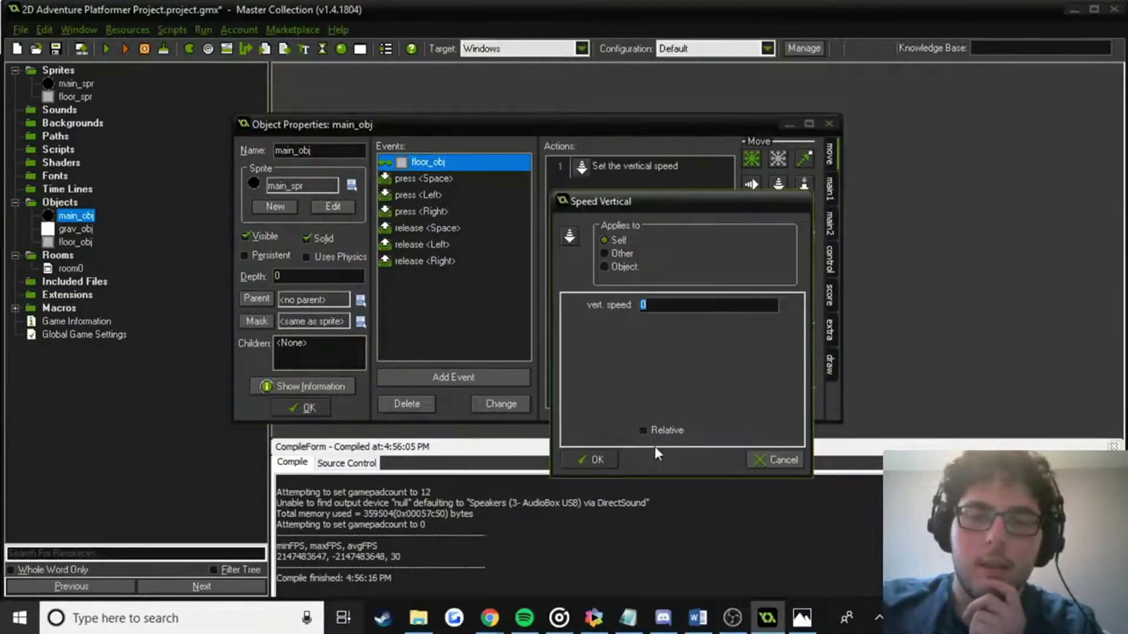
click(579, 460)
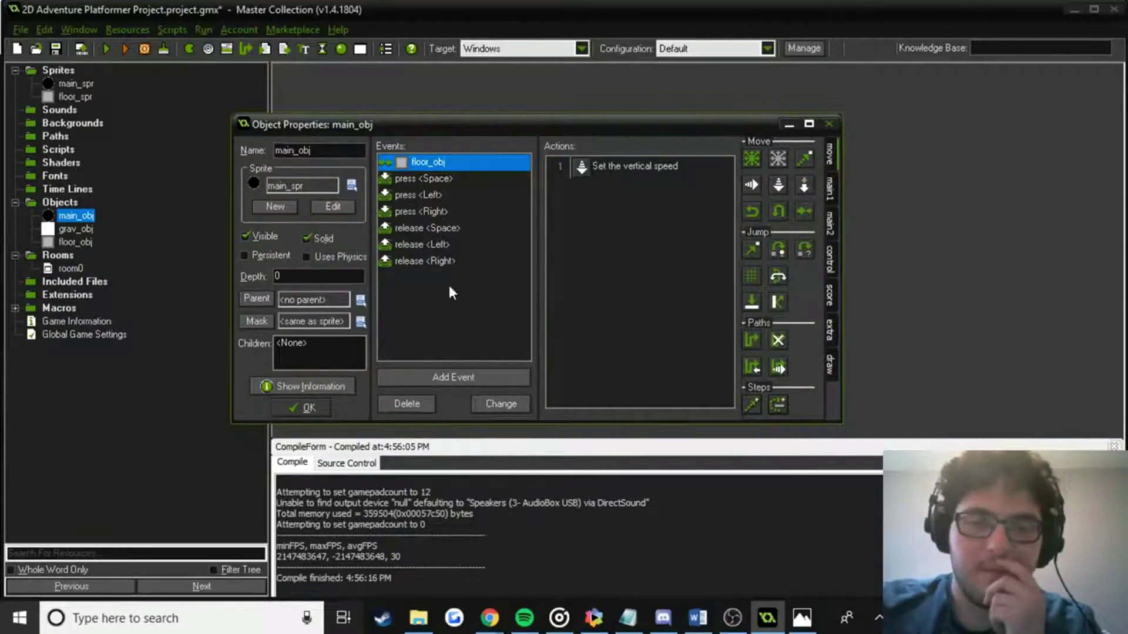
Review the floor_obj collision and press Space actions of main_obj, and turn off Relative for the Check Collision action.
click(441, 179)
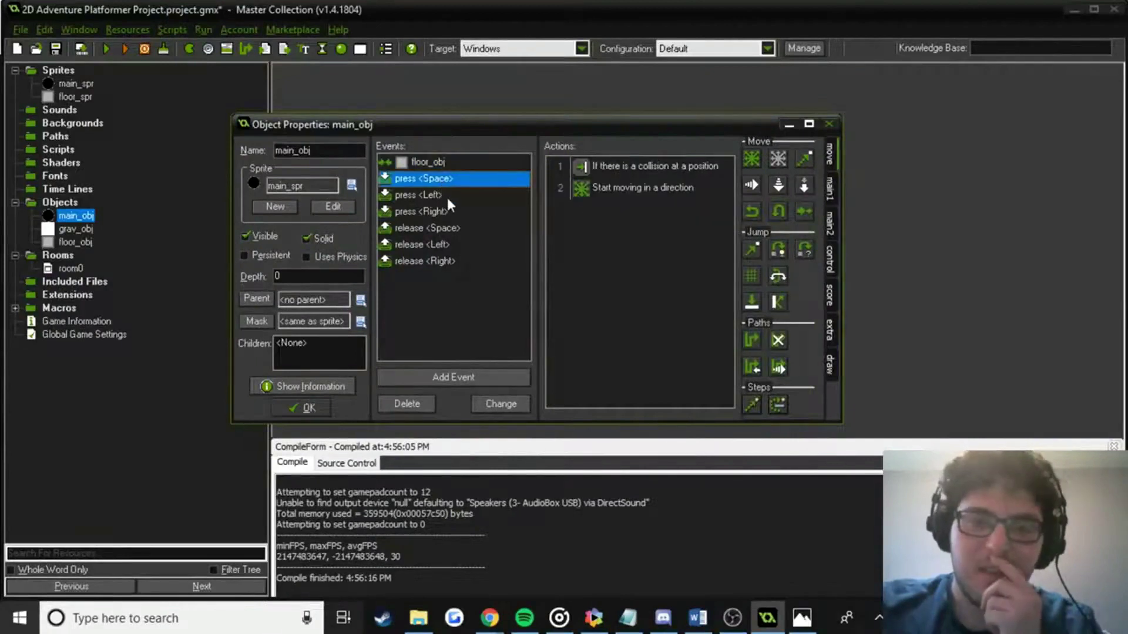
click(463, 162)
click(621, 171)
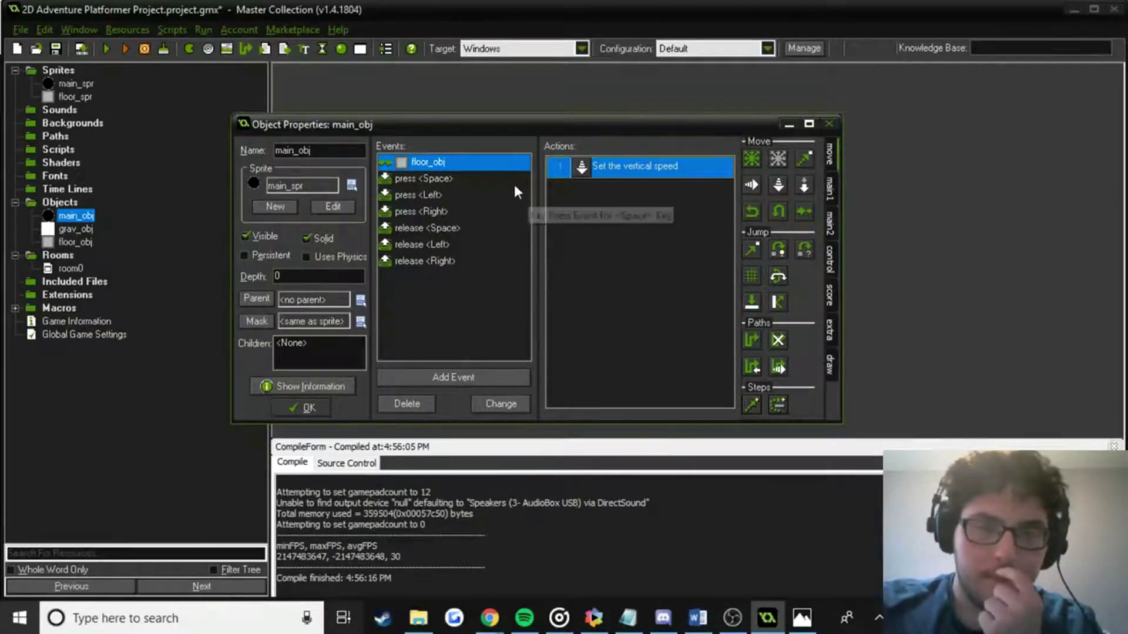
click(425, 179)
double_click(633, 166)
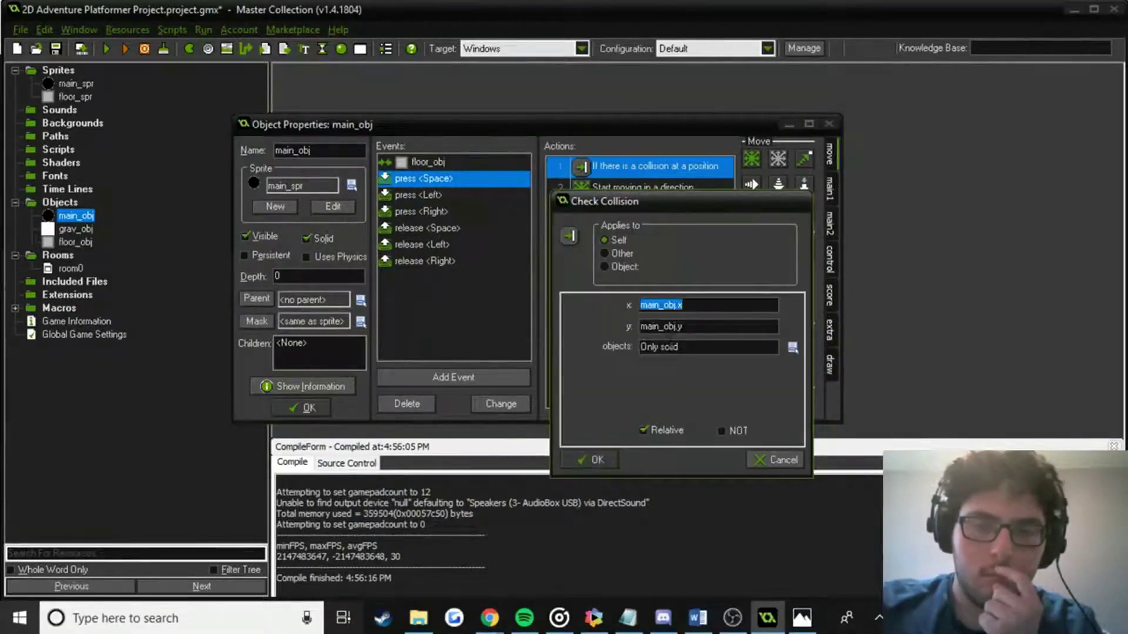
double_click(673, 327)
double_click(685, 306)
click(685, 306)
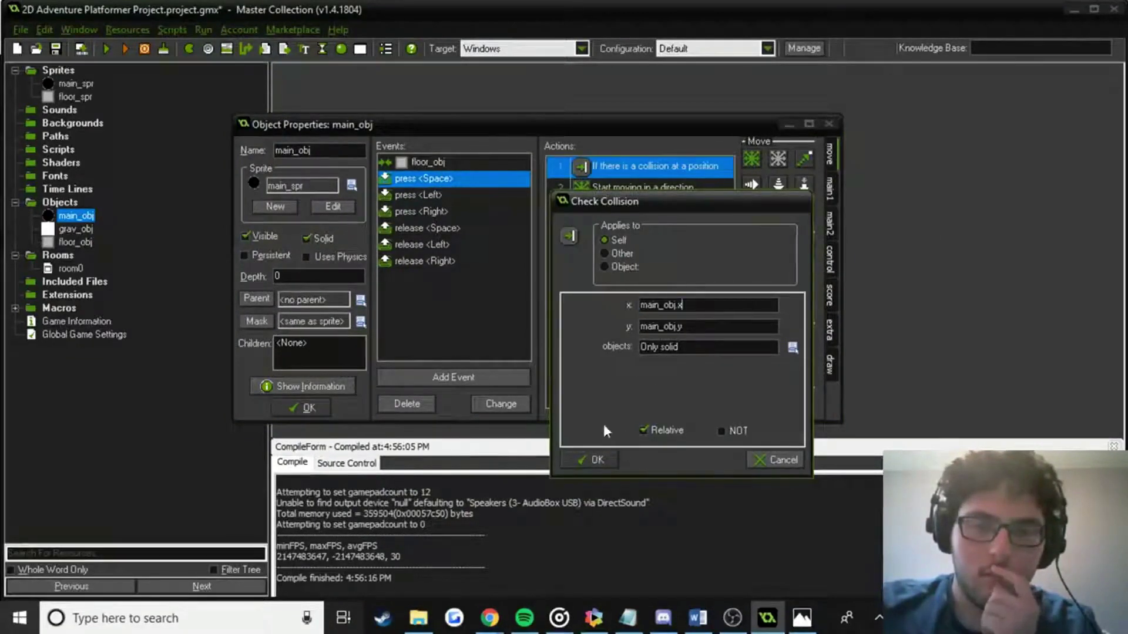
click(600, 457)
double_click(658, 172)
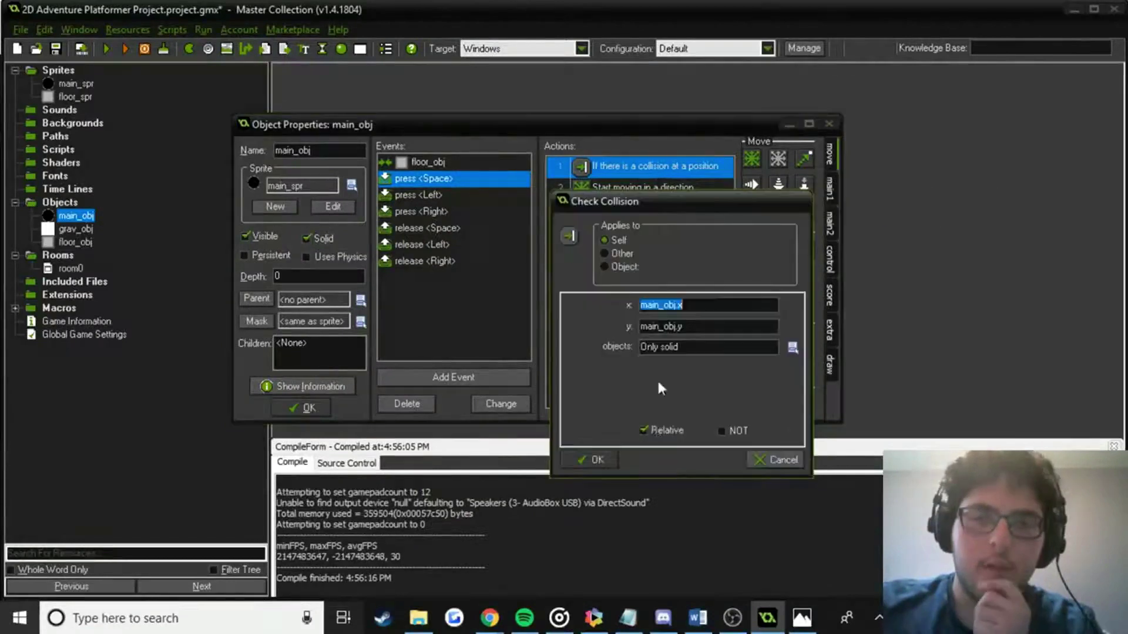
click(663, 437)
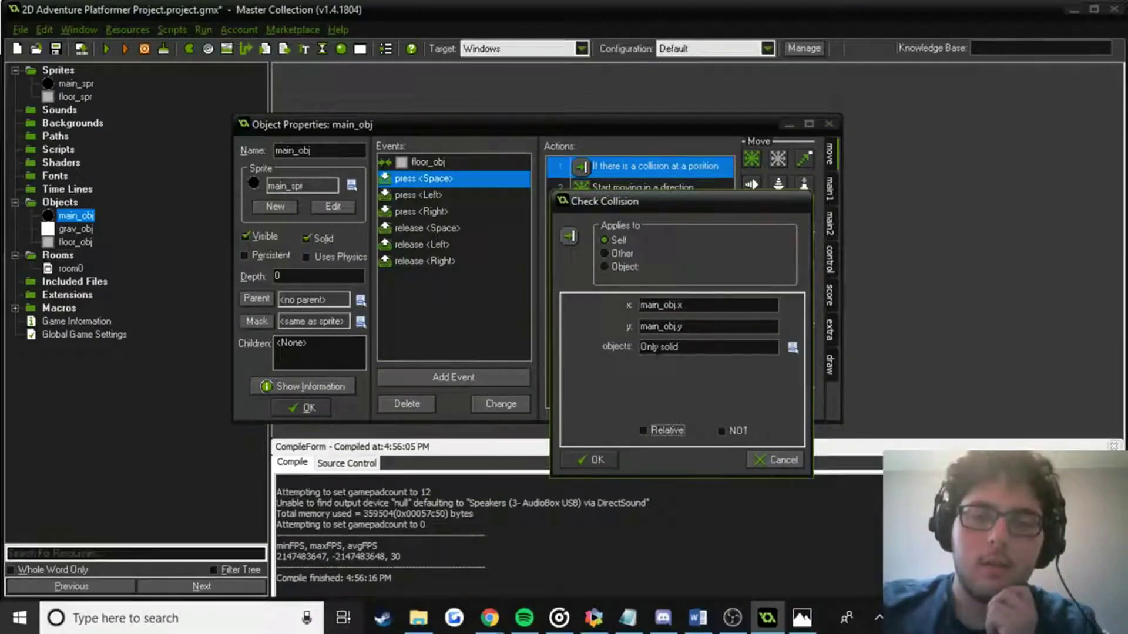
click(602, 464)
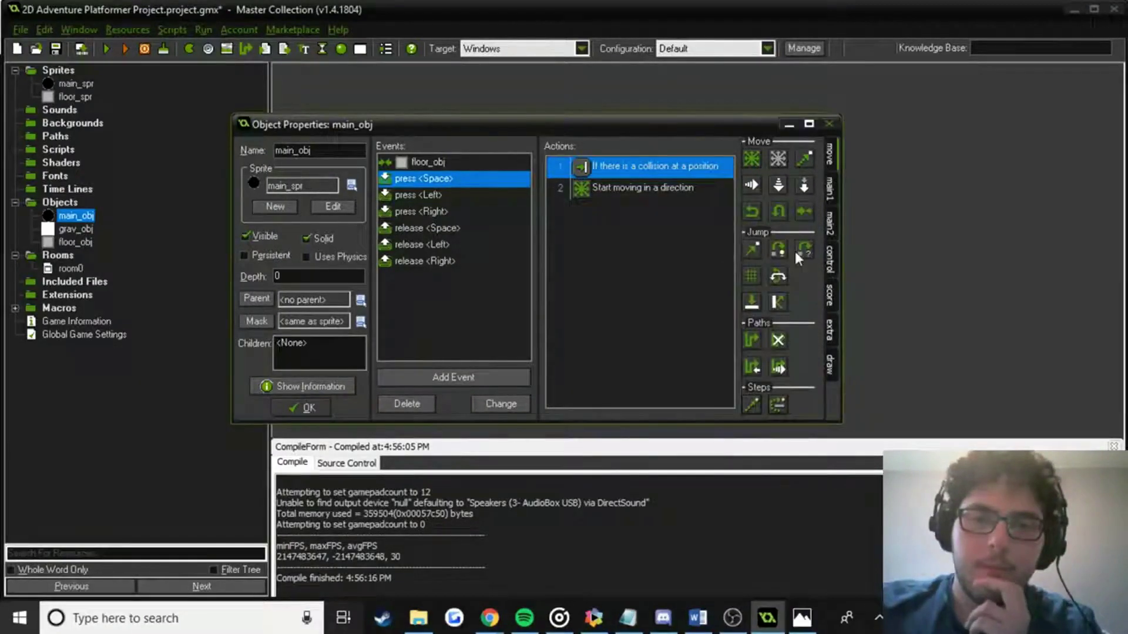
Add a Start of Block action at the beginning and an Else action at the end of main_obj's press Space actions.
click(833, 259)
drag(785, 256, 663, 160)
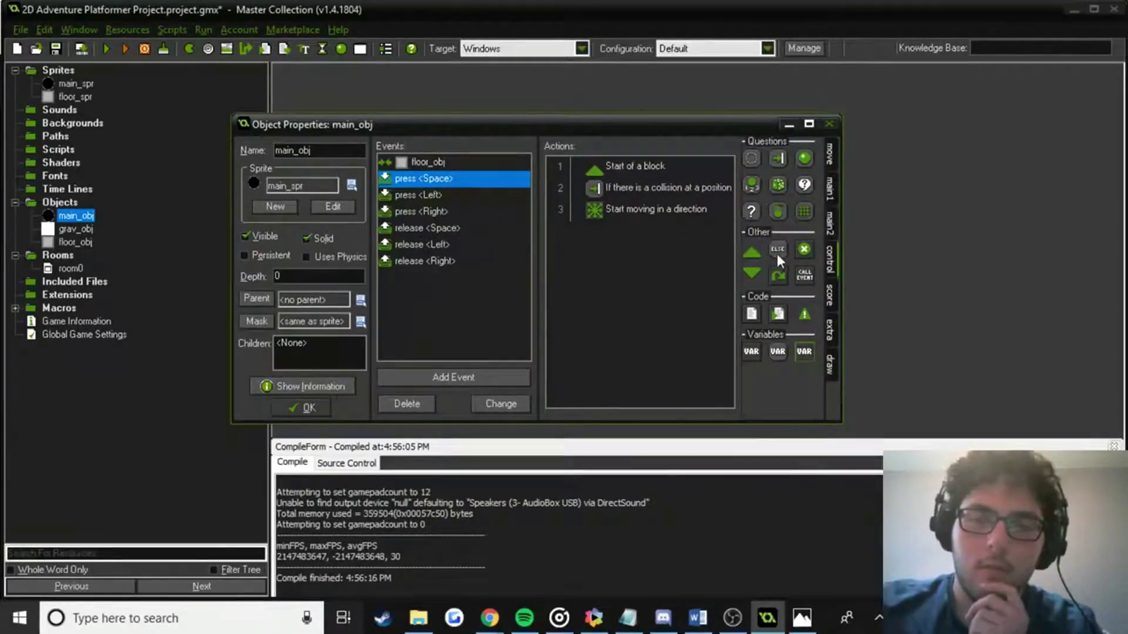
drag(780, 252, 677, 277)
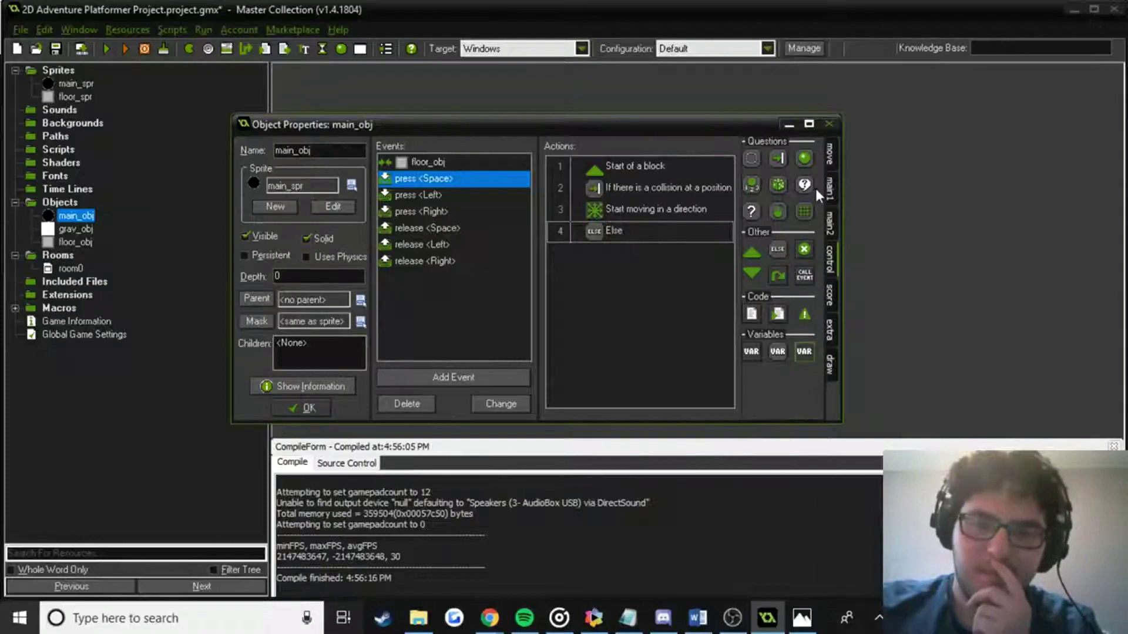
click(676, 230)
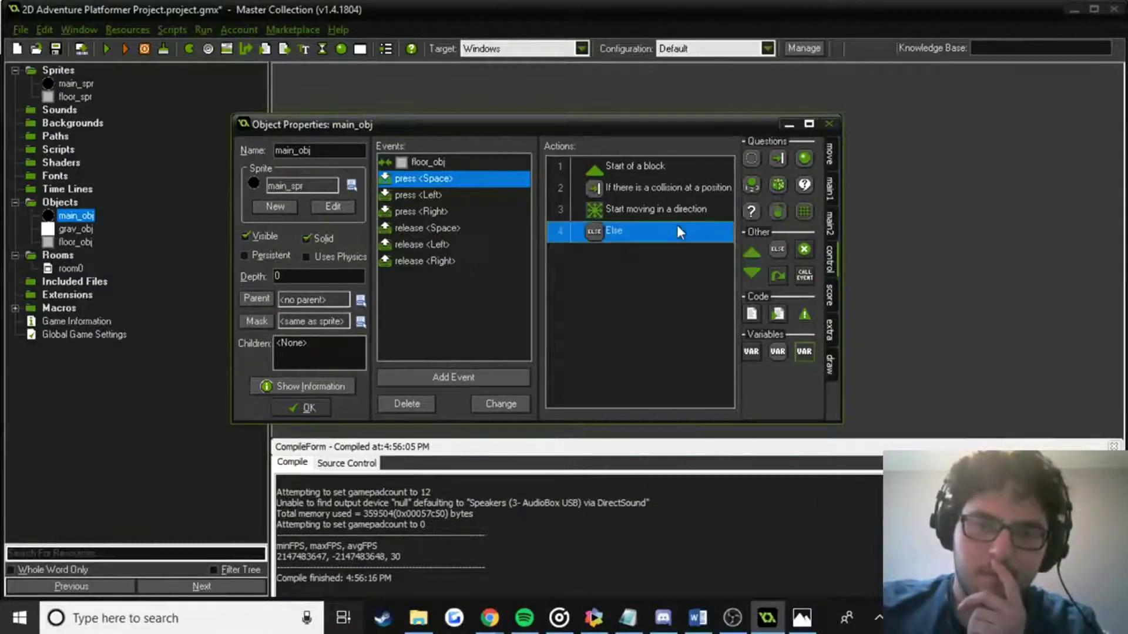
Remove the Else and Start of Block actions from main_obj's press Space event.
key(Delete)
click(634, 169)
key(Delete)
Review the Check Collision and Move Fixed actions of the press Space event and the Speed Vertical action of the floor_obj collision event.
double_click(637, 171)
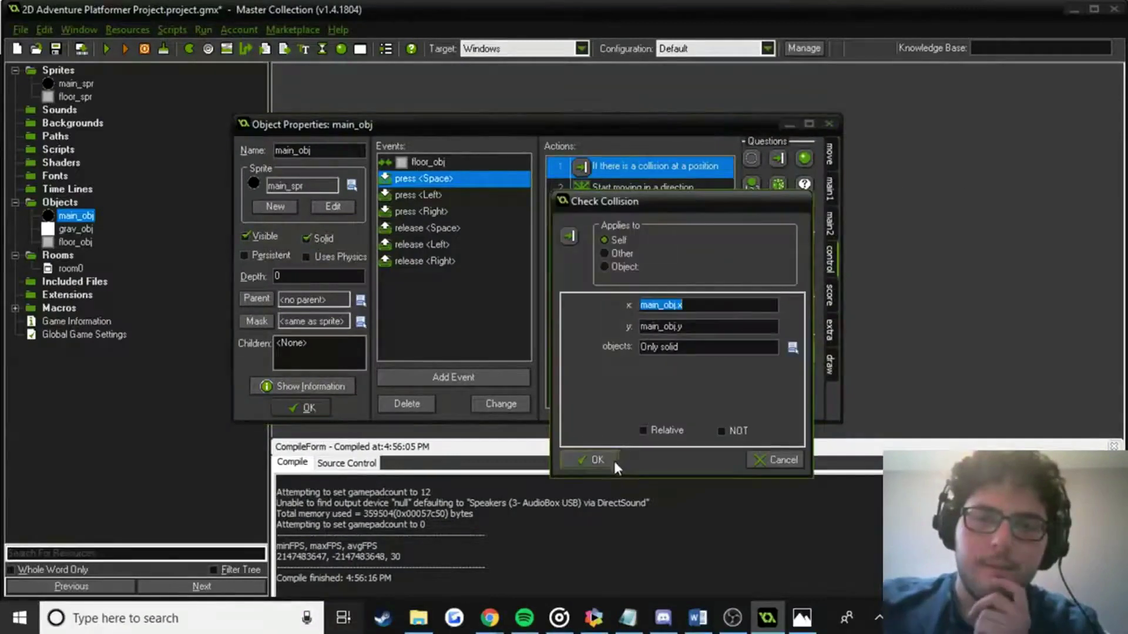
click(613, 459)
double_click(638, 191)
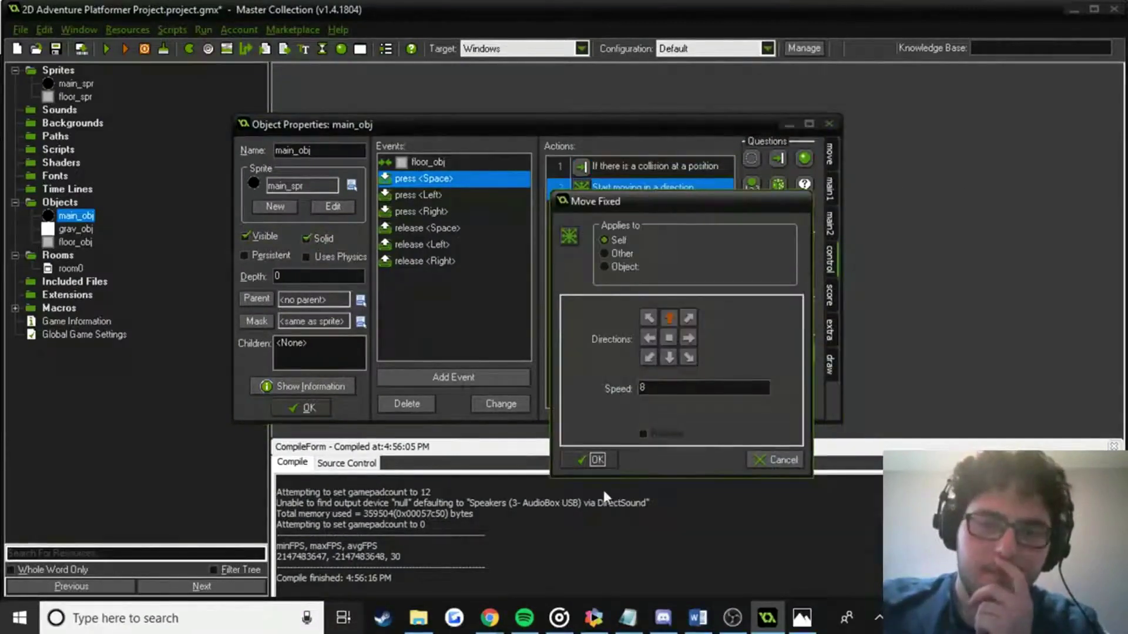
click(595, 460)
click(441, 162)
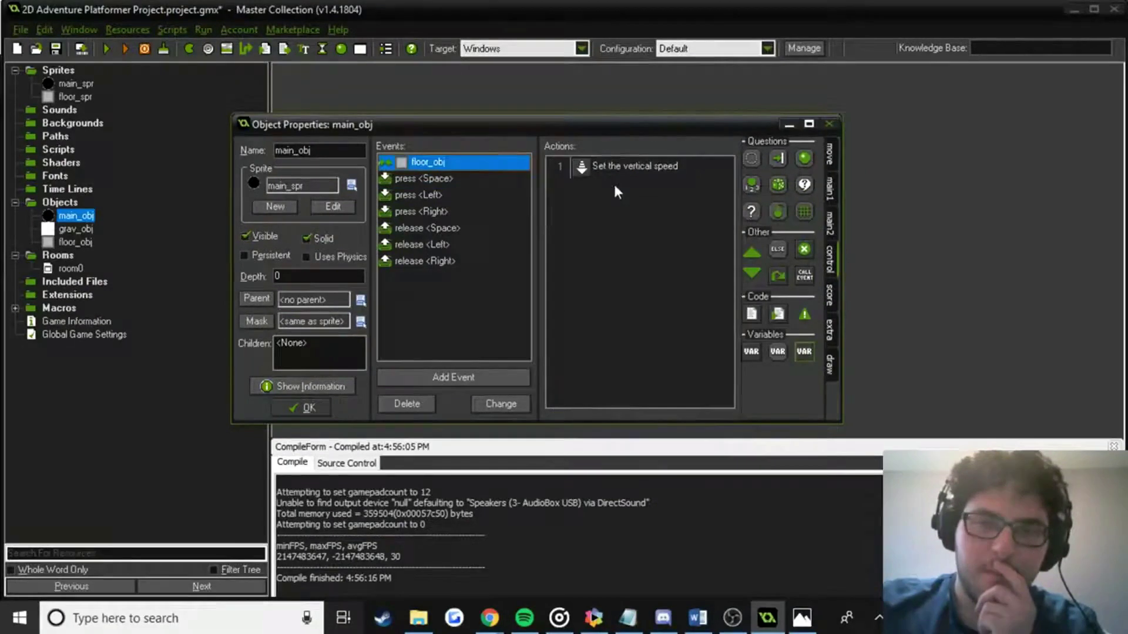
double_click(640, 175)
click(596, 459)
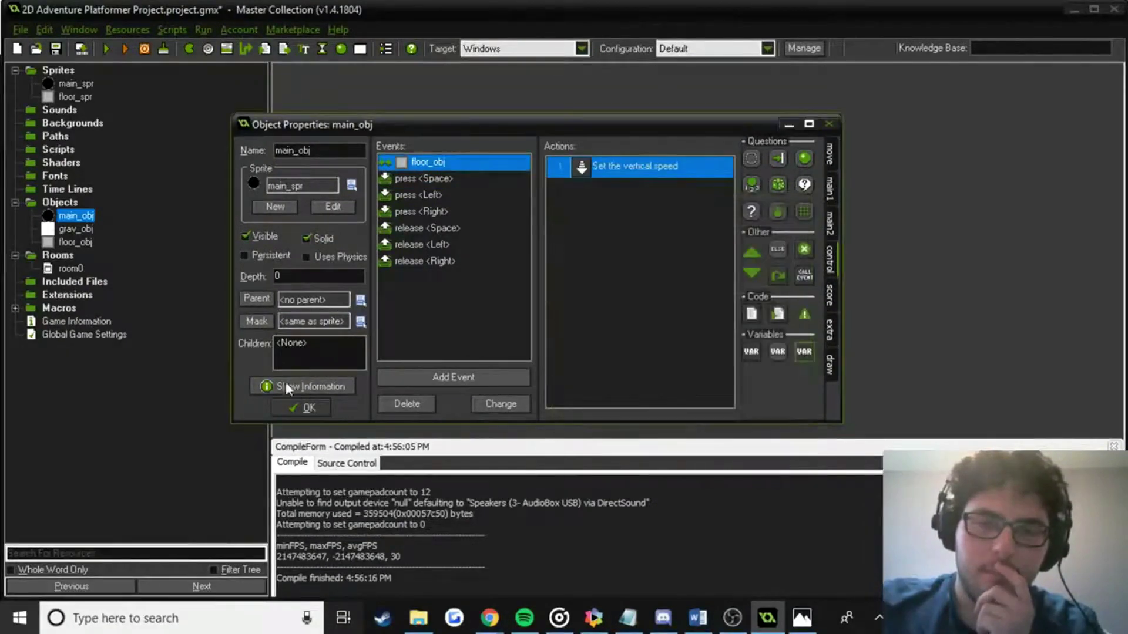
Accept main_obj's properties, test-run the game and close the game window.
click(309, 408)
click(108, 50)
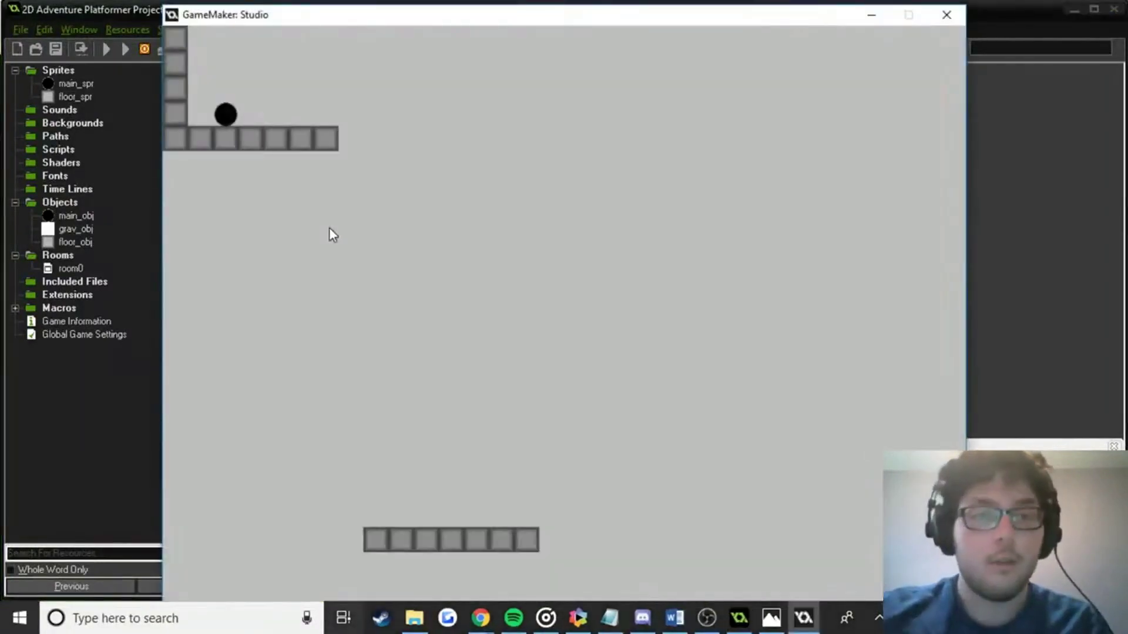
click(945, 15)
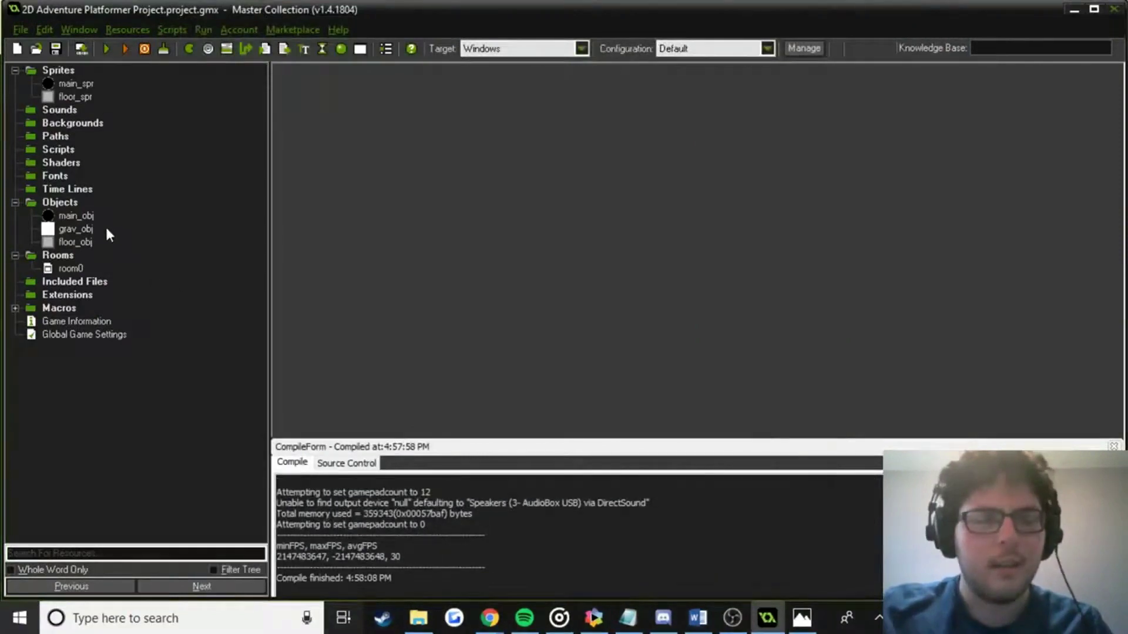
Reopen main_obj and compare its press Space collision check with the vertical speed action in the floor_obj collision event.
click(87, 218)
double_click(76, 216)
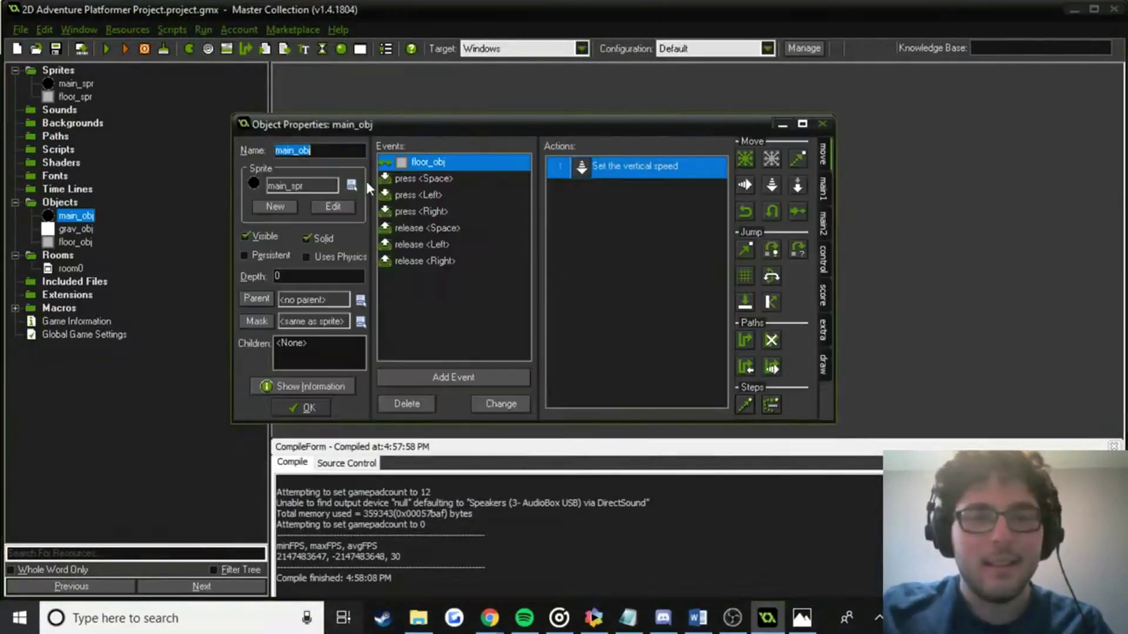
click(443, 178)
double_click(639, 175)
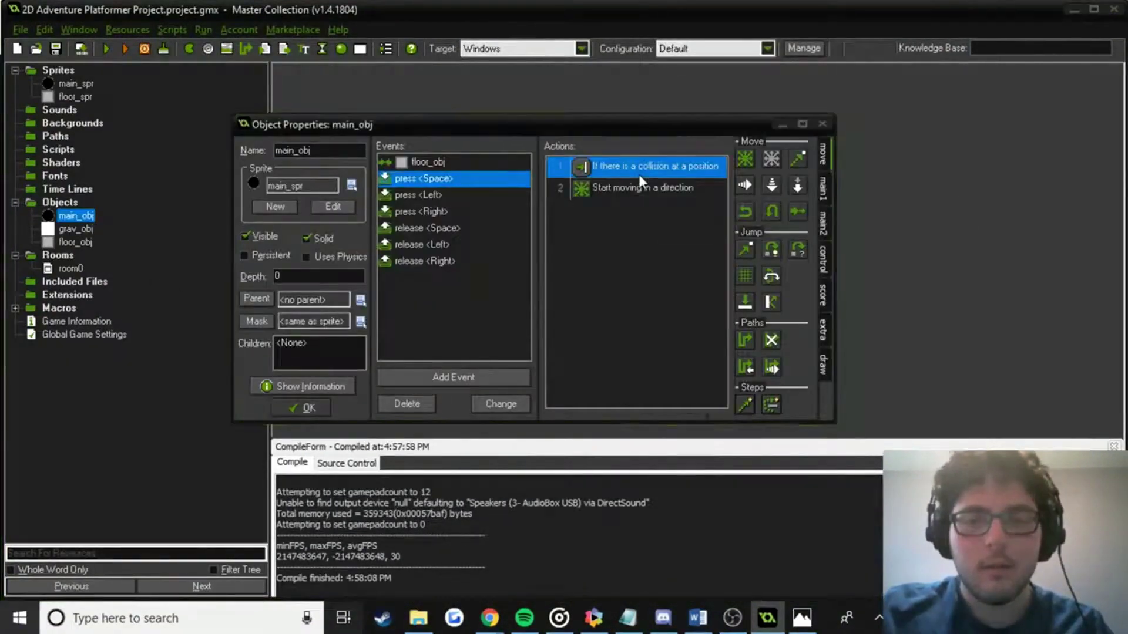
click(599, 462)
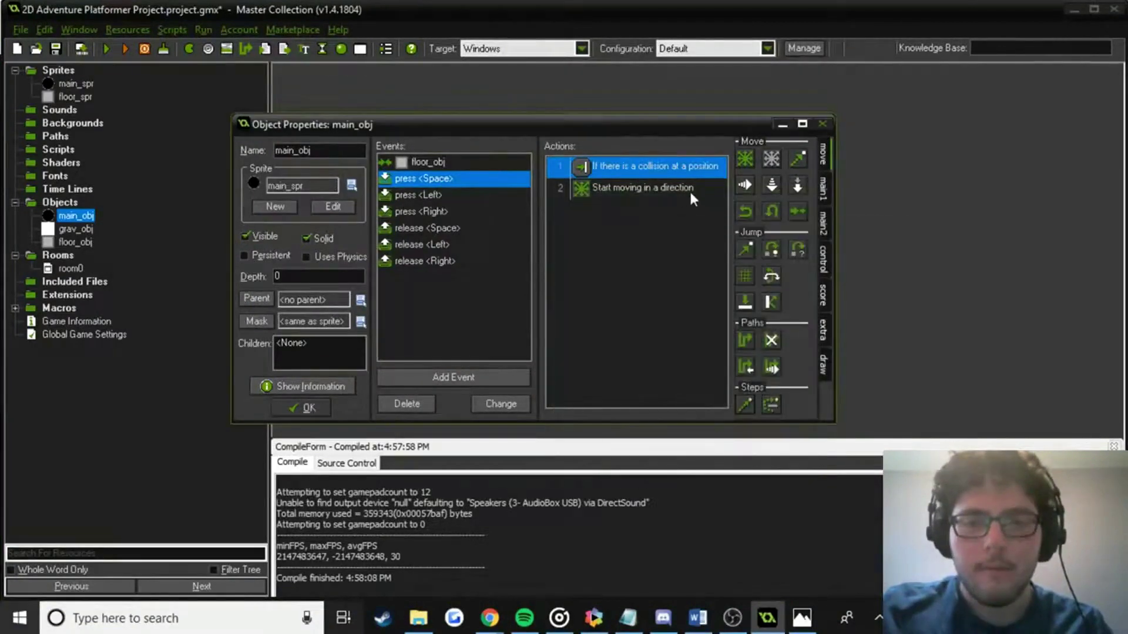
click(661, 189)
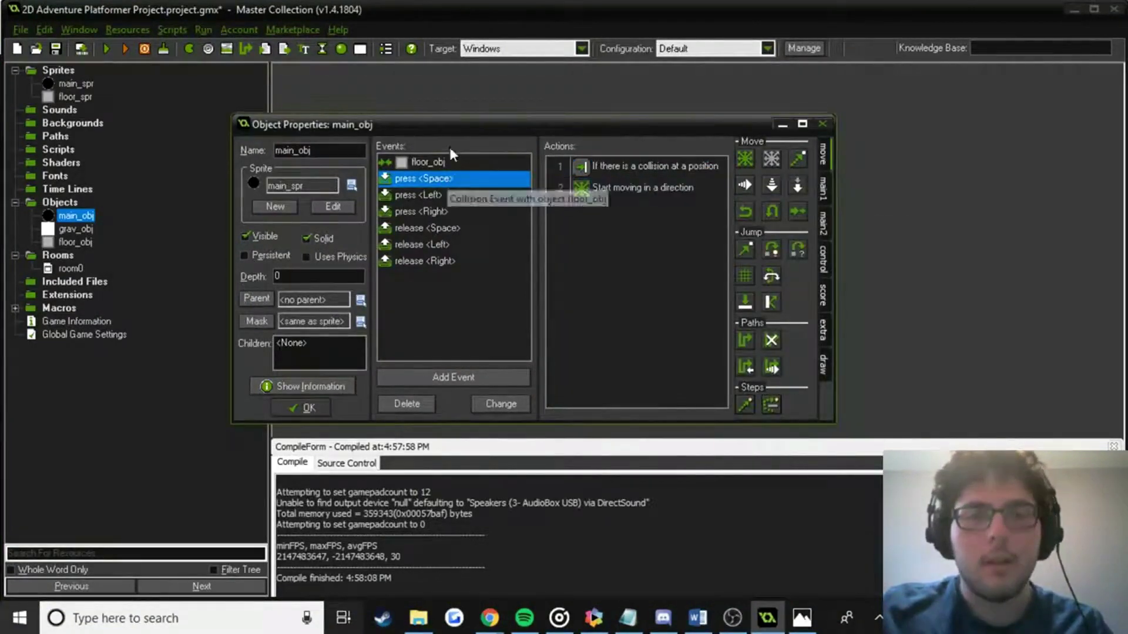
click(447, 162)
double_click(647, 170)
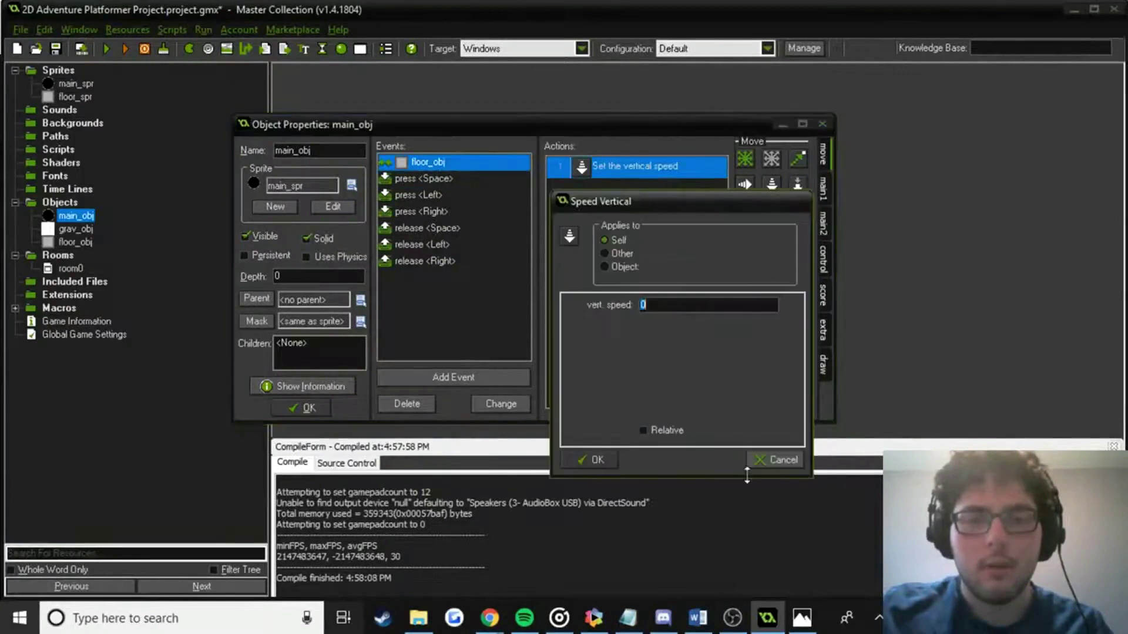
click(775, 461)
click(445, 178)
double_click(632, 168)
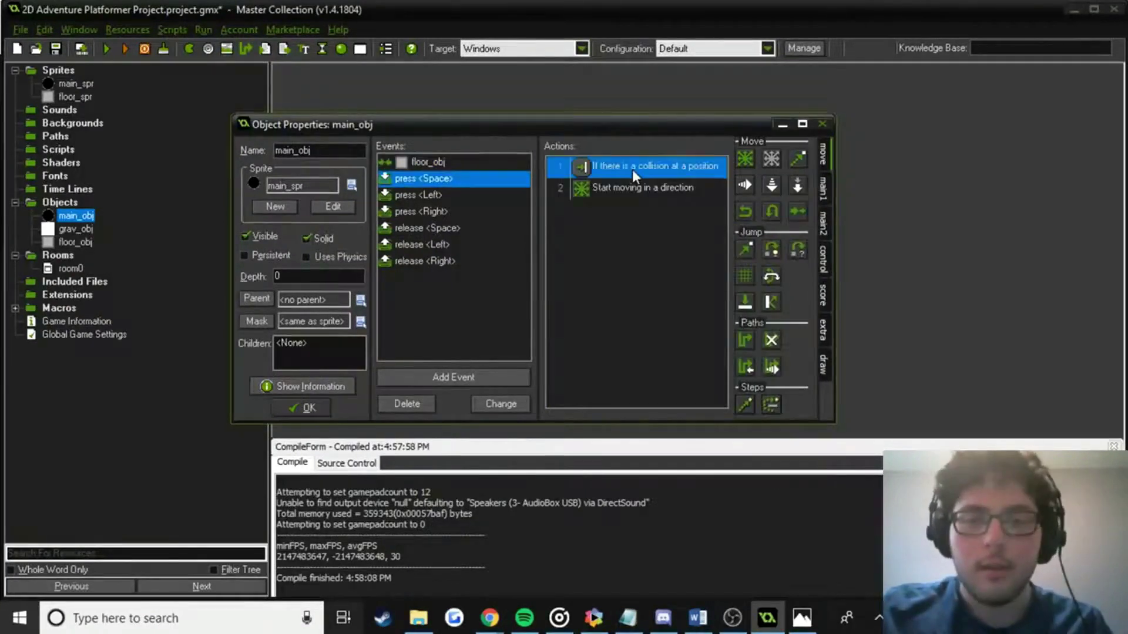
click(773, 457)
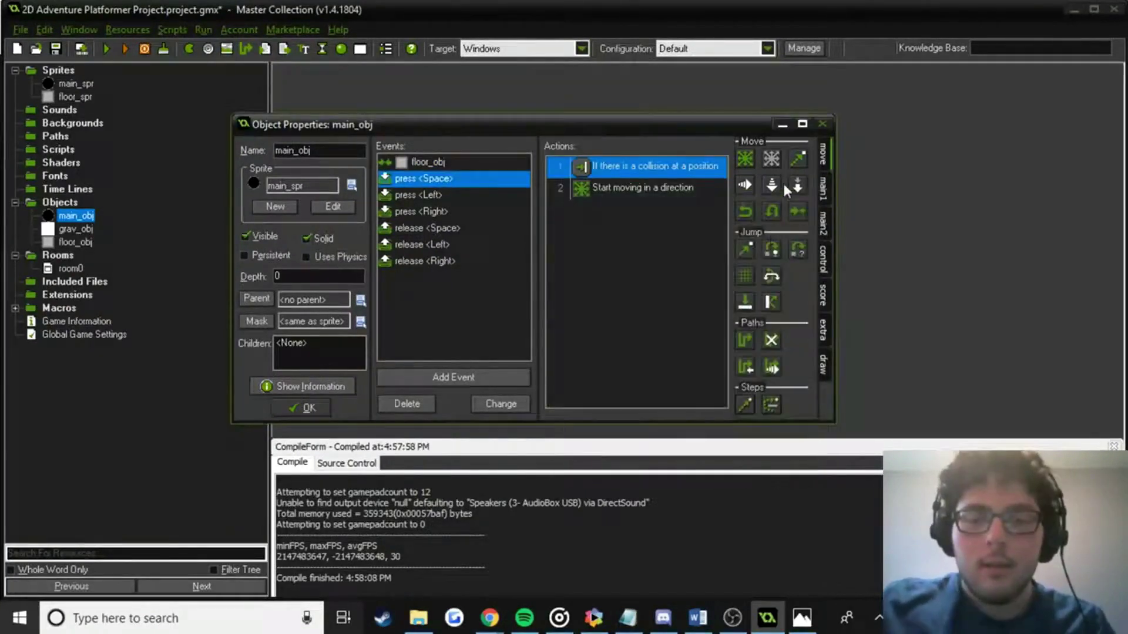
Confirm the Check Collision action in main_obj's press Space event, accept the object's properties and run the game.
double_click(701, 169)
click(597, 460)
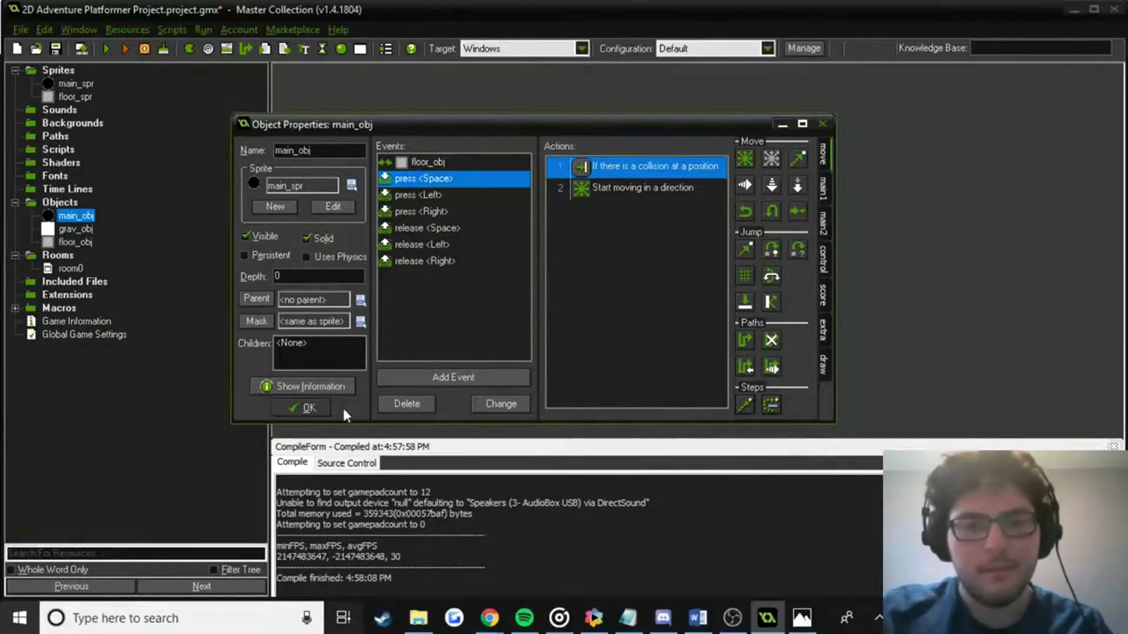
click(308, 407)
click(106, 53)
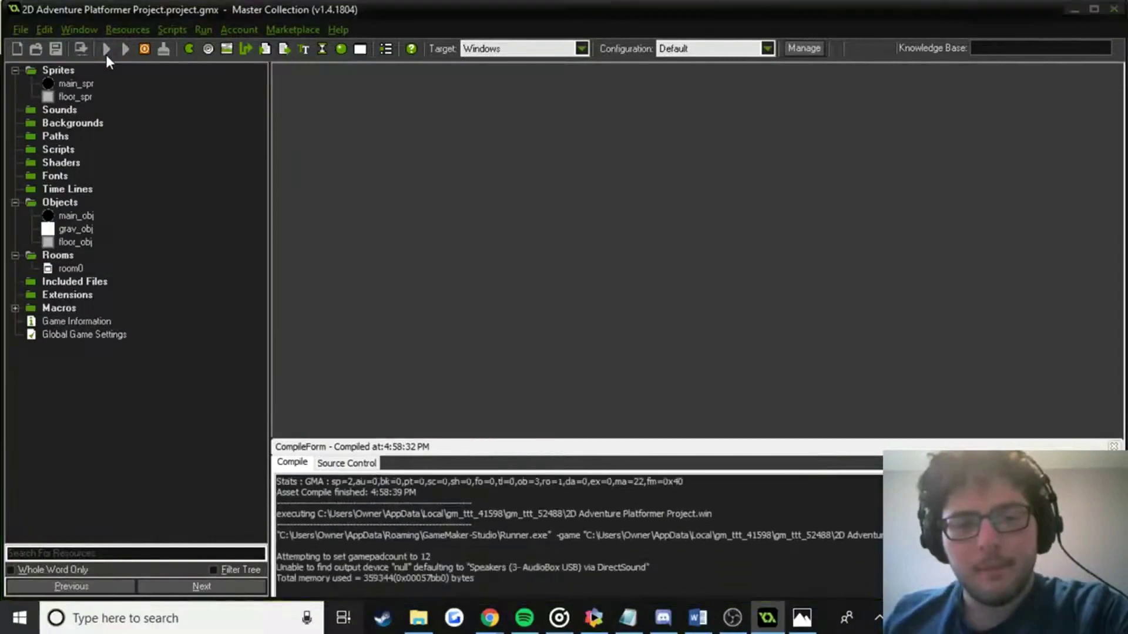
Playtest the ball's left and right movement and repeated jumps on the upper and lower floor platforms.
key(Left)
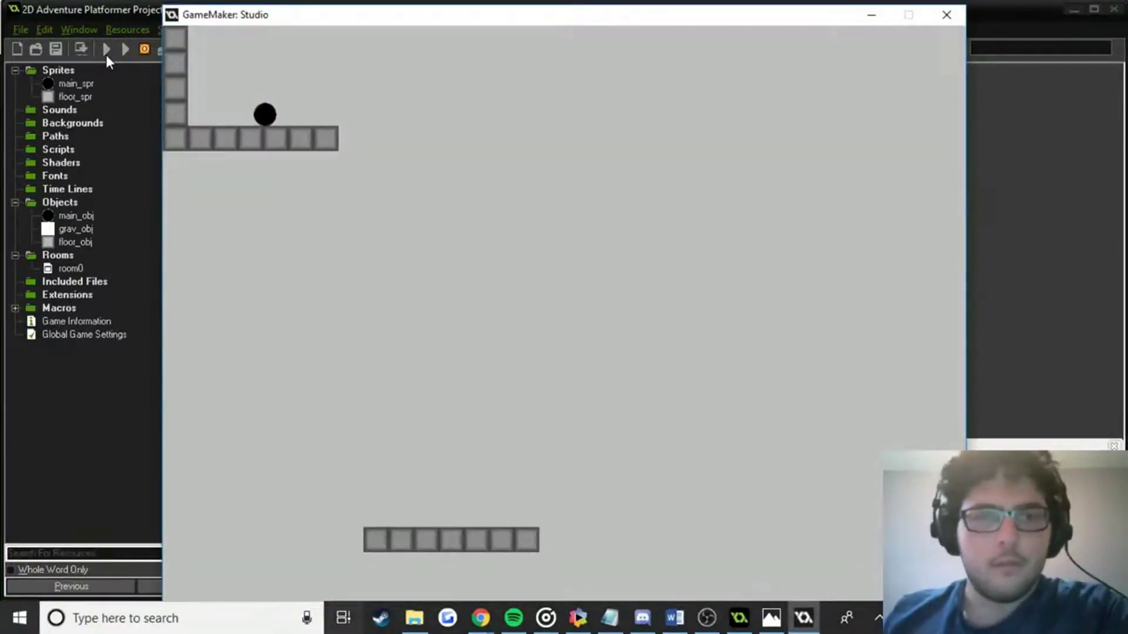
key(Right)
key(Up)
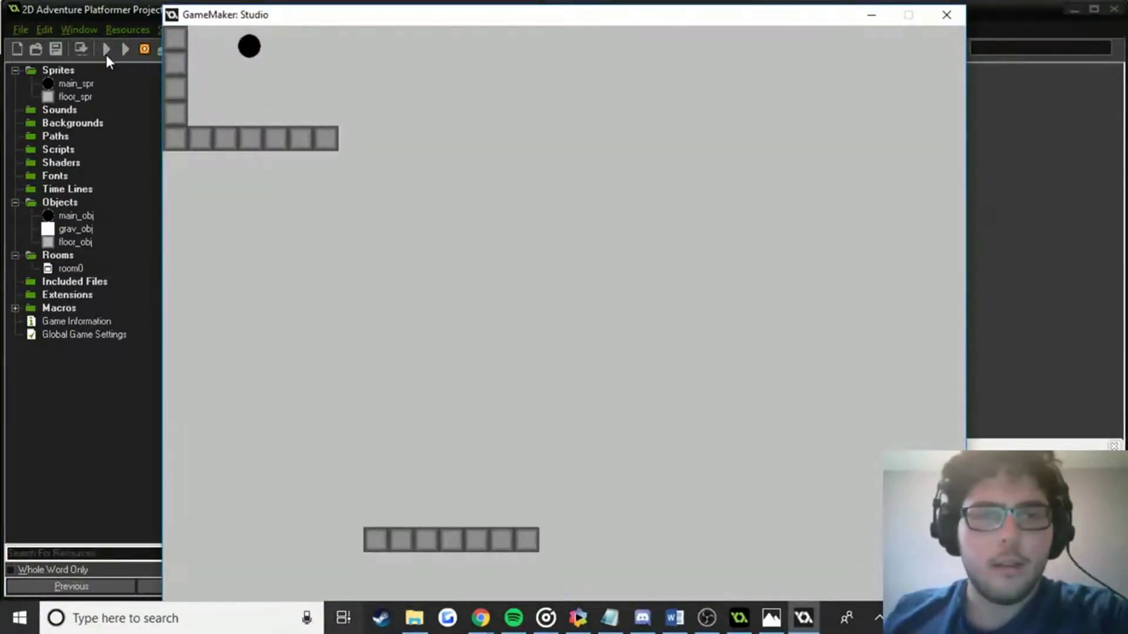
key(Up)
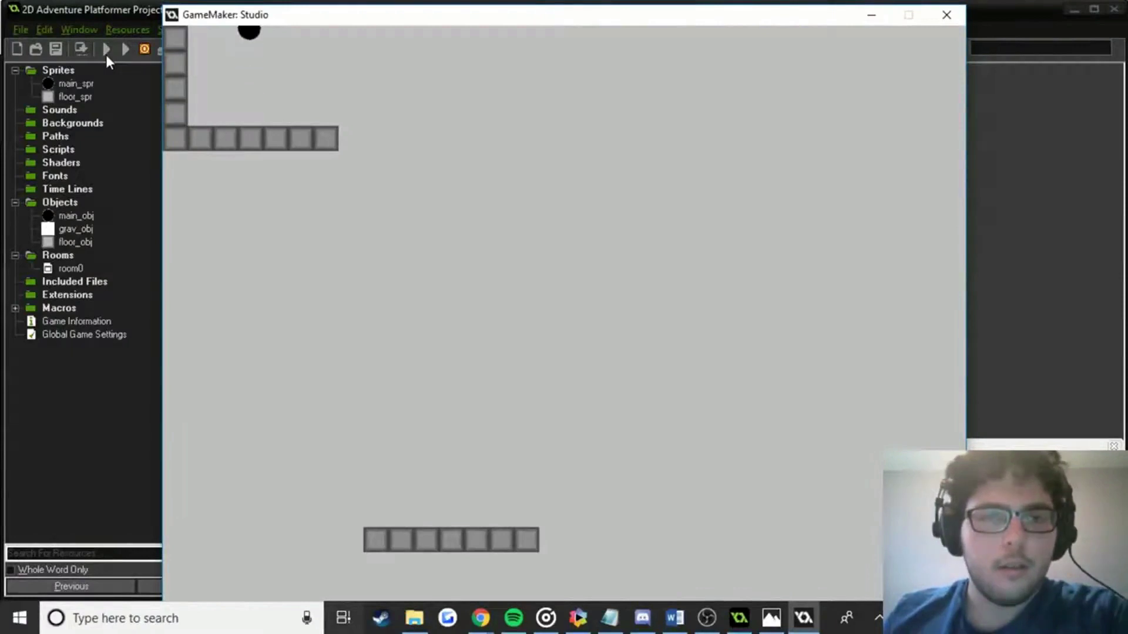
key(Up)
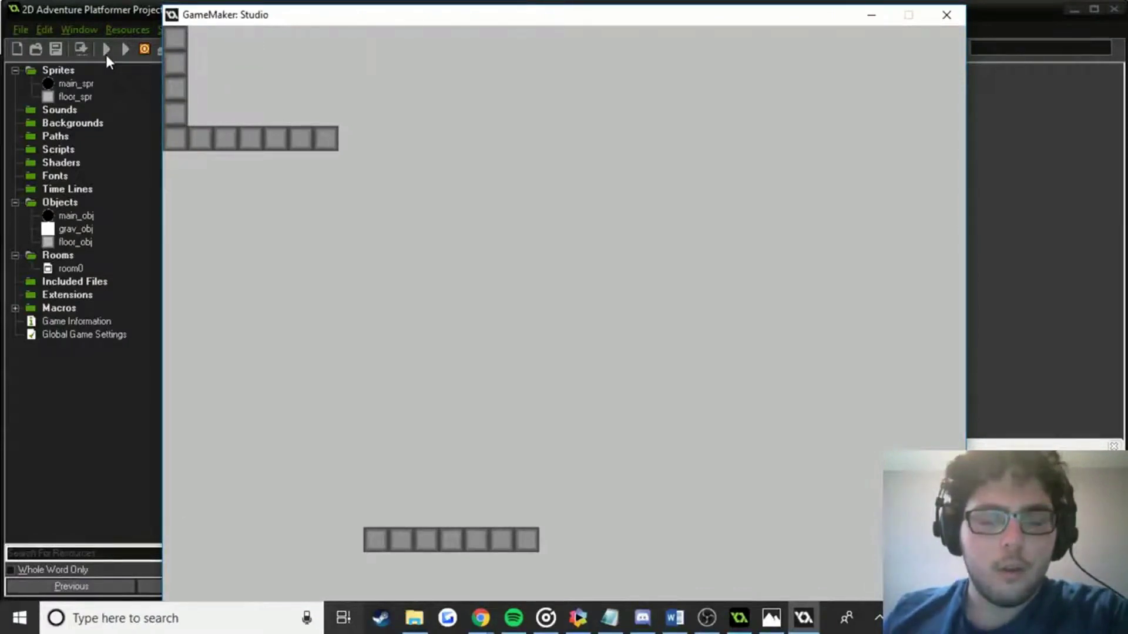
key(Up)
key(Right)
key(Left)
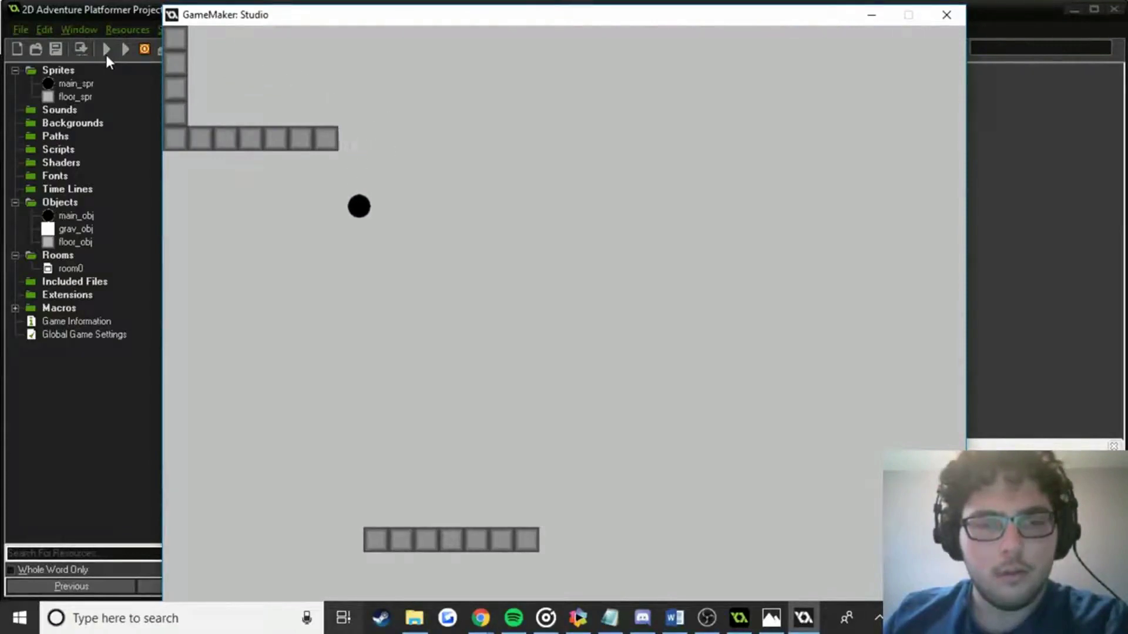
key(Right)
key(Up)
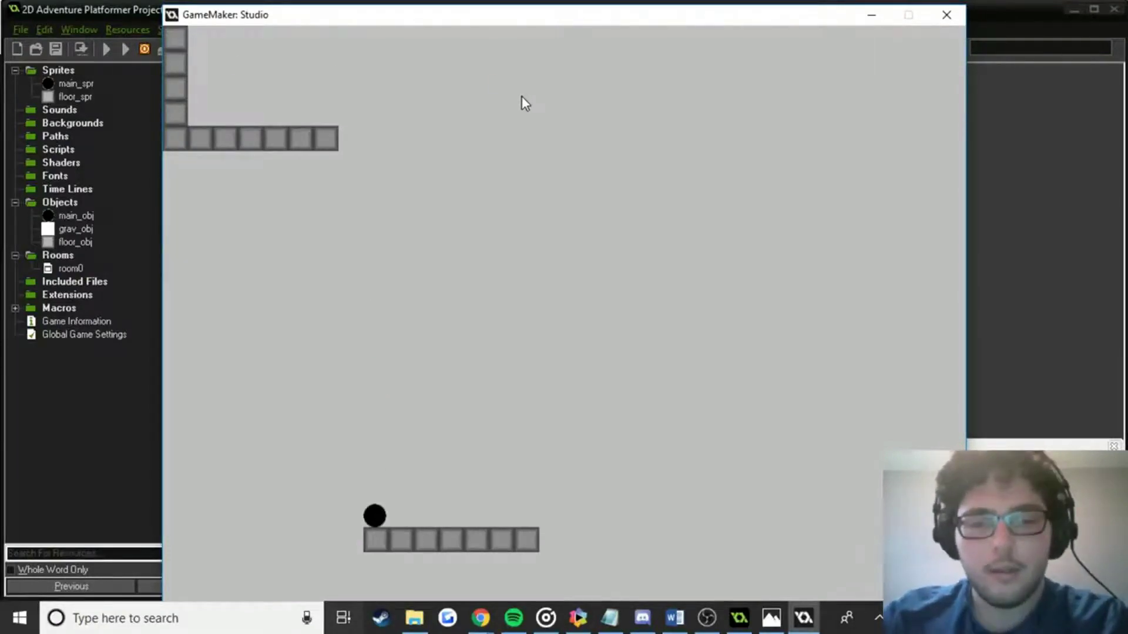
key(Up)
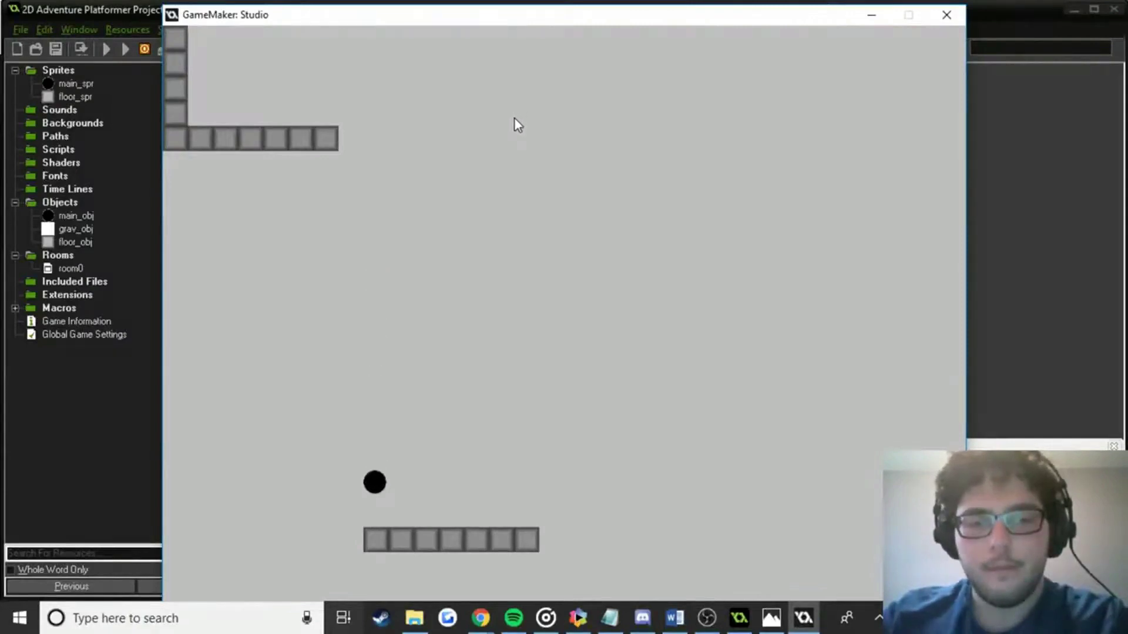
key(Right)
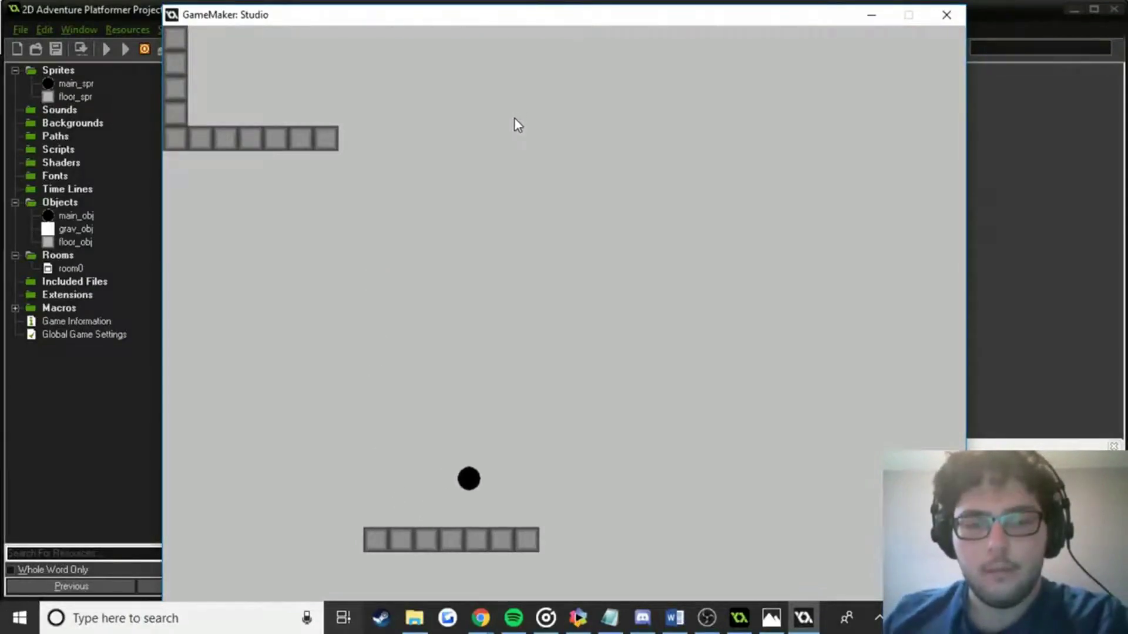
key(Left)
key(Right)
key(Left)
key(Up)
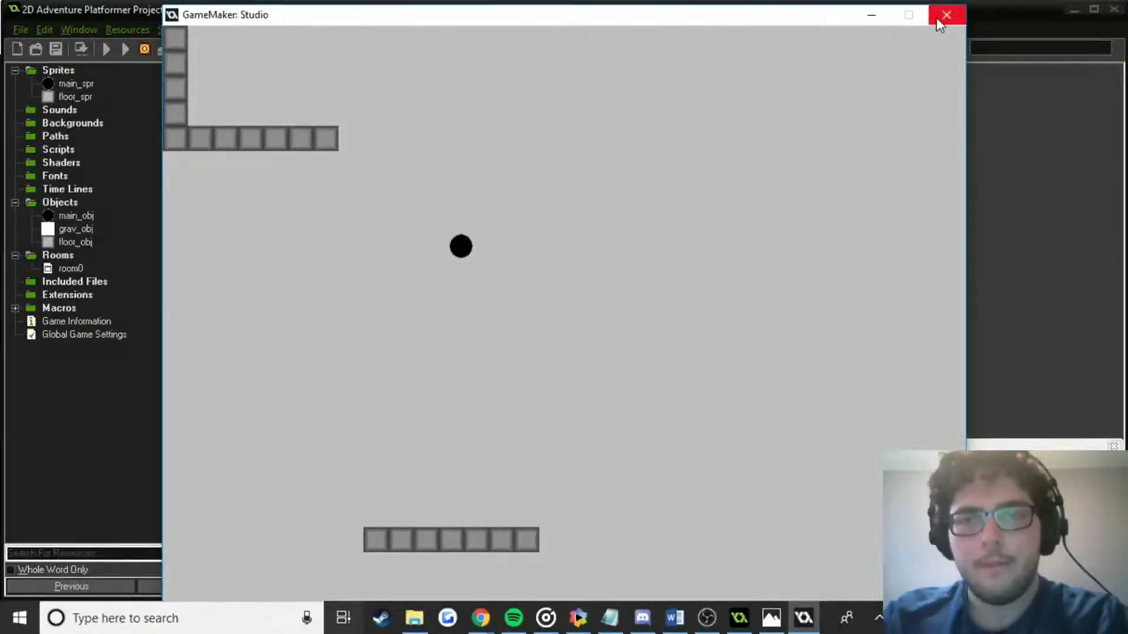
Close the running game and examine the direction and speed of main_obj's movement action in the press Space event.
click(939, 17)
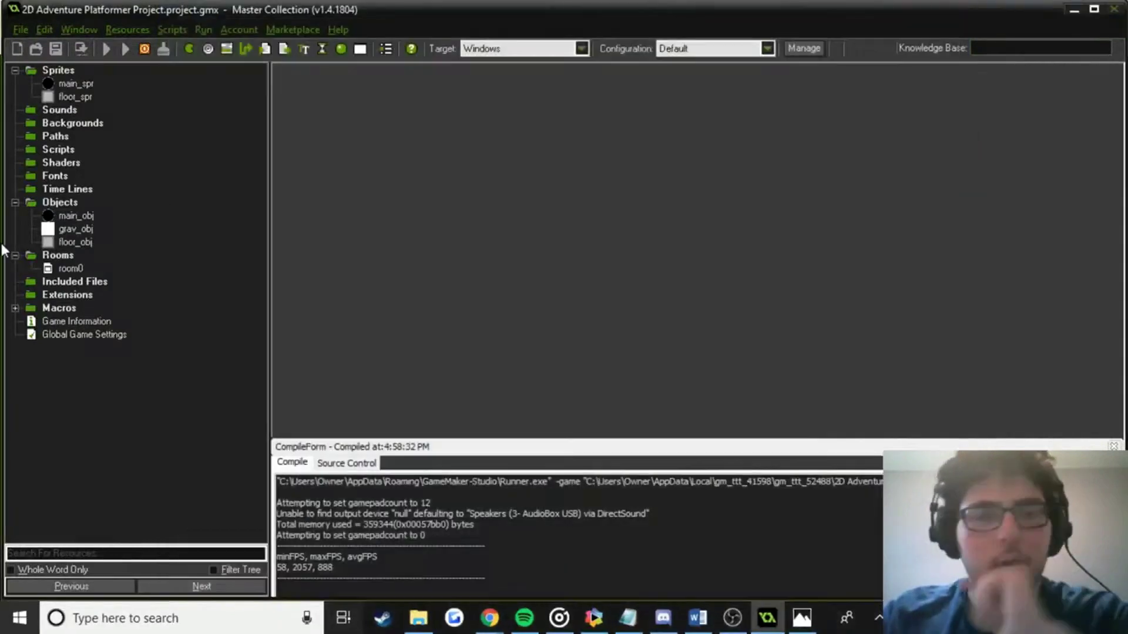
double_click(75, 215)
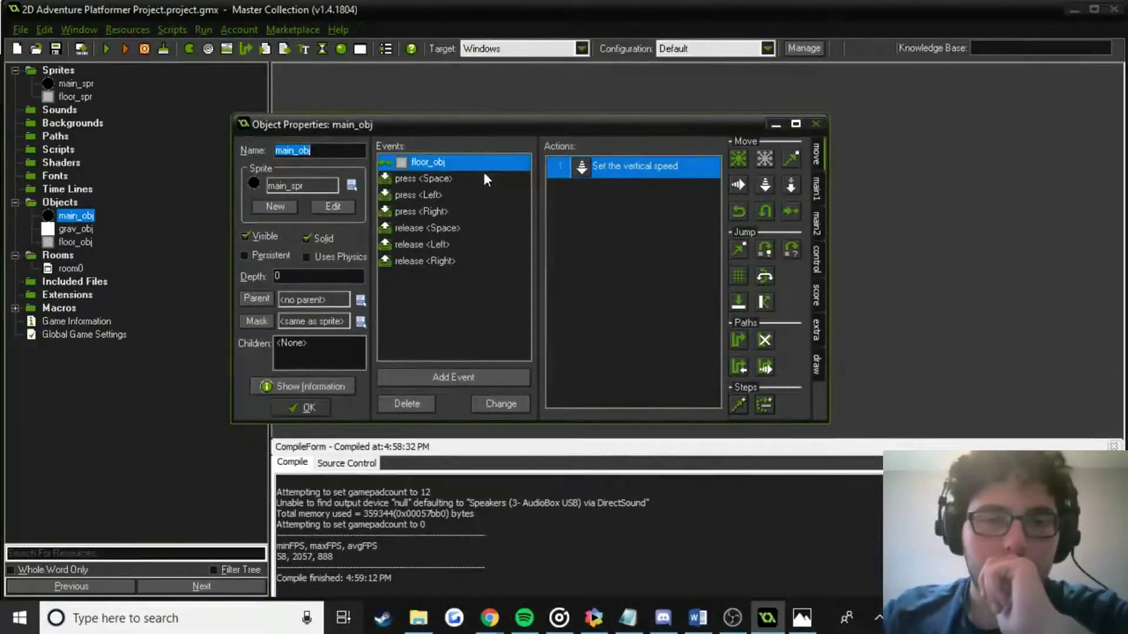
click(432, 179)
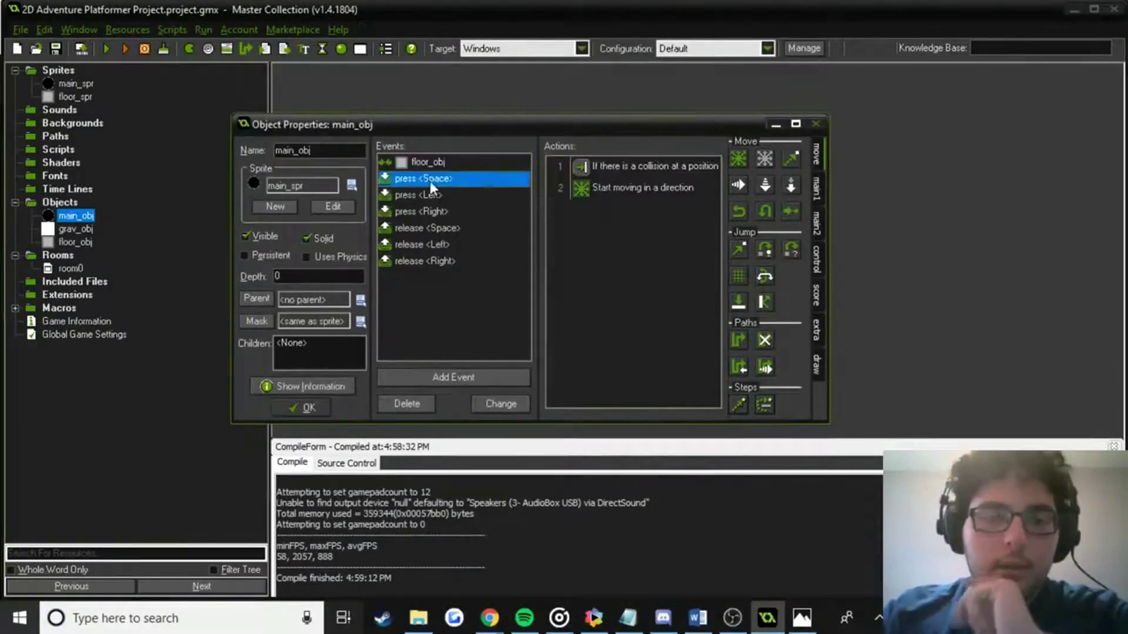
click(610, 197)
double_click(609, 196)
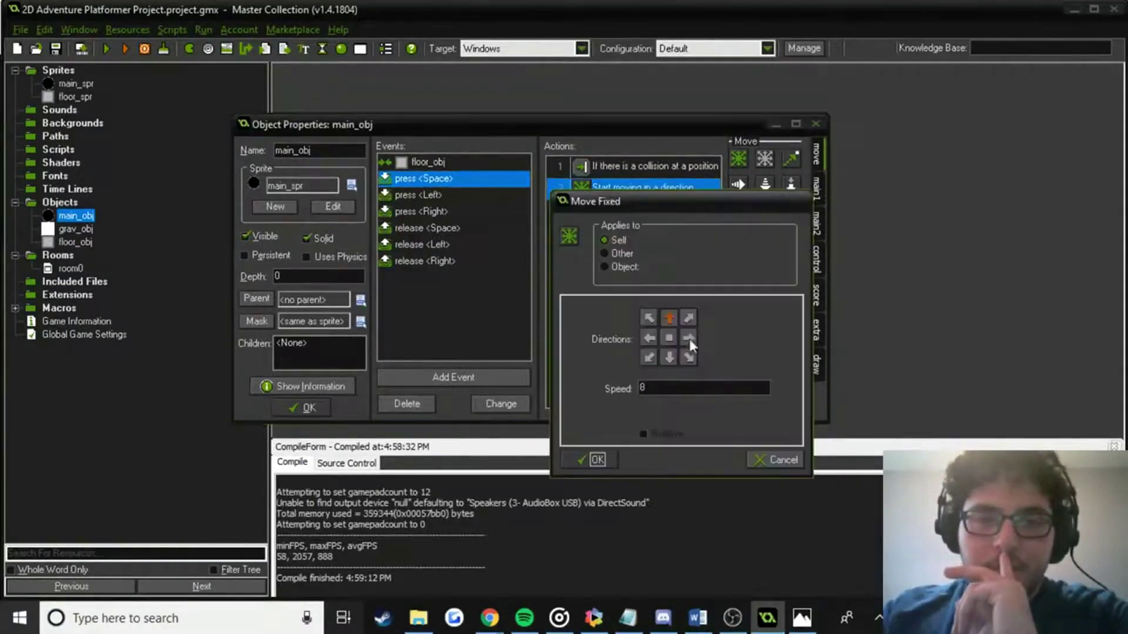
click(772, 463)
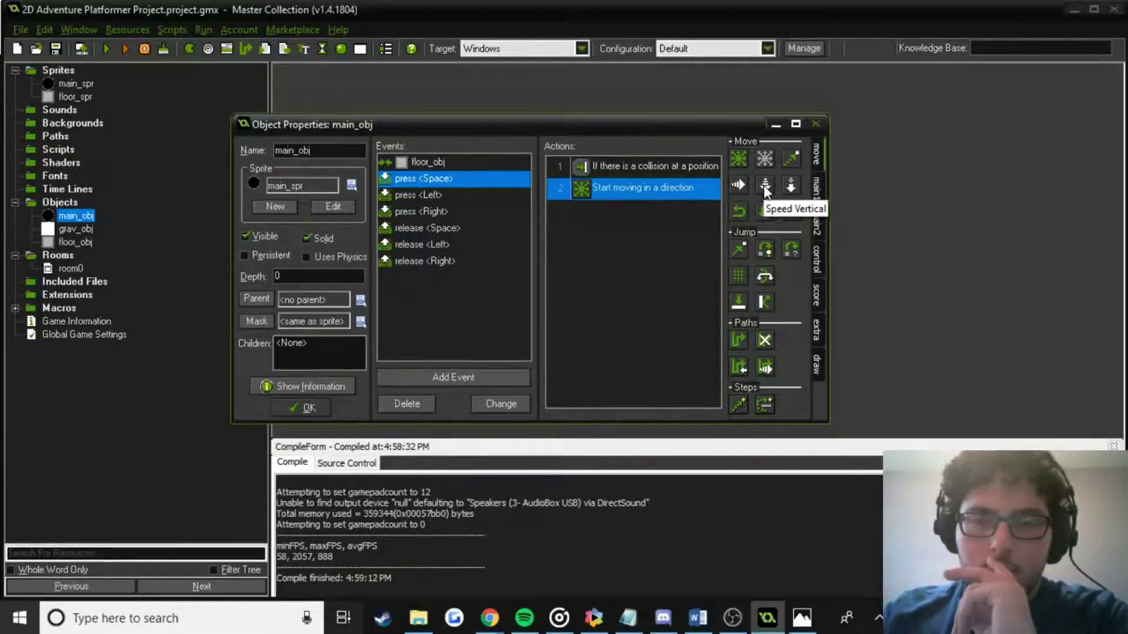
Replace the movement action in the press Space event with a Speed Vertical action set to 05.
drag(765, 188, 767, 189)
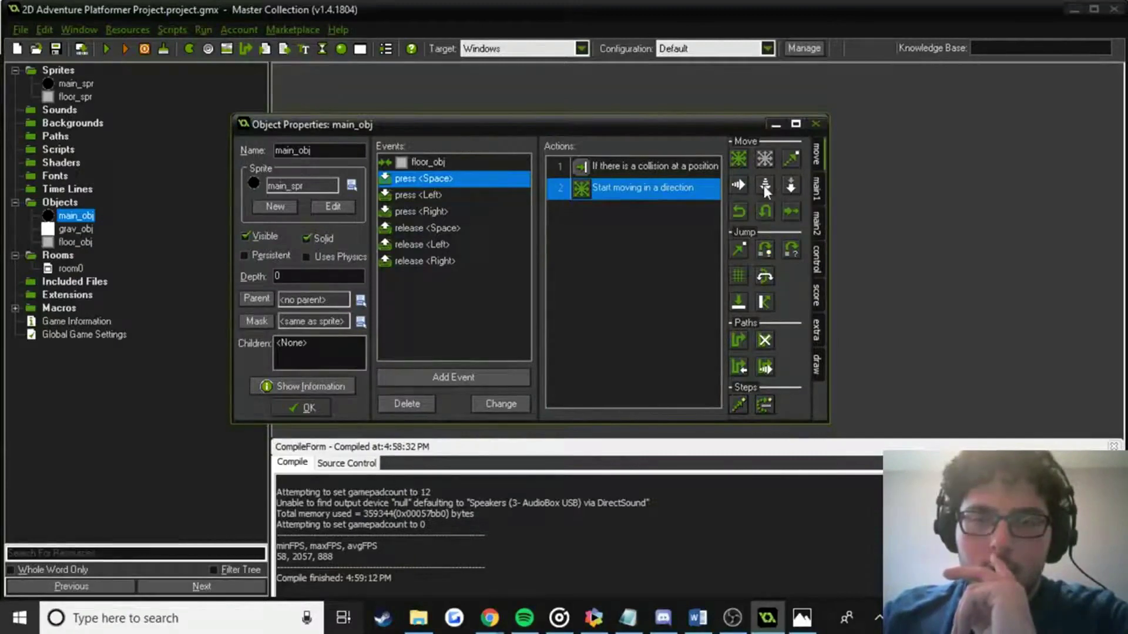
right_click(662, 187)
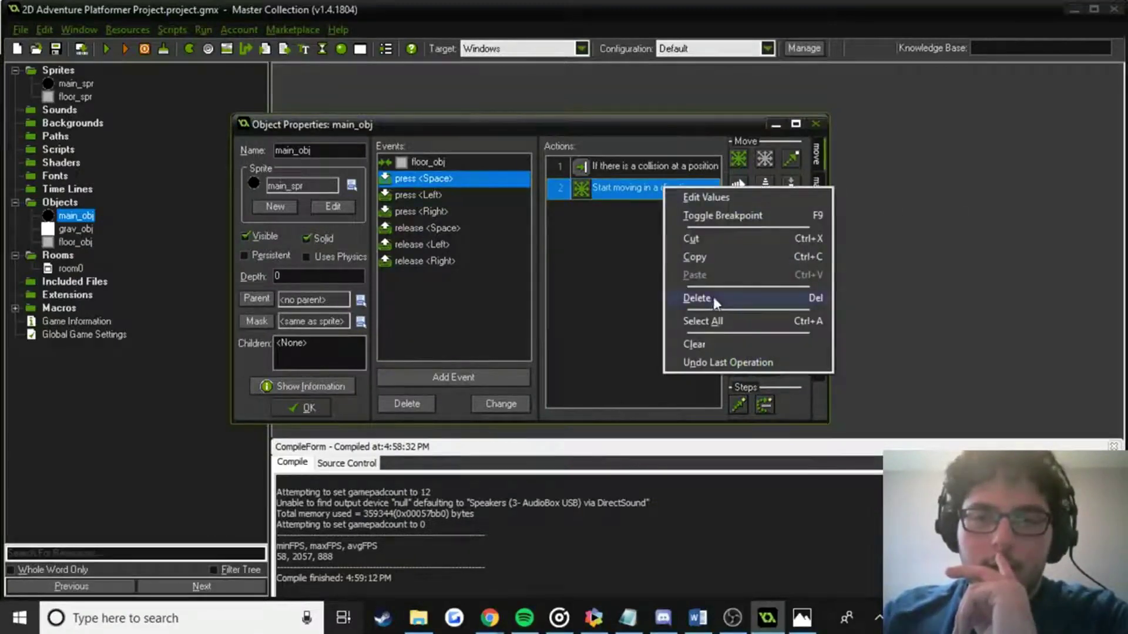
click(712, 296)
drag(754, 187, 645, 289)
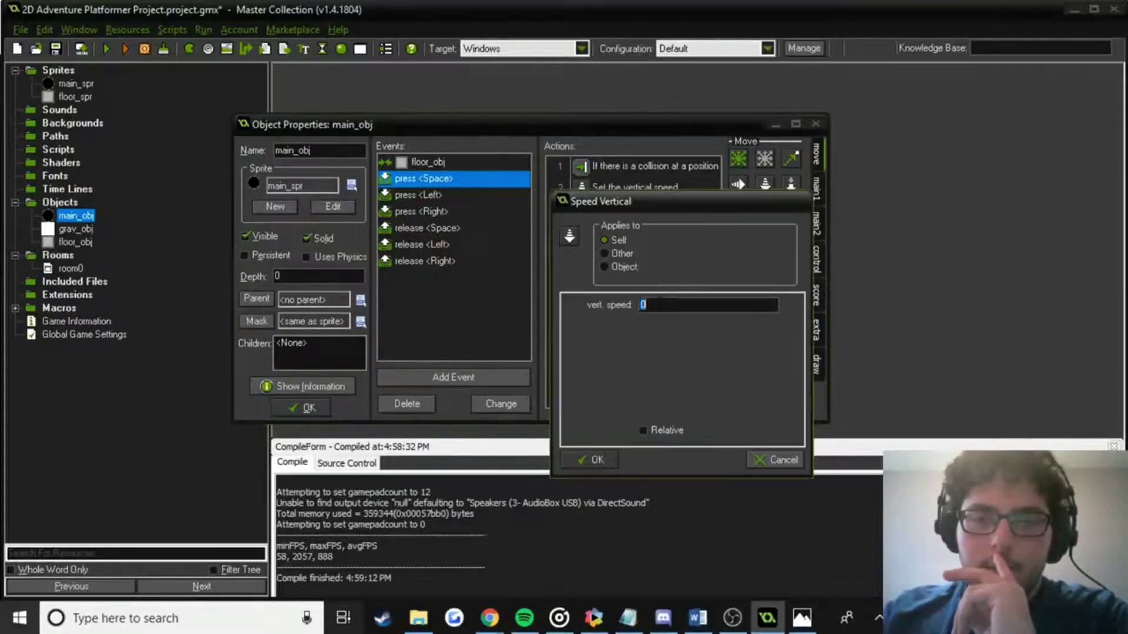
click(660, 303)
text(5)
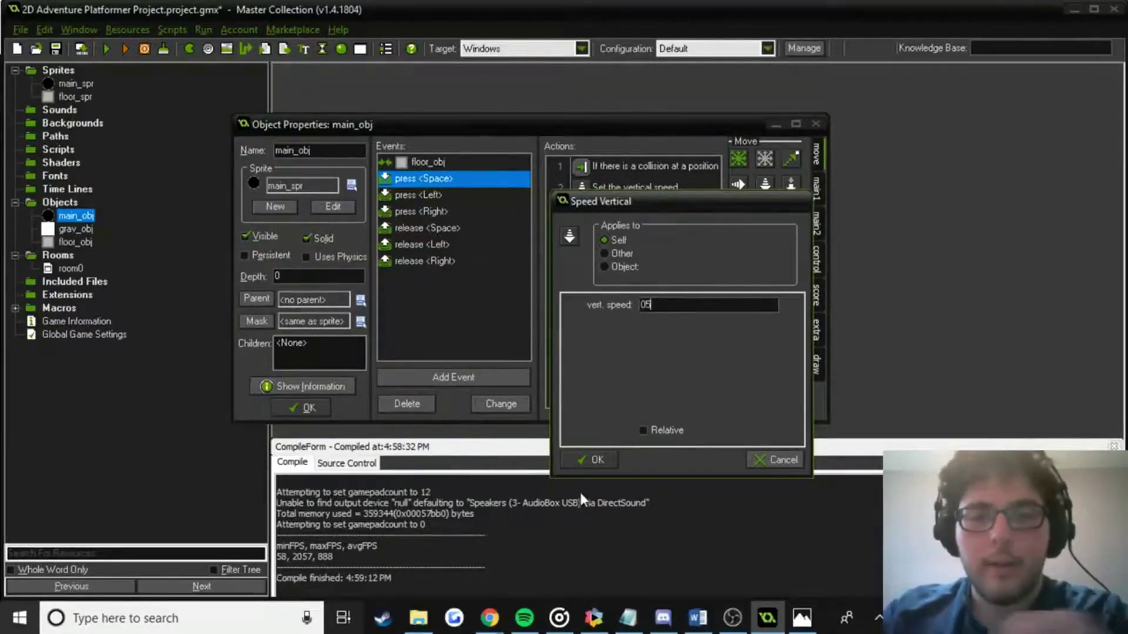
click(591, 460)
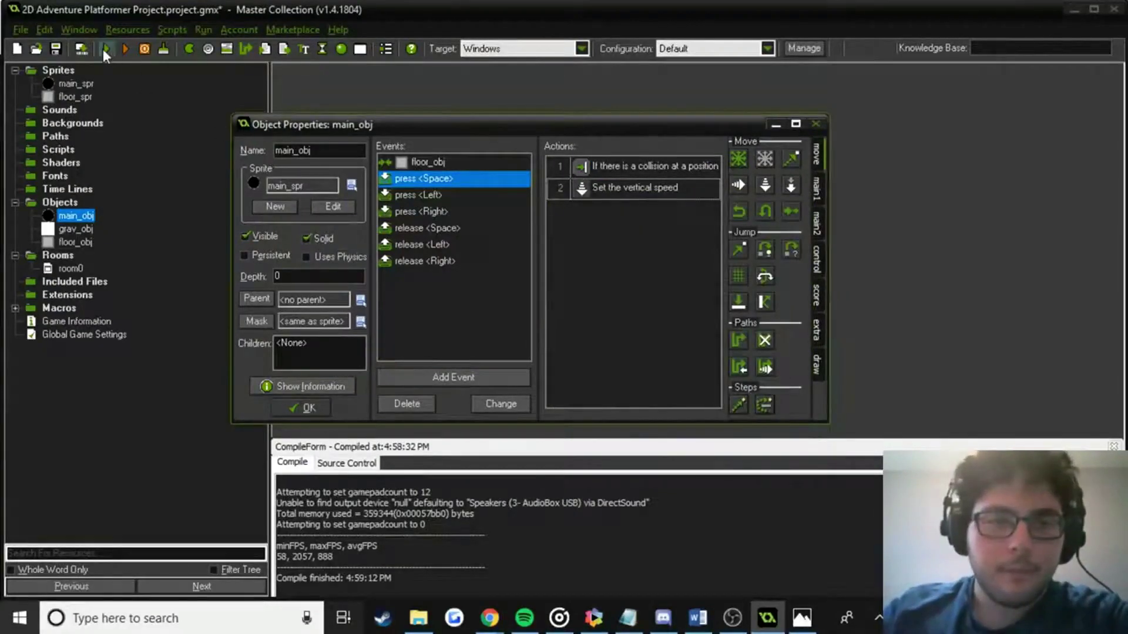
Check the movement action in the release Space event and accept main_obj's properties.
click(449, 230)
double_click(622, 168)
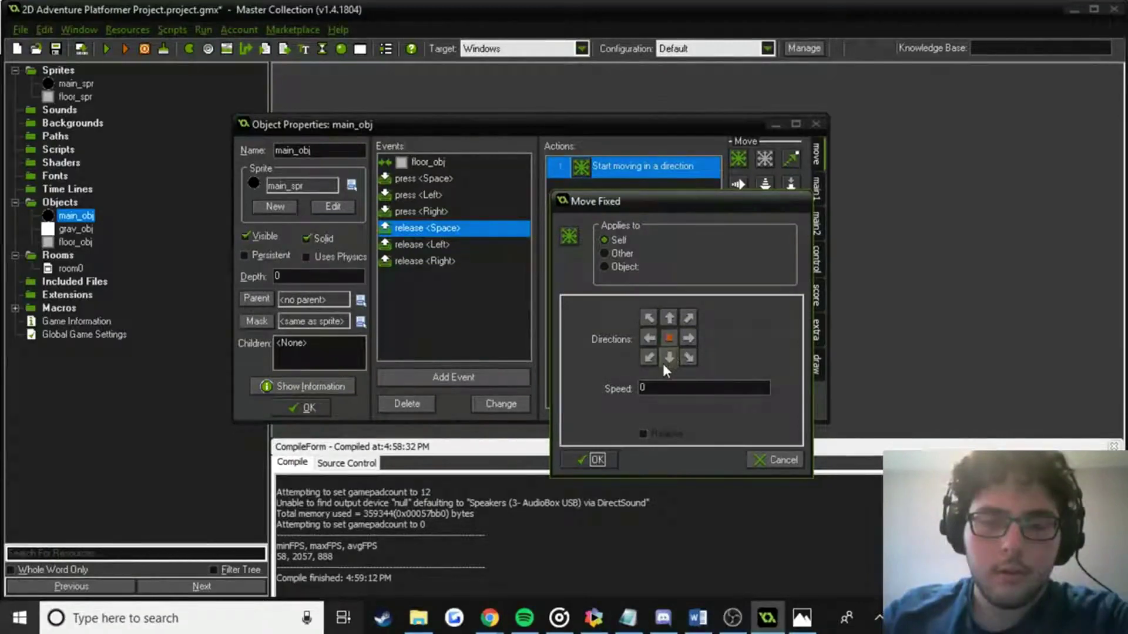
click(594, 459)
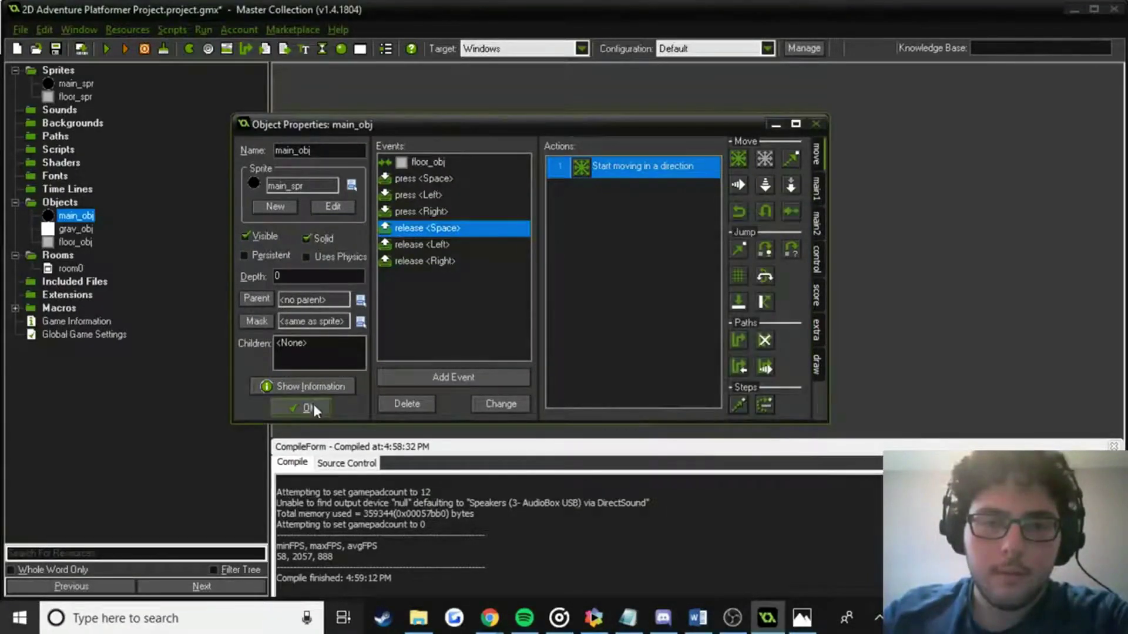
click(309, 407)
Run the game, test moving the ball right off the upper platform, and close the game.
key(F5)
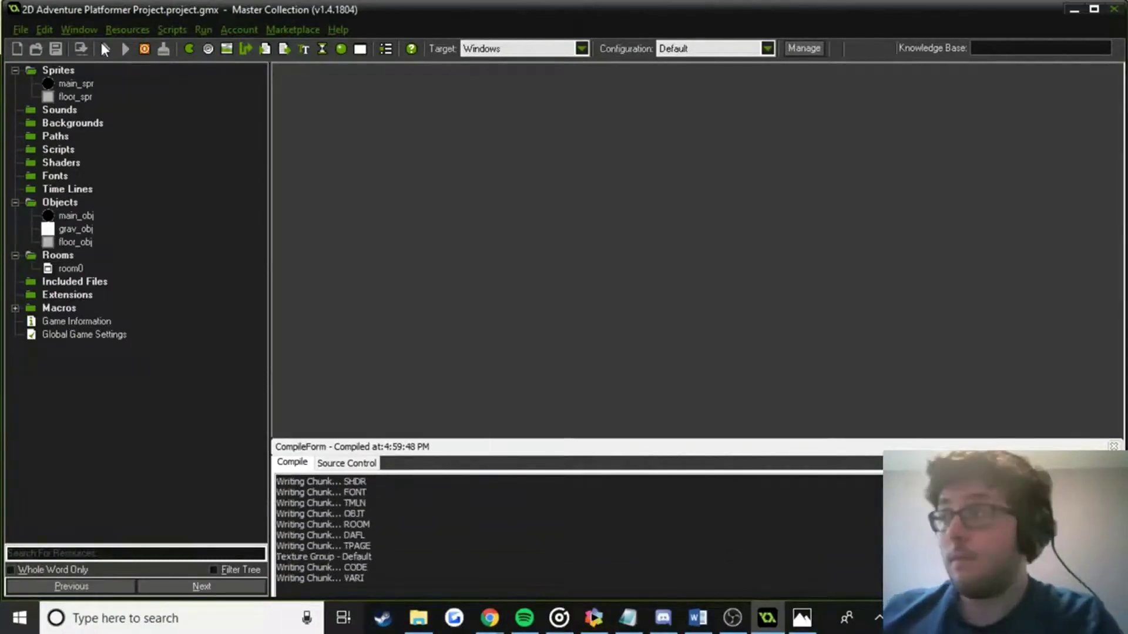
key(Right)
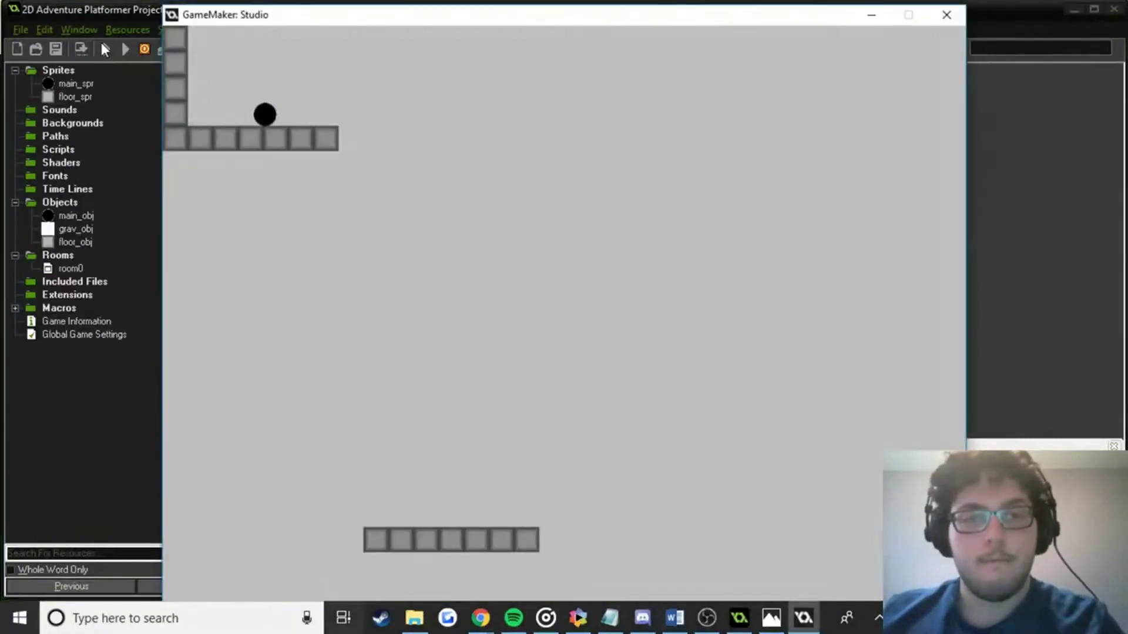
key(Right)
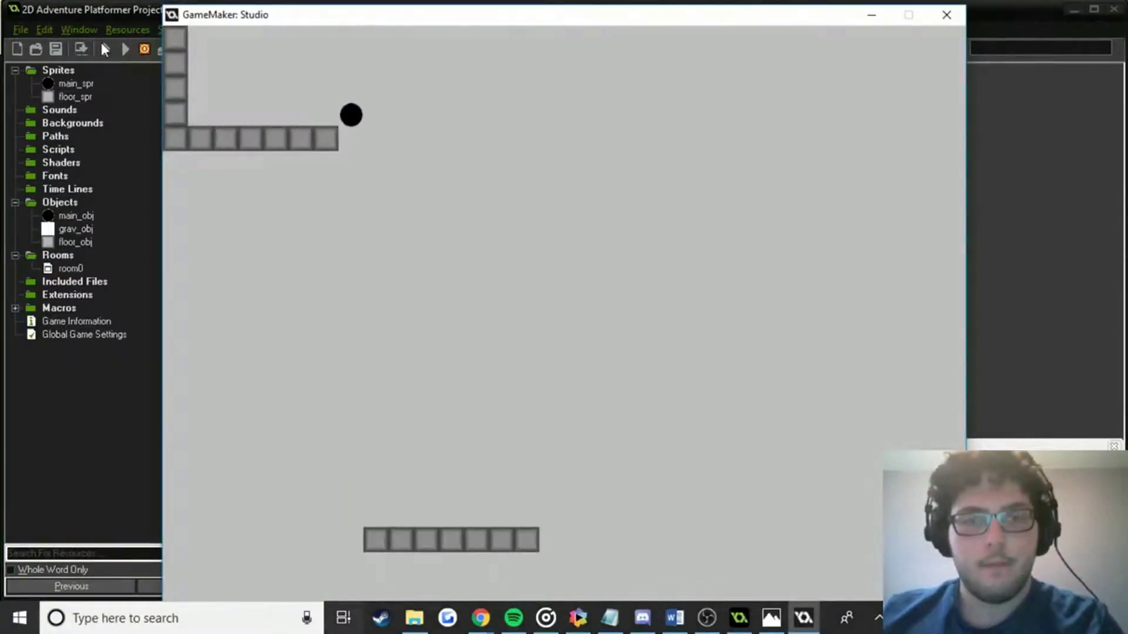
key(Right)
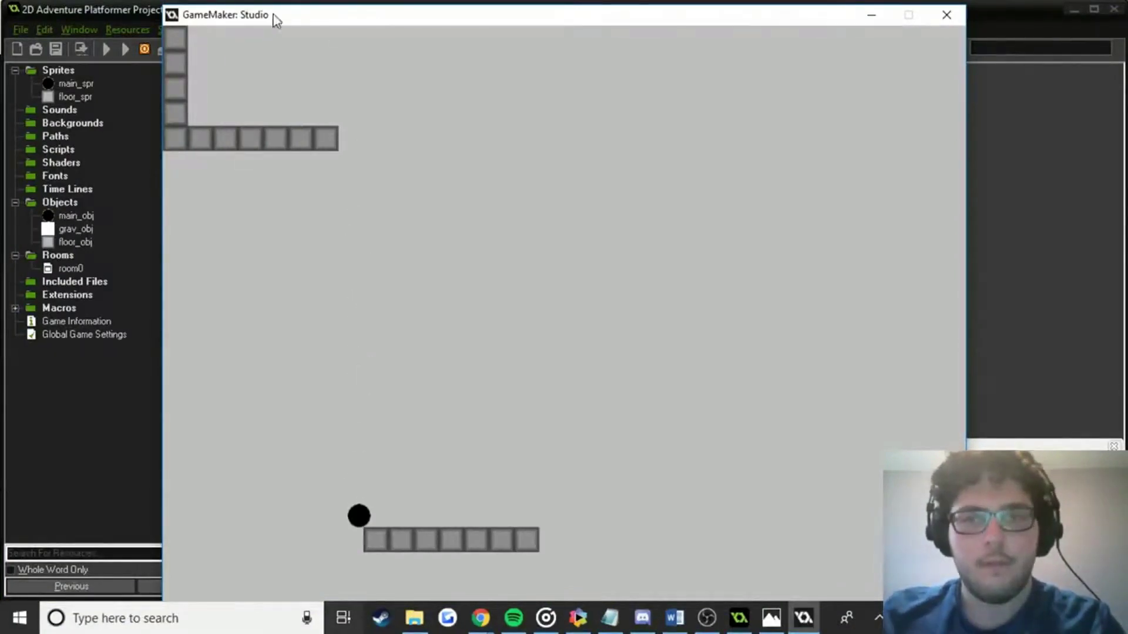
click(947, 15)
Replace the vertical speed action in main_obj's floor_obj collision event with a Move Fixed action going up at speed 5.
double_click(76, 216)
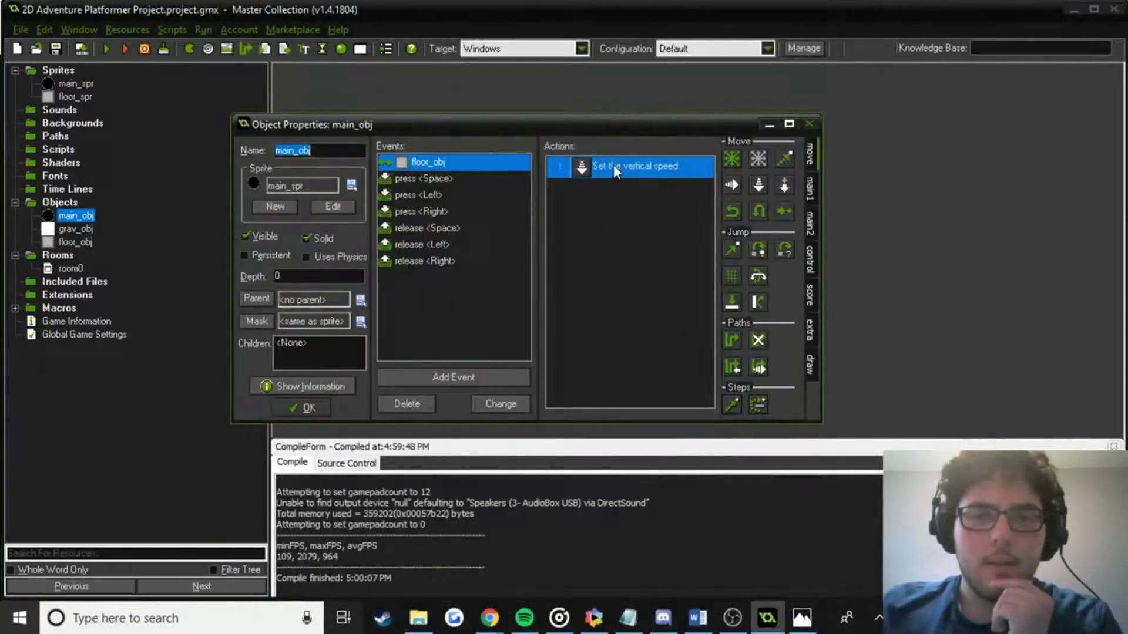
right_click(613, 165)
click(667, 253)
drag(731, 158, 617, 176)
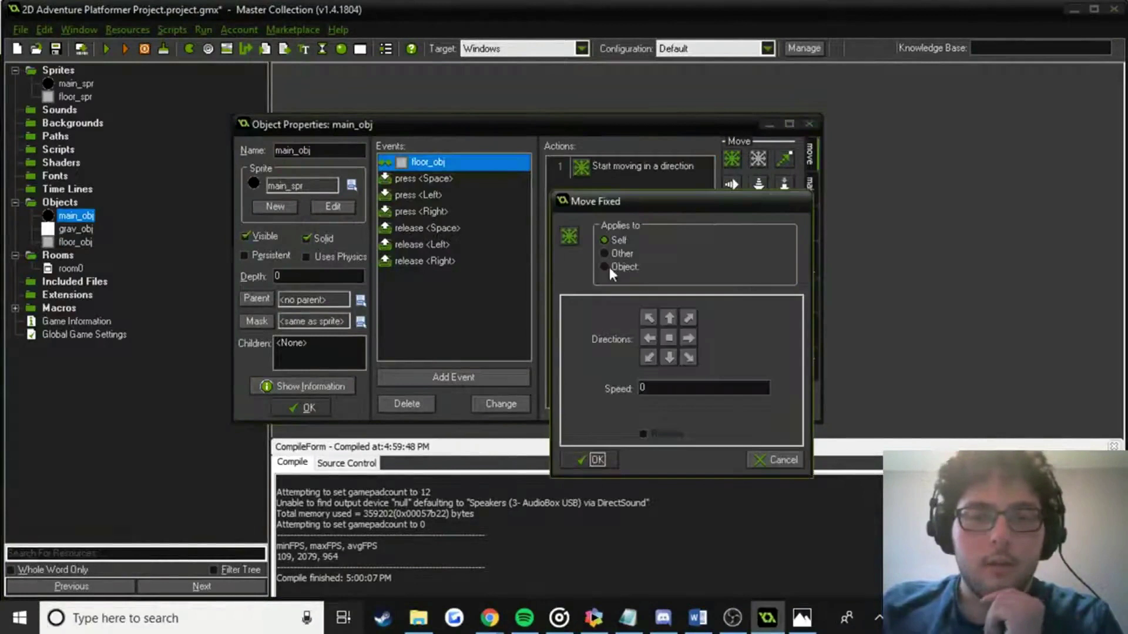
click(567, 466)
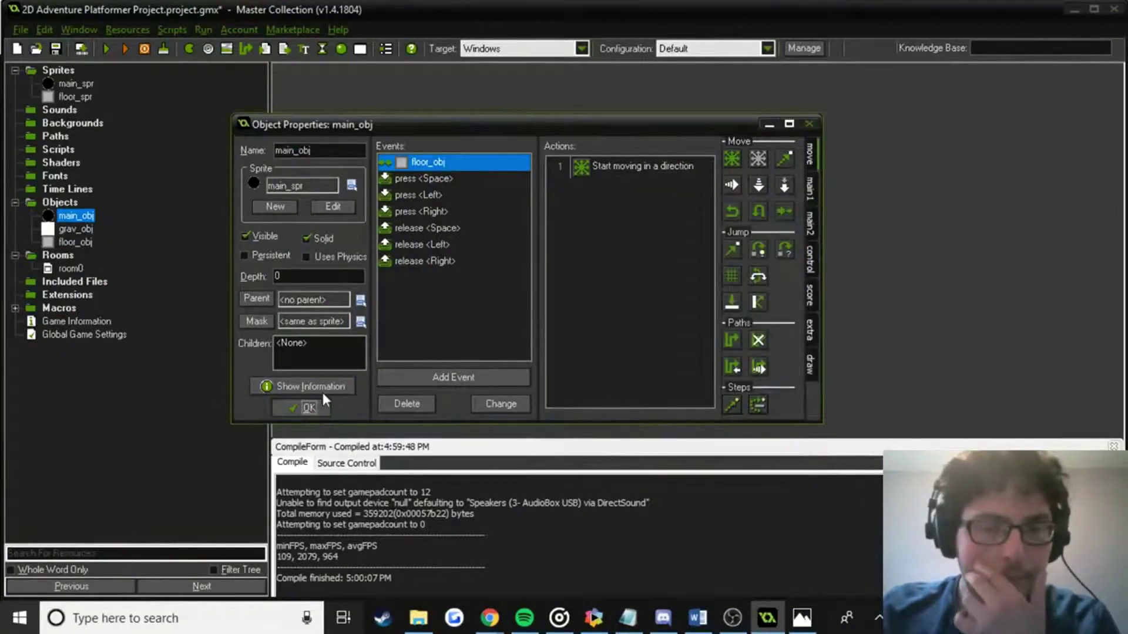
Reopen and accept the release Space event's movement action, and close main_obj's properties with the changes kept.
click(442, 213)
click(460, 228)
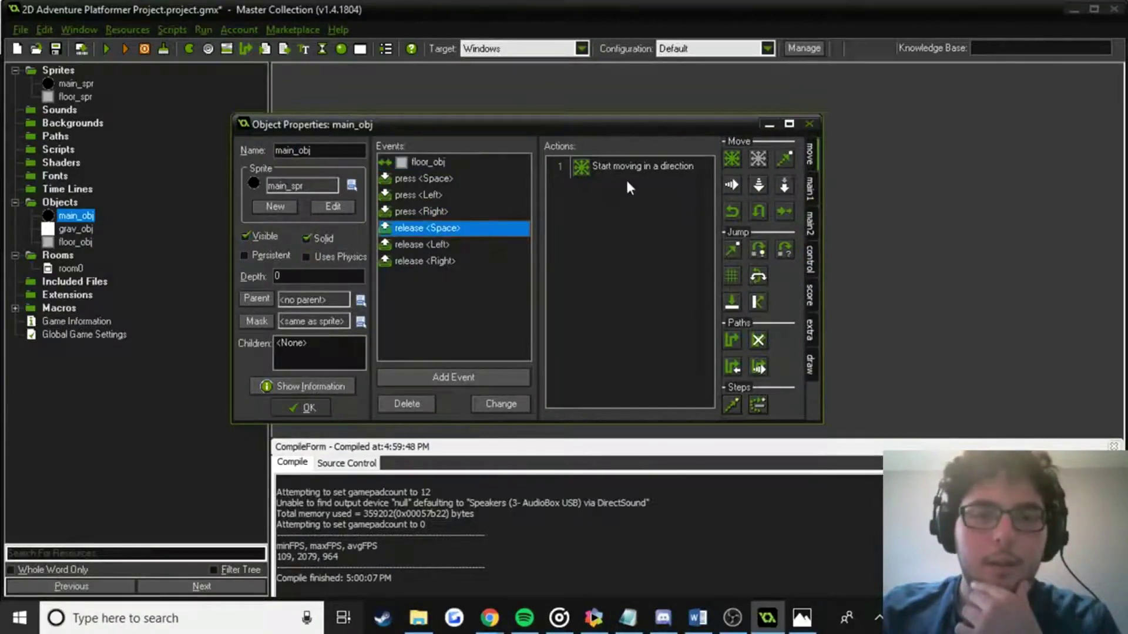
double_click(633, 172)
click(597, 460)
click(309, 407)
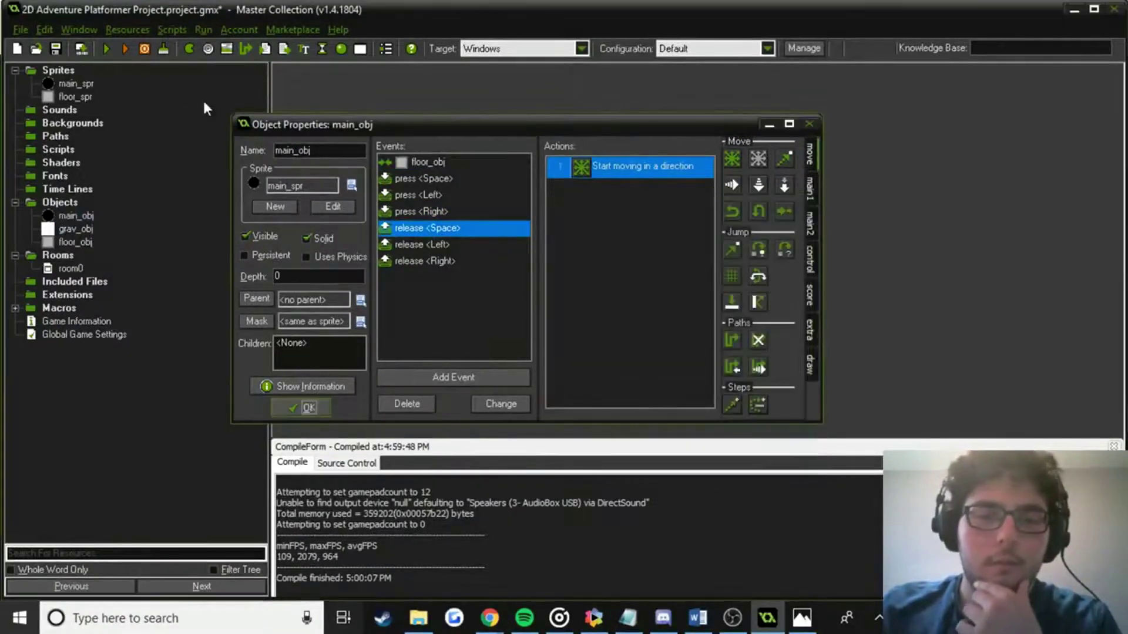
Run the game, test moving the ball right and left on the upper platform, and close the game.
click(111, 54)
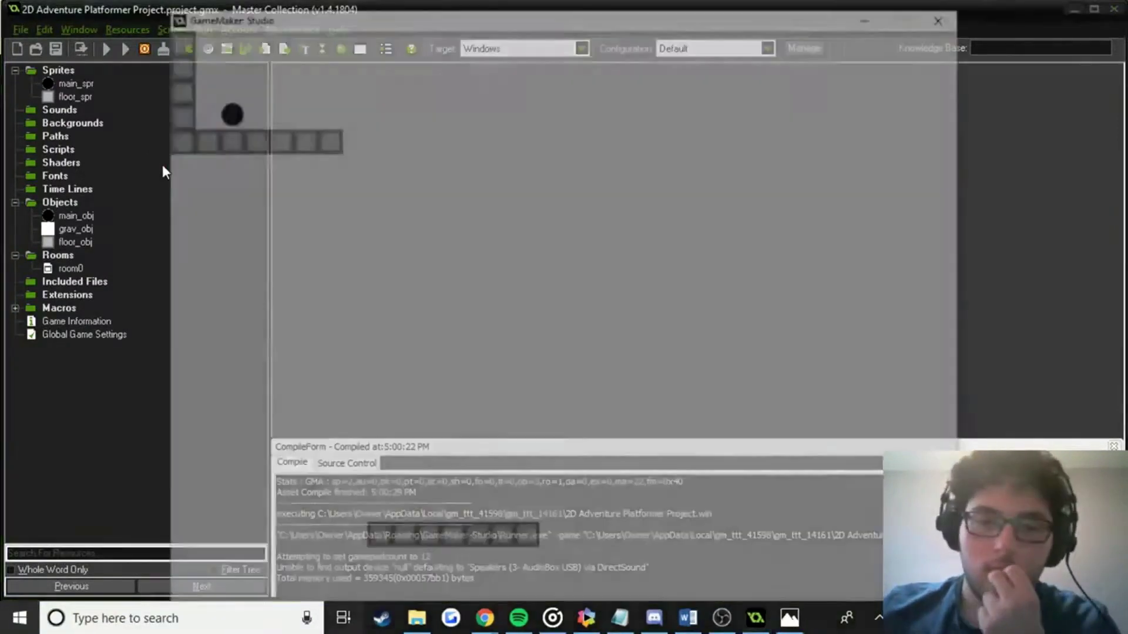
key(Right)
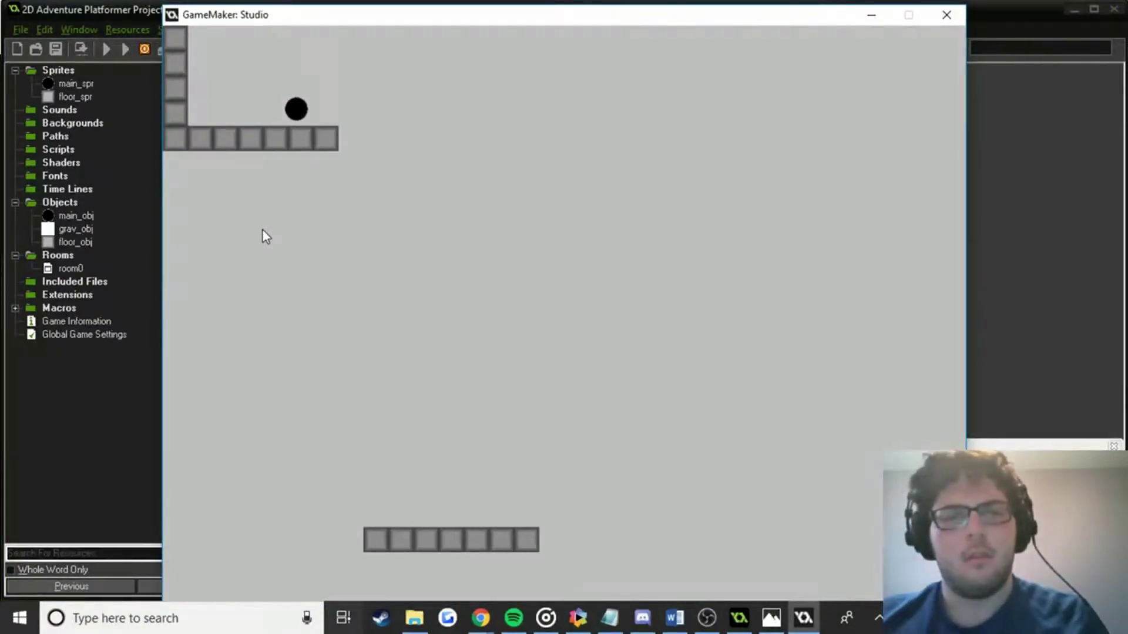
key(Right)
key(Left)
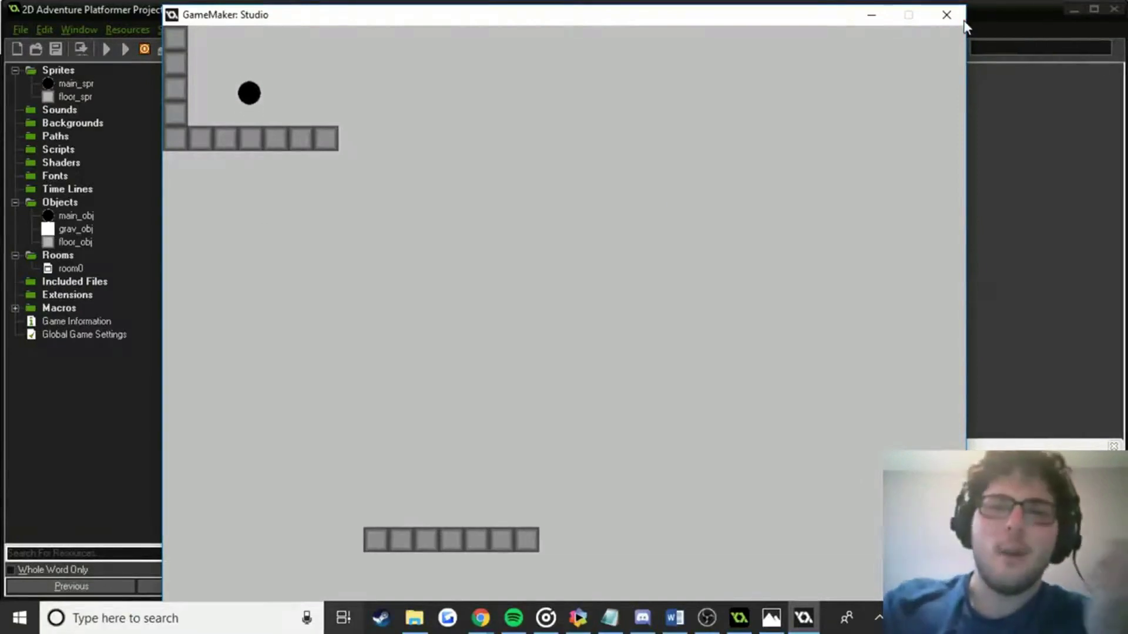
click(946, 15)
Clear the direction selection in the movement action of main_obj's release Space event, leaving speed 0.
double_click(75, 216)
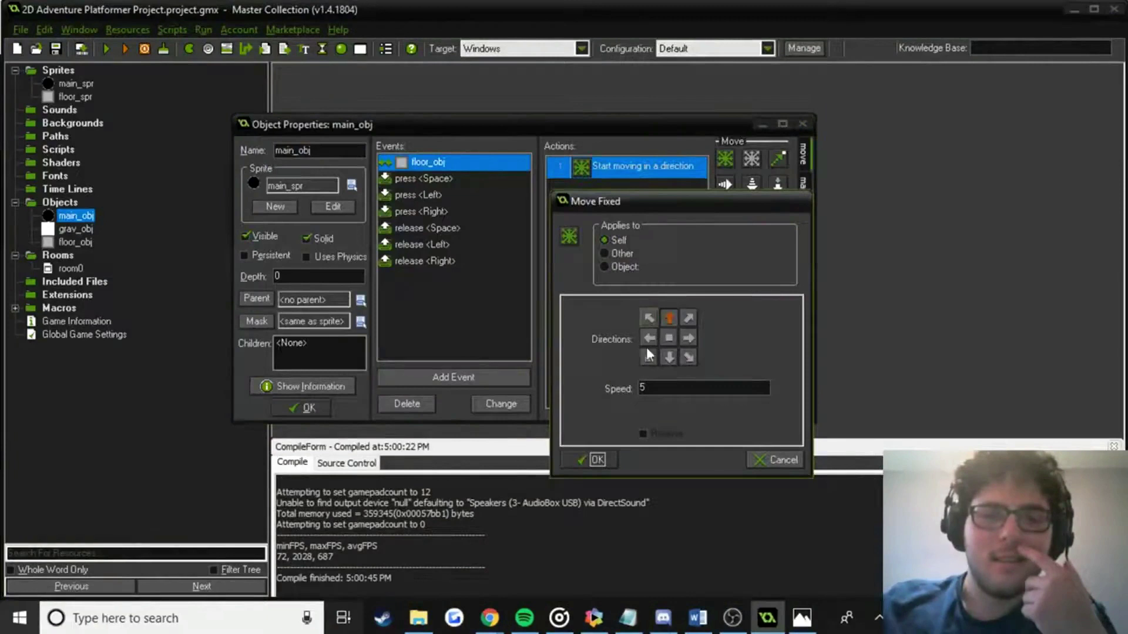
click(606, 460)
click(426, 228)
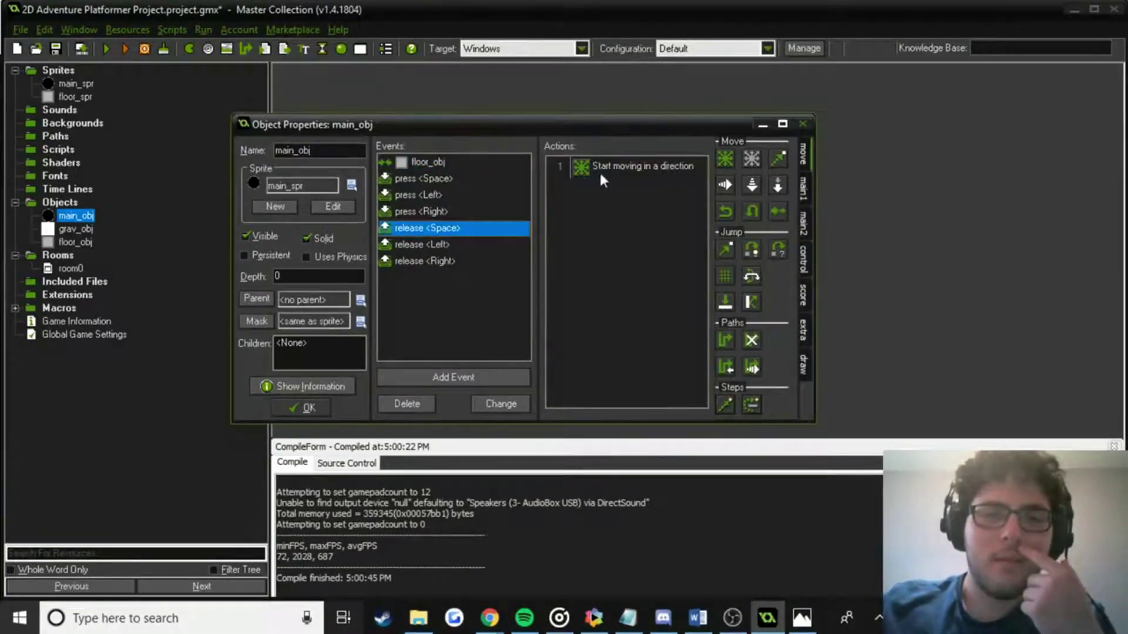
double_click(615, 167)
click(668, 357)
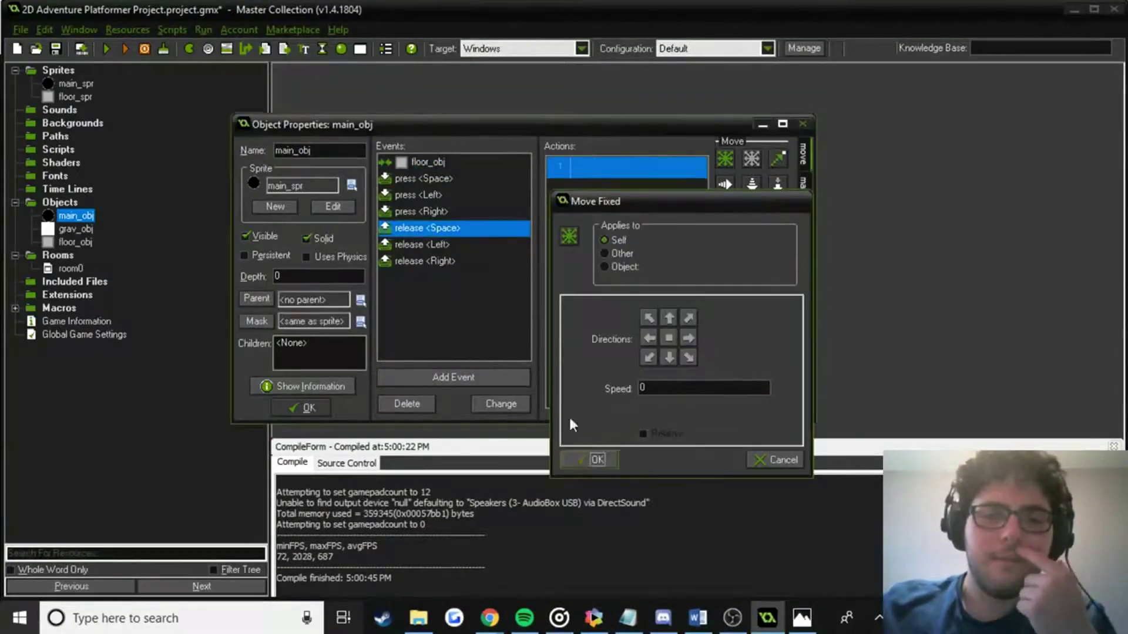
click(593, 460)
Replace the movement action in the floor_obj collision event with a Speed Horizontal action of 0.
click(423, 178)
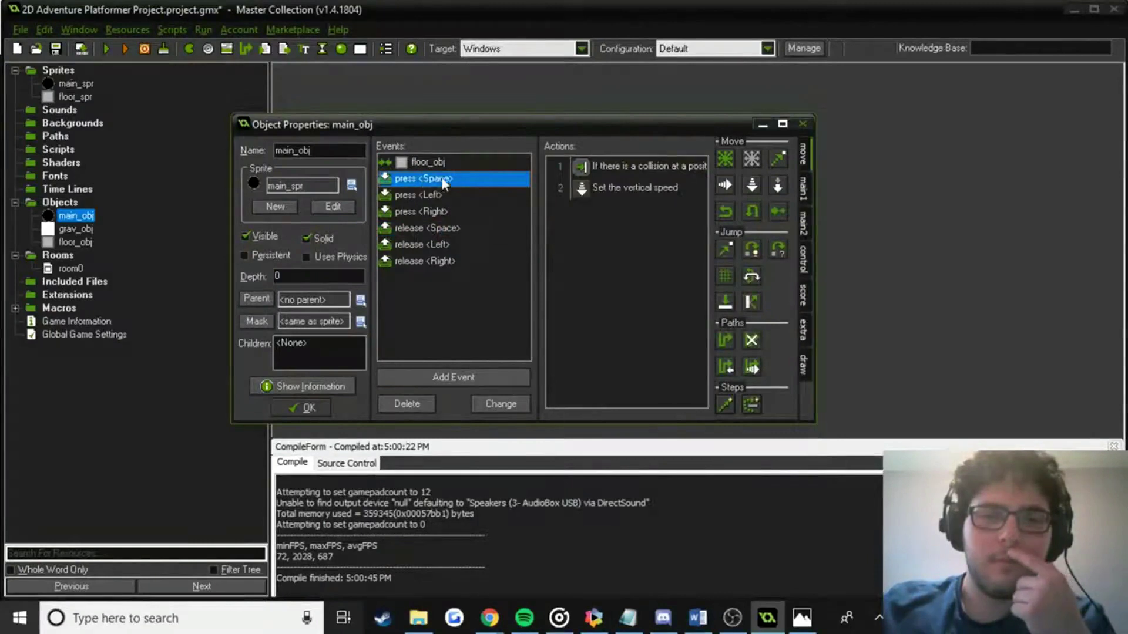
click(448, 163)
double_click(621, 167)
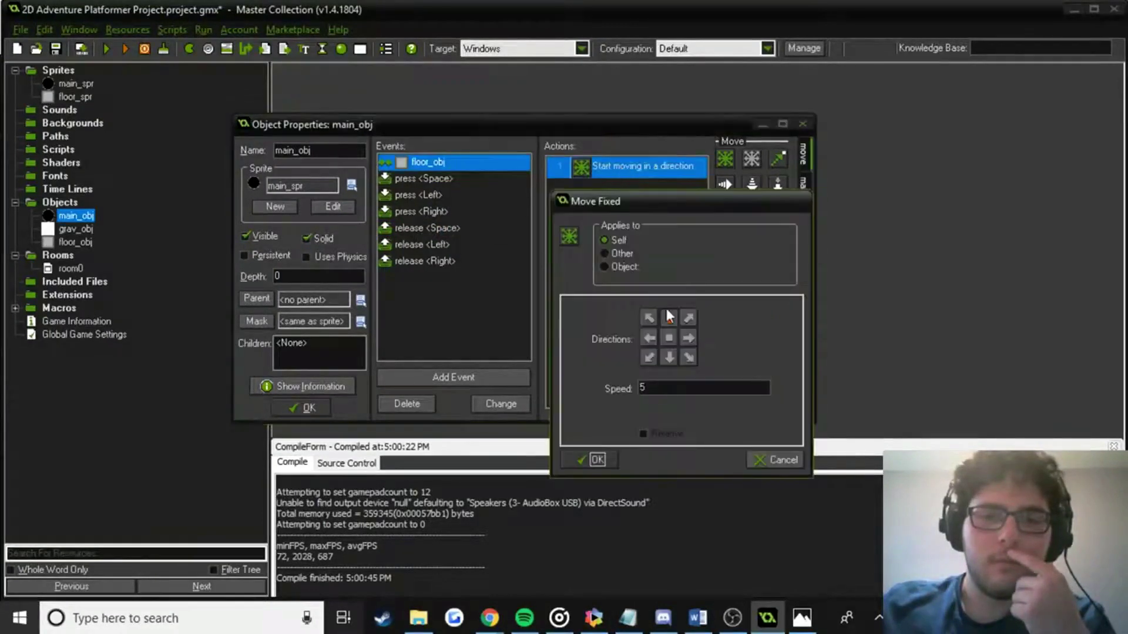
click(774, 460)
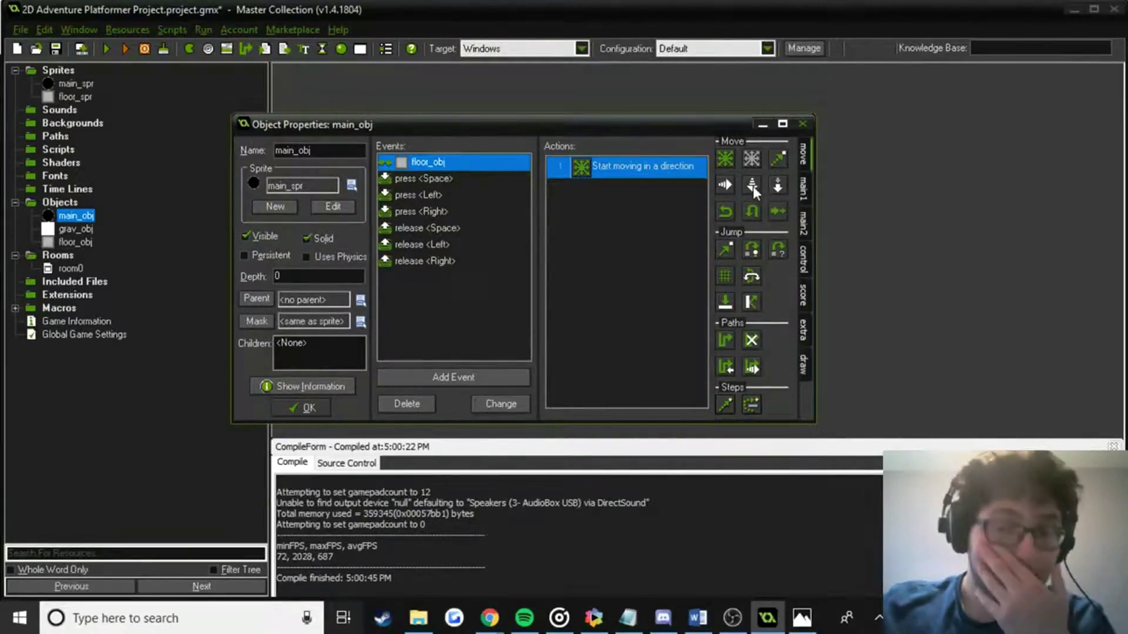
drag(753, 186, 643, 202)
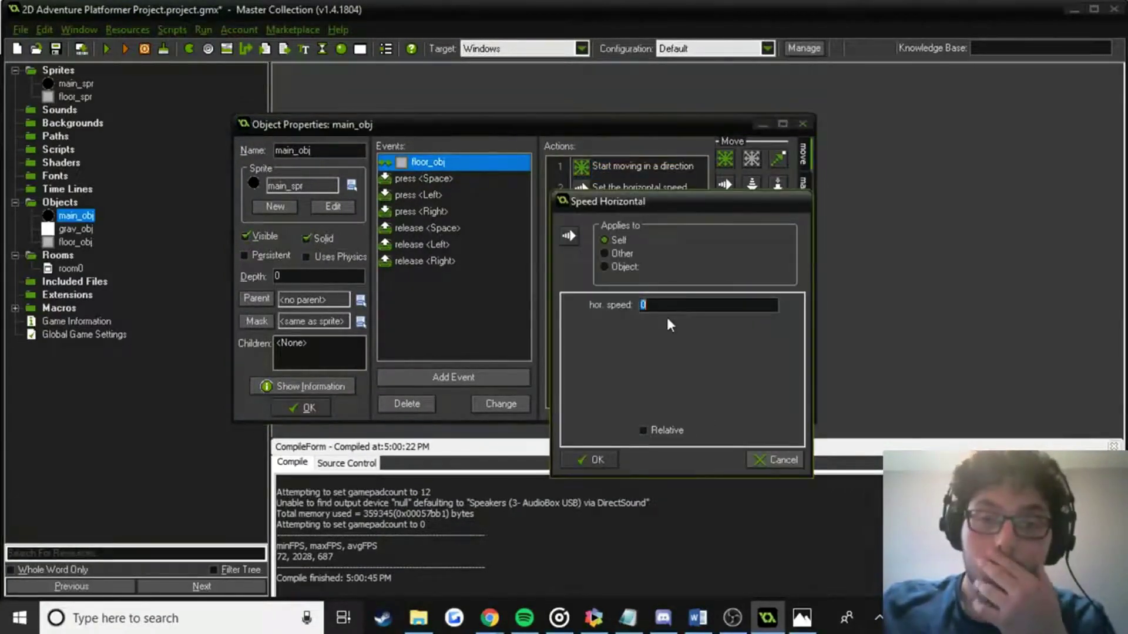
click(593, 458)
key(Delete)
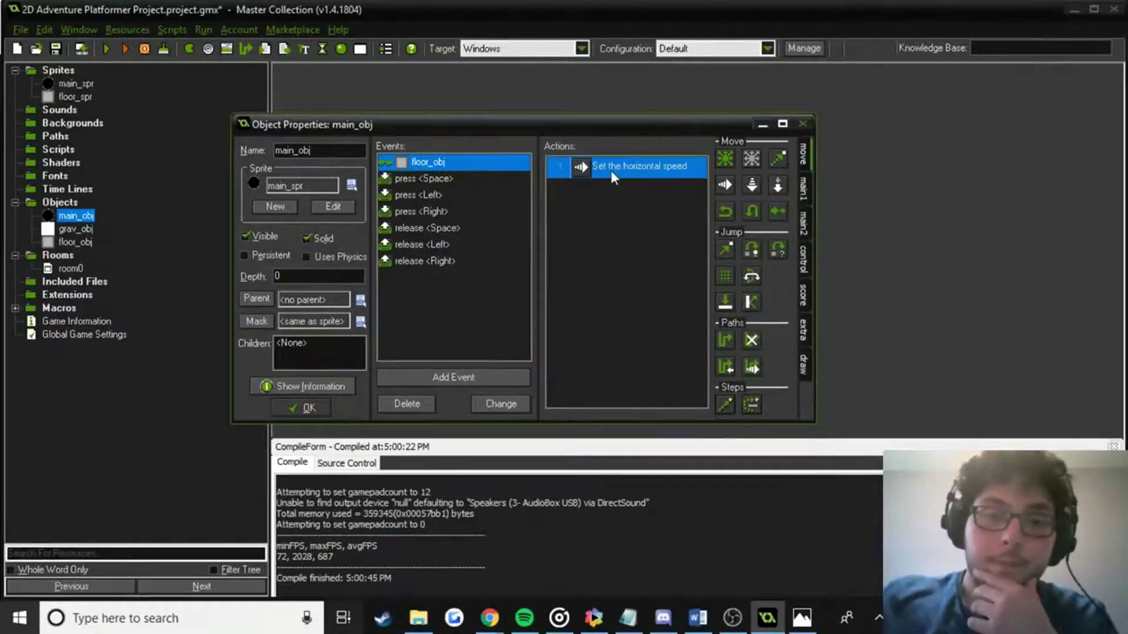
Review the movement action in main_obj's release Space event and the collision check in its press Space event.
click(433, 229)
double_click(593, 167)
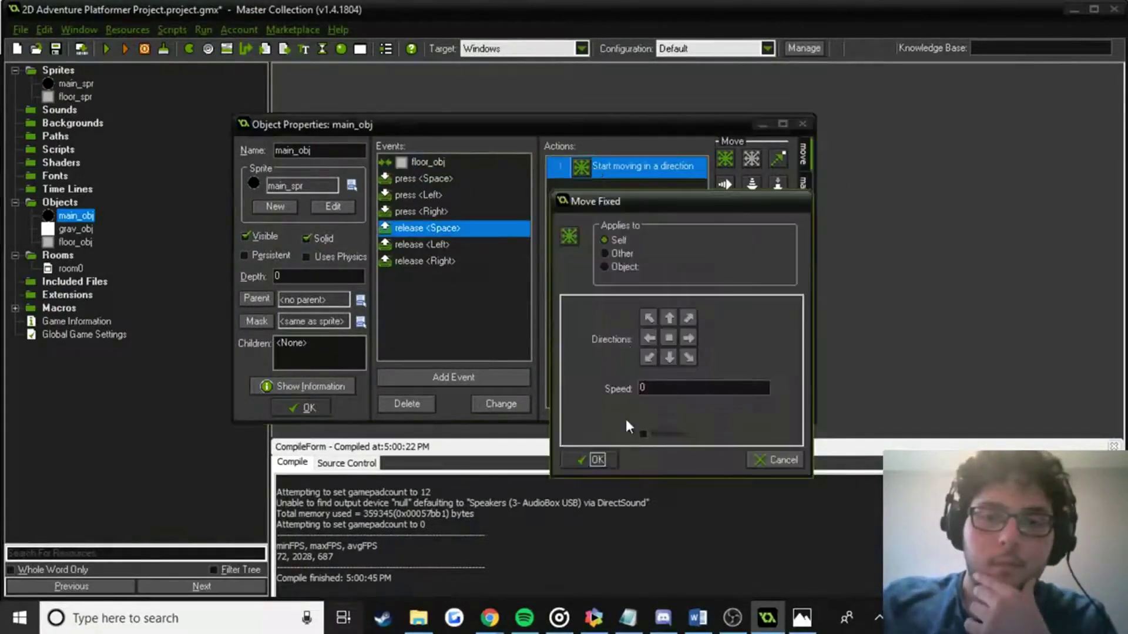
click(606, 462)
click(460, 182)
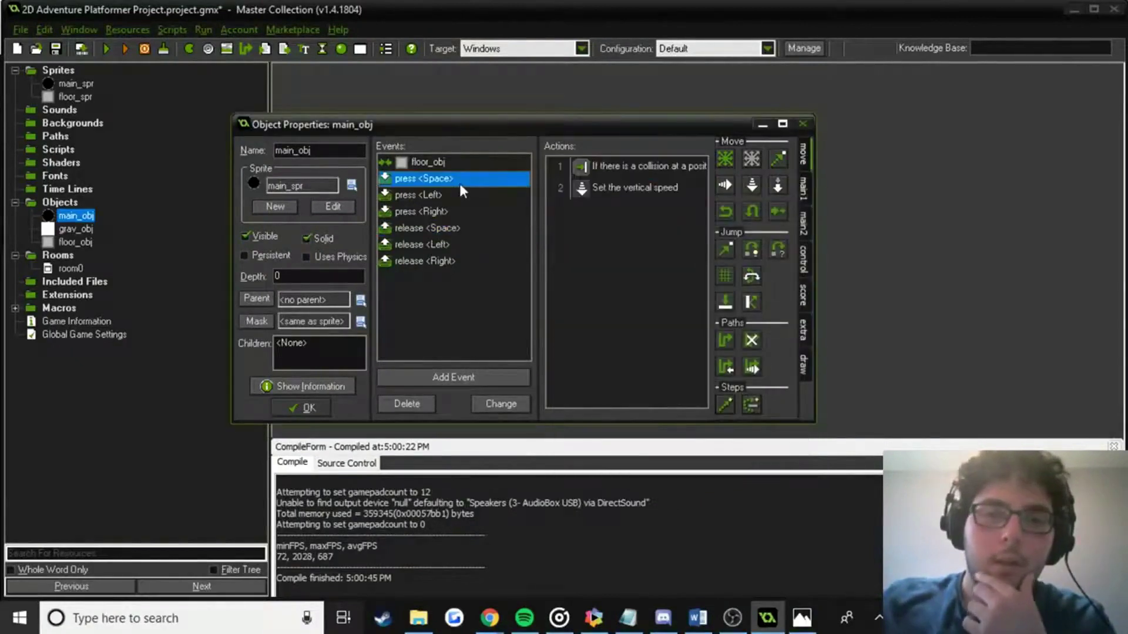
double_click(654, 166)
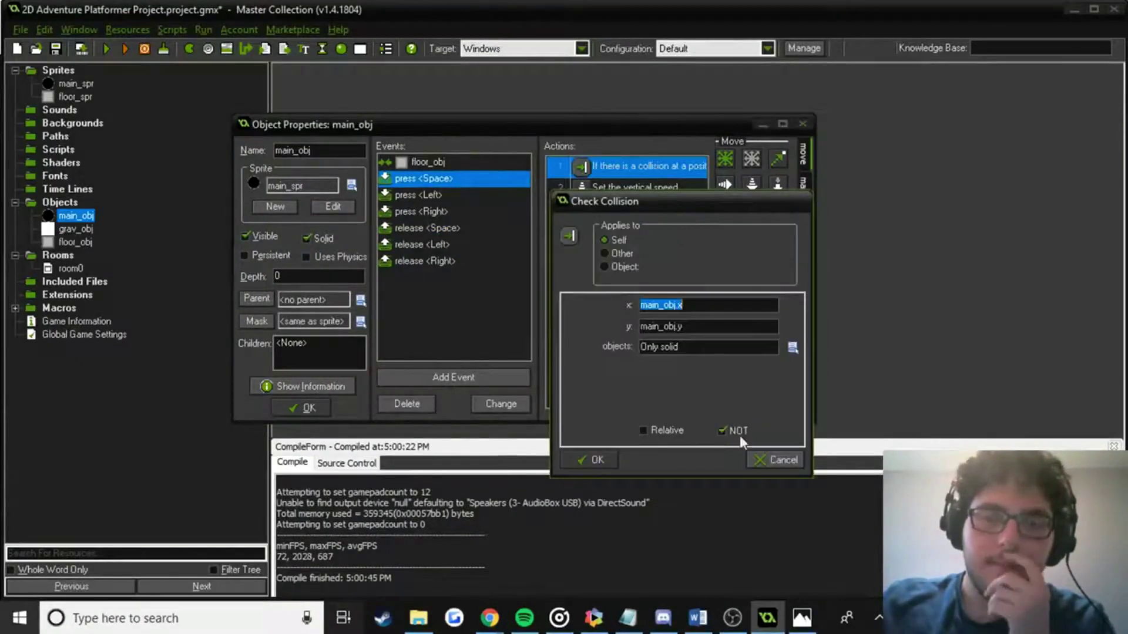
click(777, 457)
Replace the vertical speed action in main_obj's press Space event with an upward Move Fixed action and accept the object's properties.
right_click(634, 196)
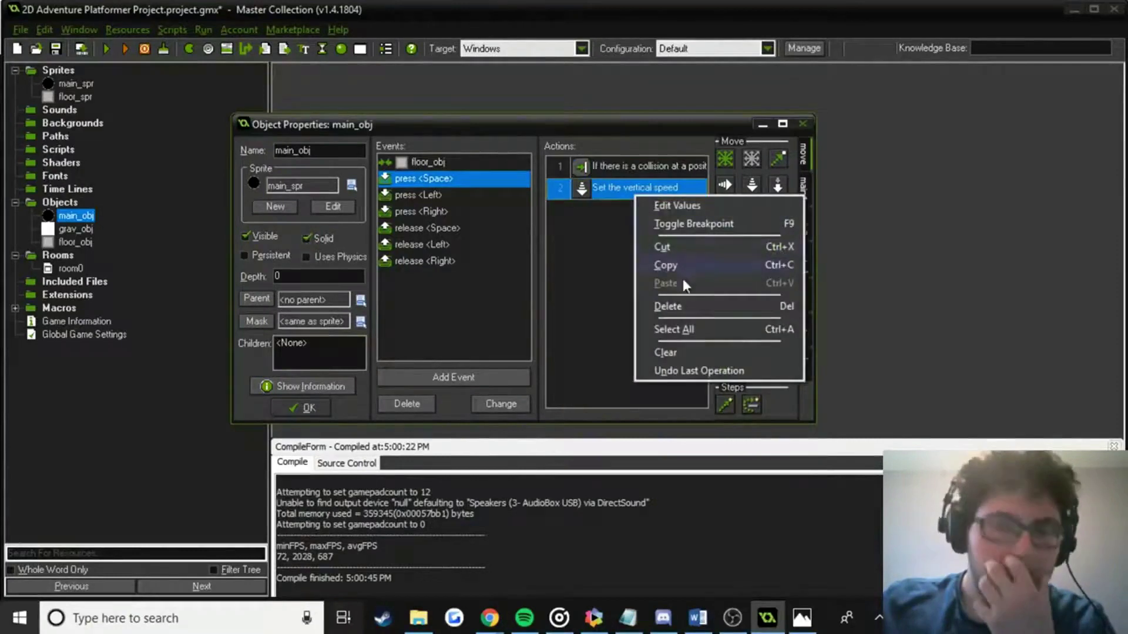
click(703, 309)
drag(725, 159, 597, 335)
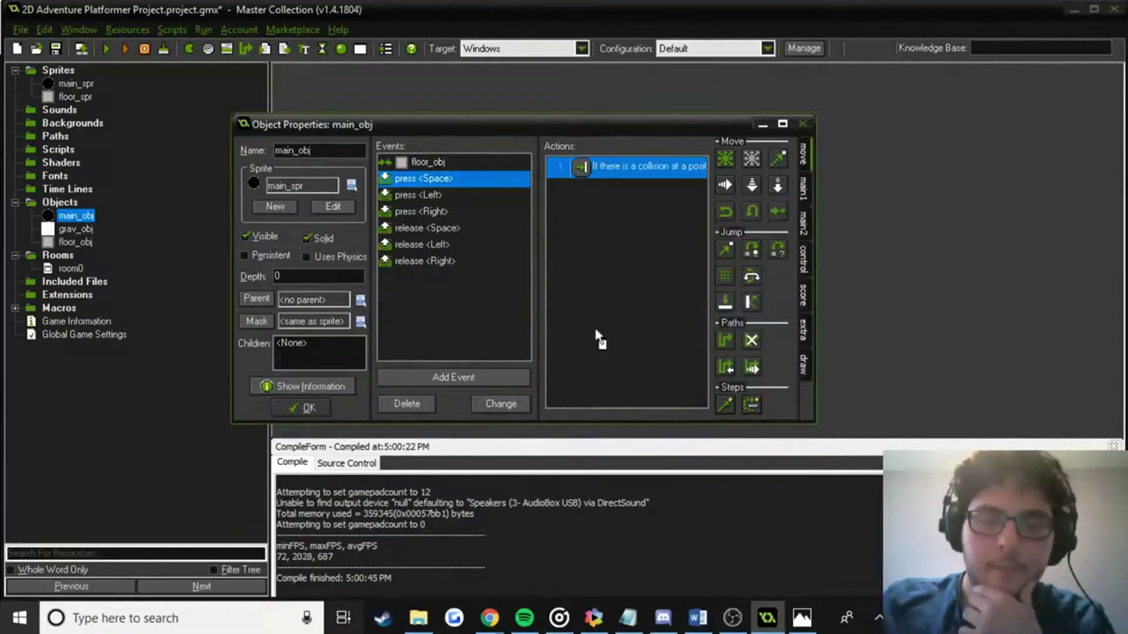
click(670, 319)
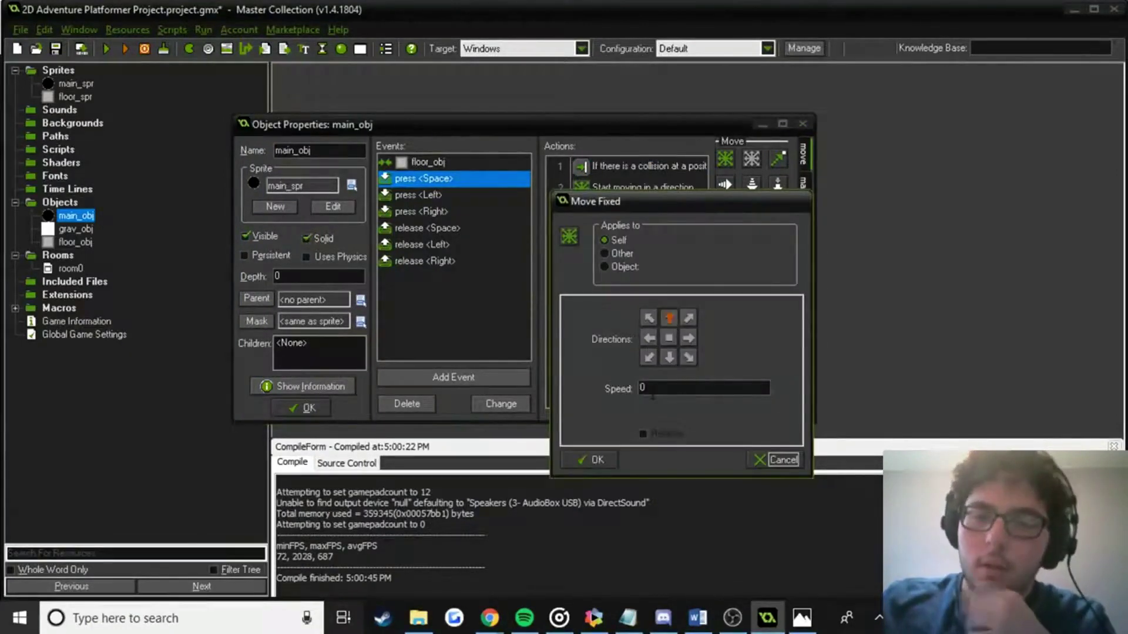
key(Tab)
click(606, 460)
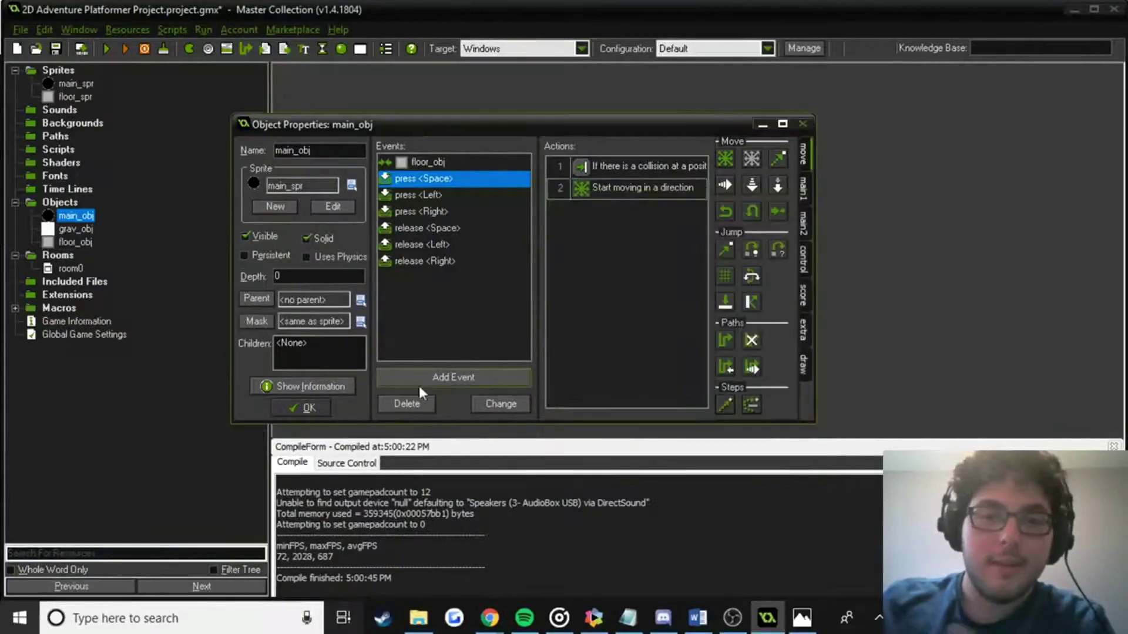
click(309, 408)
Run the game, test jumping and moving the ball right on the upper platform, and close the game.
click(115, 53)
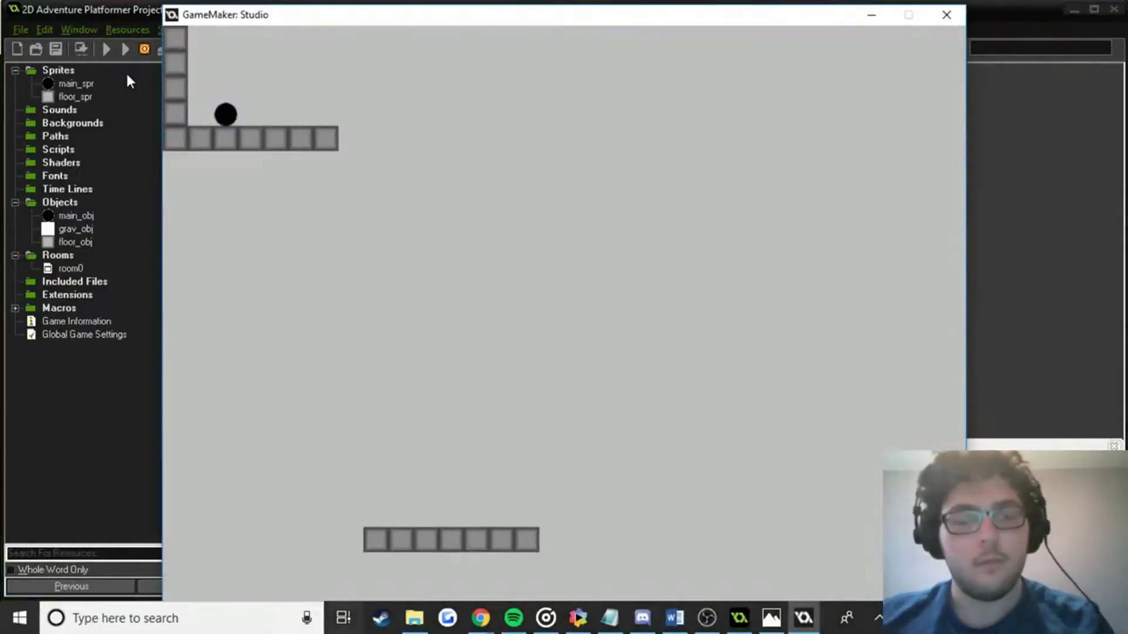
key(Up)
key(Up)
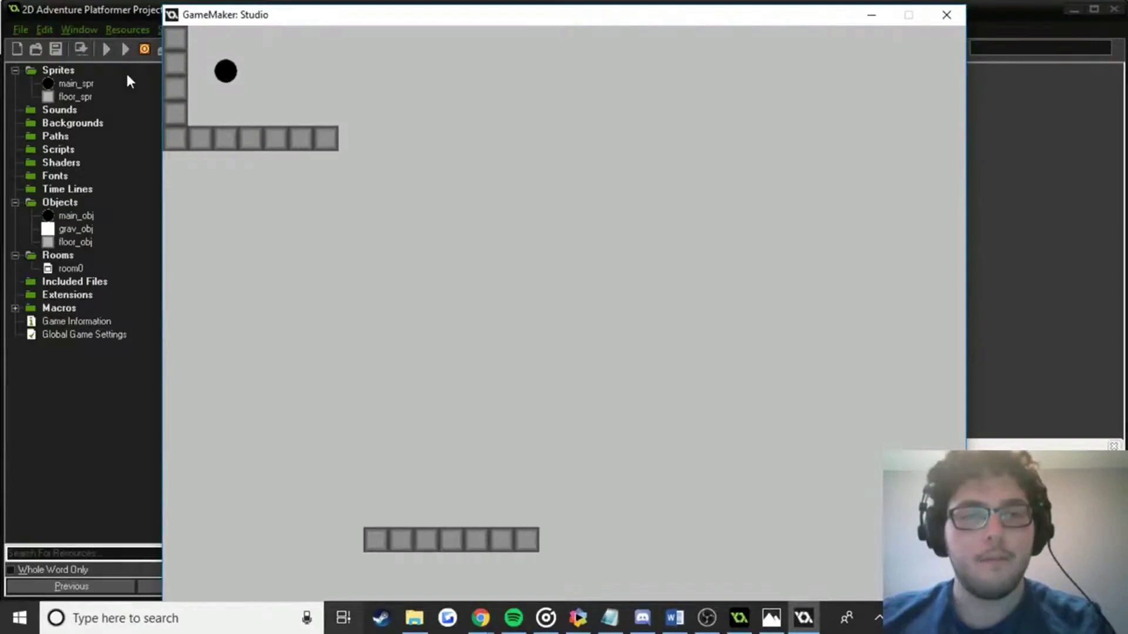
key(Right)
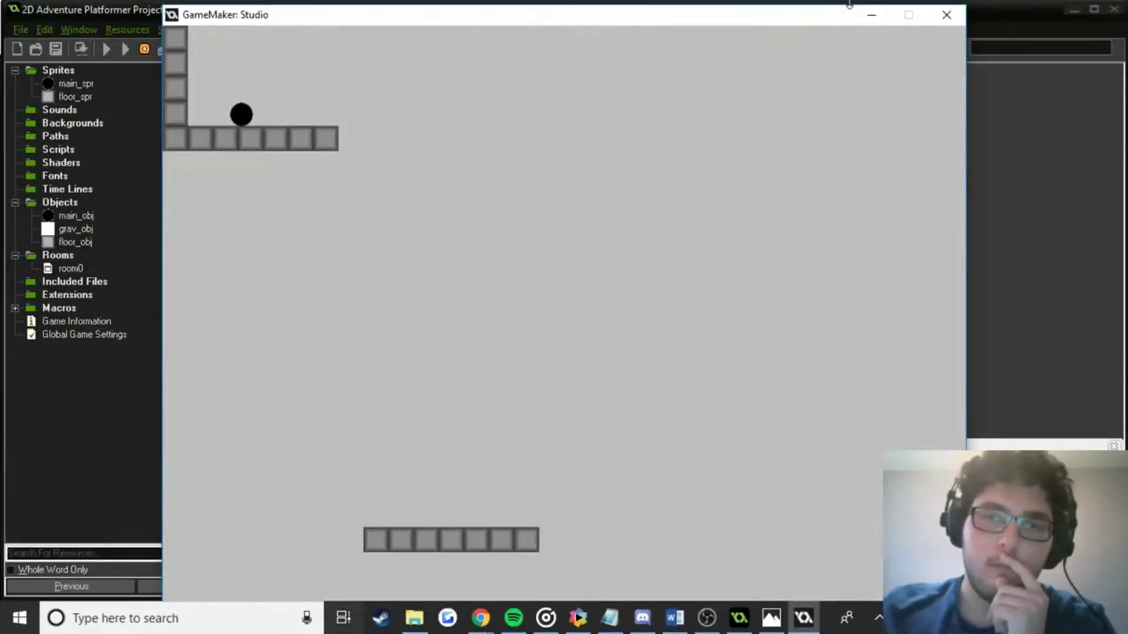
click(946, 15)
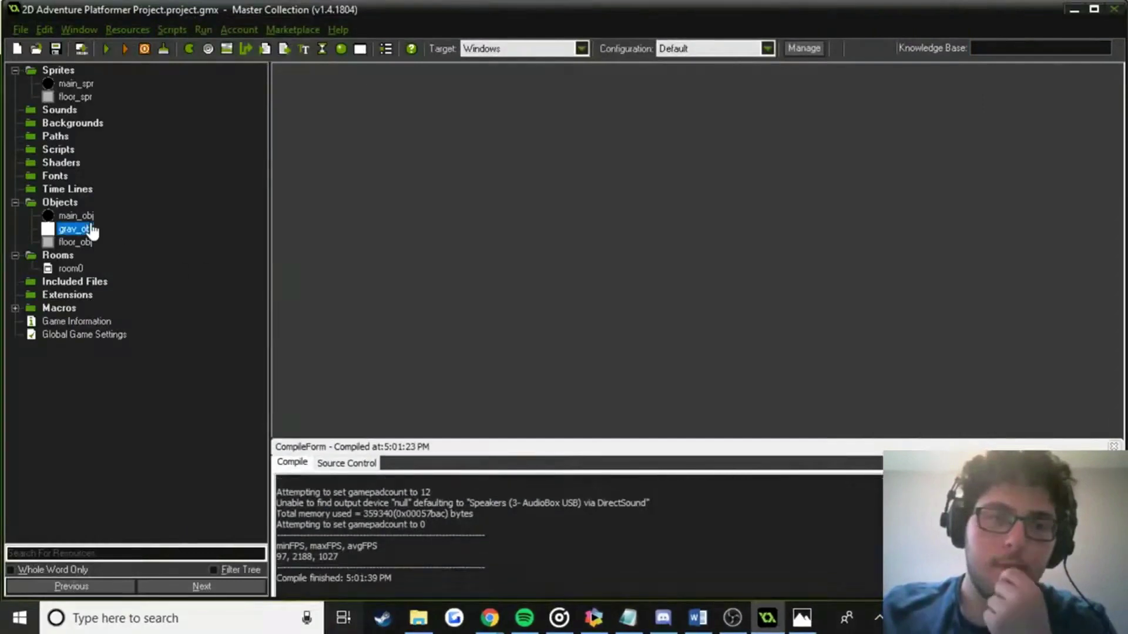
Turn off the NOT option in the collision check of main_obj's press Space event.
double_click(76, 216)
click(458, 178)
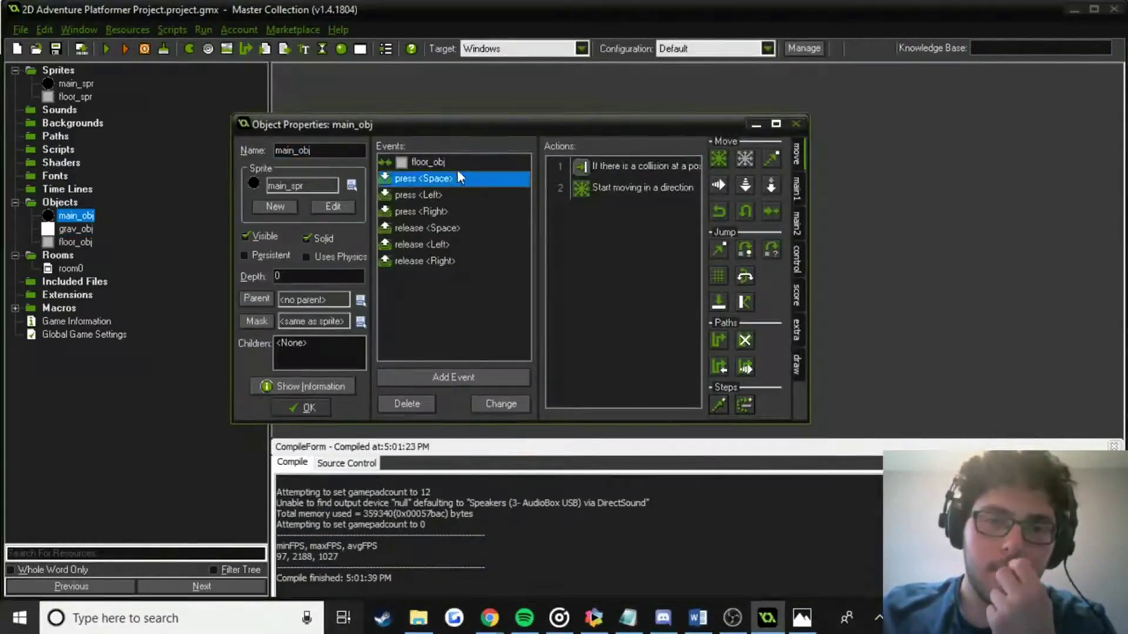
click(467, 163)
click(470, 177)
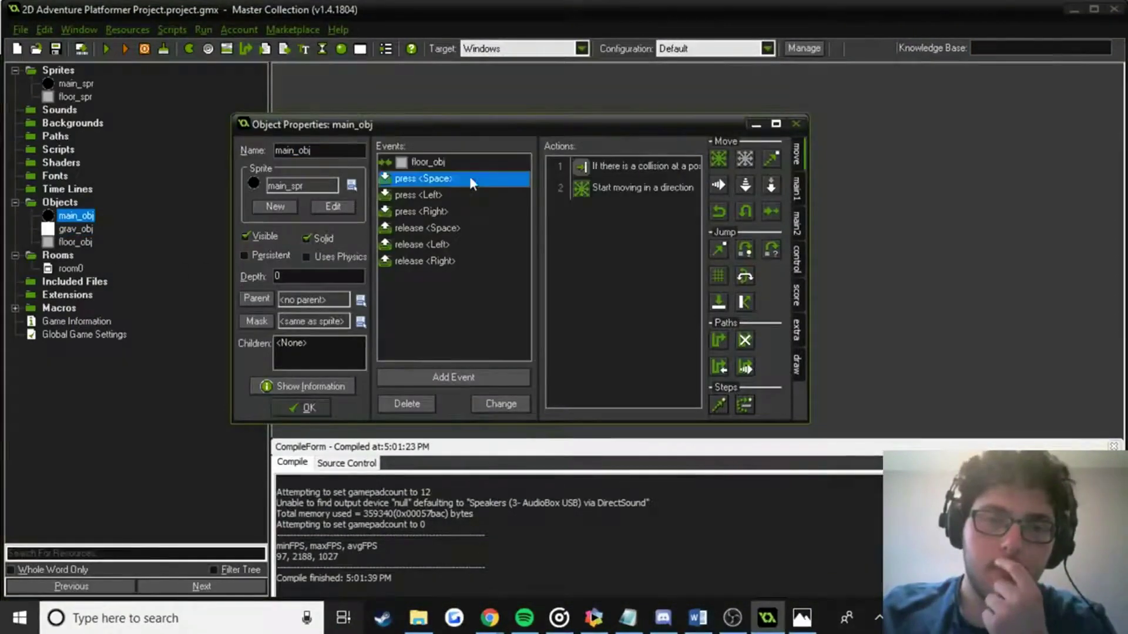
double_click(620, 167)
click(770, 460)
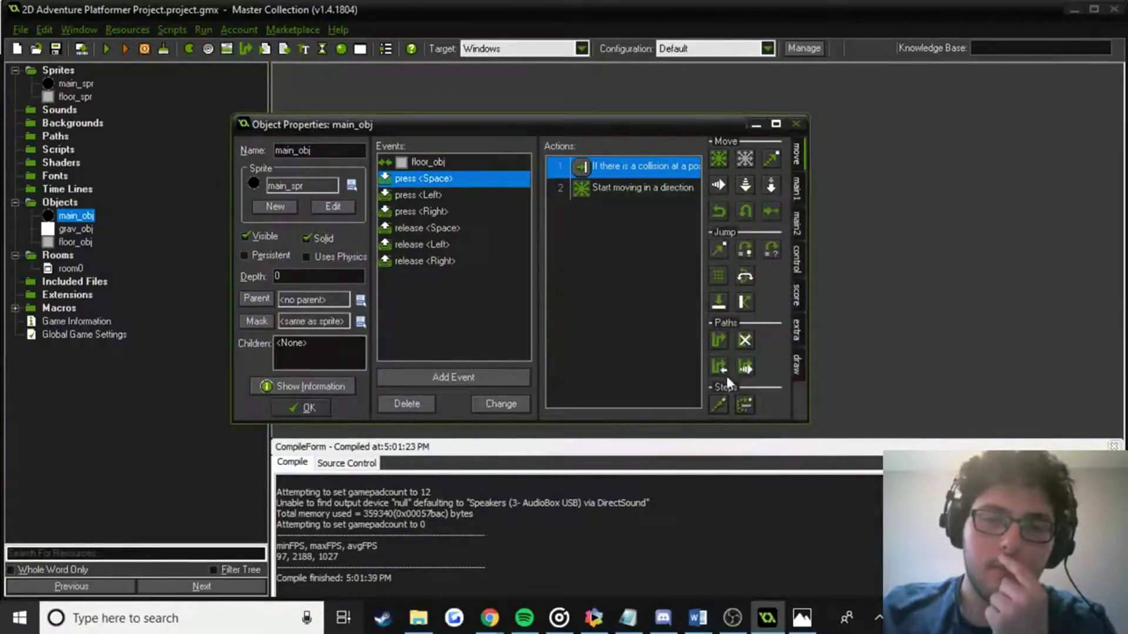
double_click(623, 165)
click(722, 431)
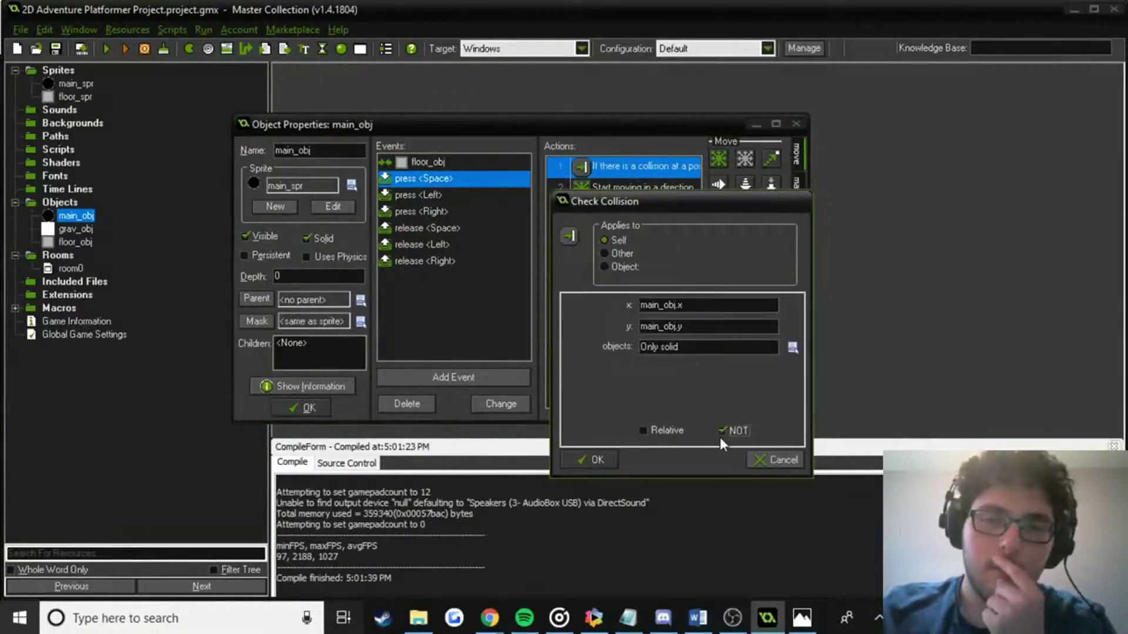
click(591, 460)
Replace the horizontal speed action in main_obj's floor_obj collision event with a Speed Vertical action of 0 and accept the object's properties.
click(449, 162)
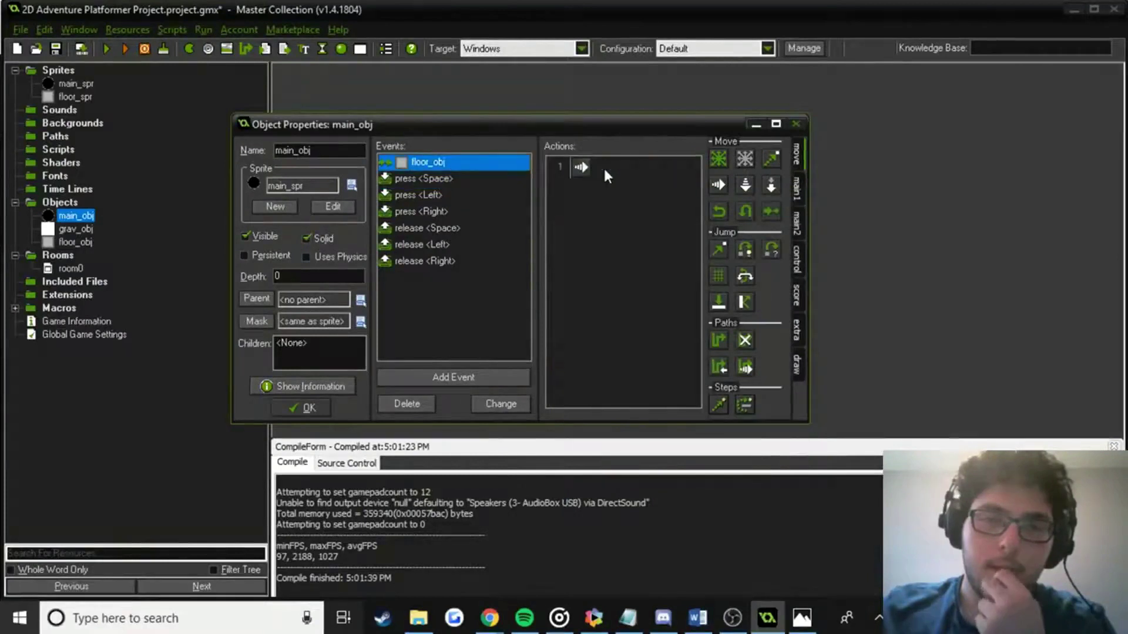
double_click(604, 167)
click(758, 462)
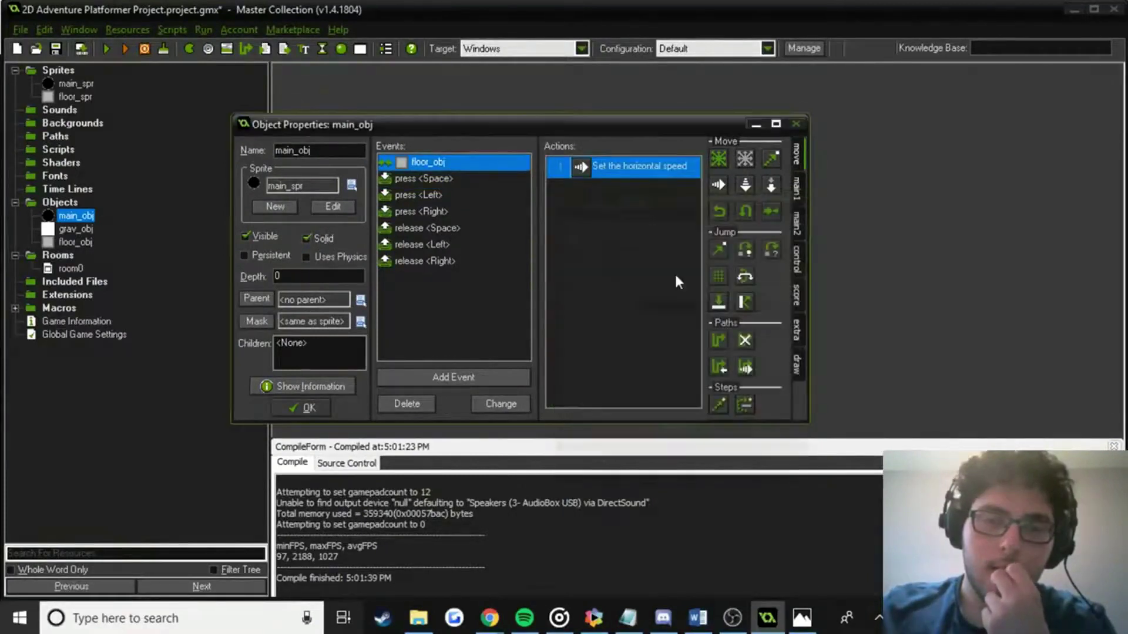
double_click(661, 166)
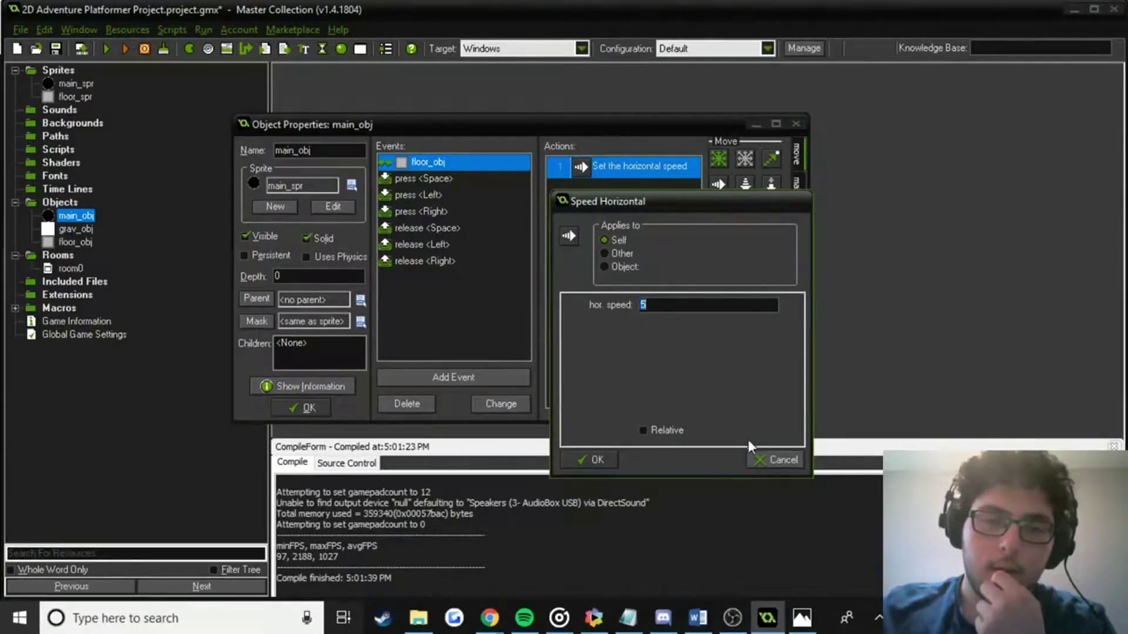
click(758, 461)
key(Delete)
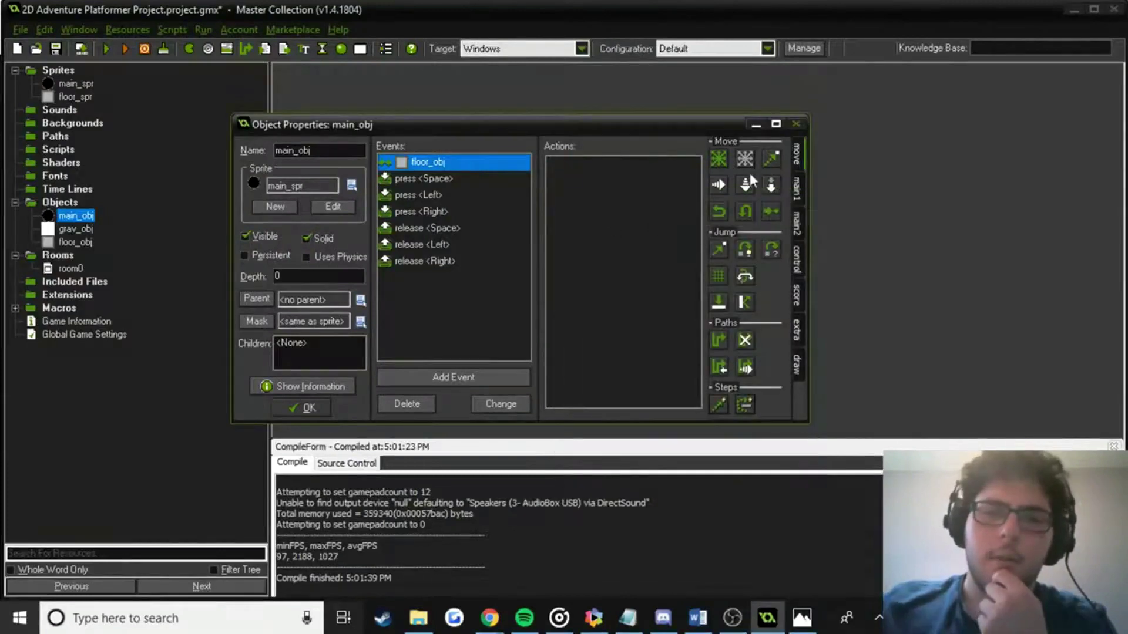
drag(746, 185, 623, 170)
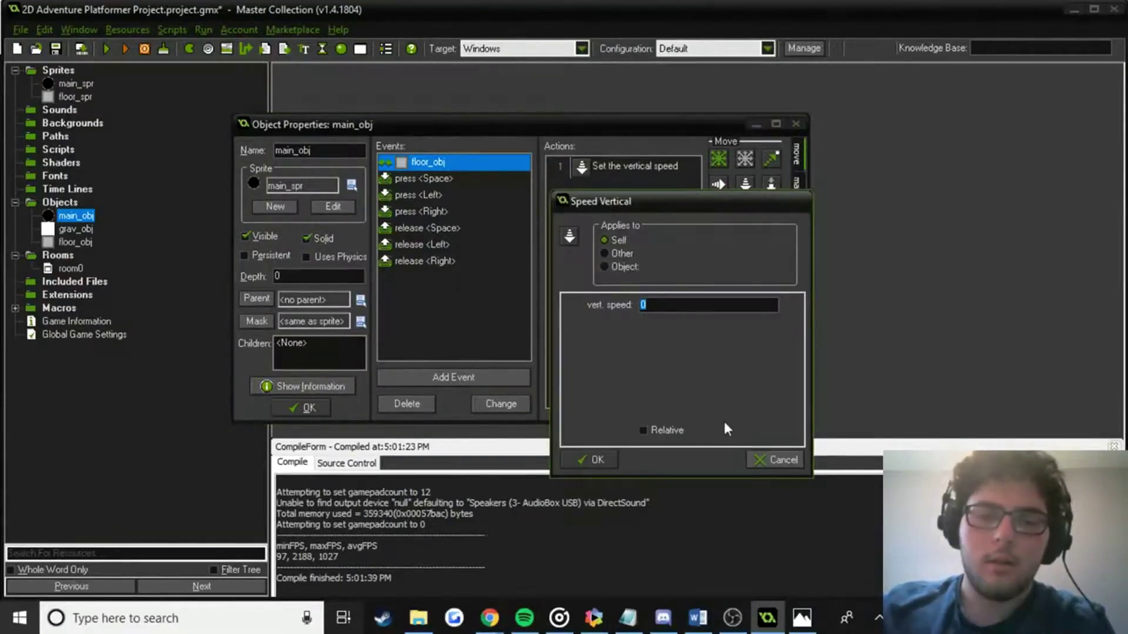
click(597, 463)
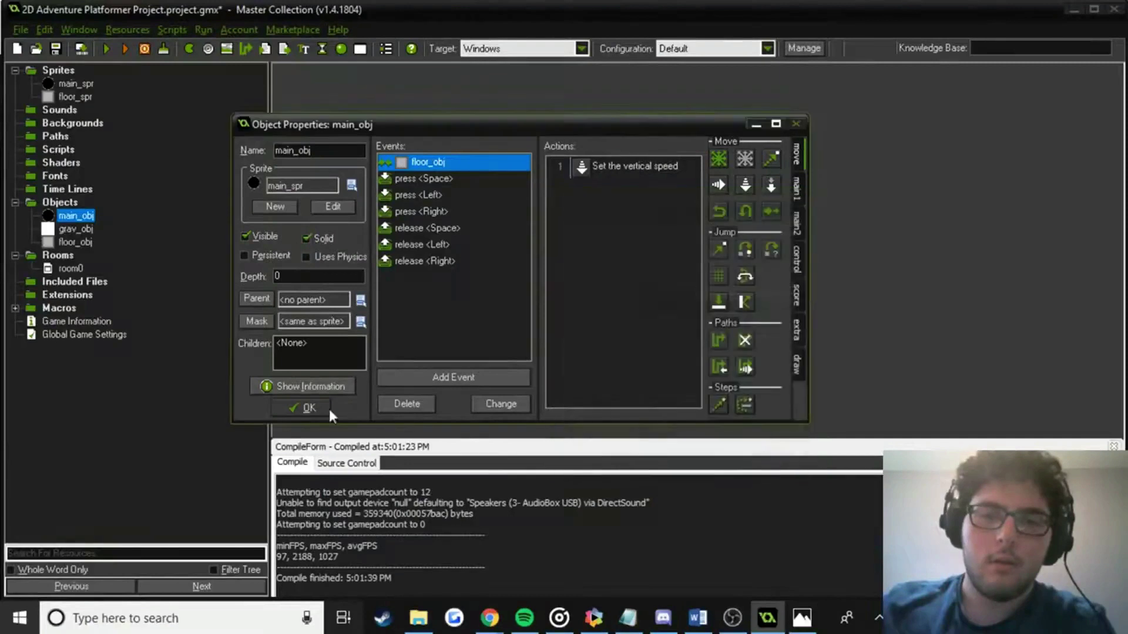
click(317, 407)
Run the game, test moving the ball left and right and dropping it onto the lower platform, and close the game.
click(104, 52)
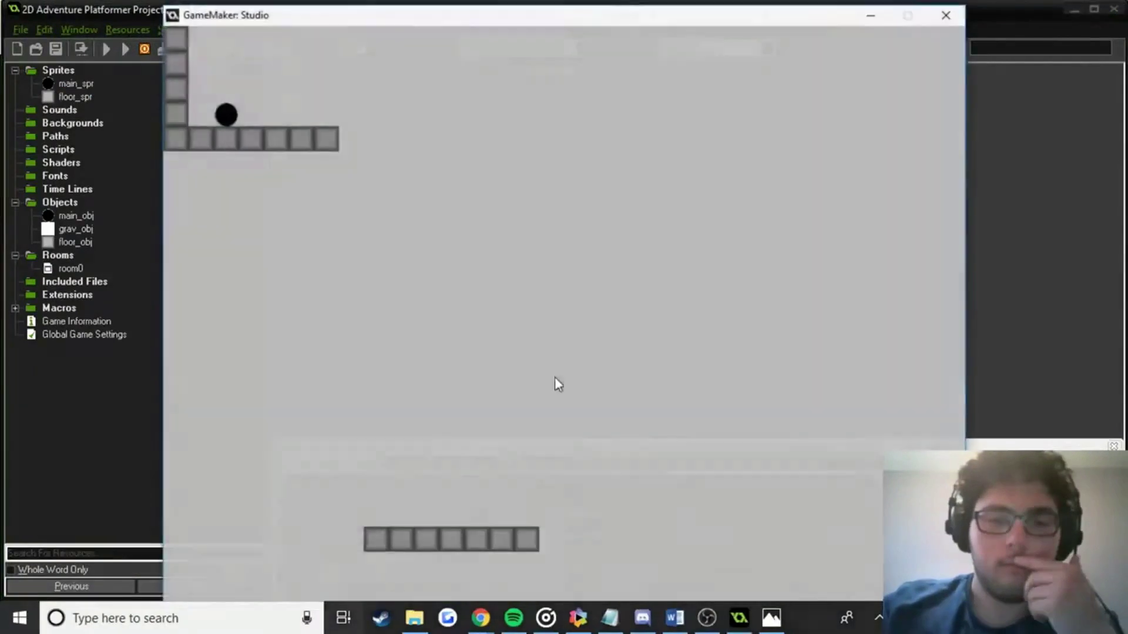
key(Right)
key(Left)
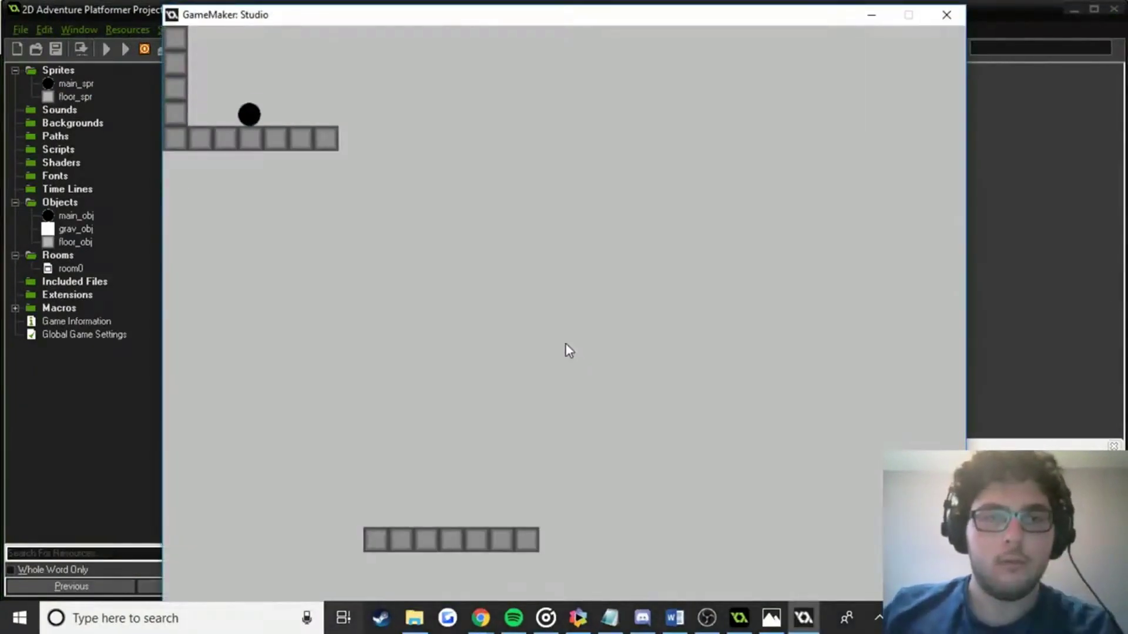
key(Left)
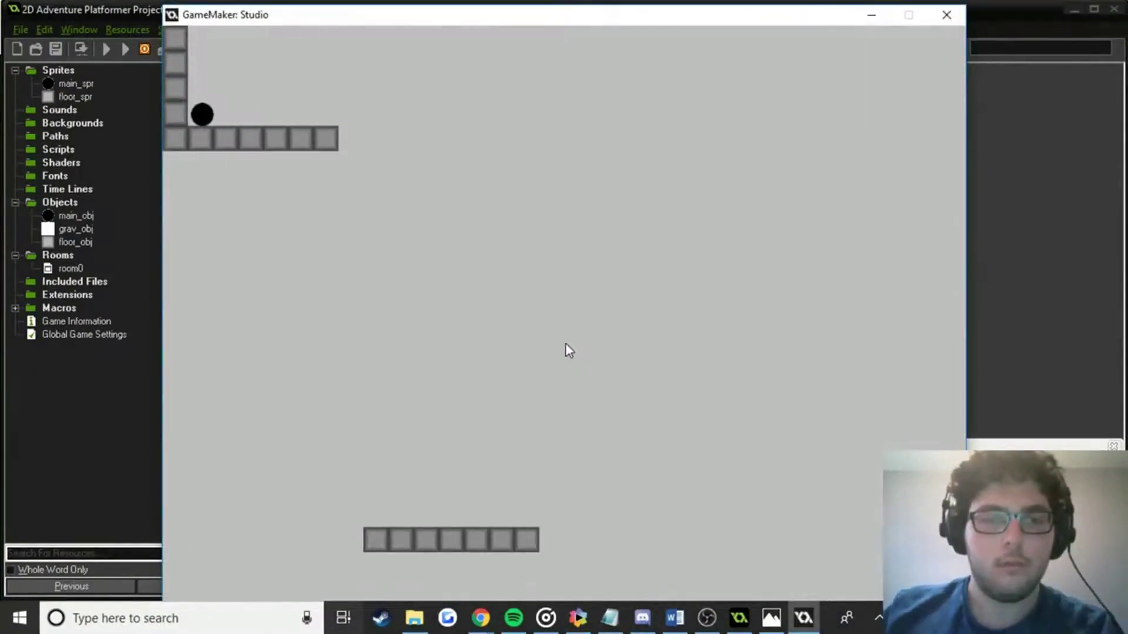
key(Right)
key(Left)
key(Right)
key(Left)
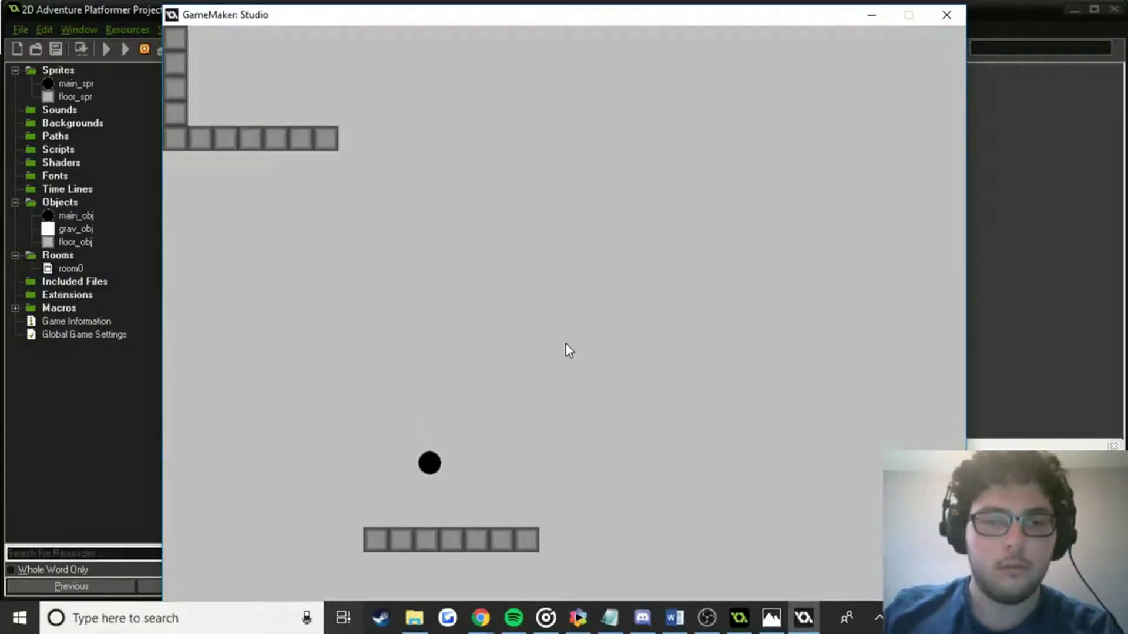
key(Right)
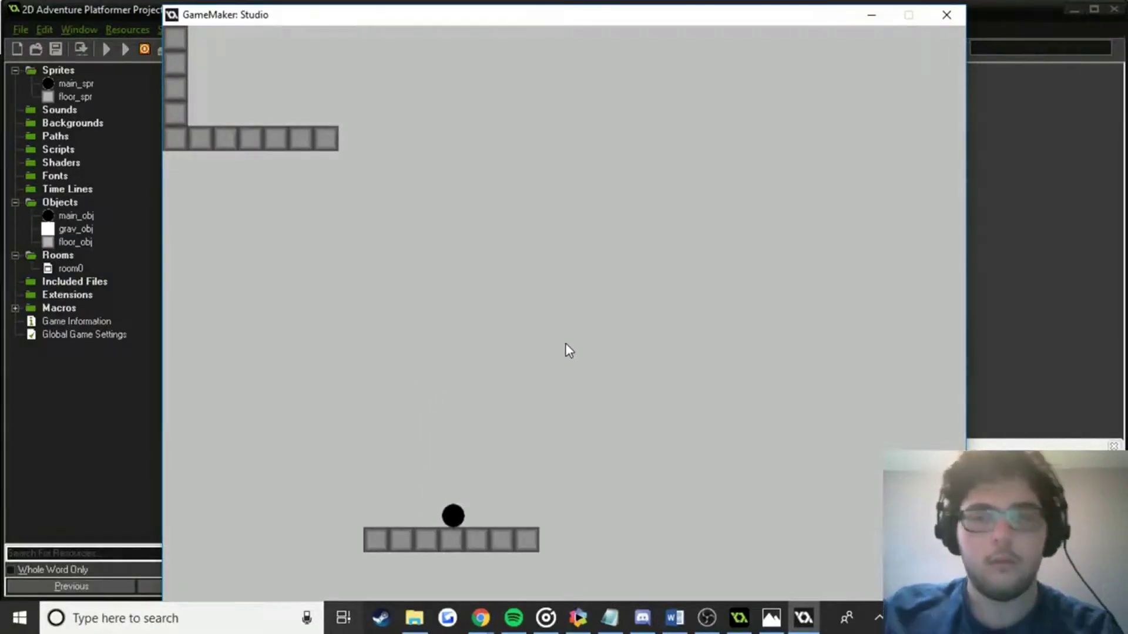
click(947, 14)
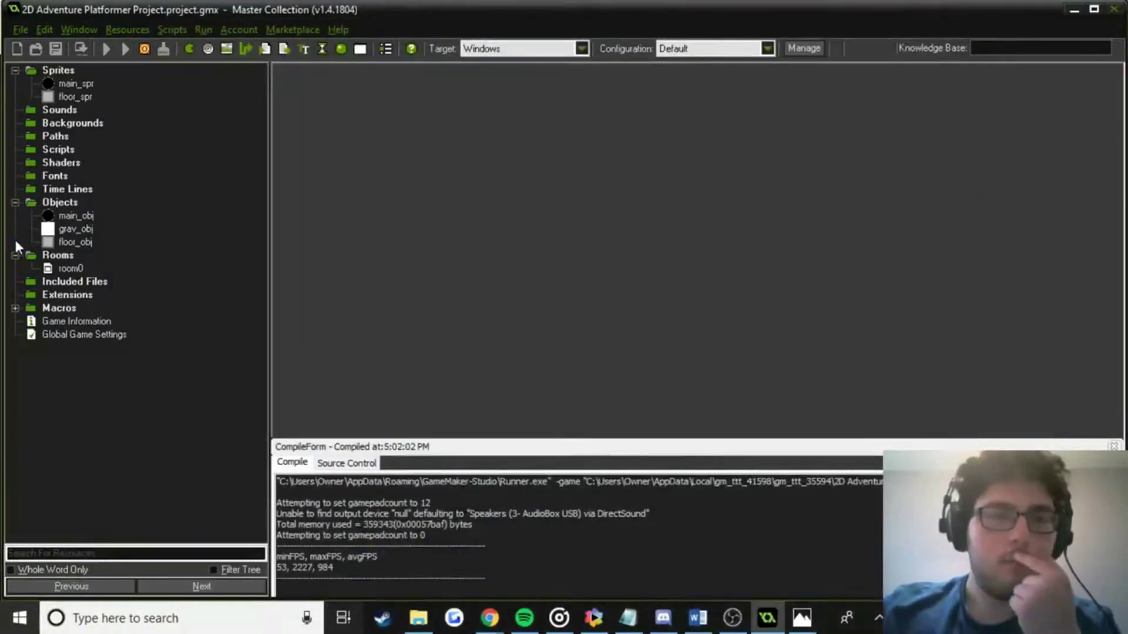
Make the collision check in main_obj's press Space event apply to Other and accept the object's properties.
double_click(77, 216)
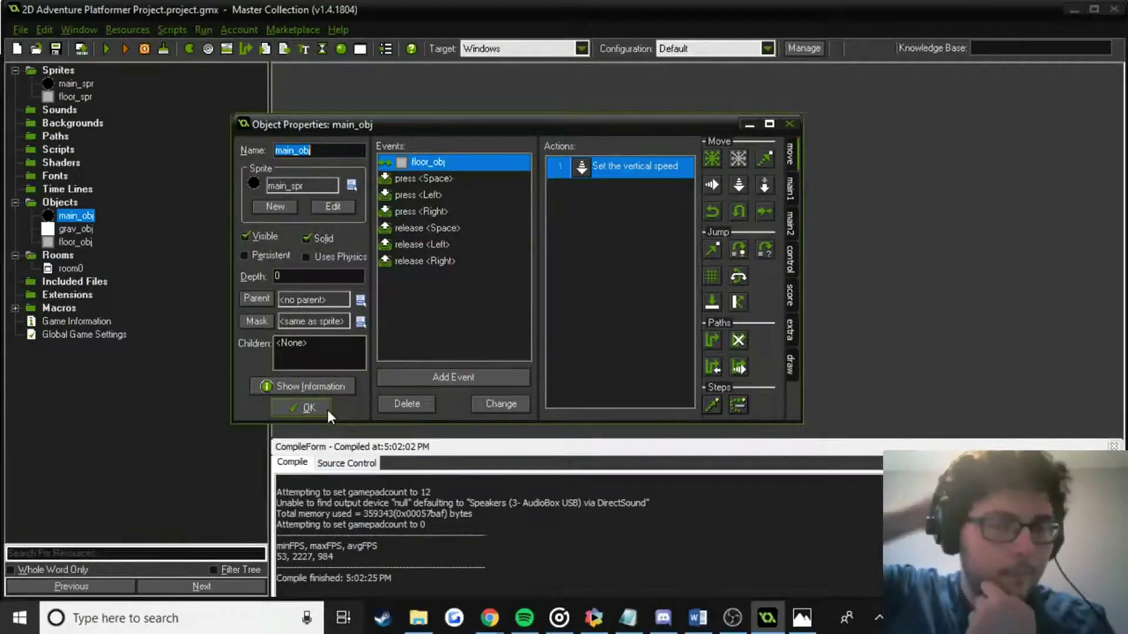
click(452, 210)
click(456, 180)
double_click(623, 168)
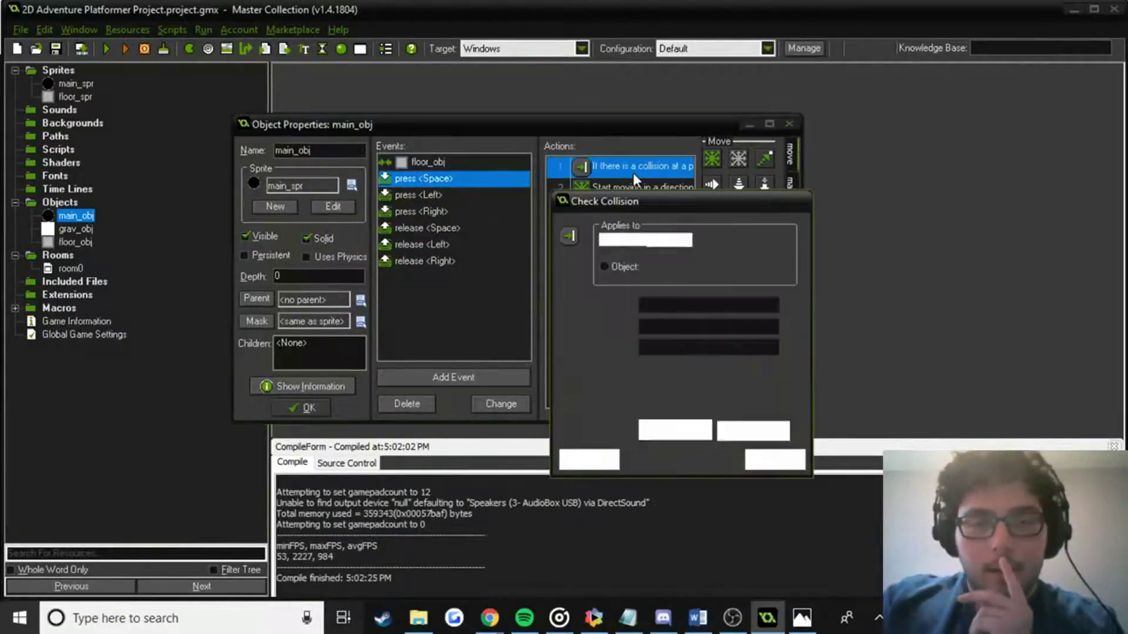
click(716, 311)
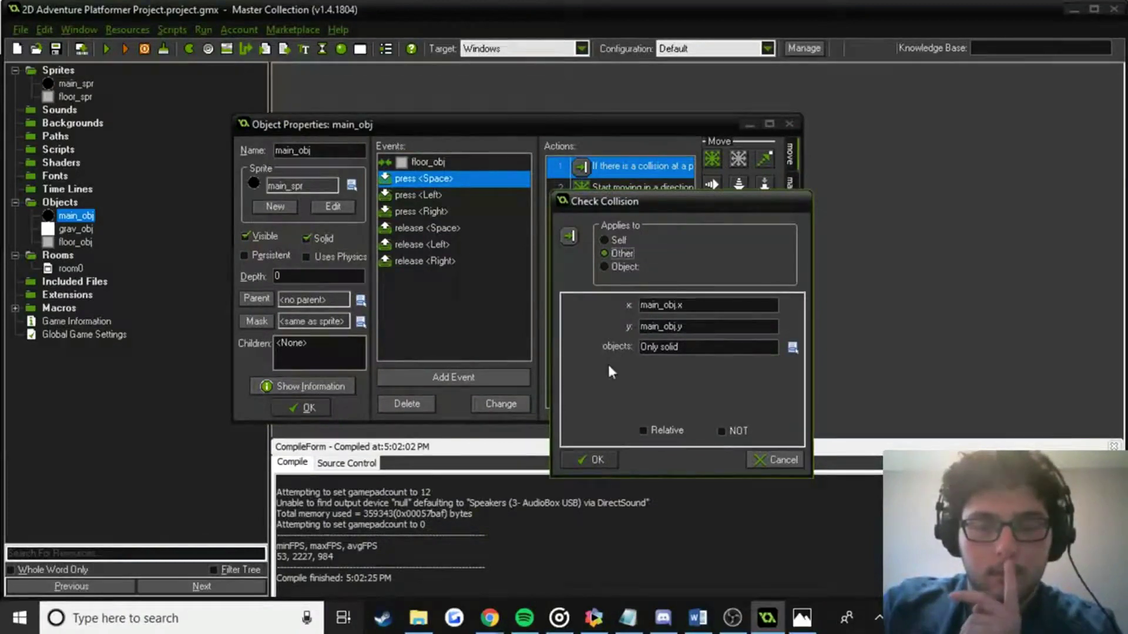
click(596, 461)
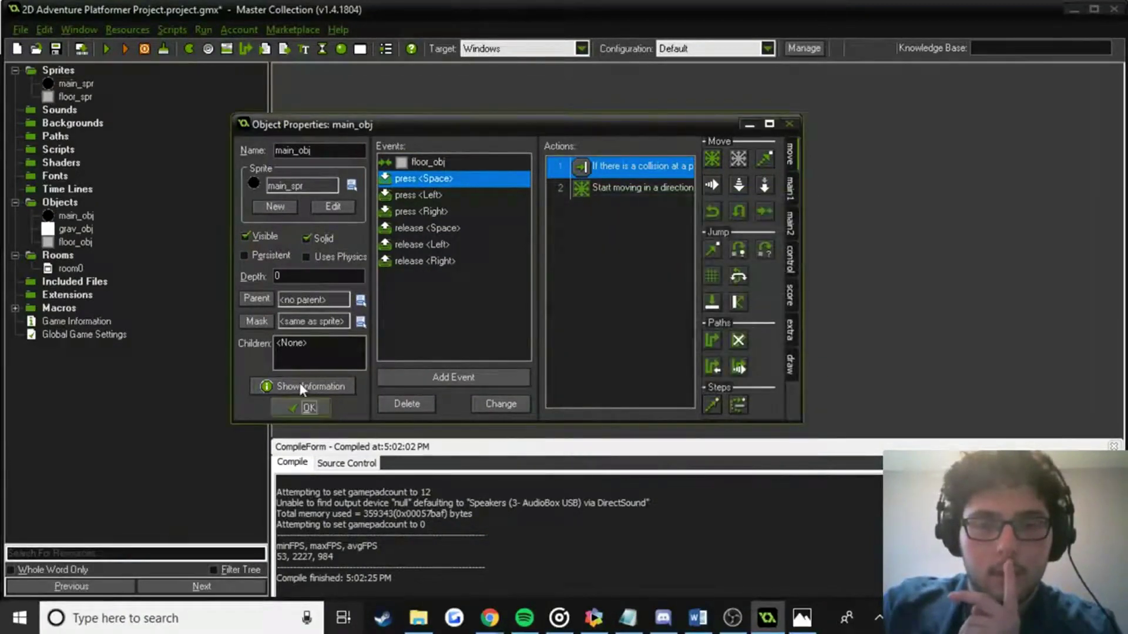
click(308, 408)
Run the game, test moving the ball to the right on the upper platform, and close the game.
click(115, 48)
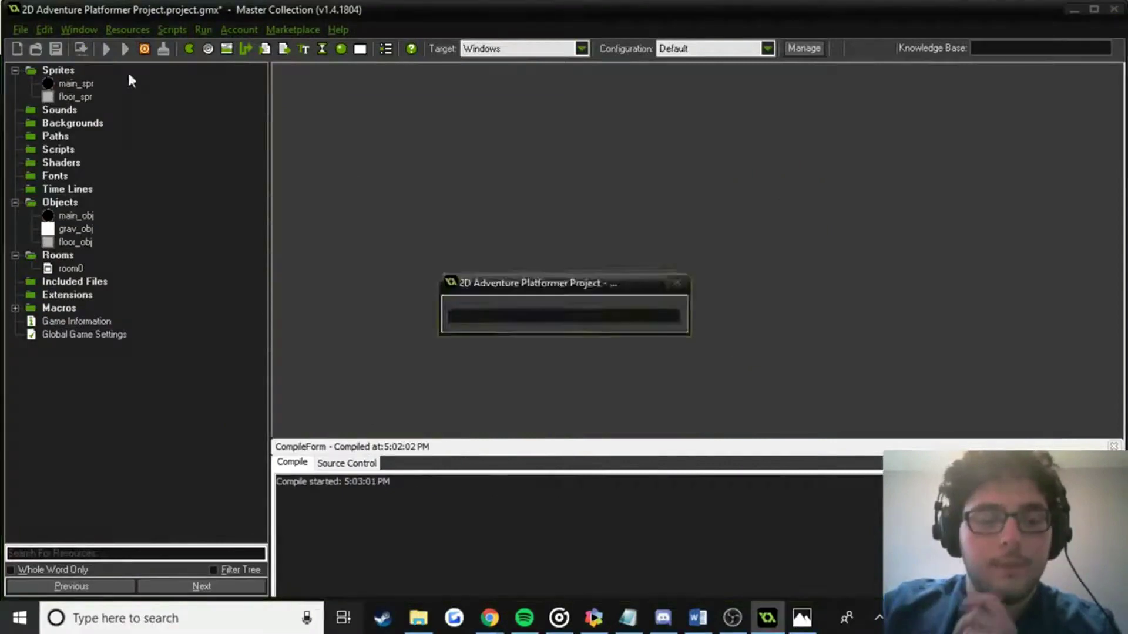
click(735, 621)
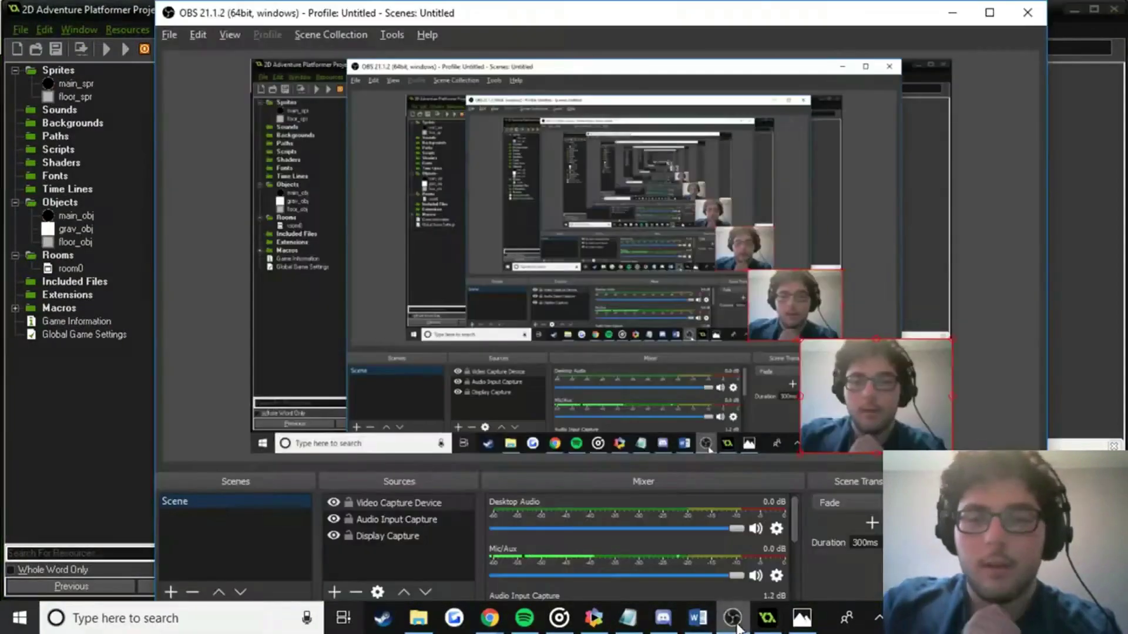
click(734, 623)
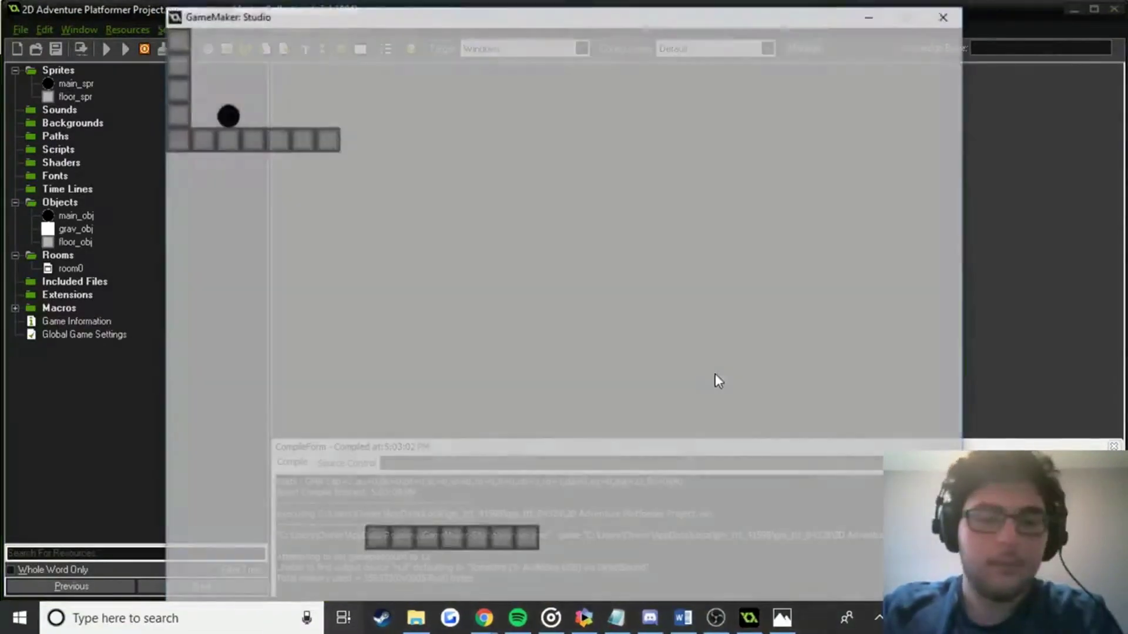
key(Right)
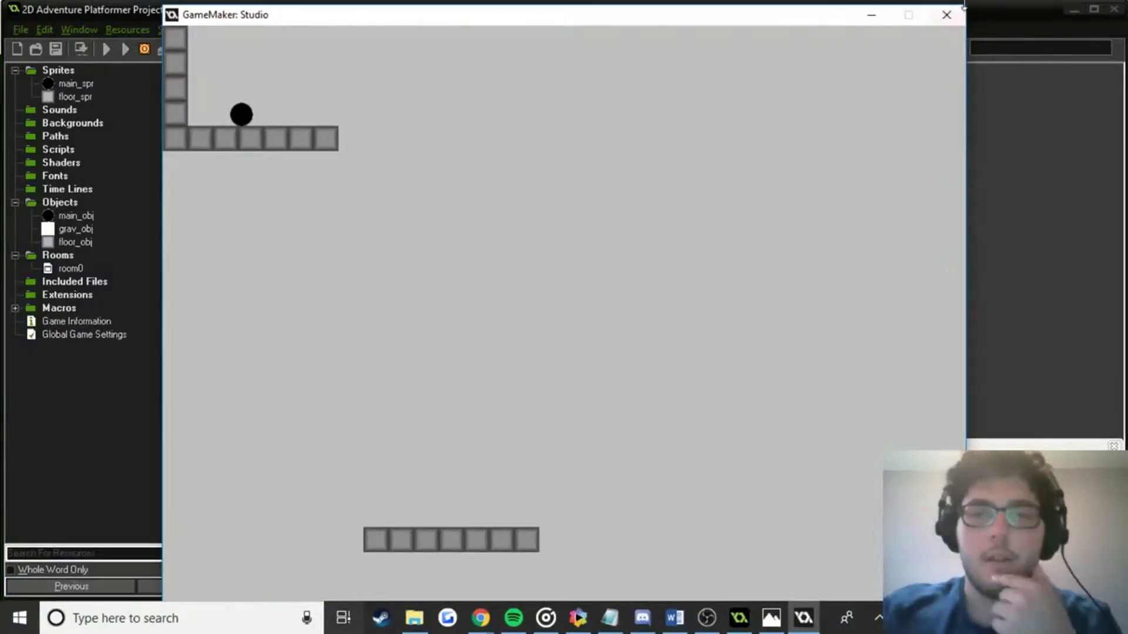
click(946, 14)
Open main_obj's properties and check the vertical speed action in its floor_obj collision event.
double_click(73, 222)
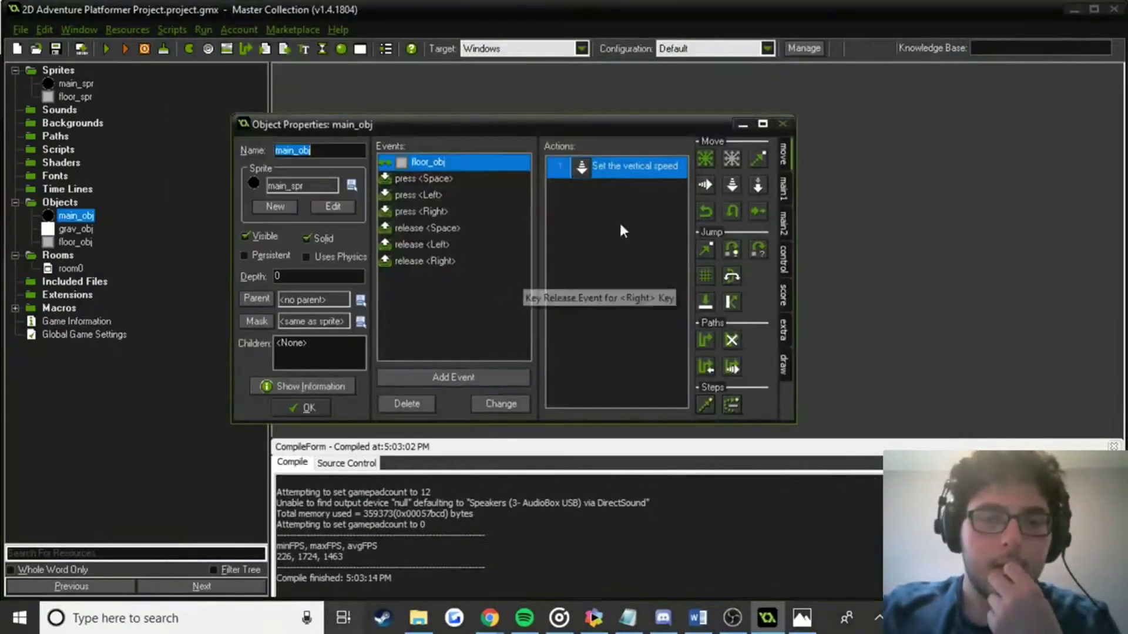
double_click(647, 167)
click(593, 460)
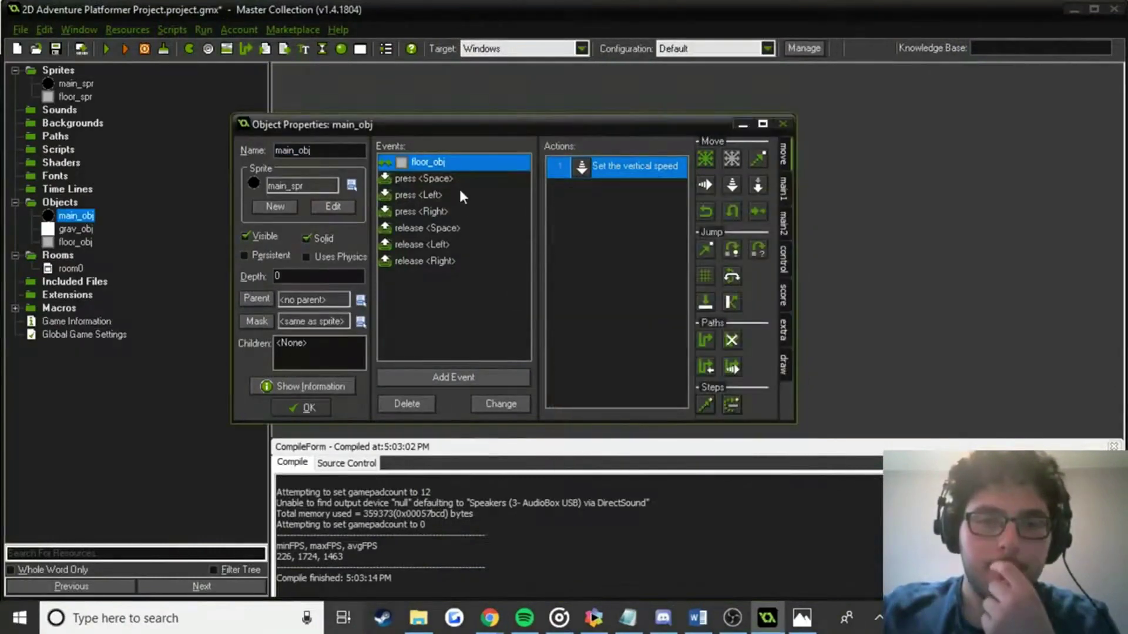
Make the collision check in main_obj's press Space event apply to the object main_obj, and test it in a game run.
click(446, 178)
double_click(628, 167)
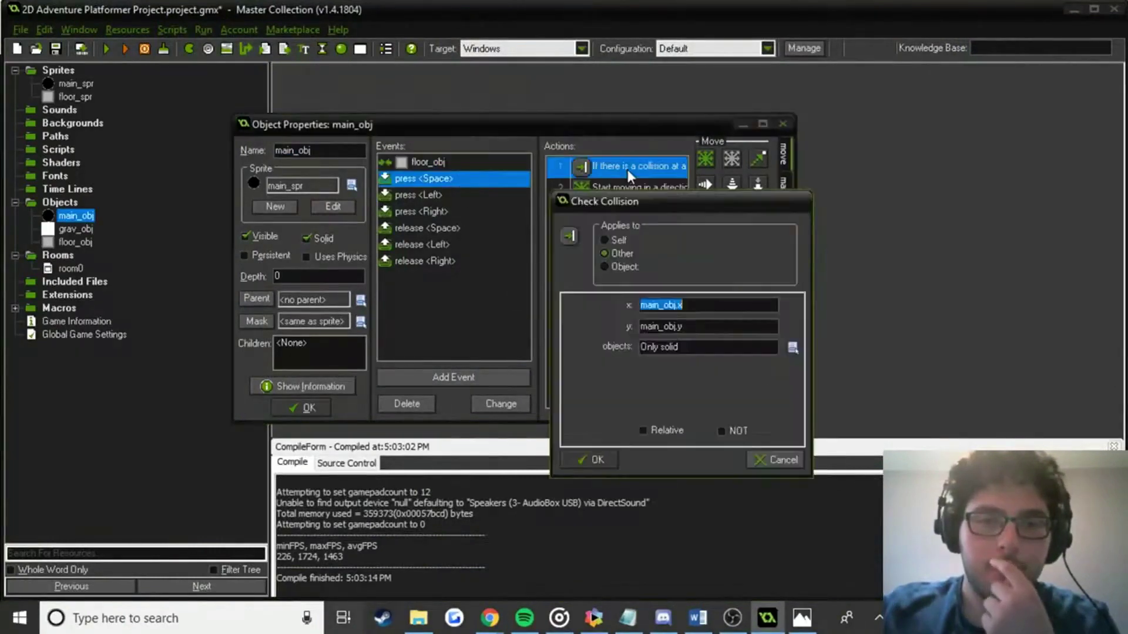
click(623, 267)
click(783, 268)
click(823, 287)
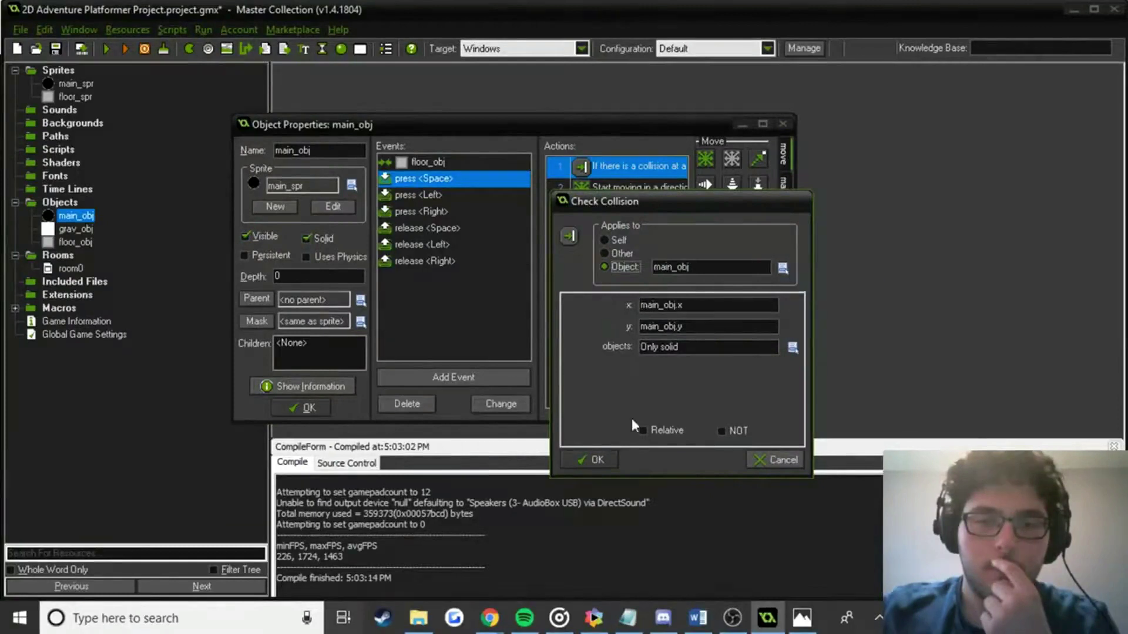
click(599, 460)
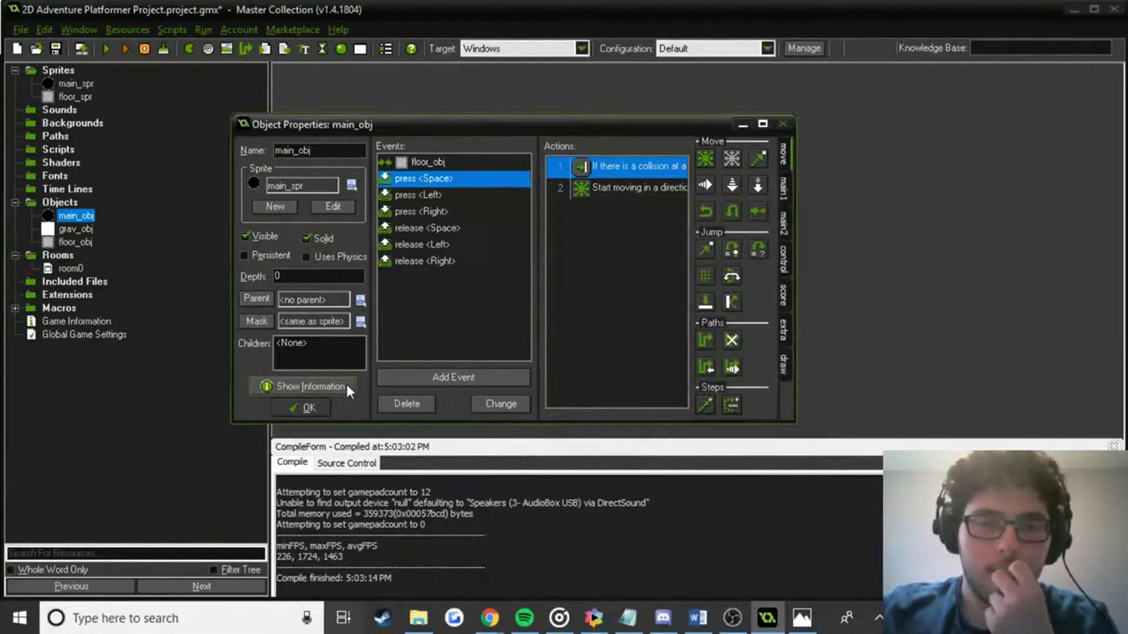
click(108, 48)
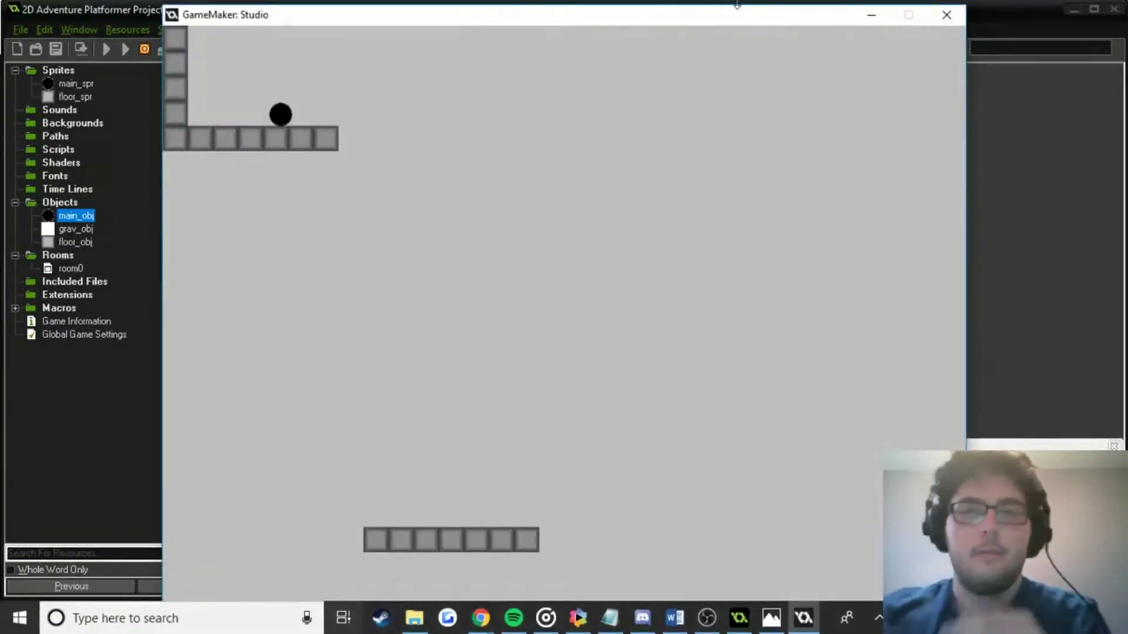
click(947, 15)
Make the collision check in main_obj's press Space event apply to the object floor_obj.
double_click(637, 166)
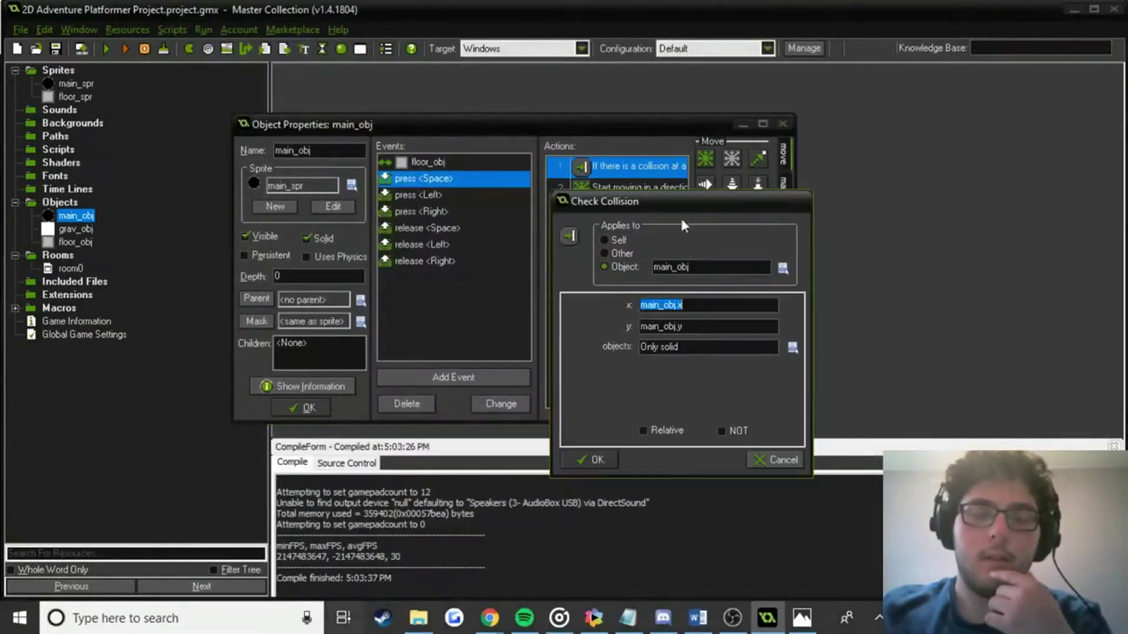
click(784, 270)
click(816, 325)
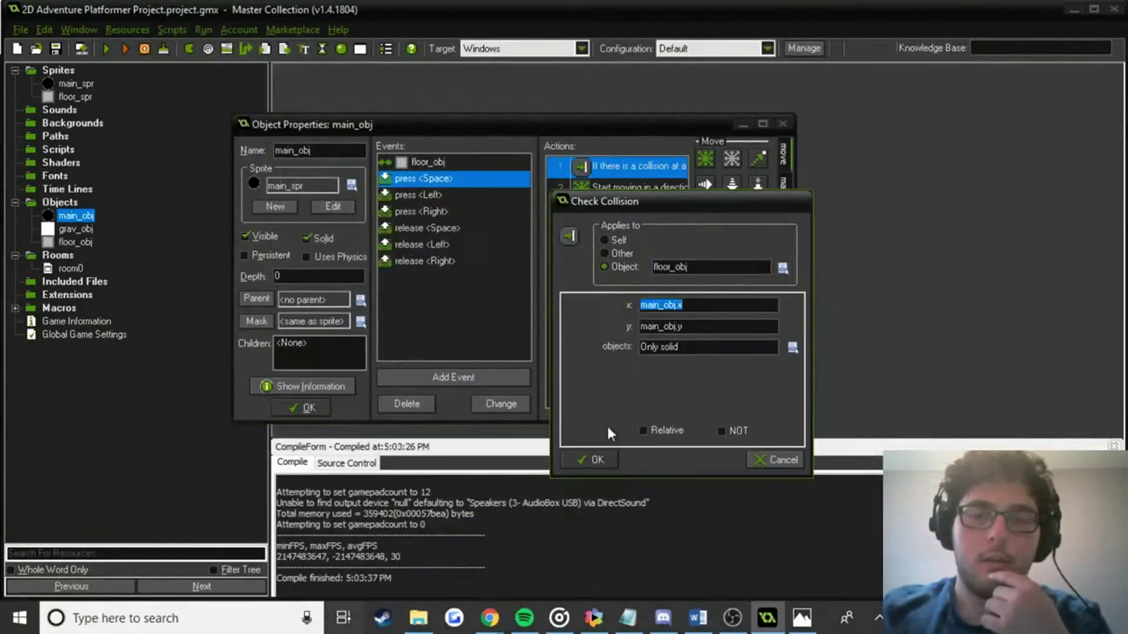
click(597, 460)
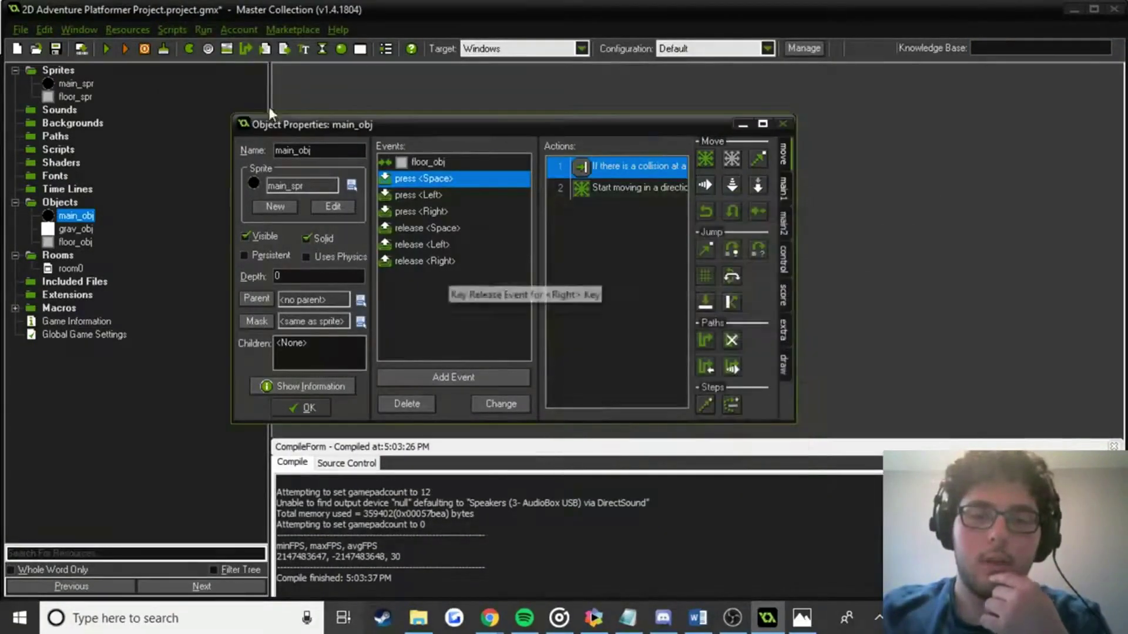
Run the game to test moving right and jumping, close it, and widen main_obj's properties window to show the full action names.
click(108, 49)
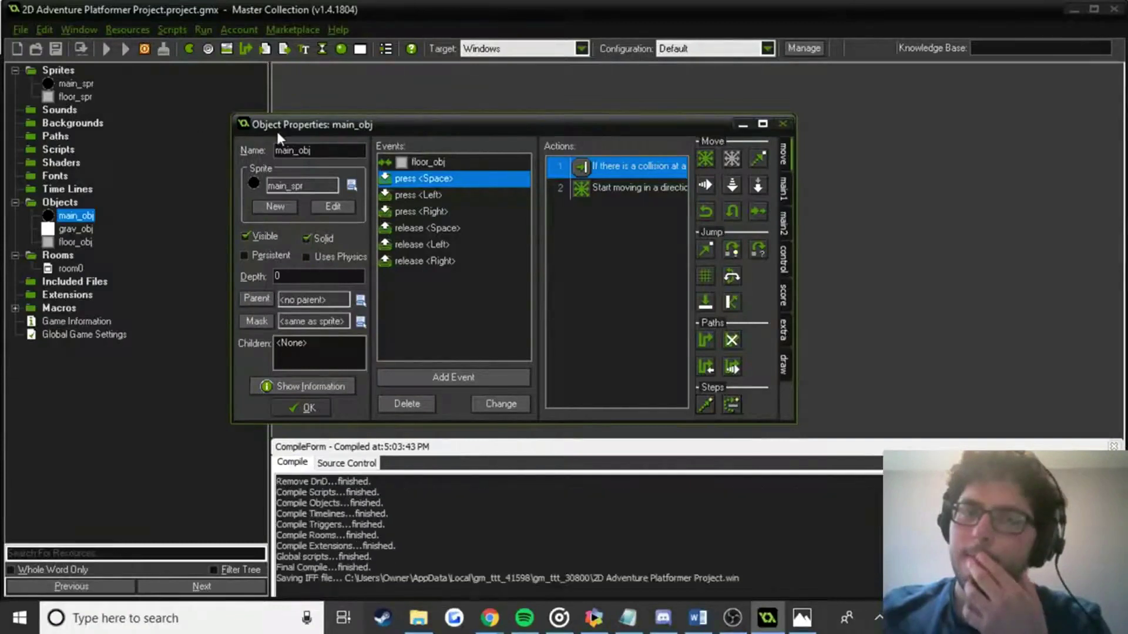
key(Right)
key(space)
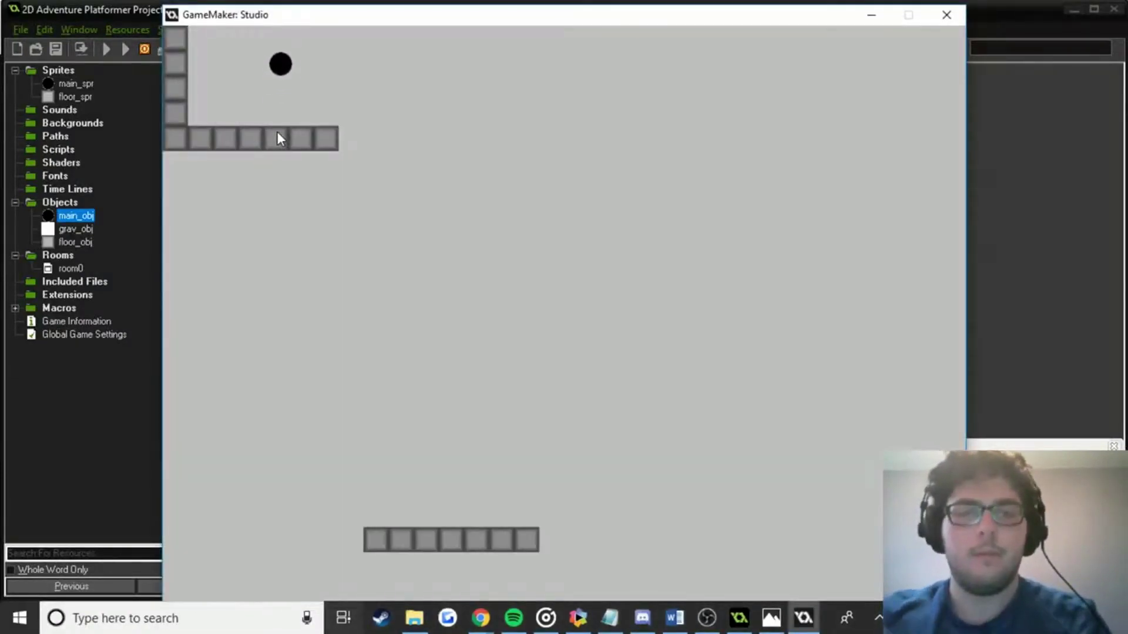
click(946, 15)
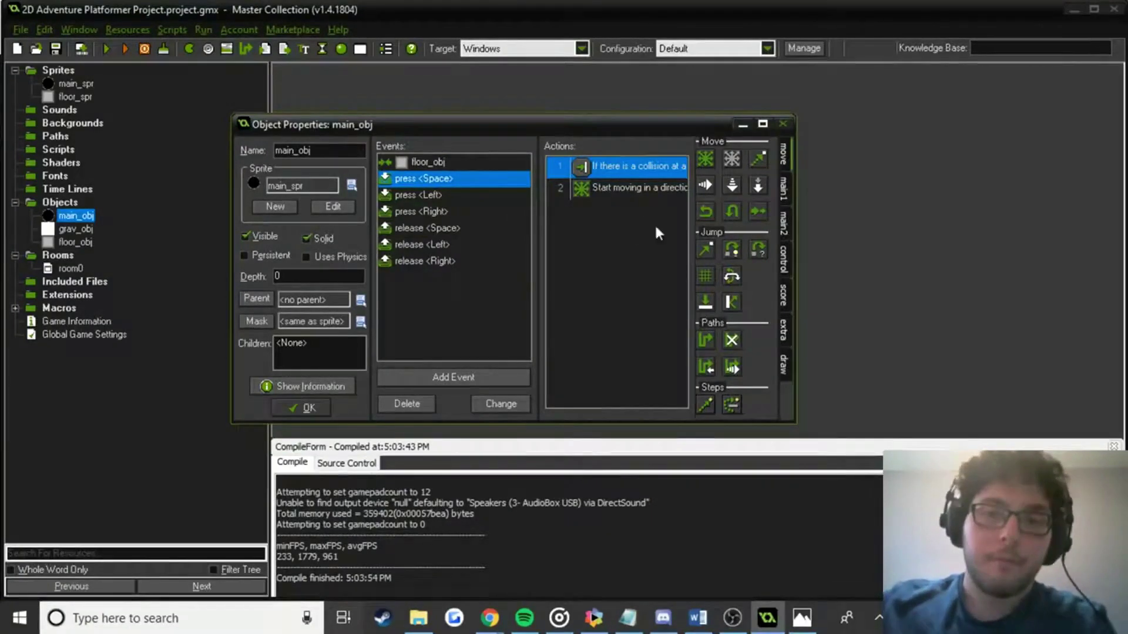
drag(796, 203, 929, 214)
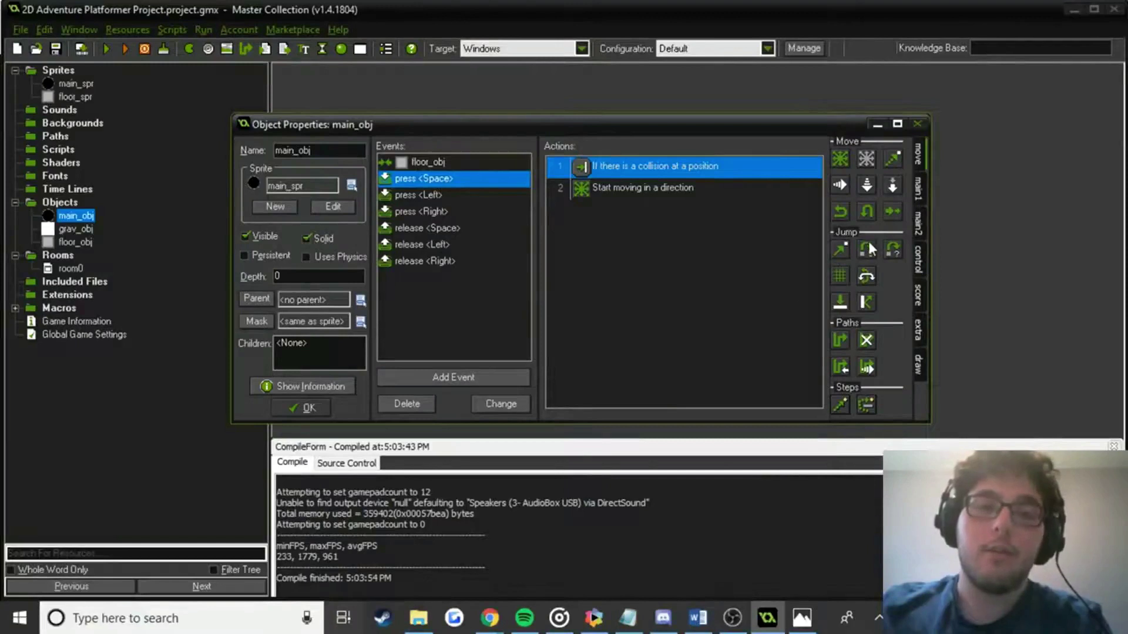
Switch to Chrome and search Google for "how to jump in game maker" in a new tab.
click(492, 627)
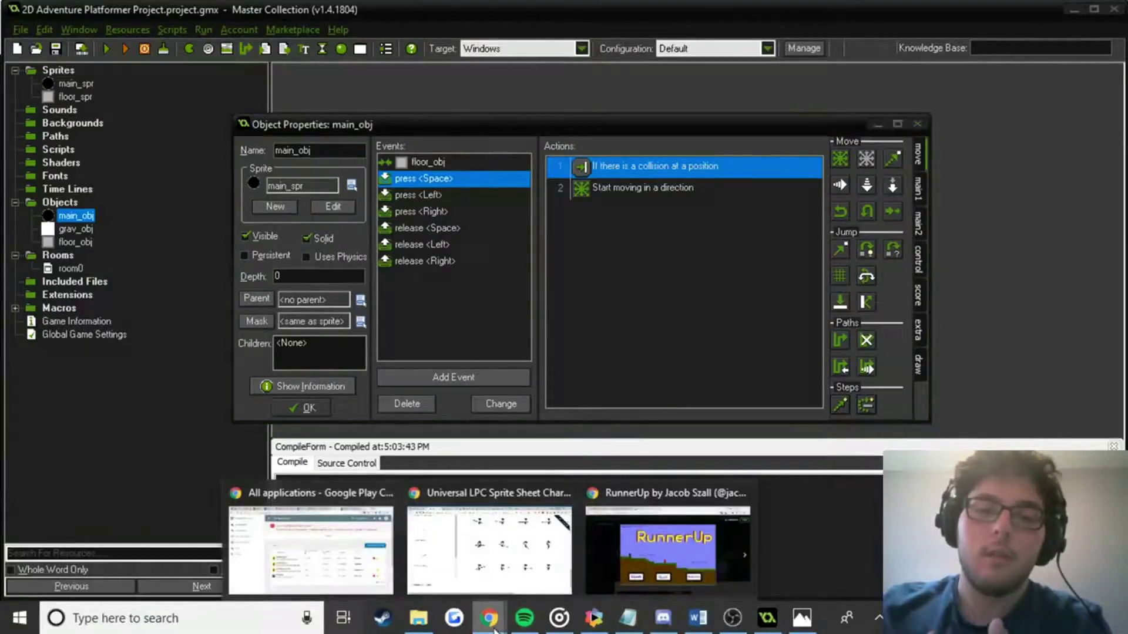
click(667, 550)
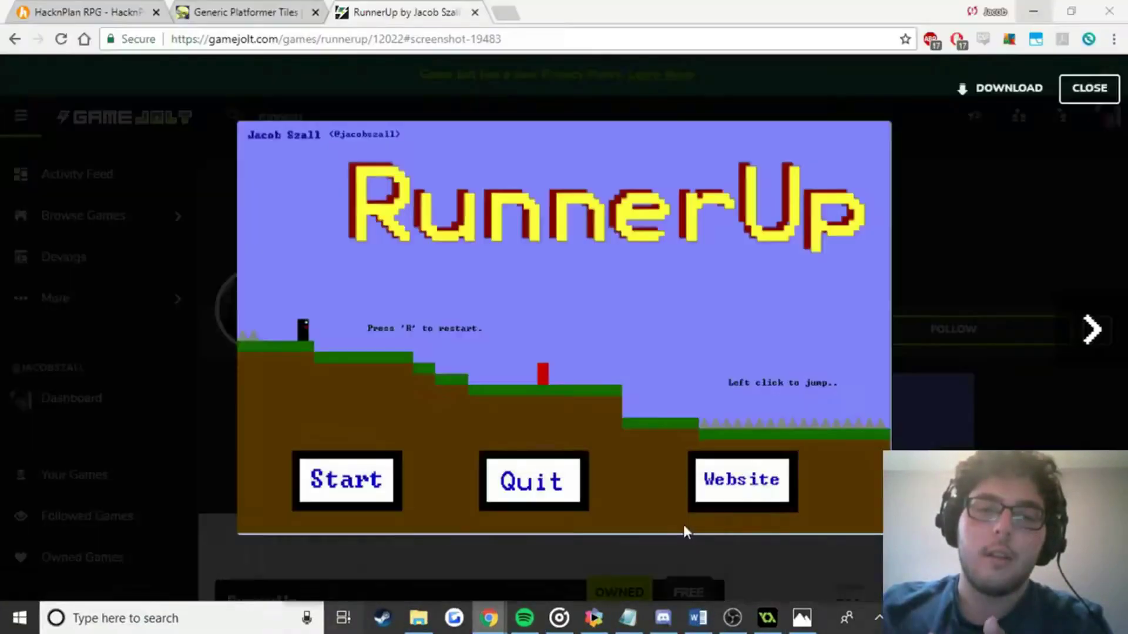
click(519, 9)
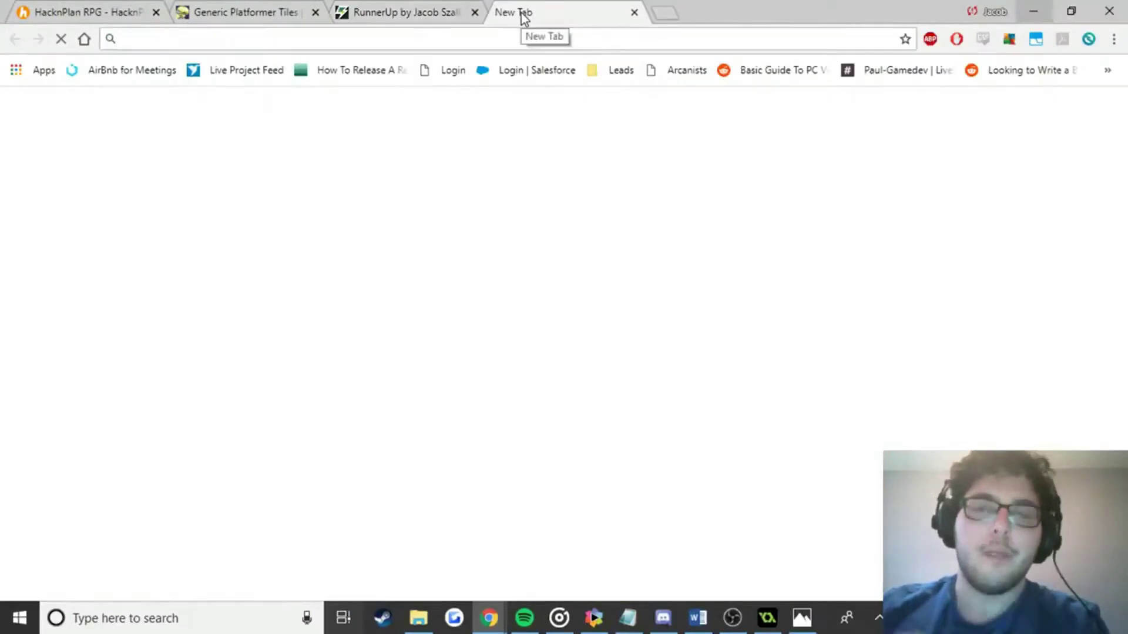
text(how to j)
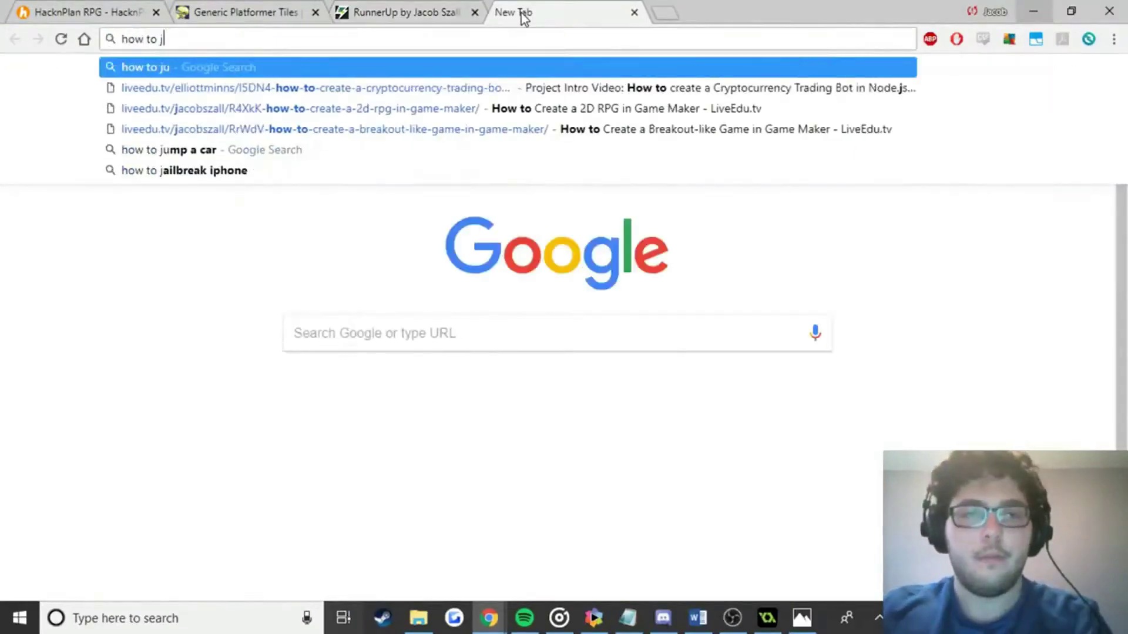
text(ump in gam)
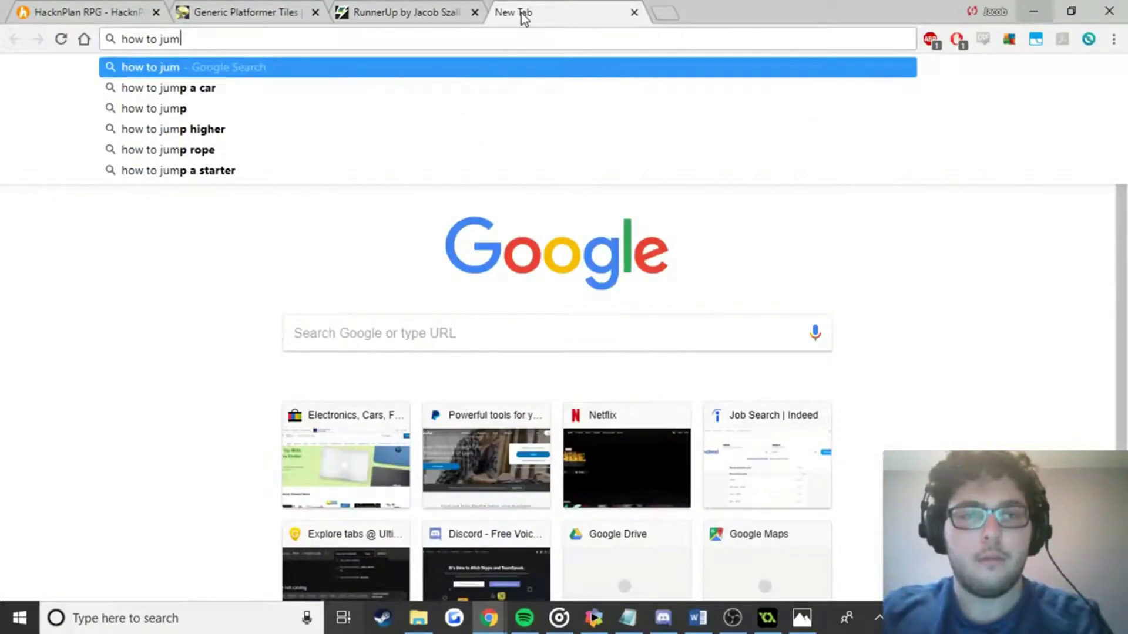
text(e maker)
key(Return)
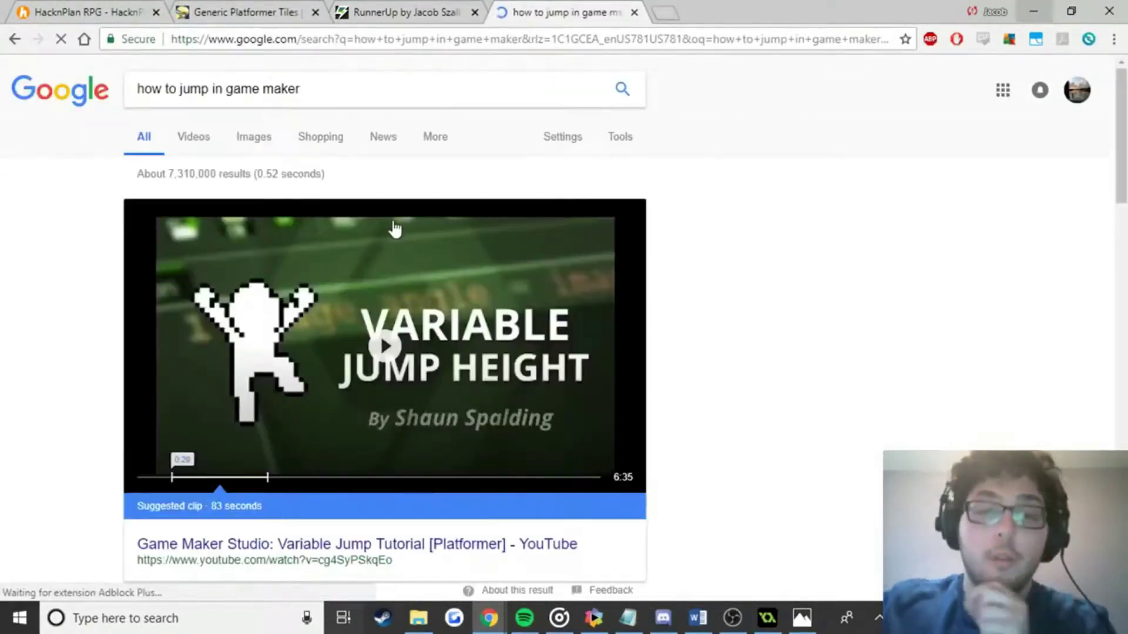
Open the "2d Jumping" wiki result in a new tab and the "[Beginner] Platformer Movement Acceleration and Jumping" thread in the current one.
scroll(325, 417, down, 5)
scroll(326, 420, down, 4)
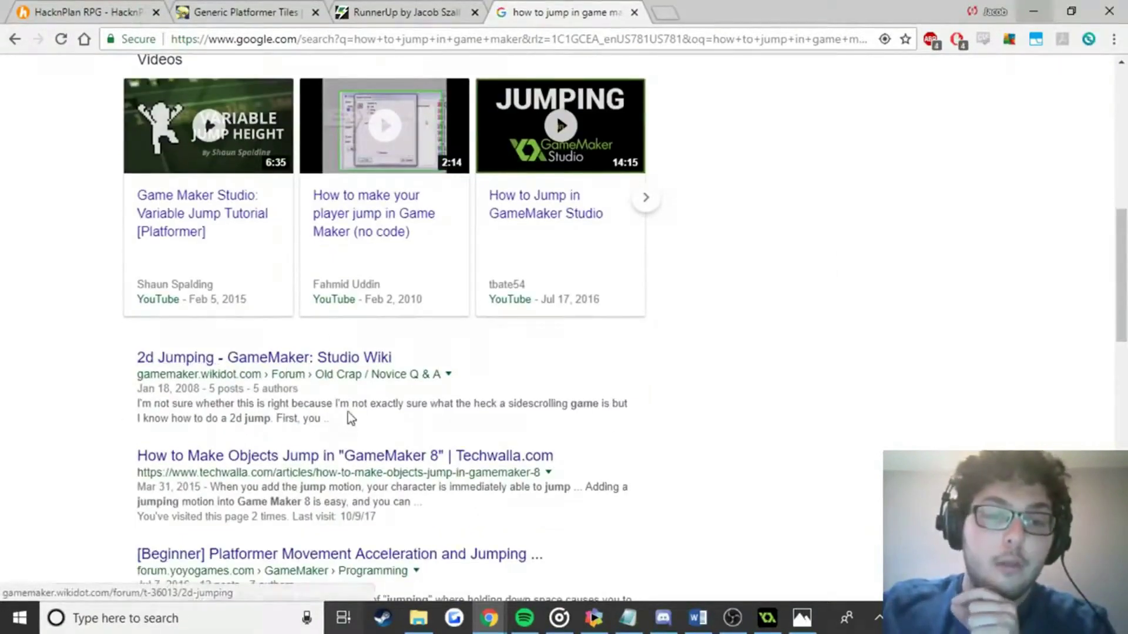
right_click(352, 360)
click(363, 371)
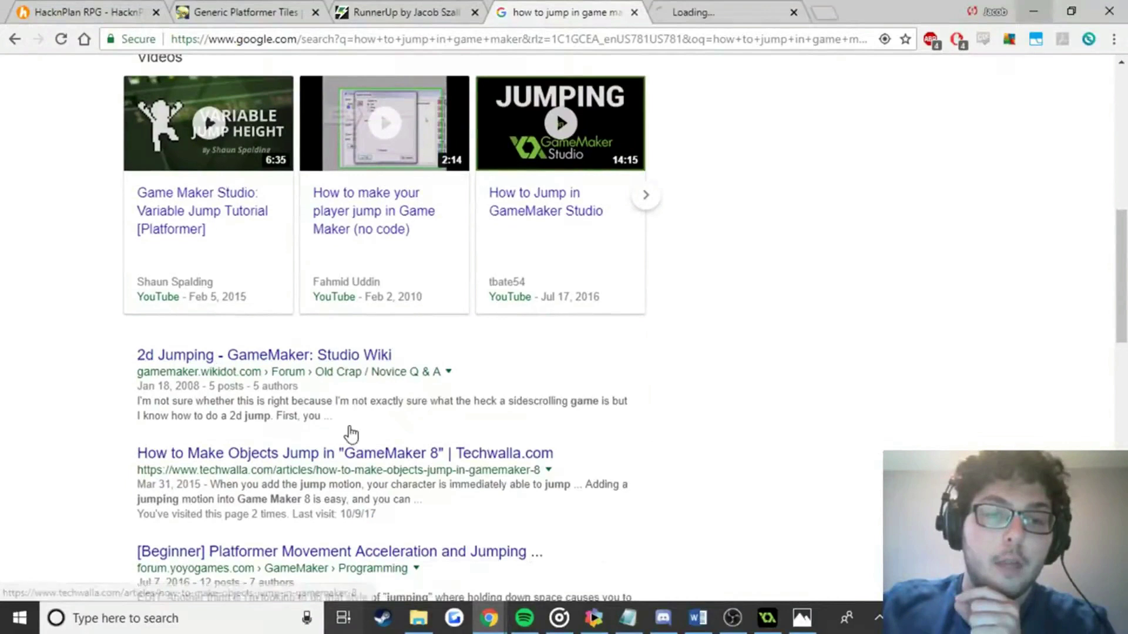
scroll(353, 357, down, 4)
click(369, 309)
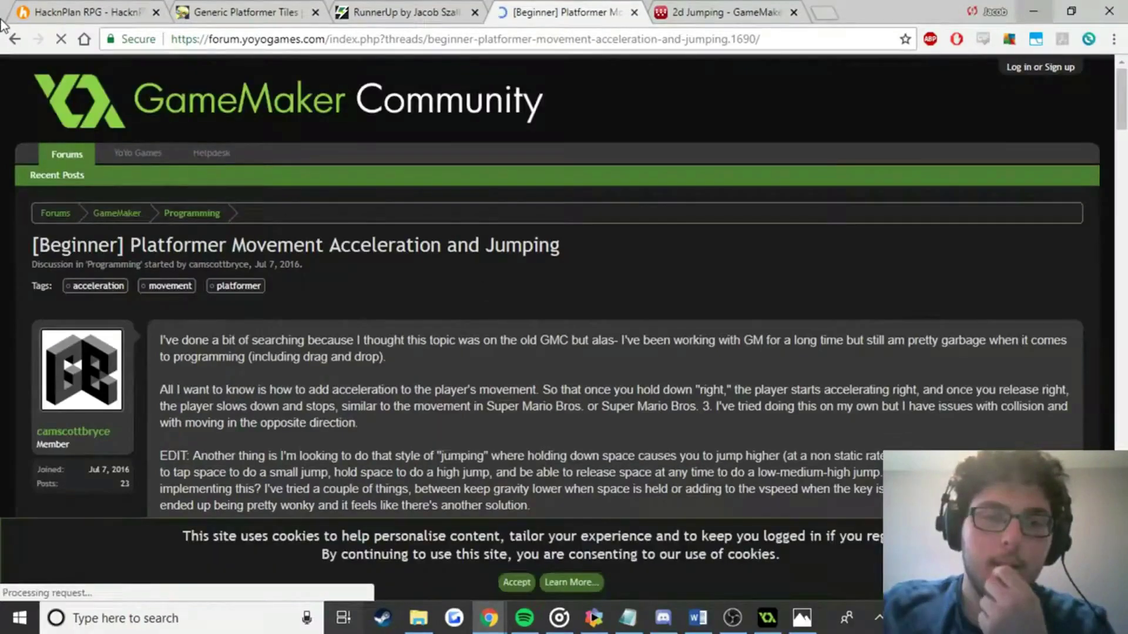
Read the "2d Jumping" thread's replies on the step event gravity code and the jump key code.
click(683, 6)
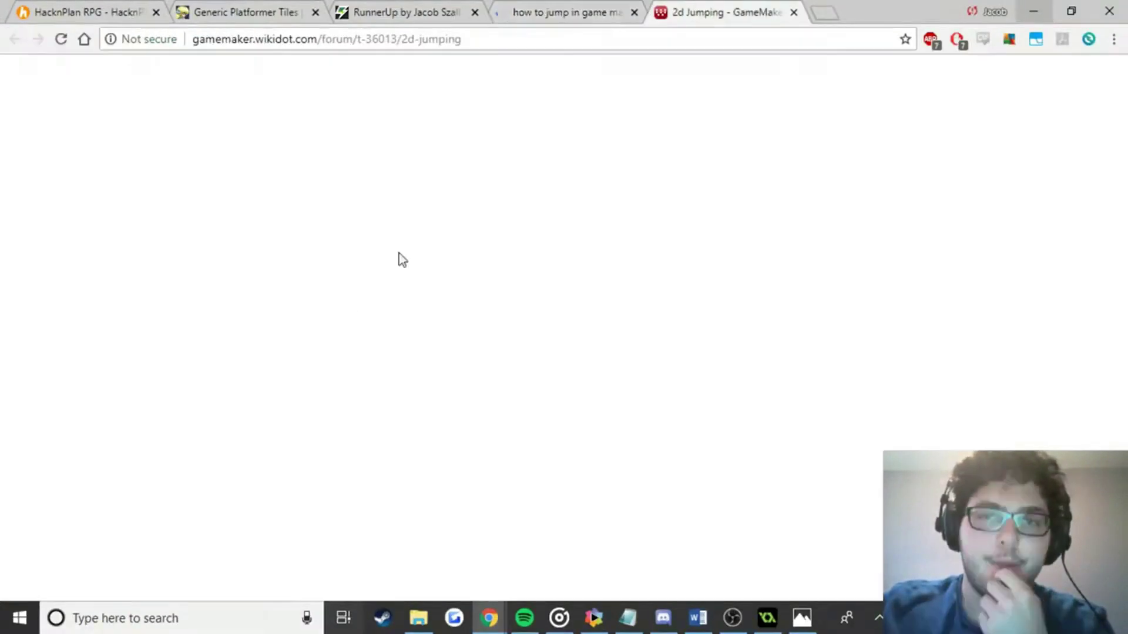
scroll(447, 288, down, 3)
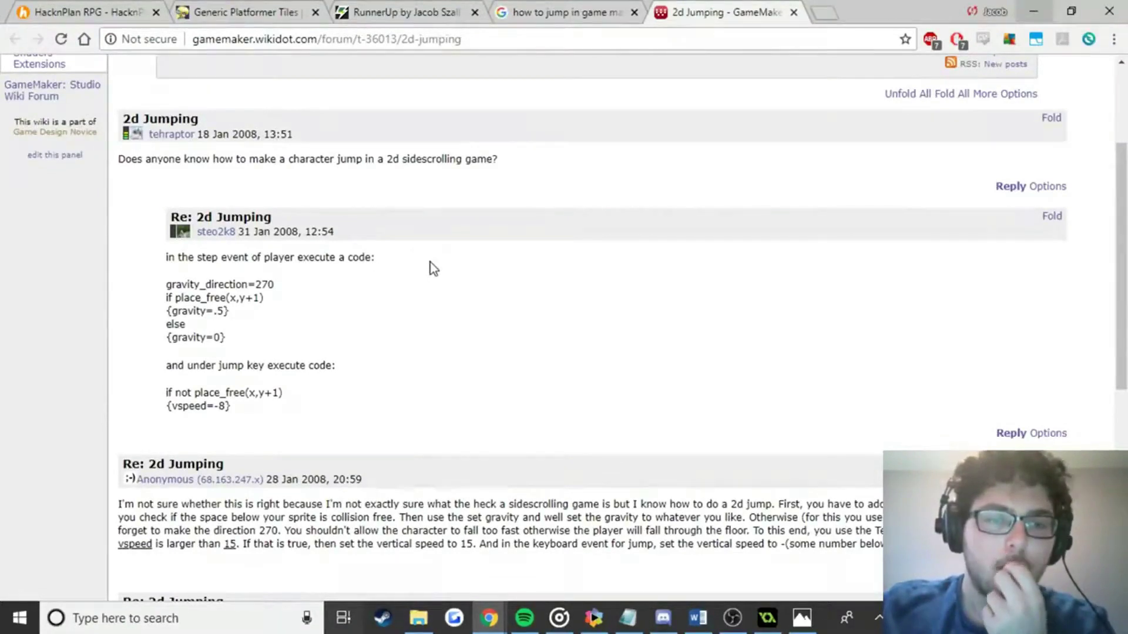
scroll(399, 281, down, 2)
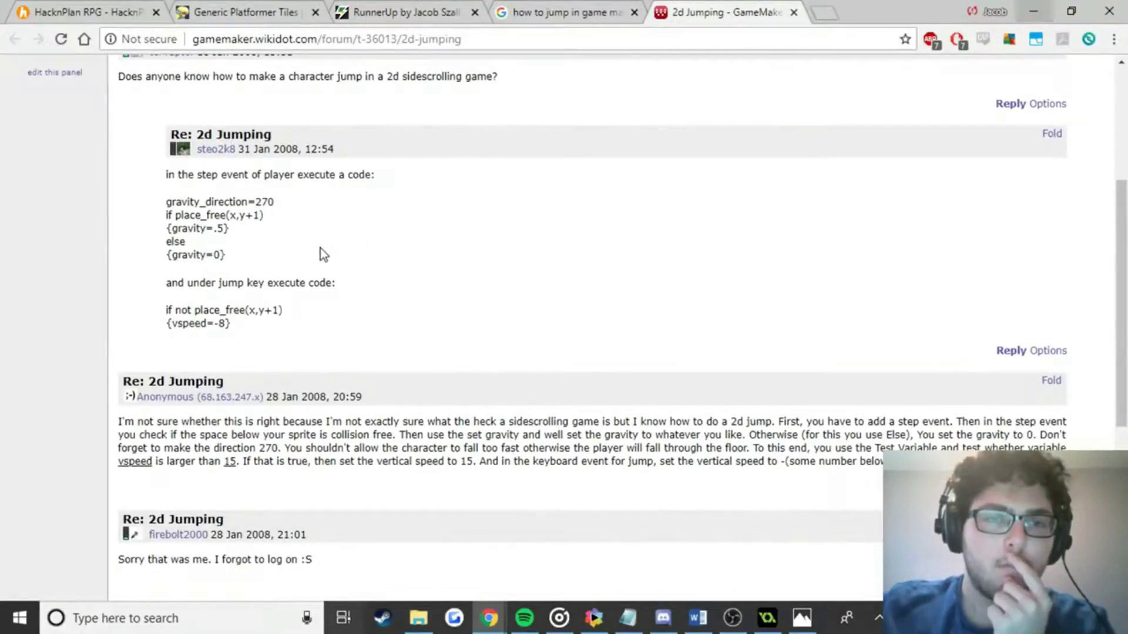
scroll(297, 246, down, 2)
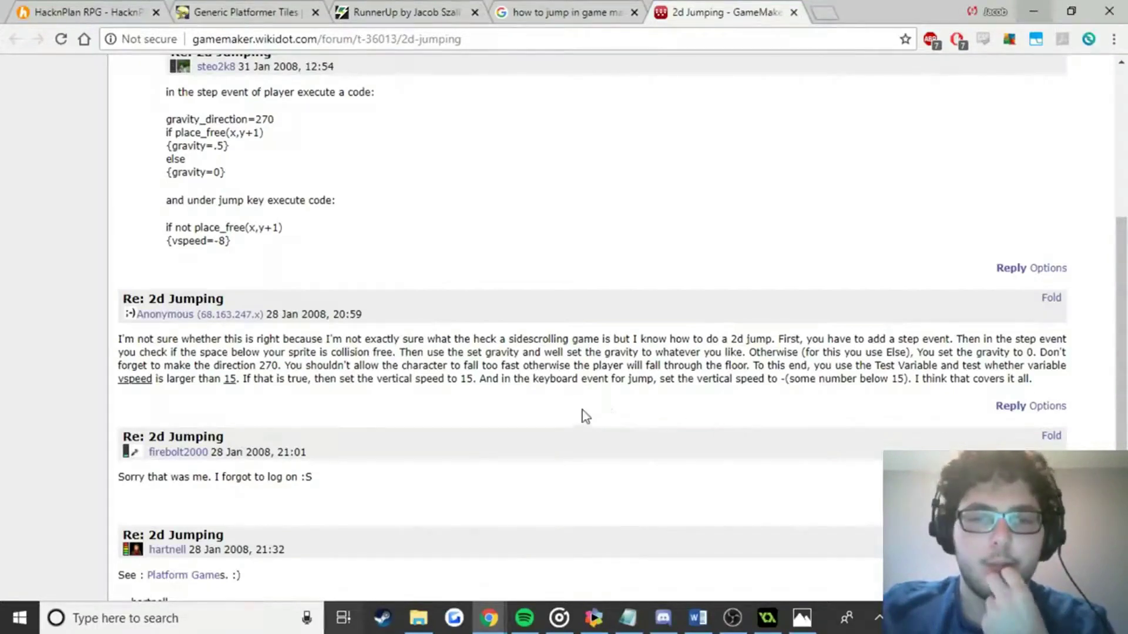
scroll(253, 291, up, 1)
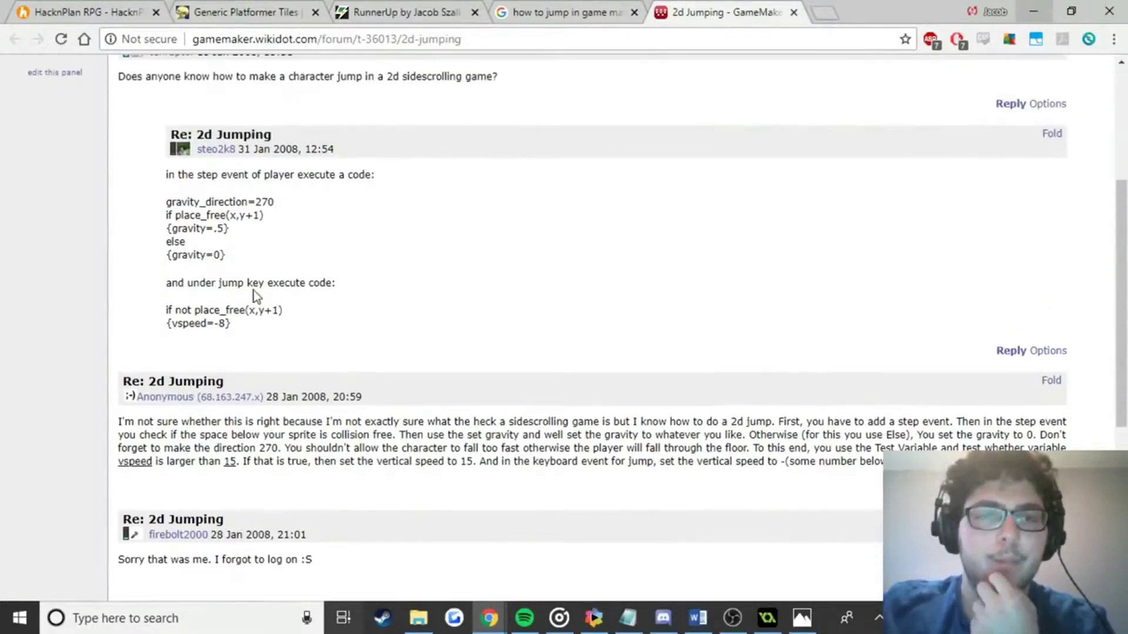
drag(242, 326, 209, 283)
click(253, 213)
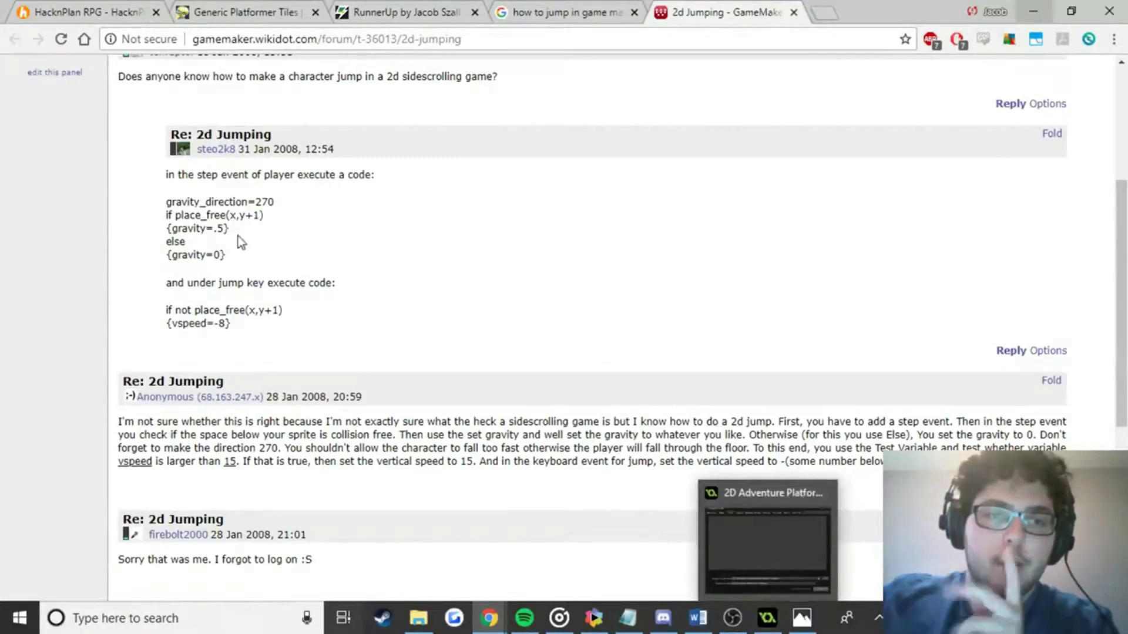
scroll(317, 288, up, 2)
scroll(338, 340, down, 1)
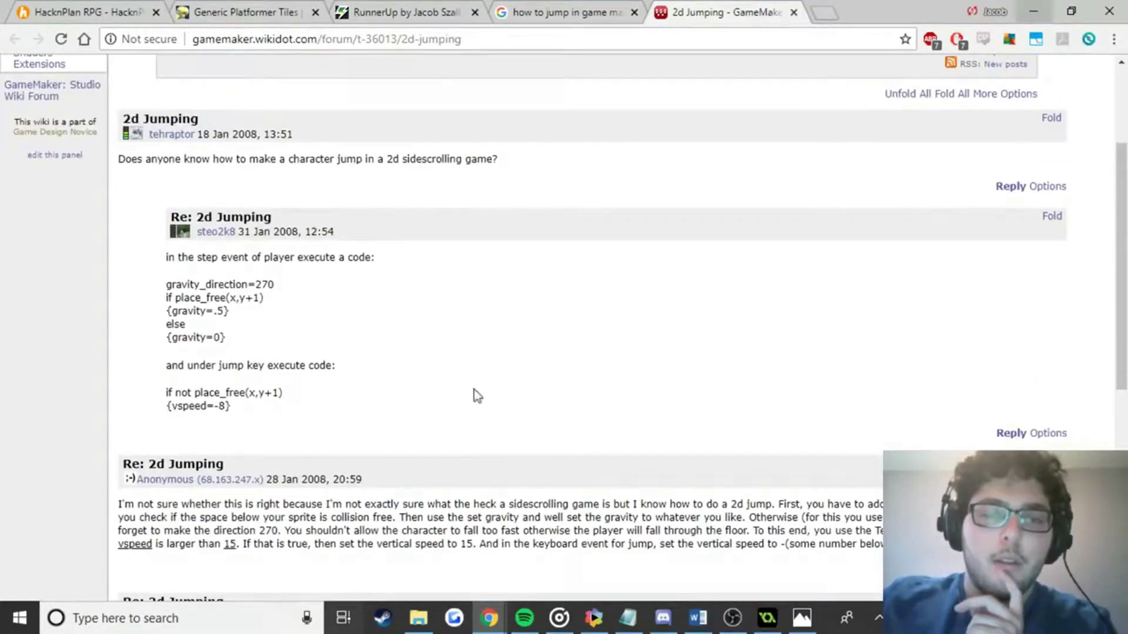
Switch to GameMaker and add a Step event to main_obj.
click(767, 618)
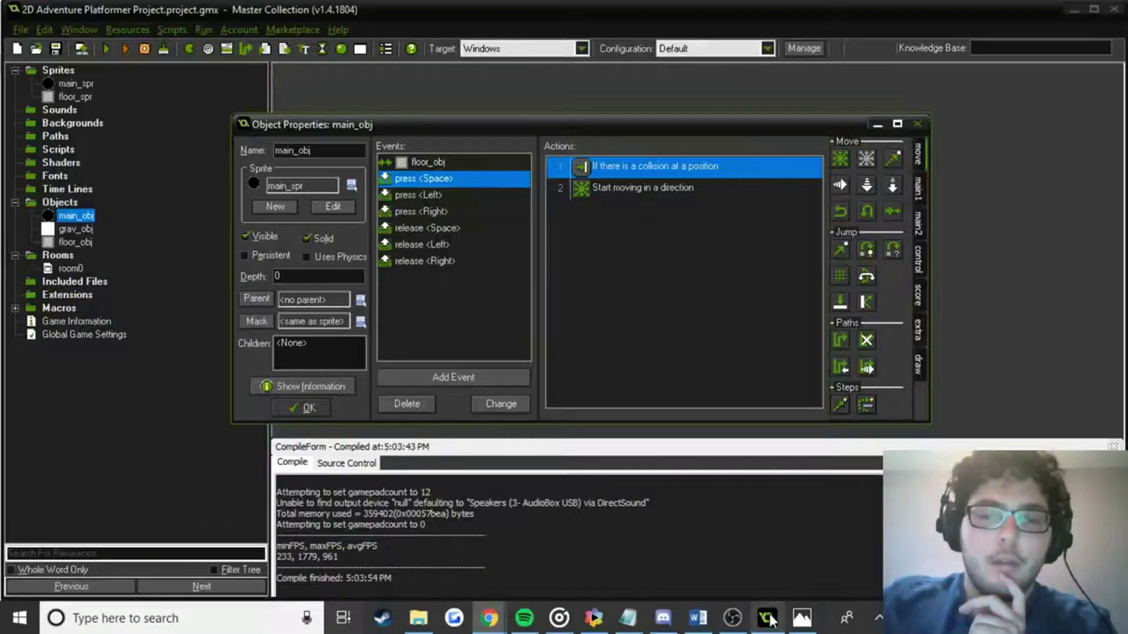
click(455, 377)
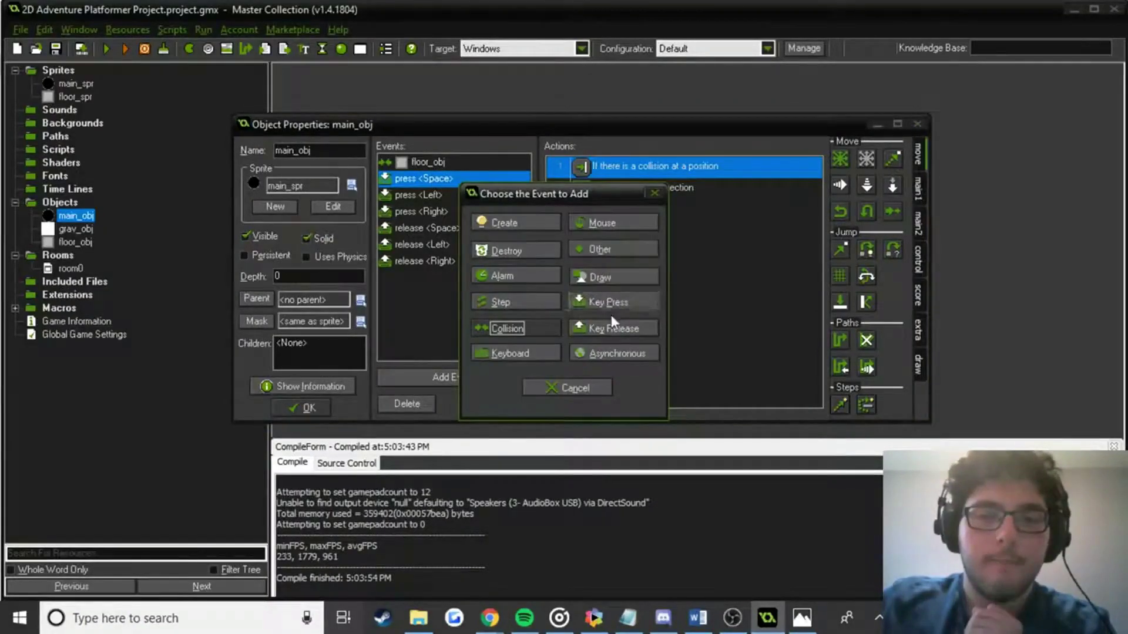
click(524, 300)
click(552, 316)
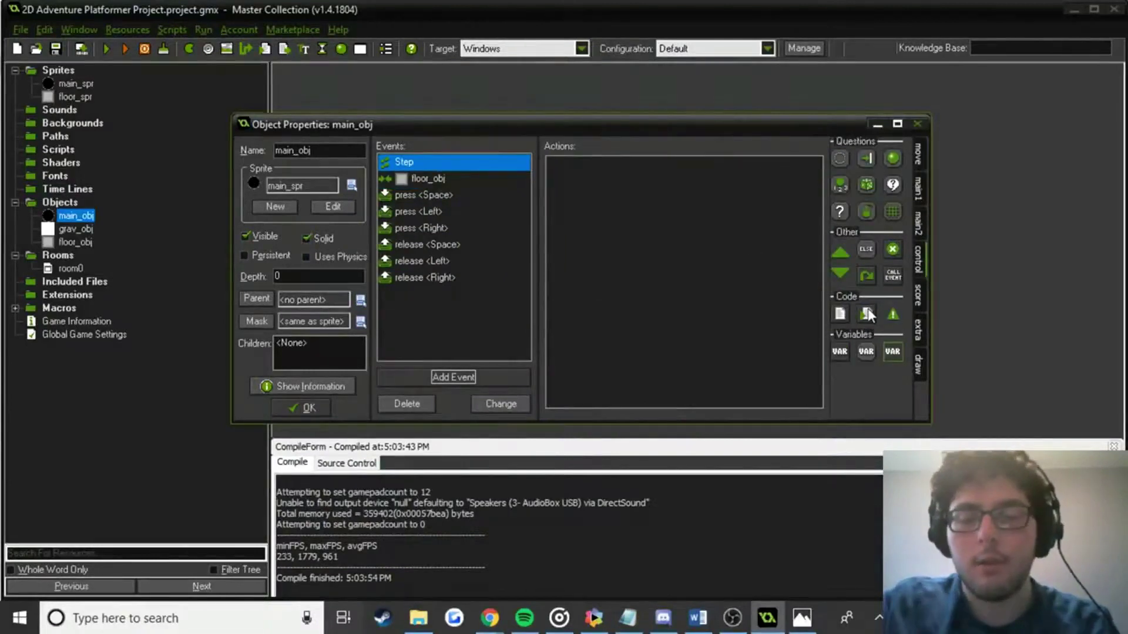
drag(868, 315, 675, 188)
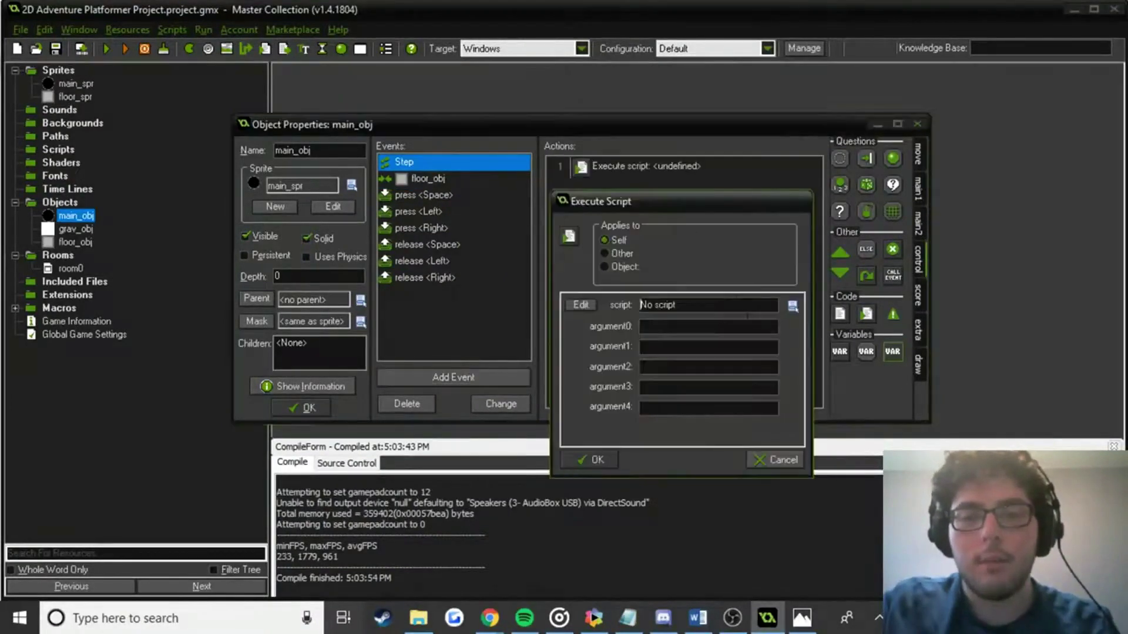
click(776, 460)
click(677, 162)
key(Delete)
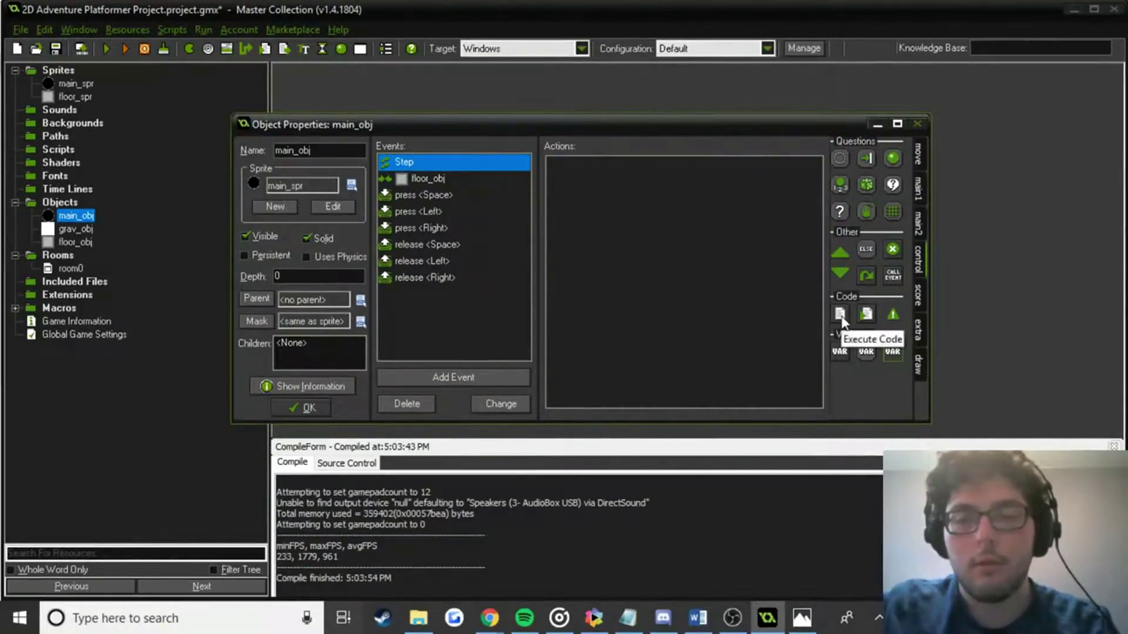
Add an Execute Code action to main_obj's Step event with the Chrome thread's gravity code: gravity_direction=270, gravity .5 if place_free(x,y+1), else 0.
drag(842, 315, 693, 300)
key(alt+Tab)
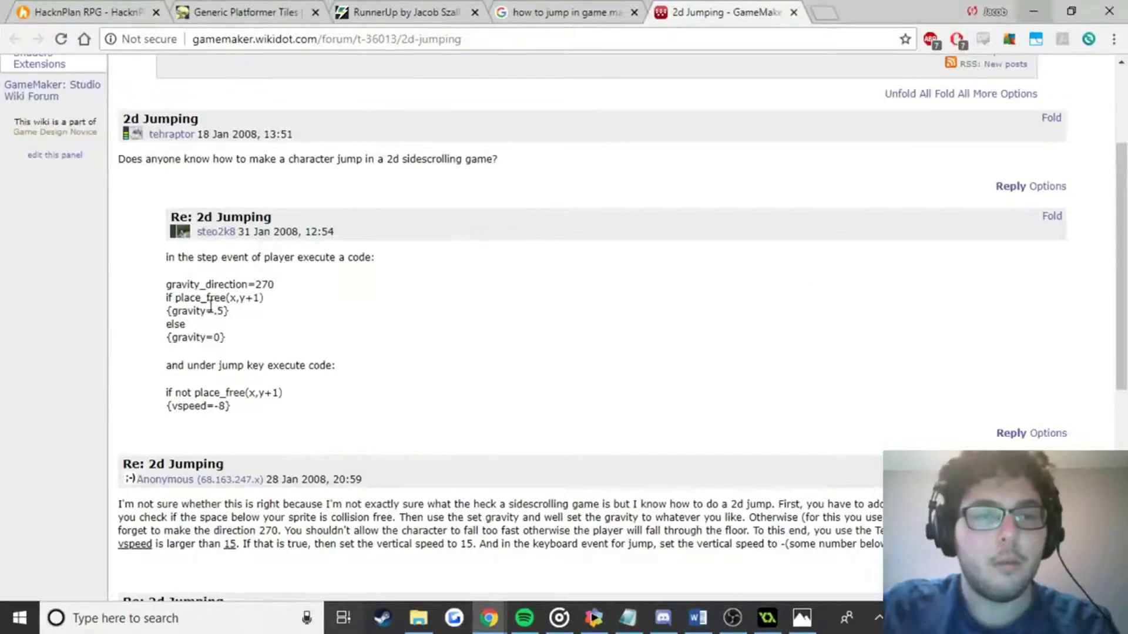
drag(234, 339, 166, 284)
key(ctrl+c)
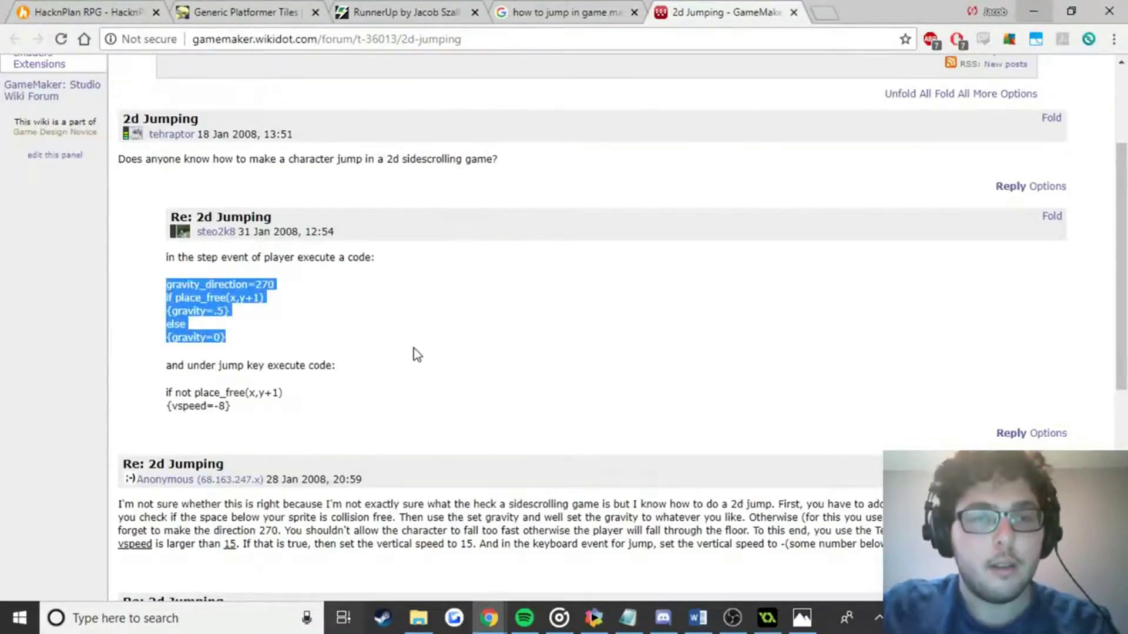
key(alt+Tab)
key(ctrl+v)
key(alt+Tab)
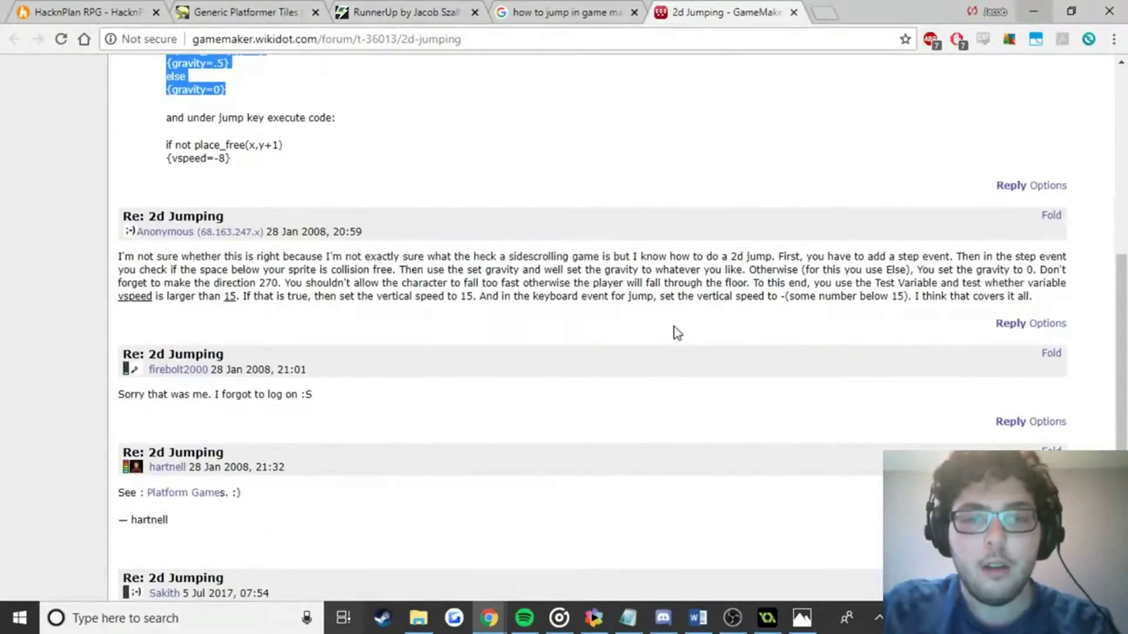
key(alt+Tab)
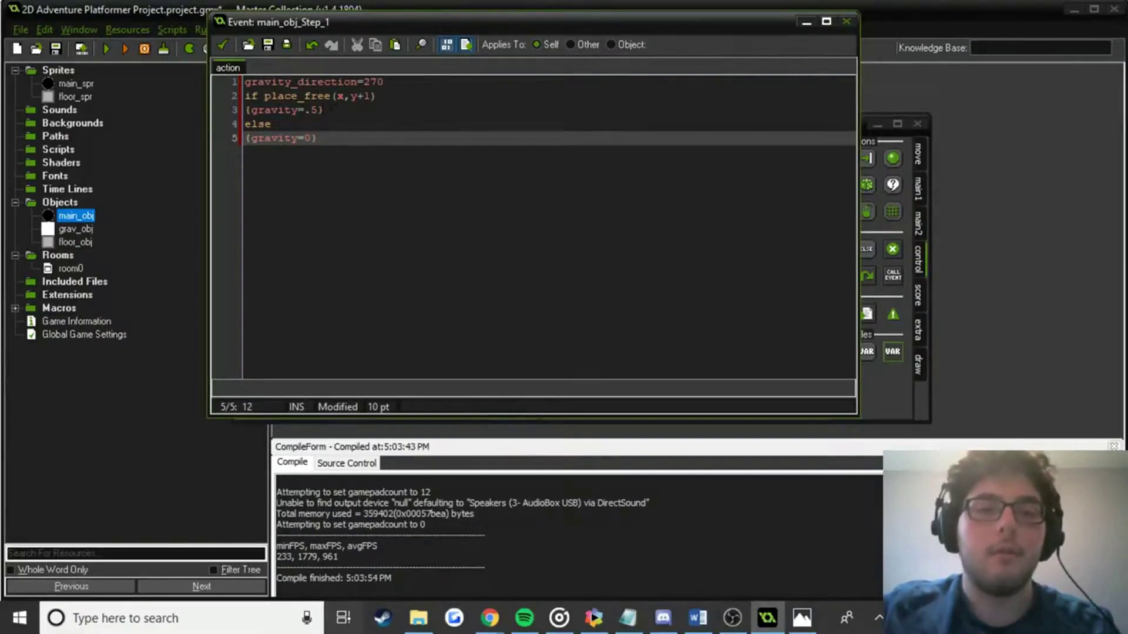
Compare the Step event code with the direction and gravity settings of grav_obj's Set Gravity action.
drag(419, 23, 650, 241)
double_click(635, 174)
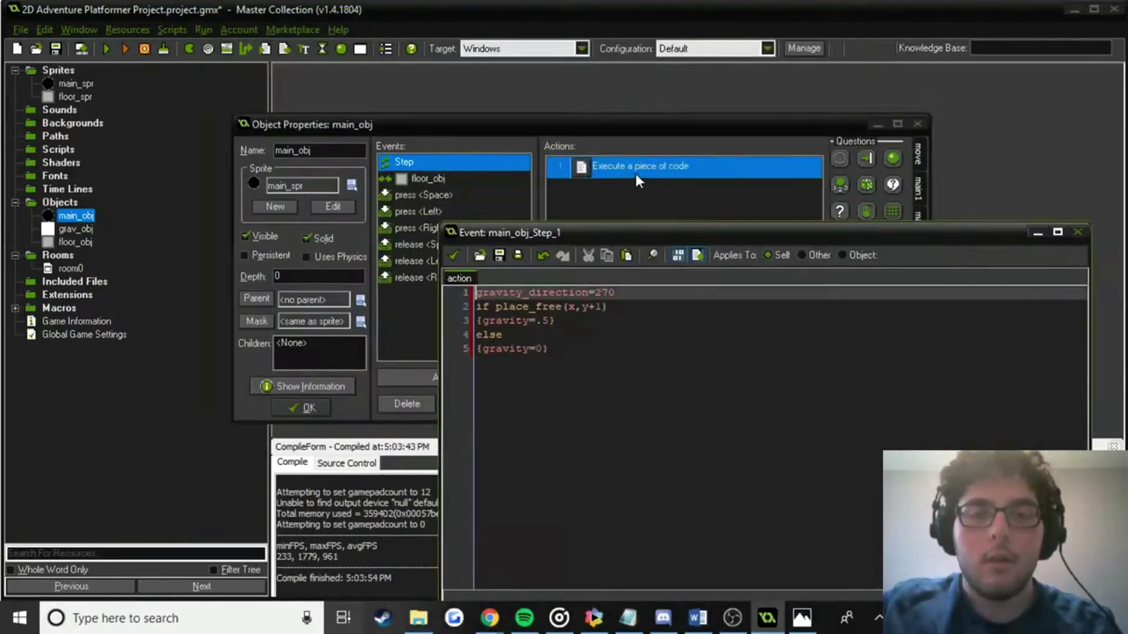
drag(551, 131, 432, 72)
double_click(75, 229)
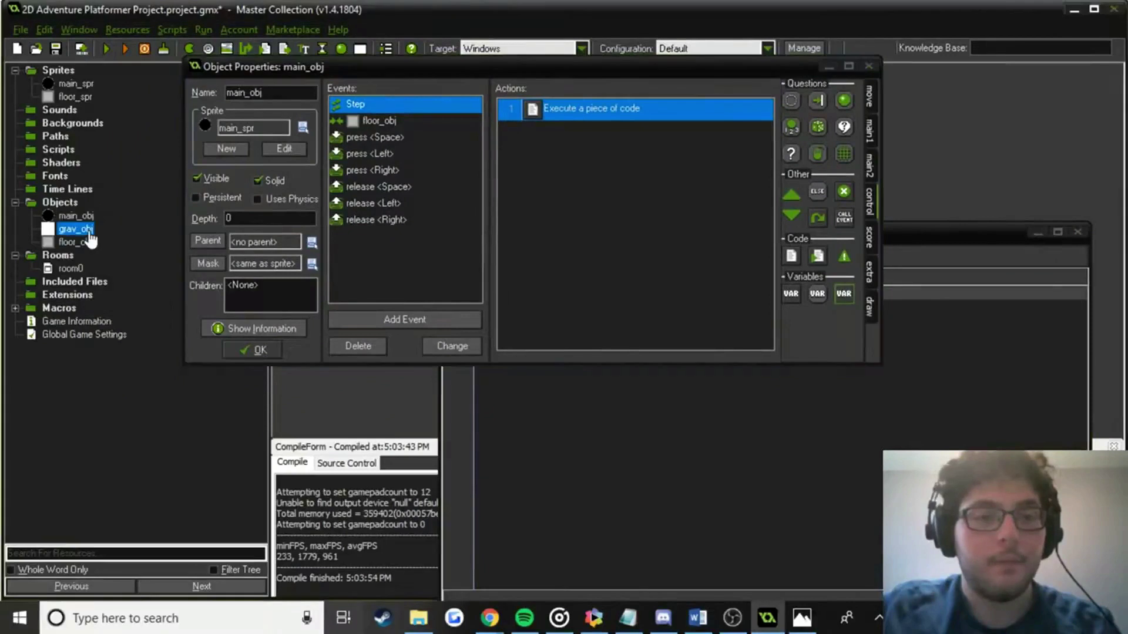
double_click(628, 164)
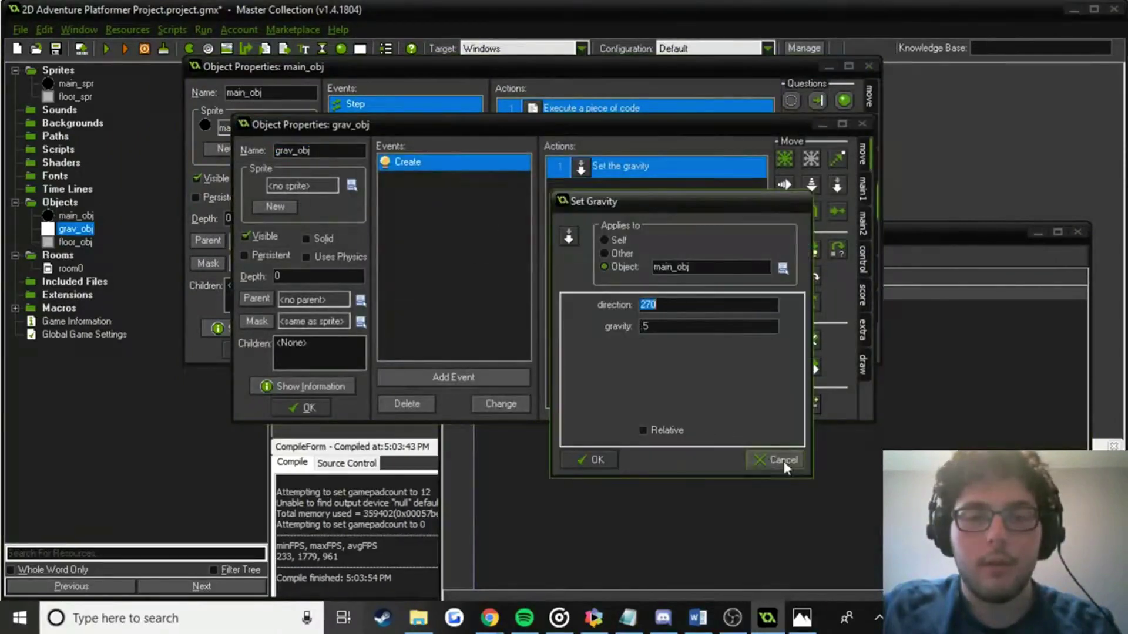
click(784, 461)
click(860, 124)
click(951, 231)
drag(939, 233, 762, 163)
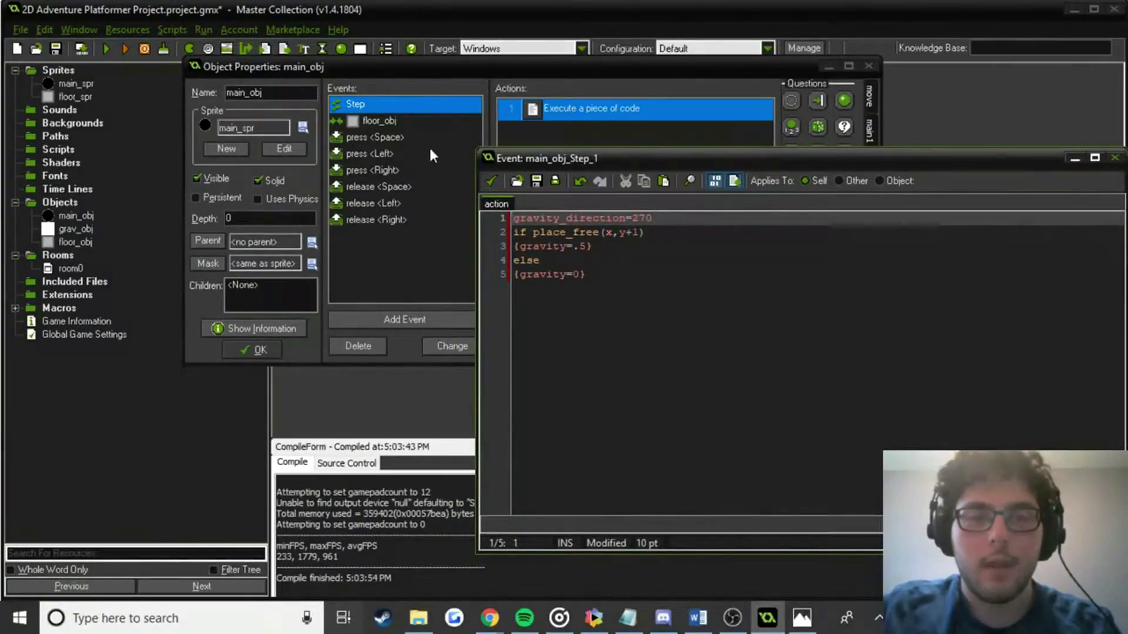
Accept the Step event code and copy the jump key code from the "2d Jumping" thread in Chrome.
click(497, 184)
click(444, 139)
key(alt+Tab)
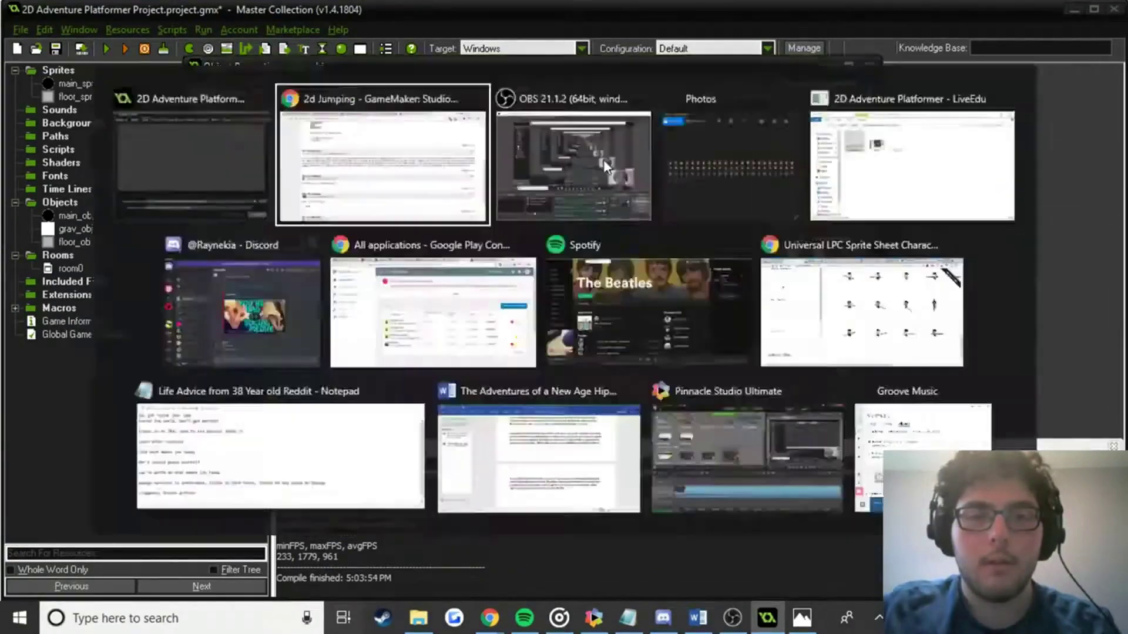
drag(241, 164, 163, 155)
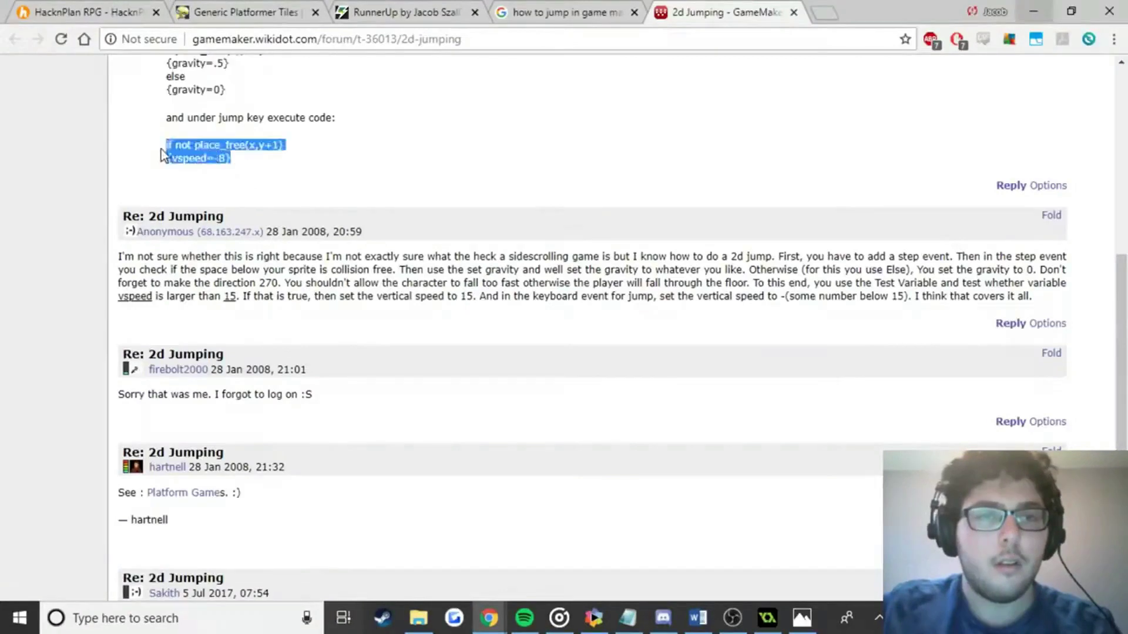
right_click(212, 149)
click(227, 159)
key(alt+Tab)
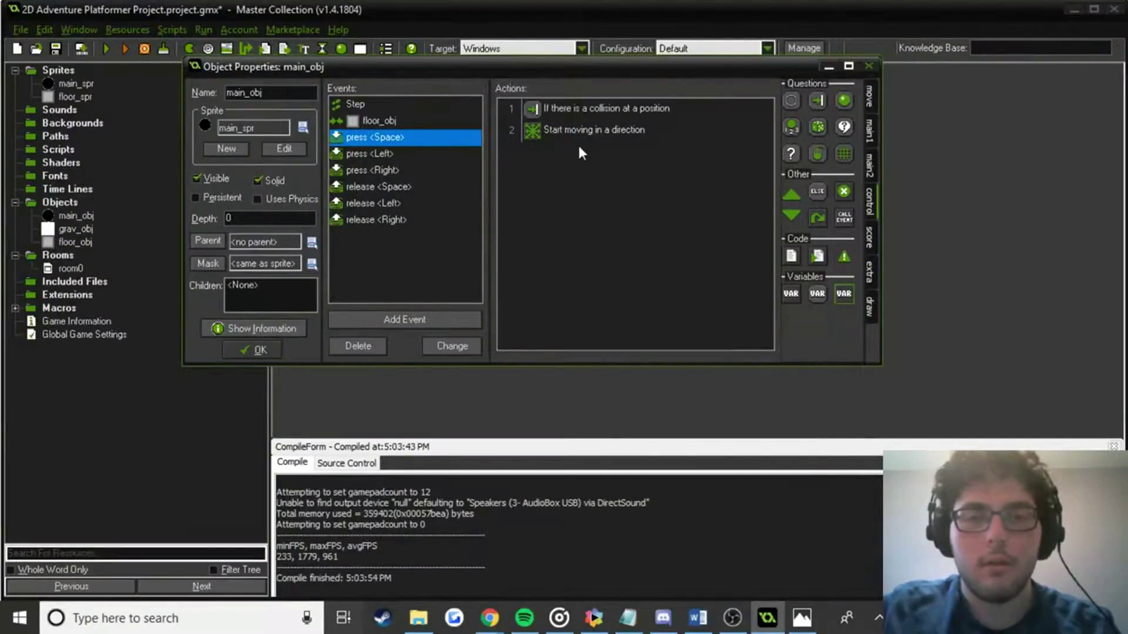
Replace the press <Space> event's collision and movement actions with an Execute Code action containing "if not place_free(x,y+1) {vspeed=-8}".
click(603, 141)
key(Delete)
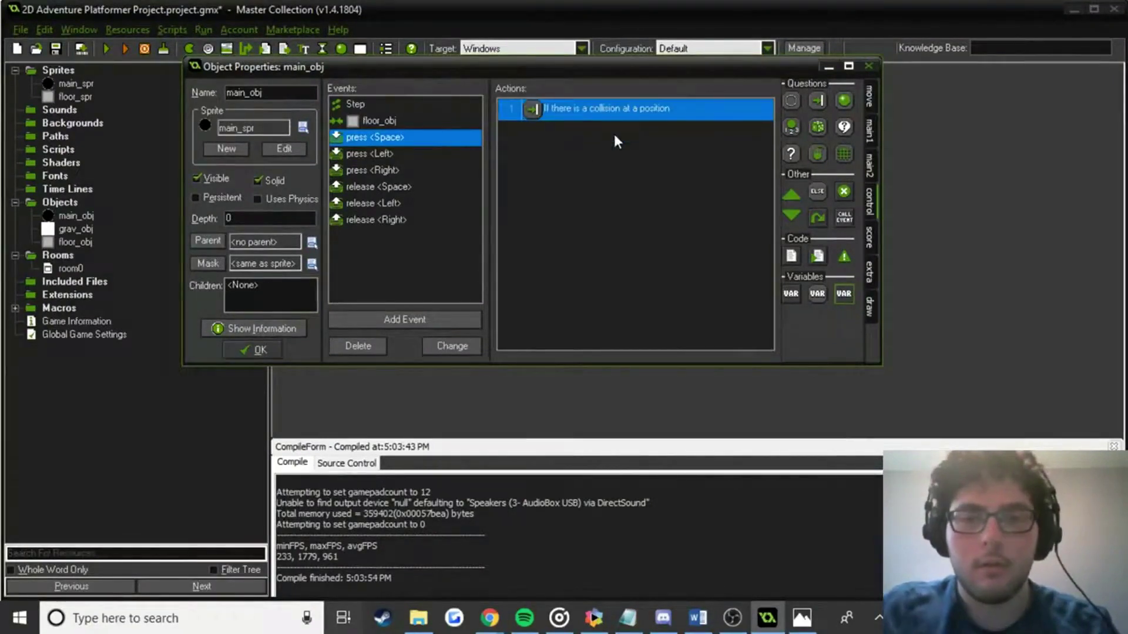
key(Delete)
drag(791, 255, 593, 130)
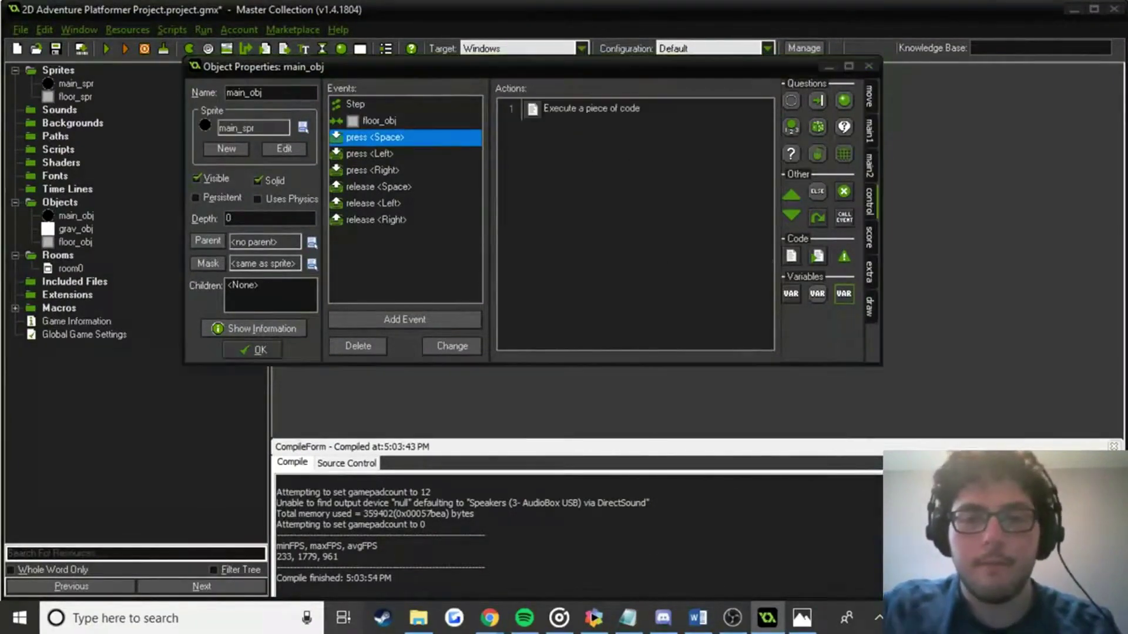
key(ctrl+v)
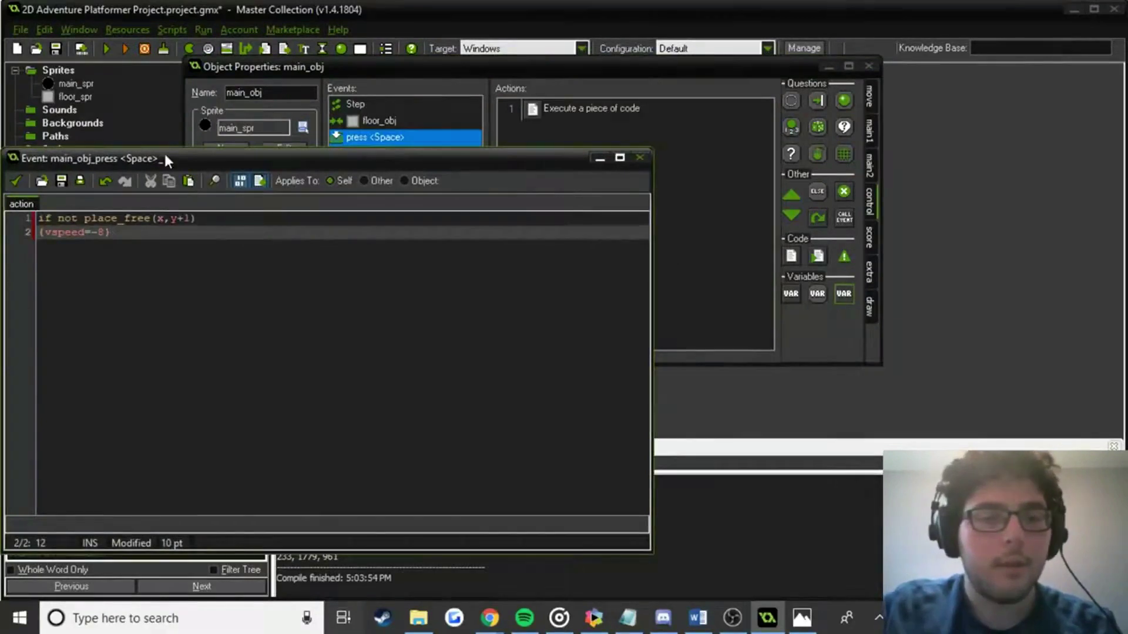
drag(165, 158, 205, 154)
click(57, 174)
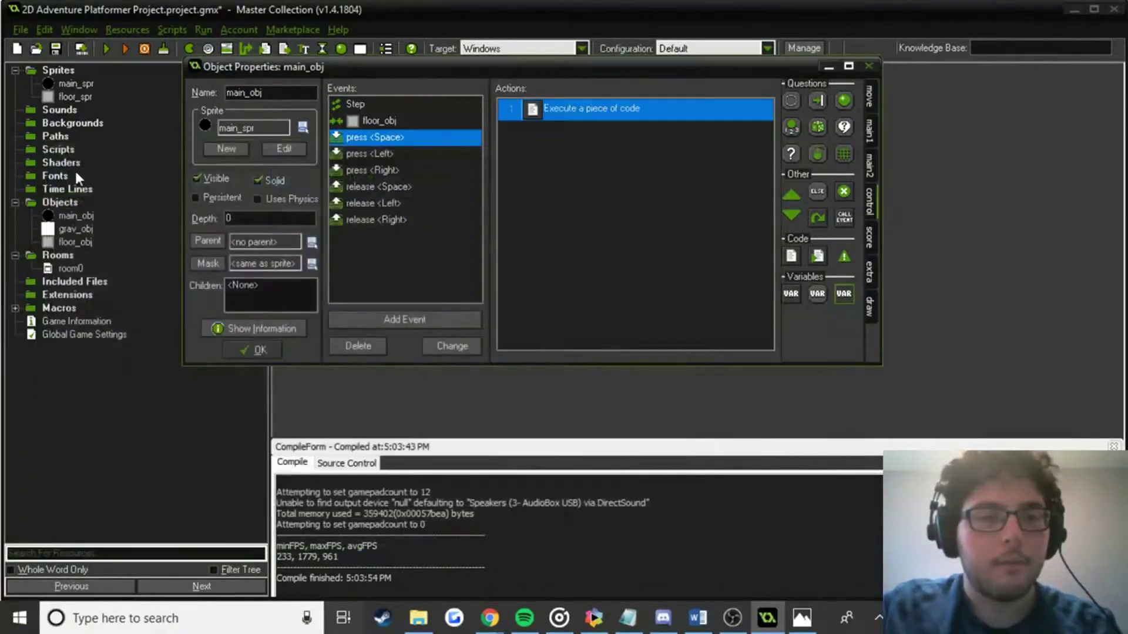
Accept main_obj's properties and delete the grav_obj instance from room0.
click(258, 351)
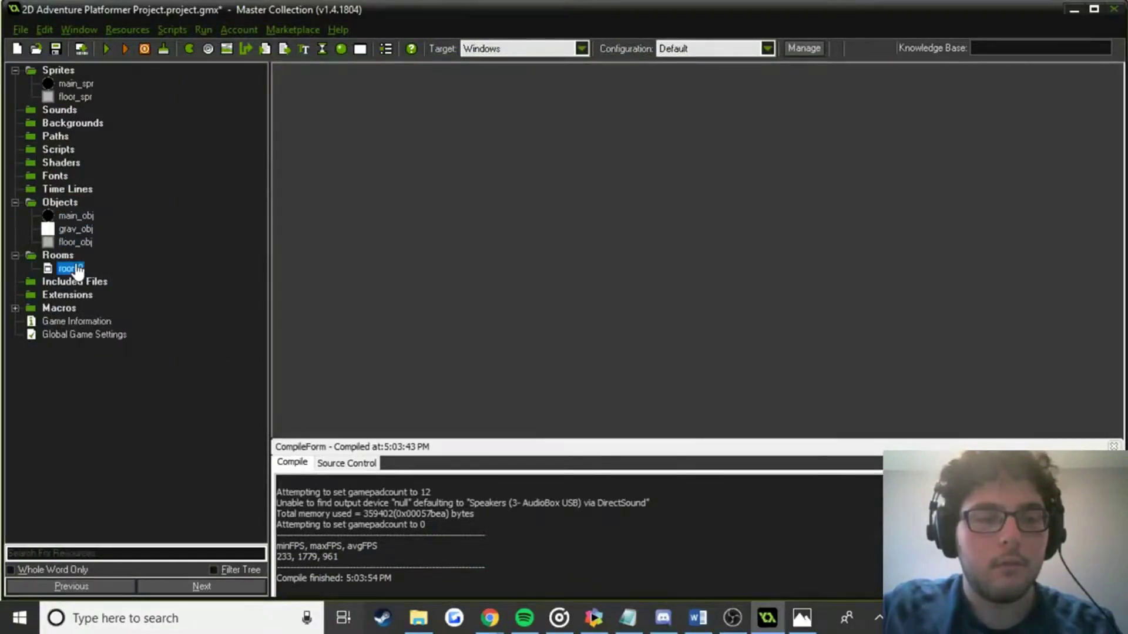
double_click(71, 269)
right_click(509, 139)
click(539, 146)
click(9, 29)
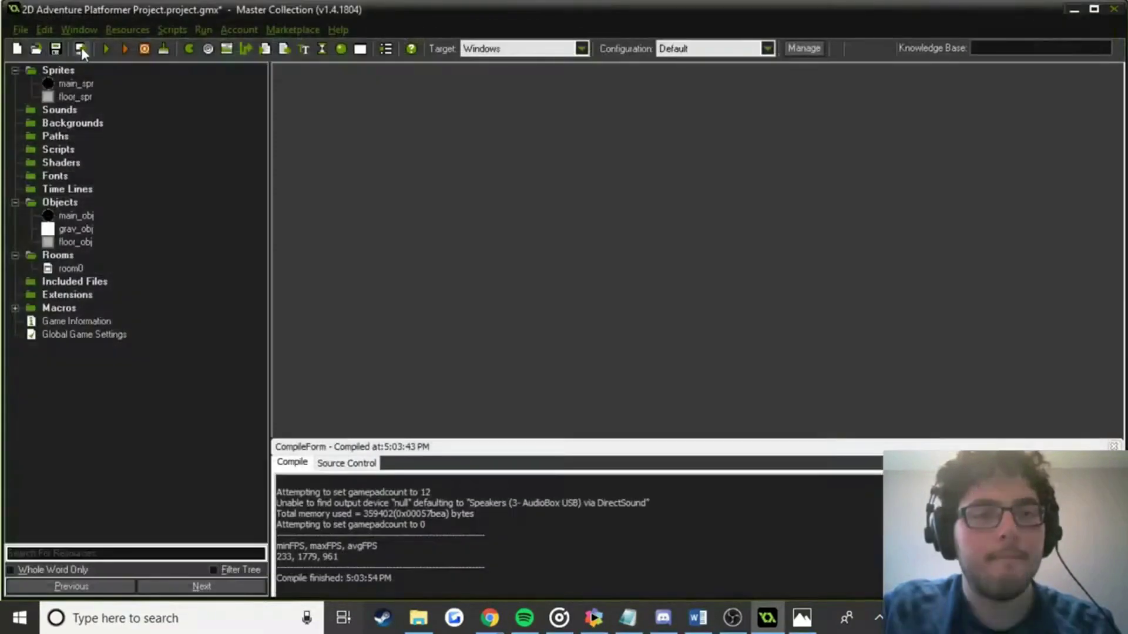
Run the game to test moving left and right, jumping, and falling onto the lower platform, and close it.
click(105, 49)
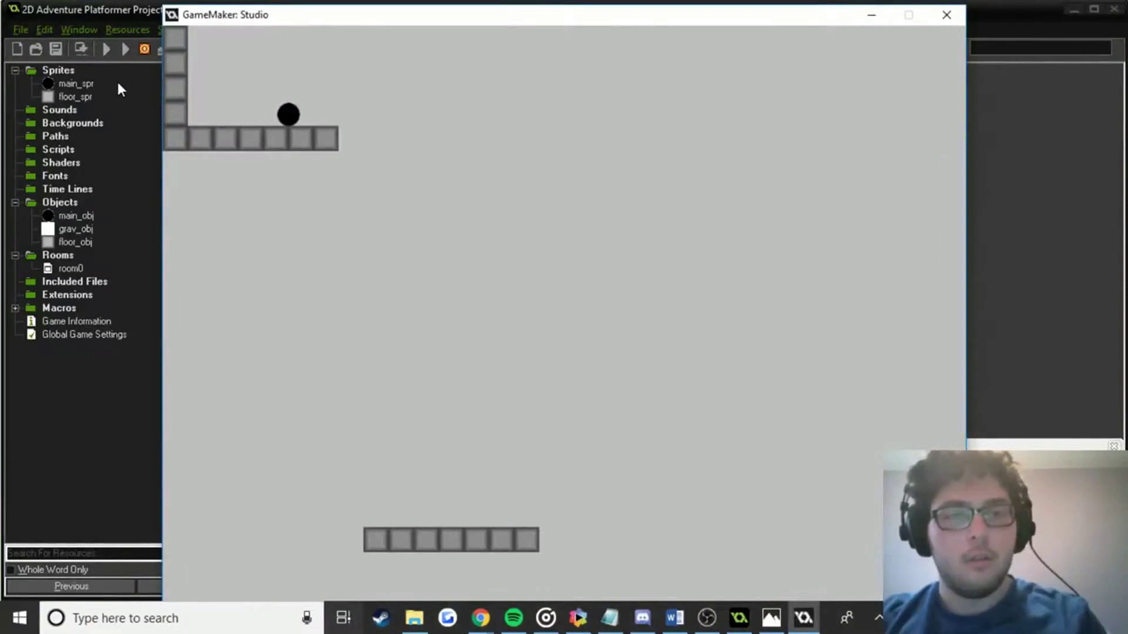
key(Up)
key(Right)
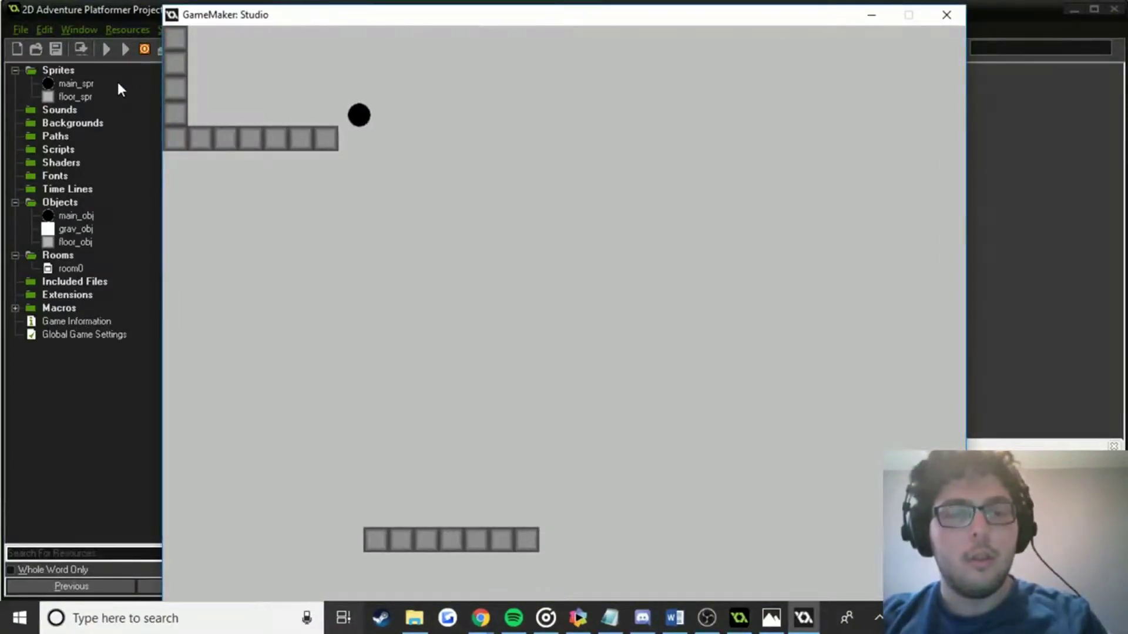
key(Left)
key(Right)
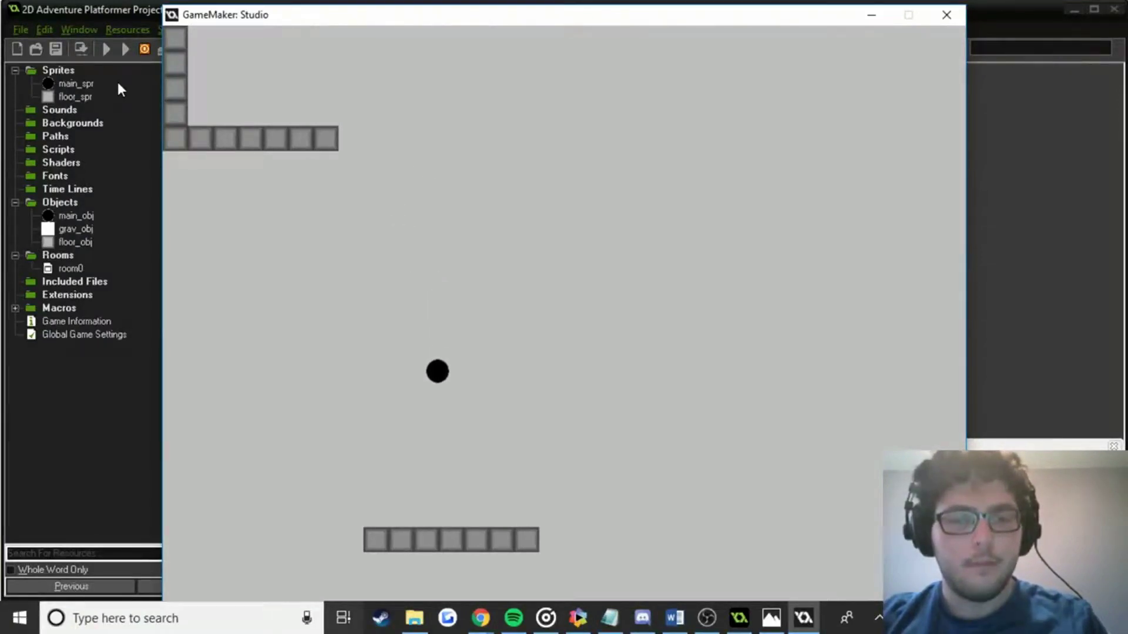
key(Left)
key(Up)
key(Right)
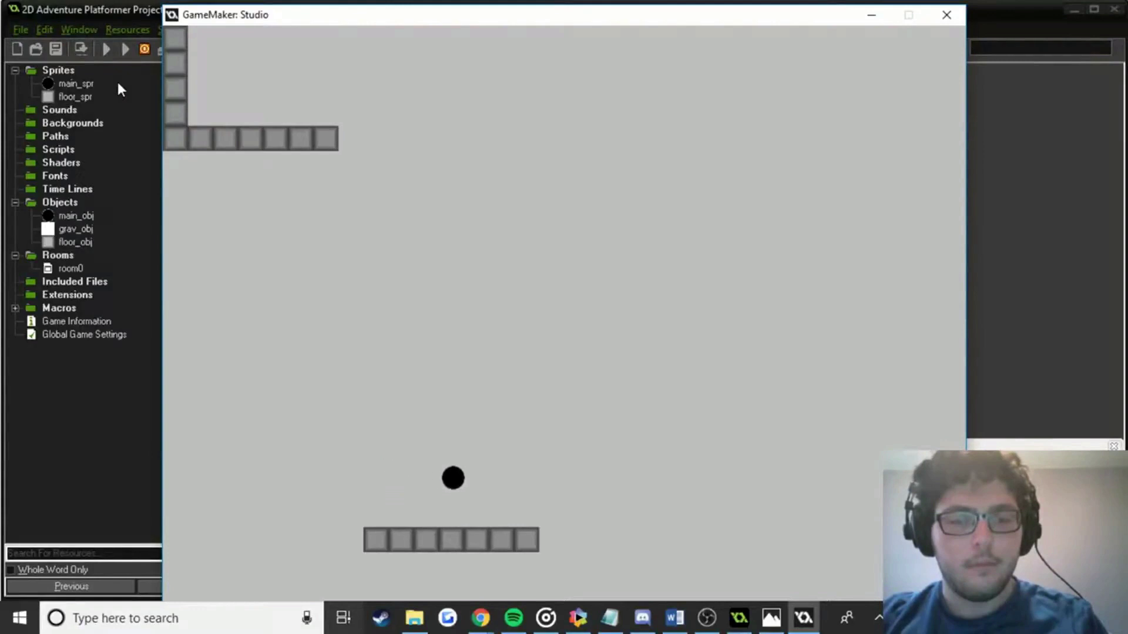
key(Left)
key(Up)
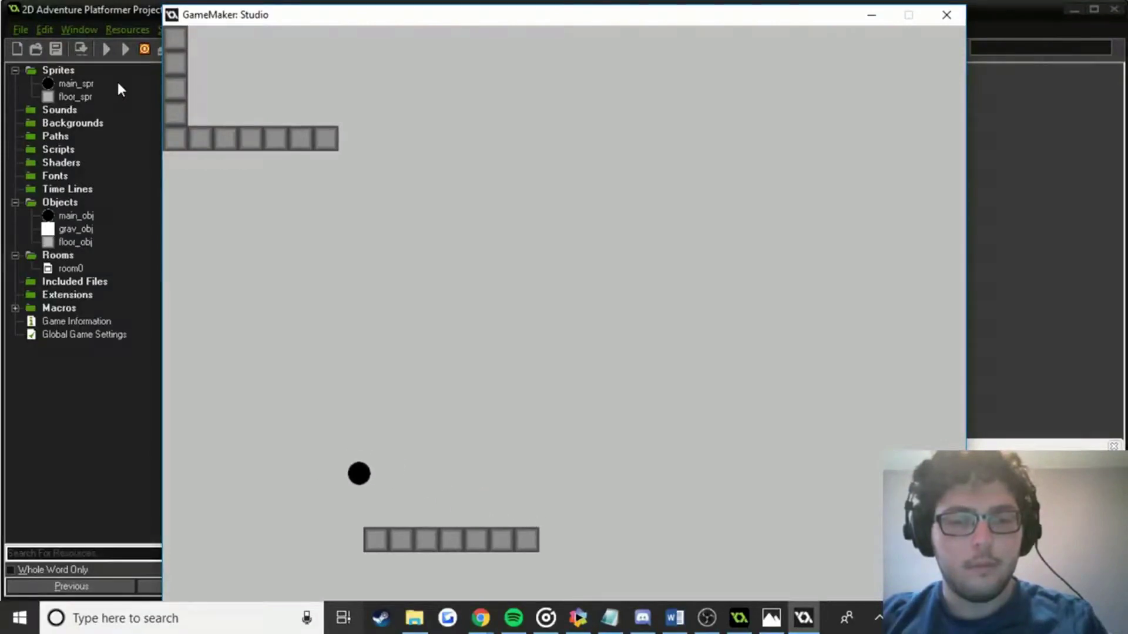
key(Right)
key(Left)
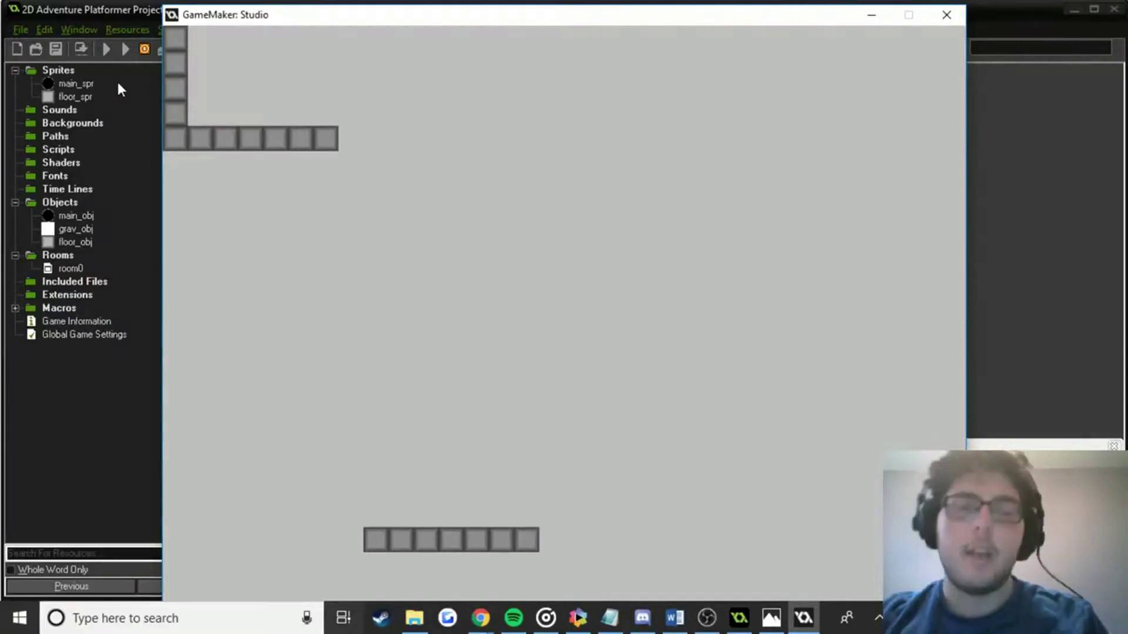
click(949, 20)
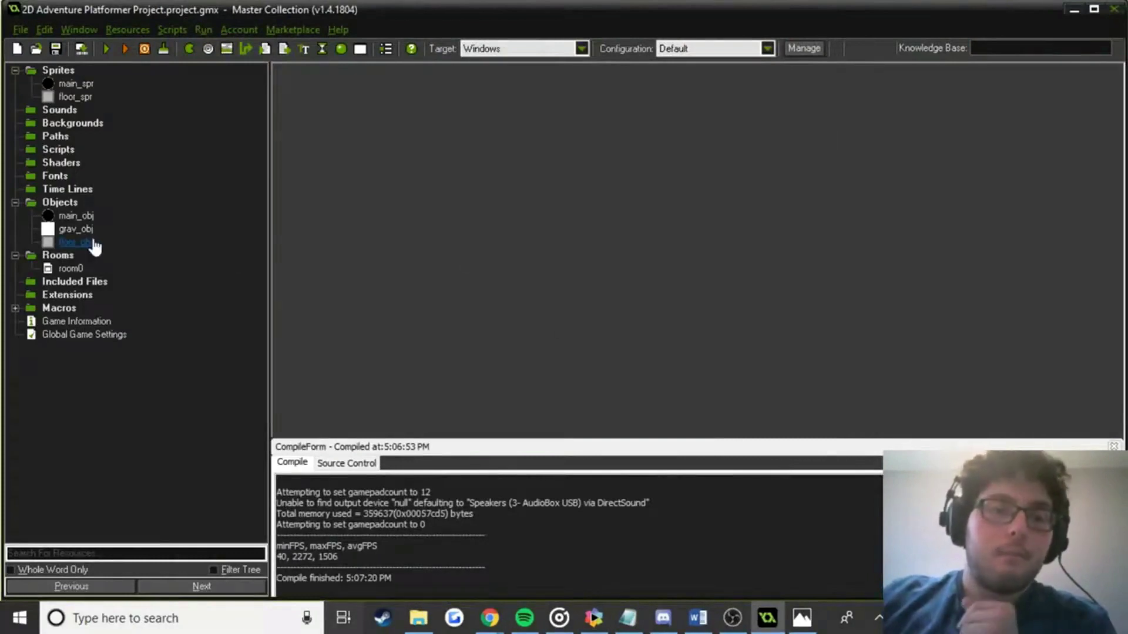
Review main_obj's events and its Step event action in the object properties.
click(78, 216)
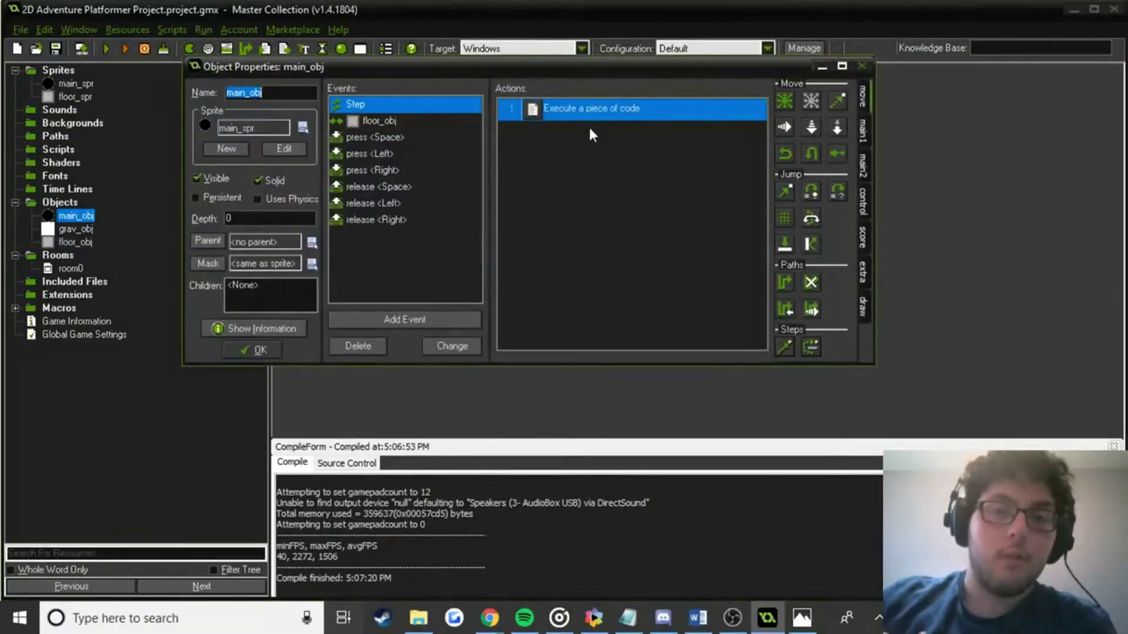
drag(434, 75, 496, 105)
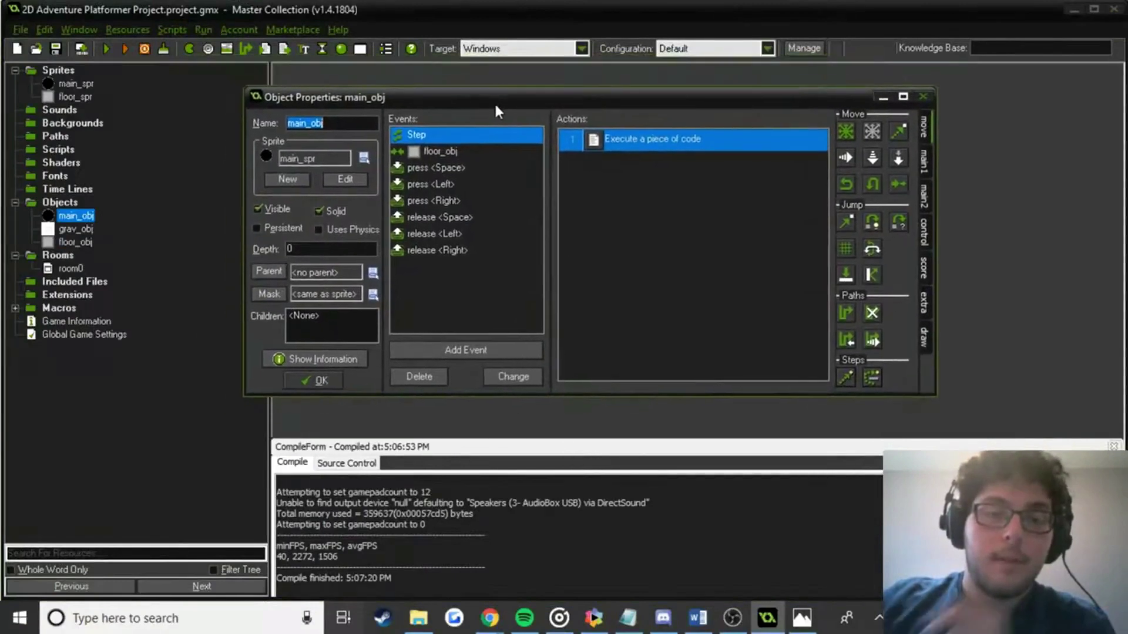
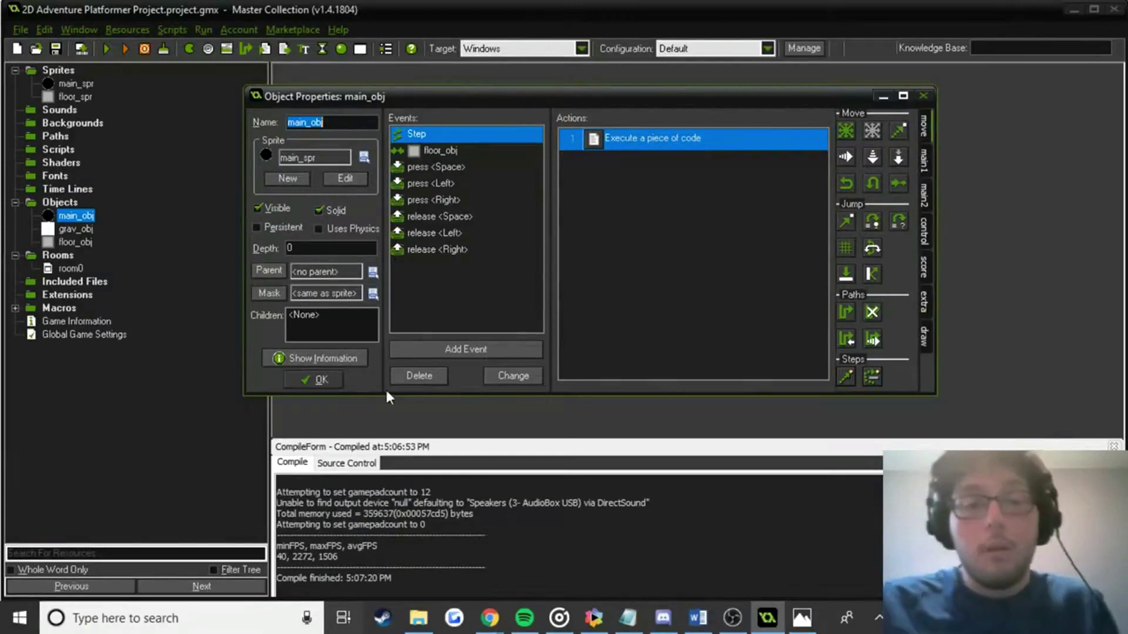
click(317, 385)
Open room0 and clear both groups of floor blocks and the main_obj instance from the room.
click(70, 269)
double_click(70, 269)
scroll(648, 245, down, 3)
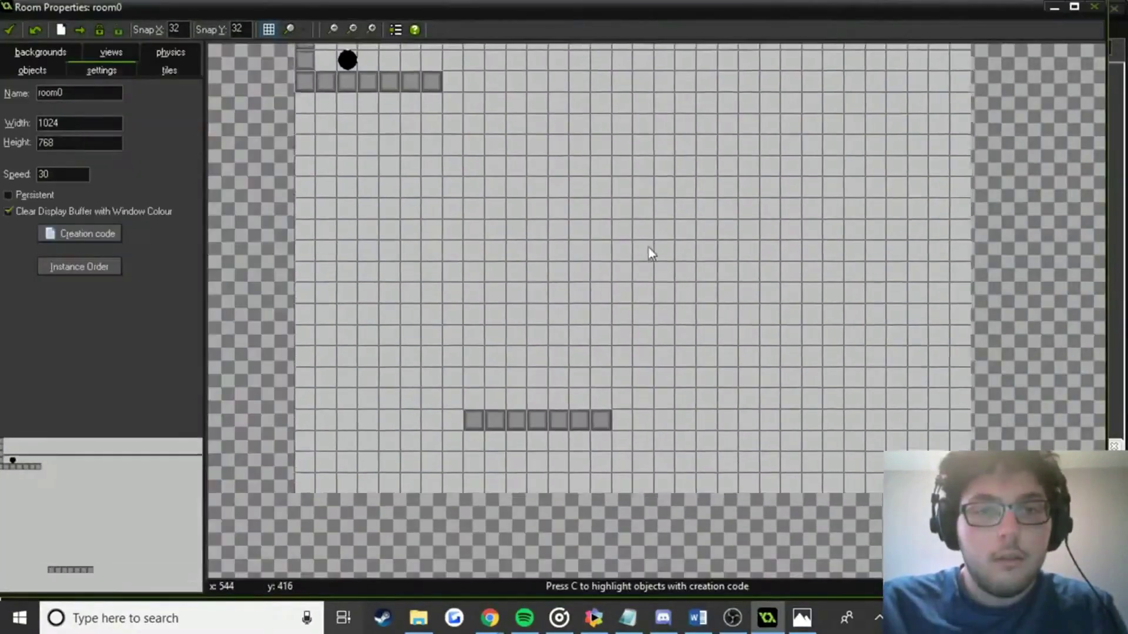
scroll(641, 276, up, 1)
scroll(633, 290, down, 2)
scroll(640, 279, up, 3)
scroll(653, 300, up, 2)
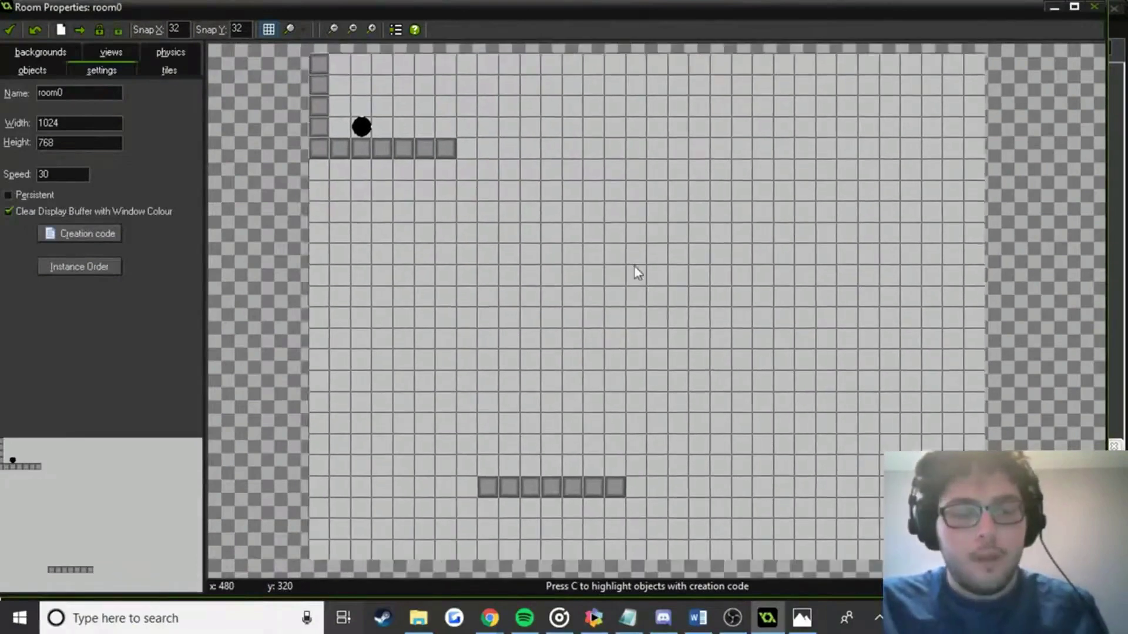
scroll(636, 268, down, 1)
mouse_move(473, 181)
right_down()
mouse_move(320, 75)
mouse_move(390, 161)
right_up()
right_drag(464, 477, 649, 486)
scroll(735, 428, up, 2)
scroll(710, 310, down, 3)
Place a main_obj instance near the lower left of room0 at X 64, Y 576.
click(32, 70)
click(50, 101)
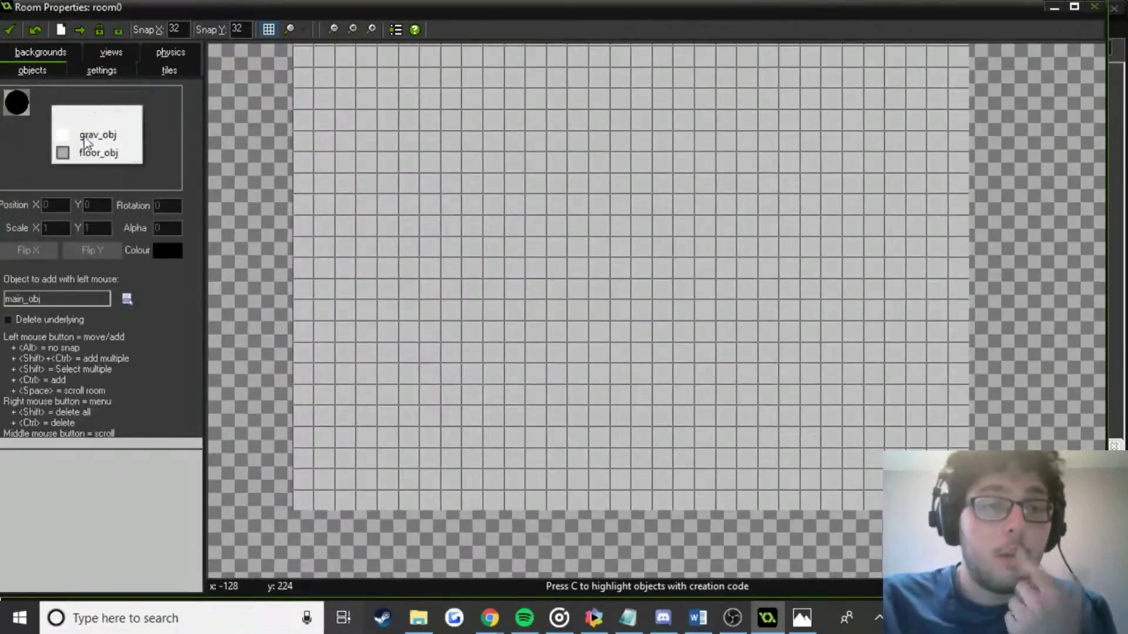
click(97, 121)
click(363, 405)
drag(362, 410, 344, 410)
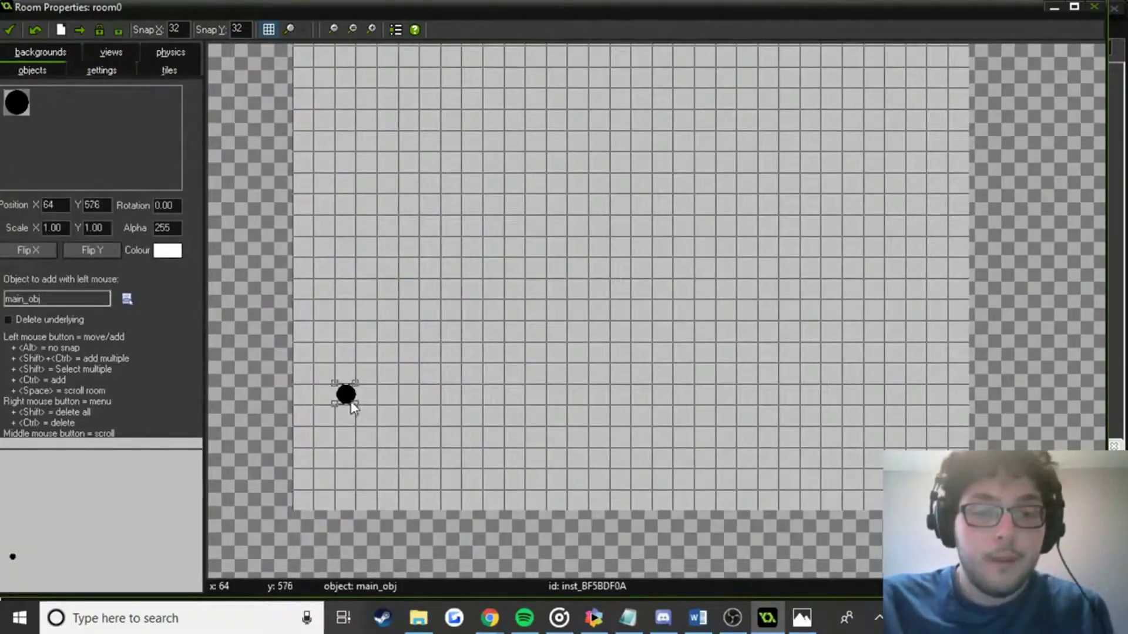
Fill the bottom five grid rows of room0 with floor_obj blocks across the full room width.
click(59, 156)
click(101, 202)
ctrl+shift+drag(304, 418, 965, 418)
ctrl+shift+drag(304, 445, 963, 442)
ctrl+shift+drag(300, 464, 963, 457)
mouse_move(299, 488)
ctrl+shift+mouse_down()
mouse_move(495, 472)
mouse_move(745, 471)
ctrl+shift+mouse_up()
ctrl+right_drag(745, 471, 598, 467)
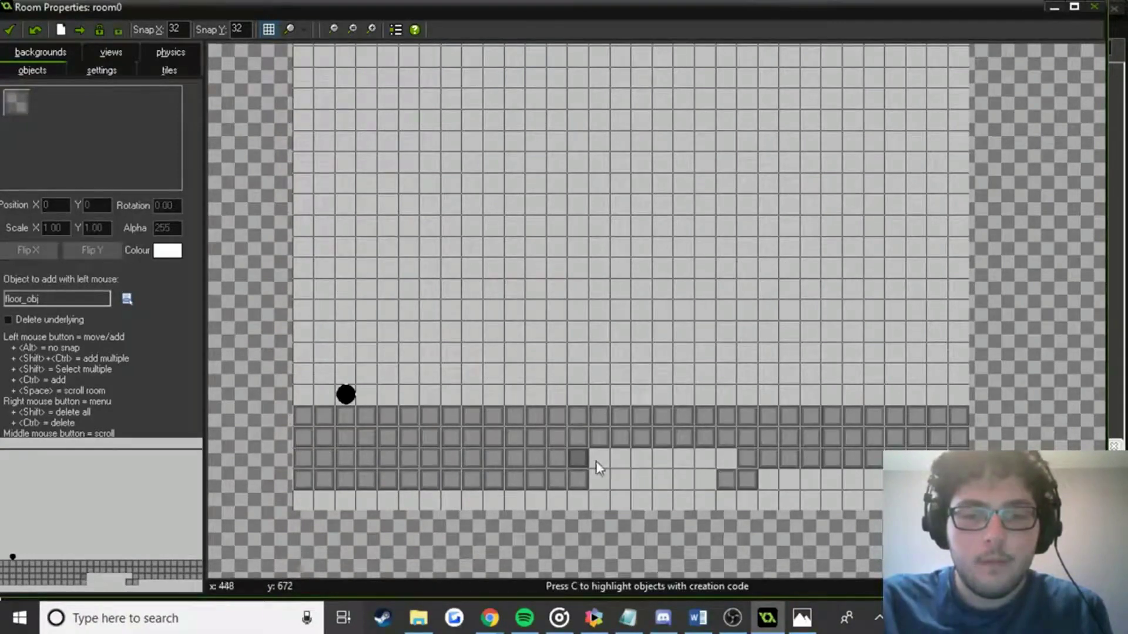
ctrl+shift+drag(585, 467, 727, 459)
mouse_move(605, 474)
ctrl+shift+mouse_down()
mouse_move(690, 487)
mouse_move(928, 479)
ctrl+shift+mouse_up()
ctrl+shift+drag(339, 500, 916, 501)
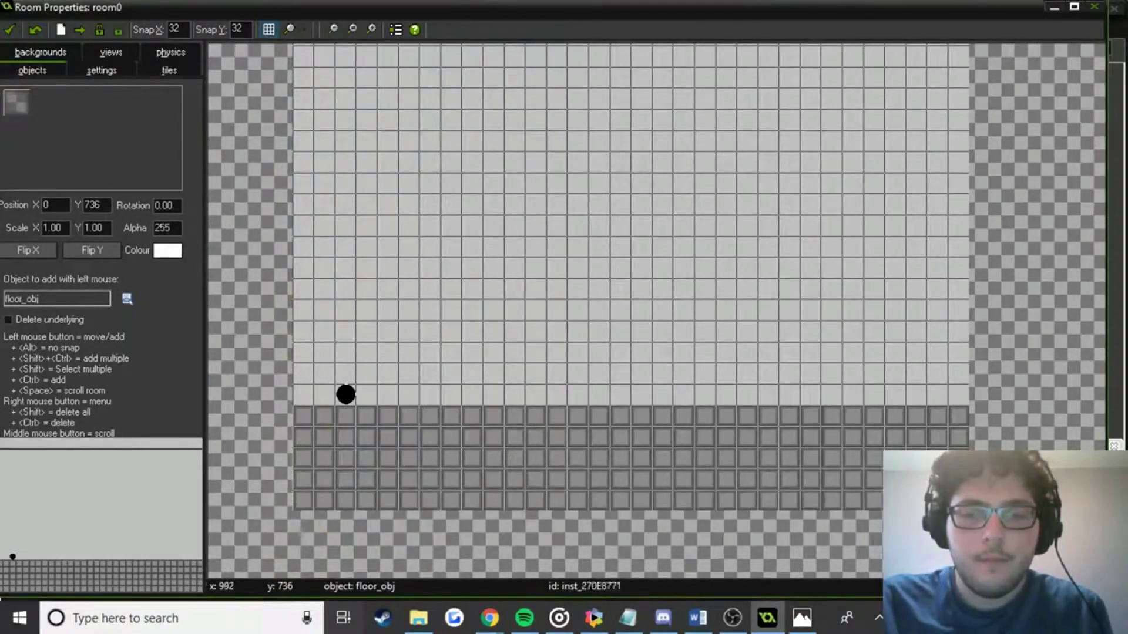
Build a floor_obj pillar two blocks wide and three high, and a two-block-high platform with stairs rising to the room's right edge.
mouse_move(452, 395)
ctrl+shift+mouse_down()
mouse_move(467, 355)
mouse_move(473, 390)
ctrl+shift+mouse_up()
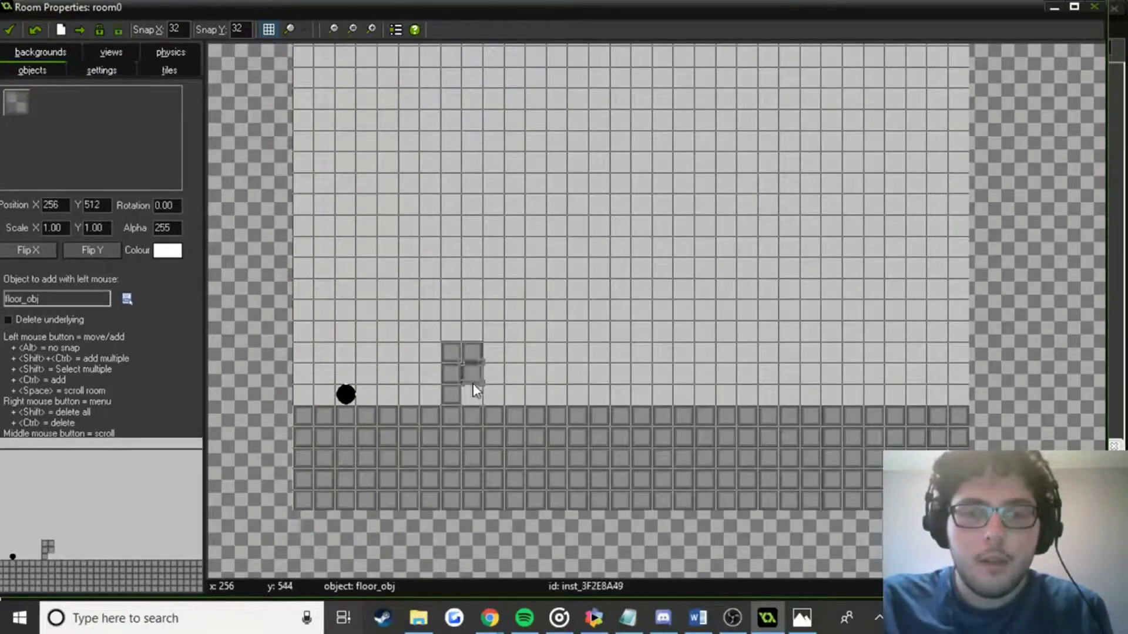
click(641, 395)
mouse_move(644, 391)
ctrl+shift+mouse_down()
mouse_move(640, 368)
mouse_move(703, 375)
mouse_move(699, 393)
mouse_move(688, 392)
mouse_move(738, 401)
mouse_move(793, 380)
ctrl+shift+mouse_up()
ctrl+shift+click(814, 381)
ctrl+shift+click(855, 334)
ctrl+shift+click(878, 313)
ctrl+shift+click(896, 292)
ctrl+shift+click(919, 266)
ctrl+shift+click(939, 266)
mouse_move(949, 288)
ctrl+shift+mouse_down()
mouse_move(918, 289)
mouse_move(957, 292)
mouse_move(955, 391)
mouse_move(825, 393)
mouse_move(834, 376)
mouse_move(919, 369)
mouse_move(864, 351)
mouse_move(934, 348)
mouse_move(876, 333)
mouse_move(930, 329)
mouse_move(901, 312)
mouse_move(938, 310)
ctrl+shift+mouse_up()
mouse_move(750, 388)
ctrl+shift+mouse_down()
mouse_move(756, 377)
mouse_move(749, 392)
mouse_move(763, 392)
ctrl+shift+mouse_up()
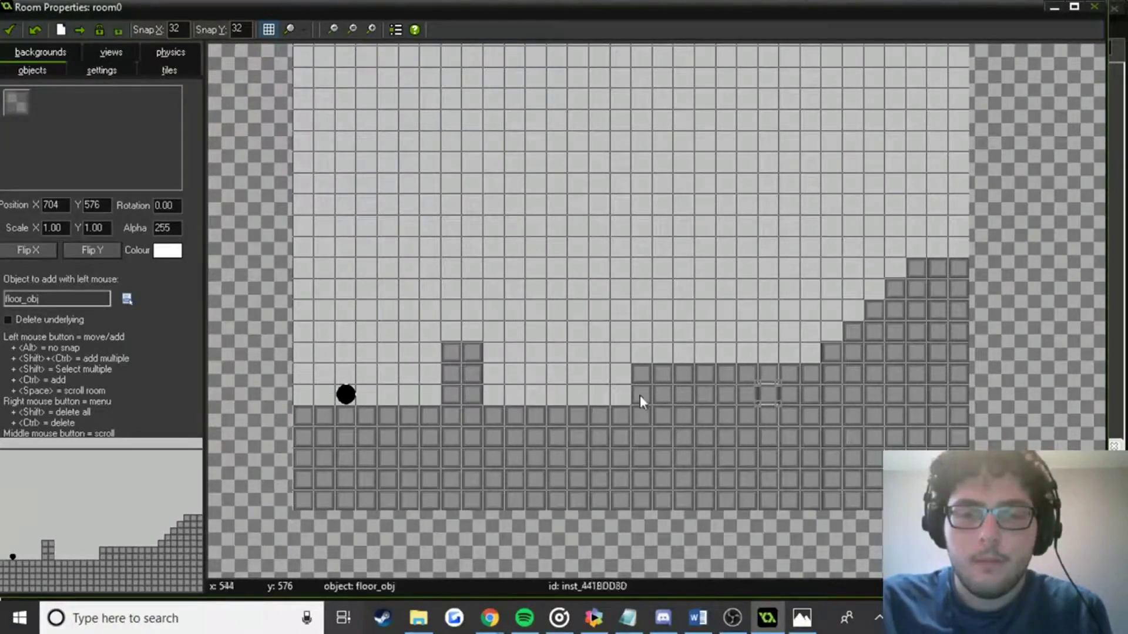
Check room0's view and background settings and accept the room.
scroll(581, 242, down, 1)
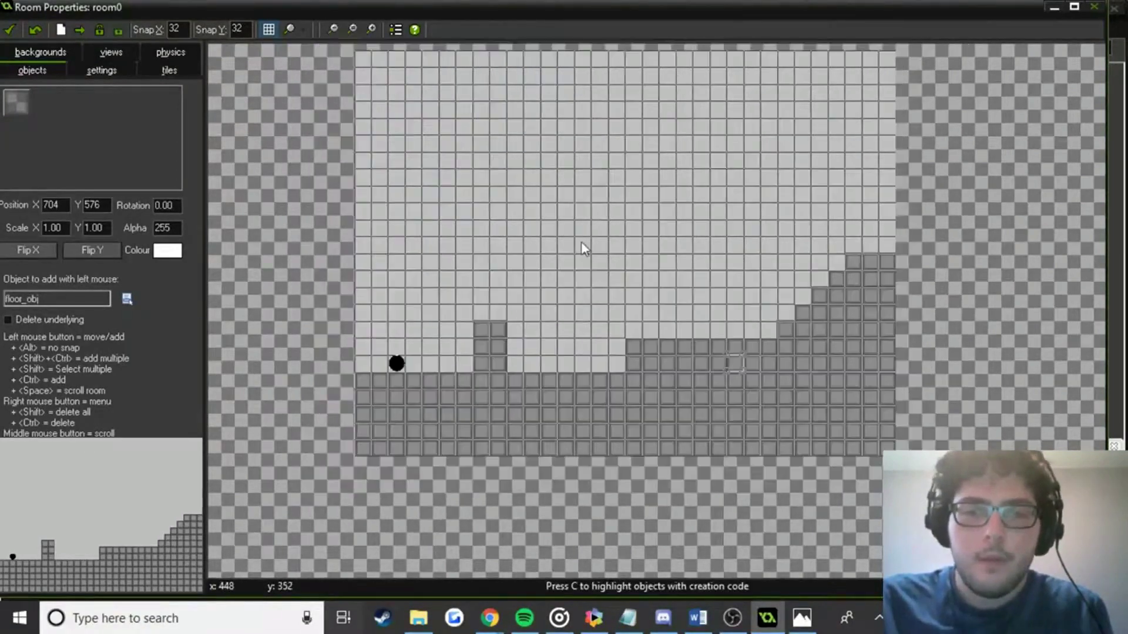
click(101, 52)
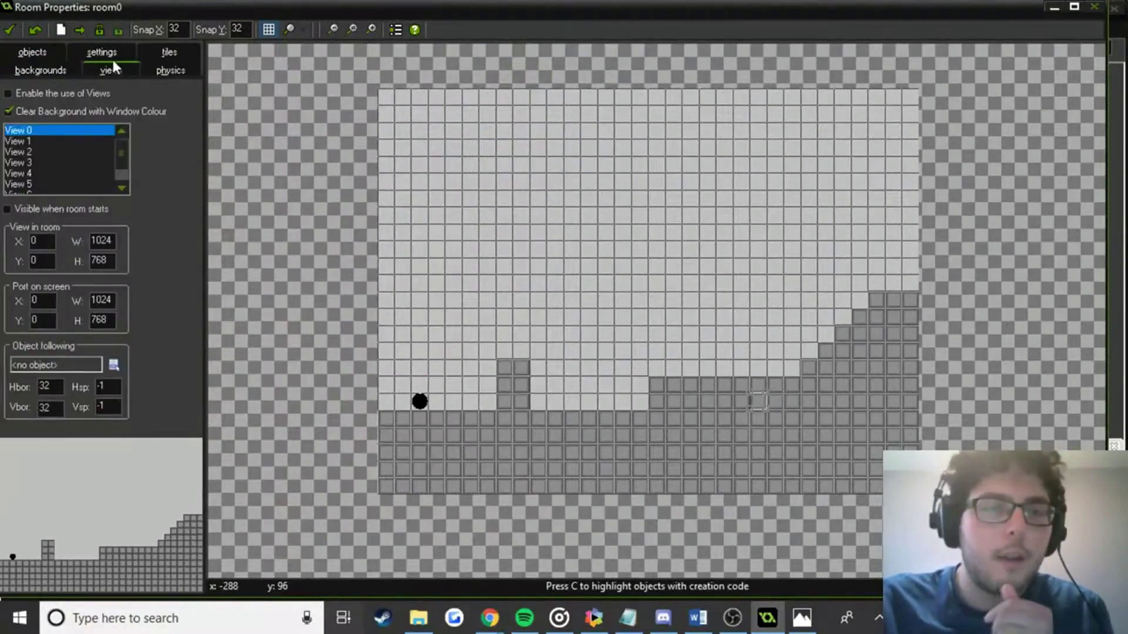
click(52, 65)
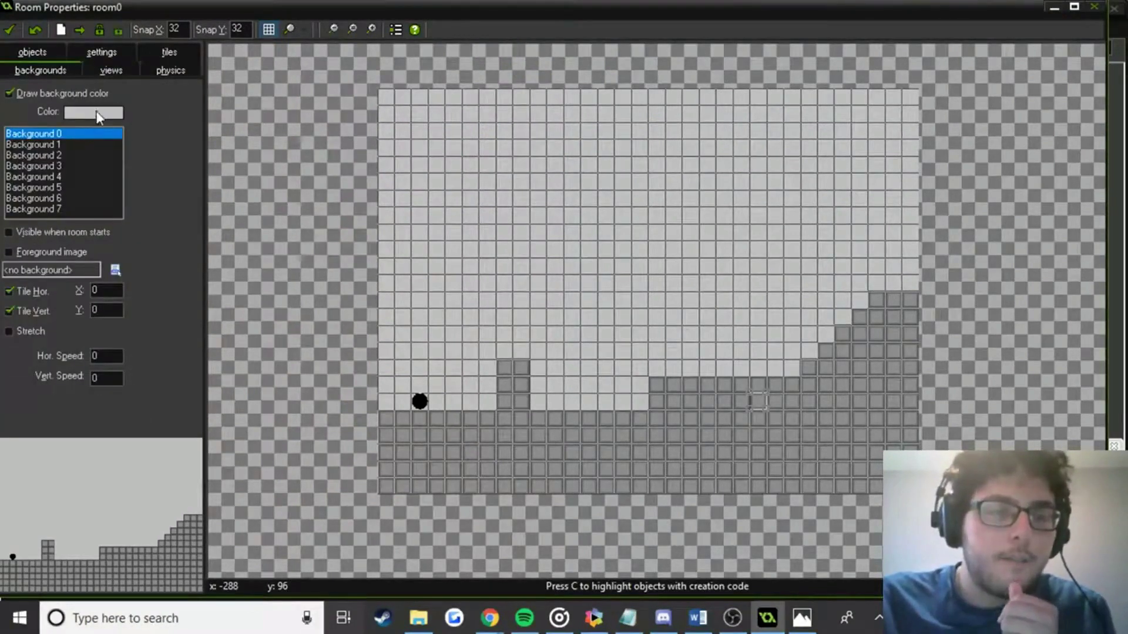
click(9, 30)
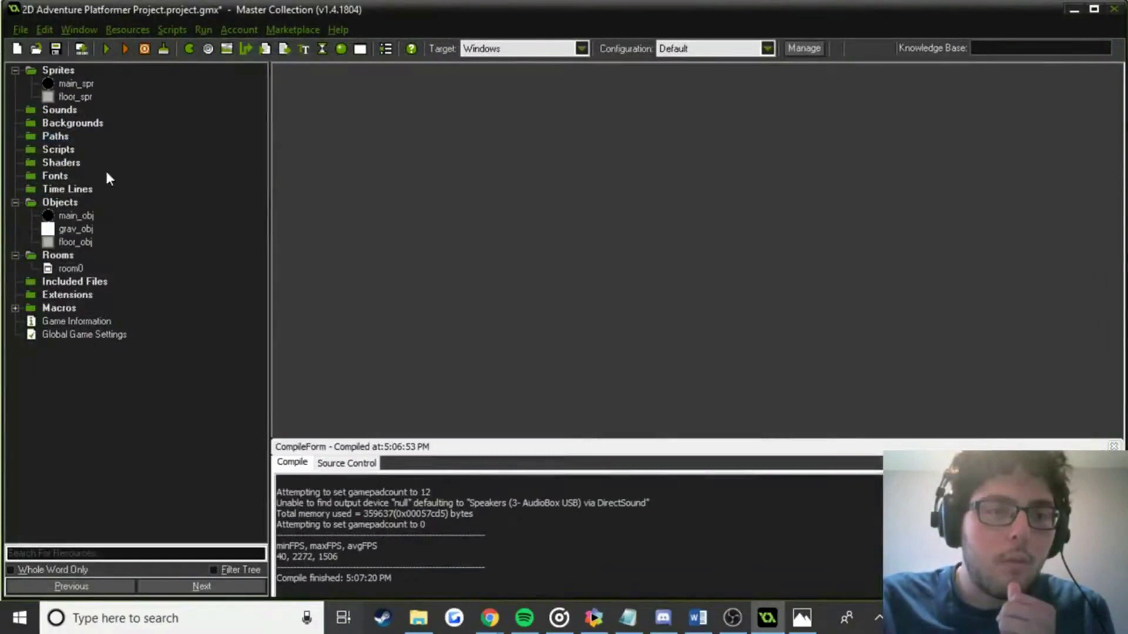
Create a new background resource and open it for image editing.
click(225, 48)
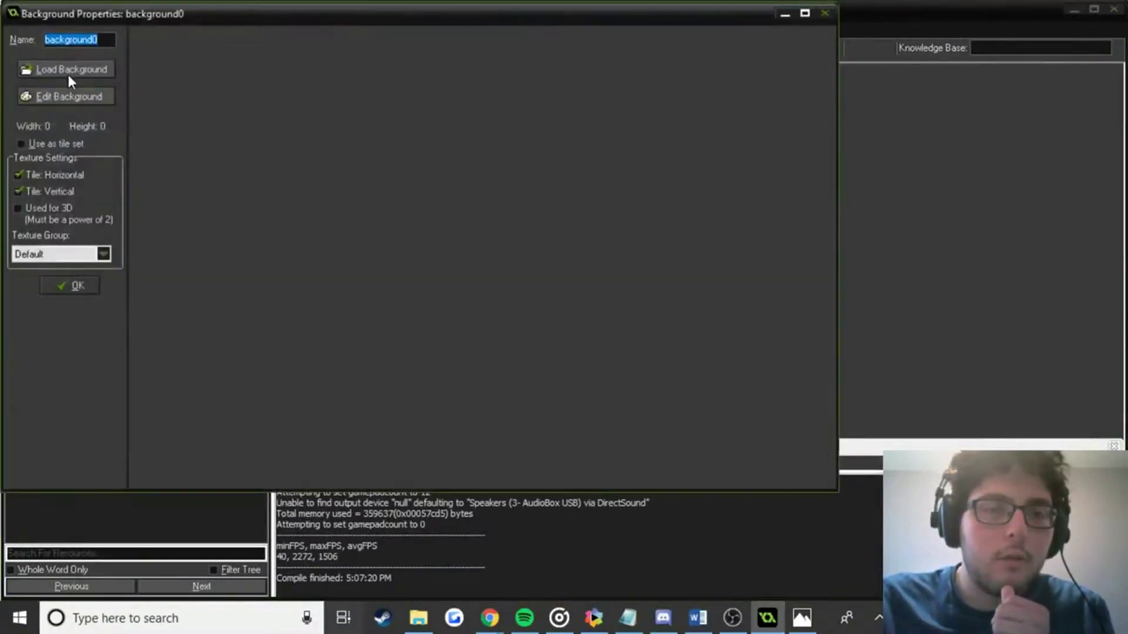
click(54, 101)
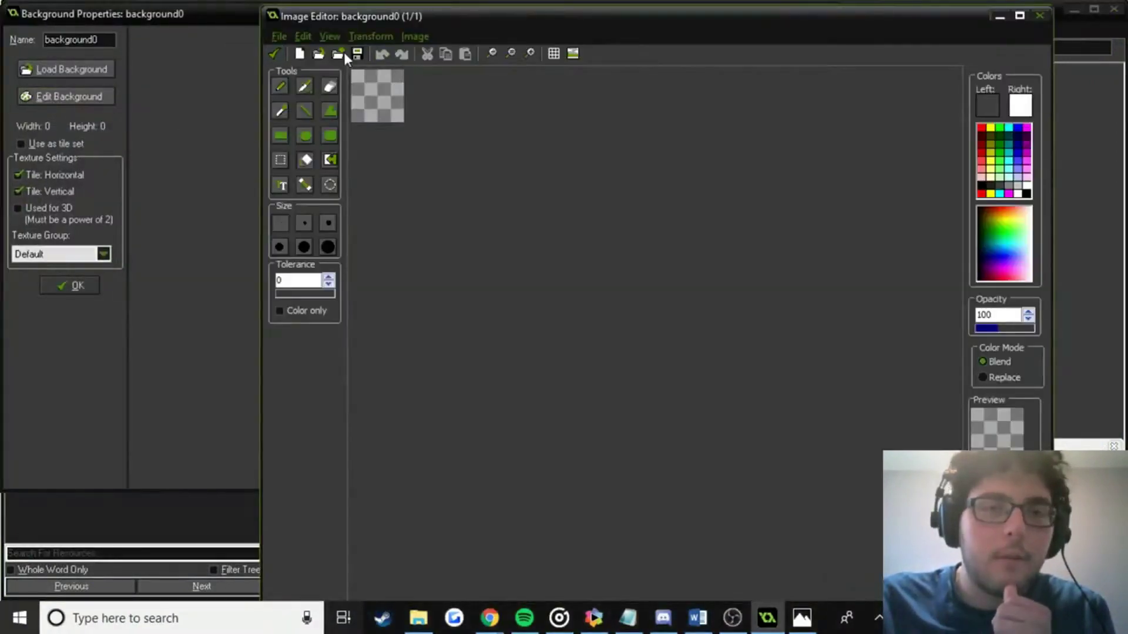
Try to resize the background canvas to 1000 percent with the aspect ratio kept.
click(364, 36)
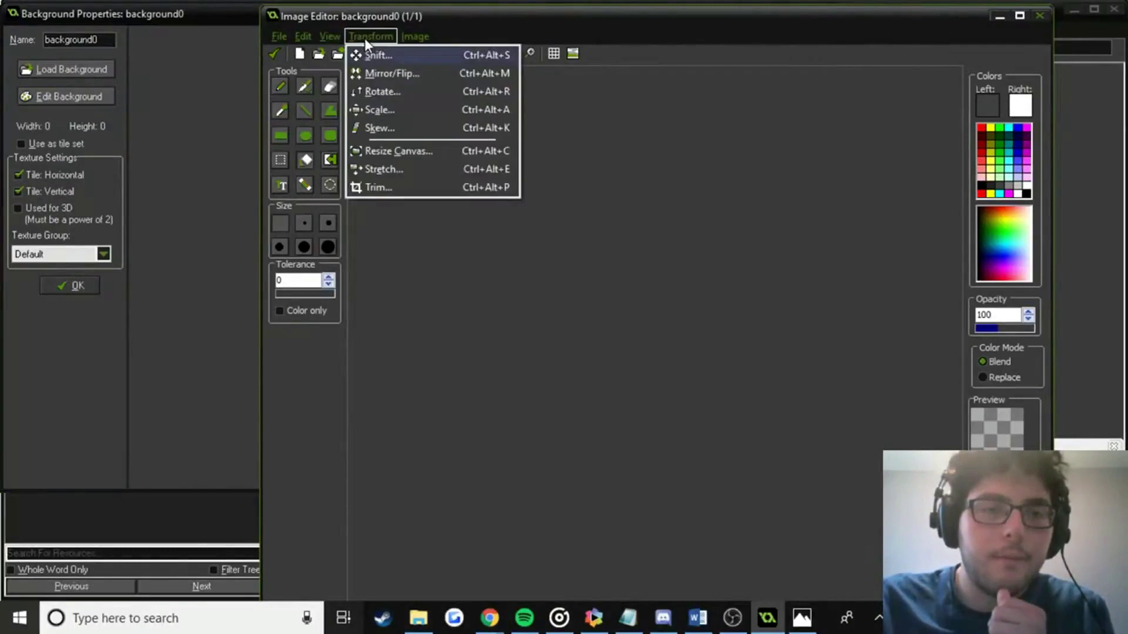
click(402, 152)
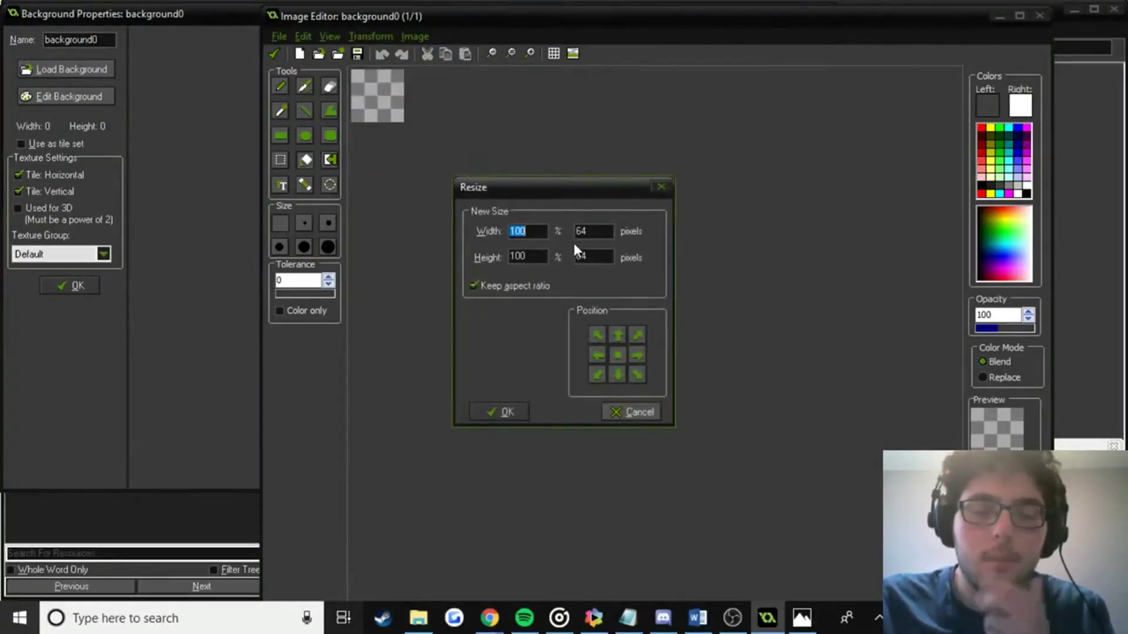
text(1400)
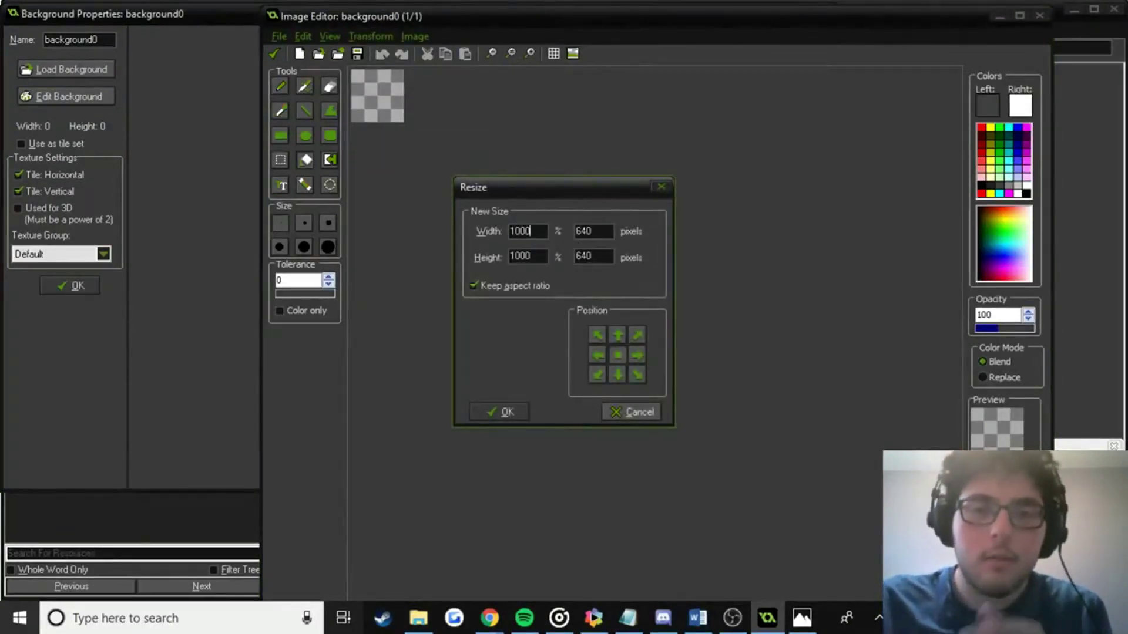
key(Return)
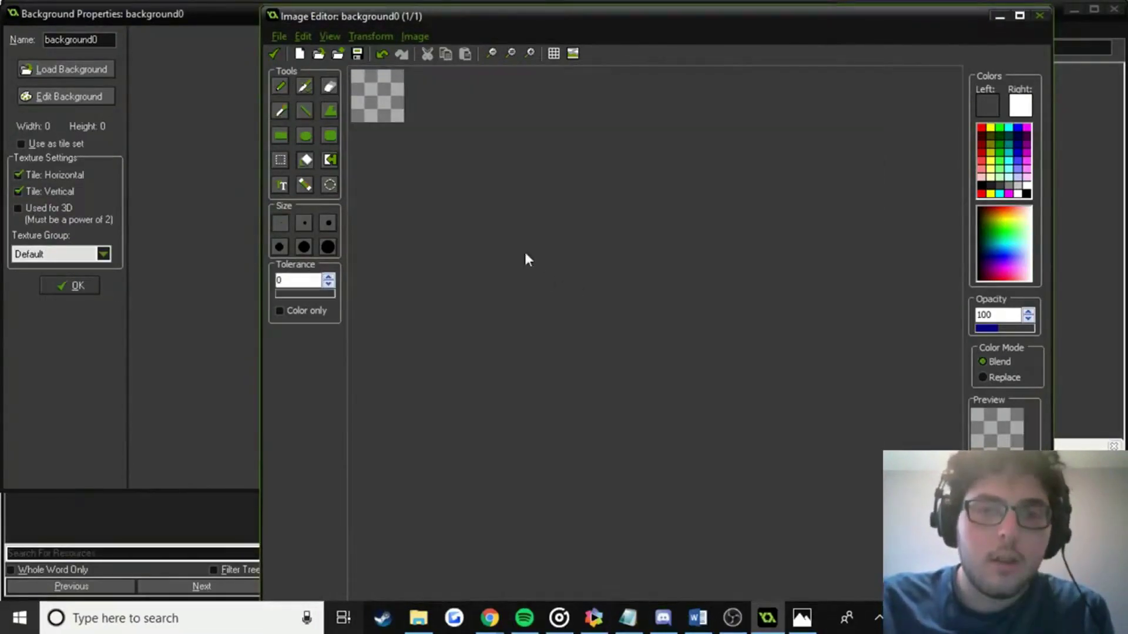
Resize the background canvas to 300 percent, 192 by 192 pixels, keeping the aspect ratio.
click(370, 36)
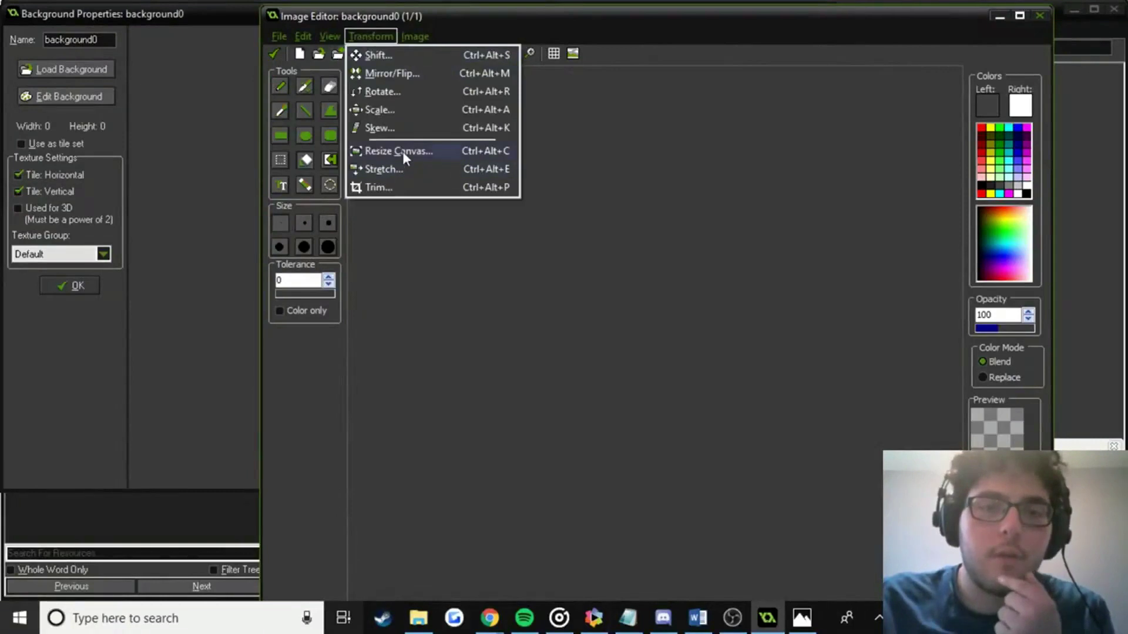
click(403, 151)
text(300)
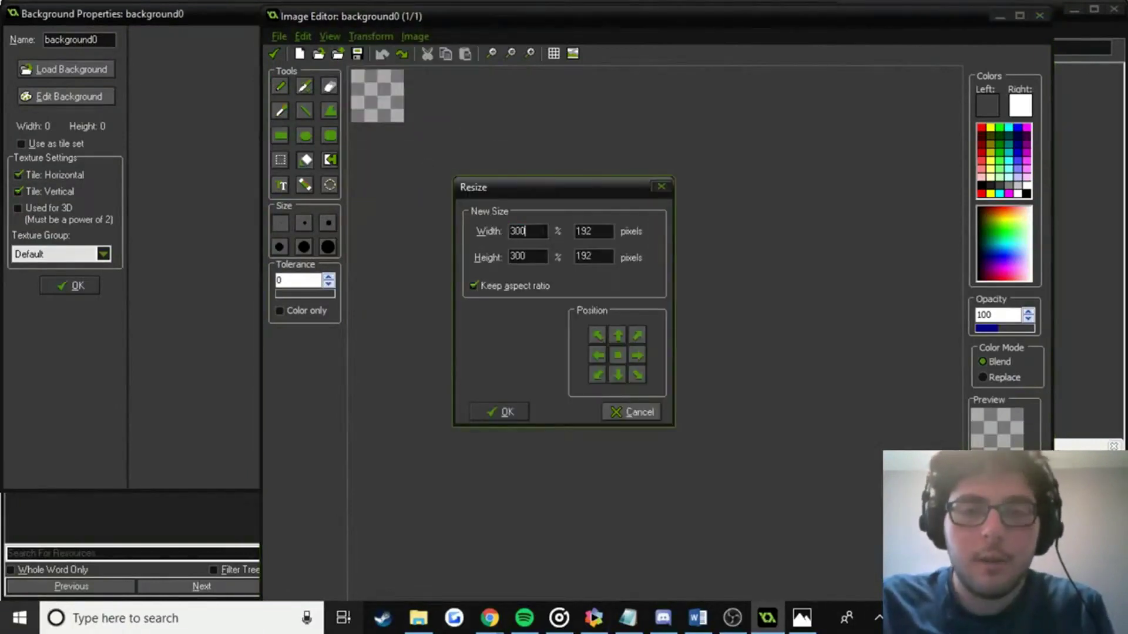
key(Return)
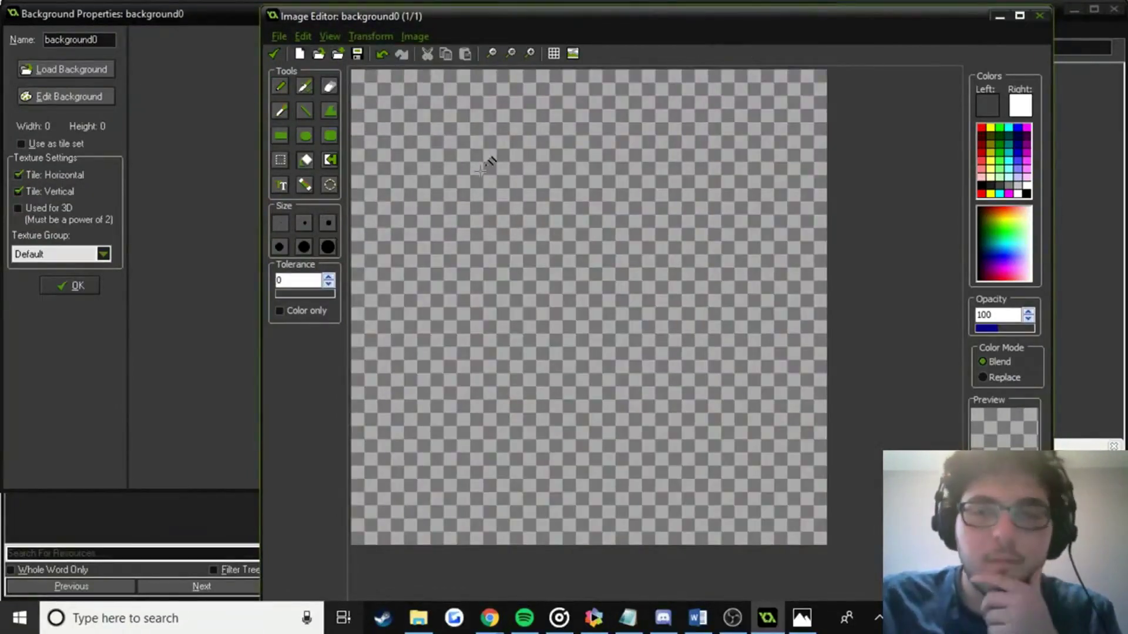
Set the drawing colour to light grey at opacity 255, try filling the whole canvas with it, and undo the fill.
click(1023, 183)
drag(1011, 316, 951, 320)
text(255)
click(366, 83)
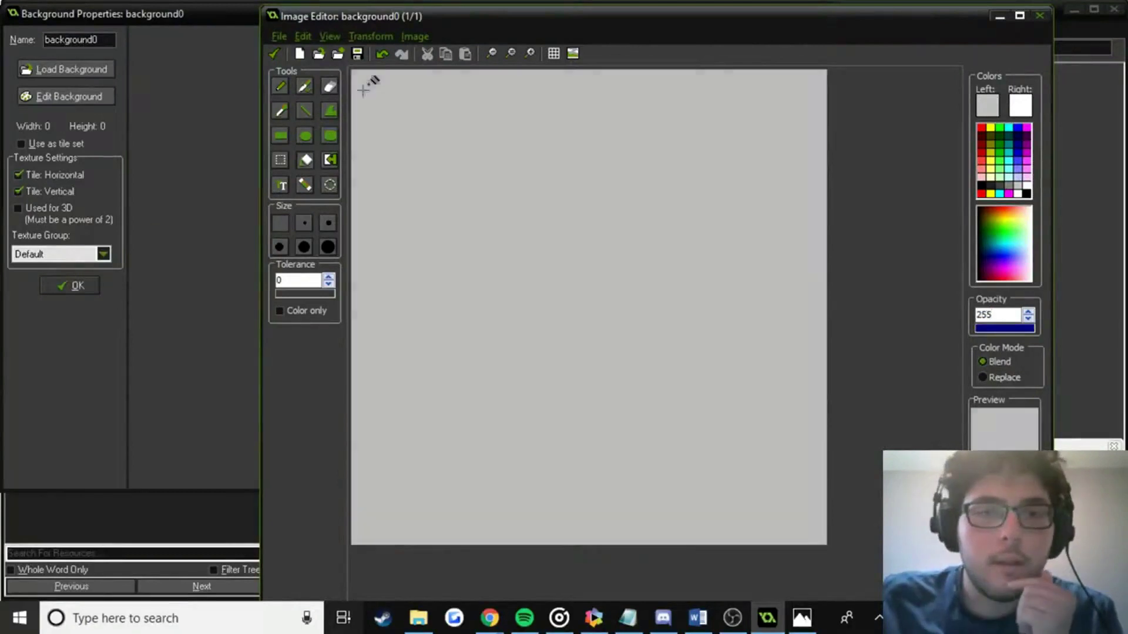
key(ctrl+z)
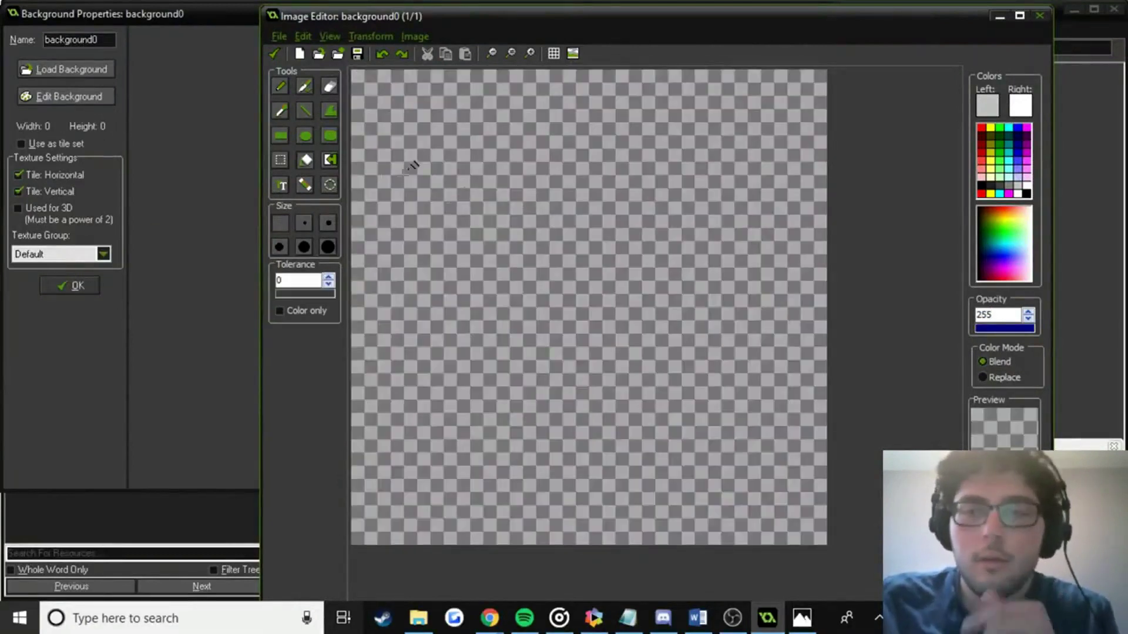
Undo a small test rectangle and draw a thick light grey rectangle outline along the canvas edges.
click(282, 136)
drag(360, 73, 419, 152)
key(ctrl+z)
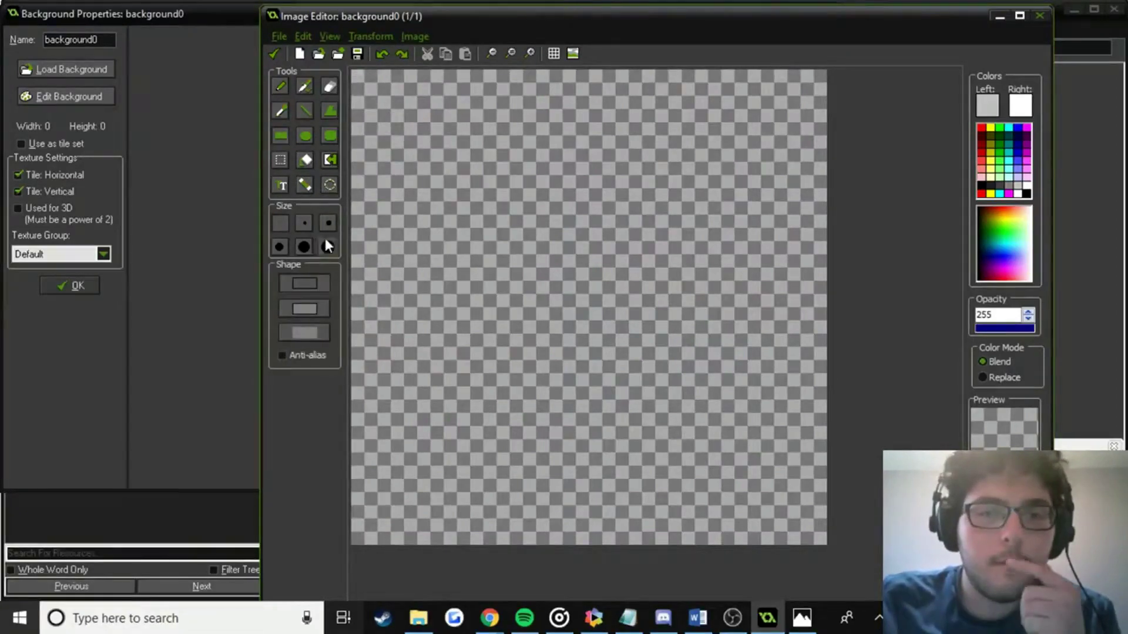
drag(354, 72, 833, 552)
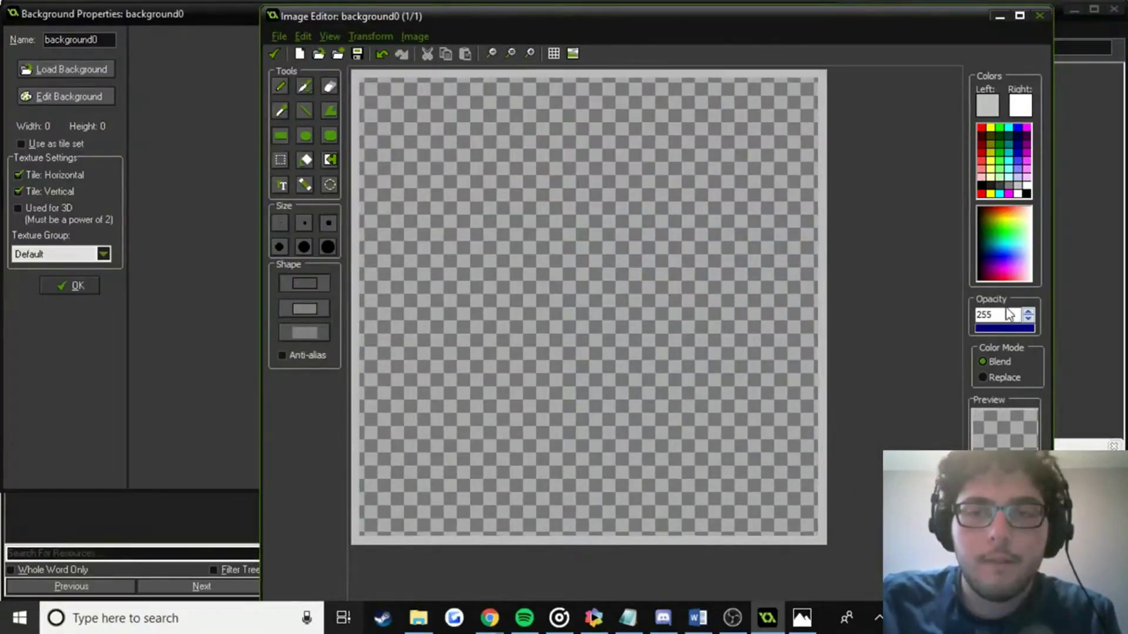
Draw three nested light grey rectangle outlines inside the border at opacities 225, 200 and 175.
text(225)
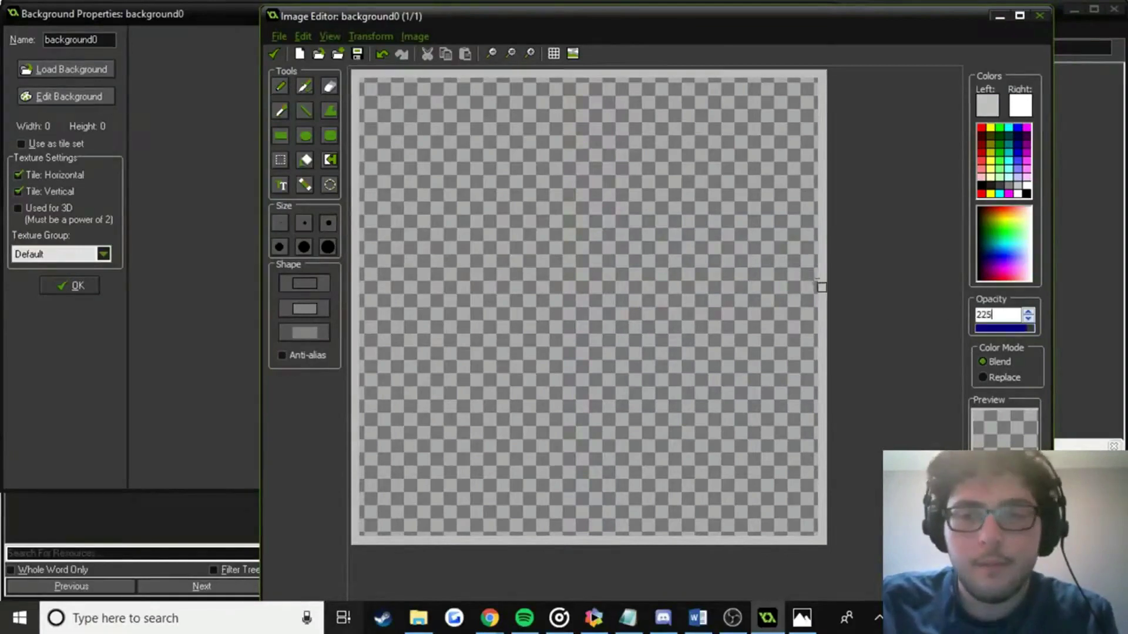
drag(363, 80, 816, 534)
double_click(1008, 319)
text(200)
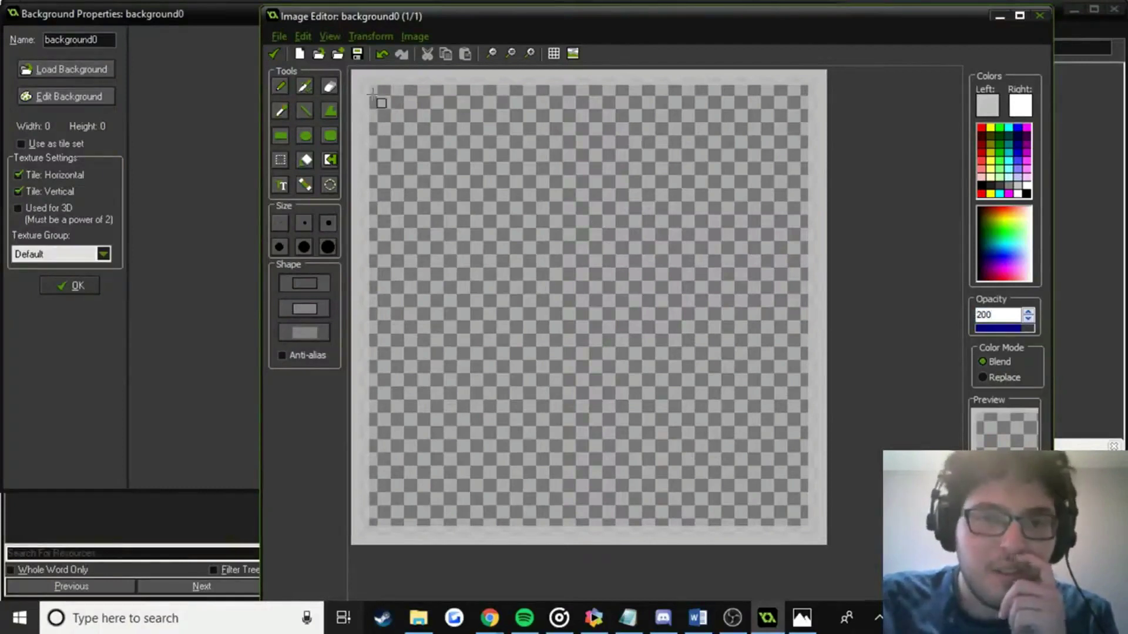
drag(368, 85, 805, 524)
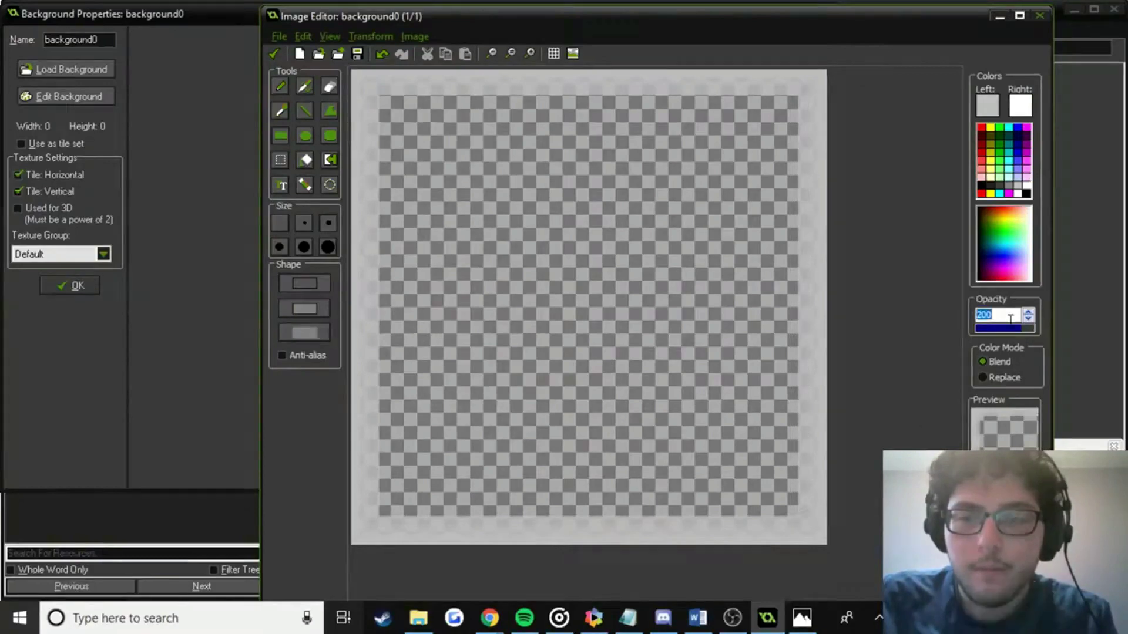
text(175)
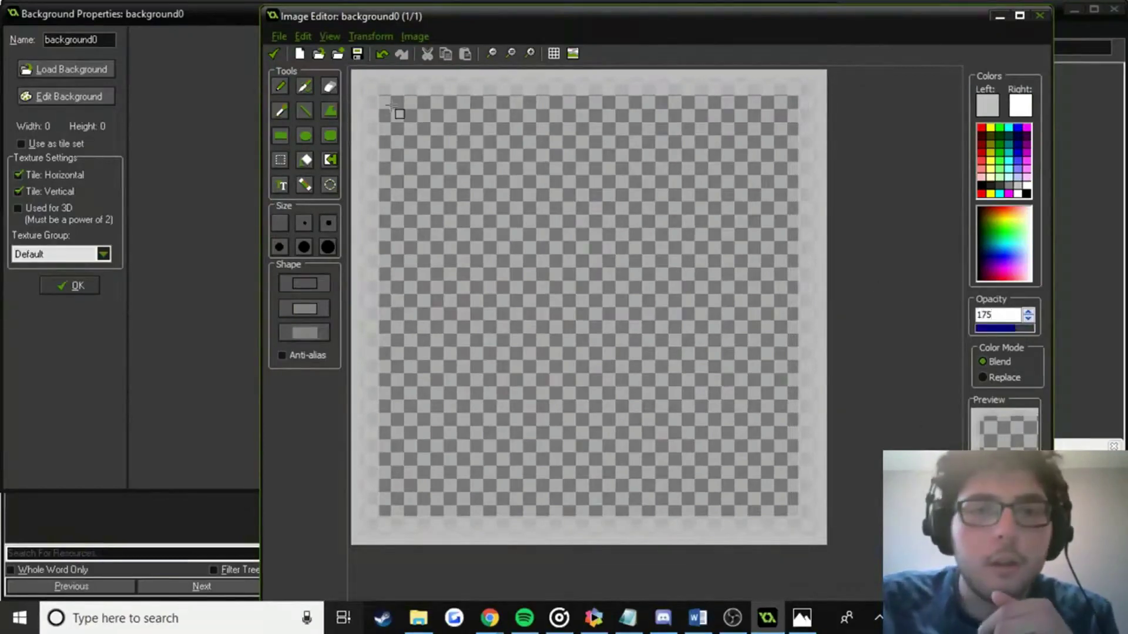
drag(390, 106, 803, 518)
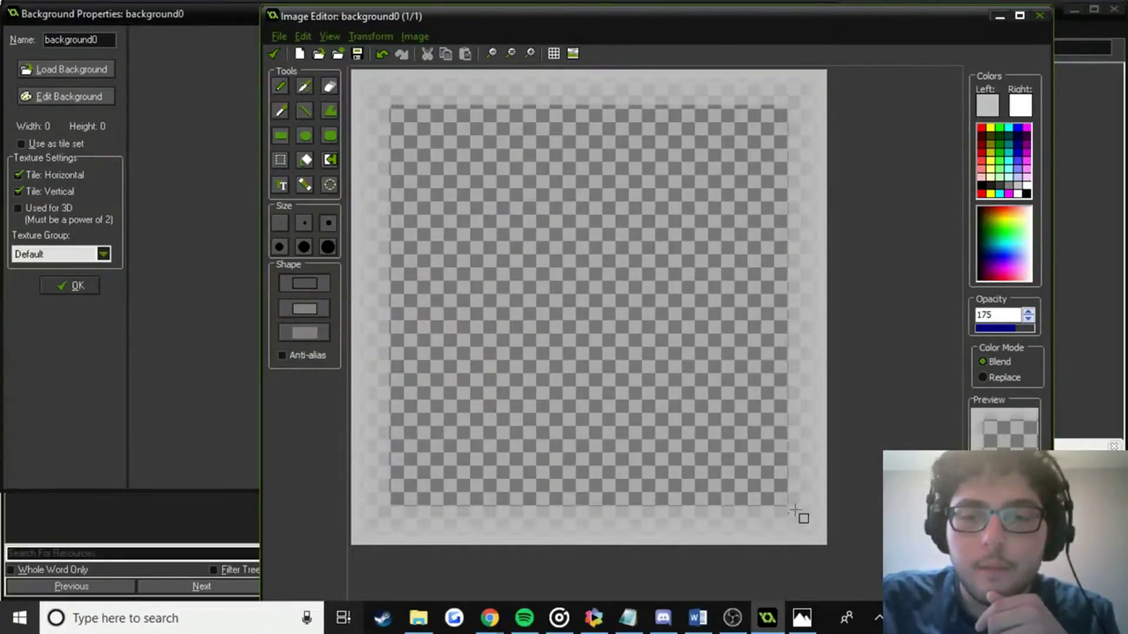
Set the opacity to 150, try two smaller rectangle outlines inside the border, and undo both.
click(1008, 331)
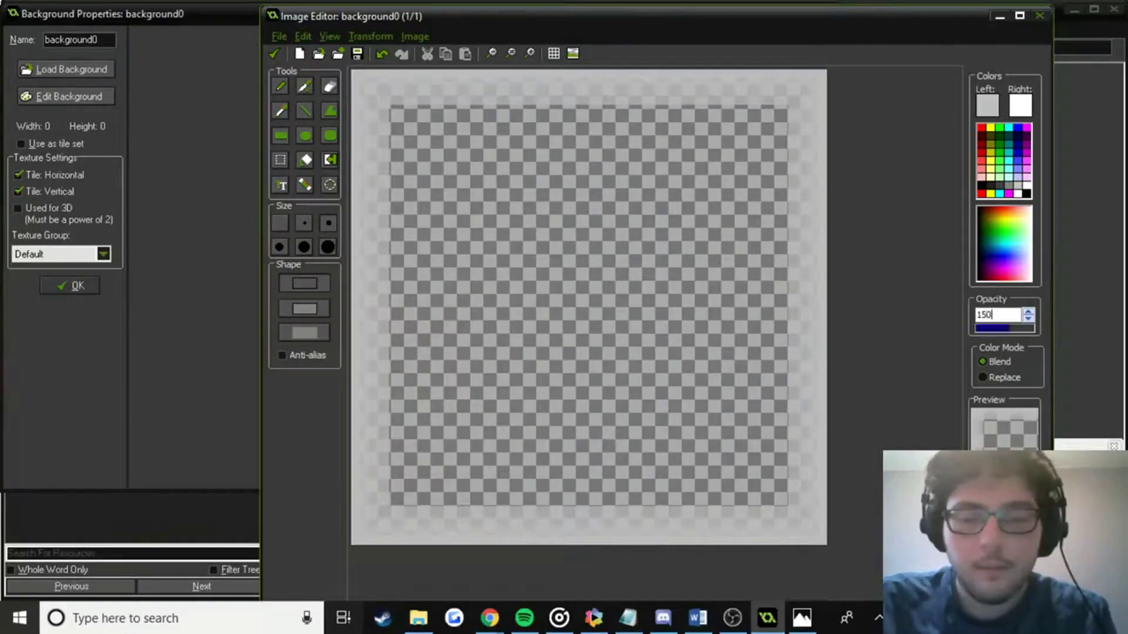
drag(397, 111, 562, 292)
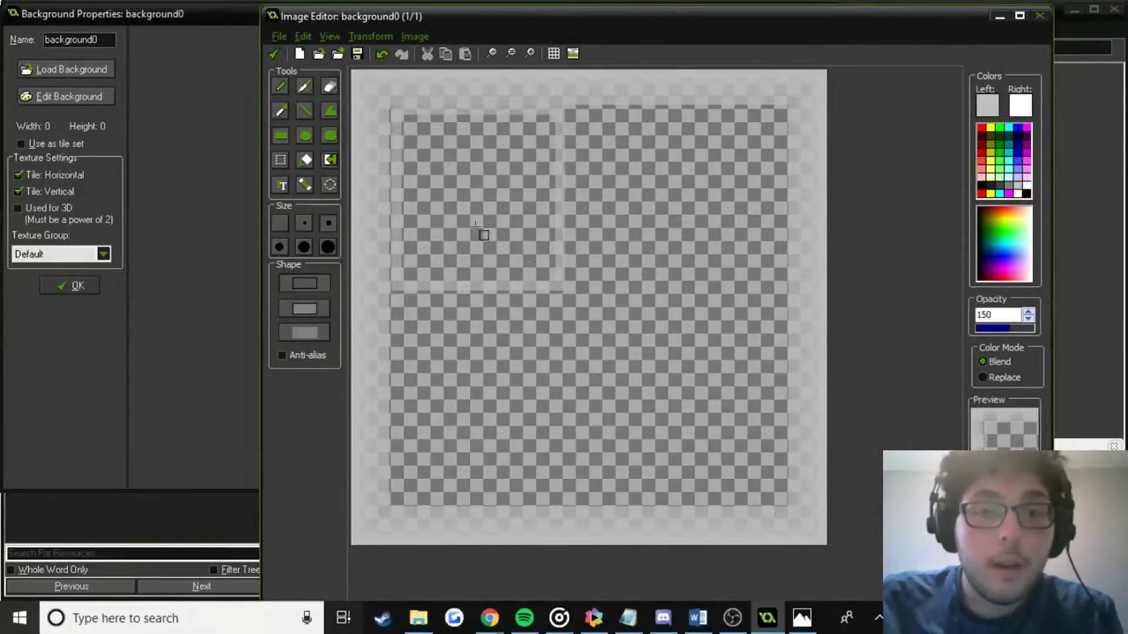
key(ctrl+z)
drag(392, 109, 543, 281)
key(ctrl+z)
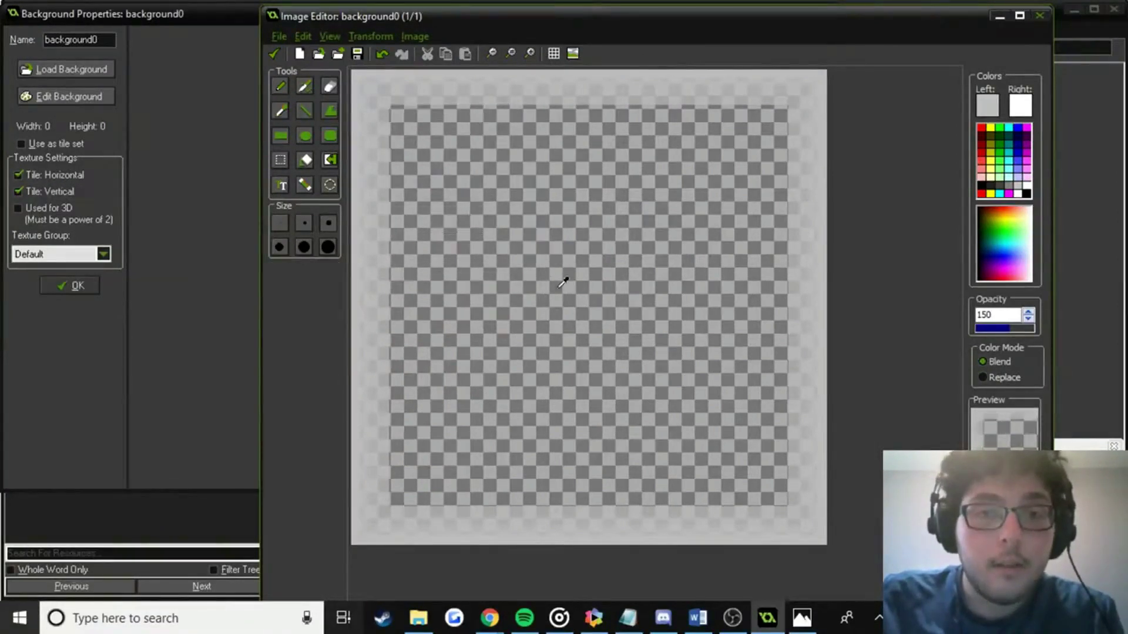
Fill the empty centre of the background with light grey at opacity 150 and accept the image.
click(330, 159)
click(562, 211)
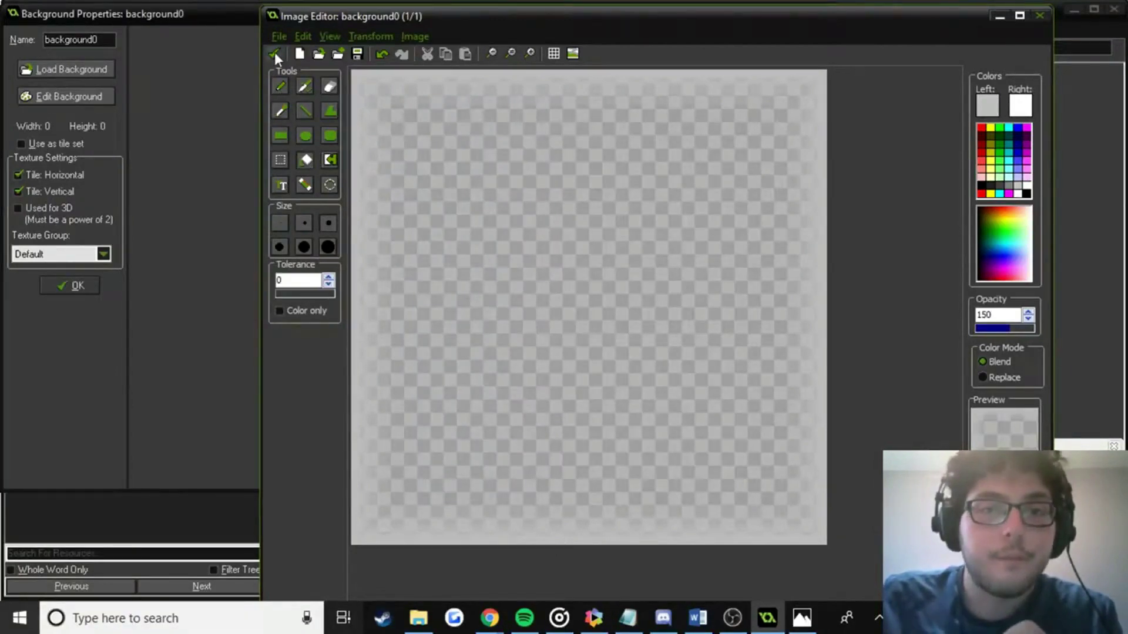
click(274, 53)
Rename the background as plainwhite_bg.
double_click(79, 38)
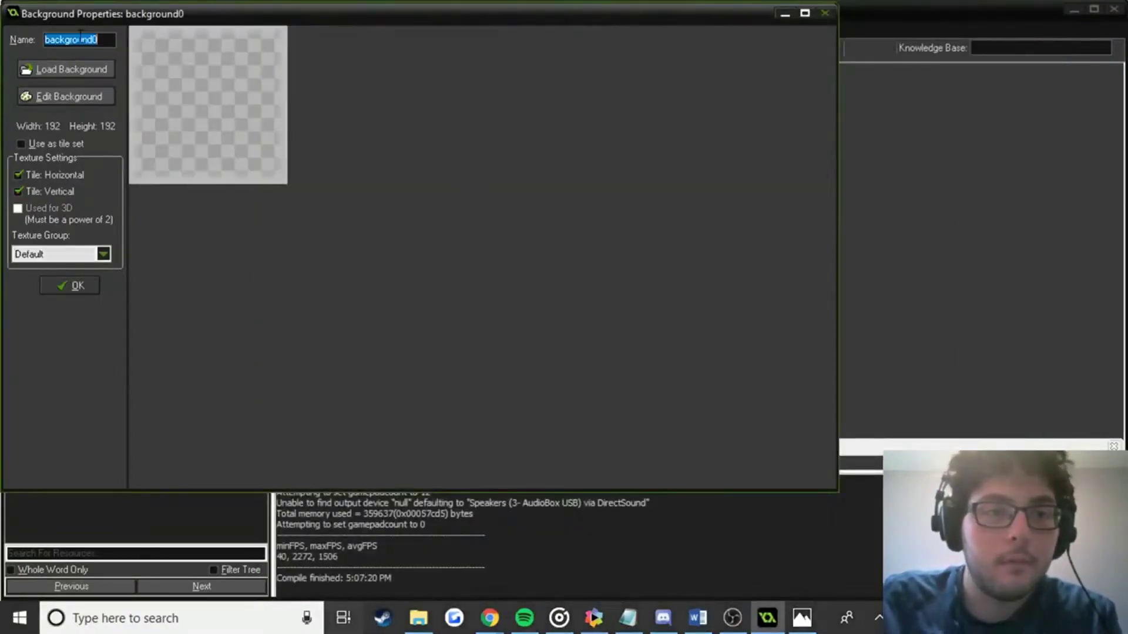
text(bac)
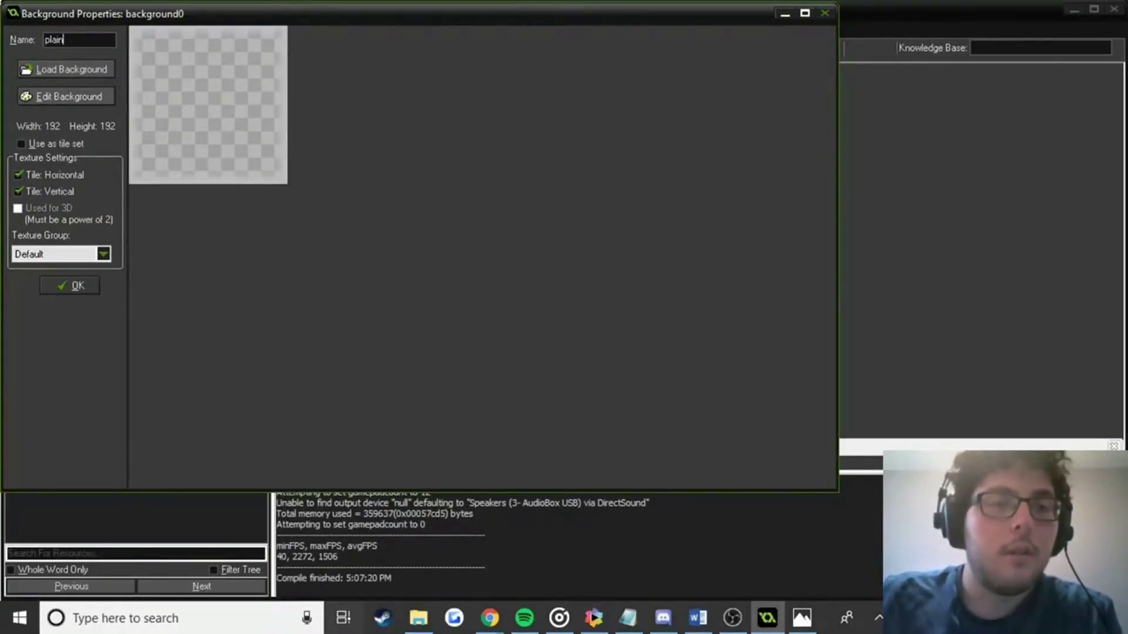
text(inwhite_bg)
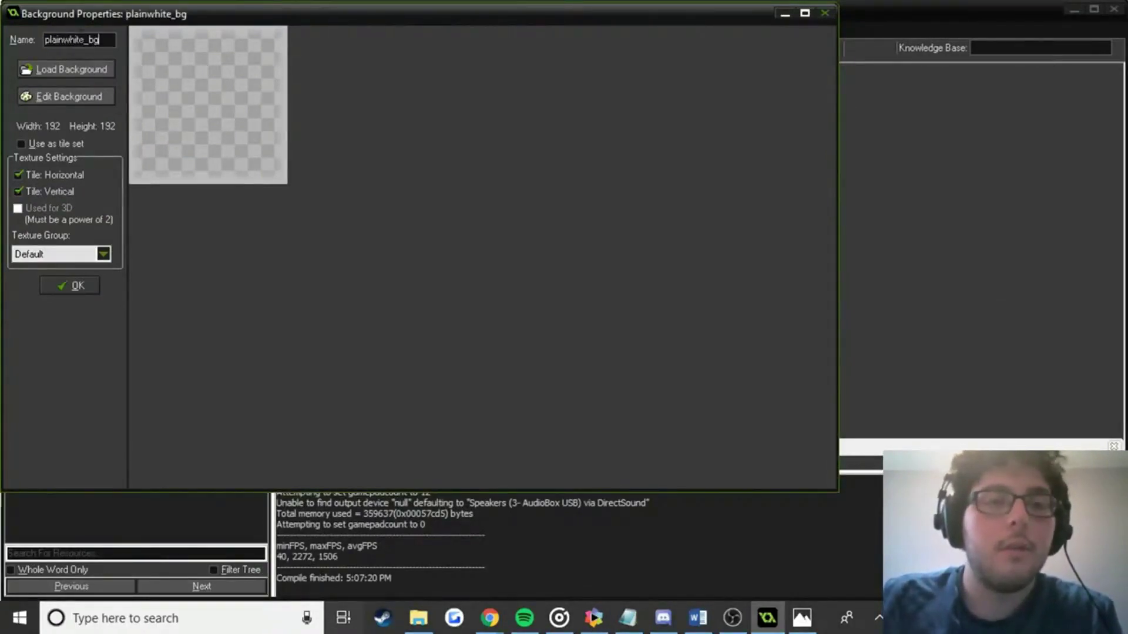
Accept the background and assign plainwhite_bg to Background 0 of room0, visible at room start and stretched instead of tiled.
key(Return)
double_click(72, 283)
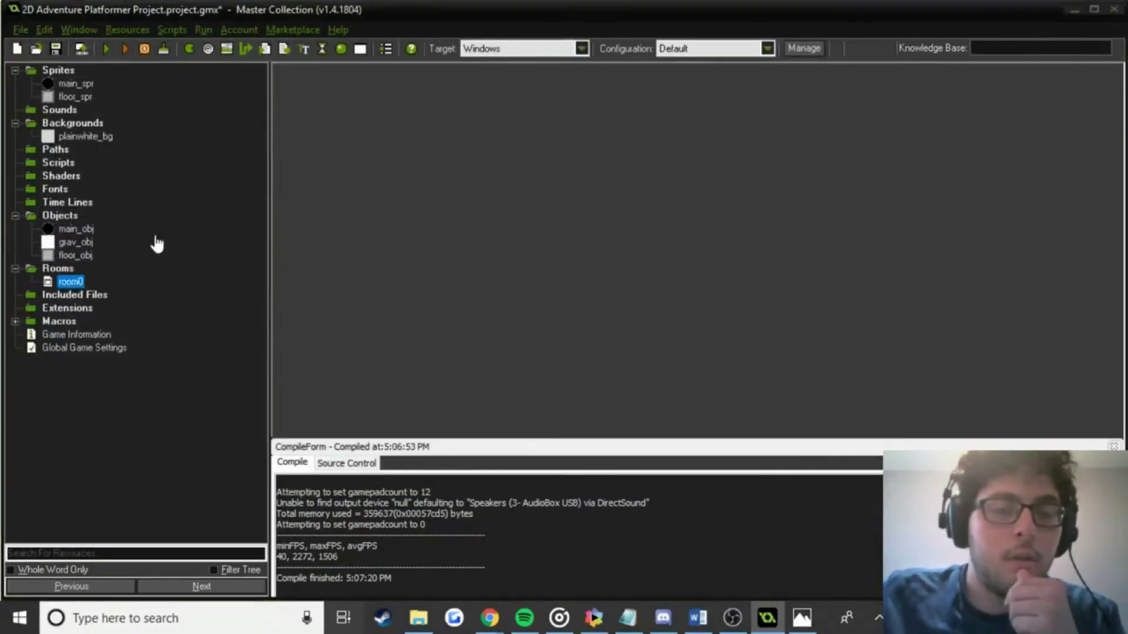
click(38, 53)
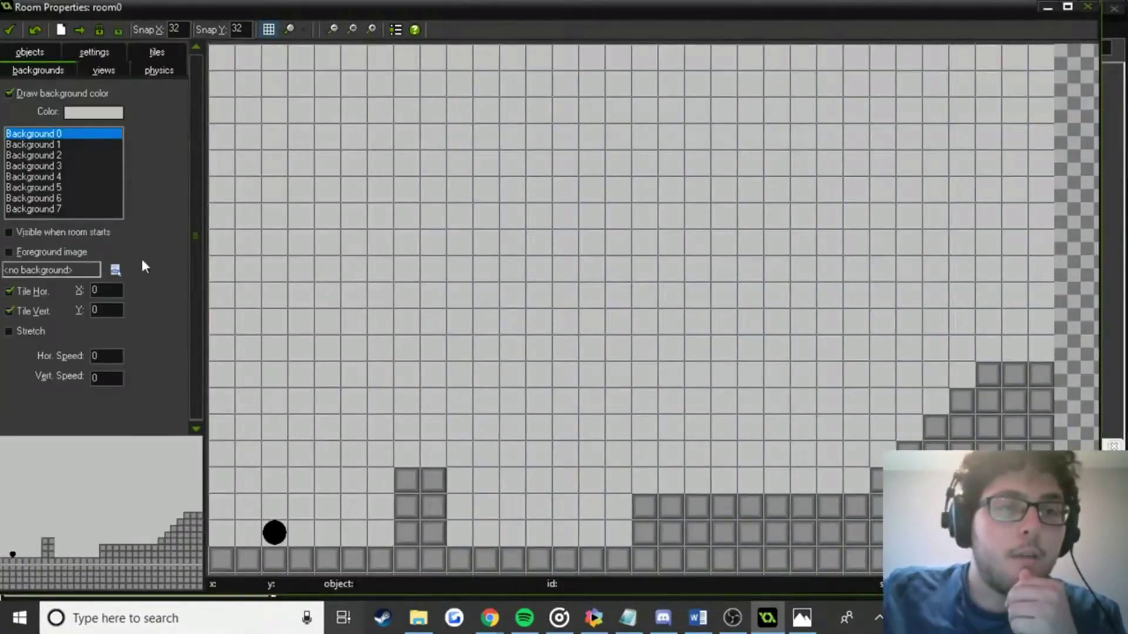
click(115, 270)
click(182, 299)
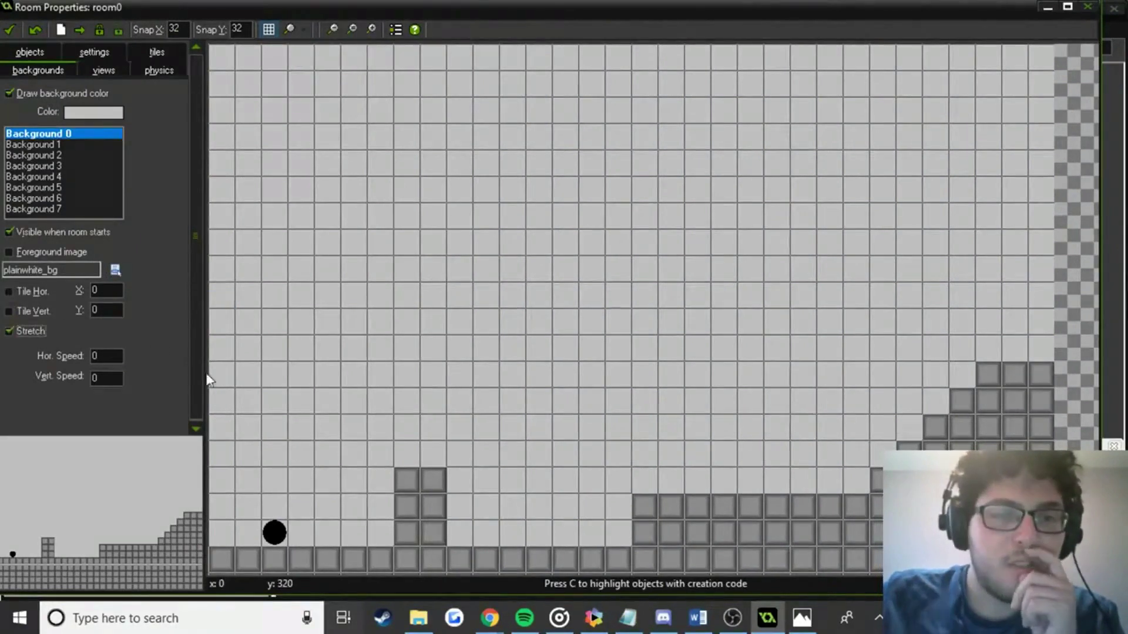
Compare Background 0's rendering in room0 by toggling the foreground image, background colour and visibility options and restoring each one.
scroll(448, 335, down, 3)
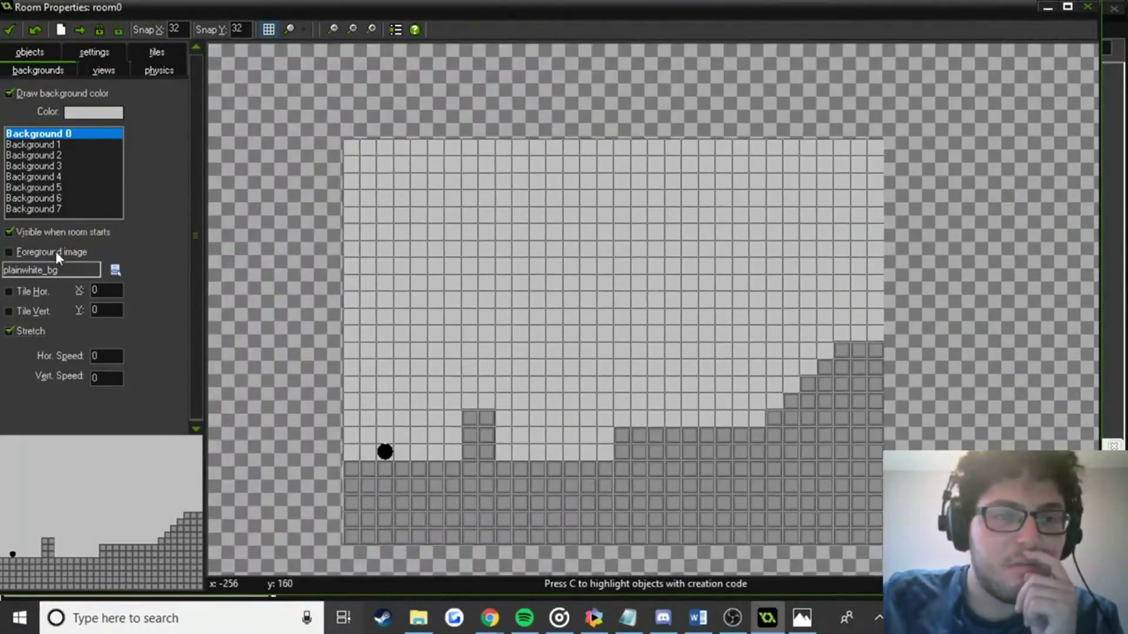
click(57, 251)
click(61, 252)
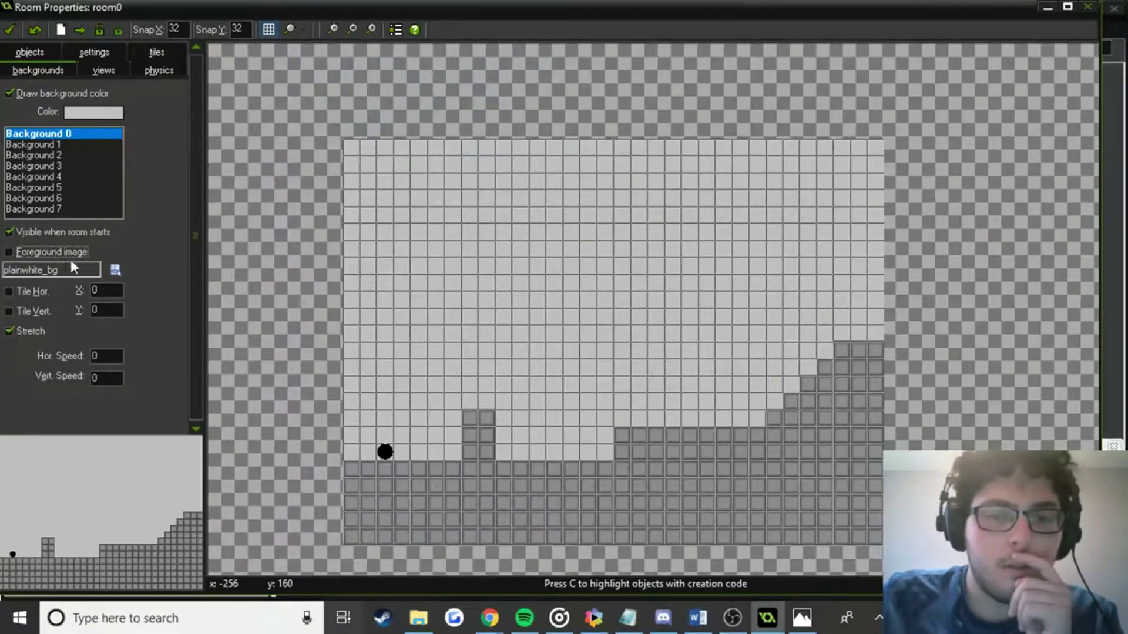
scroll(322, 209, up, 2)
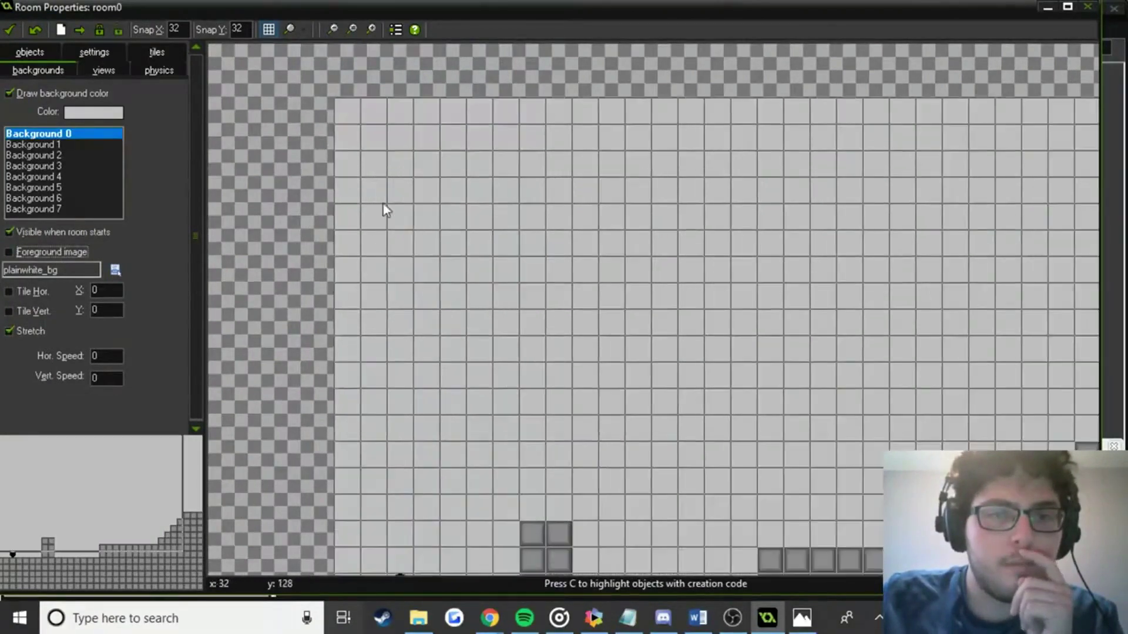
click(78, 95)
click(77, 95)
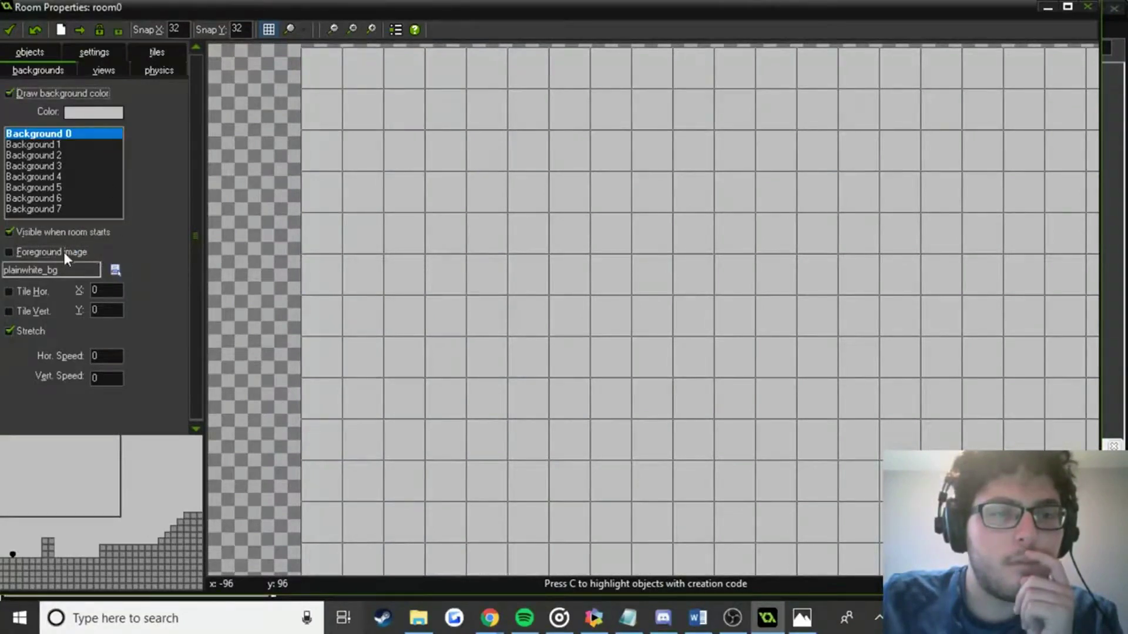
click(69, 228)
click(70, 227)
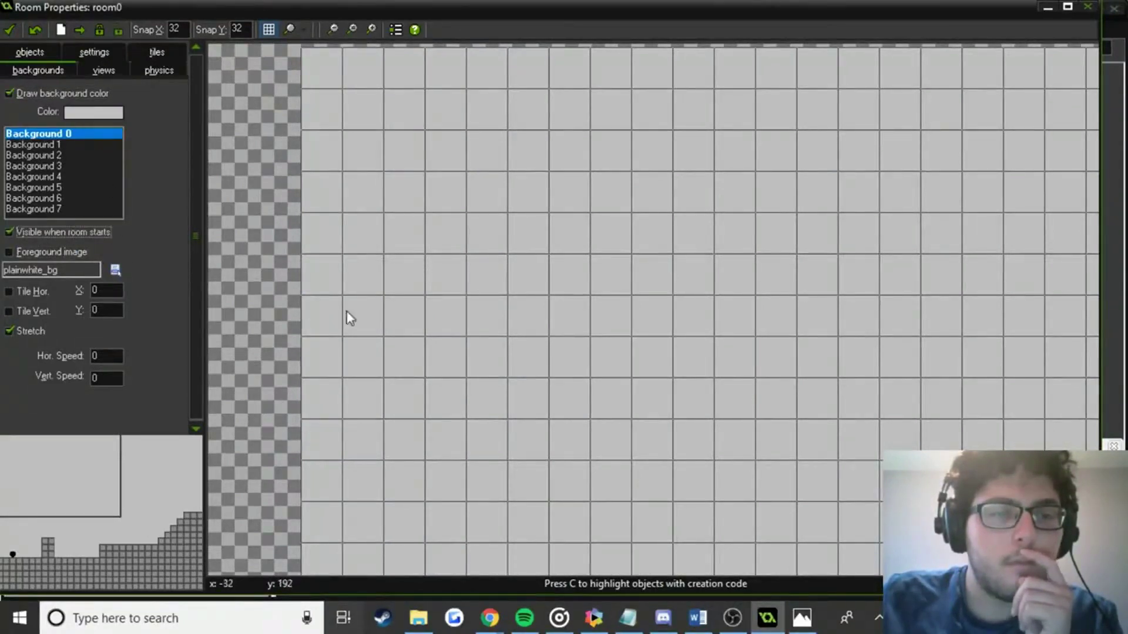
scroll(566, 358, down, 2)
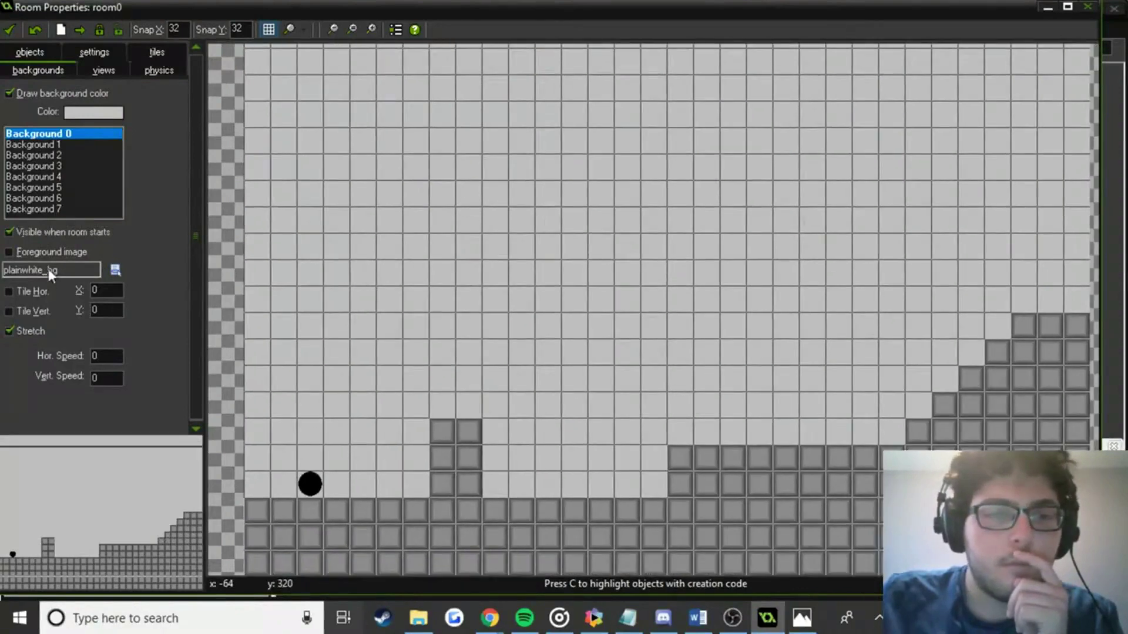
Reselect plainwhite_bg as the image for Background 0 and accept the changes to room0.
click(112, 270)
click(125, 277)
click(121, 277)
click(148, 306)
click(10, 30)
Run the game and test main_obj's left and right movement and its jump toward the three-block-high pillar.
click(105, 49)
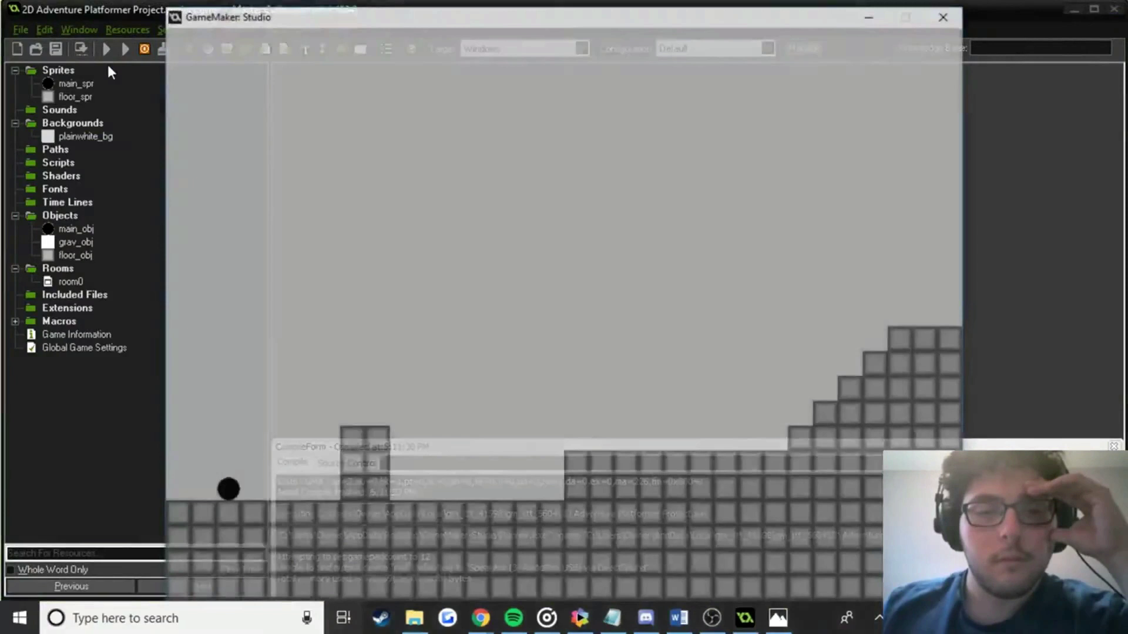
key(Right)
key(Left)
key(Right)
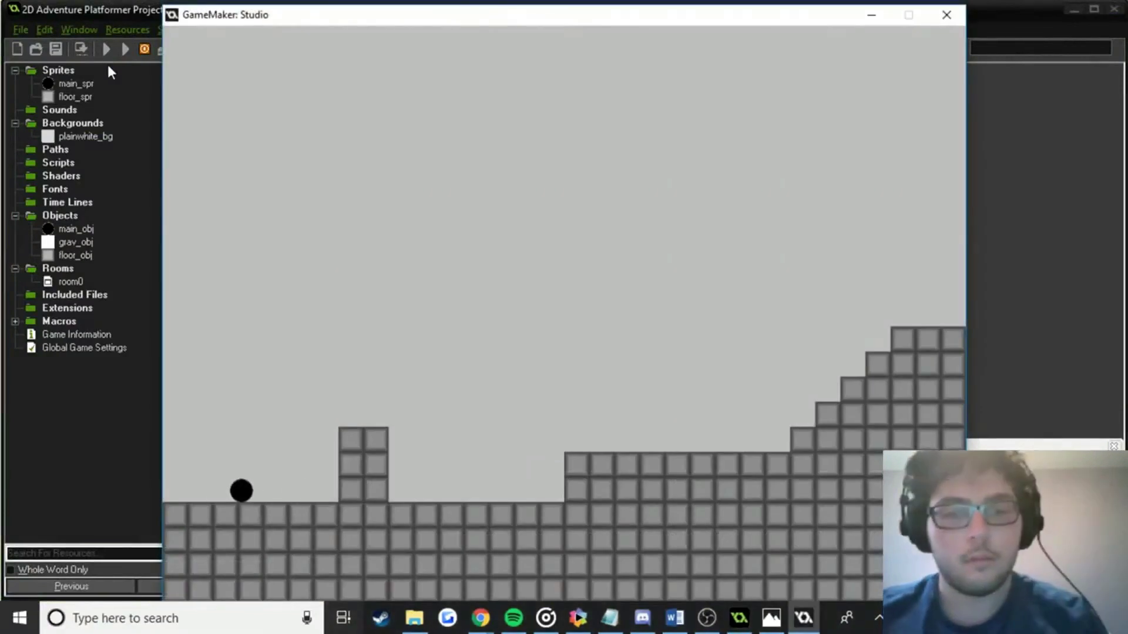
key(Left)
key(Right)
key(Up)
key(Right)
key(Up)
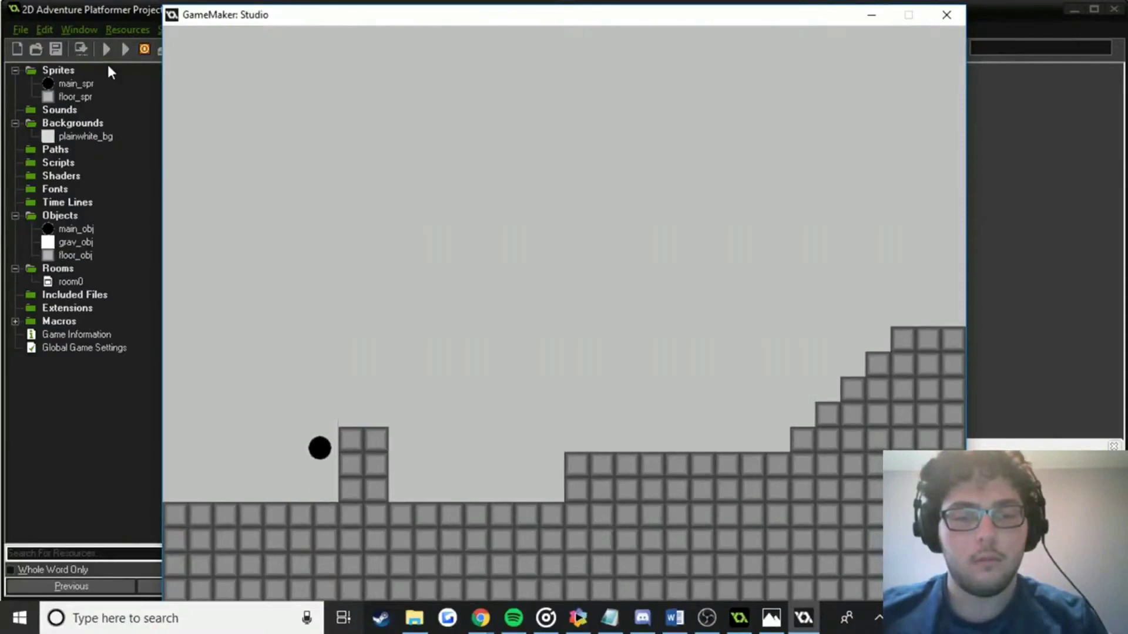
Try repeatedly to jump main_obj over the pillar, move it out of the room's left side, and close the game.
key(Left)
key(Up)
key(Right)
key(Left)
key(Up)
key(Right)
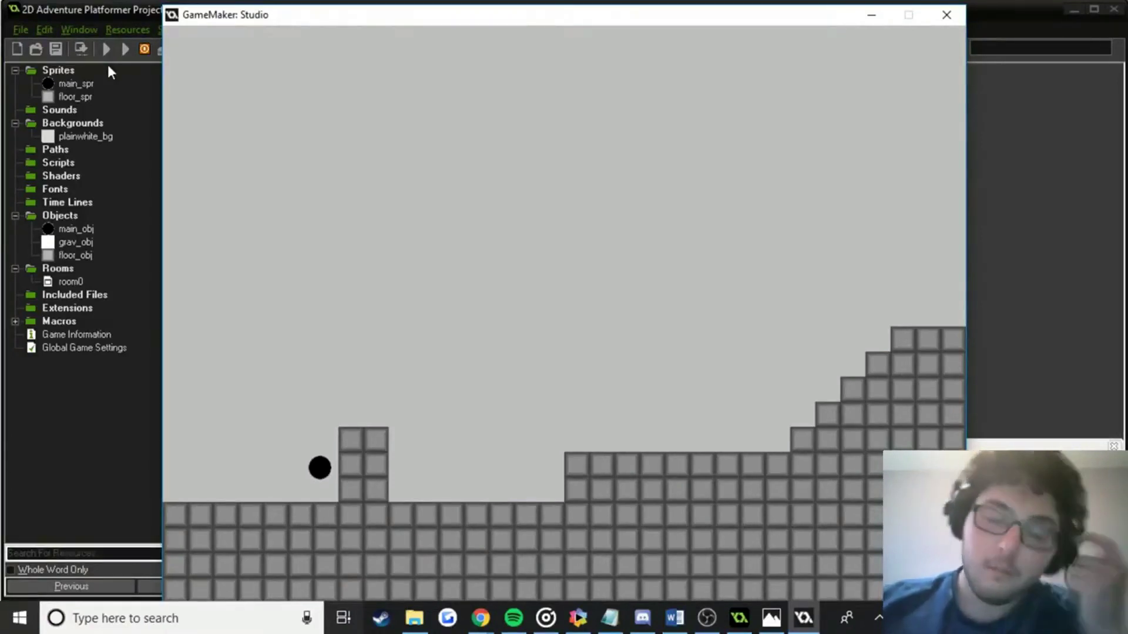
key(Left)
key(Right)
key(Left)
key(Left)
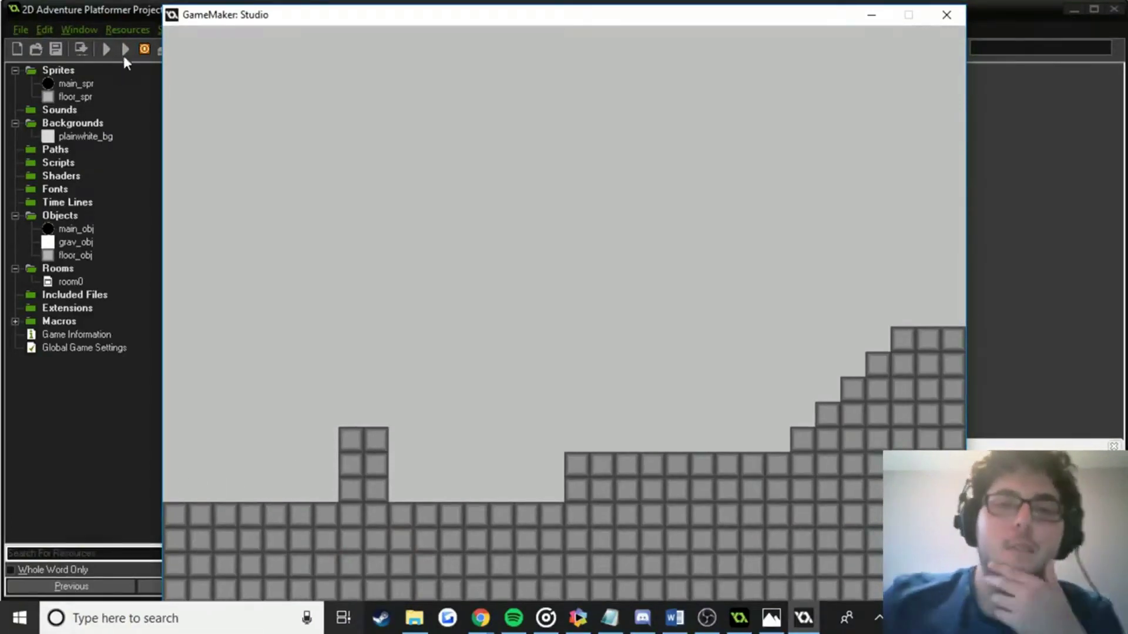
click(946, 14)
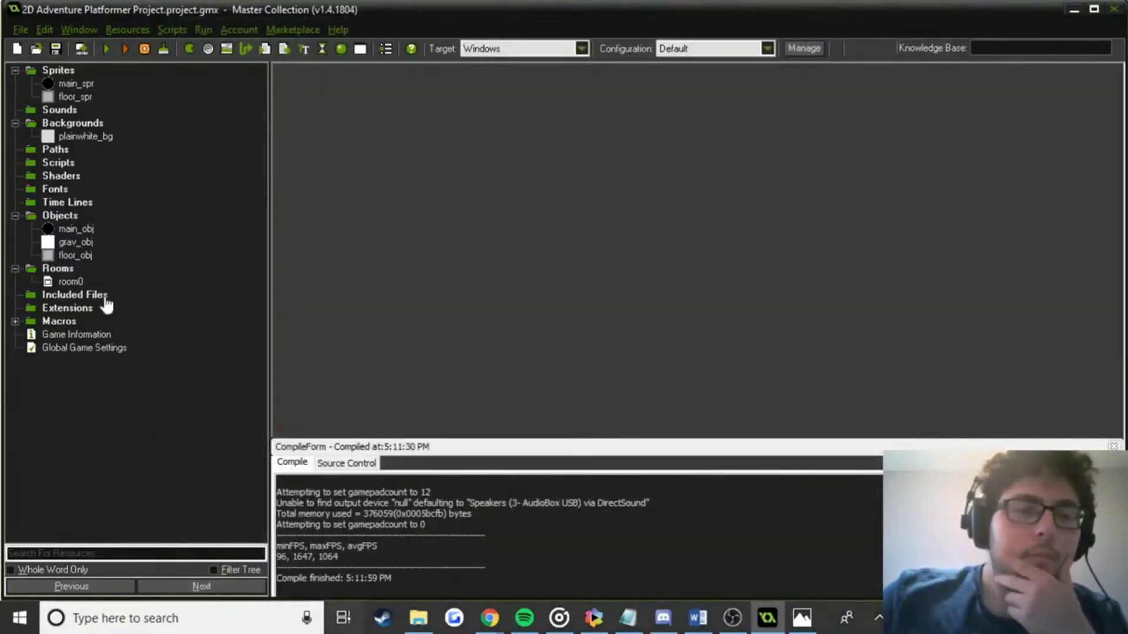
Delete the two top floor_obj blocks of the pillar in room0 and accept the room.
double_click(53, 272)
click(15, 268)
double_click(52, 283)
right_click(403, 477)
click(433, 251)
right_click(446, 483)
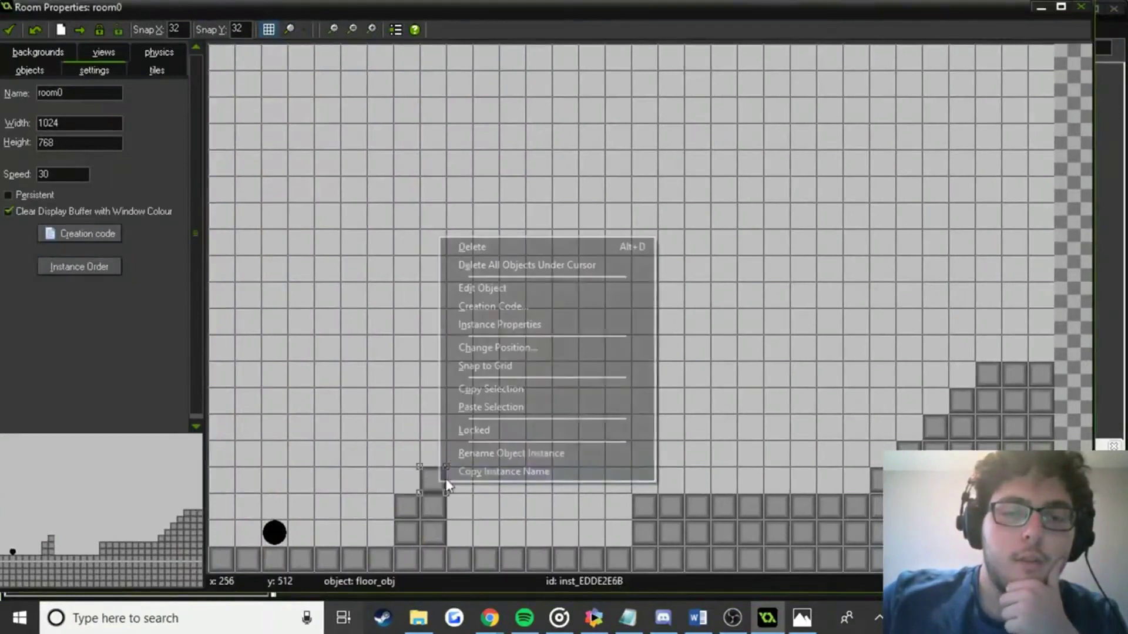
click(461, 246)
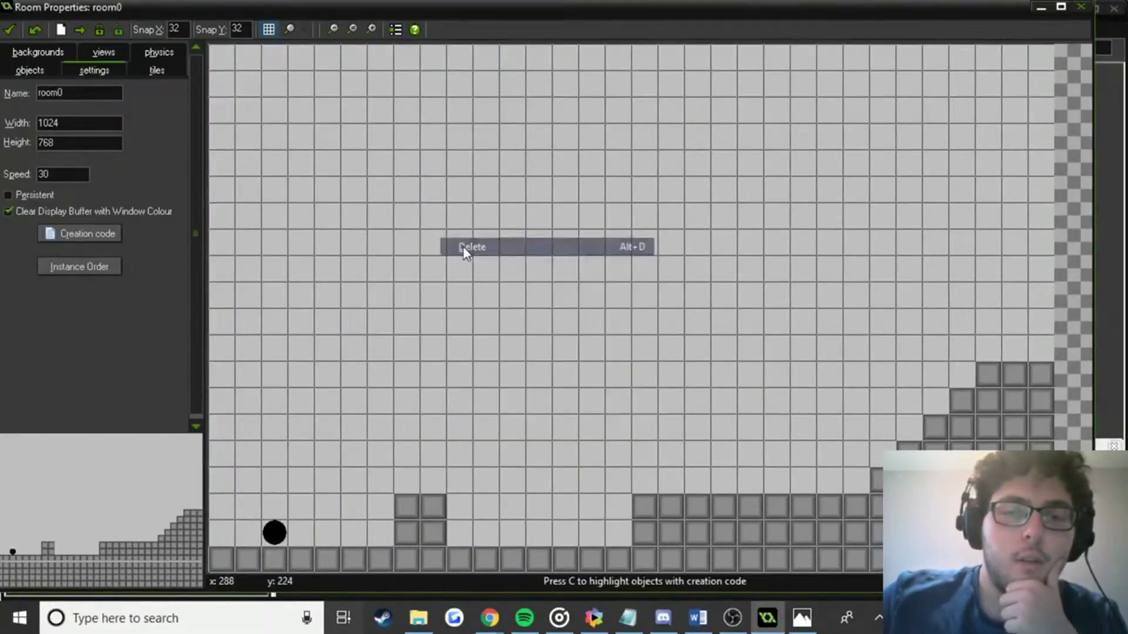
click(9, 30)
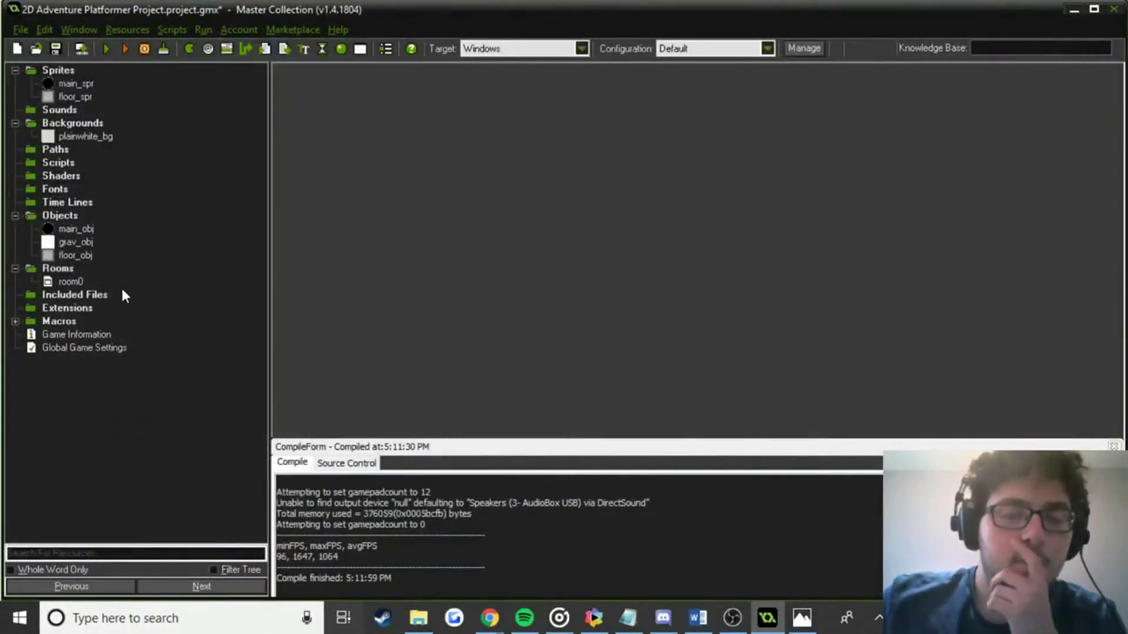
Reopen room0, check the terrain with the shortened pillar down to the room's lower edge, and close it.
double_click(70, 282)
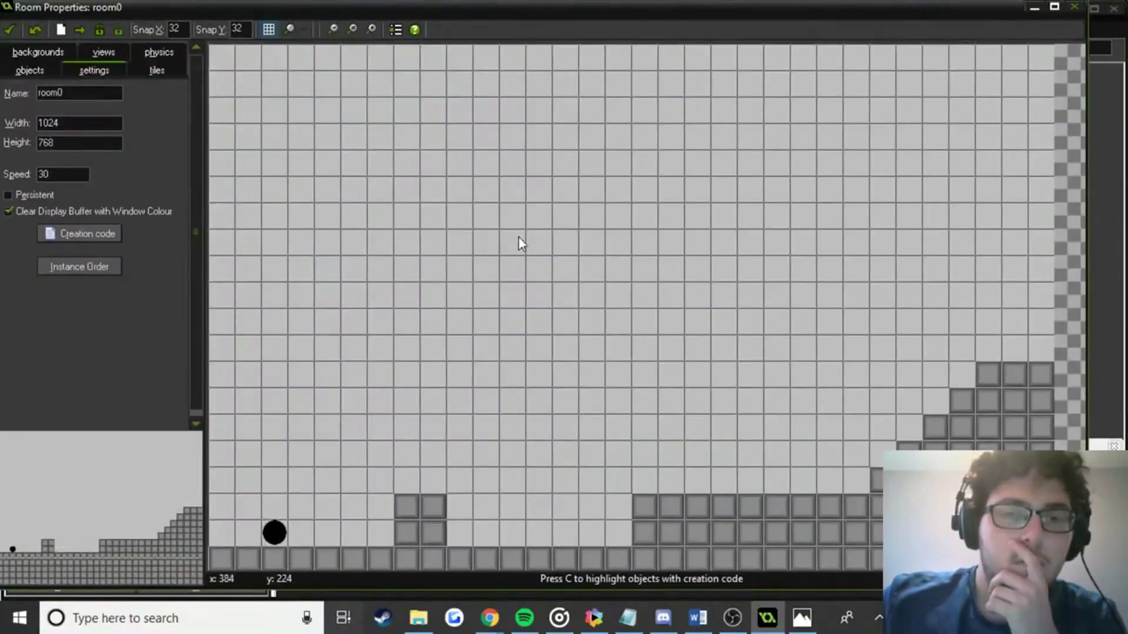
scroll(622, 230, down, 3)
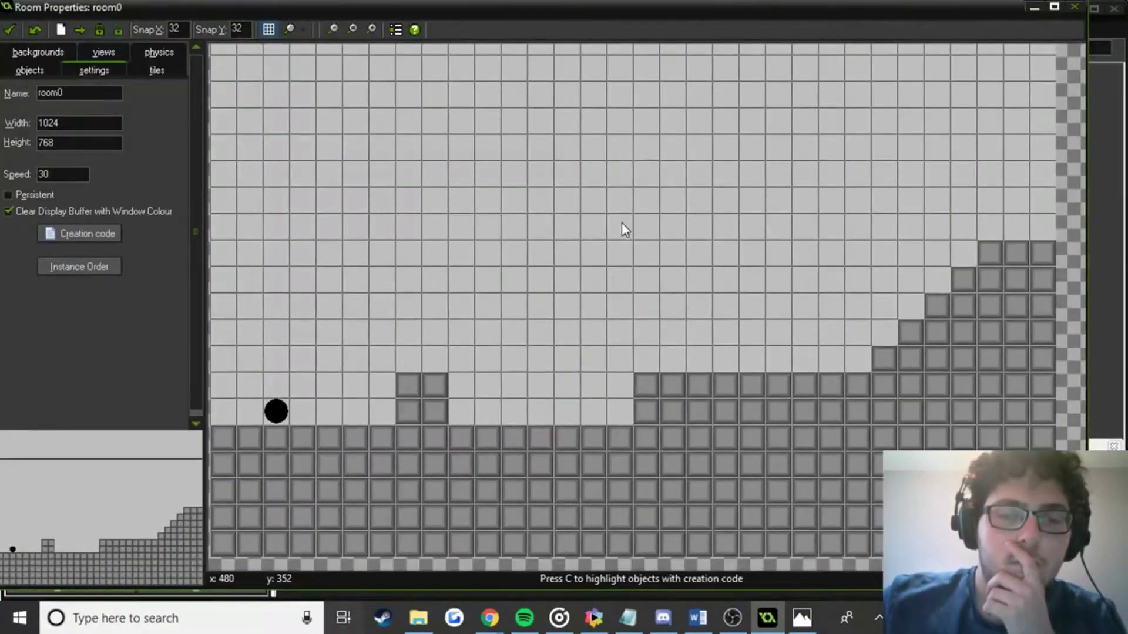
click(10, 30)
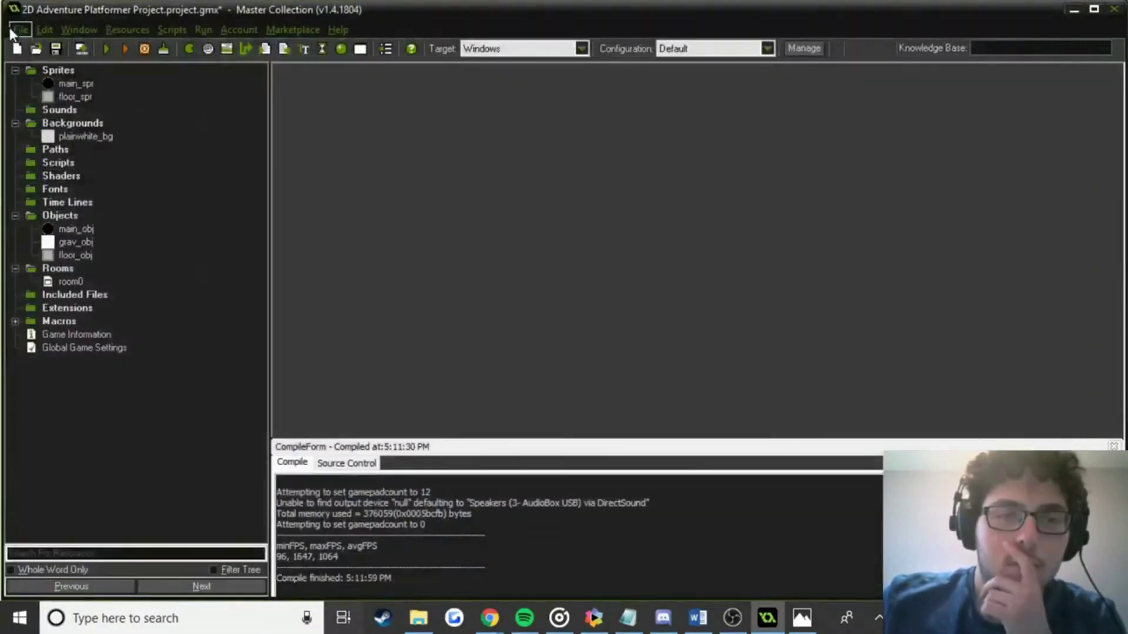
Review main_obj's Step event gravity code and the vertical speed action in its floor_obj collision event.
double_click(76, 229)
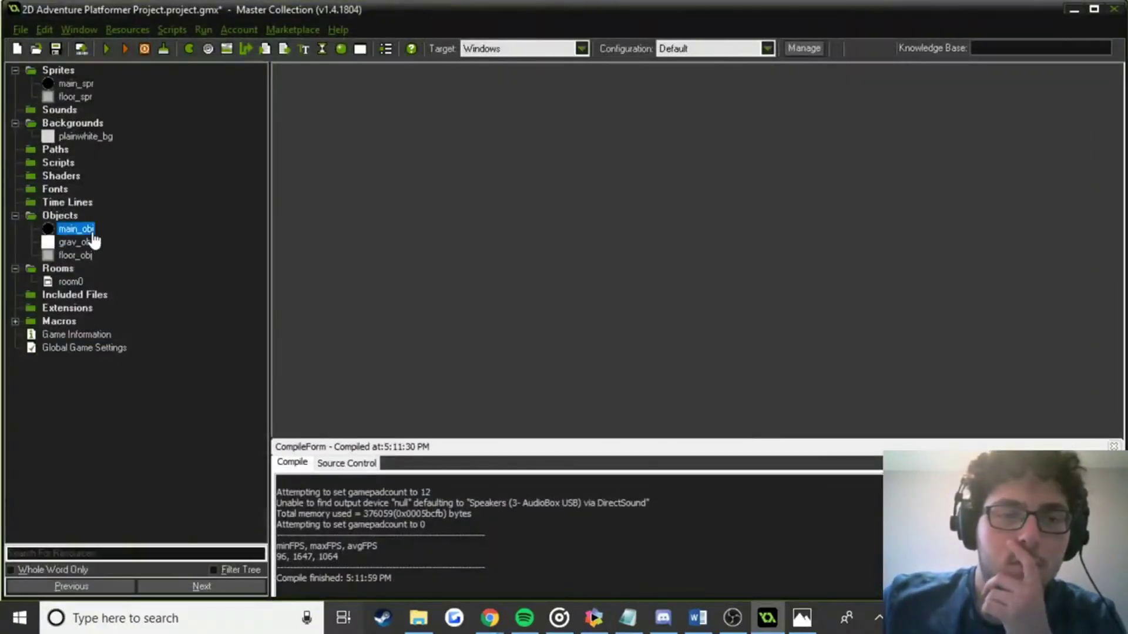
double_click(650, 139)
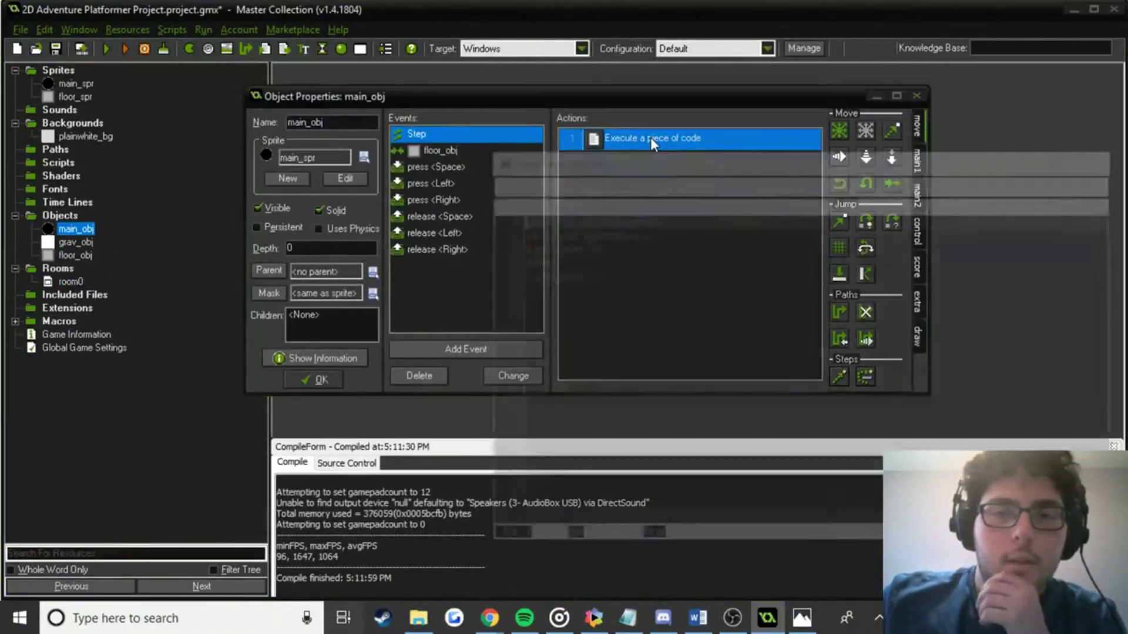
drag(614, 157, 463, 153)
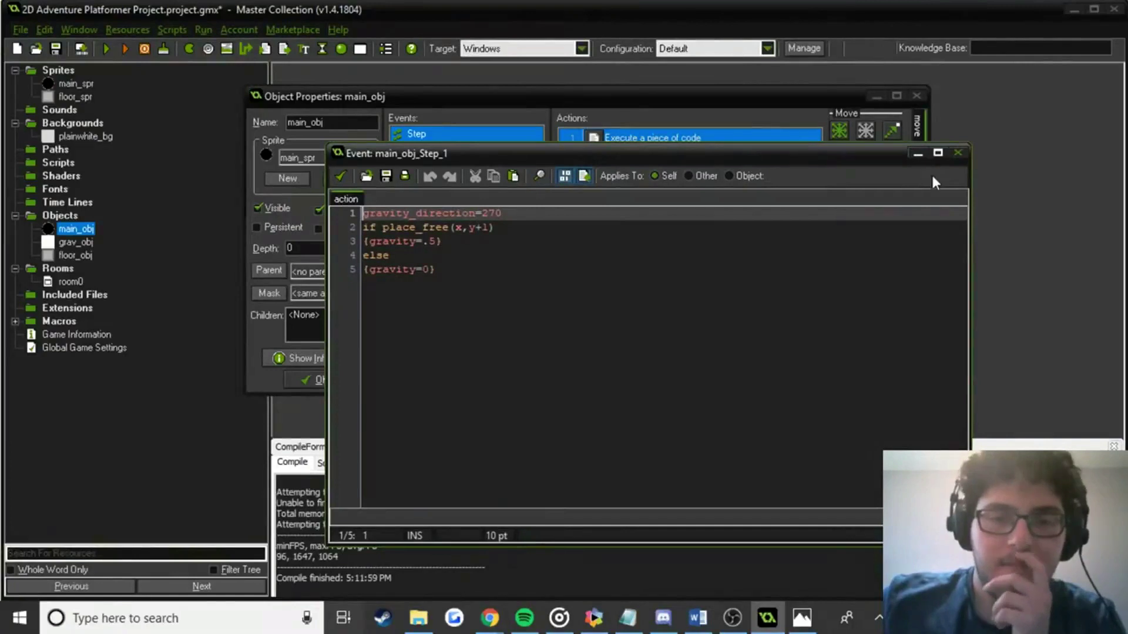
click(957, 152)
click(470, 151)
double_click(643, 144)
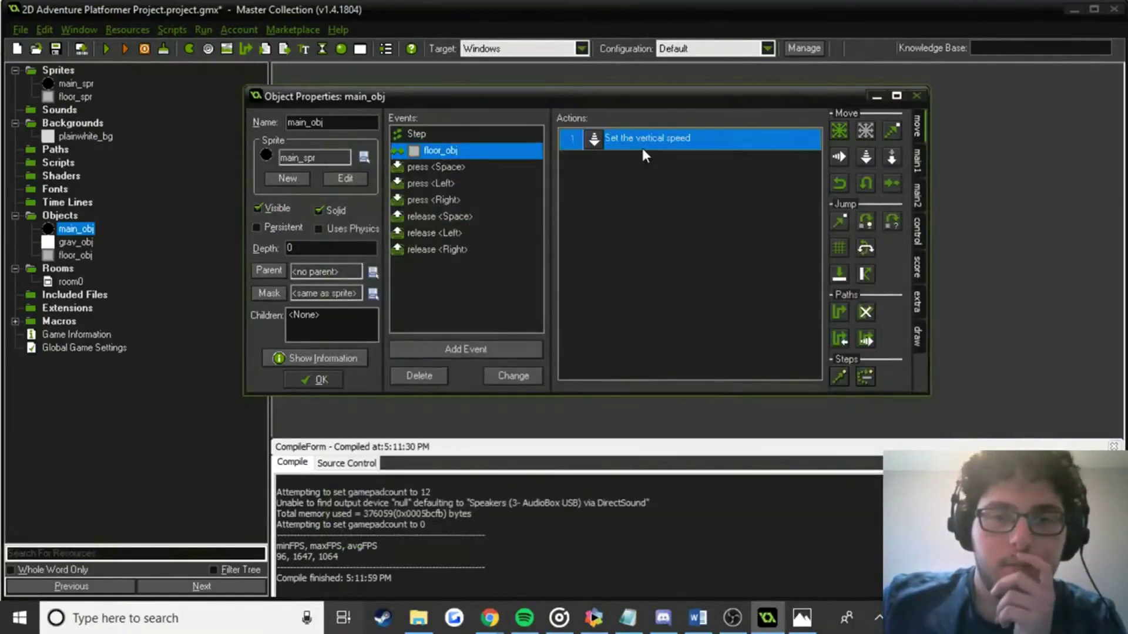
click(774, 460)
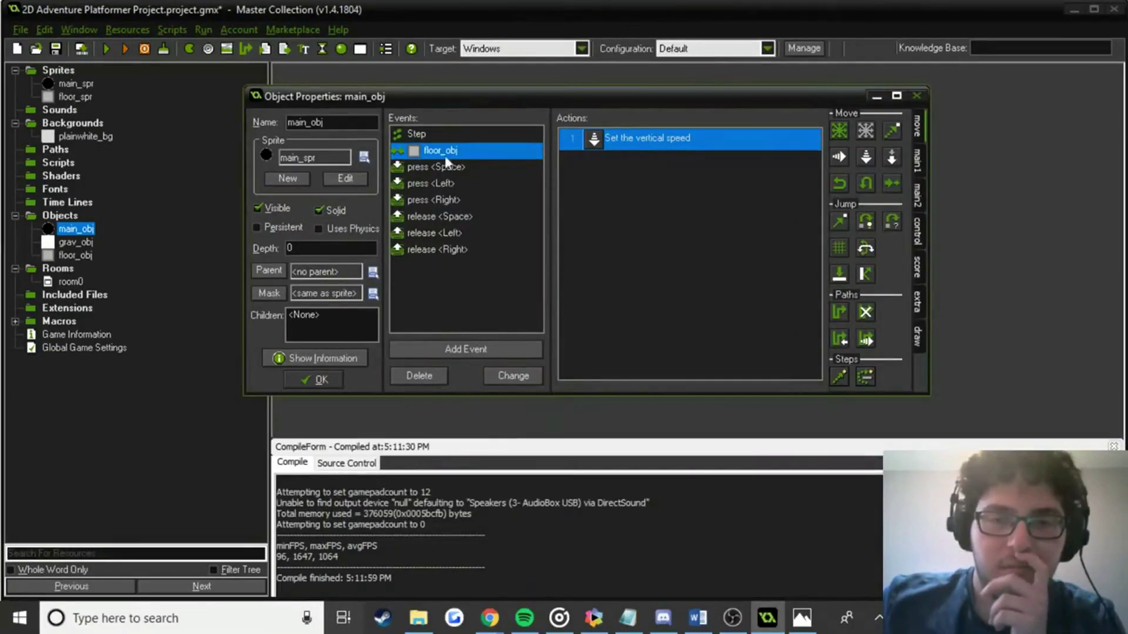
Recheck main_obj's Step code, inspect the movement action of its press <Left> event, and close the object.
click(442, 133)
double_click(614, 138)
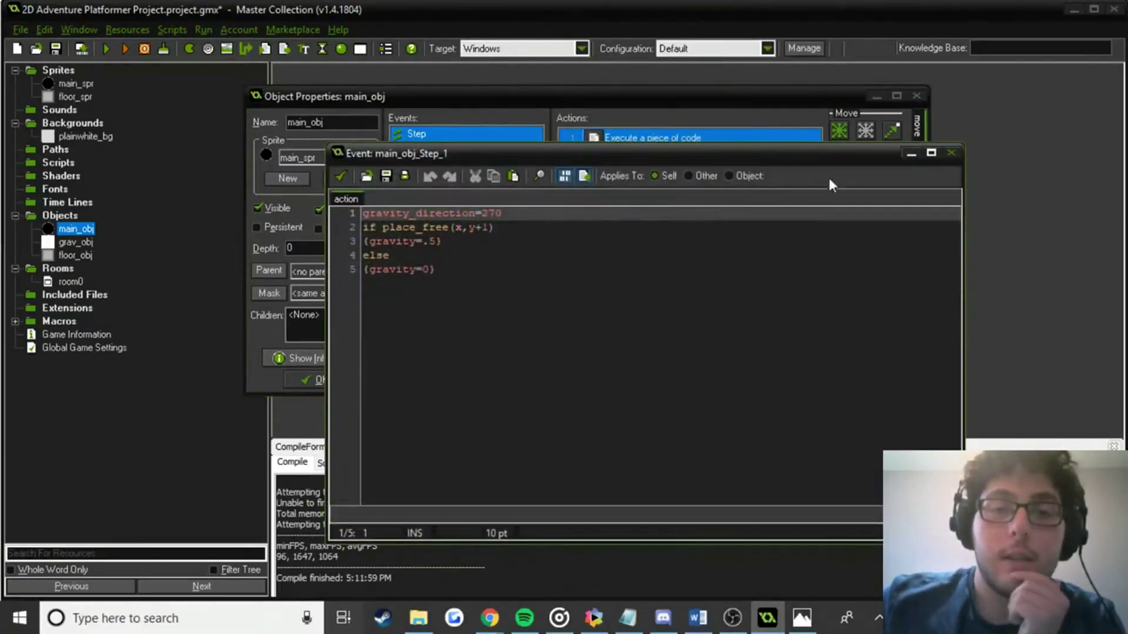
click(952, 152)
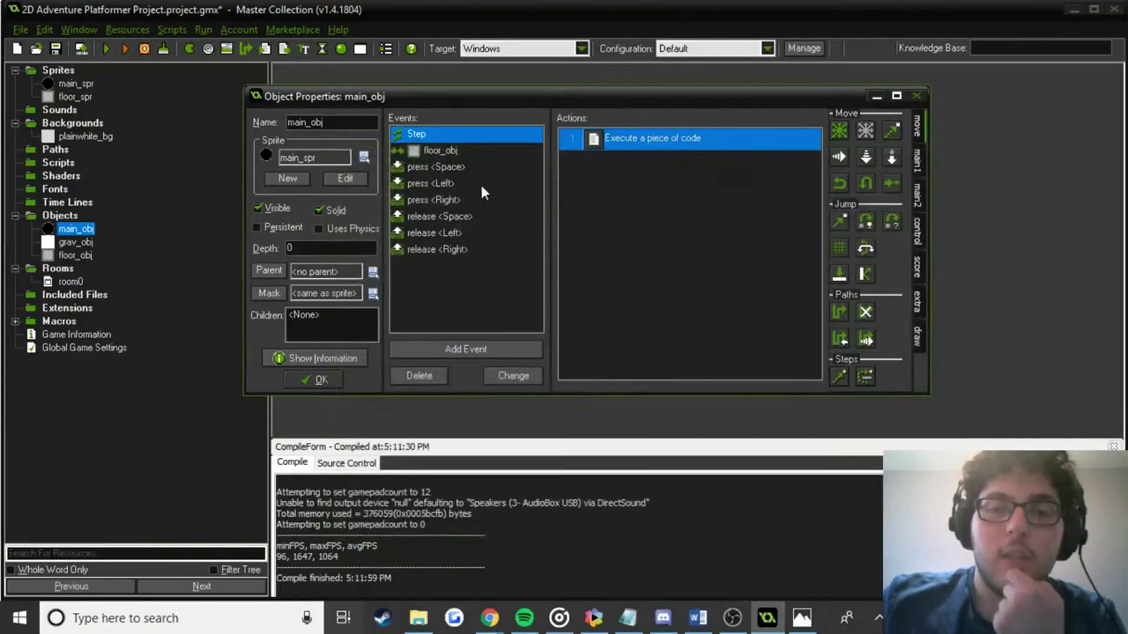
click(432, 184)
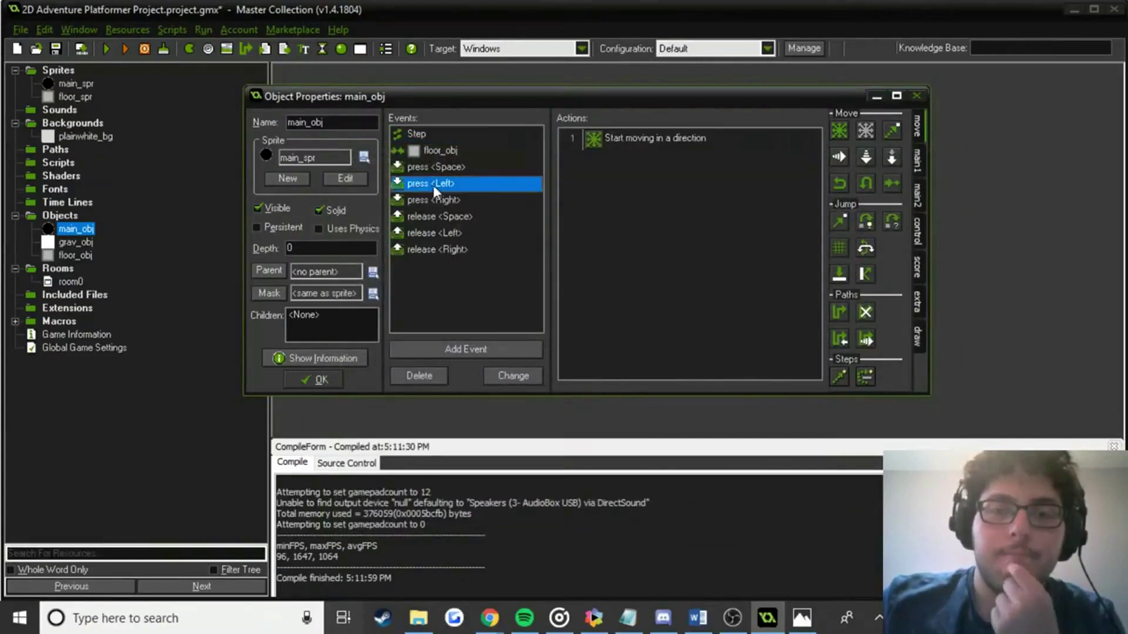
double_click(660, 140)
click(777, 459)
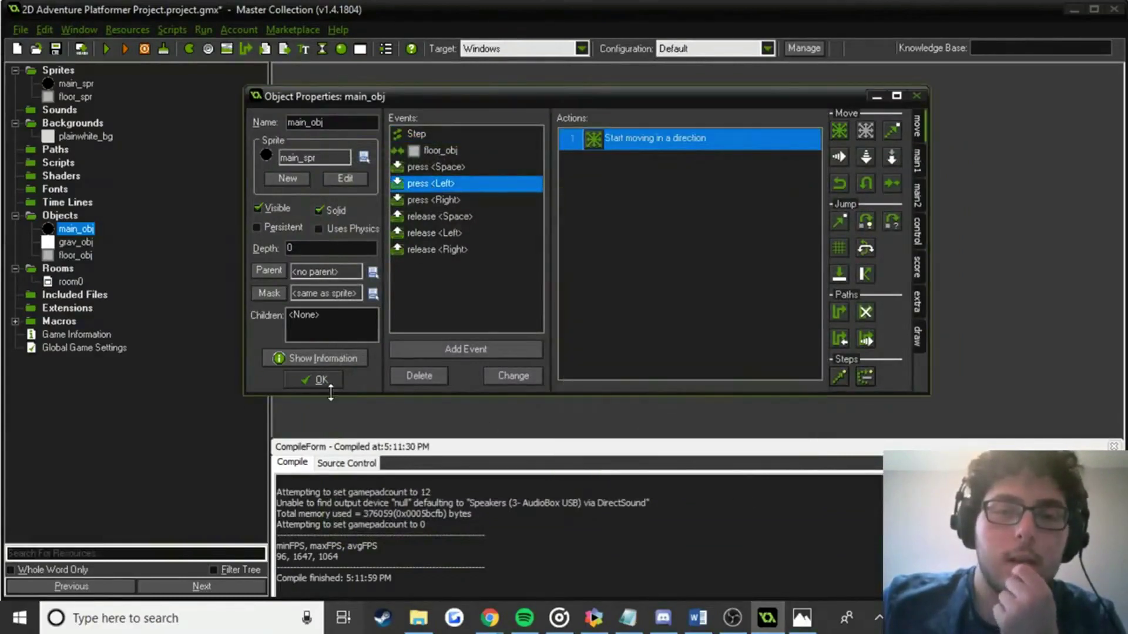
click(316, 383)
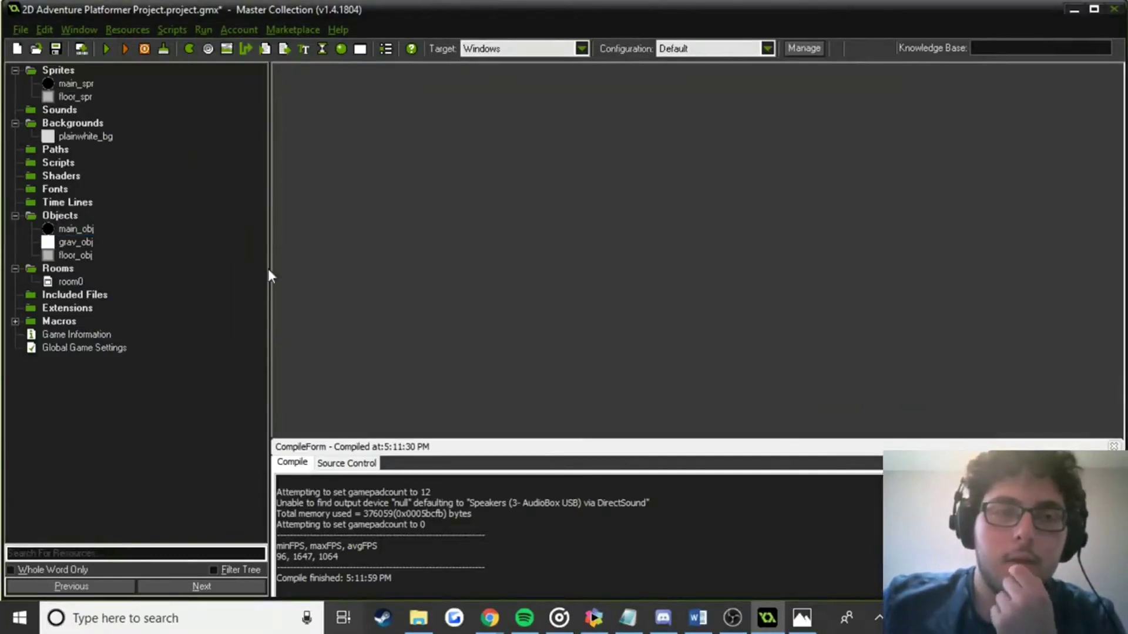
Run the game and test jumping main_obj over the two-block-high pillar and onto the raised platform.
click(116, 55)
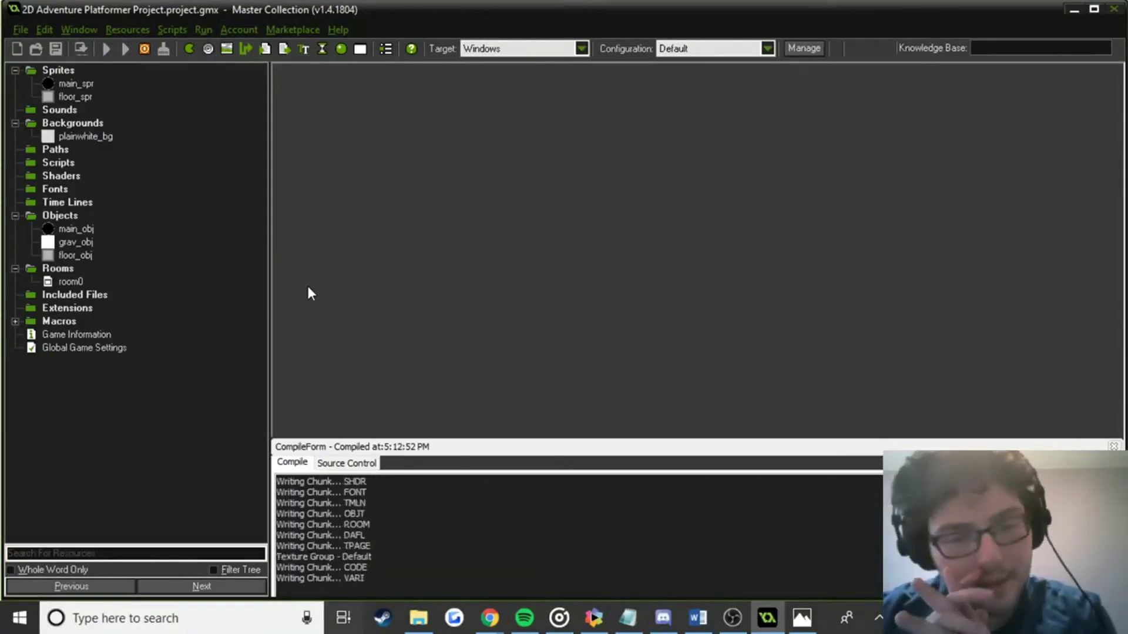
key(Right)
key(Up)
key(Up)
key(Right)
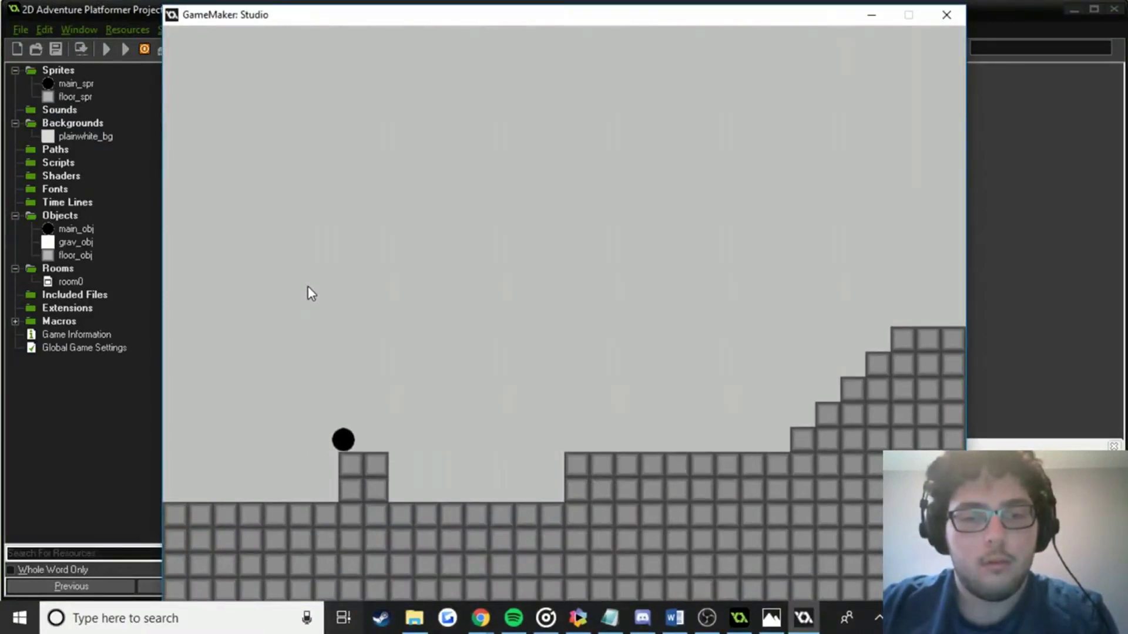
key(Right)
key(Up)
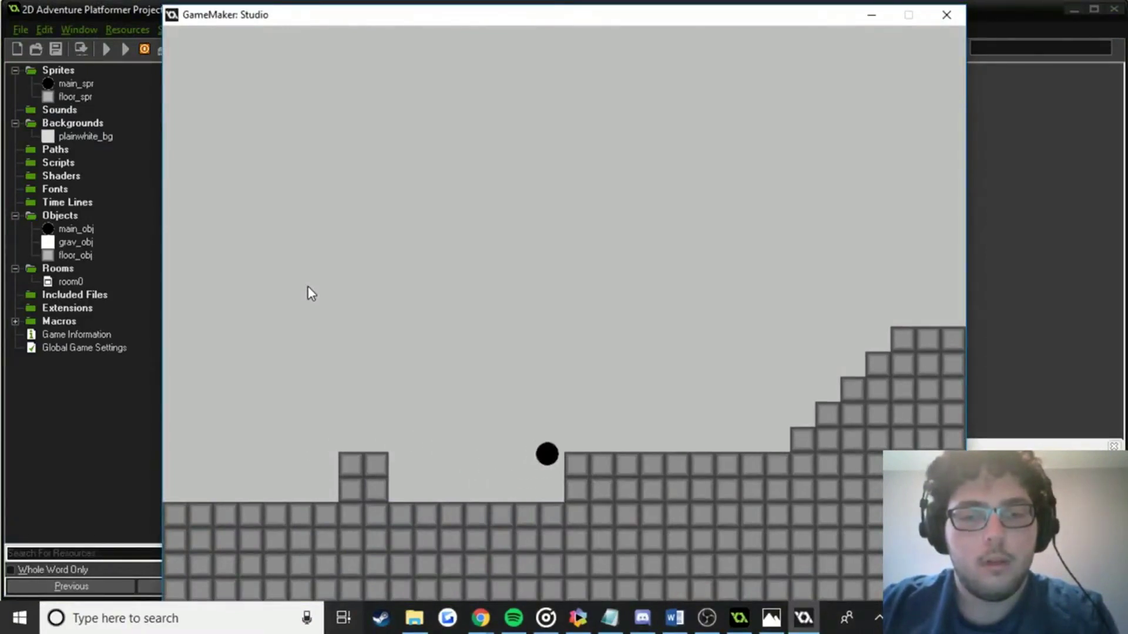
key(Up)
key(Right)
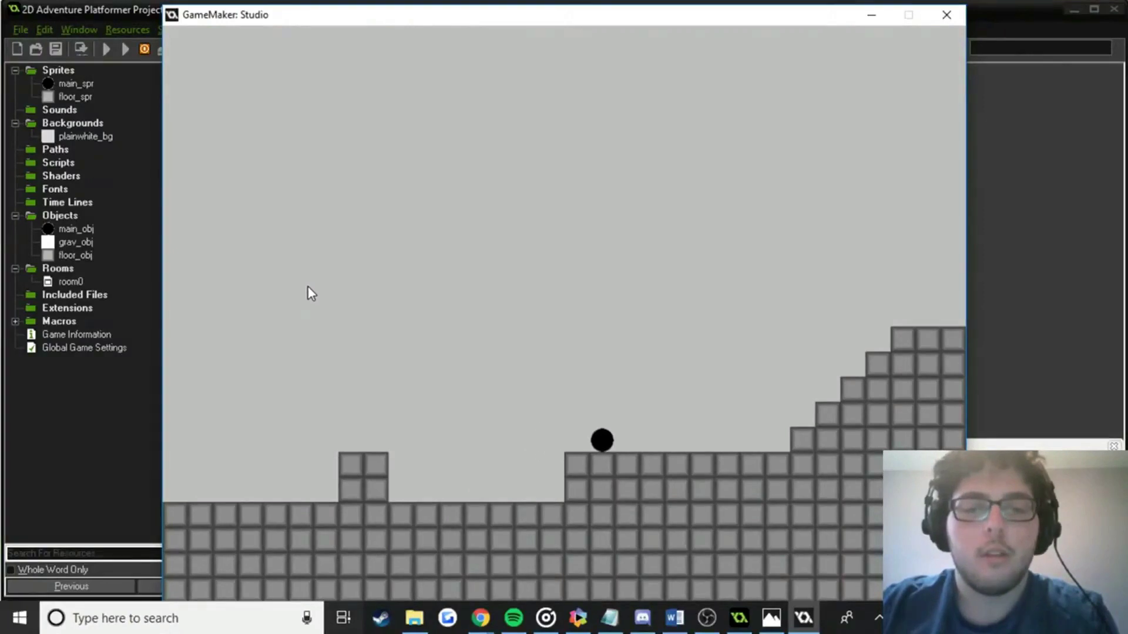
Test jumping main_obj from the raised platform up the staircase in the running game, and close the game.
key(Right)
key(Up)
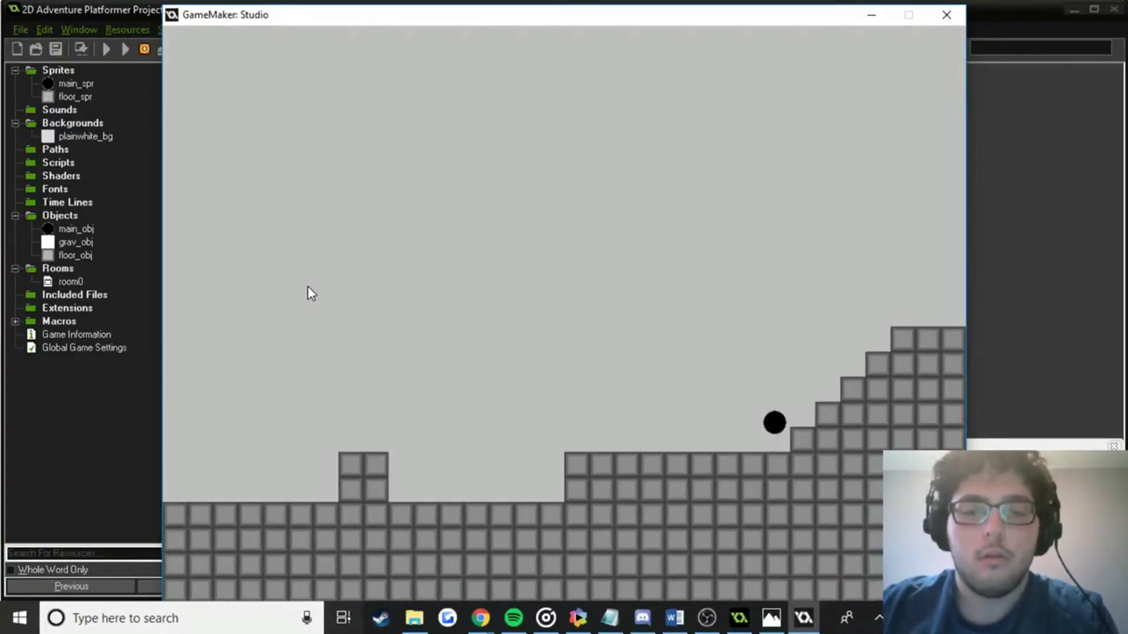
key(Right)
key(Up)
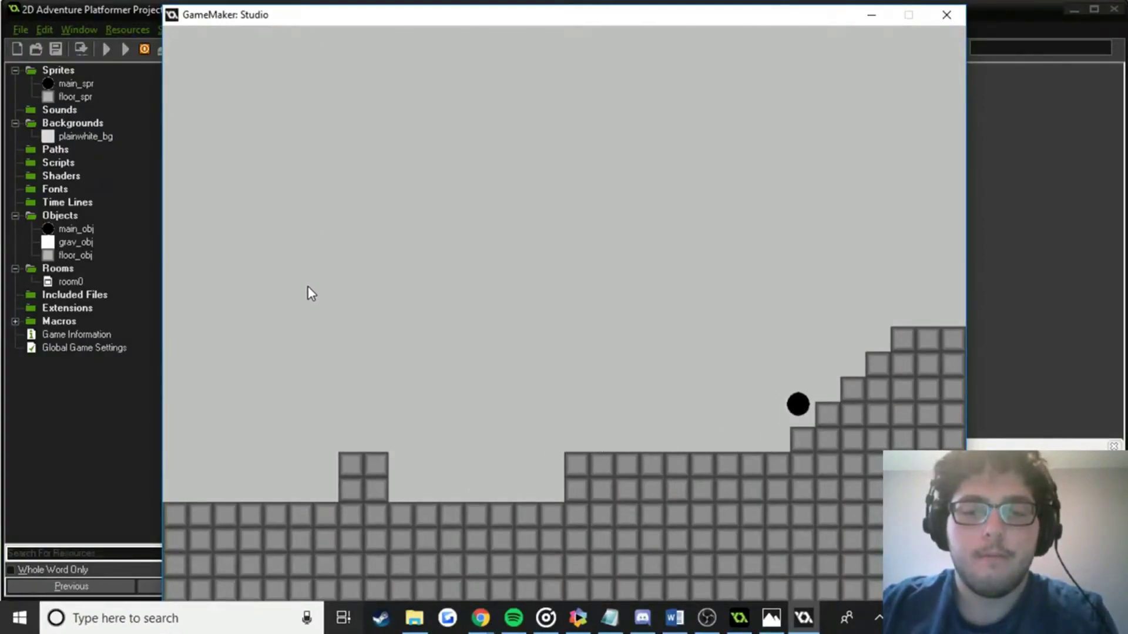
click(945, 15)
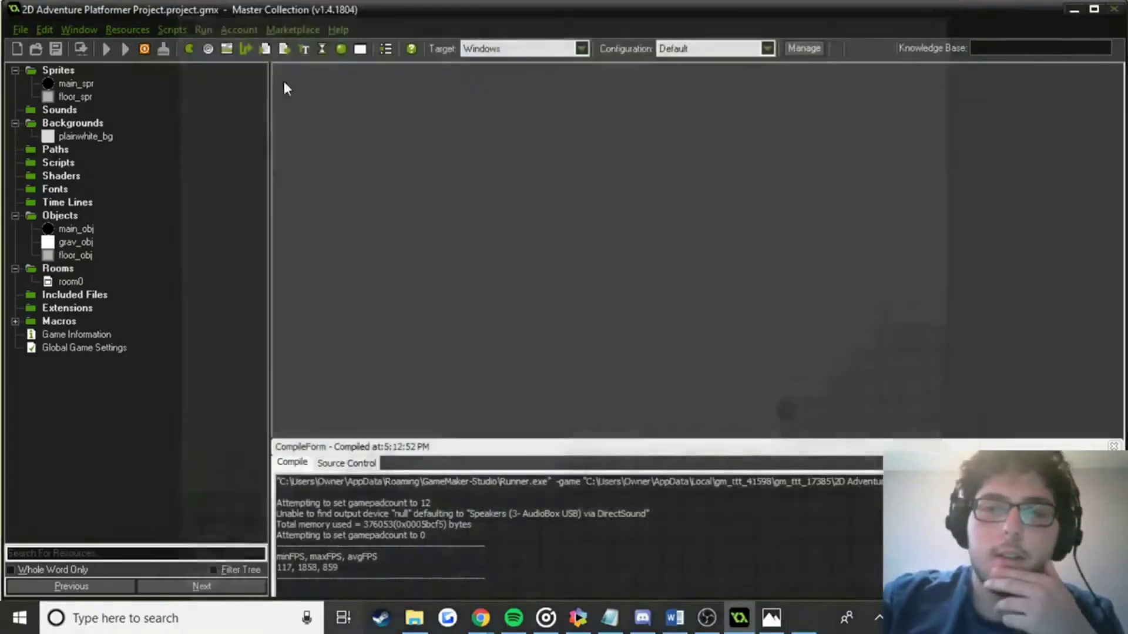
Open main_obj, switch to Chrome, search Google for "moving left right game maker" and look through the results.
double_click(70, 229)
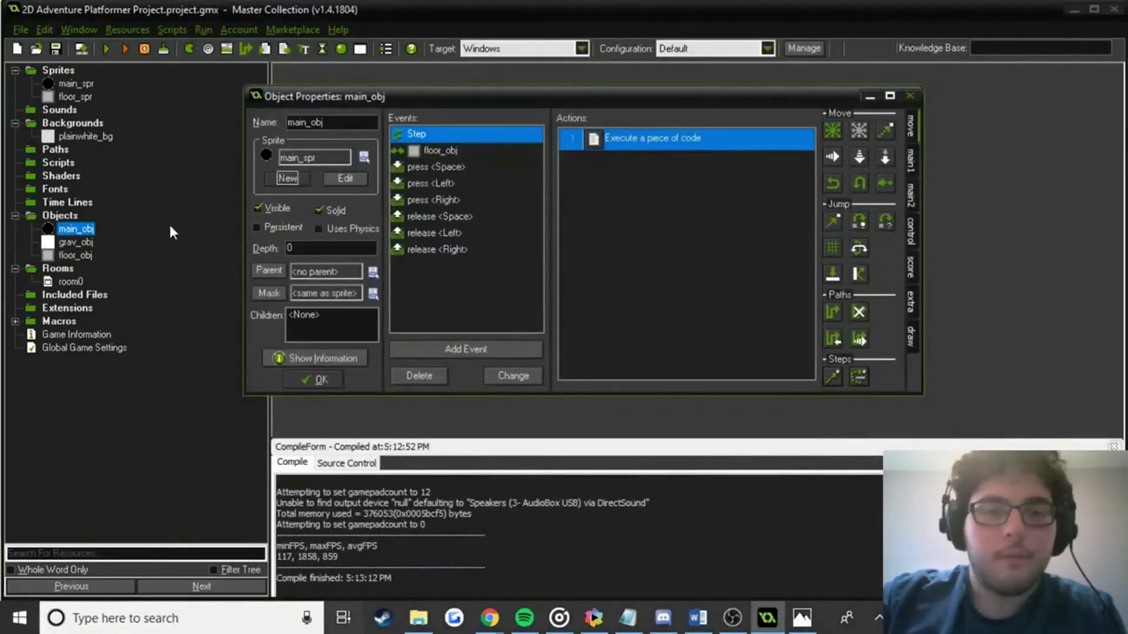
key(alt+Tab)
click(459, 46)
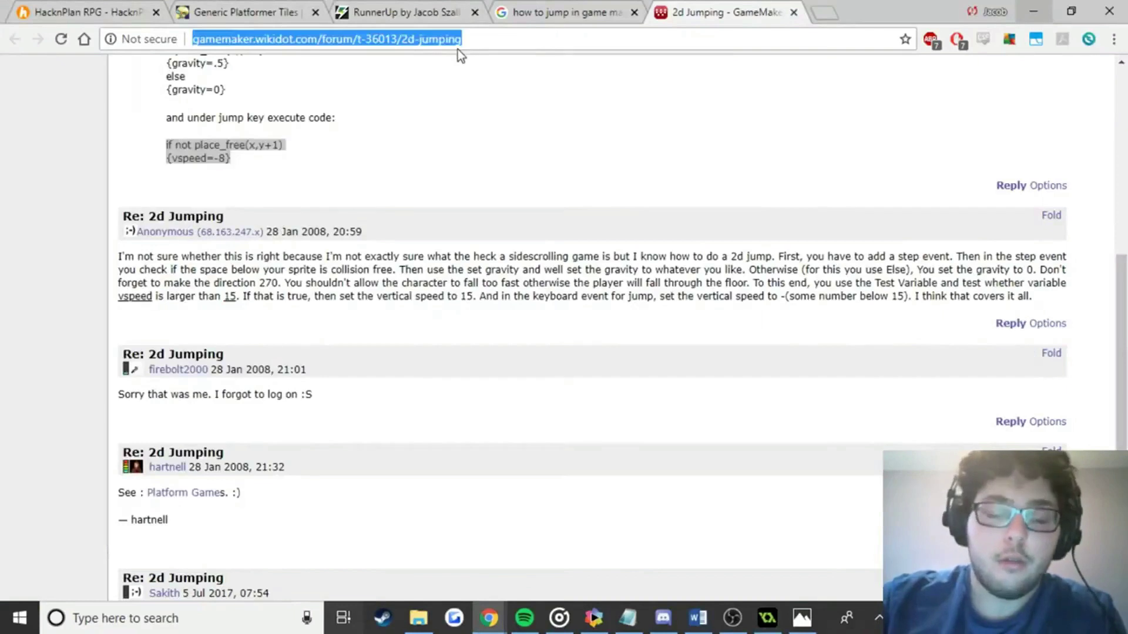
text(moving left right game maker)
key(Return)
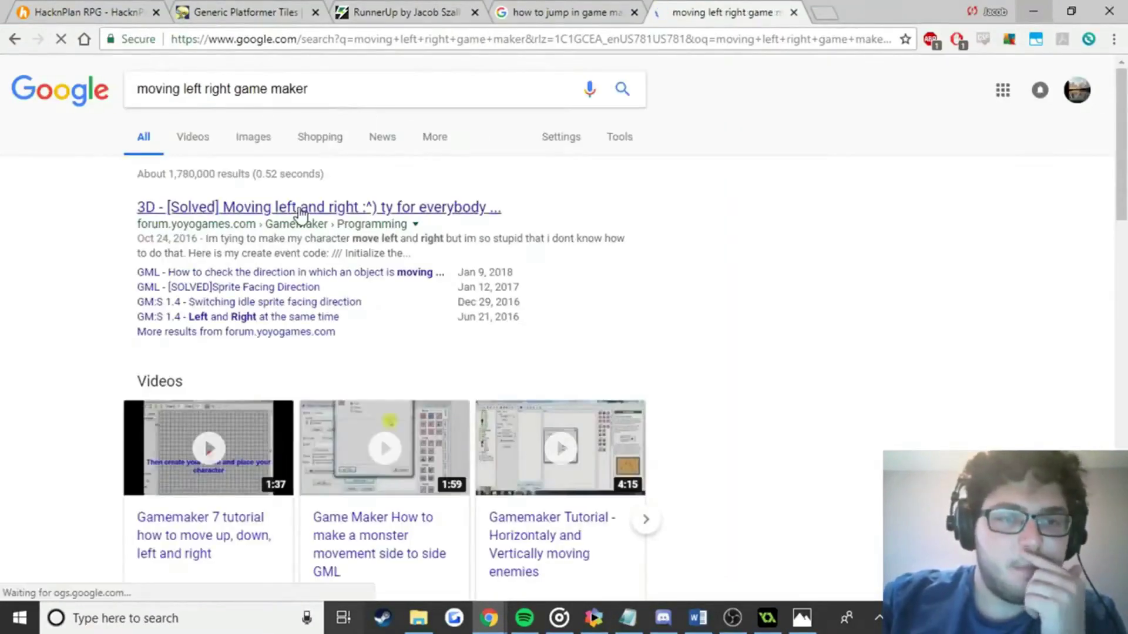
scroll(298, 217, down, 3)
scroll(294, 223, down, 3)
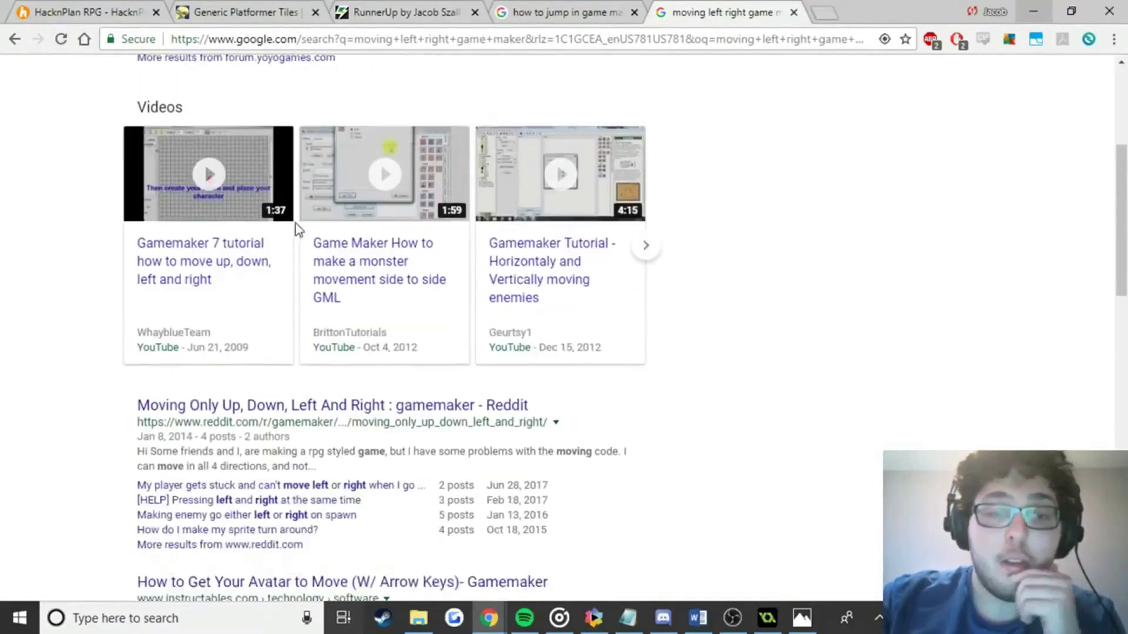
scroll(306, 352, down, 3)
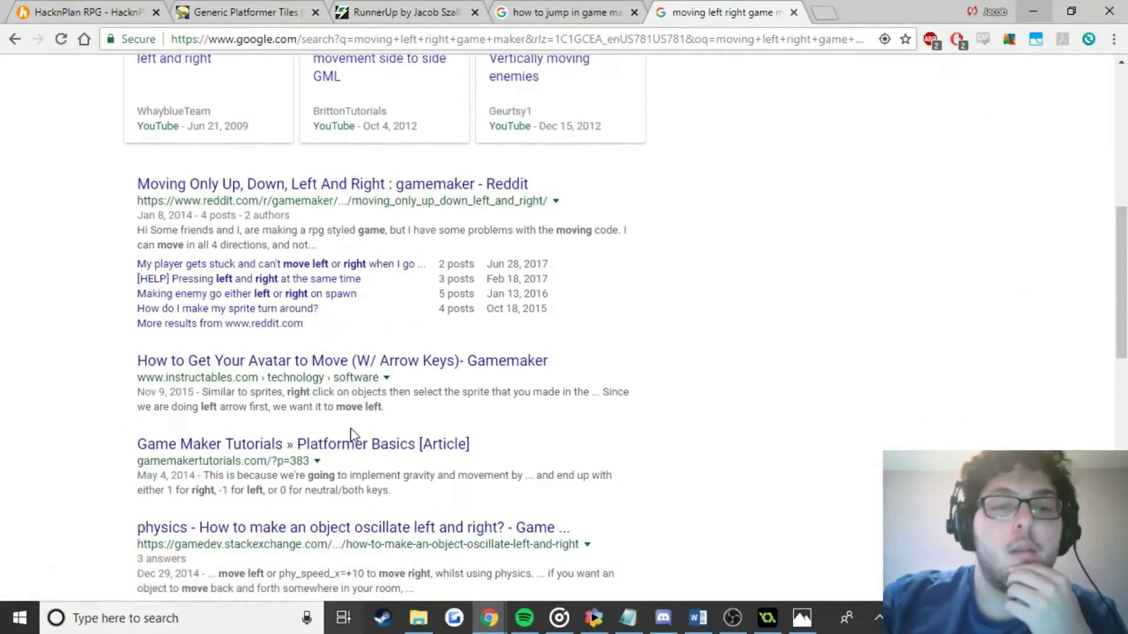
Open the Platformer Basics article on gamemakertutorials.com and read its variable, player input and collision code.
click(347, 448)
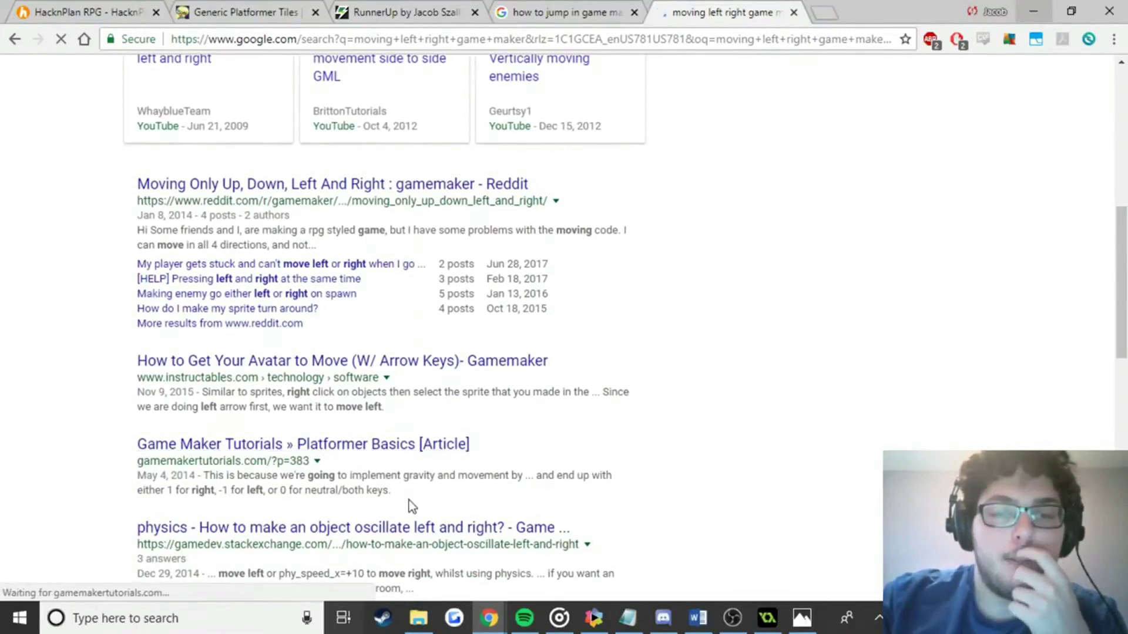
scroll(423, 505, down, 10)
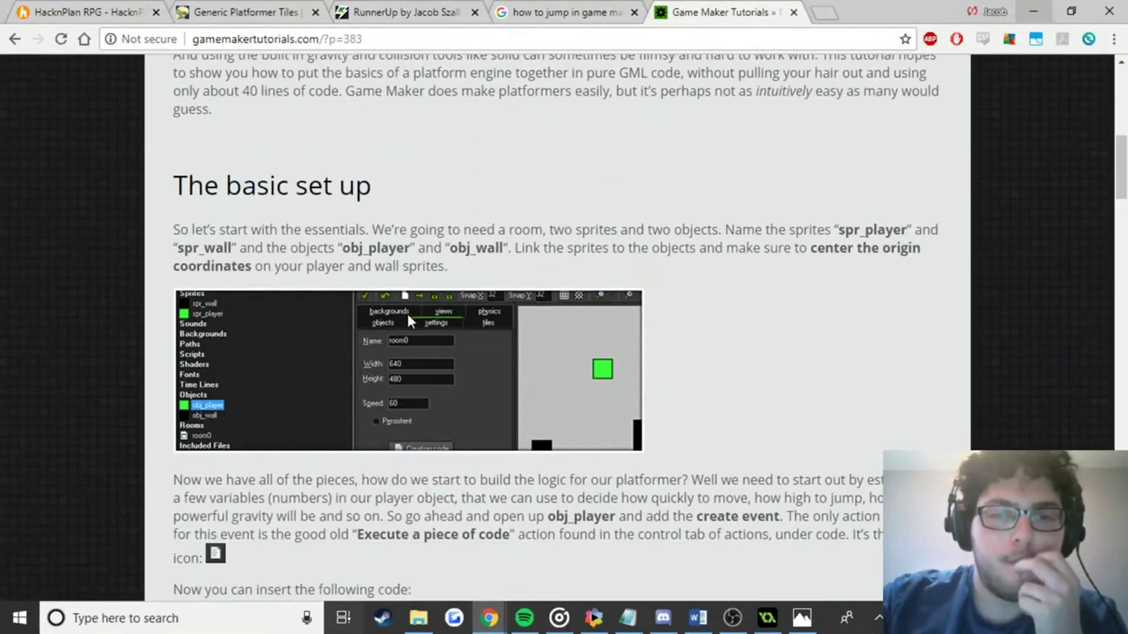
scroll(446, 324, down, 3)
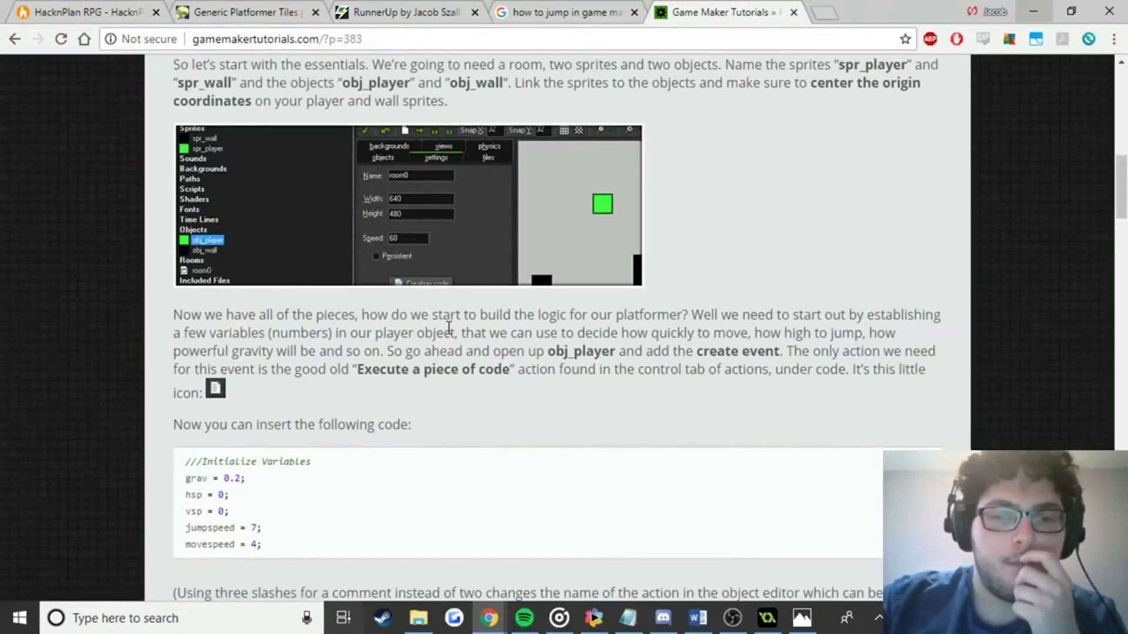
scroll(448, 326, down, 3)
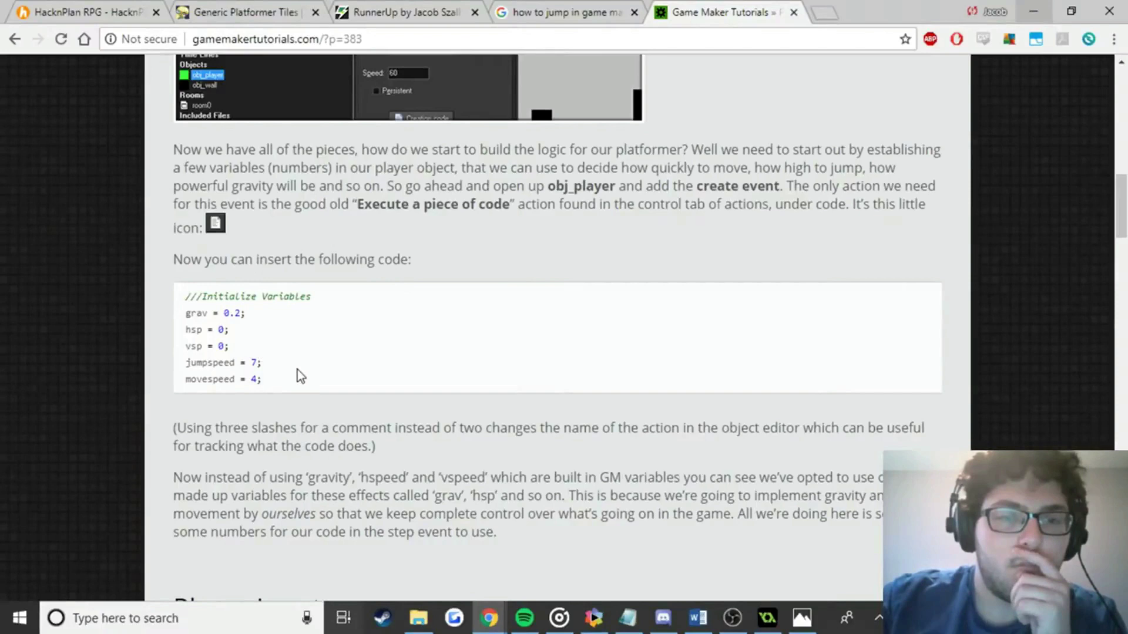
scroll(301, 376, down, 5)
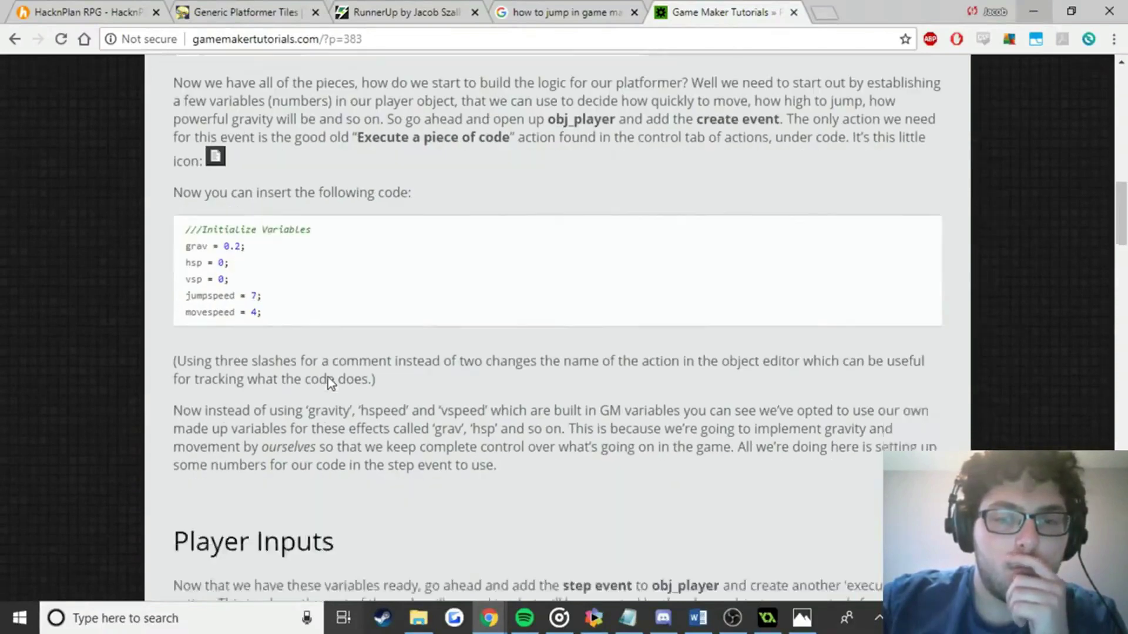
scroll(301, 335, down, 1)
scroll(285, 315, down, 5)
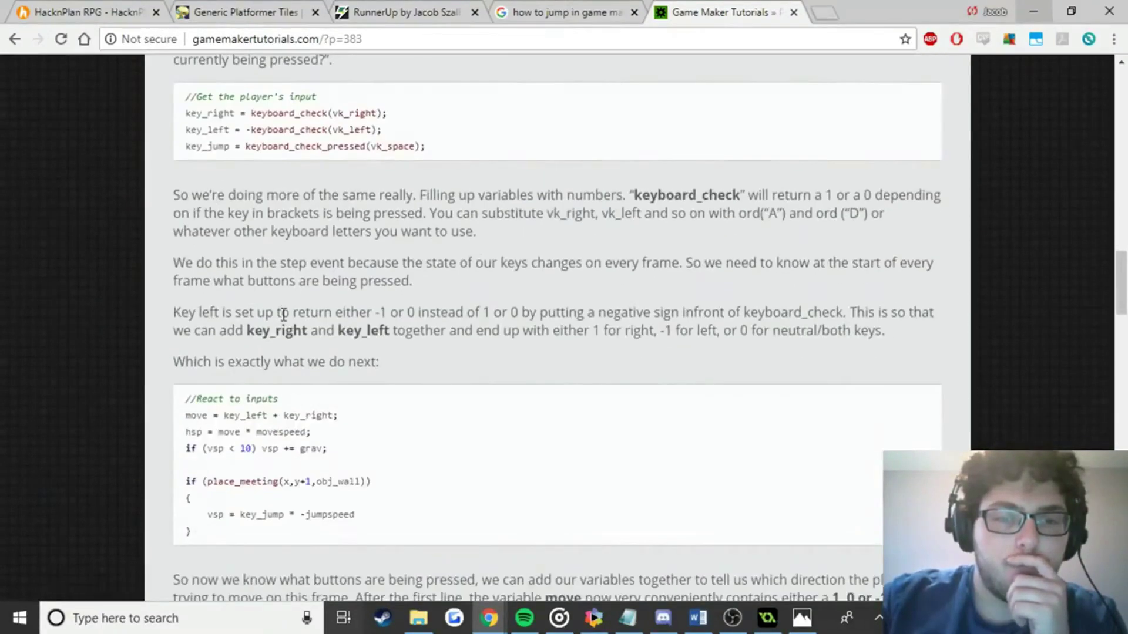
scroll(283, 316, down, 15)
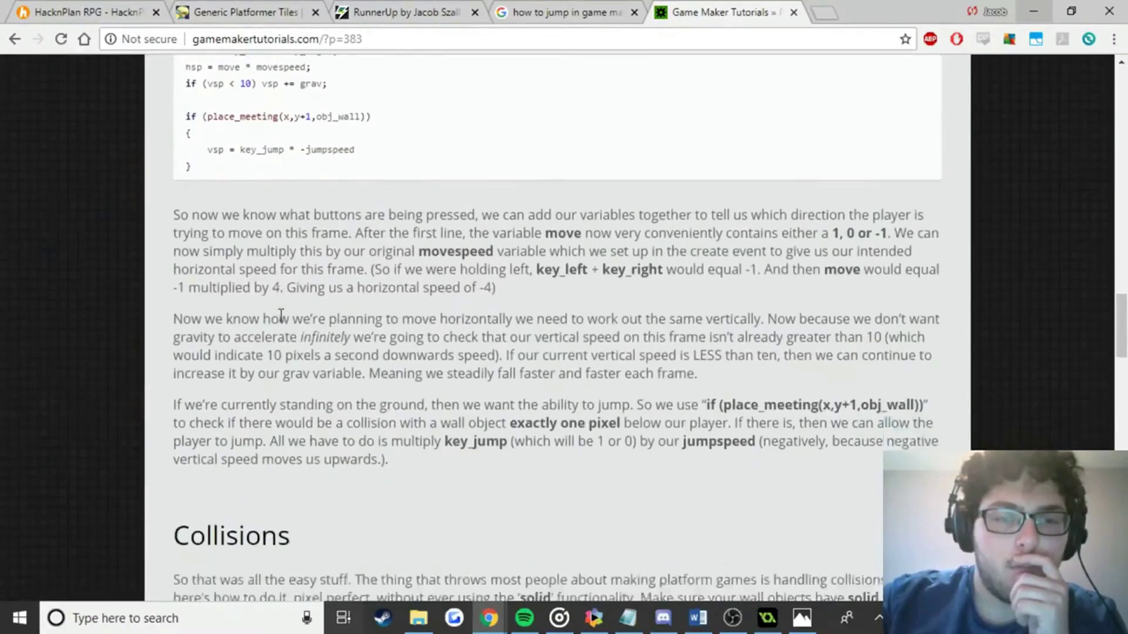
scroll(275, 323, down, 15)
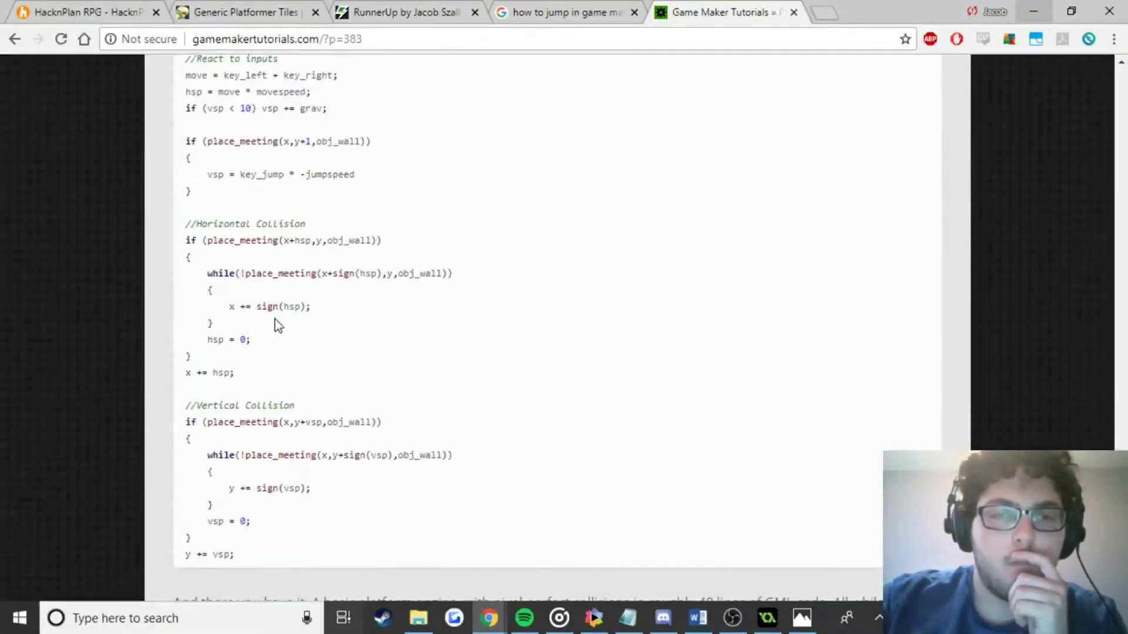
Return to the search results, check the GameMaker Community thread on moving left and right, and go back.
click(13, 39)
scroll(428, 322, down, 13)
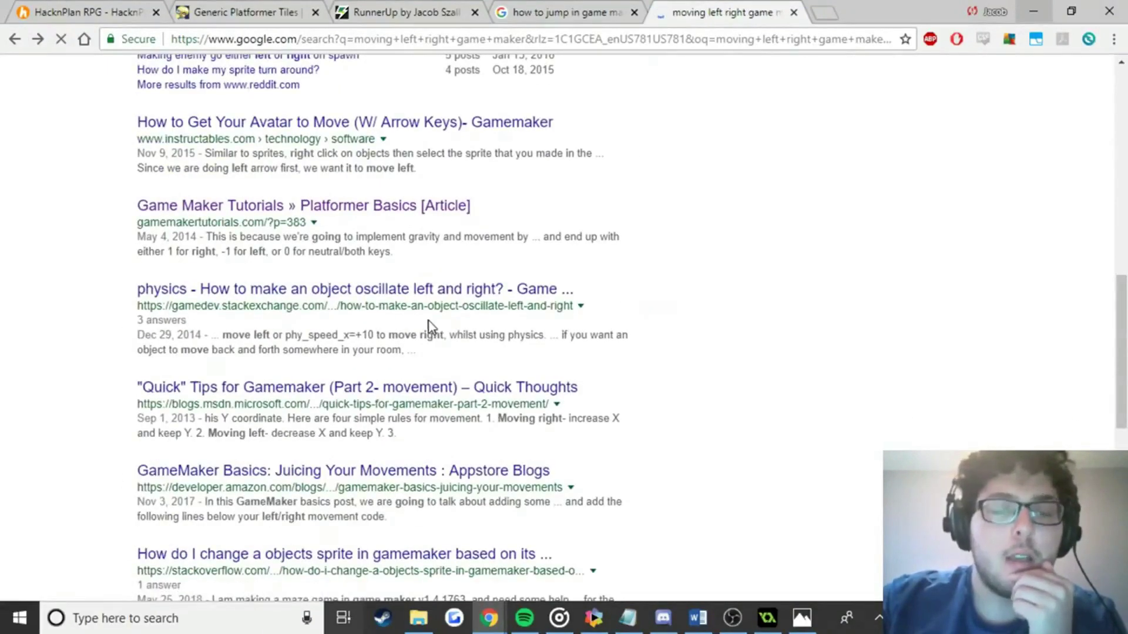
scroll(430, 322, down, 1)
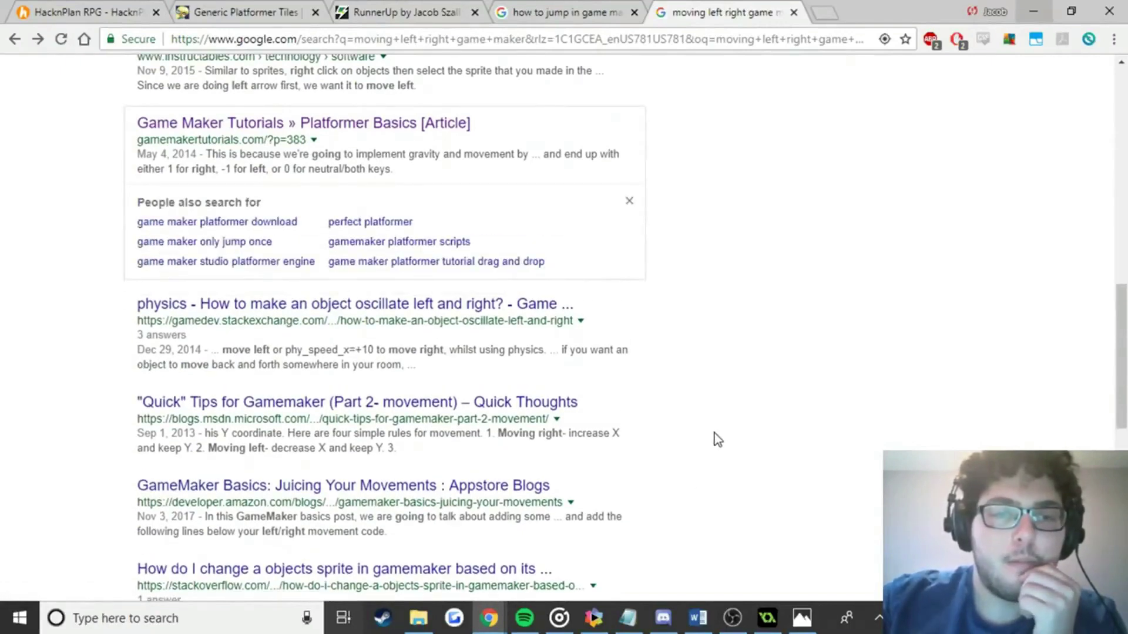
scroll(705, 435, up, 15)
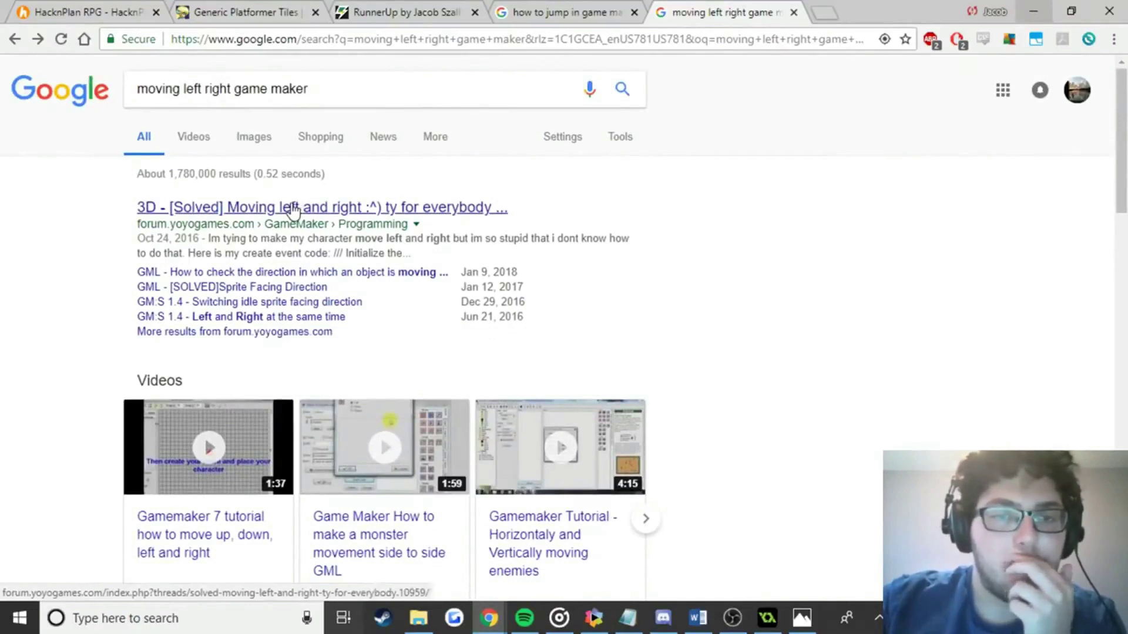
click(292, 209)
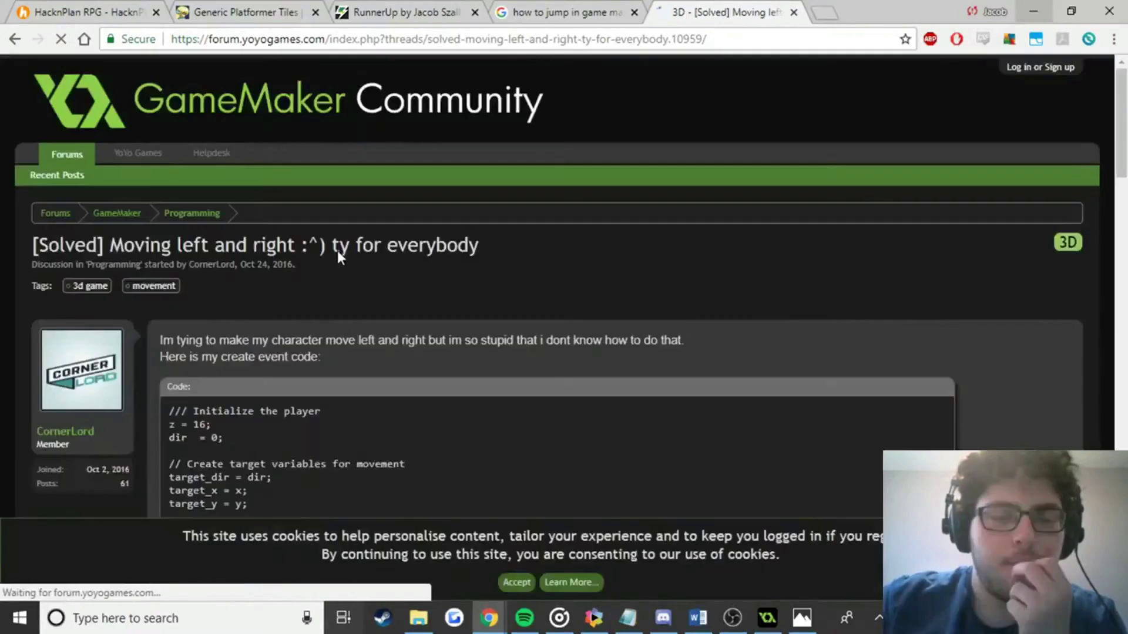
scroll(353, 306, down, 3)
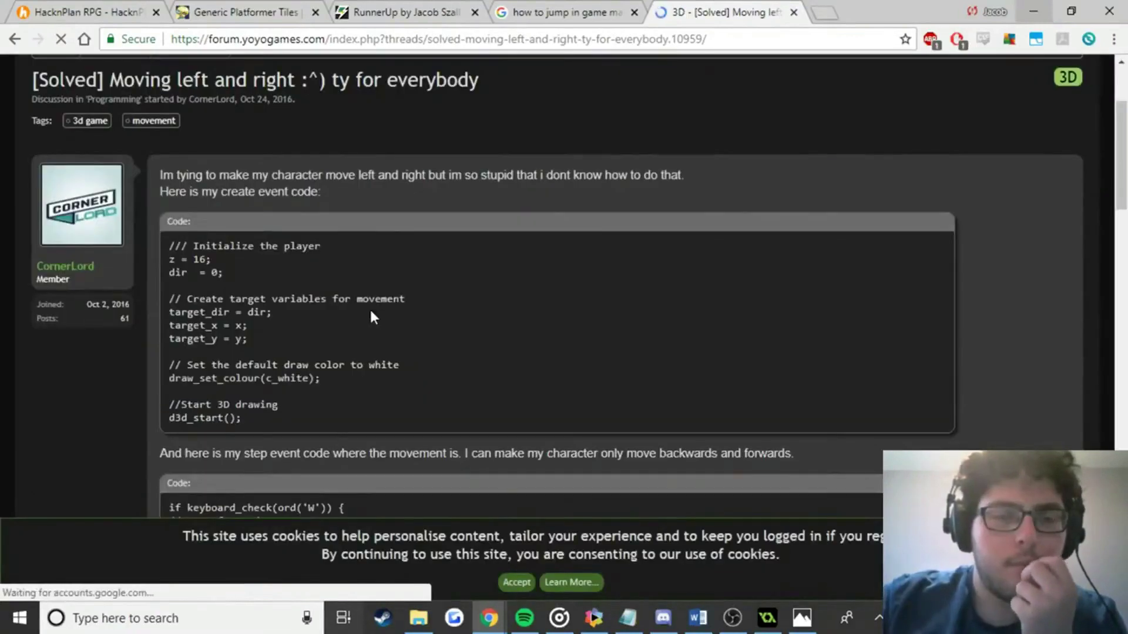
click(15, 39)
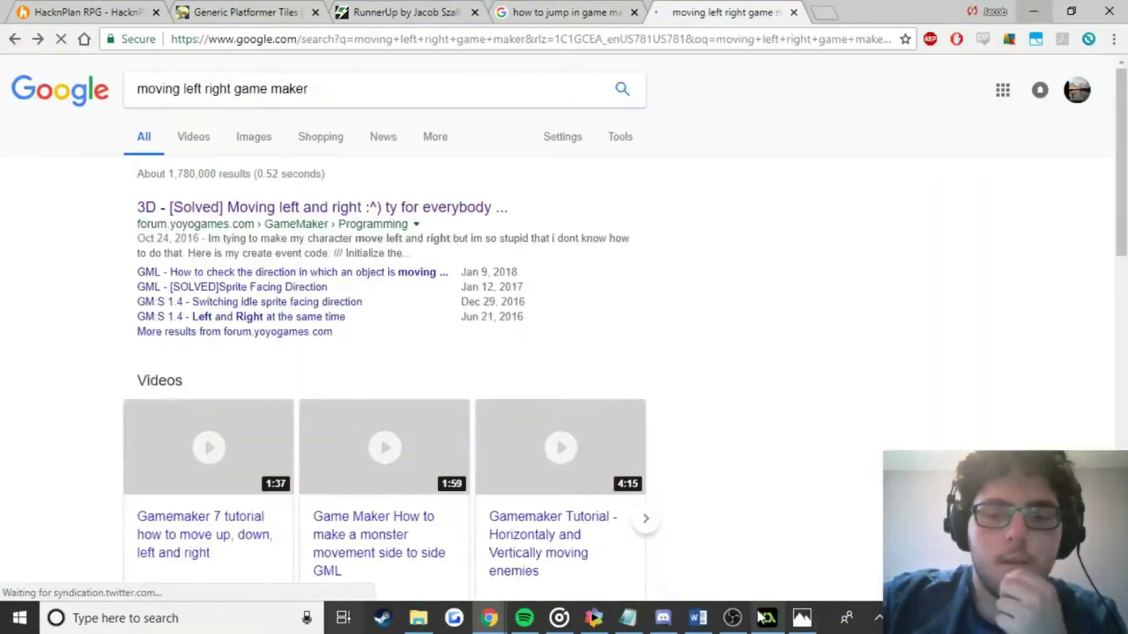
Switch to GameMaker: Studio and, in room0, delete the pillar's two top blocks and the raised platform's upper-left corner block, keeping the room changes.
click(767, 618)
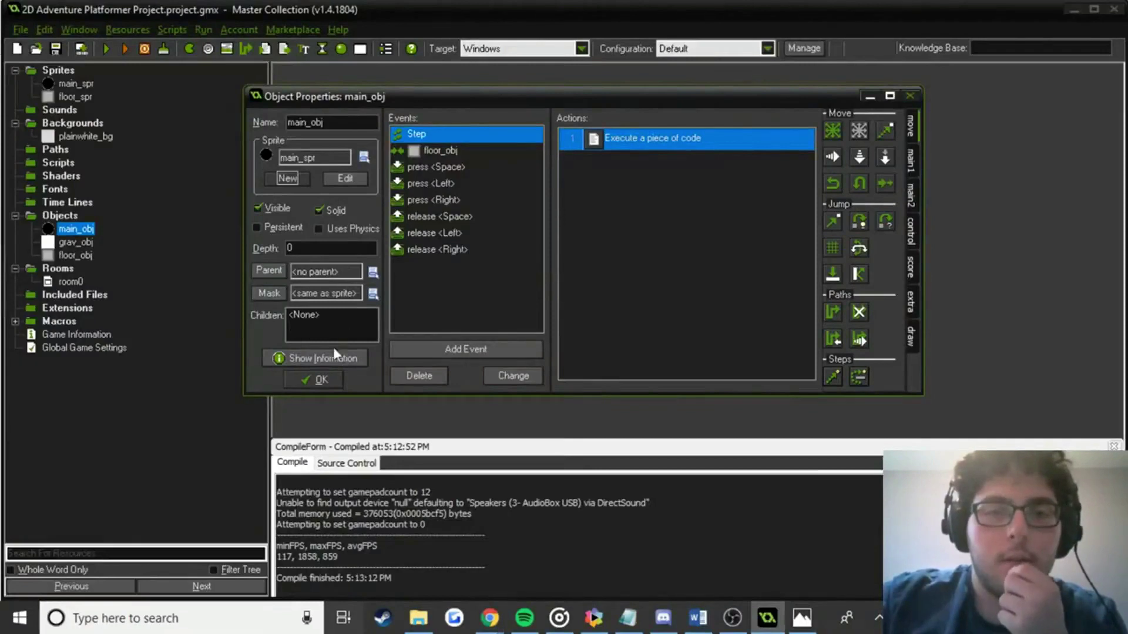
click(324, 380)
double_click(72, 282)
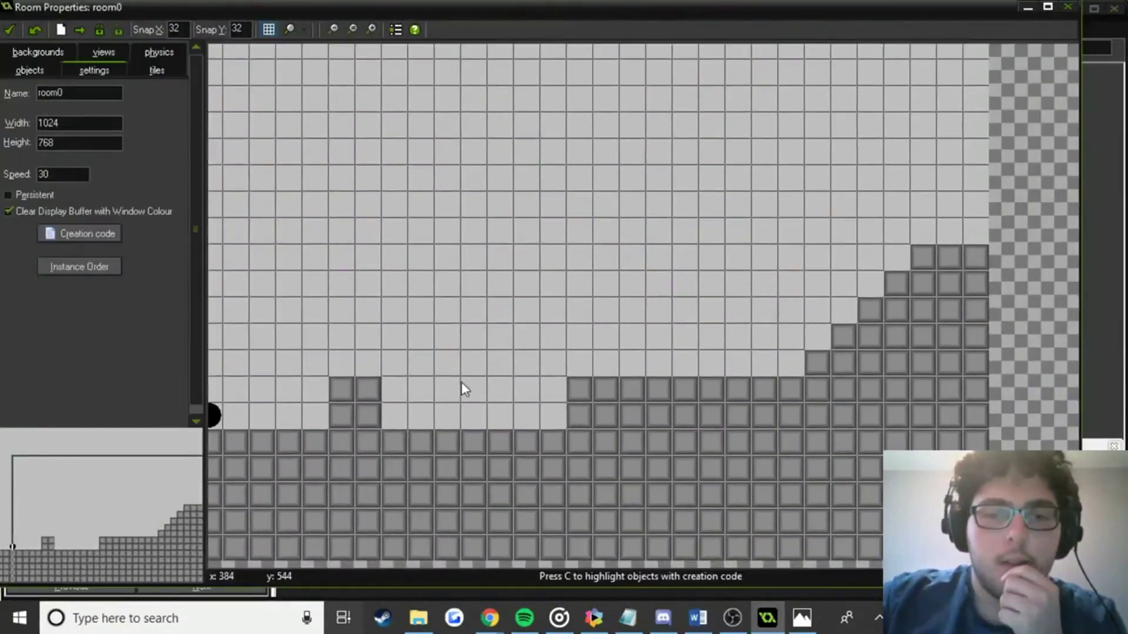
right_click(369, 385)
click(413, 147)
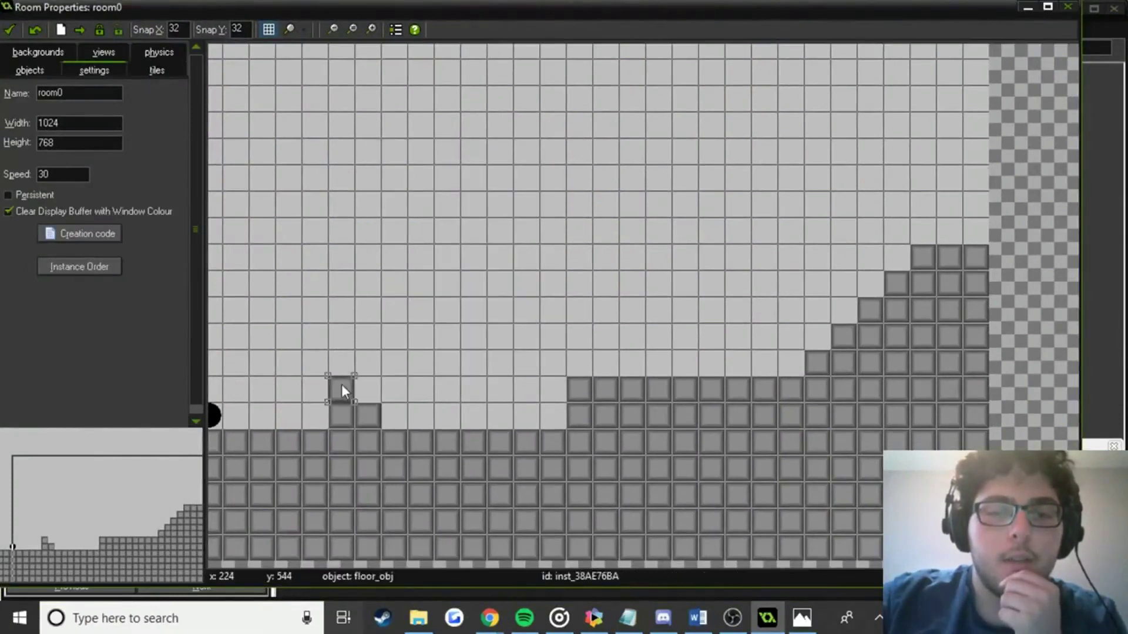
right_click(341, 384)
click(410, 147)
right_click(587, 385)
click(636, 146)
ctrl+scroll(679, 178, down, 3)
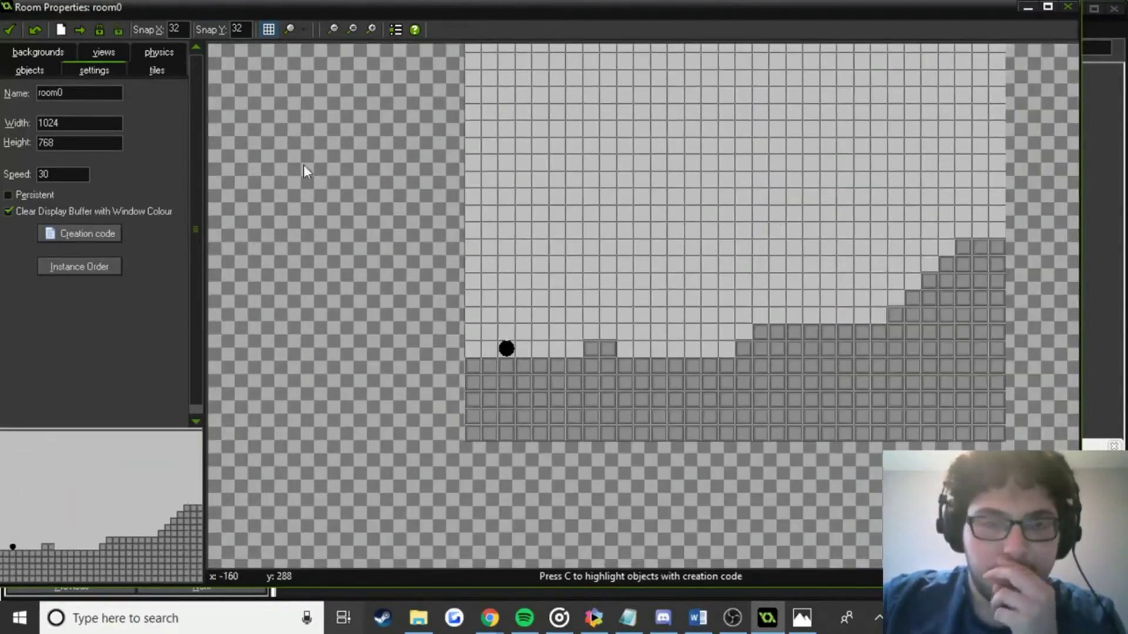
click(10, 30)
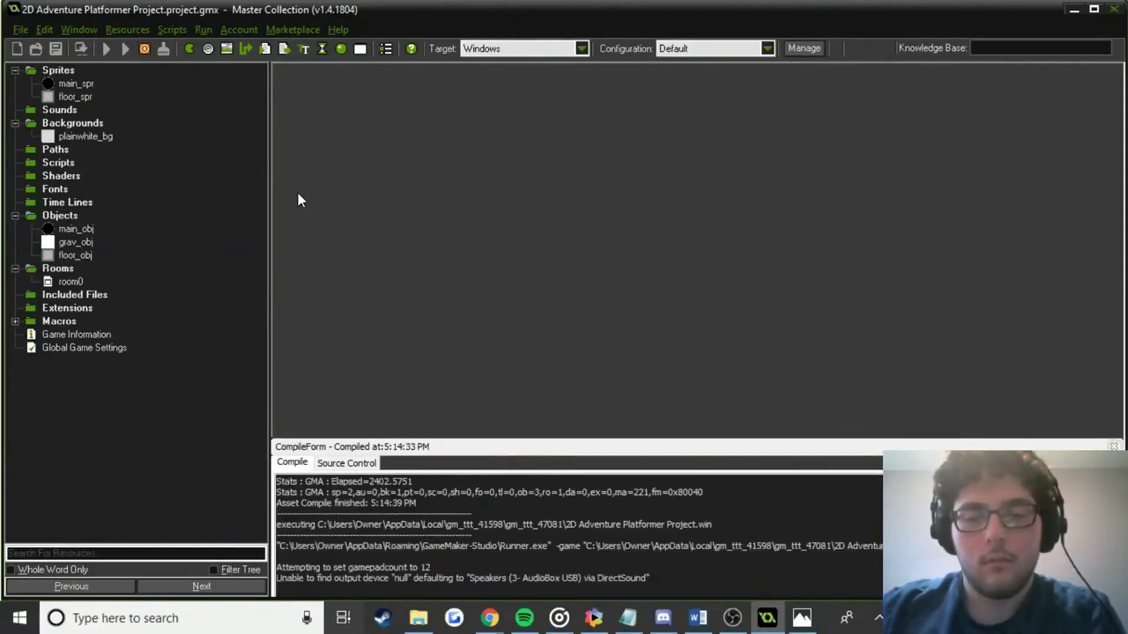
Run the game and test jumping main_obj over the one-block-high pillar and up the stepped edge of the raised platform.
key(Right)
key(Up)
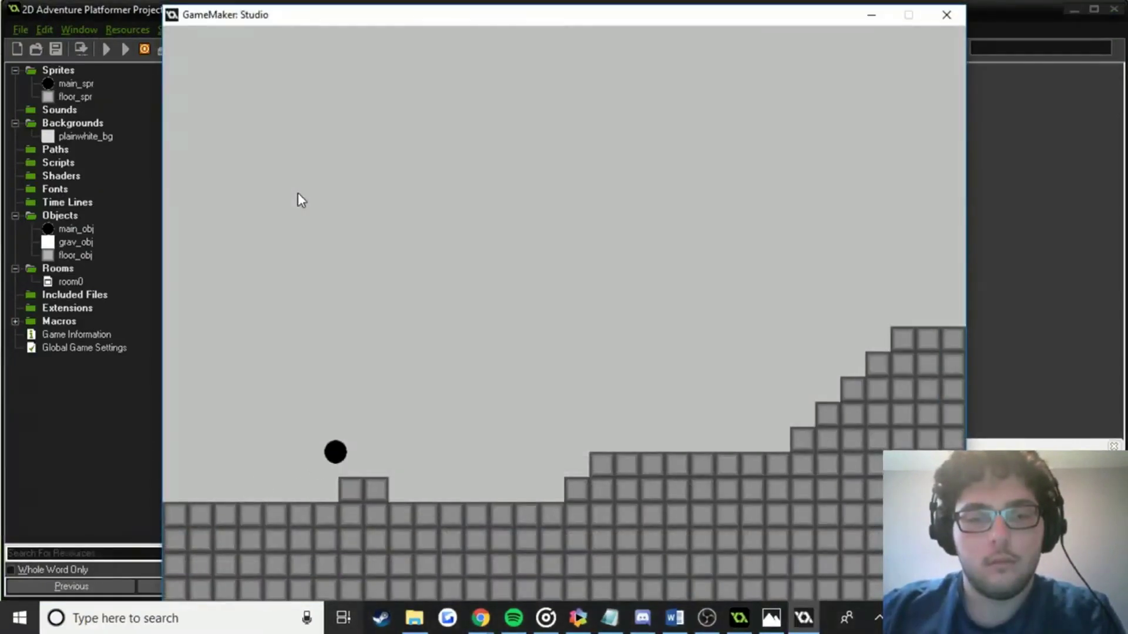
key(Right)
key(Up)
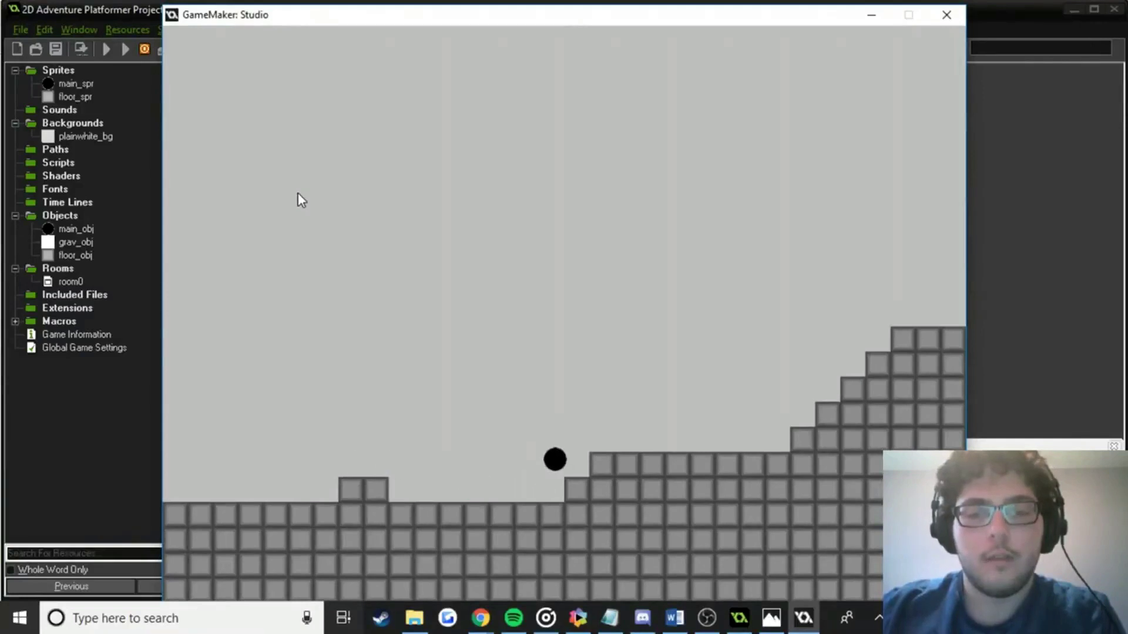
key(Up)
key(Right)
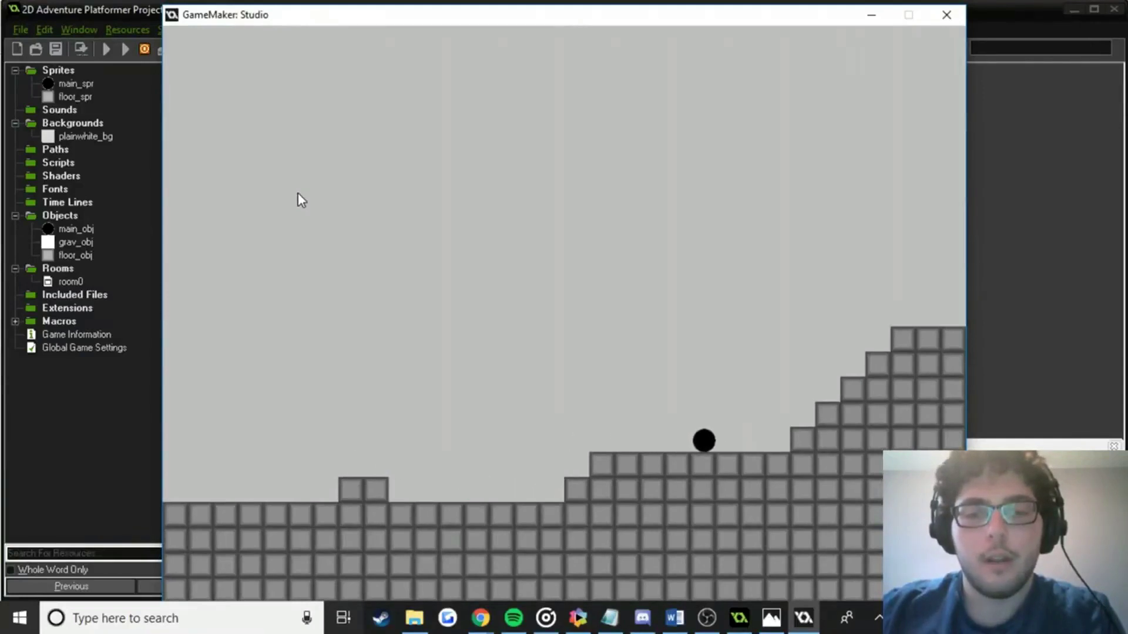
Test jumping main_obj step by step up the staircase to its top, and close the game.
key(Up)
key(Up)
key(Right)
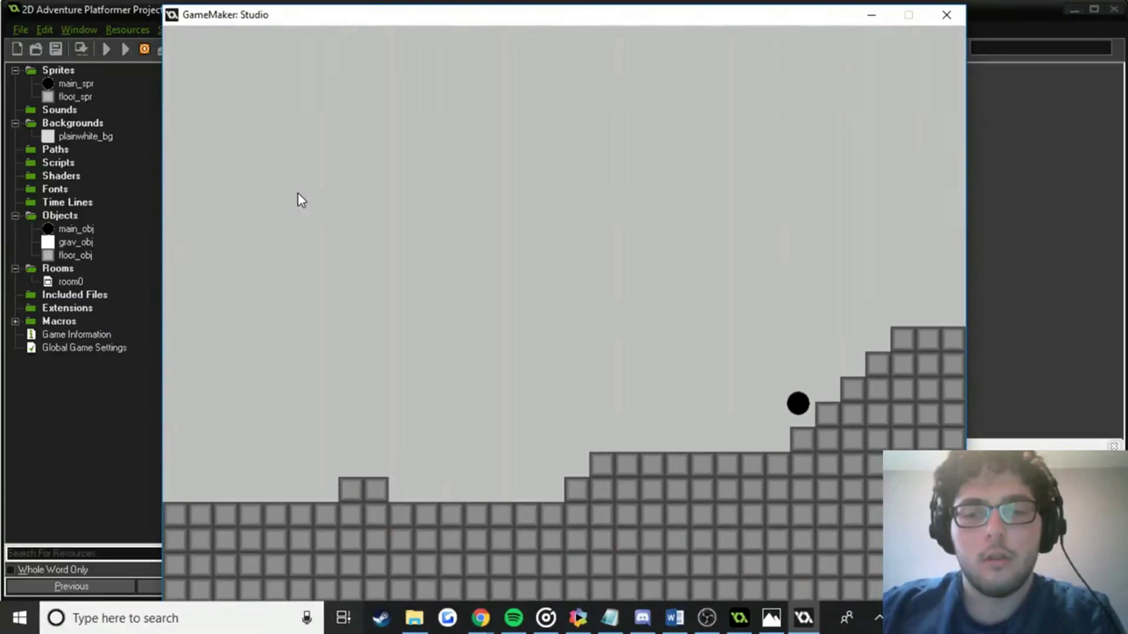
key(Up)
key(Up)
key(Right)
key(Up)
key(Right)
key(Up)
key(Right)
key(Right)
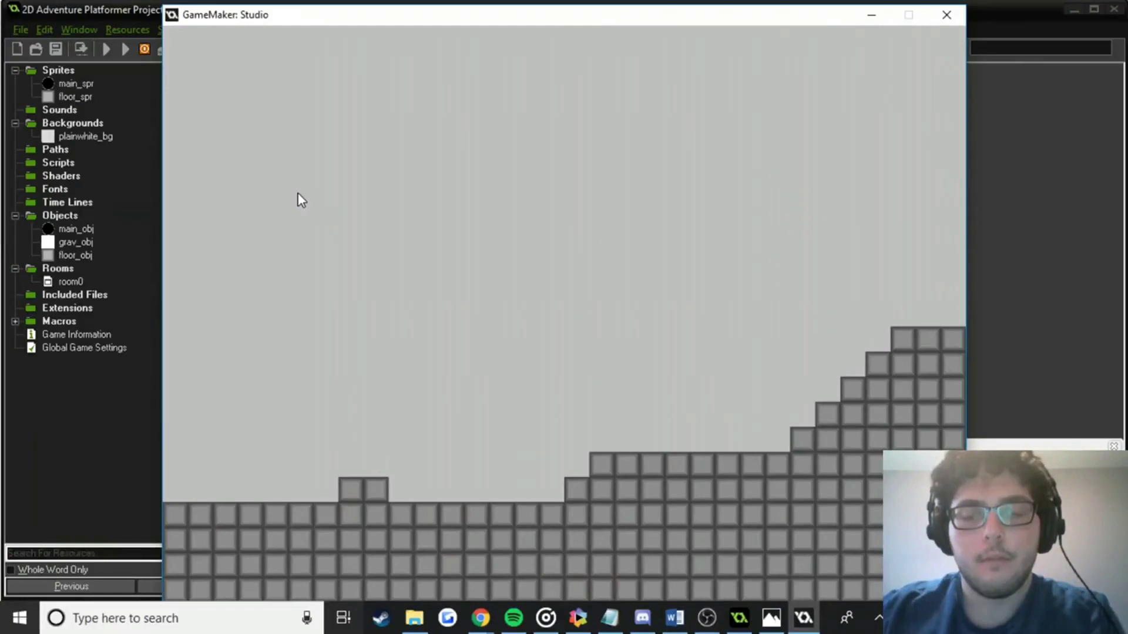
click(946, 18)
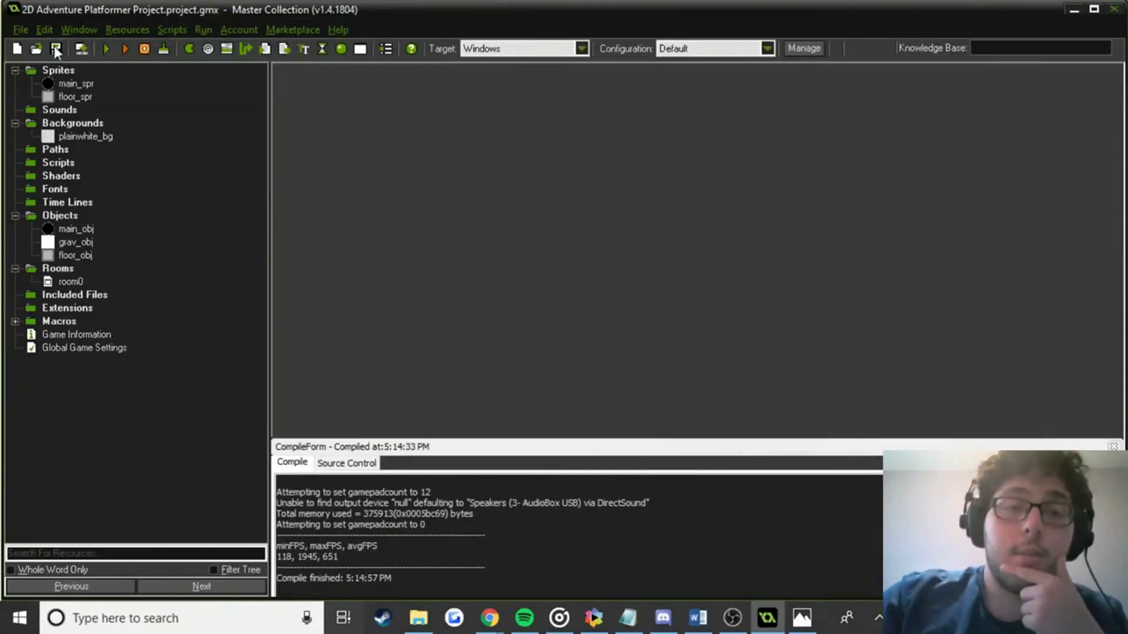
Save the project and switch to Chrome.
click(55, 49)
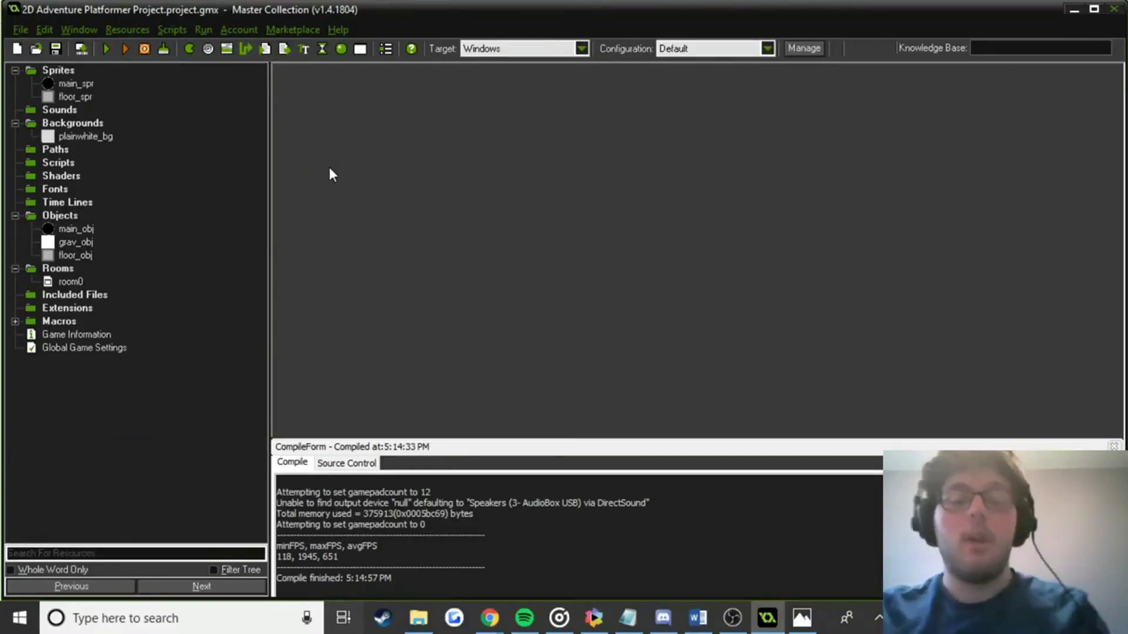
key(alt+Tab)
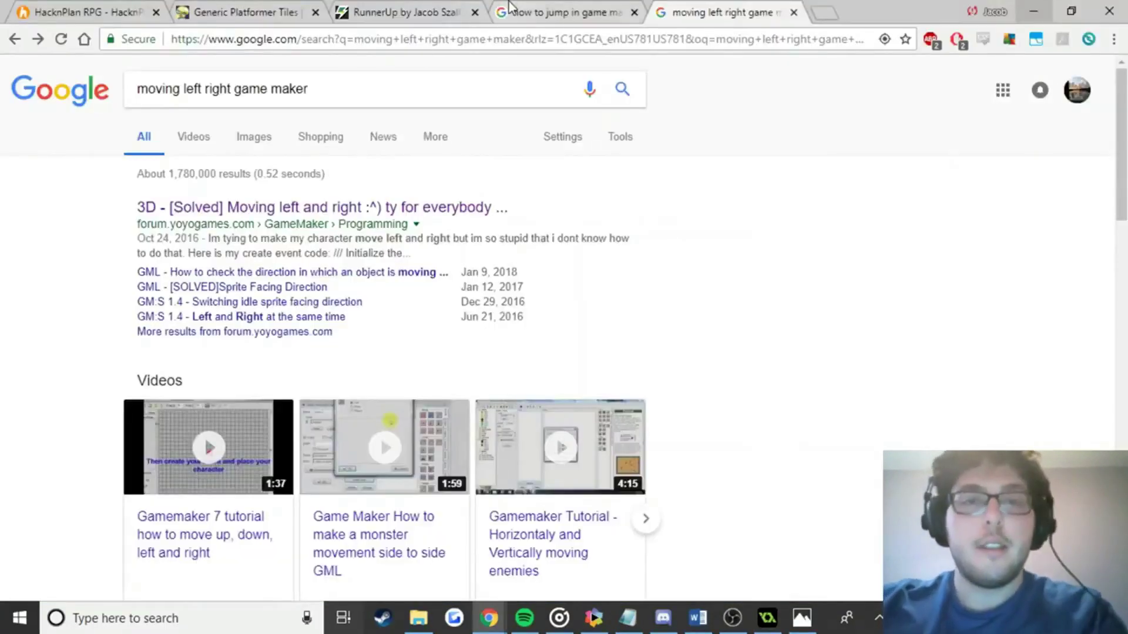
Revisit the search results on how to jump in Game Maker, and switch to GameMaker: Studio.
click(510, 7)
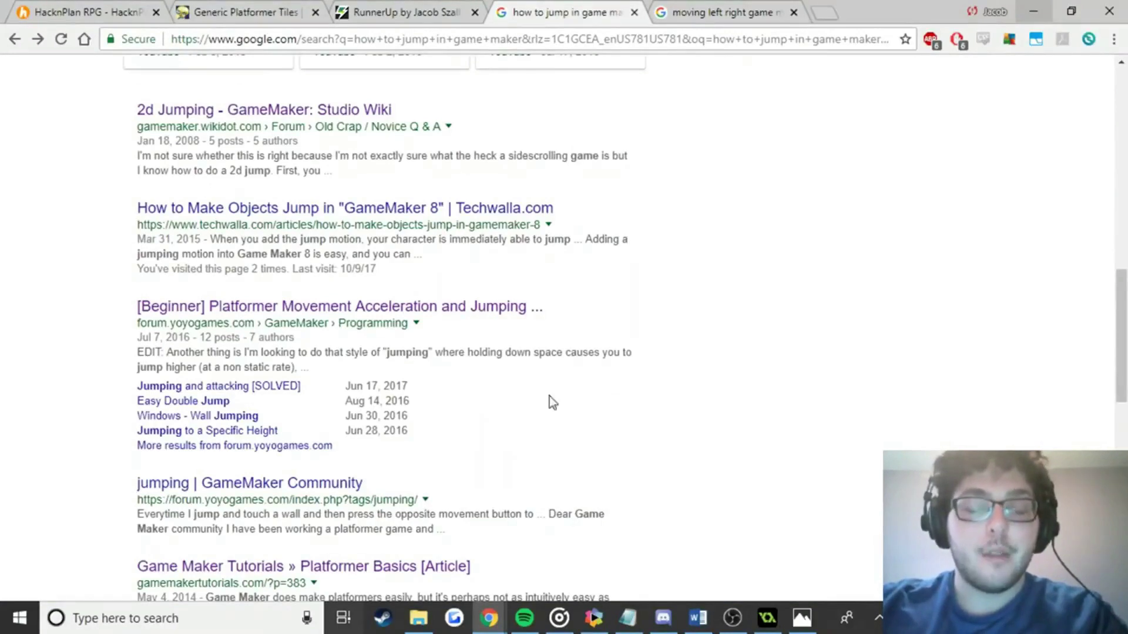
mouse_move(767, 620)
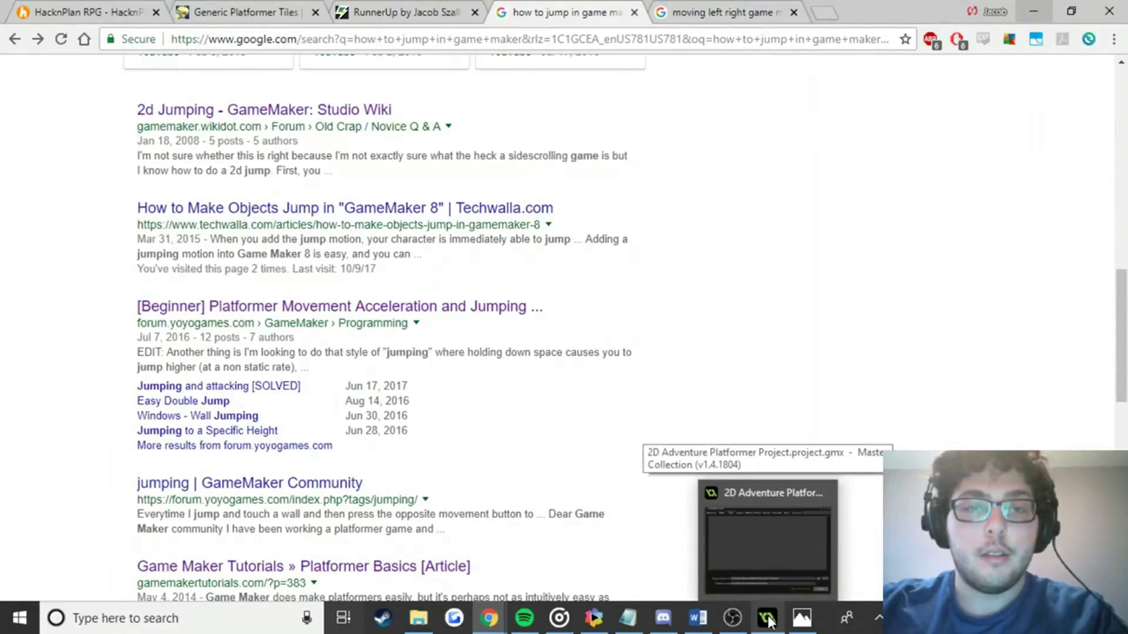
click(768, 620)
Open room0, examine the terrain layout from main_obj's start to the staircase, and close the room.
double_click(67, 283)
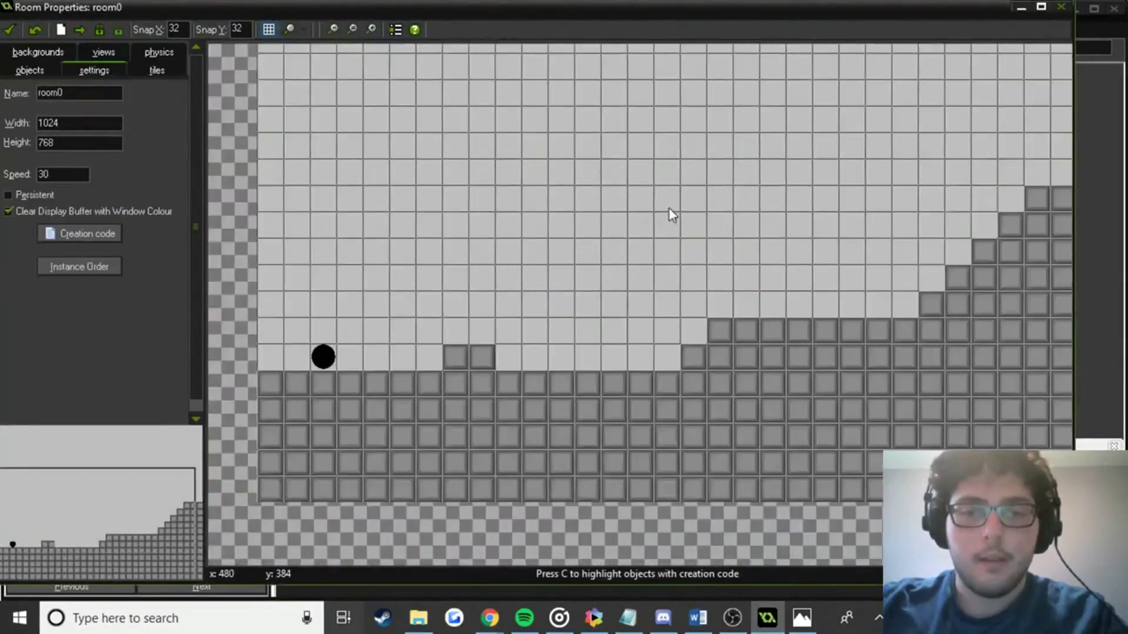
scroll(665, 210, up, 5)
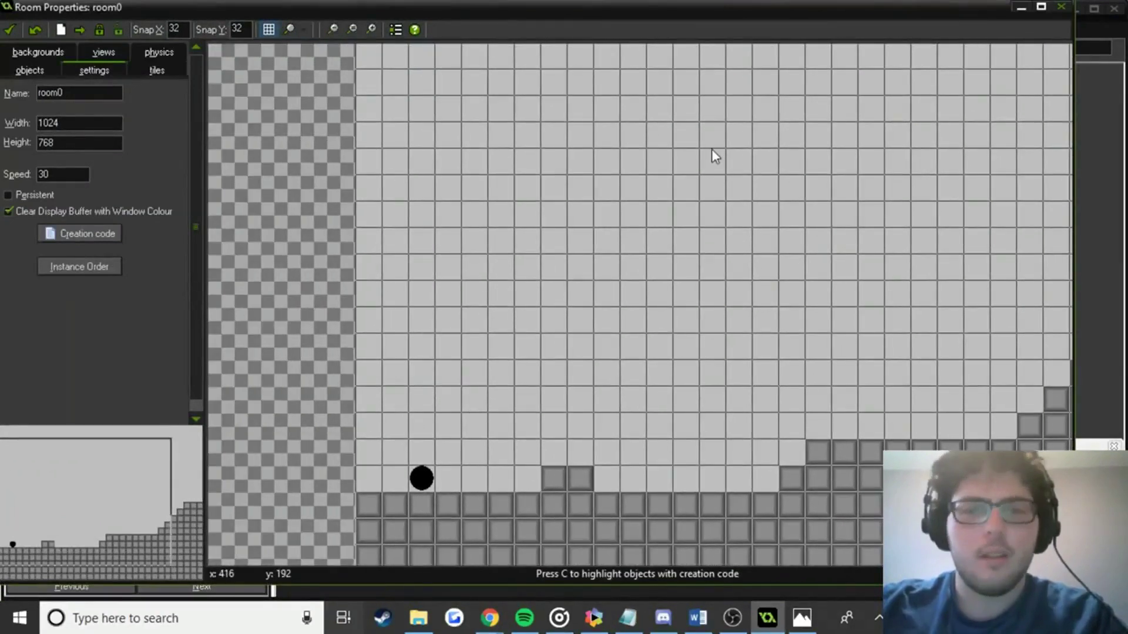
middle_drag(711, 149, 602, 191)
ctrl+scroll(654, 162, down, 1)
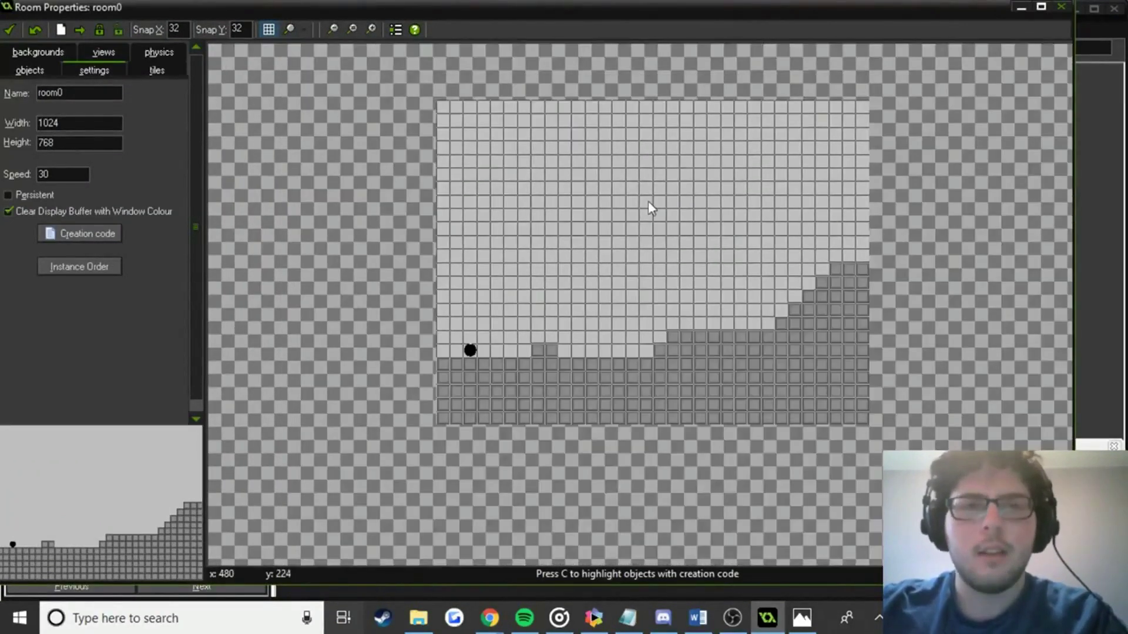
middle_drag(680, 252, 721, 184)
ctrl+scroll(523, 340, up, 1)
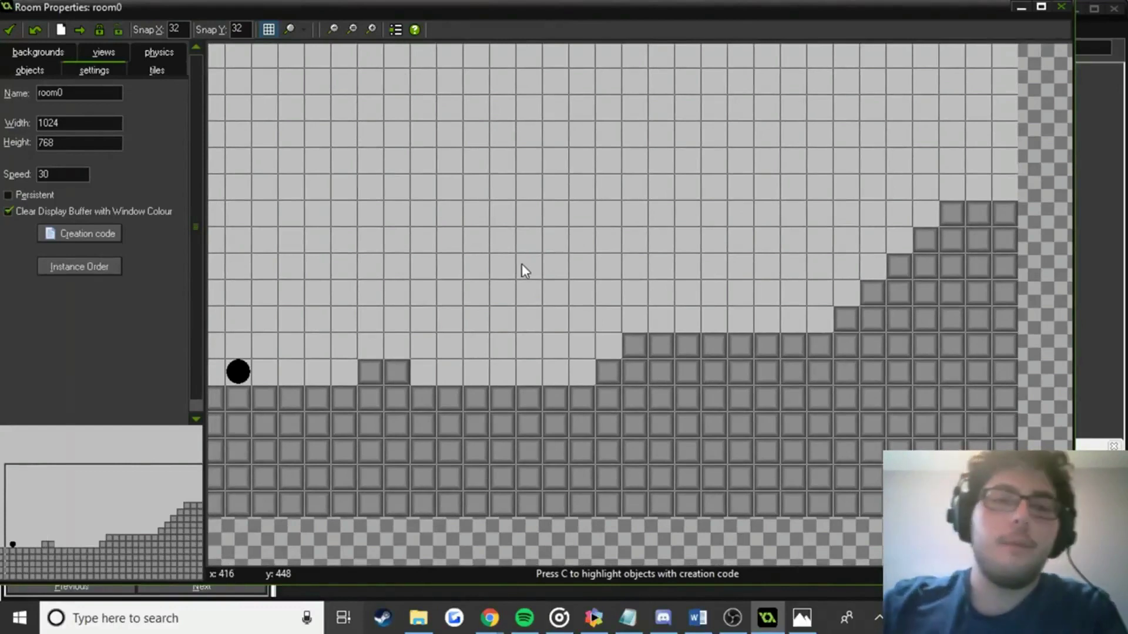
ctrl+scroll(612, 223, down, 1)
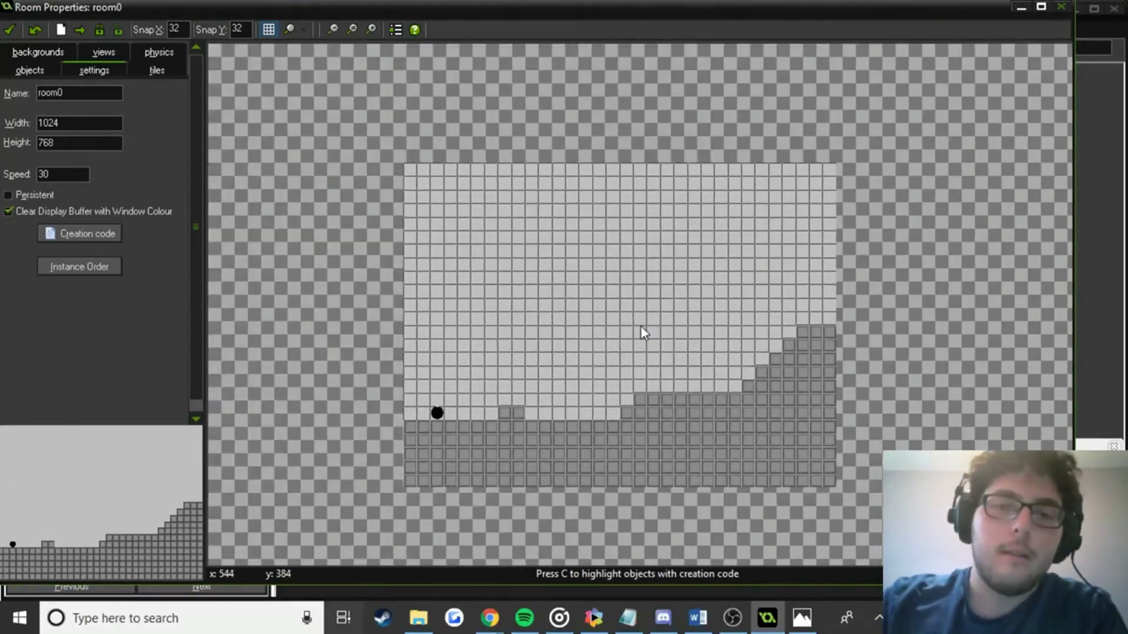
ctrl+scroll(644, 326, up, 1)
ctrl+scroll(483, 358, down, 1)
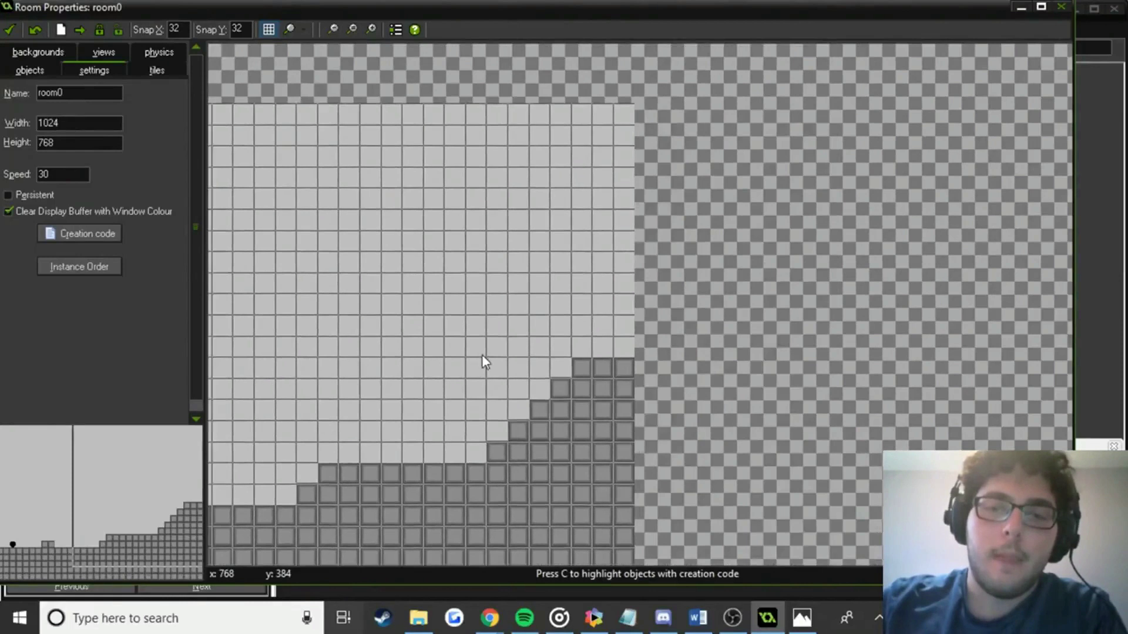
ctrl+scroll(681, 216, up, 1)
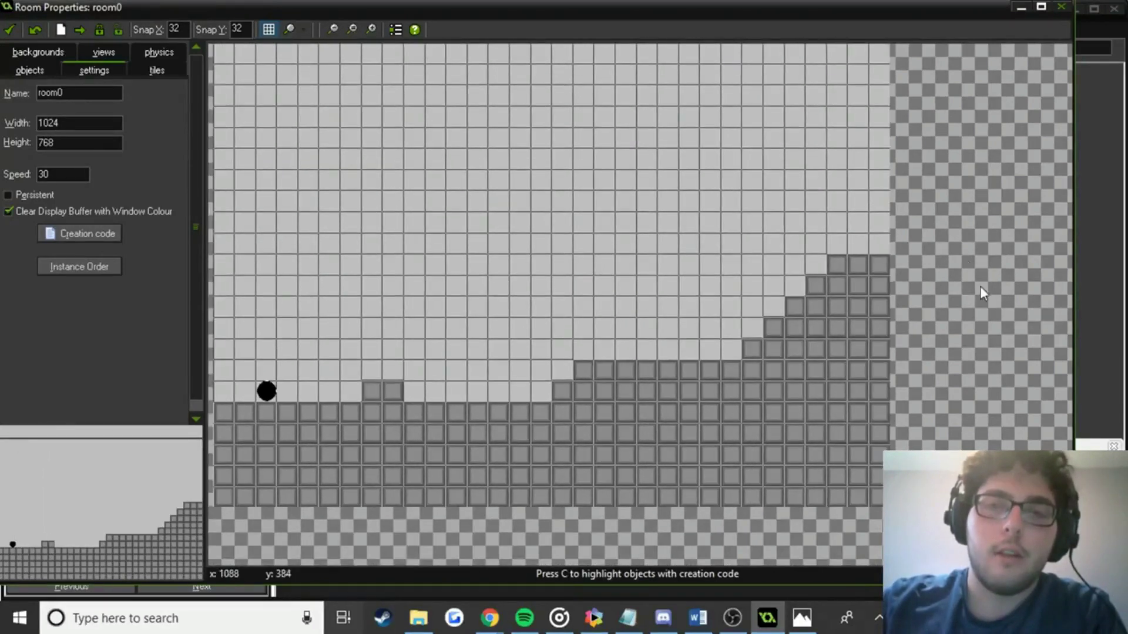
middle_drag(341, 287, 489, 280)
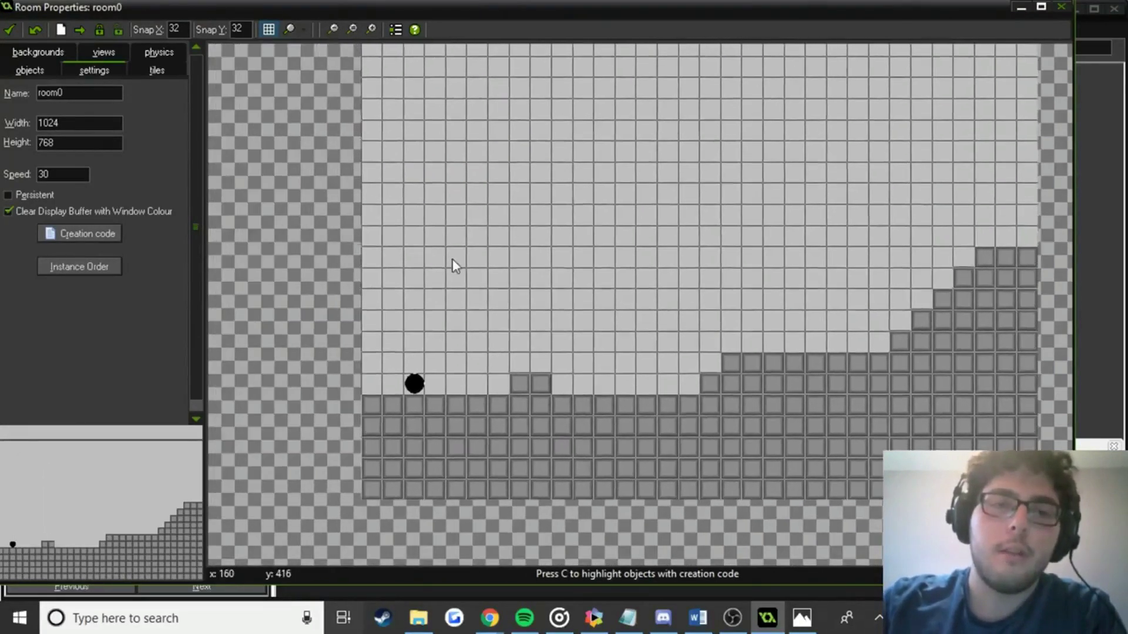
click(10, 31)
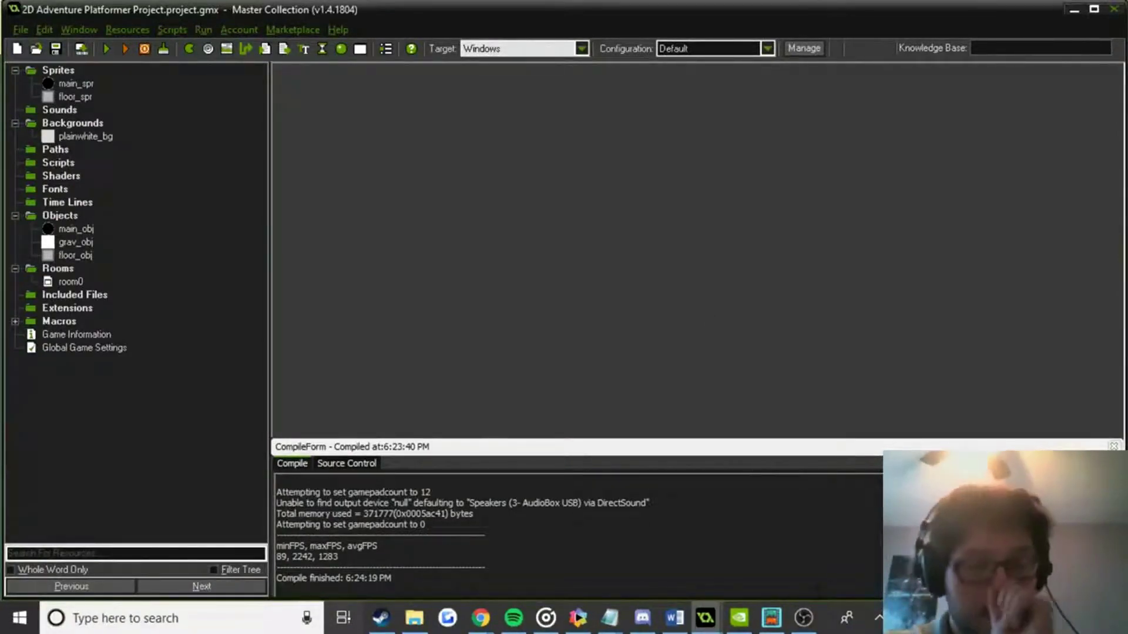
Check the layout of room0 and the properties of grav_obj, closing each again.
double_click(70, 281)
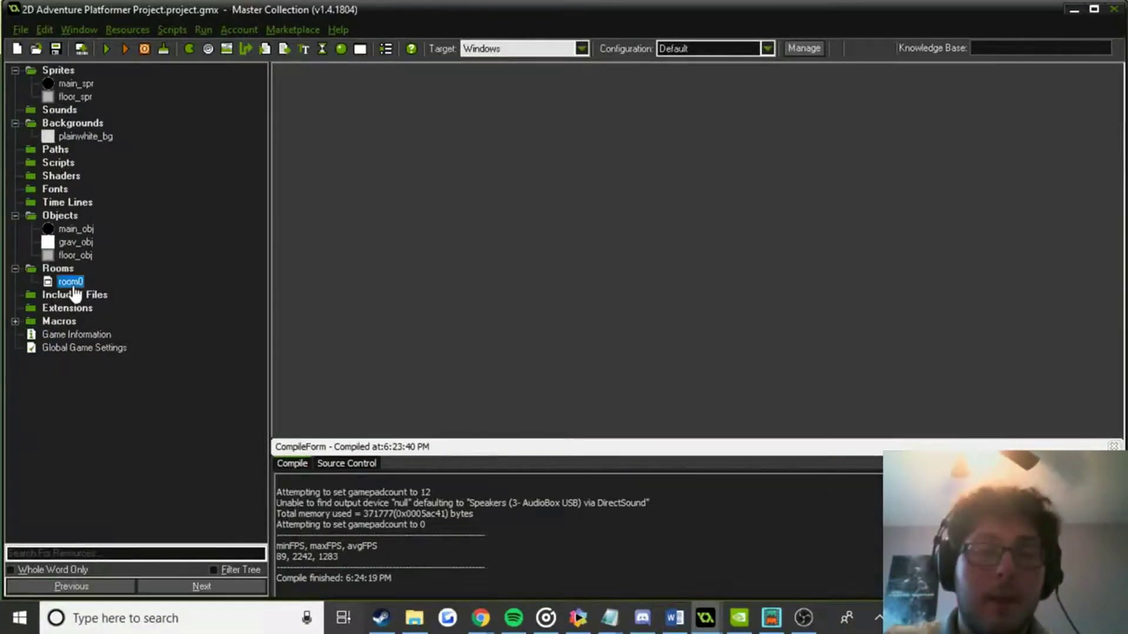
scroll(538, 398, down, 3)
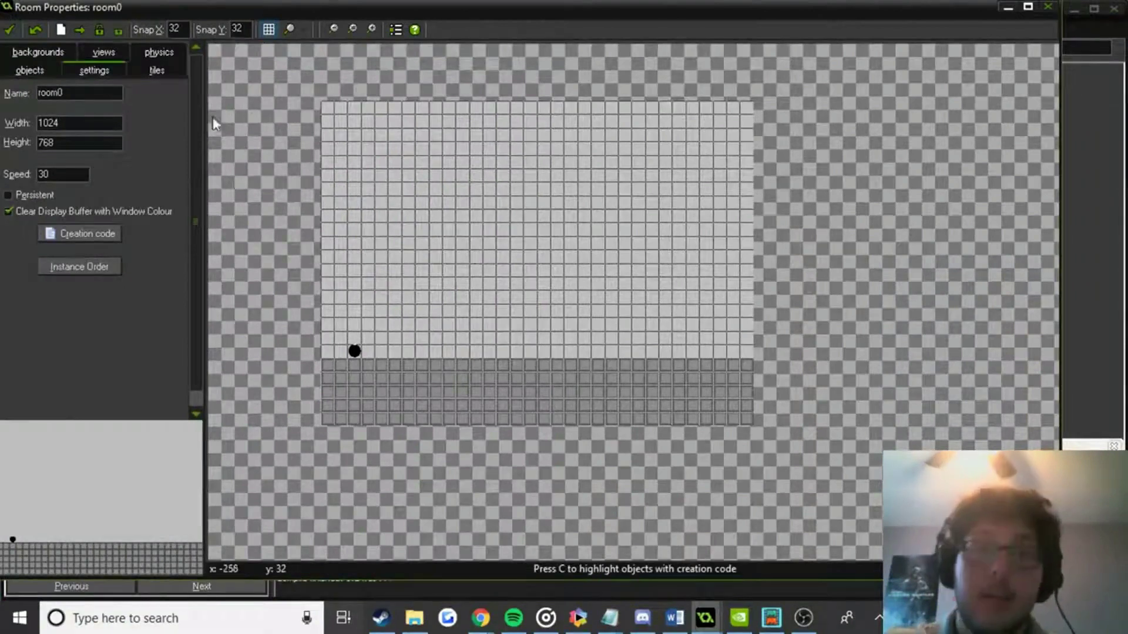
click(10, 29)
double_click(76, 242)
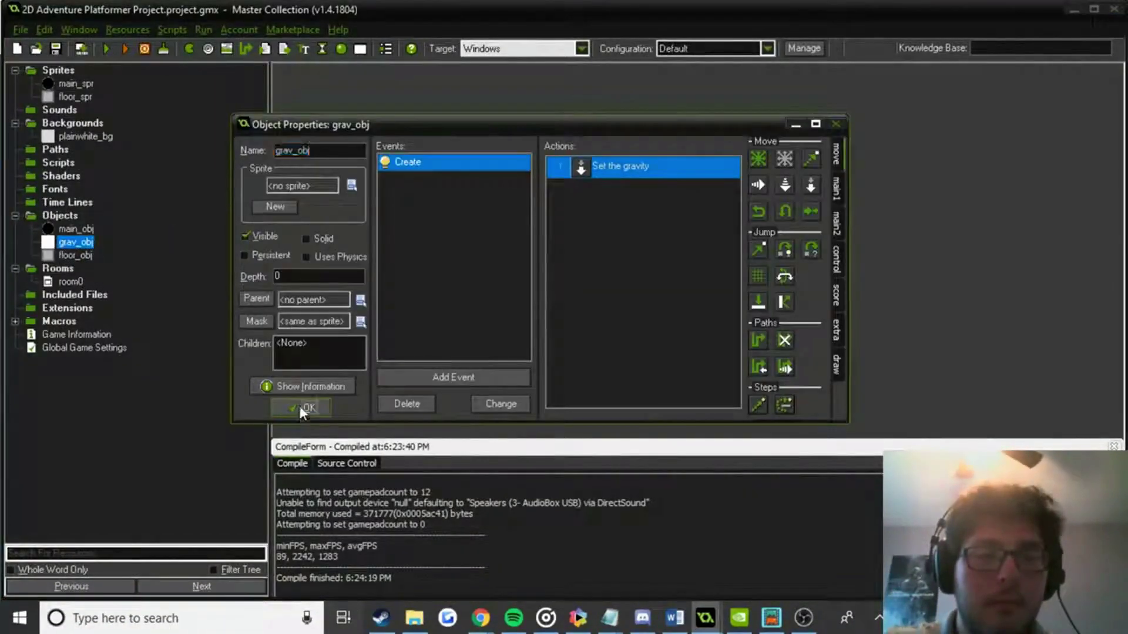
click(305, 407)
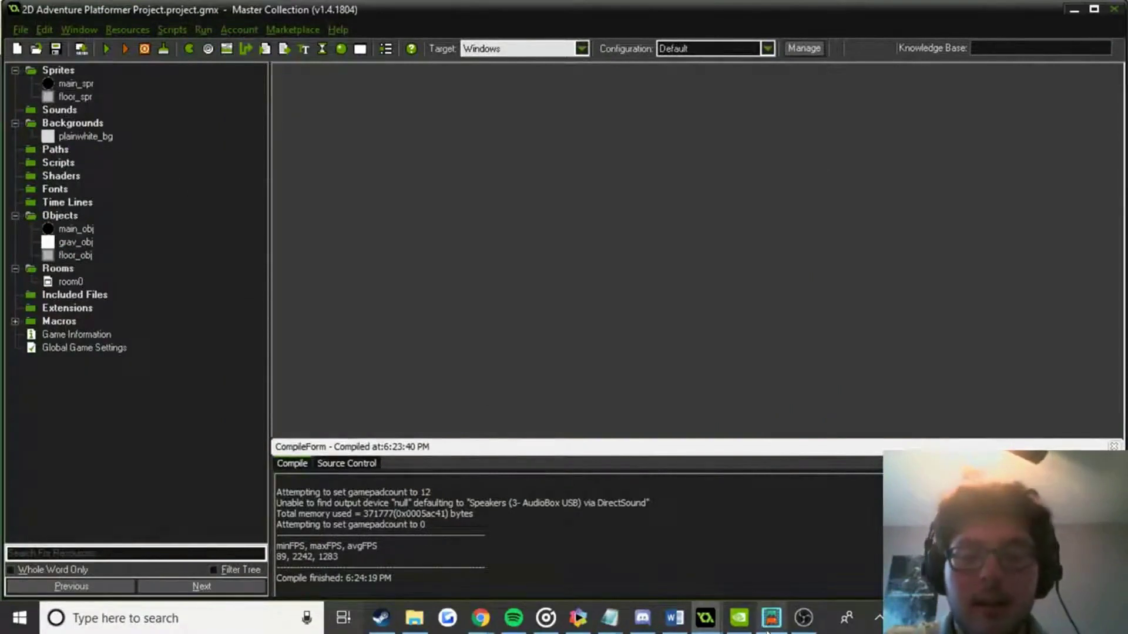
click(803, 618)
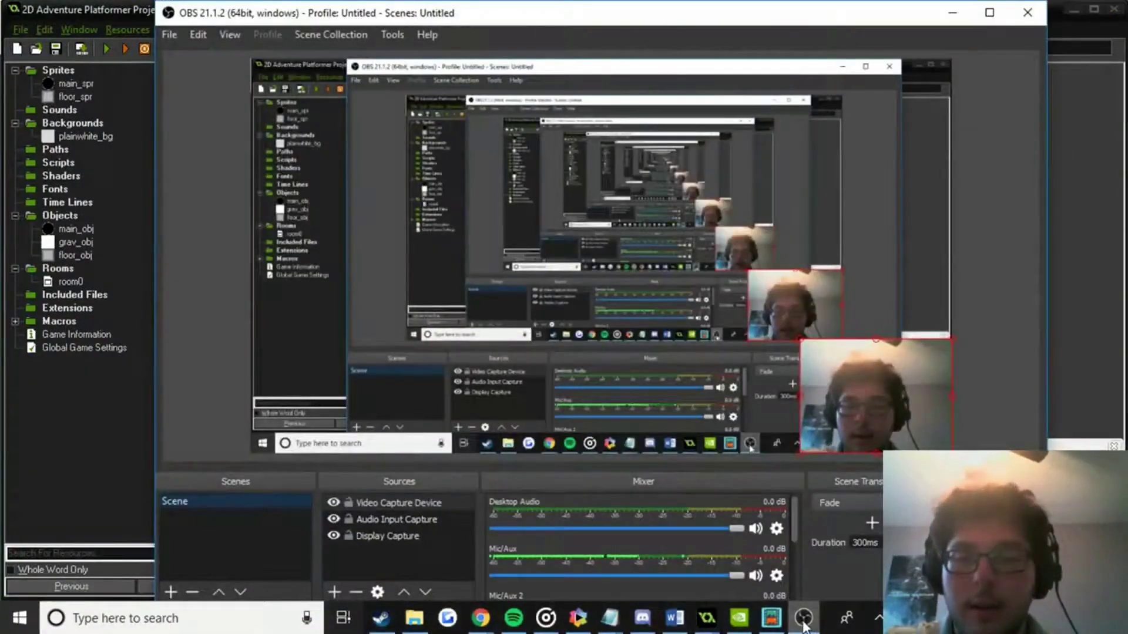
click(801, 618)
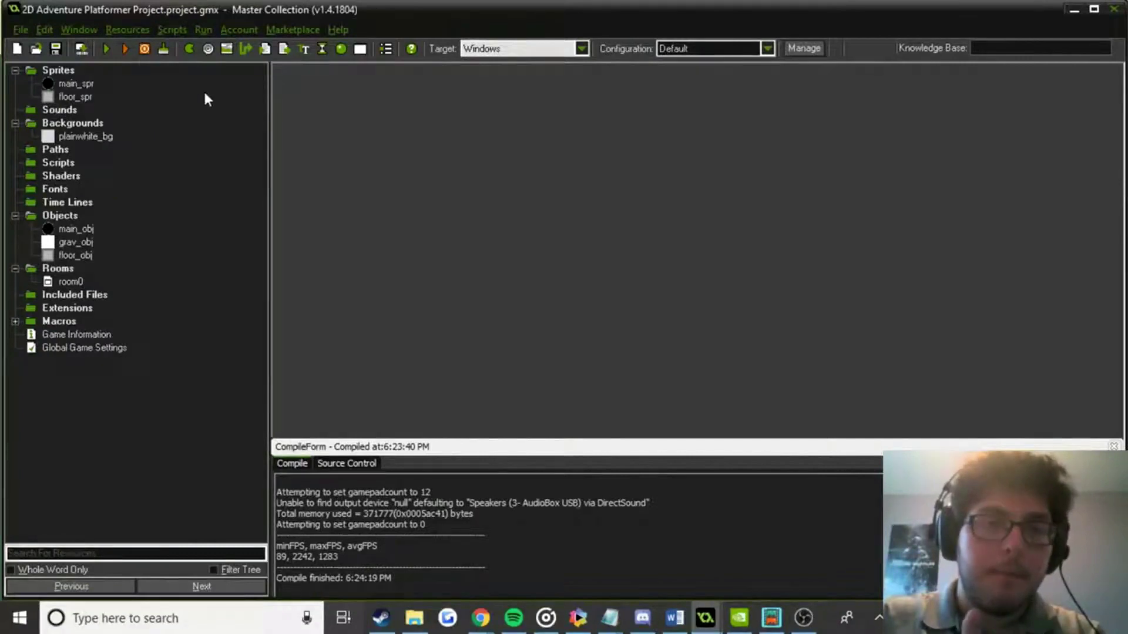
Rename the plainwhite_bg background as main_bg and load the "Full Moon - background" image into it.
click(95, 138)
double_click(96, 138)
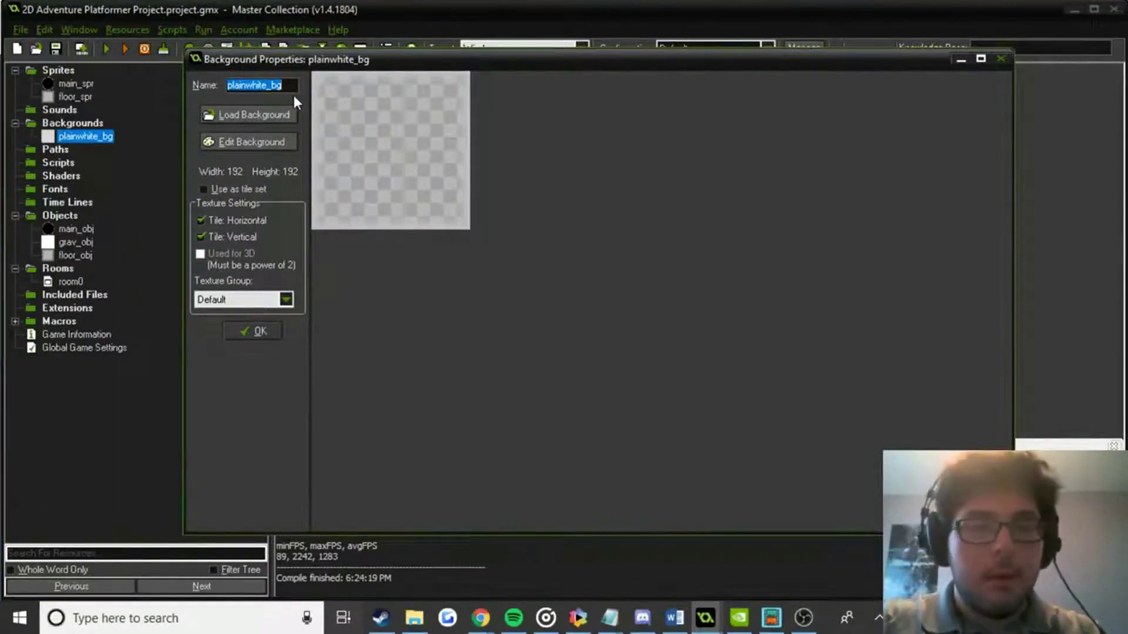
text(main_)
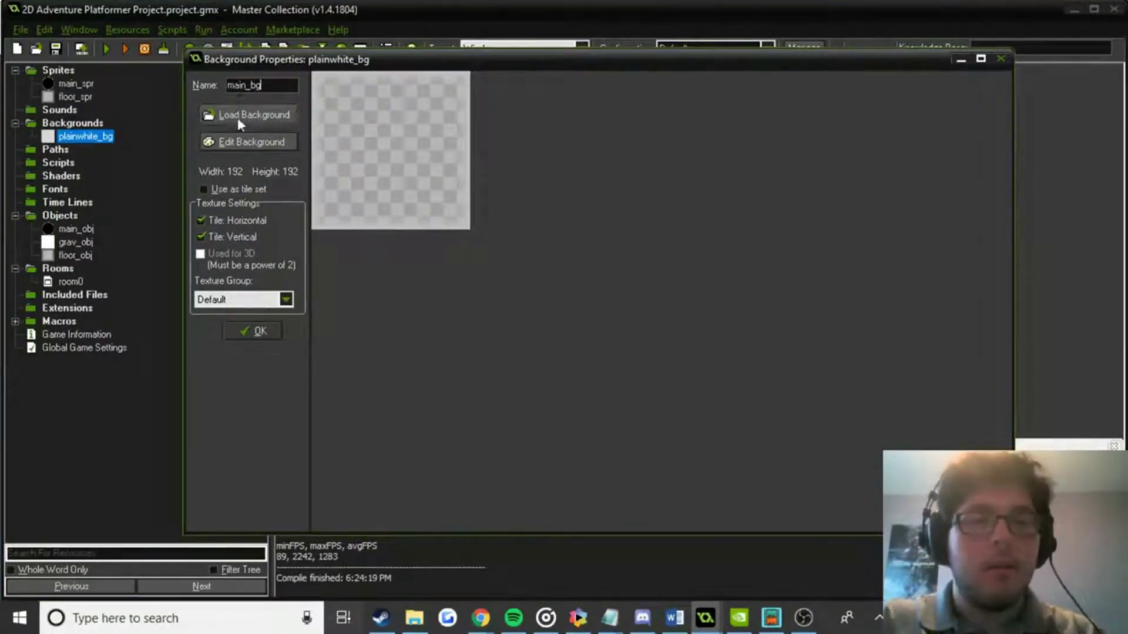
click(237, 116)
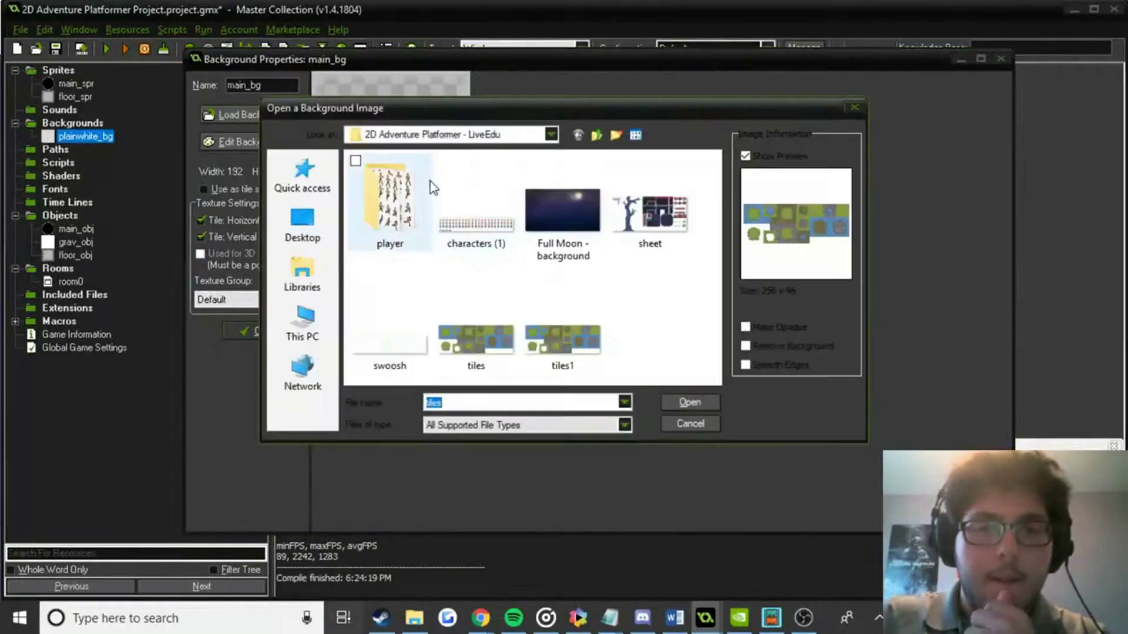
double_click(567, 230)
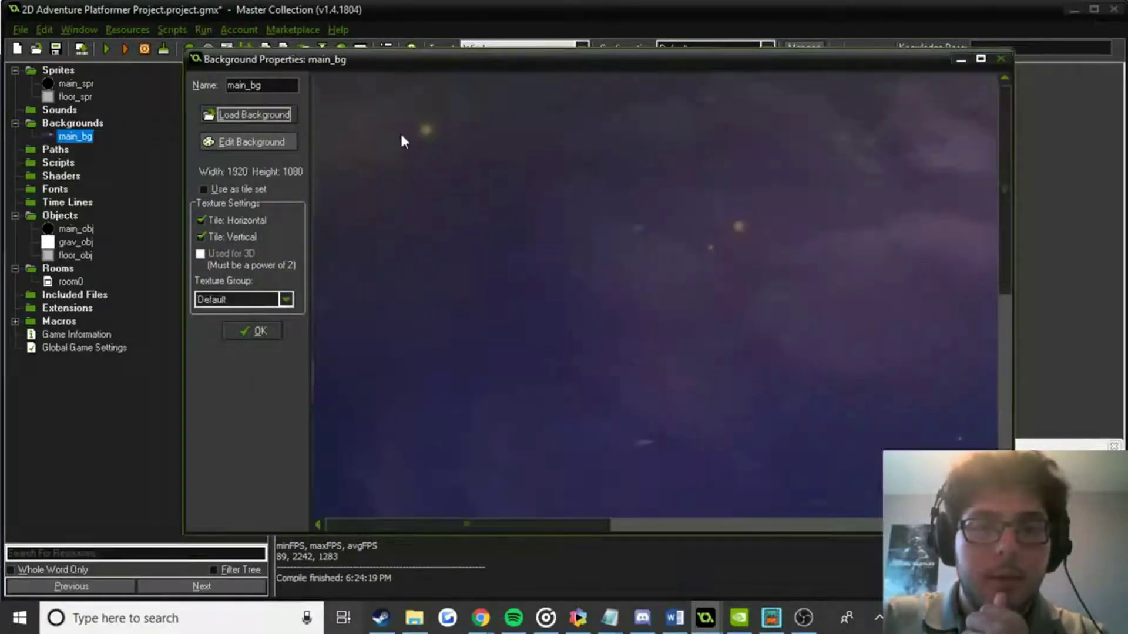
click(260, 330)
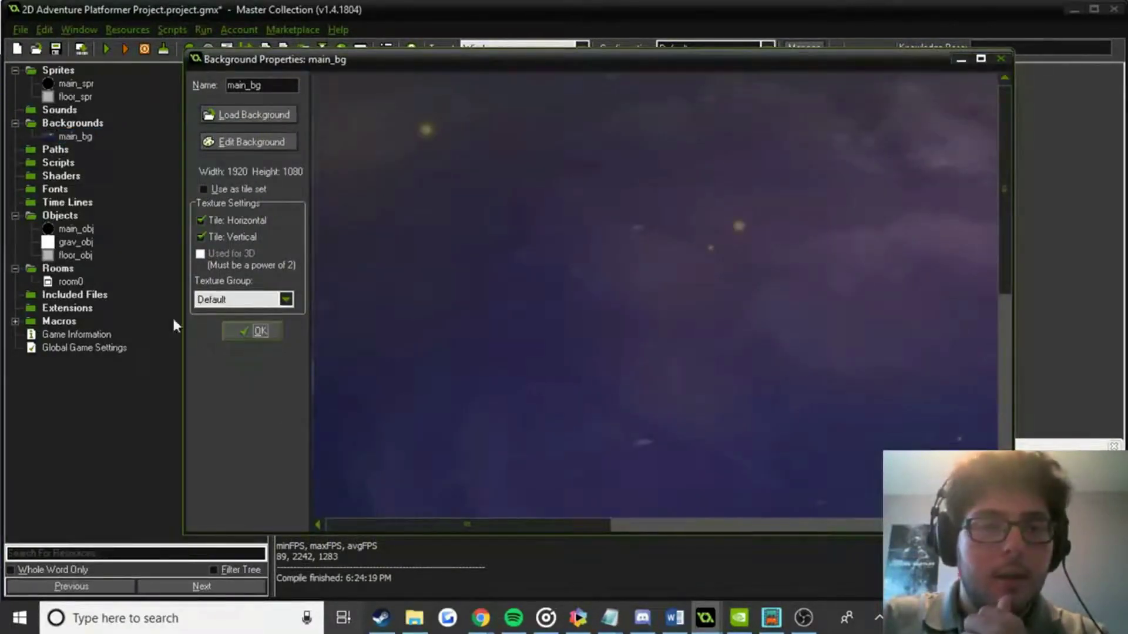
Open room0, examine how main_obj and the floor blocks look against the night-sky background, and close the room.
double_click(69, 282)
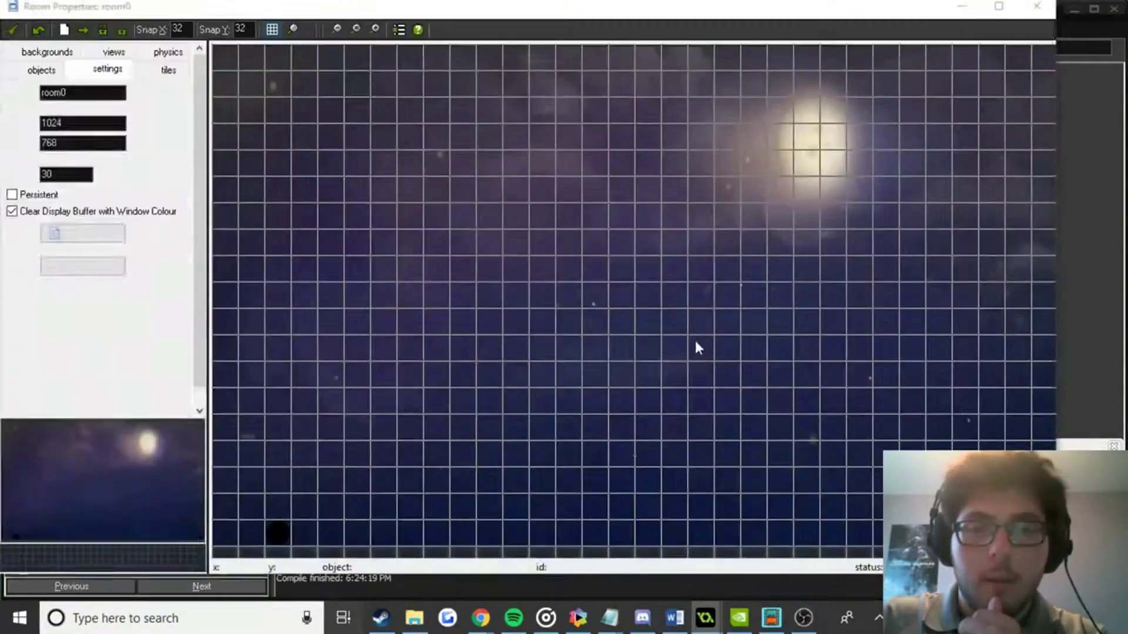
scroll(676, 323, down, 2)
ctrl+scroll(635, 303, up, 3)
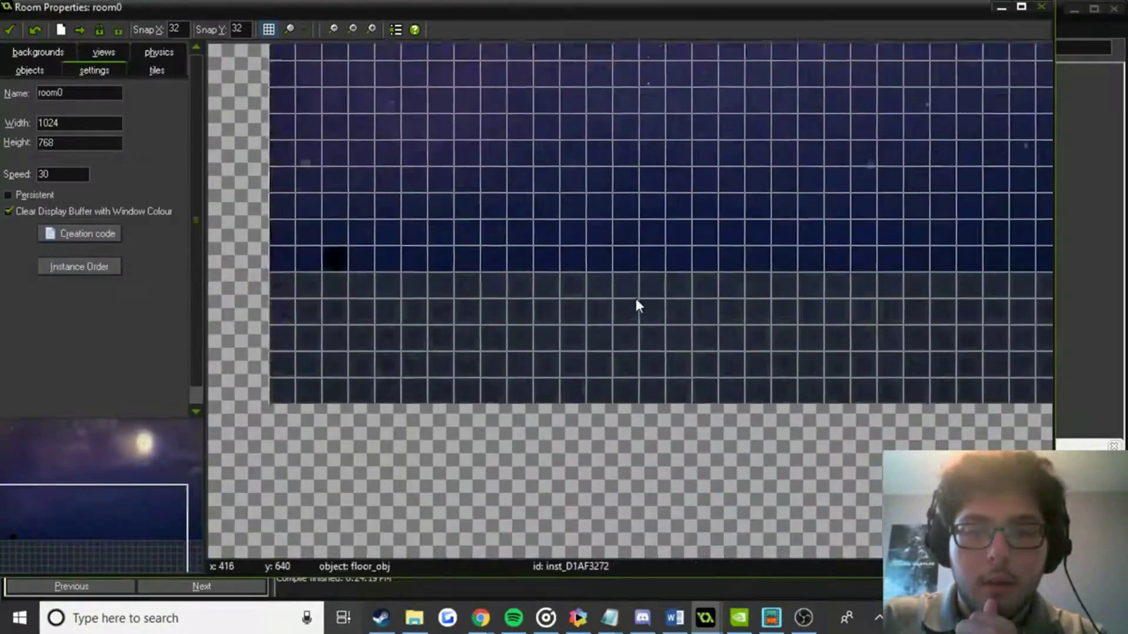
scroll(508, 284, up, 1)
scroll(616, 195, left, 6)
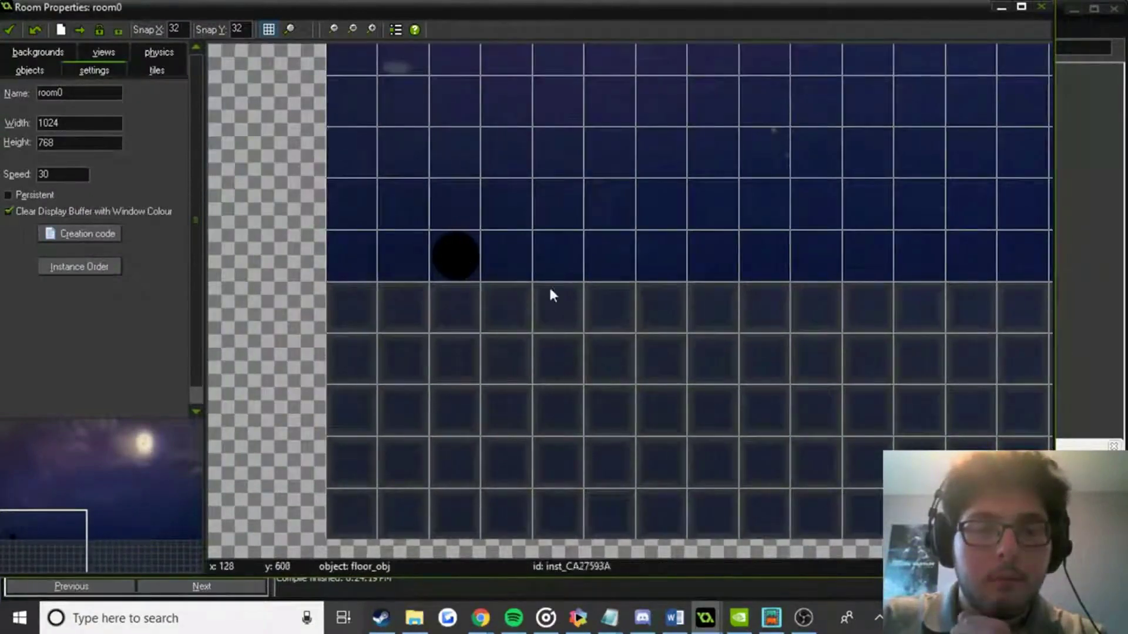
scroll(549, 294, up, 1)
scroll(534, 270, right, 1)
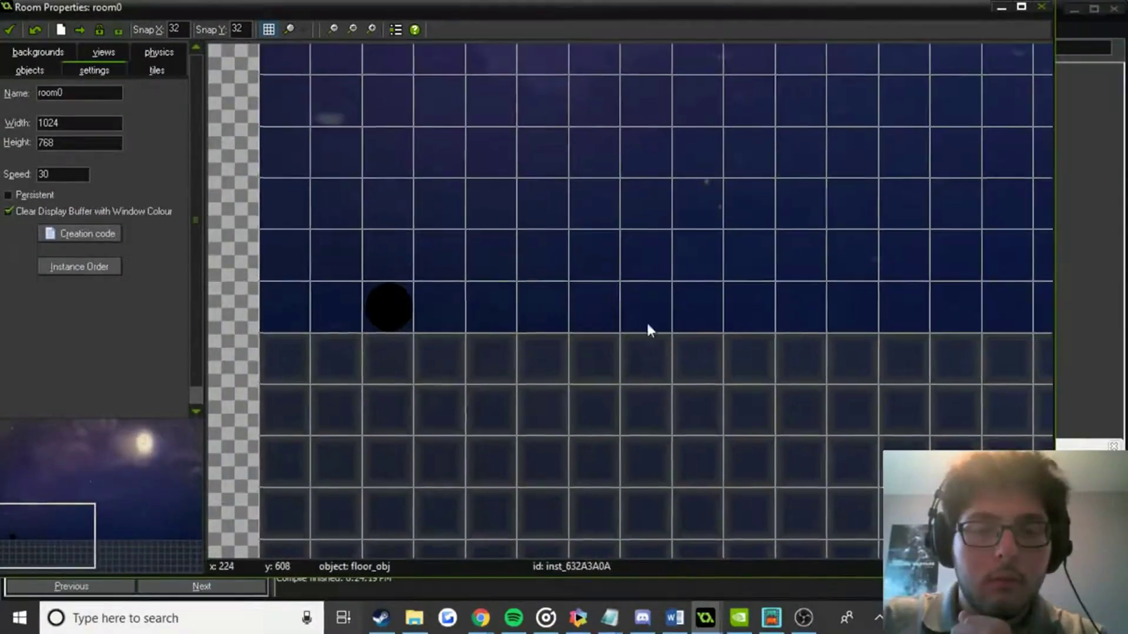
scroll(513, 237, down, 3)
scroll(514, 237, right, 2)
scroll(625, 286, up, 2)
scroll(625, 287, left, 1)
ctrl+scroll(626, 286, down, 1)
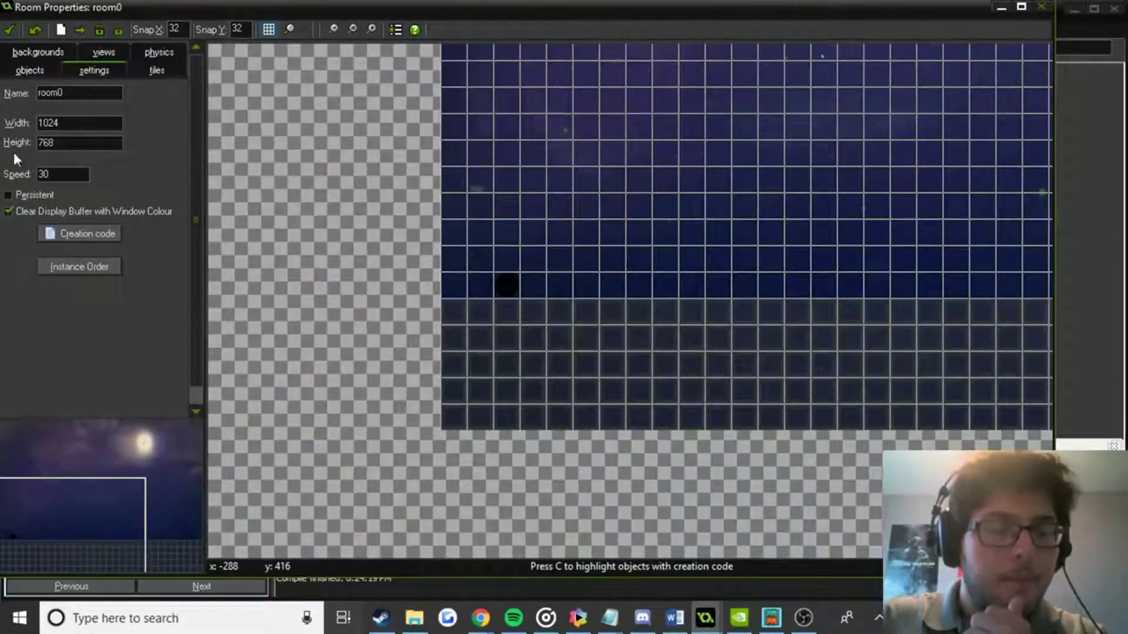
click(10, 30)
Load the first player-spritemap image from the player folder of 2D Adventure Platformer - LiveEdu into main_spr.
click(79, 86)
double_click(77, 84)
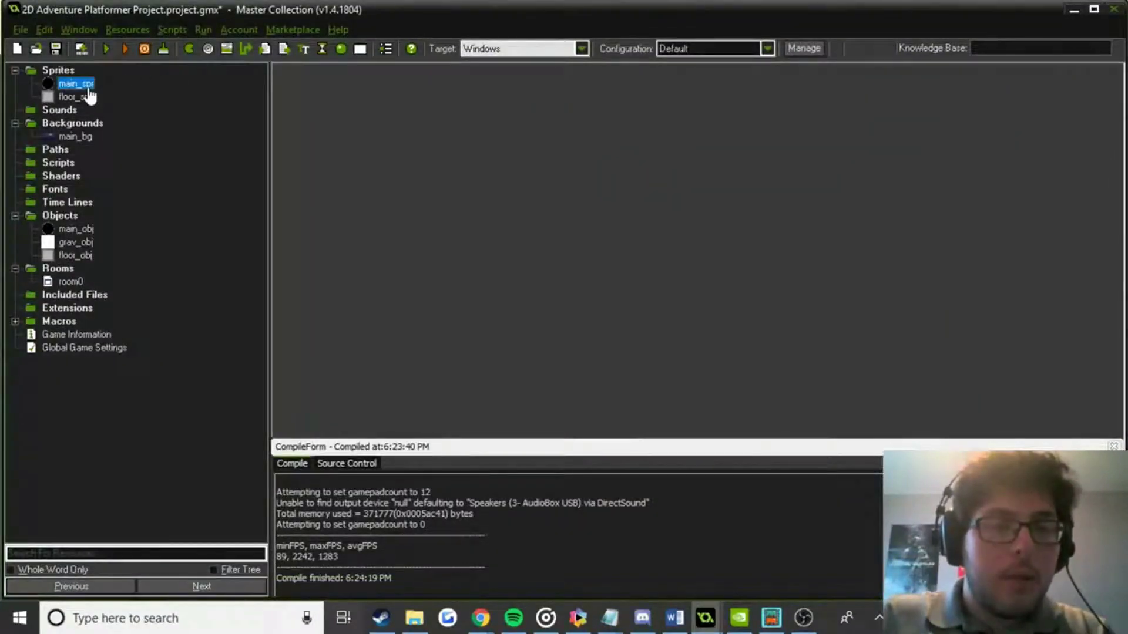
click(304, 181)
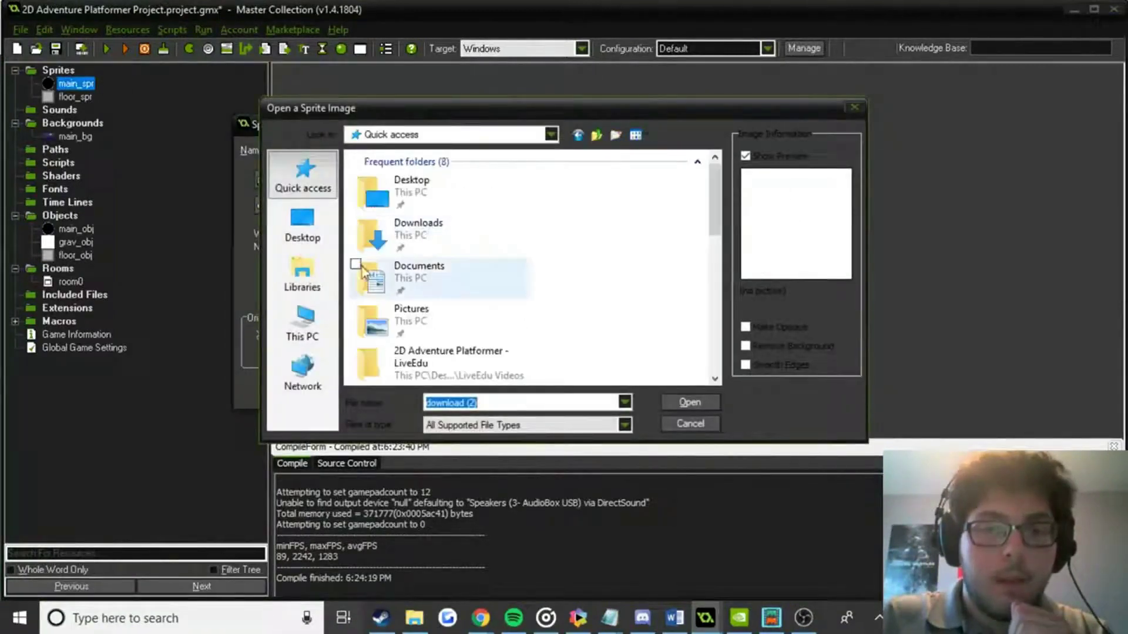
scroll(405, 282, down, 5)
scroll(482, 253, up, 3)
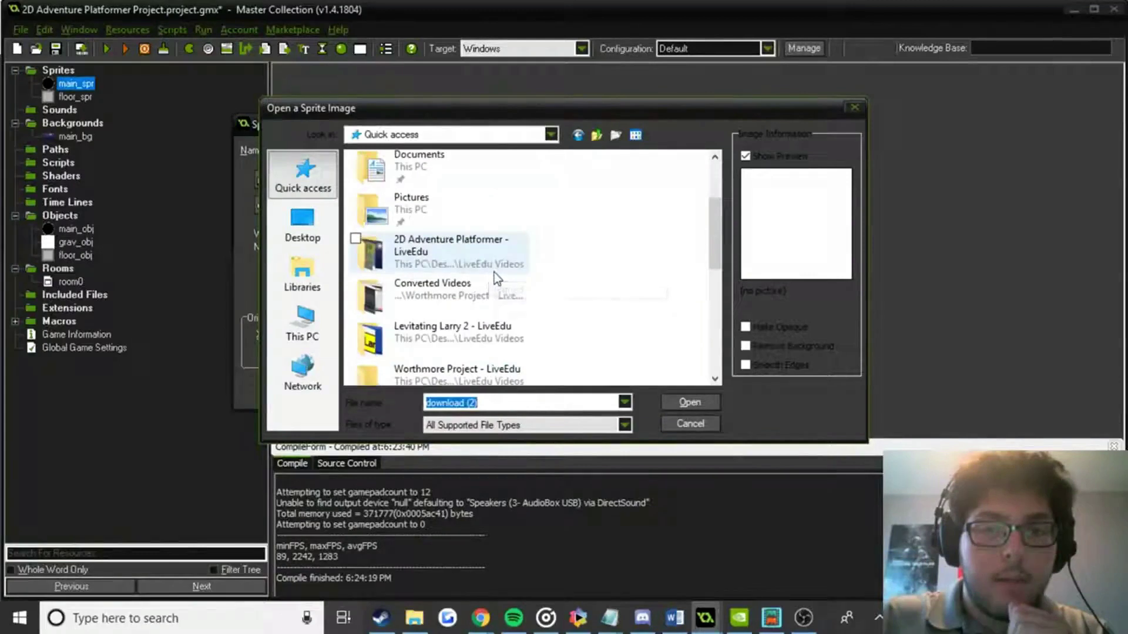
click(473, 259)
double_click(472, 253)
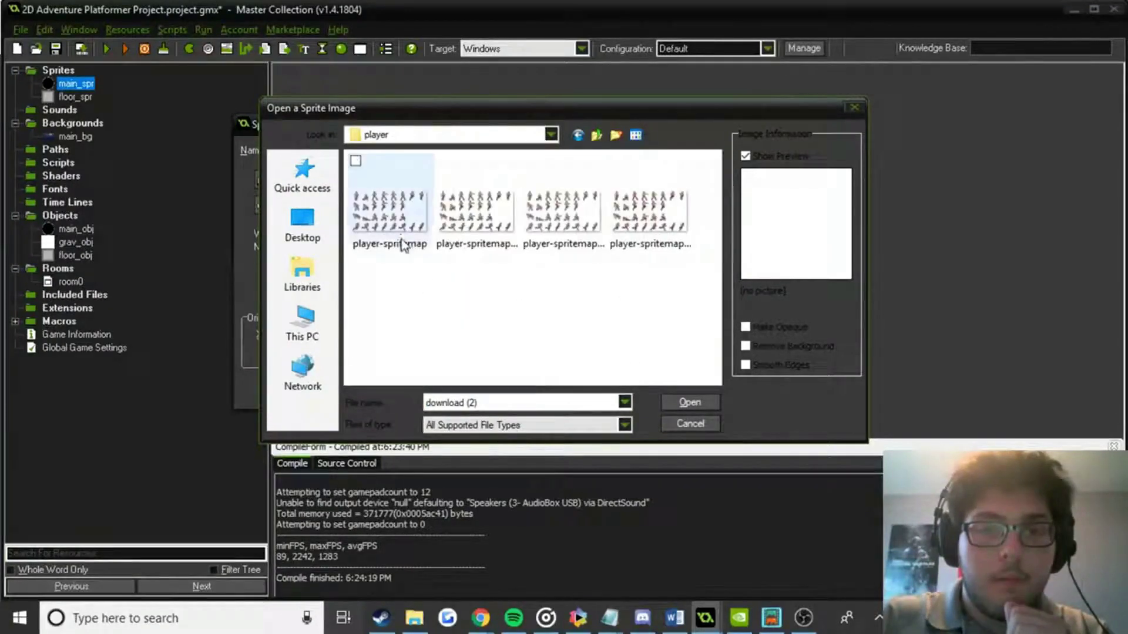
double_click(400, 234)
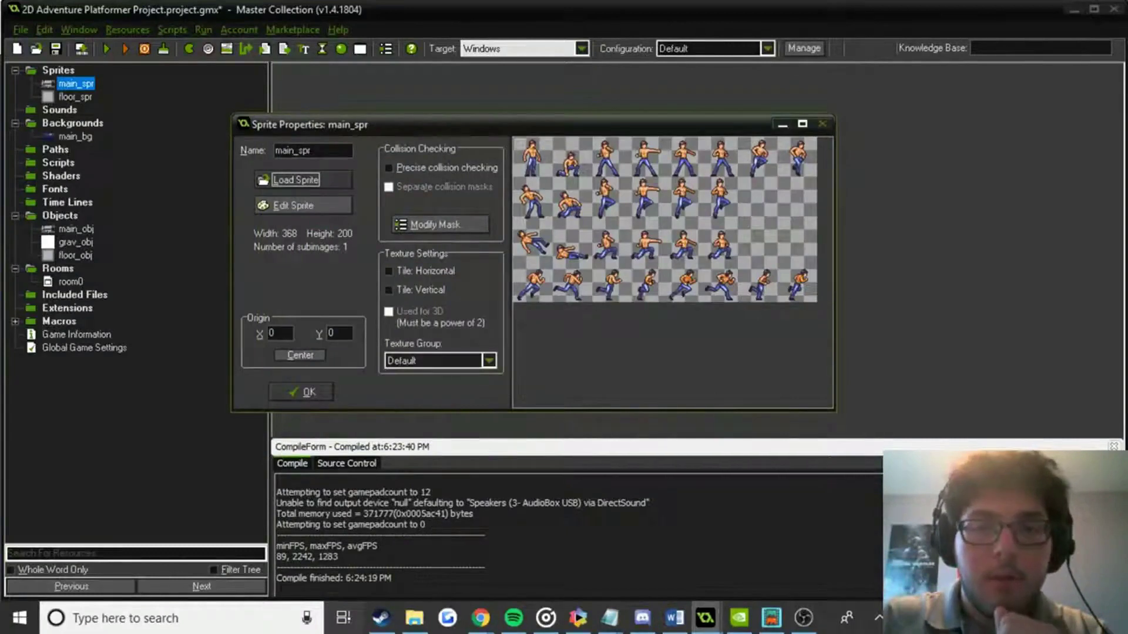
Open main_spr's sprite sheet in the image editor and try selecting the standing figure at the start of the first row.
click(315, 213)
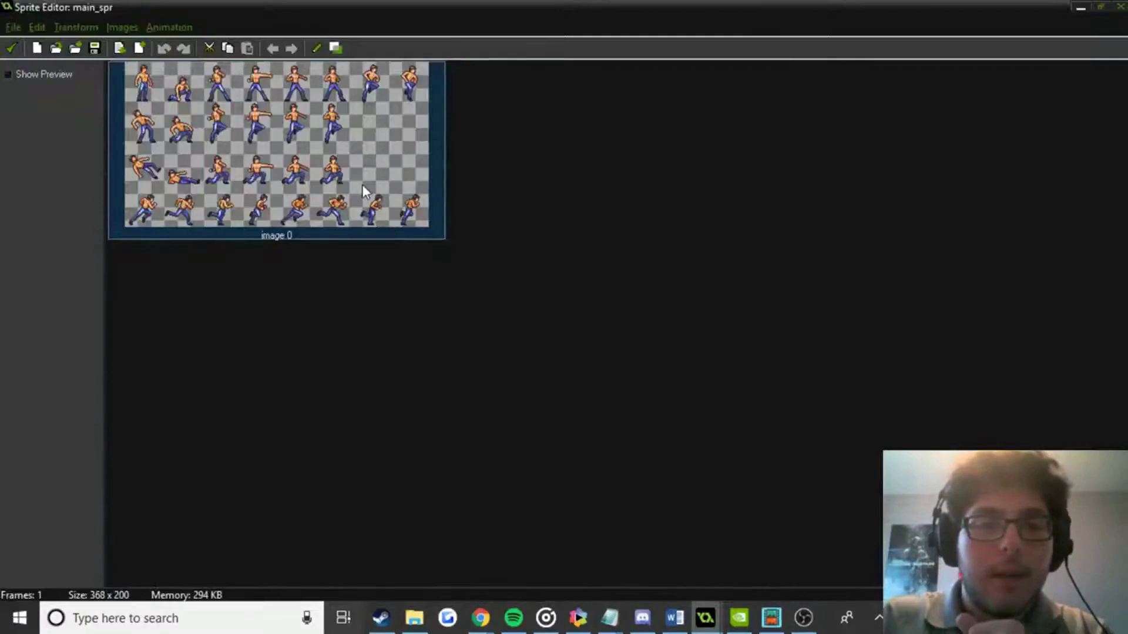
double_click(326, 175)
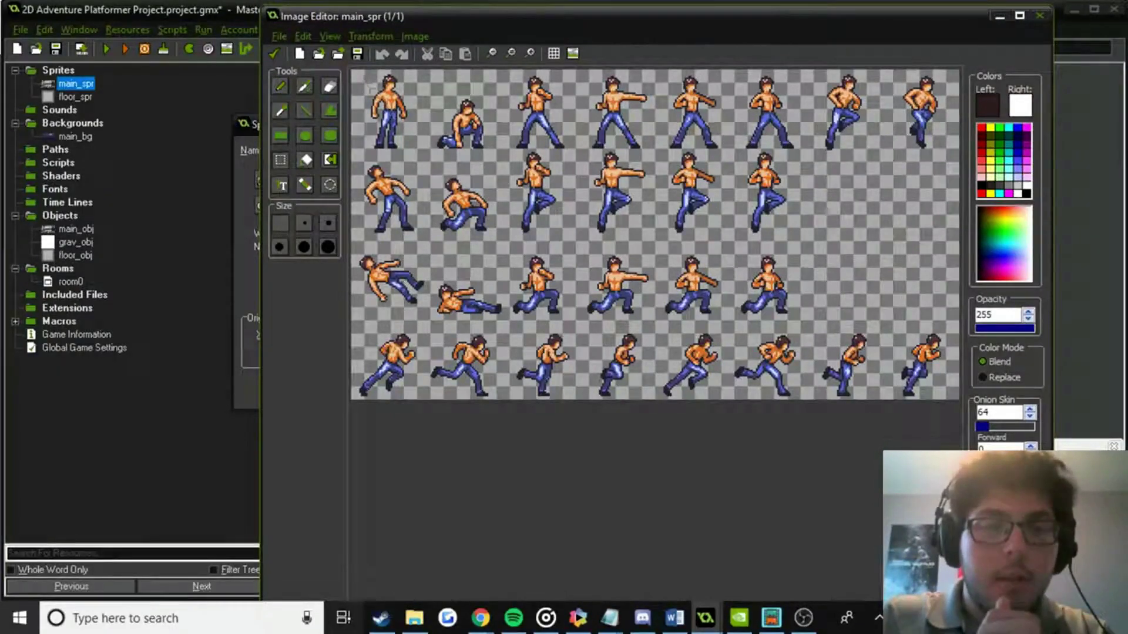
drag(355, 70, 422, 154)
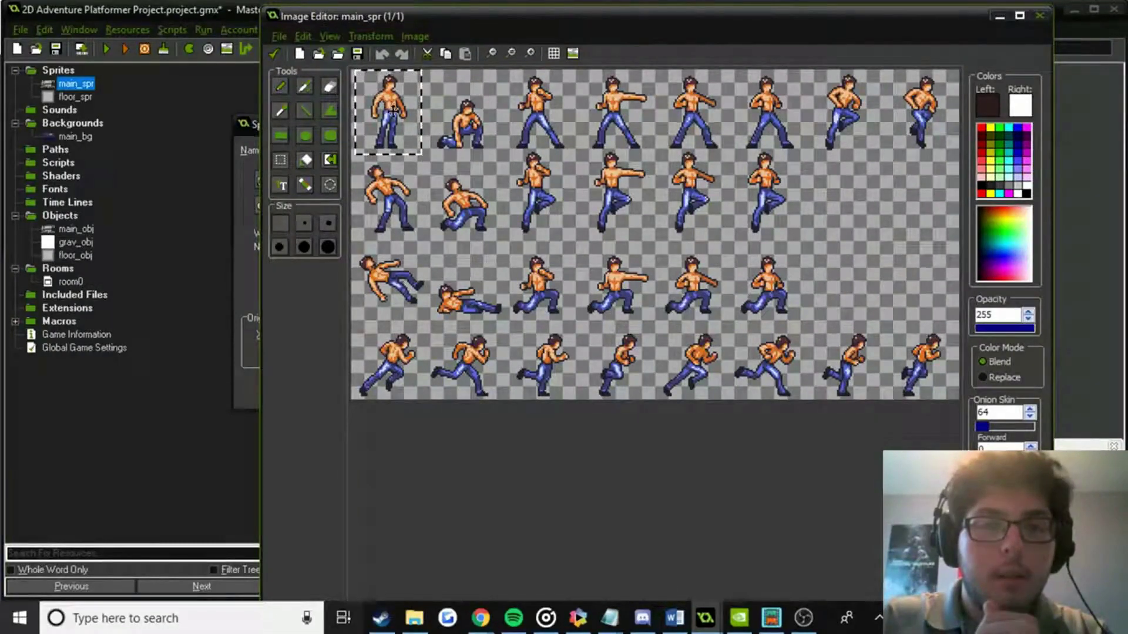
scroll(472, 172, up, 2)
scroll(471, 171, up, 1)
middle_drag(472, 172, 749, 291)
click(515, 194)
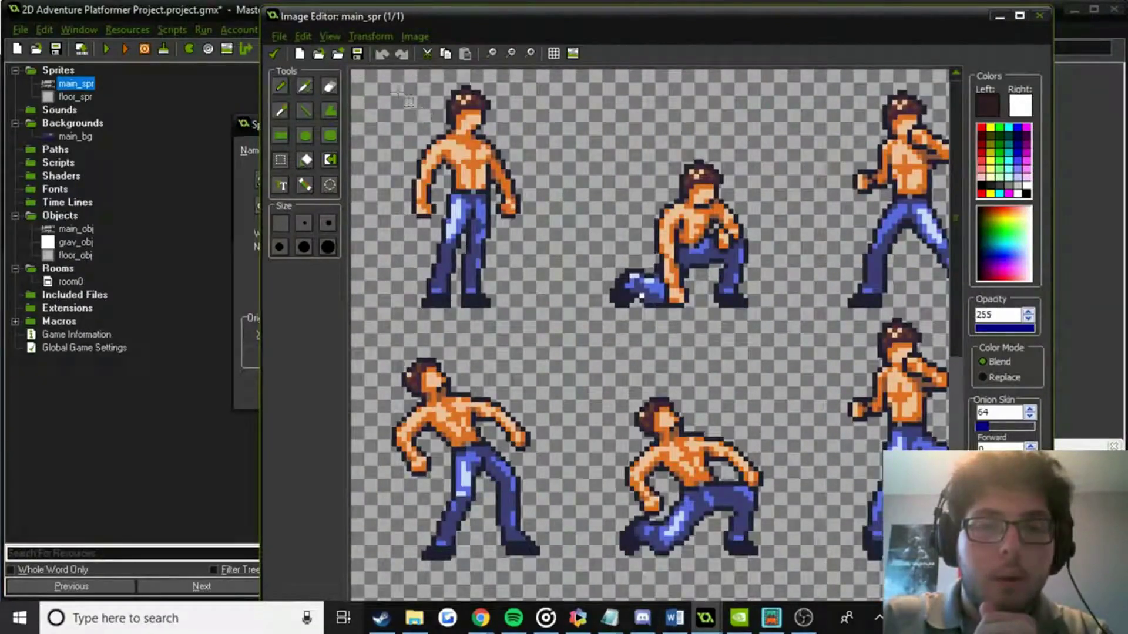
Fit a tight selection around the first standing figure, copy it, and close the image editor.
drag(388, 87, 530, 315)
drag(468, 217, 474, 207)
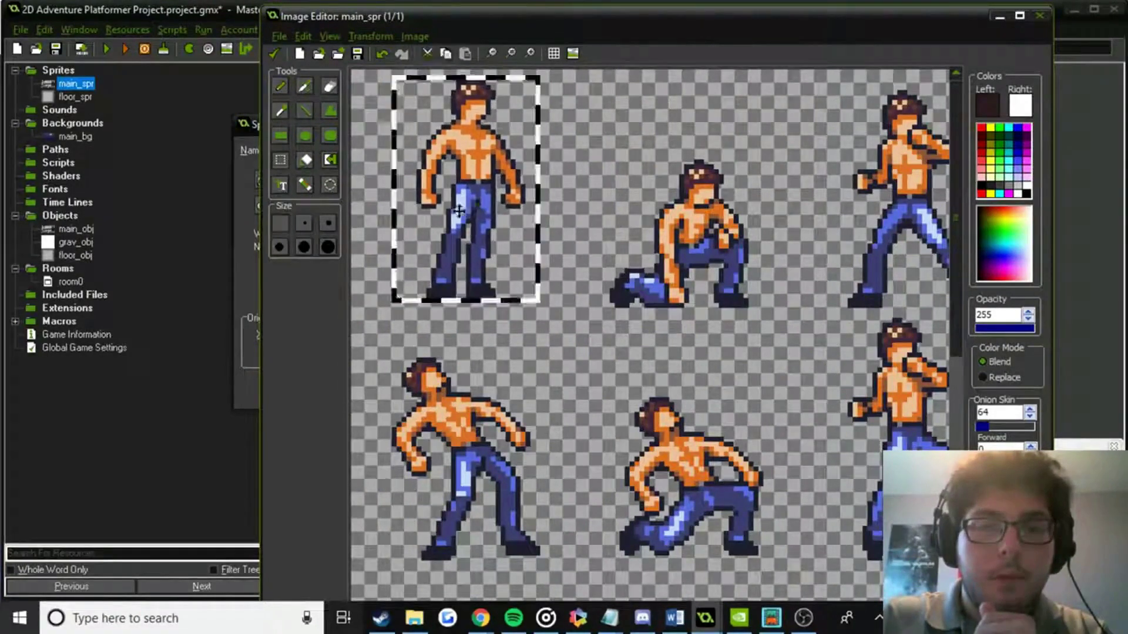
click(536, 298)
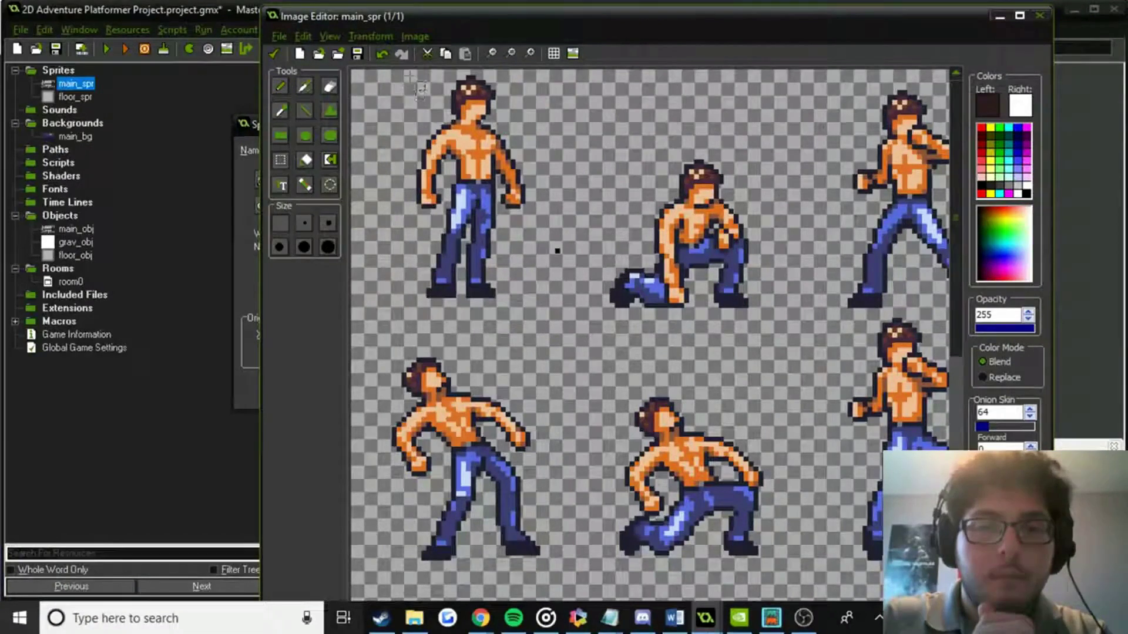
drag(411, 77, 532, 304)
drag(525, 176, 494, 174)
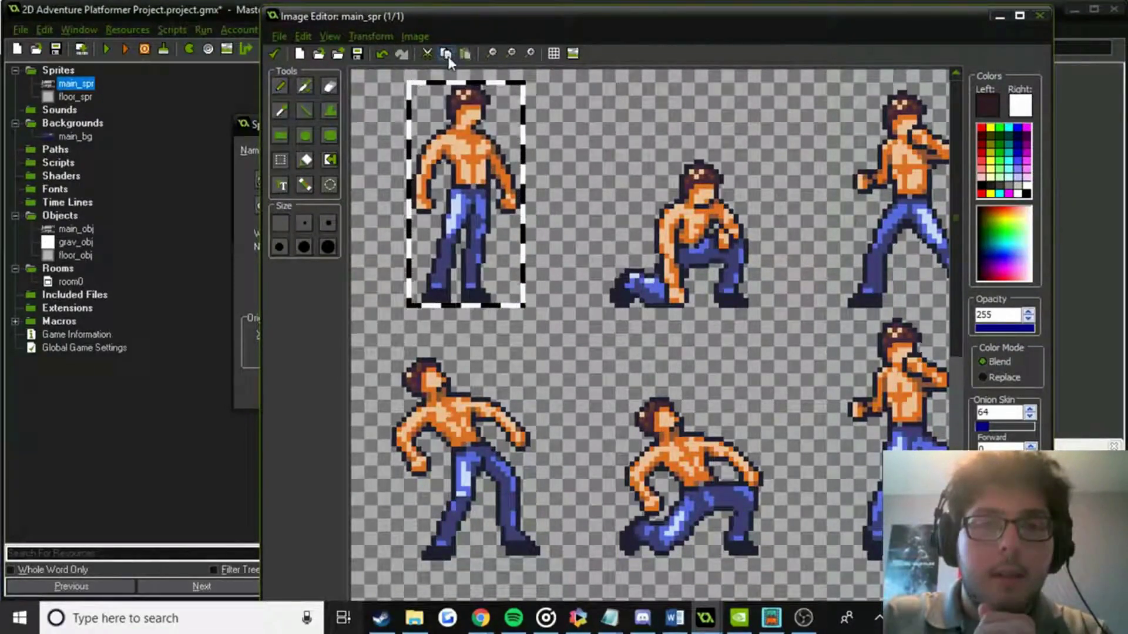
click(1041, 16)
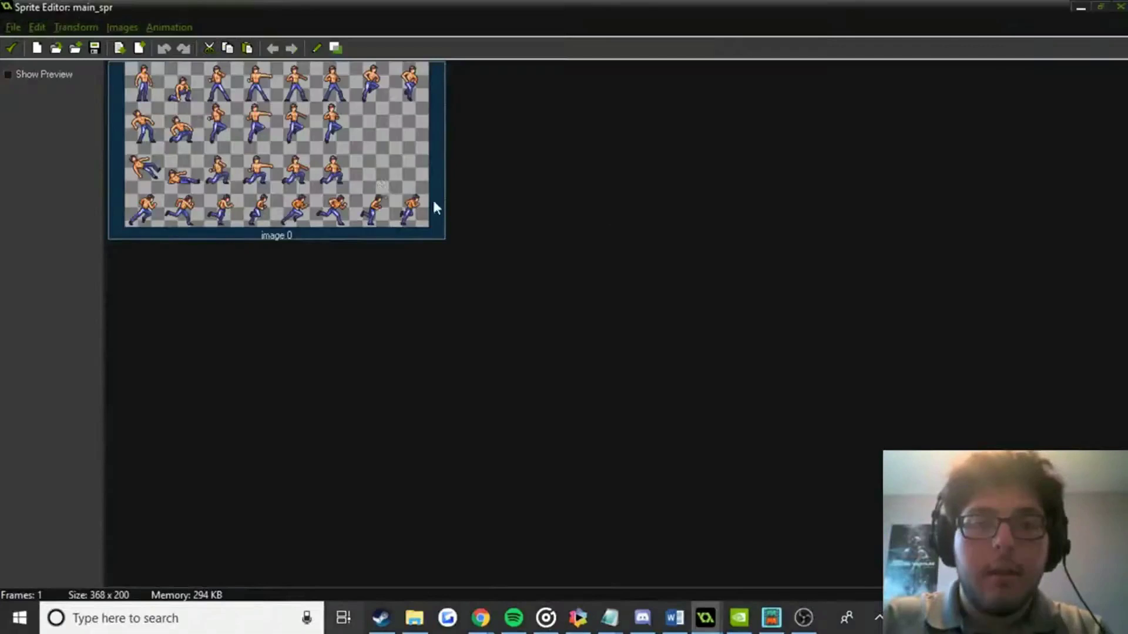
Replace the full sheet frame in main_spr with the copied standing figure and keep the sprite changes.
key(Delete)
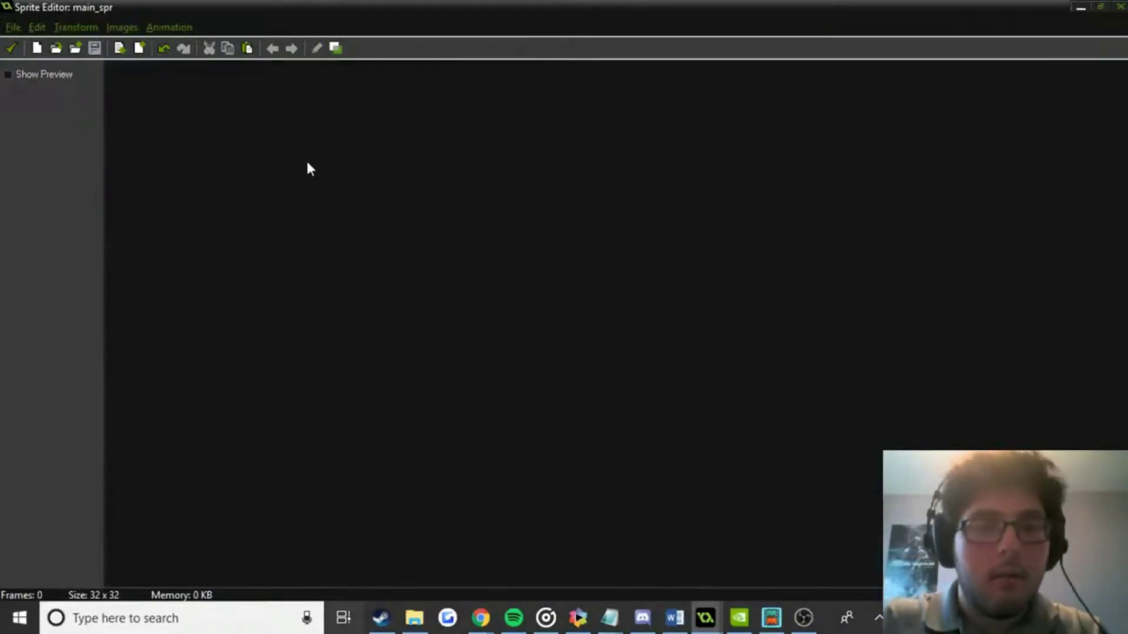
key(ctrl+v)
click(11, 48)
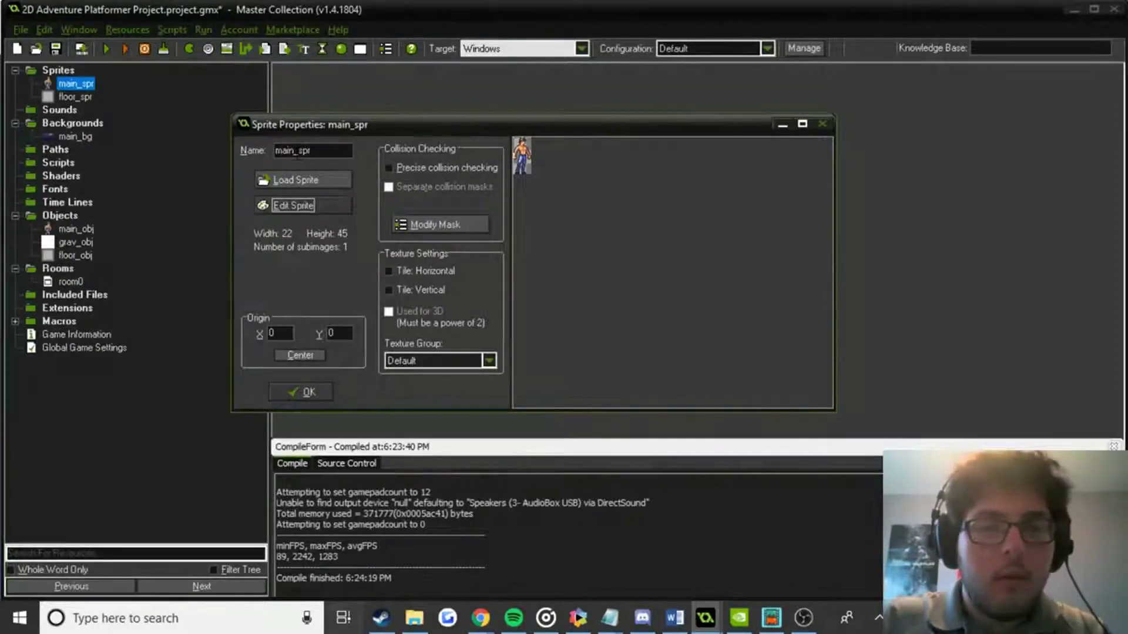
Rename the main_spr sprite as mainR_spr and accept its properties.
click(293, 151)
text(right)
key(BackSpace)
key(BackSpace)
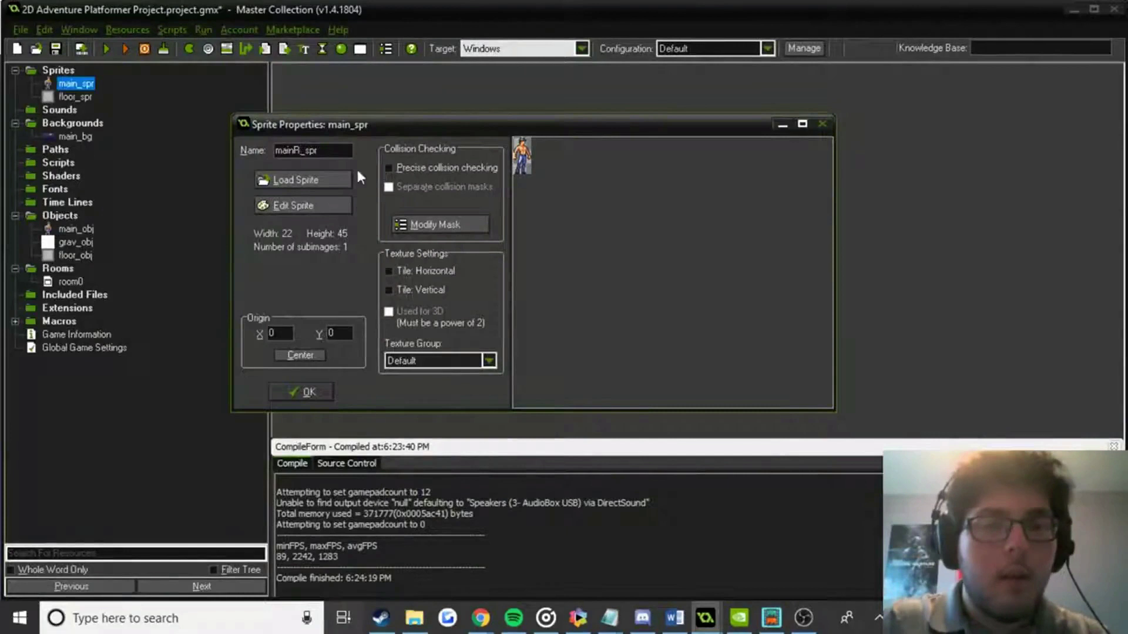
click(311, 394)
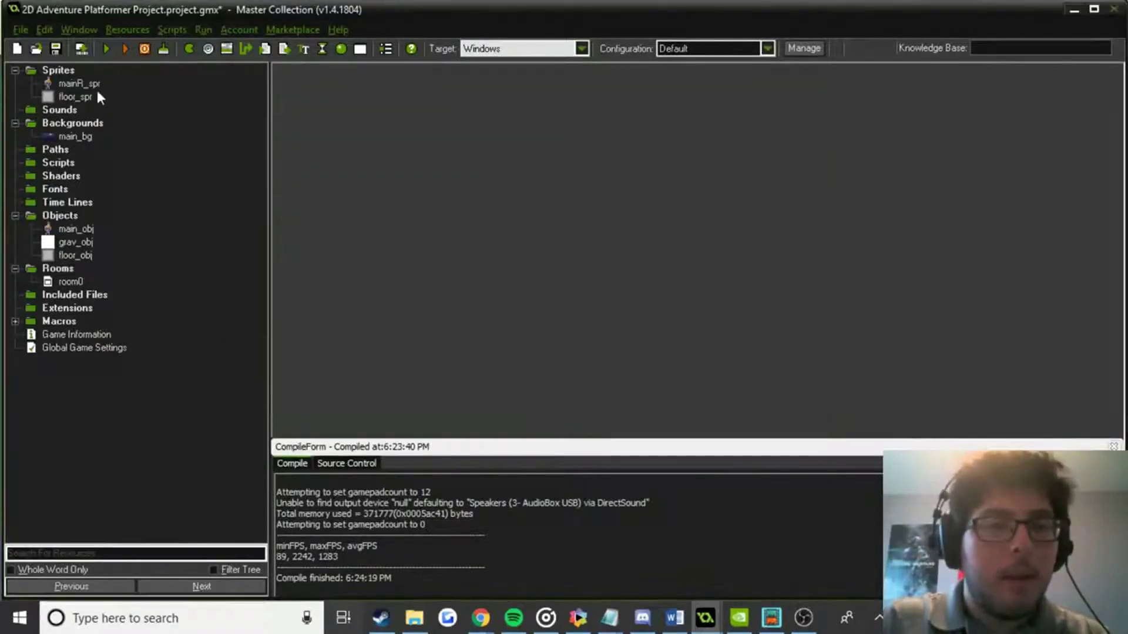
Create a sprite named mainL_spr and load the first player-spritemap image from the player folder into it.
click(188, 48)
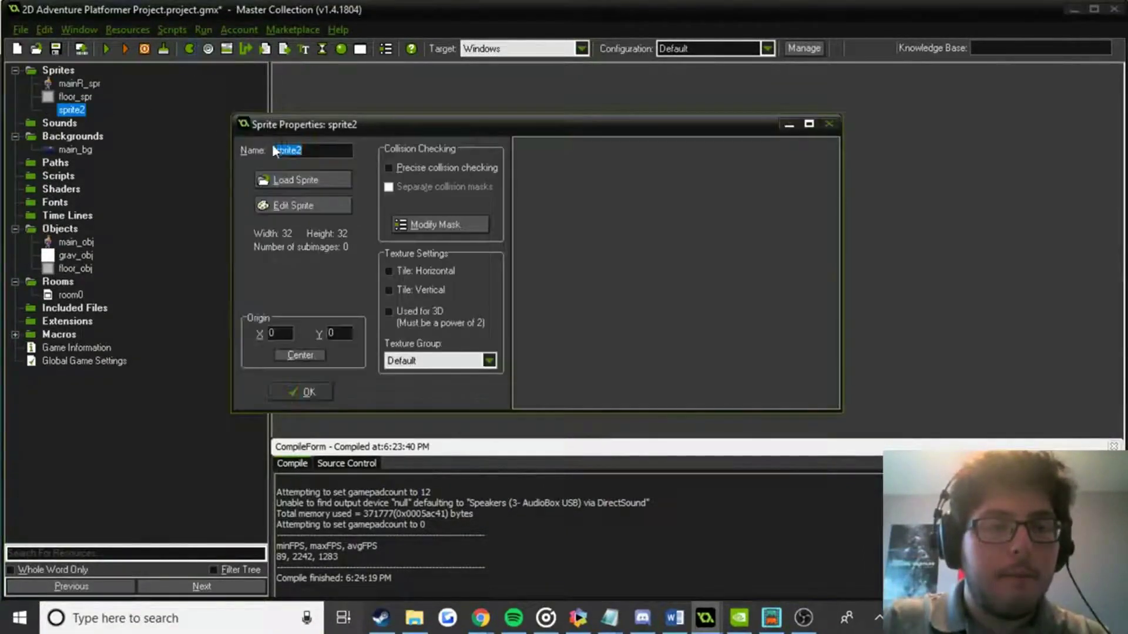
text(mainL_spr)
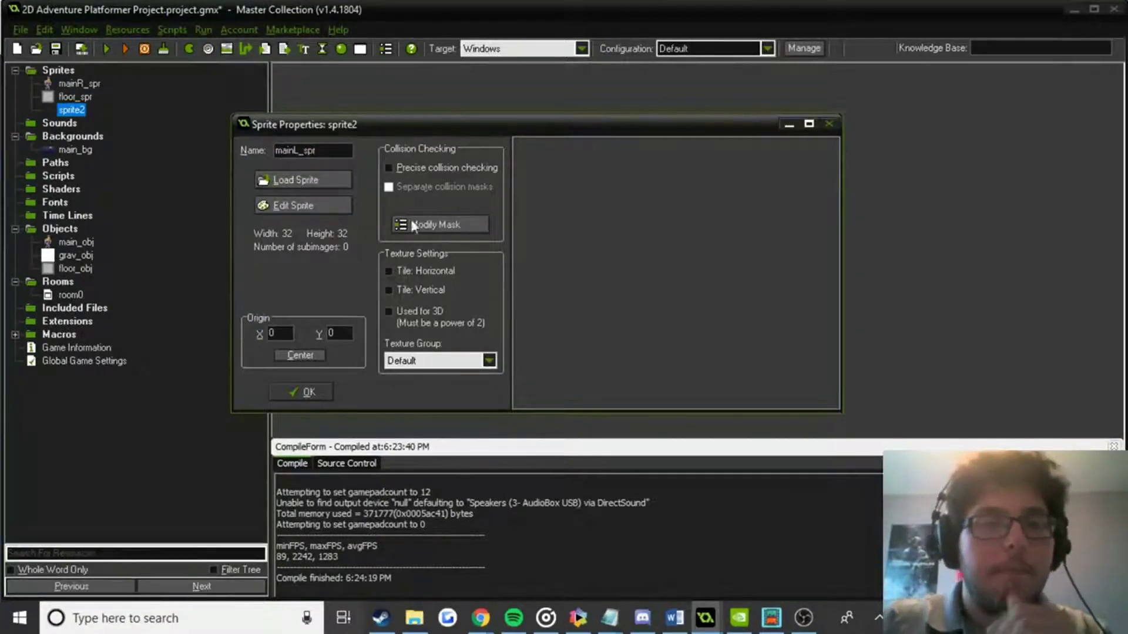
click(298, 178)
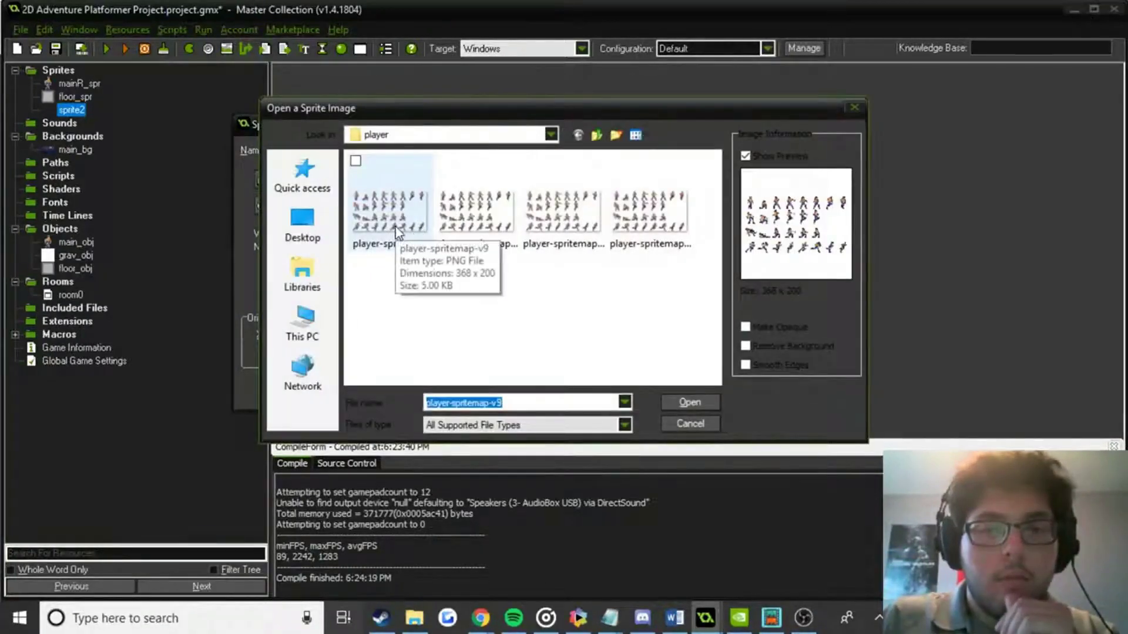
double_click(392, 232)
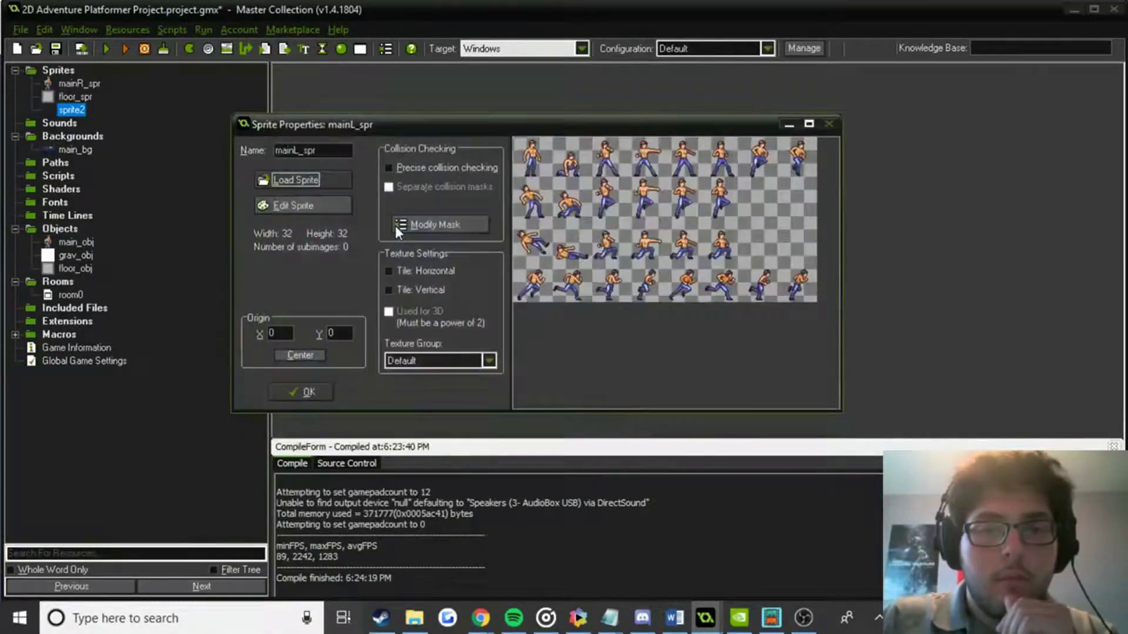
click(829, 124)
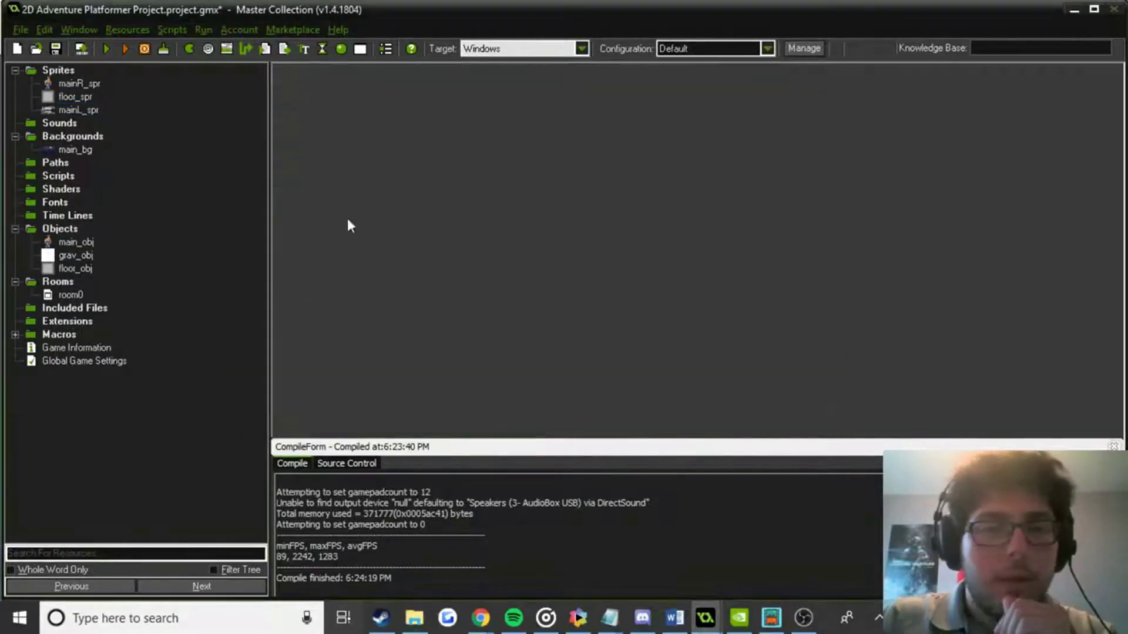
Make mainL_spr from a duplicate of mainR_spr instead and mirror its image horizontally.
double_click(88, 112)
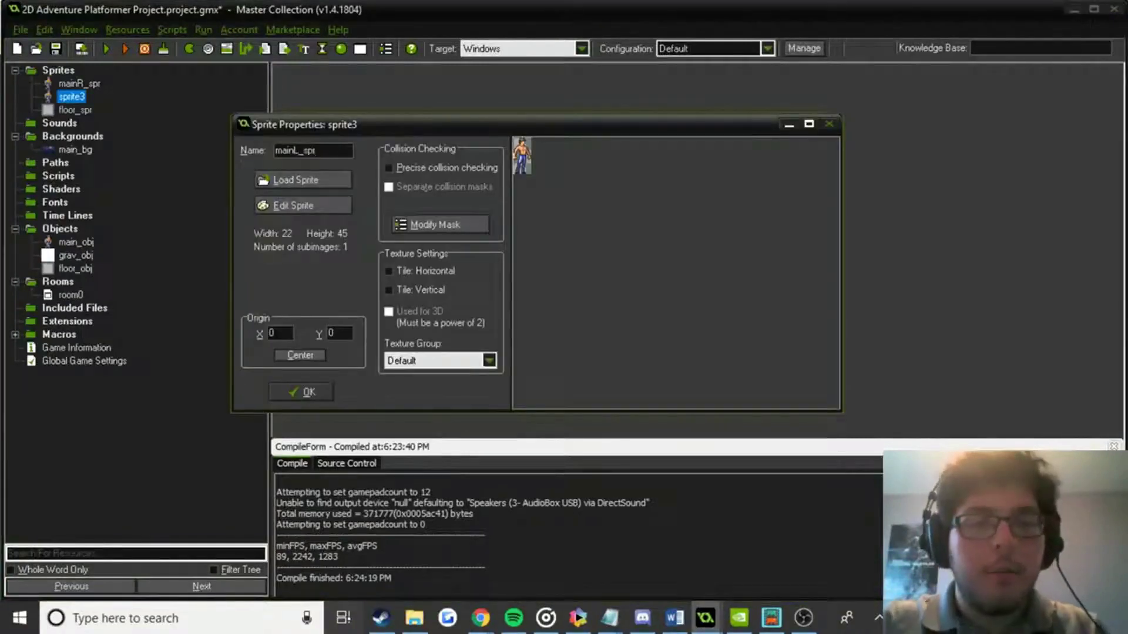
click(302, 205)
click(81, 27)
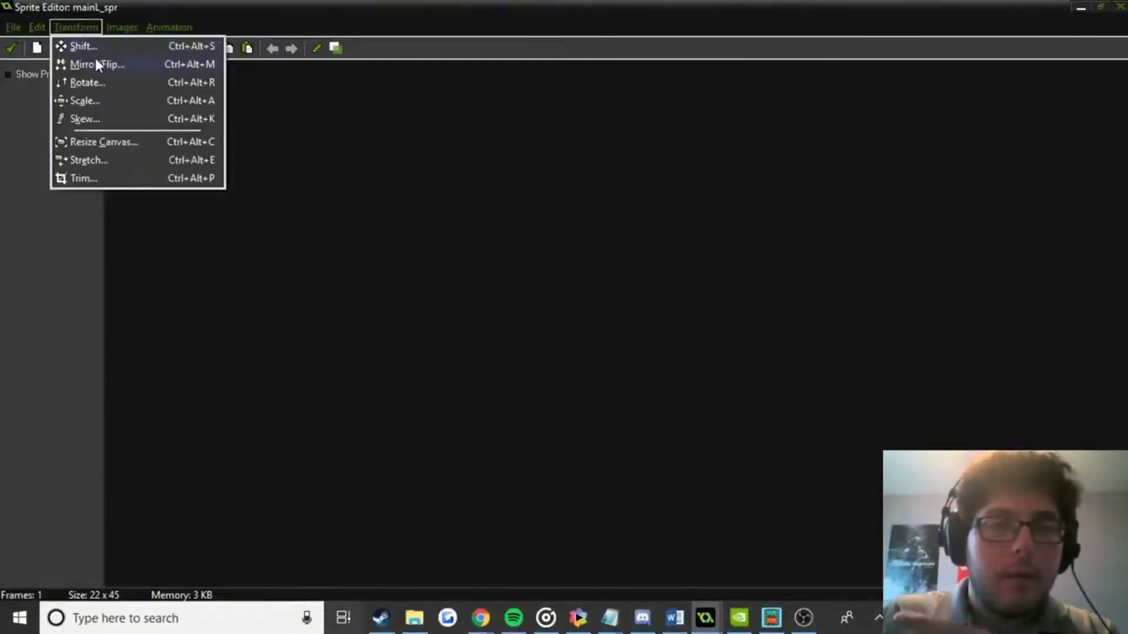
click(113, 62)
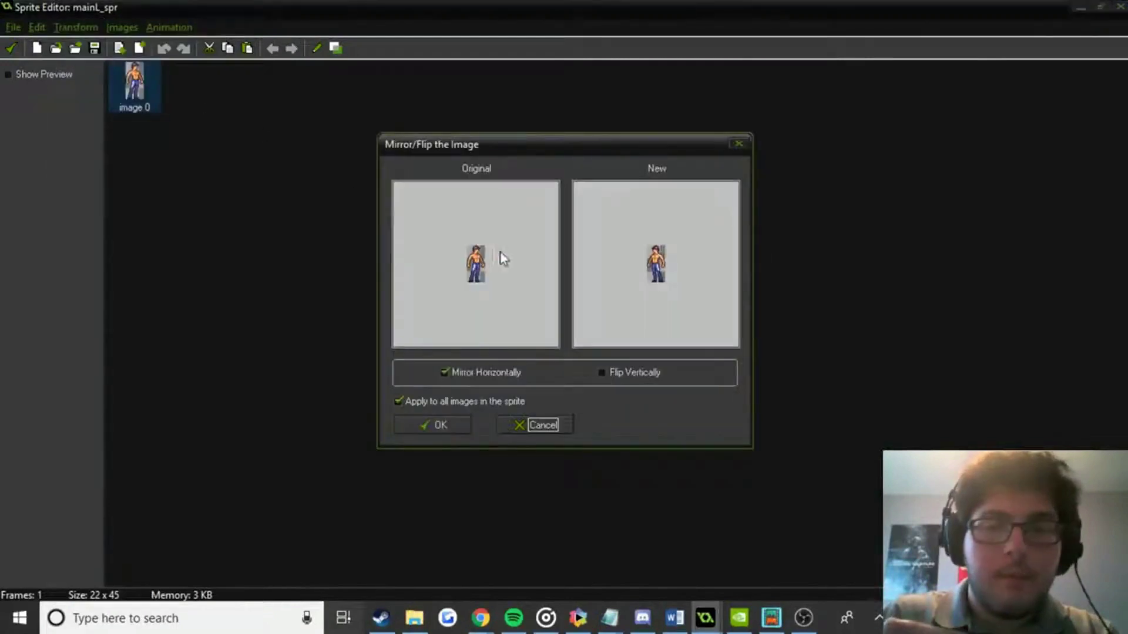
click(442, 424)
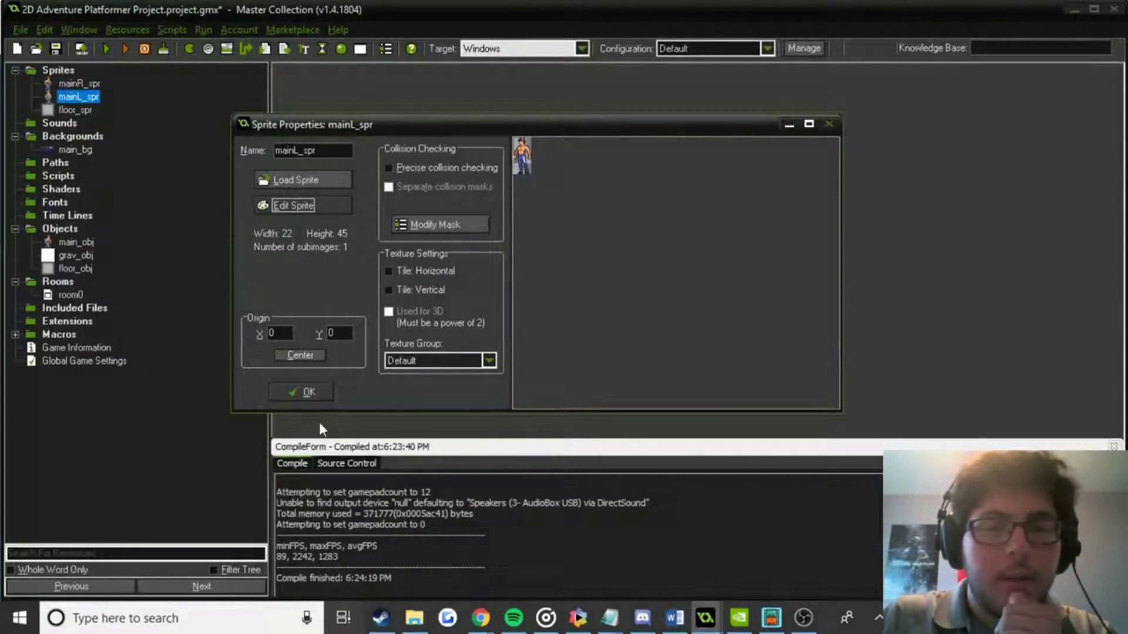
click(302, 397)
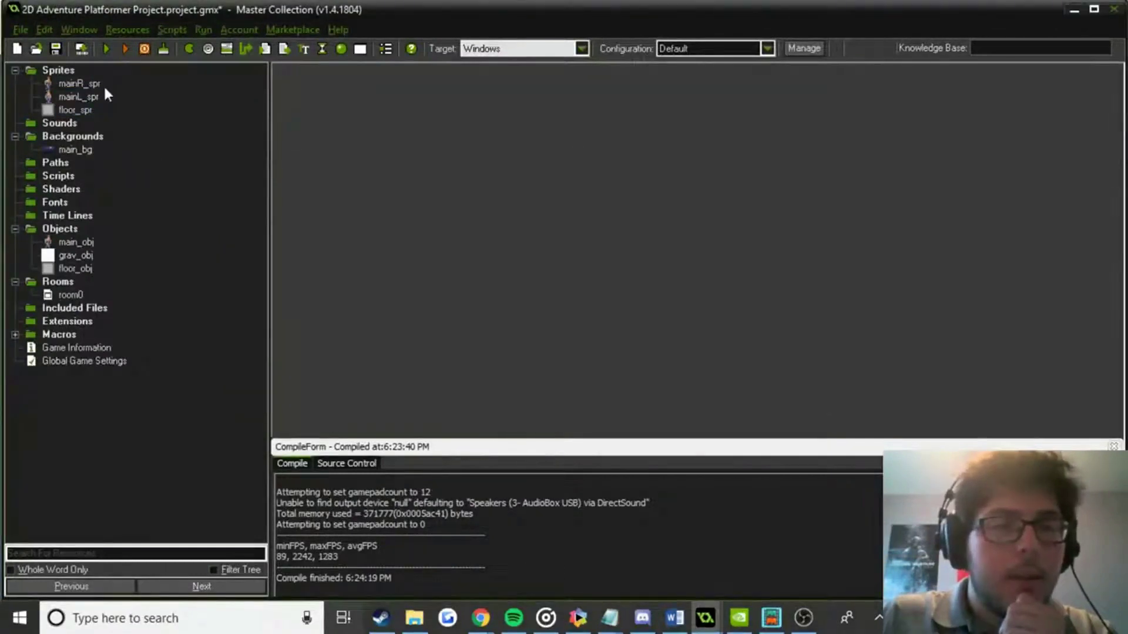
Create a new sprite named runright_spr and leave the sprite image loading dialog without choosing a file.
click(189, 49)
text(main)
key(BackSpace)
key(BackSpace)
key(BackSpace)
key(BackSpace)
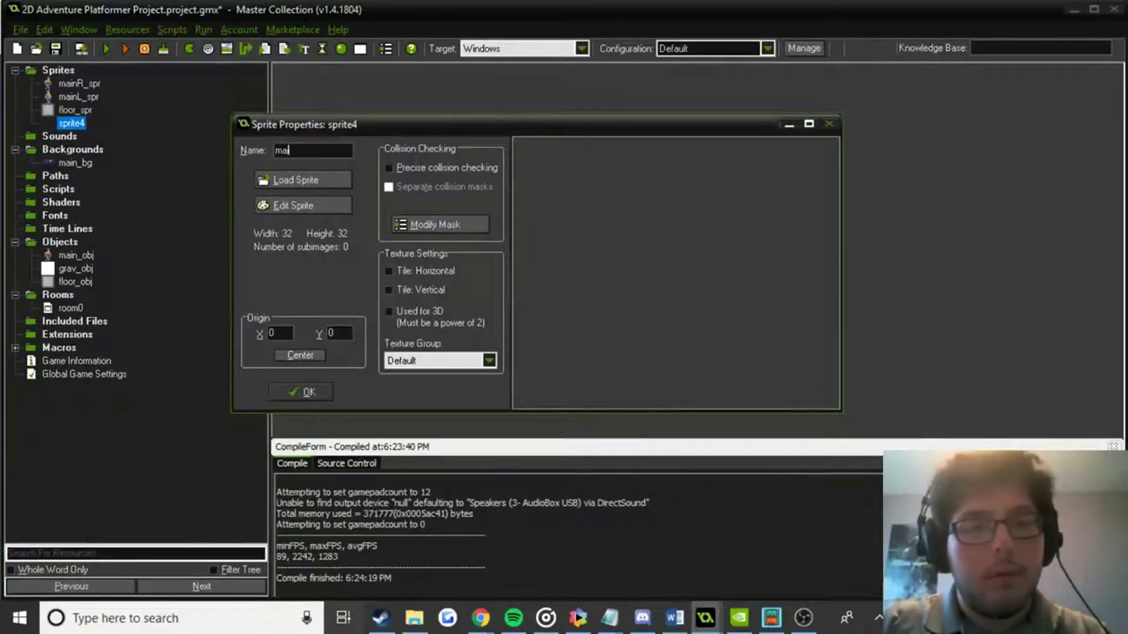
text(runright_spr)
click(302, 176)
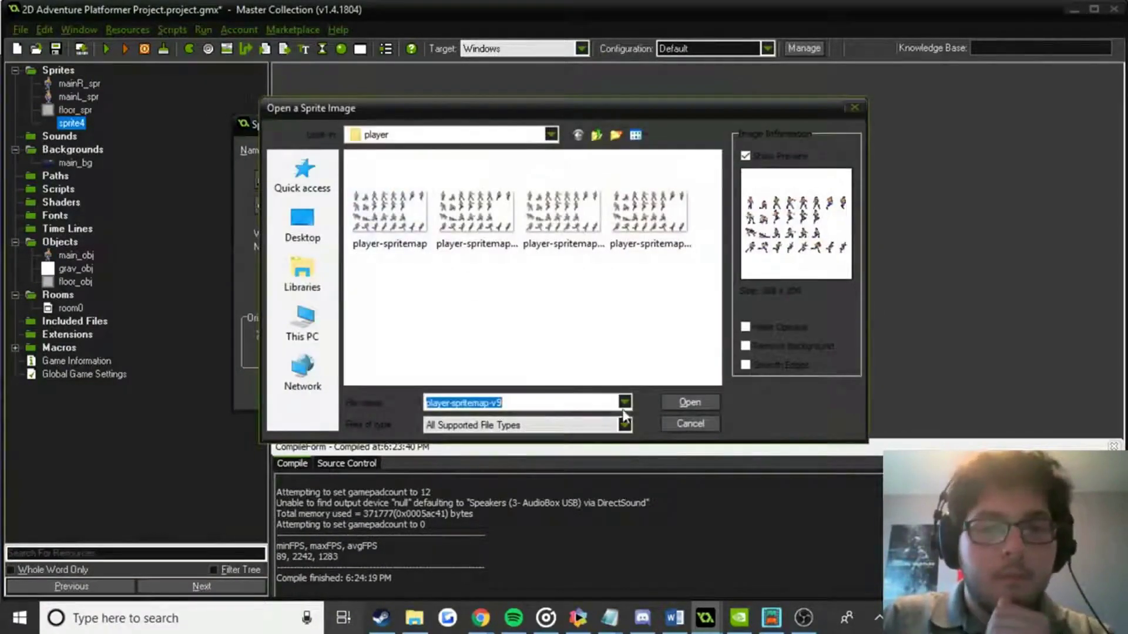
click(690, 423)
Start creating runright_spr from a strip, using the first player-spritemap image in the player folder of 2D Adventure Platformer - LiveEdu.
click(300, 201)
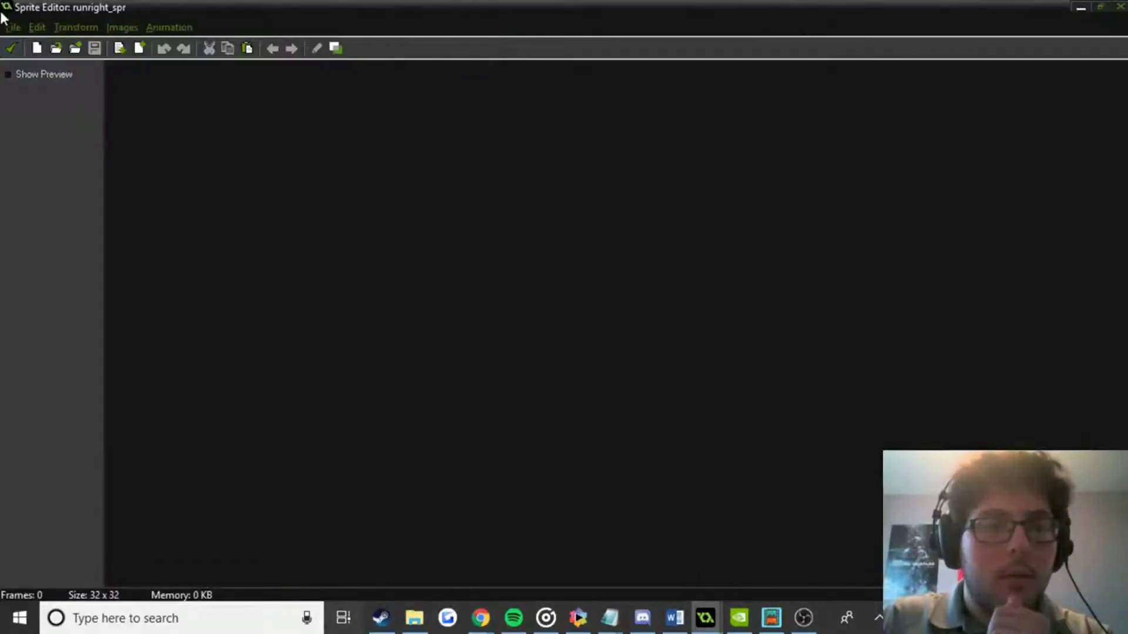
click(12, 27)
click(13, 27)
click(13, 27)
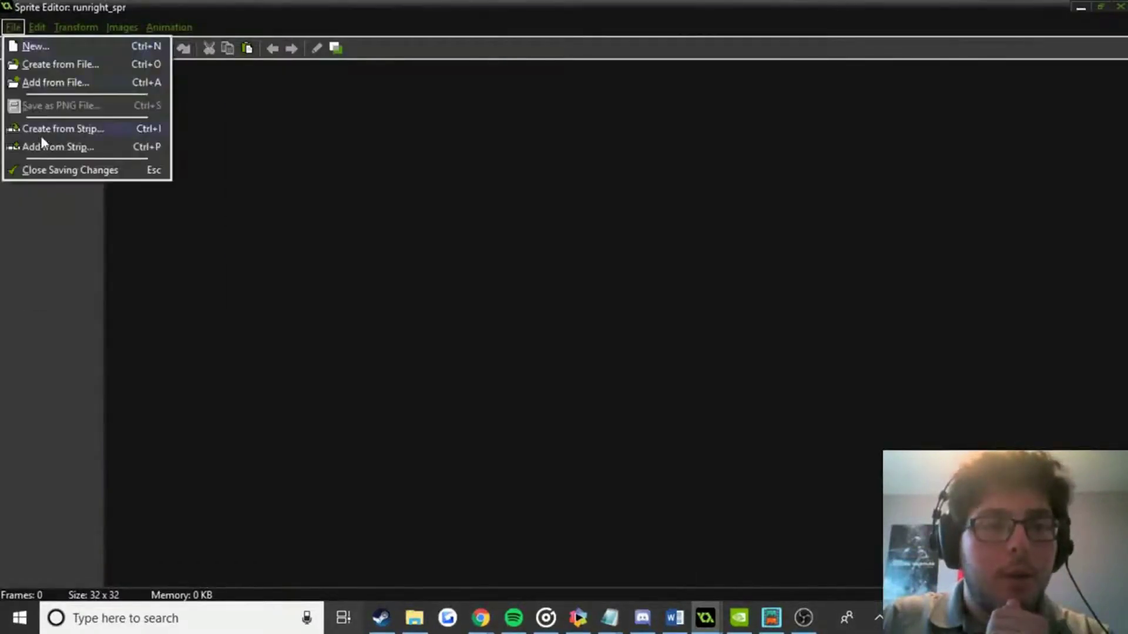
click(41, 131)
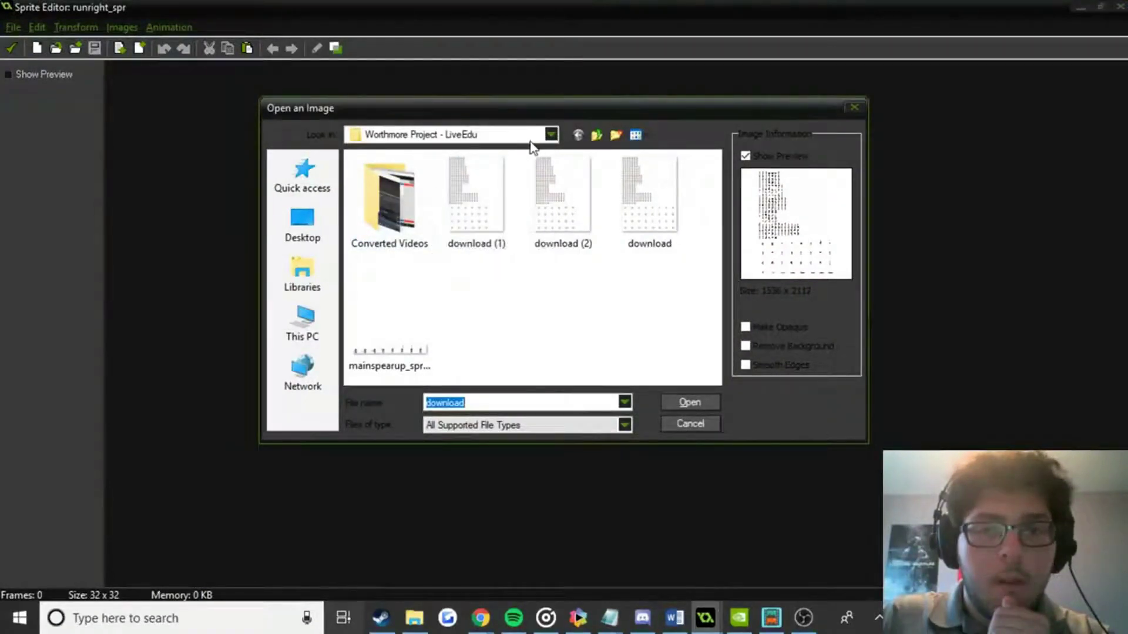
click(313, 242)
scroll(457, 330, down, 3)
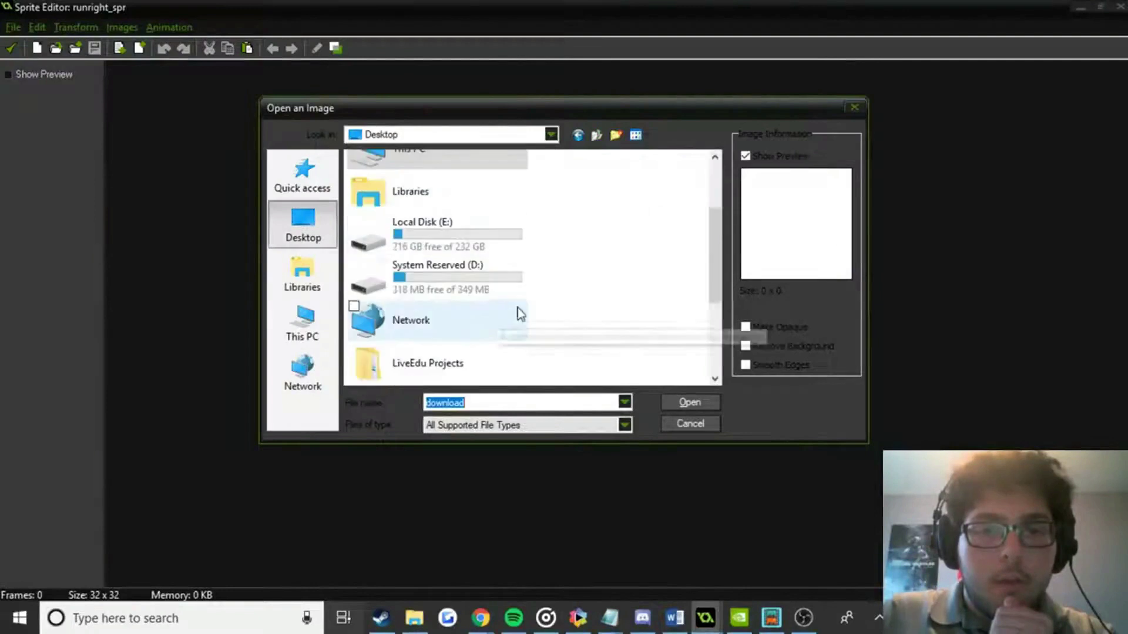
scroll(451, 362, down, 5)
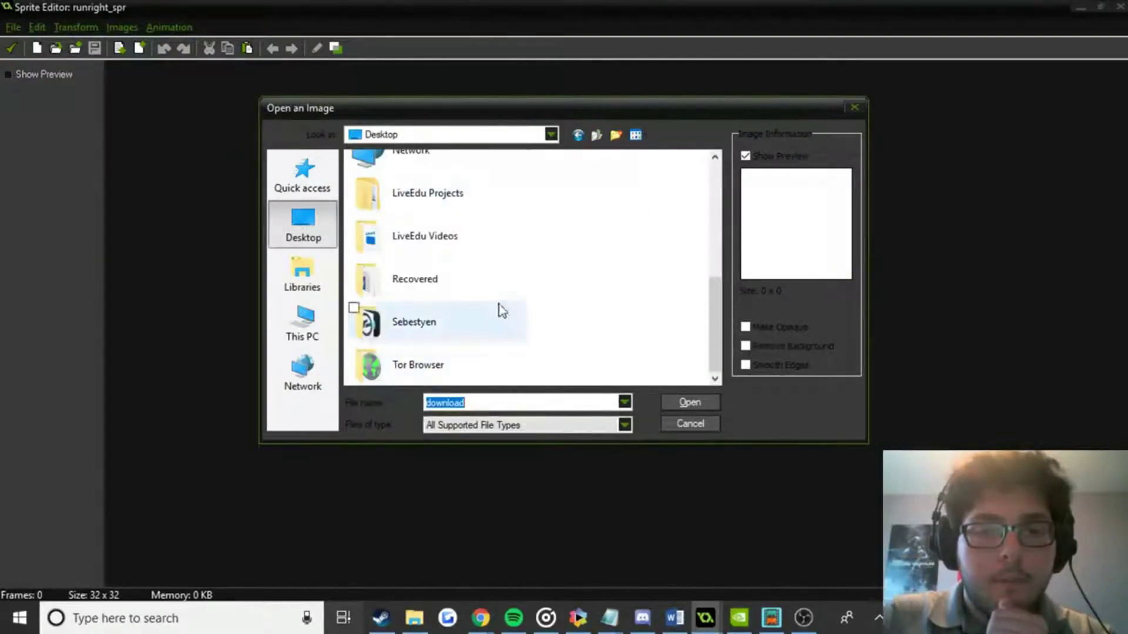
double_click(460, 229)
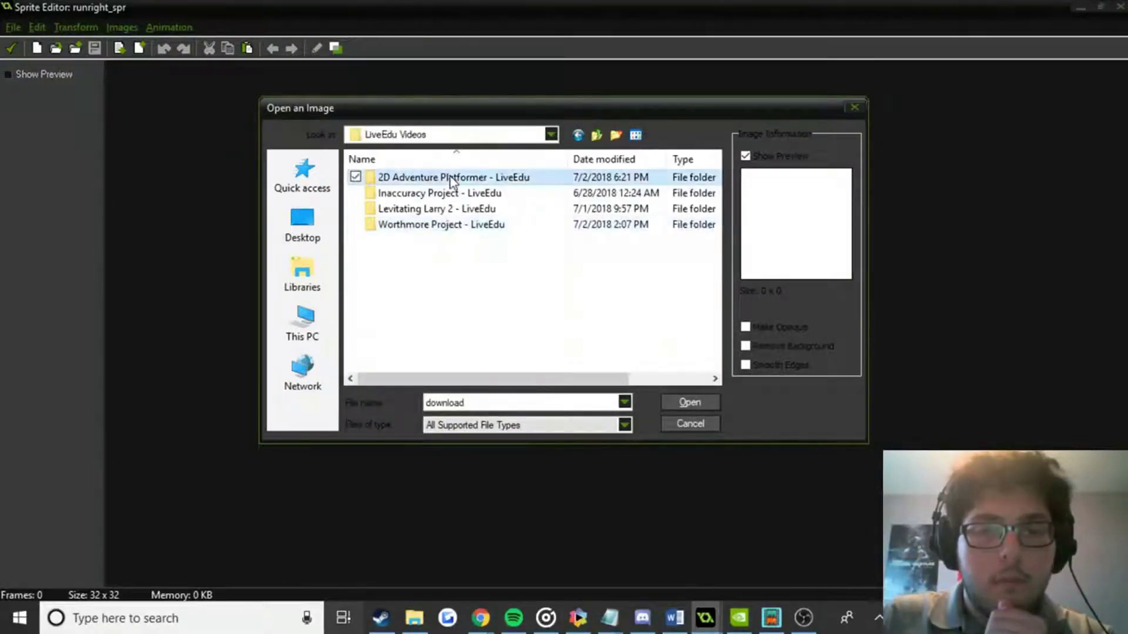
double_click(449, 179)
double_click(406, 220)
double_click(404, 220)
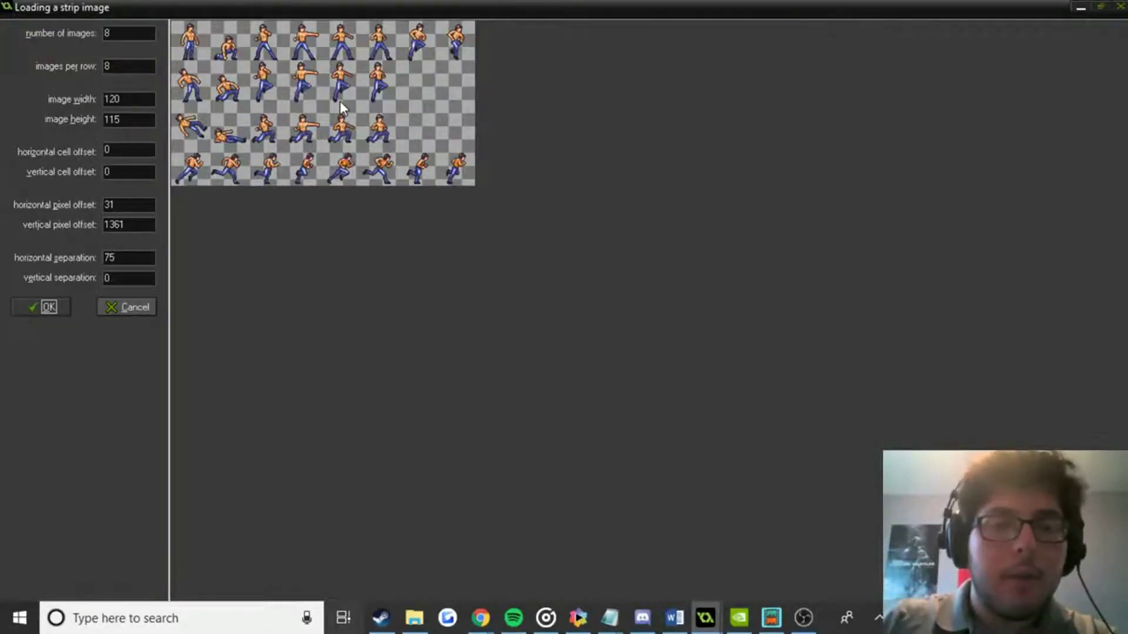
Try a strip frame 20 wide and 30 high, placed at pixel offset 13, 160 on the running row of the sprite sheet.
click(256, 137)
drag(257, 137, 184, 60)
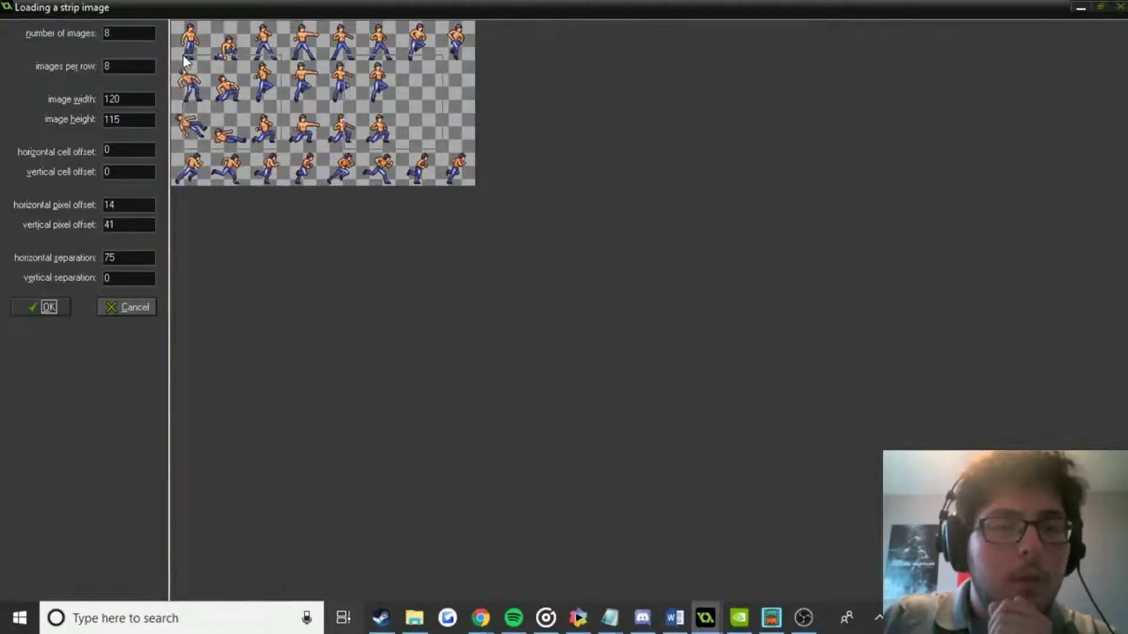
key(shift+Home)
text(20)
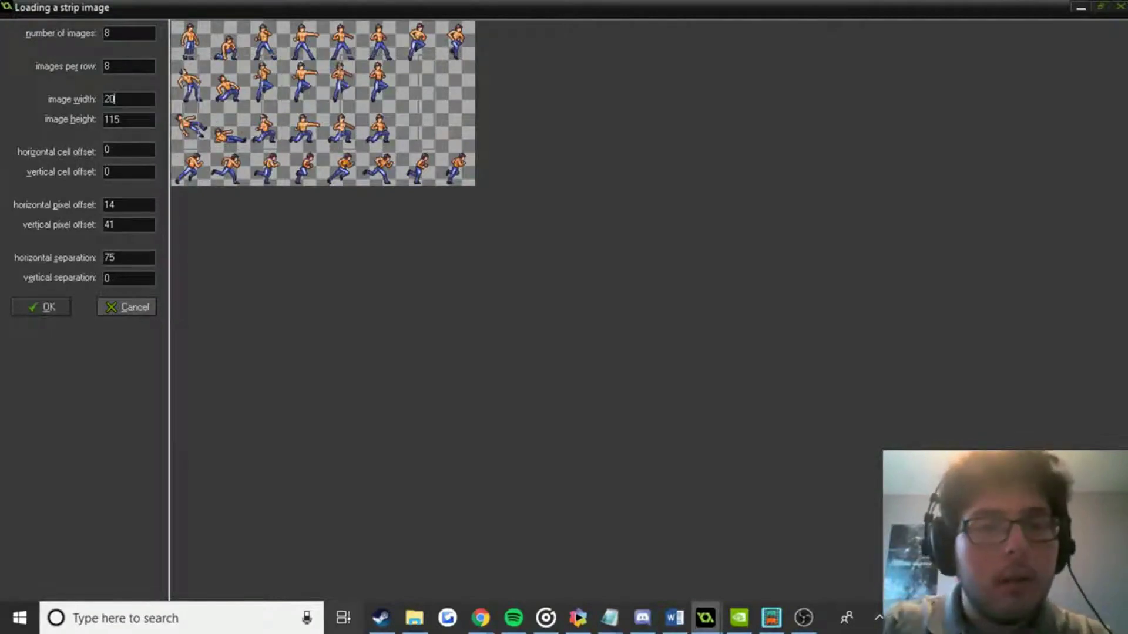
key(shift+Home)
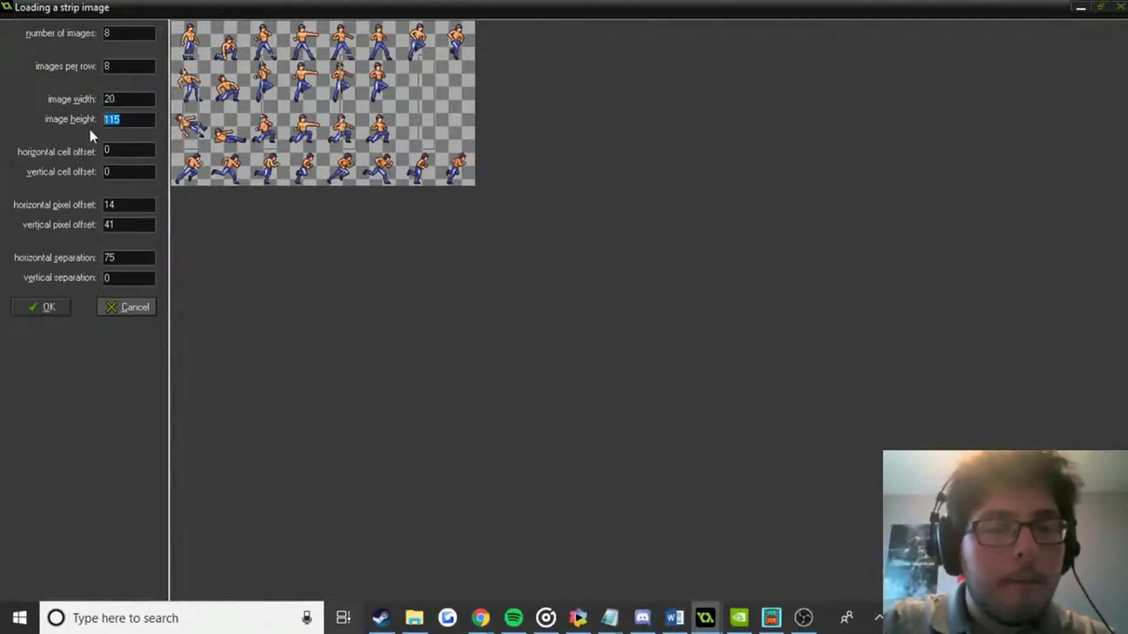
text(30)
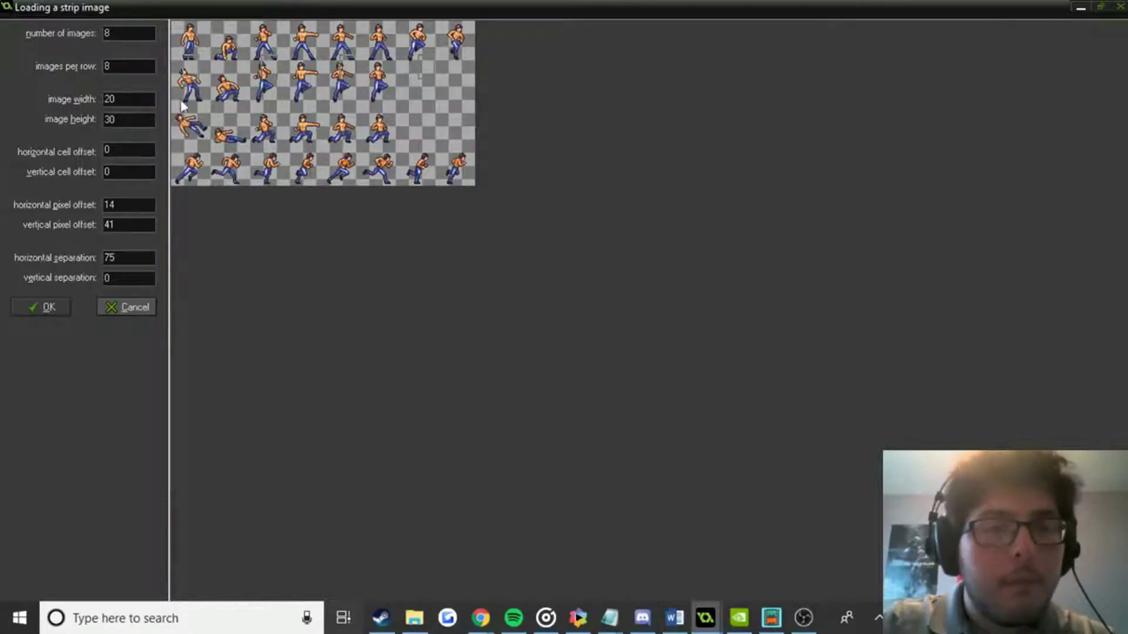
drag(191, 97, 183, 163)
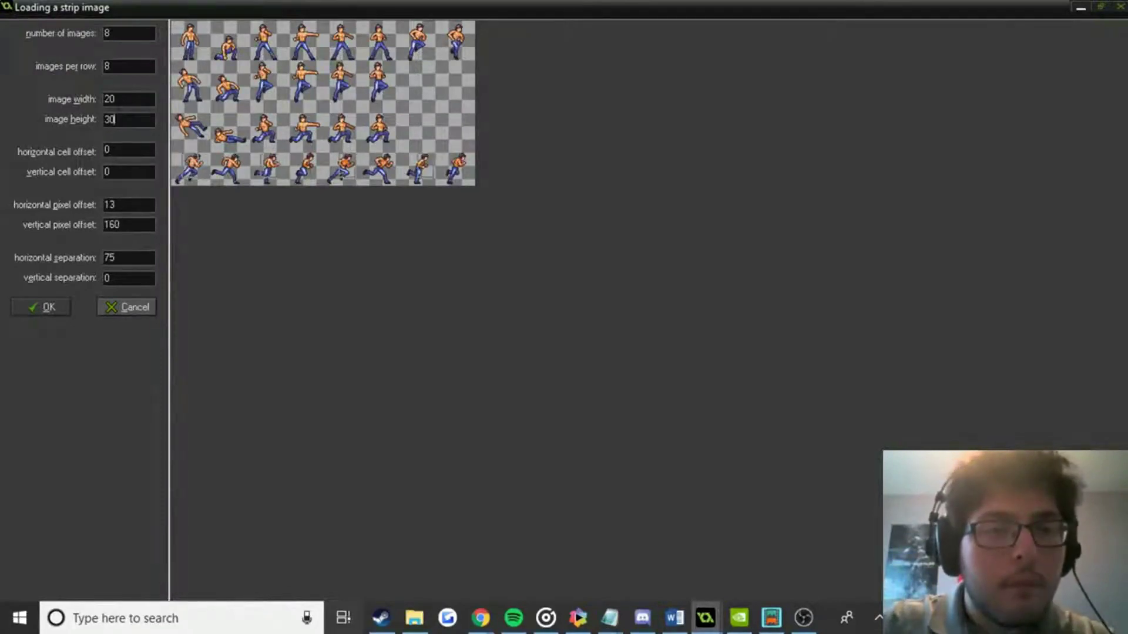
Set the strip image width and height to 40 and place the first cell at pixel offset 2, 158 around the first running pose.
text(40)
drag(207, 163, 176, 158)
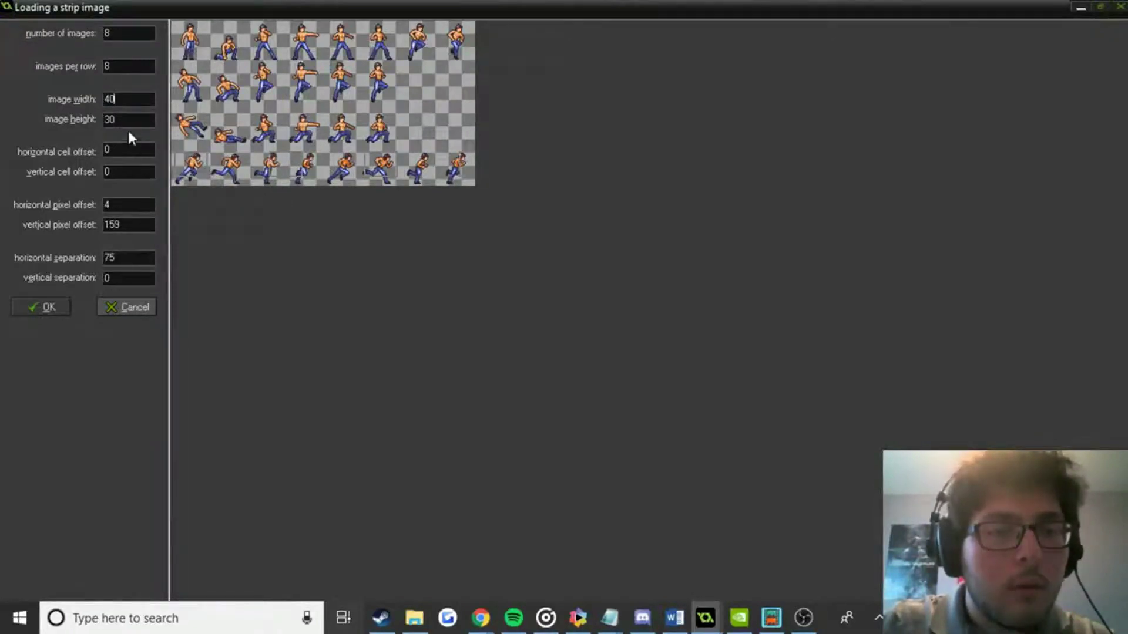
text(45)
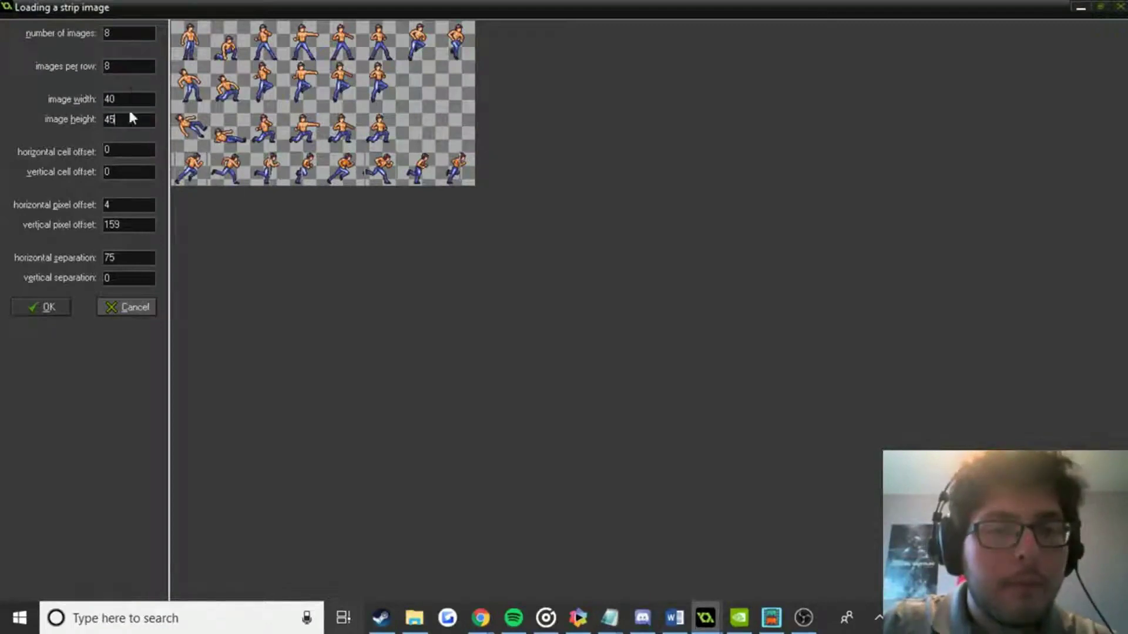
key(BackSpace)
text(0)
drag(194, 147, 172, 151)
click(172, 151)
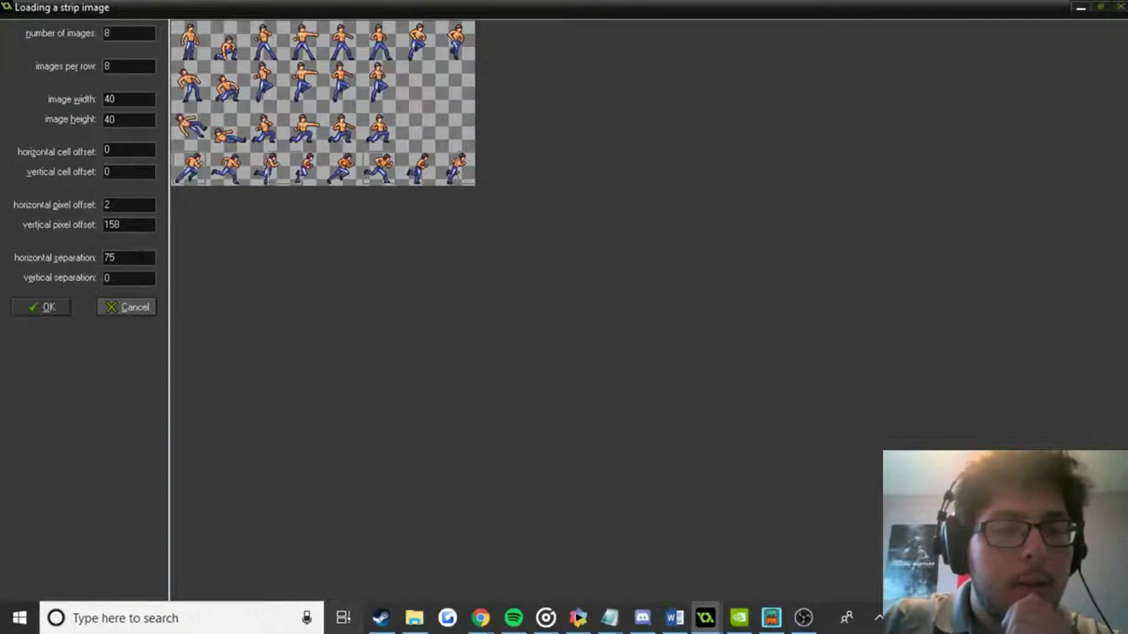
Set the horizontal separation to 7, limit the strip to 4 images with 4 per row, and load them into runright_spr.
drag(116, 258, 87, 253)
text(5)
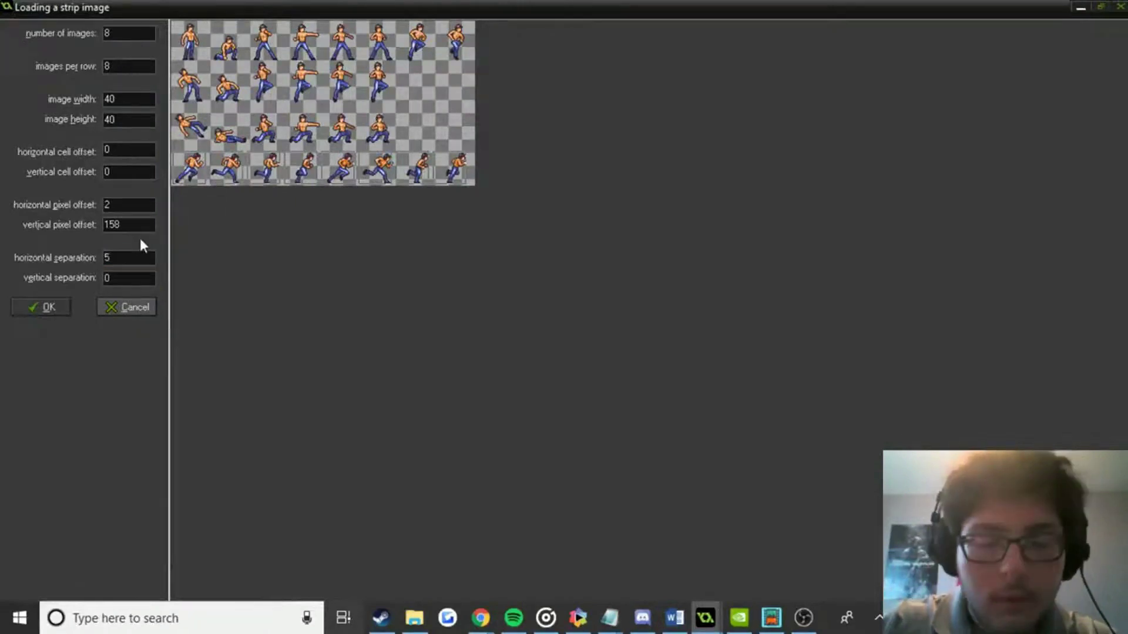
key(BackSpace)
text(8)
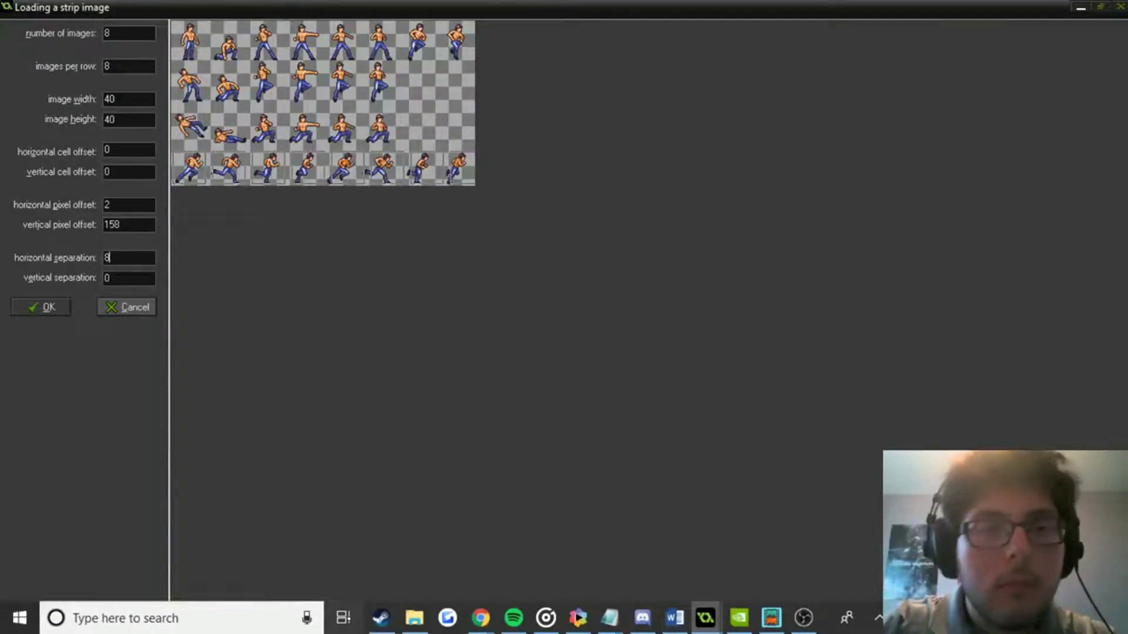
key(BackSpace)
text(7)
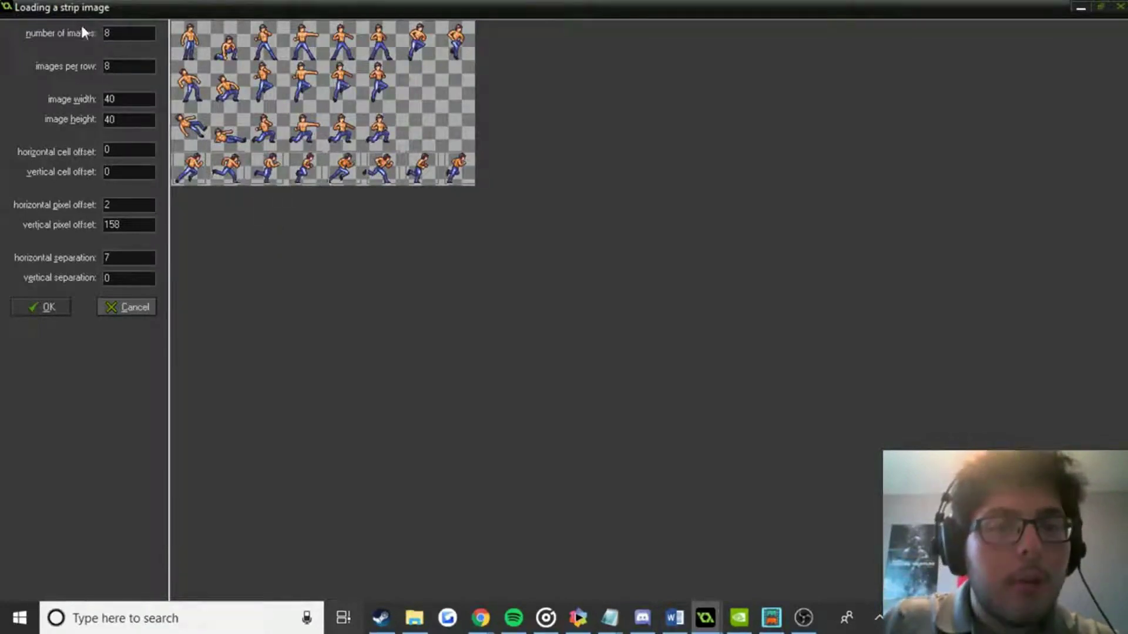
text(44)
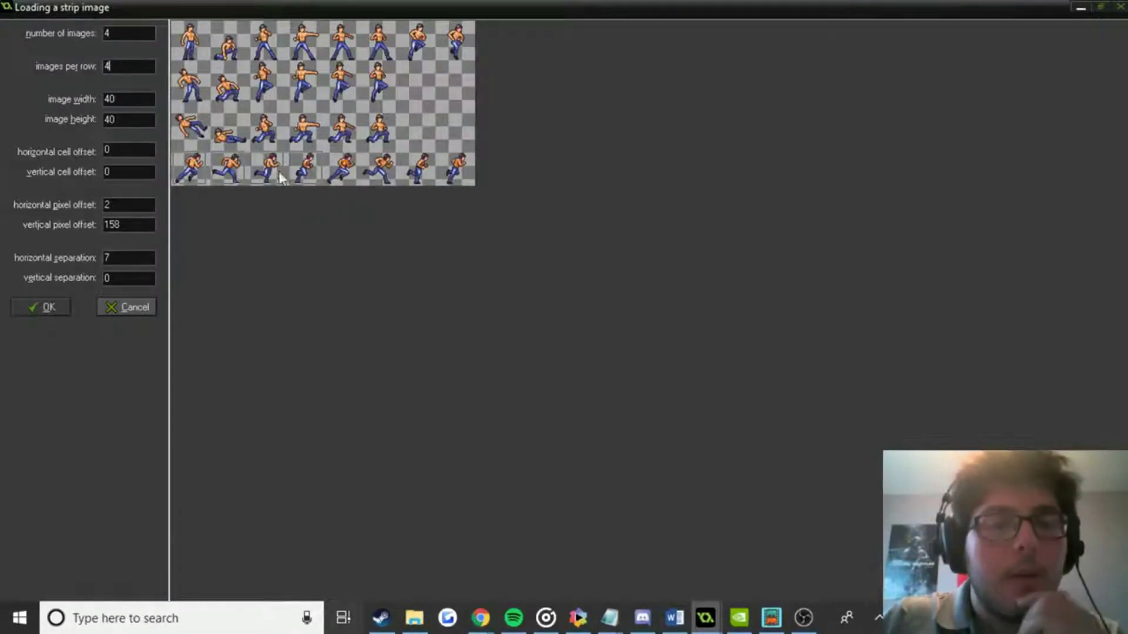
click(50, 308)
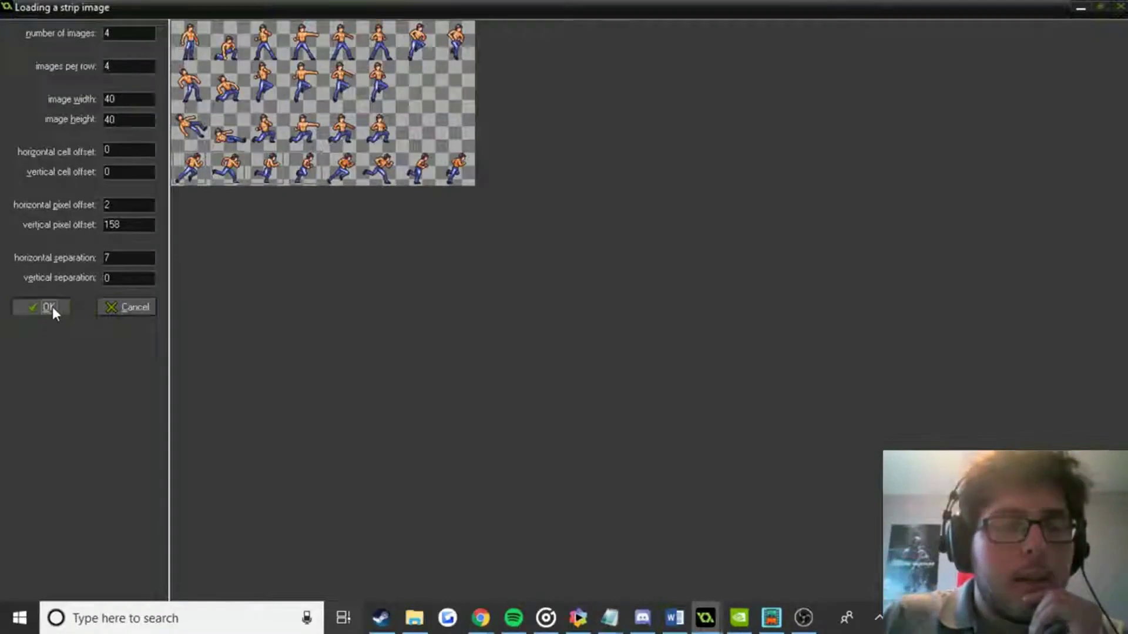
click(12, 28)
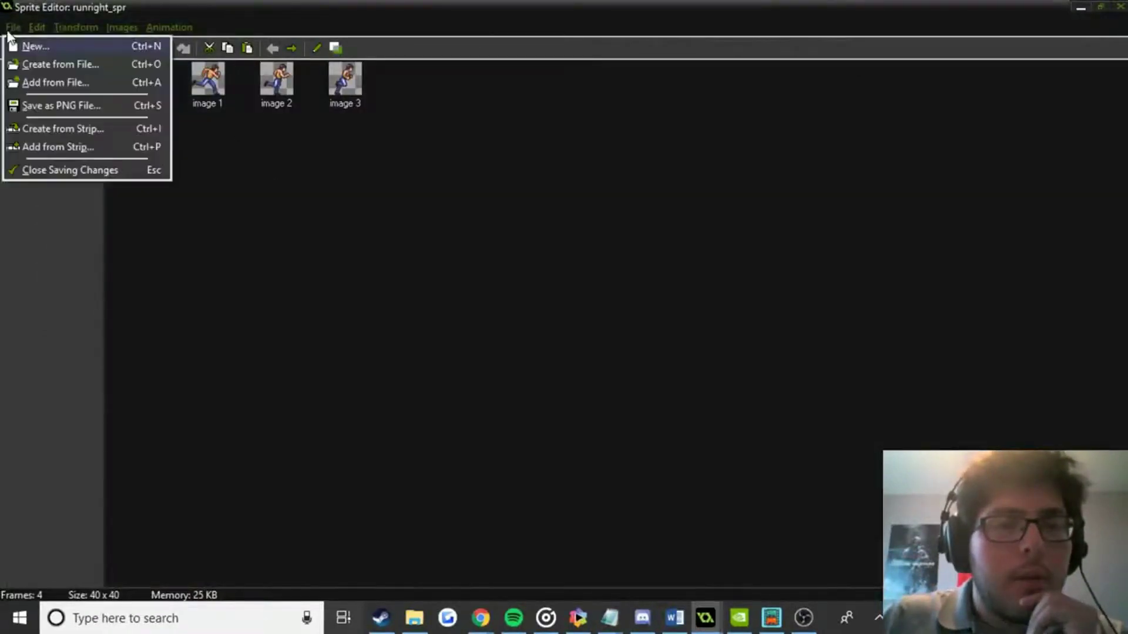
click(39, 129)
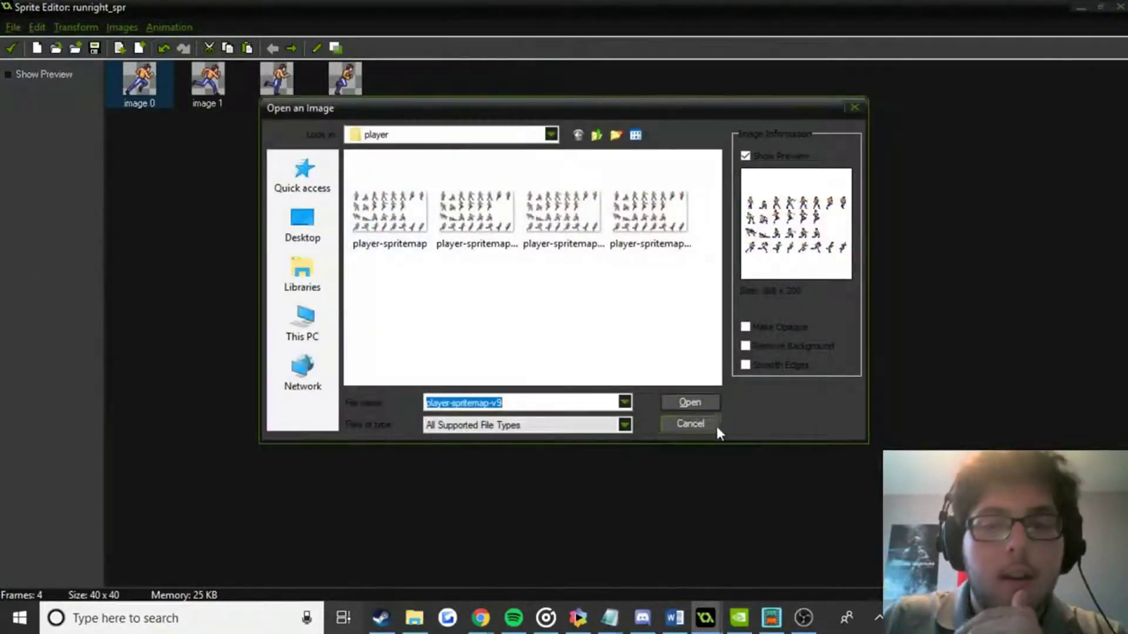
click(712, 424)
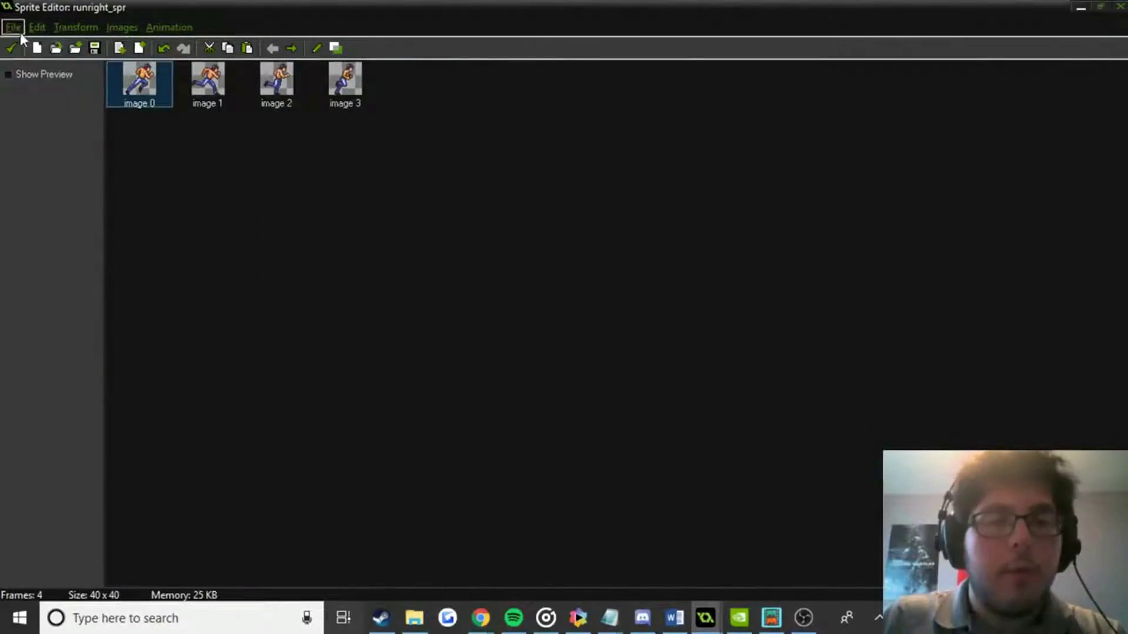
Add the last four running poses to runright_spr from the player-spritemap strip, using horizontal pixel offset 184, and save the sprite.
click(20, 33)
click(57, 143)
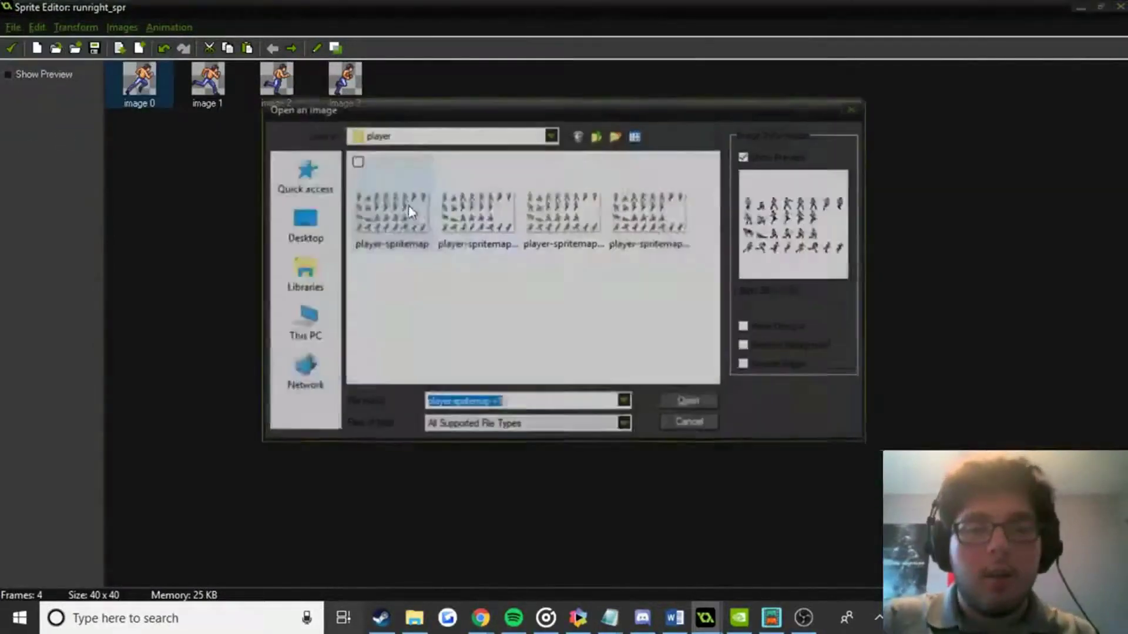
double_click(388, 212)
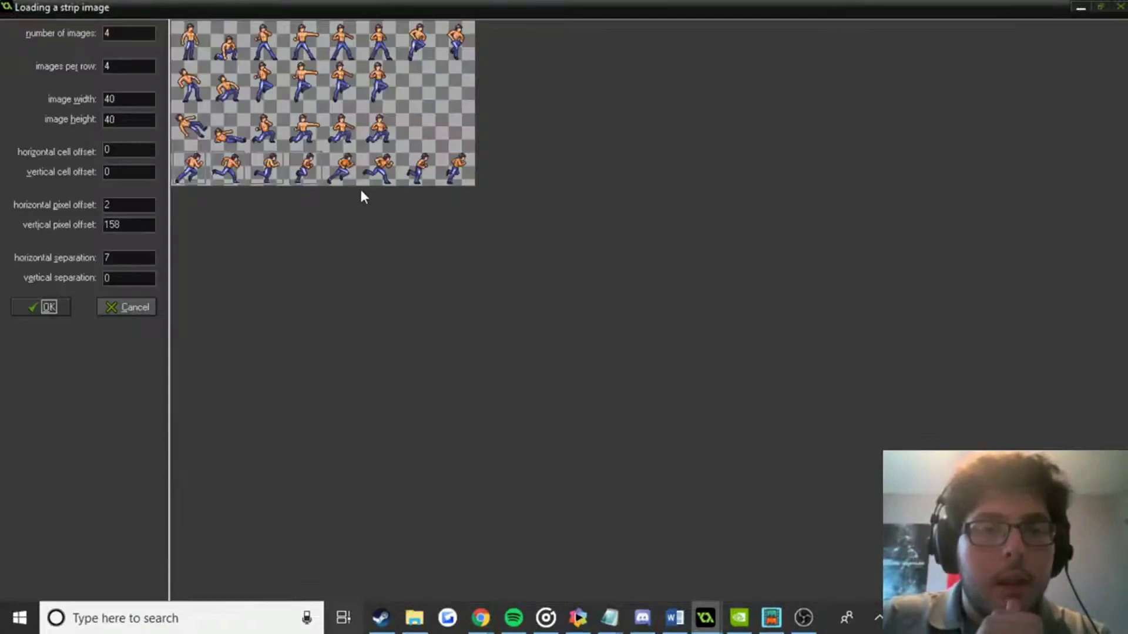
drag(330, 141, 323, 151)
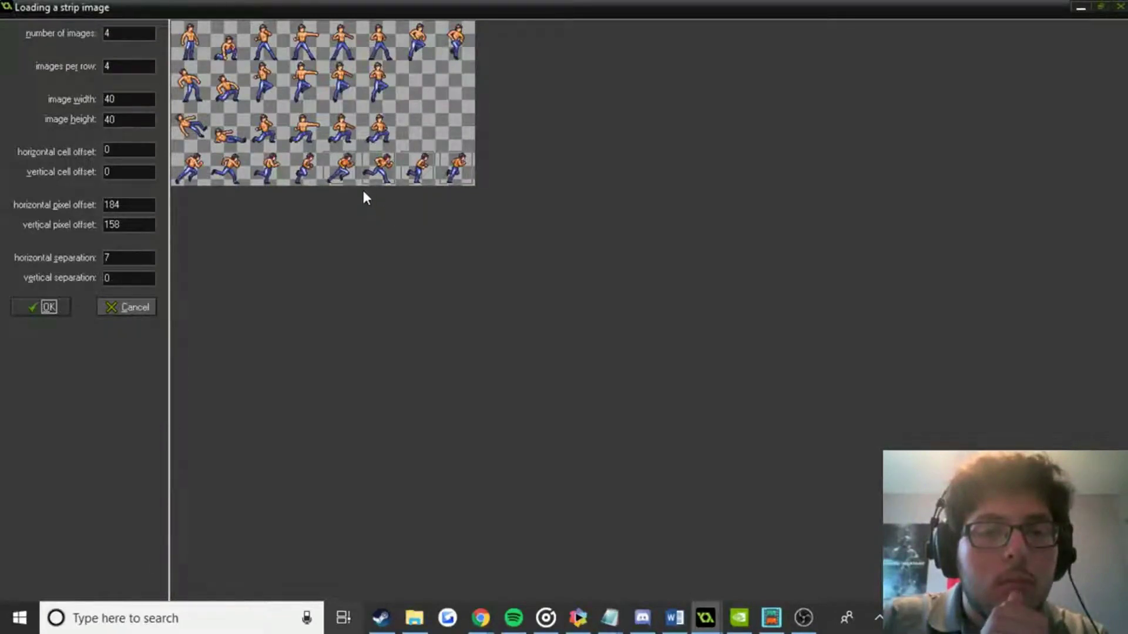
click(38, 307)
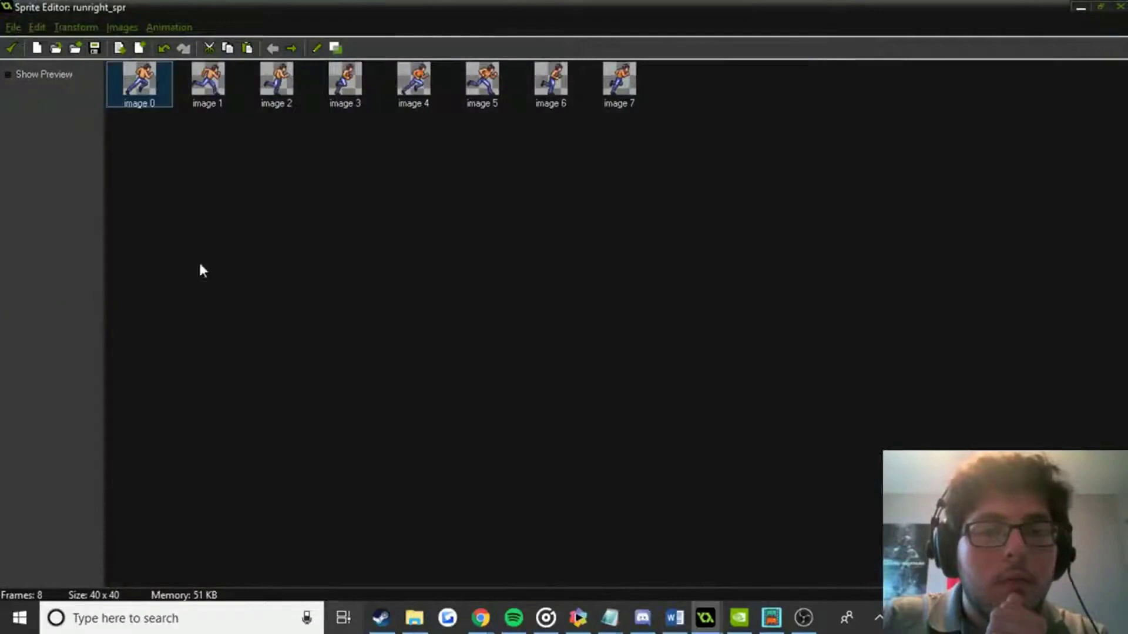
click(10, 49)
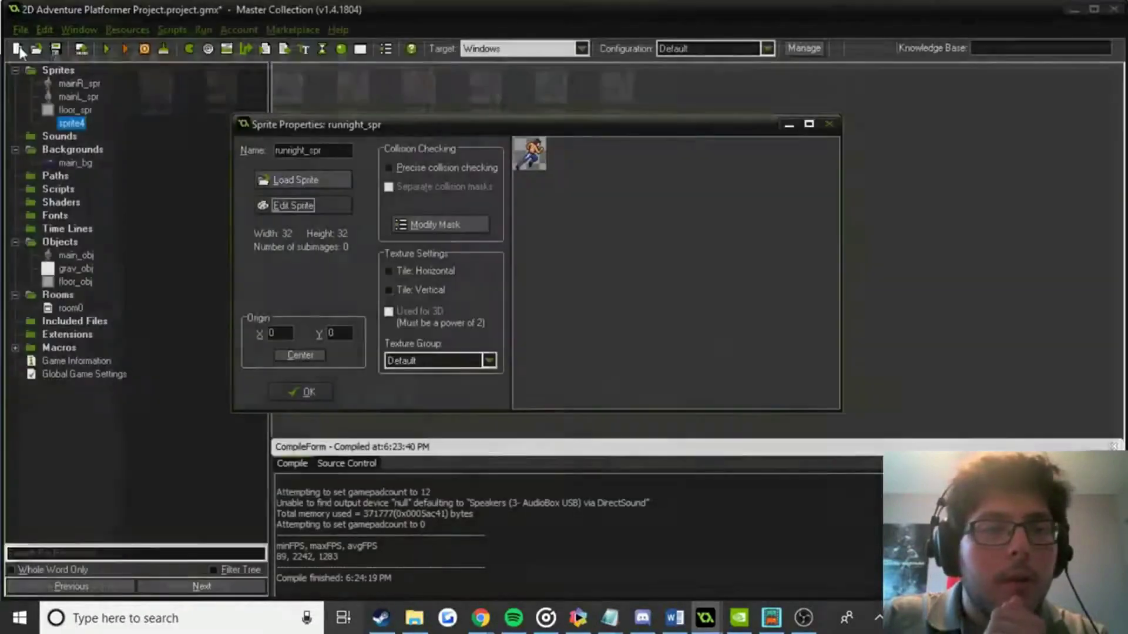
click(306, 392)
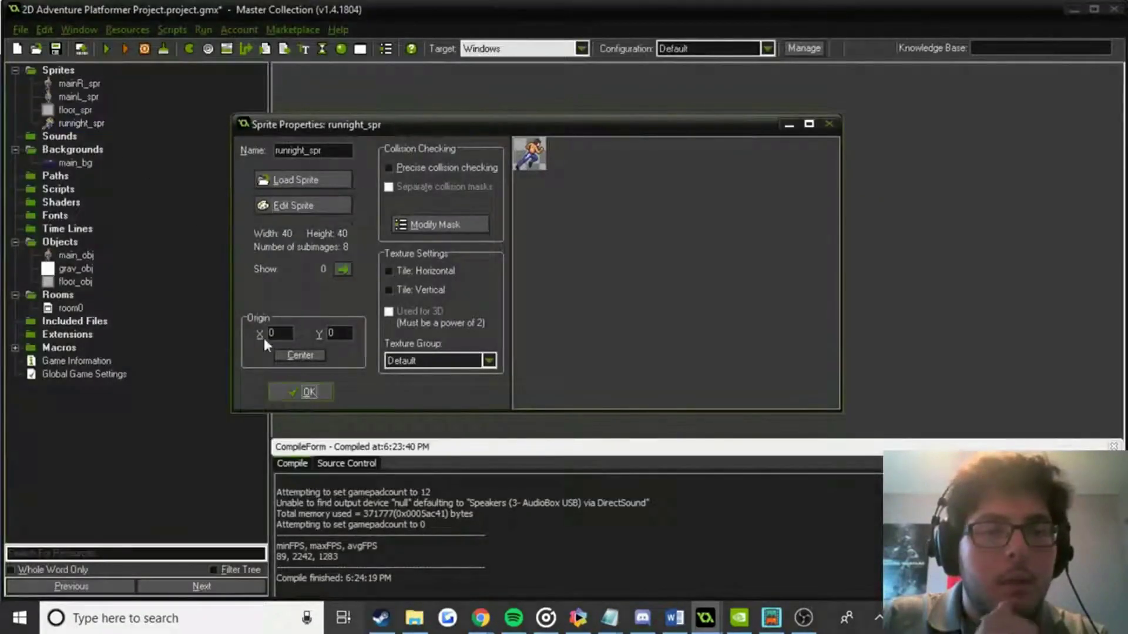
Duplicate runright_spr and name the copy runleft_spr.
right_click(81, 122)
click(80, 172)
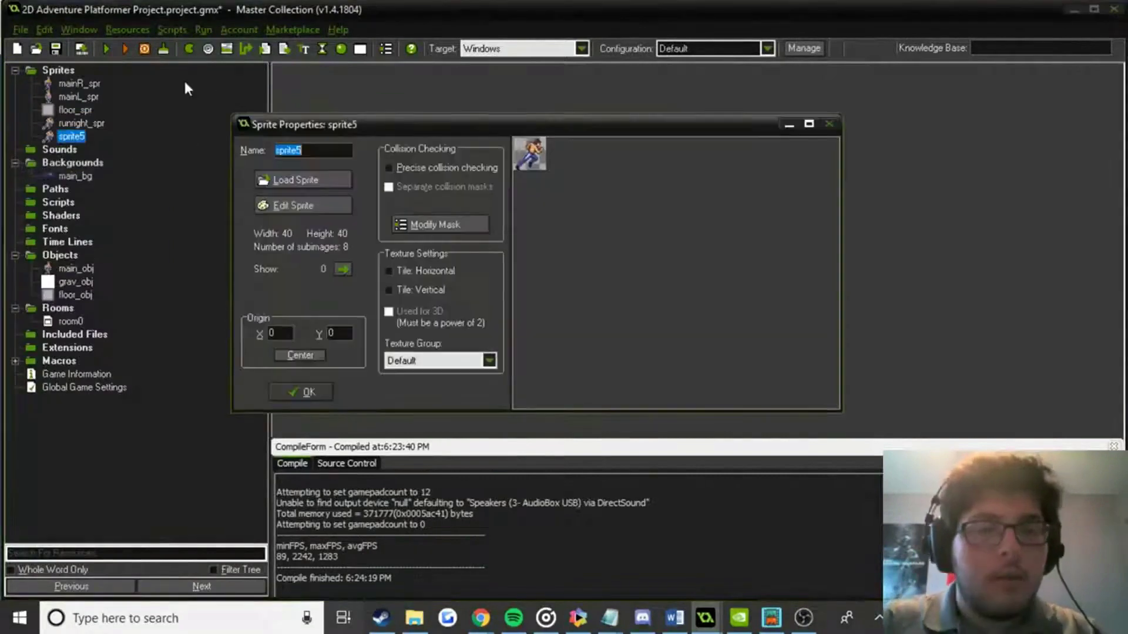
text(runleft_spr)
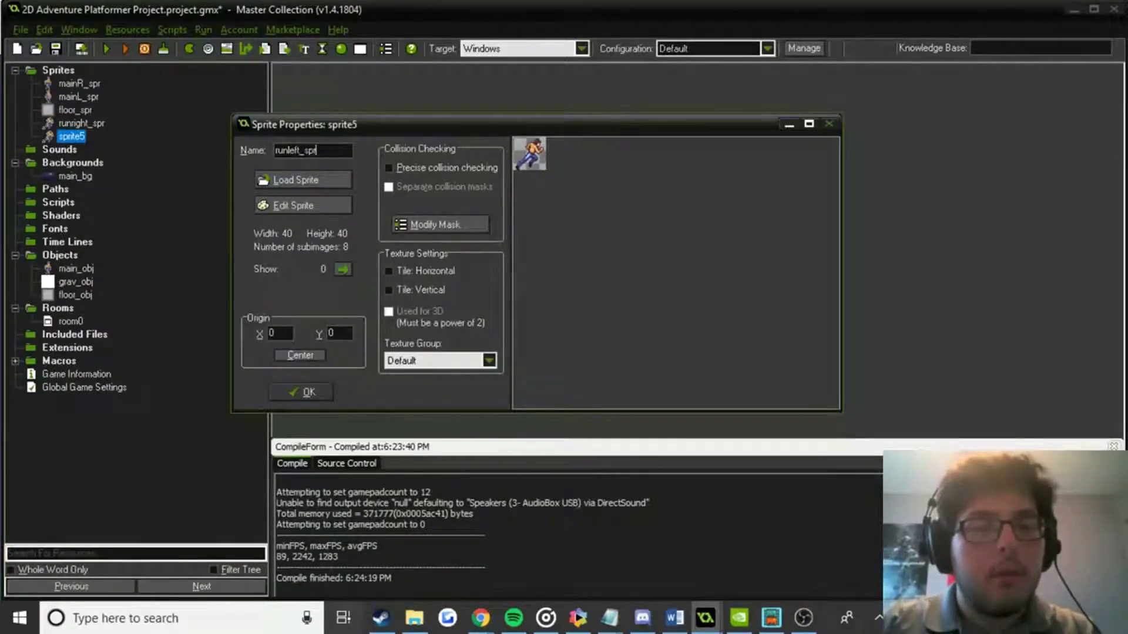
Mirror all images of runleft_spr horizontally.
click(301, 206)
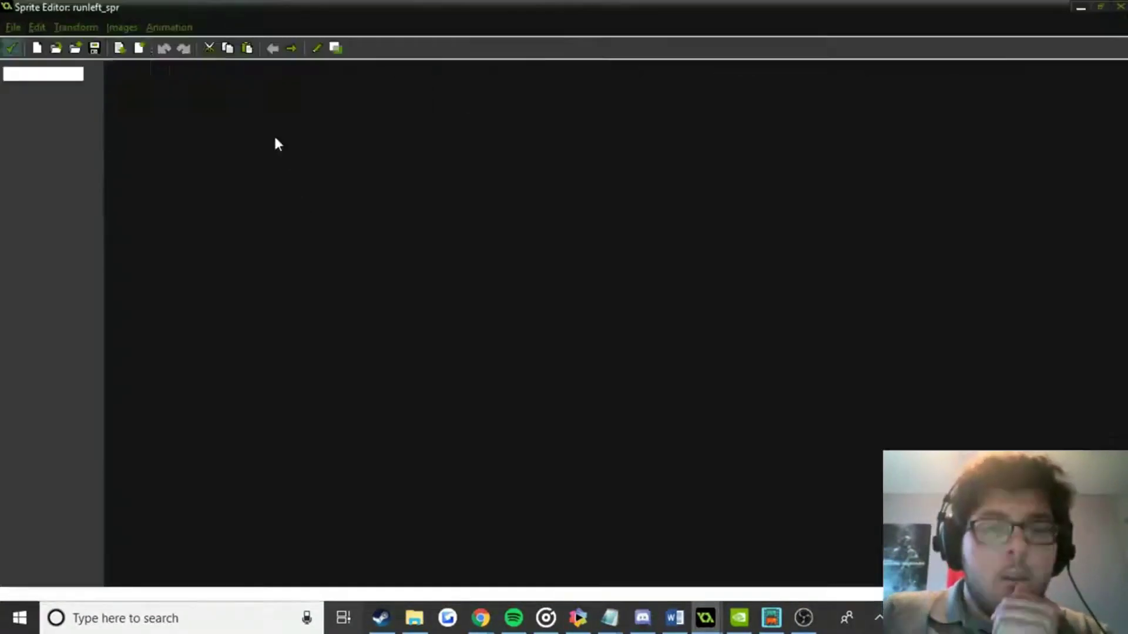
click(121, 27)
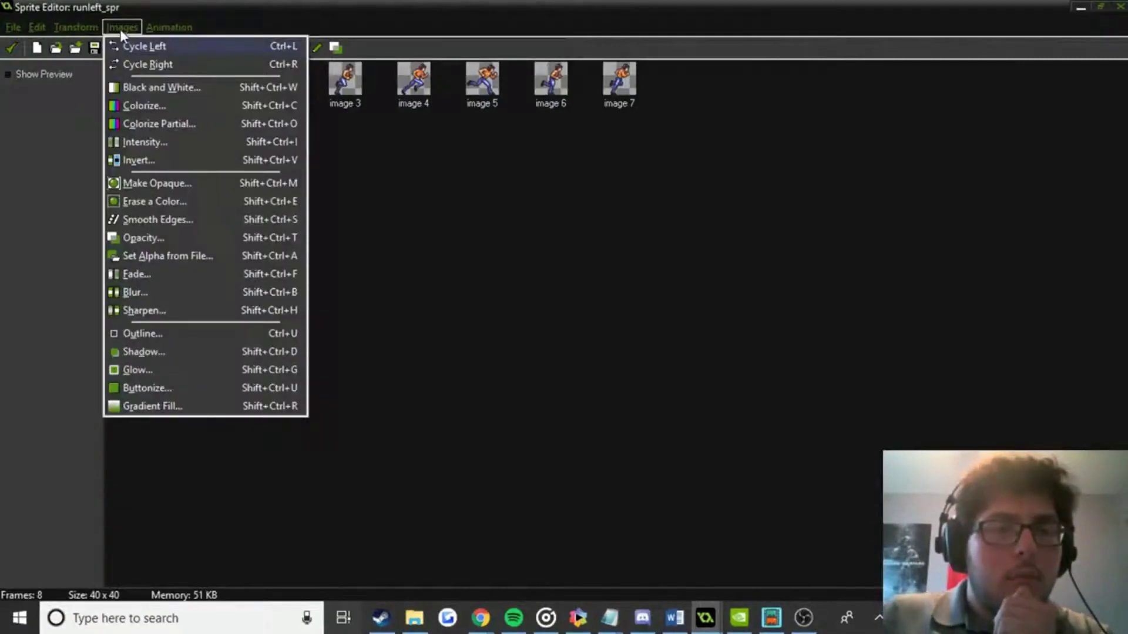
mouse_move(89, 27)
click(90, 66)
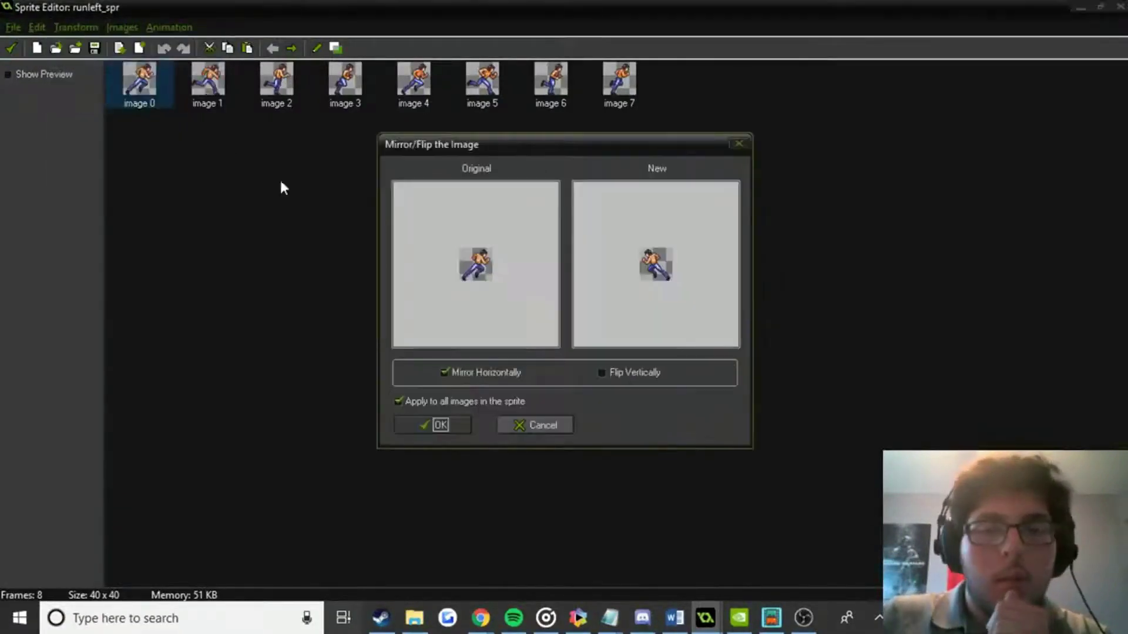
click(440, 425)
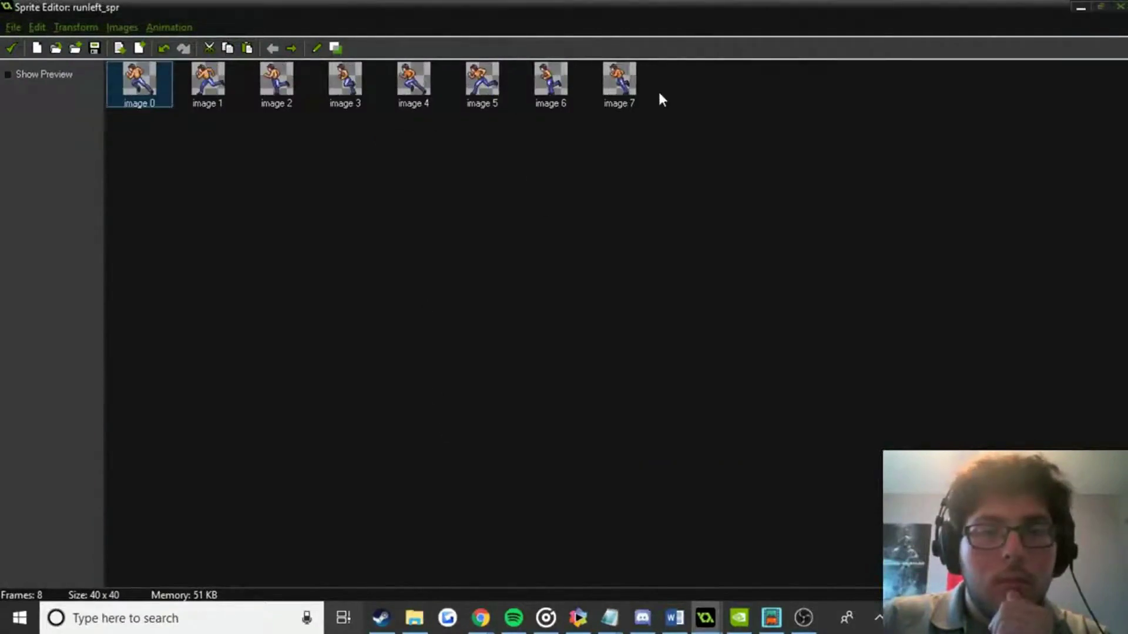
Begin reversing the frame order of runleft_spr by moving its last frame to the very start, as image 0.
click(624, 88)
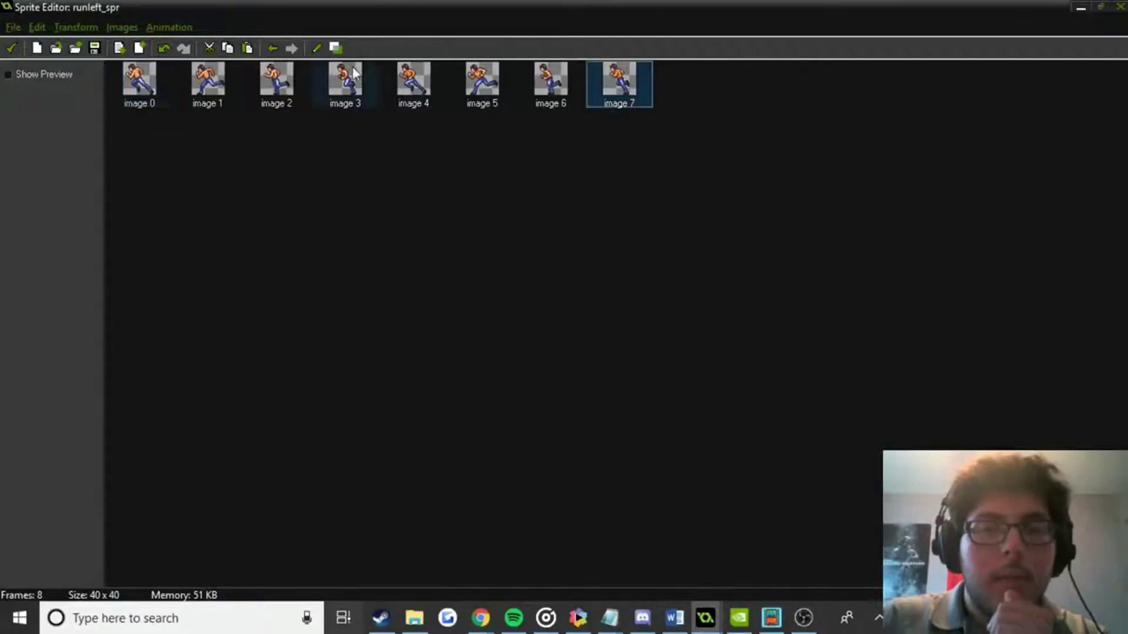
click(272, 48)
click(272, 49)
click(272, 49)
click(272, 49)
click(271, 49)
click(272, 49)
click(272, 48)
Move the frame at the end of runleft_spr forward to second place, as image 1.
click(593, 90)
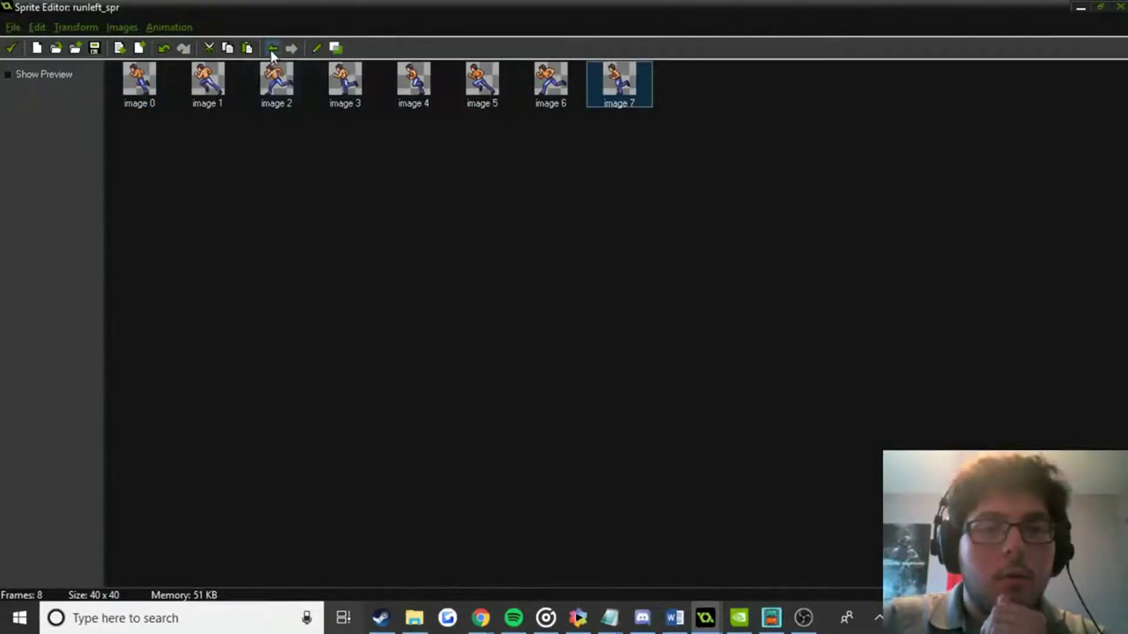
click(271, 50)
click(272, 49)
click(271, 49)
click(272, 49)
click(271, 49)
click(270, 49)
Move the frame at the end of runleft_spr forward to third place, as image 2.
click(614, 91)
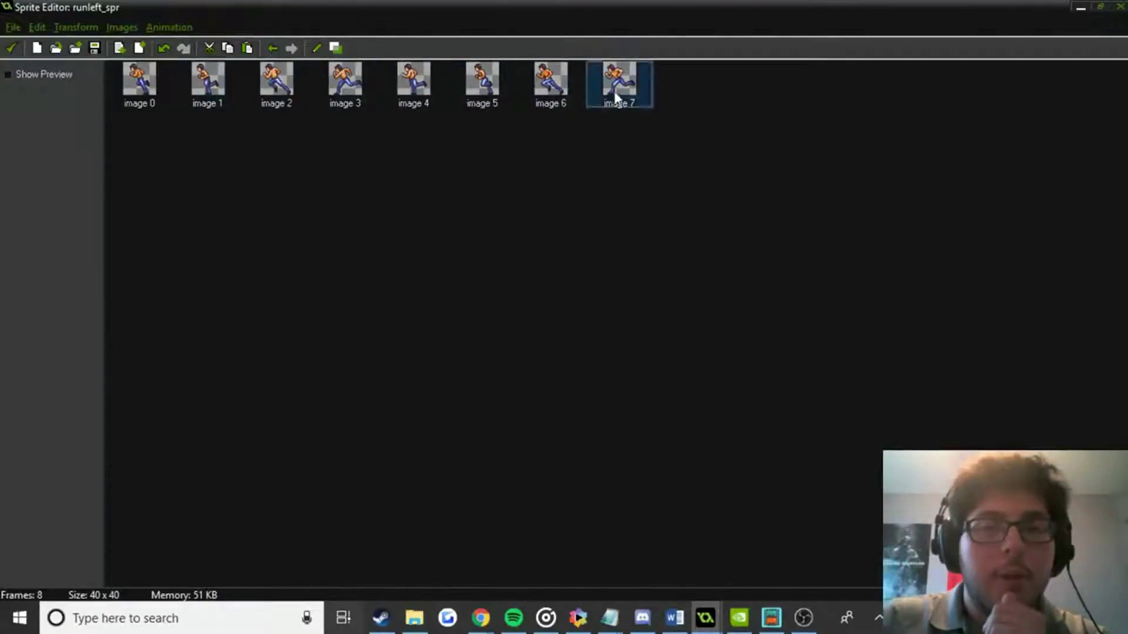
click(273, 49)
click(273, 49)
click(273, 50)
click(273, 49)
click(273, 49)
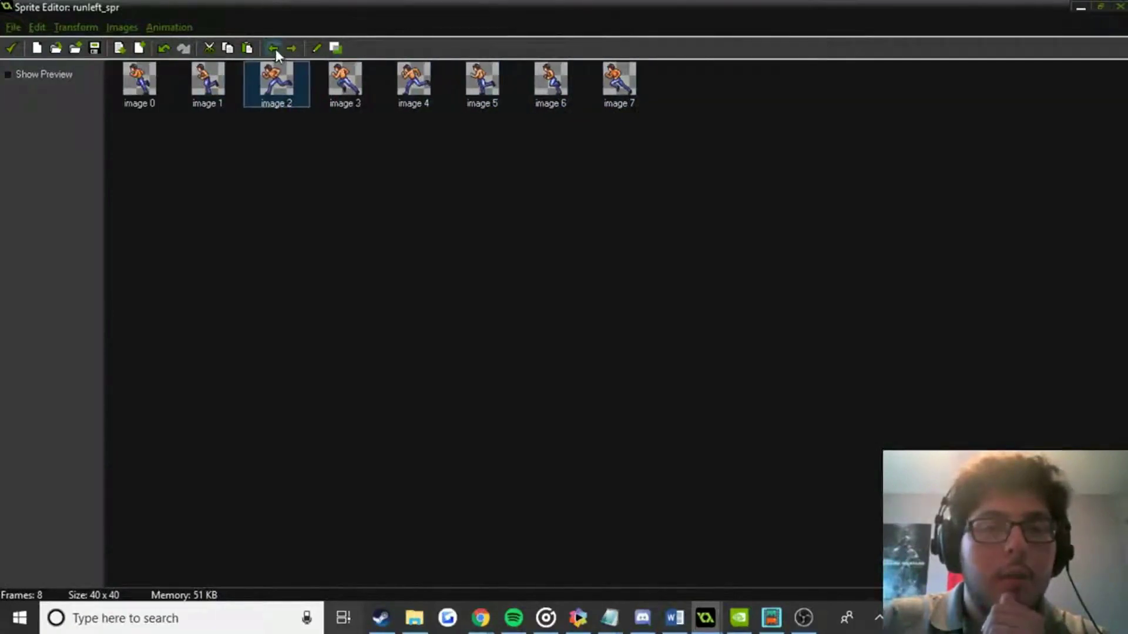
Move the frame at the end of runleft_spr forward to fourth place, as image 3.
click(611, 91)
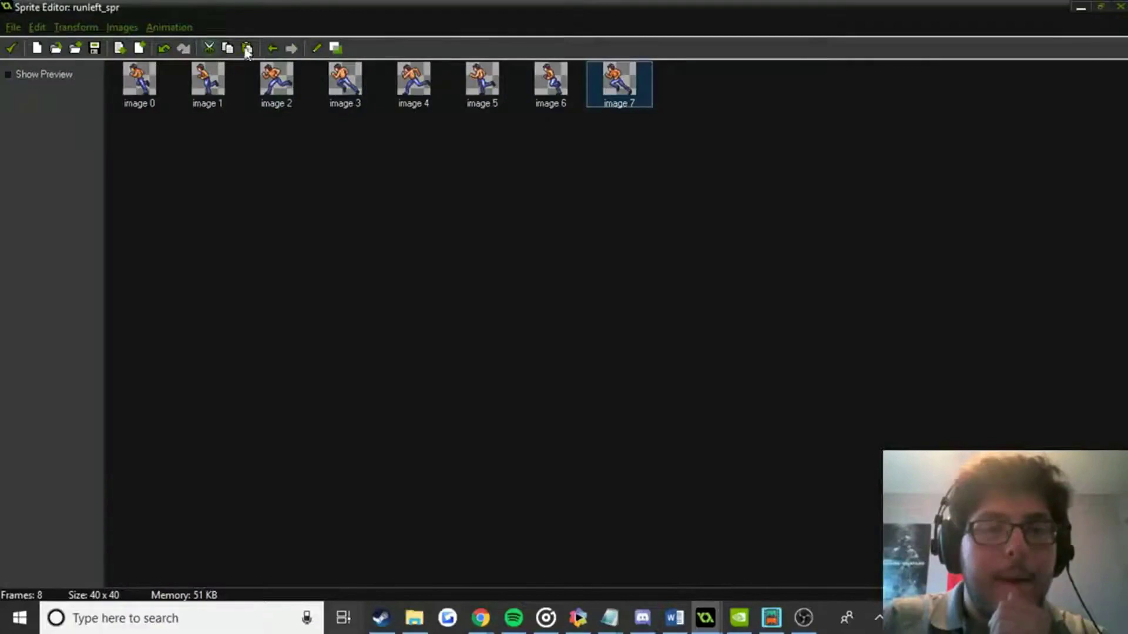
click(270, 49)
click(270, 49)
click(271, 49)
click(270, 49)
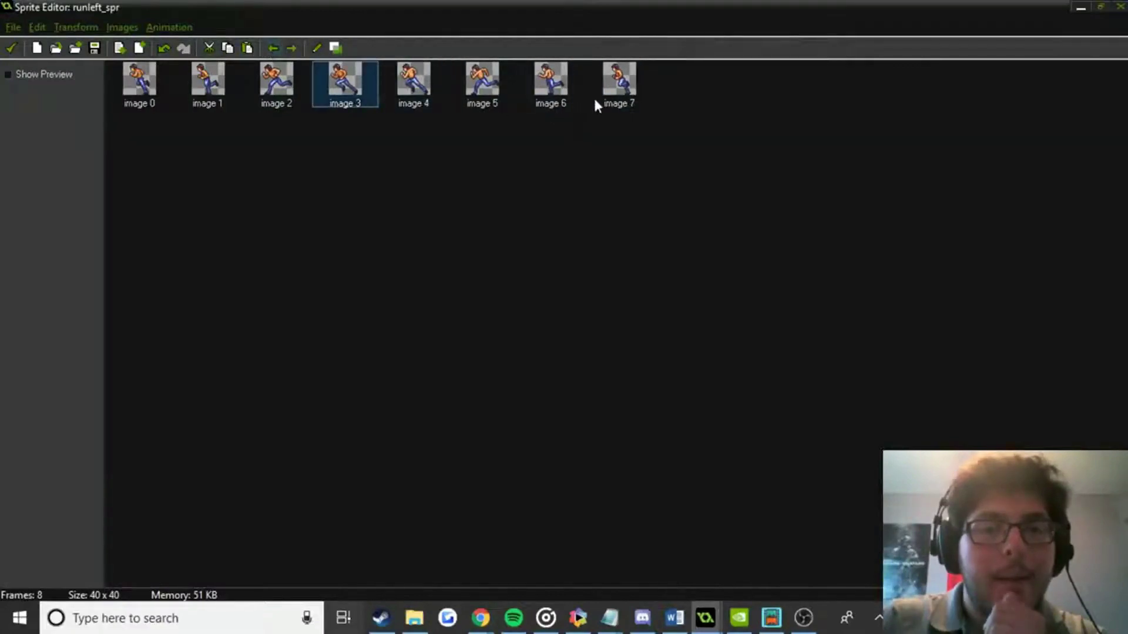
Move the frame at the end of runleft_spr forward to fifth place, as image 4.
click(595, 95)
click(272, 50)
click(271, 49)
click(271, 49)
Finish reversing runleft_spr by moving the end frames forward one after the other to become image 5 and image 6.
click(602, 86)
click(272, 49)
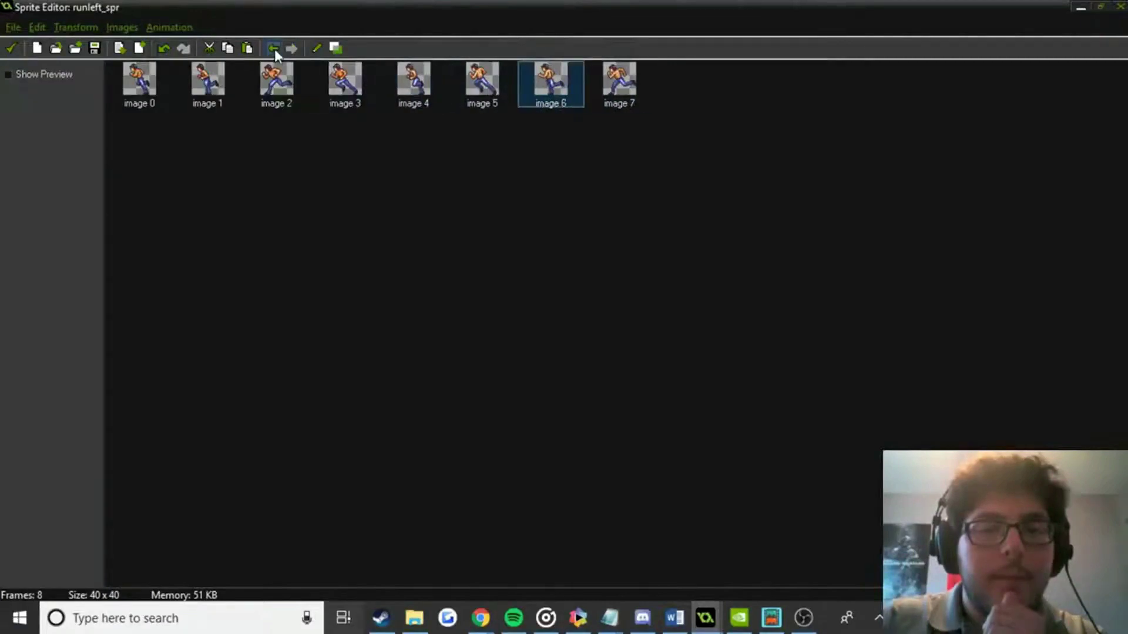
click(273, 50)
click(596, 84)
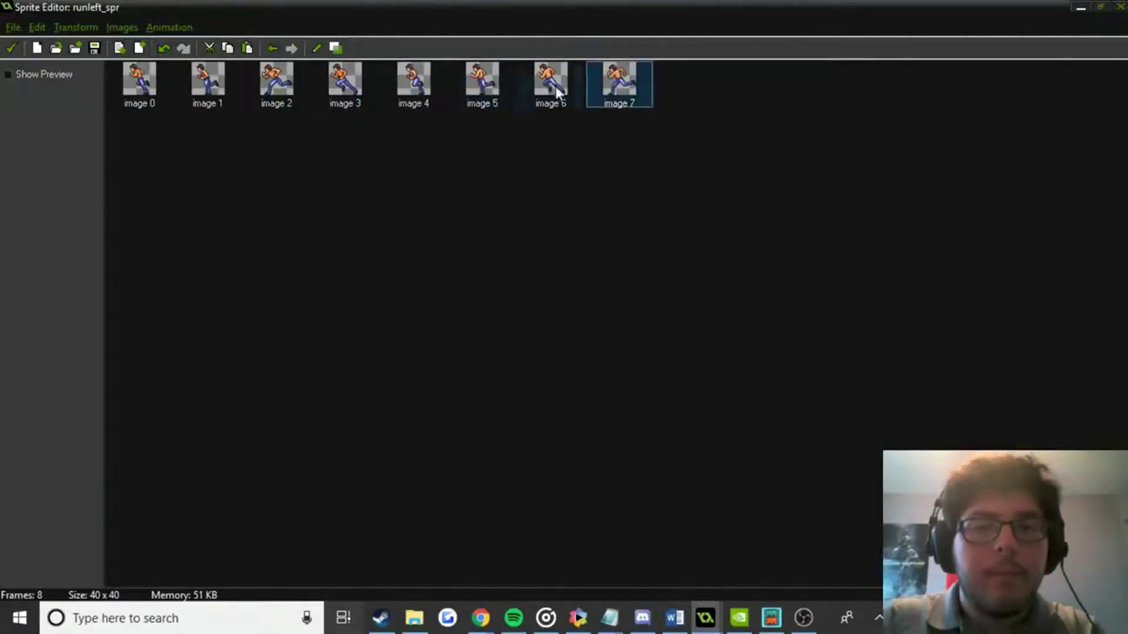
click(272, 49)
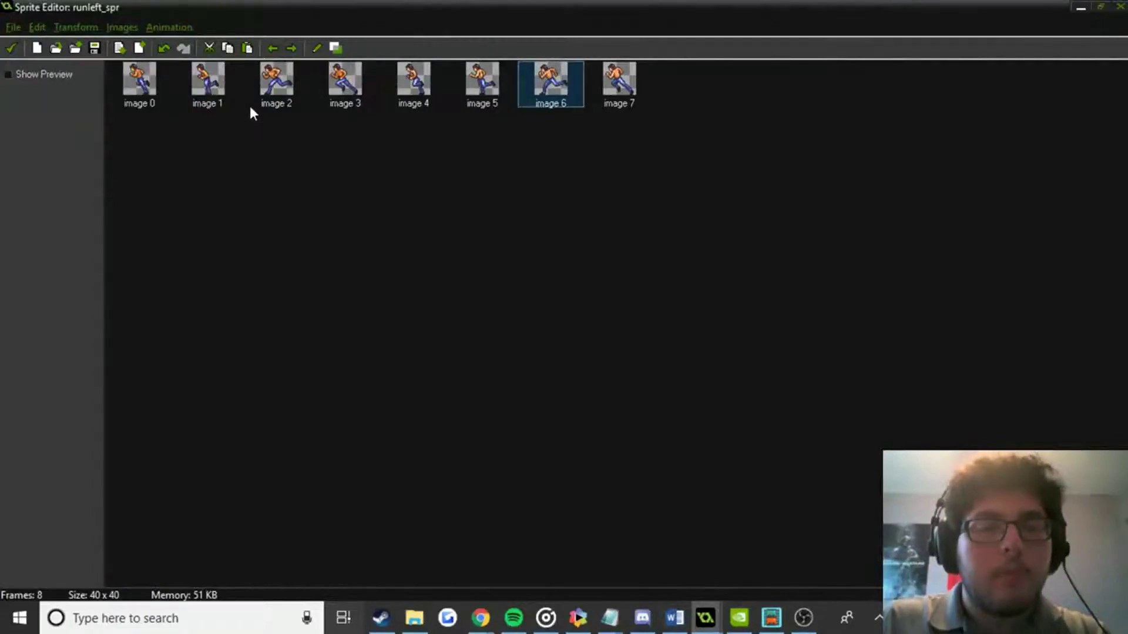
Restore the Sprite Editor to a smaller window, widen it to fit all eight frames in one row, and accept the reordered frames.
double_click(136, 6)
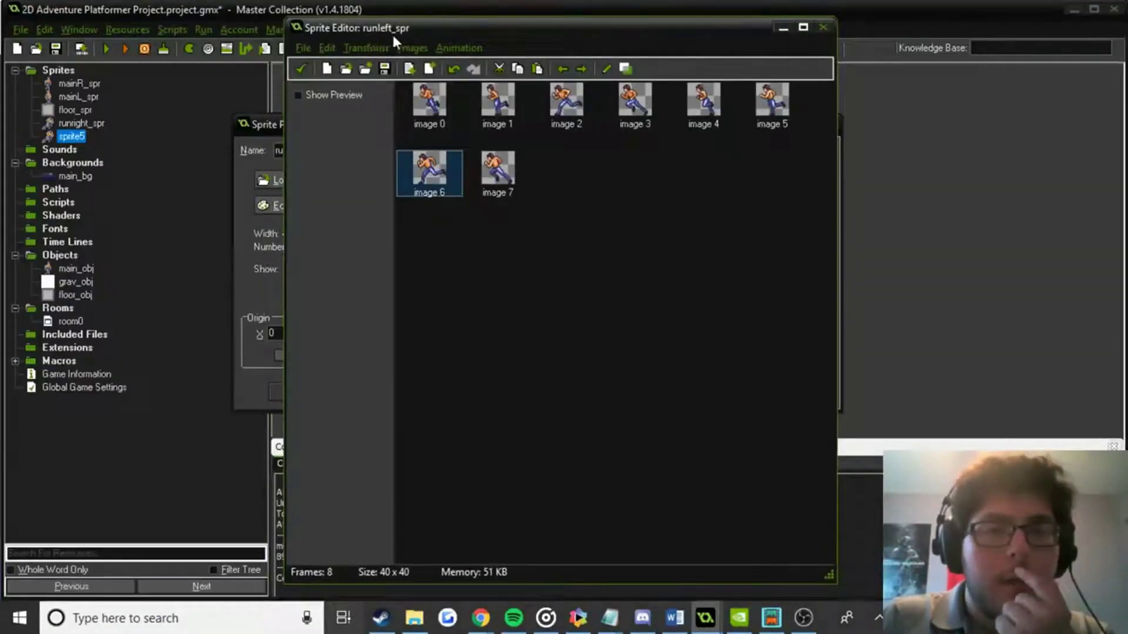
drag(392, 33, 523, 47)
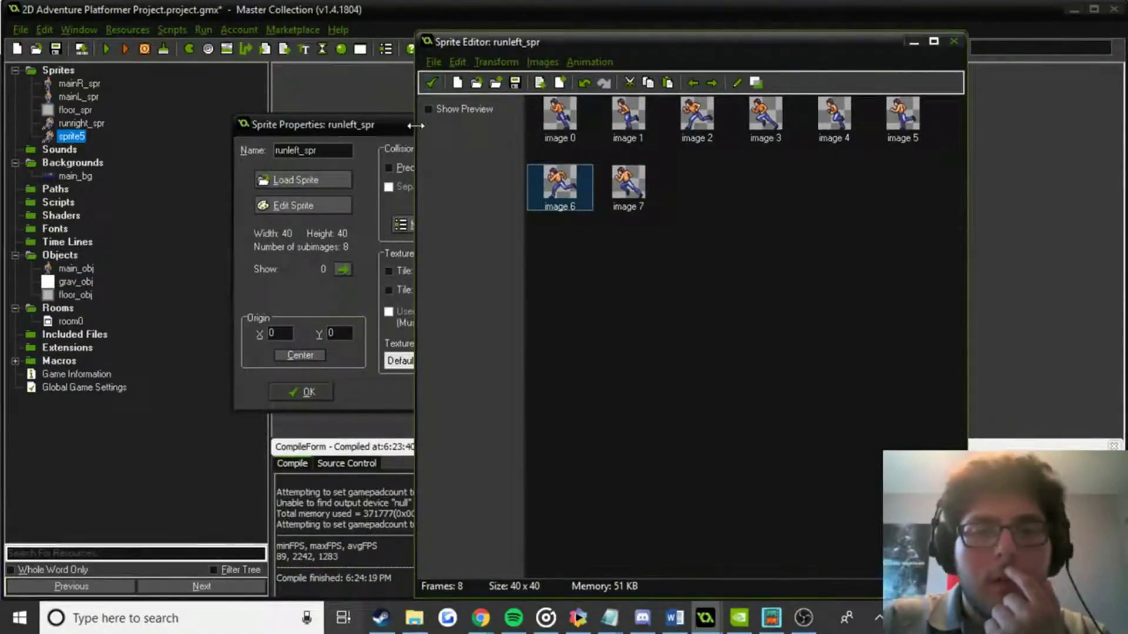
drag(415, 123, 167, 120)
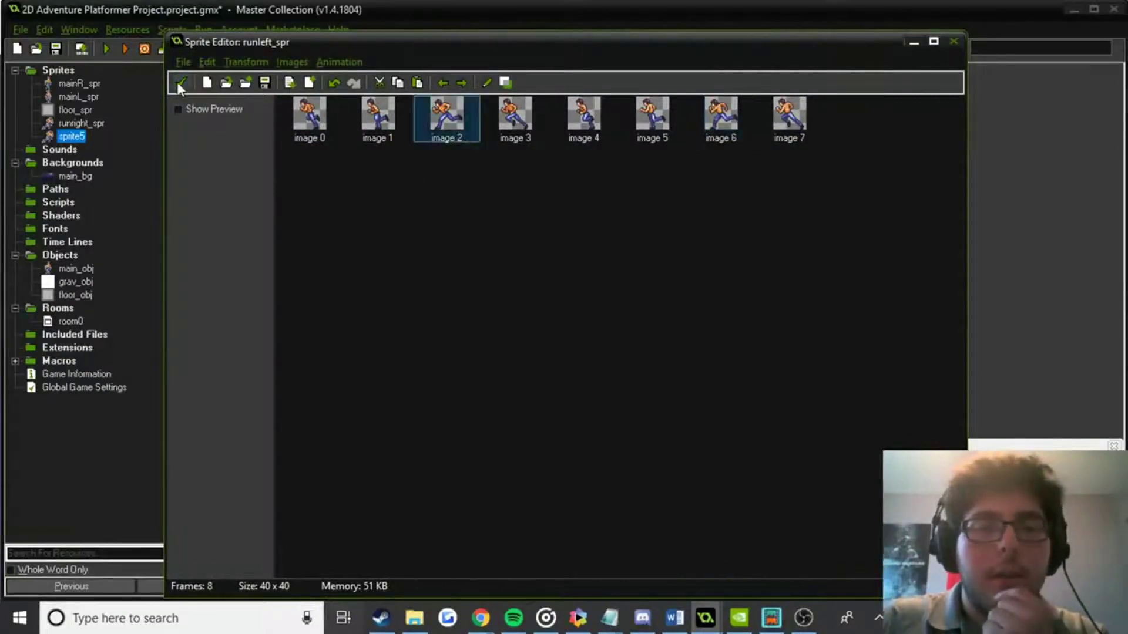
click(180, 82)
Examine the frame order of runright_spr in the Sprite Editor and close it.
click(82, 123)
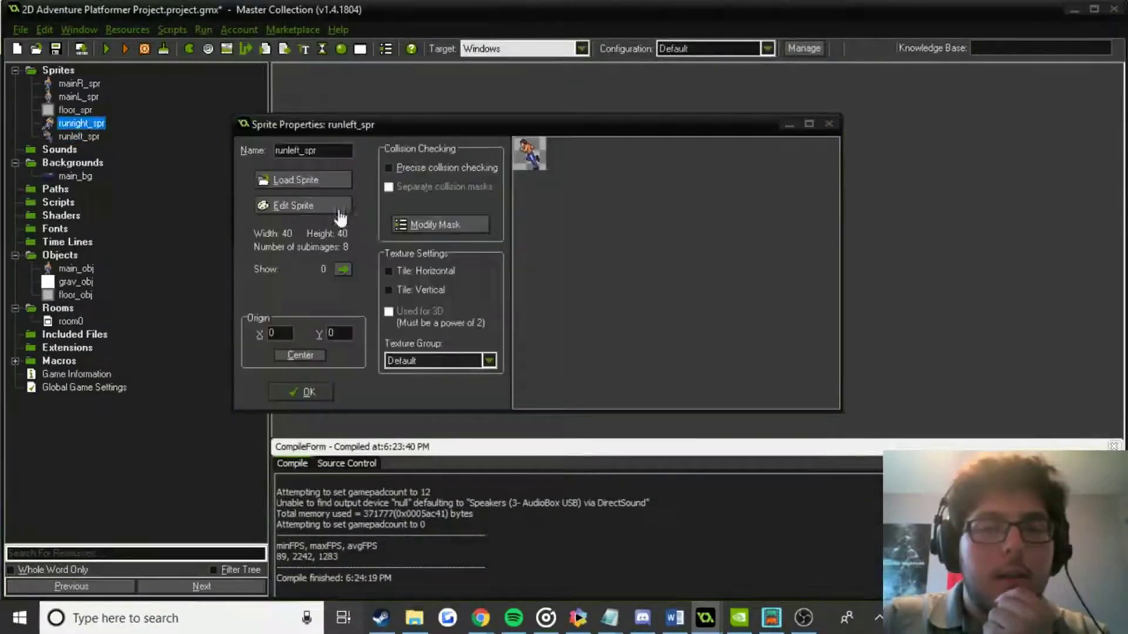
click(322, 203)
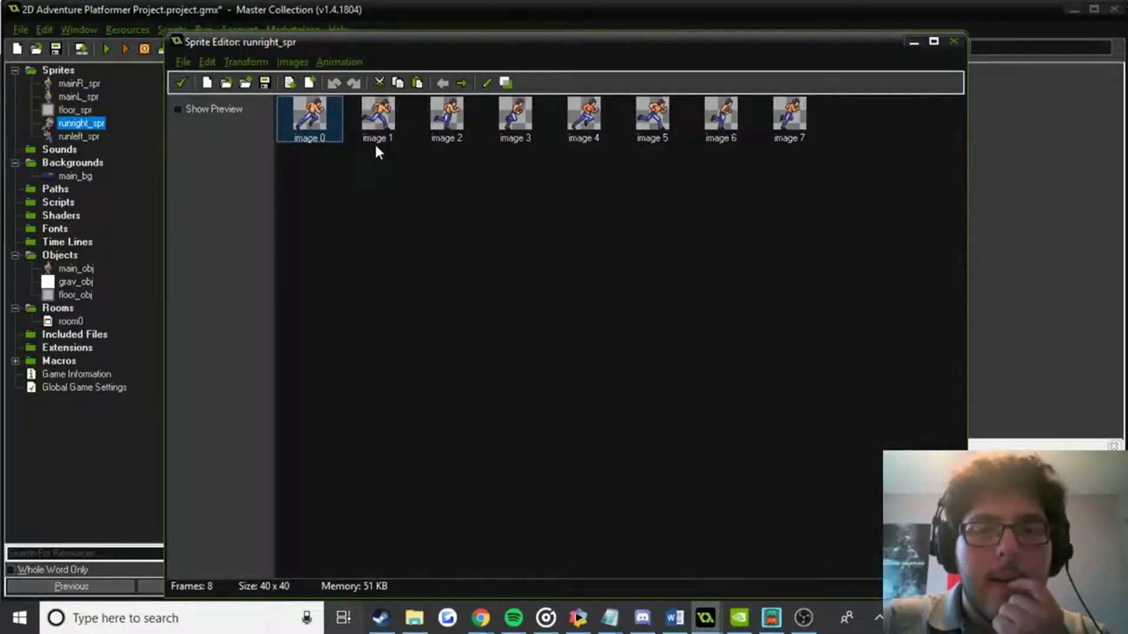
click(183, 84)
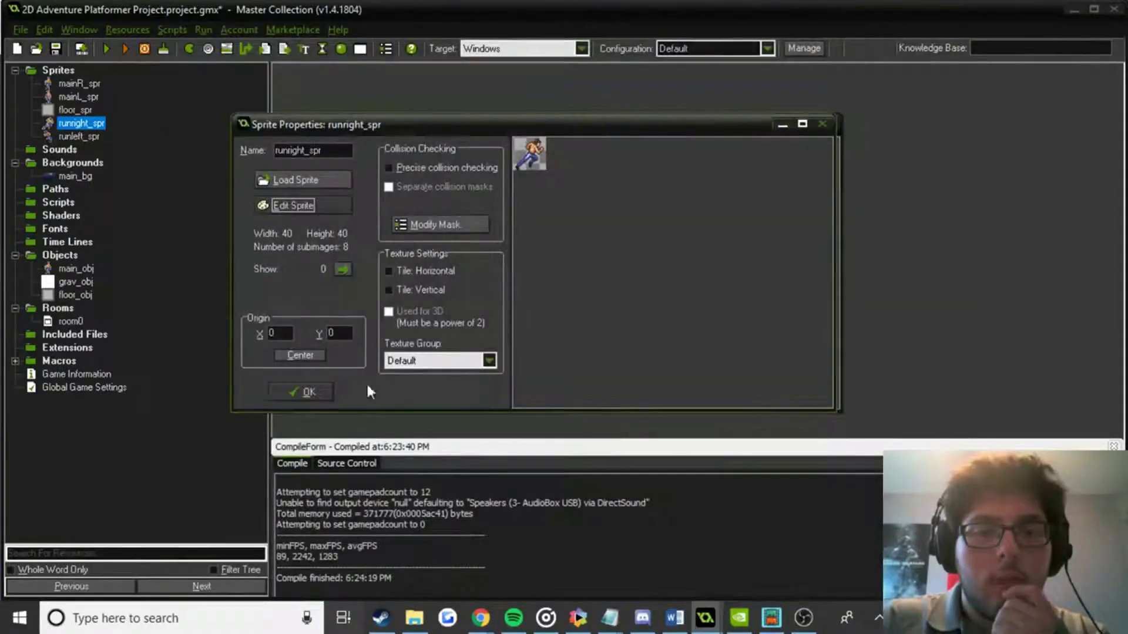
Switch to File Explorer, open the player-spritemap-v9 image from the player folder, and close the folder window.
click(419, 629)
click(283, 176)
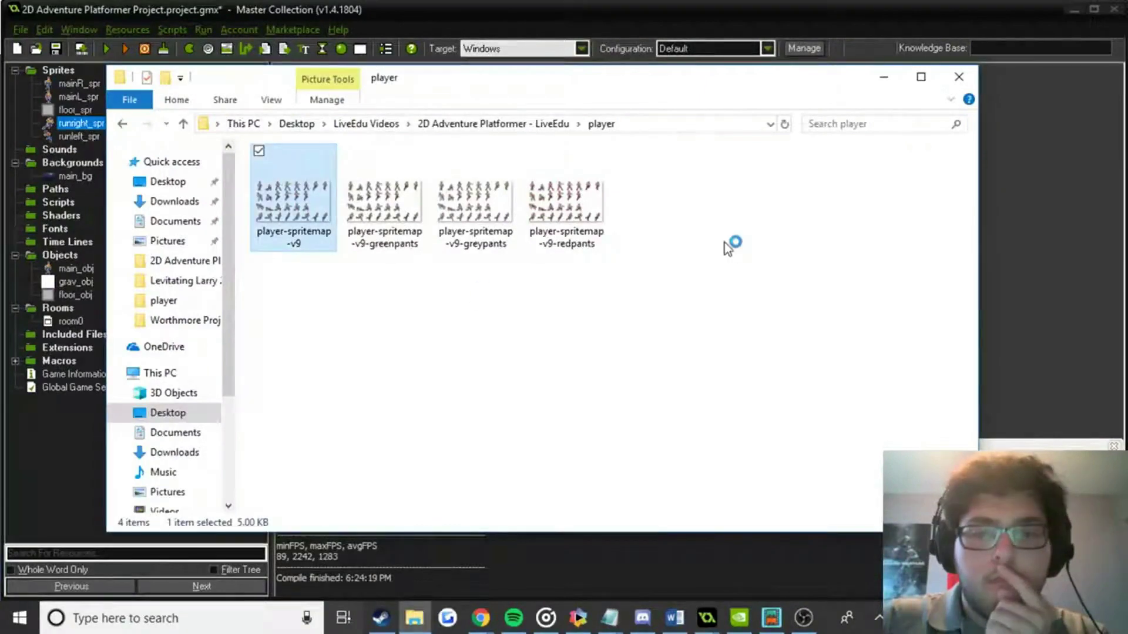
click(957, 76)
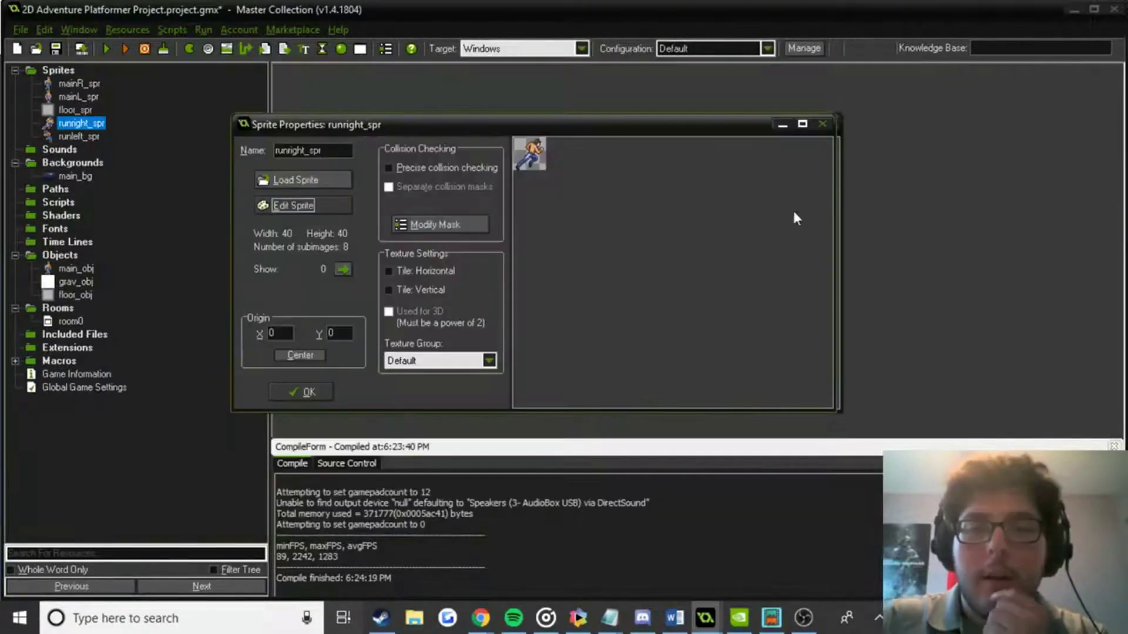
Reopen the frames of runleft_spr in the Sprite Editor.
click(294, 205)
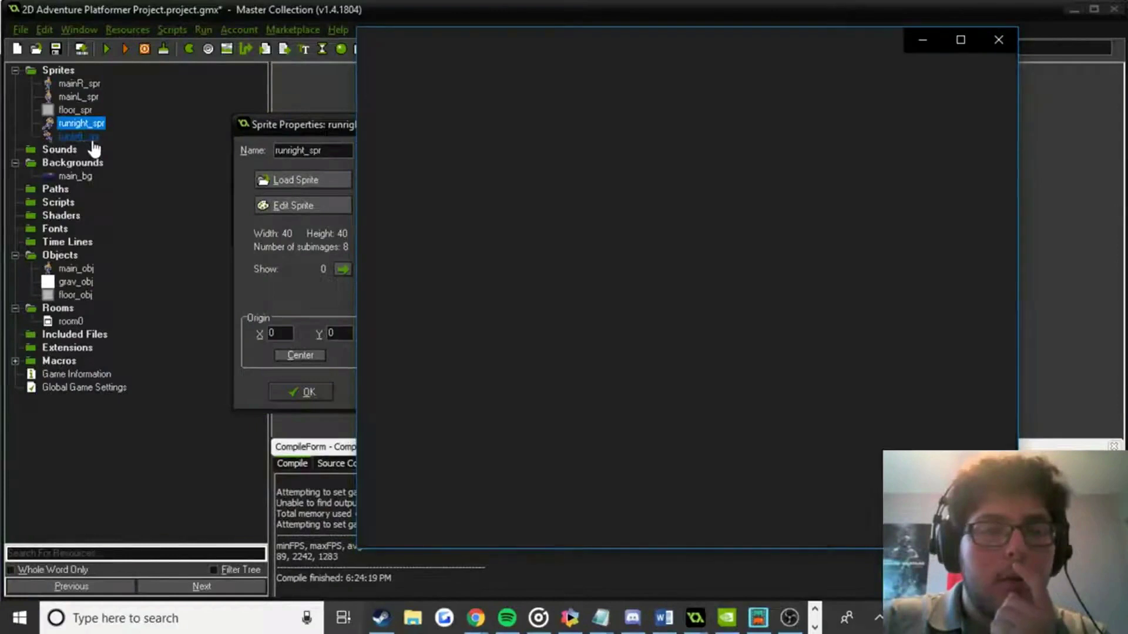
double_click(79, 137)
click(294, 204)
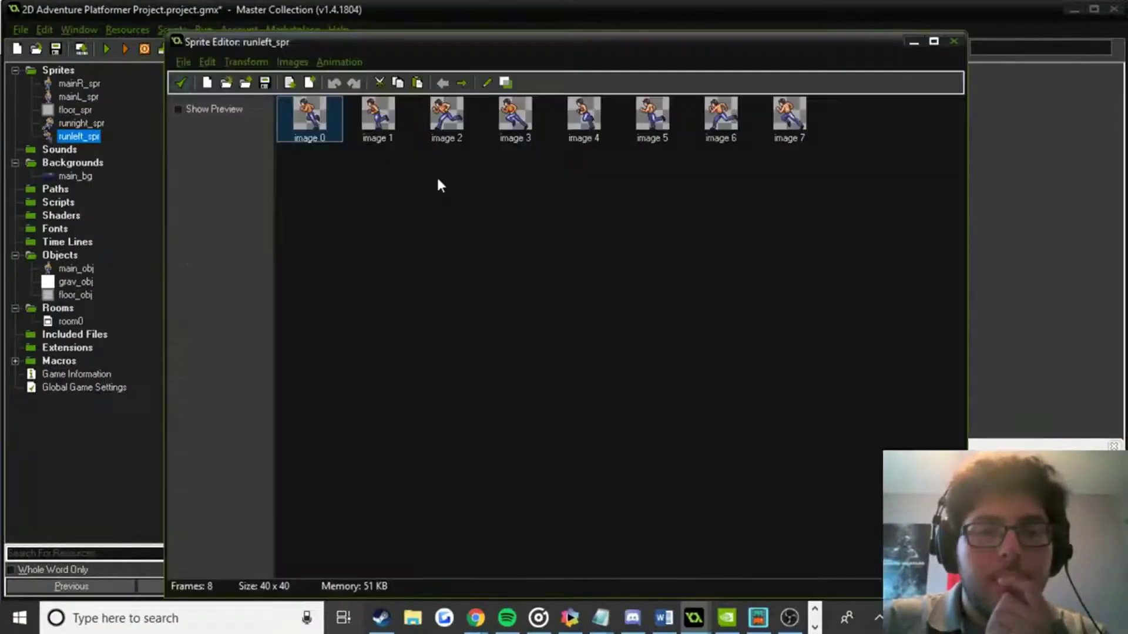
Arrange the runleft_spr Sprite Editor and the Photos window with player-spritemap-v9 next to each other for comparison.
click(815, 627)
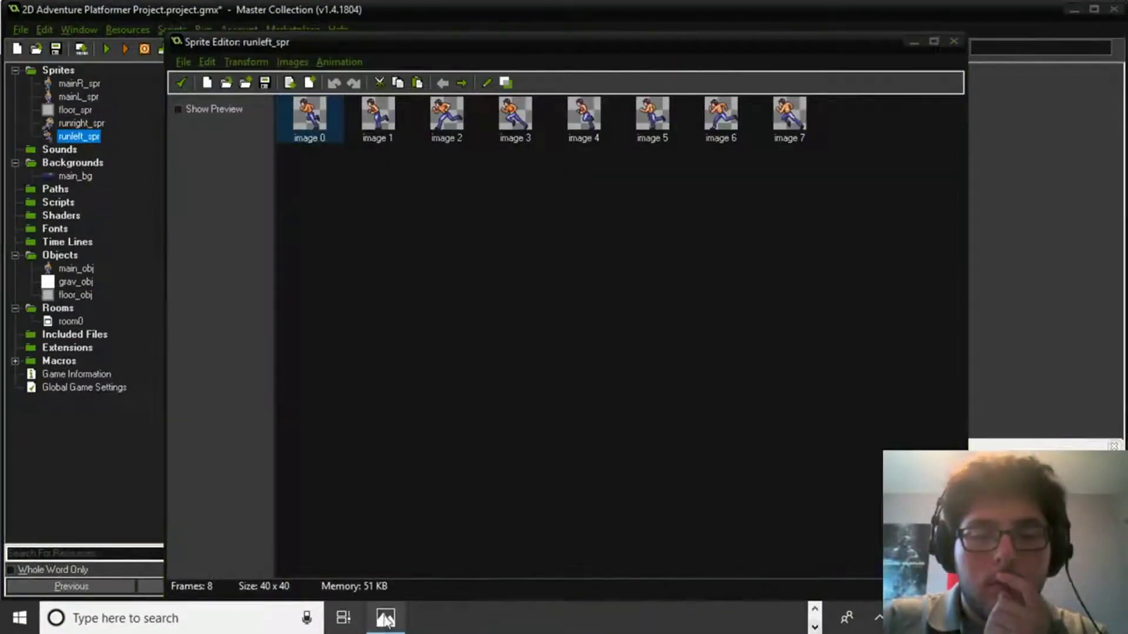
click(385, 618)
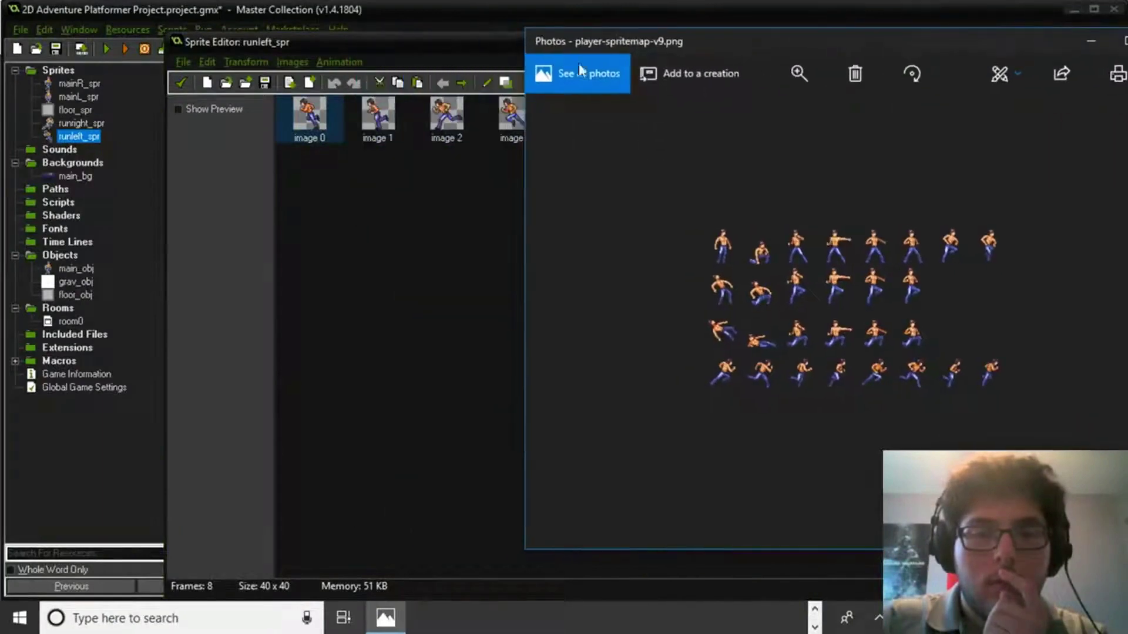
click(431, 55)
drag(354, 48, 245, 68)
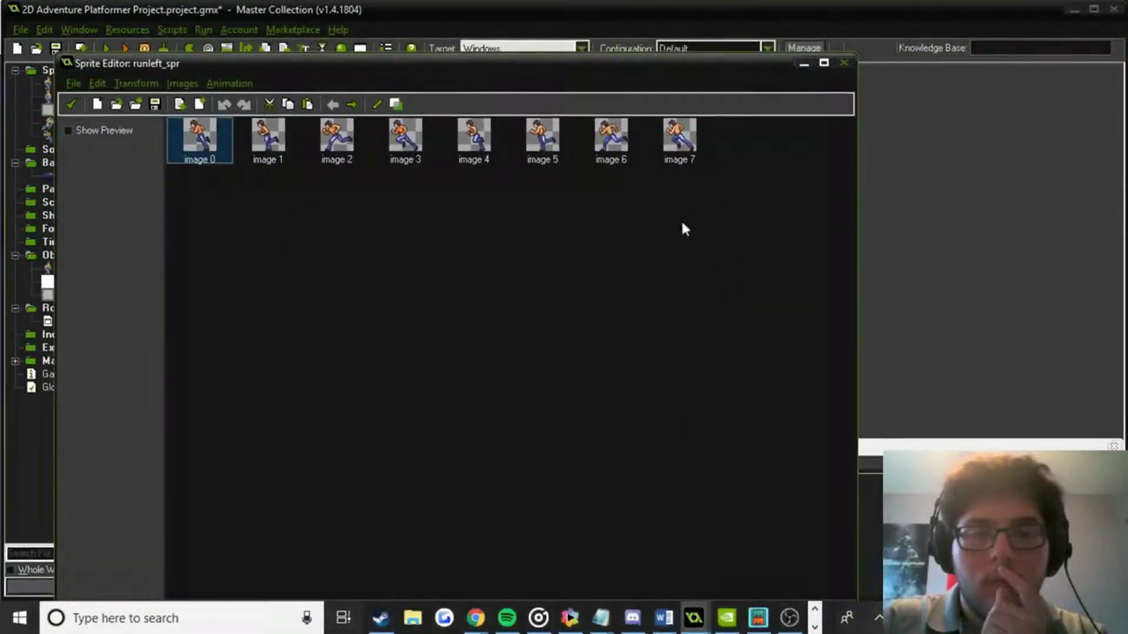
click(815, 627)
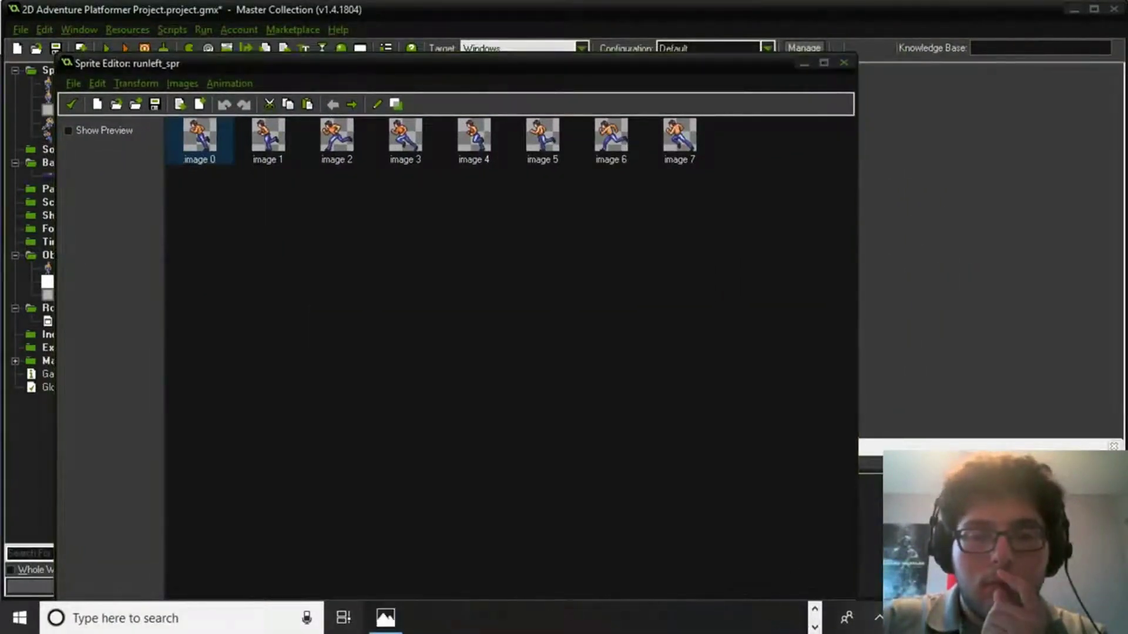
click(385, 618)
drag(692, 43, 623, 52)
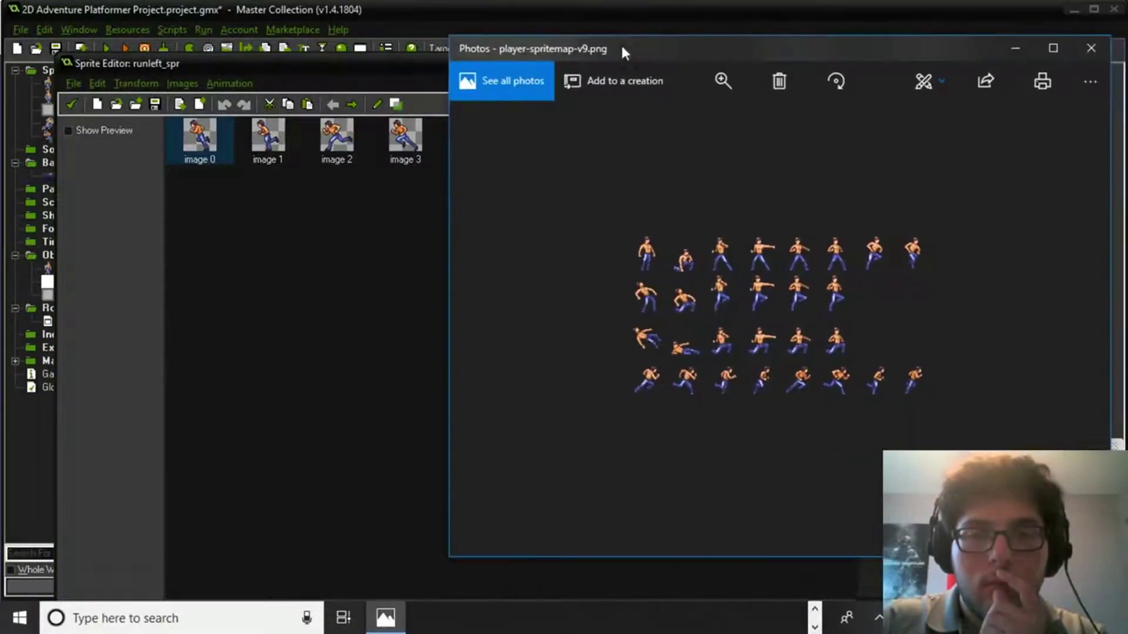
Enlarge the sprite sheet in Photos and compare its row of running poses with the frame order of runleft_spr.
click(721, 81)
click(710, 121)
drag(710, 127, 696, 125)
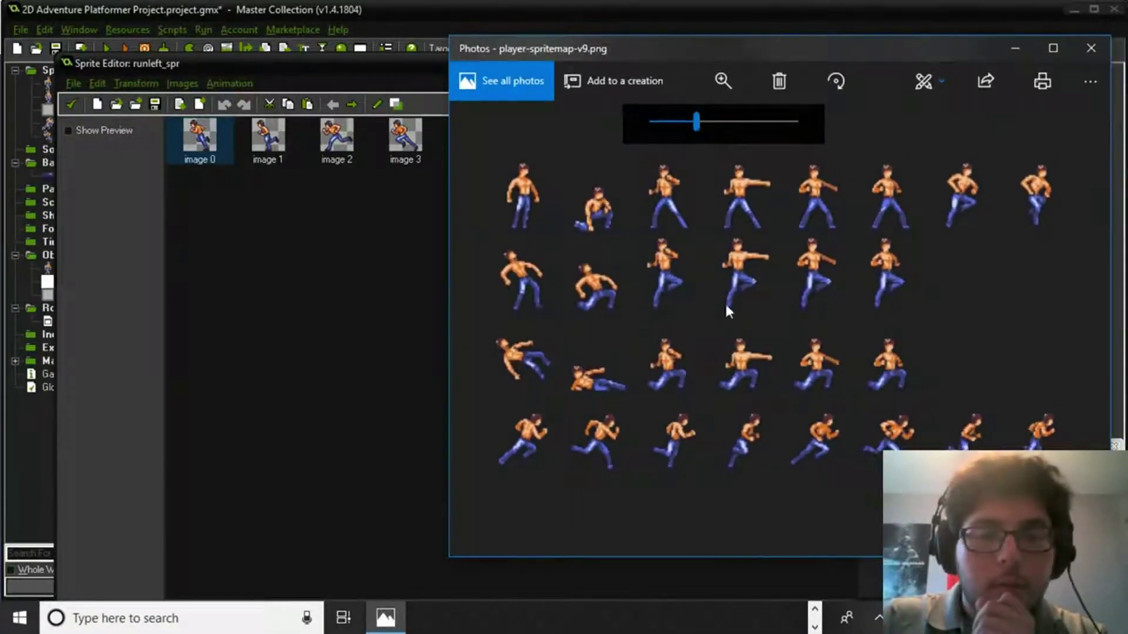
drag(757, 373, 881, 336)
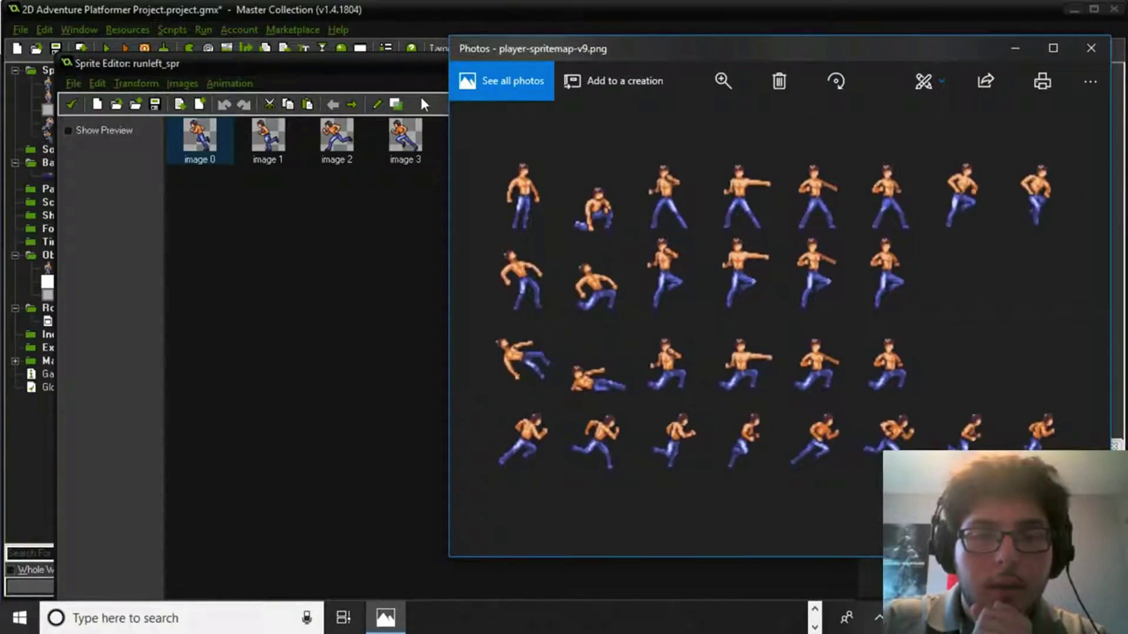
drag(399, 75, 346, 61)
key(alt+Tab)
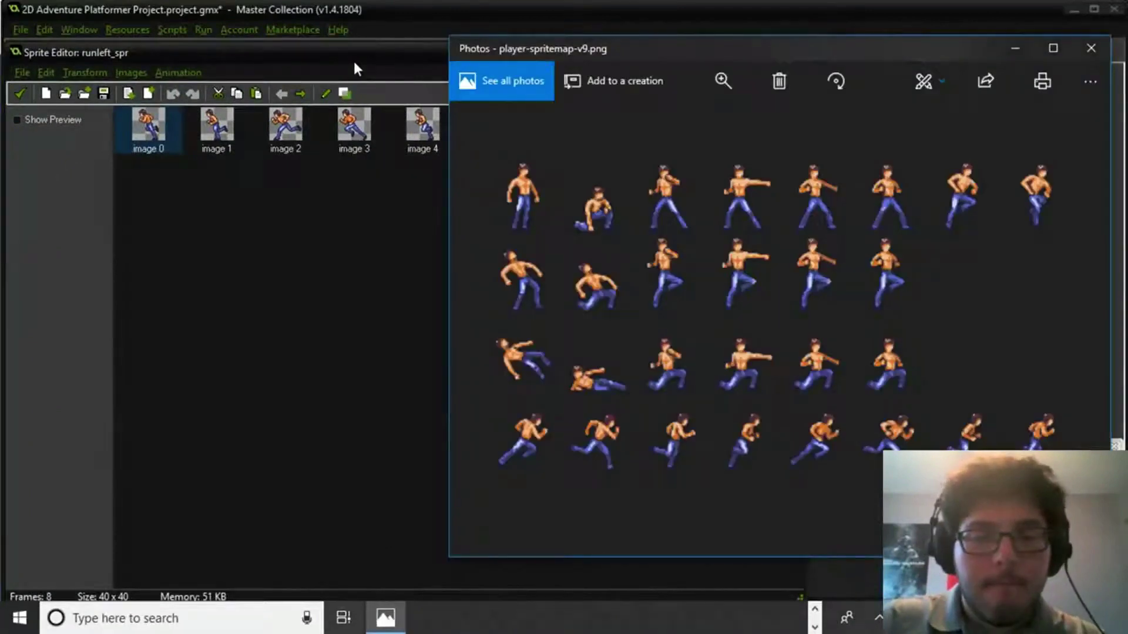
Move the last frame of runleft_spr to the very start, as image 0, to match the sprite sheet's running order.
click(355, 69)
click(623, 137)
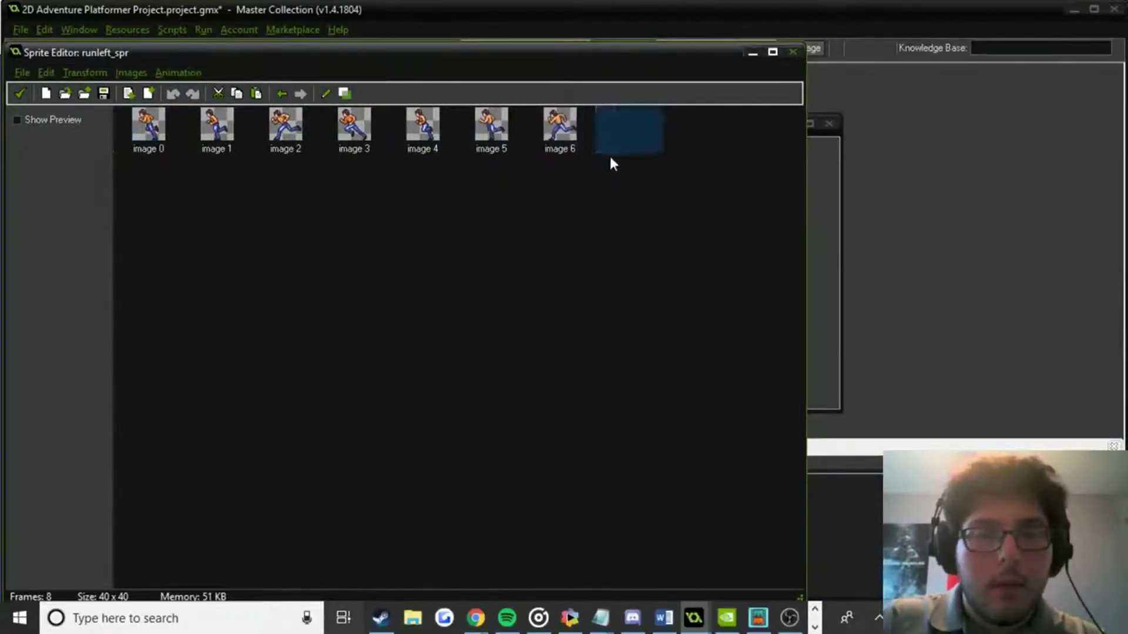
click(287, 94)
click(288, 94)
click(288, 94)
click(288, 94)
click(288, 94)
click(288, 94)
click(287, 94)
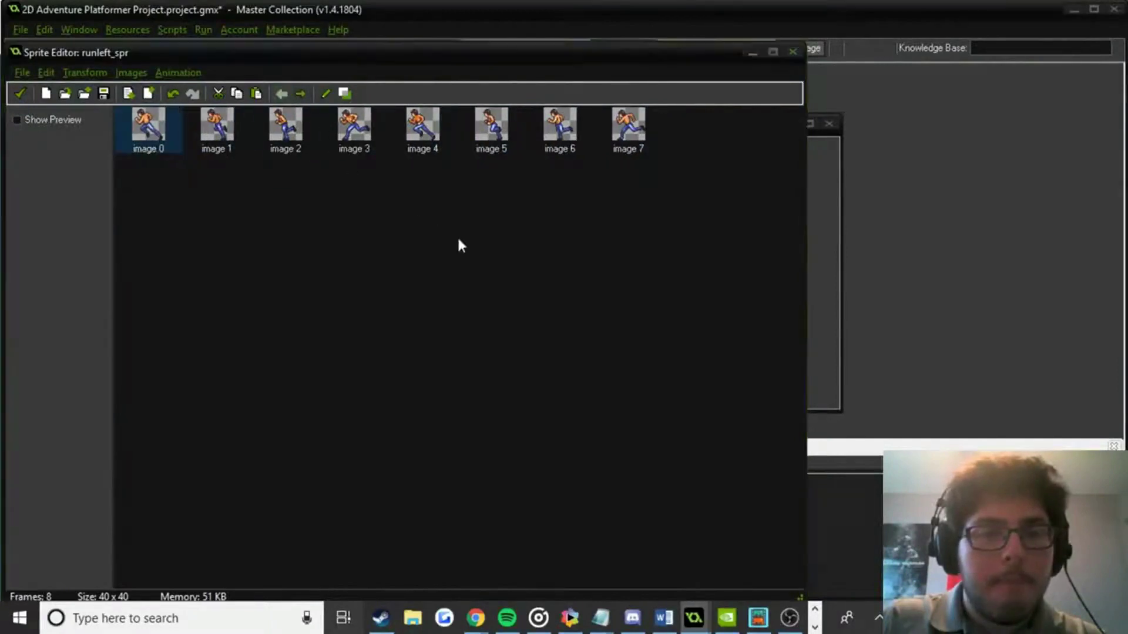
Check the order against the sprite sheet and move image 3 of runleft_spr forward to second place, as image 1.
key(alt+Tab)
key(alt+F4)
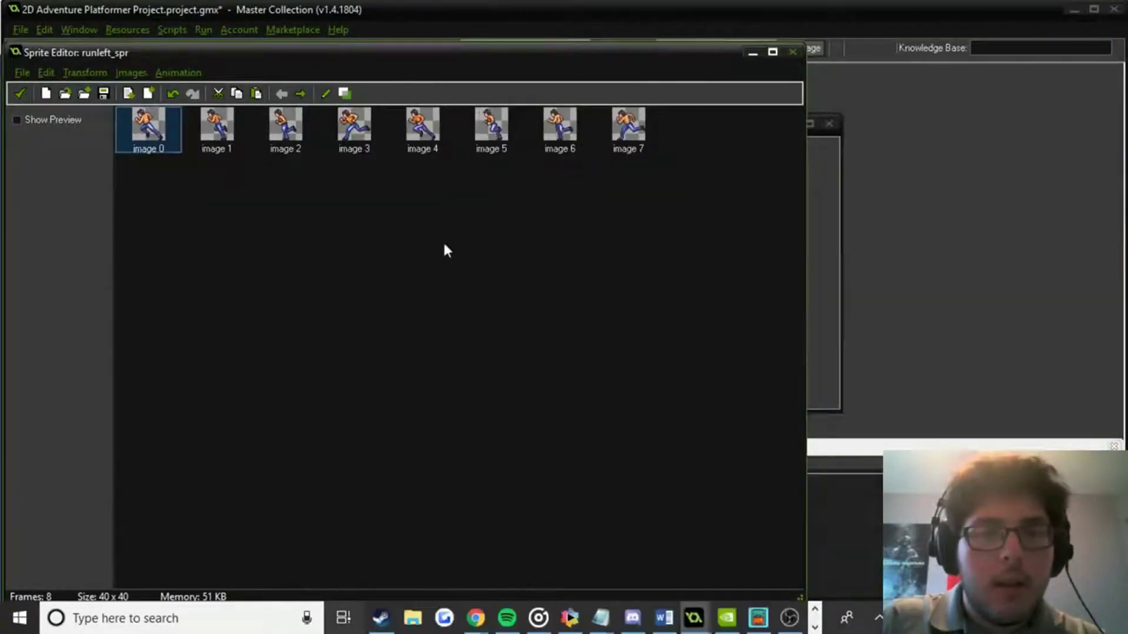
click(364, 145)
click(283, 94)
click(283, 94)
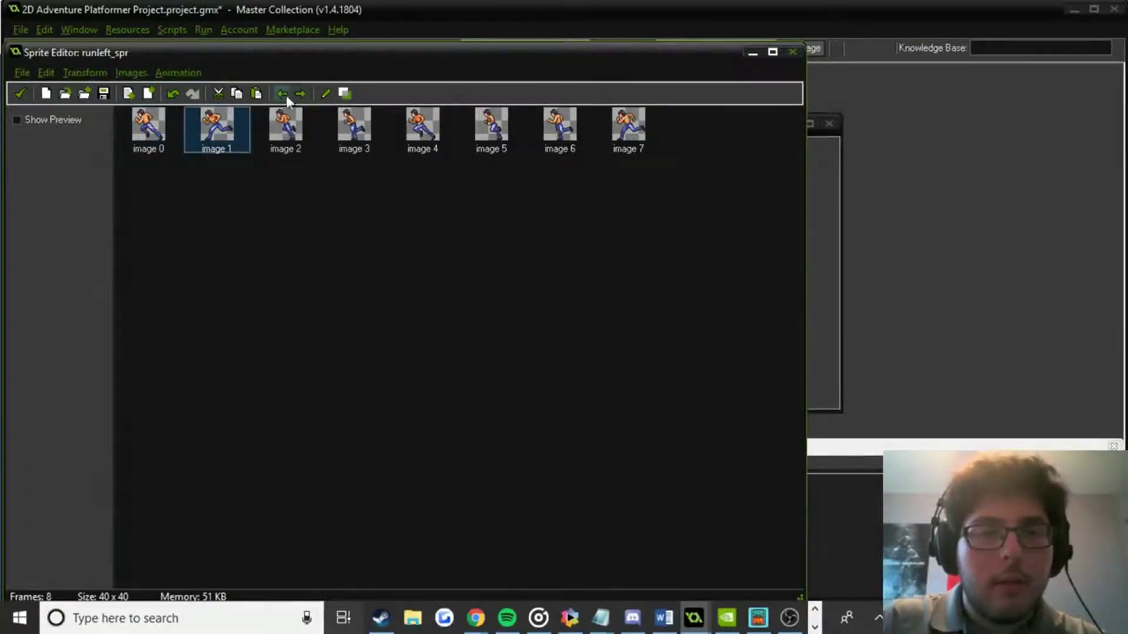
key(alt+Tab)
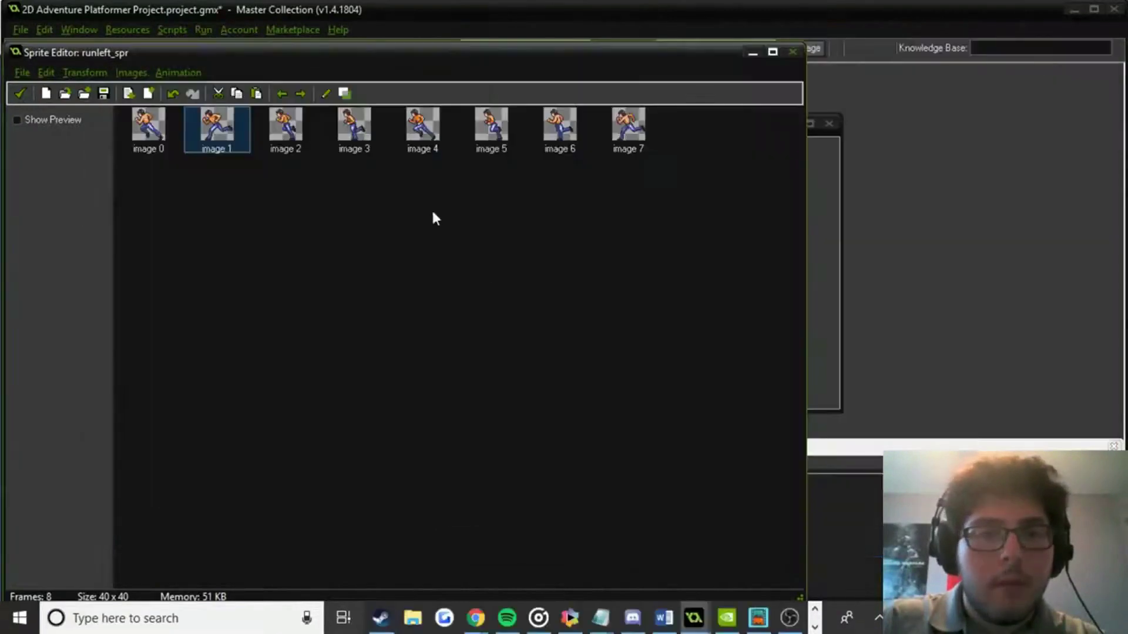
Move image 3 of runleft_spr forward one place, as image 2, and check the two frames after it.
click(350, 141)
click(282, 93)
click(347, 140)
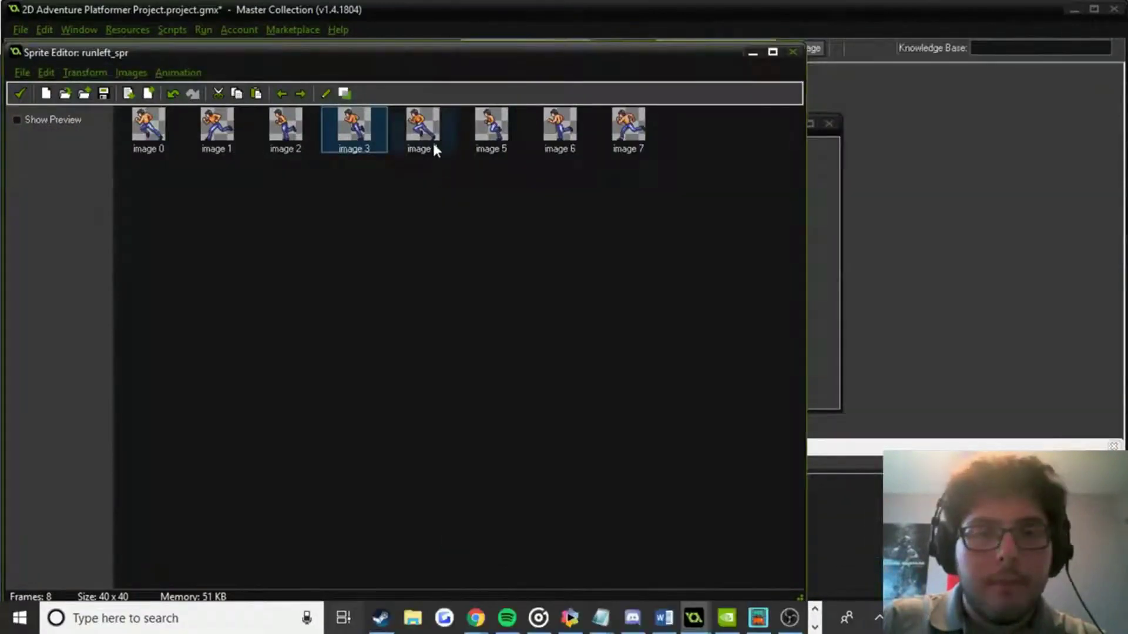
click(434, 141)
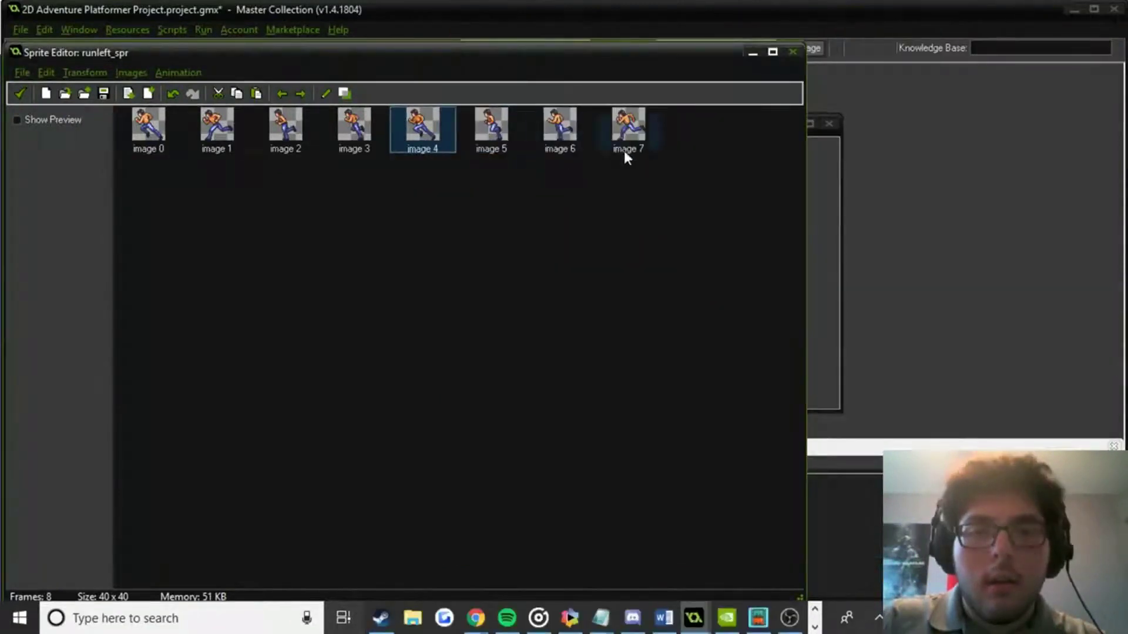
Move the frame at the end of runleft_spr forward to sixth place, as image 5.
click(624, 147)
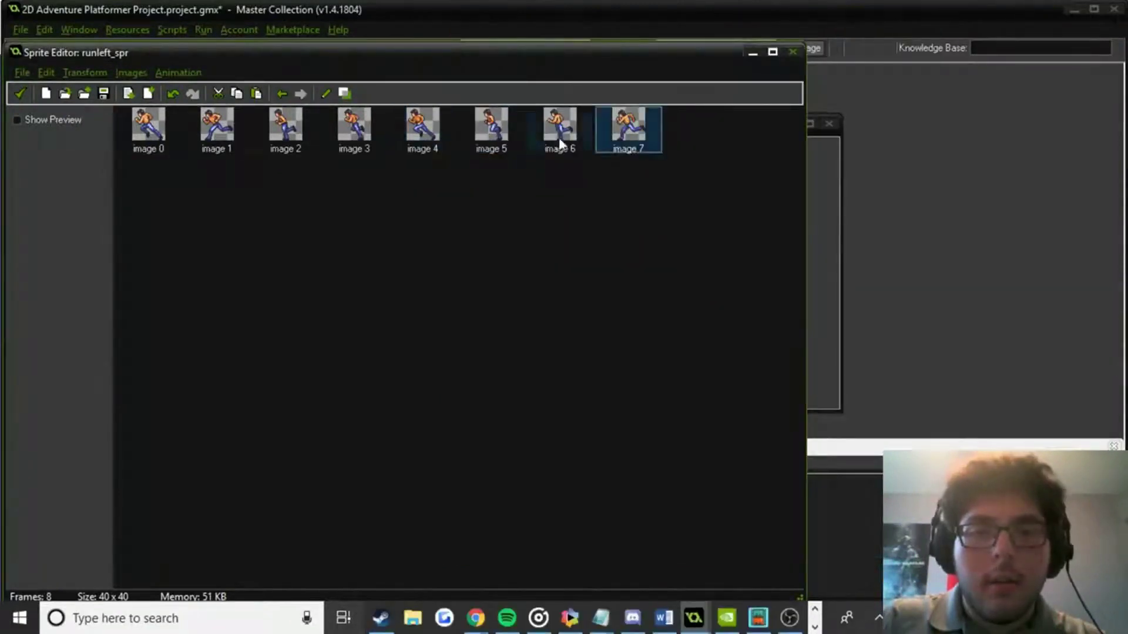
click(282, 94)
click(282, 94)
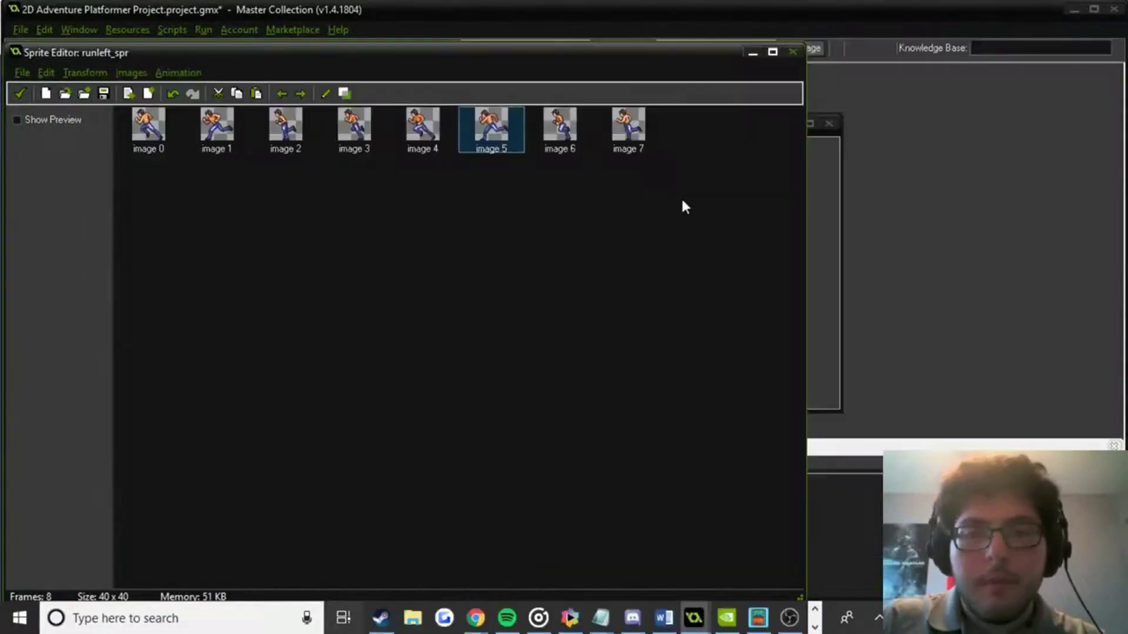
Select the frame now at the end of runleft_spr, image 7, for reordering.
click(637, 147)
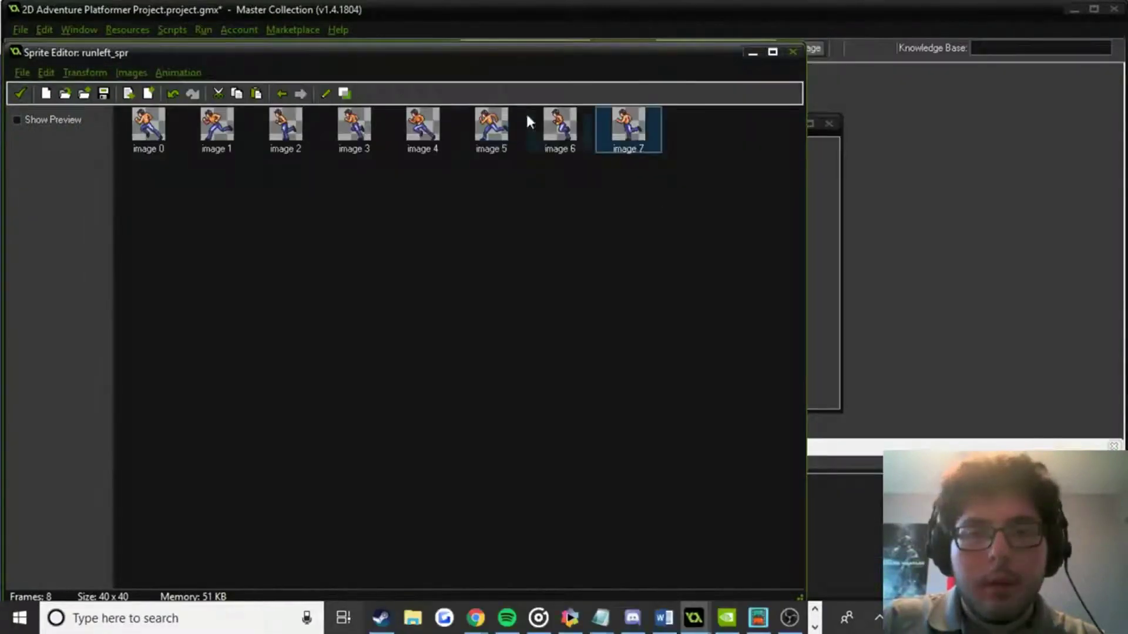
Move the last frame of runleft_spr one position earlier in the animation and save the sprite.
click(275, 92)
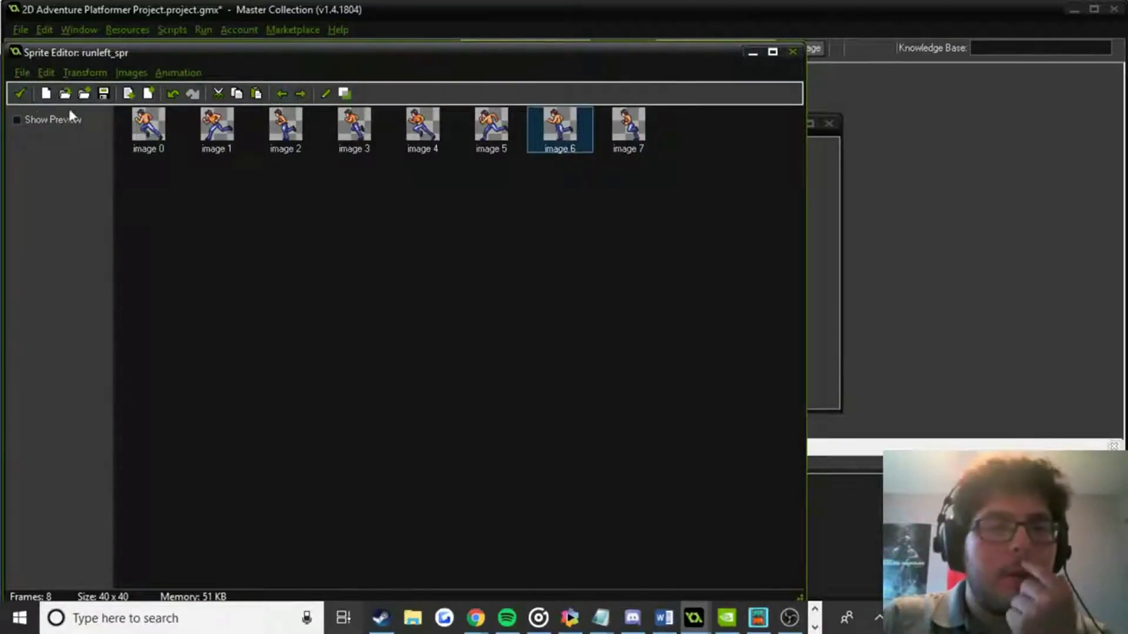
click(21, 94)
click(317, 392)
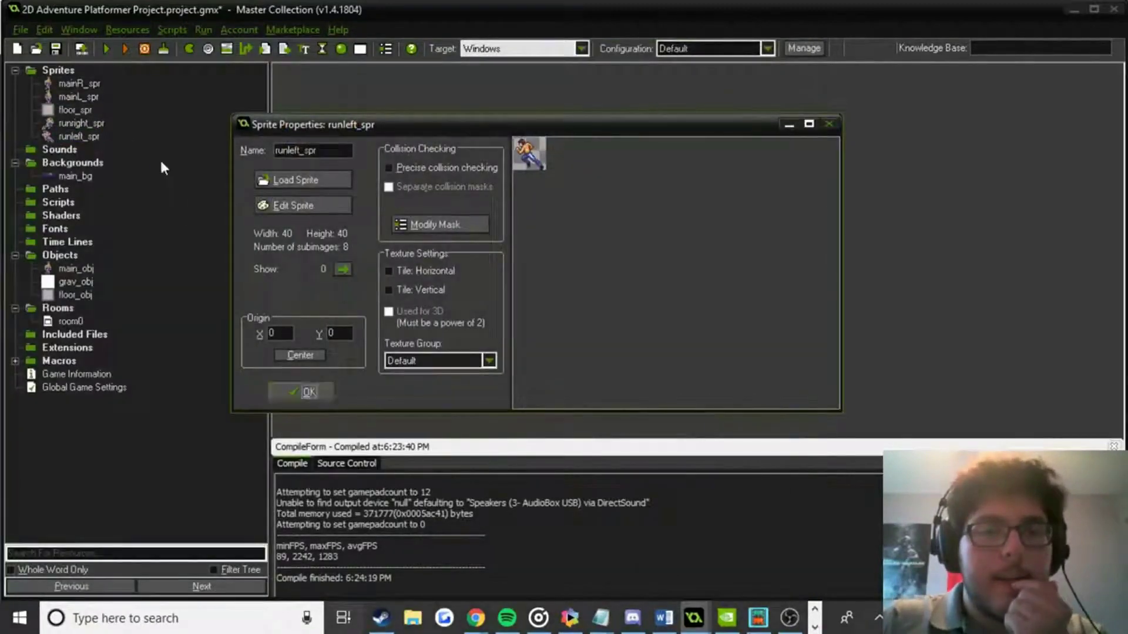
Check the frame order of runright_spr against the player-spritemap-v9.png sprite sheet and close the sprite.
double_click(88, 124)
click(341, 205)
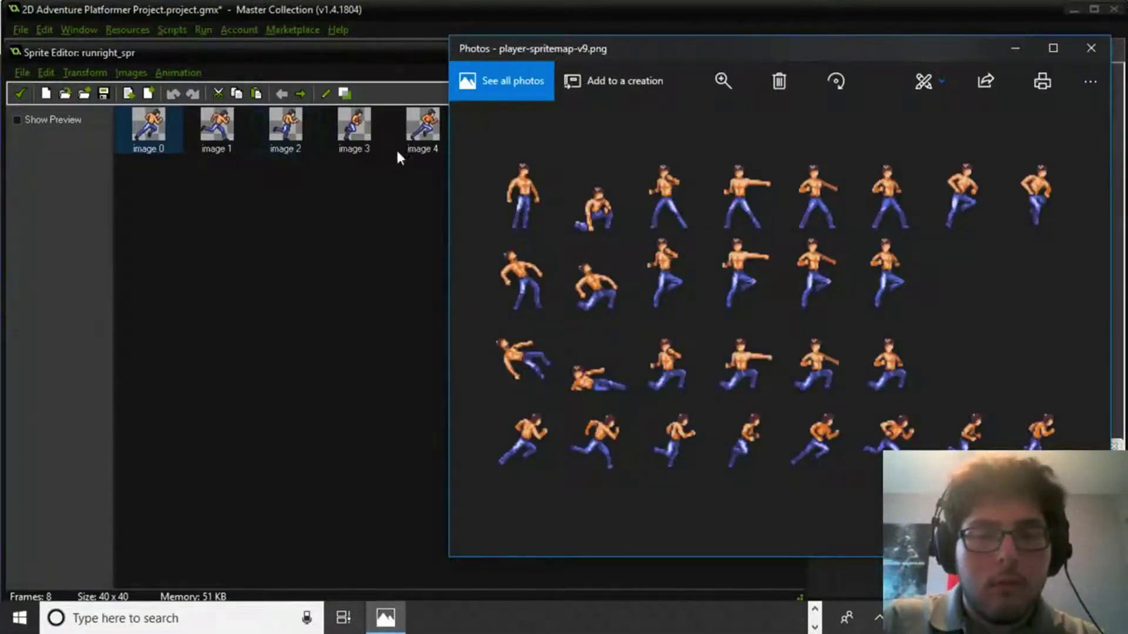
click(418, 147)
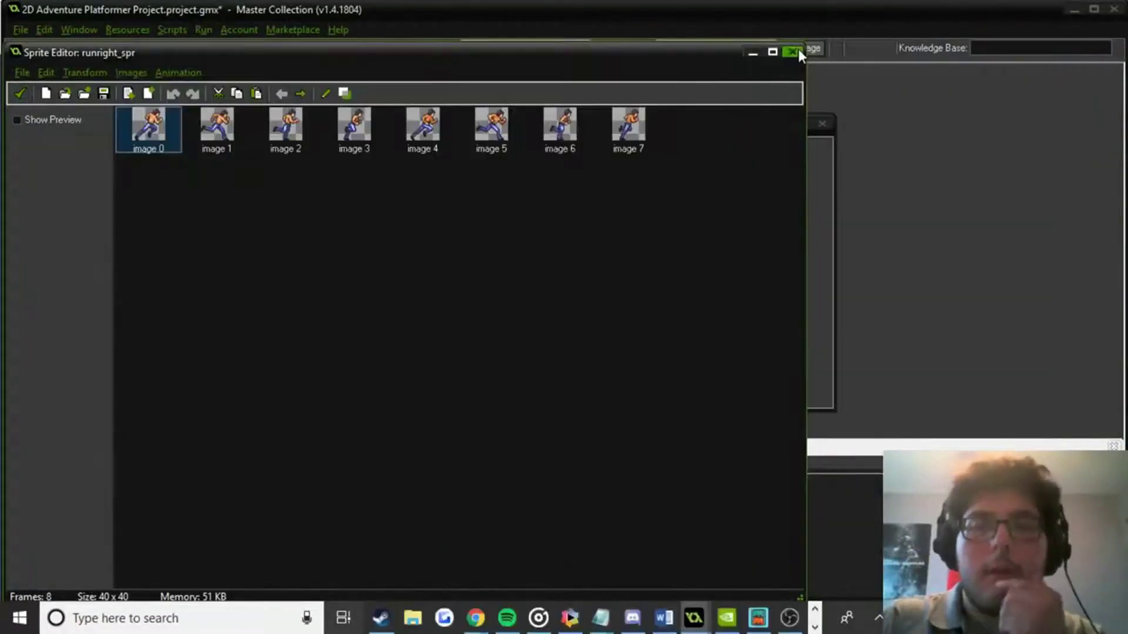
click(798, 48)
click(298, 393)
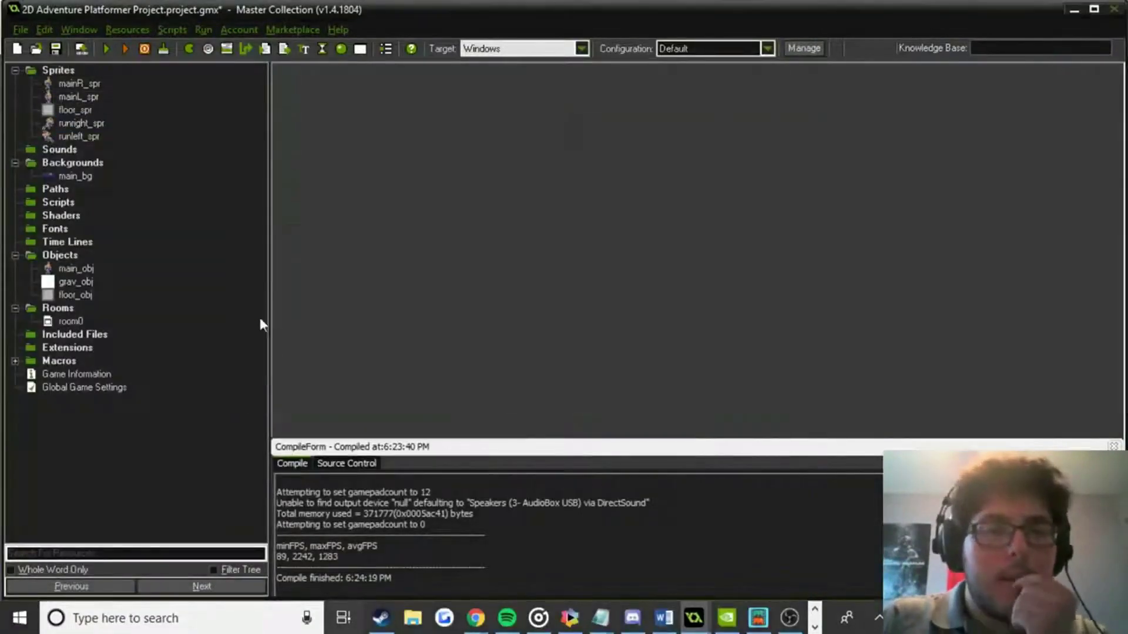
In main_obj's press Right event, add a Change Sprite action into runright_spr and place it before the movement action.
double_click(76, 268)
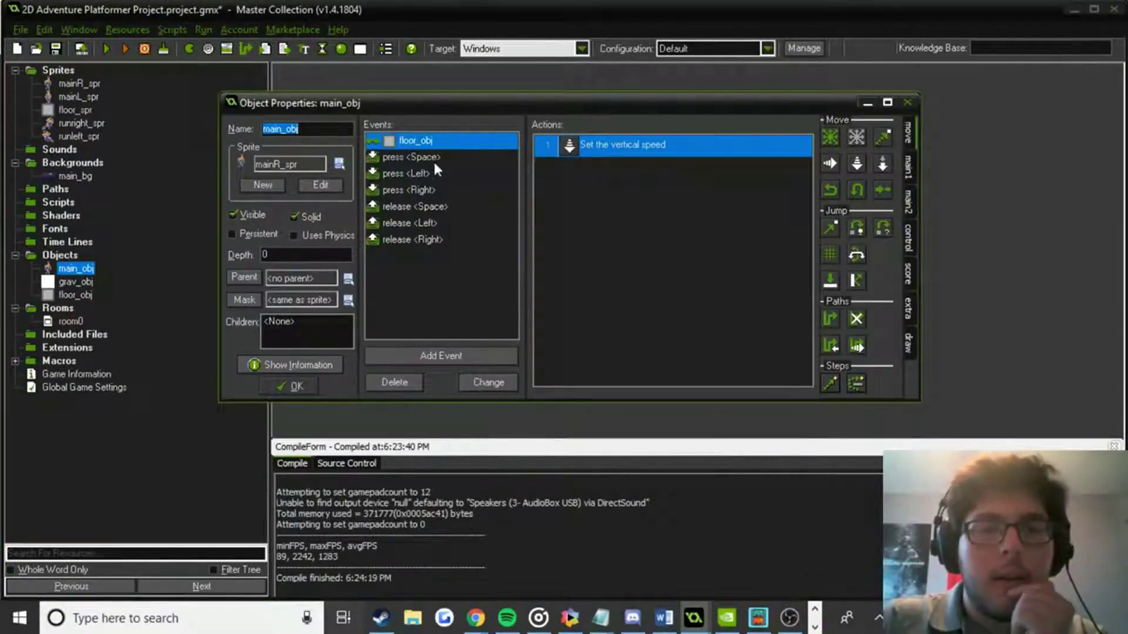
click(449, 192)
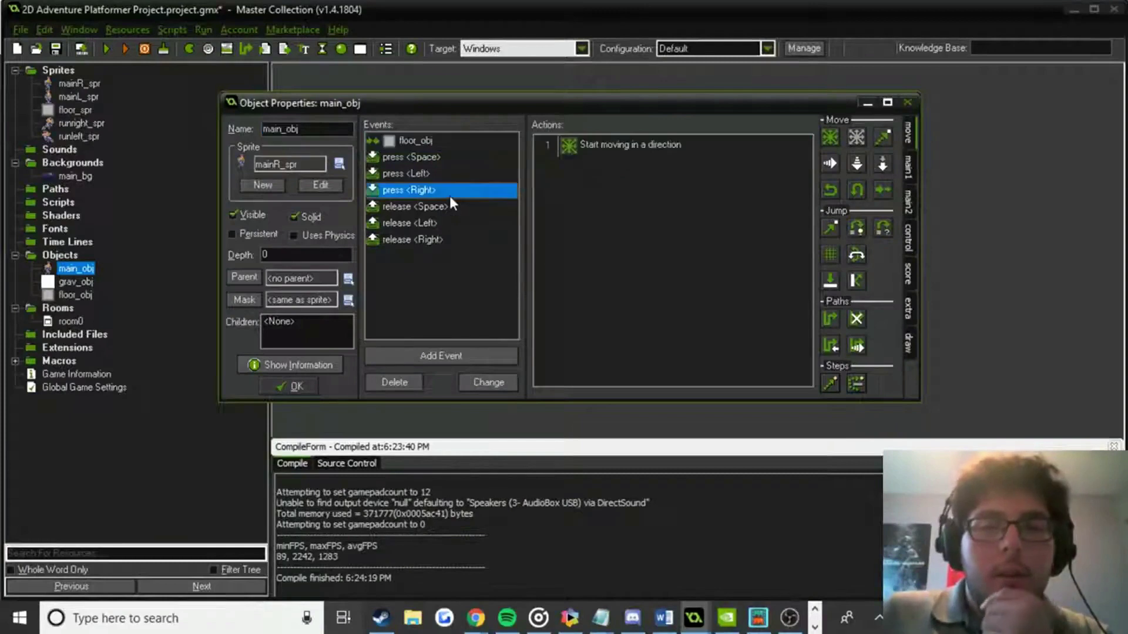
click(911, 163)
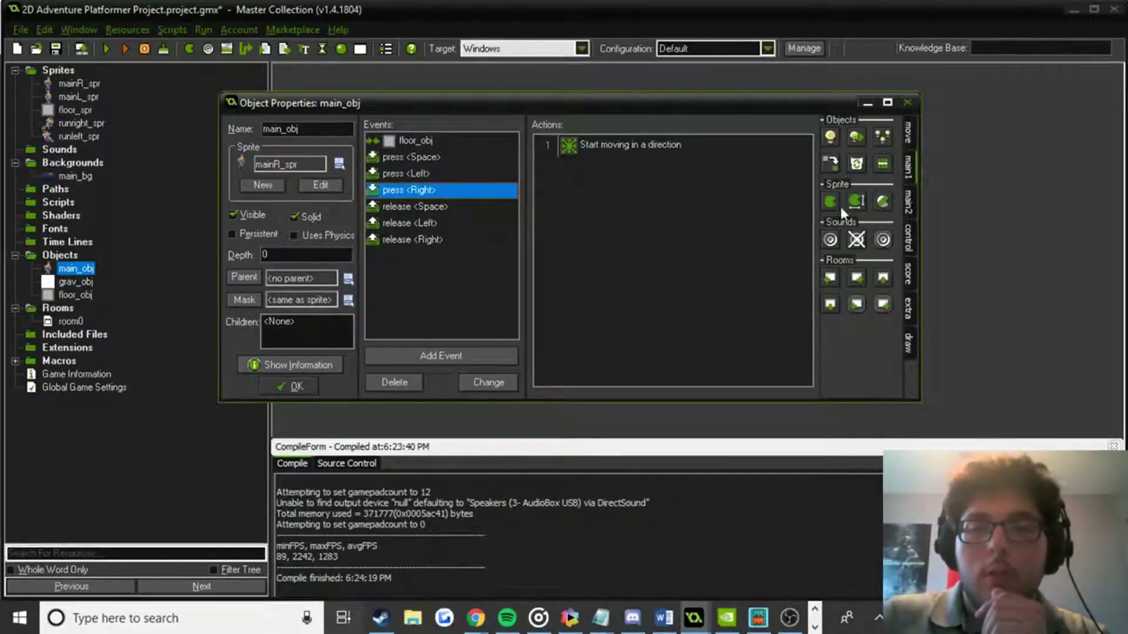
drag(832, 200, 650, 140)
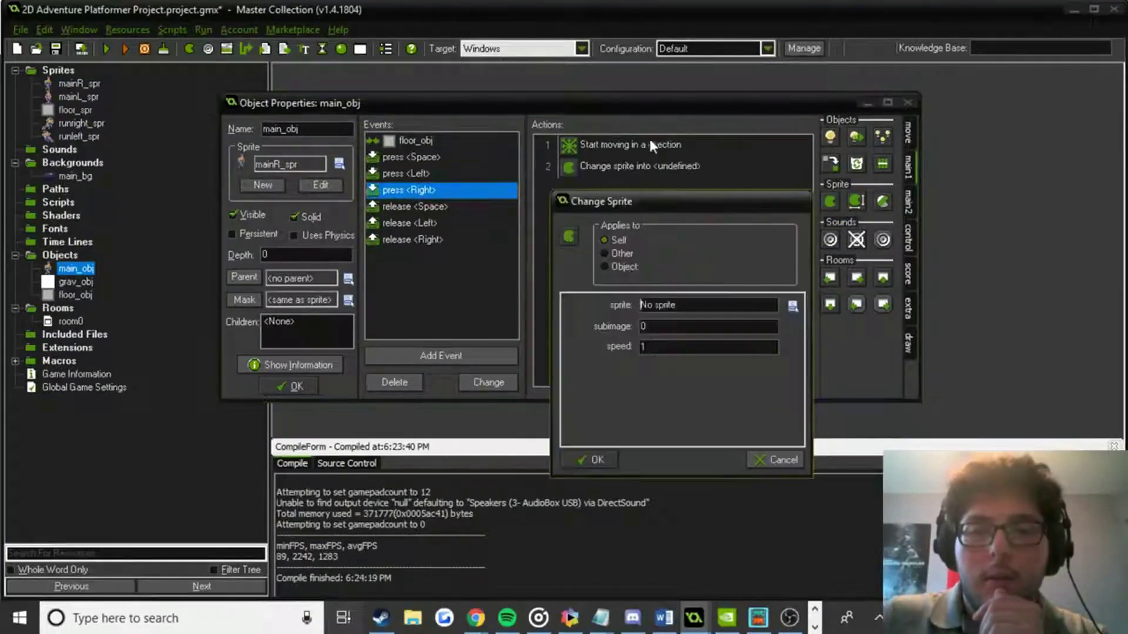
click(792, 306)
click(853, 389)
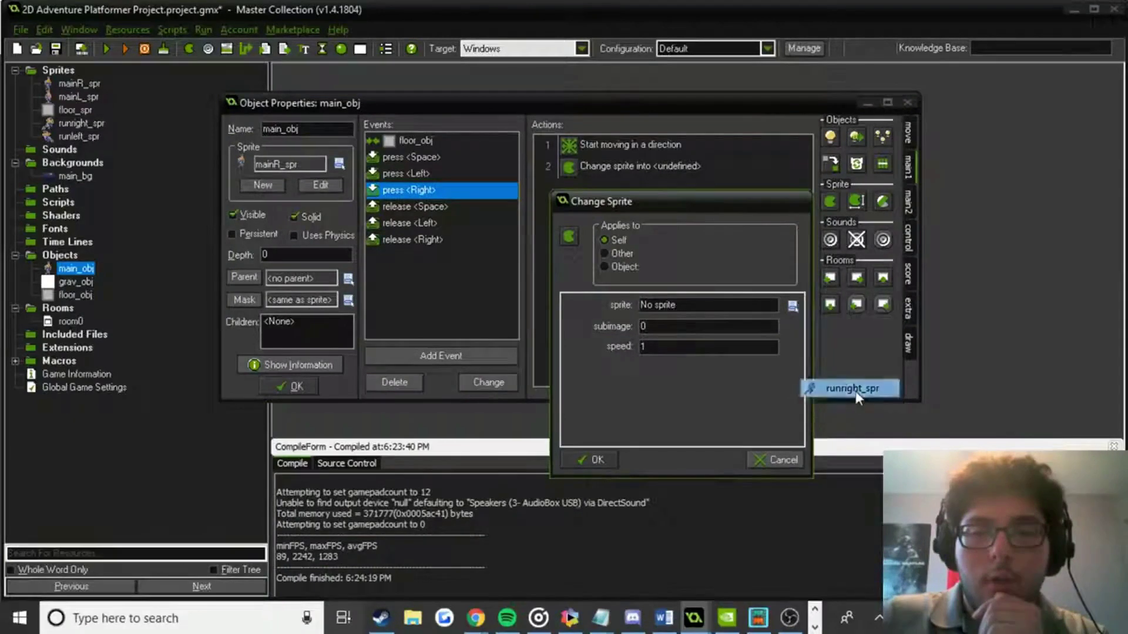
click(603, 460)
drag(614, 168, 620, 140)
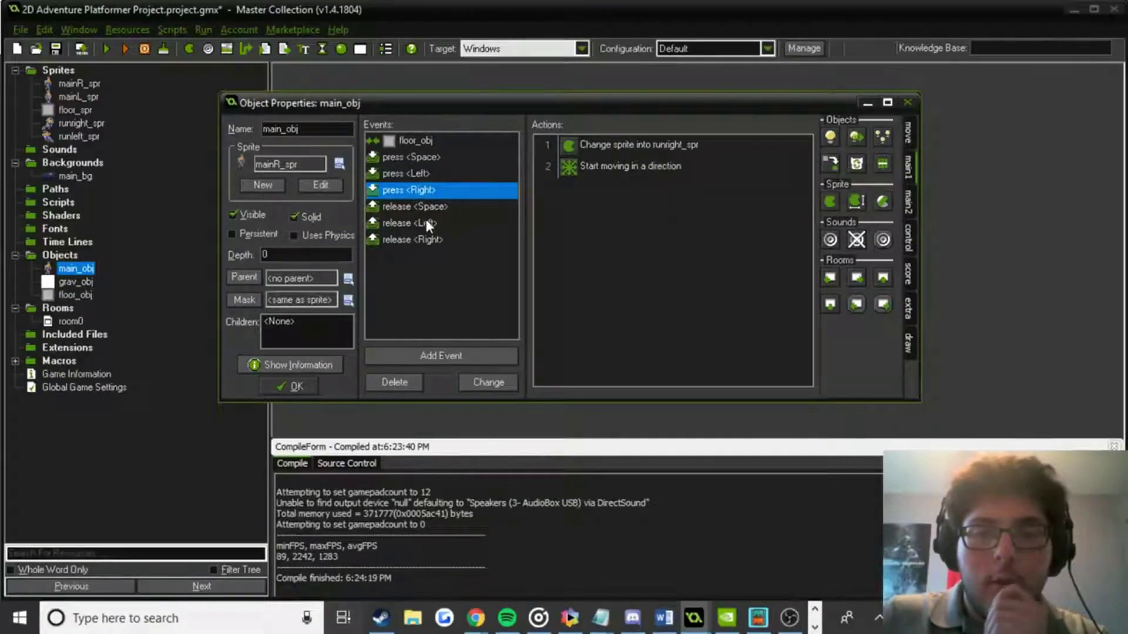
In the release Right event, add a Change Sprite action into mainR_spr before the movement action.
click(430, 240)
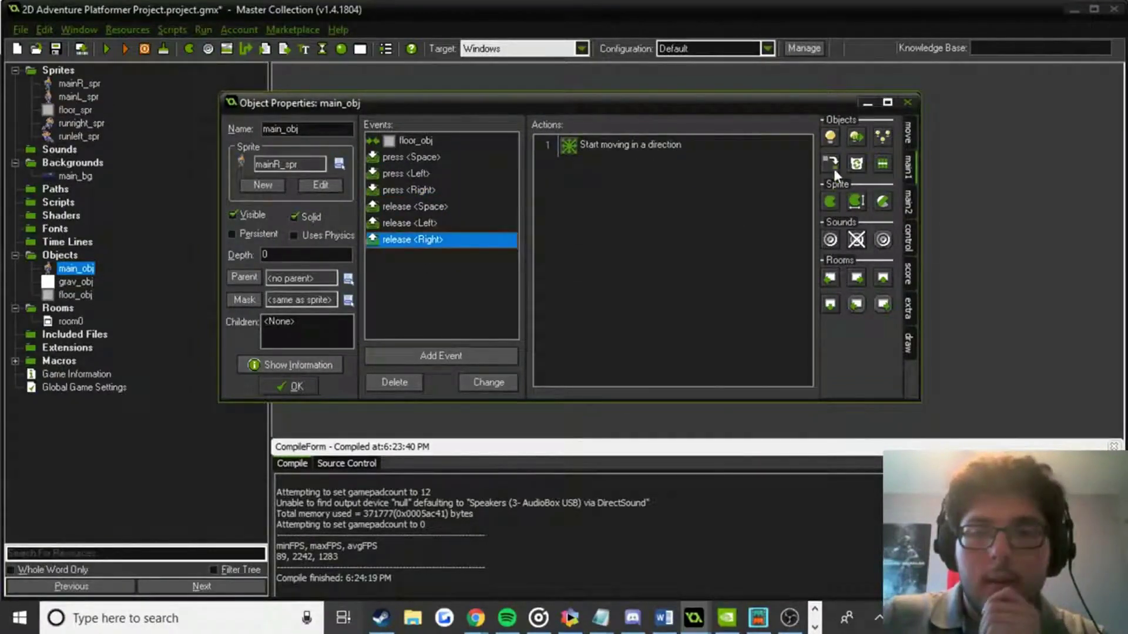
drag(830, 201, 650, 136)
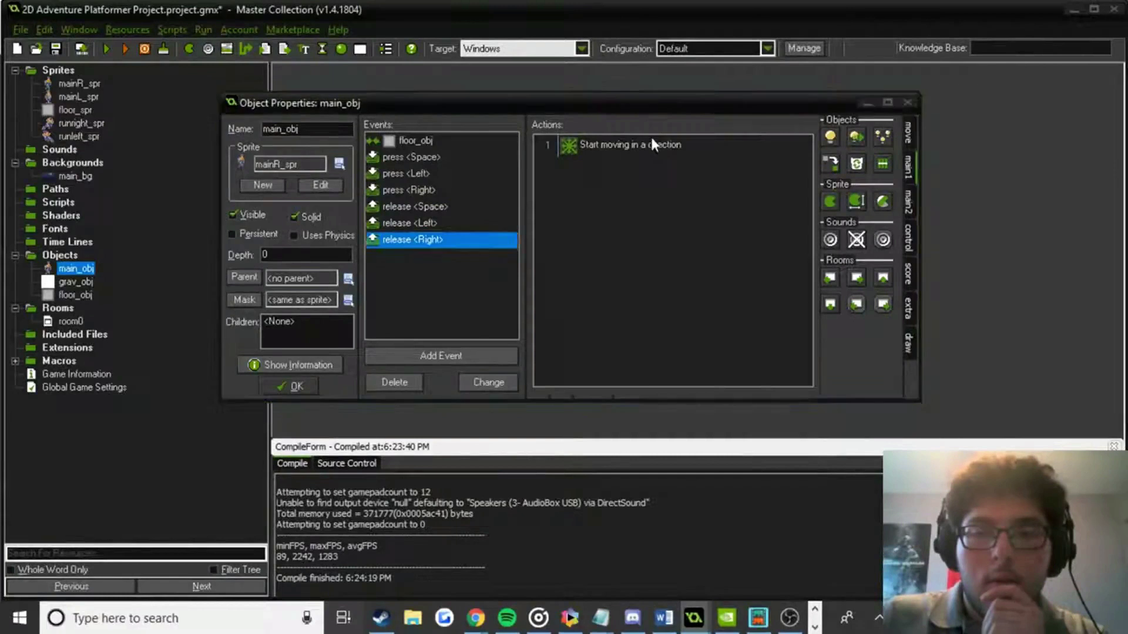
click(793, 306)
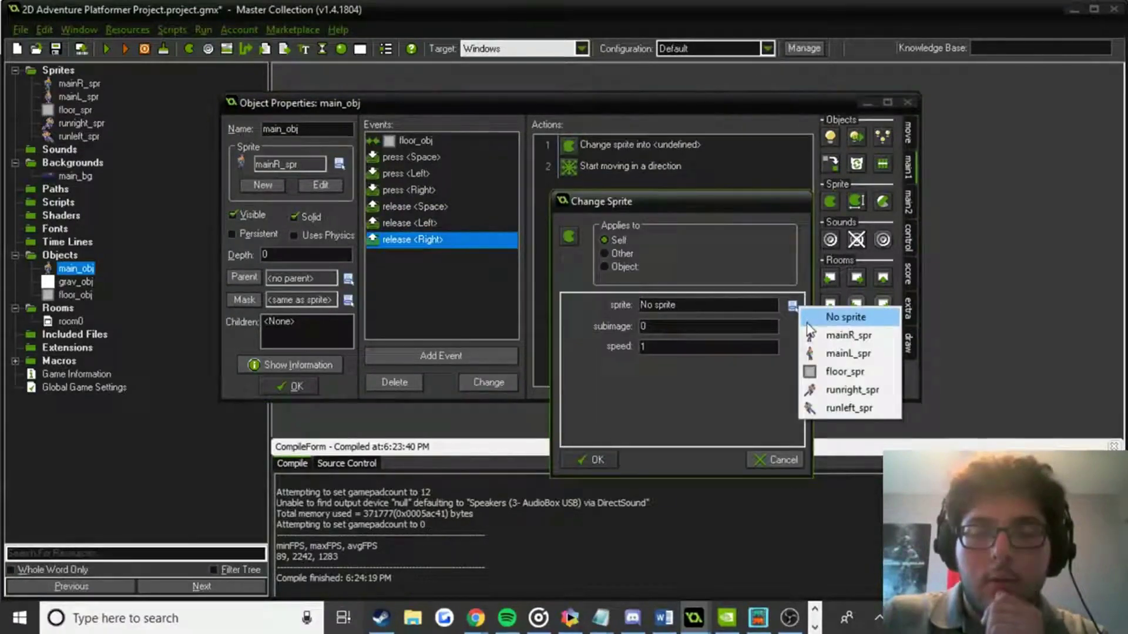
click(812, 334)
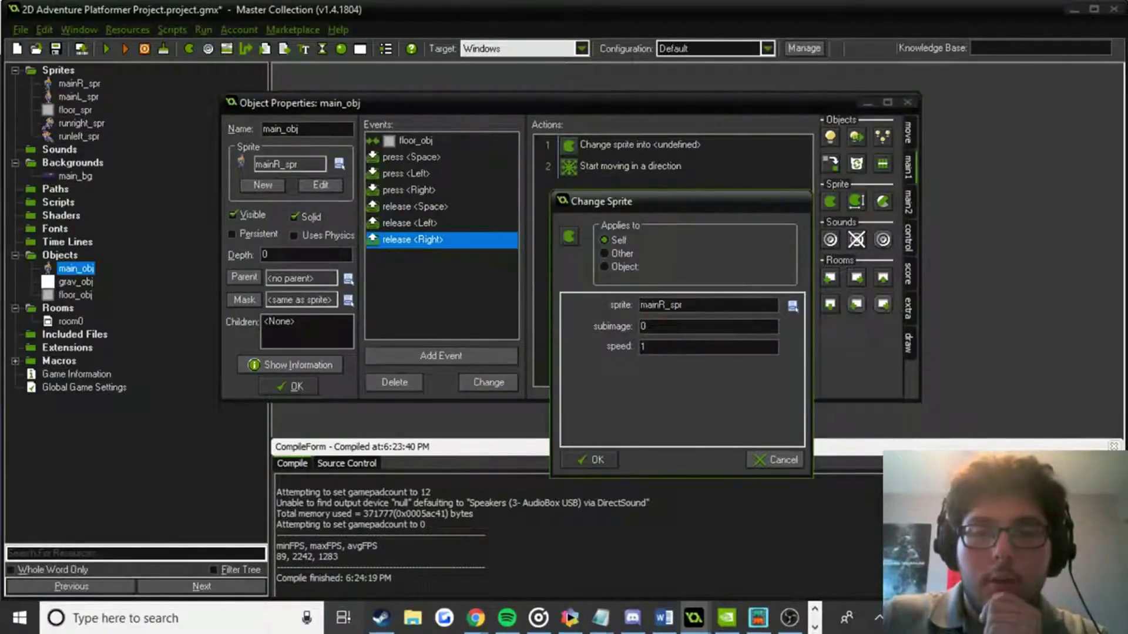
click(597, 461)
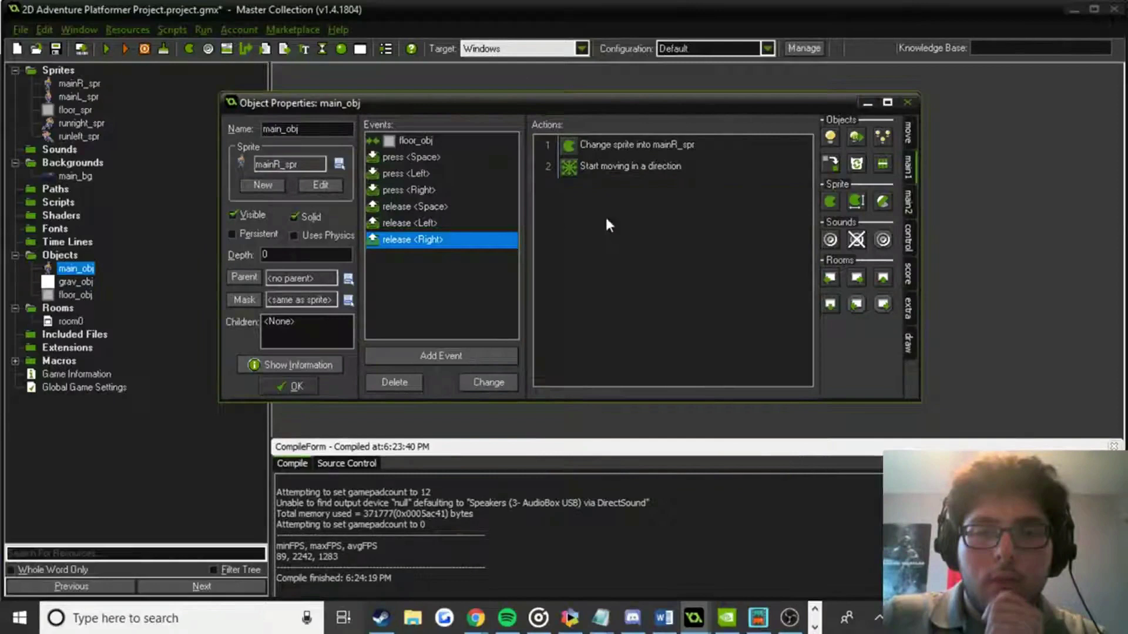
In the press Left event, add a Change Sprite action into runleft_spr before the movement action.
click(422, 189)
click(430, 174)
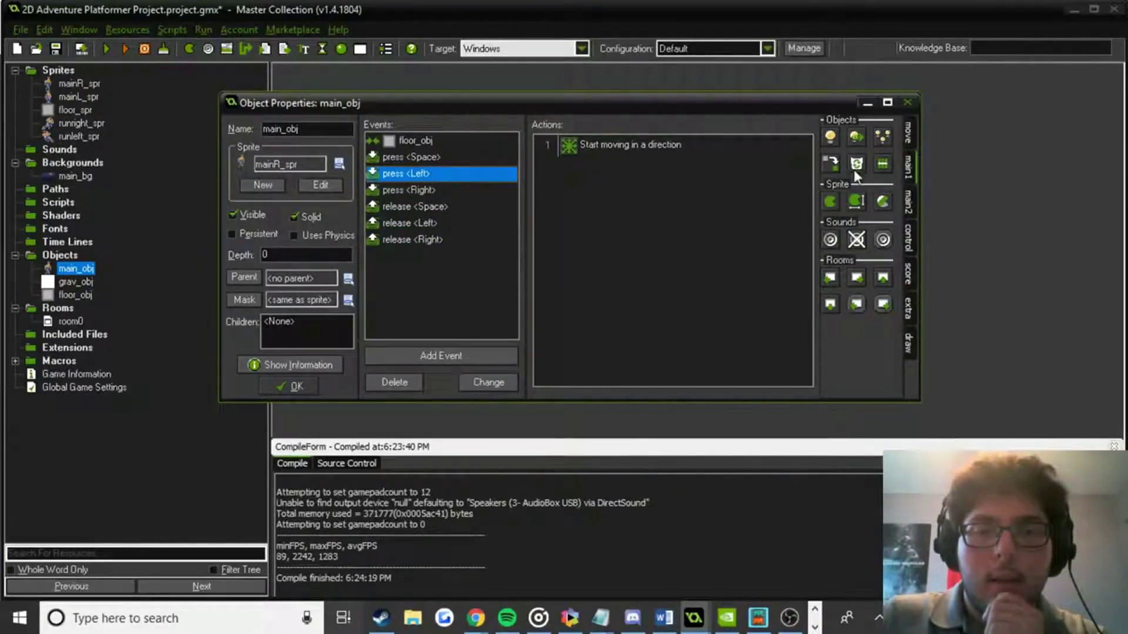
drag(831, 202, 646, 135)
click(793, 306)
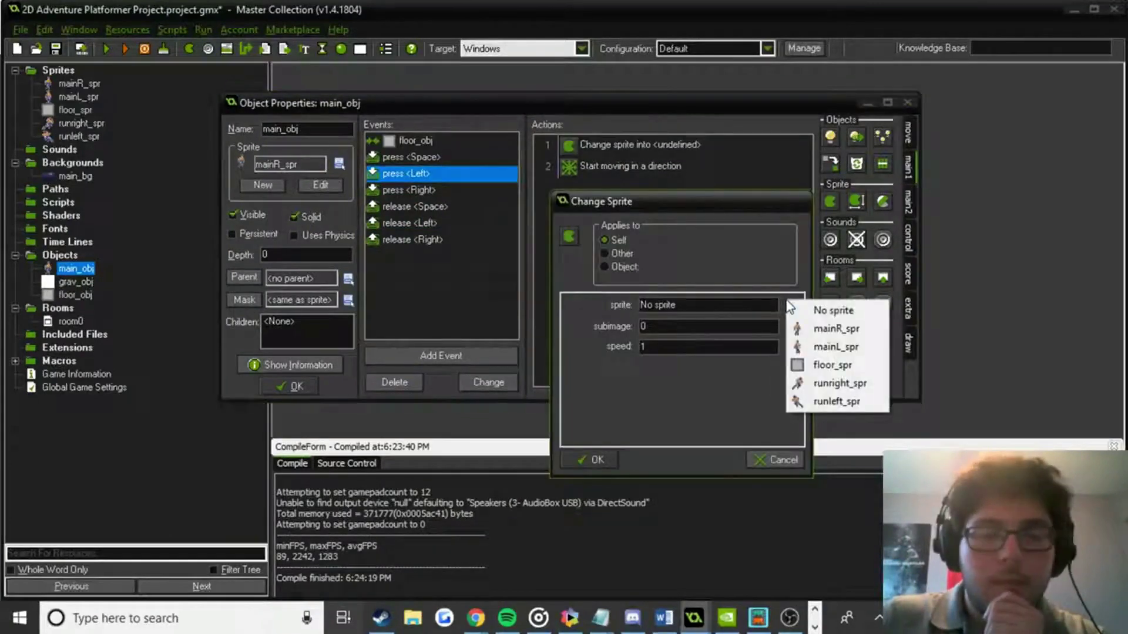
click(839, 401)
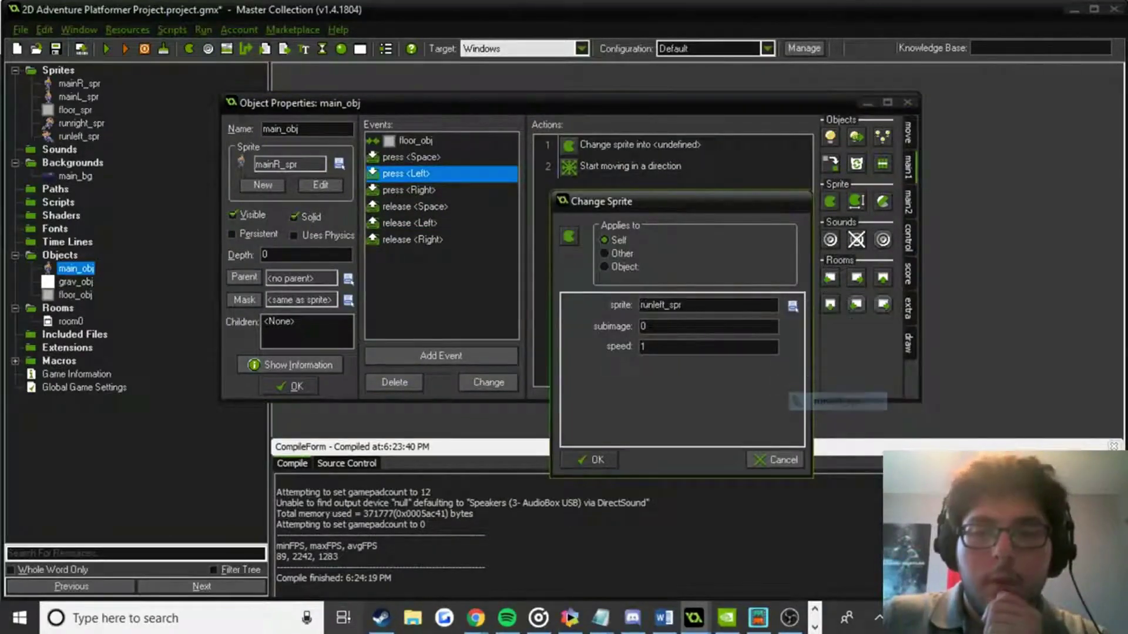
click(600, 457)
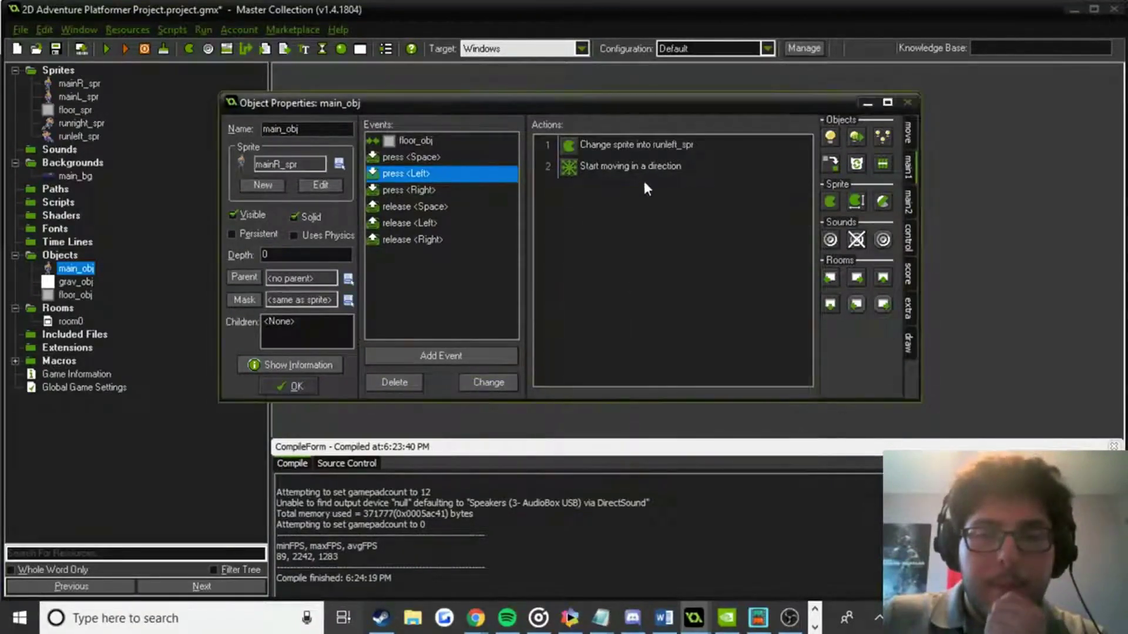
In the release Left event, add a Change Sprite action into mainL_spr before the movement action and accept main_obj's changes.
click(423, 225)
drag(830, 202, 670, 148)
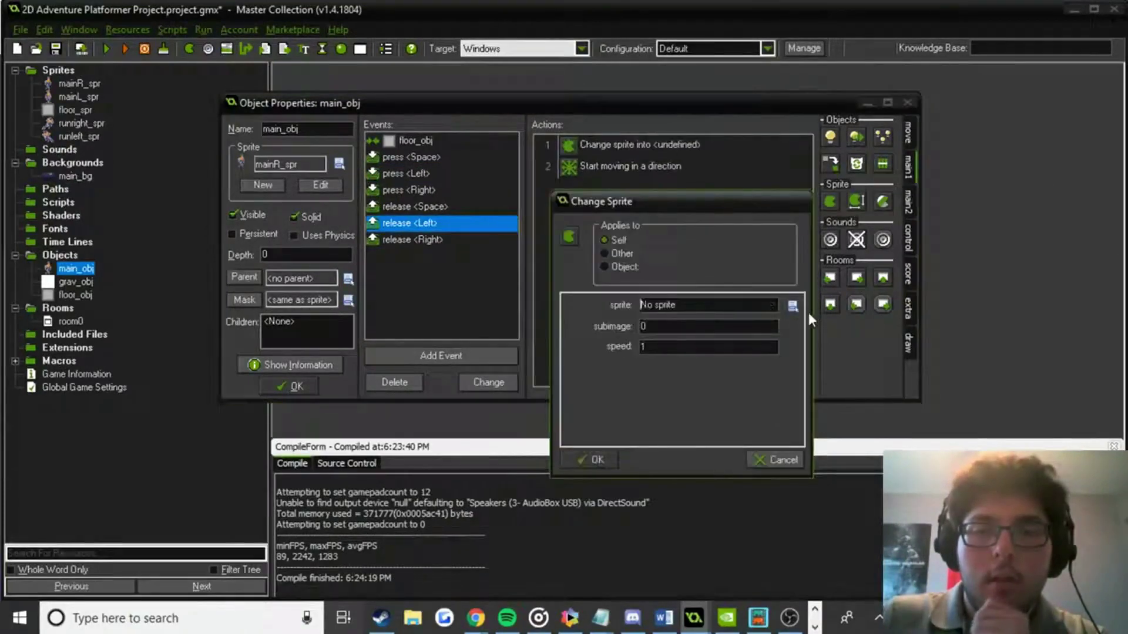
click(793, 306)
click(822, 357)
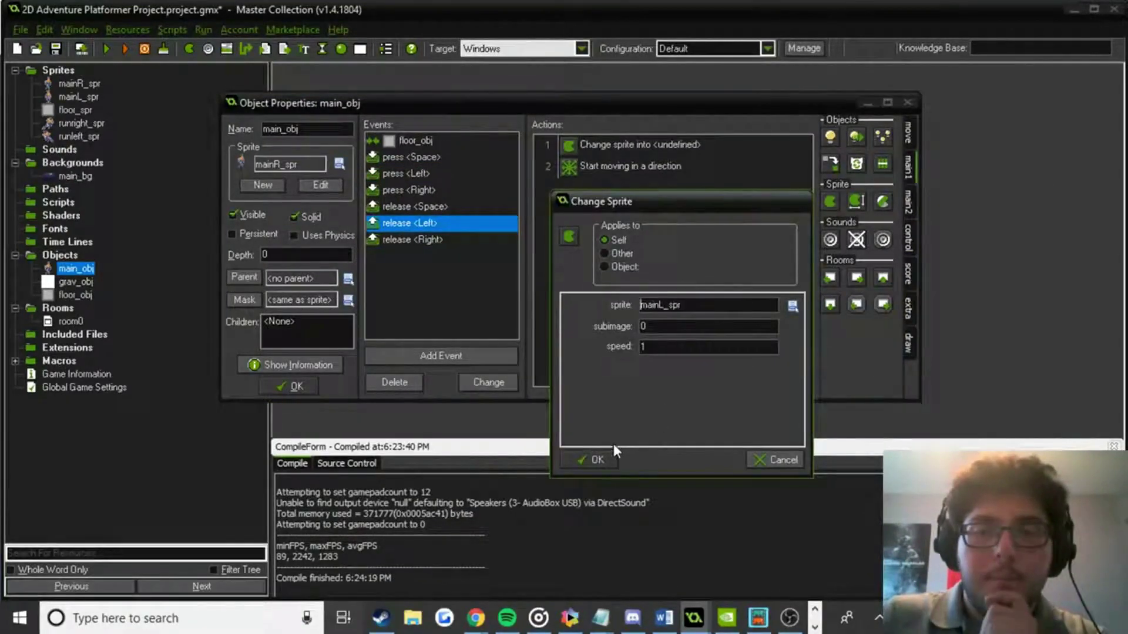
click(605, 459)
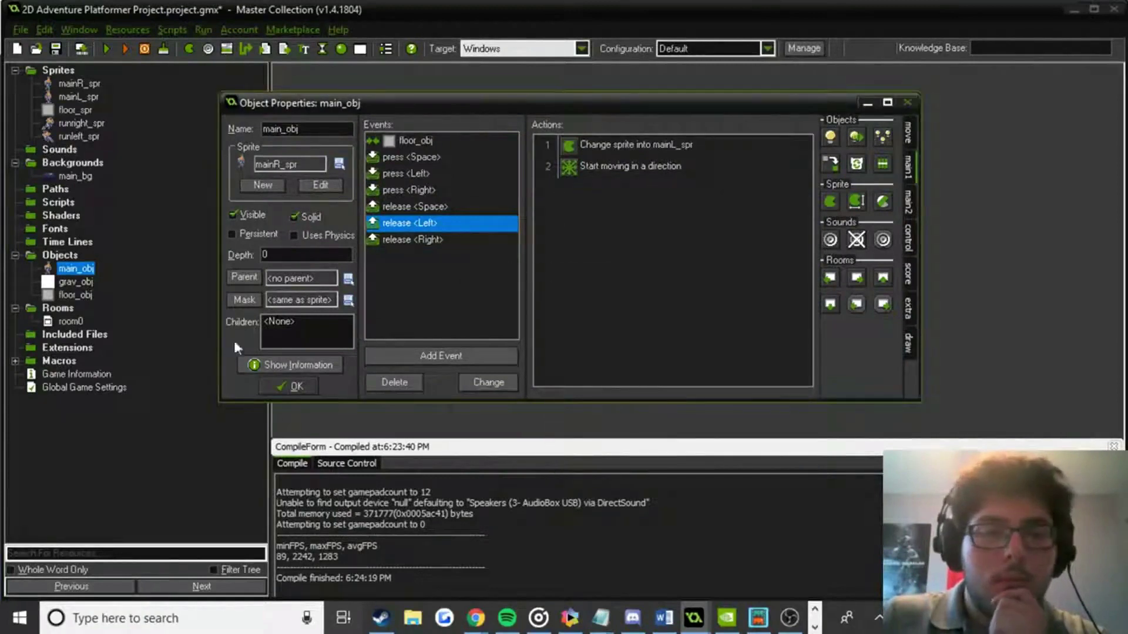
click(291, 386)
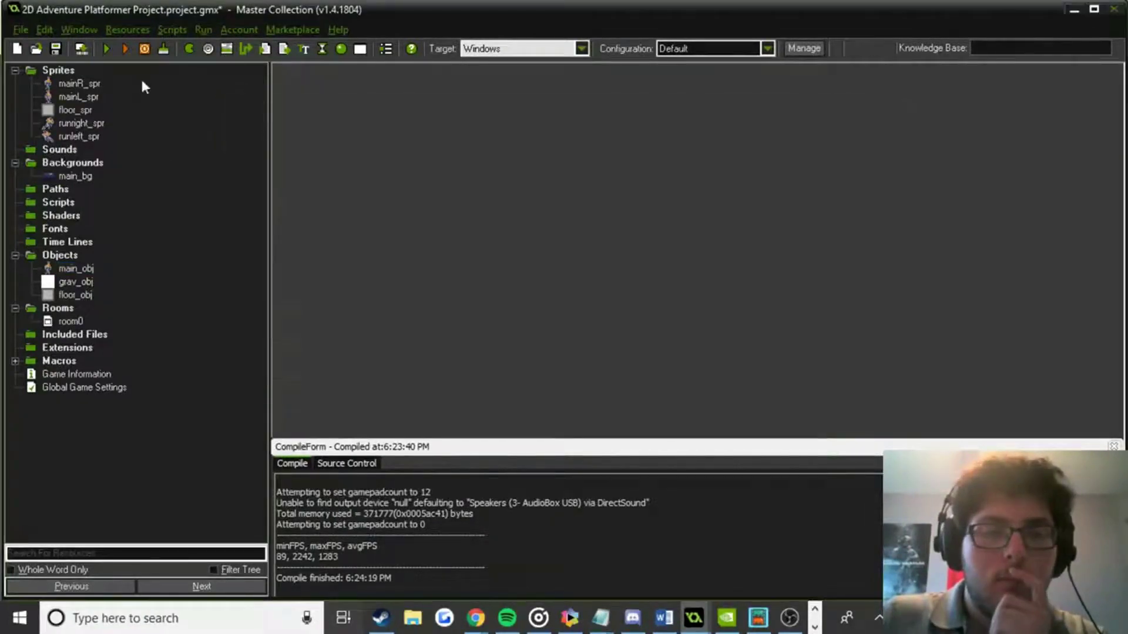
Run the game, test the character's running animations to the left and right, and close the game.
click(107, 50)
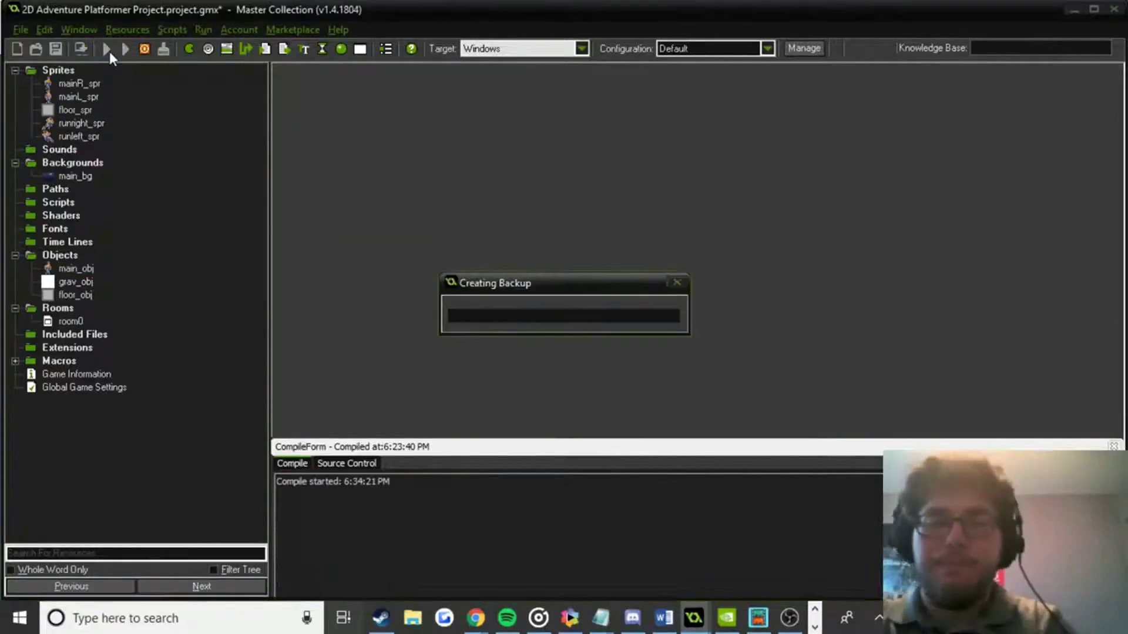
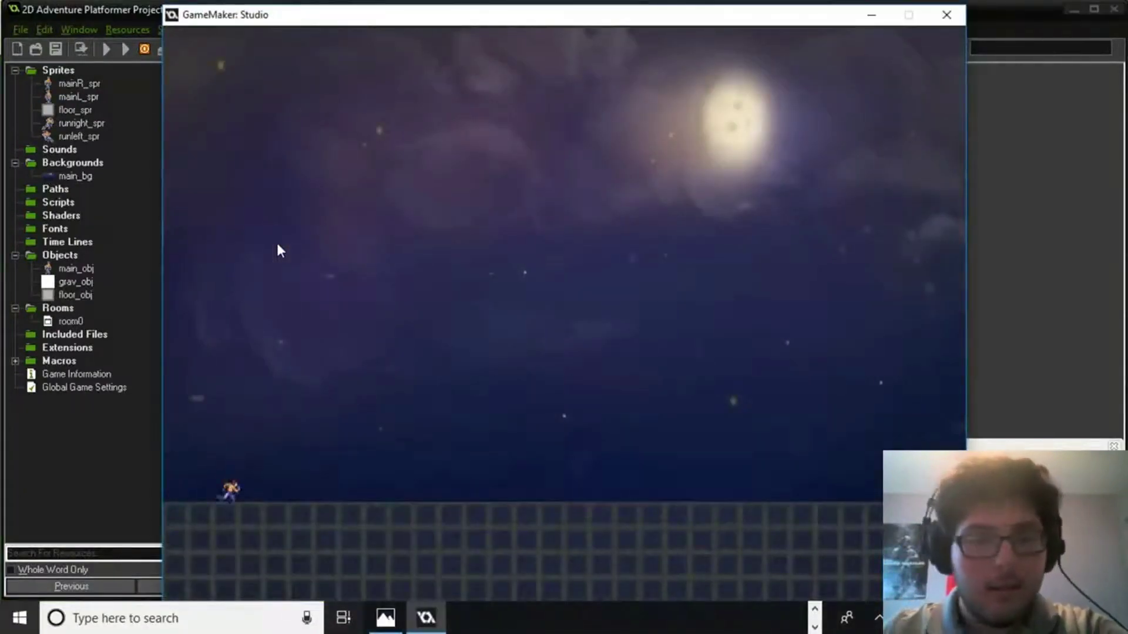
key(Left)
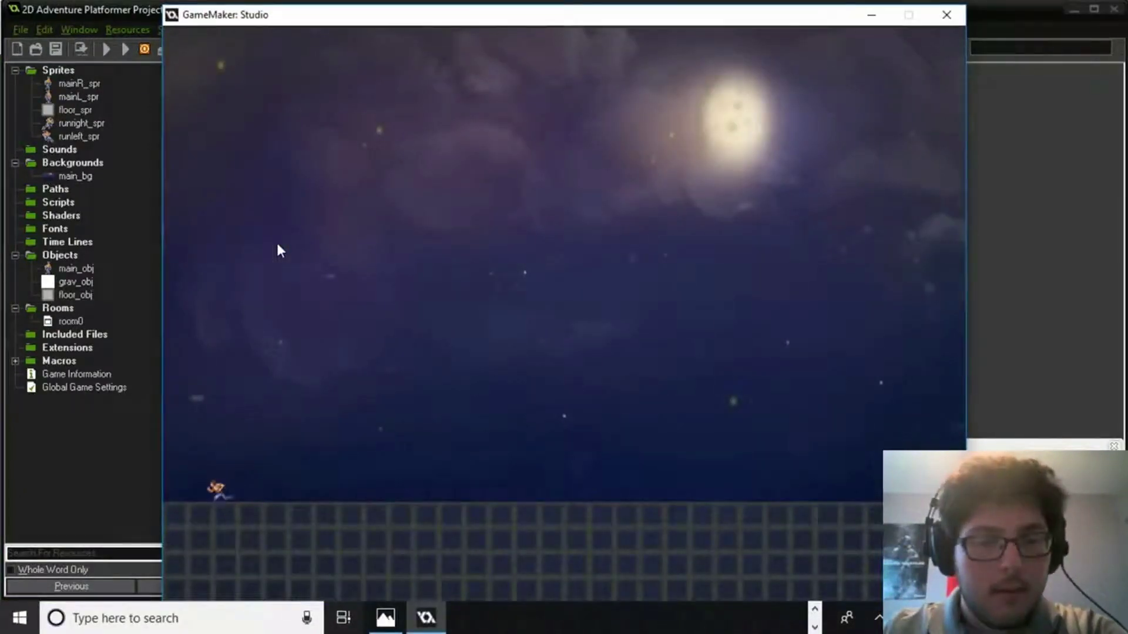
key(Right)
key(Left)
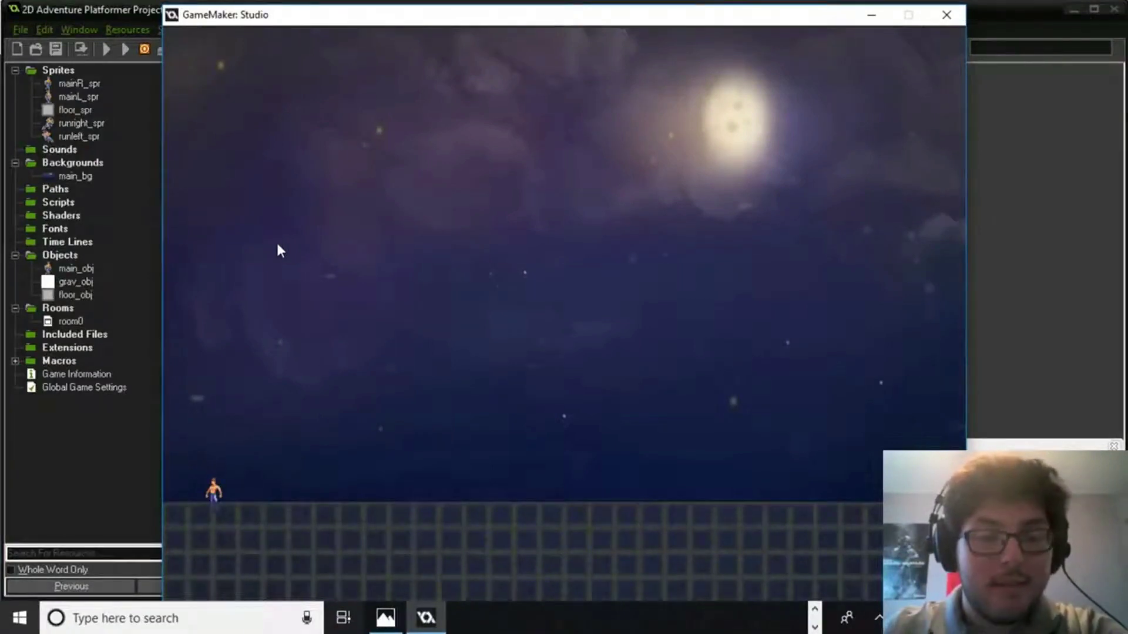
key(Right)
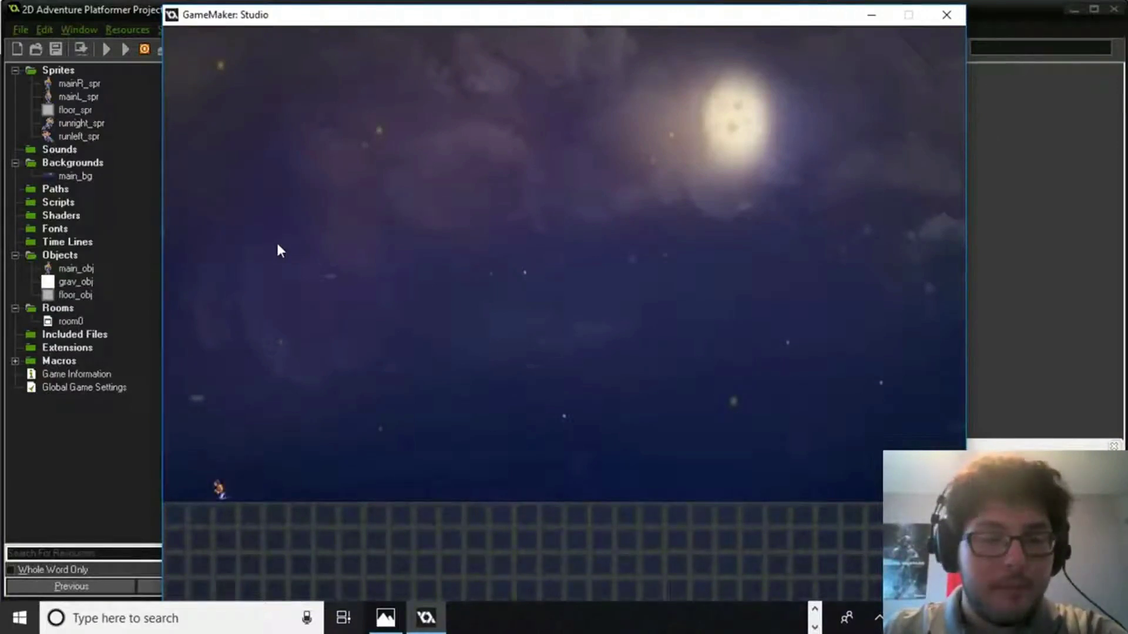
click(938, 15)
Open room0 for editing.
click(71, 323)
click(71, 322)
key(Return)
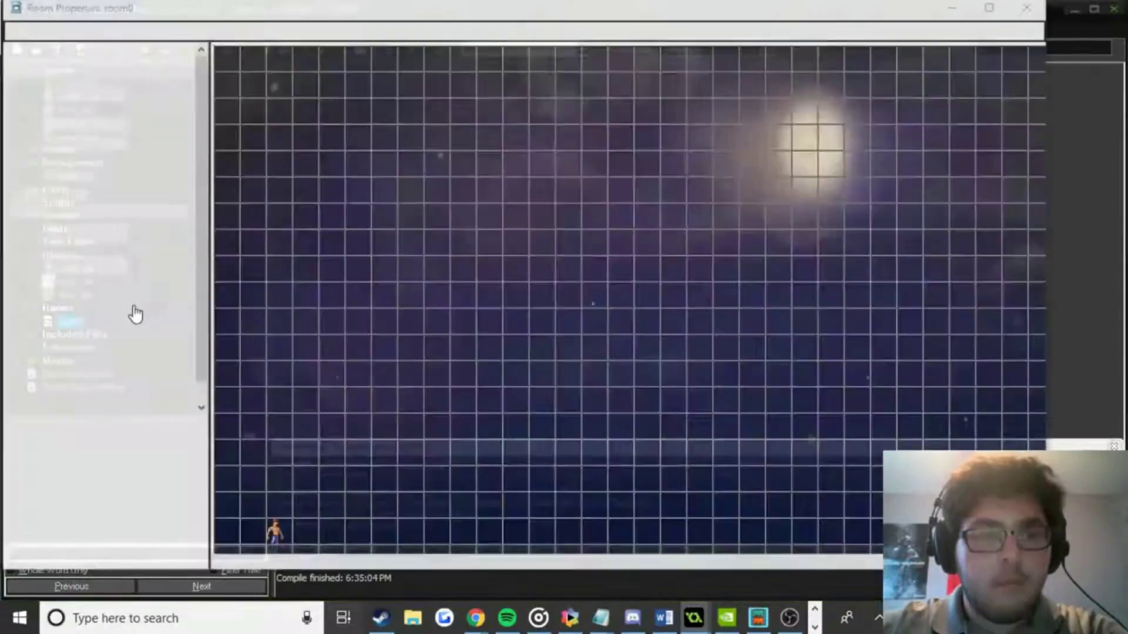
click(59, 56)
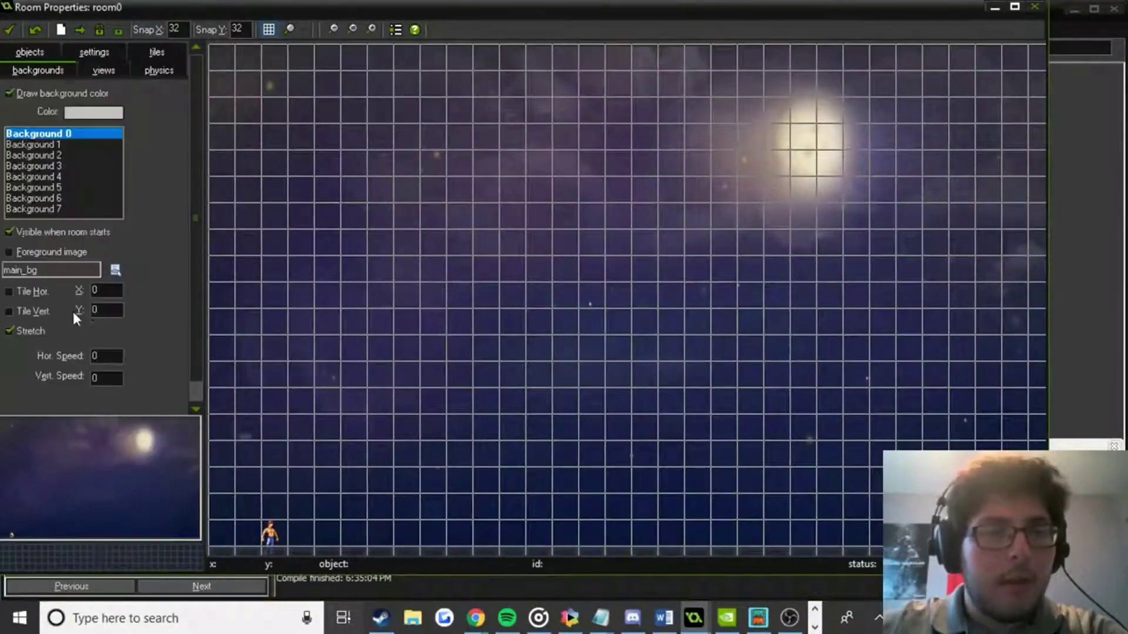
Try room0's main_bg background without stretching and restore the Stretch option.
click(31, 332)
scroll(567, 291, down, 3)
scroll(636, 294, up, 2)
scroll(880, 256, up, 1)
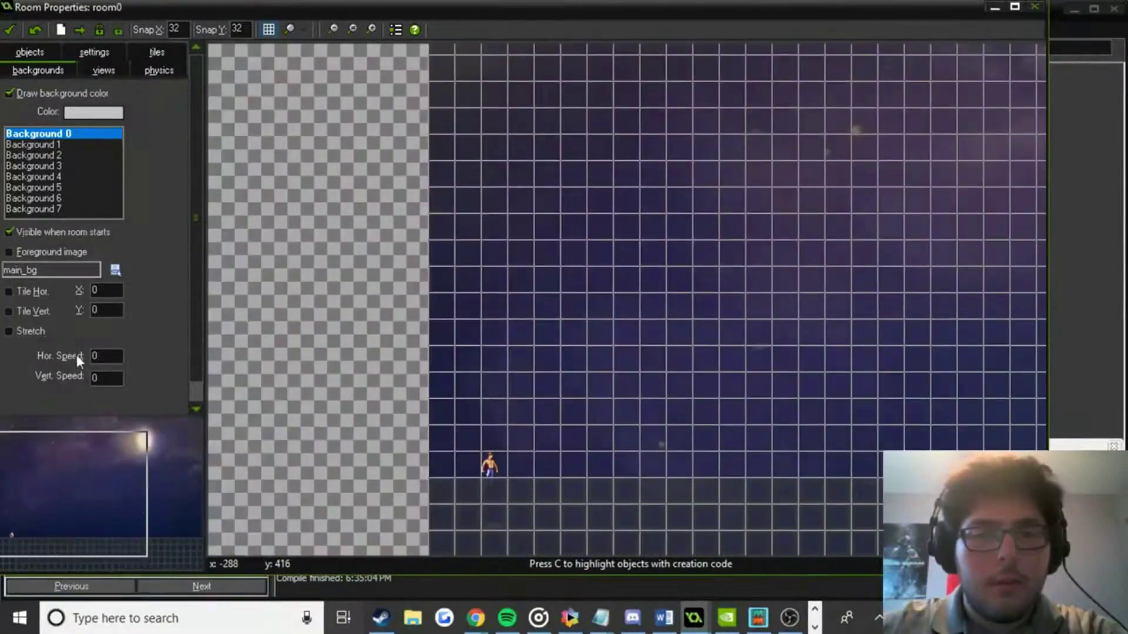
click(9, 331)
Move the main character instance in room0 up by one 32-pixel grid cell, clear of the floor.
scroll(676, 300, down, 2)
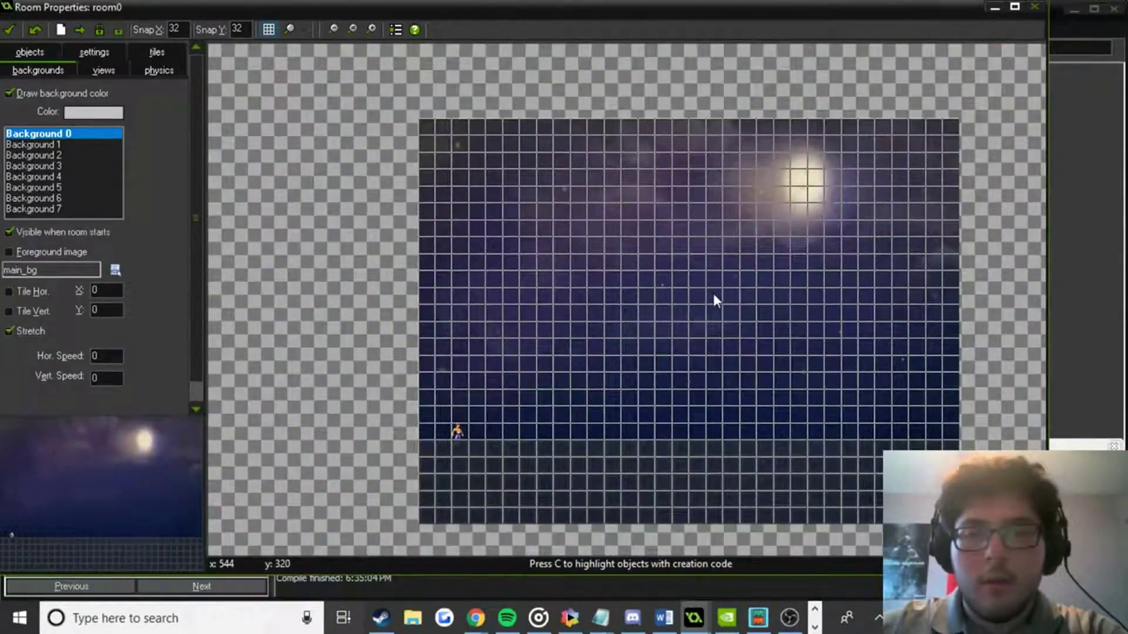
scroll(554, 305, up, 4)
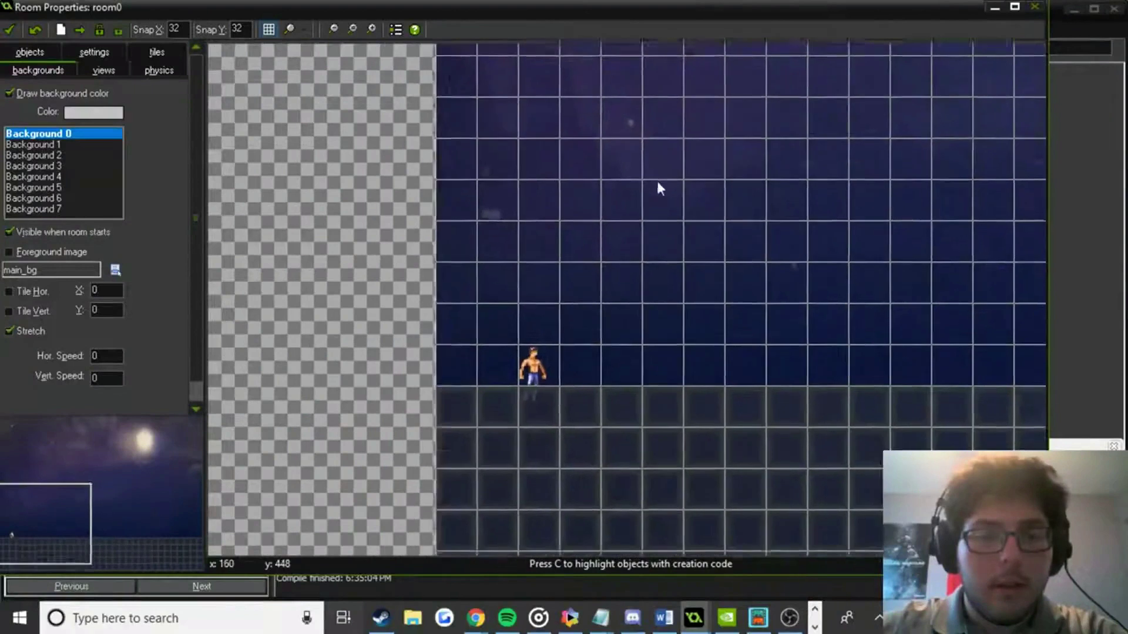
scroll(569, 342, down, 1)
drag(470, 429, 473, 349)
Set Snap X and Snap Y to 0 in room0 and move the main character instance down onto the floor.
double_click(178, 29)
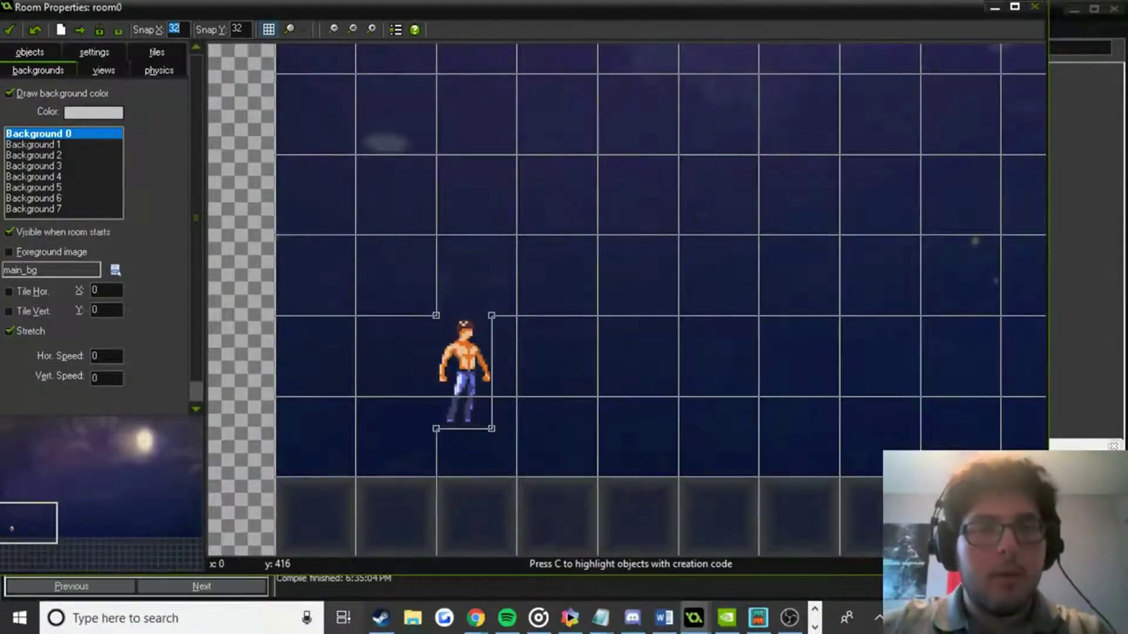
text(0)
key(Tab)
text(0)
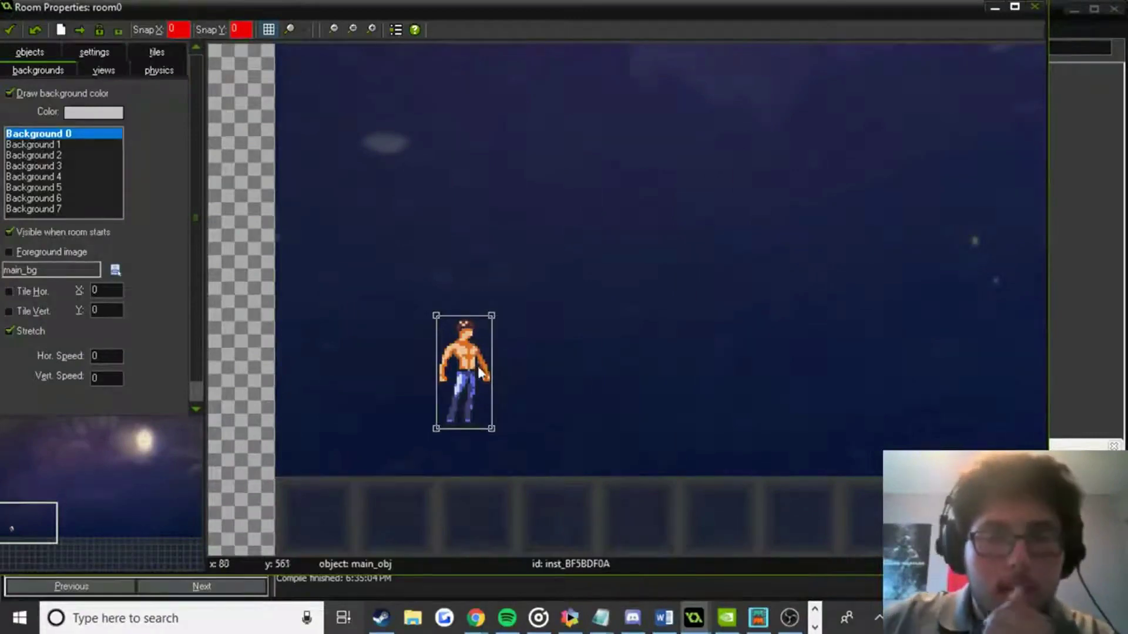
drag(464, 385, 468, 423)
scroll(748, 282, down, 3)
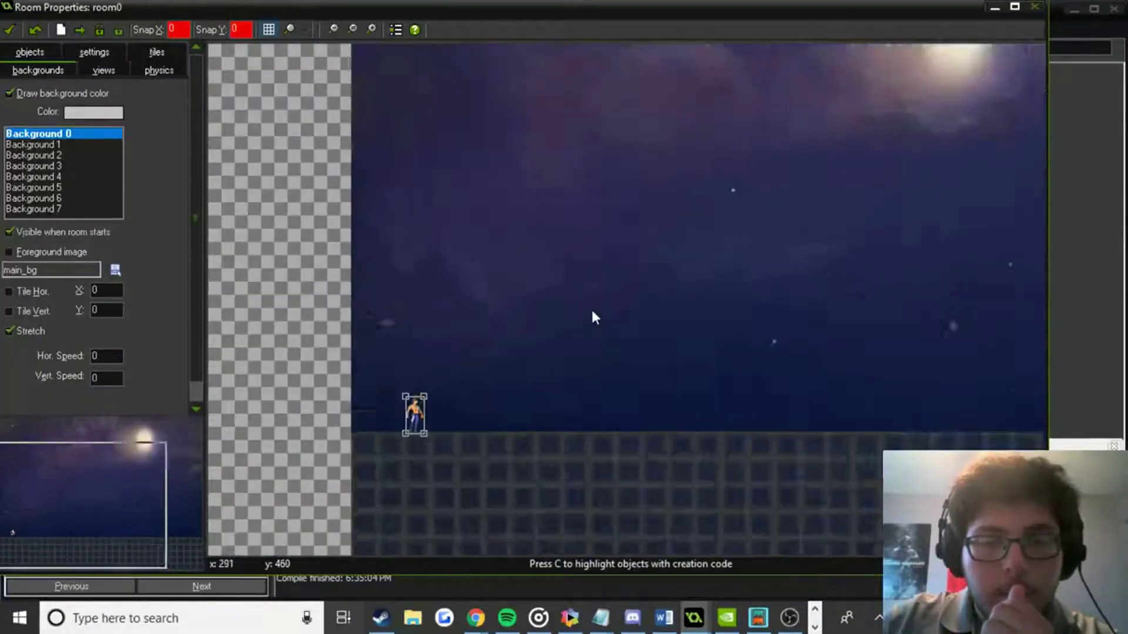
middle_drag(573, 329, 688, 251)
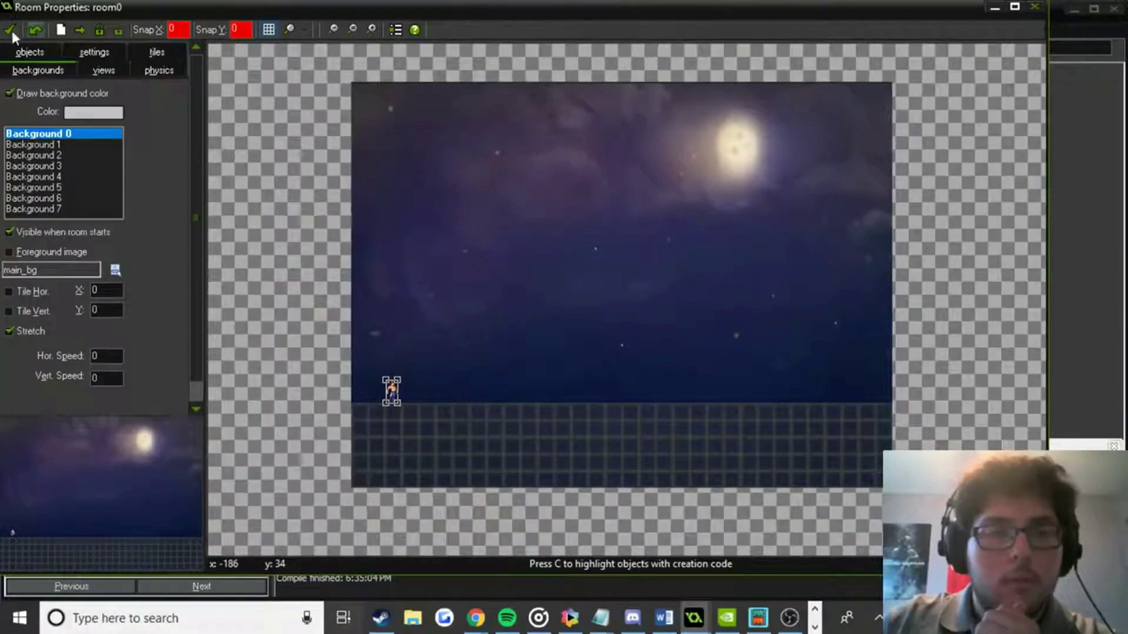
Choose floor_obj as the object to place in room0 and set Snap X and Snap Y to 32.
click(37, 54)
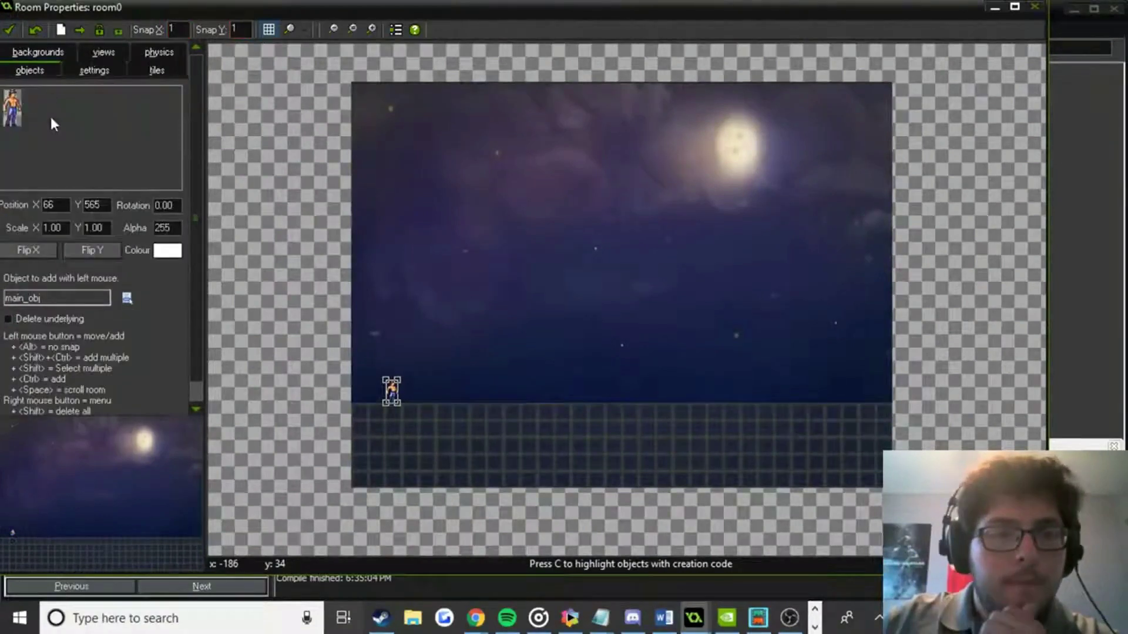
click(51, 120)
click(112, 166)
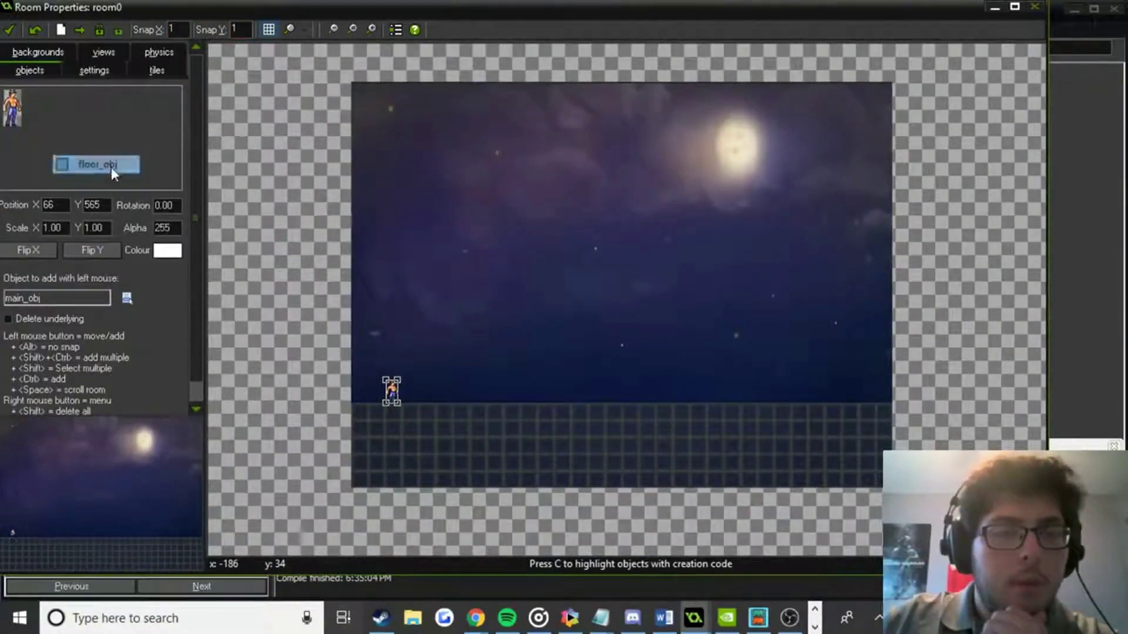
double_click(176, 29)
text(32)
key(Tab)
text(32)
ctrl+scroll(501, 341, up, 2)
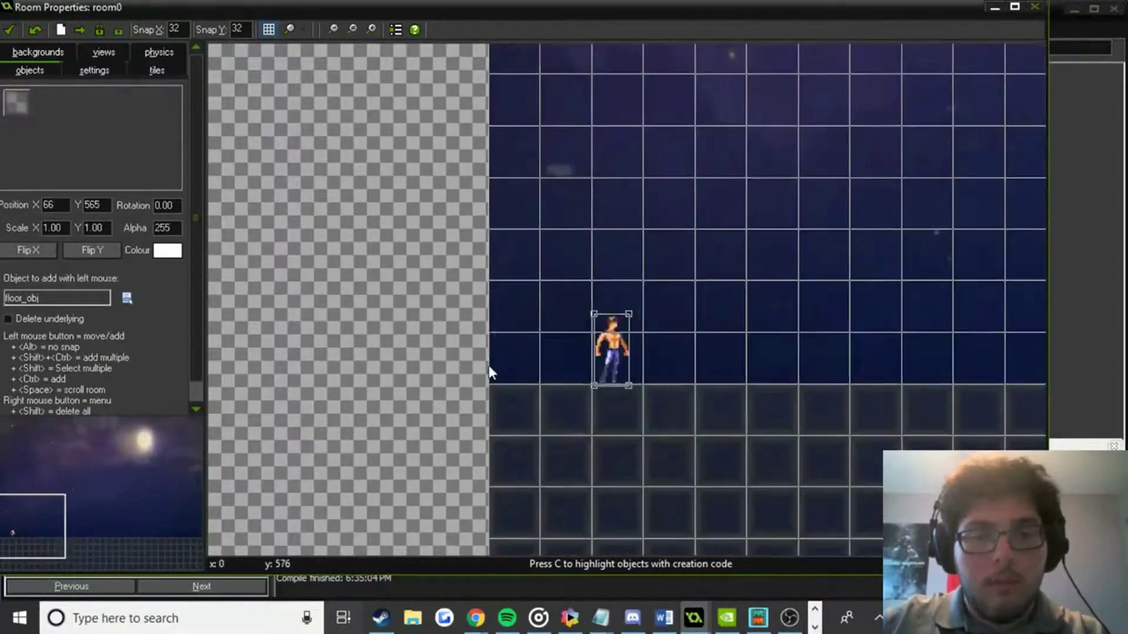
Place a vertical column of six floor_obj blocks just outside room0's left edge, at X -32 from Y 480 to 640.
click(457, 365)
click(456, 298)
click(461, 268)
click(465, 202)
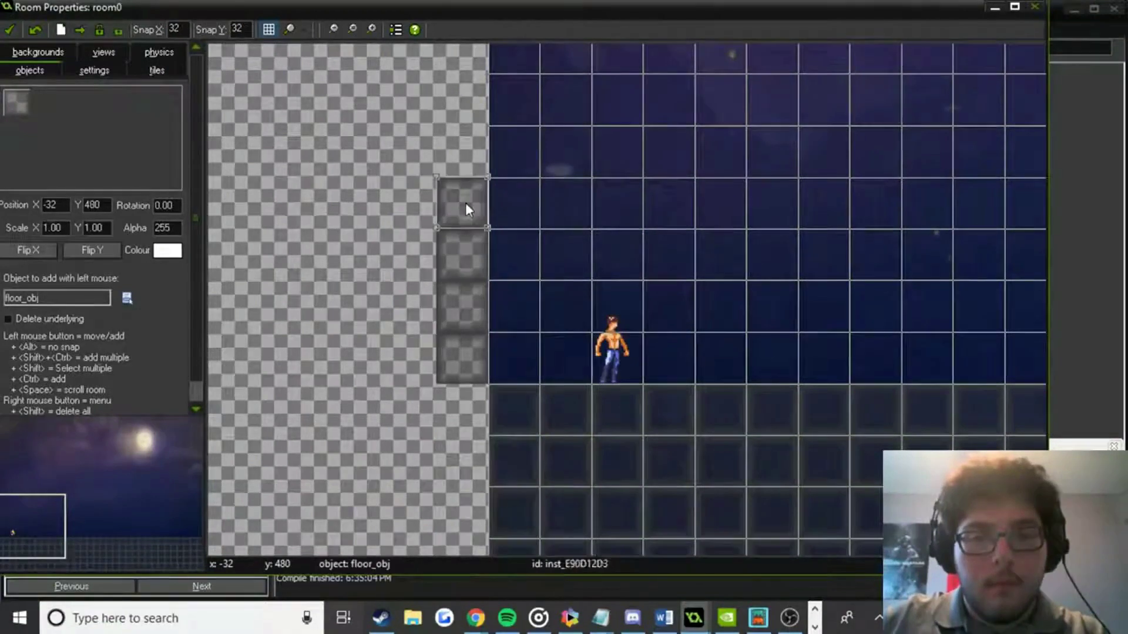
click(474, 408)
click(464, 469)
Place floor_obj blocks in a vertical column just outside room0's right edge, at X 1024 up to Y 480.
ctrl+scroll(834, 405, down, 2)
drag(834, 405, 486, 403)
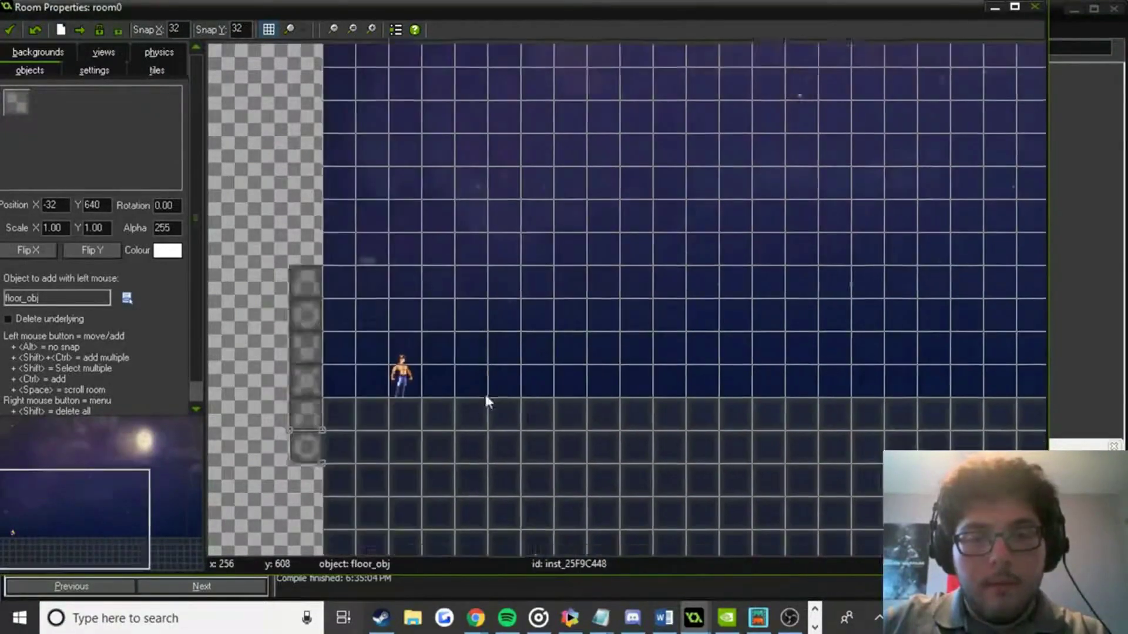
ctrl+scroll(863, 390, down, 2)
drag(862, 390, 704, 380)
ctrl+scroll(563, 366, up, 4)
click(428, 381)
click(409, 412)
click(420, 306)
click(424, 244)
drag(414, 177, 414, 115)
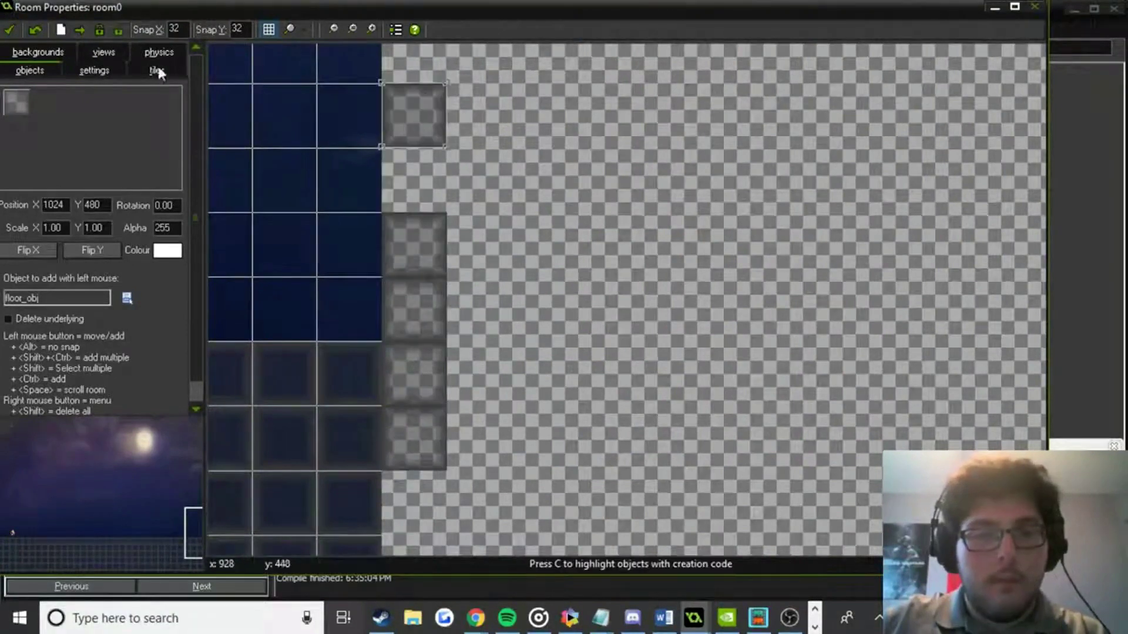
Fill the gap in the right-hand column with a floor_obj block, delete the stray block beside it, and accept the room changes.
click(446, 178)
click(406, 179)
right_click(488, 172)
click(511, 183)
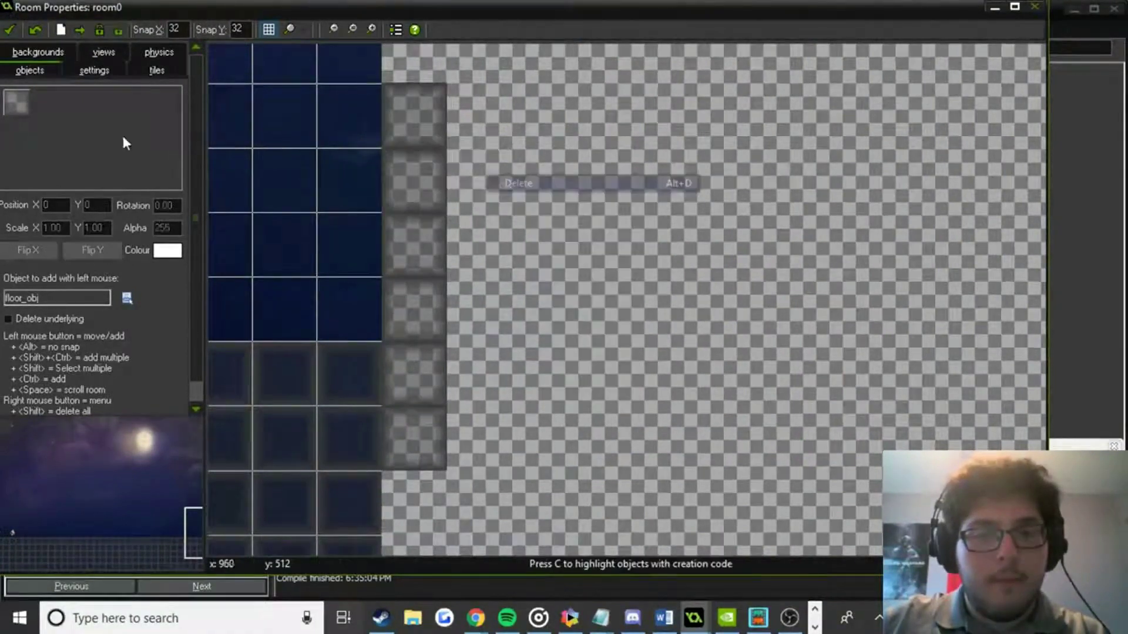
click(10, 32)
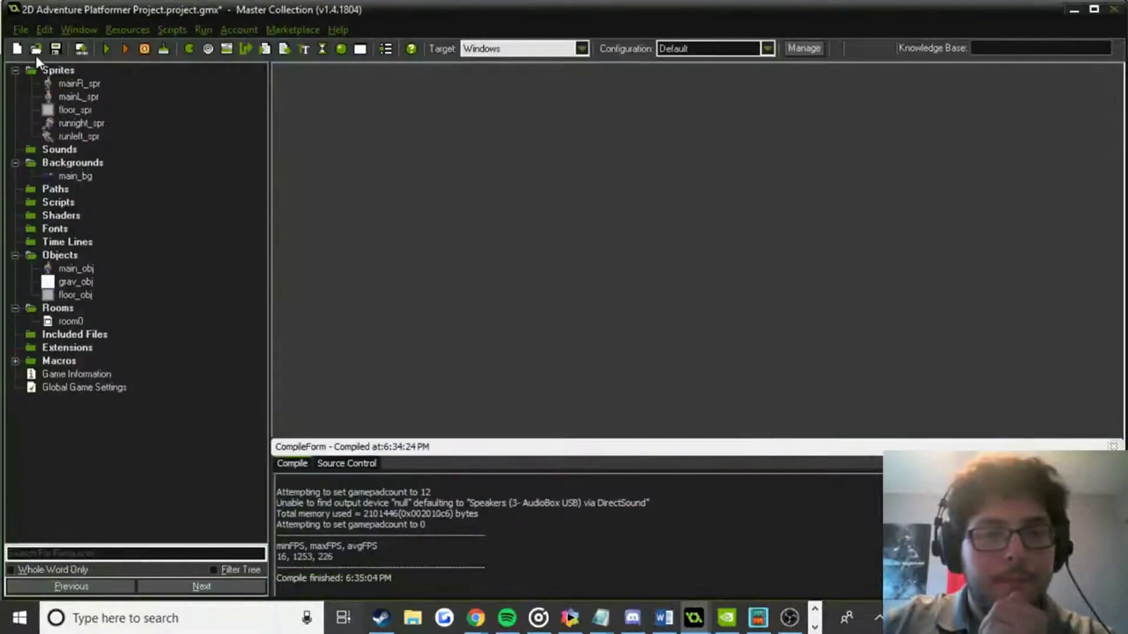
Run the game, test the character's running against both edges of the room, and close the game.
key(F5)
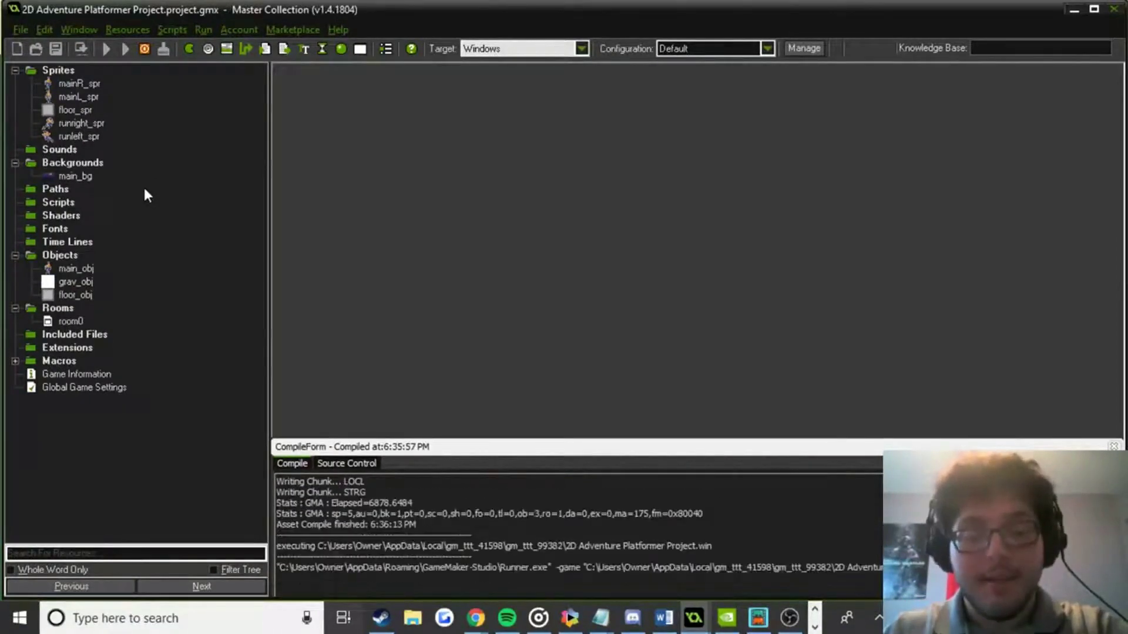
key(Right)
key(Right)
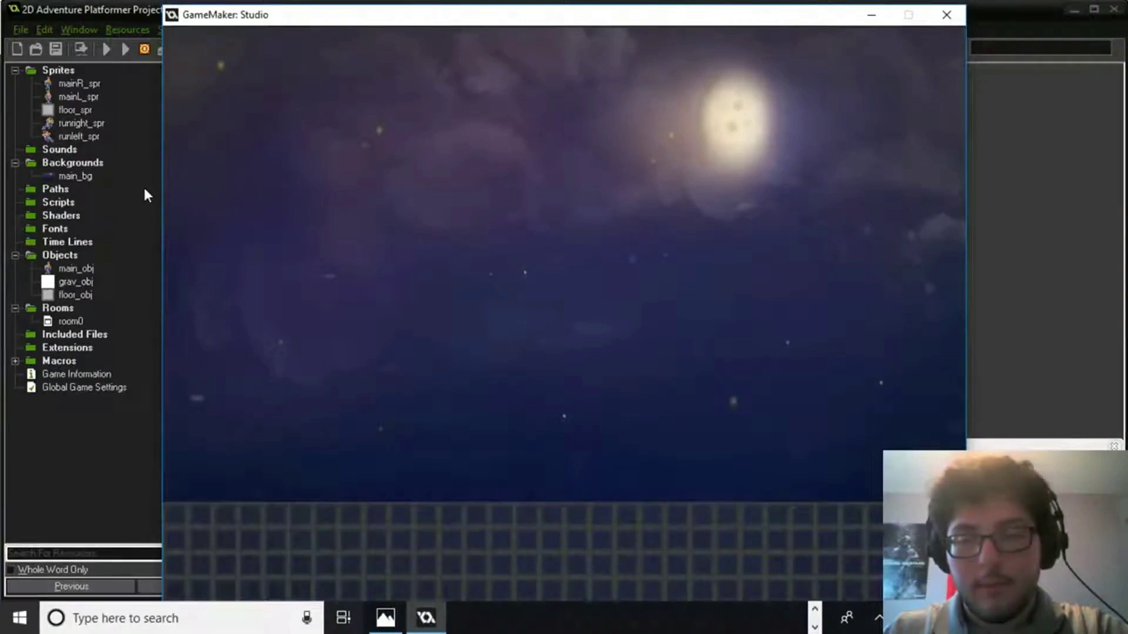
key(Left)
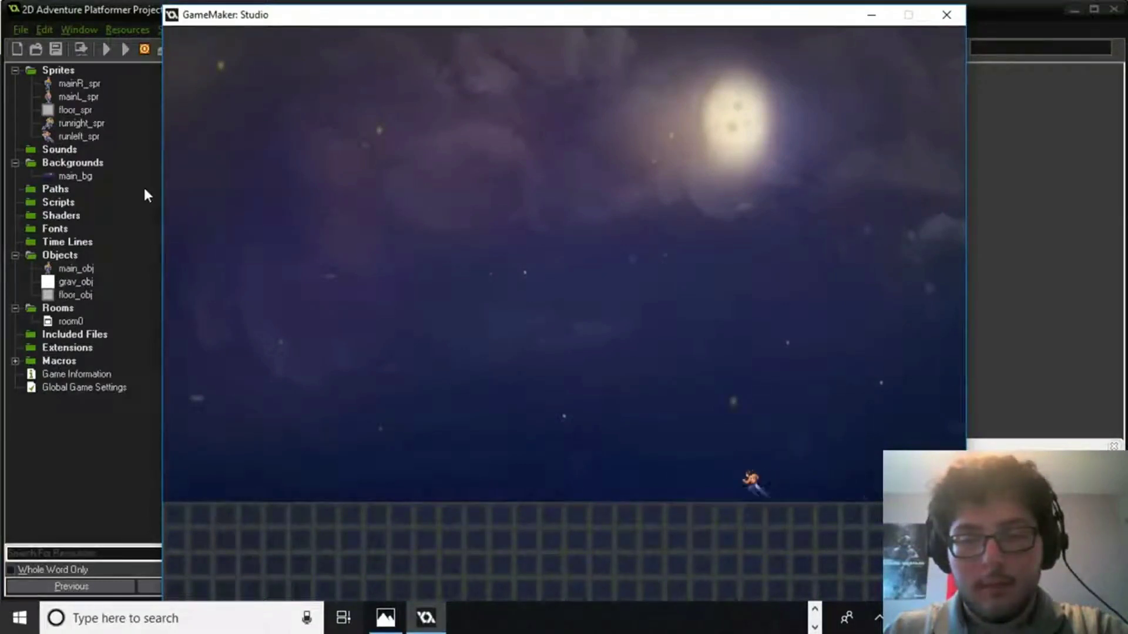
key(Right)
key(Left)
key(Left)
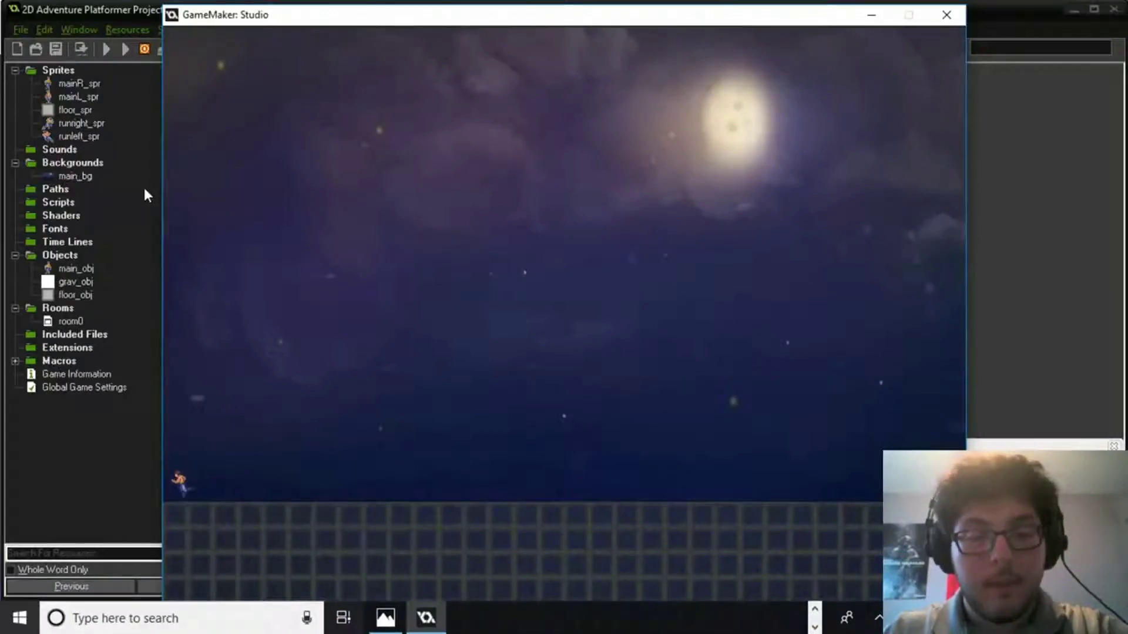
key(Right)
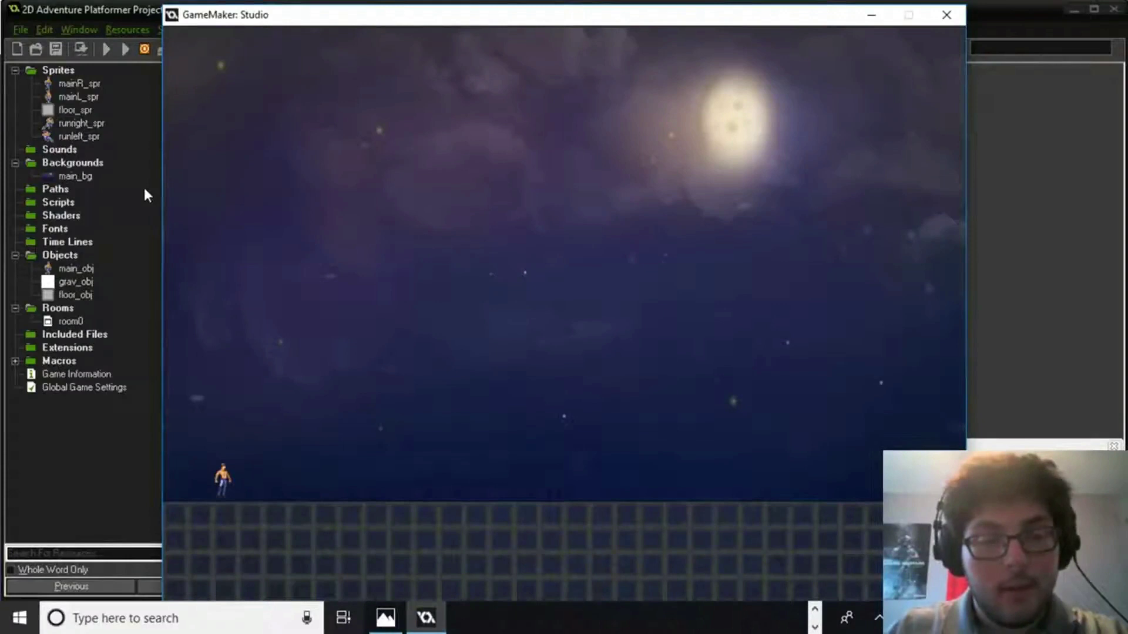
key(Right)
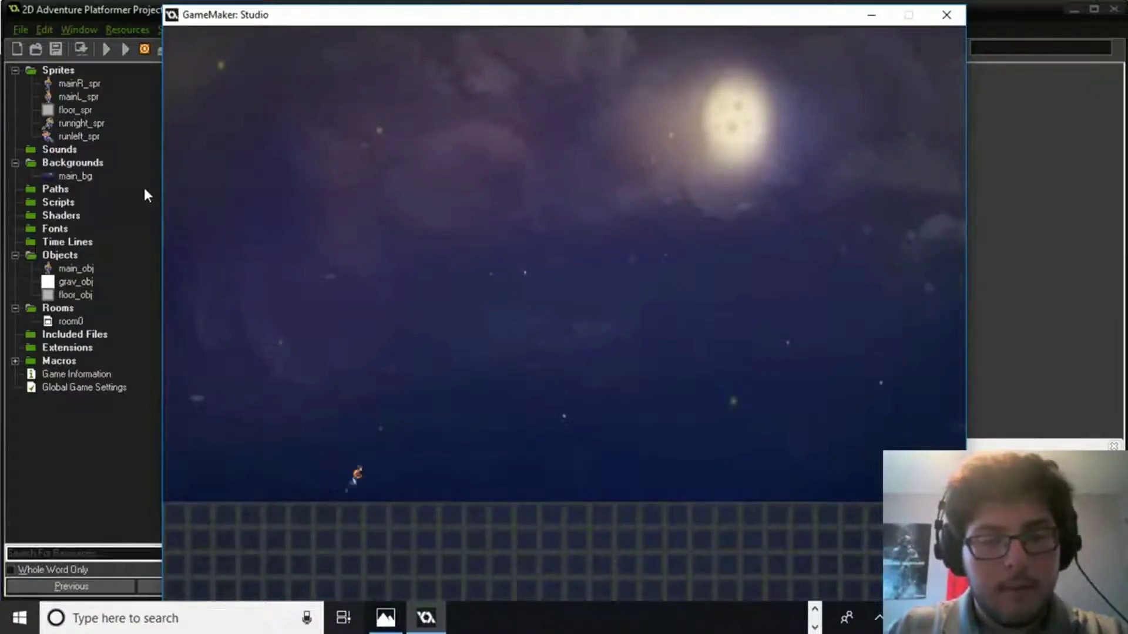
key(Right)
key(Right)
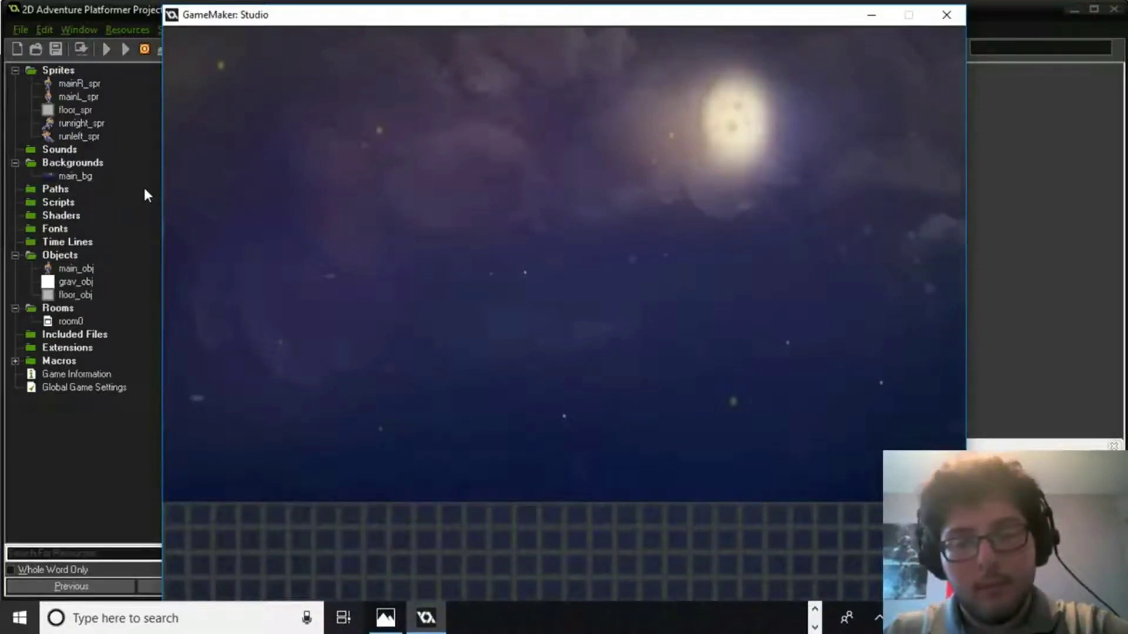
key(Left)
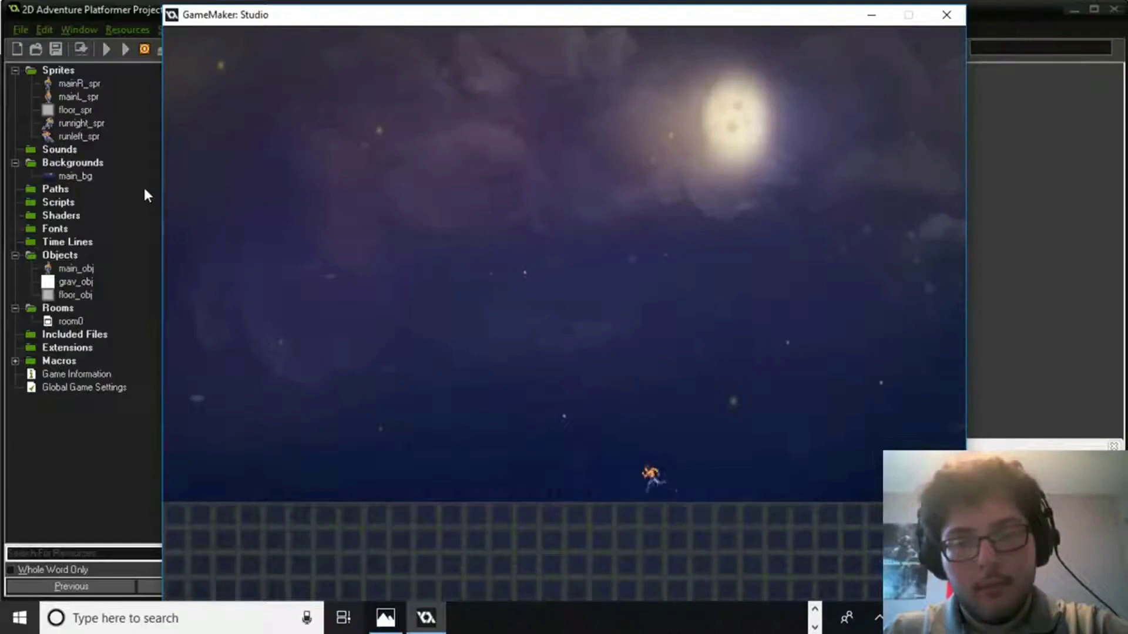
key(Left)
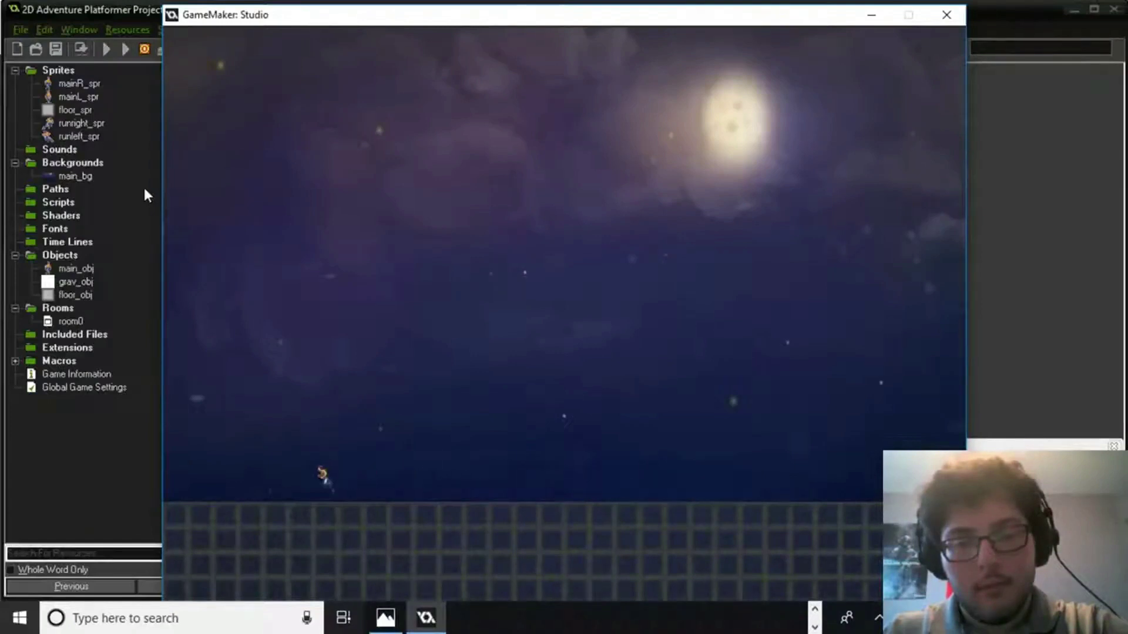
key(Right)
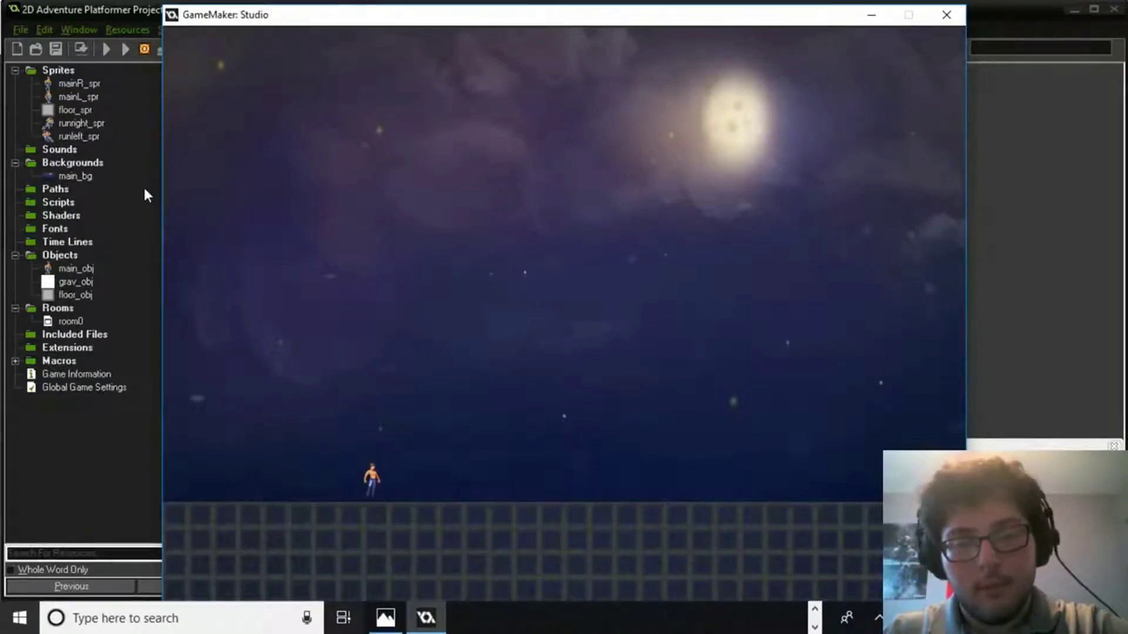
key(Right)
key(Right)
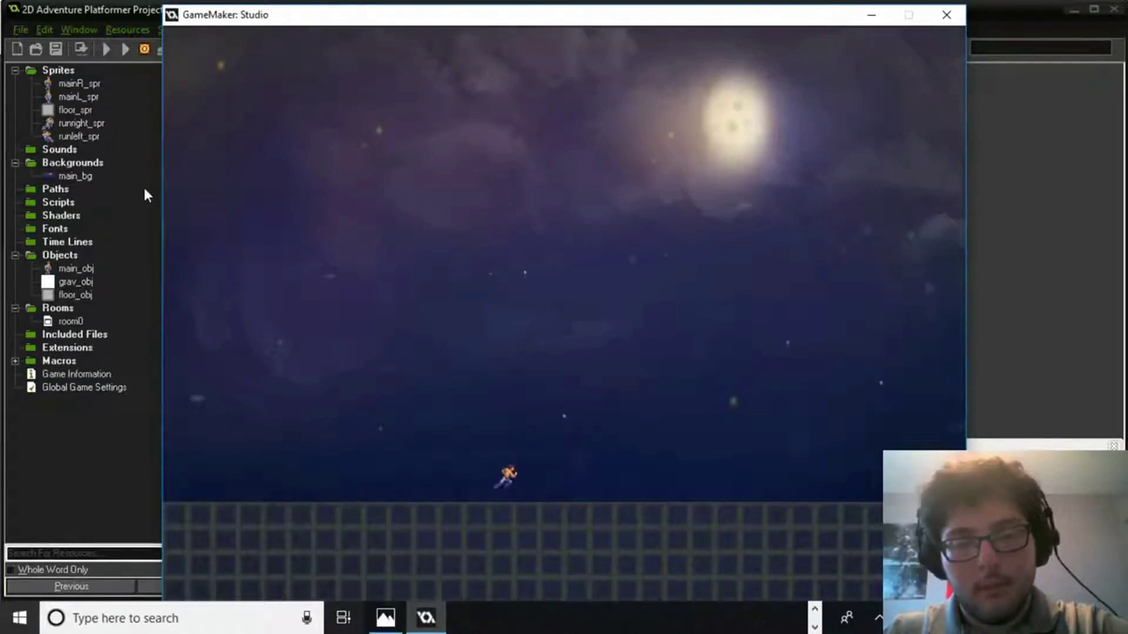
click(946, 14)
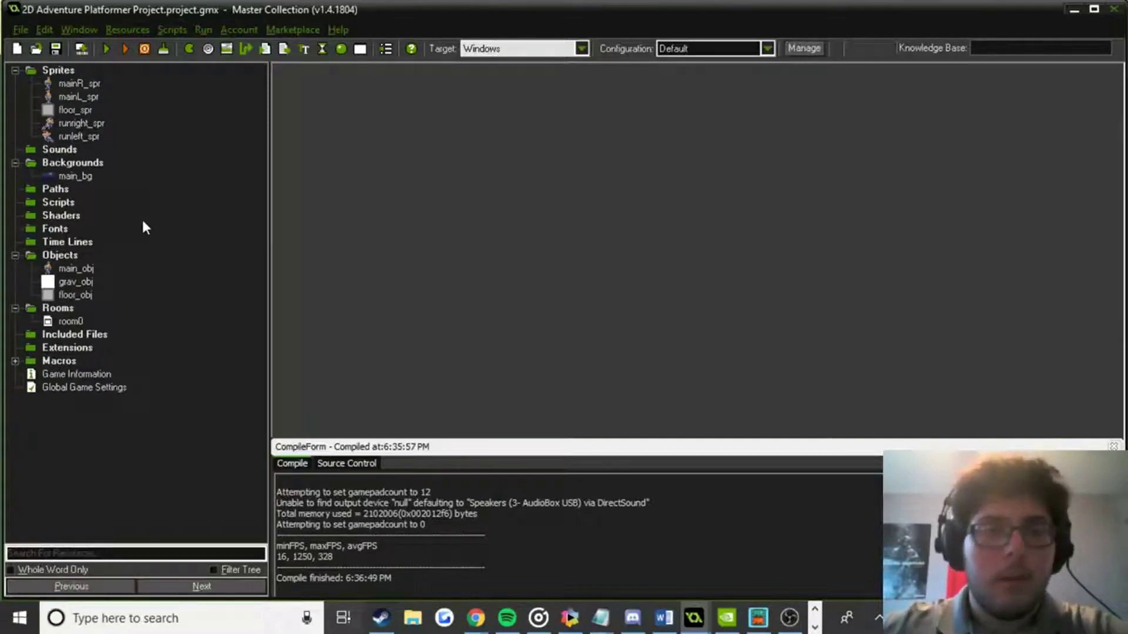
Check the code in main_obj's press <Space> event and delete that event with its actions.
double_click(88, 269)
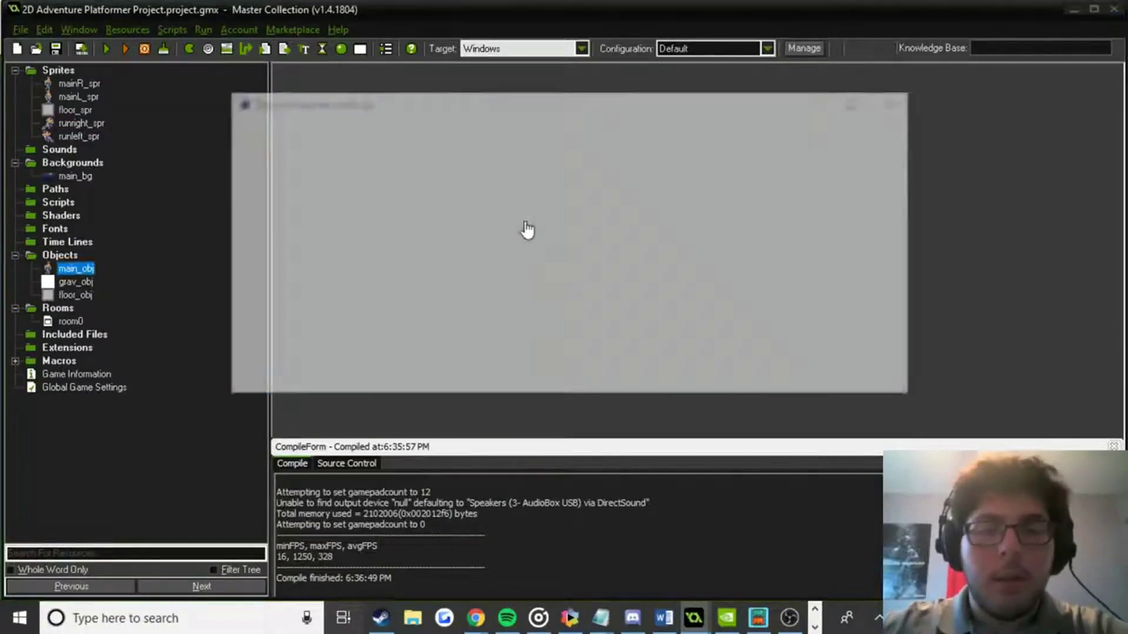
click(435, 157)
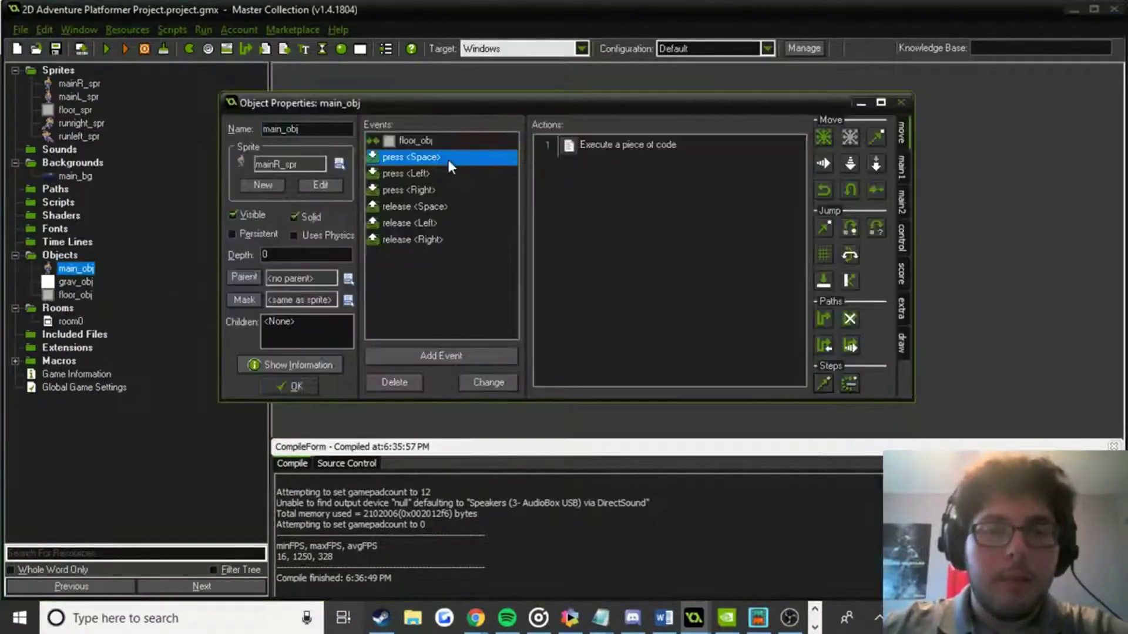
double_click(587, 152)
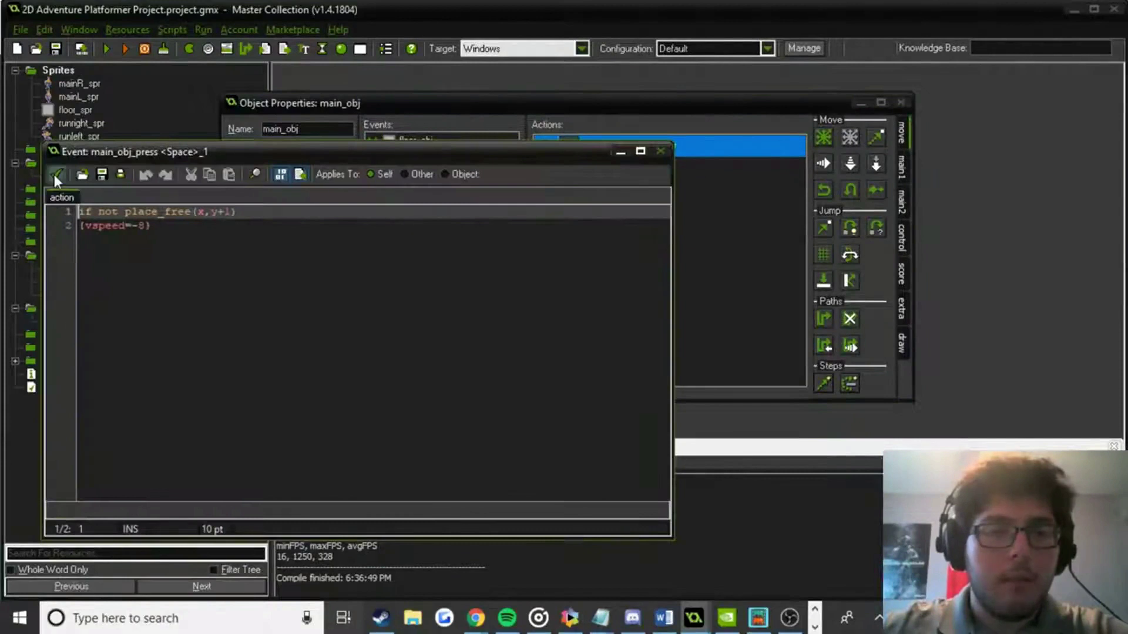
click(55, 175)
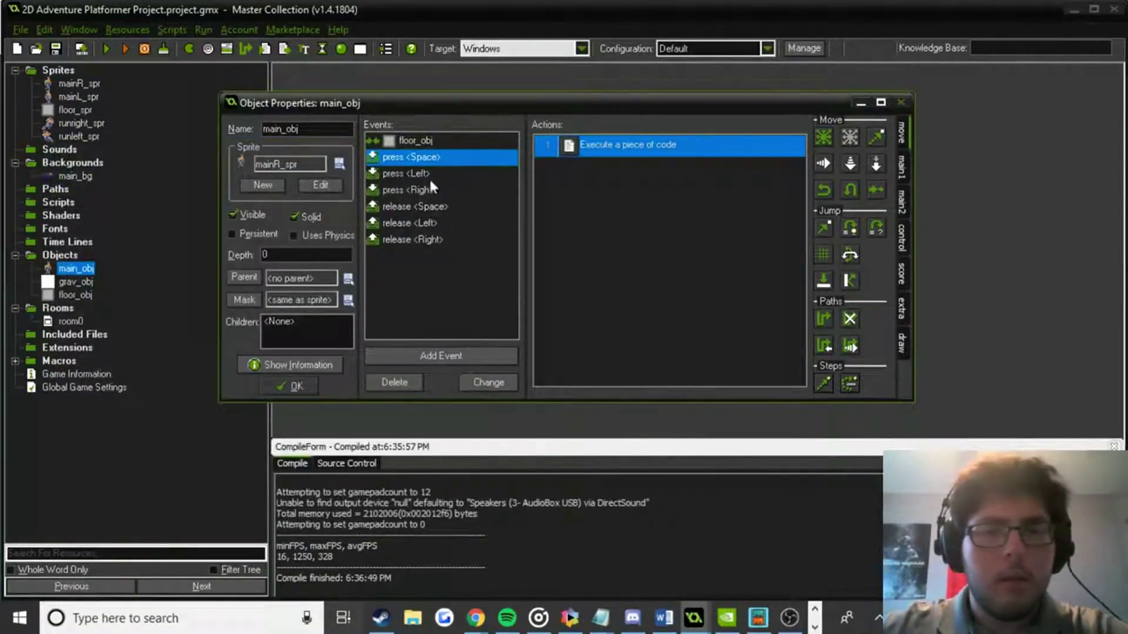
click(397, 383)
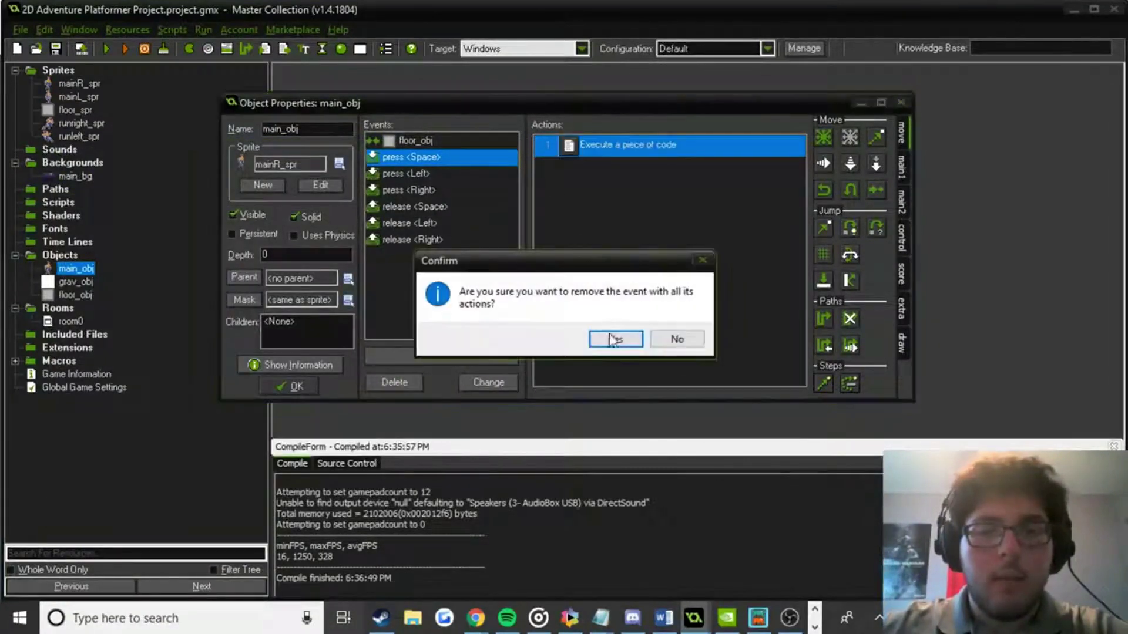
click(614, 340)
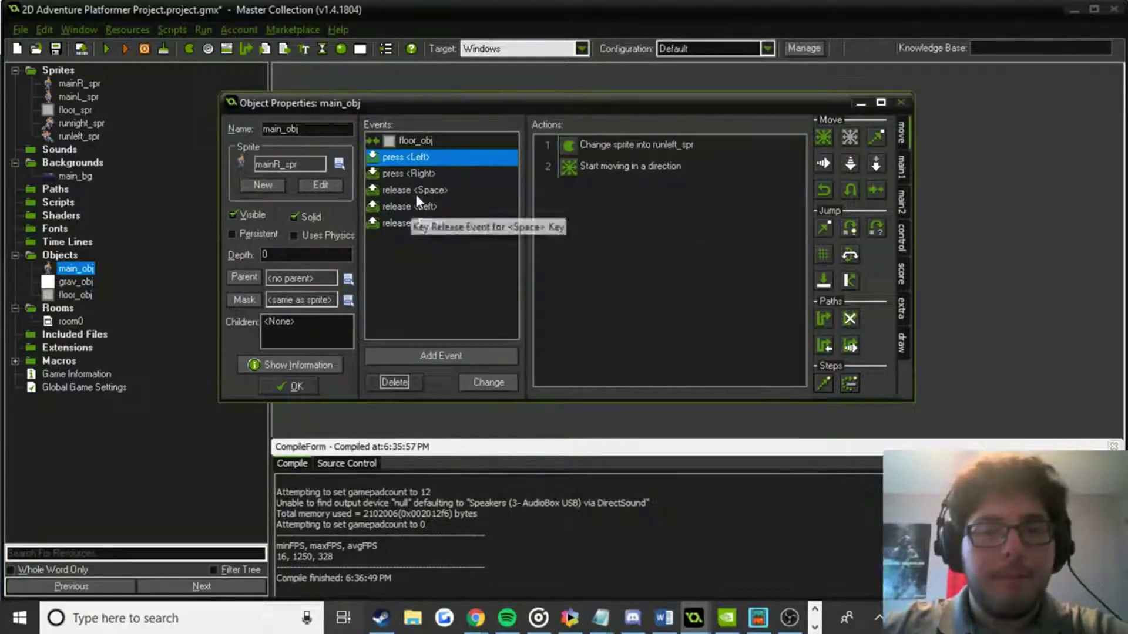
Delete main_obj's release <Space> event and accept the object's changes.
click(416, 192)
click(397, 383)
click(597, 339)
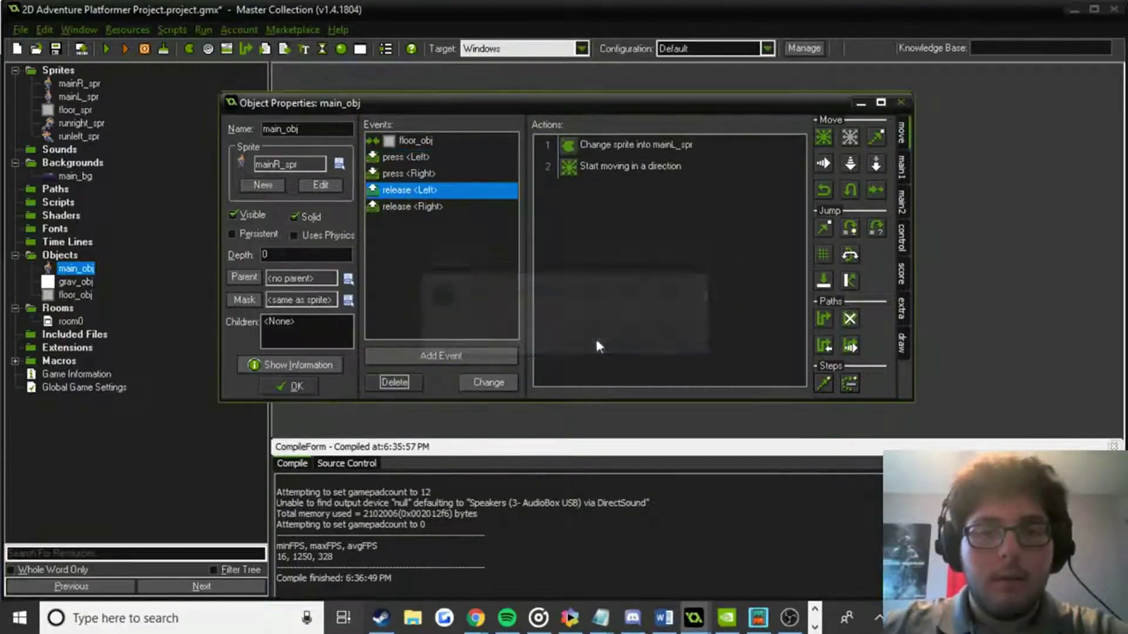
click(298, 385)
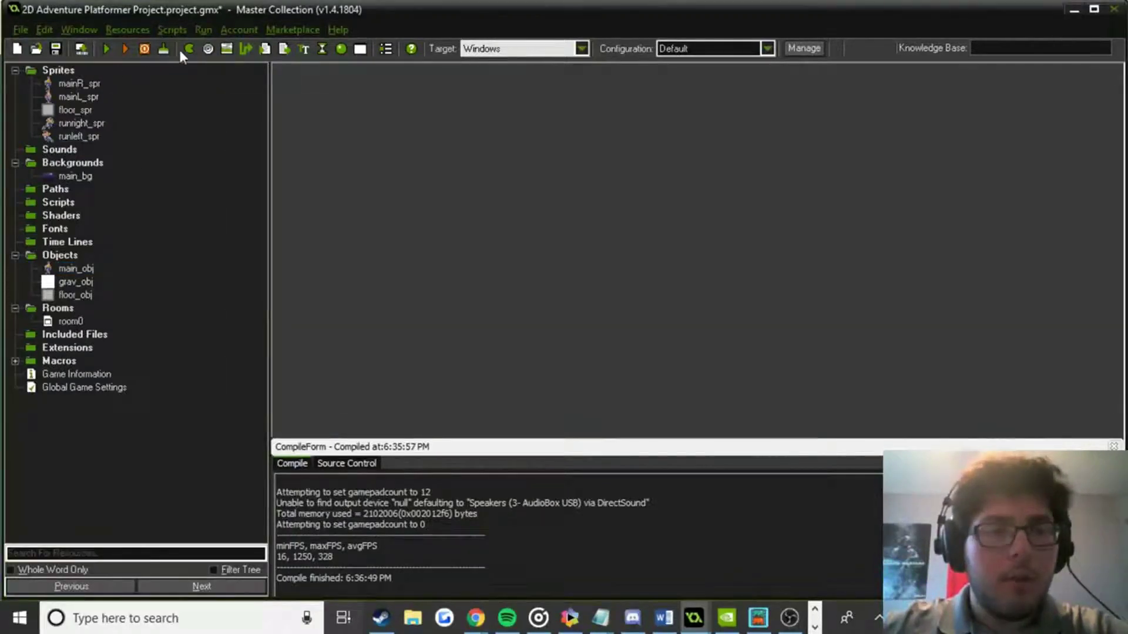
Create a new sprite and name it slideR_spr.
click(188, 49)
text(s)
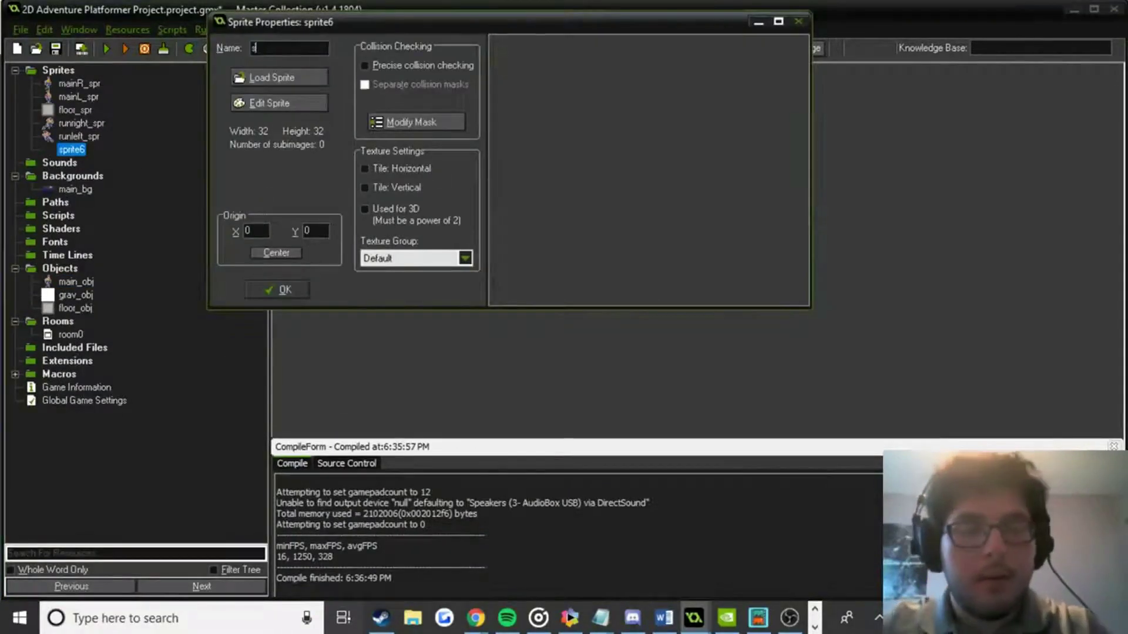
text(p)
key(BackSpace)
key(BackSpace)
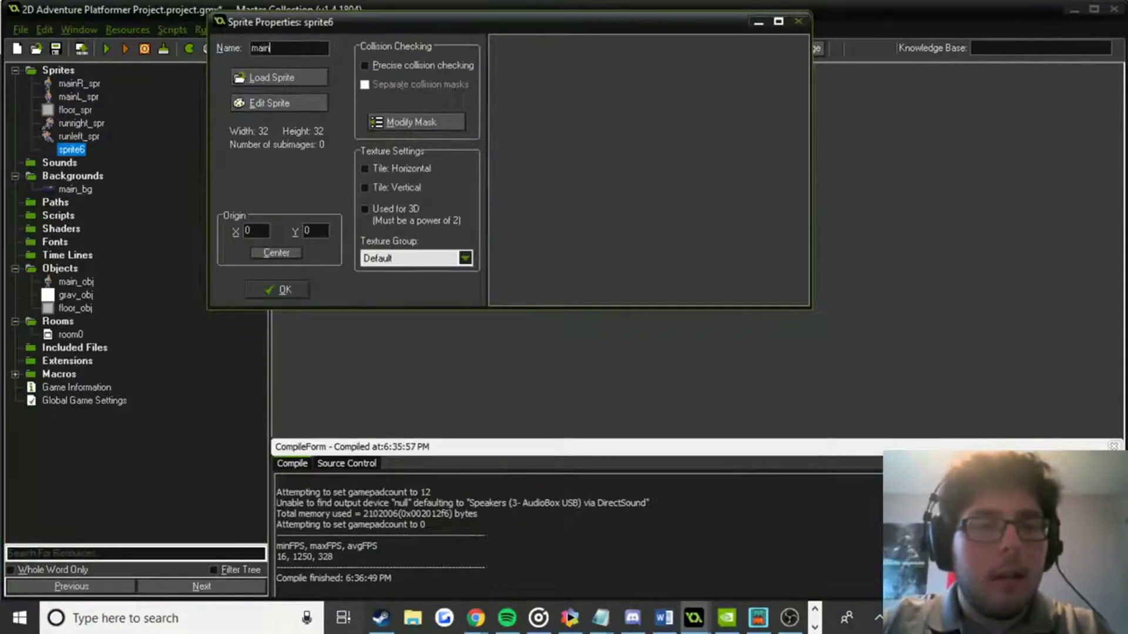
text(mainslid)
key(BackSpace)
key(BackSpace)
key(BackSpace)
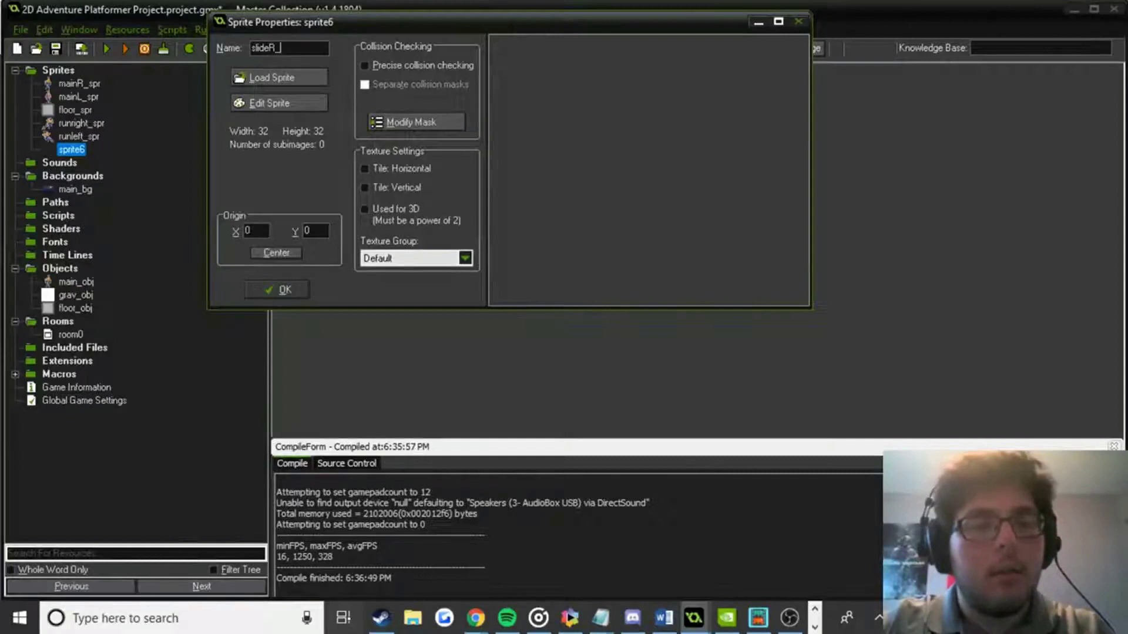
text(pr)
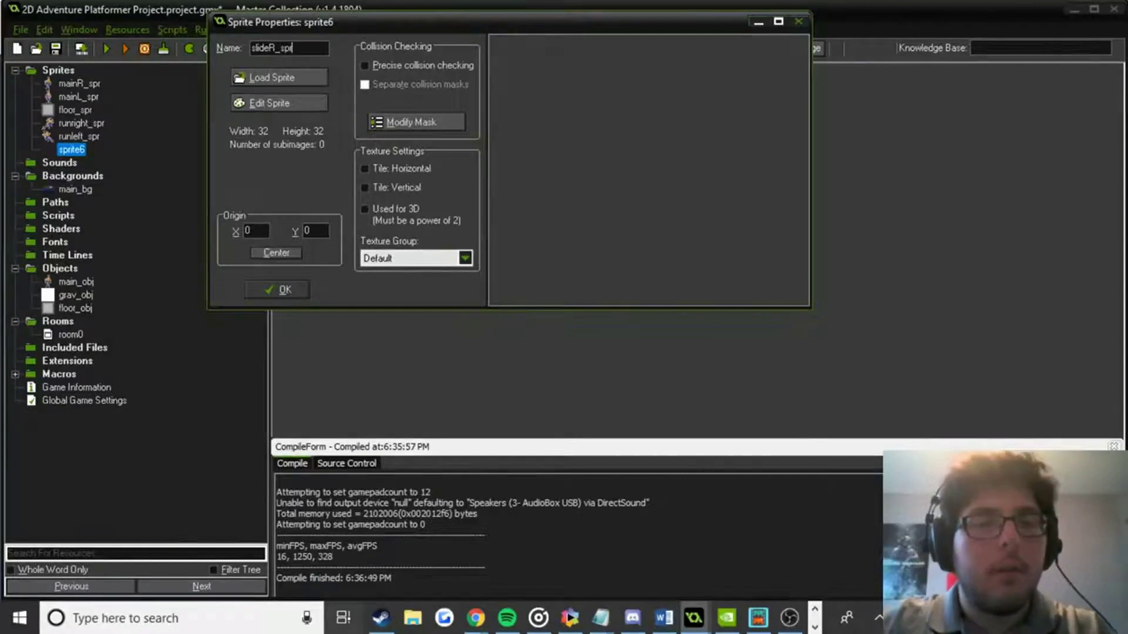
Load the character sprite sheet as a strip for slideR_spr, with 2 images and 2 images per row.
click(261, 101)
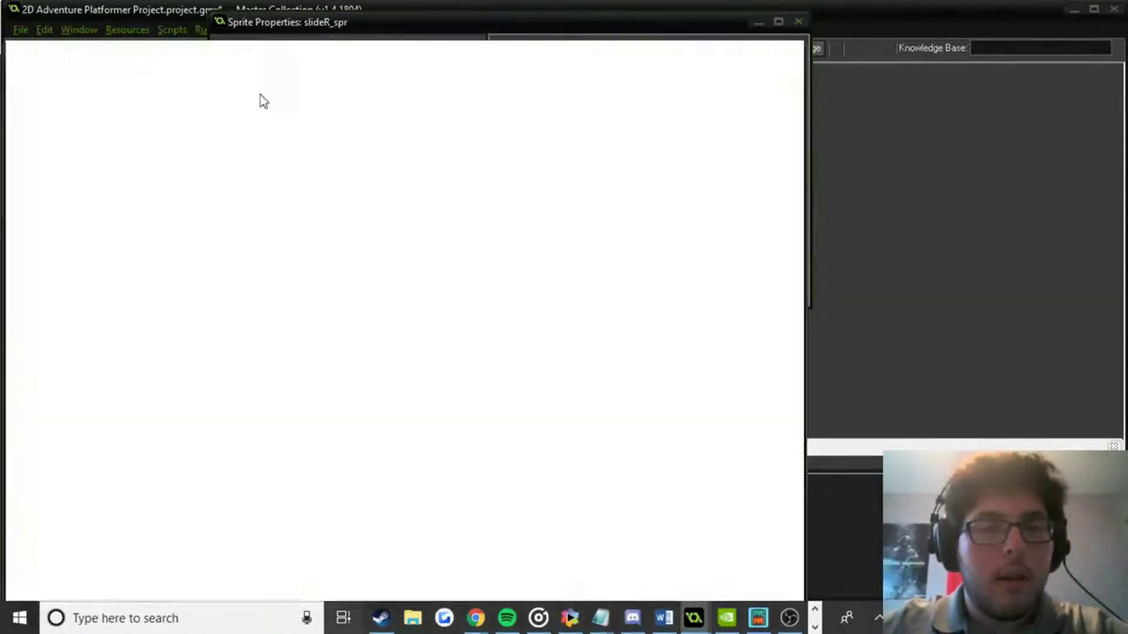
click(22, 73)
click(68, 174)
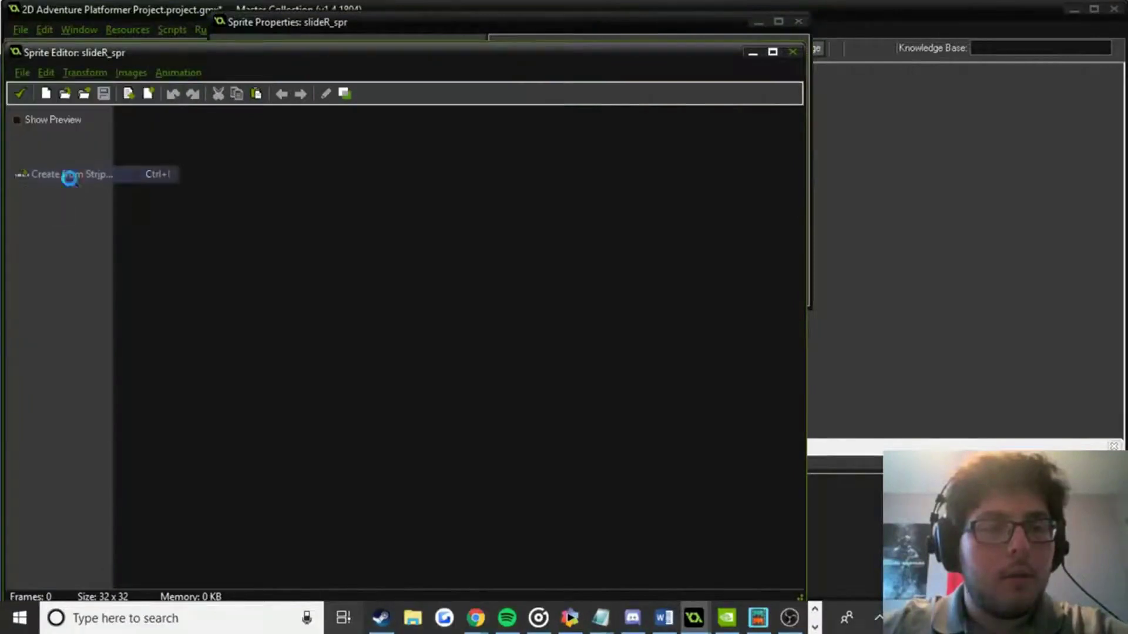
double_click(382, 223)
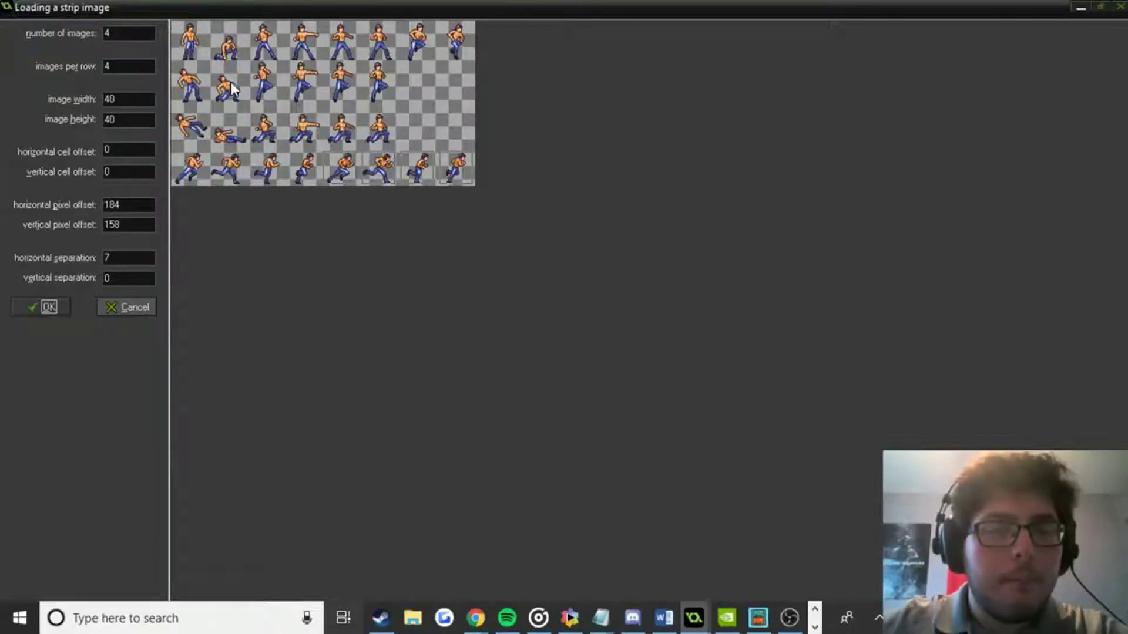
double_click(115, 34)
text(2)
key(Tab)
text(2)
Frame the third row's first two poses with image width 42, horizontal pixel offset 2 and vertical pixel offset 111, and import them into slideR_spr.
drag(157, 92, 177, 119)
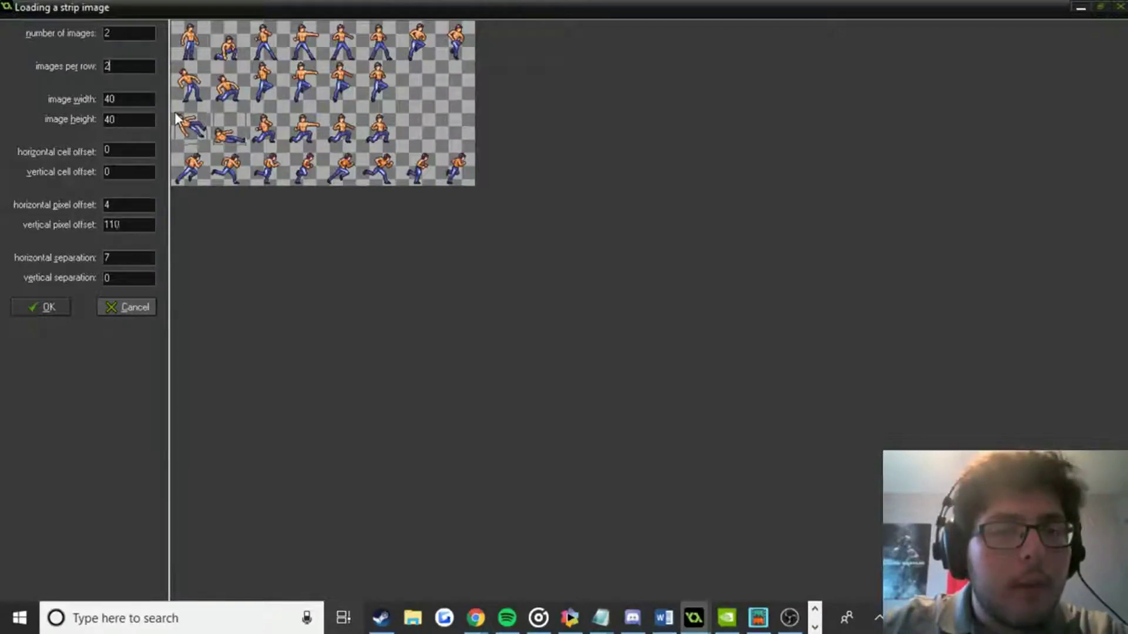
drag(176, 119, 178, 120)
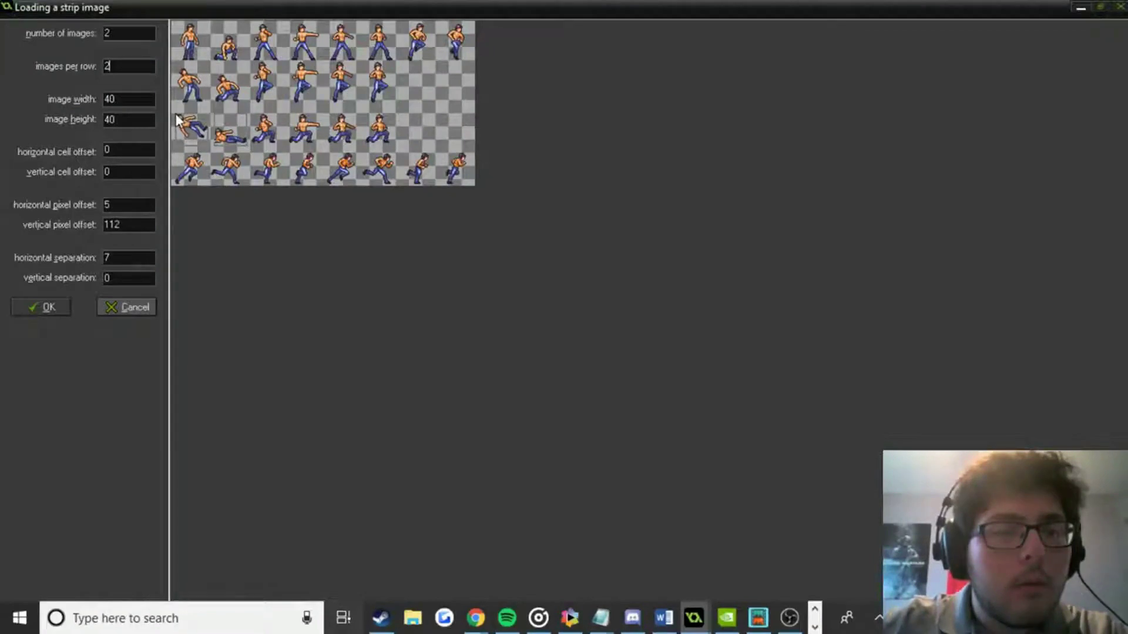
drag(176, 118, 178, 117)
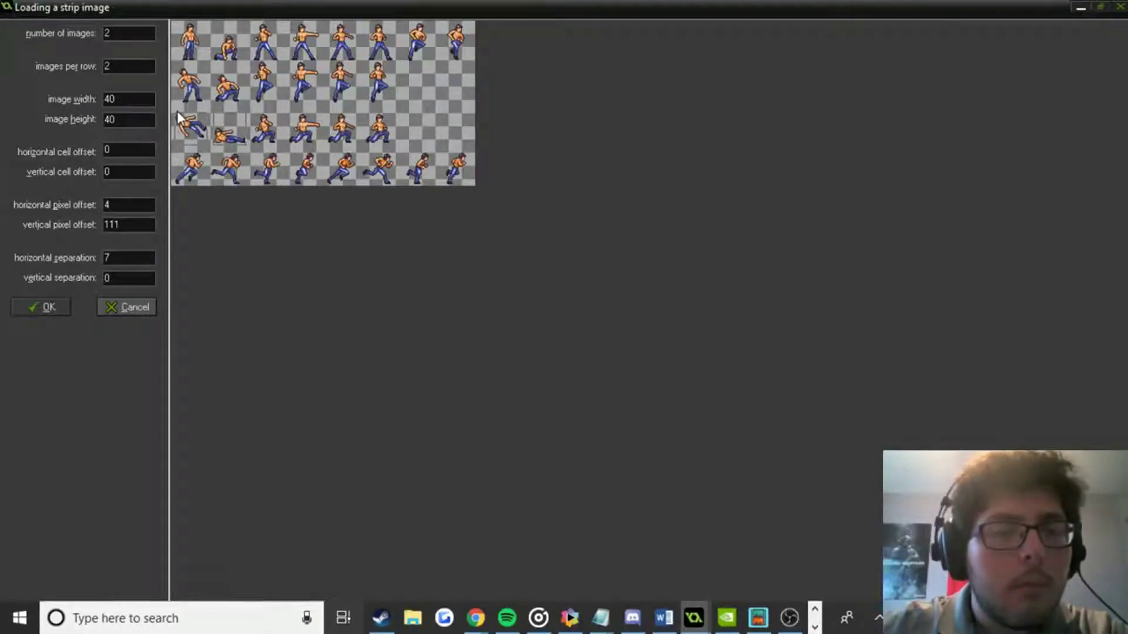
mouse_move(178, 119)
mouse_down()
mouse_move(240, 110)
mouse_move(176, 108)
mouse_move(175, 118)
mouse_up()
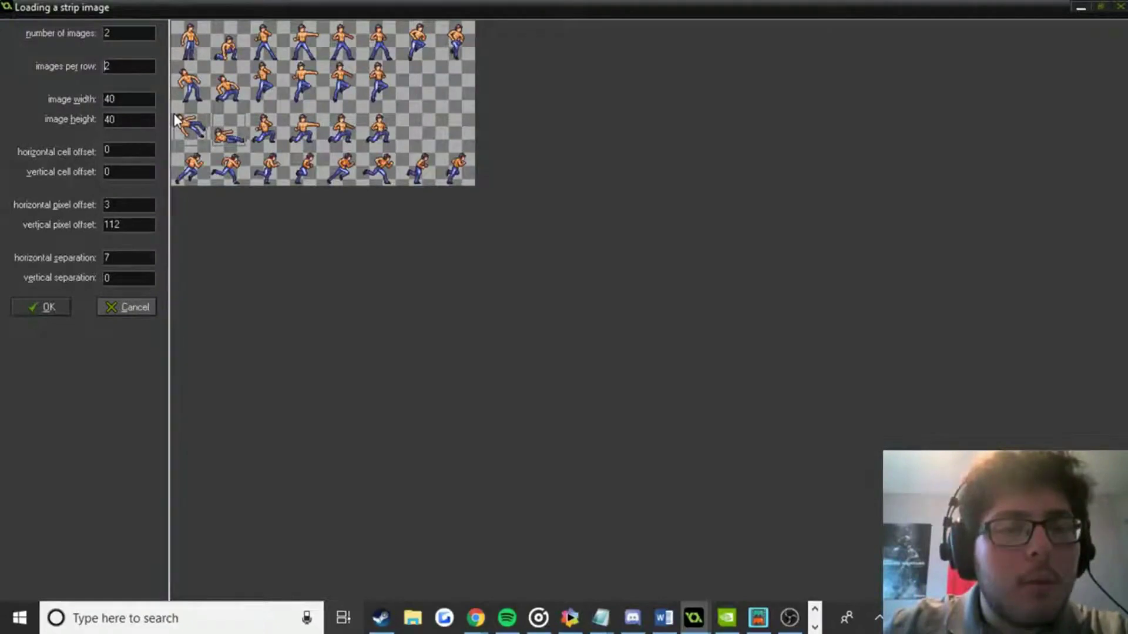
click(177, 119)
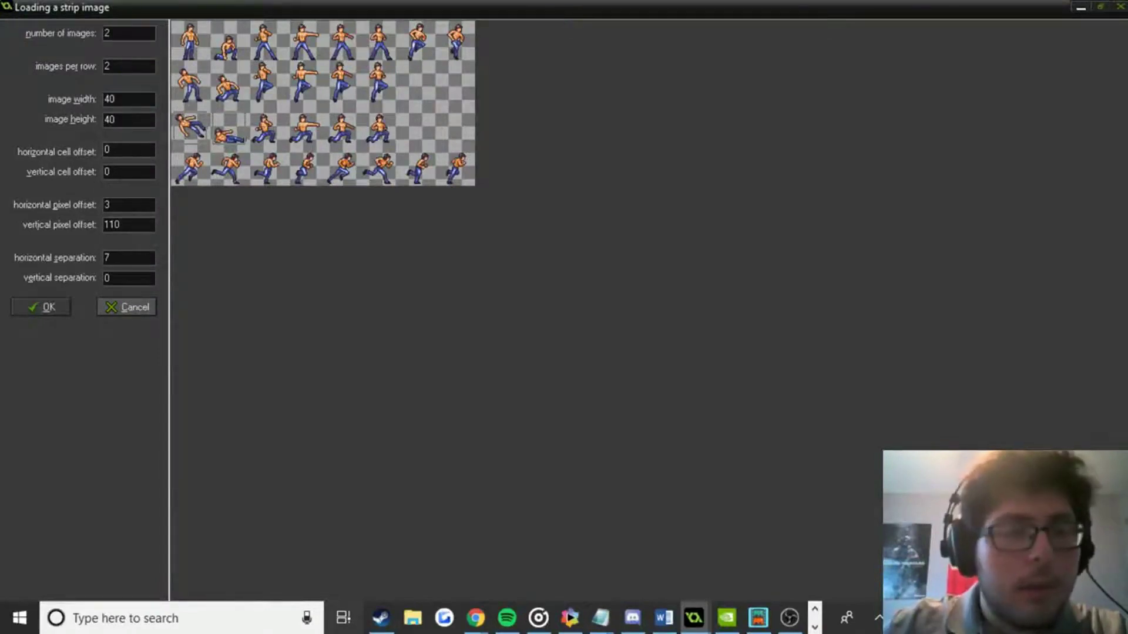
key(BackSpace)
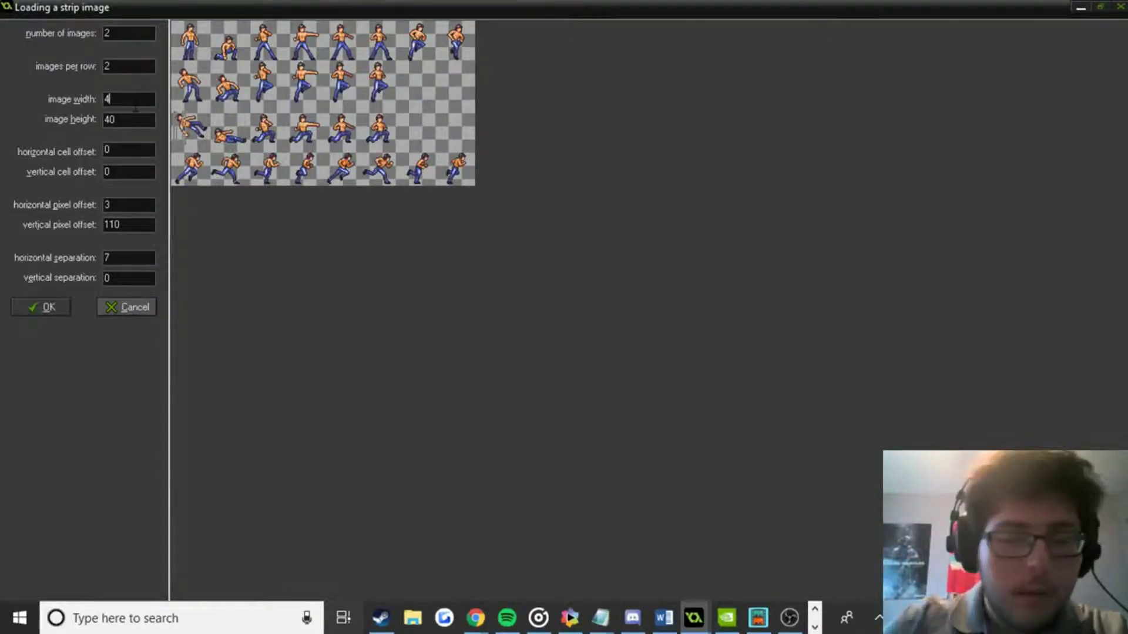
text(2)
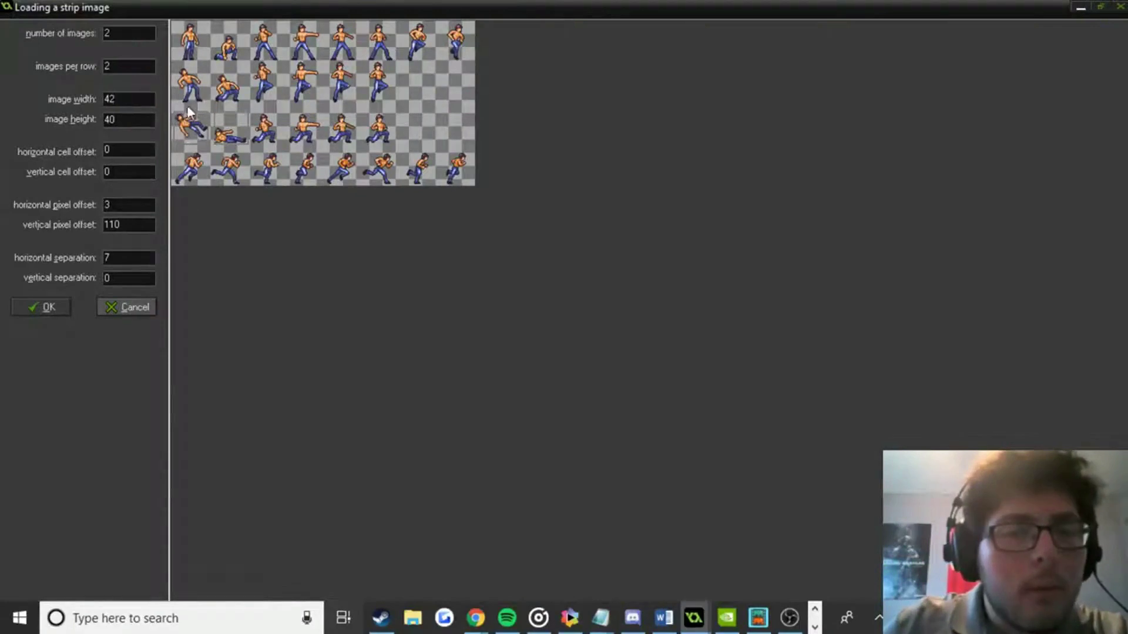
click(174, 121)
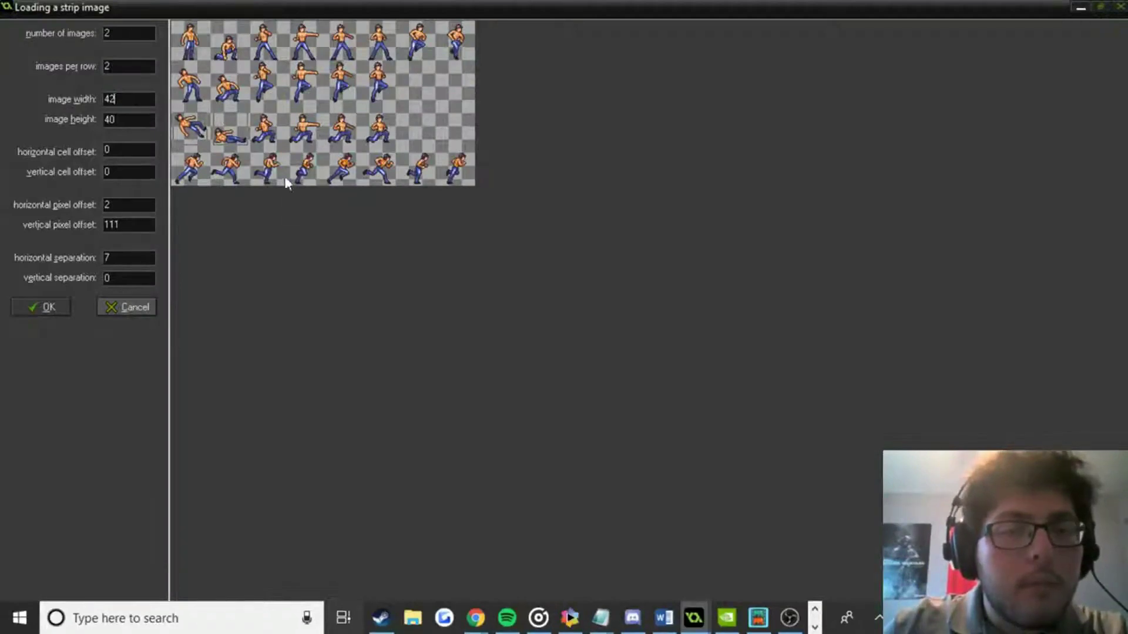
click(50, 306)
click(20, 91)
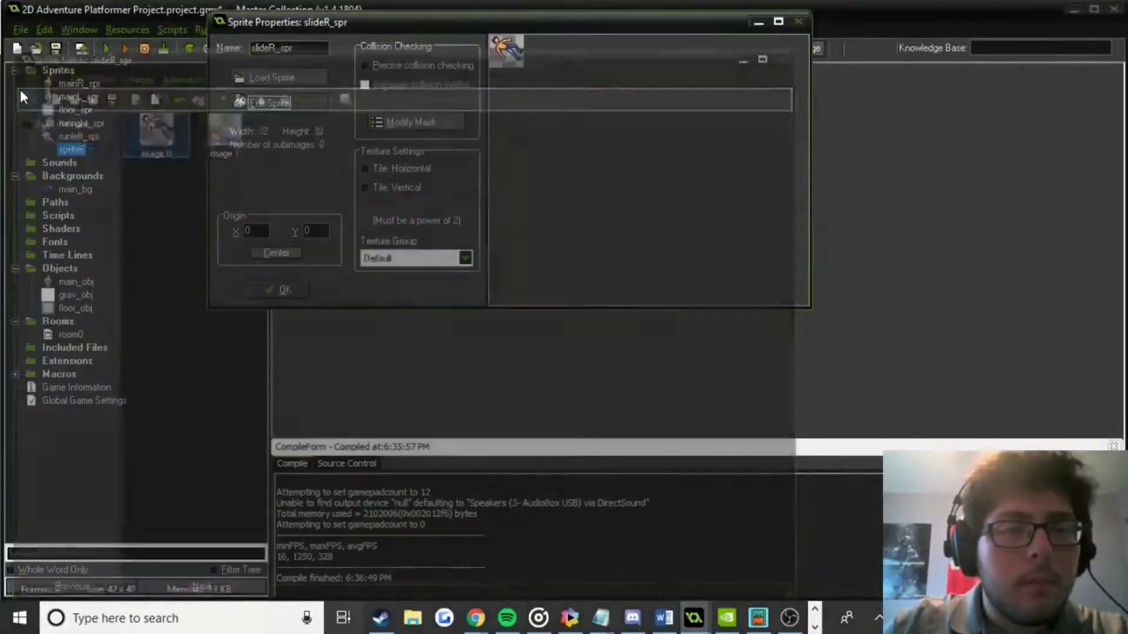
Duplicate slideR_spr, name the copy slideL_spr, and open its images for editing.
right_click(64, 148)
click(79, 195)
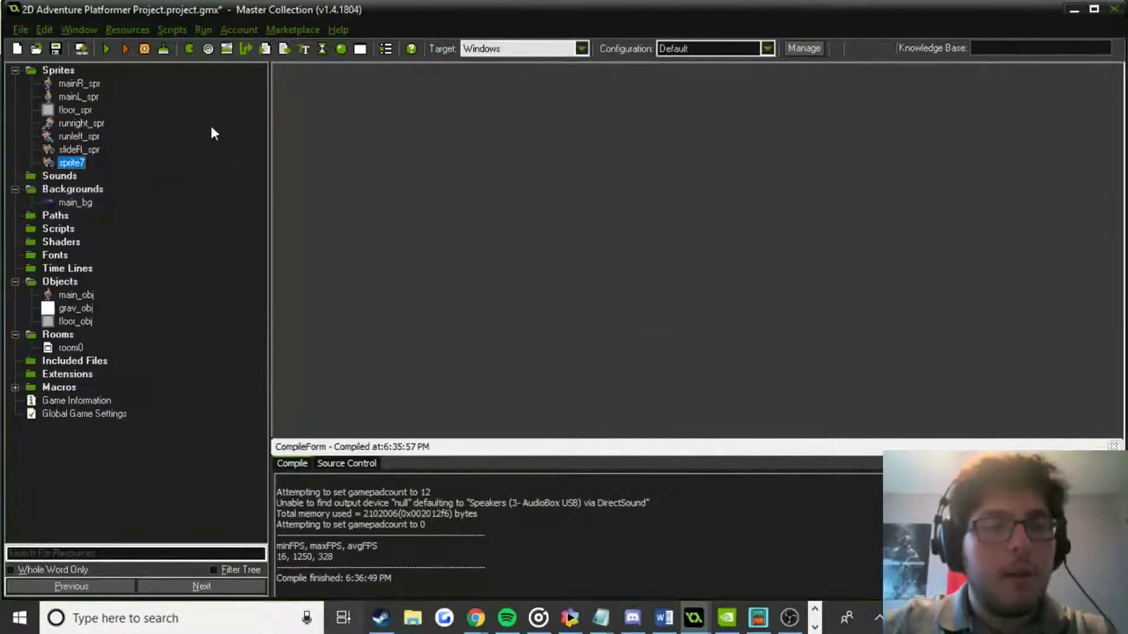
text(slideL_spr)
click(269, 103)
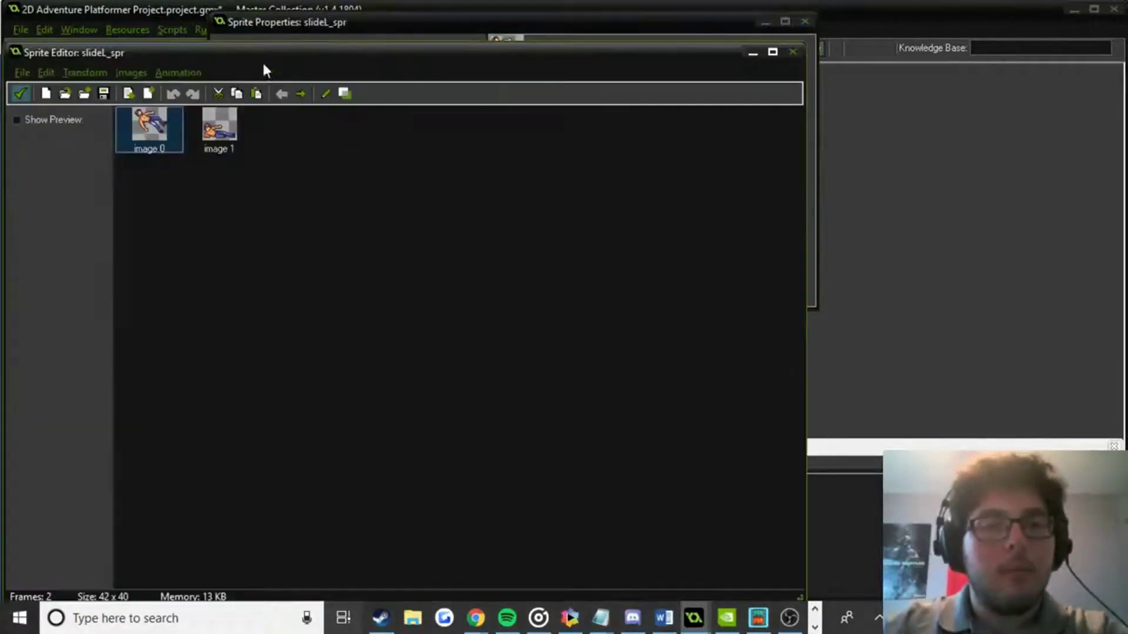
click(110, 72)
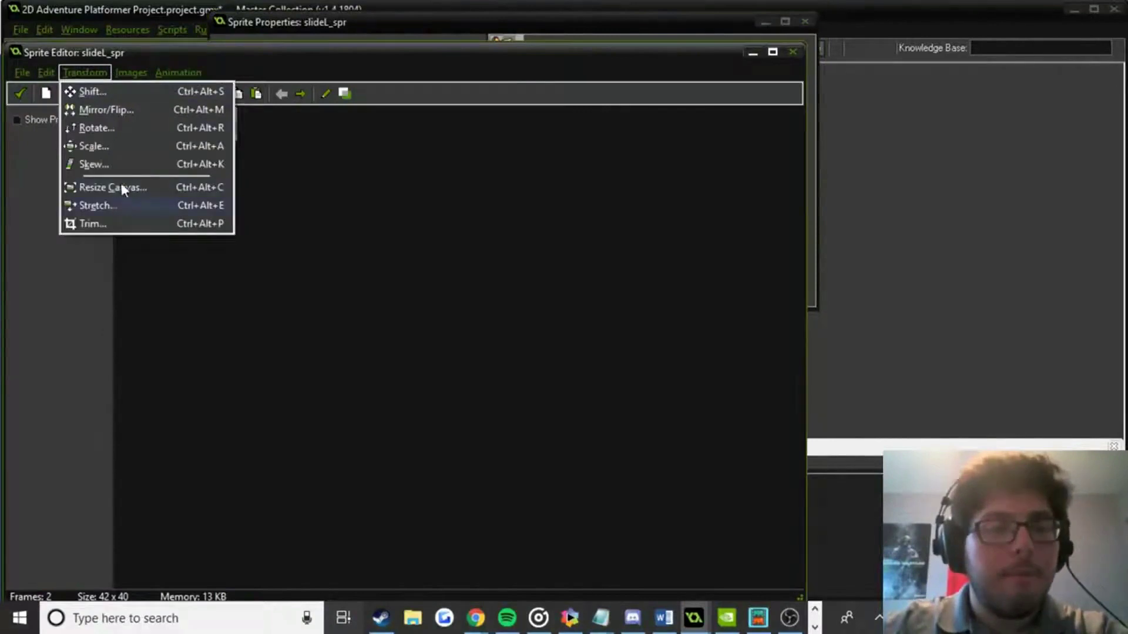
click(124, 126)
click(521, 471)
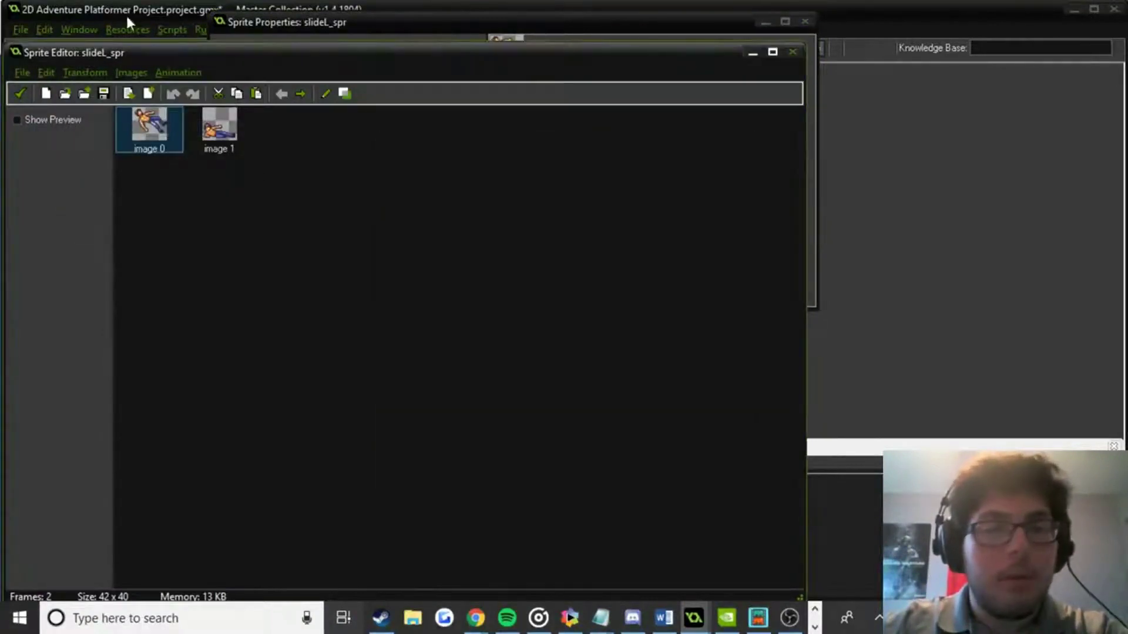
Mirror all of slideL_spr's images horizontally and accept the sprite.
click(98, 73)
click(103, 110)
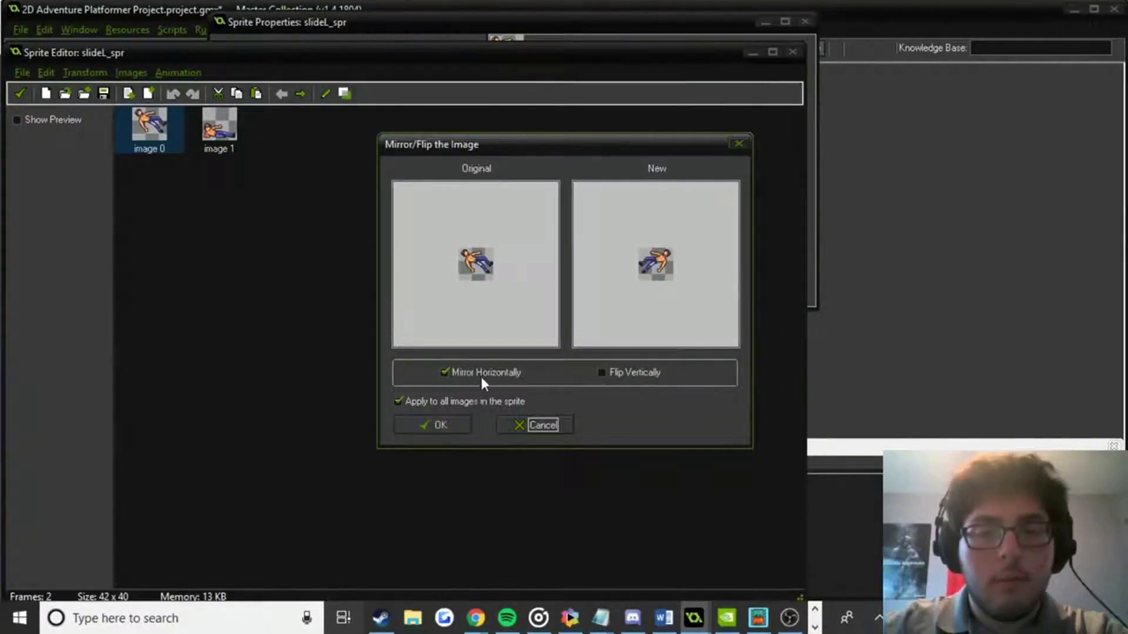
click(456, 423)
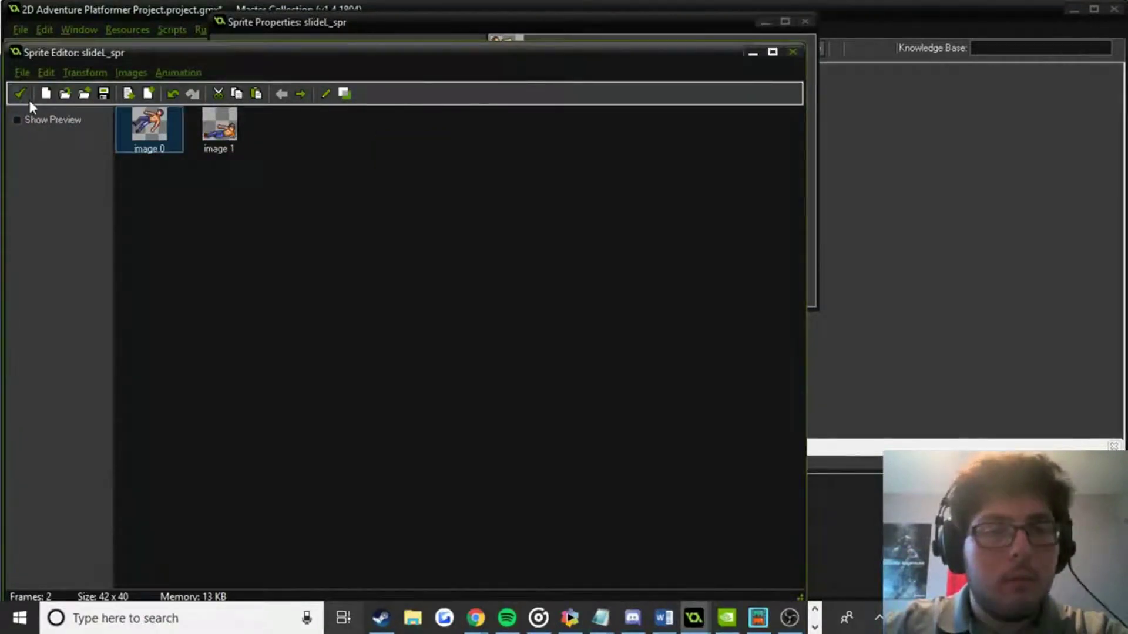
click(22, 94)
click(280, 290)
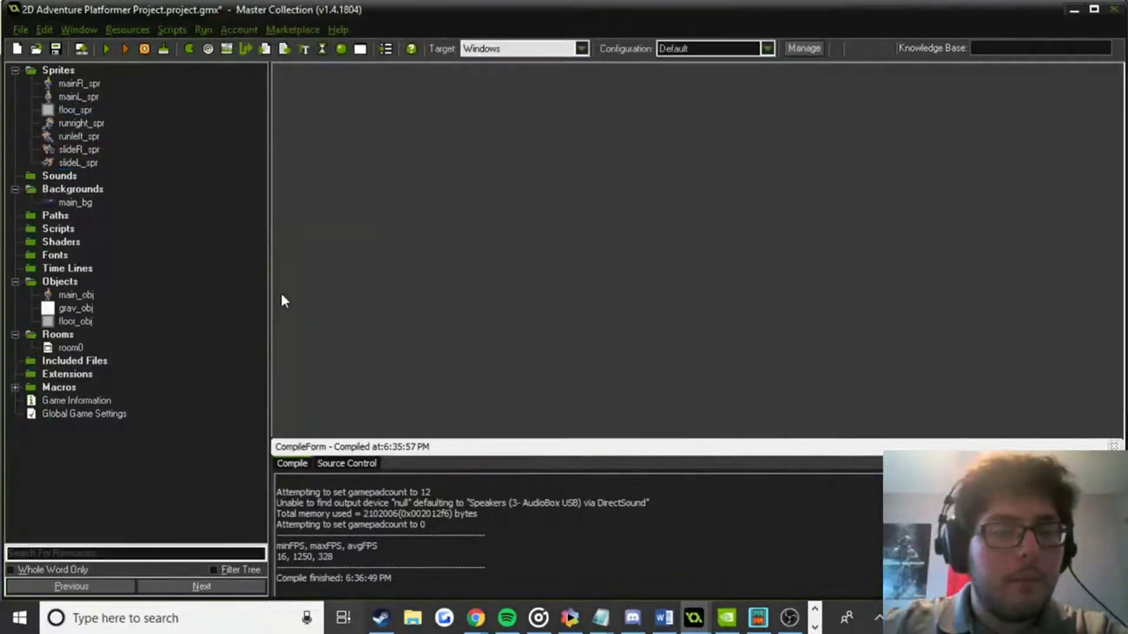
Add a Key Press event for the letter X to main_obj.
double_click(82, 295)
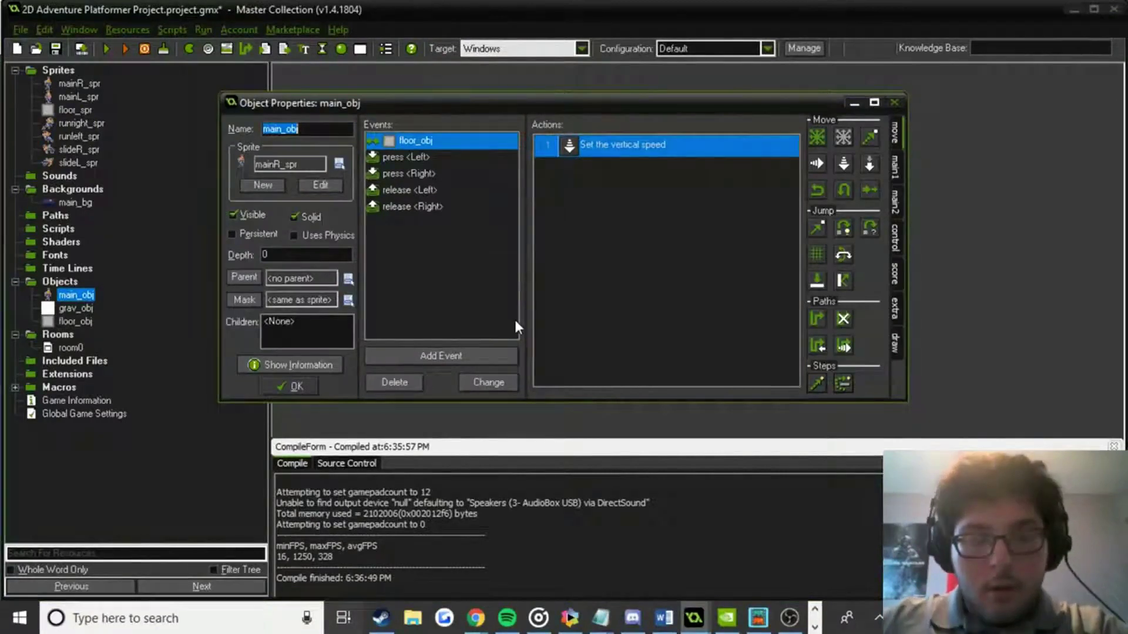
click(492, 355)
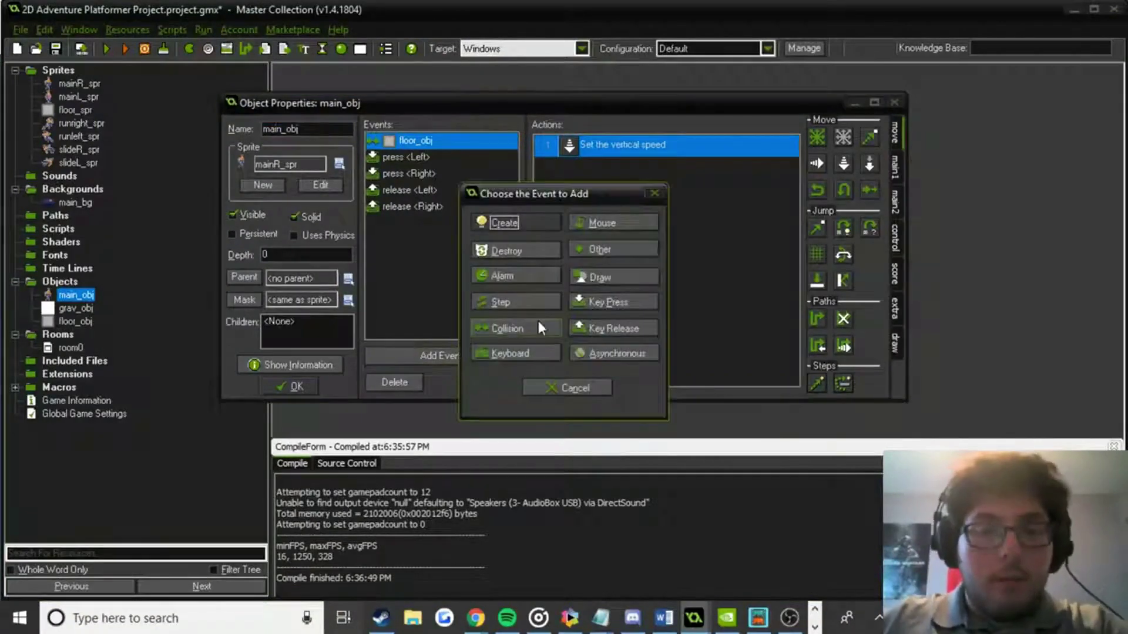
click(629, 311)
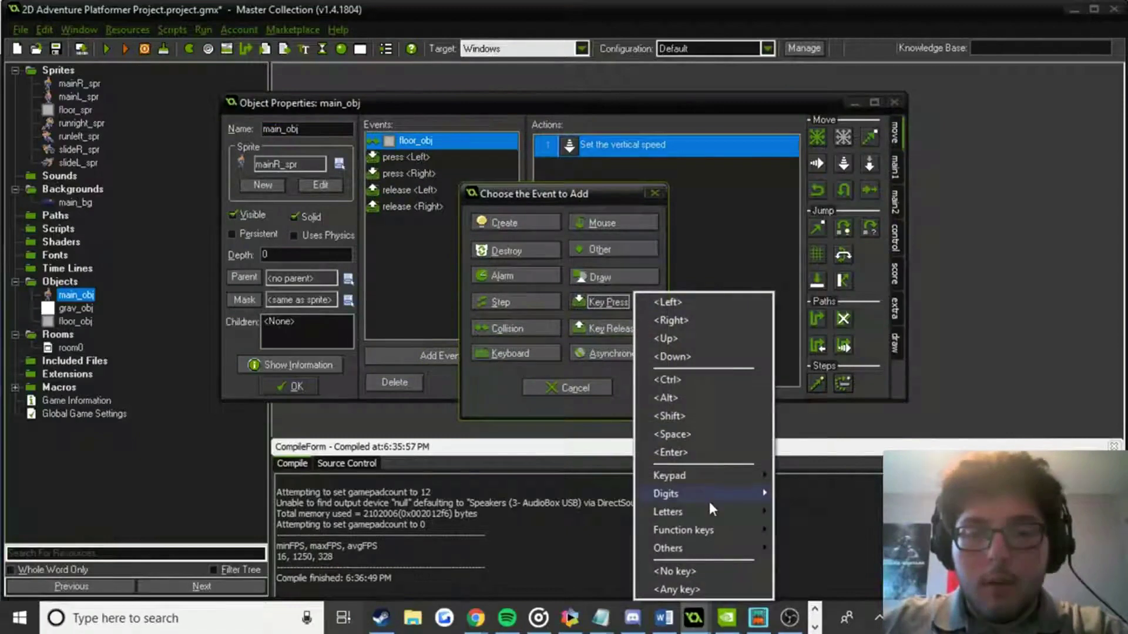
mouse_move(707, 513)
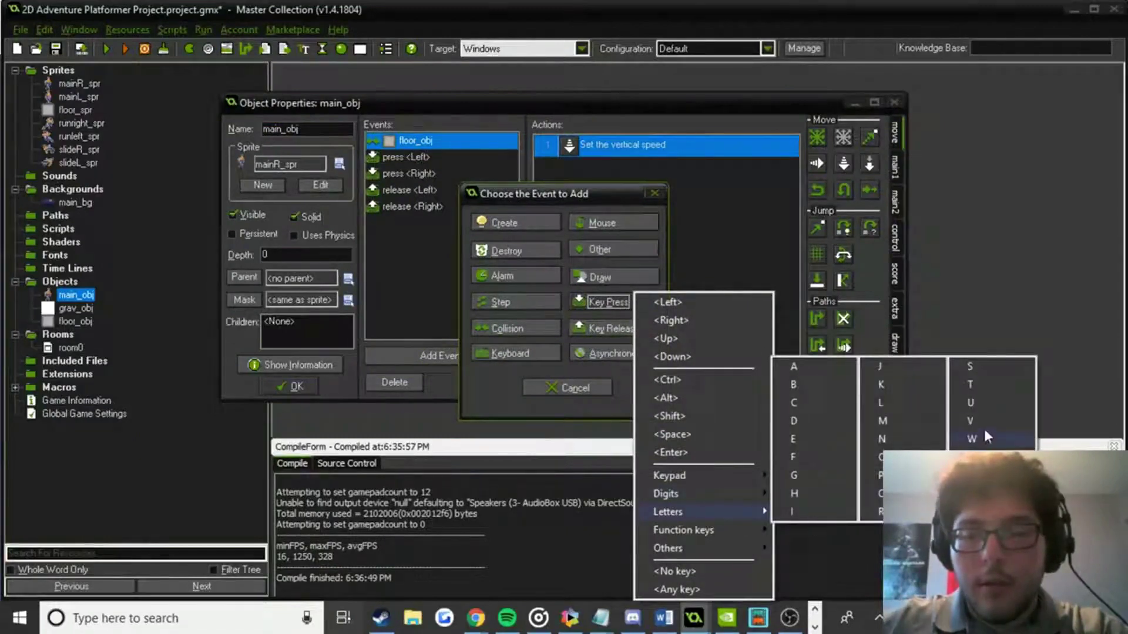
click(970, 457)
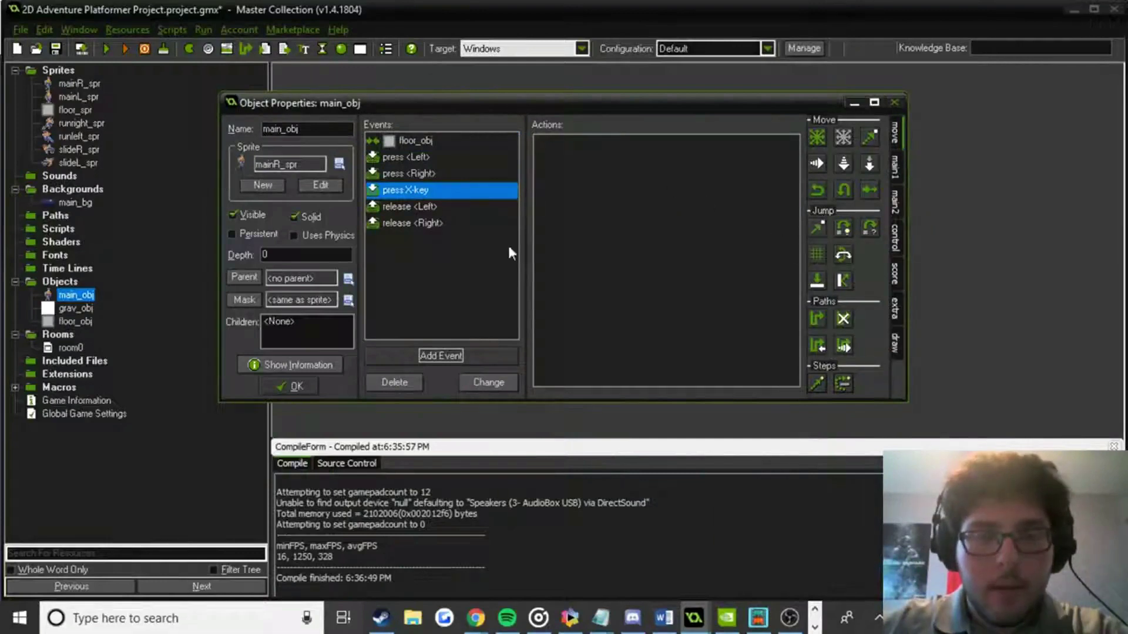
Change main_obj's press X-key event to the letter A.
click(455, 360)
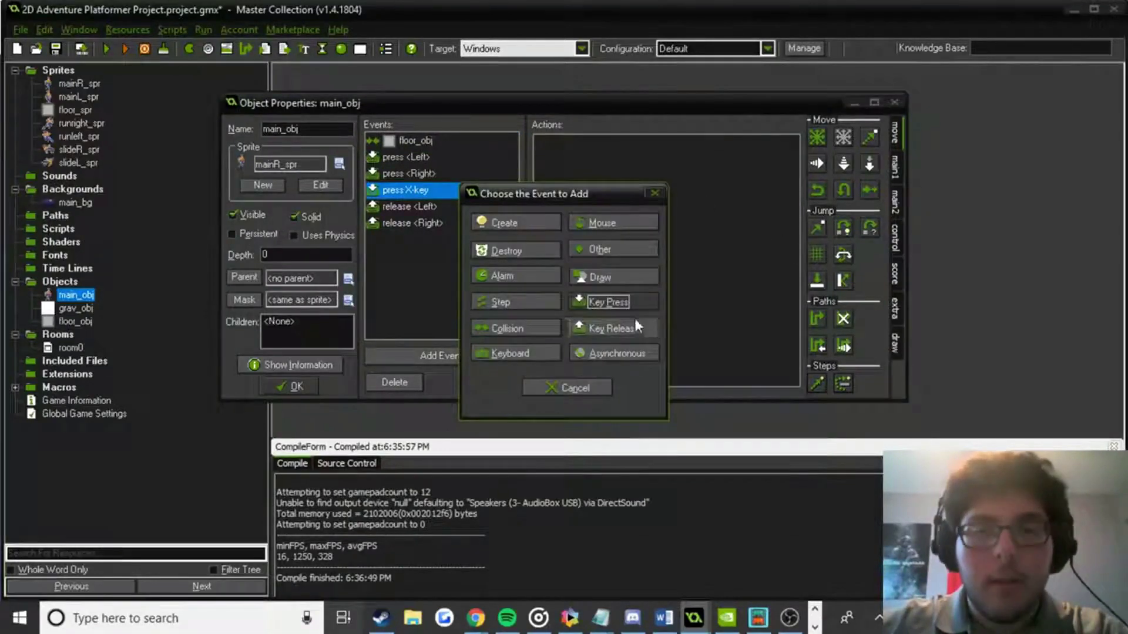
click(617, 301)
mouse_move(689, 512)
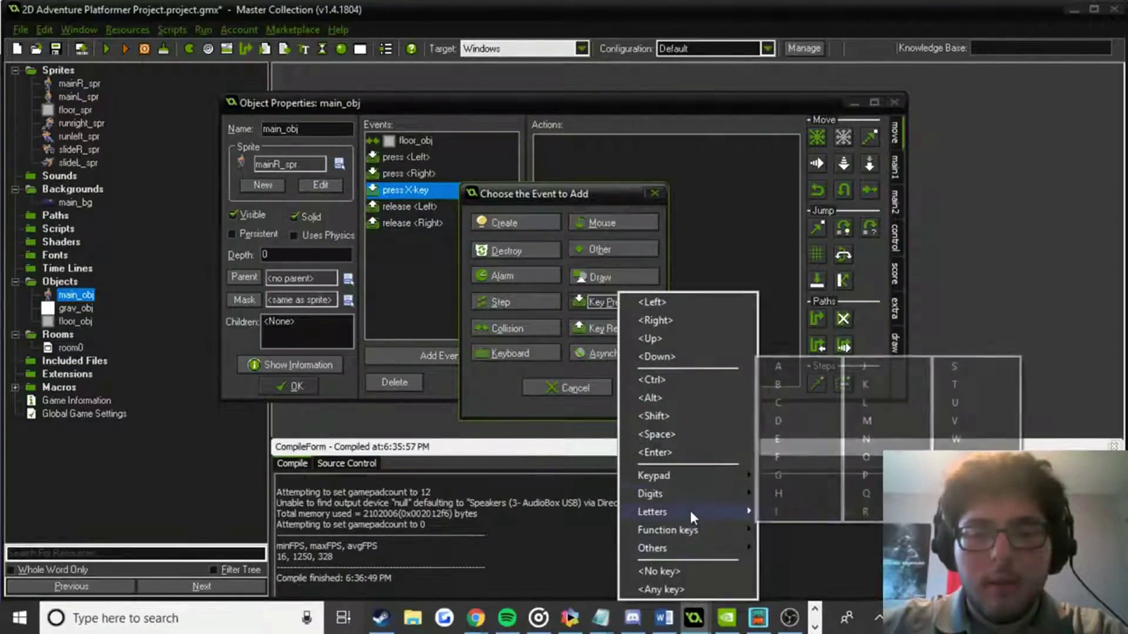
click(796, 366)
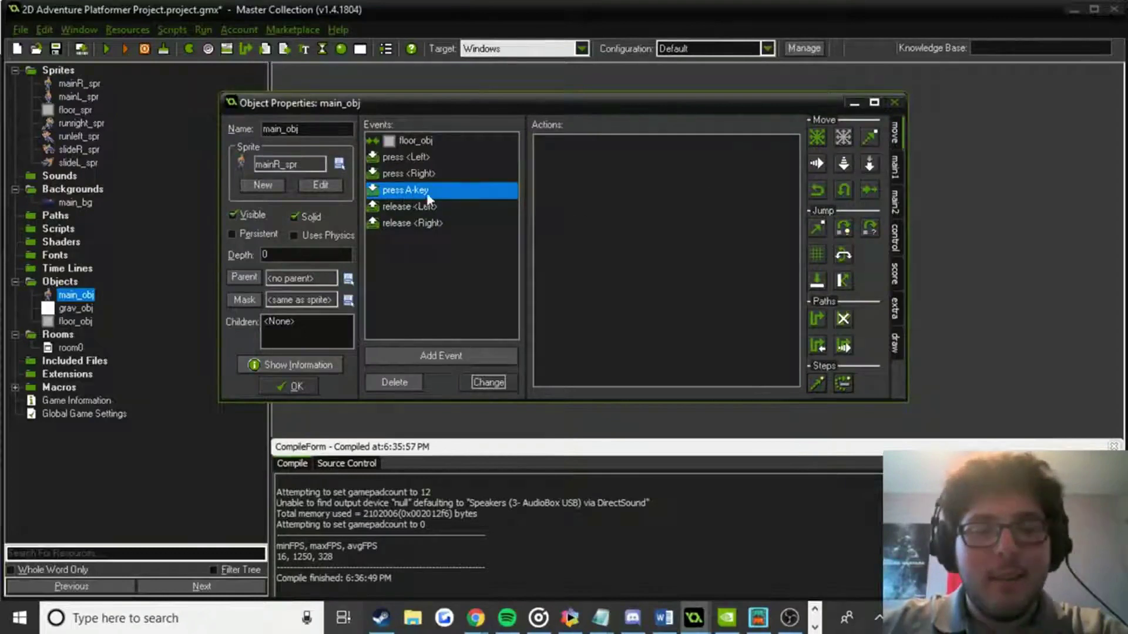
Add a Change Sprite action to main_obj's press A-key event that changes the sprite into slideL_spr.
click(901, 171)
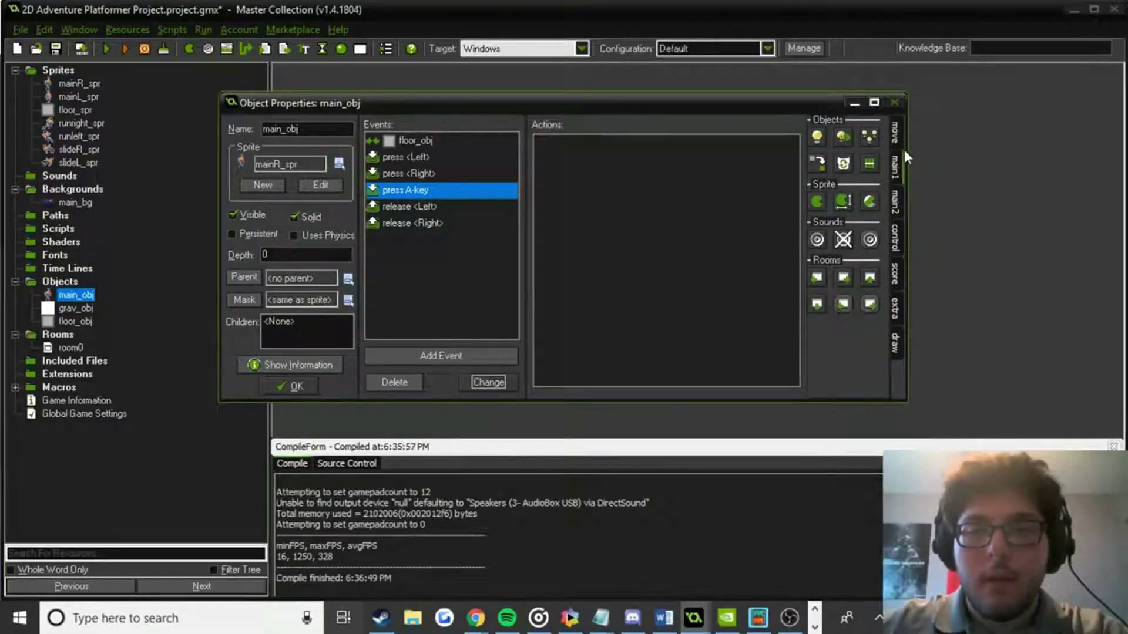
click(894, 204)
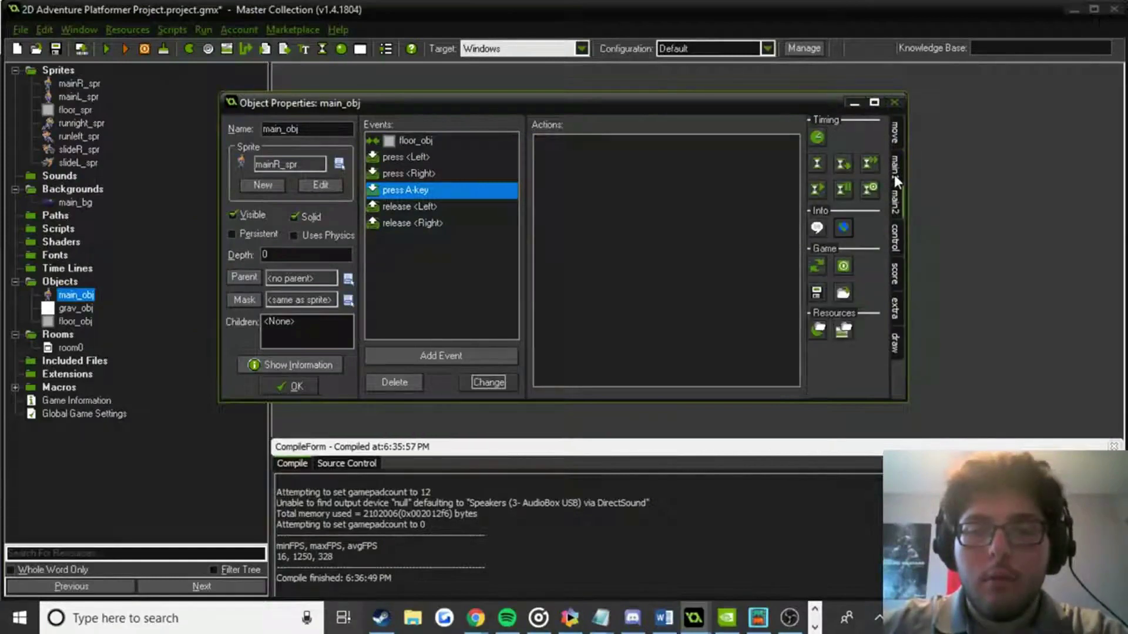
click(894, 174)
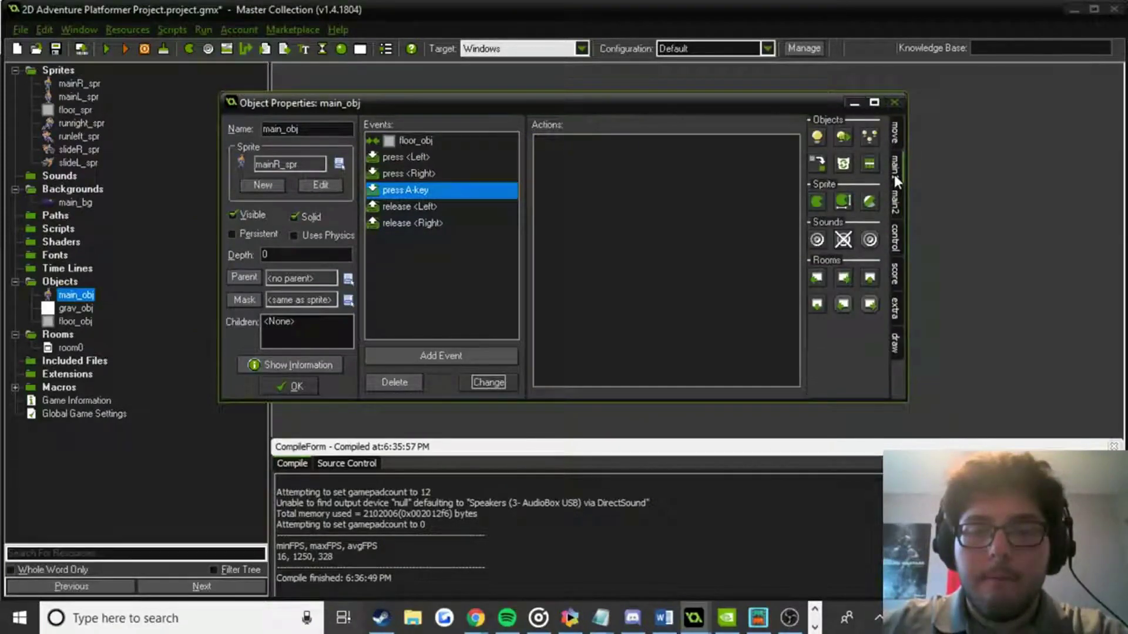
drag(816, 202, 747, 204)
click(793, 306)
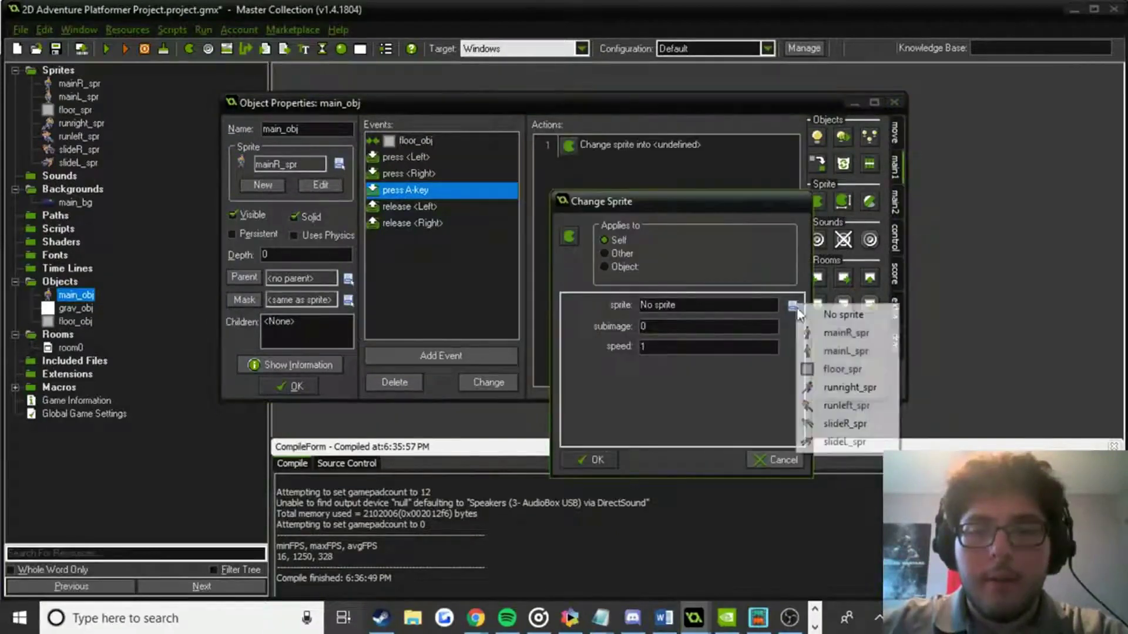
click(857, 441)
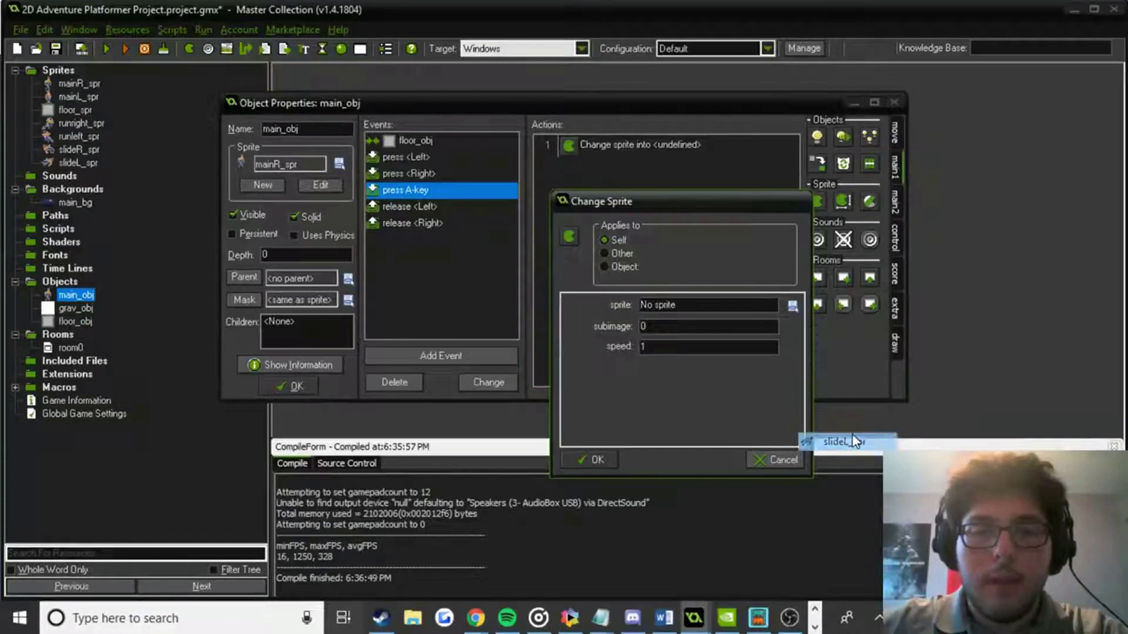
click(598, 460)
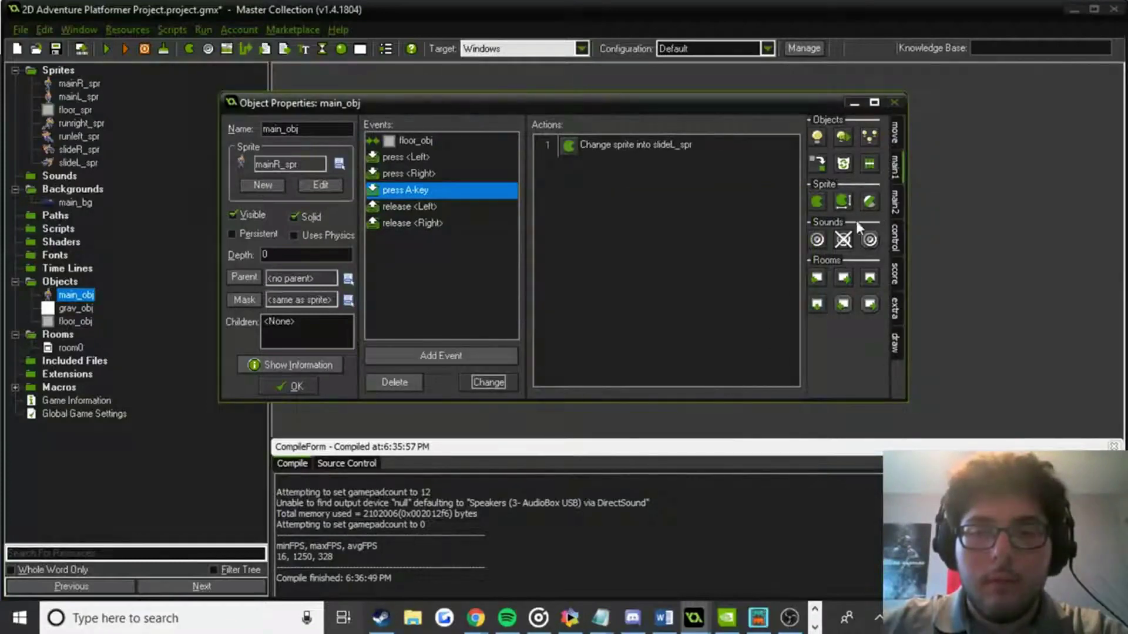
Add a Move Fixed action with the left direction to the press A-key event.
click(899, 141)
drag(820, 139, 658, 277)
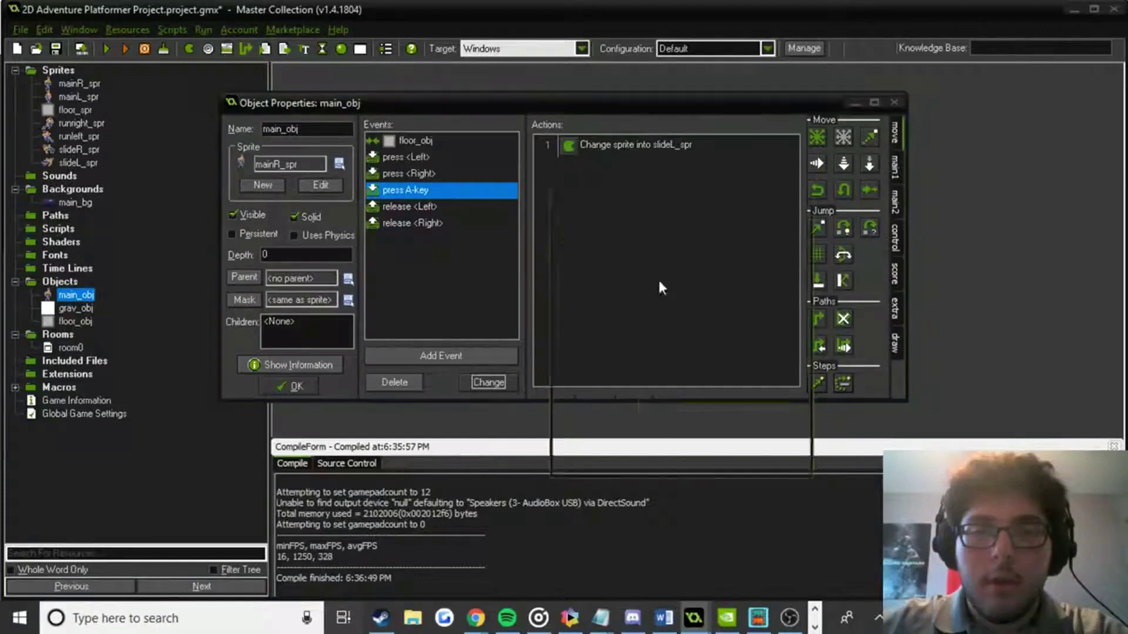
click(647, 338)
click(598, 457)
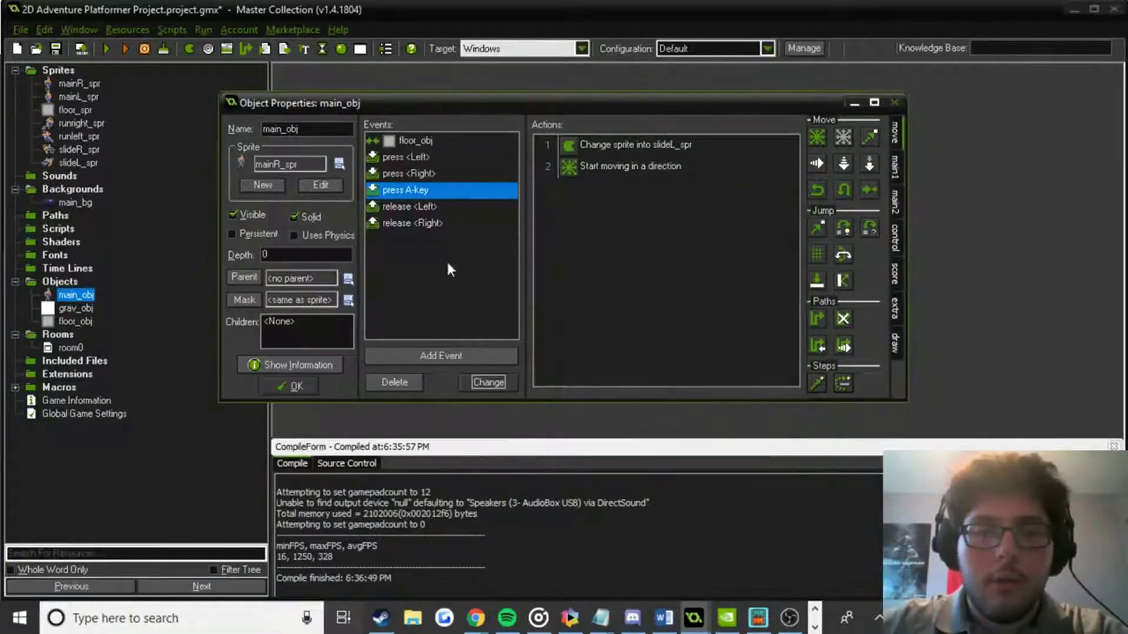
Check the move action's speed in the press Left event, and set the press A-key move speed to 12.
click(436, 158)
double_click(615, 167)
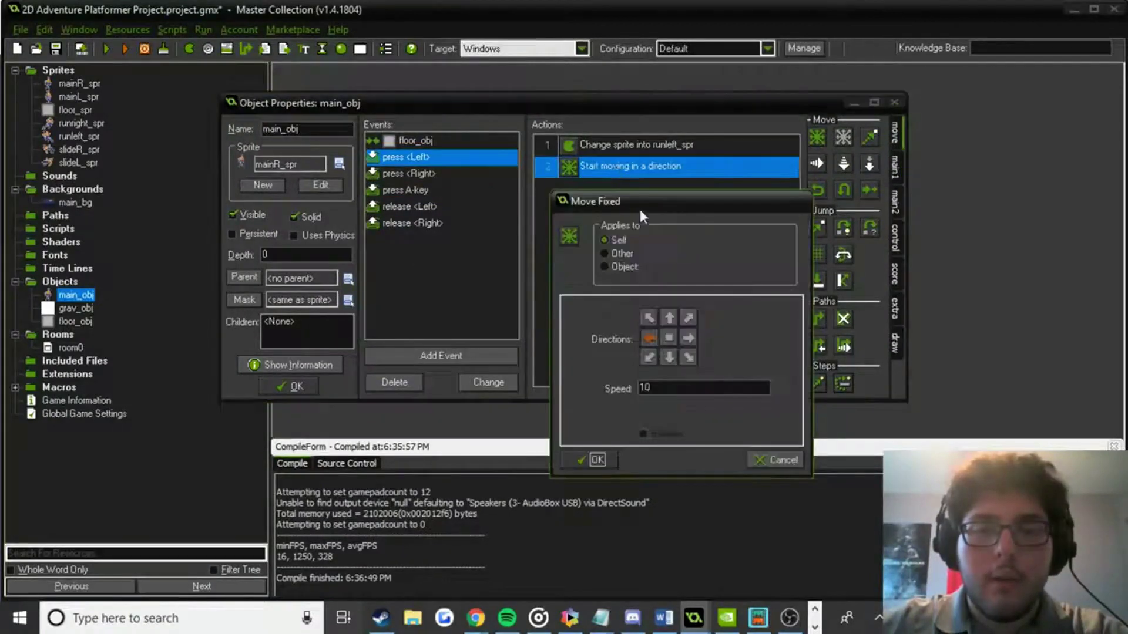
click(591, 455)
click(418, 190)
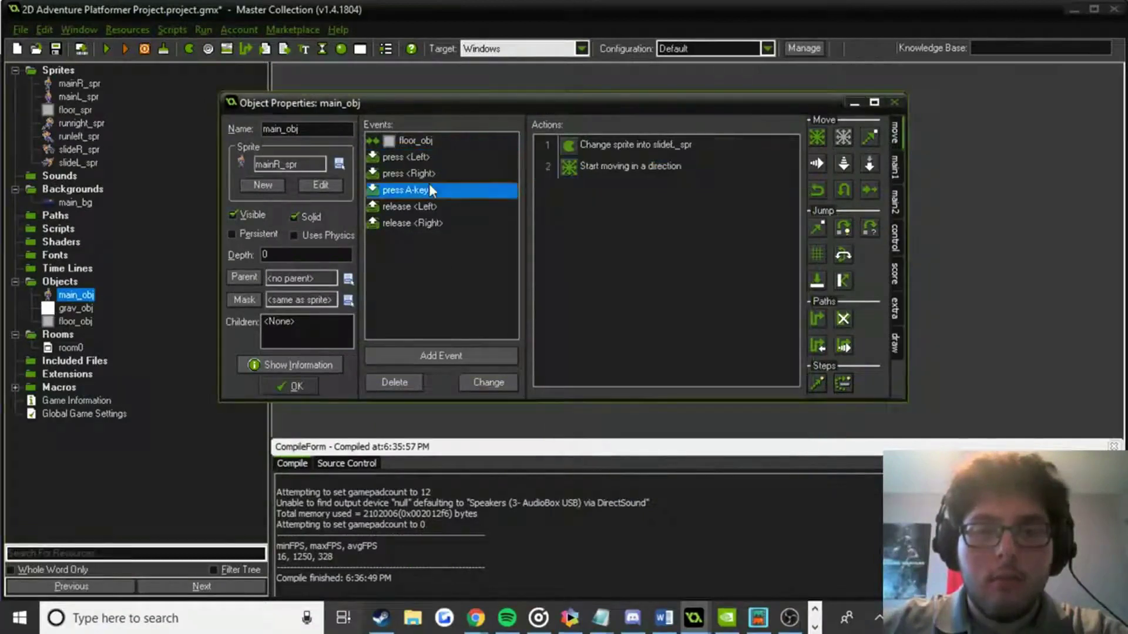
double_click(622, 168)
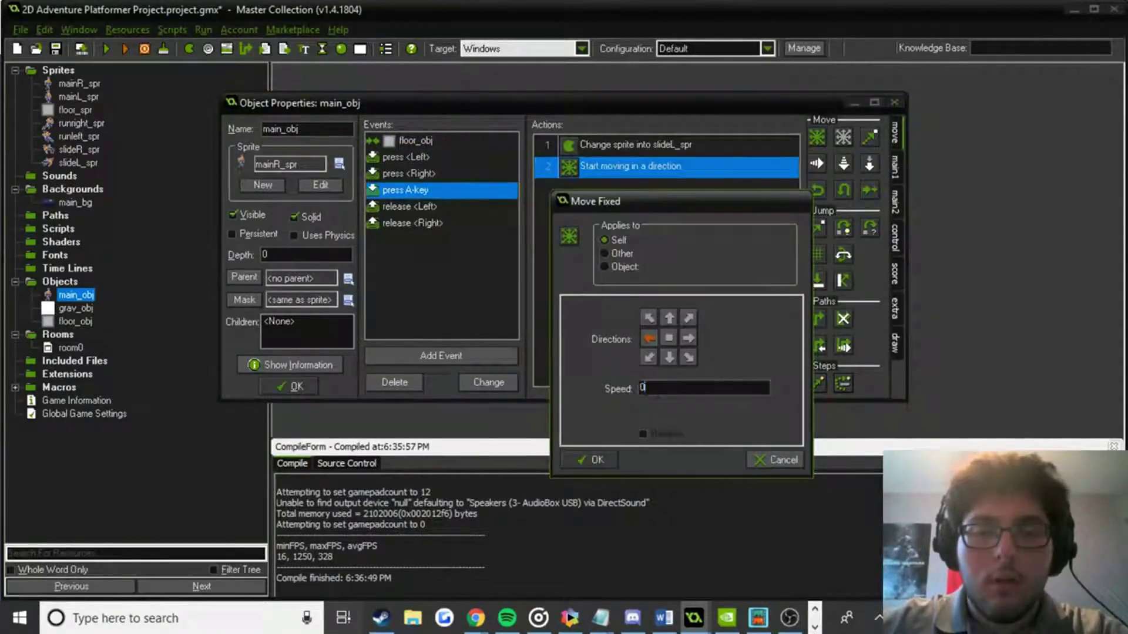
double_click(647, 388)
text(12)
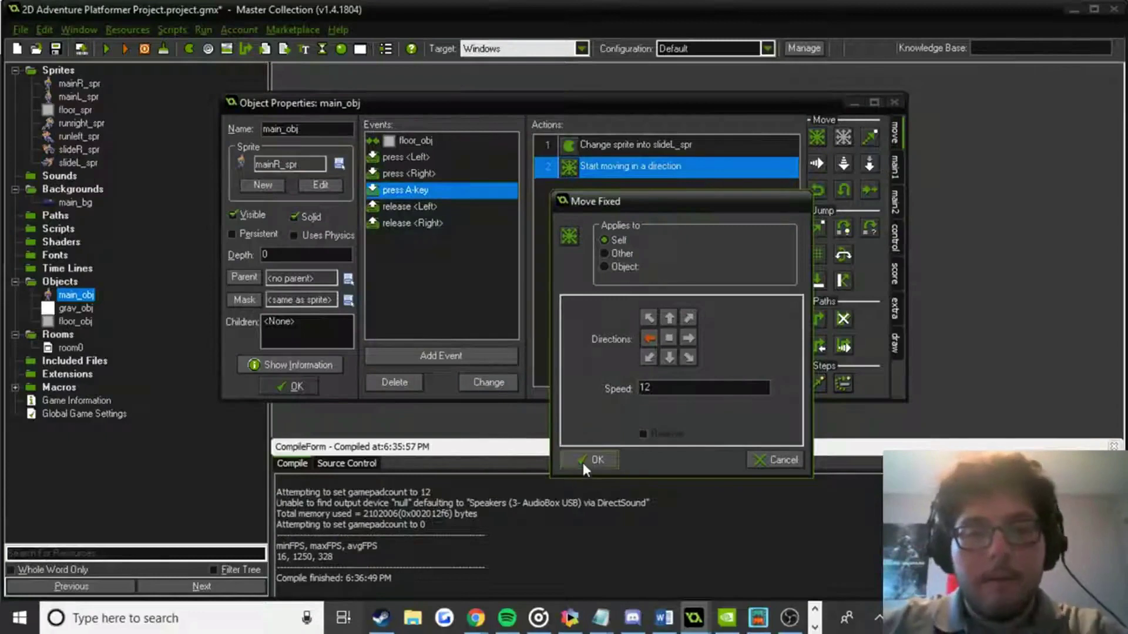
click(584, 462)
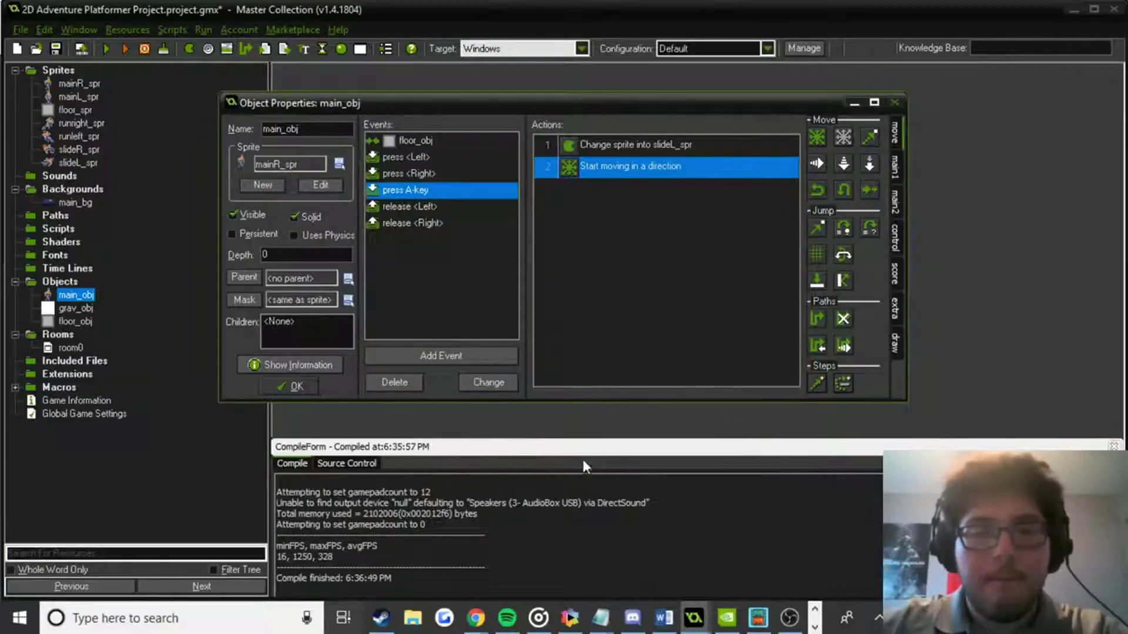
Add a Key Release event for the letter A to main_obj.
click(460, 355)
click(590, 303)
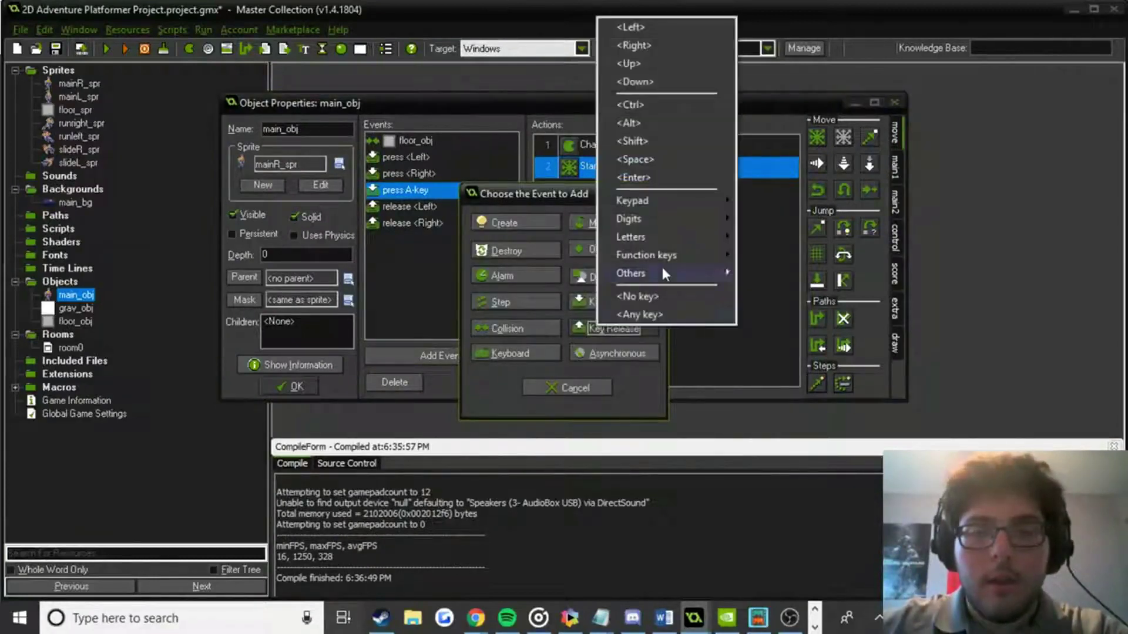
mouse_move(661, 242)
click(759, 241)
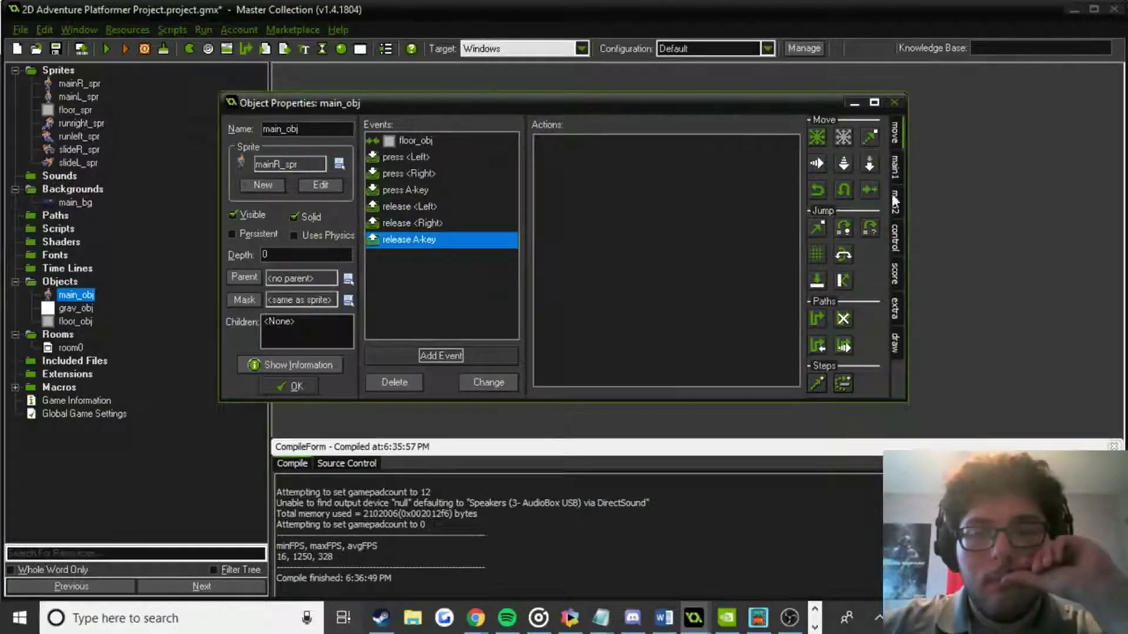
Add a Change Sprite action to the release A-key event that changes the sprite into mainL_spr.
click(895, 169)
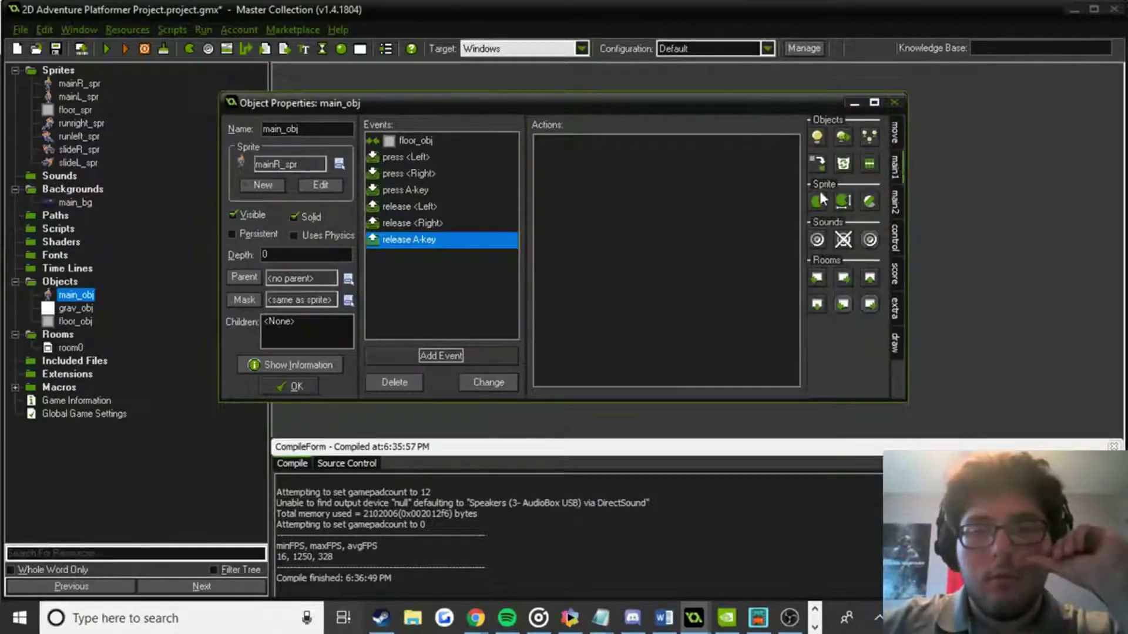
drag(819, 198, 736, 224)
click(794, 305)
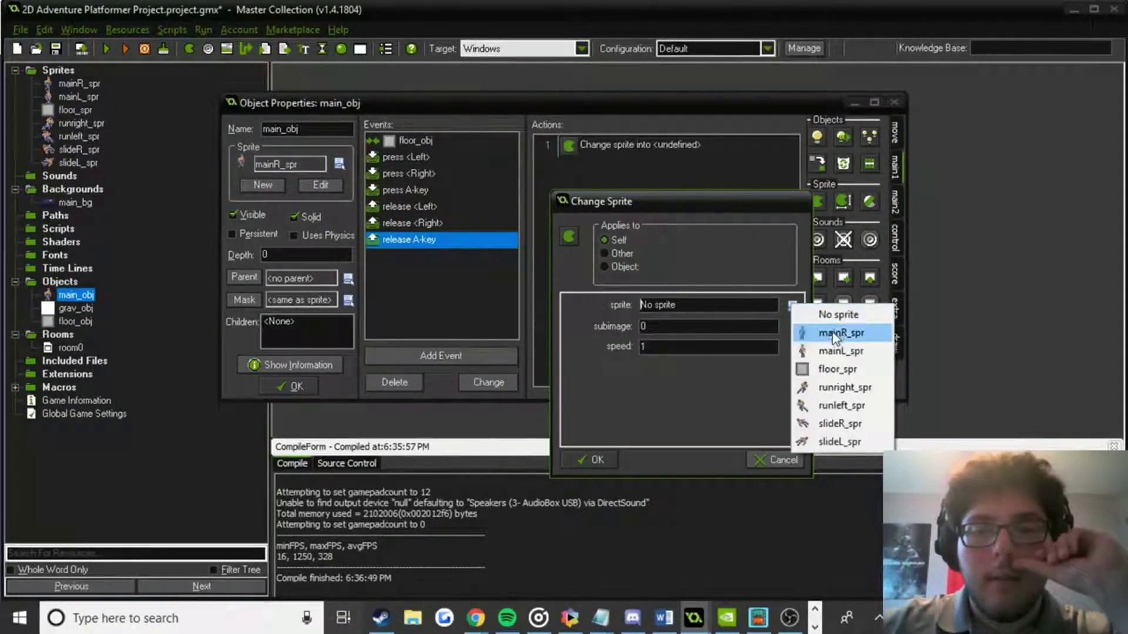
click(841, 351)
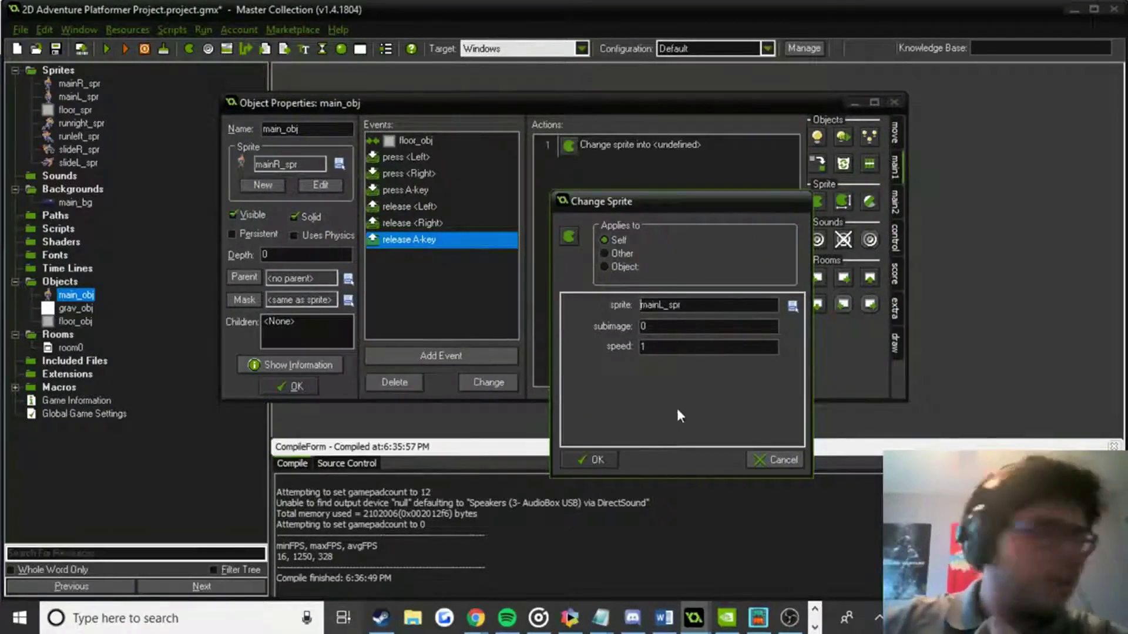
click(597, 460)
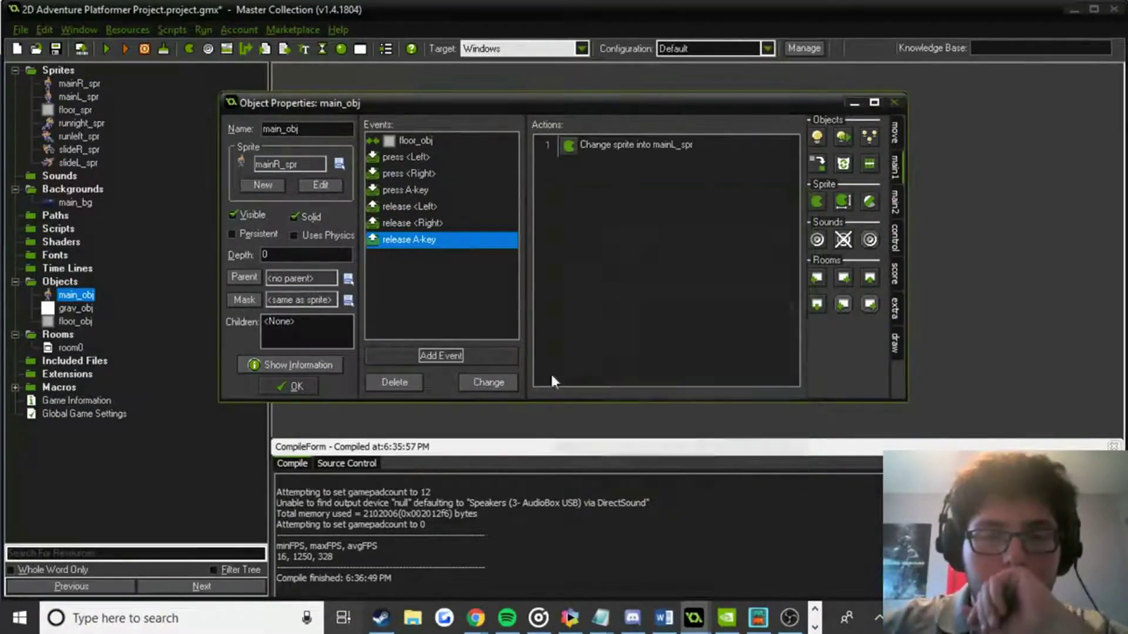
Copy the stop-movement action from the release Right event and paste it into the release A-key event, after the sprite change.
click(435, 222)
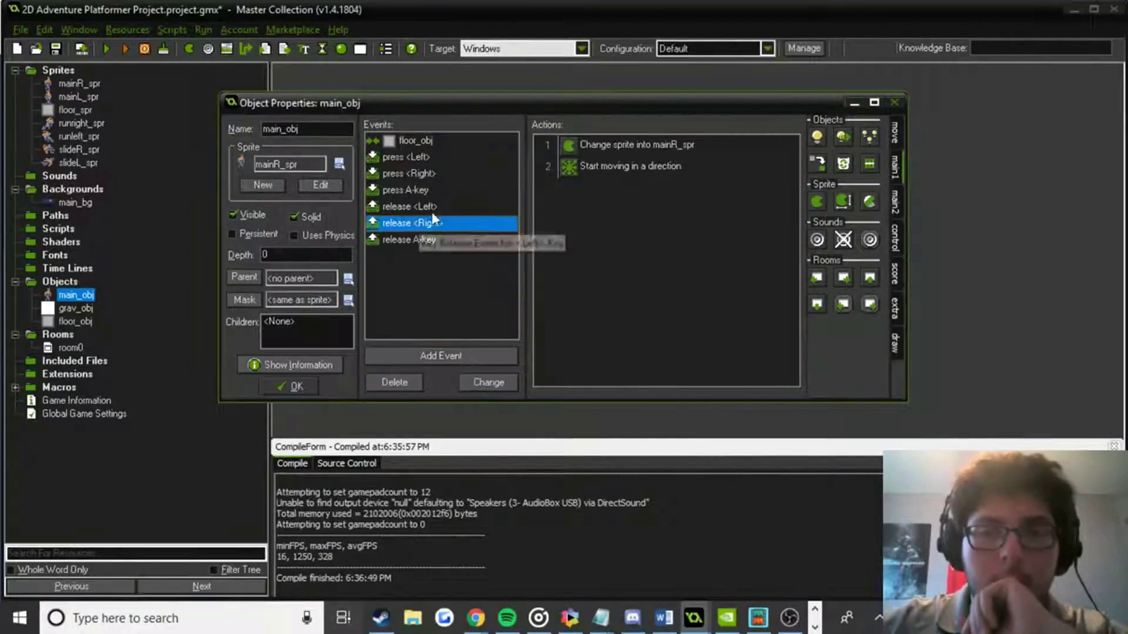
double_click(598, 166)
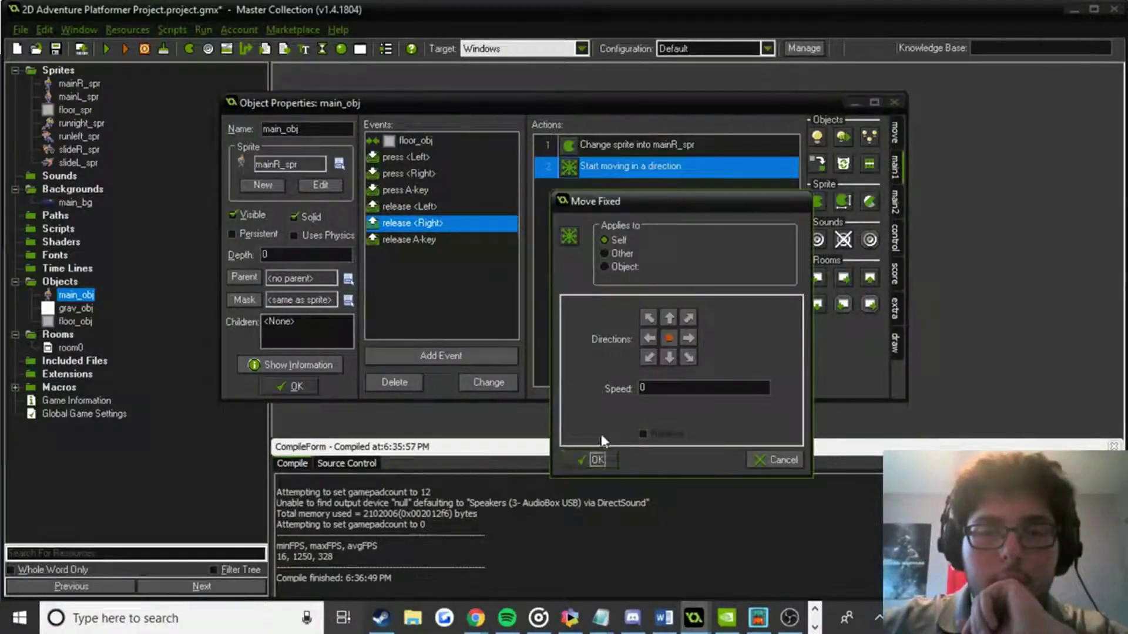
click(597, 460)
right_click(618, 170)
click(672, 241)
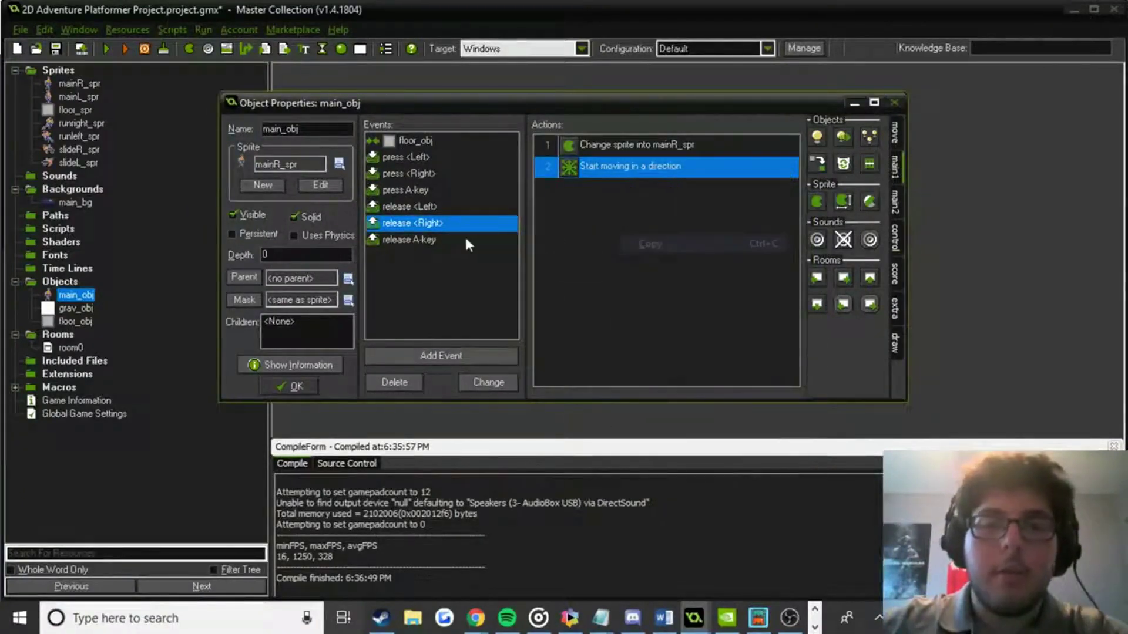
click(467, 241)
right_click(601, 218)
click(636, 305)
drag(632, 154, 623, 200)
Add a Key Press event for the letter D to main_obj.
click(433, 356)
click(627, 299)
mouse_move(681, 512)
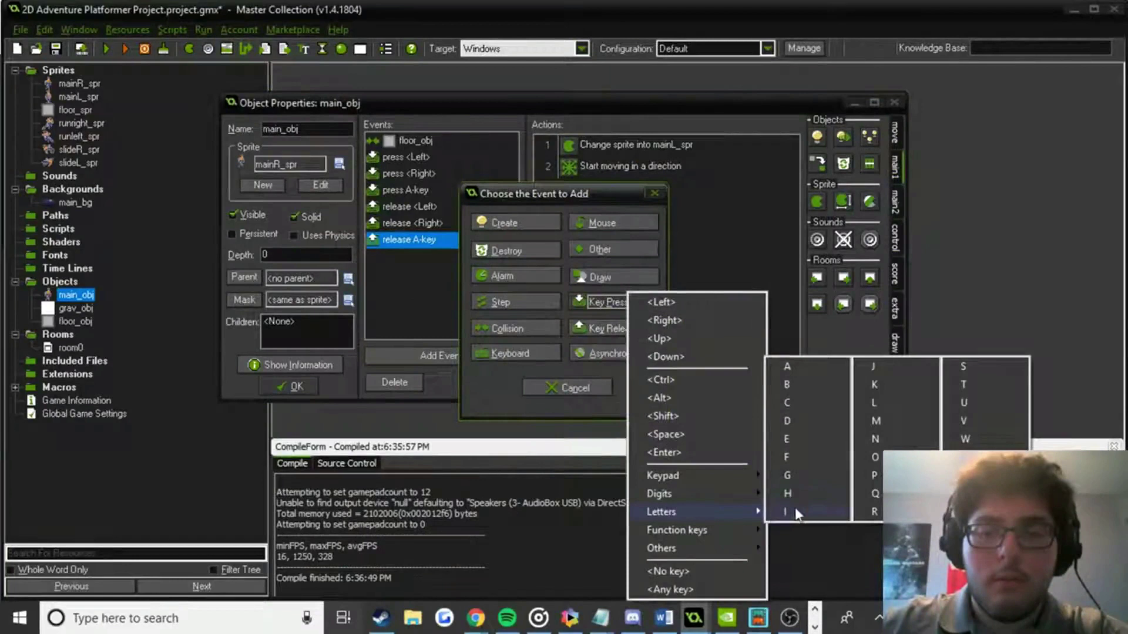
click(803, 419)
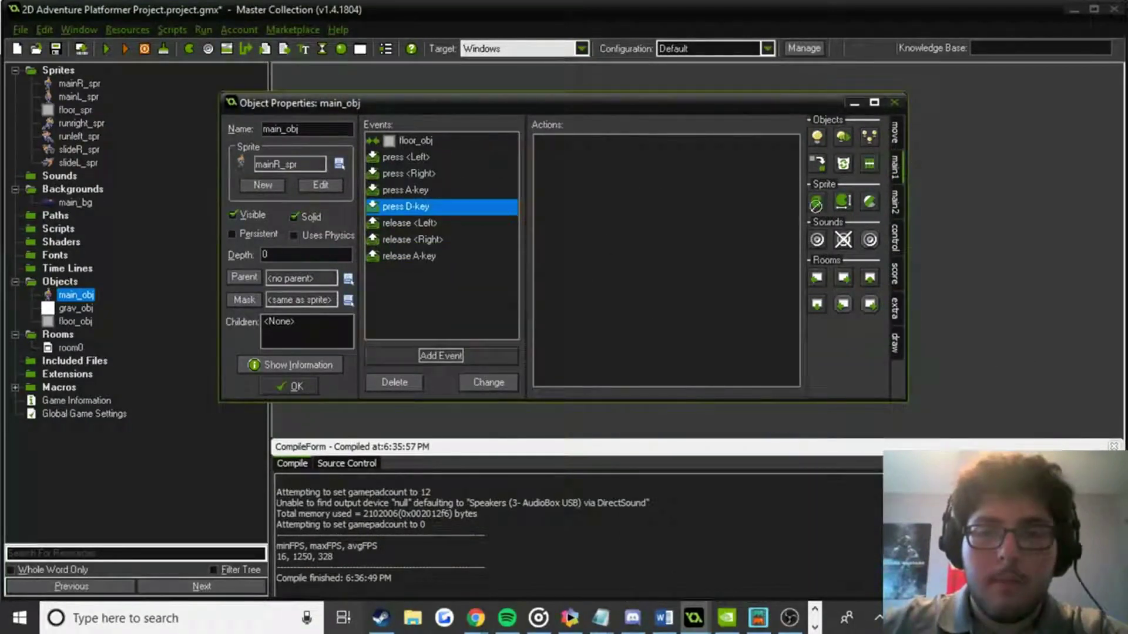
Add a Change Sprite action to the press D-key event that changes the sprite into slideR_spr.
drag(816, 203, 664, 176)
click(792, 306)
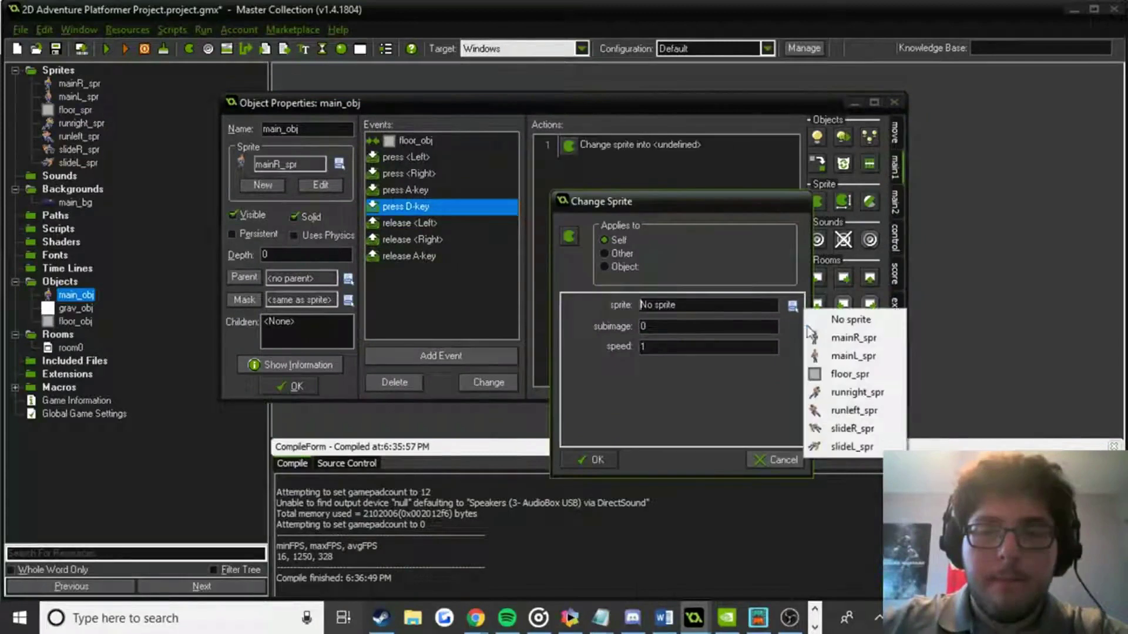
click(866, 430)
click(598, 460)
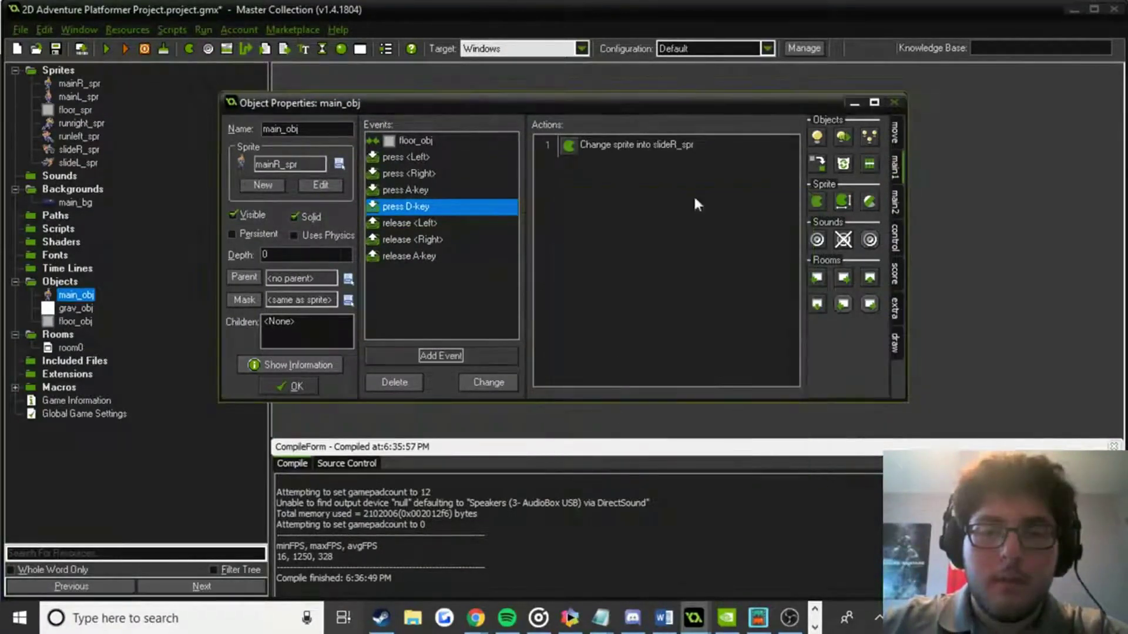
Add a Move Fixed action to the press D-key event with the right direction and a speed of 5.
click(897, 140)
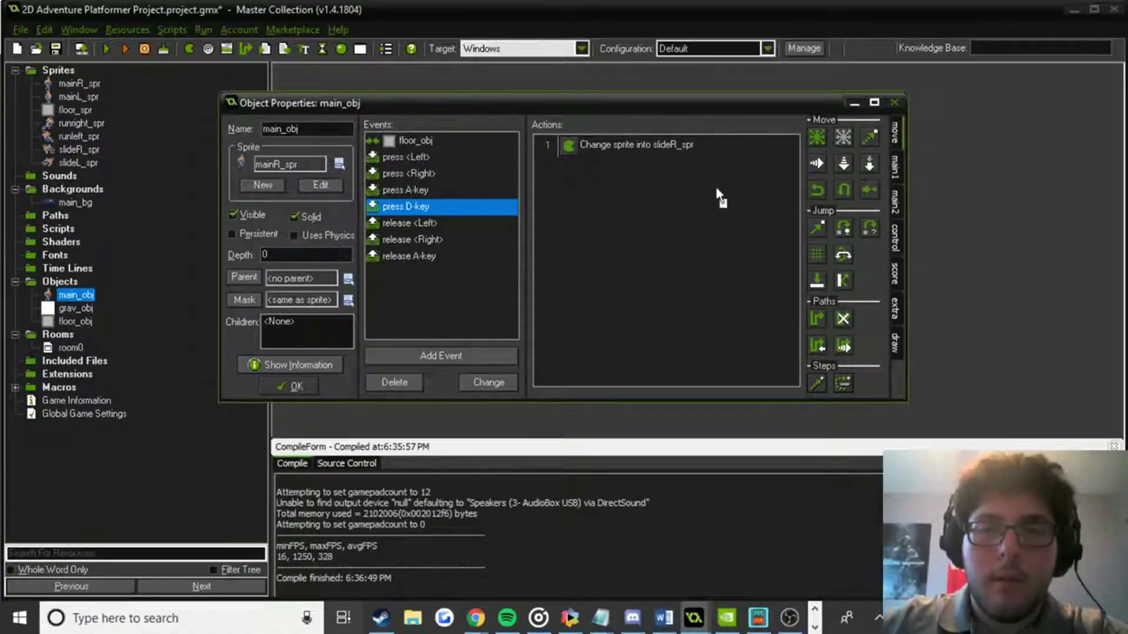
drag(816, 137, 720, 199)
click(688, 338)
double_click(652, 388)
text(5)
click(593, 460)
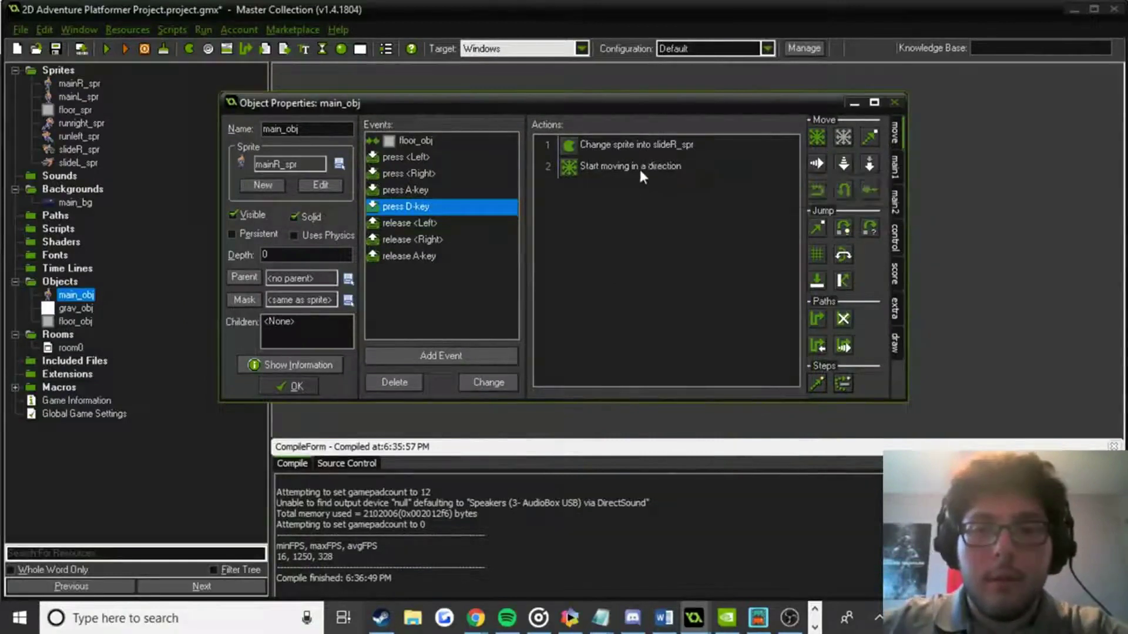
Add a Key Release event for the letter D containing a Move Fixed action set to the centre stop direction.
click(447, 355)
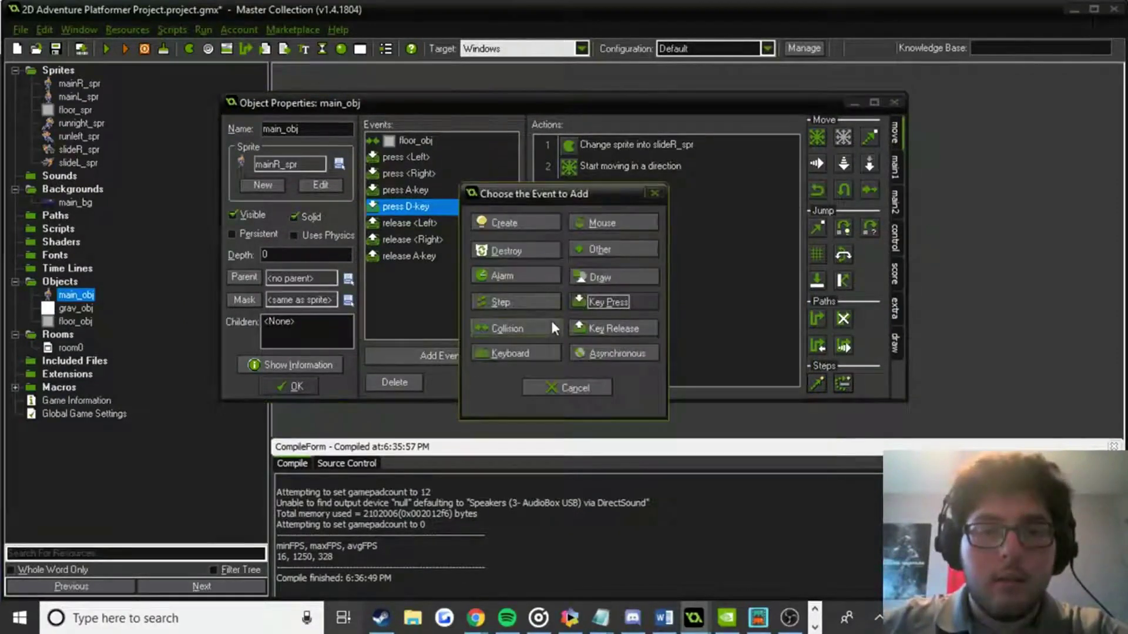
click(610, 332)
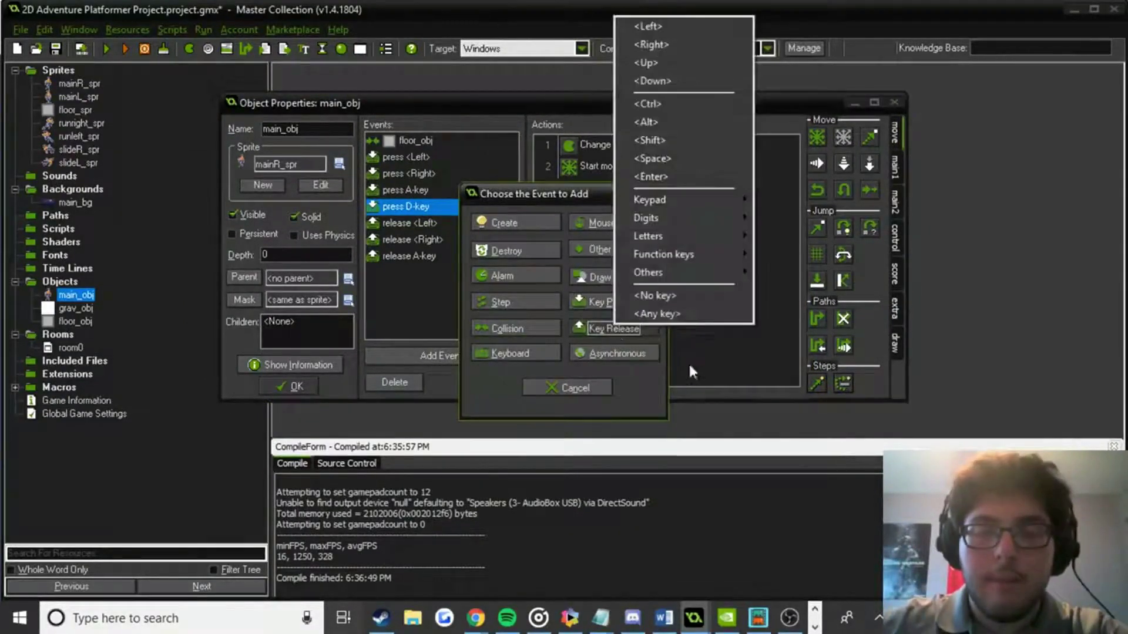
mouse_move(696, 234)
click(801, 289)
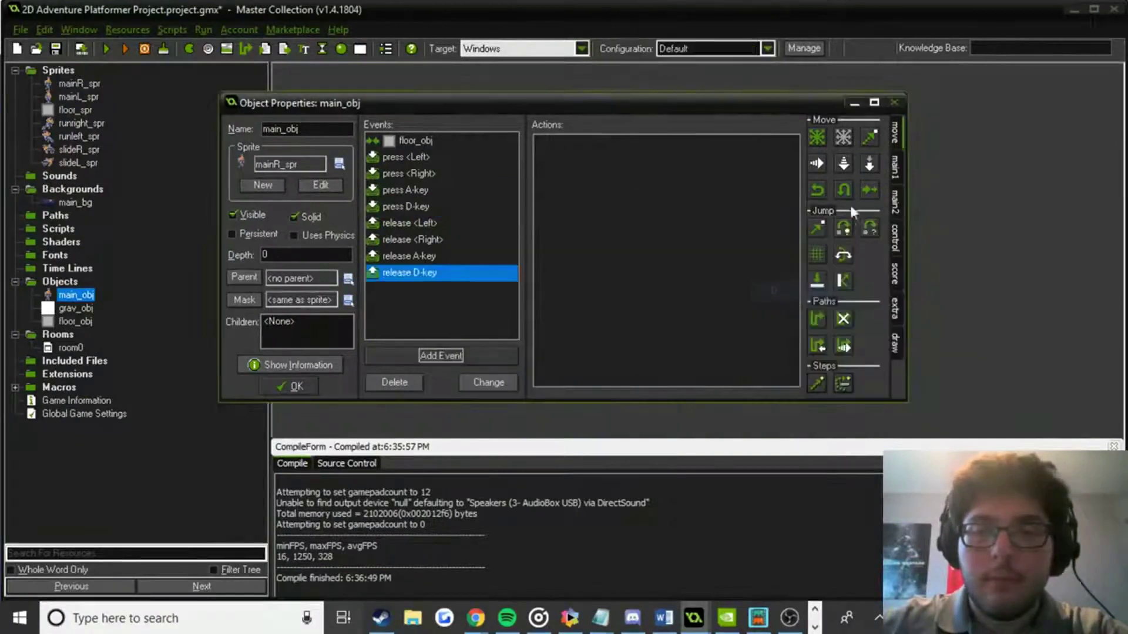
drag(816, 137, 662, 293)
click(668, 337)
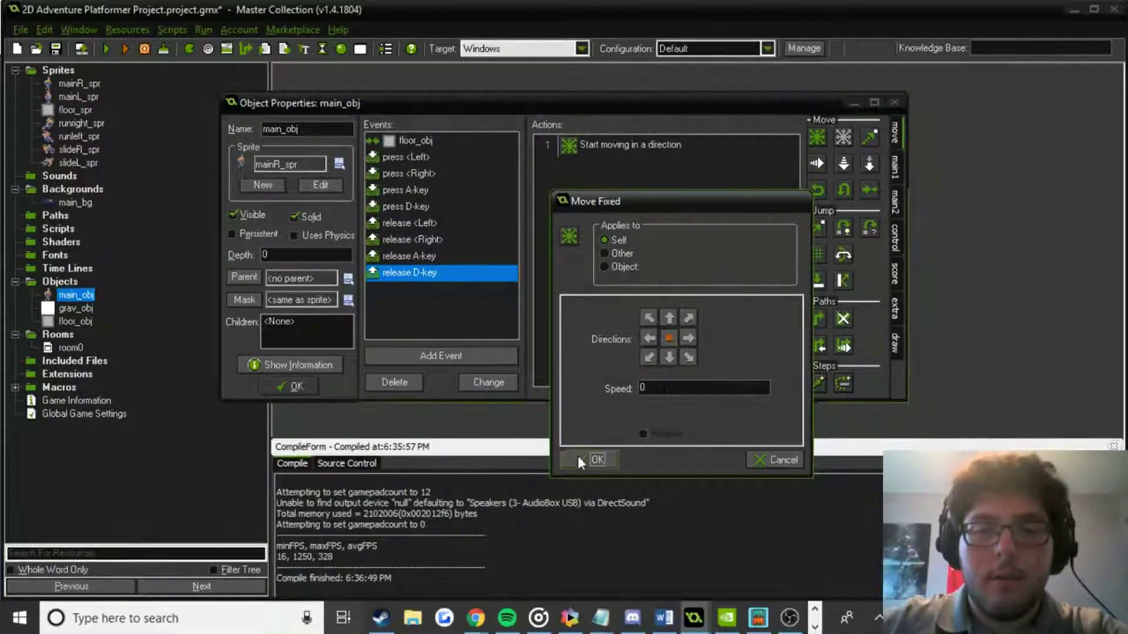
click(593, 459)
click(897, 166)
drag(817, 164, 692, 172)
click(793, 305)
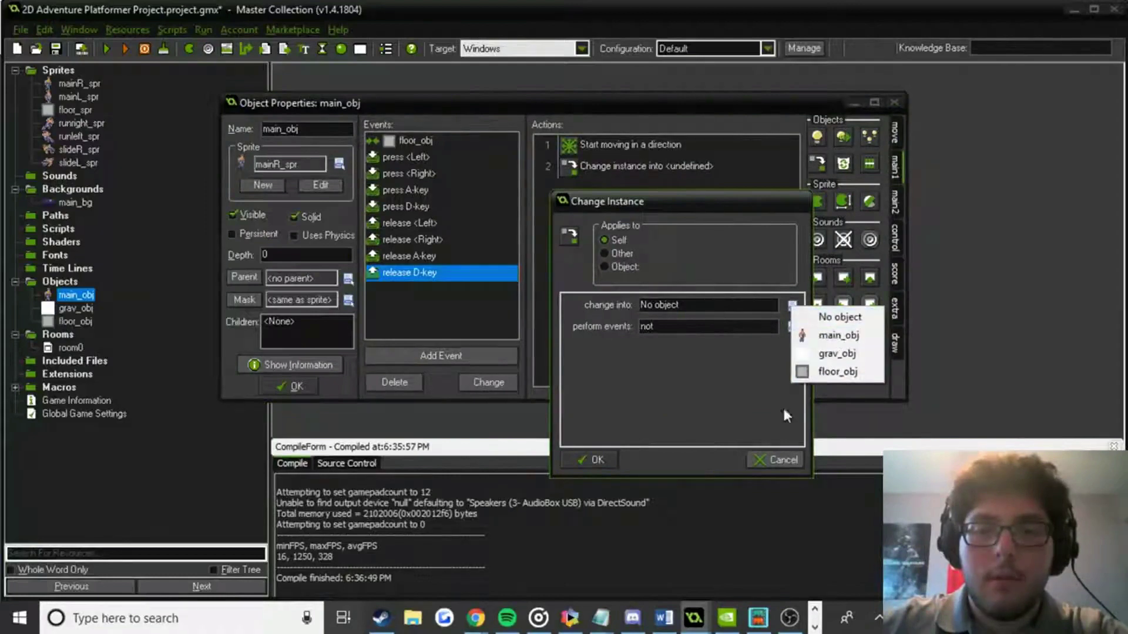
click(776, 460)
click(649, 171)
key(Delete)
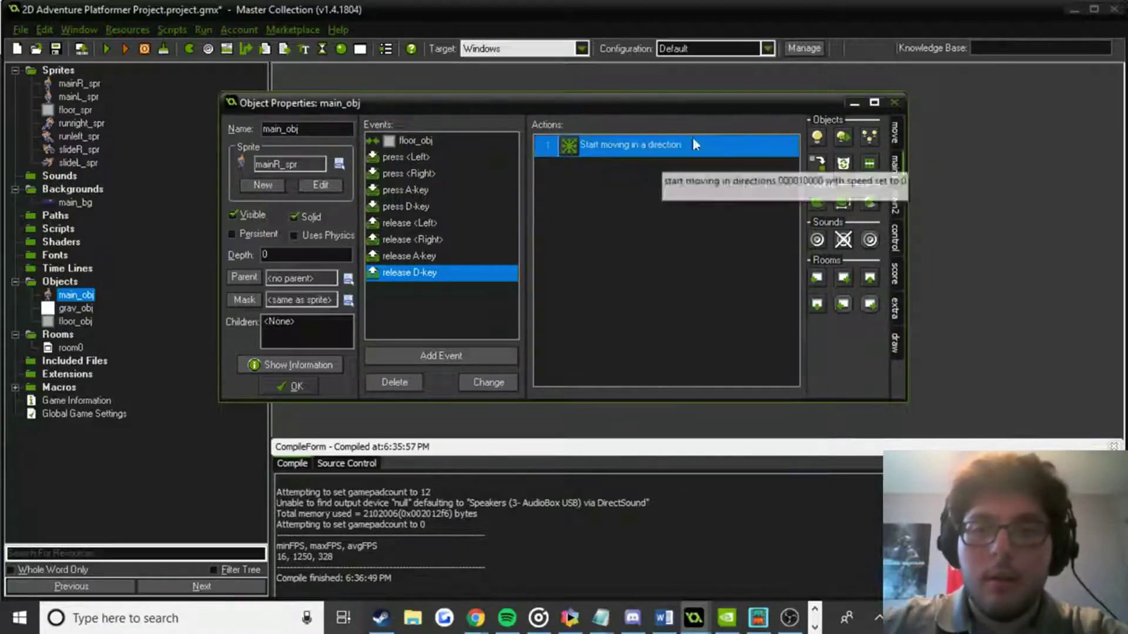
Add a Change Sprite action for mainR_spr to the release D-key event, place it before the movement action, and accept main_obj's properties.
drag(817, 200, 658, 230)
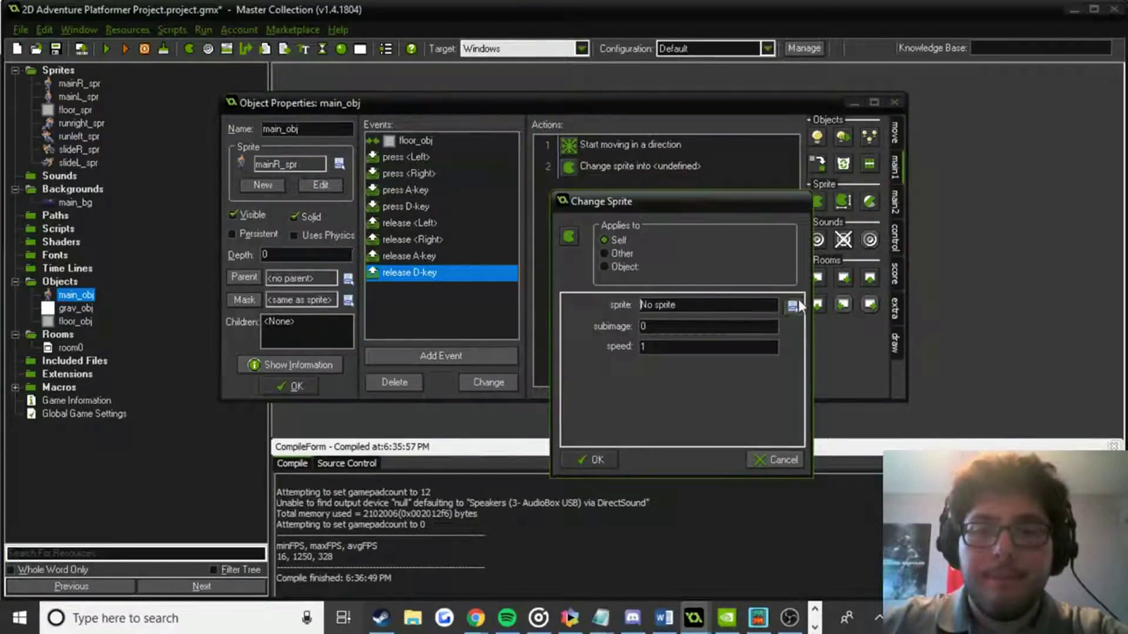
click(793, 304)
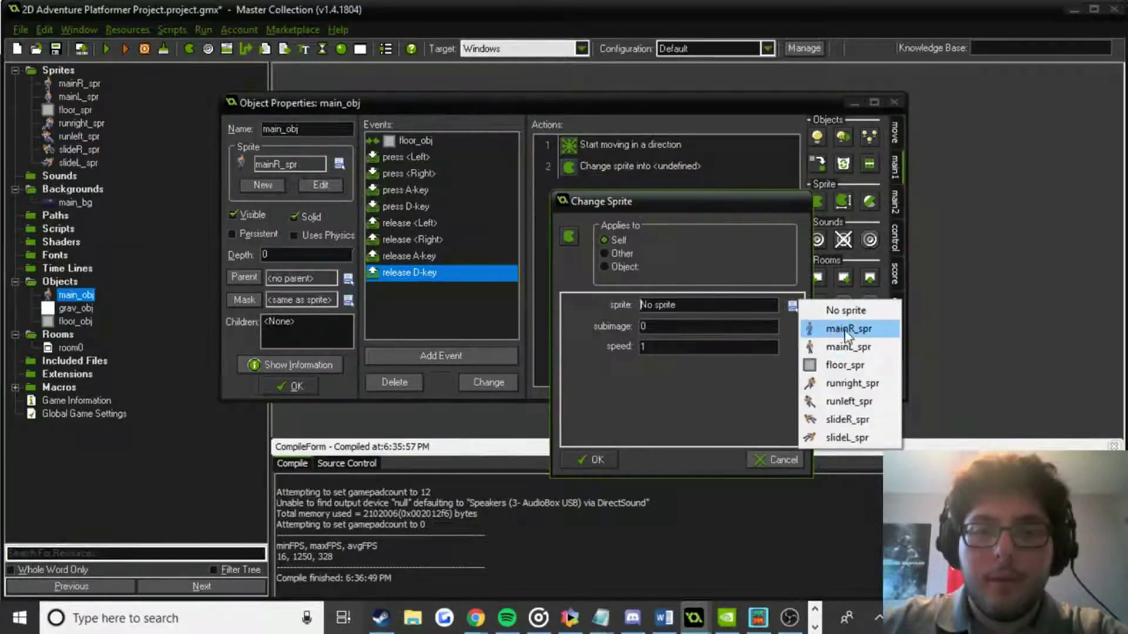
click(846, 329)
click(592, 459)
drag(614, 147, 584, 214)
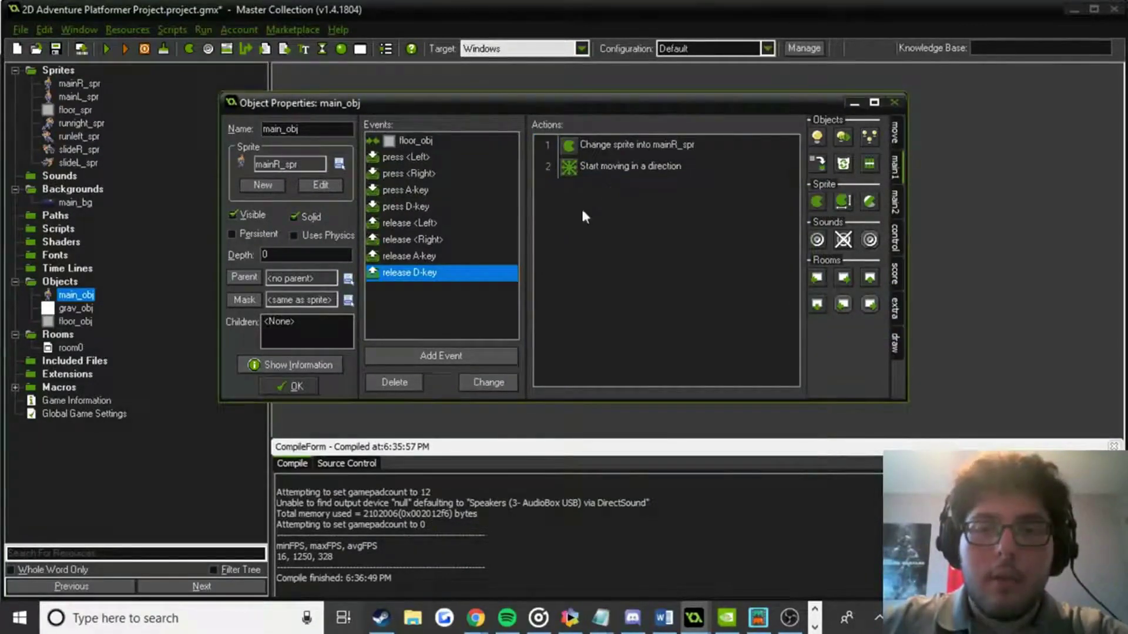
click(287, 386)
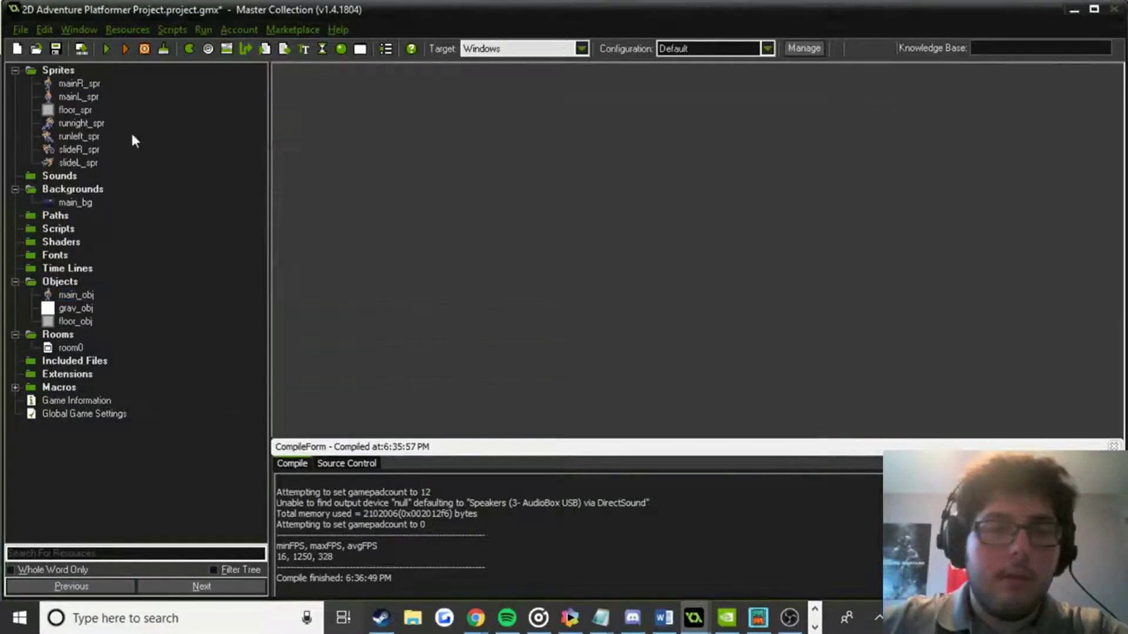
Run the game and test the character's left and right slides across the floor, then close the game window.
click(114, 56)
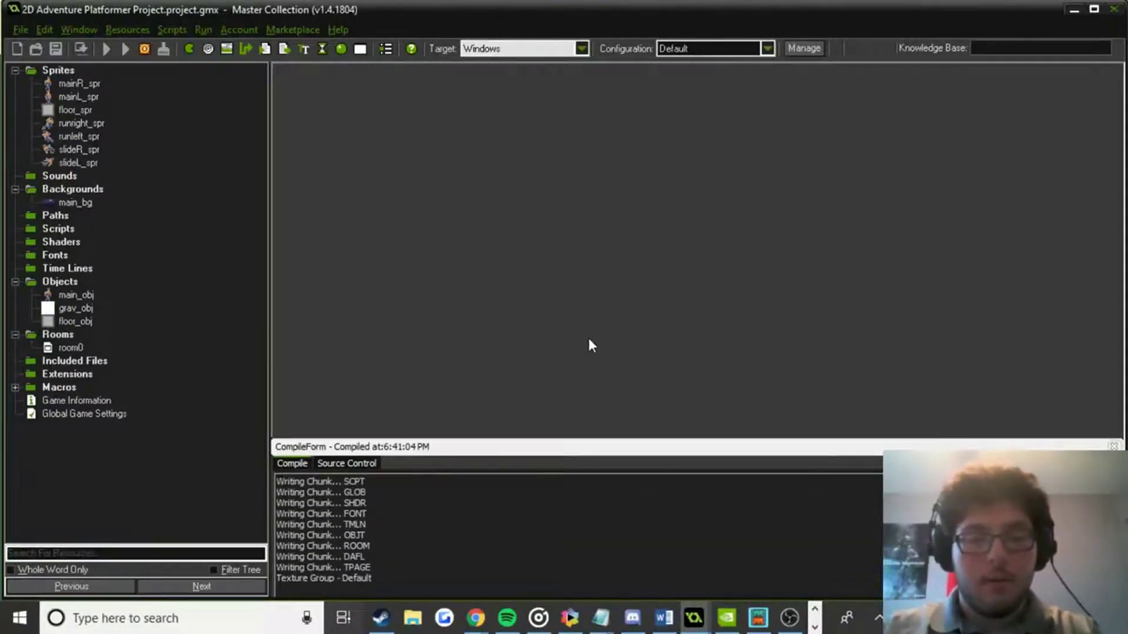
key(Right)
key(Left)
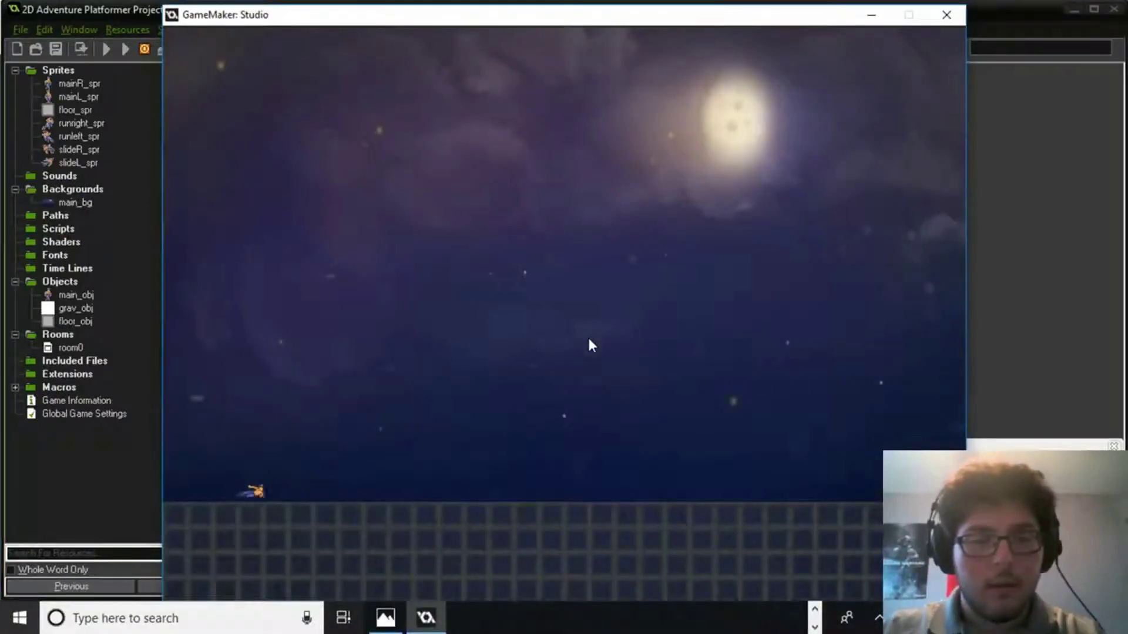
key(Right)
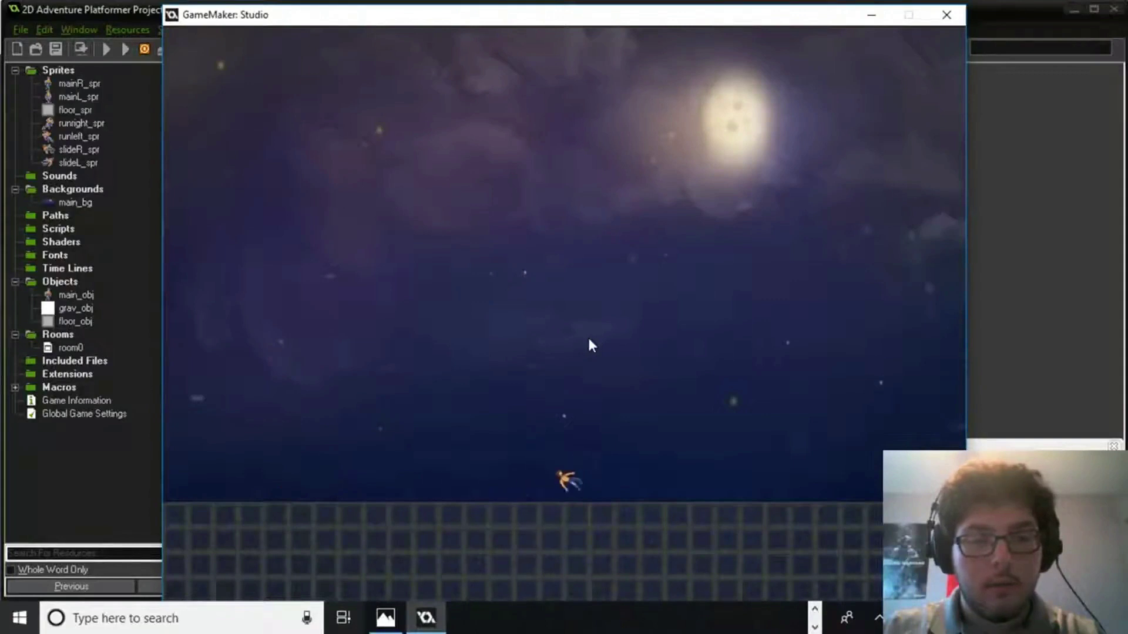
key(Left)
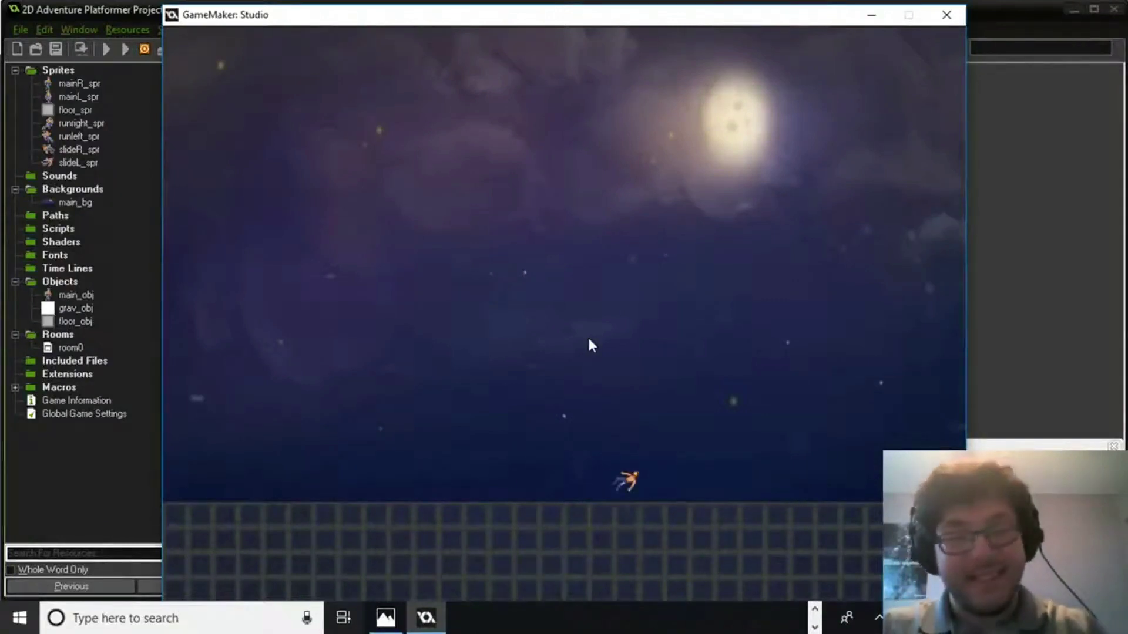
key(Right)
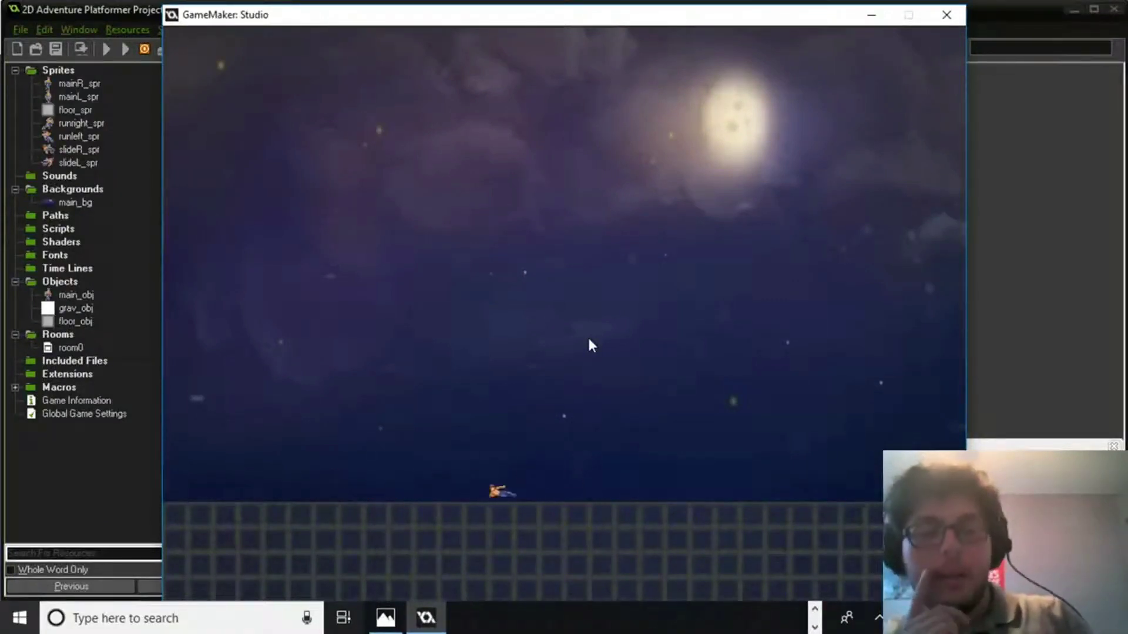
key(Left)
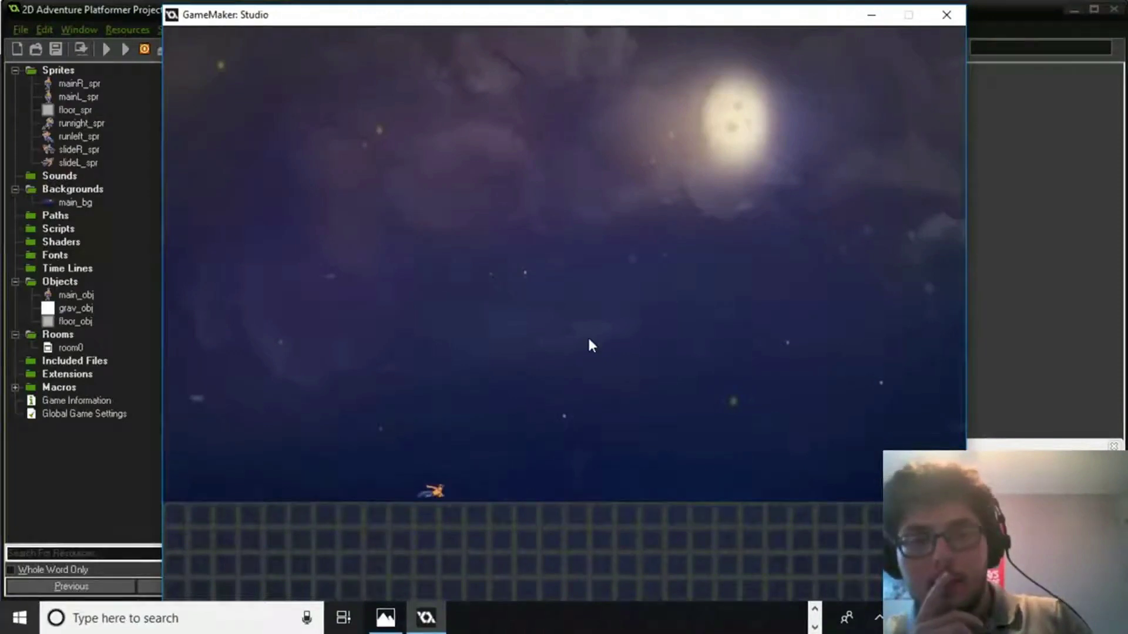
key(Right)
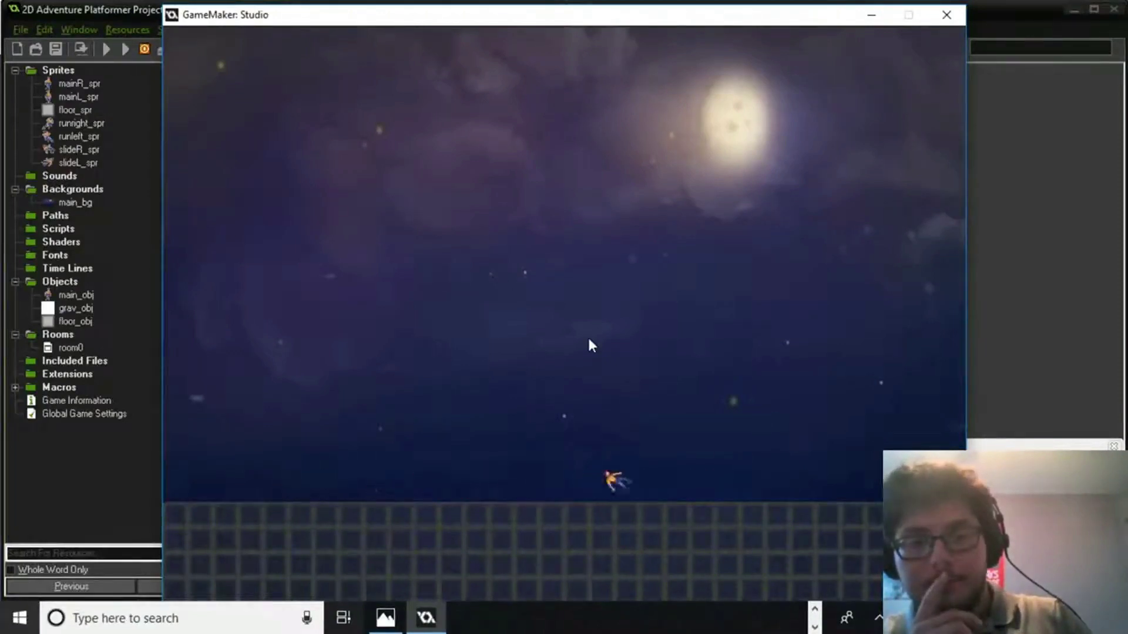
key(Left)
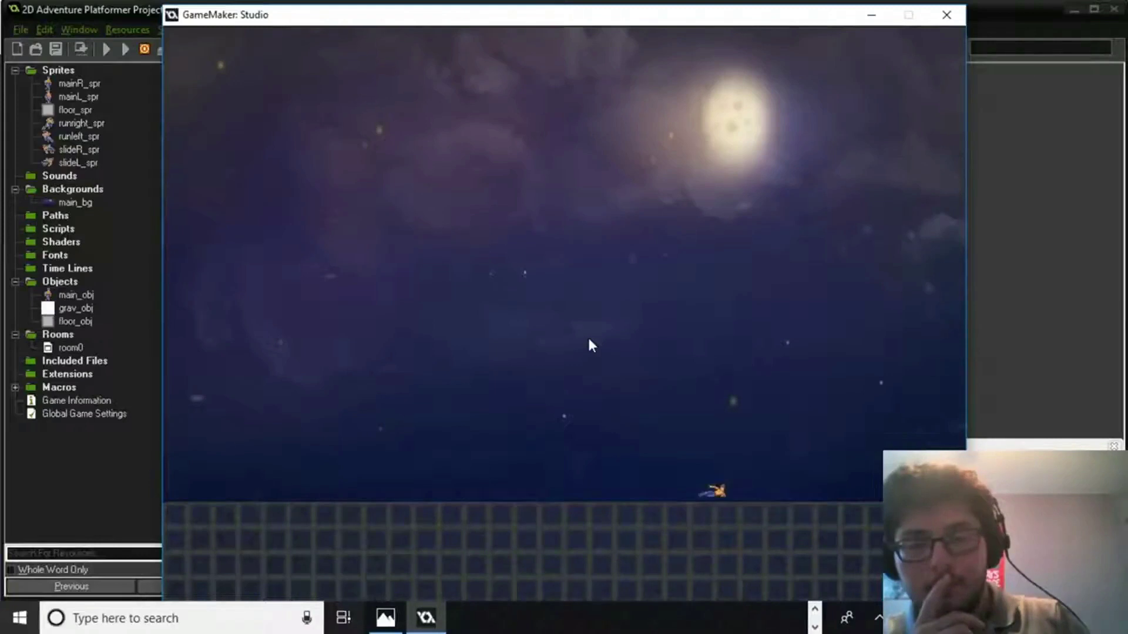
key(Right)
key(Left)
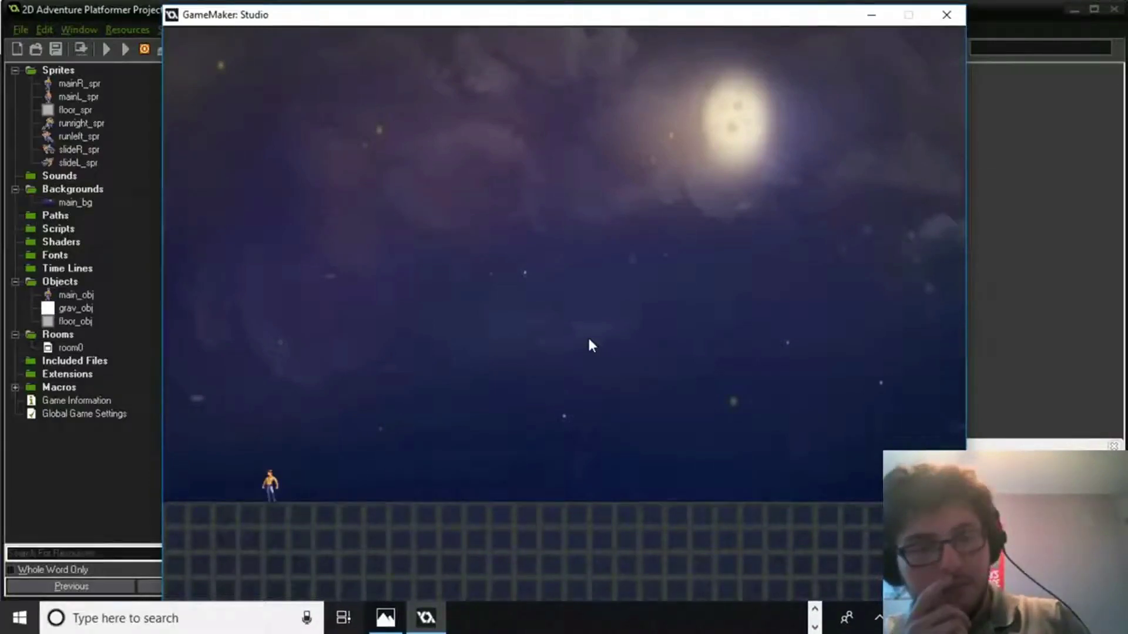
click(947, 15)
Delete the first frame, image 0, from the slideR_spr animation.
double_click(79, 149)
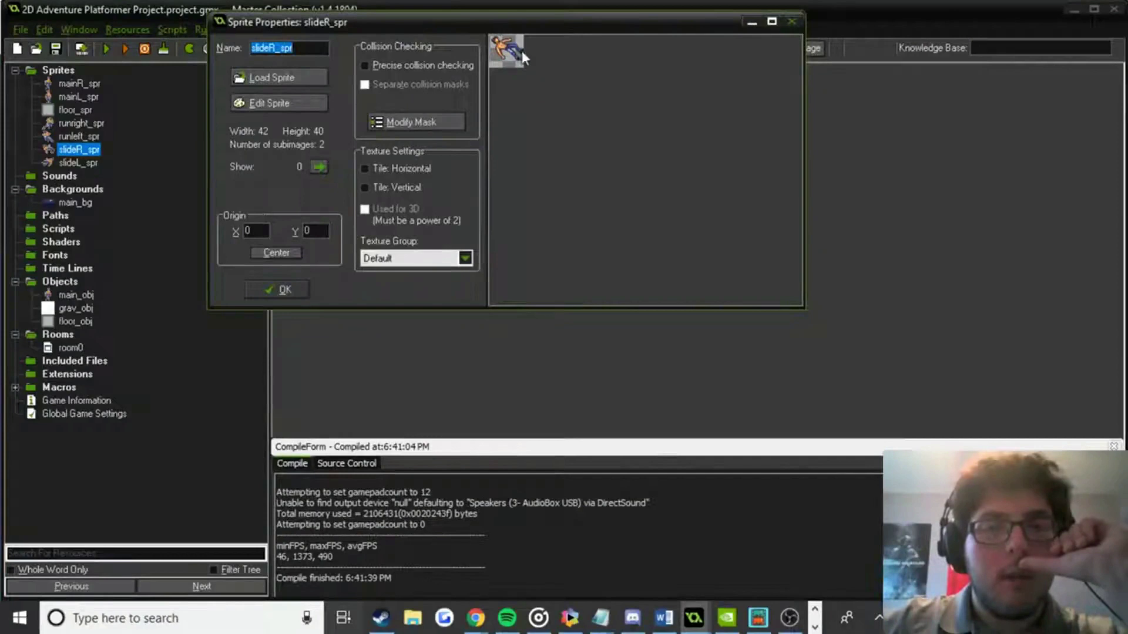
click(286, 104)
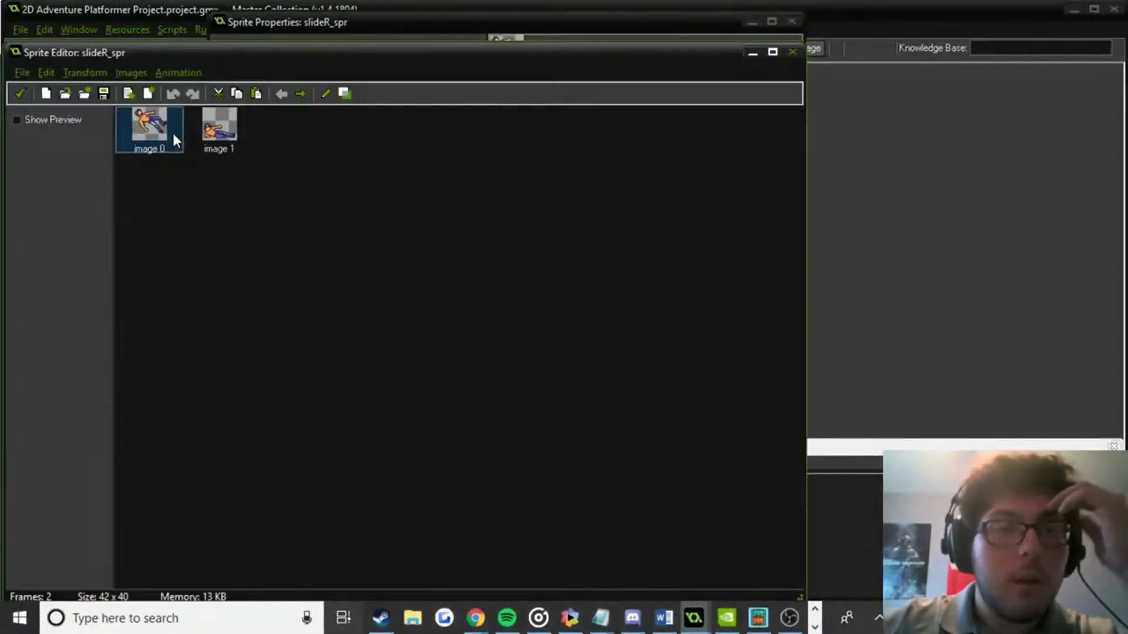
key(Delete)
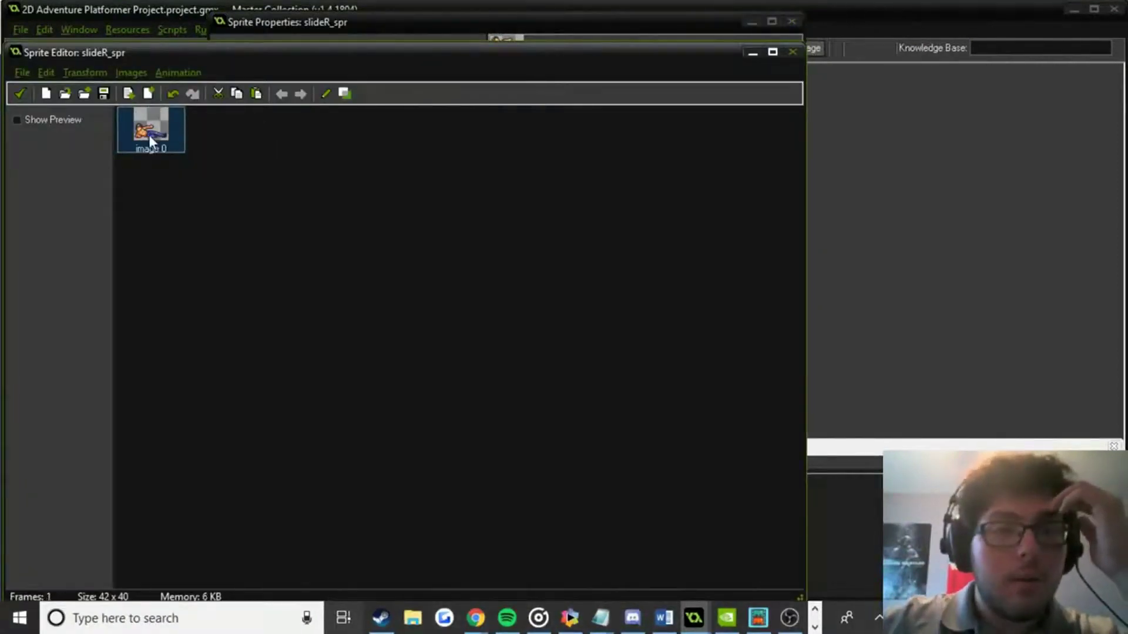
Move the lying figure in slideR_spr's remaining frame down to the canvas's lower edge and save the sprite.
double_click(149, 135)
scroll(376, 200, up, 3)
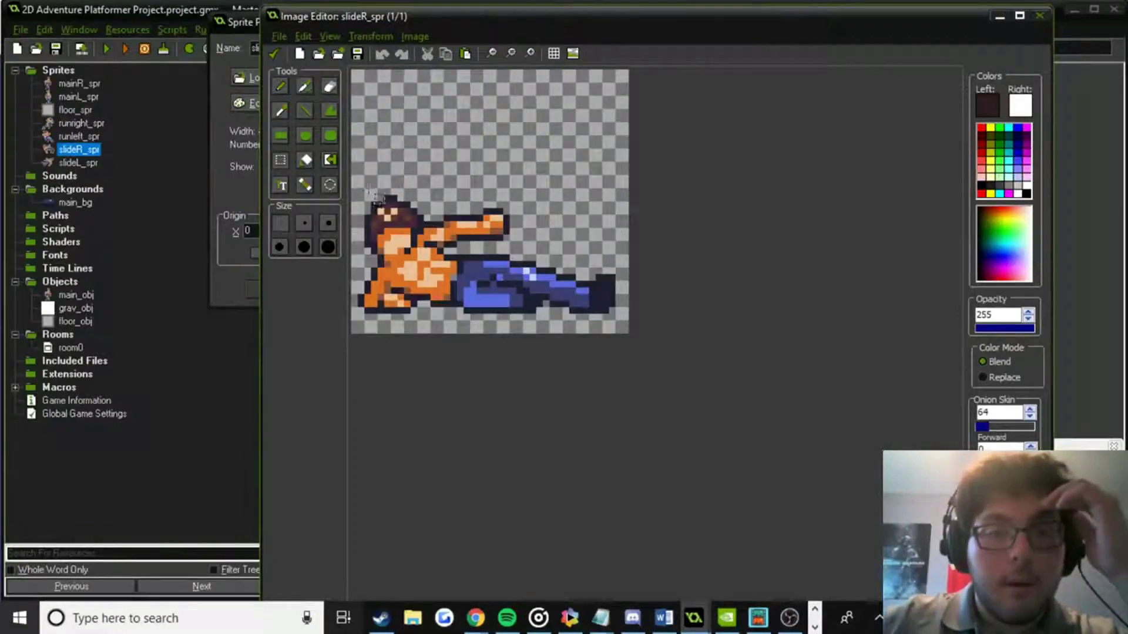
drag(357, 181, 630, 319)
drag(583, 278, 583, 298)
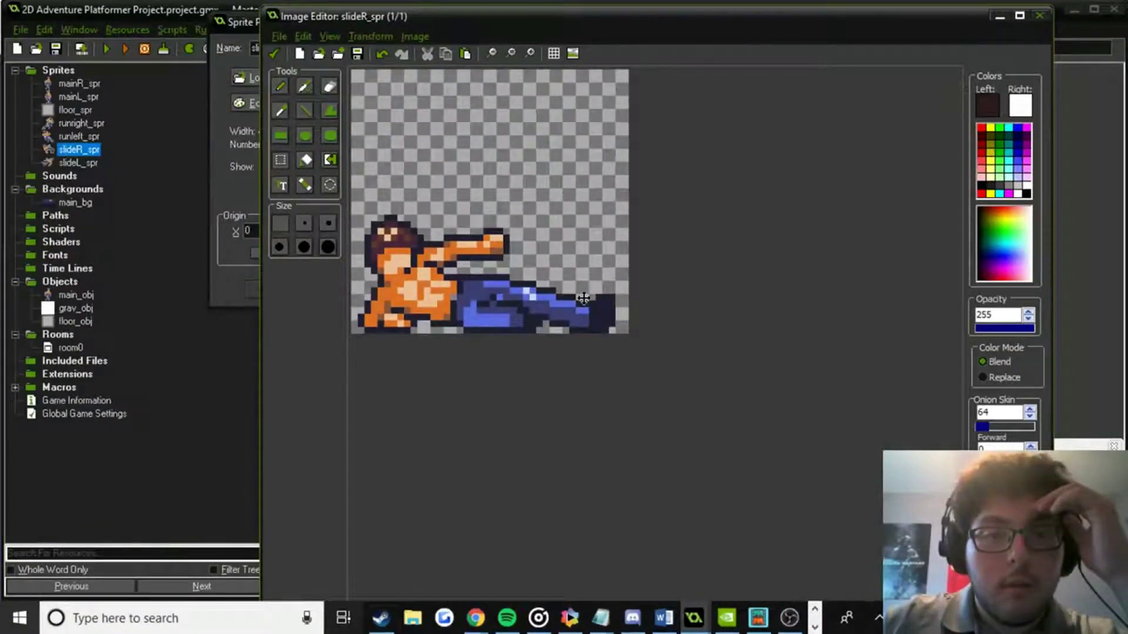
click(273, 54)
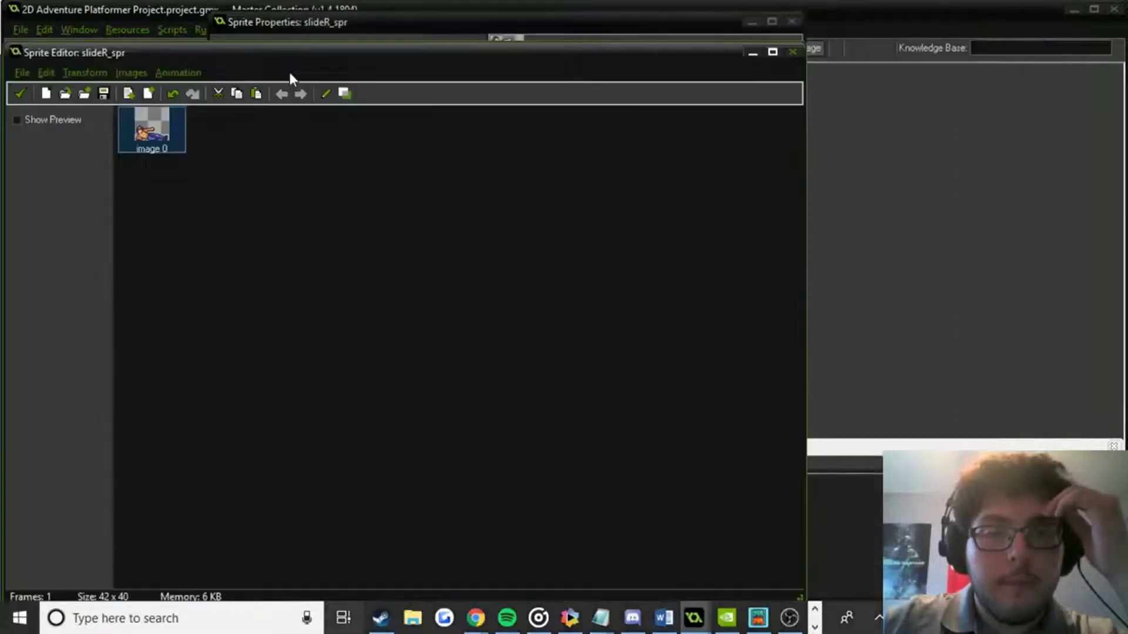
click(20, 94)
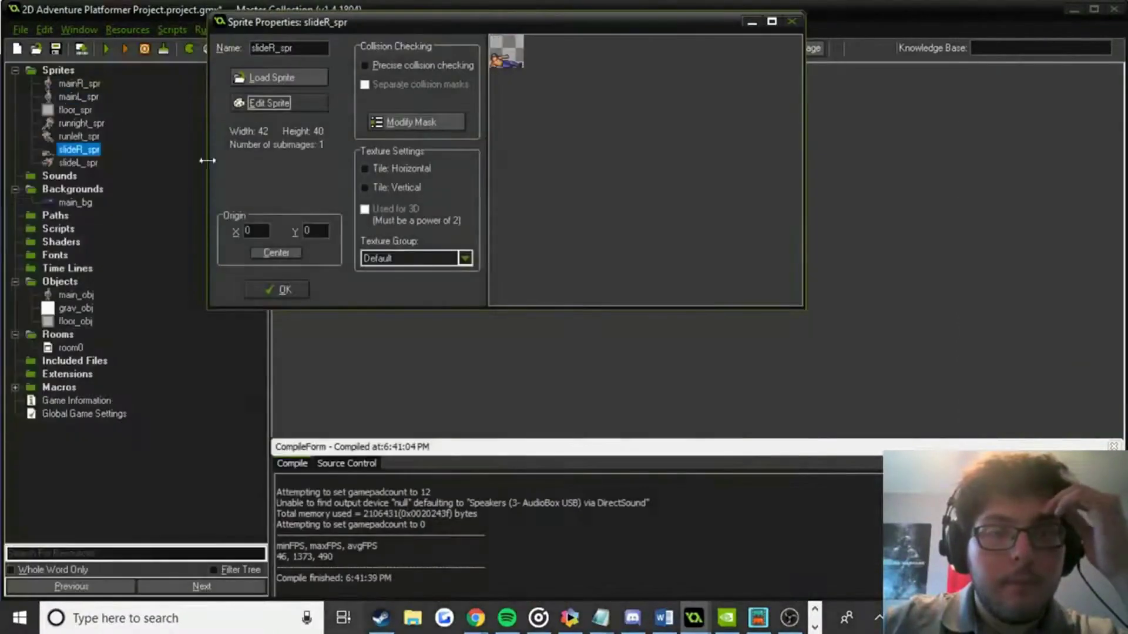
click(277, 289)
Delete the first frame, image 0, from the slideL_spr animation.
double_click(78, 163)
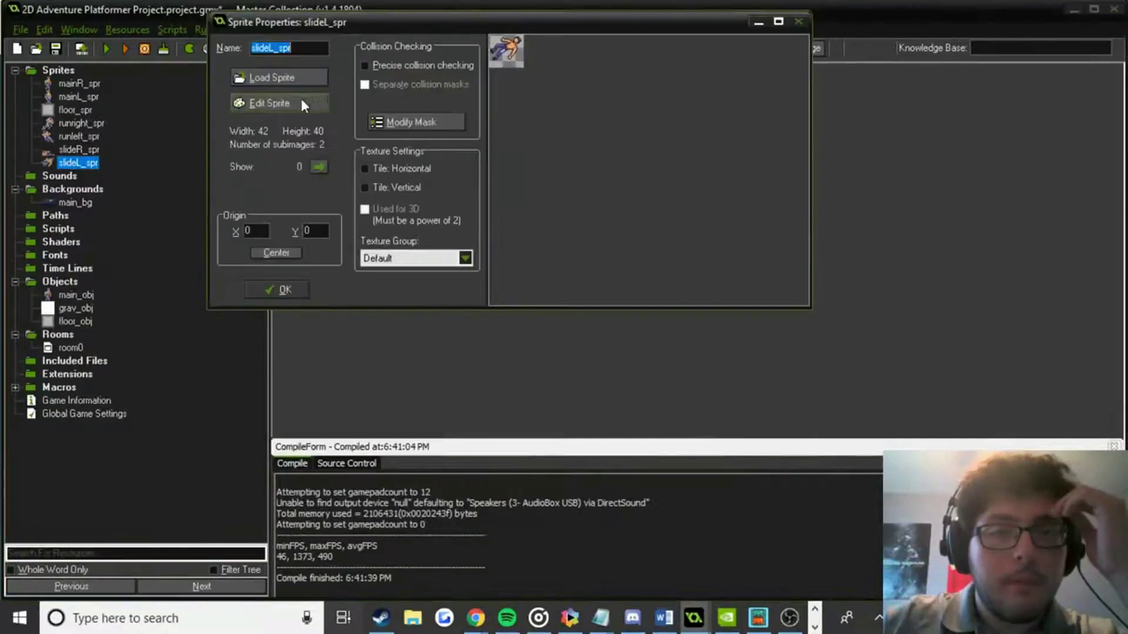
click(270, 103)
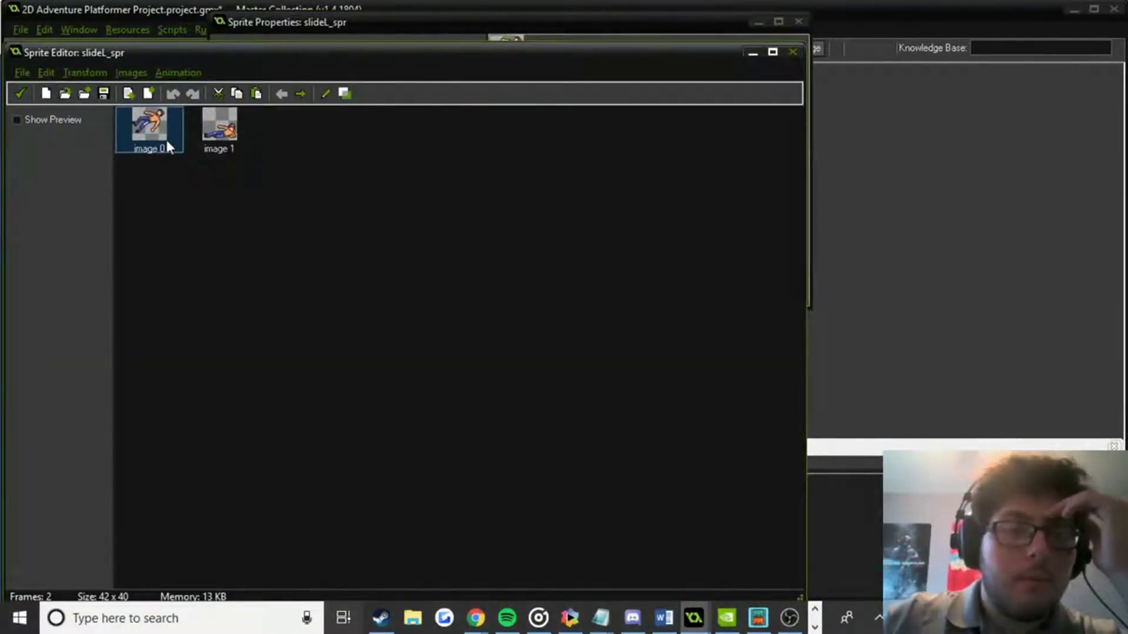
key(Delete)
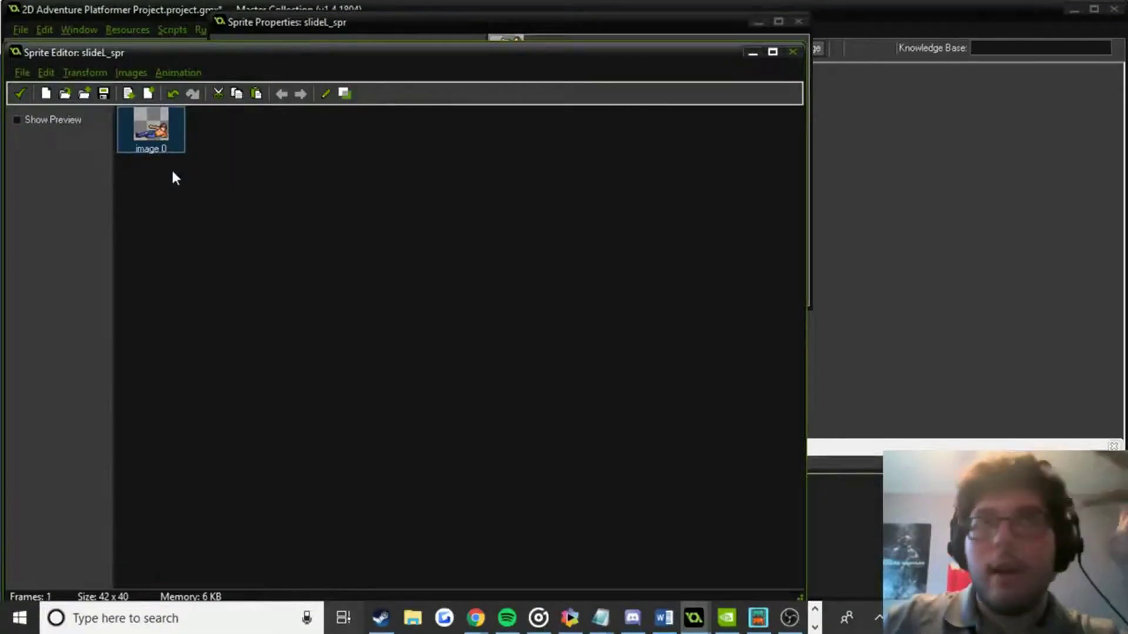
Move the lying figure in slideL_spr's remaining frame down to the canvas's lower edge and save the sprite.
double_click(158, 136)
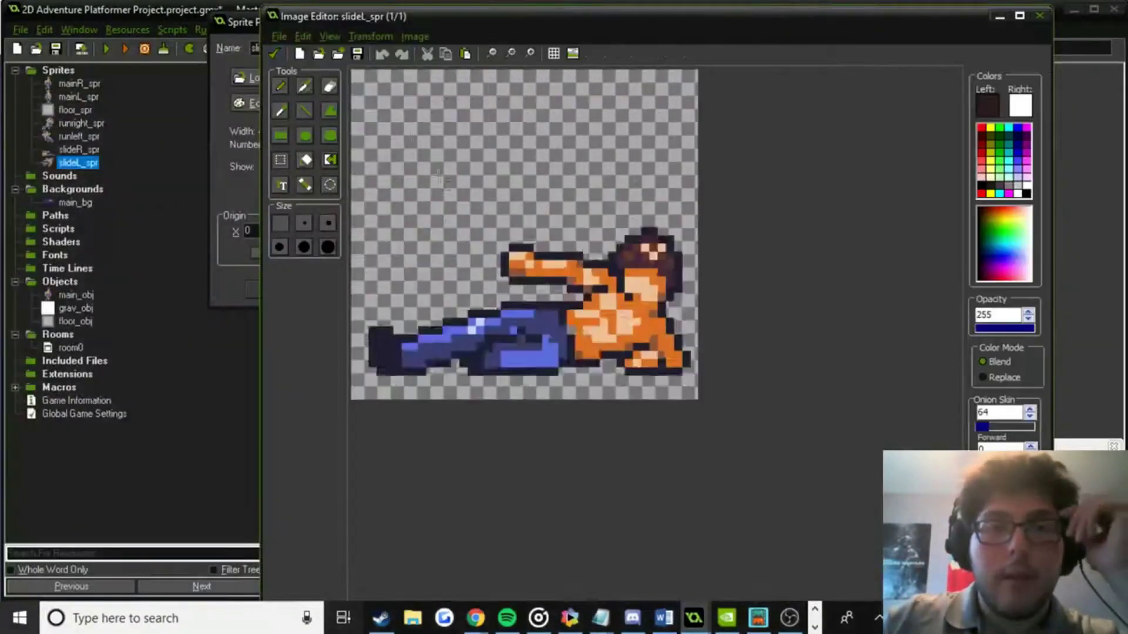
drag(362, 211, 764, 446)
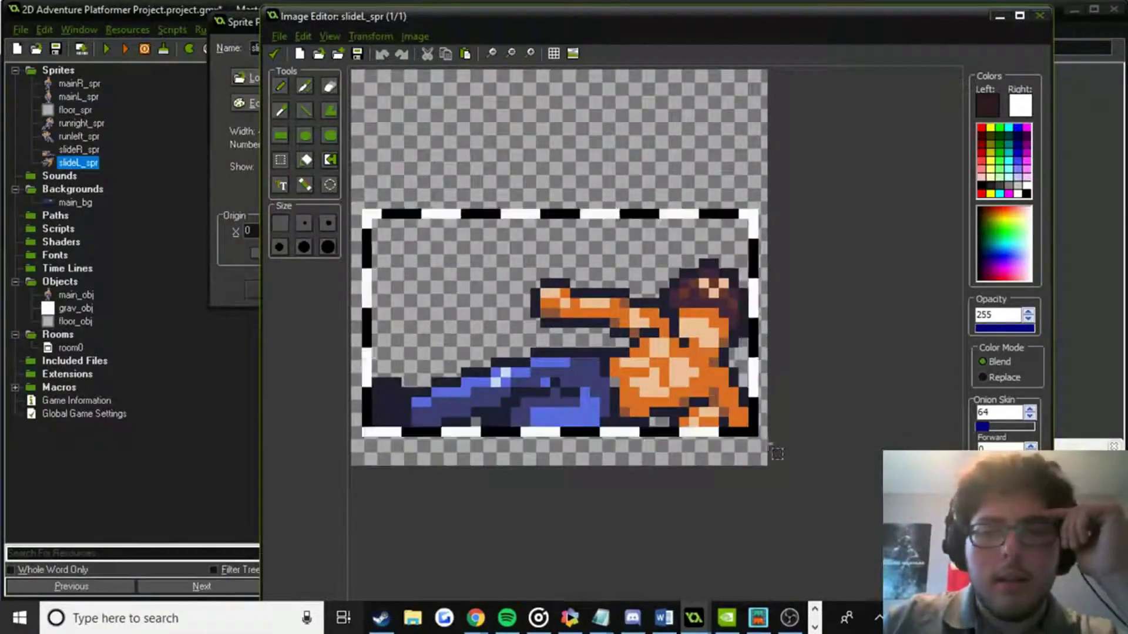
drag(587, 341, 587, 371)
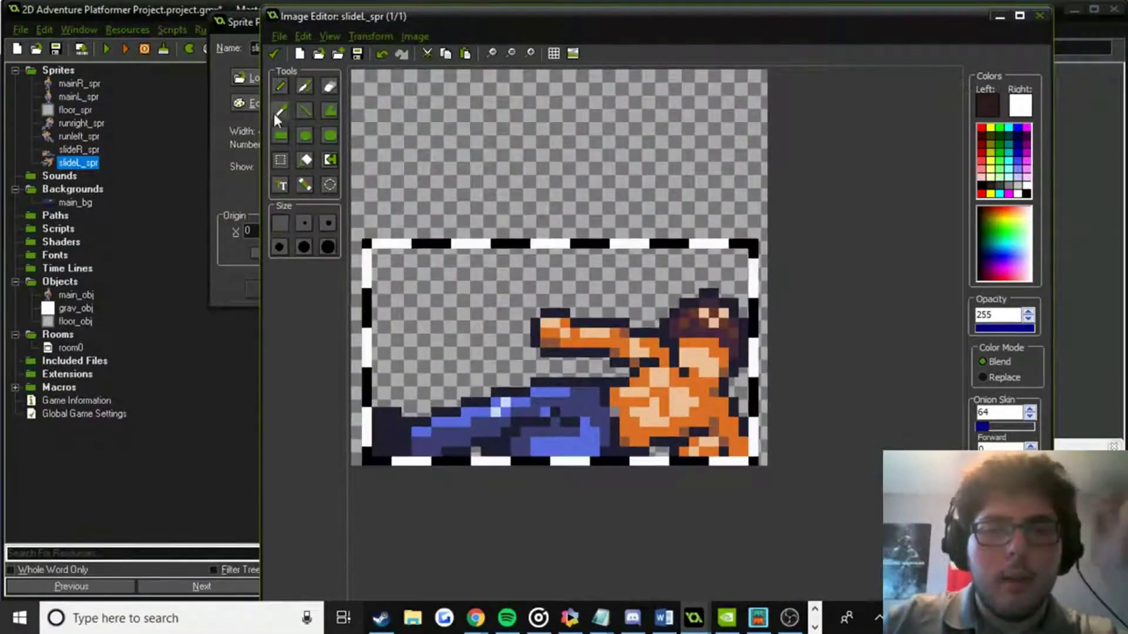
click(274, 53)
click(20, 93)
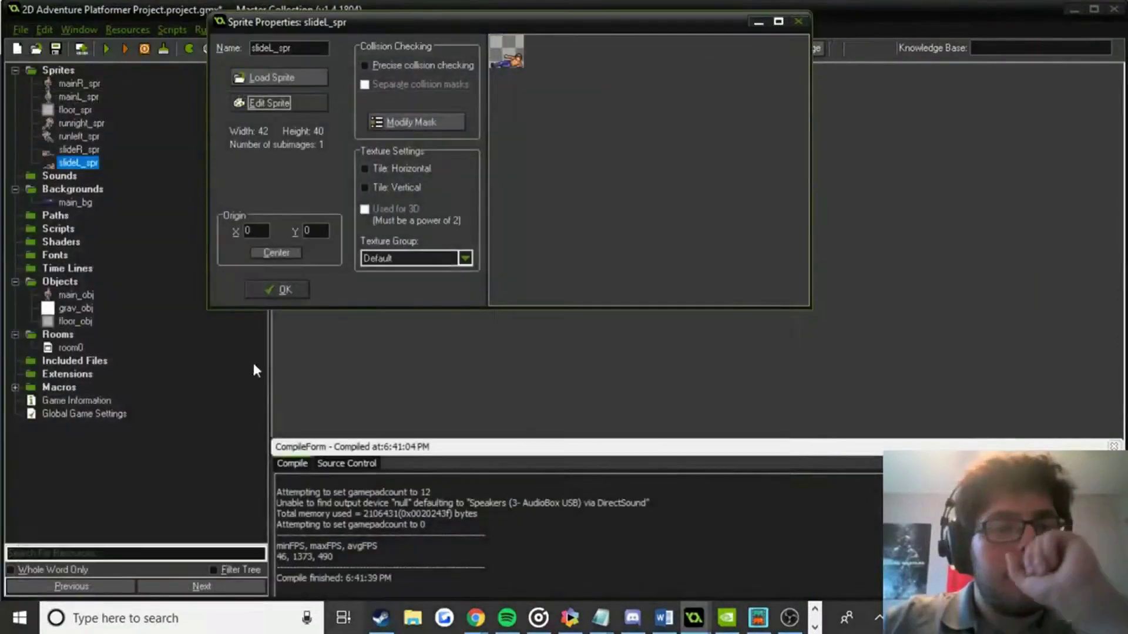
click(280, 290)
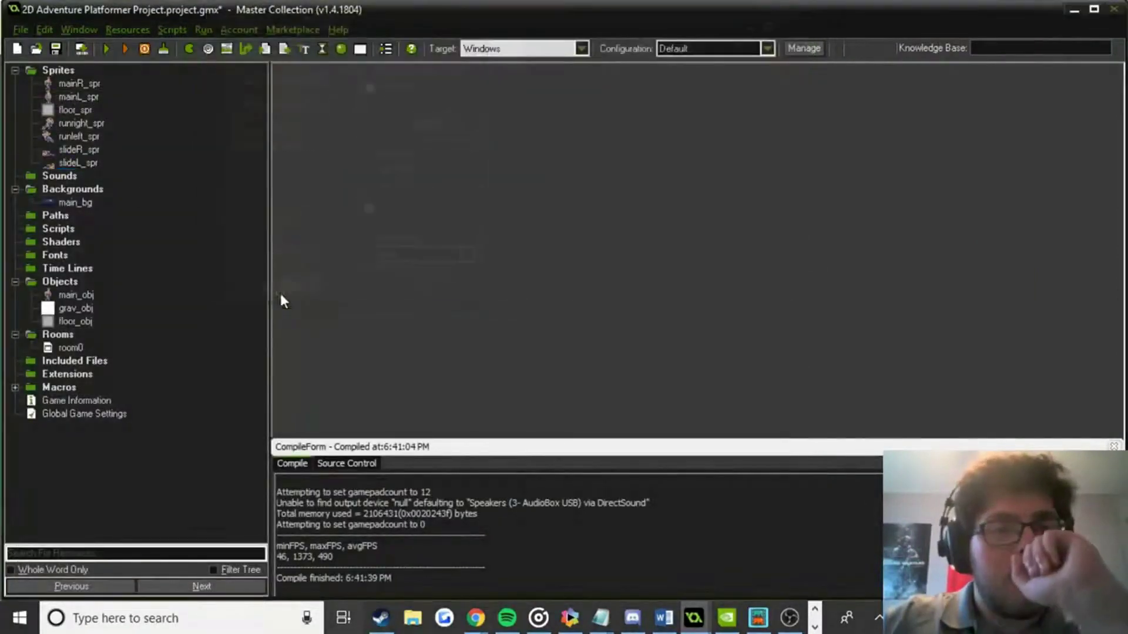
Run the game again to check the edited single-frame slides in both directions, then close the game window.
click(111, 52)
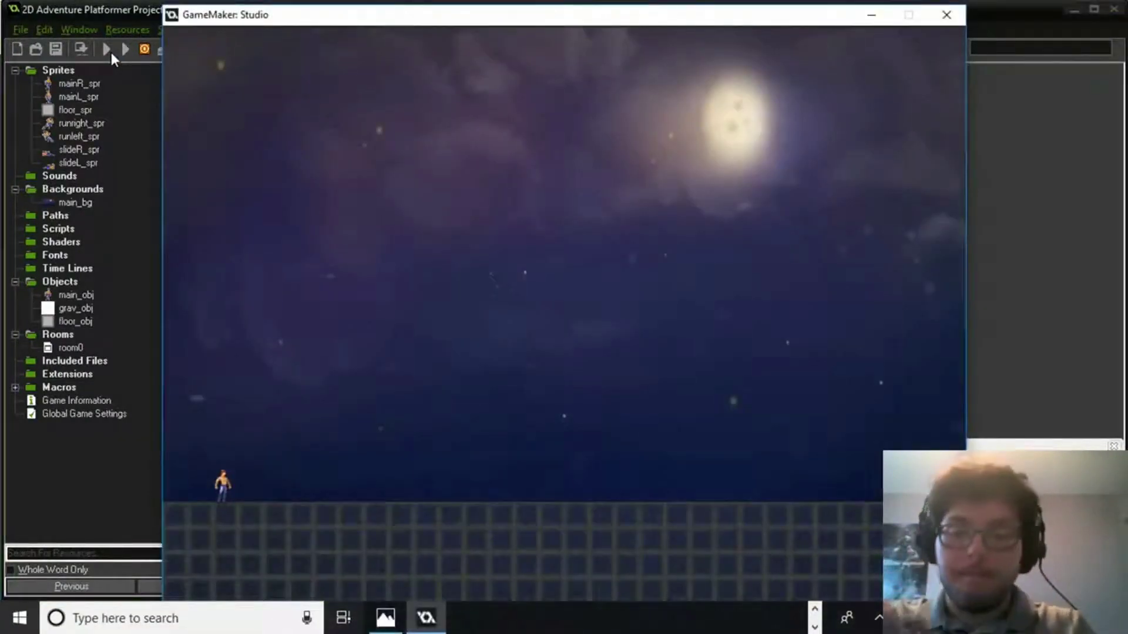
key(Right)
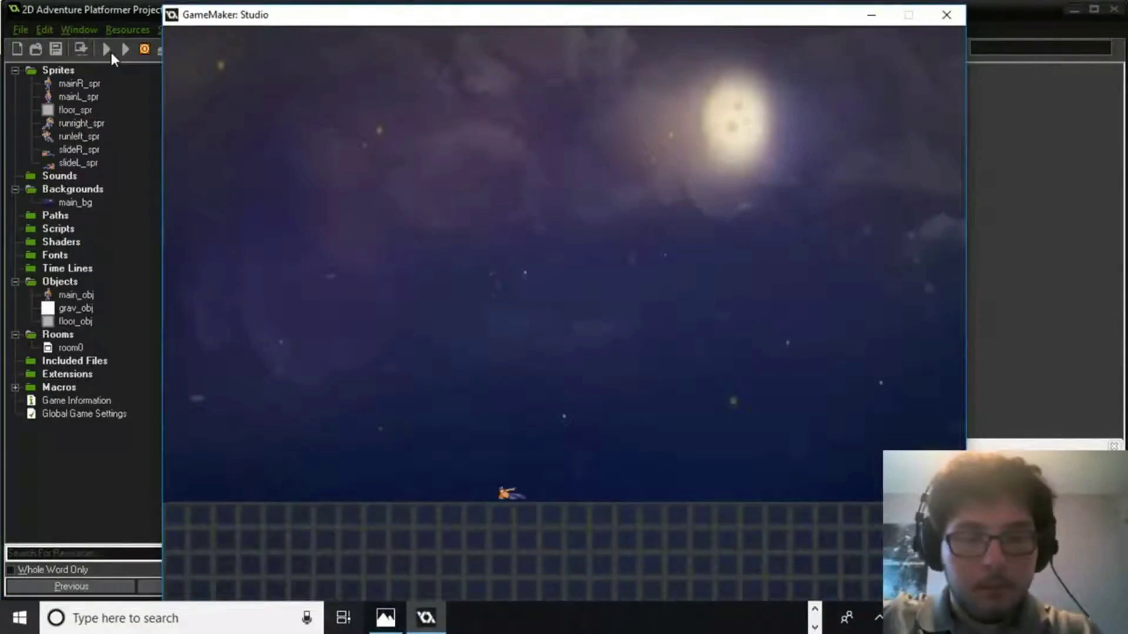
key(Right)
key(Left)
key(Left)
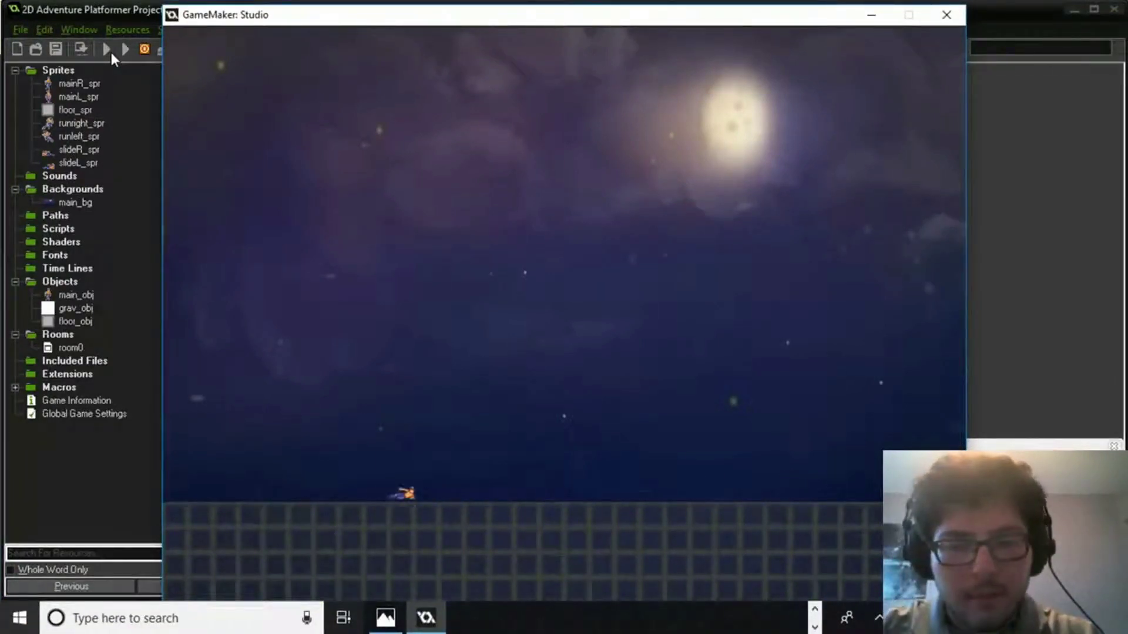
key(Right)
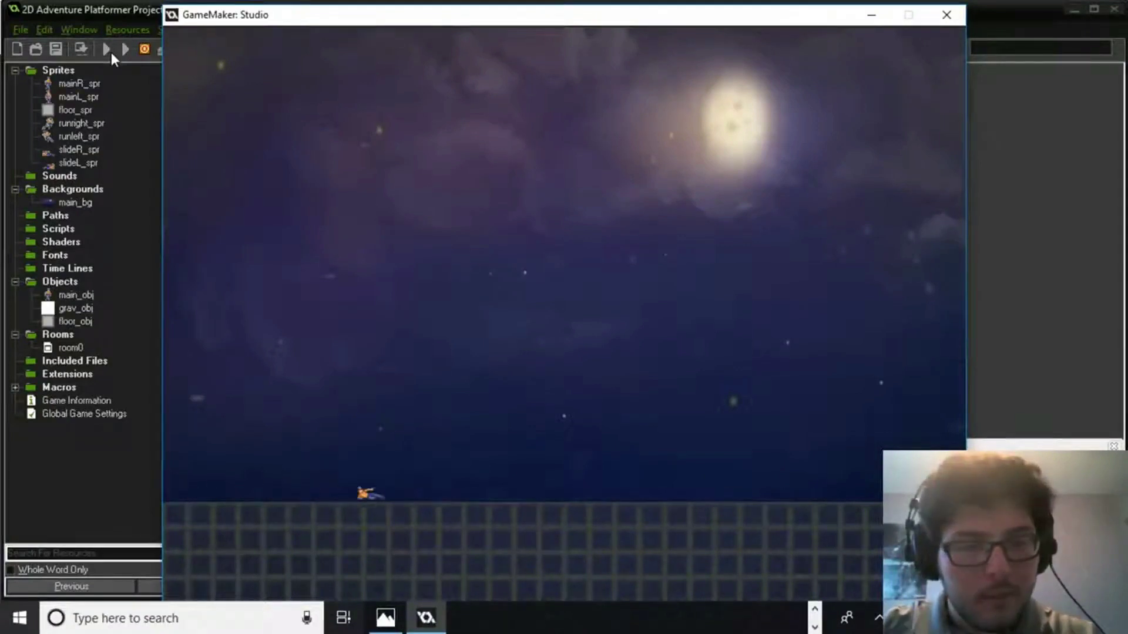
key(Left)
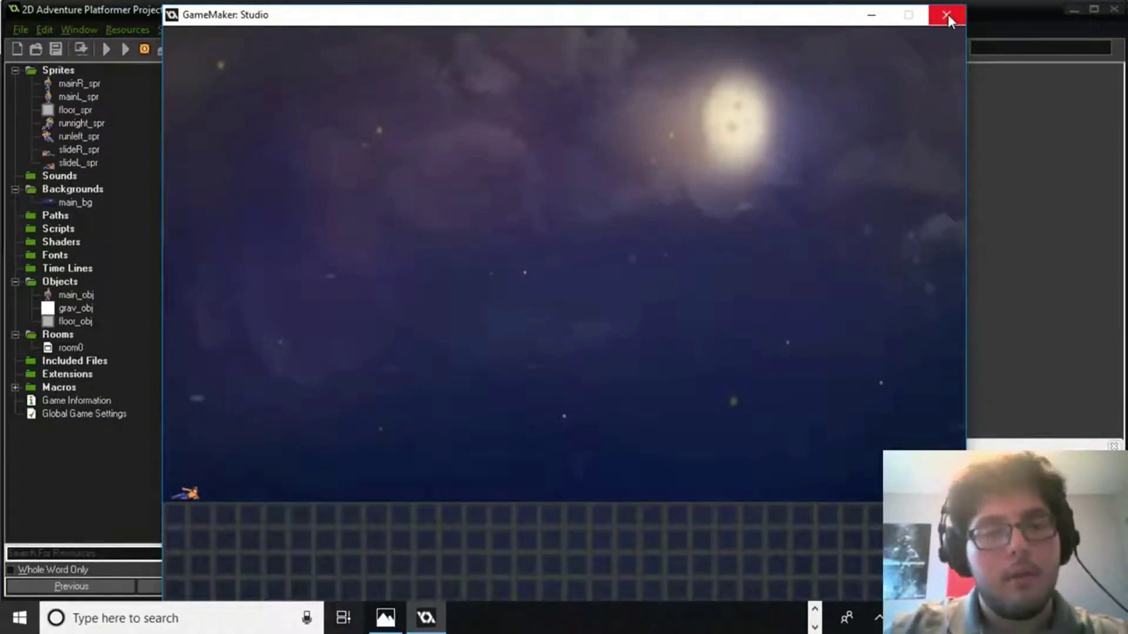
key(Right)
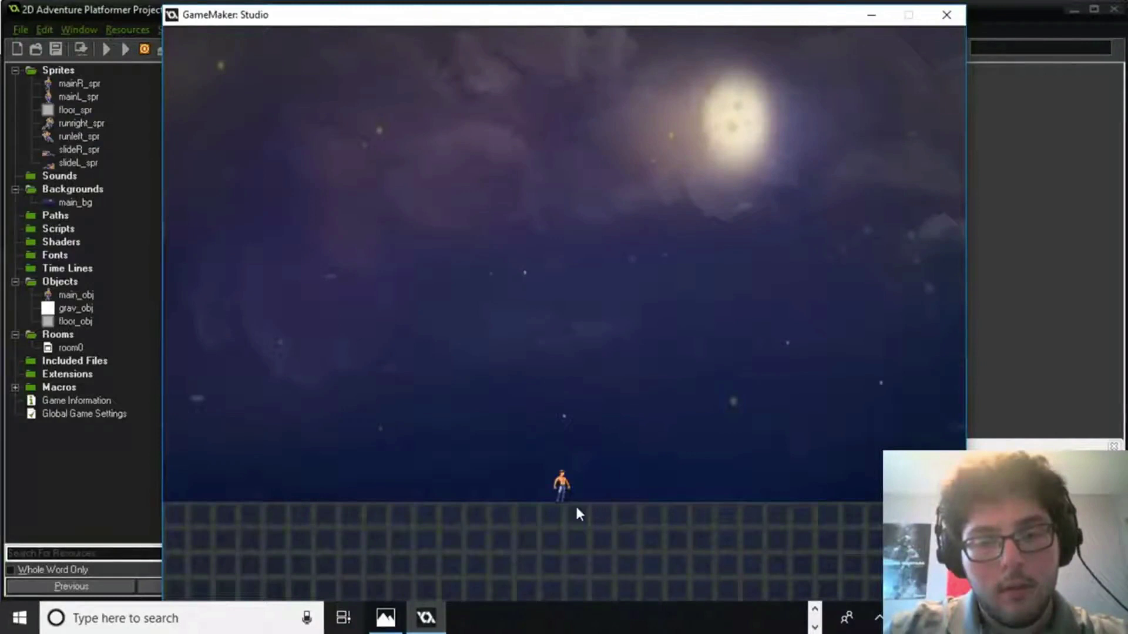
click(940, 11)
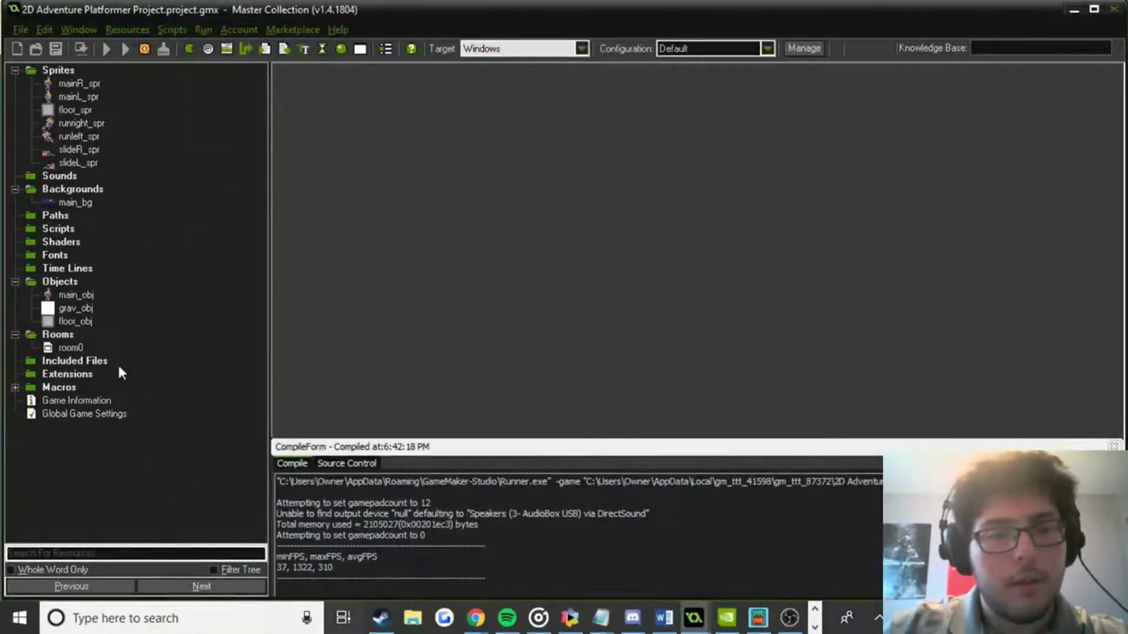
Open room0 and set its snap X and snap Y to 0 for free placement.
click(74, 348)
double_click(98, 349)
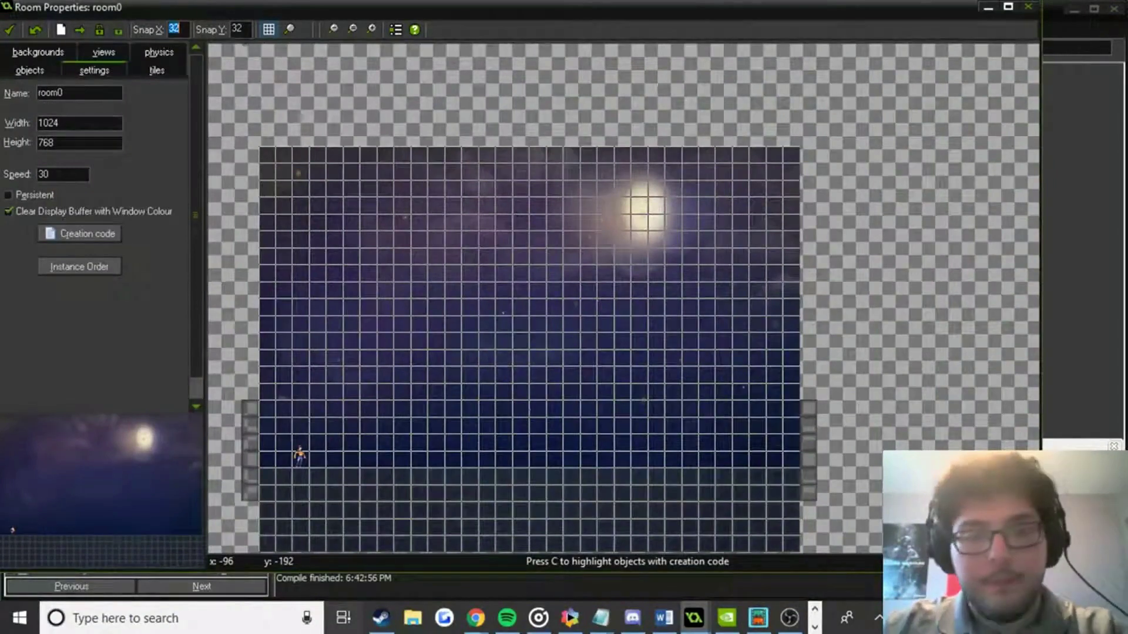
text(0)
key(Tab)
text(0)
Nudge the character instance in room0 slightly upward above the floor and confirm the room changes.
scroll(595, 205, up, 2)
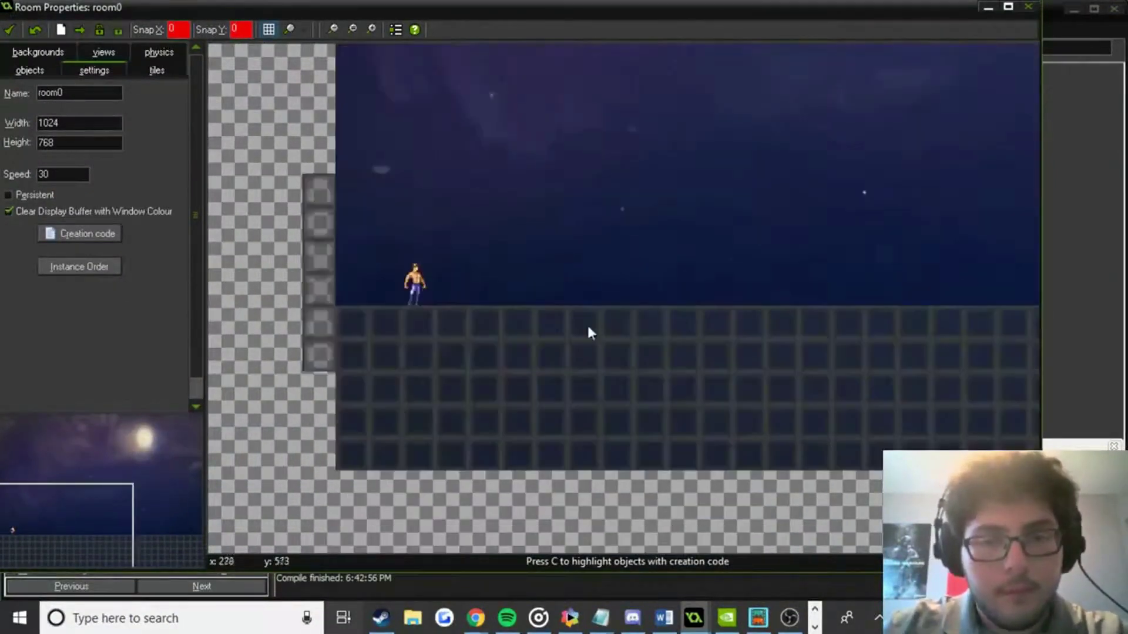
scroll(590, 332, up, 4)
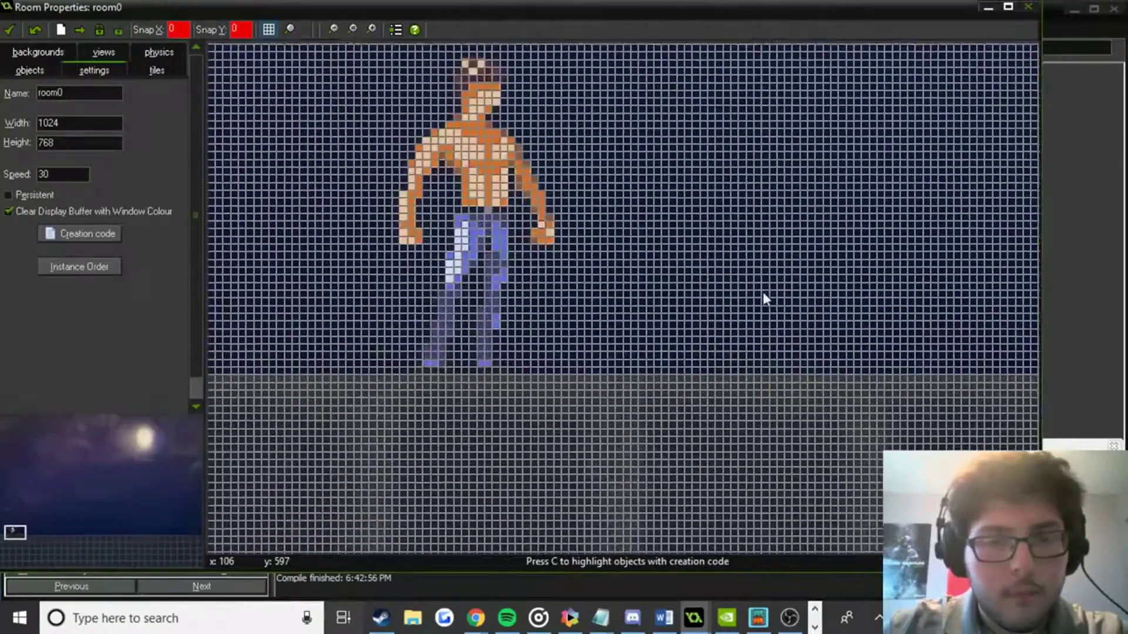
scroll(587, 317, down, 1)
mouse_move(488, 274)
mouse_down()
mouse_move(485, 256)
mouse_move(487, 266)
mouse_up()
drag(645, 292, 675, 299)
right_click(687, 302)
click(692, 305)
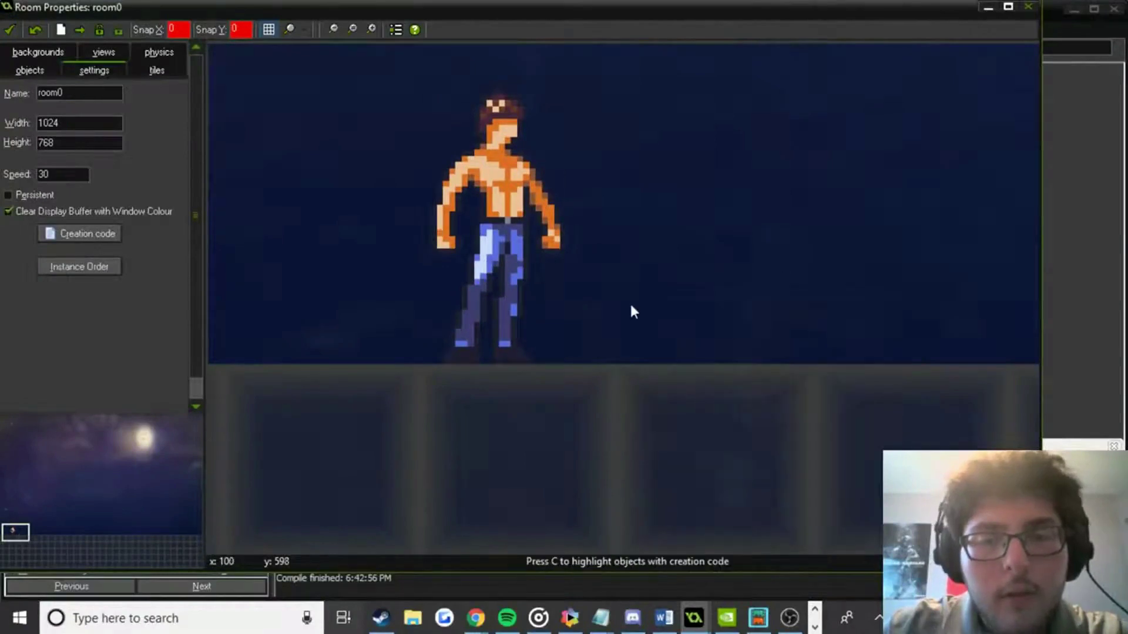
scroll(671, 312, down, 3)
scroll(671, 300, up, 1)
scroll(630, 323, down, 1)
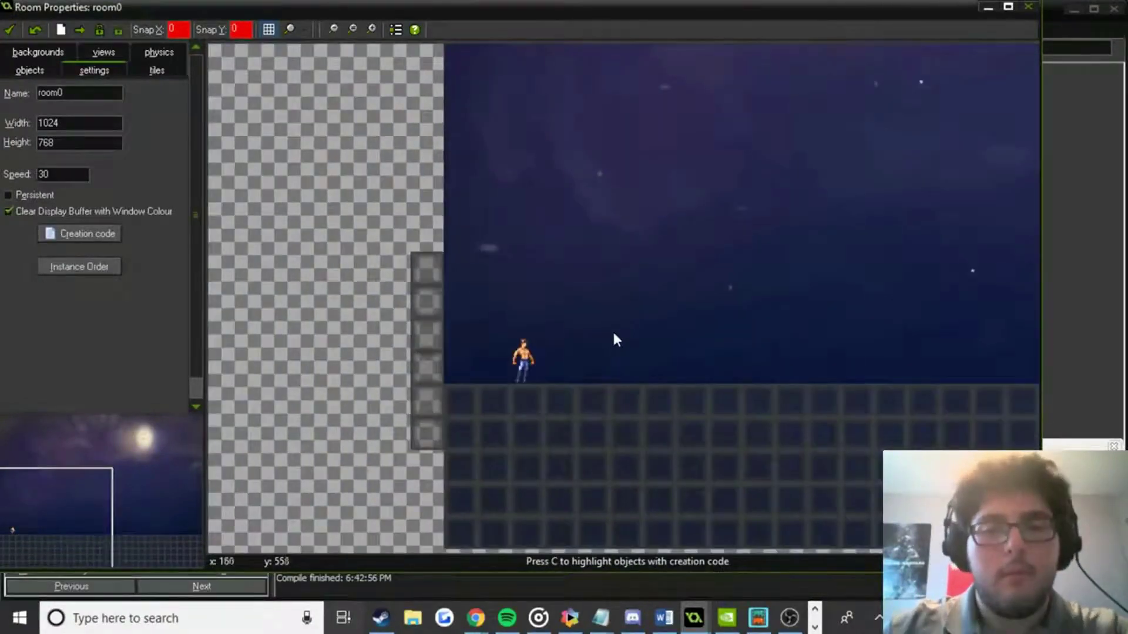
scroll(529, 338, up, 1)
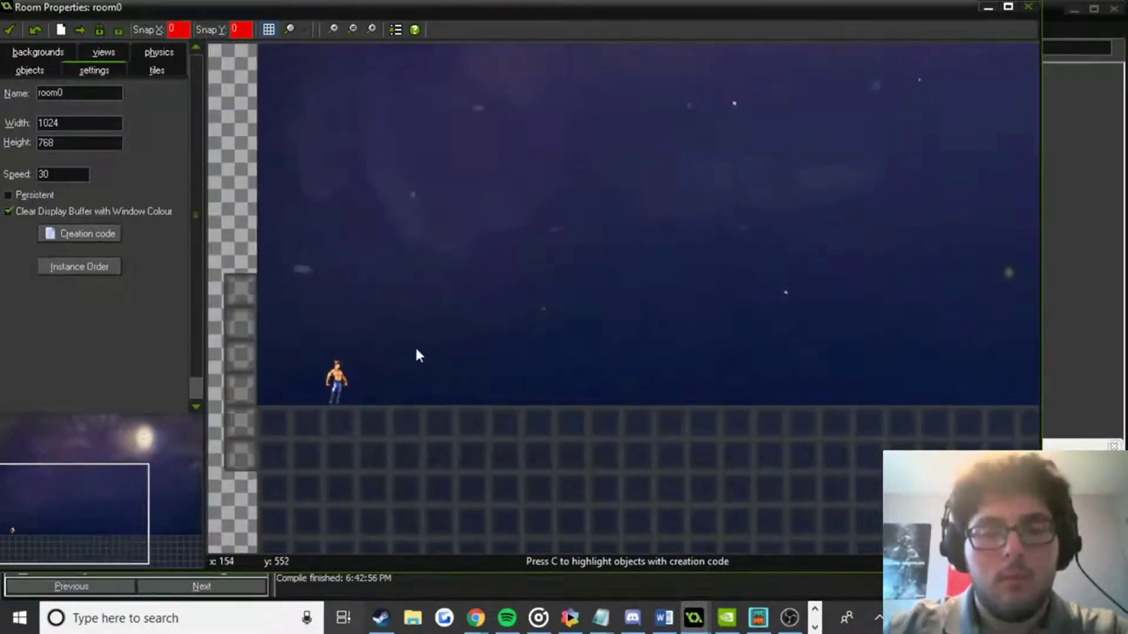
click(4, 31)
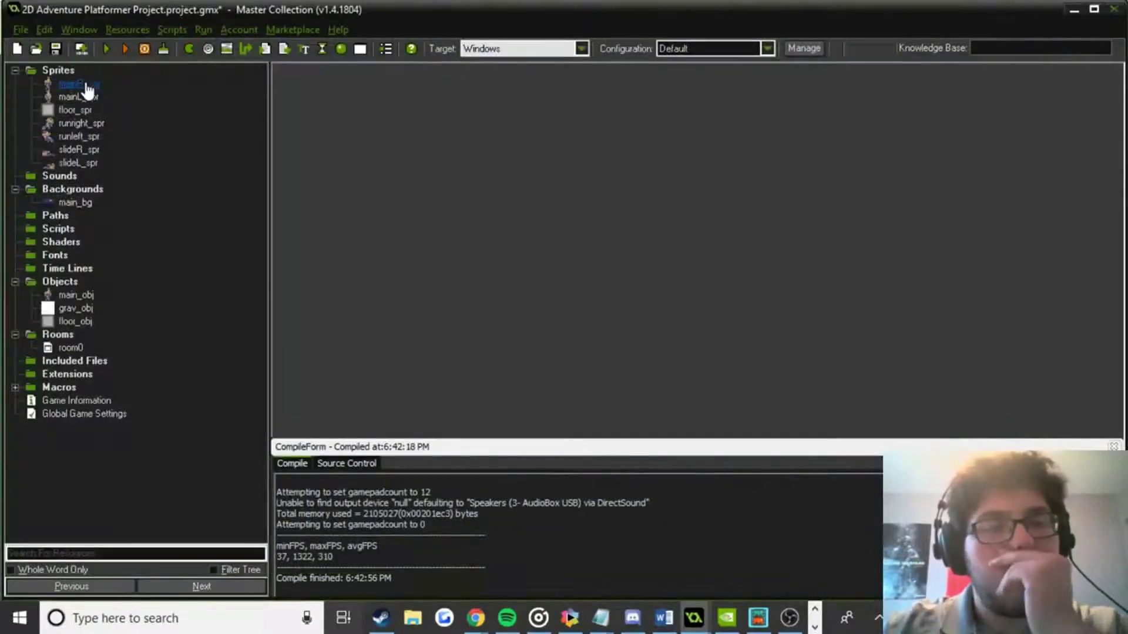
Compare the sizes of the mainR_spr, runleft_spr and runright_spr sprites.
double_click(78, 83)
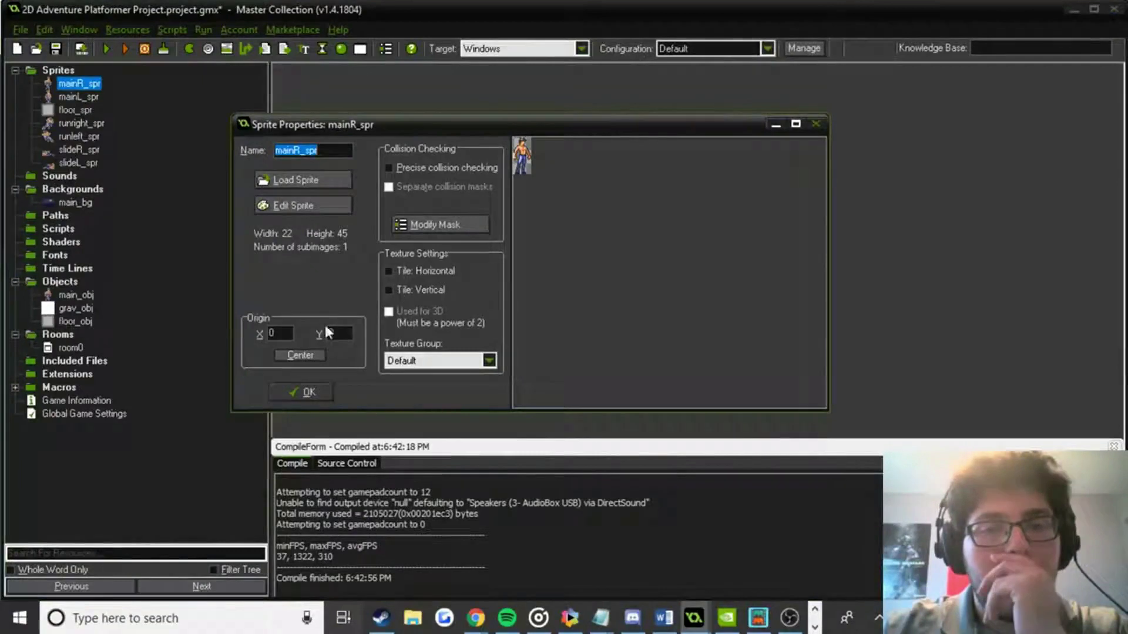
click(312, 387)
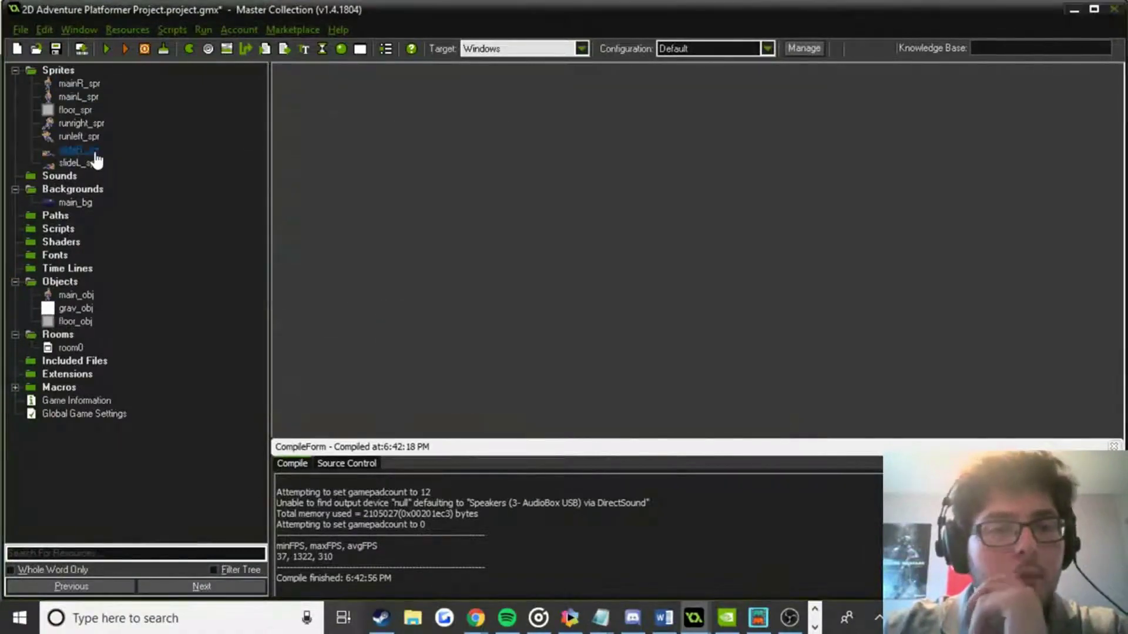
double_click(78, 137)
click(313, 389)
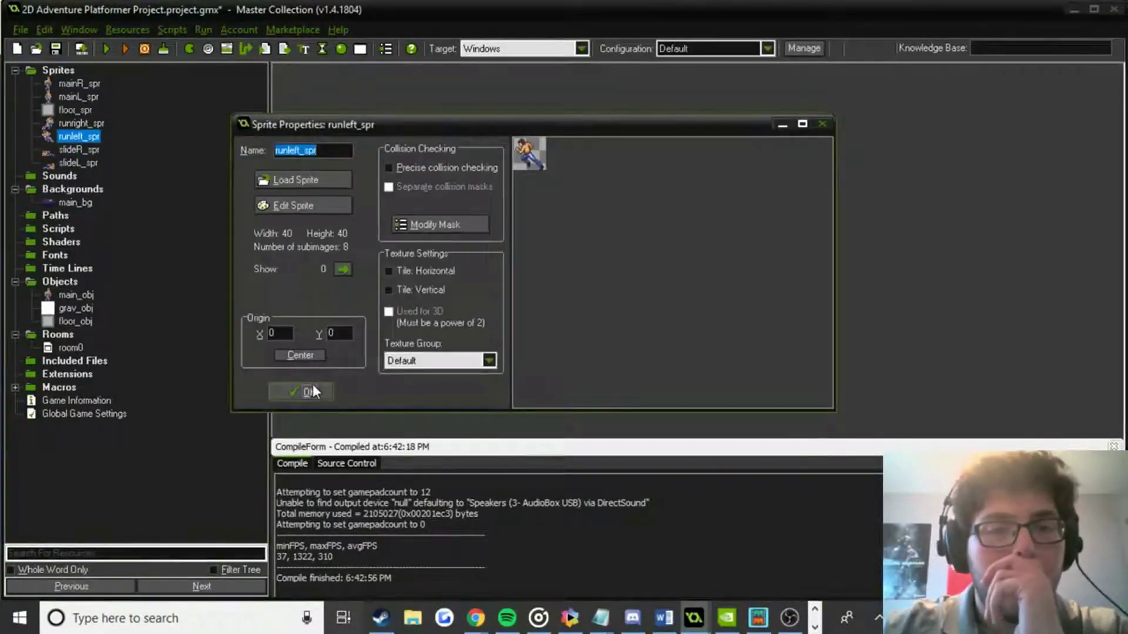
double_click(80, 123)
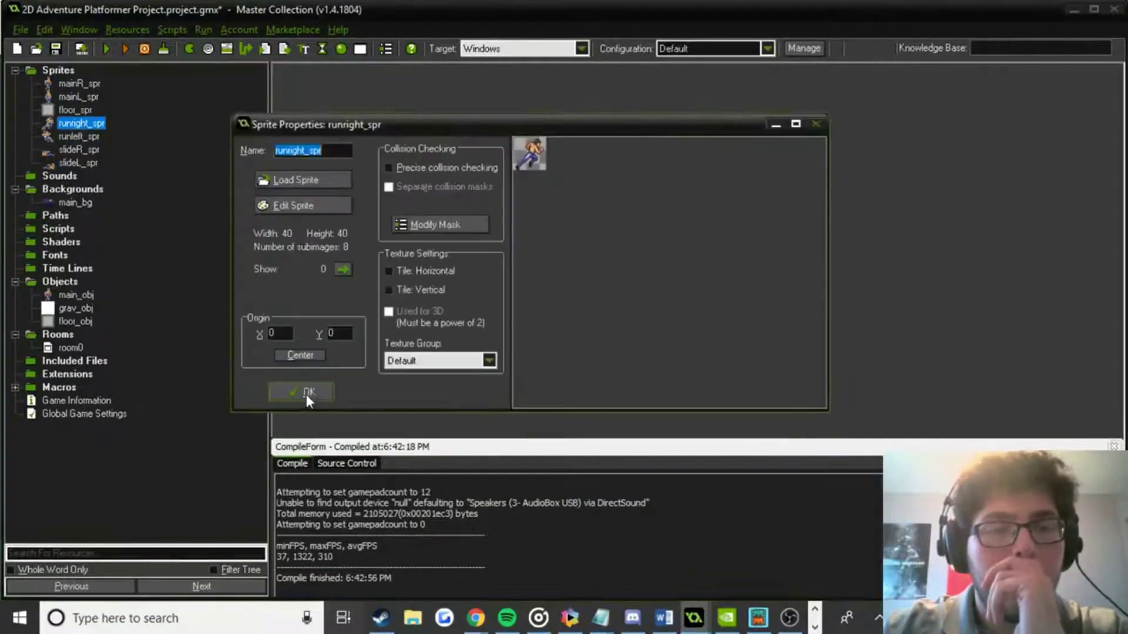
click(305, 392)
click(82, 97)
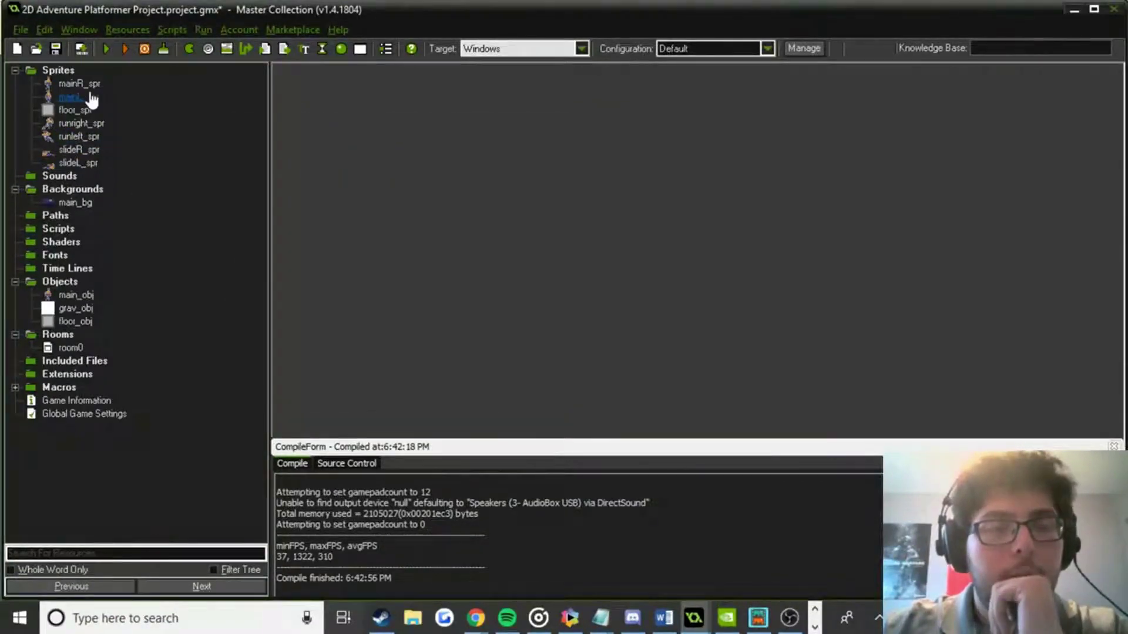
Resize slideR_spr's canvas to 45 pixels high with the aspect ratio lock turned off.
double_click(102, 151)
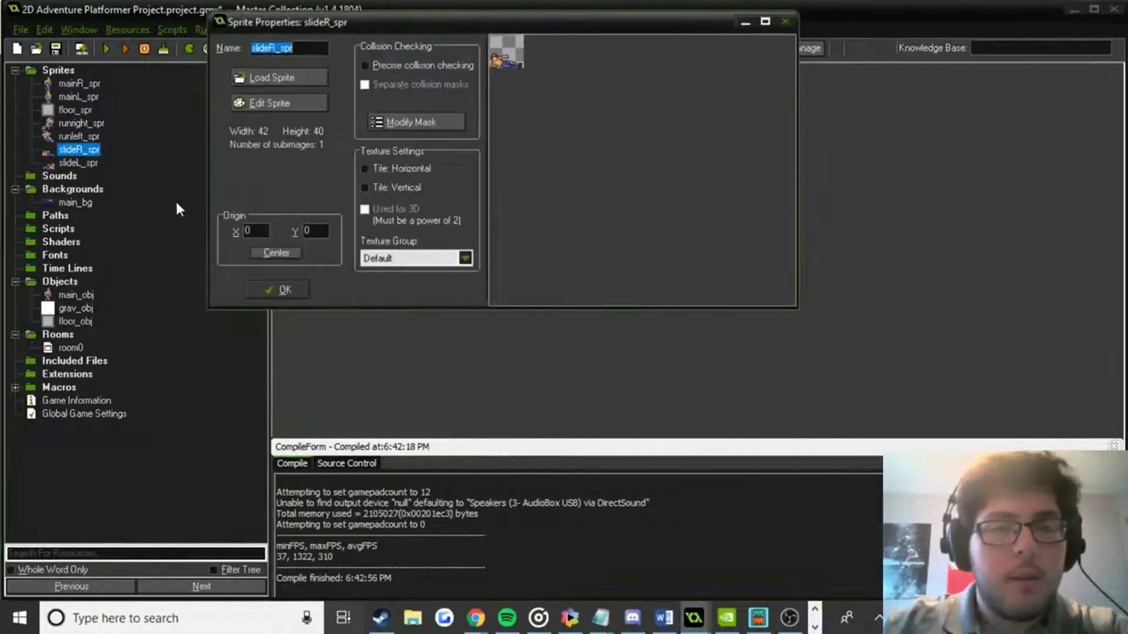
click(276, 102)
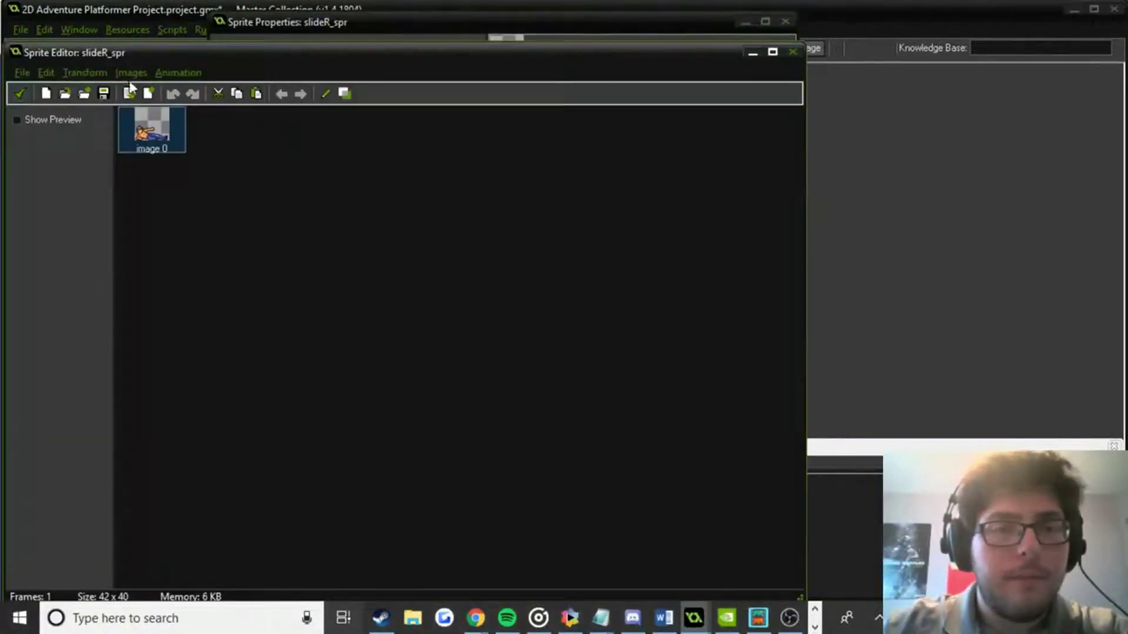
click(96, 72)
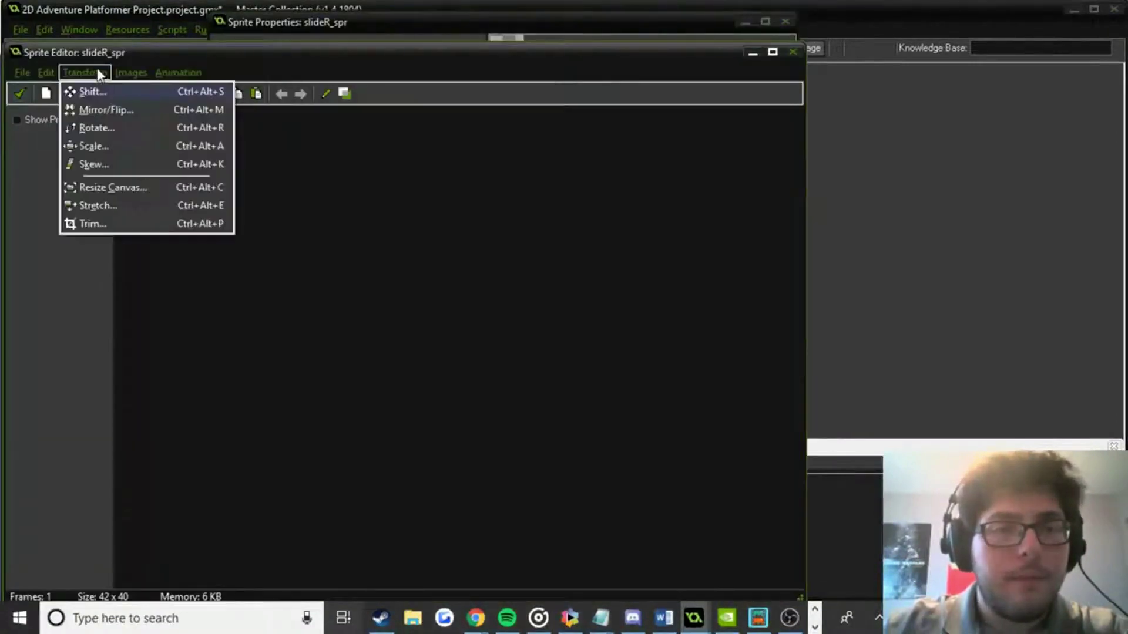
click(113, 187)
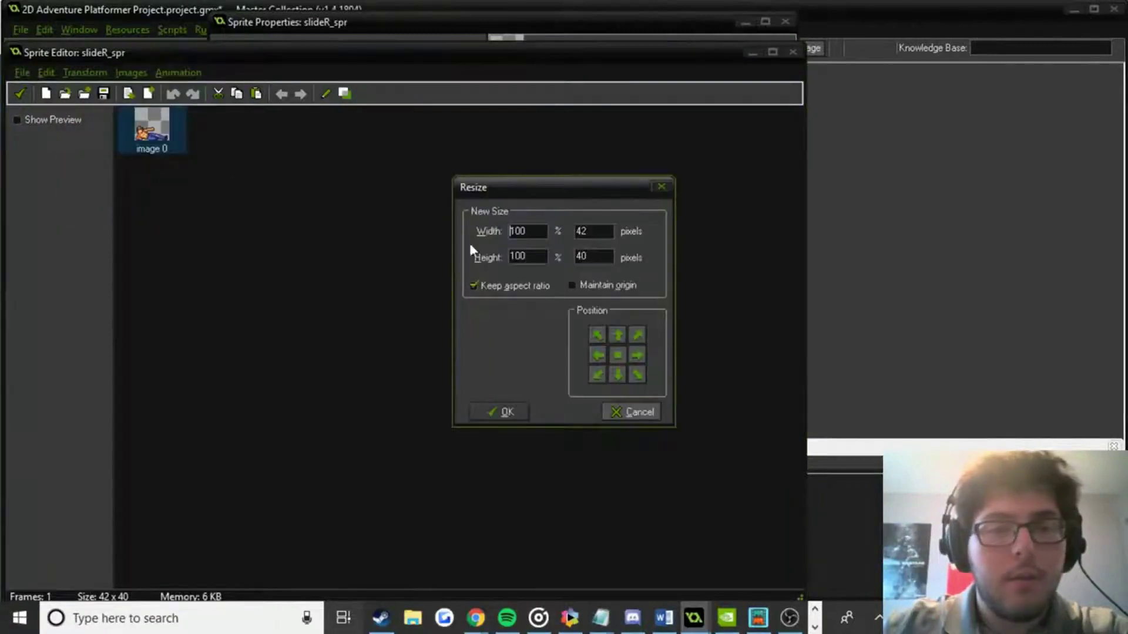
click(529, 286)
double_click(588, 259)
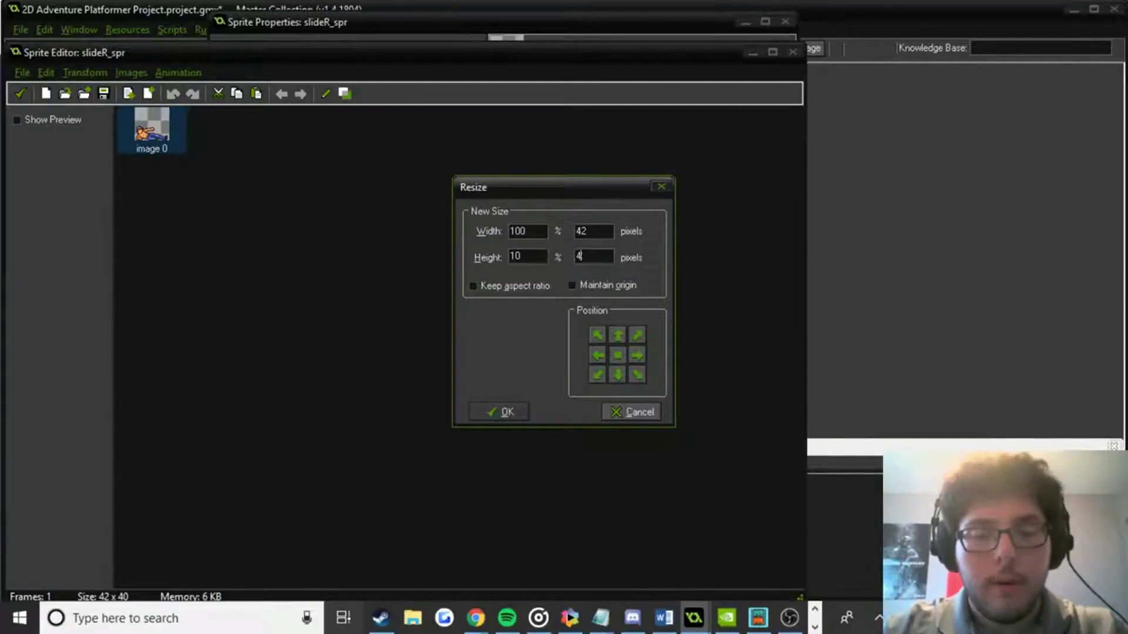
text(45)
key(Return)
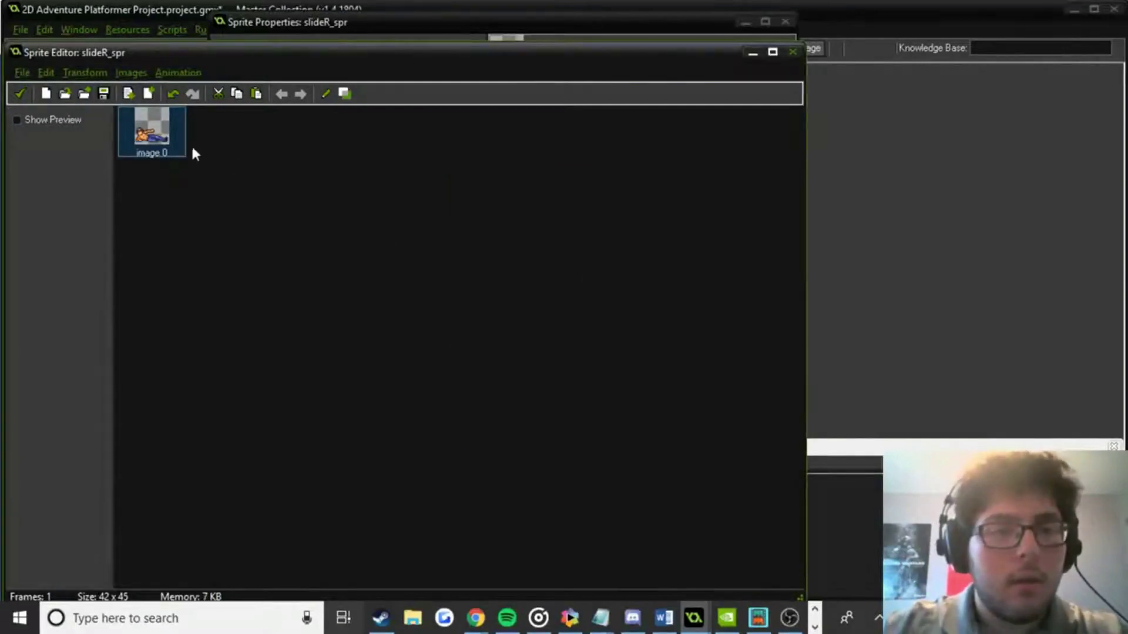
Move the lying figure in slideR_spr down to the lower edge of the enlarged canvas and save the sprite.
double_click(170, 135)
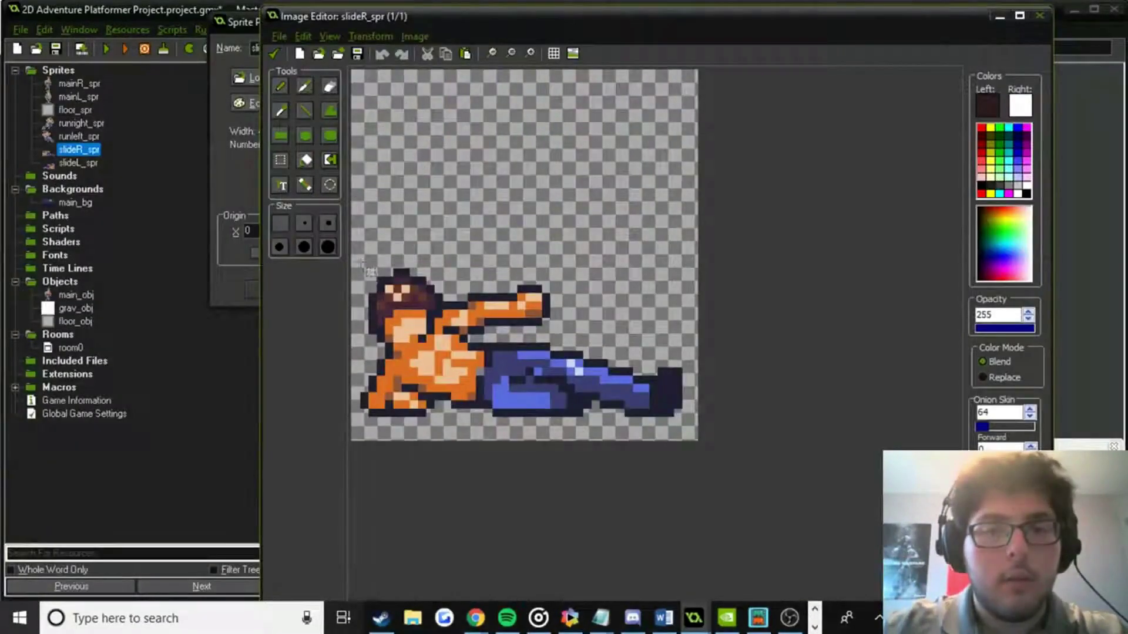
drag(356, 247, 652, 416)
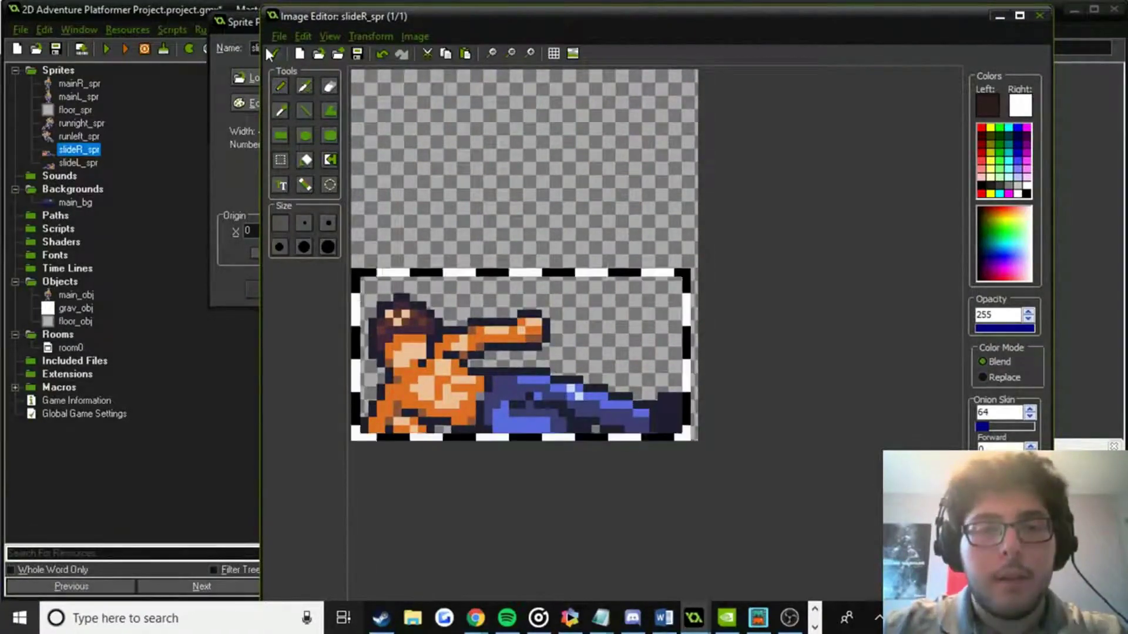
click(274, 54)
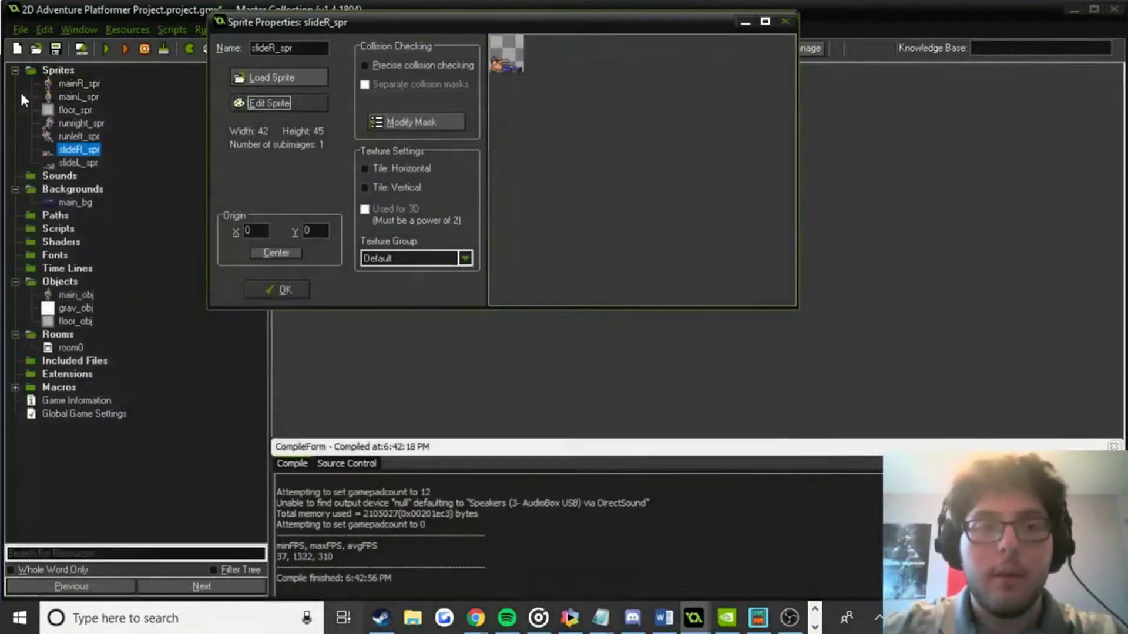
click(20, 93)
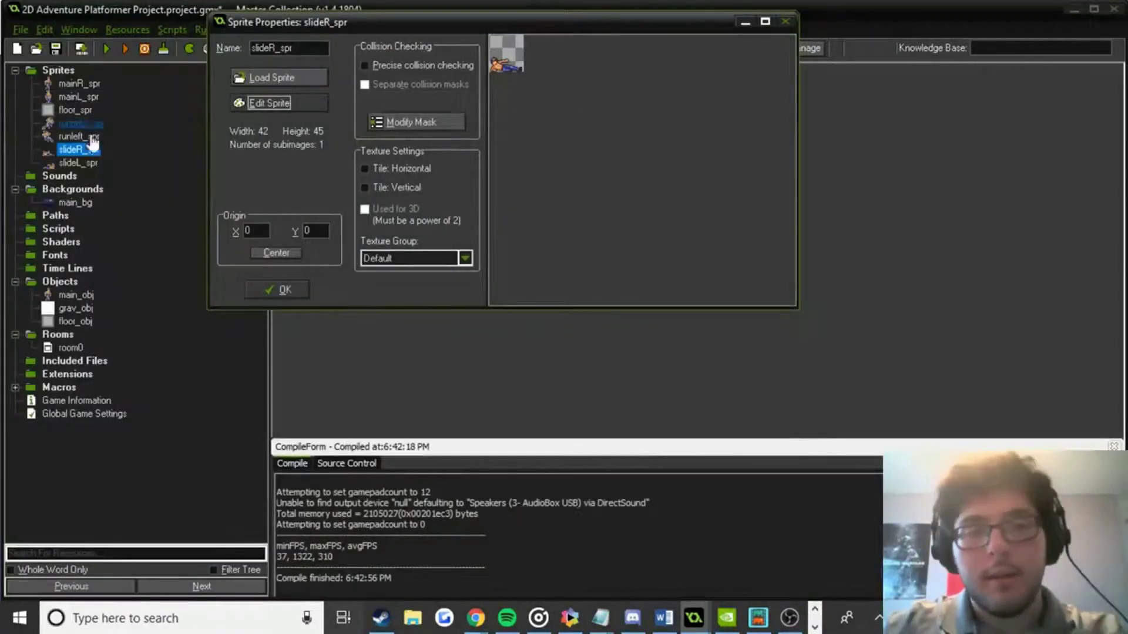
click(277, 290)
Resize slideL_spr's canvas to 45 pixels high, keeping its width at 42 pixels.
click(87, 165)
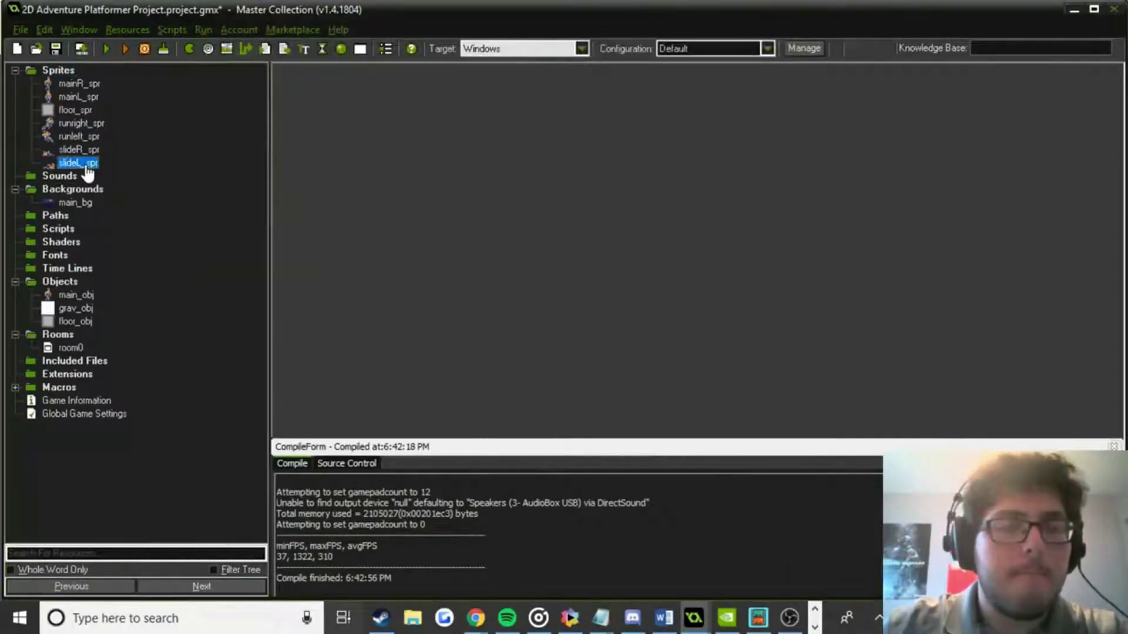
double_click(87, 165)
click(273, 101)
click(86, 72)
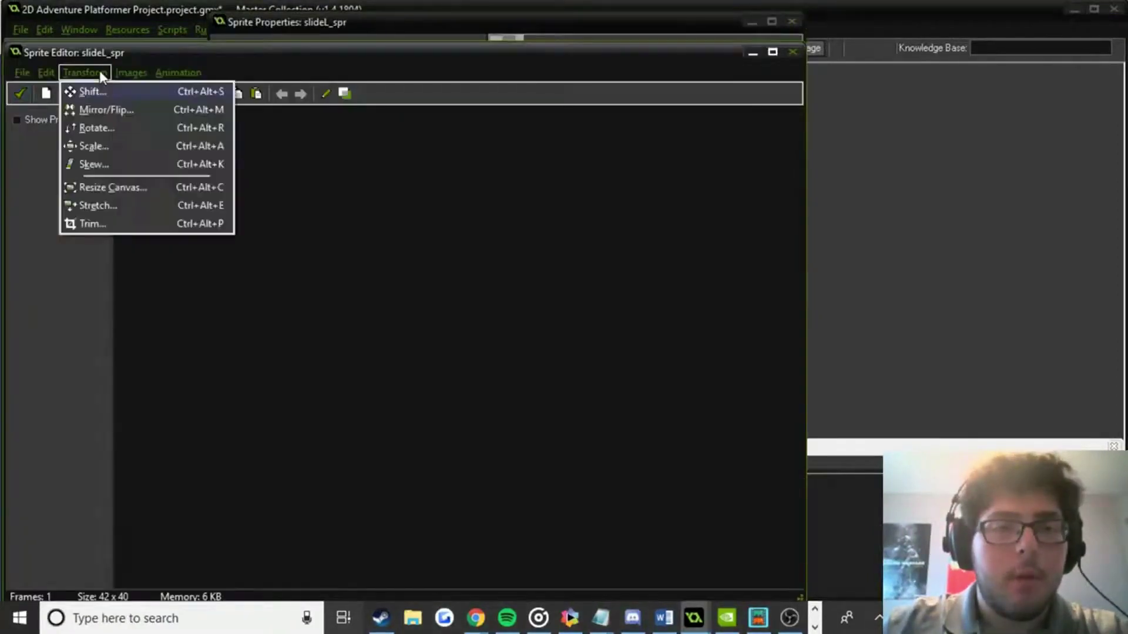
click(112, 188)
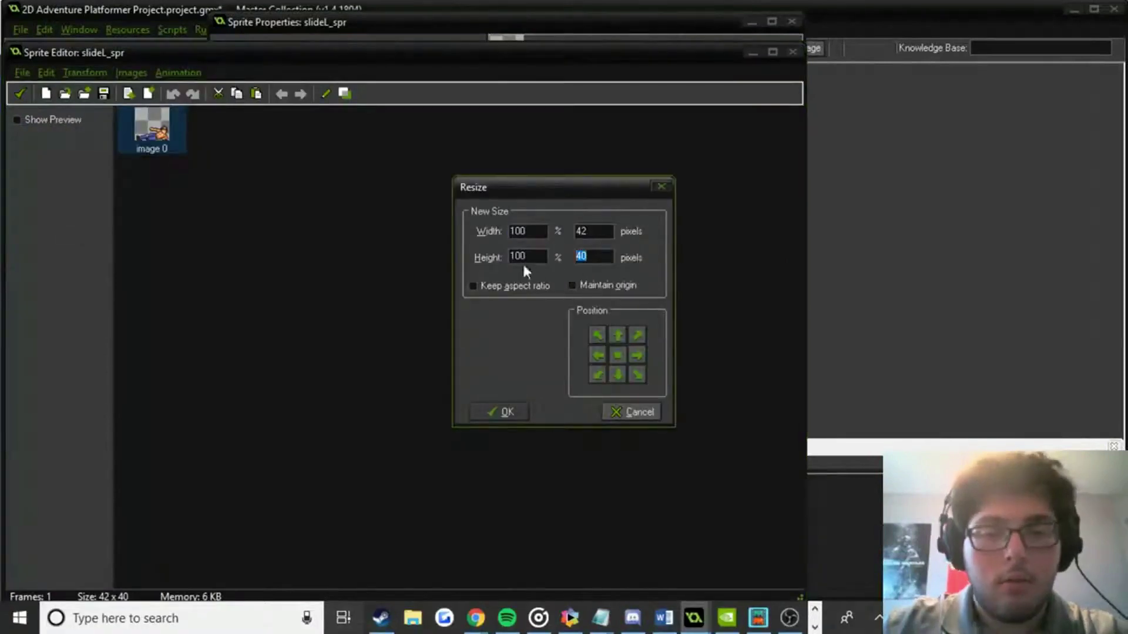
click(500, 412)
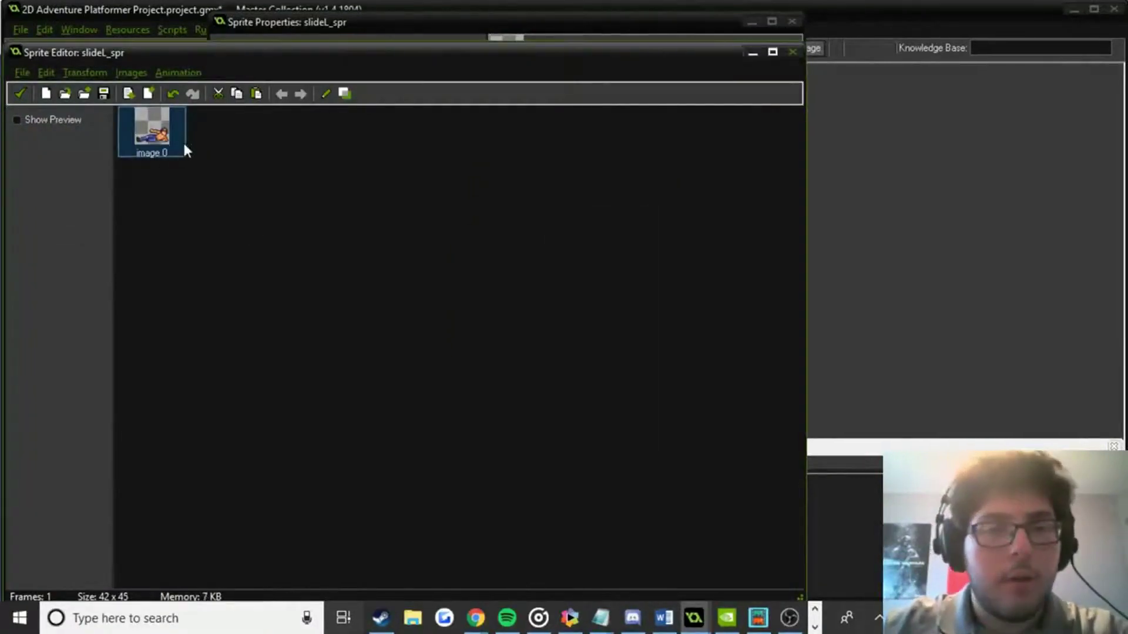
Move the lying figure in slideL_spr down to the lower edge of the enlarged canvas and save the sprite.
double_click(176, 140)
scroll(468, 203, up, 2)
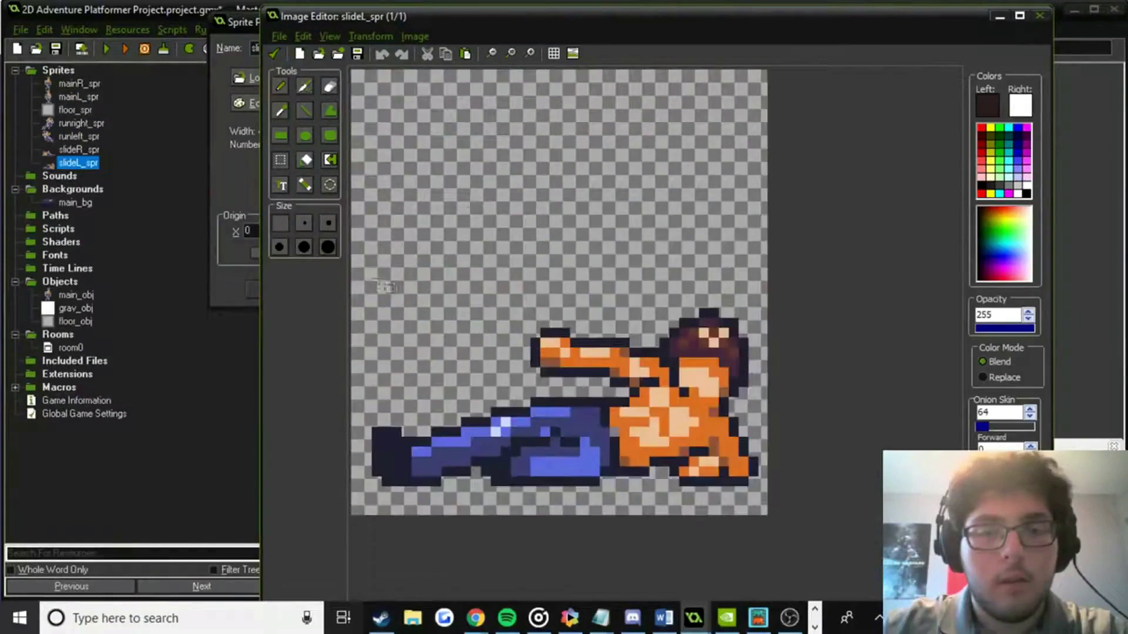
drag(362, 259, 766, 480)
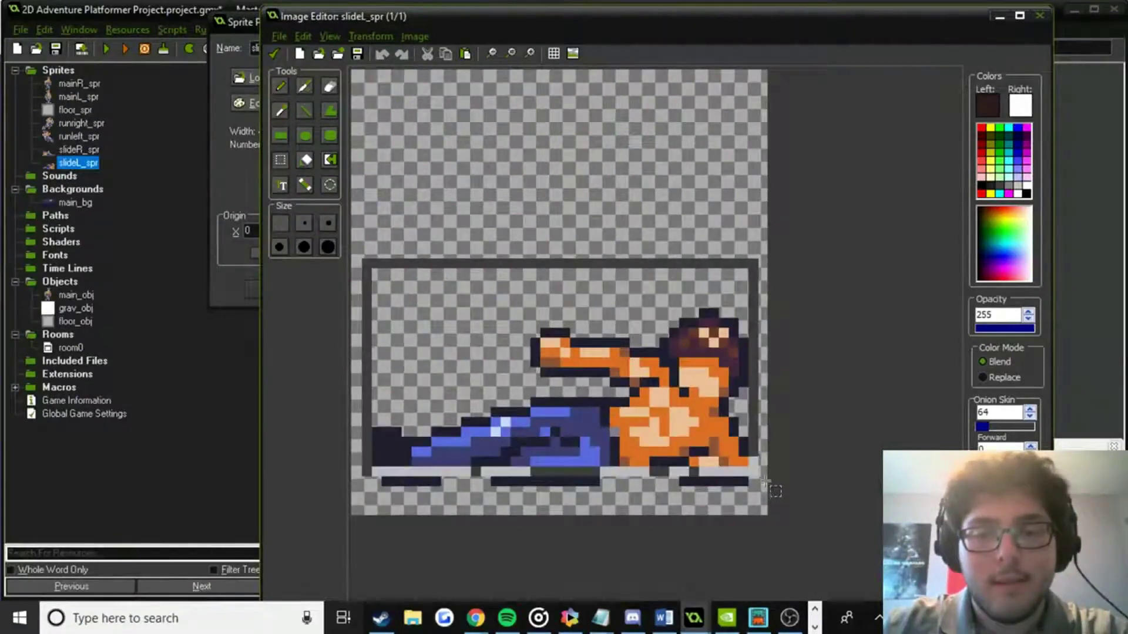
drag(723, 433, 723, 463)
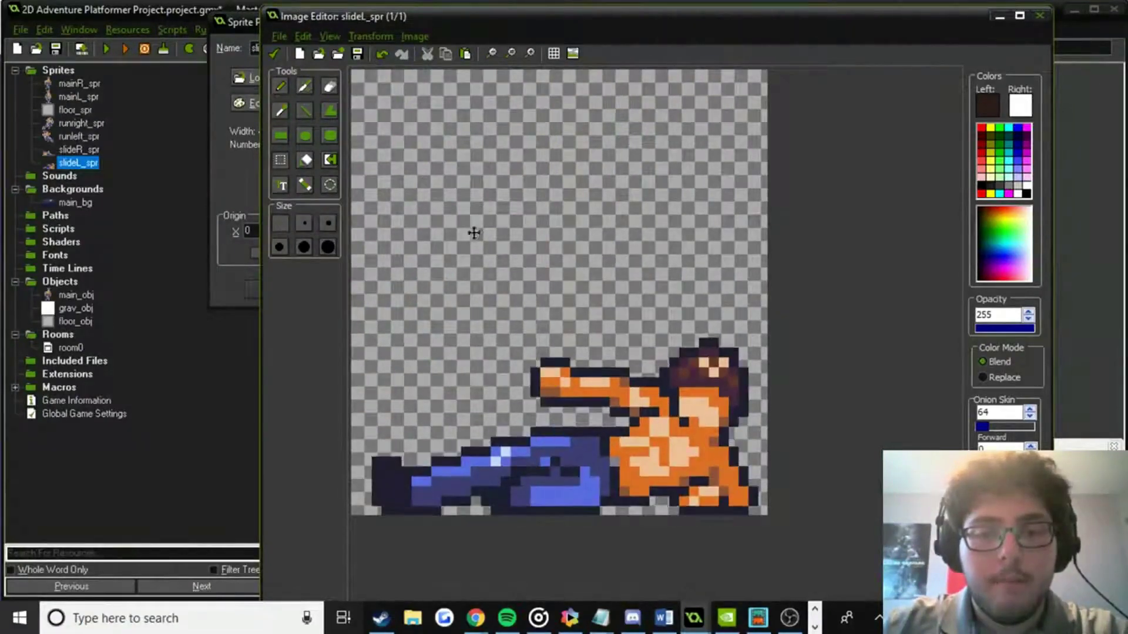
click(275, 54)
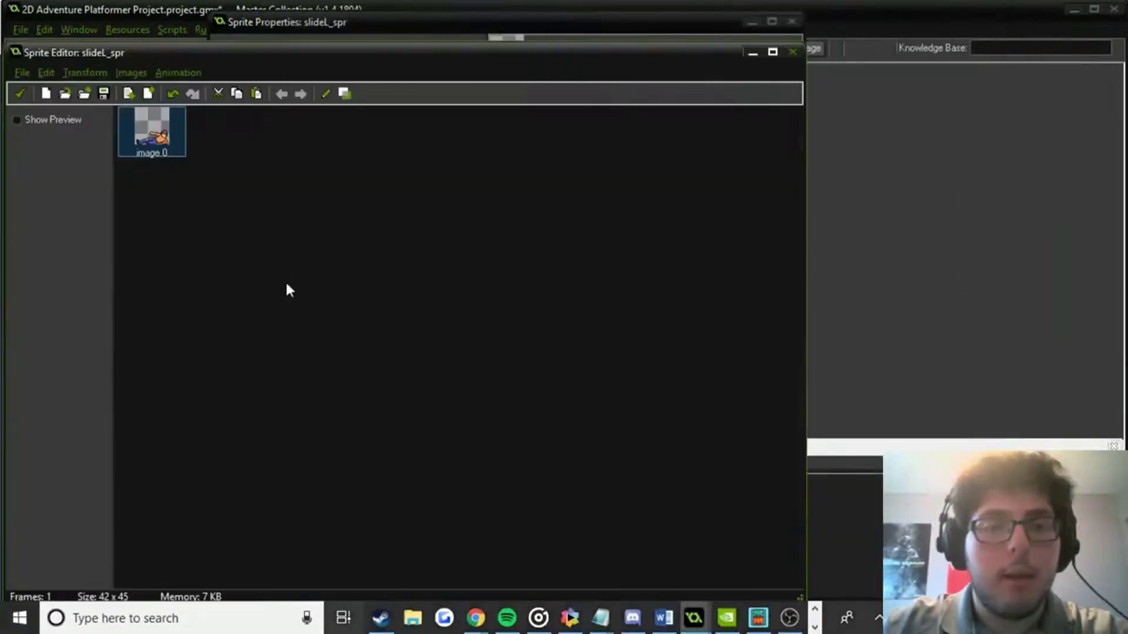
click(21, 94)
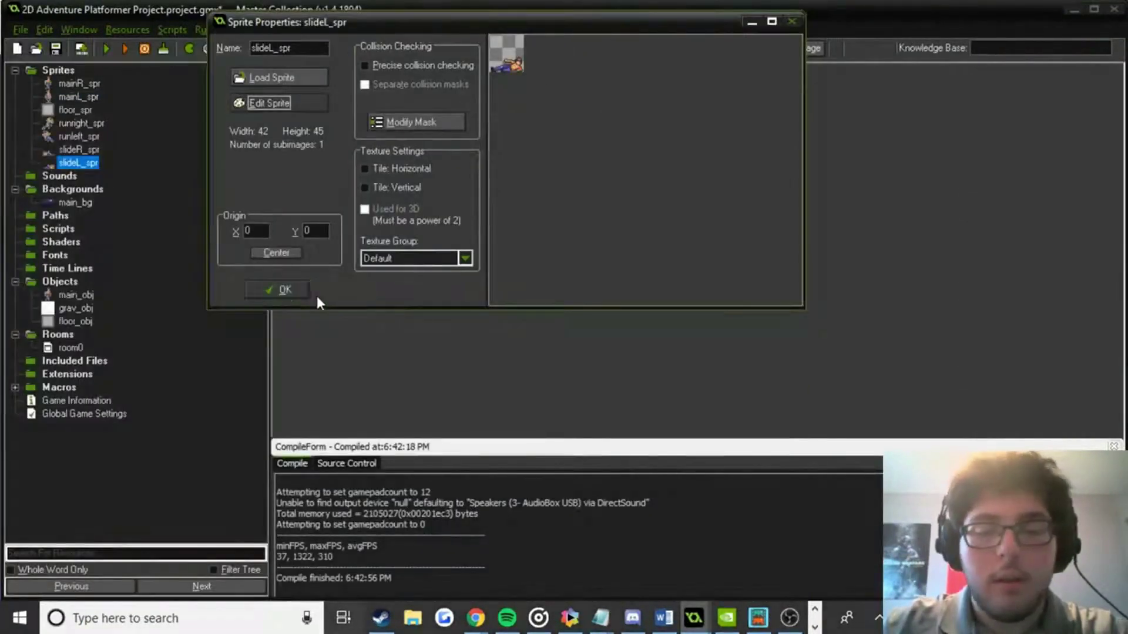
click(294, 292)
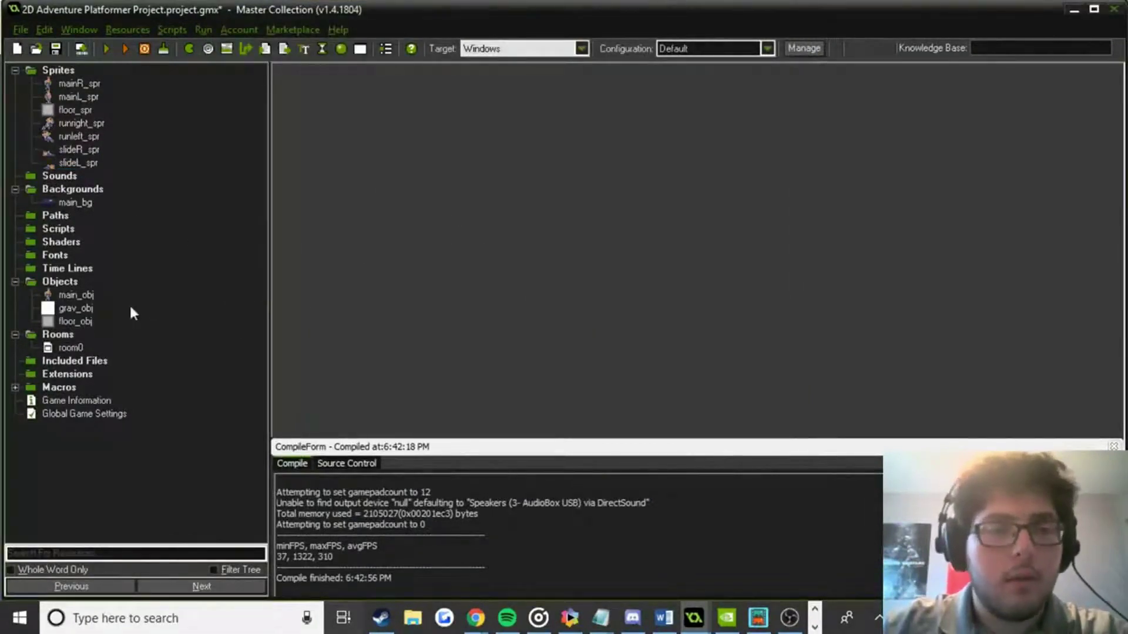
Edit the speed of the rightward movement action in main_obj's press <Right> event and confirm it.
double_click(82, 296)
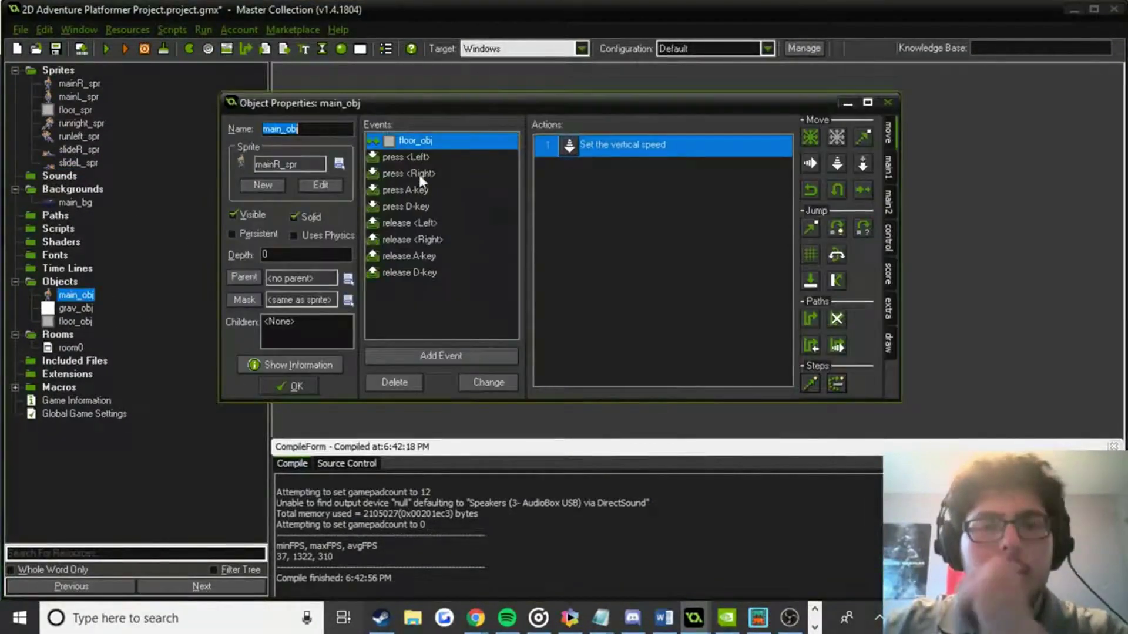
click(433, 173)
double_click(627, 166)
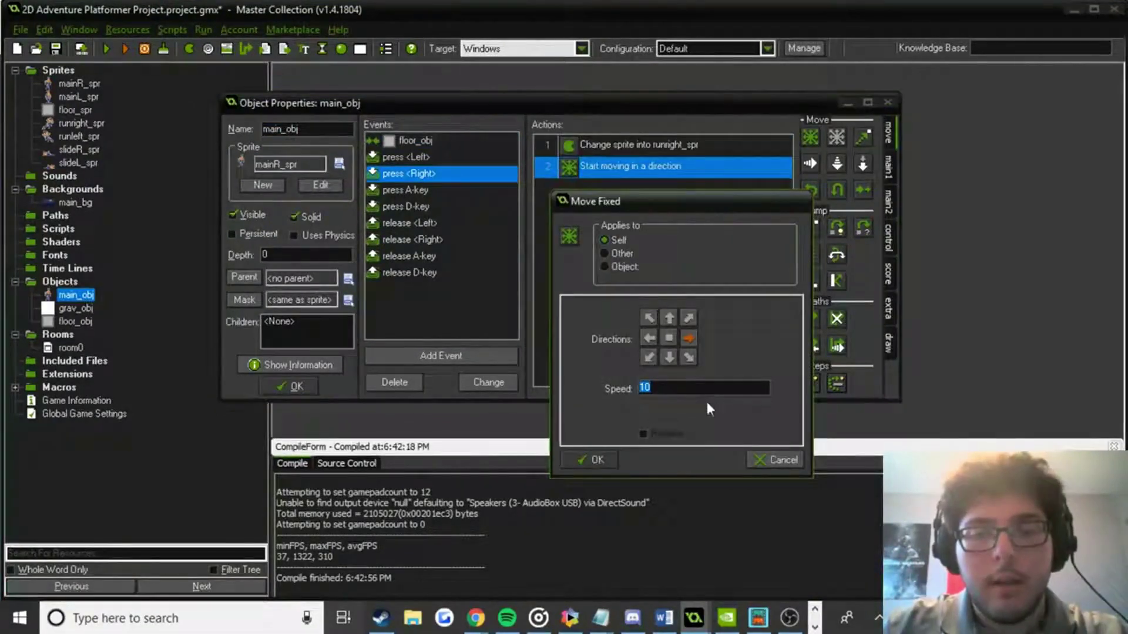
click(593, 460)
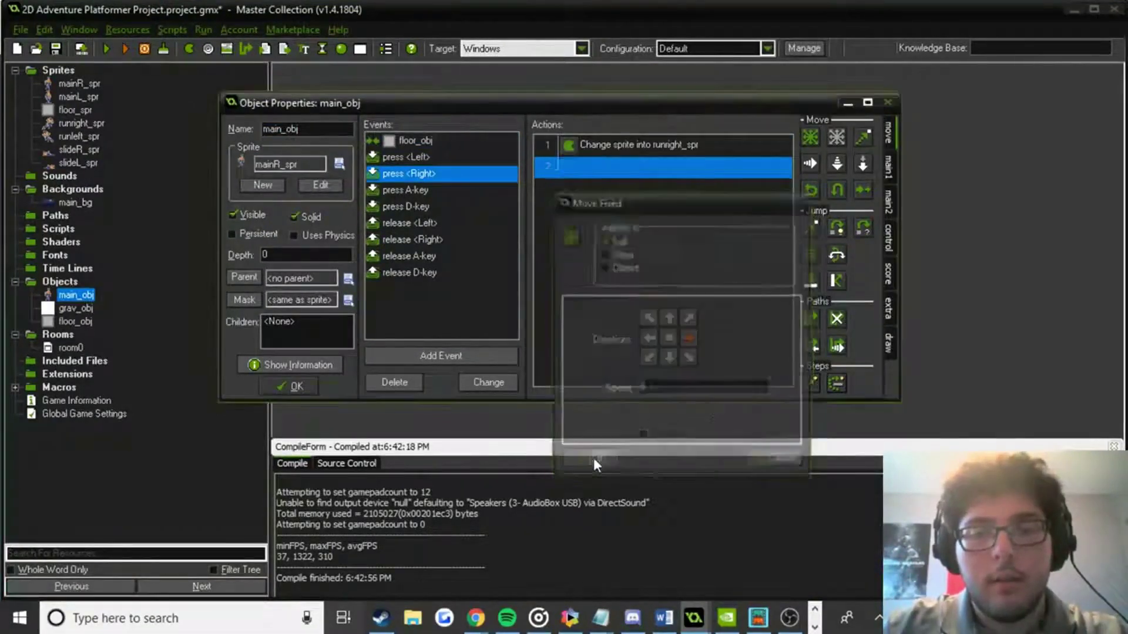
Edit the speed of the leftward movement action in main_obj's press <Left> event and confirm it.
click(426, 187)
click(425, 163)
double_click(597, 173)
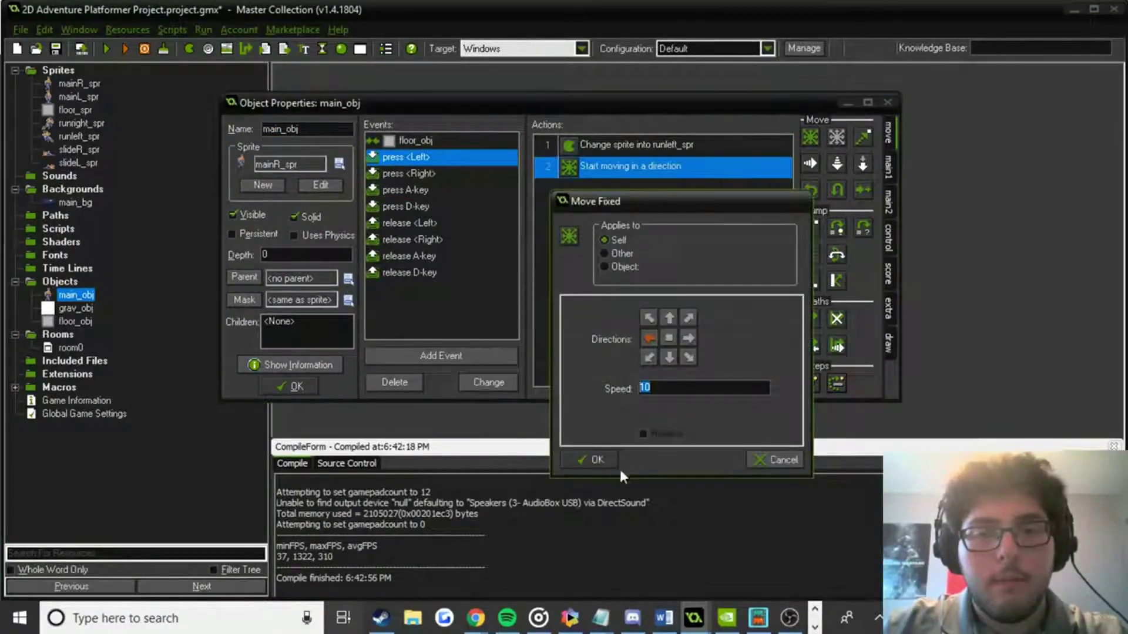
click(597, 459)
Set the leftward movement speed in main_obj's press A-key event to 8.
click(435, 189)
double_click(595, 168)
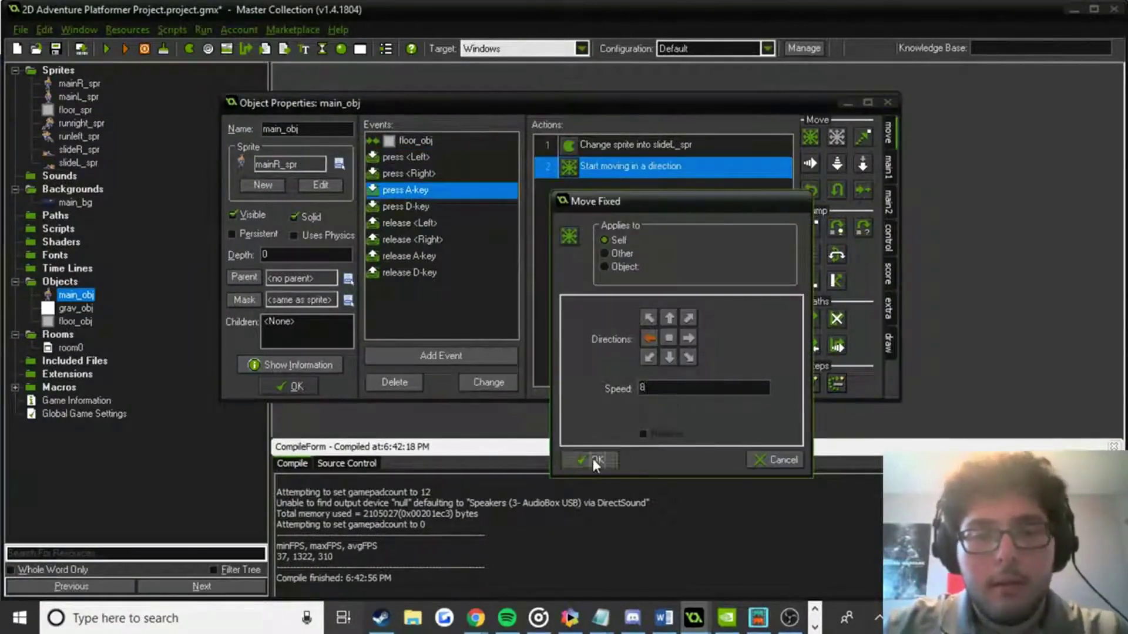
click(595, 459)
Edit the speed of the rightward movement action in the press D-key event and confirm main_obj's properties.
click(405, 207)
double_click(605, 169)
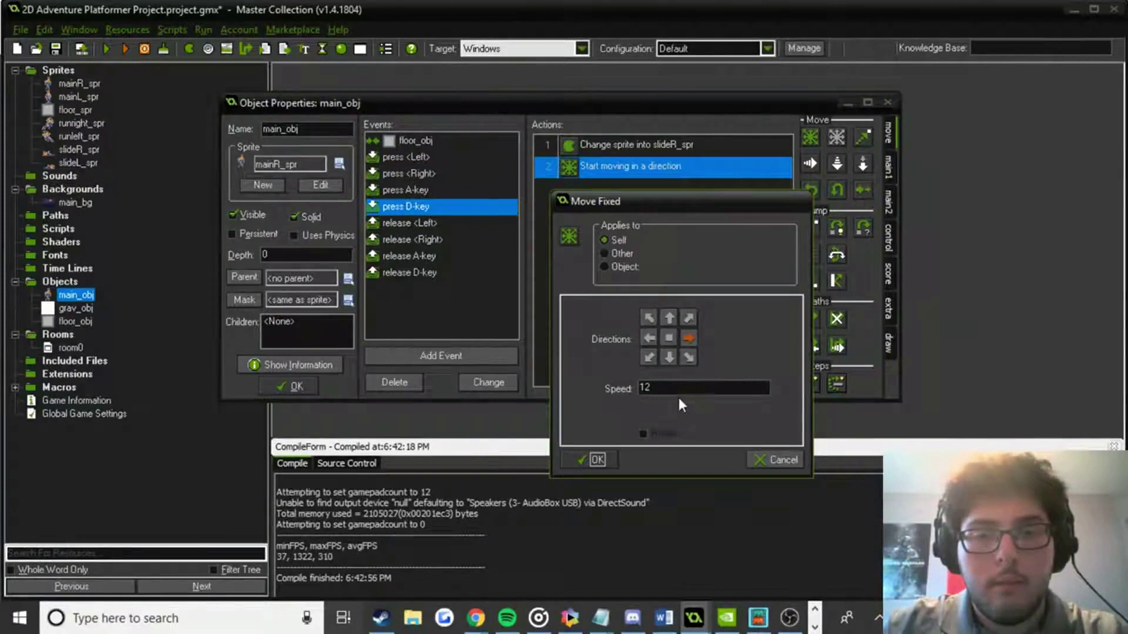
click(583, 460)
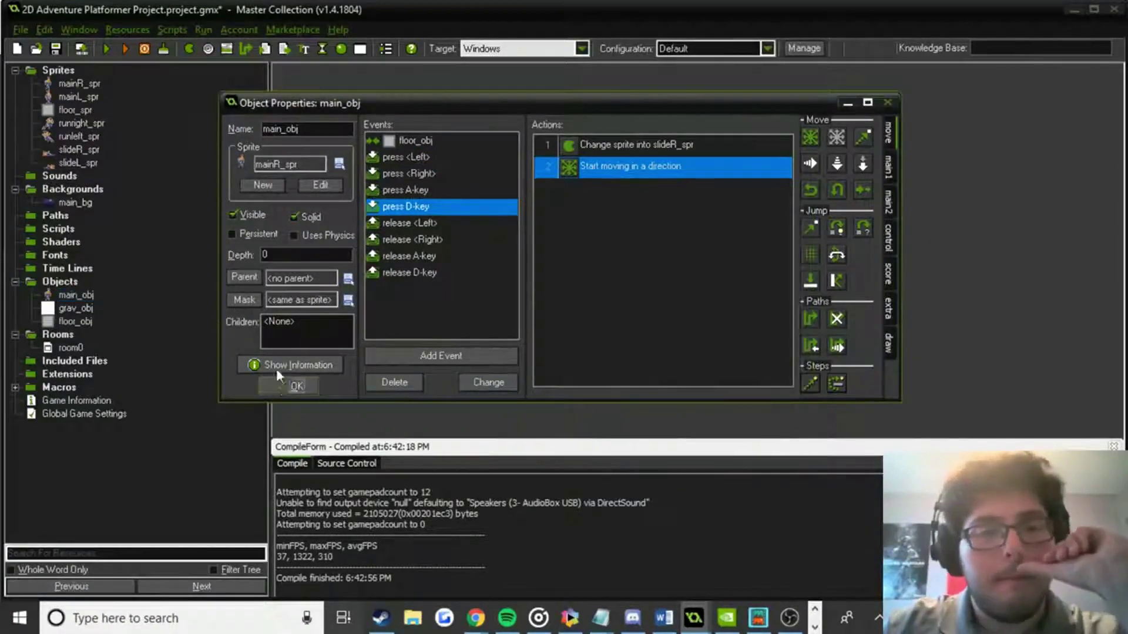
click(294, 386)
Run the game, test the character's running and sliding in both directions along the floor, and close the game window.
click(103, 52)
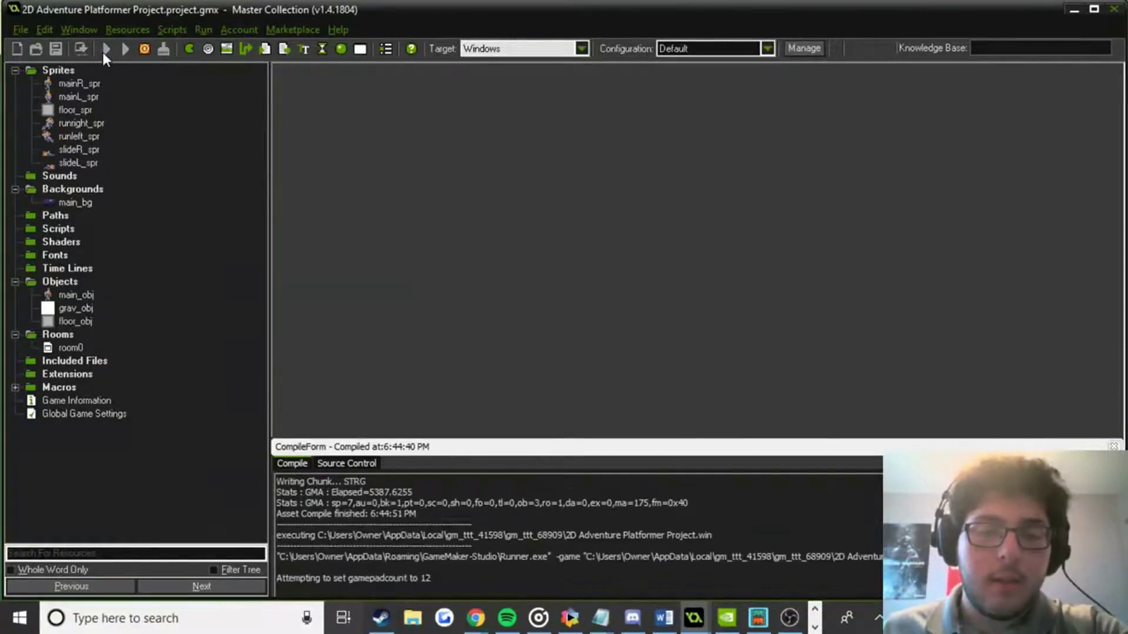
key(Right)
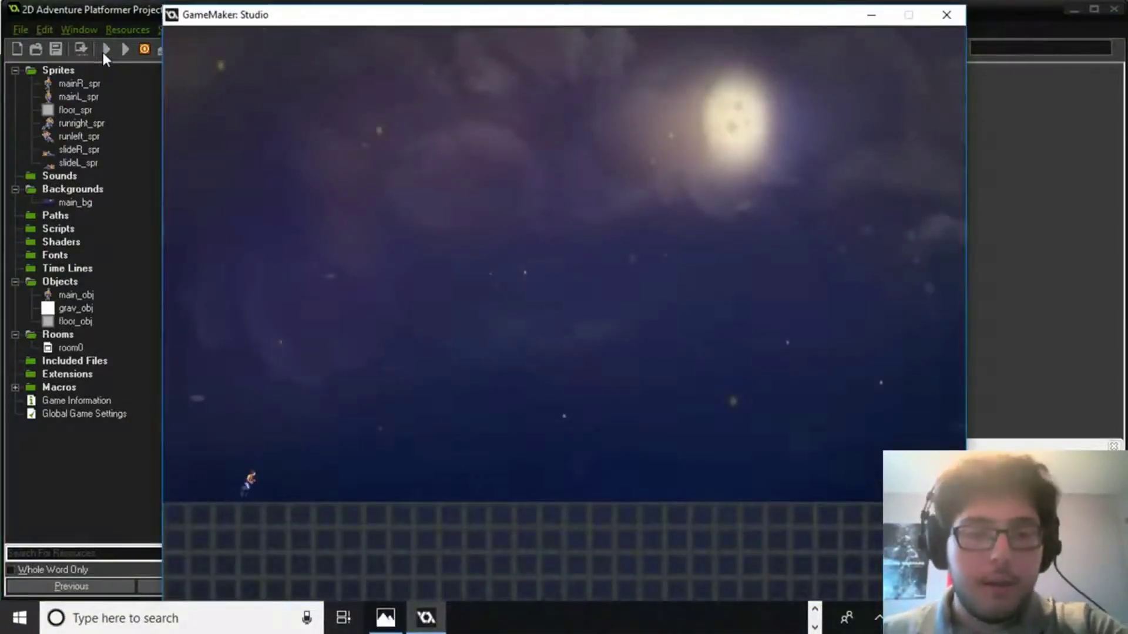
key(Right)
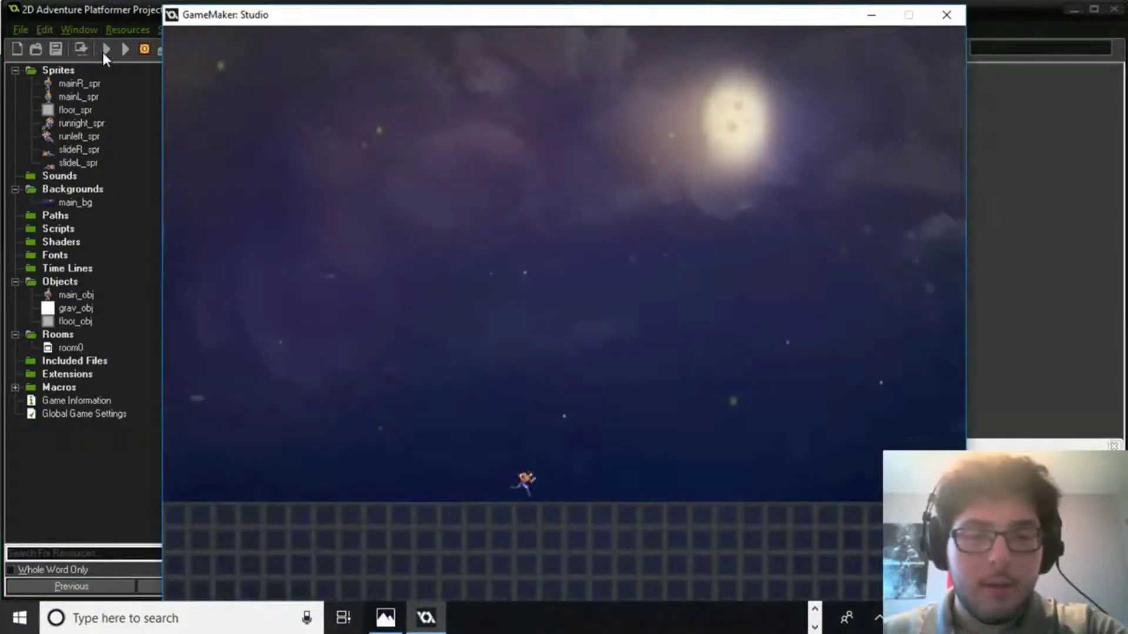
key(Left)
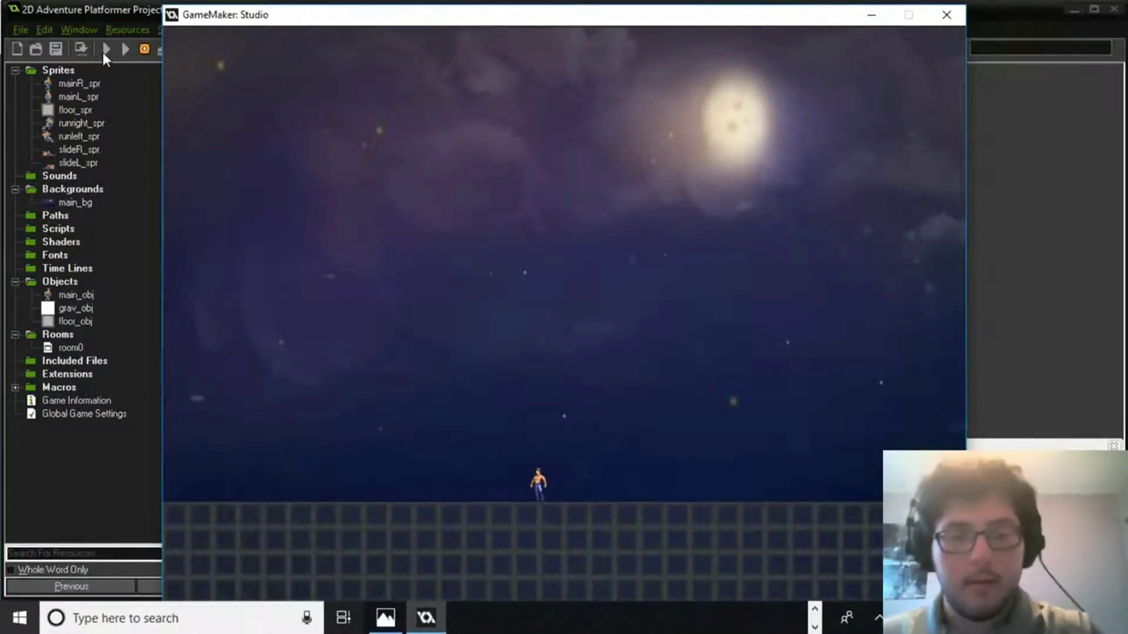
key(Left)
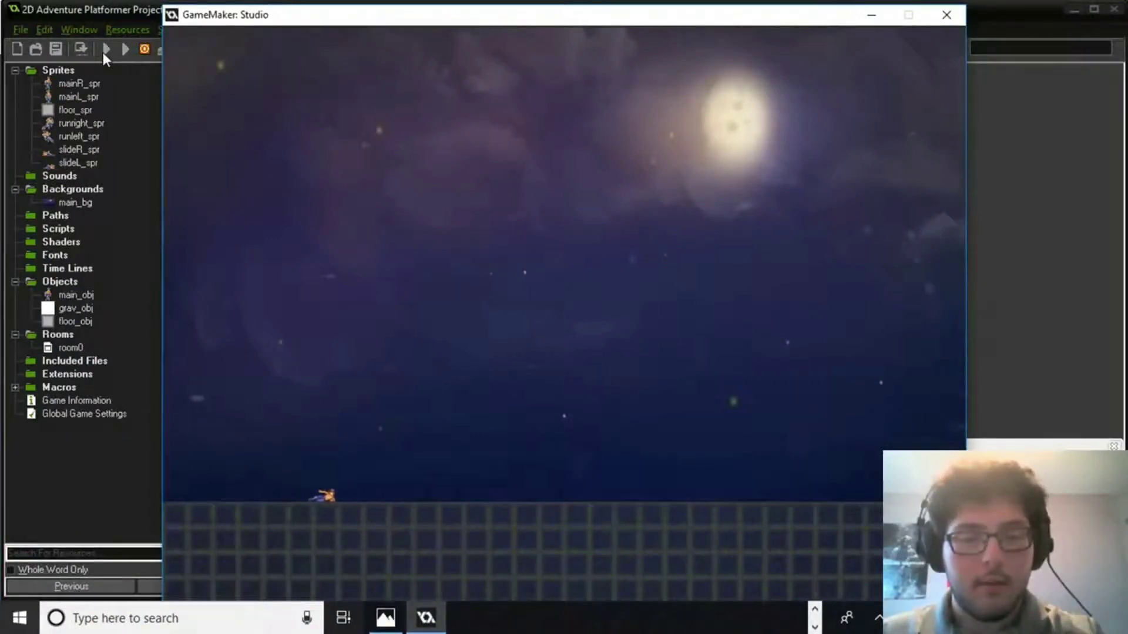
key(Right)
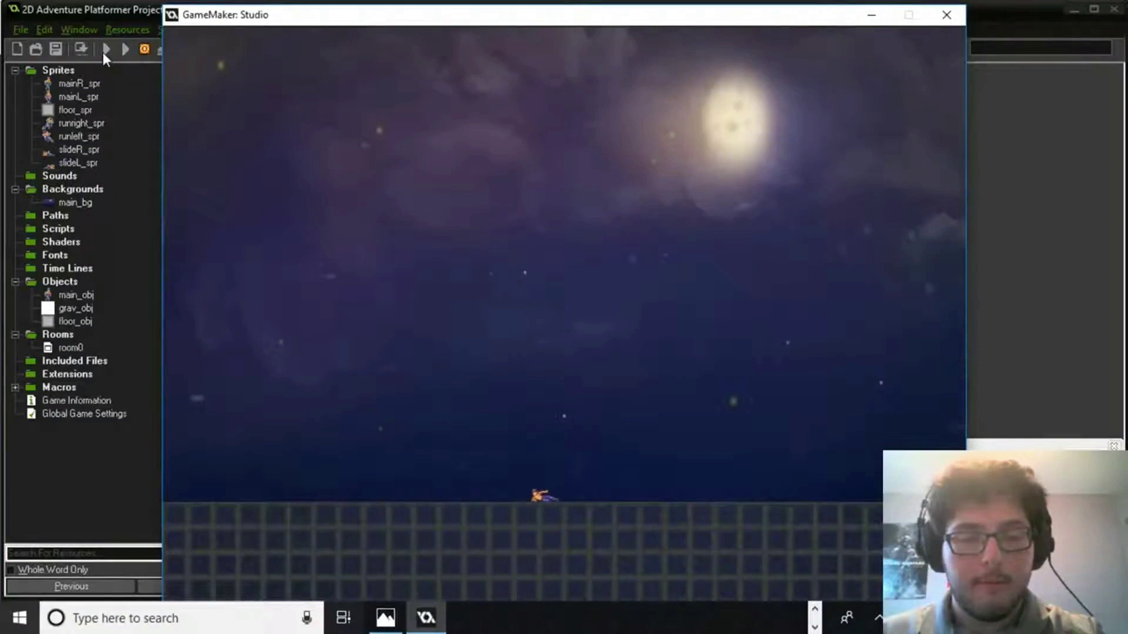
key(Left)
key(Up)
key(Right)
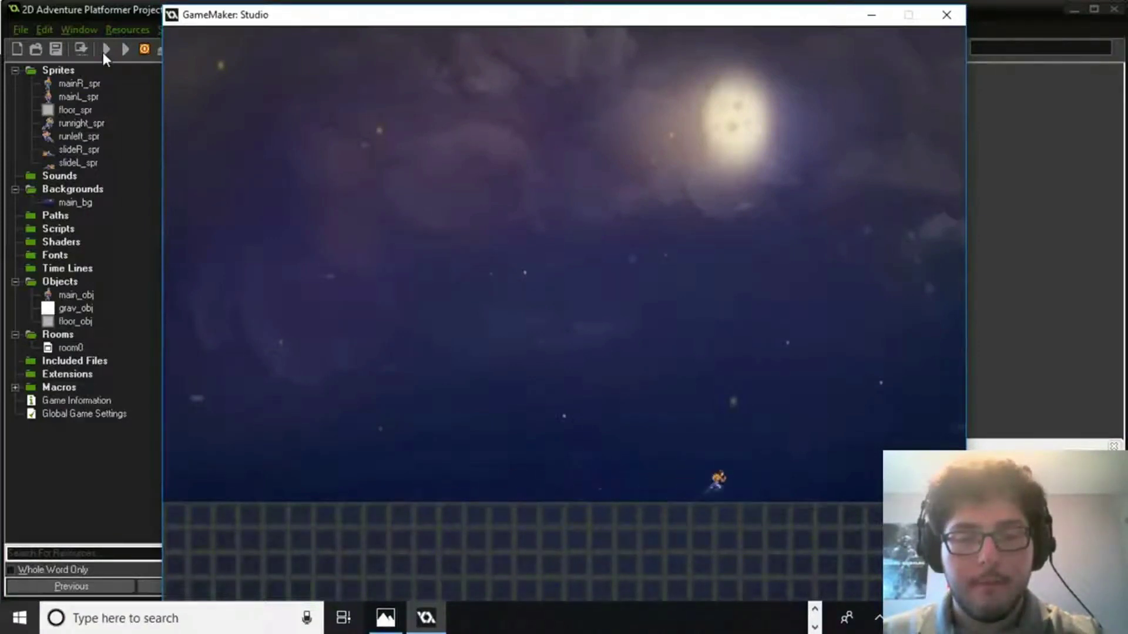
key(Left)
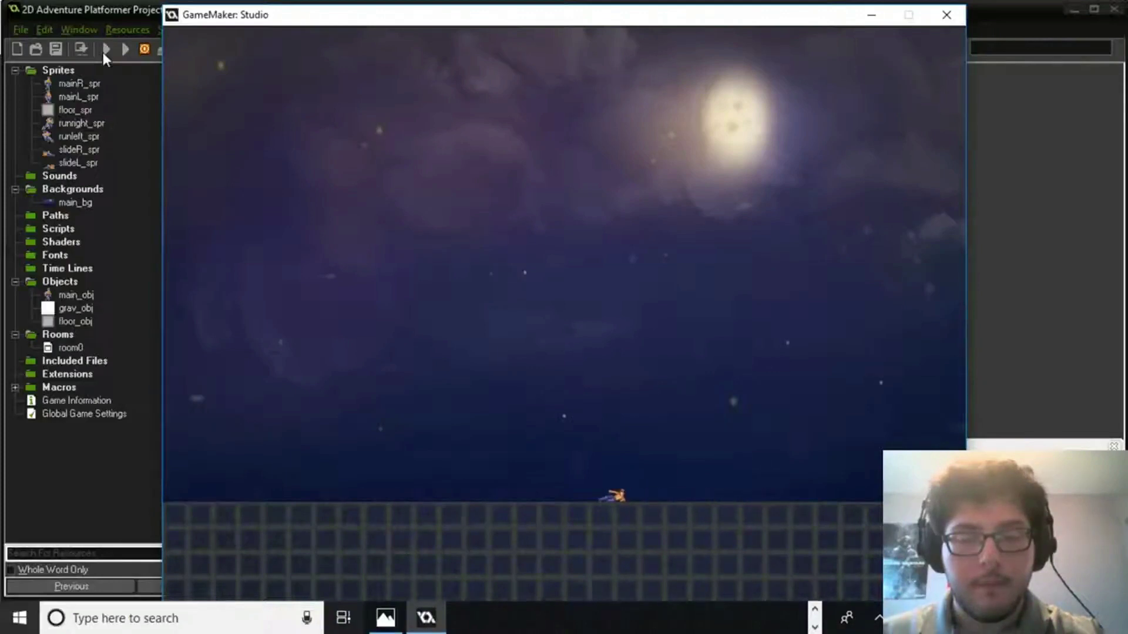
key(Right)
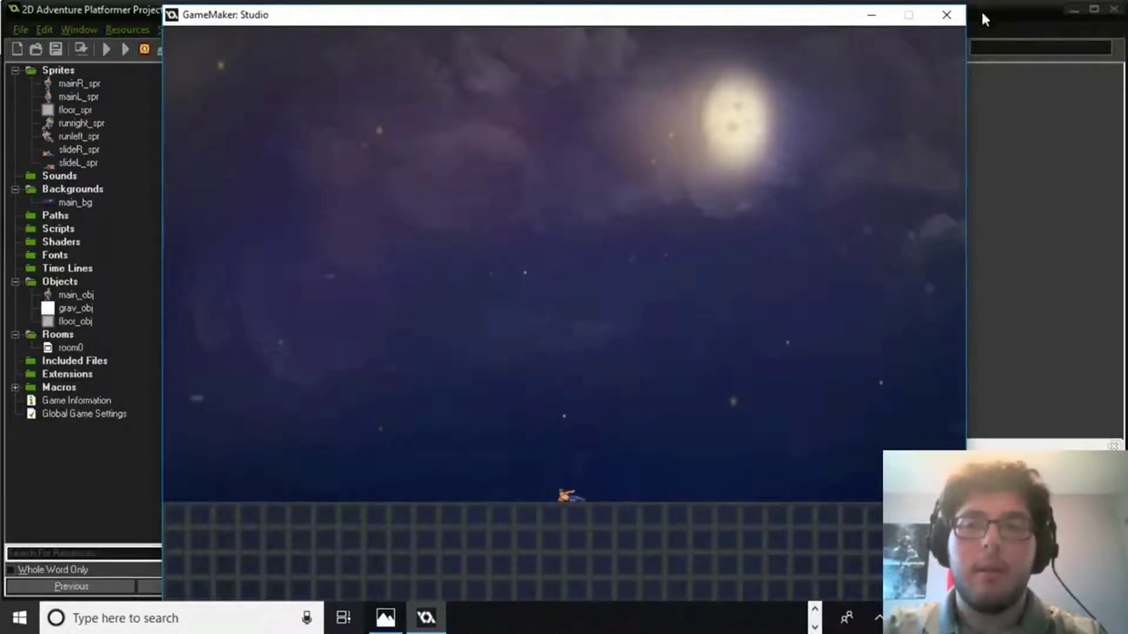
key(Right)
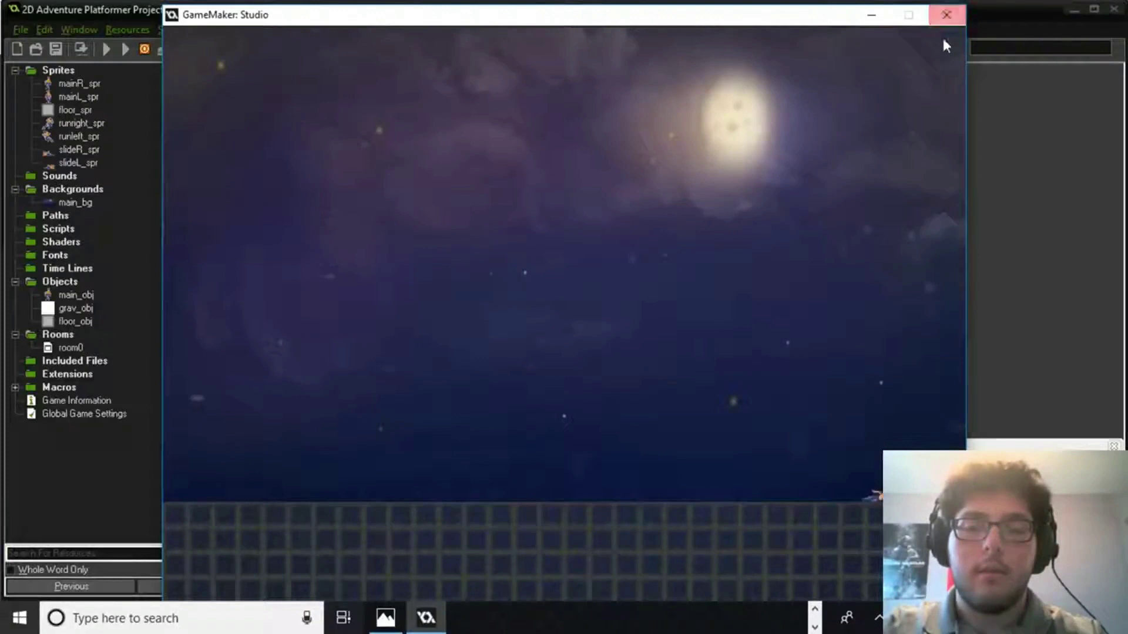
key(Left)
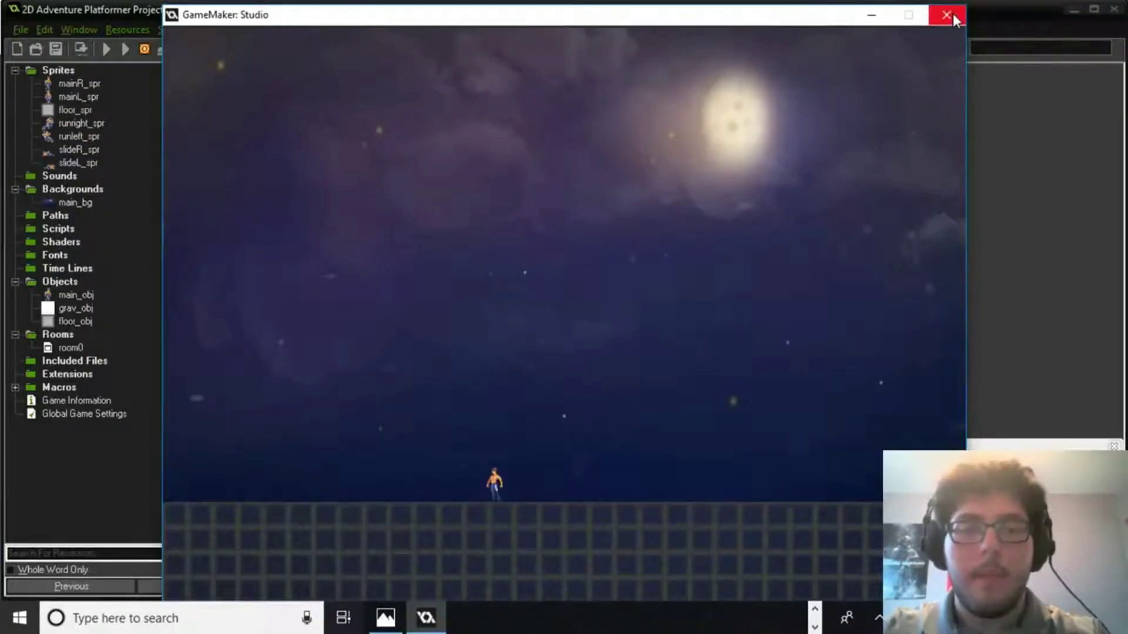
key(Left)
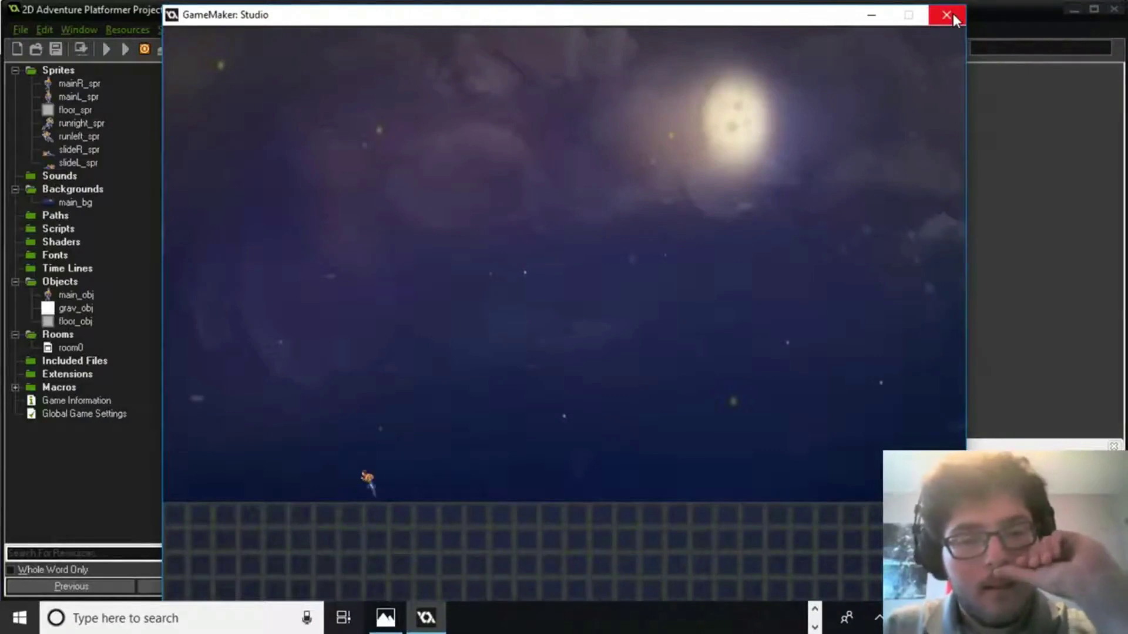
key(Right)
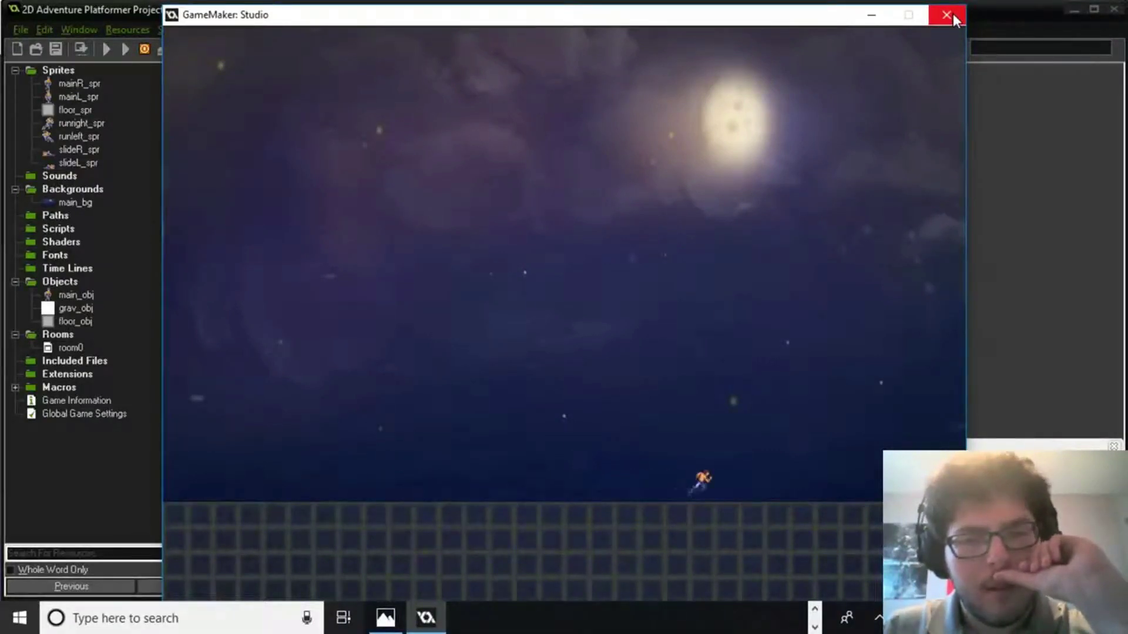
key(Left)
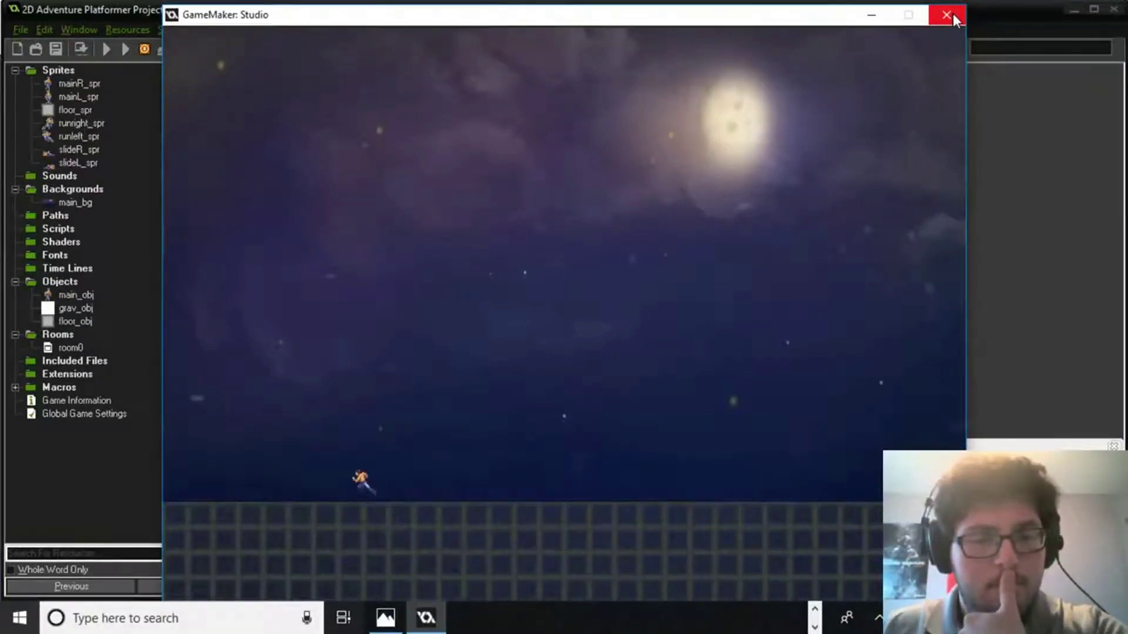
key(Right)
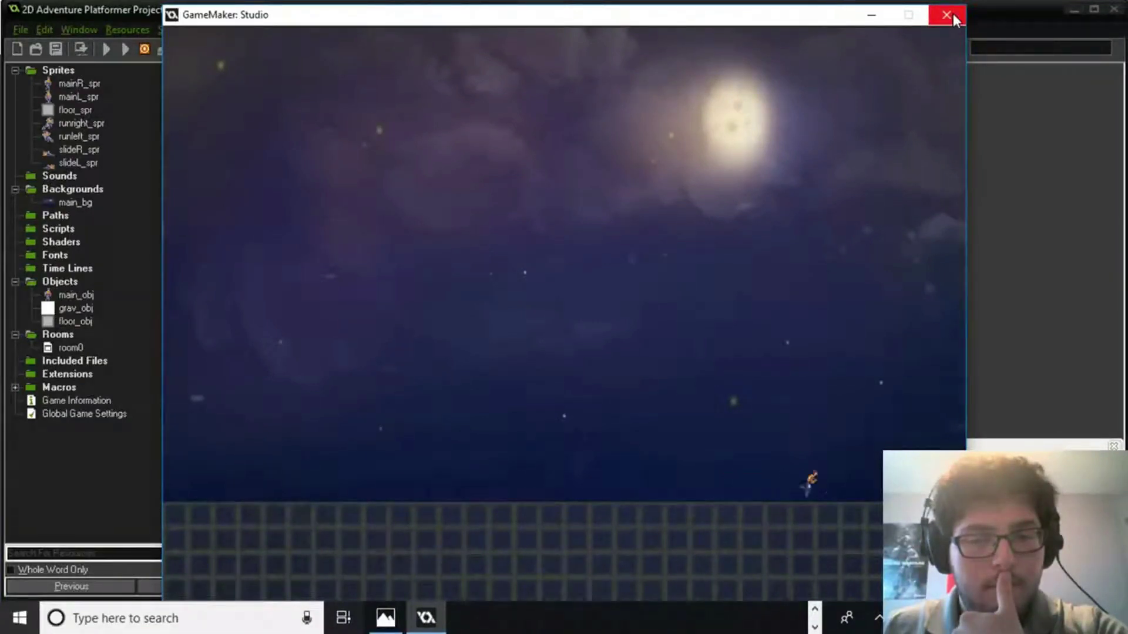
click(953, 17)
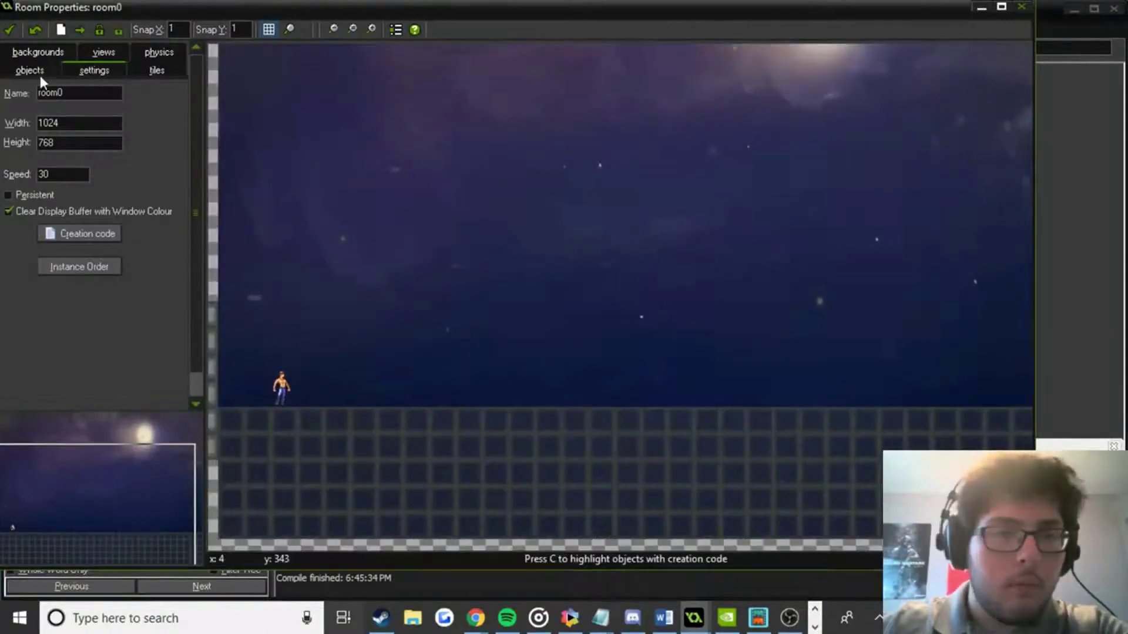
In room0, set the horizontal snap to 32, place a row of five floor_obj blocks one block above the floor, and confirm the room.
click(40, 75)
click(44, 124)
click(86, 176)
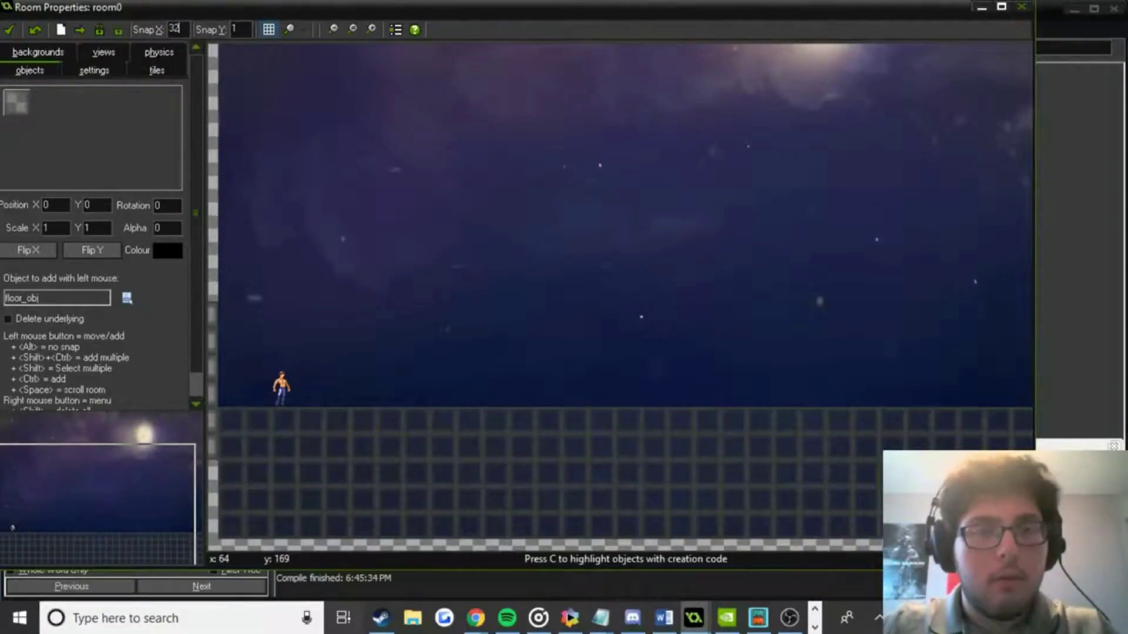
text(32)
drag(554, 361, 658, 368)
click(11, 29)
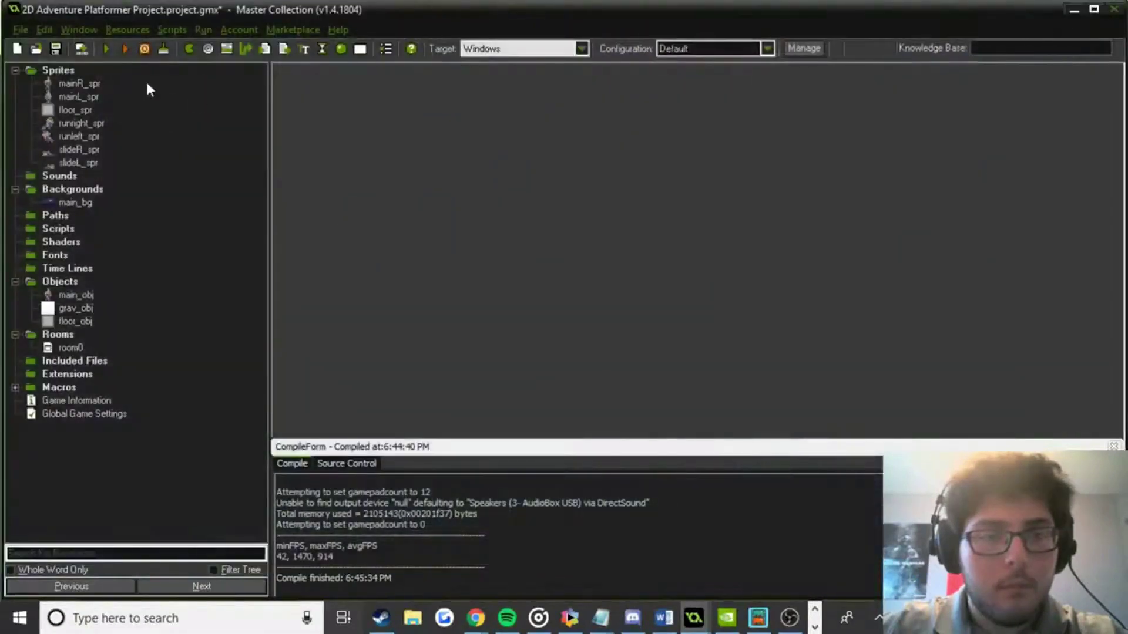
Run the game, test running and sliding in both directions under the low five-block platform, and close the game window.
key(F5)
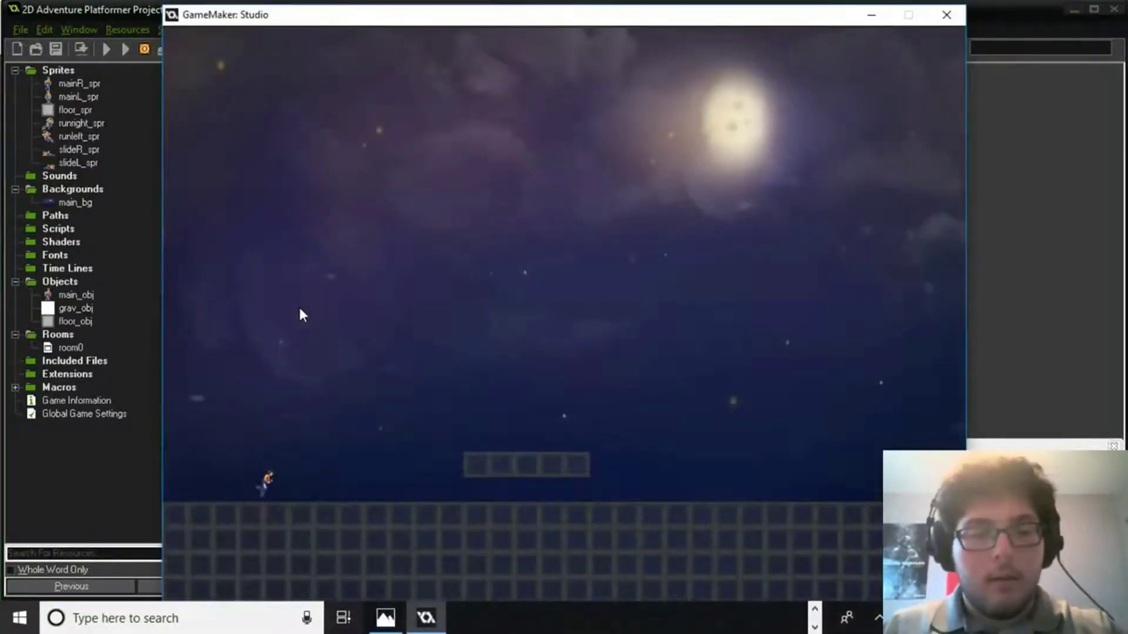
key(Right)
key(Left)
key(Right)
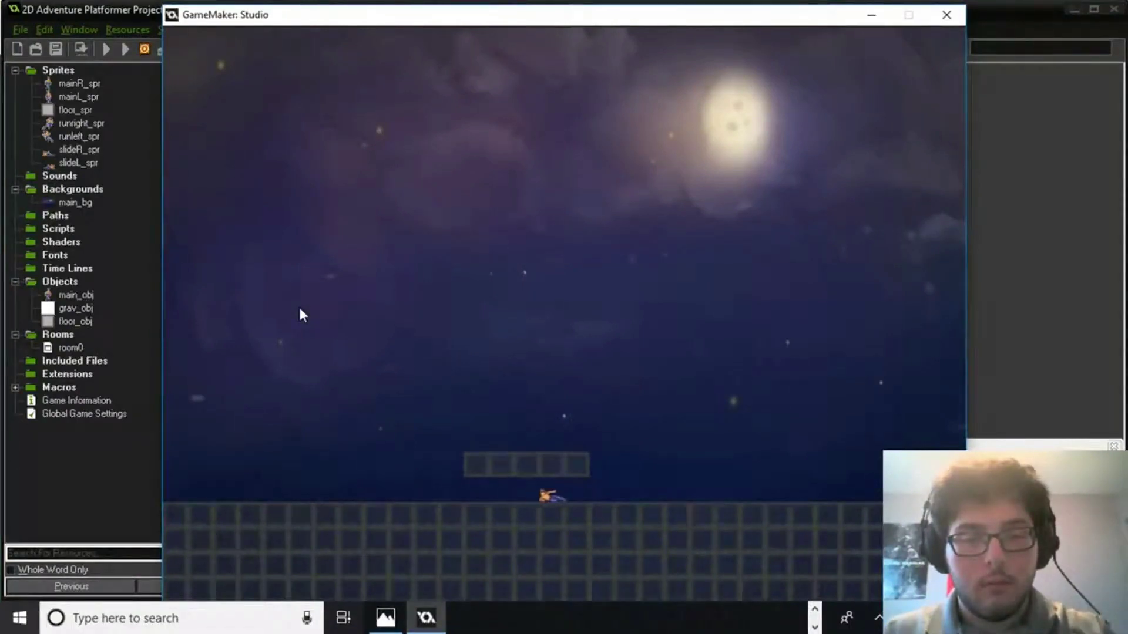
key(Left)
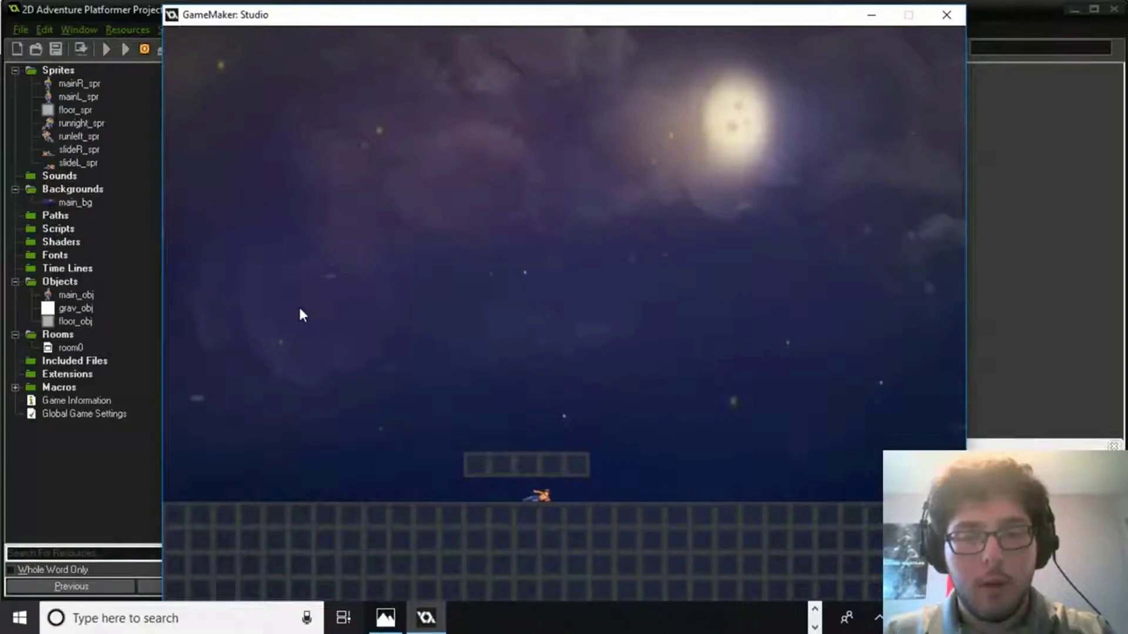
key(Right)
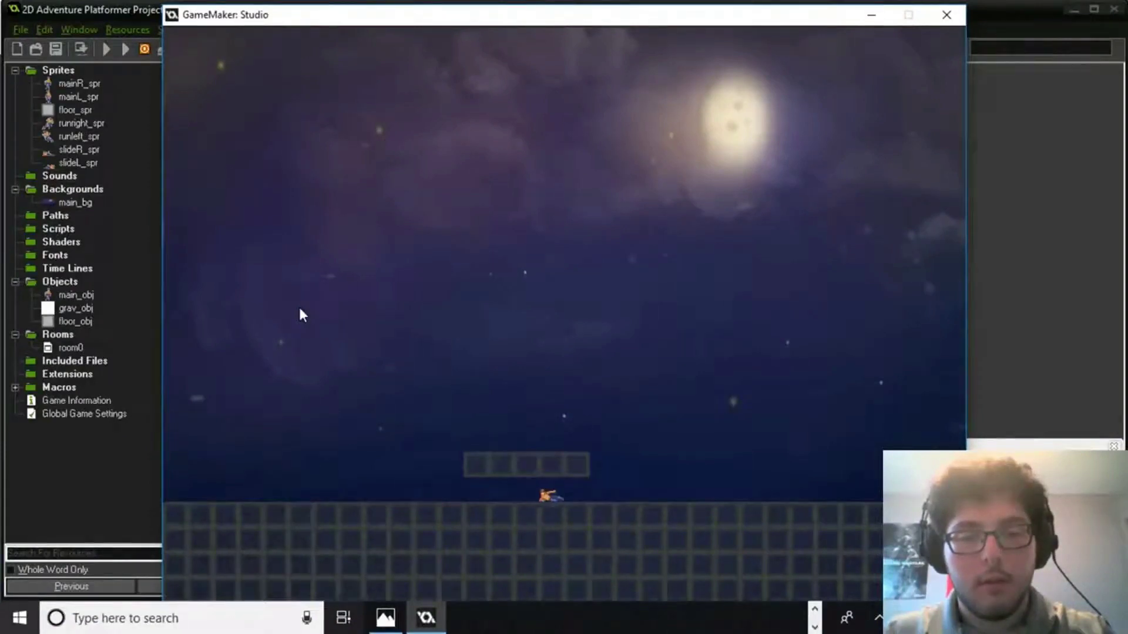
key(Left)
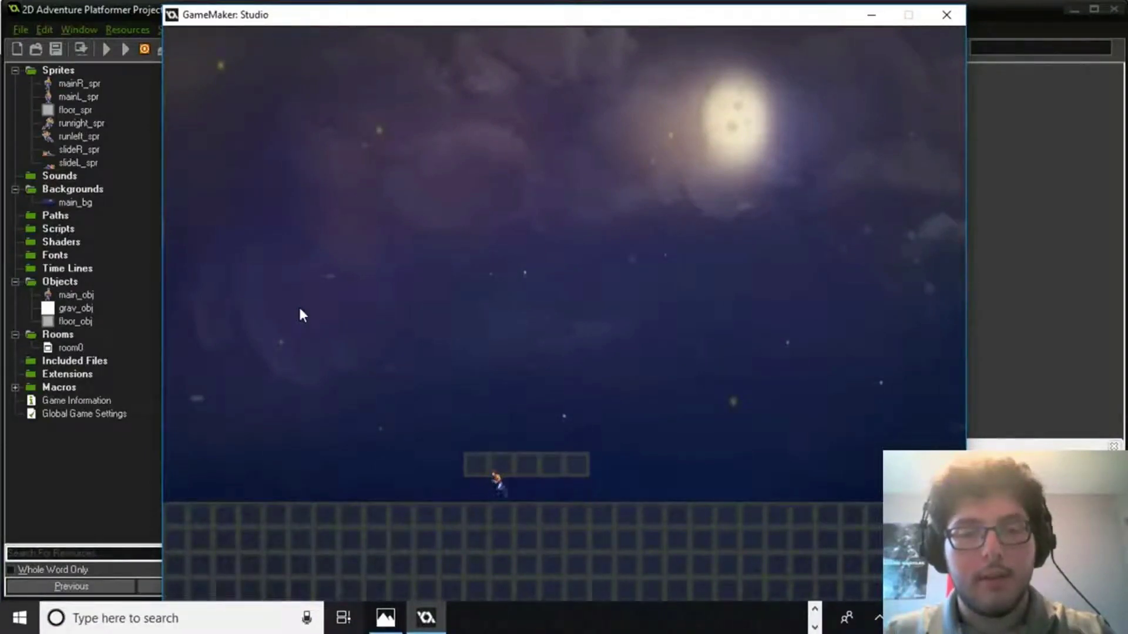
key(Right)
key(Down)
key(Left)
key(Down)
key(Right)
key(Left)
key(Down)
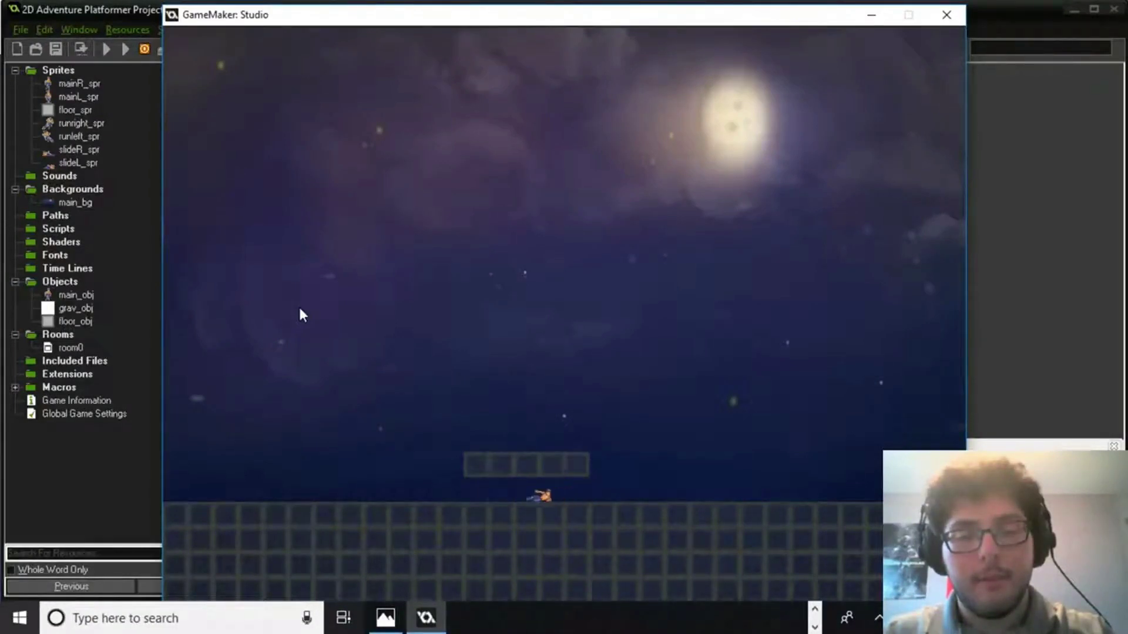
key(Left)
key(Down)
key(Right)
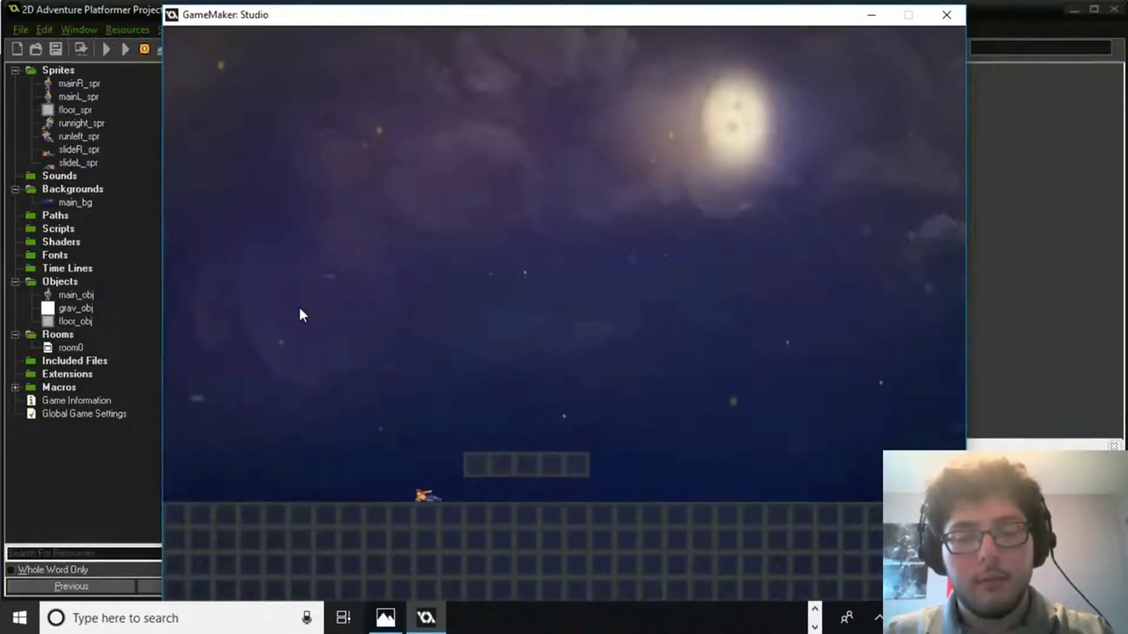
key(Left)
key(Down)
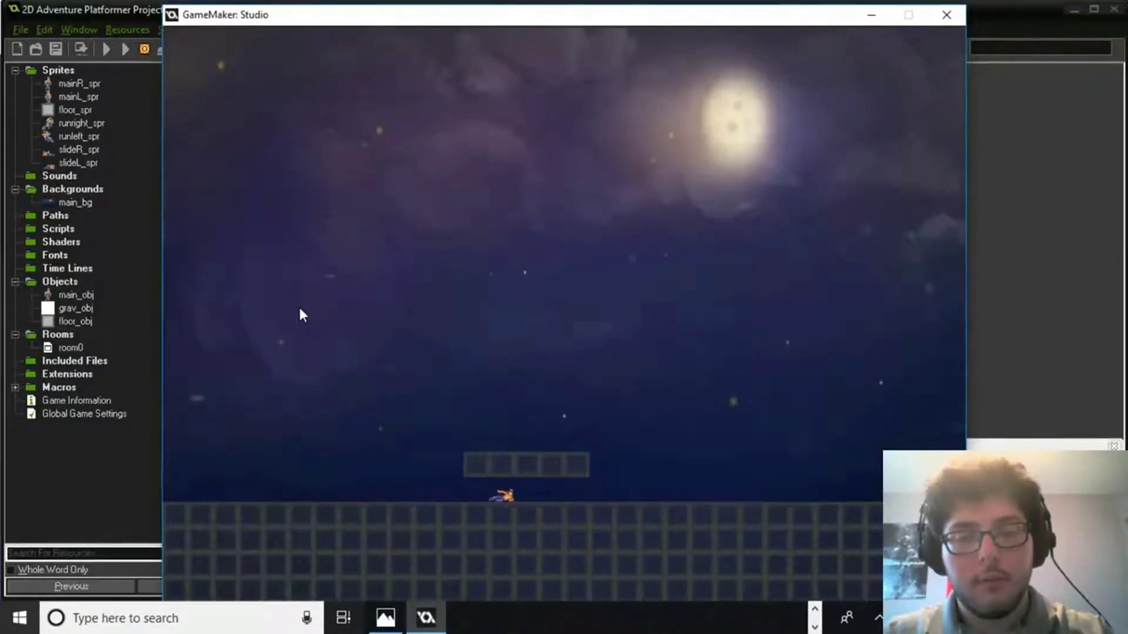
key(Right)
key(Down)
key(Left)
key(Down)
key(Right)
key(Down)
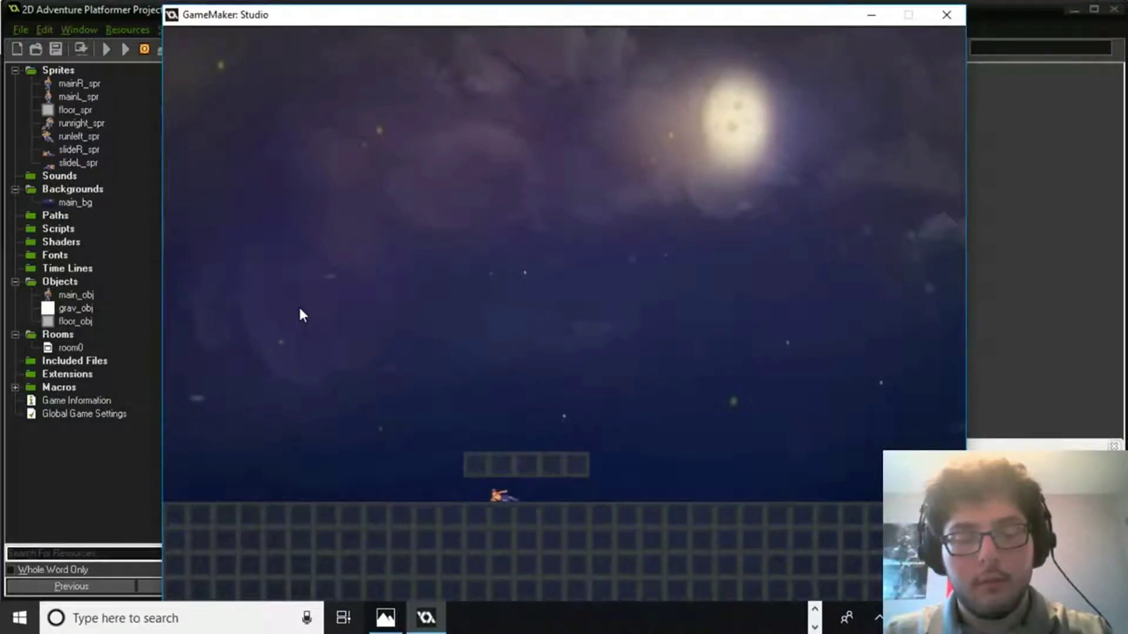
key(Right)
key(Down)
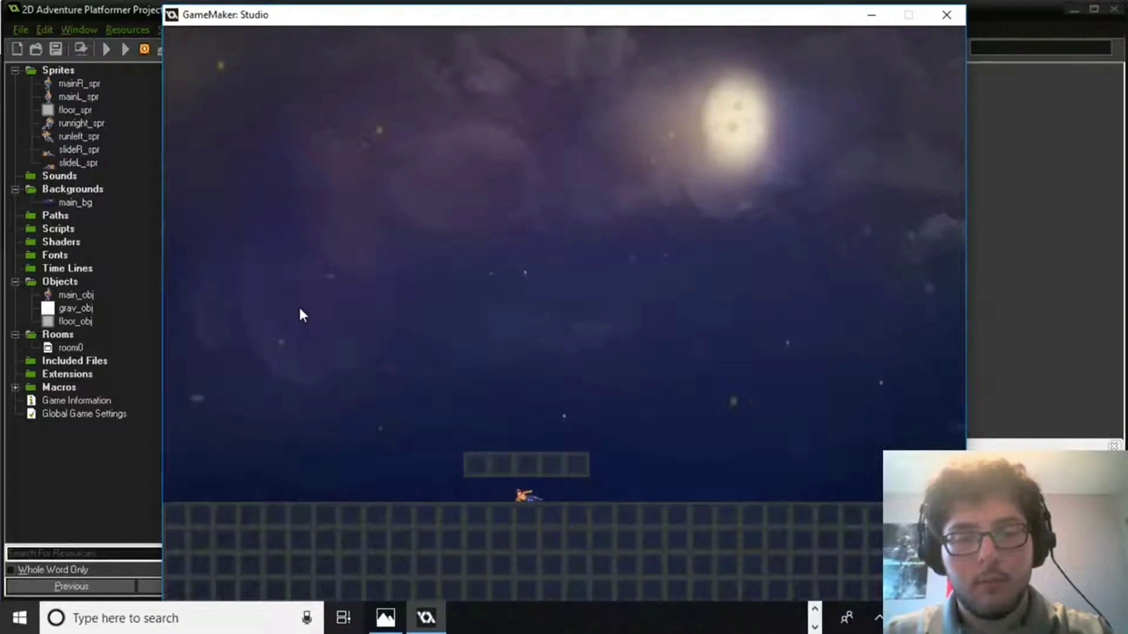
key(Down)
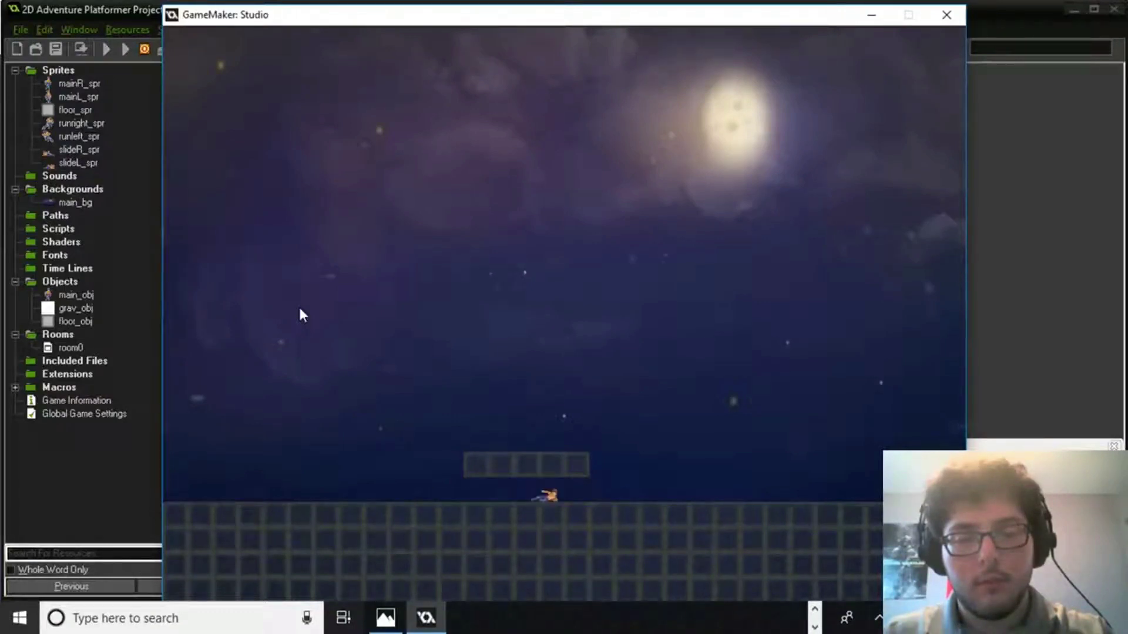
key(Right)
key(Left)
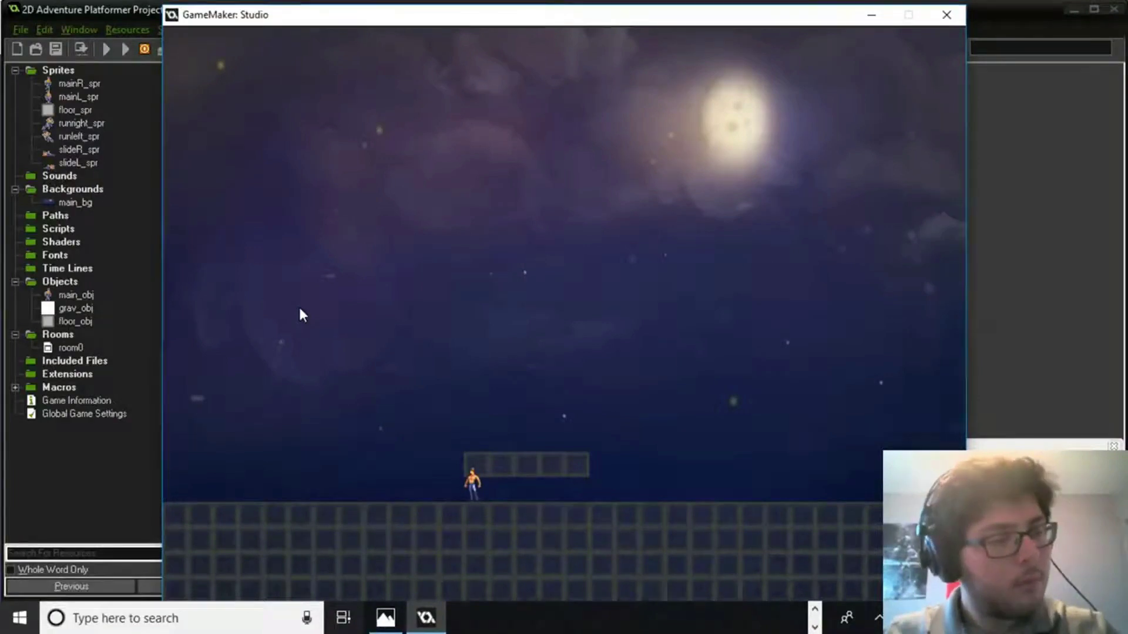
key(Right)
key(Down)
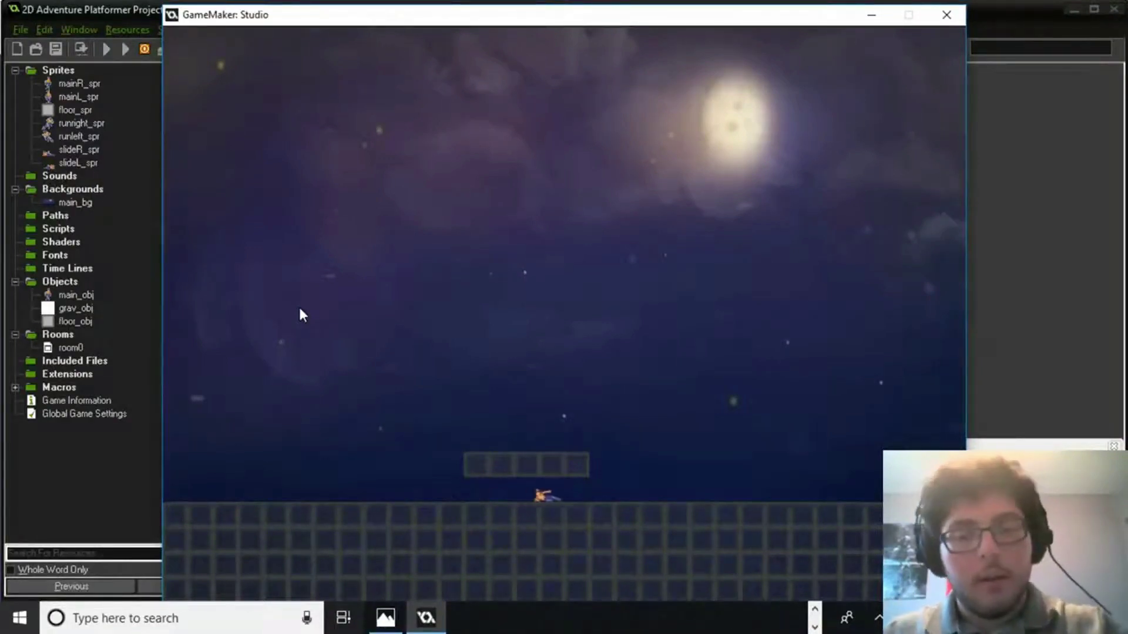
key(Right)
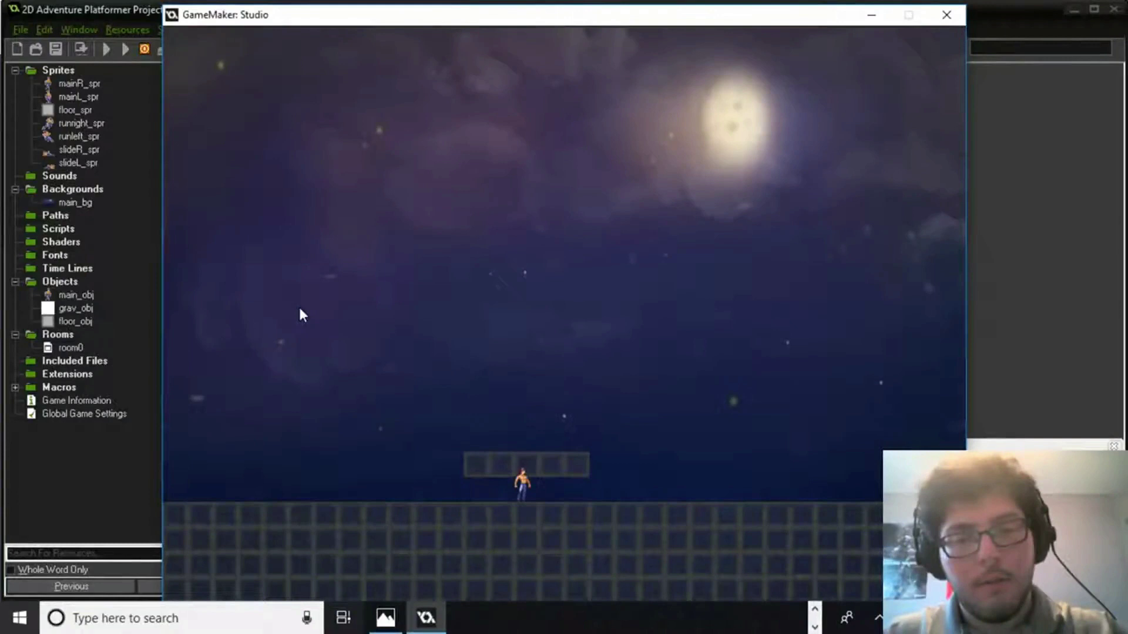
key(Left)
key(Right)
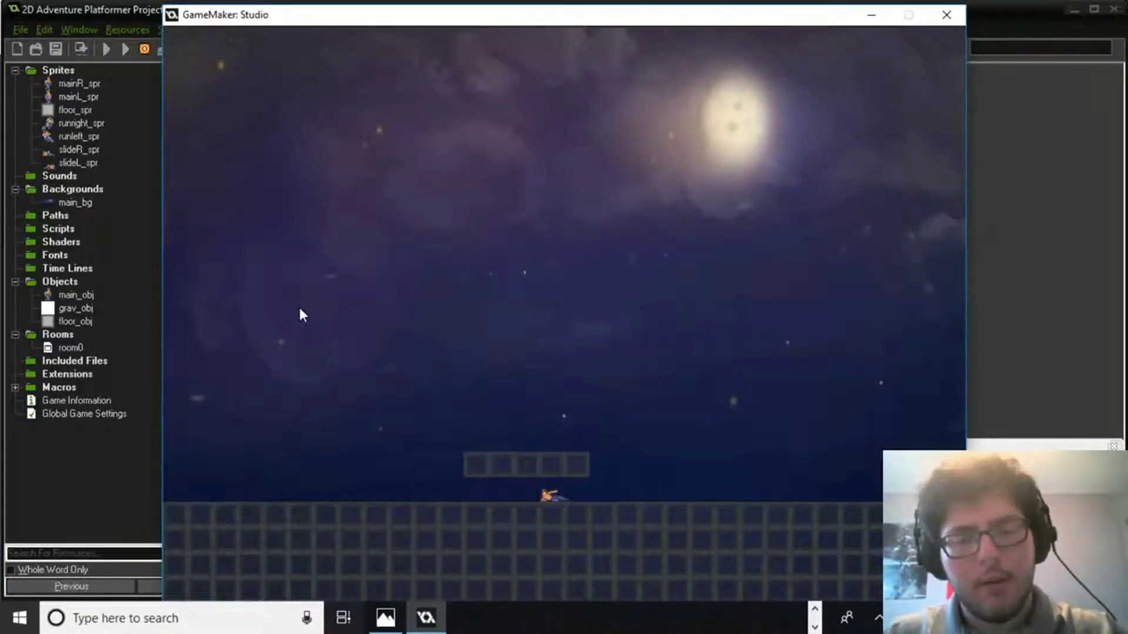
key(Left)
key(Right)
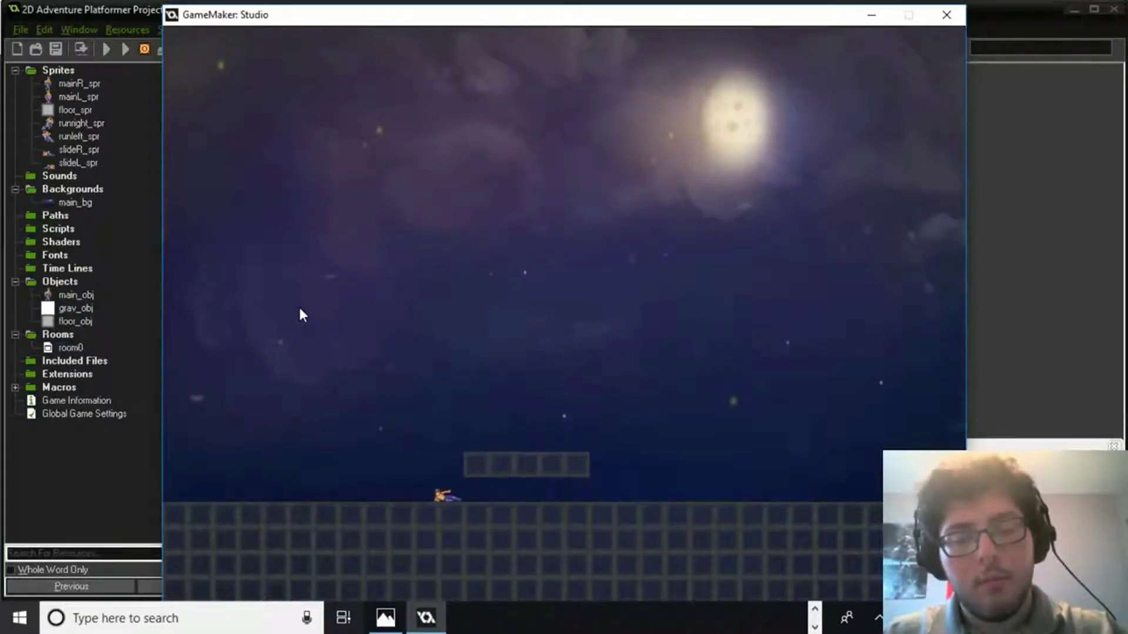
key(Left)
key(Right)
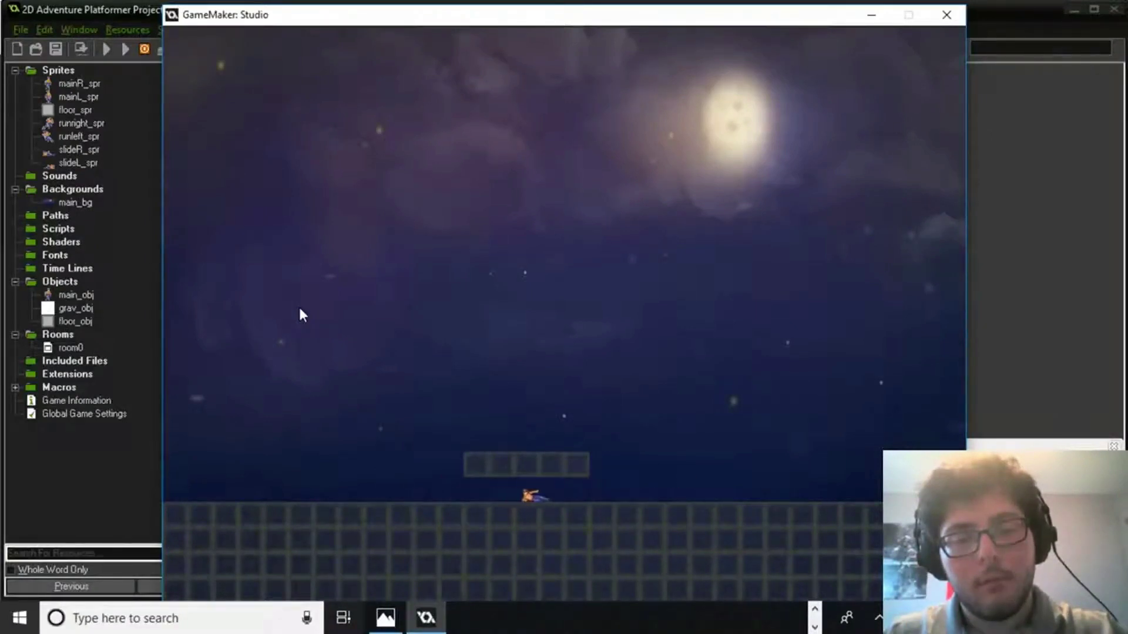
key(Left)
key(Right)
key(Left)
key(Right)
key(Right)
key(Right)
key(Left)
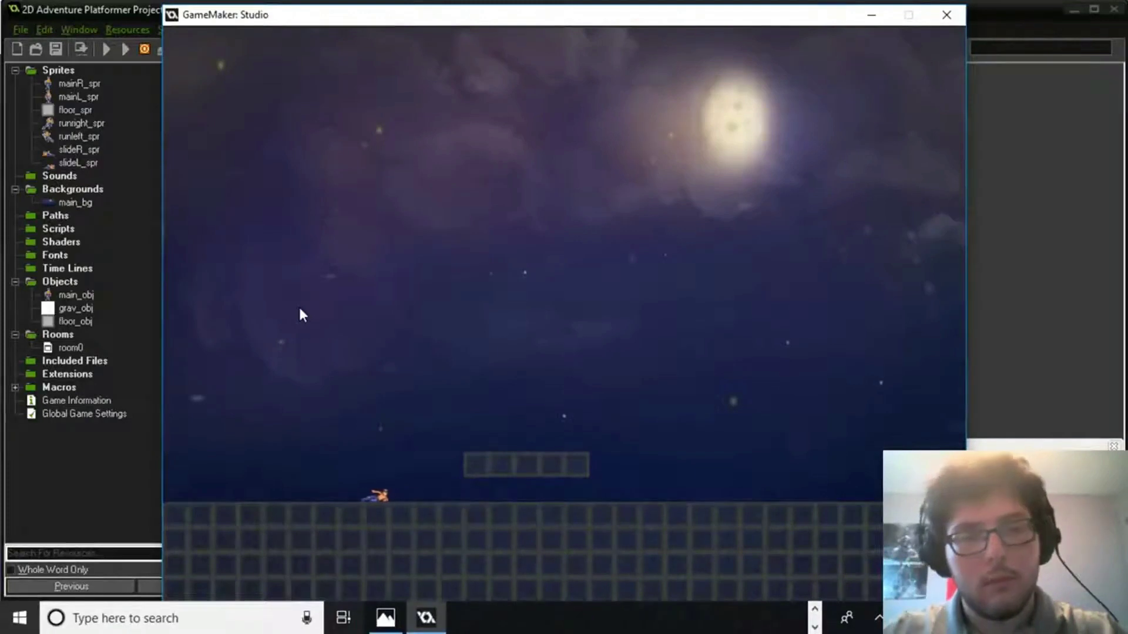
key(Right)
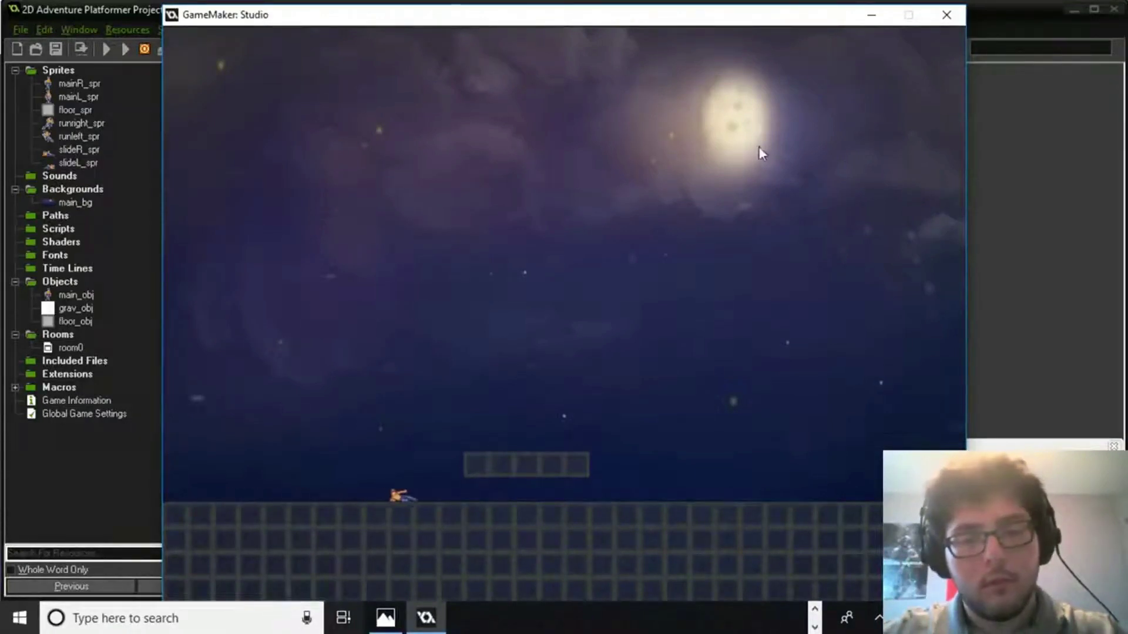
click(944, 14)
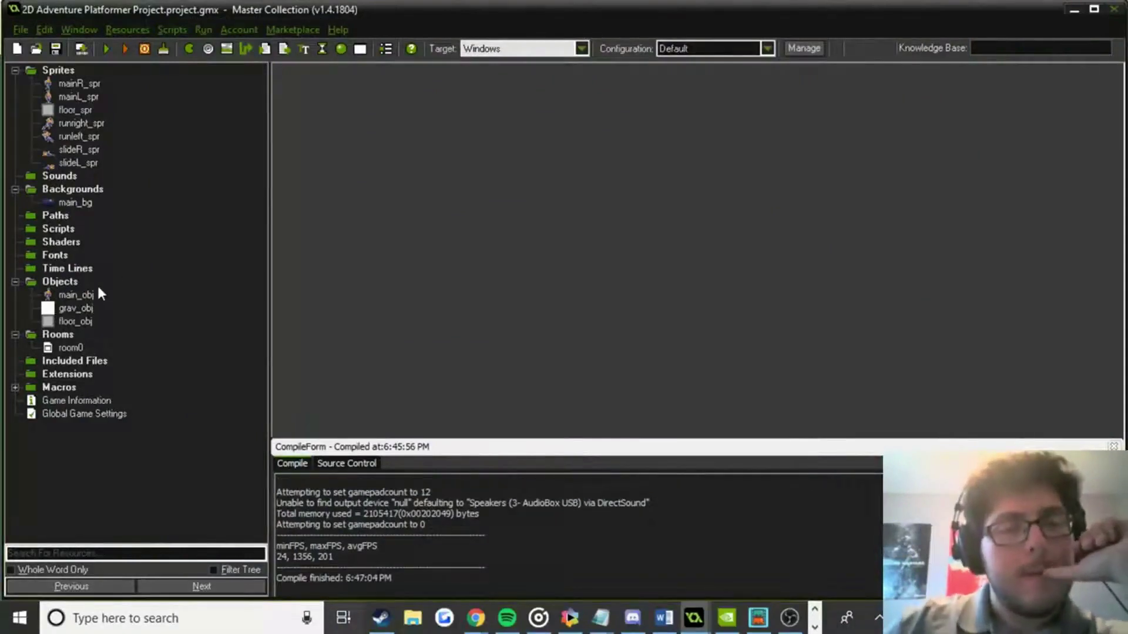
Open main_obj's properties and add a Check Collision action to its release <Left> event.
double_click(76, 295)
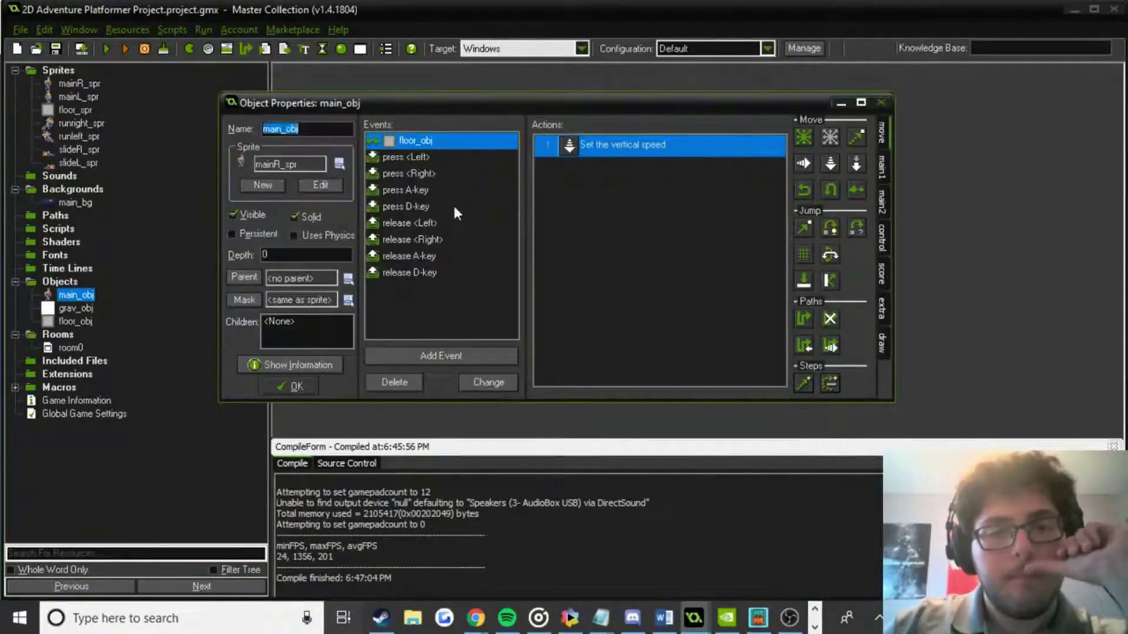
click(451, 206)
click(445, 171)
click(439, 191)
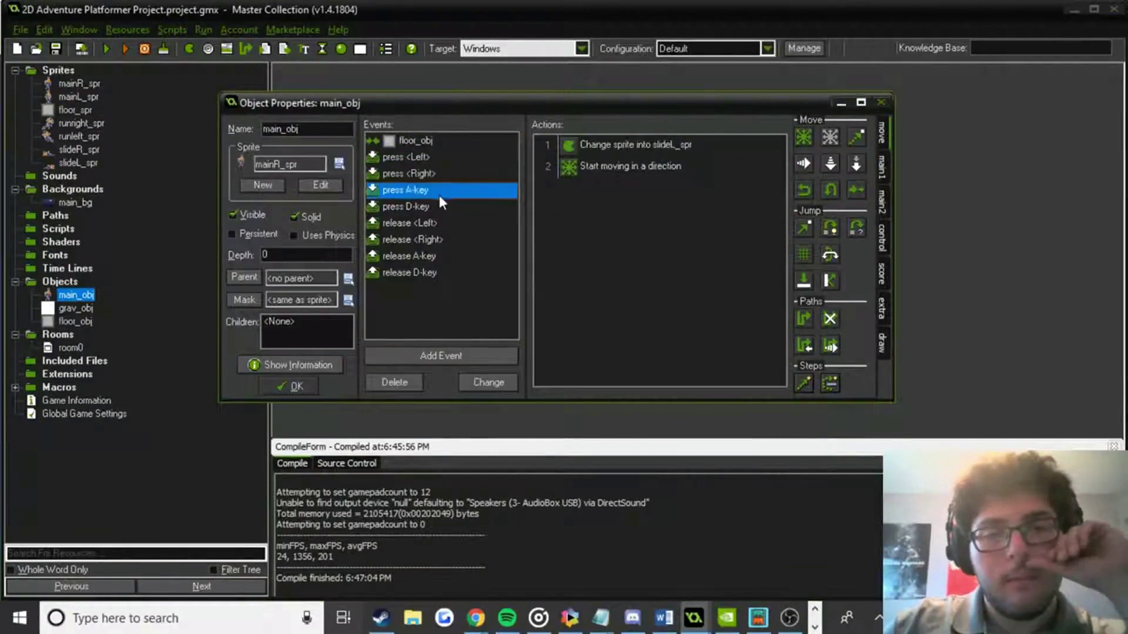
click(449, 206)
click(881, 203)
click(886, 234)
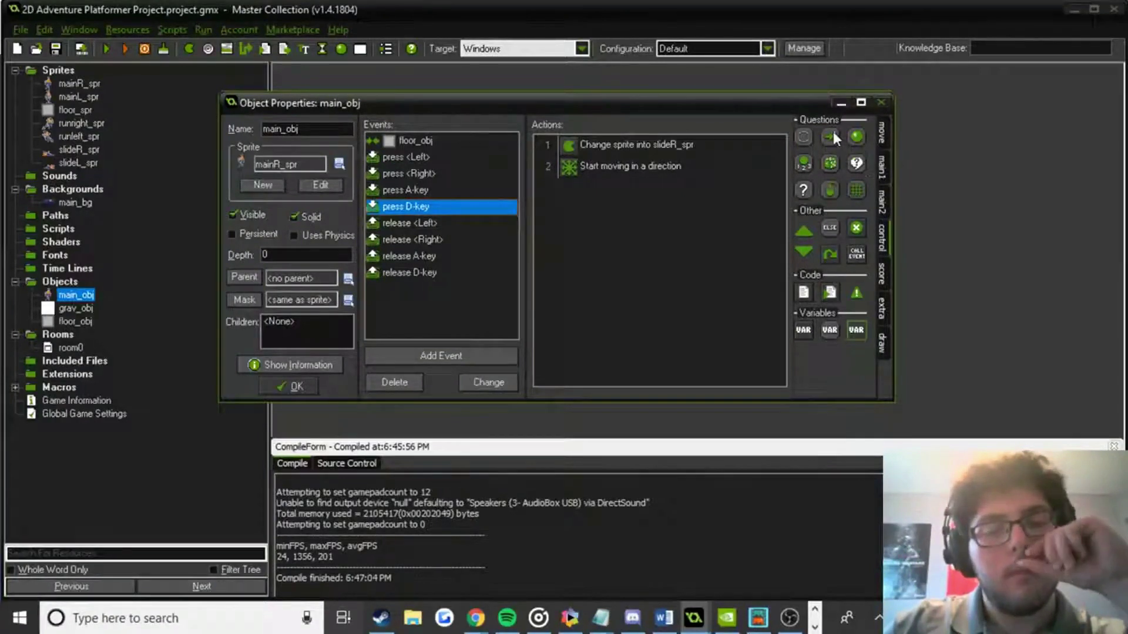
click(440, 223)
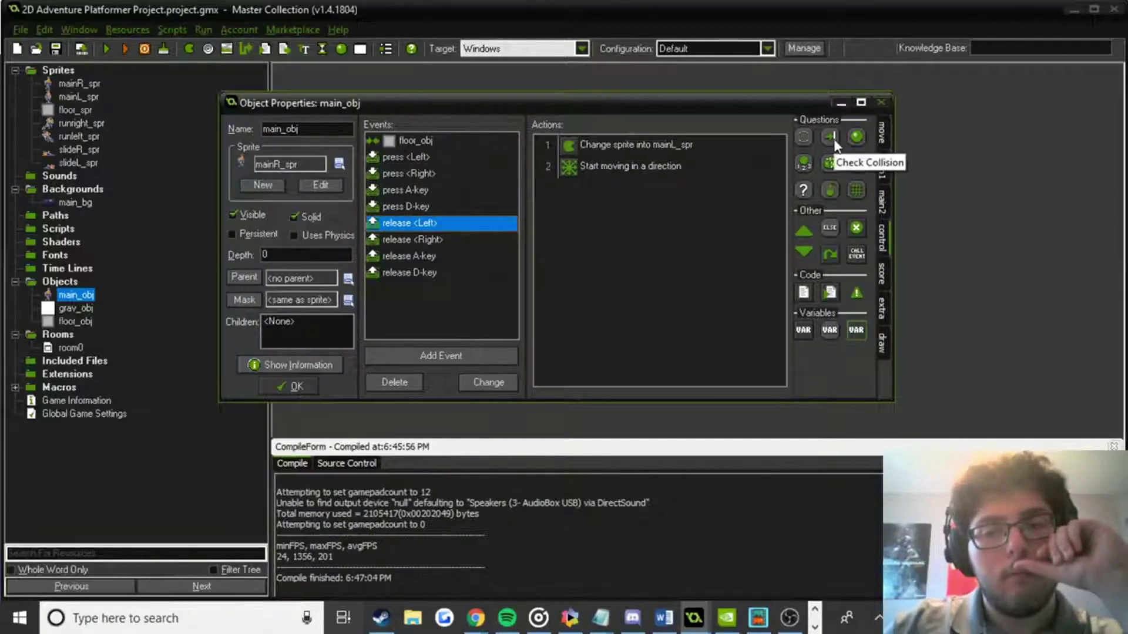
drag(836, 146, 636, 218)
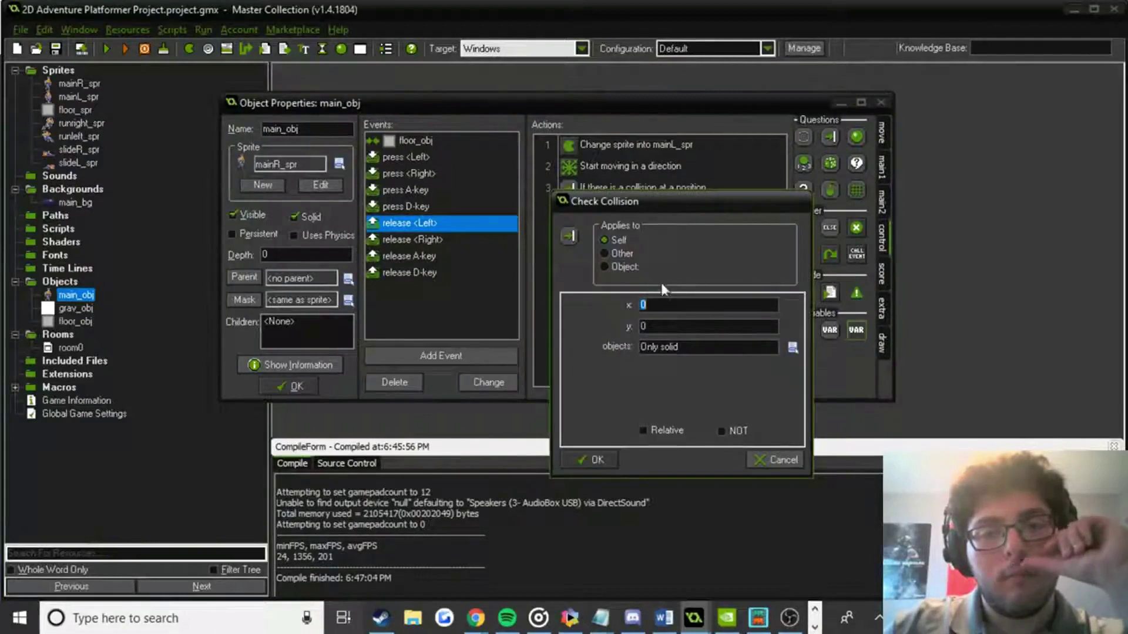
Set the collision check's objects to All with NOT enabled, confirm it, and place it first in the event's actions.
click(793, 348)
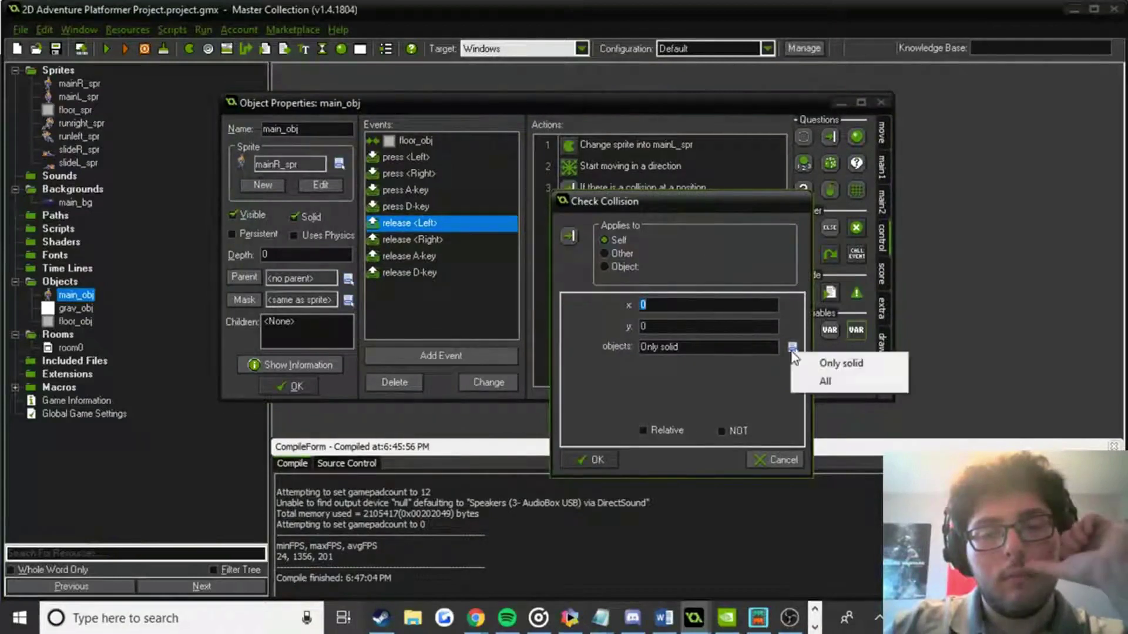
click(800, 383)
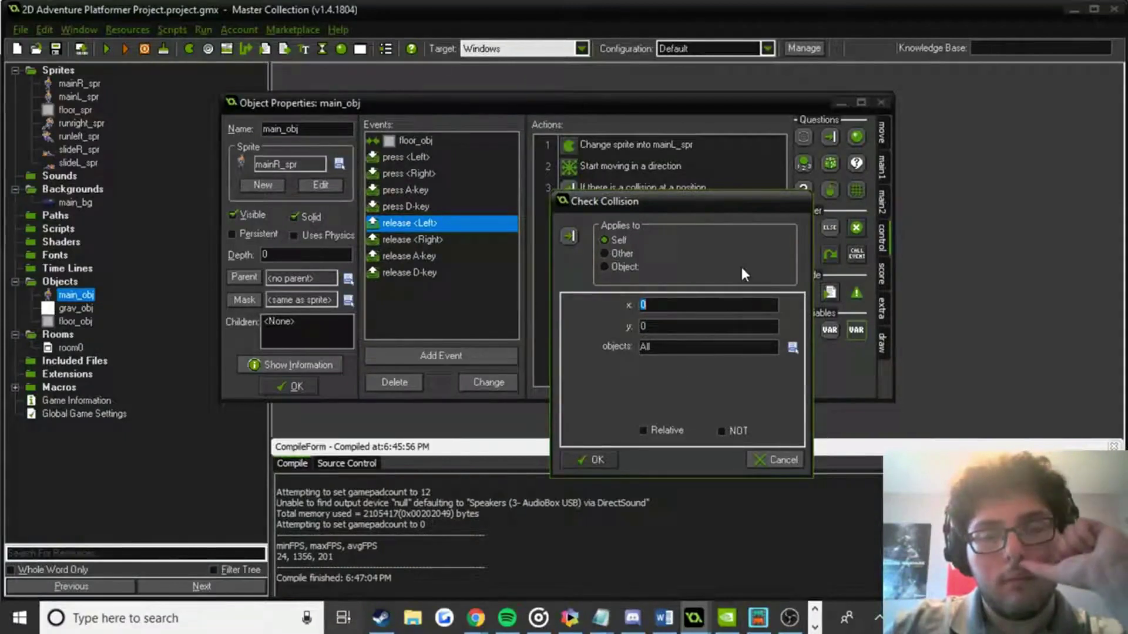
click(722, 430)
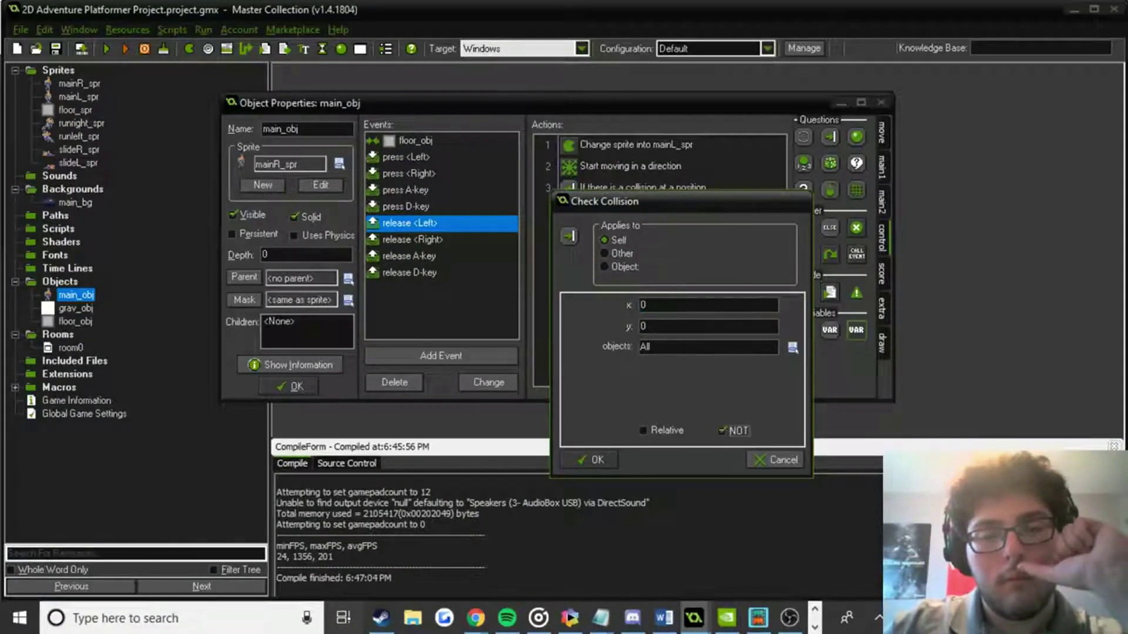
click(593, 460)
drag(584, 186, 591, 145)
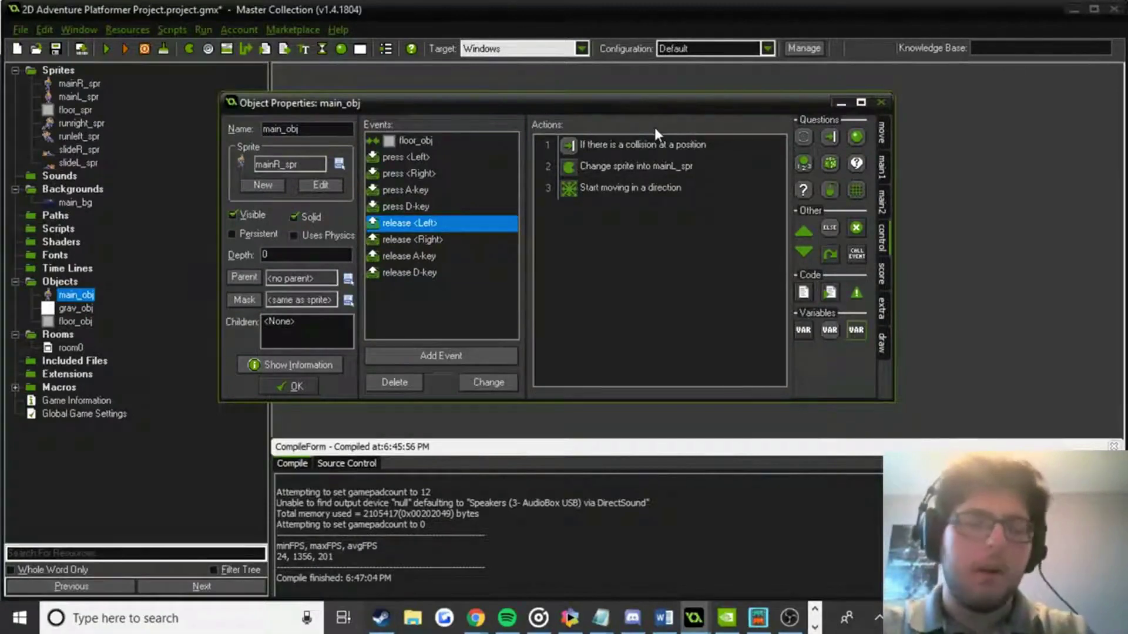
Reopen the release <Left> collision check and set its x to main_obj.x +32 and its y to main_obj.y.
double_click(640, 140)
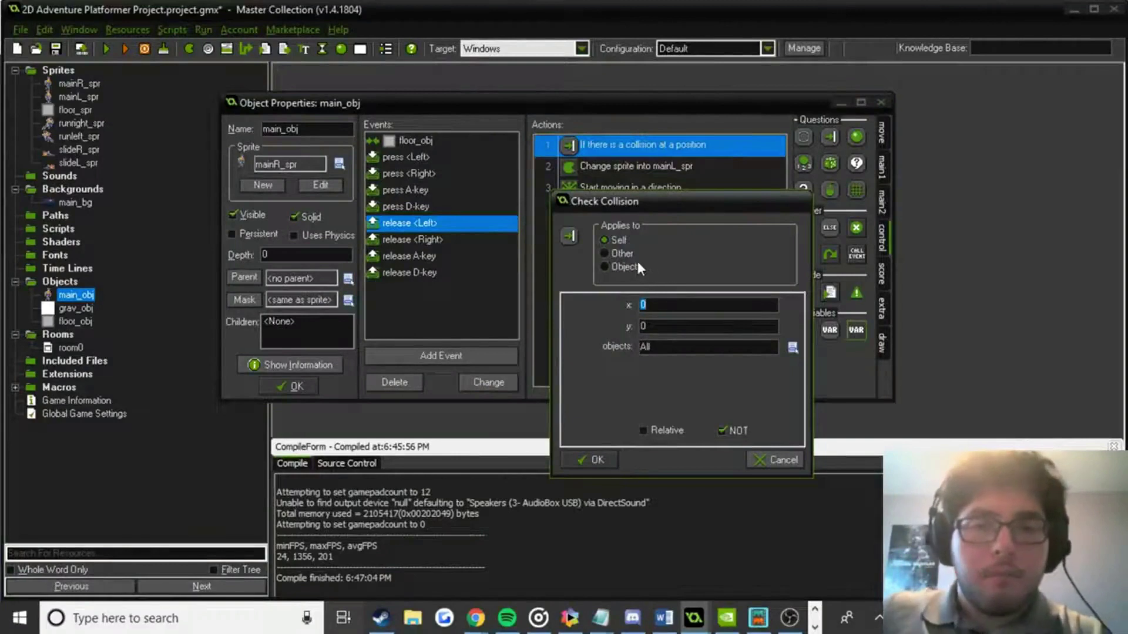
drag(640, 202, 581, 253)
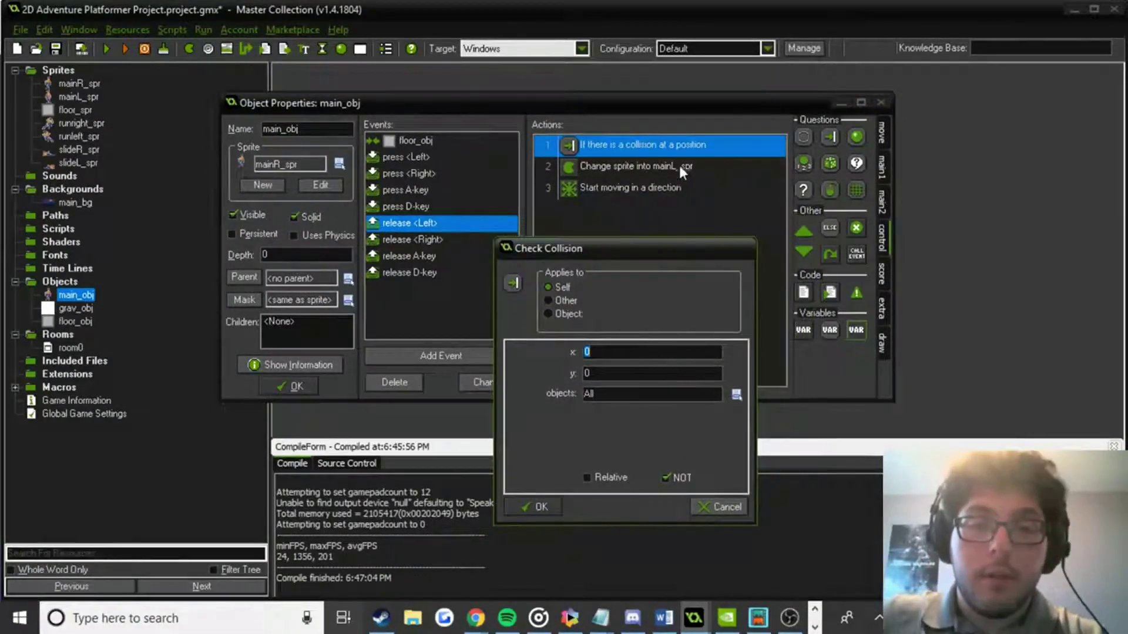
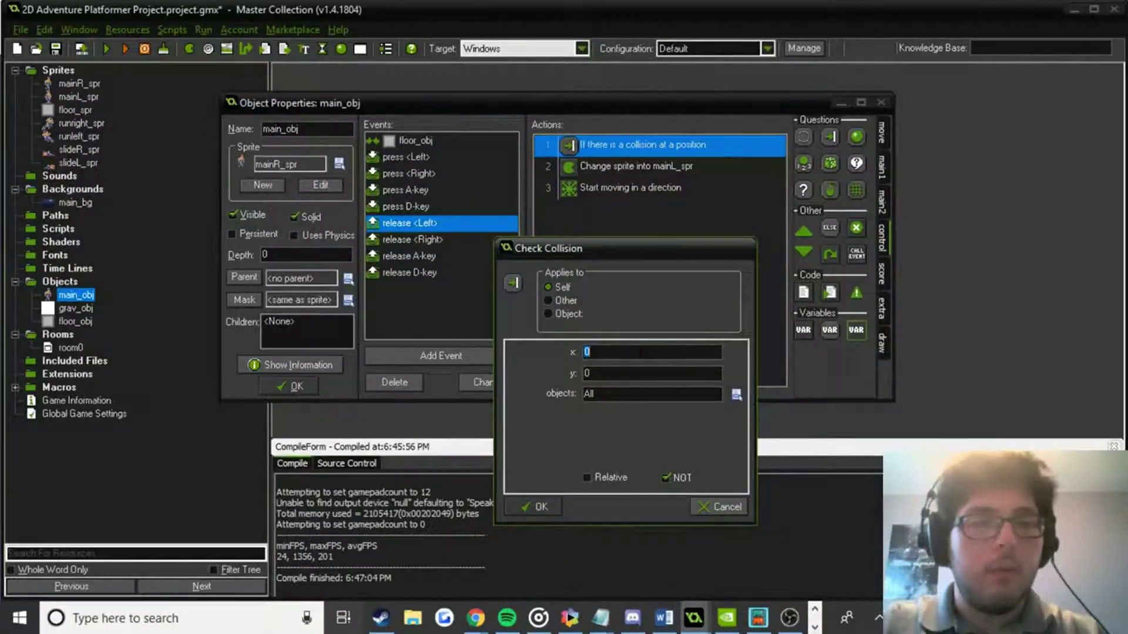
text(ain_obj)
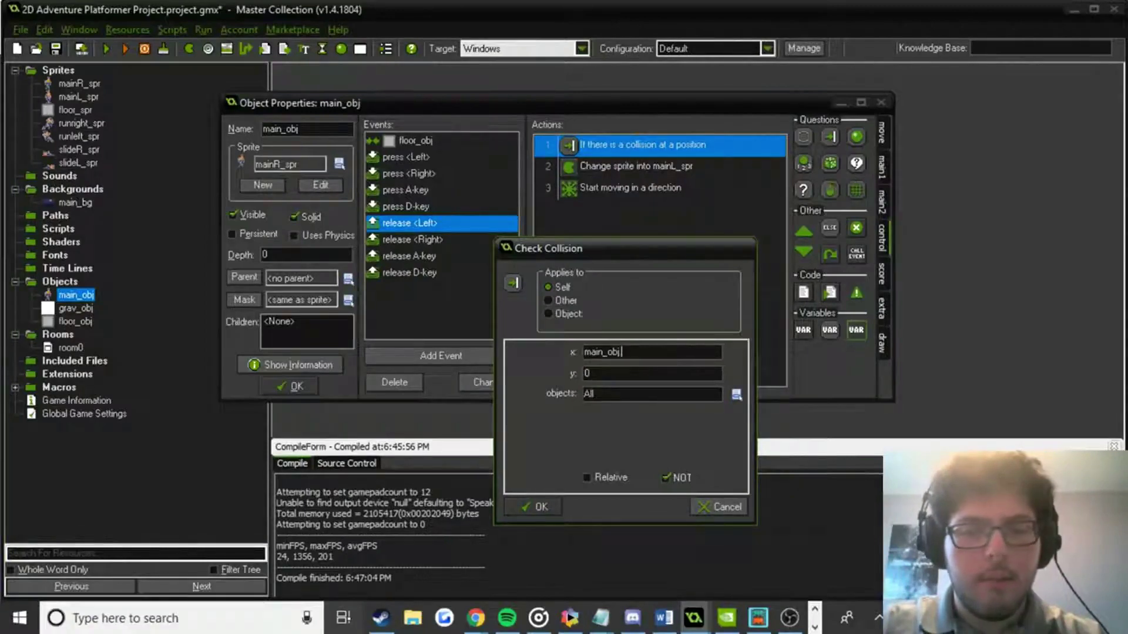
text(+3)
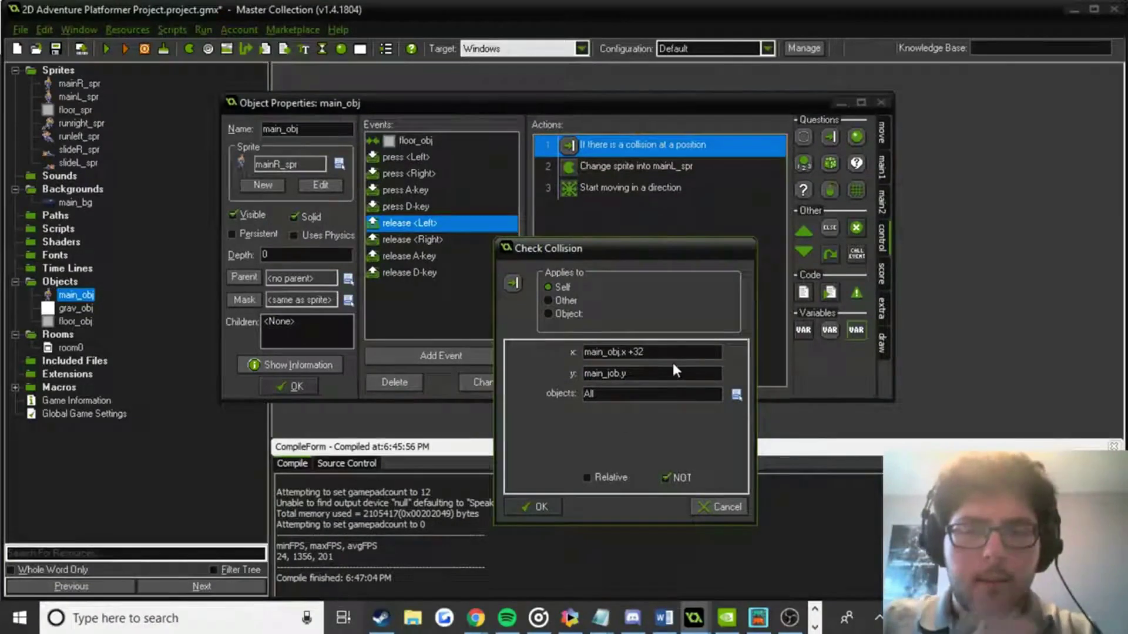
key(BackSpace)
key(BackSpace)
key(BackSpace)
text(obj)
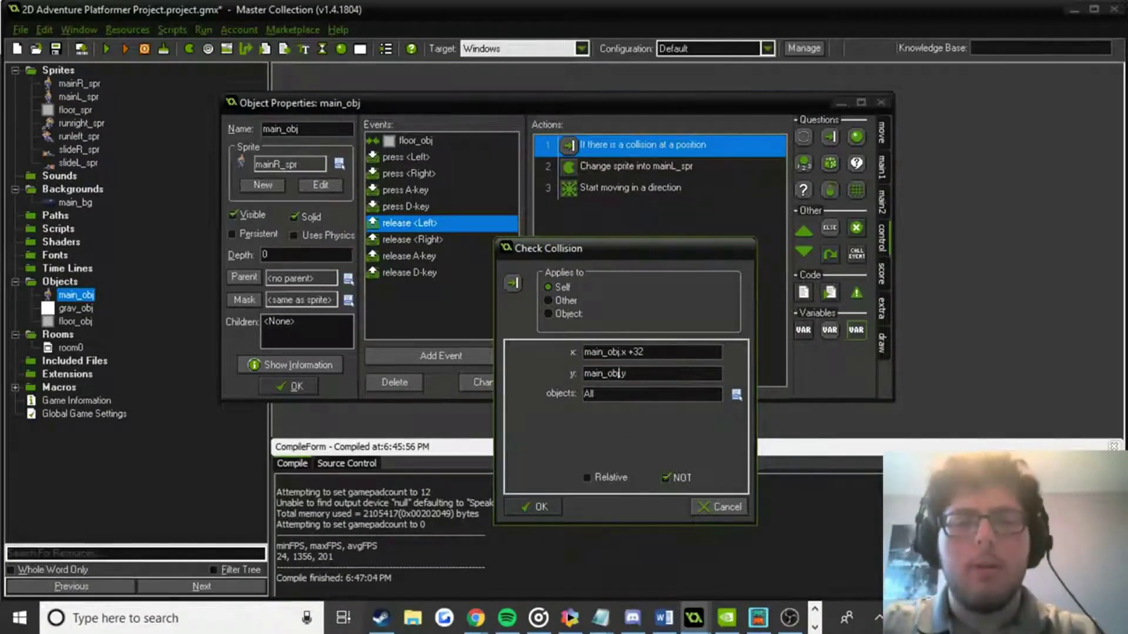
Confirm the collision check, run the game to test running and sliding under the low platform in both directions, and close the game window.
key(Return)
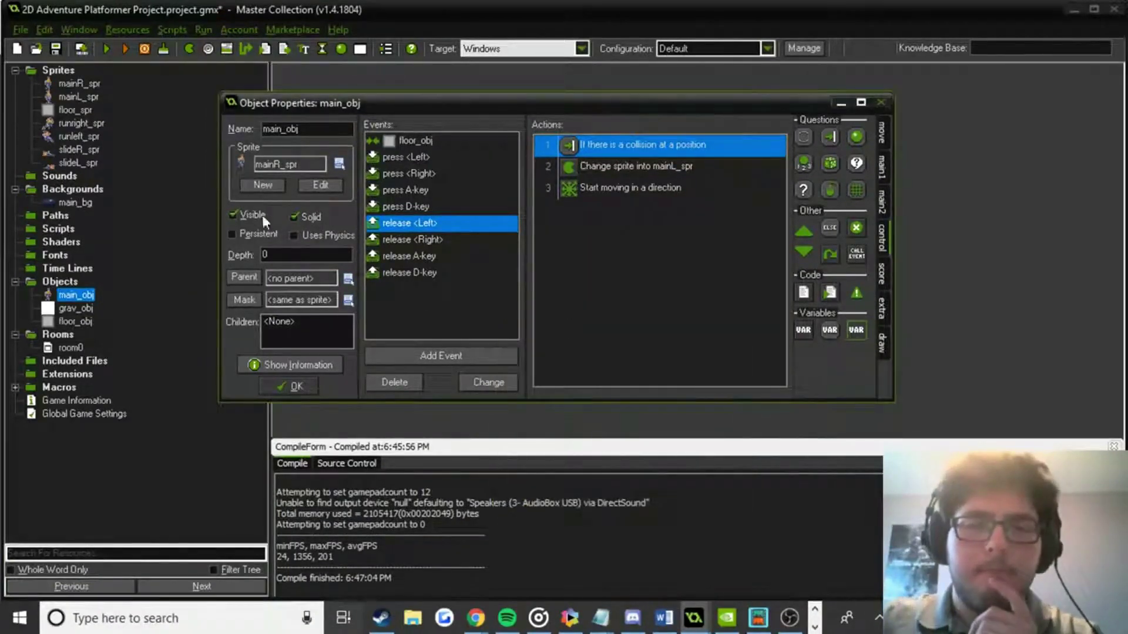
click(103, 45)
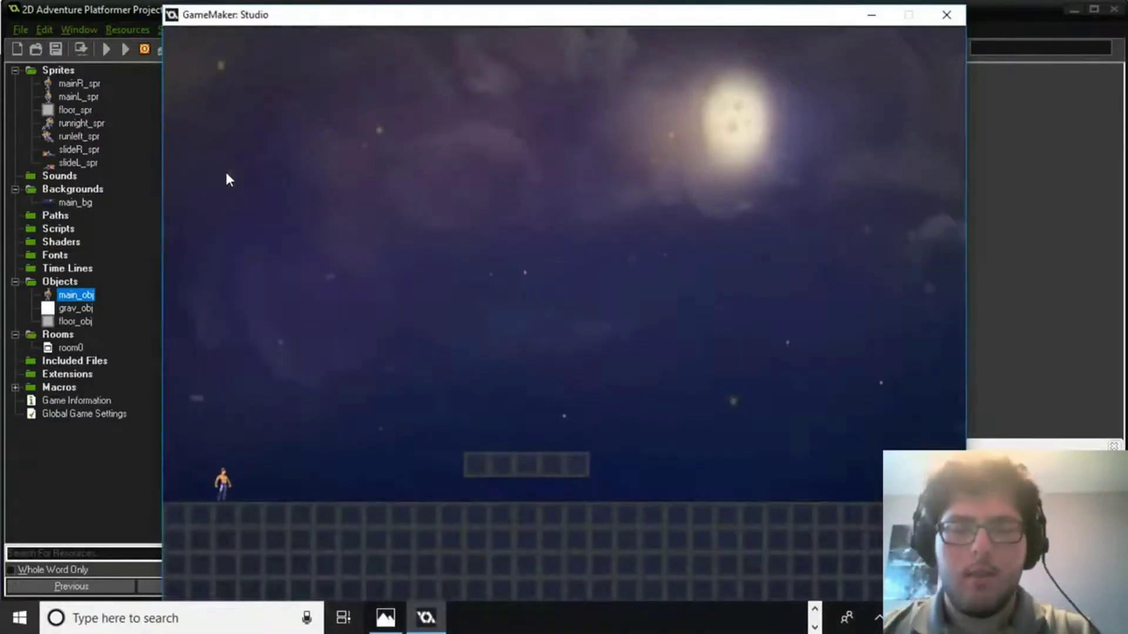
key(Right)
key(Down)
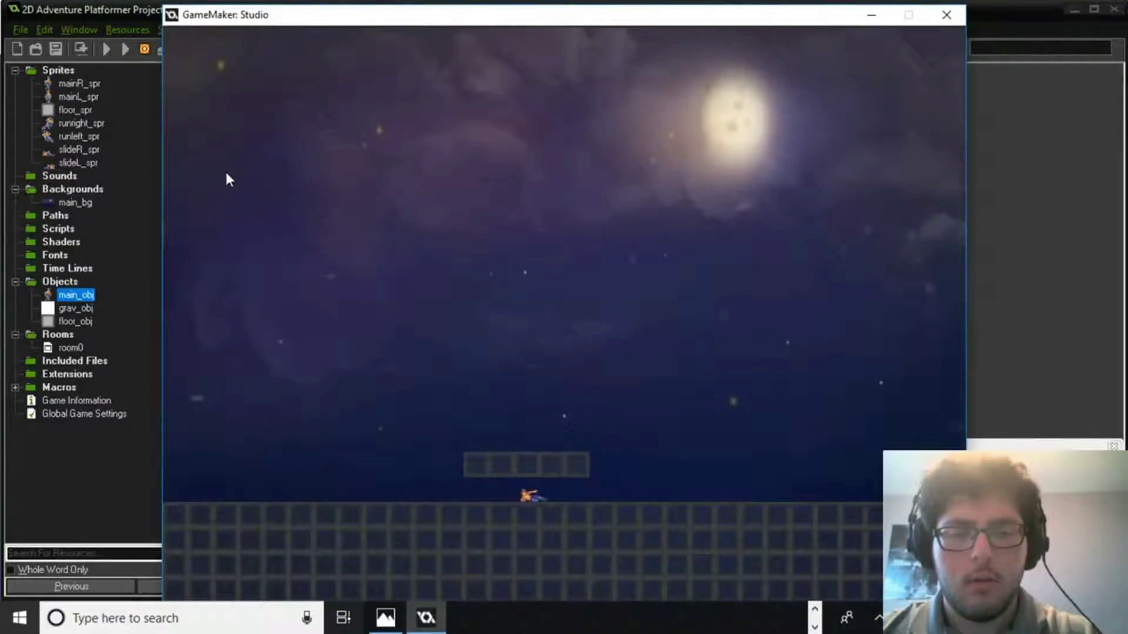
key(Left)
key(Down)
key(Down)
key(Down)
key(Left)
key(Down)
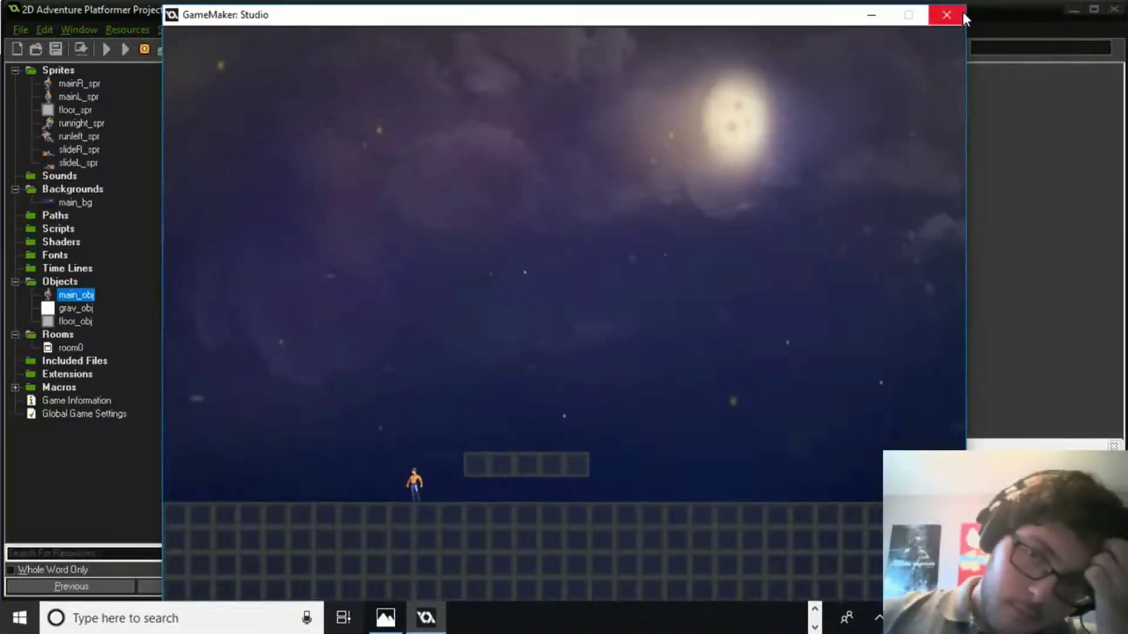
click(946, 14)
Open room0, examine where the low platform sits on the grid relative to the floor and character, and close the room.
double_click(72, 348)
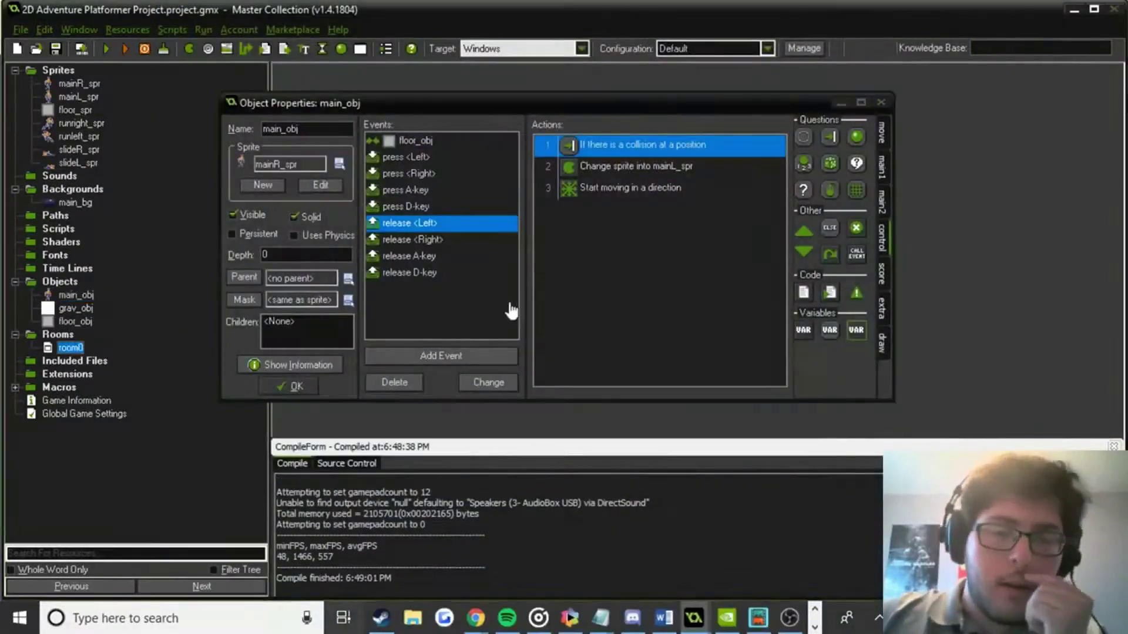
scroll(588, 265, down, 5)
scroll(587, 288, left, 1)
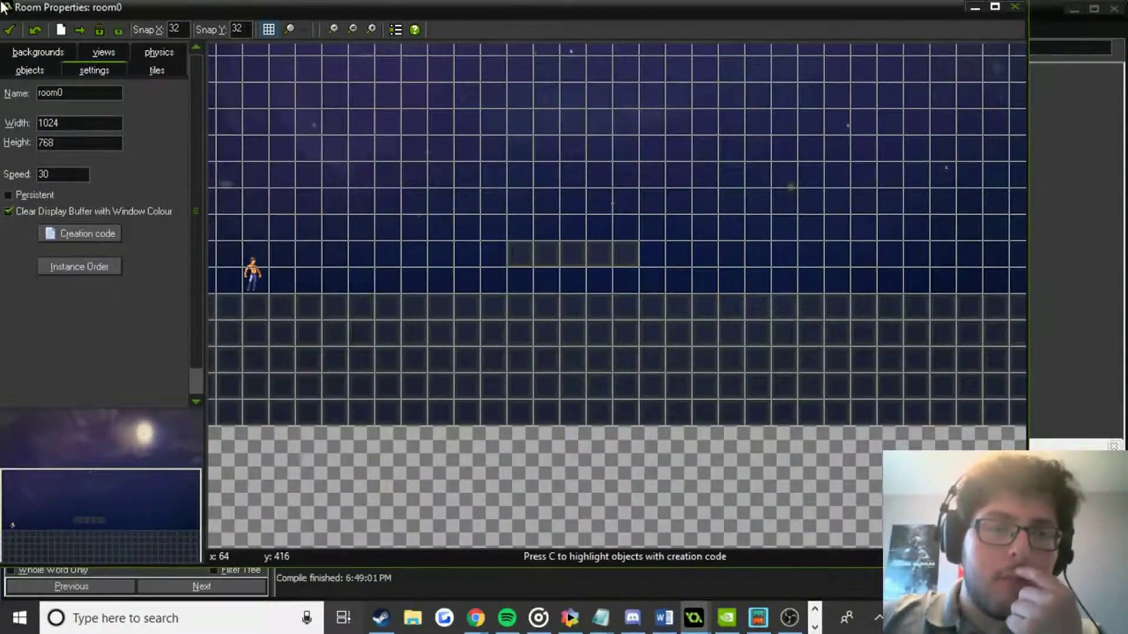
click(13, 31)
Set the release <Left> collision check's x to main_obj.x and y to main_obj.y-32, and save main_obj.
double_click(611, 147)
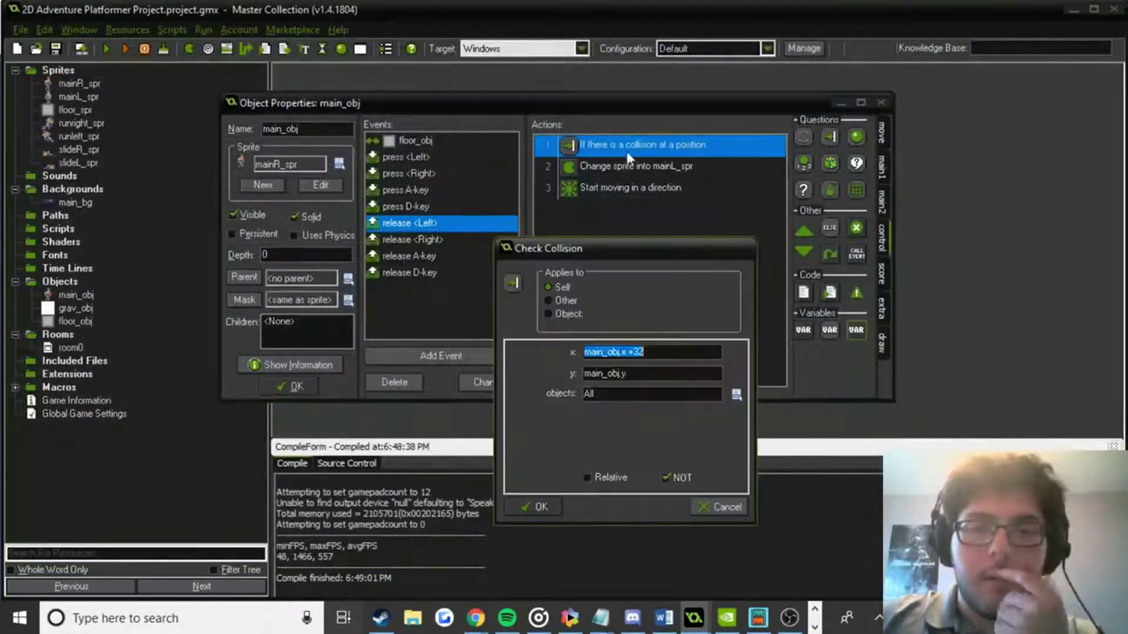
click(645, 352)
key(BackSpace)
key(BackSpace)
key(BackSpace)
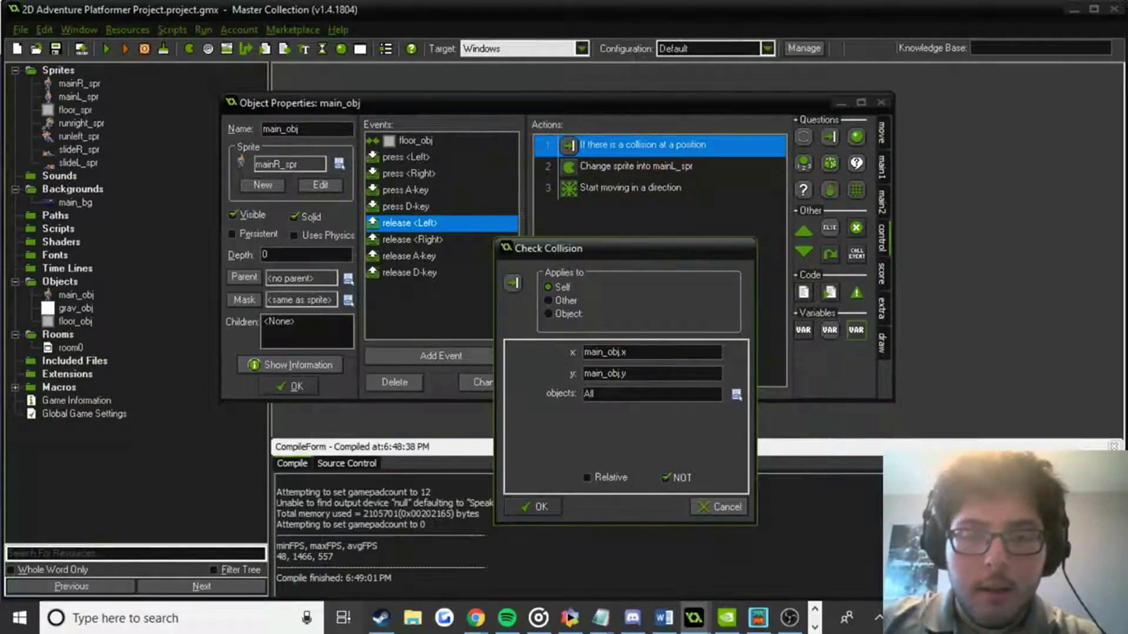
text(-32)
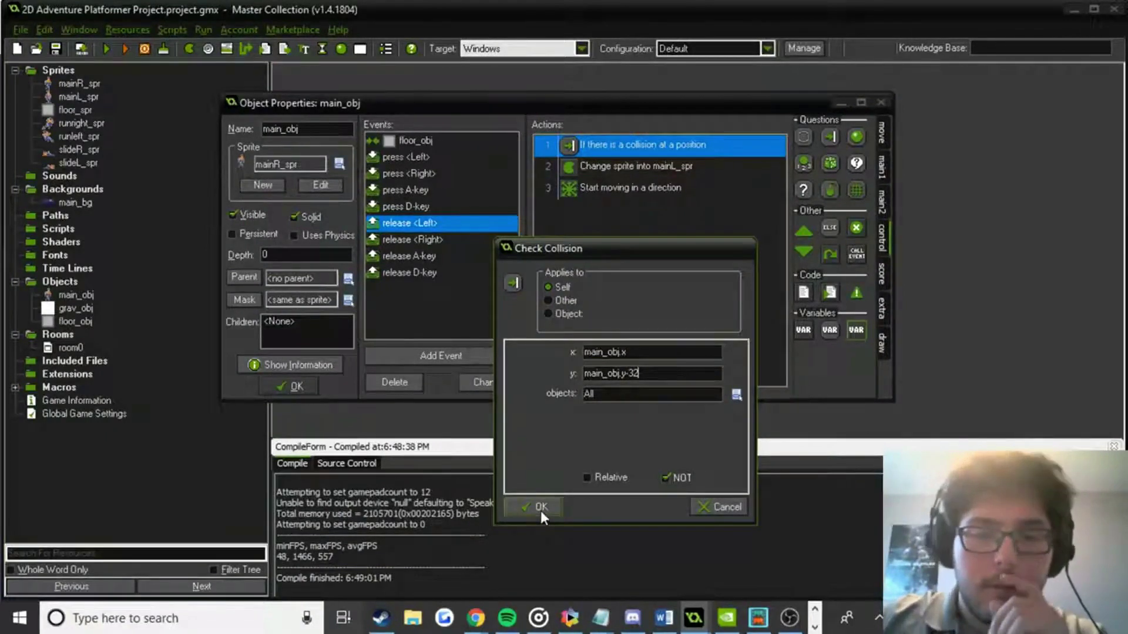
click(541, 509)
click(291, 386)
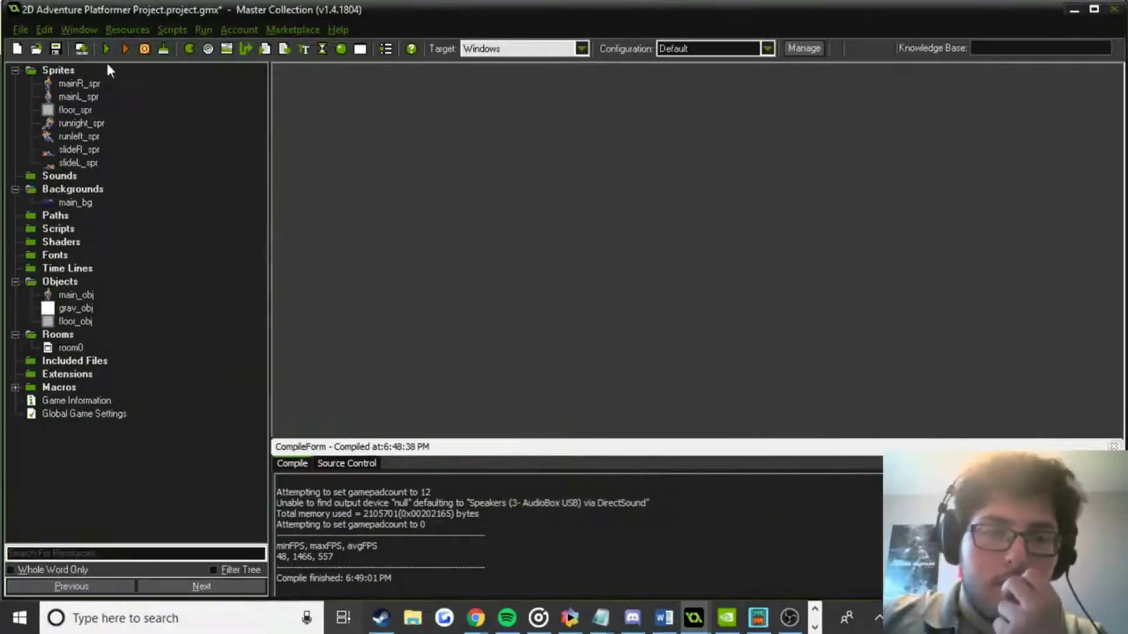
Run the game, test whether the character stays sliding beneath the platform in both directions, and close the game window.
key(F5)
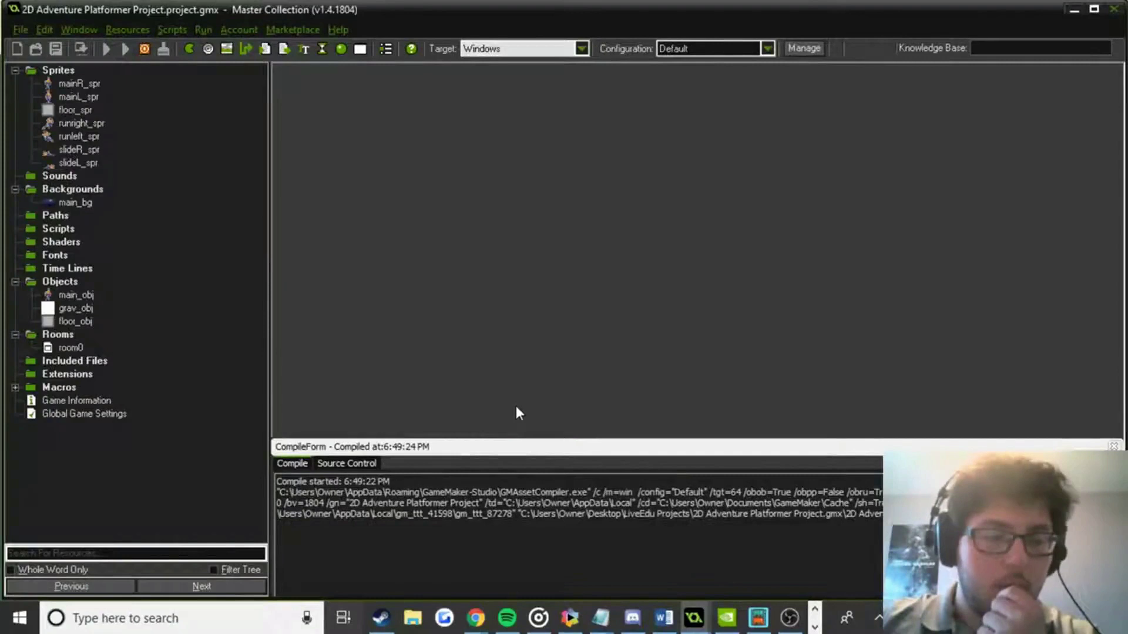
mouse_move(476, 618)
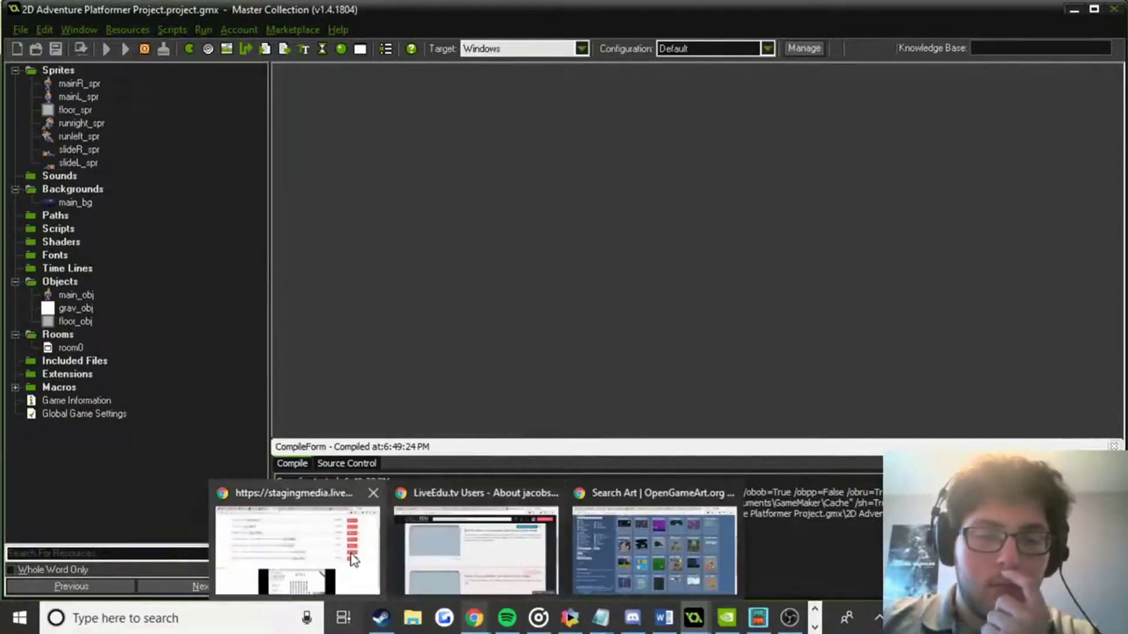
mouse_move(354, 559)
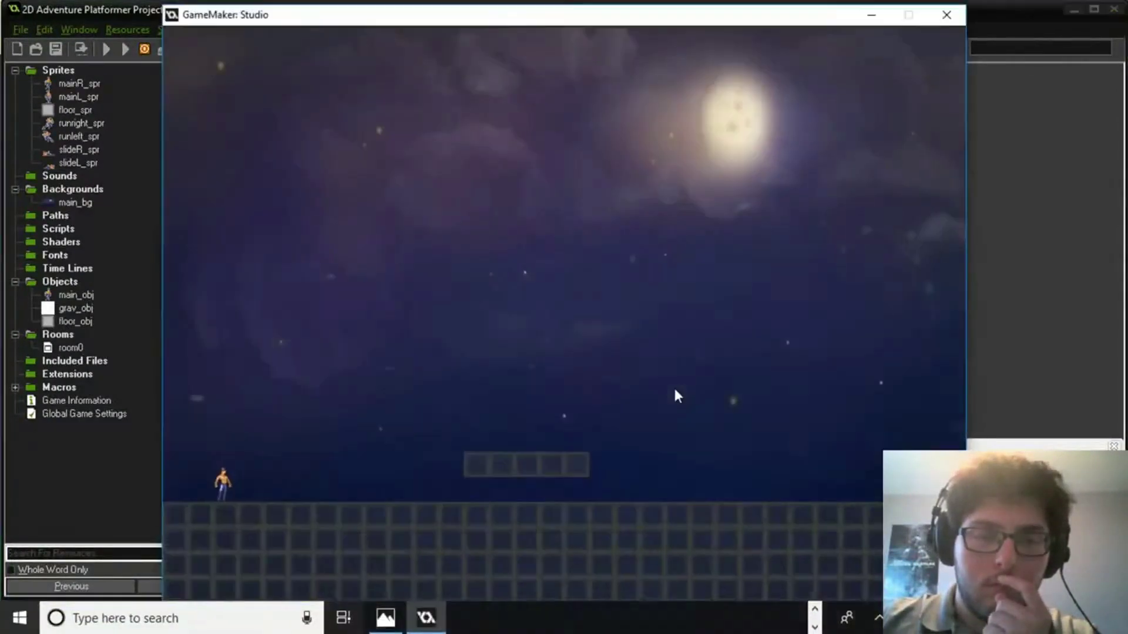
key(Right)
key(Right)
key(Left)
key(Right)
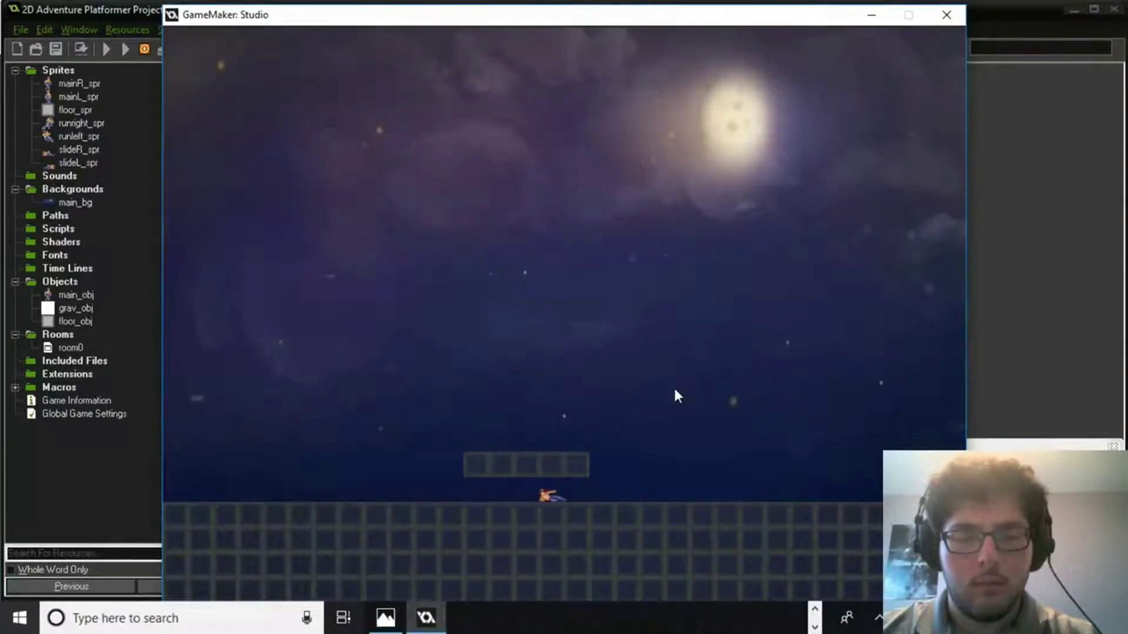
key(Left)
key(Left)
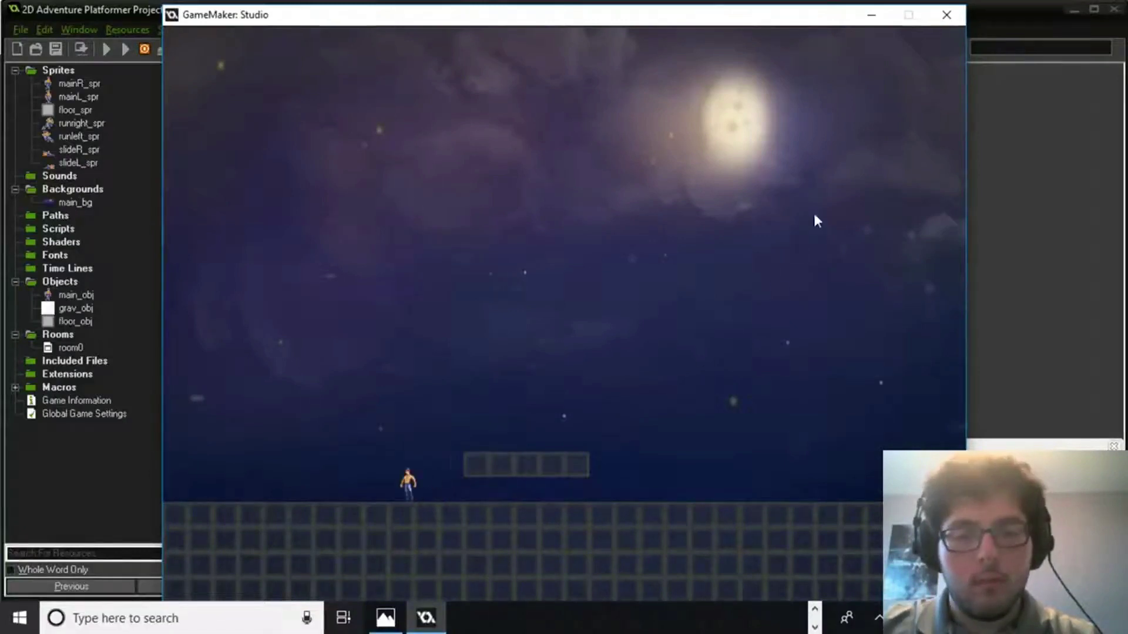
click(947, 14)
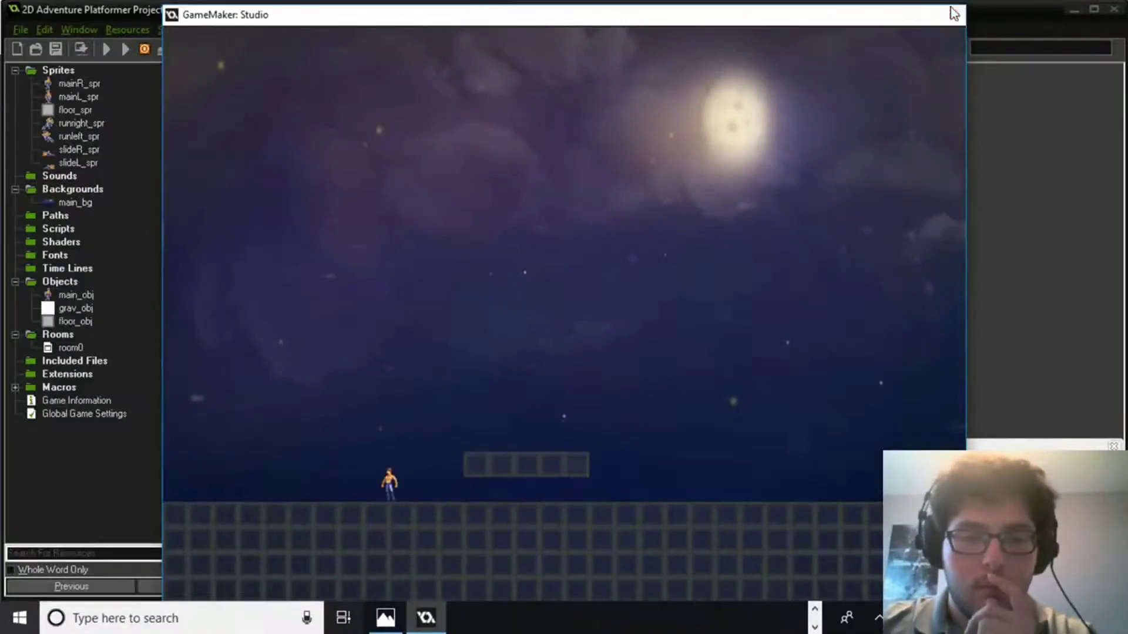
Reopen room0, examine the gap between the five-block platform and the floor up close, and close the room.
click(74, 349)
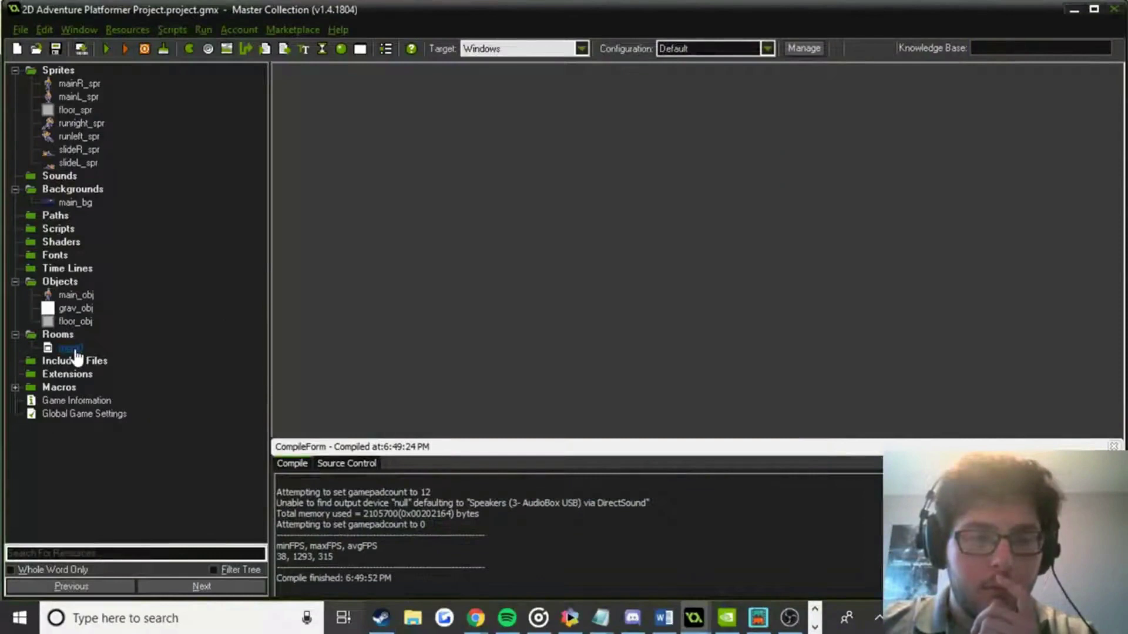
double_click(71, 347)
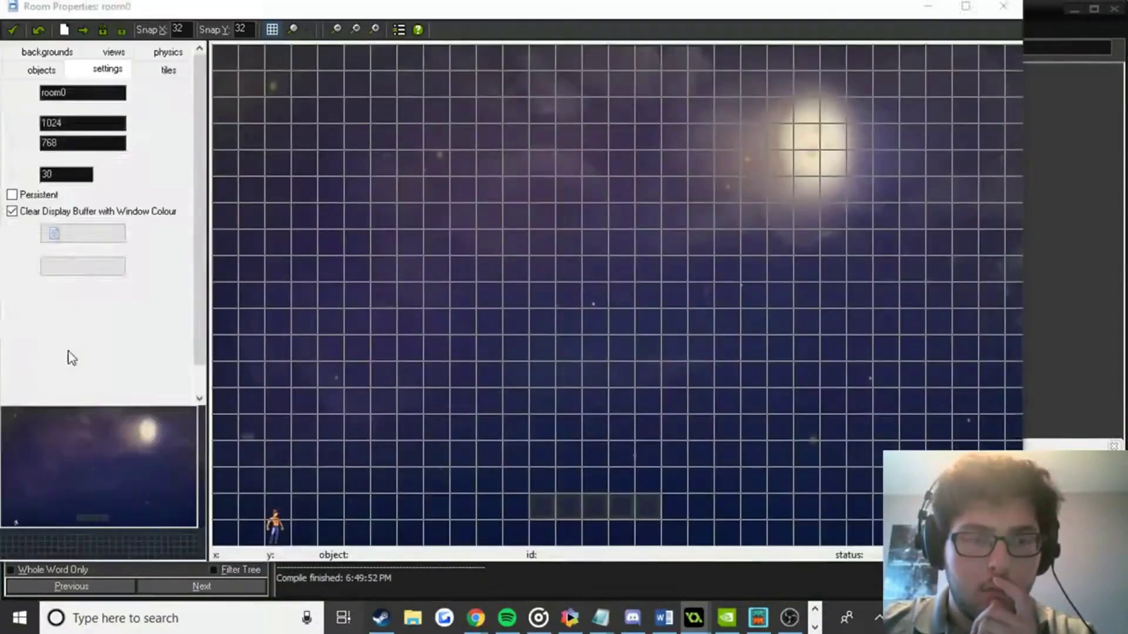
ctrl+scroll(538, 247, up, 2)
ctrl+scroll(517, 311, up, 2)
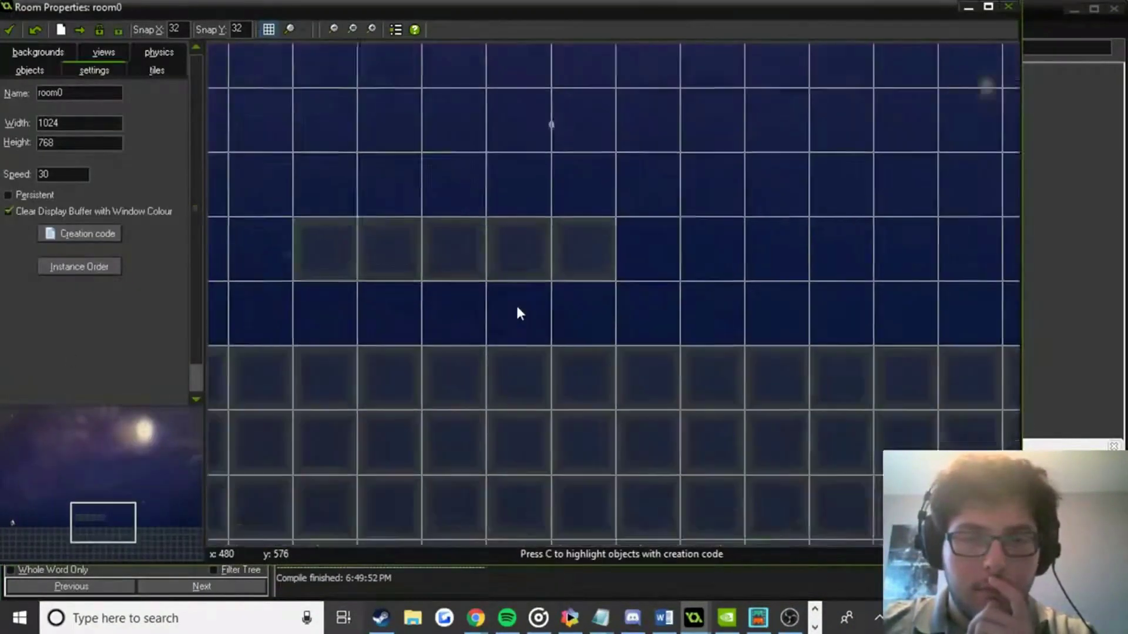
ctrl+scroll(517, 311, up, 1)
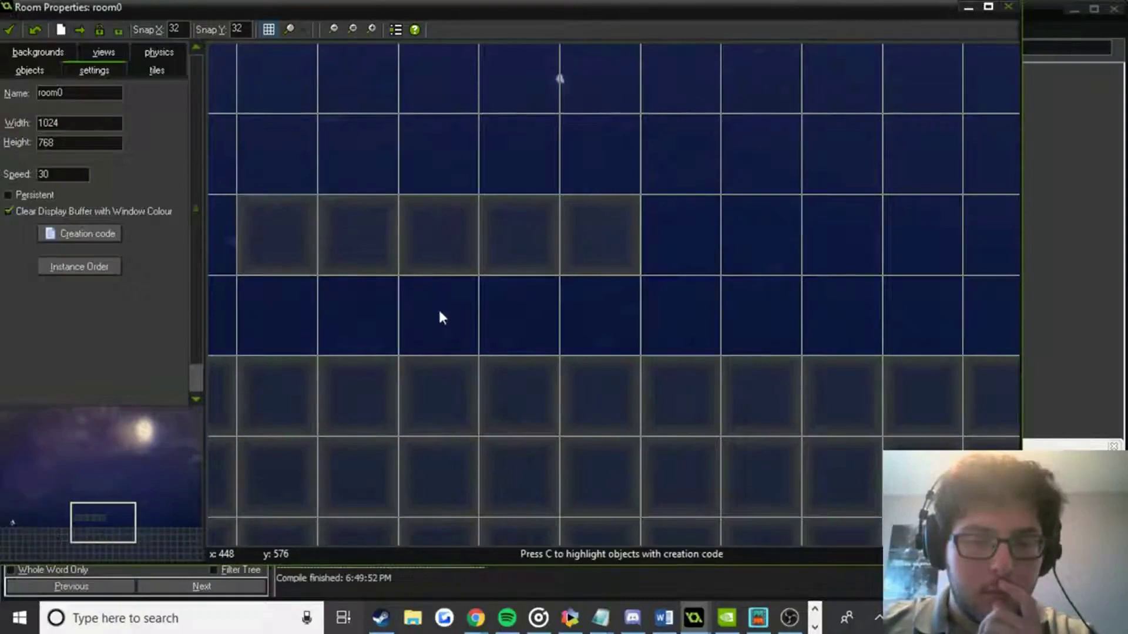
click(8, 32)
Copy main_obj's collision check from the release <Left> event into the release A-key event and place it first in the actions.
double_click(75, 295)
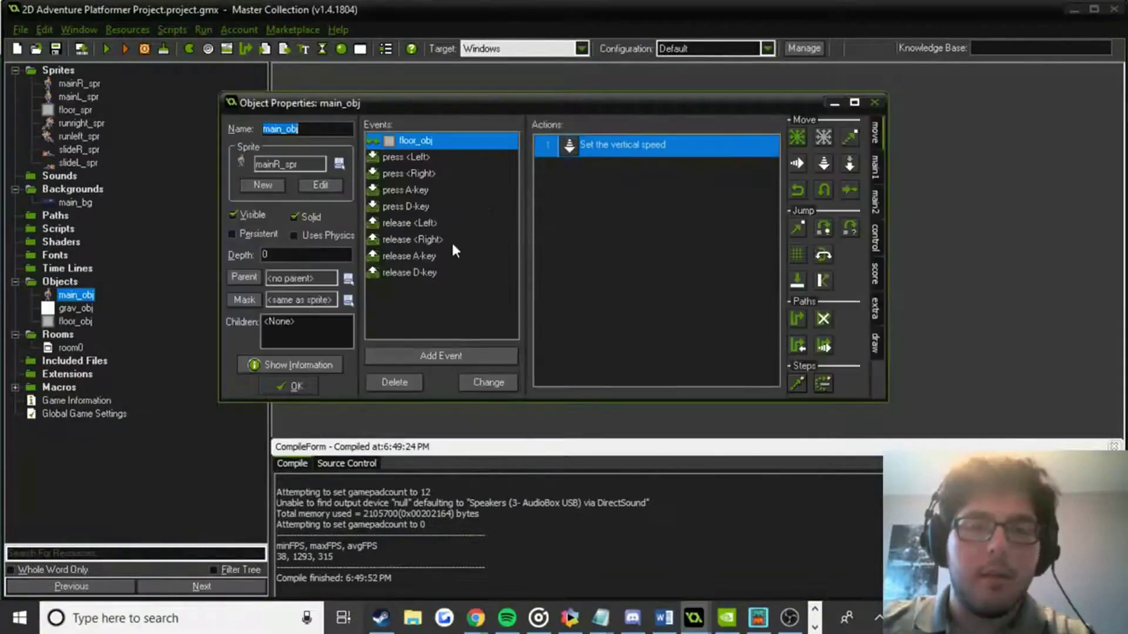
click(432, 189)
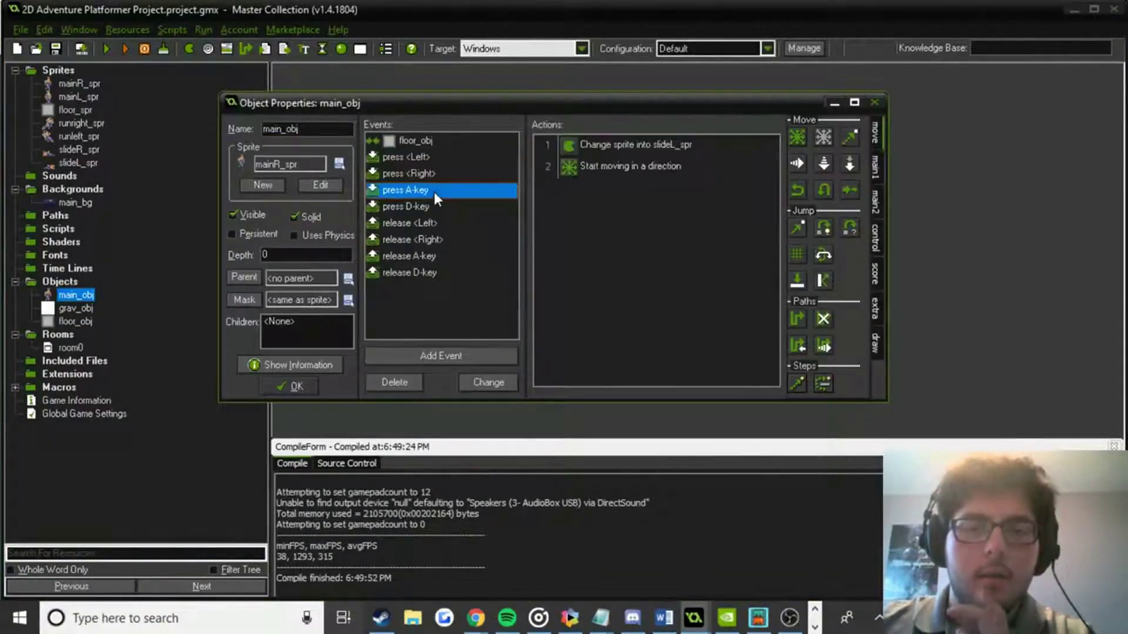
click(449, 208)
click(450, 225)
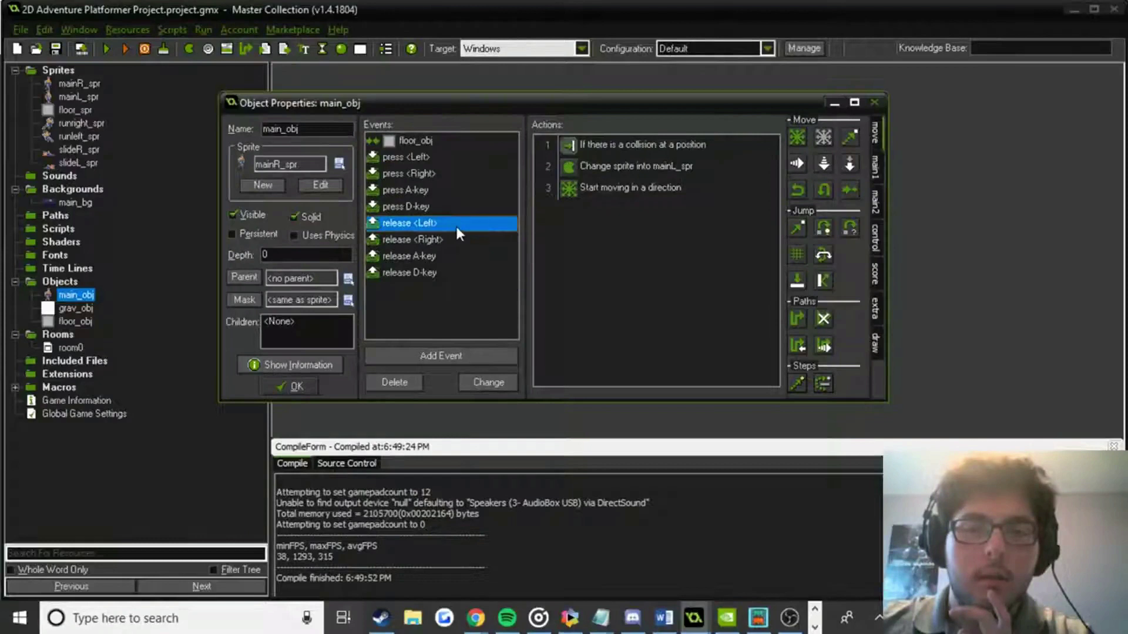
click(681, 148)
right_click(681, 146)
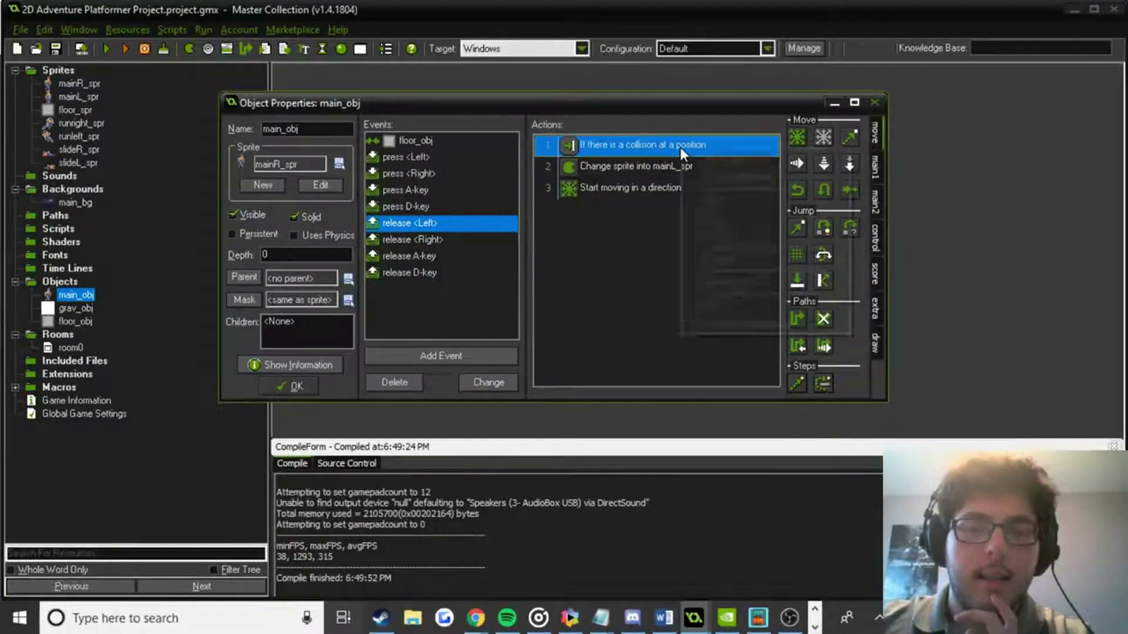
click(726, 214)
click(446, 256)
click(641, 167)
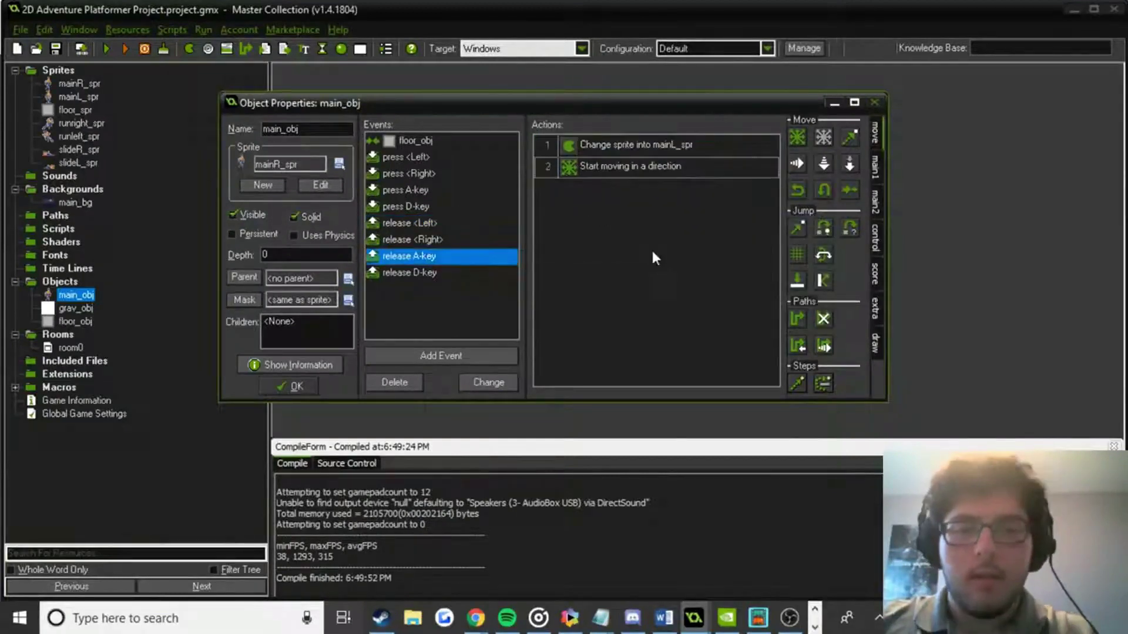
key(ctrl+v)
drag(643, 168, 646, 141)
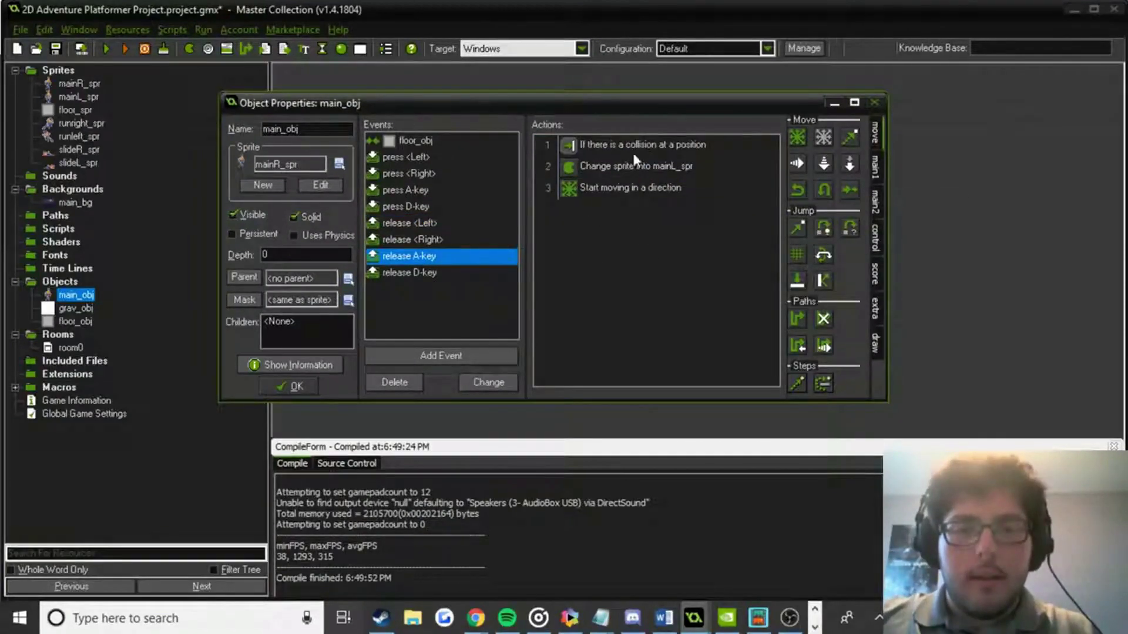
Delete the collision check from main_obj's release <Left> event.
click(421, 240)
click(662, 151)
click(411, 223)
click(618, 146)
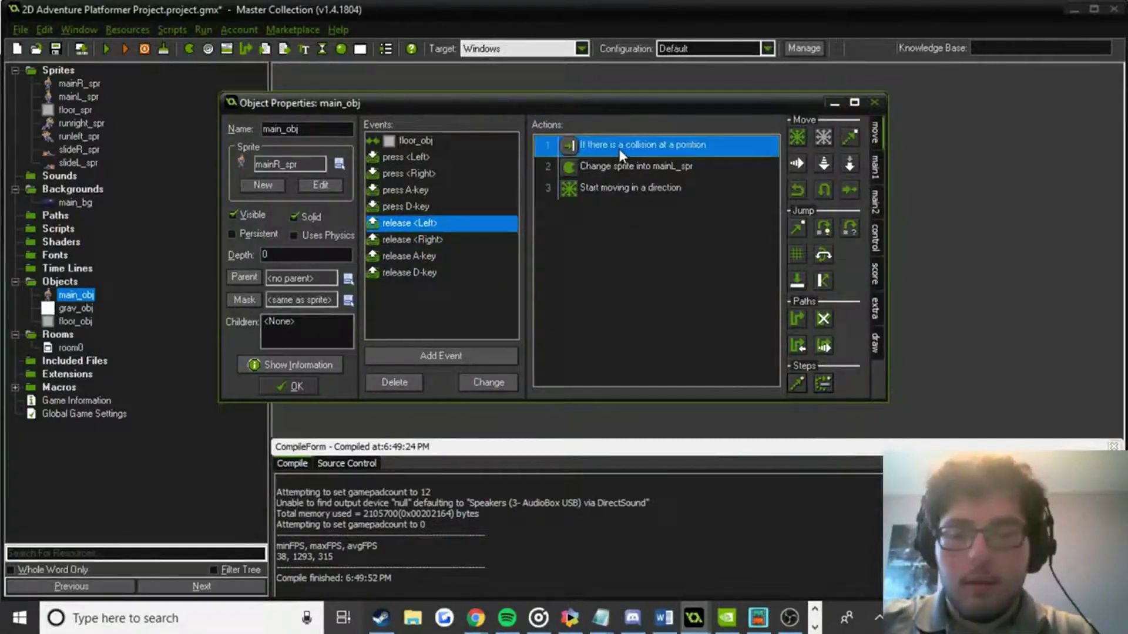
key(Delete)
Review the release A-key collision check's position and objects settings, confirm it, and save main_obj.
click(460, 255)
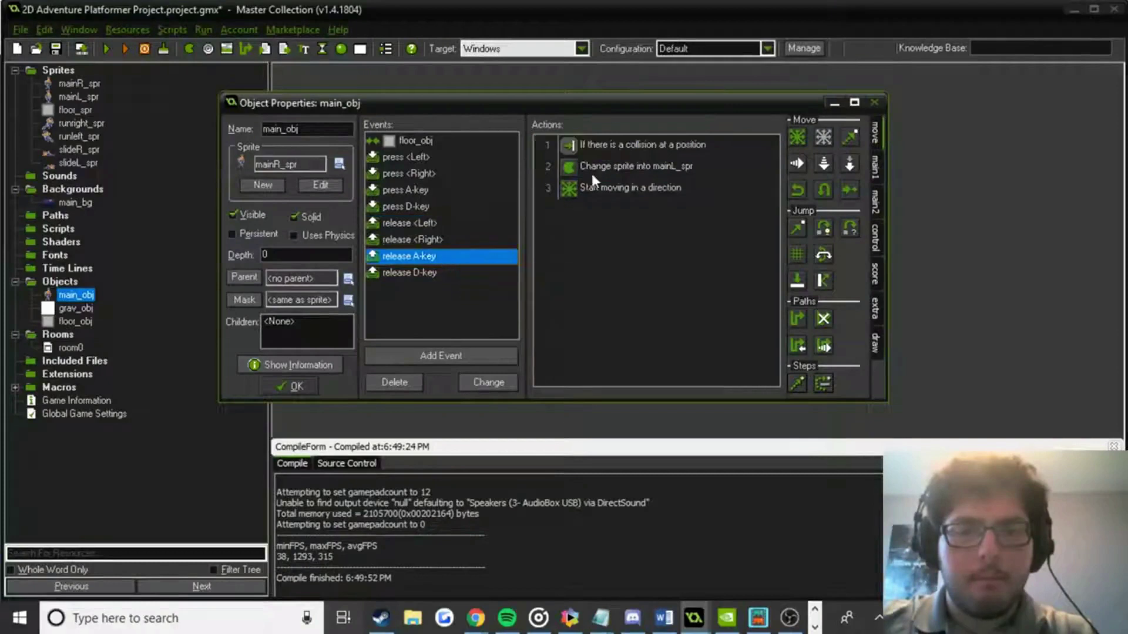
double_click(623, 144)
click(642, 397)
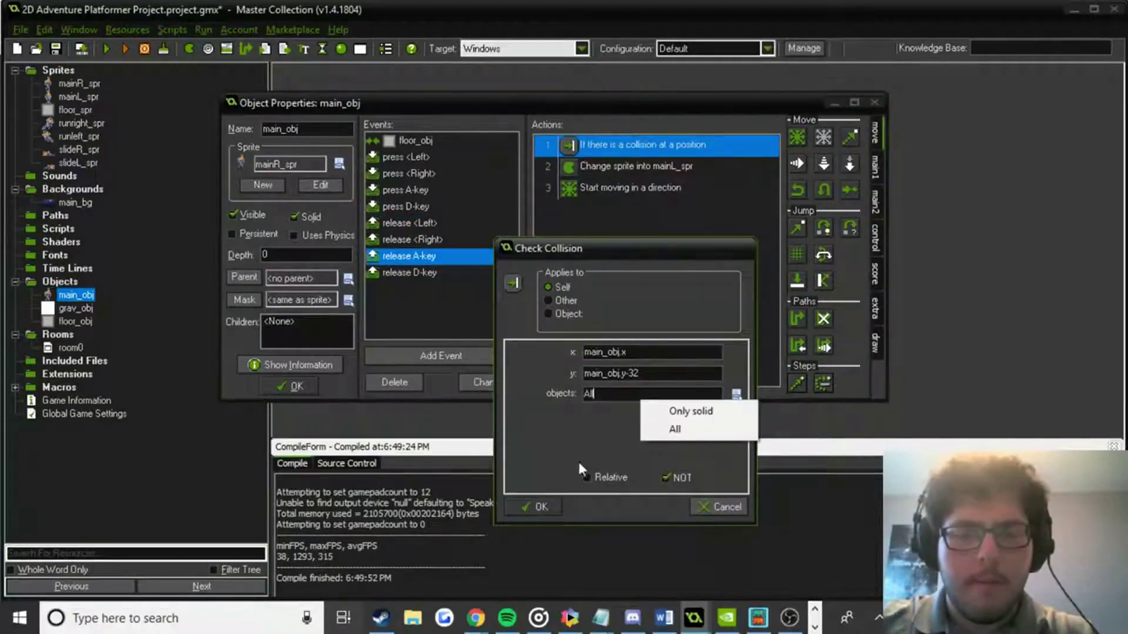
click(544, 508)
click(544, 509)
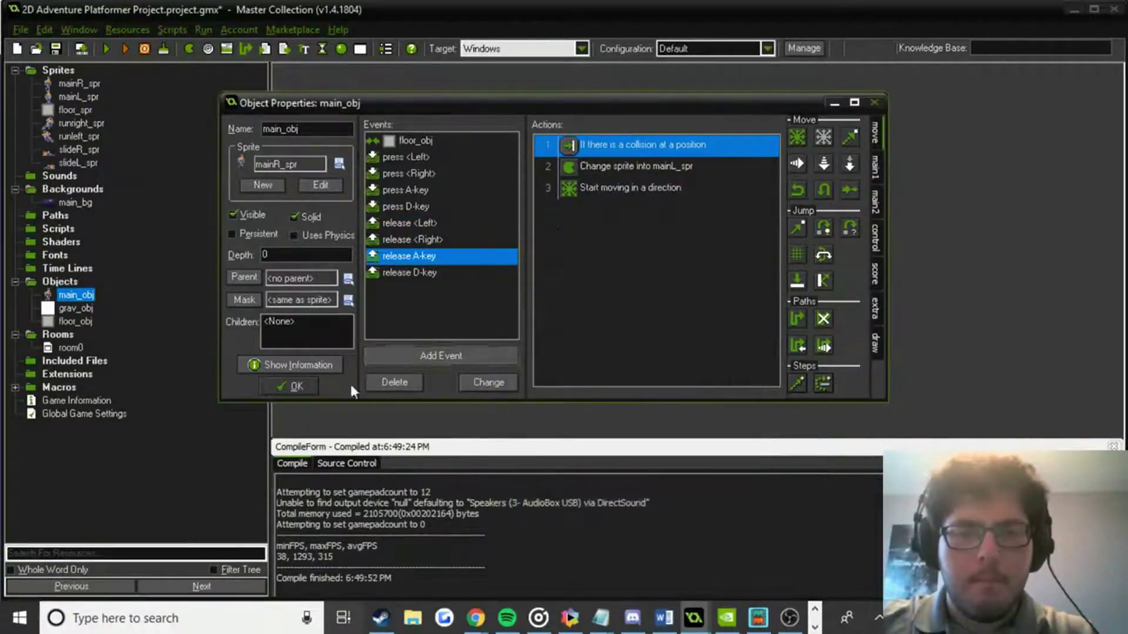
key(Return)
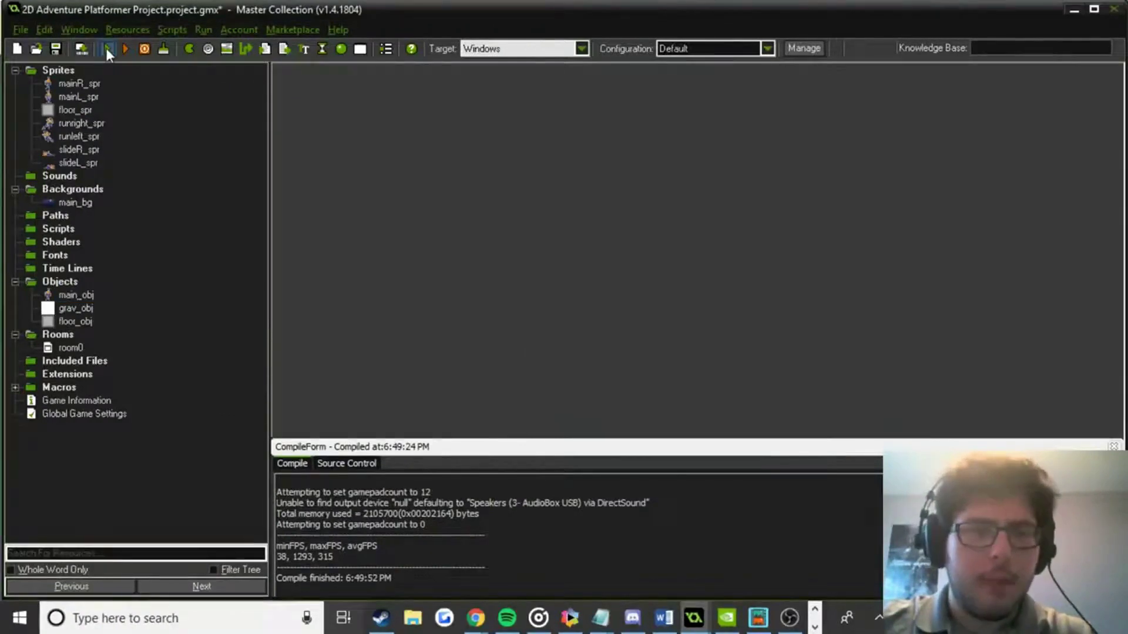
Run the game and test sliding left and right beneath the low platform with the release A-key collision check.
click(106, 49)
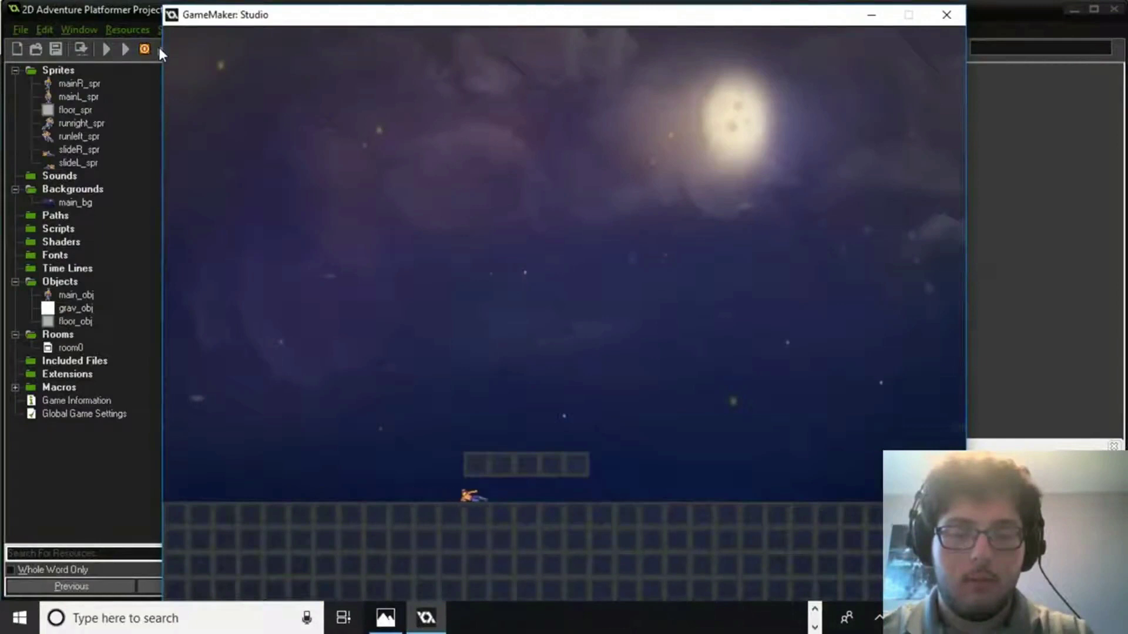
key(Right)
key(Left)
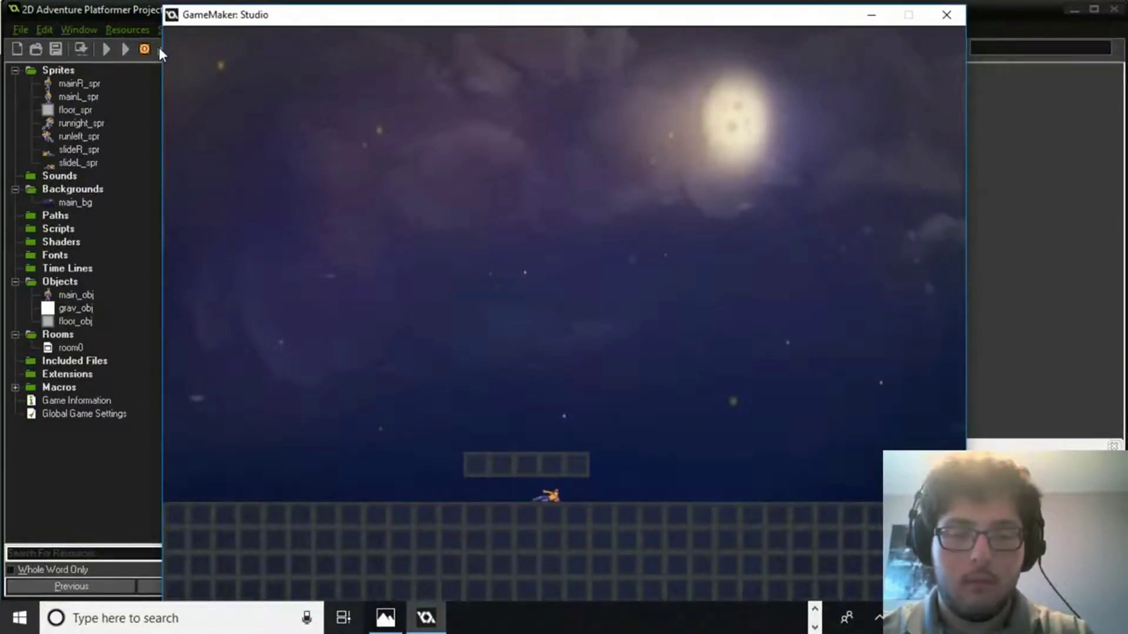
key(Right)
key(Left)
key(Right)
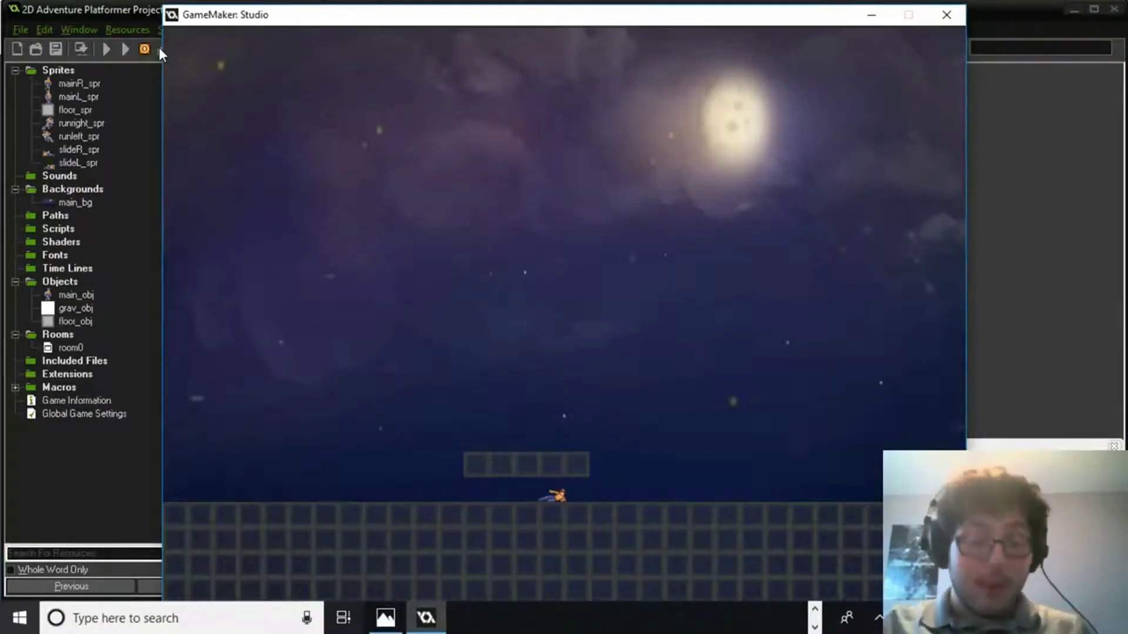
key(Left)
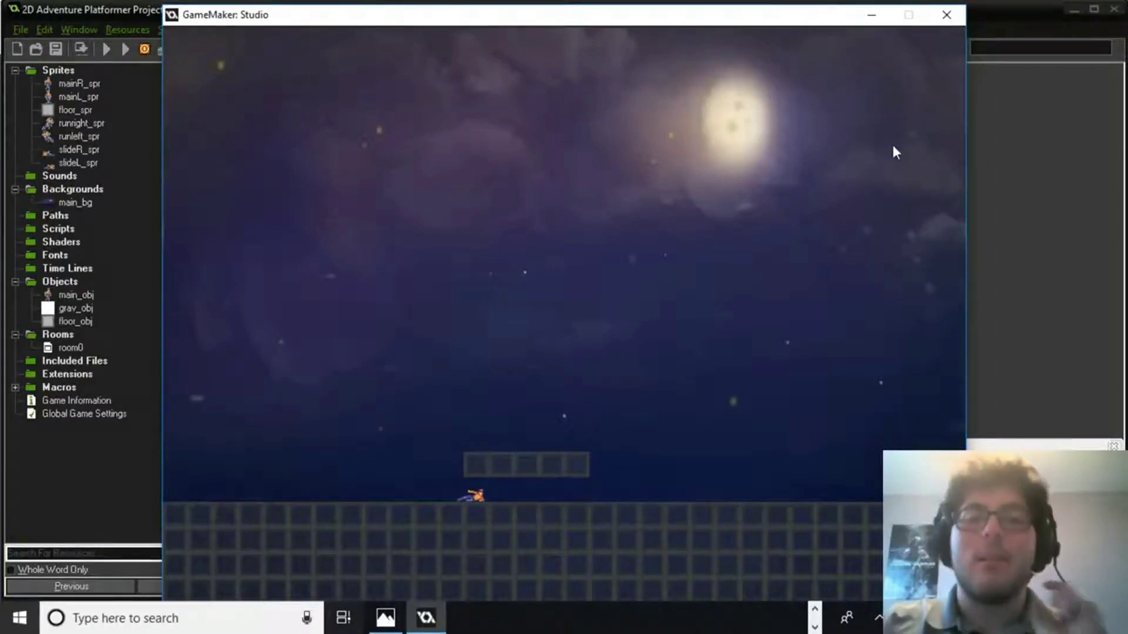
Copy the collision check from main_obj's release A-key event into the release D-key event and place it first in the actions.
click(943, 17)
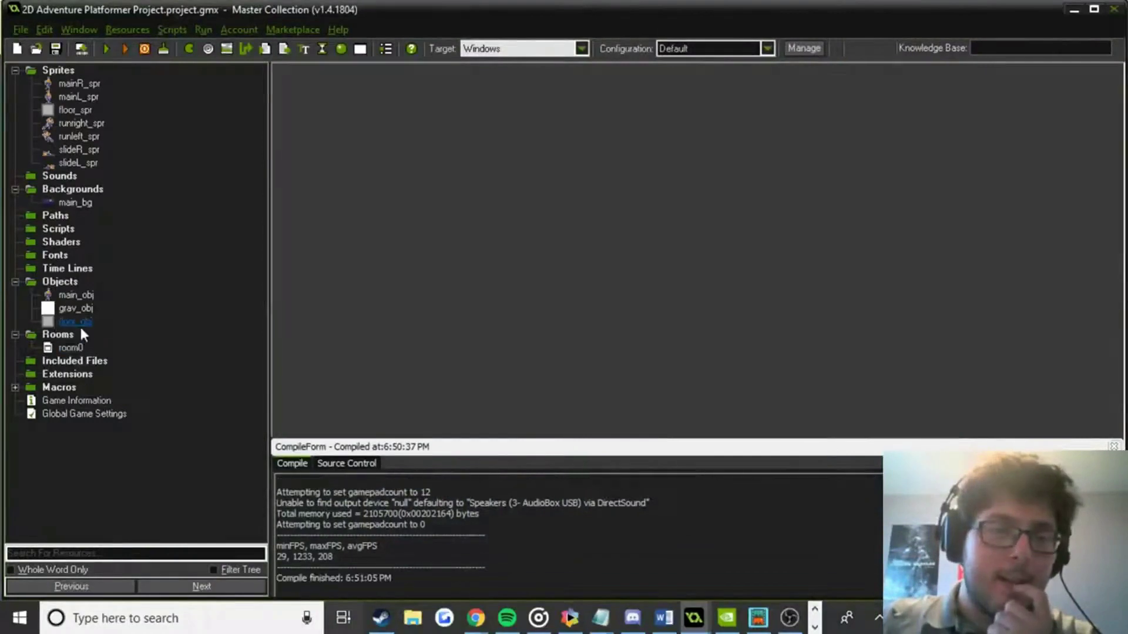
click(76, 295)
double_click(249, 300)
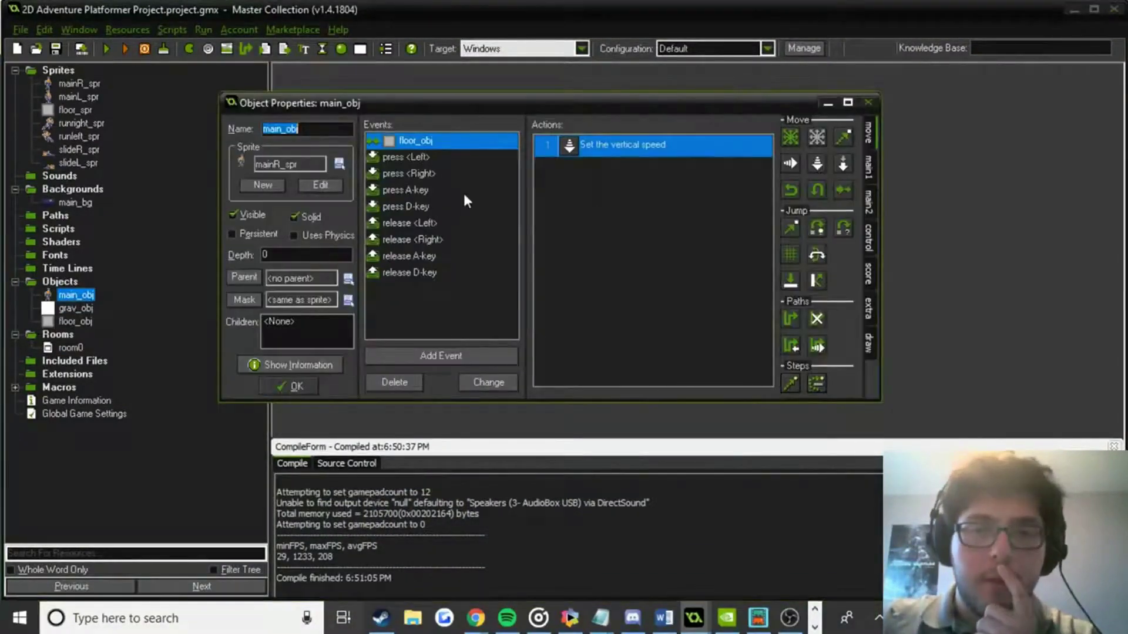
click(464, 256)
right_click(637, 146)
click(632, 146)
right_click(632, 145)
click(668, 217)
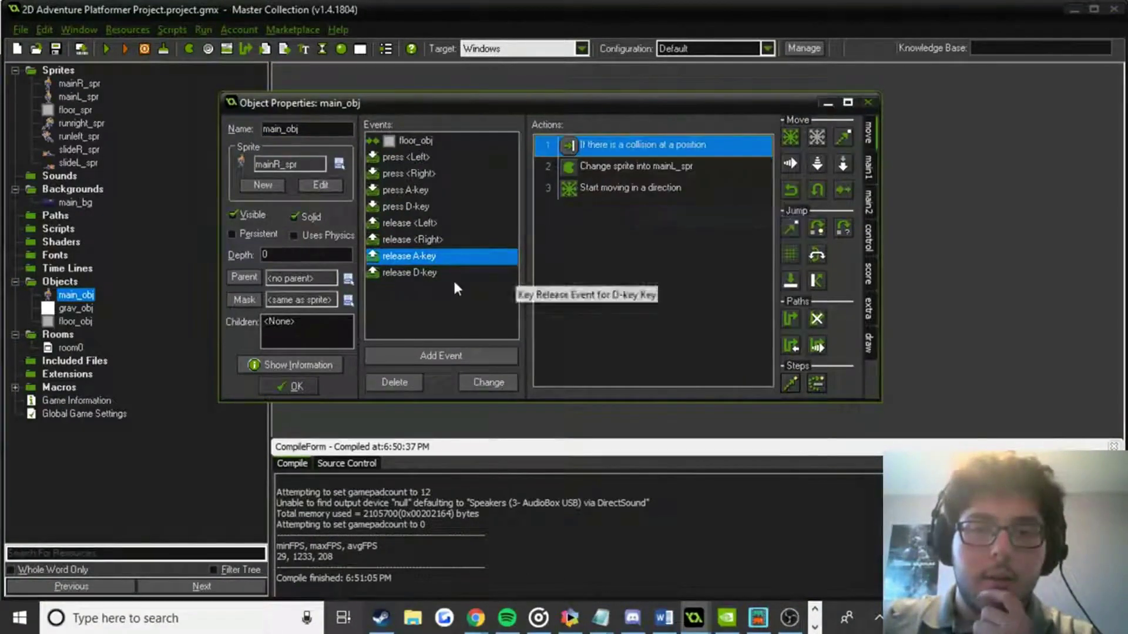
click(446, 273)
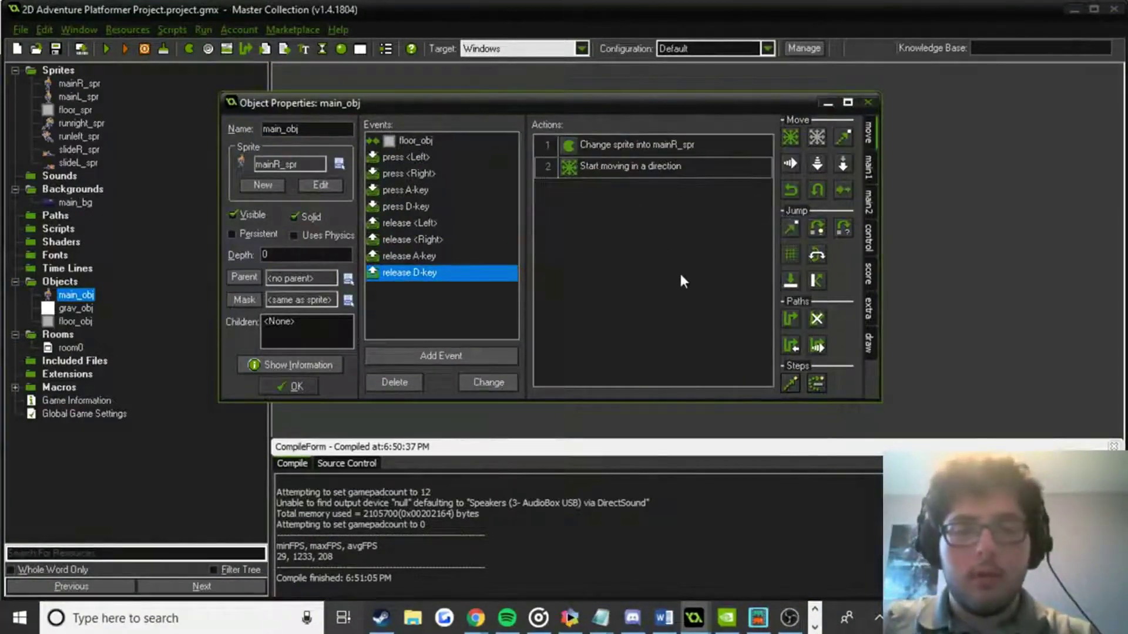
click(652, 166)
key(ctrl+v)
drag(648, 172, 652, 142)
Review the release D-key collision check's position and objects settings, confirm it, and save main_obj.
double_click(652, 144)
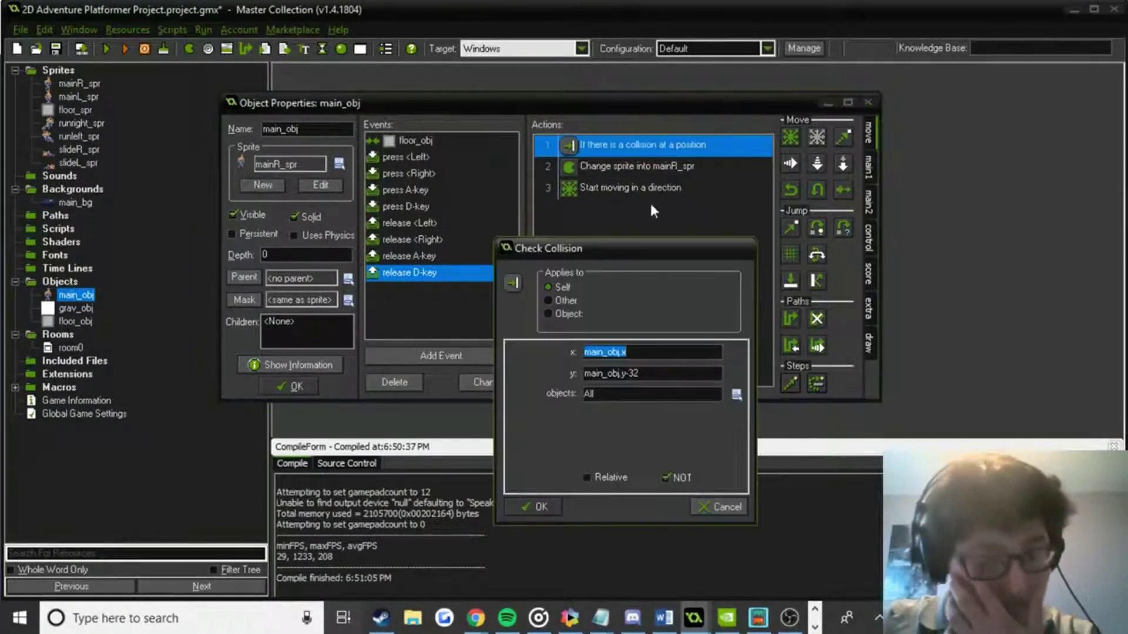
click(541, 507)
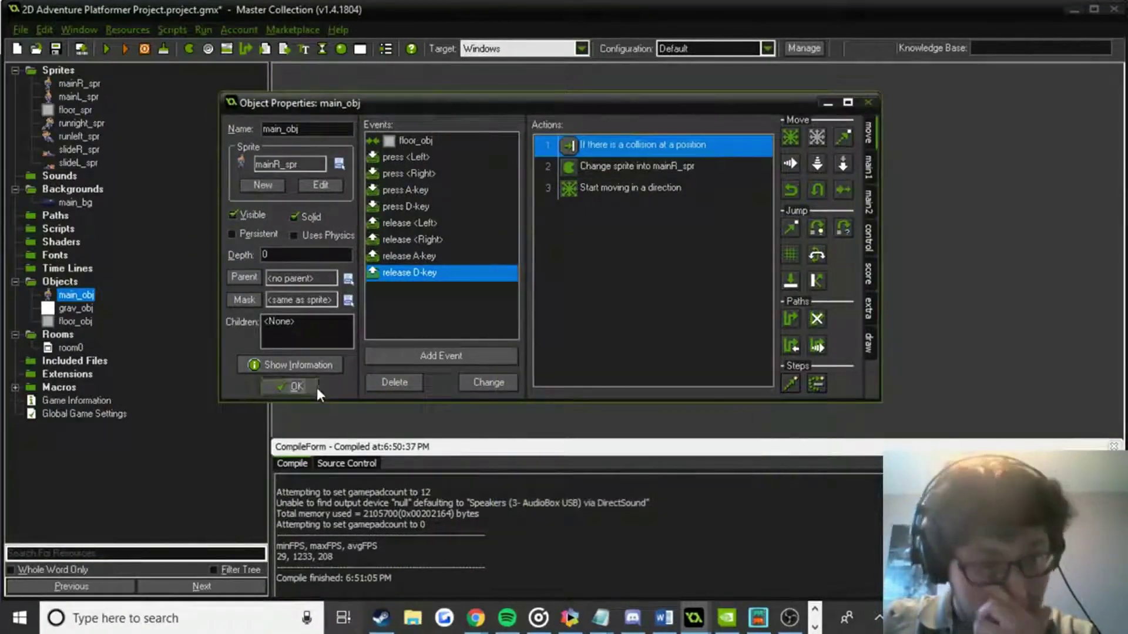
click(314, 386)
Run the game and test running and sliding in both directions beneath the low platform, and close the game.
click(106, 50)
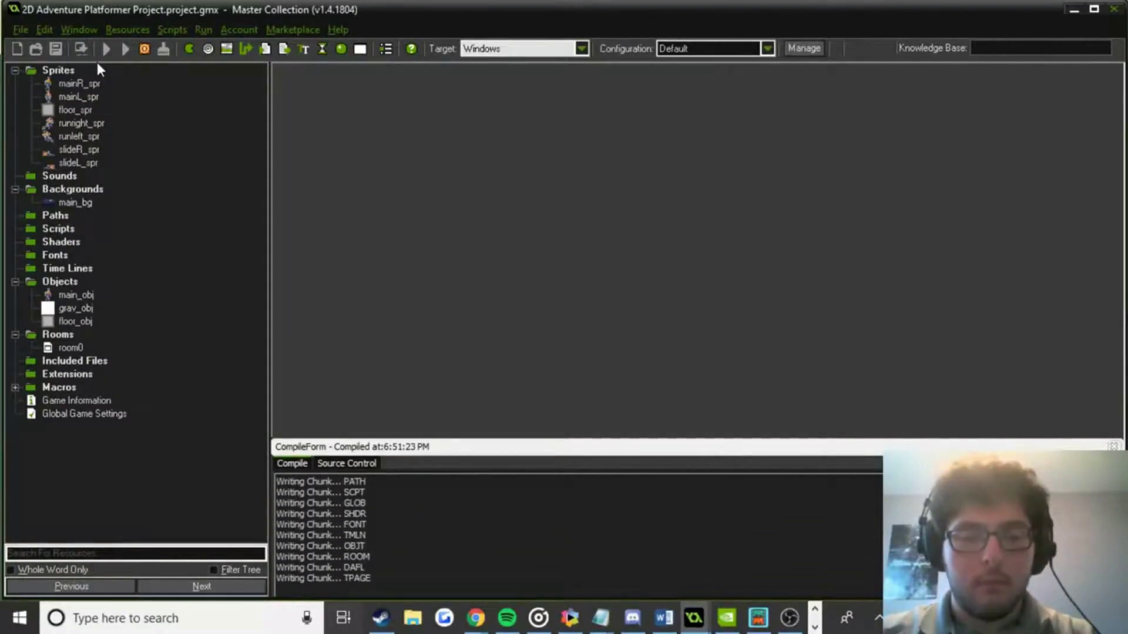
key(Right)
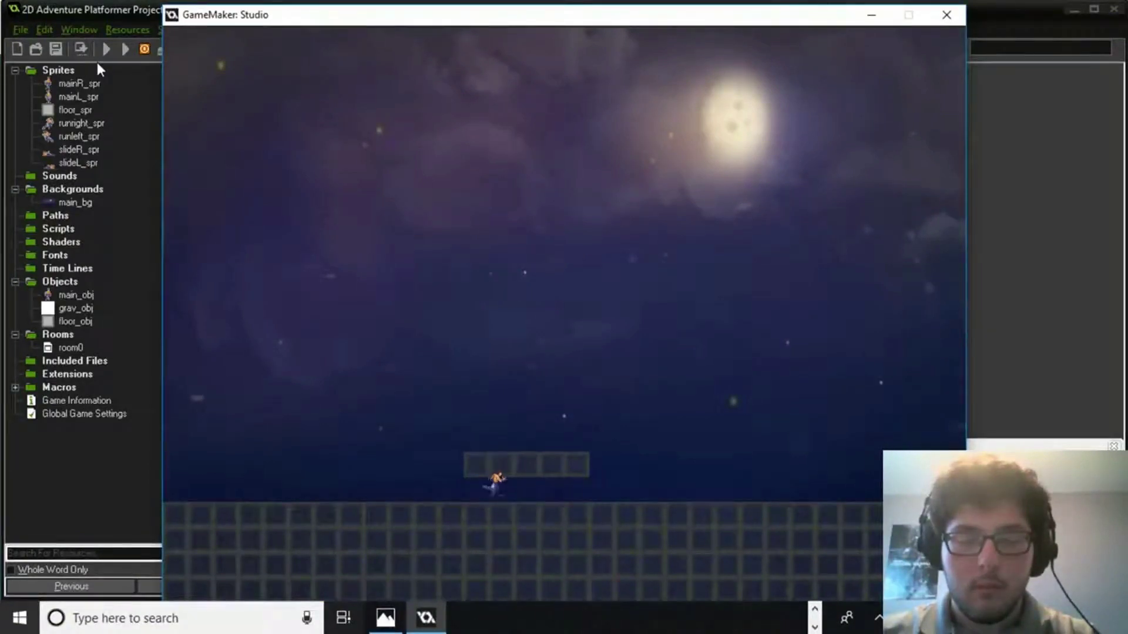
key(Right)
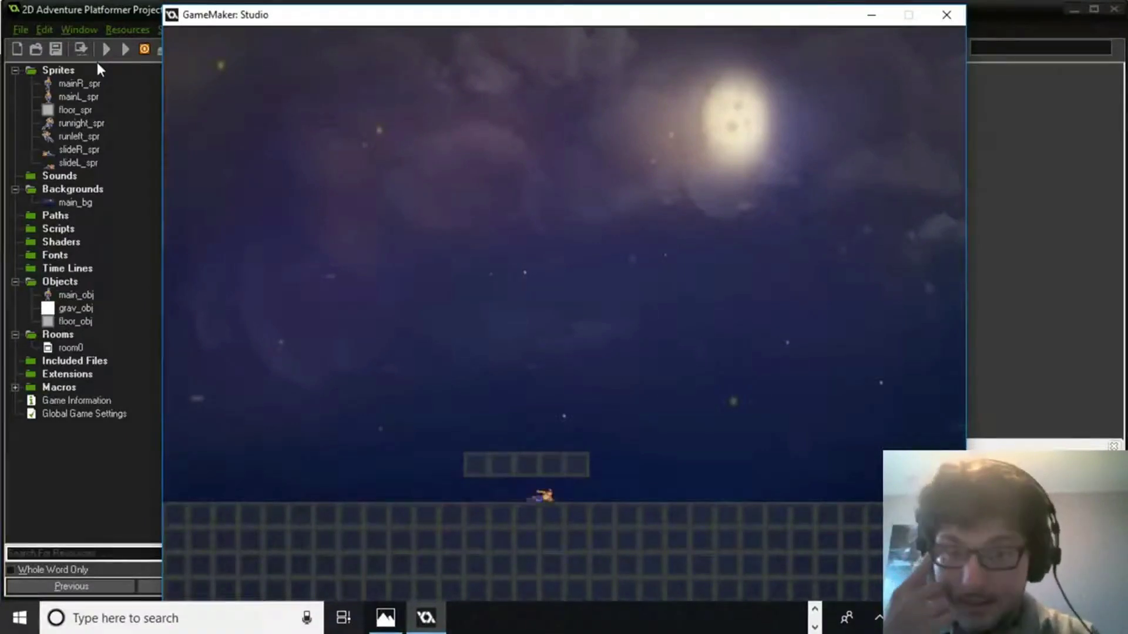
key(Left)
key(Up)
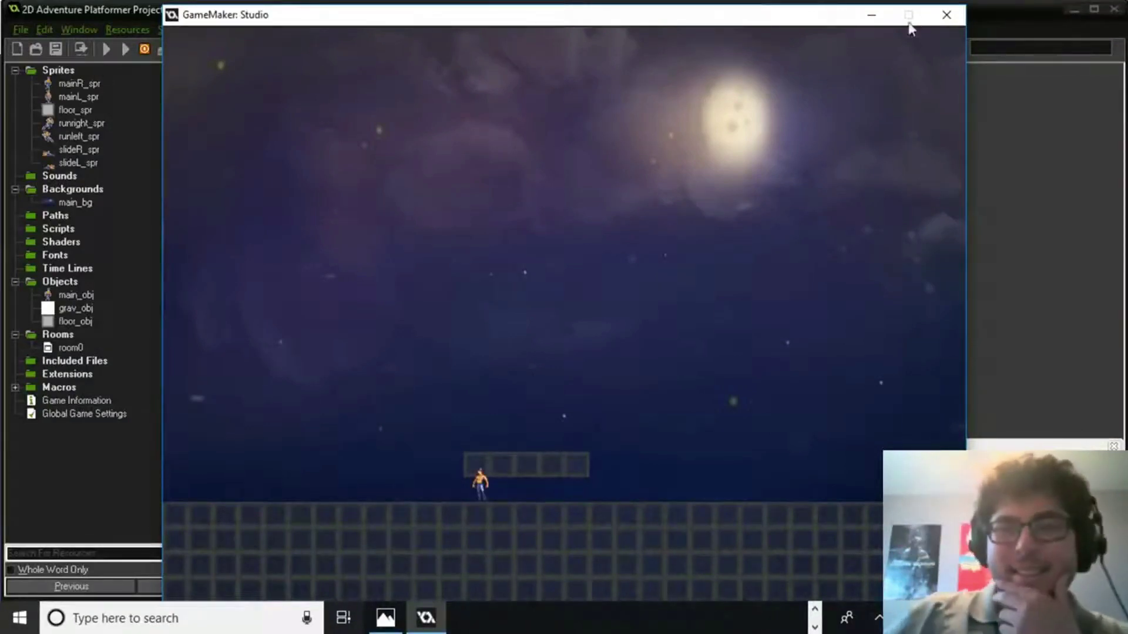
click(950, 12)
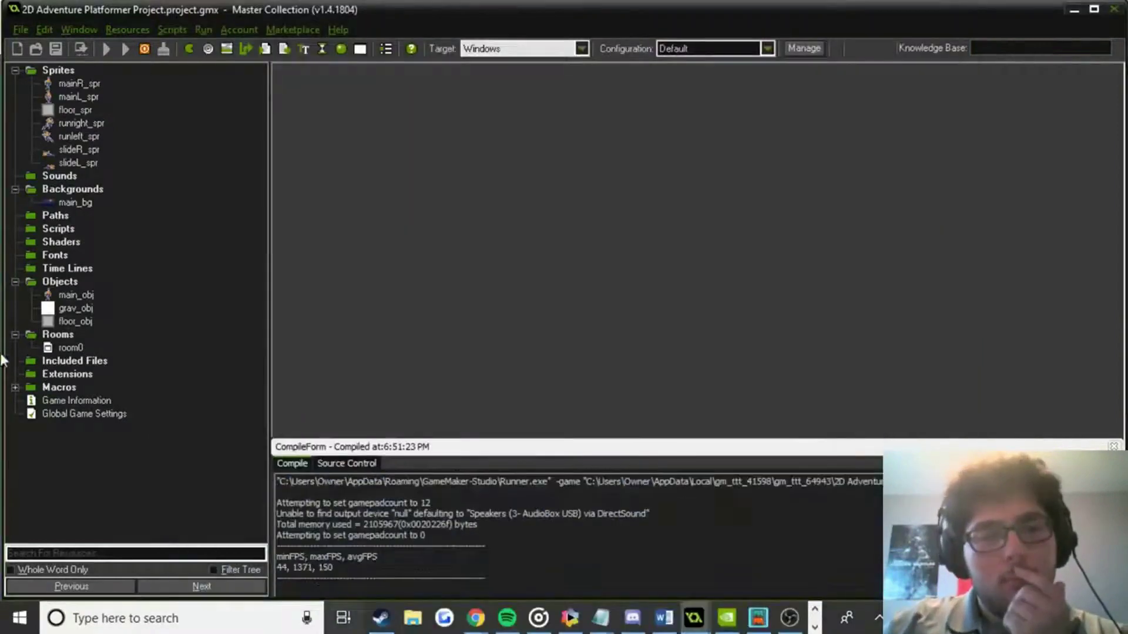
Copy the collision check from main_obj's release A-key event into the press A-key event and place it first in the actions.
double_click(72, 294)
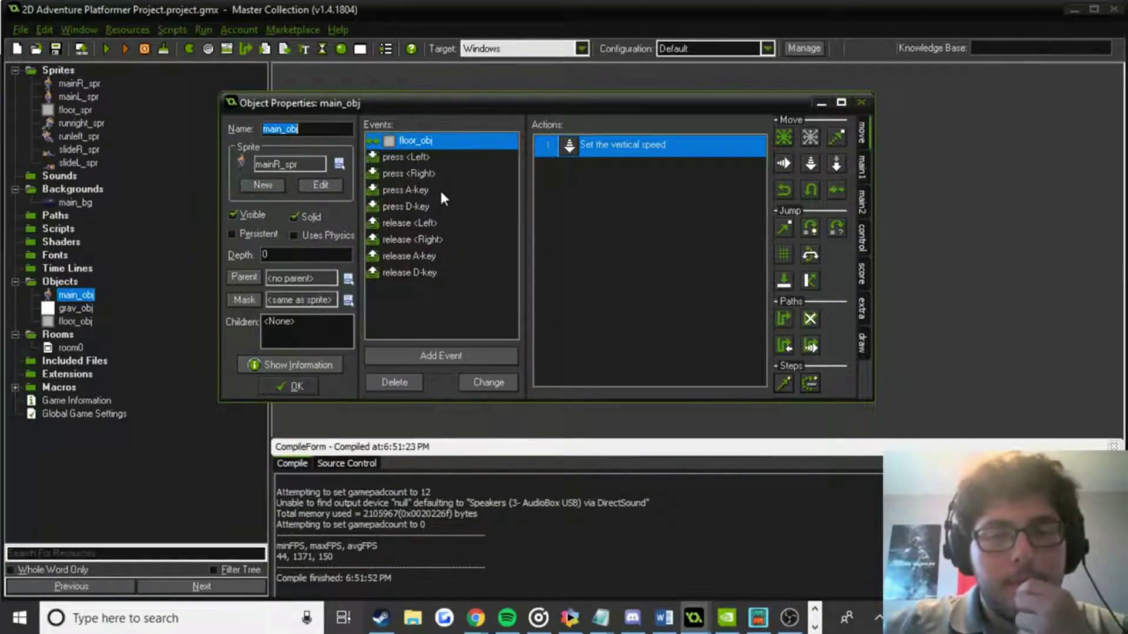
click(426, 256)
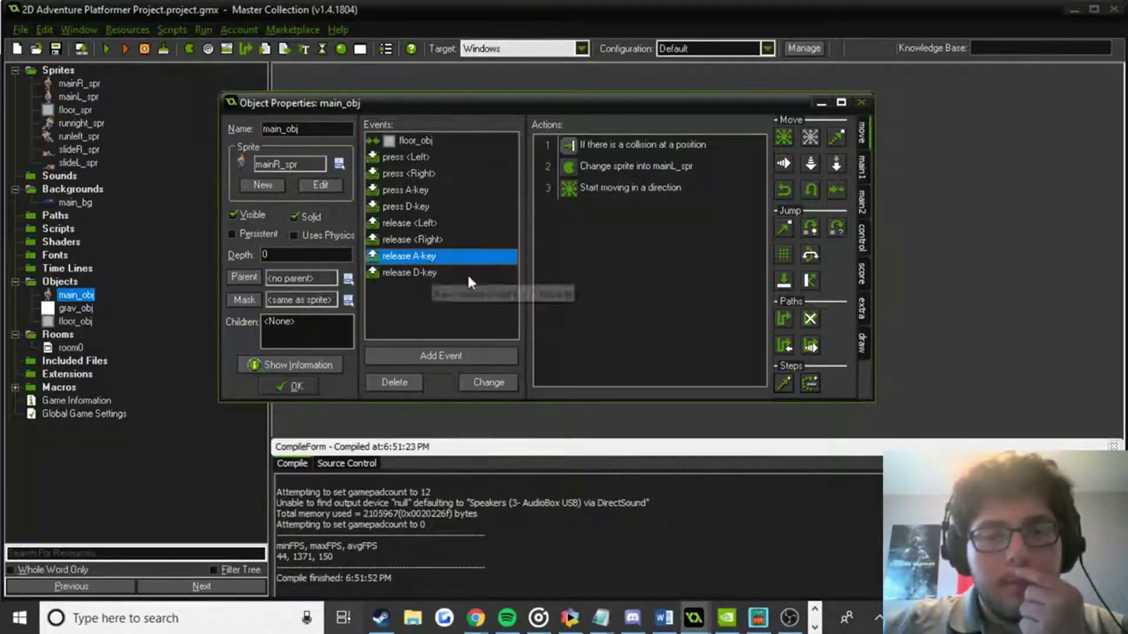
click(446, 241)
click(448, 221)
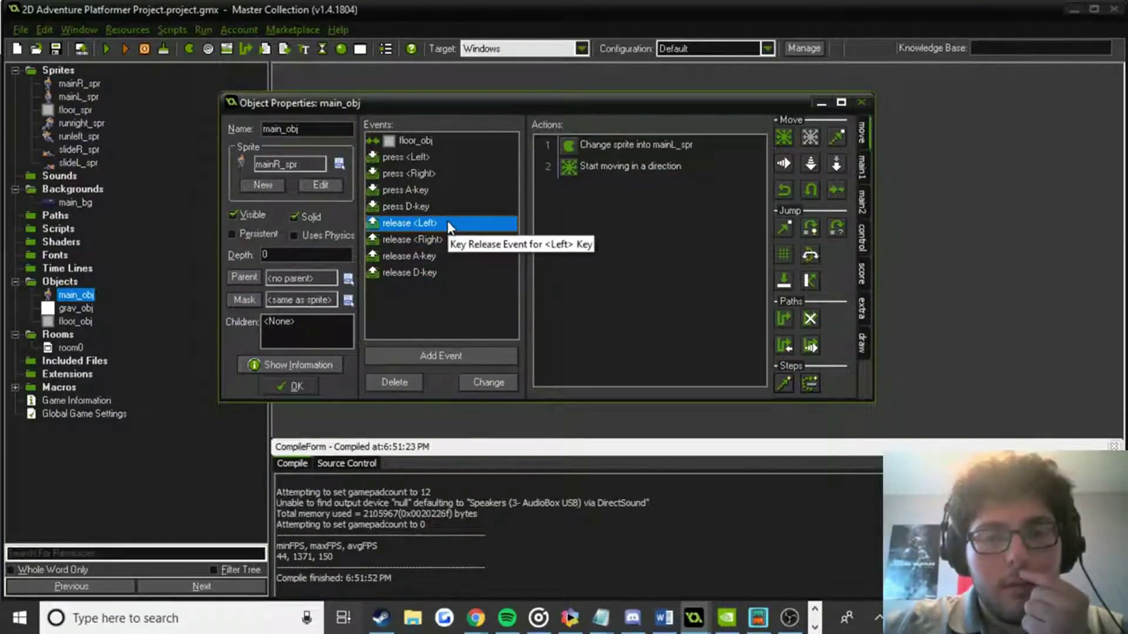
click(428, 190)
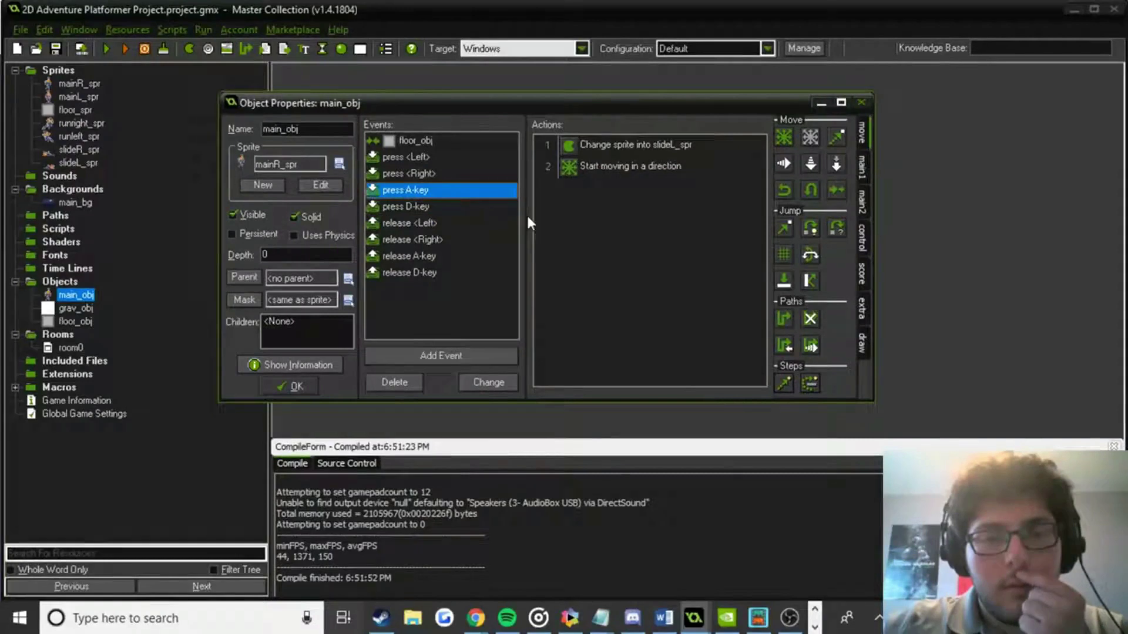
click(411, 255)
right_click(655, 142)
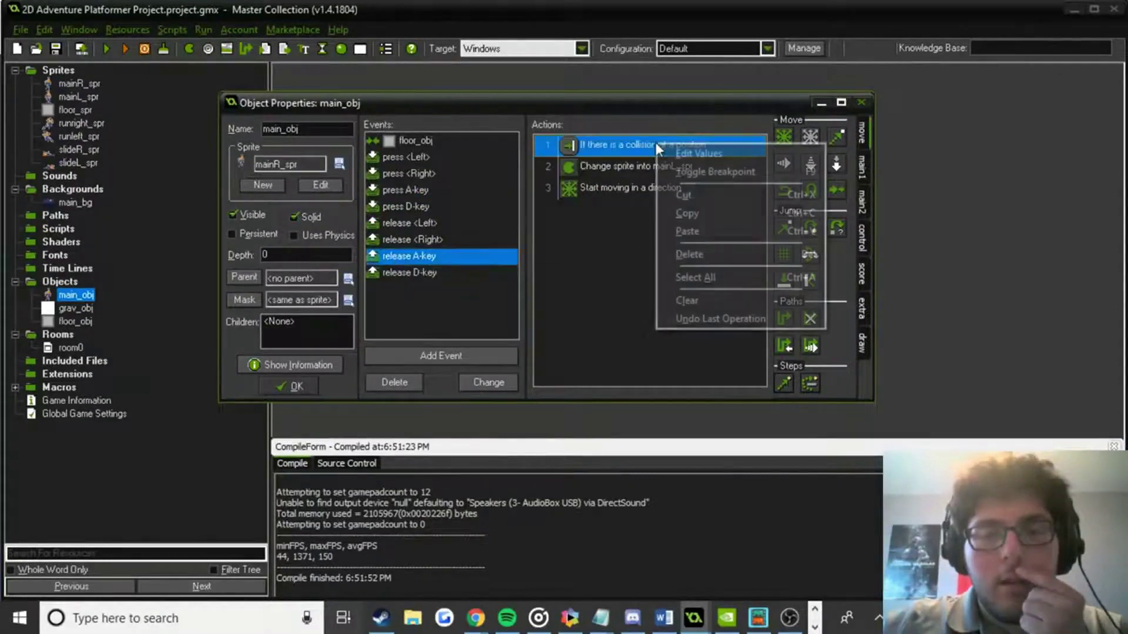
click(687, 211)
click(418, 191)
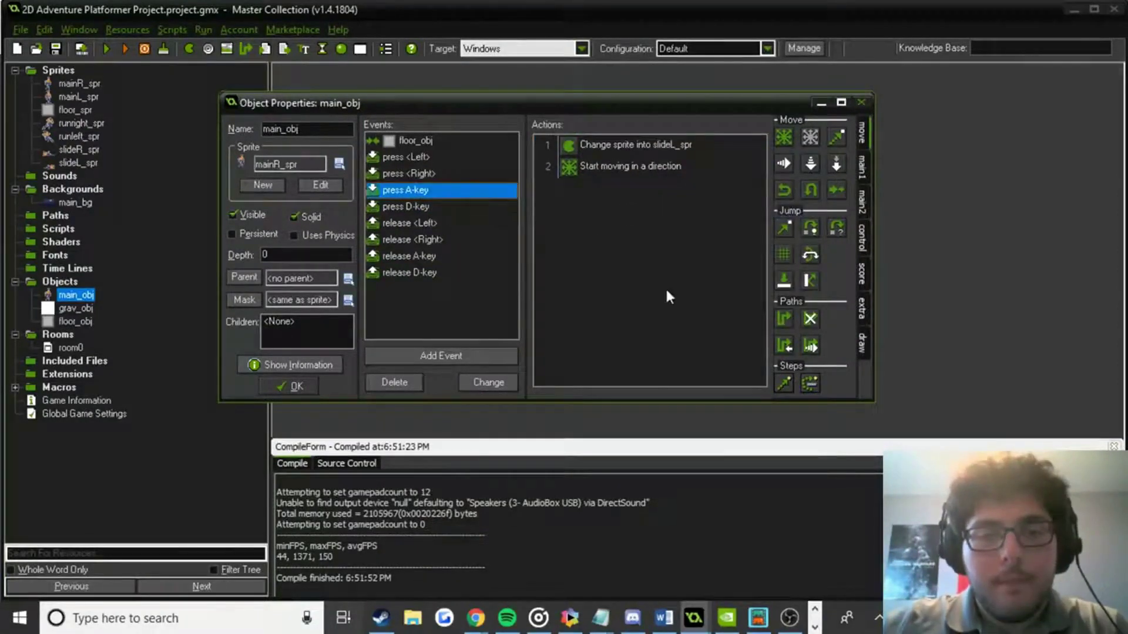
click(654, 295)
key(ctrl+v)
drag(594, 173, 626, 142)
Turn off the NOT option in the press A-key event's collision check.
double_click(626, 142)
click(681, 478)
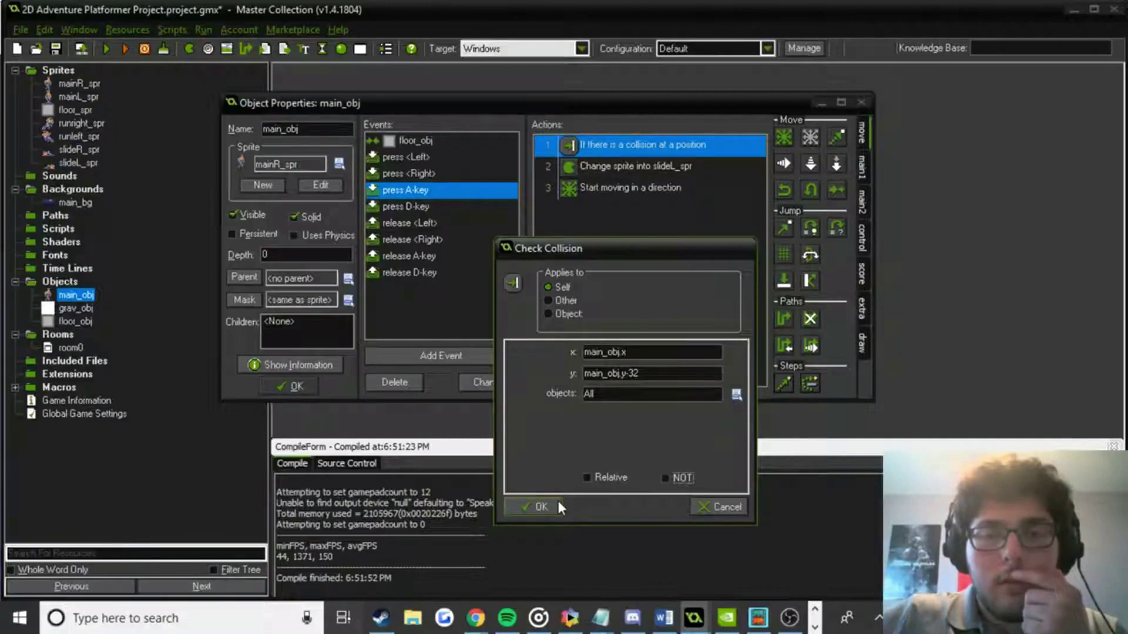
click(540, 506)
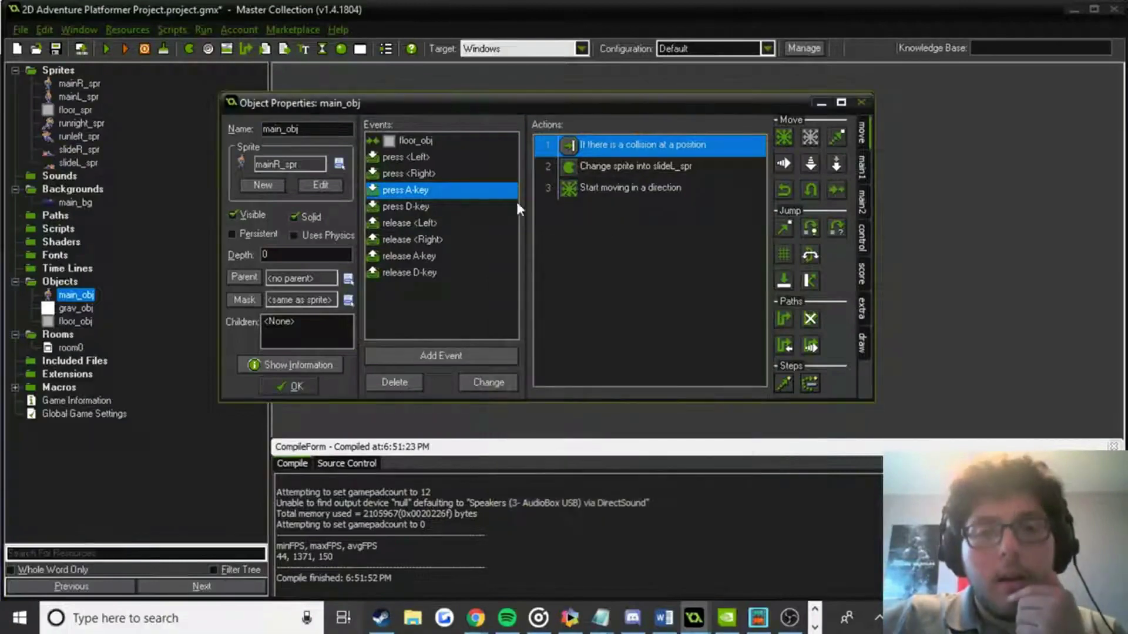
Copy the collision check from main_obj's press A-key event into the press <Left> event as its first action.
right_click(621, 147)
click(668, 213)
click(406, 207)
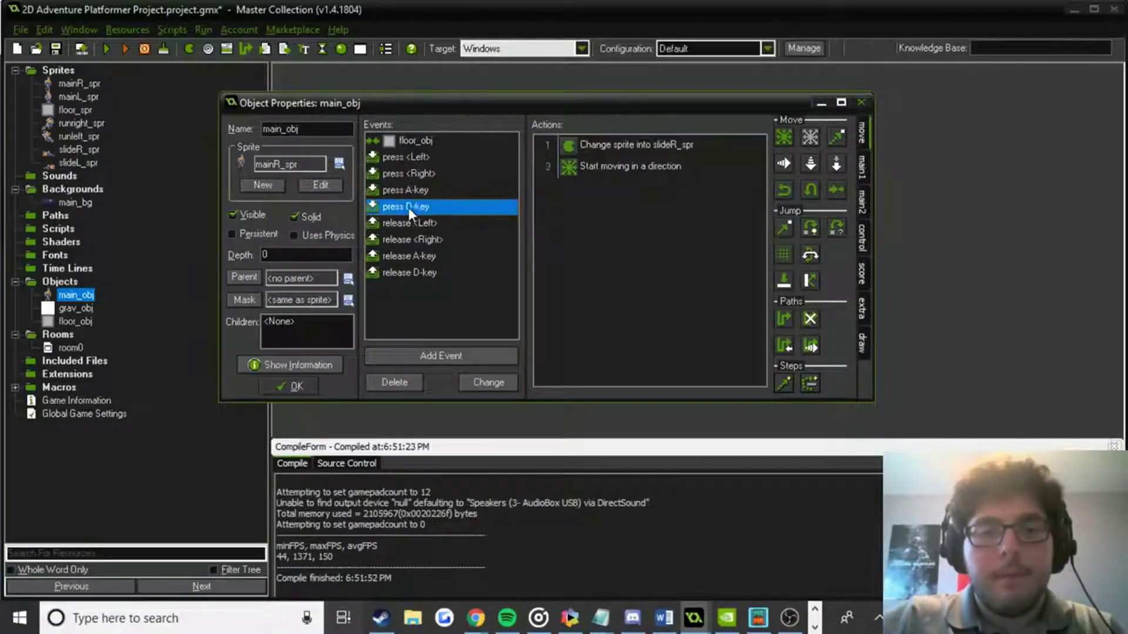
click(422, 188)
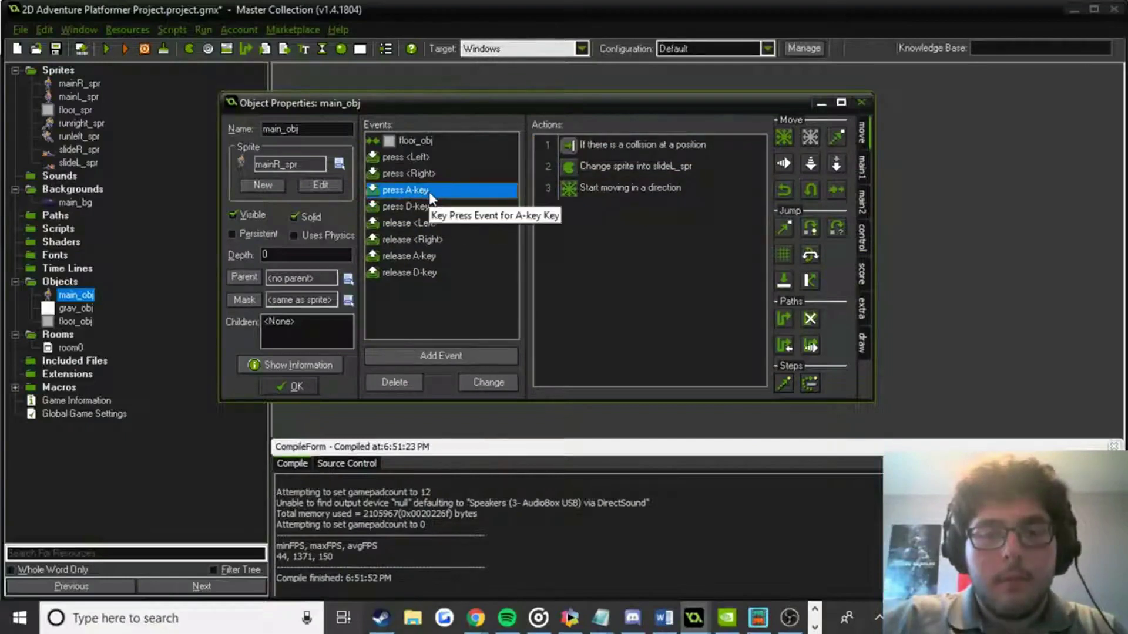
right_click(609, 144)
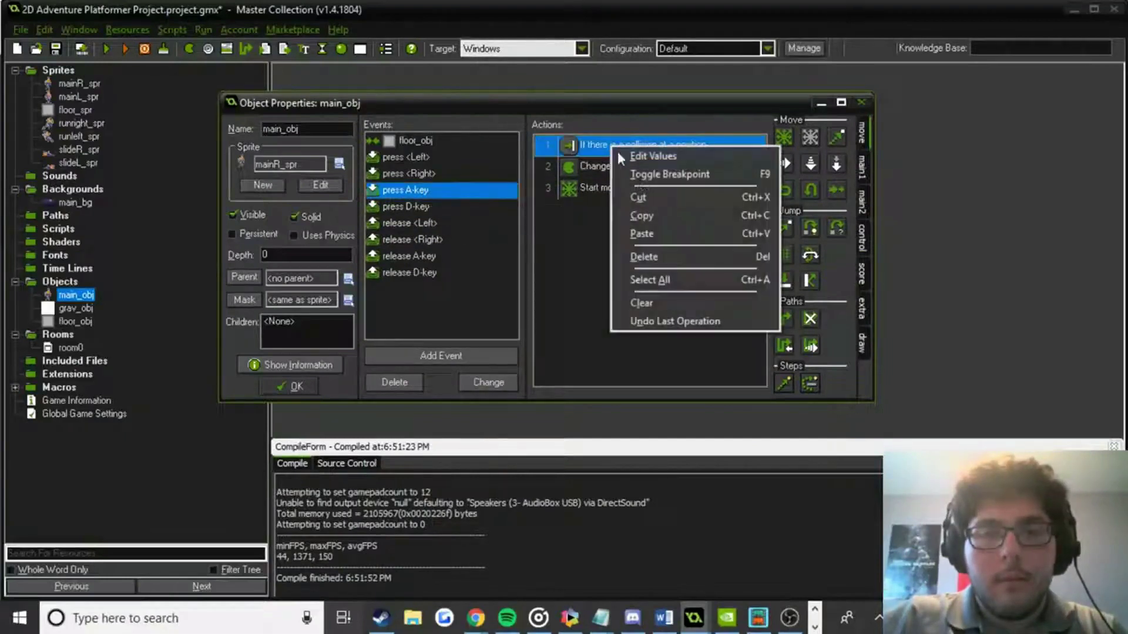
click(647, 210)
click(439, 227)
click(440, 174)
click(452, 157)
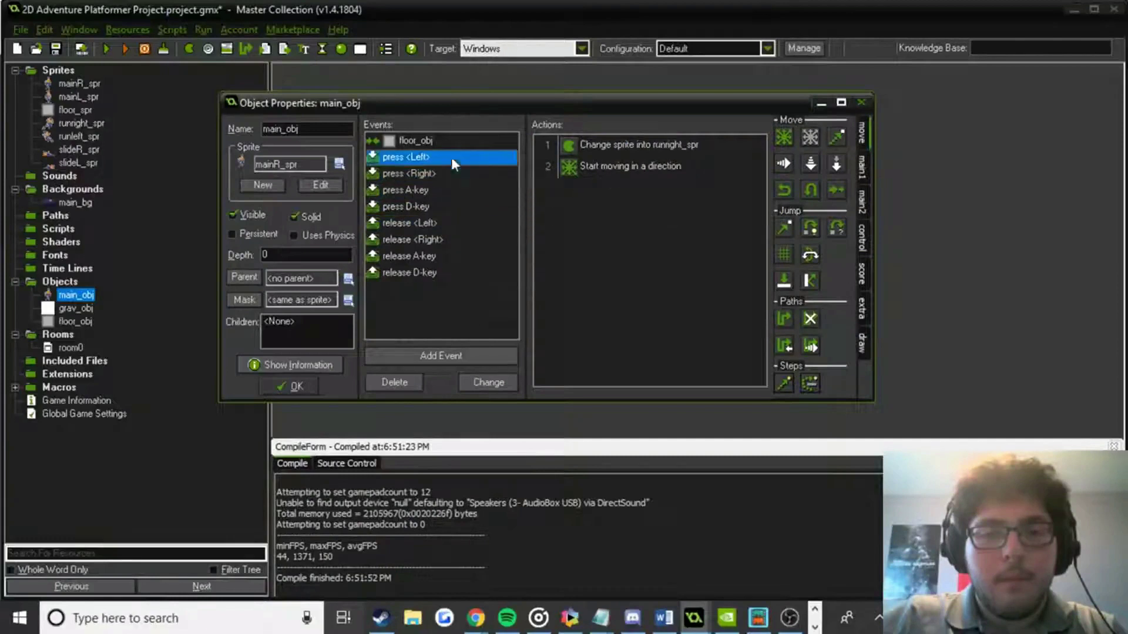
right_click(617, 228)
click(646, 316)
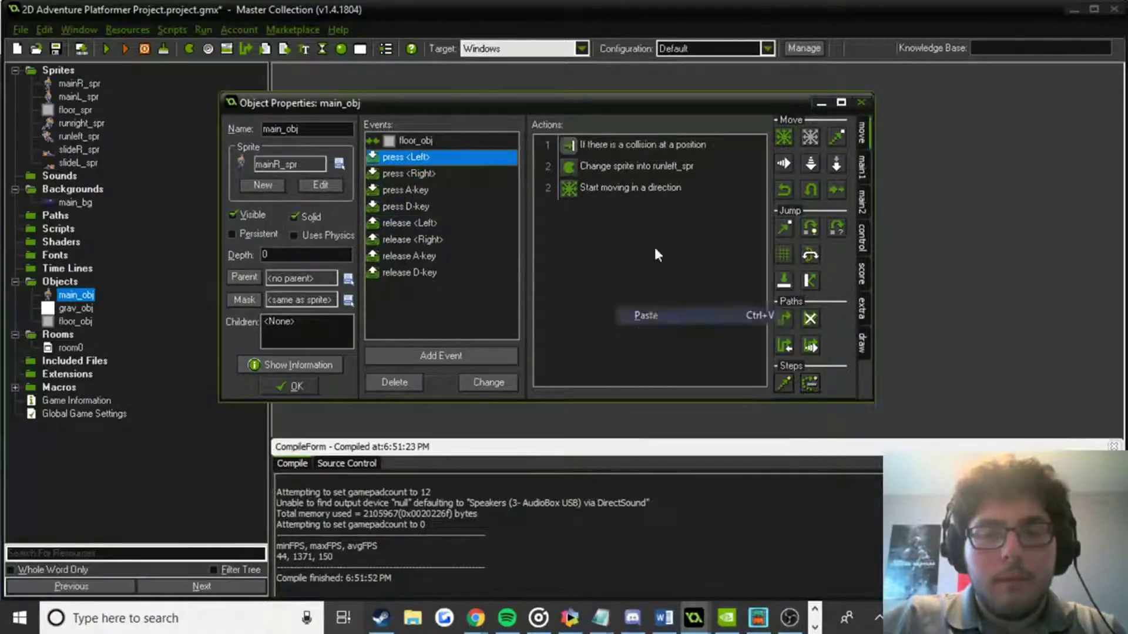
Paste the copied collision check into main_obj's press <Right> event as its first action and save the object.
click(423, 174)
right_click(630, 224)
click(680, 315)
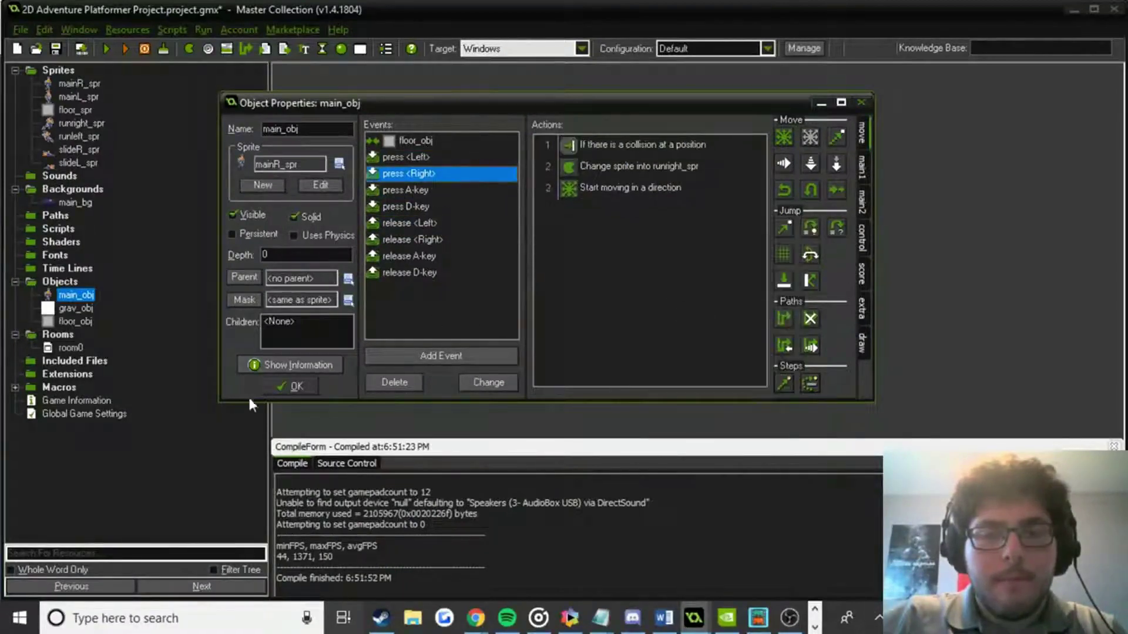
click(297, 386)
Run the game, test running left and right and moving beneath the low platform, and close the game.
click(105, 48)
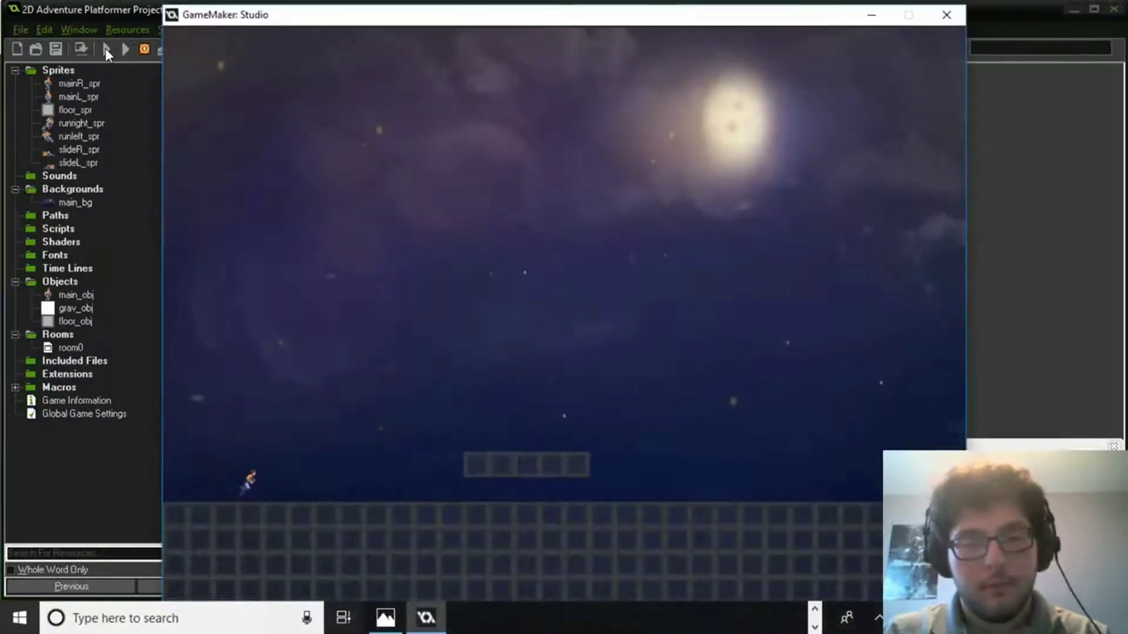
key(Right)
key(Right)
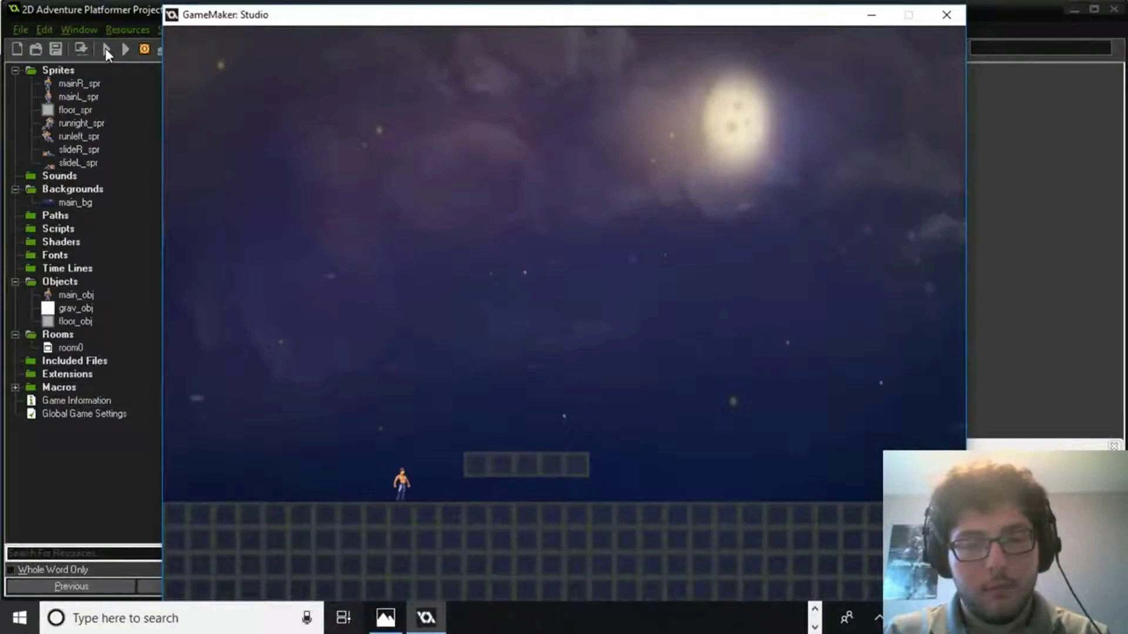
key(Left)
key(Left)
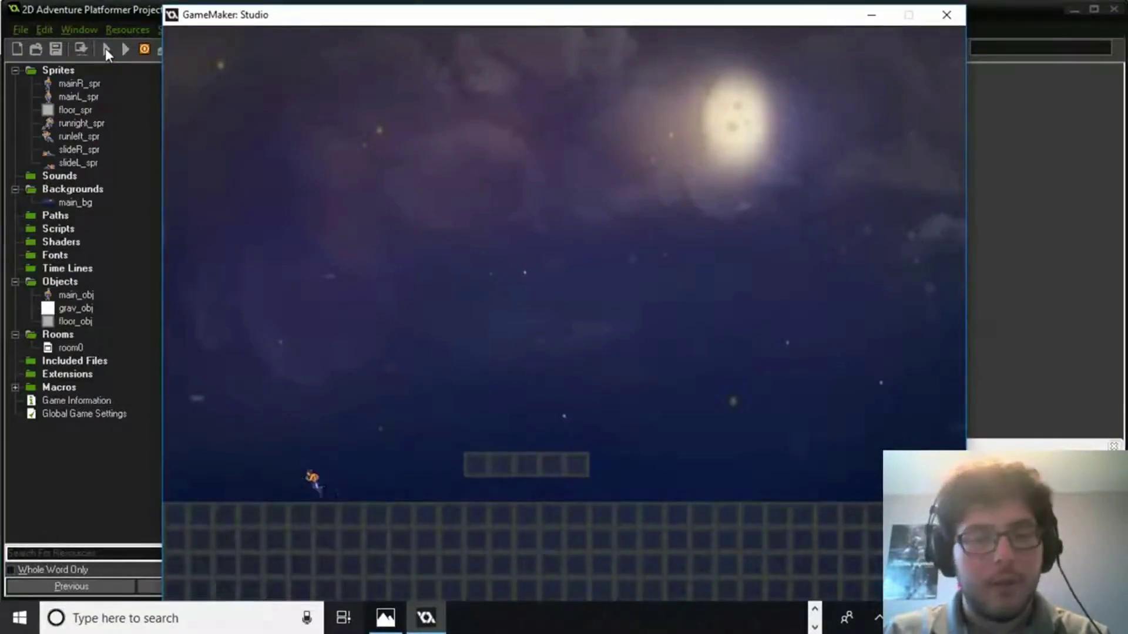
key(Right)
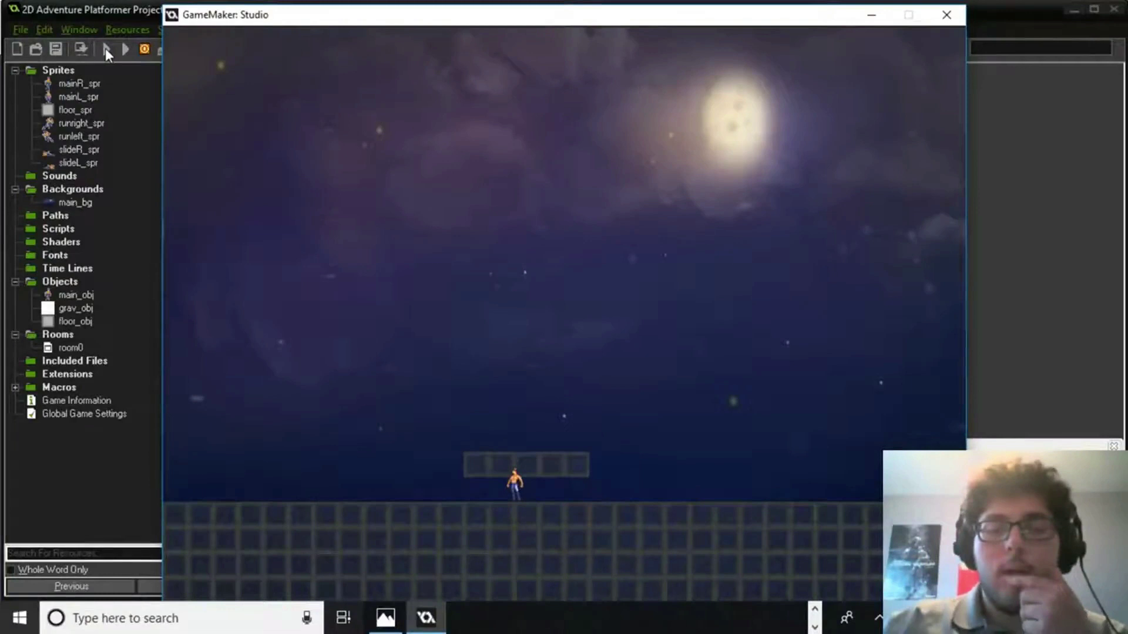
click(954, 19)
Review the collision checks in main_obj's press <Left> and press <Right> events and the latter's sprite change action.
click(81, 296)
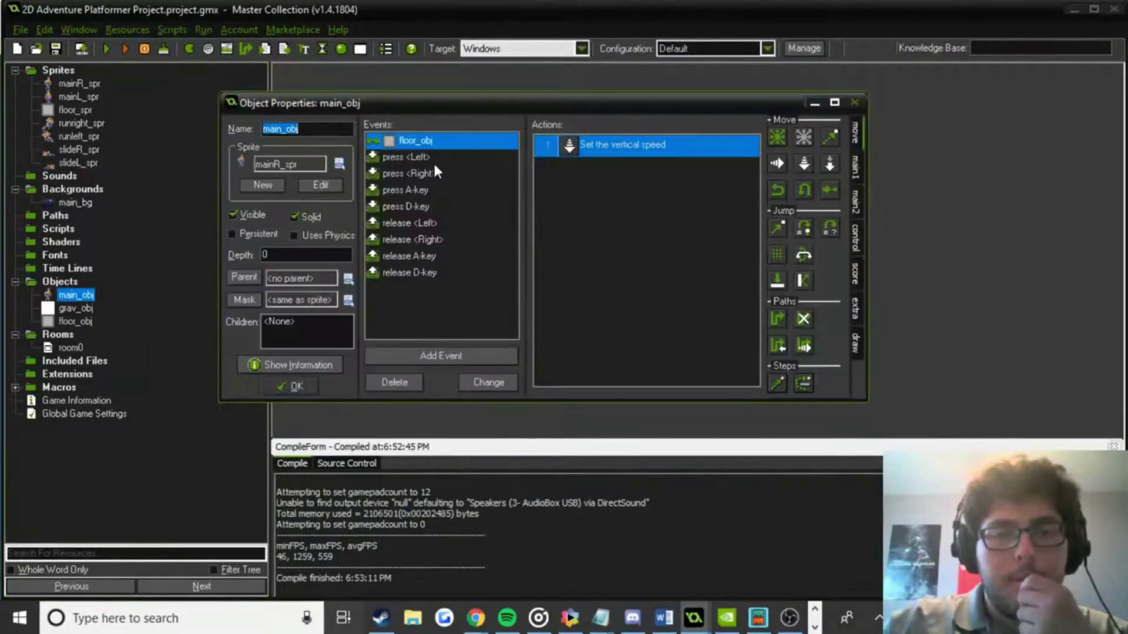
click(432, 157)
double_click(650, 144)
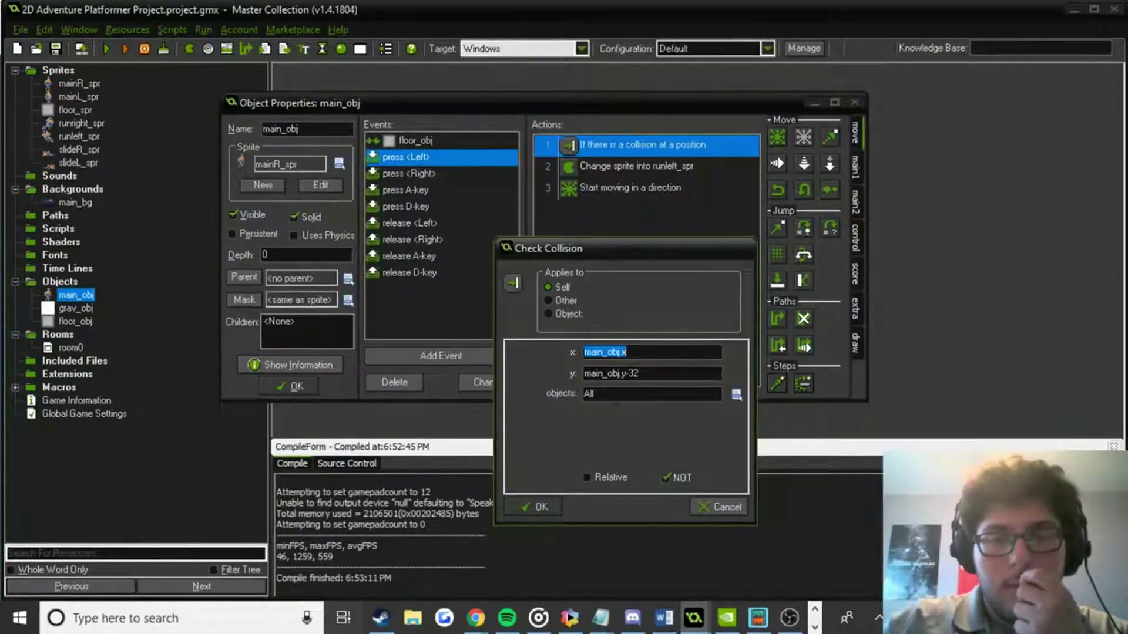
click(534, 505)
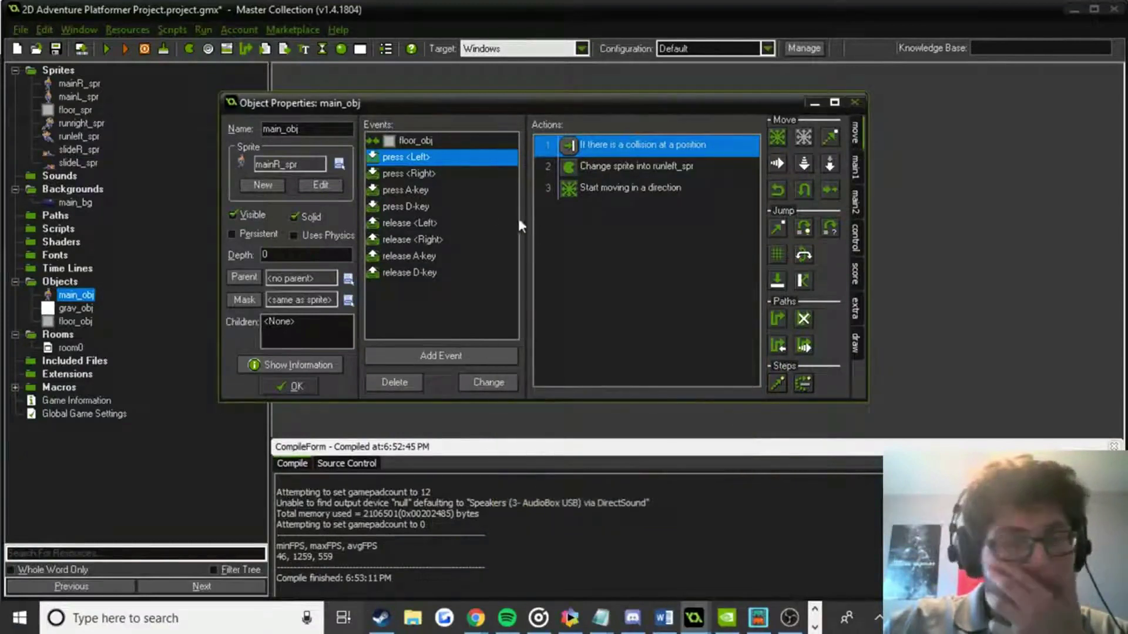
click(445, 174)
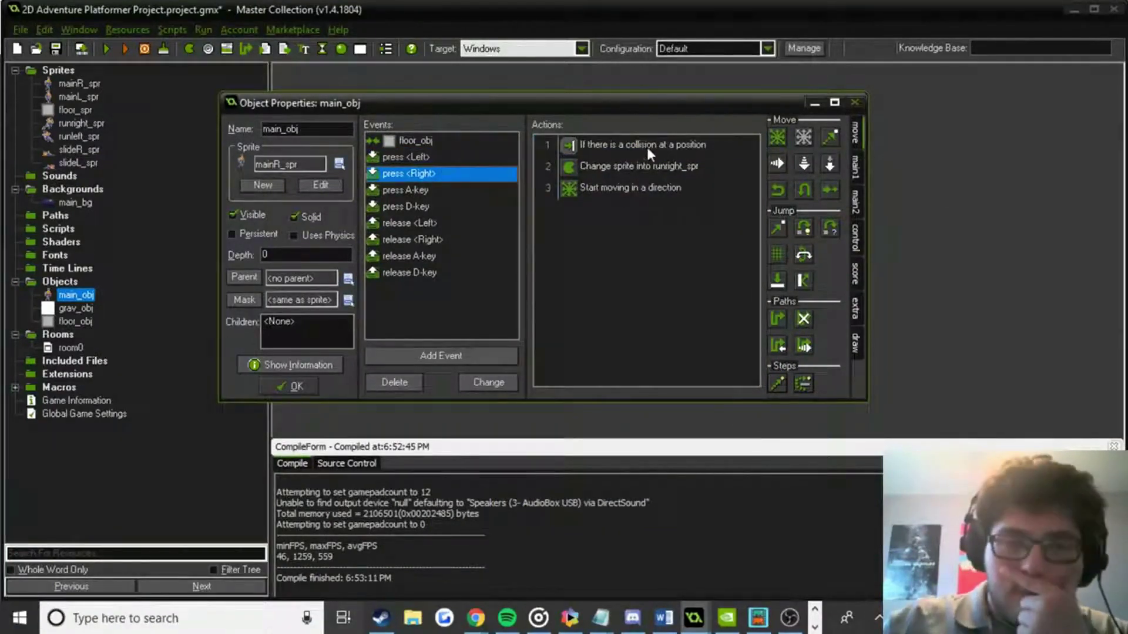
double_click(667, 143)
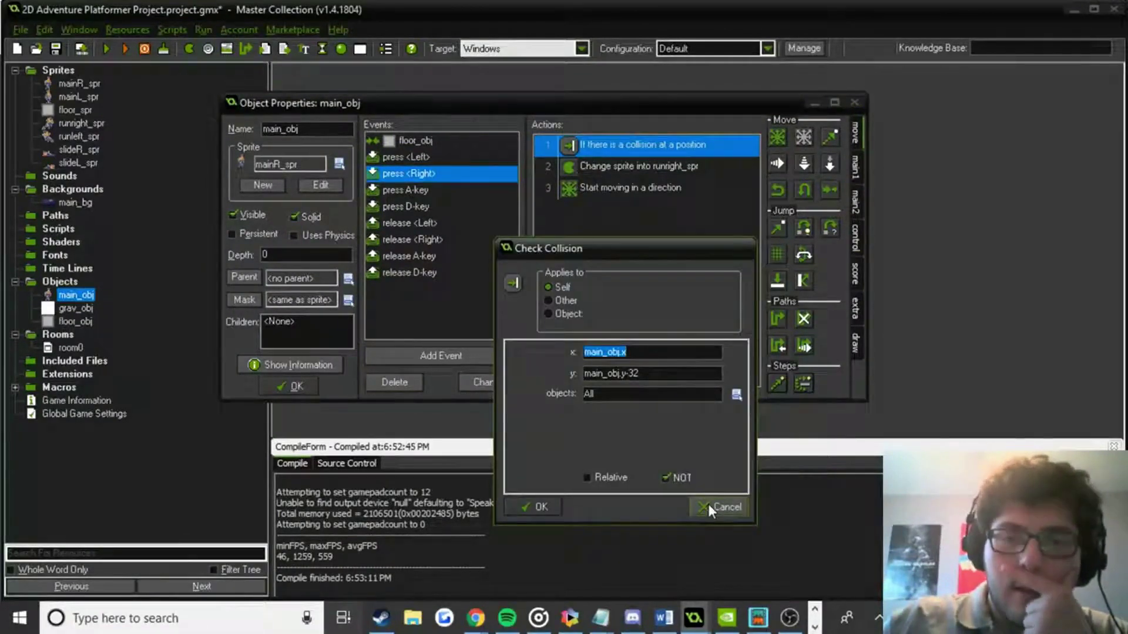
click(707, 504)
double_click(662, 168)
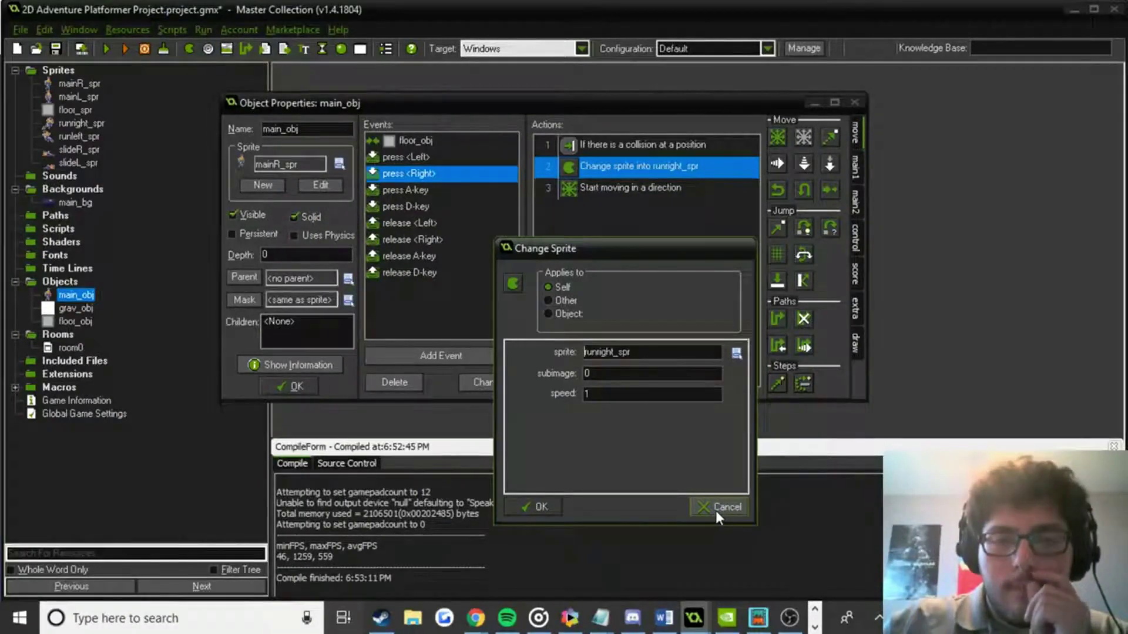
click(716, 510)
Set the y position of the collision check in main_obj's press <Right> event to main_obj.y-64.
click(619, 145)
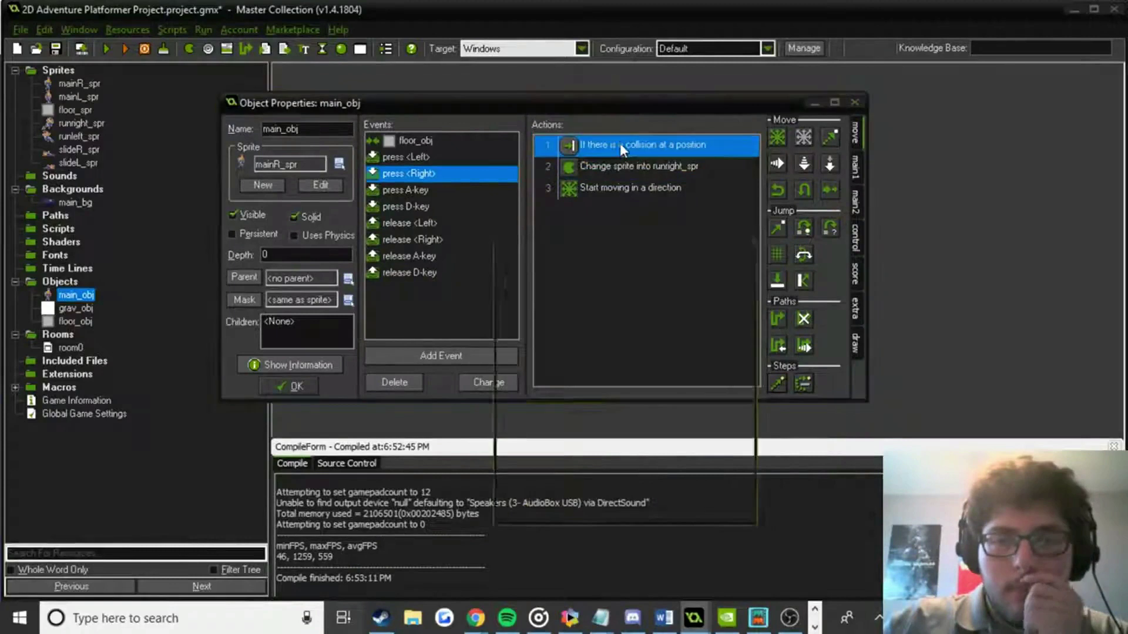
double_click(619, 145)
click(681, 373)
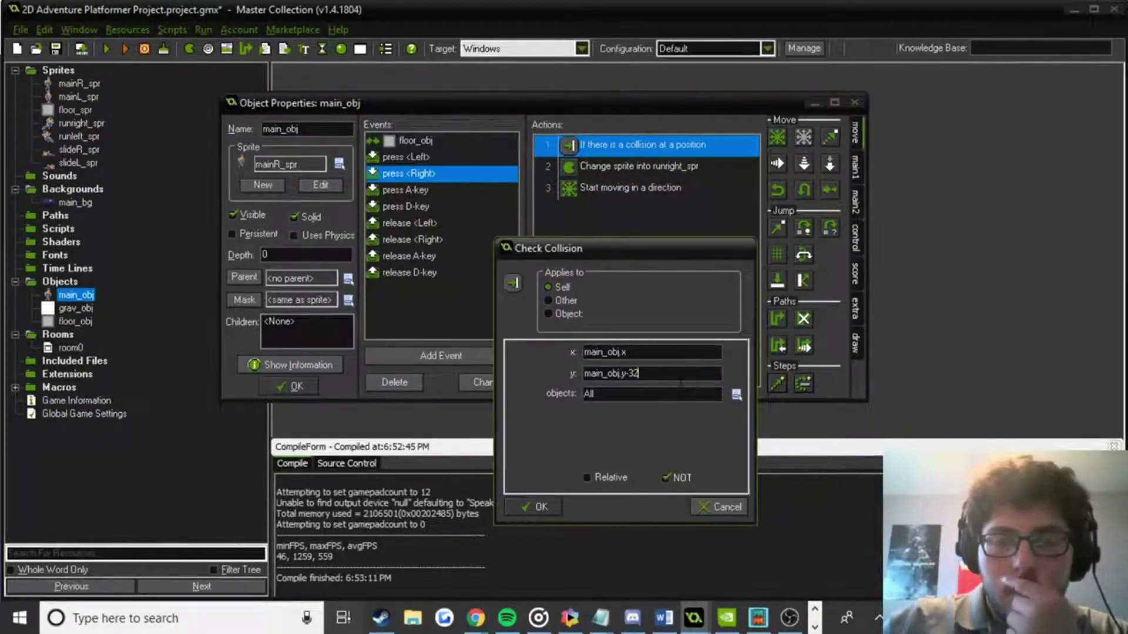
key(BackSpace)
key(BackSpace)
key(BackSpace)
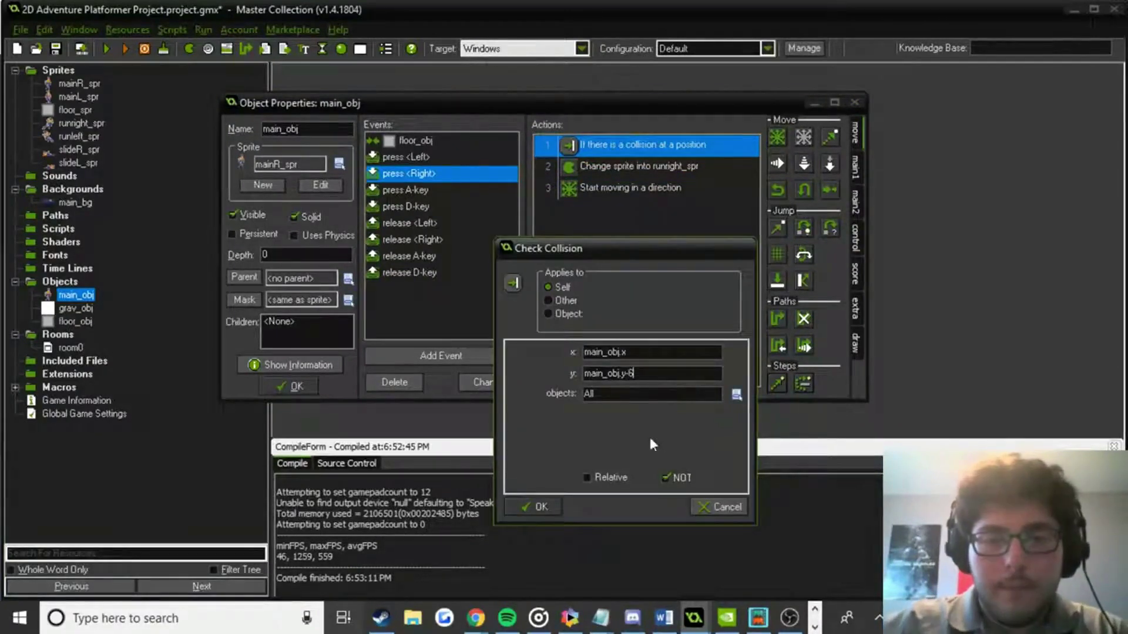
click(547, 509)
Set the y position of the collision check in the press <Left> event to main_obj.y-64 and save the object.
click(428, 157)
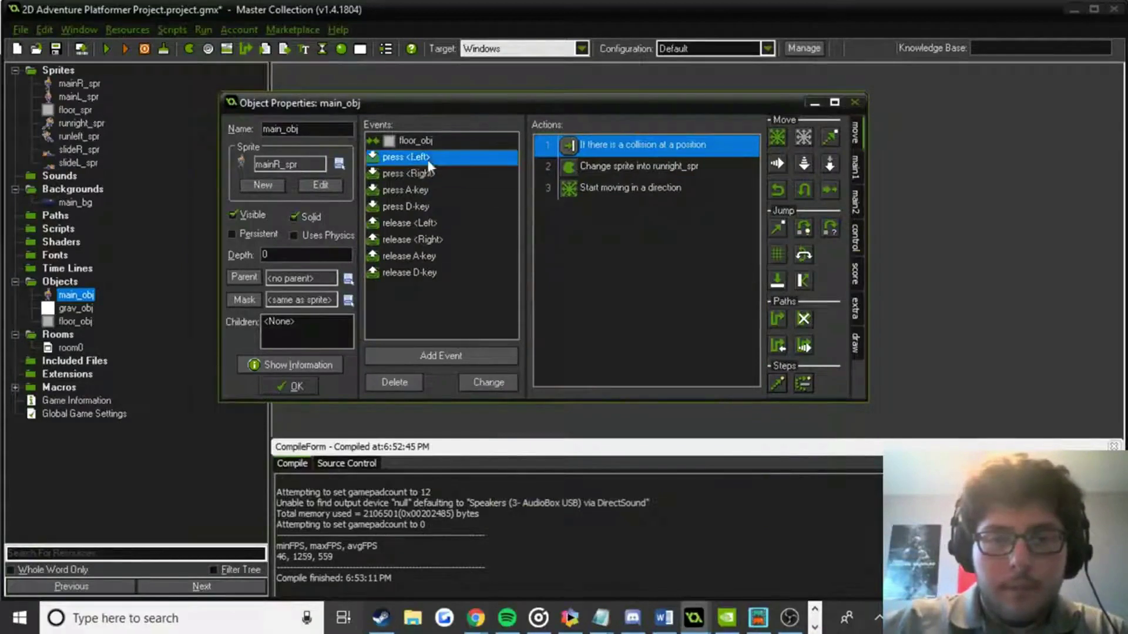
double_click(629, 146)
click(639, 374)
key(BackSpace)
key(BackSpace)
text(64)
click(556, 510)
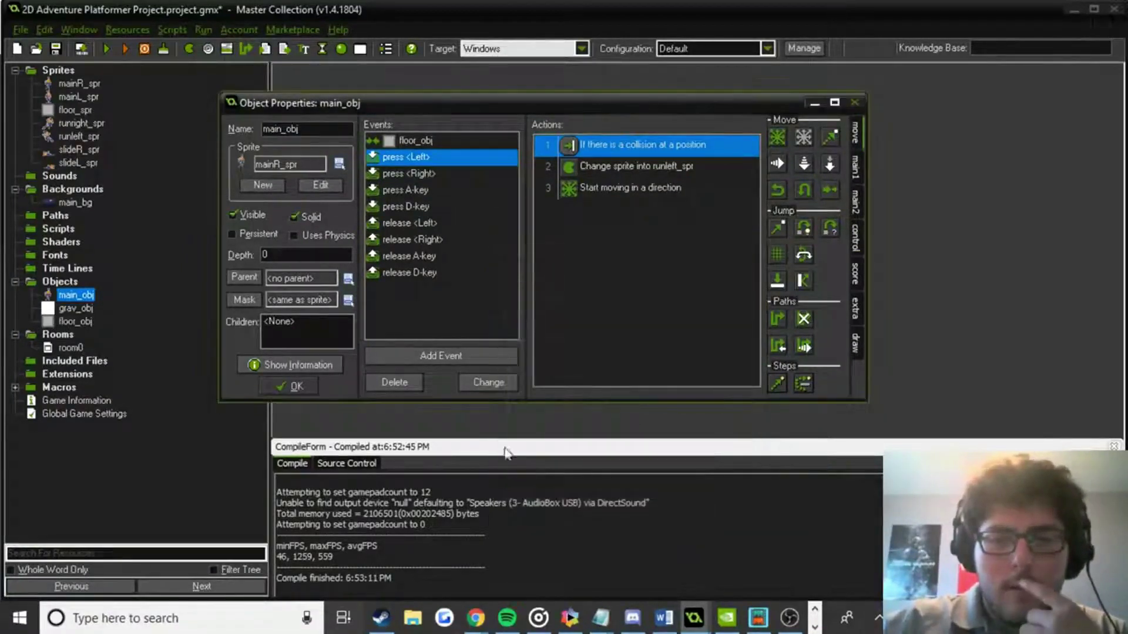
click(289, 385)
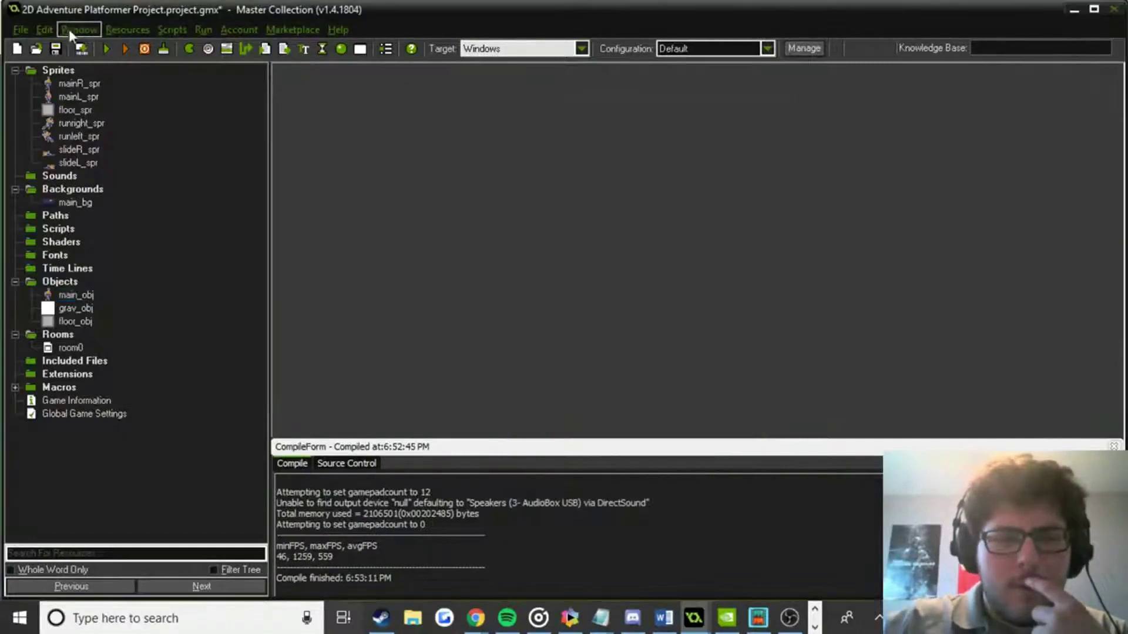
Run the game, test running and sliding in both directions beneath the low platform, and close the game.
click(110, 49)
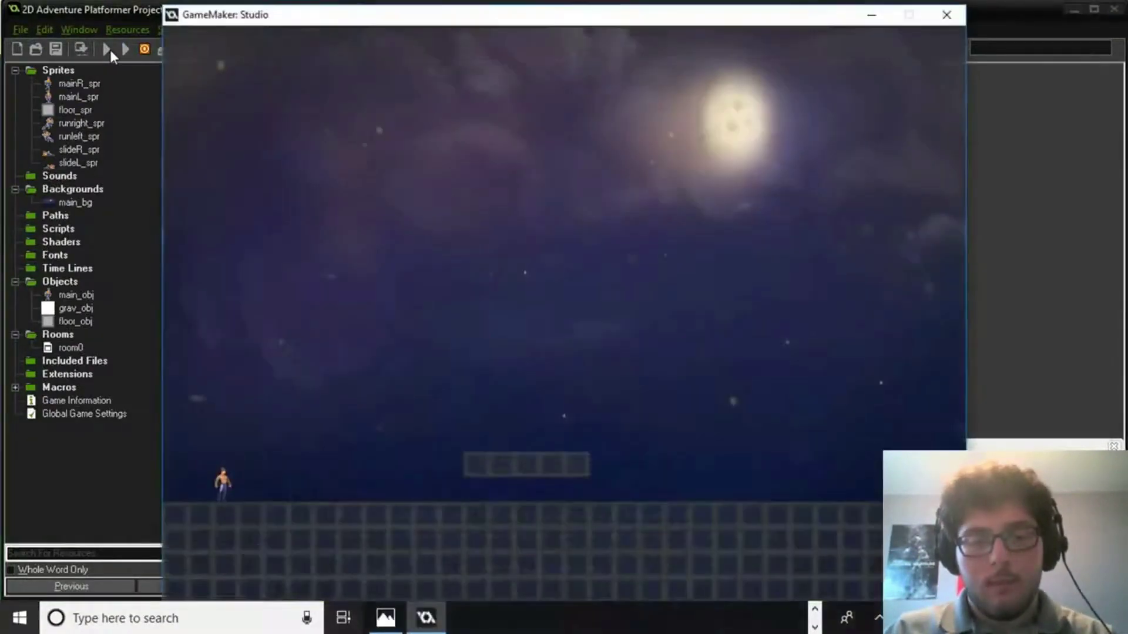
key(Right)
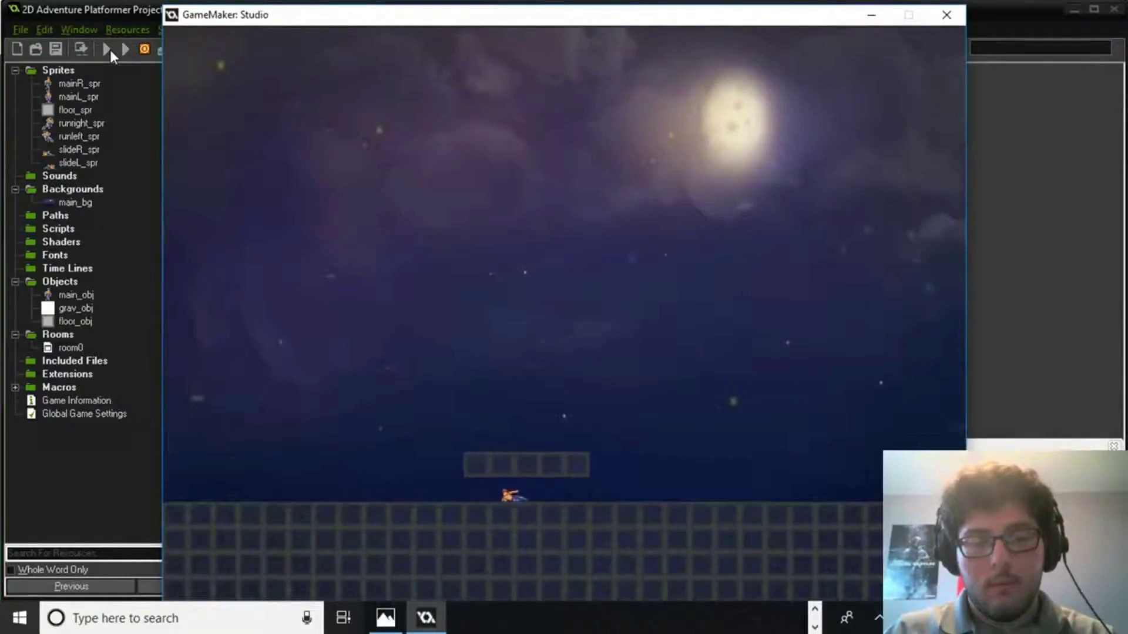
key(Right)
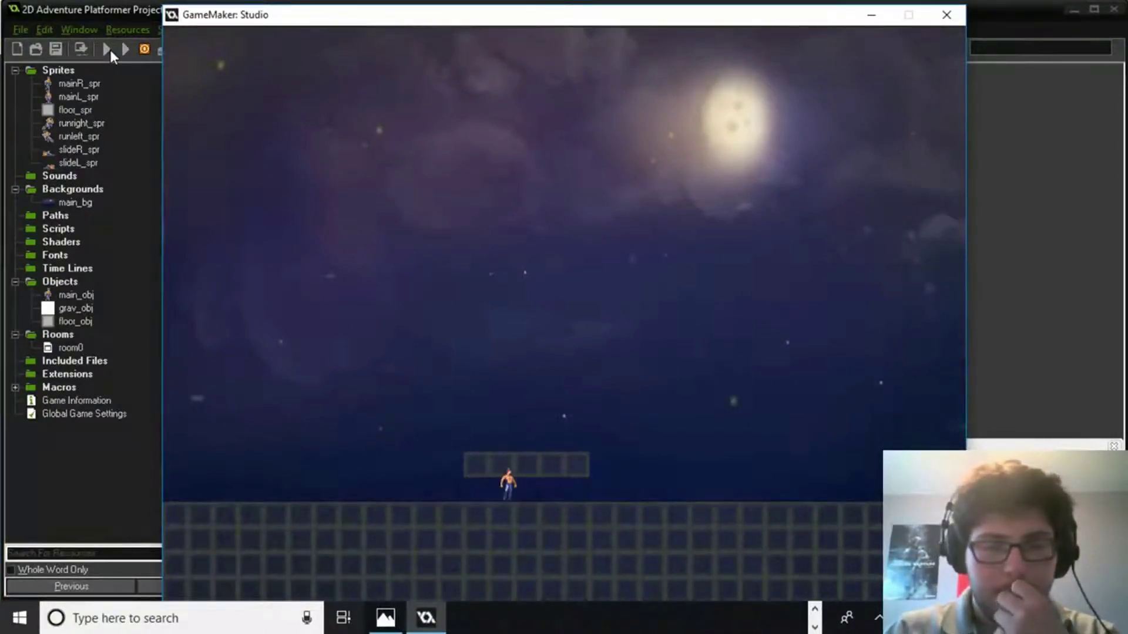
key(Left)
key(Down)
key(Right)
key(Left)
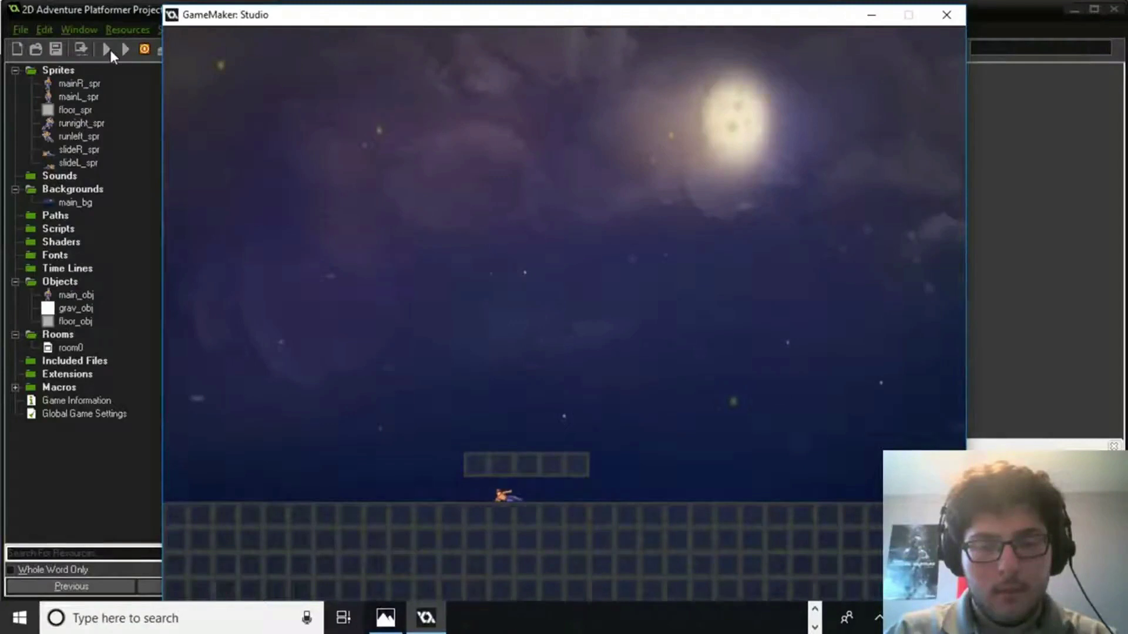
key(Left)
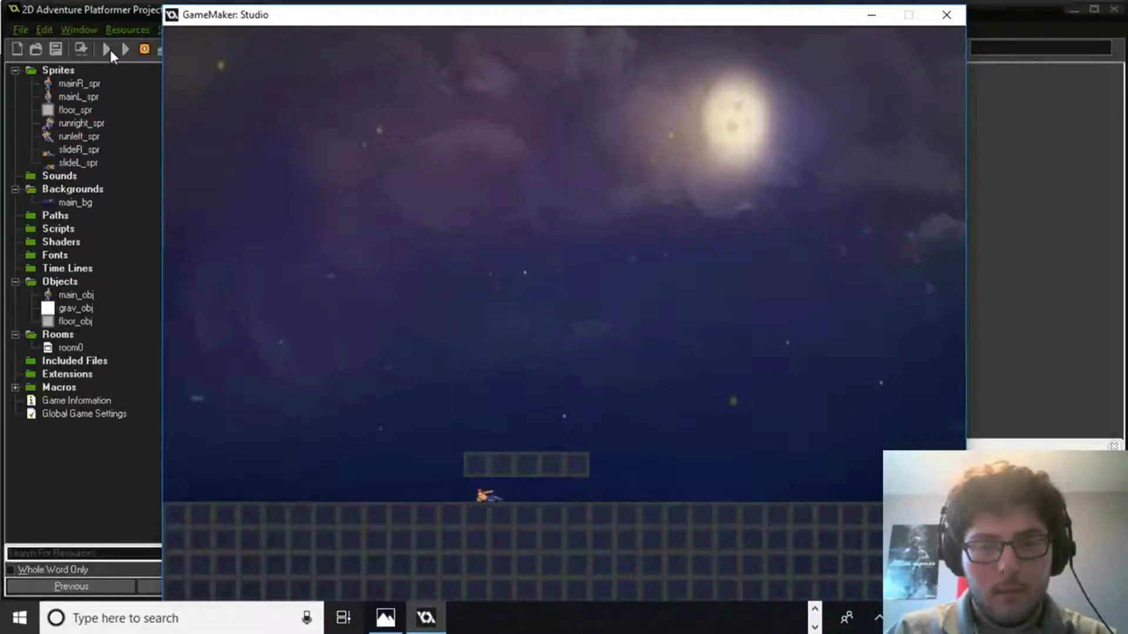
key(Right)
key(Left)
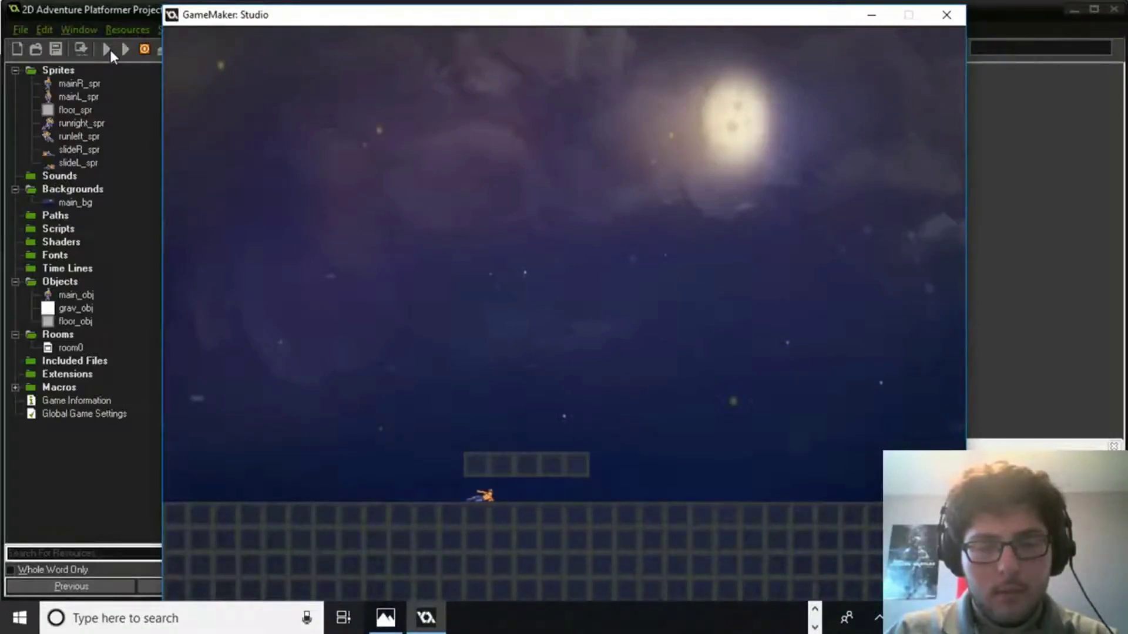
key(Right)
key(Left)
key(Right)
key(Right)
key(Left)
key(Left)
key(Right)
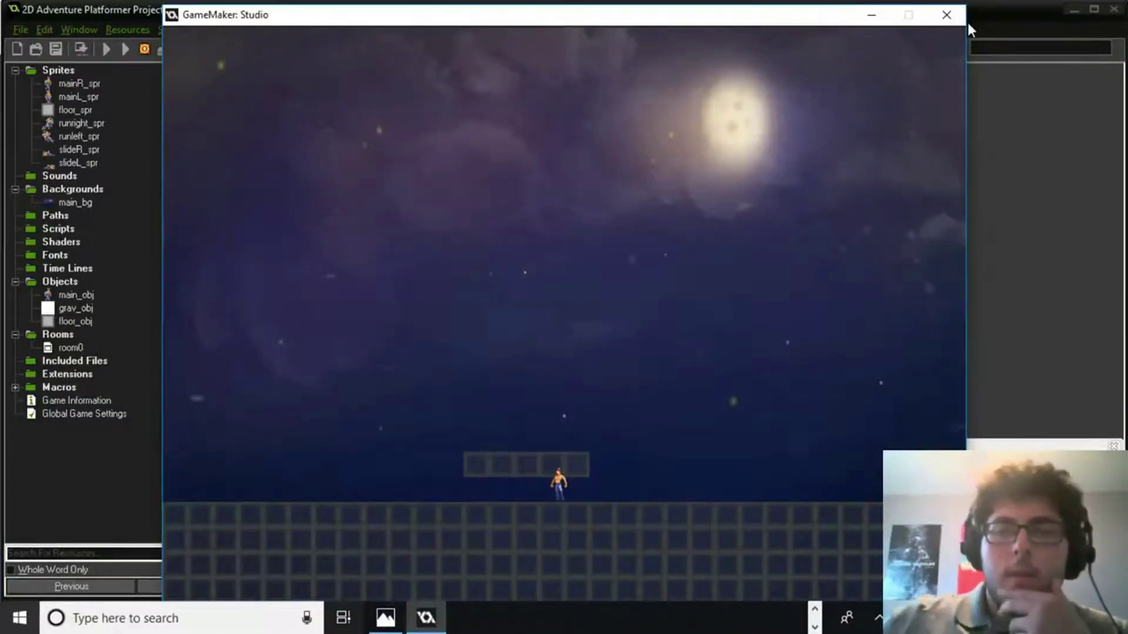
click(947, 15)
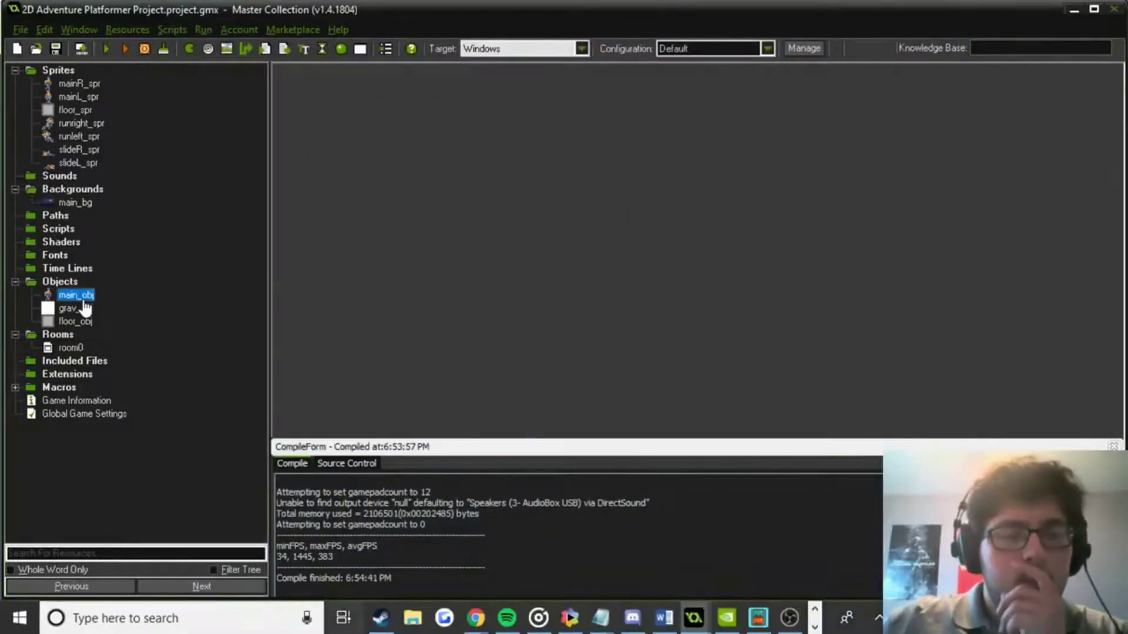
Set the y position of the collision check in main_obj's press <Left> event to main_obj.y-24.
double_click(77, 294)
click(470, 172)
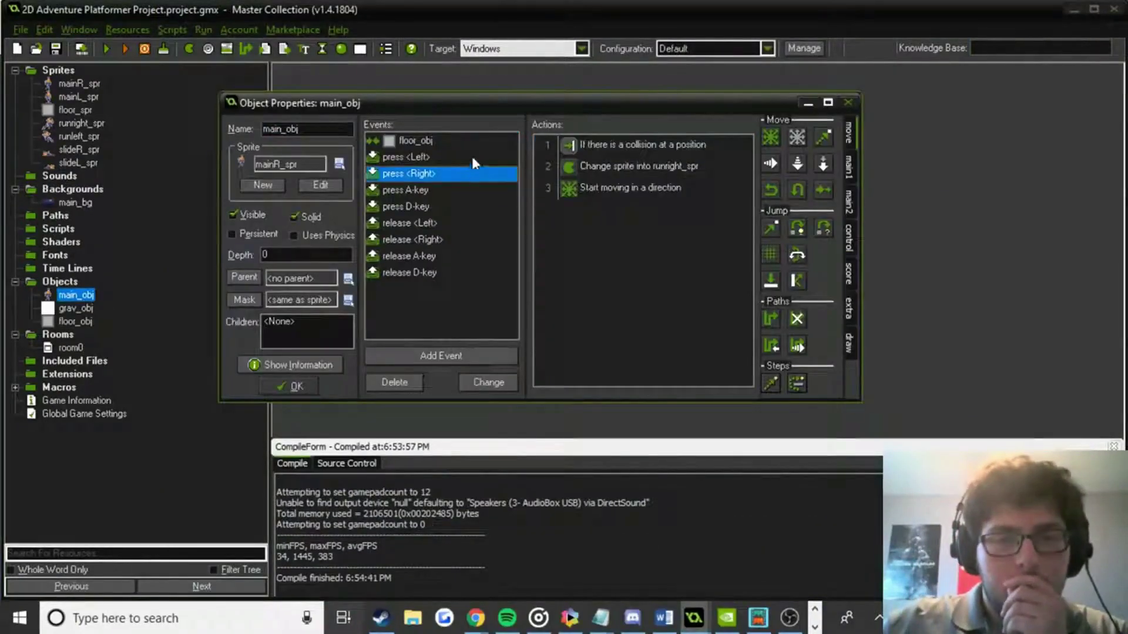
click(471, 156)
double_click(609, 144)
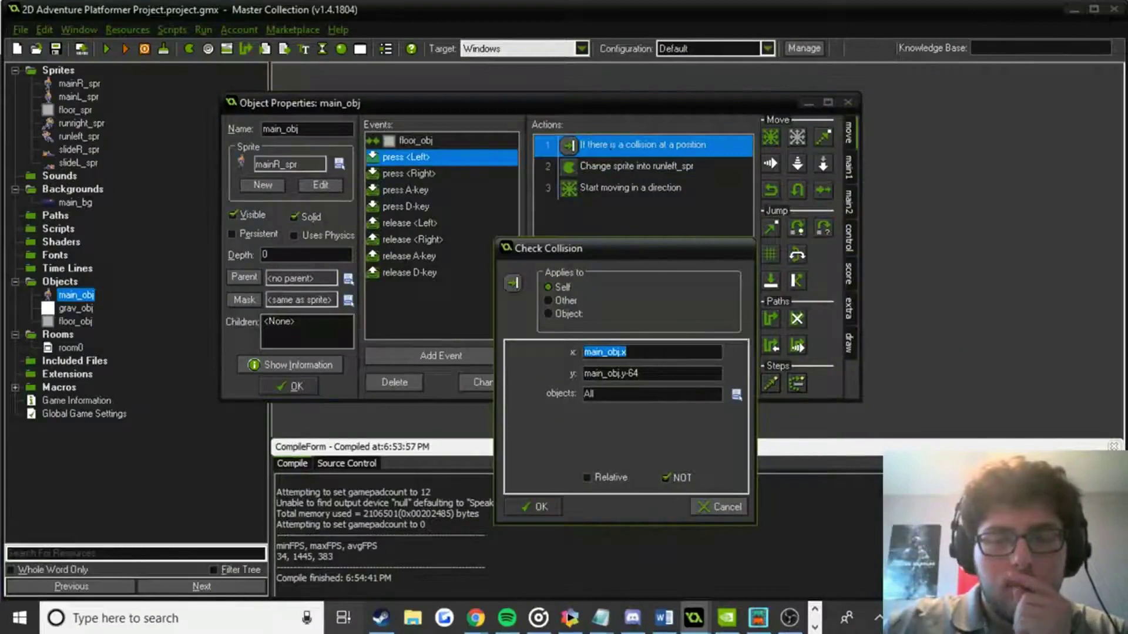
click(639, 374)
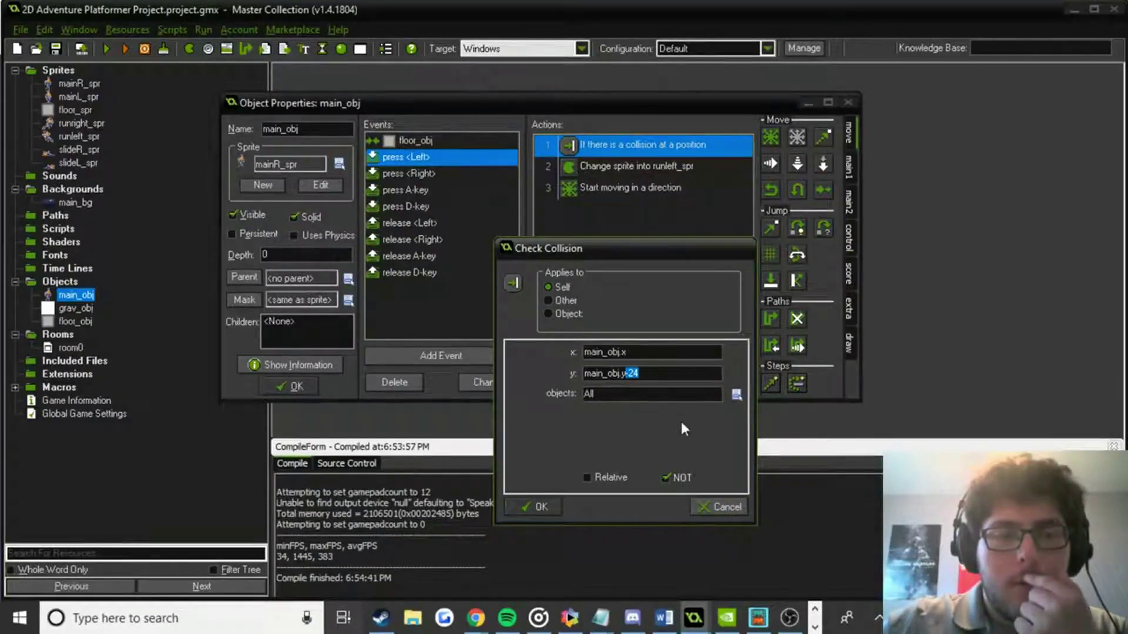
key(BackSpace)
key(BackSpace)
key(BackSpace)
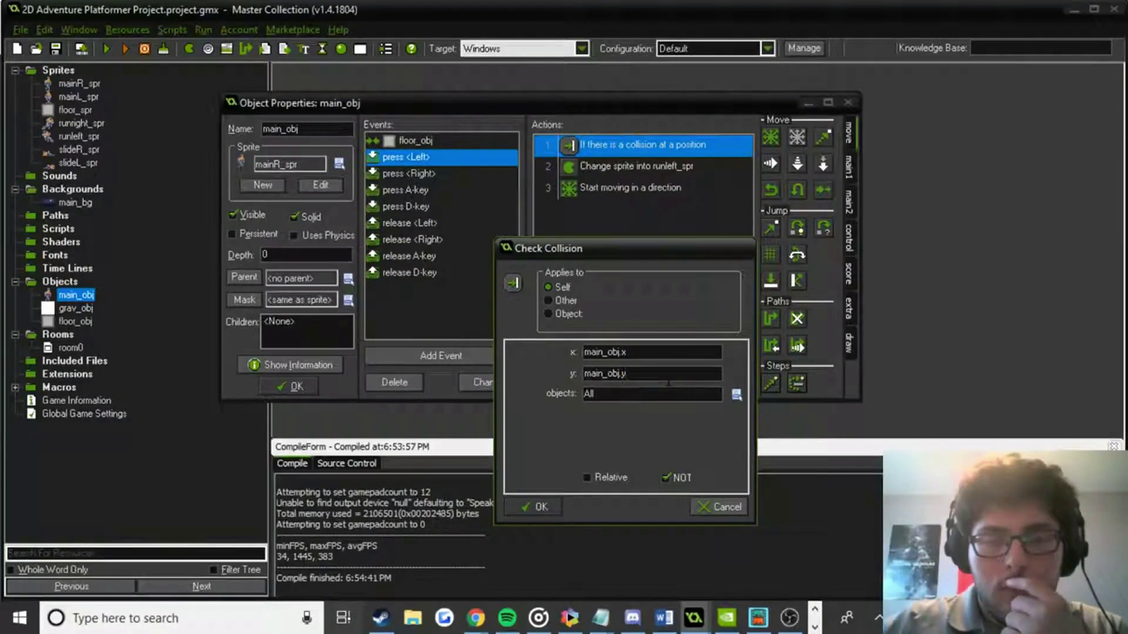
key(BackSpace)
key(BackSpace)
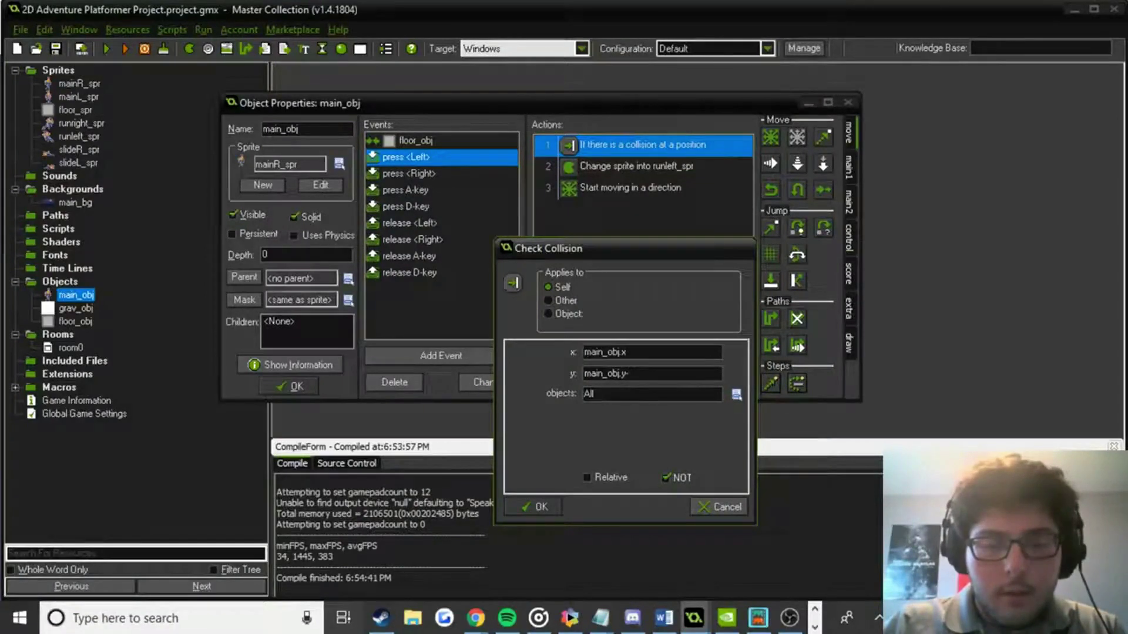
click(540, 506)
Set the y position of the collision check in the press <Right> event to main_obj.y-24 and save the object.
click(422, 175)
double_click(593, 147)
click(646, 373)
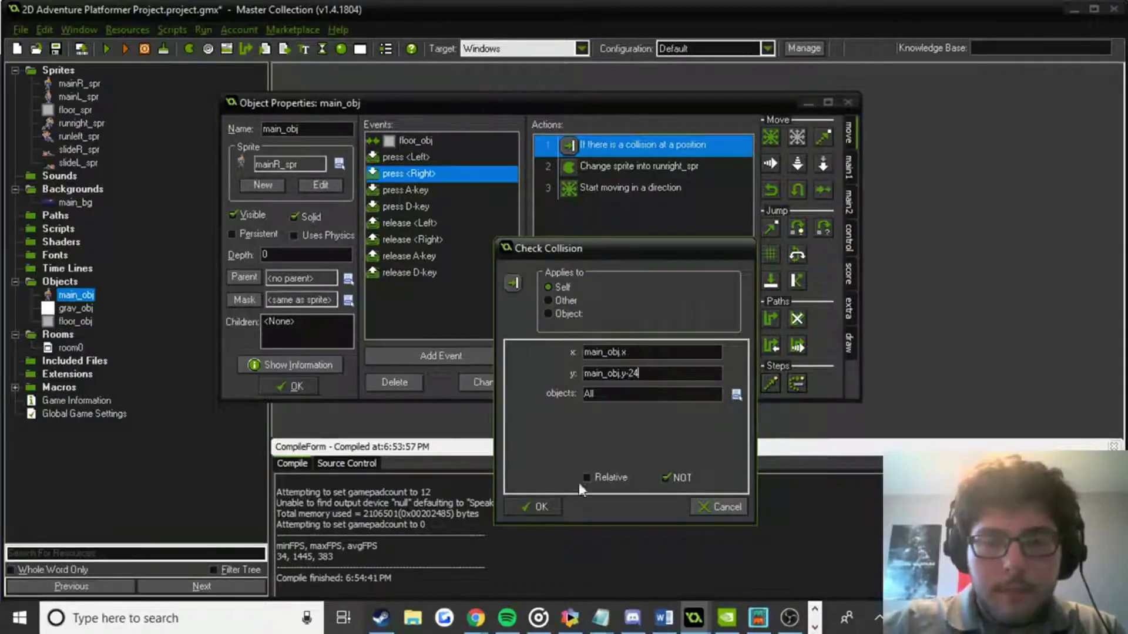
click(539, 506)
click(292, 365)
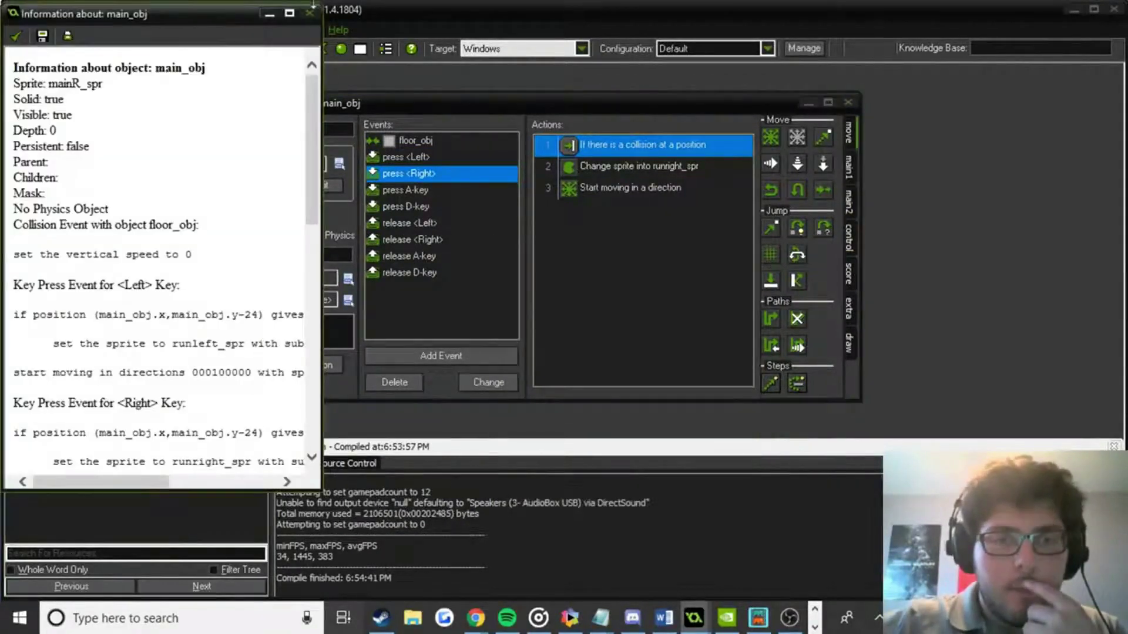
click(309, 12)
click(292, 385)
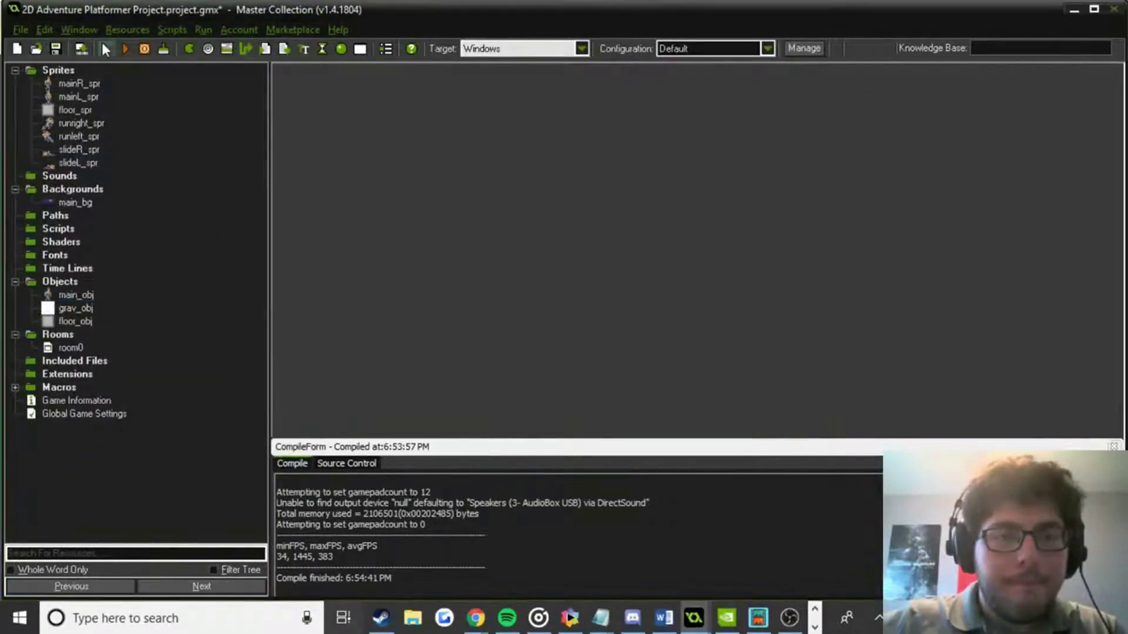
Start the game and look over the uploaded session videos in Chrome while it compiles, returning to the game.
key(F5)
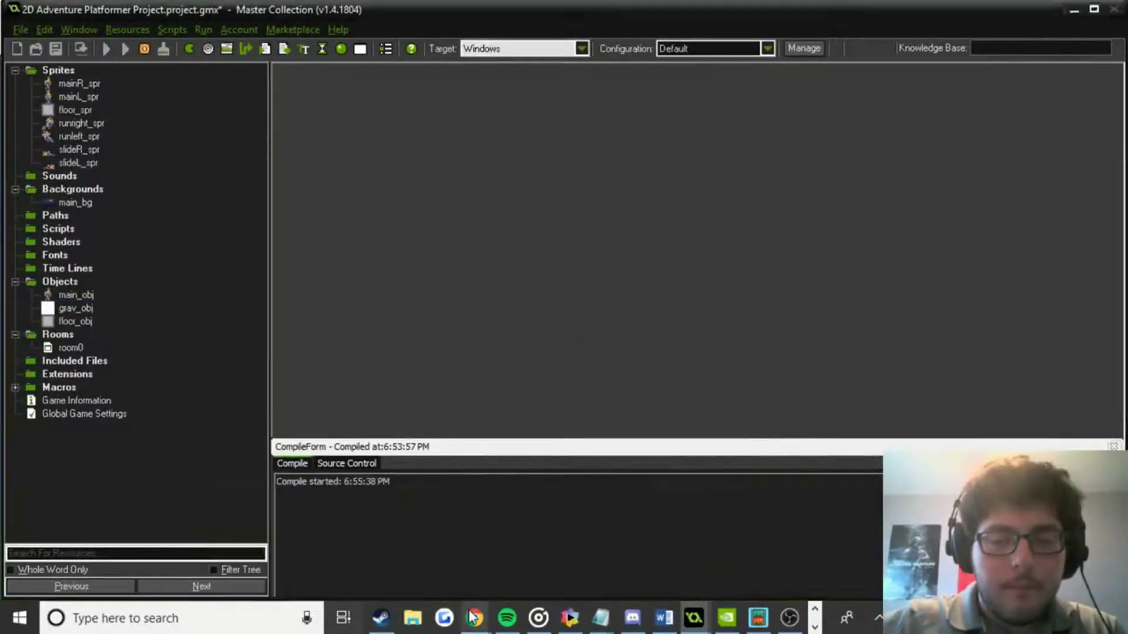
mouse_move(475, 620)
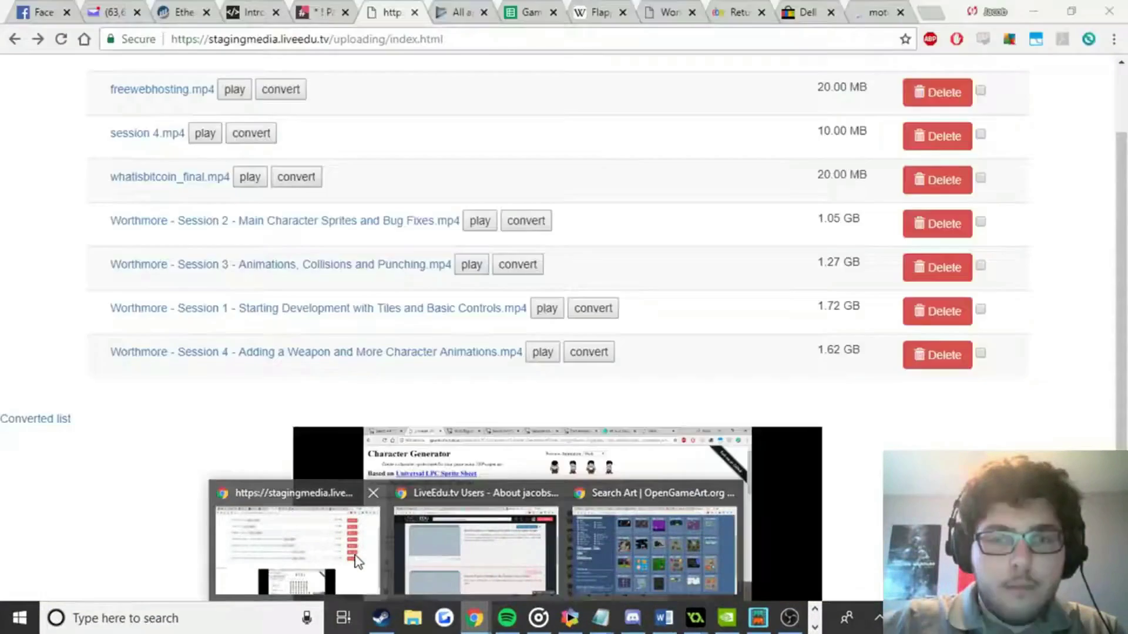
click(297, 544)
scroll(635, 325, up, 2)
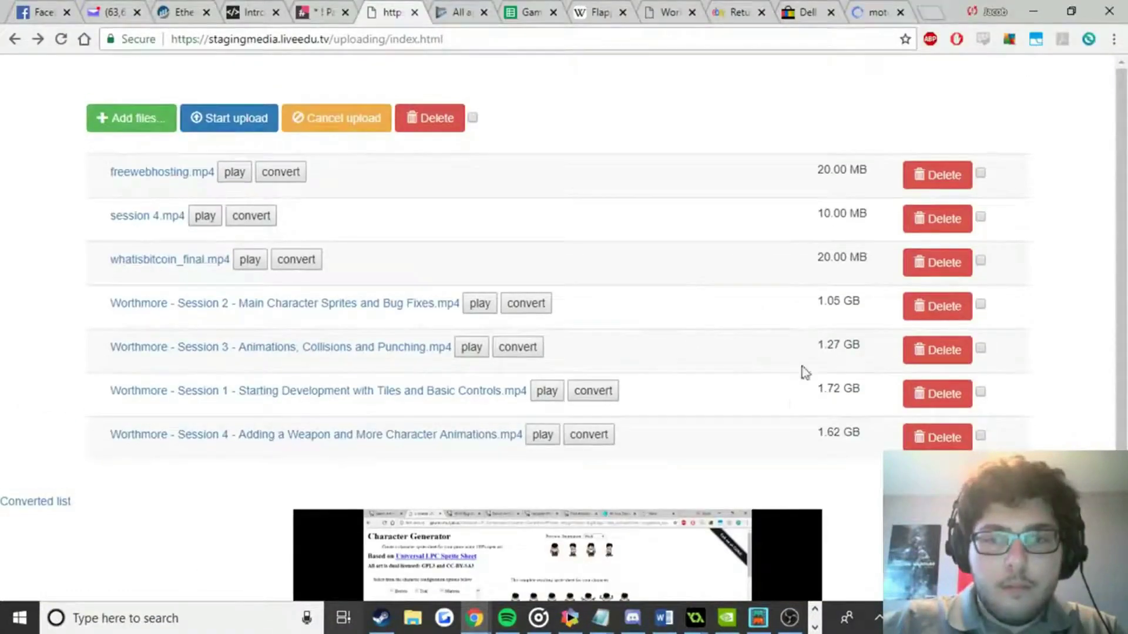
key(alt+Tab)
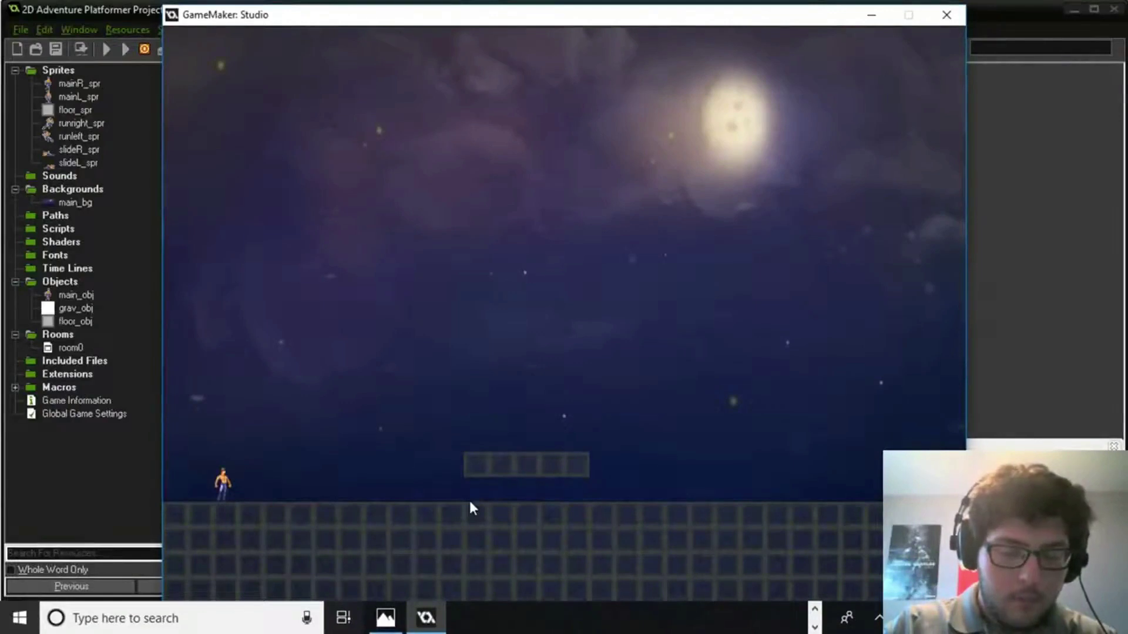
Test in the running game how the character runs, slides and changes direction beneath and beside the low platform.
key(Right)
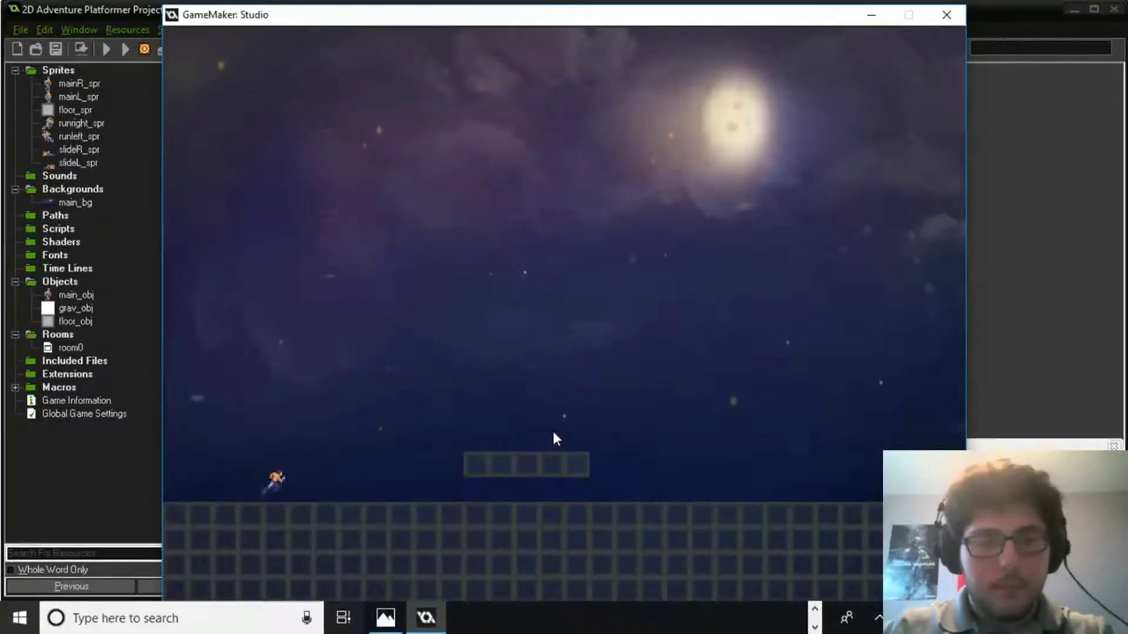
key(Right)
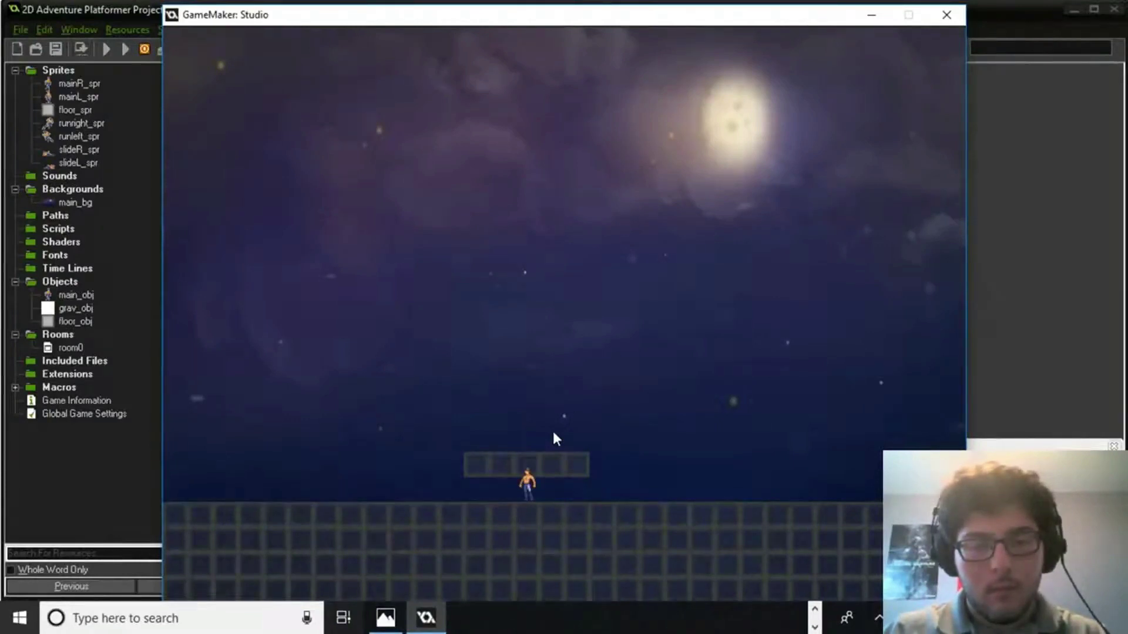
key(Down)
key(Right)
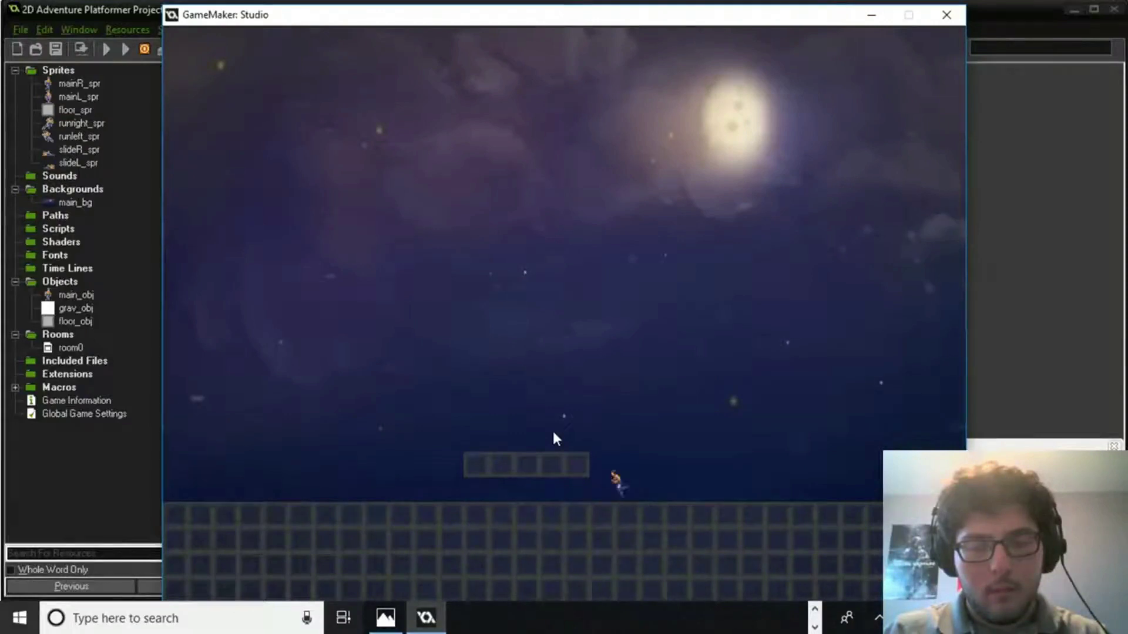
key(Left)
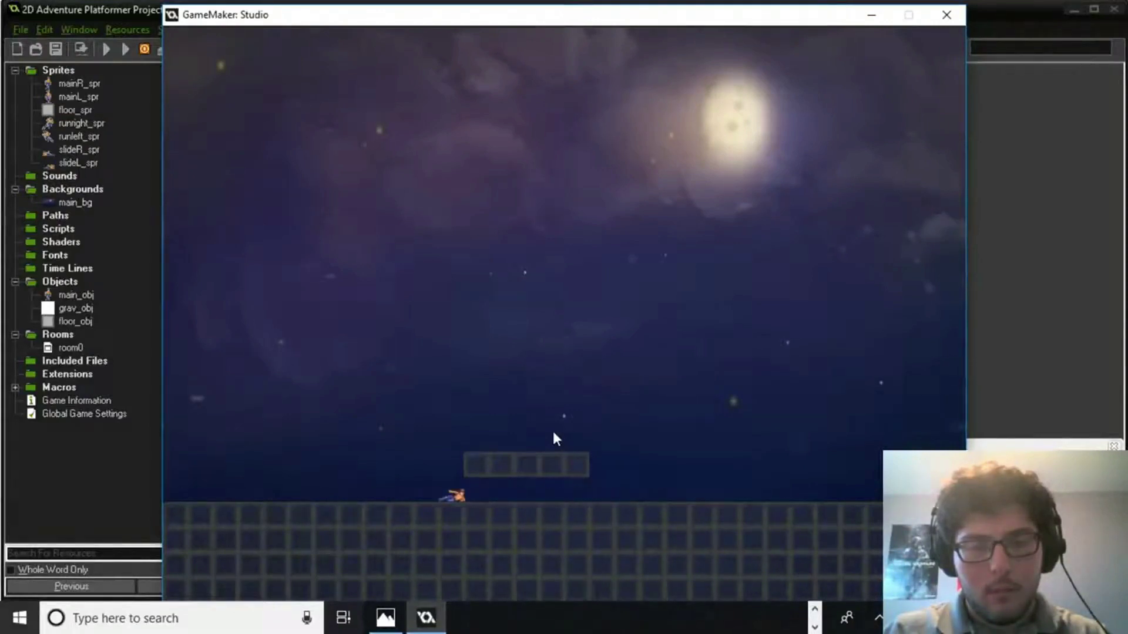
key(Right)
key(Left)
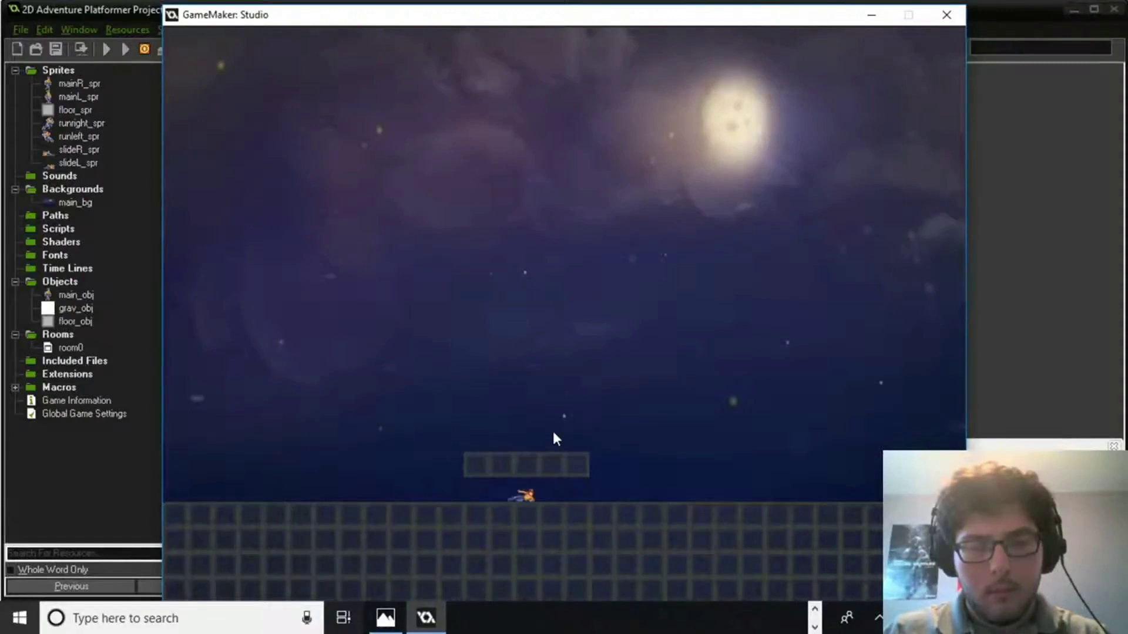
key(Right)
key(Right)
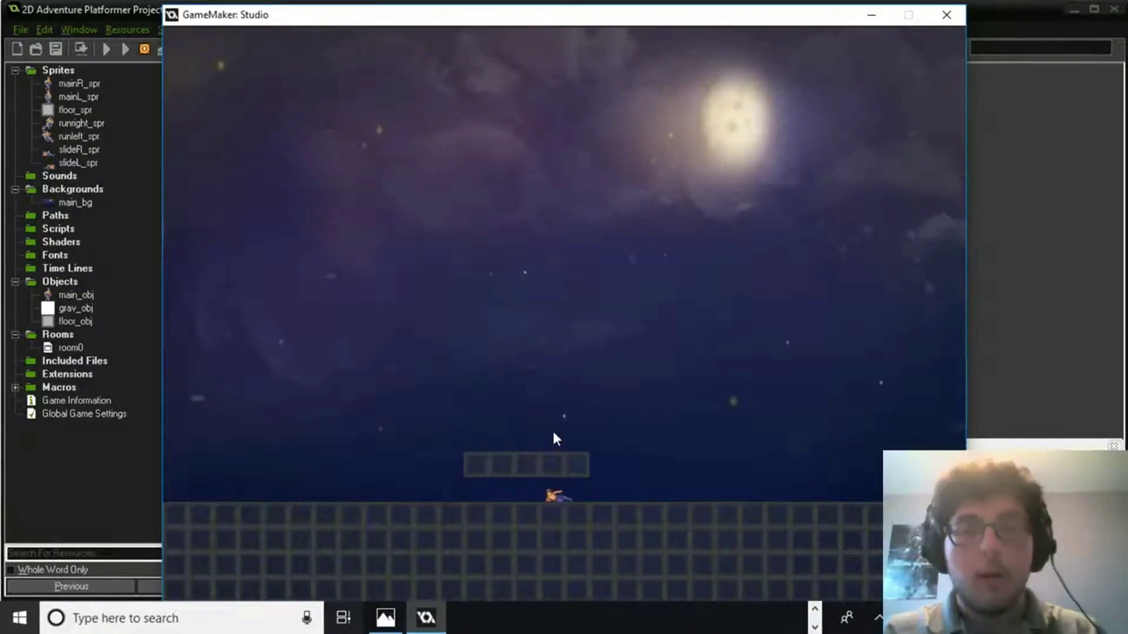
key(Left)
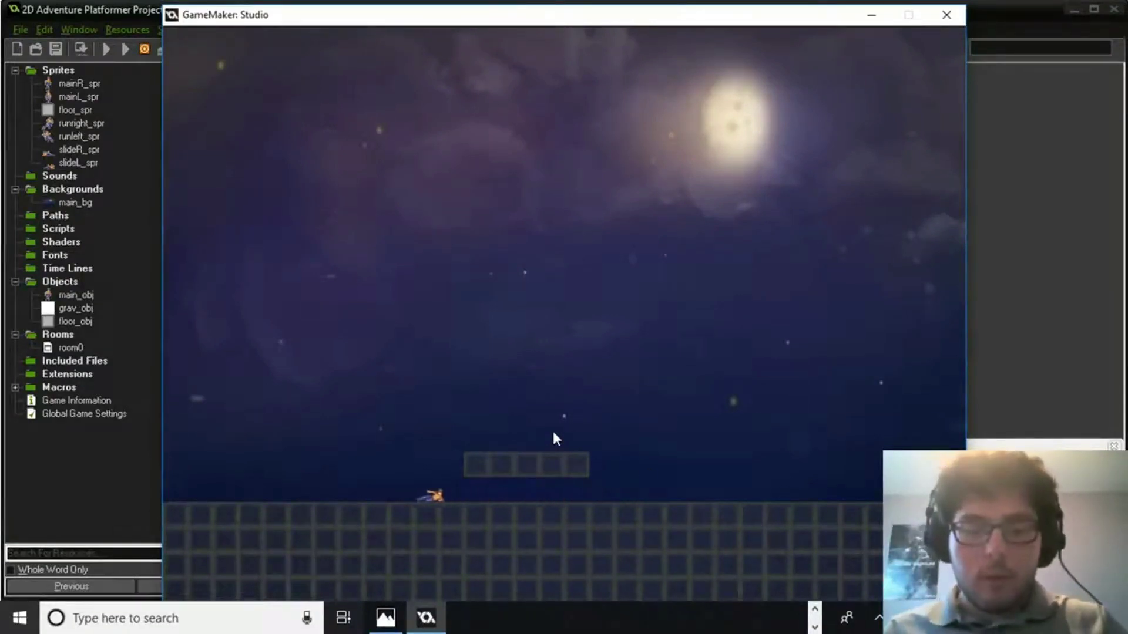
key(Right)
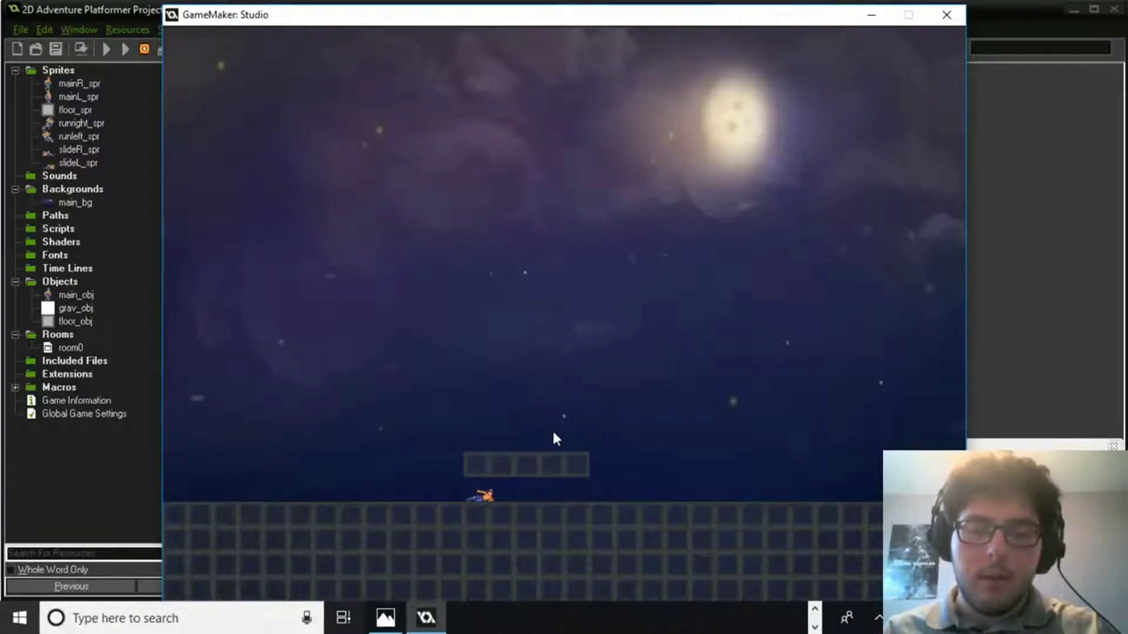
Test running and sliding in both directions around the low floating platform, and close the running game.
key(Down)
key(Left)
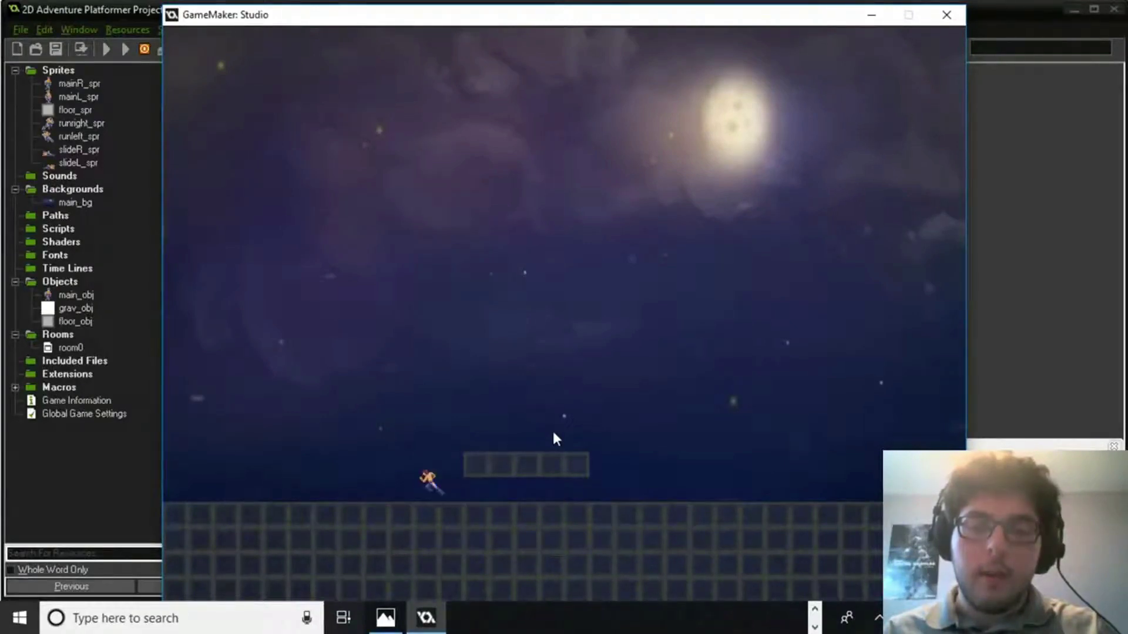
key(Right)
key(Down)
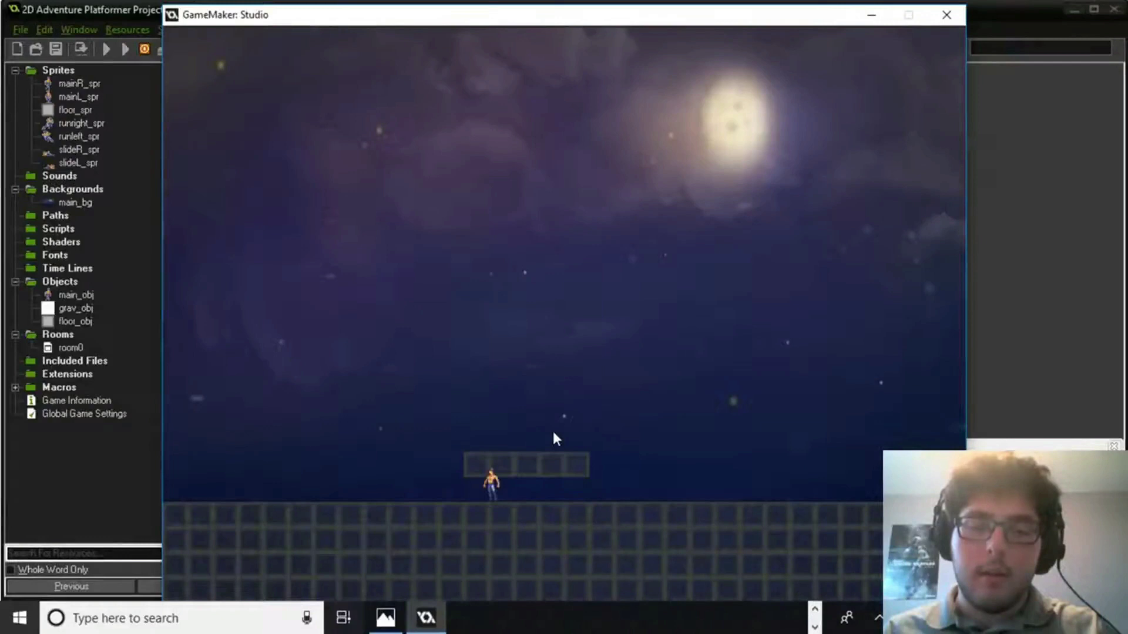
key(Right)
key(Down)
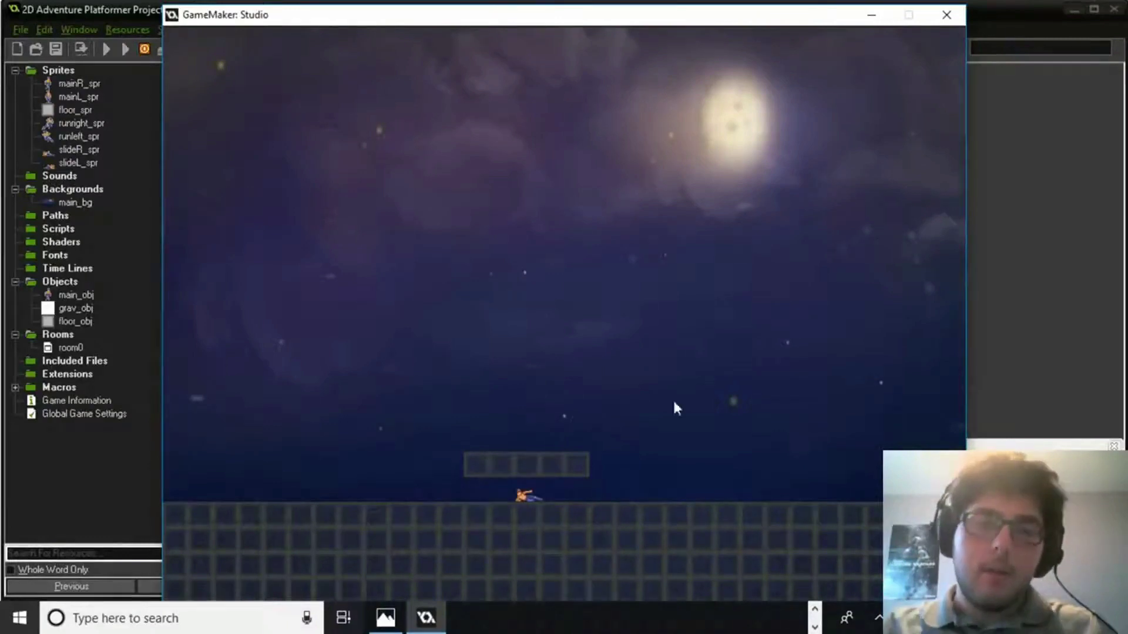
click(942, 16)
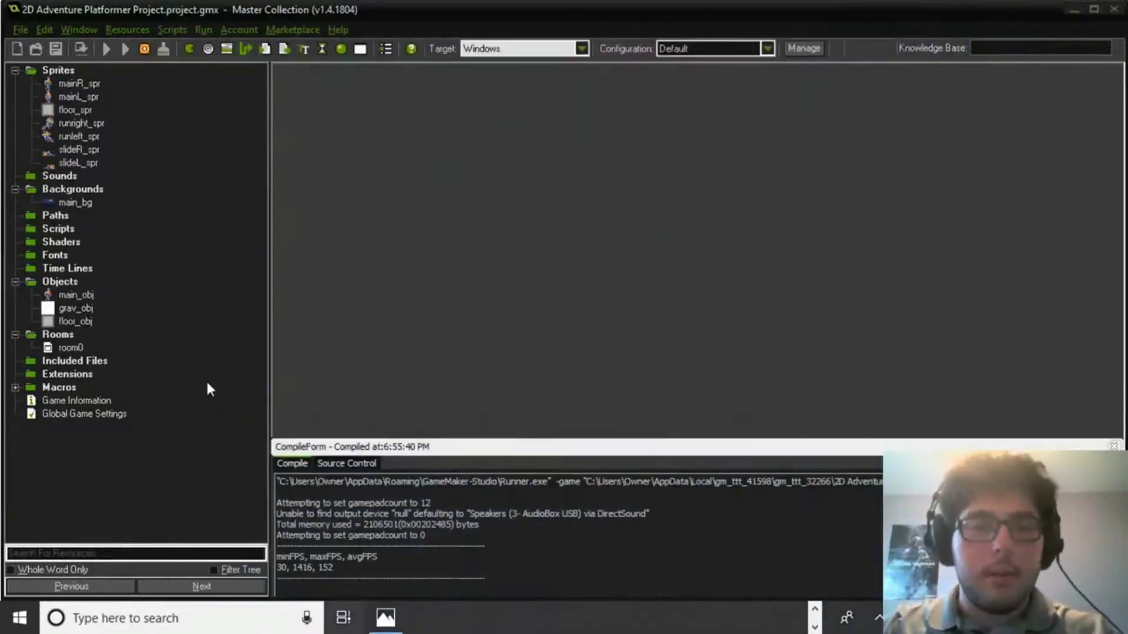
Open room0, examine the floating platform and the gap above the floor, and close the room.
double_click(69, 348)
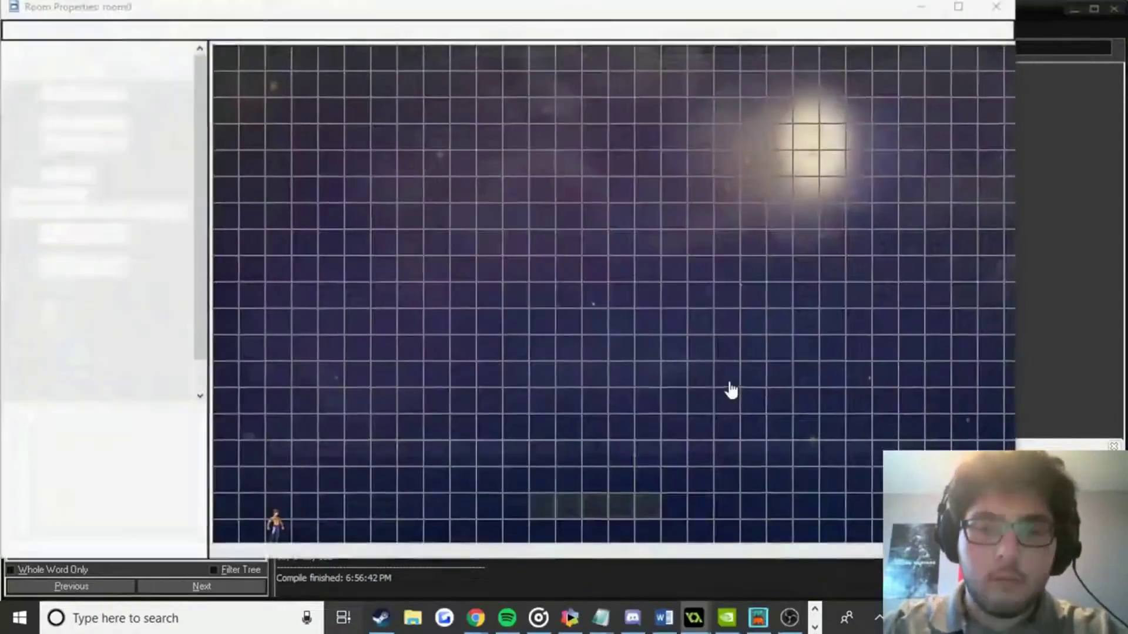
scroll(755, 241, down, 3)
ctrl+scroll(732, 278, up, 1)
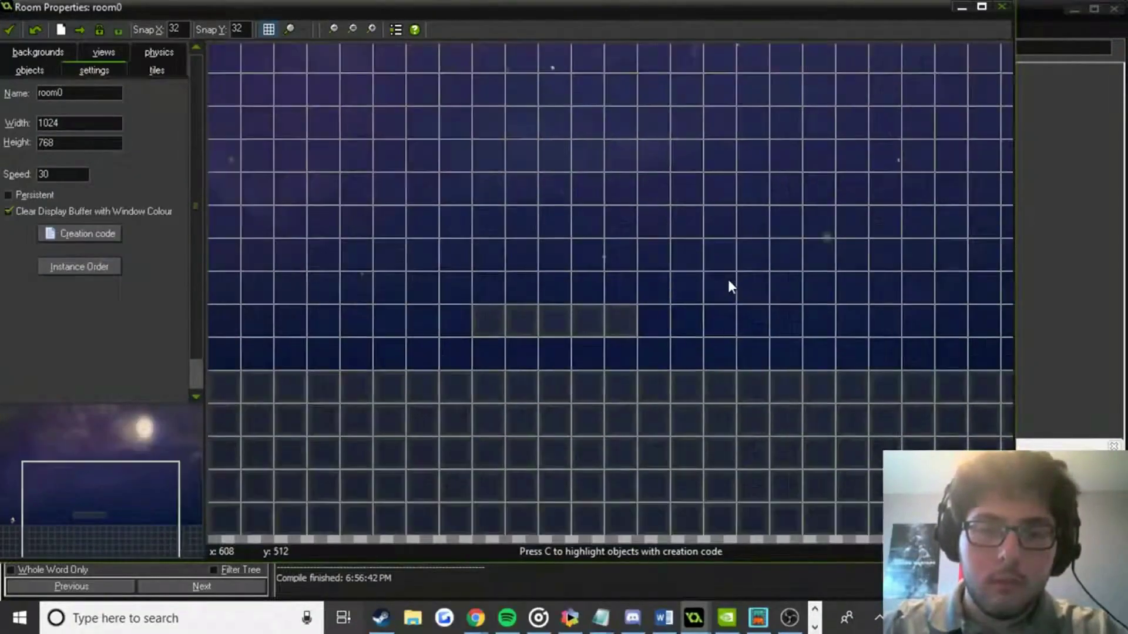
ctrl+scroll(728, 280, up, 1)
scroll(720, 294, left, 3)
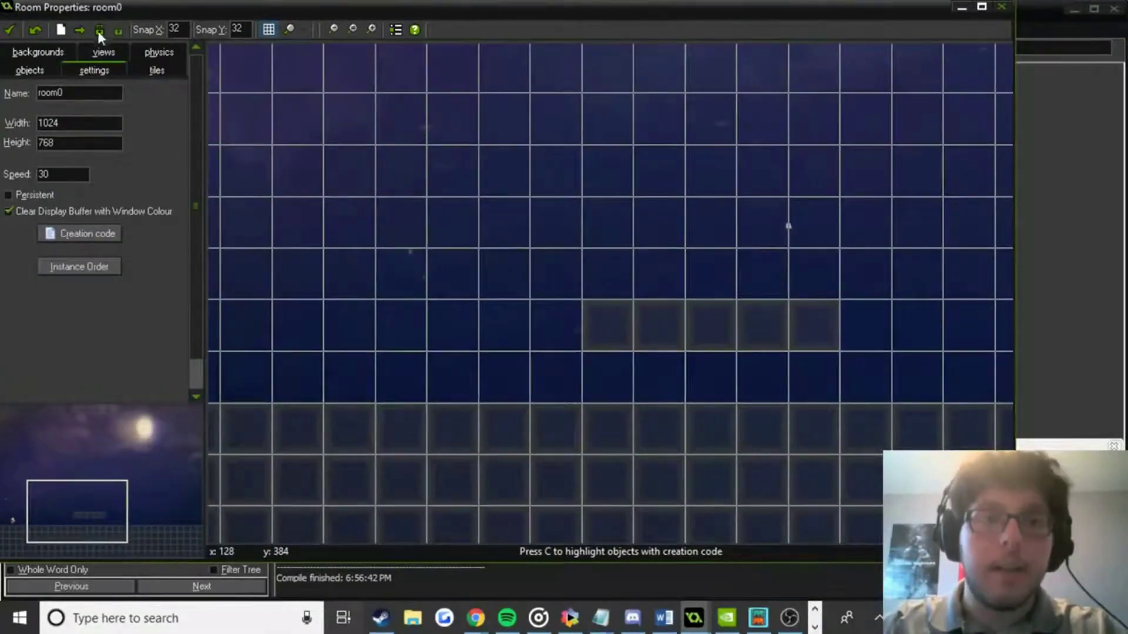
click(9, 31)
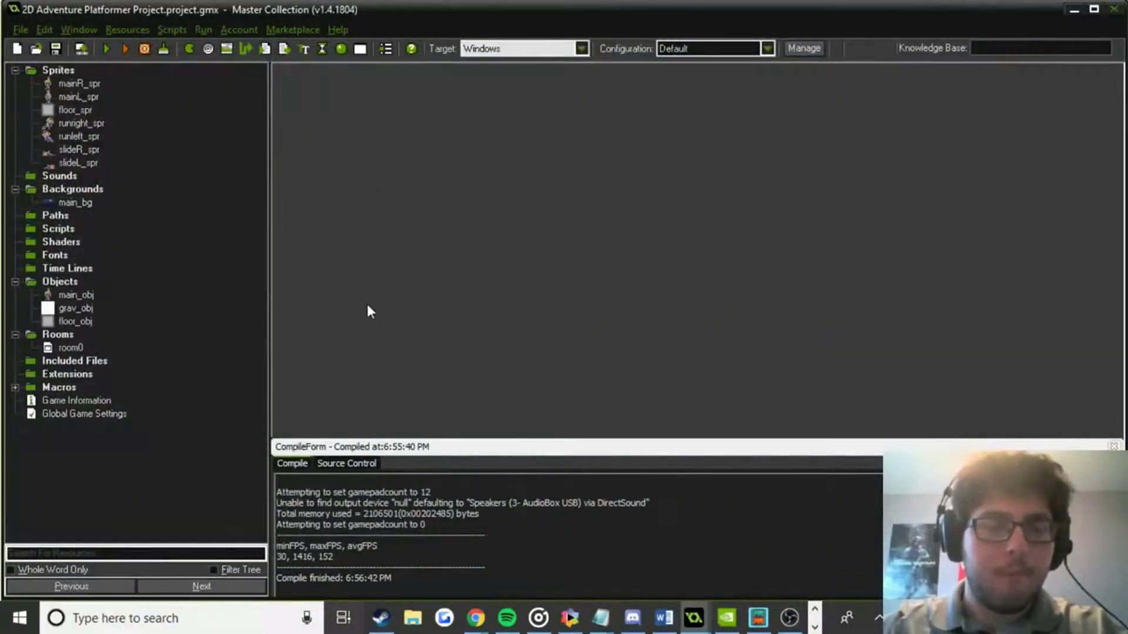
Create a sprite named enemy_spr and add a blank 32 x 32 image to it.
click(190, 50)
text(e)
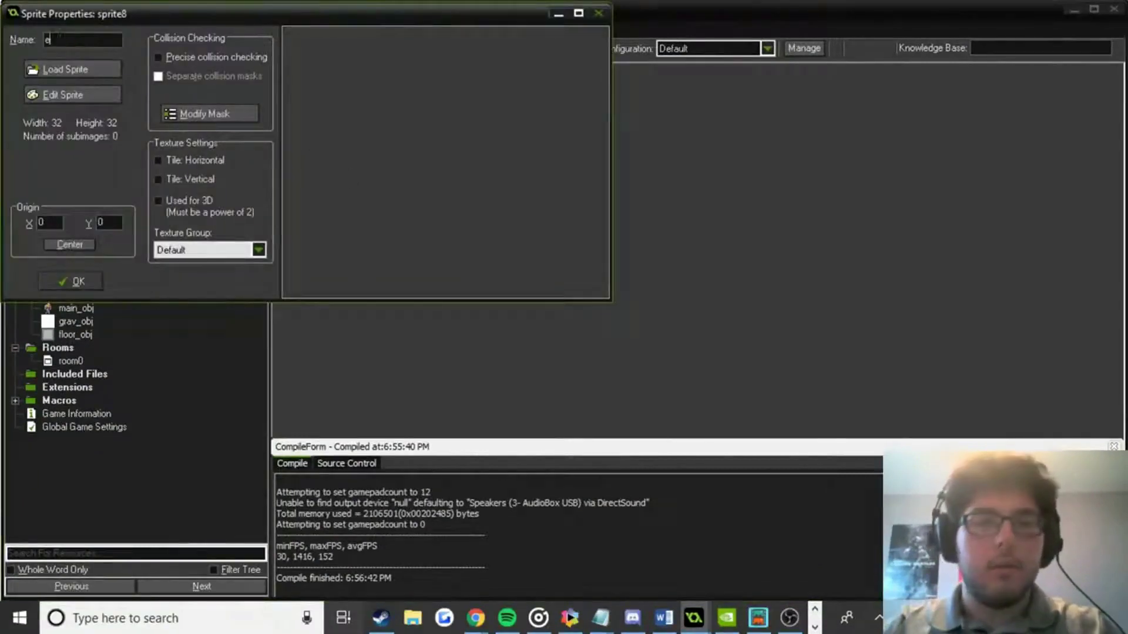
text(nemy_spr)
click(93, 96)
click(47, 95)
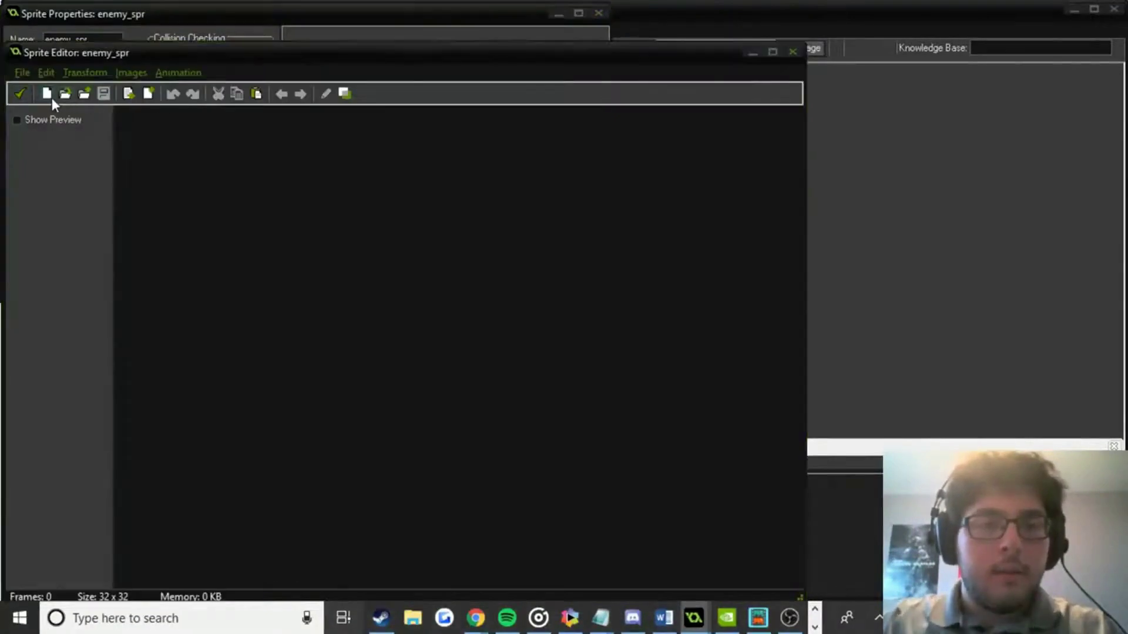
click(500, 338)
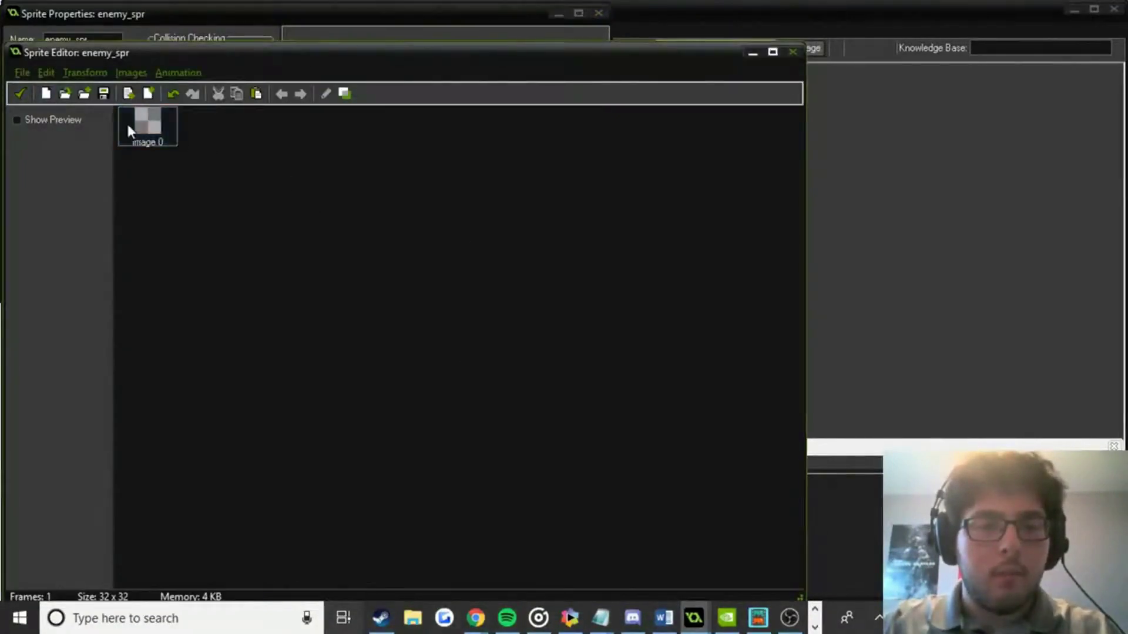
Draw a white circle filling nearly the whole enemy_spr image, fill it white, and save the sprite.
double_click(148, 124)
scroll(570, 263, up, 2)
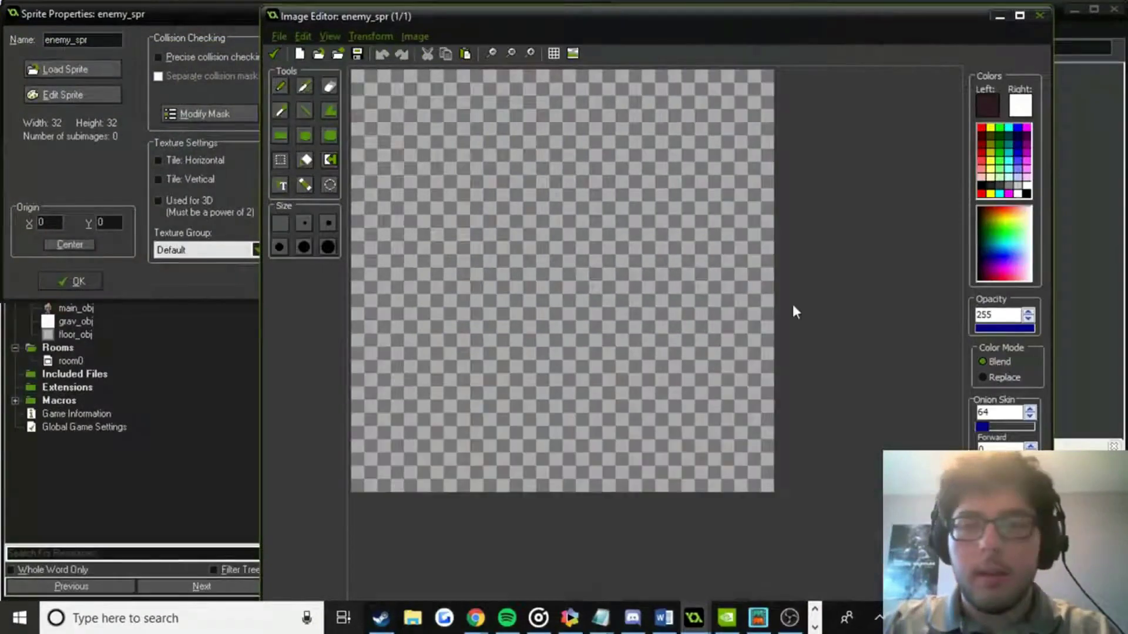
click(304, 135)
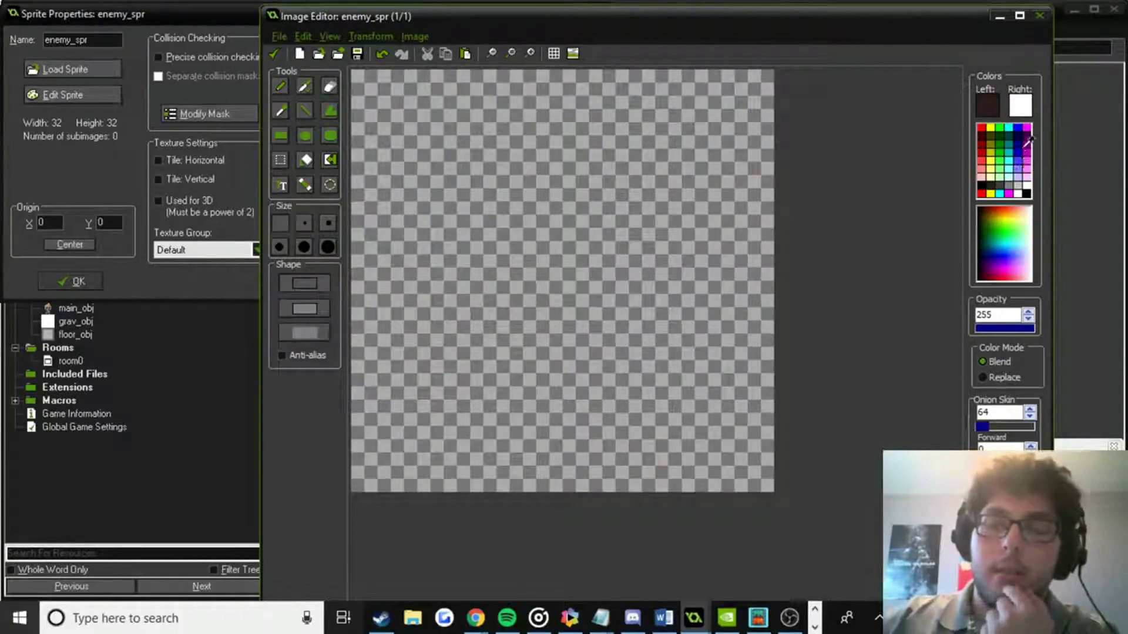
mouse_move(352, 70)
right_down()
mouse_move(781, 477)
mouse_move(785, 513)
right_up()
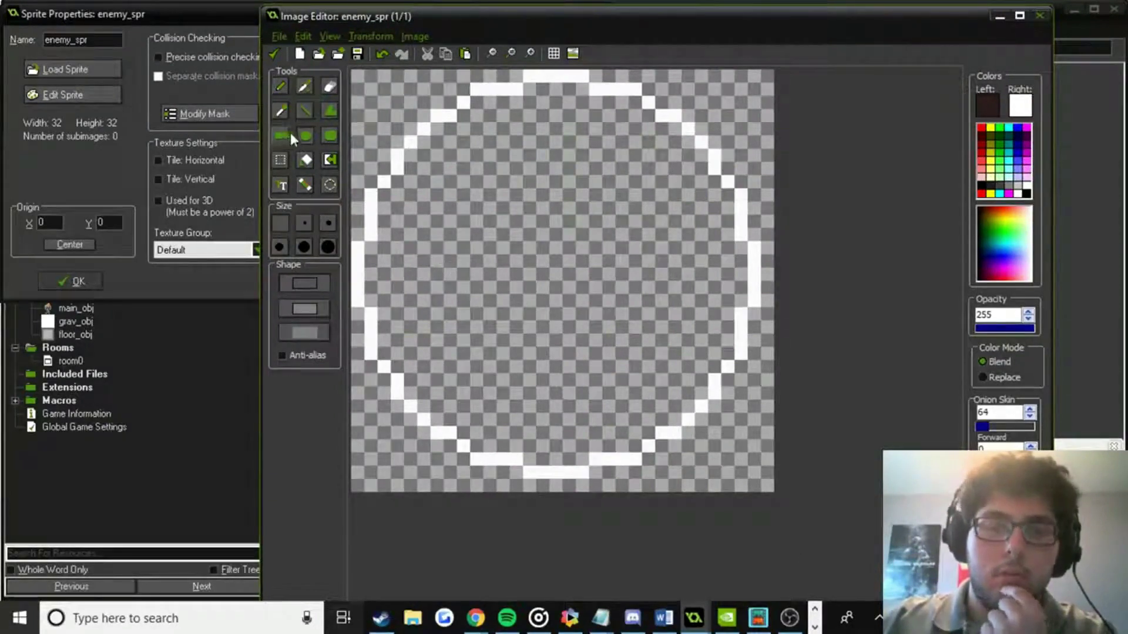
click(306, 161)
click(486, 231)
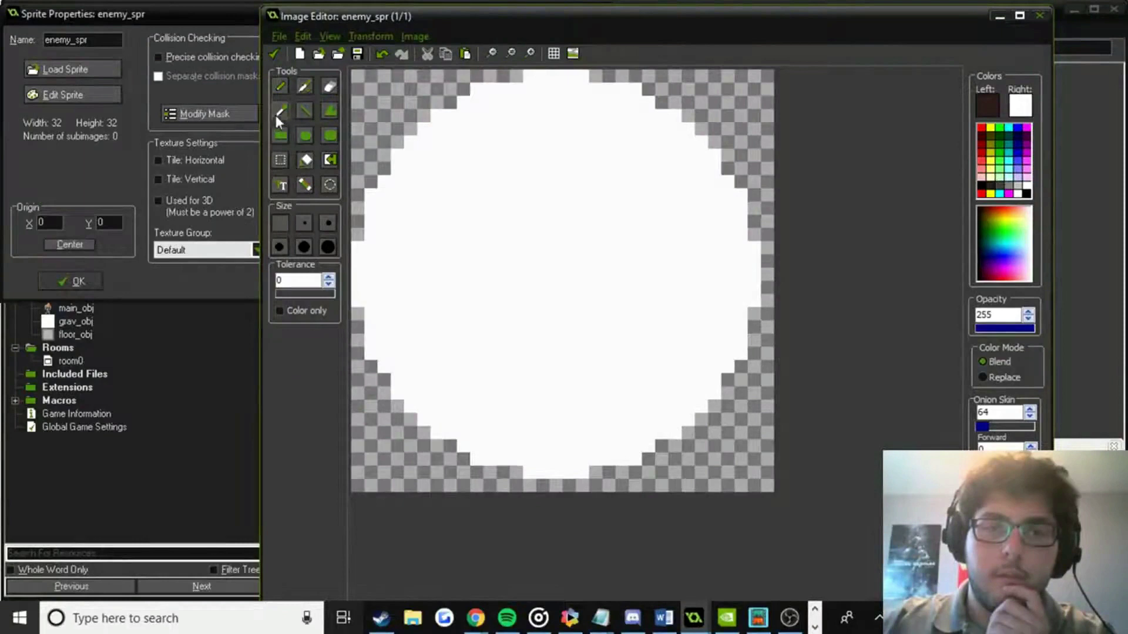
click(273, 53)
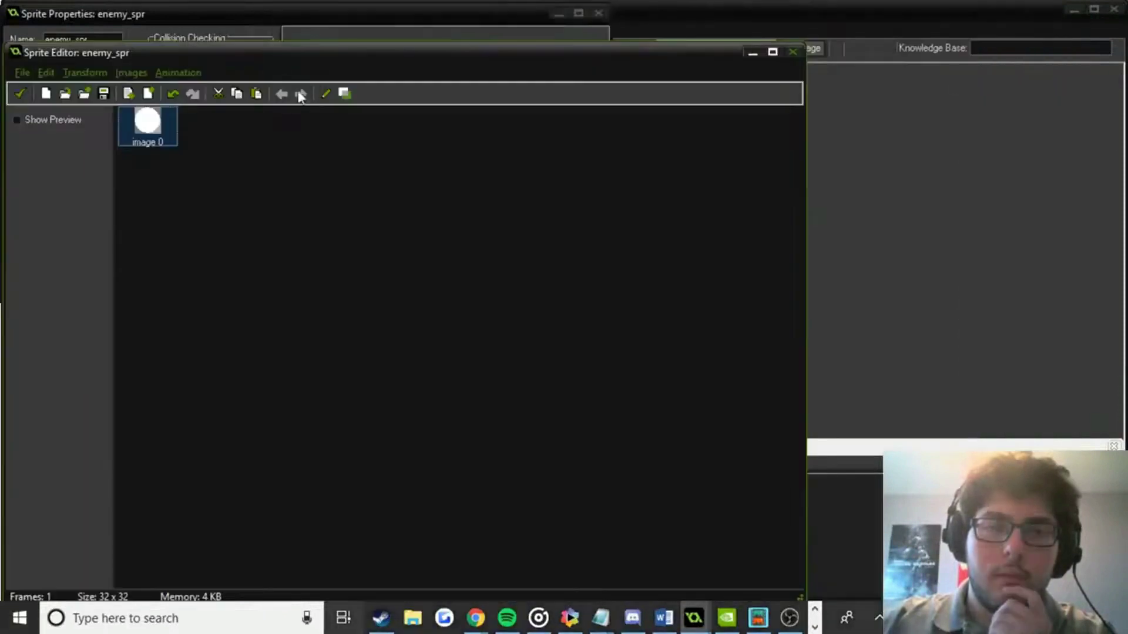
click(20, 94)
click(83, 282)
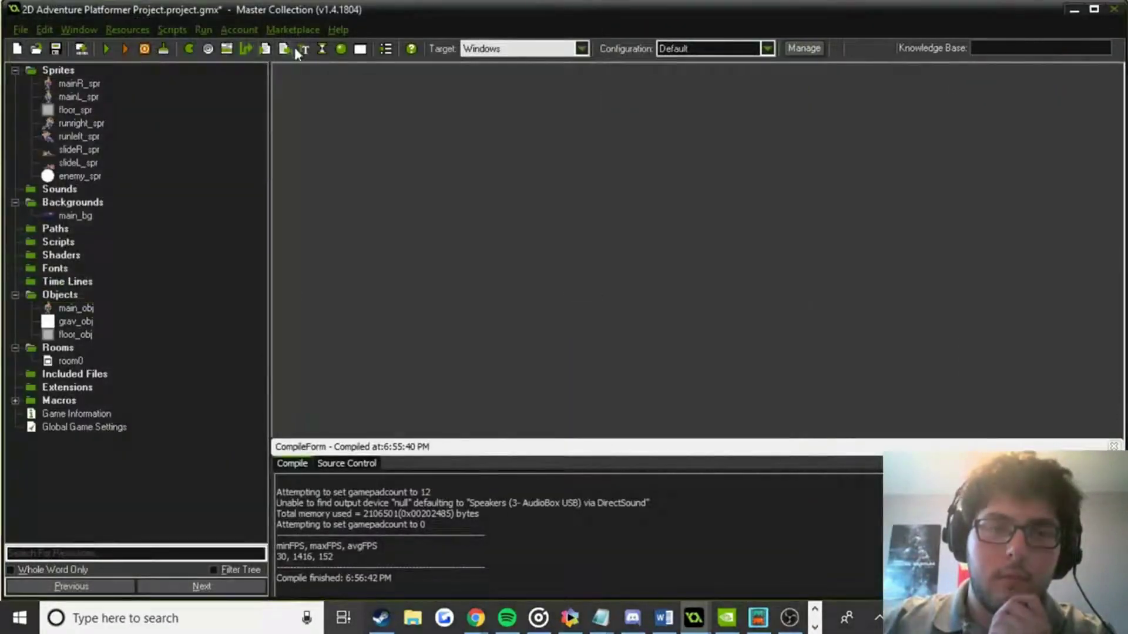
Create an object named enemy_obj that uses the enemy_spr sprite.
click(340, 51)
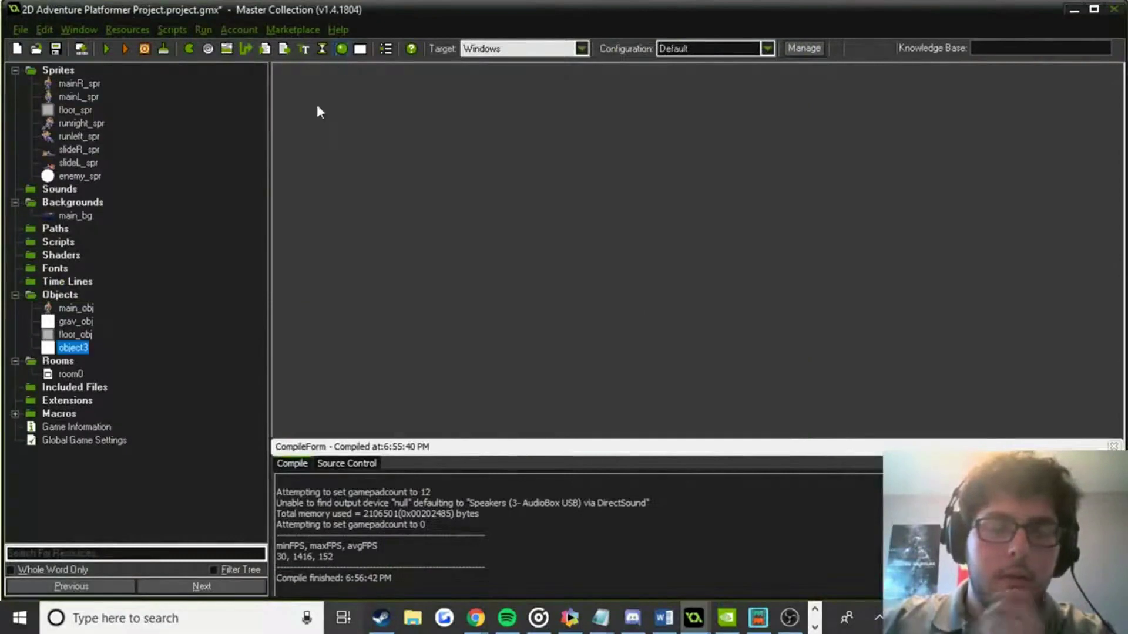
text(enemy_obj)
click(120, 74)
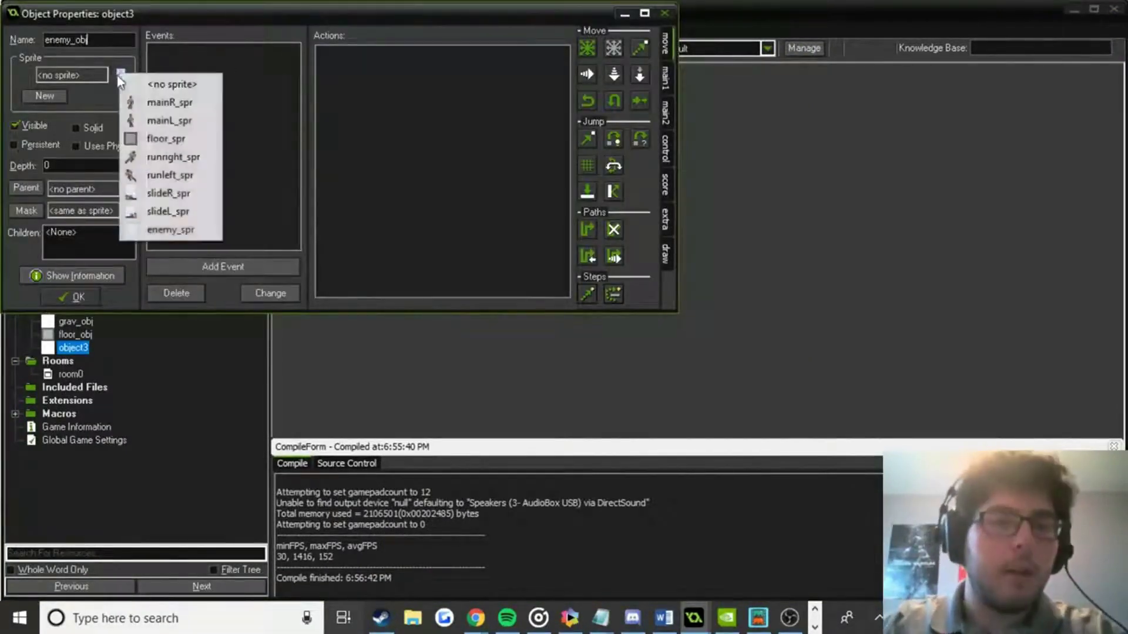
click(162, 230)
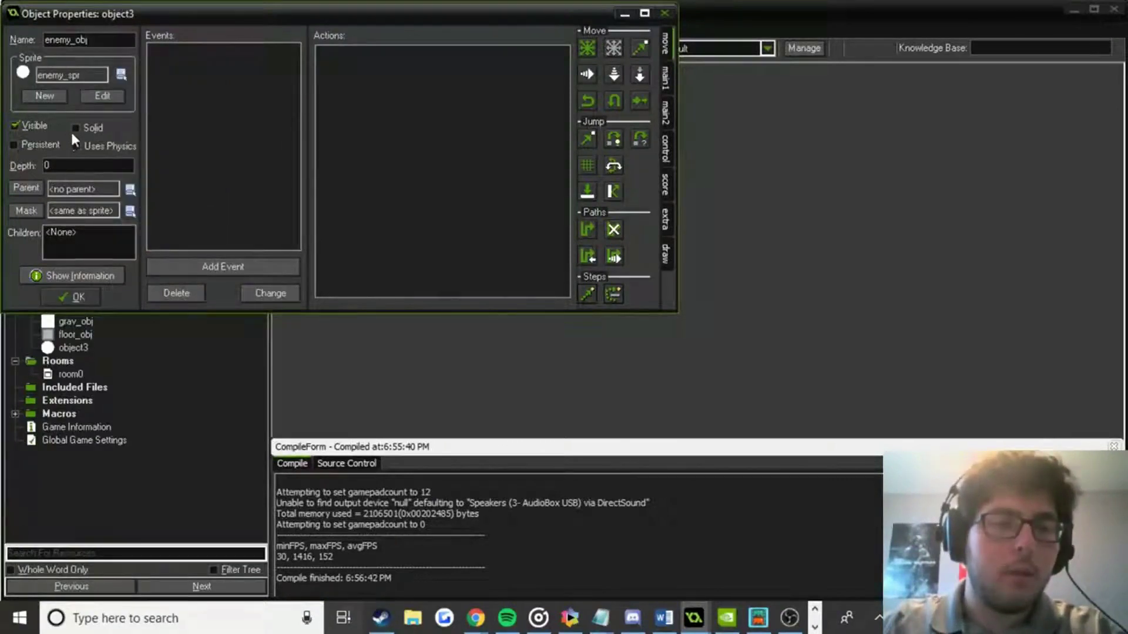
click(69, 300)
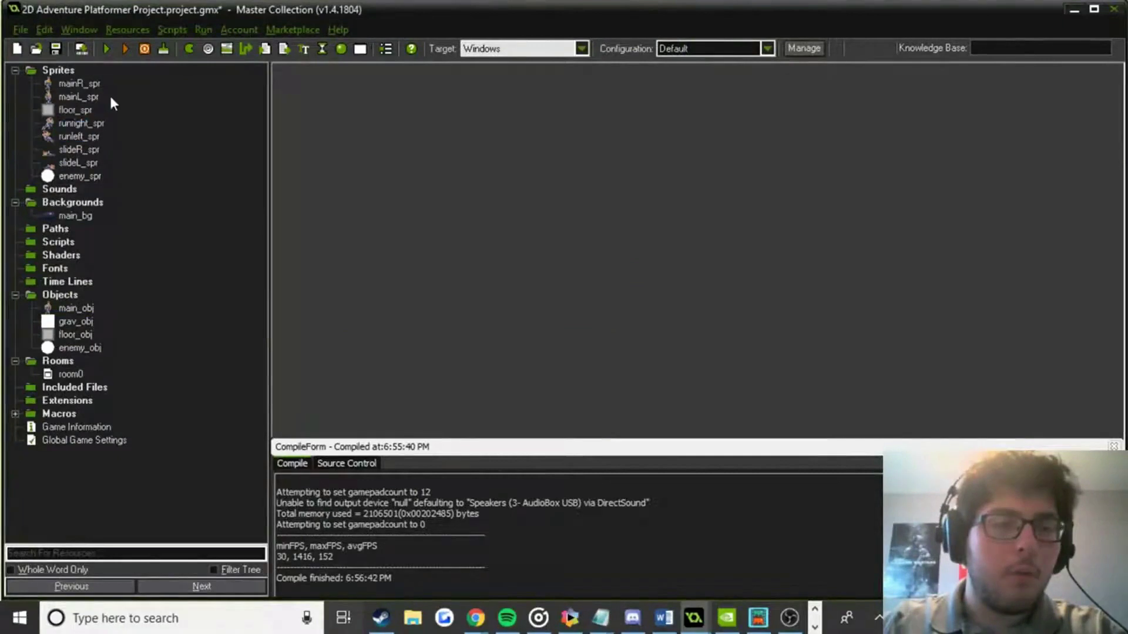
Examine the animation frames of runright_spr, viewing images 0 and 4 up close, and close the sprite.
double_click(82, 123)
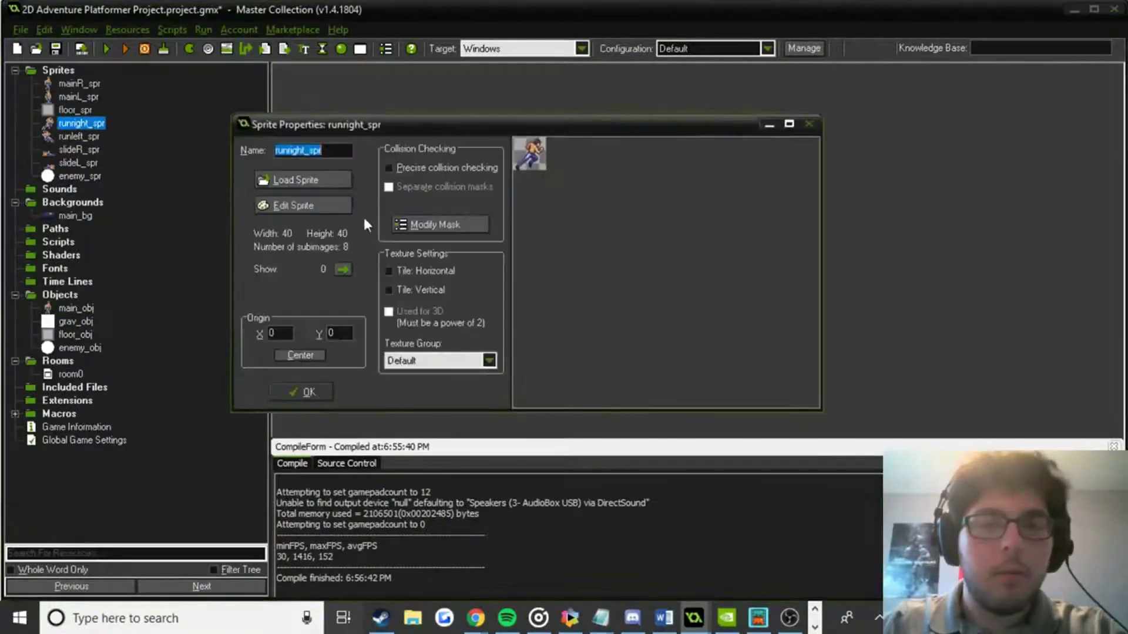
click(316, 211)
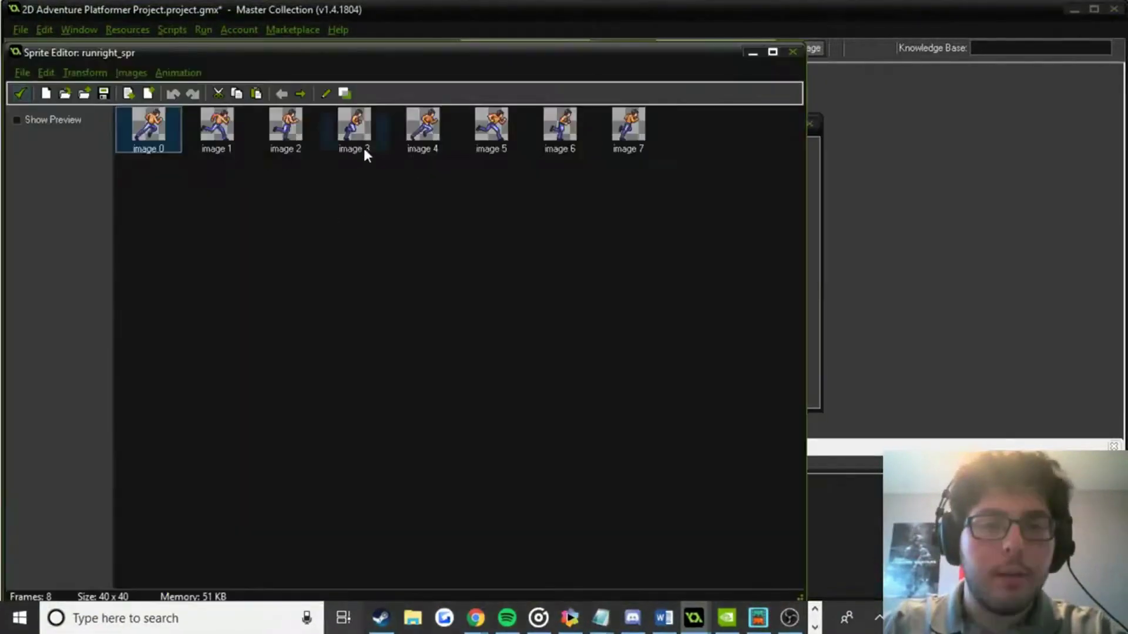
double_click(163, 136)
click(280, 51)
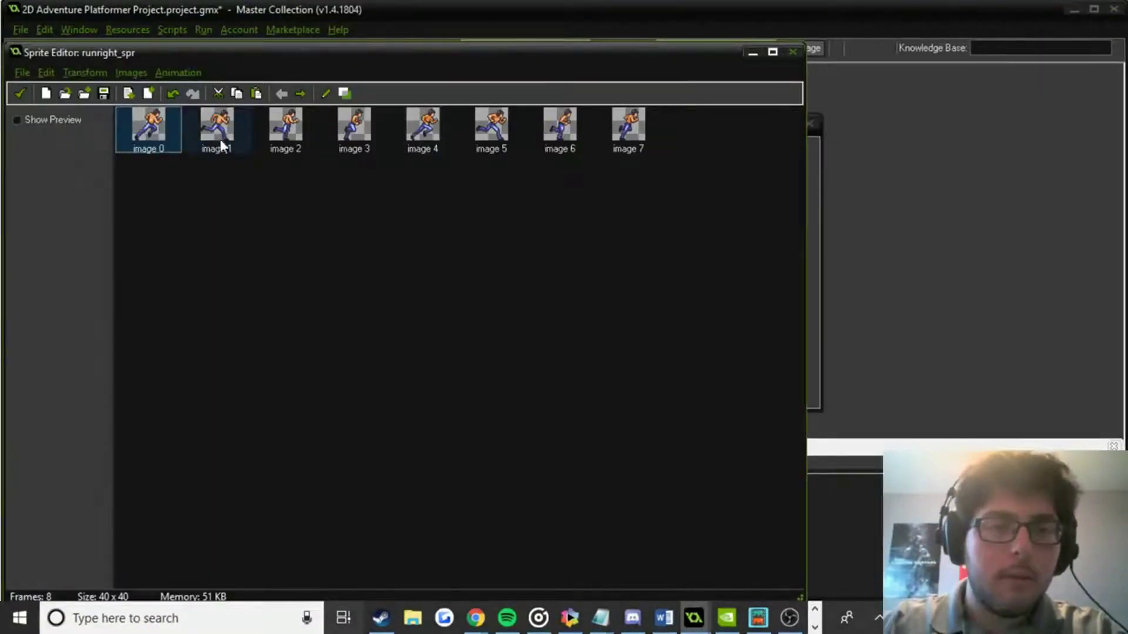
double_click(423, 132)
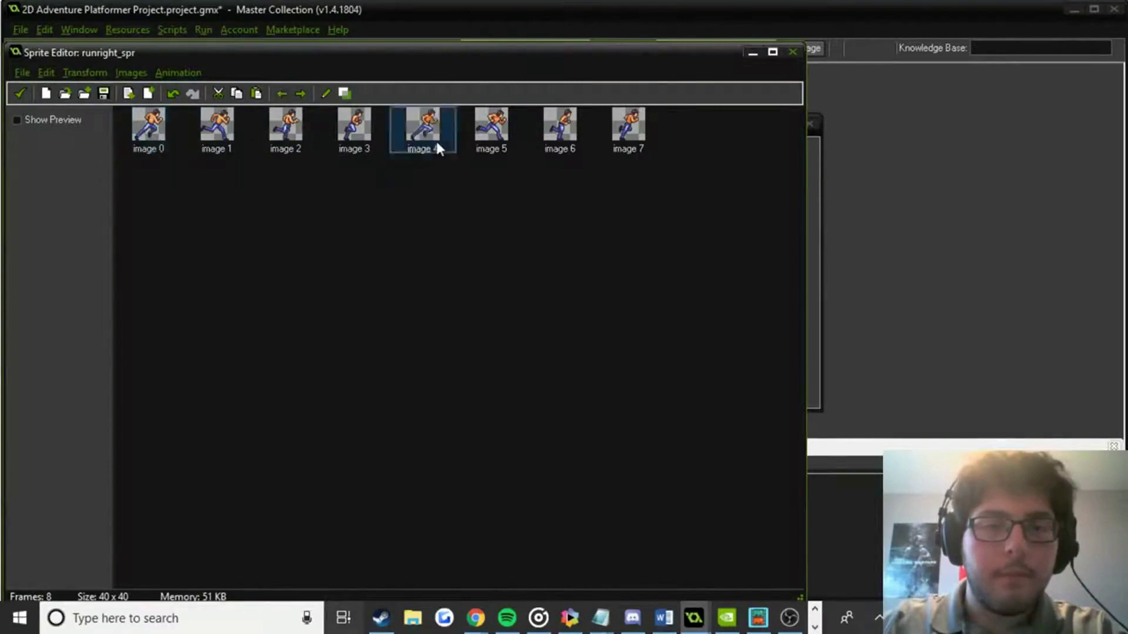
scroll(508, 200, up, 4)
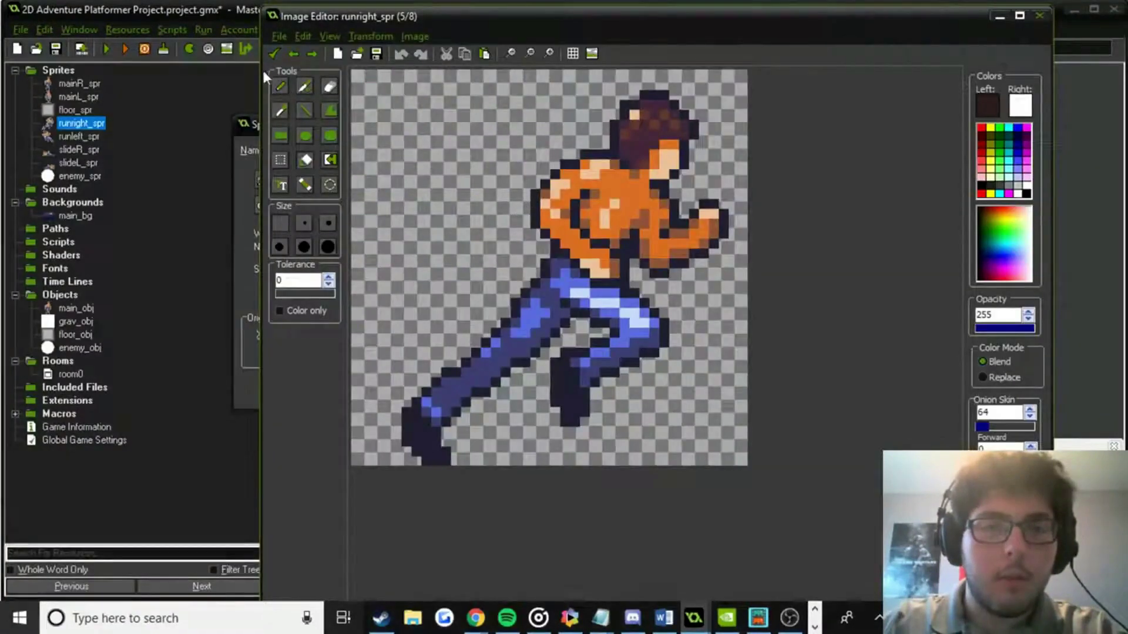
click(279, 52)
double_click(151, 121)
scroll(502, 215, up, 4)
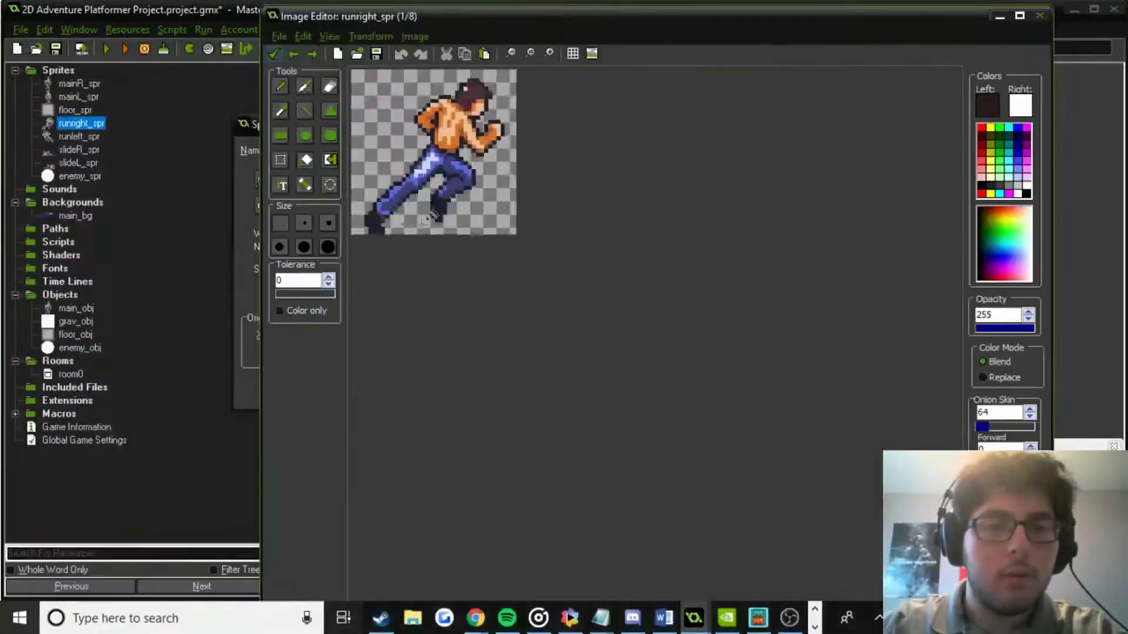
click(272, 53)
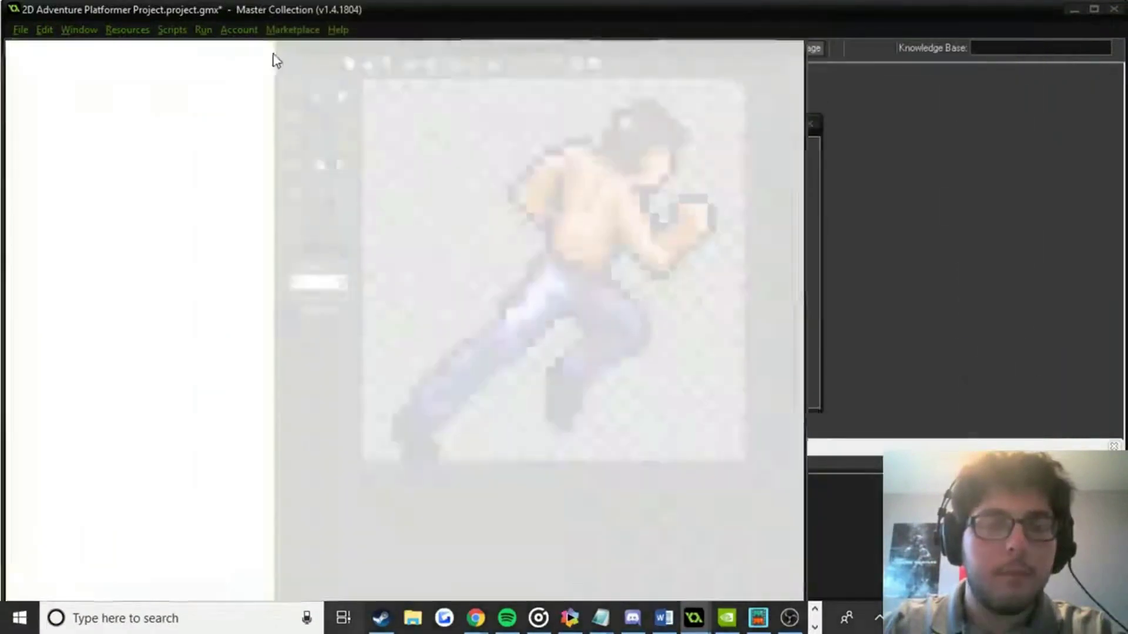
click(20, 94)
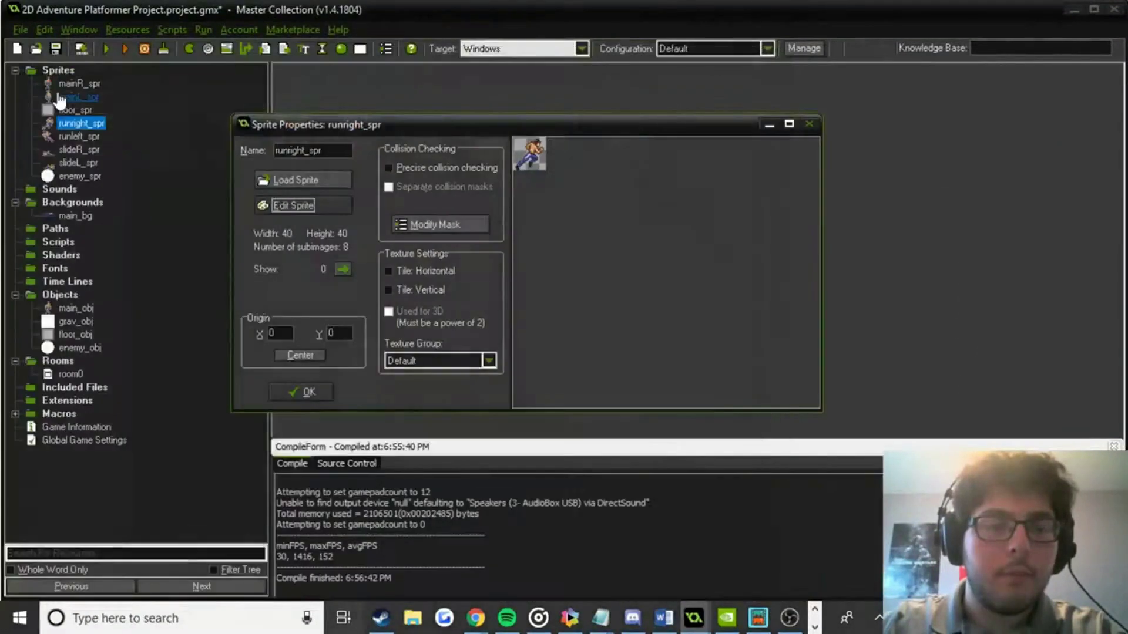
click(294, 390)
Examine the animation frames of runleft_spr and close the sprite.
click(82, 136)
double_click(82, 137)
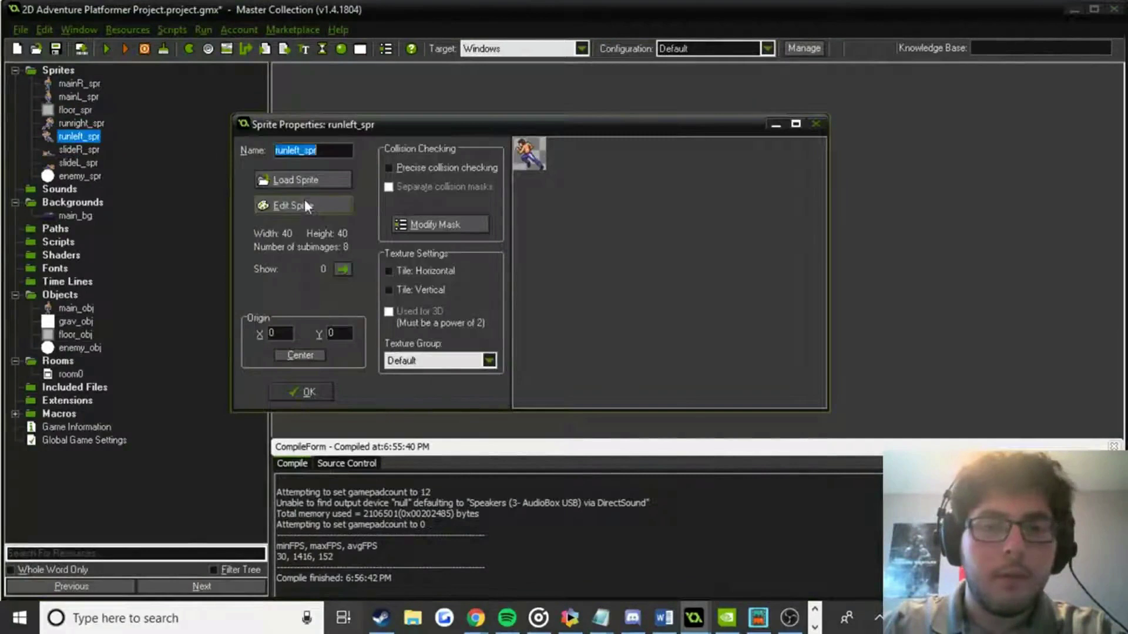
click(317, 207)
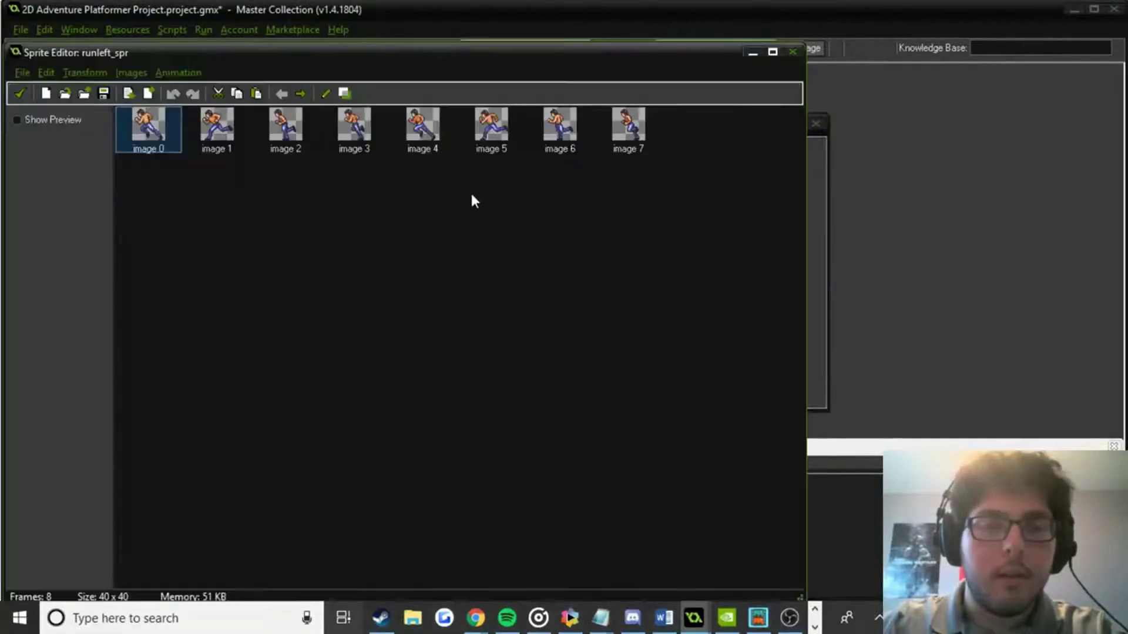
click(20, 94)
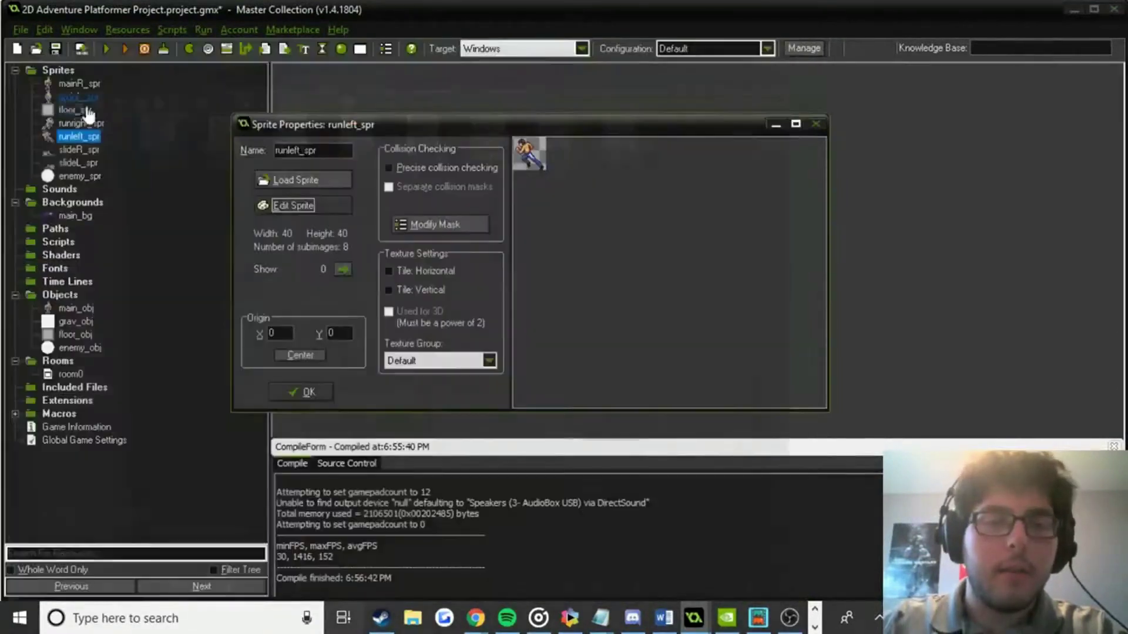
click(322, 393)
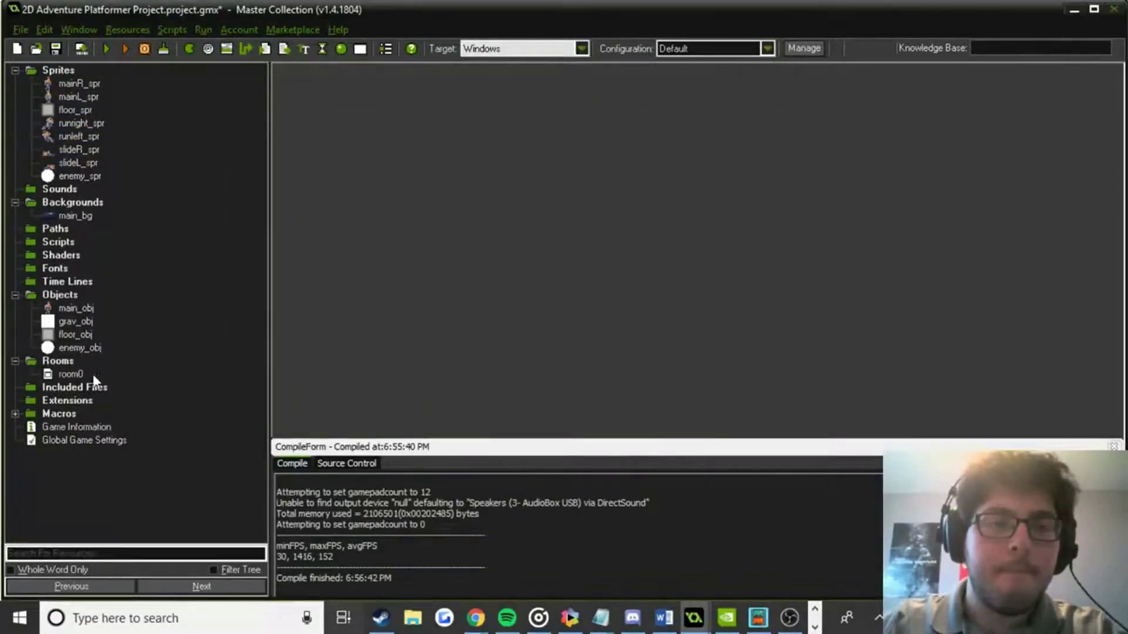
Place an enemy_obj instance in room0 at X 544, Y 576 and save the room.
double_click(59, 373)
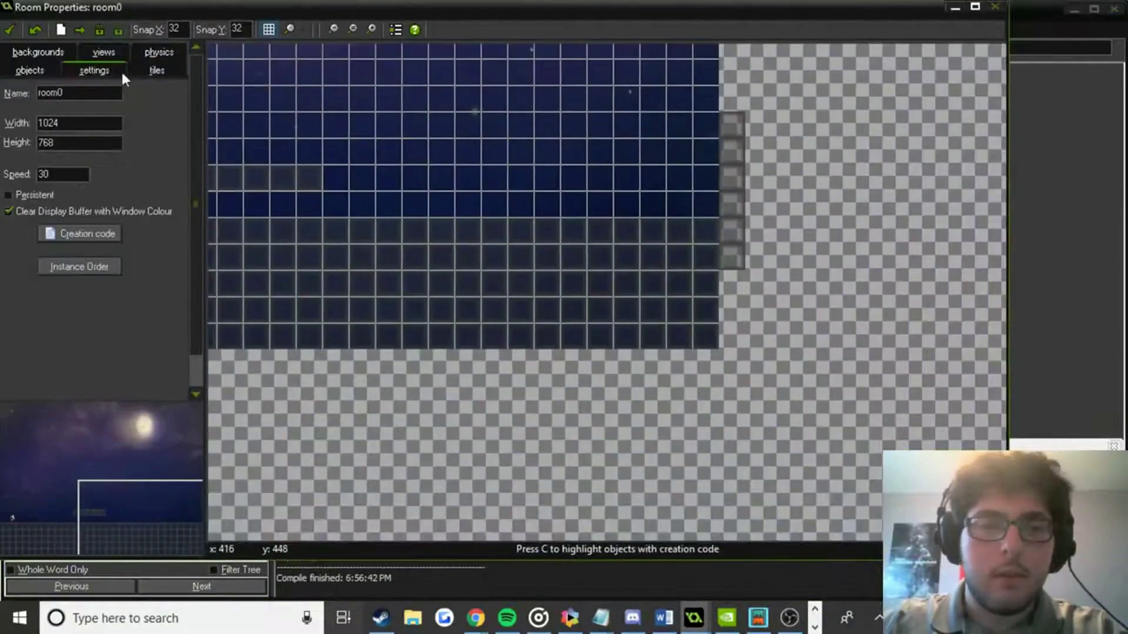
click(30, 70)
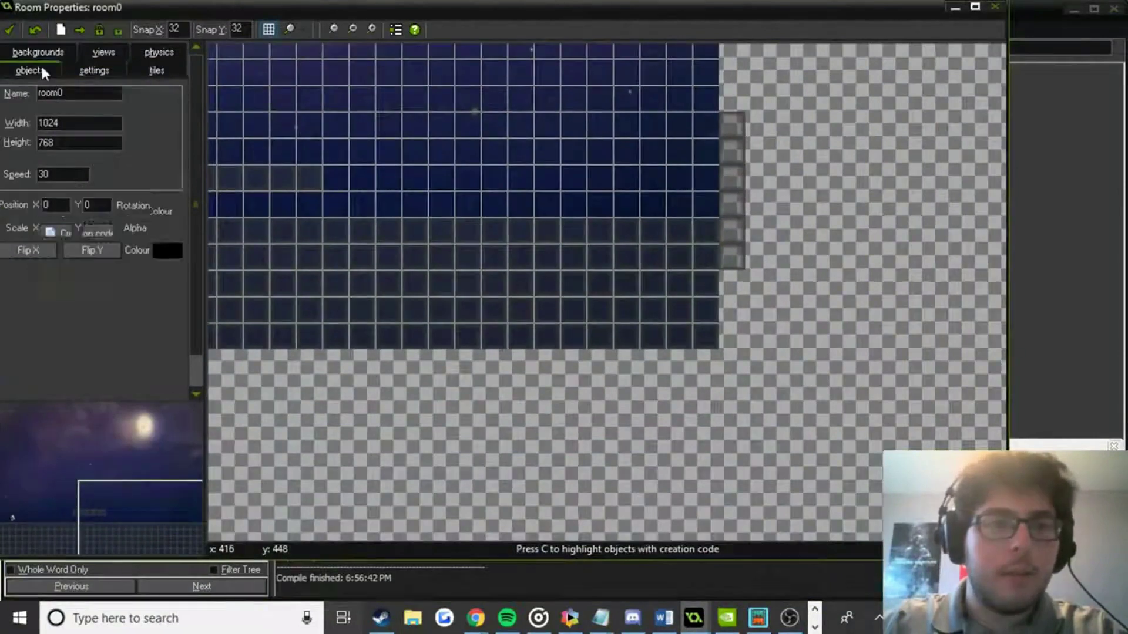
click(63, 126)
click(117, 190)
drag(369, 193, 343, 203)
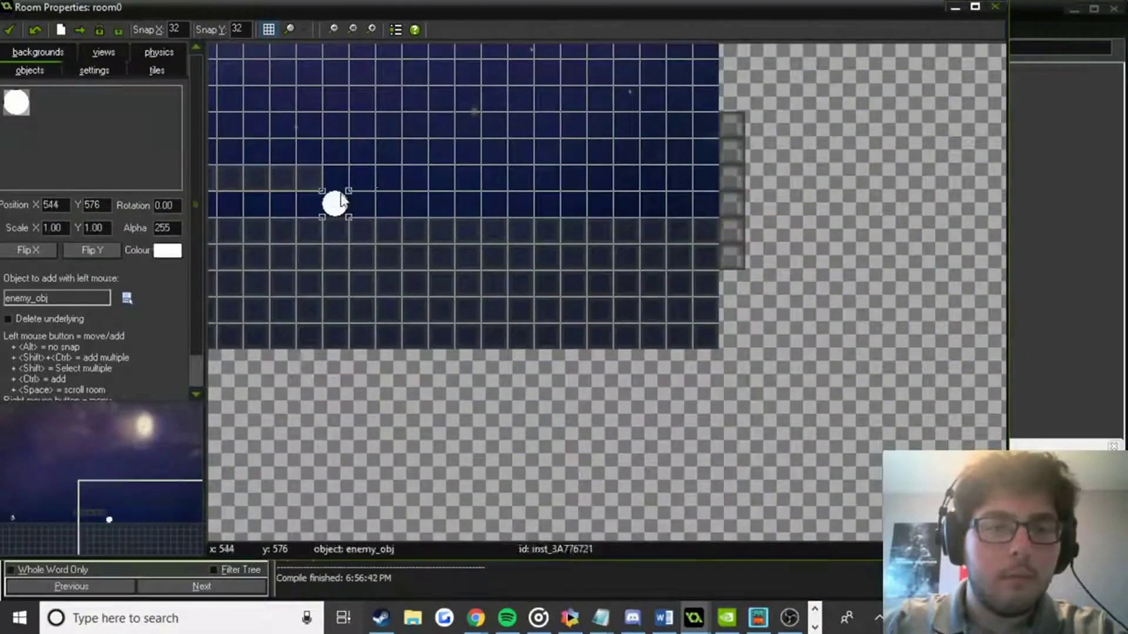
click(10, 29)
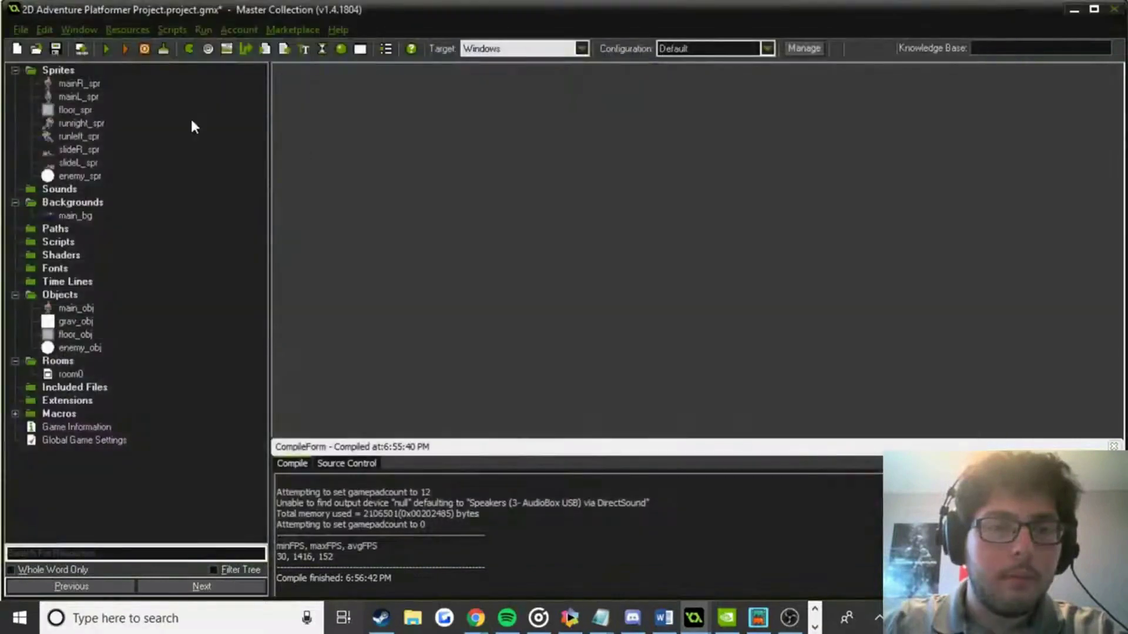
Duplicate the enemy_spr sprite and name the copy enemydead_spr.
right_click(85, 177)
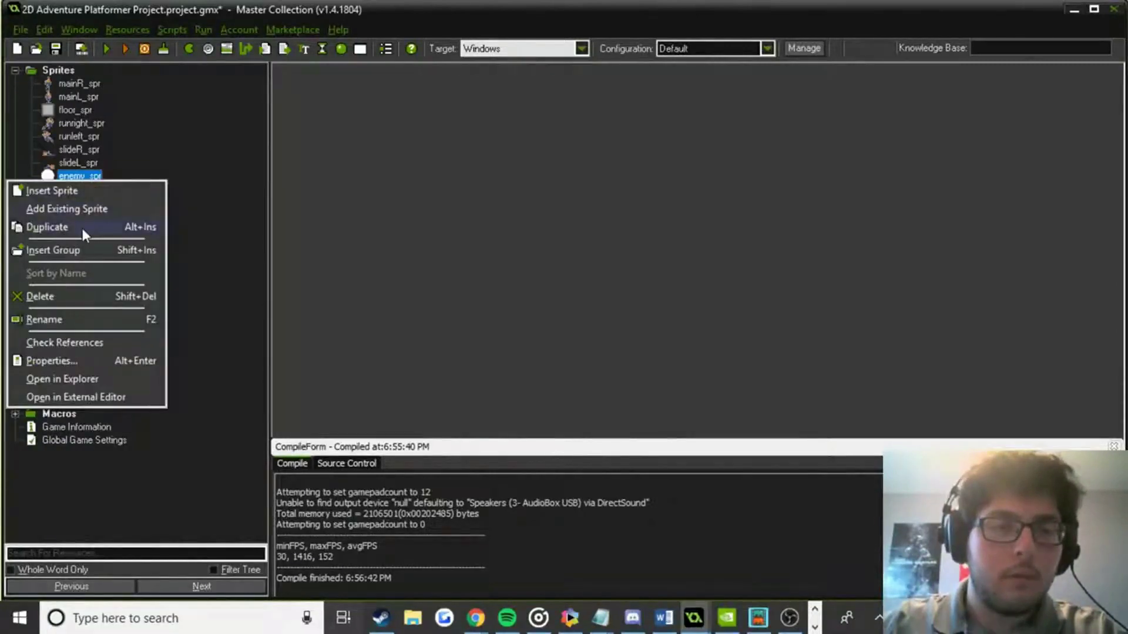
click(82, 228)
text(enemydead_)
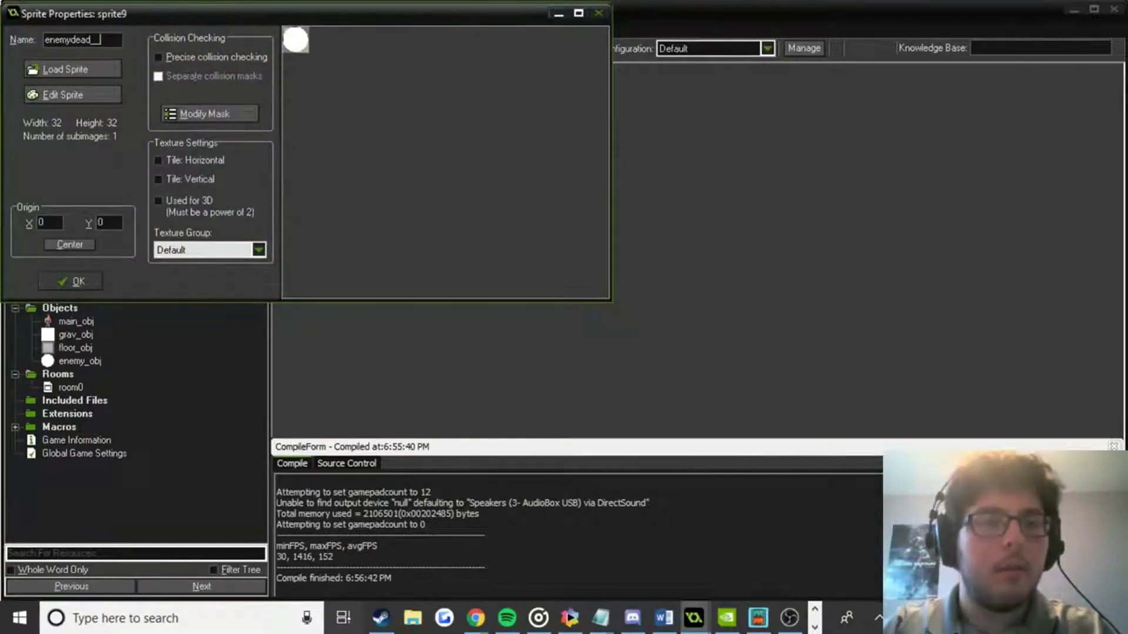
text(spr)
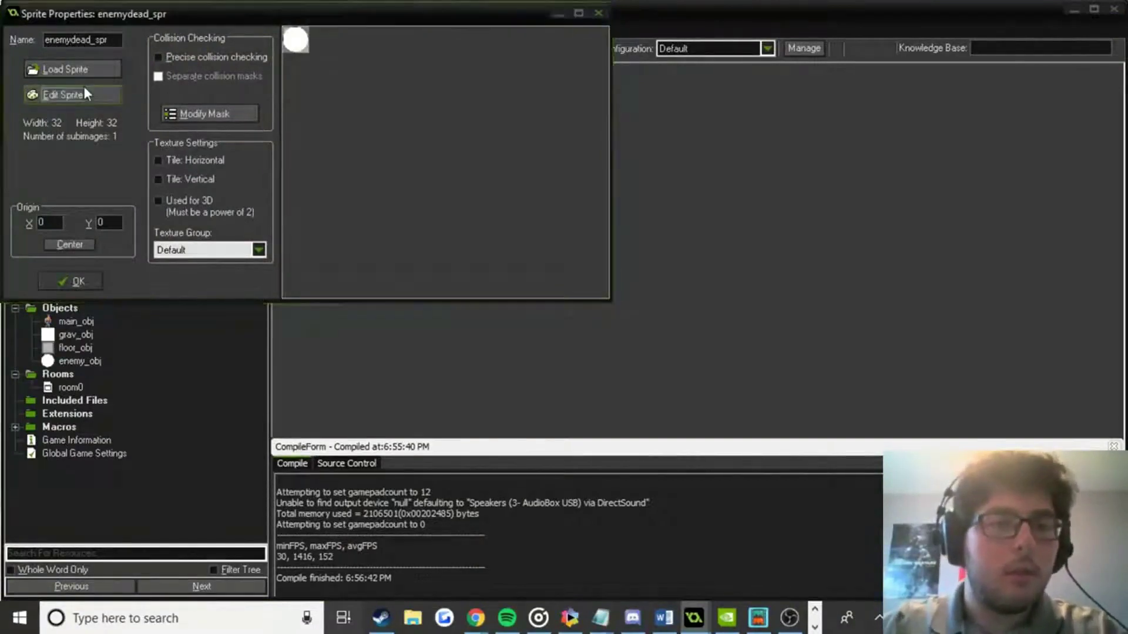
Open the enemydead_spr image for editing and choose dark red as the drawing colour.
click(83, 90)
double_click(164, 136)
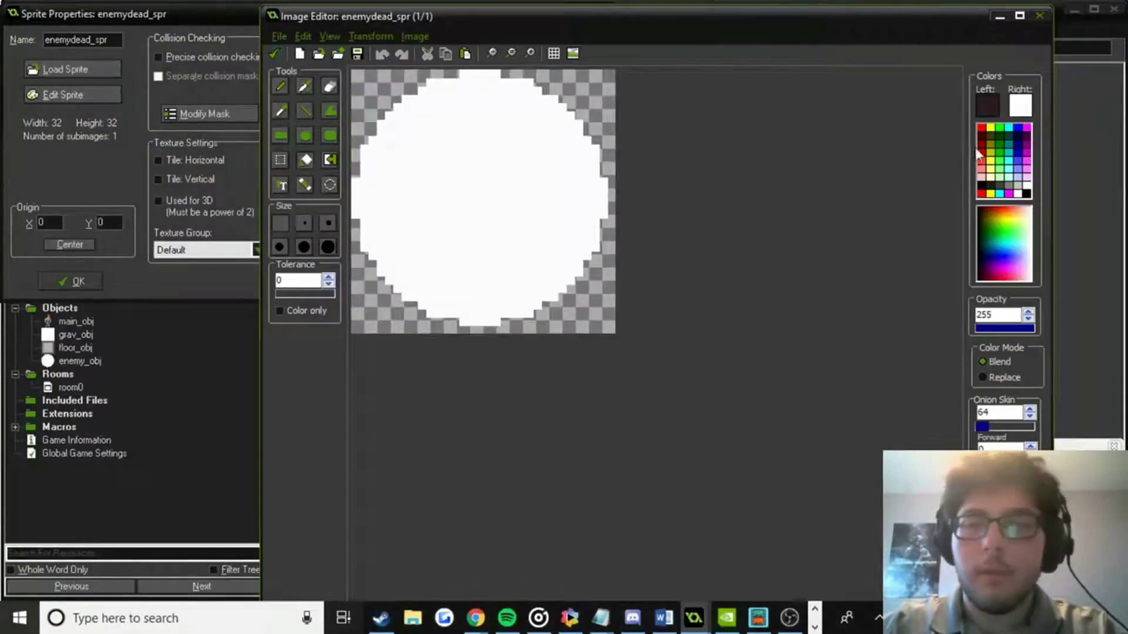
click(981, 152)
scroll(442, 167, up, 1)
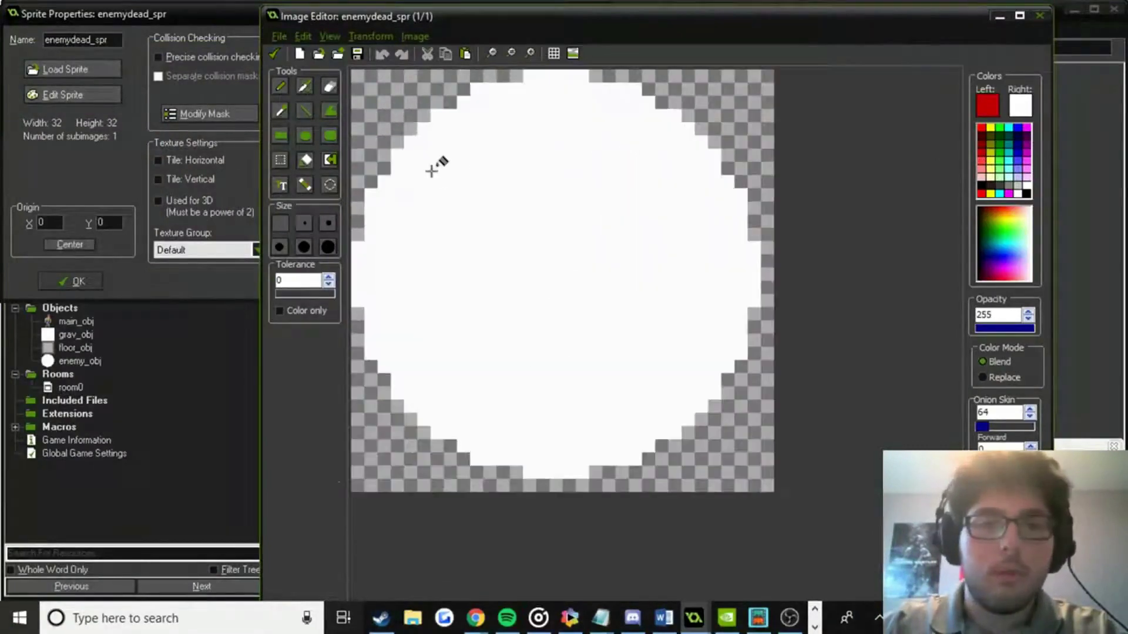
Try to draw a thin red X across the white circle, undoing and redrawing its second diagonal.
click(313, 112)
mouse_move(423, 128)
mouse_down()
mouse_move(619, 408)
mouse_move(662, 436)
mouse_up()
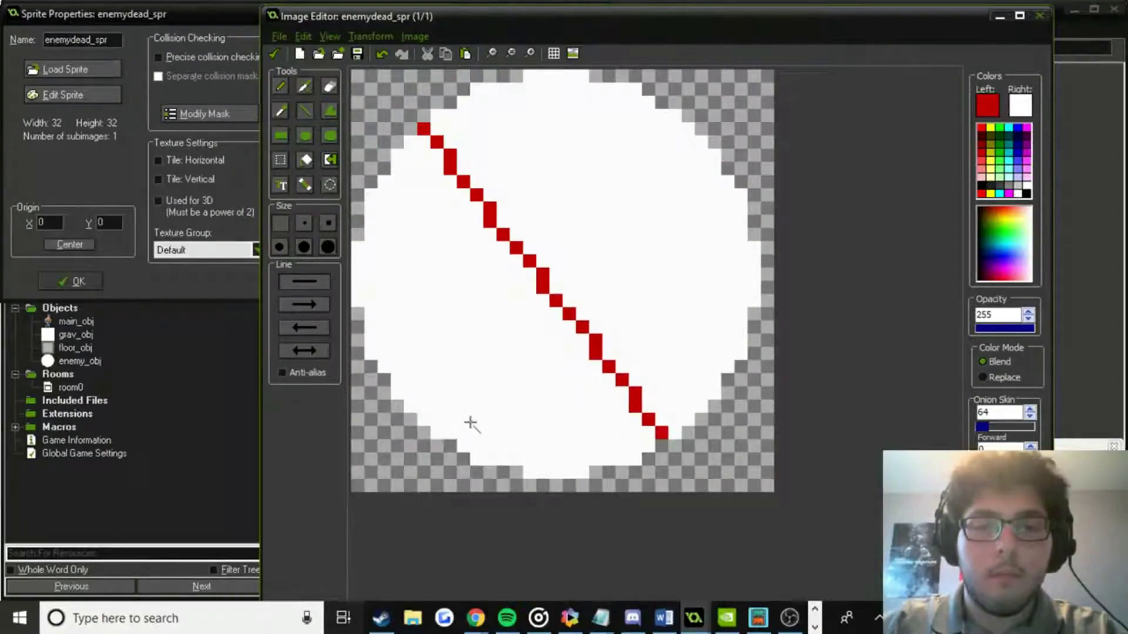
mouse_move(425, 434)
mouse_down()
mouse_move(489, 373)
mouse_move(647, 154)
mouse_move(701, 126)
mouse_up()
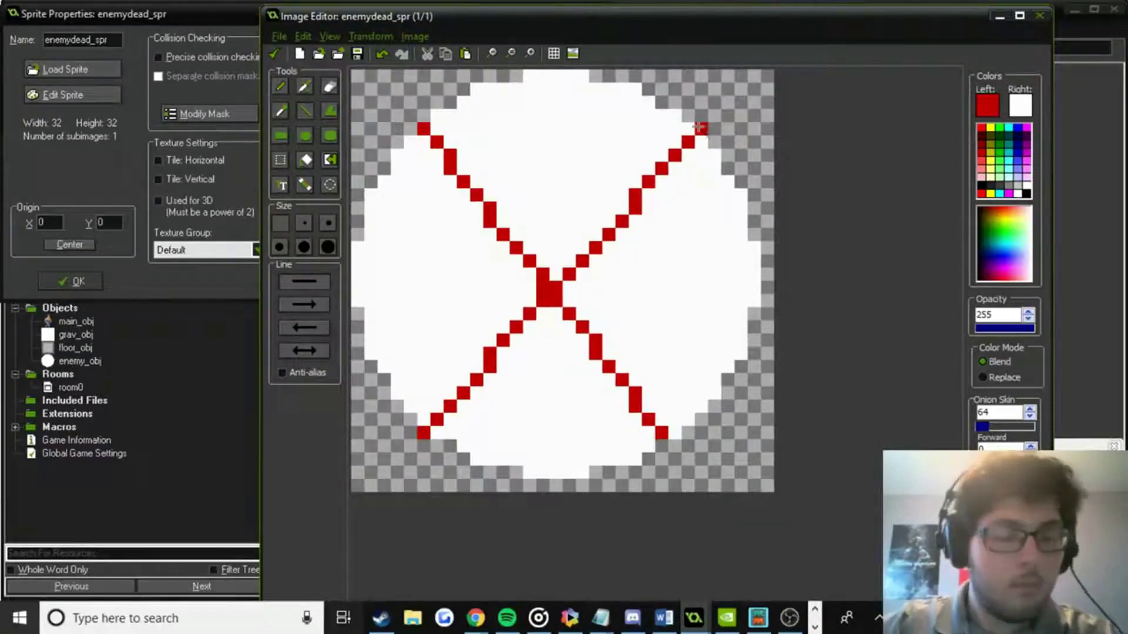
click(281, 111)
key(ctrl+z)
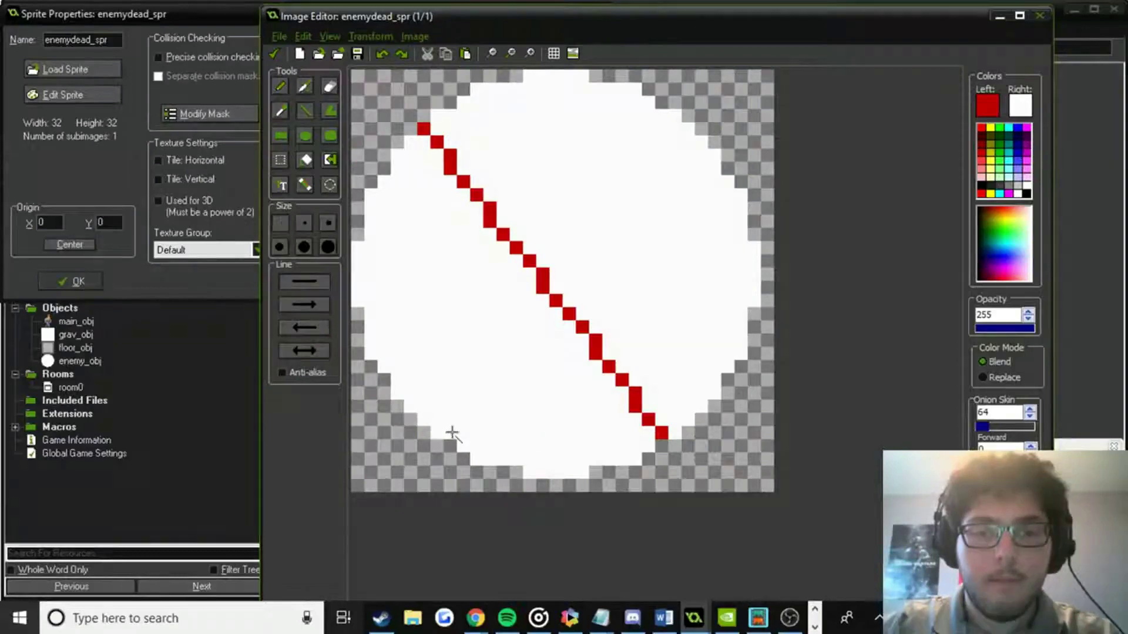
mouse_move(451, 433)
mouse_down()
mouse_move(468, 432)
mouse_move(650, 140)
mouse_move(674, 115)
mouse_move(678, 128)
mouse_up()
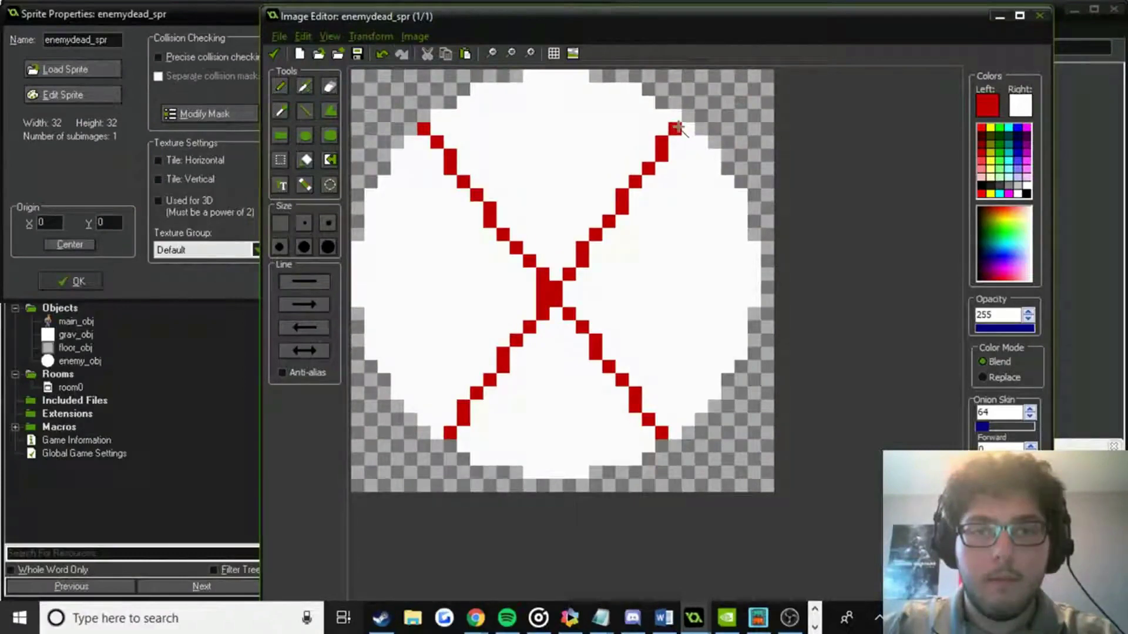
drag(678, 127, 689, 115)
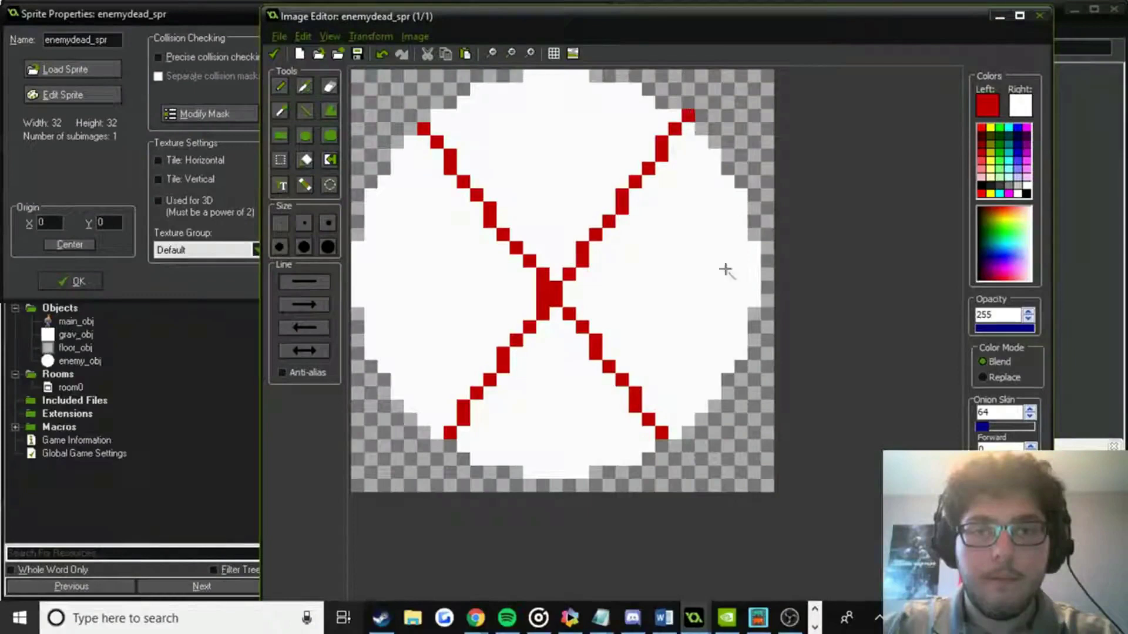
Try to fill out the centre of the thin X with red pixels, and undo all the red strokes.
click(555, 275)
click(568, 300)
click(569, 288)
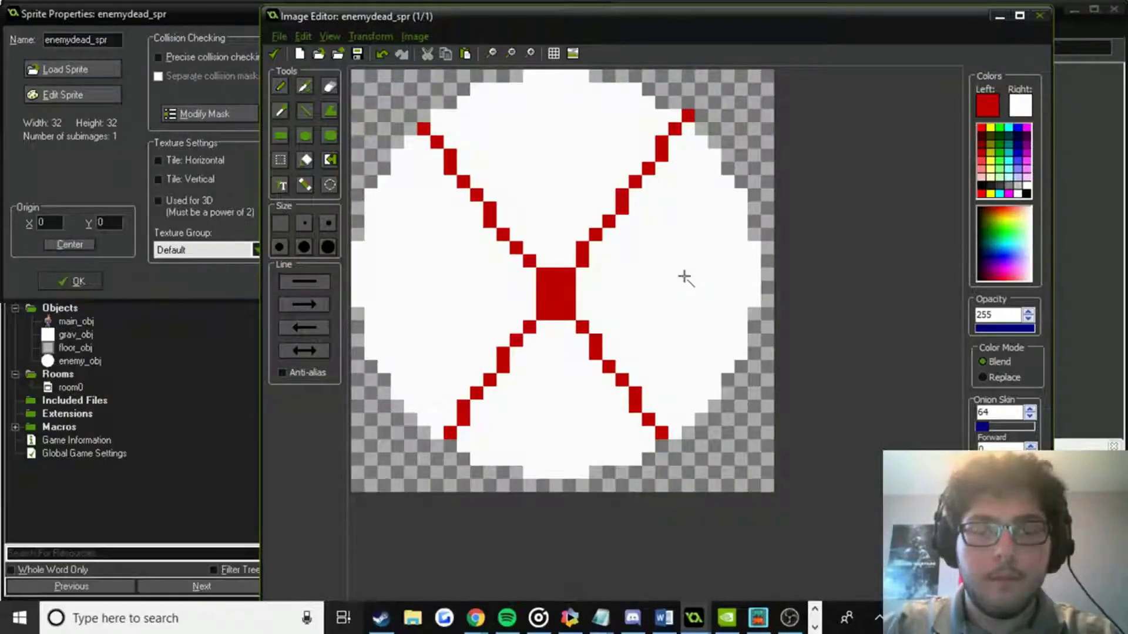
key(ctrl+z)
key(ctrl+z)
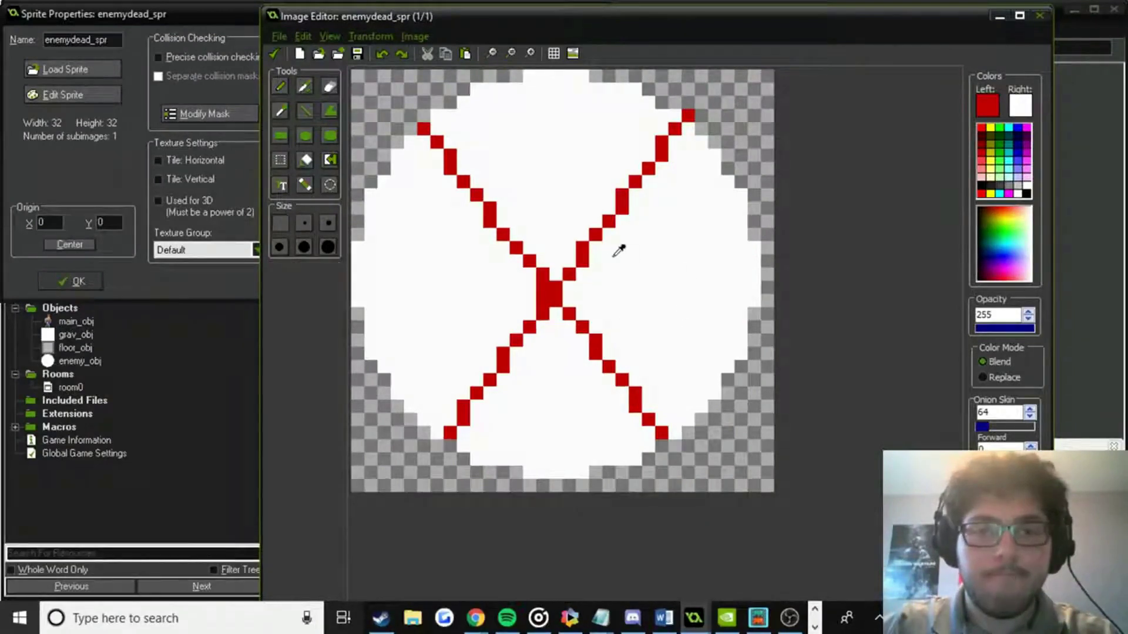
key(ctrl+z)
key(ctrl+z)
key(ctrl+z)
Draw a thick red X across the whole white circle with the Line tool and save enemydead_spr.
click(305, 111)
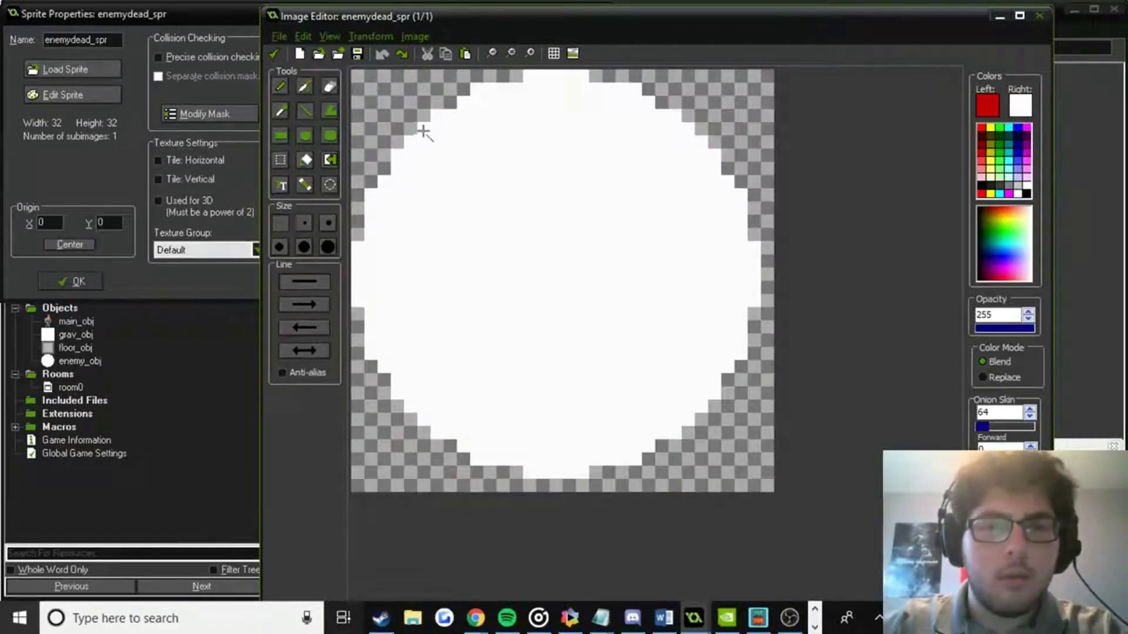
mouse_move(421, 120)
mouse_down()
mouse_move(455, 214)
mouse_move(617, 411)
mouse_move(660, 457)
mouse_move(669, 447)
mouse_up()
mouse_move(417, 452)
mouse_down()
mouse_move(650, 116)
mouse_move(670, 103)
mouse_up()
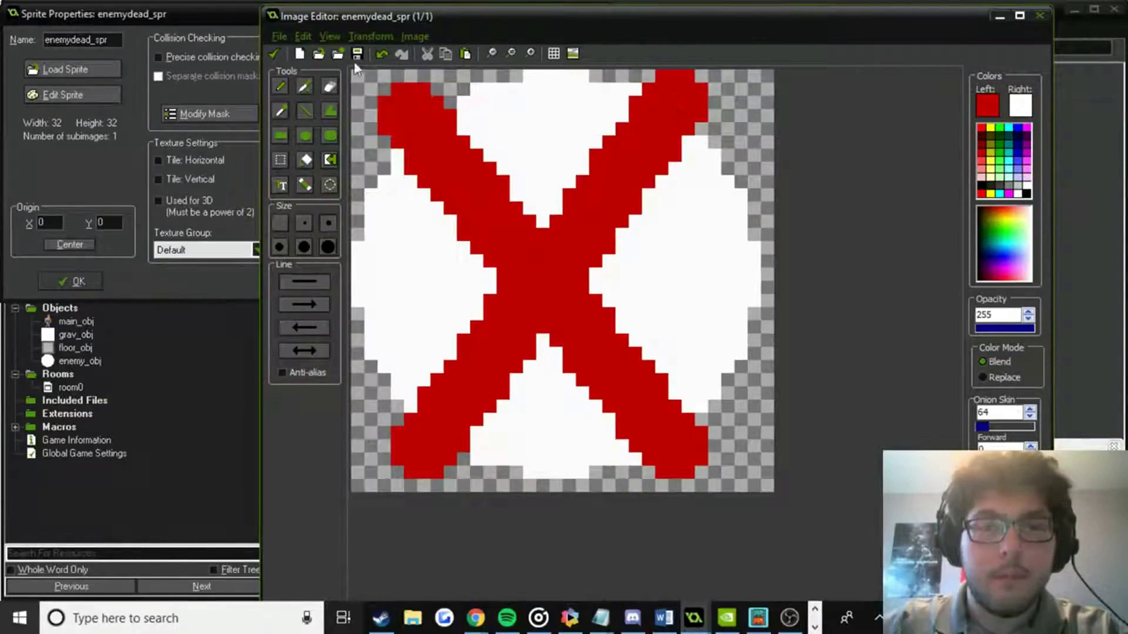
click(274, 54)
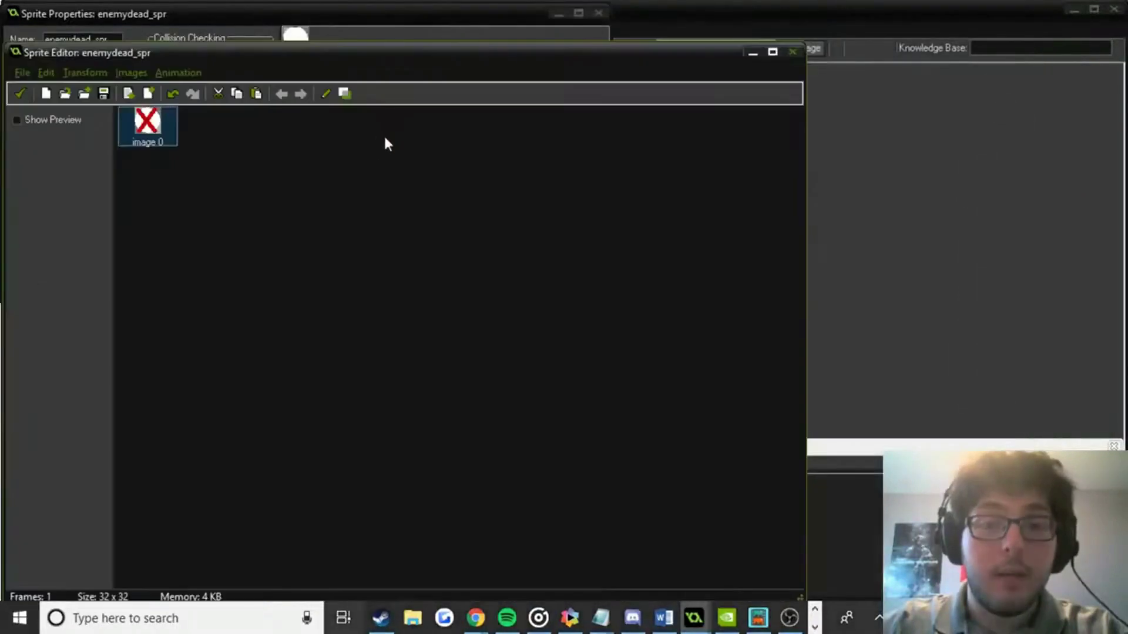
click(18, 93)
click(86, 278)
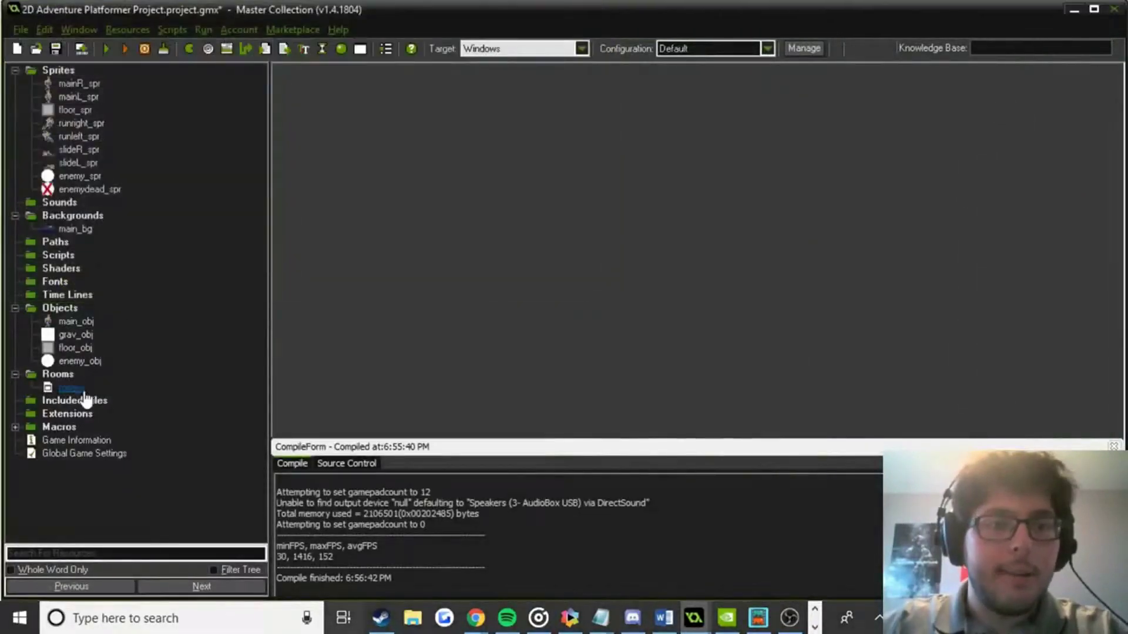
Add a collision event with enemy_obj to main_obj.
double_click(75, 322)
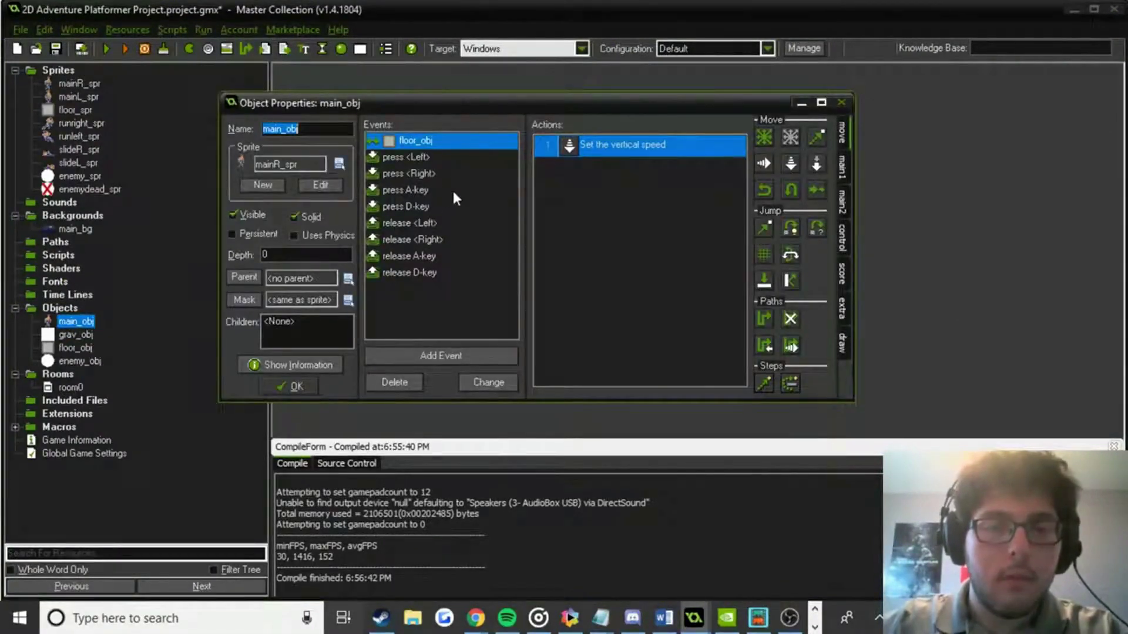
click(441, 356)
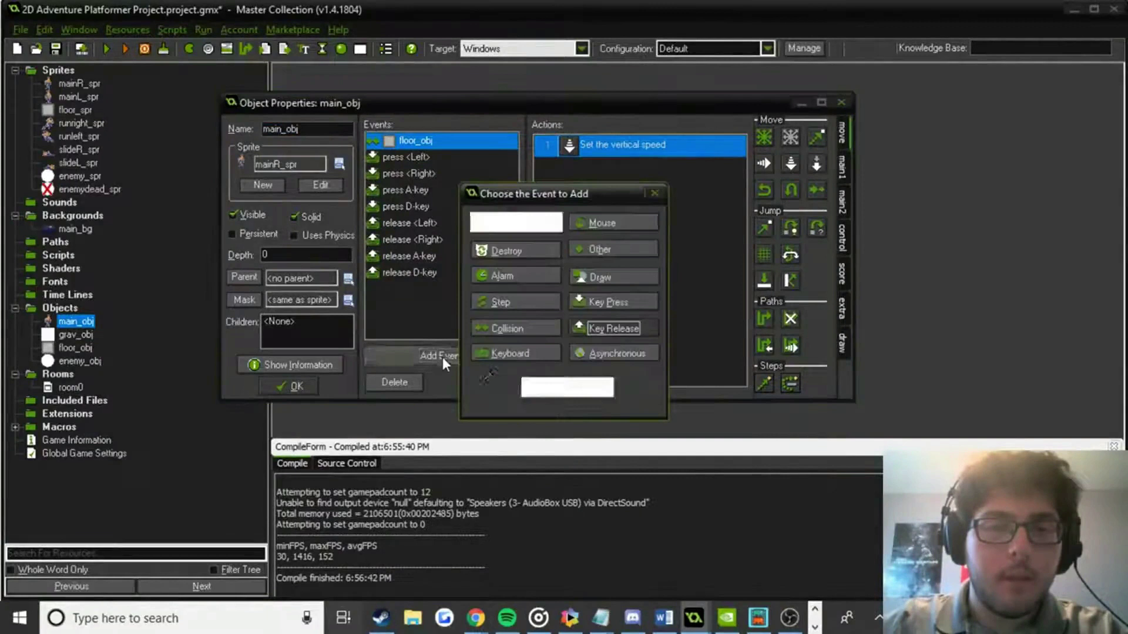
click(524, 328)
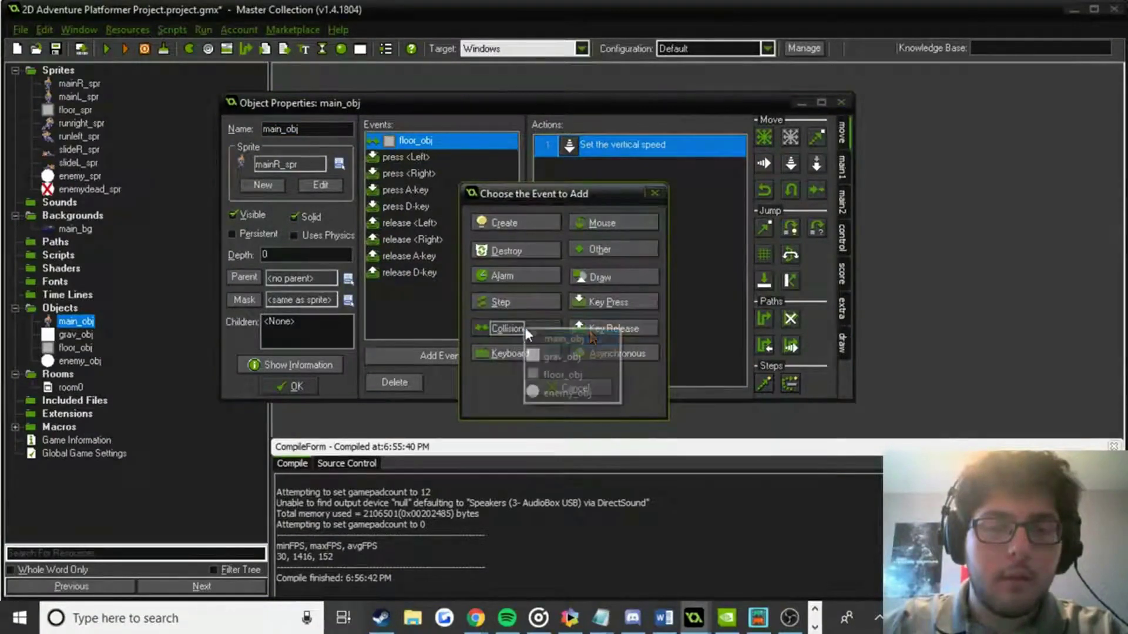
click(569, 390)
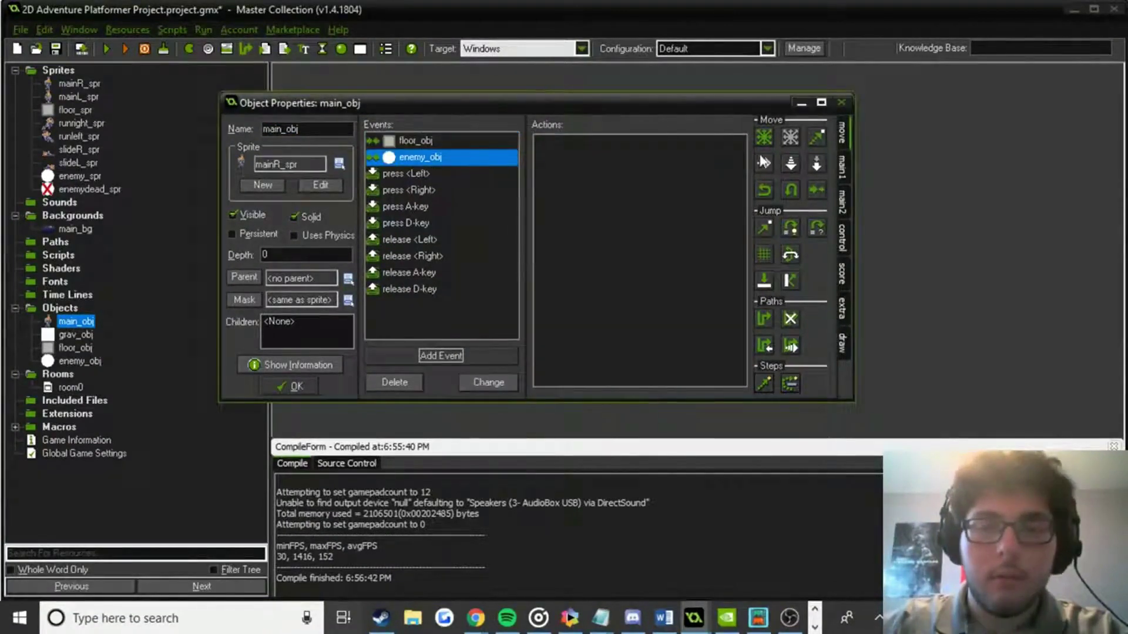
Add a Change Sprite action to the enemy_obj collision event, using enemydead_spr and applied to Self.
click(845, 163)
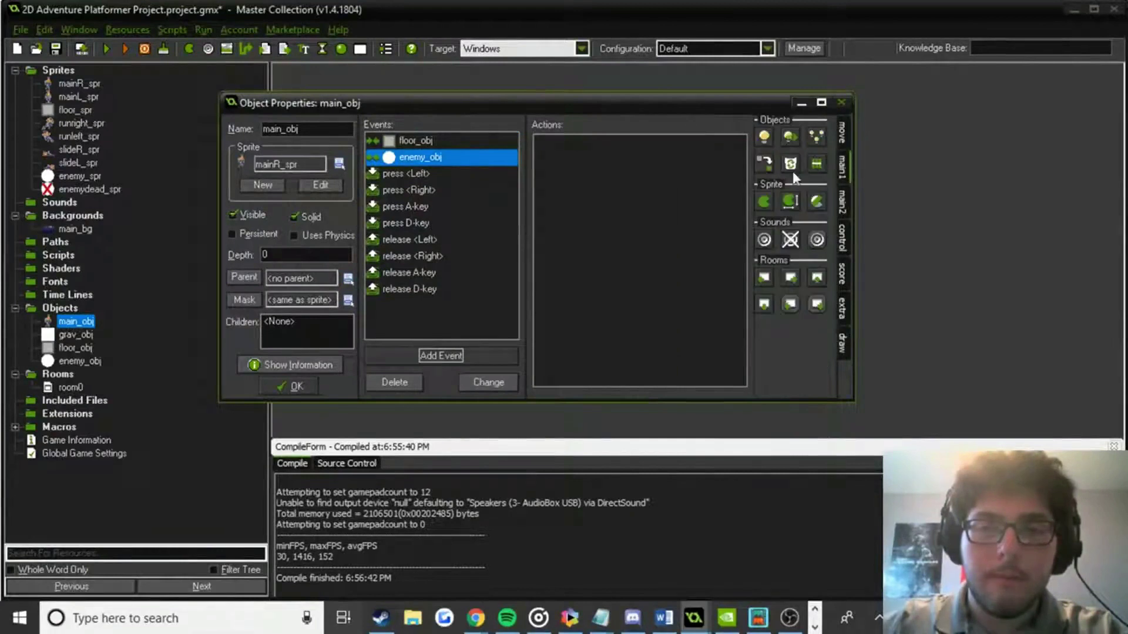
drag(704, 213, 703, 217)
click(737, 353)
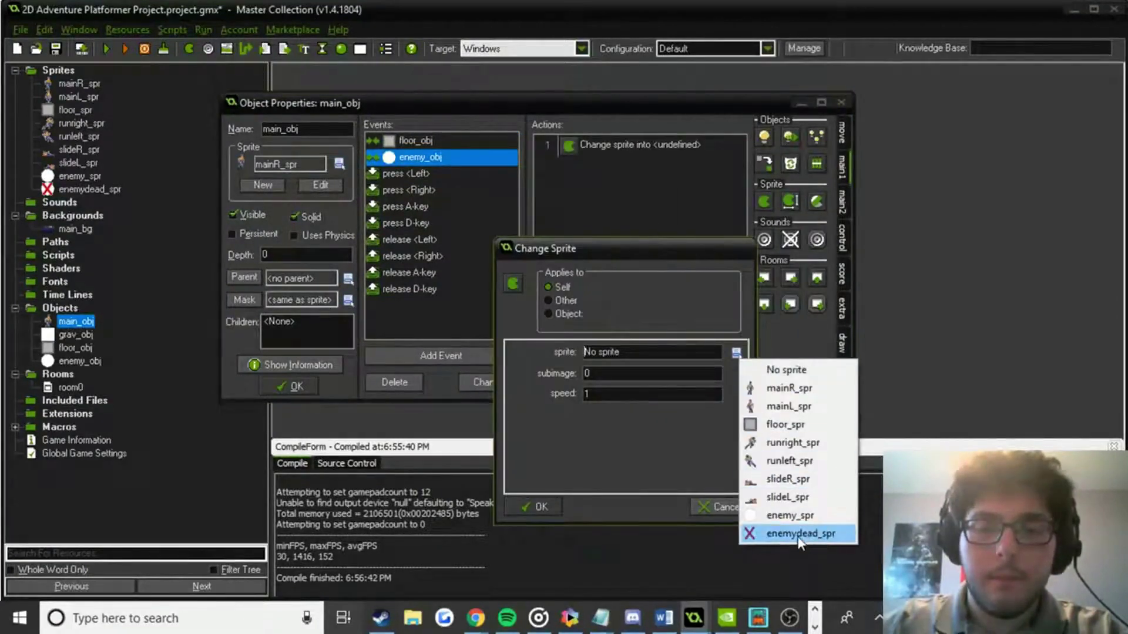
click(799, 534)
click(531, 505)
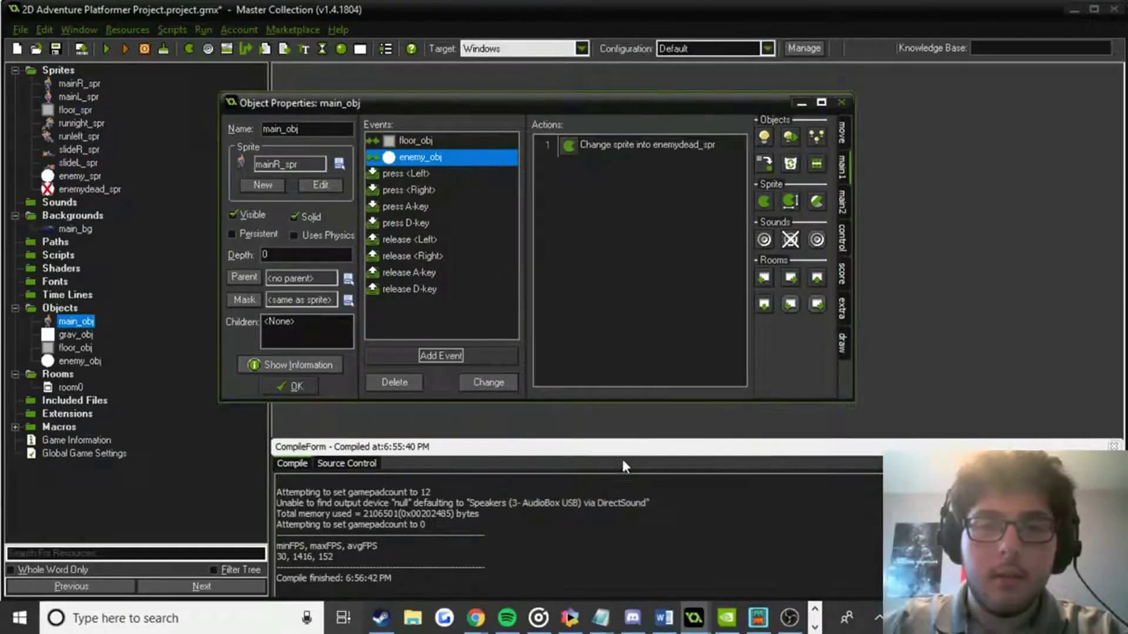
Add a Set Gravity action applied to enemy_obj with direction 270 and gravity .5, confirm main_obj, and save the project.
click(846, 129)
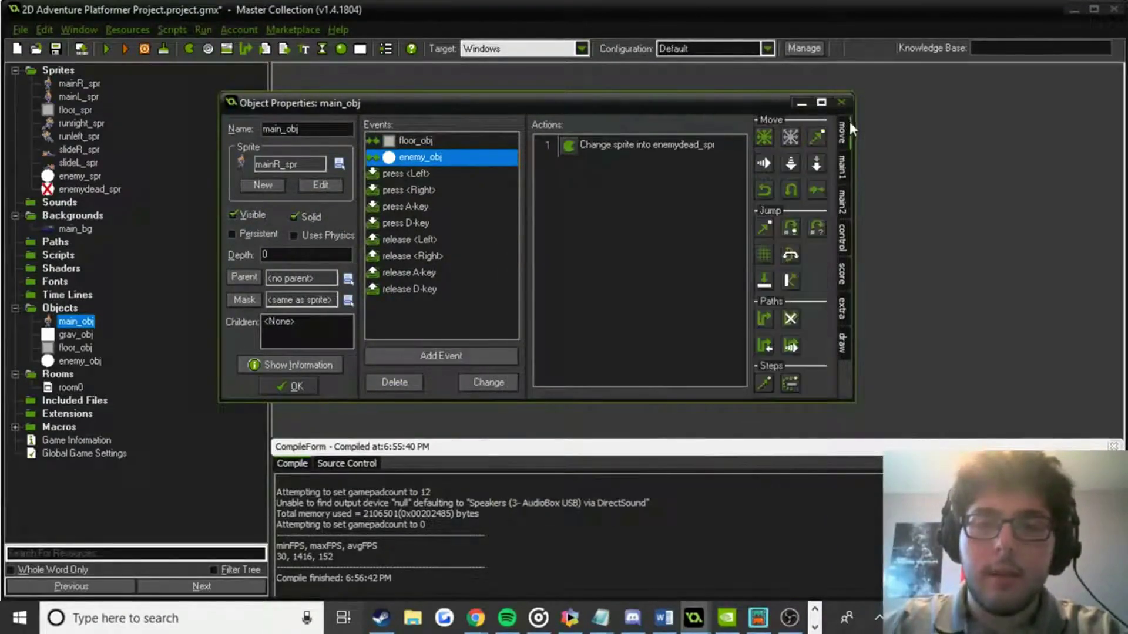
drag(817, 164, 726, 271)
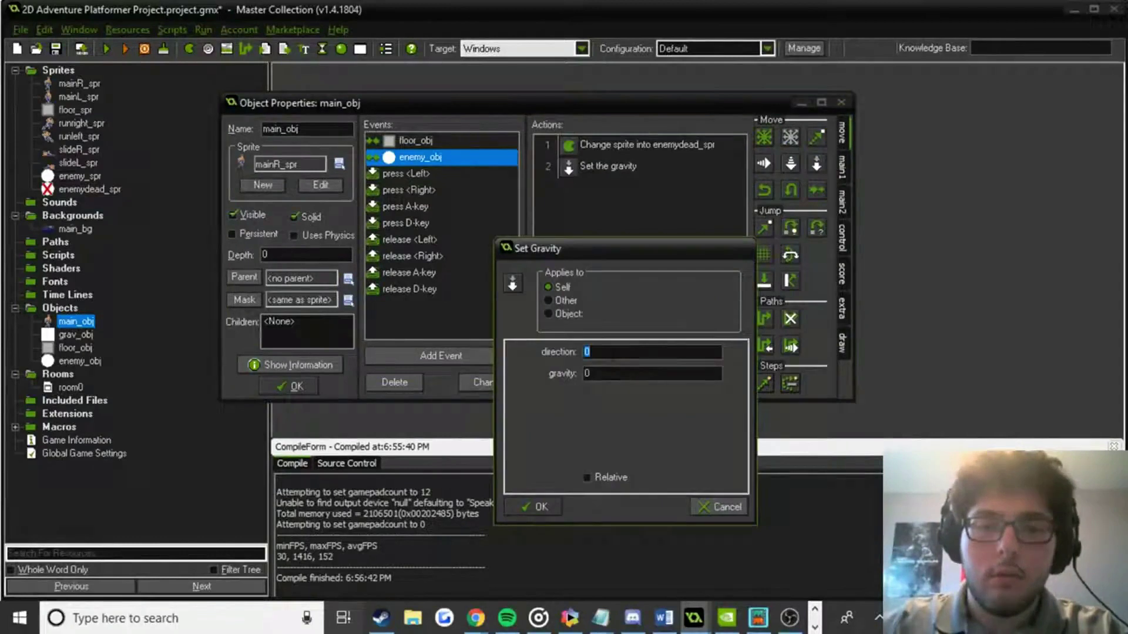
text(27)
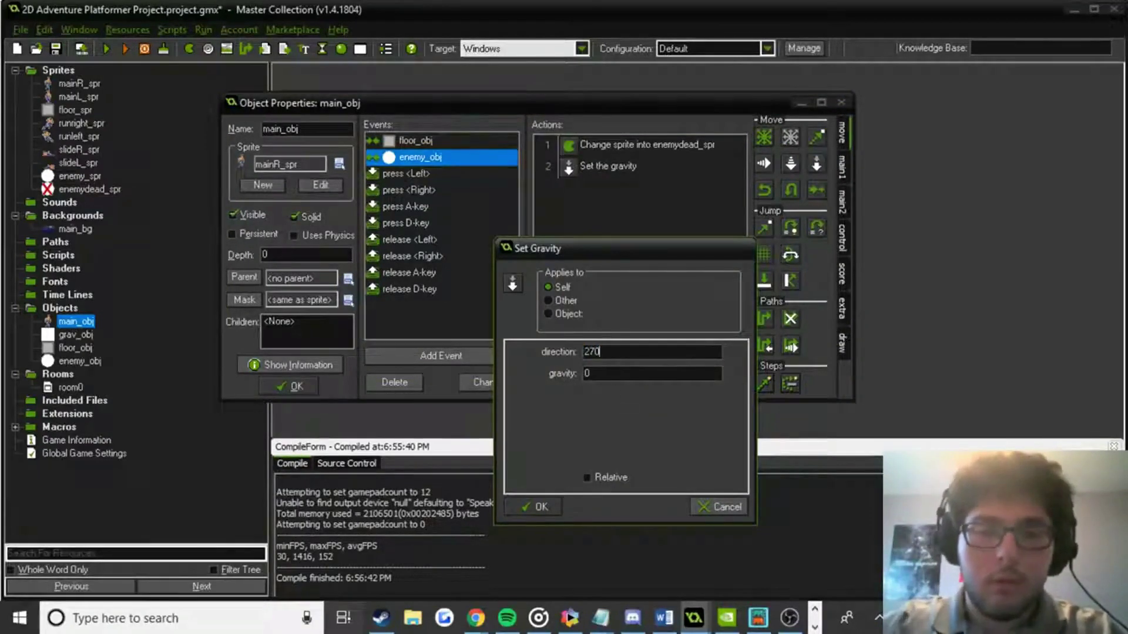
text(.5)
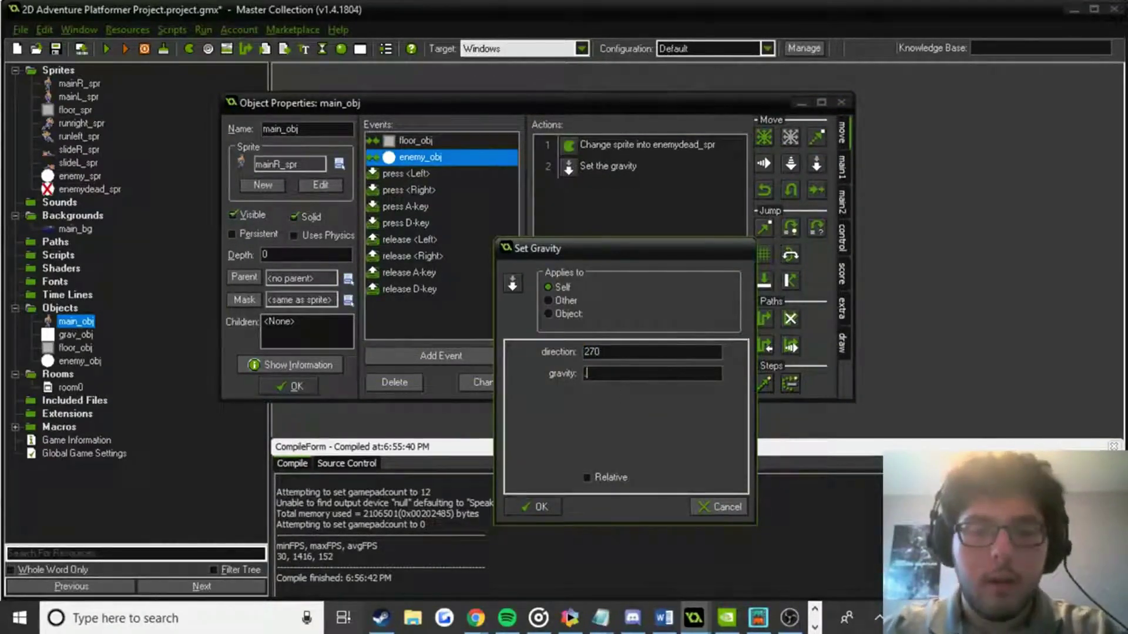
click(580, 315)
click(727, 315)
click(764, 379)
click(551, 505)
click(270, 382)
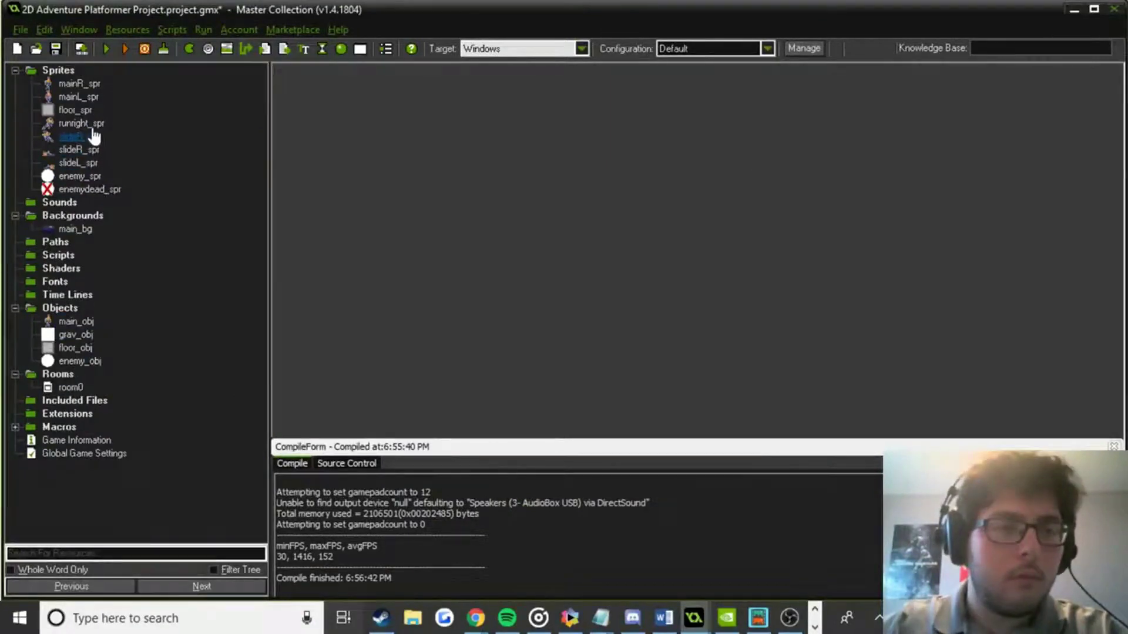
click(56, 49)
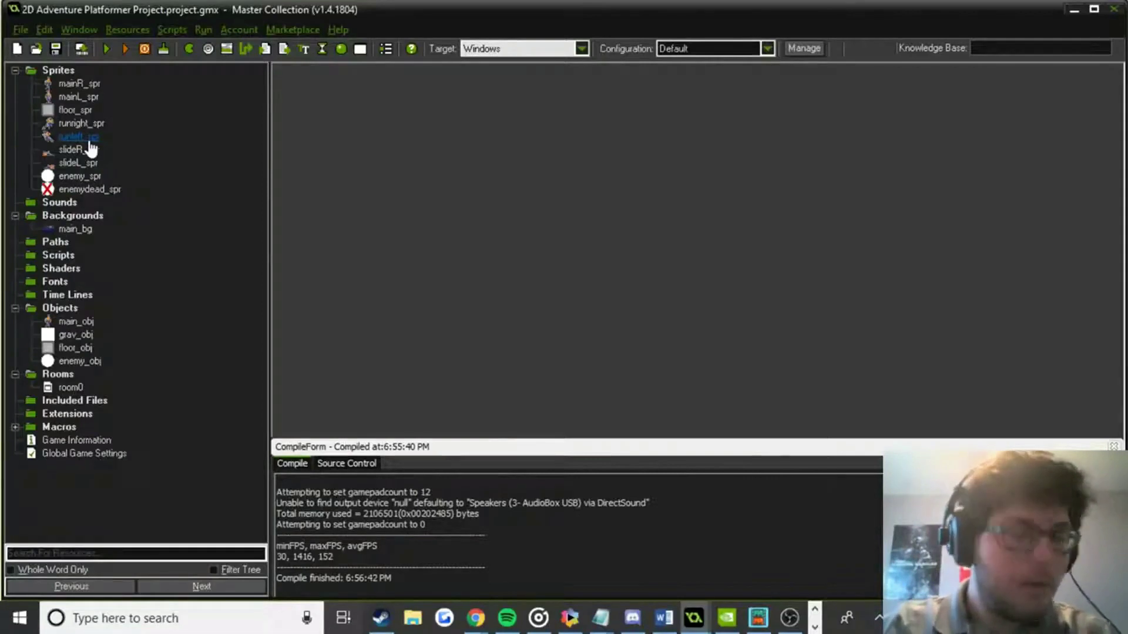
Stretch the runright_spr animation to 10 frames and save the sprite.
double_click(82, 124)
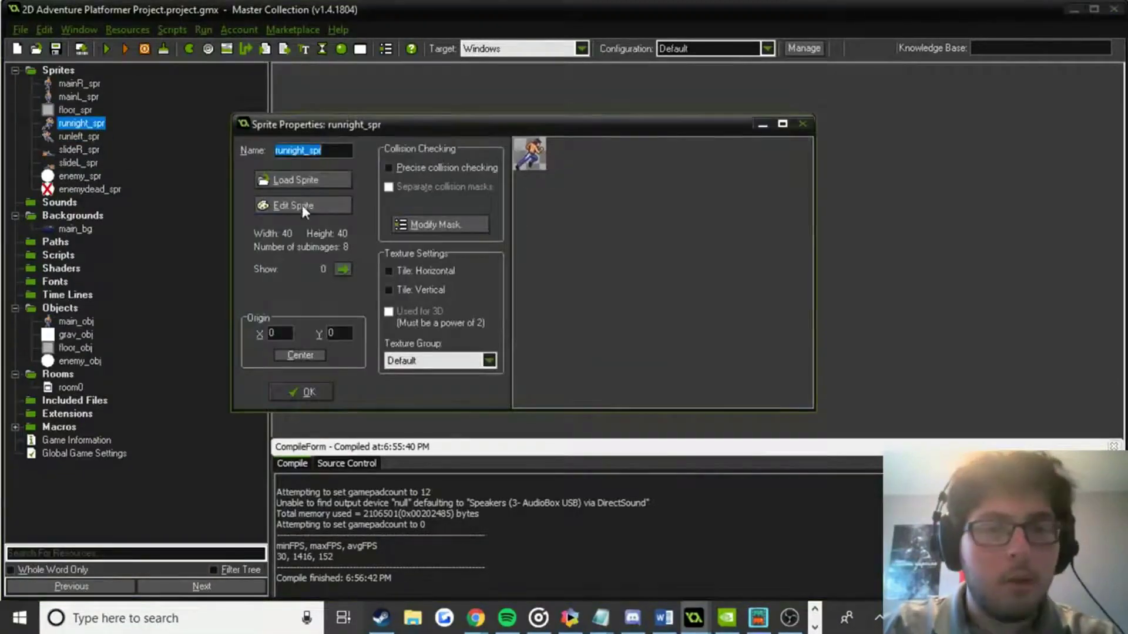
click(291, 204)
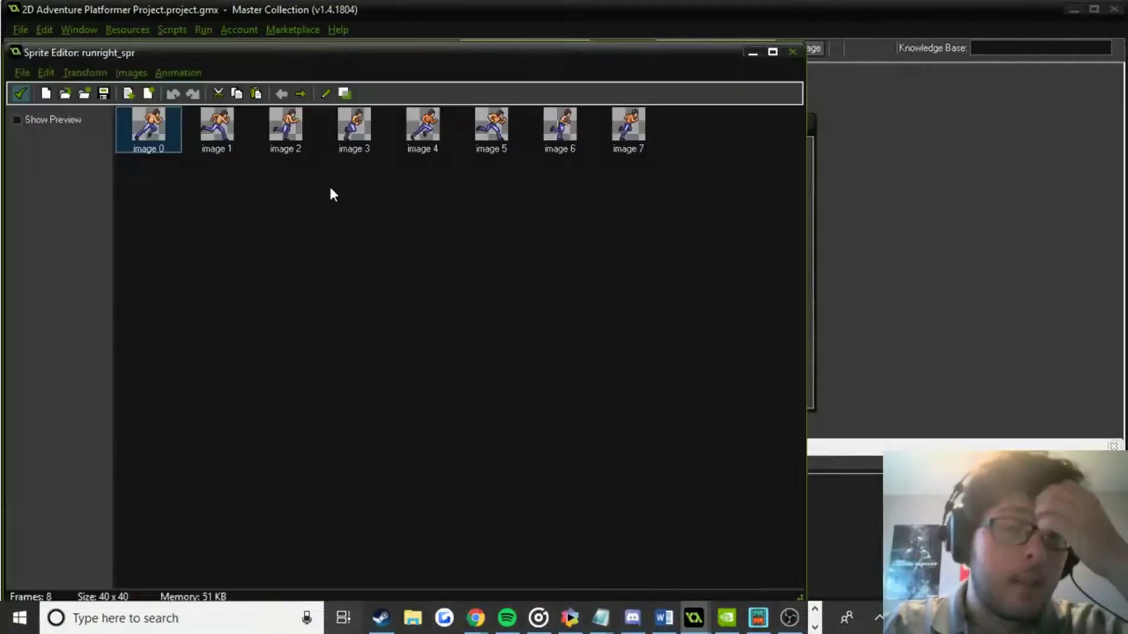
click(169, 73)
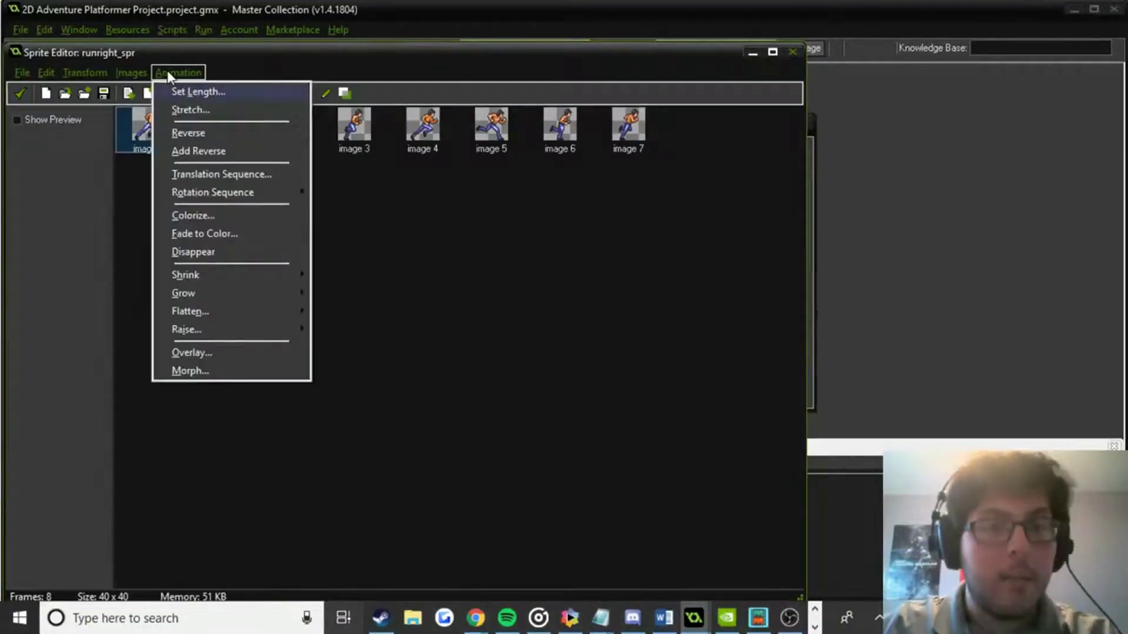
click(186, 108)
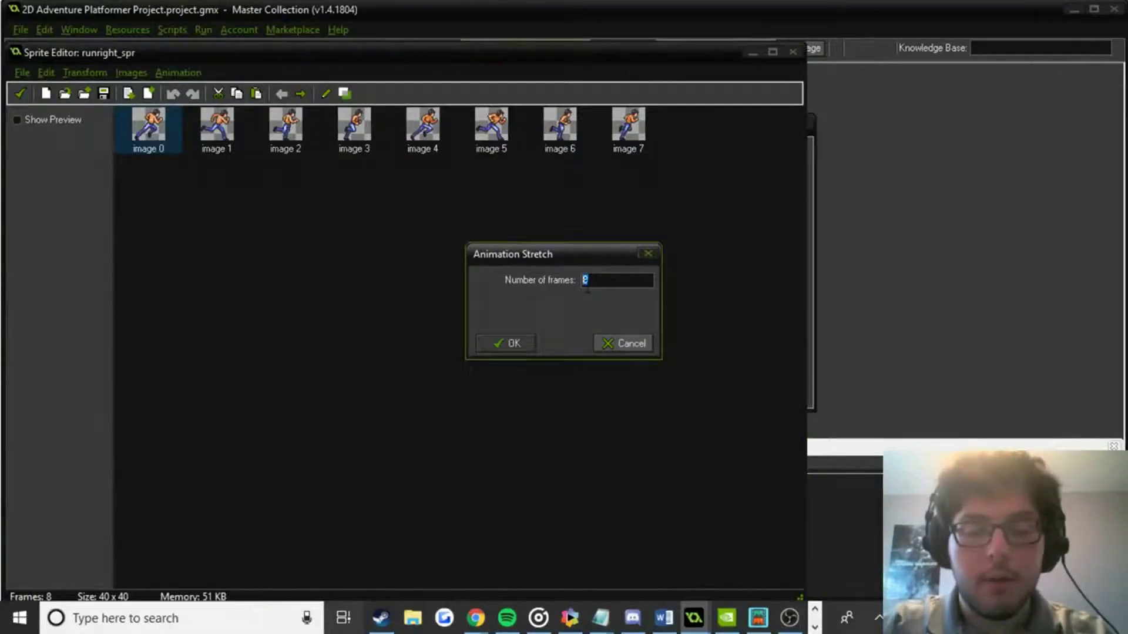
text(10)
click(513, 344)
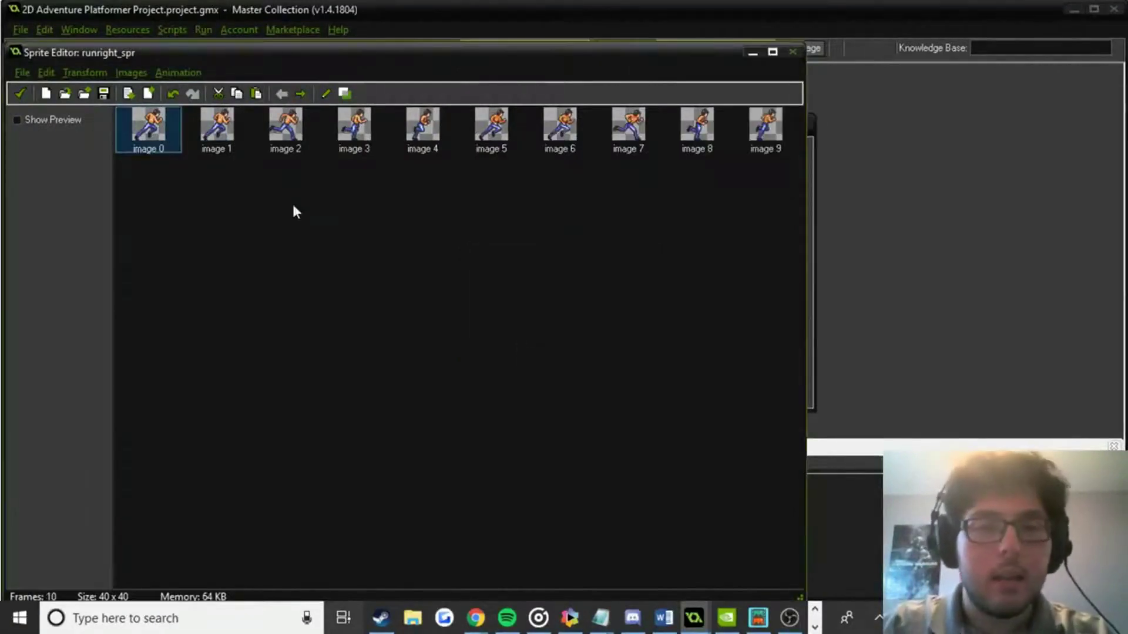
click(18, 93)
click(296, 391)
Stretch the runleft_spr animation to 10 frames and save the sprite.
click(79, 136)
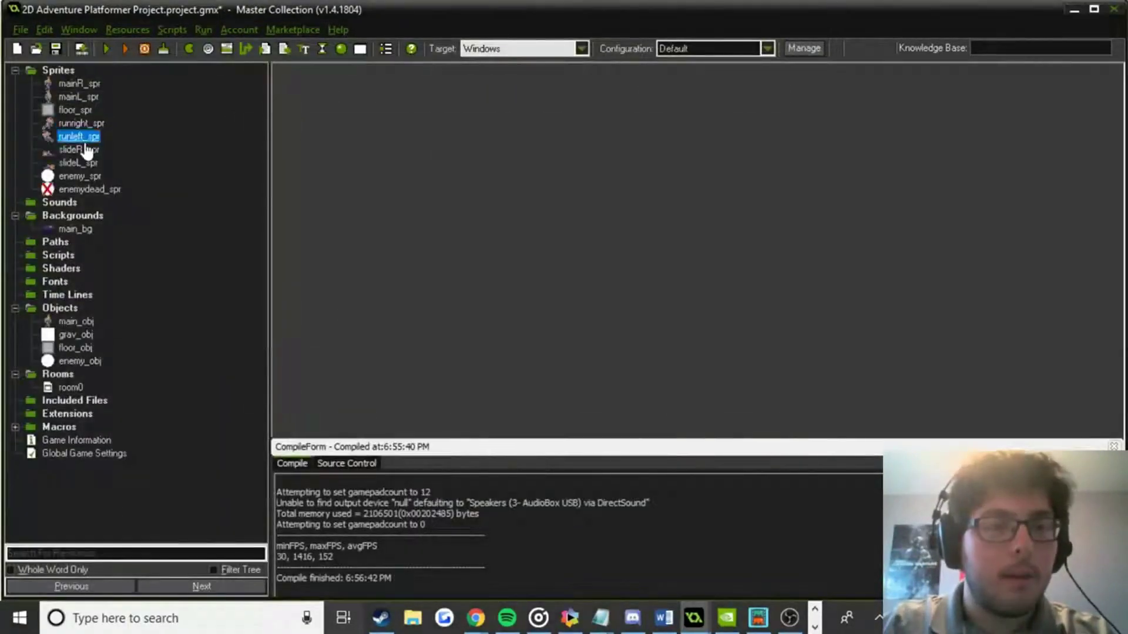
double_click(80, 137)
click(337, 204)
click(193, 75)
click(191, 110)
click(580, 280)
text(10)
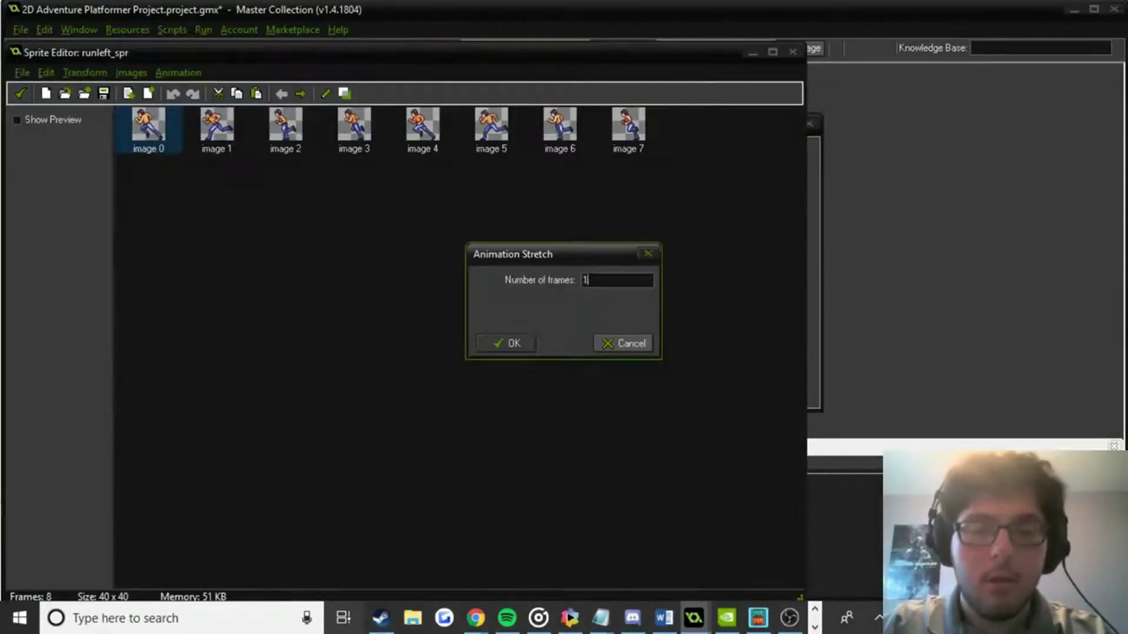
key(Return)
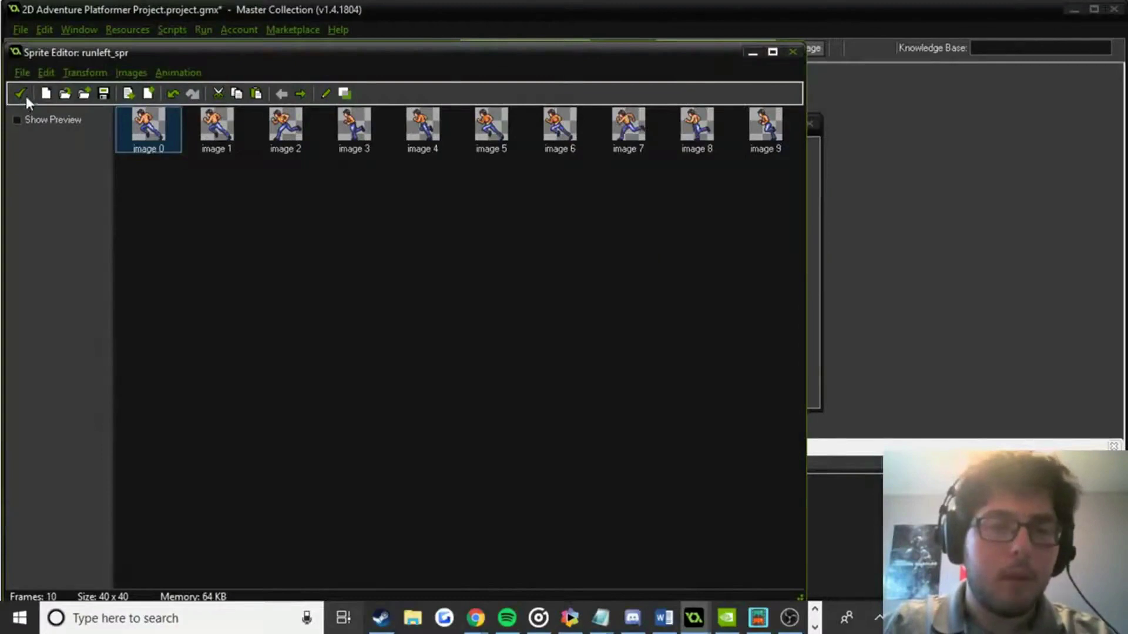
click(22, 94)
click(304, 392)
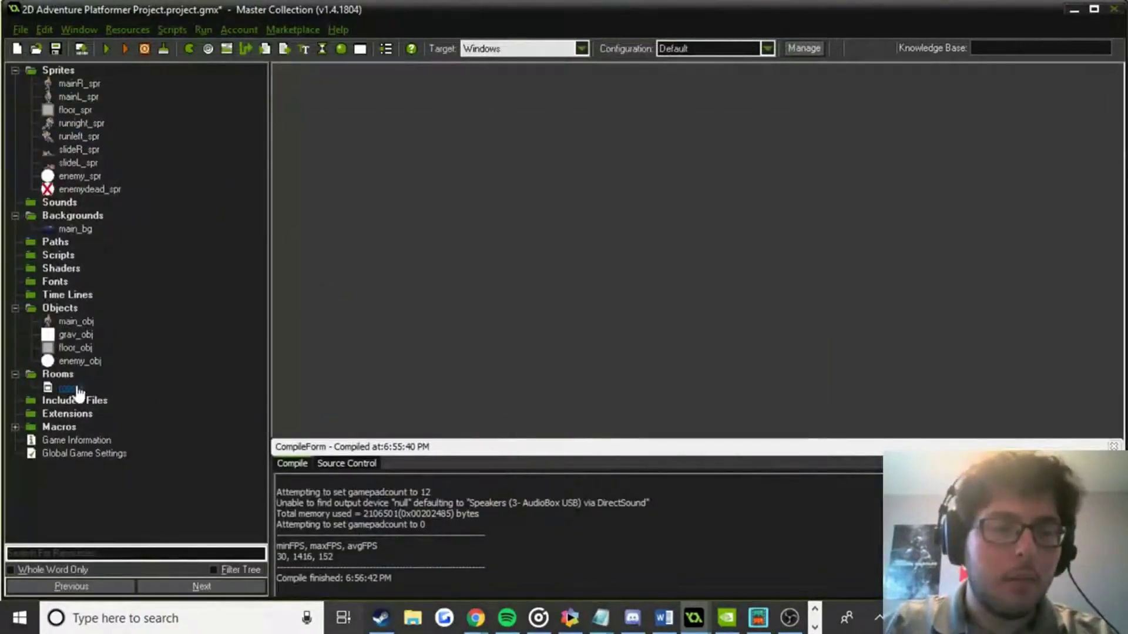
Test-run the game by moving the player back and forth and sliding into the enemy, and close it.
click(107, 51)
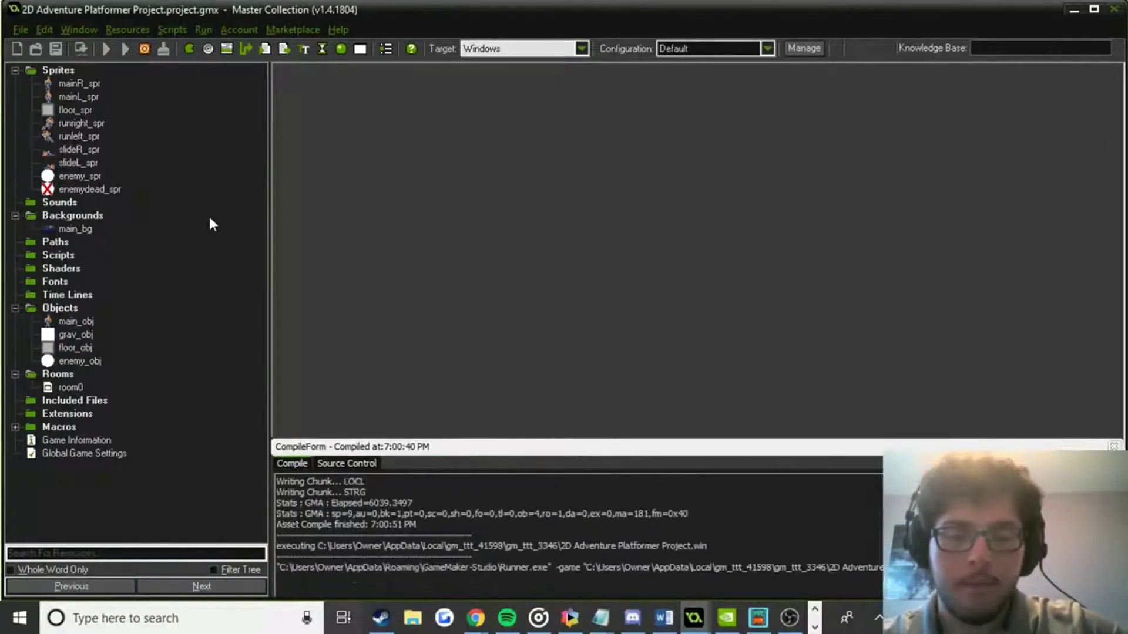
key(Right)
key(Left)
key(Right)
key(Left)
key(Right)
key(Left)
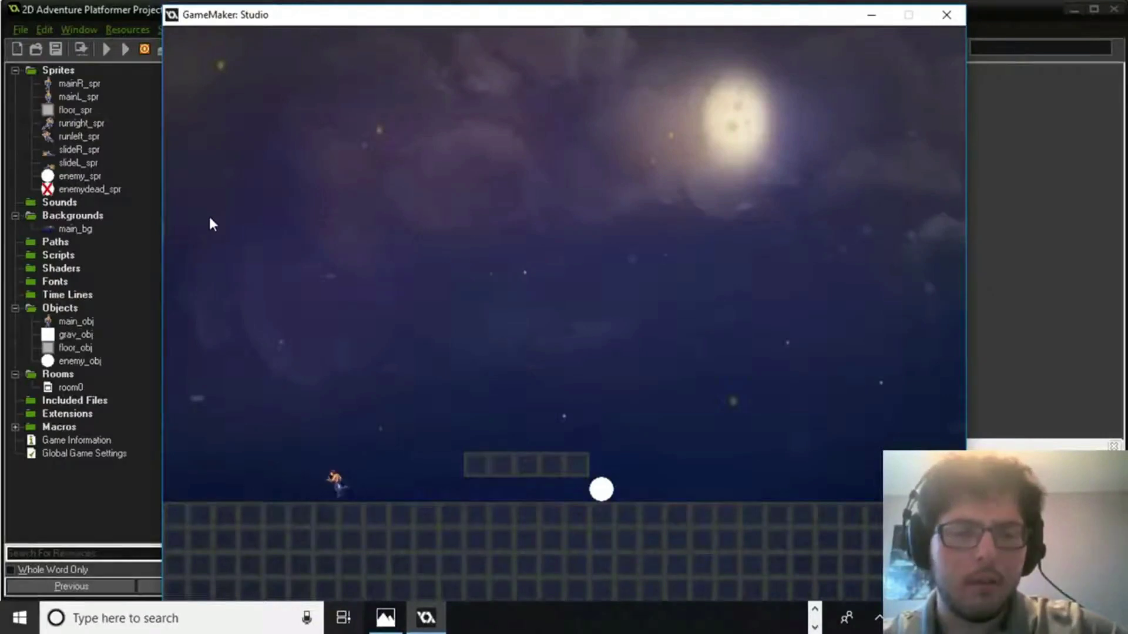
key(Right)
key(Left)
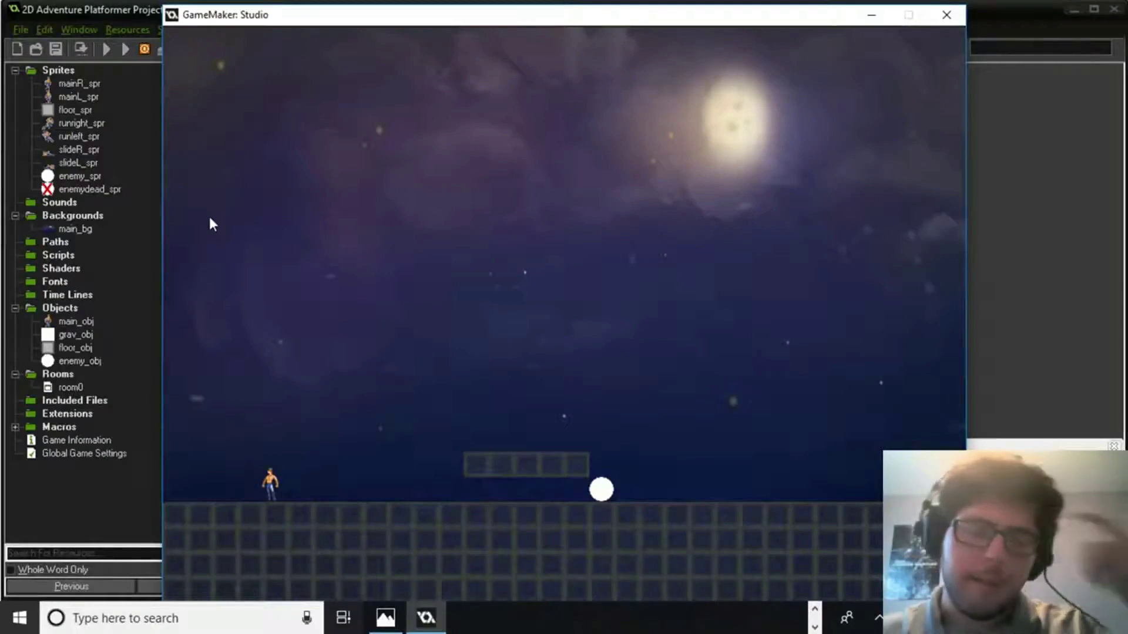
key(Right)
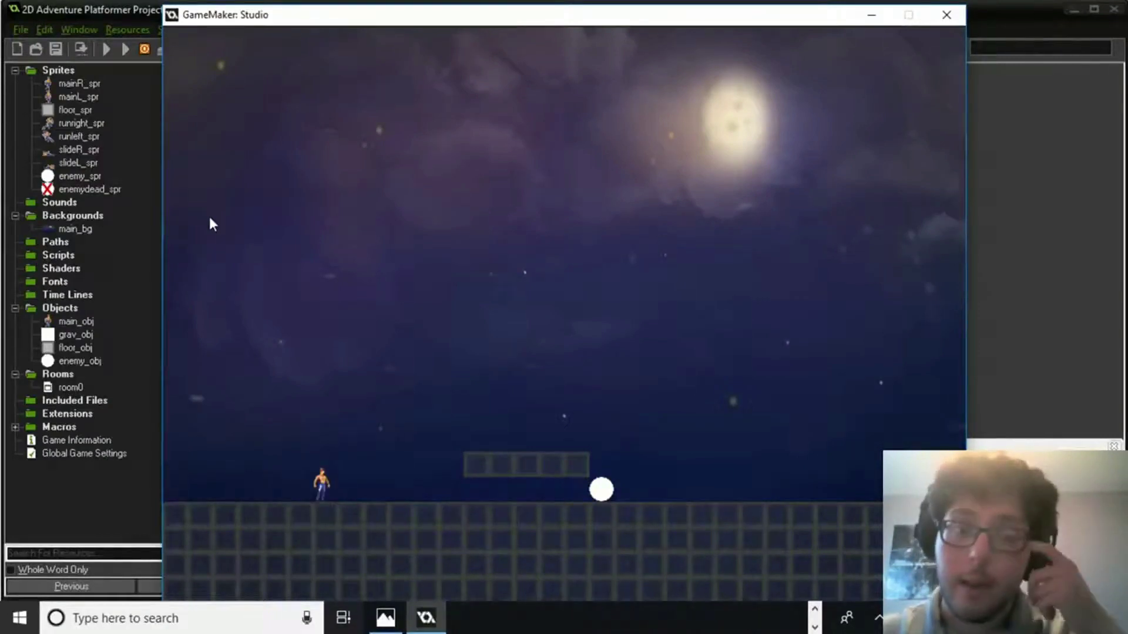
key(Left)
key(Right)
key(Left)
key(Right)
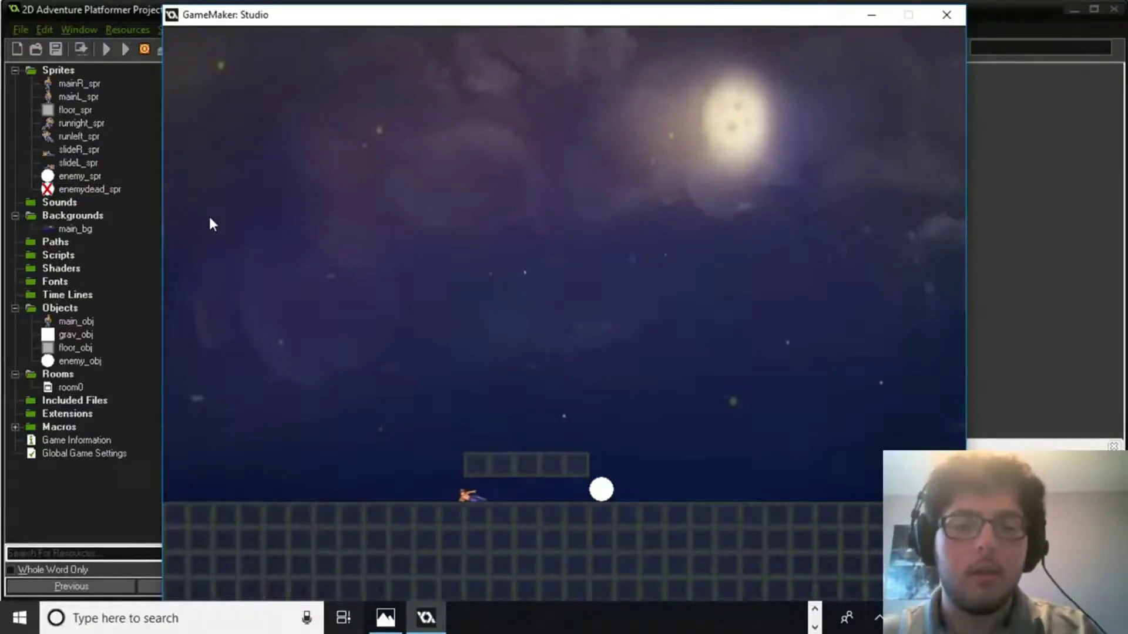
key(Left)
key(Right)
key(Left)
key(Right)
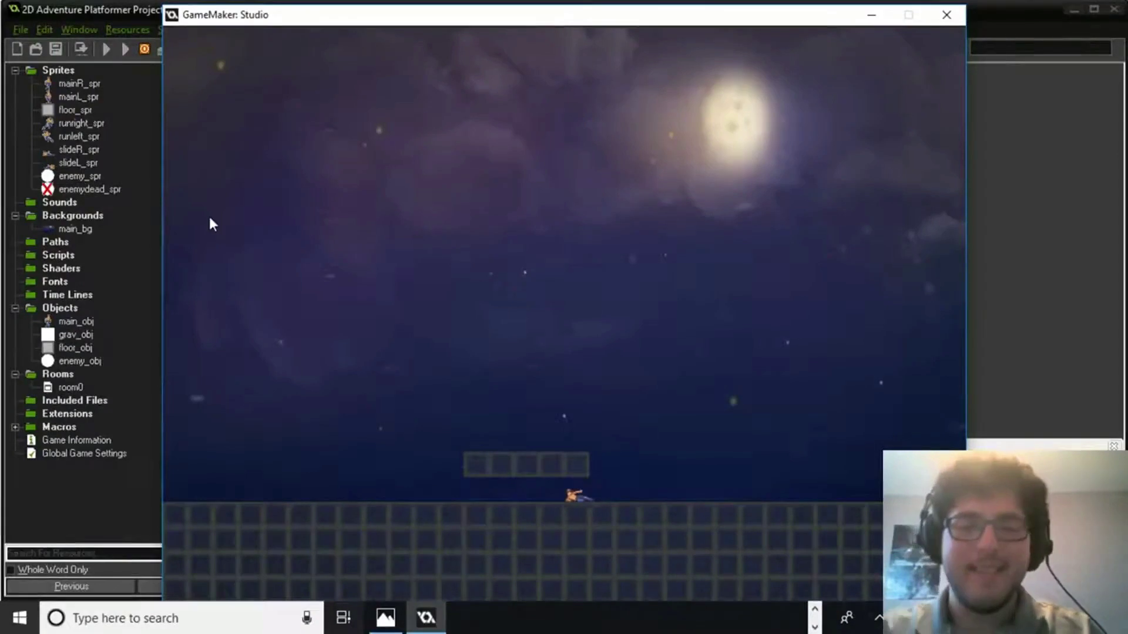
click(946, 21)
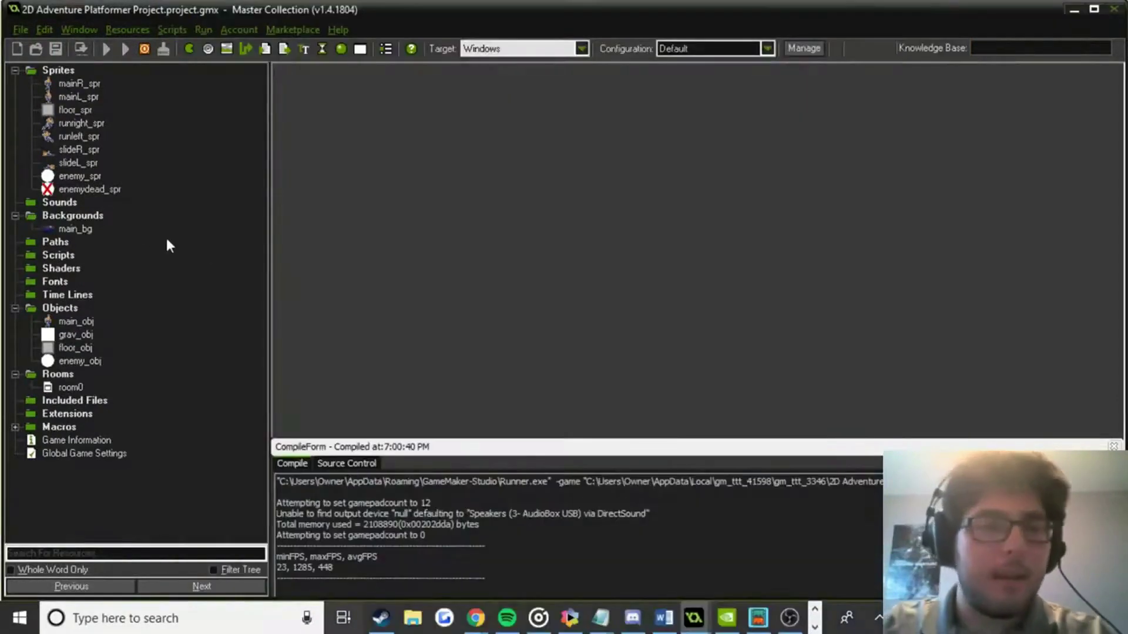
In main_obj's enemy_obj collision event, make the Change Sprite action apply to enemy_obj and confirm the object.
double_click(97, 363)
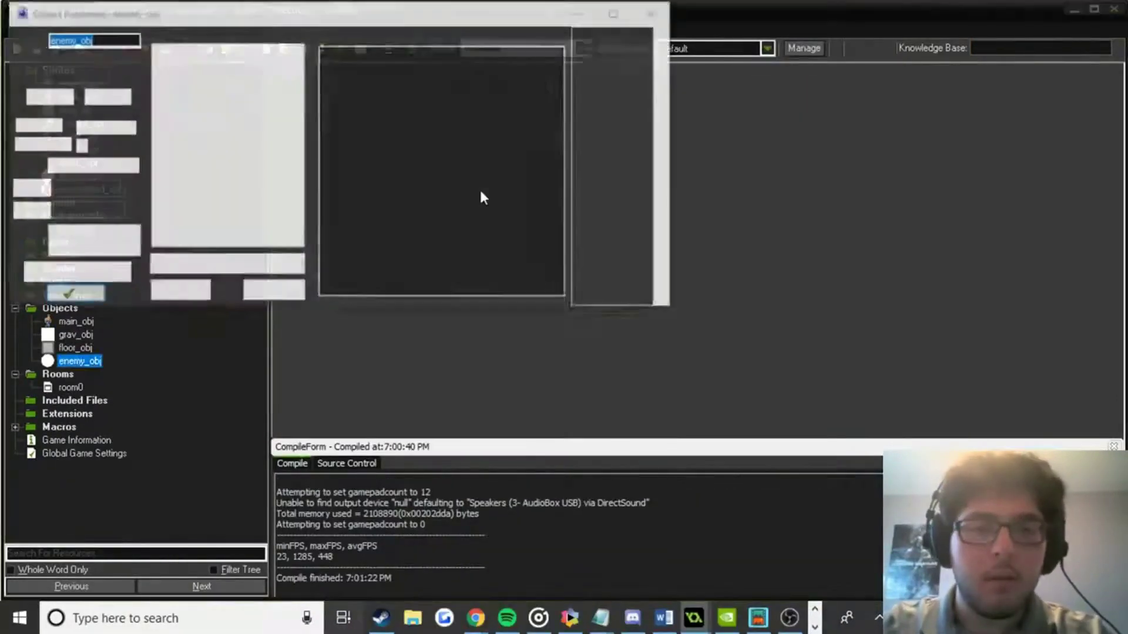
click(72, 296)
click(75, 321)
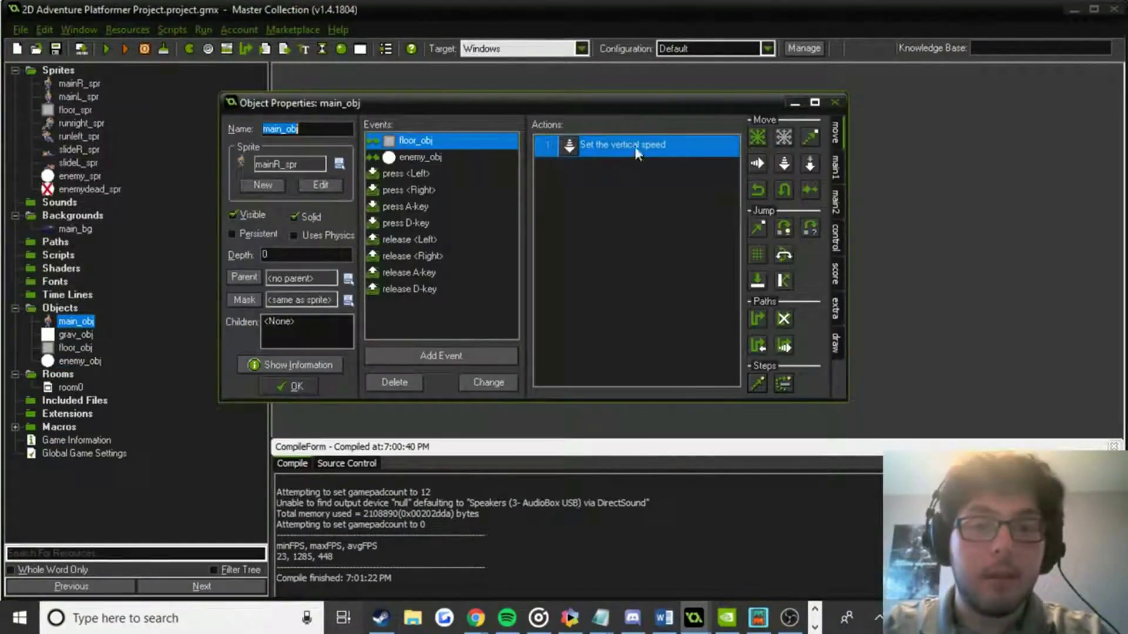
click(445, 170)
click(485, 157)
double_click(601, 146)
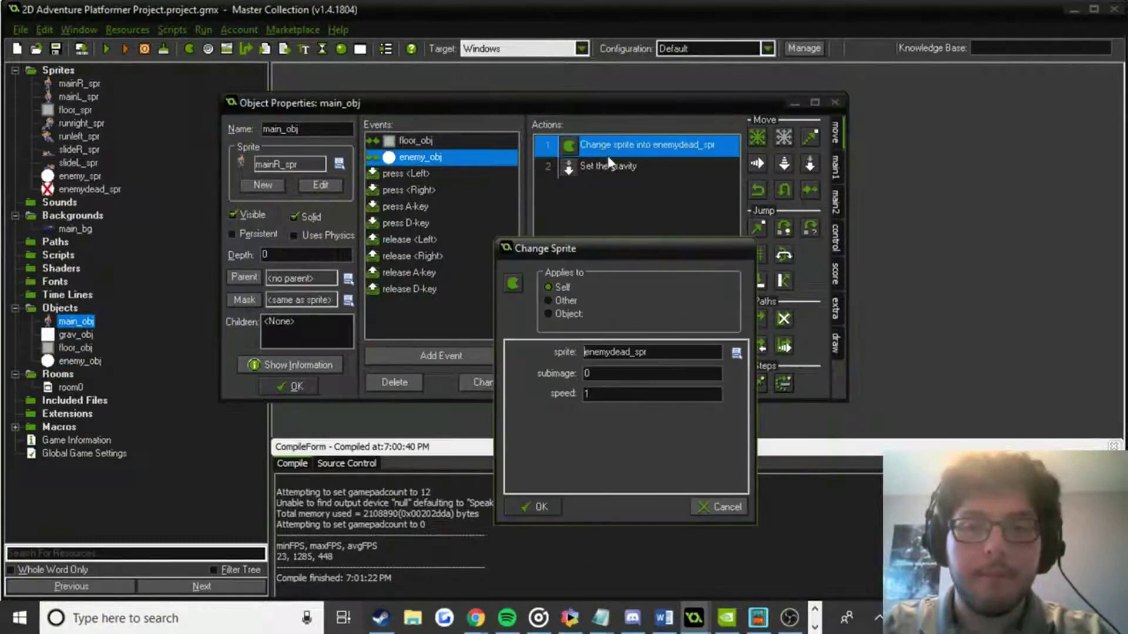
click(559, 311)
click(729, 318)
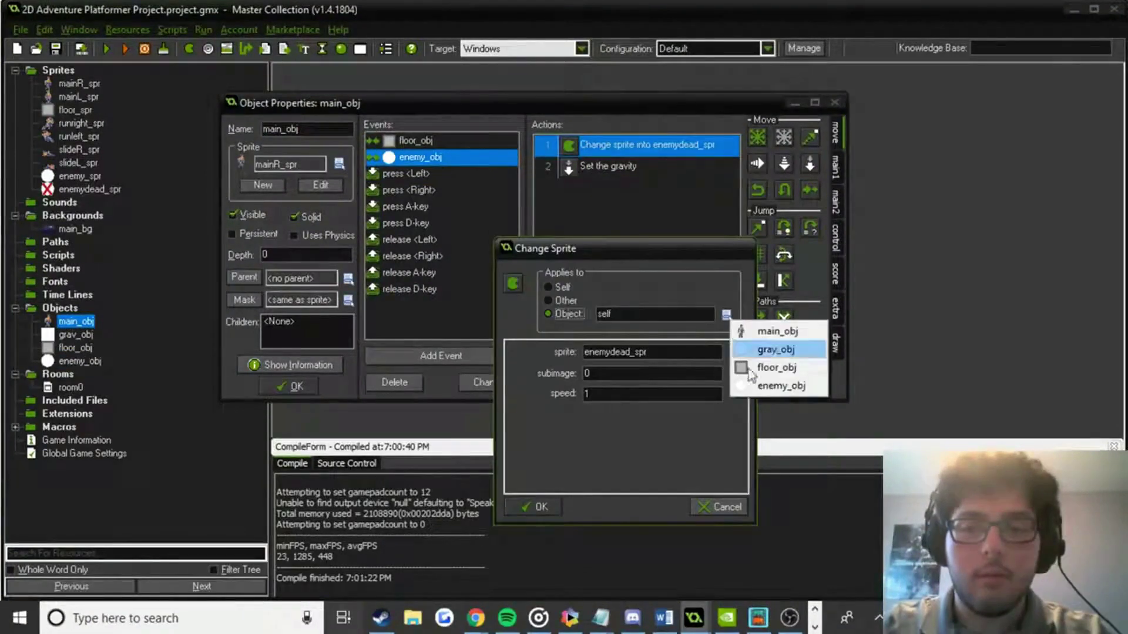
click(775, 390)
click(548, 506)
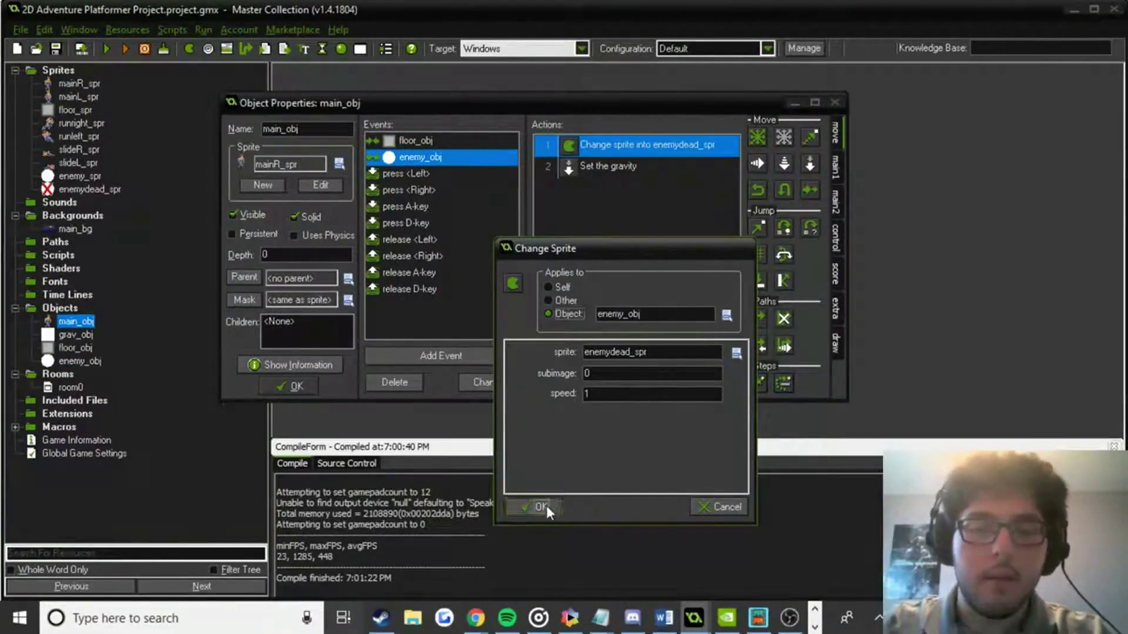
click(301, 387)
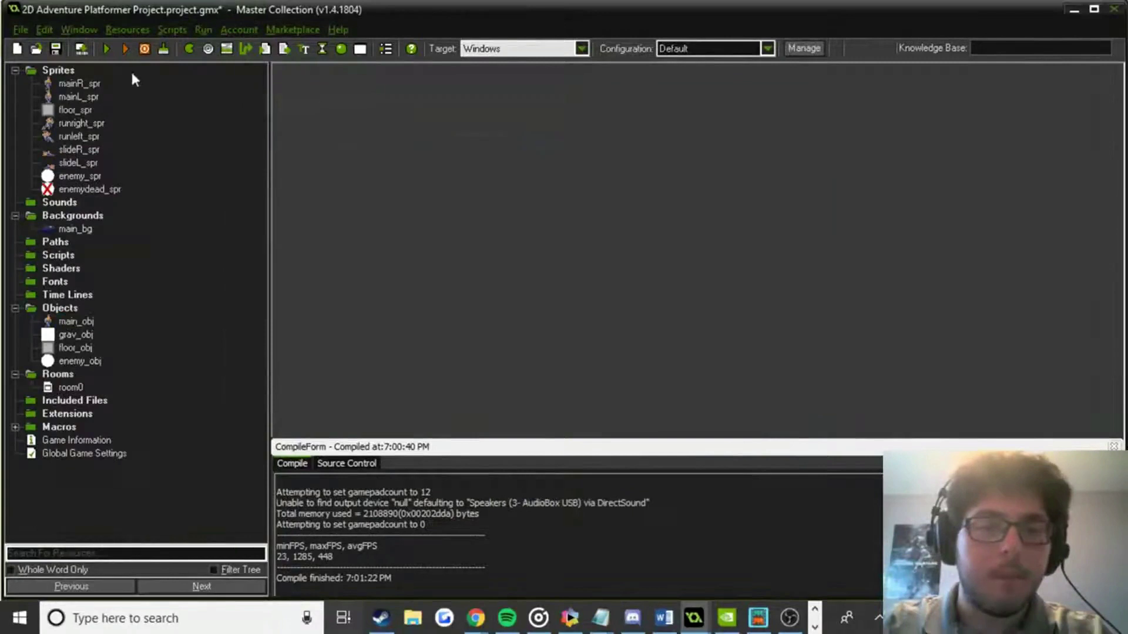
Run the game again to test sliding the player into the enemy, and close it.
click(107, 45)
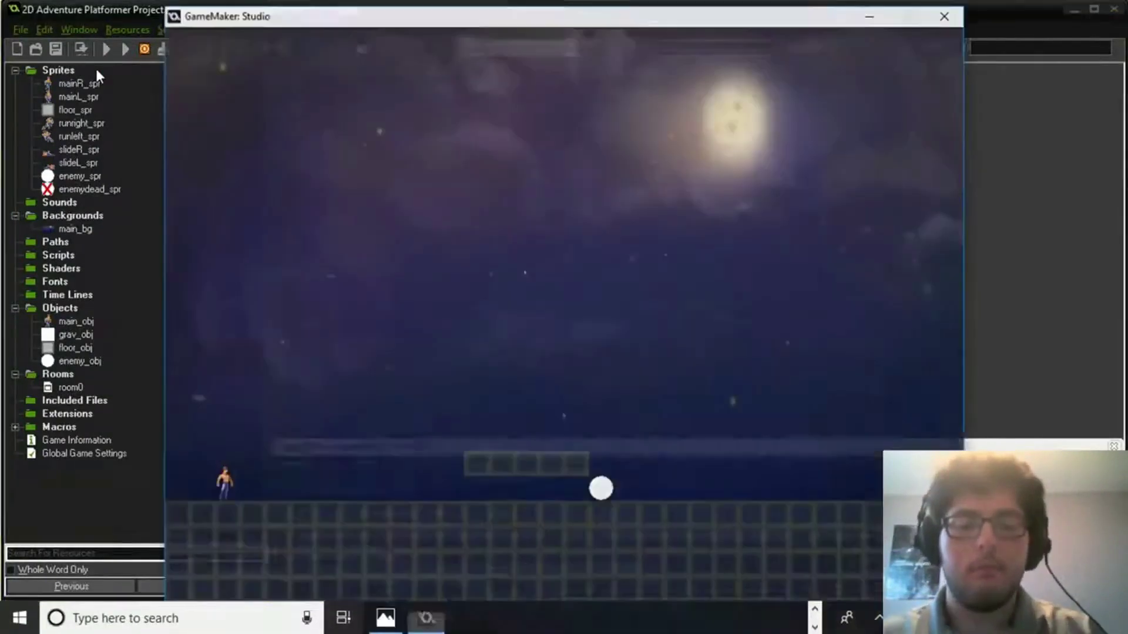
key(Right)
key(Down)
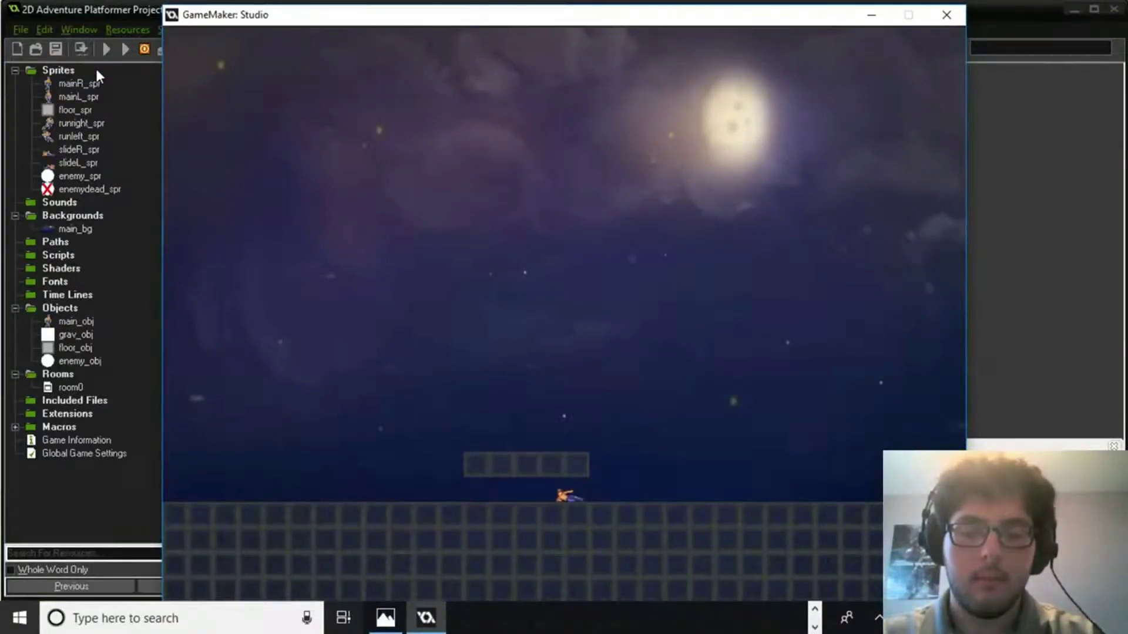
click(946, 14)
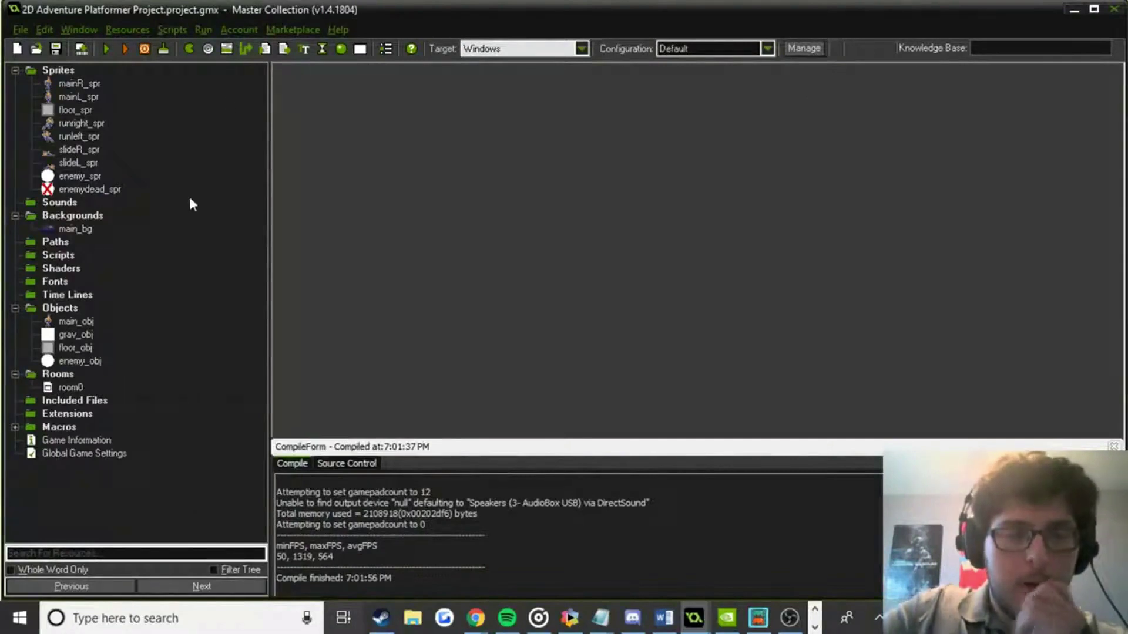
Create an object named enemydead_obj that uses the enemydead_spr sprite.
click(341, 49)
text(enemy)
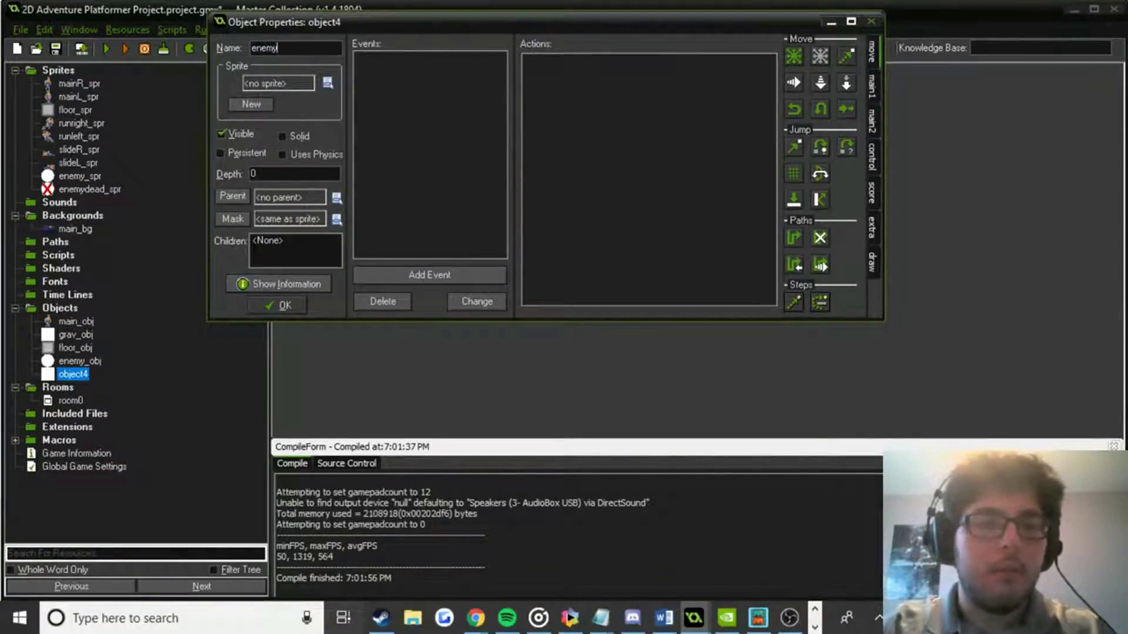
text(dead_obj)
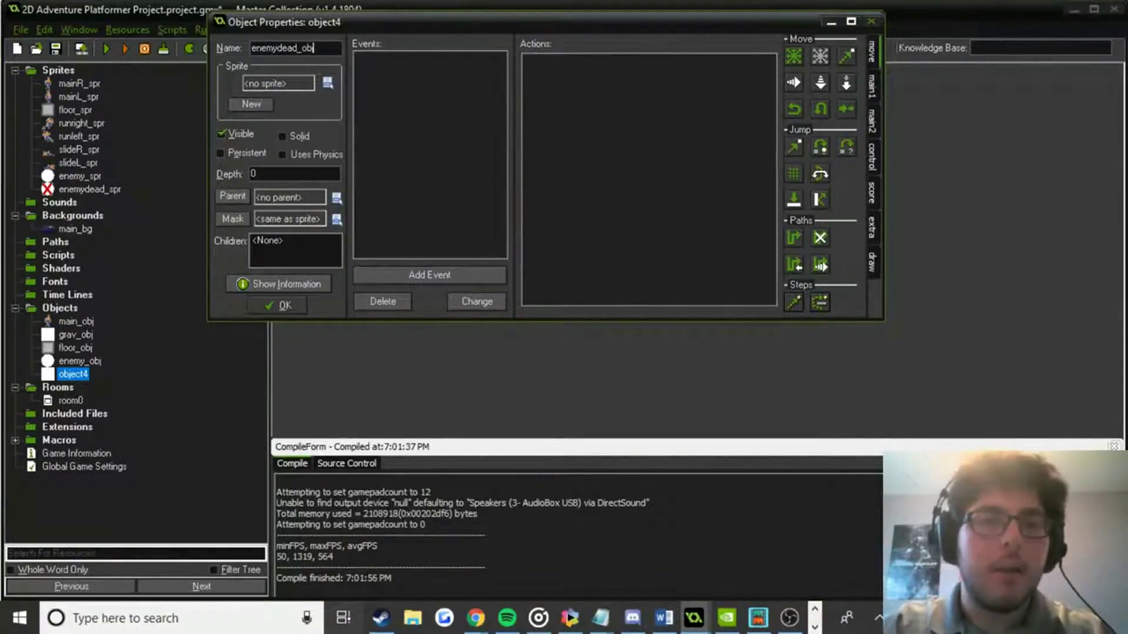
click(301, 86)
click(378, 256)
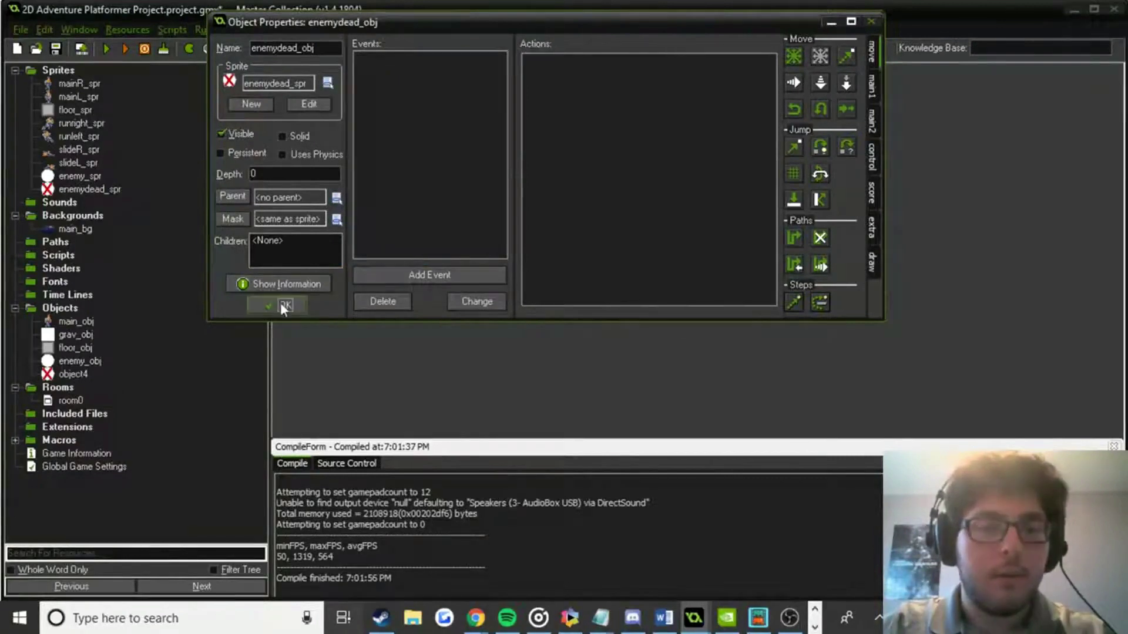
click(280, 304)
Delete the Change Sprite action from main_obj's enemy_obj collision event.
double_click(80, 361)
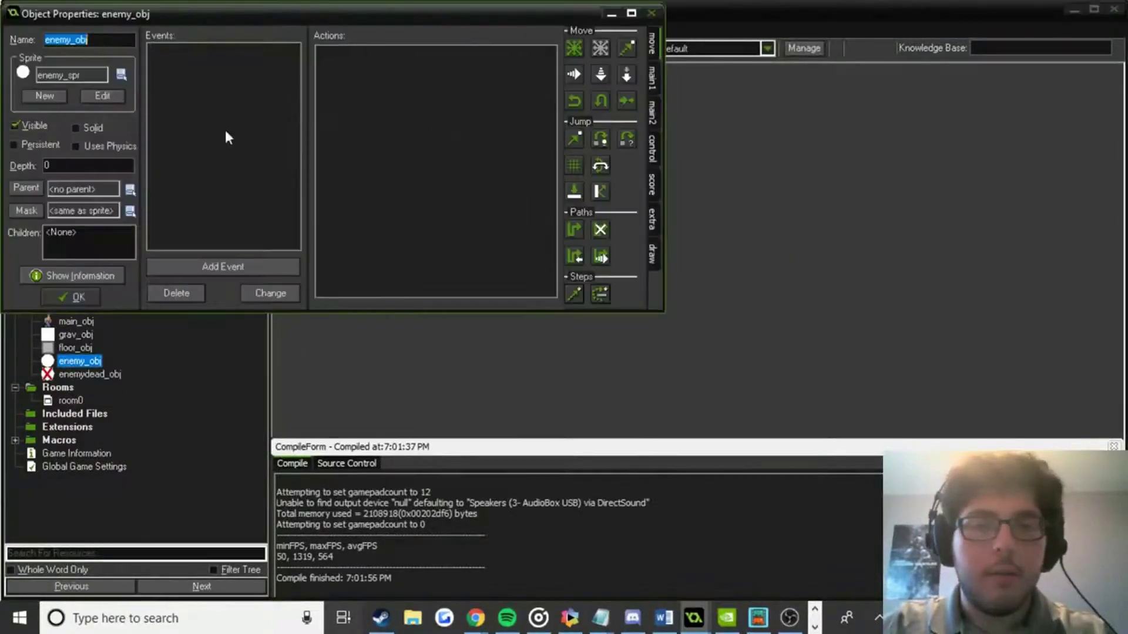
click(83, 298)
double_click(76, 322)
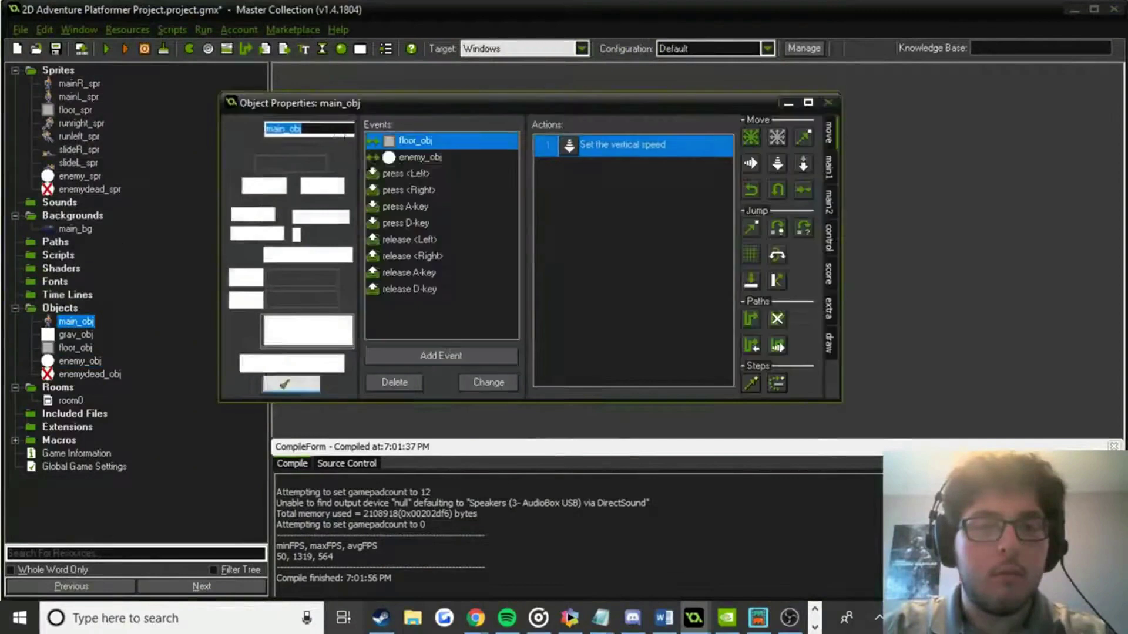
click(461, 158)
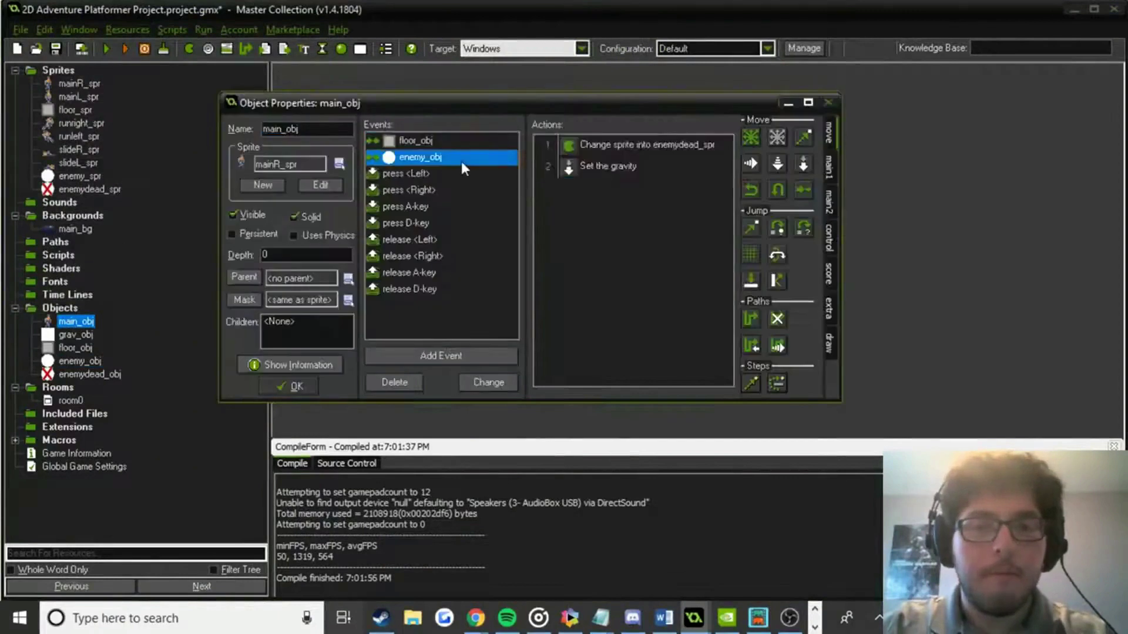
click(672, 151)
key(Delete)
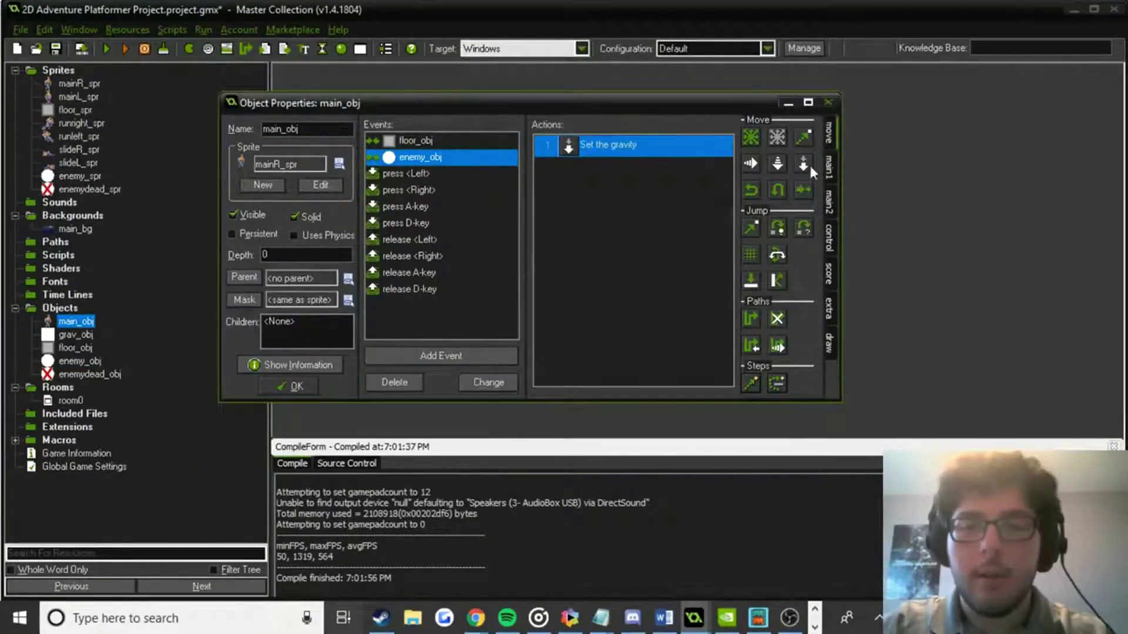
Add a Change Instance action applied to enemy_obj that changes it into enemydead_obj, ordered after the Set Gravity action.
click(827, 171)
drag(750, 165, 673, 150)
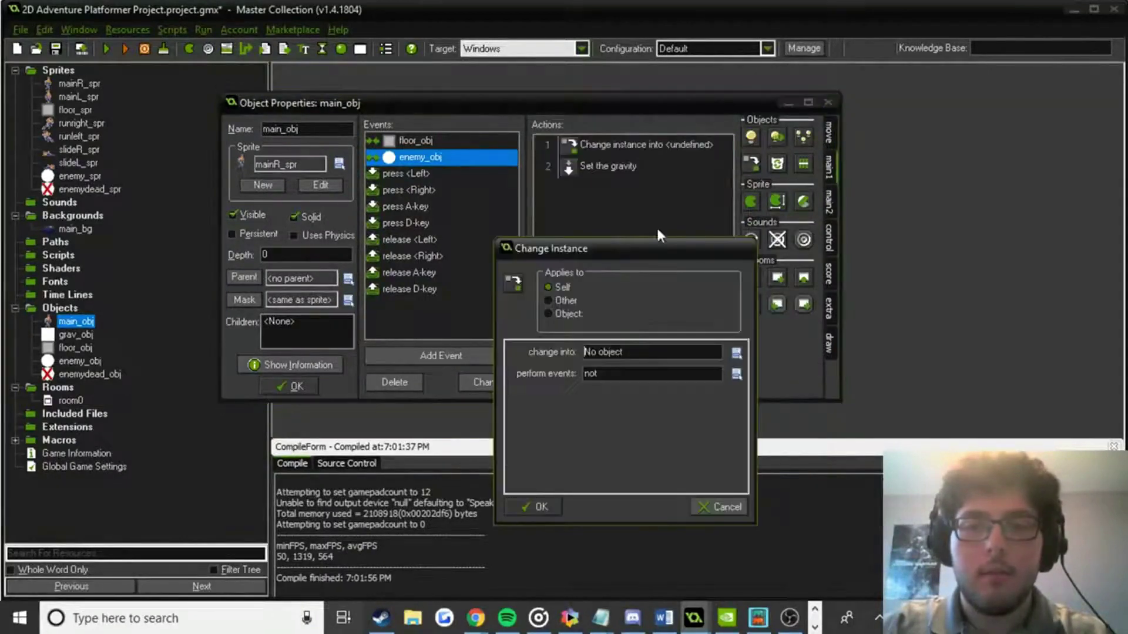
click(549, 314)
click(726, 315)
click(752, 379)
click(737, 352)
click(787, 452)
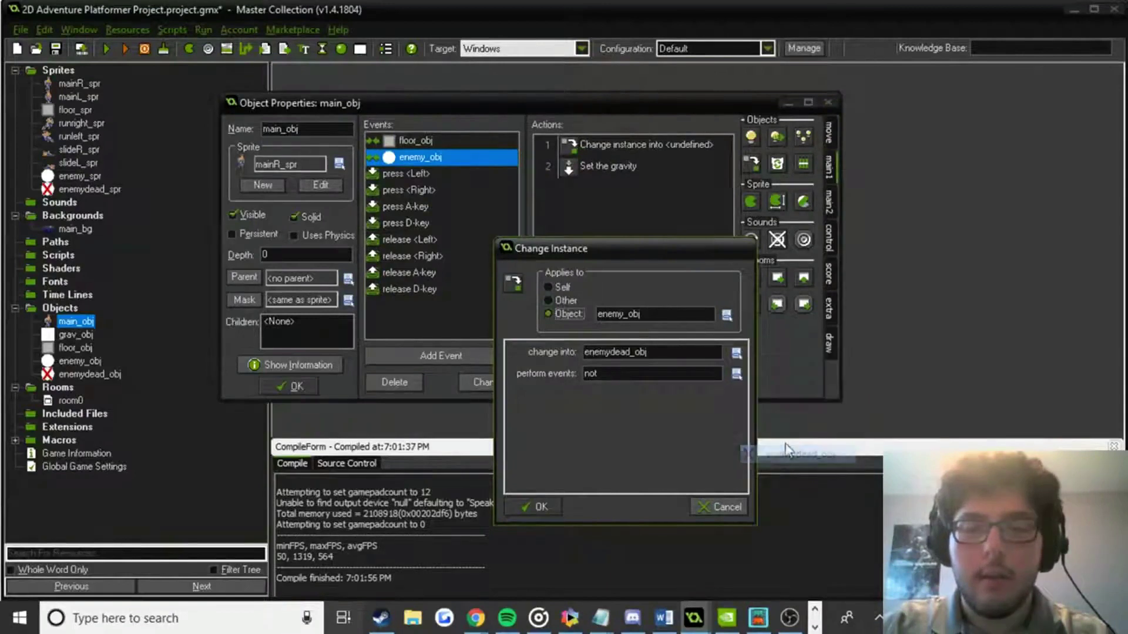
click(541, 508)
drag(622, 168, 626, 142)
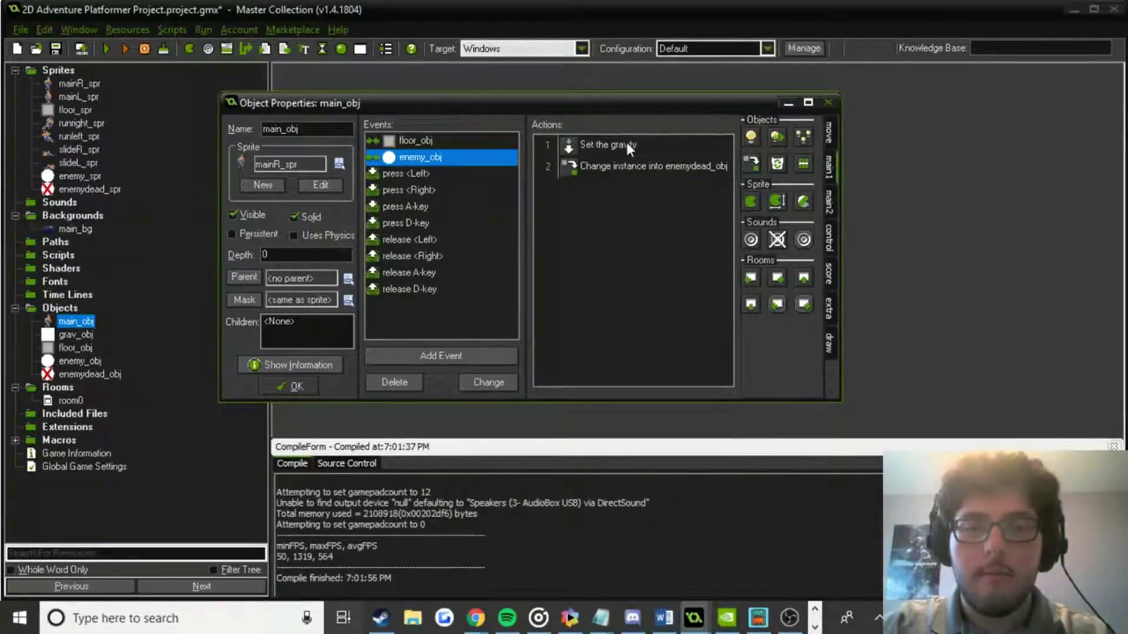
Set the gravity in main_obj's enemy_obj collision event to .1 and order that action after Change Instance.
double_click(626, 142)
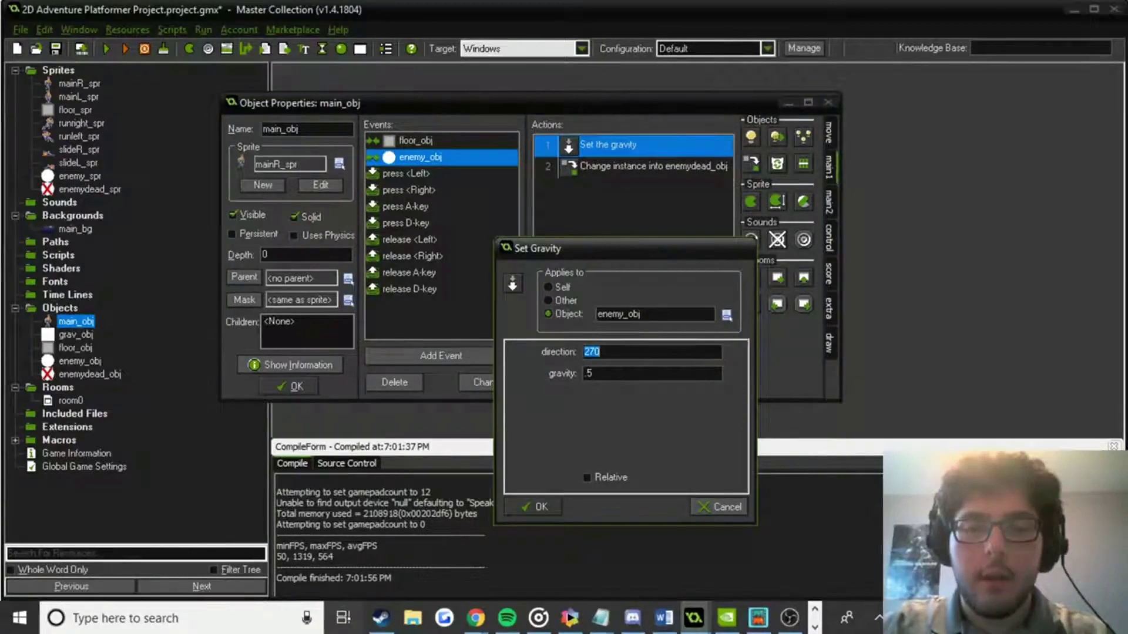
click(593, 374)
text(.5)
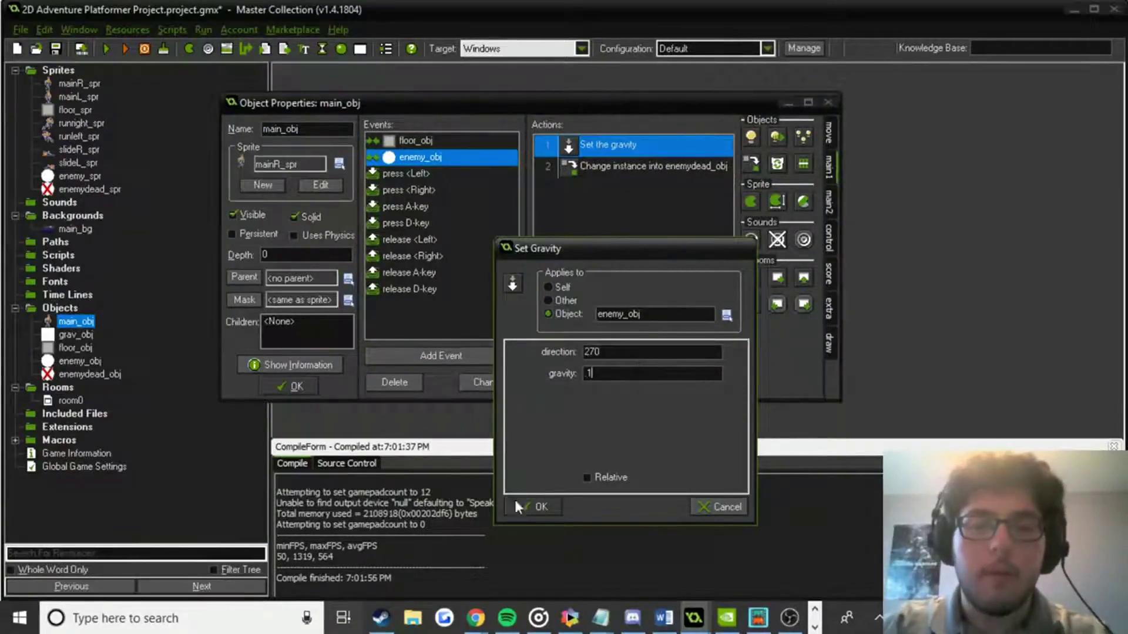
click(528, 506)
drag(627, 153, 562, 212)
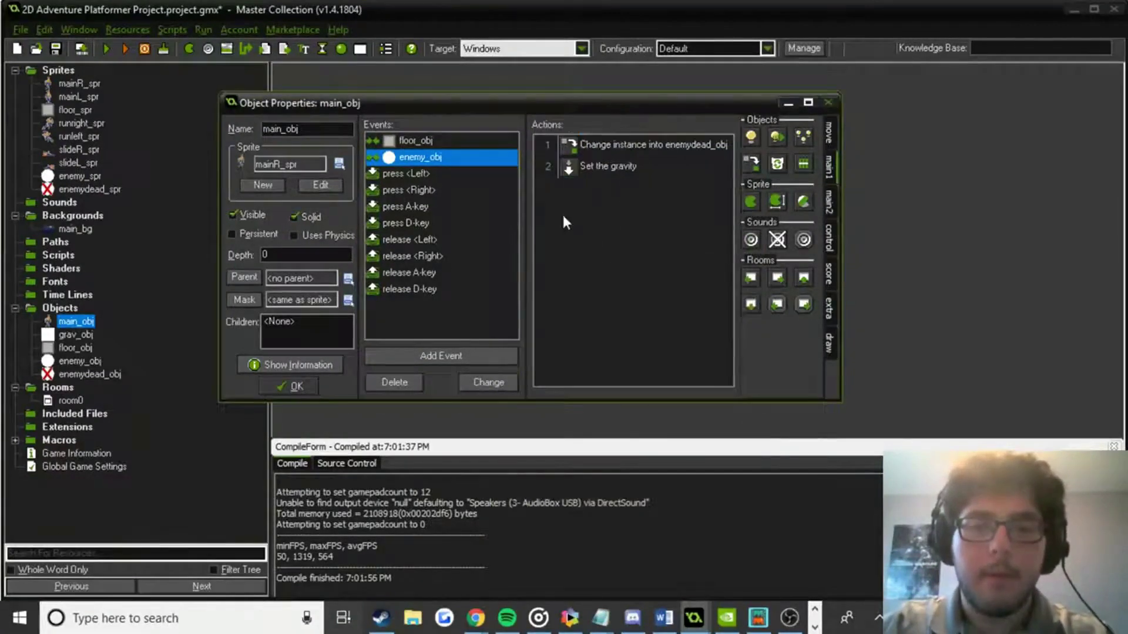
click(294, 387)
Run the game to test sliding the player into the enemy and moving back and forth, and close it.
click(112, 50)
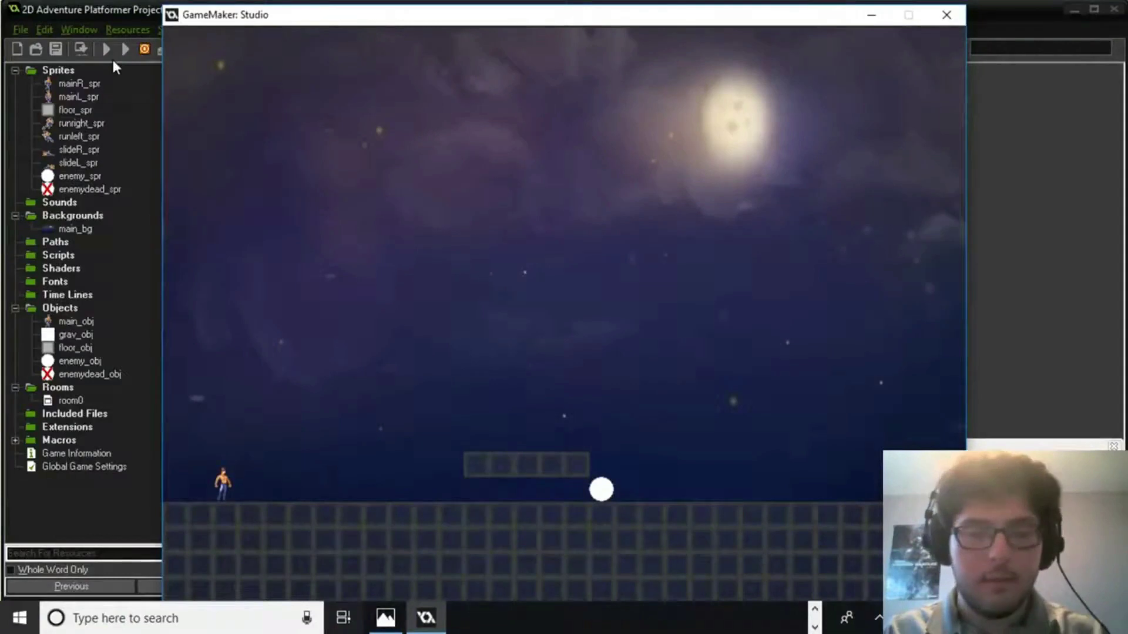
key(Right)
key(Left)
key(Right)
key(Right)
key(Down)
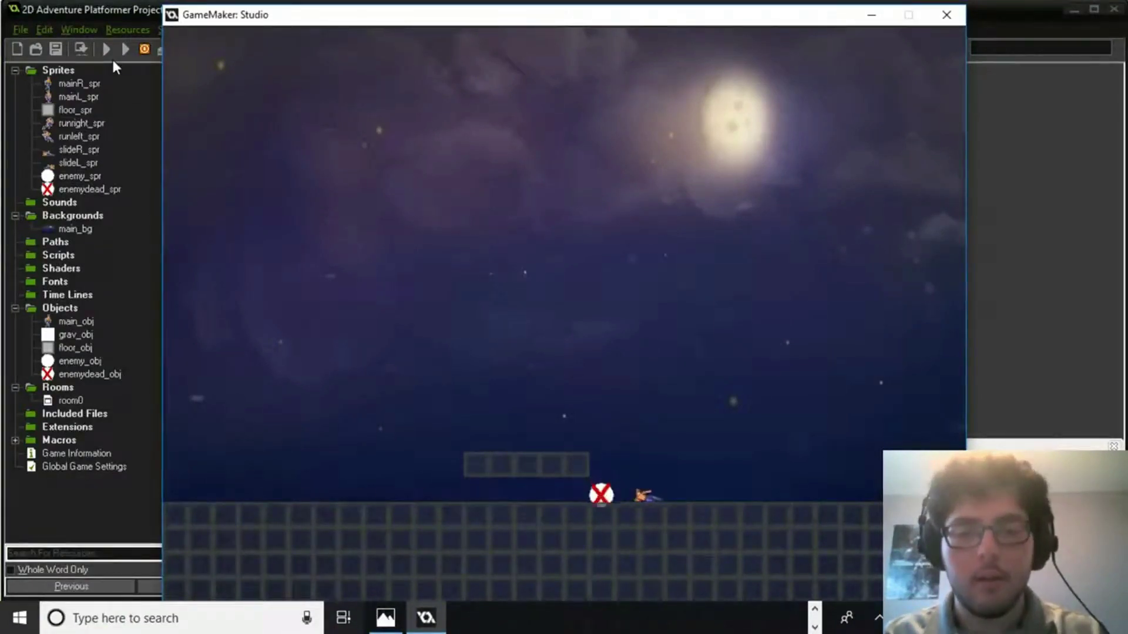
key(Left)
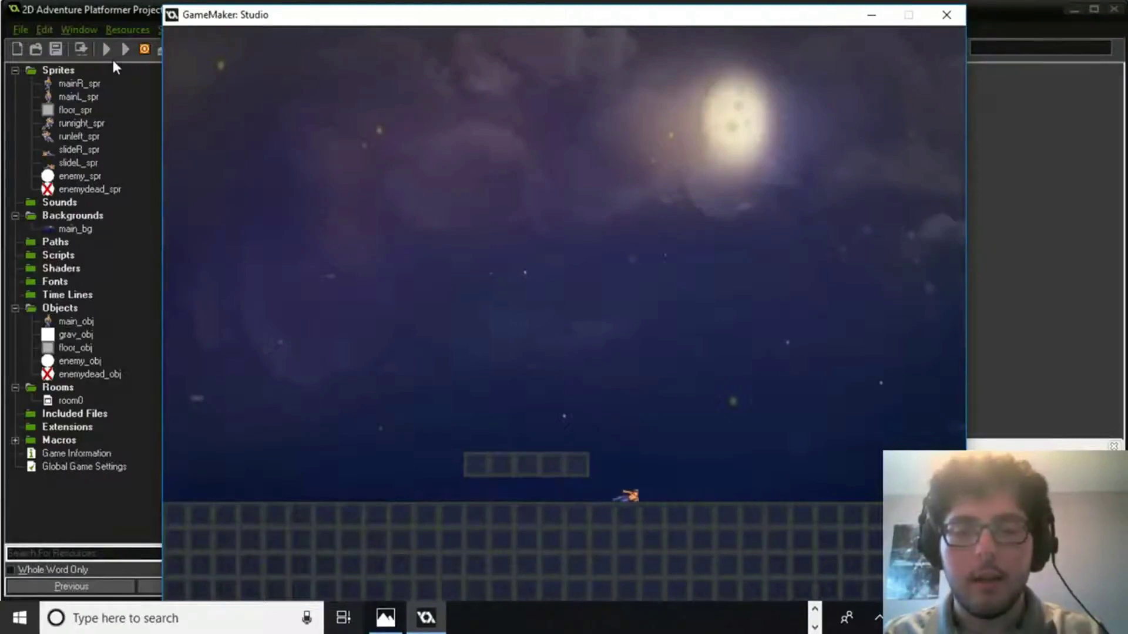
key(Right)
key(Left)
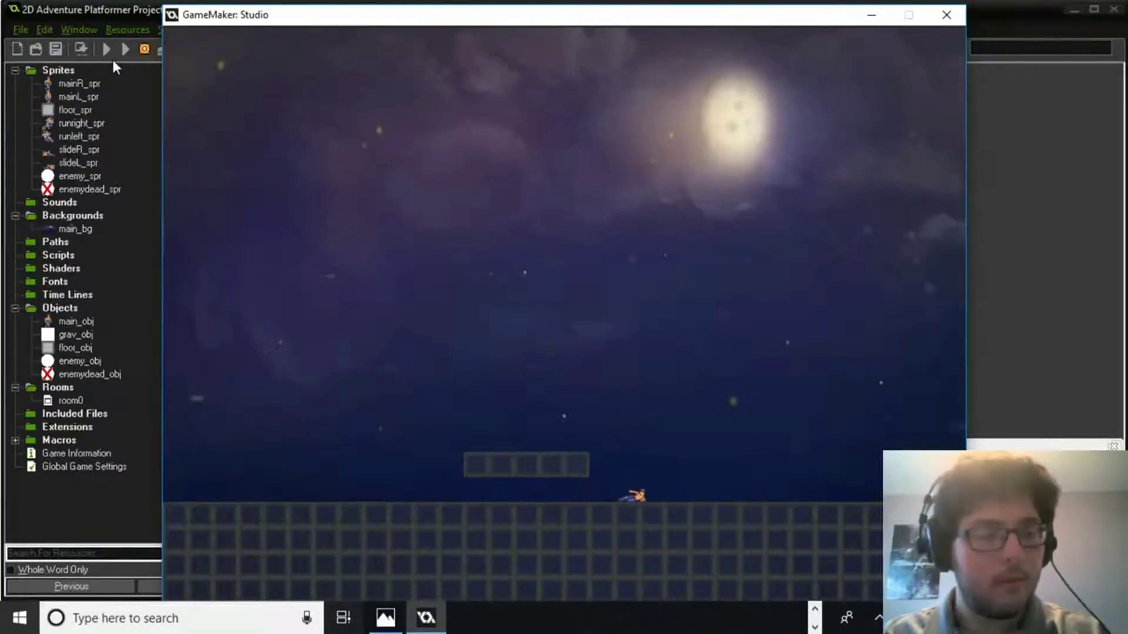
key(Right)
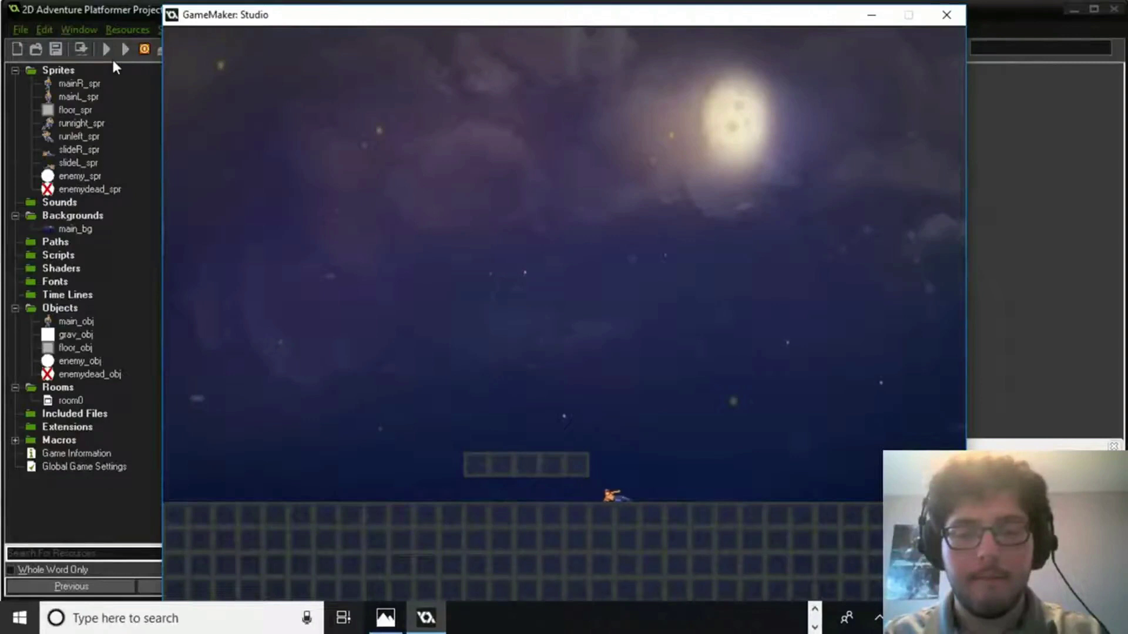
key(Left)
key(Right)
key(Left)
key(Left)
key(Right)
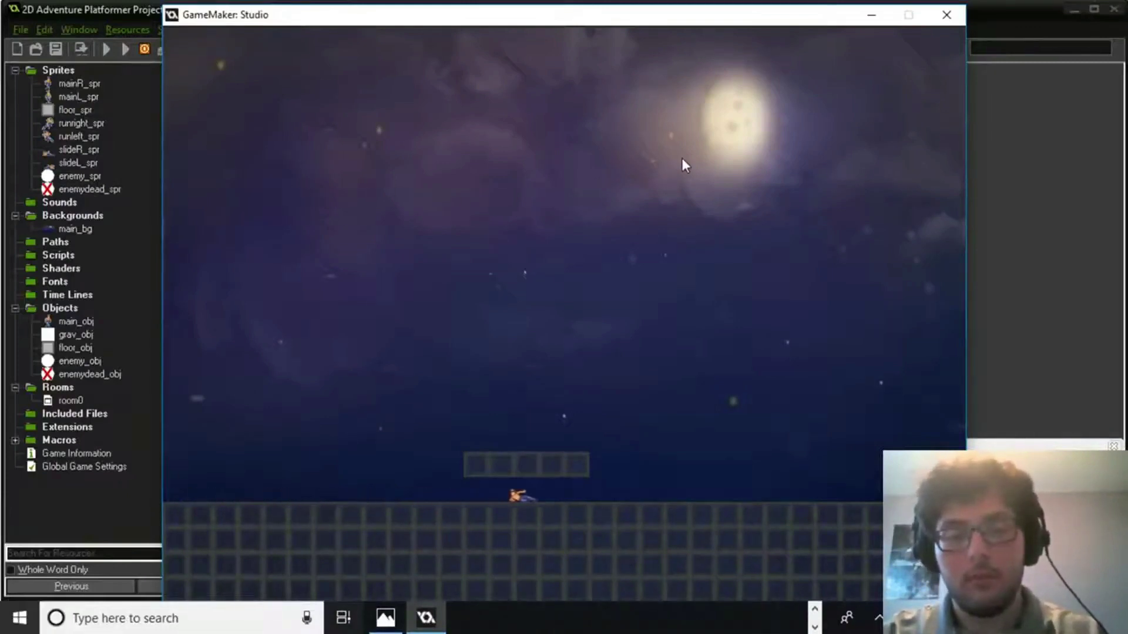
key(Left)
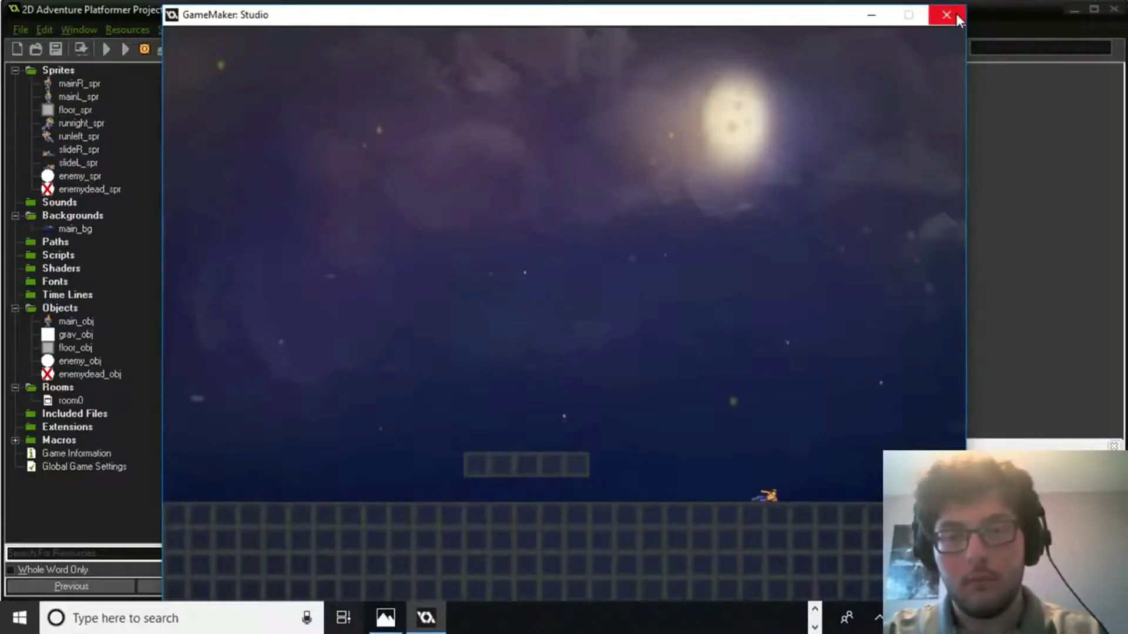
click(957, 18)
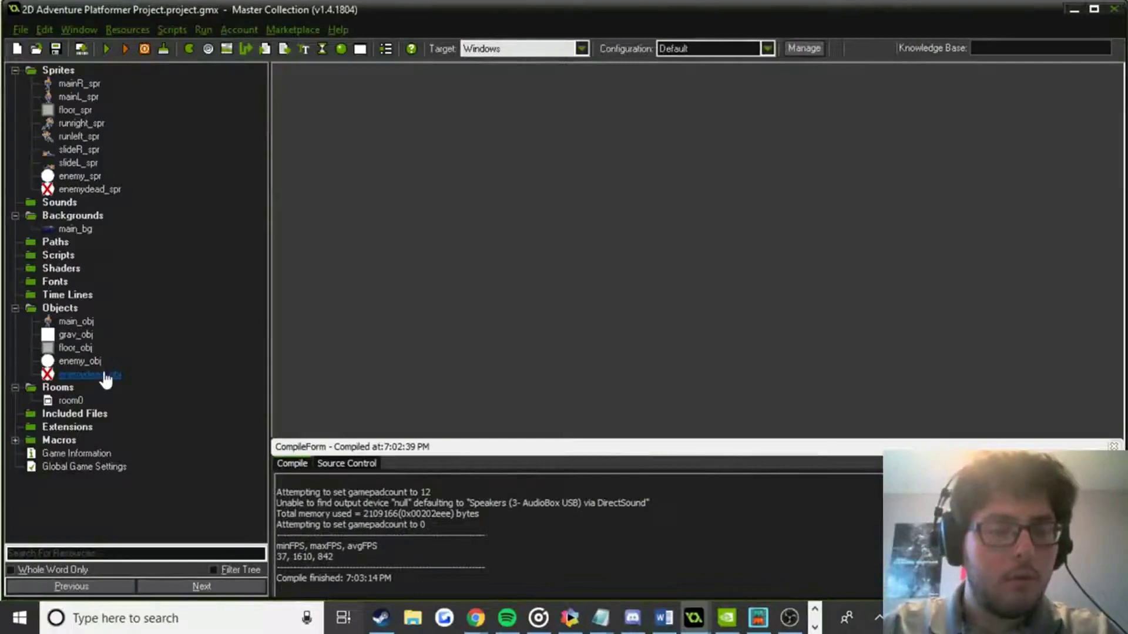
Stretch the enemy_spr image to 80% with the aspect ratio kept, and save the sprite.
double_click(79, 176)
click(110, 98)
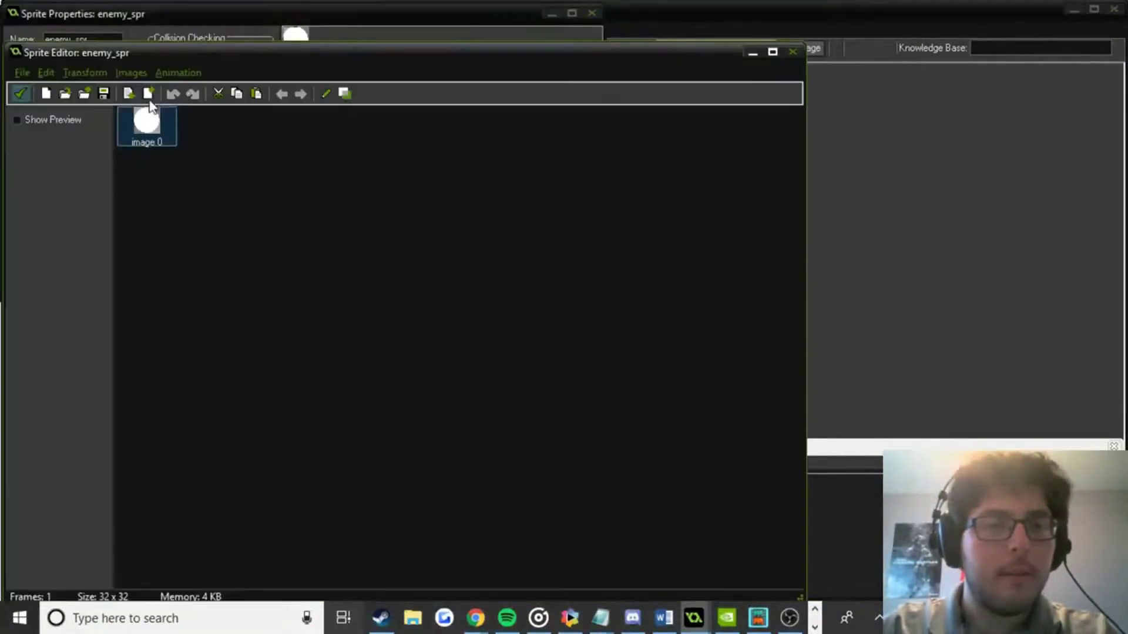
click(125, 75)
mouse_move(89, 71)
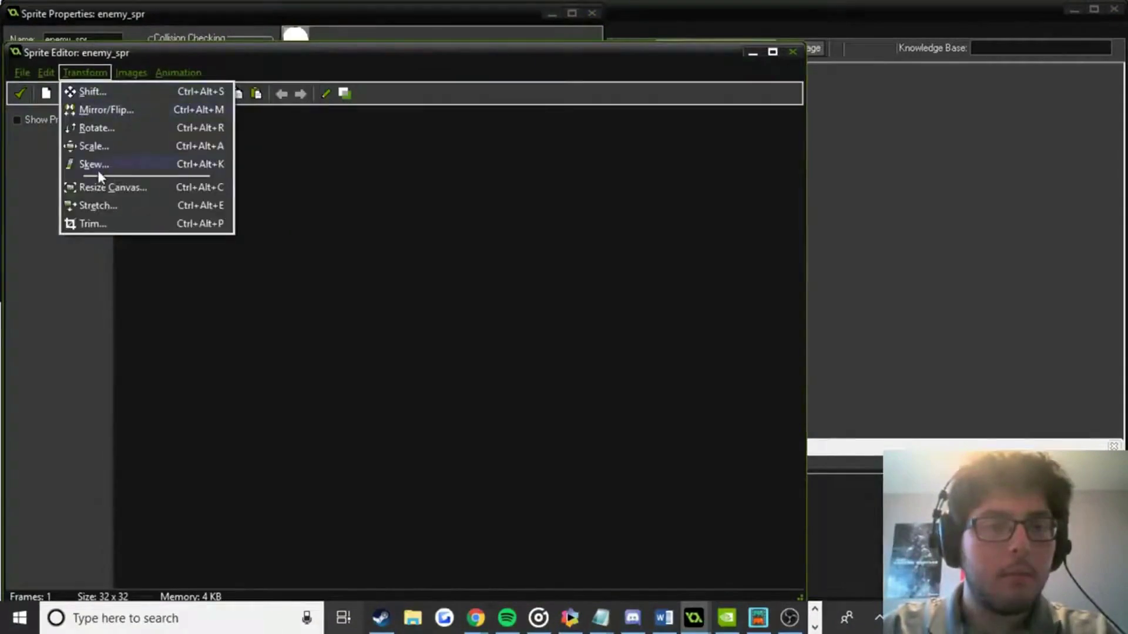
click(98, 205)
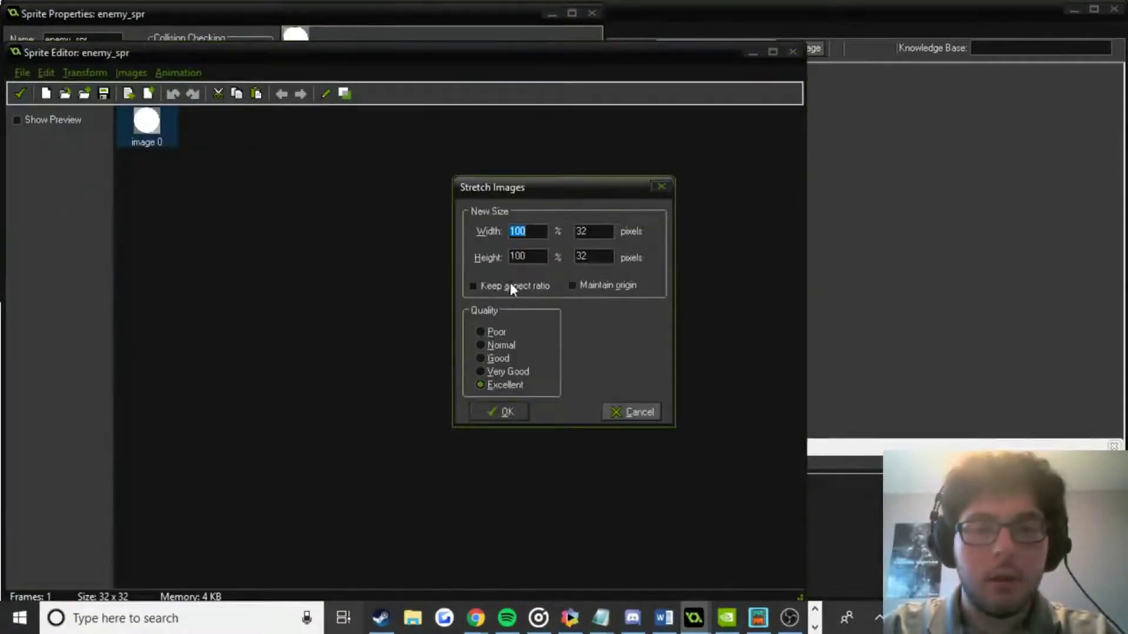
click(590, 243)
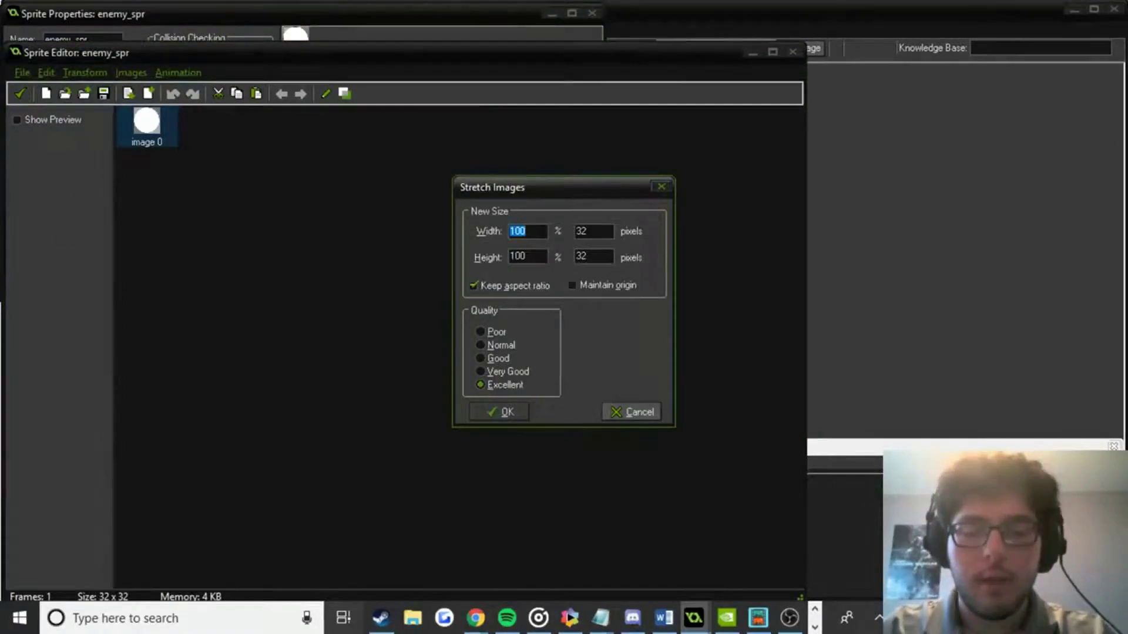
text(80)
key(Return)
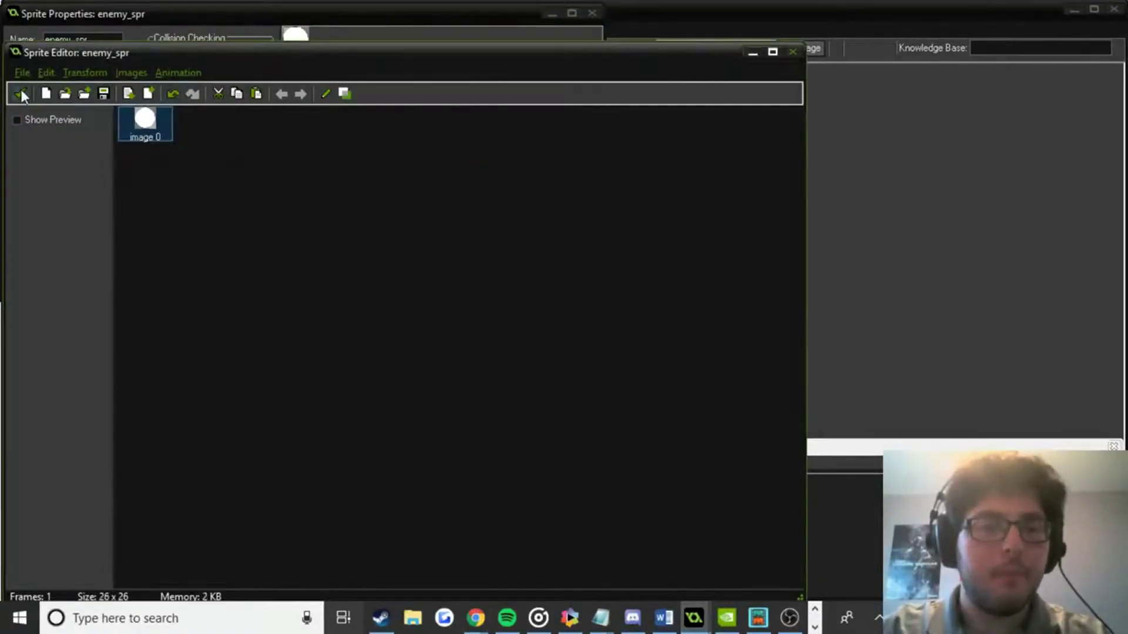
click(21, 94)
click(82, 282)
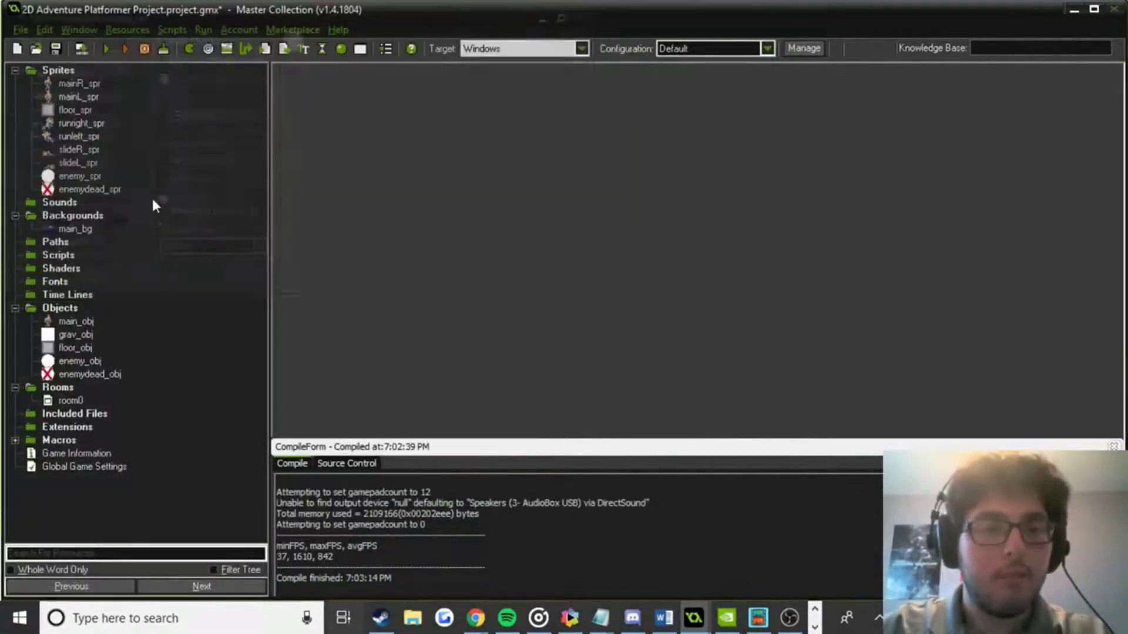
Stretch the enemydead_spr image to 80% with the aspect ratio kept, and save the sprite.
click(86, 192)
double_click(86, 194)
click(97, 92)
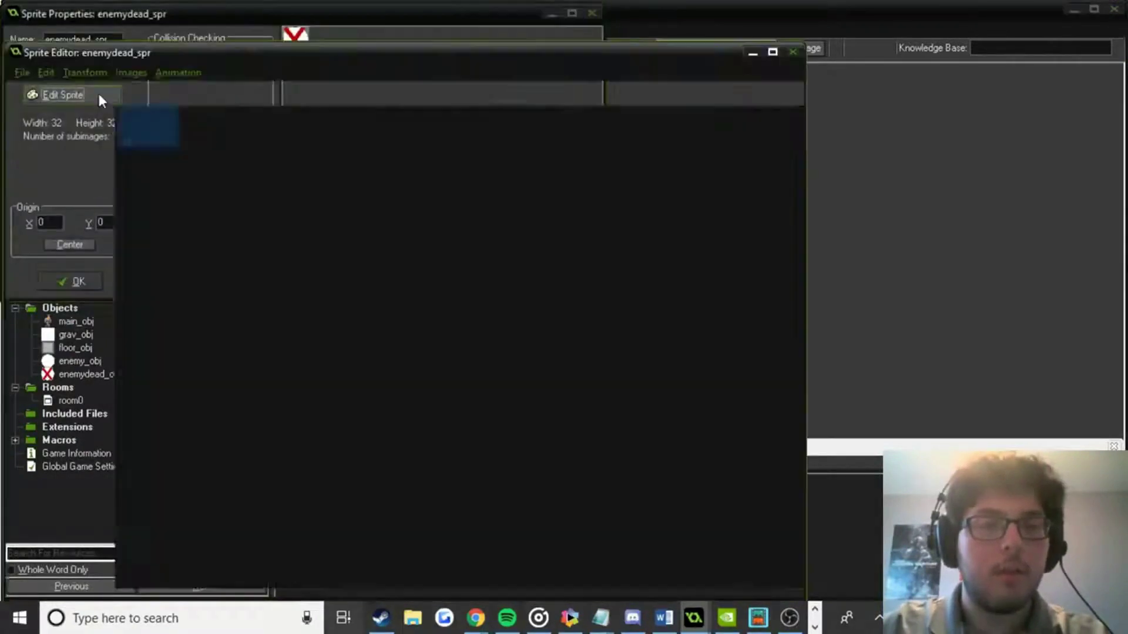
click(81, 72)
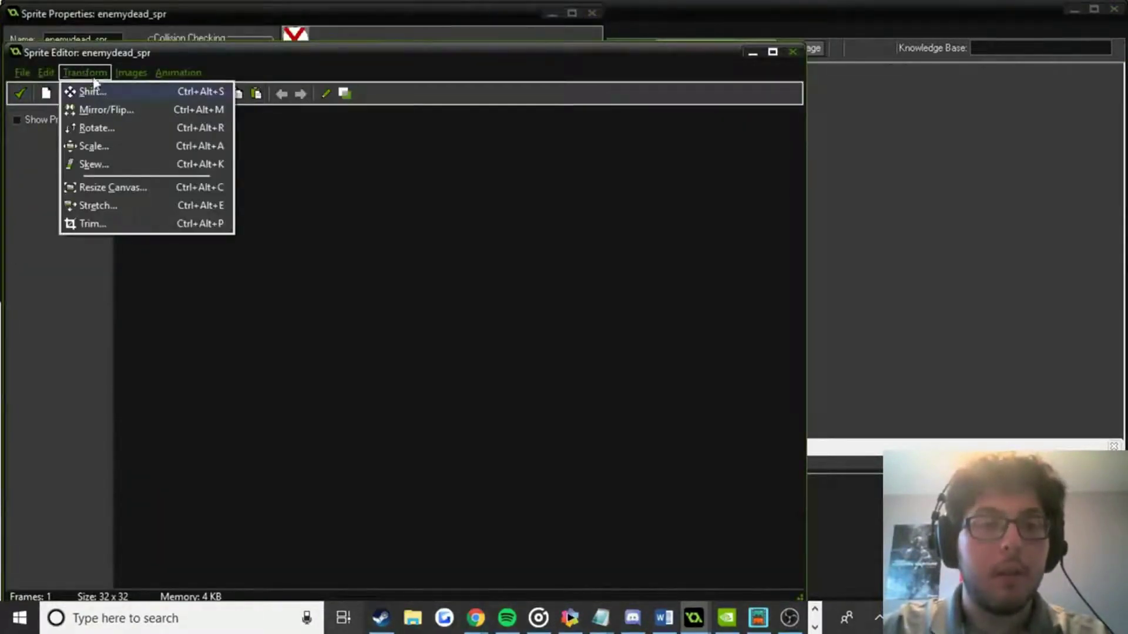
click(111, 205)
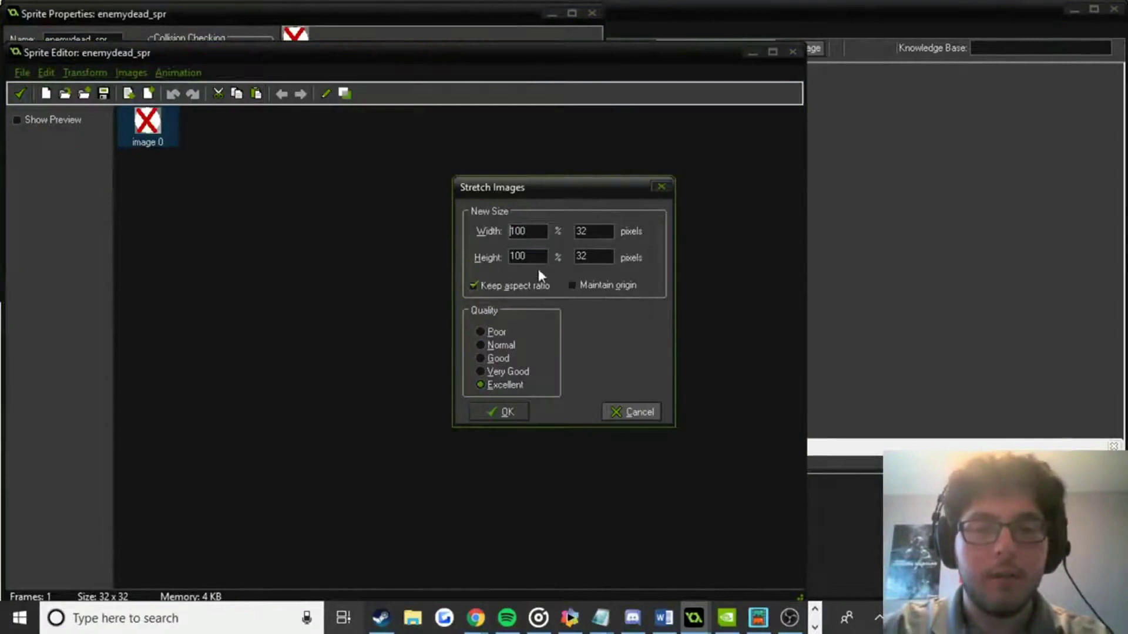
text(80)
key(Return)
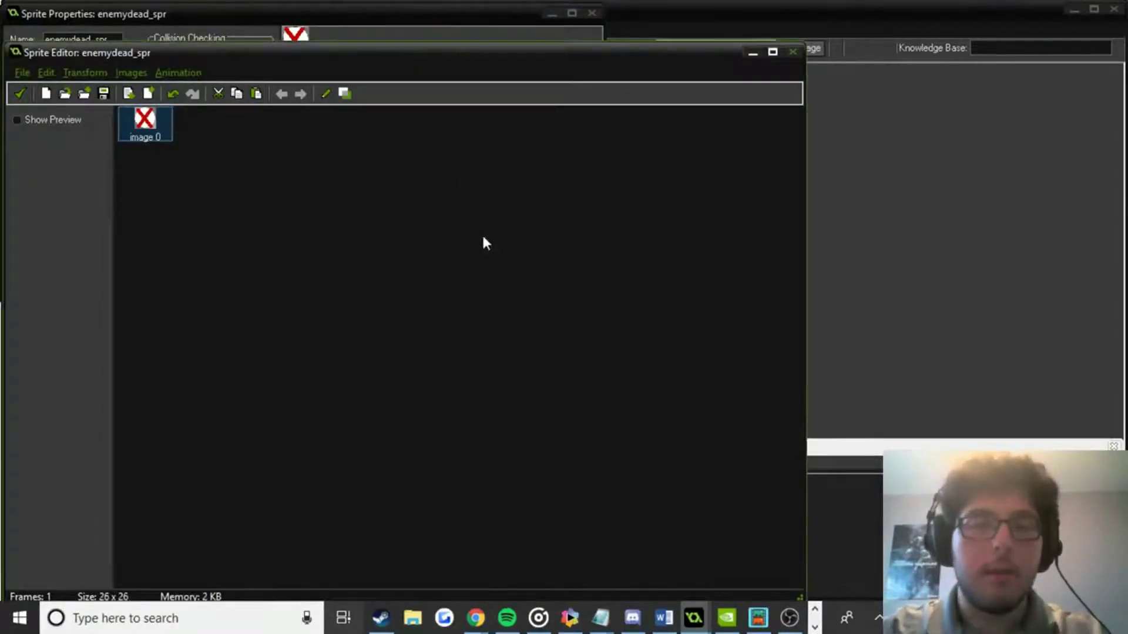
click(21, 95)
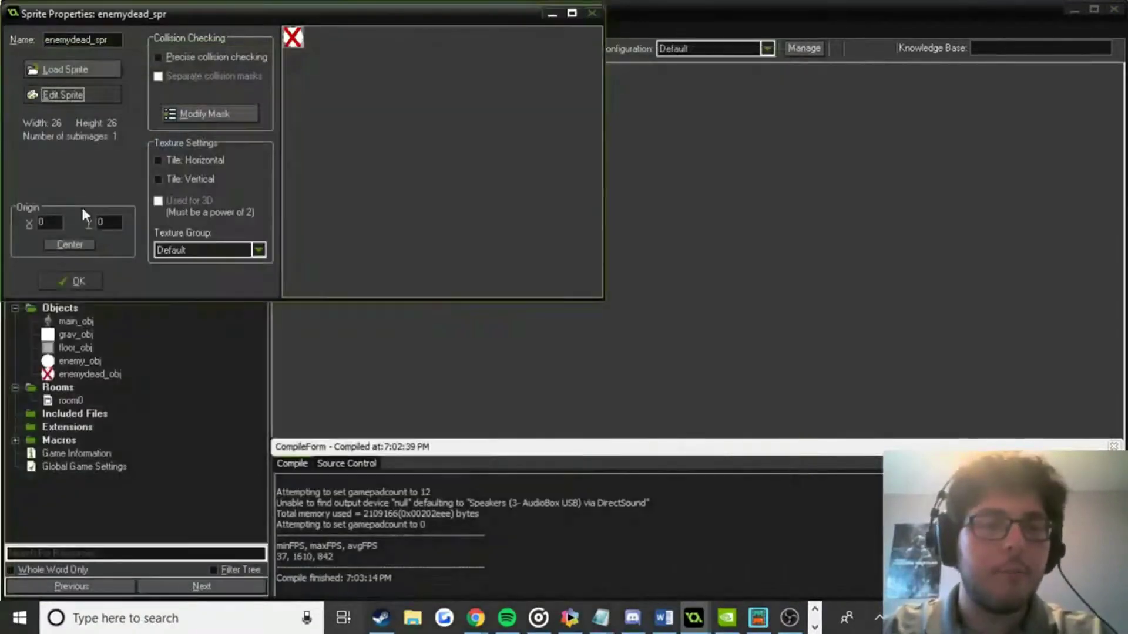
click(79, 280)
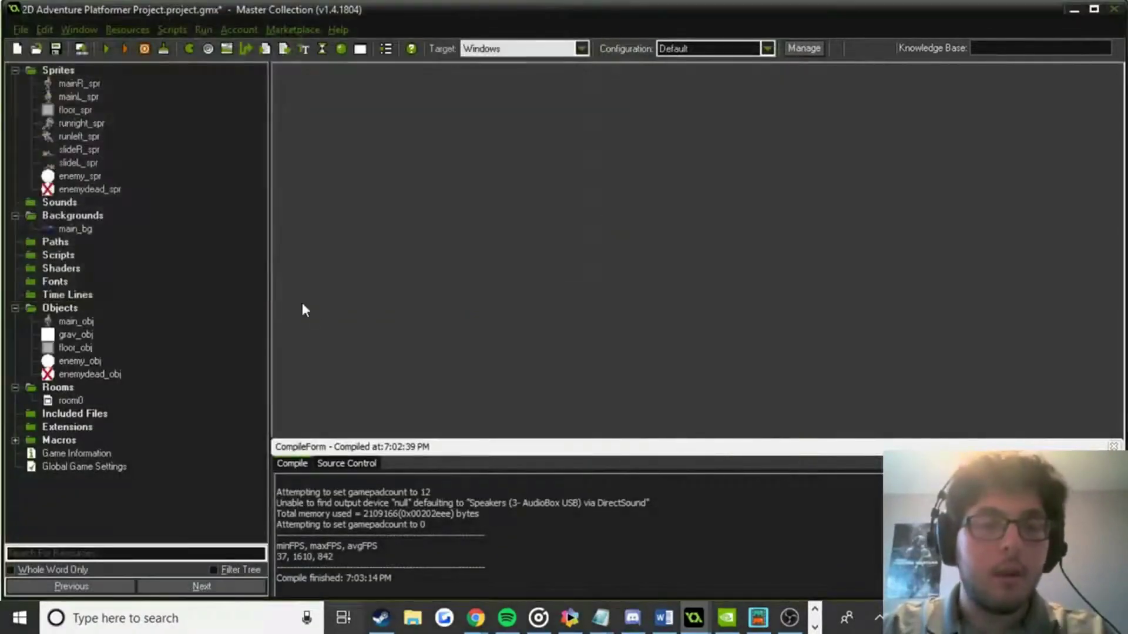
Run the game to test the player hitting the resized enemy, and close it.
click(107, 47)
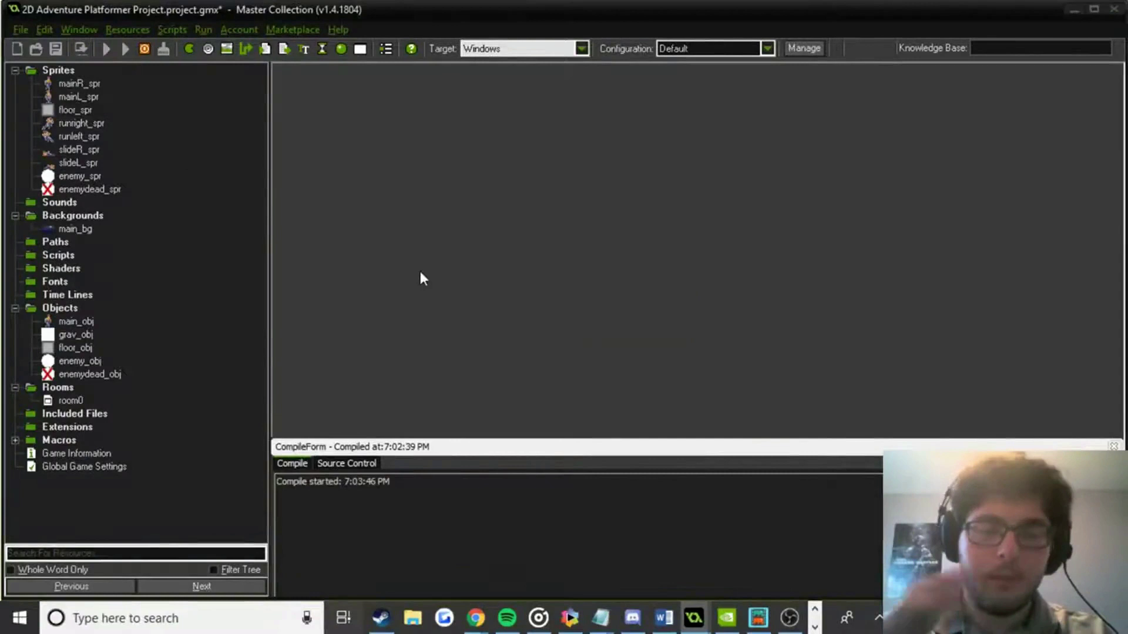
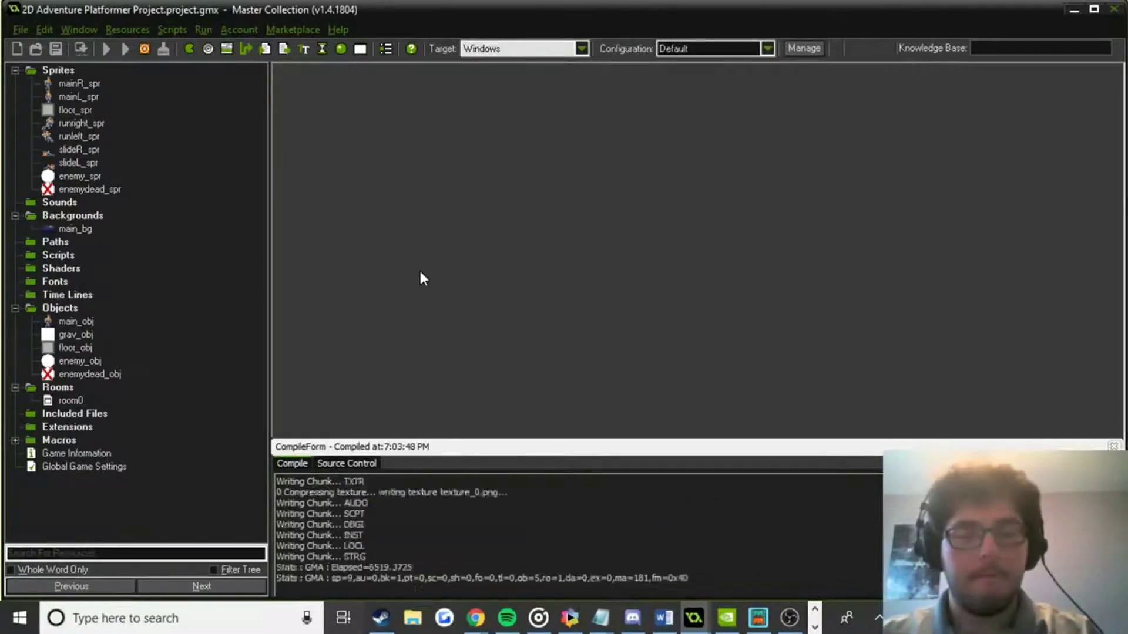
key(Left)
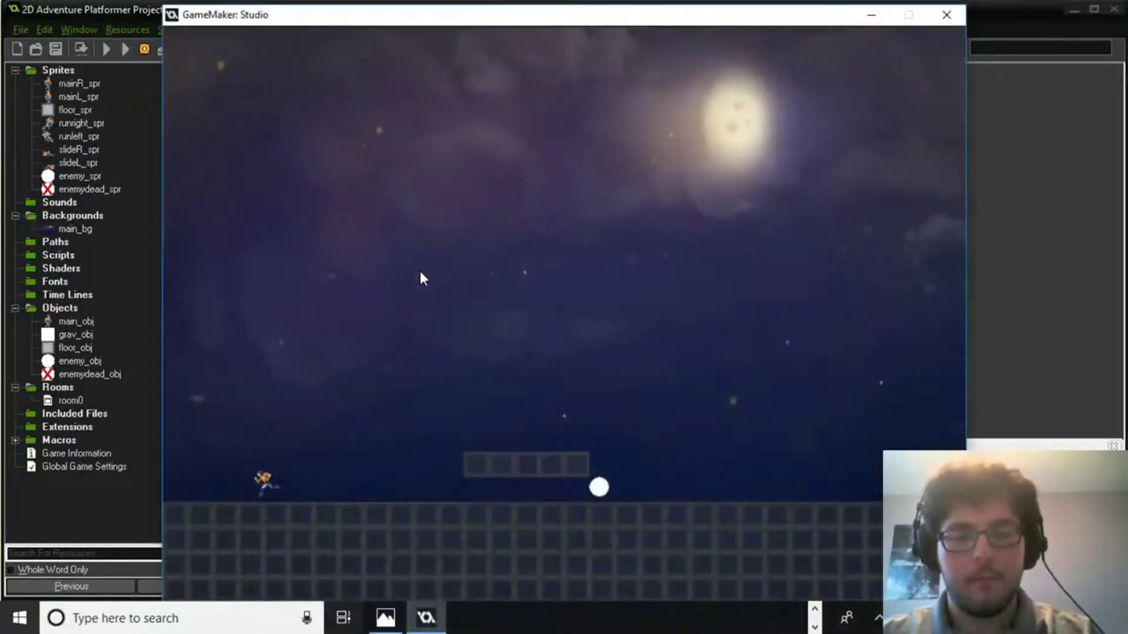
key(Right)
key(Right)
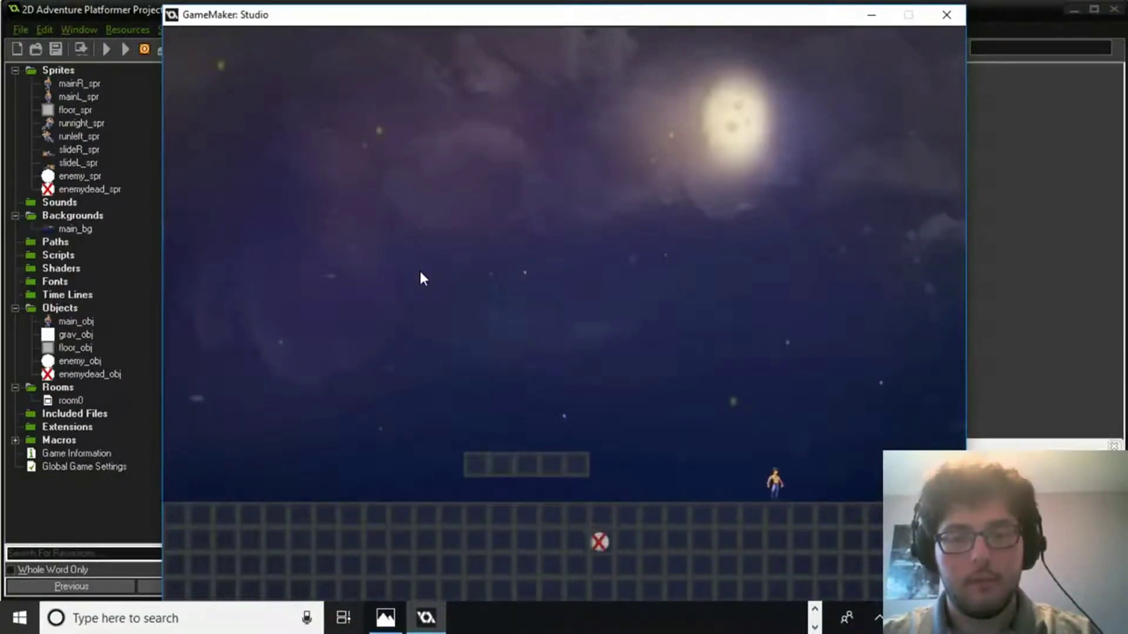
key(Left)
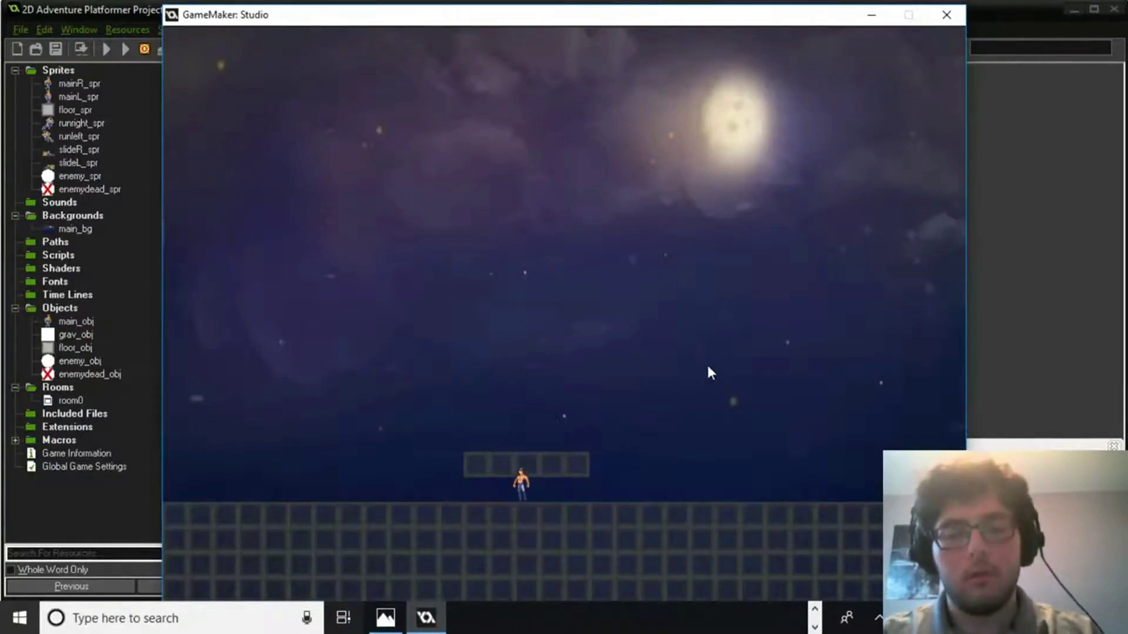
key(Right)
key(Left)
key(Right)
key(Left)
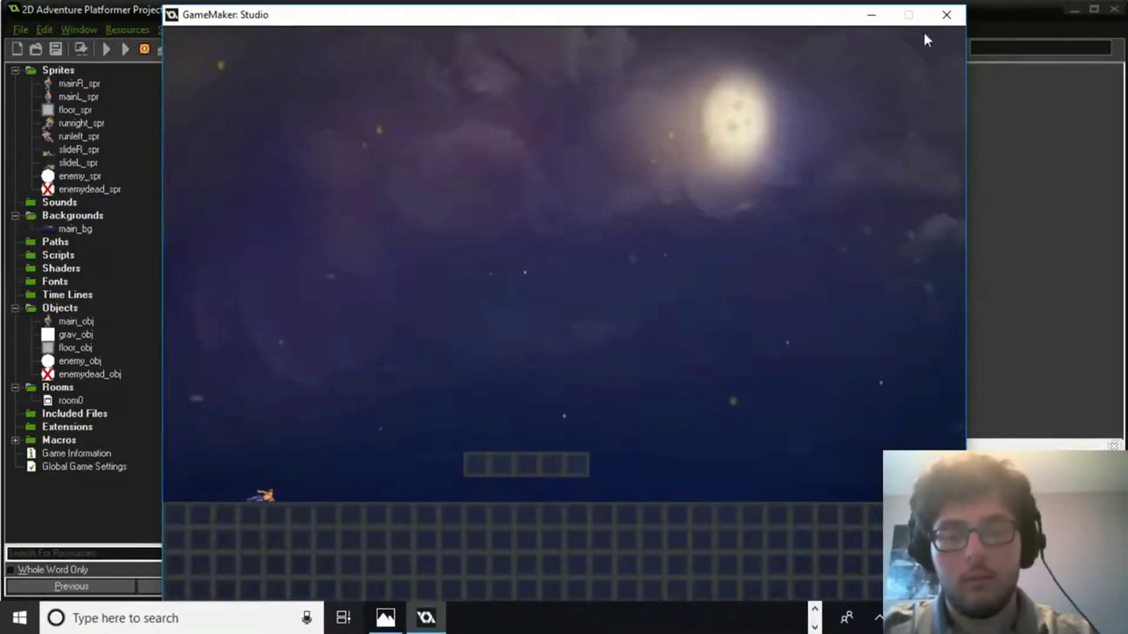
key(Right)
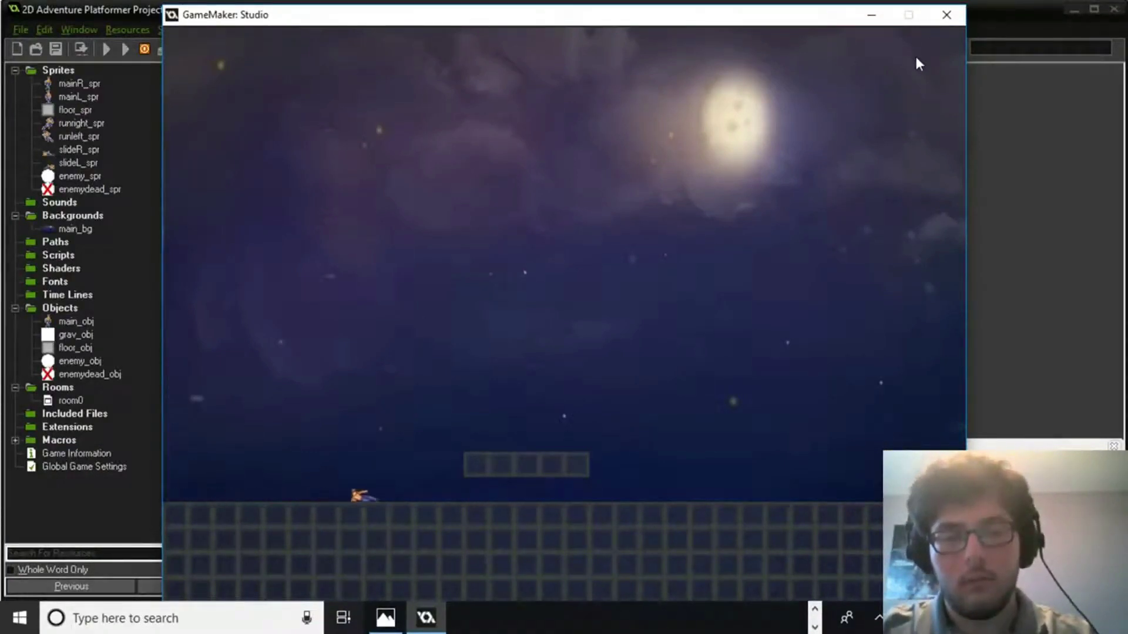
click(933, 18)
In room0, set Snap X and Snap Y to 0 and move the enemy slightly right and down, closer to the floor.
click(79, 402)
double_click(70, 401)
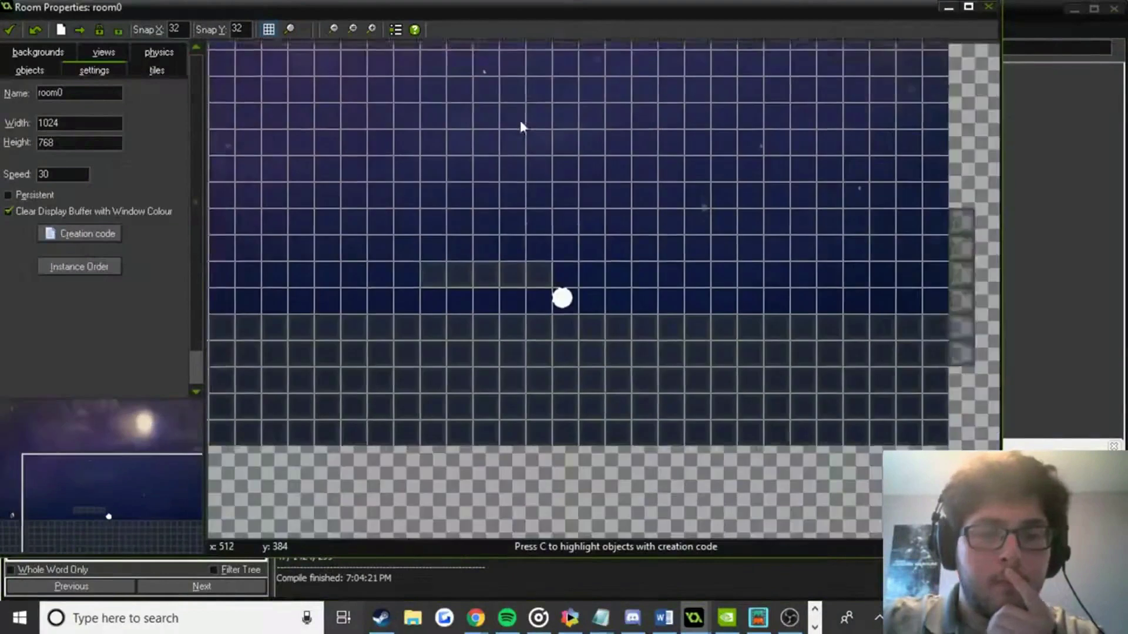
scroll(608, 284, up, 7)
middle_drag(564, 272, 722, 260)
click(178, 28)
text(0)
key(Tab)
text(0)
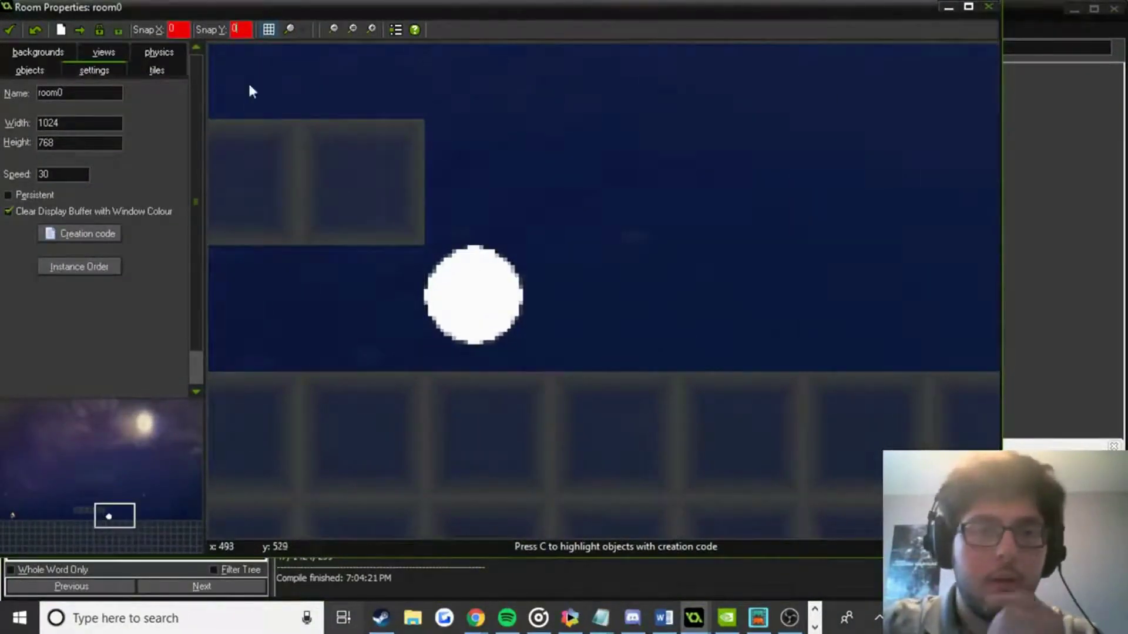
drag(484, 307, 498, 322)
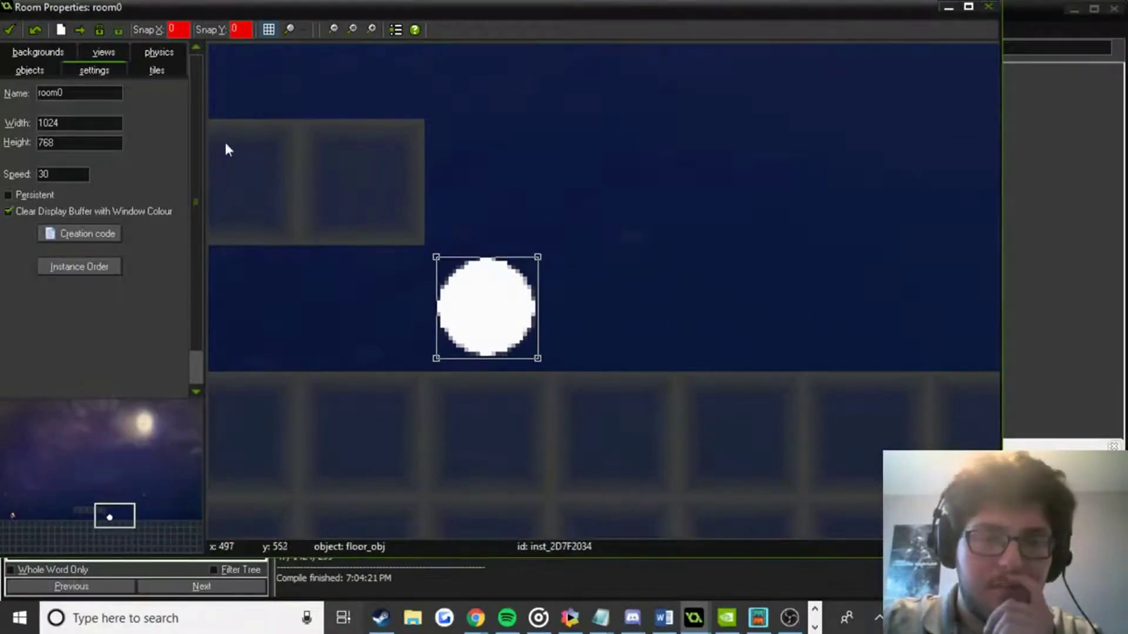
click(16, 28)
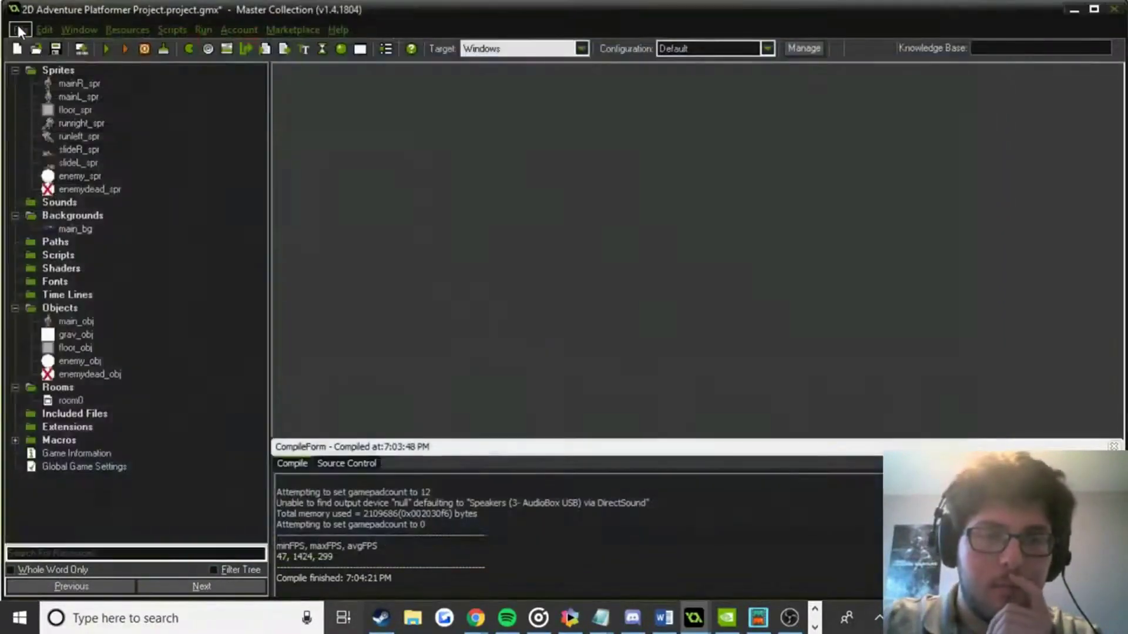
Open room0, review the enemy's placement on the floor relative to the platform and player, and close the room.
double_click(70, 401)
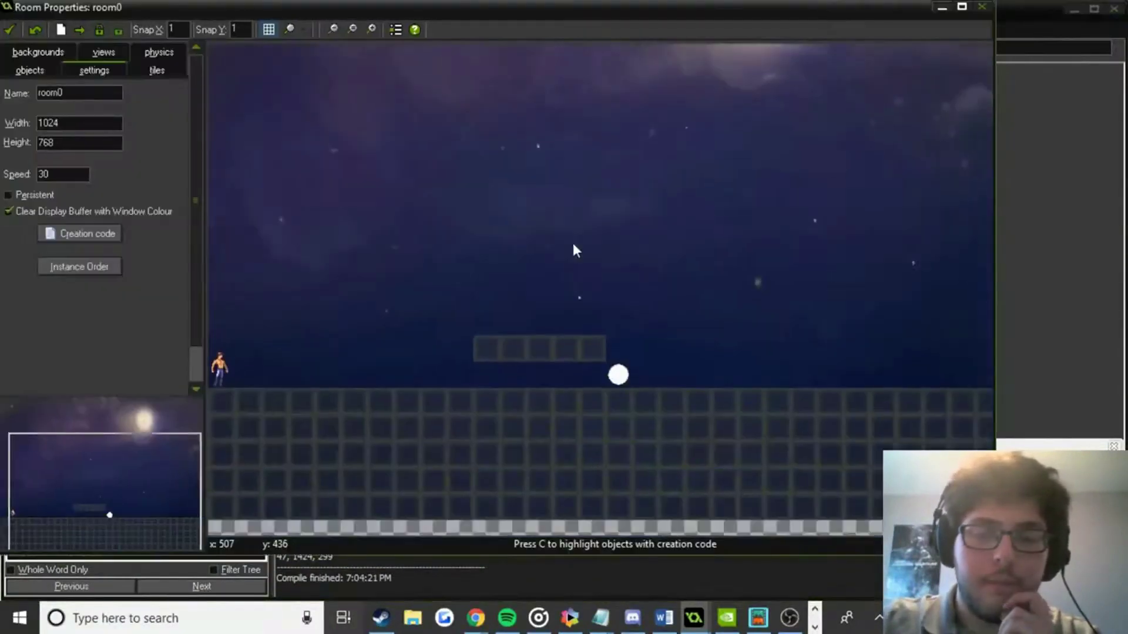
middle_drag(573, 245, 702, 379)
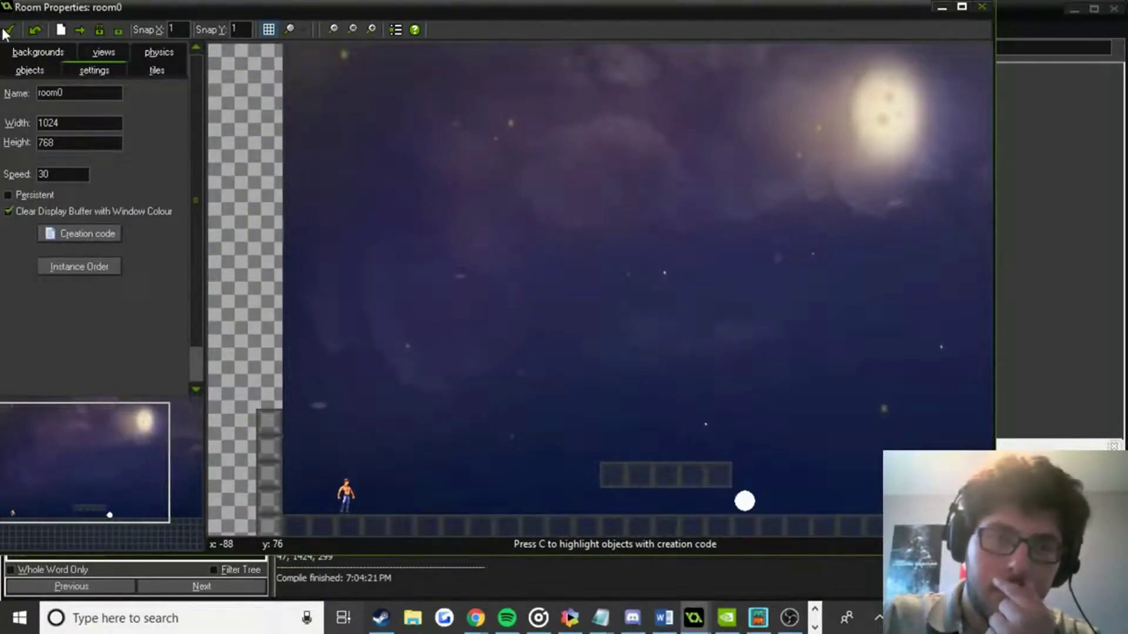
middle_drag(629, 365, 638, 388)
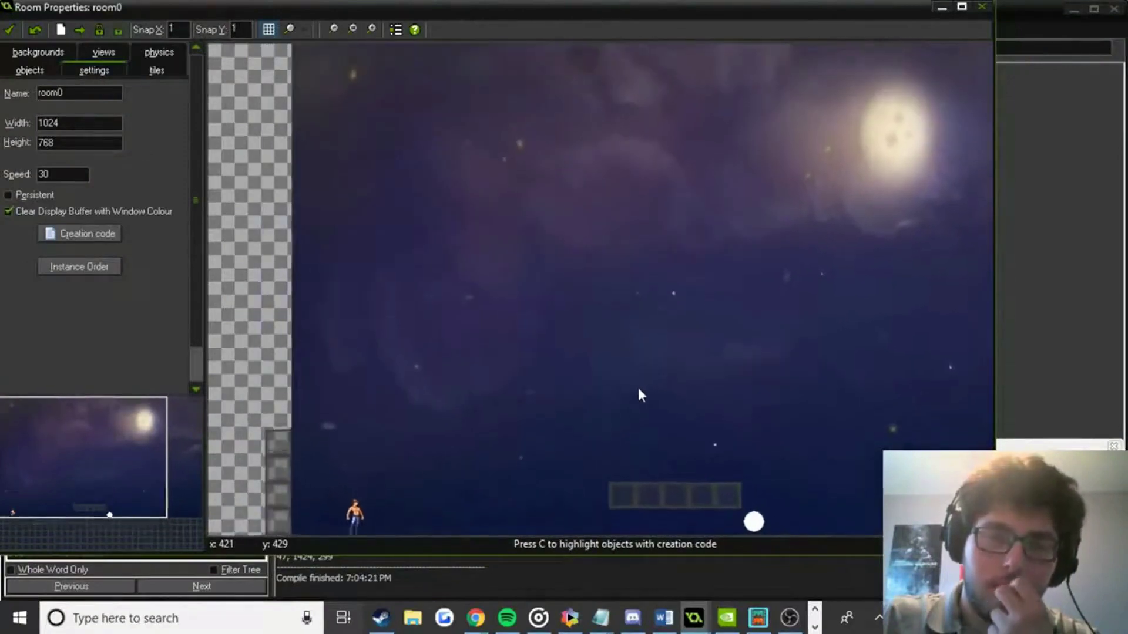
scroll(638, 387, up, 3)
scroll(649, 288, down, 5)
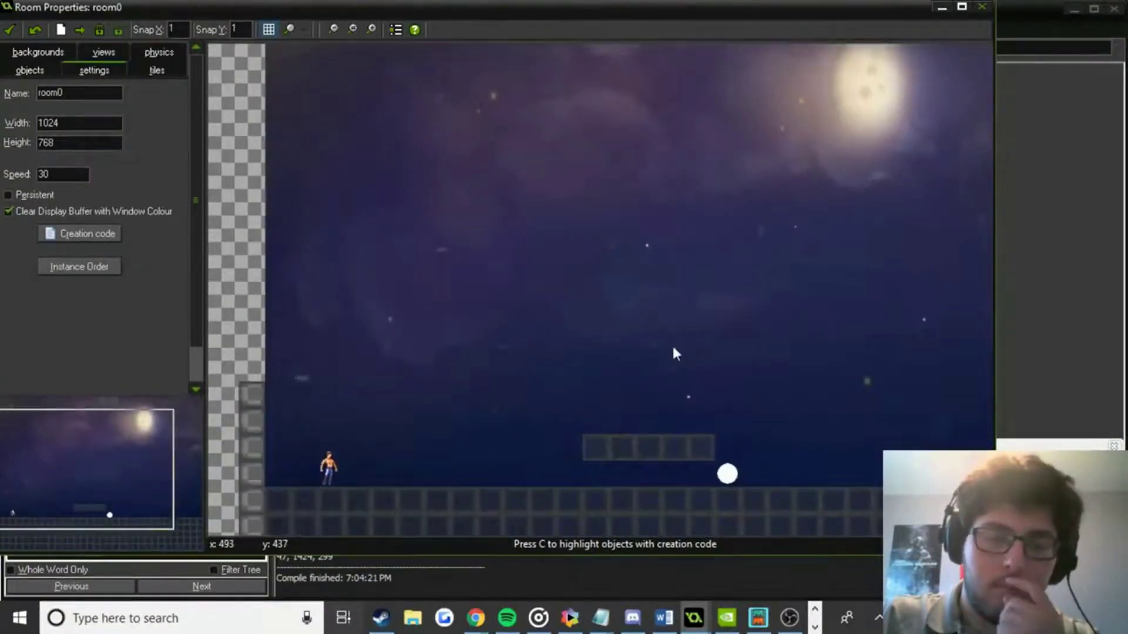
middle_drag(448, 243, 596, 303)
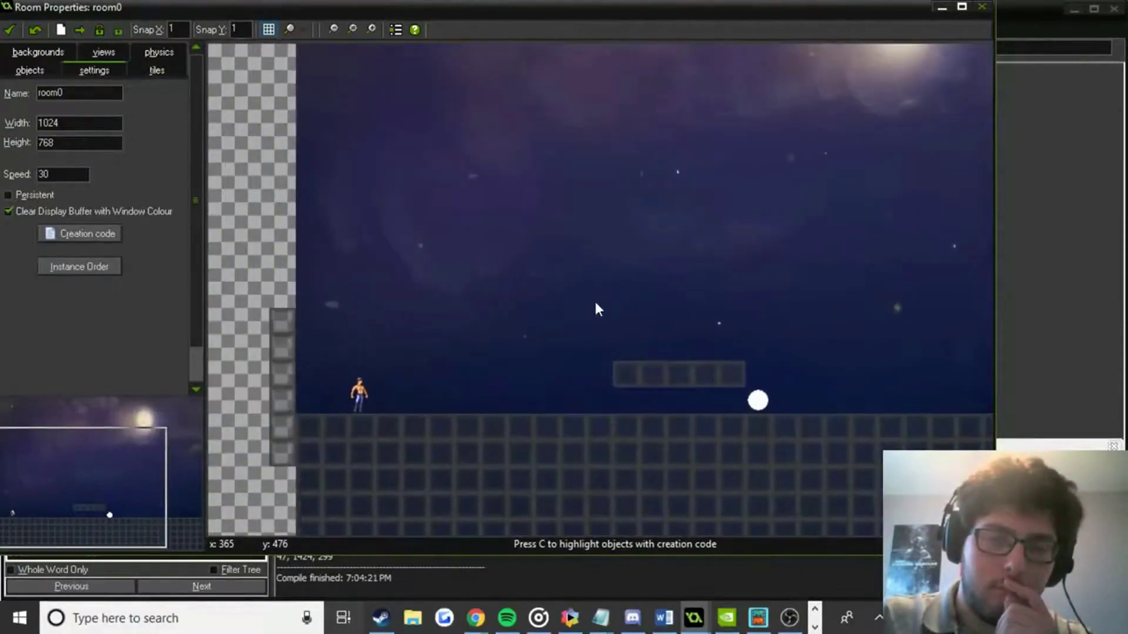
click(10, 30)
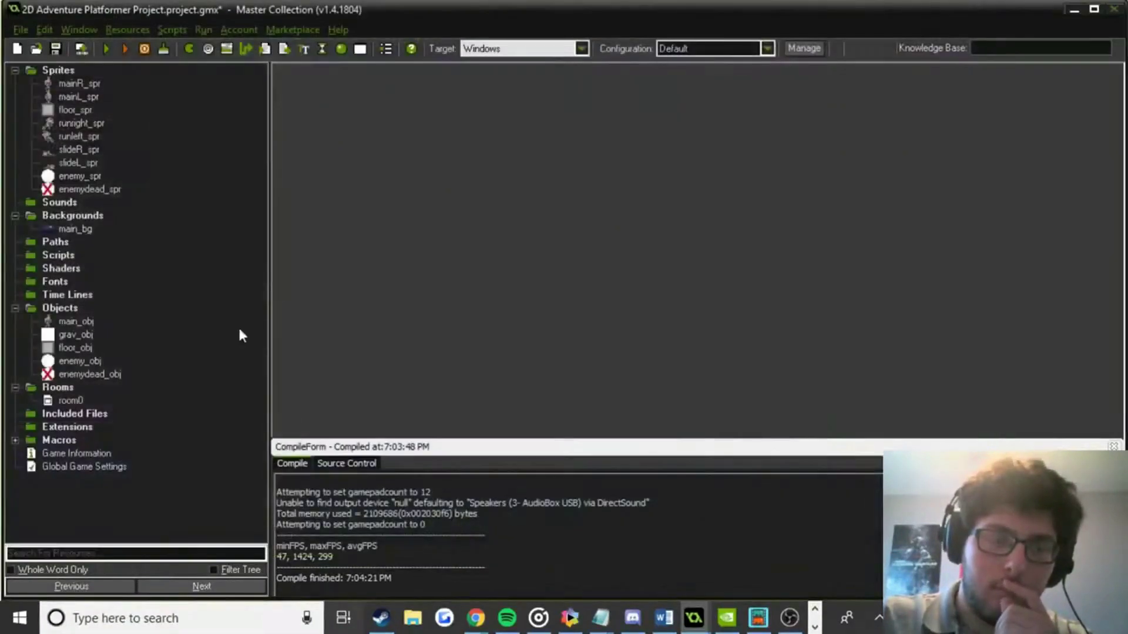
Switch to the OpenGameArt search results in Chrome and open the animated top-down survivor player in a new tab.
mouse_move(476, 618)
click(594, 561)
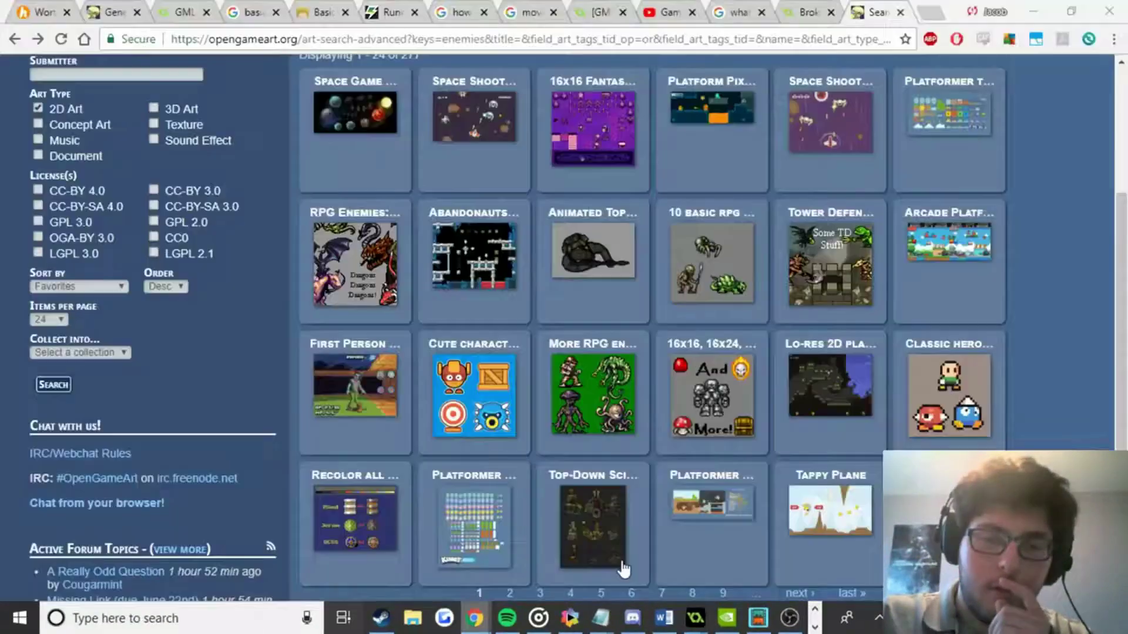
scroll(115, 174, up, 5)
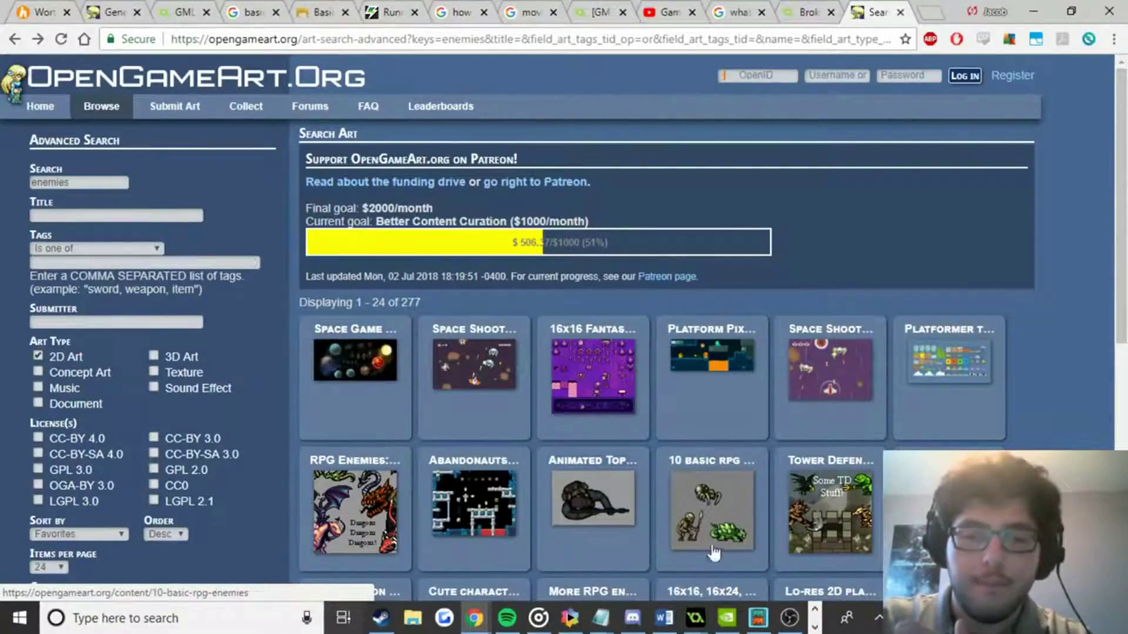
scroll(619, 448, down, 1)
right_click(596, 421)
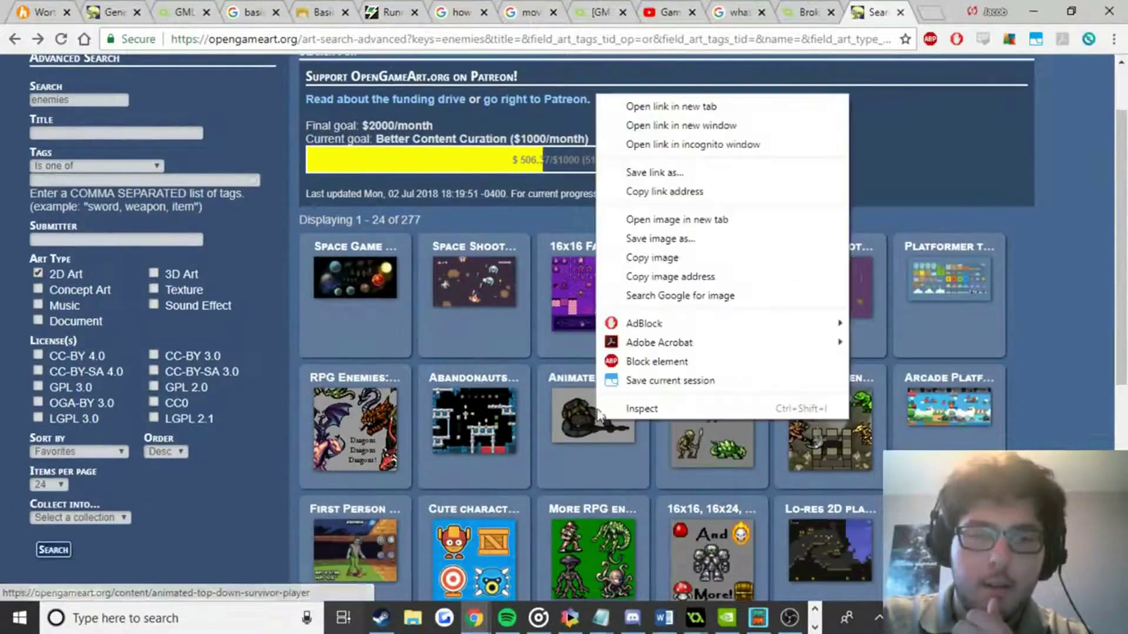
click(614, 108)
Look over the remaining enemies results and search the 2D art for "enemy" instead.
scroll(764, 403, down, 3)
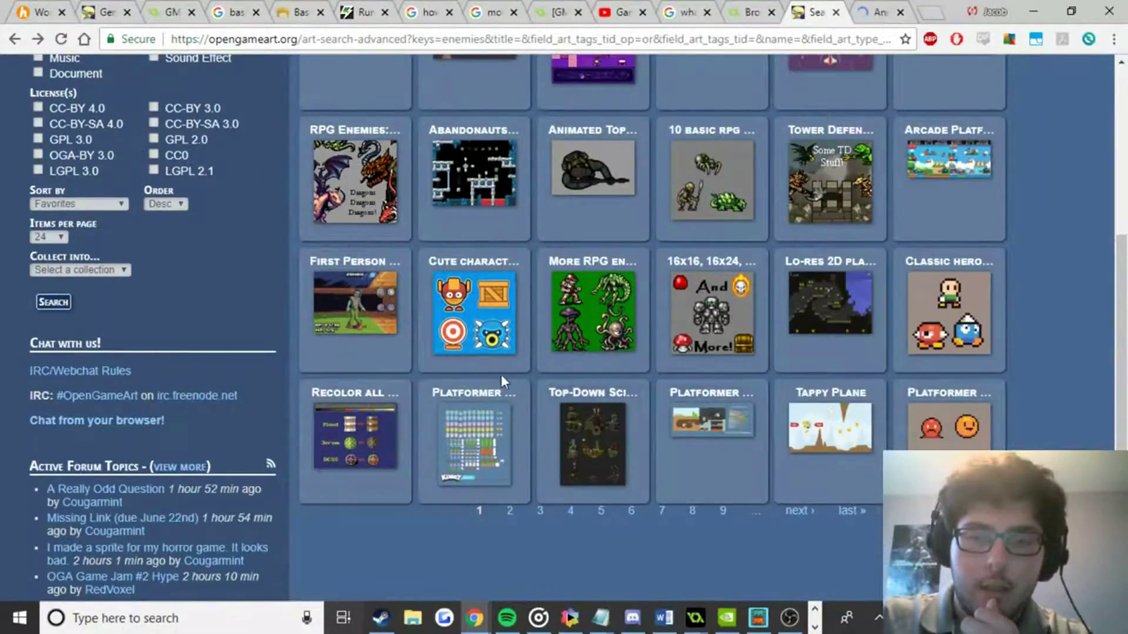
scroll(255, 205, up, 4)
click(72, 182)
key(BackSpace)
key(BackSpace)
key(BackSpace)
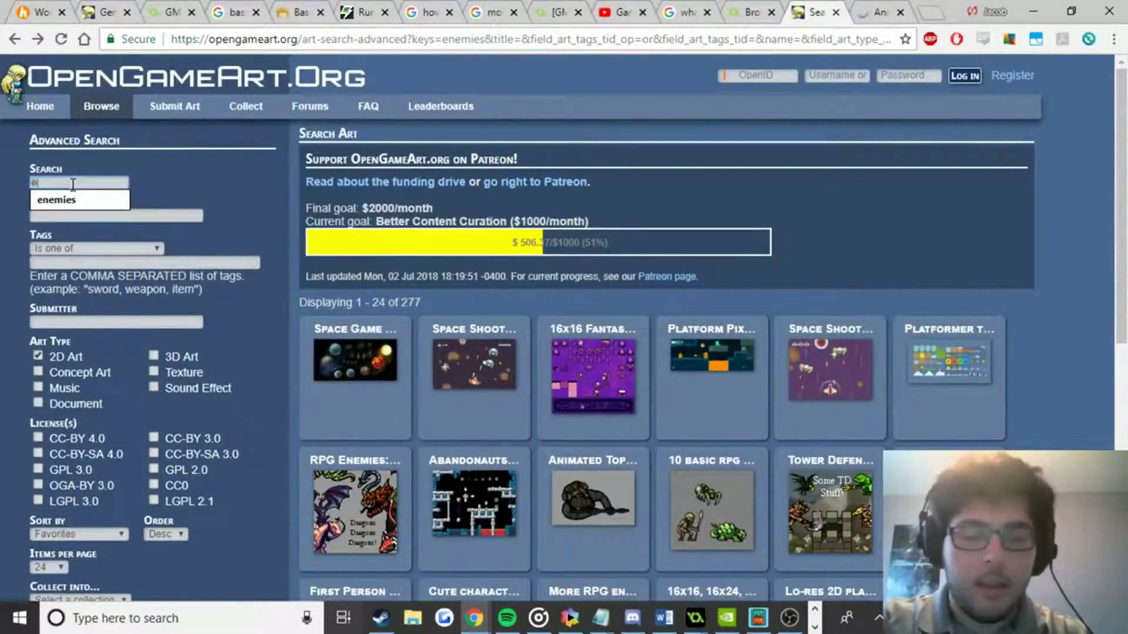
text(y)
key(Return)
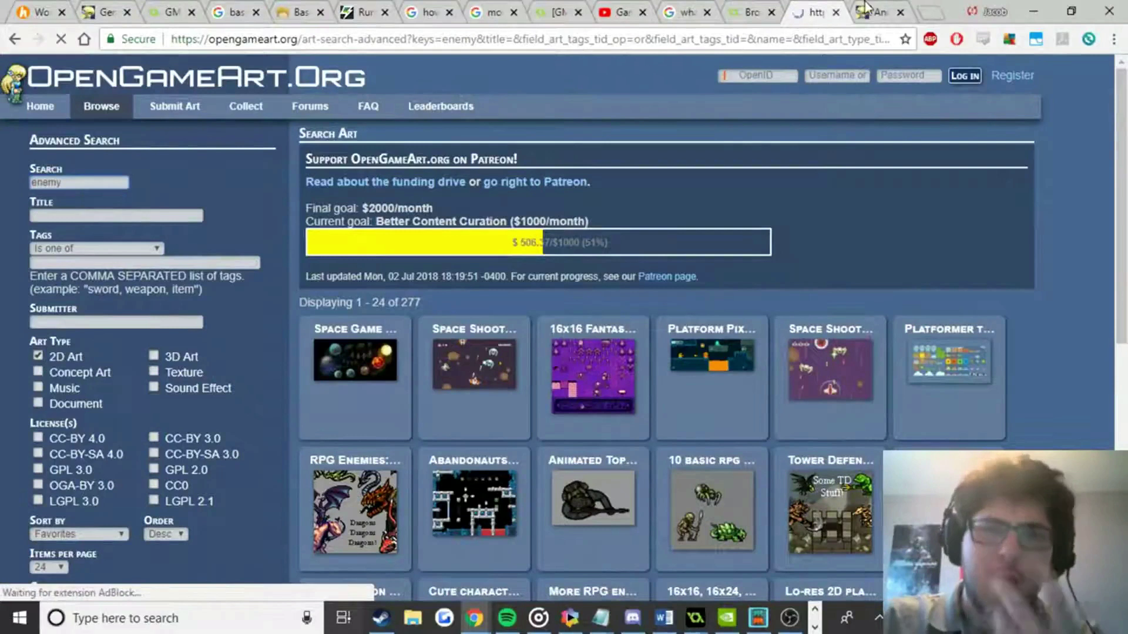
Examine the preview images on the Animated Top Down Survivor Player page and close its tab.
click(860, 9)
scroll(773, 282, down, 4)
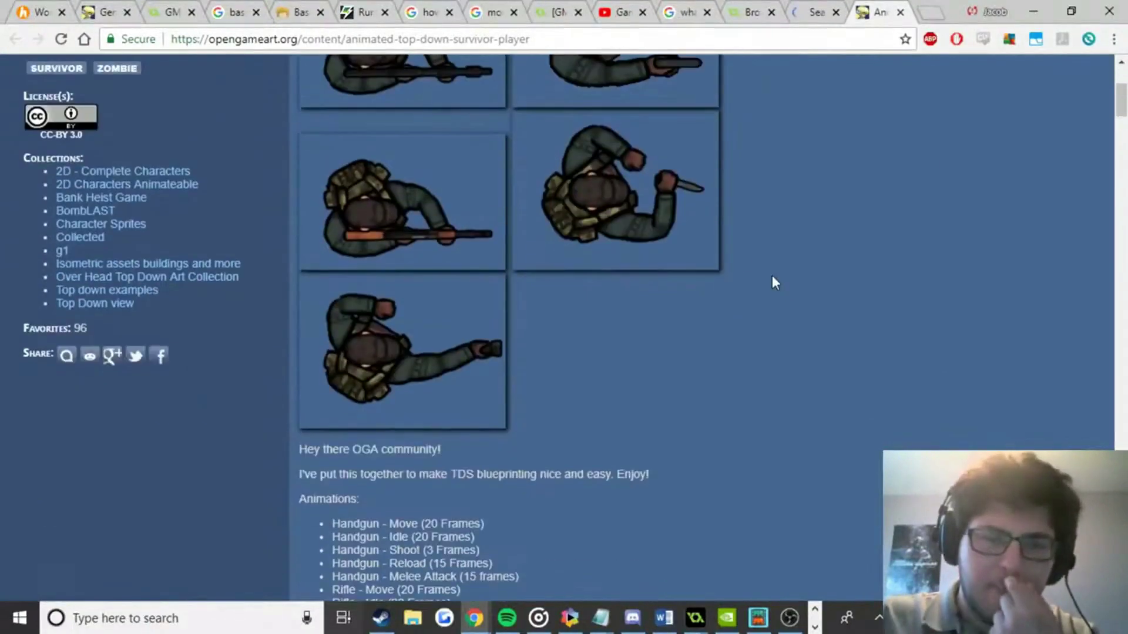
scroll(461, 276, up, 4)
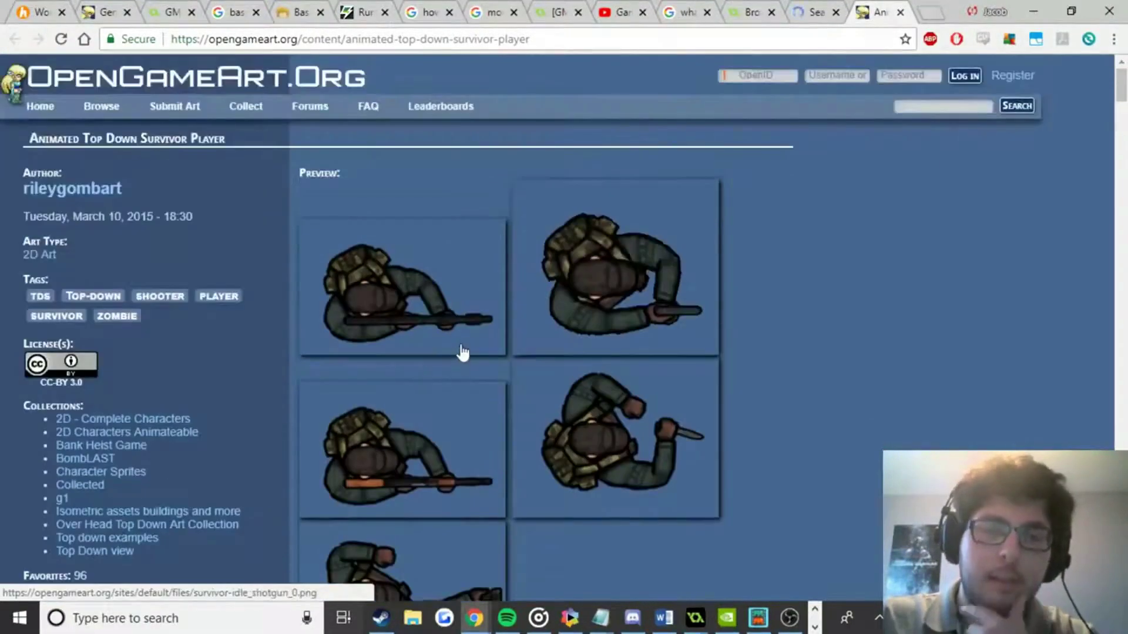
click(901, 12)
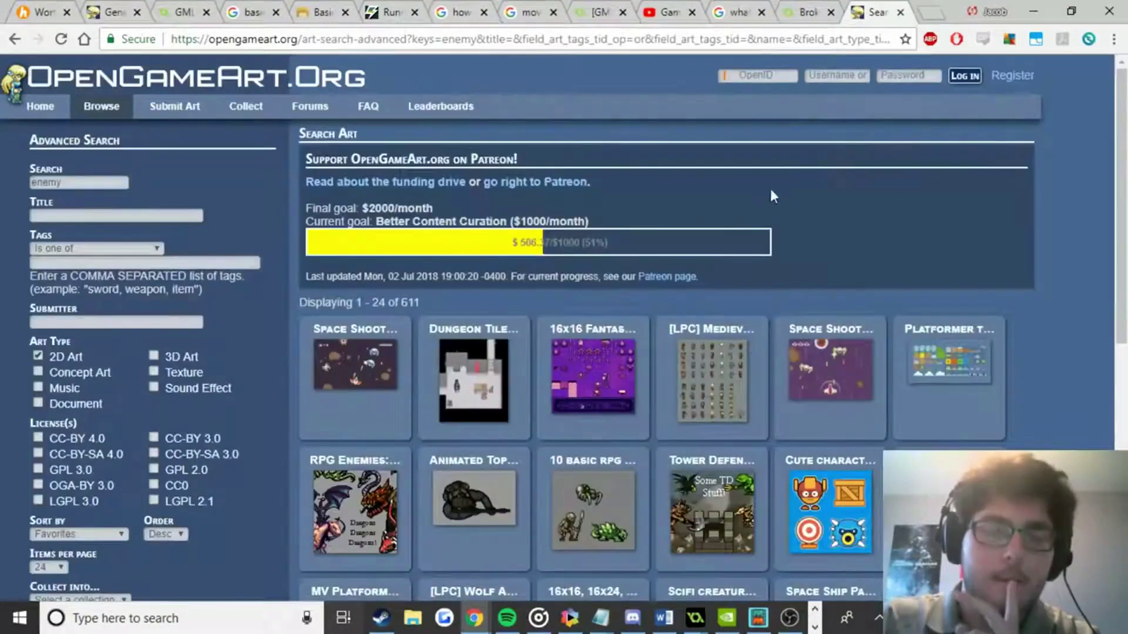
Browse the first three pages of the enemy search results for a suitable platformer enemy sprite.
scroll(643, 361, down, 1)
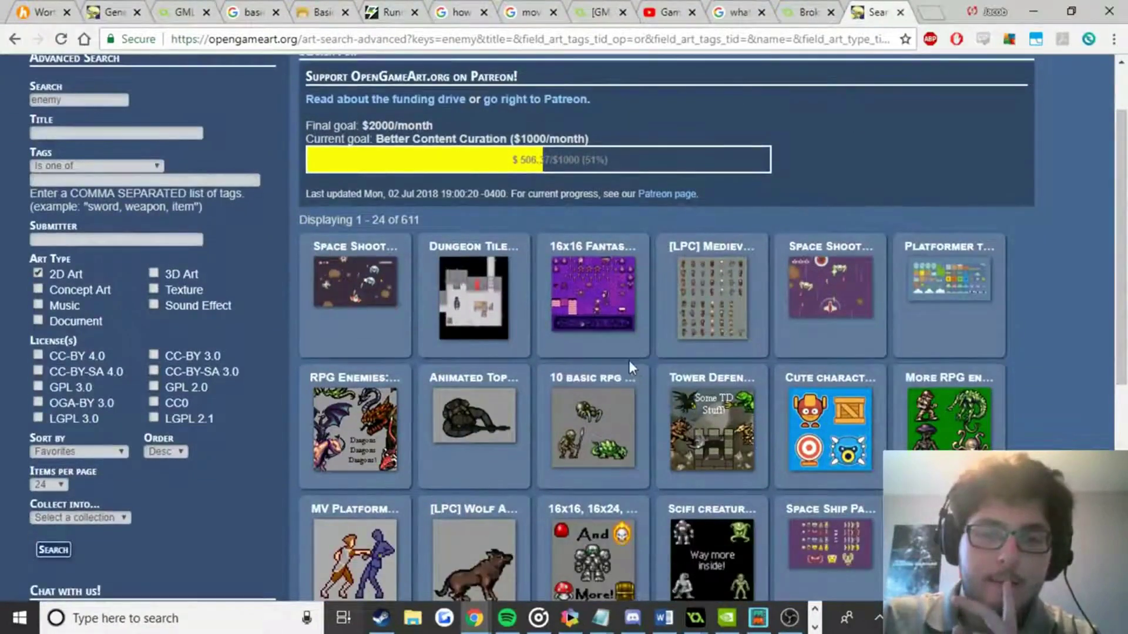
scroll(629, 364, down, 3)
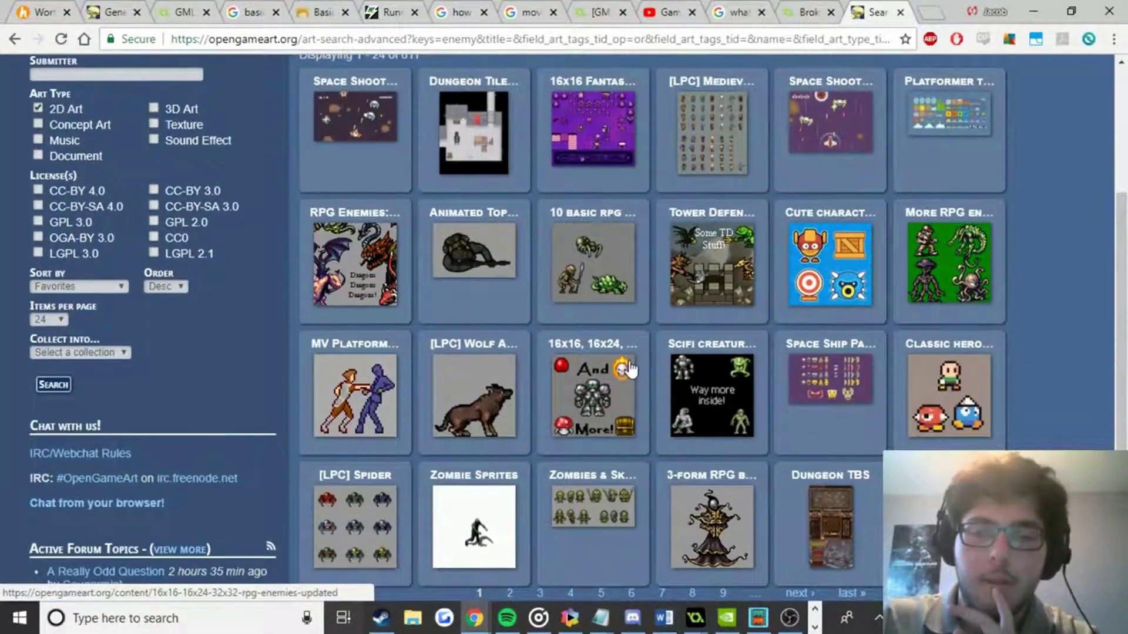
scroll(629, 369, down, 4)
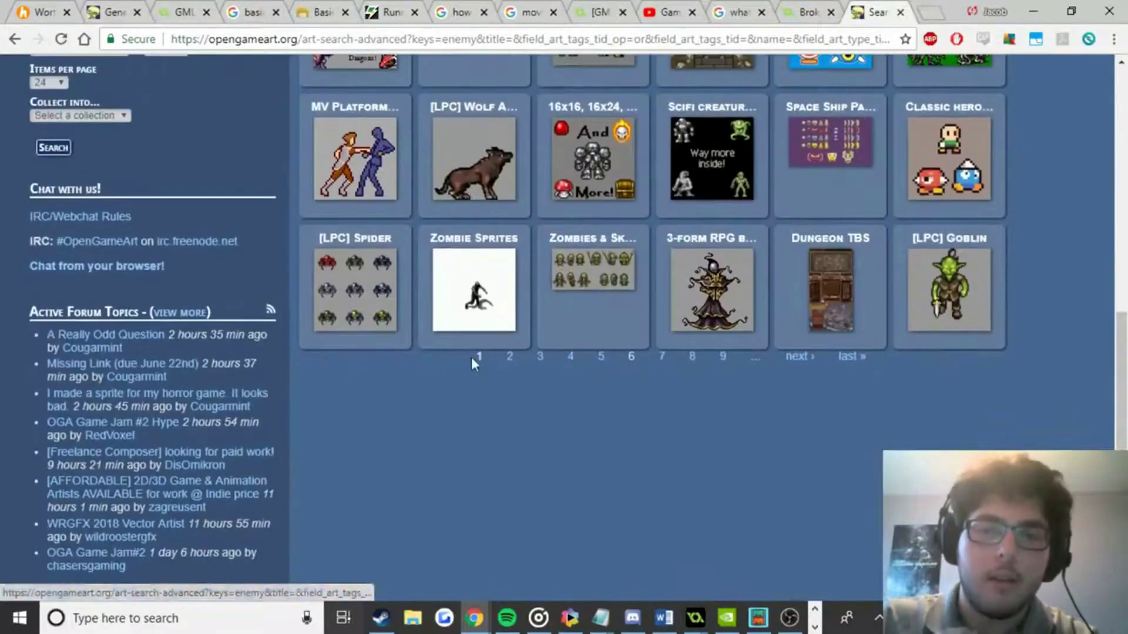
click(510, 361)
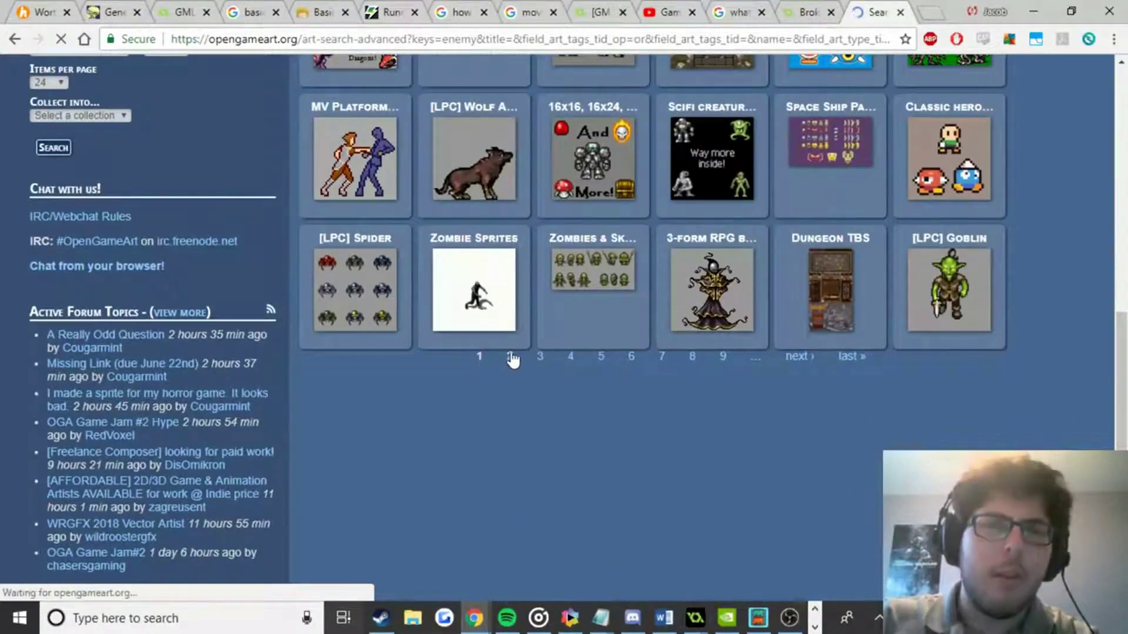
scroll(471, 300, down, 7)
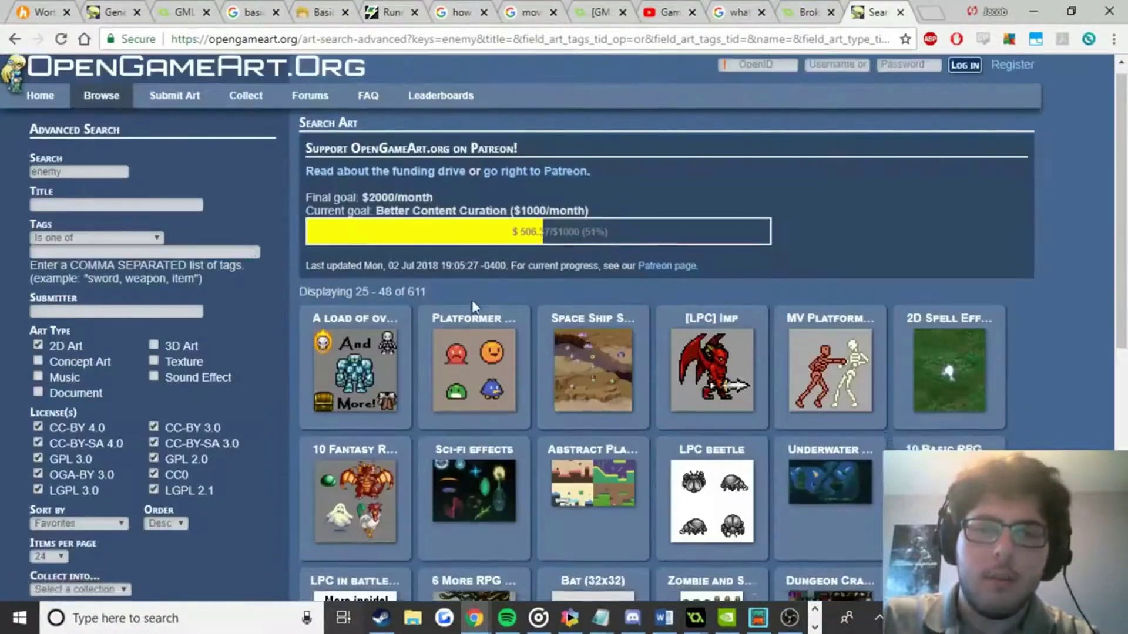
scroll(475, 302, down, 2)
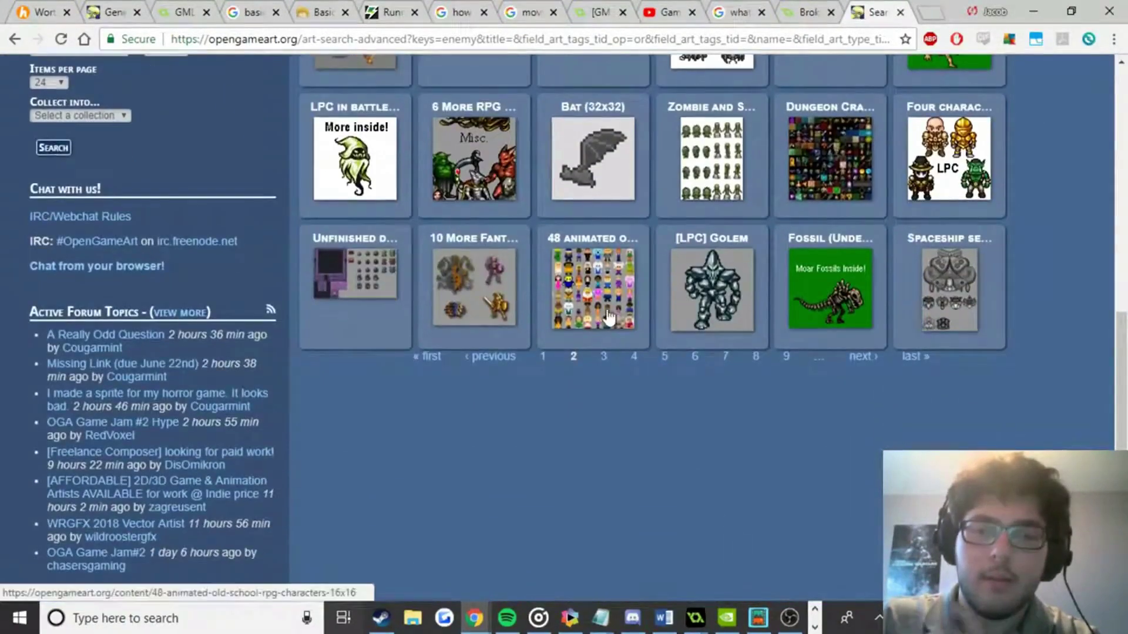
click(603, 359)
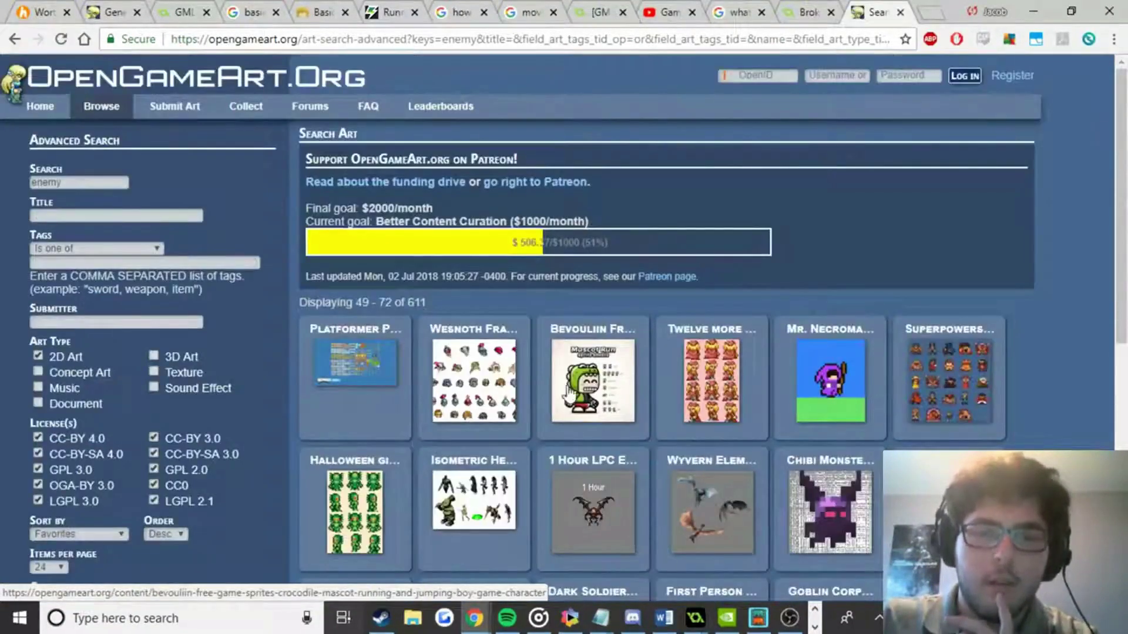
scroll(566, 391, down, 7)
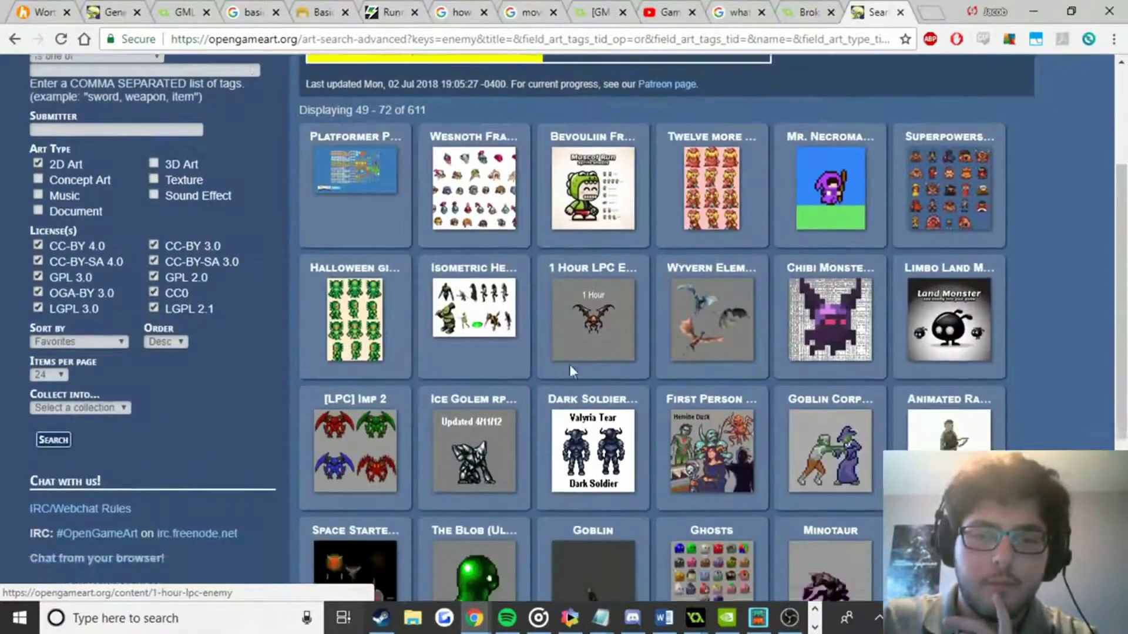
scroll(547, 376, up, 7)
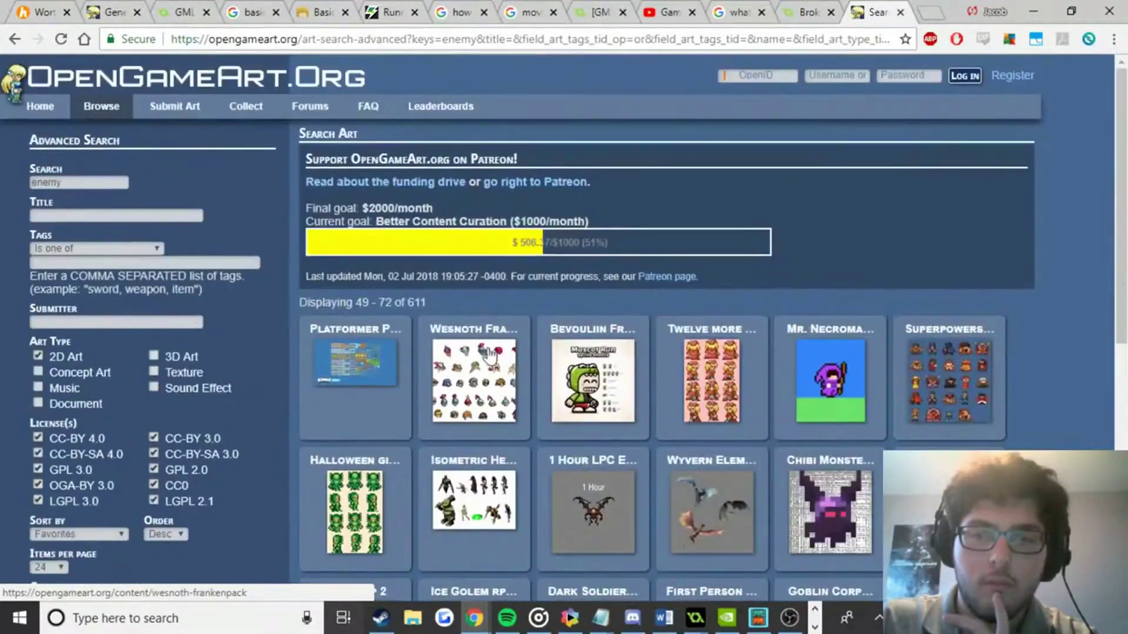
double_click(58, 180)
text(golider)
key(Return)
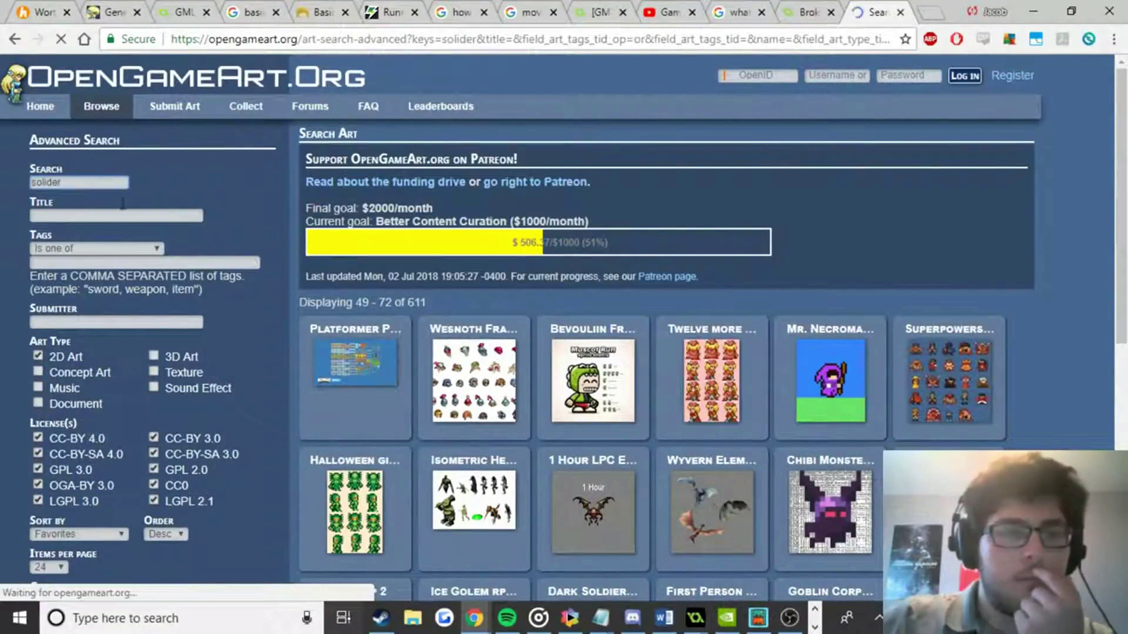
Search the OpenGameArt 2D art for "soldier".
double_click(64, 183)
text(s)
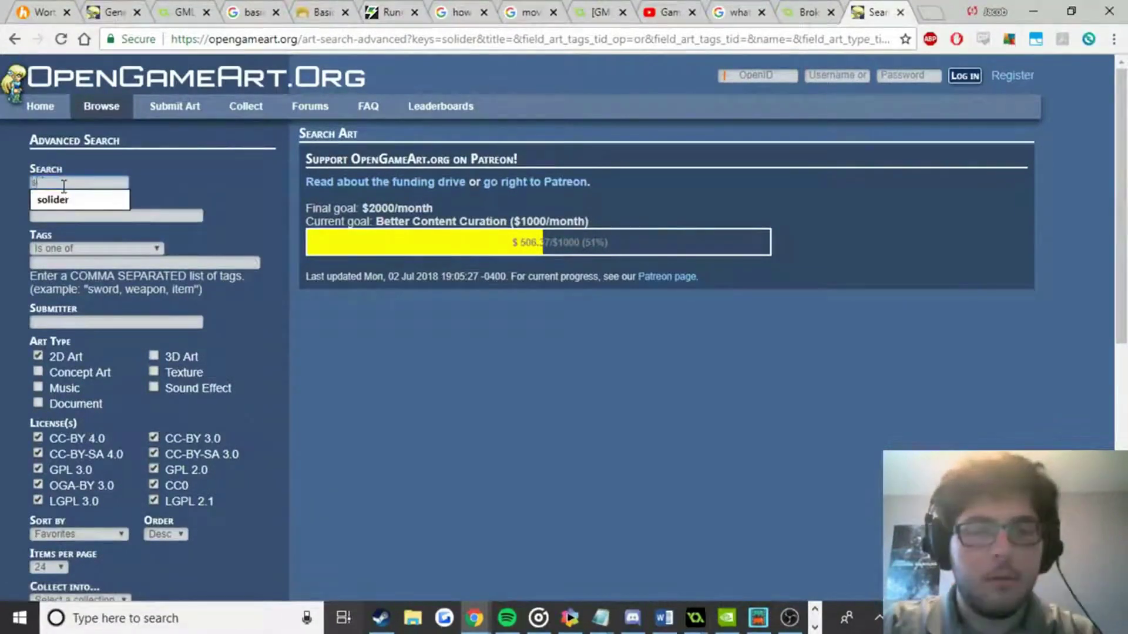
text(oldier)
key(Return)
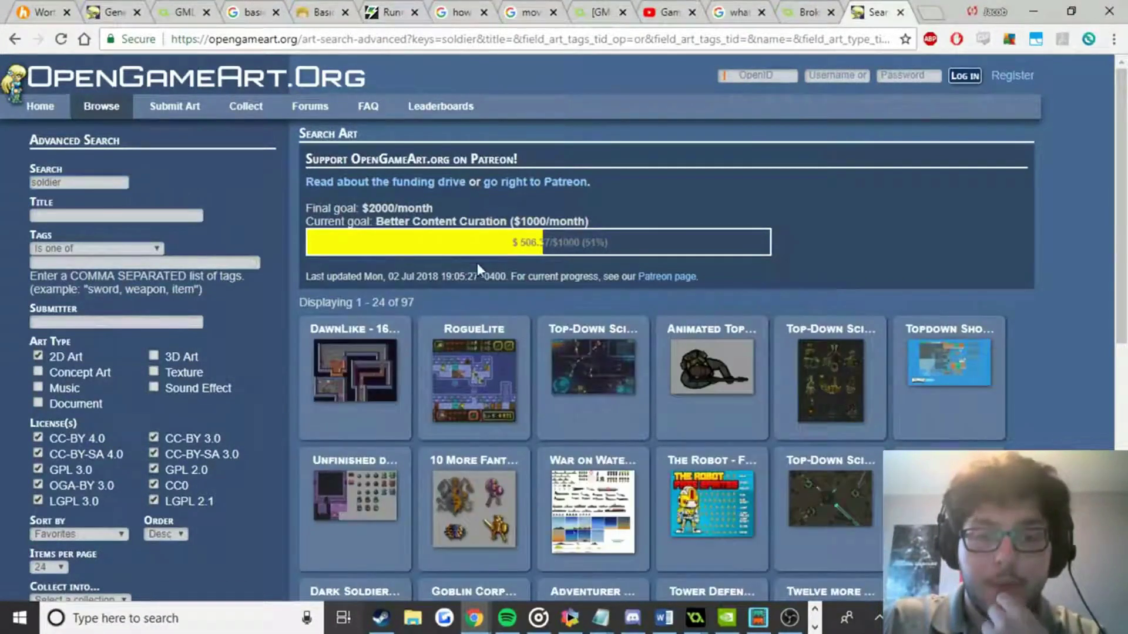
Look through the first page of soldier results for a usable enemy sprite and go to the second page.
scroll(743, 373, down, 3)
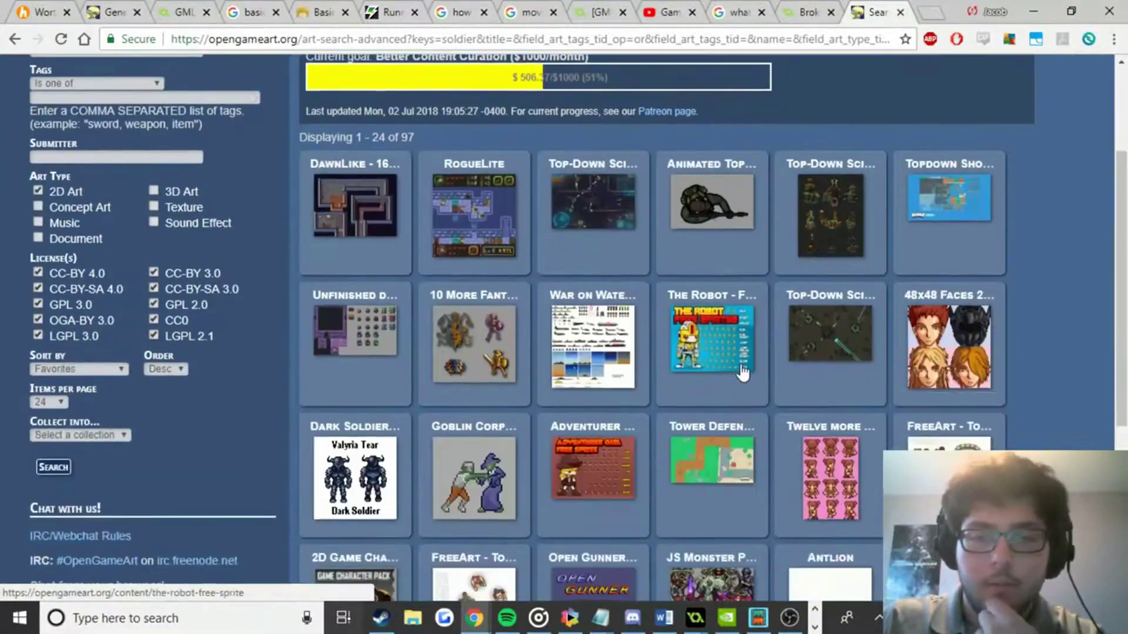
scroll(743, 373, down, 5)
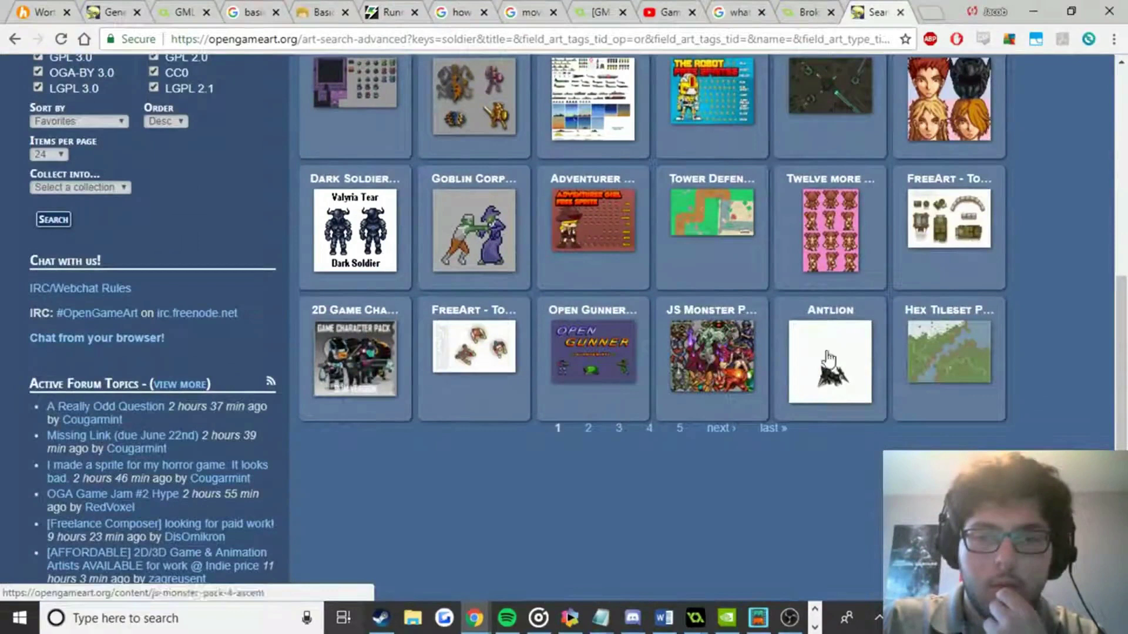
scroll(435, 364, up, 2)
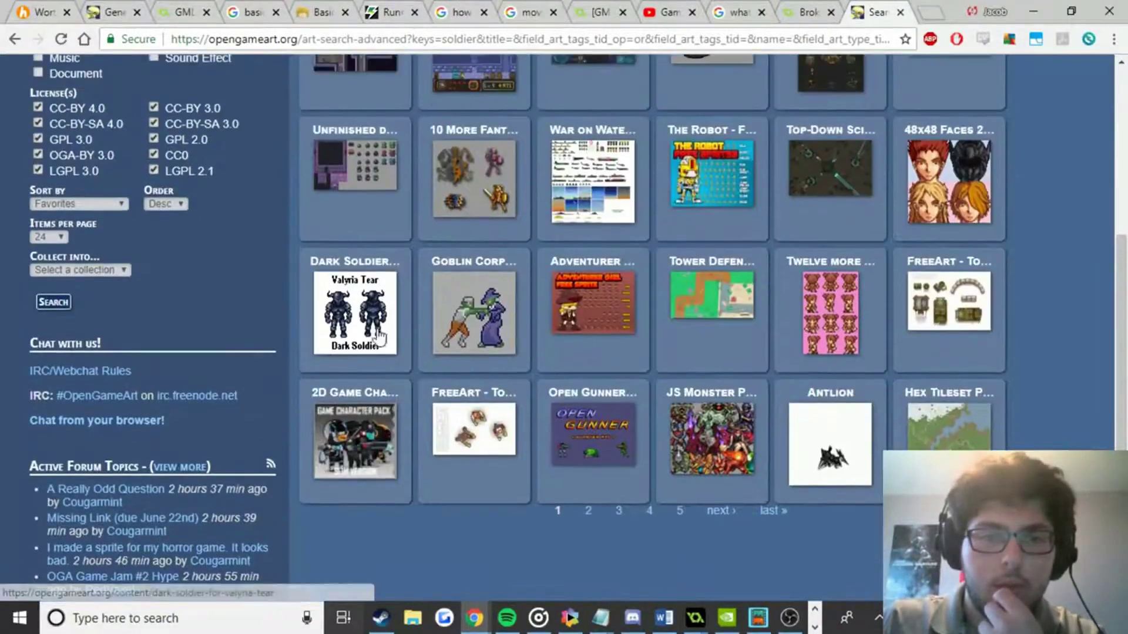
scroll(379, 338, up, 4)
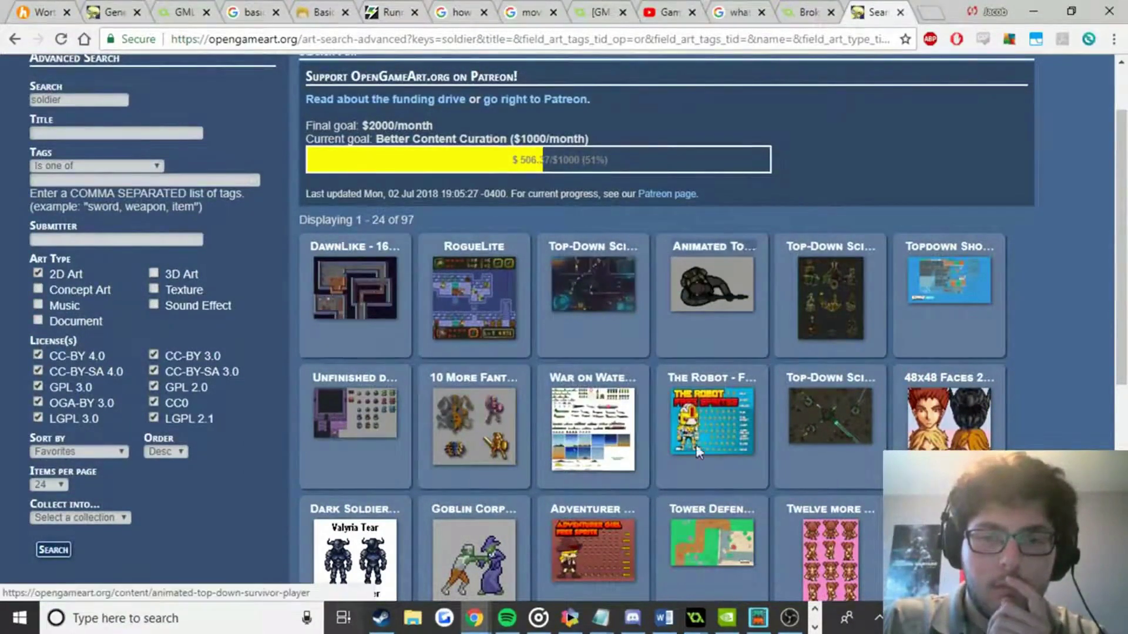
scroll(695, 444, down, 7)
click(718, 359)
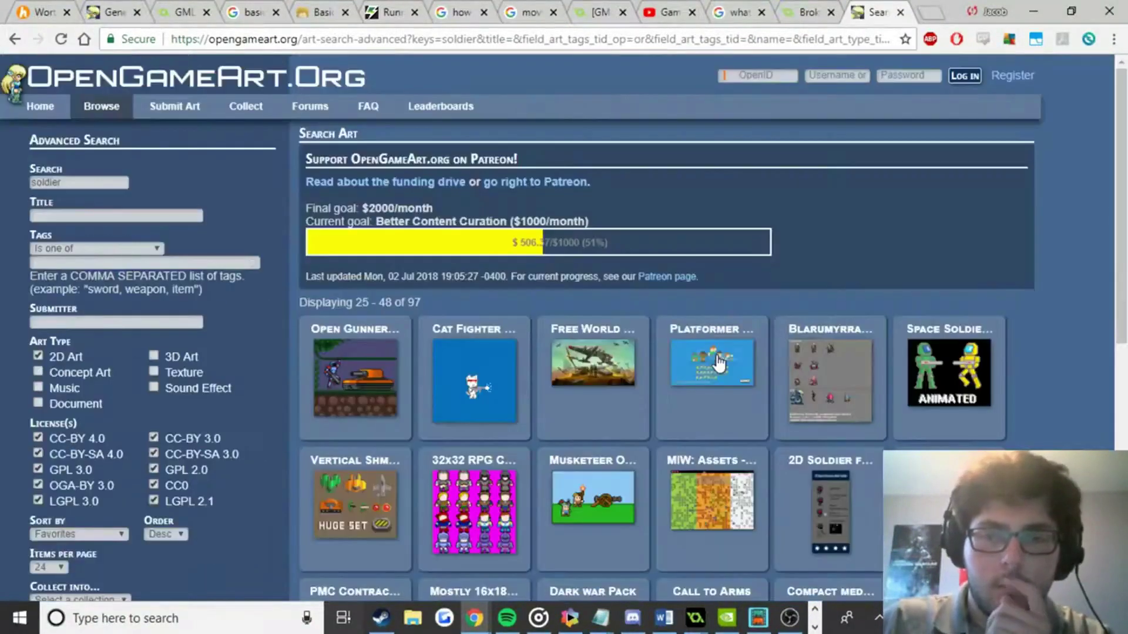
Open the first Open Gunner pack from the second page of soldier results in a new tab.
scroll(374, 171, down, 3)
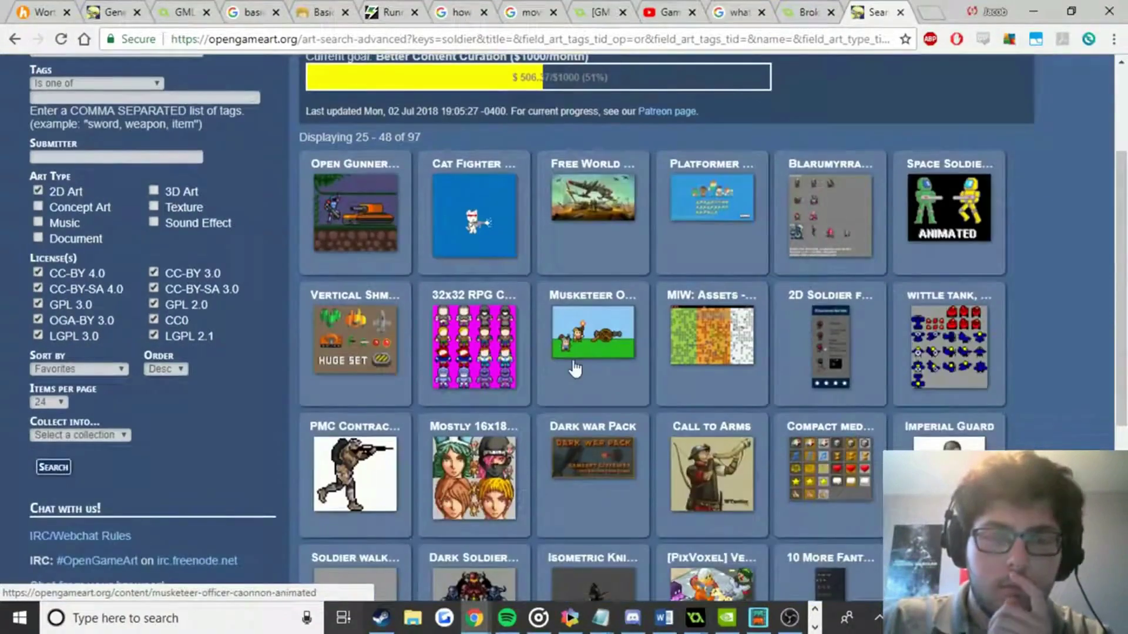
right_click(380, 183)
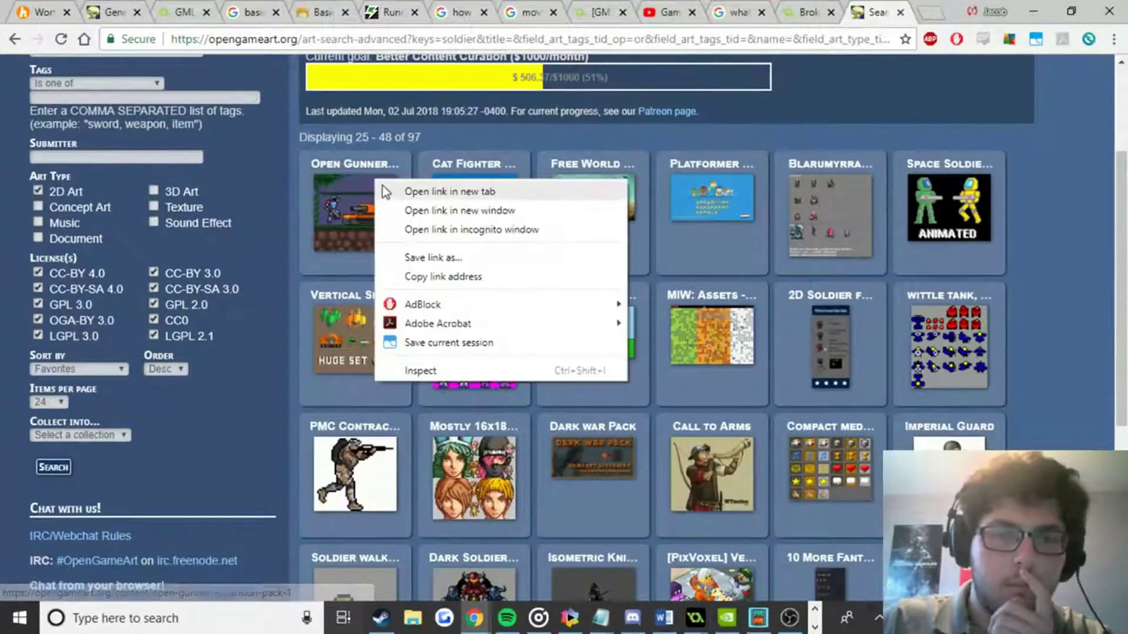
click(385, 192)
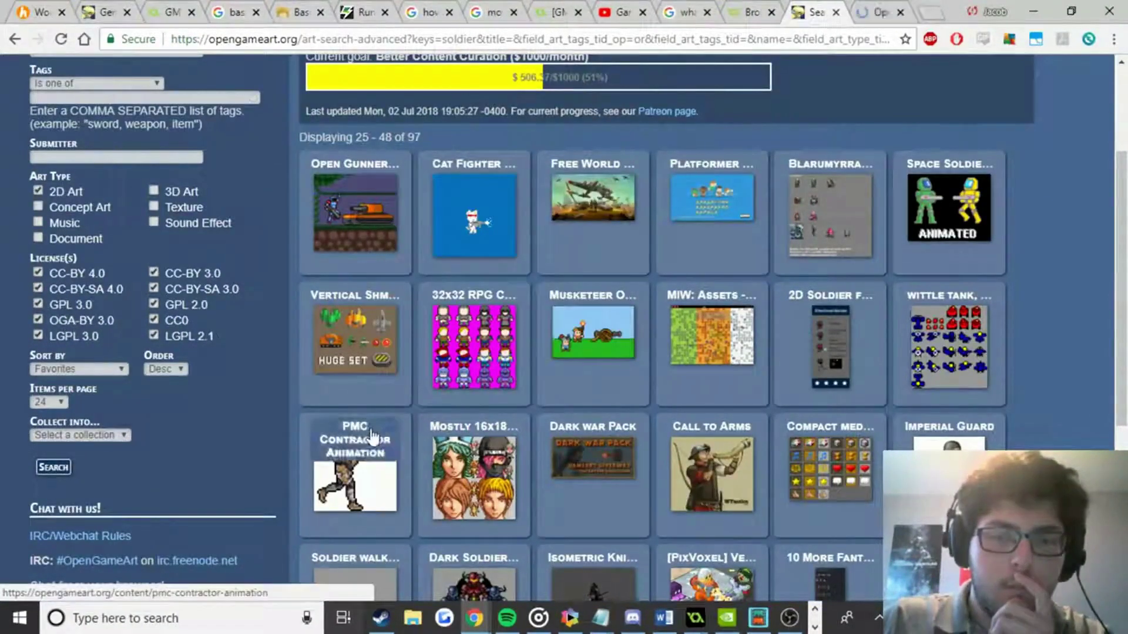
Open the PMC Contractor Animation result in a new tab and browse the soldier results through to the fourth page.
right_click(370, 438)
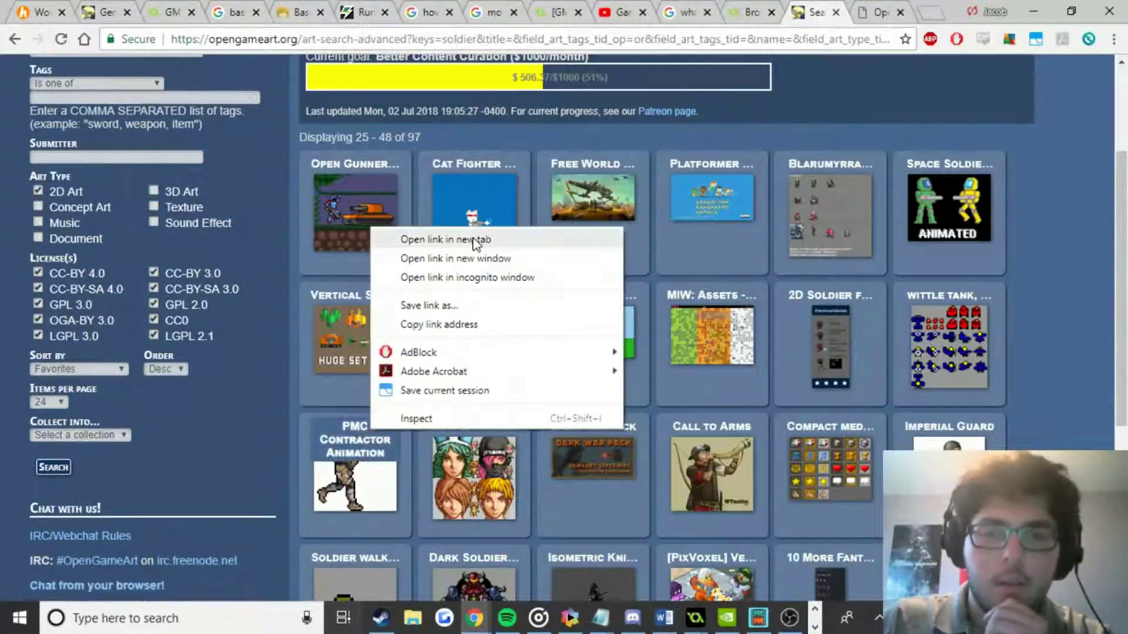
click(478, 239)
scroll(658, 303, down, 3)
scroll(657, 302, down, 2)
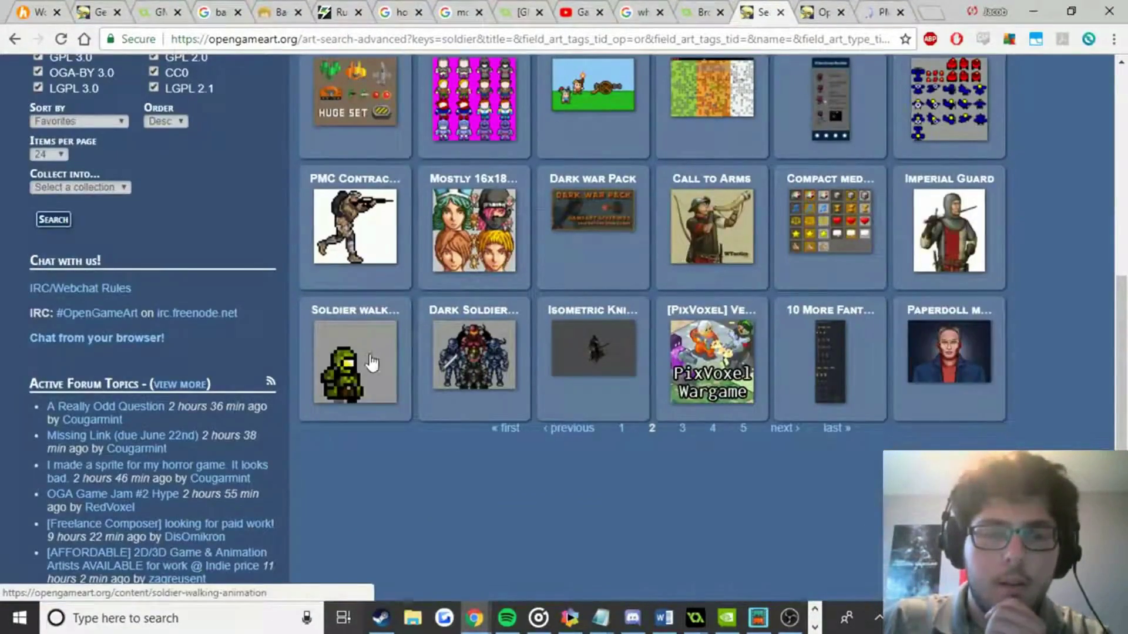
click(785, 430)
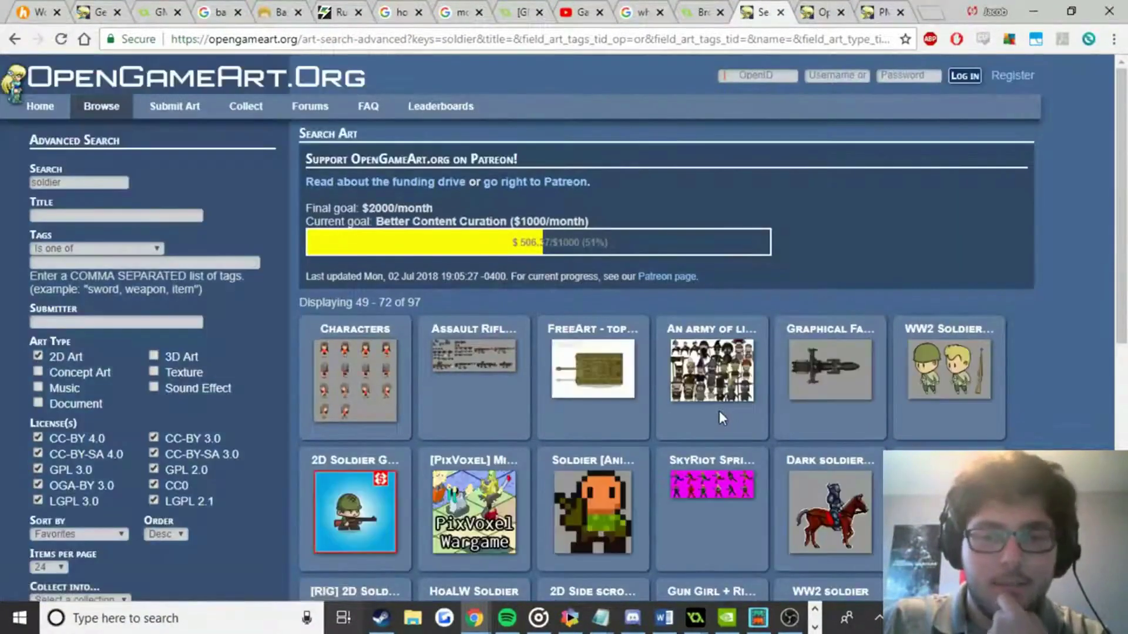
scroll(776, 391, down, 8)
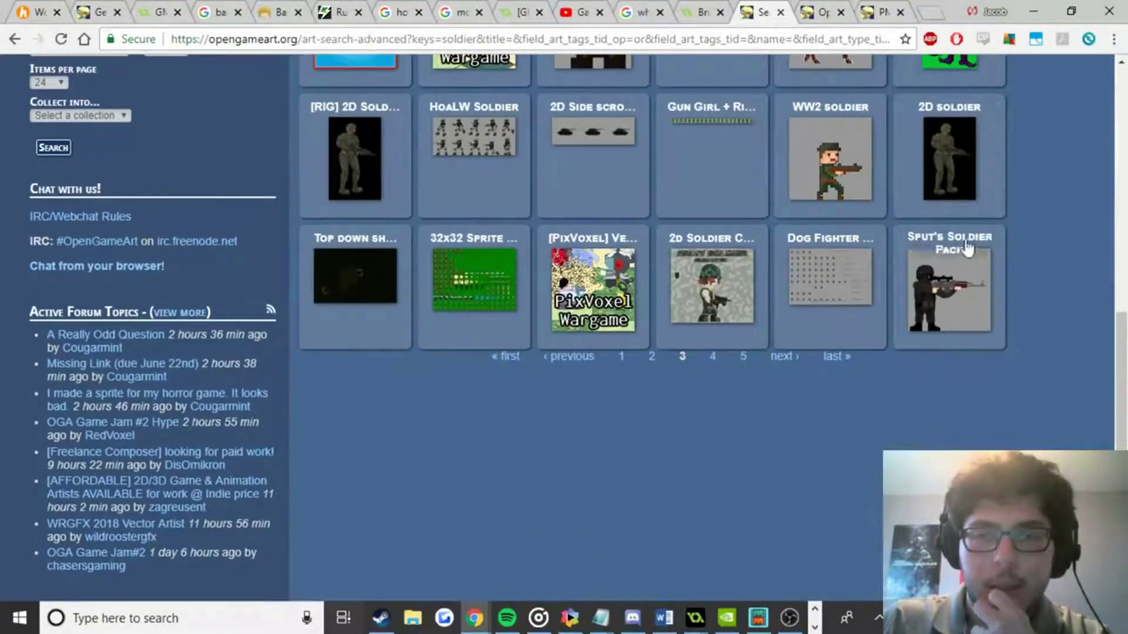
click(785, 356)
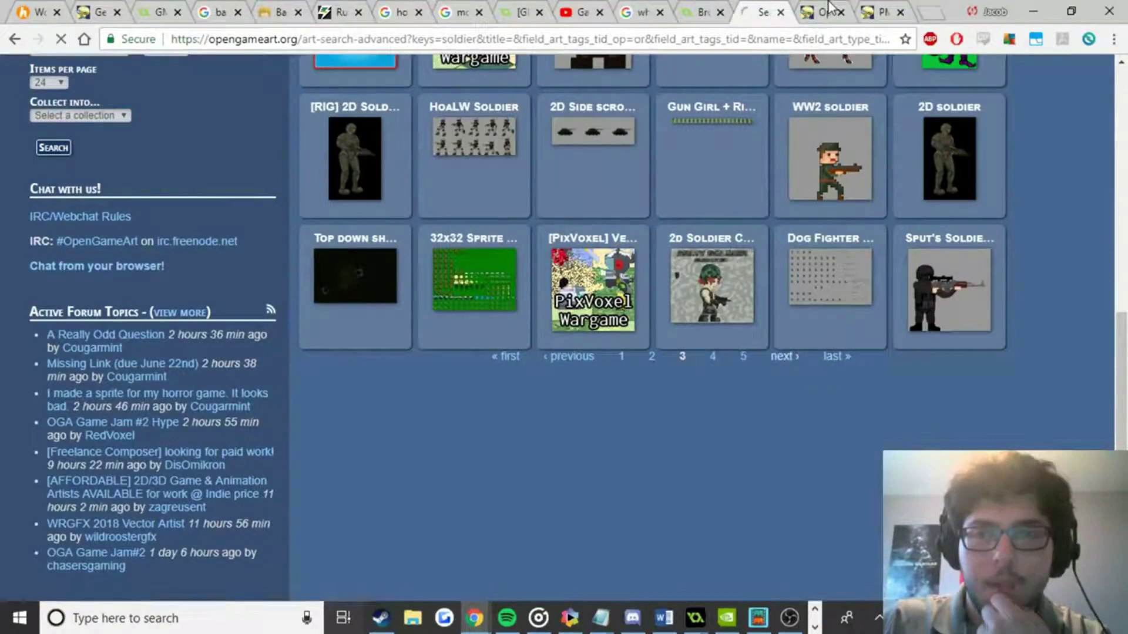
Bookmark the Open Gunner Expansion Pack 1 page in the Bookmarks bar folder and close its tab.
click(822, 13)
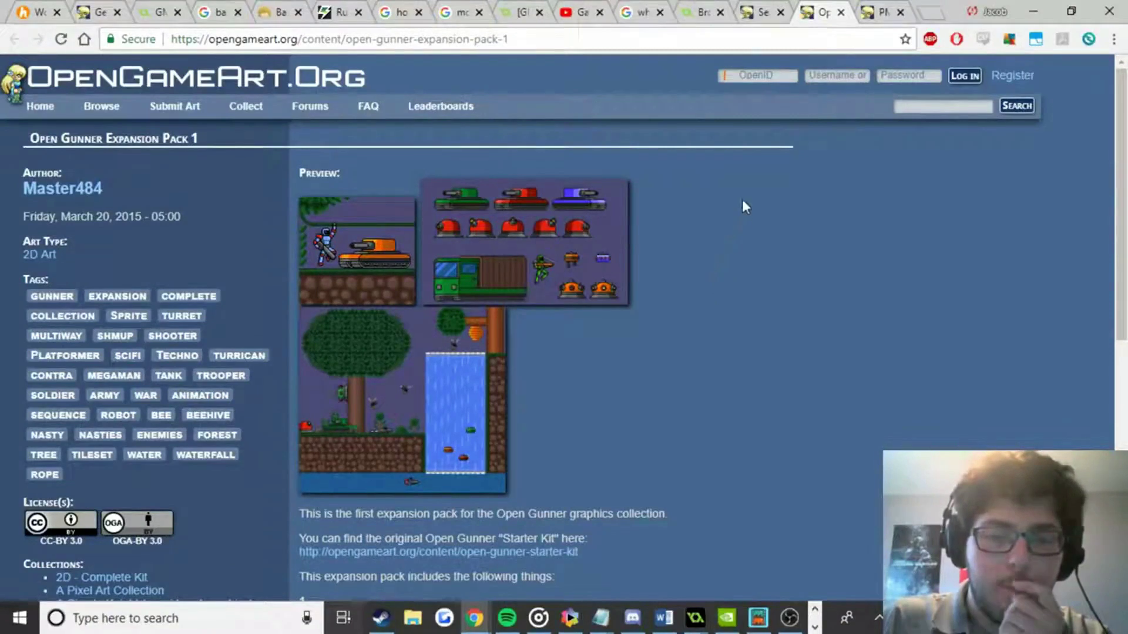
click(905, 39)
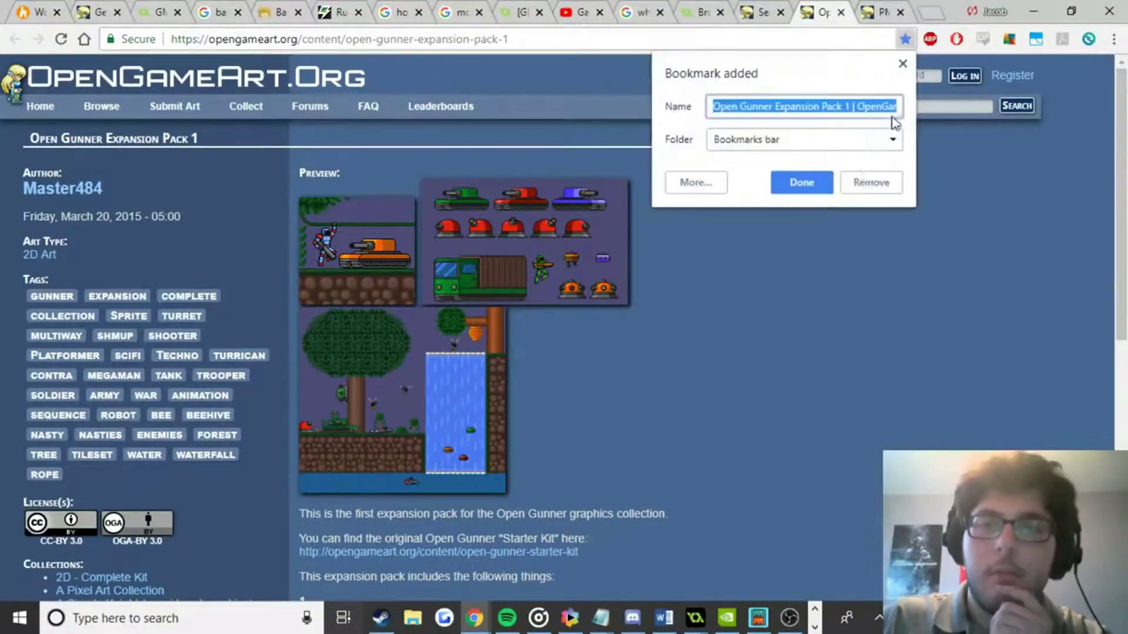
click(815, 191)
click(842, 12)
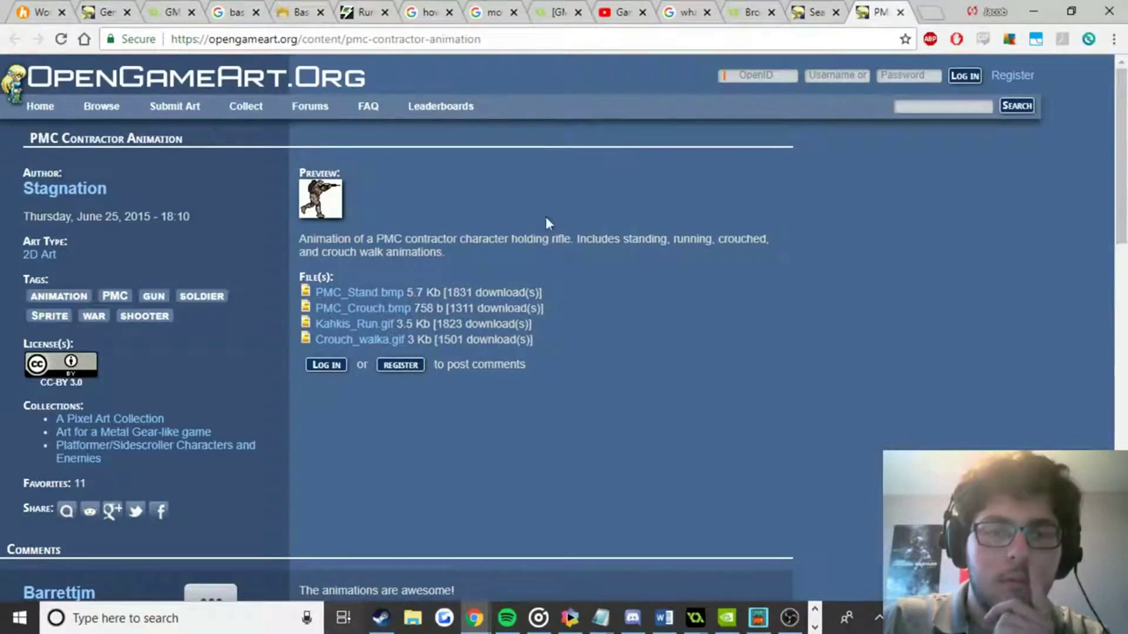
Download PMC_Stand.bmp from the PMC Contractor Animation page, view it in Photos, and close the page's tab.
click(367, 293)
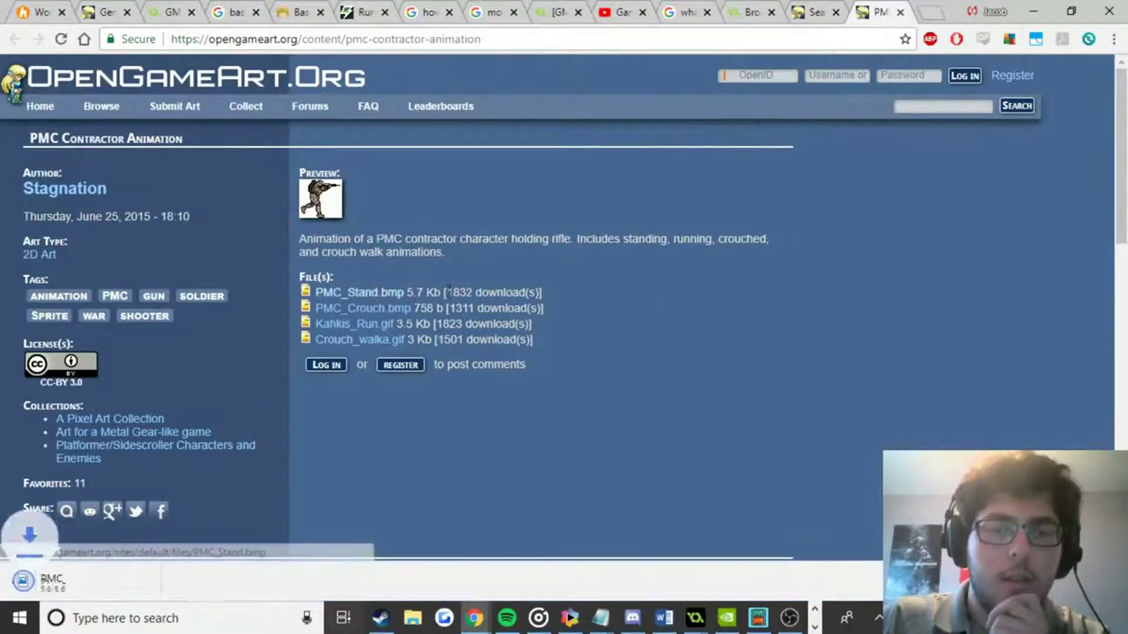
click(99, 584)
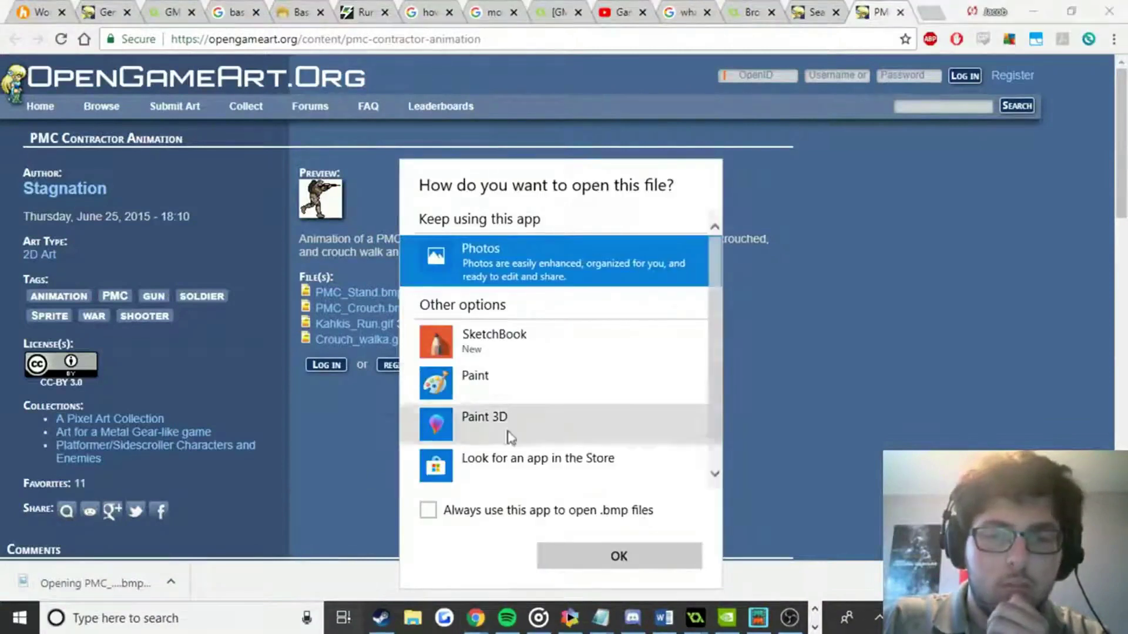
click(574, 552)
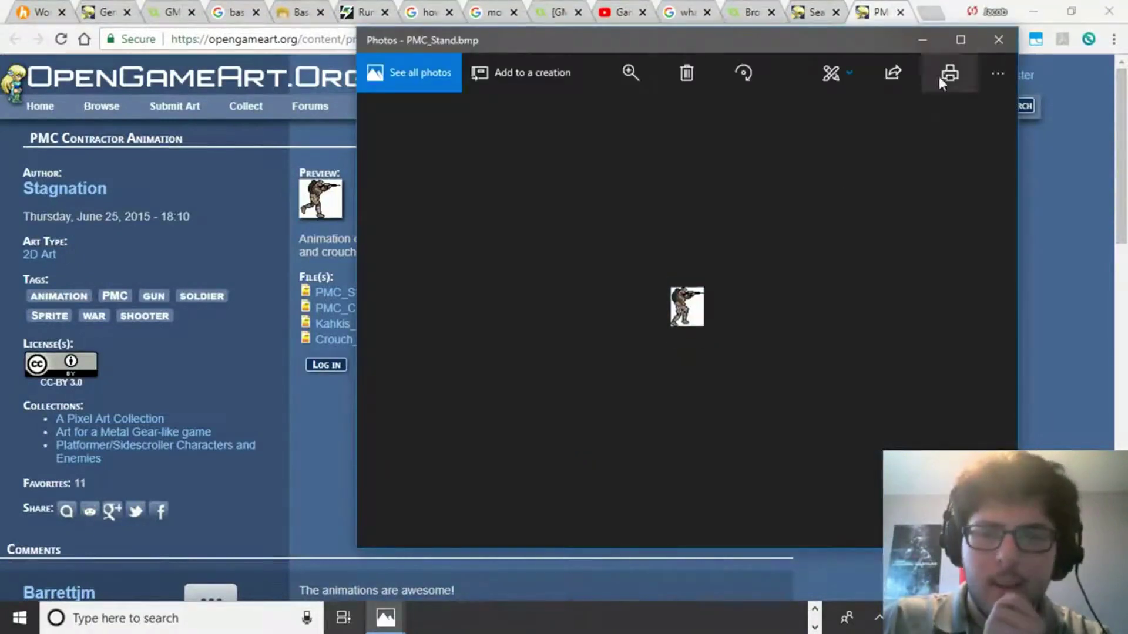
click(922, 39)
click(900, 12)
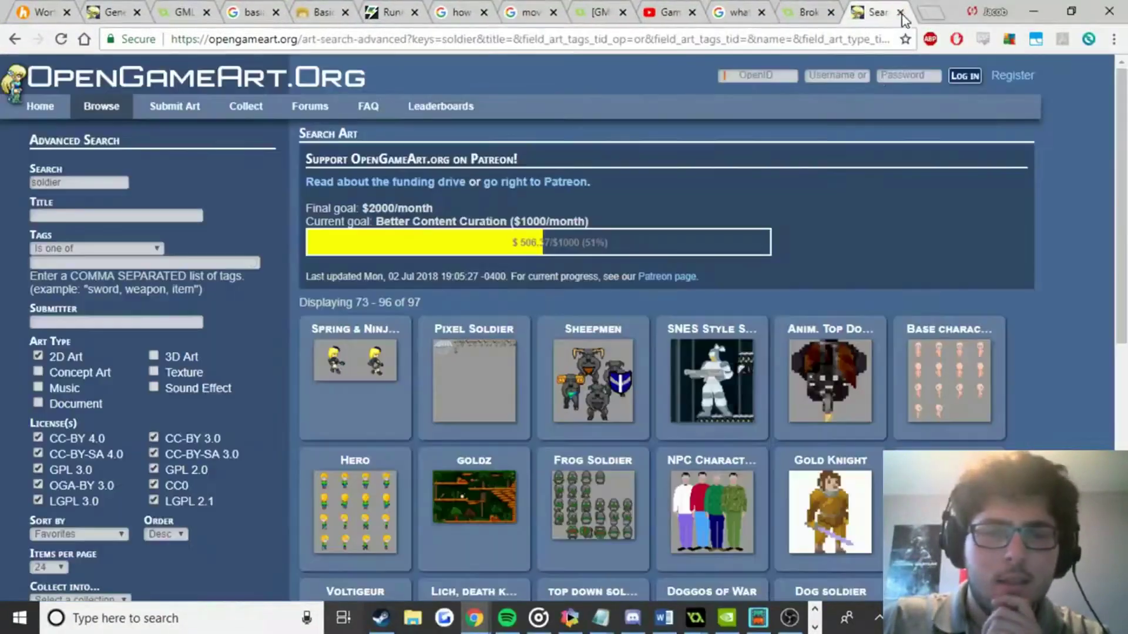
Check the last two pages of soldier results and search the 2D art for "blood".
scroll(834, 240, down, 5)
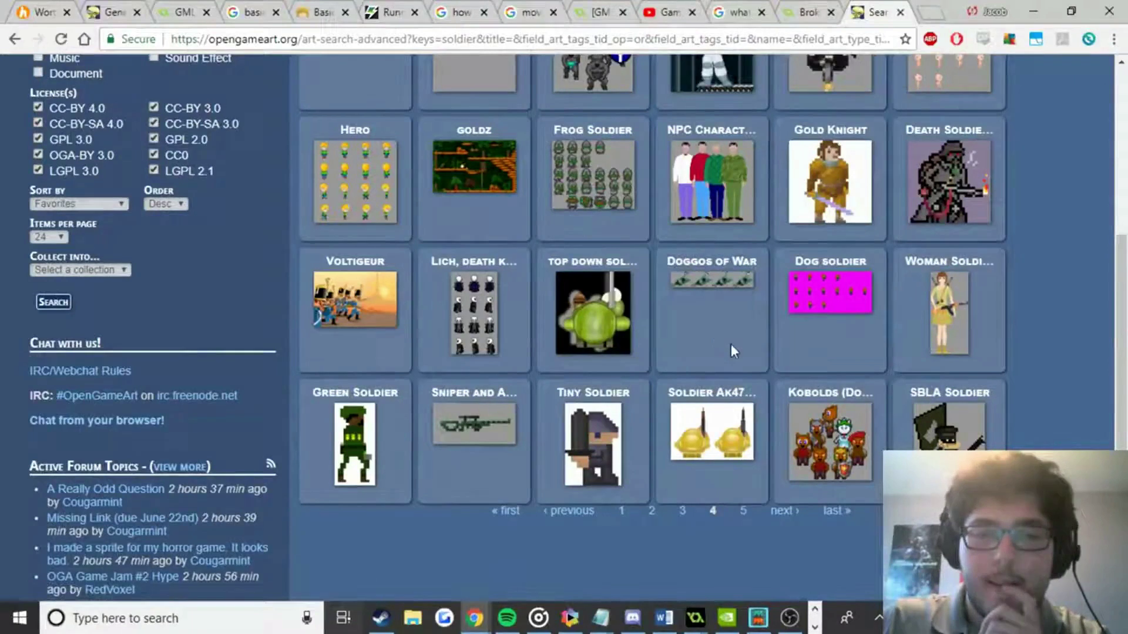
click(786, 511)
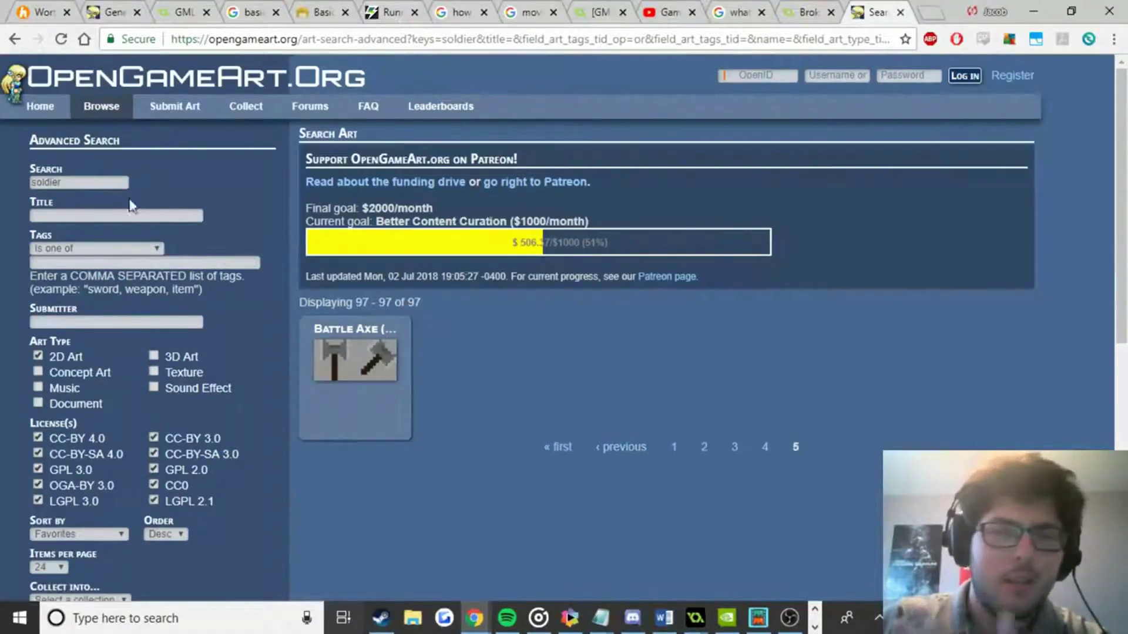
double_click(77, 178)
text(blood)
key(Return)
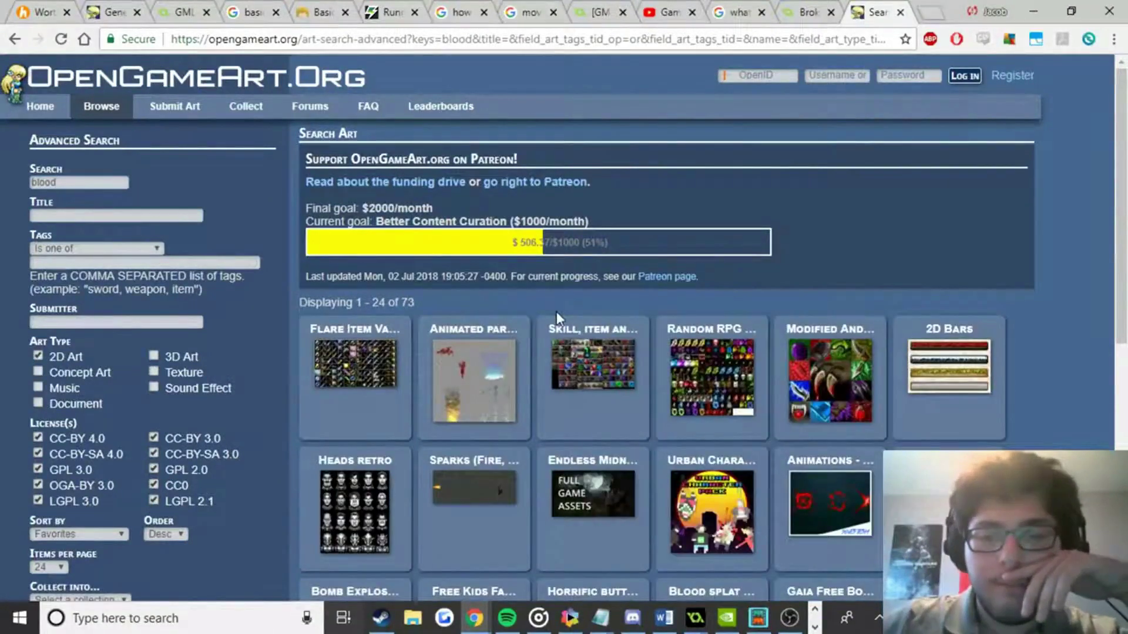
Look through the first page of blood results and inspect the Animations - Blood, Hit and Both :D entry before returning to the results.
scroll(578, 310, down, 4)
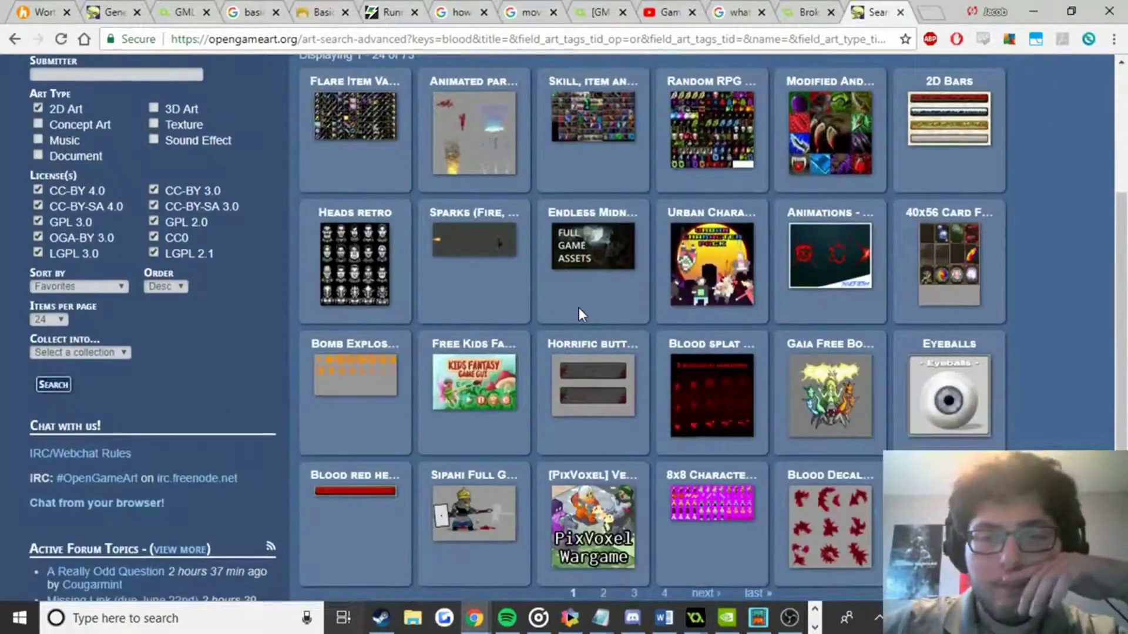
scroll(747, 414, down, 1)
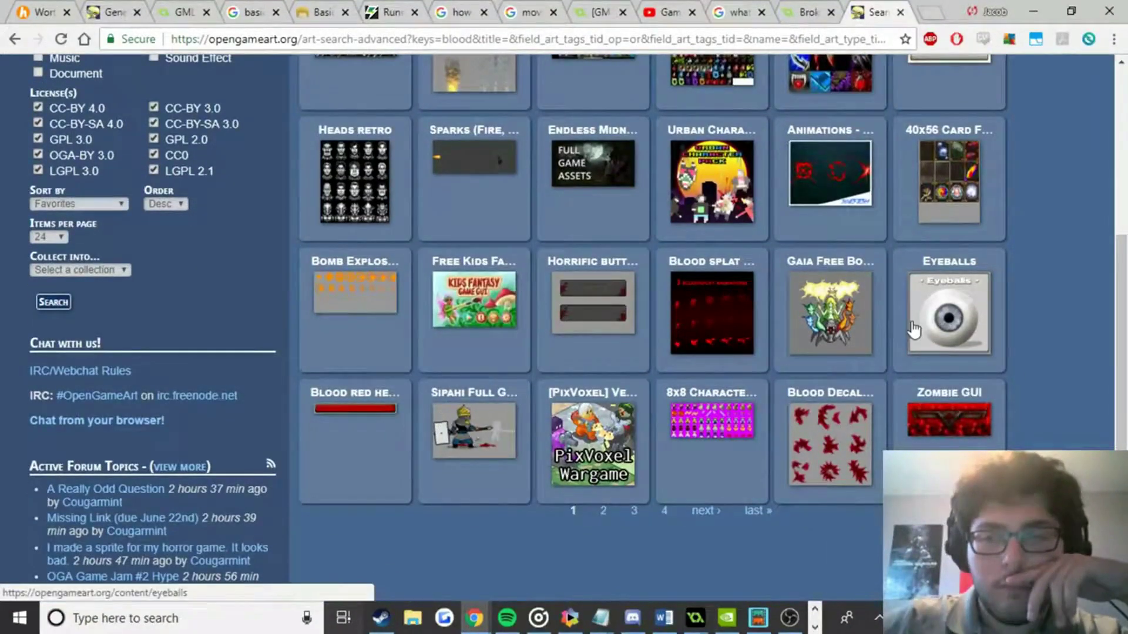
scroll(965, 359, up, 4)
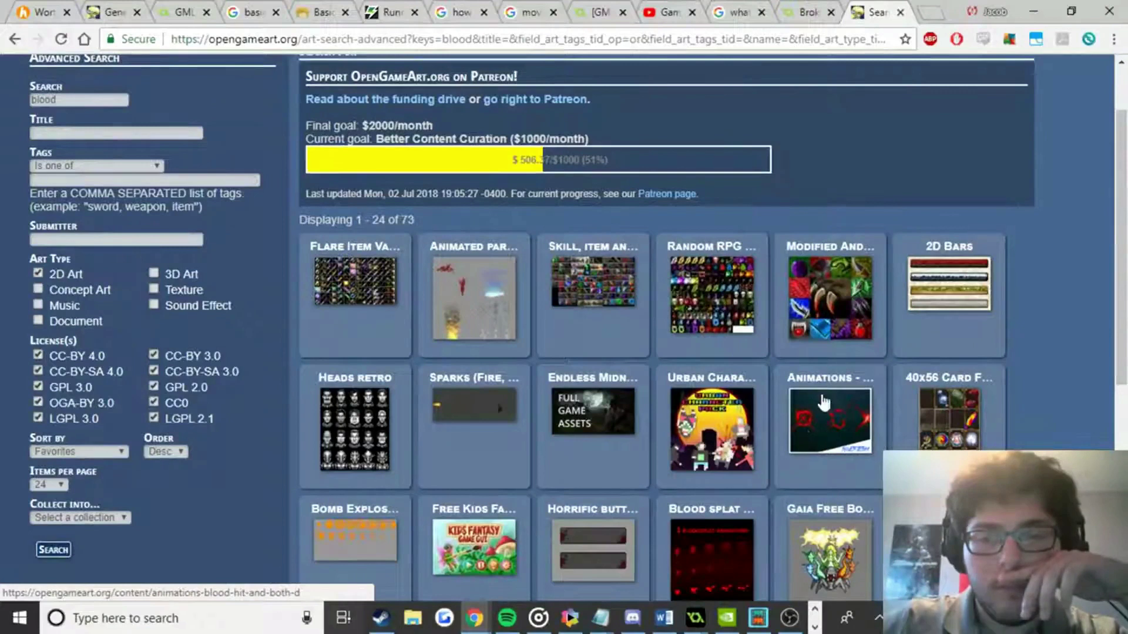
click(855, 386)
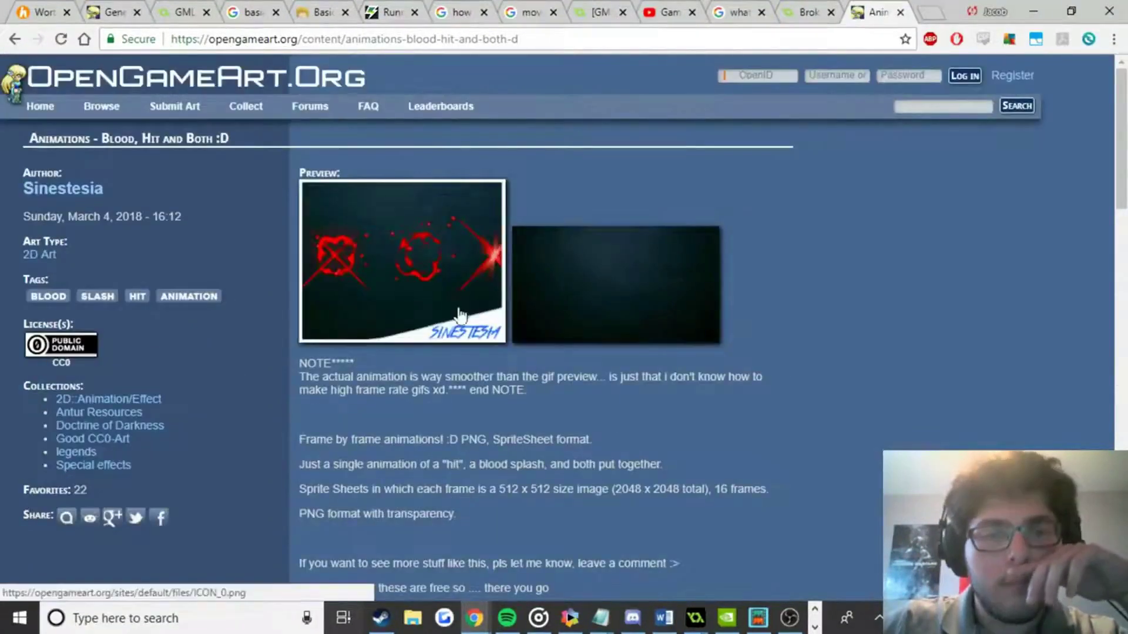
click(16, 37)
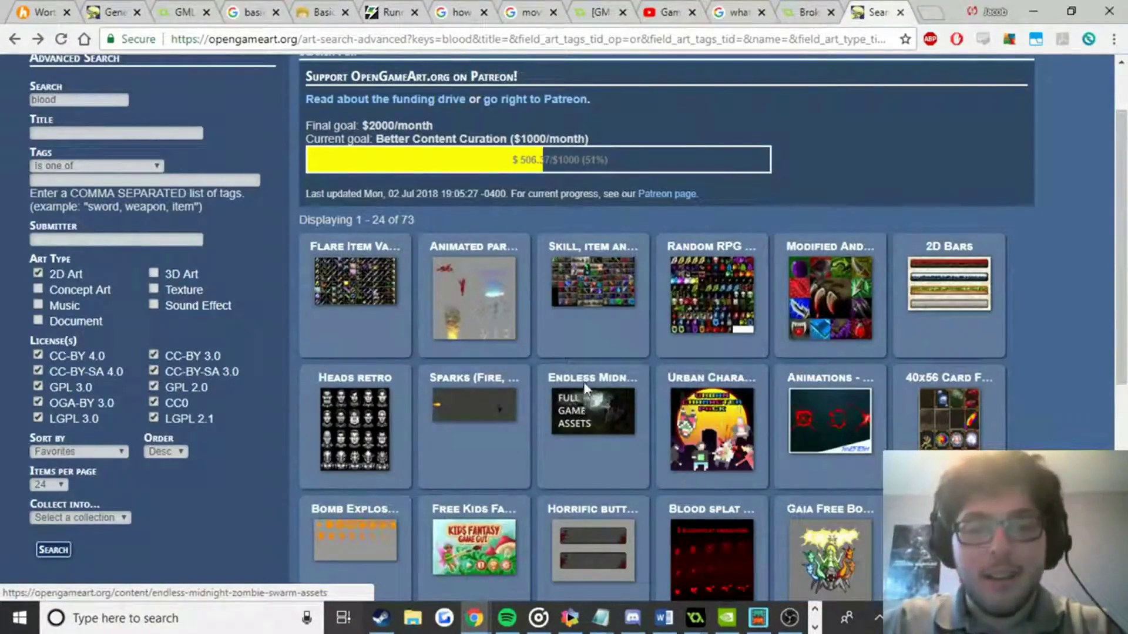
Open the Endless Midnight: Zombie Swarm assets entry in a new tab and review what the pack includes.
right_click(618, 381)
click(652, 390)
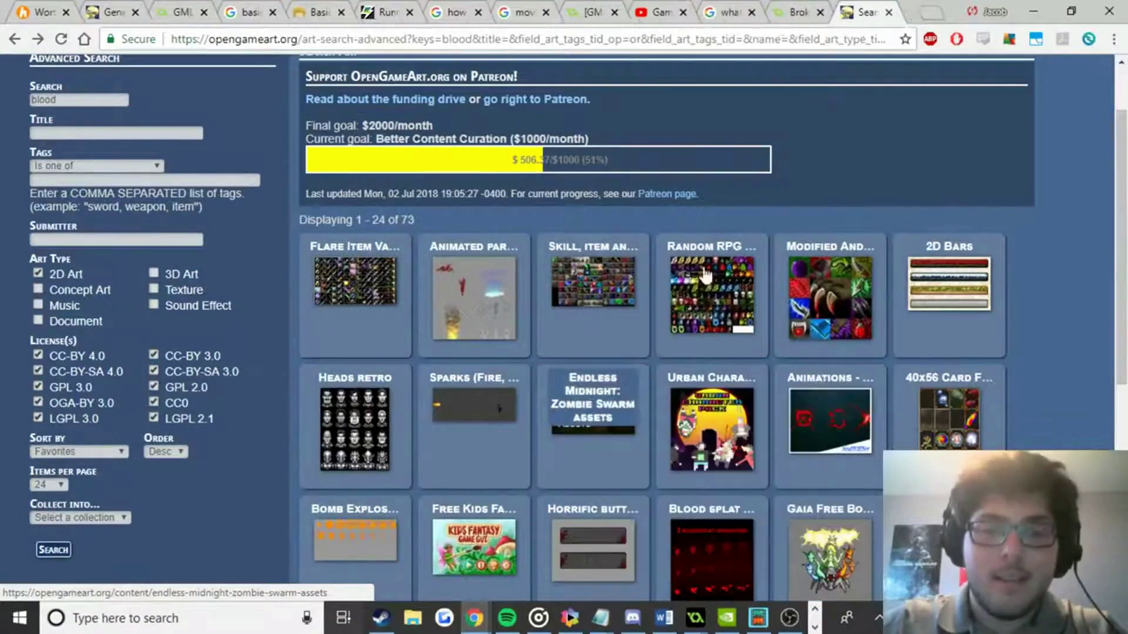
click(873, 9)
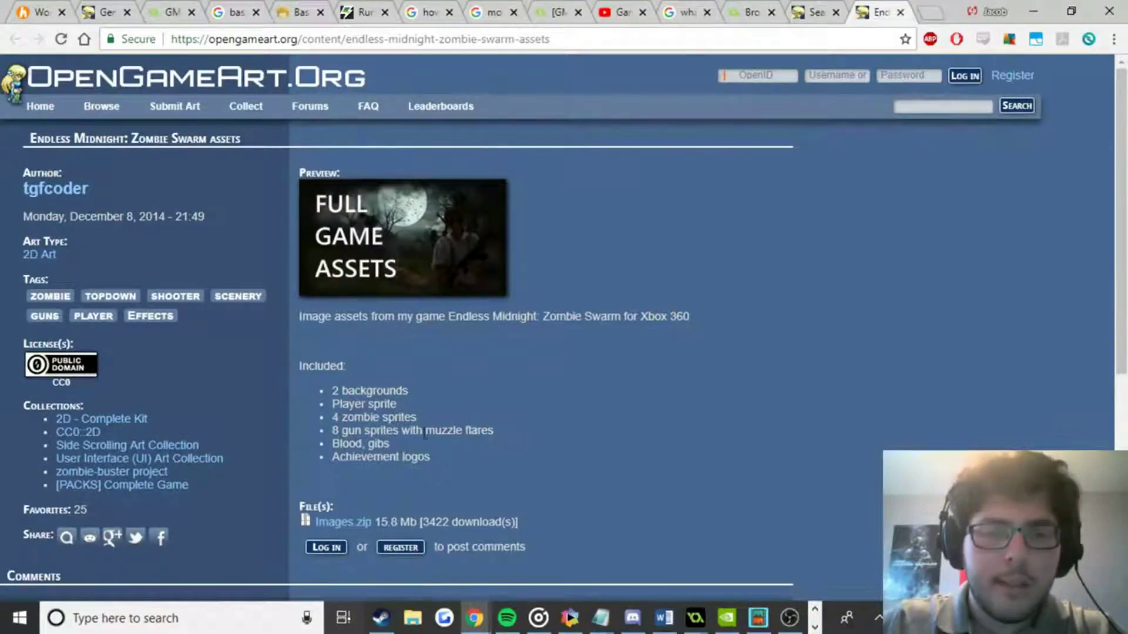
scroll(406, 446, down, 3)
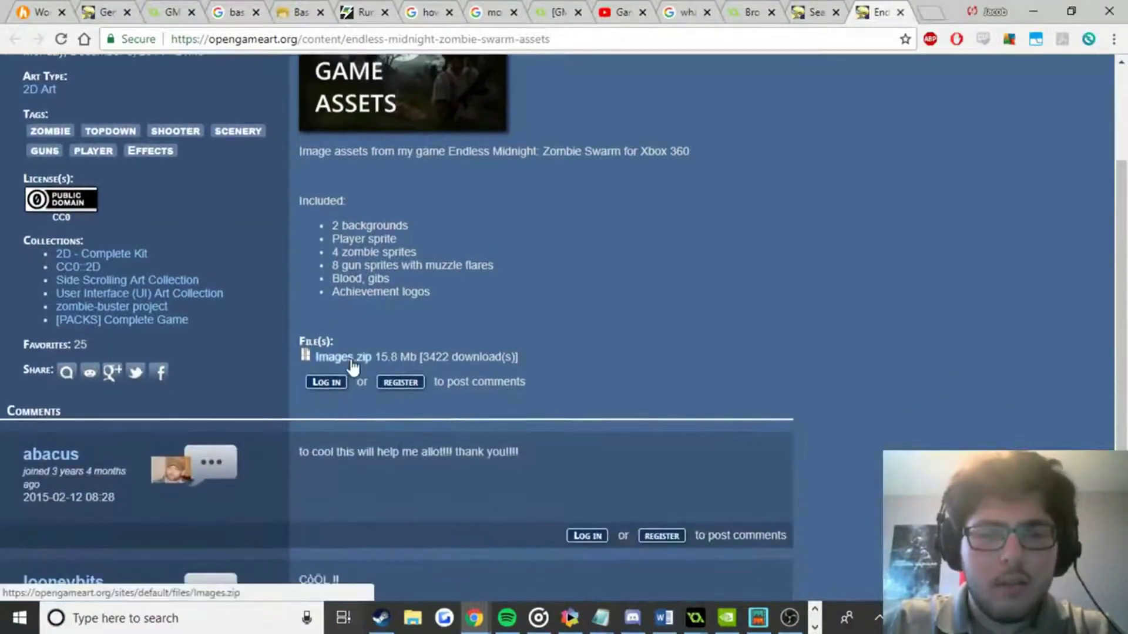
Download Images.zip from the Endless Midnight page and open its Images folder in WinRAR.
click(351, 359)
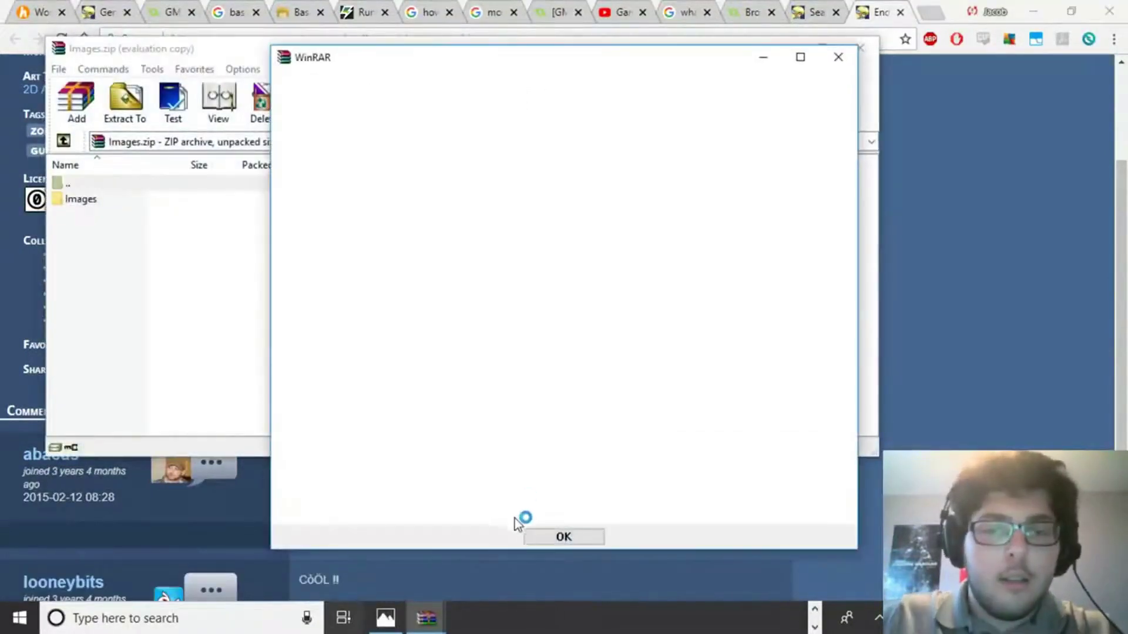
click(564, 534)
double_click(83, 198)
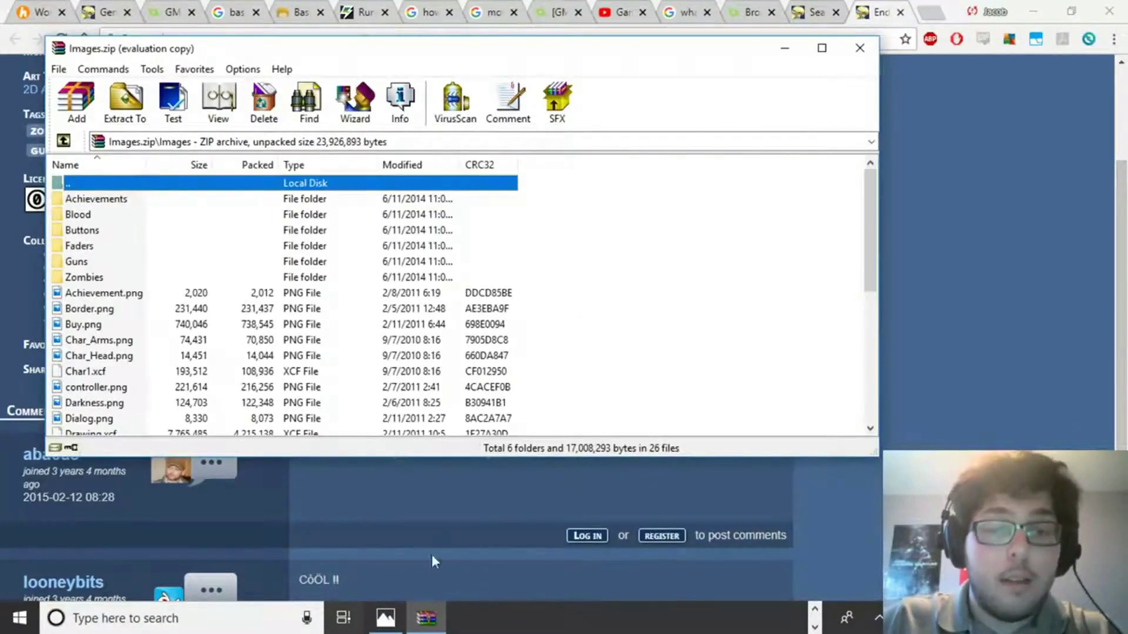
Extract the Images folder from the archive into the 2D Adventure Platformer - LiveEdu project folder.
click(815, 611)
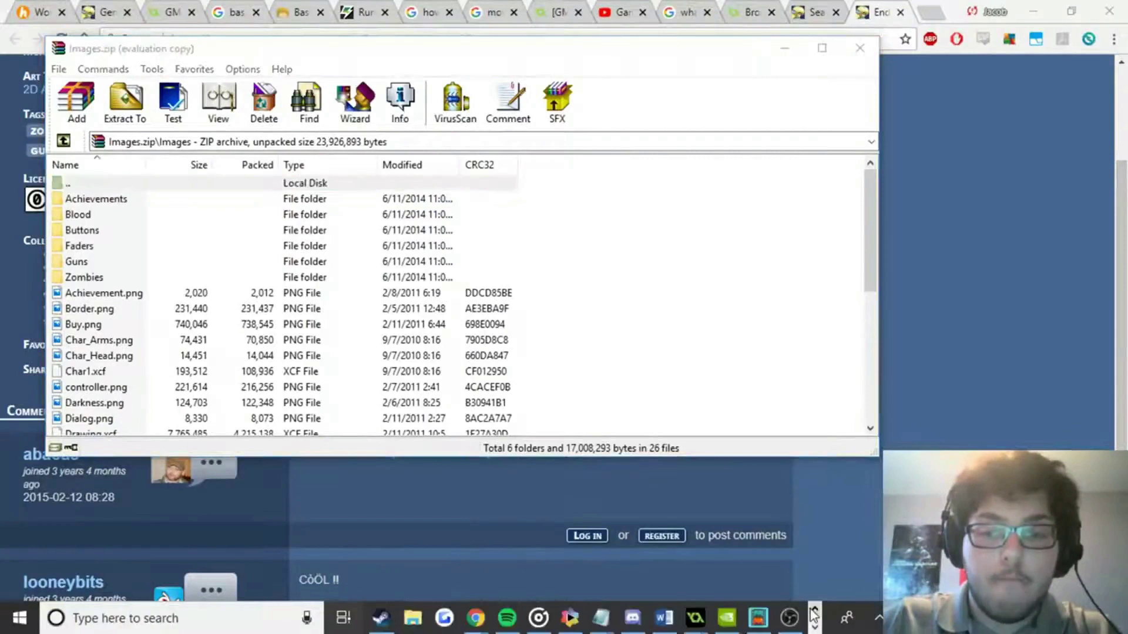
right_click(414, 618)
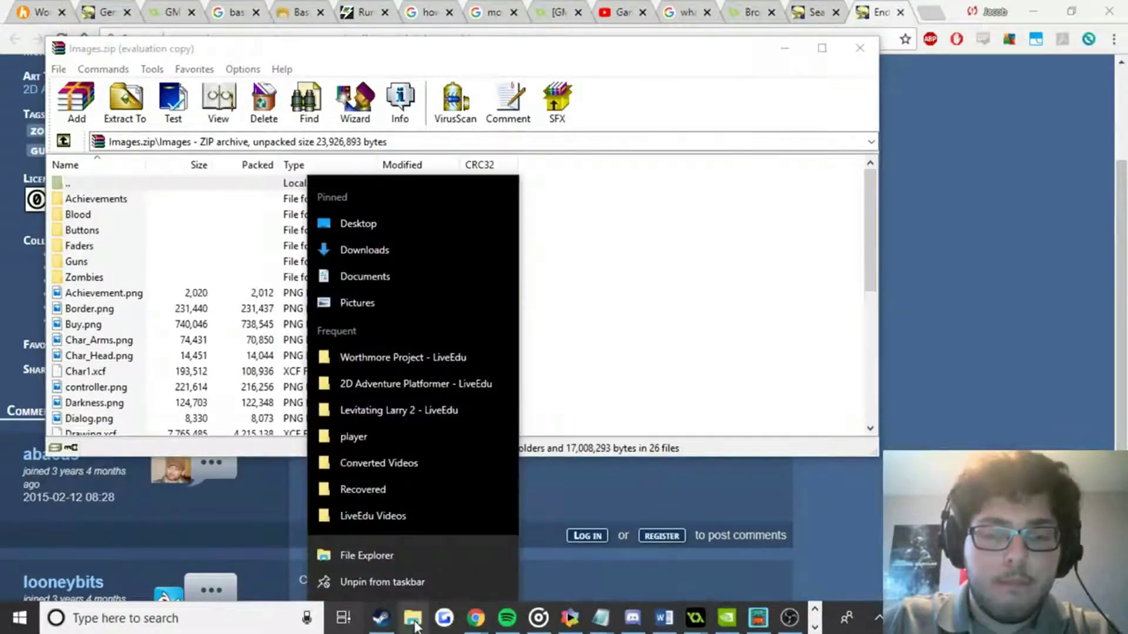
click(415, 381)
click(137, 51)
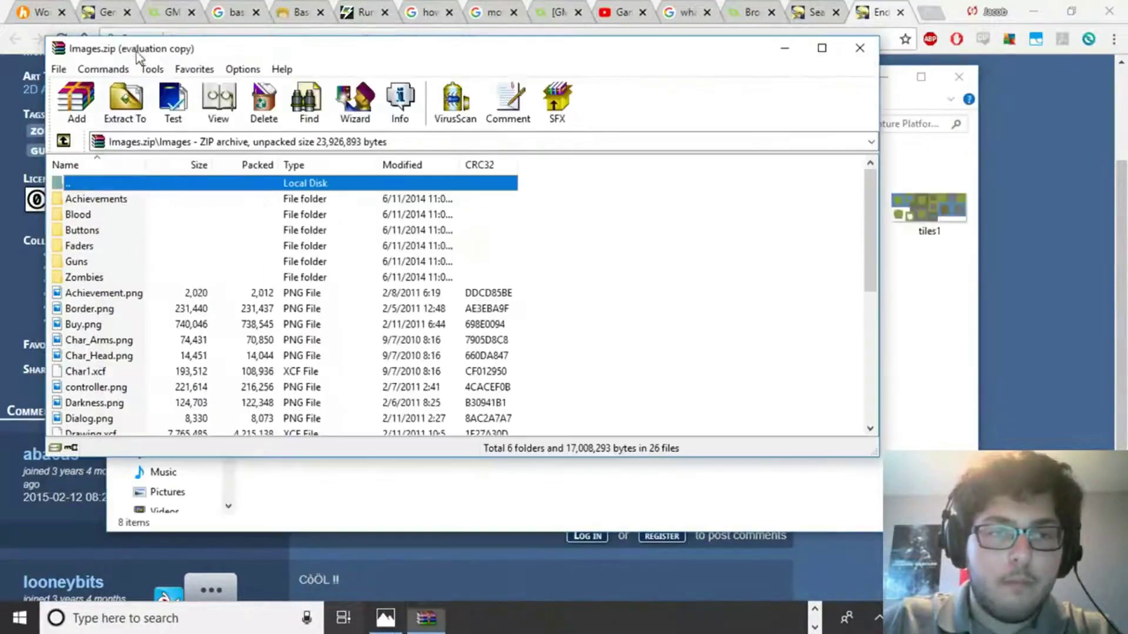
double_click(77, 184)
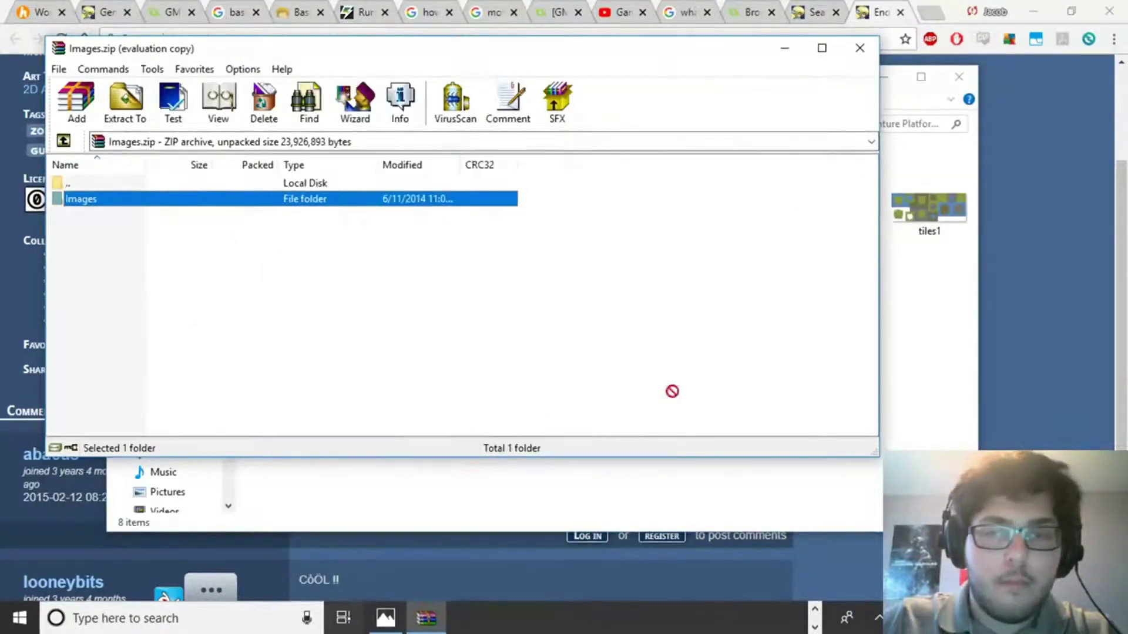
drag(672, 391, 919, 411)
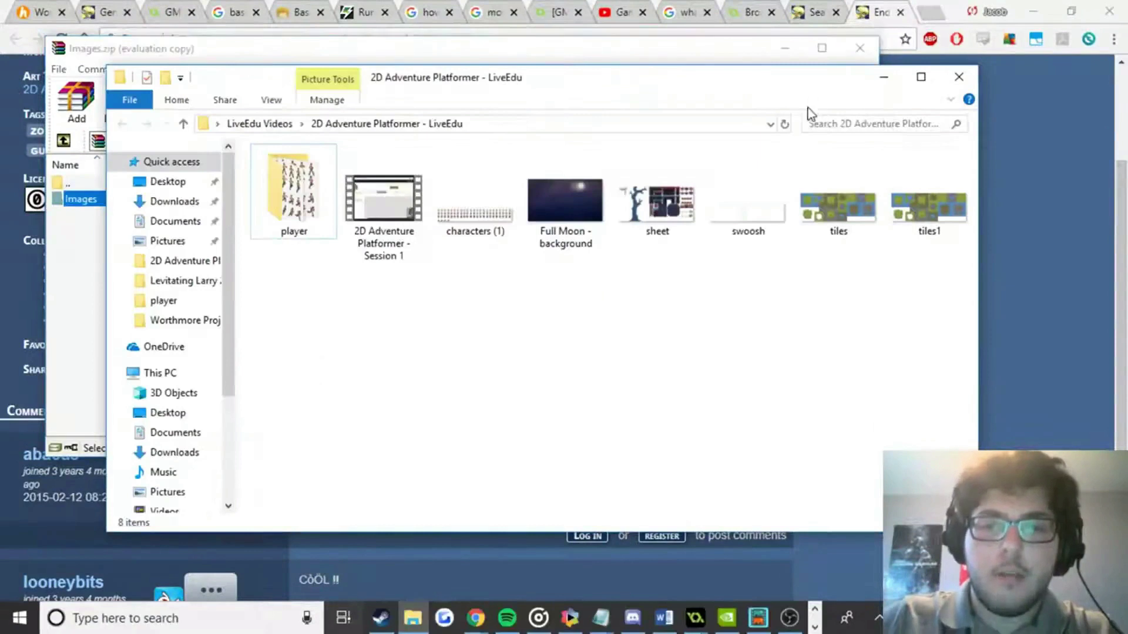
Examine the assets in the extracted Images folder and open its Zombies subfolder.
double_click(308, 205)
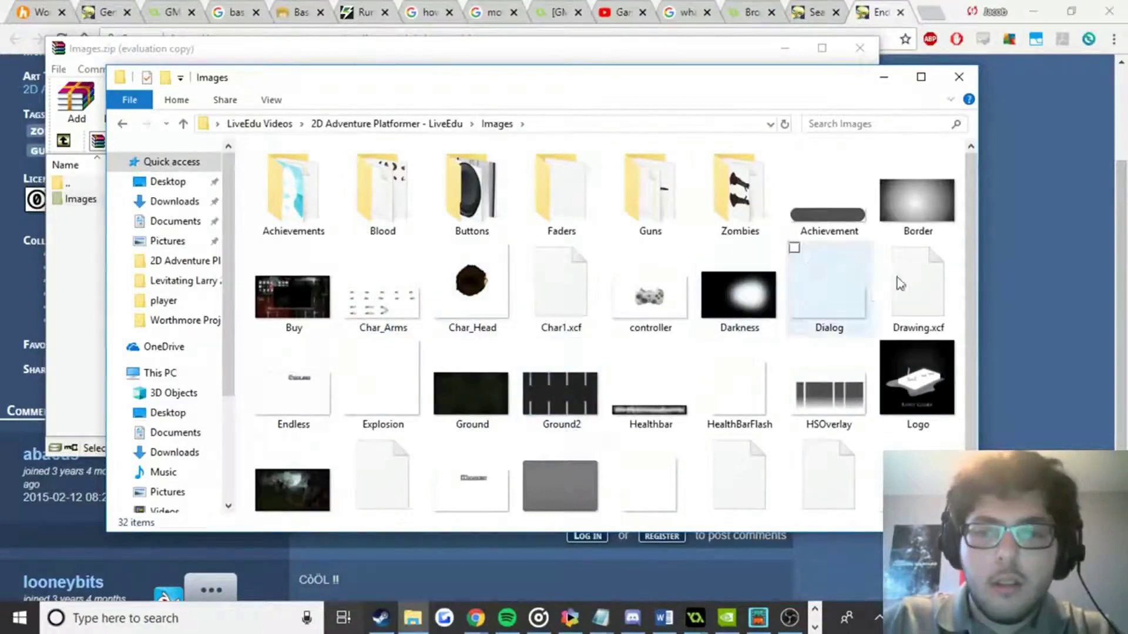
scroll(972, 229, down, 1)
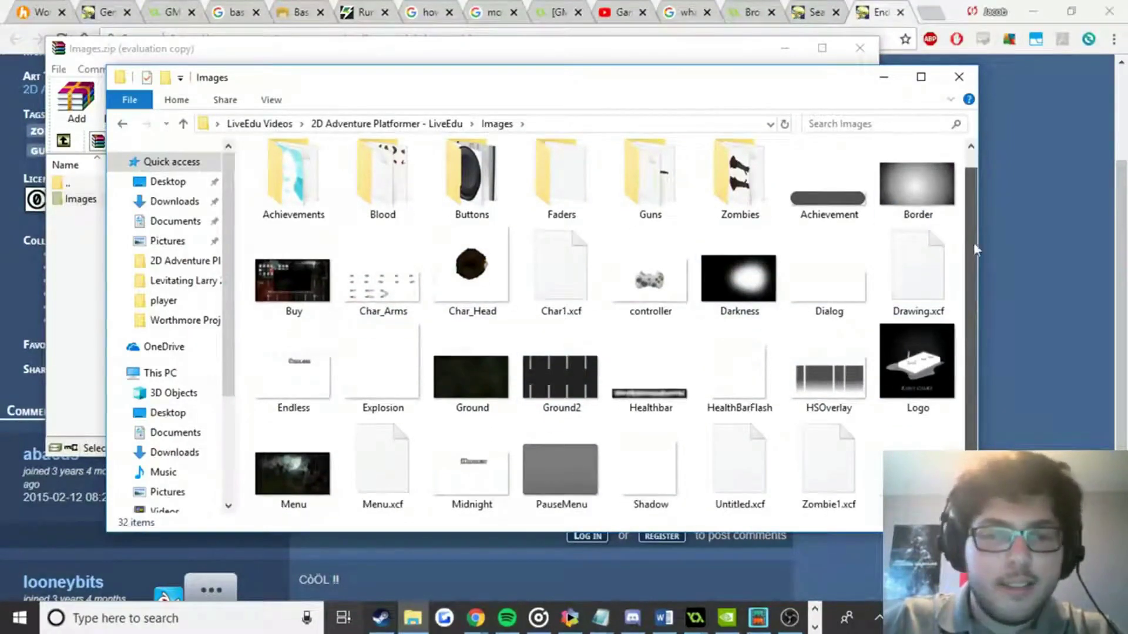
scroll(974, 250, up, 1)
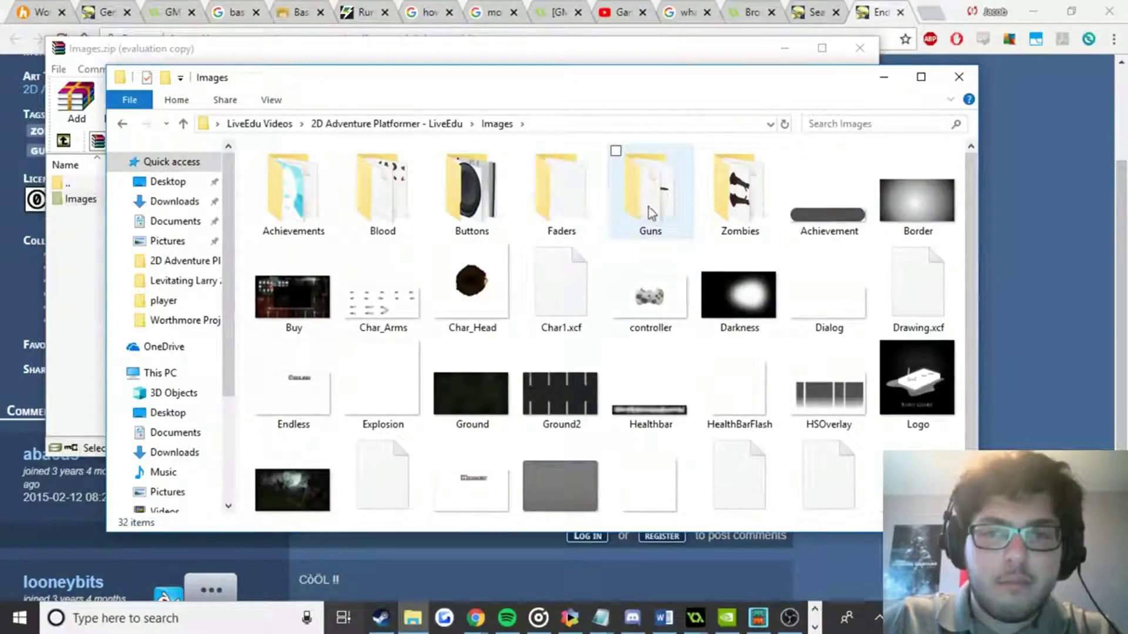
scroll(505, 305, down, 1)
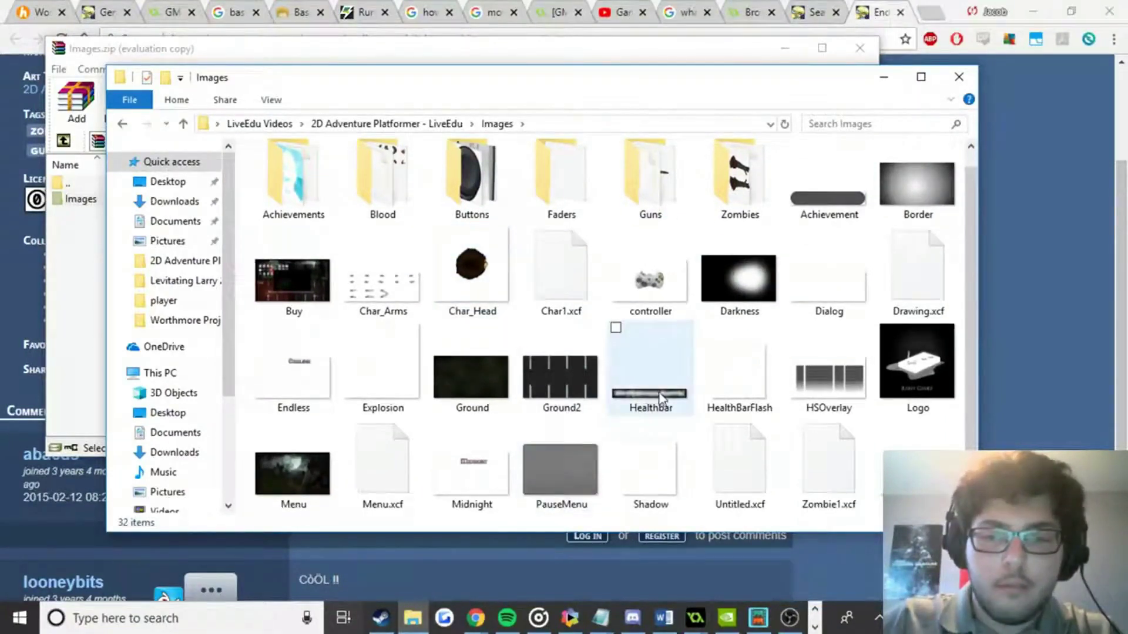
scroll(661, 400, up, 1)
double_click(736, 212)
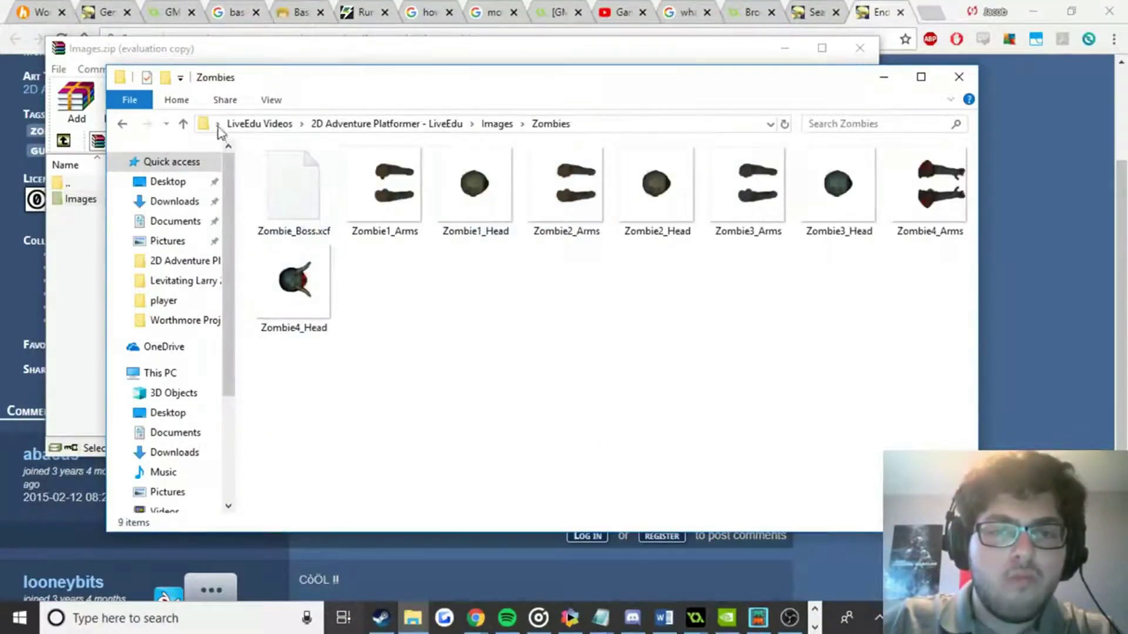
Close the extracted Images folder, the Images.zip archive and the Endless Midnight page.
click(122, 123)
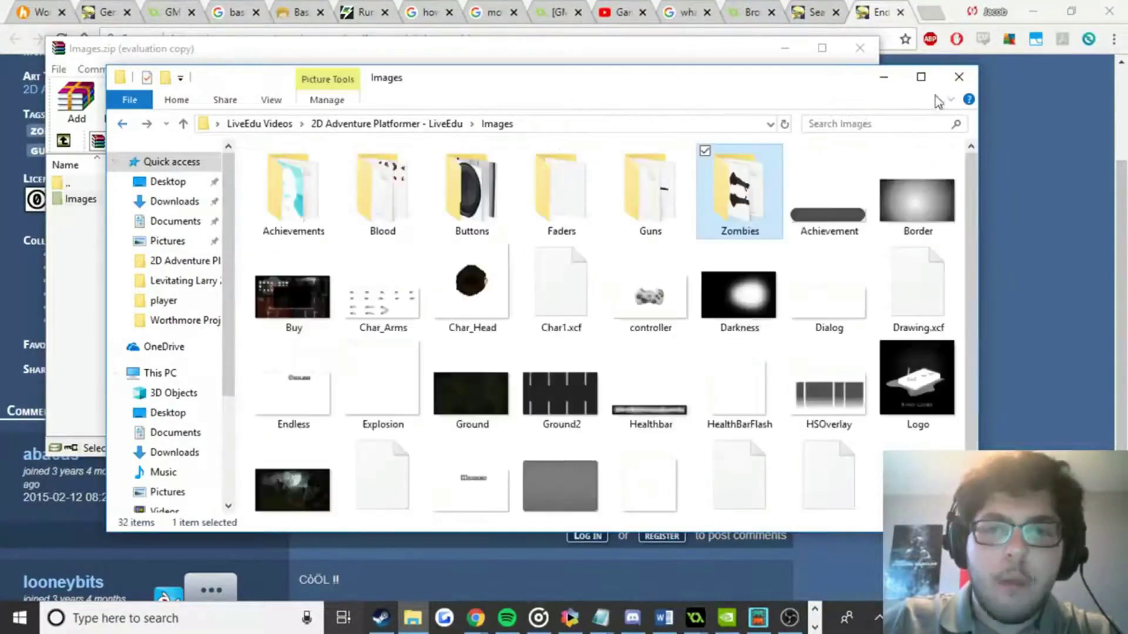
click(959, 77)
click(859, 48)
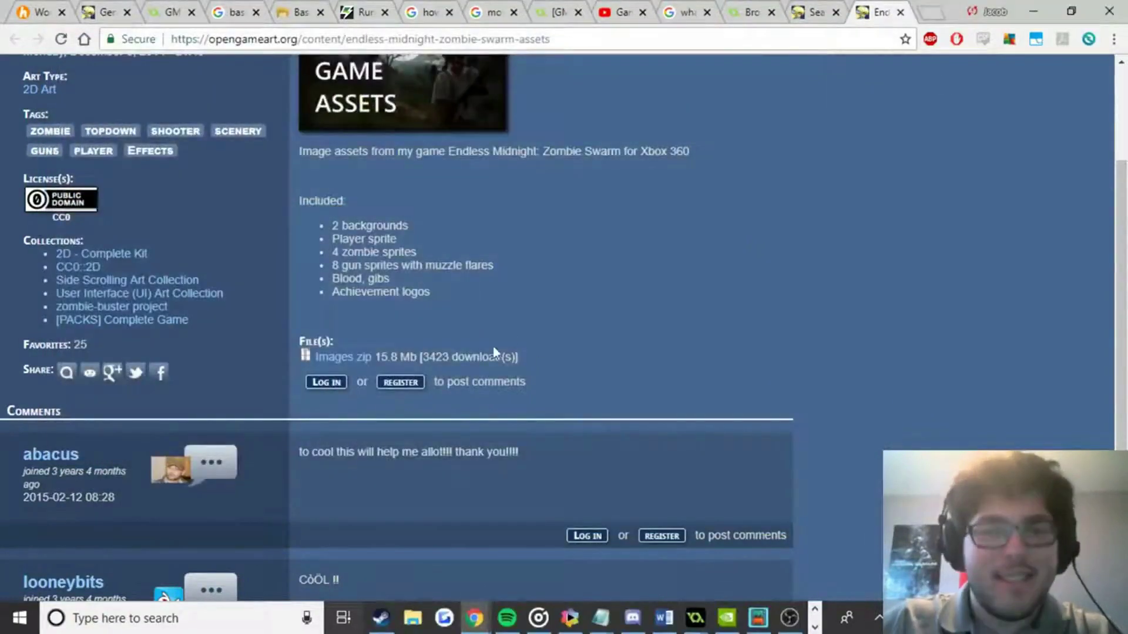
scroll(494, 335, up, 3)
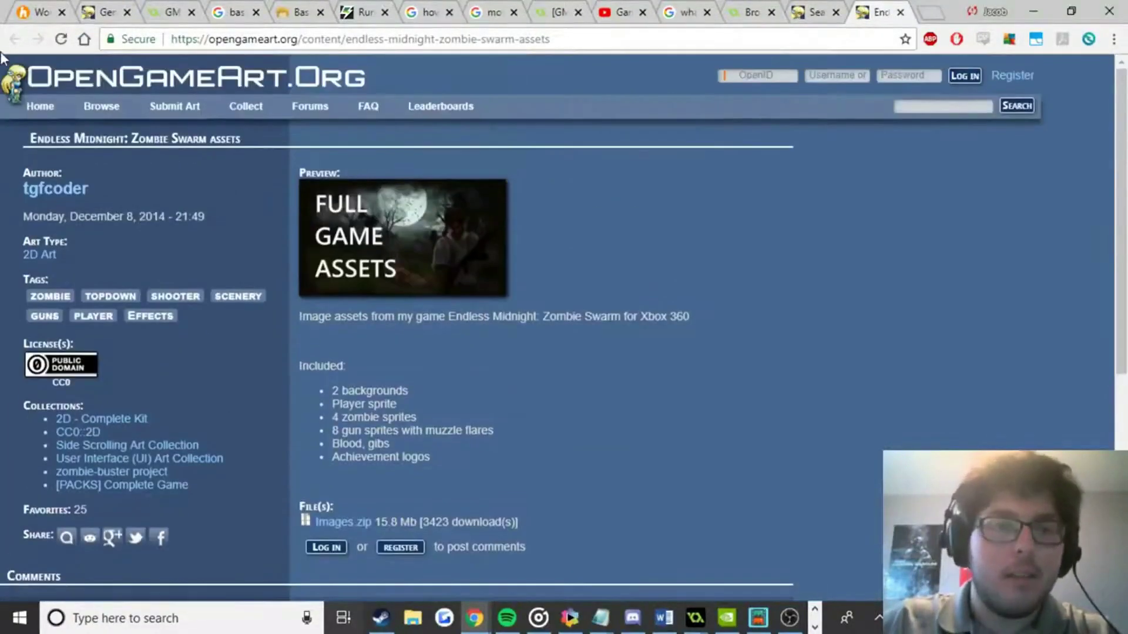
click(901, 12)
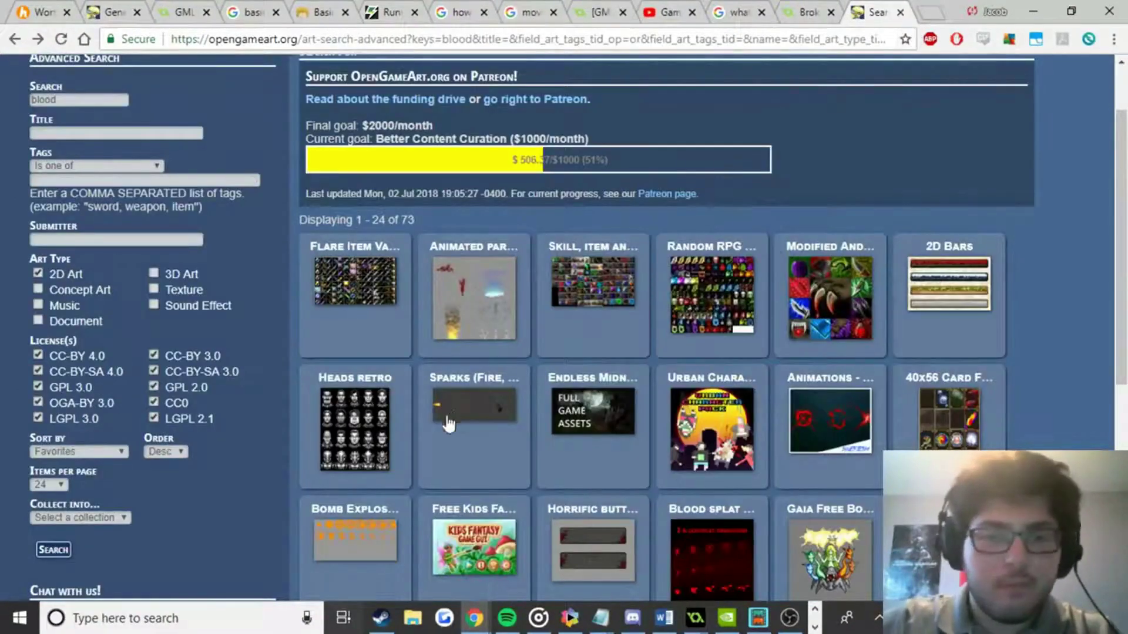
Request the next page of blood results and open the Urban Character Pack entry in a new tab.
scroll(485, 323, down, 5)
scroll(420, 278, down, 1)
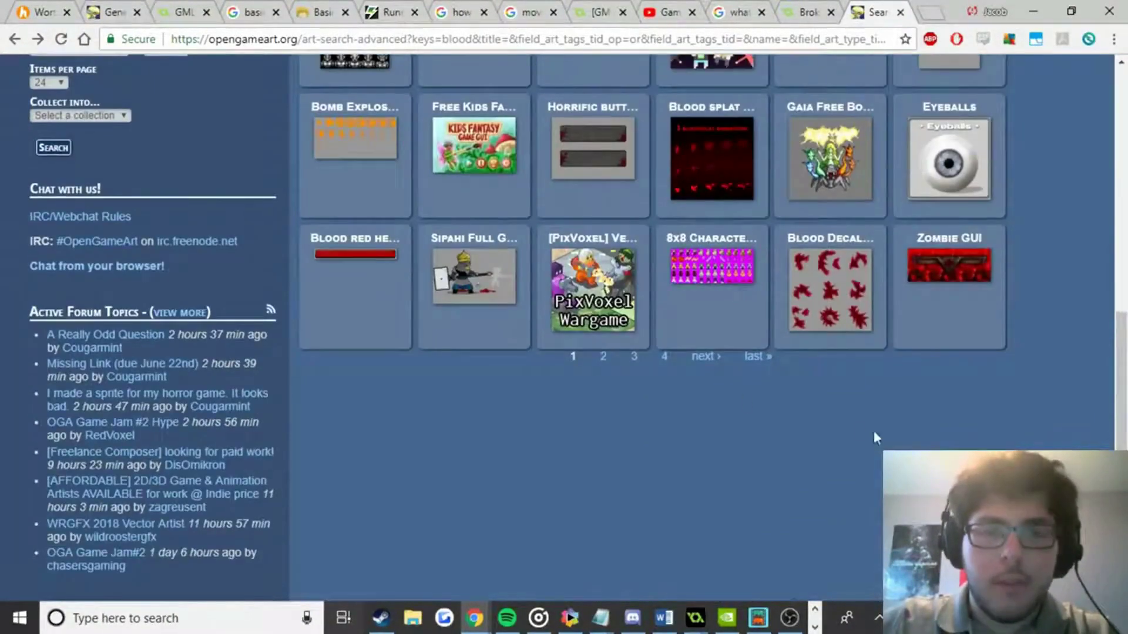
click(703, 357)
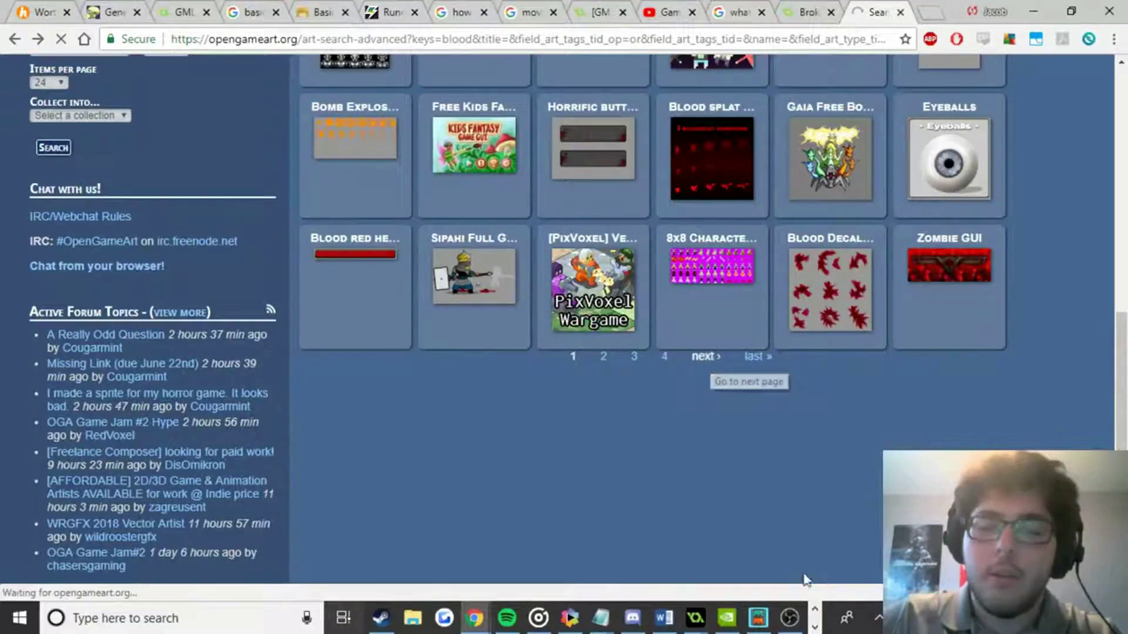
click(815, 627)
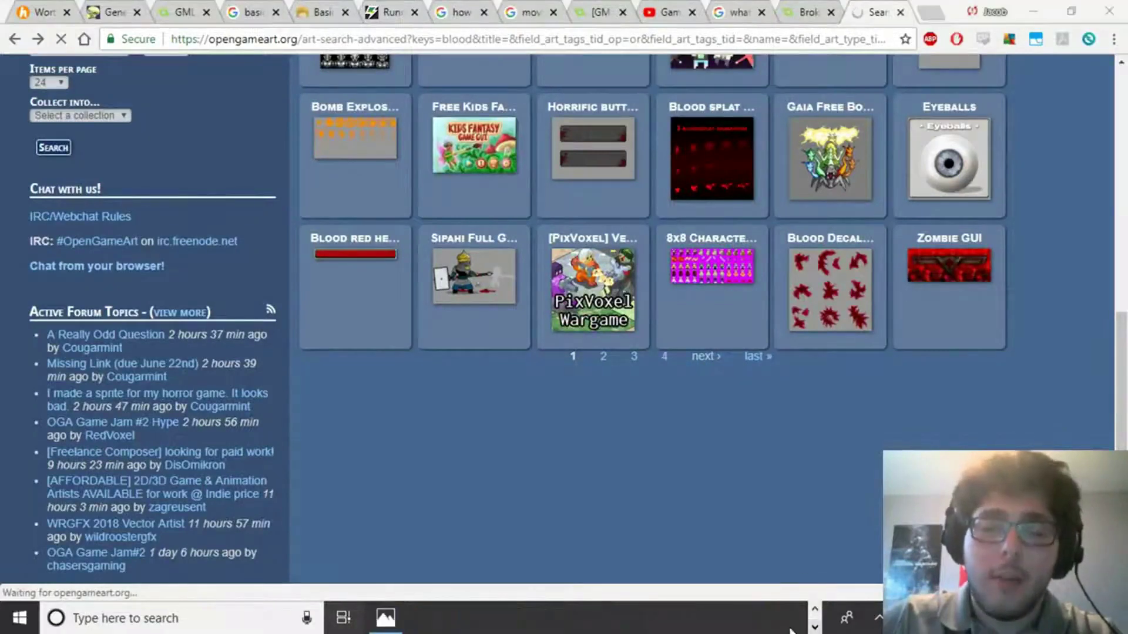
scroll(790, 553, up, 5)
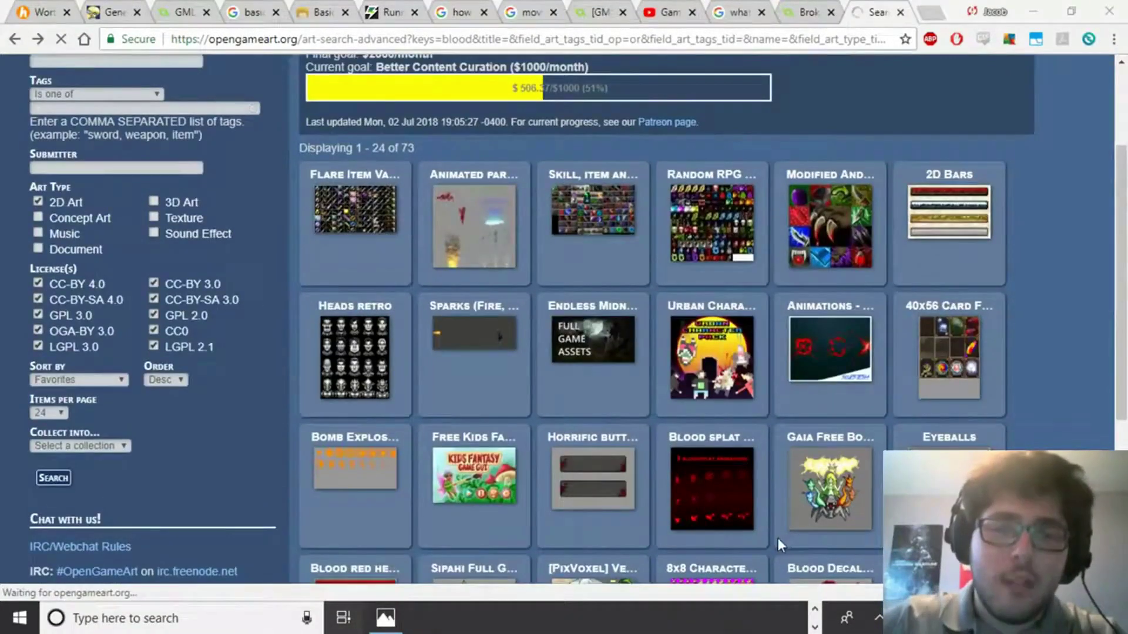
right_click(724, 317)
click(743, 329)
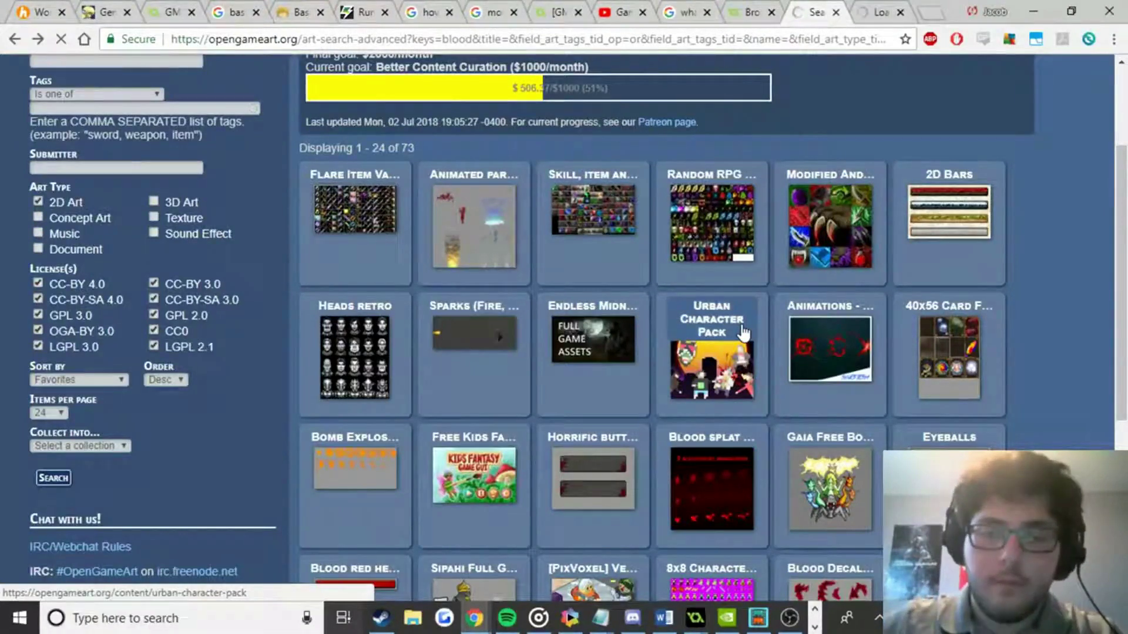
click(880, 8)
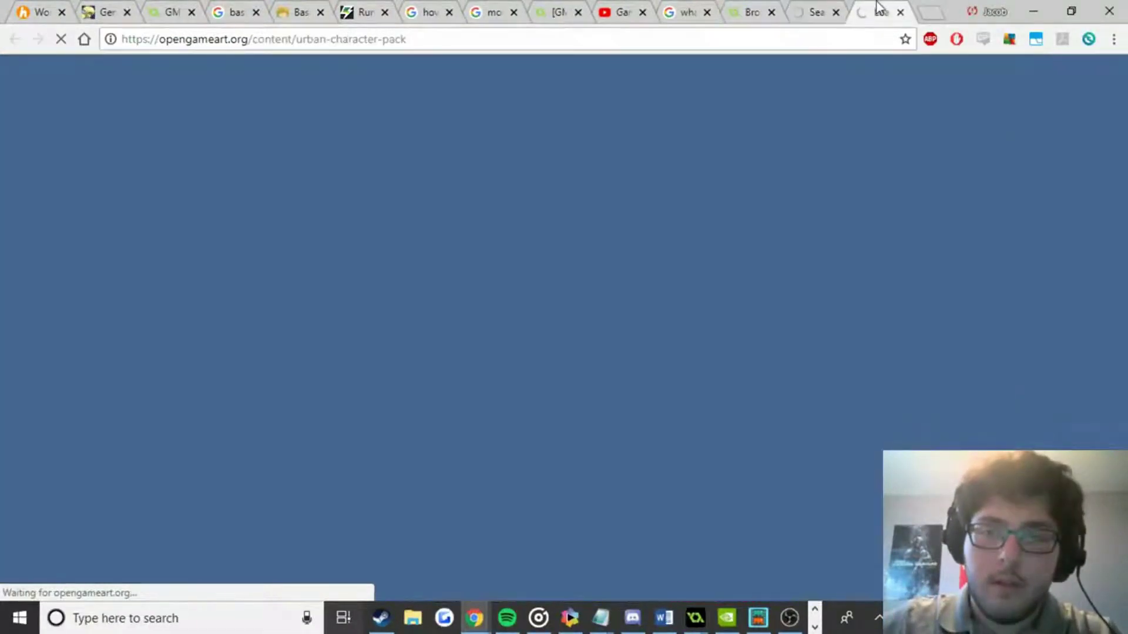
click(822, 11)
Browse the second page of blood results and open the Blood Effect and Bloodsplatter entries in new tabs.
scroll(775, 286, down, 3)
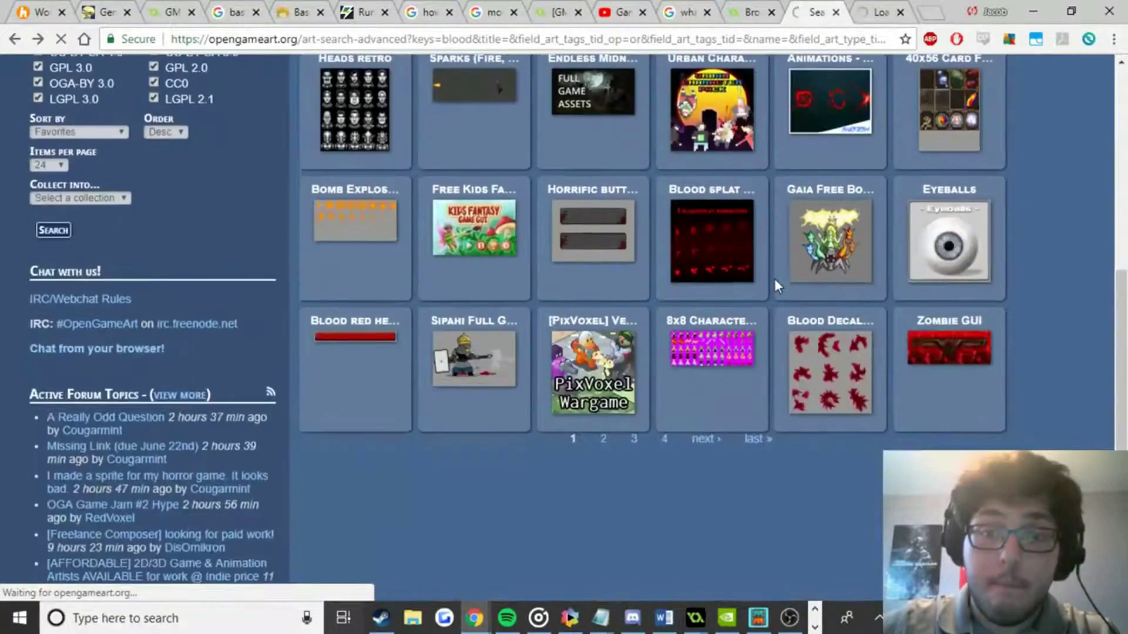
scroll(454, 393, up, 7)
double_click(81, 183)
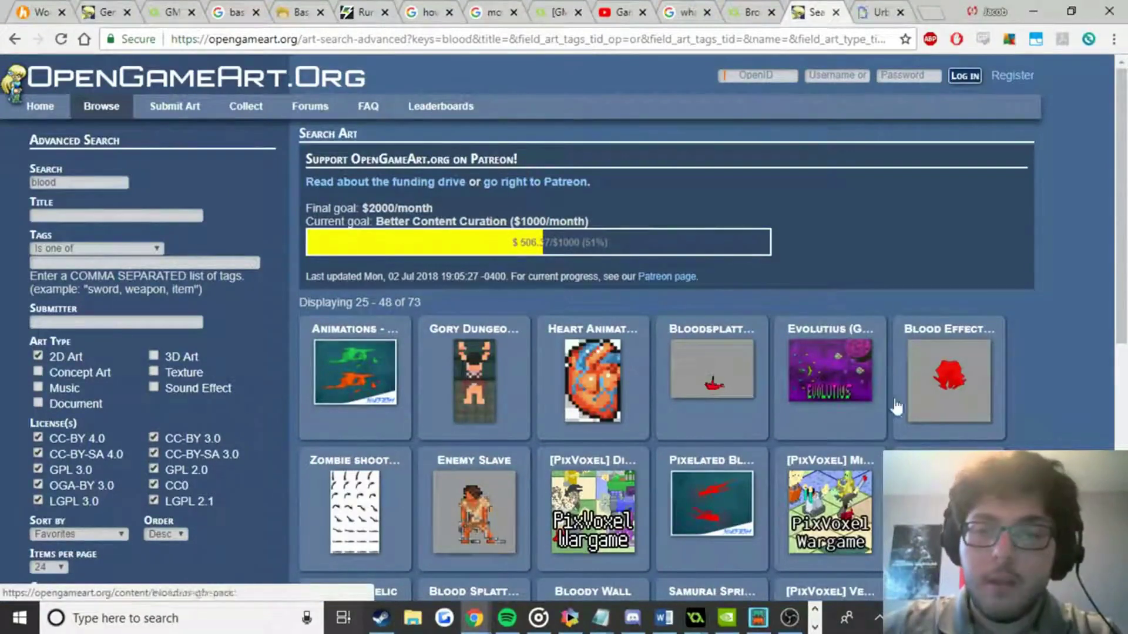
scroll(968, 390, down, 4)
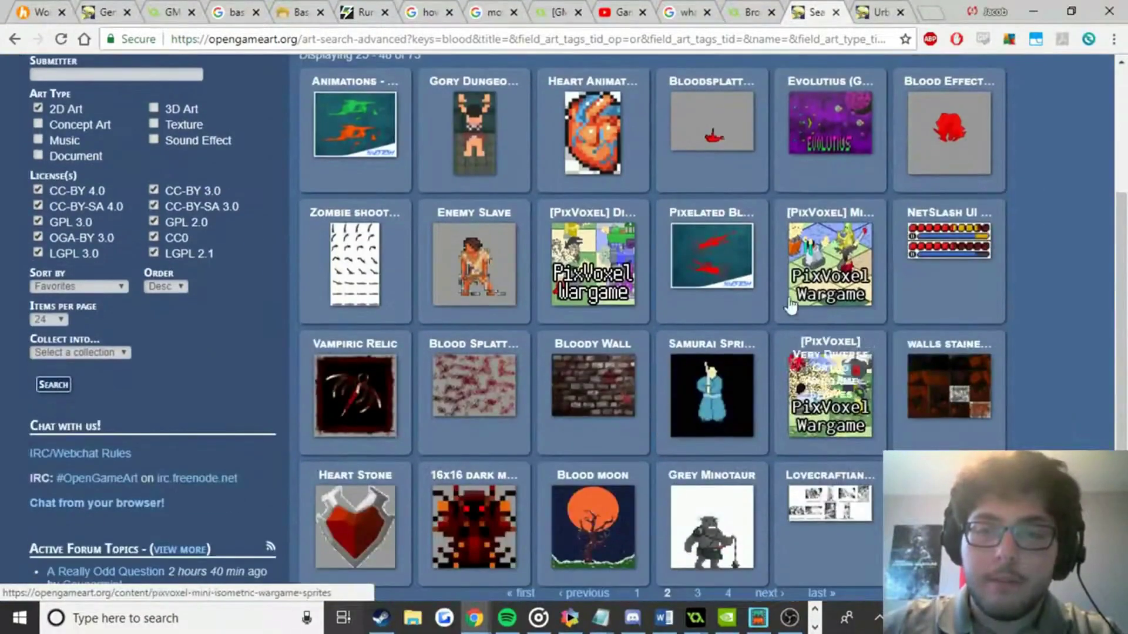
scroll(754, 284, down, 4)
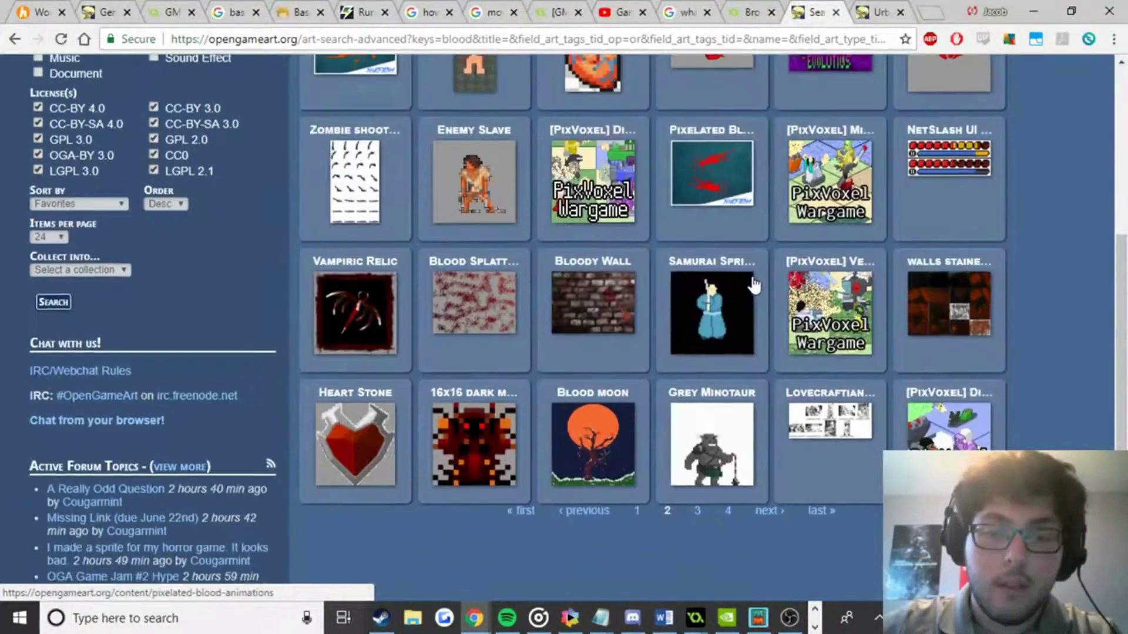
scroll(836, 420, up, 4)
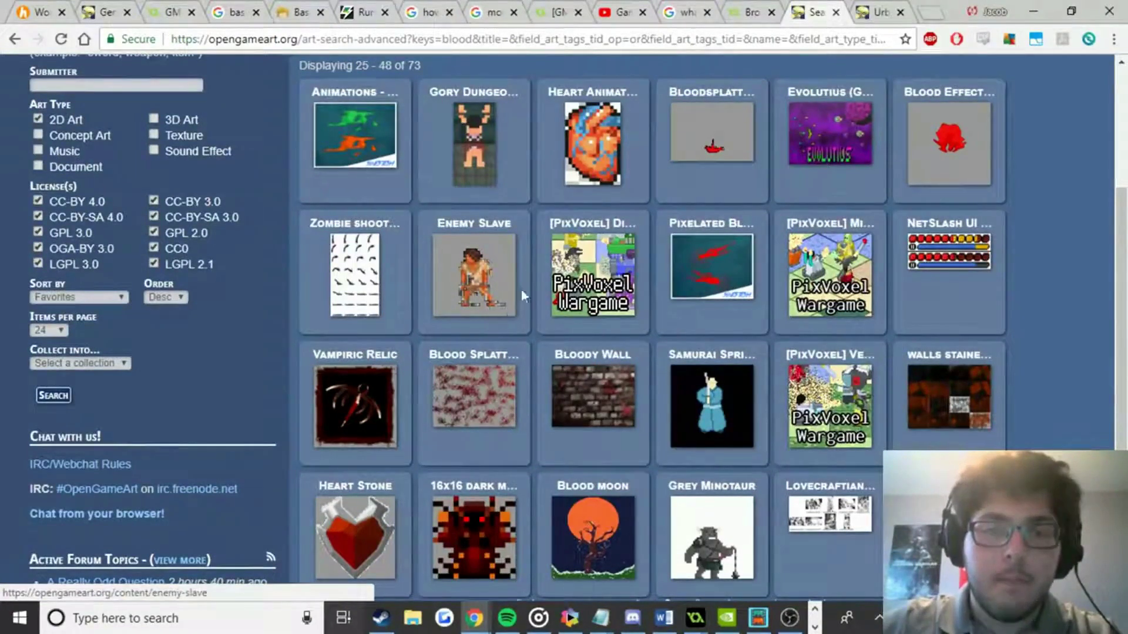
right_click(947, 148)
click(904, 155)
right_click(721, 143)
click(764, 154)
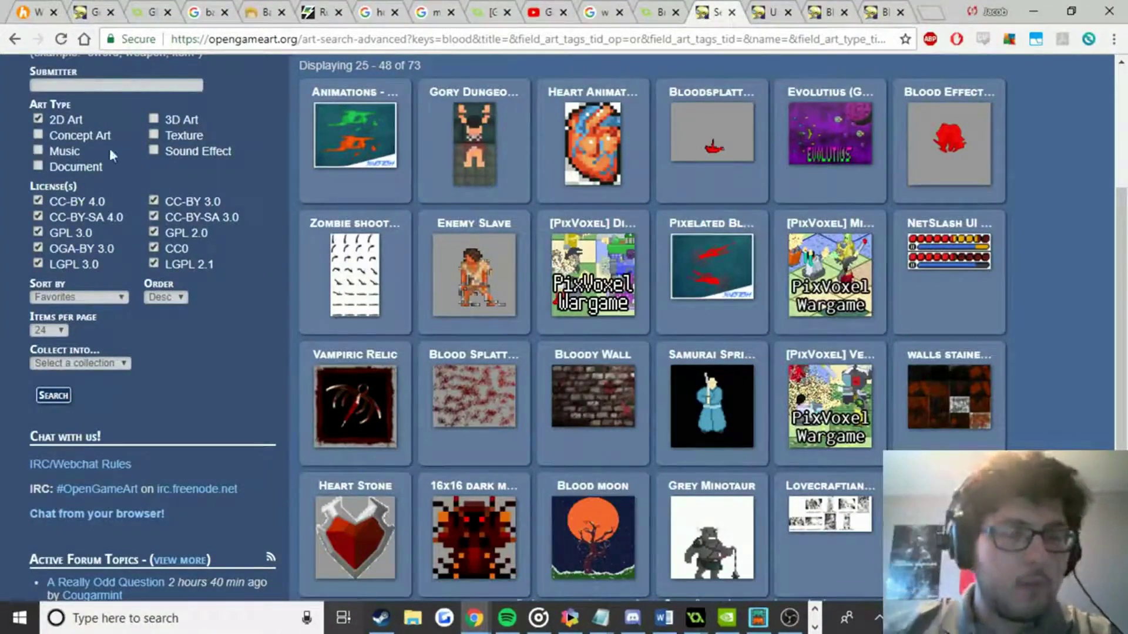
Replace the blood keyword and search the 2D art for "army".
scroll(101, 101, up, 3)
click(92, 112)
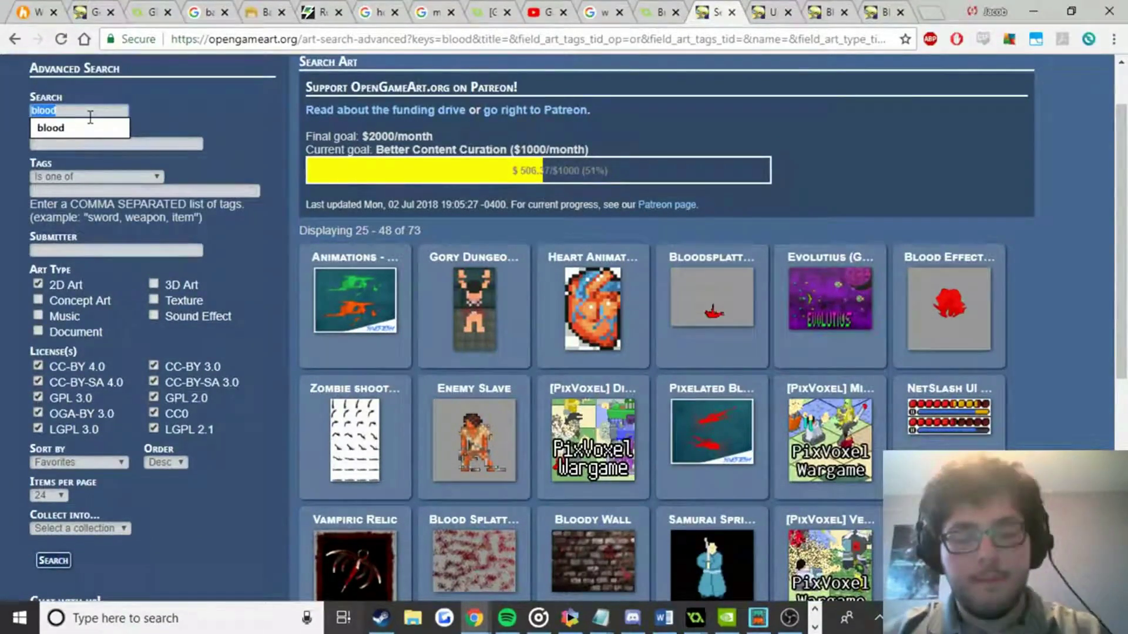
text(army)
key(Return)
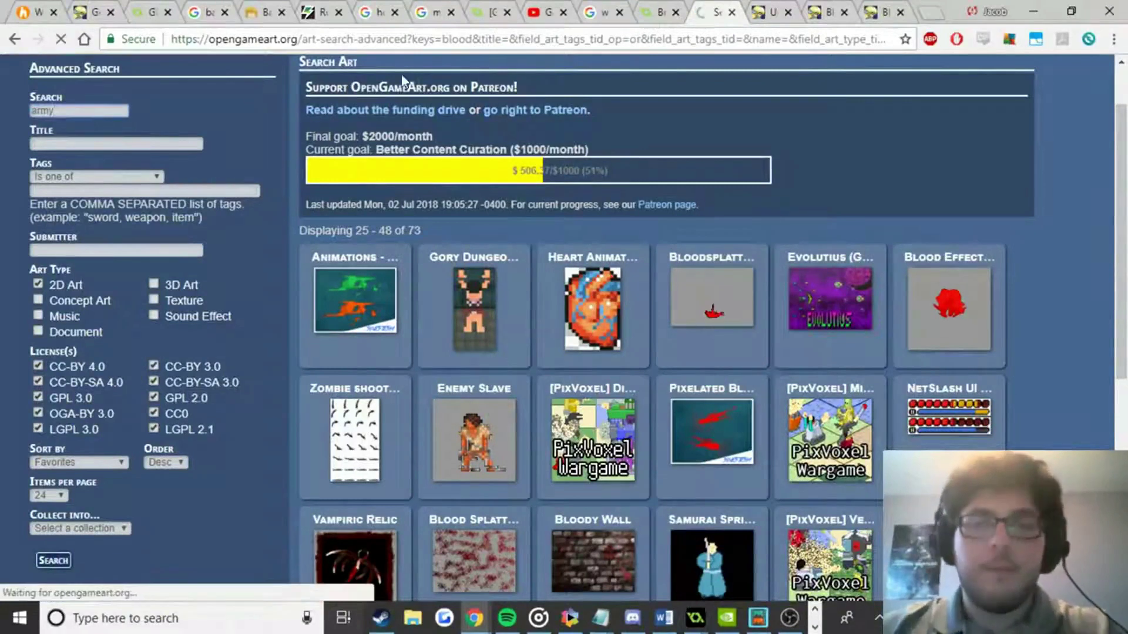
Preview the Urban Character Pack's full sprite sheet and close its page.
click(774, 8)
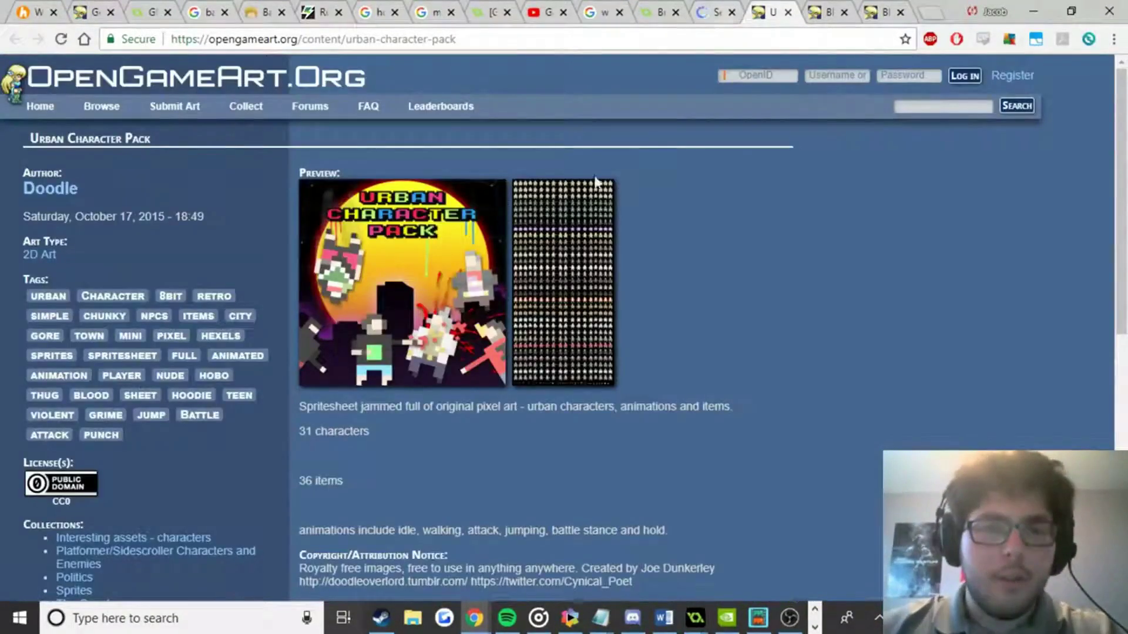
click(563, 265)
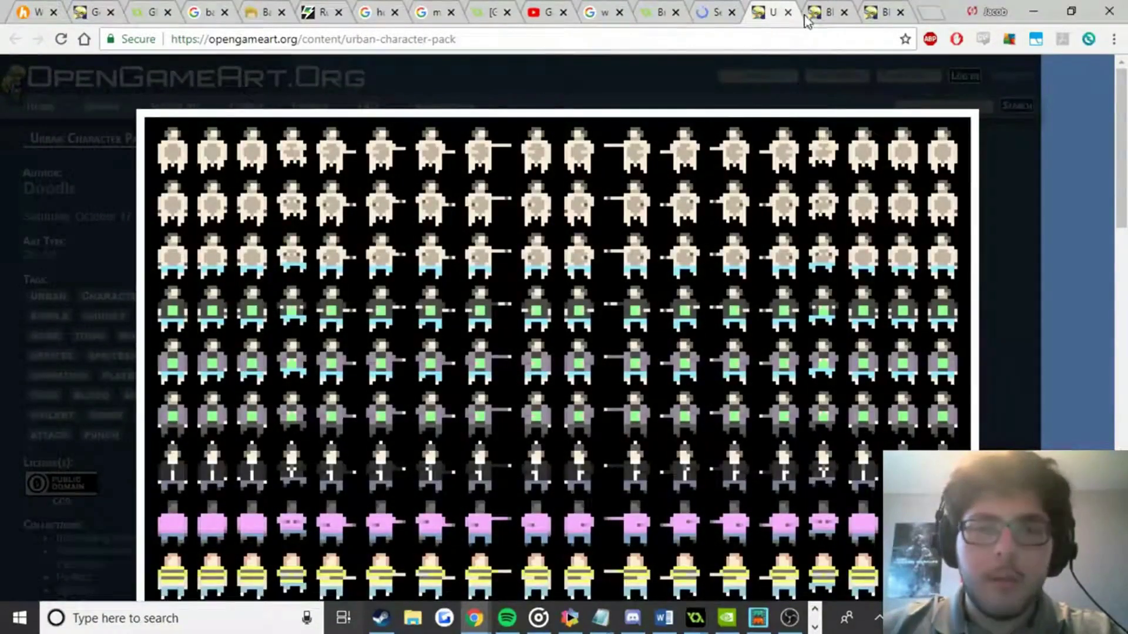
click(788, 13)
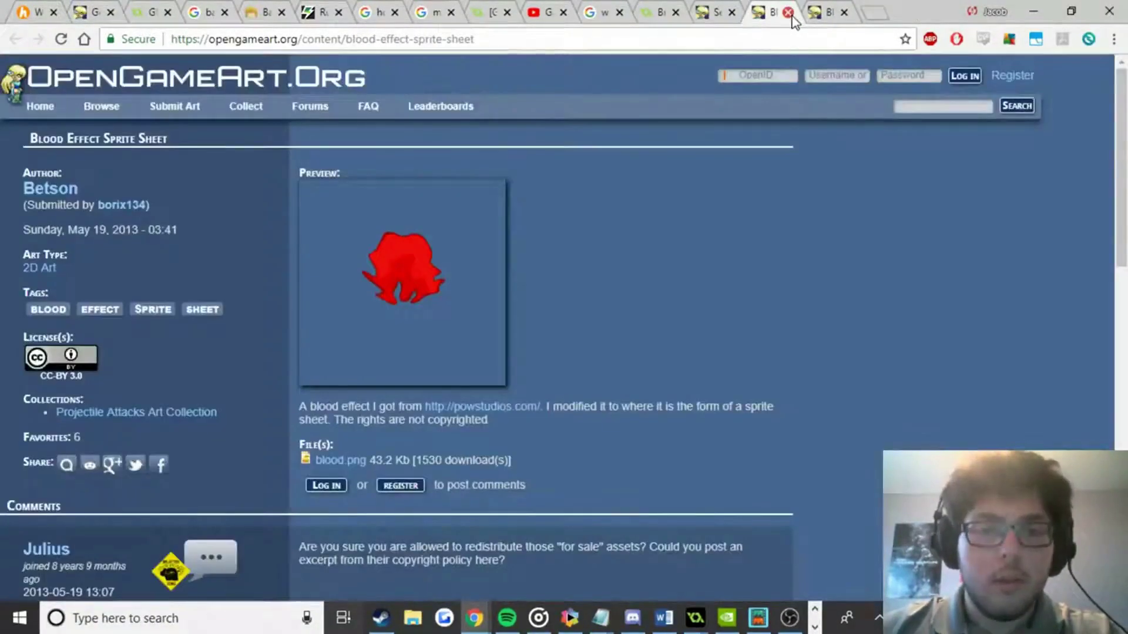
Dismiss the Blood Effect Sprite Sheet page, download bloodsplat.zip from the Bloodsplatter and Bloodsplash Animation entry, and close that entry.
click(788, 12)
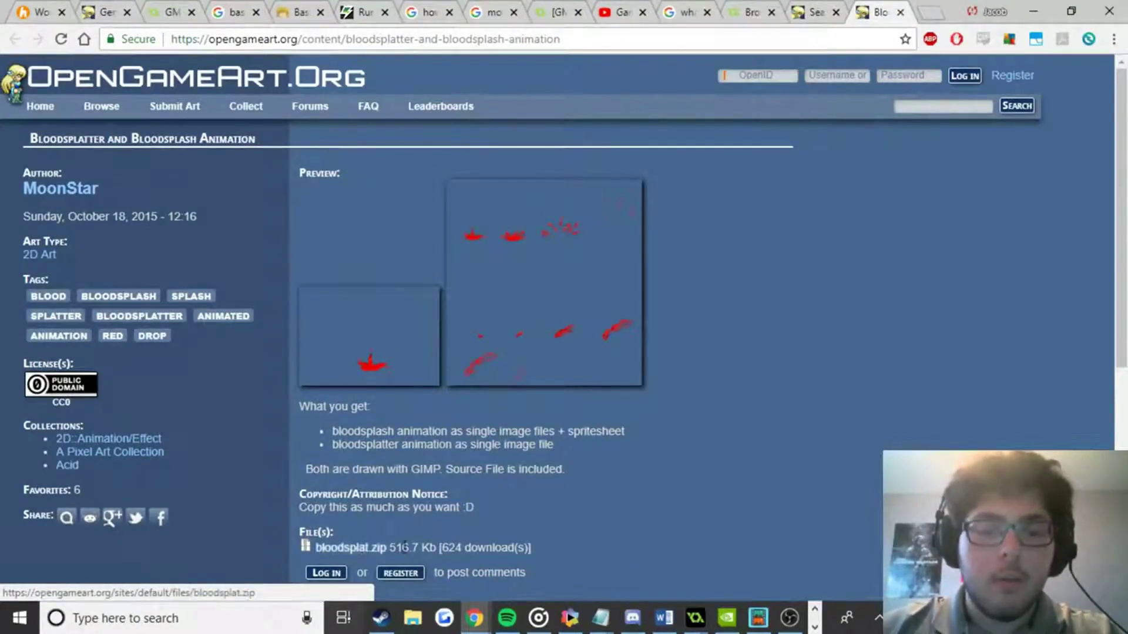
click(403, 547)
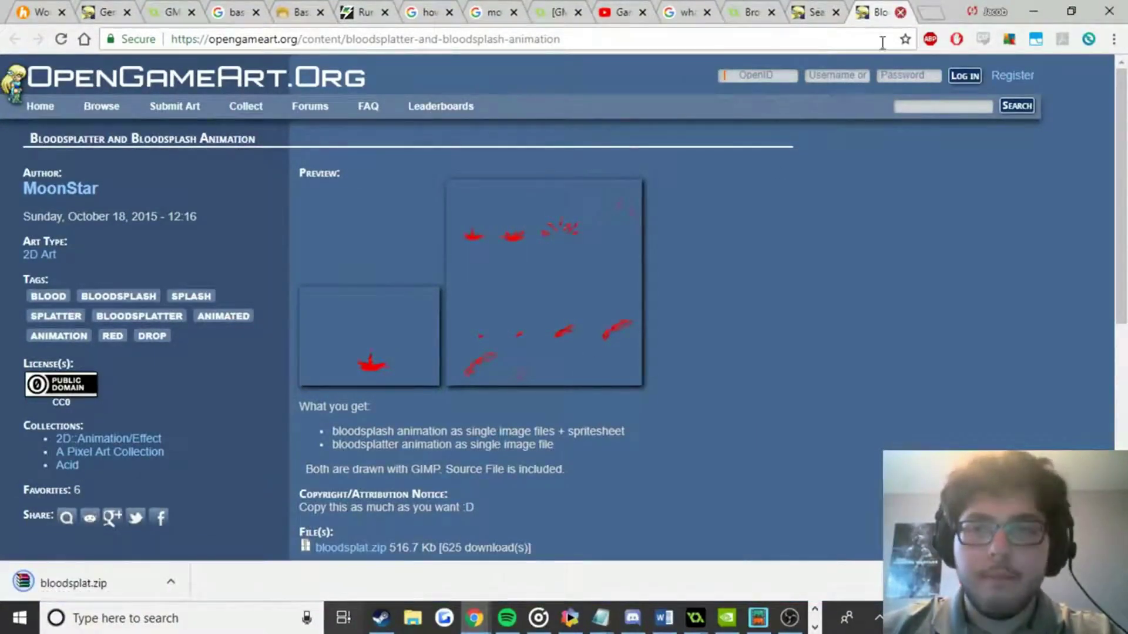
click(900, 12)
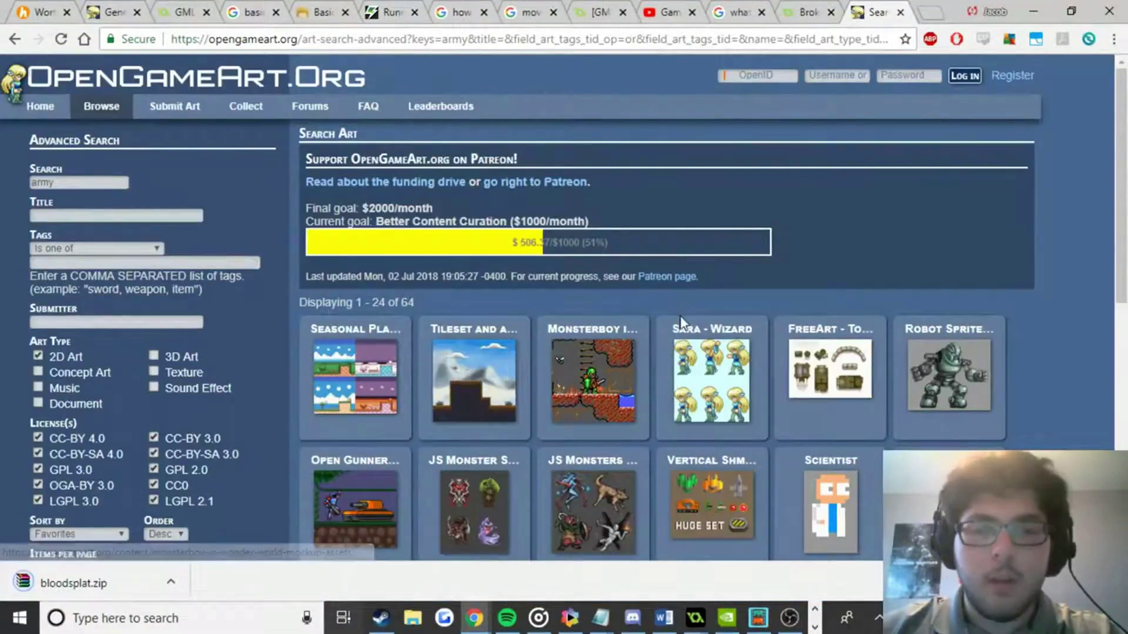
Browse the first two pages of army results for a suitable enemy sprite and go on to the third page.
scroll(681, 322, down, 6)
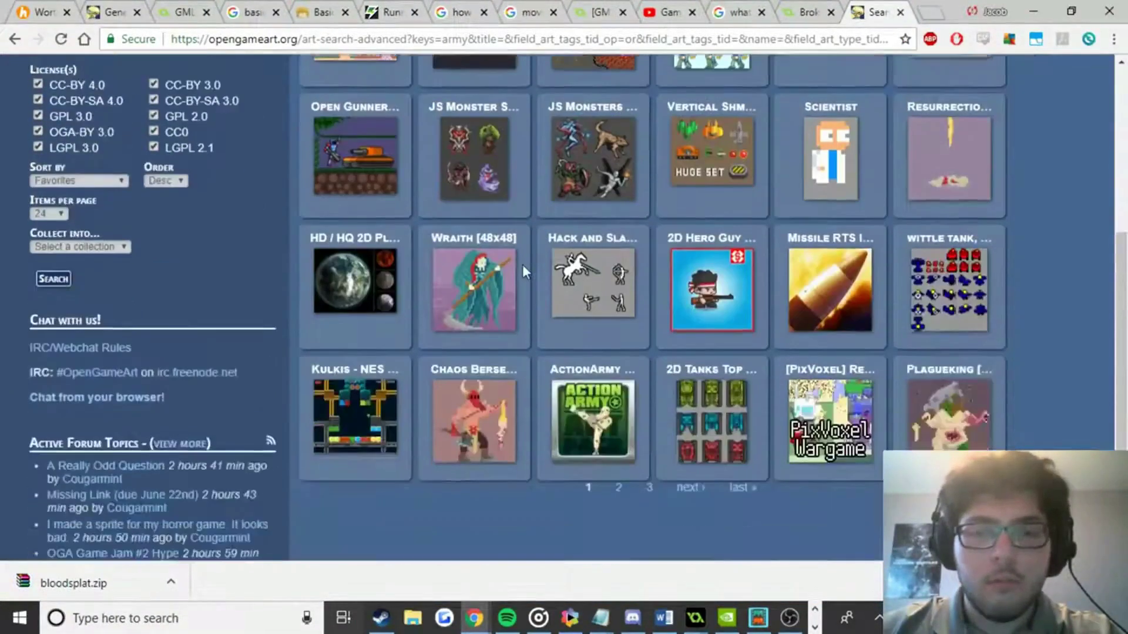
scroll(529, 262, down, 1)
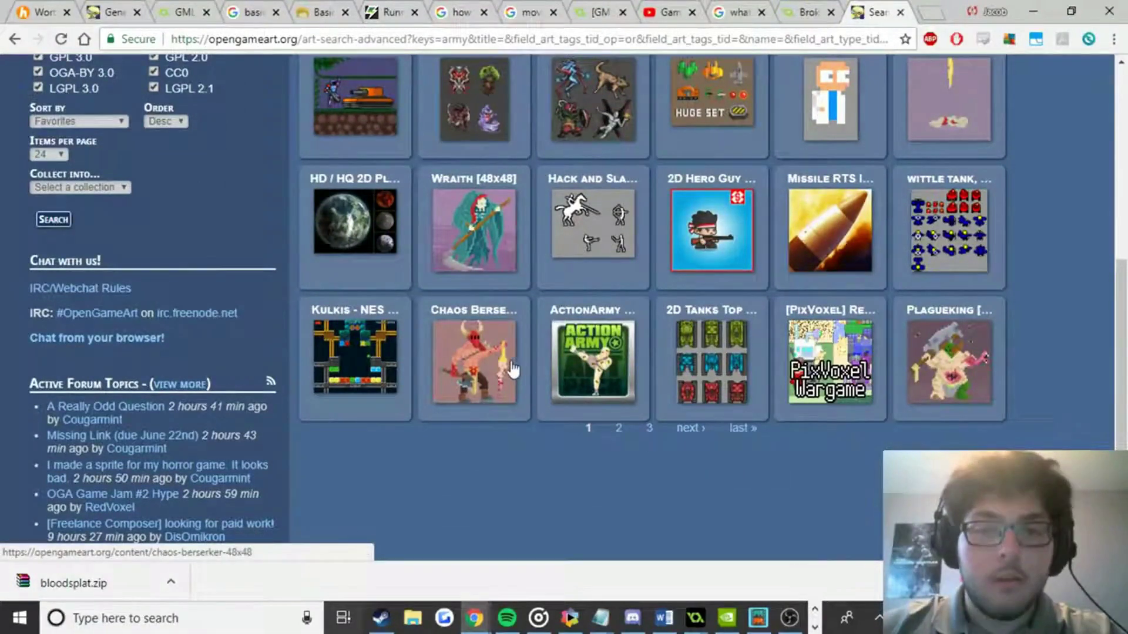
right_click(494, 365)
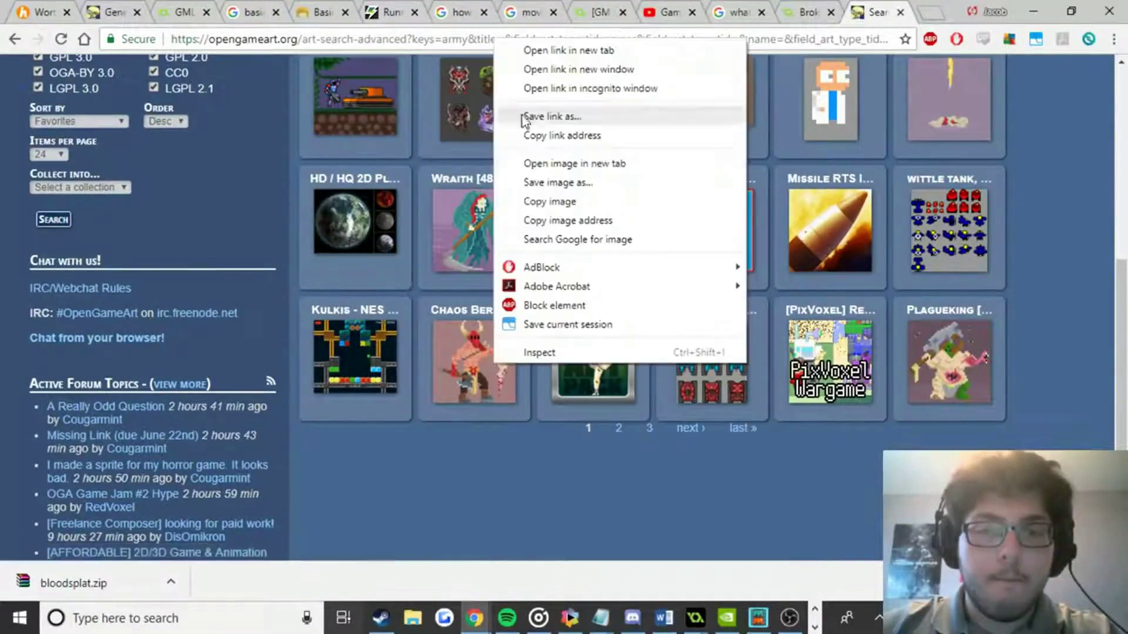
click(744, 495)
click(677, 431)
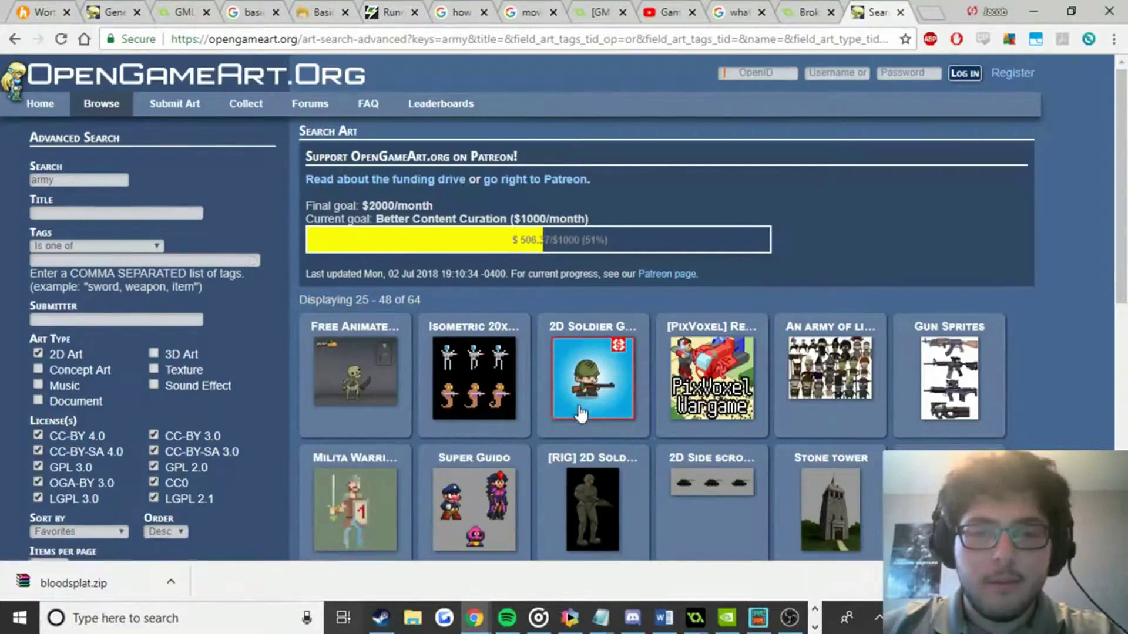
scroll(552, 407, down, 3)
scroll(562, 297, down, 3)
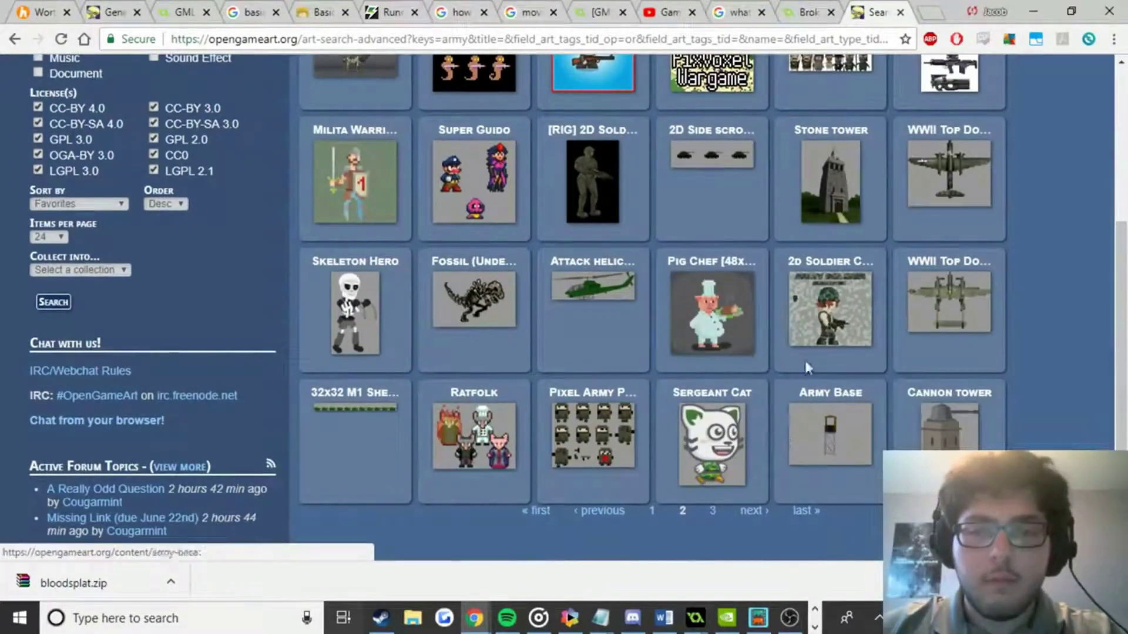
click(752, 511)
Switch to the 2D Adventure Platformer project in GameMaker and examine the player character's pixel art up close in room0.
mouse_move(696, 618)
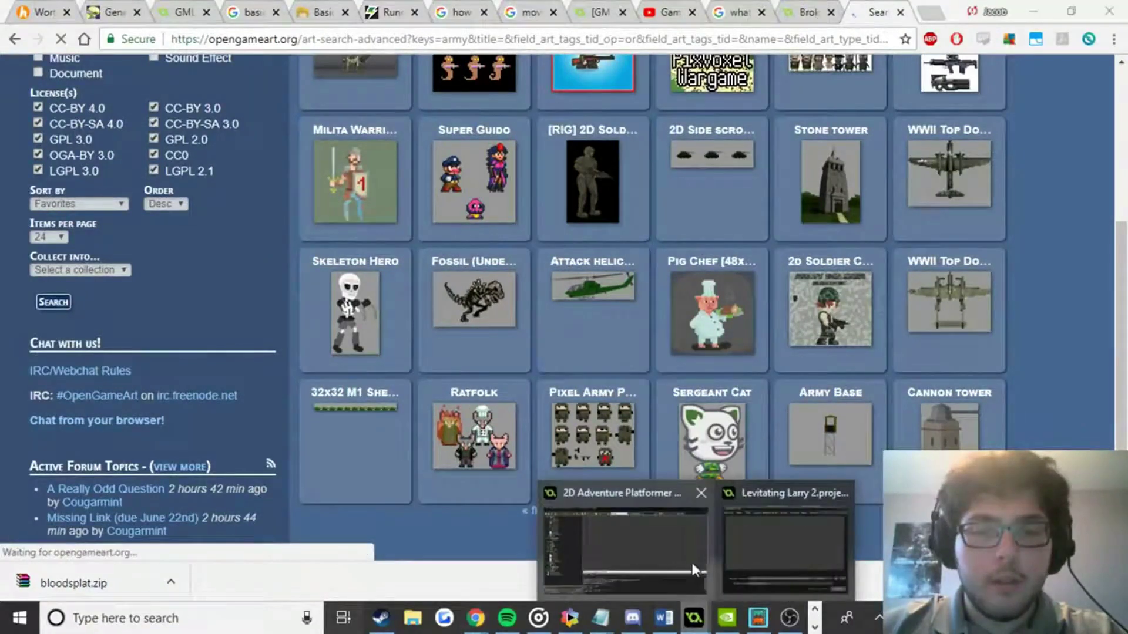
click(666, 561)
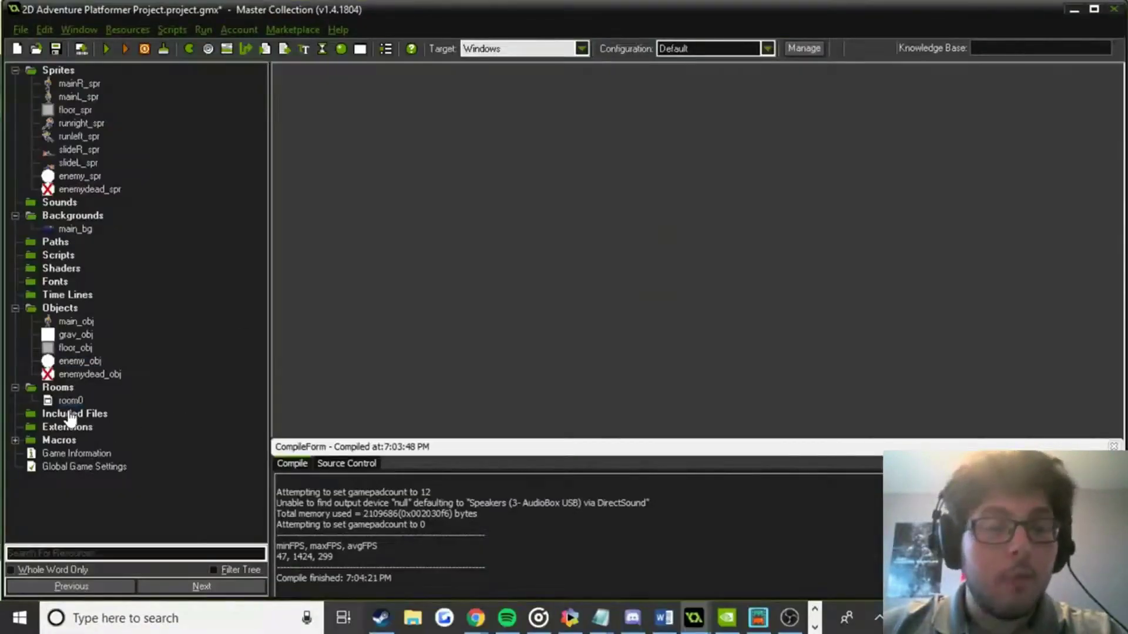
click(73, 413)
double_click(72, 401)
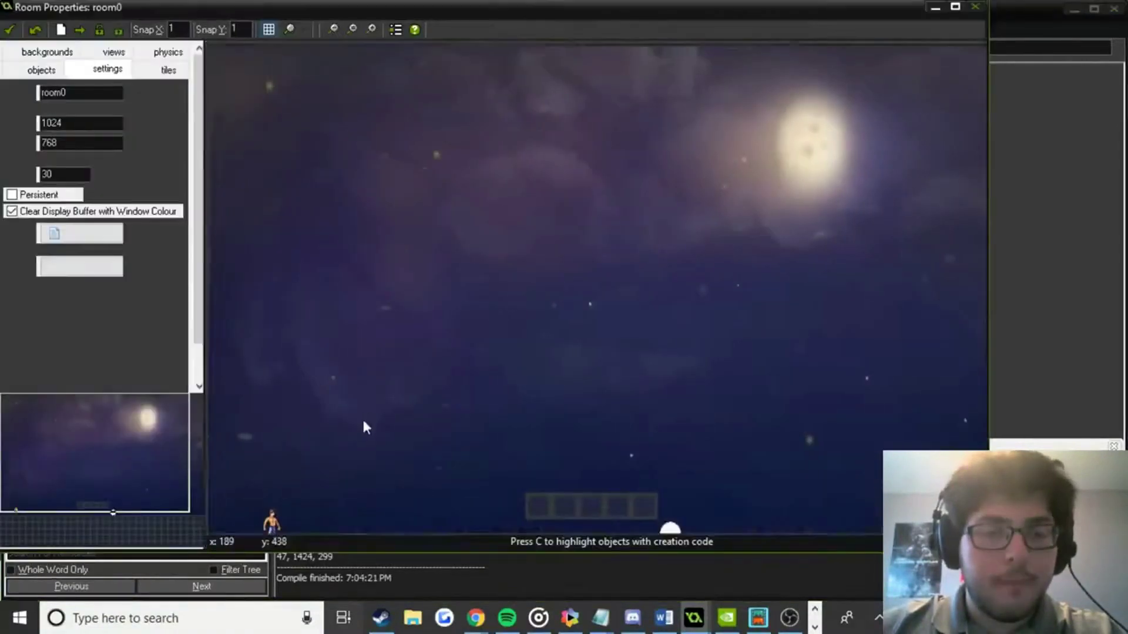
scroll(437, 274, up, 6)
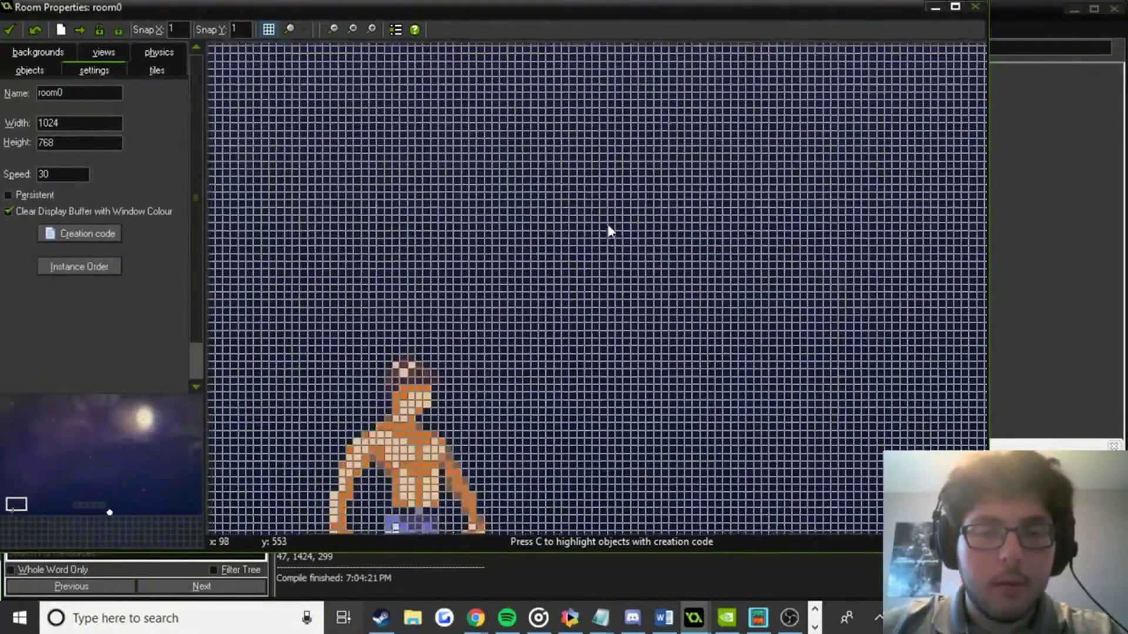
Switch back to OpenGameArt in Chrome, look through the third page of army results, and return to the second page.
key(alt+Tab)
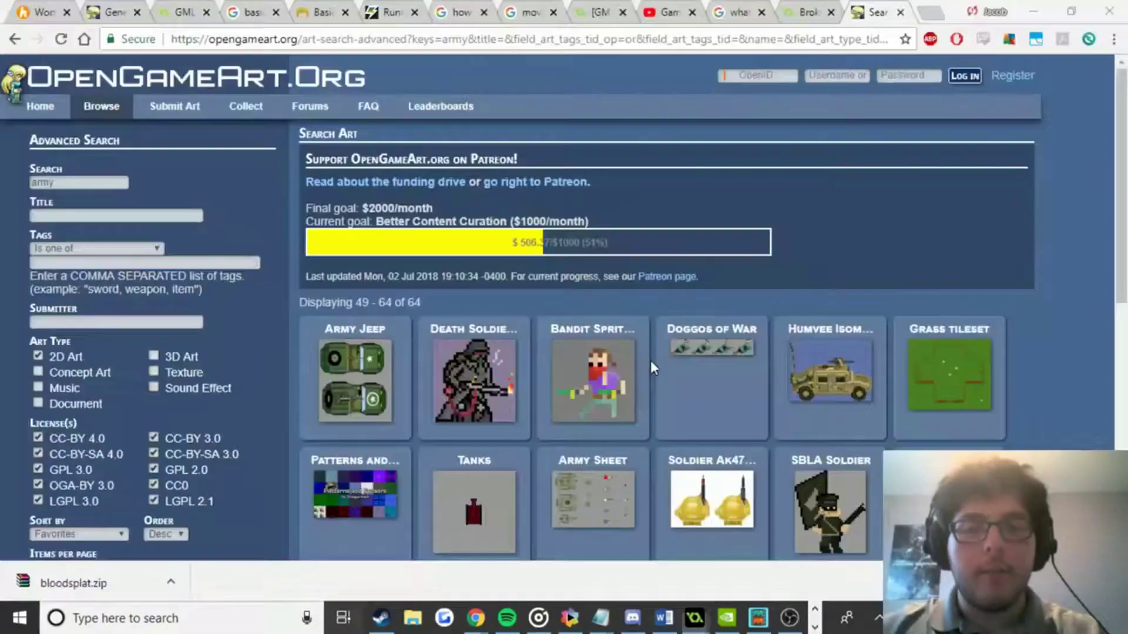
scroll(635, 408, down, 3)
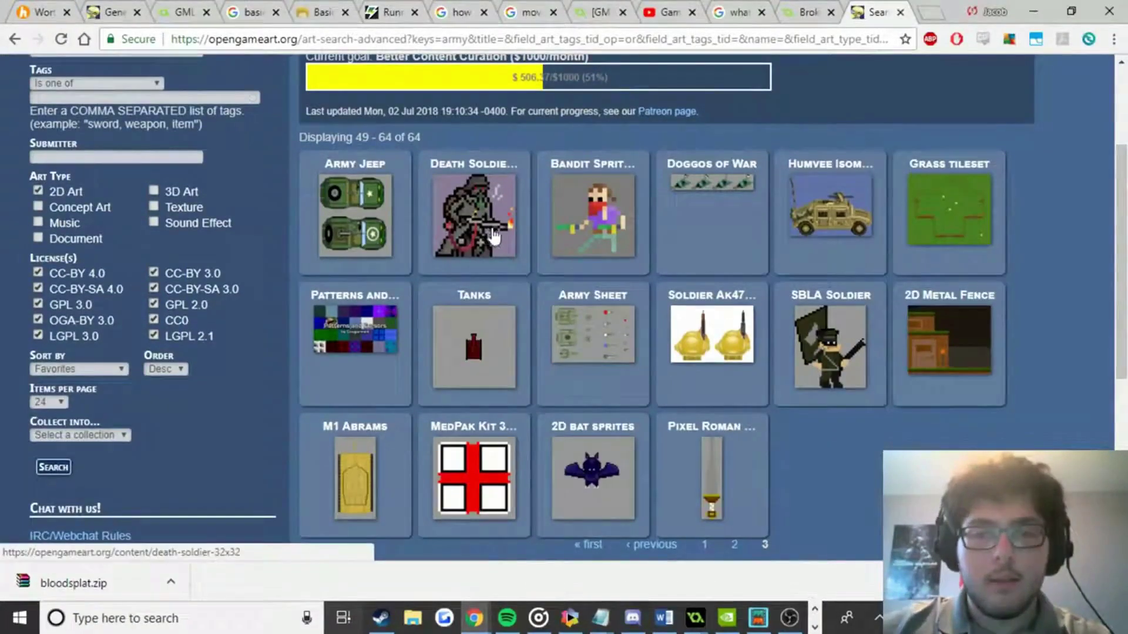
scroll(703, 510, down, 2)
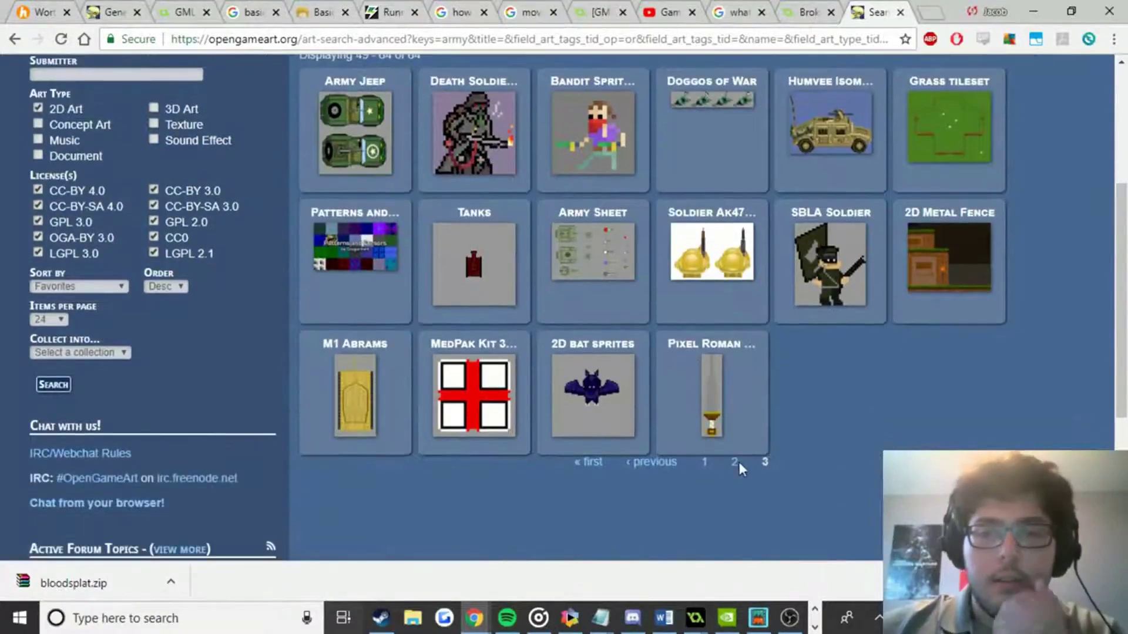
click(736, 462)
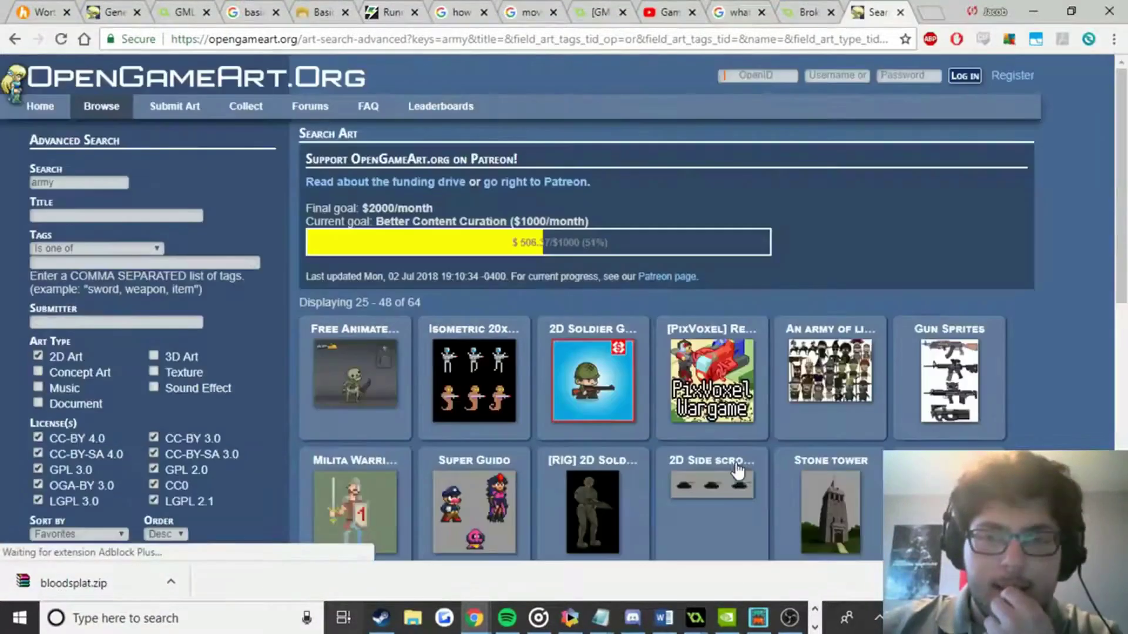
scroll(676, 370, down, 4)
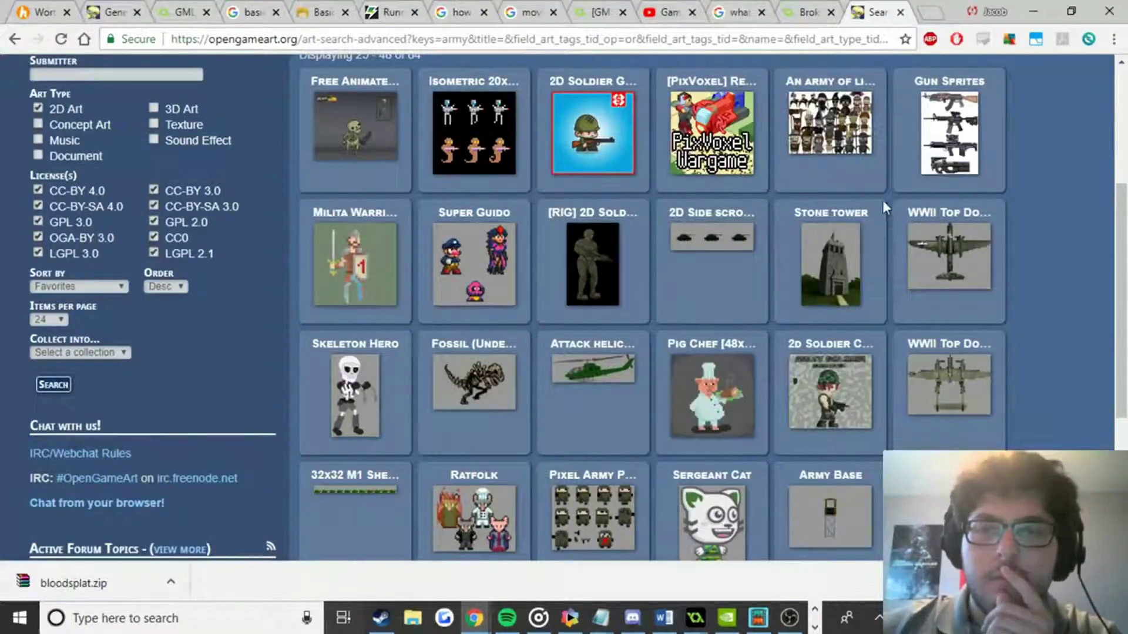
Check the An Army of Little Men entry in a separate tab, close it, and return the army results to the first page.
right_click(856, 139)
click(882, 151)
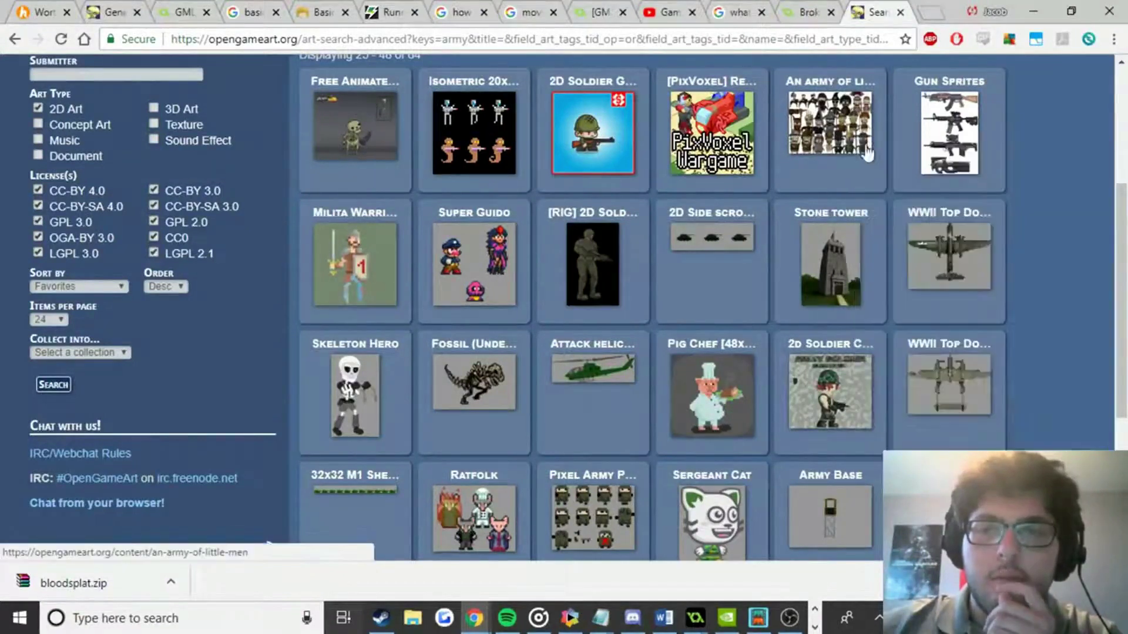
scroll(646, 235, down, 3)
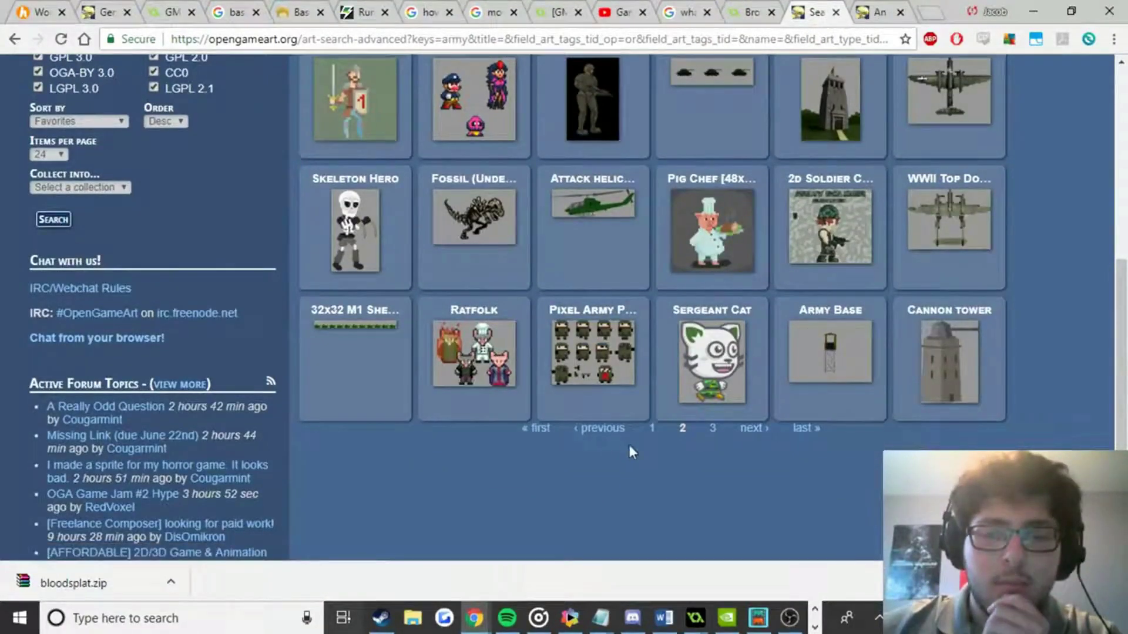
click(601, 429)
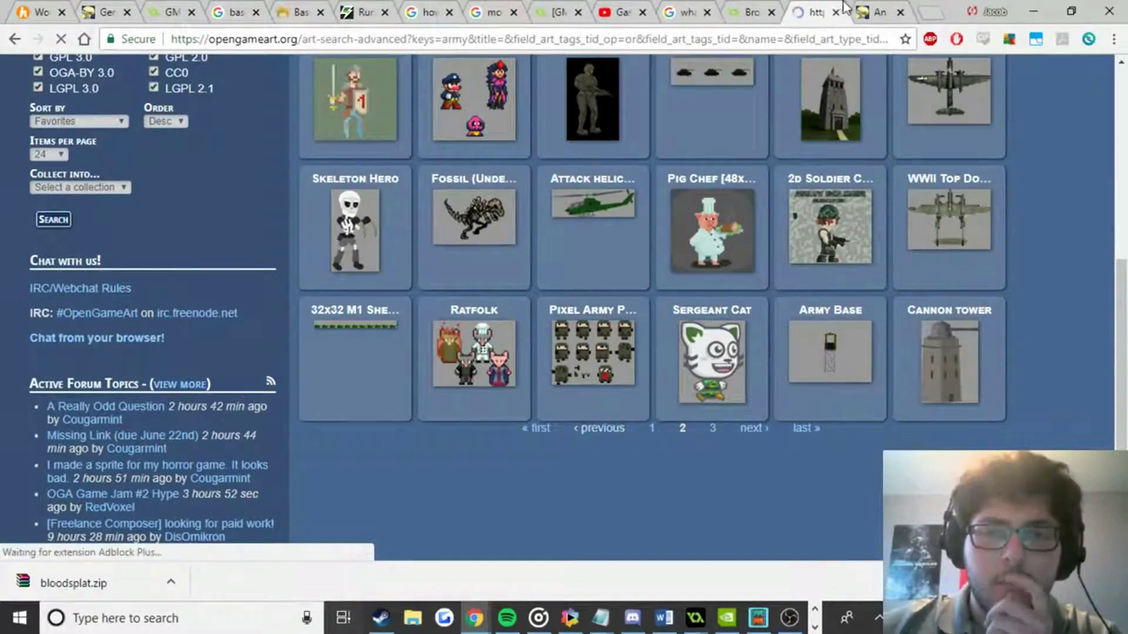
key(ctrl+Tab)
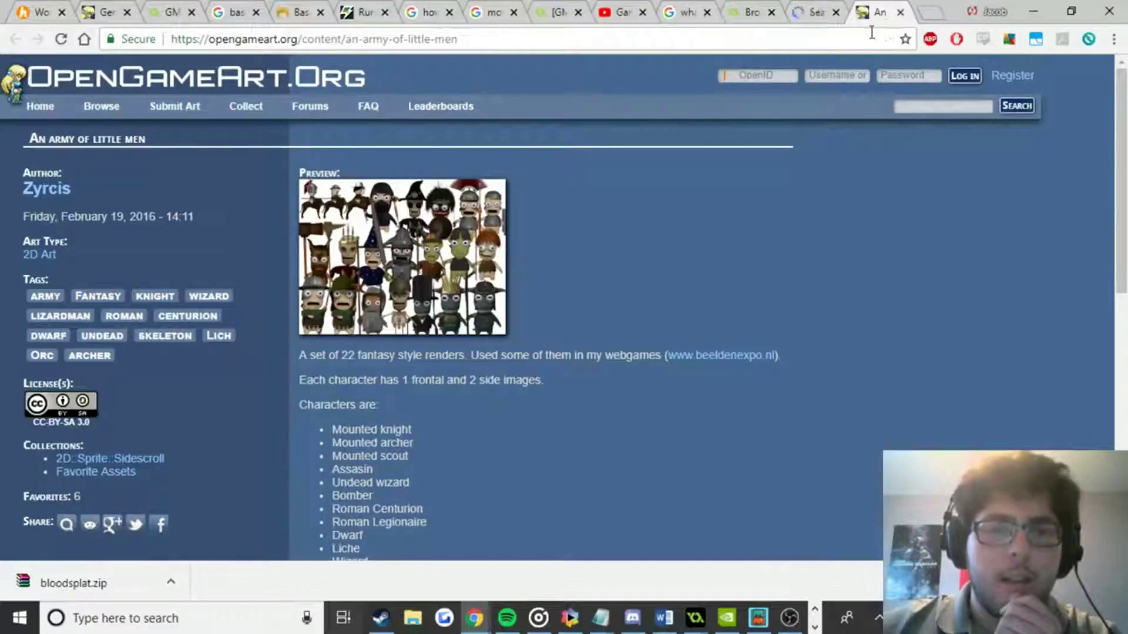
click(901, 12)
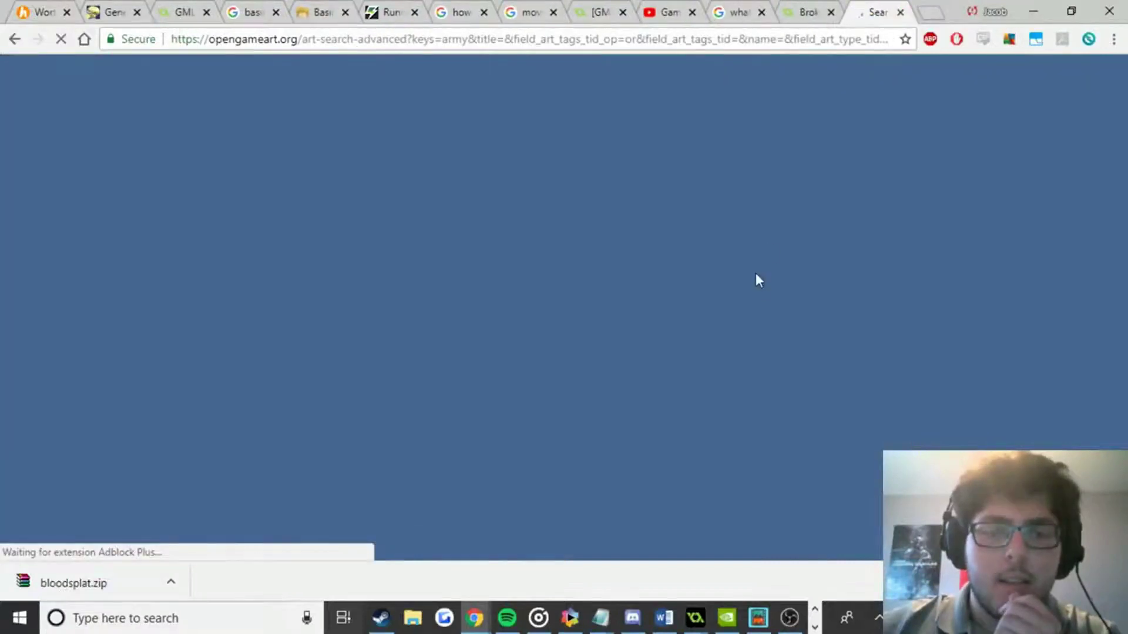
Look through the first page of army results and search the 2D art for "gun" instead.
scroll(707, 328, down, 5)
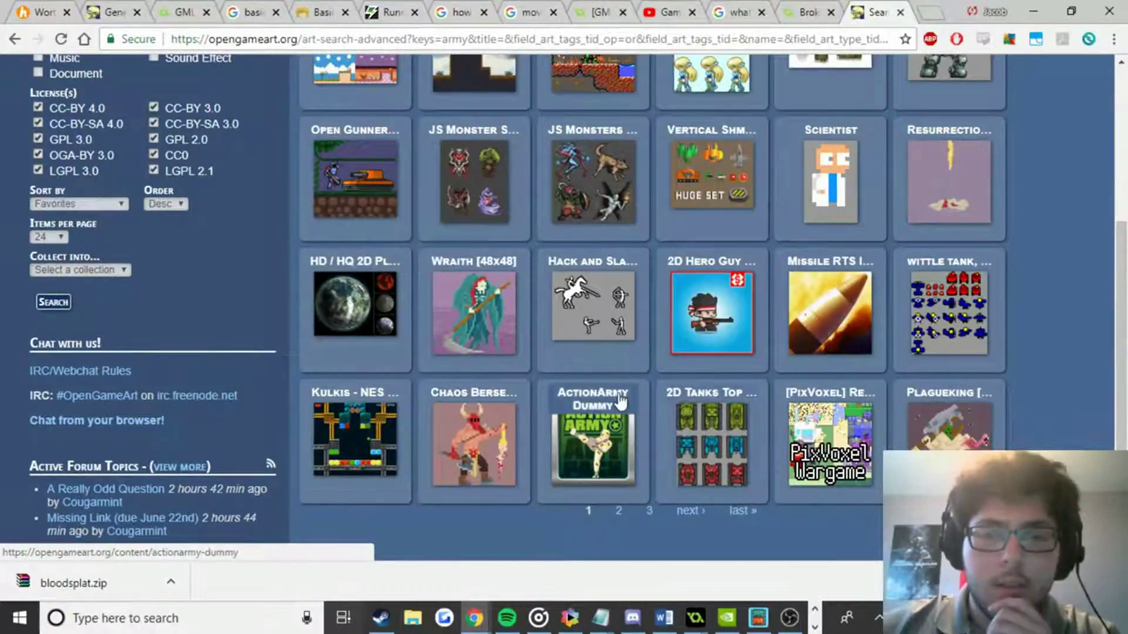
scroll(380, 365, up, 3)
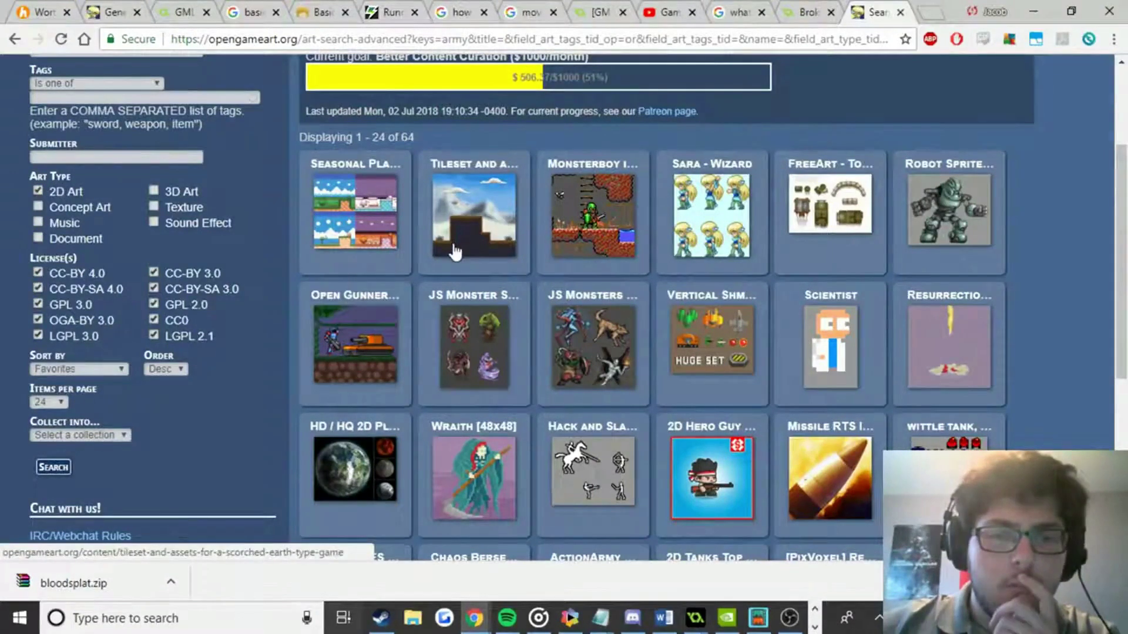
scroll(116, 77, up, 3)
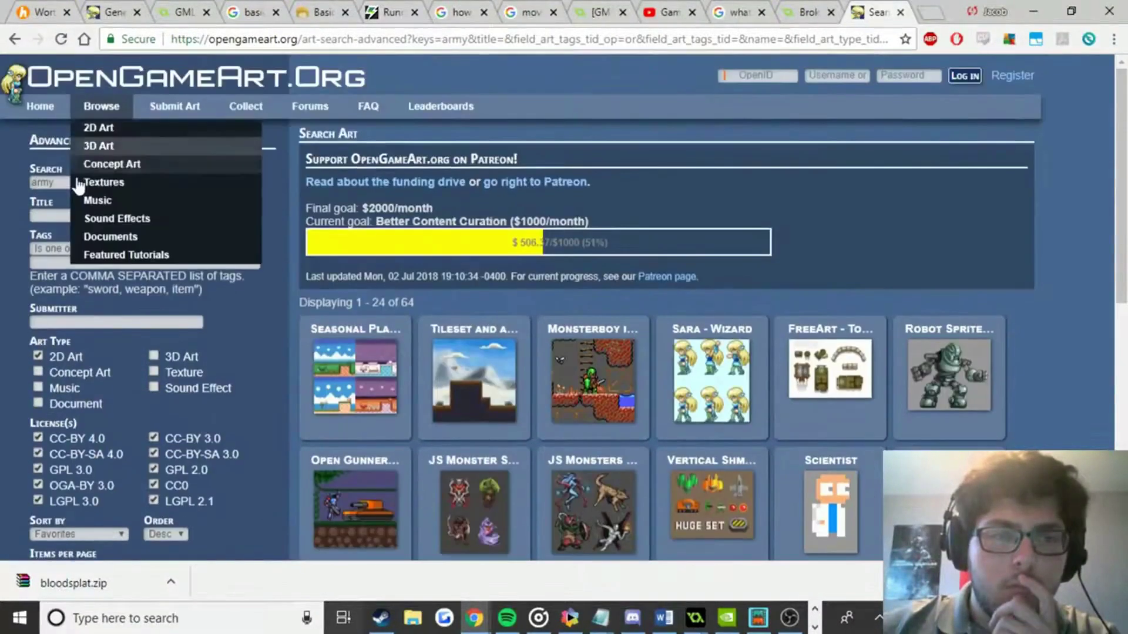
click(58, 250)
click(57, 250)
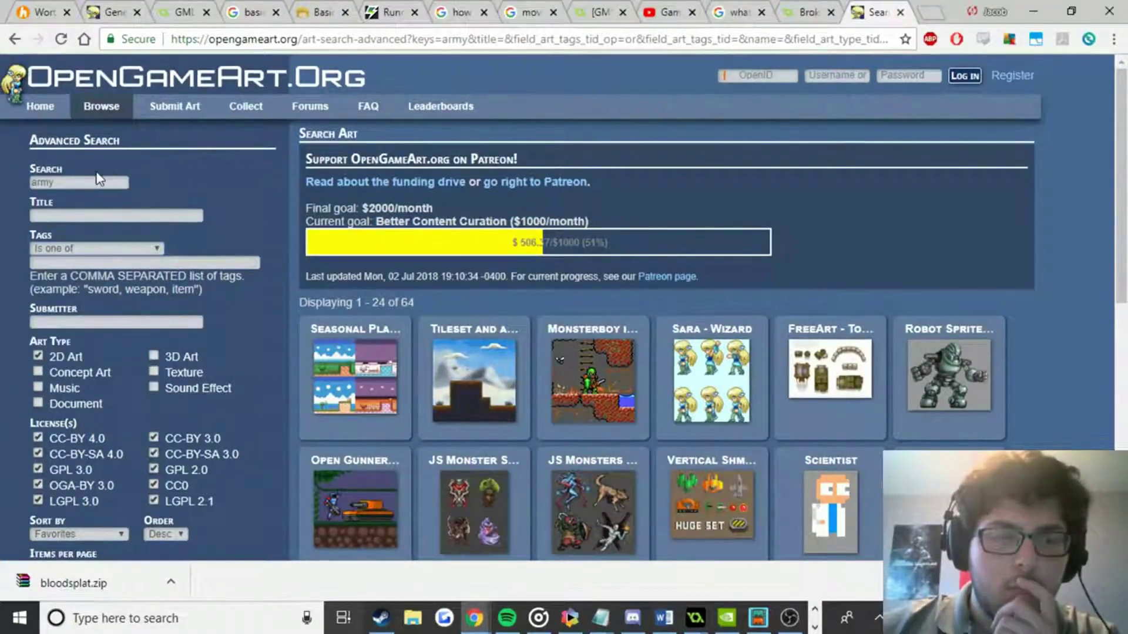
double_click(73, 184)
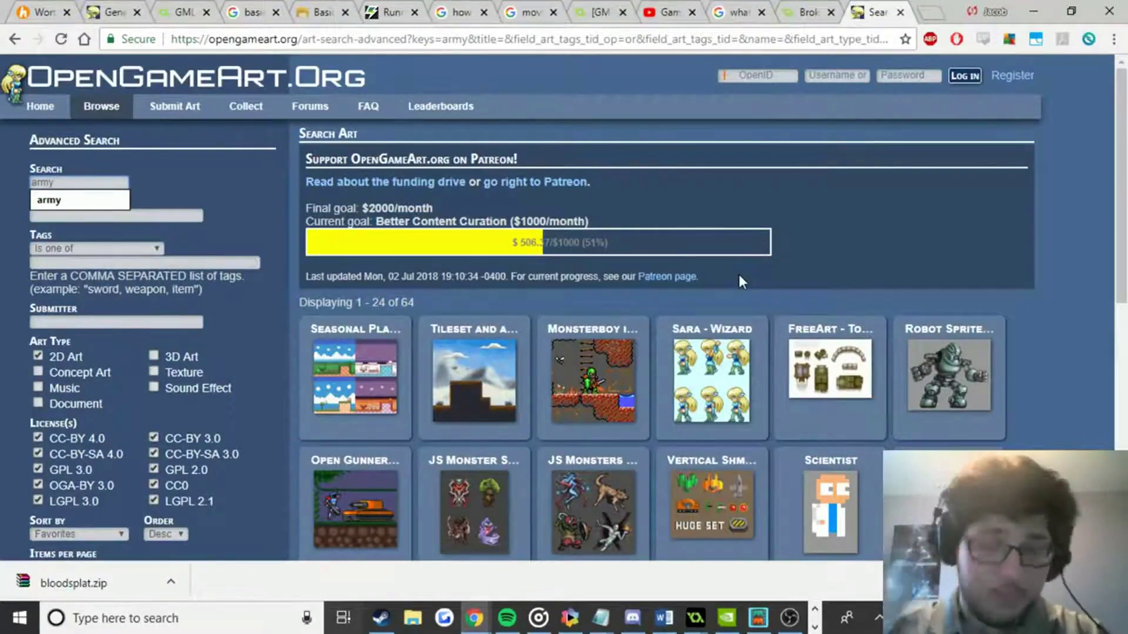
key(BackSpace)
text(gun)
key(Return)
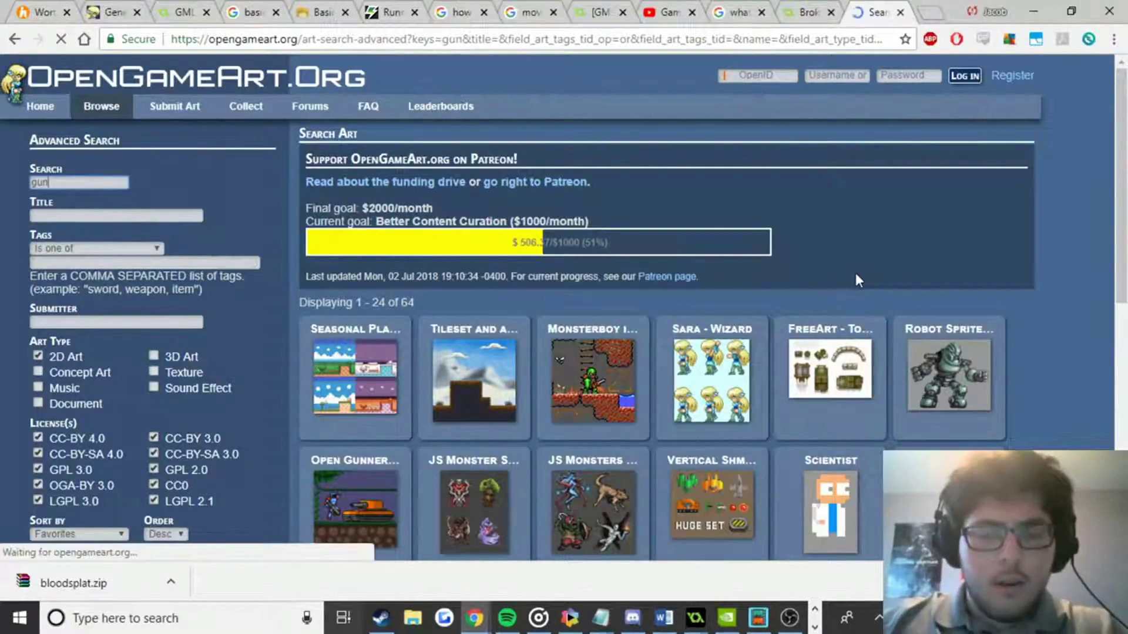
Open the Hero Spritesheets (Ars Notoria) entry from the gun results in a separate tab and view it.
scroll(823, 276, down, 3)
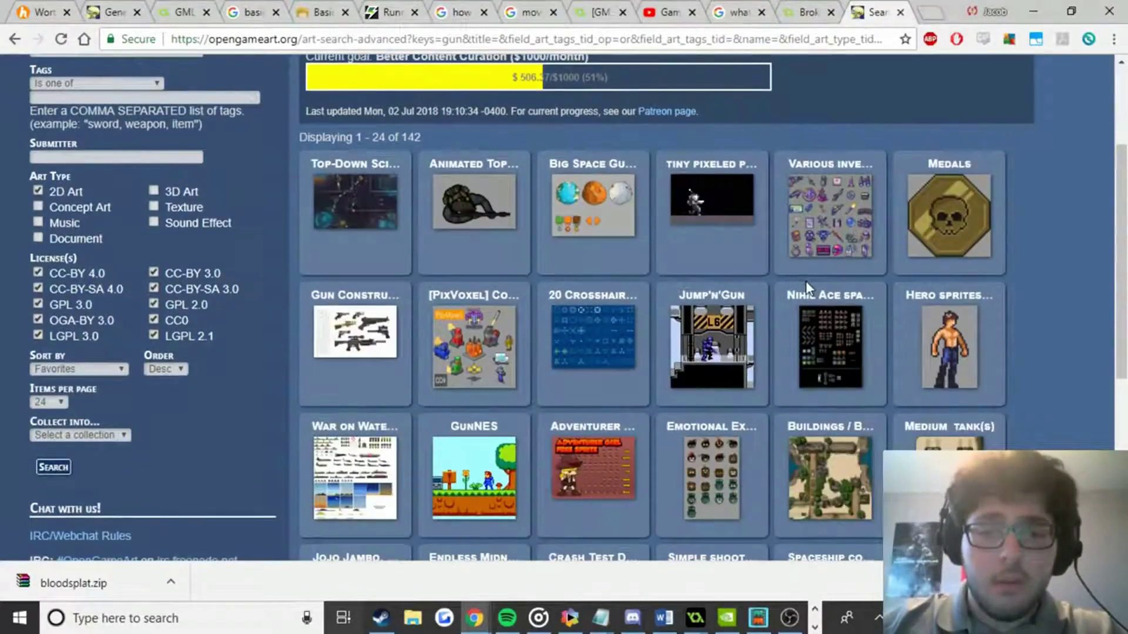
right_click(957, 317)
click(880, 291)
scroll(735, 323, down, 5)
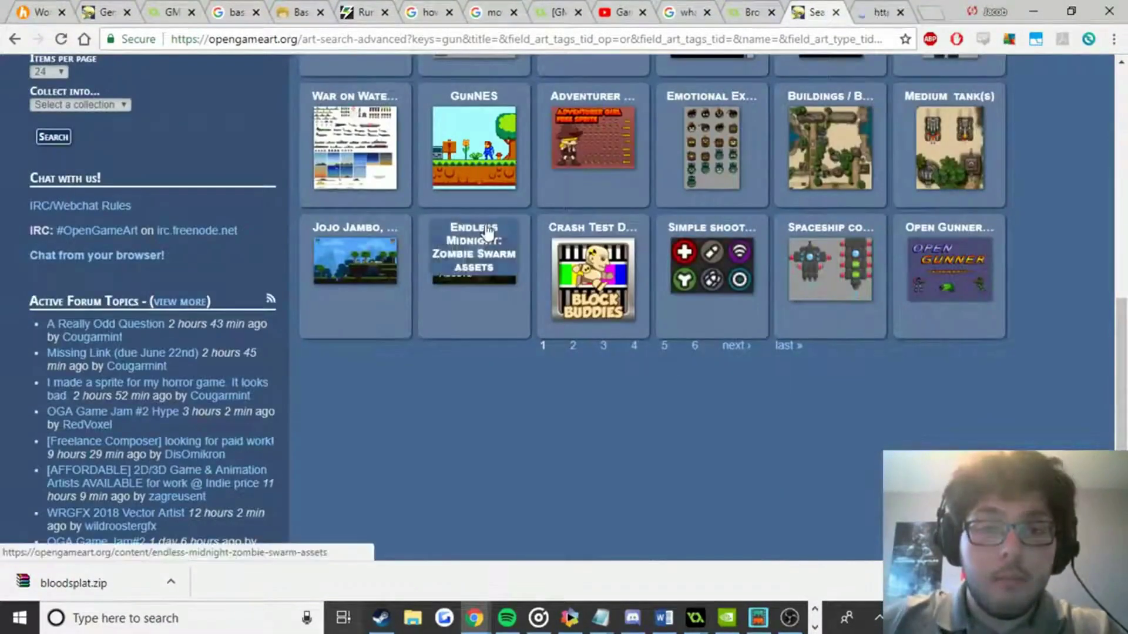
click(880, 10)
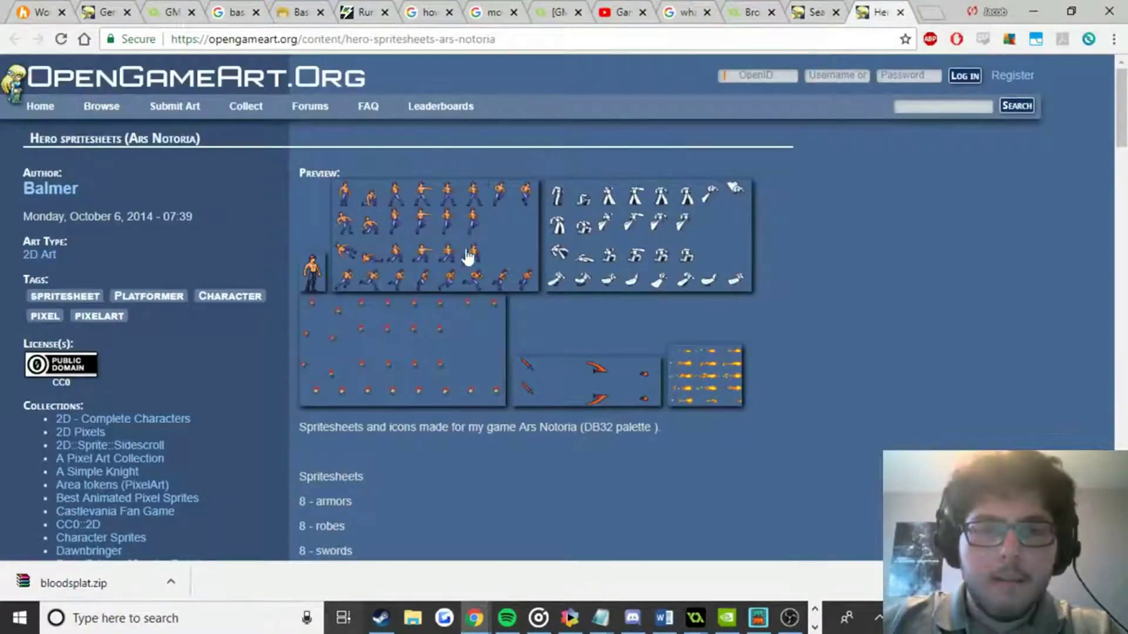
Examine the Hero Spritesheets entry's collections, comments and attachments for a related enemy sprite, and close the page.
scroll(443, 353, down, 20)
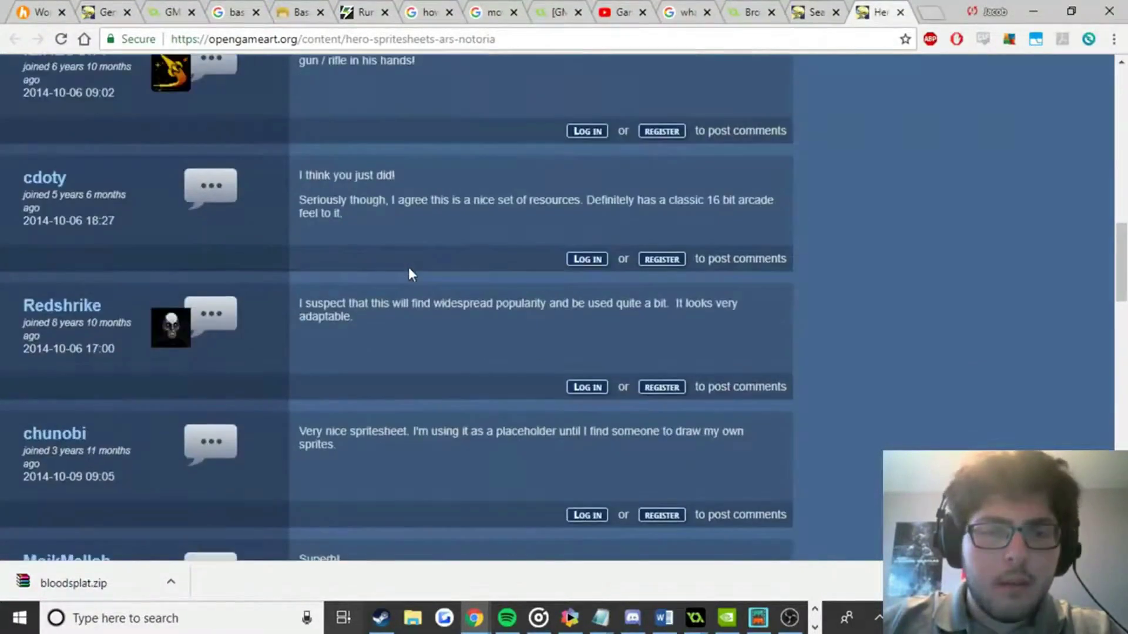
scroll(386, 266, down, 5)
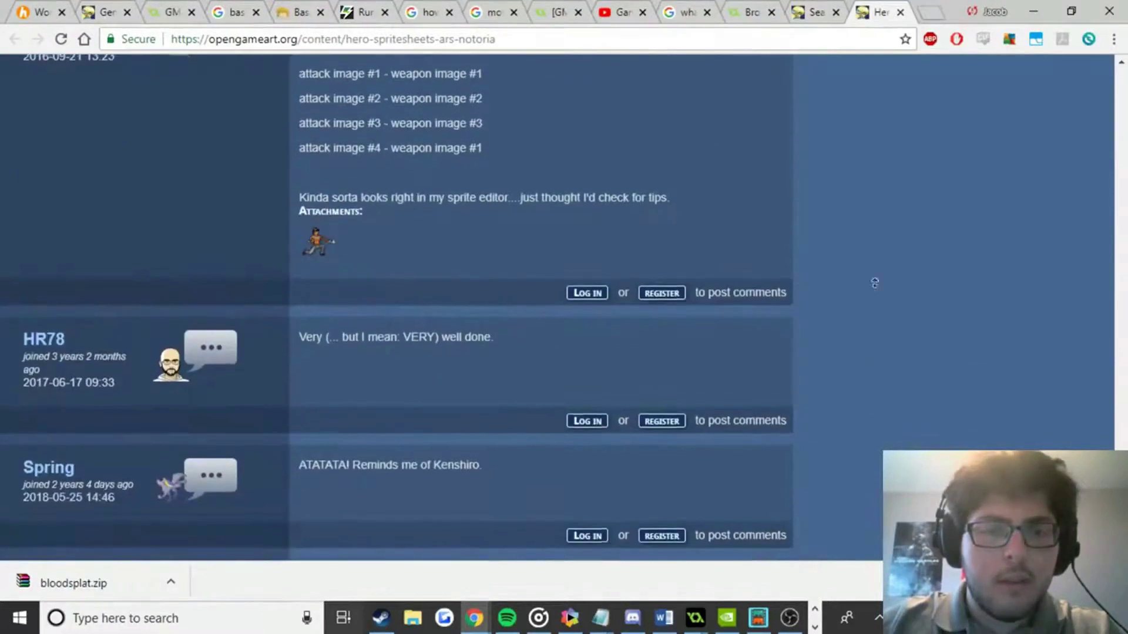
scroll(854, 154, up, 20)
scroll(842, 175, down, 6)
scroll(864, 269, up, 10)
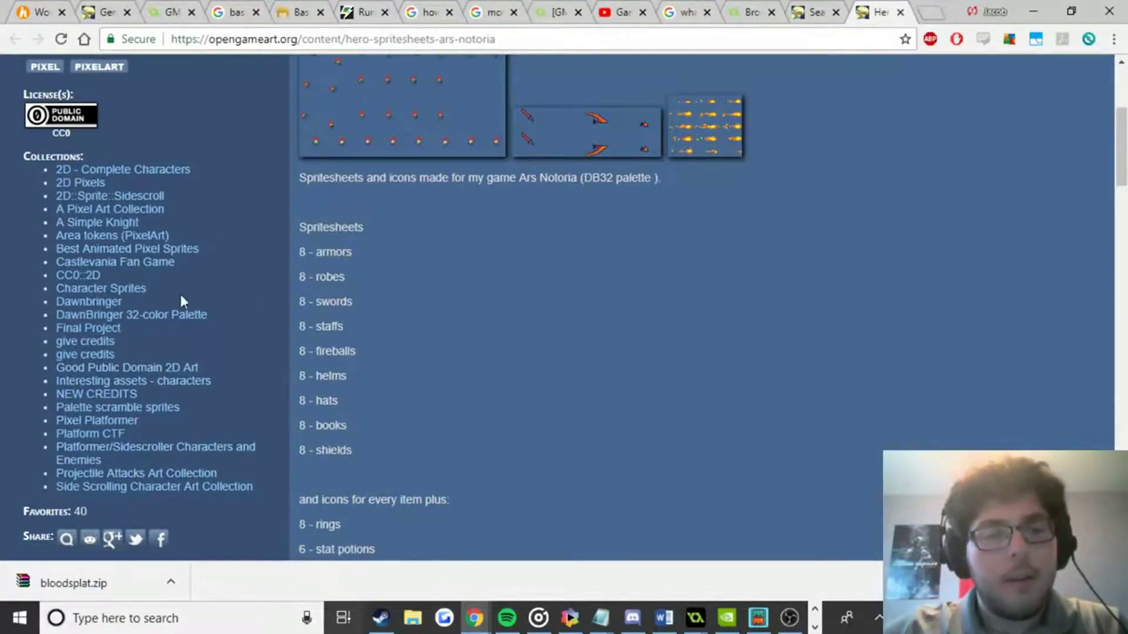
scroll(266, 276, down, 15)
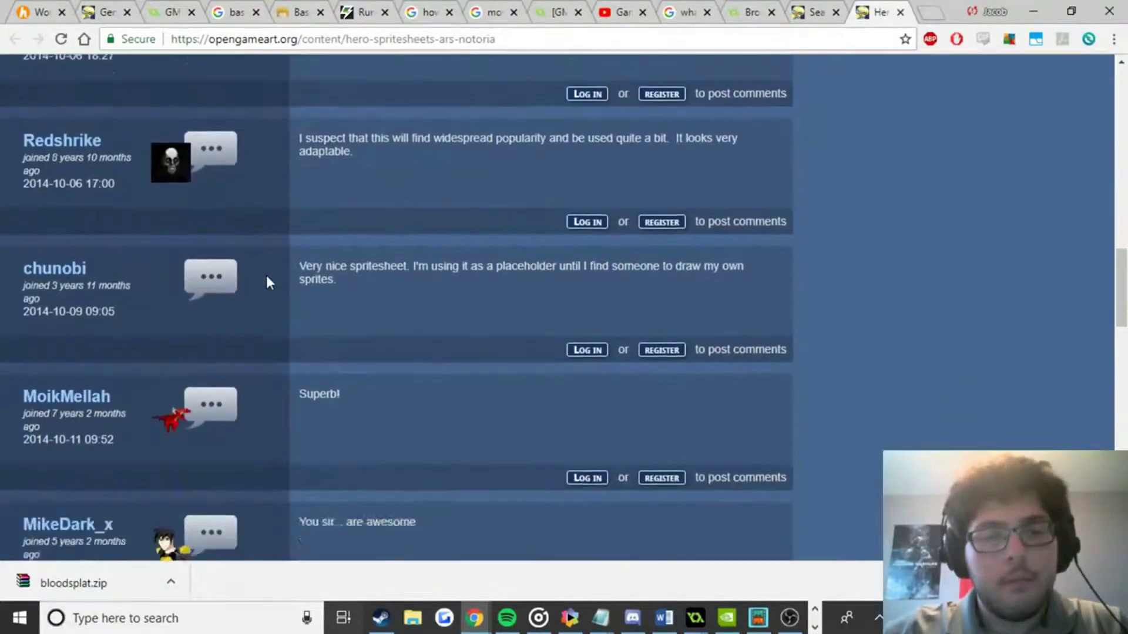
scroll(267, 283, down, 7)
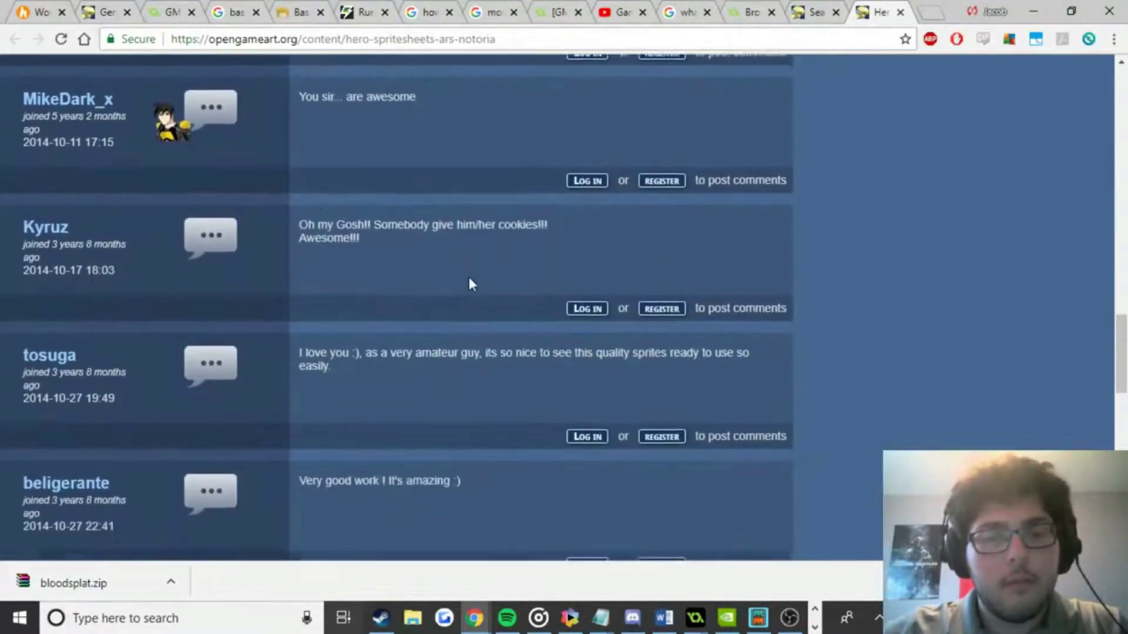
scroll(469, 278, down, 5)
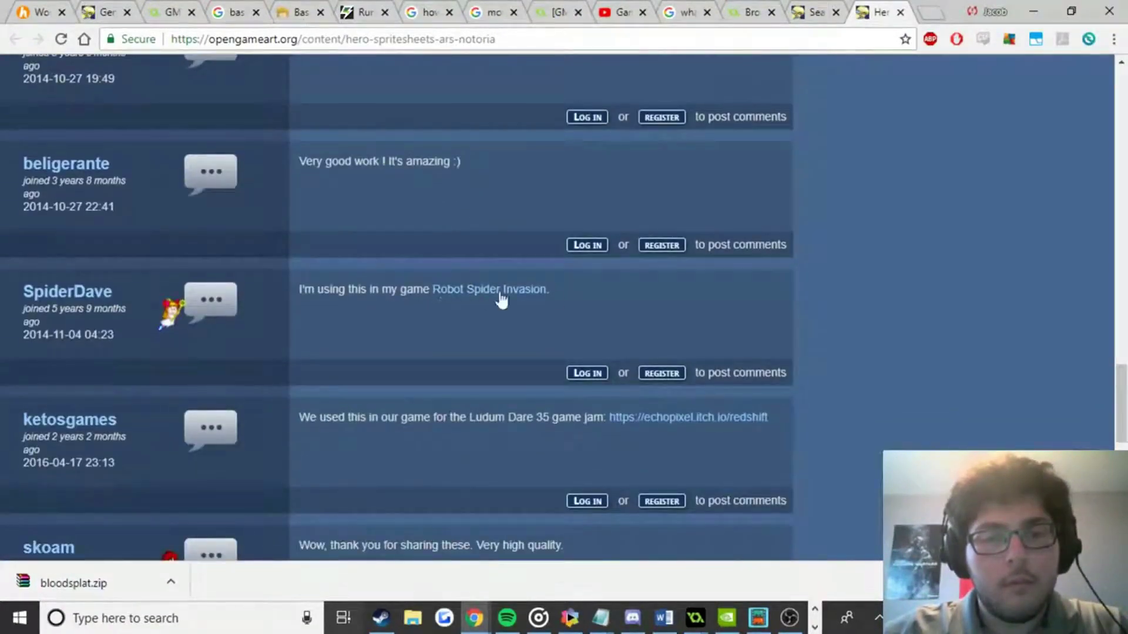
scroll(501, 300, down, 1)
scroll(512, 312, down, 9)
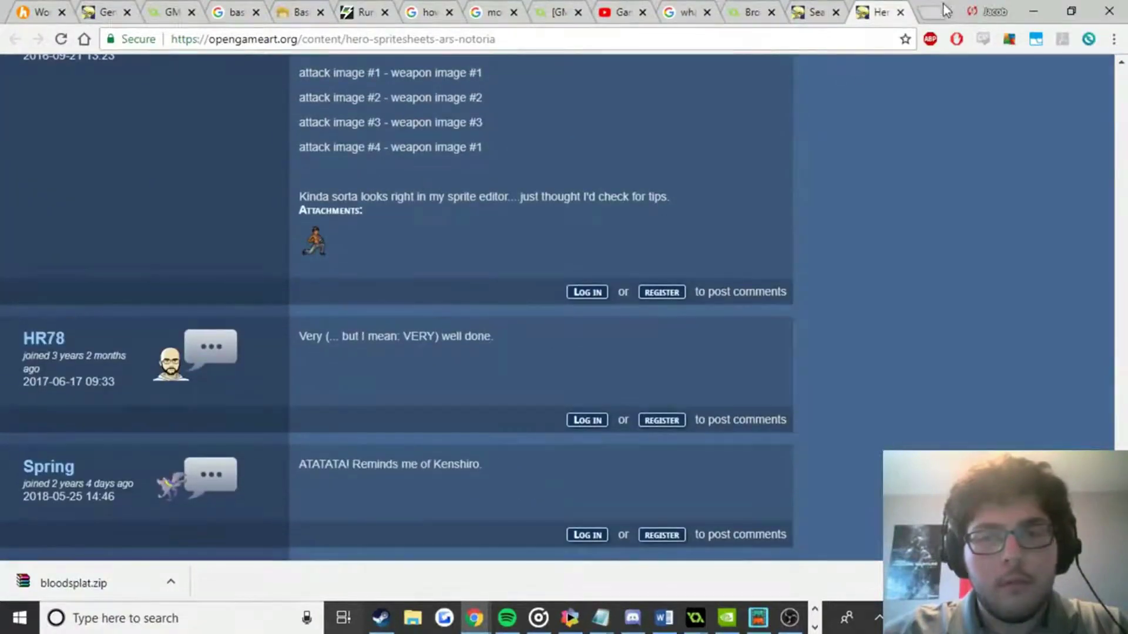
click(901, 12)
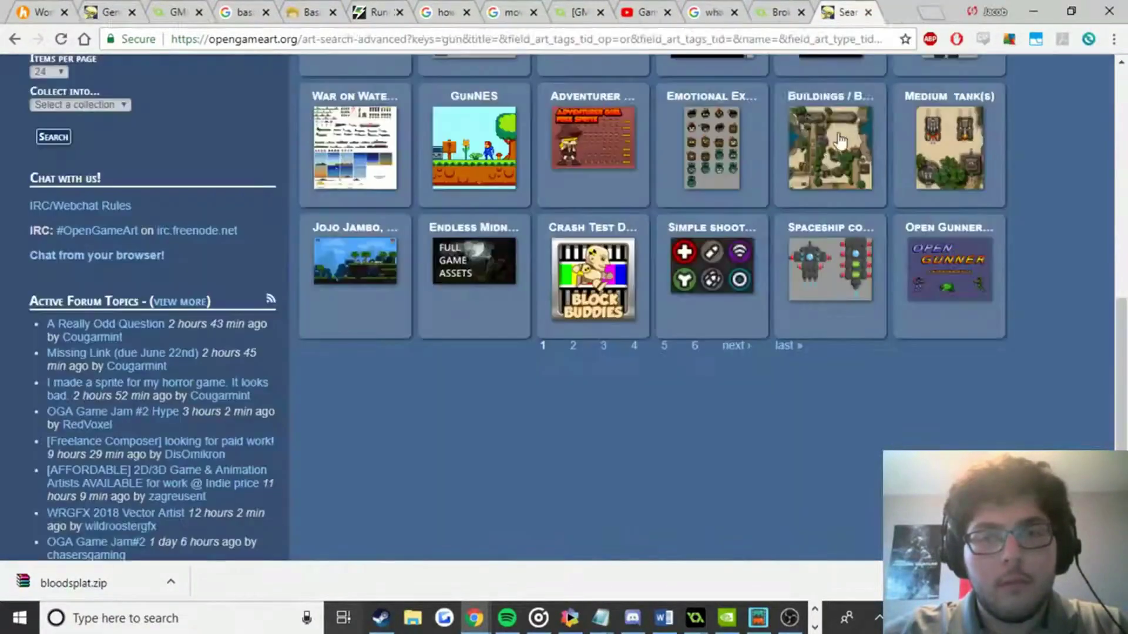
Advance the gun results to the second page and view the Open Gunner Starter Kit entry in a separate tab.
click(737, 346)
right_click(952, 267)
click(955, 281)
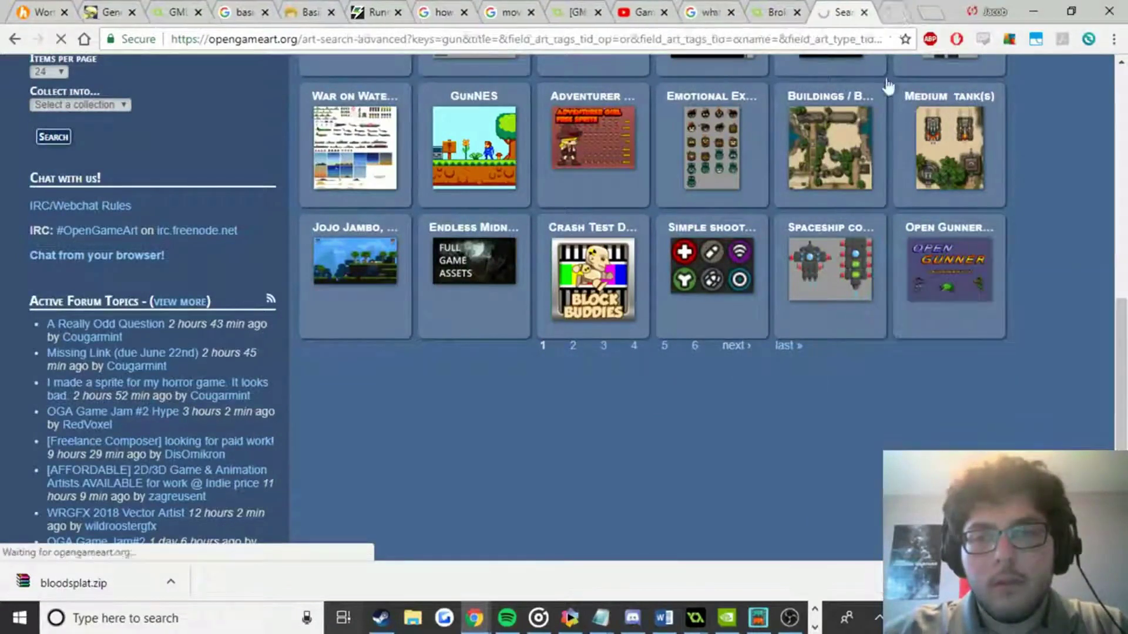
click(878, 11)
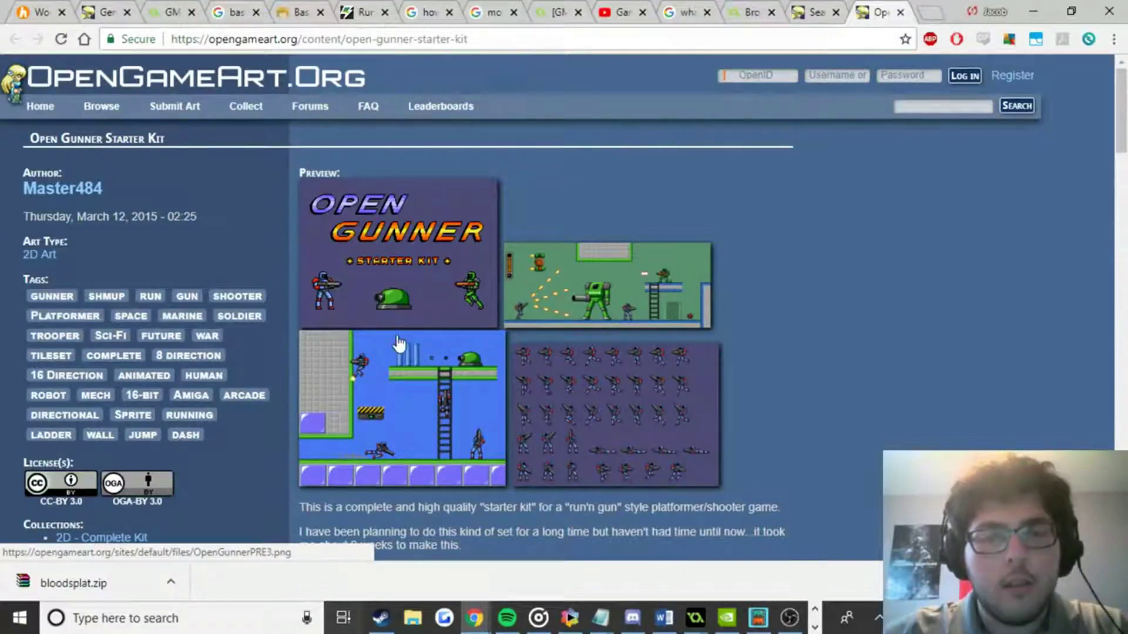
Return to the gun results and look through the second and last pages for a suitable enemy sprite.
click(818, 13)
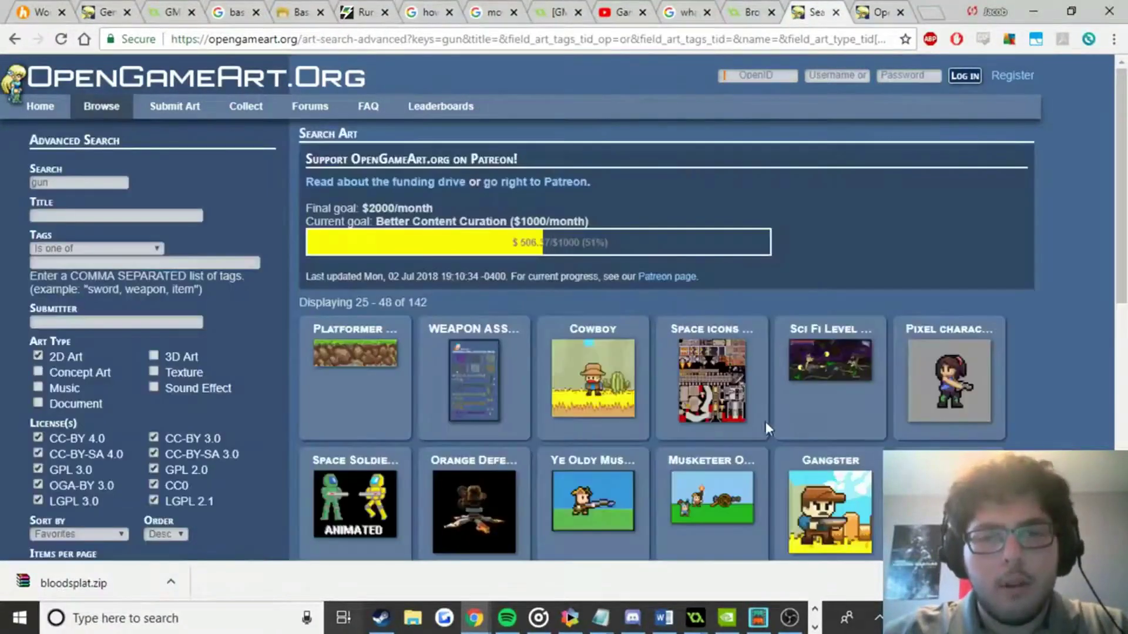
scroll(766, 422, down, 4)
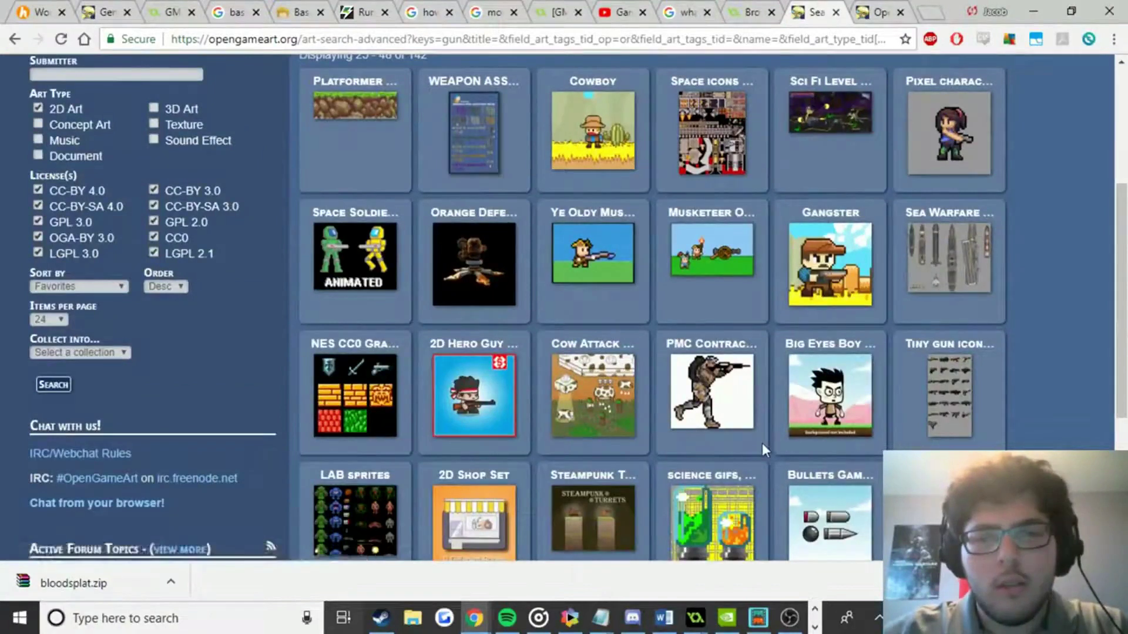
scroll(753, 378, down, 4)
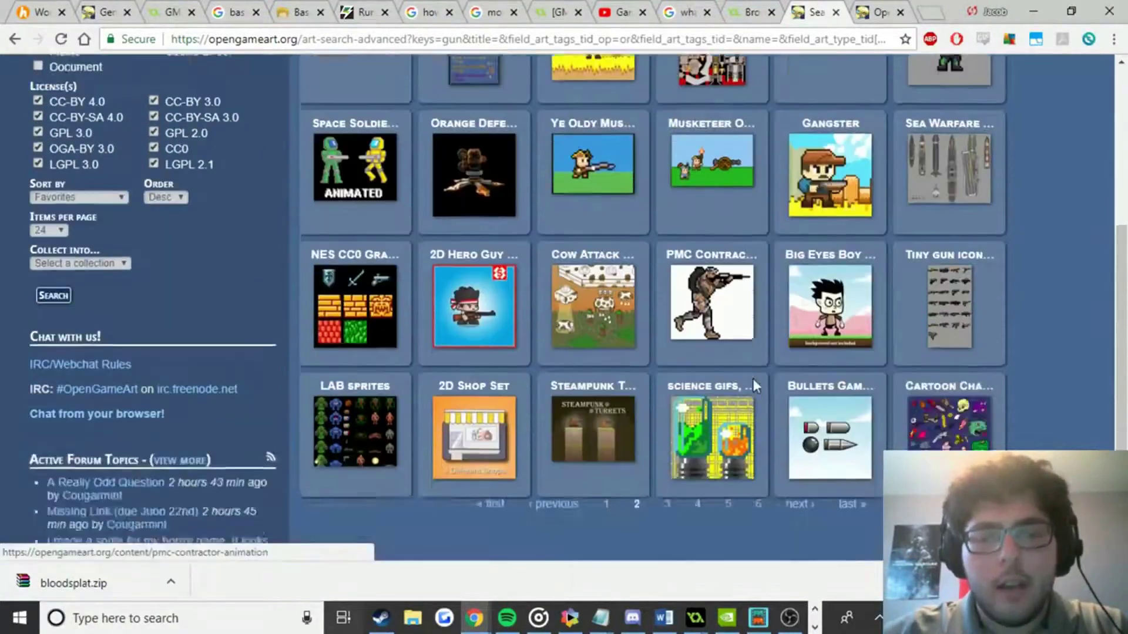
click(843, 347)
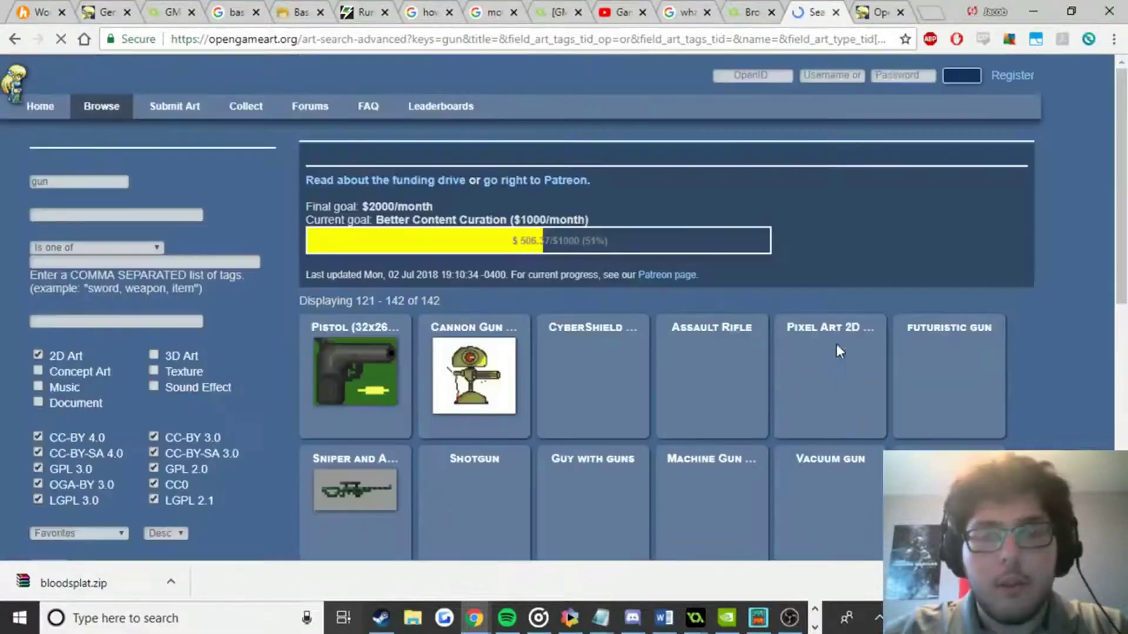
scroll(766, 341, down, 4)
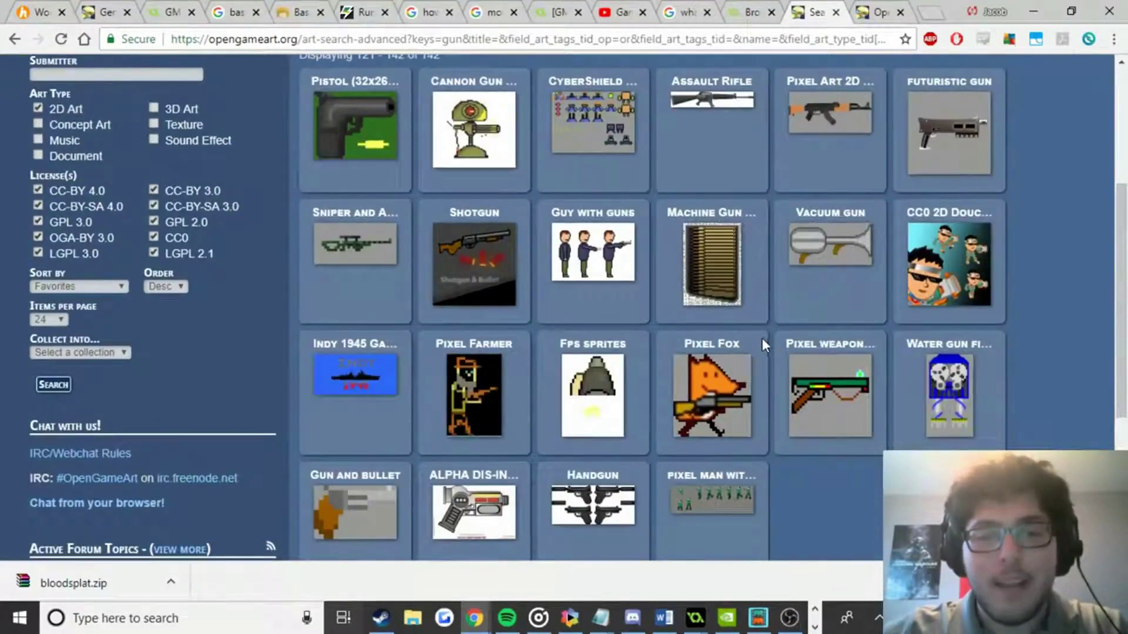
scroll(795, 290, down, 5)
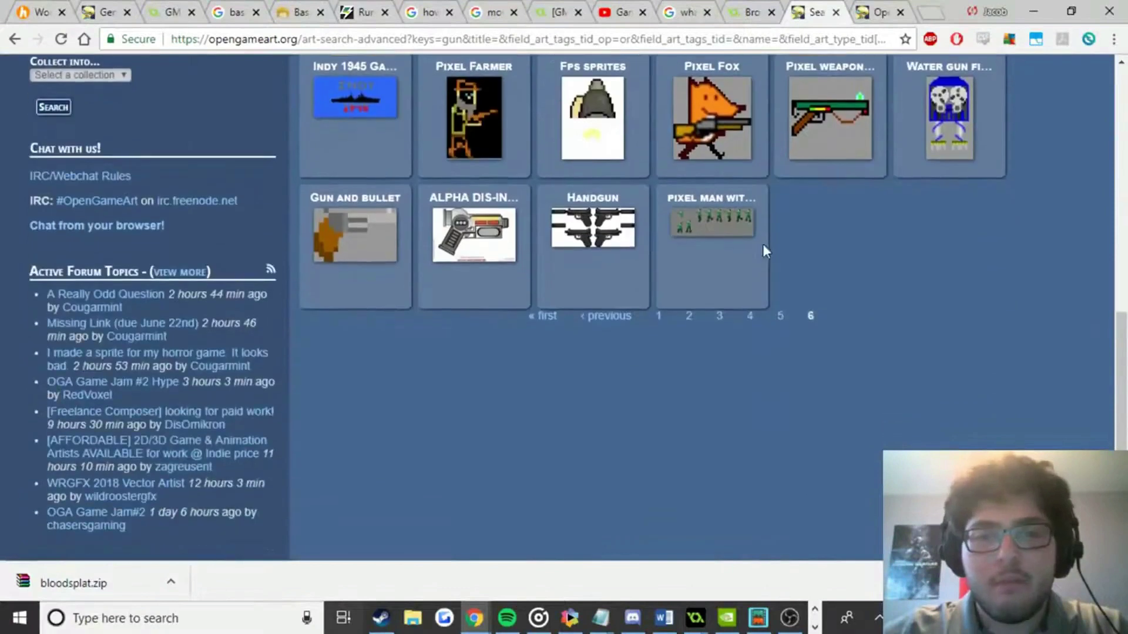
Download OpenGunnerEnemySoldier.png from the Open Gunner Starter Kit page and view the sprite sheet.
click(875, 12)
scroll(434, 299, down, 4)
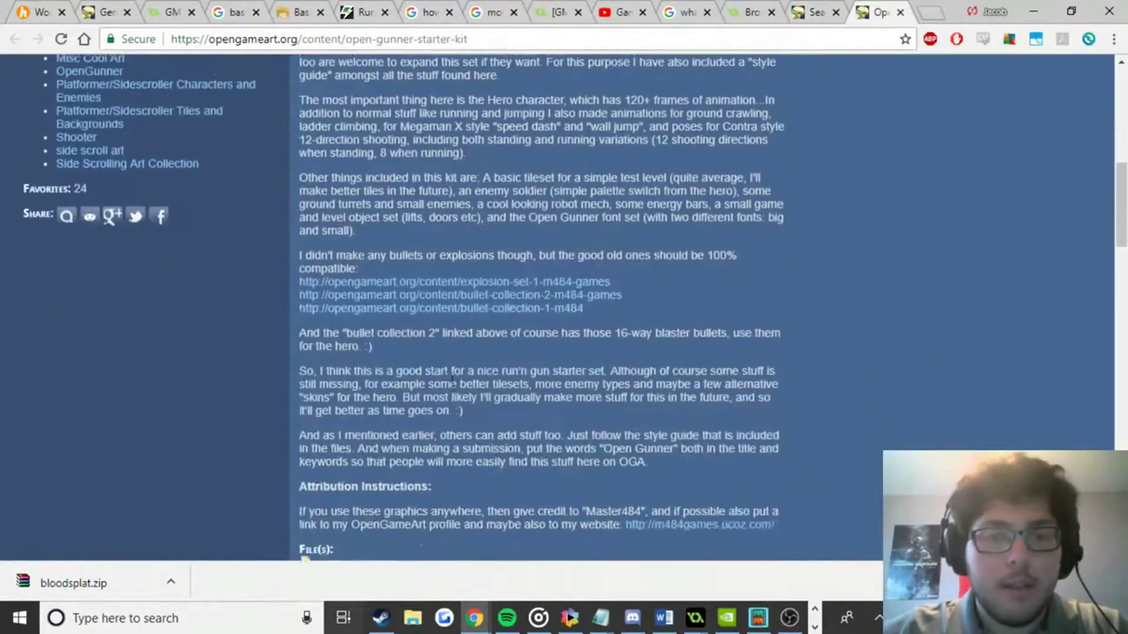
scroll(465, 285, down, 3)
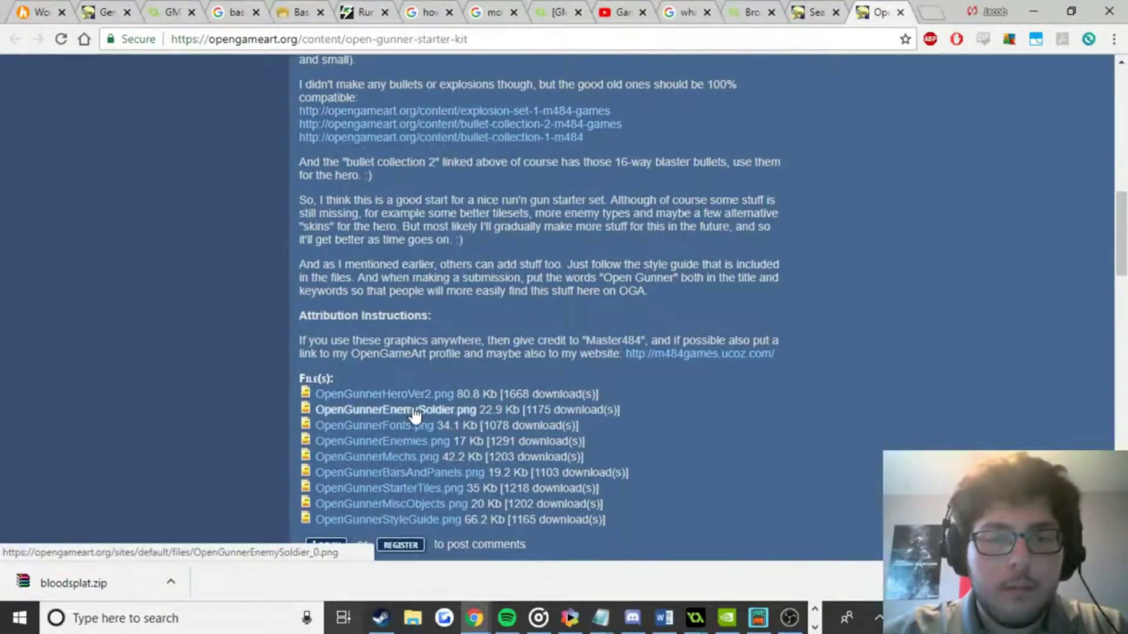
click(147, 585)
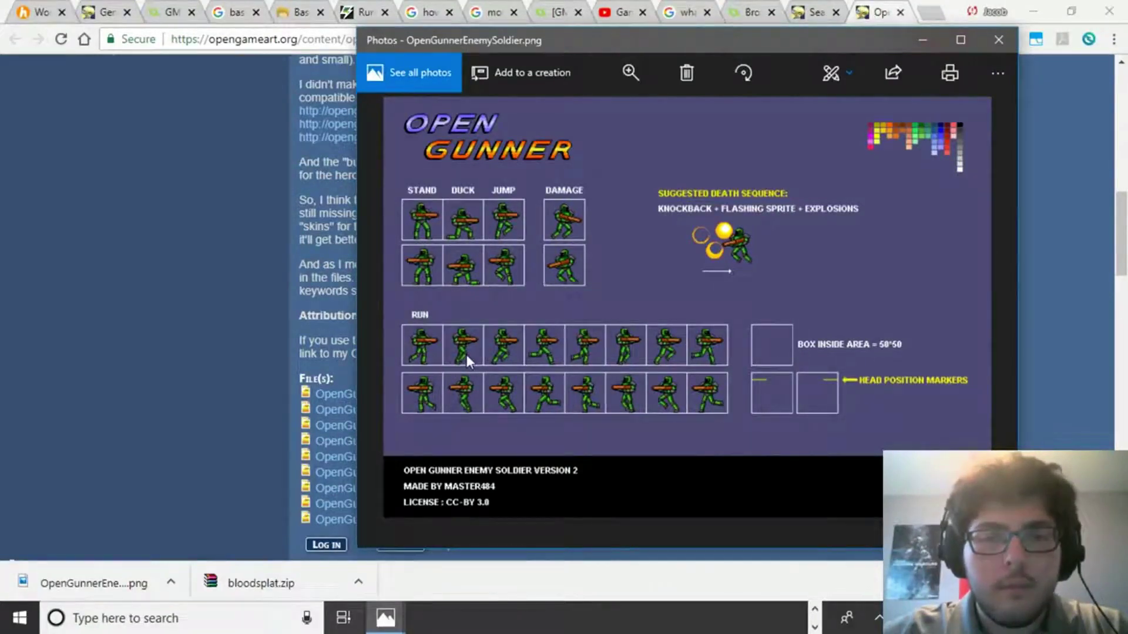
click(992, 40)
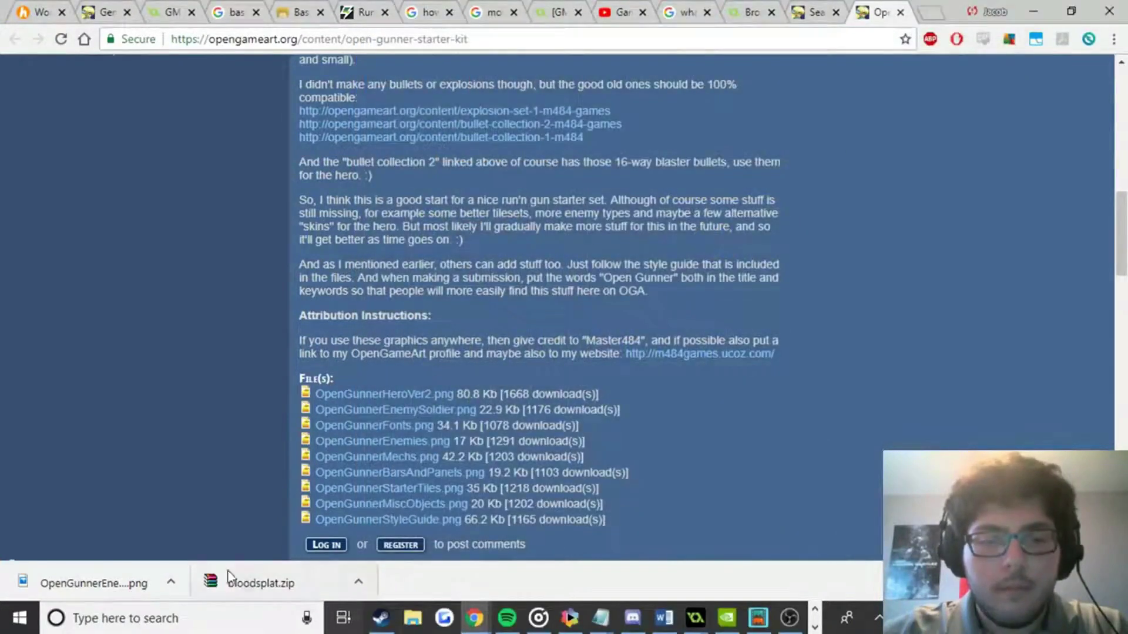
Show the downloaded enemy soldier image in its folder and move it into the Worthmore Project folder.
click(170, 583)
click(203, 526)
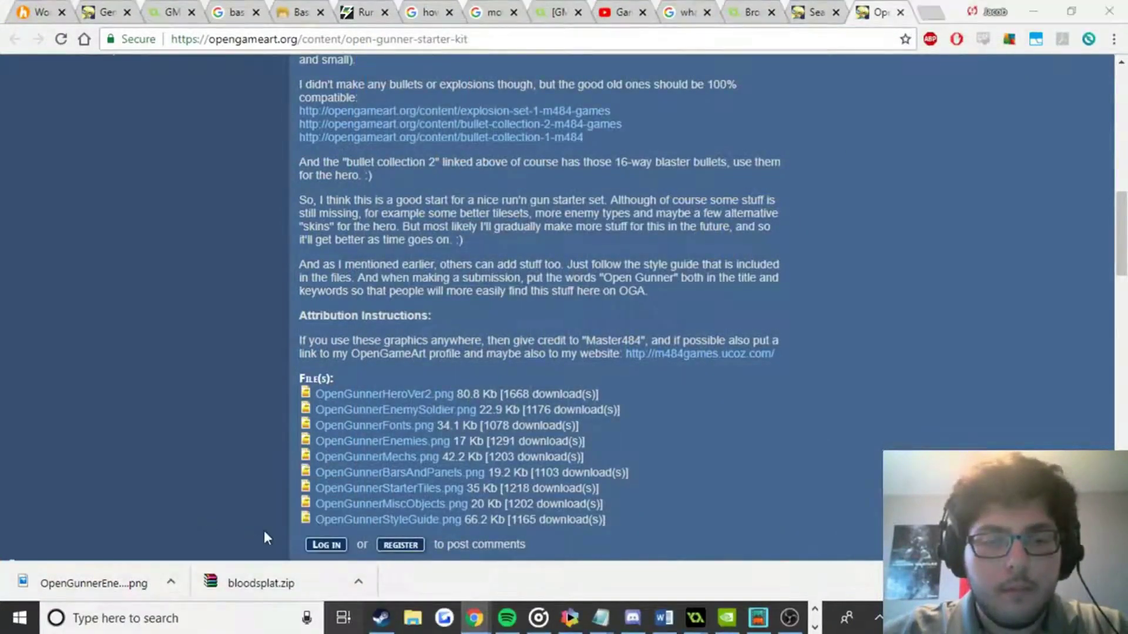
drag(581, 442, 160, 208)
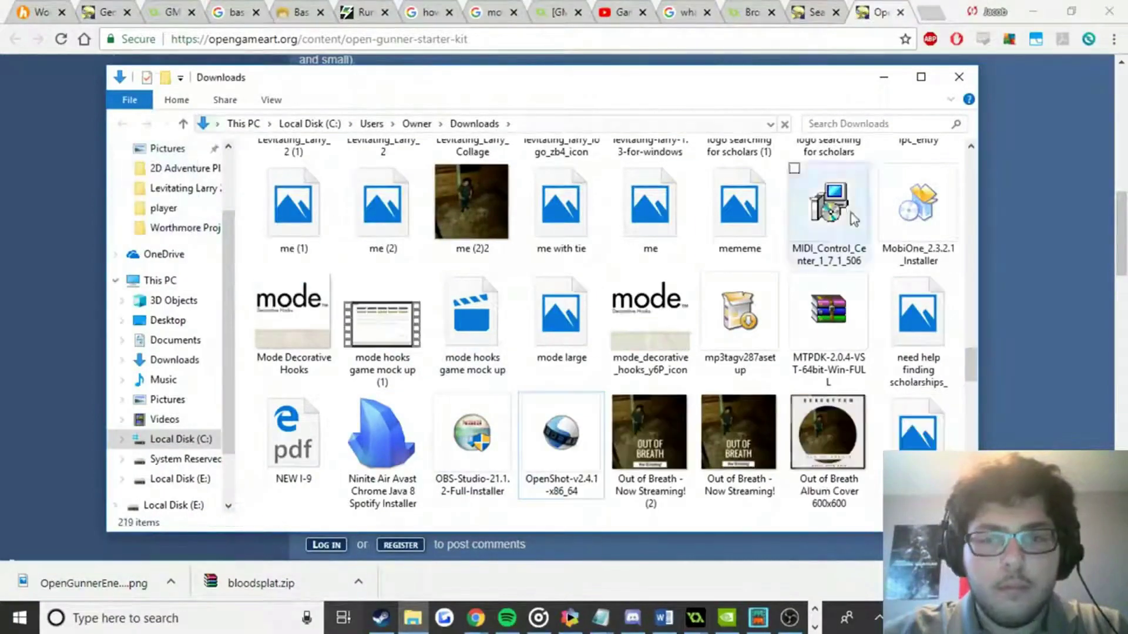
click(962, 75)
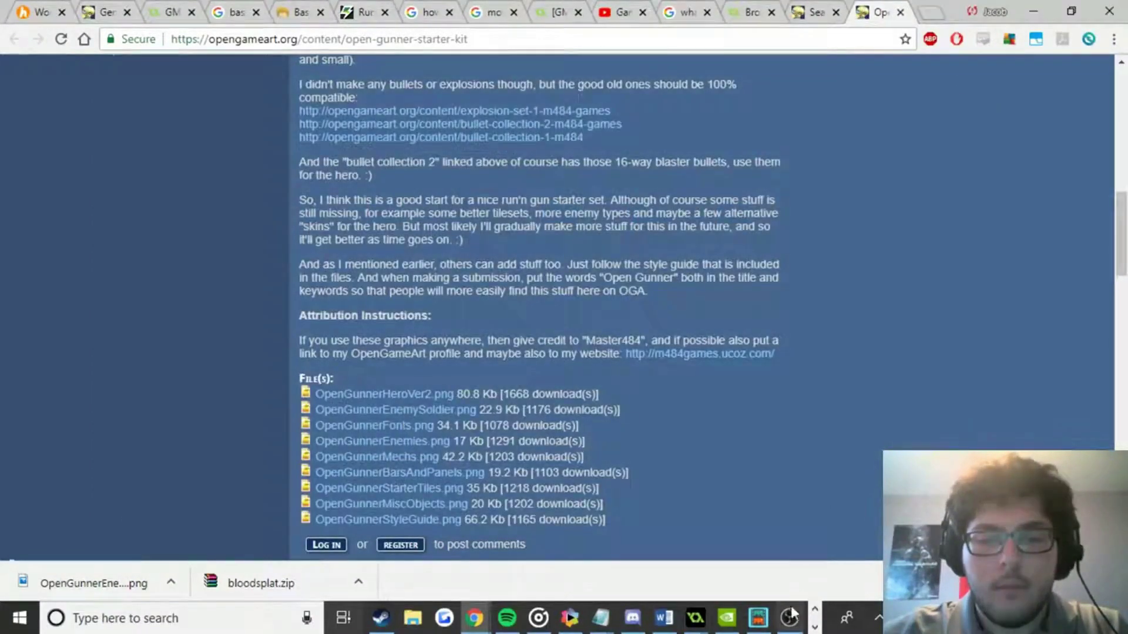
Switch to the GameMaker project and close the room0 properties, keeping the room.
mouse_move(695, 617)
click(667, 569)
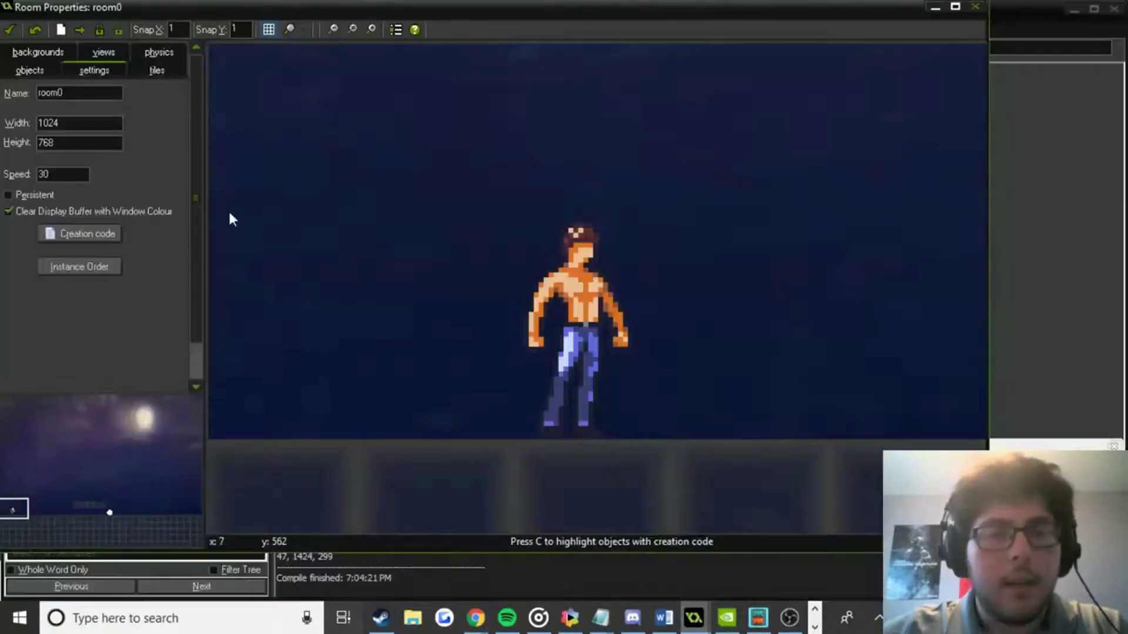
click(9, 29)
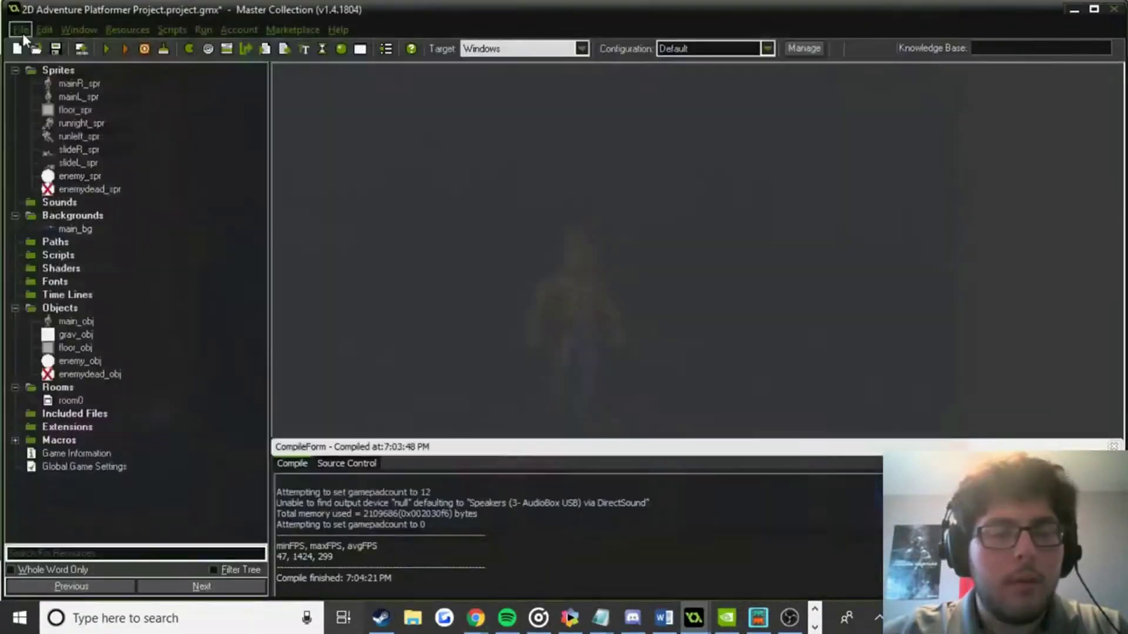
click(188, 48)
text(ene)
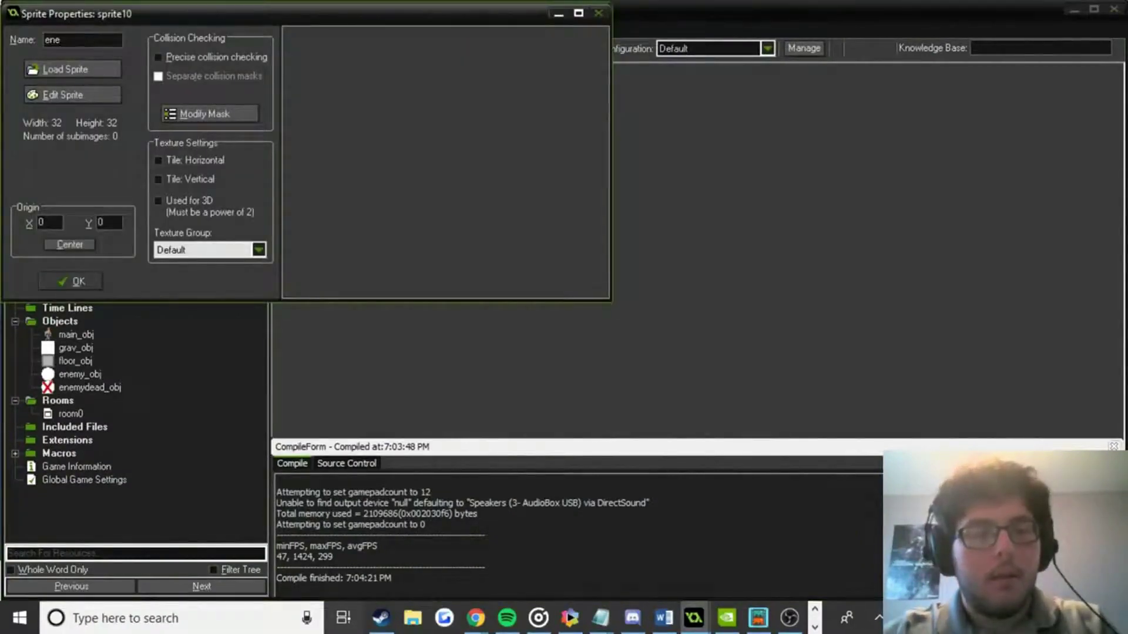
click(599, 13)
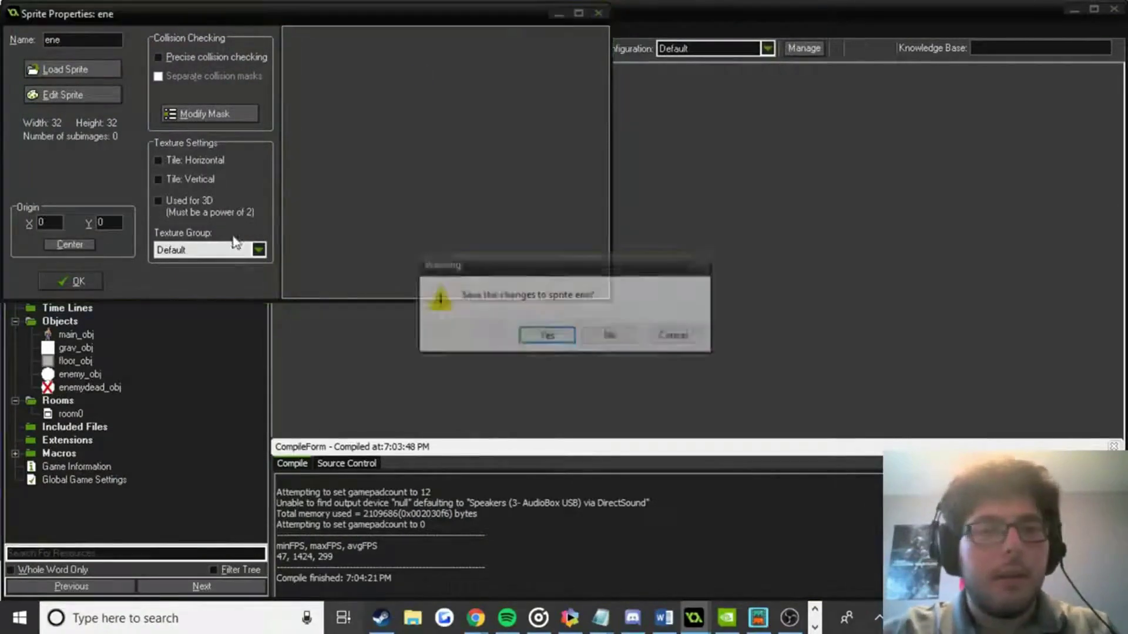
click(611, 335)
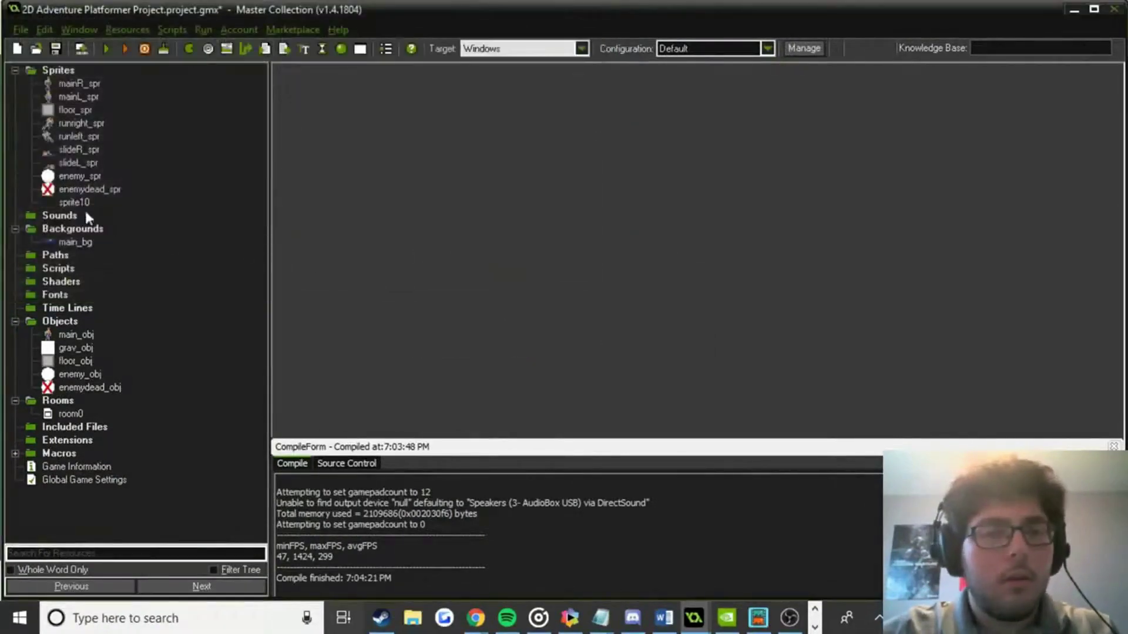
double_click(91, 191)
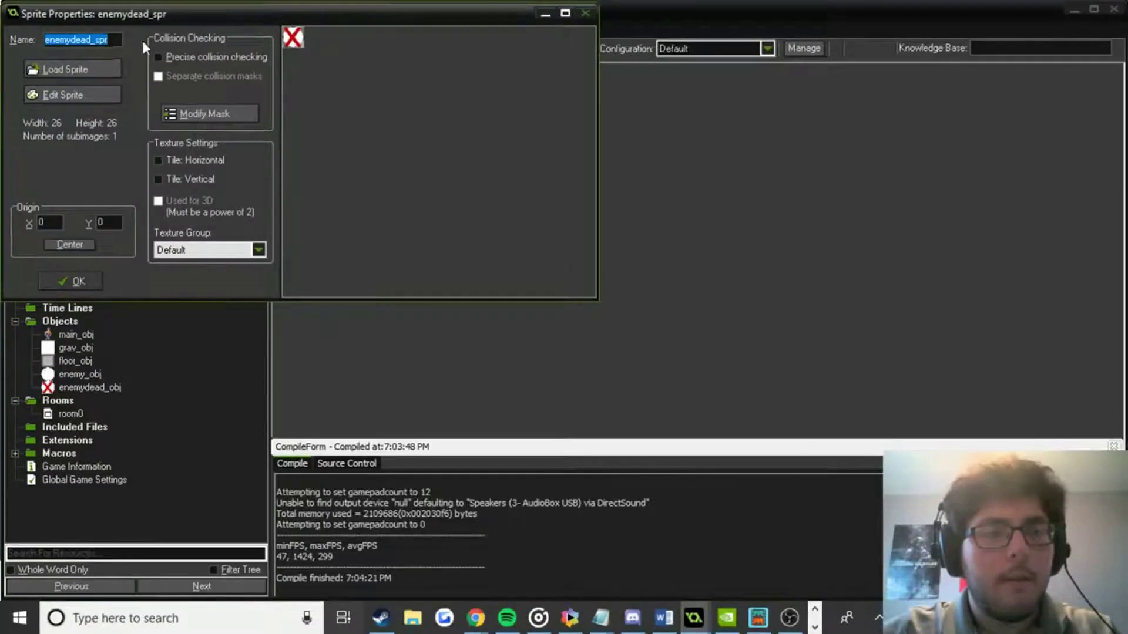
click(71, 282)
Load the OpenGunnerEnemySoldier image from the Worthmore Project - LiveEdu folder into enemy_spr.
double_click(85, 176)
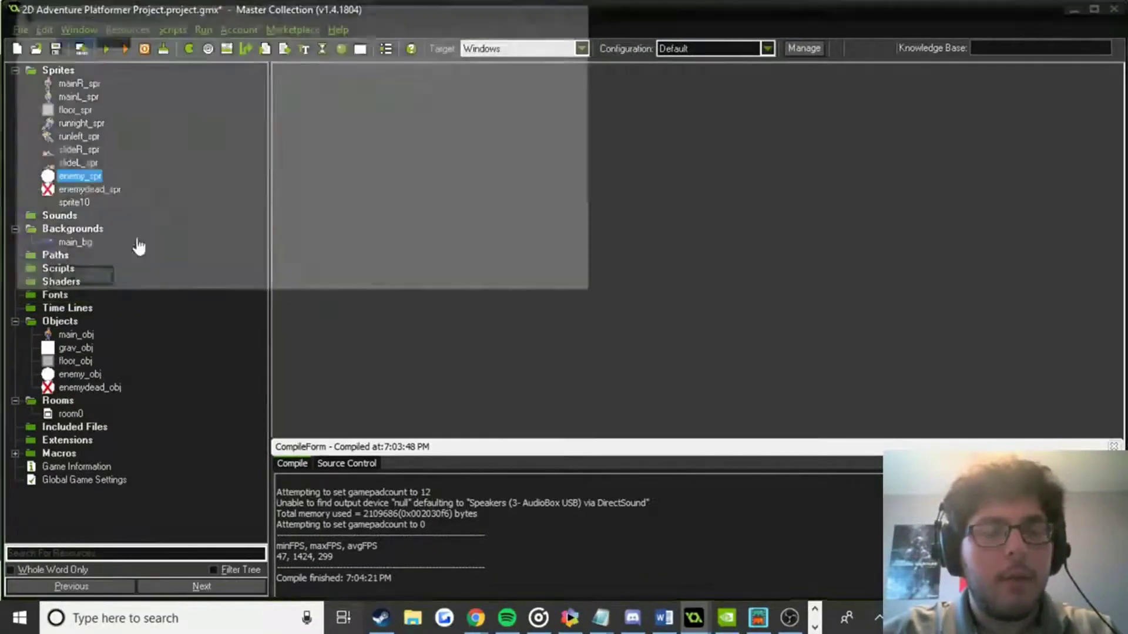
click(88, 68)
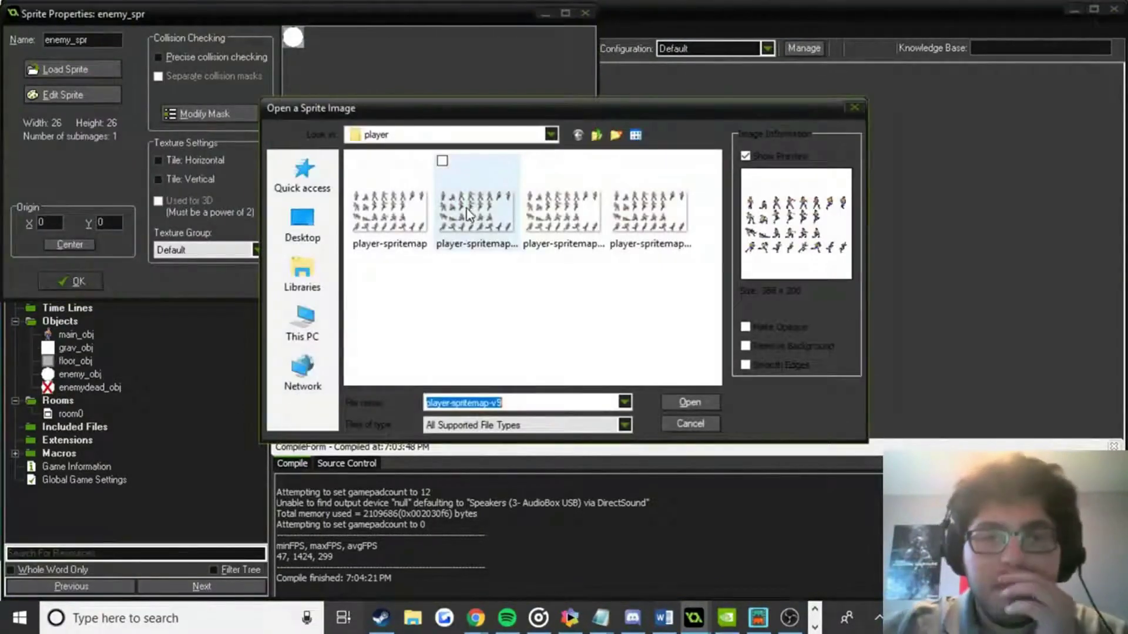
click(283, 235)
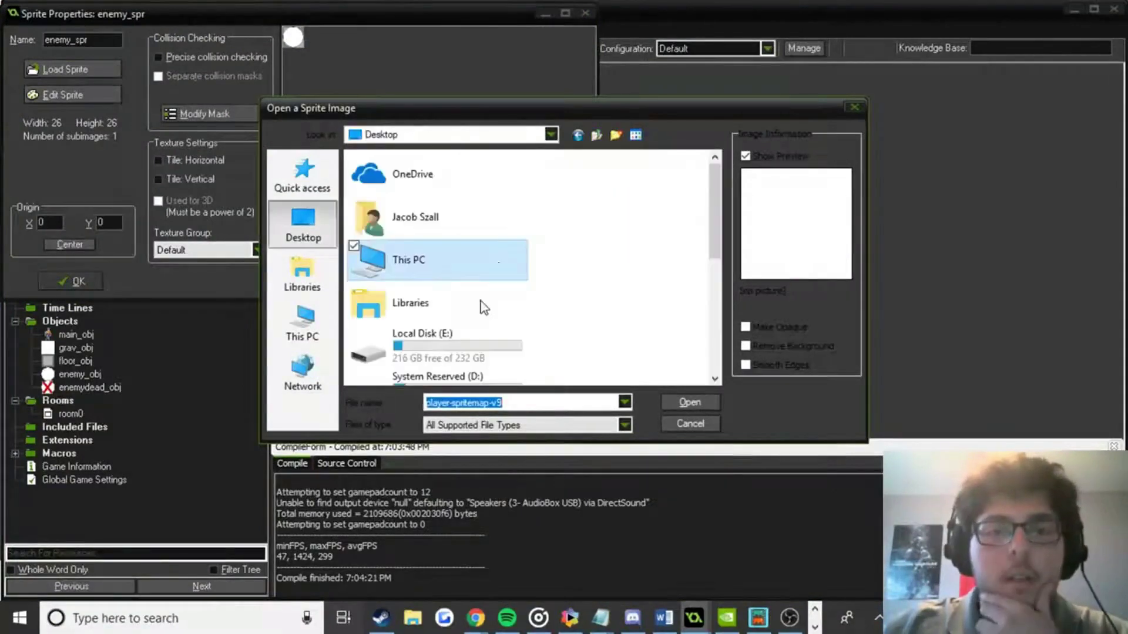
scroll(493, 317, down, 5)
double_click(464, 229)
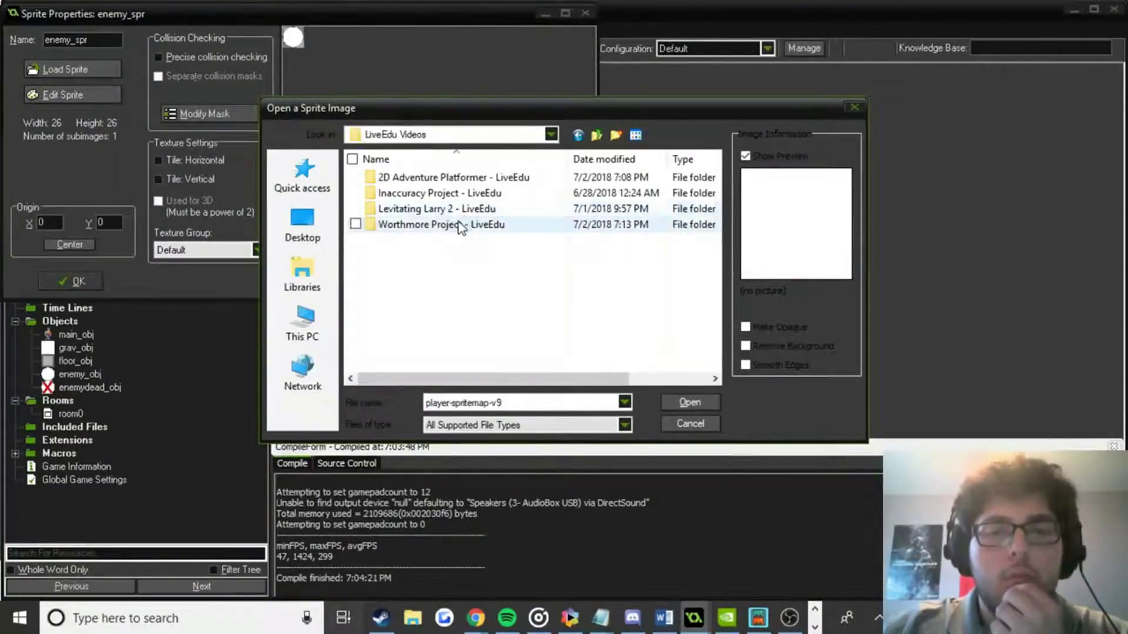
double_click(453, 227)
double_click(476, 329)
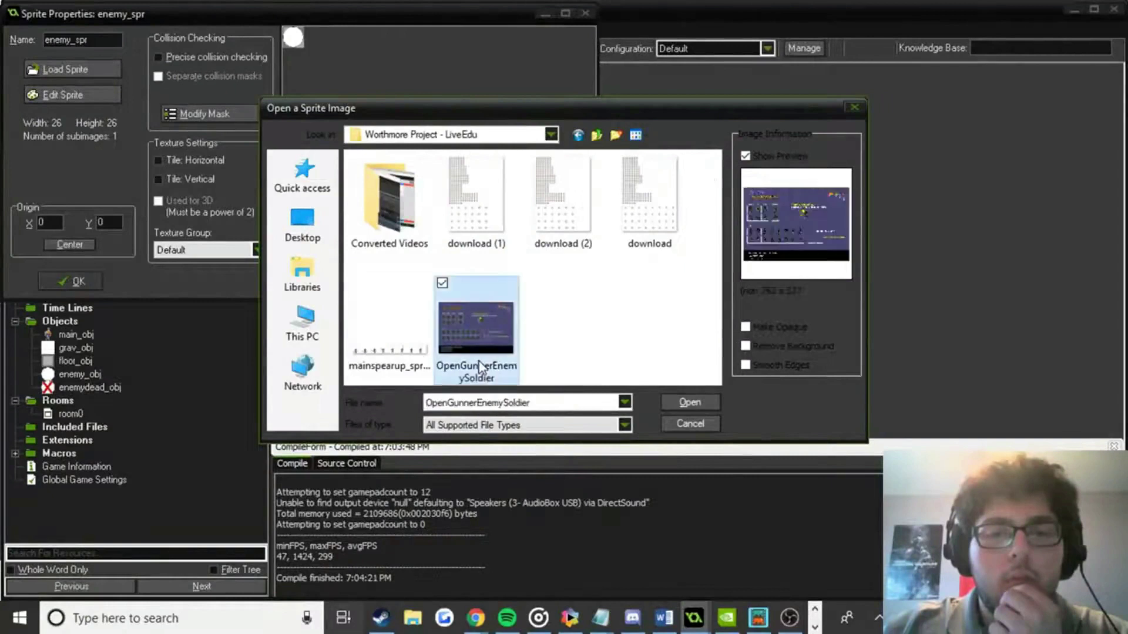
Open the loaded enemy_spr sheet for image editing, then select and copy the first standing soldier frame.
click(65, 95)
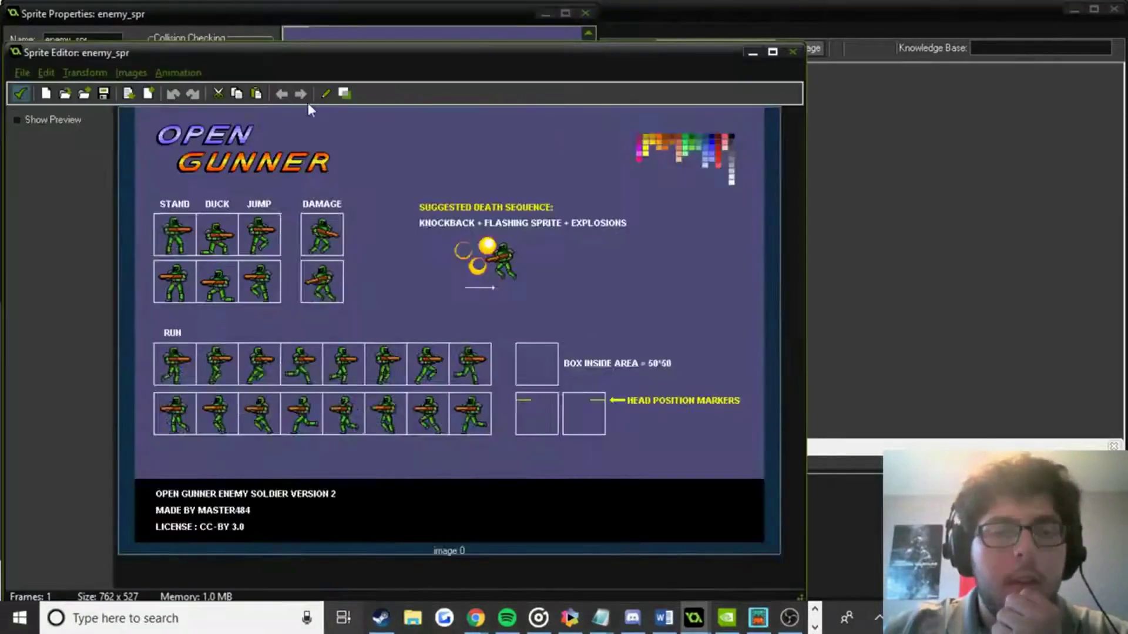
double_click(280, 268)
scroll(624, 252, up, 3)
scroll(624, 251, up, 4)
mouse_move(396, 144)
mouse_down()
mouse_move(541, 289)
mouse_move(367, 123)
mouse_move(377, 117)
mouse_up()
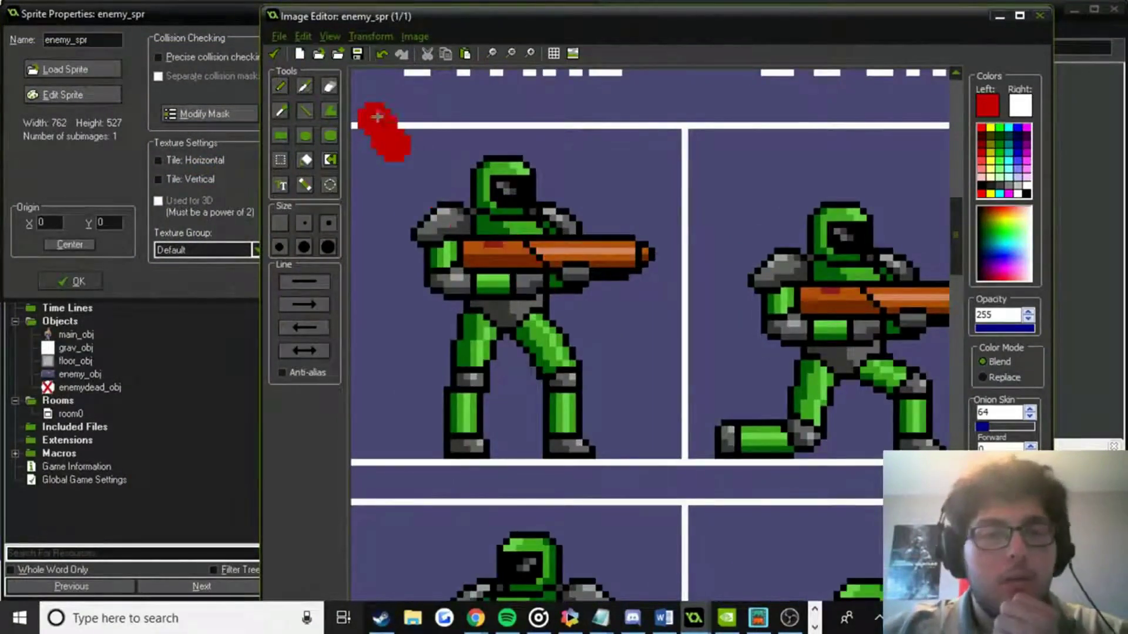
key(ctrl+z)
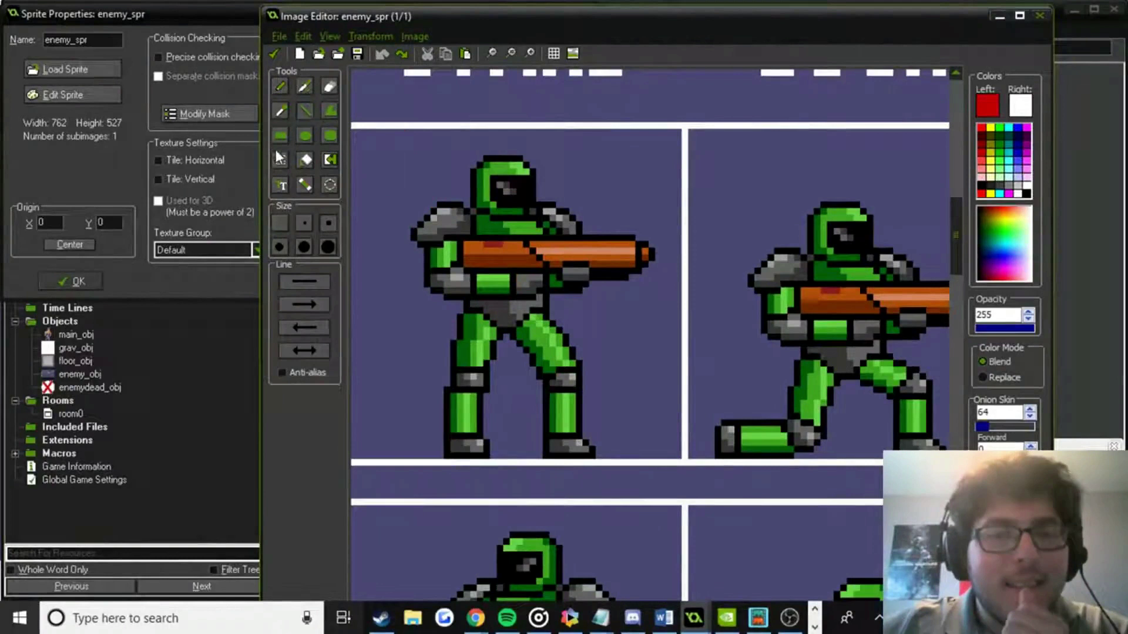
click(281, 159)
drag(381, 151, 665, 462)
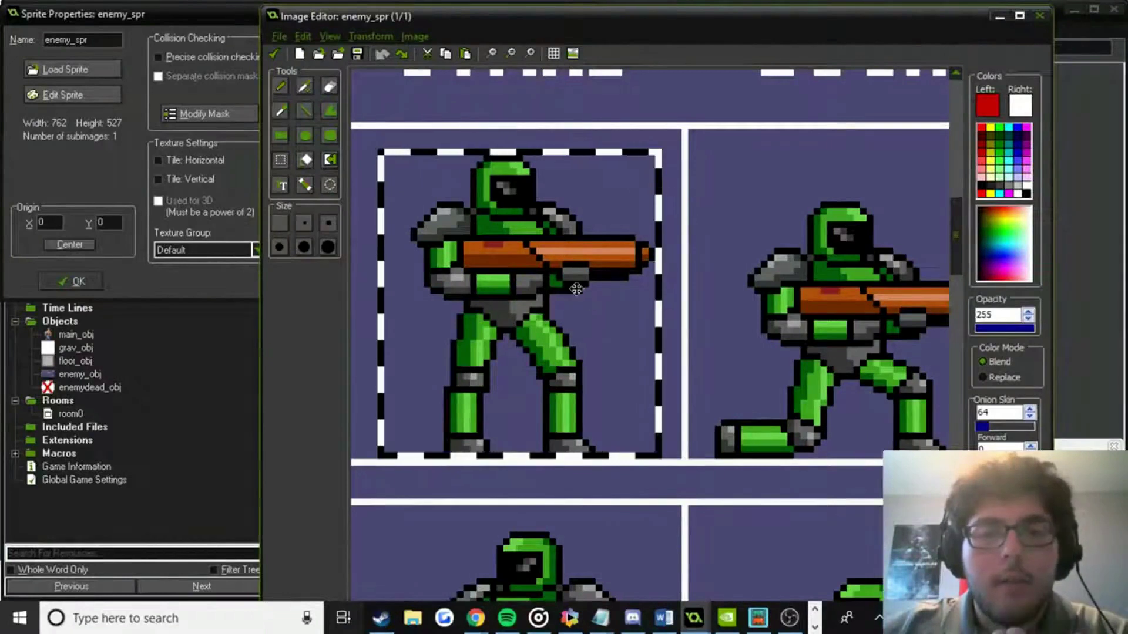
click(278, 37)
click(294, 55)
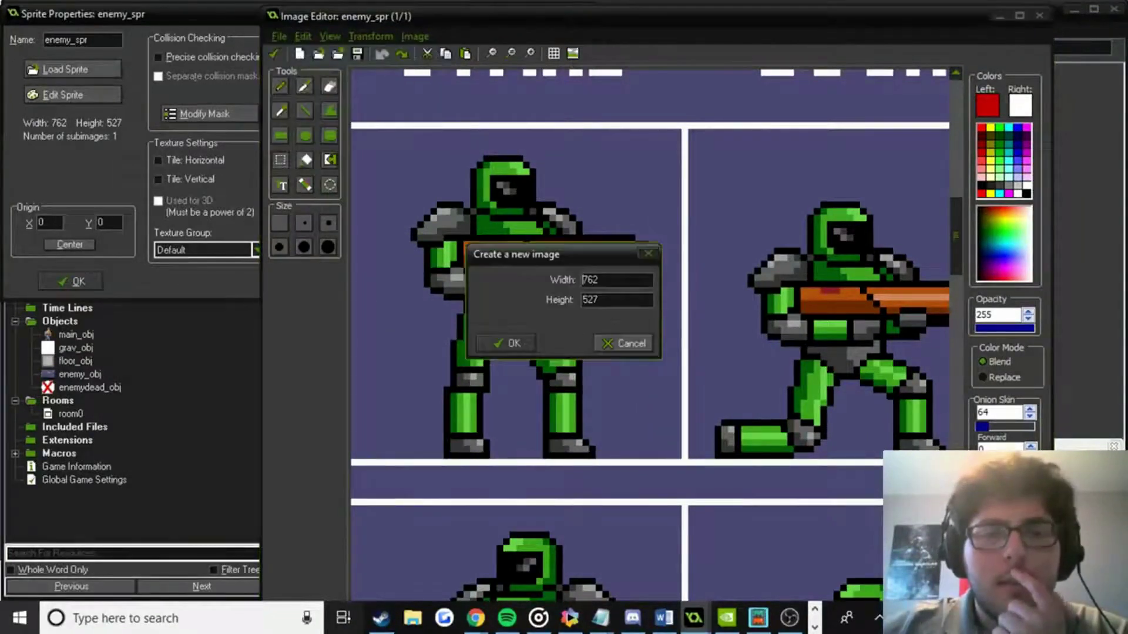
click(631, 345)
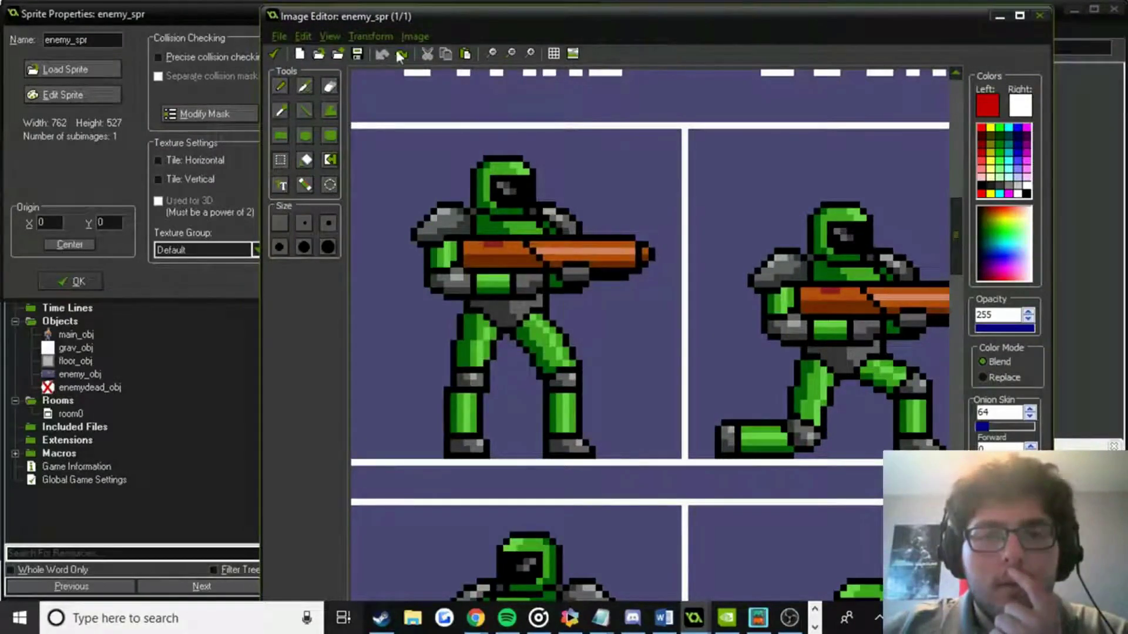
Replace the full sheet in enemy_spr with the copied standing soldier and save the sprite.
click(274, 55)
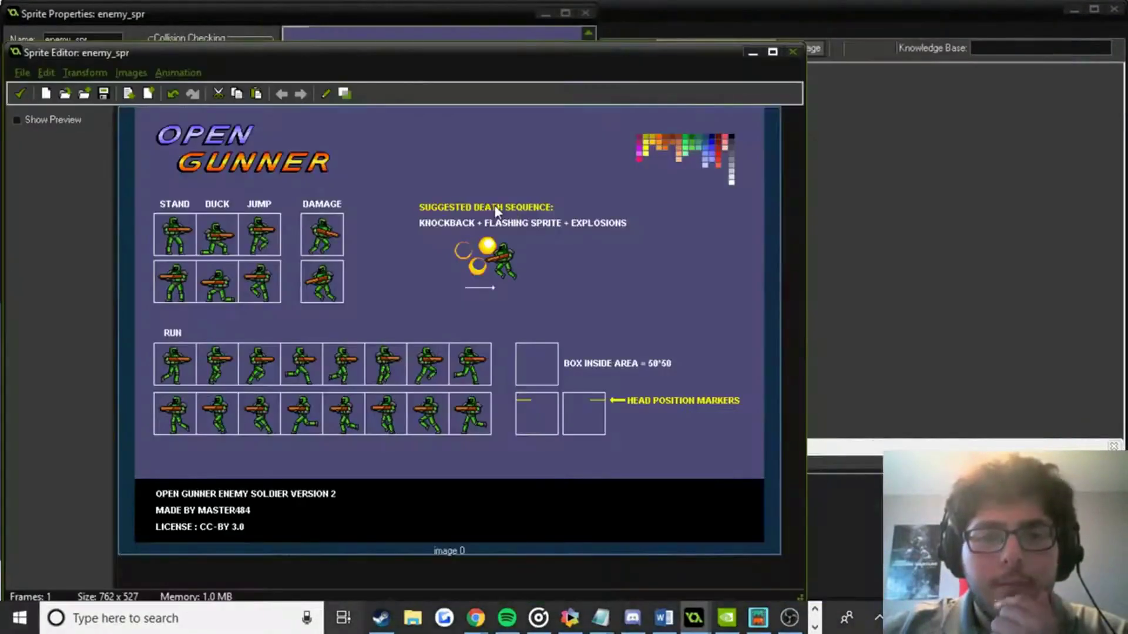
key(Delete)
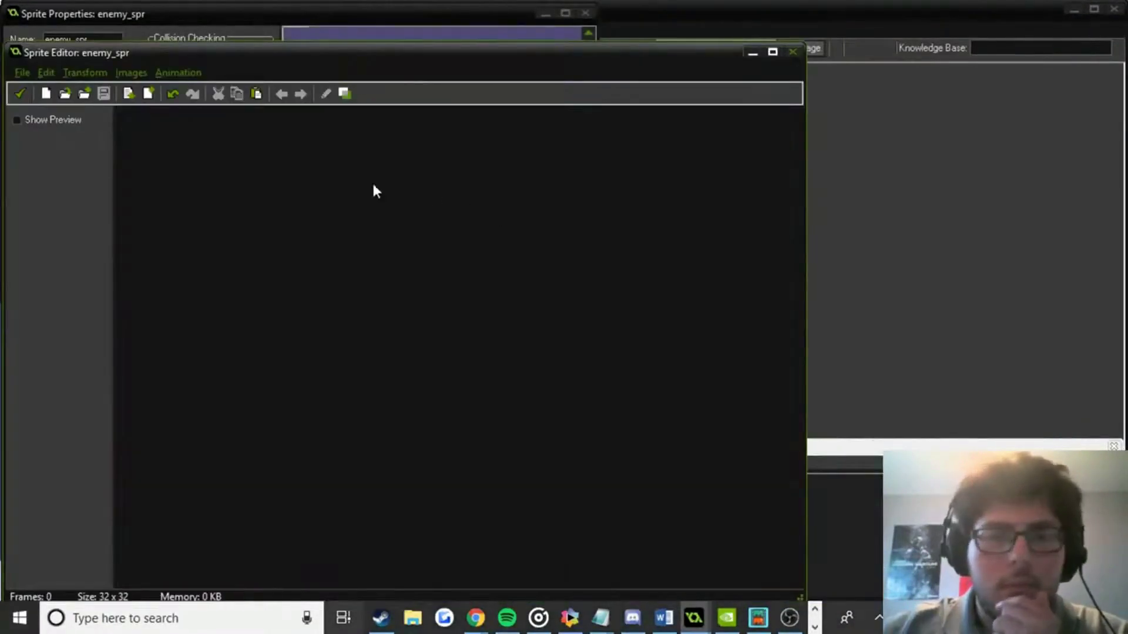
key(ctrl+v)
double_click(152, 136)
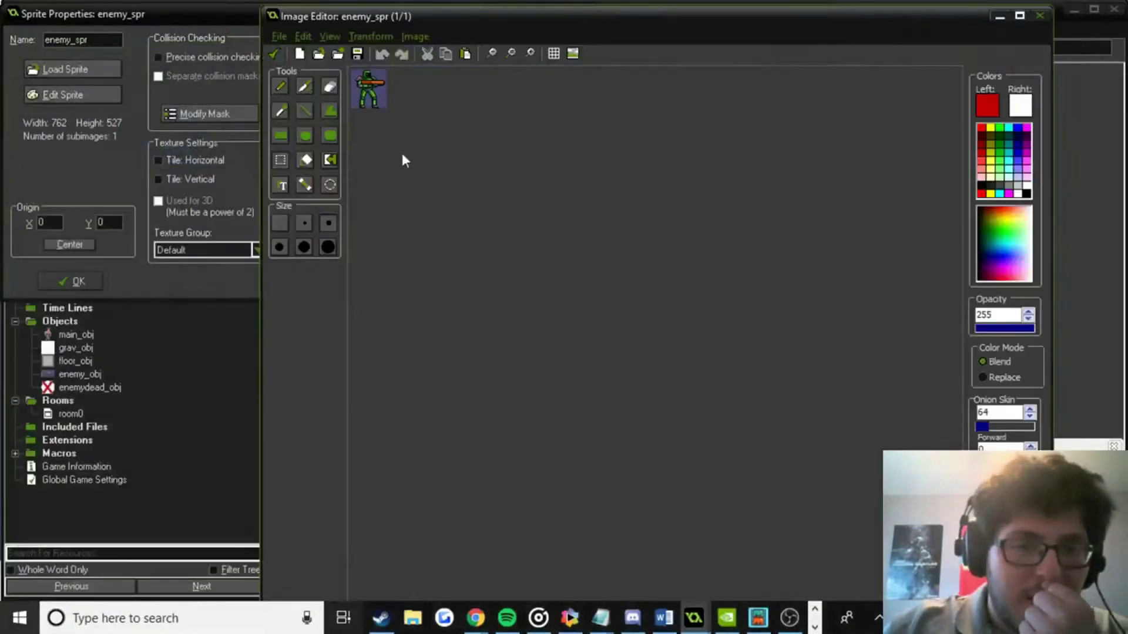
scroll(402, 153, up, 4)
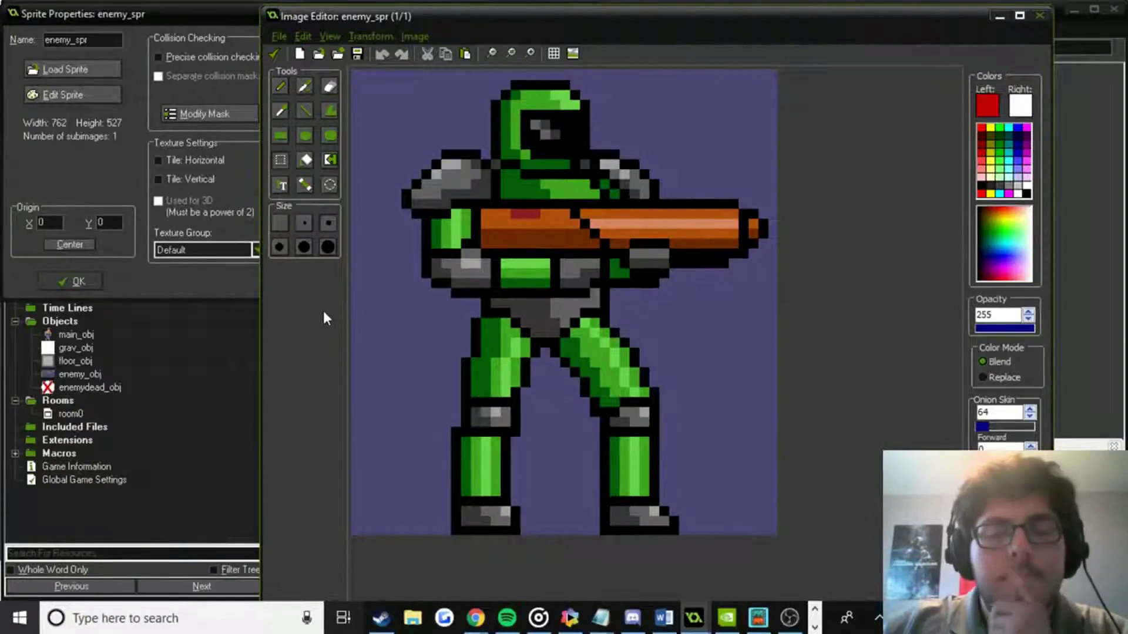
click(281, 54)
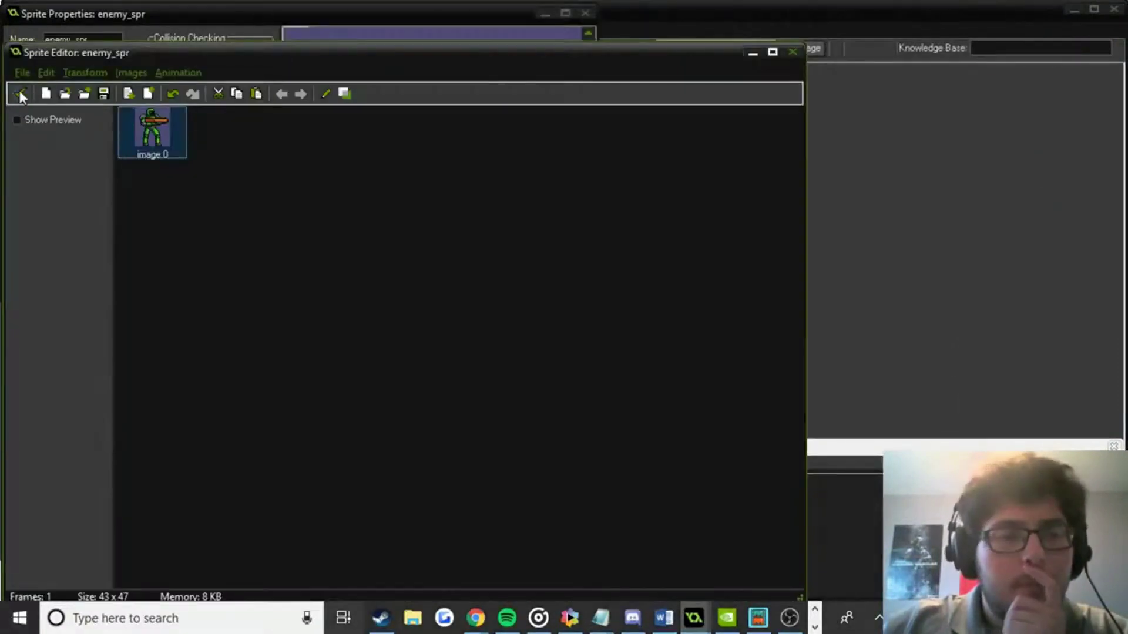
click(21, 94)
Open room0, check the size and placement of the soldier enemy beside the platform, and close the room.
double_click(73, 412)
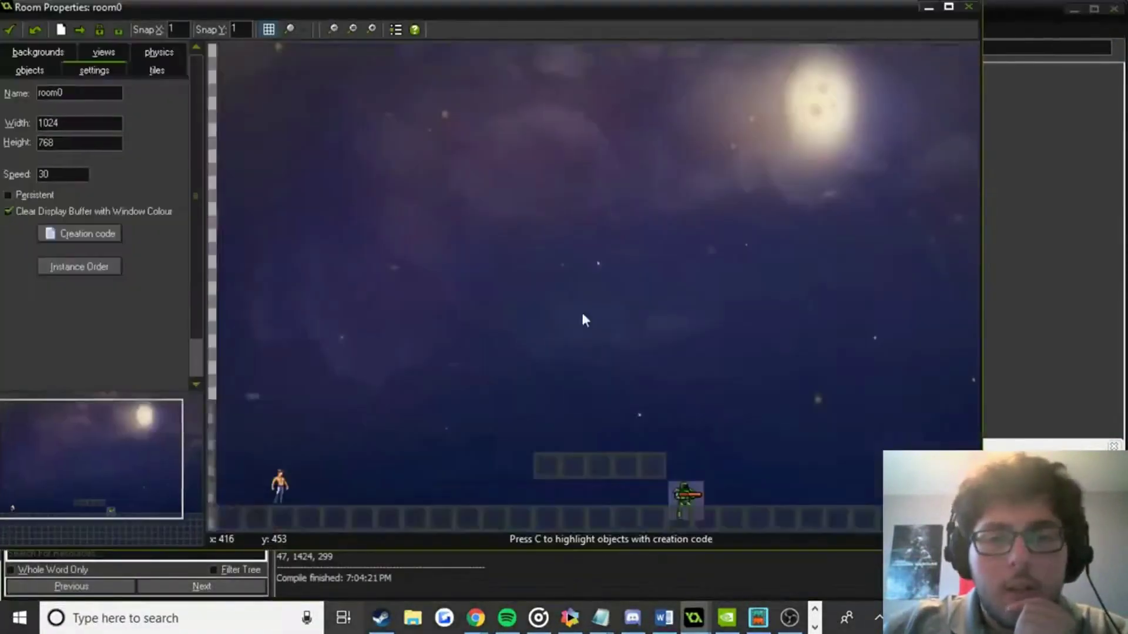
middle_drag(582, 314, 664, 194)
scroll(548, 302, up, 2)
middle_drag(686, 307, 482, 297)
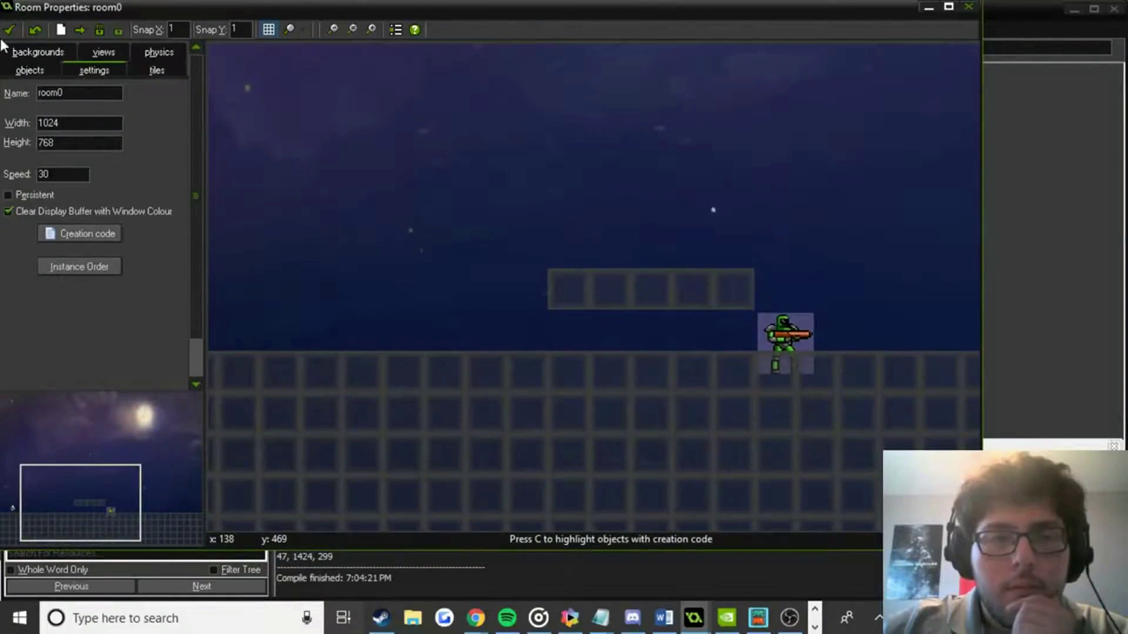
click(9, 30)
Open the enemy_spr image for editing and erase the bulk of the blue background around the soldier and between the legs.
click(45, 101)
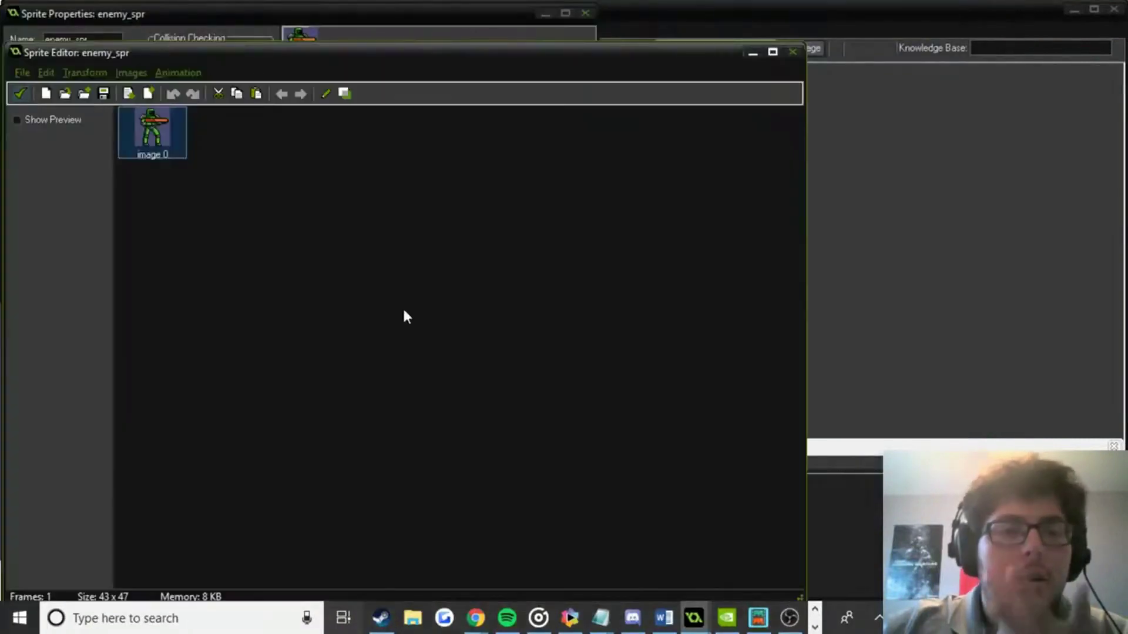
double_click(168, 148)
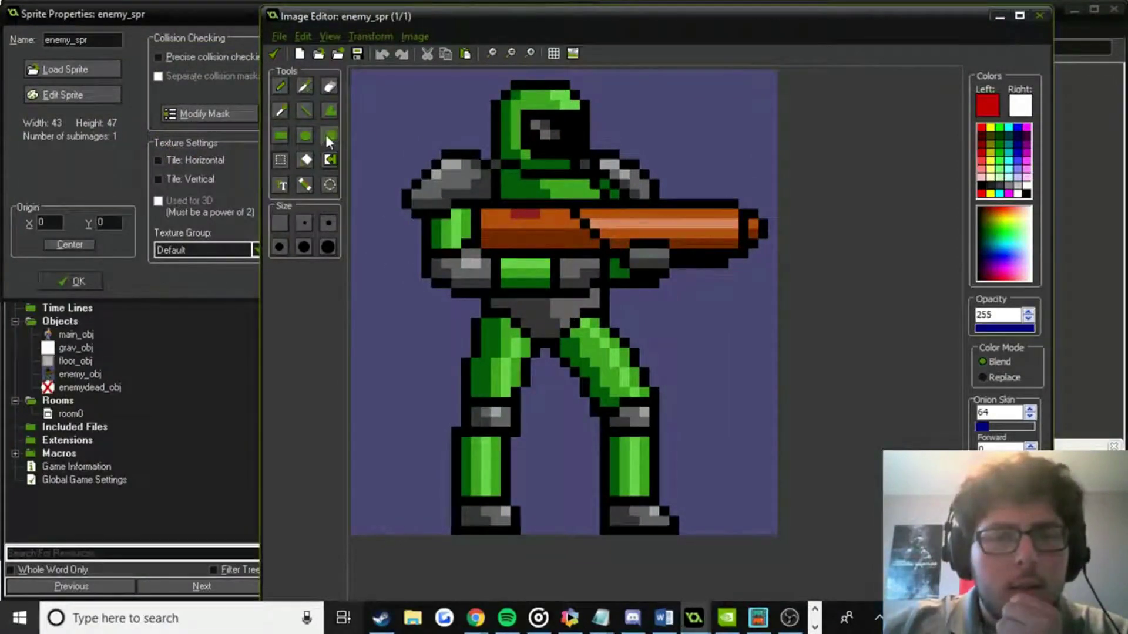
click(329, 86)
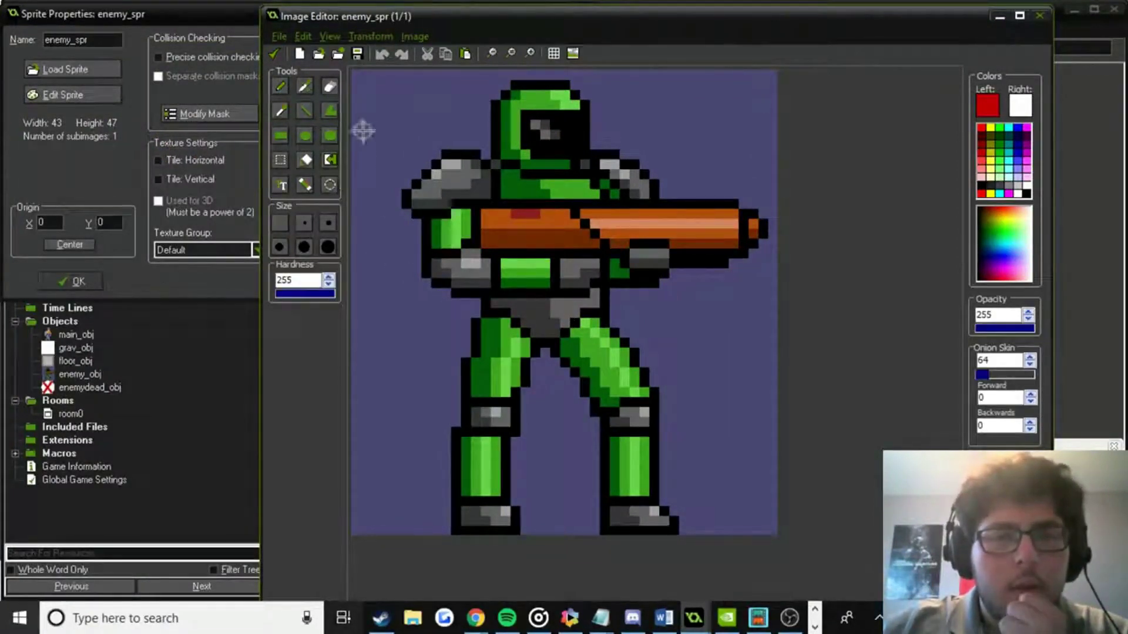
drag(384, 88, 360, 89)
mouse_move(353, 172)
mouse_down()
mouse_move(364, 396)
mouse_move(388, 532)
mouse_move(399, 344)
mouse_move(395, 412)
mouse_move(432, 346)
mouse_move(382, 285)
mouse_up()
mouse_move(374, 228)
mouse_down()
mouse_move(379, 151)
mouse_move(411, 88)
mouse_move(447, 77)
mouse_move(445, 113)
mouse_move(465, 94)
mouse_up()
mouse_move(632, 79)
mouse_down()
mouse_move(623, 118)
mouse_move(661, 128)
mouse_move(702, 76)
mouse_move(746, 94)
mouse_move(764, 141)
mouse_move(723, 175)
mouse_move(766, 178)
mouse_move(774, 73)
mouse_up()
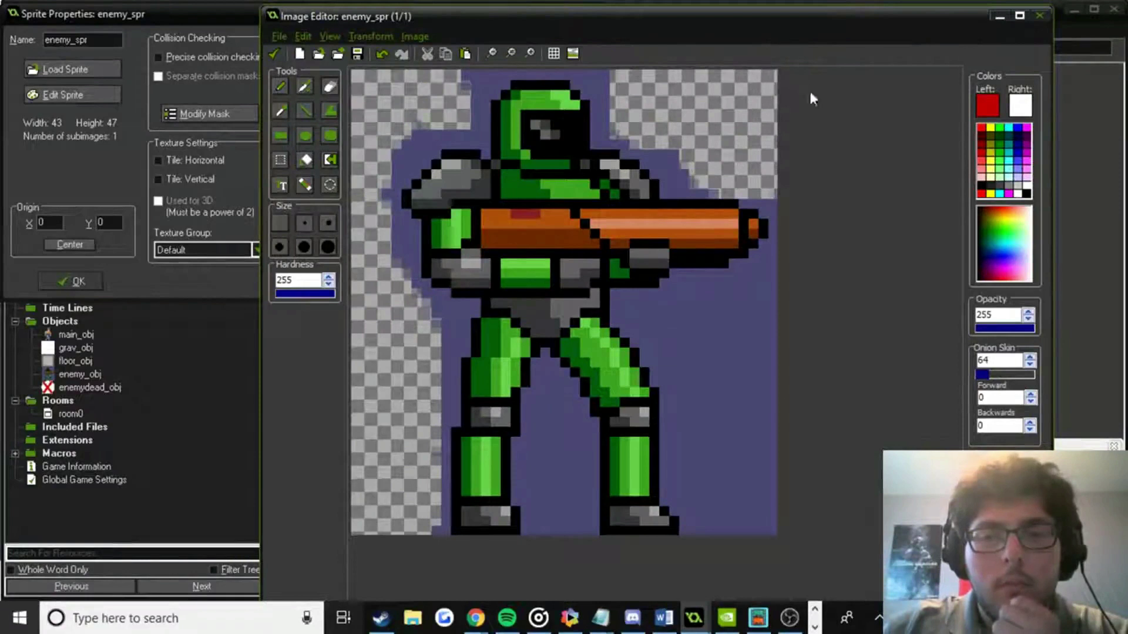
mouse_move(737, 293)
mouse_down()
mouse_move(631, 322)
mouse_move(719, 329)
mouse_move(752, 379)
mouse_move(713, 476)
mouse_move(745, 545)
mouse_move(743, 383)
mouse_up()
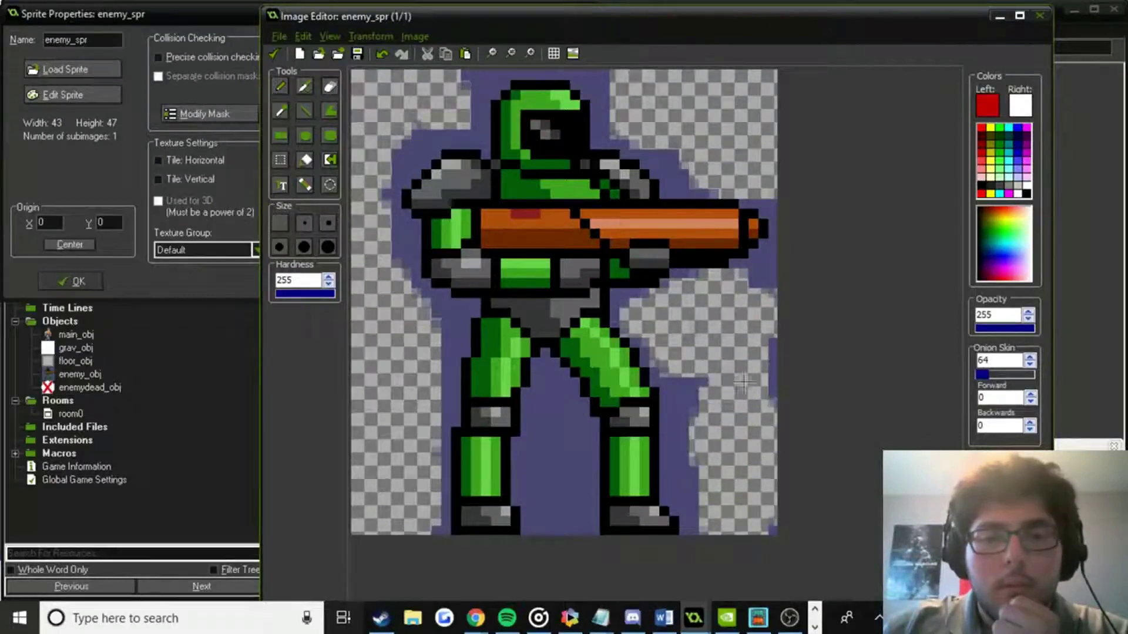
mouse_move(552, 449)
mouse_down()
mouse_move(549, 435)
mouse_move(560, 531)
mouse_up()
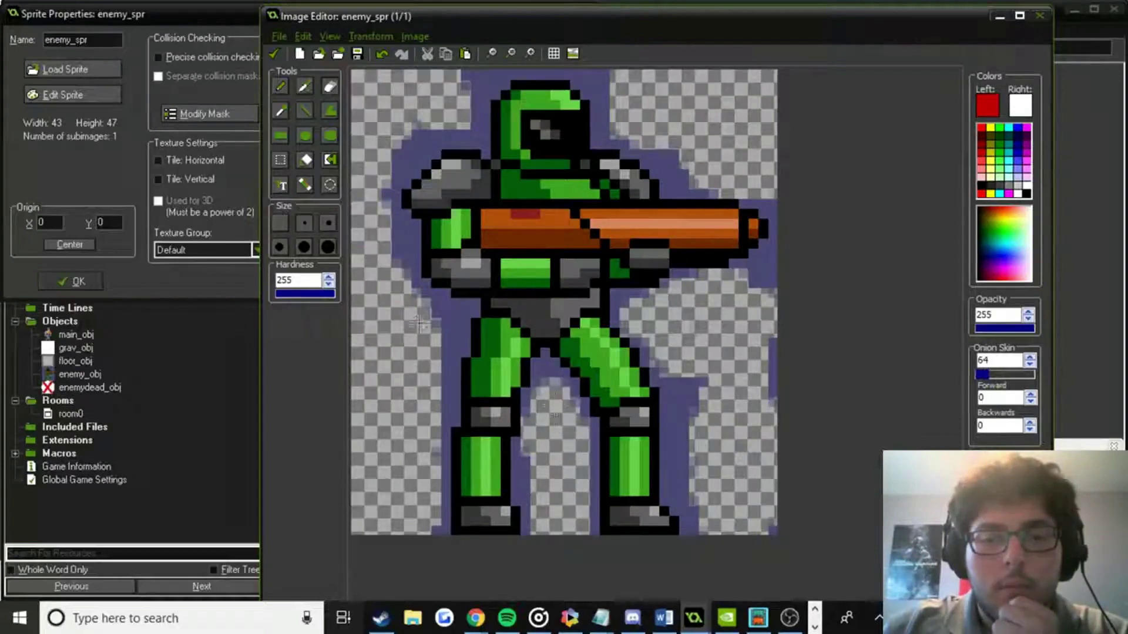
Erase the remaining blue pixels along the outer edge of the soldier's rear arm and shoulder.
scroll(446, 185, up, 1)
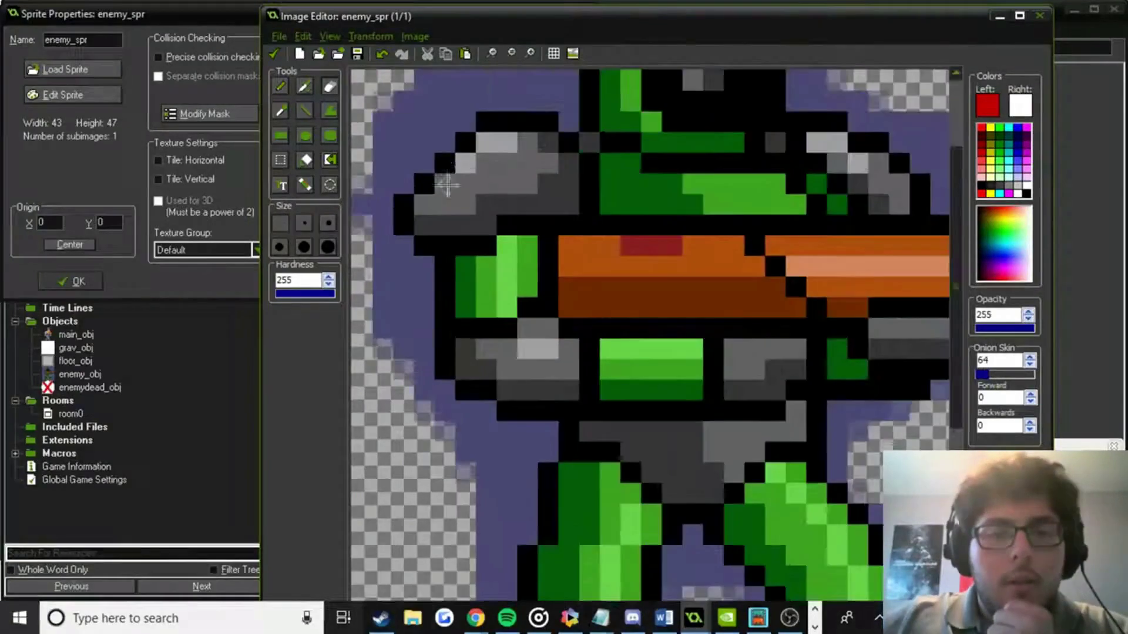
scroll(447, 185, up, 1)
scroll(365, 235, left, 3)
mouse_move(529, 245)
mouse_down()
mouse_move(517, 321)
mouse_move(473, 276)
mouse_move(525, 382)
mouse_move(529, 546)
mouse_move(599, 418)
mouse_move(567, 588)
mouse_up()
mouse_move(475, 235)
mouse_down()
mouse_move(540, 227)
mouse_move(529, 153)
mouse_move(558, 129)
mouse_move(532, 236)
mouse_up()
scroll(532, 236, up, 3)
shift+scroll(532, 236, right, 2)
mouse_move(468, 272)
mouse_down()
mouse_move(429, 270)
mouse_move(482, 253)
mouse_move(481, 200)
mouse_move(529, 265)
mouse_move(493, 338)
mouse_move(490, 300)
mouse_move(579, 292)
mouse_move(573, 259)
mouse_move(675, 212)
mouse_move(769, 212)
mouse_move(632, 250)
mouse_move(740, 253)
mouse_move(778, 294)
mouse_up()
Erase the leftover blue pixels behind, above and in front of the soldier's helmet.
scroll(770, 224, up, 3)
shift+scroll(770, 224, right, 2)
mouse_move(597, 266)
mouse_down()
mouse_move(588, 117)
mouse_move(558, 85)
mouse_move(629, 193)
mouse_move(620, 298)
mouse_up()
mouse_move(663, 160)
mouse_down()
mouse_move(712, 78)
mouse_move(711, 141)
mouse_up()
shift+scroll(711, 141, right, 4)
drag(461, 91, 739, 87)
mouse_move(632, 133)
mouse_down()
mouse_move(750, 133)
mouse_move(755, 173)
mouse_move(658, 173)
mouse_move(694, 203)
mouse_move(702, 382)
mouse_move(744, 282)
mouse_move(782, 365)
mouse_move(783, 329)
mouse_up()
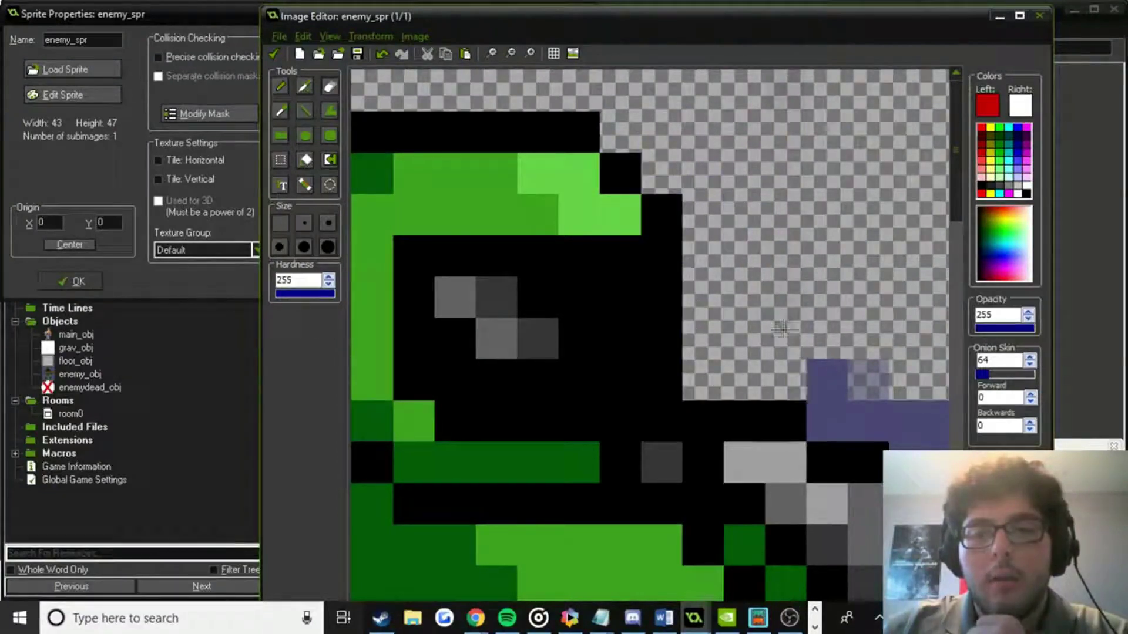
Erase the blue pixels around the front shoulder and along the top of the rifle.
middle_drag(852, 305, 686, 260)
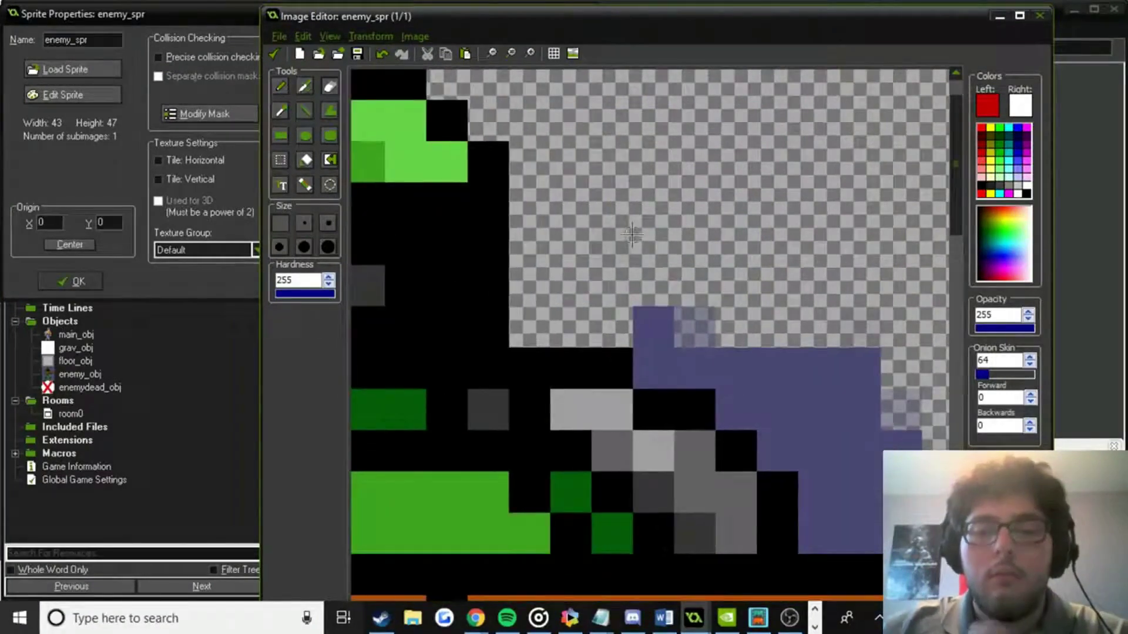
mouse_move(665, 327)
mouse_down()
mouse_move(676, 367)
mouse_move(870, 367)
mouse_up()
middle_drag(870, 367, 692, 169)
mouse_move(609, 245)
mouse_down()
mouse_move(646, 281)
mouse_move(781, 282)
mouse_move(772, 299)
mouse_up()
mouse_move(691, 332)
mouse_down()
mouse_move(720, 360)
mouse_move(831, 370)
mouse_move(881, 356)
mouse_up()
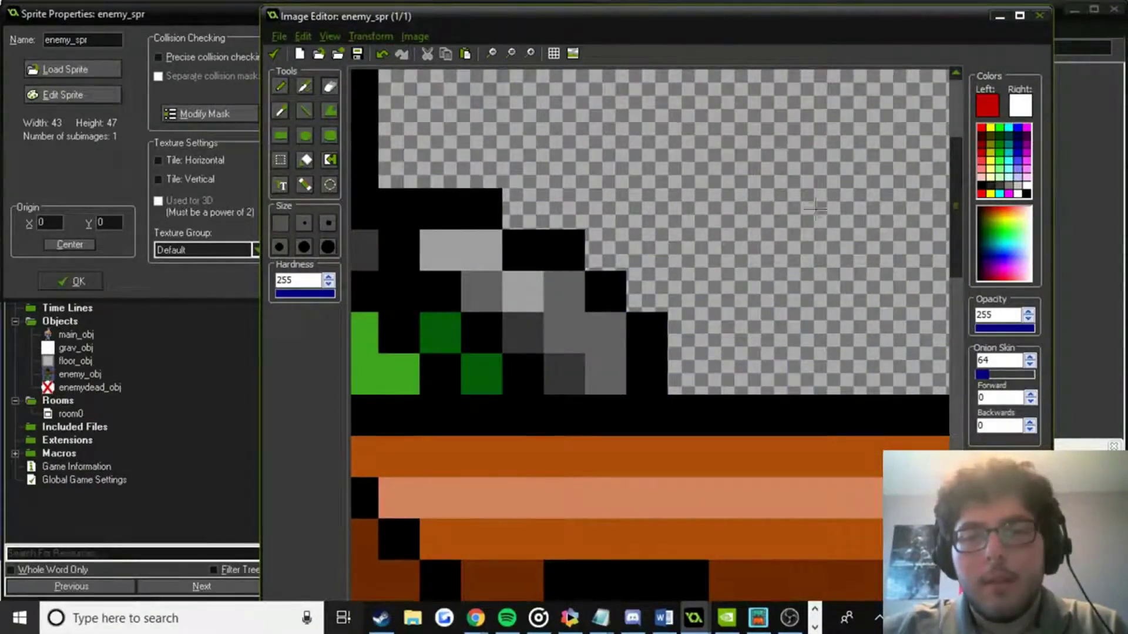
Erase the blue pixels beneath the rifle and the front hand.
scroll(815, 208, down, 3)
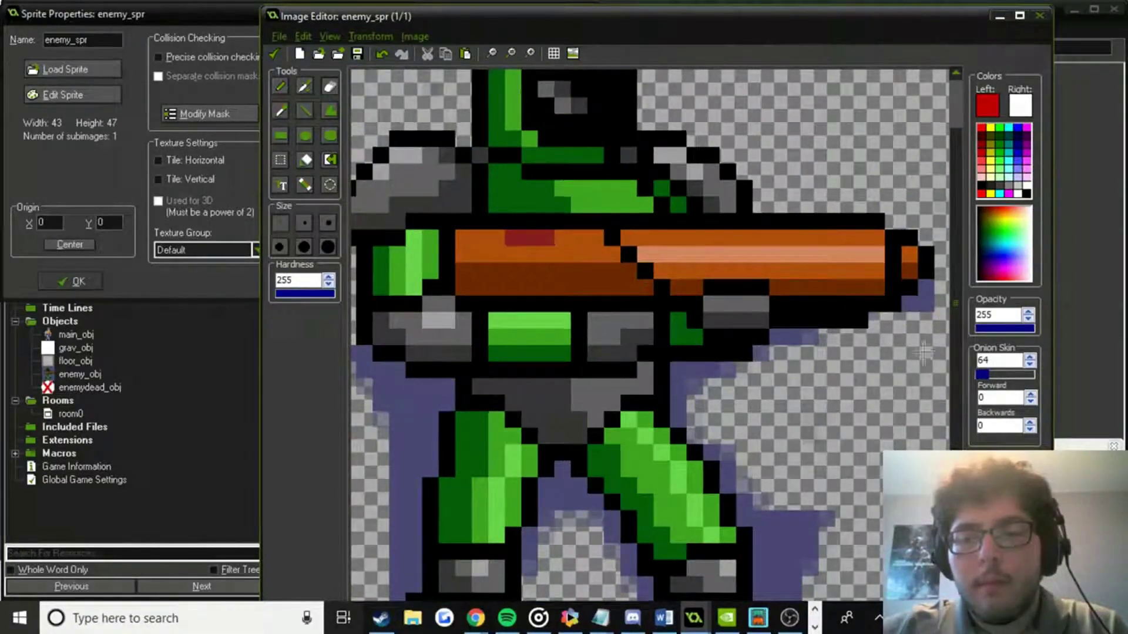
scroll(897, 359, up, 3)
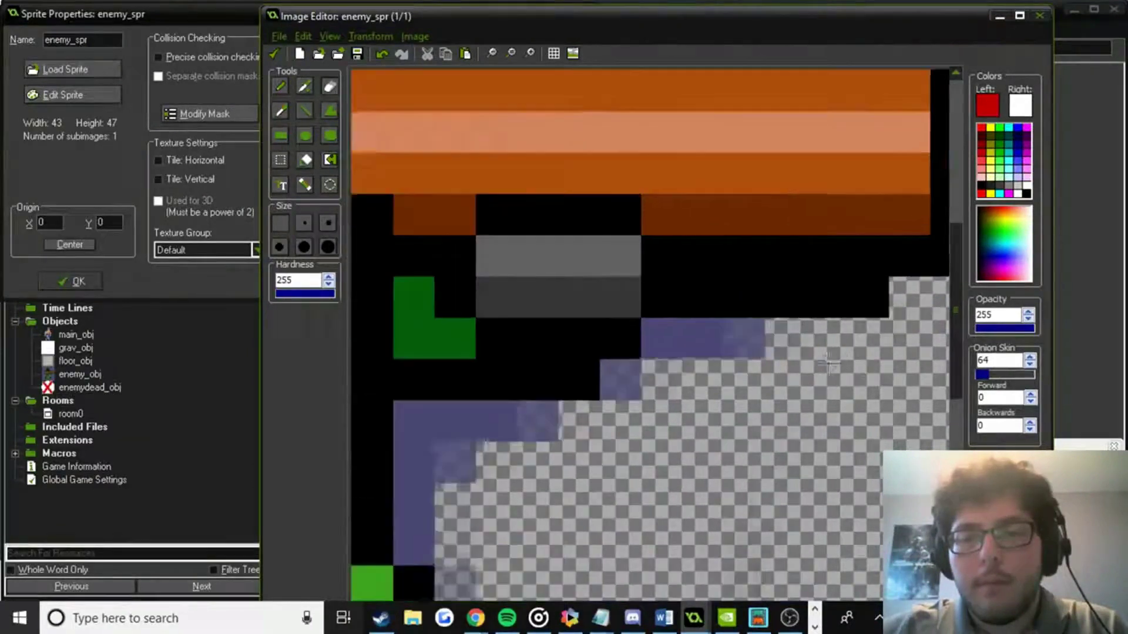
mouse_move(711, 295)
mouse_down()
mouse_move(617, 320)
mouse_move(570, 390)
mouse_move(470, 405)
mouse_up()
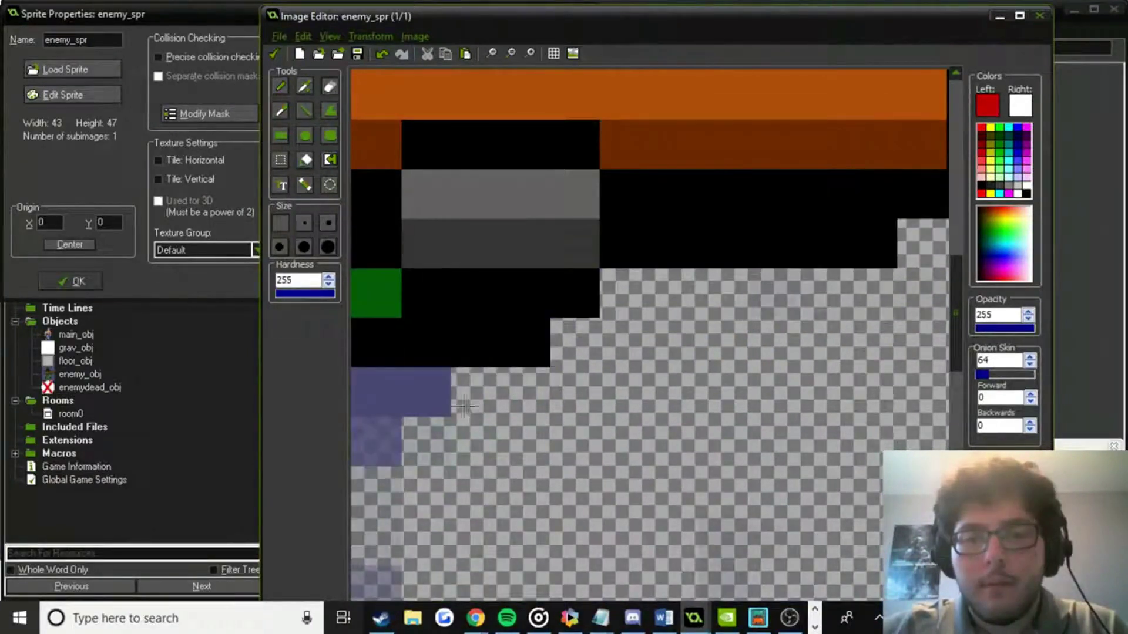
Erase the blue pixels along the outer edge of the front leg's thigh and knee.
scroll(587, 352, down, 5)
mouse_move(776, 223)
mouse_down()
mouse_move(646, 255)
mouse_move(652, 359)
mouse_move(699, 326)
mouse_move(708, 411)
mouse_move(773, 465)
mouse_move(811, 582)
mouse_up()
scroll(646, 353, down, 3)
shift+scroll(580, 123, right, 3)
mouse_move(388, 218)
mouse_down()
mouse_move(455, 237)
mouse_move(501, 232)
mouse_move(549, 310)
mouse_move(617, 332)
mouse_move(509, 380)
mouse_move(597, 418)
mouse_move(646, 423)
mouse_move(669, 364)
mouse_up()
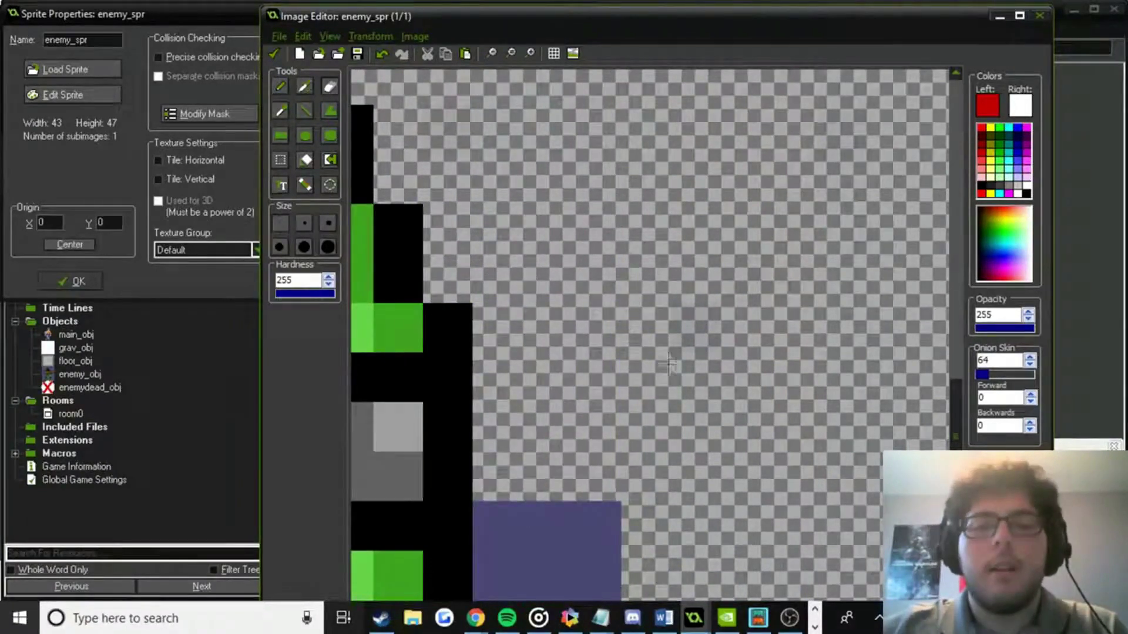
Erase the blue pixels beside the front leg's shin and around the toe of its boot.
scroll(668, 364, down, 3)
shift+scroll(668, 364, left, 2)
mouse_move(580, 270)
mouse_down()
mouse_move(567, 370)
mouse_move(646, 401)
mouse_move(722, 497)
mouse_up()
scroll(662, 158, down, 3)
shift+scroll(662, 157, right, 1)
mouse_move(542, 215)
mouse_down()
mouse_move(521, 334)
mouse_move(526, 441)
mouse_move(573, 247)
mouse_move(643, 466)
mouse_move(567, 484)
mouse_move(676, 535)
mouse_up()
shift+scroll(676, 535, right, 1)
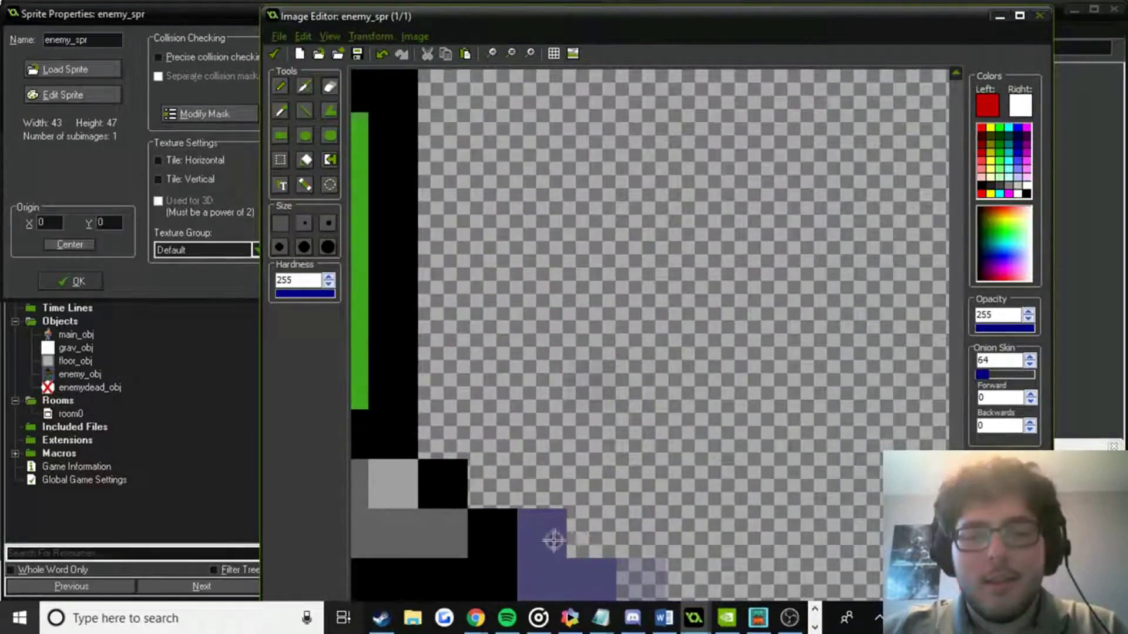
drag(554, 541, 646, 582)
Clear the remaining blue pixels from the inner edges of both legs up to the crotch.
scroll(646, 582, up, 5)
scroll(776, 329, up, 2)
drag(548, 223, 529, 259)
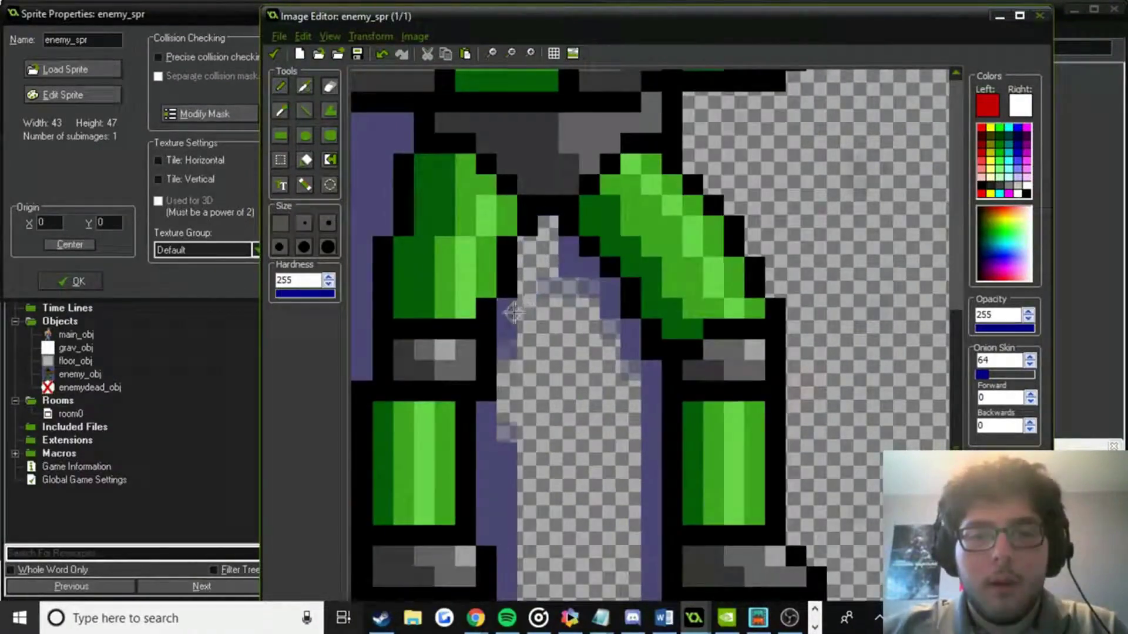
drag(505, 407, 488, 459)
mouse_move(487, 523)
mouse_down()
mouse_move(506, 505)
mouse_move(513, 421)
mouse_up()
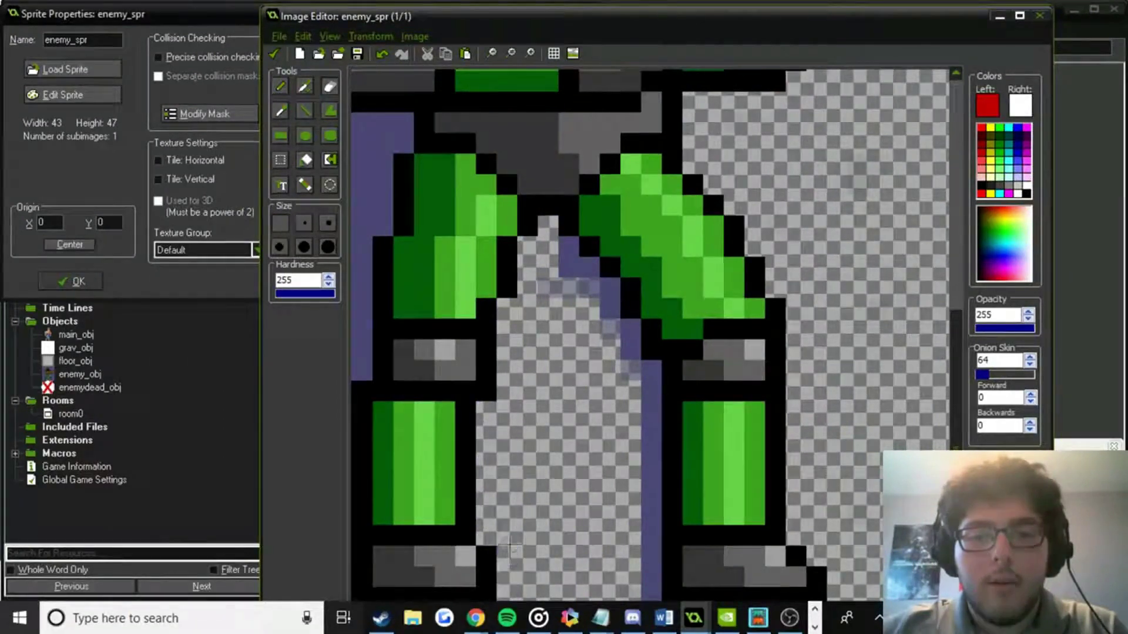
drag(649, 553, 643, 363)
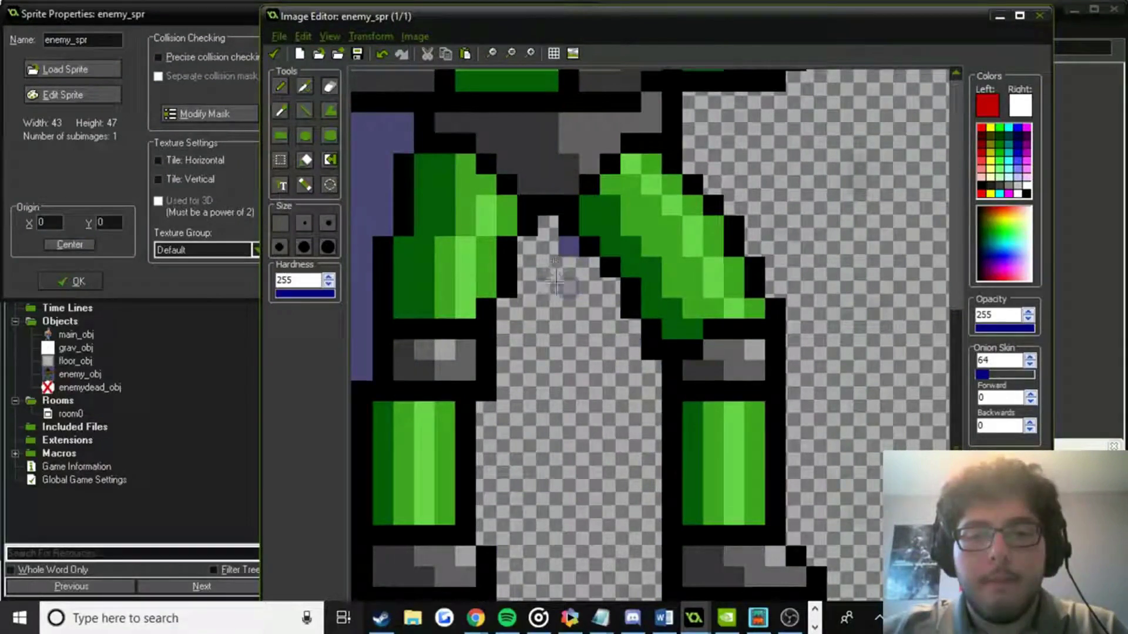
Erase the blue pixels under the rear elbow and down the rear leg's outer edge, and apply the image changes.
scroll(580, 282, left, 3)
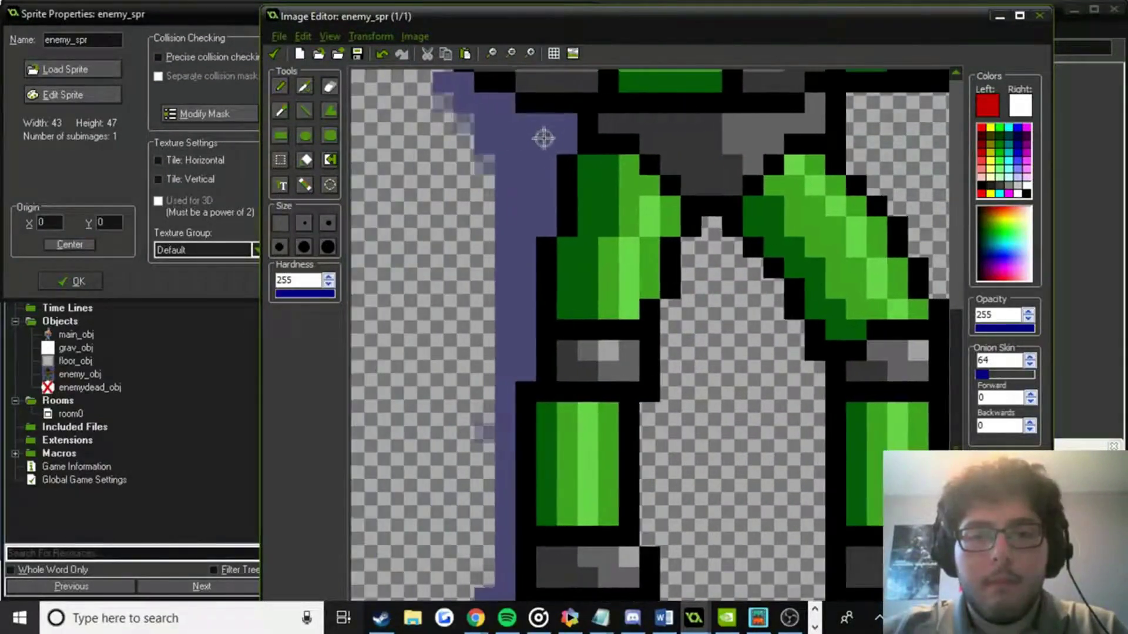
mouse_move(561, 147)
mouse_down()
mouse_move(499, 120)
mouse_move(458, 79)
mouse_up()
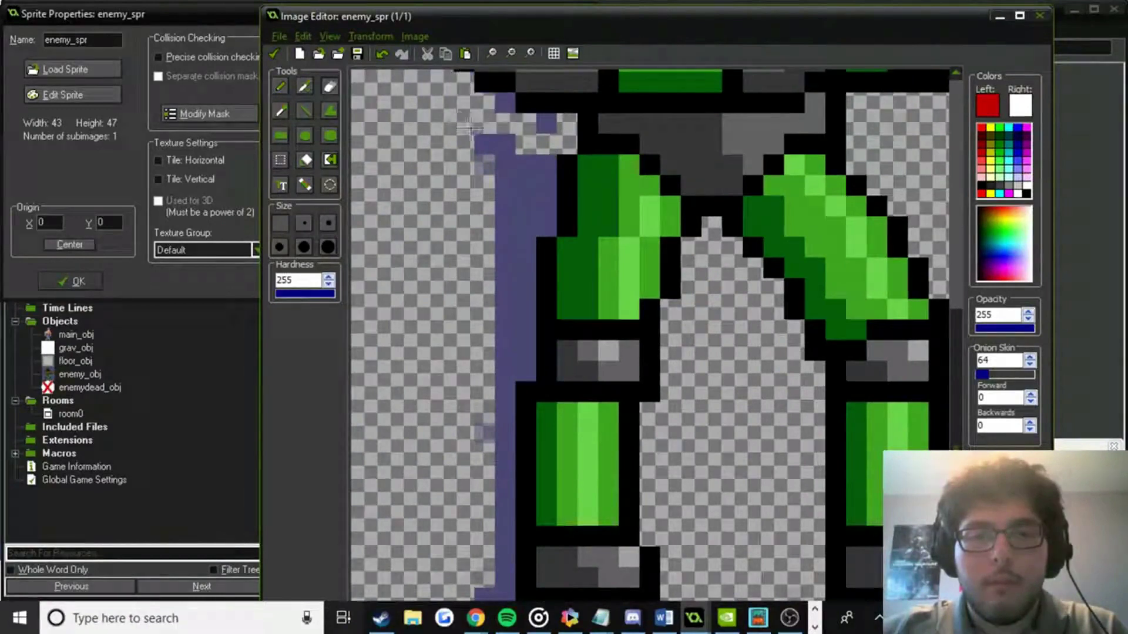
mouse_move(526, 132)
mouse_down()
mouse_move(502, 312)
mouse_move(494, 589)
mouse_up()
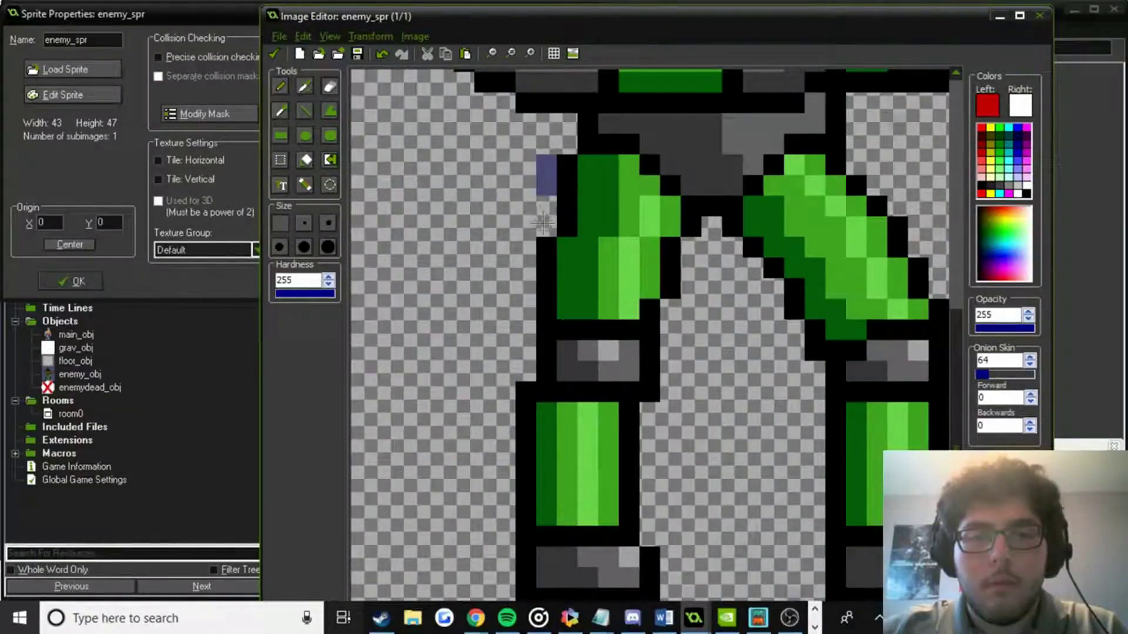
scroll(545, 156, down, 3)
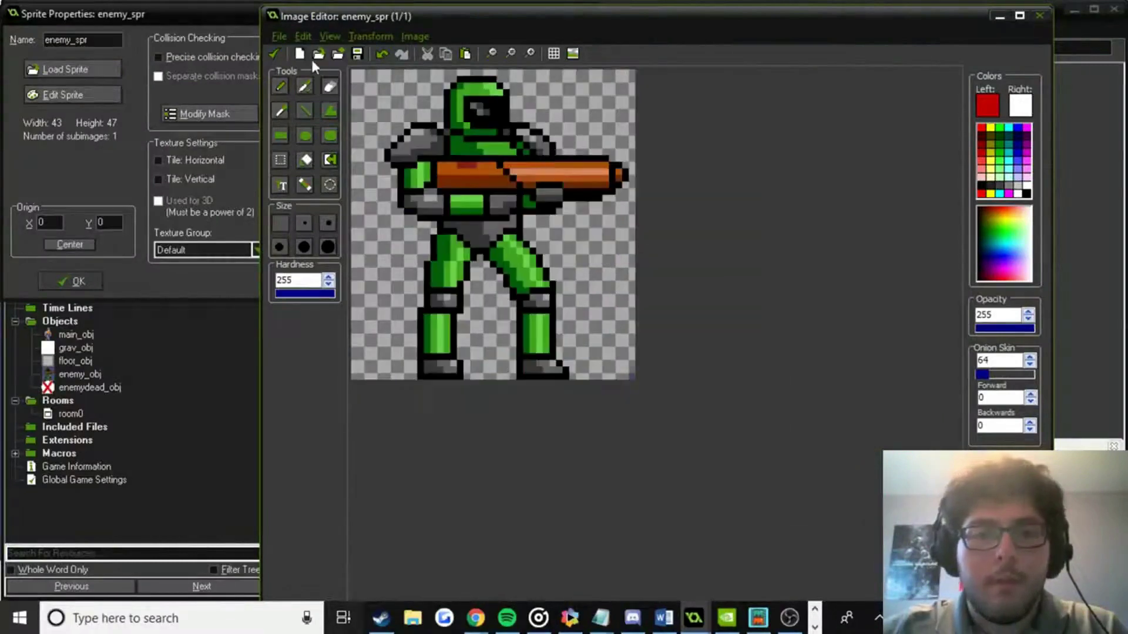
click(273, 54)
Reopen the soldier image to check for leftover background, and save and close the enemy_spr sprite.
double_click(162, 128)
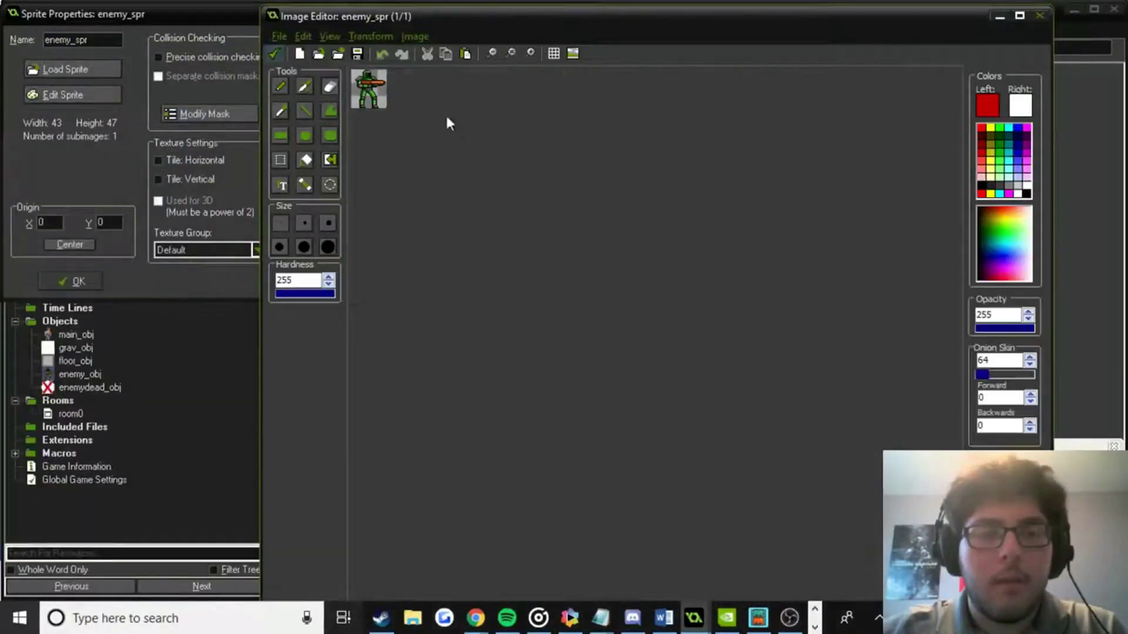
scroll(507, 197, up, 1)
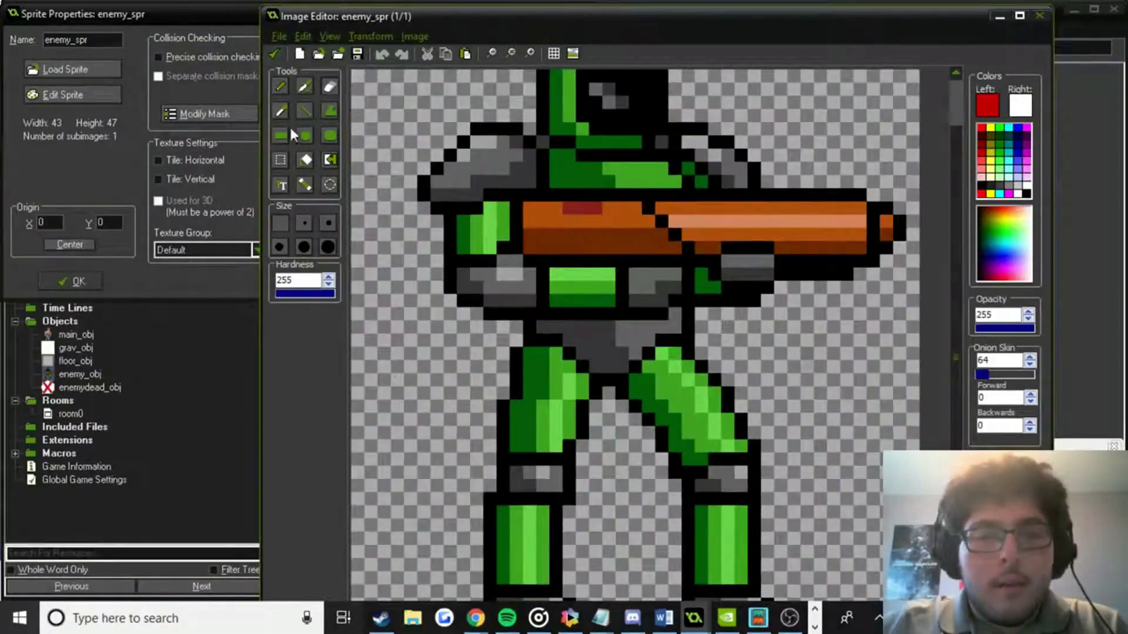
click(311, 111)
scroll(585, 281, up, 2)
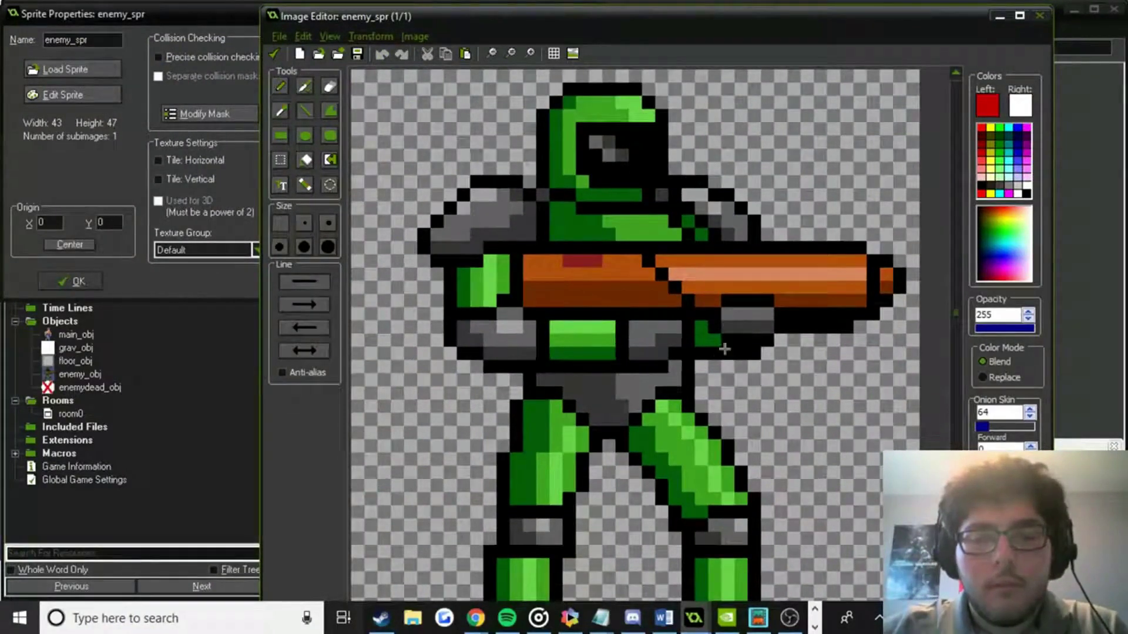
scroll(725, 349, down, 1)
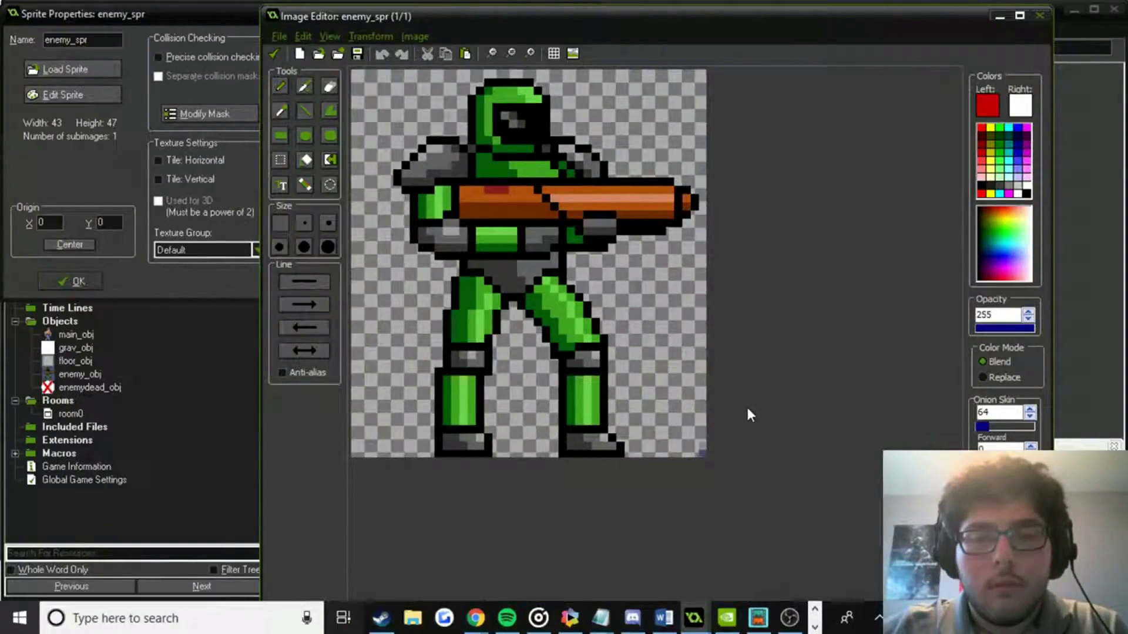
click(275, 54)
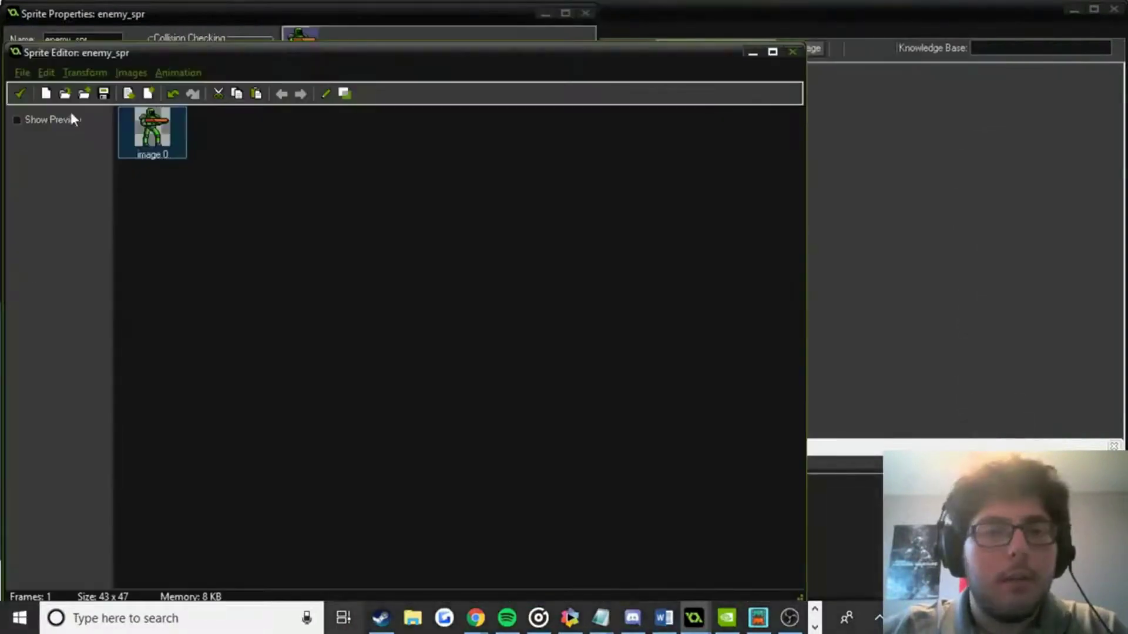
click(19, 93)
click(81, 280)
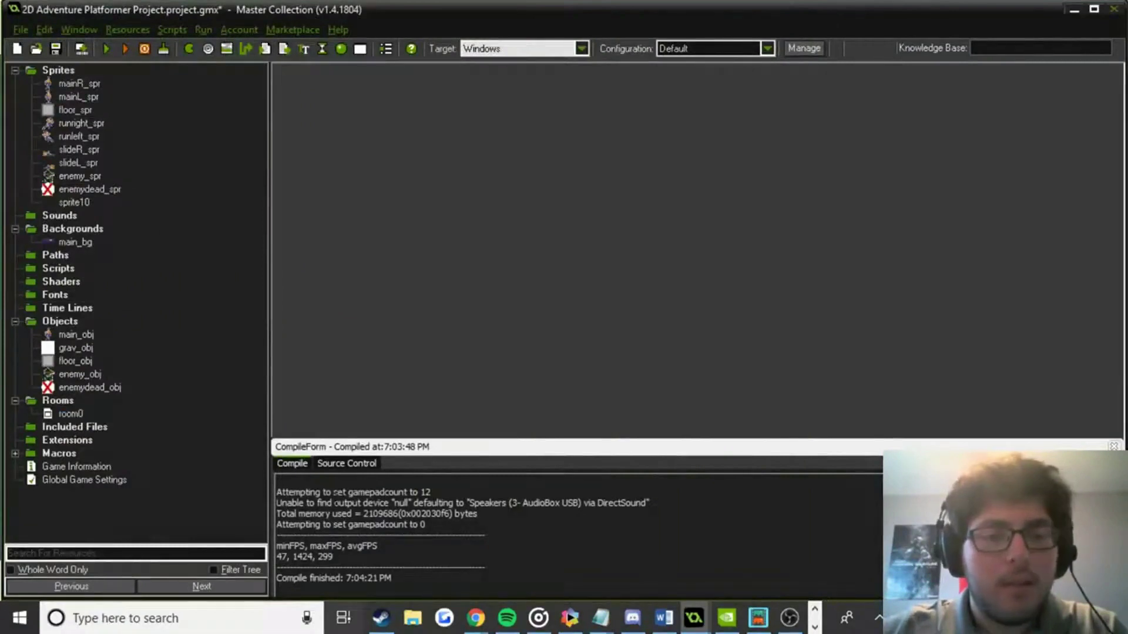
Switch to the Open Gunner Starter Kit page in Chrome, open the downloaded bloodsplat.zip and dismiss the WinRAR license notice.
mouse_move(476, 618)
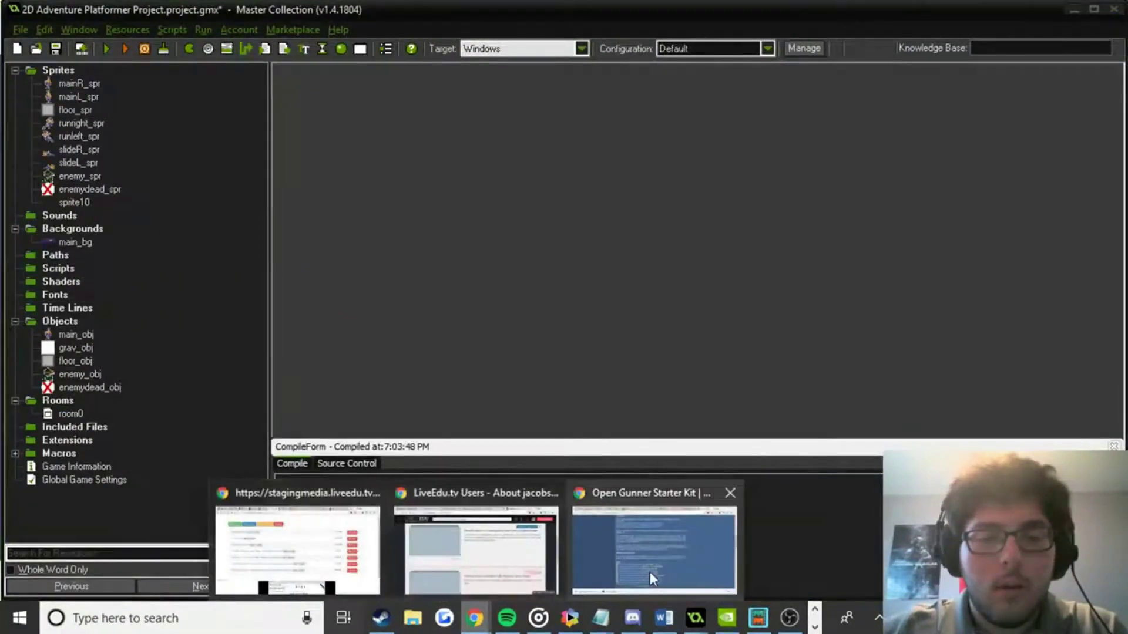
click(649, 578)
click(329, 579)
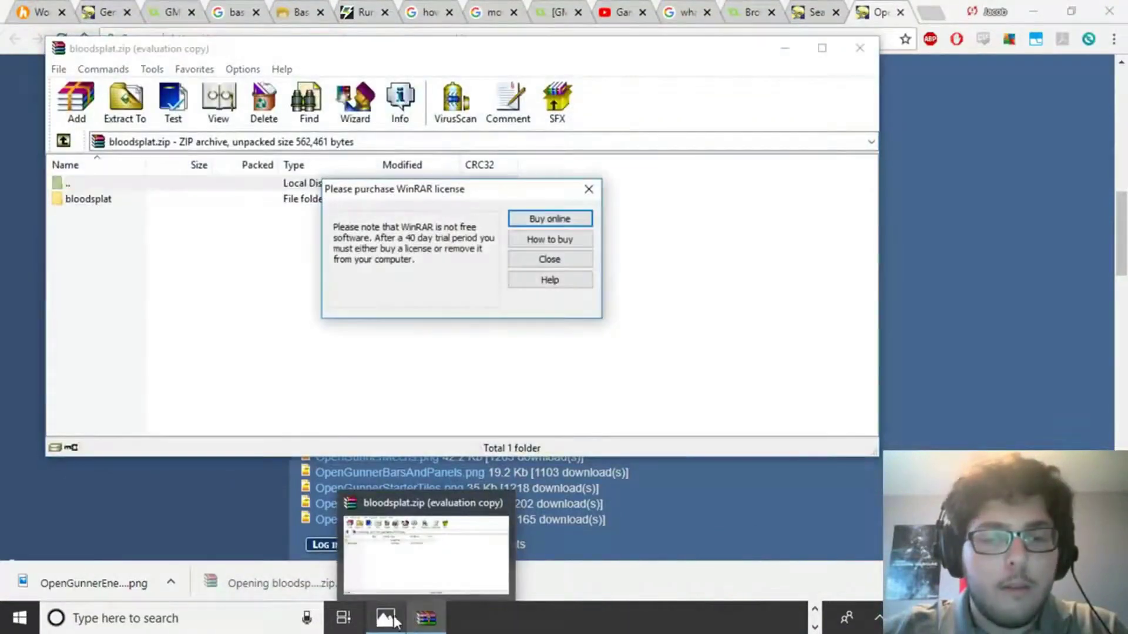
click(549, 260)
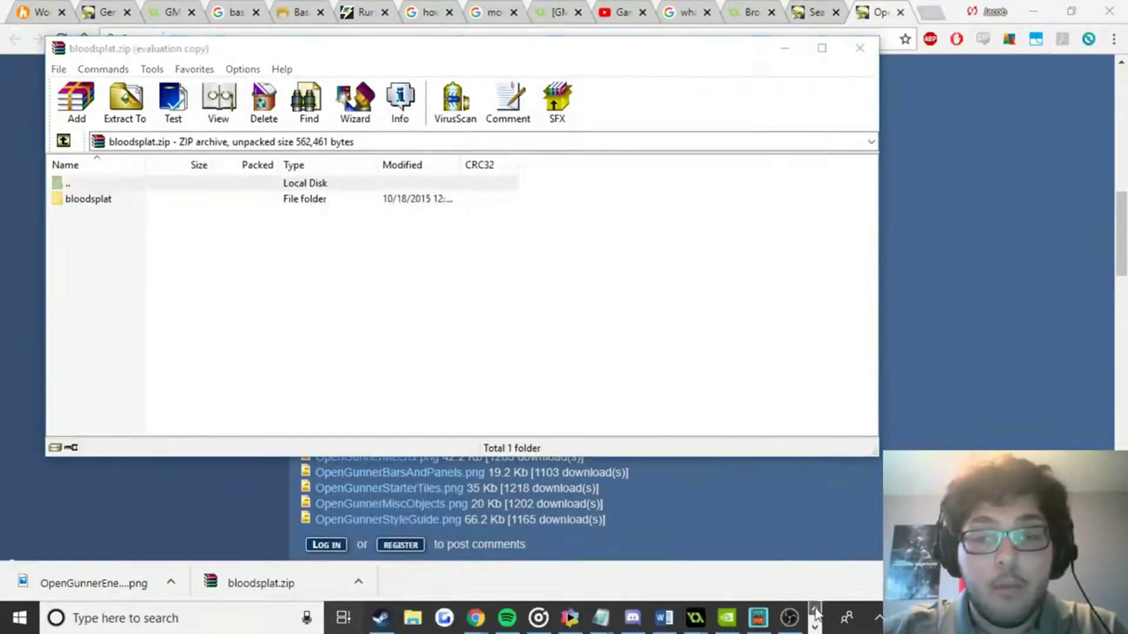
Extract the bloodsplat folder from the archive into the 2D Adventure Platformer - LiveEdu folder.
right_click(413, 617)
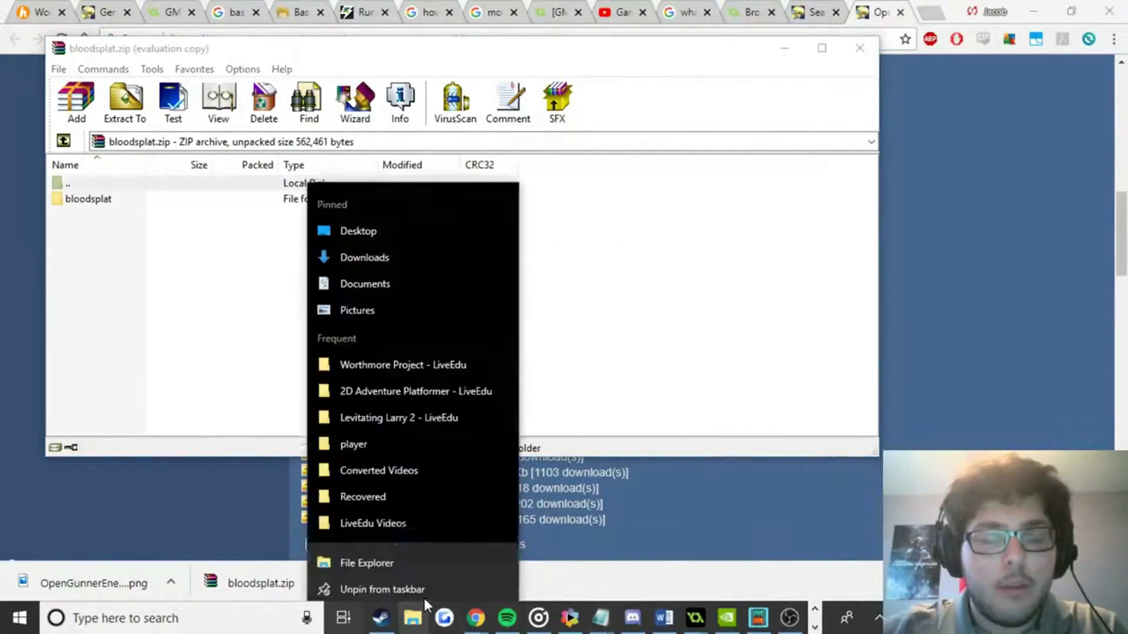
click(379, 383)
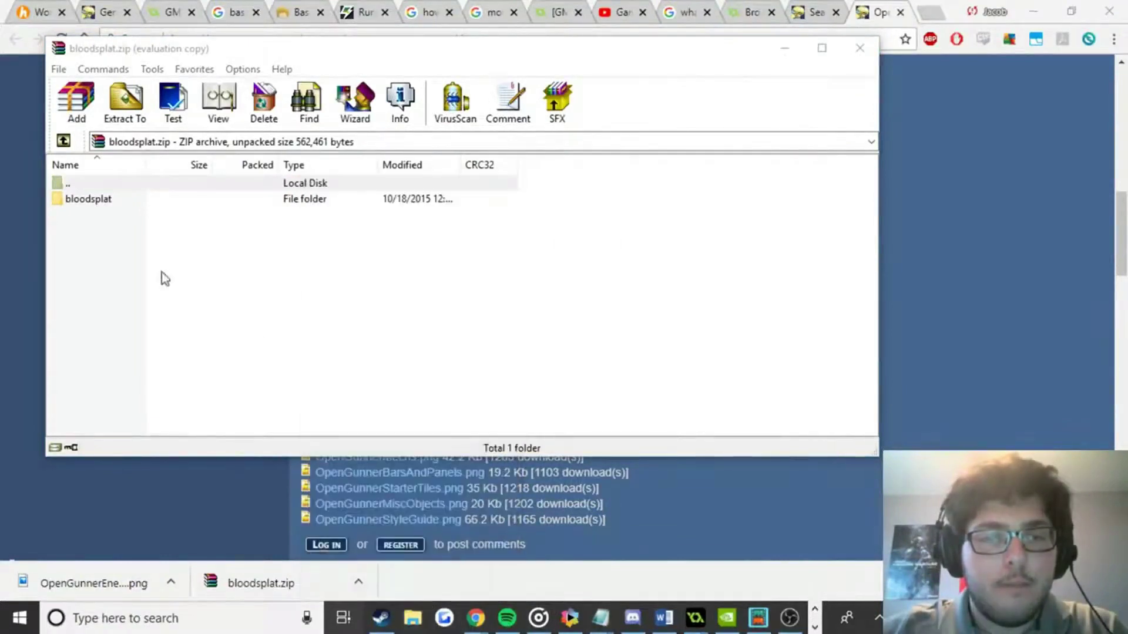
drag(89, 200, 88, 209)
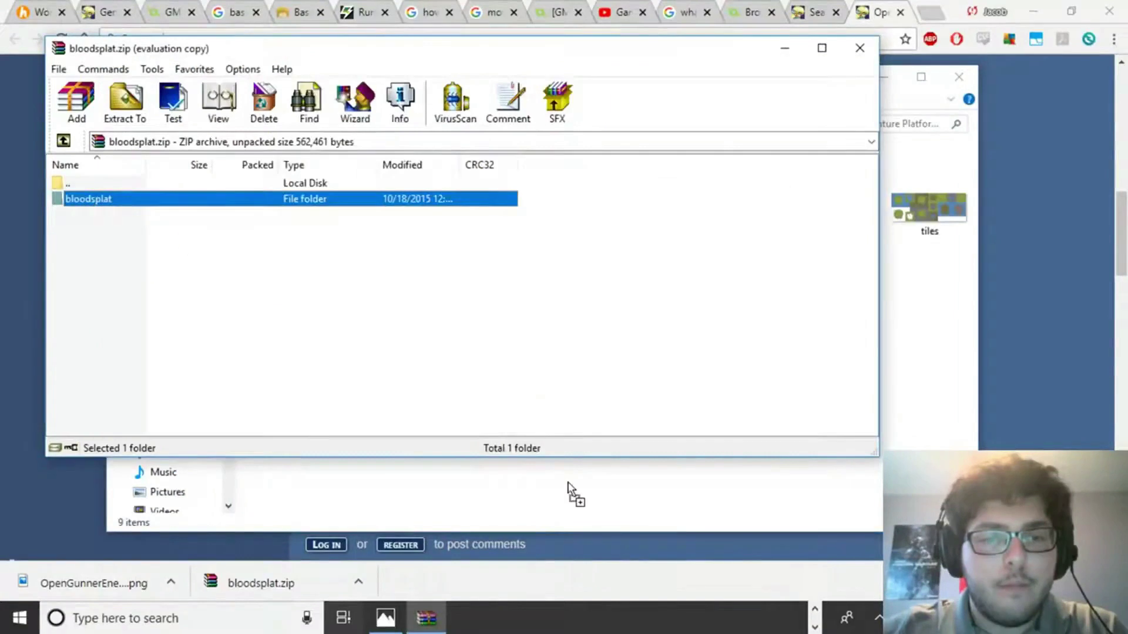
drag(568, 490, 598, 513)
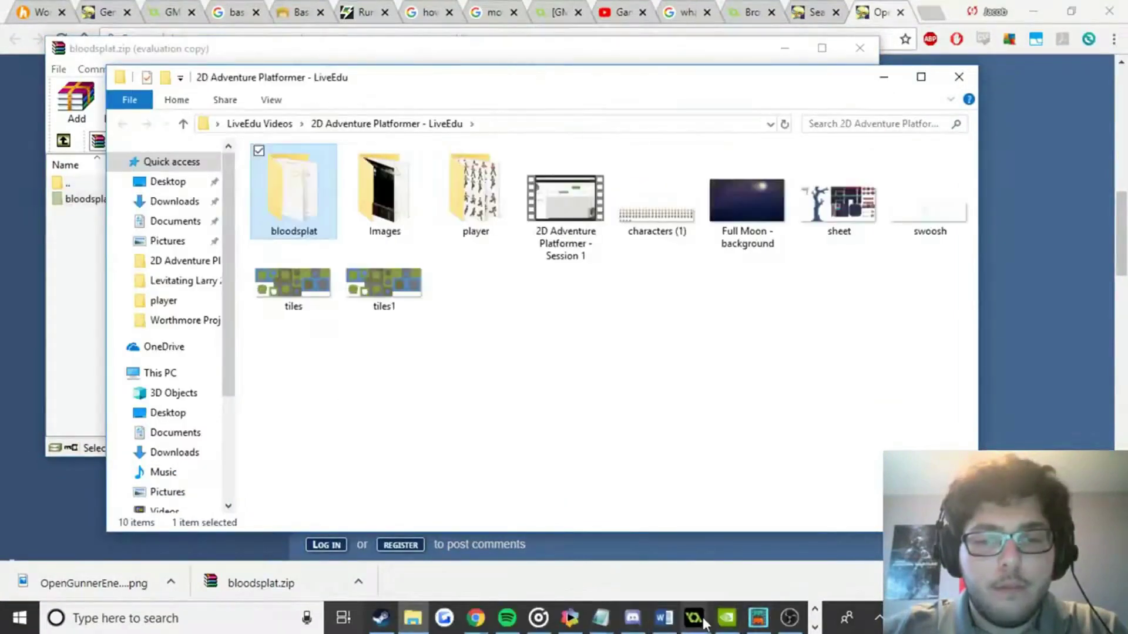
Switch to the GameMaker project, move the enemy in room0 down so its feet rest on the floor blocks, and save the room.
mouse_move(697, 618)
click(700, 591)
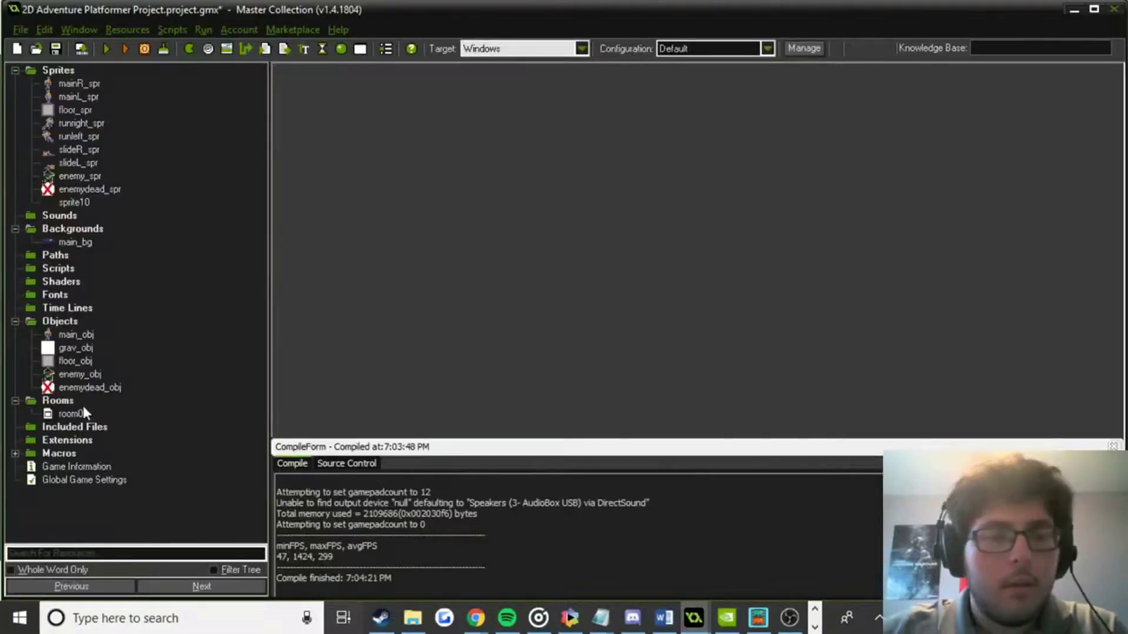
double_click(70, 414)
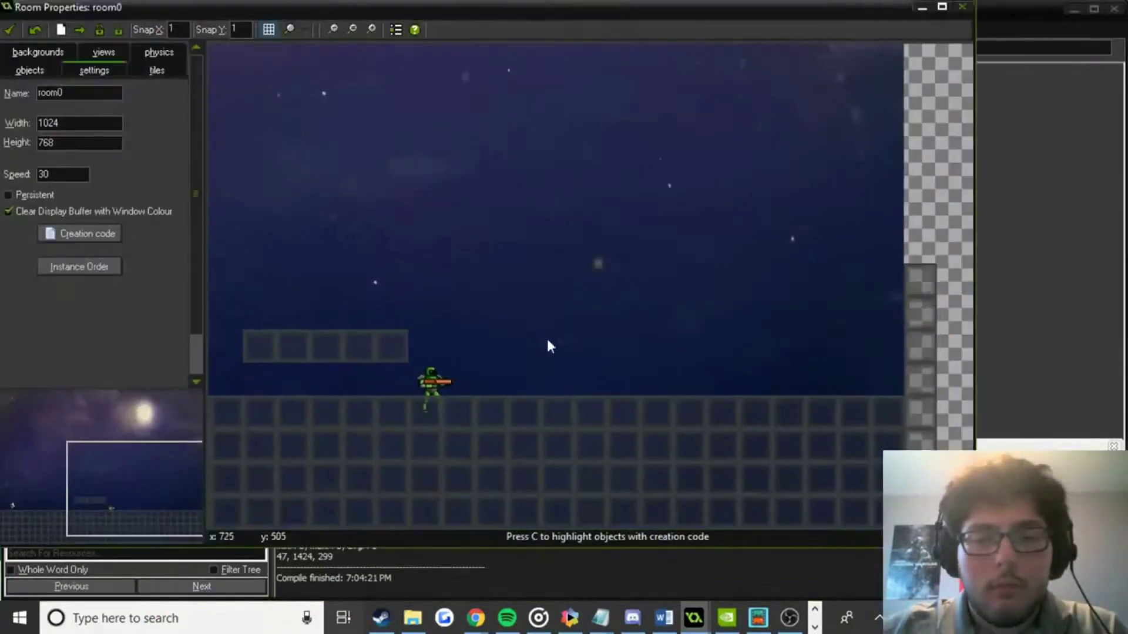
scroll(545, 336, up, 2)
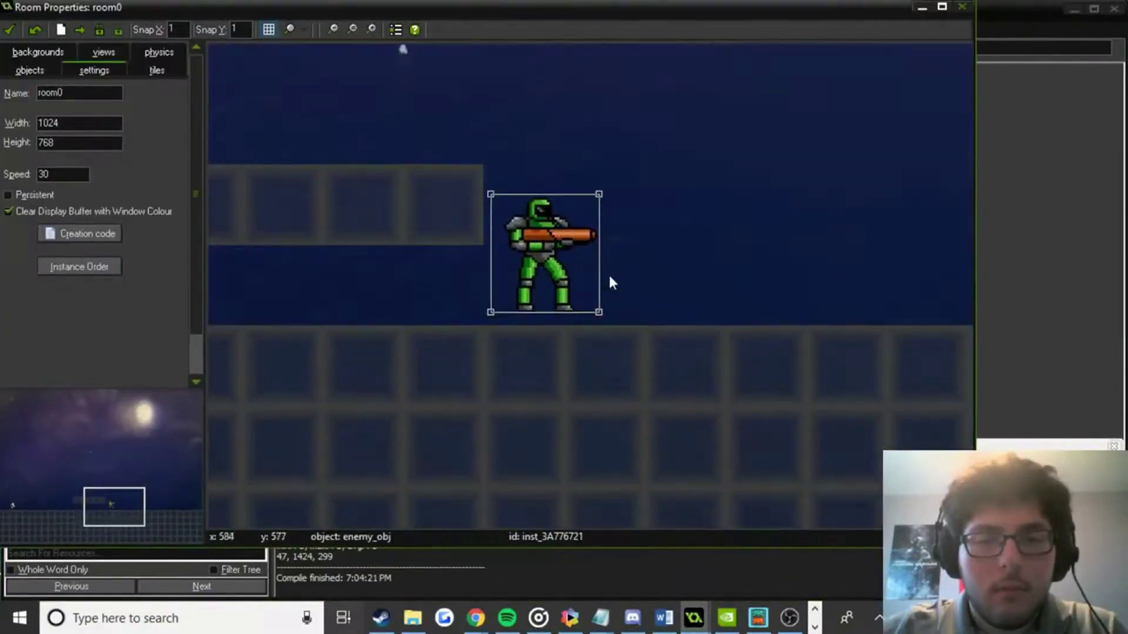
scroll(609, 284, up, 3)
scroll(549, 196, up, 4)
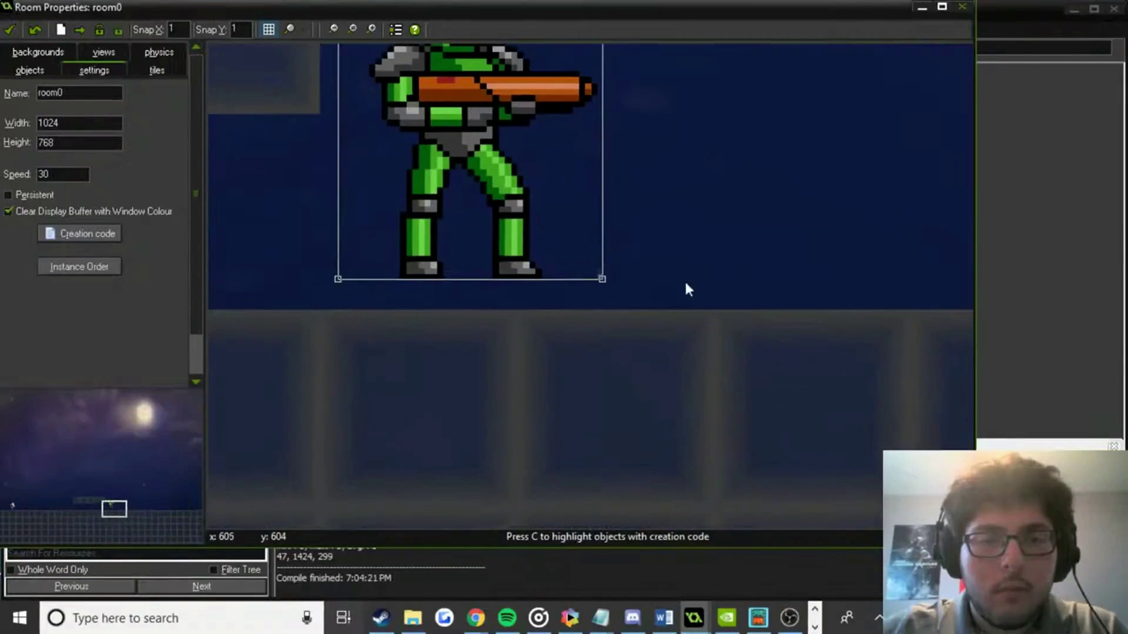
drag(443, 184, 441, 200)
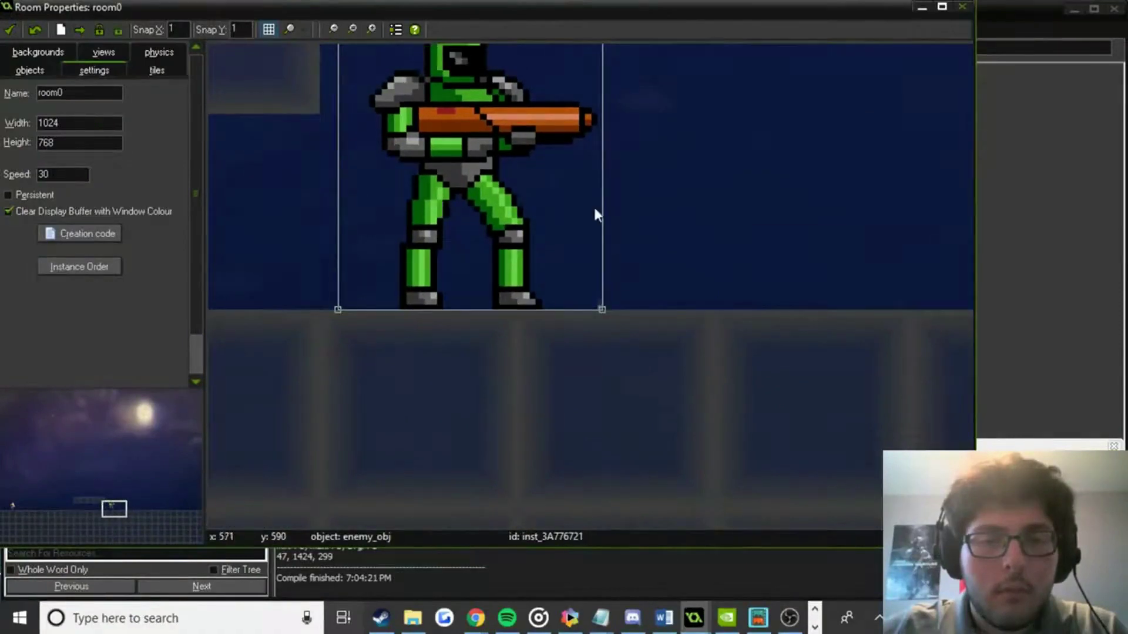
scroll(673, 189, down, 1)
scroll(674, 200, down, 5)
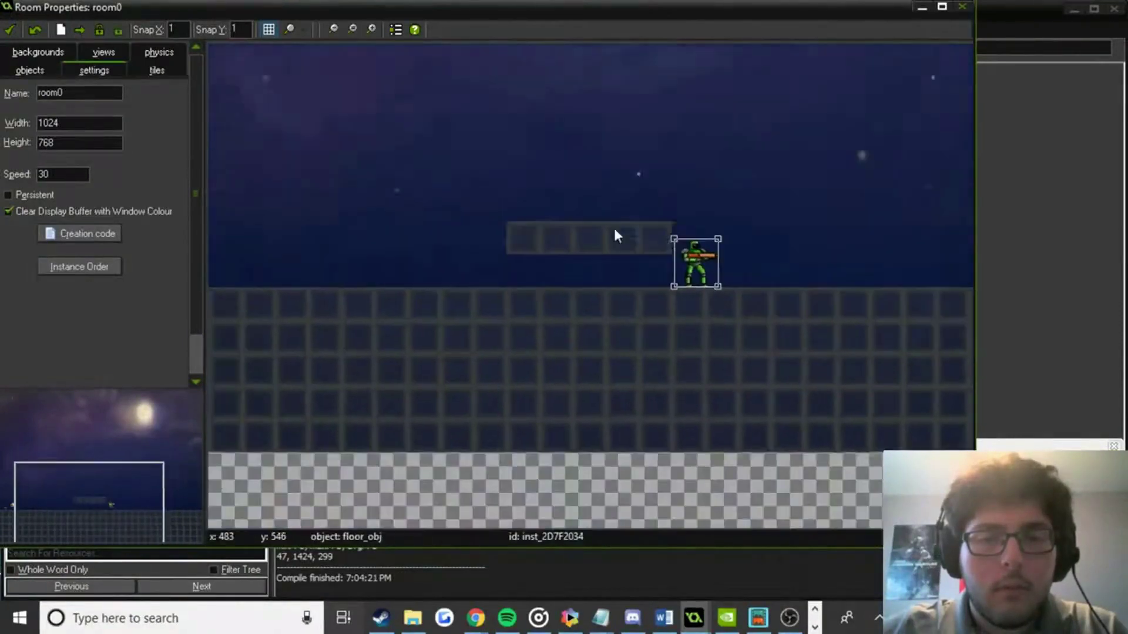
click(9, 29)
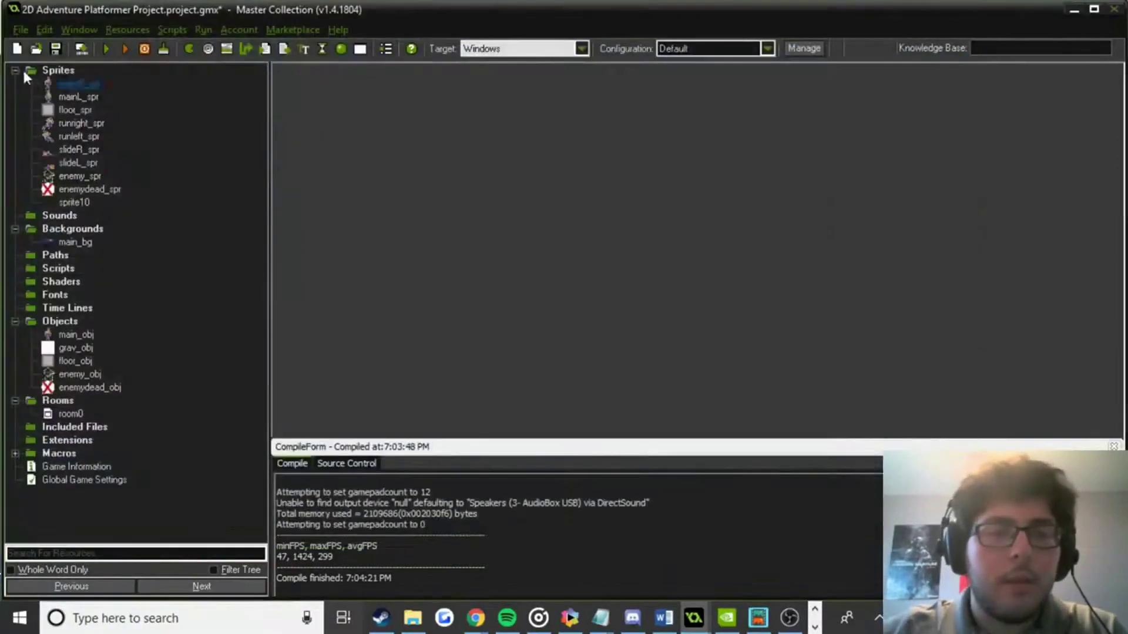
Rename the empty sprite10 as blood_spr.
double_click(75, 203)
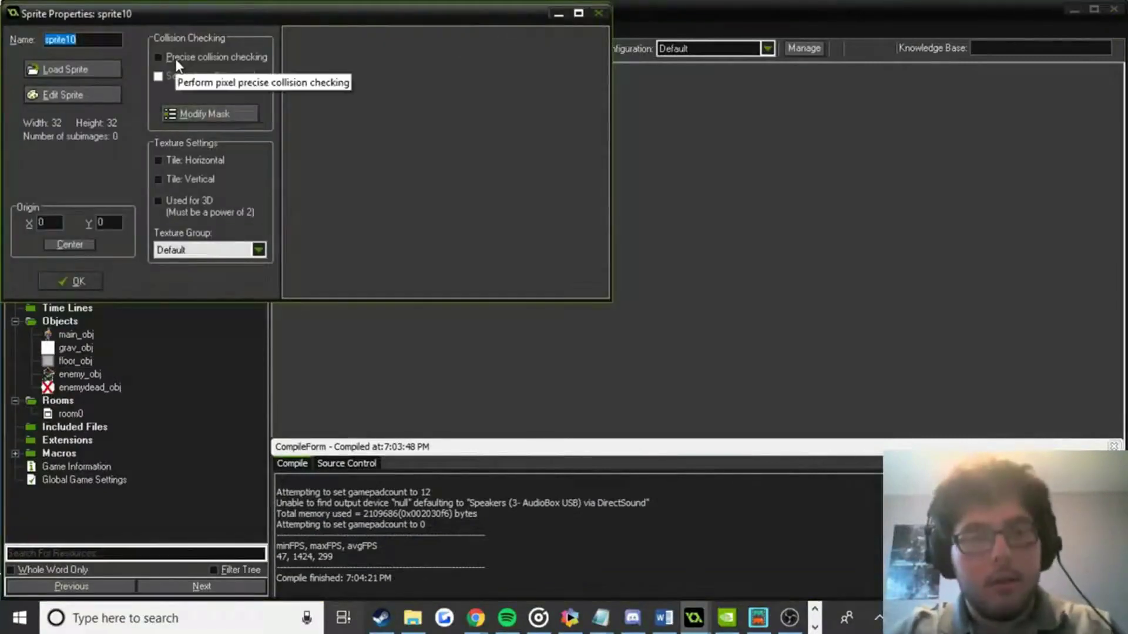
text(blo)
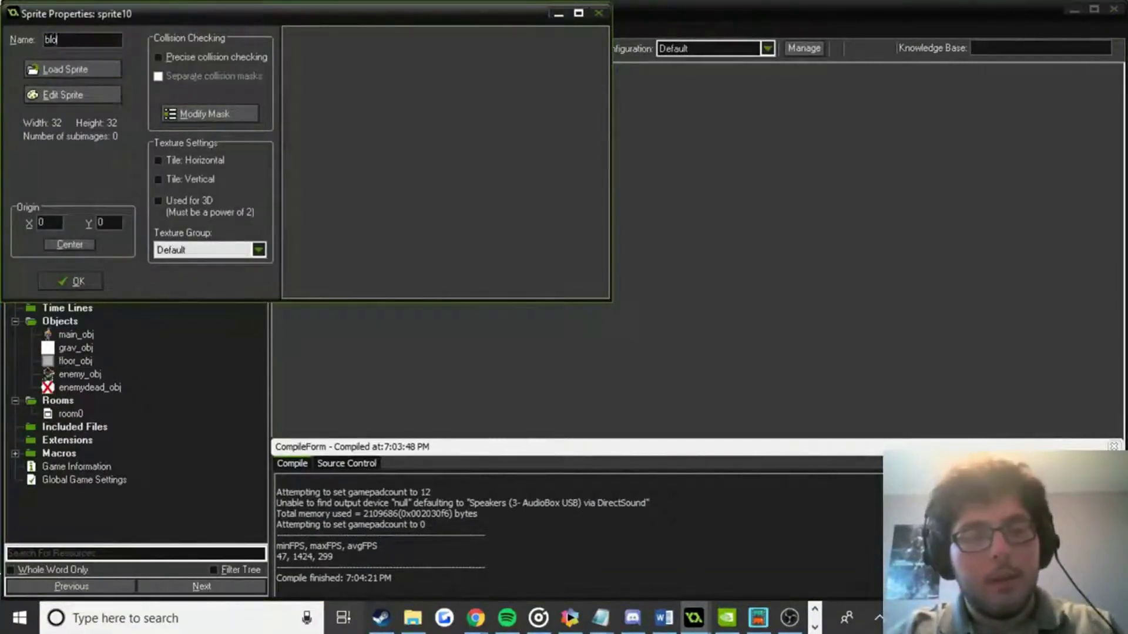
text(od_spr)
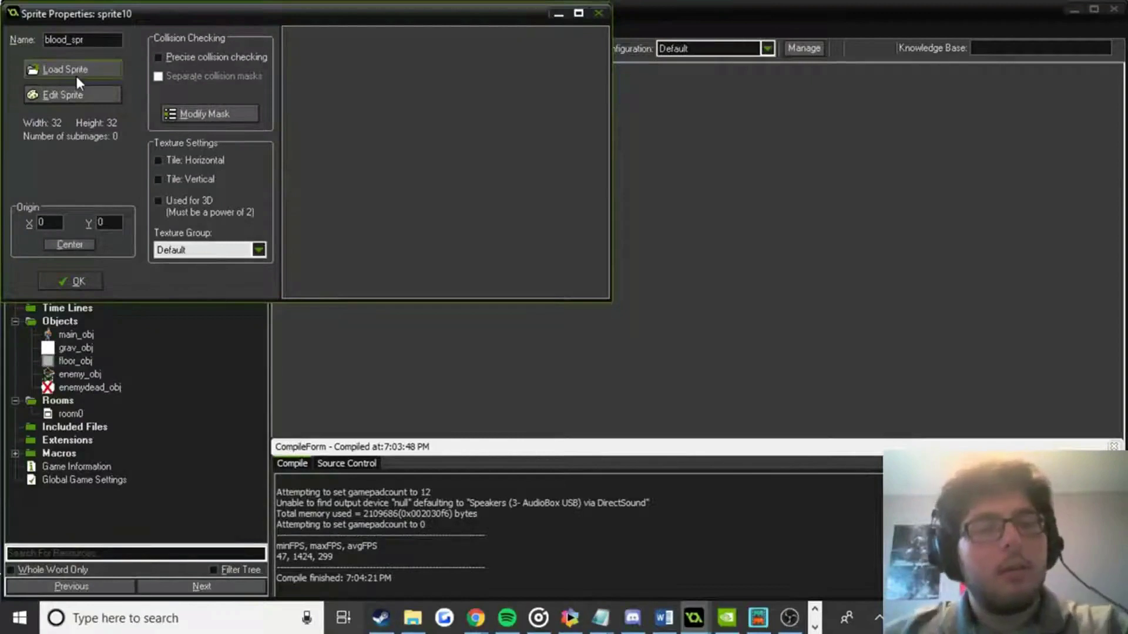
Load splattersplash_4 from the blooddropsplash folder inside 2D Adventure Platformer - LiveEdu's bloodsplat folder as the blood_spr image.
click(75, 73)
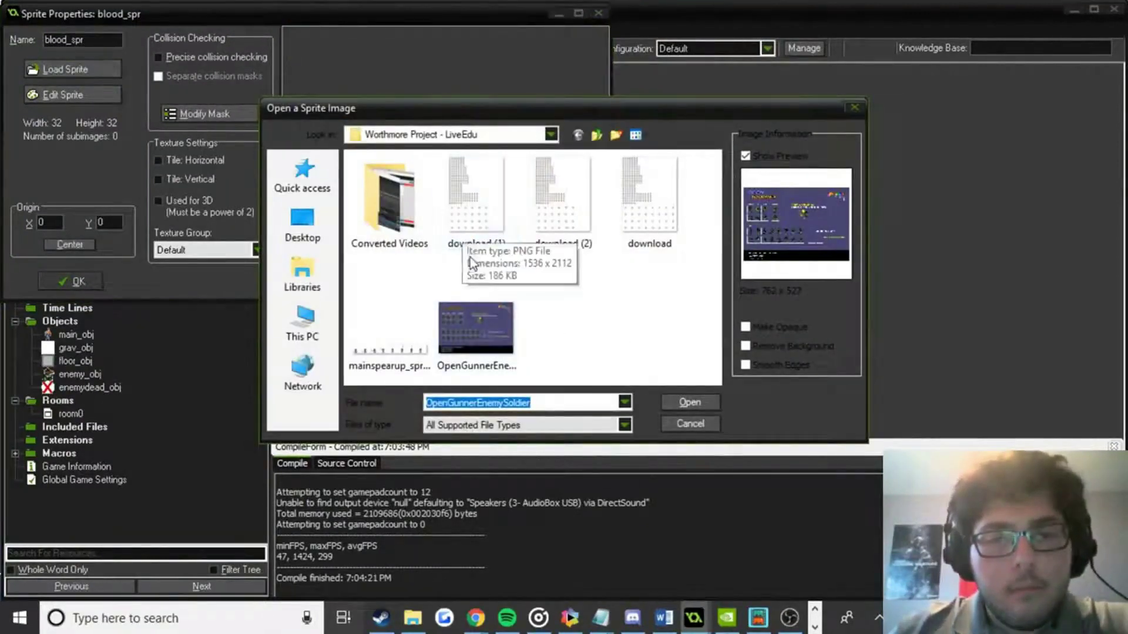
click(548, 141)
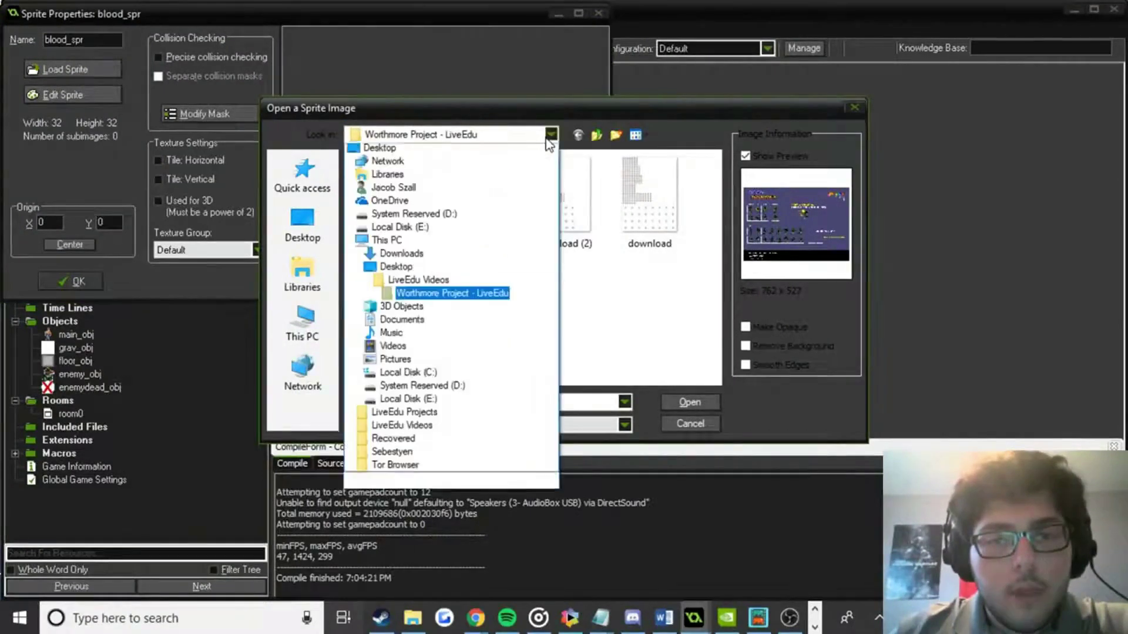
click(418, 297)
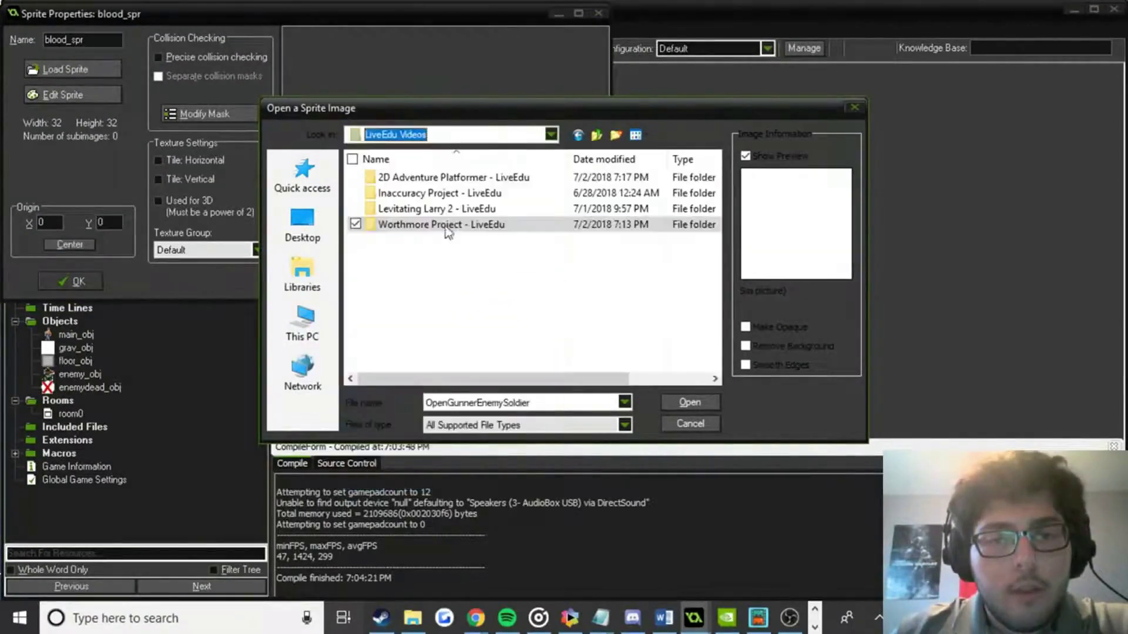
double_click(462, 178)
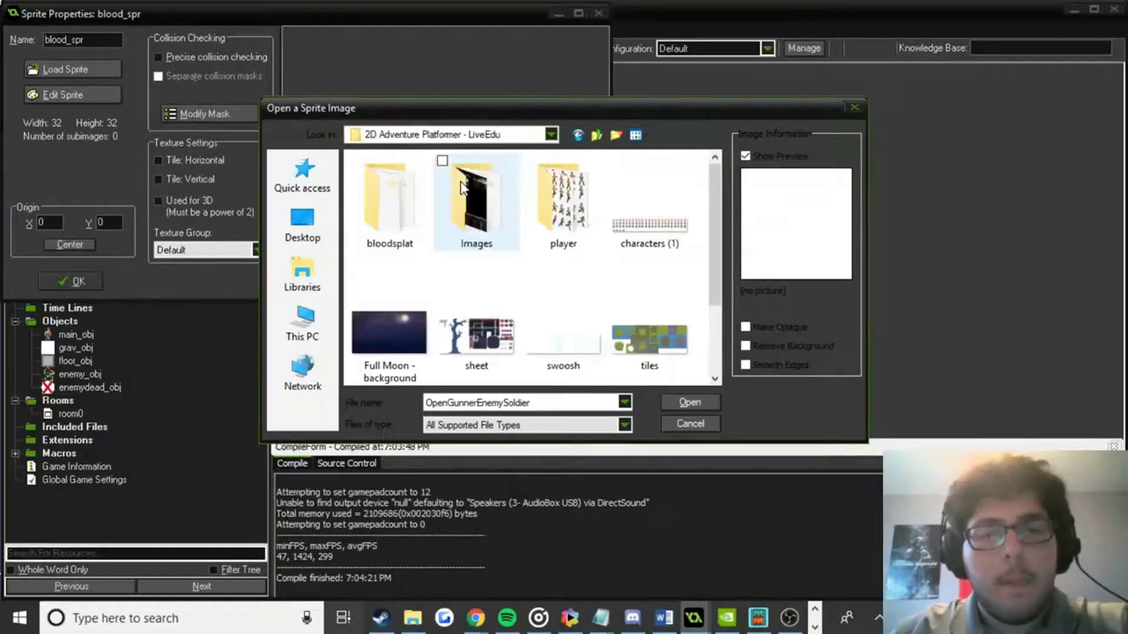
double_click(415, 207)
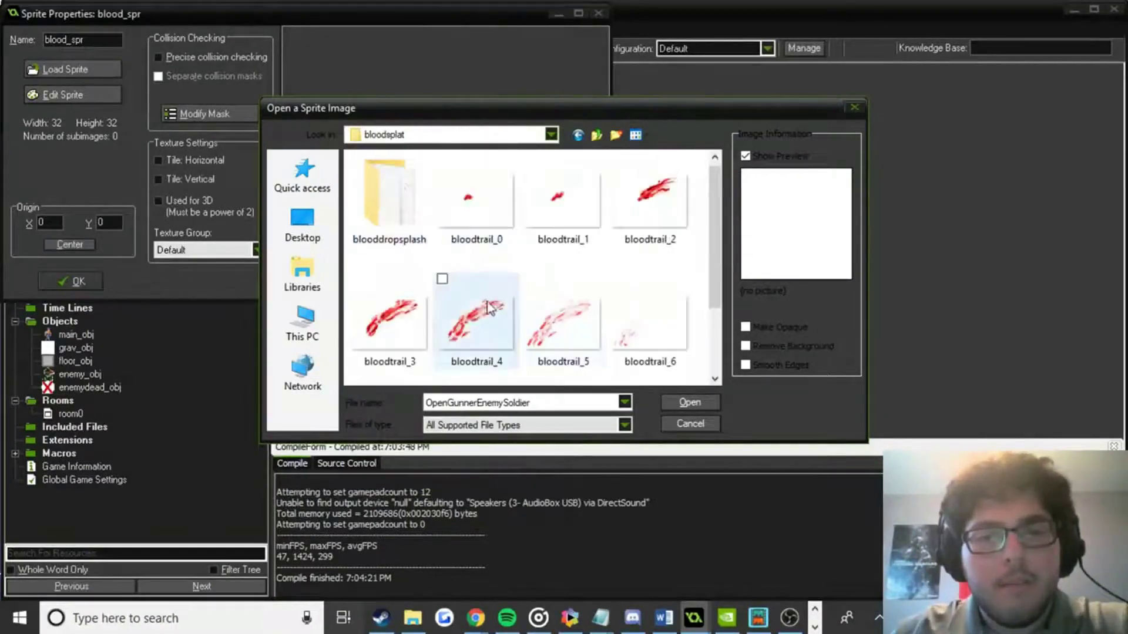
scroll(637, 305, down, 1)
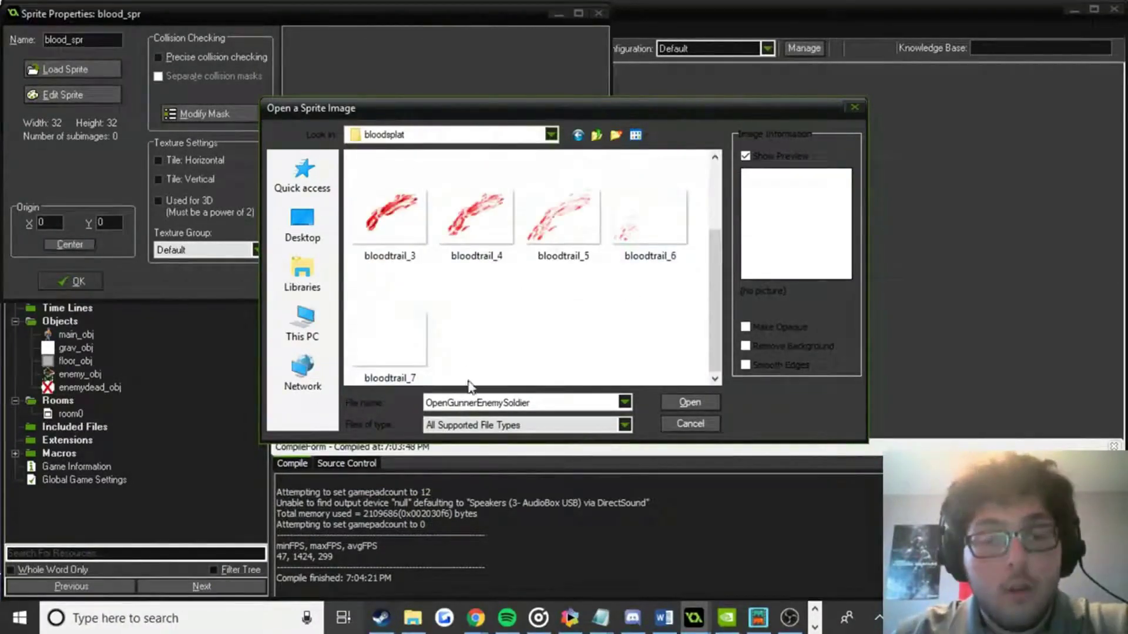
scroll(698, 271, up, 1)
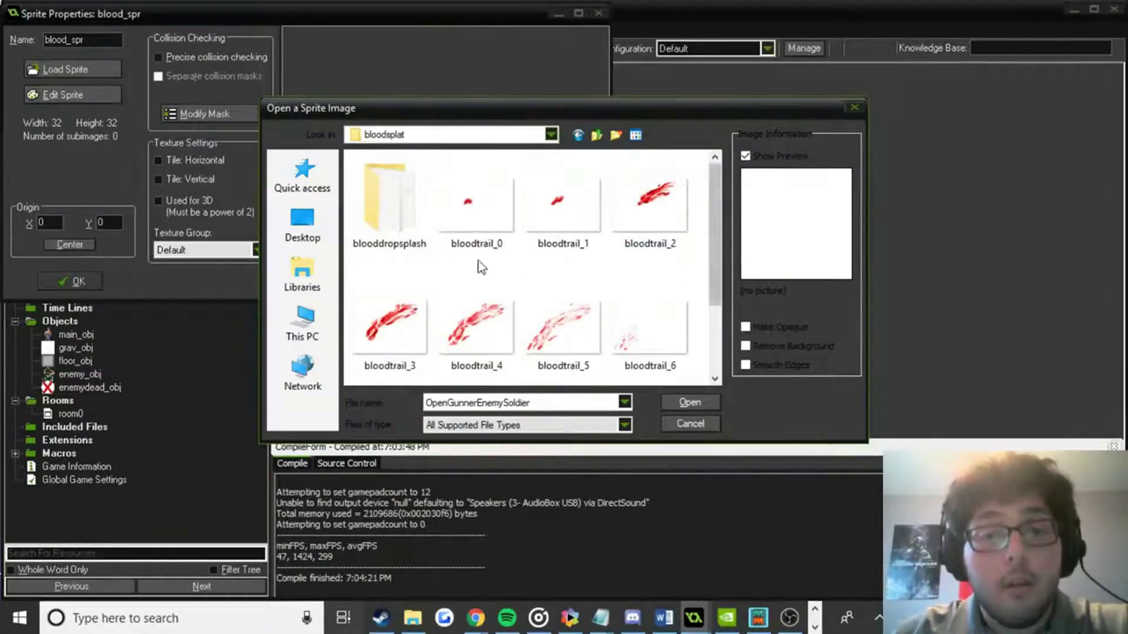
double_click(404, 227)
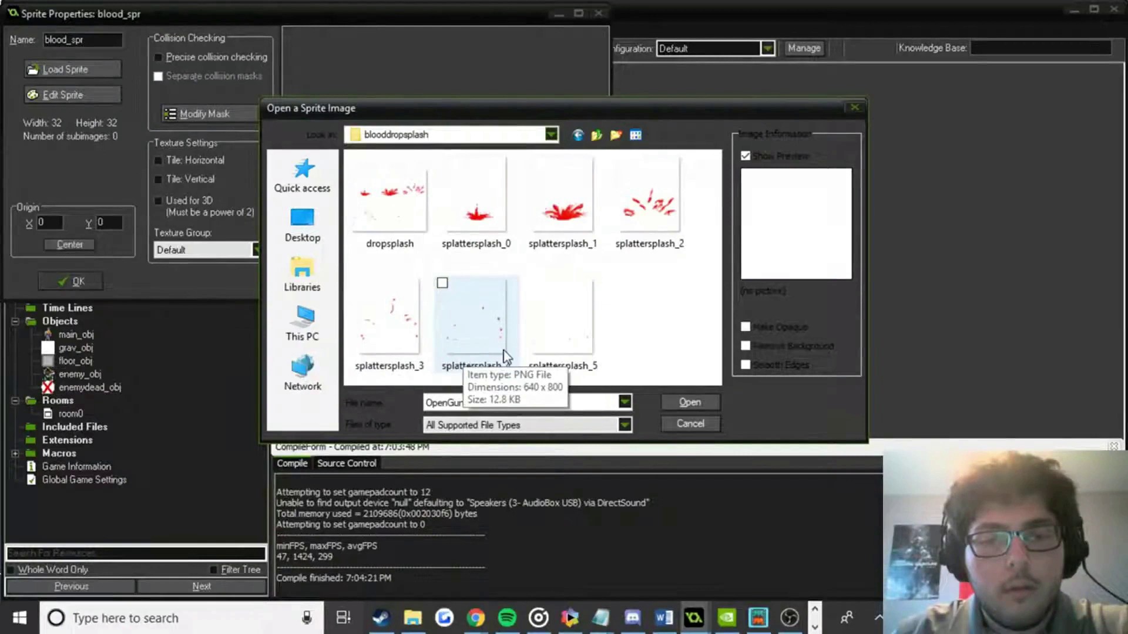
double_click(473, 324)
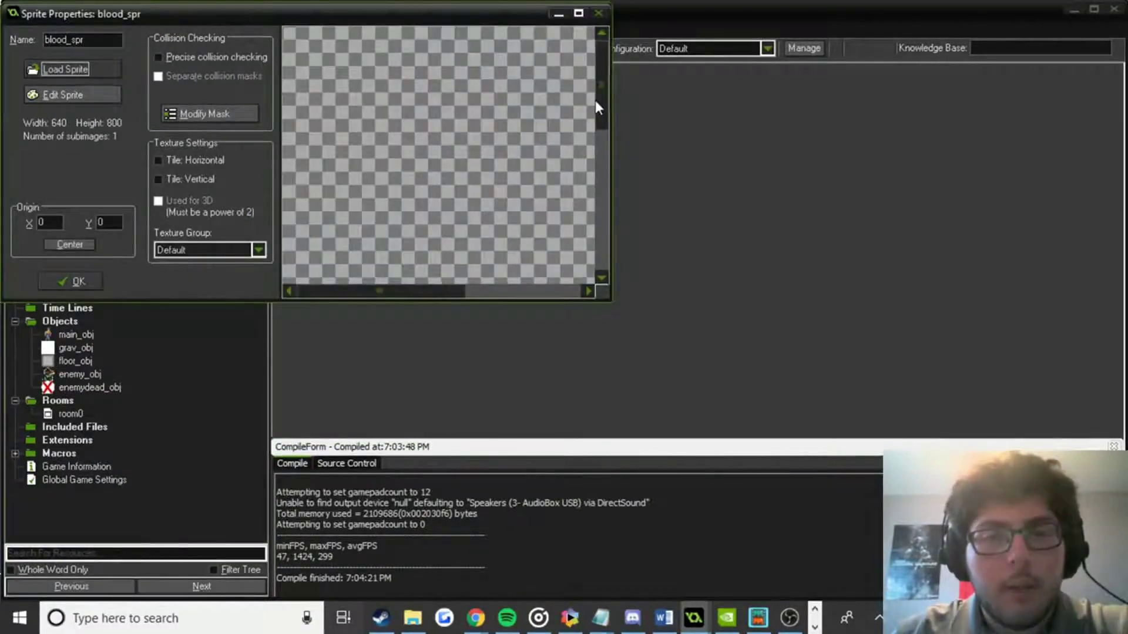
Examine the complete blood splatter image in a maximized view and accept the blood_spr sprite.
drag(601, 100, 577, 265)
drag(442, 291, 575, 291)
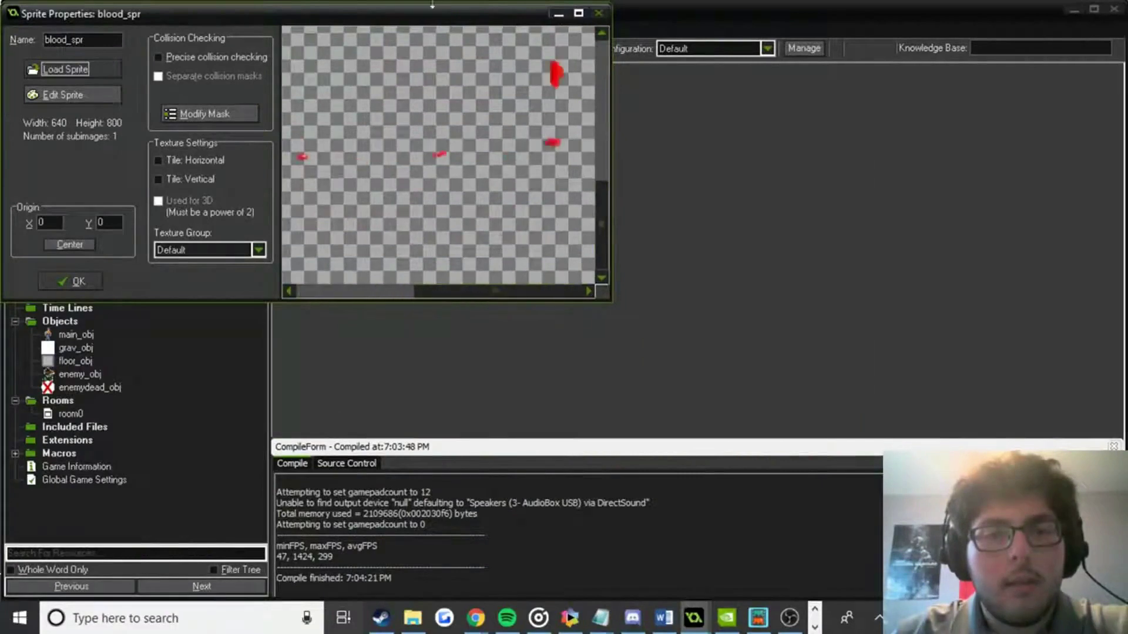
double_click(427, 18)
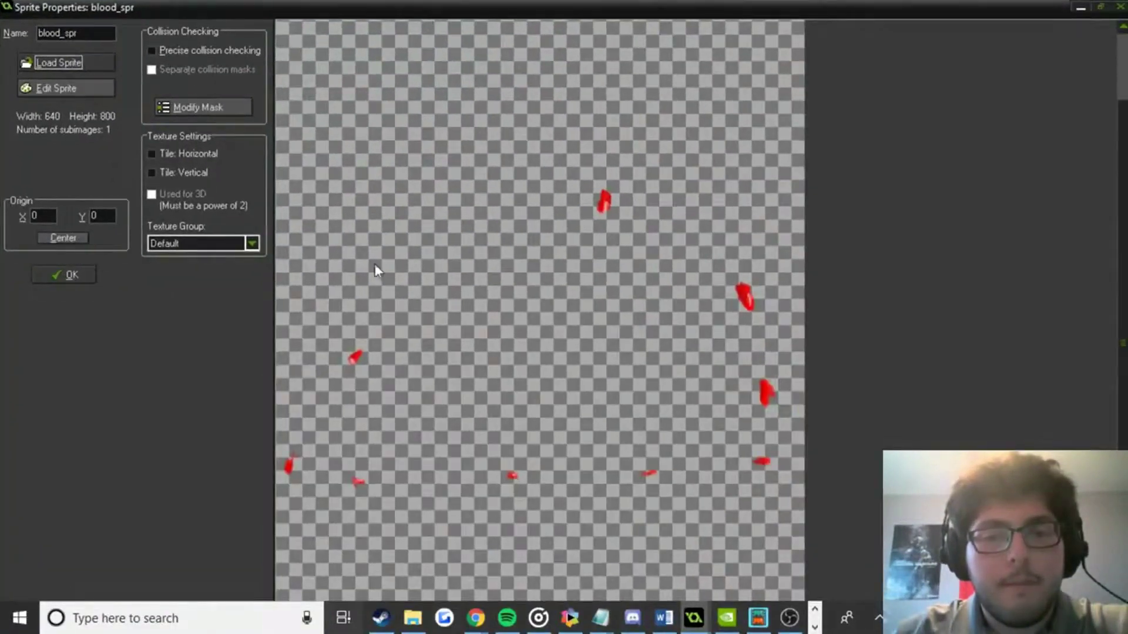
click(87, 274)
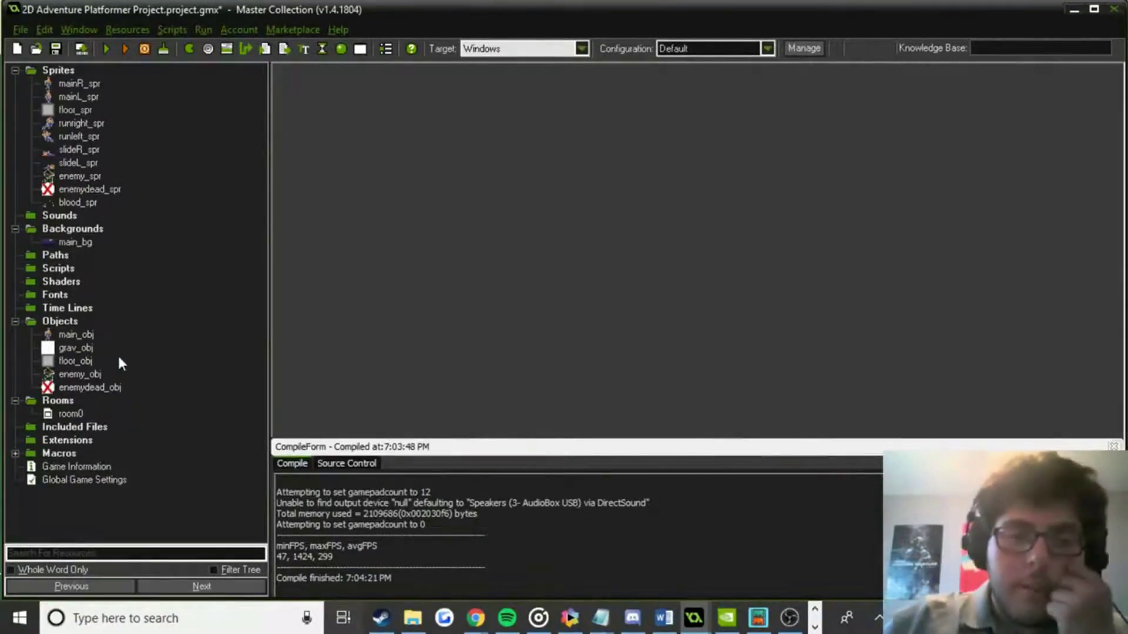
Reopen room0 and examine the enemy's size and placement beside the floating platform.
click(77, 413)
double_click(77, 413)
scroll(576, 329, up, 2)
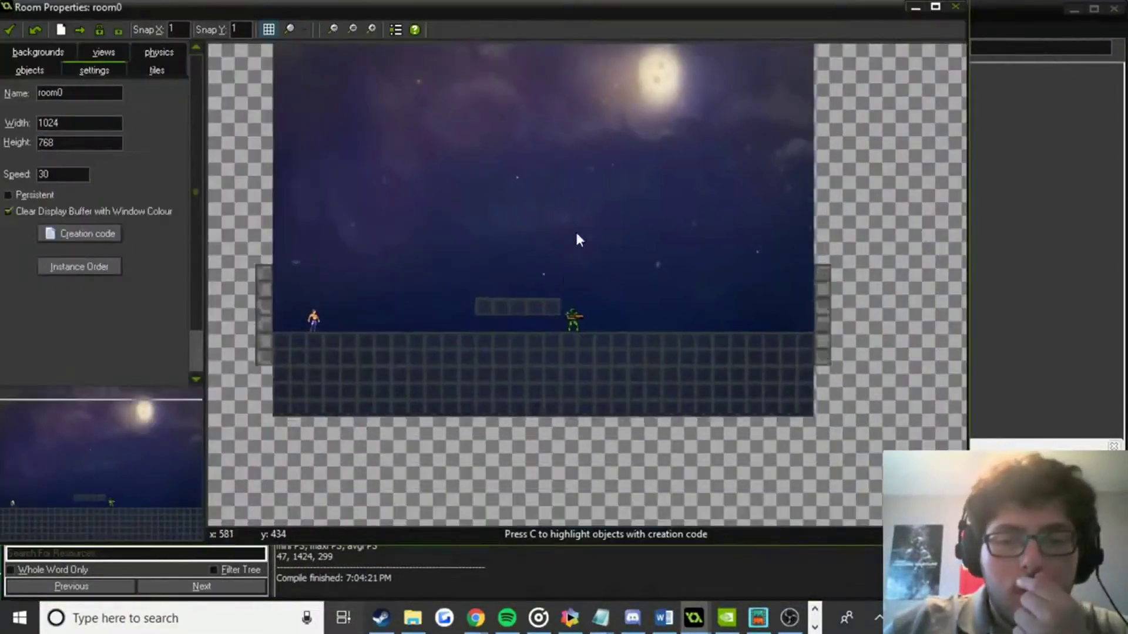
scroll(633, 318, down, 5)
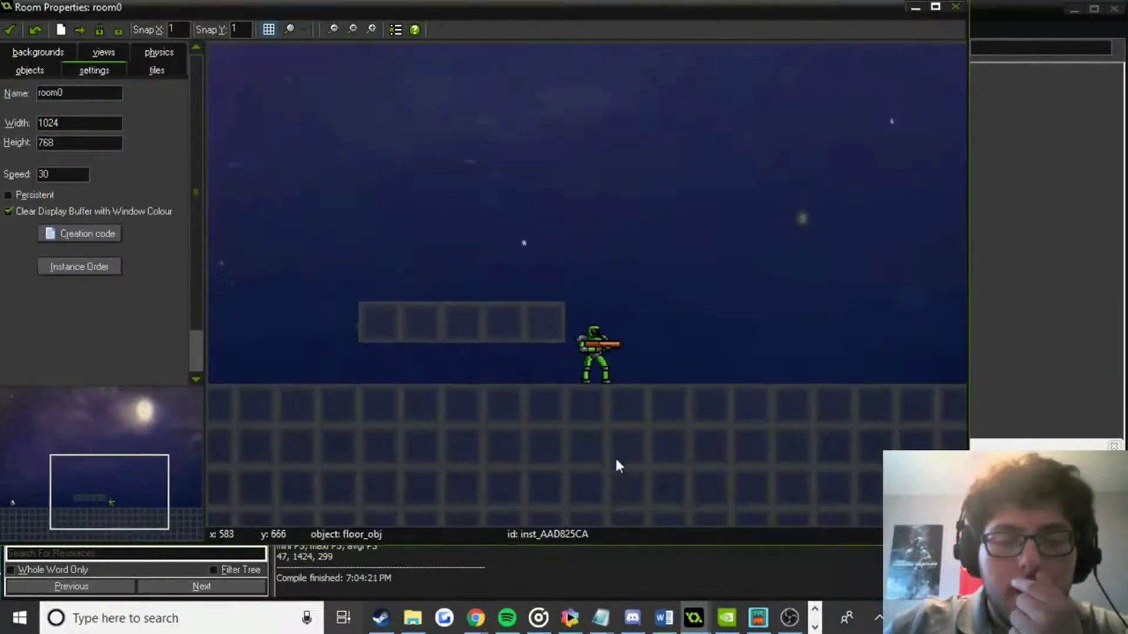
Accept the room0 changes and close its room properties.
scroll(637, 294, up, 4)
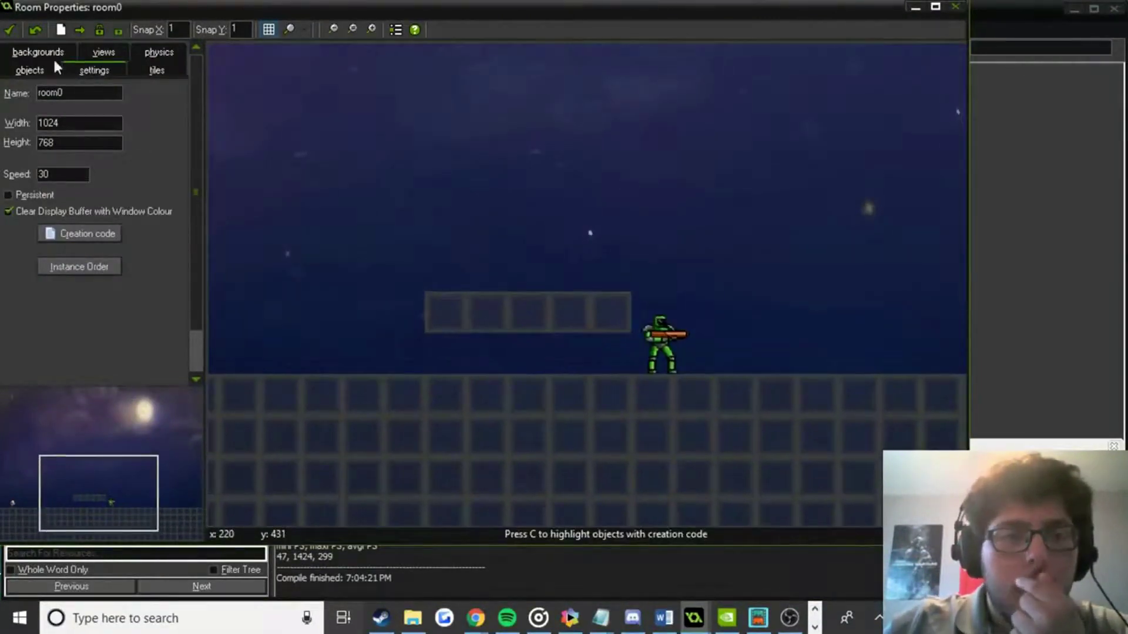
click(11, 34)
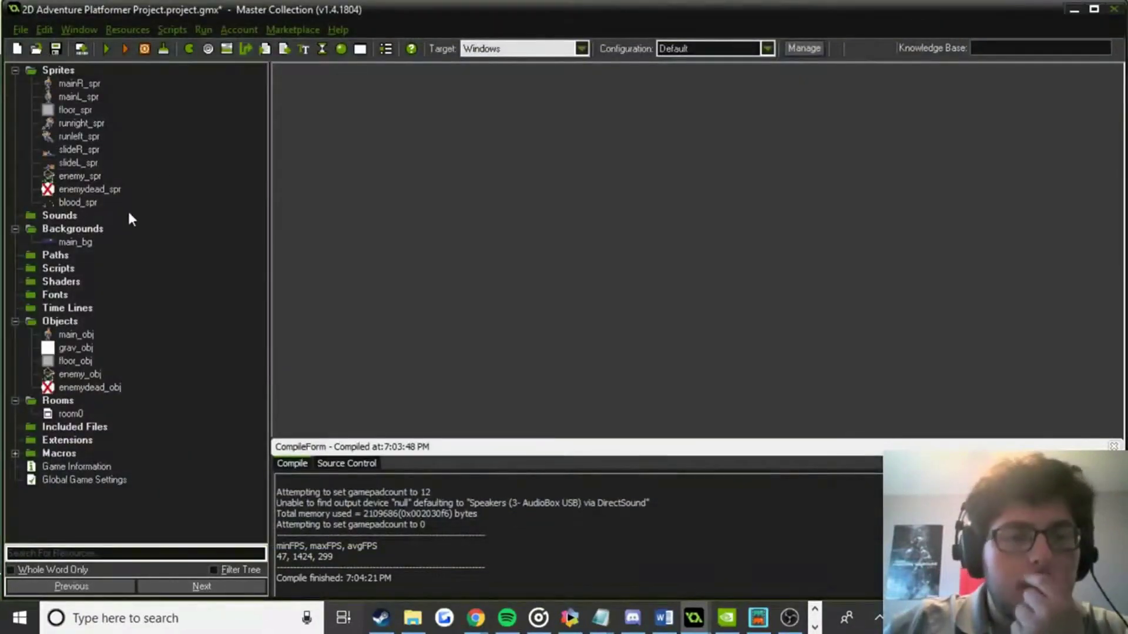
Load the OpenGunnerEnemySoldier sheet from the Worthmore Project - LiveEdu folder into enemydead_spr.
double_click(106, 190)
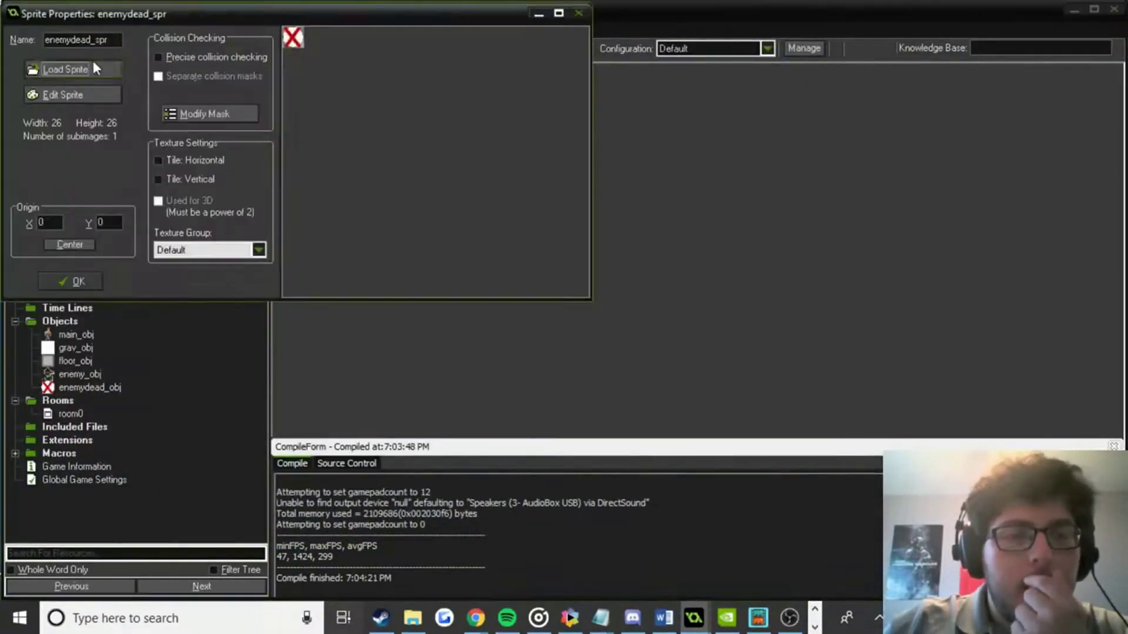
key(alt+l)
click(551, 135)
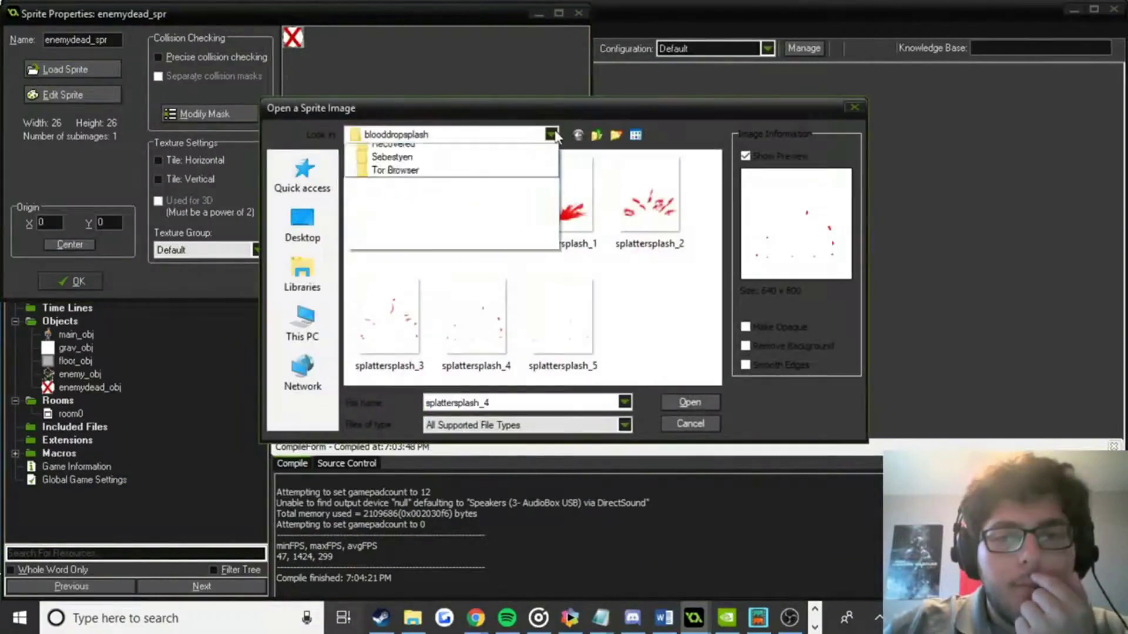
click(453, 298)
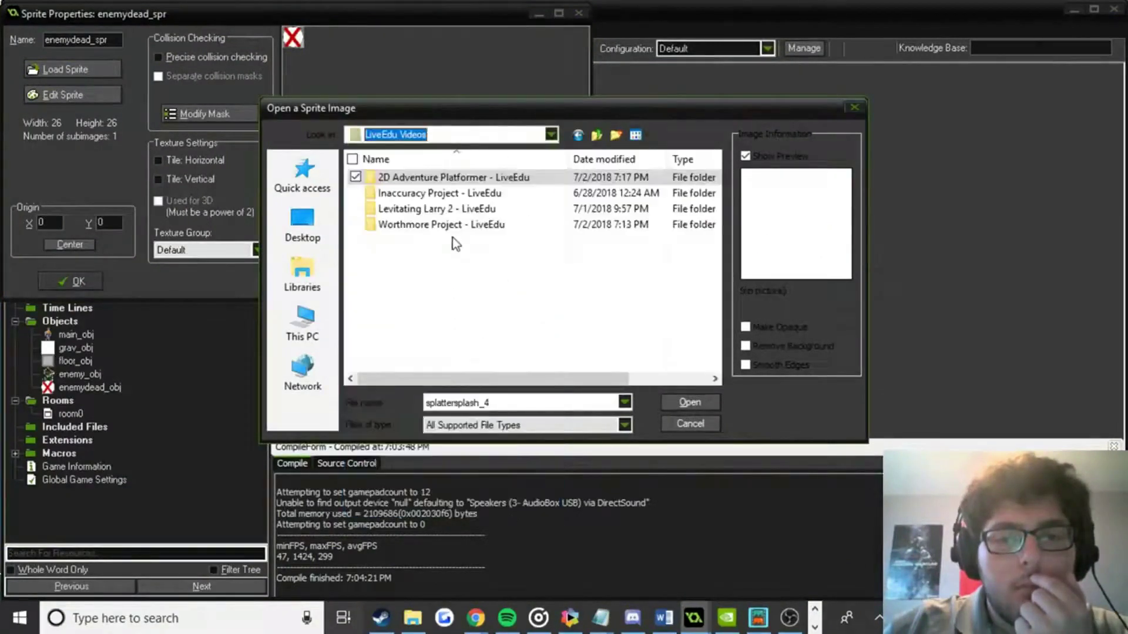
double_click(454, 212)
click(576, 134)
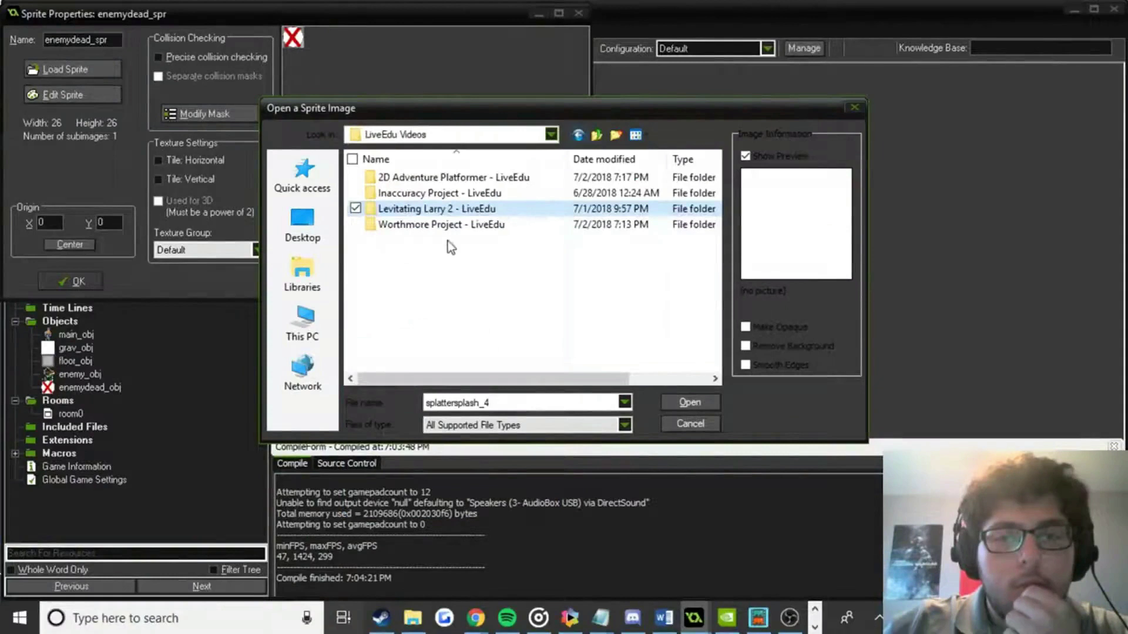
double_click(447, 225)
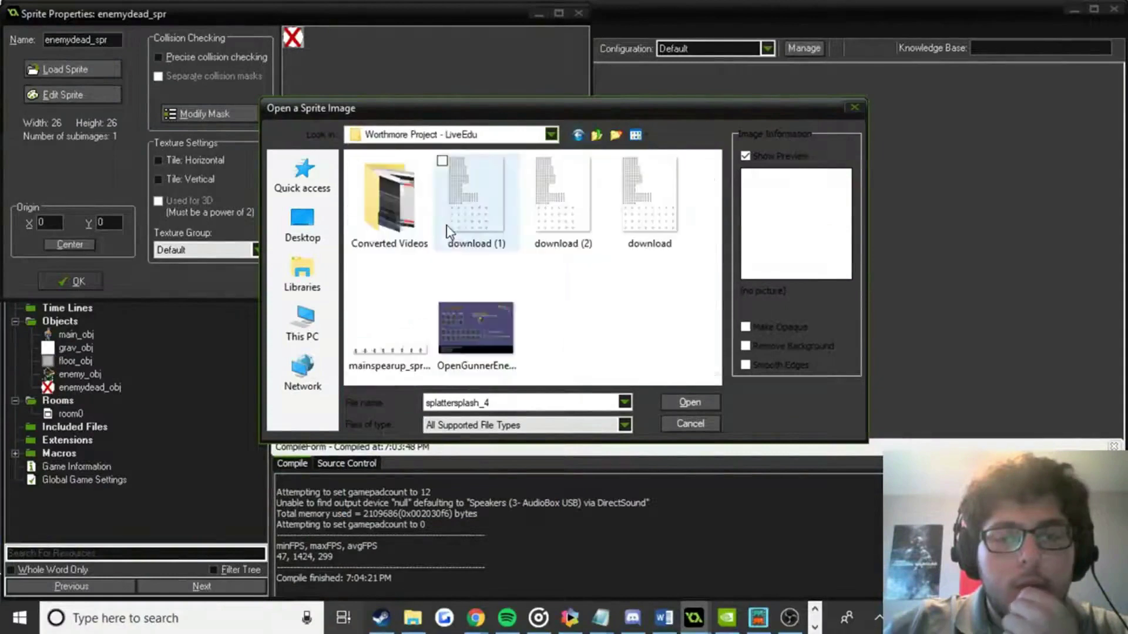
double_click(461, 305)
Examine the soldier poses and the suggested death sequence on the loaded sprite sheet in the image editor.
click(110, 101)
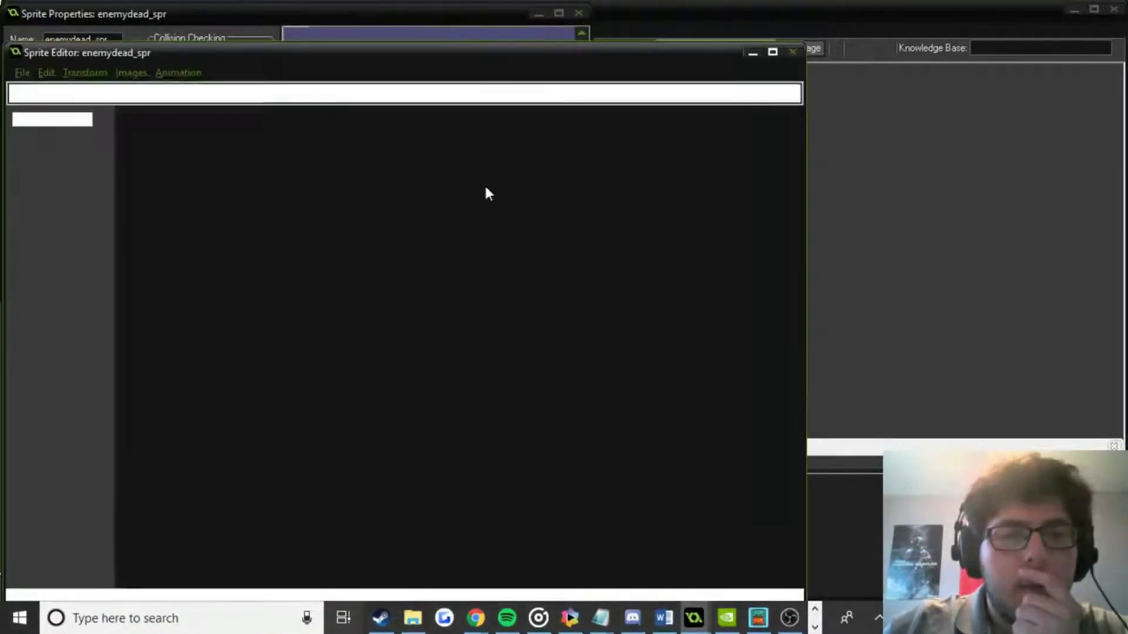
ctrl+scroll(660, 335, up, 4)
scroll(660, 335, down, 5)
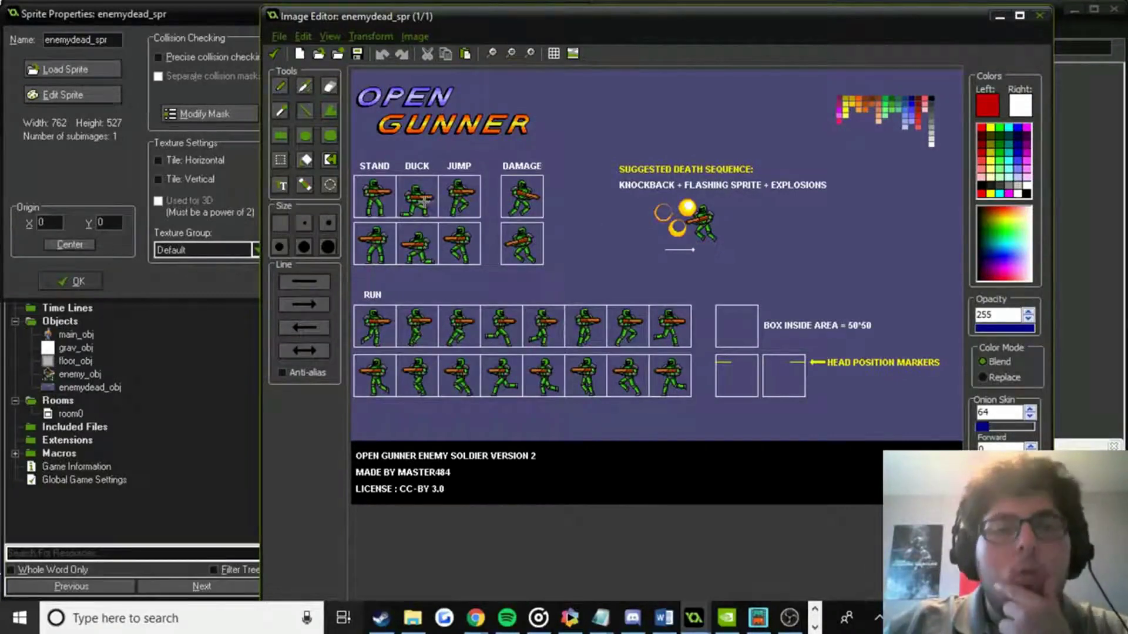
click(280, 52)
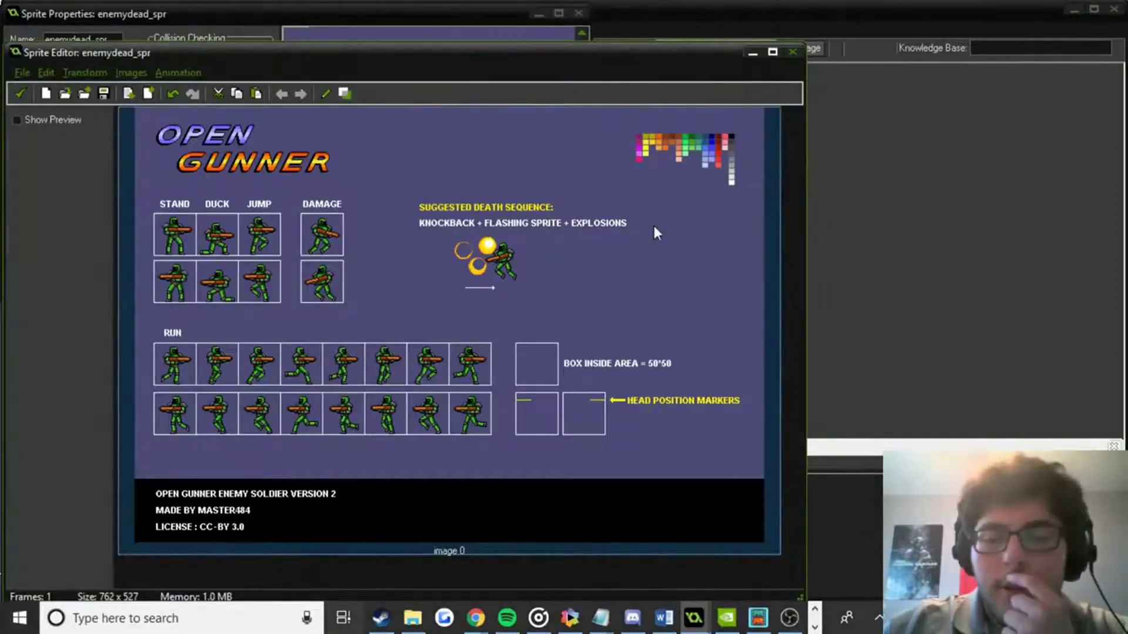
Delete the sprite sheet image from enemydead_spr and accept the empty sprite.
key(Delete)
click(22, 94)
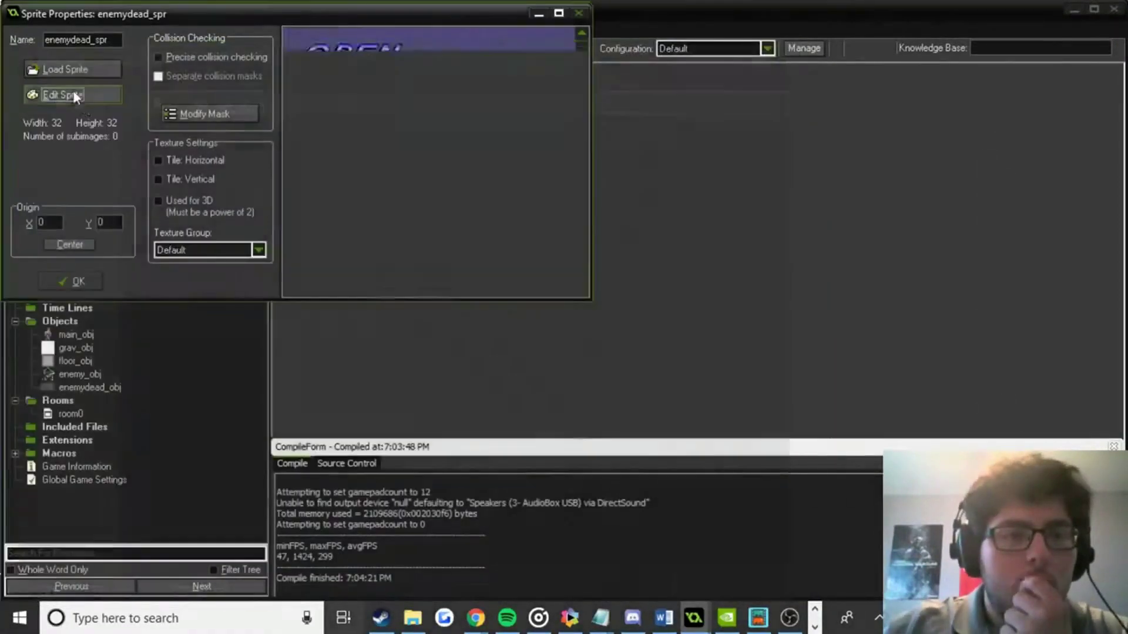
click(75, 280)
Export enemy_spr as a PNG file named enemy_spr to the 2D Adventure Platformer - LiveEdu folder and close the sprite.
click(82, 176)
double_click(96, 180)
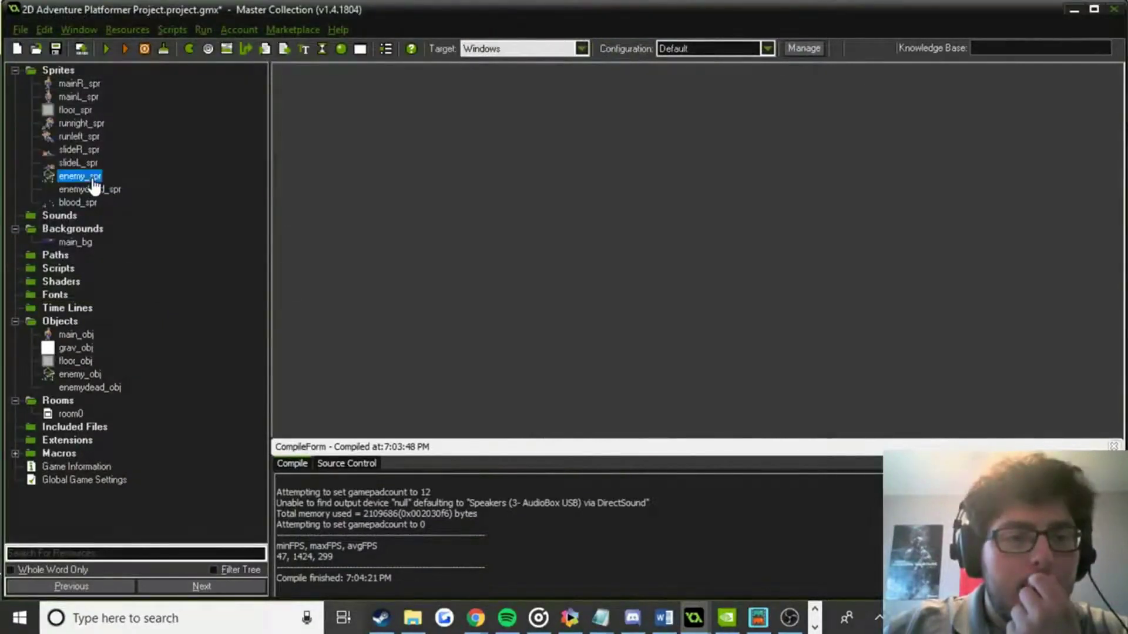
click(106, 100)
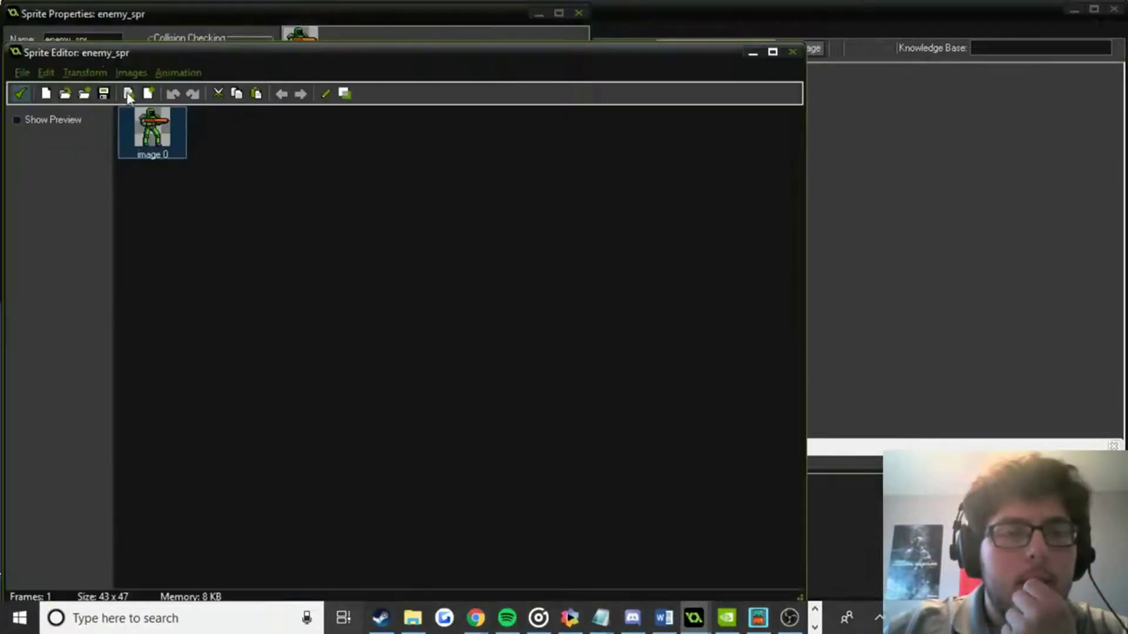
click(21, 73)
click(58, 150)
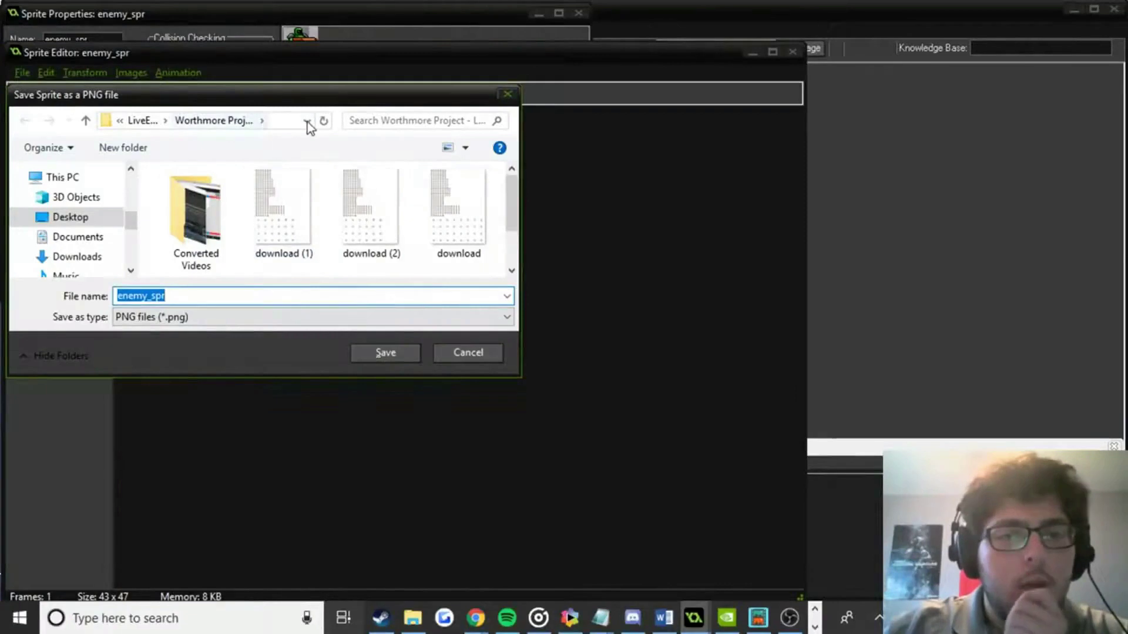
click(147, 121)
click(210, 195)
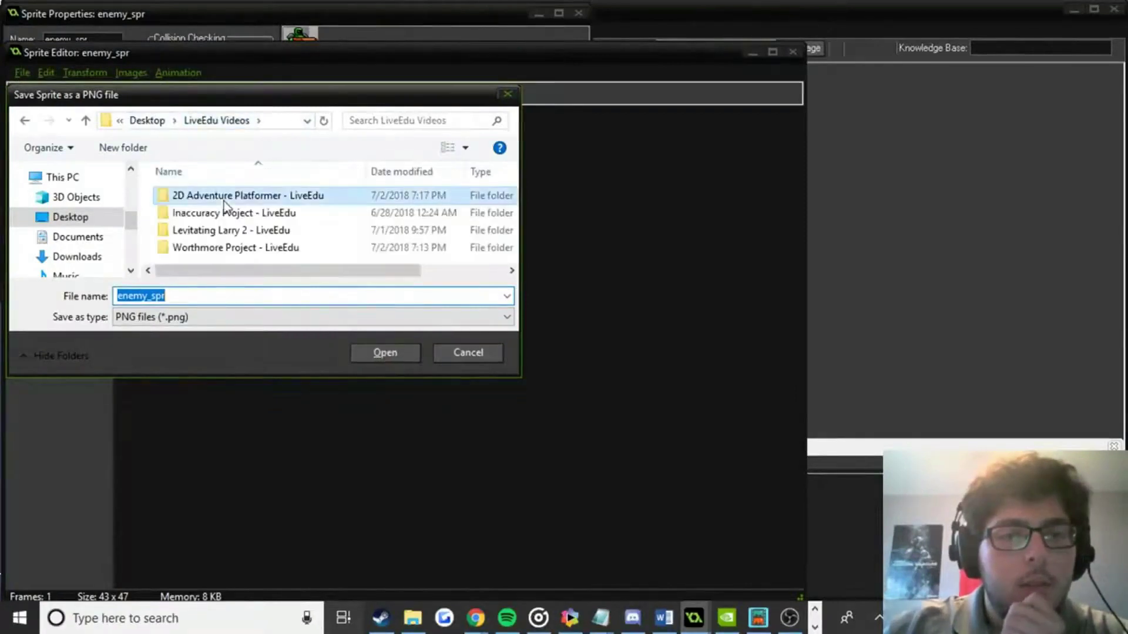
click(383, 352)
click(387, 353)
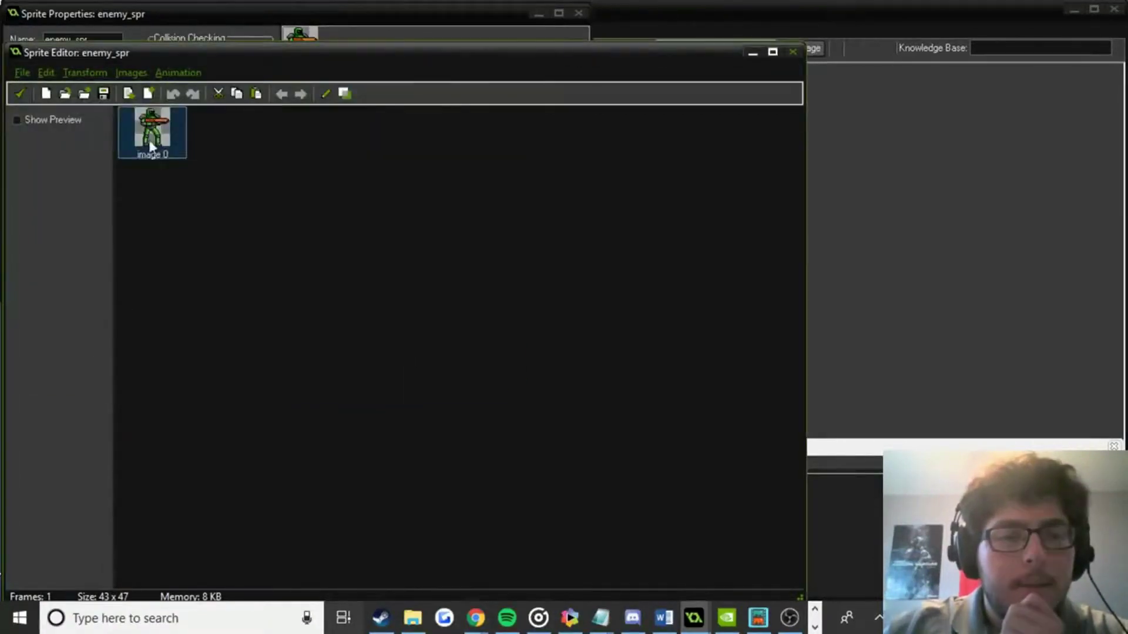
click(22, 94)
click(75, 279)
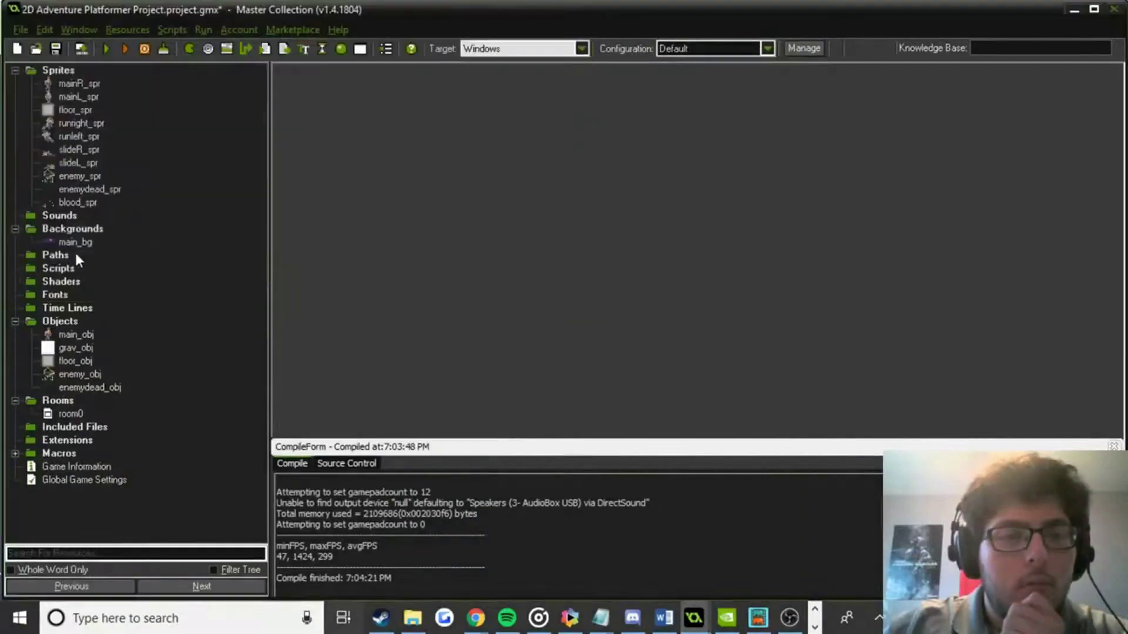
Create the enemydead_spr image from the exported enemy_spr PNG in the 2D Adventure Platformer - LiveEdu folder and check it in the image editor.
double_click(78, 202)
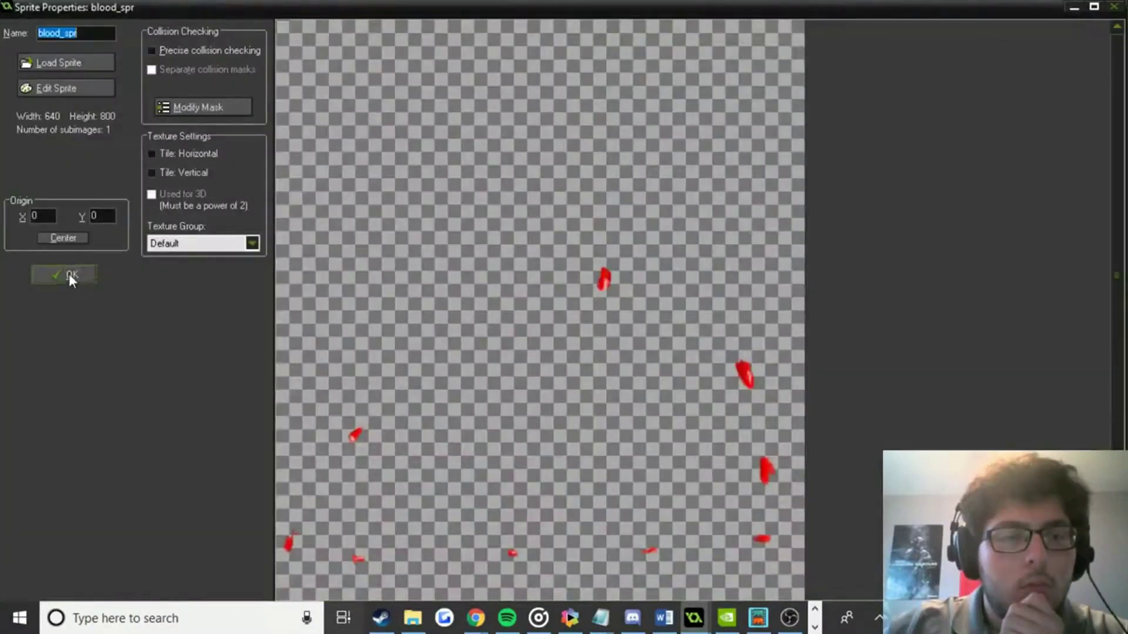
click(70, 279)
double_click(80, 189)
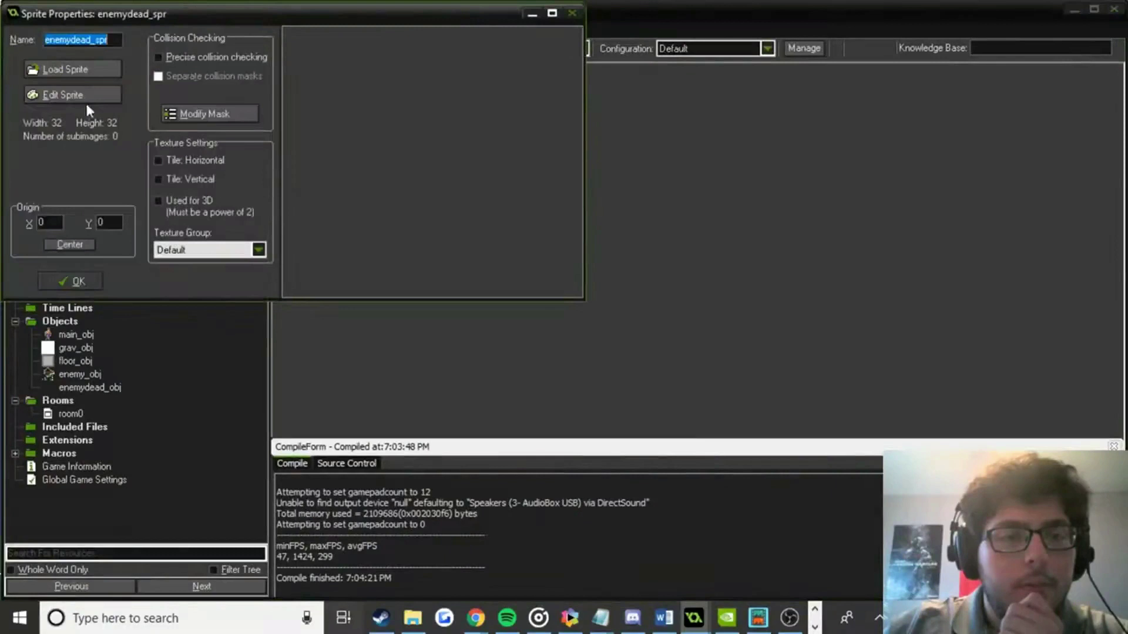
click(83, 99)
click(21, 72)
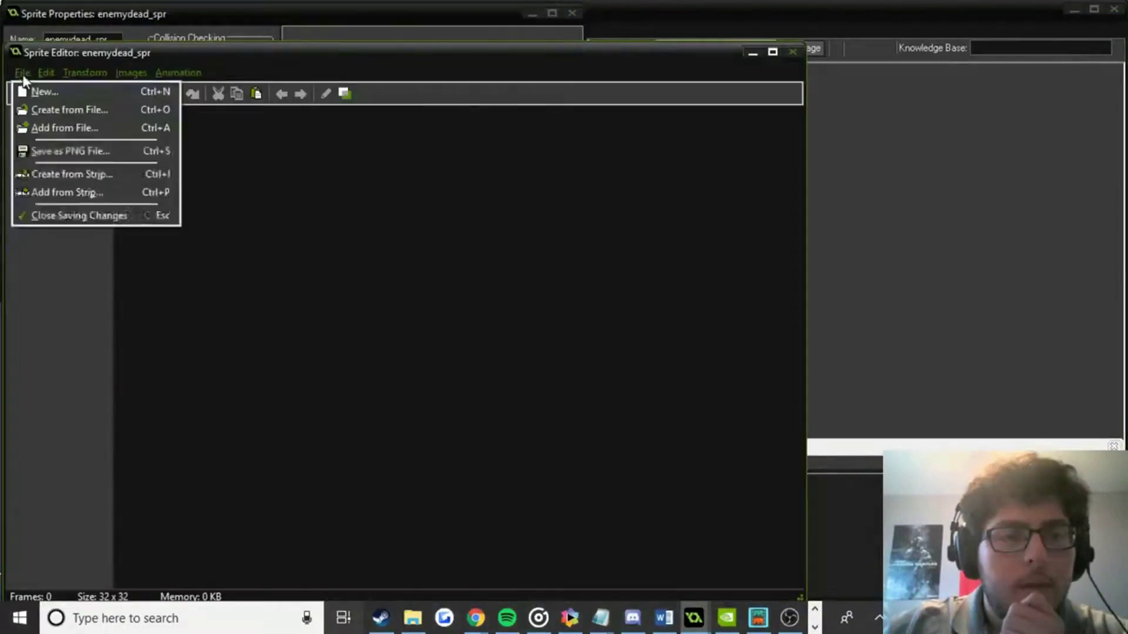
click(42, 110)
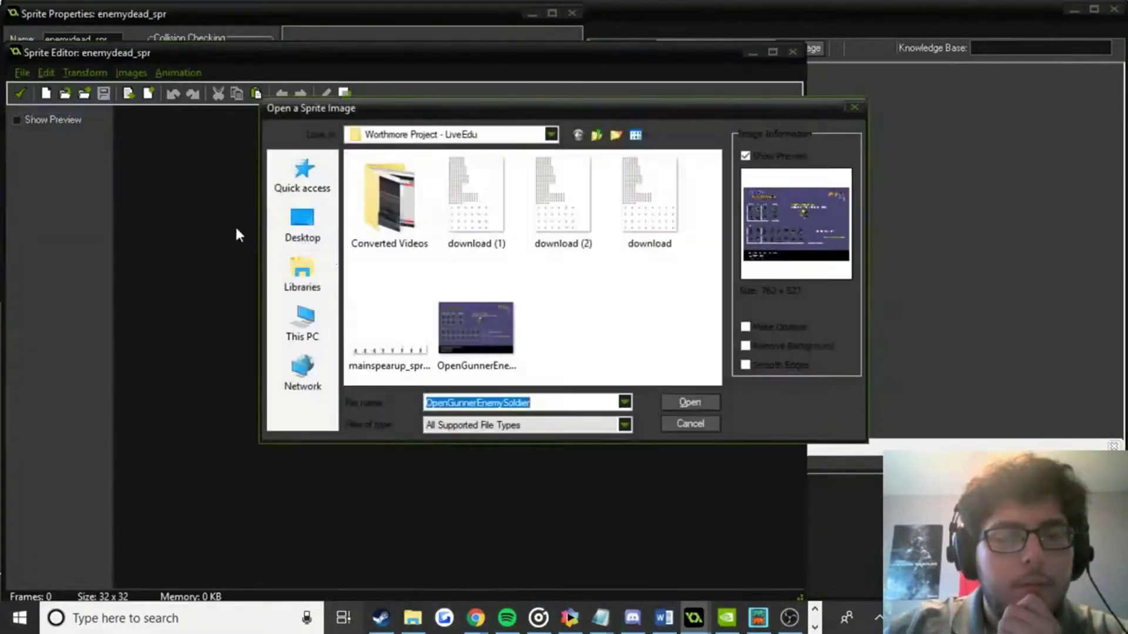
click(551, 134)
click(426, 291)
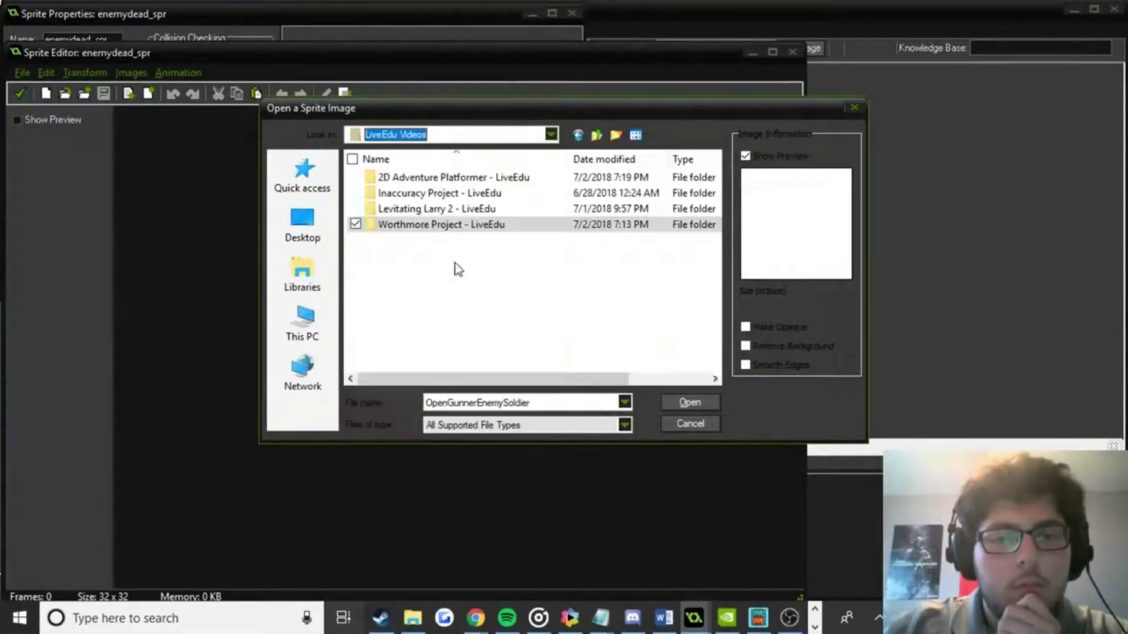
double_click(456, 178)
double_click(396, 329)
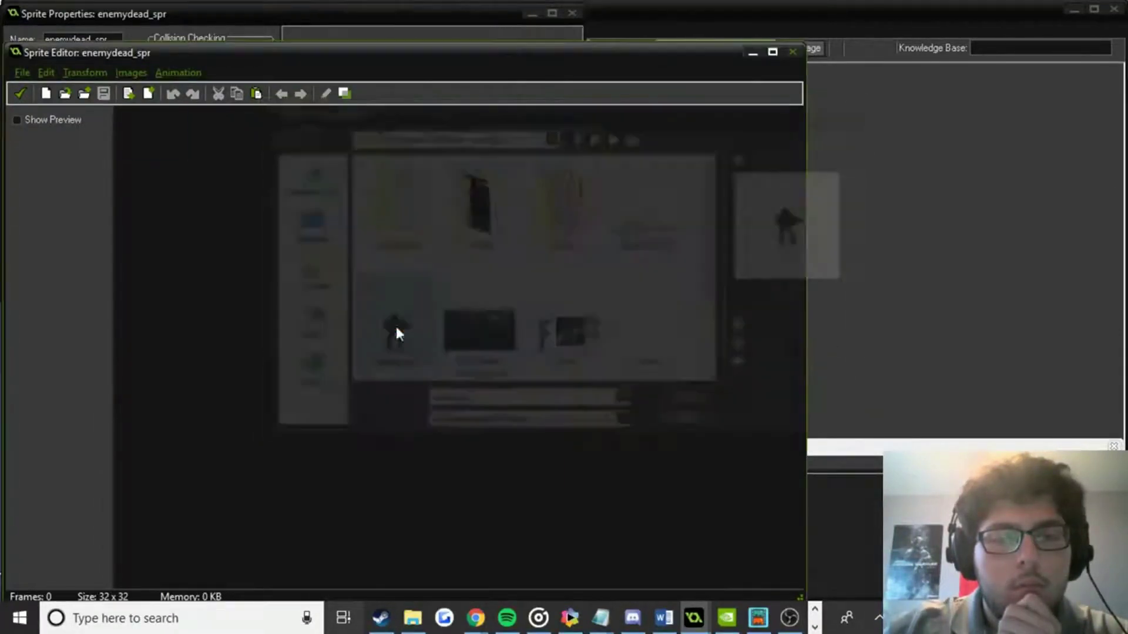
double_click(170, 136)
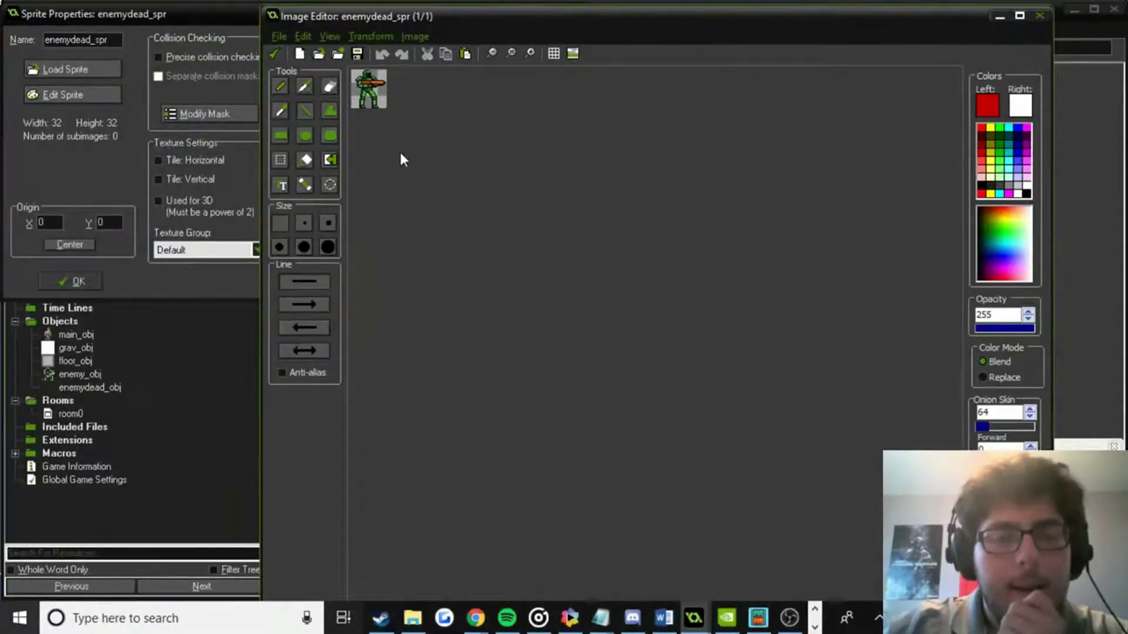
click(276, 55)
click(172, 73)
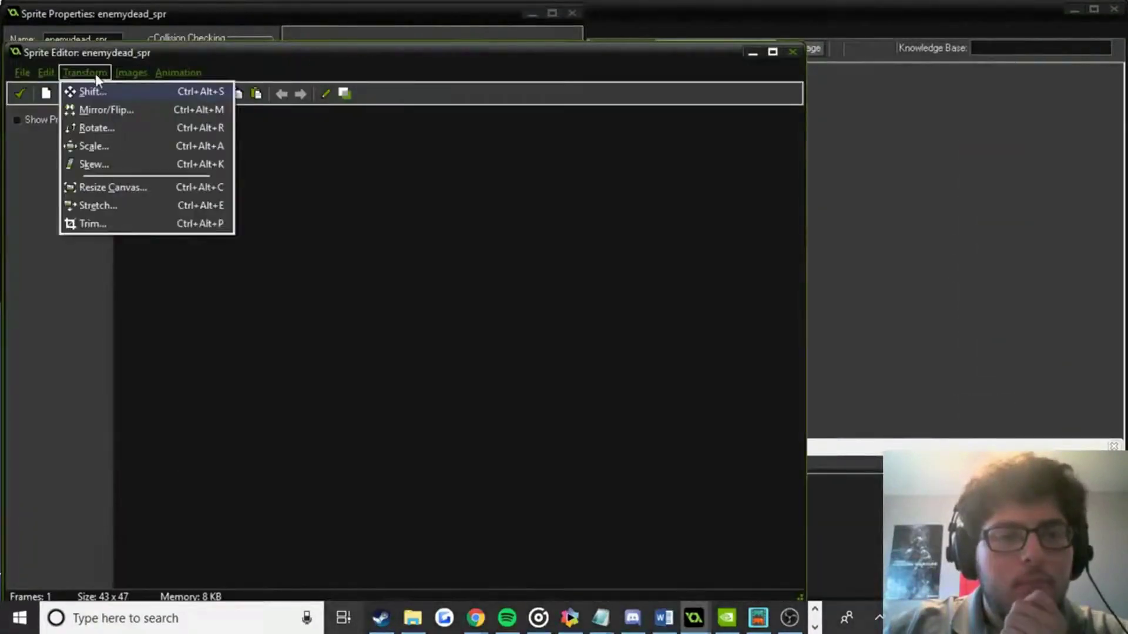
click(101, 110)
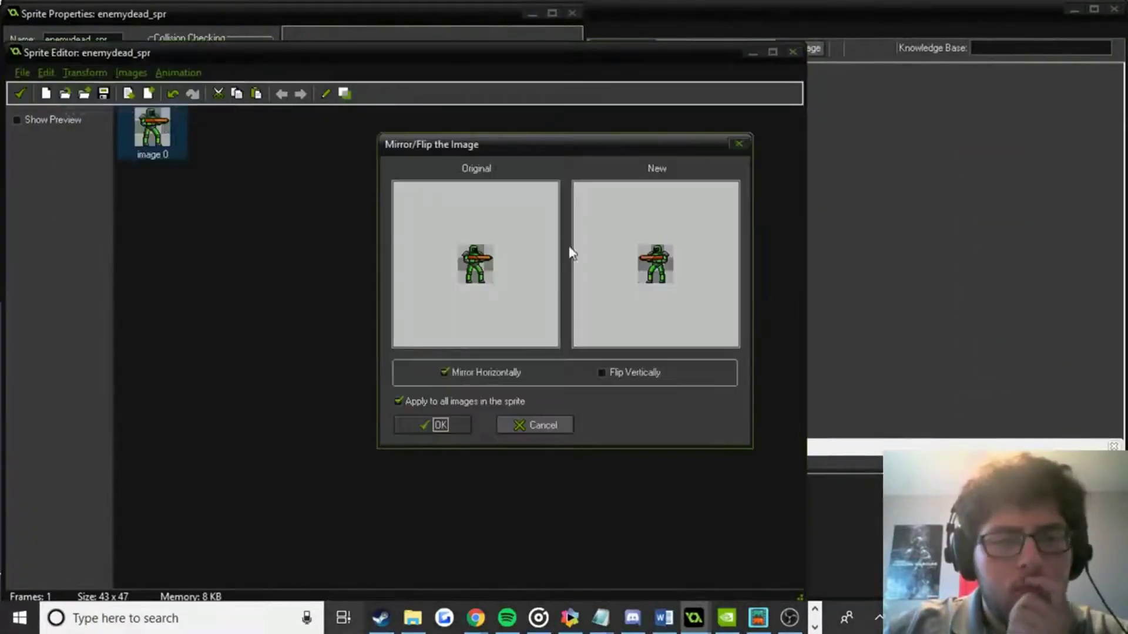
click(609, 376)
click(609, 375)
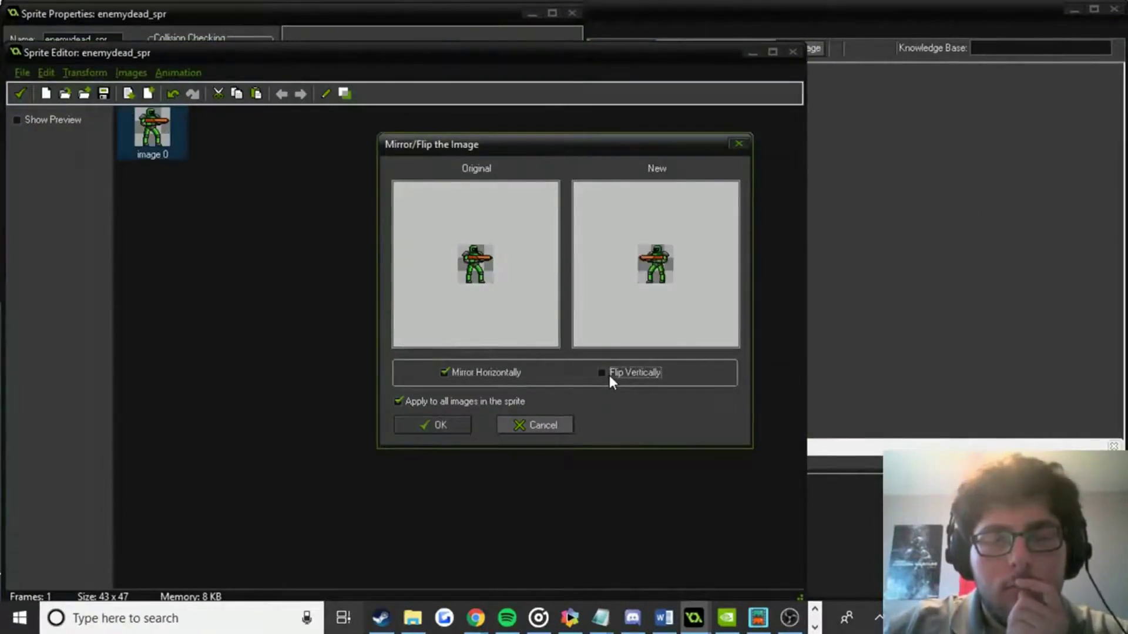
click(481, 370)
click(482, 370)
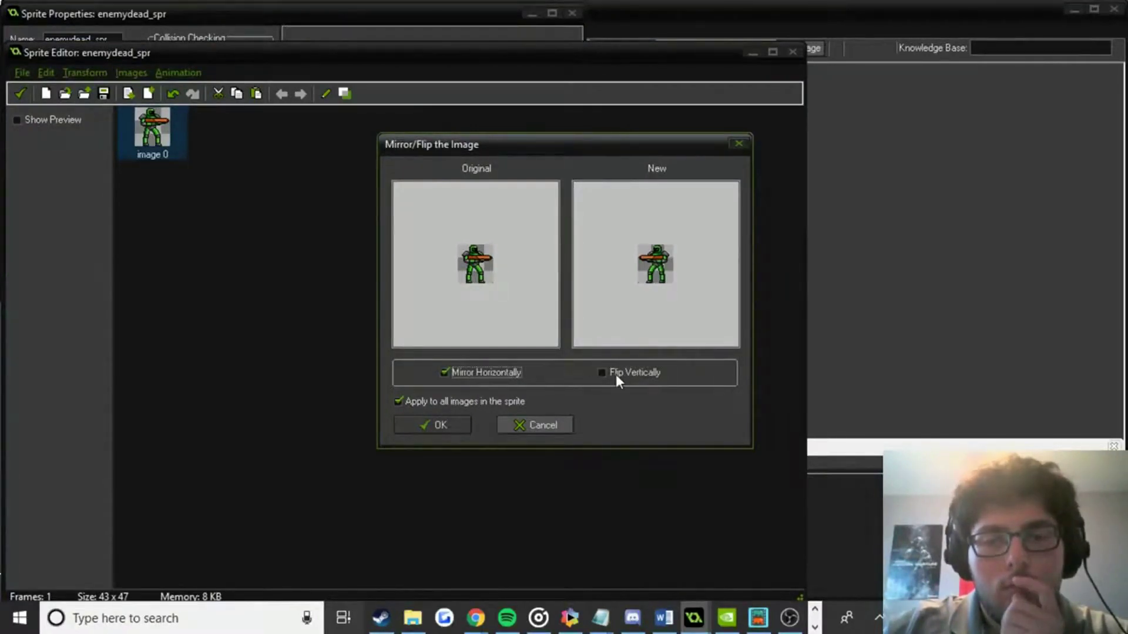
click(619, 375)
click(620, 375)
click(518, 377)
click(636, 372)
click(641, 374)
click(533, 424)
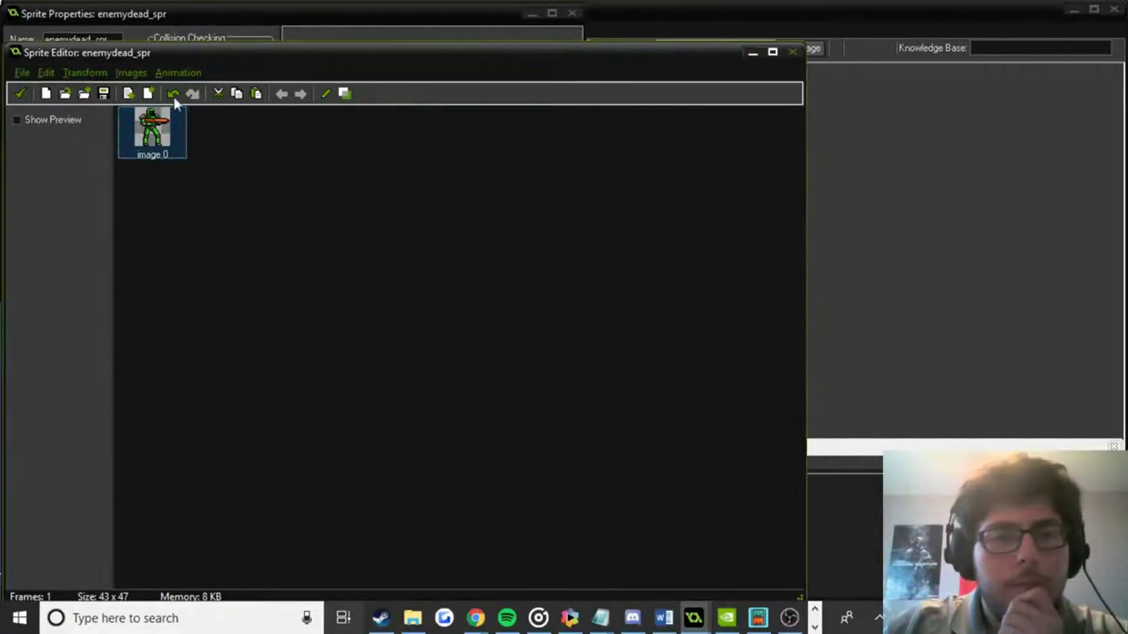
click(122, 73)
mouse_move(85, 73)
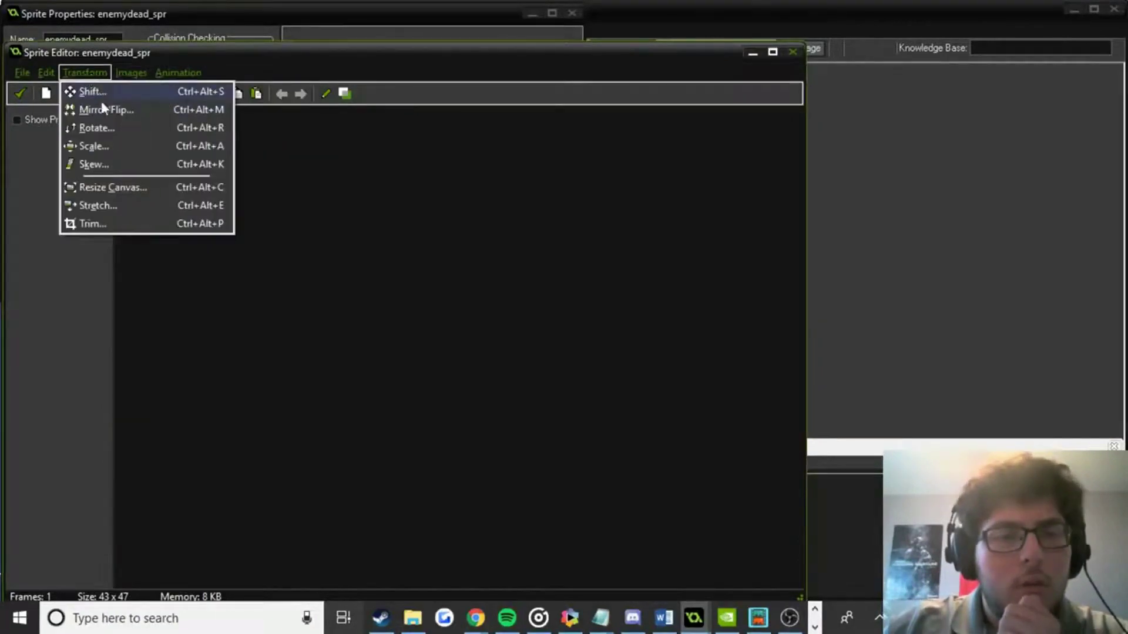
click(94, 127)
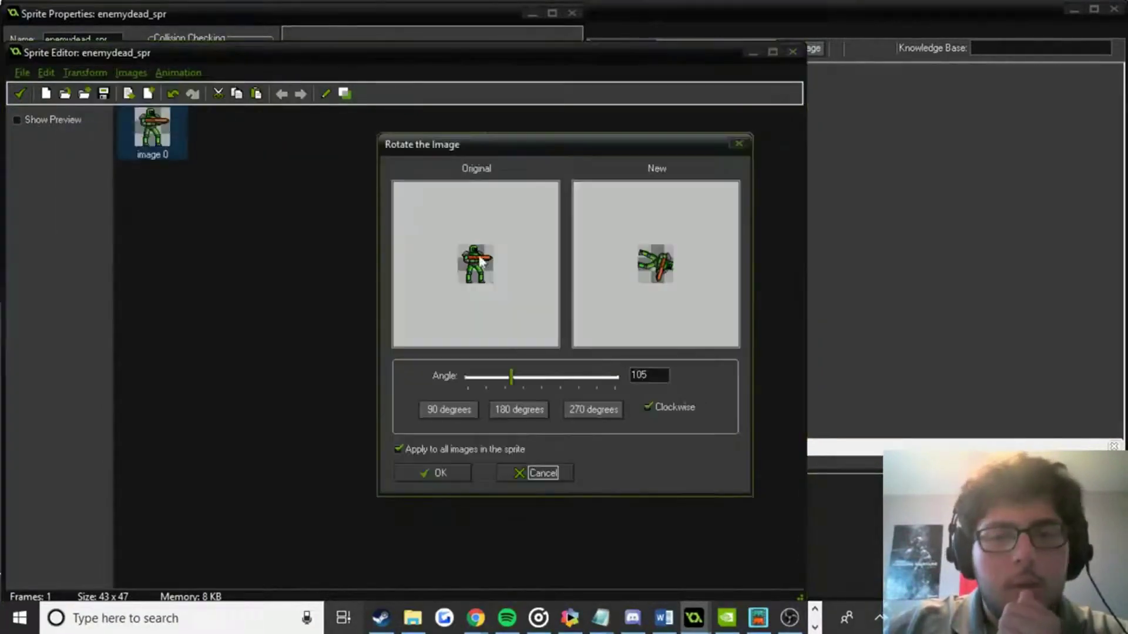
drag(513, 378, 573, 378)
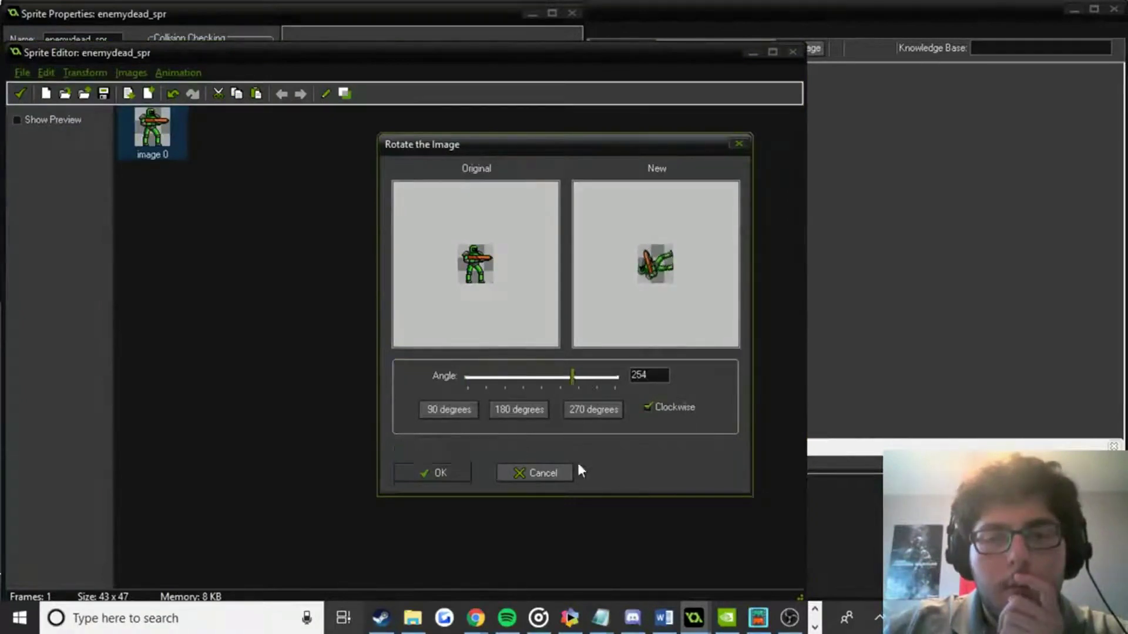
click(541, 471)
Resize the enemydead_spr canvas to a width of 50 pixels without keeping the aspect ratio.
click(86, 72)
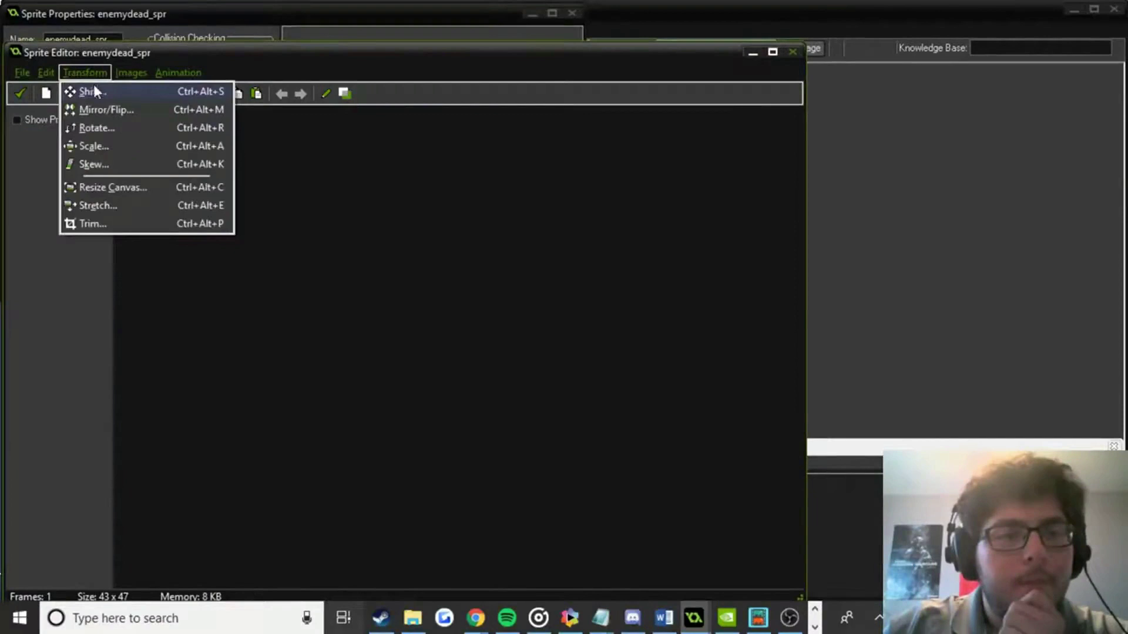
click(121, 189)
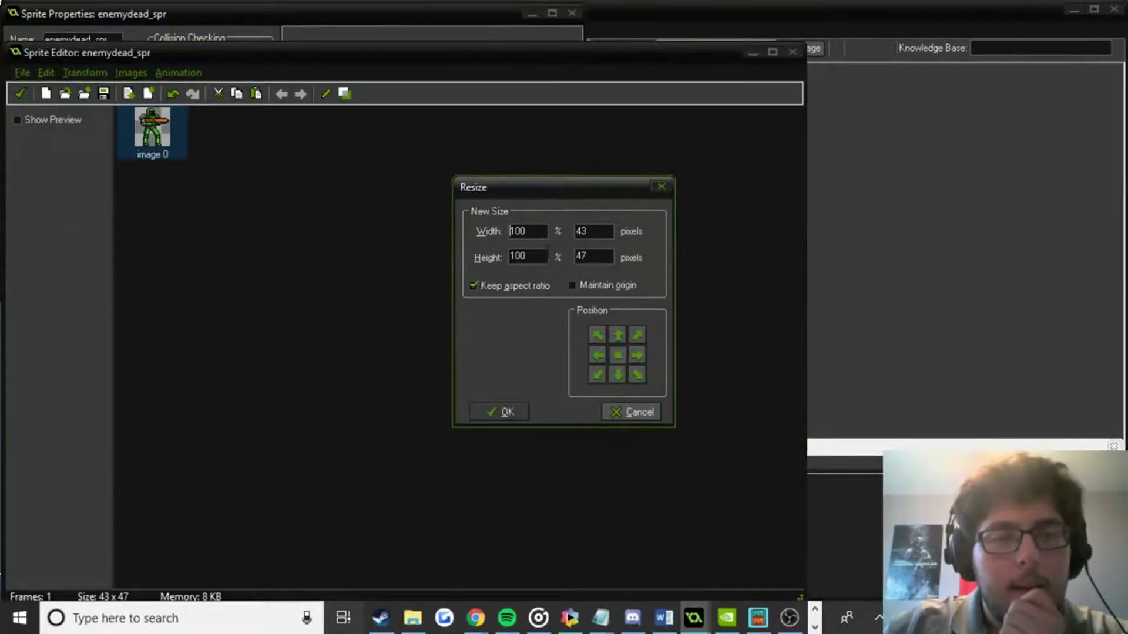
click(528, 284)
double_click(583, 231)
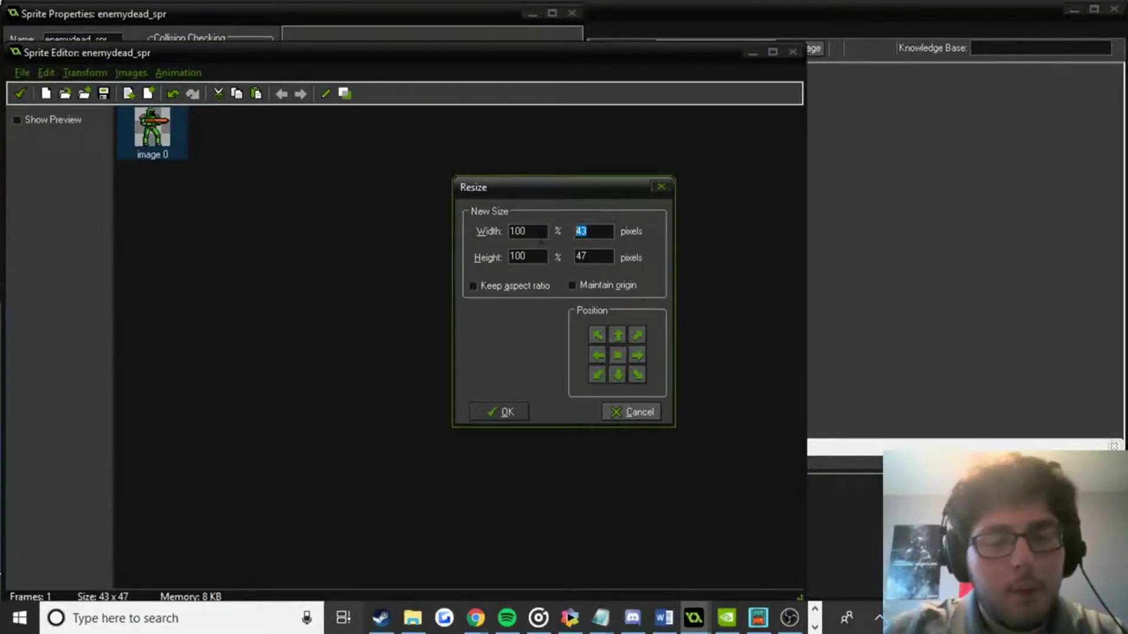
text(50)
key(Return)
Rotate the soldier image 270 degrees clockwise so that it lies on its back.
click(83, 73)
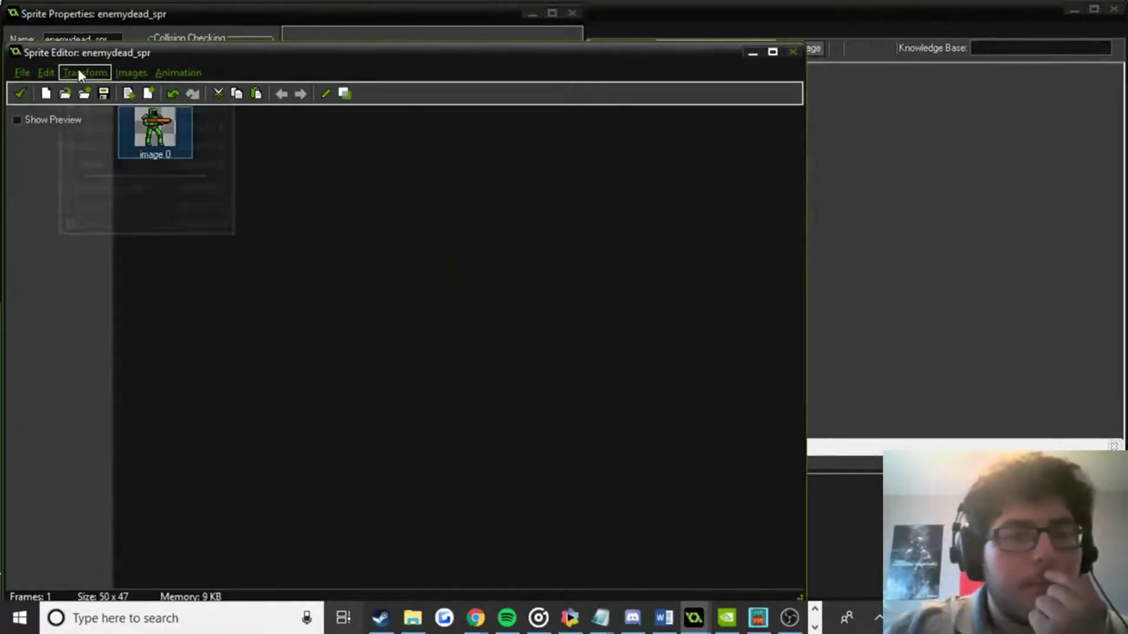
click(115, 126)
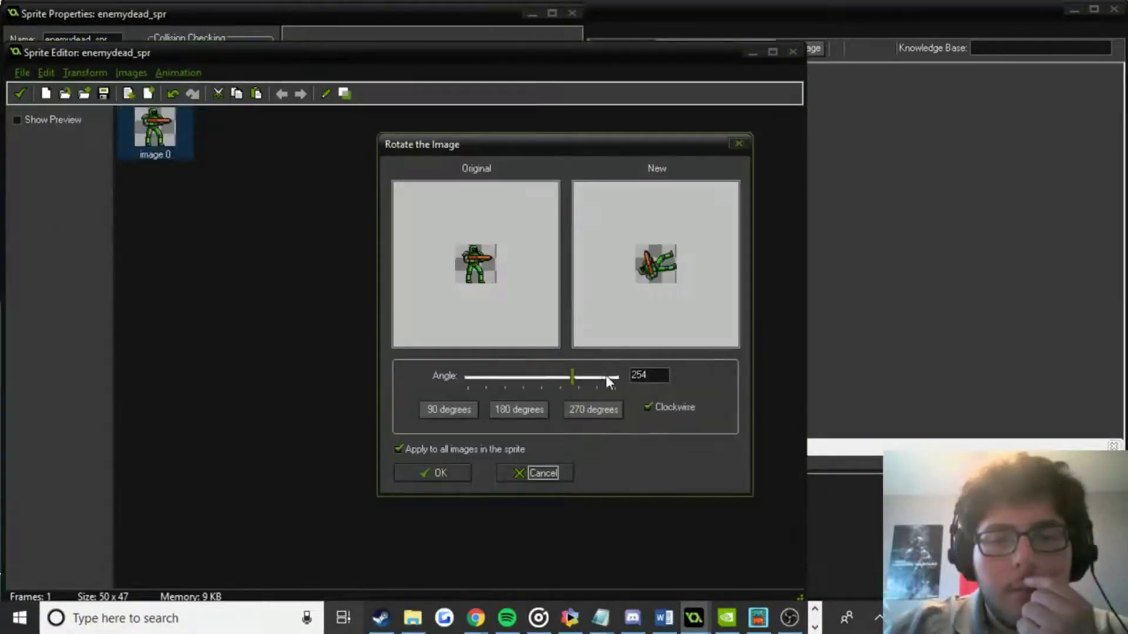
drag(569, 382, 576, 384)
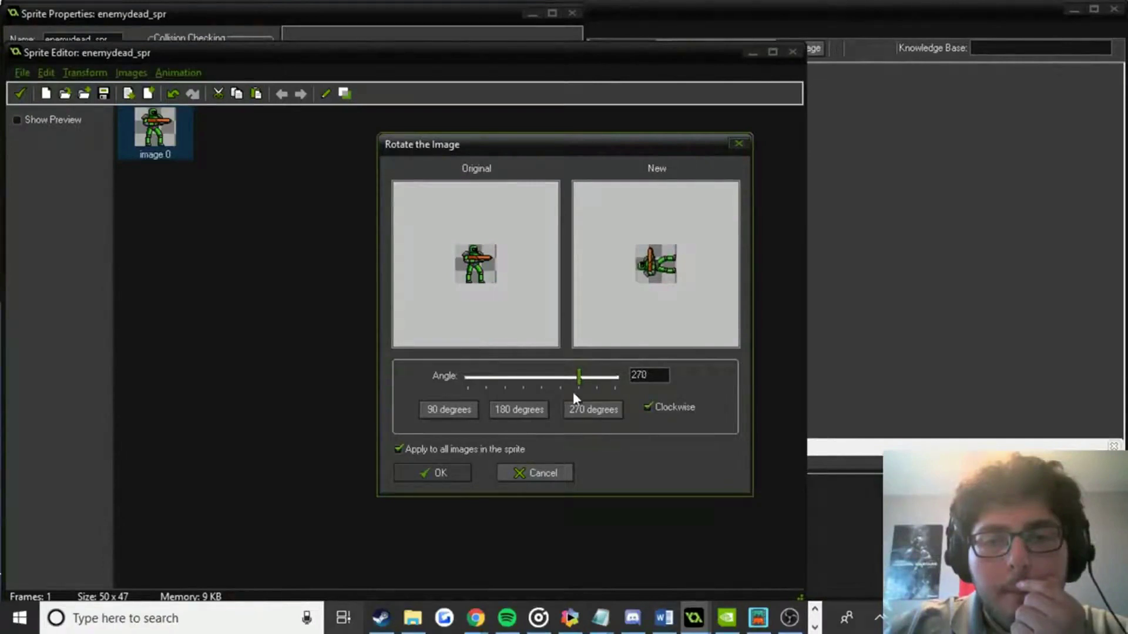
click(446, 474)
Open the rotated frame for pixel editing and erase the stray dark pixel near the canvas's upper-right corner.
double_click(161, 125)
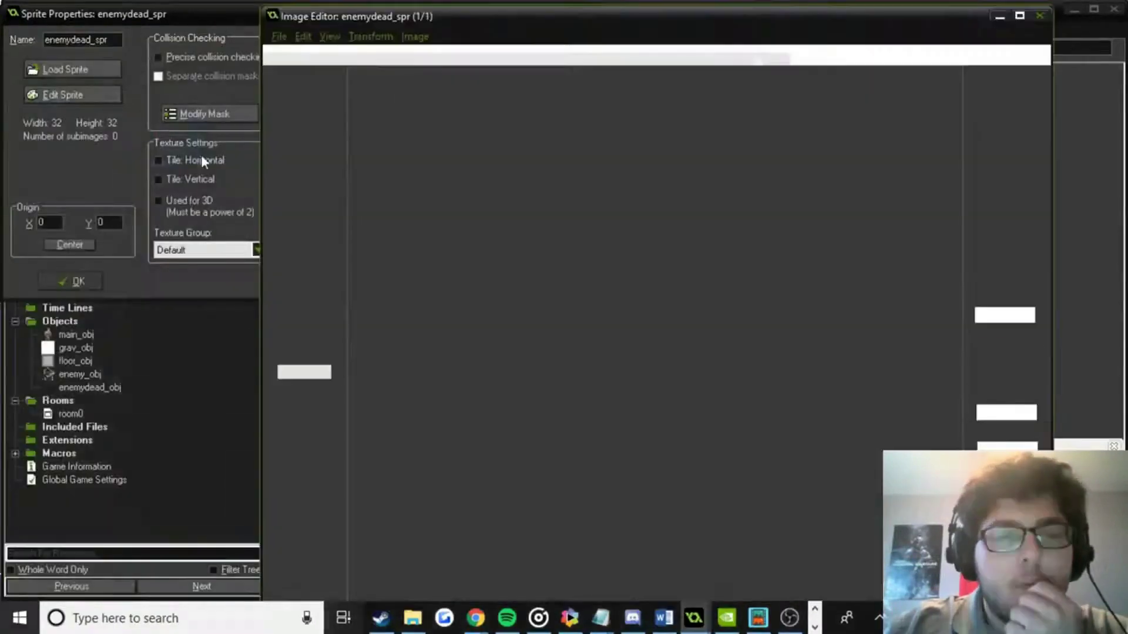
scroll(503, 178, up, 1)
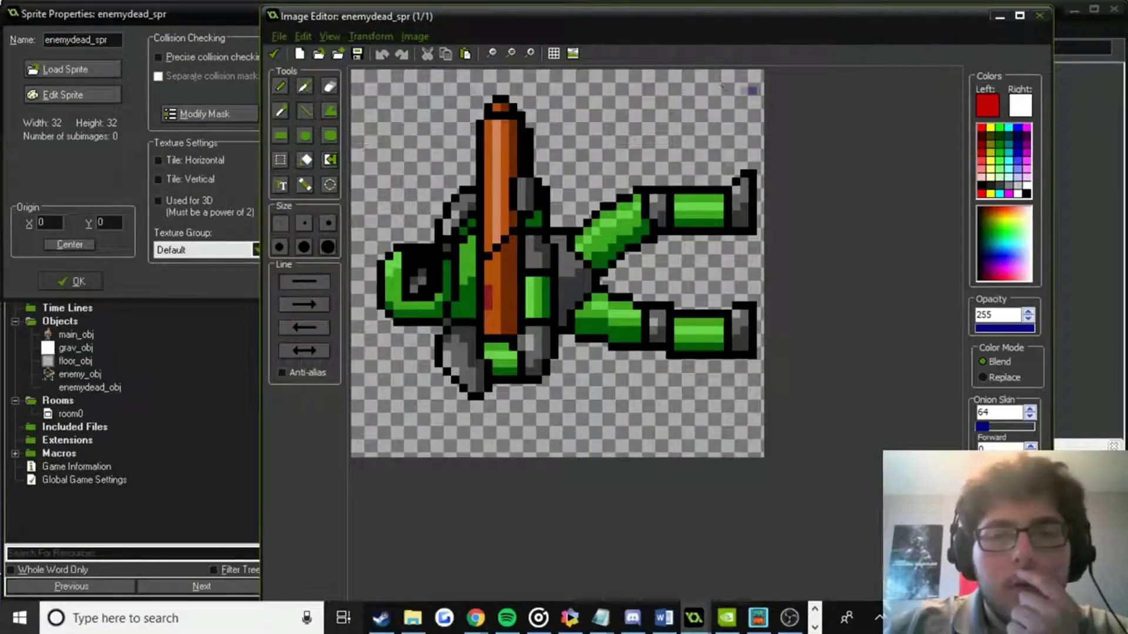
click(330, 86)
click(752, 90)
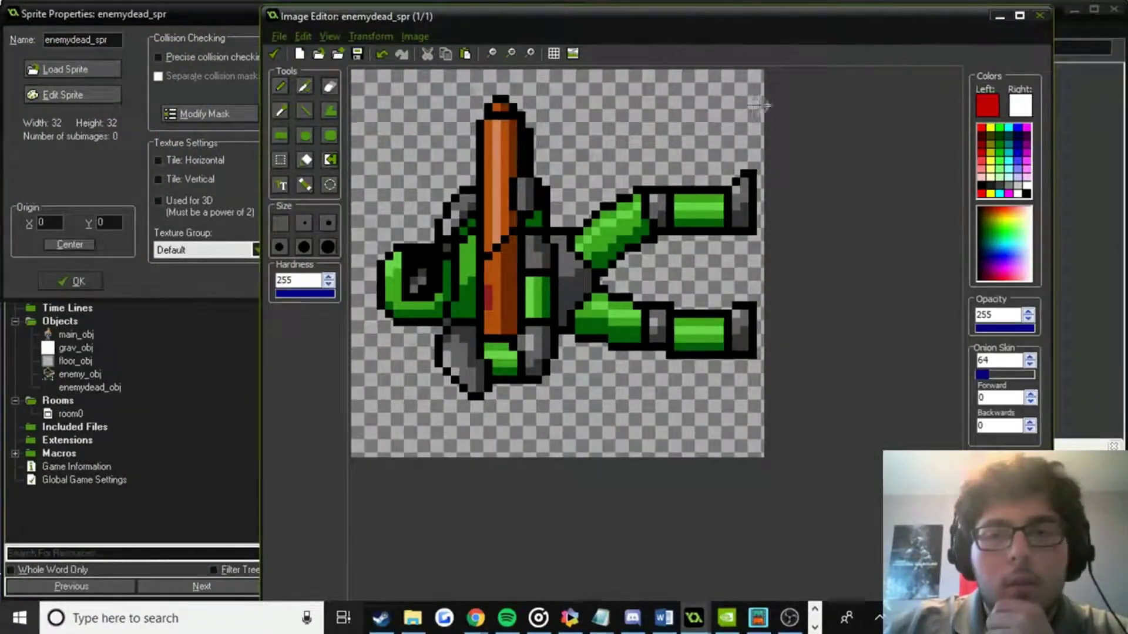
Select the whole lying soldier and move it slightly left and down to the canvas's lower edge.
click(280, 160)
drag(361, 82, 769, 432)
drag(773, 415, 771, 412)
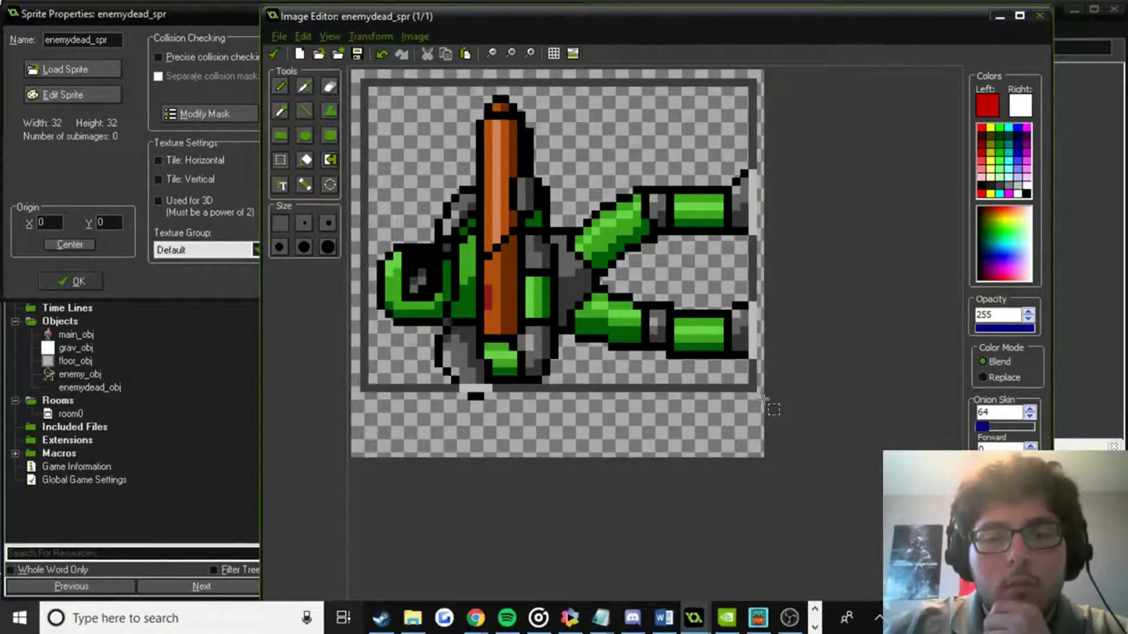
drag(656, 250, 628, 325)
scroll(762, 421, up, 1)
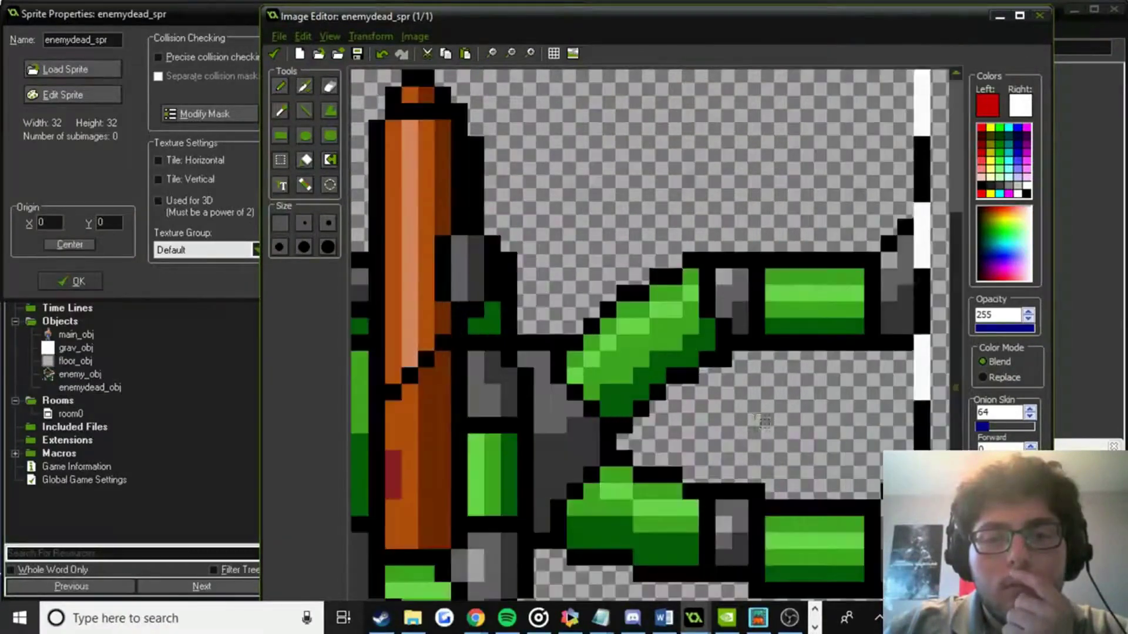
scroll(813, 312, down, 2)
scroll(875, 405, up, 1)
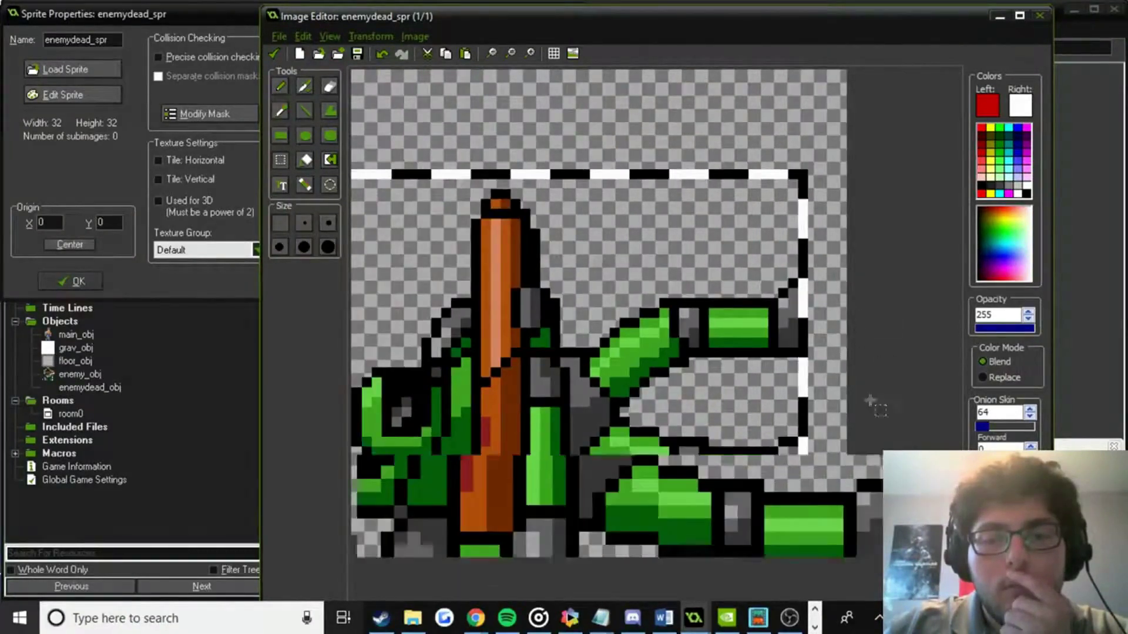
click(914, 406)
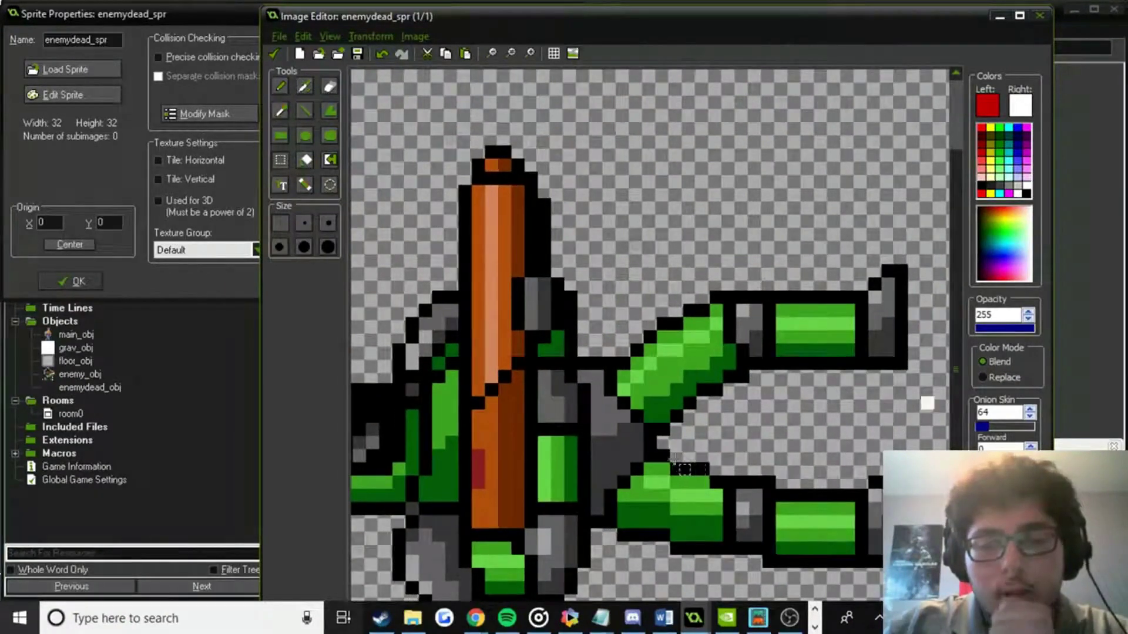
Shift the soldier's lower leg down one pixel and move most of the upper leg down one pixel.
drag(684, 469, 884, 581)
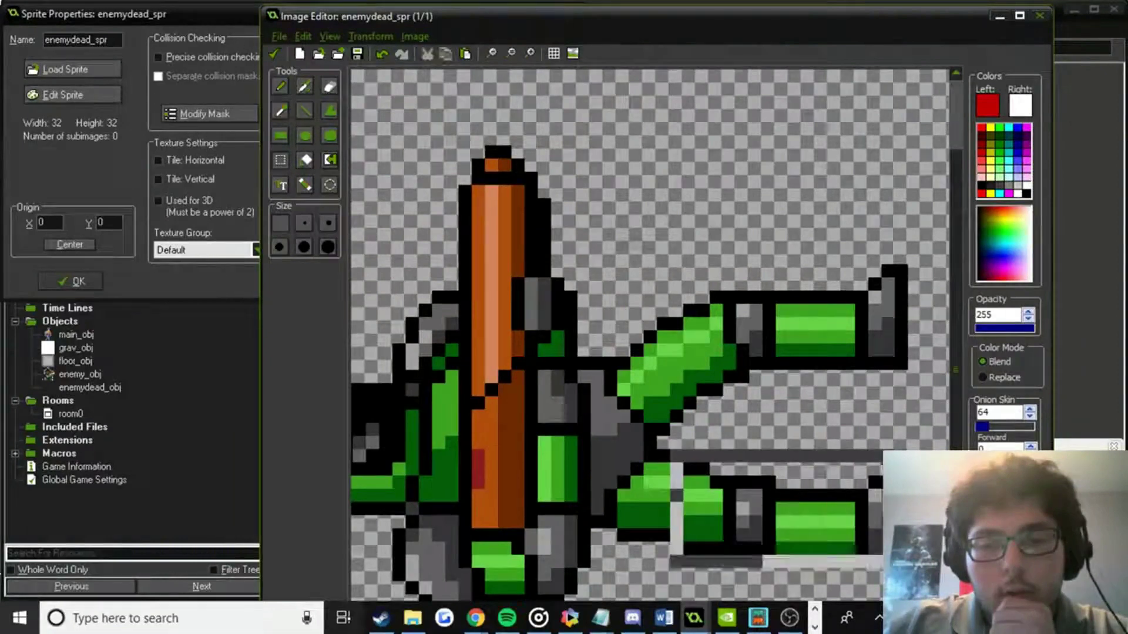
drag(852, 517, 853, 530)
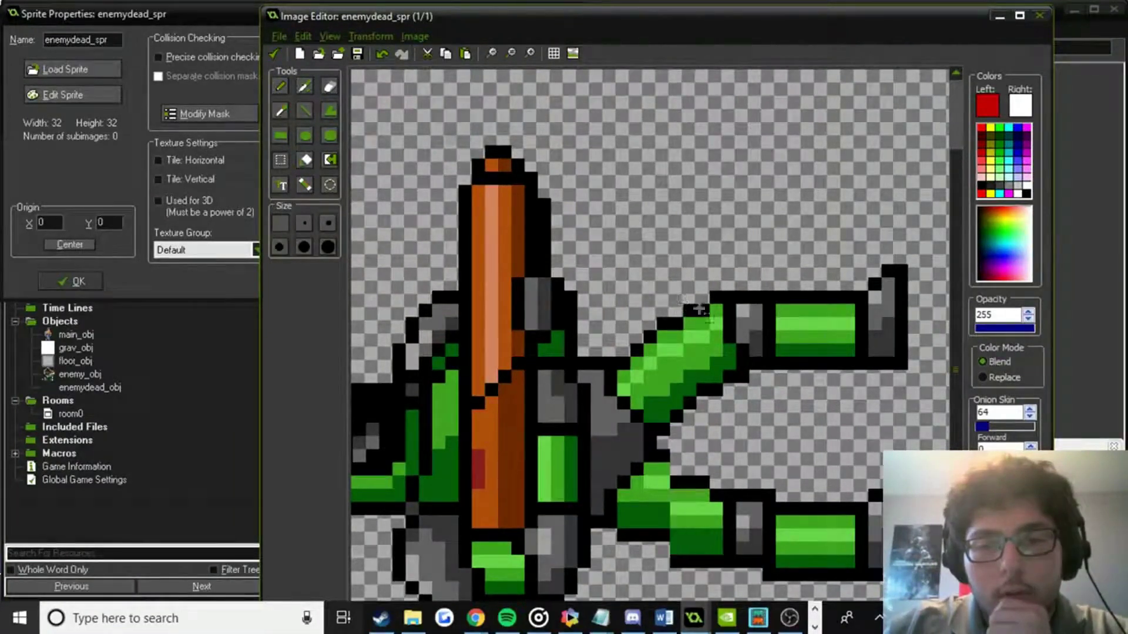
drag(670, 279, 899, 414)
drag(789, 318, 790, 362)
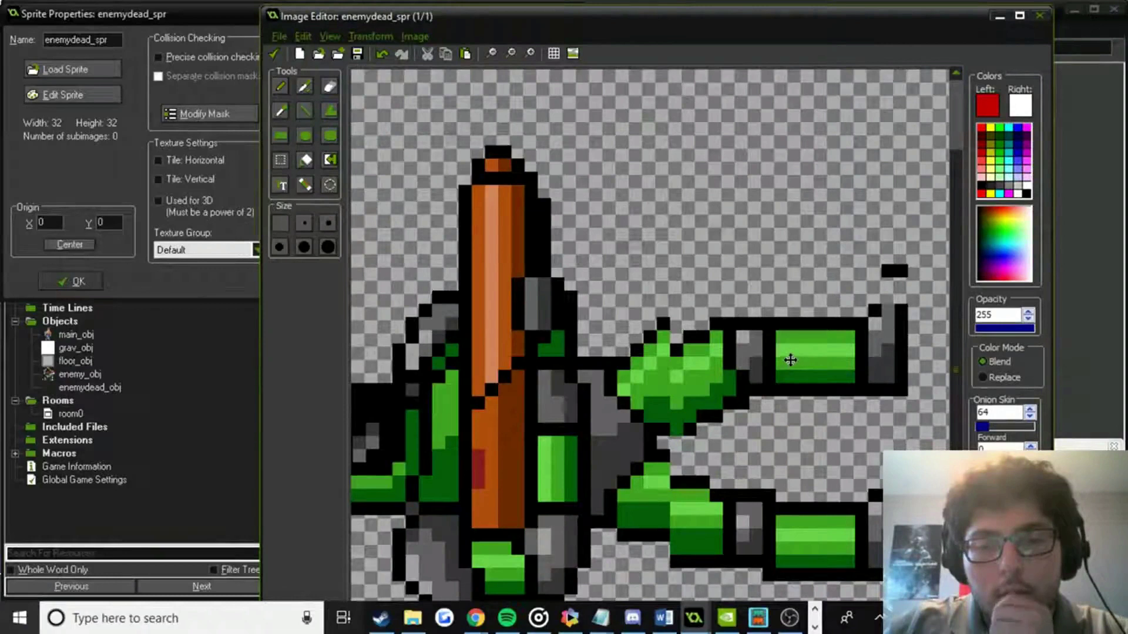
drag(790, 361, 793, 356)
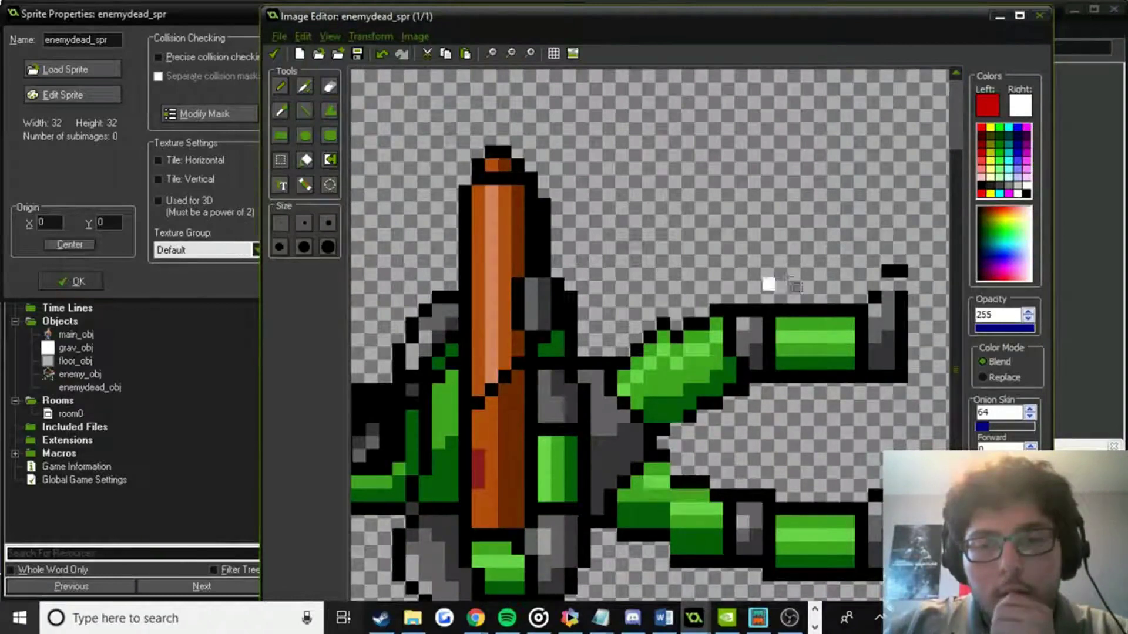
Move the upper leg's shin and boot further down and bring the detached toe tip back to the boot.
drag(749, 292, 912, 386)
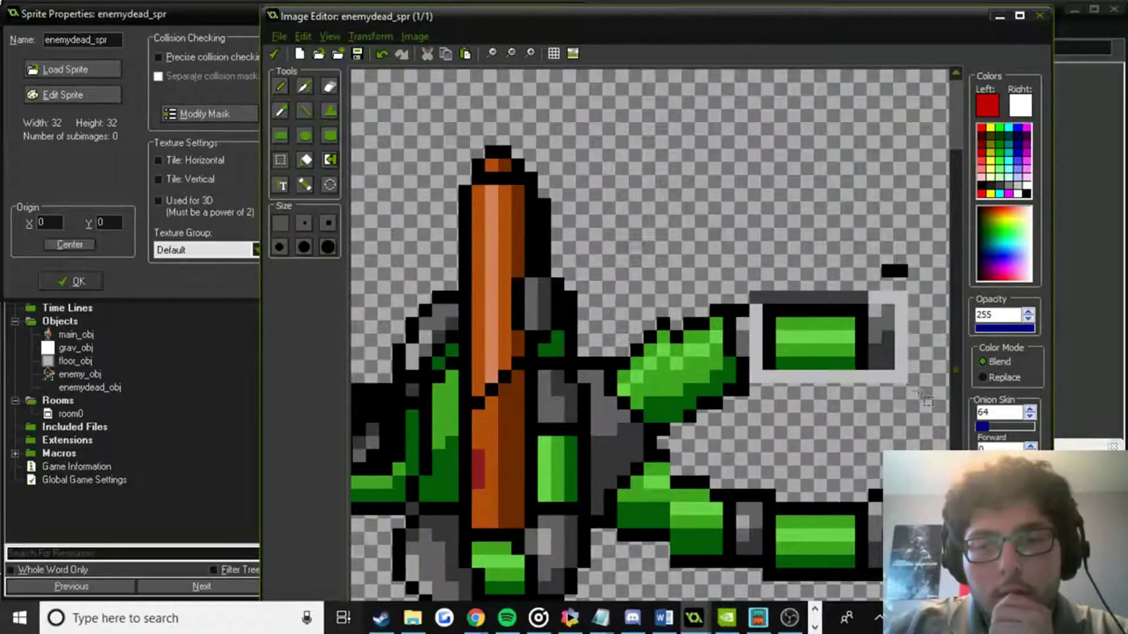
drag(864, 349, 865, 362)
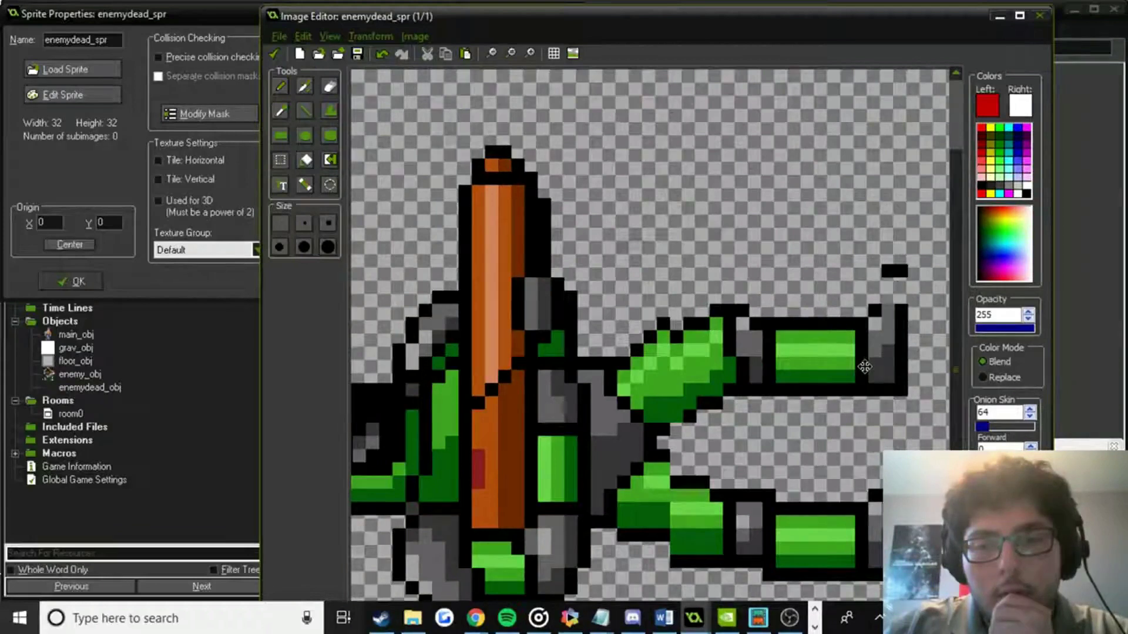
drag(864, 369, 862, 387)
drag(886, 285, 859, 286)
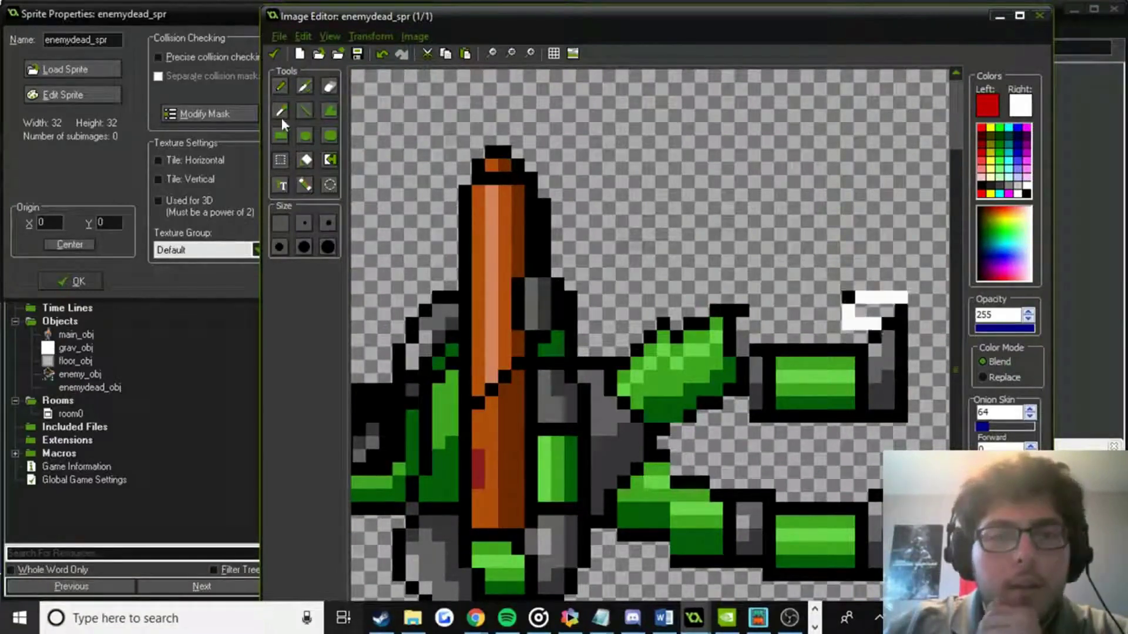
Sample the knee pad's grey and fill the gap in the upper leg's knee with it.
click(305, 184)
click(748, 334)
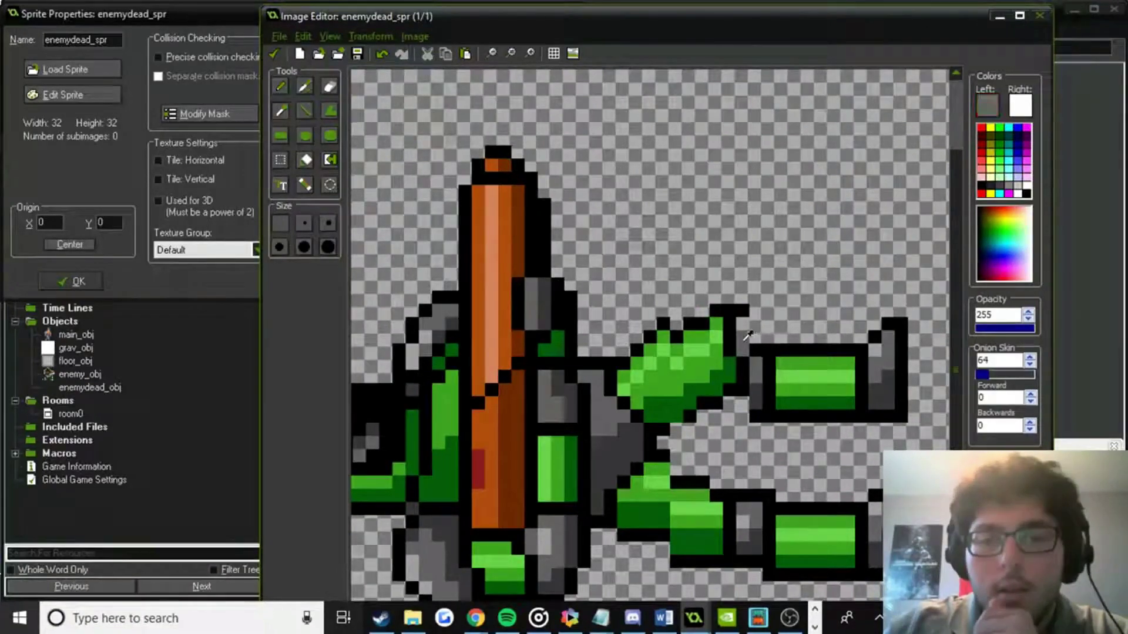
click(304, 112)
drag(729, 349, 747, 380)
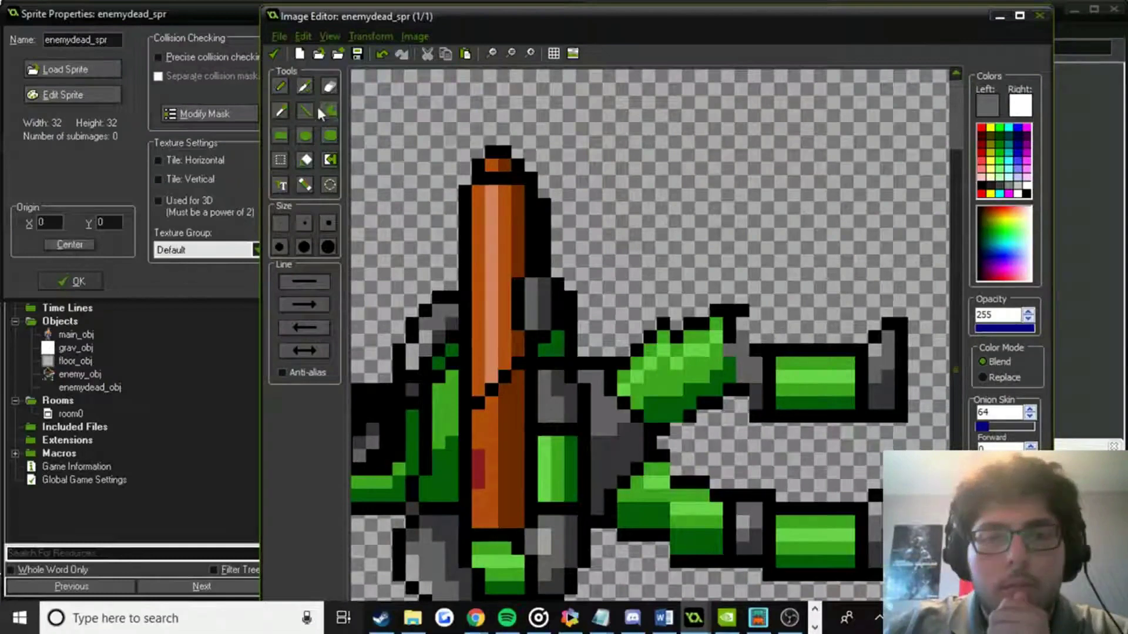
Sample the black outline colour and draw the missing outline around the top of the upper leg's knee.
click(281, 111)
click(737, 320)
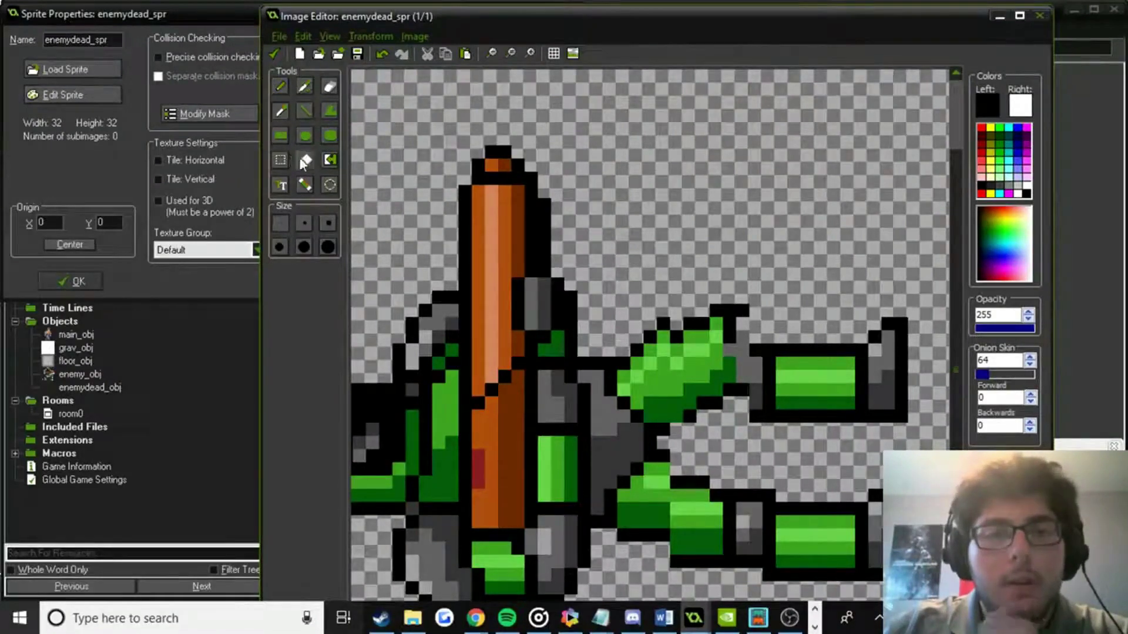
click(313, 115)
click(312, 115)
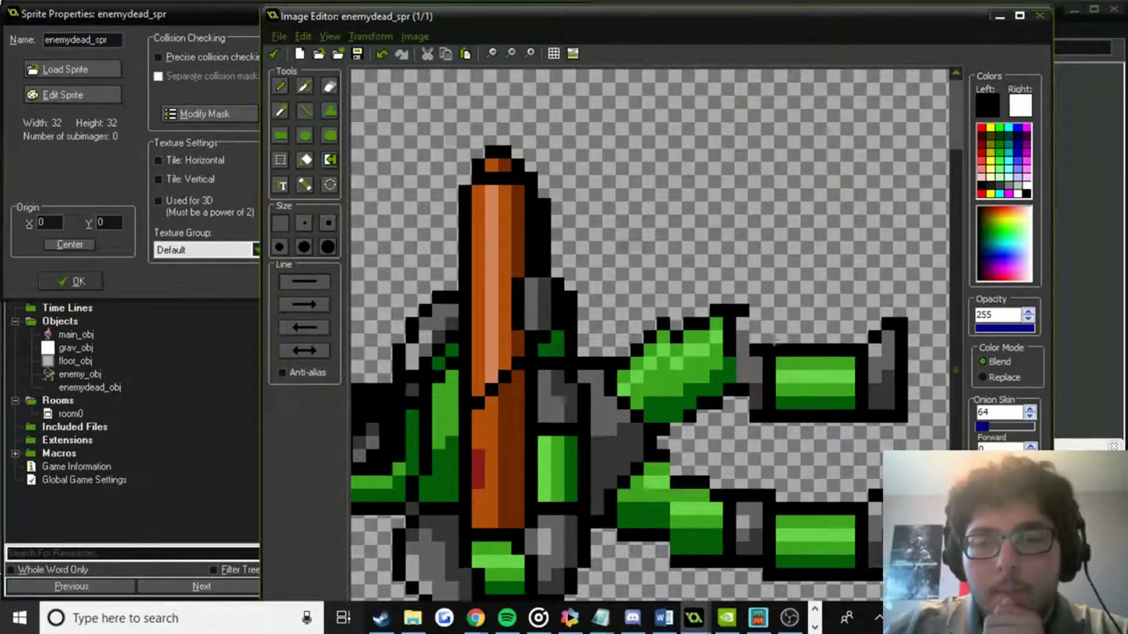
drag(754, 341, 754, 323)
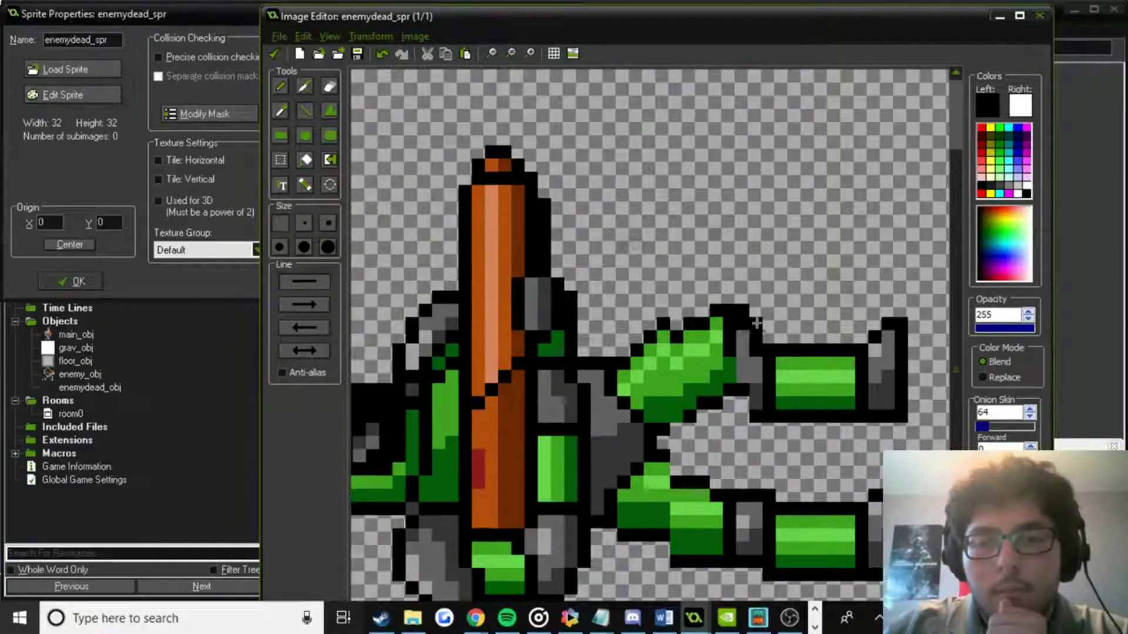
Erase the excess outline pixel above the knee and close the black outline at the upper boot's toe.
click(330, 87)
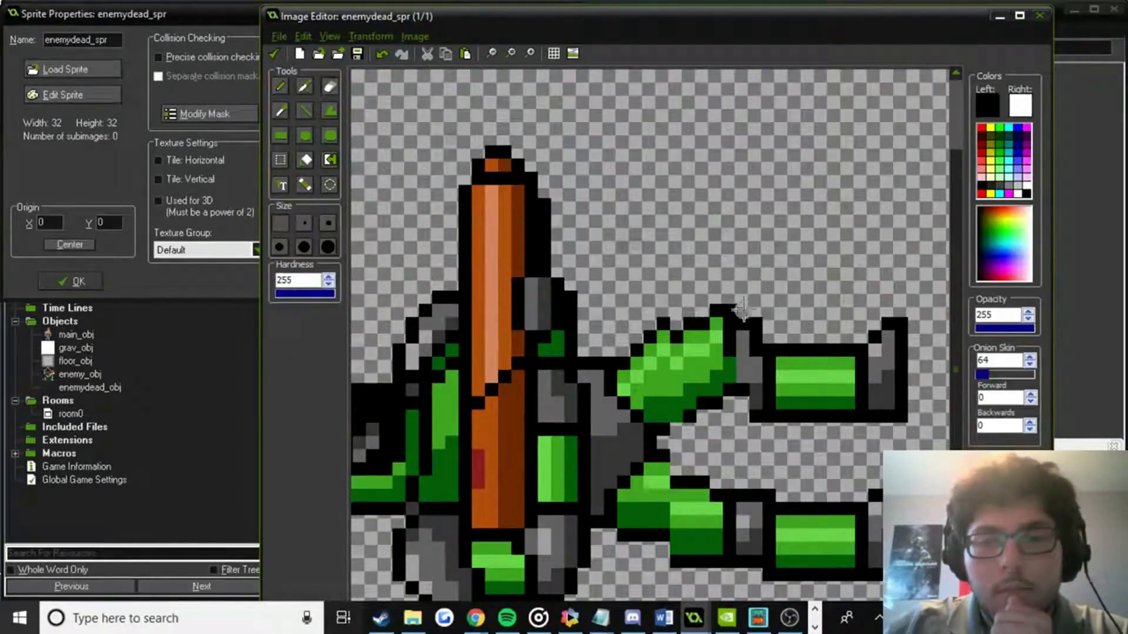
scroll(840, 415, right, 1)
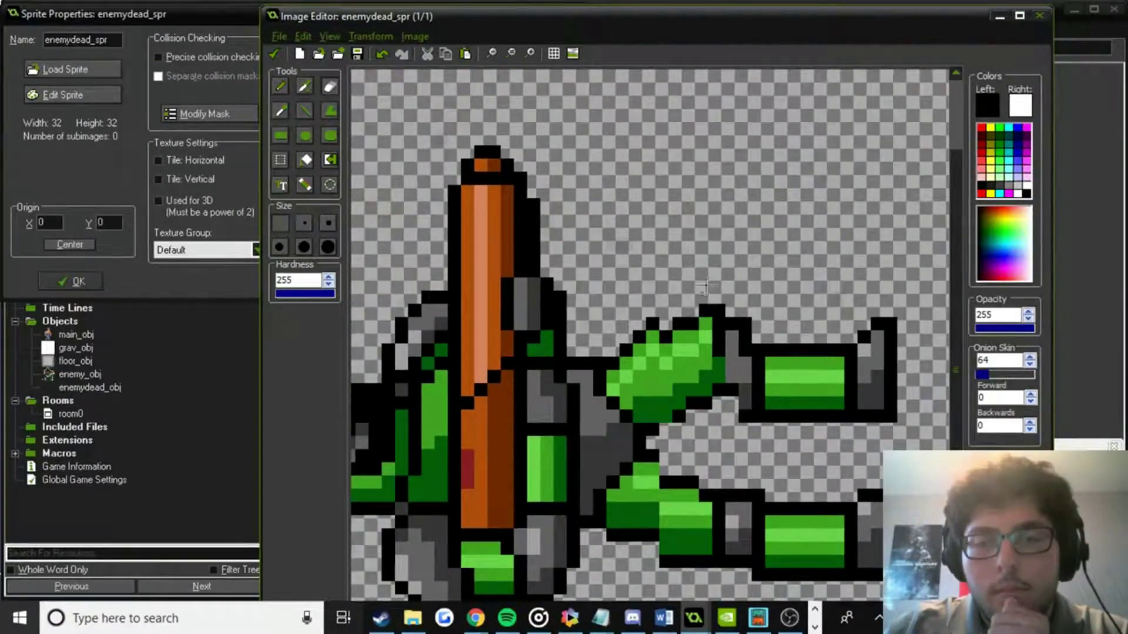
click(304, 110)
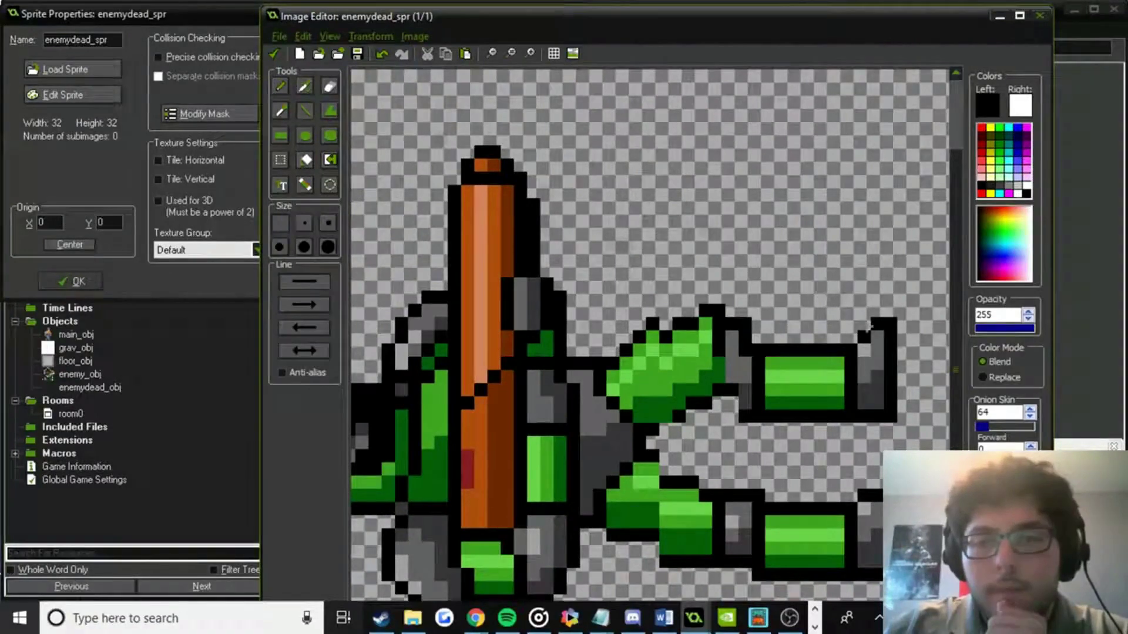
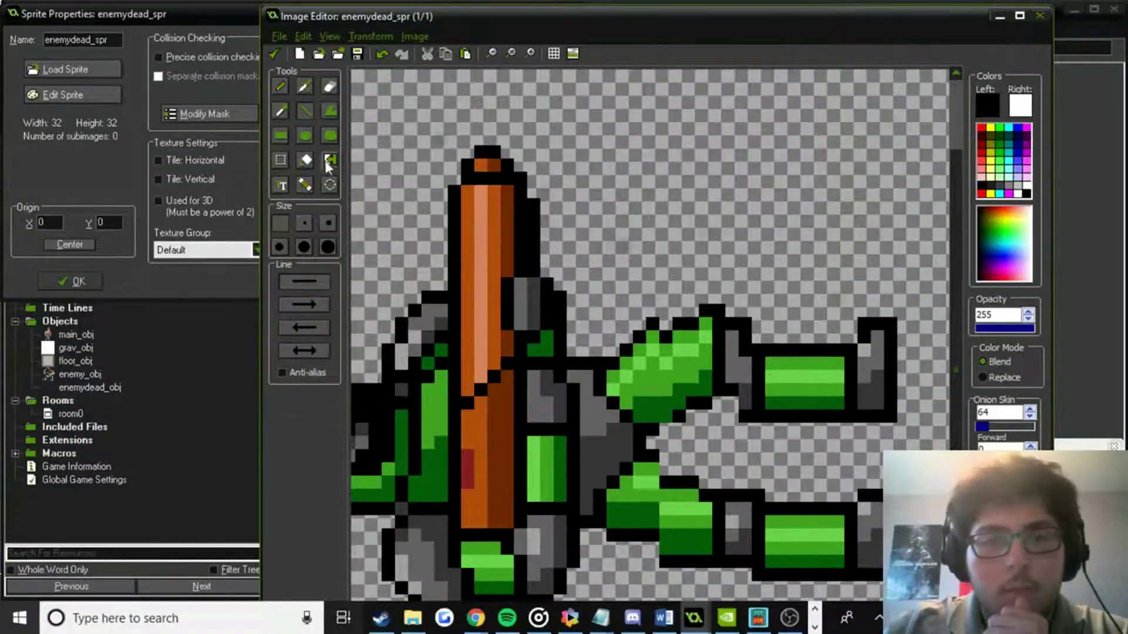
Shade the upper leg's knee pad with the light and mid greys sampled from the lower knee pad.
click(280, 112)
click(737, 511)
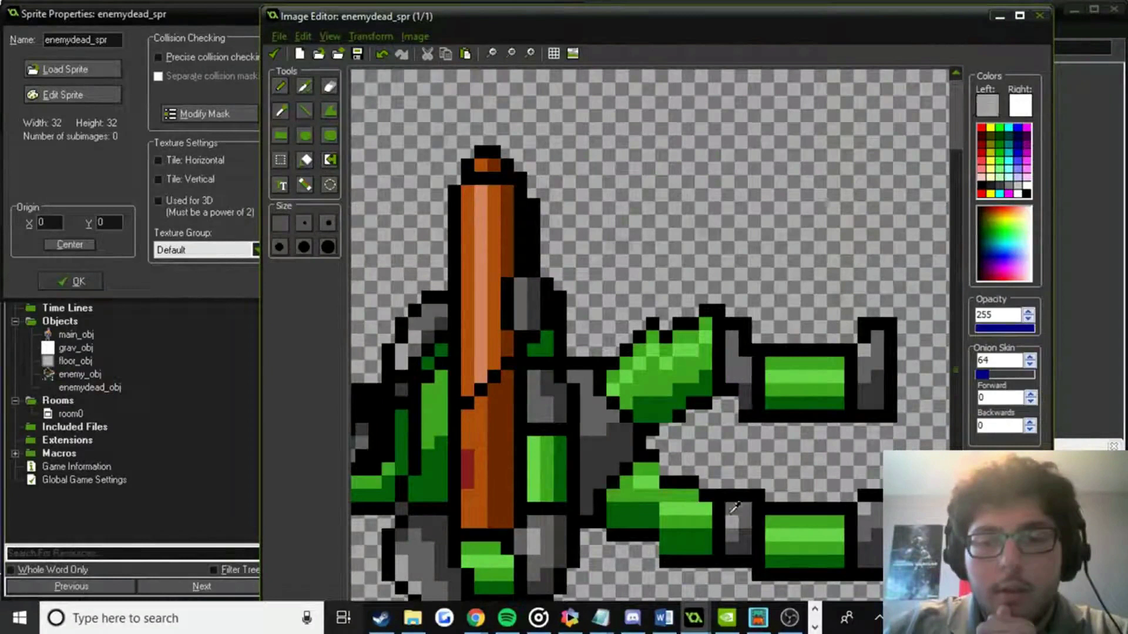
click(306, 112)
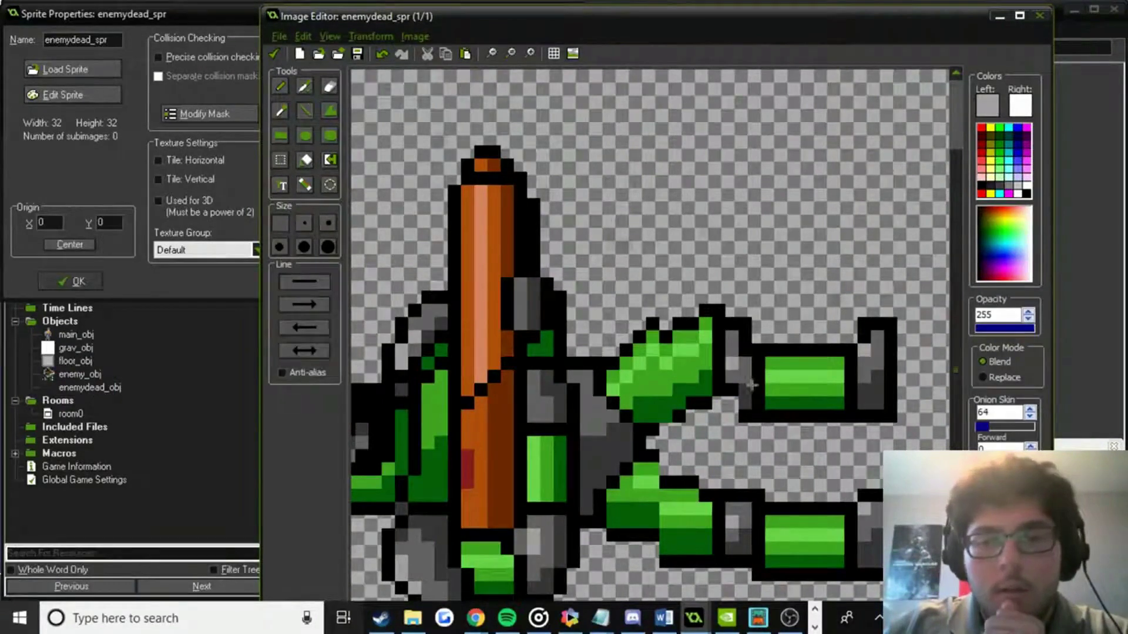
click(281, 113)
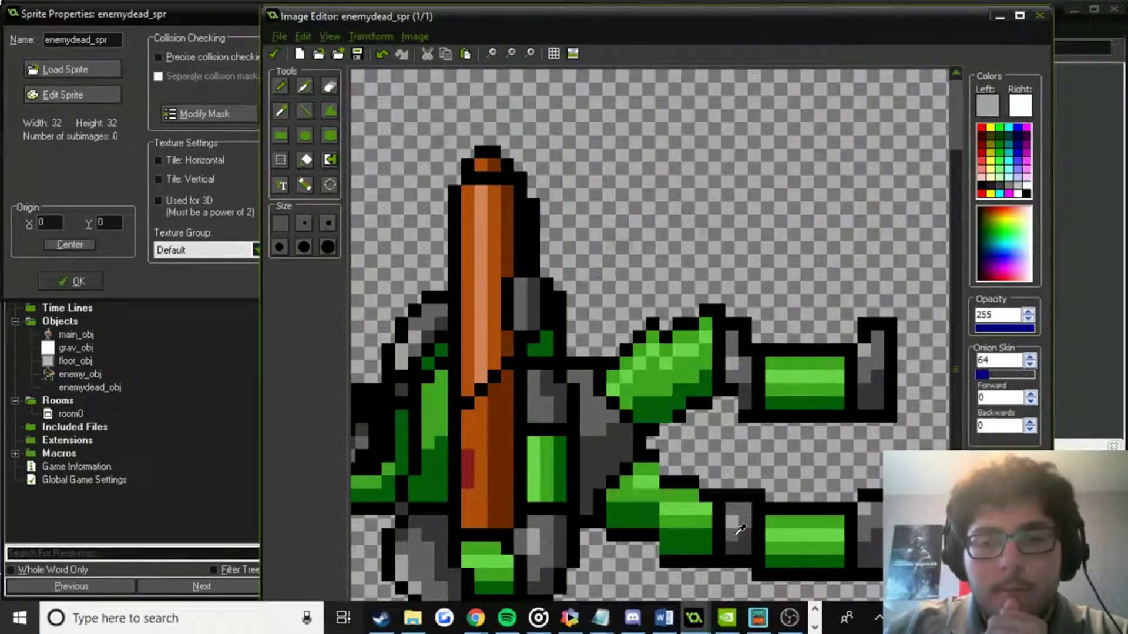
click(737, 533)
click(303, 111)
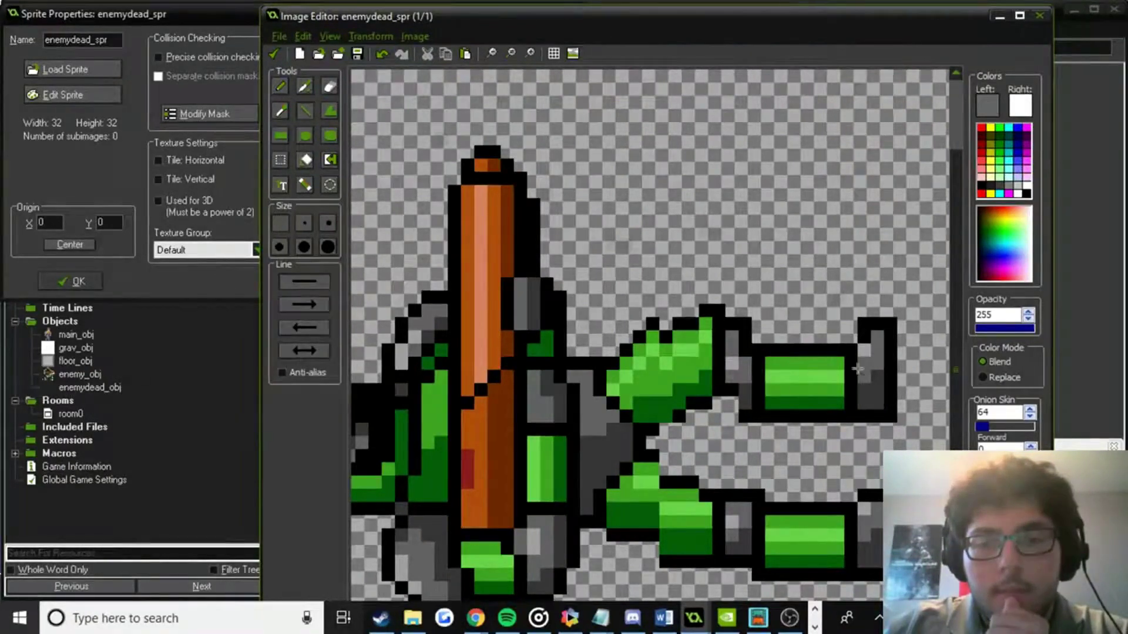
scroll(746, 297, down, 1)
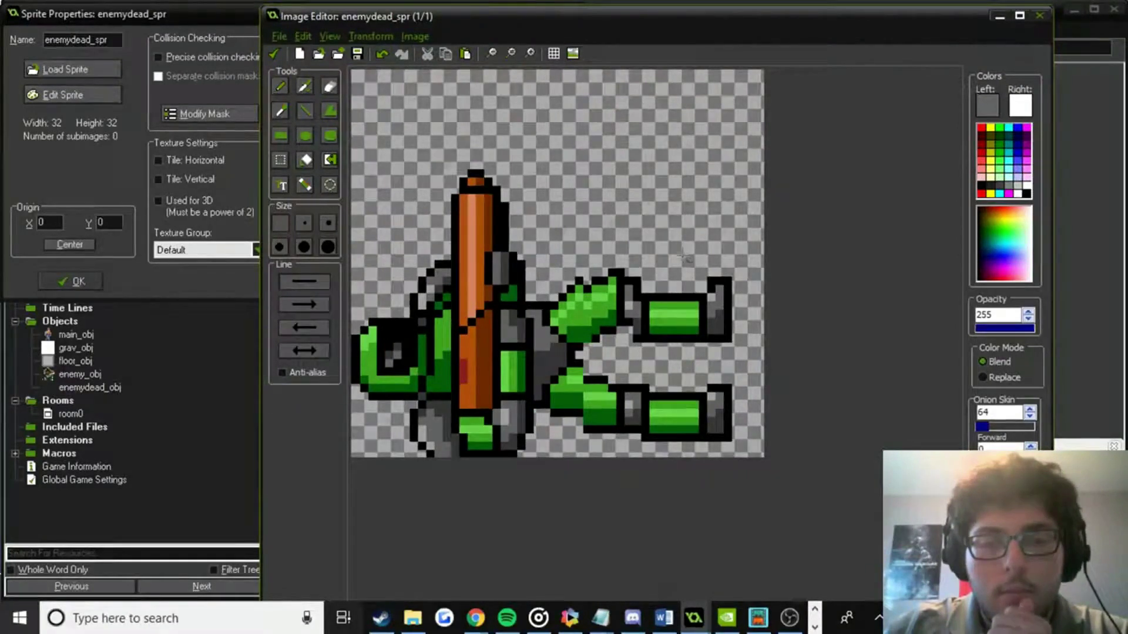
scroll(615, 281, up, 1)
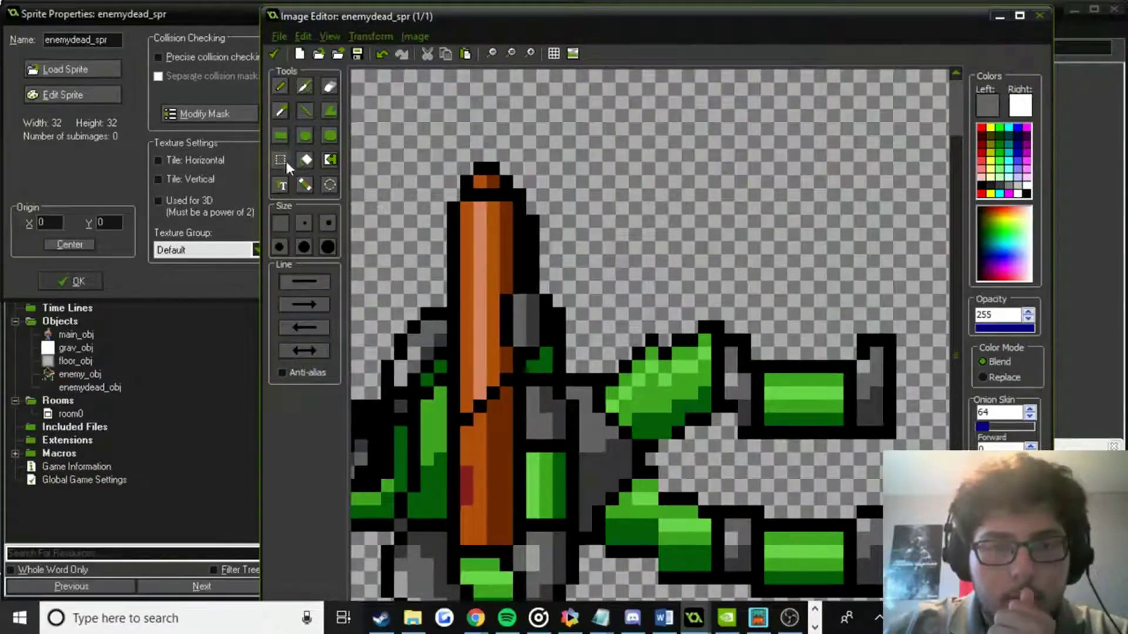
Try to select the rifle lying across the dead soldier's body and shift it slightly.
click(274, 54)
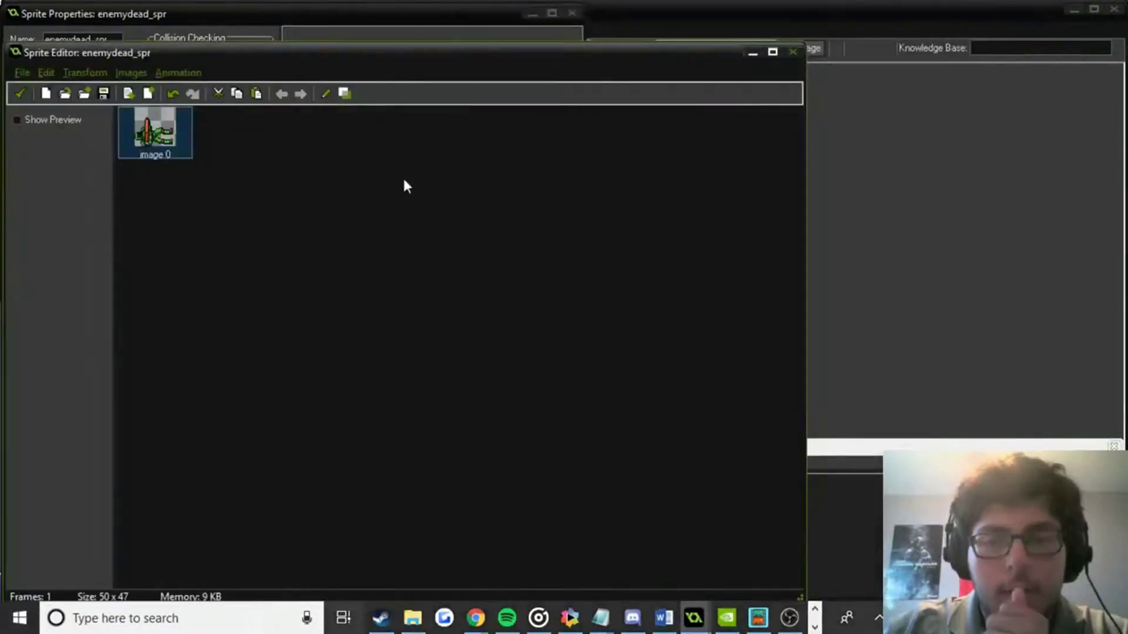
double_click(141, 140)
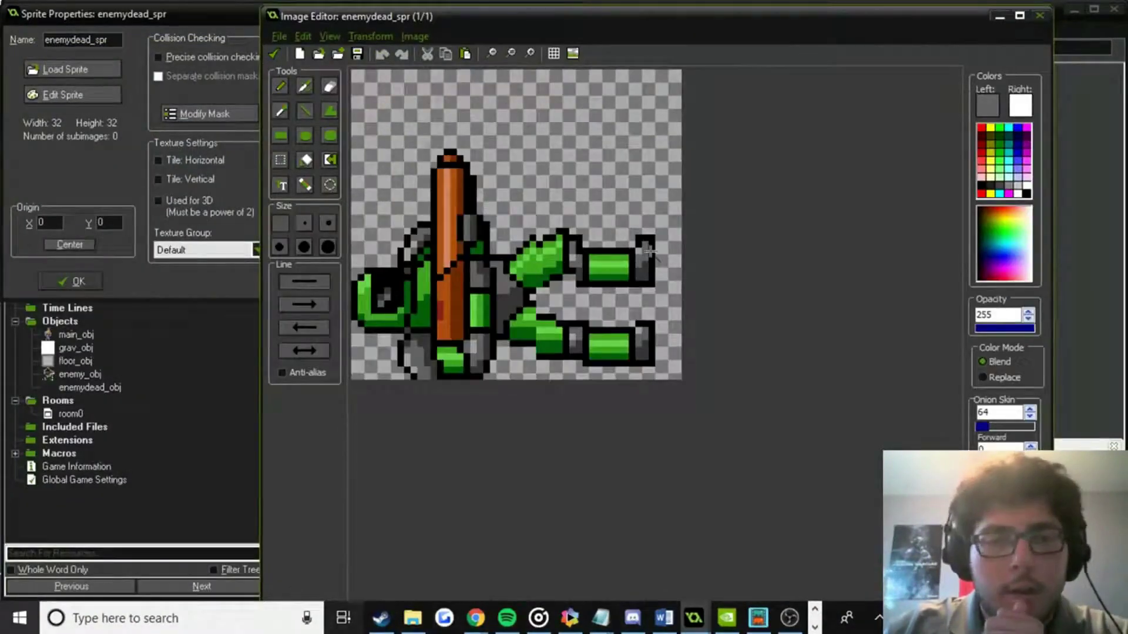
scroll(653, 259, up, 2)
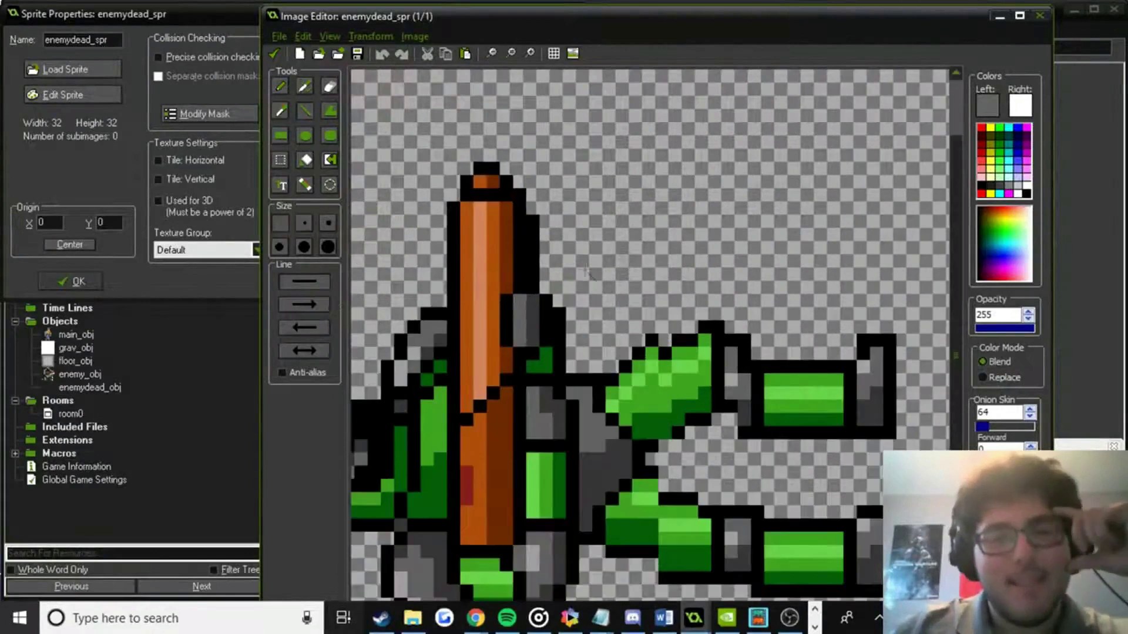
scroll(653, 258, down, 1)
click(280, 159)
drag(456, 168, 523, 422)
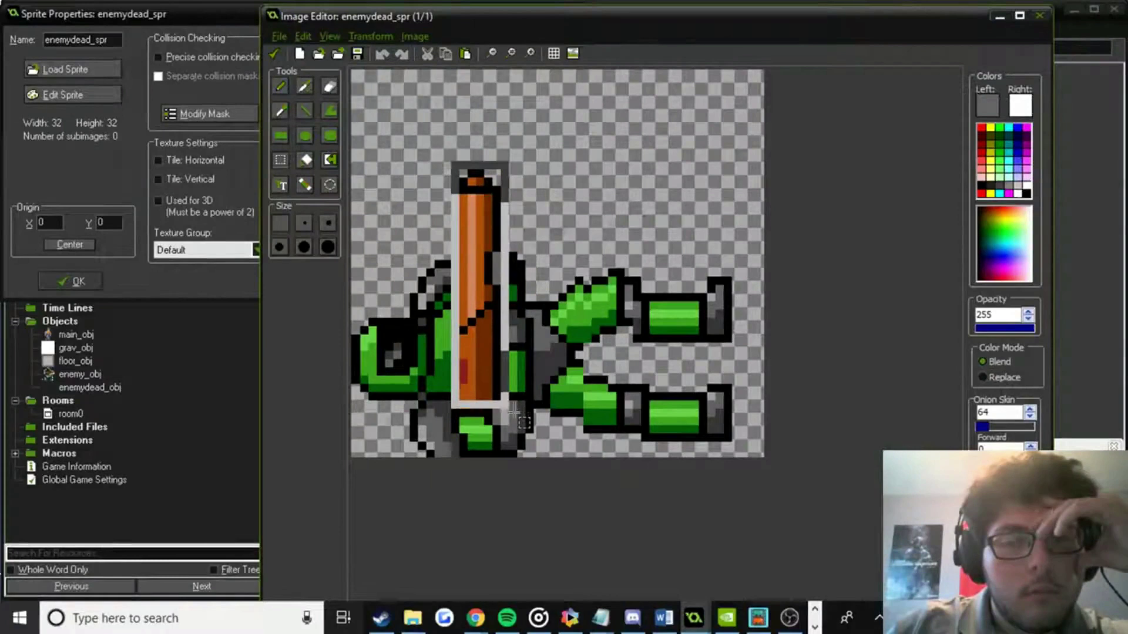
mouse_move(485, 336)
mouse_down()
mouse_move(609, 260)
mouse_move(641, 260)
mouse_move(549, 261)
mouse_move(484, 308)
mouse_move(485, 332)
mouse_up()
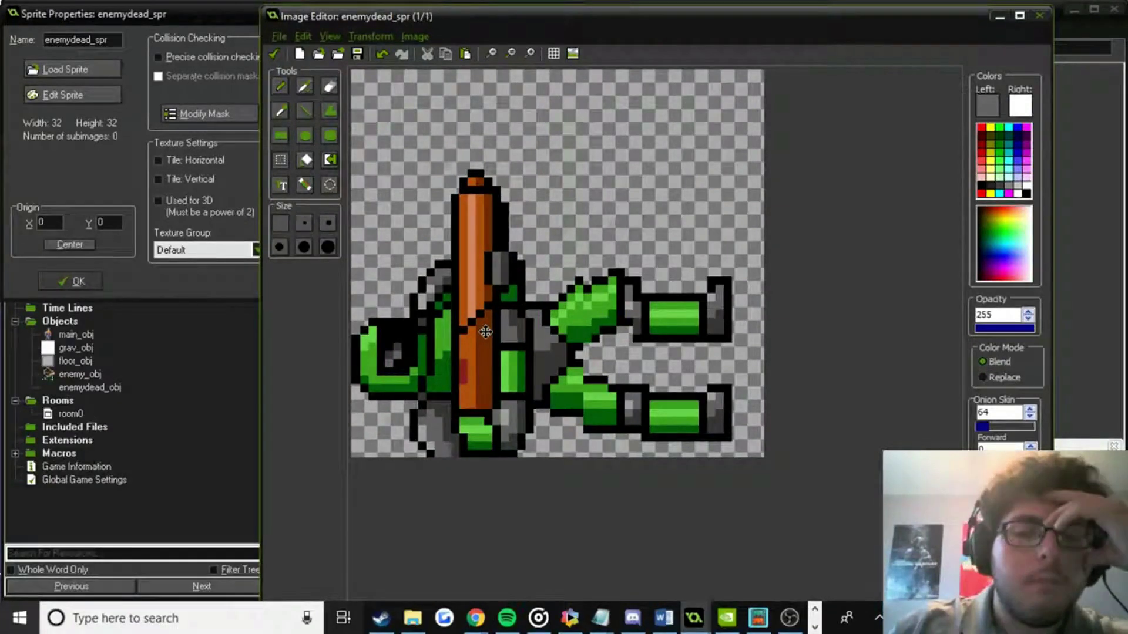
mouse_move(485, 332)
mouse_down()
mouse_move(604, 339)
mouse_move(490, 315)
mouse_move(485, 328)
mouse_up()
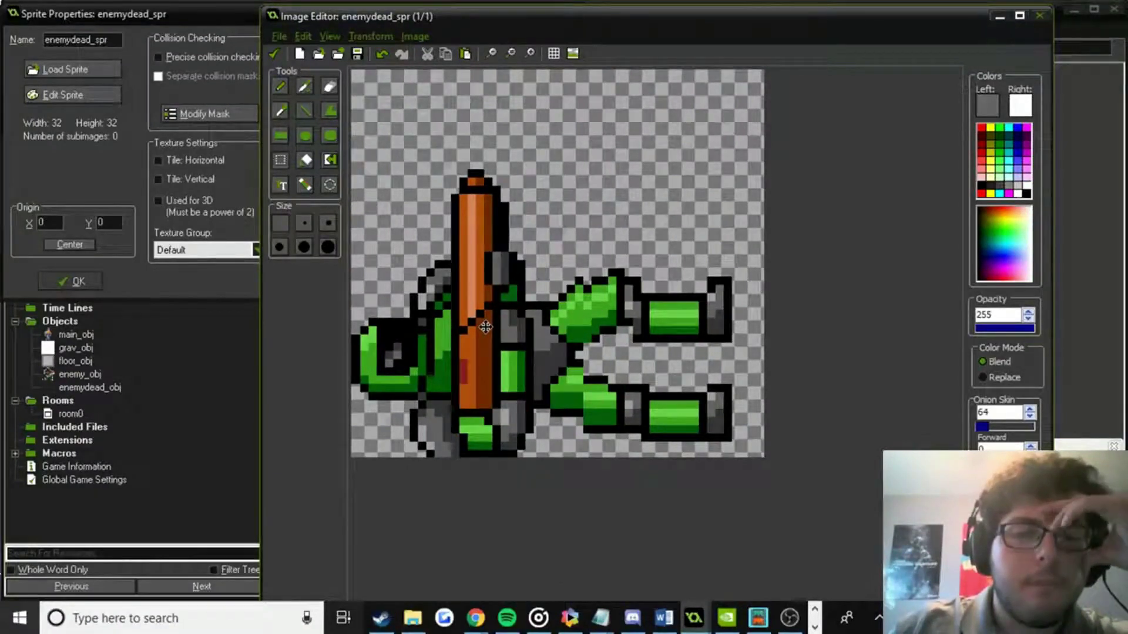
Apply the image edits and close the enemydead_spr sprite with its changes kept.
click(273, 54)
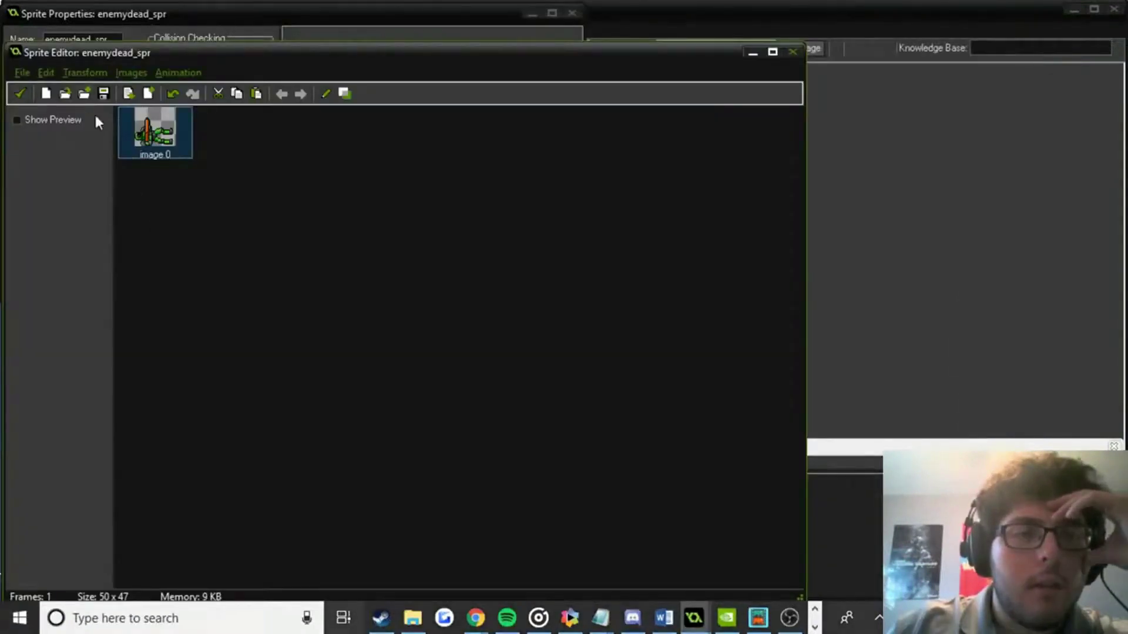
click(20, 93)
click(79, 282)
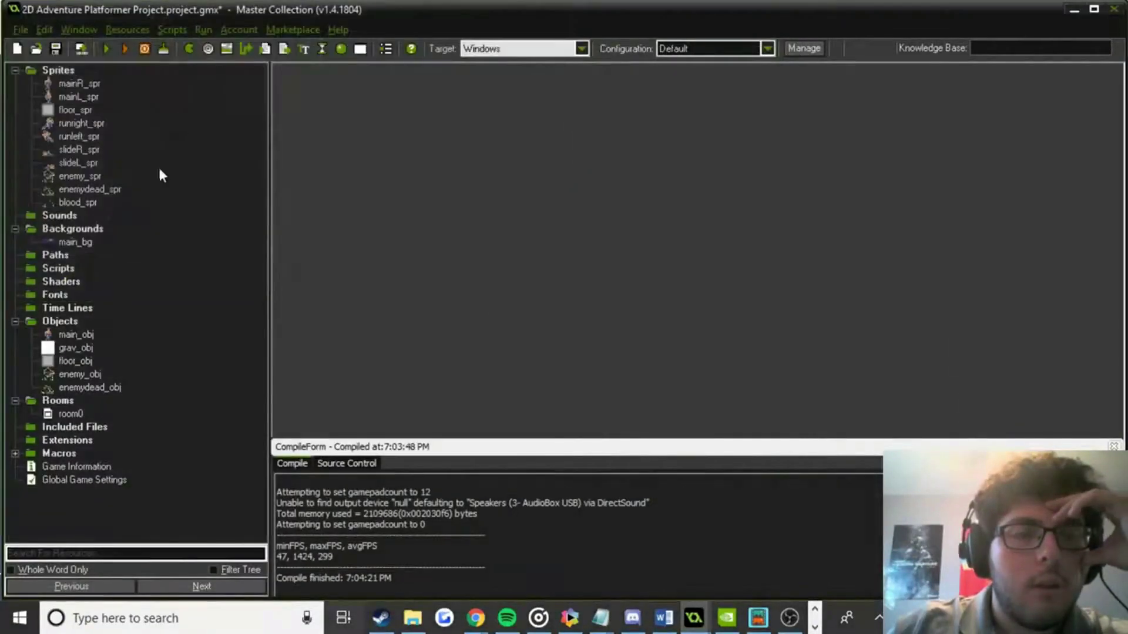
Check the properties of enemydead_obj and close them.
click(106, 388)
double_click(107, 389)
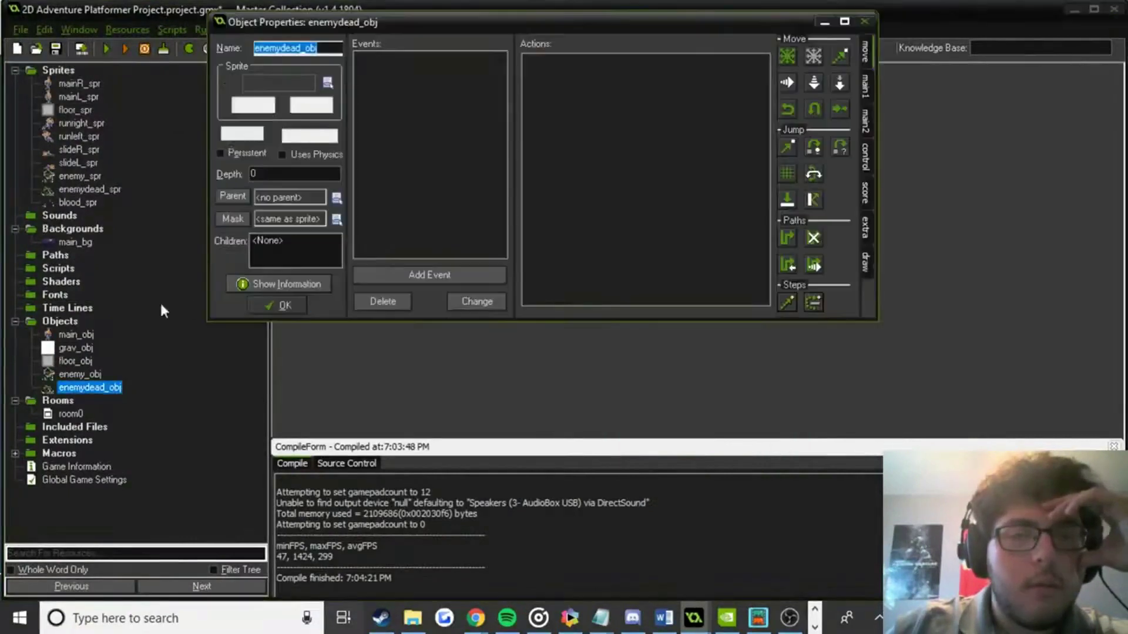
click(276, 308)
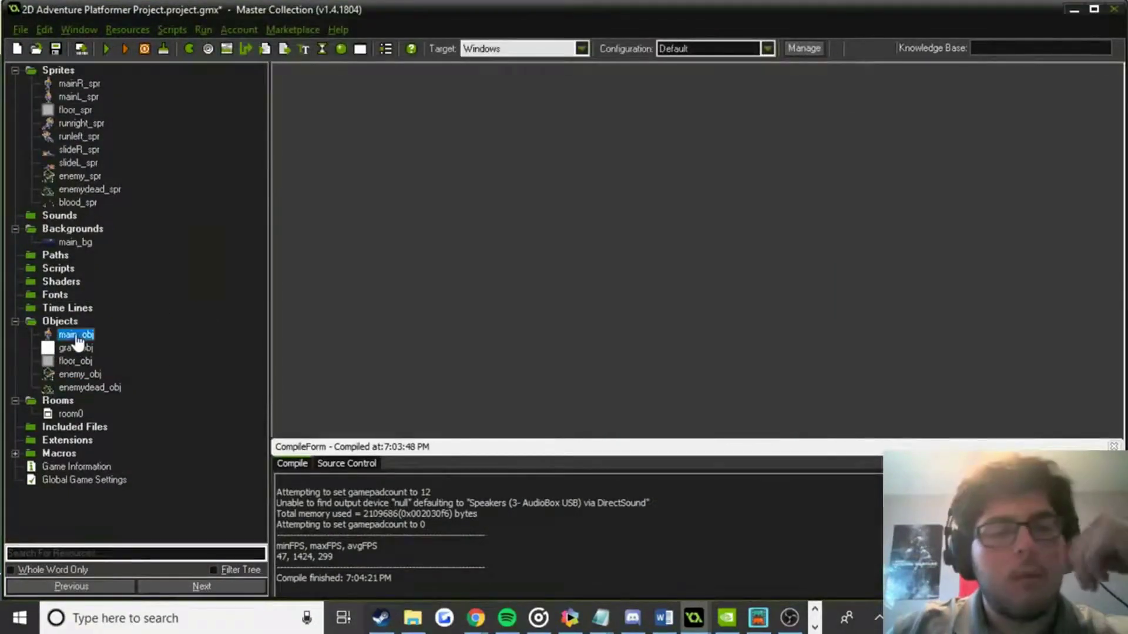
In main_obj's collision event with enemy_obj, set the Change Instance action's perform events option to yes.
double_click(80, 335)
click(445, 160)
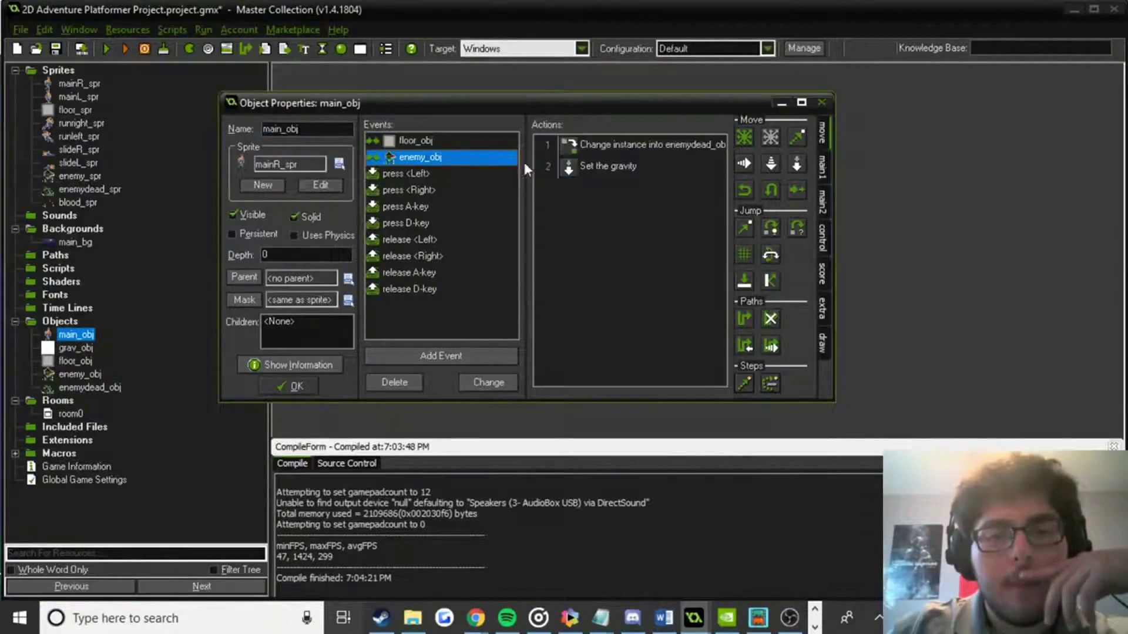
double_click(659, 143)
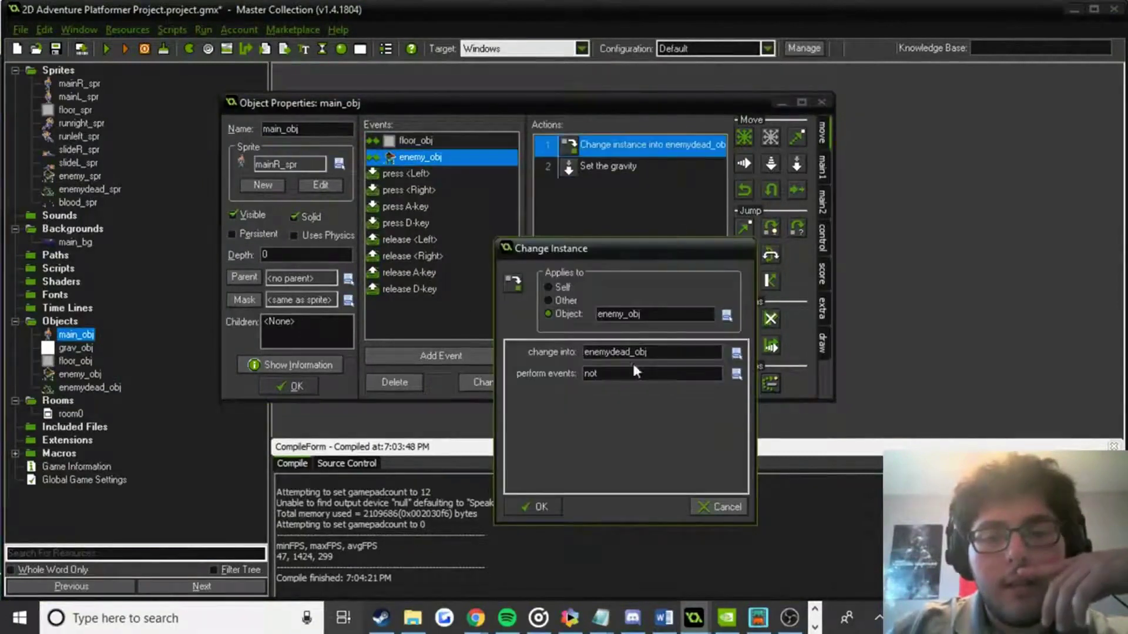
click(728, 376)
click(735, 402)
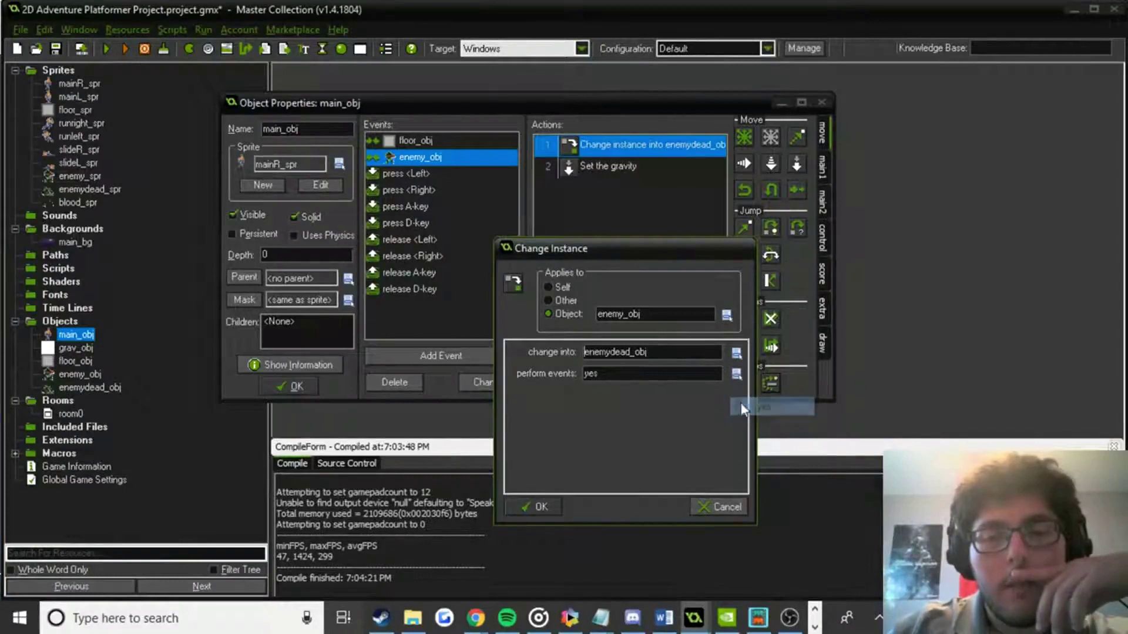
click(517, 504)
Delete the Set Gravity action from the enemy_obj collision event and add a Create Instance action with no object assigned.
click(611, 169)
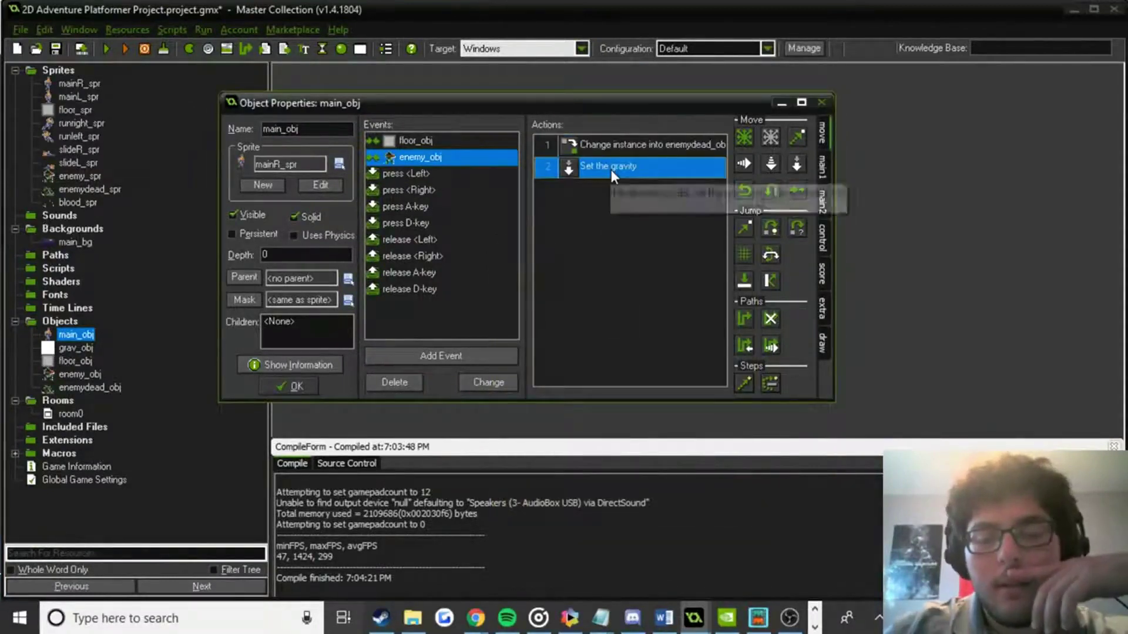
key(Delete)
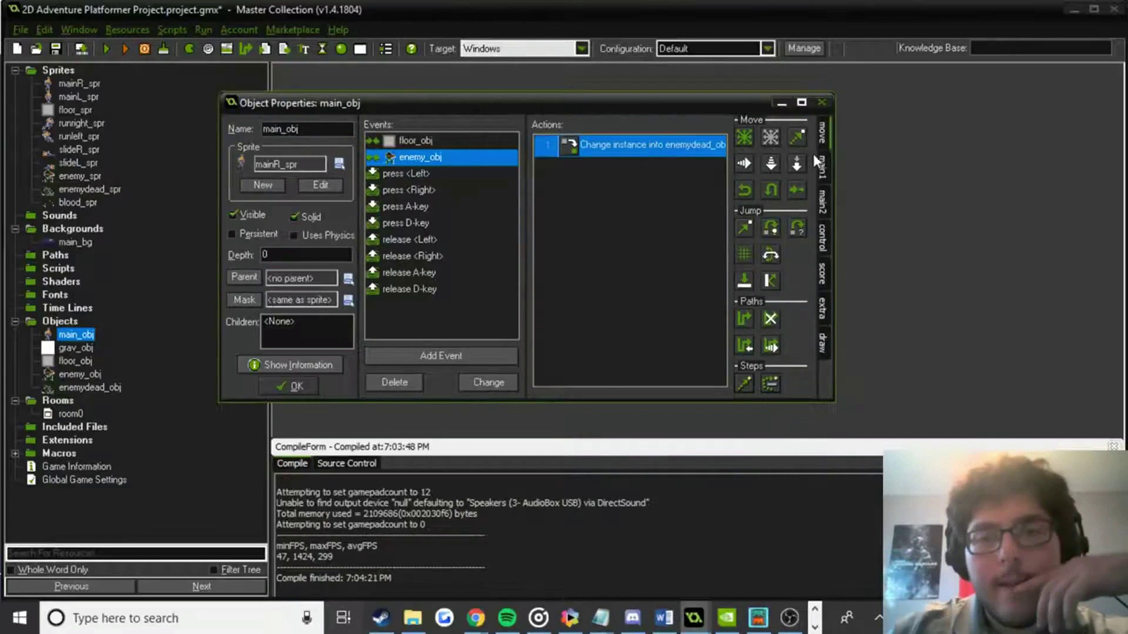
click(828, 154)
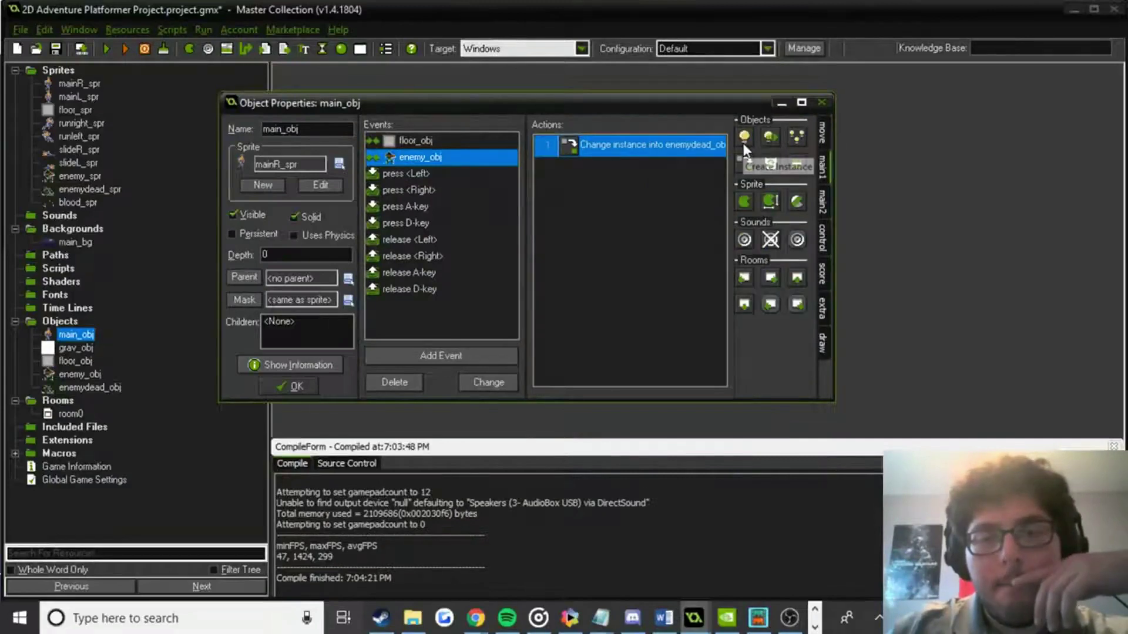
drag(745, 137, 670, 294)
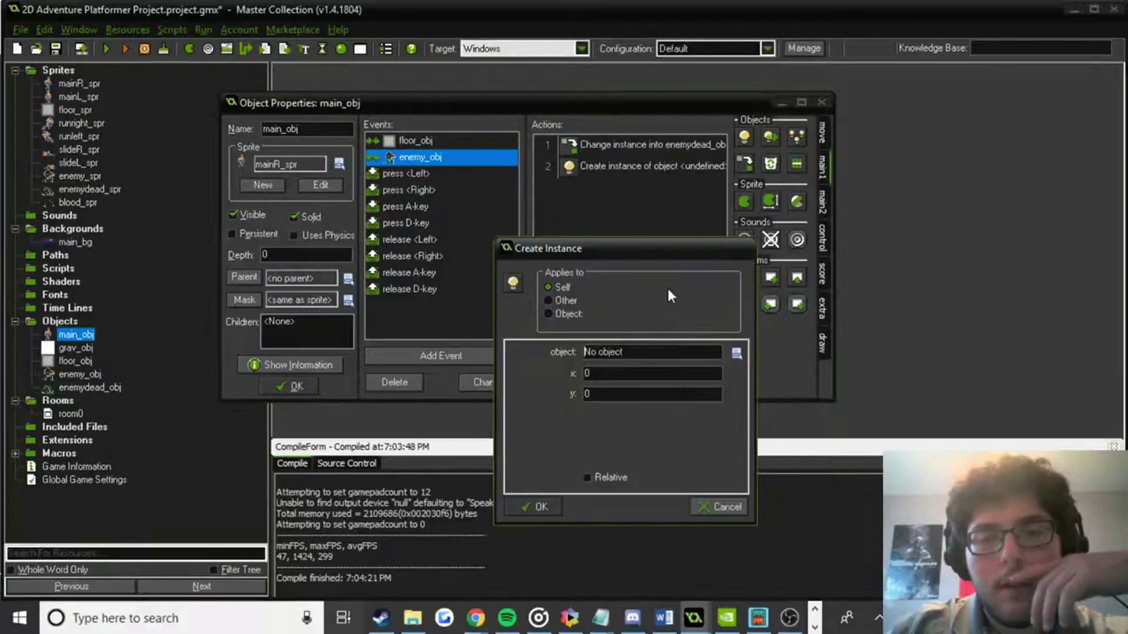
click(736, 355)
click(680, 488)
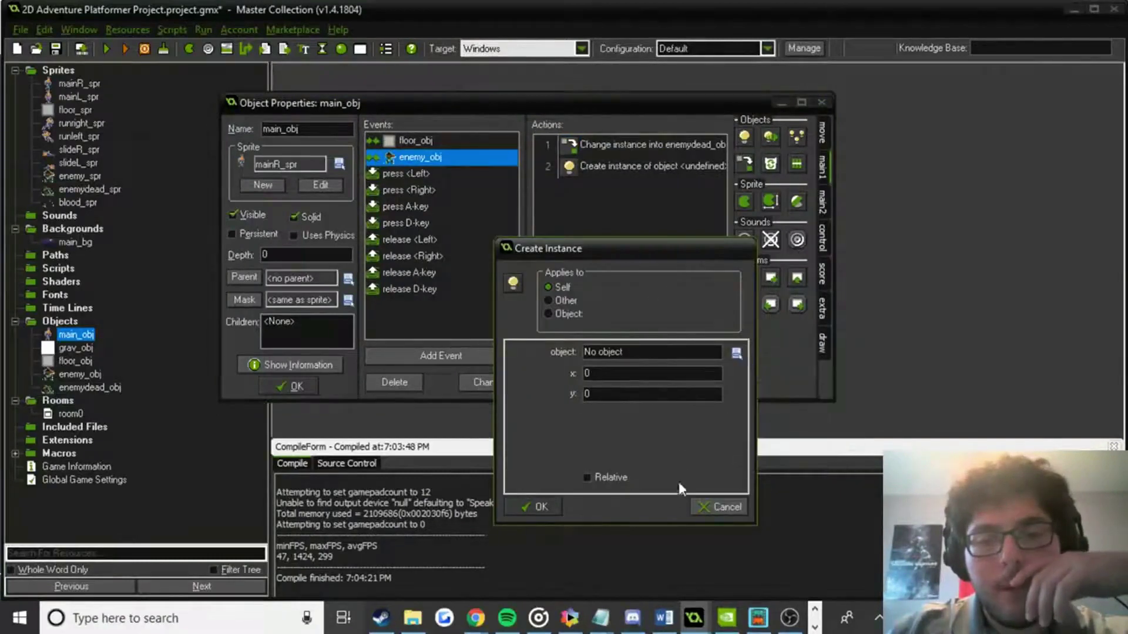
click(528, 509)
Create a new object named blood_obj with the blood_spr sprite.
click(341, 49)
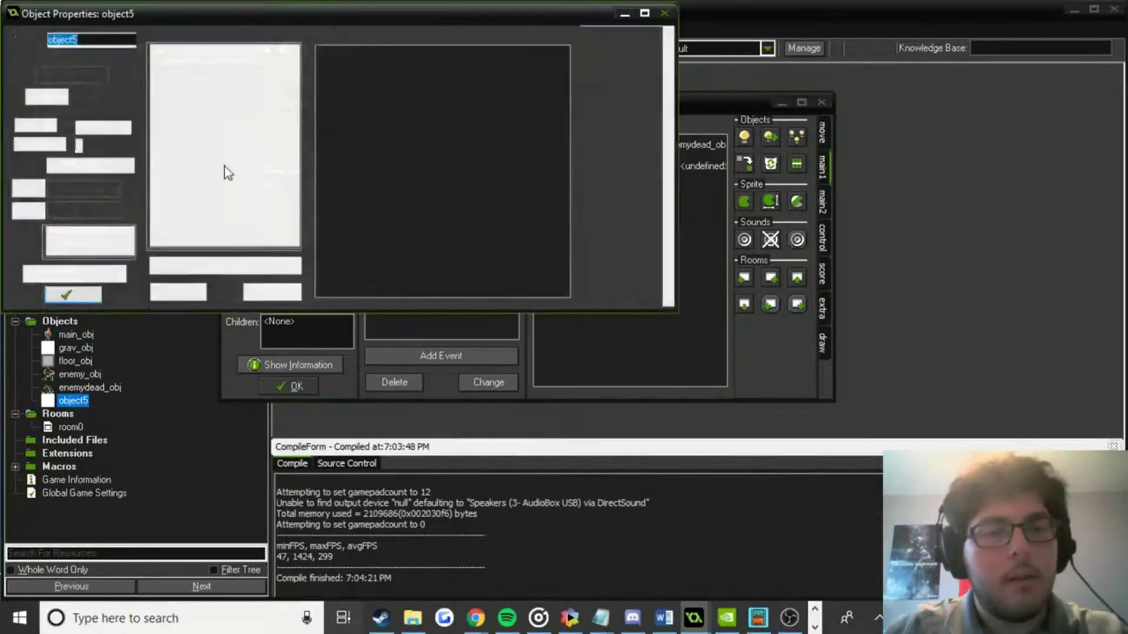
text(bloc)
text(d_ob)
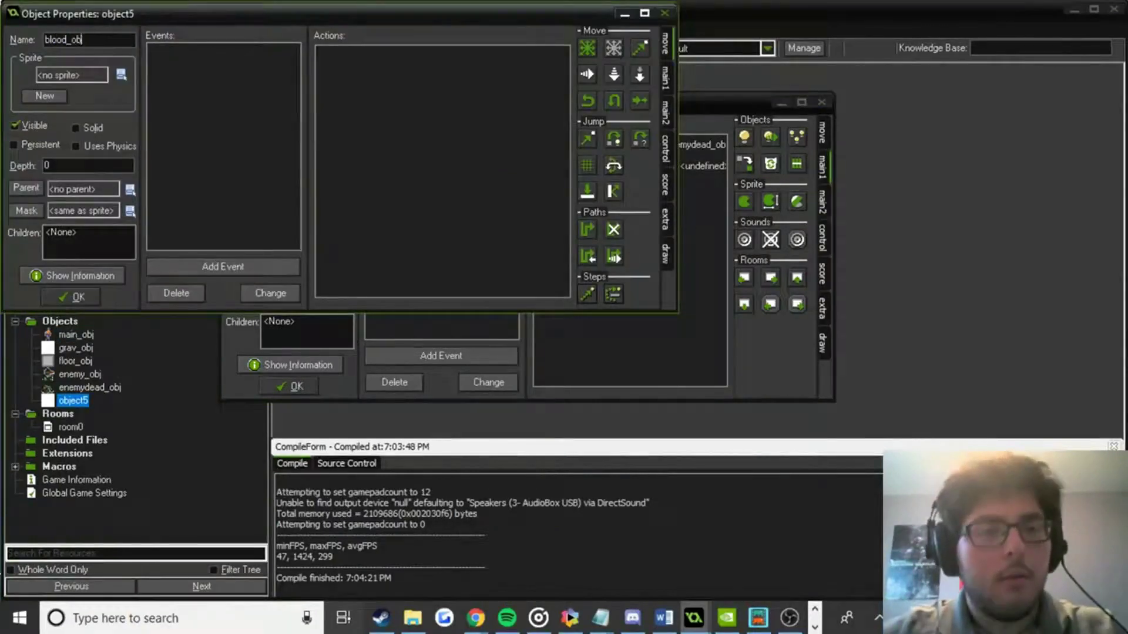
text(j)
click(121, 74)
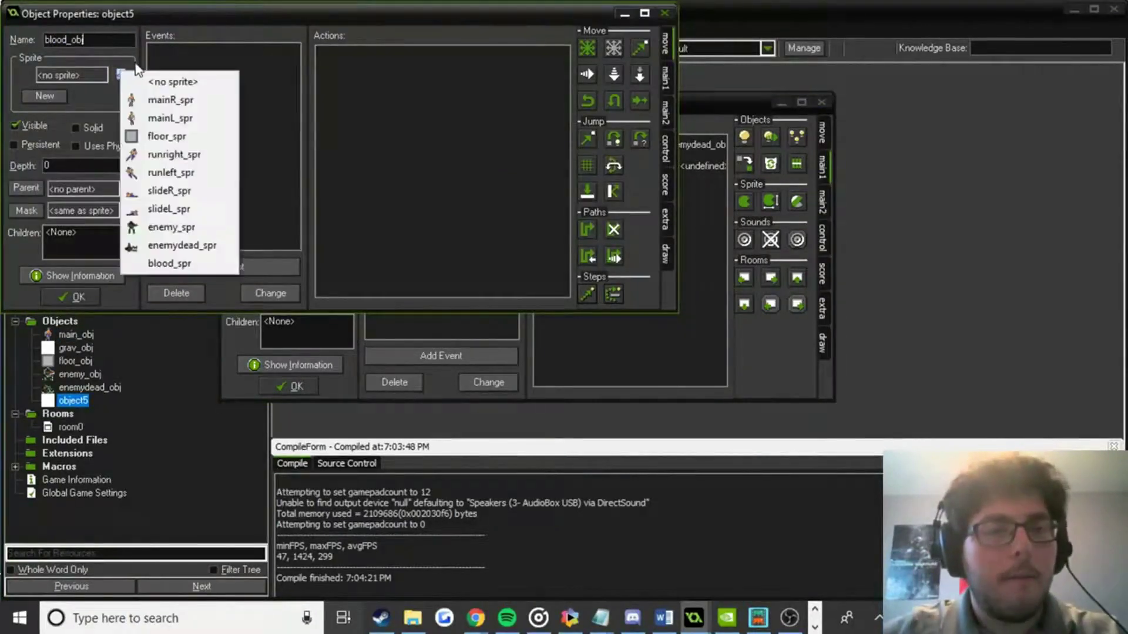
click(170, 263)
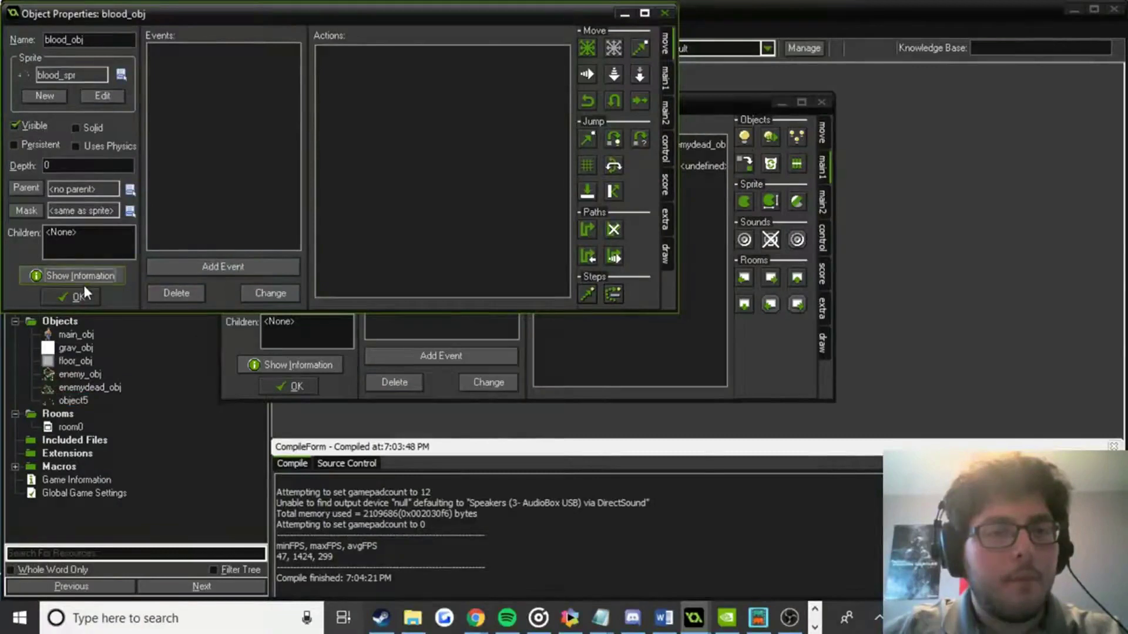
click(86, 277)
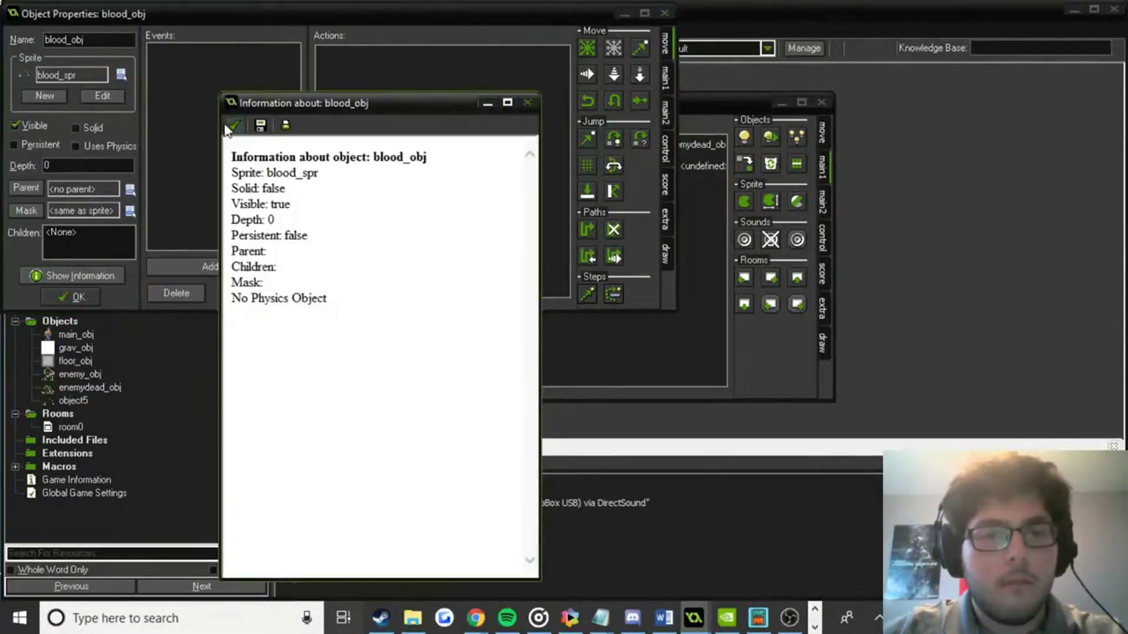
click(230, 127)
click(83, 291)
Set the Create Instance action to create blood_obj at x enemy_obj.x and y enemy_obj.y.
double_click(653, 166)
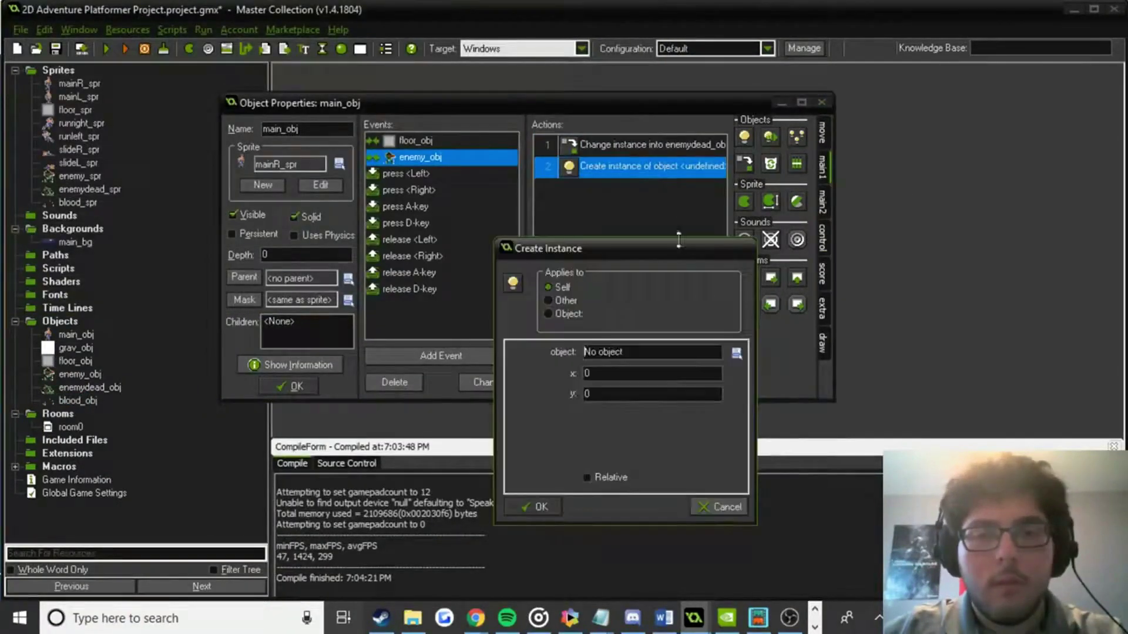
click(737, 353)
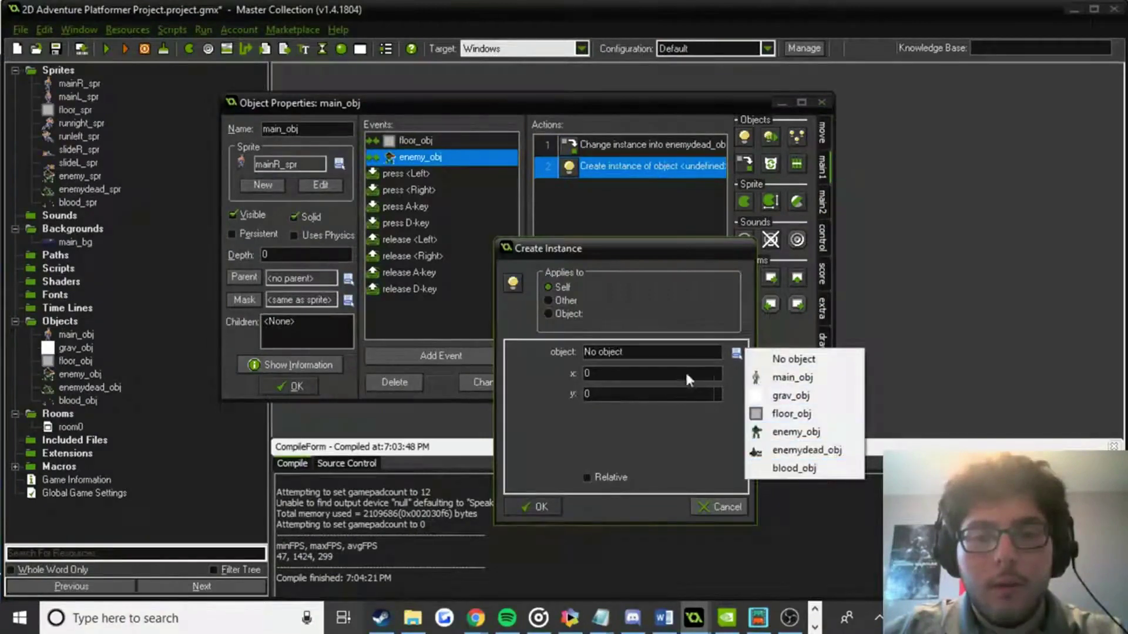
click(788, 469)
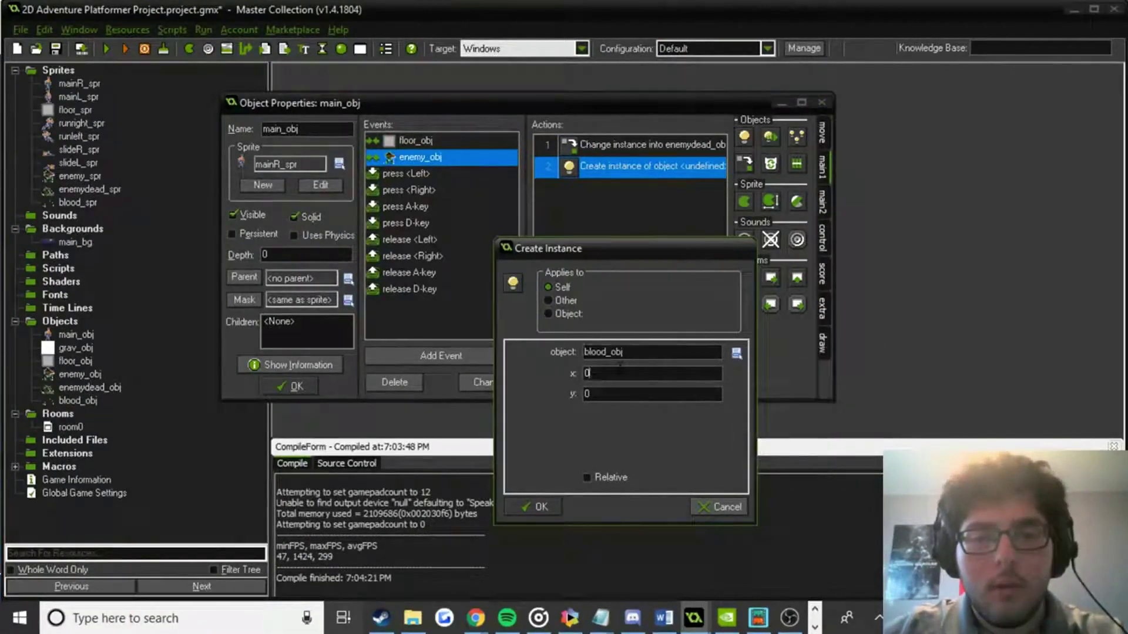
text(enemy_obj.y)
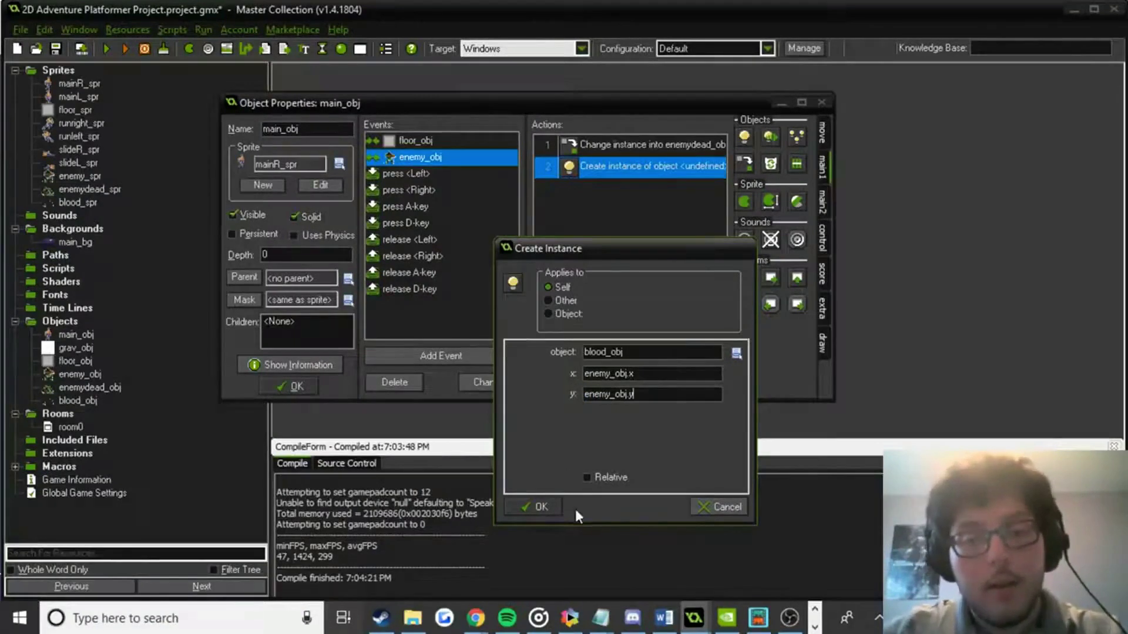
click(539, 507)
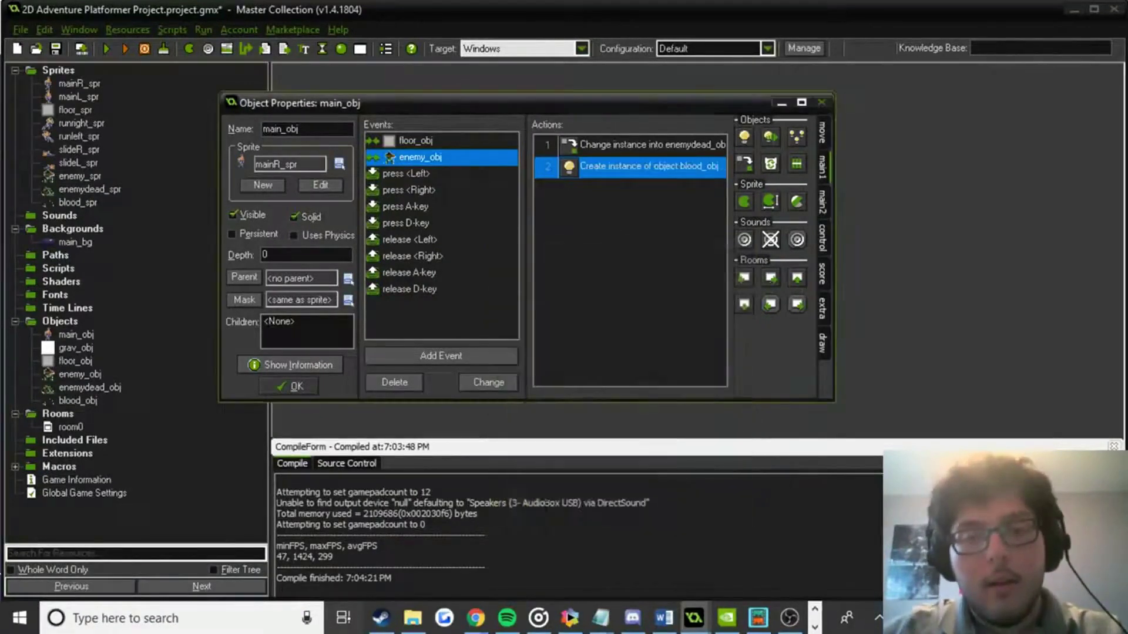
Add a Set Gravity action to the enemy_obj collision event with direction 270 and gravity .1.
click(824, 140)
drag(797, 164, 681, 256)
key(BackSpace)
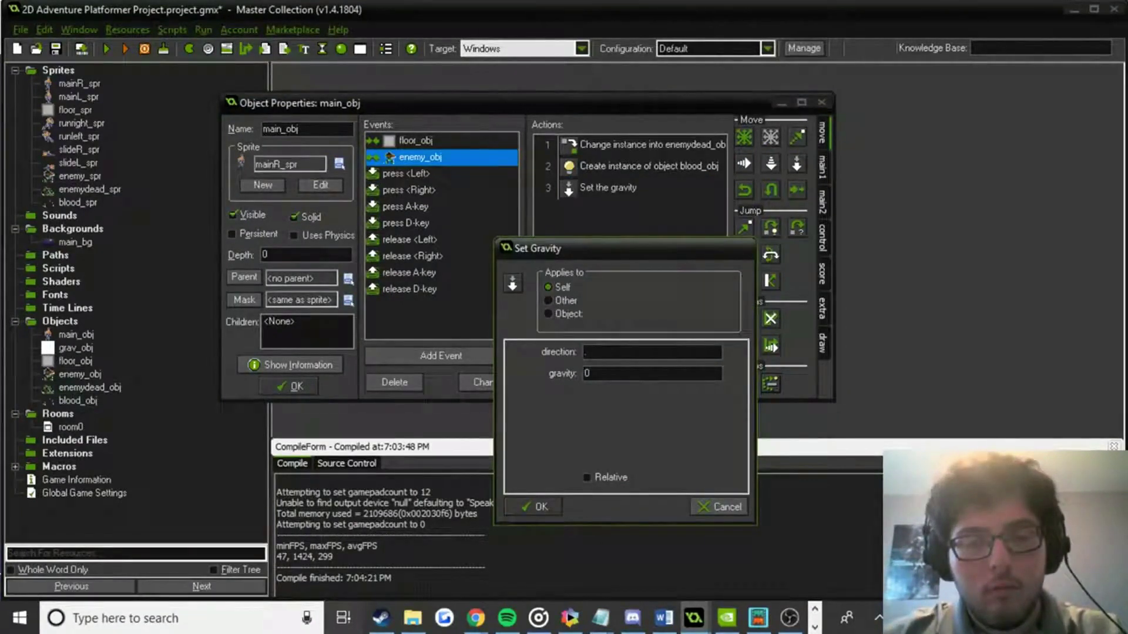
text(270)
key(Tab)
text(.1)
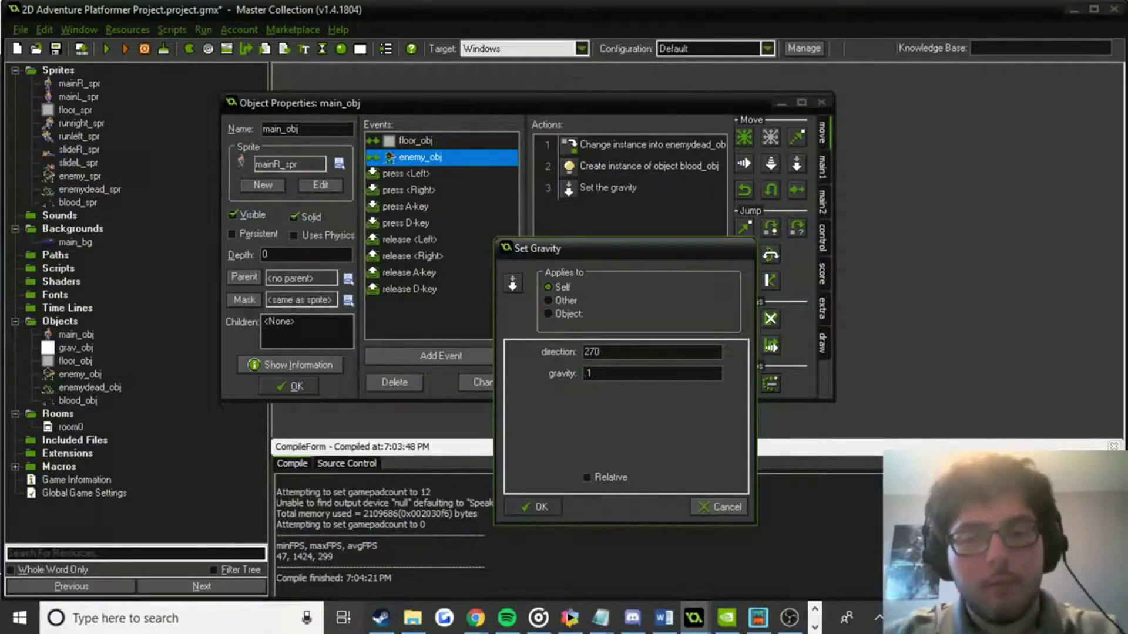
click(538, 506)
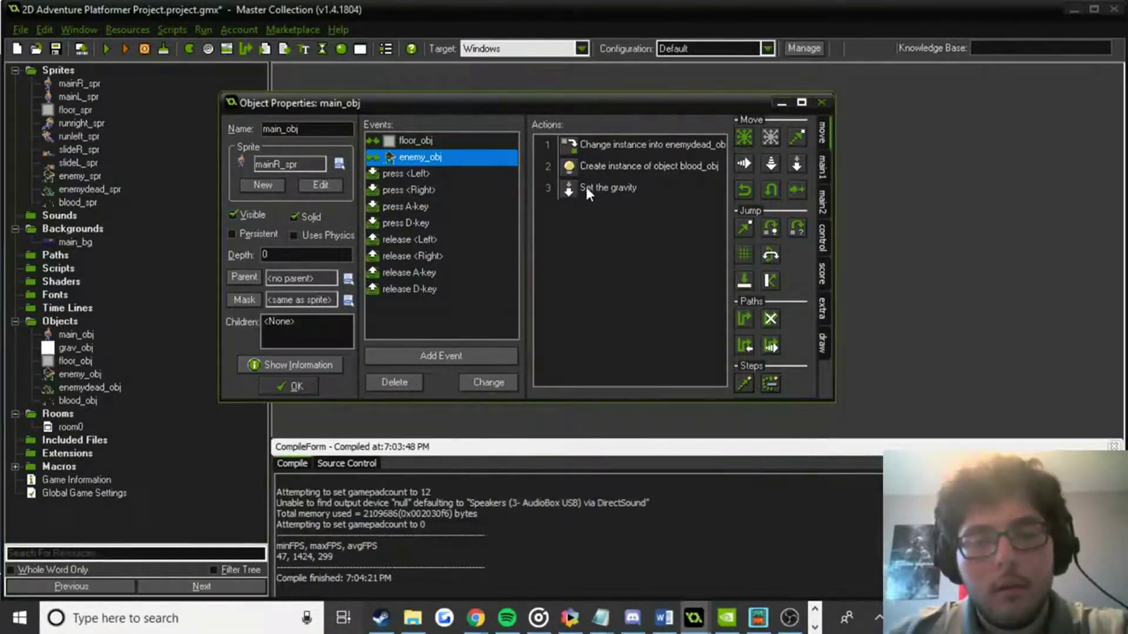
Make the Set Gravity action apply to a chosen object instead of Self.
double_click(605, 187)
click(567, 314)
click(726, 315)
click(828, 418)
click(535, 508)
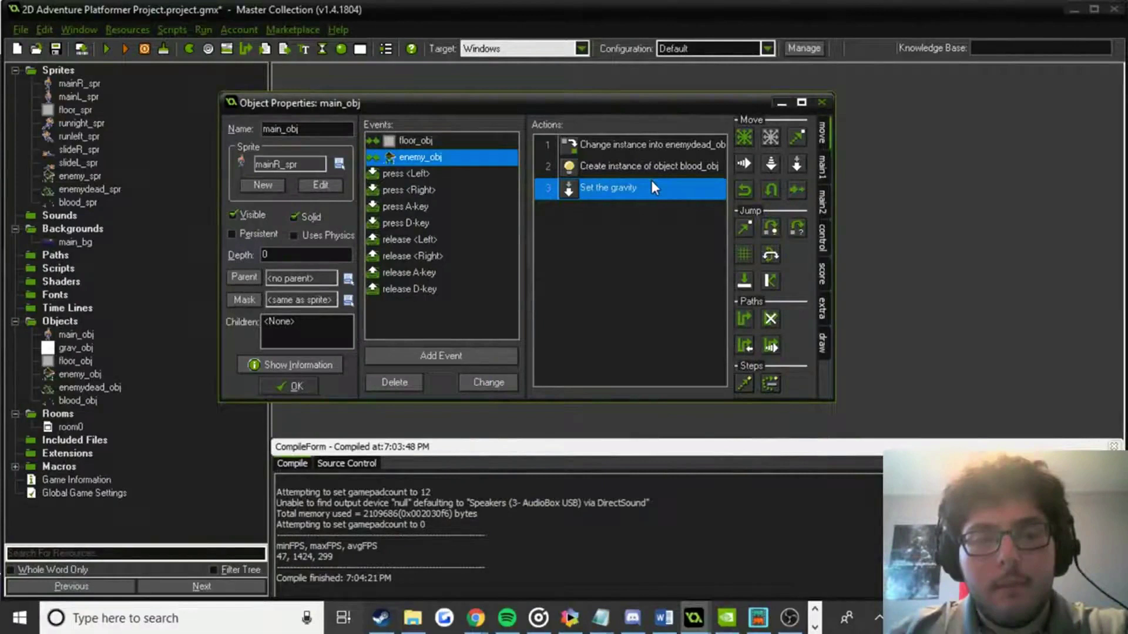
Review the Change Instance action's settings and close main_obj with its changes kept.
double_click(652, 141)
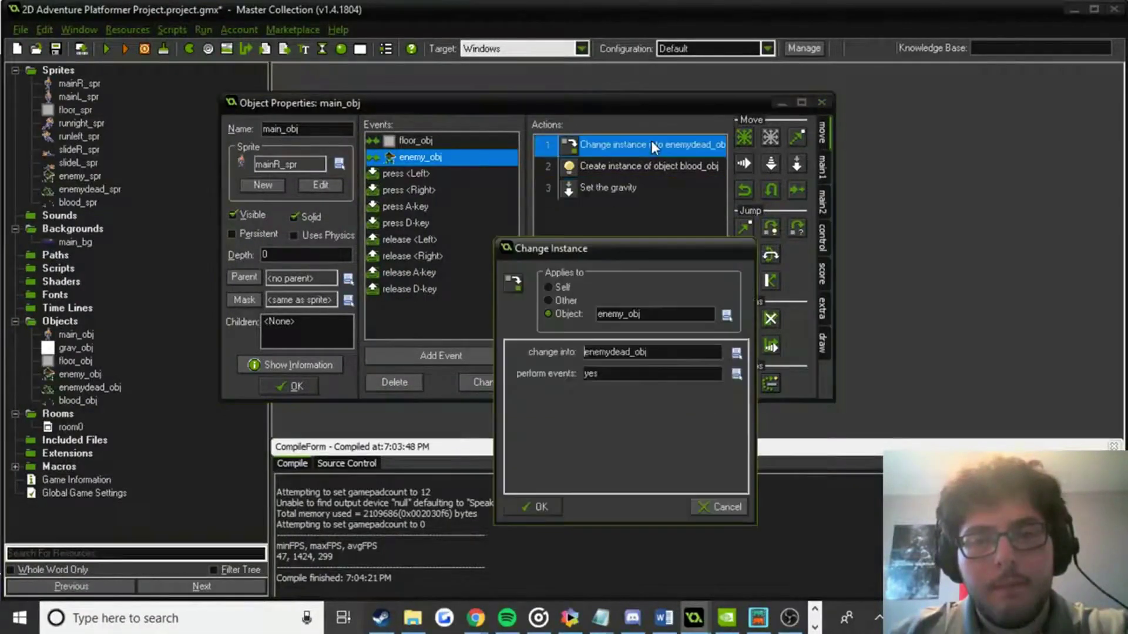
click(537, 507)
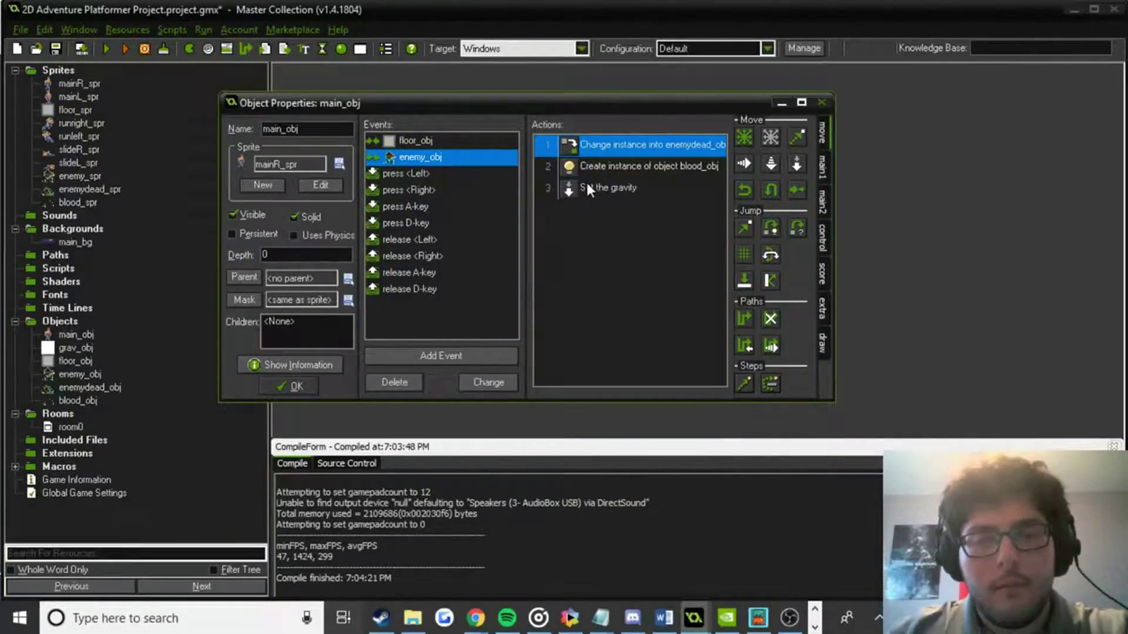
click(297, 385)
Add a collision event with floor_obj to blood_obj.
double_click(77, 400)
click(224, 266)
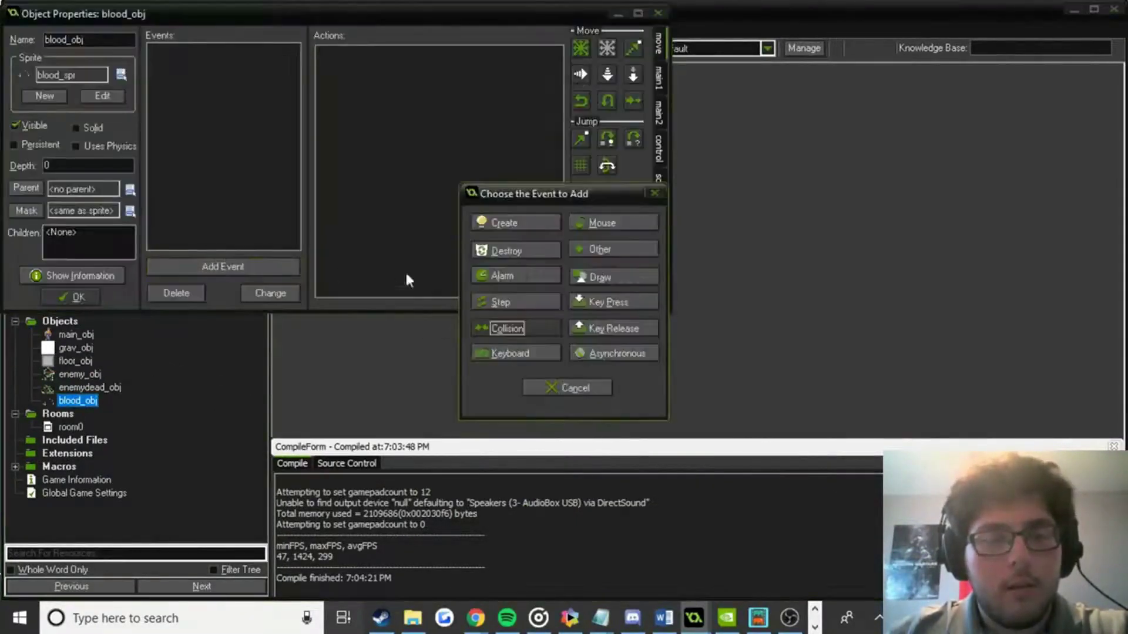
click(515, 326)
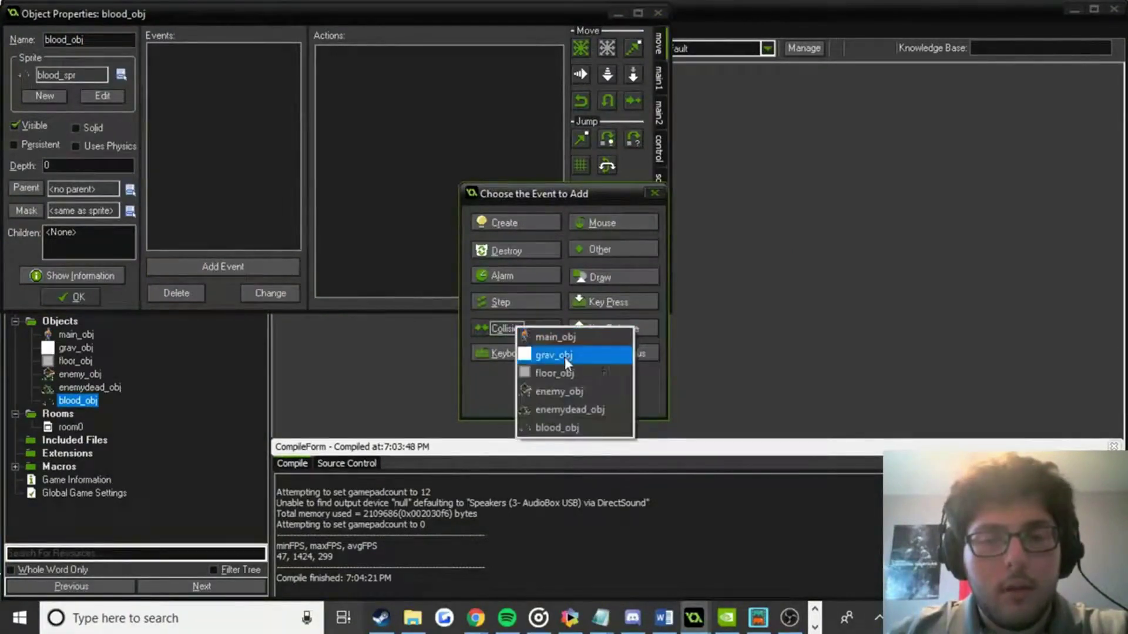
click(585, 376)
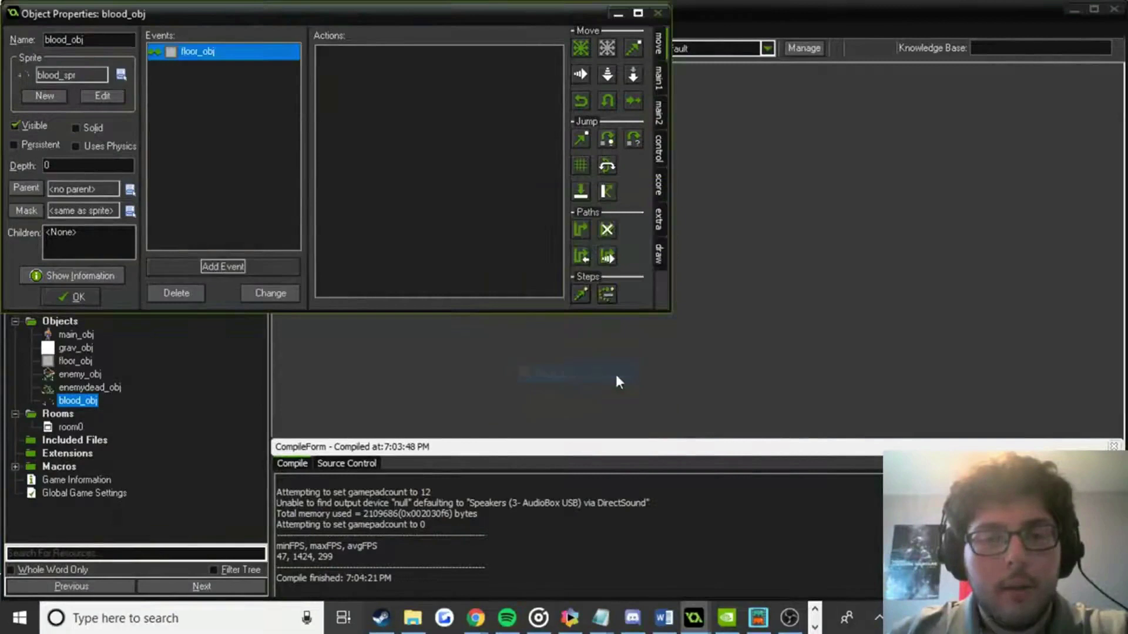
Look through the action categories available for the floor_obj collision event and close blood_obj with its changes kept.
click(659, 220)
click(660, 253)
click(660, 219)
click(662, 185)
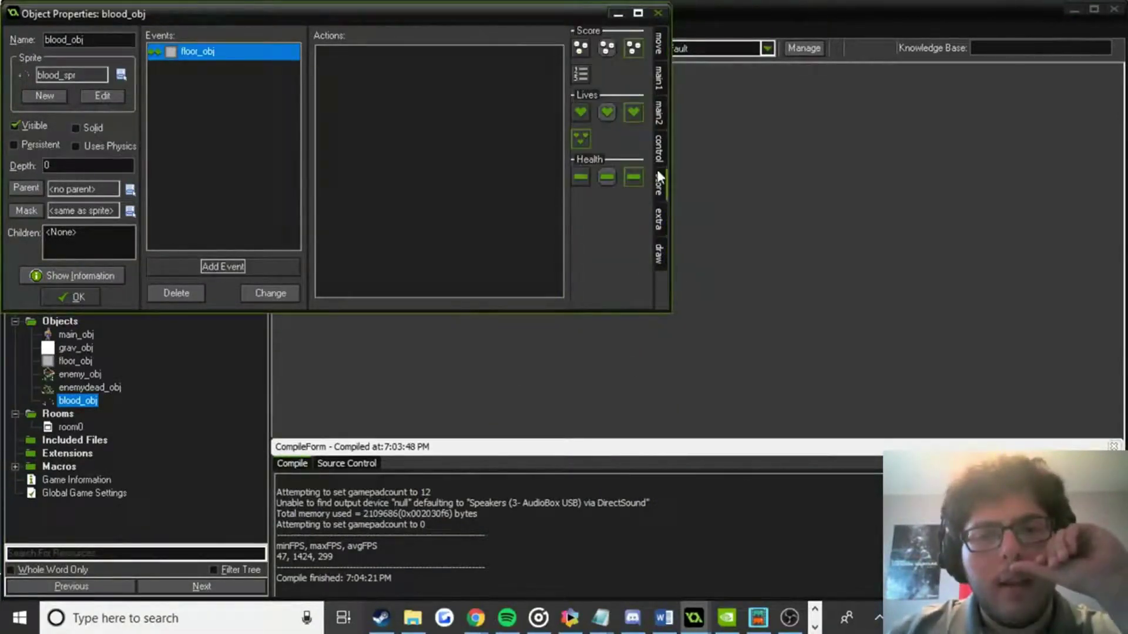
click(660, 148)
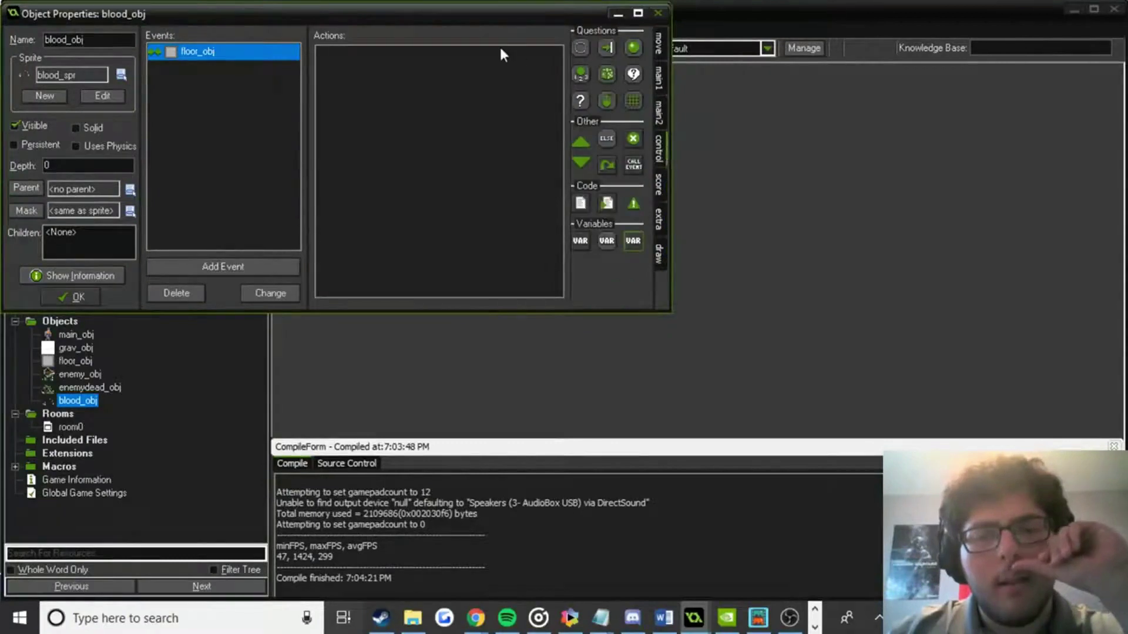
drag(465, 20, 530, 61)
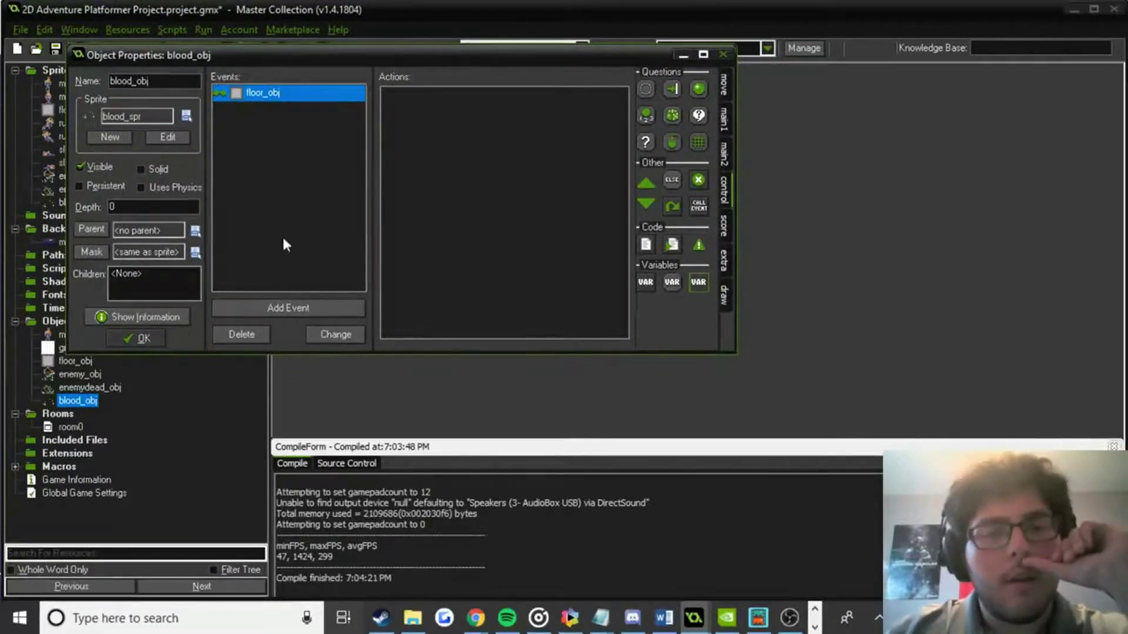
click(126, 340)
Open blood_spr for editing, examine its image and the available image and animation commands, and close the sprite.
click(91, 202)
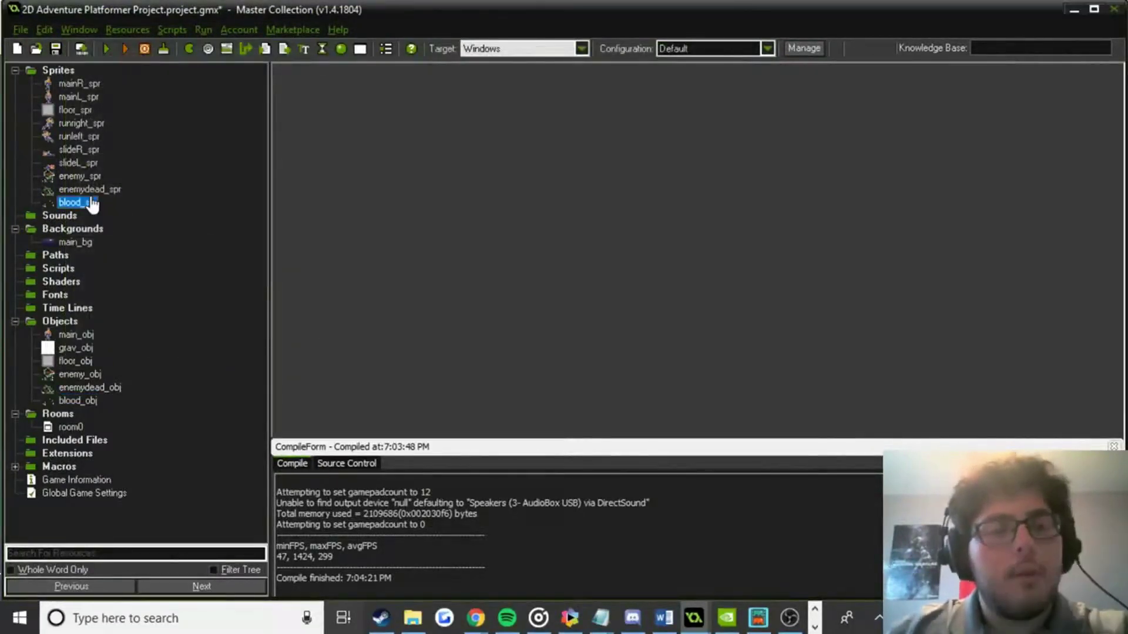
double_click(92, 203)
click(93, 94)
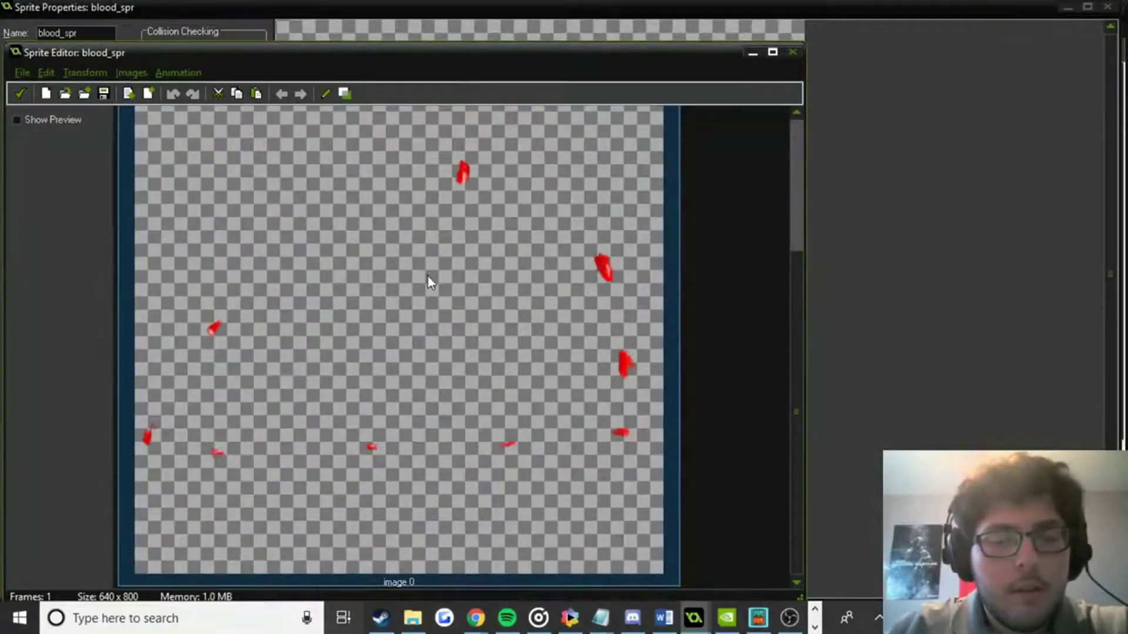
click(134, 72)
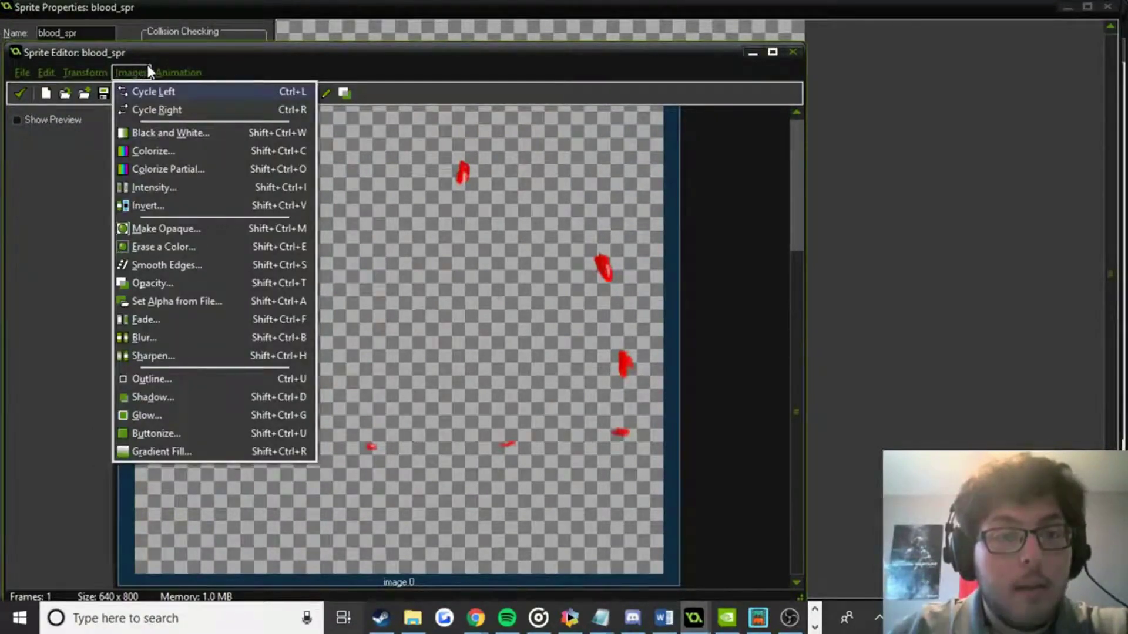
mouse_move(169, 73)
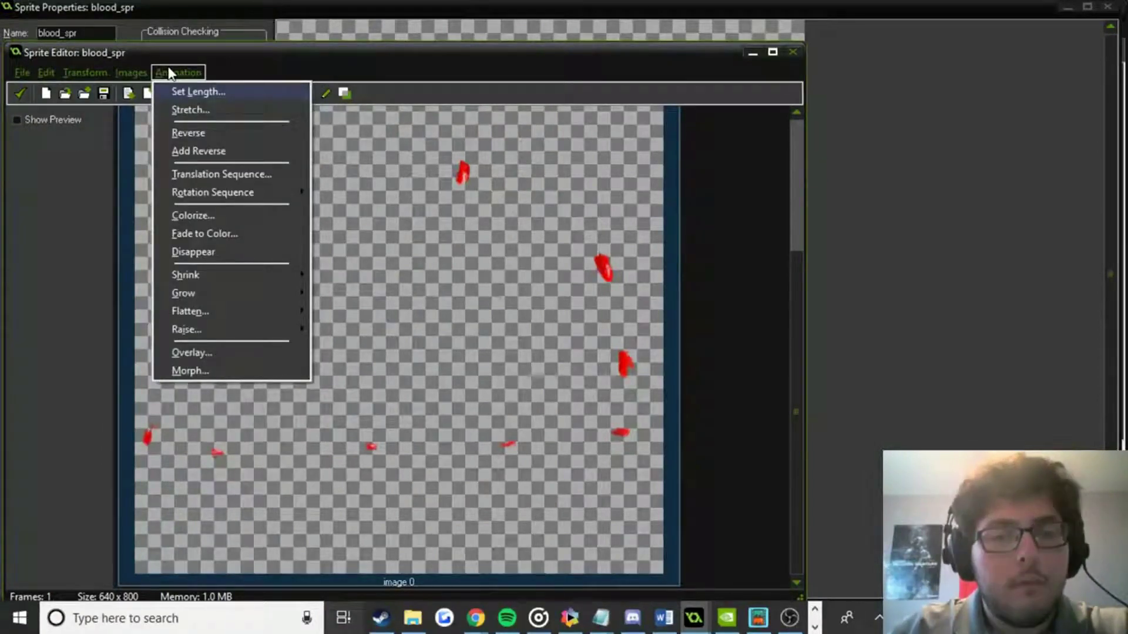
click(227, 62)
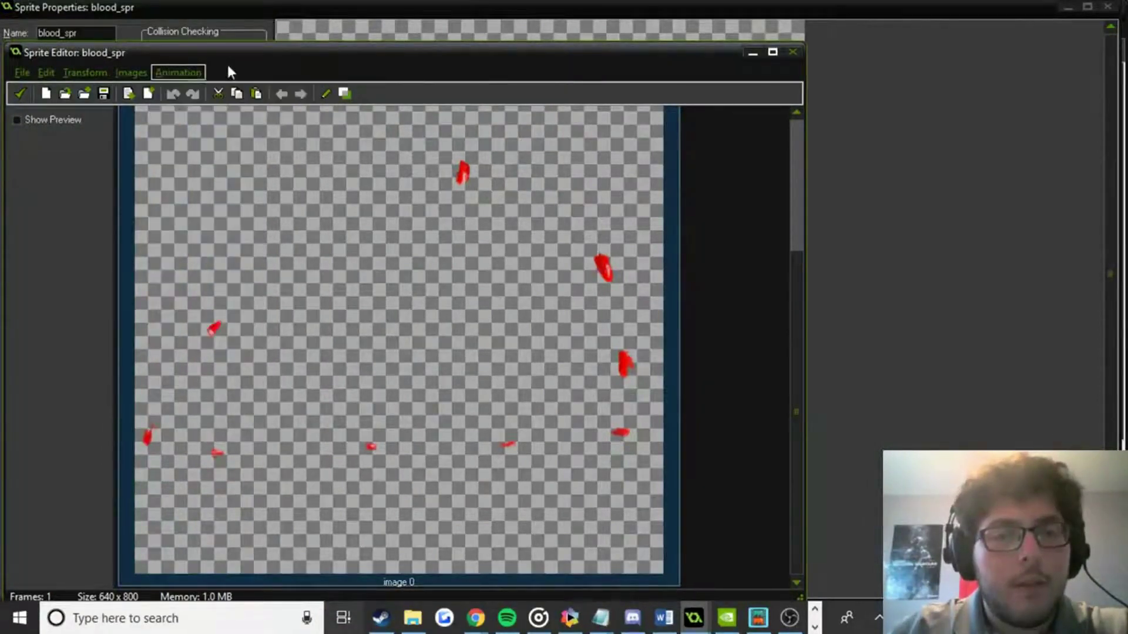
click(20, 93)
click(65, 275)
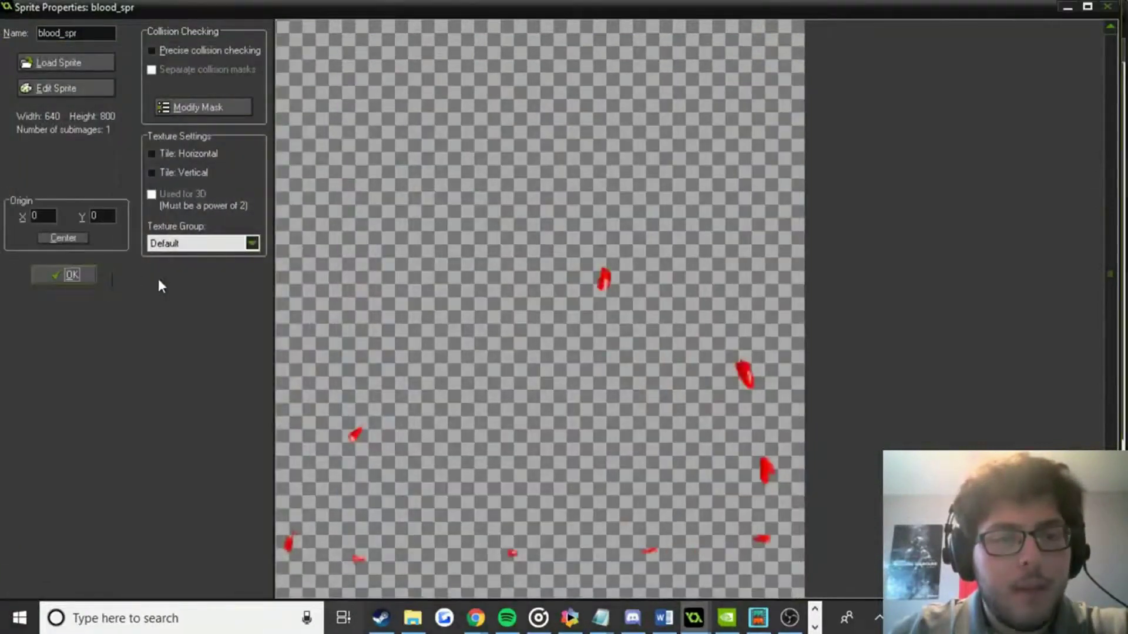
Run the game, slide the player into the enemy to test the death and blood effect, and close the game.
click(106, 50)
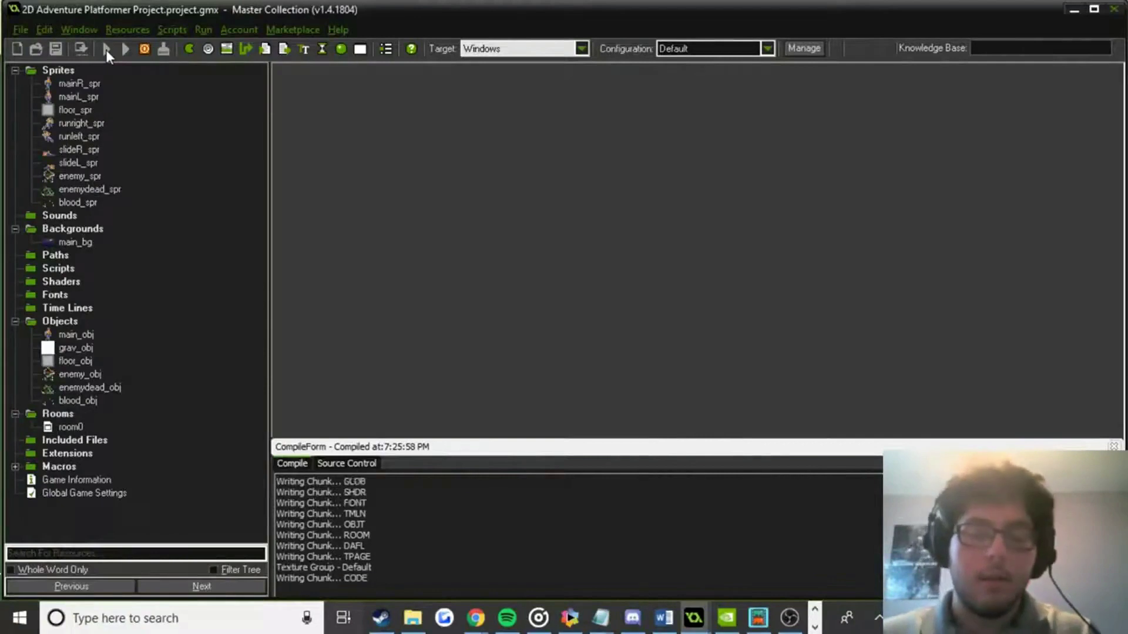
key(Right)
key(Left)
key(Right)
key(Down)
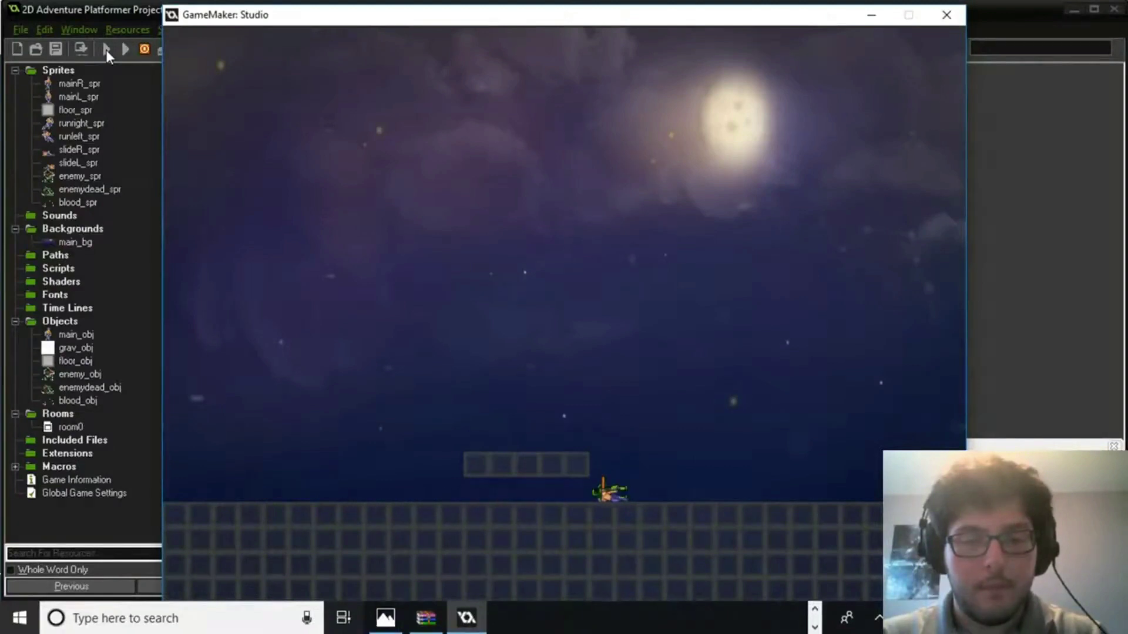
key(Left)
key(Right)
key(Left)
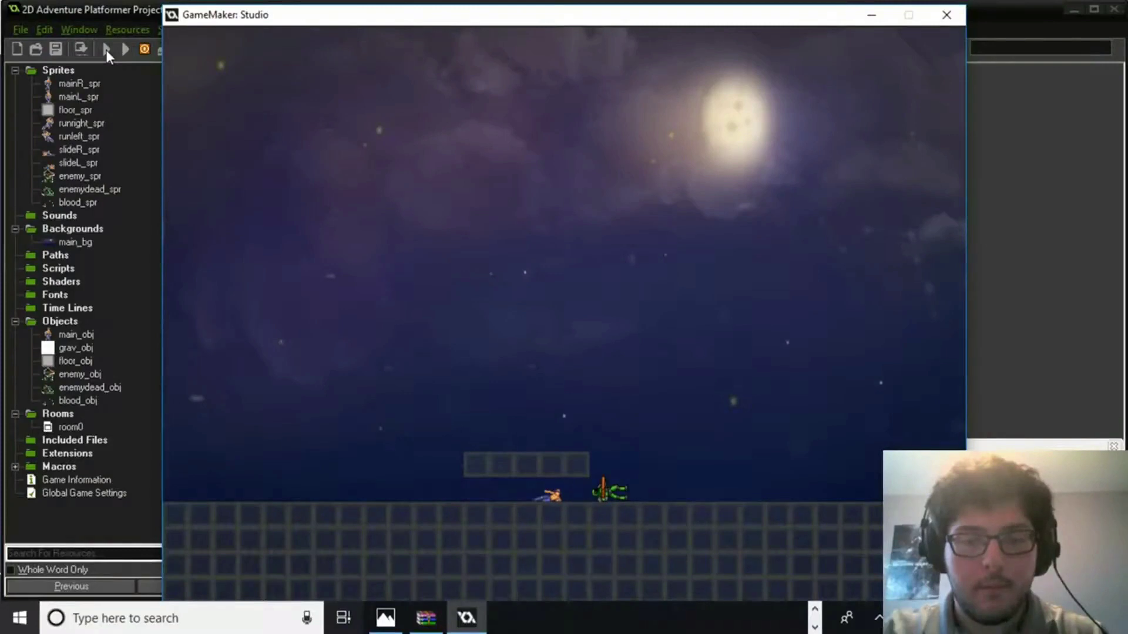
click(948, 17)
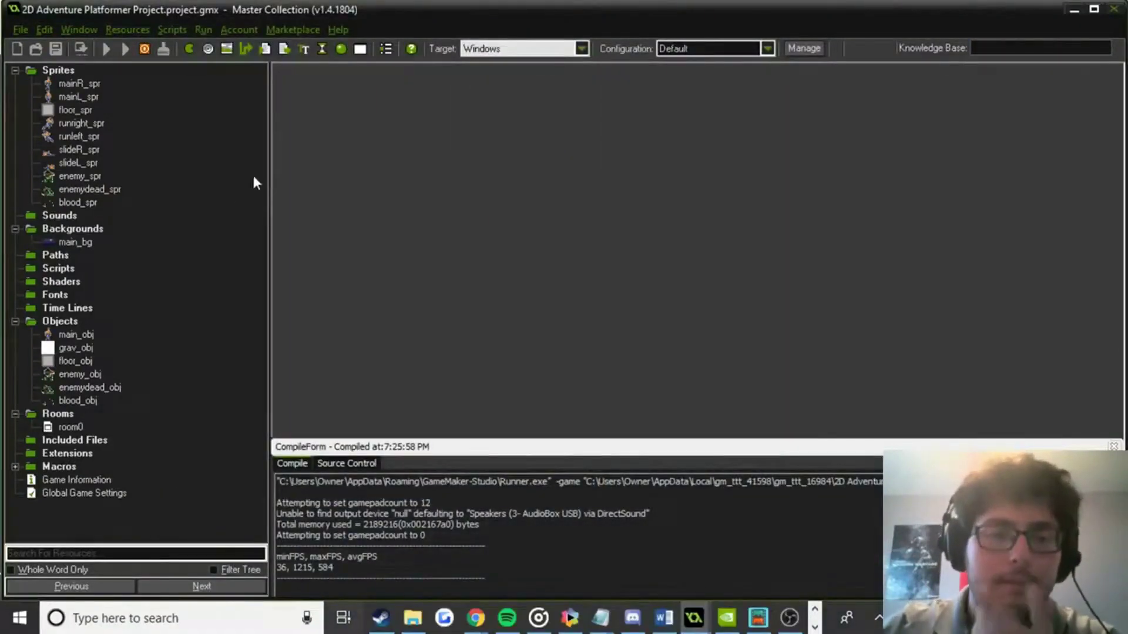
Review the Change Instance action in main_obj's enemy_obj collision event.
double_click(76, 335)
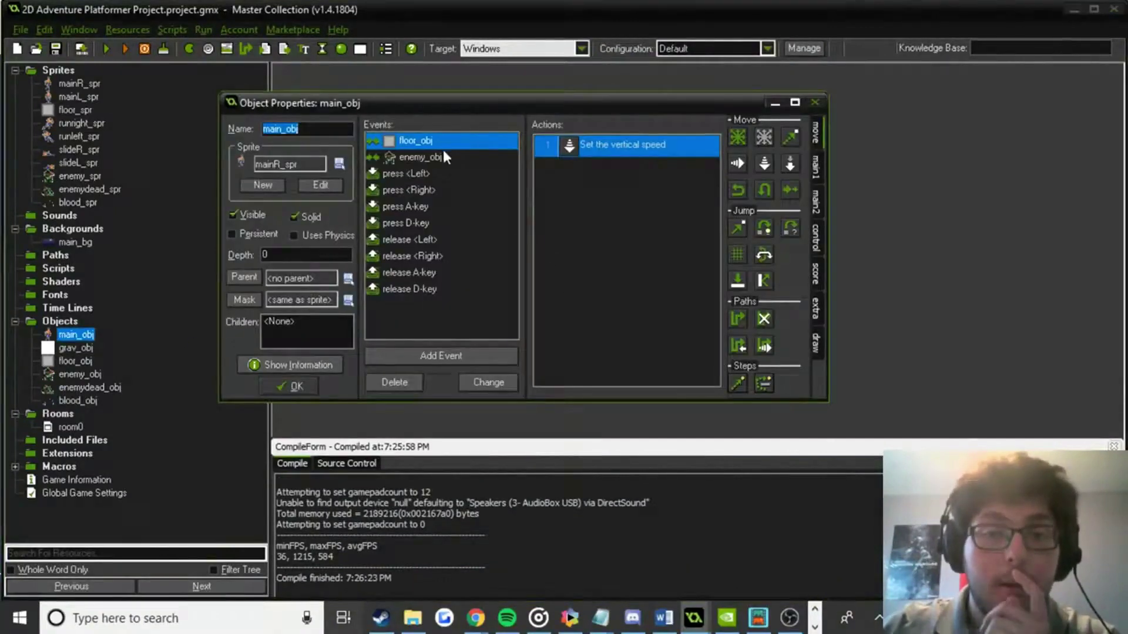
click(445, 158)
double_click(640, 147)
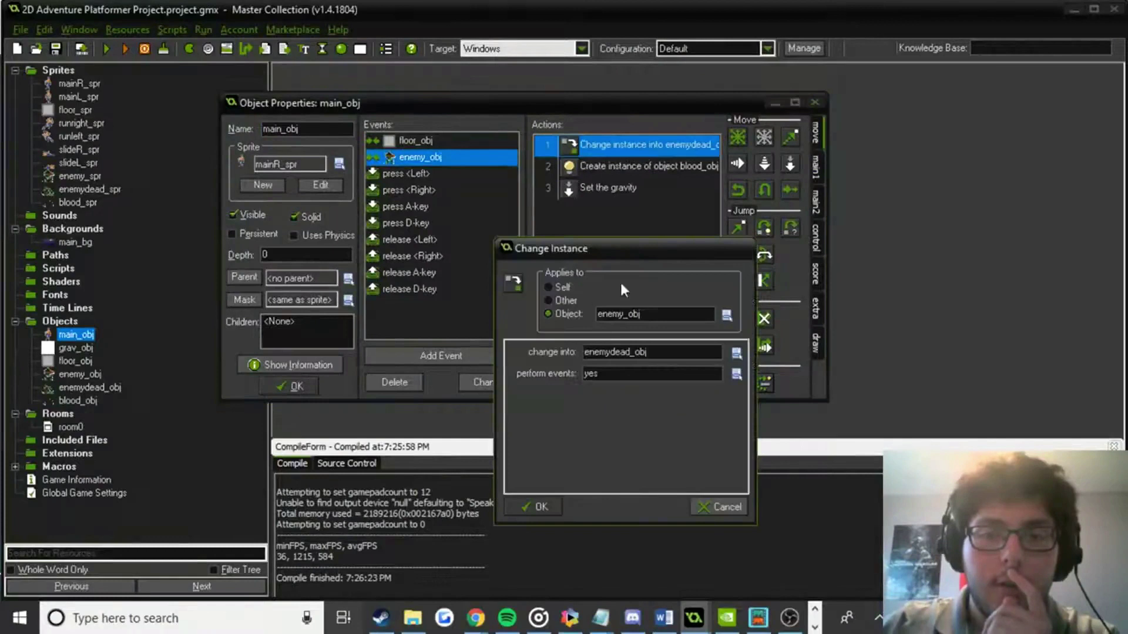
click(544, 506)
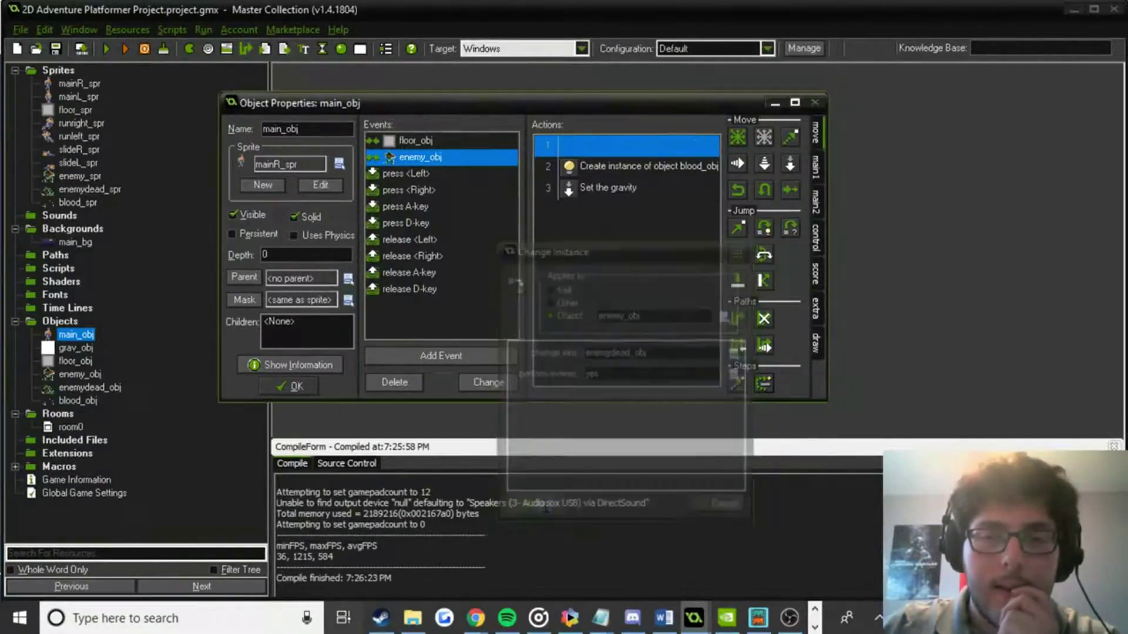
Set the y position of the Create Instance action for blood_obj to enemy_obj.y-20.
double_click(680, 168)
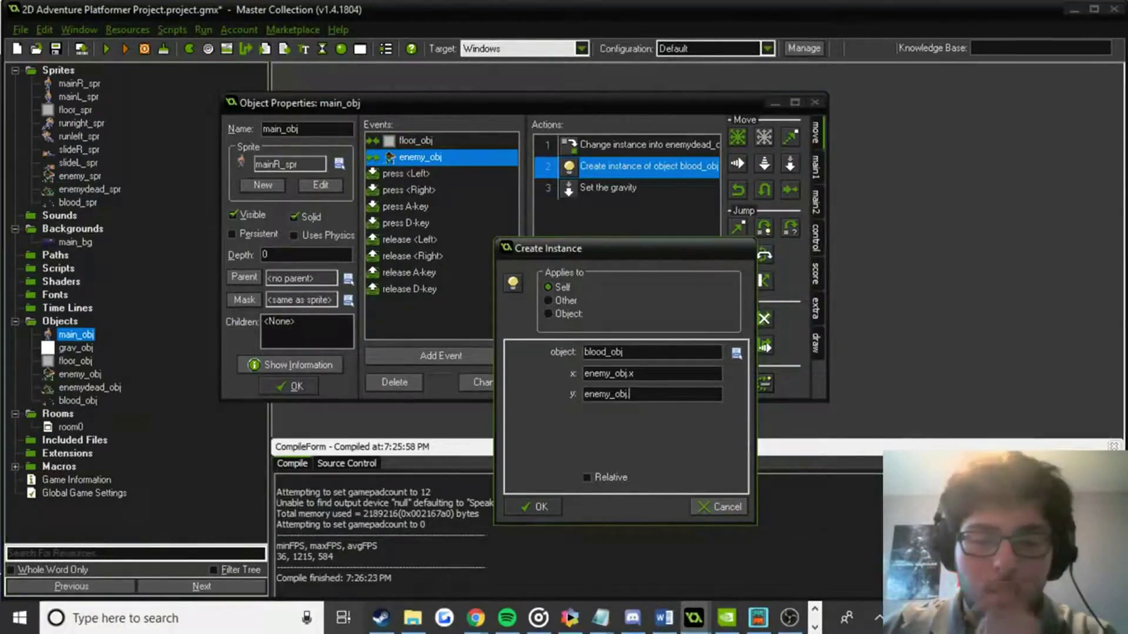
text(y-20)
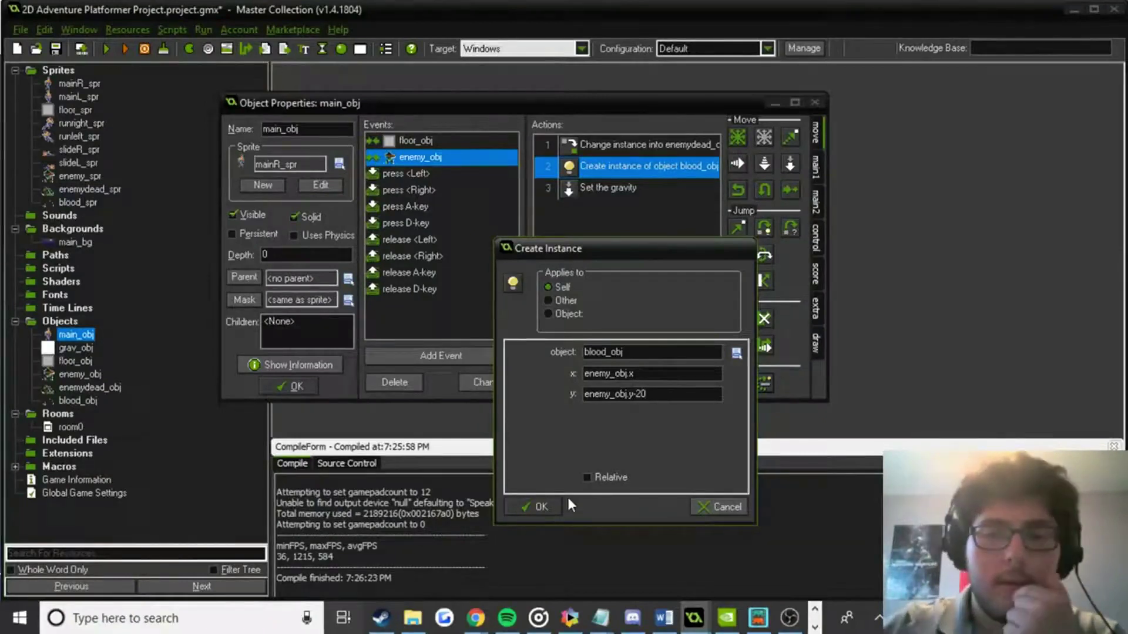
click(520, 507)
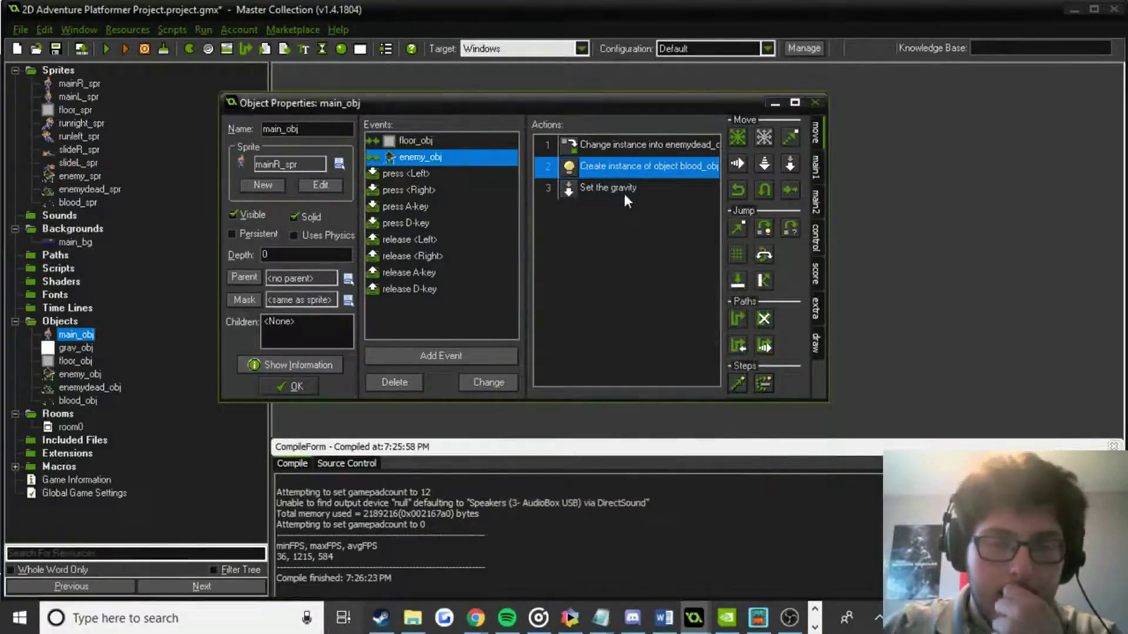
Delete the Set Gravity action from the enemy_obj collision event and close main_obj with its changes kept.
double_click(625, 186)
click(709, 505)
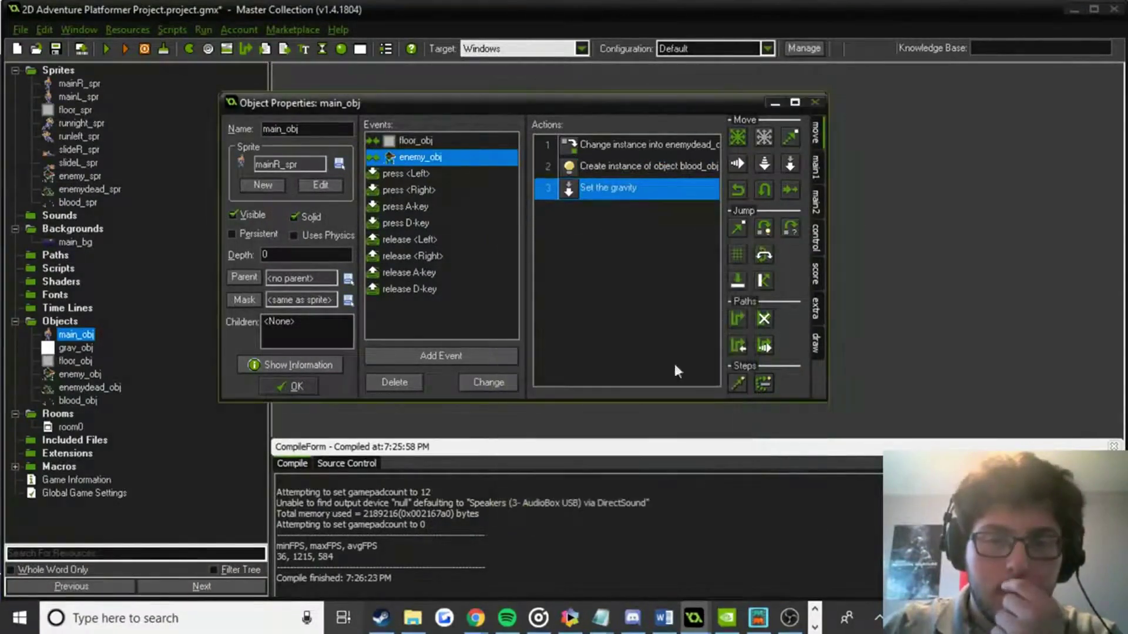
key(Delete)
click(292, 386)
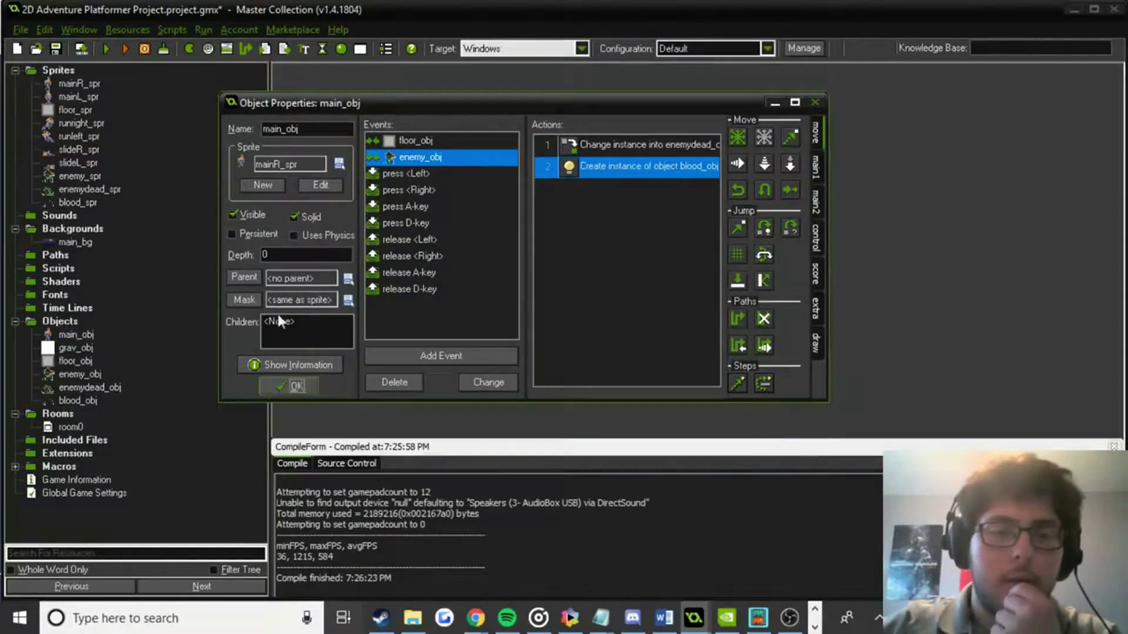
Run the game again, move the player through the enemy to check the blood effect, and close the game.
click(114, 49)
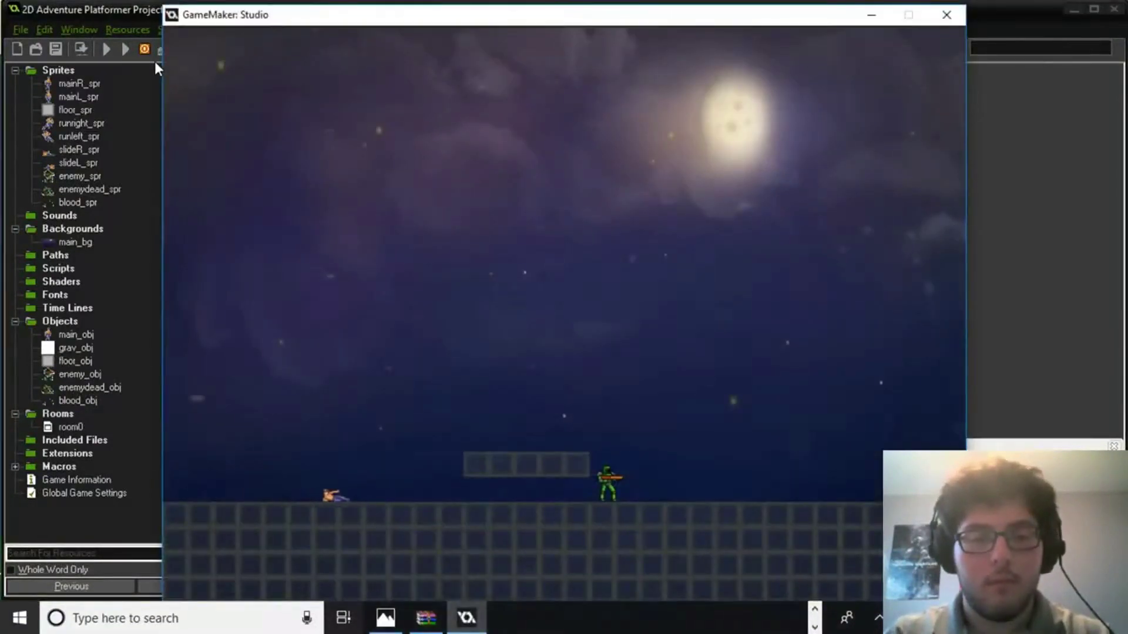
key(Right)
key(Left)
key(Right)
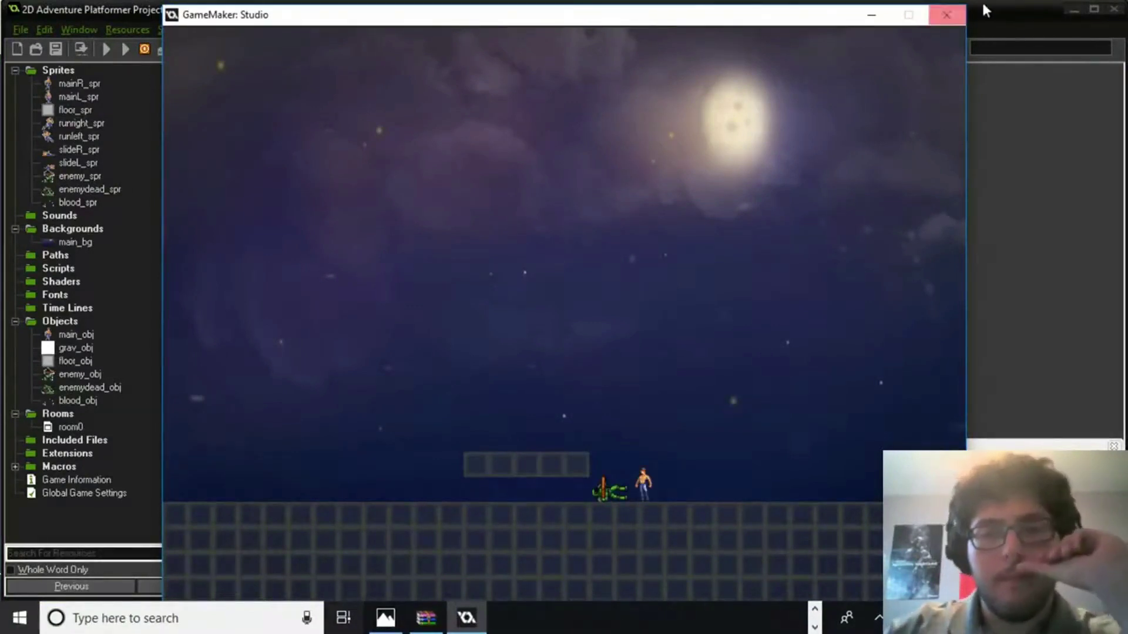
click(942, 16)
Stretch the blood_spr image to 64 pixels wide with the aspect ratio kept.
click(67, 219)
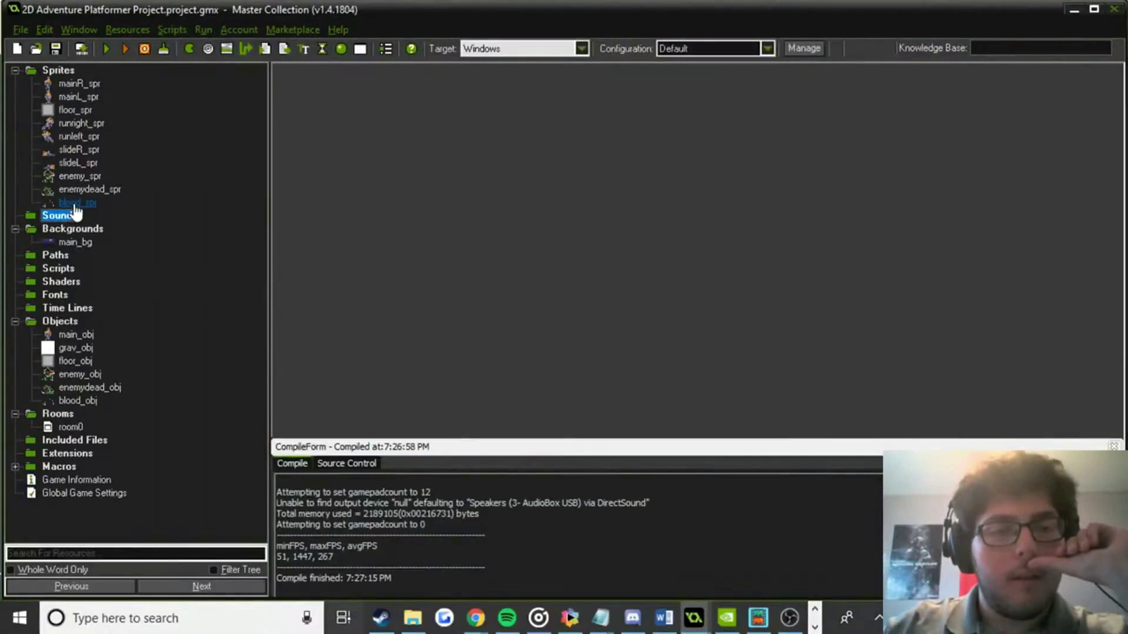
double_click(76, 203)
click(72, 94)
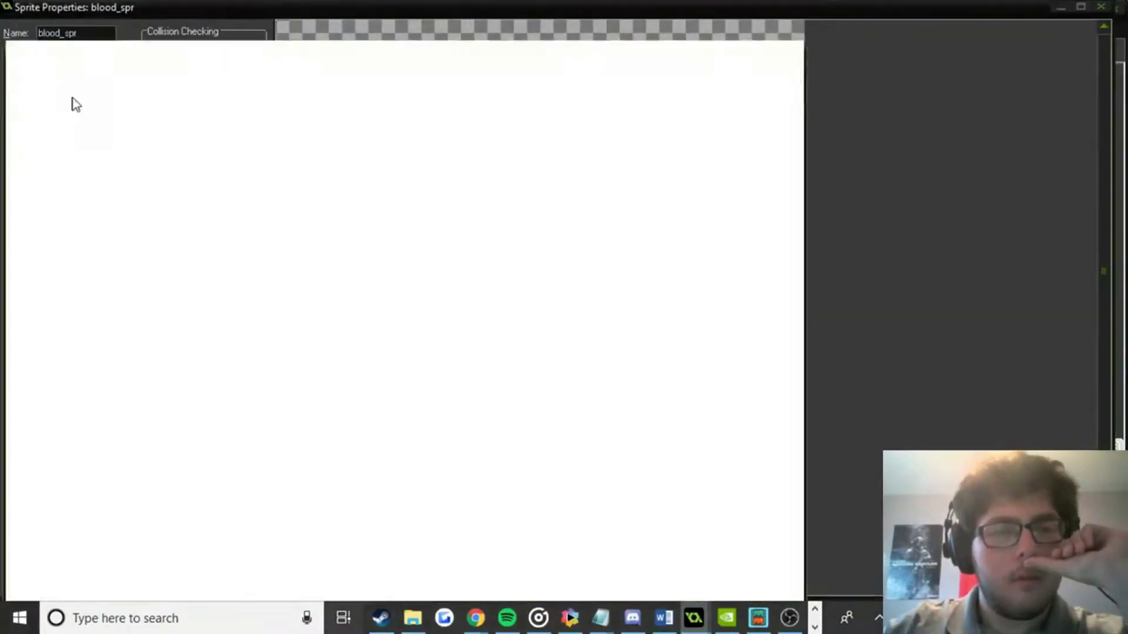
click(87, 72)
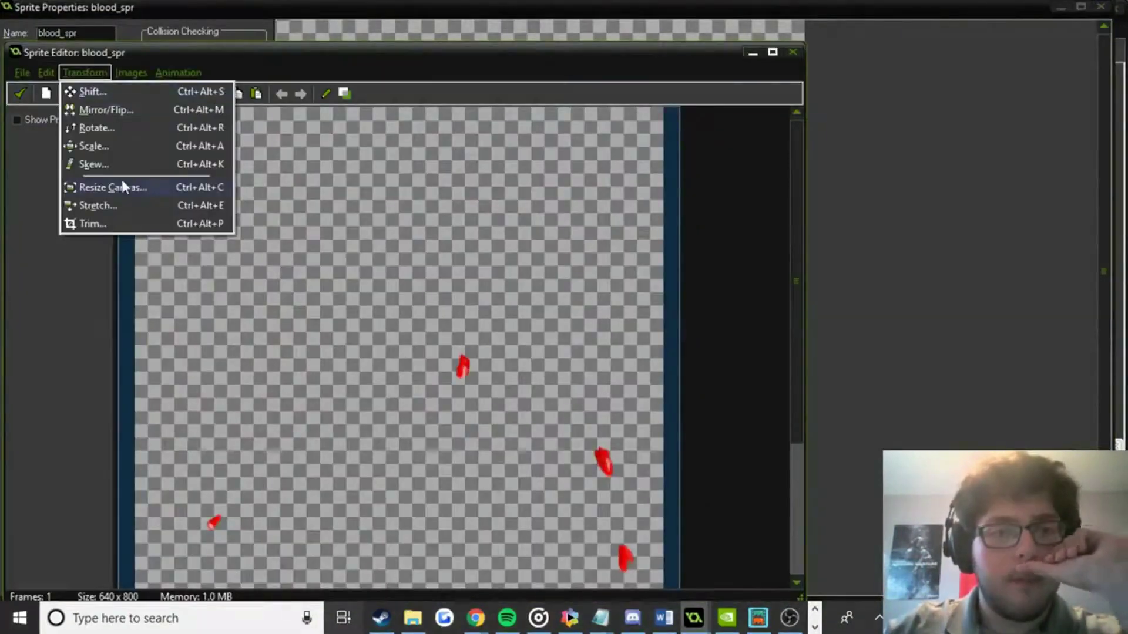
click(118, 204)
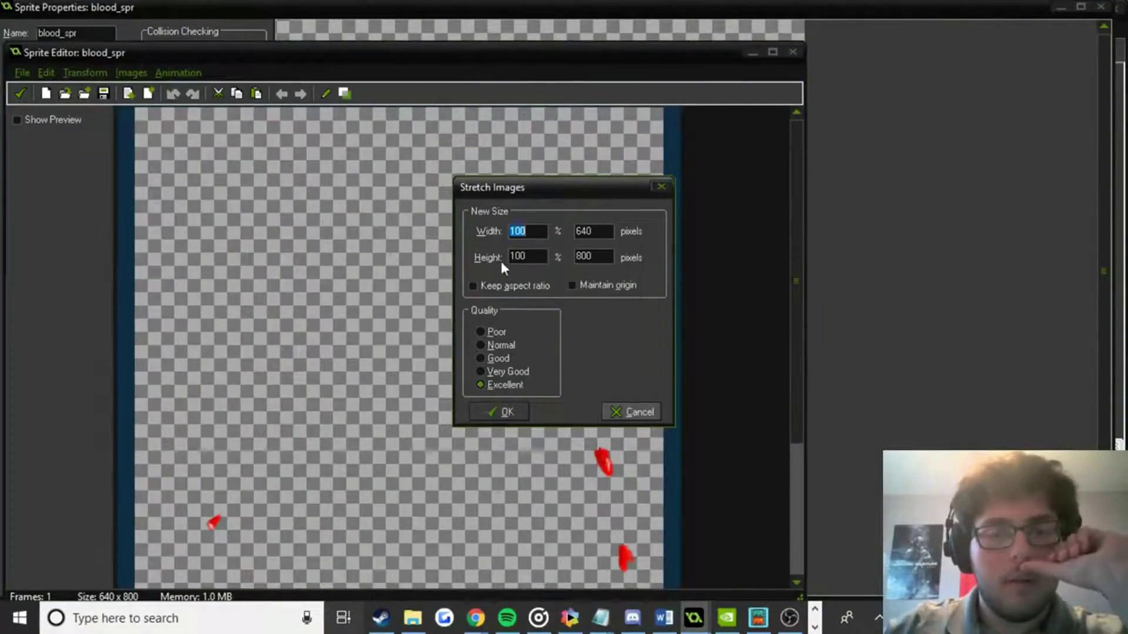
click(522, 286)
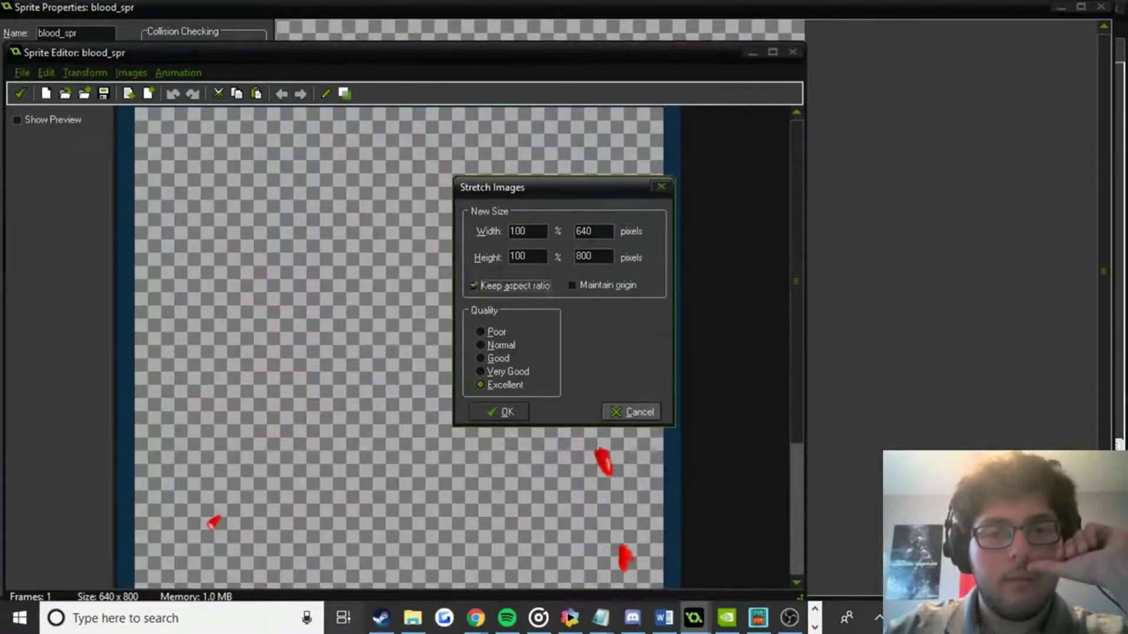
double_click(592, 231)
text(64)
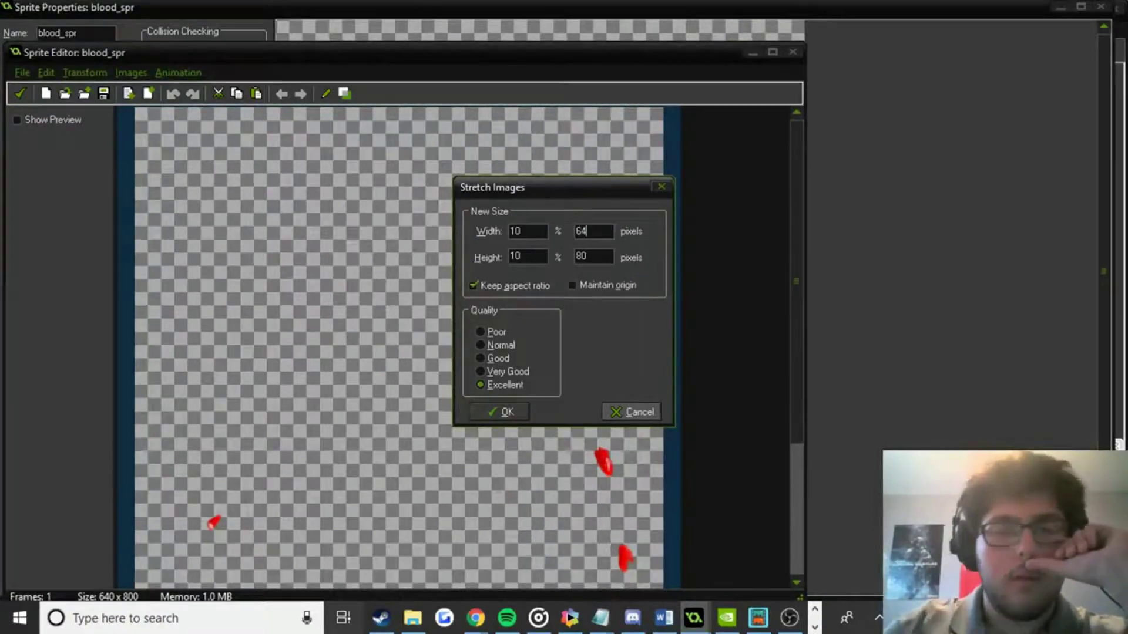
click(507, 414)
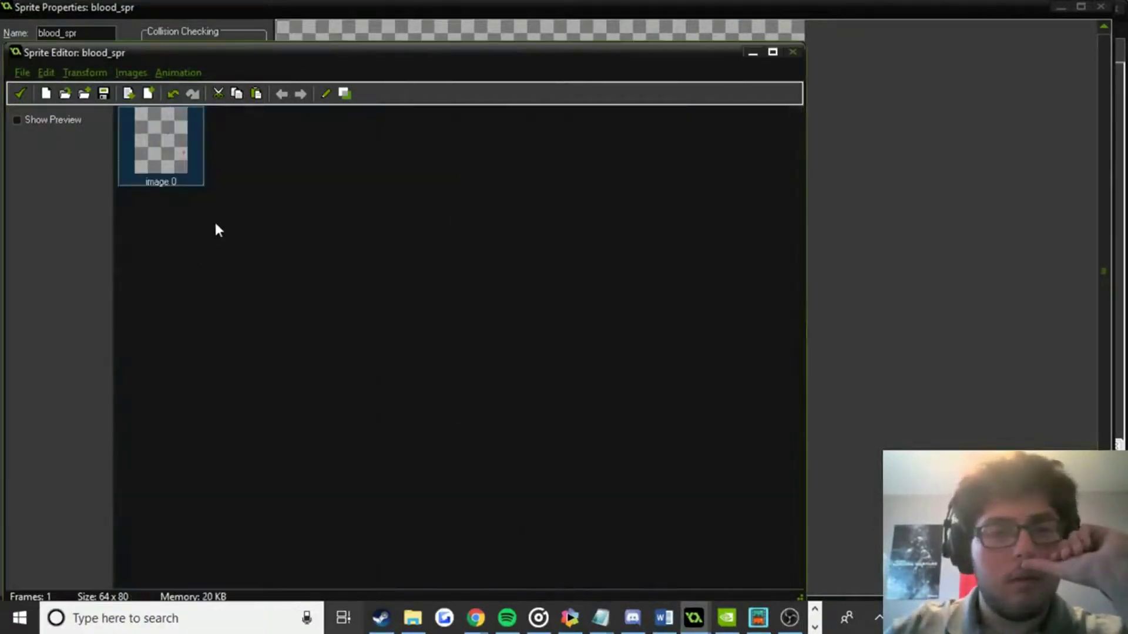
Copy the area around the upper blood speck in the blood_spr image, paste it twice lower down, and close the sprite with its changes kept.
double_click(185, 164)
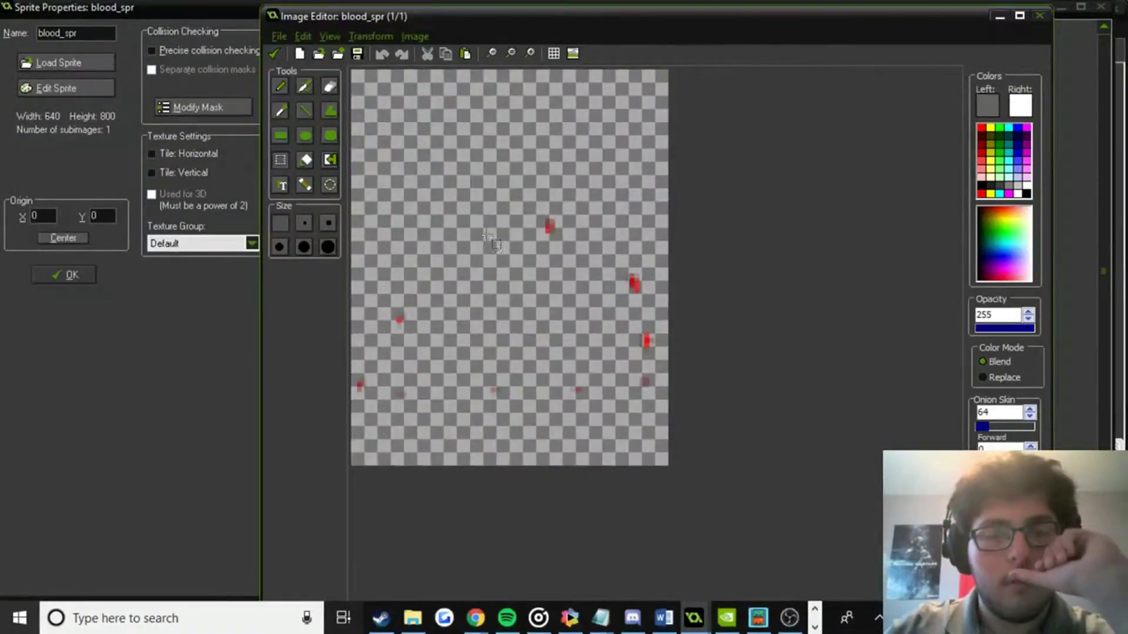
drag(497, 166, 638, 276)
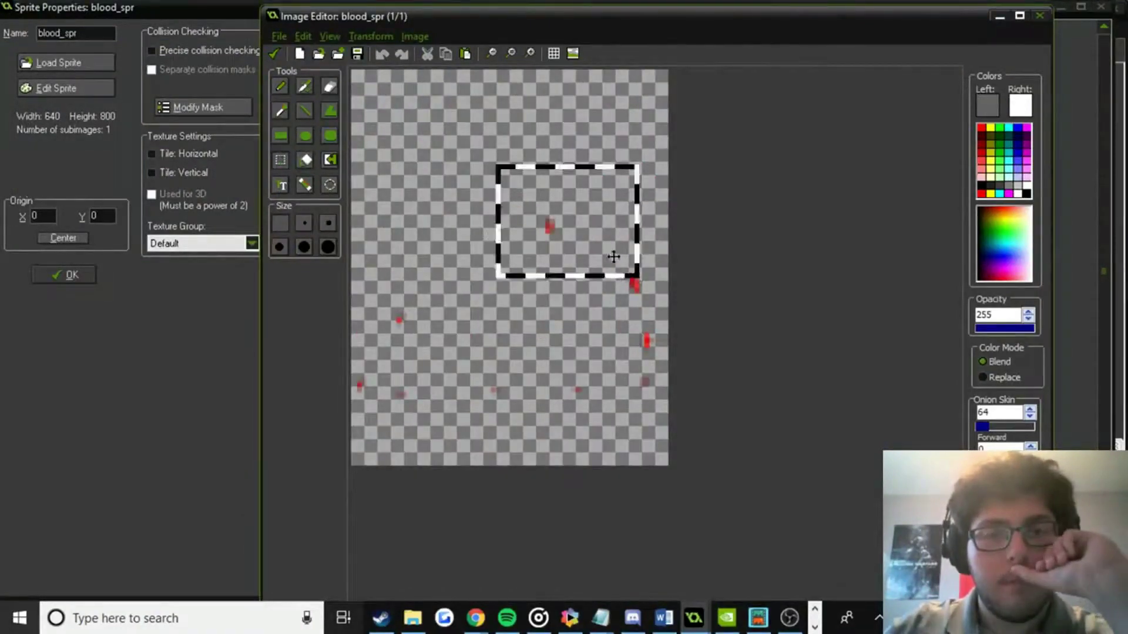
click(447, 56)
click(465, 55)
drag(419, 108, 463, 365)
click(466, 55)
drag(423, 141, 565, 326)
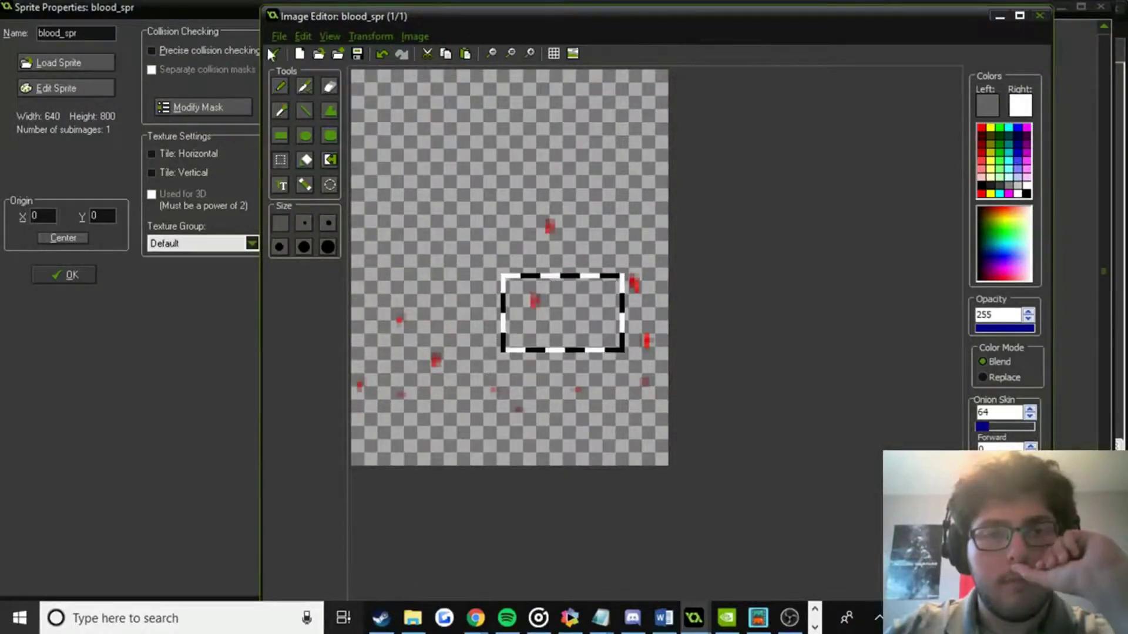
click(274, 53)
click(21, 96)
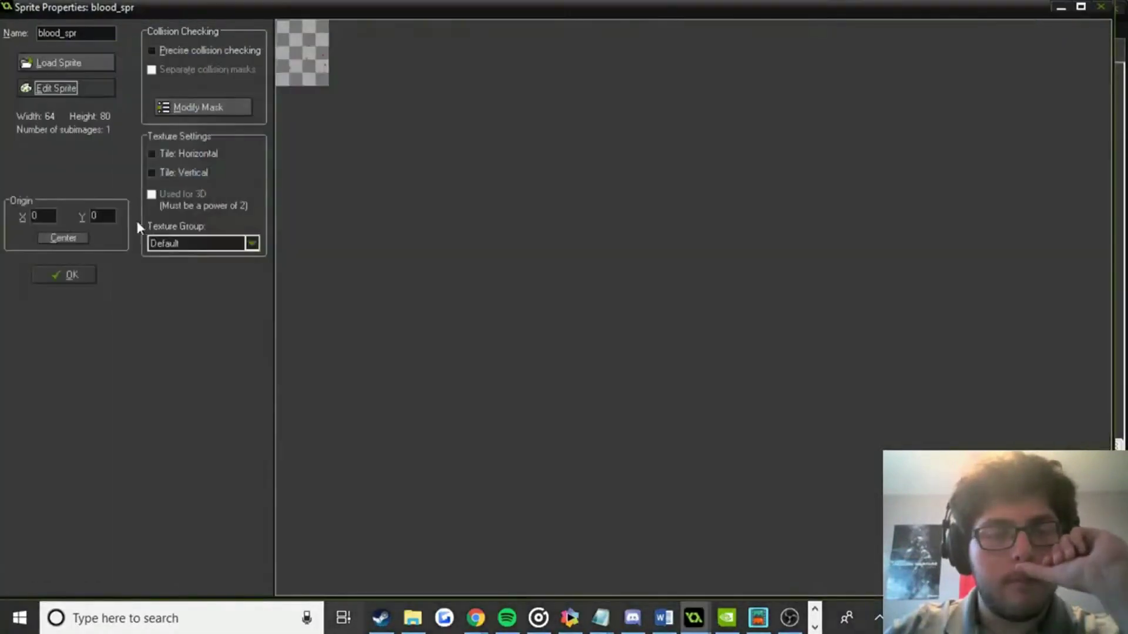
click(81, 273)
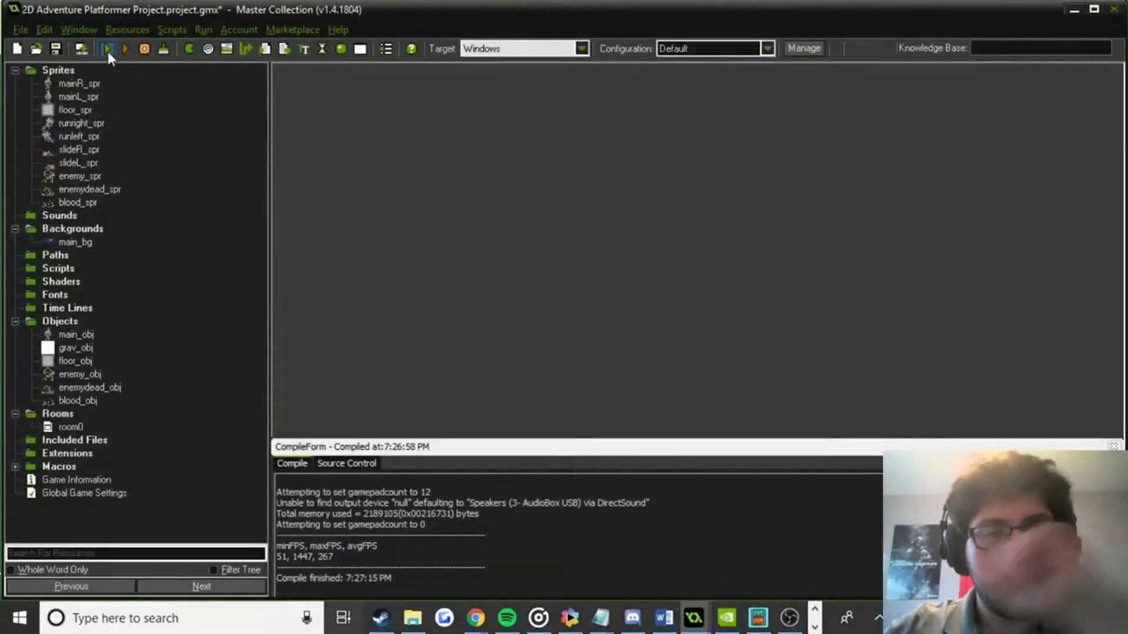
Run the game, move the player through the enemy to check the edited blood sprite, and close the game.
click(107, 51)
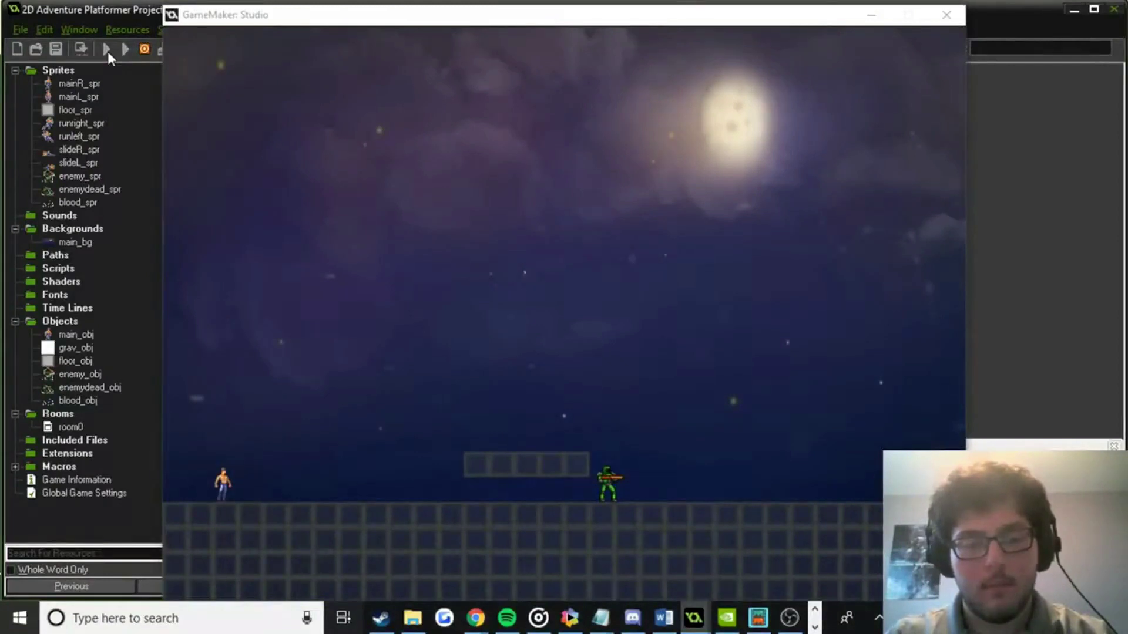
click(444, 231)
key(Right)
key(Right)
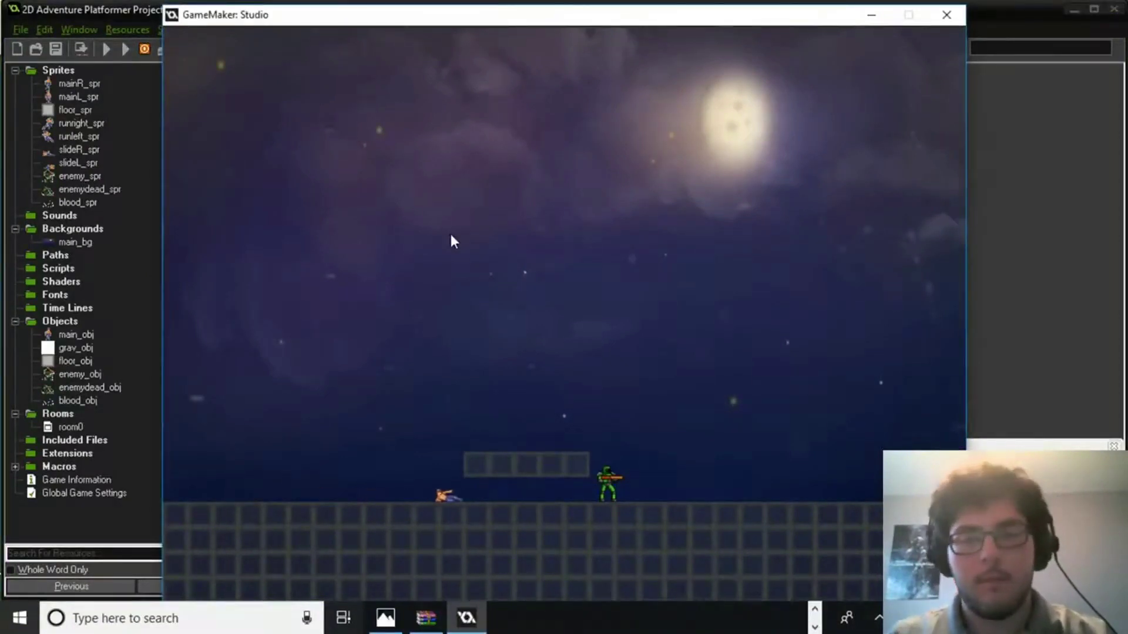
key(Left)
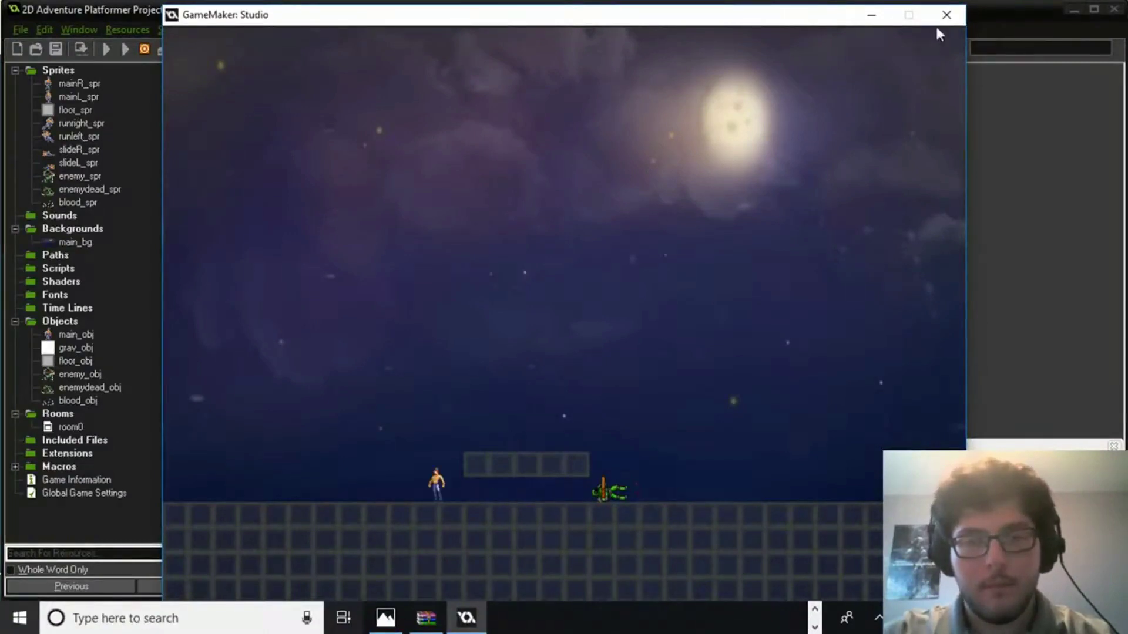
click(946, 15)
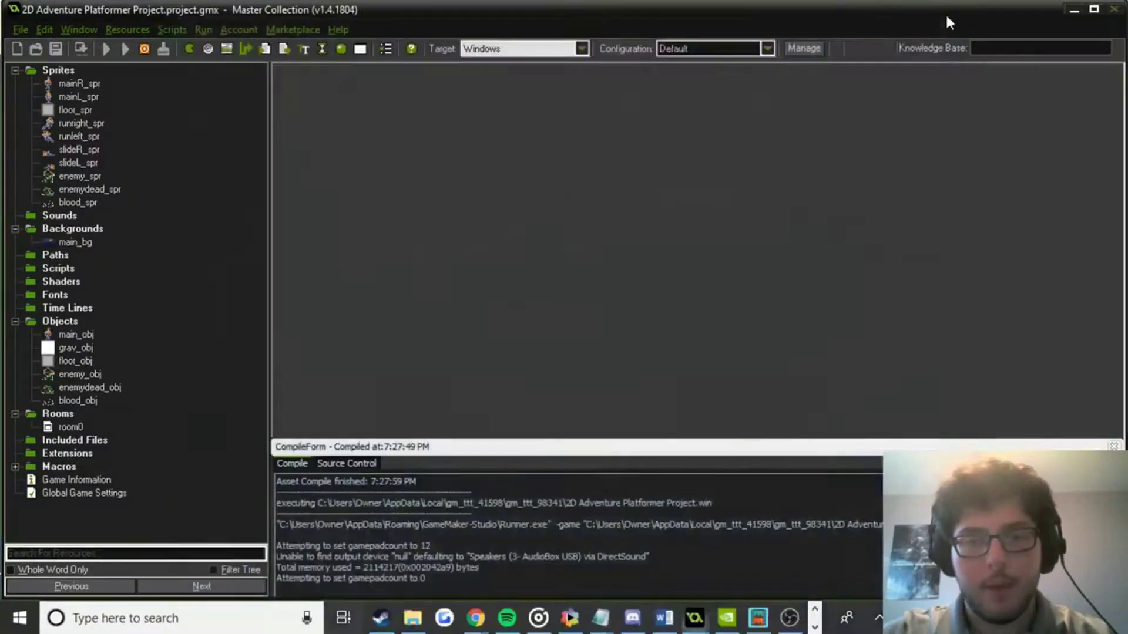
Stretch the blood_spr image to 120% in width and height with the aspect ratio kept.
click(94, 206)
double_click(94, 207)
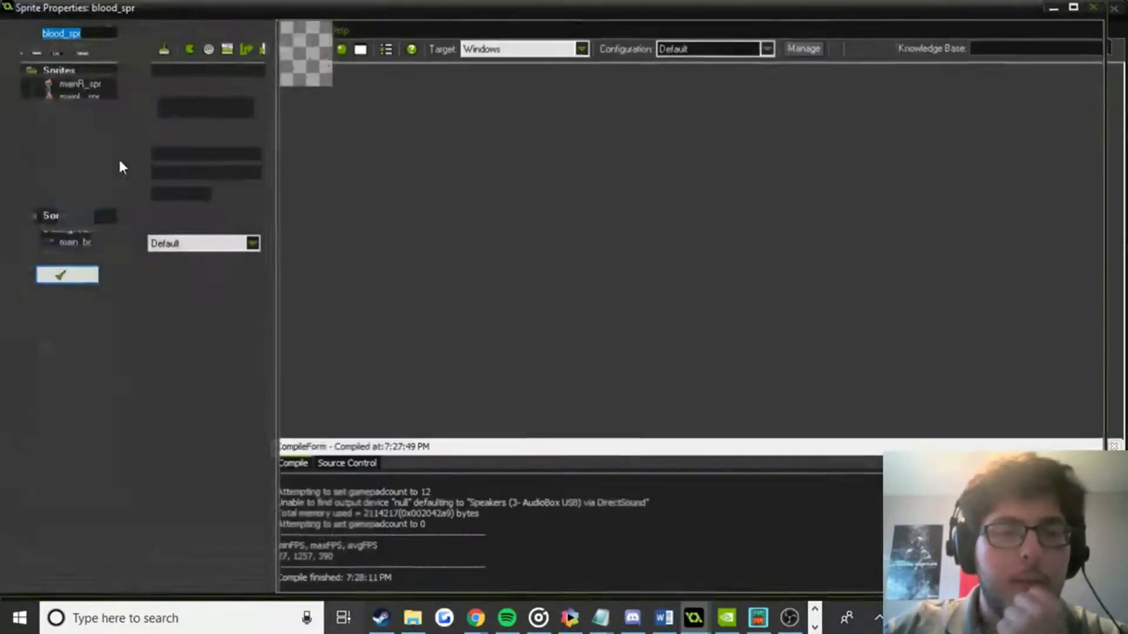
click(57, 85)
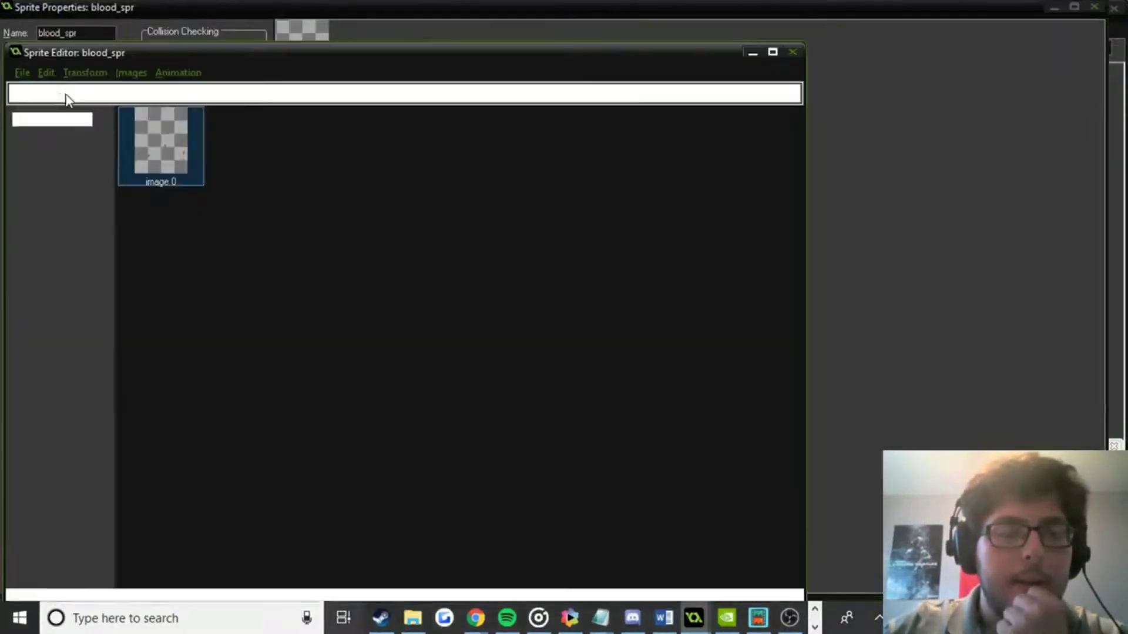
click(101, 69)
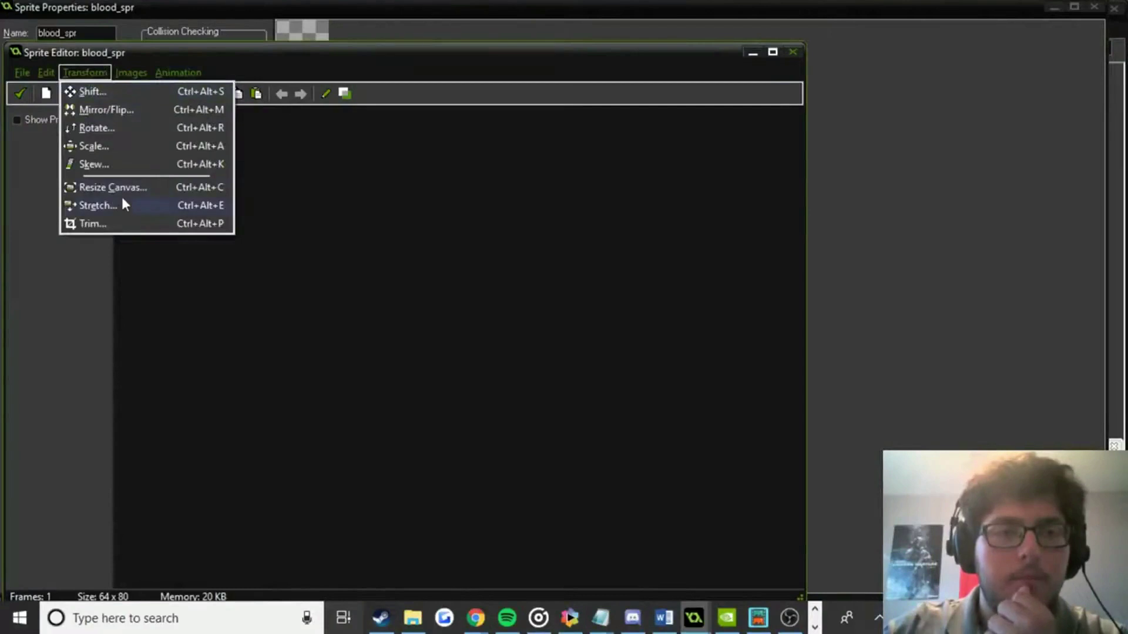
click(97, 206)
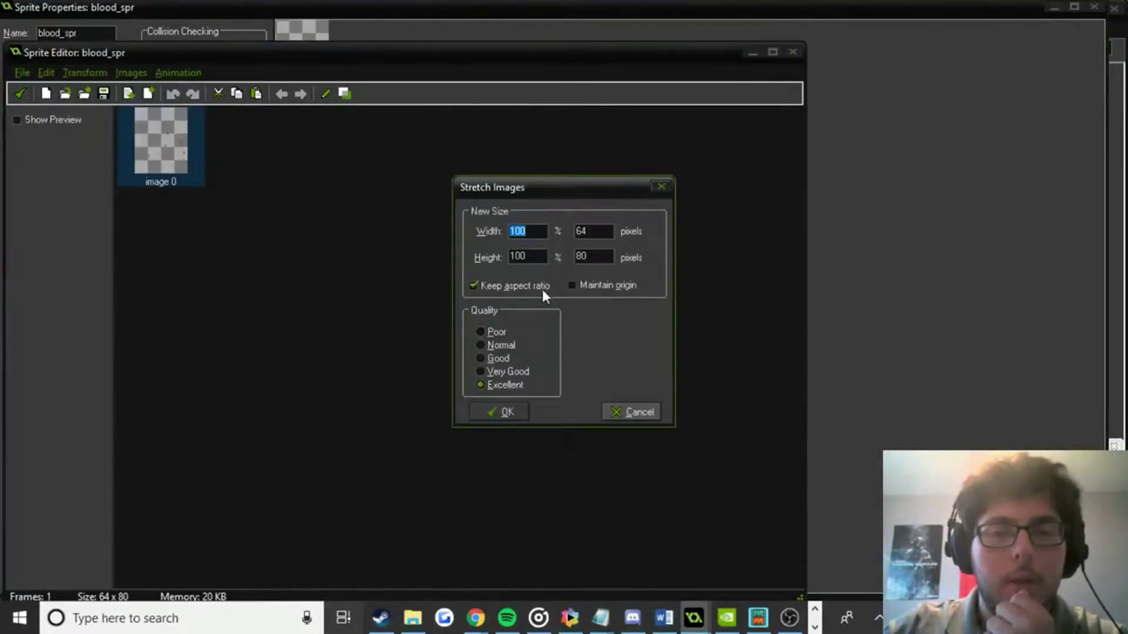
key(Tab)
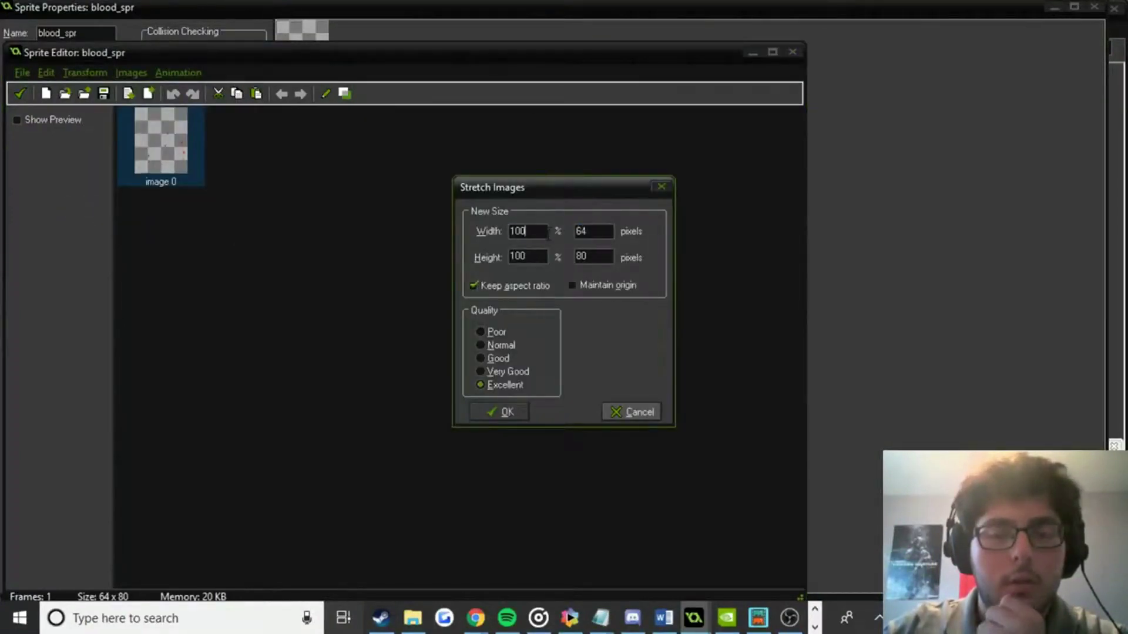
double_click(504, 231)
text(120)
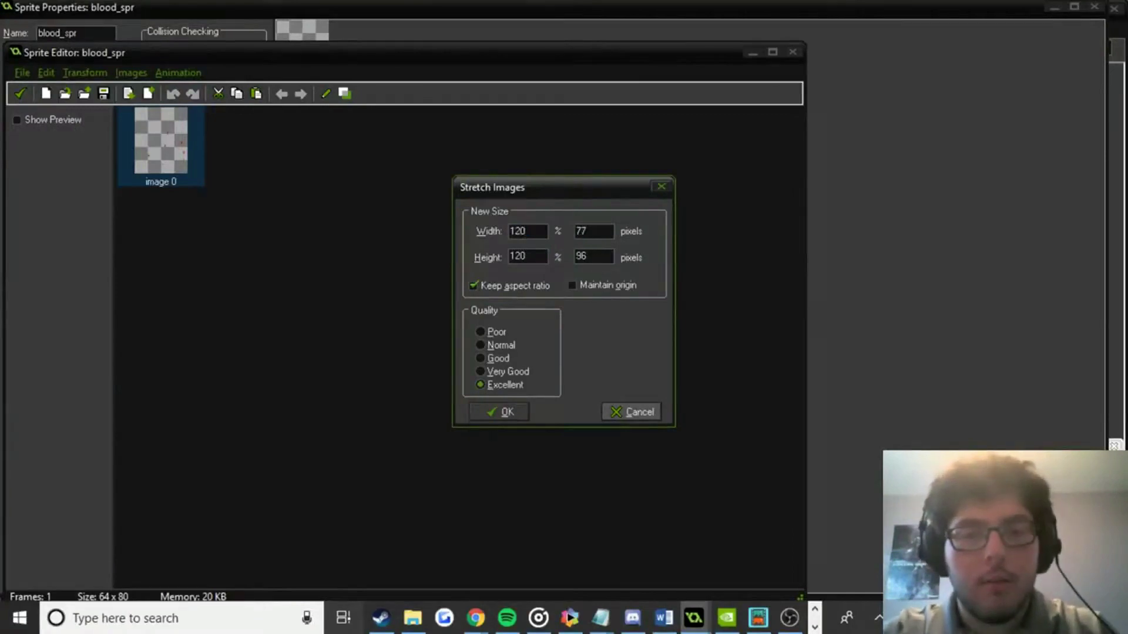
key(Return)
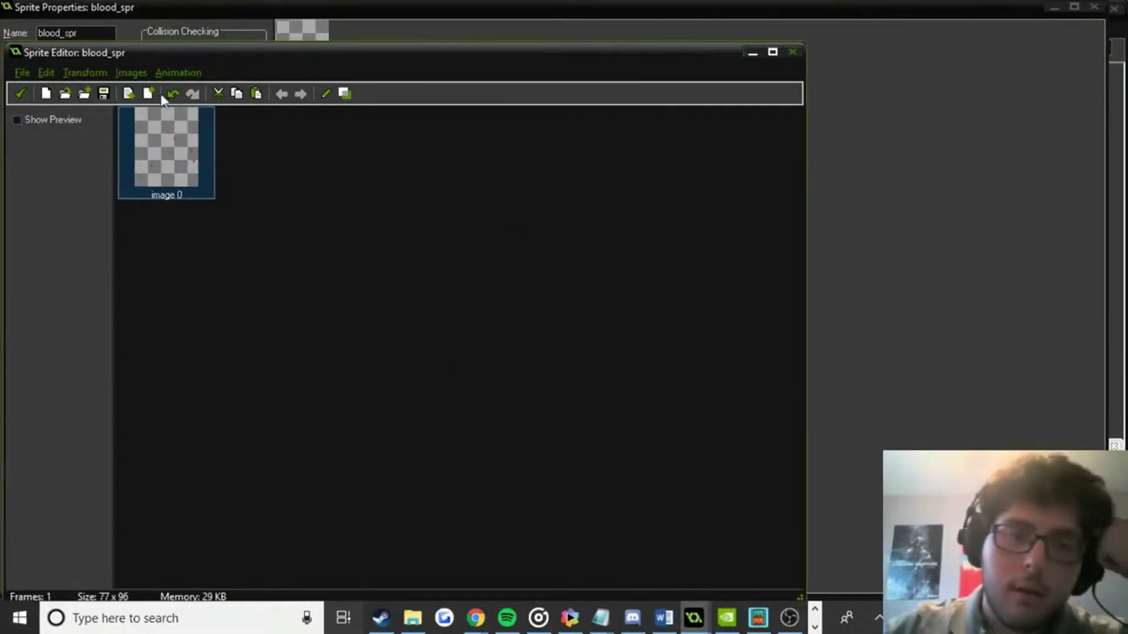
Add a 12-frame Disappear animation to blood_spr and close the sprite with its changes kept.
click(180, 73)
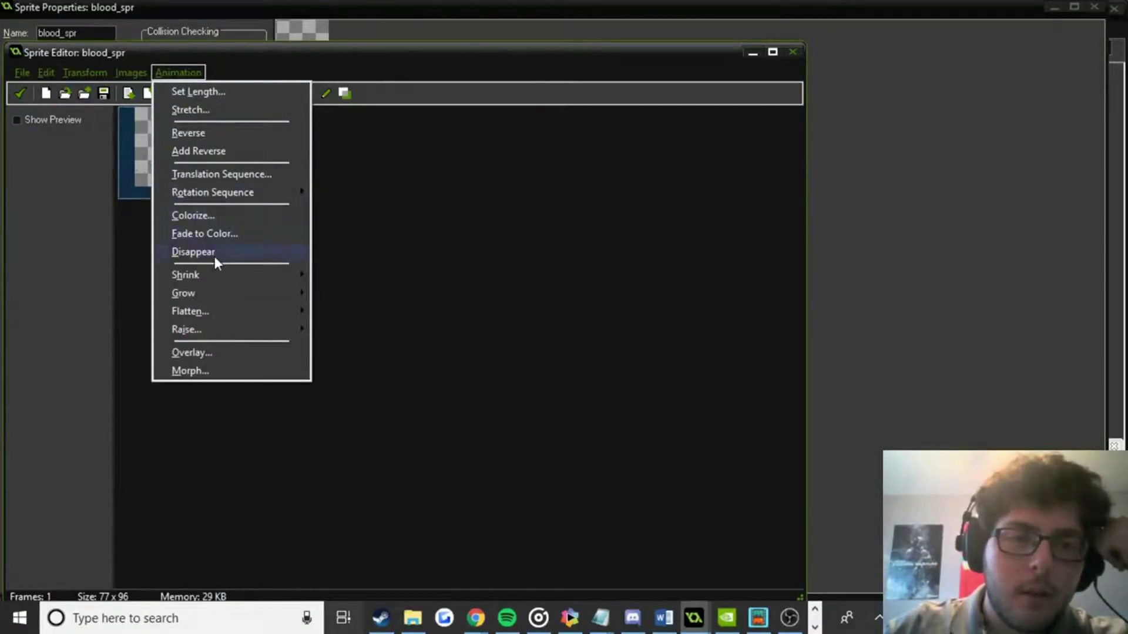
click(193, 252)
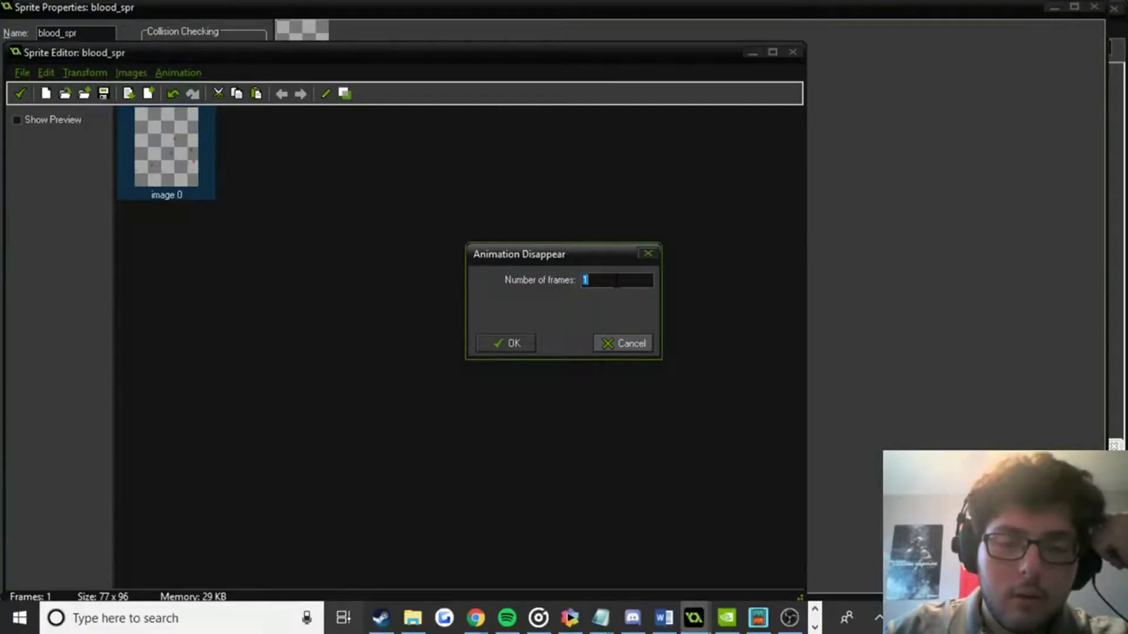
text(12)
key(Return)
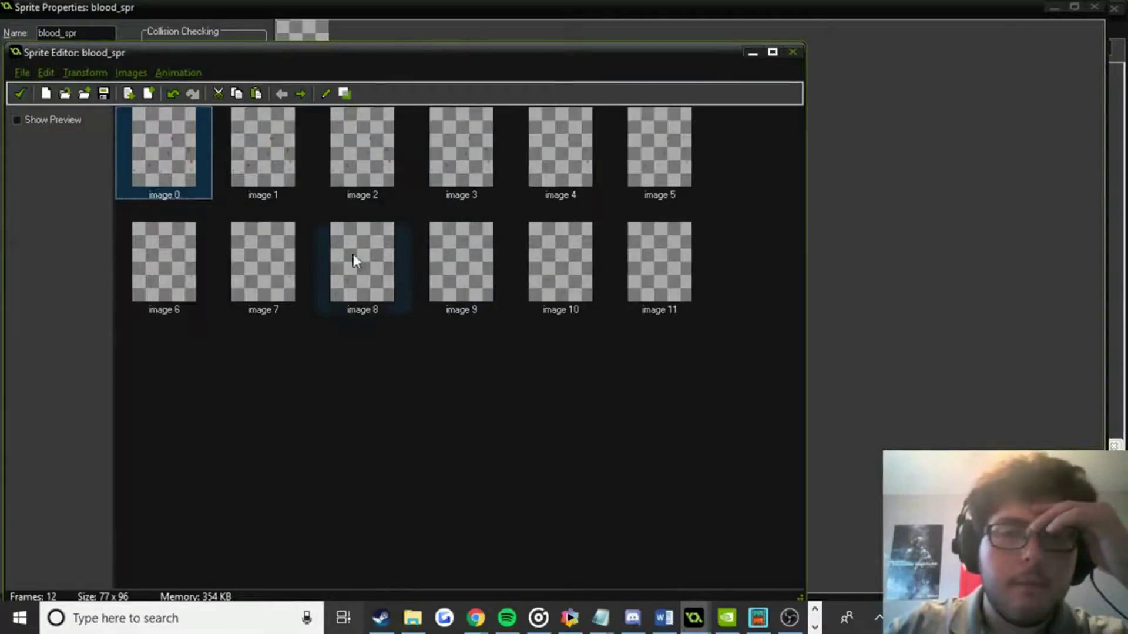
click(21, 93)
click(63, 272)
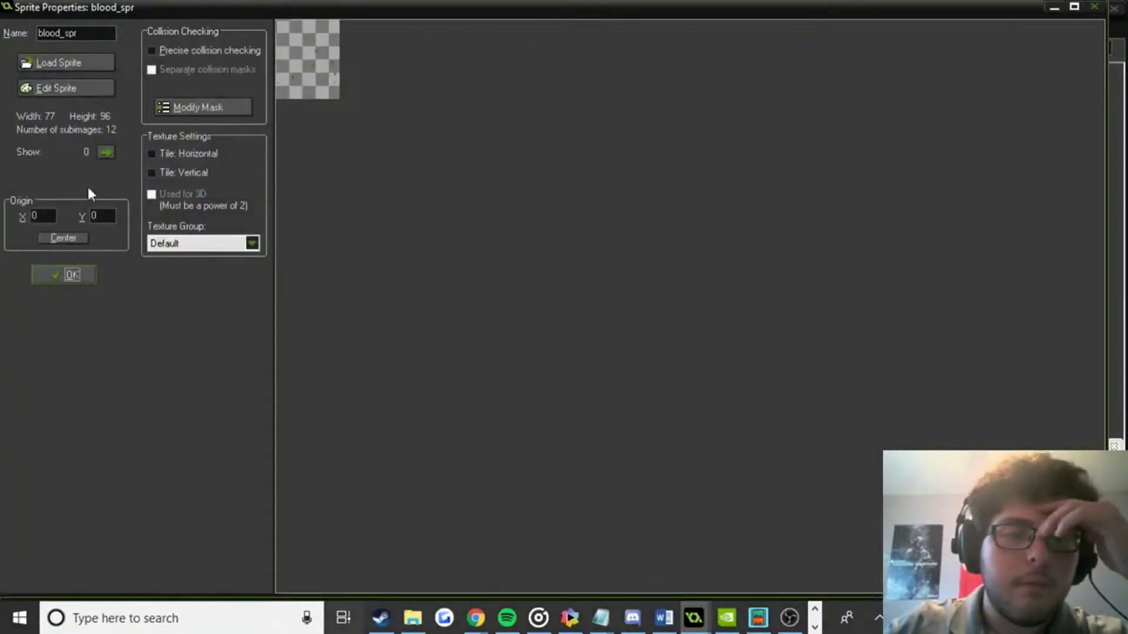
Run the game, move the player back and forth through the enemy to check the fading blood, and close the game.
click(106, 50)
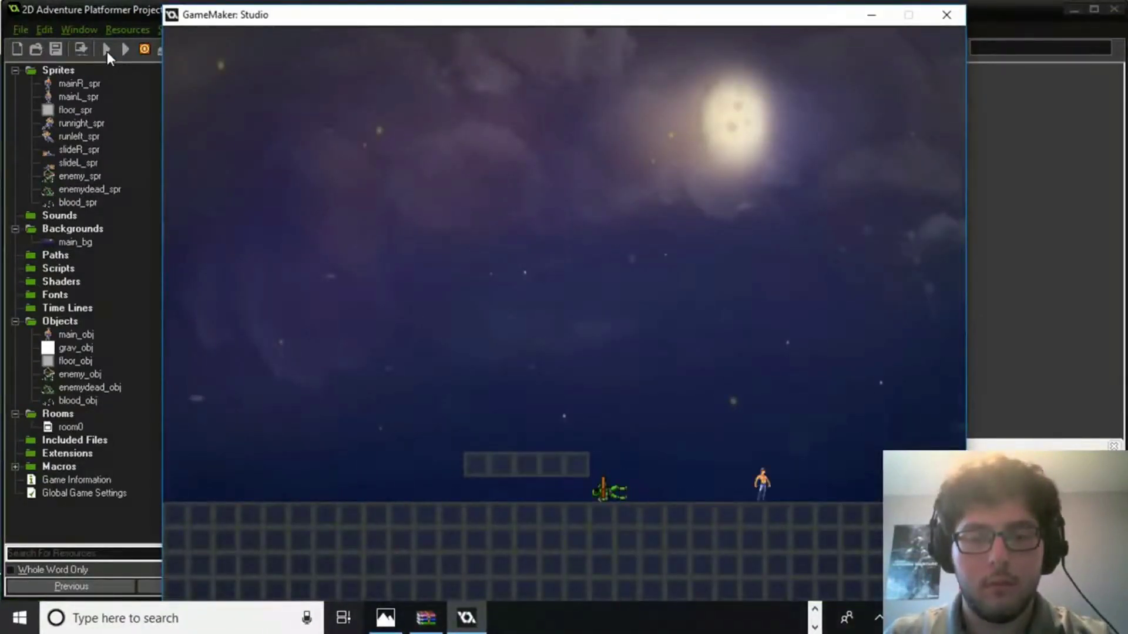
key(Left)
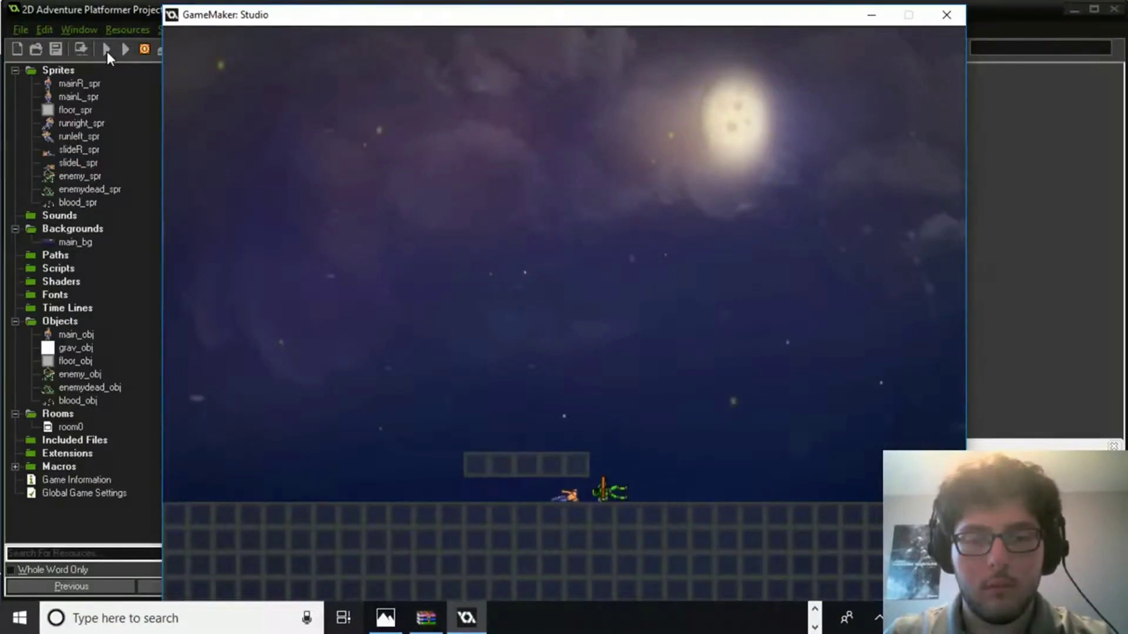
key(Right)
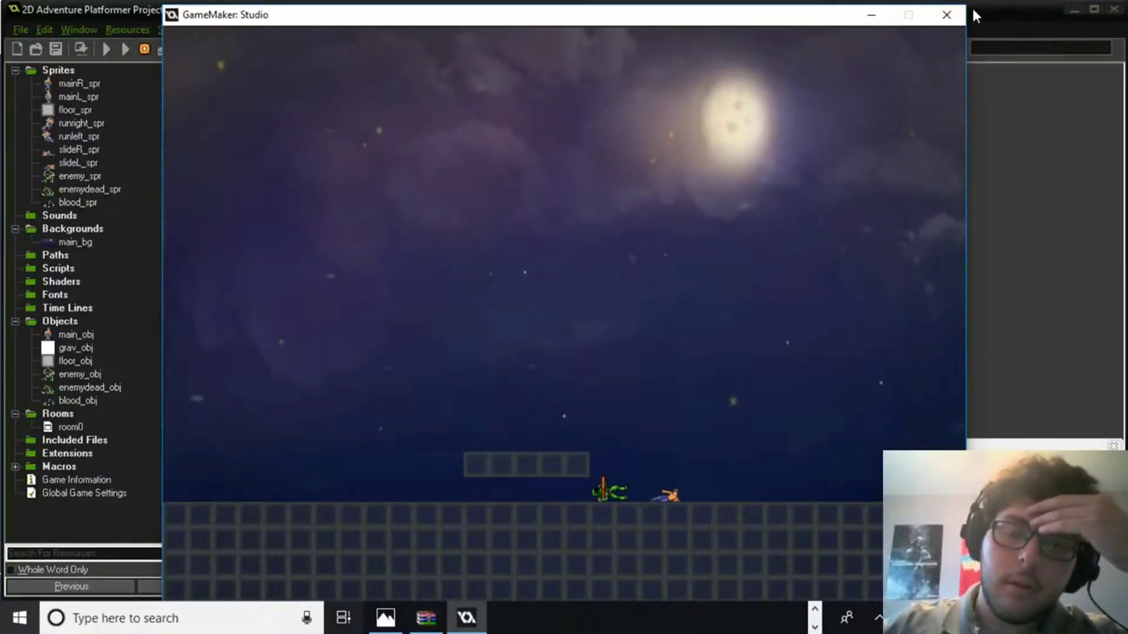
click(947, 15)
Stretch the blood_spr animation to 16 frames and close the sprite with its changes kept.
click(58, 215)
double_click(77, 202)
click(96, 93)
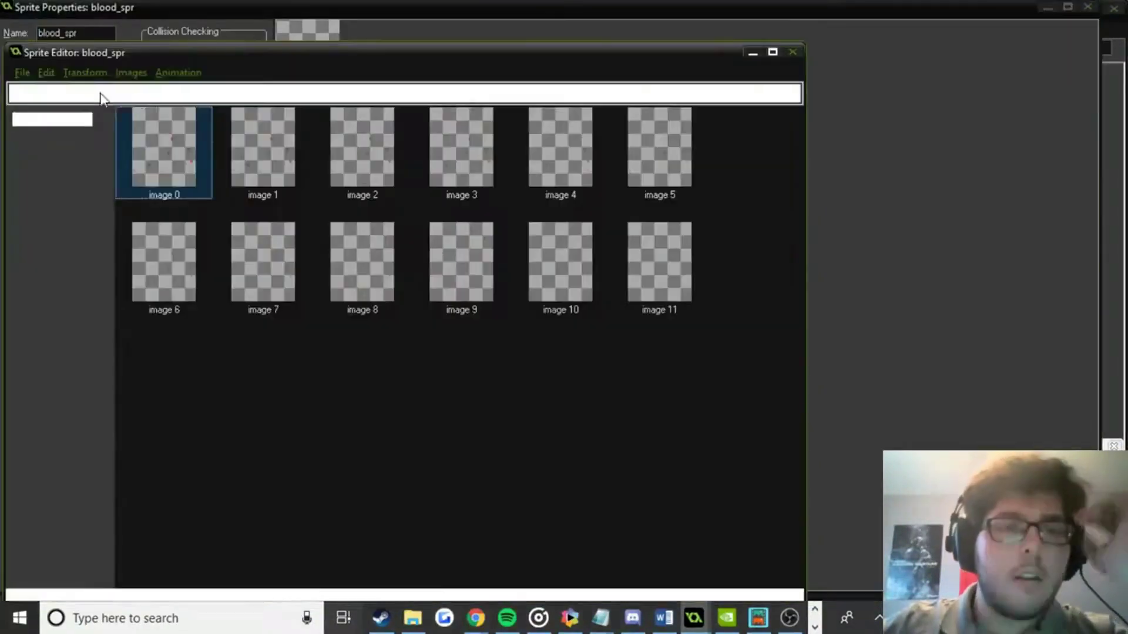
click(173, 73)
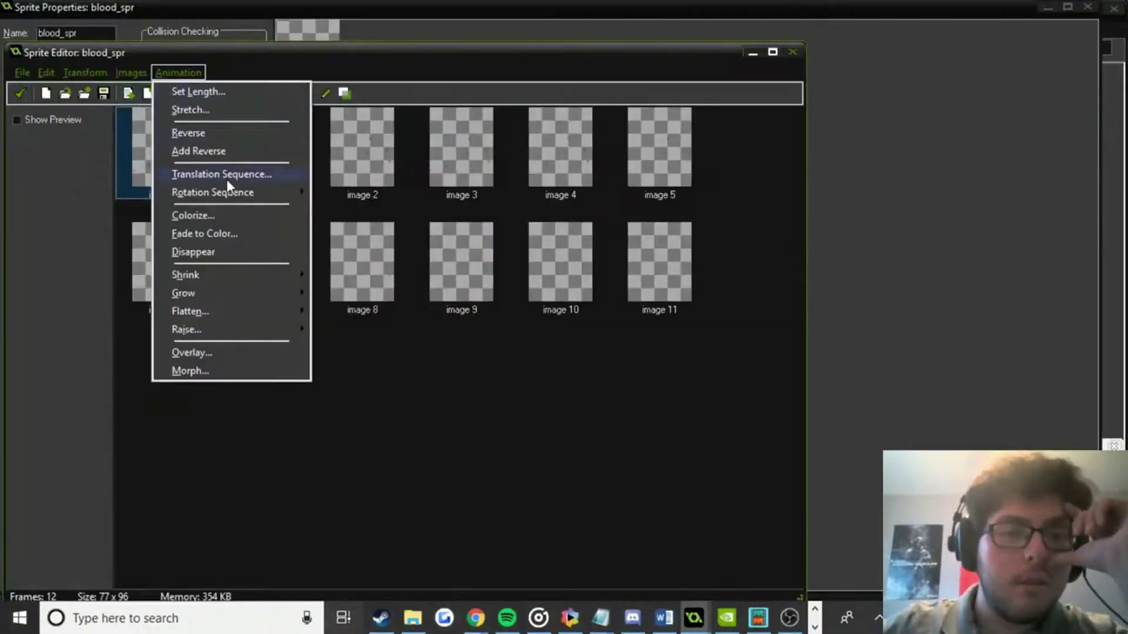
mouse_move(256, 287)
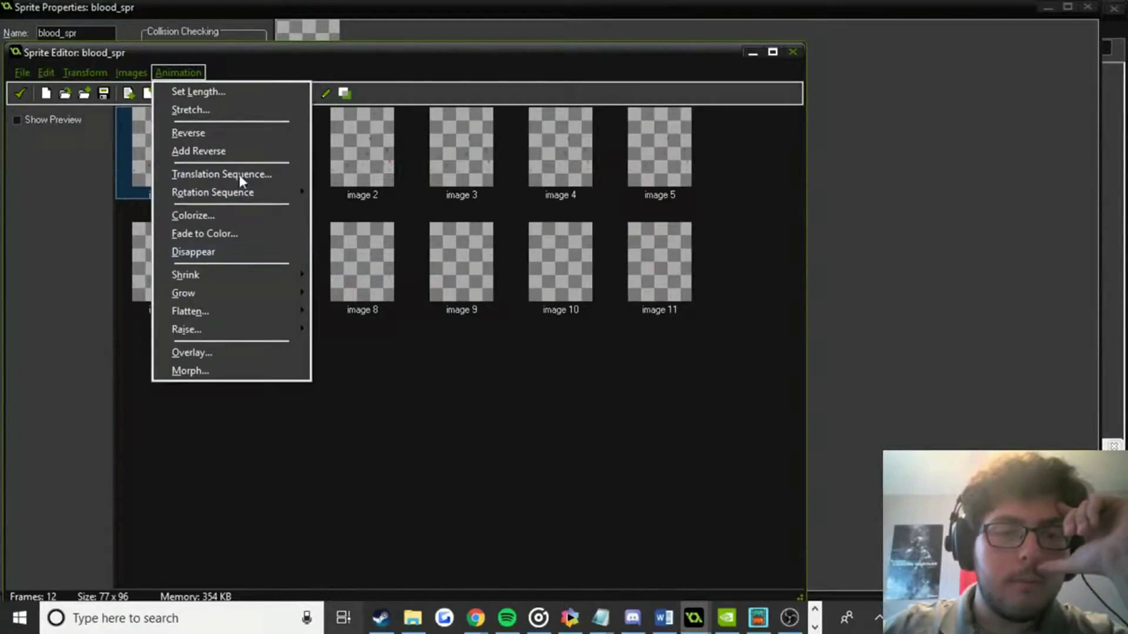
click(240, 110)
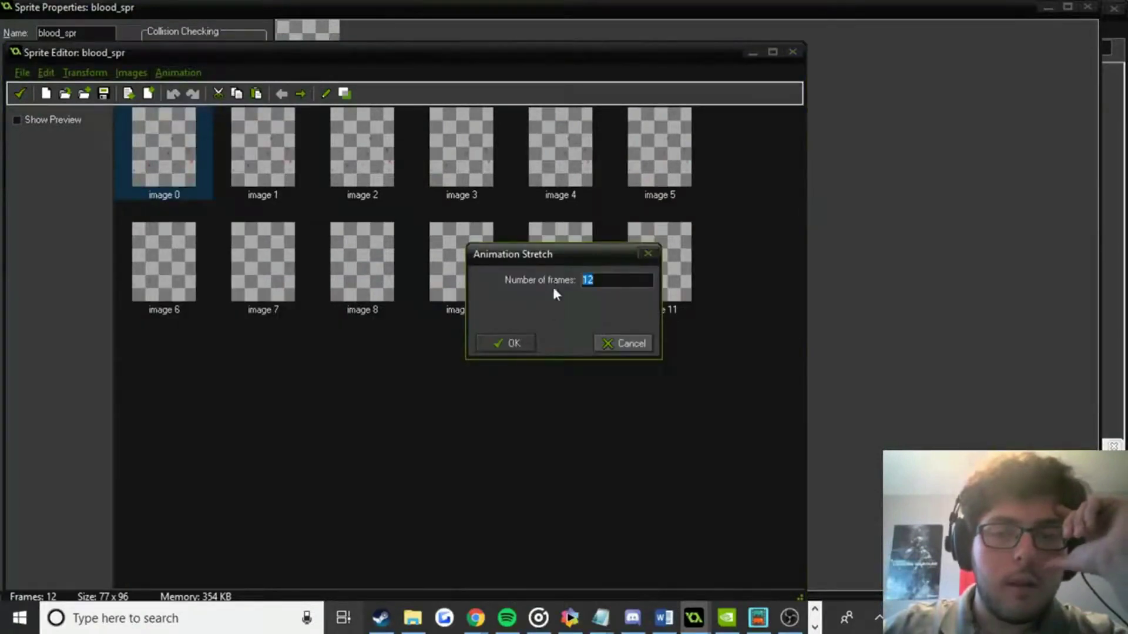
text(16)
key(Return)
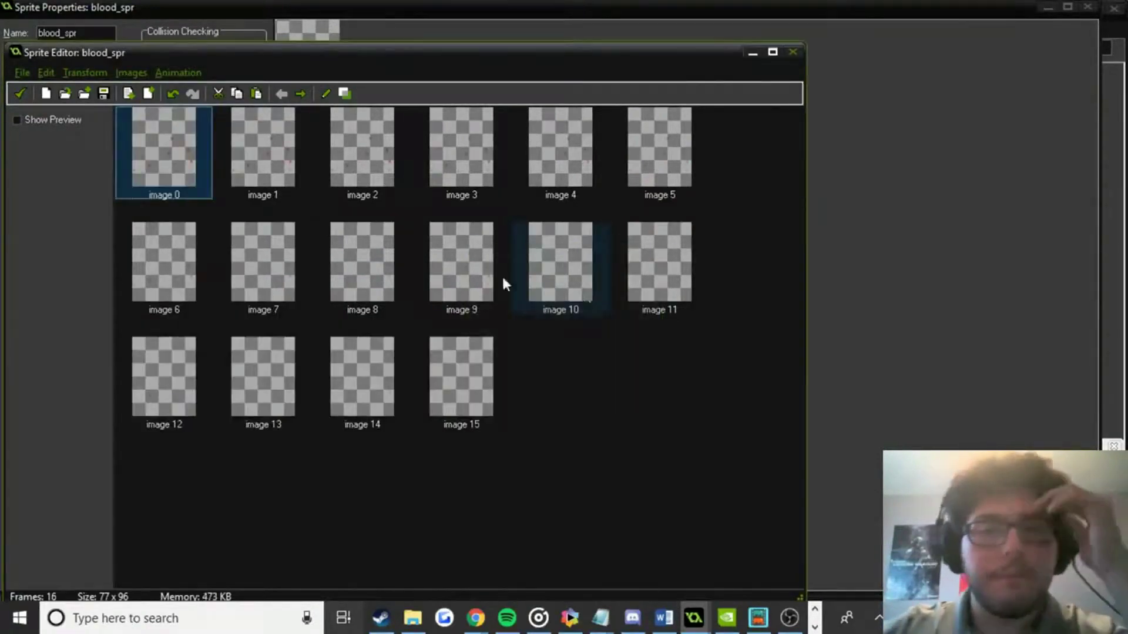
click(19, 94)
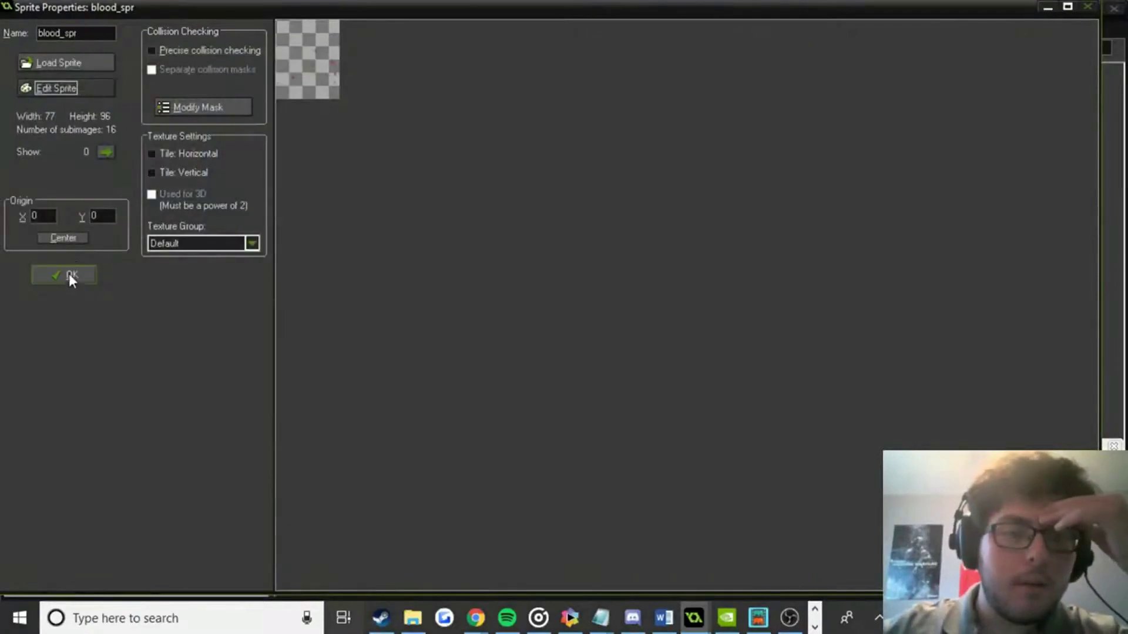
click(69, 275)
Add a Create Effect action to the enemy_obj collision event of main_obj.
click(80, 336)
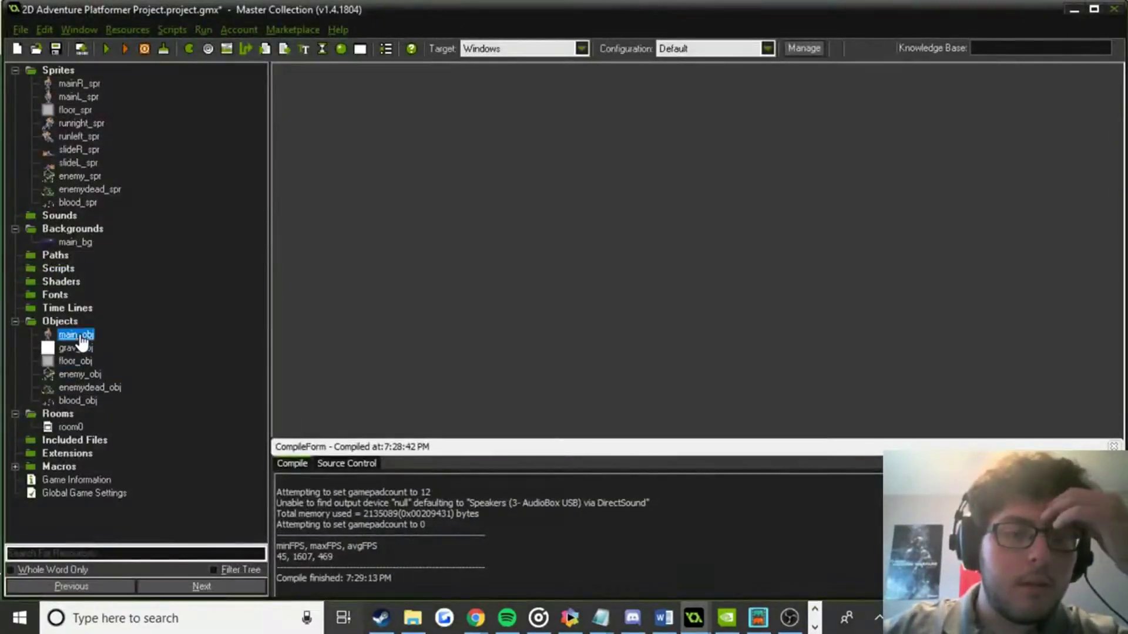
double_click(79, 336)
click(438, 157)
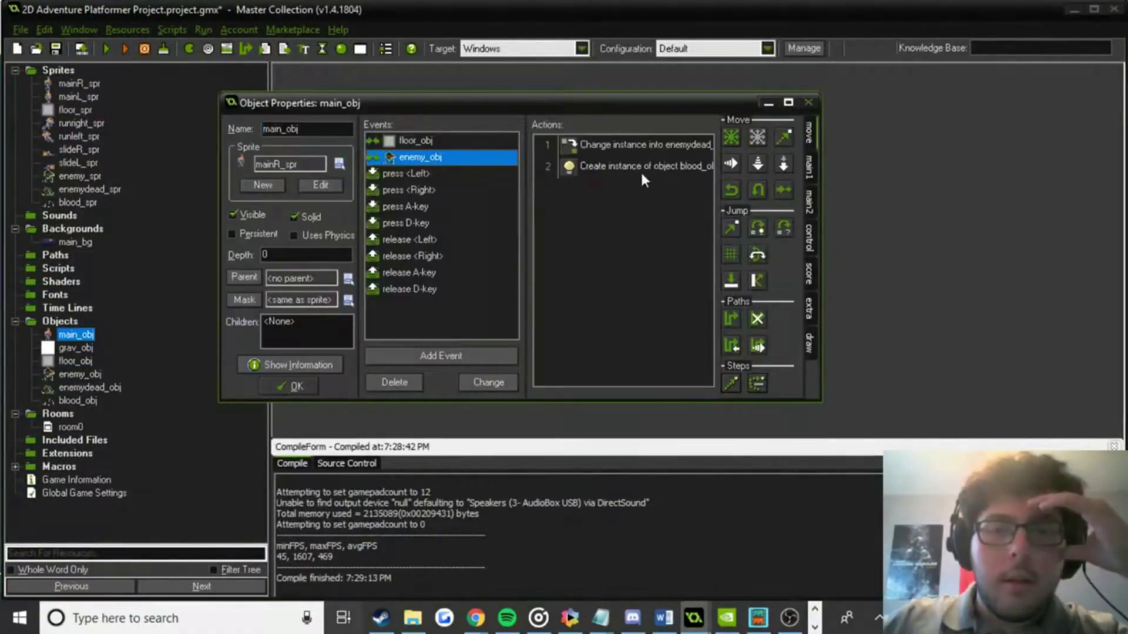
click(806, 212)
click(814, 235)
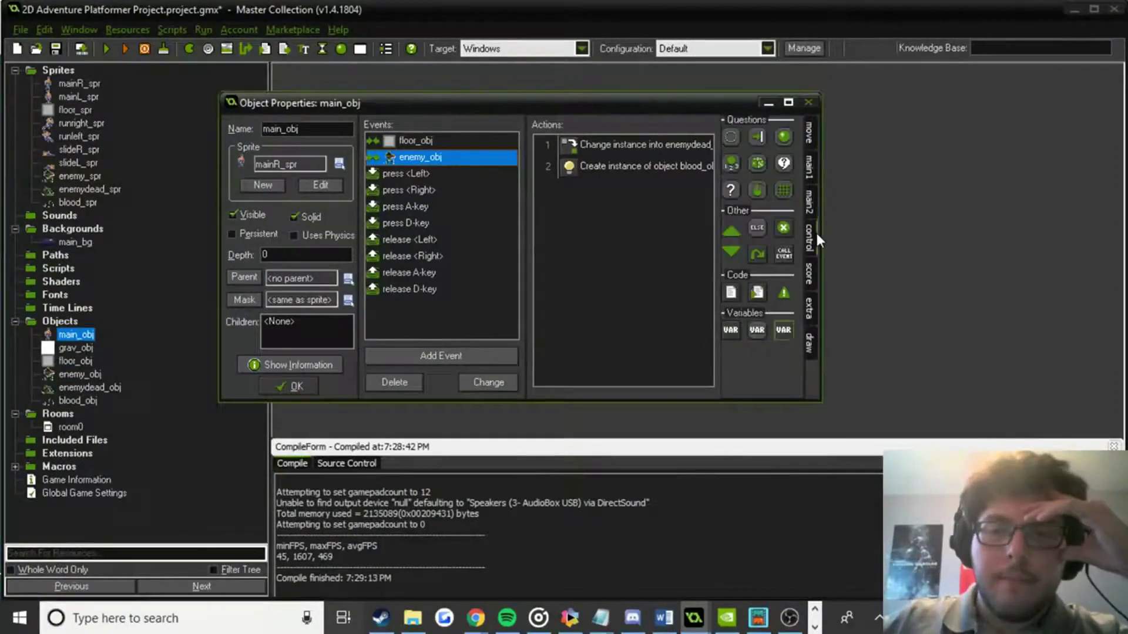
click(815, 265)
click(808, 304)
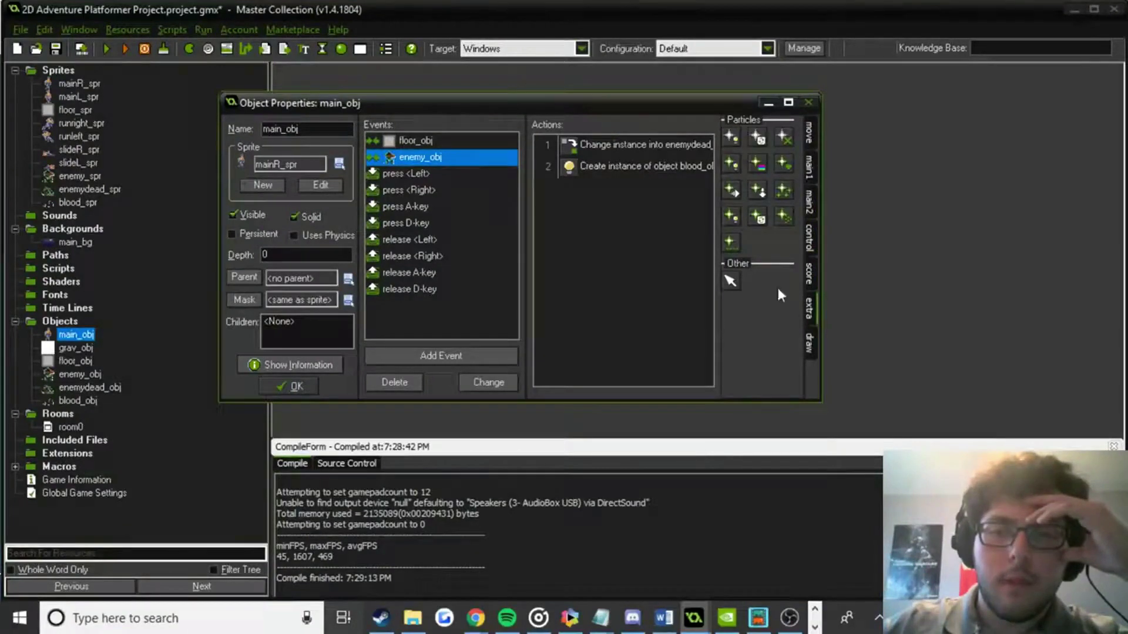
click(810, 329)
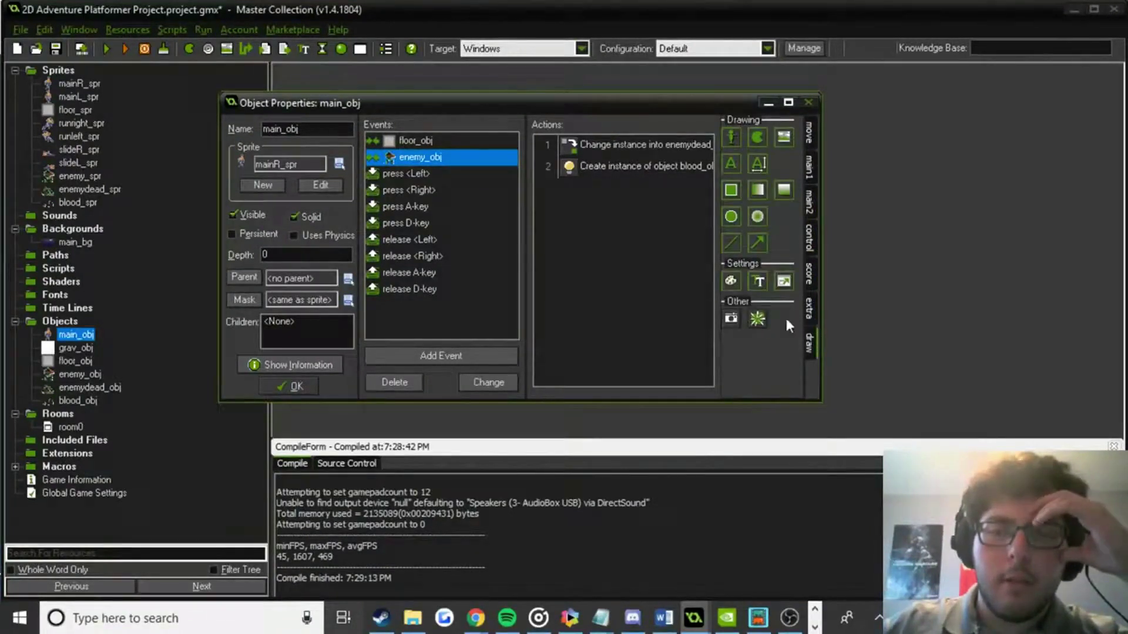
drag(766, 325, 694, 319)
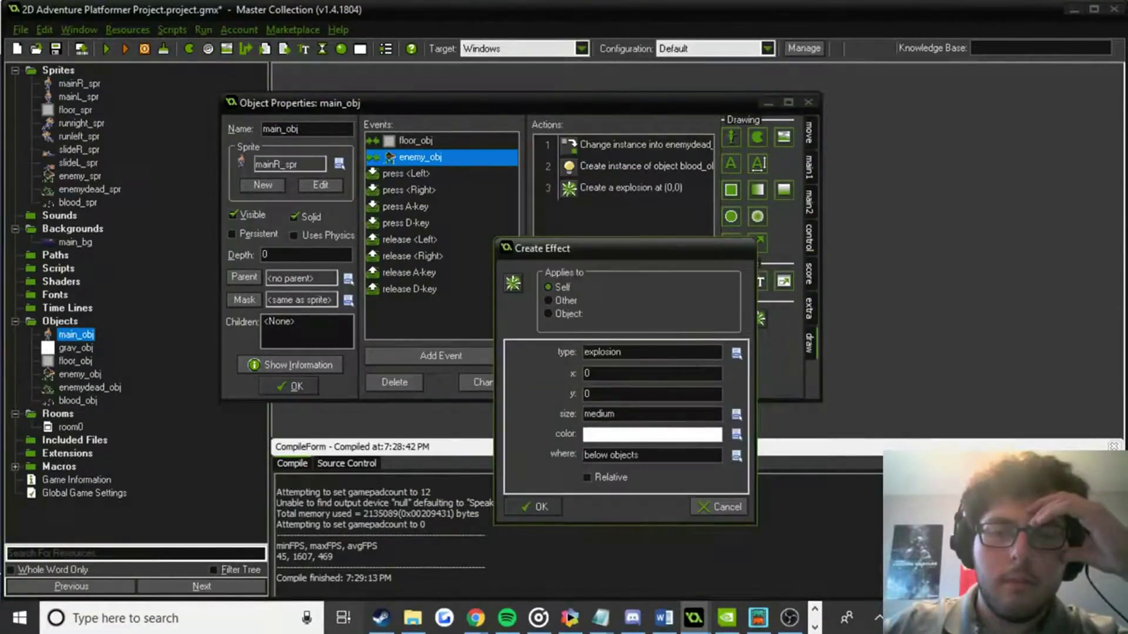
Set the new effect's type to rain.
click(734, 356)
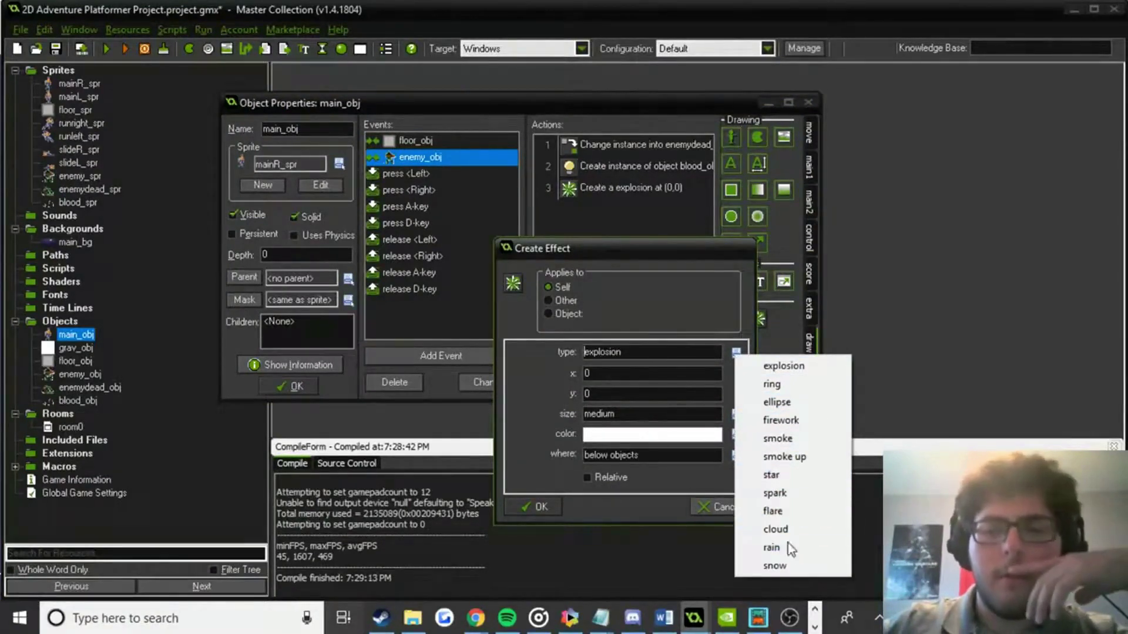
click(644, 342)
click(626, 414)
click(573, 425)
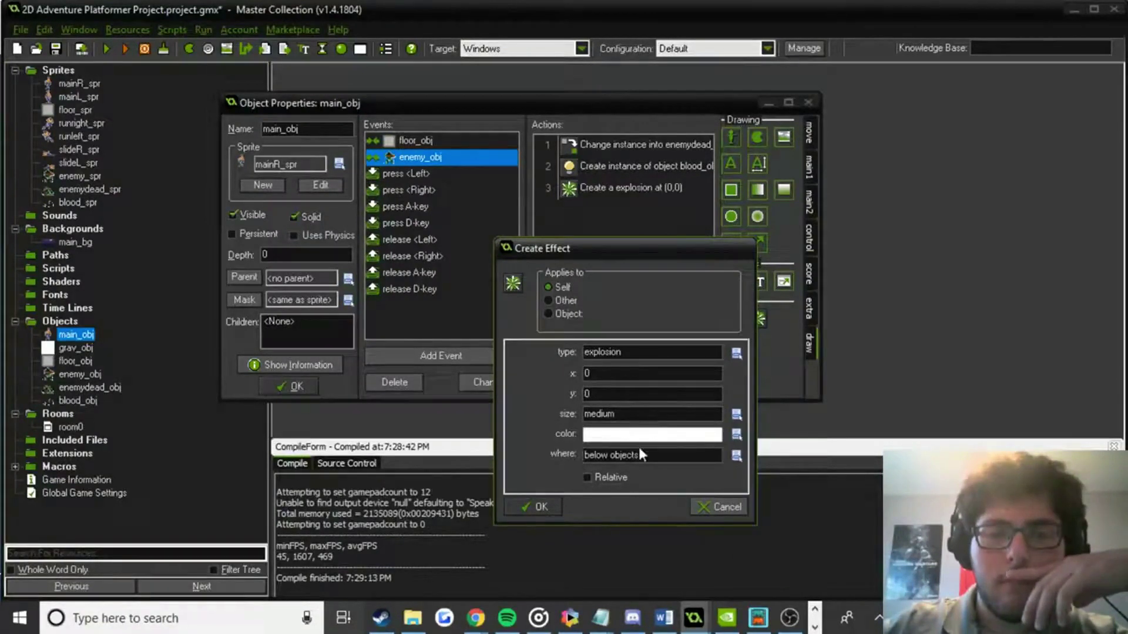
click(739, 355)
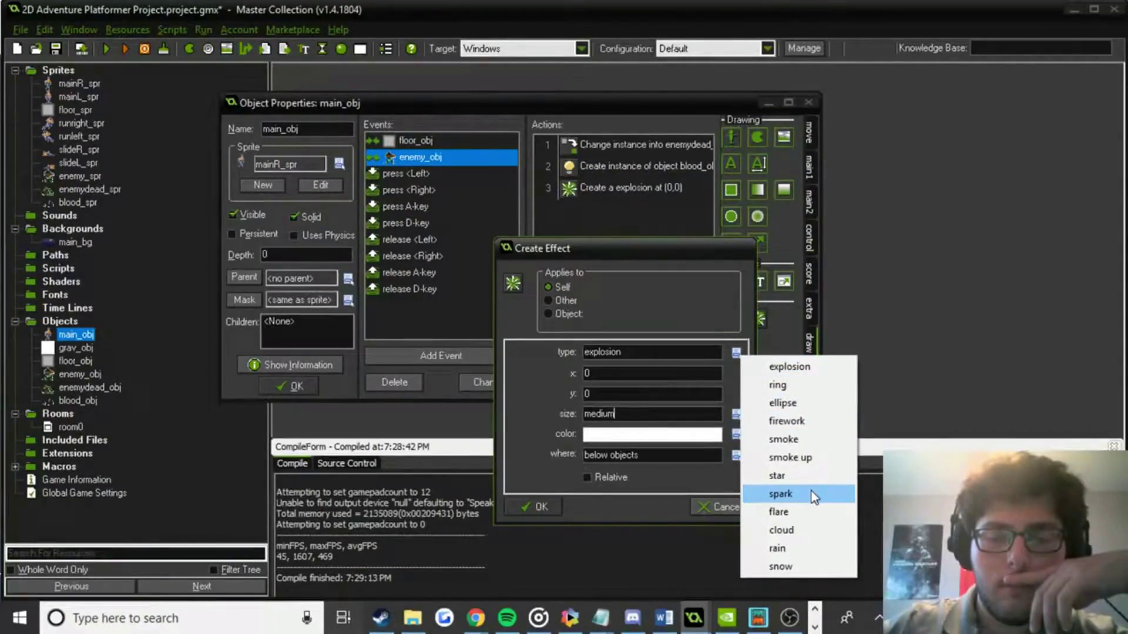
click(805, 549)
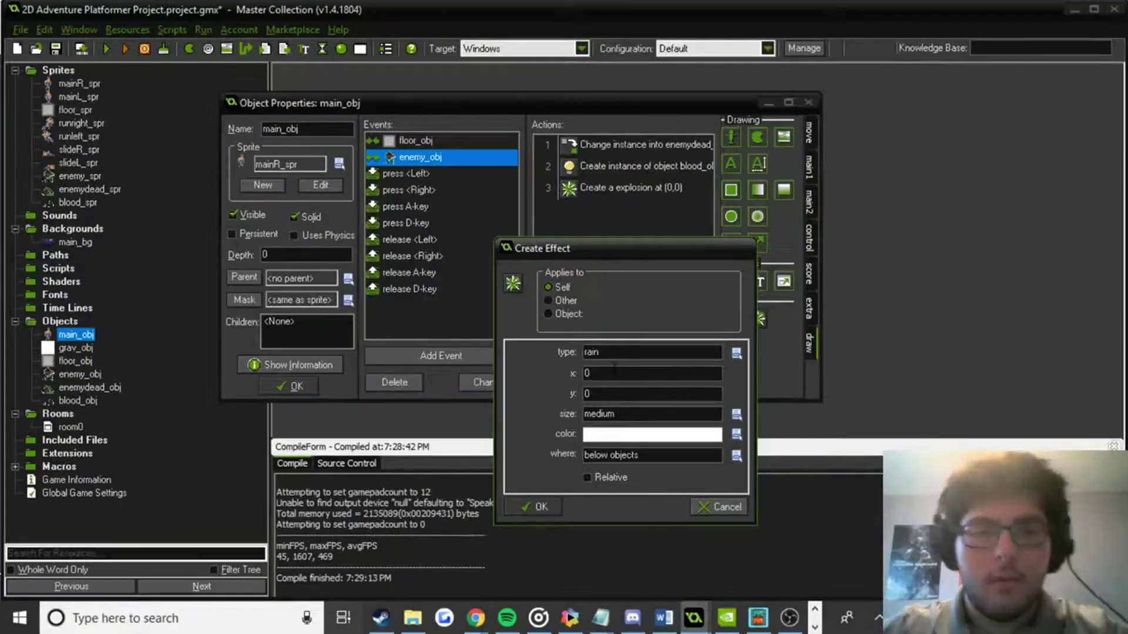
Position the effect at x enemy_obj.x and y enemy_obj.y-20.
double_click(614, 373)
text(enemy_obj.x)
key(Tab)
text(enemy_obj.y)
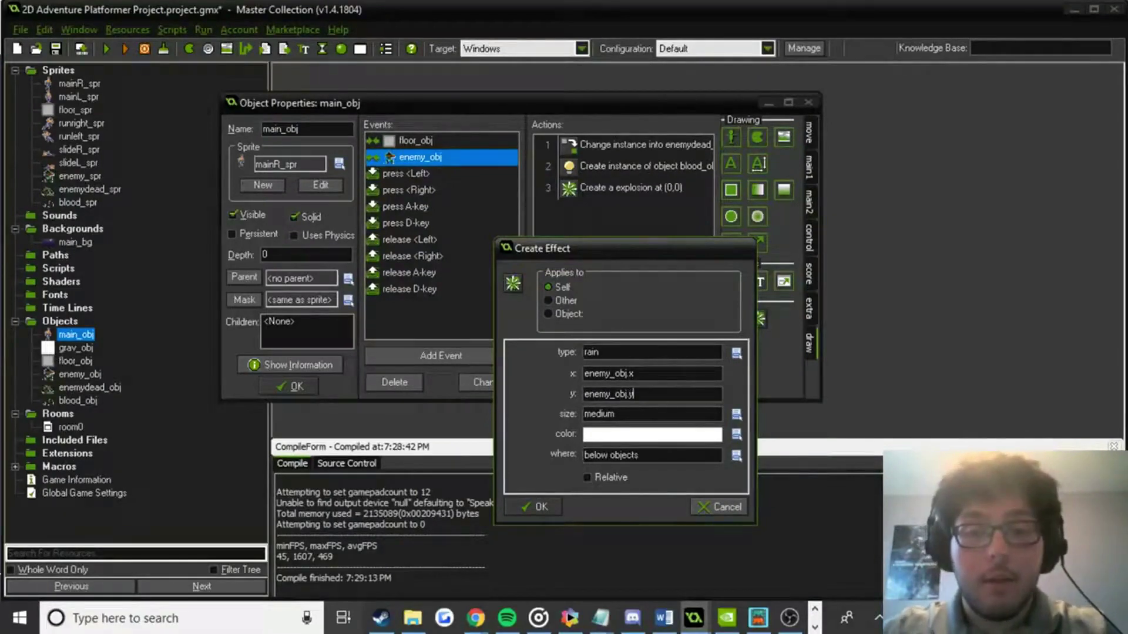
key(BackSpace)
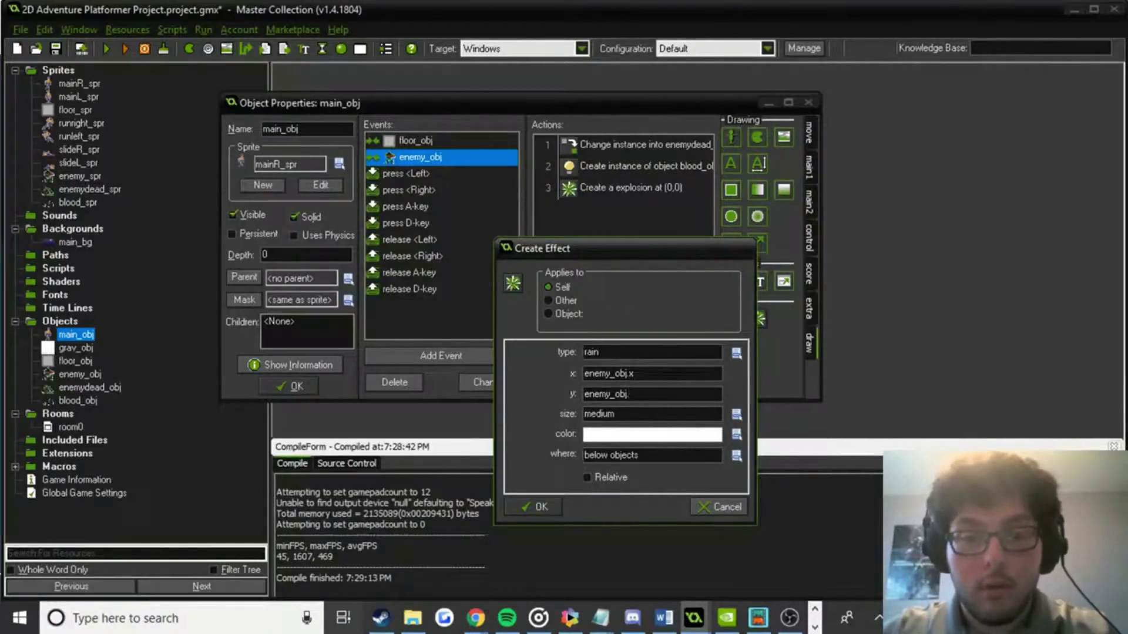
text(y-20)
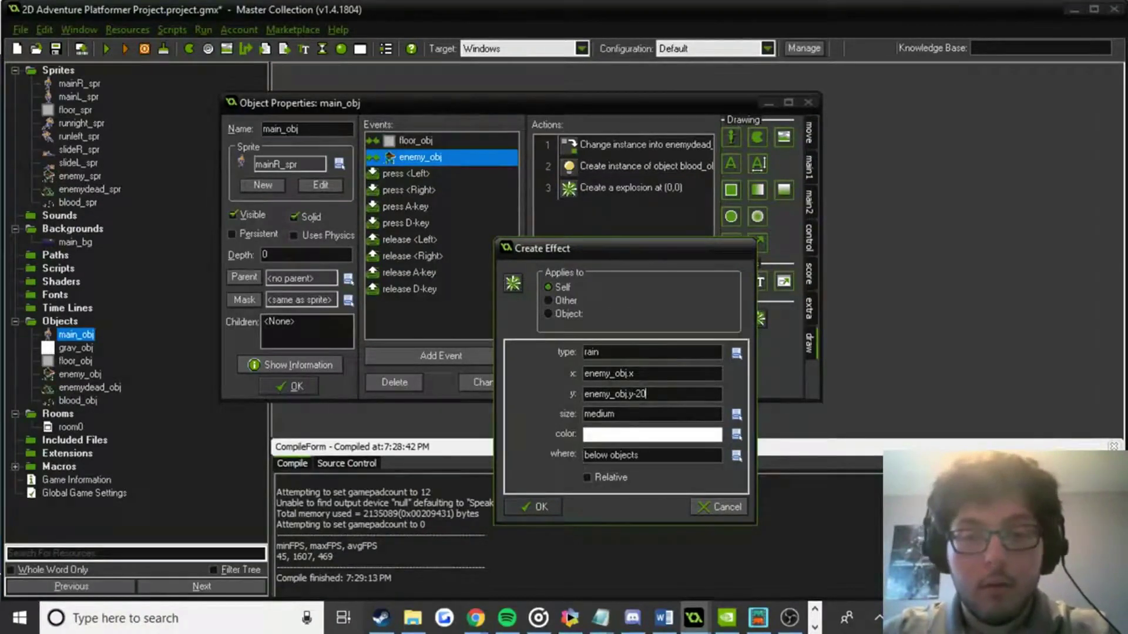
Set the effect's color to red, place it above objects, and confirm the action.
click(735, 435)
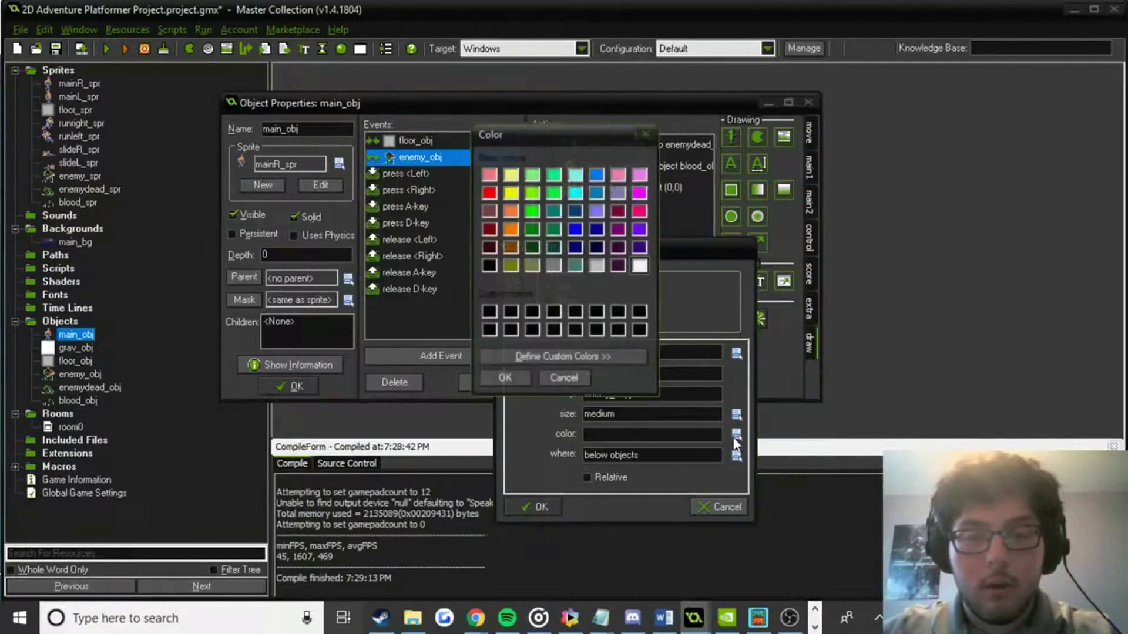
click(488, 193)
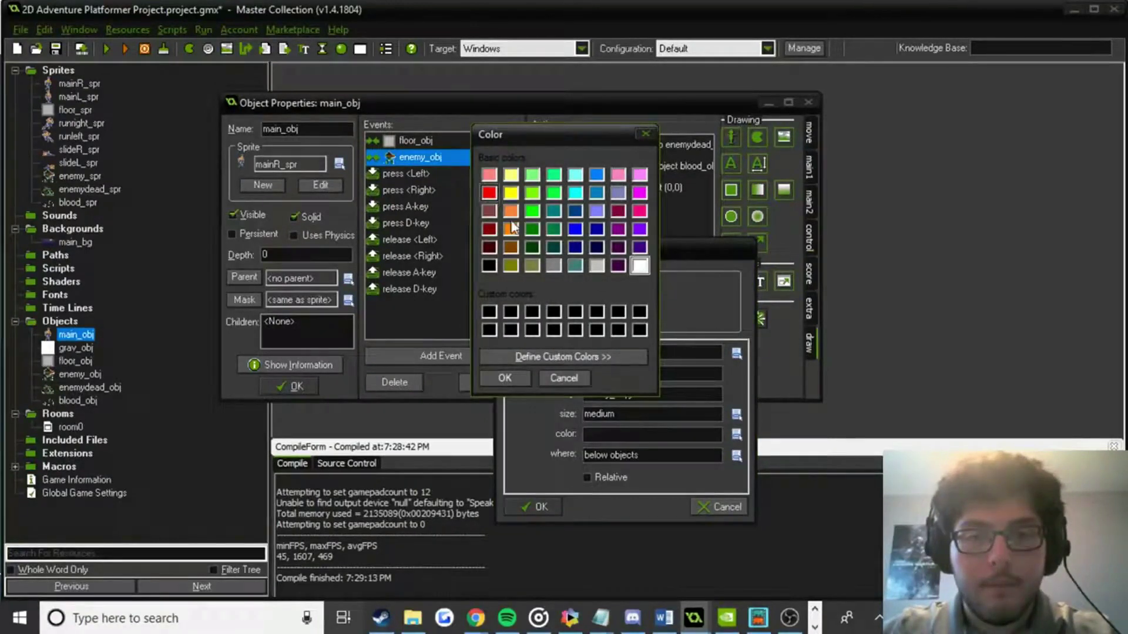
click(507, 376)
click(736, 456)
click(771, 484)
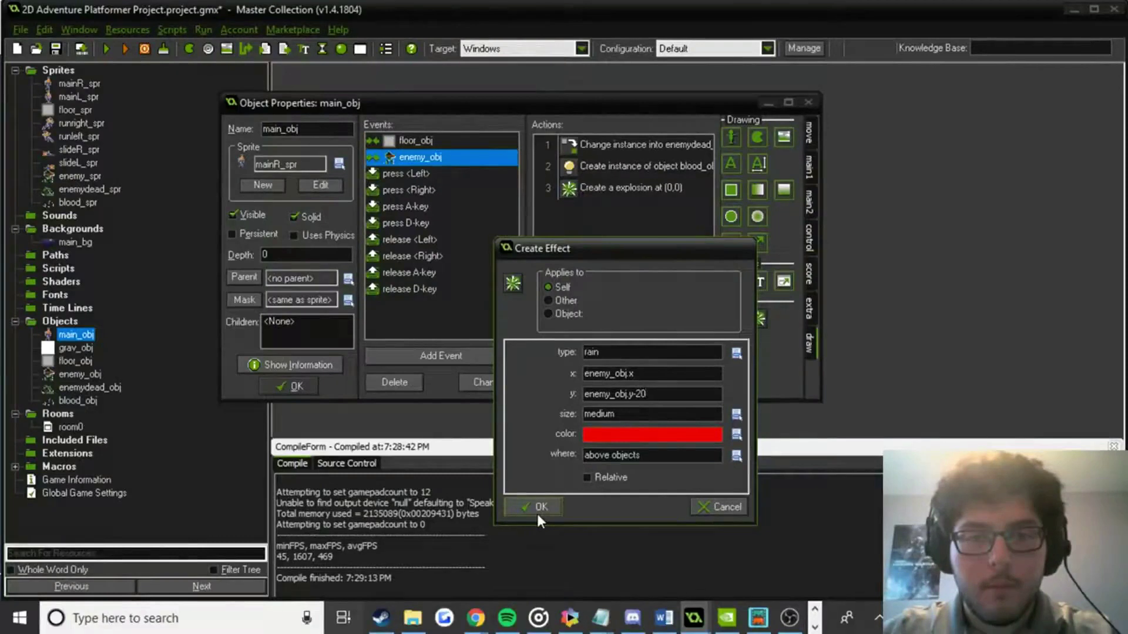
click(537, 511)
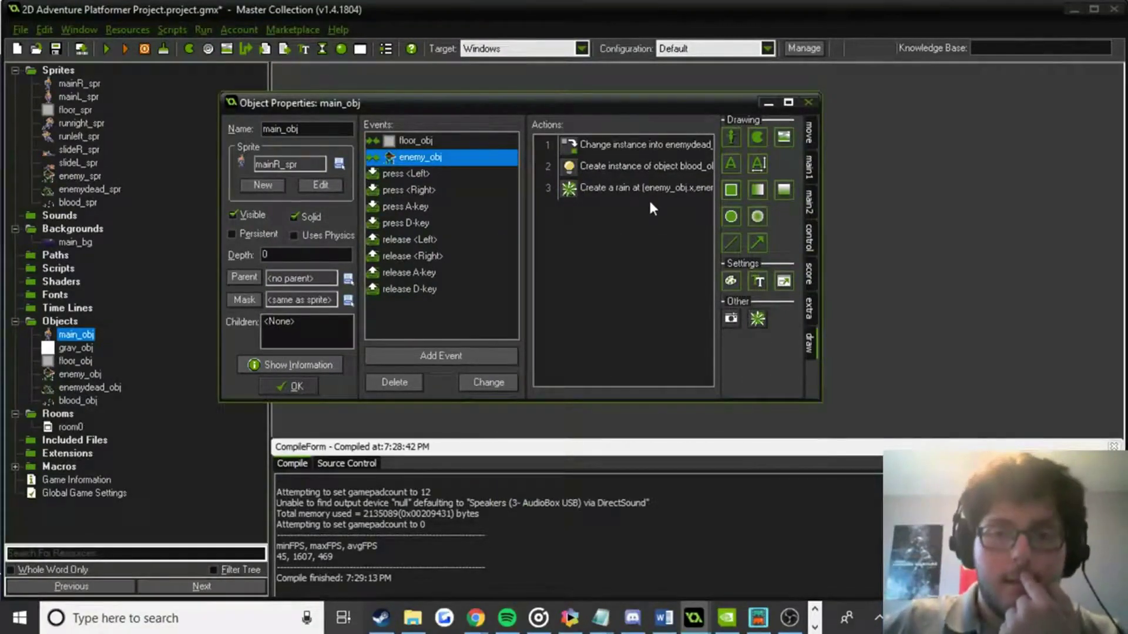
Delete the action that creates a blood_obj instance from the enemy_obj collision event and close main_obj with its changes kept.
click(664, 166)
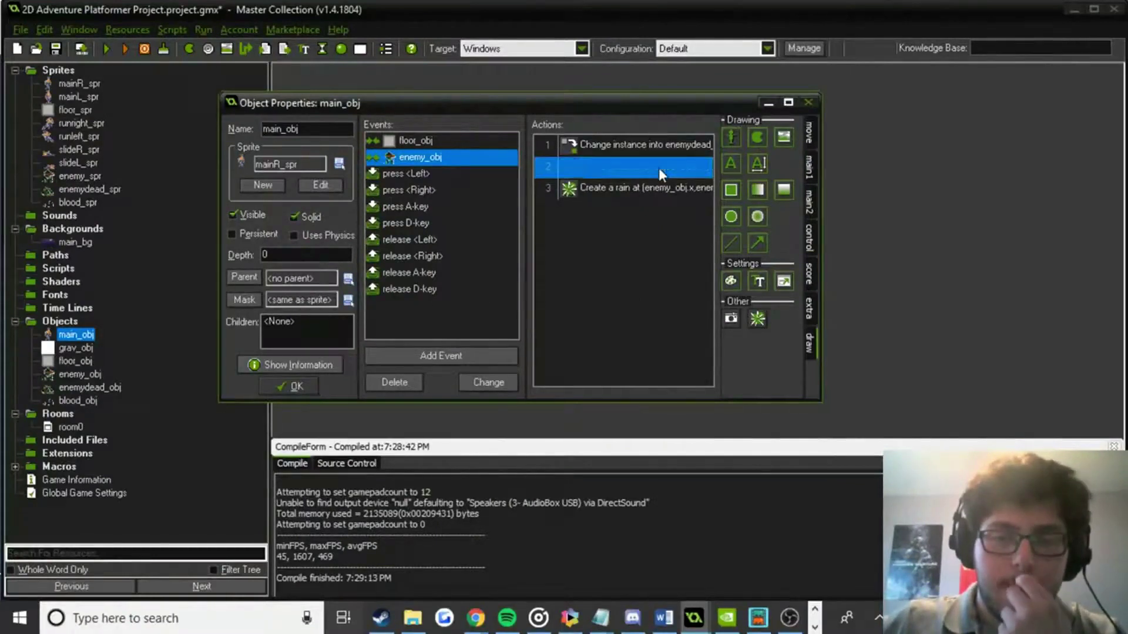
double_click(658, 167)
click(696, 515)
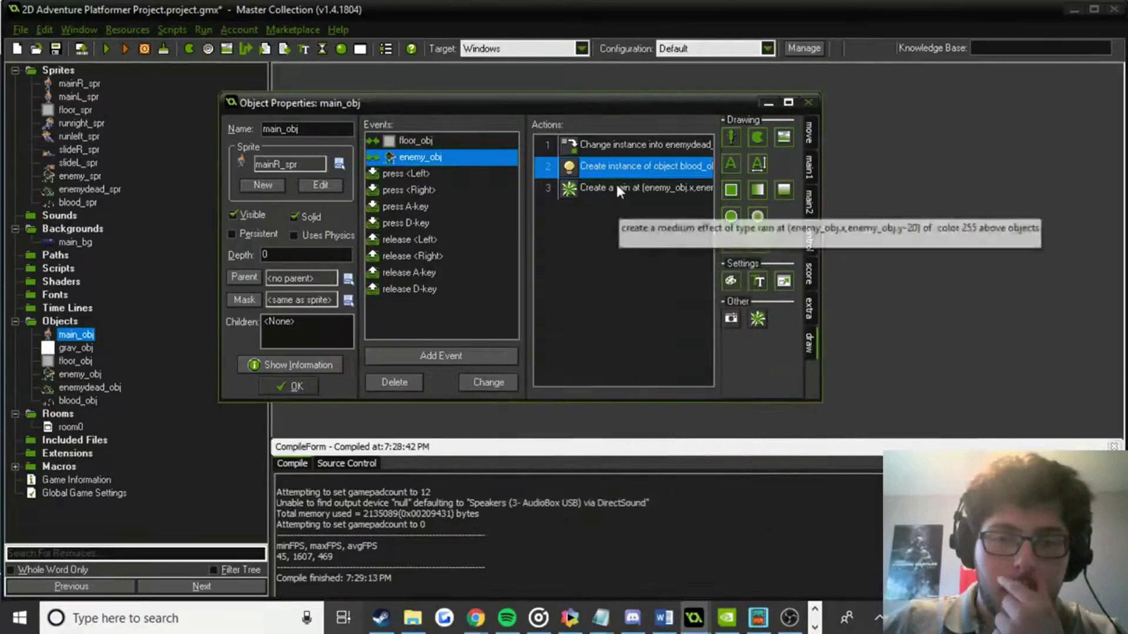
right_click(626, 167)
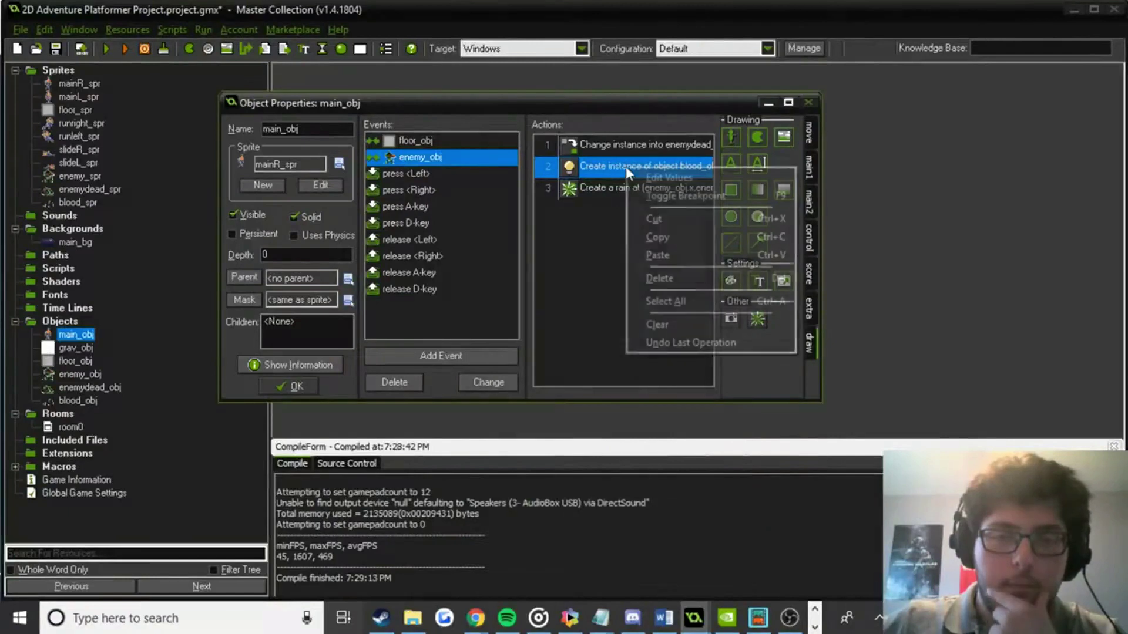
click(658, 278)
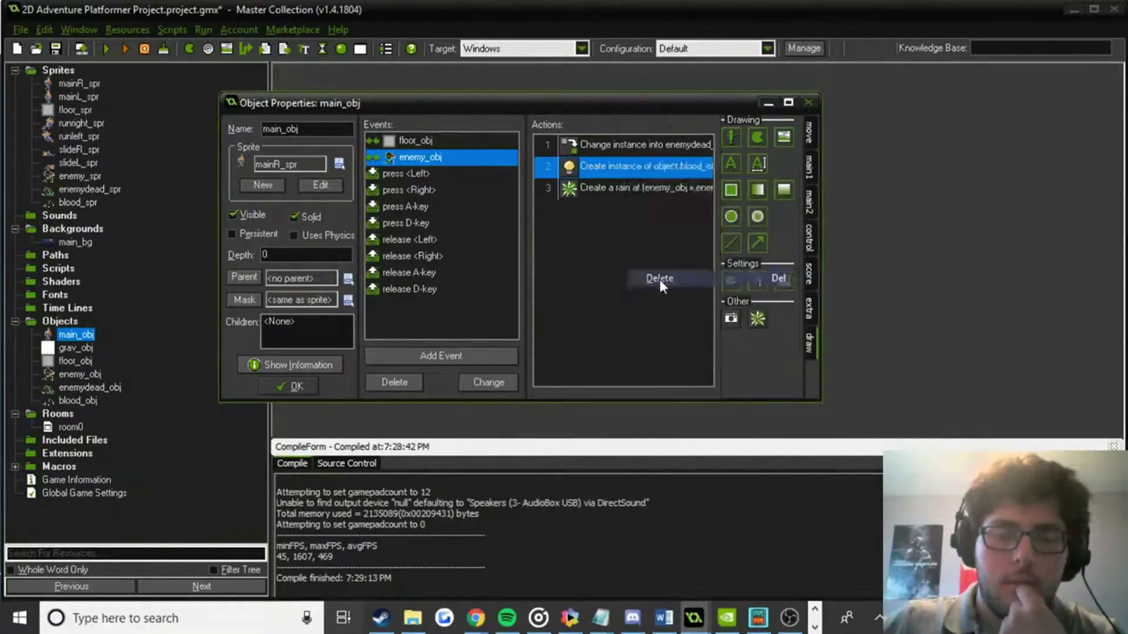
click(307, 389)
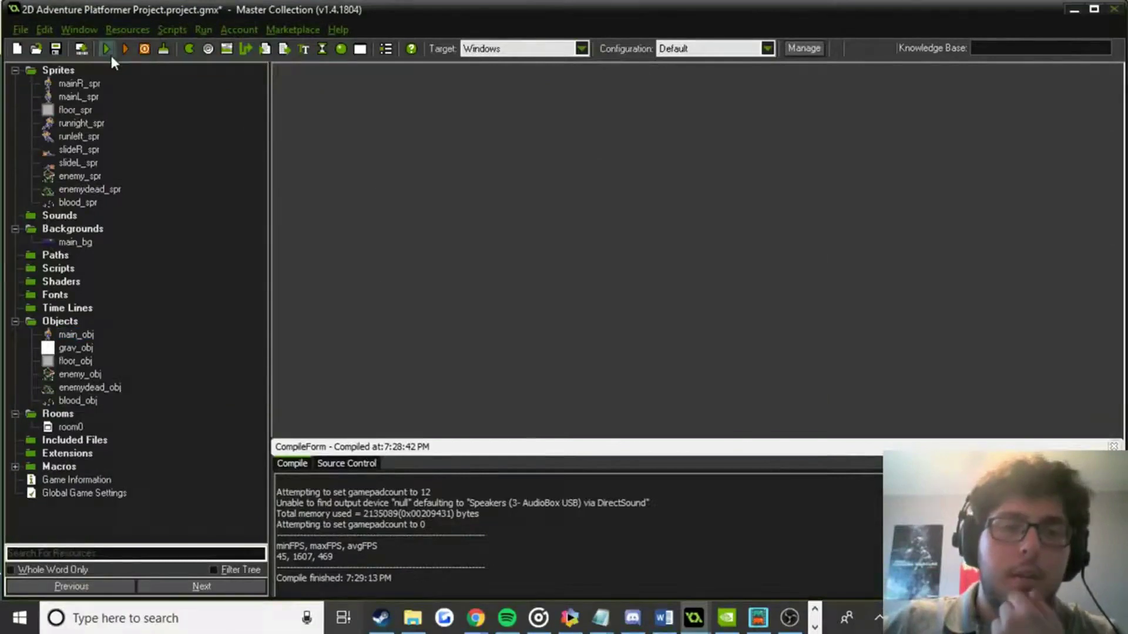
Run the game, slide the player into the enemy and move away to check the red rain effect, and close the game.
click(111, 56)
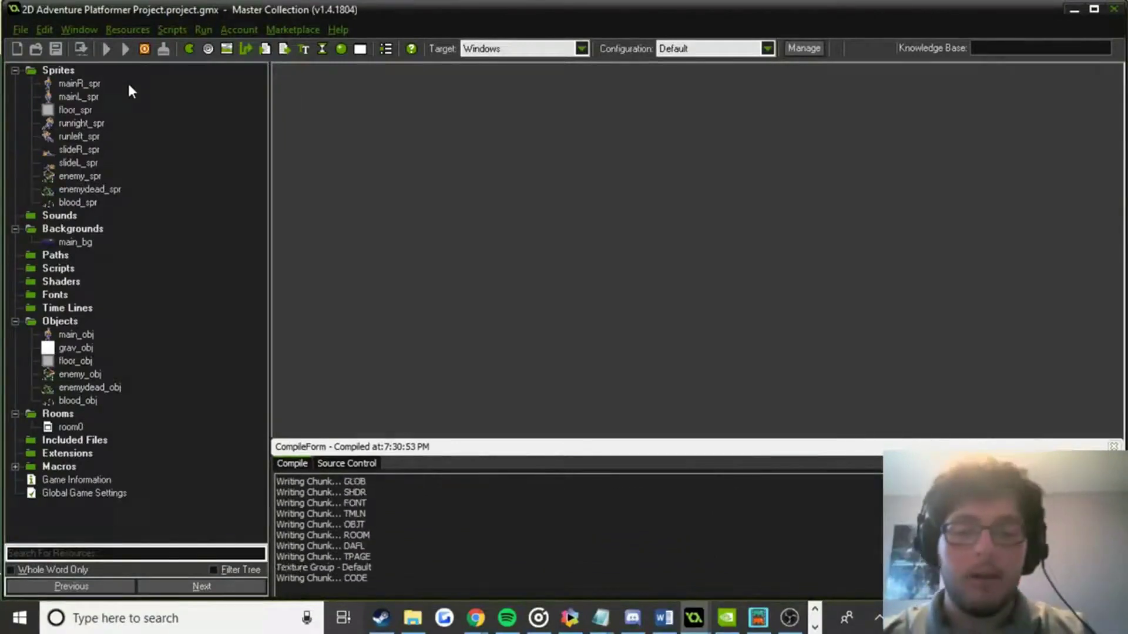
key(Down)
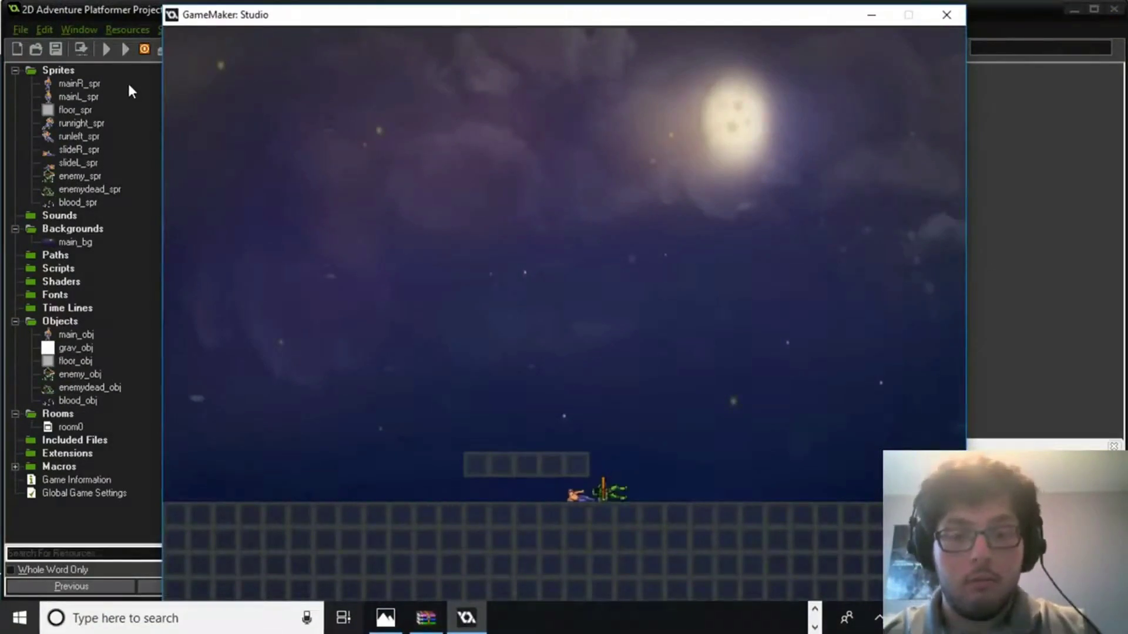
key(Left)
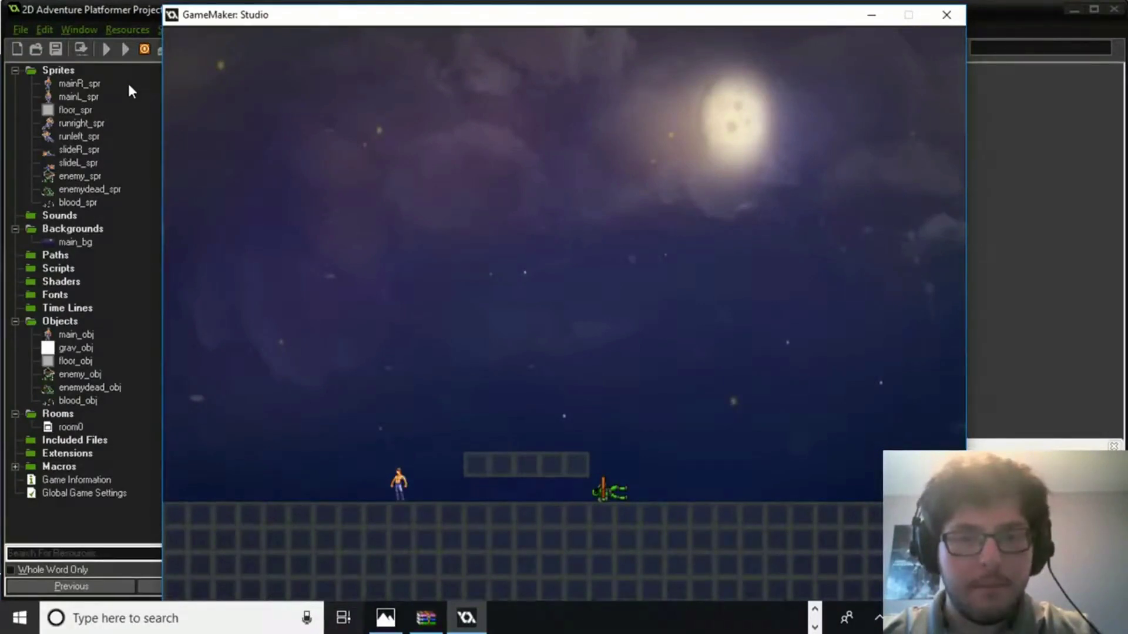
key(Left)
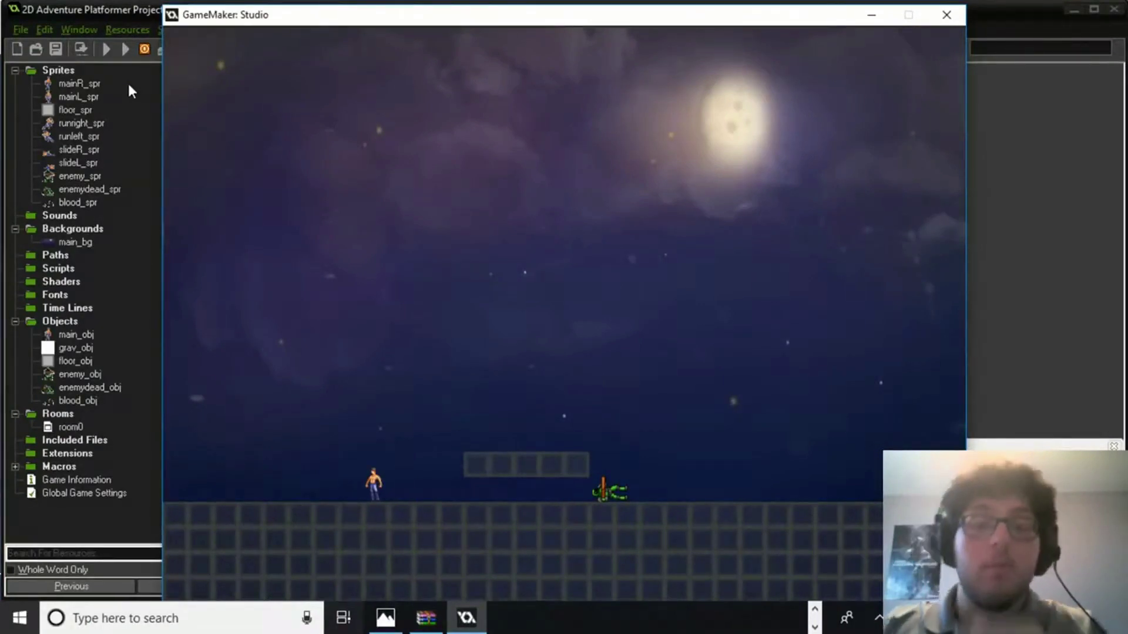
click(946, 15)
Change the effect type in main_obj's enemy_obj collision event to explosion and close the object with its changes kept.
click(78, 375)
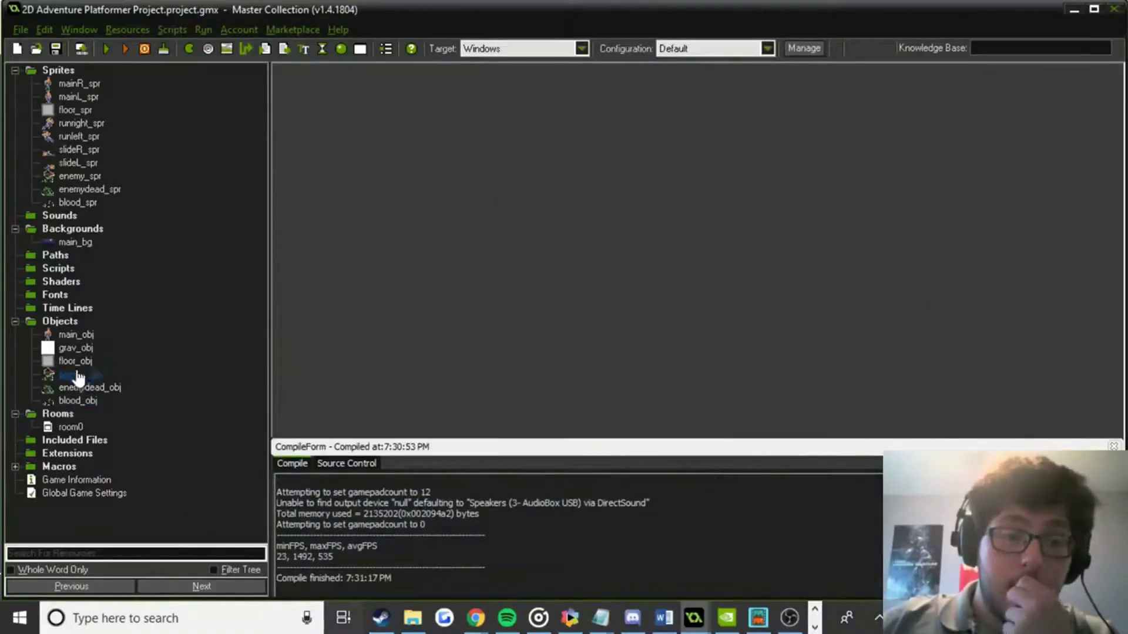
double_click(76, 334)
click(445, 157)
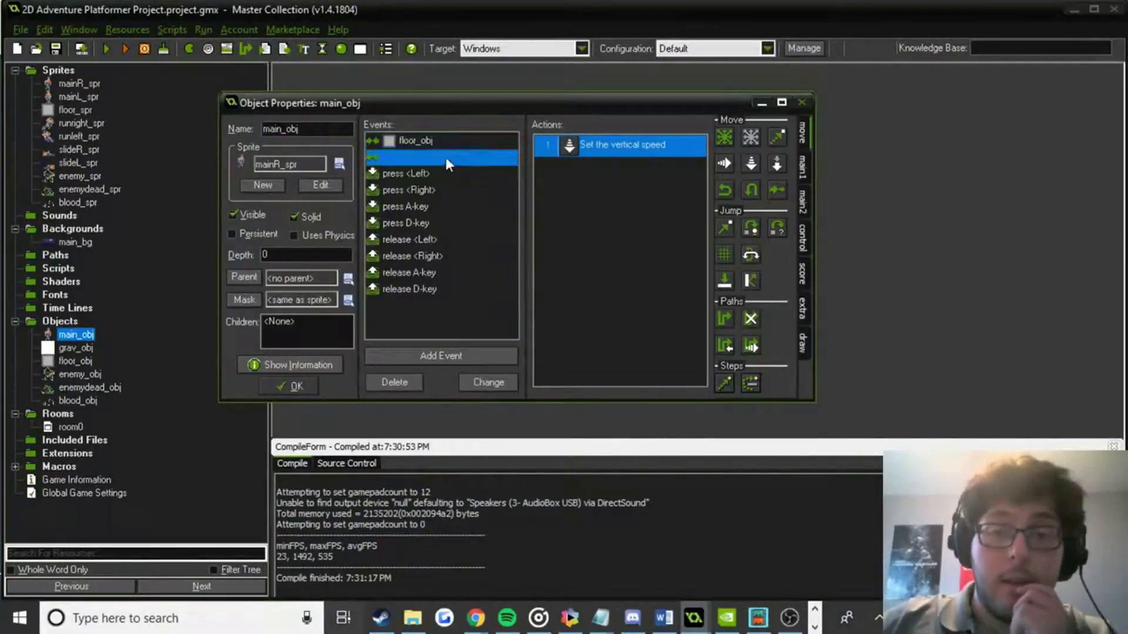
double_click(636, 167)
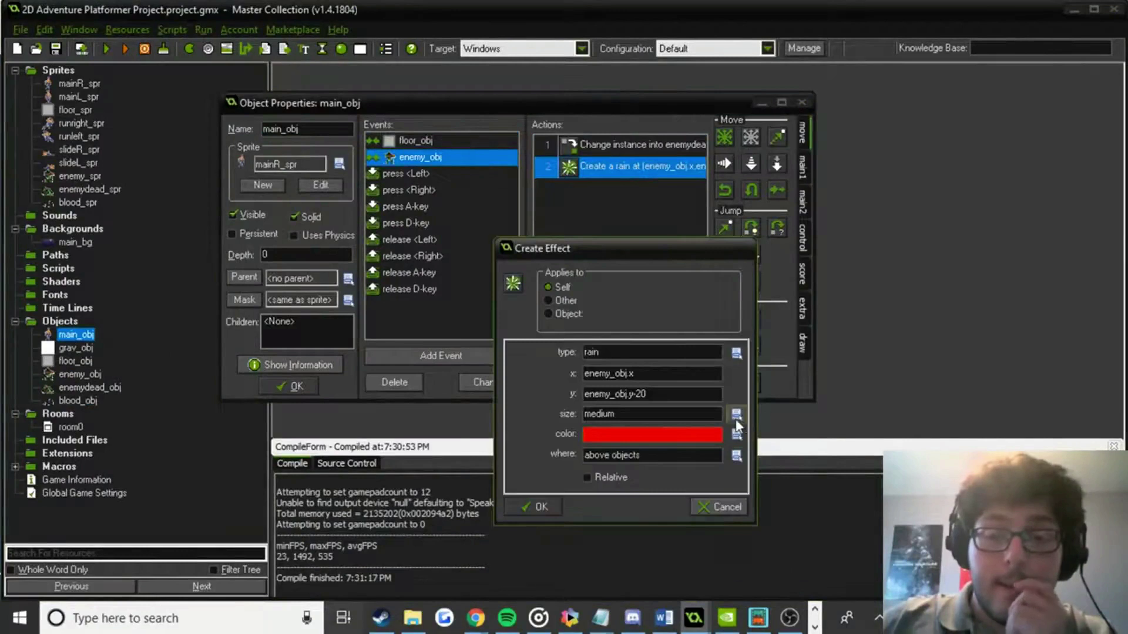
click(736, 353)
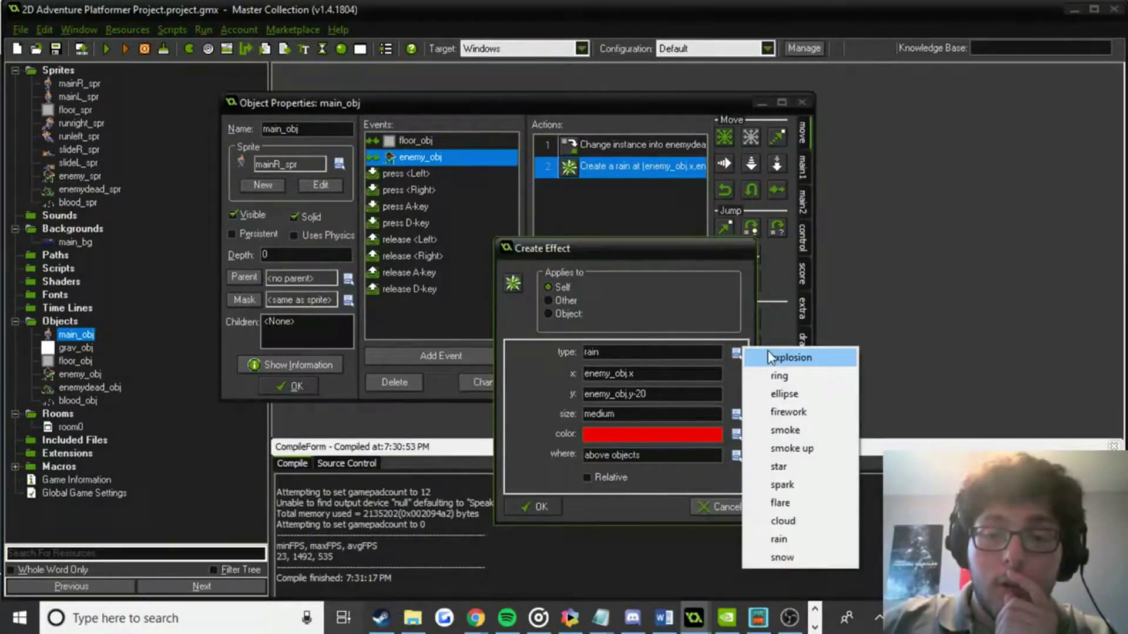
click(786, 364)
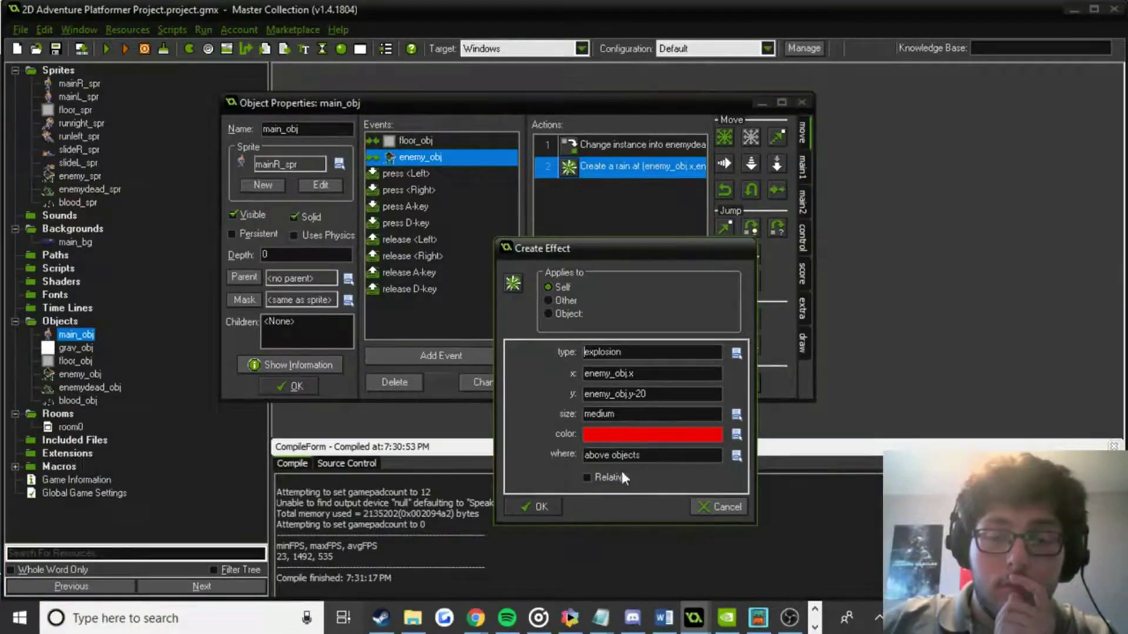
click(737, 455)
click(519, 508)
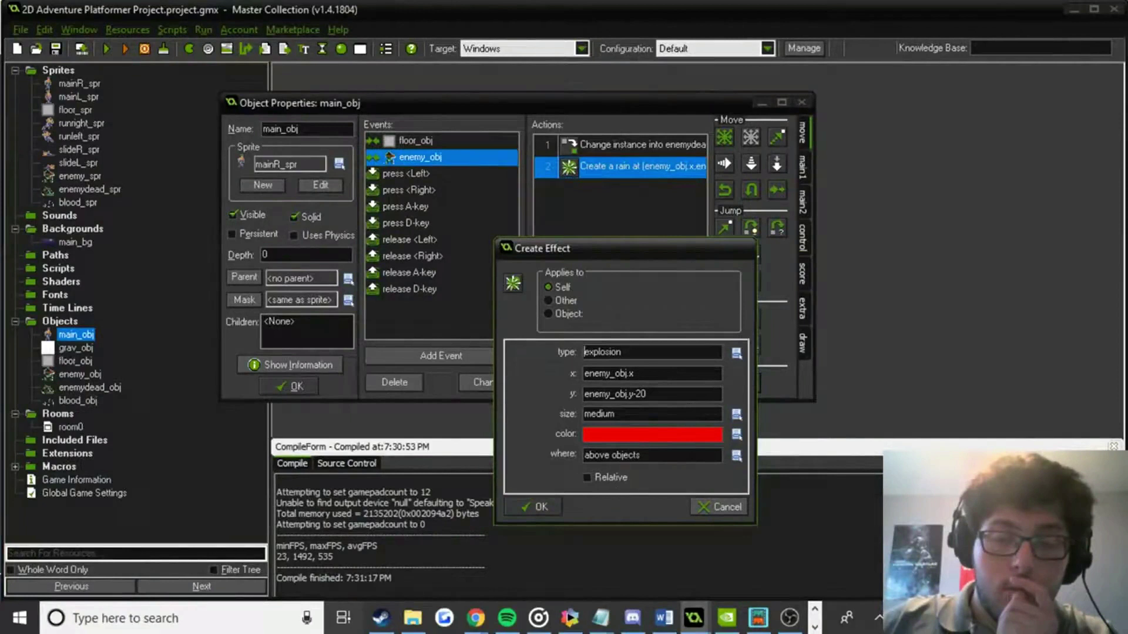
click(534, 506)
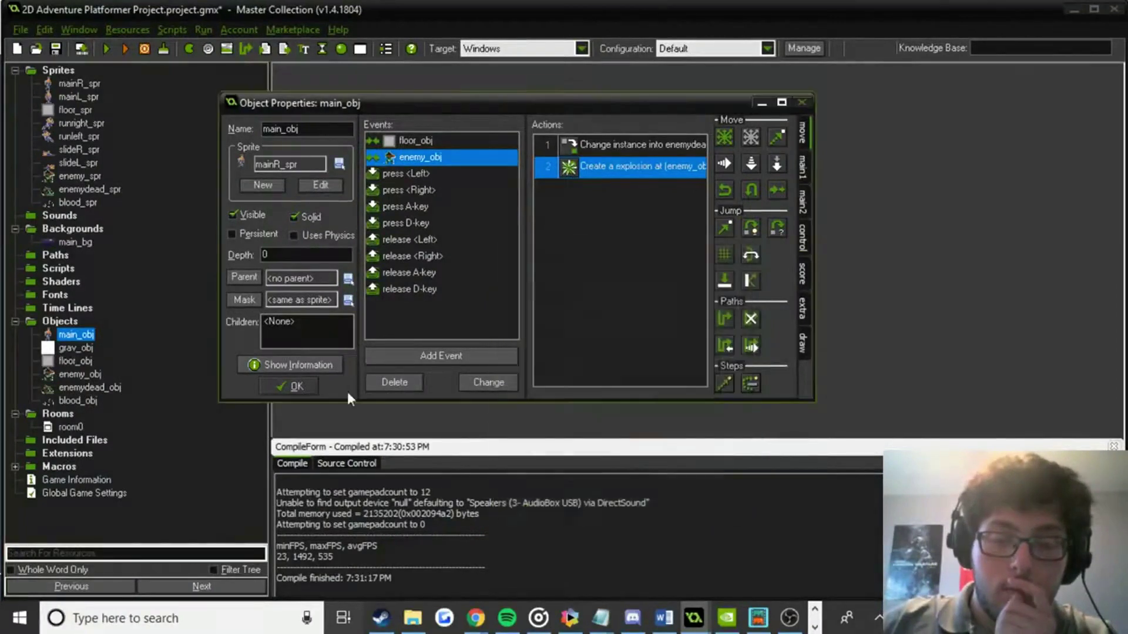
click(292, 385)
Run the game, slide the player into the enemy and back to check the red explosion effect, and close the game.
click(104, 48)
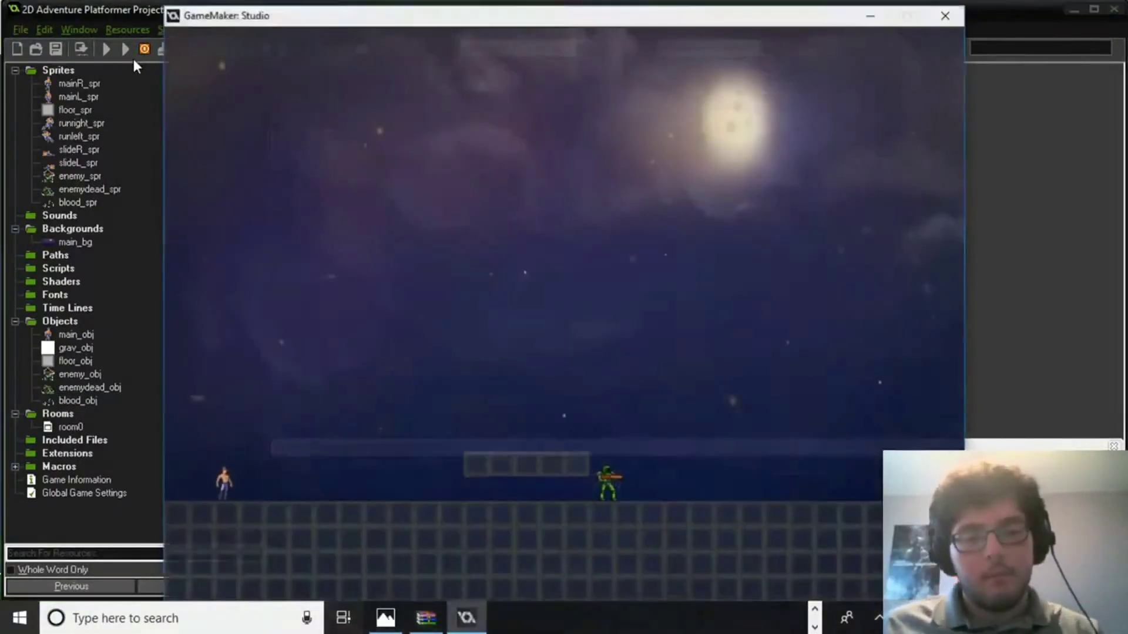
key(Right)
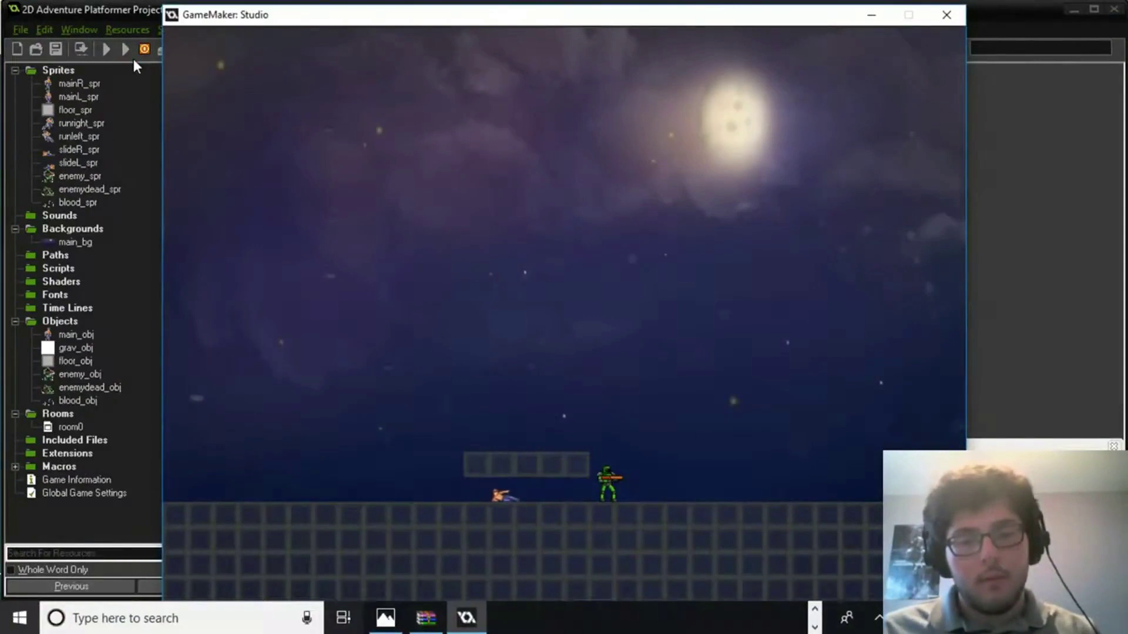
key(Left)
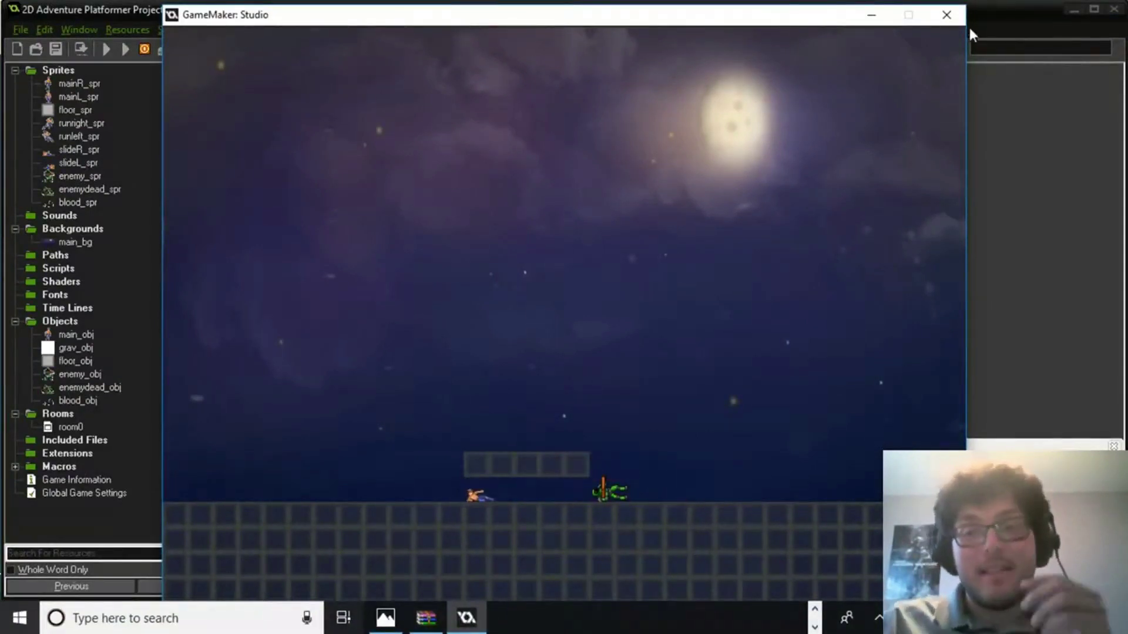
click(946, 15)
In main_obj's enemy_obj collision event, set the explosion effect's size to small and its y to enemy_obj.y, and close the object with changes kept.
double_click(75, 334)
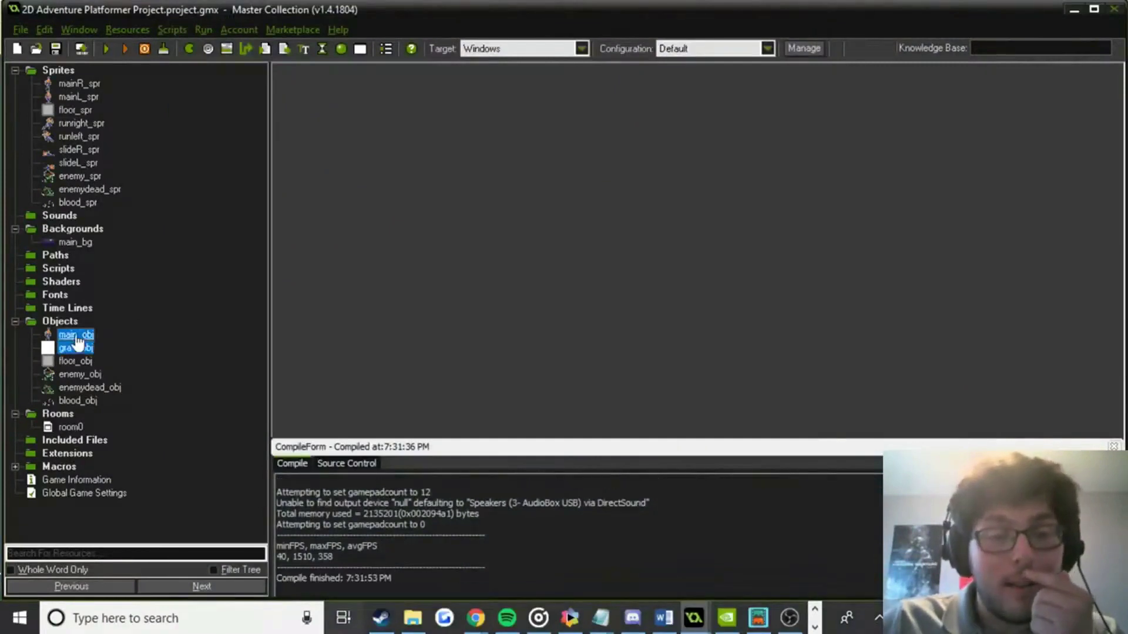
click(420, 157)
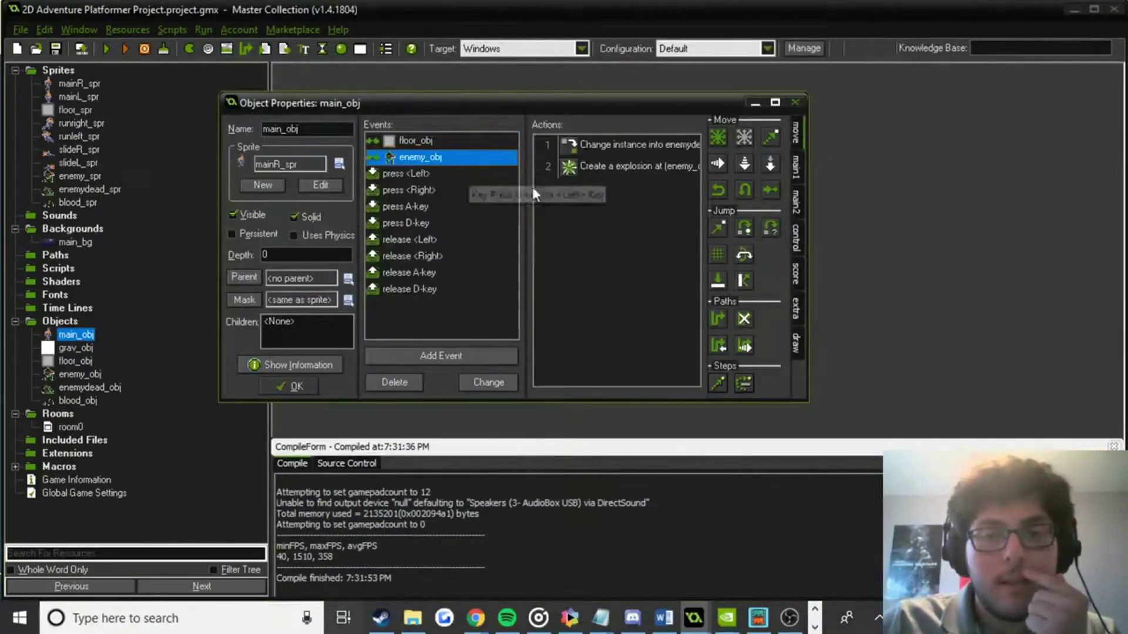
double_click(625, 167)
click(737, 413)
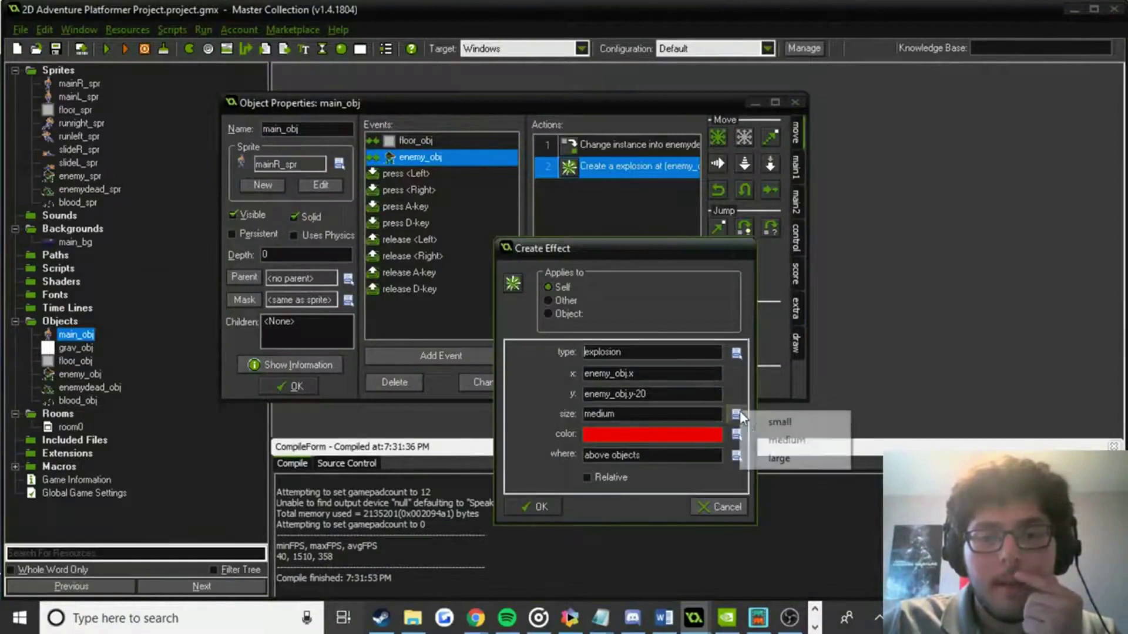
click(776, 420)
click(737, 353)
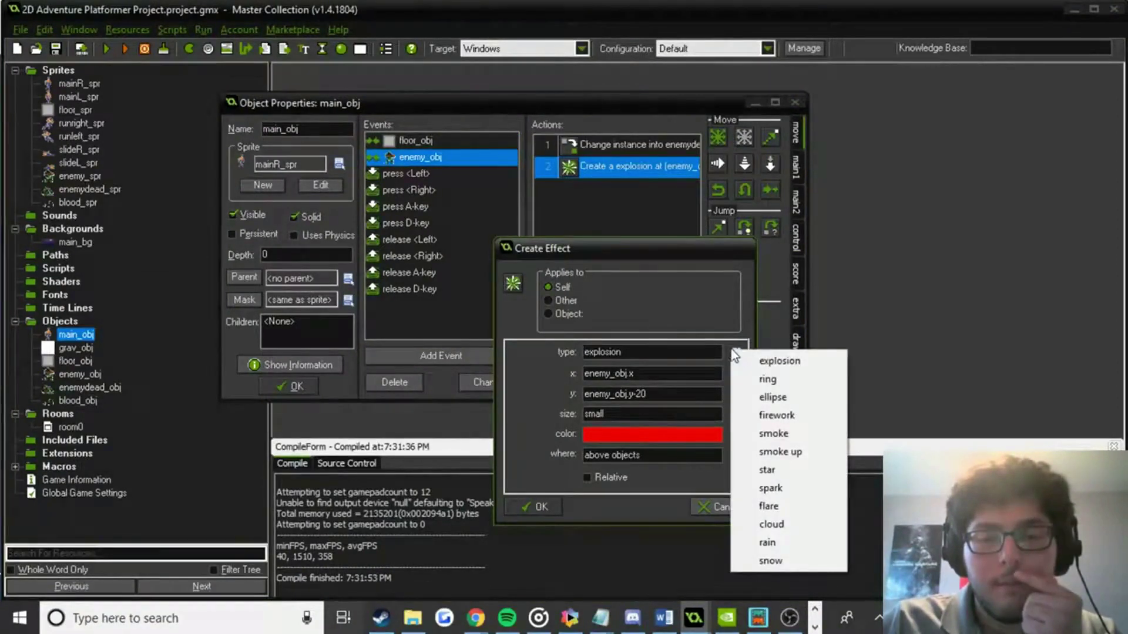
click(665, 396)
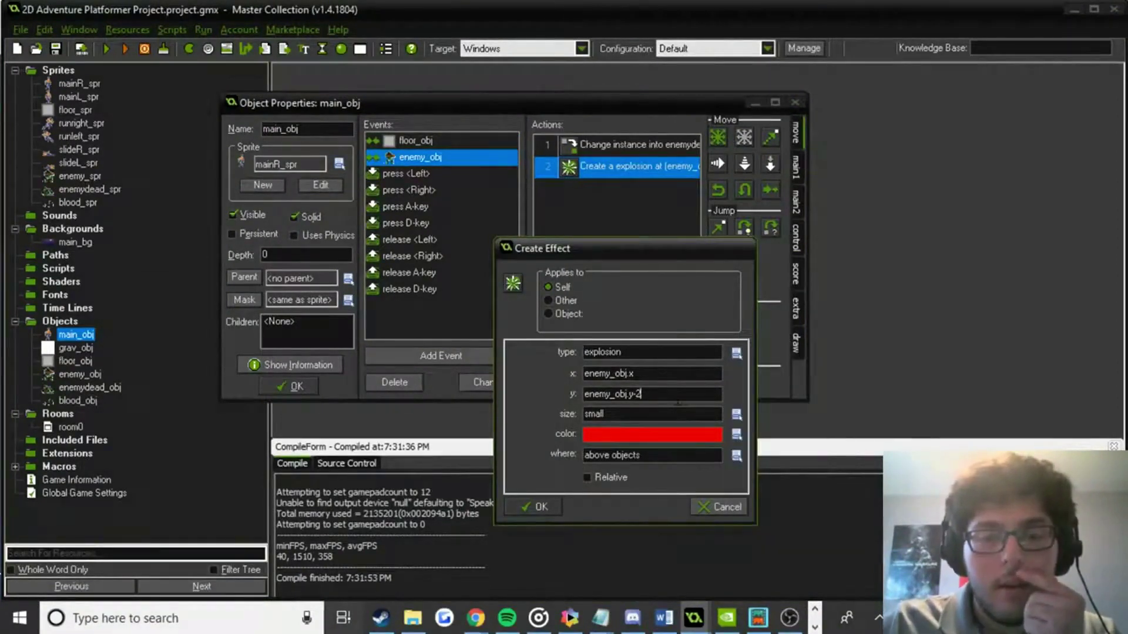
click(536, 506)
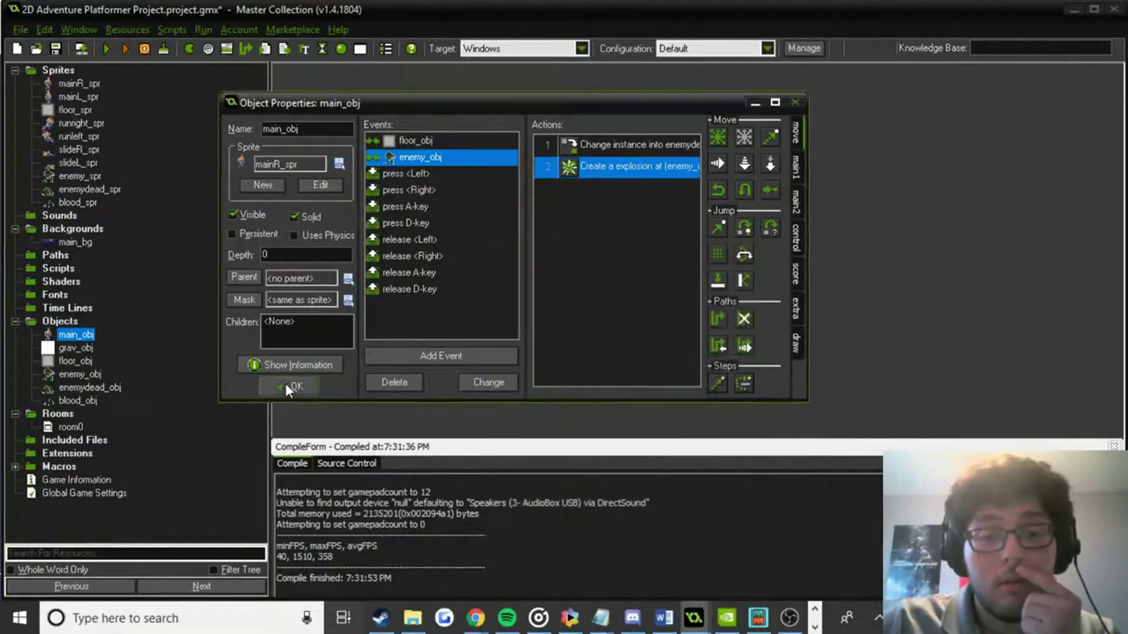
click(286, 386)
Run the game, move the player through the enemy to check the small explosion effect, and close the game.
click(111, 51)
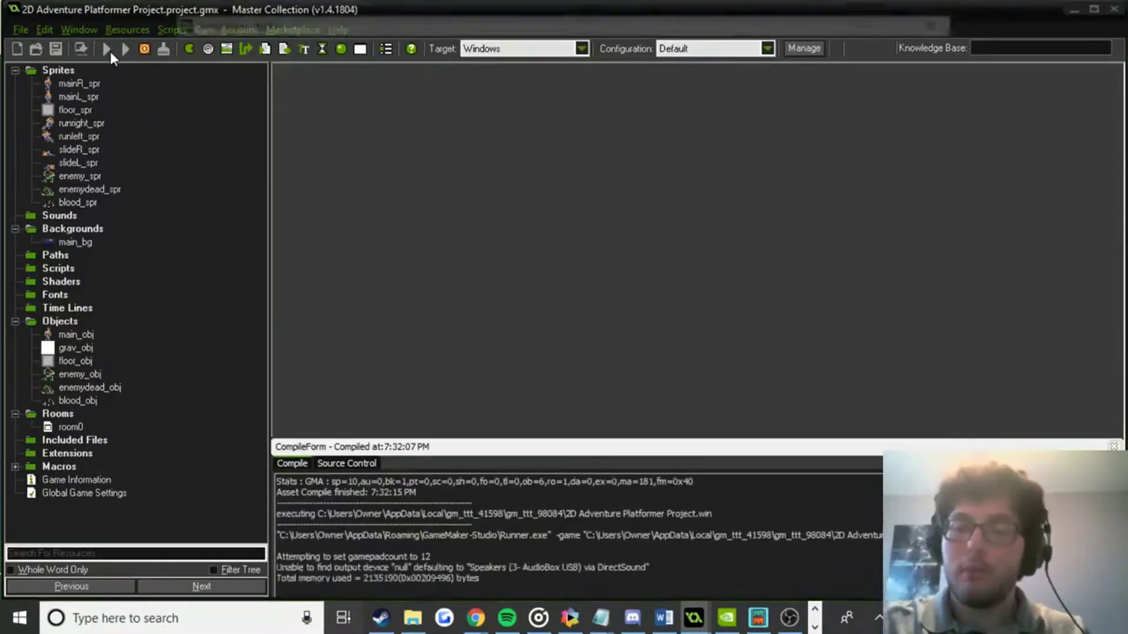
key(Right)
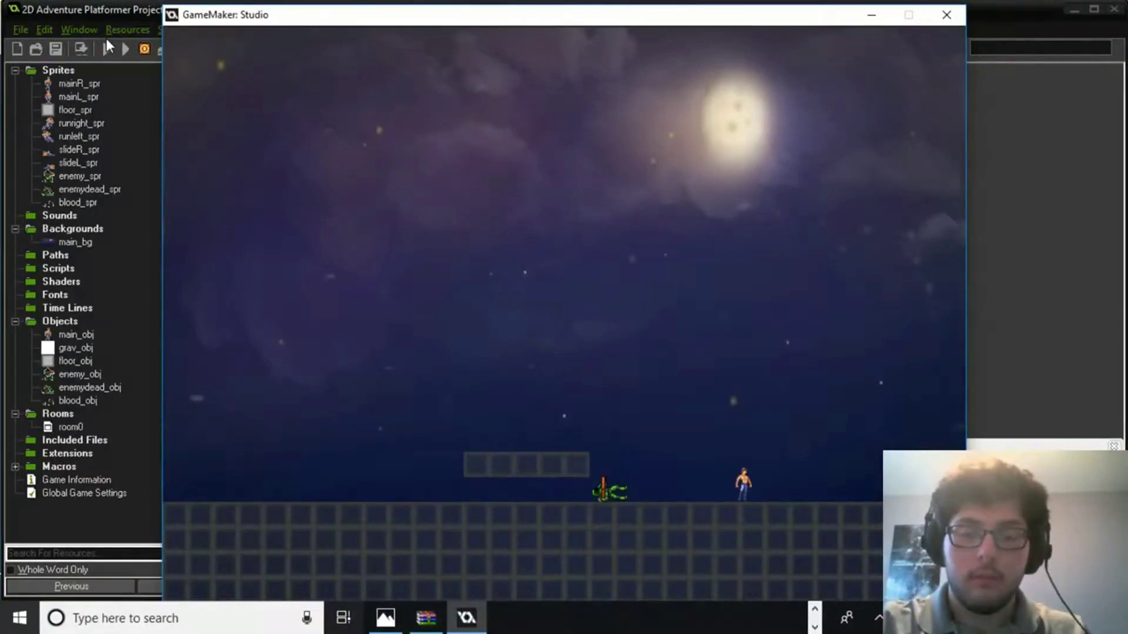
click(947, 15)
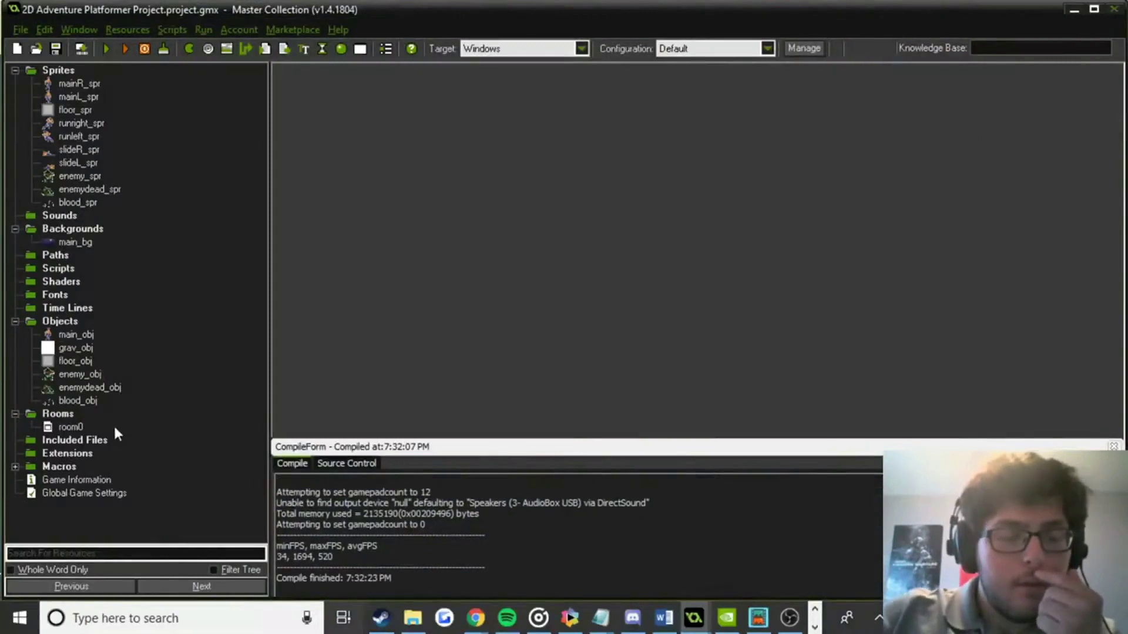
Open room0, examine the coordinates around the enemy instance to judge the effect's offset, and close the room.
double_click(75, 428)
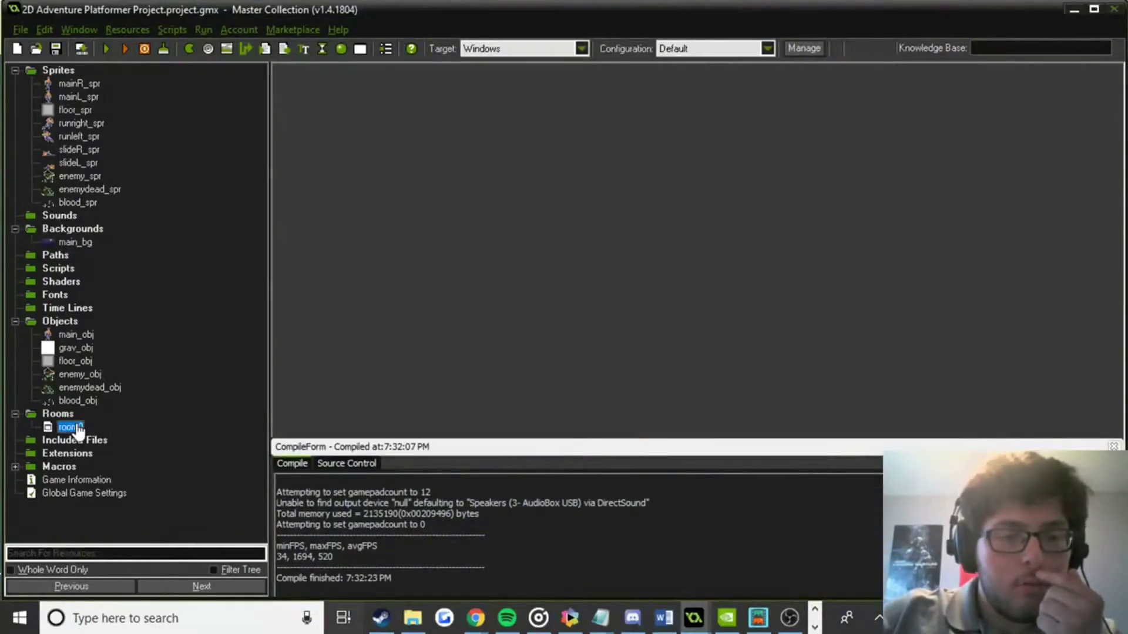
scroll(638, 340, up, 4)
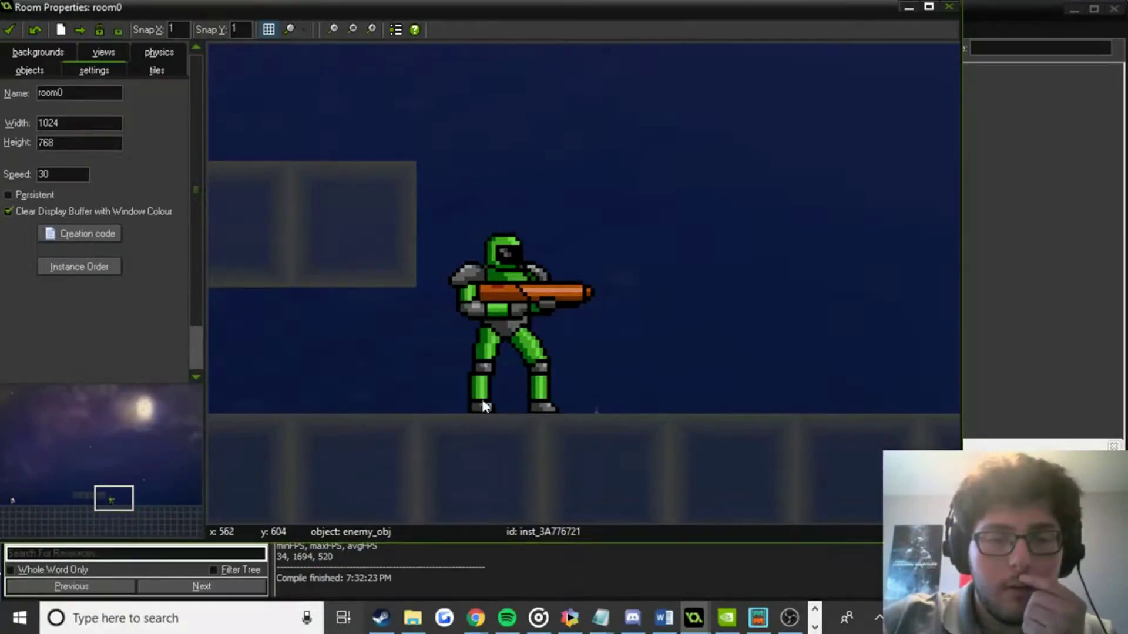
click(9, 29)
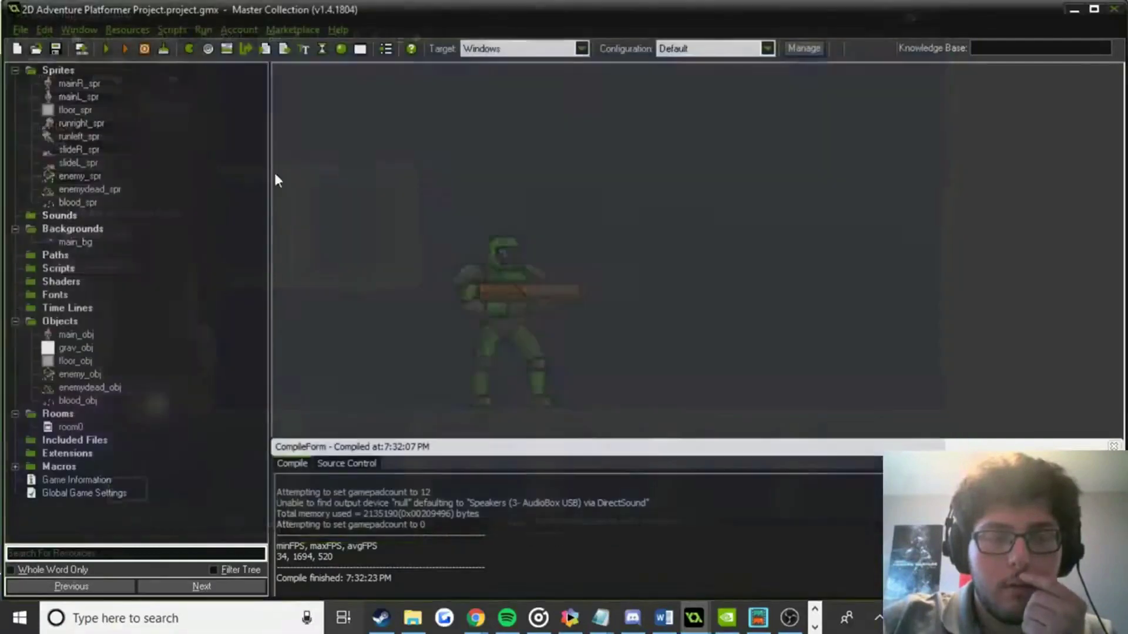
Set the collision effect's x to enemy_obj.x+30 and its type to spark, and close main_obj with its changes kept.
double_click(77, 335)
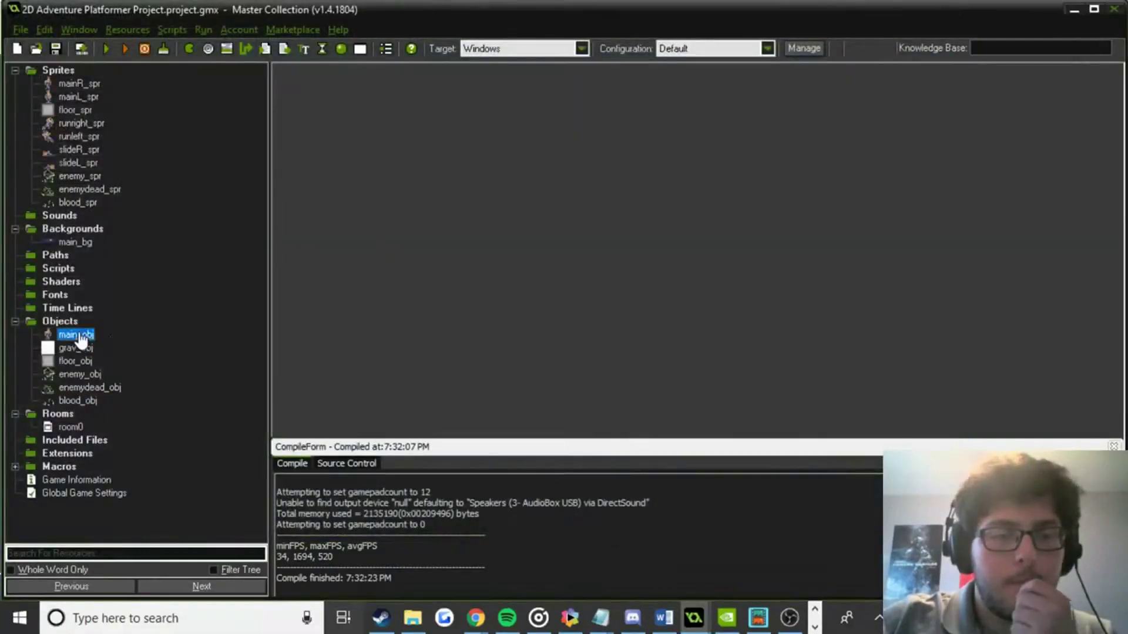
click(431, 157)
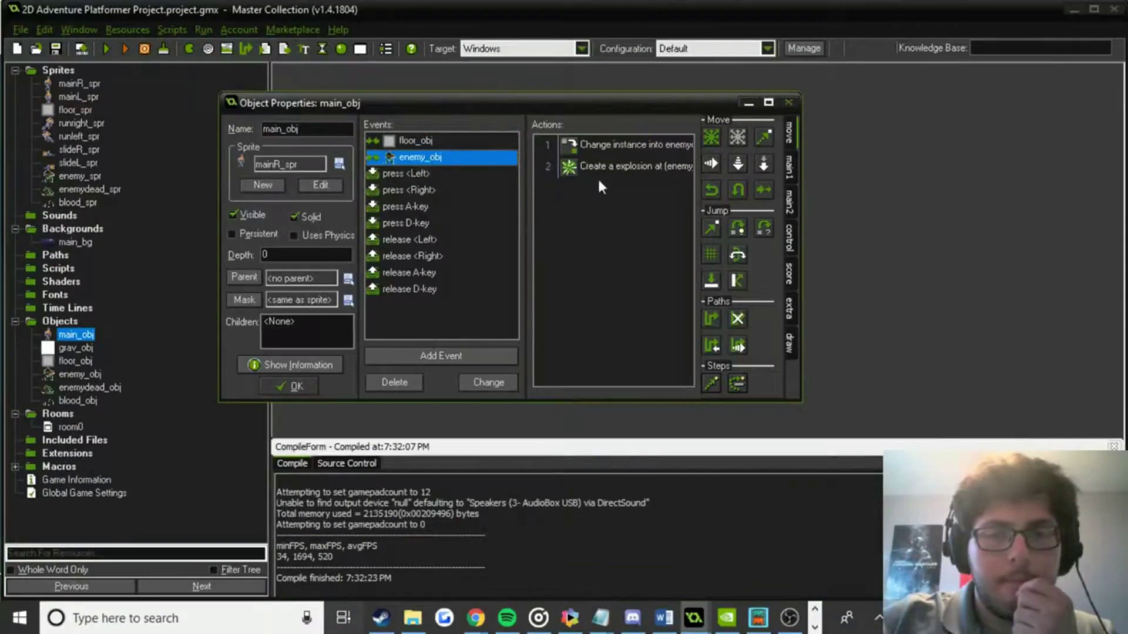
double_click(623, 167)
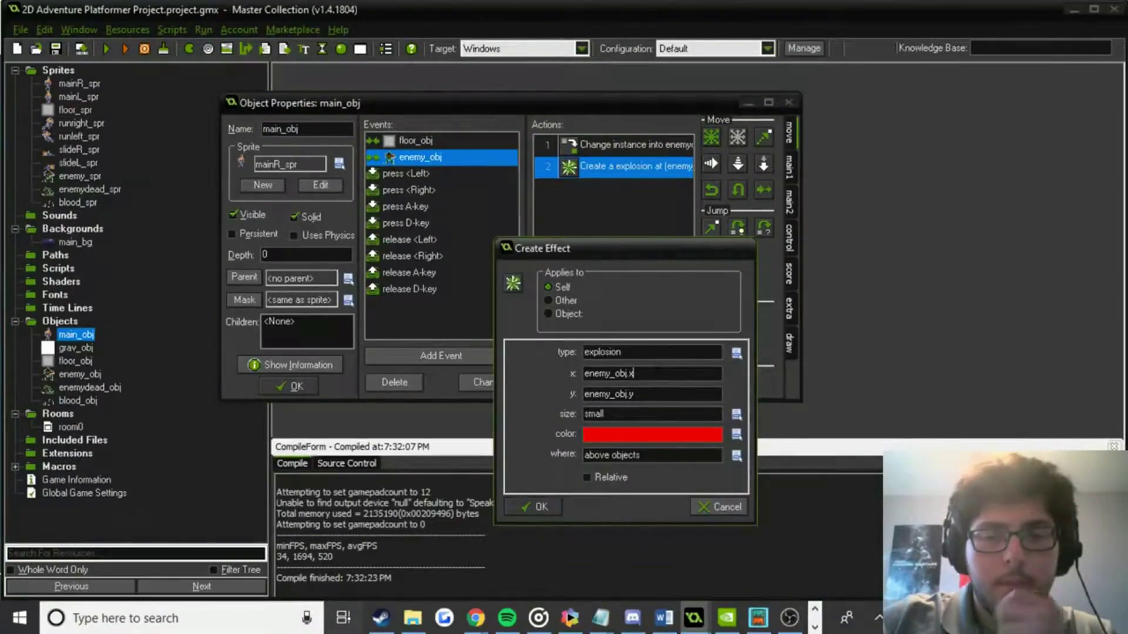
text(+30)
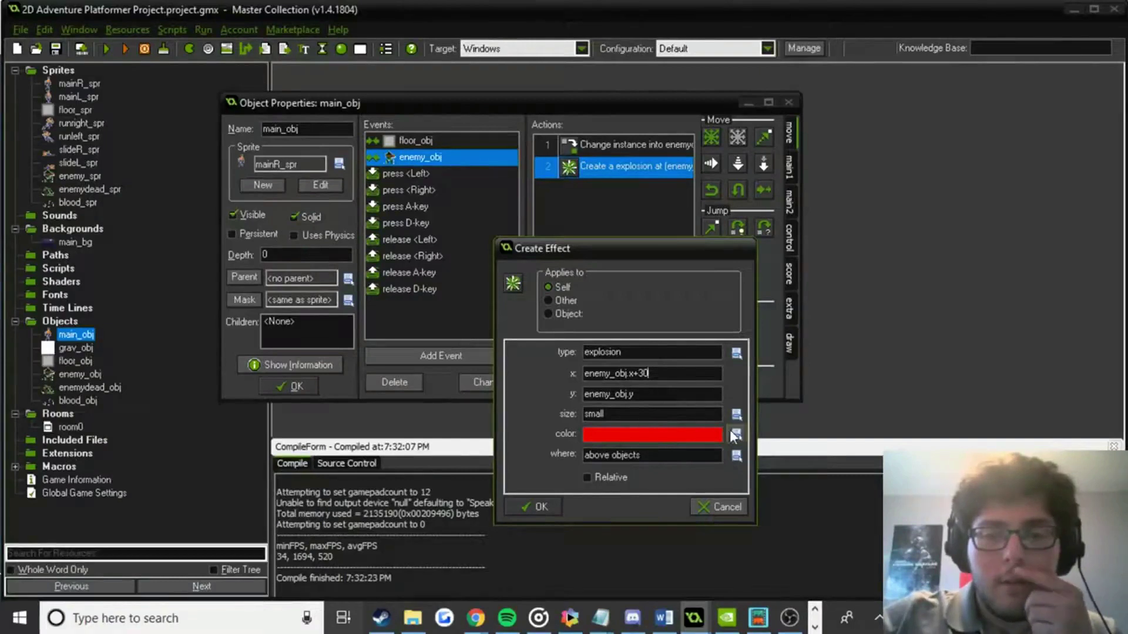
click(739, 354)
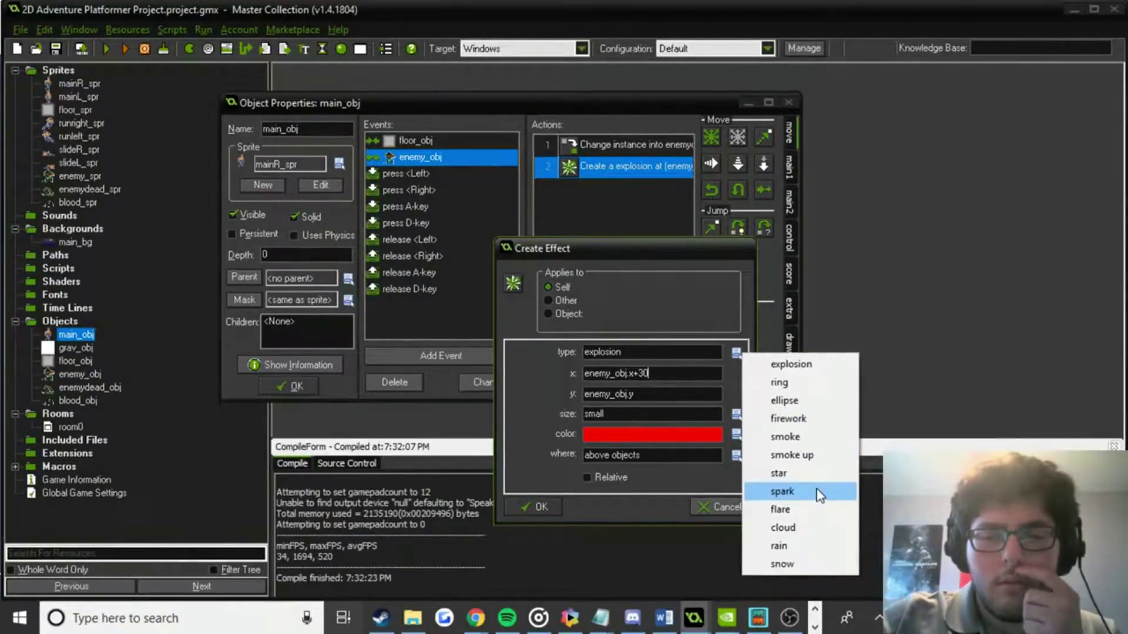
click(817, 491)
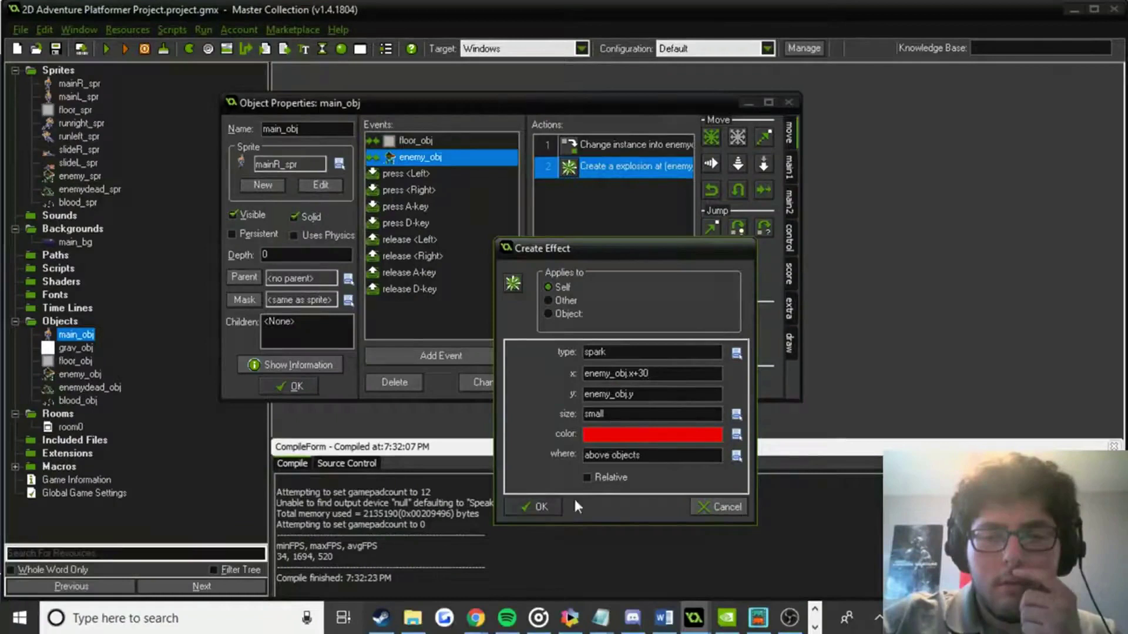
click(540, 506)
click(289, 384)
Run the game, slide the player into the enemy to check the spark effect, and close the game.
click(103, 49)
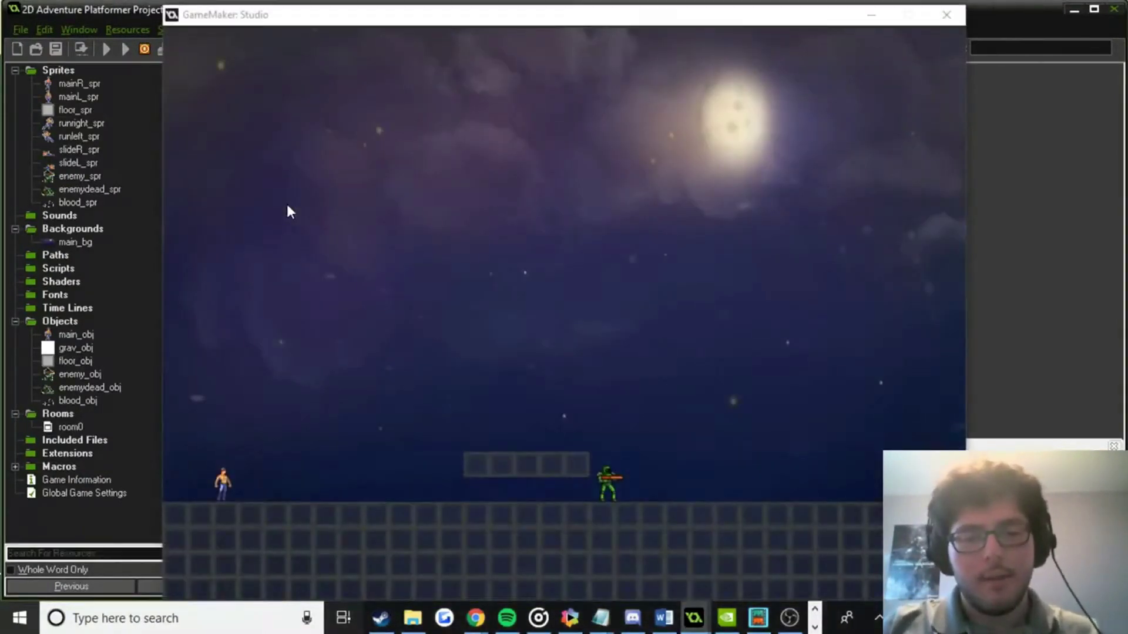
key(Right)
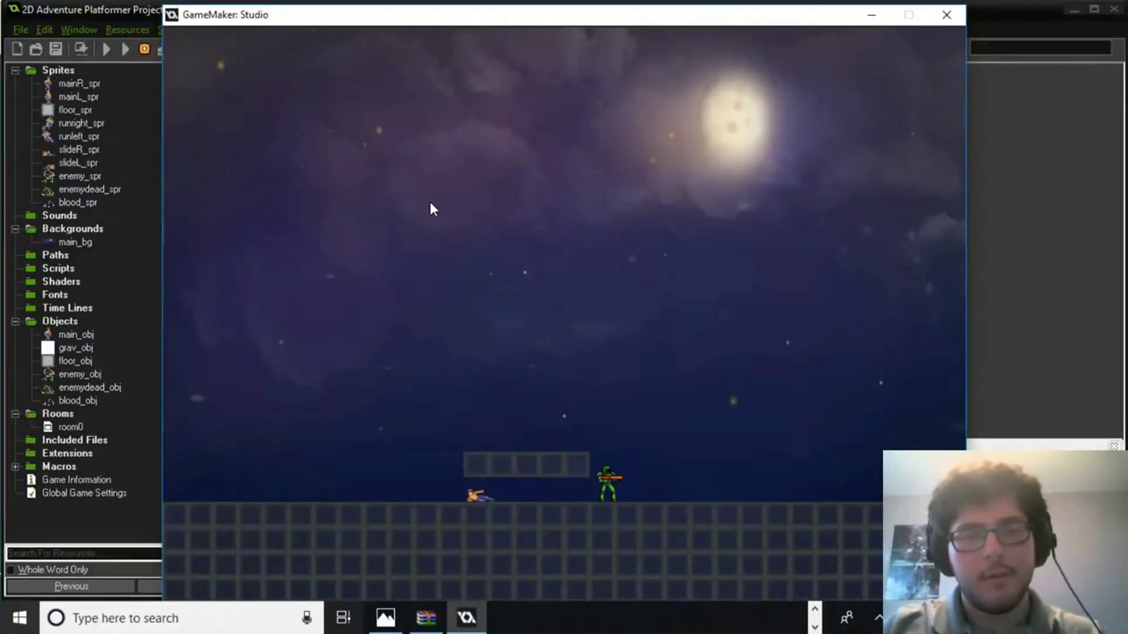
key(Left)
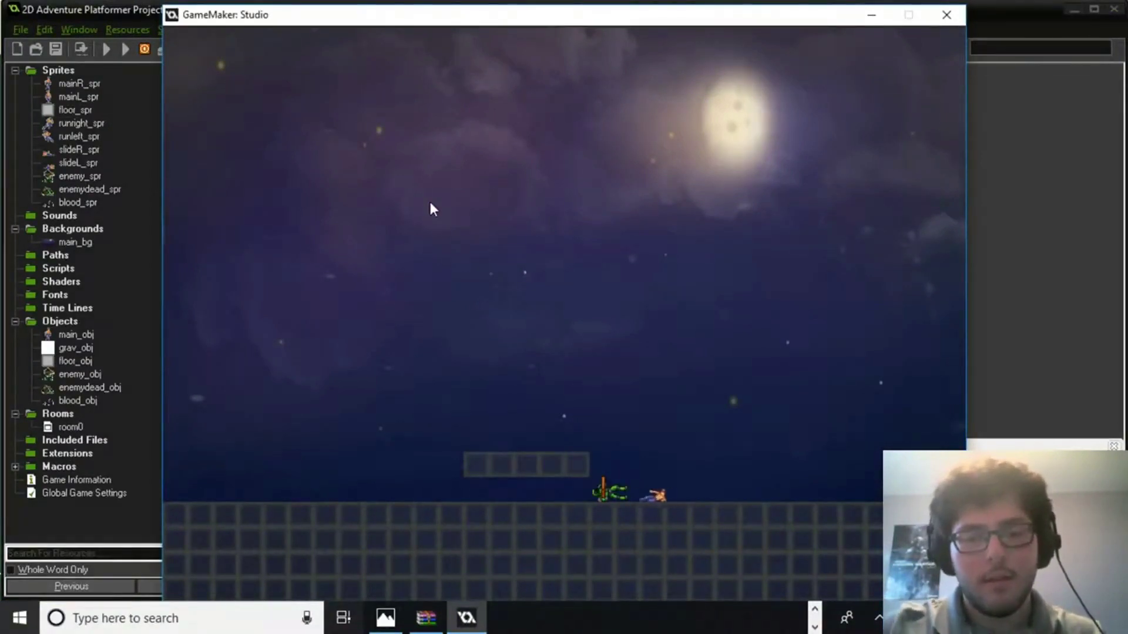
click(947, 20)
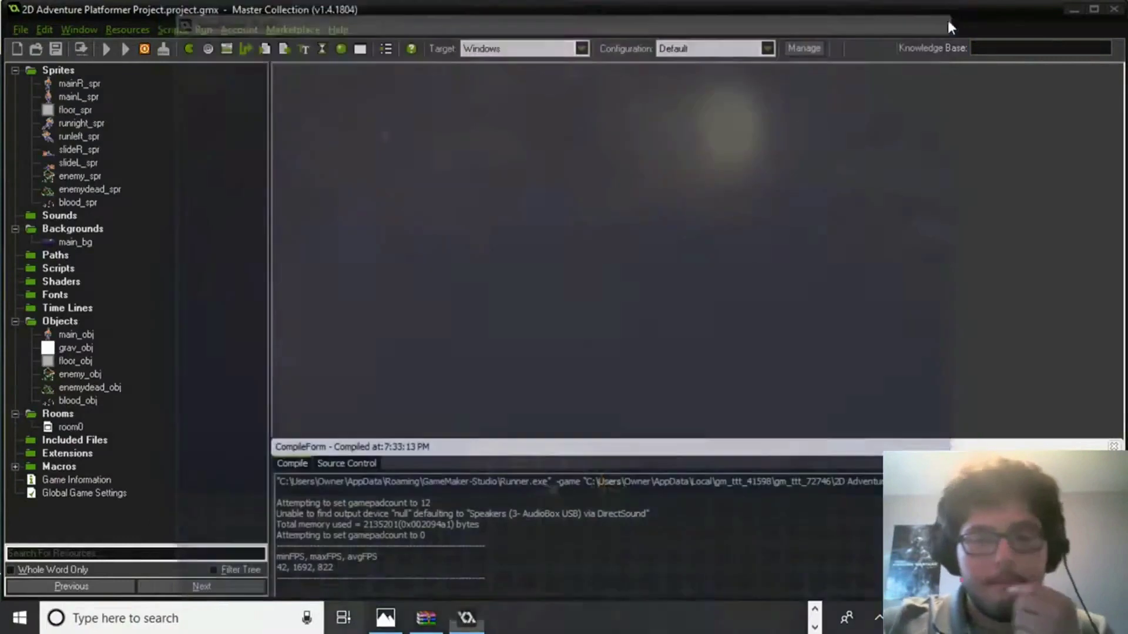
Change the collision effect's type to firework, add a positive offset to its enemy_obj.y position, and close main_obj with its changes kept.
click(81, 339)
double_click(81, 339)
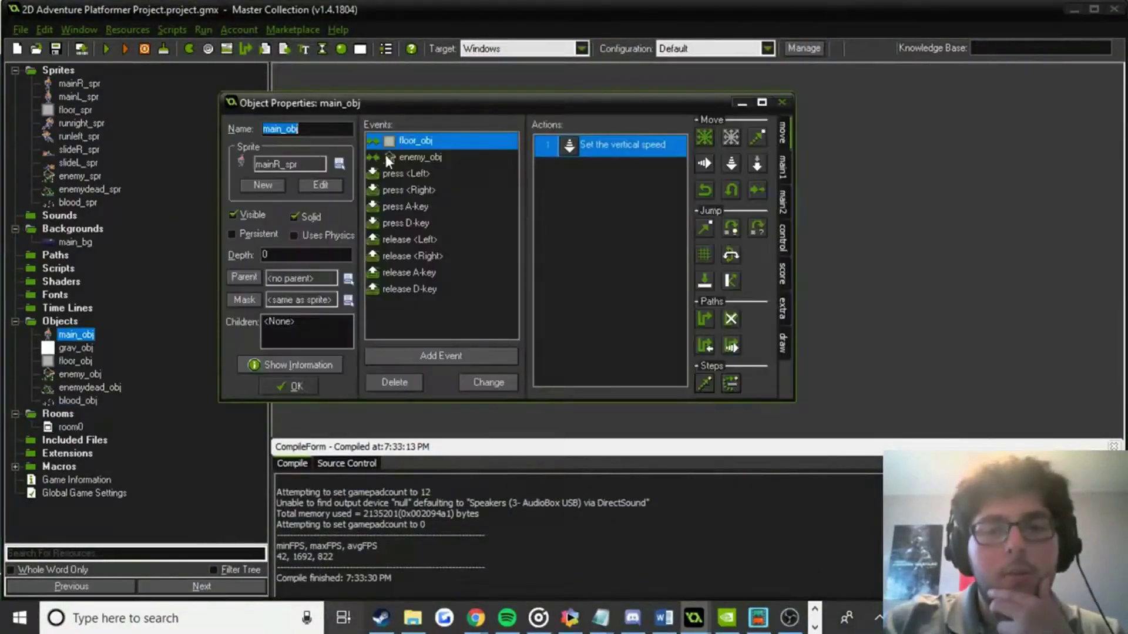
click(388, 157)
double_click(618, 163)
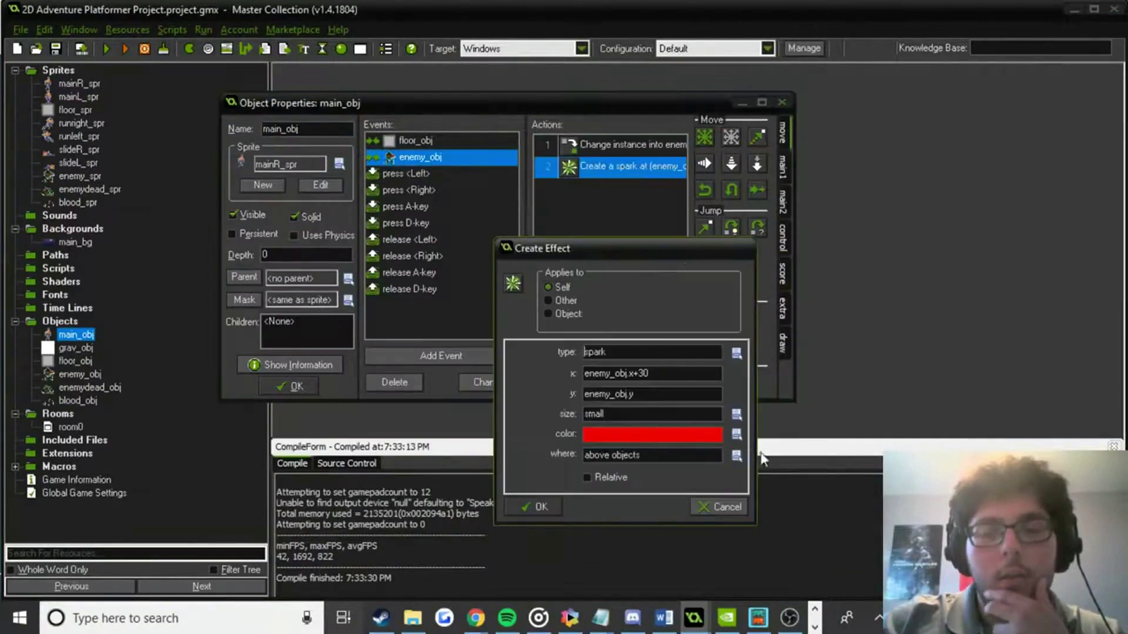
click(736, 415)
click(737, 353)
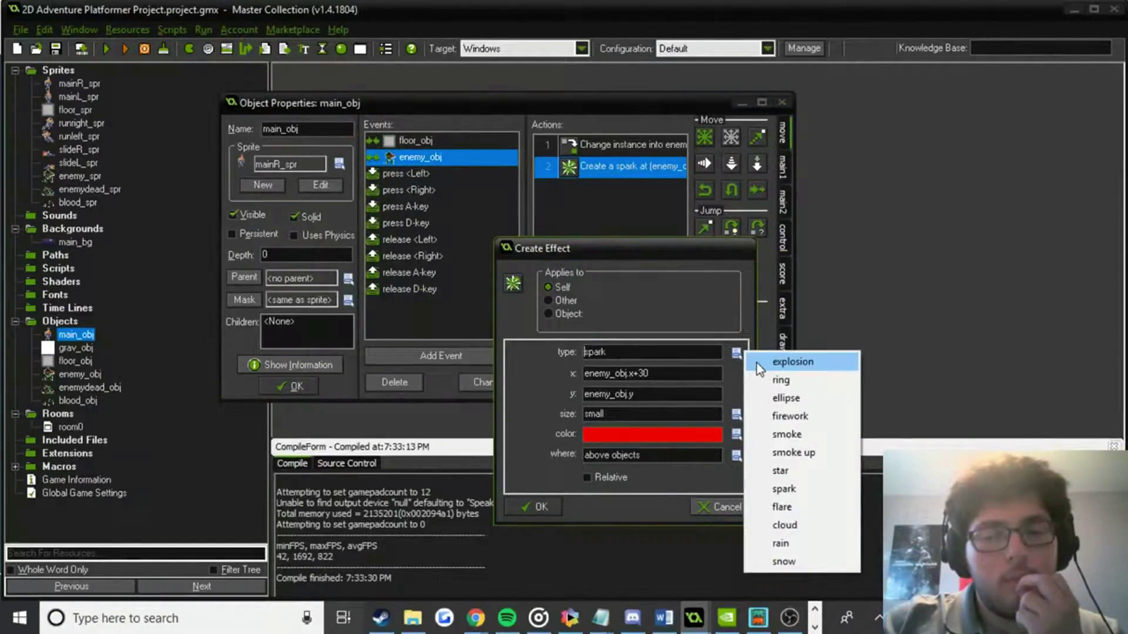
click(791, 411)
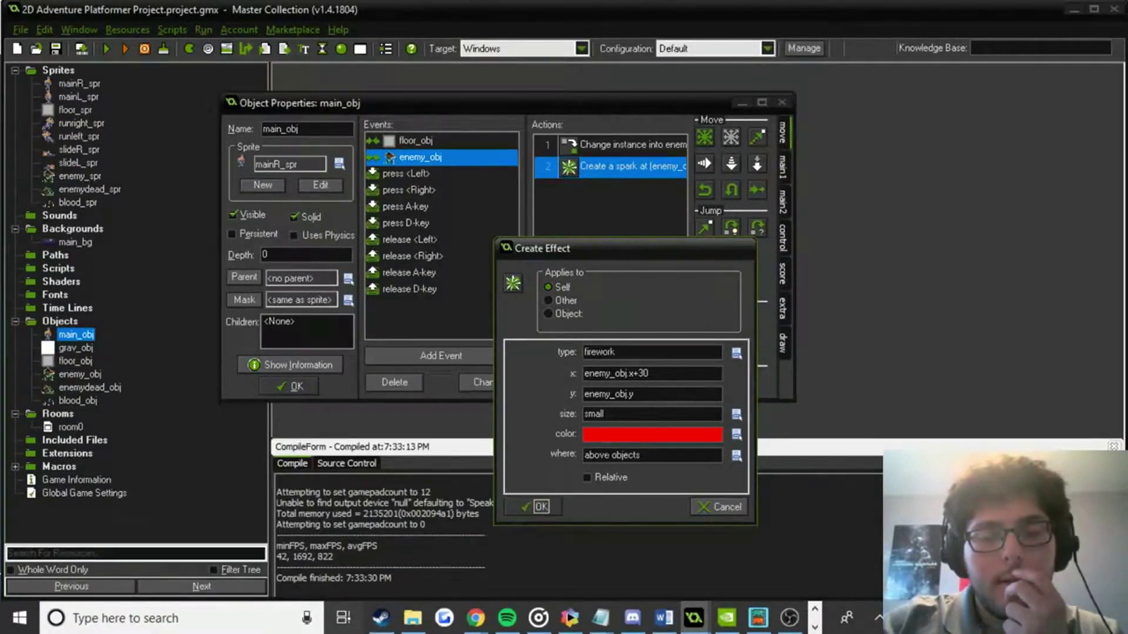
click(670, 394)
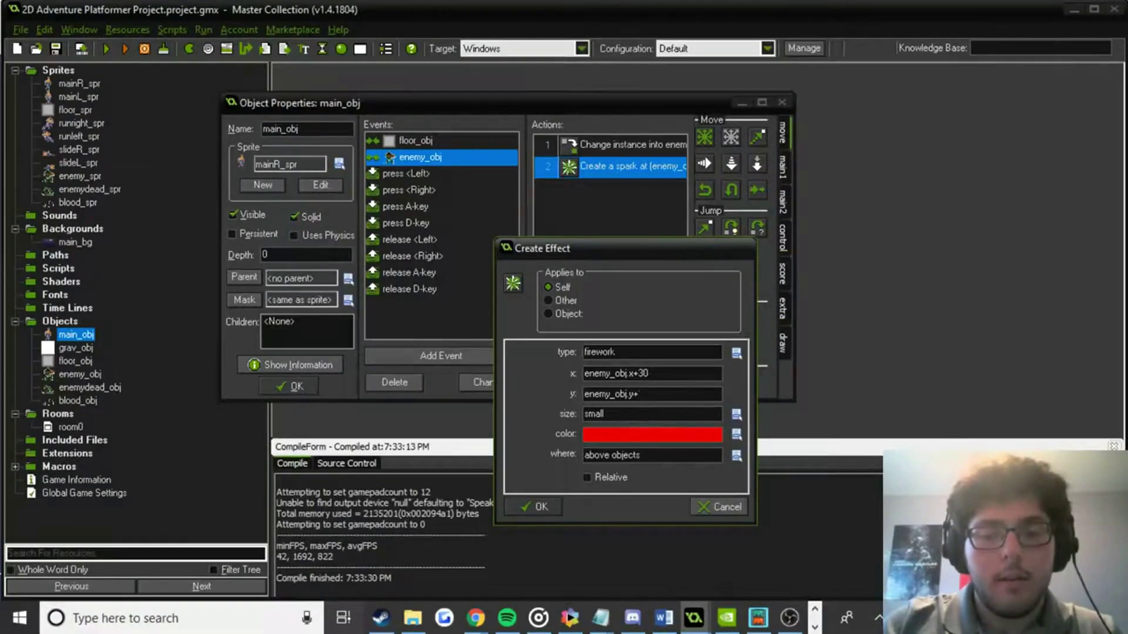
key(Return)
click(262, 386)
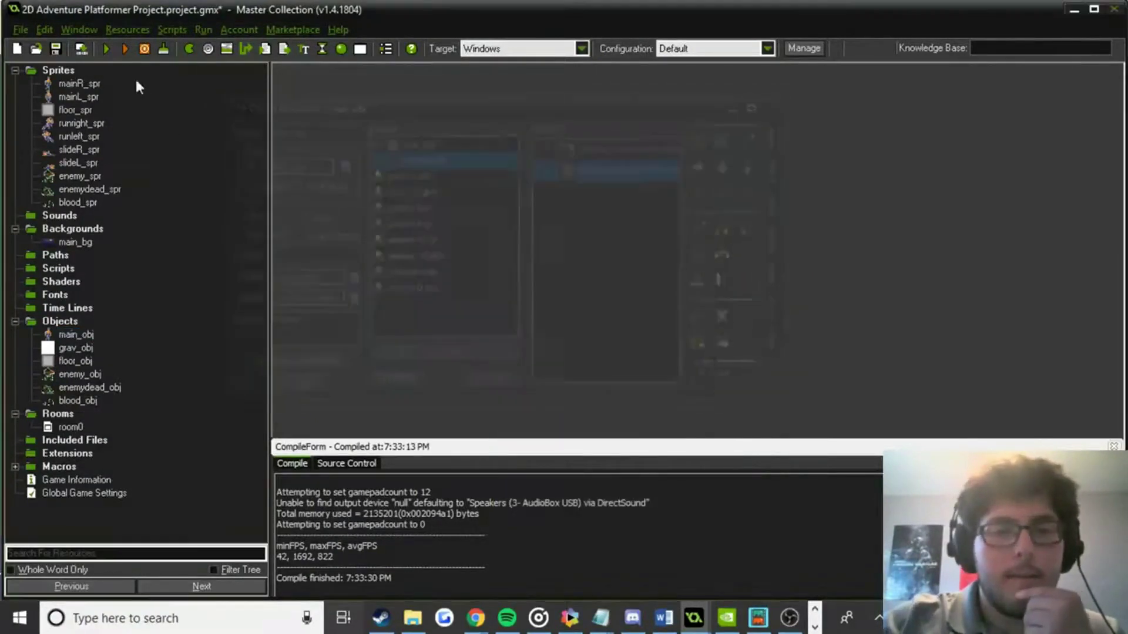
Run the game, slide the player through the enemy and back to check the red firework effect, and close the game.
click(108, 51)
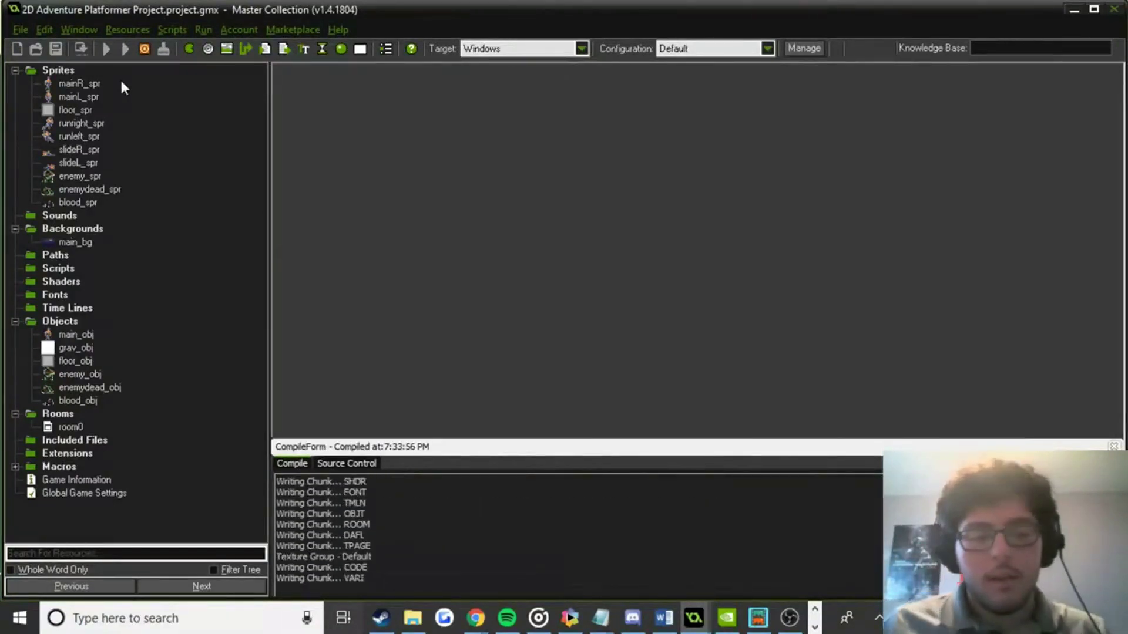
key(Right)
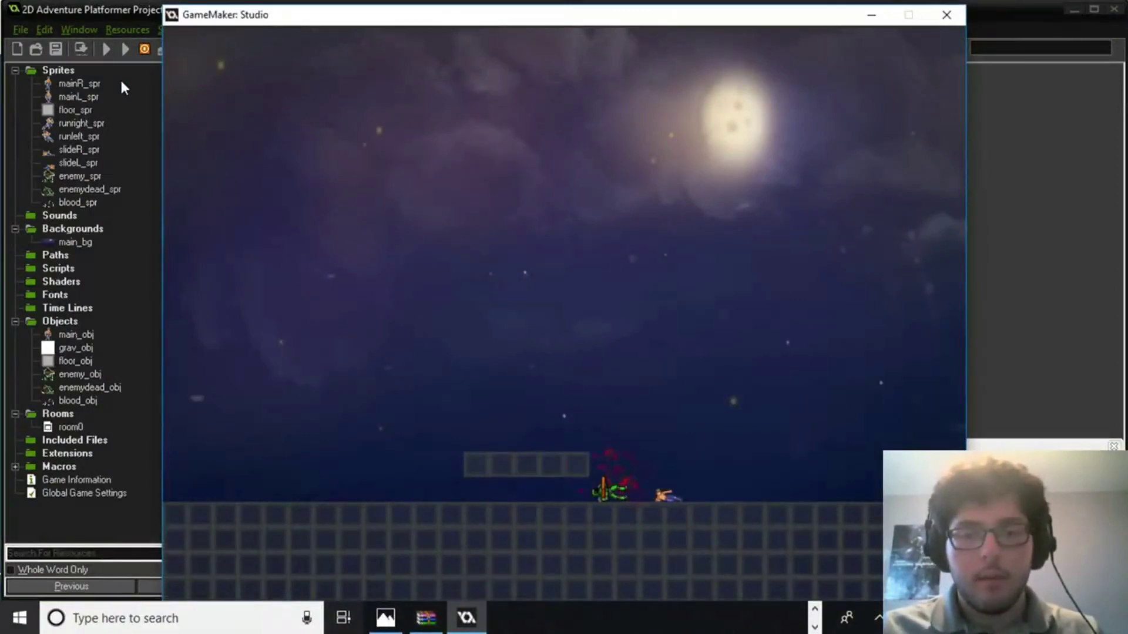
key(Left)
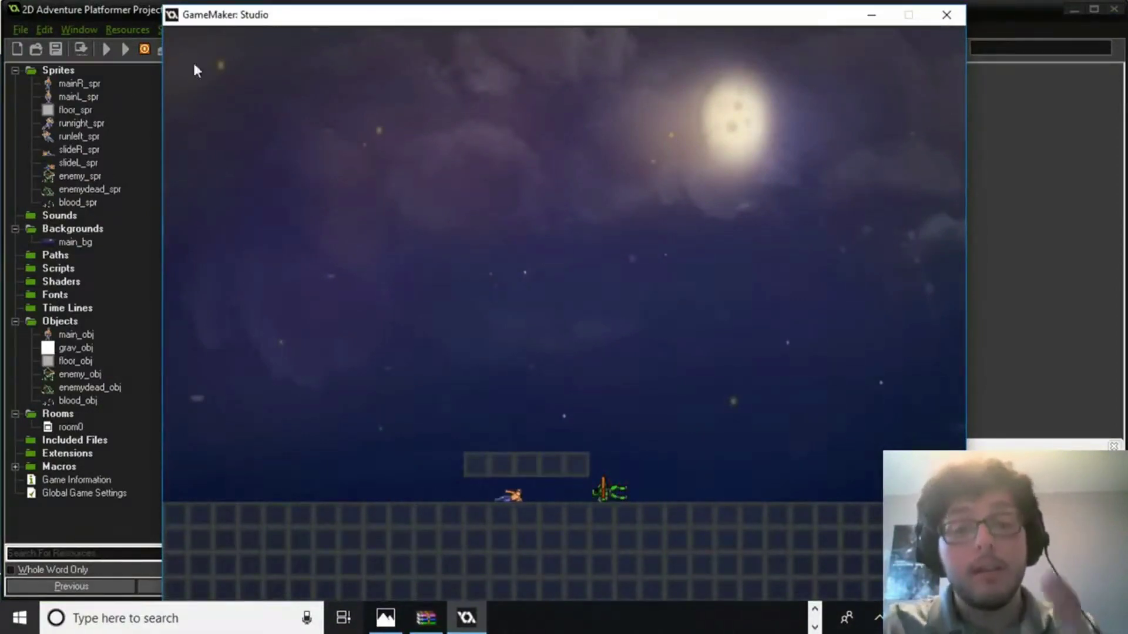
click(947, 14)
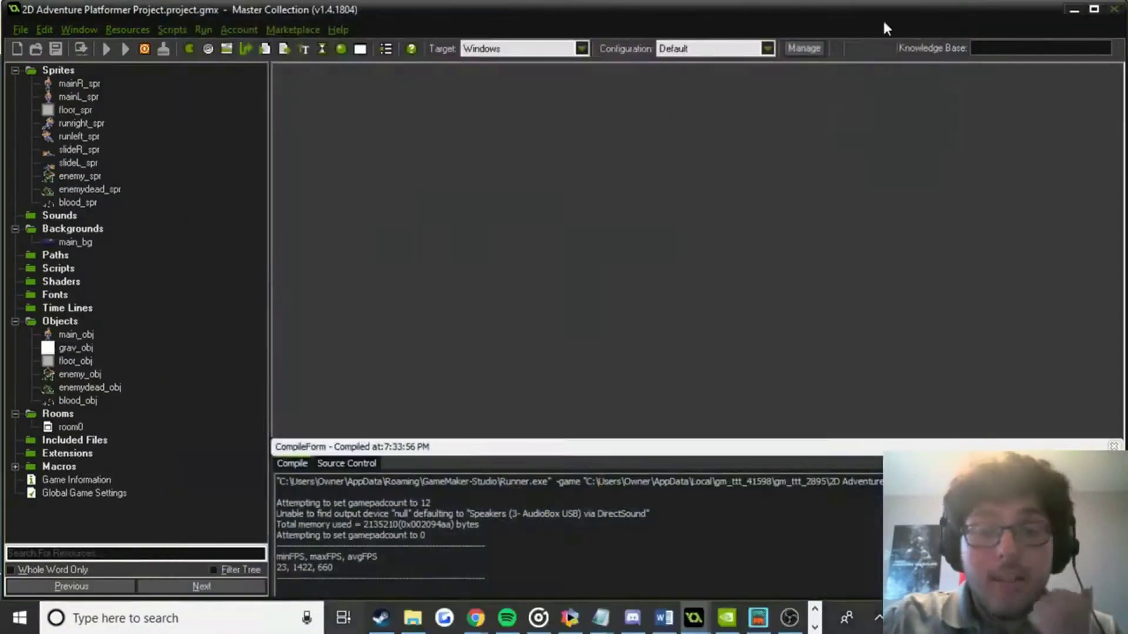
Save the project and delete the blood_spr sprite despite its remaining reference.
click(57, 53)
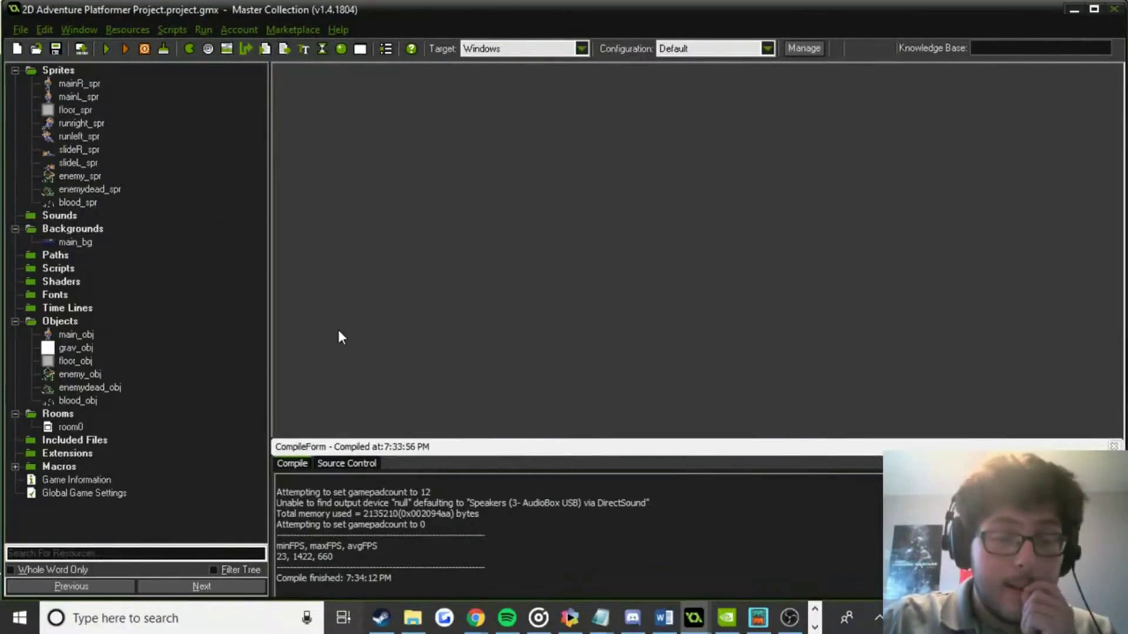
click(89, 204)
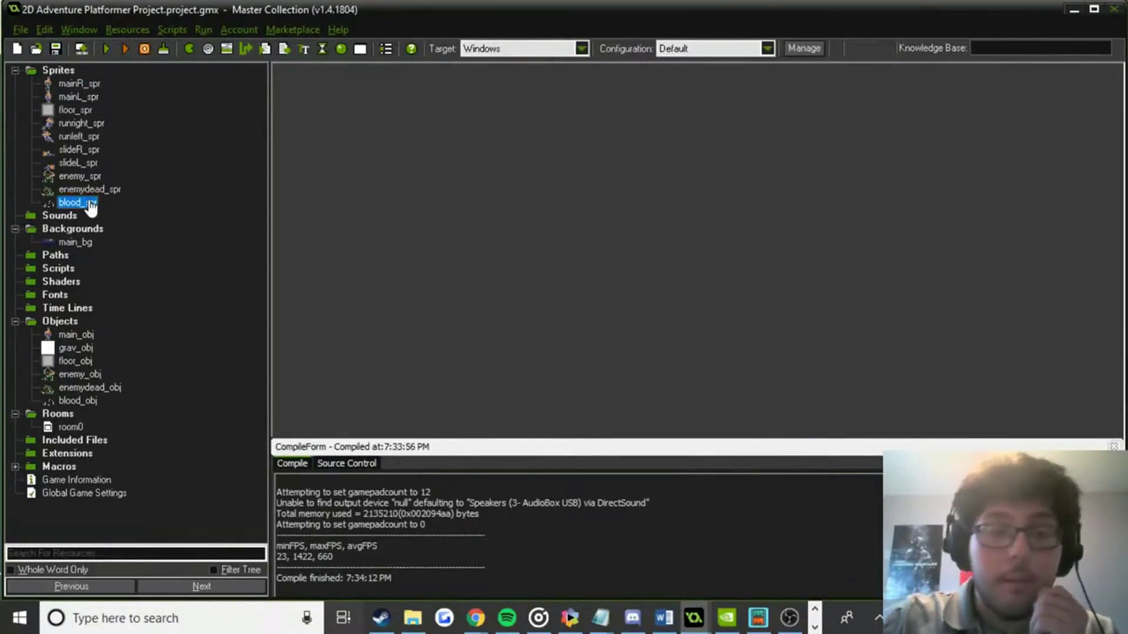
right_click(81, 202)
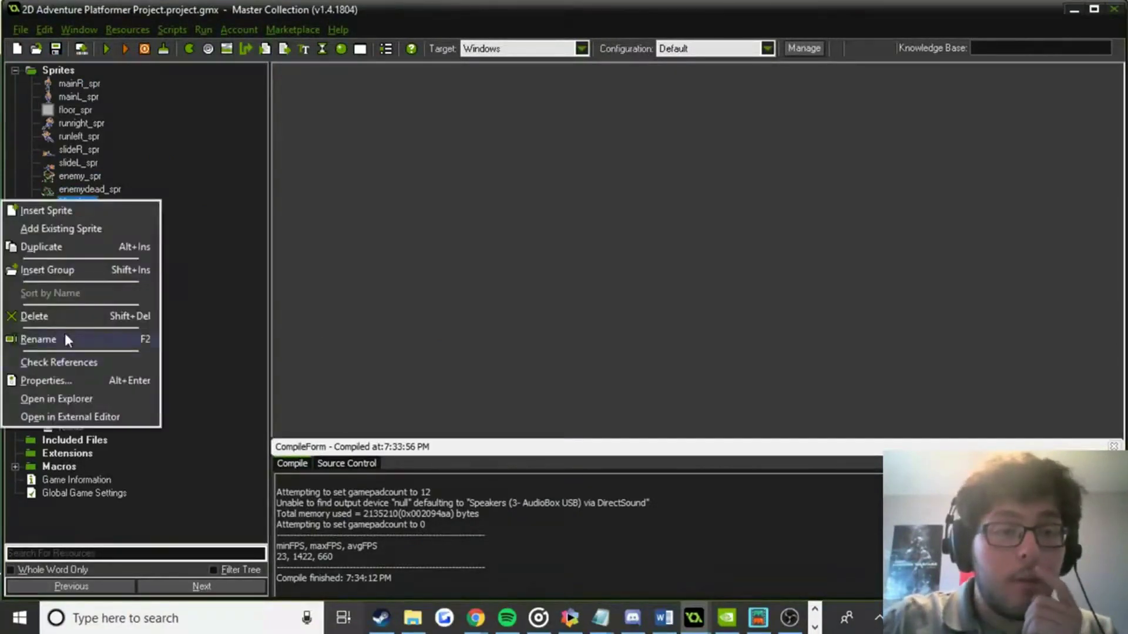
click(34, 316)
click(611, 338)
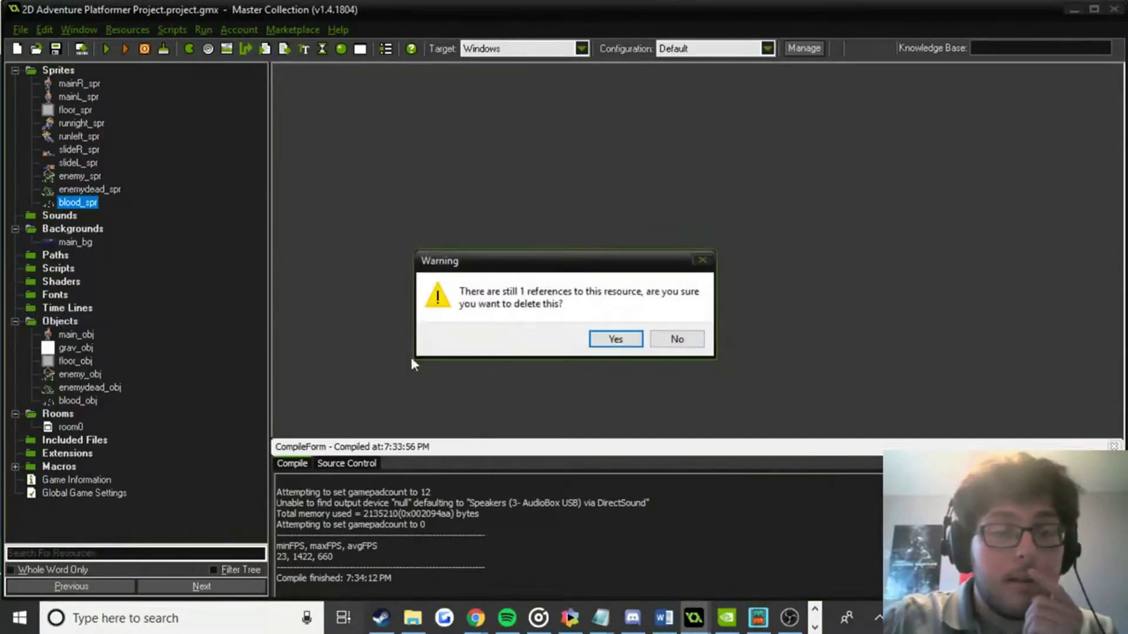
click(606, 339)
Delete the blood_obj object from the project.
click(76, 387)
right_click(91, 388)
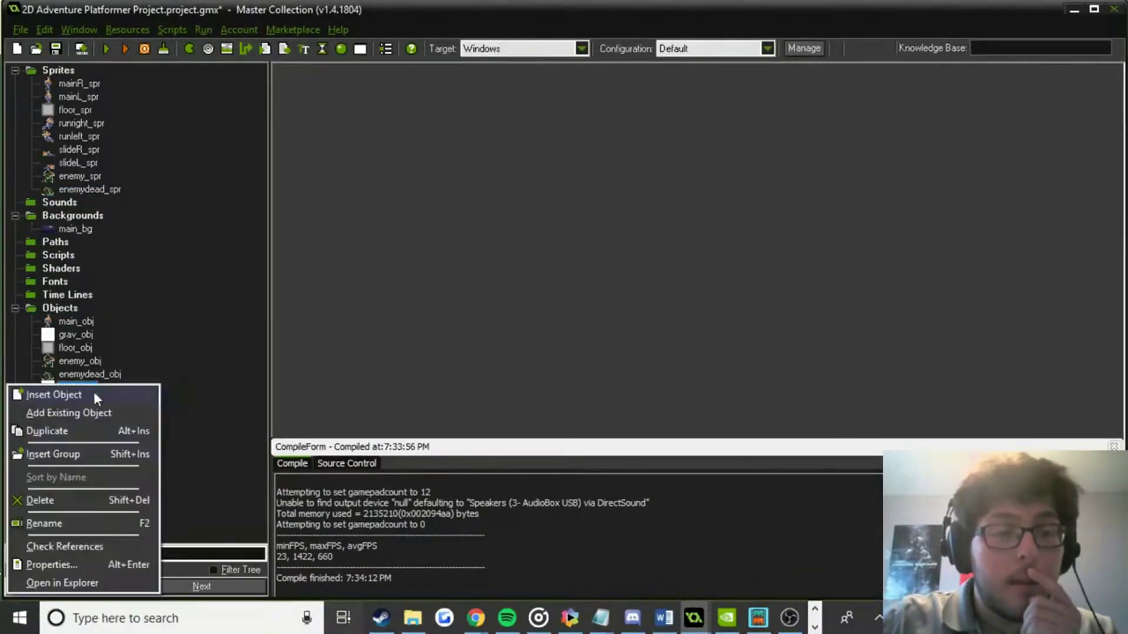
click(77, 500)
click(612, 335)
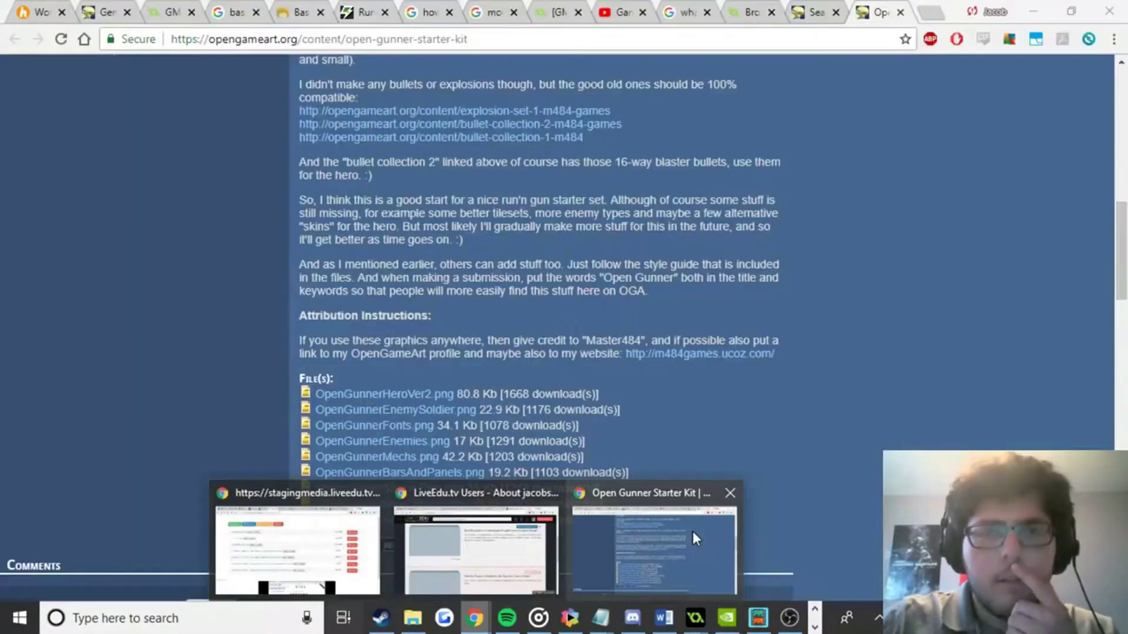
Switch to the Open Gunner Starter Kit page in Chrome and examine its preview images, attribution instructions and file list.
click(692, 531)
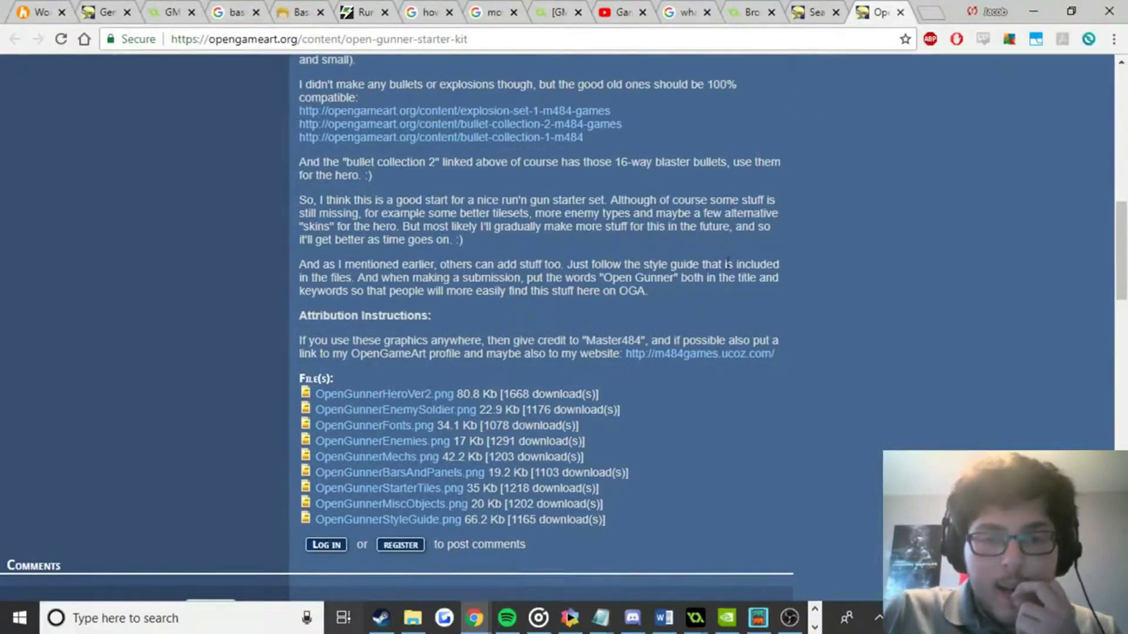
scroll(617, 377, up, 15)
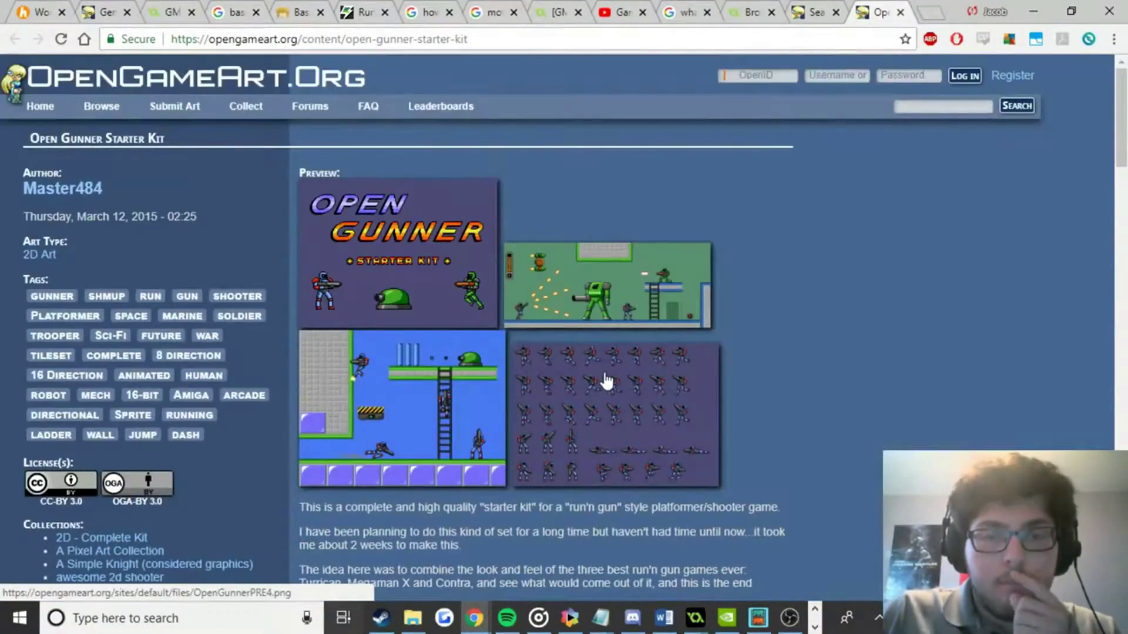
scroll(609, 379, down, 12)
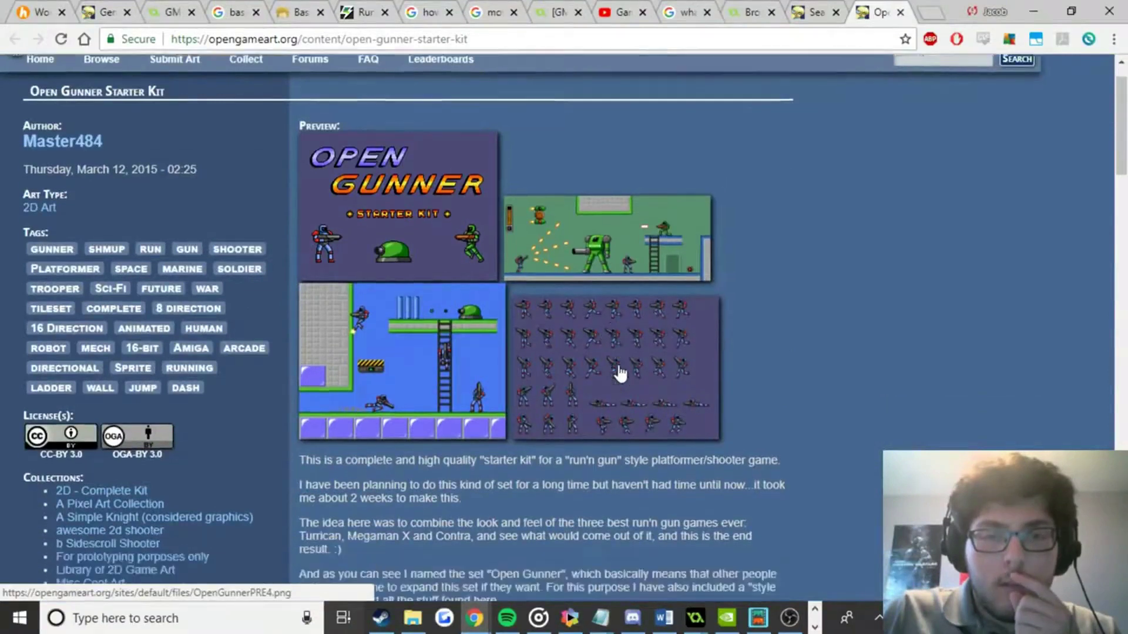
scroll(599, 414, down, 3)
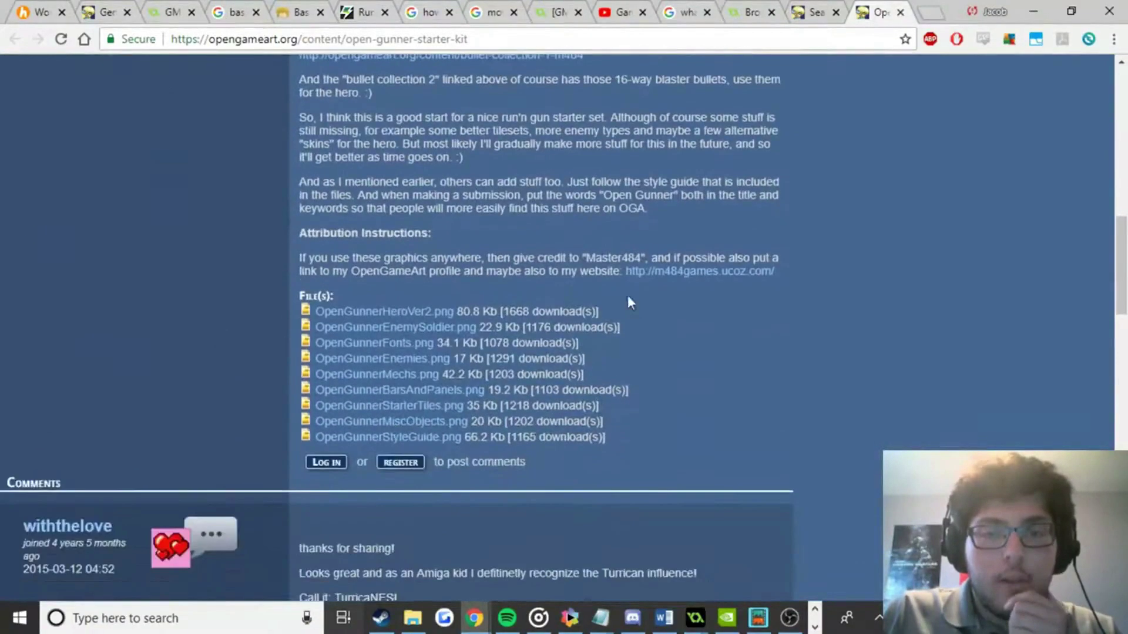
double_click(591, 257)
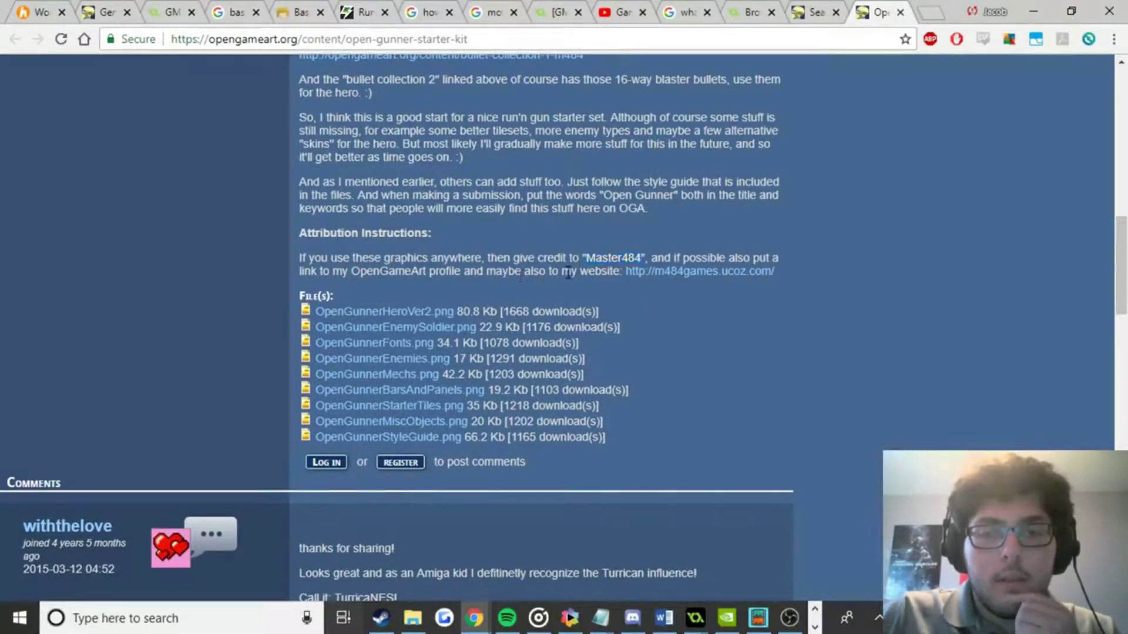
scroll(582, 306, up, 4)
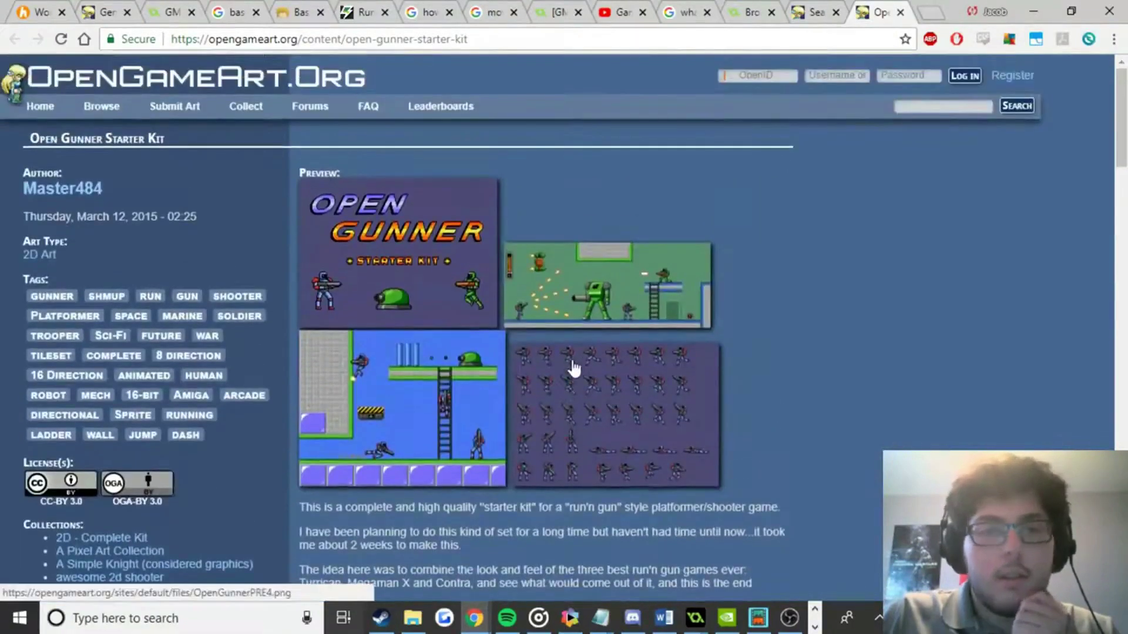
scroll(184, 310, down, 3)
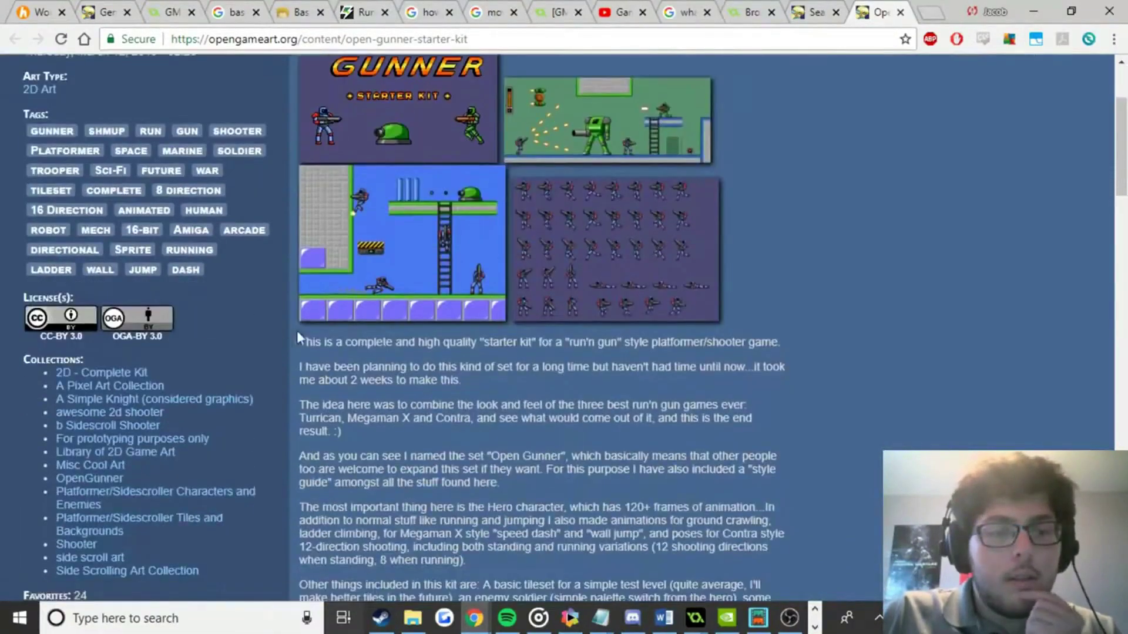
scroll(373, 398, up, 3)
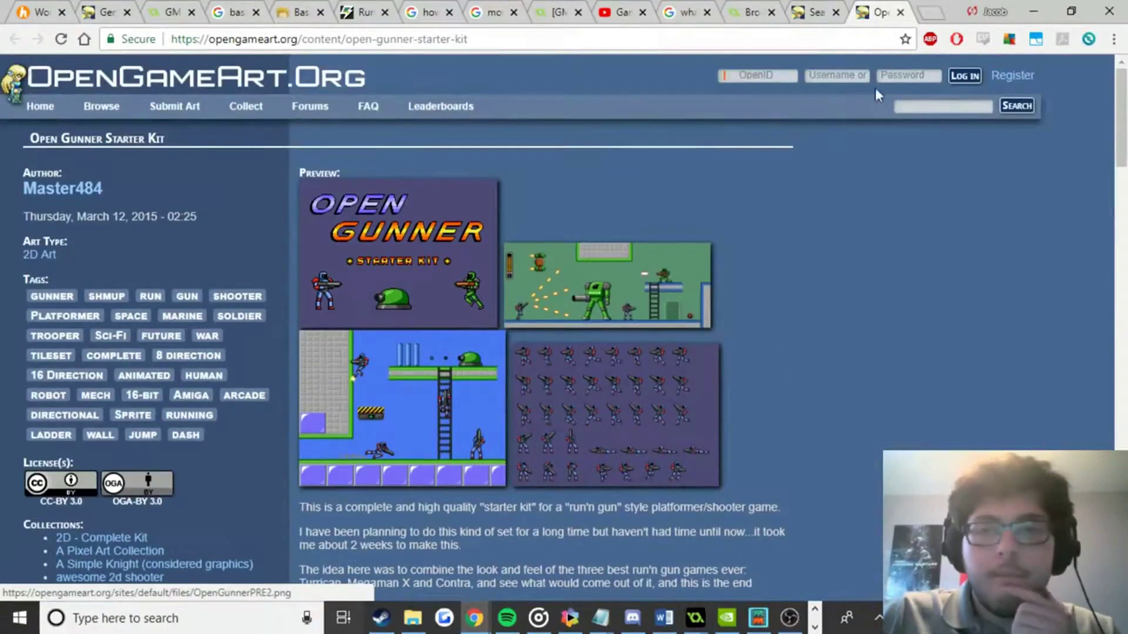
mouse_move(219, 131)
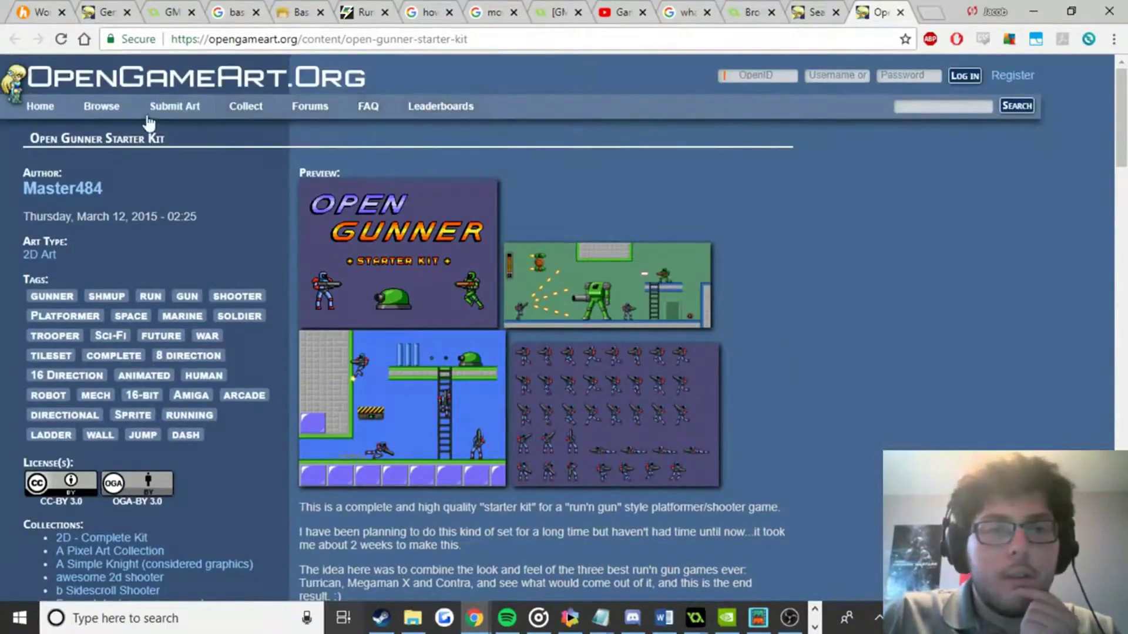
scroll(359, 284, down, 5)
scroll(453, 272, up, 5)
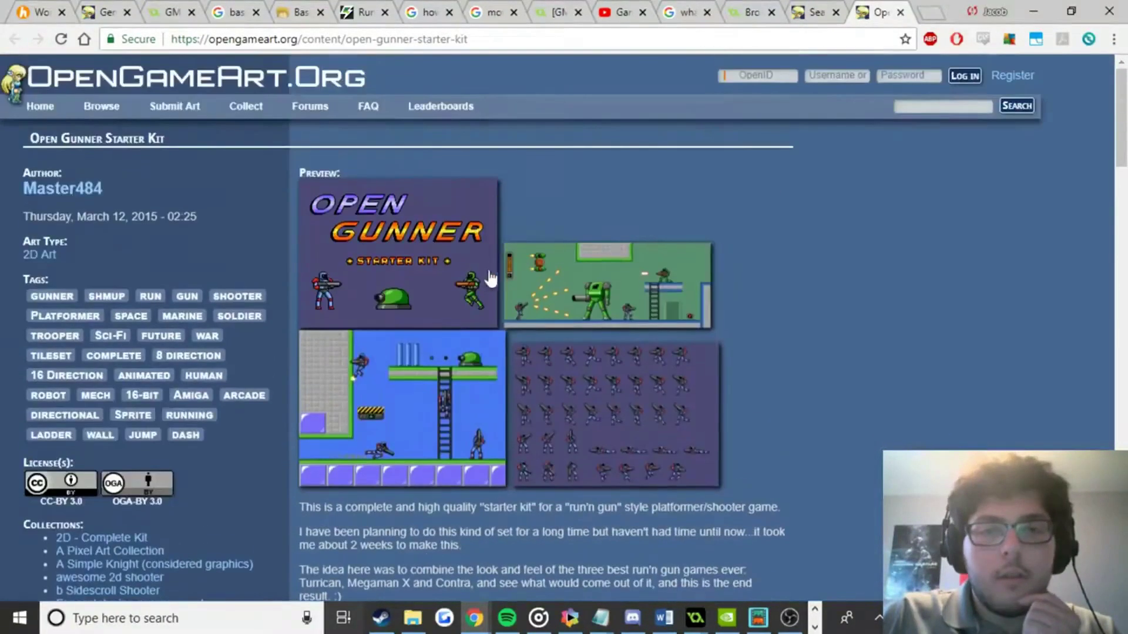
Duplicate the Open Gunner Starter Kit tab and search OpenGameArt's 2D art for background in the copy.
right_click(855, 18)
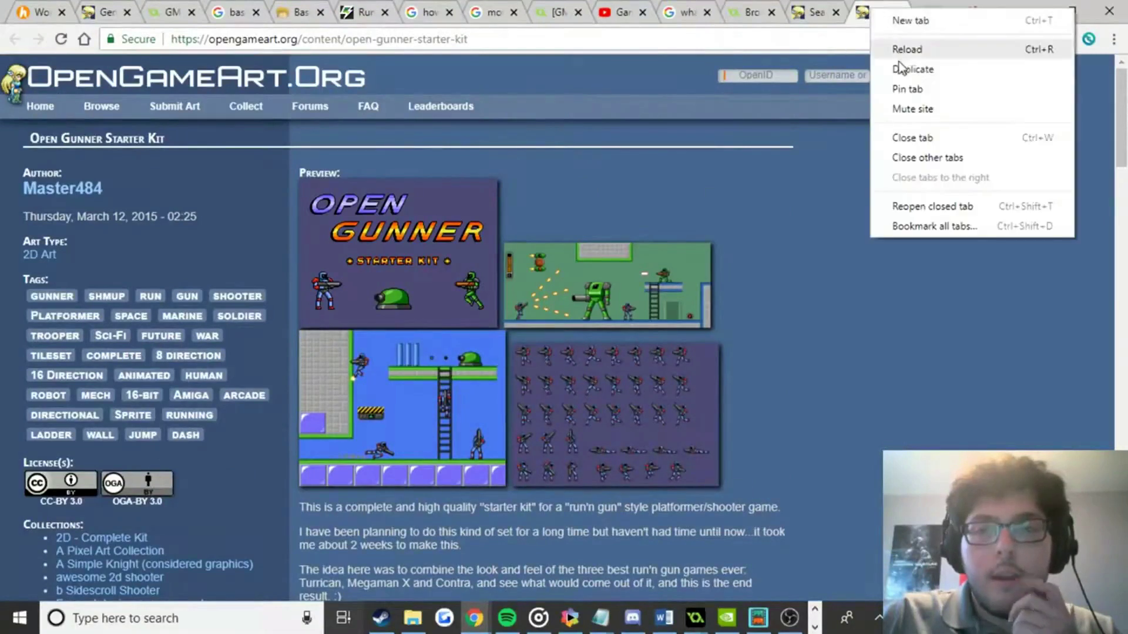
click(873, 66)
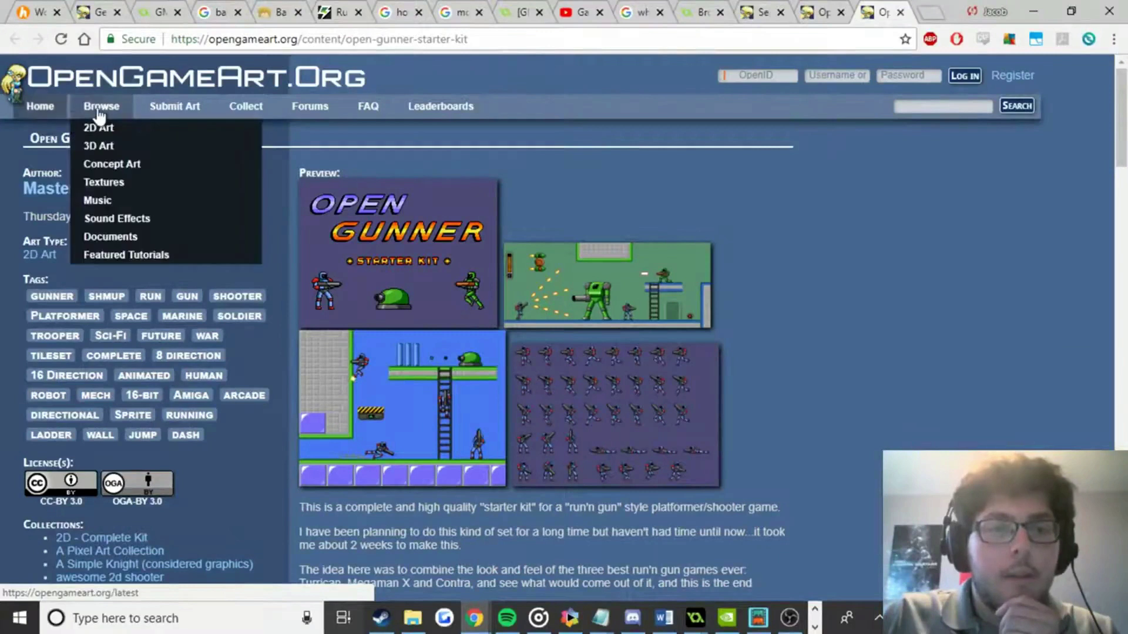
click(99, 128)
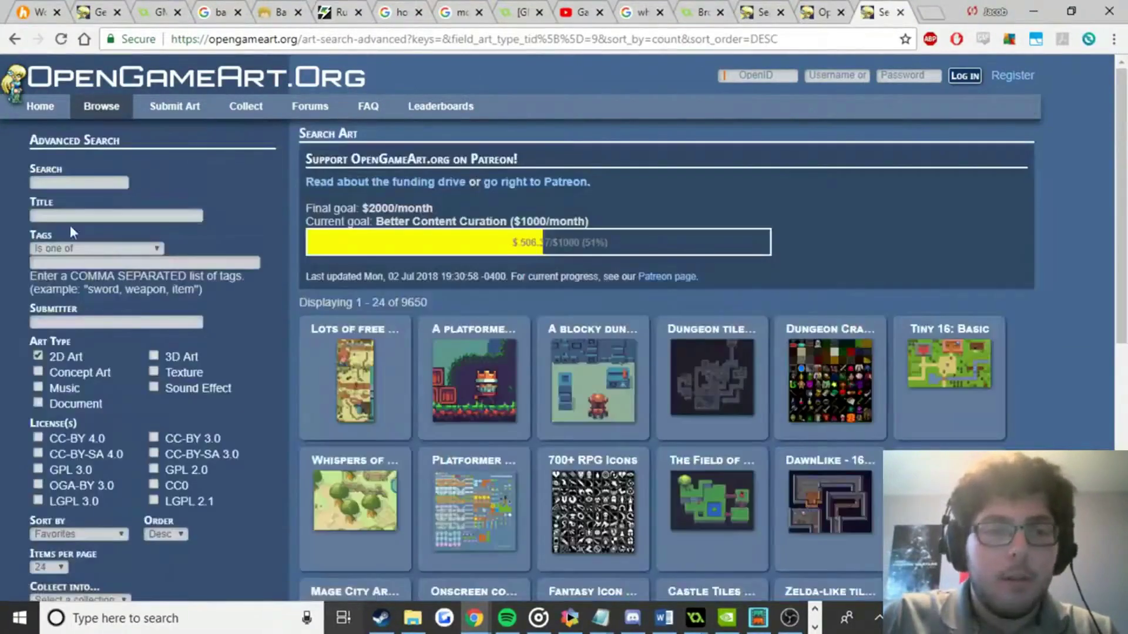
click(65, 183)
text(backg)
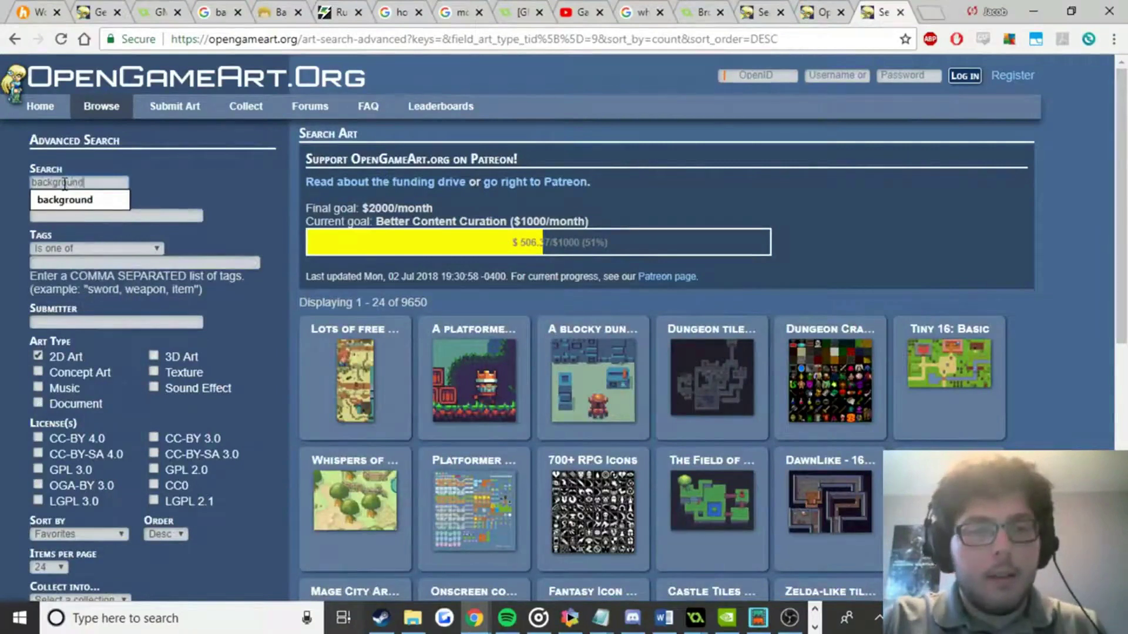
text(round)
key(Return)
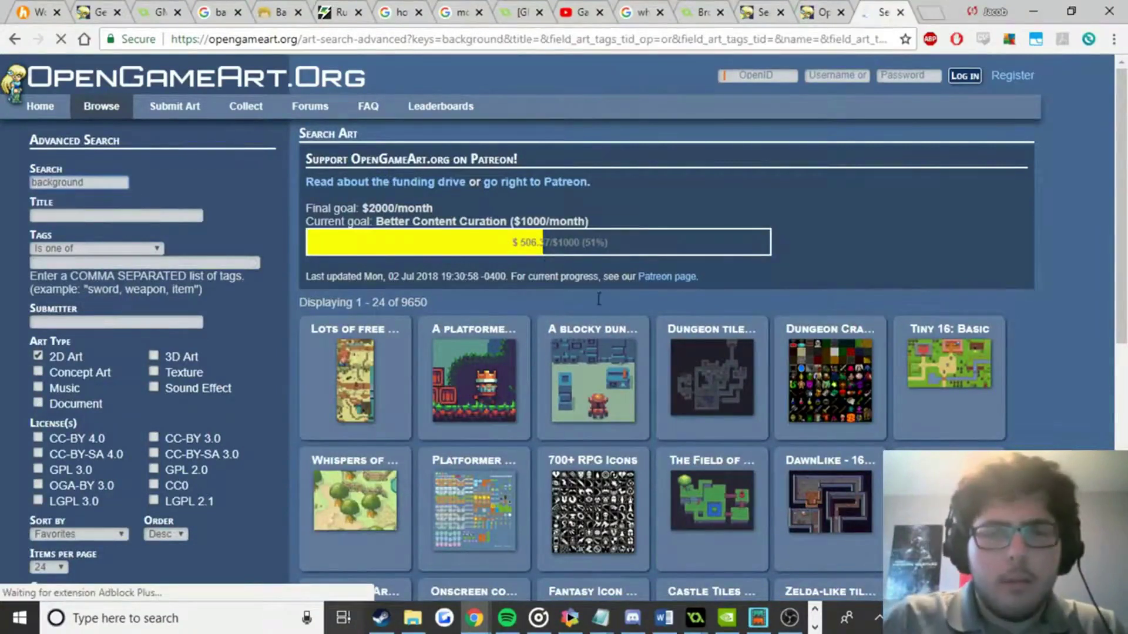
Look through the first two pages of background results for suitable game art.
scroll(555, 287, down, 7)
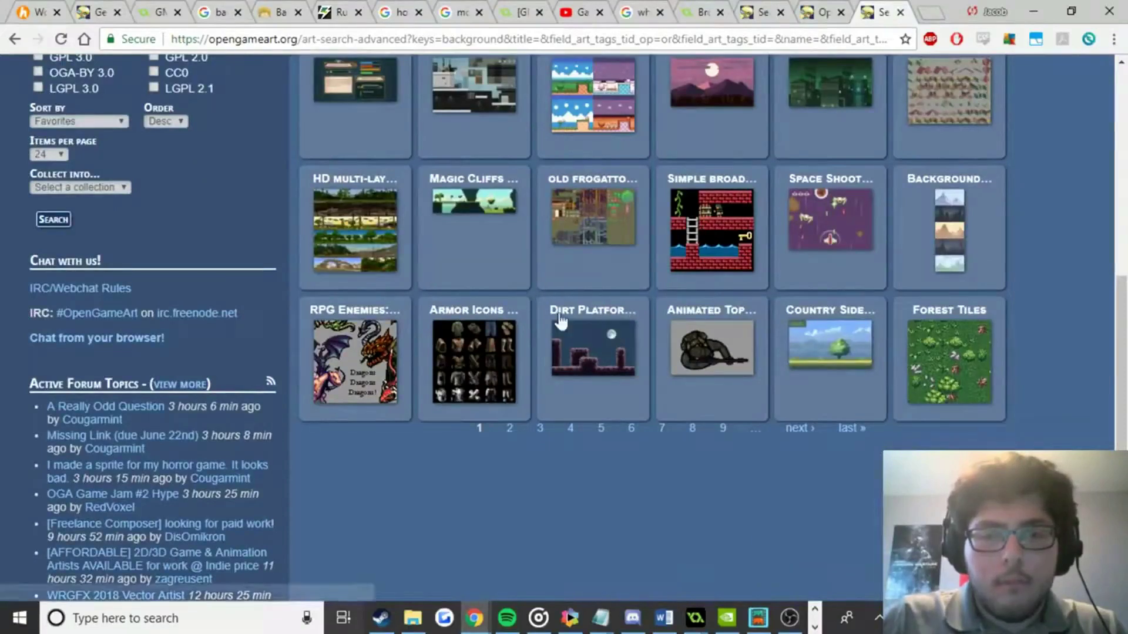
scroll(833, 398, up, 3)
scroll(728, 395, up, 5)
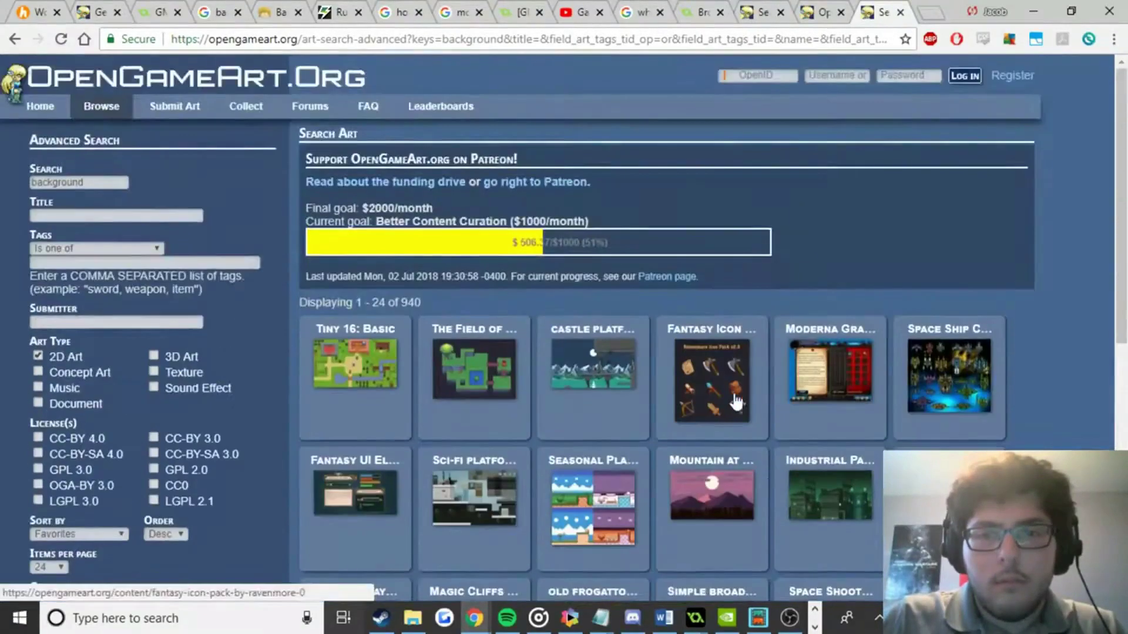
scroll(573, 419, down, 9)
click(510, 357)
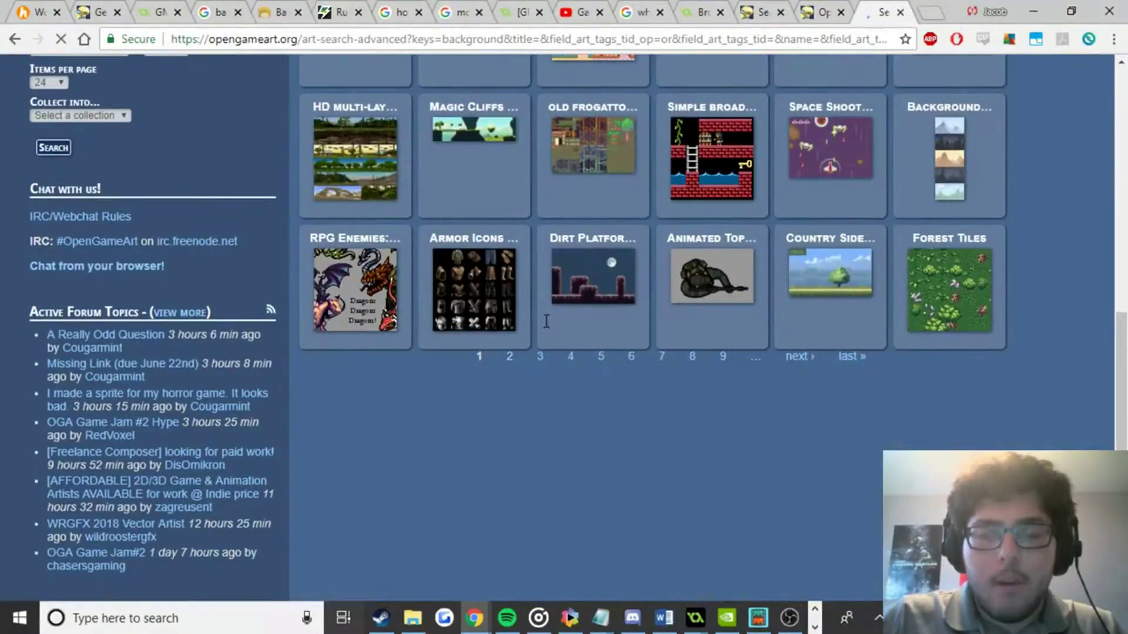
scroll(544, 322, down, 8)
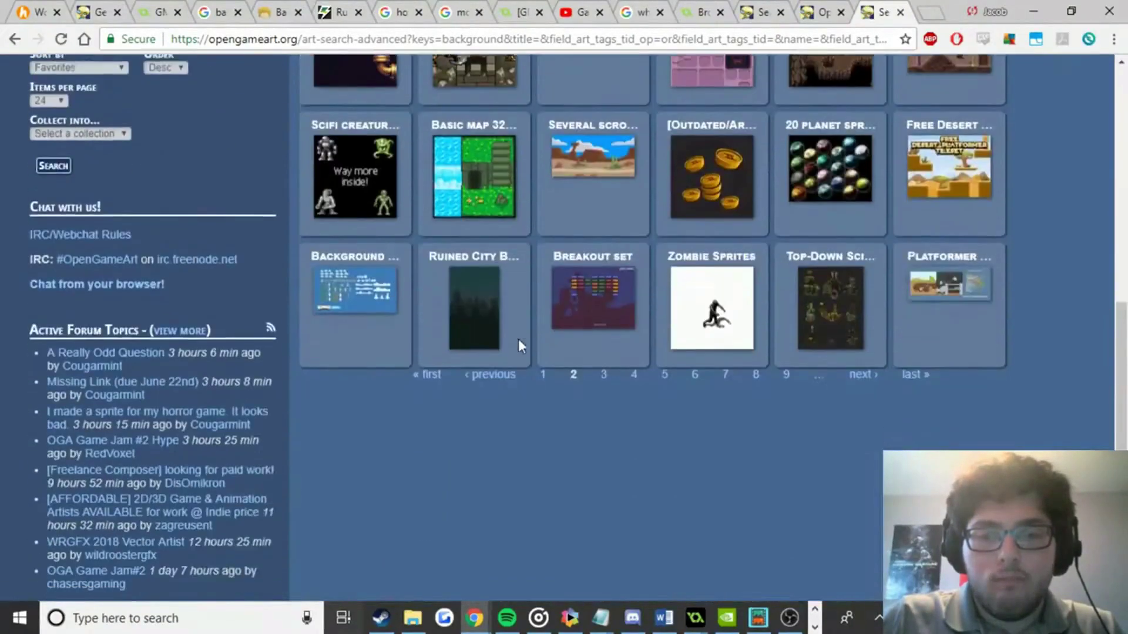
scroll(503, 386, up, 8)
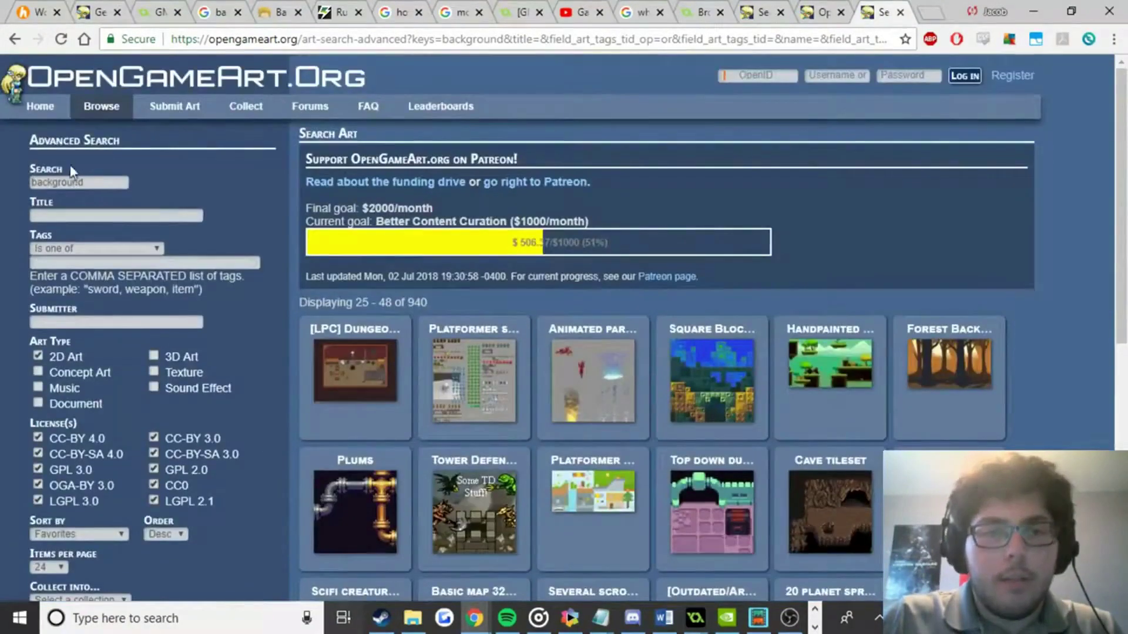
Search the 2D art for moon, open the Background Night entry and examine its preview, file and comments.
click(79, 183)
double_click(79, 183)
text(moon)
key(Return)
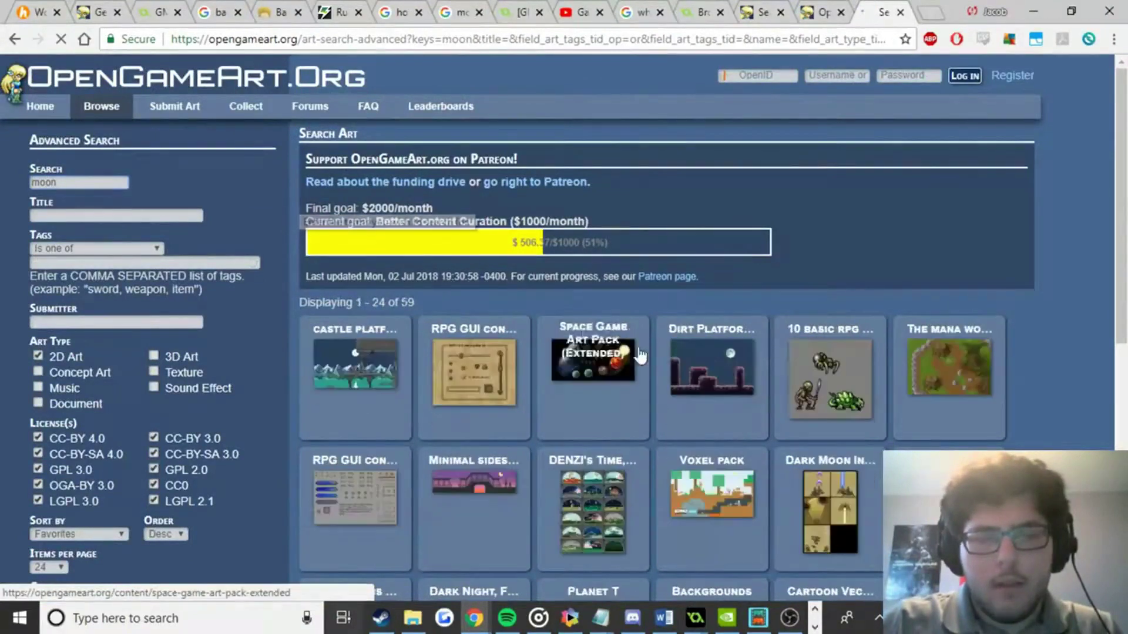
scroll(668, 351, down, 4)
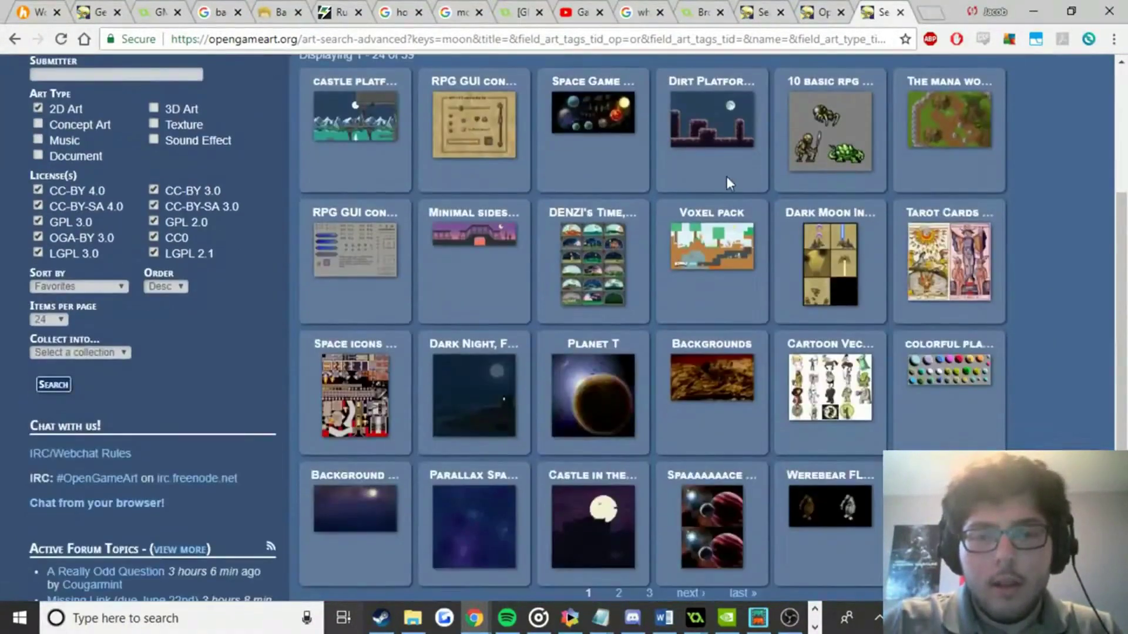
scroll(591, 307, down, 2)
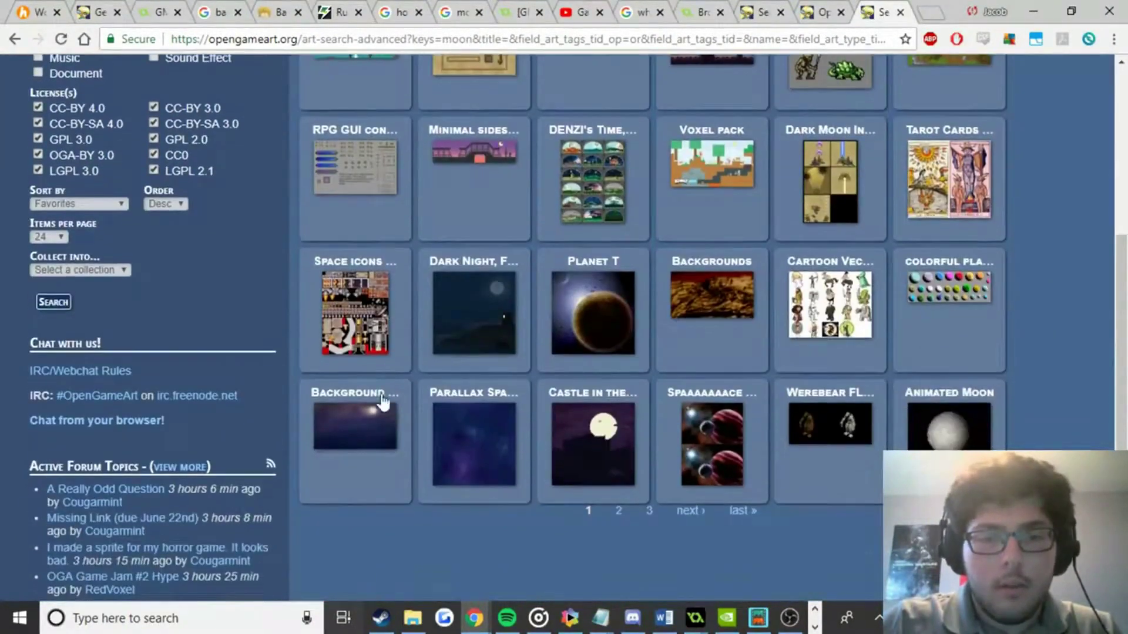
click(347, 410)
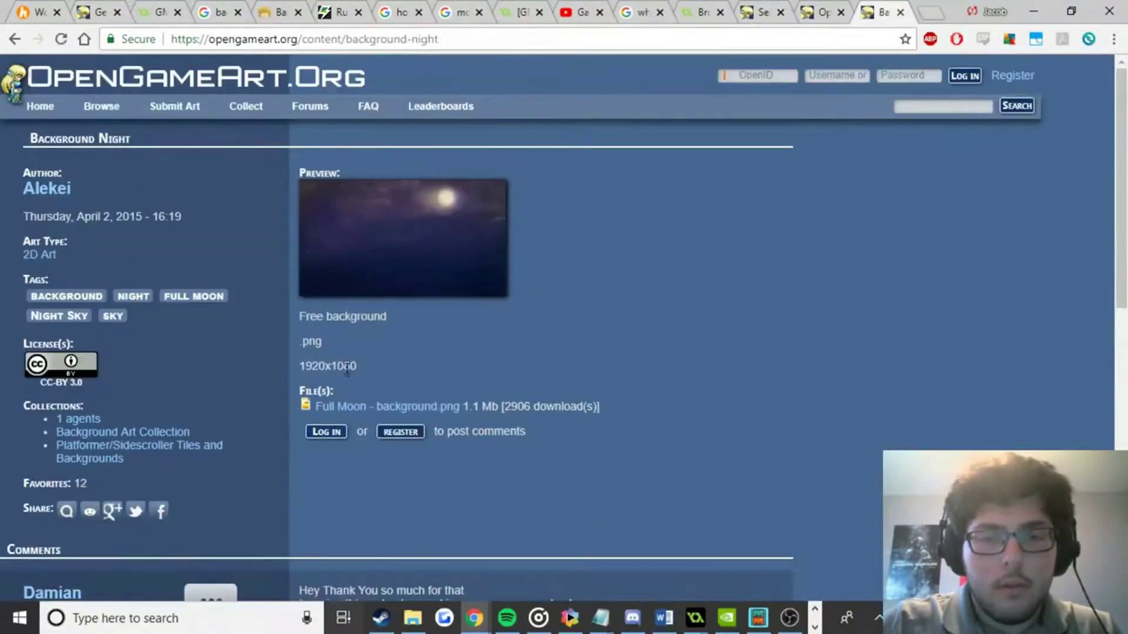
scroll(447, 406, down, 3)
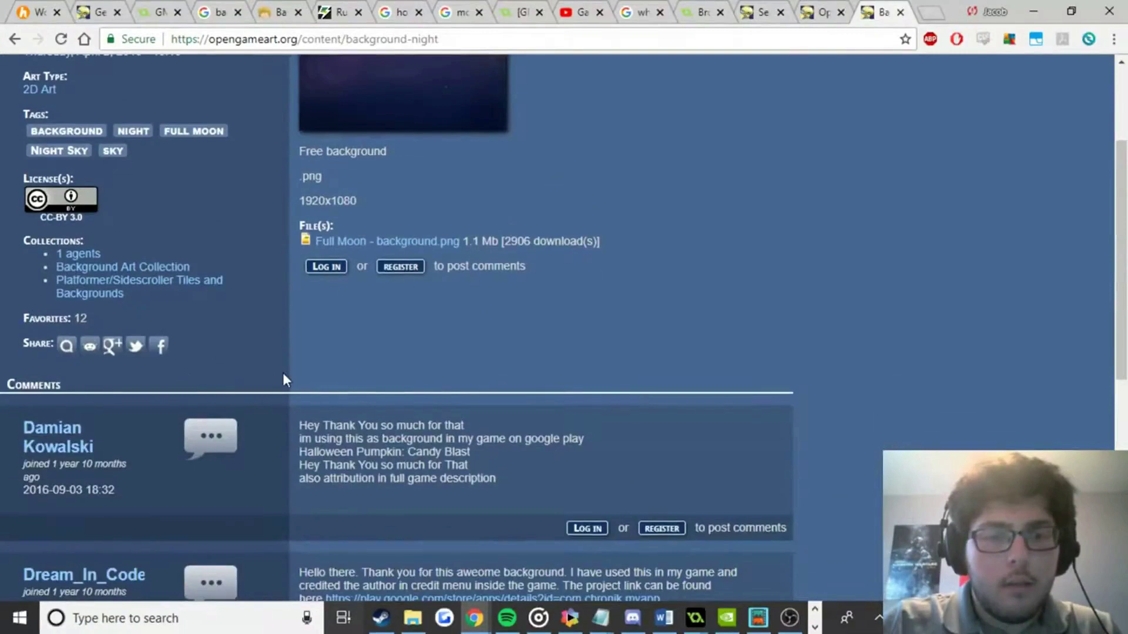
scroll(283, 381, down, 8)
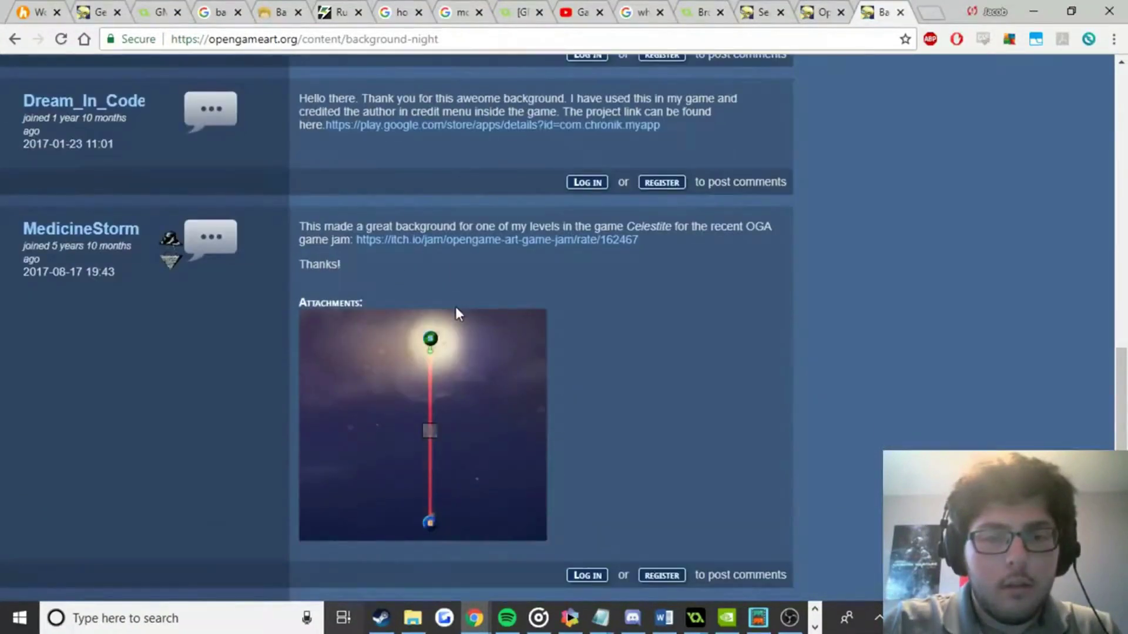
scroll(604, 363, up, 12)
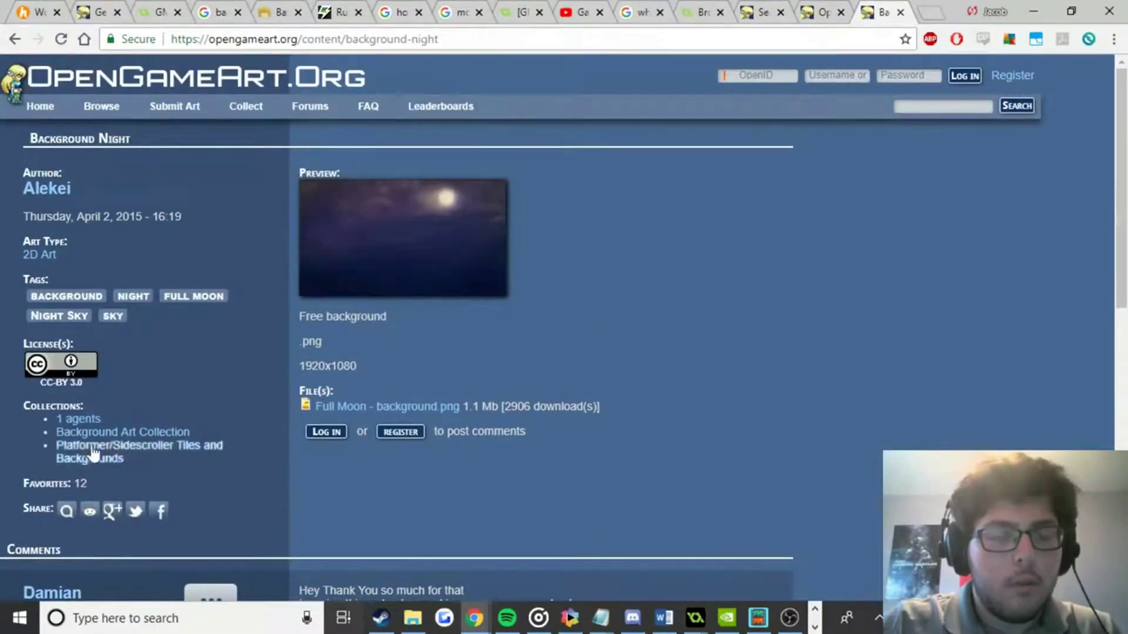
Load canva.com in the browser tab that shows the Background Night entry.
click(819, 12)
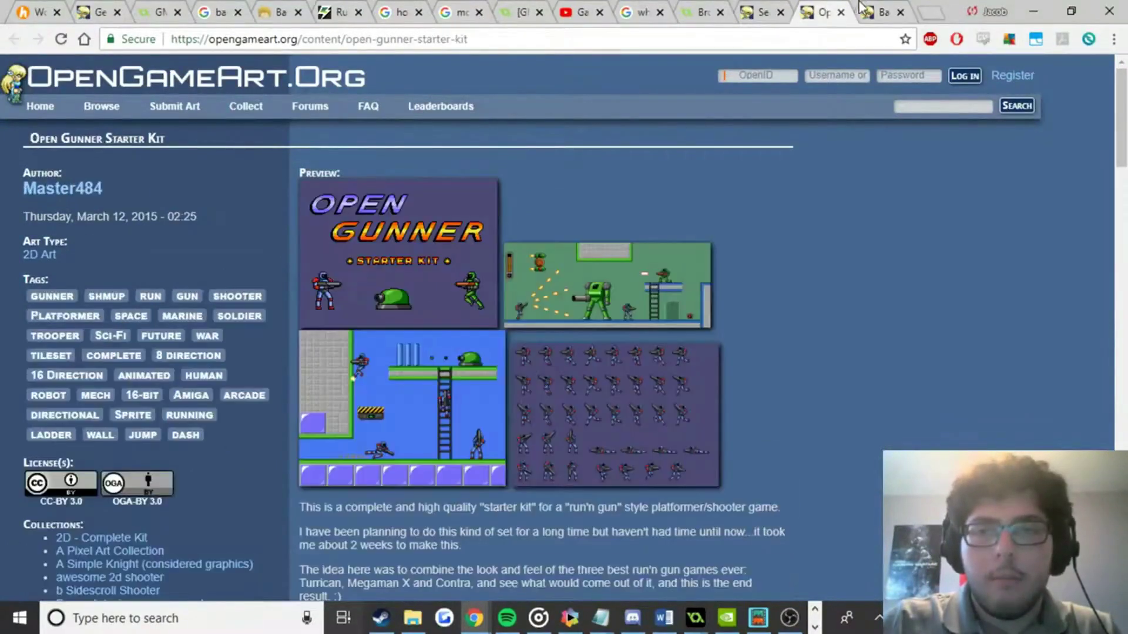
click(879, 9)
click(826, 37)
text(canva.com)
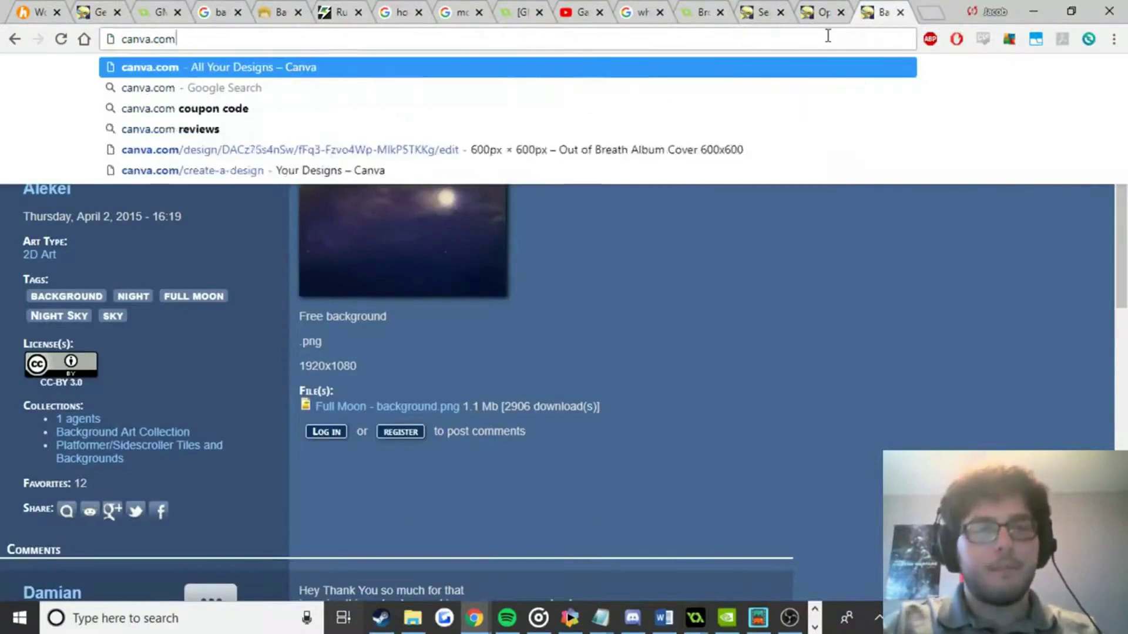
key(Return)
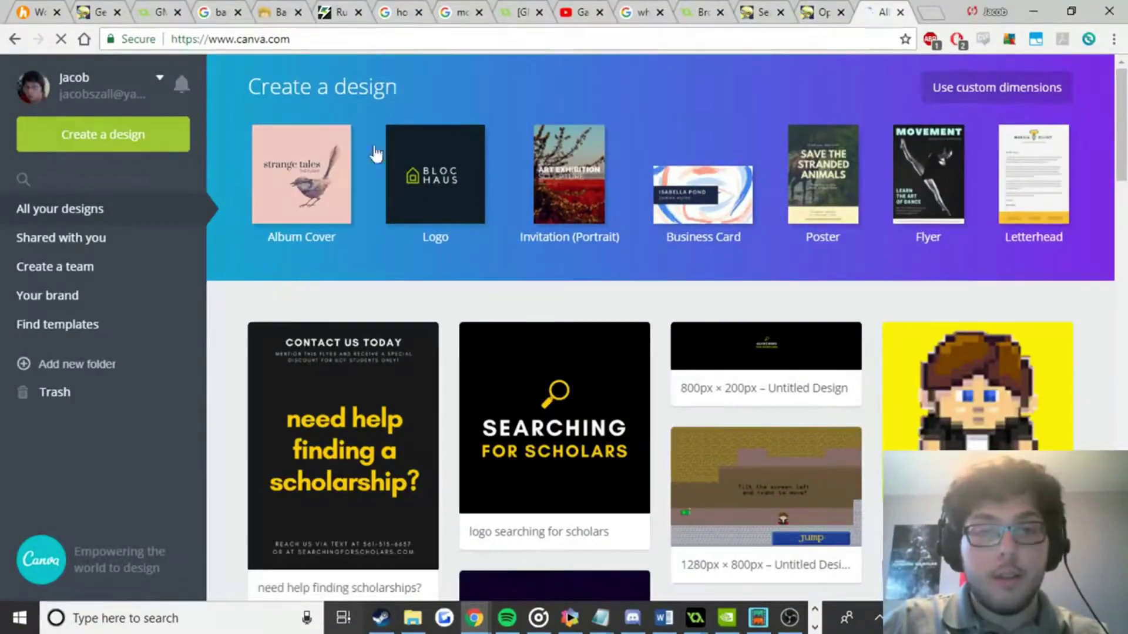
Create a new design with custom dimensions of 300 by 150 px.
click(1019, 98)
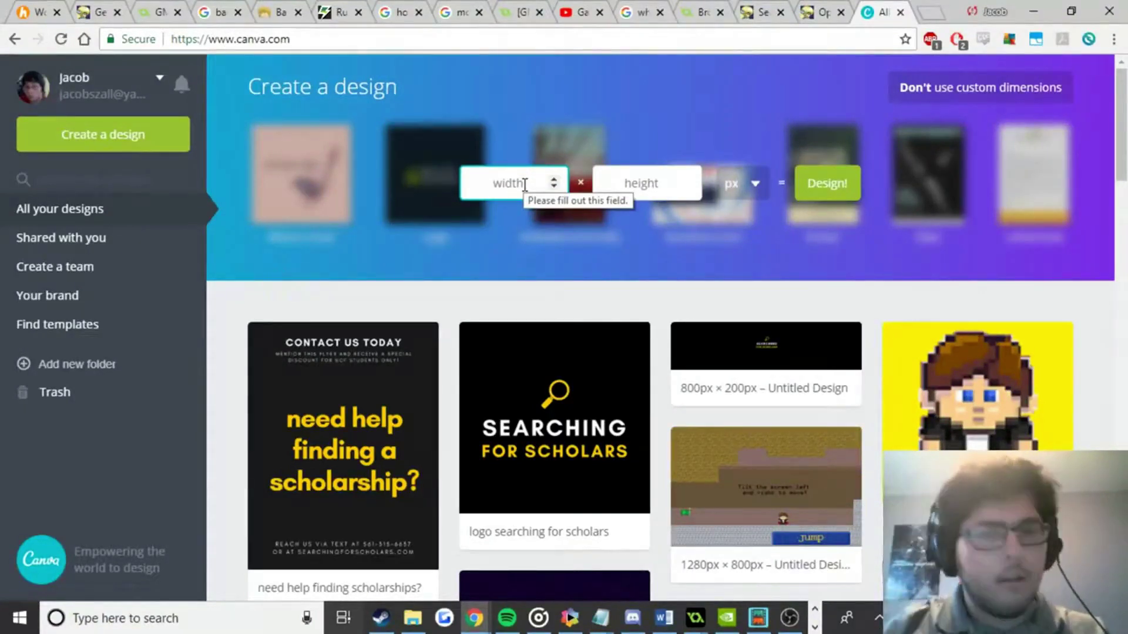
text(300)
key(Tab)
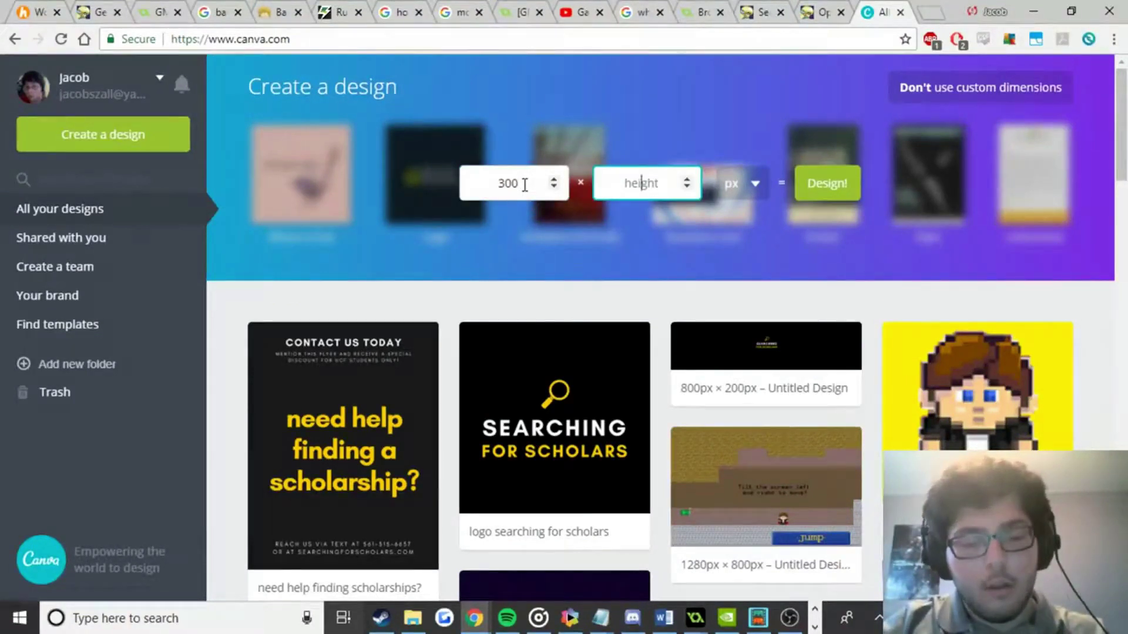
key(Return)
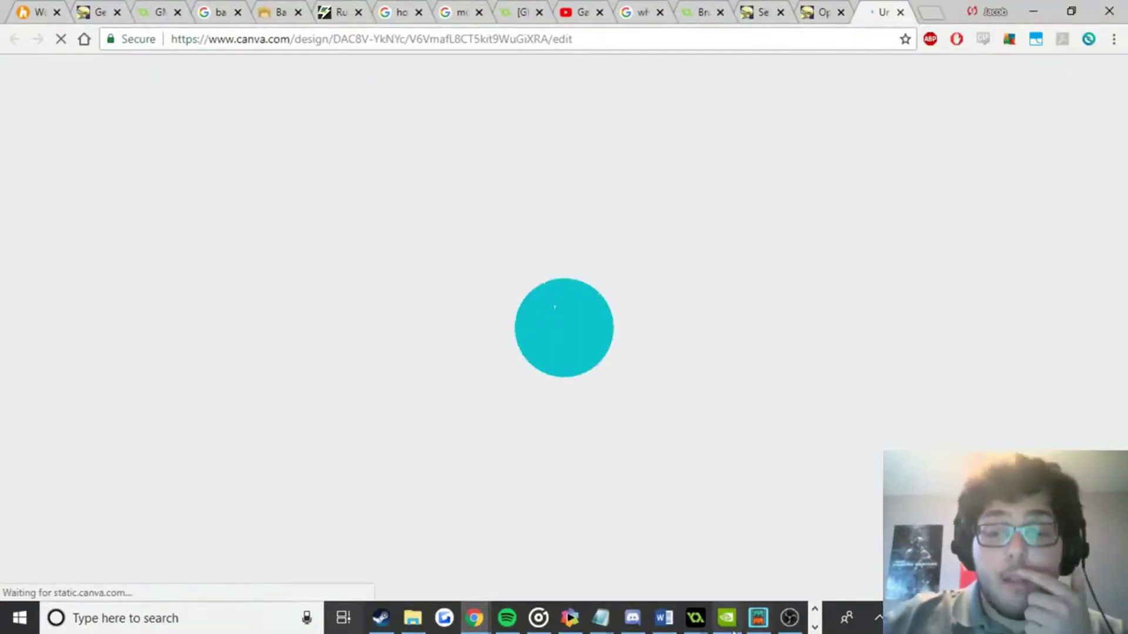
Switch to GameMaker, open room0 and examine its moonlit background and layout.
mouse_move(692, 620)
click(656, 553)
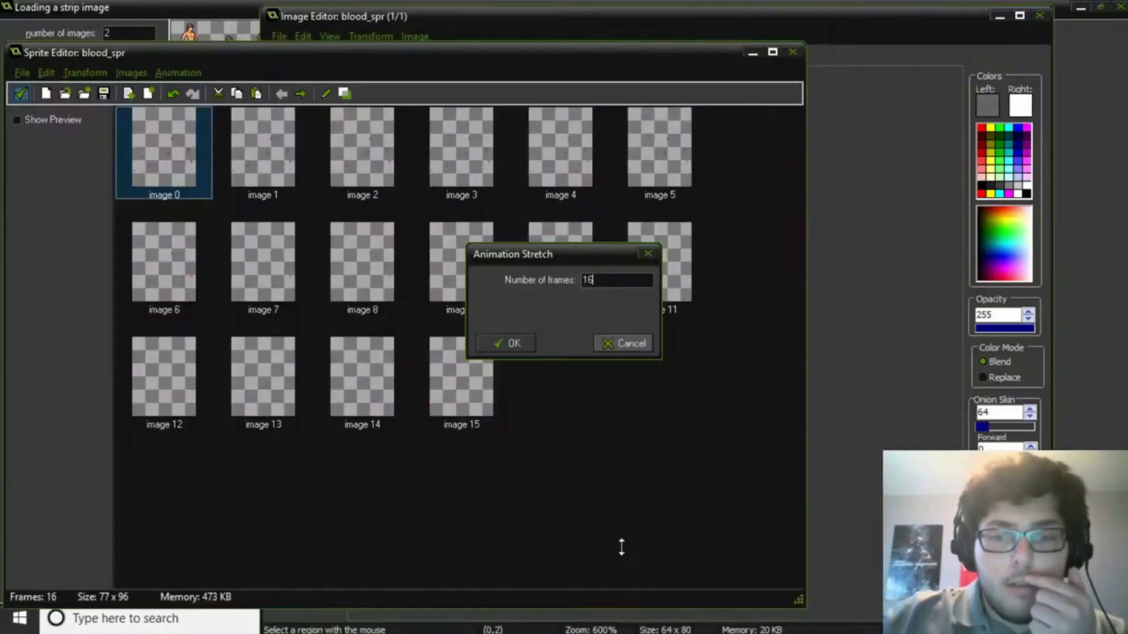
double_click(69, 400)
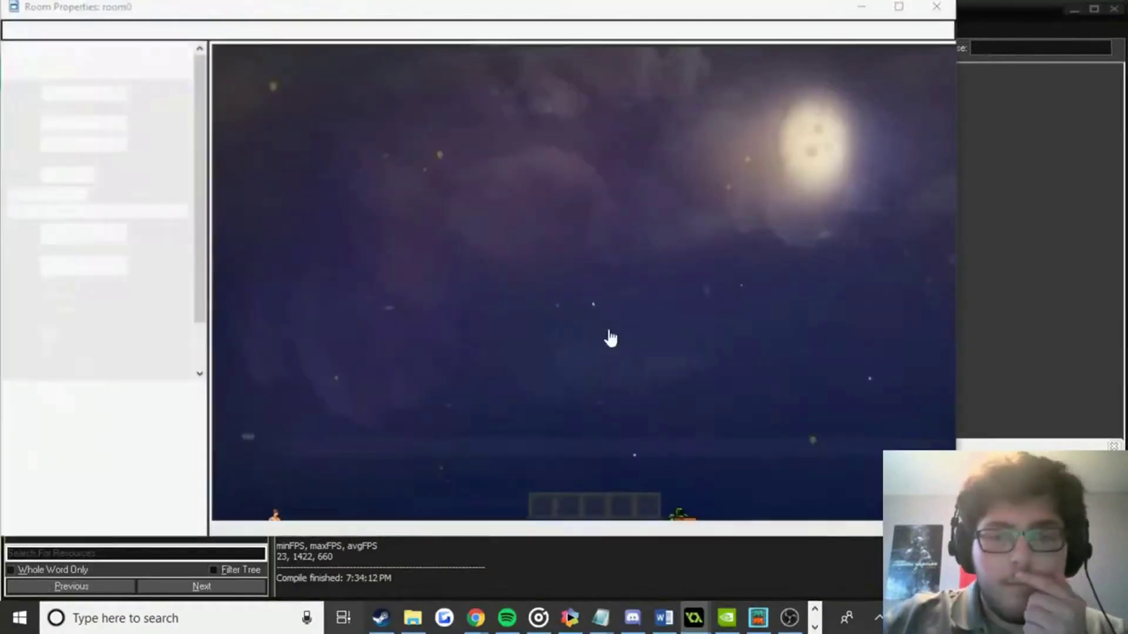
middle_drag(624, 252, 576, 269)
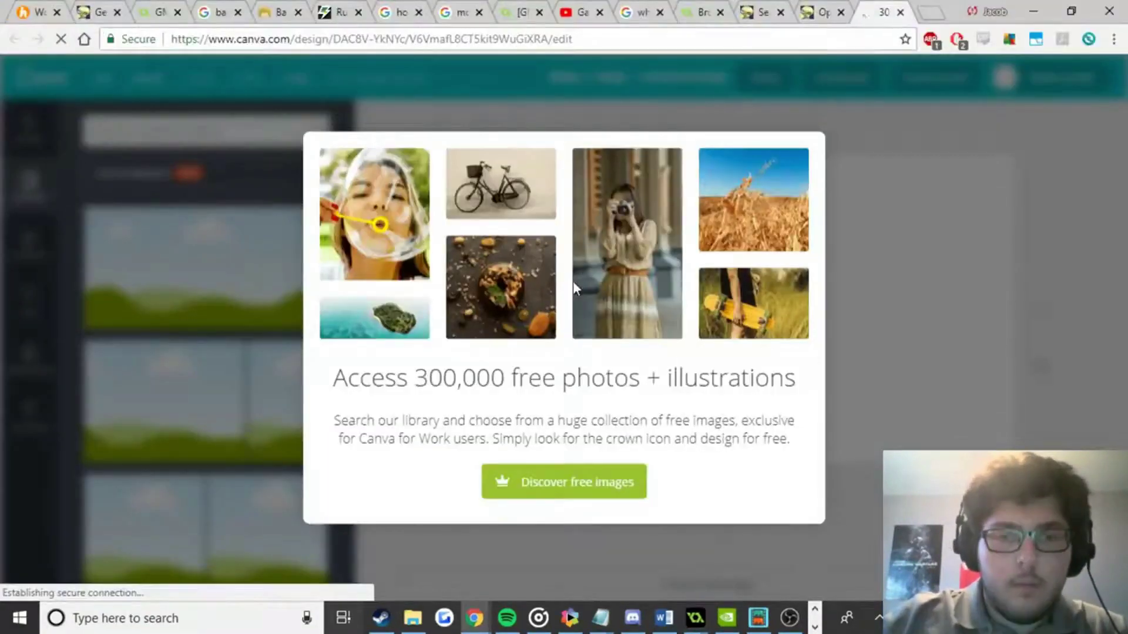
Dismiss Canva's free-images offer, show the text styles for the blank design and compare it with room0 in GameMaker.
click(884, 320)
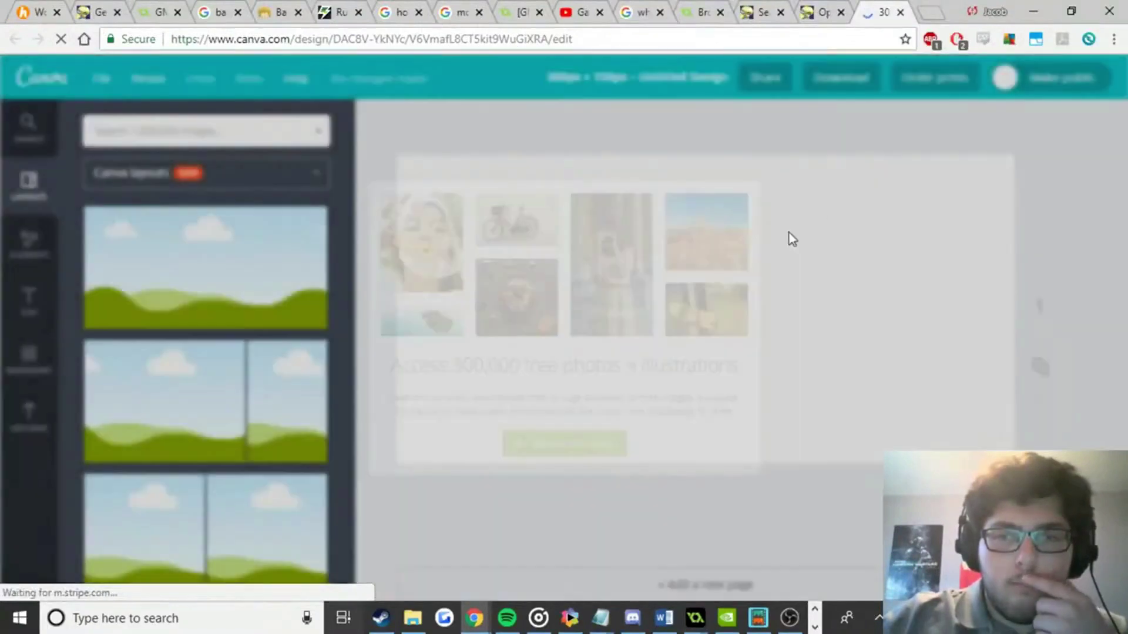
click(33, 258)
click(30, 299)
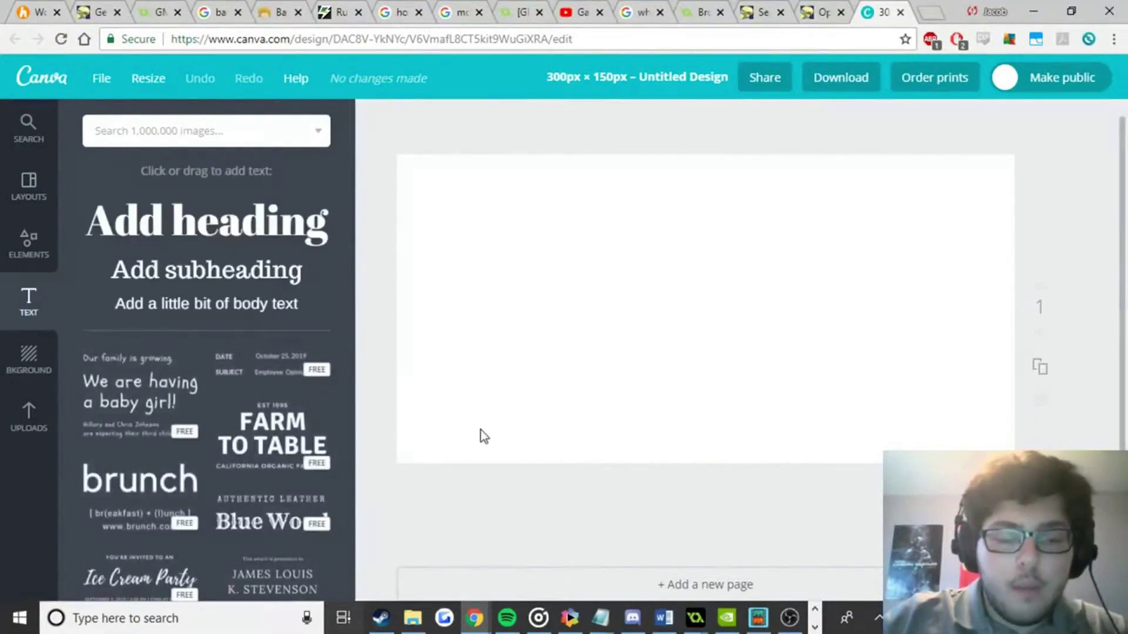
key(alt+Tab)
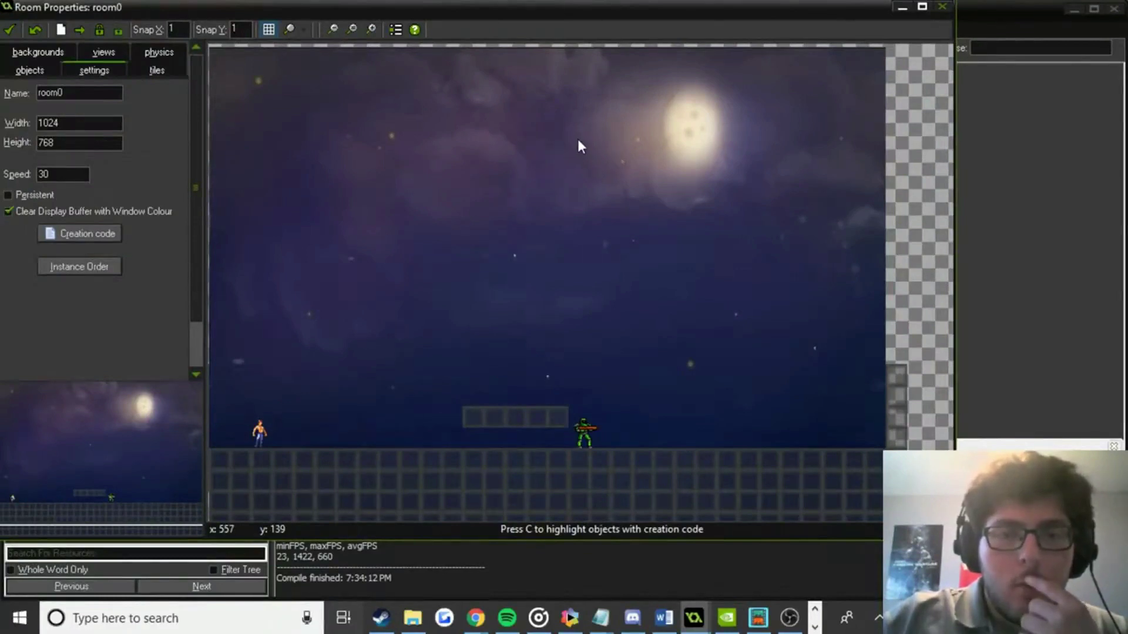
key(alt+Tab)
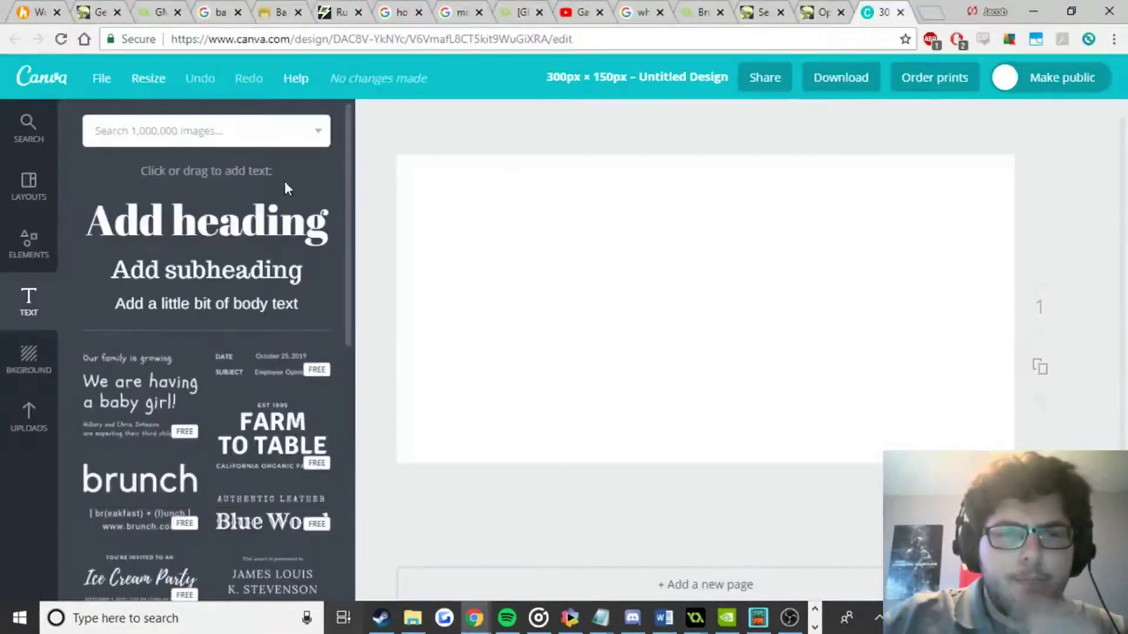
Add a subheading to the blank design and replace its text with "Slide Hero".
click(245, 270)
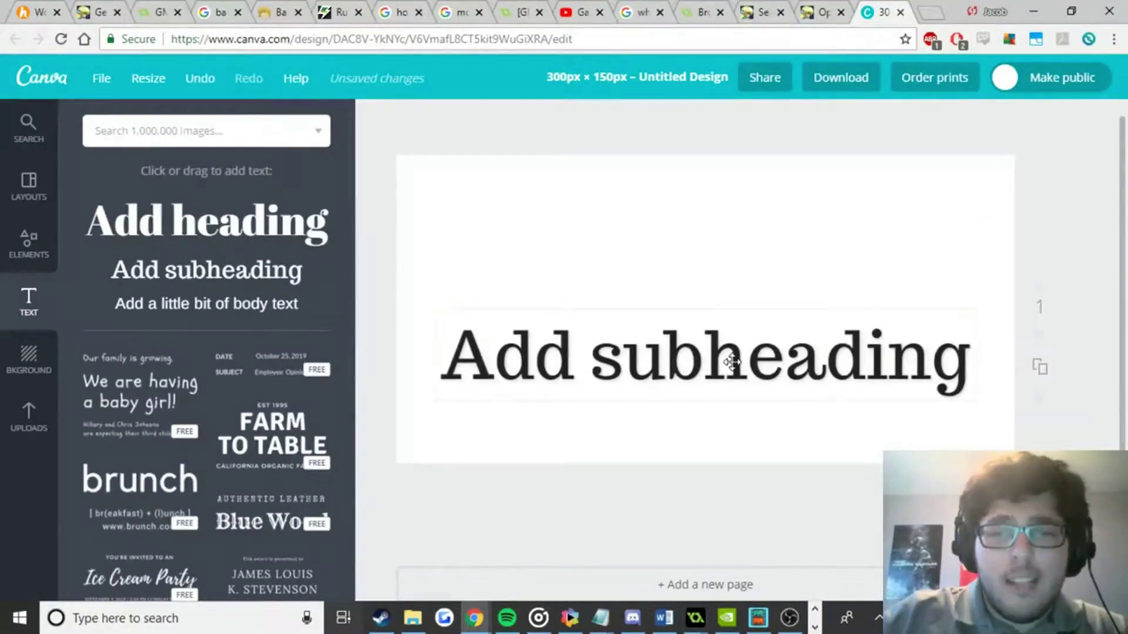
click(766, 350)
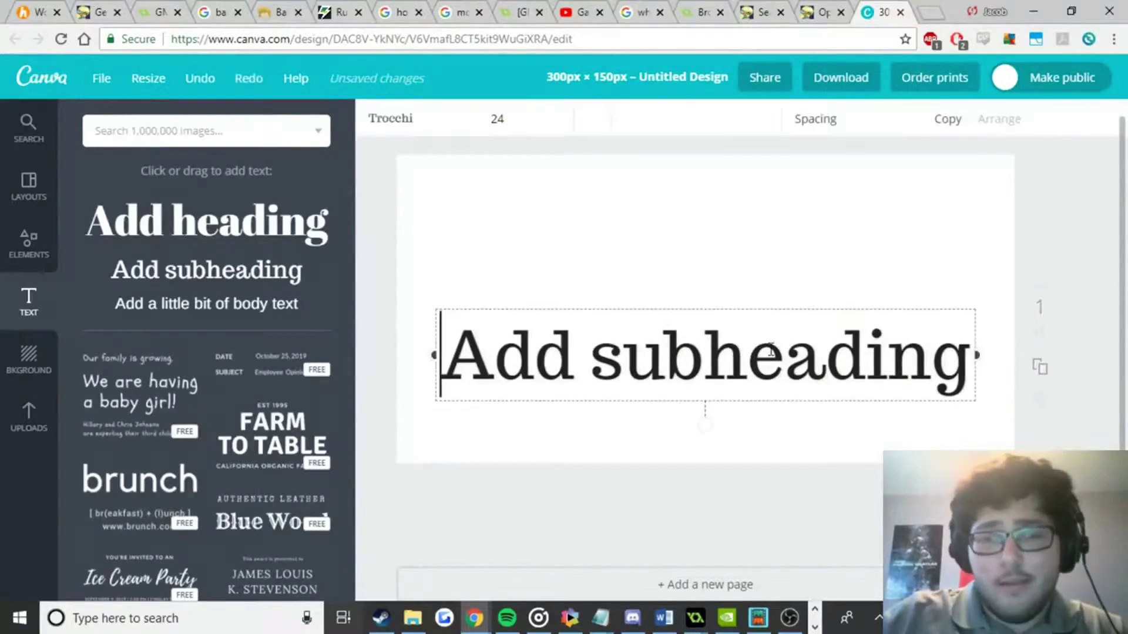
click(770, 351)
text(S)
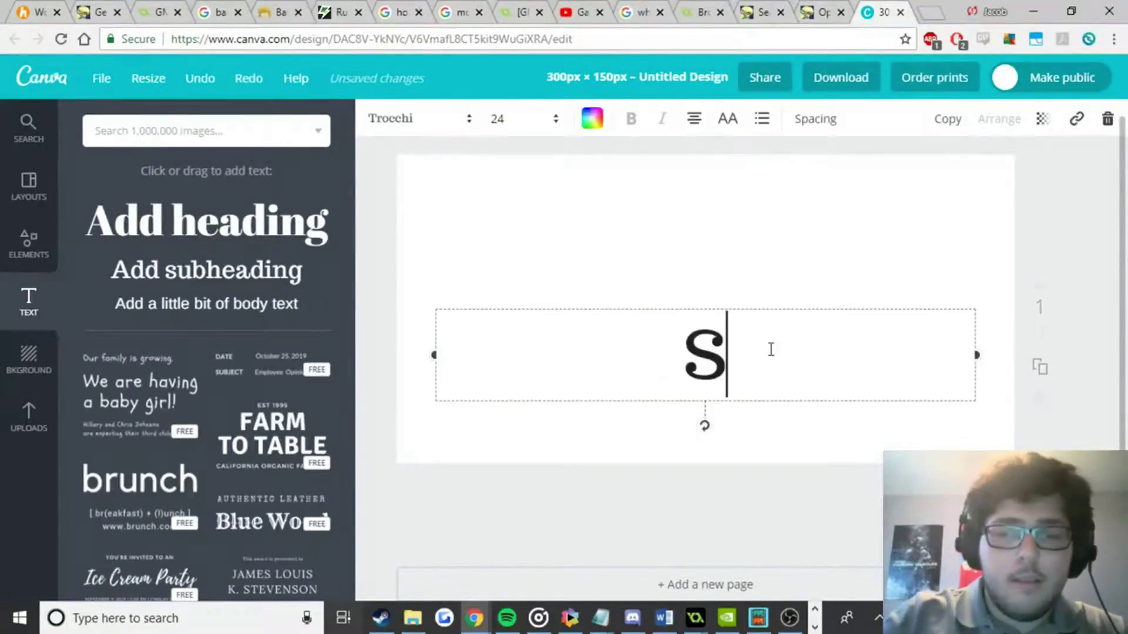
text(lide He)
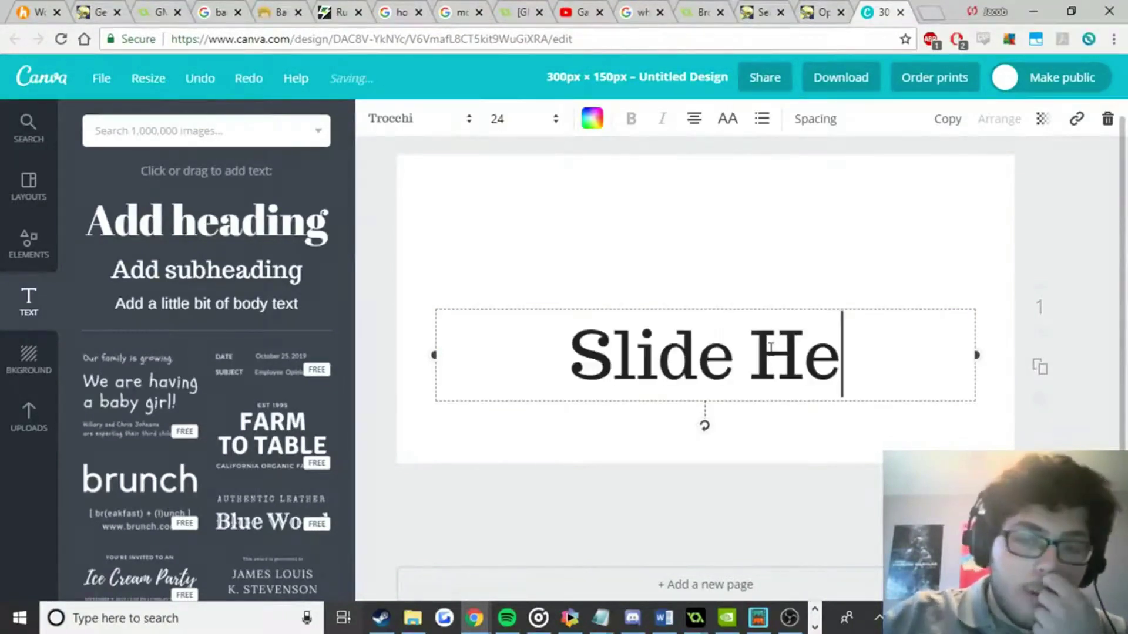
text(ro)
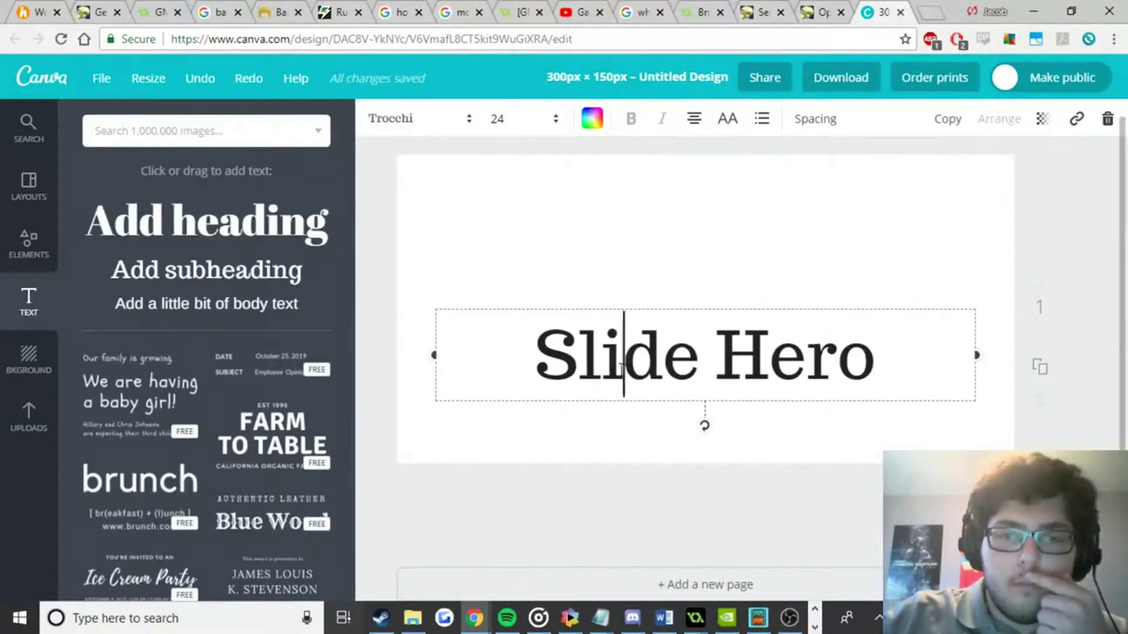
Try the Suez One font on the Slide Hero text.
key(ctrl+a)
click(453, 121)
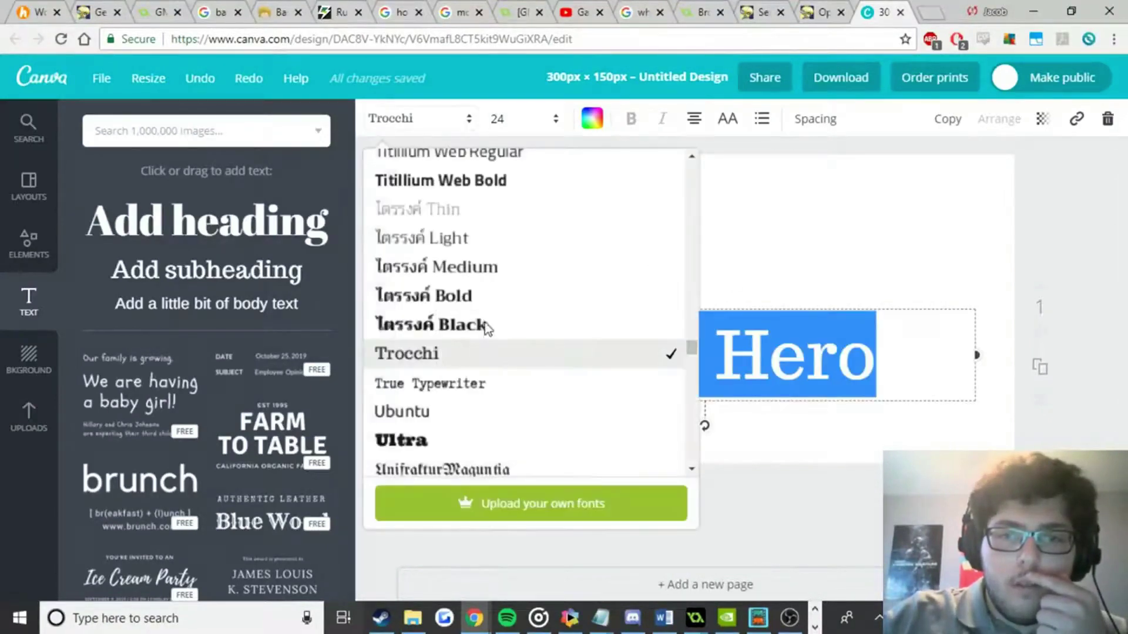
click(853, 360)
click(930, 345)
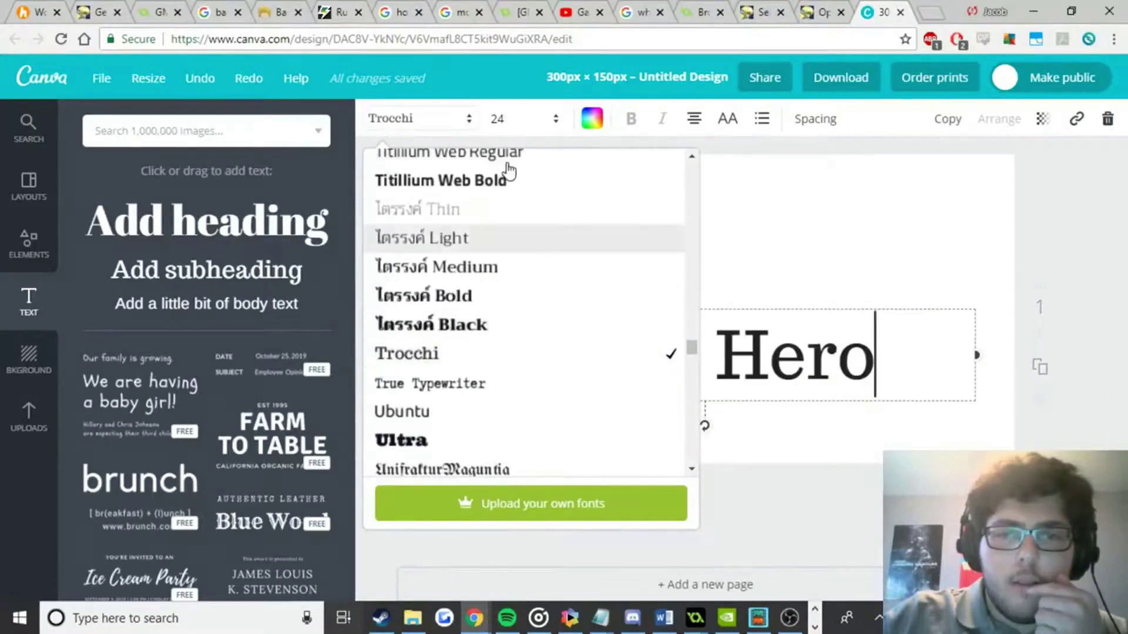
scroll(524, 218, up, 6)
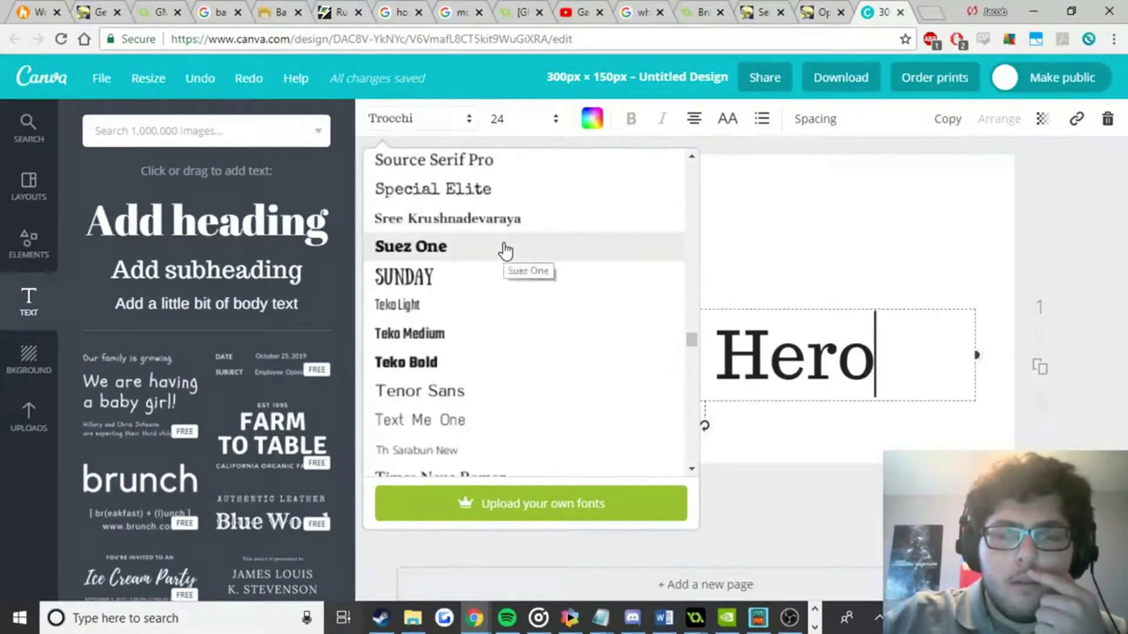
click(553, 258)
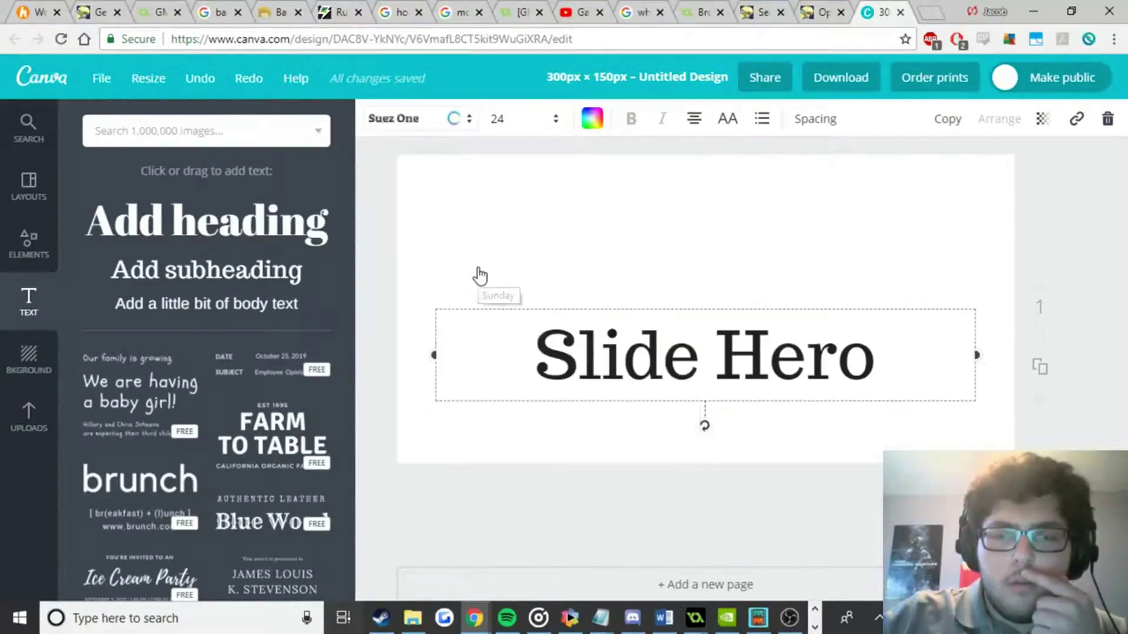
Try the Sree Krushnadevaraya font on the whole Slide Hero text.
click(533, 352)
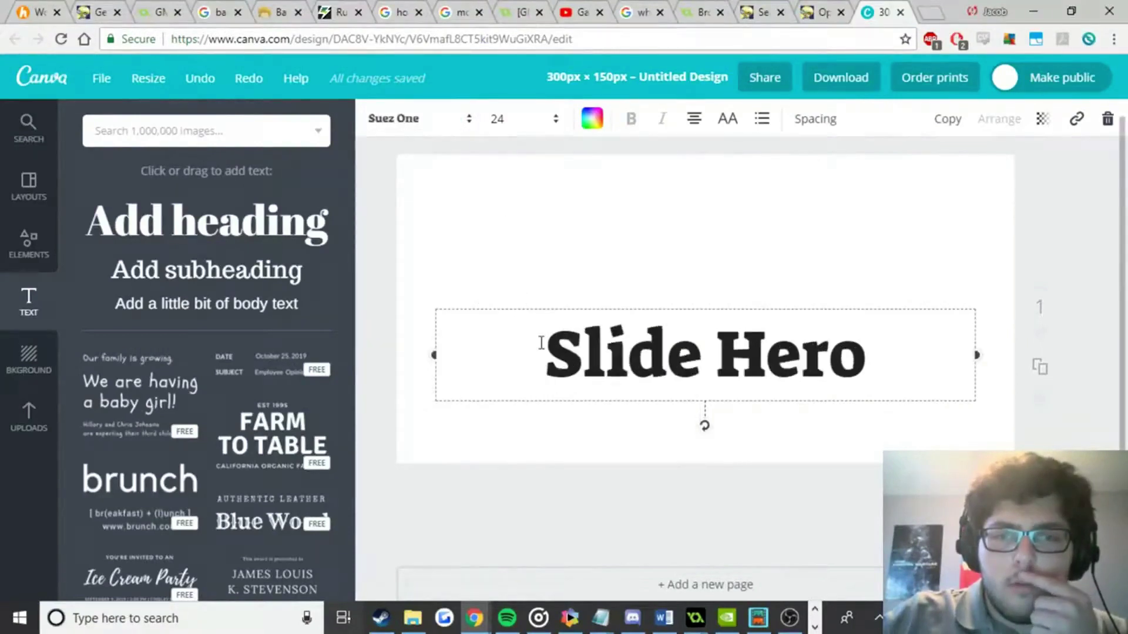
triple_click(529, 325)
click(459, 121)
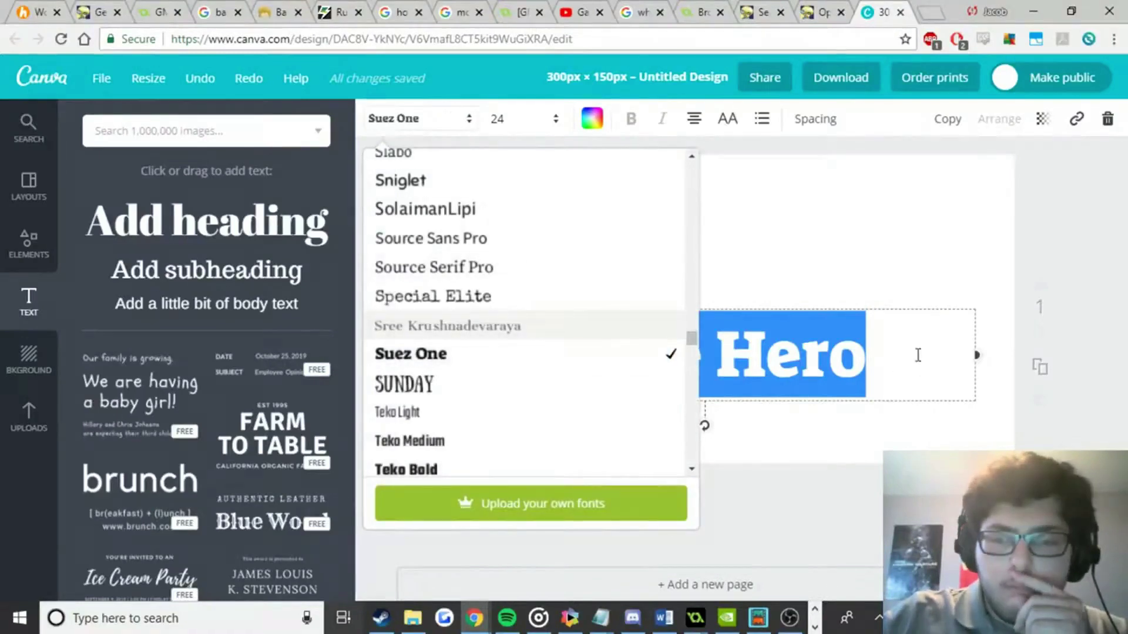
key(Return)
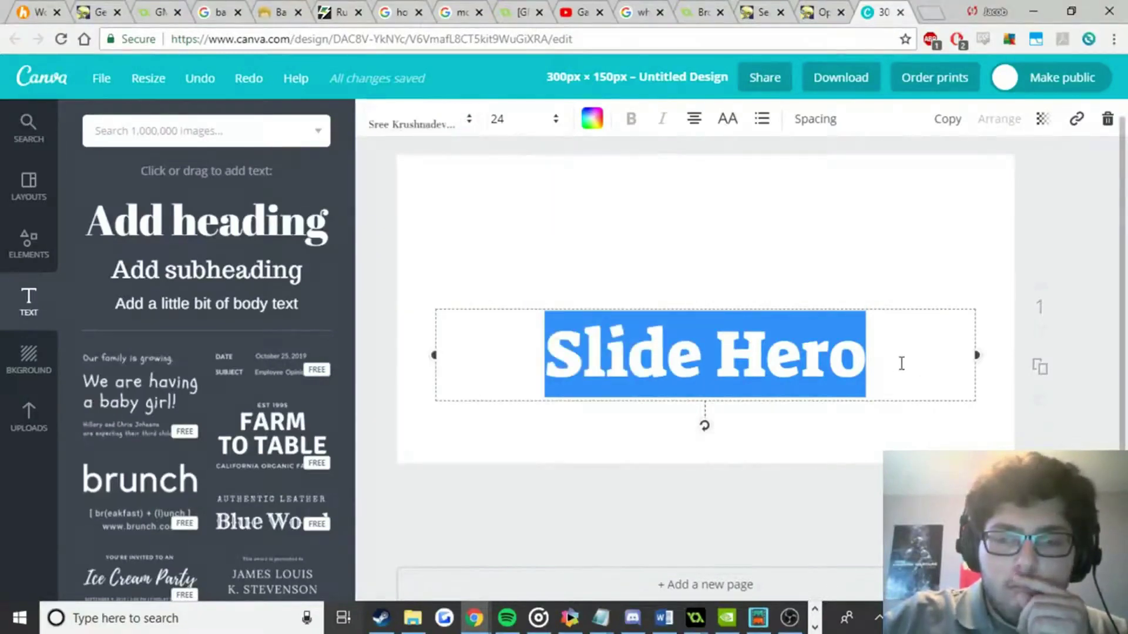
Try the Sifonn Outline font on the whole Slide Hero text.
drag(893, 363, 440, 114)
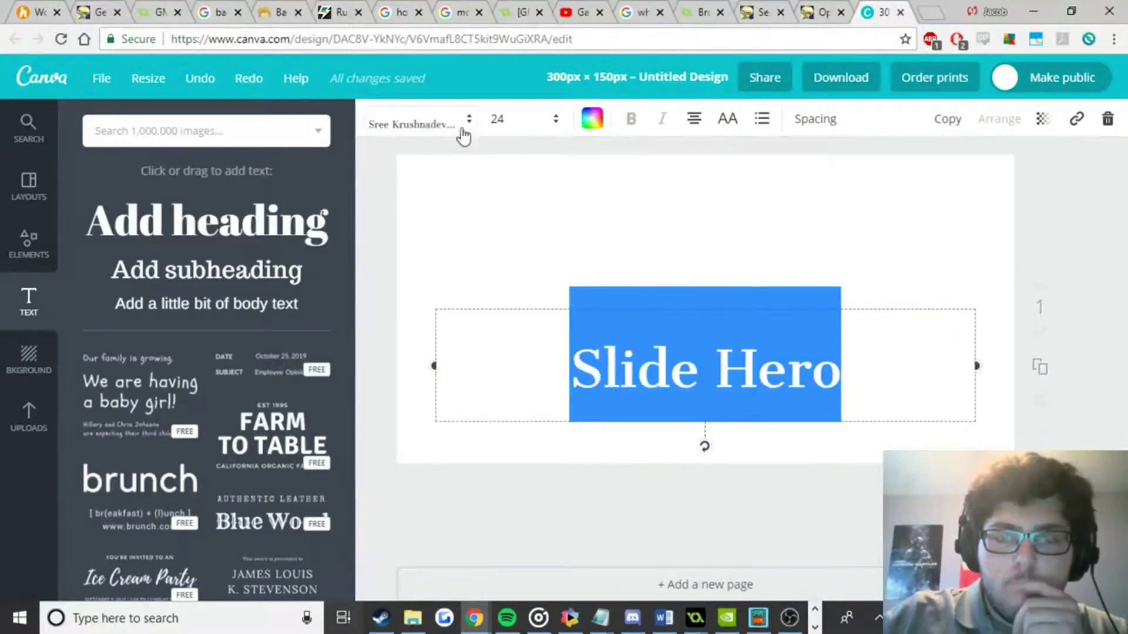
click(452, 123)
scroll(473, 276, up, 3)
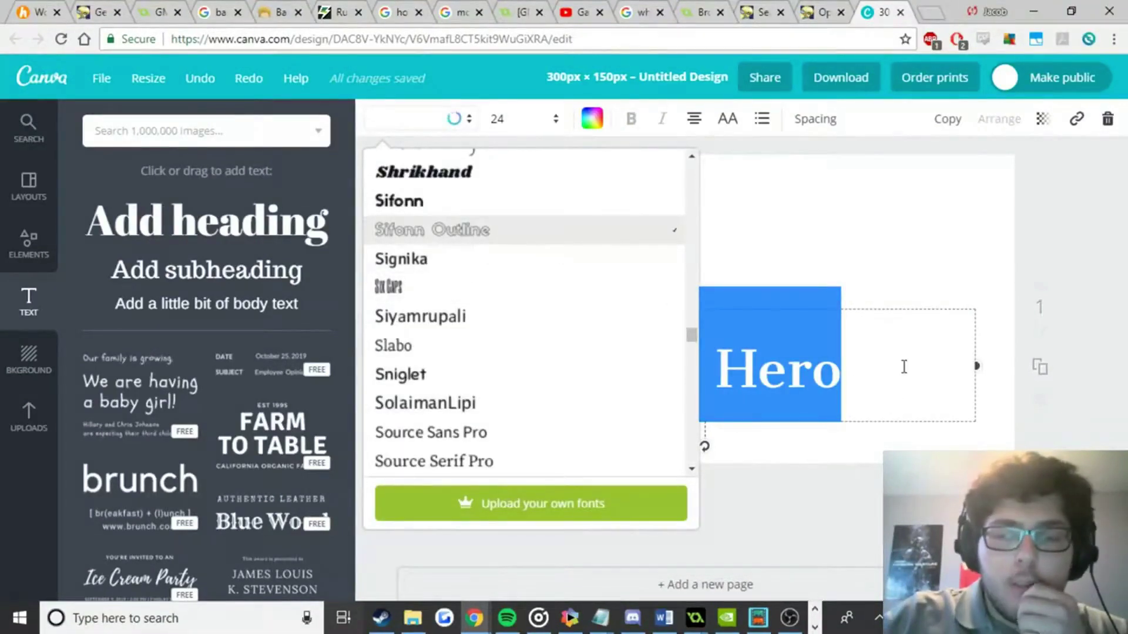
click(926, 357)
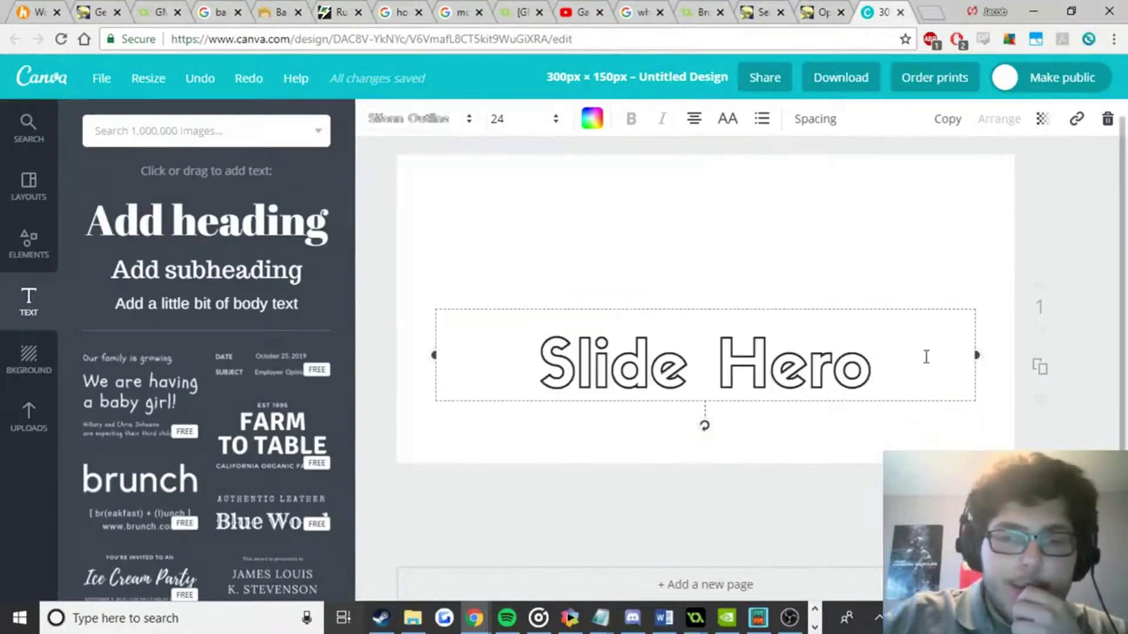
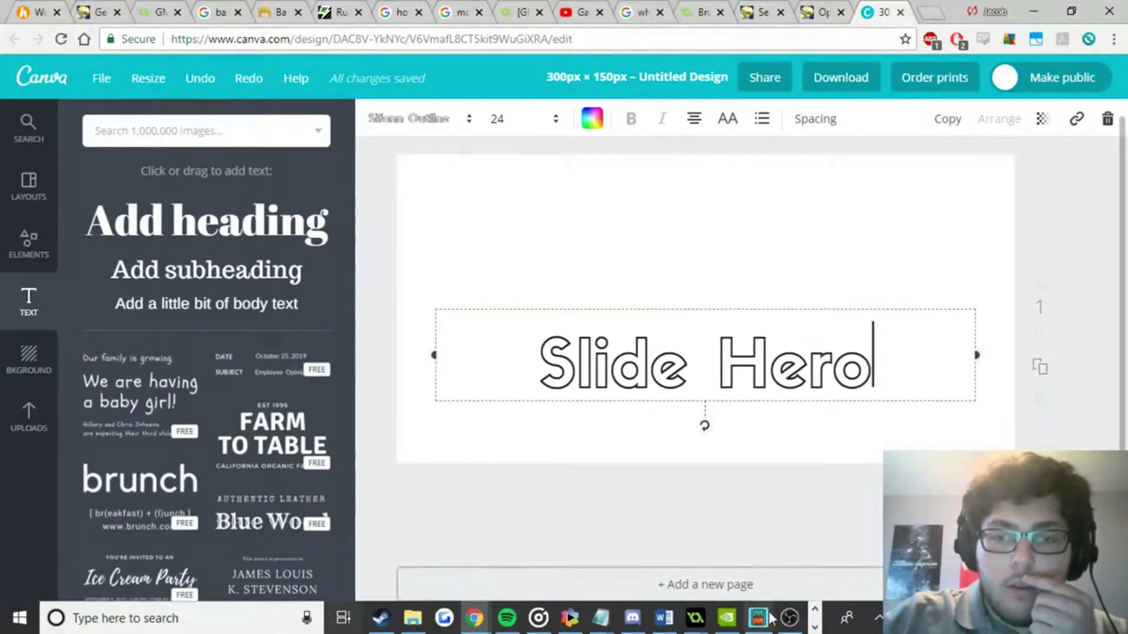
Check room0 in the GameMaker 2D Adventure Platformer project, return to Canva and set the Slide Hero text's font to Sensei.
click(695, 620)
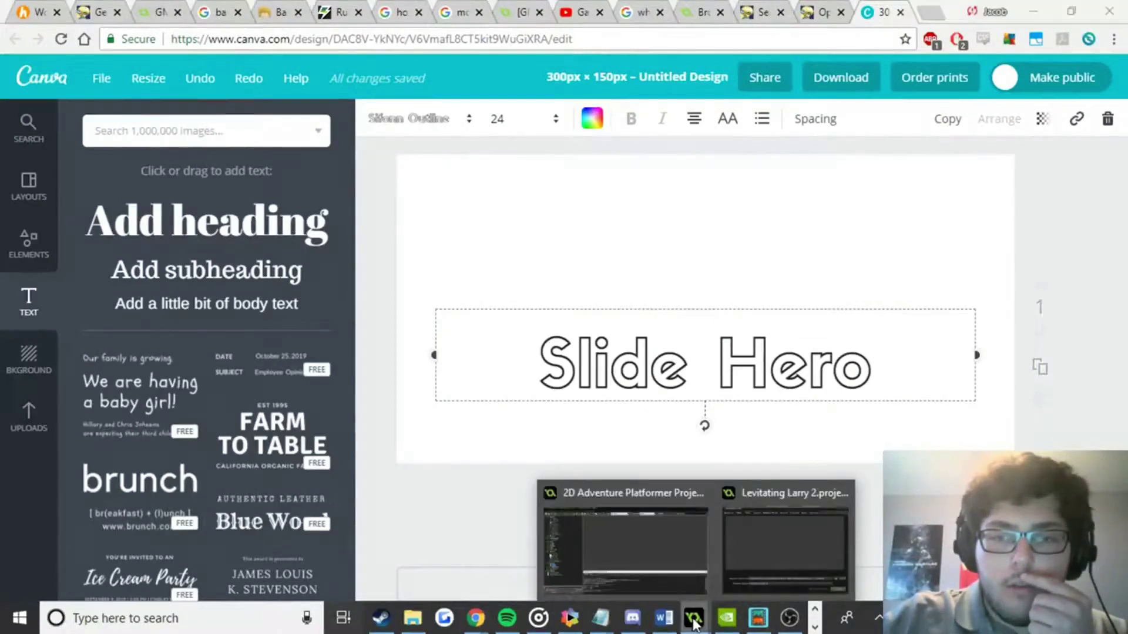
click(640, 548)
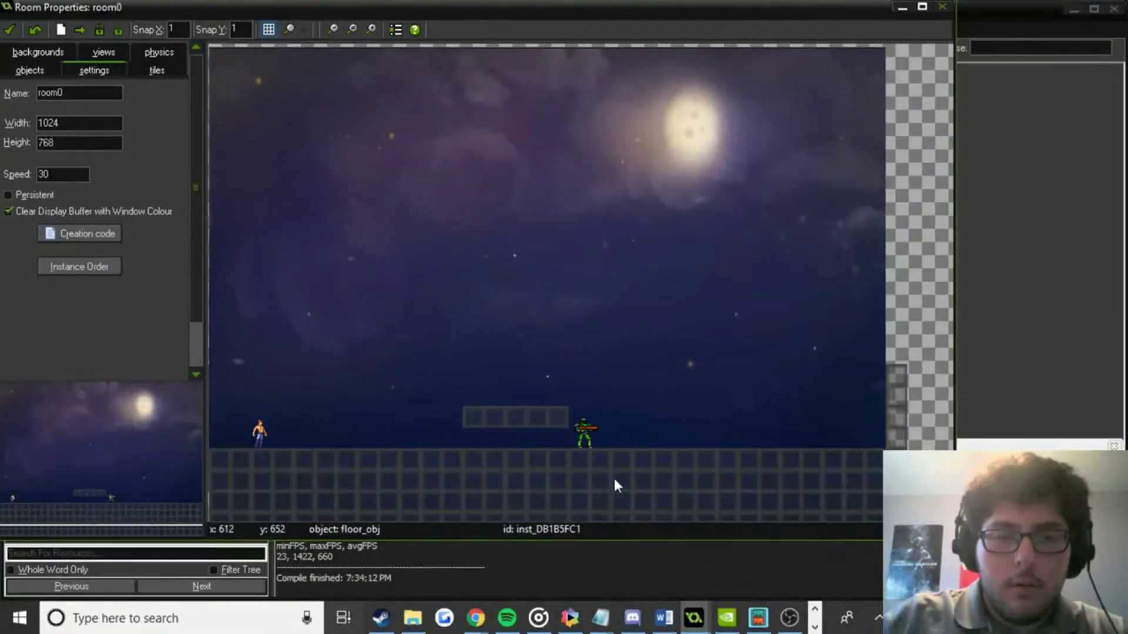
key(alt+Tab)
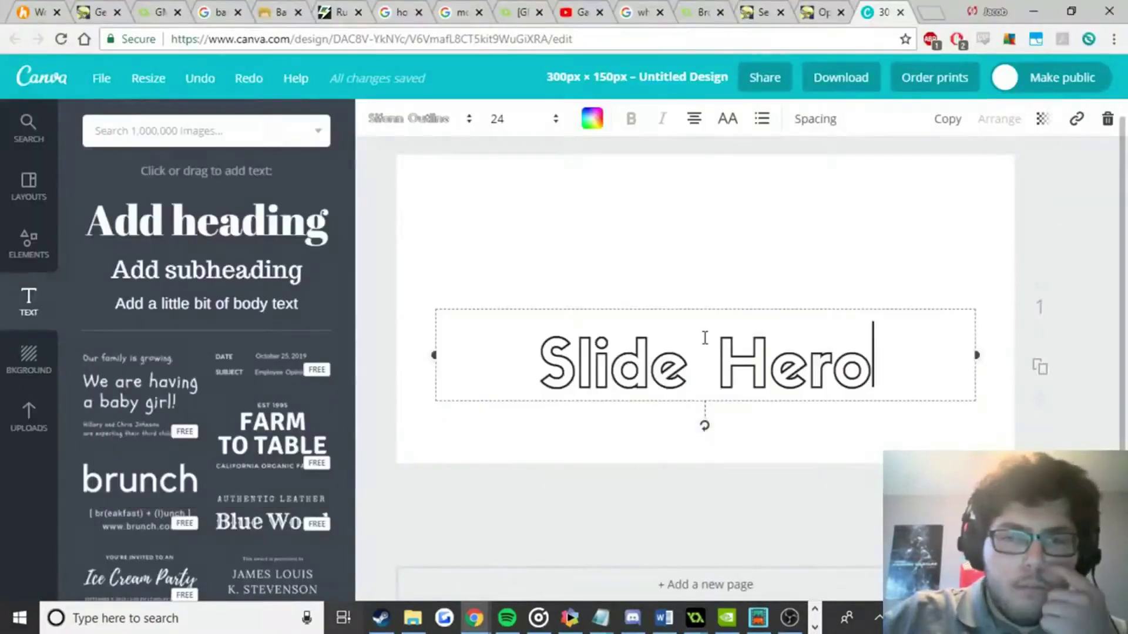
click(433, 117)
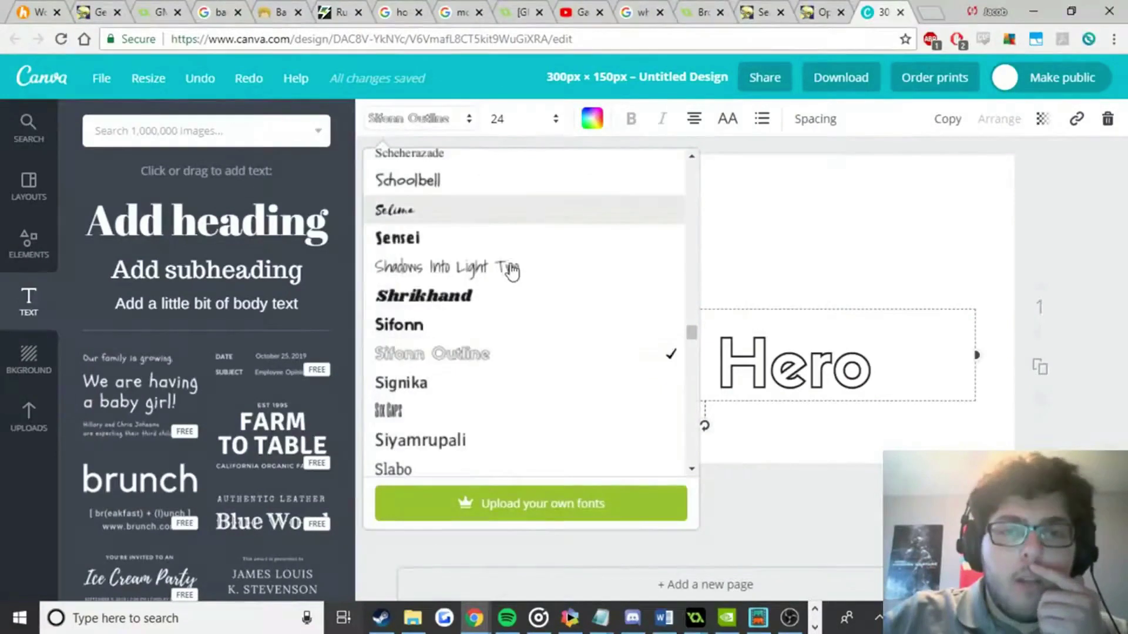
click(535, 239)
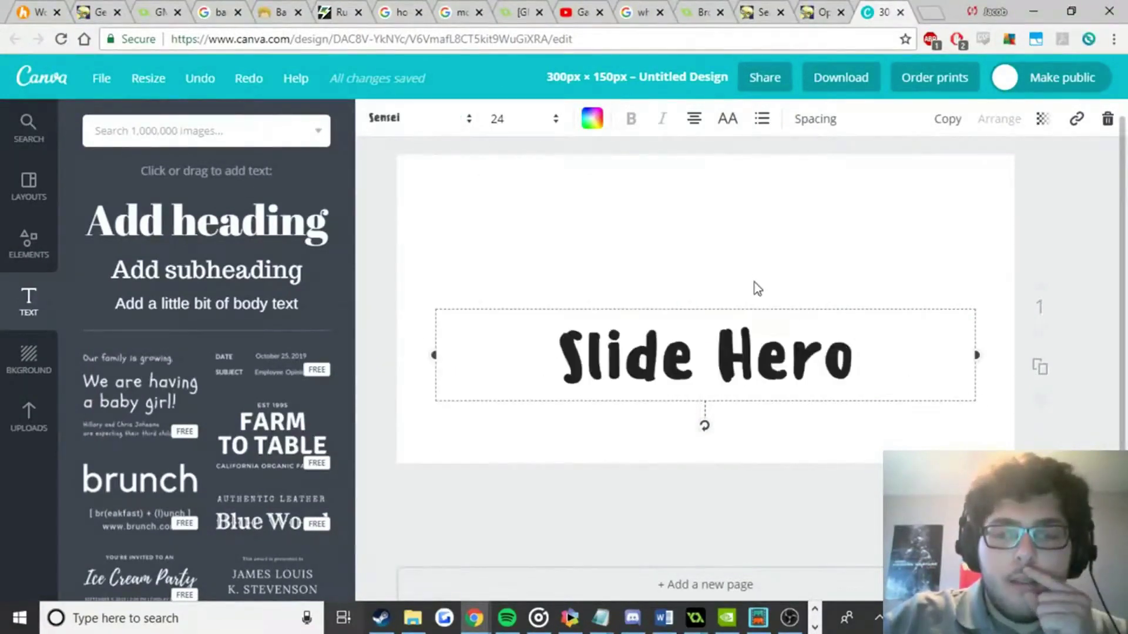
Set the Slide Hero text's font to Raleway Thin and move the text to the upper part of the canvas.
click(457, 121)
scroll(494, 262, up, 15)
scroll(522, 270, up, 2)
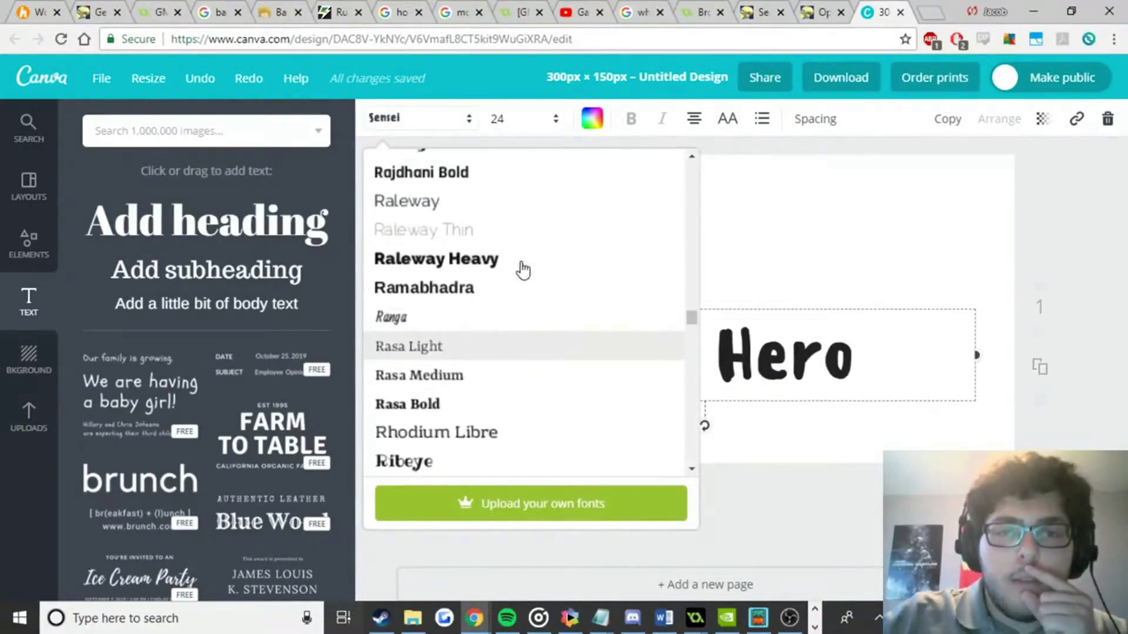
click(658, 248)
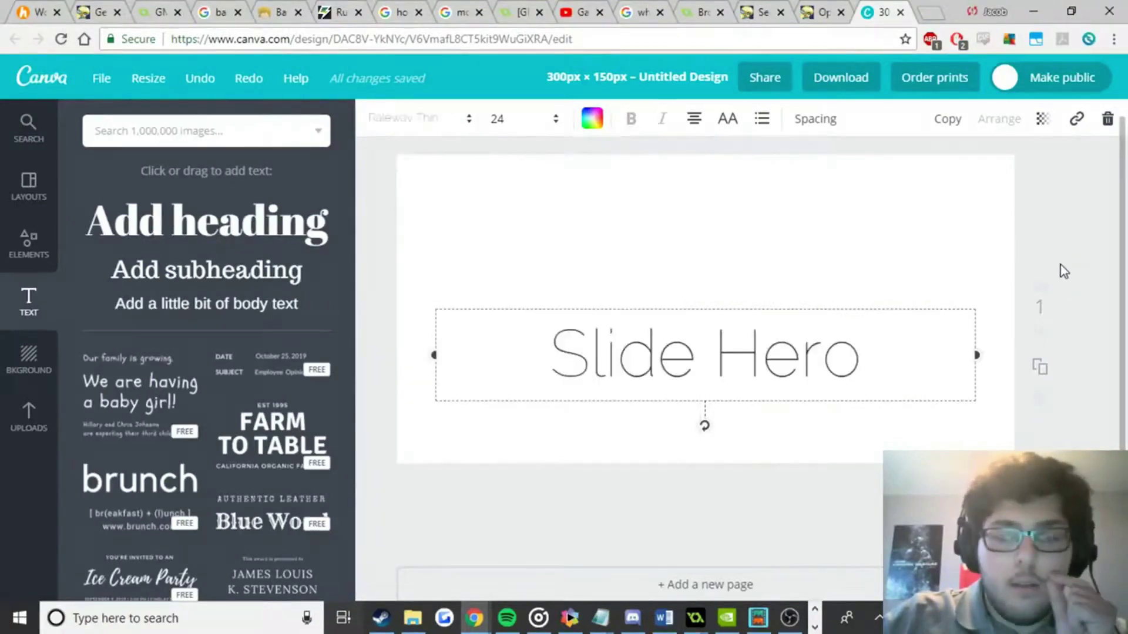
drag(762, 307, 756, 175)
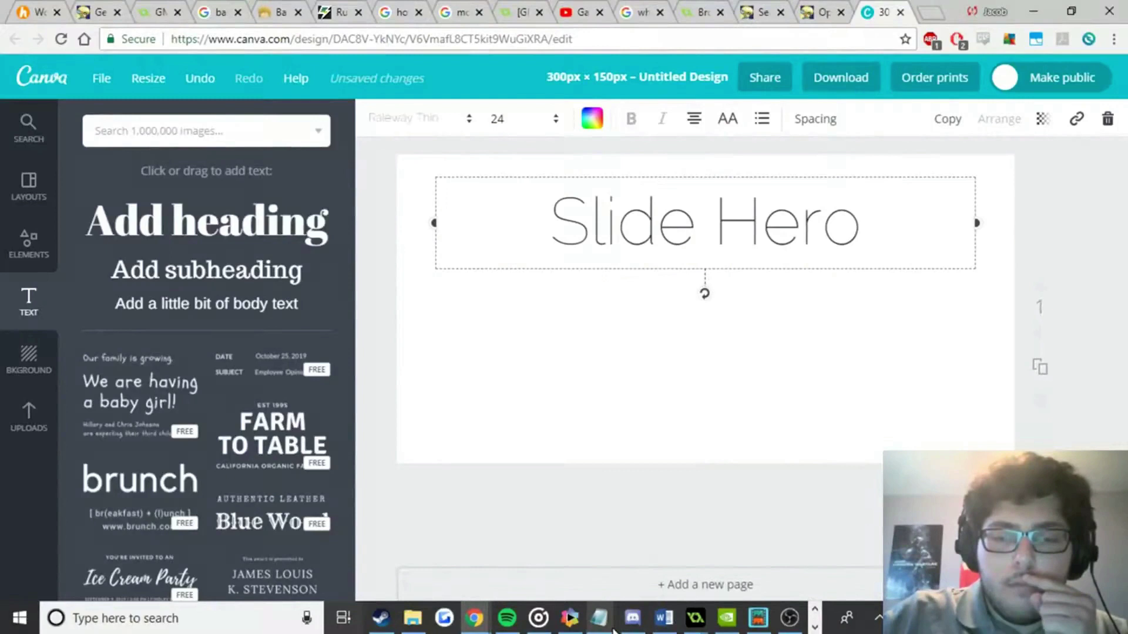
Switch to the GameMaker 2D Adventure Platformer project and examine the hero, enemy and floating platform in room0.
mouse_move(612, 629)
mouse_move(695, 618)
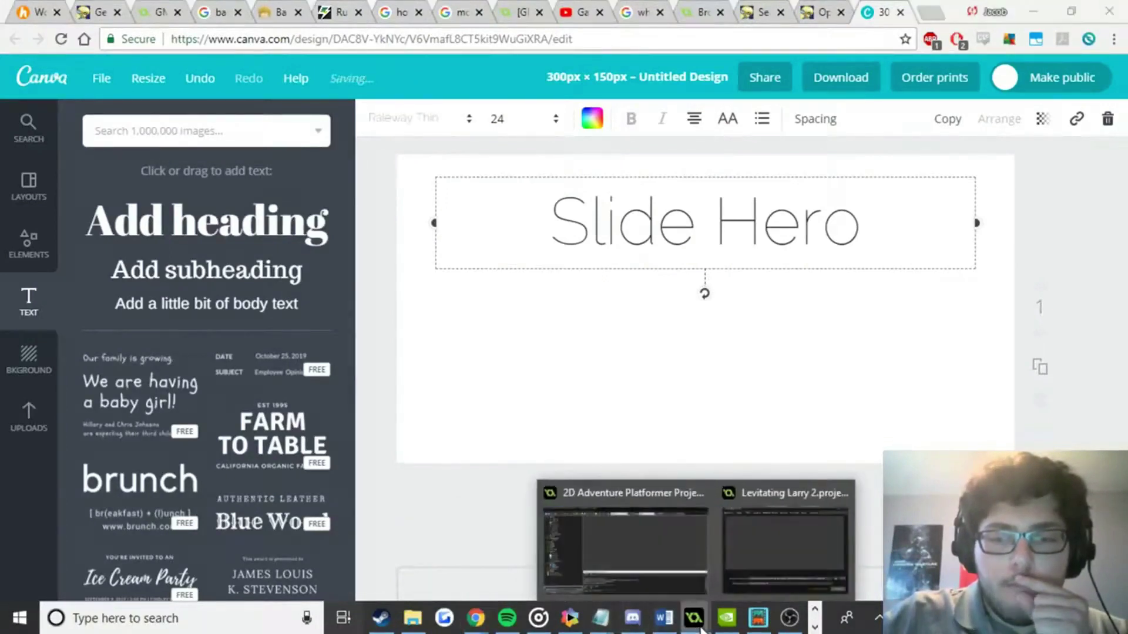
click(674, 584)
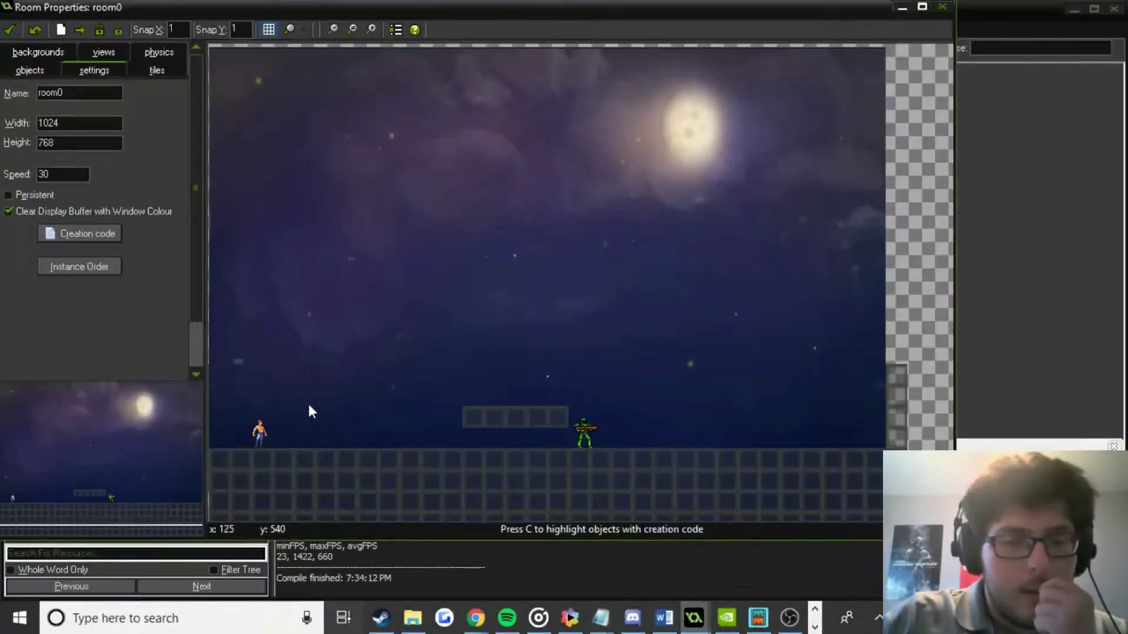
scroll(517, 347, down, 3)
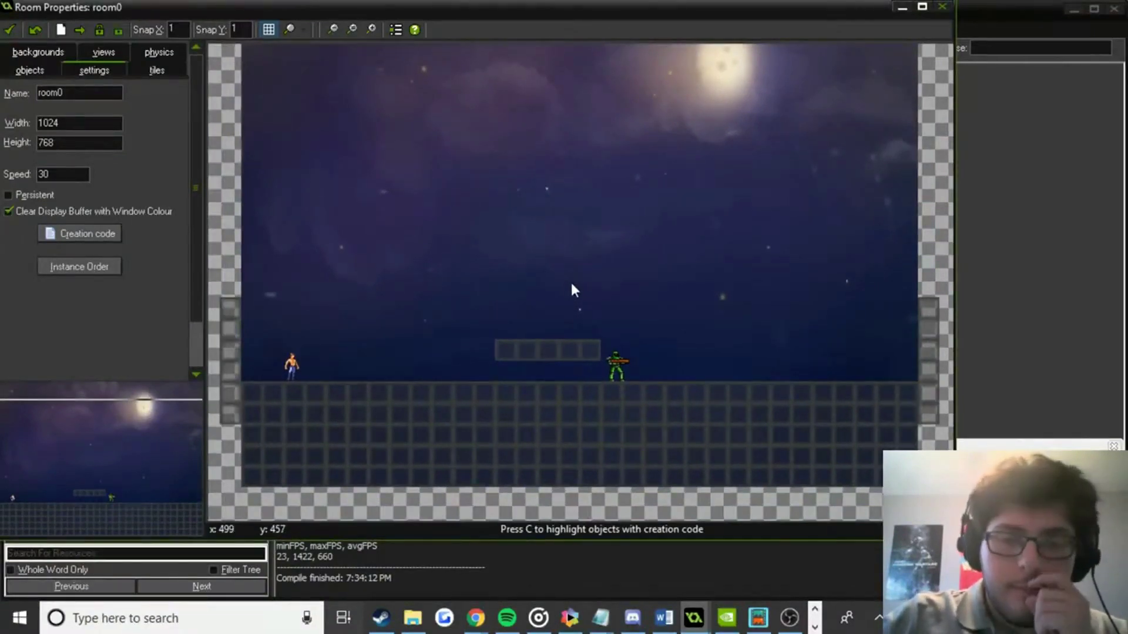
scroll(565, 297, up, 4)
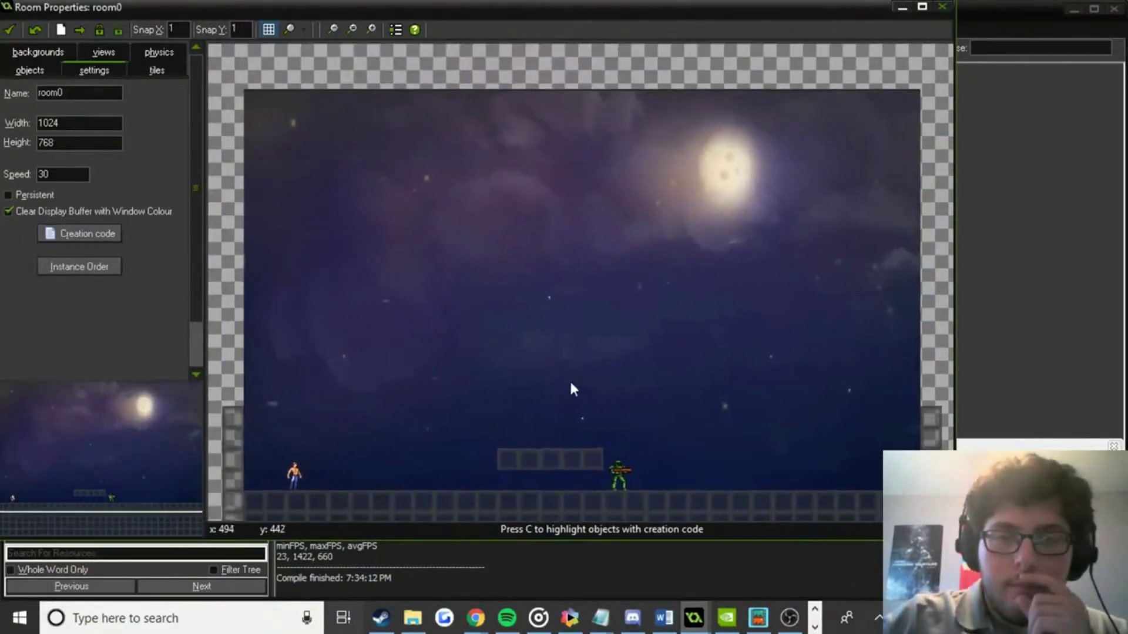
middle_drag(590, 334, 653, 231)
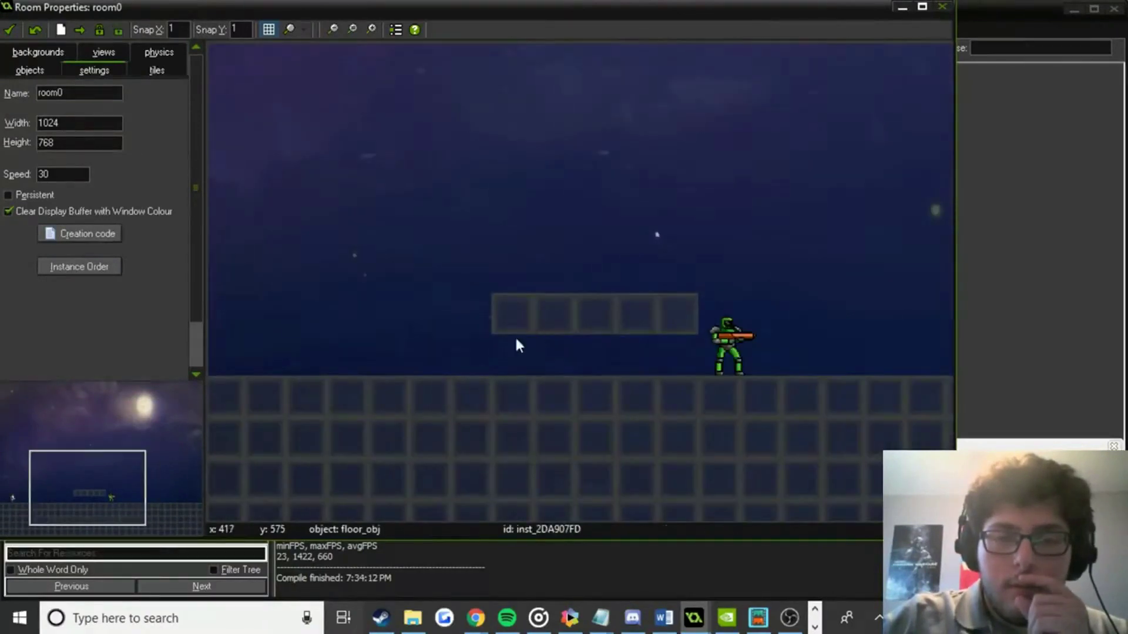
ctrl+scroll(691, 322, down, 3)
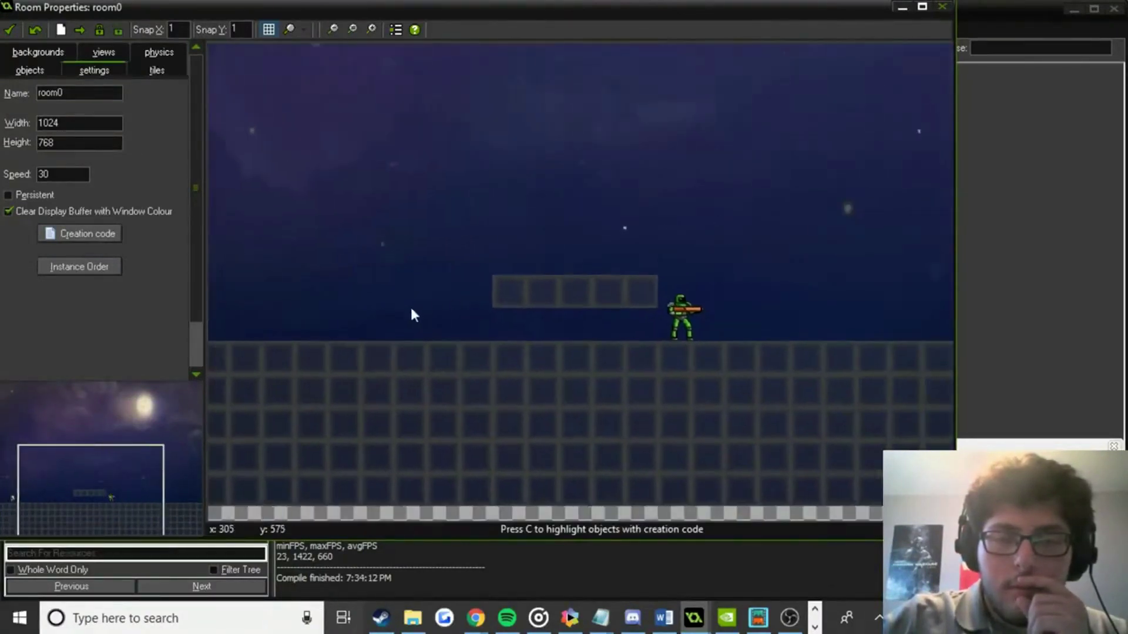
shift+scroll(736, 370, left, 5)
ctrl+scroll(519, 388, up, 3)
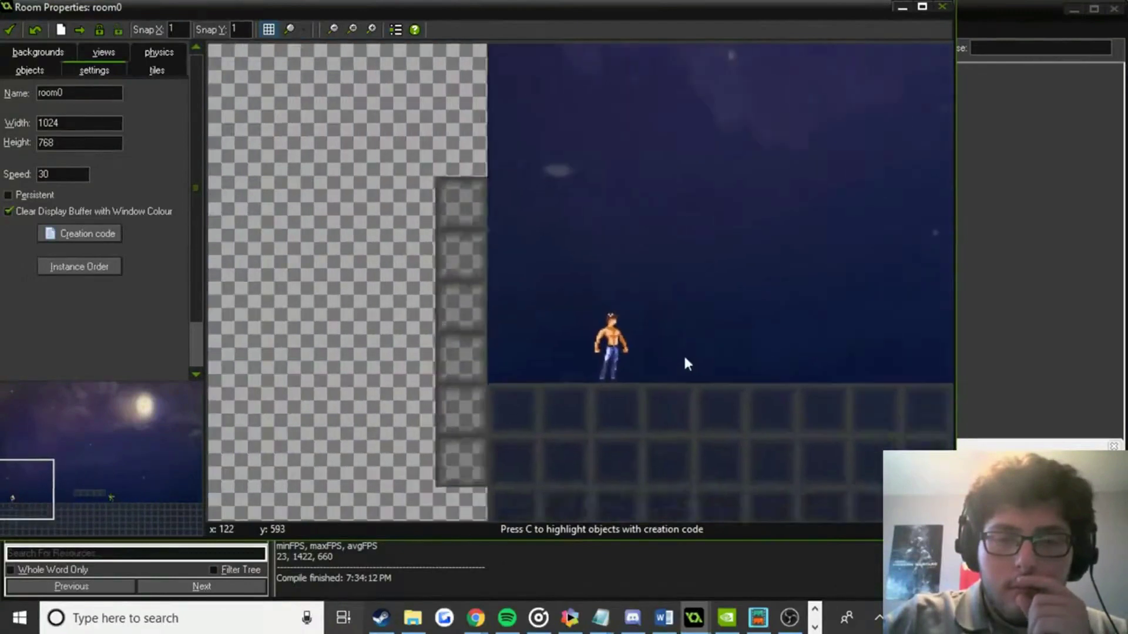
ctrl+scroll(644, 382, up, 2)
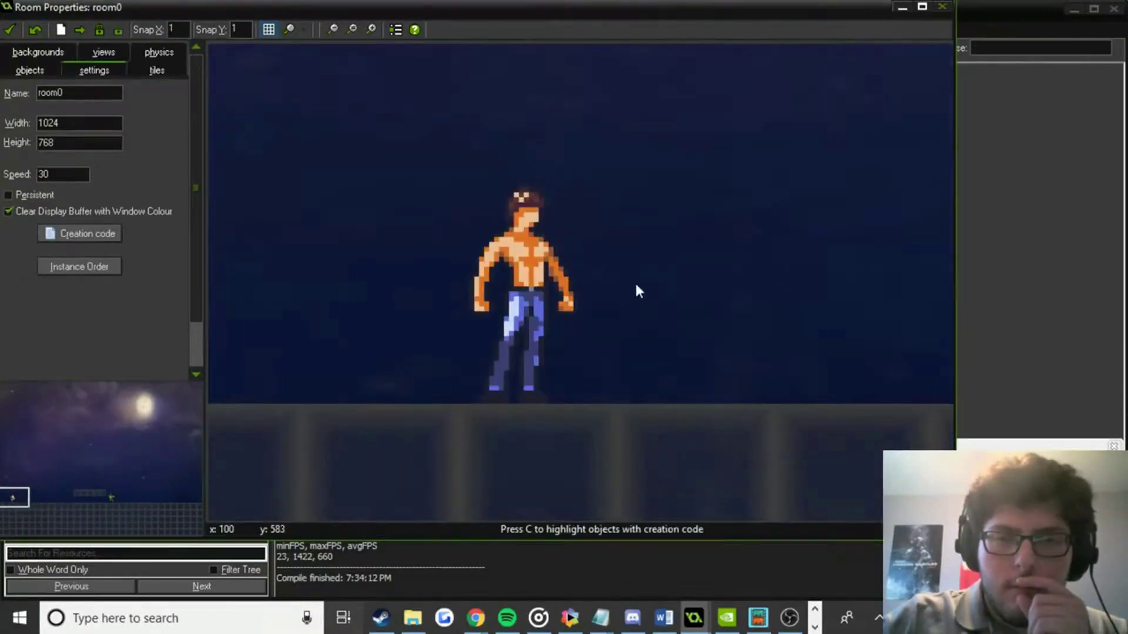
ctrl+scroll(713, 314, down, 2)
ctrl+scroll(512, 344, up, 1)
ctrl+scroll(688, 334, down, 1)
ctrl+scroll(503, 351, up, 1)
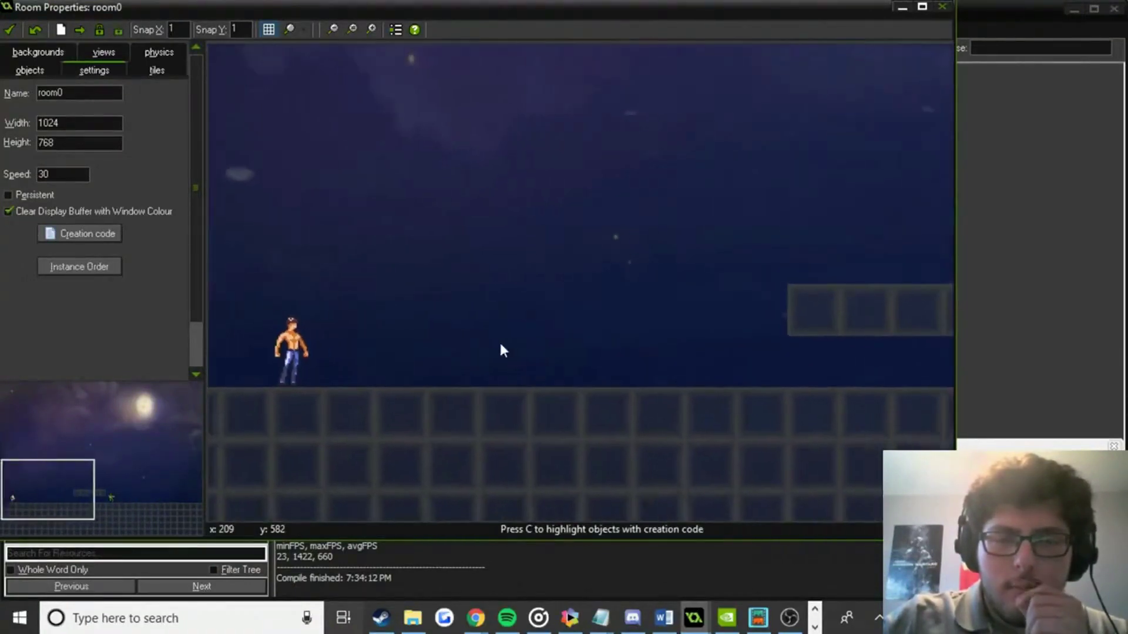
Examine room0's overall layout from the hero to the enemy against the moonlit background, and close the room editor.
ctrl+scroll(611, 336, down, 2)
shift+scroll(455, 360, right, 2)
ctrl+scroll(563, 341, down, 1)
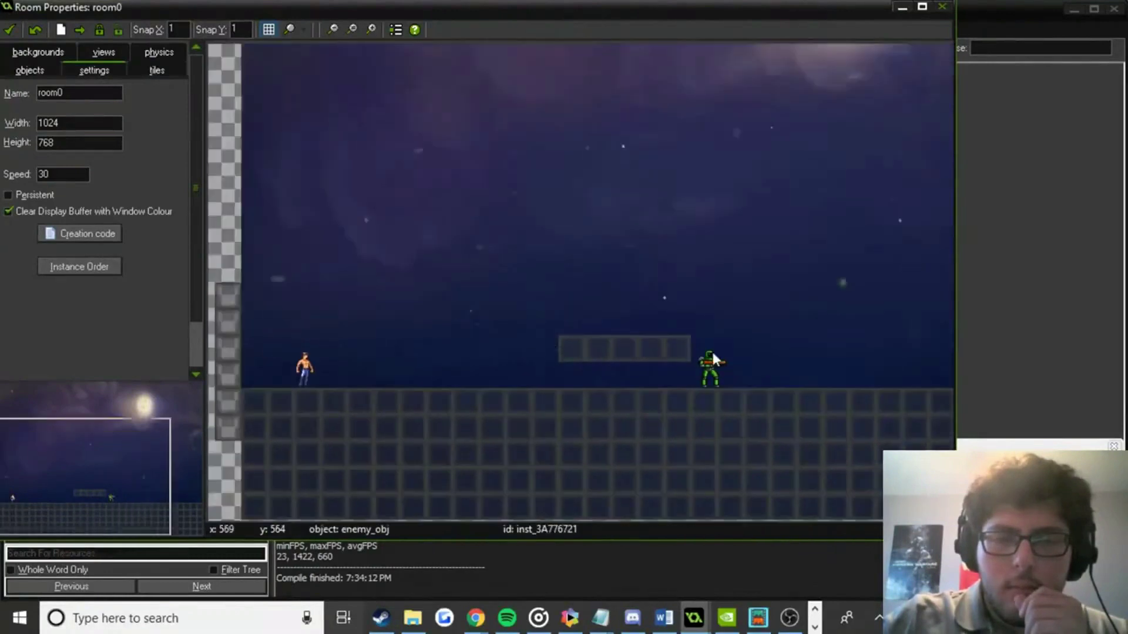
shift+scroll(546, 370, right, 2)
shift+scroll(636, 347, left, 3)
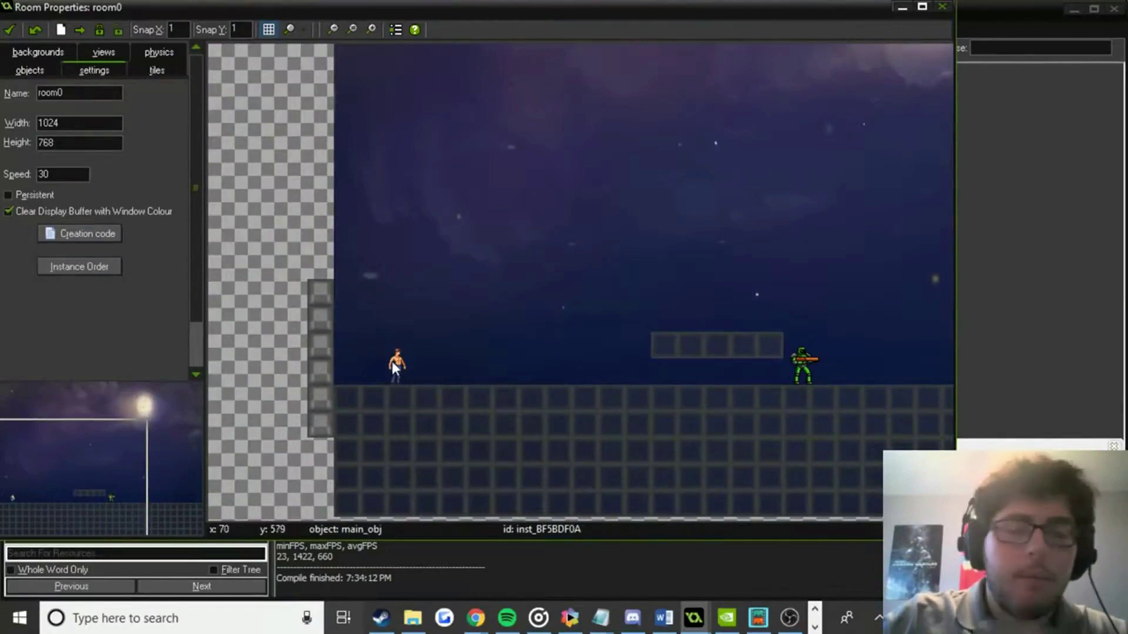
middle_drag(521, 340, 340, 323)
shift+scroll(450, 347, right, 2)
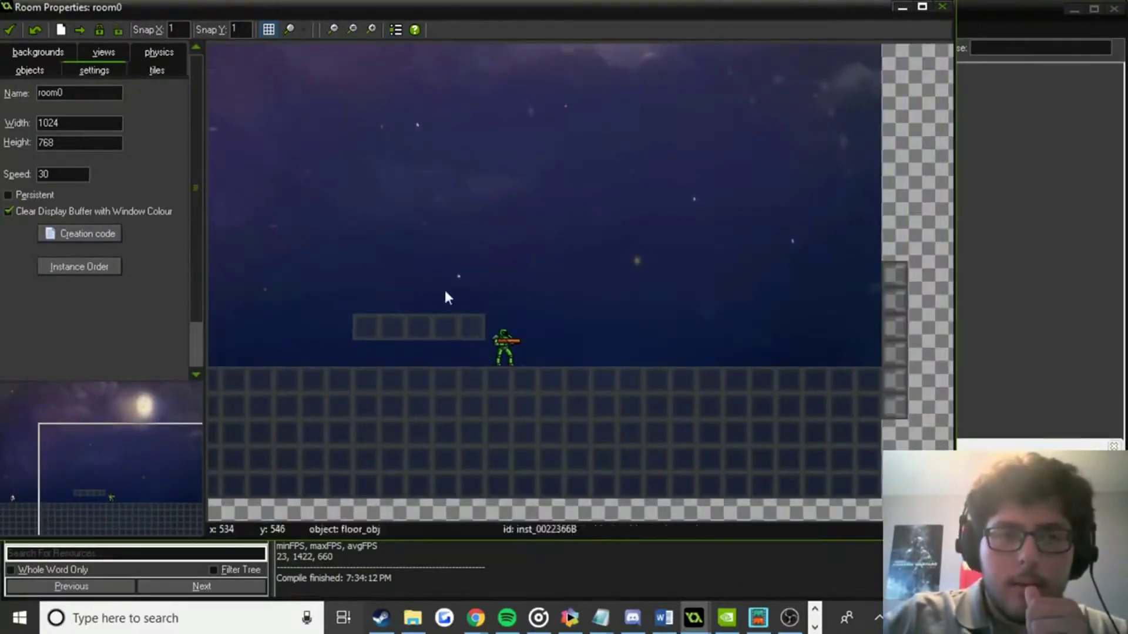
ctrl+scroll(463, 296, down, 3)
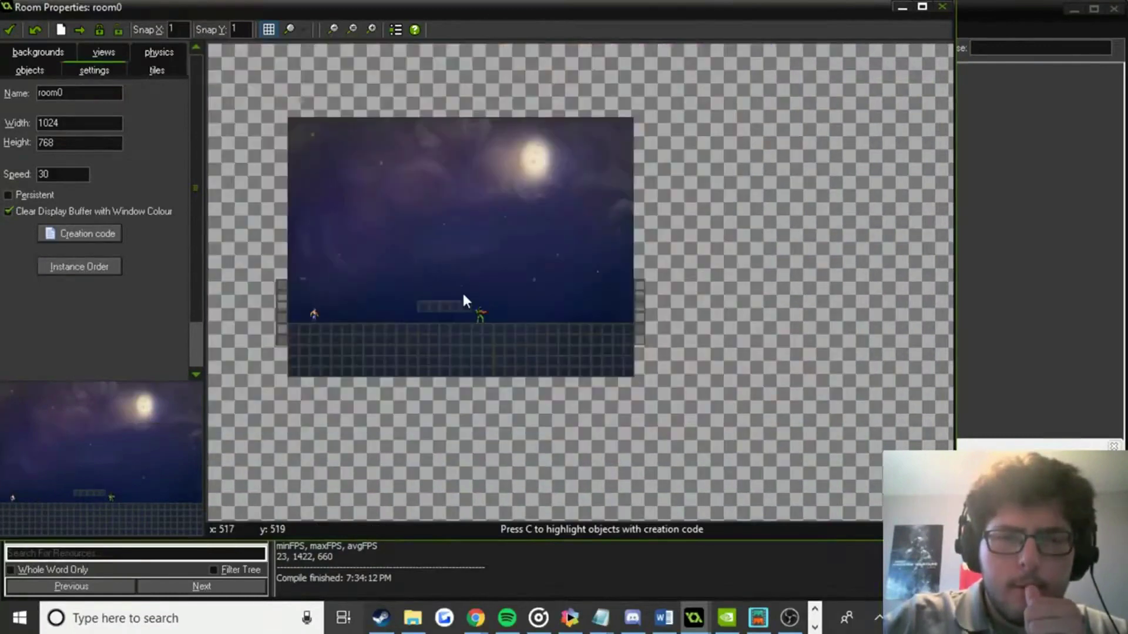
ctrl+scroll(560, 277, up, 2)
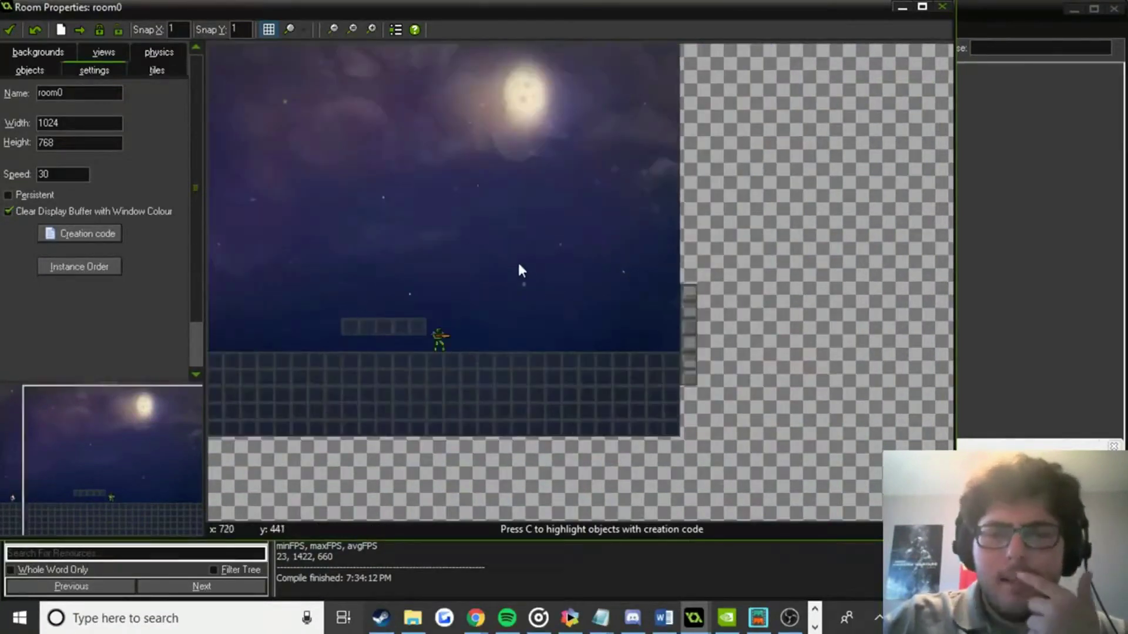
middle_drag(453, 247, 525, 227)
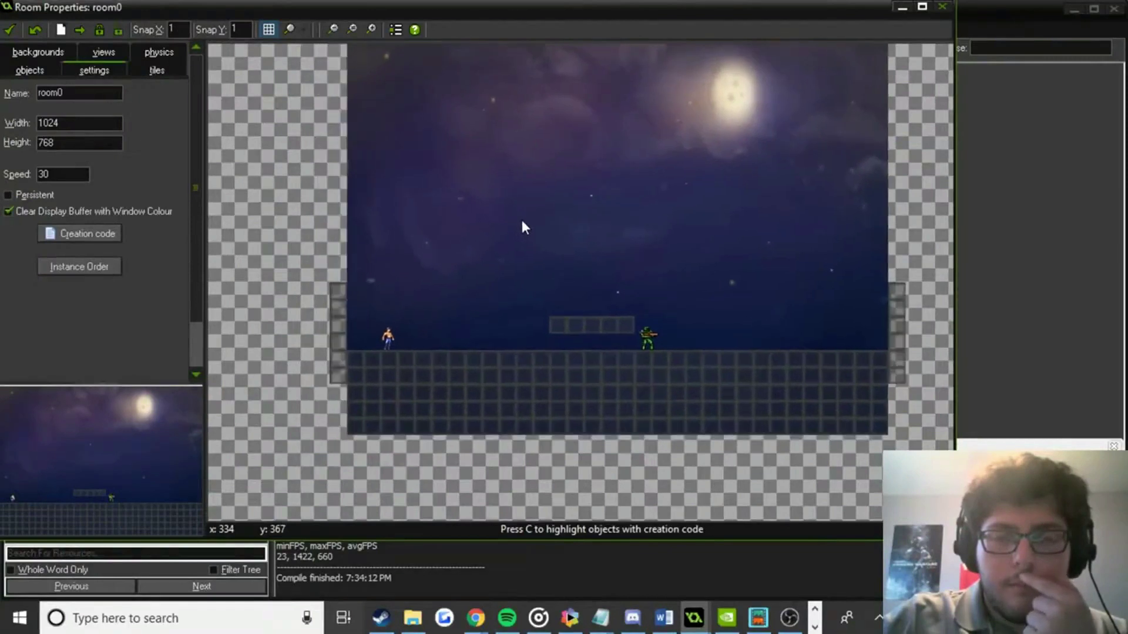
scroll(528, 233, up, 1)
scroll(588, 329, up, 1)
scroll(616, 235, up, 1)
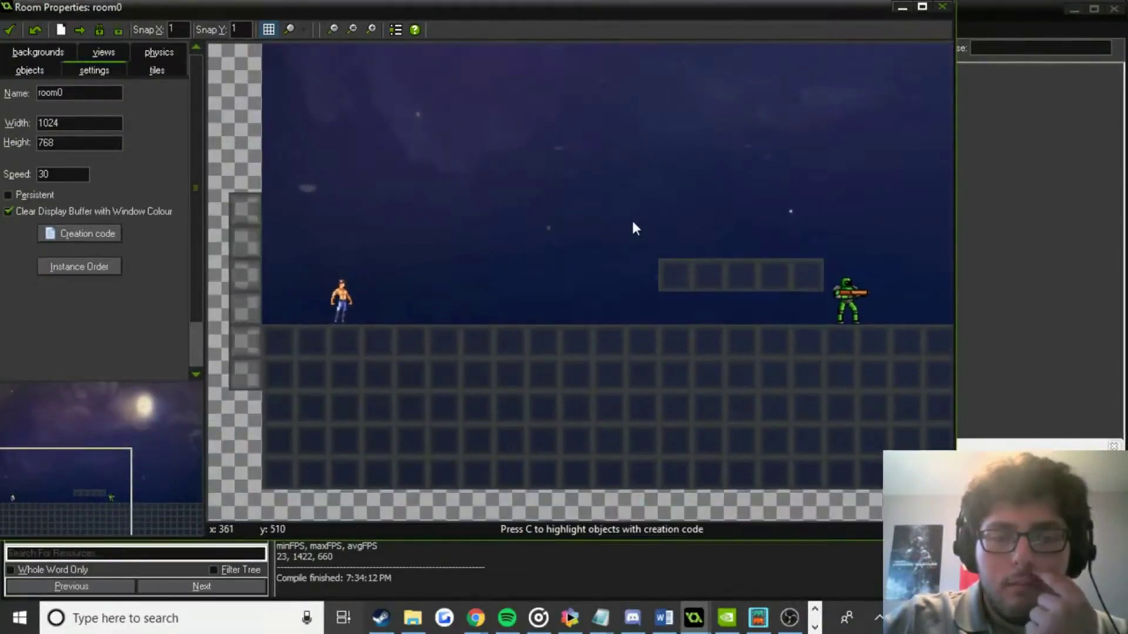
middle_drag(634, 223, 463, 220)
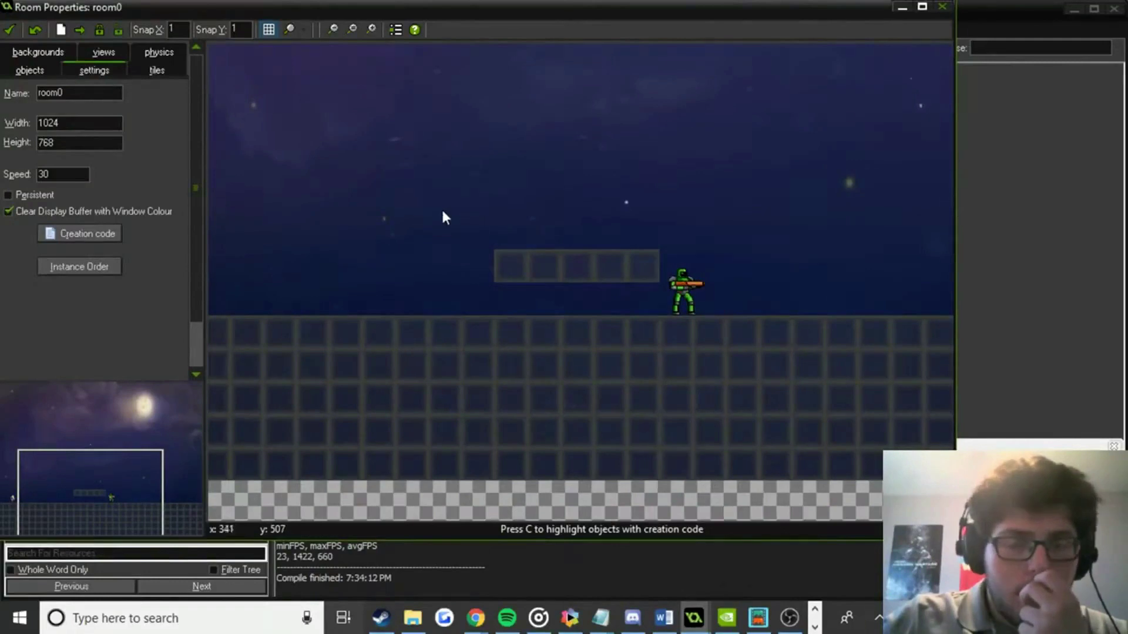
click(11, 29)
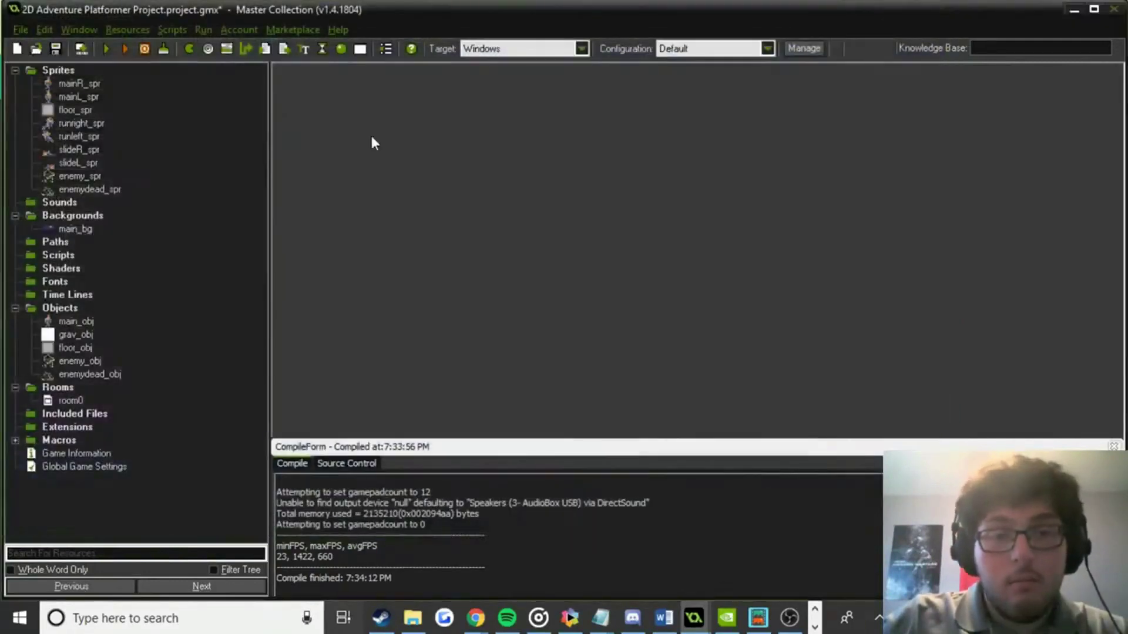
Return to Canva and replace the Slide Hero text with "Blood Slide" followed by a line break.
key(alt+Tab)
double_click(605, 223)
click(605, 223)
key(ctrl+a)
text(Bl)
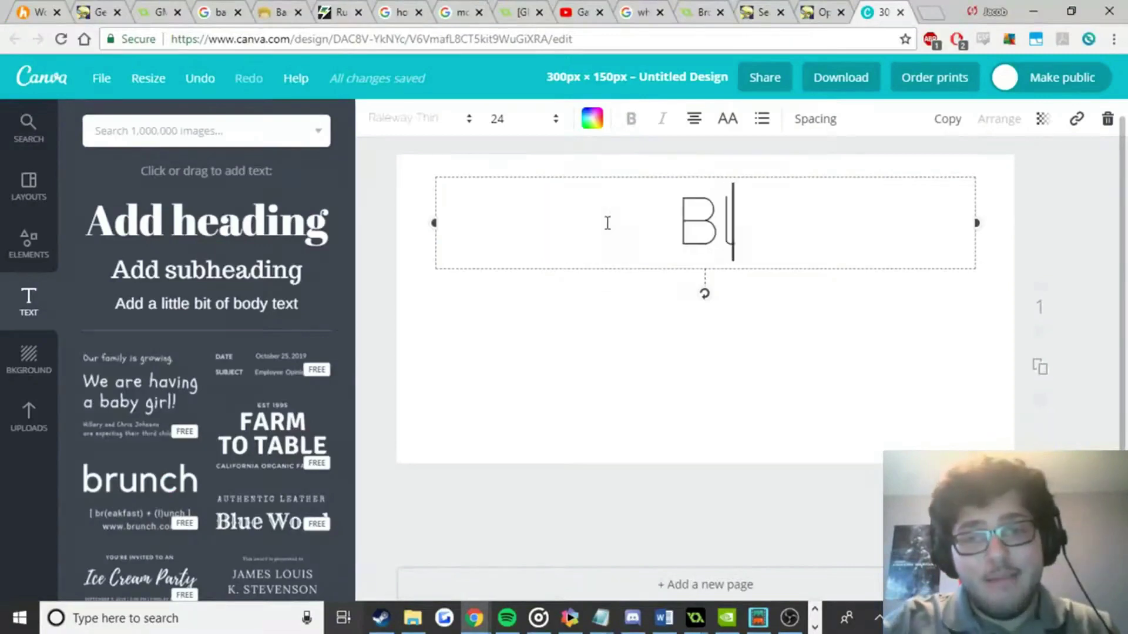
text(ood Slide)
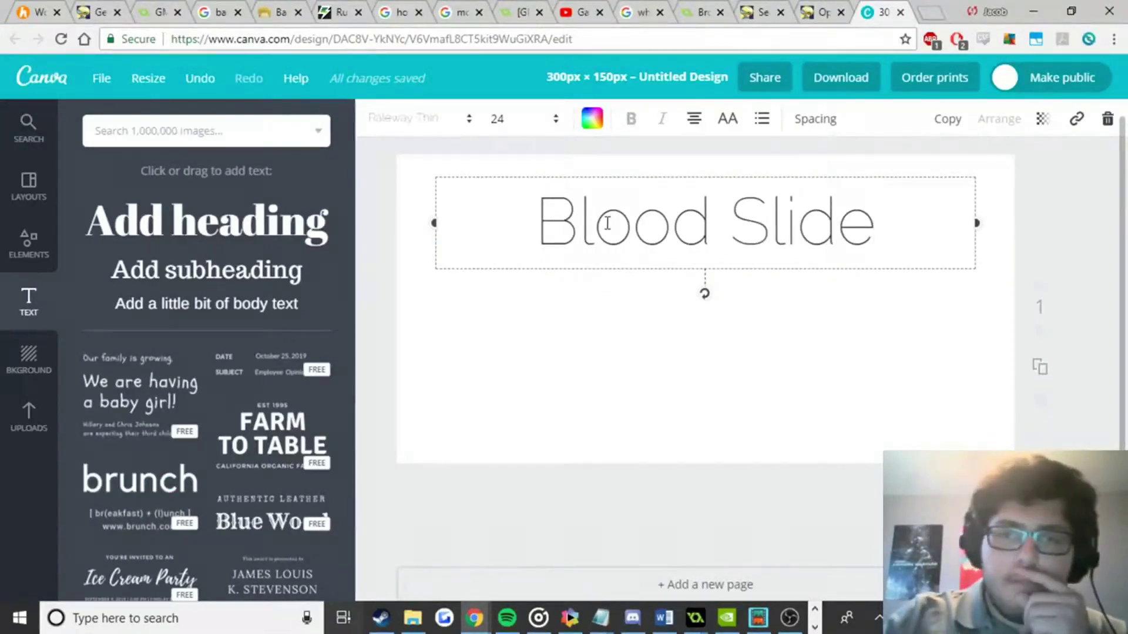
key(Return)
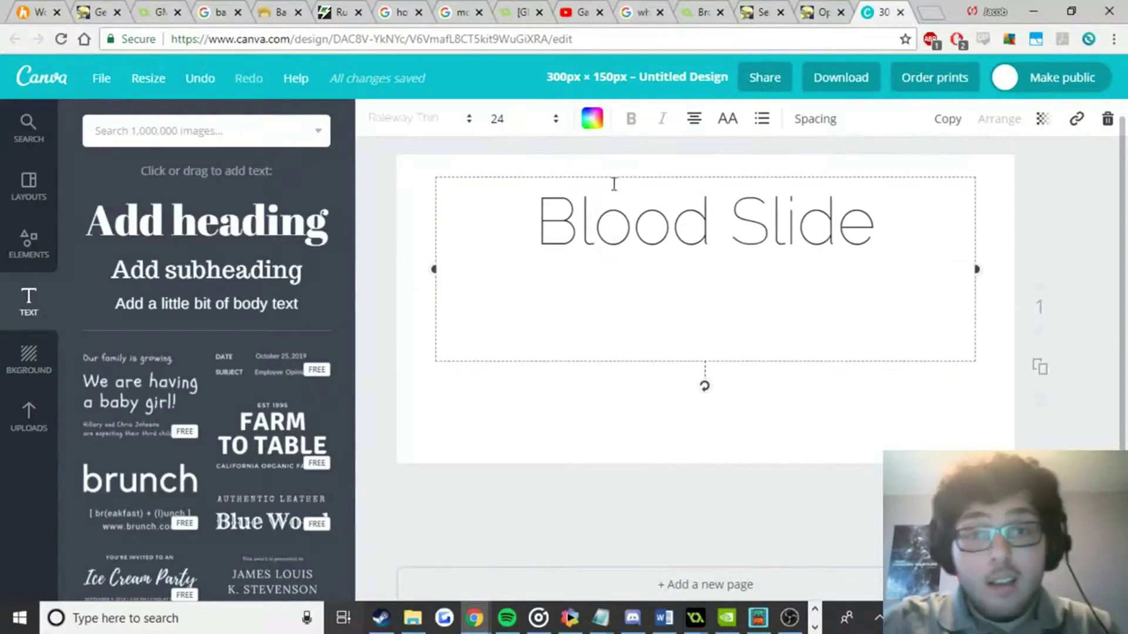
Try size 8 on the Blood Slide text and undo the recent text edits.
click(528, 135)
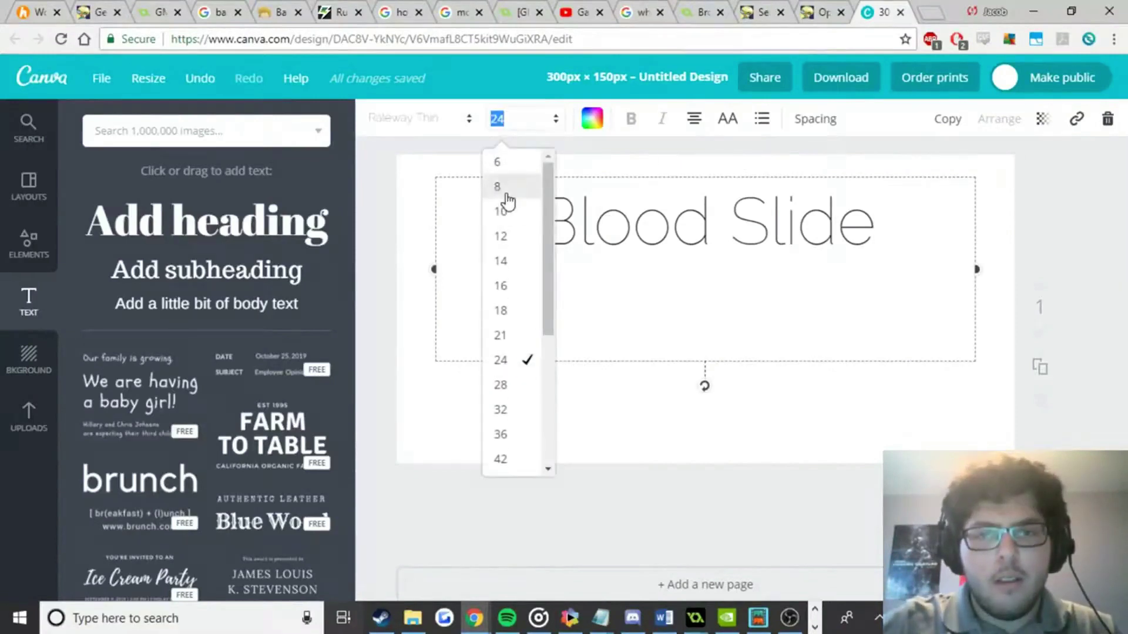
click(506, 196)
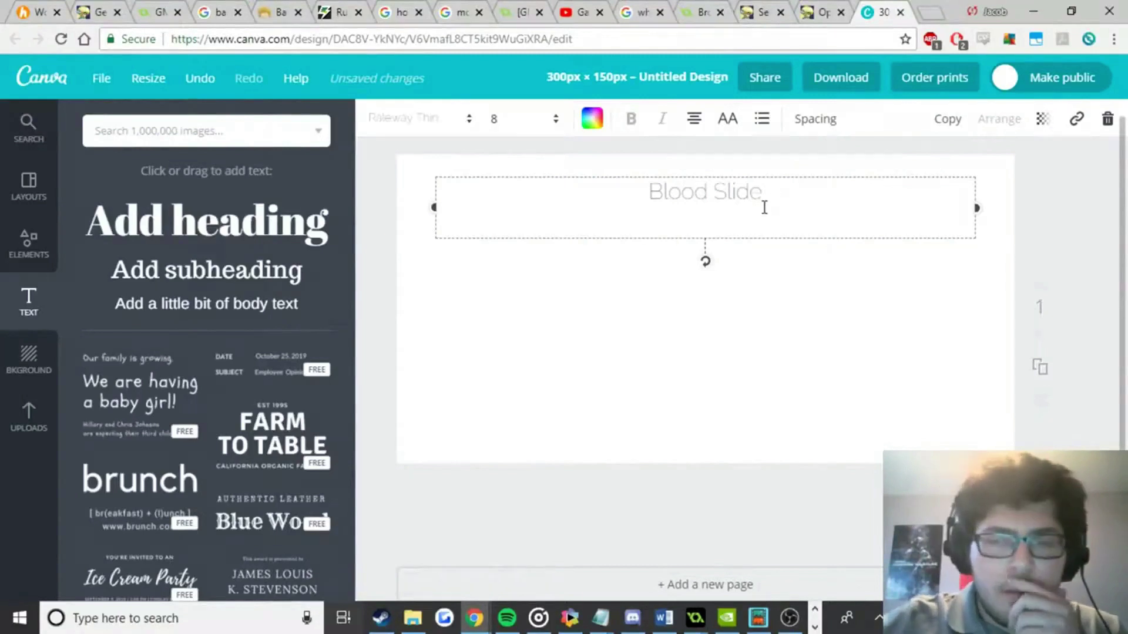
key(ctrl+z)
key(ctrl+z)
key(ctrl+z)
click(714, 196)
key(ctrl+z)
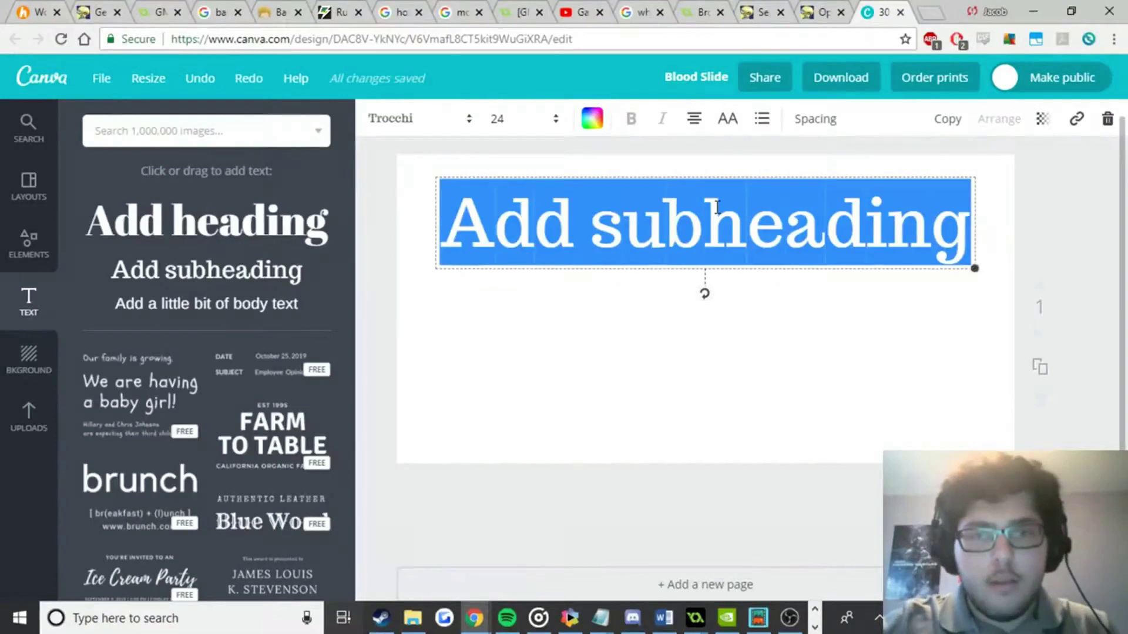
Try replacing the placeholder subheading with "S", and step through the edit history back to the Blood Slide text.
text(S)
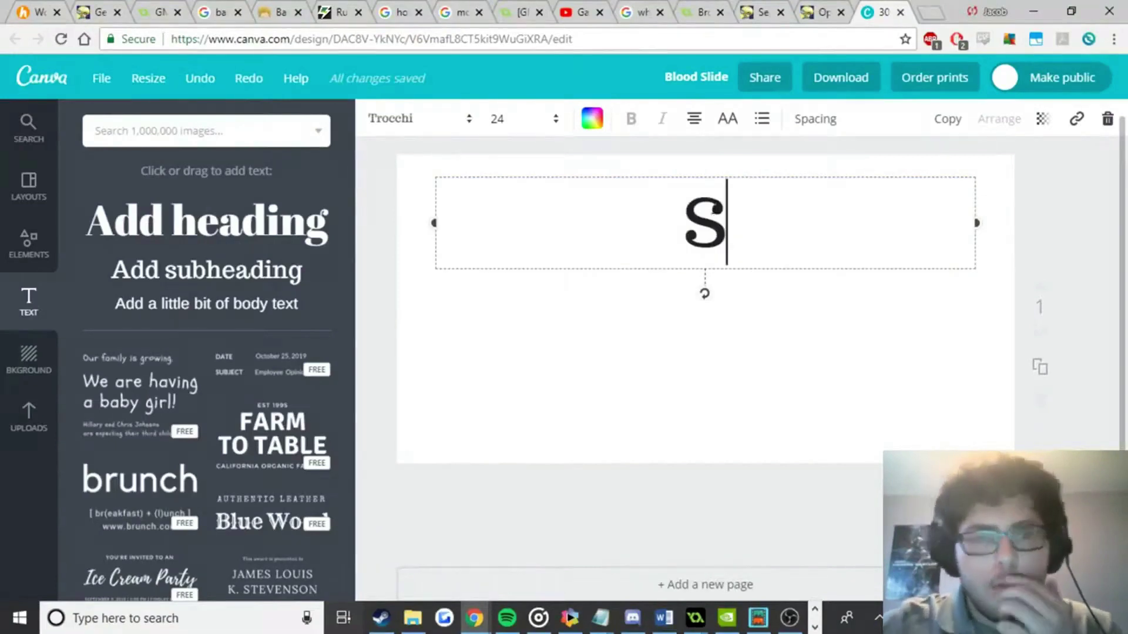
click(249, 83)
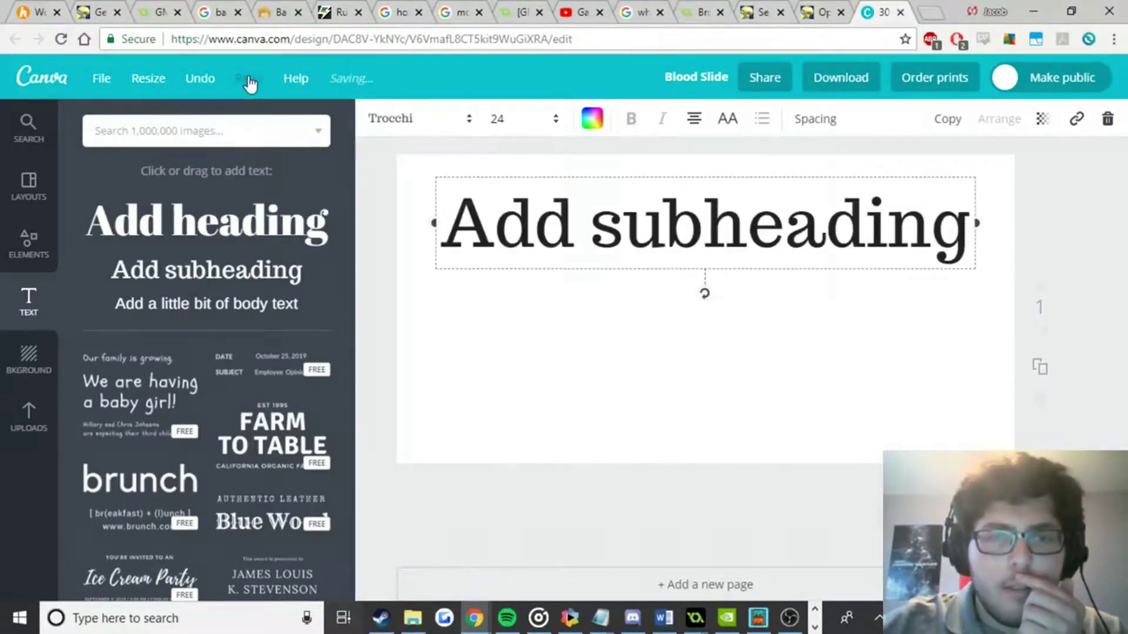
click(259, 91)
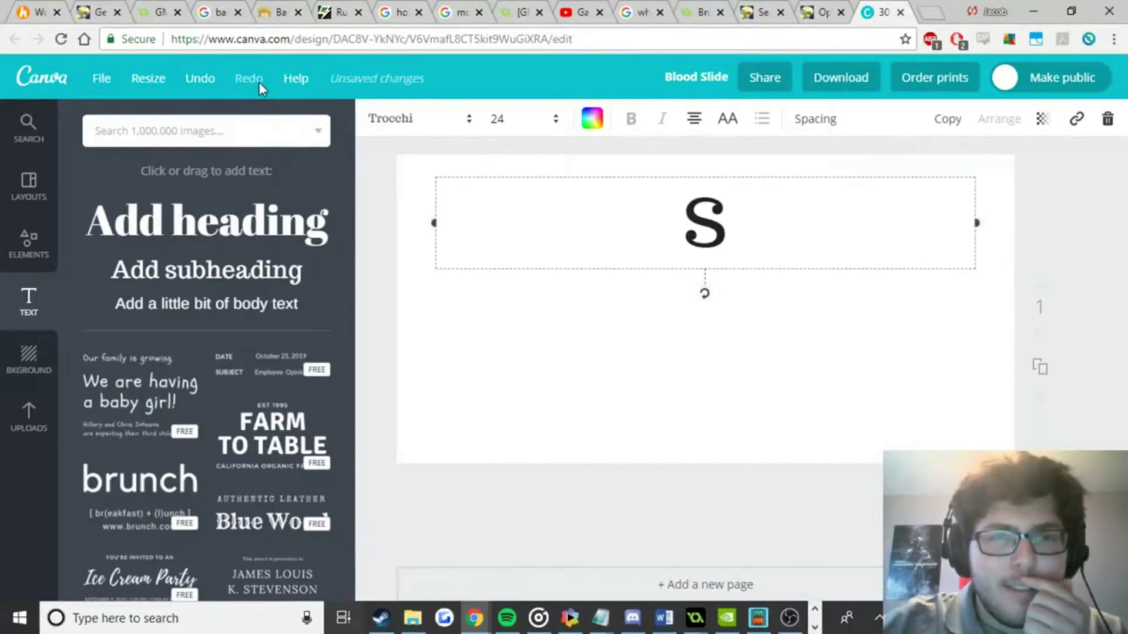
click(207, 88)
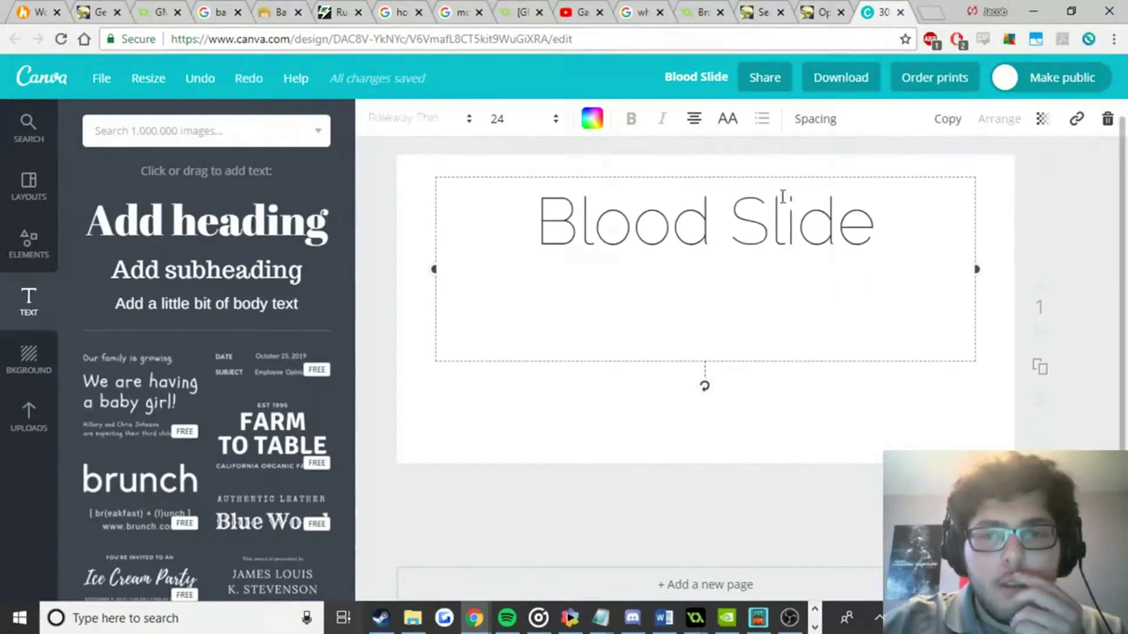
Duplicate the Blood Slide text and replace the copy's wording with "a game by" followed by the author's full name.
click(761, 171)
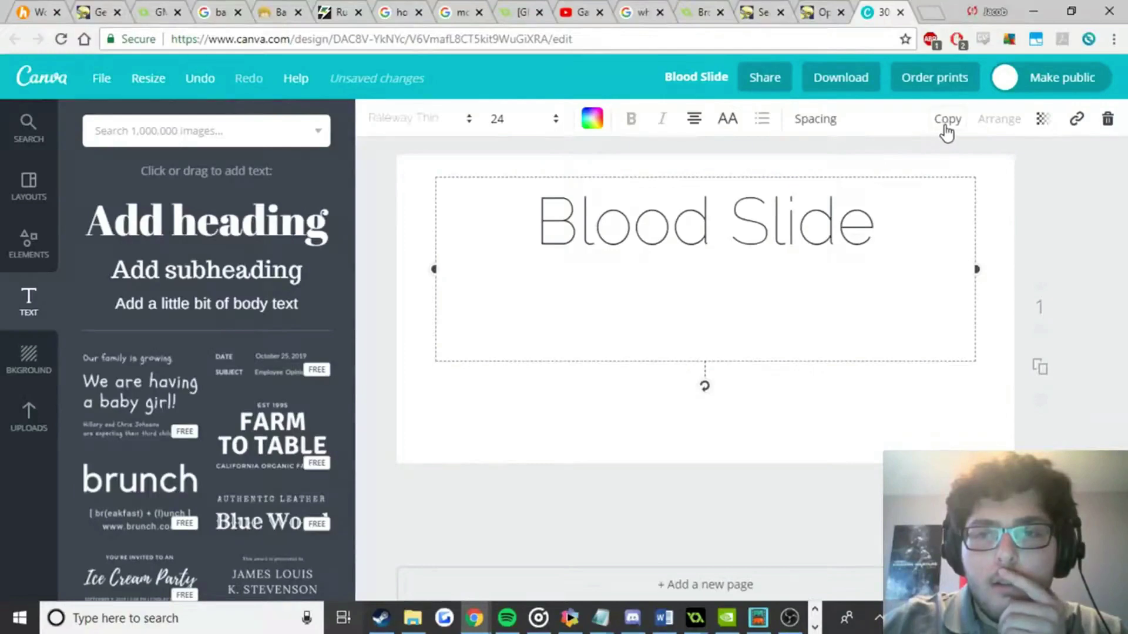
click(946, 126)
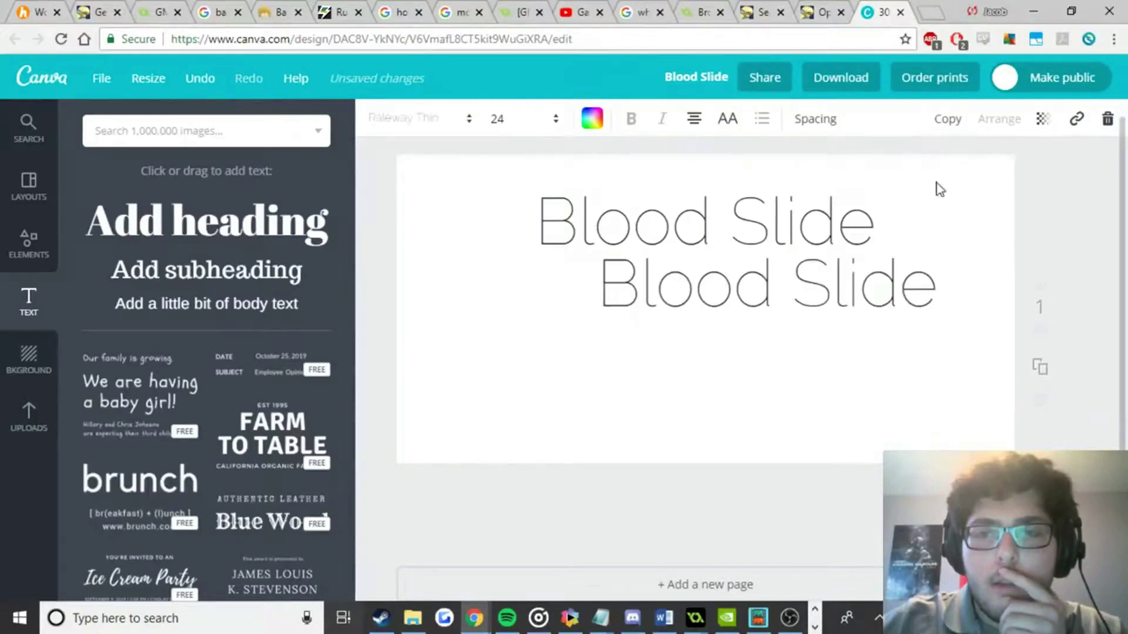
double_click(796, 292)
triple_click(802, 289)
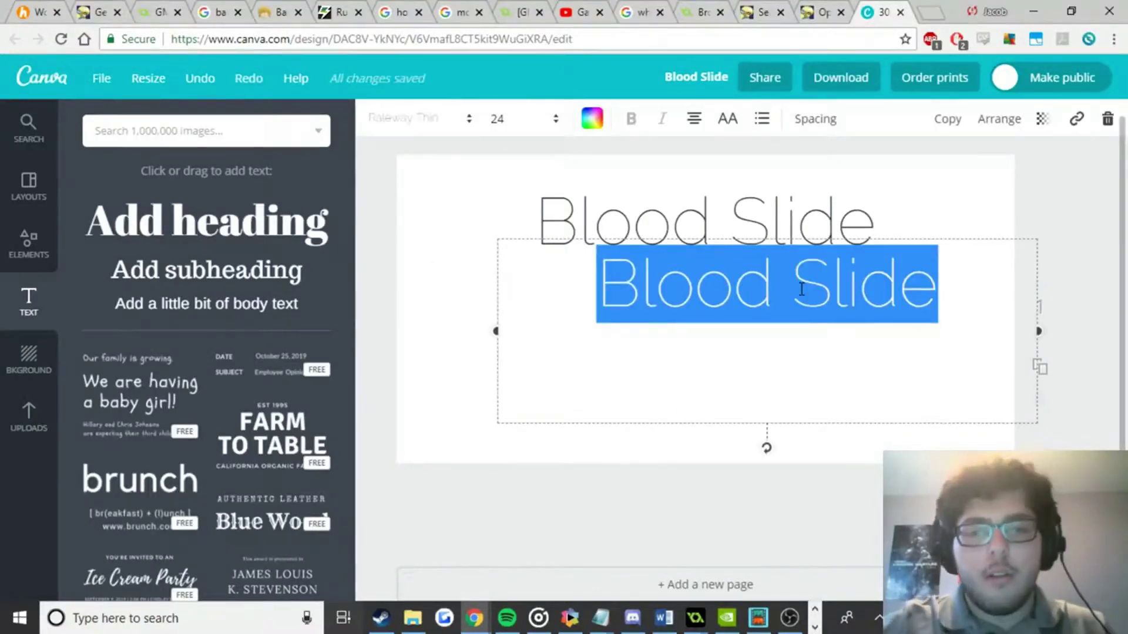
text(a game )
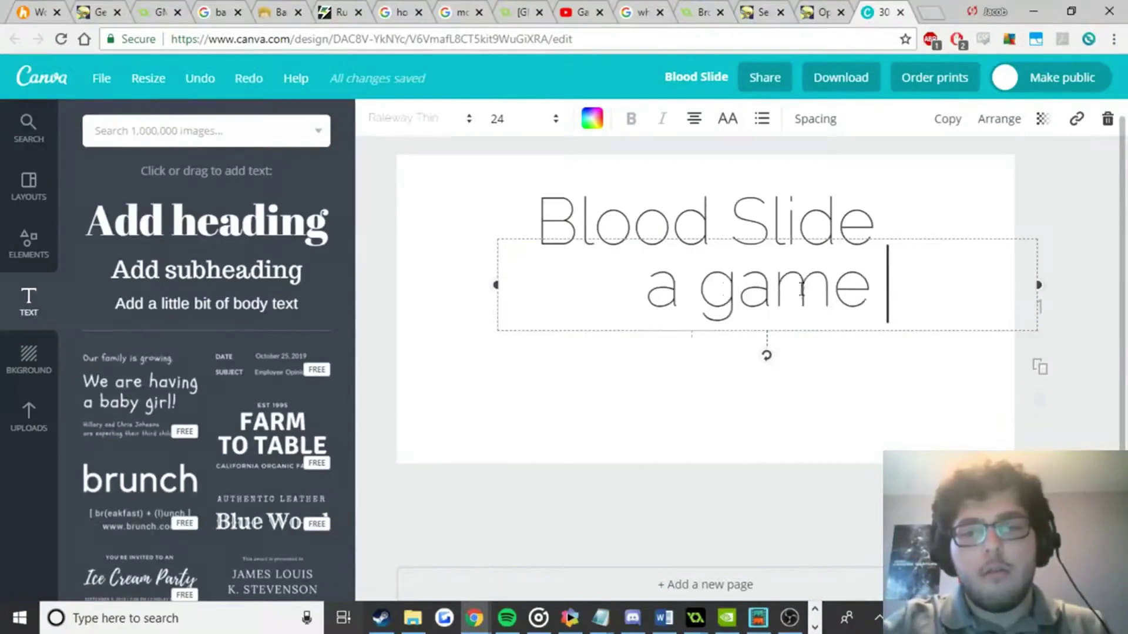
text(by Jacob Szall)
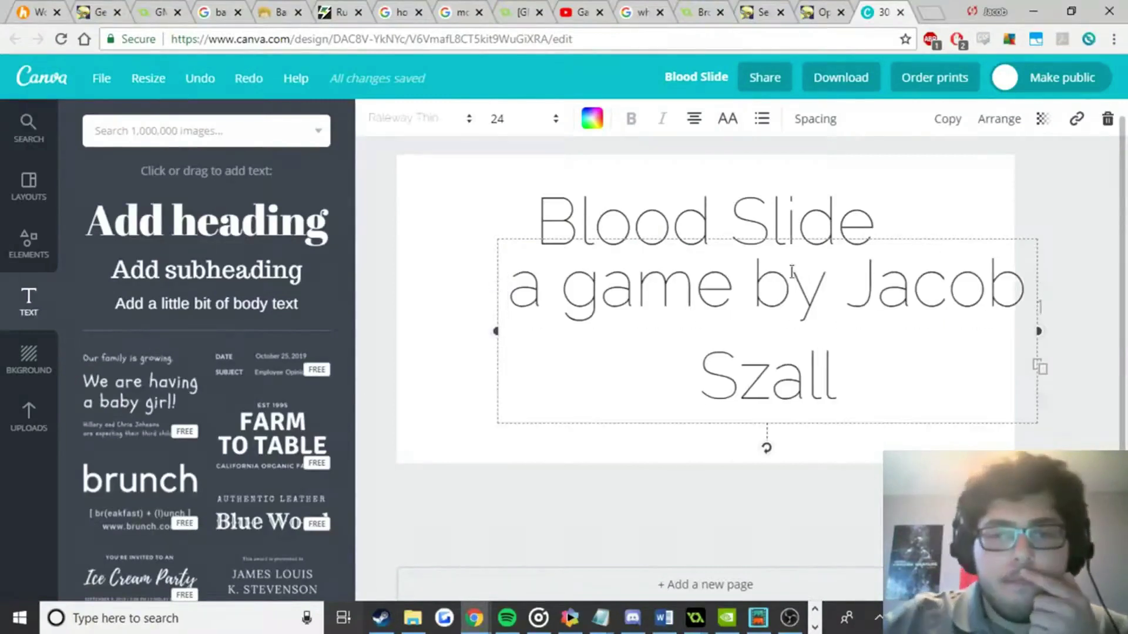
Reduce the author credit to size 6 and centre it directly beneath the Blood Slide title.
triple_click(731, 298)
click(532, 124)
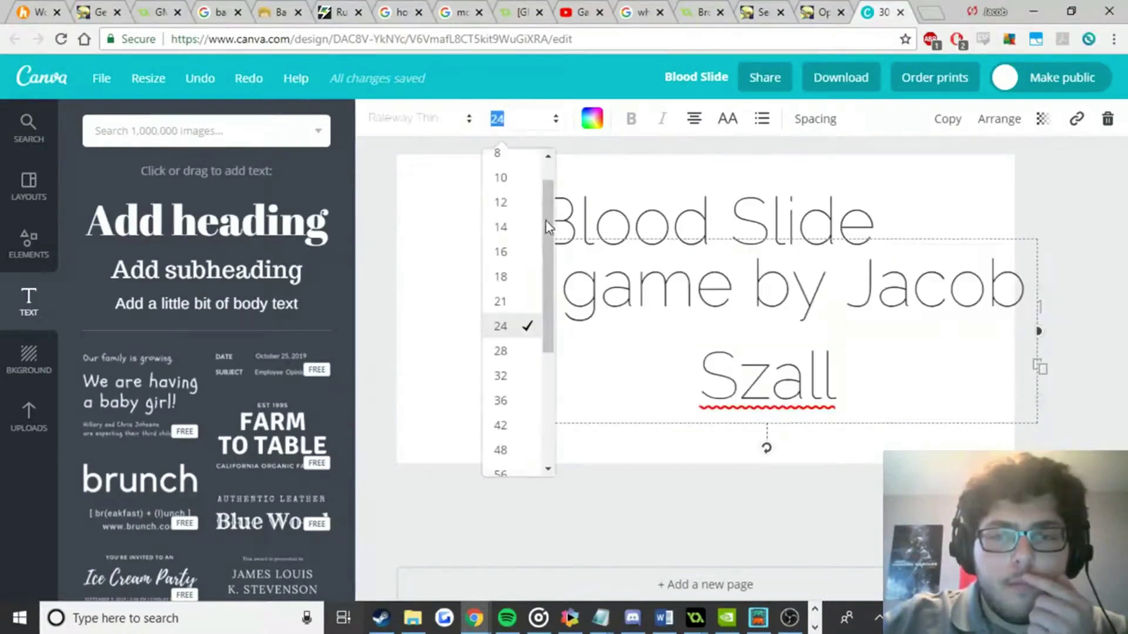
click(512, 178)
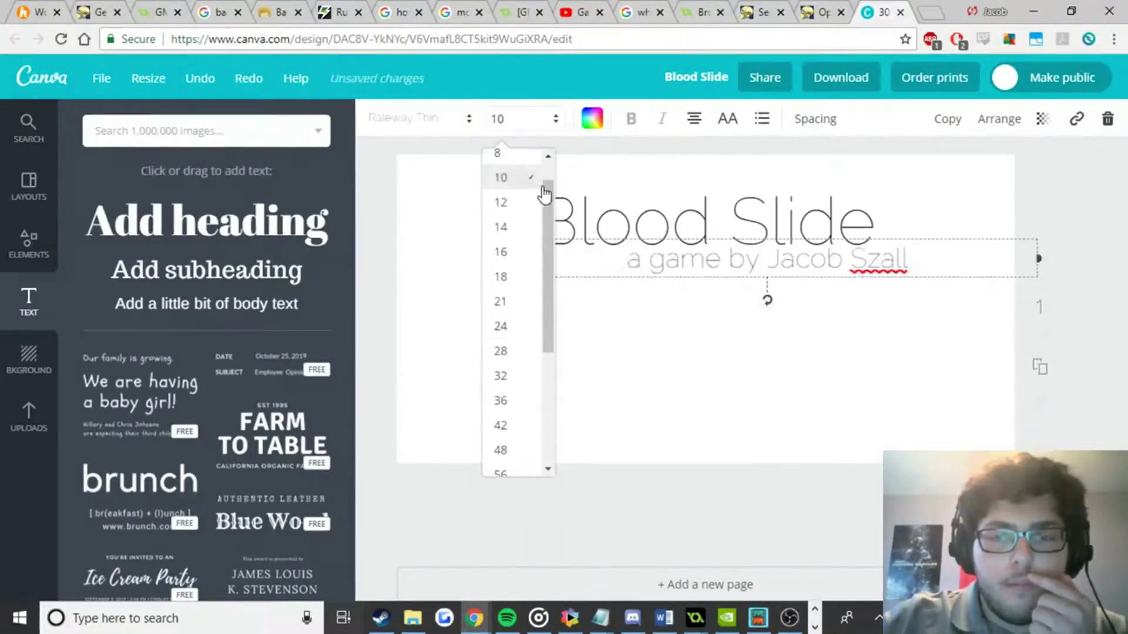
click(527, 123)
click(514, 154)
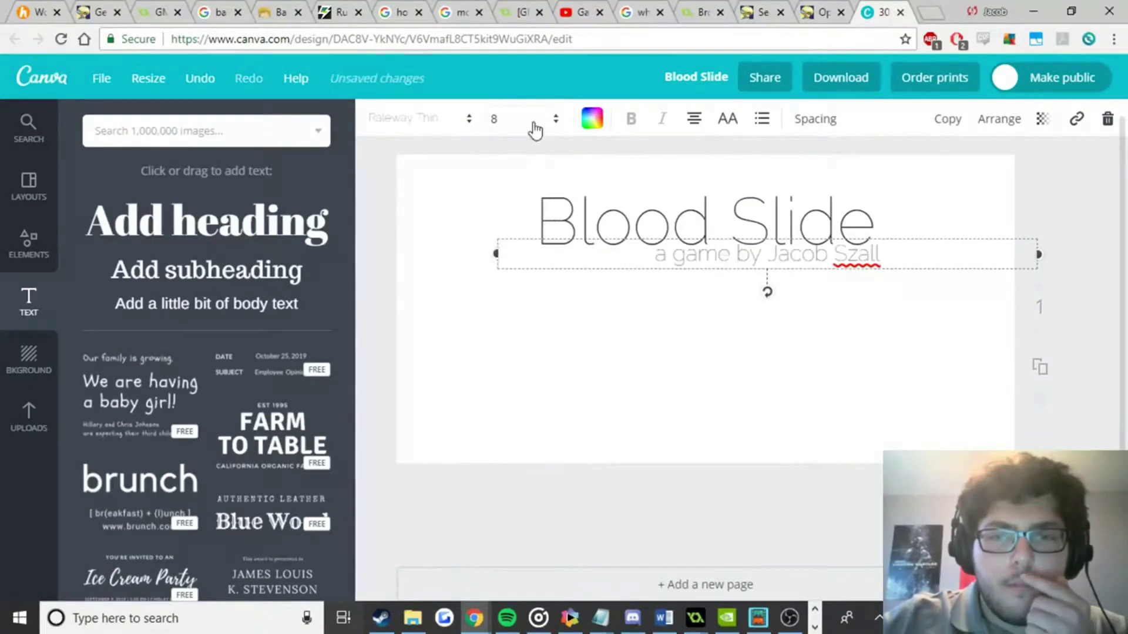
click(534, 123)
click(504, 160)
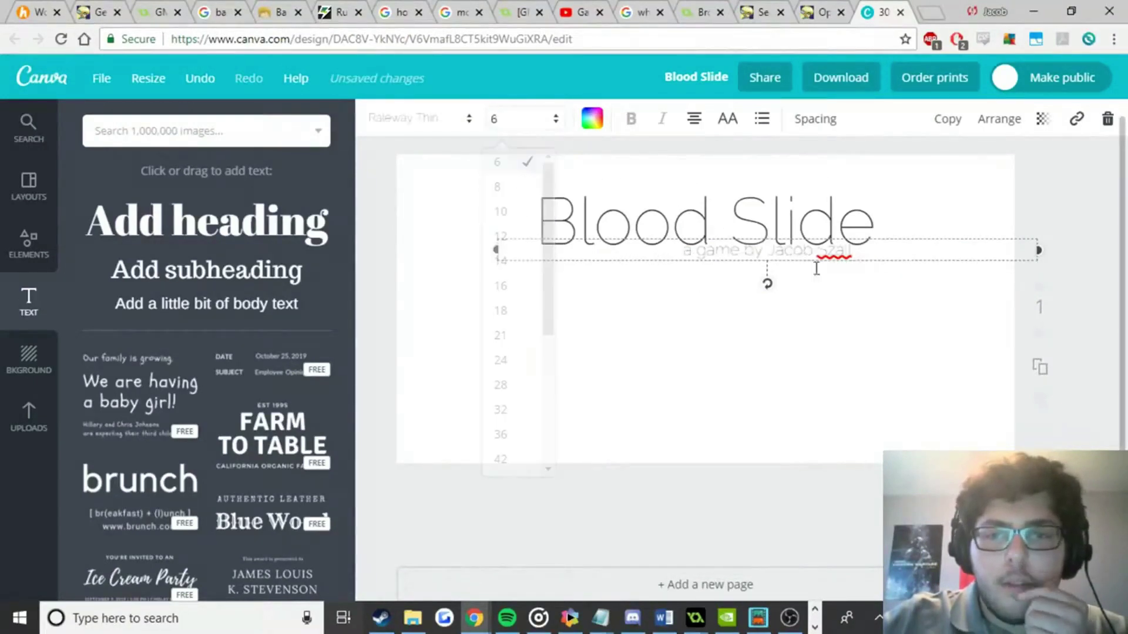
drag(866, 262, 801, 283)
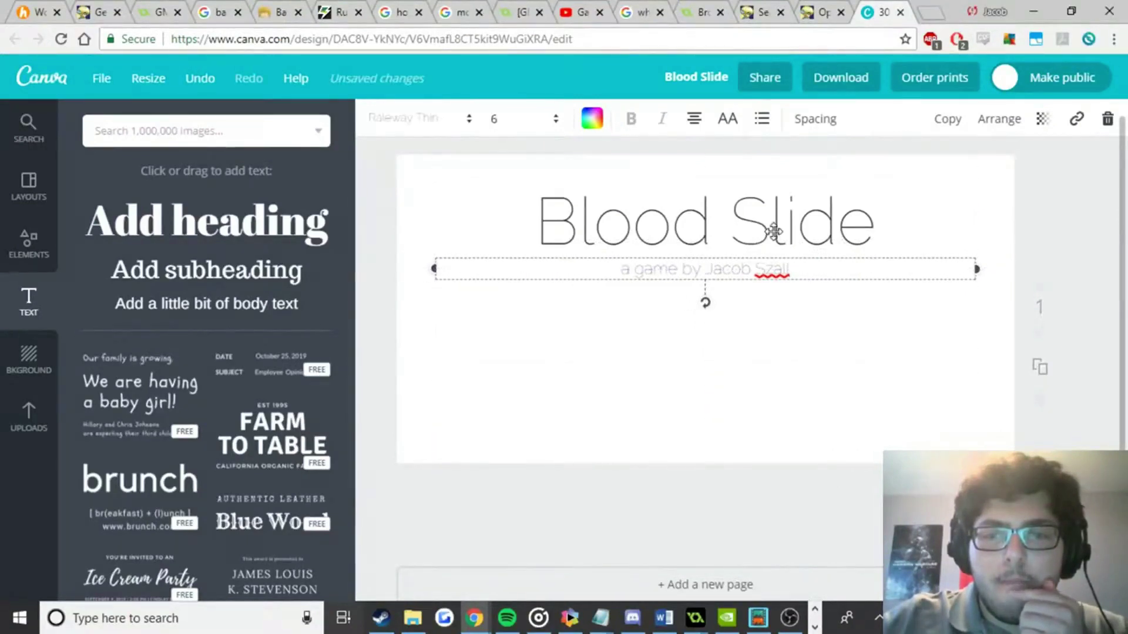
click(773, 231)
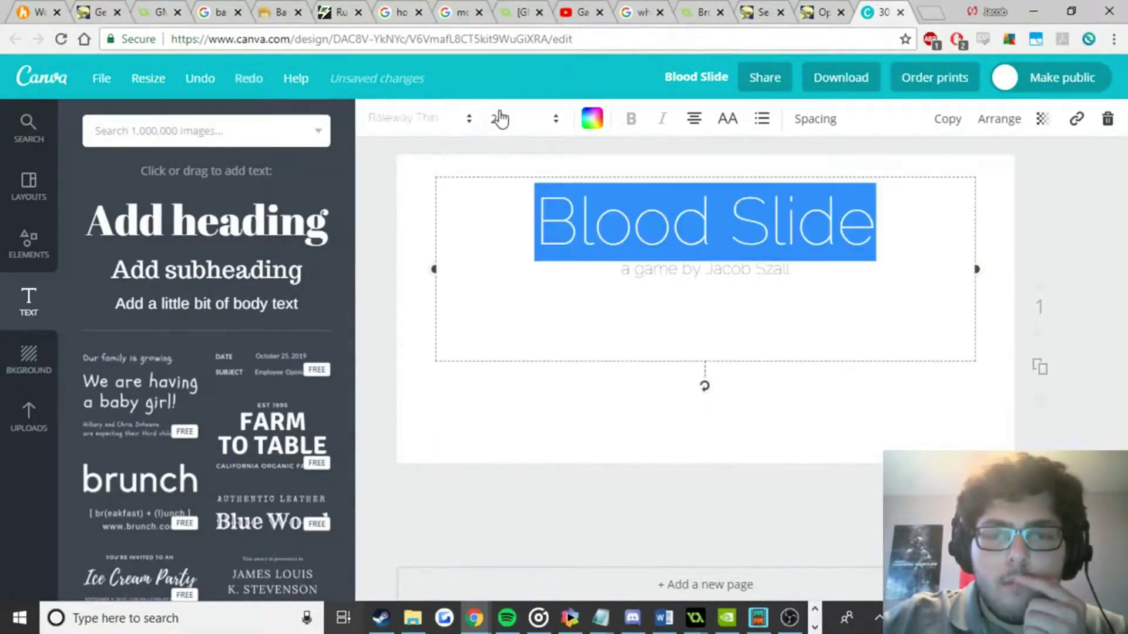
click(624, 448)
click(833, 81)
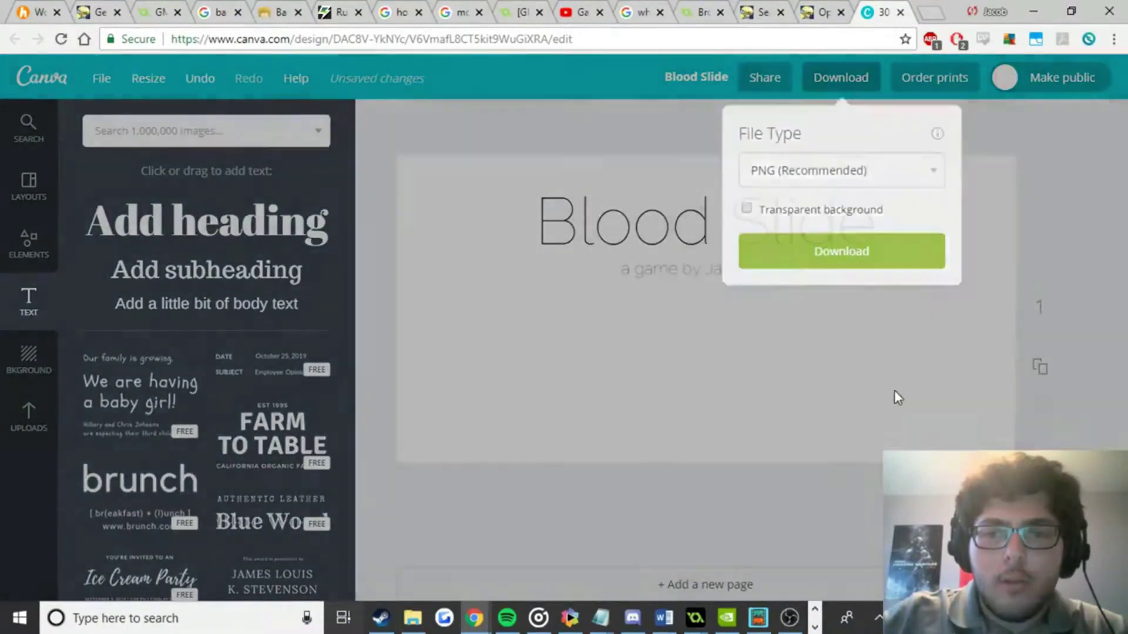
click(893, 395)
Switch to GameMaker, open room0 to examine how dark its background is, and return to Canva.
key(alt+Tab)
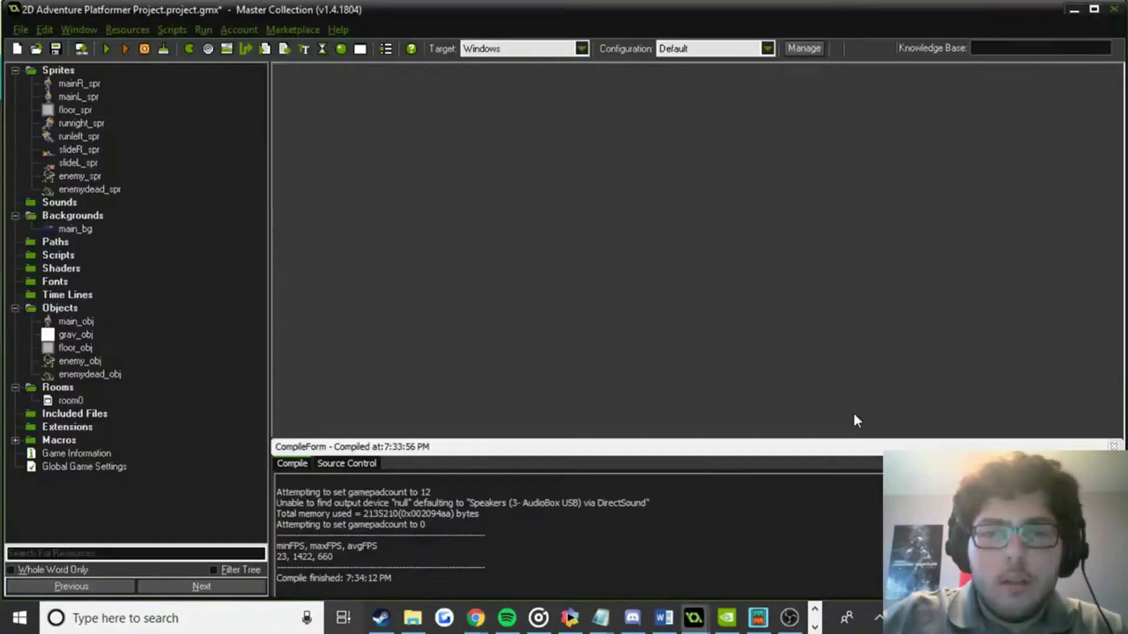
key(alt+Tab)
key(alt+Tab)
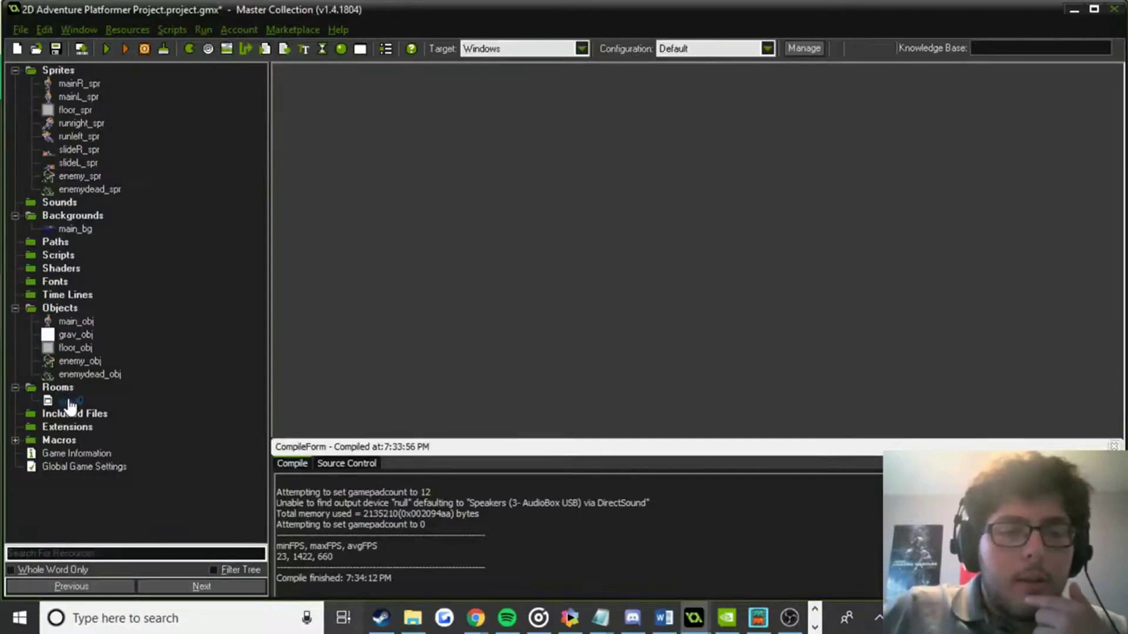
double_click(70, 402)
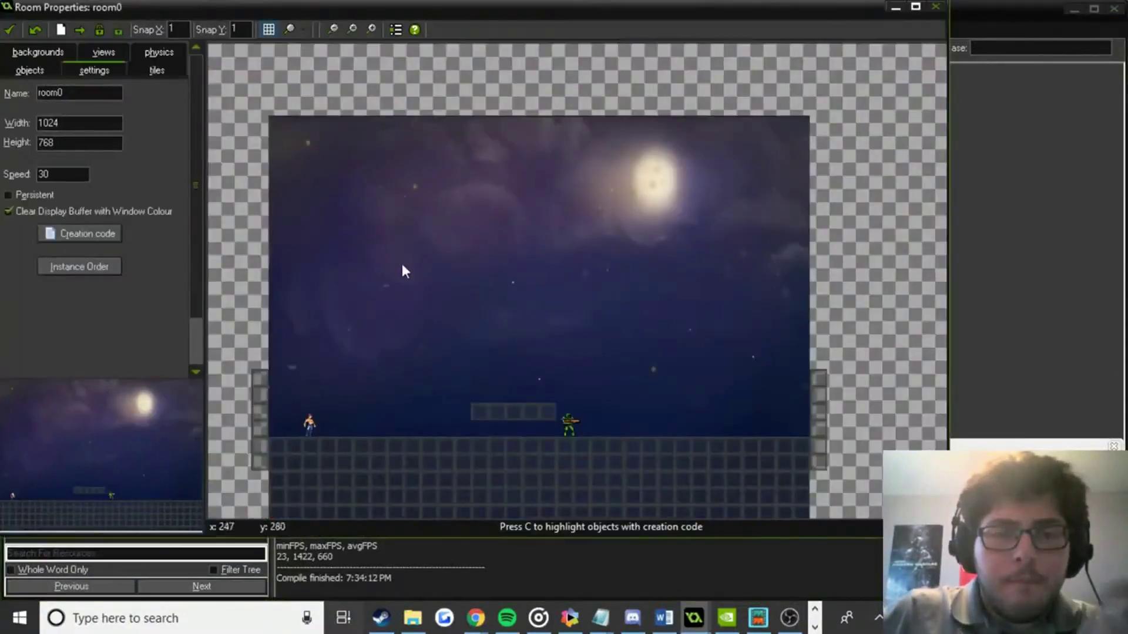
key(alt+Tab)
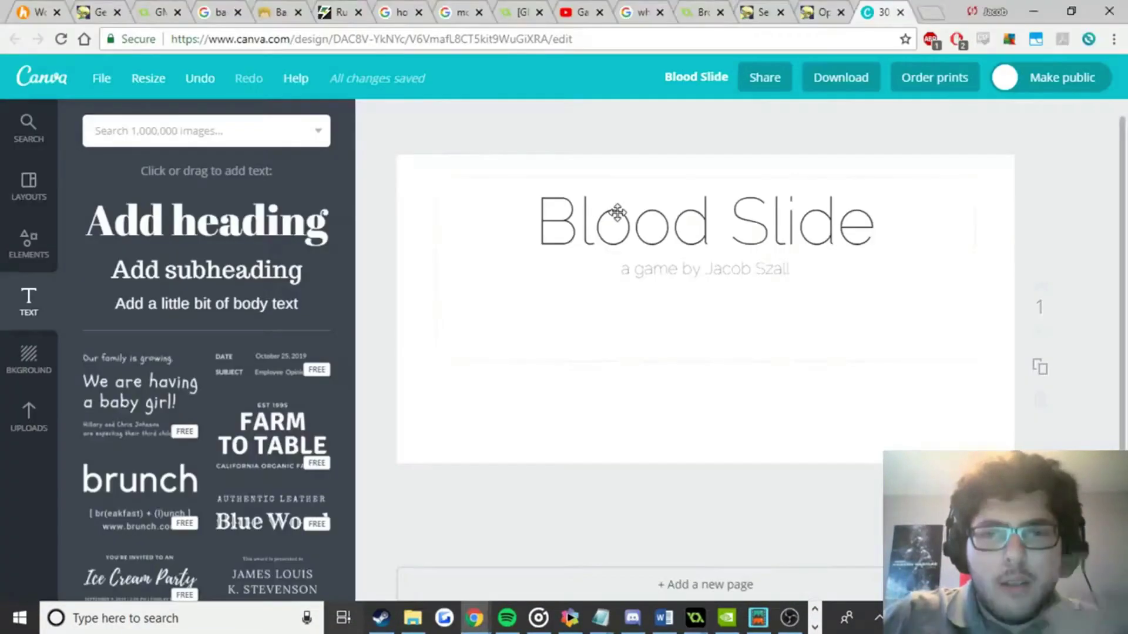
Recolour both the Blood Slide title and the author credit beneath it to the palette's light grey.
double_click(656, 219)
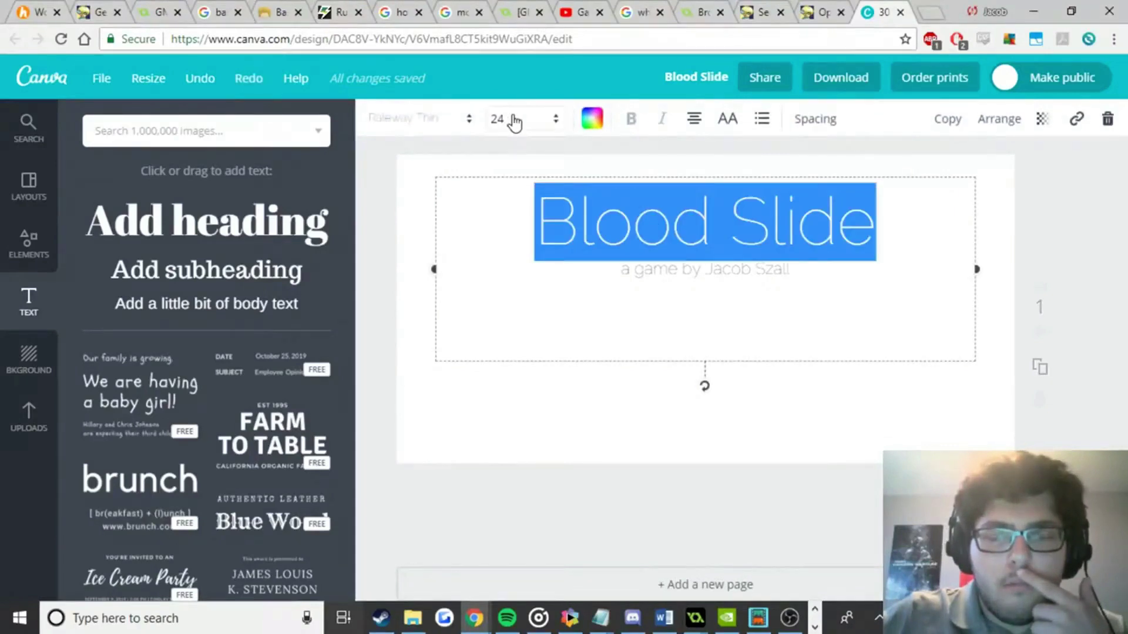
click(592, 118)
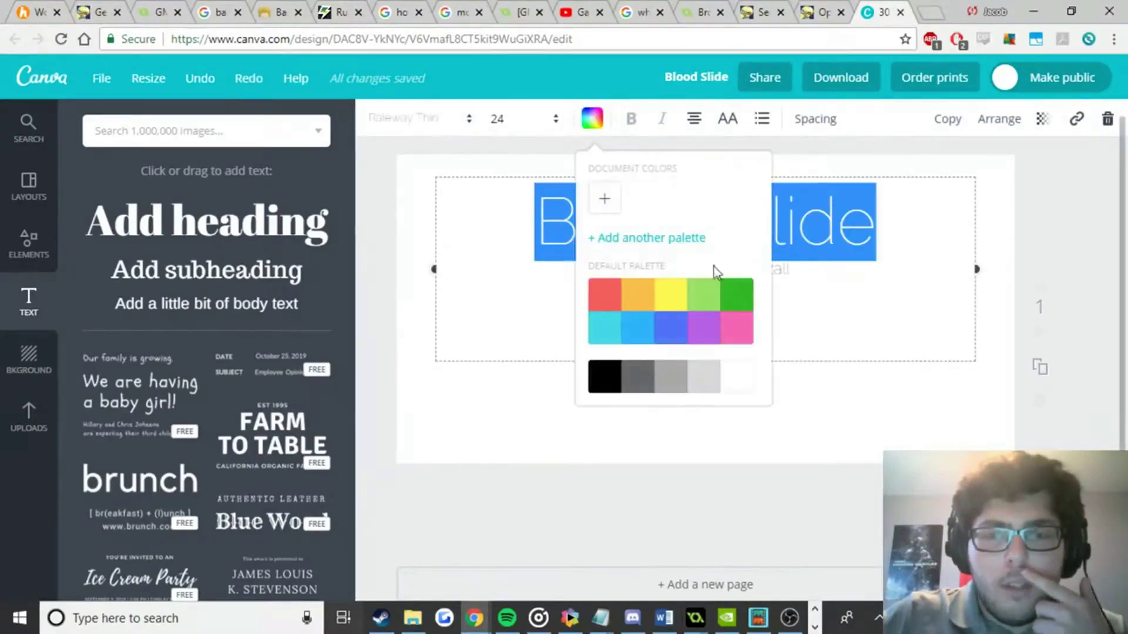
click(705, 377)
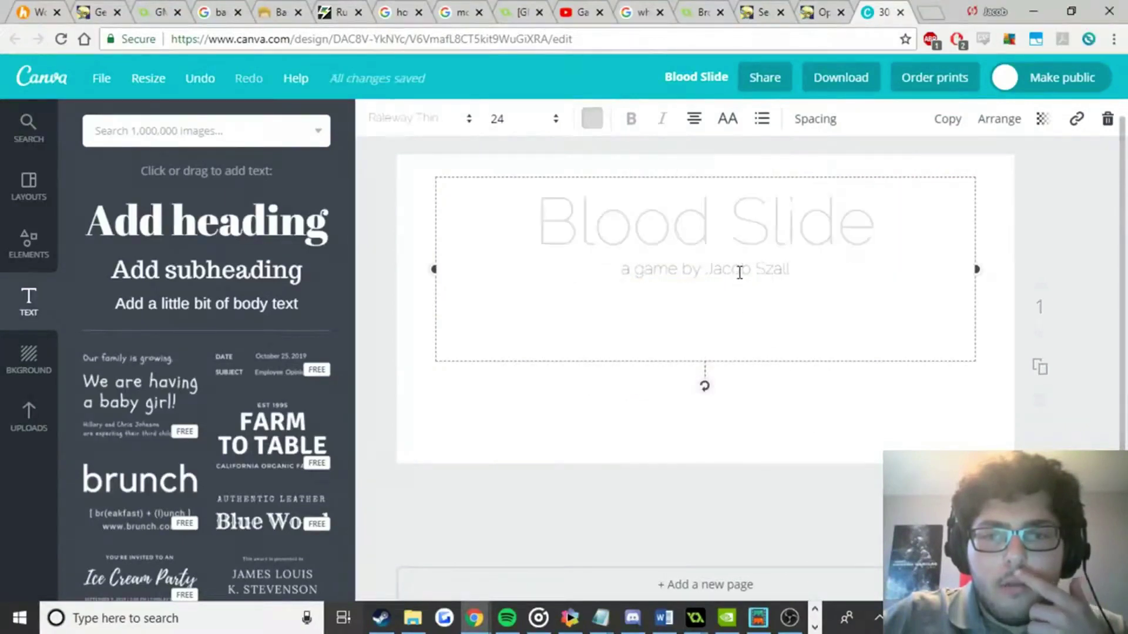
click(805, 445)
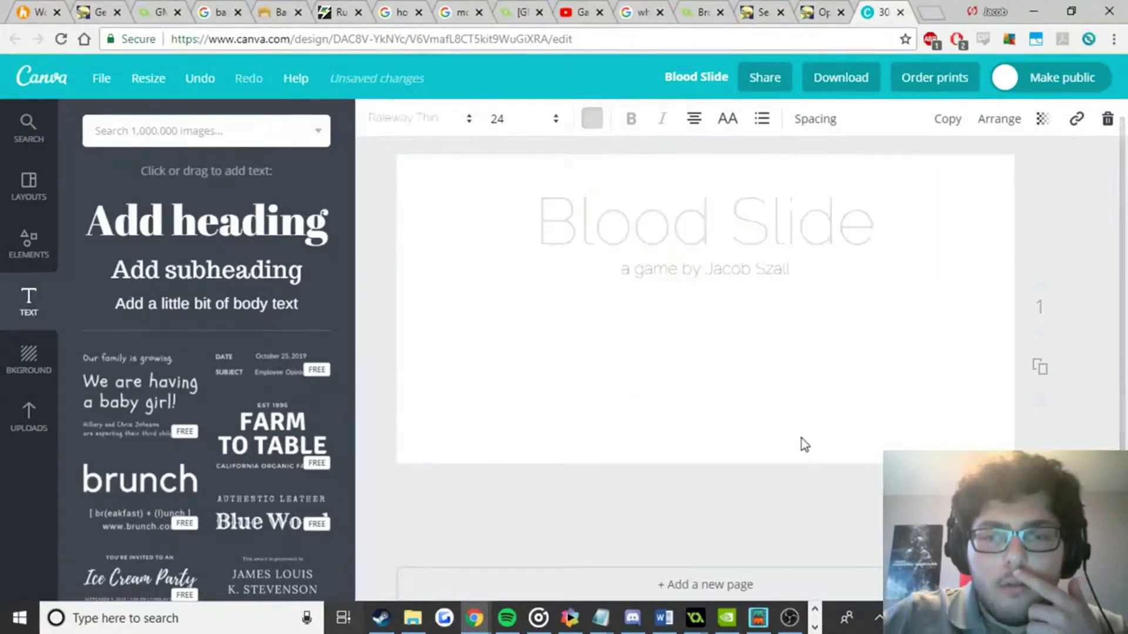
double_click(734, 271)
click(524, 120)
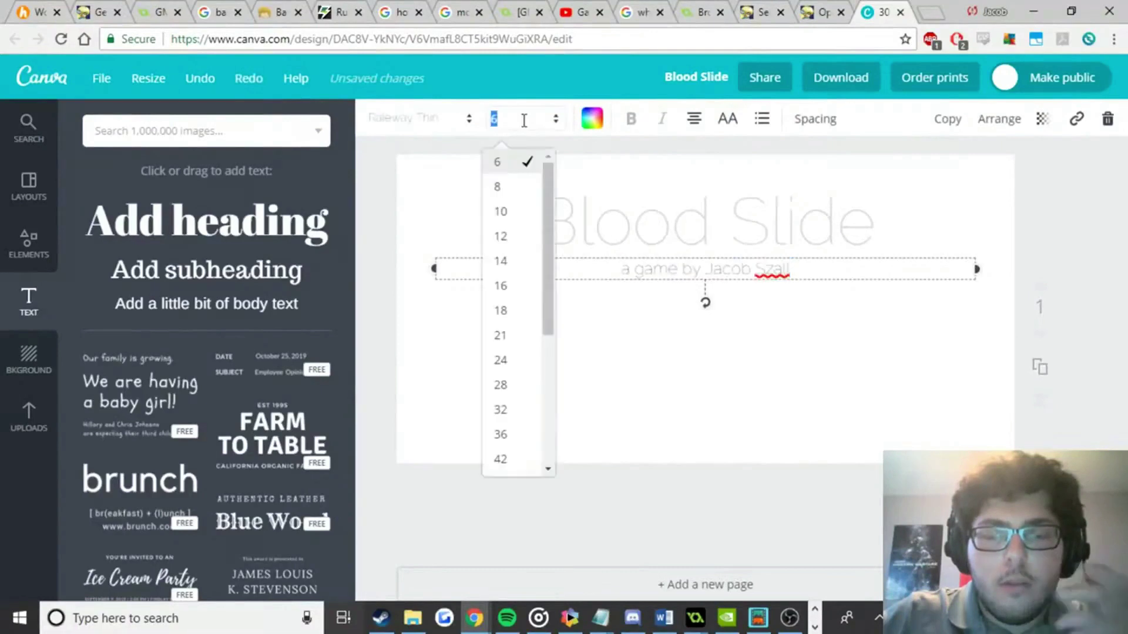
click(592, 119)
click(711, 376)
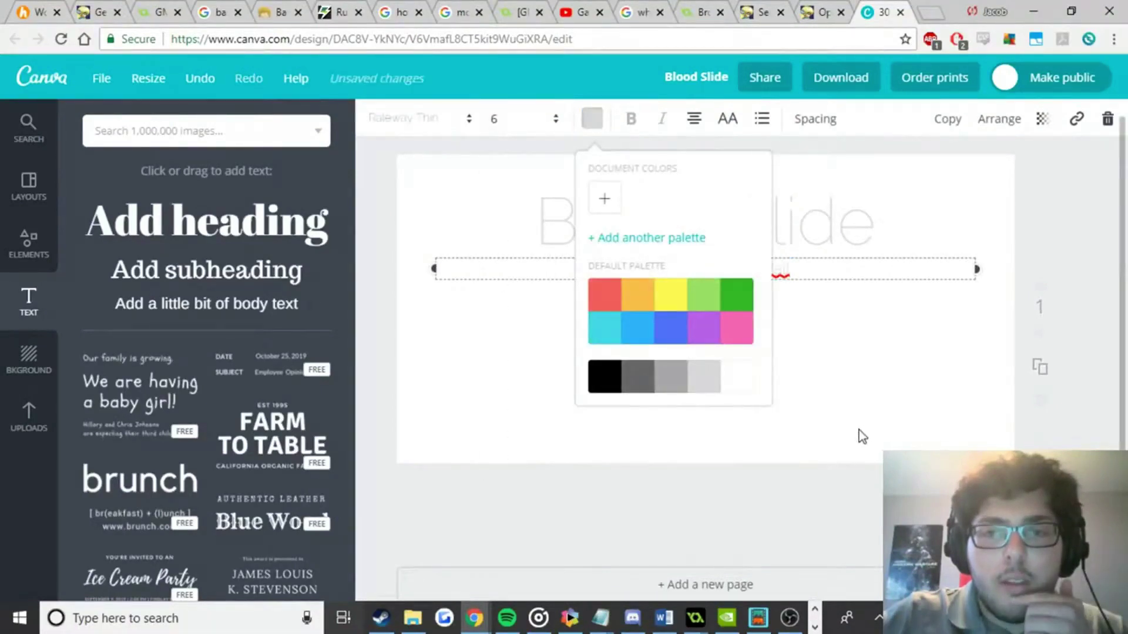
Download the title graphic as a PNG with a transparent background.
click(833, 85)
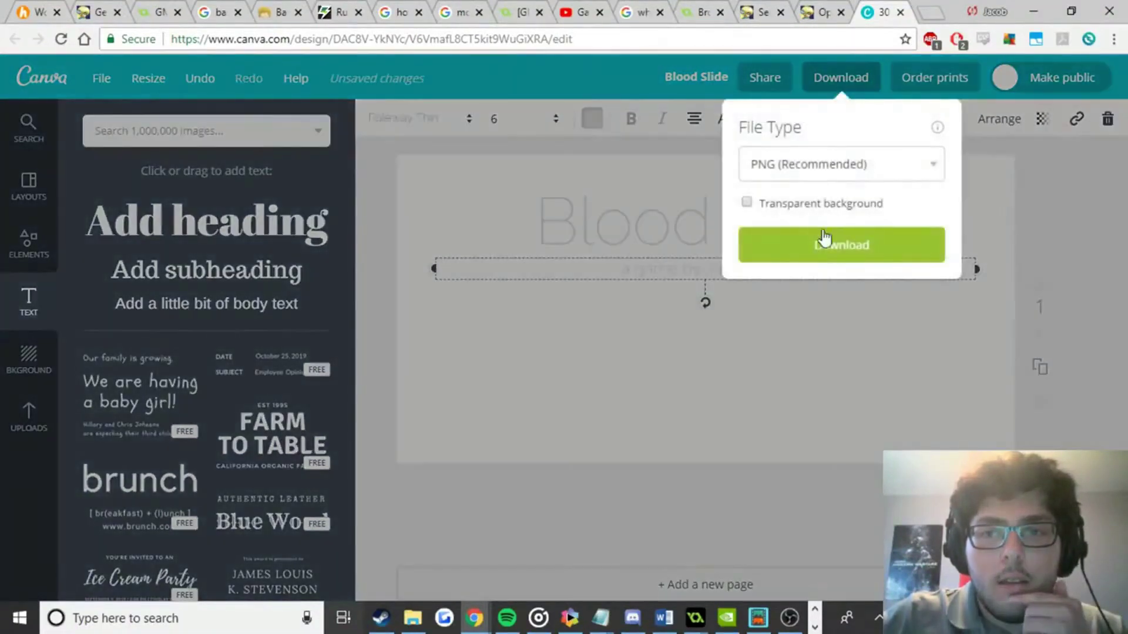
click(833, 205)
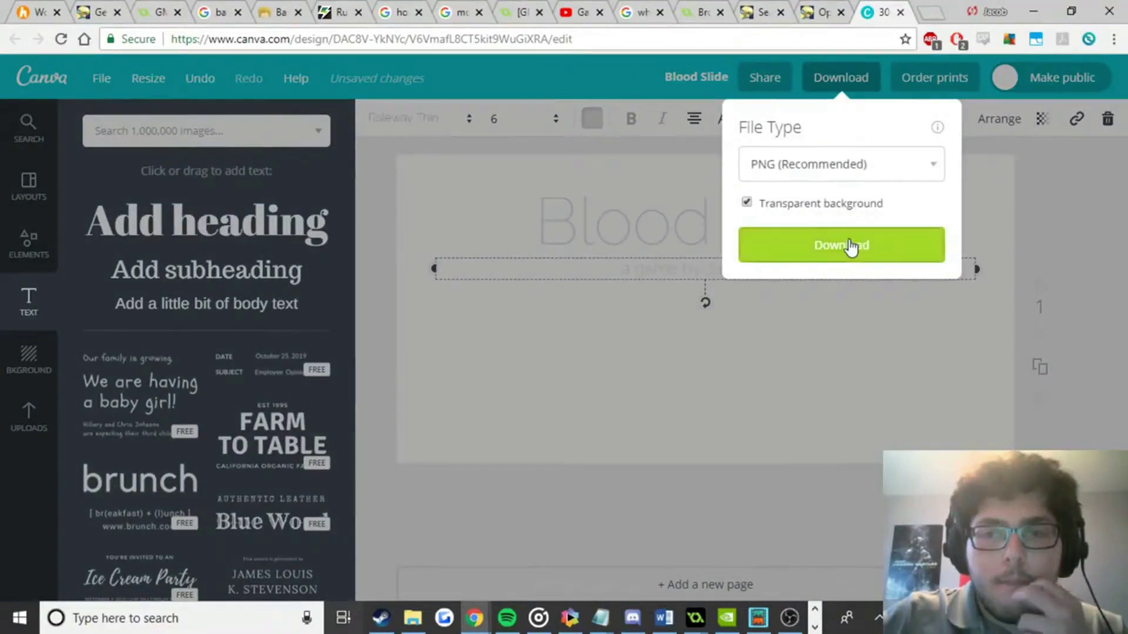
click(851, 246)
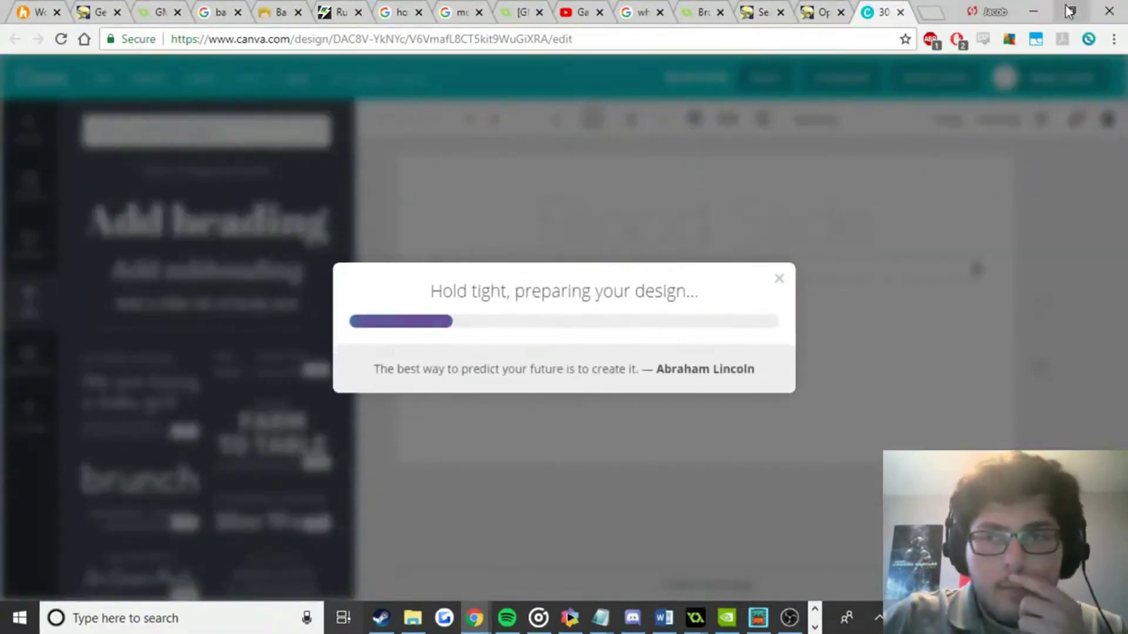
Shrink the browser window, open the 2D Adventure Platformer - LiveEdu folder and place the downloaded Blood Slide.png in it.
click(1072, 11)
click(413, 618)
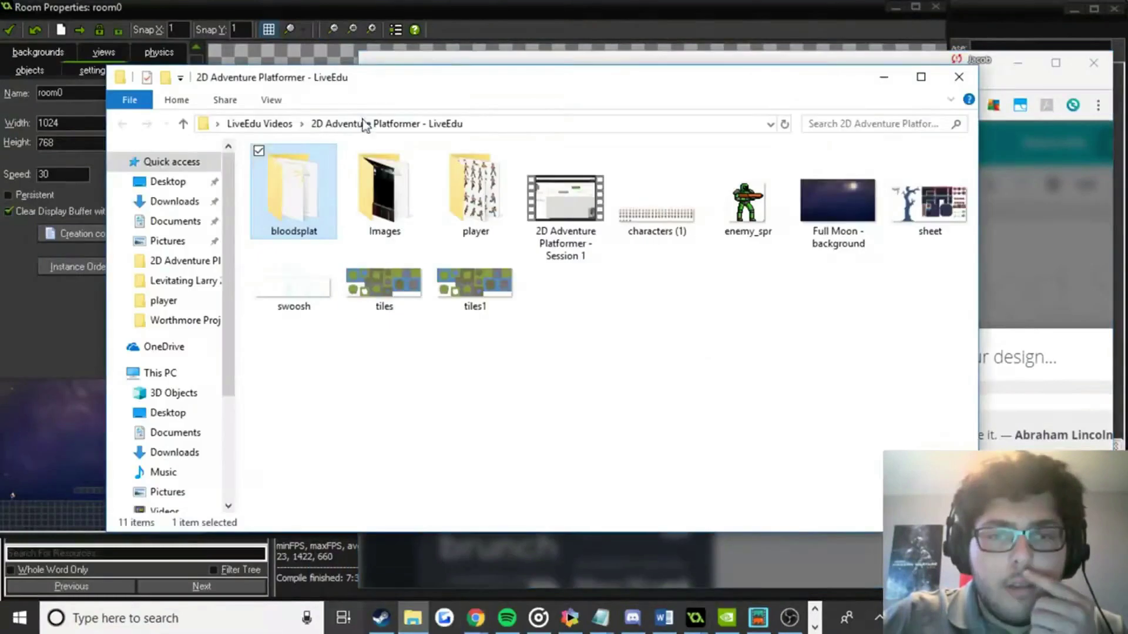
drag(445, 83, 436, 38)
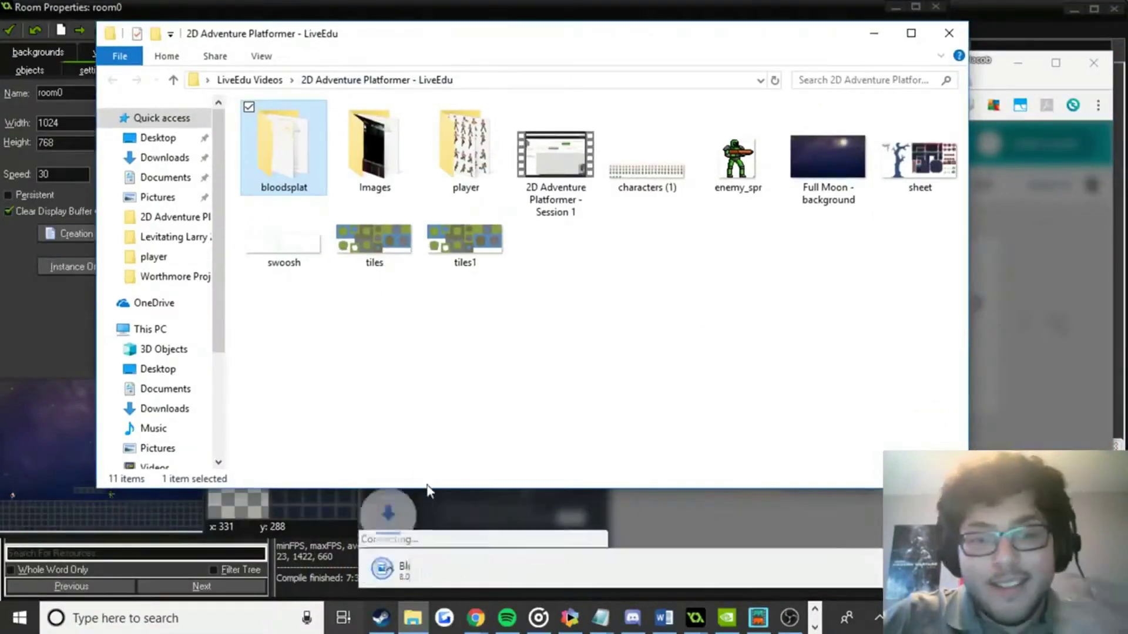
drag(412, 569, 290, 426)
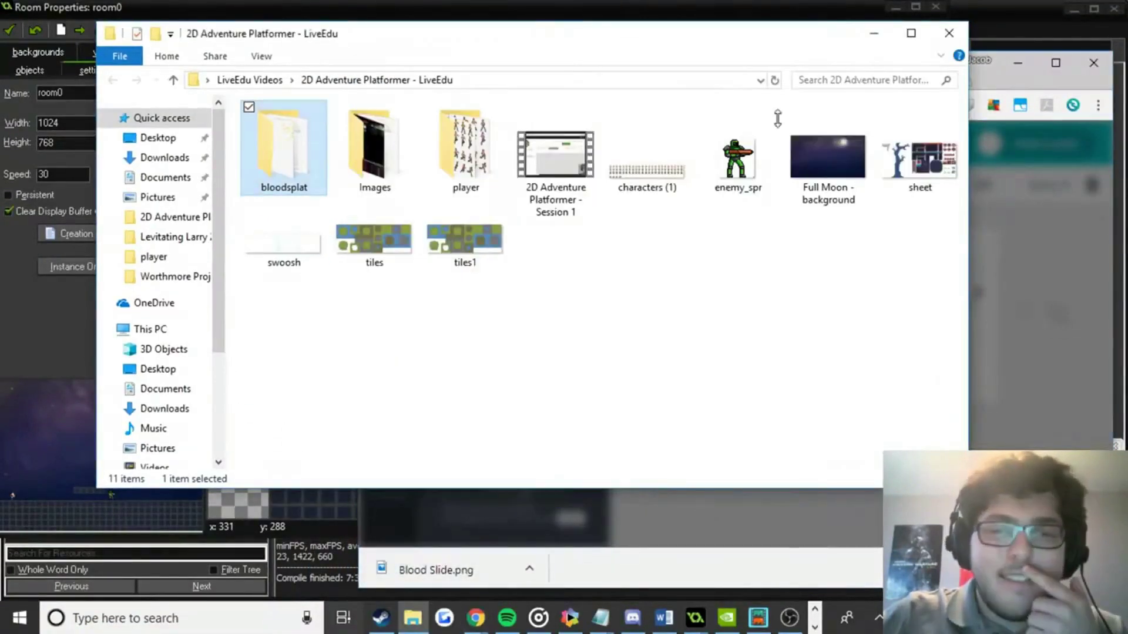
Return to GameMaker, close room0 and create a new sprite named titlescreen_spr.
click(773, 6)
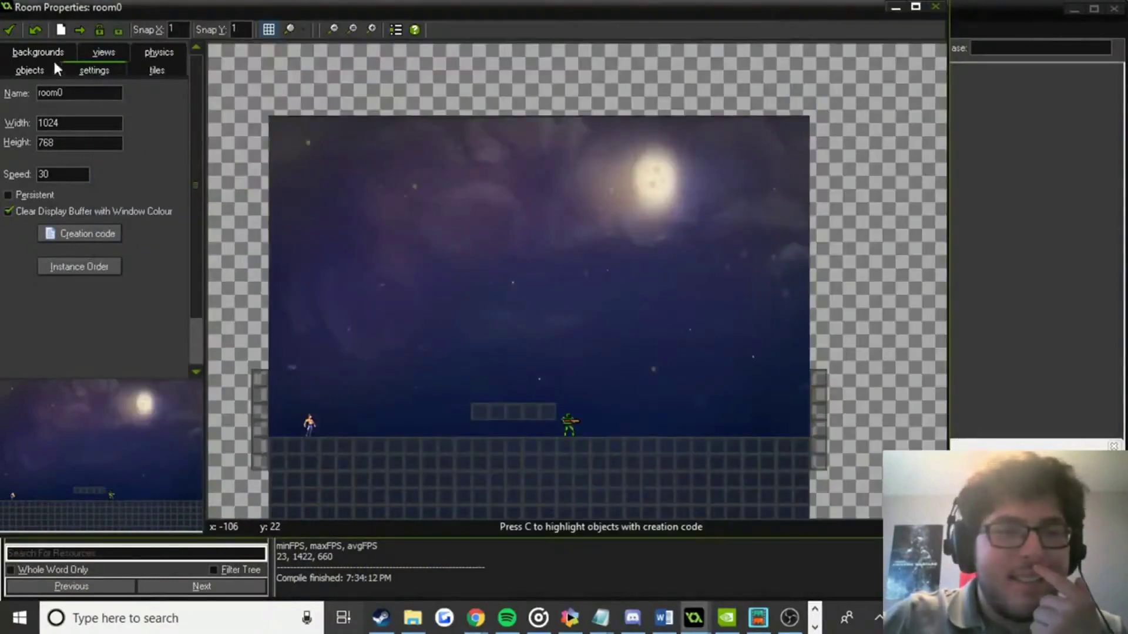
click(10, 30)
click(189, 49)
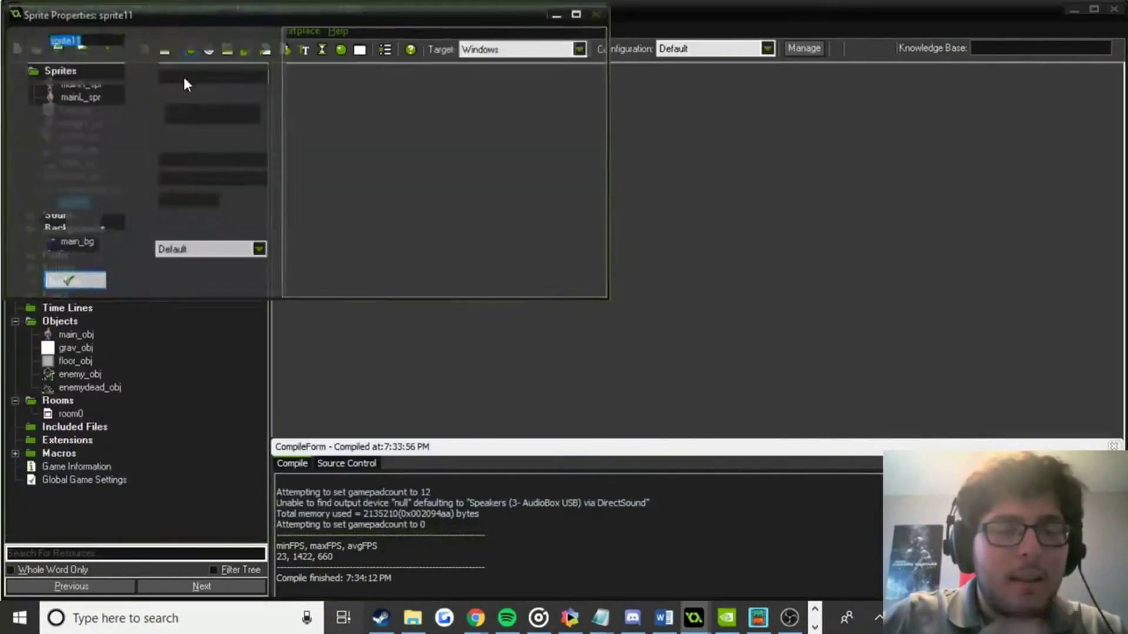
text(titlescreen_spr)
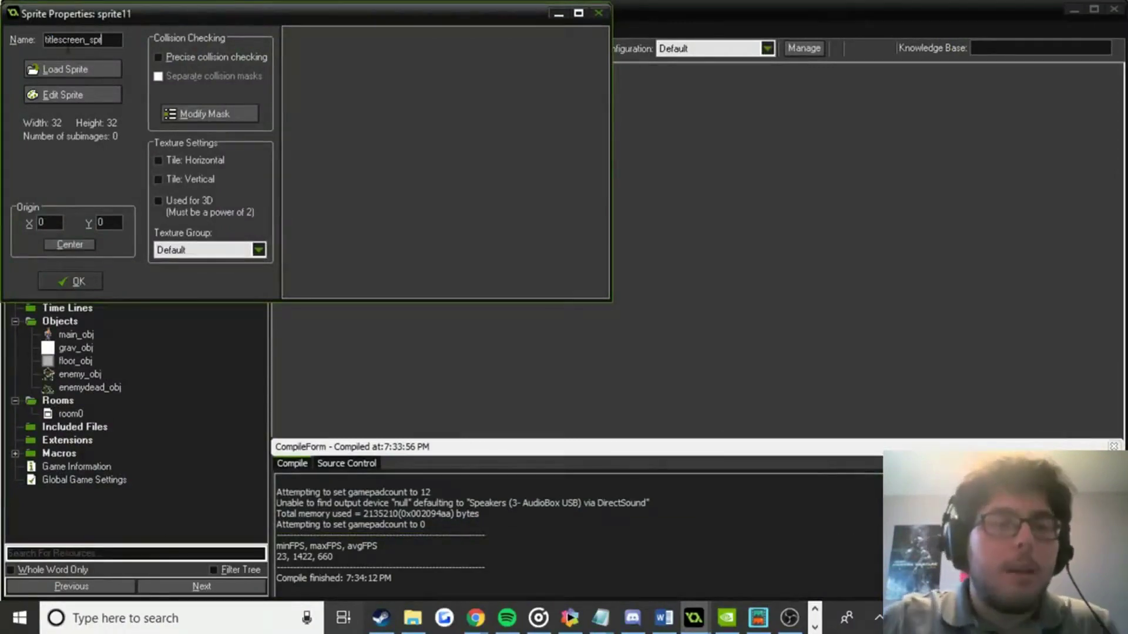
Start loading an image for titlescreen_spr and browse the 2D Adventure Platformer - LiveEdu folder for the title graphic.
click(73, 65)
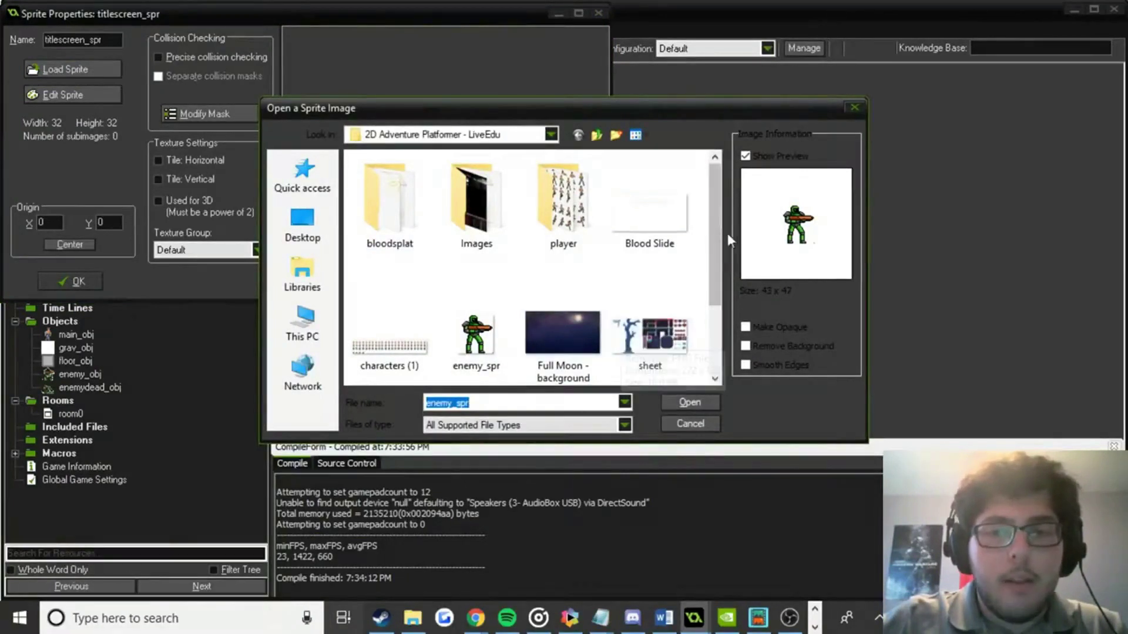
scroll(713, 272, down, 3)
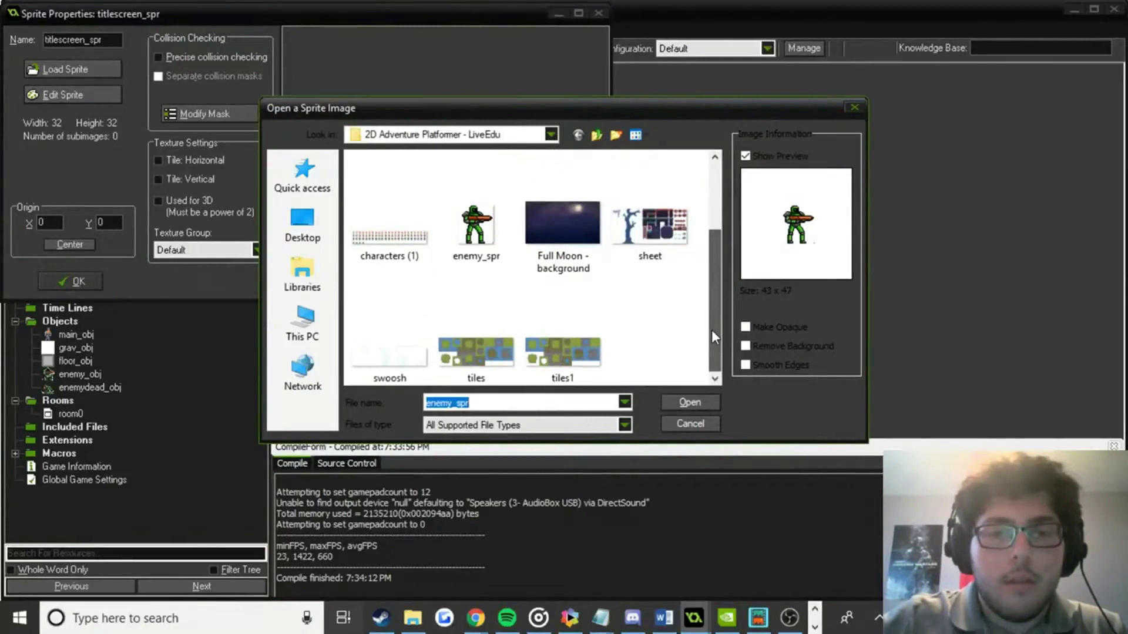
scroll(446, 312, up, 3)
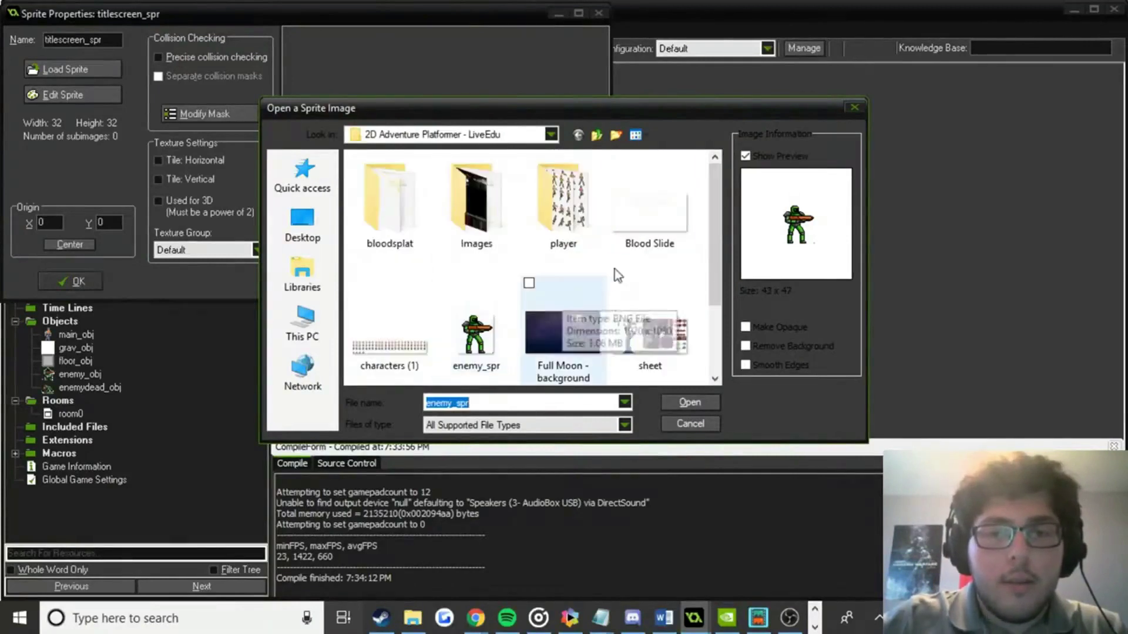
Load the Blood Slide image into titlescreen_spr and create an object named titlescreen_obj that uses this sprite.
double_click(639, 242)
click(93, 280)
click(343, 51)
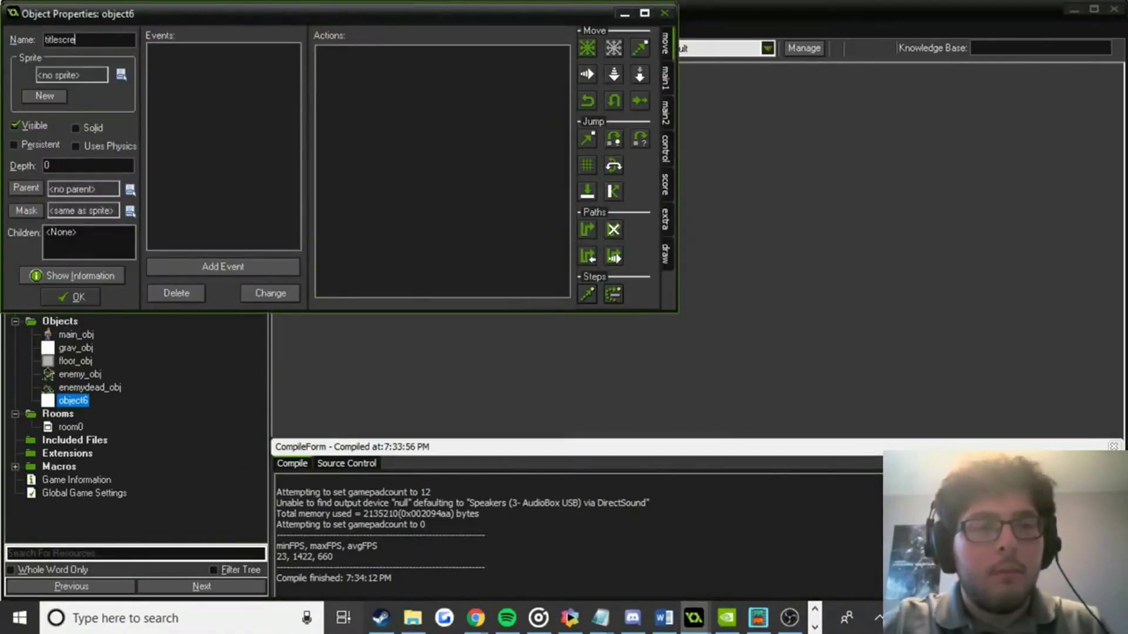
click(122, 73)
click(186, 262)
click(88, 297)
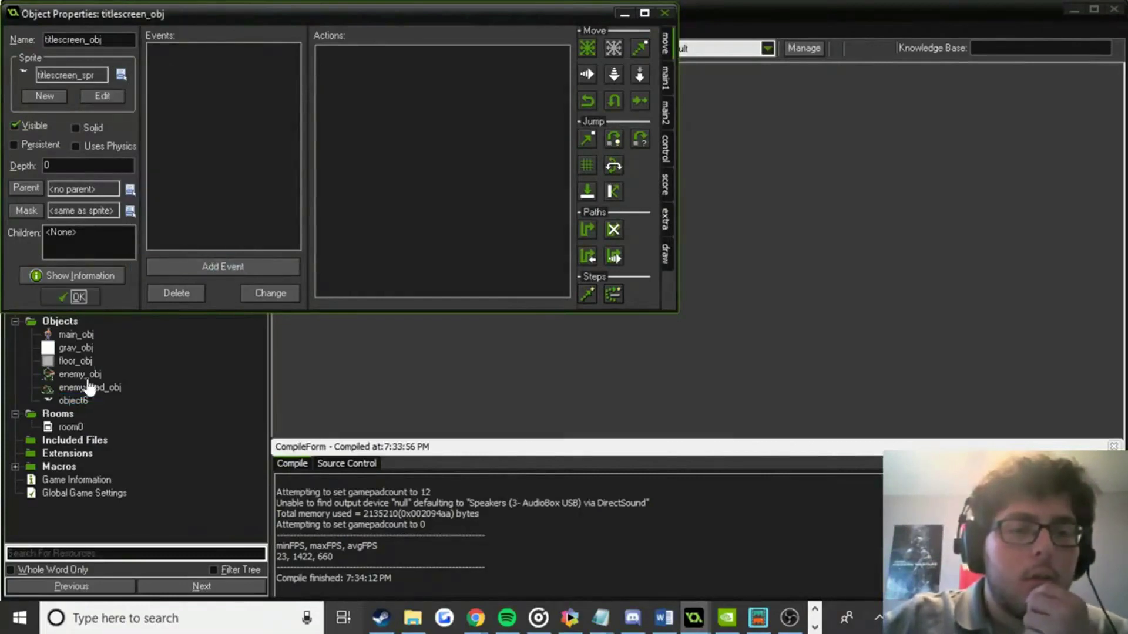
Place an instance of titlescreen_obj in the upper-left sky area of room0, at about X 113, Y 125.
double_click(67, 428)
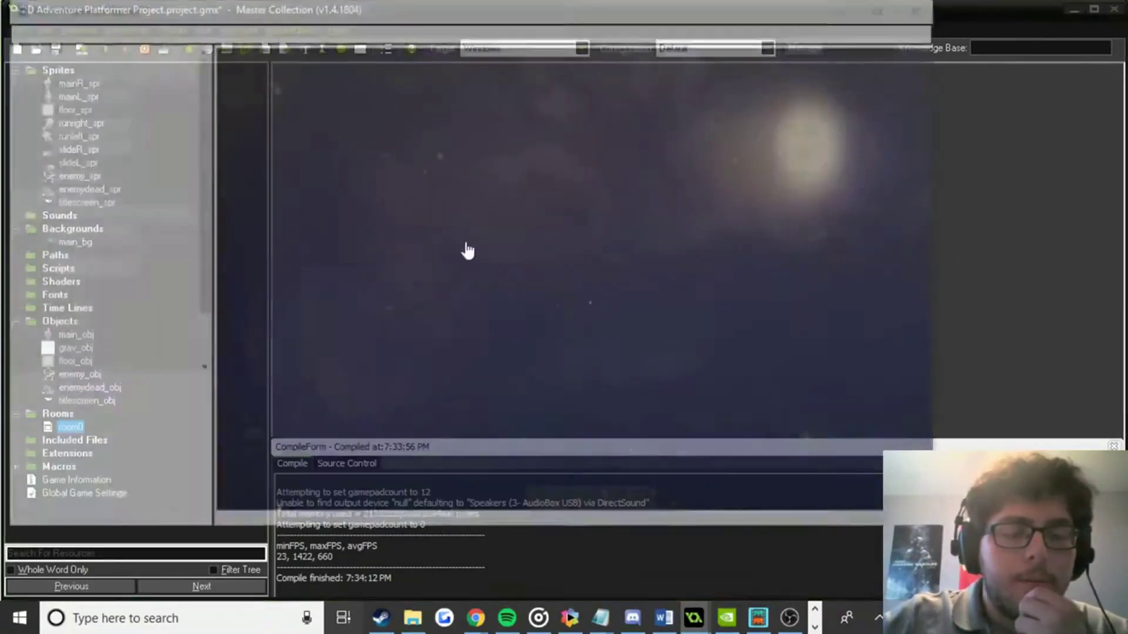
click(29, 70)
click(38, 103)
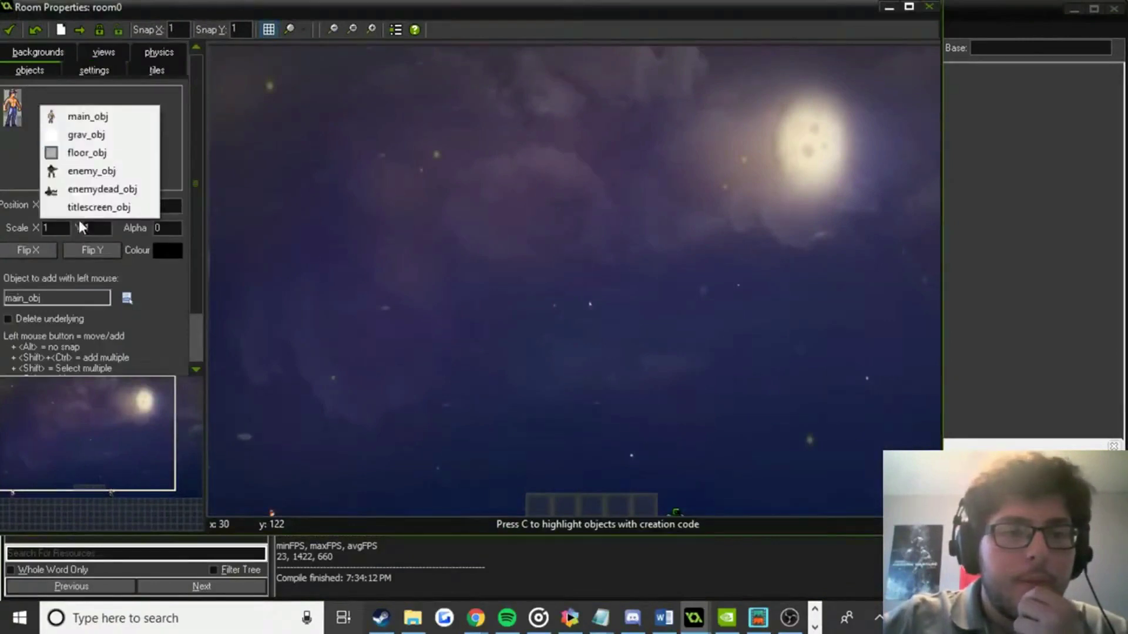
click(94, 204)
click(323, 158)
drag(312, 153, 299, 145)
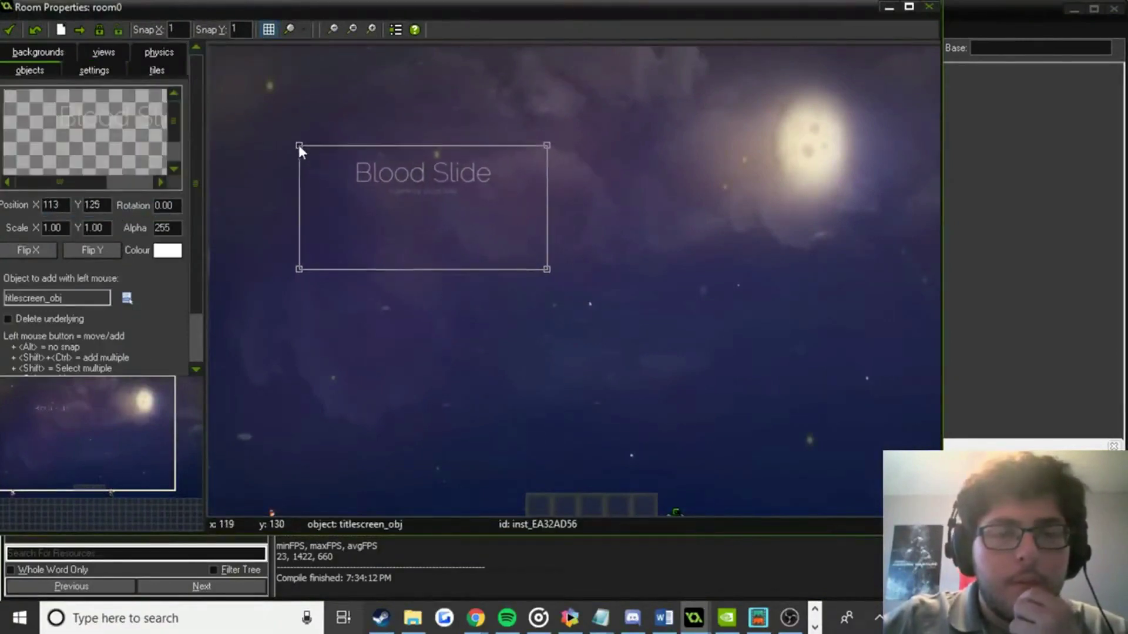
Enlarge the title instance to about 1.09 by 1.07 scale and move it to about X 59, Y 78.
drag(544, 270, 568, 278)
scroll(667, 291, down, 2)
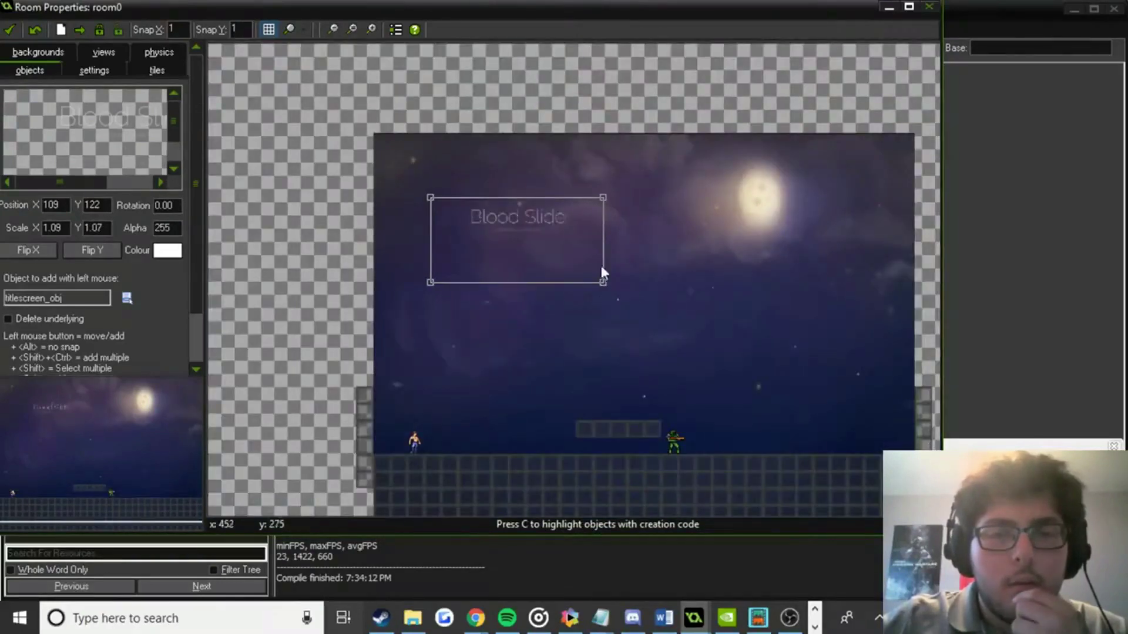
drag(542, 202, 517, 177)
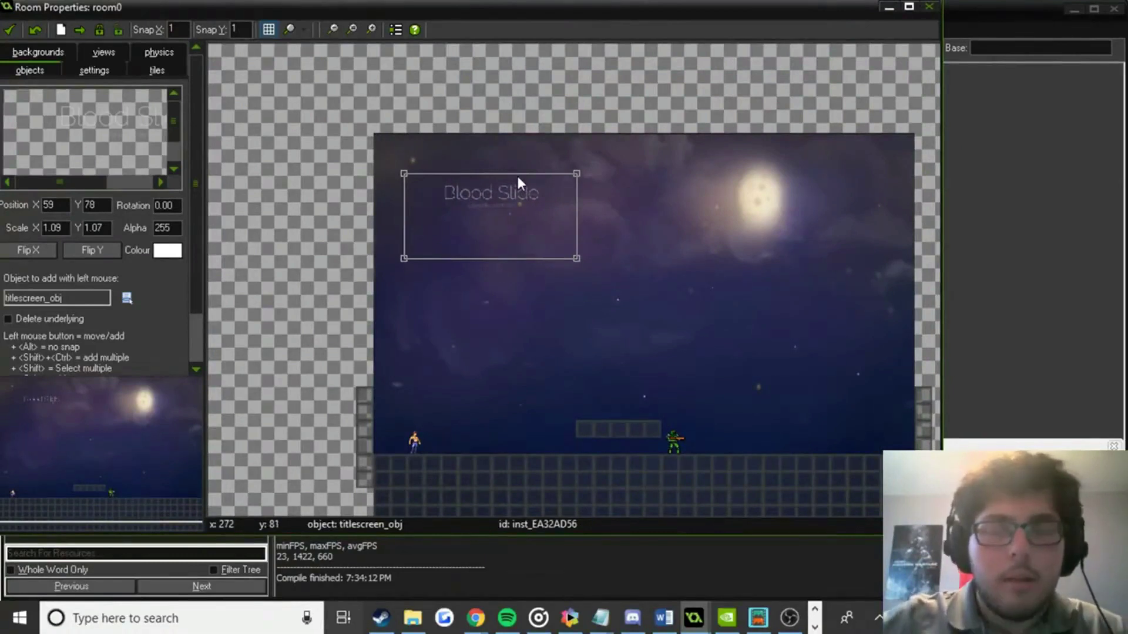
Delete the title instance from room0 and close the room, keeping the changes.
right_click(512, 199)
click(546, 211)
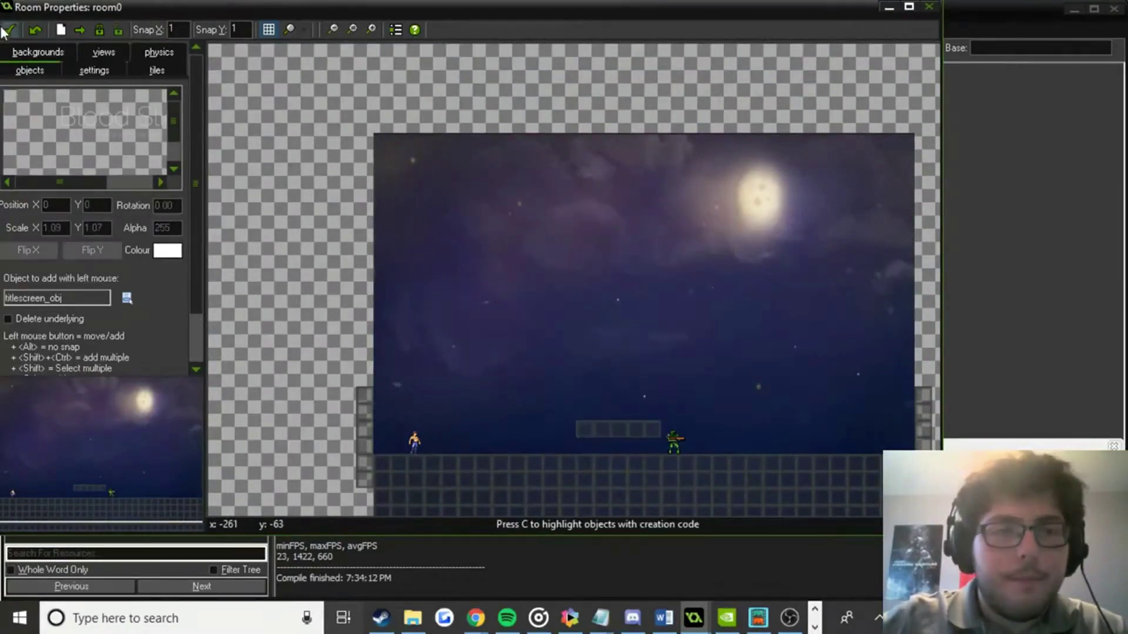
click(9, 29)
Switch to the Blood Slide design in Canva and dismiss its download message.
key(alt+Tab)
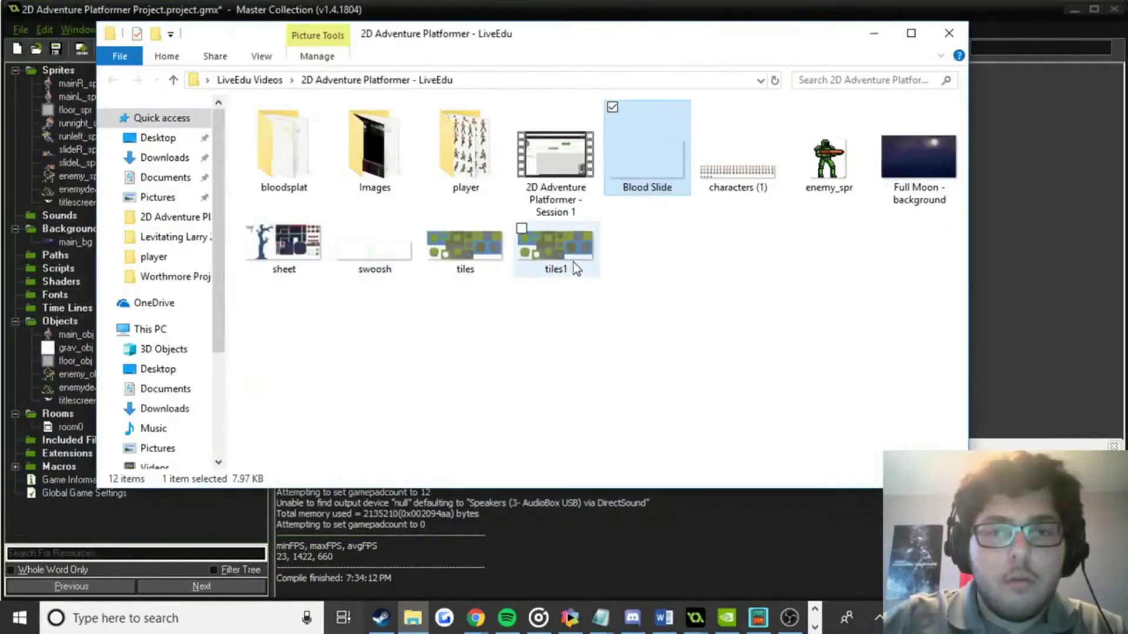
key(alt+Tab)
click(634, 234)
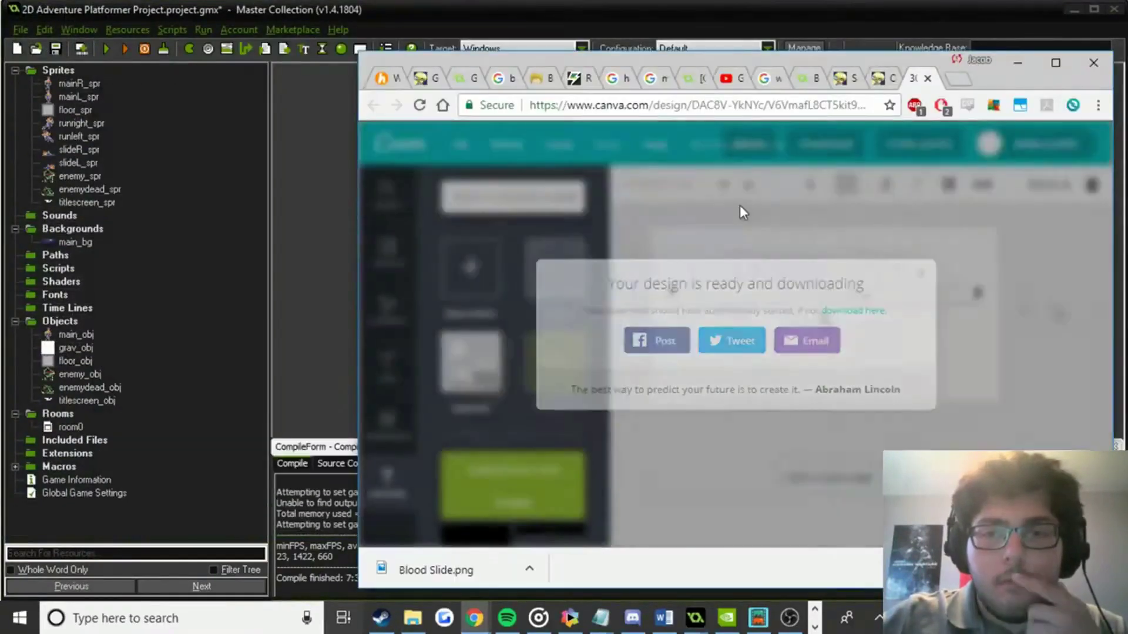
click(506, 147)
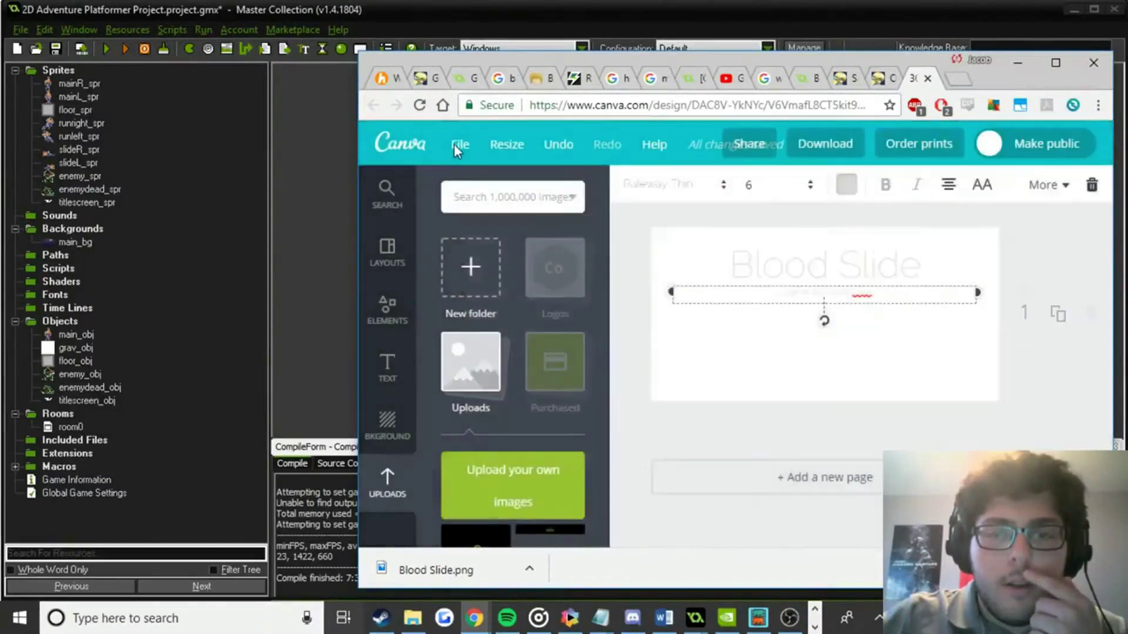
Resize the design to a custom width of 900 px.
click(453, 143)
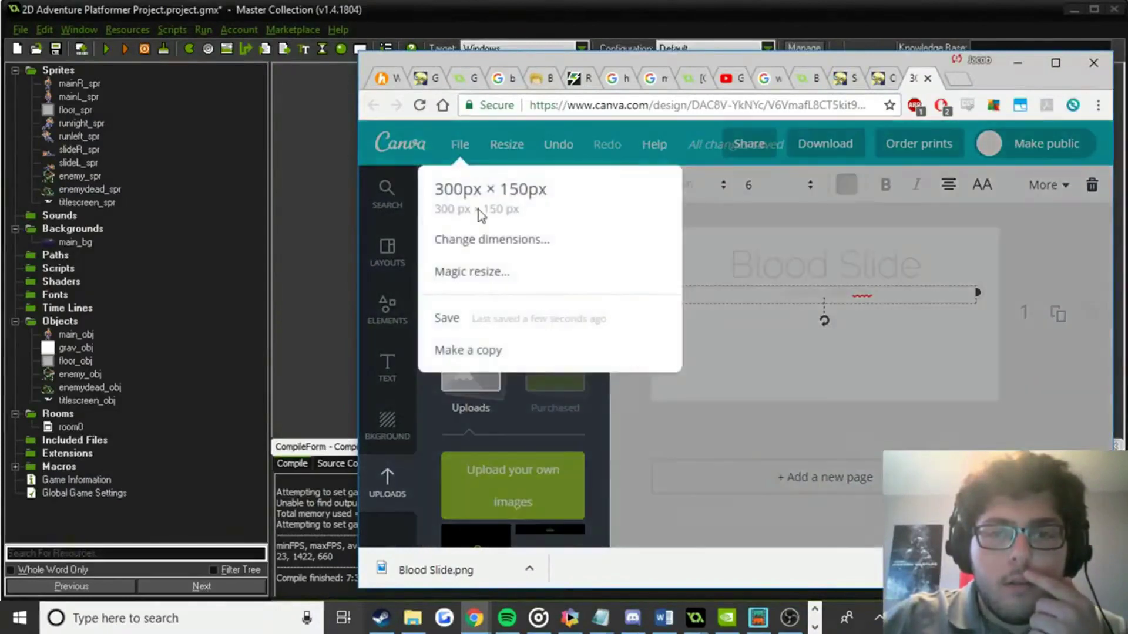
click(491, 239)
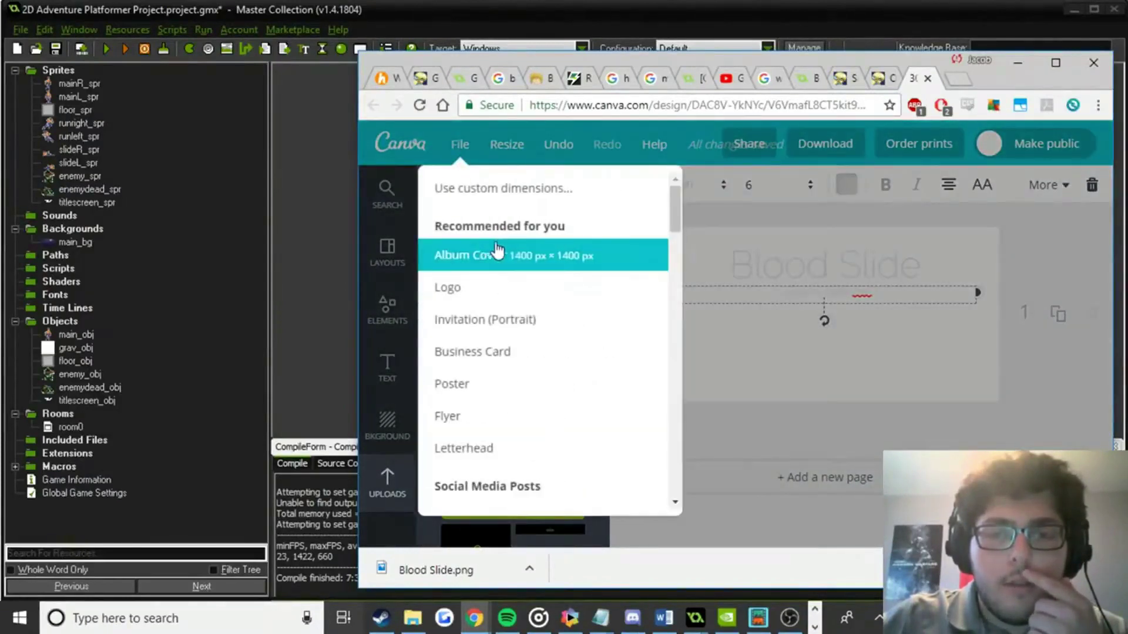
click(516, 191)
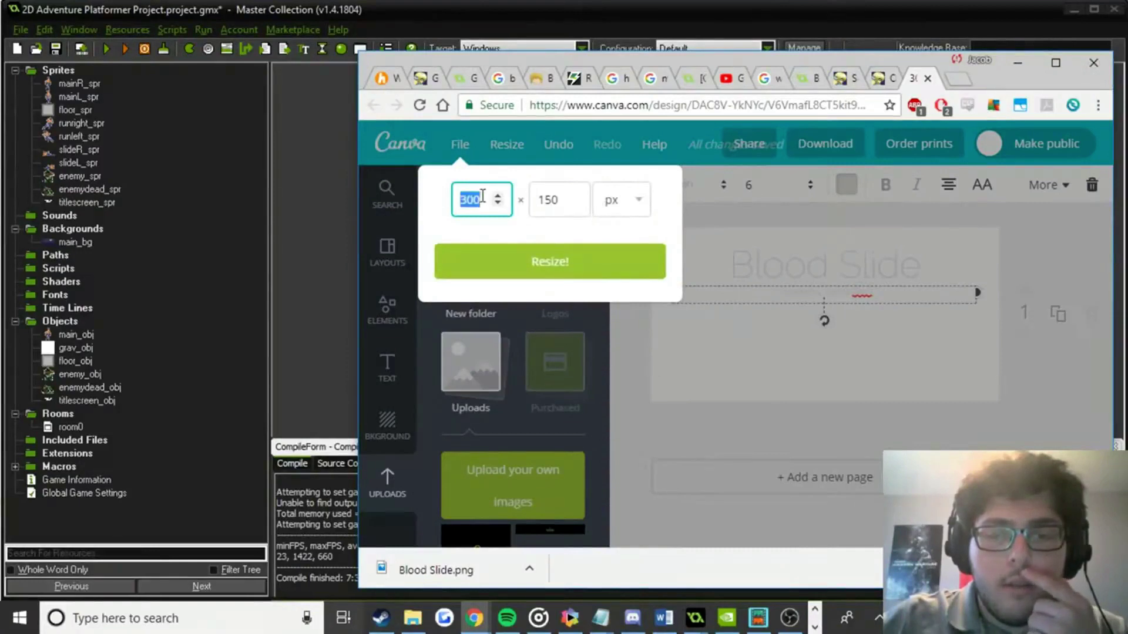
text(900)
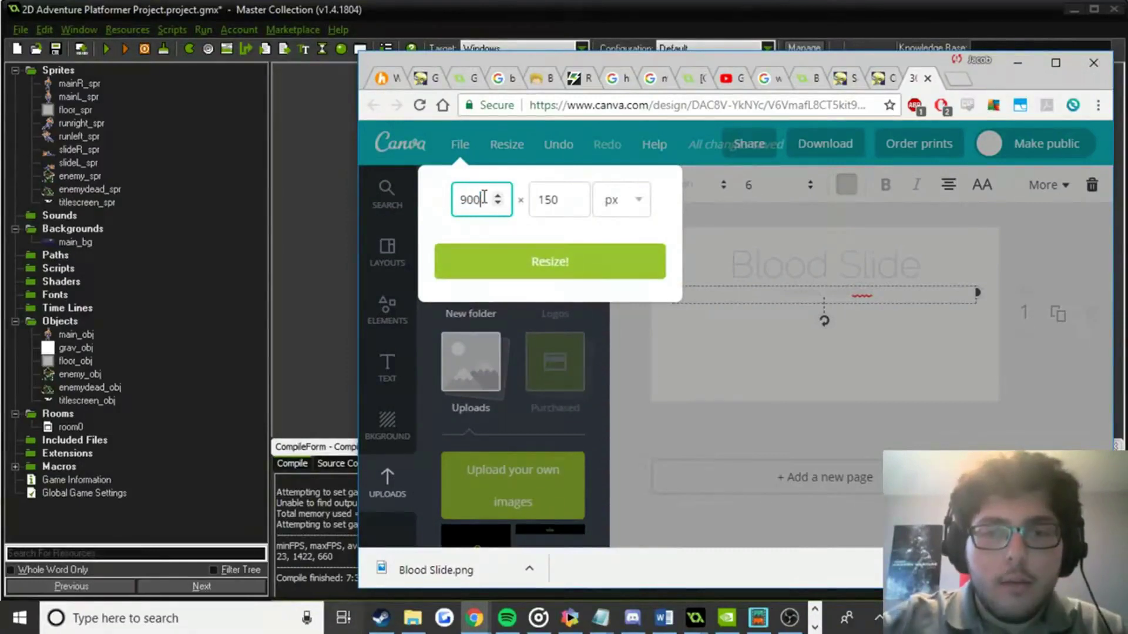
key(BackSpace)
click(499, 210)
text(9)
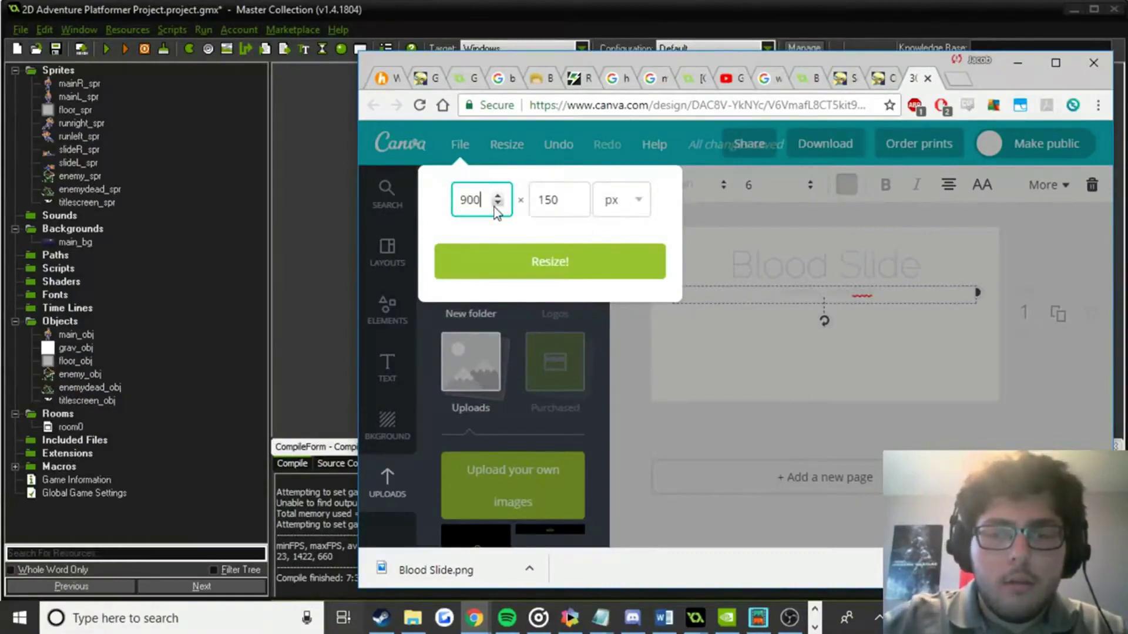
text(00)
key(Return)
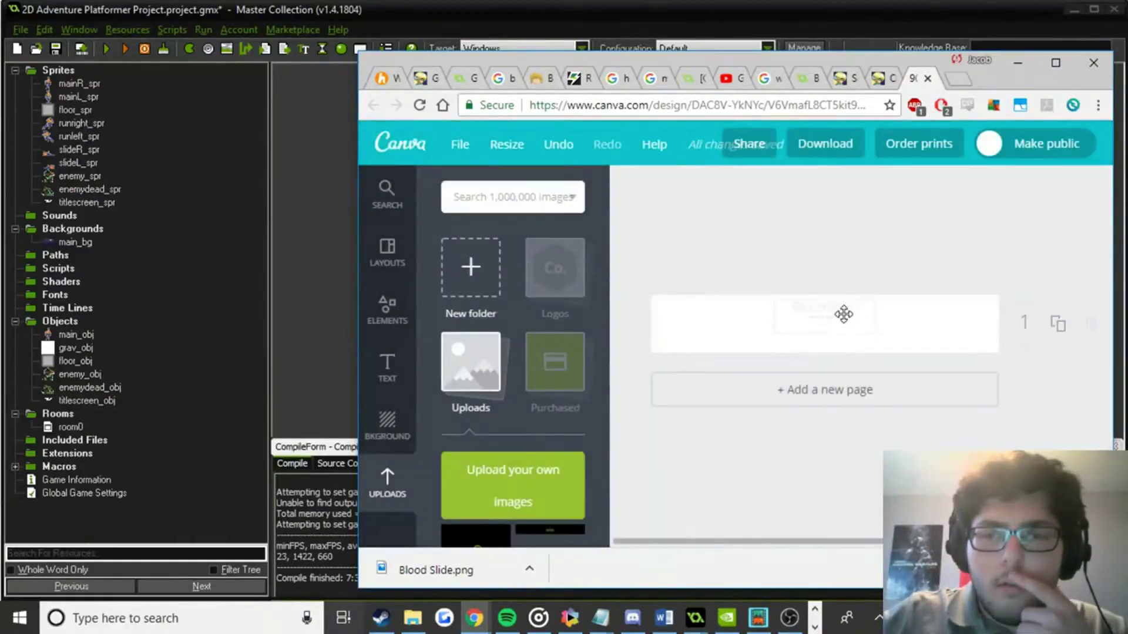
Set the font size of the Blood Slide title text to 88.
click(843, 314)
click(774, 185)
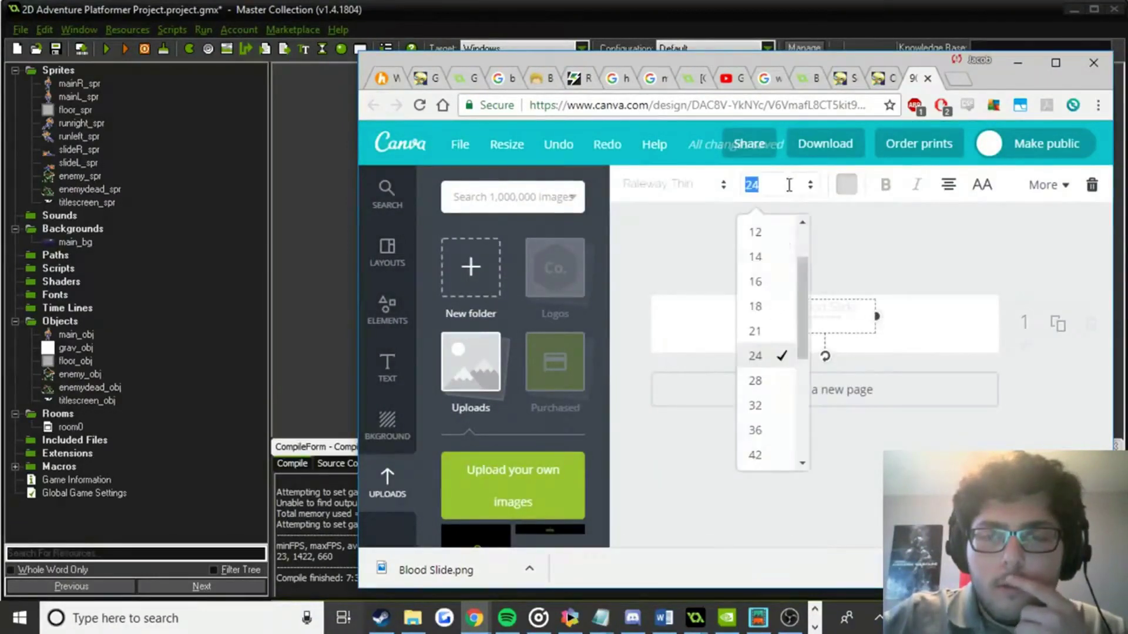
scroll(763, 340, down, 3)
click(764, 360)
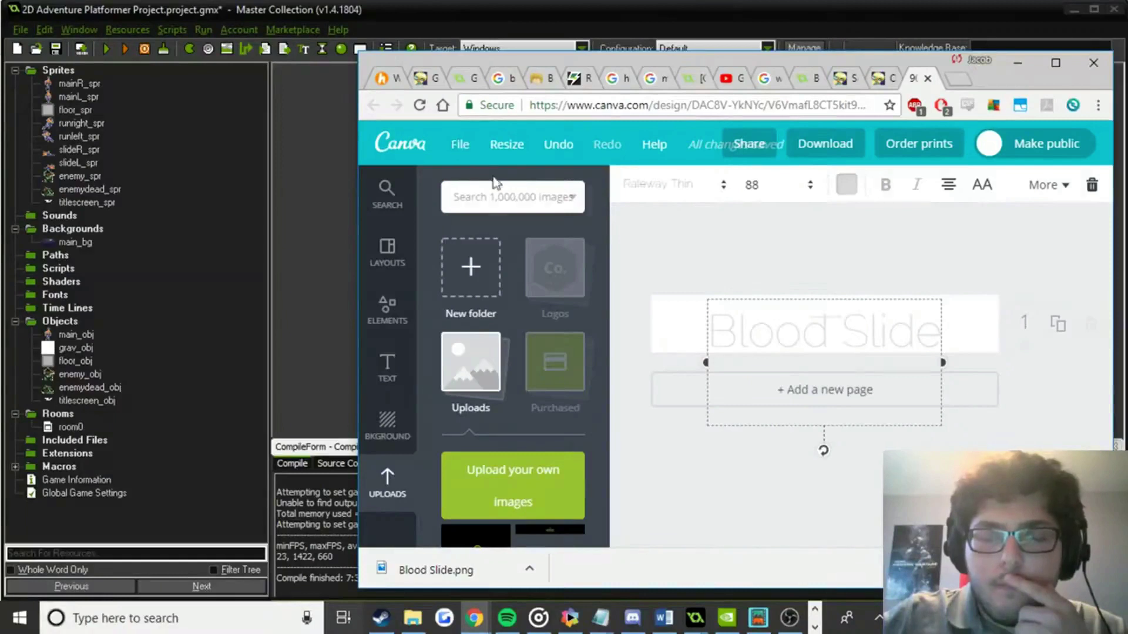
Resize the design to a custom height of 300 px.
click(460, 145)
click(479, 238)
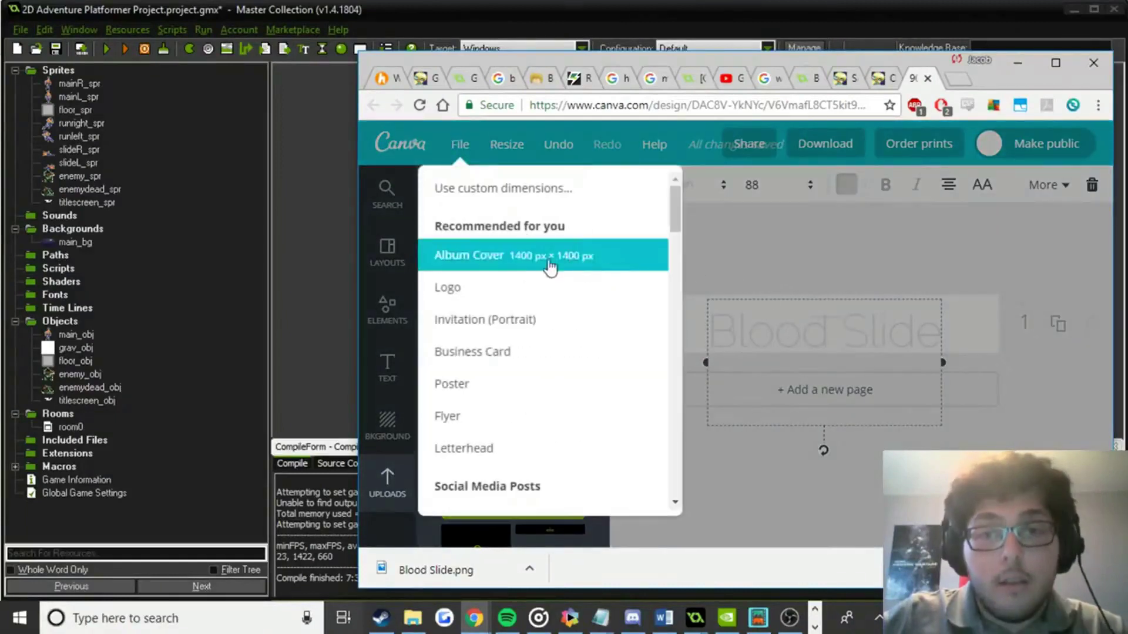
click(547, 191)
key(Tab)
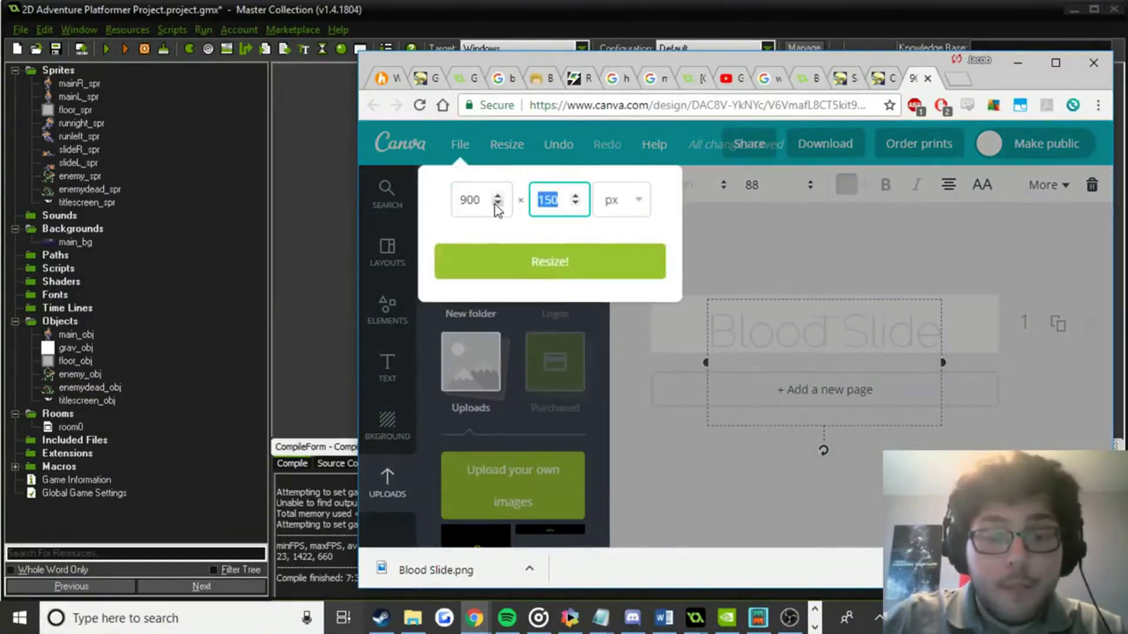
text(300)
key(Return)
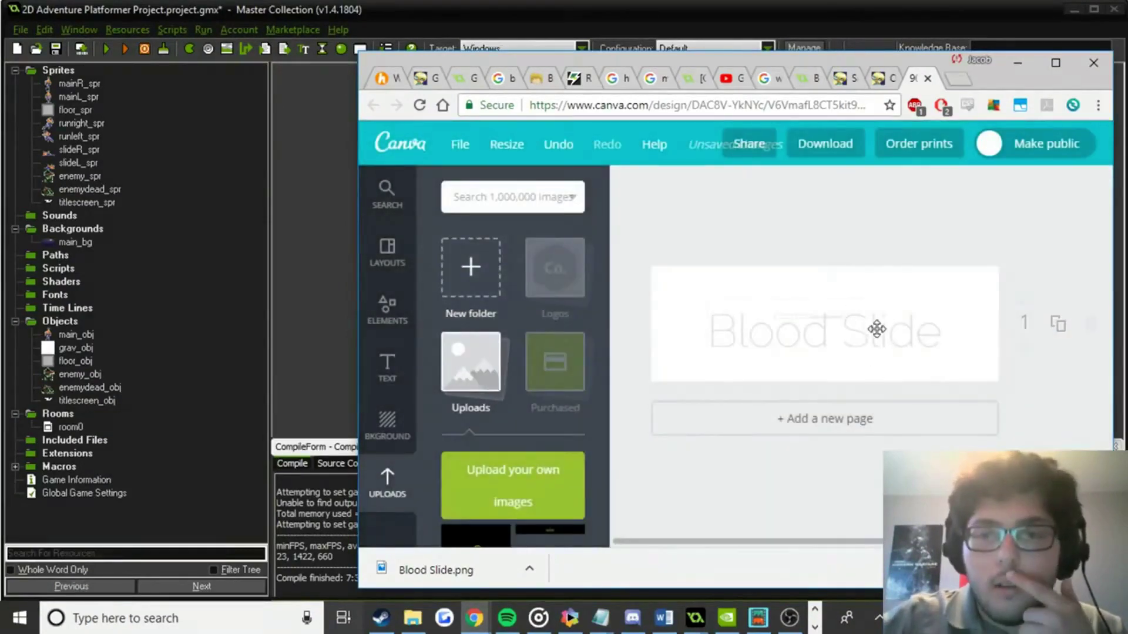
Move the Blood Slide title up and aside to the right, and pull the small subtitle out to the lower left of the page.
drag(888, 296, 887, 271)
click(1006, 367)
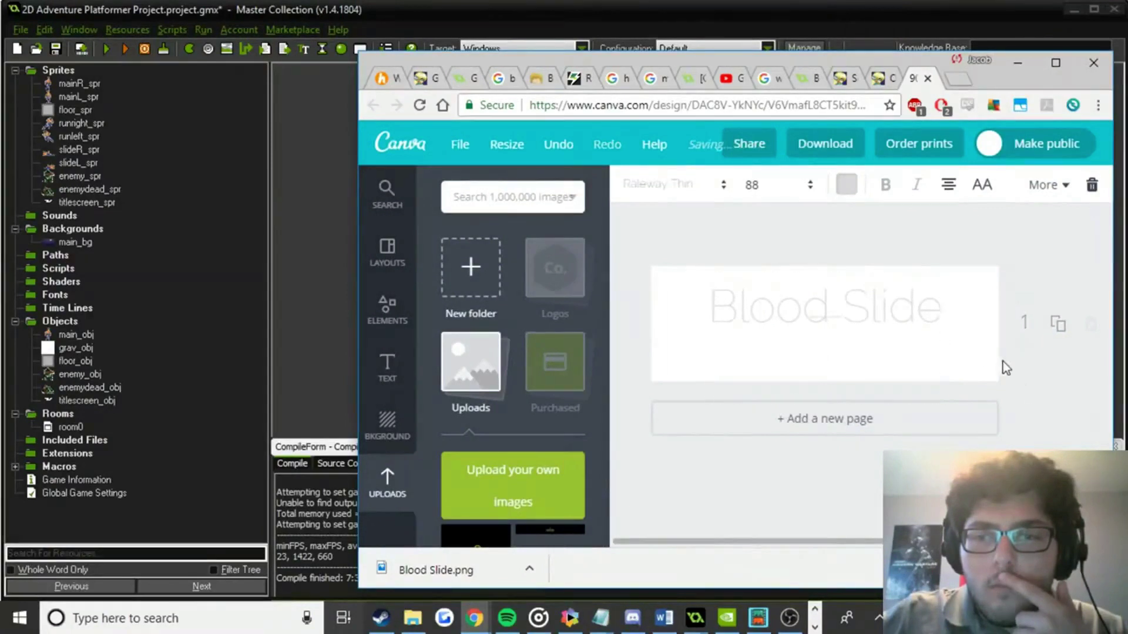
click(850, 279)
drag(850, 272, 935, 248)
drag(834, 249, 907, 247)
click(829, 315)
drag(774, 331, 710, 352)
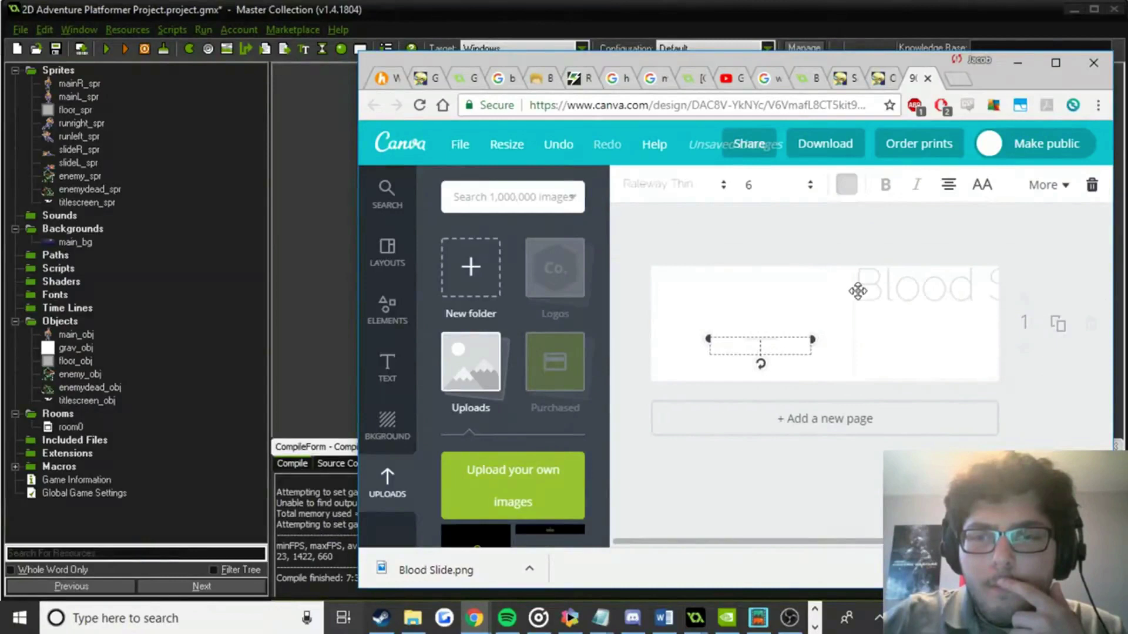
click(856, 294)
drag(852, 296, 814, 299)
Set the font size of the small subtitle text to 16.
click(768, 335)
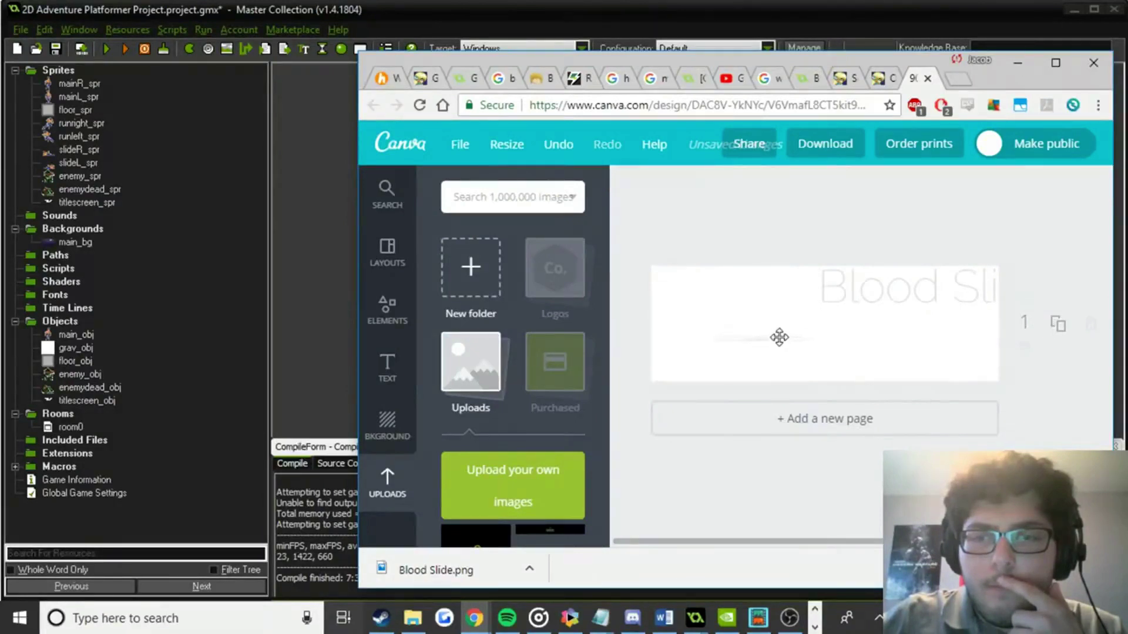
click(779, 337)
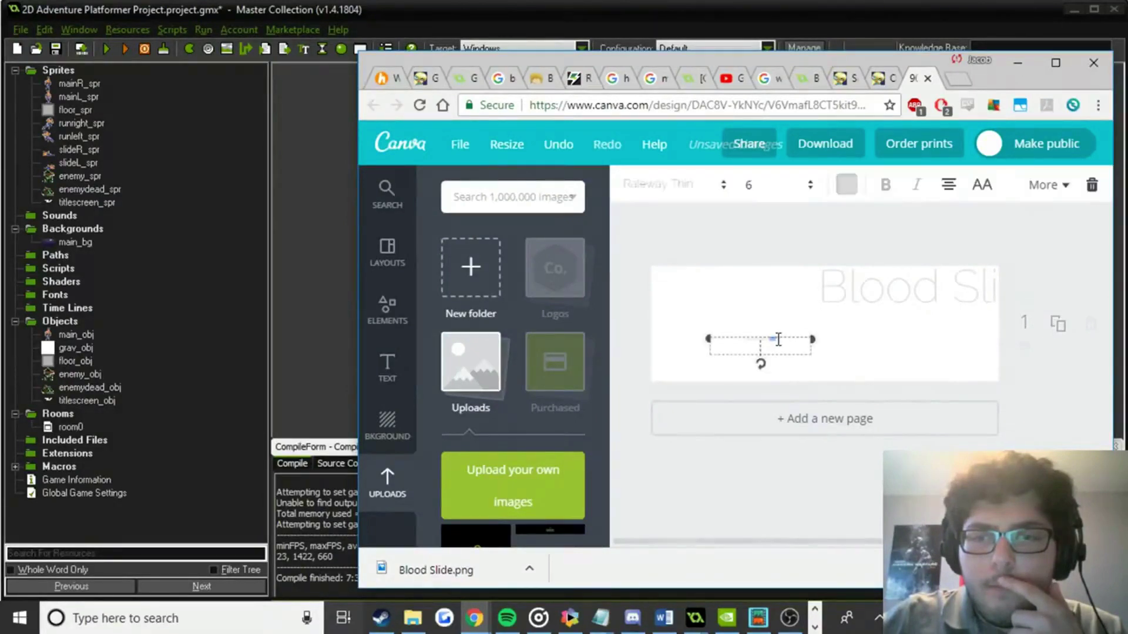
click(757, 184)
click(769, 353)
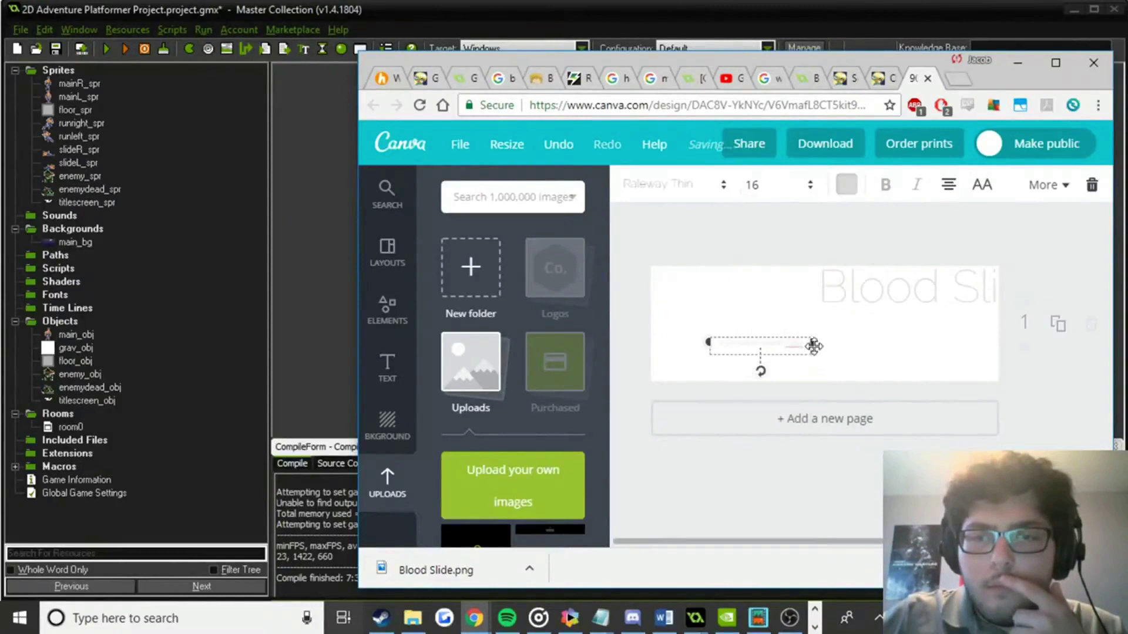
Center the Blood Slide title in the upper part of the page and place the subtitle centered directly beneath it.
drag(759, 339, 700, 358)
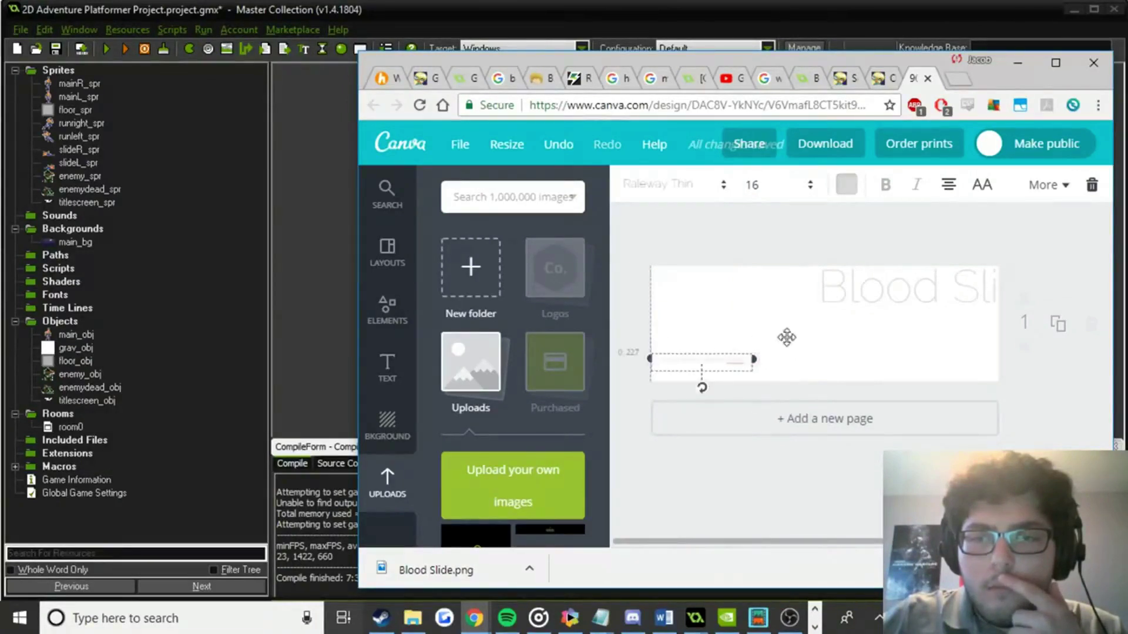
click(819, 298)
drag(815, 298, 705, 302)
click(693, 357)
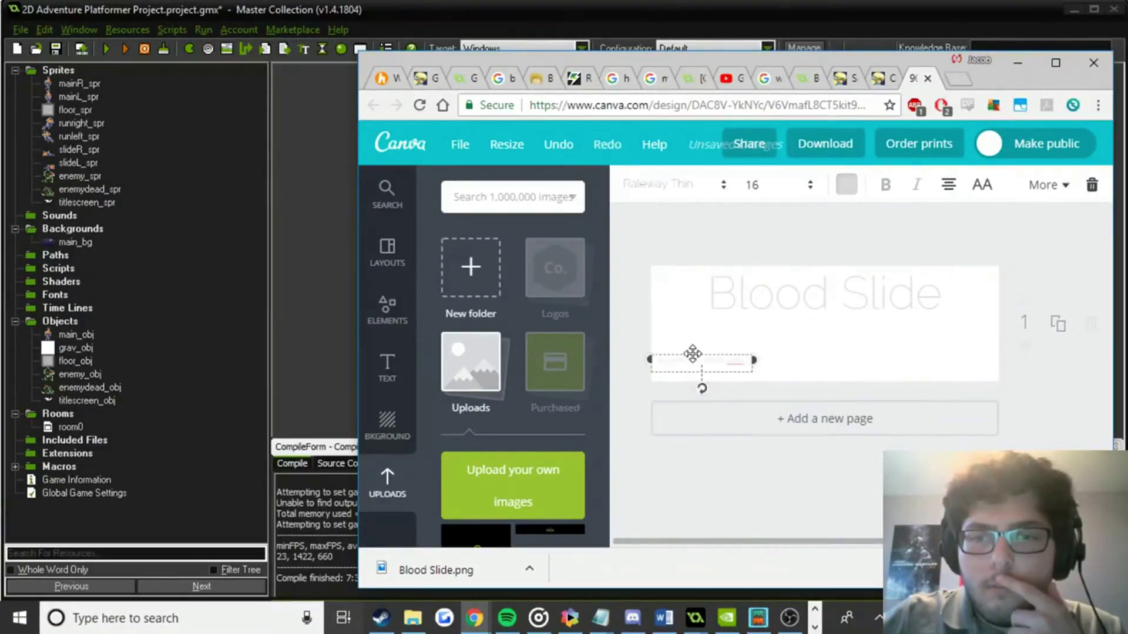
drag(702, 358, 812, 321)
Download the design as a PNG with transparent background and add the file to the 2D Adventure Platformer - LiveEdu folder.
click(853, 158)
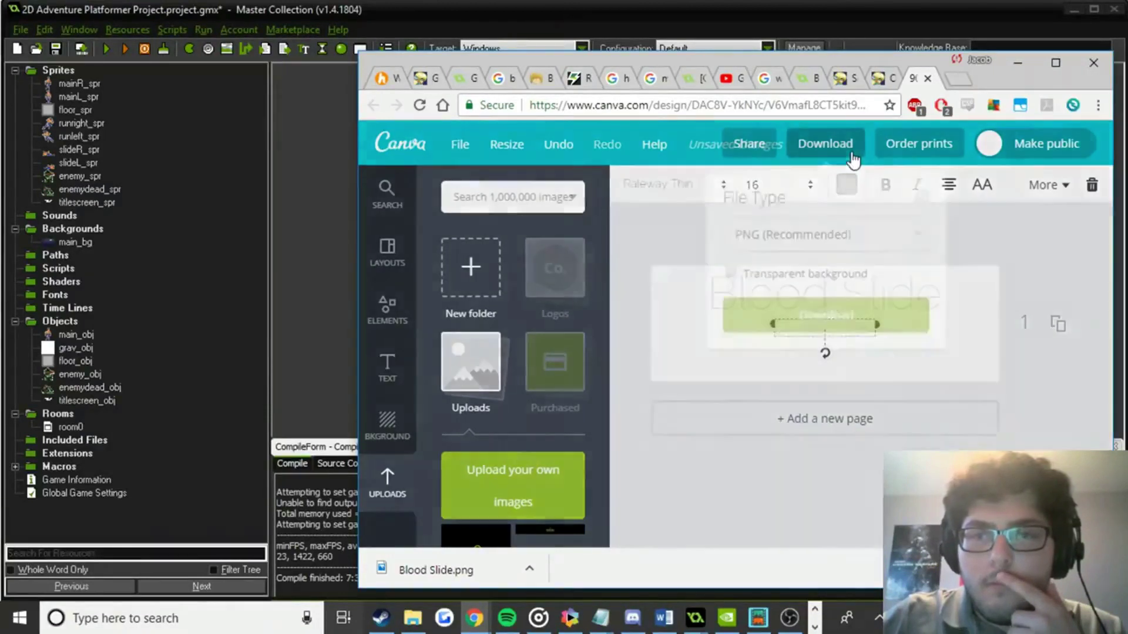
click(835, 272)
click(808, 313)
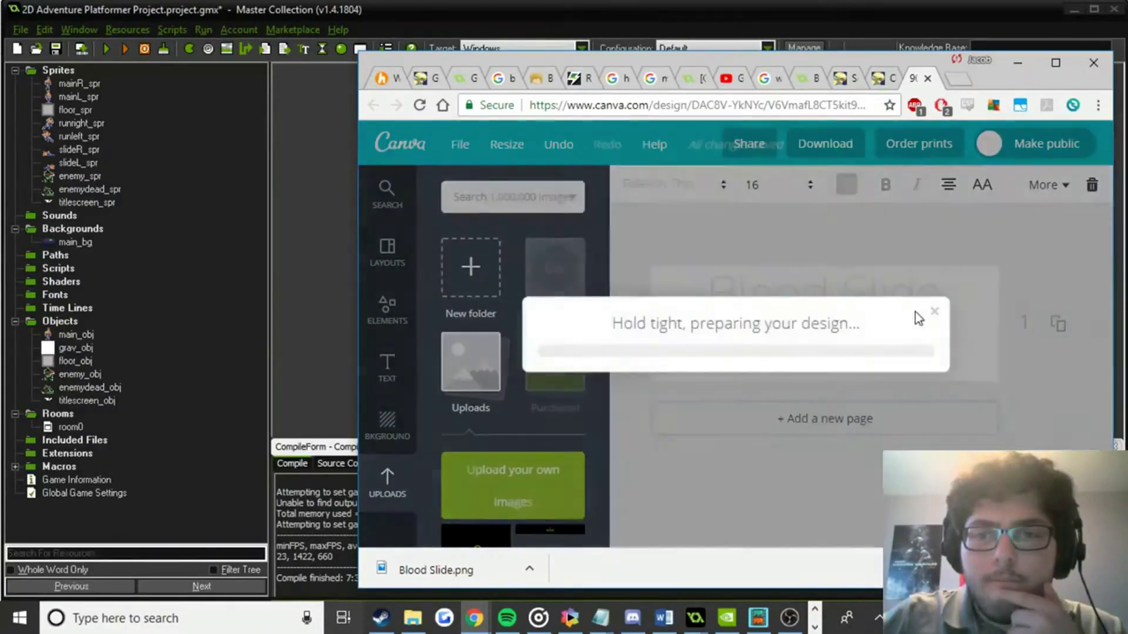
click(413, 619)
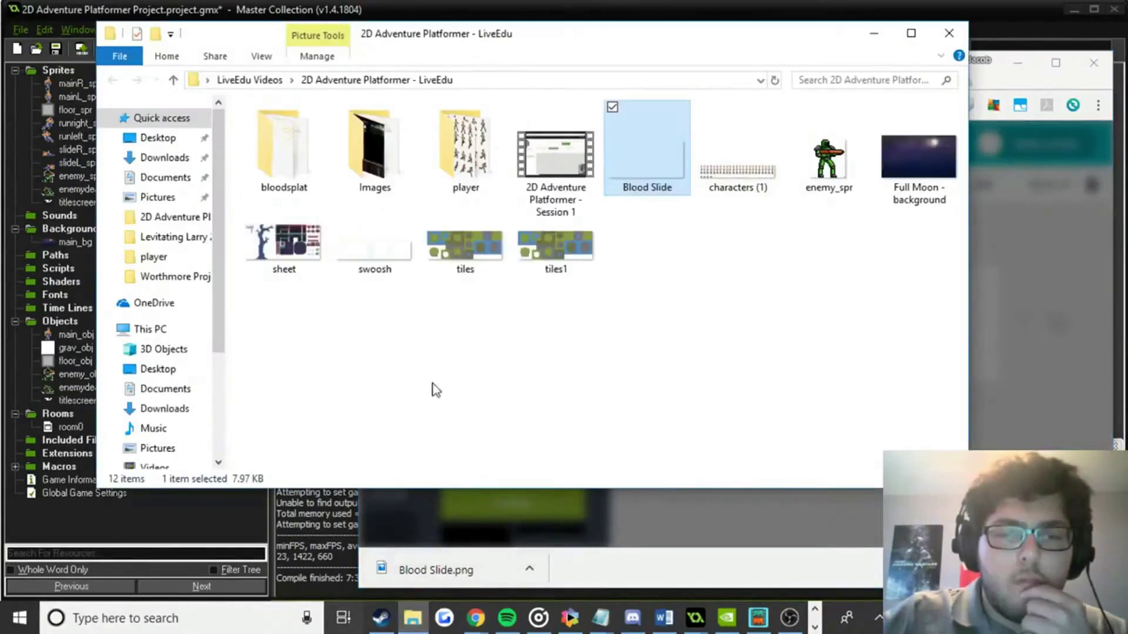
drag(415, 569, 434, 323)
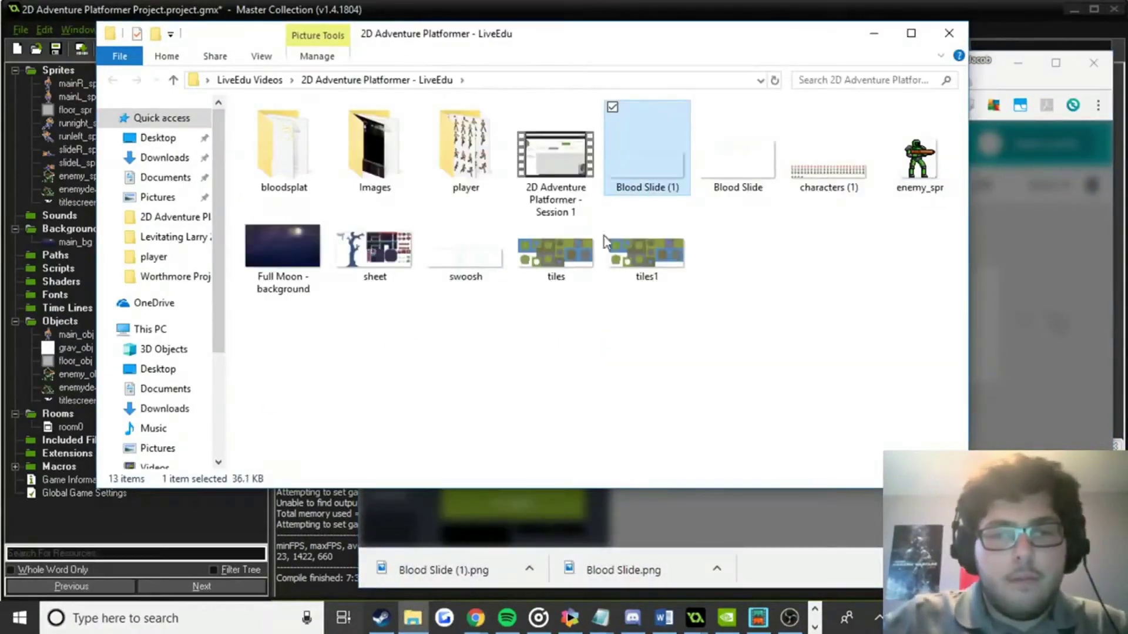
Return to GameMaker: Studio and load the Blood Slide (1) image into the titlescreen_spr sprite.
click(872, 36)
click(1025, 63)
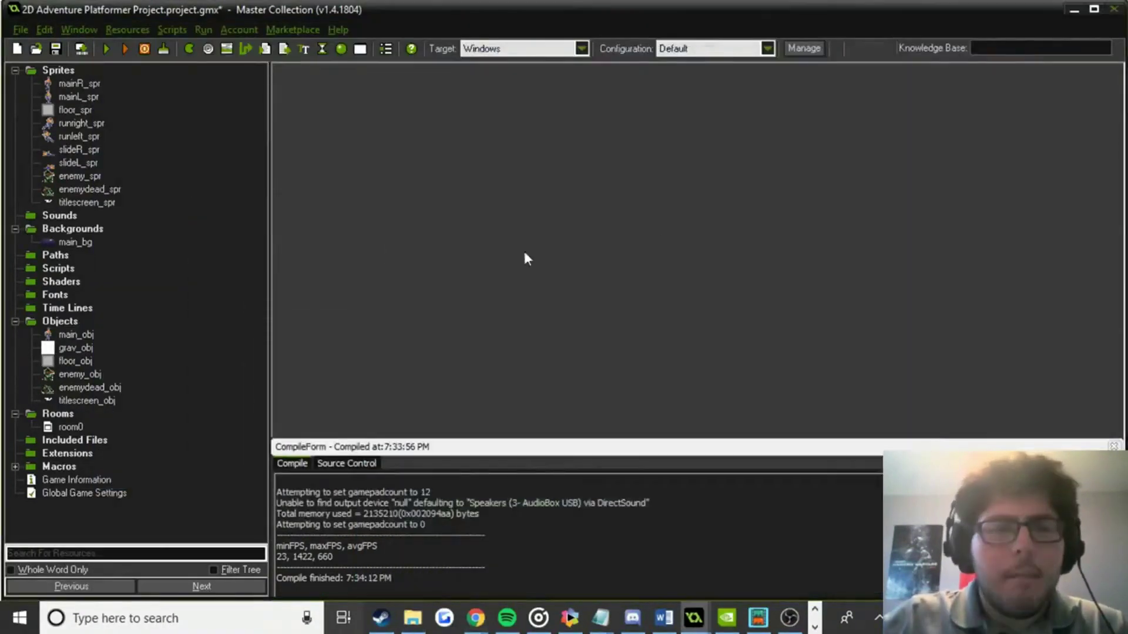
double_click(88, 203)
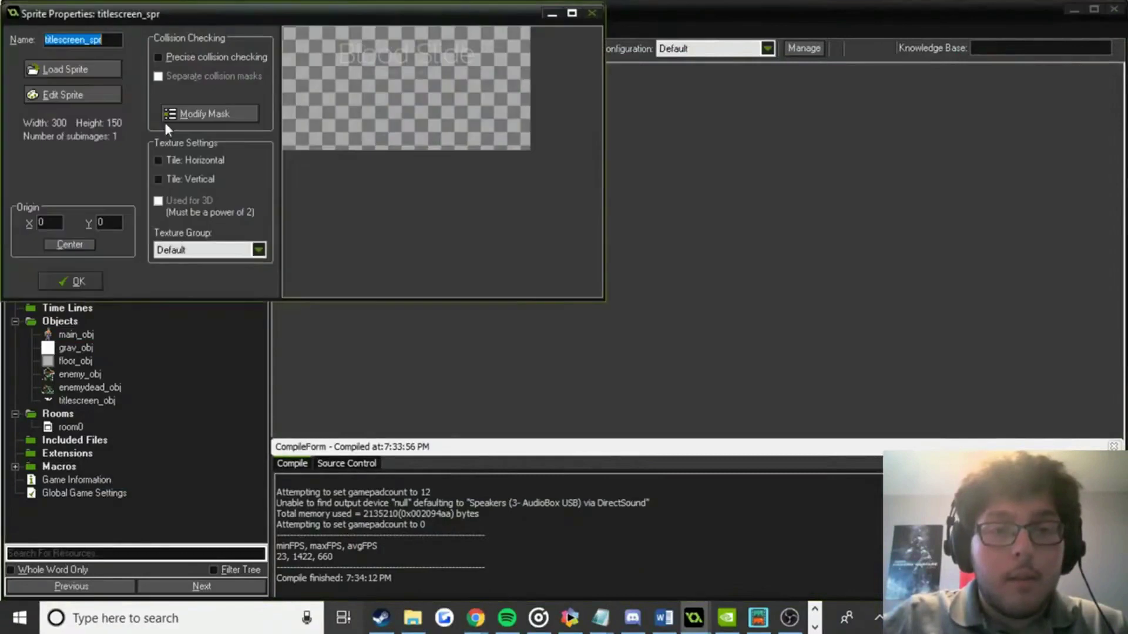
click(661, 216)
double_click(664, 221)
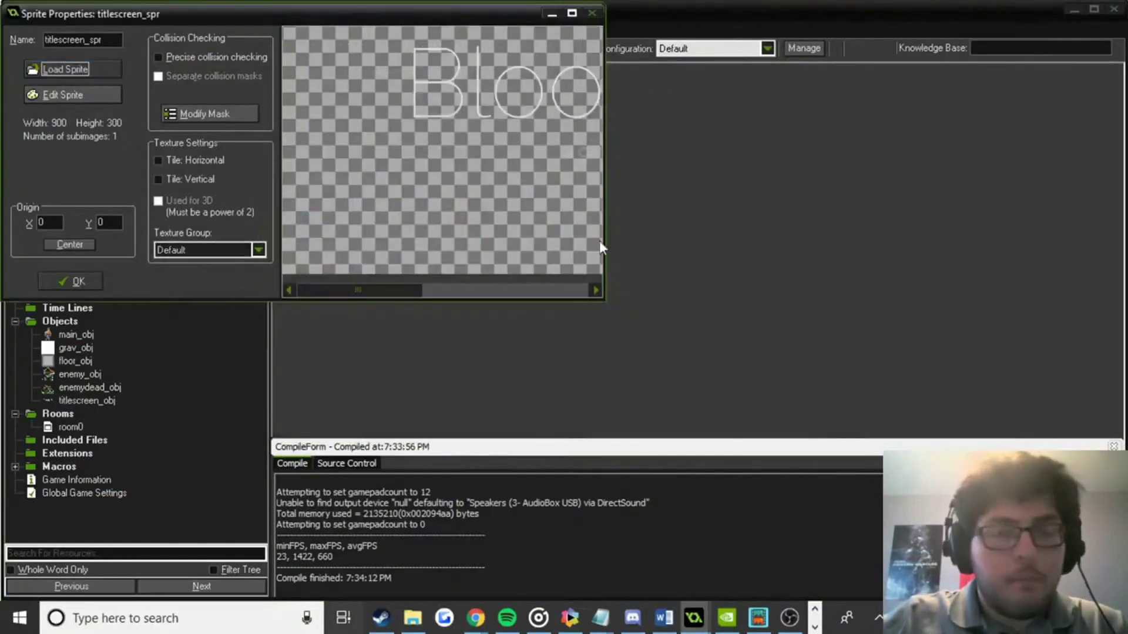
click(49, 277)
Place a titlescreen_obj instance in room0 and position it in the upper part of the room at about X -56, Y 72.
double_click(70, 428)
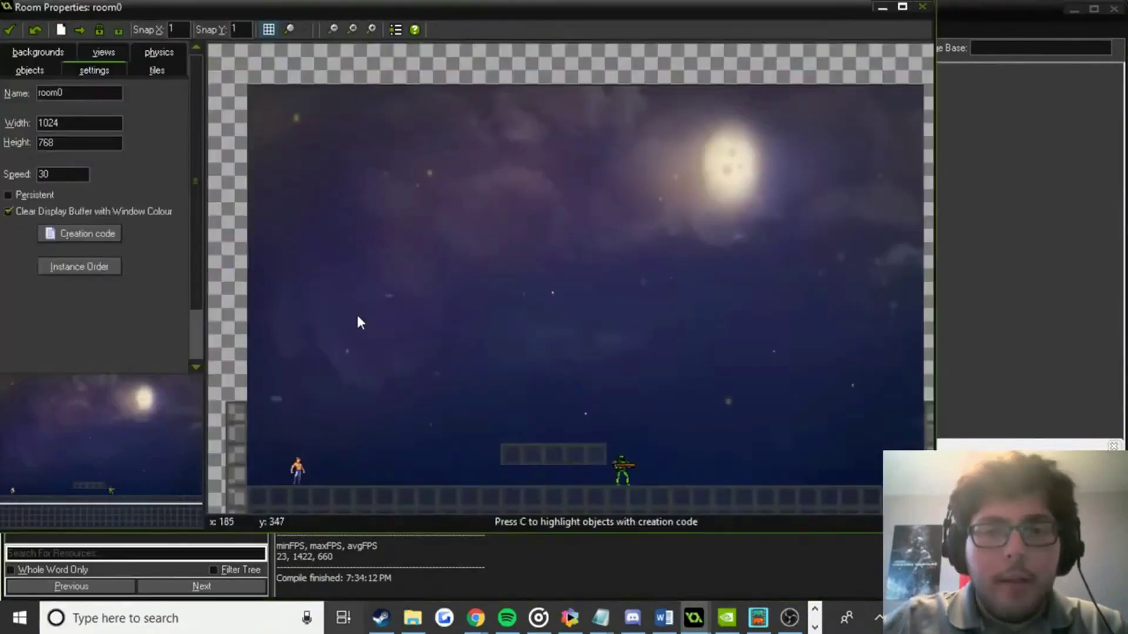
click(42, 68)
click(96, 148)
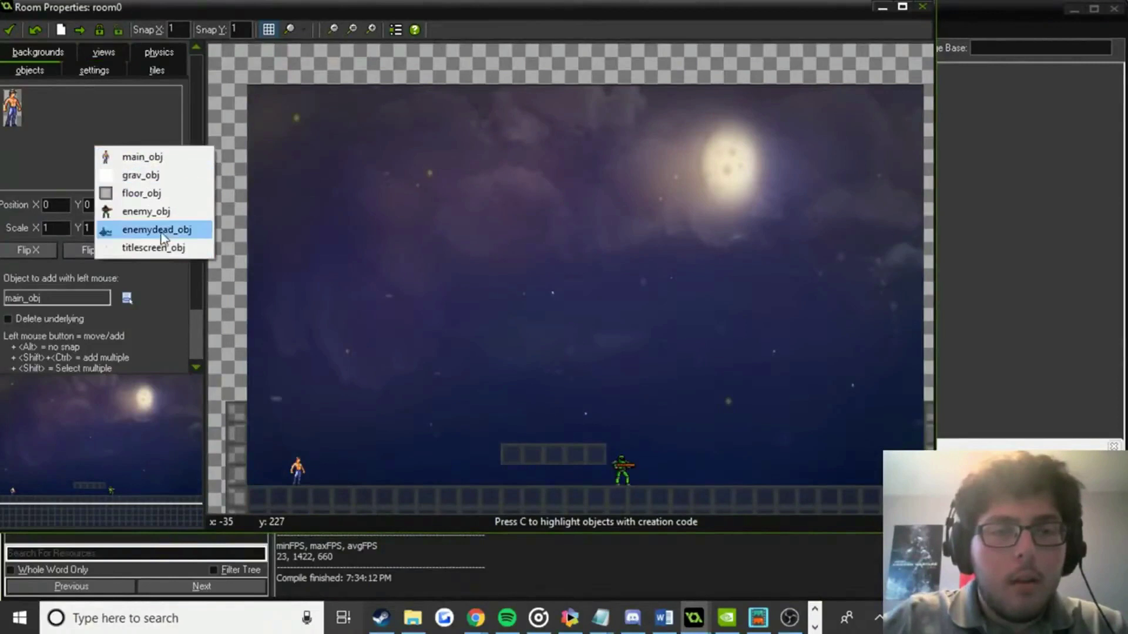
click(153, 247)
click(327, 199)
drag(328, 200, 249, 141)
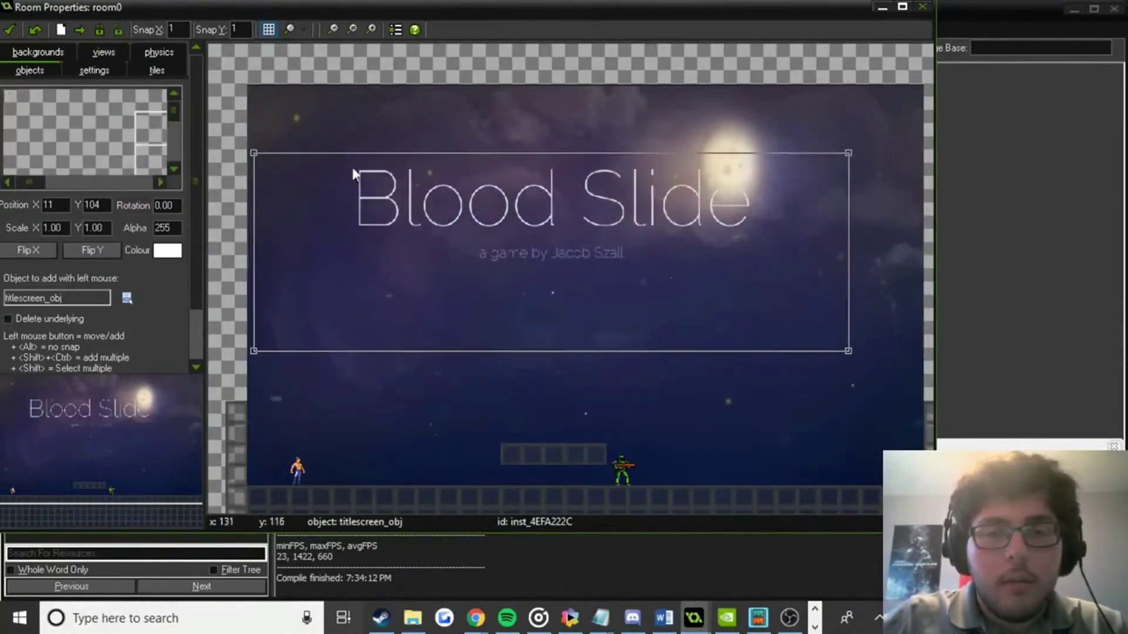
drag(625, 259, 585, 233)
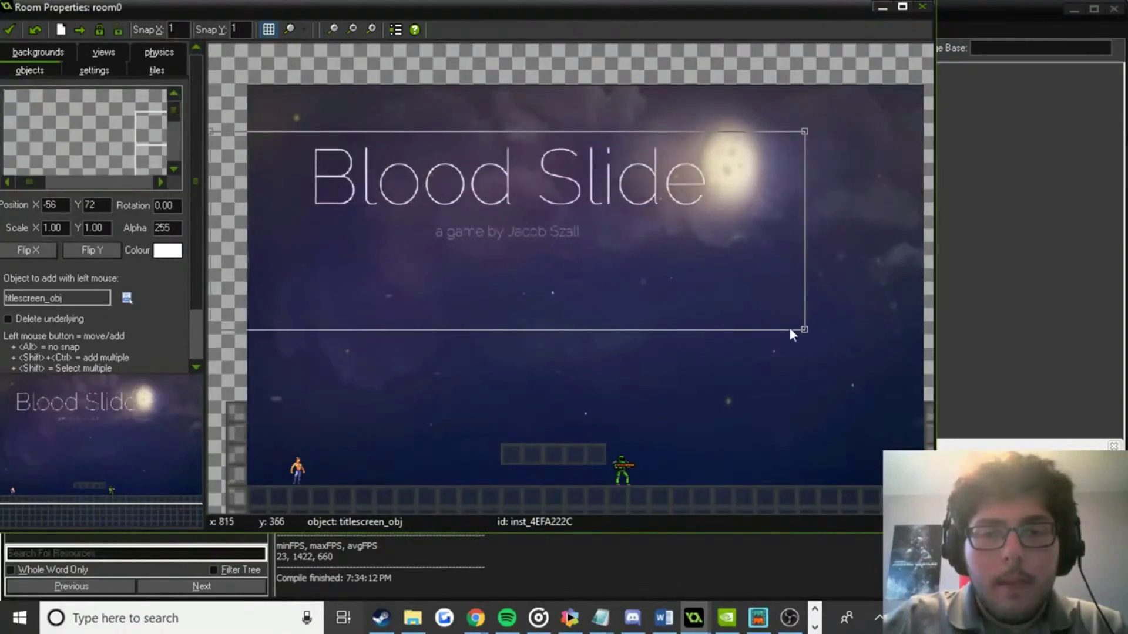
Scale the title instance down to about 0.66 by 0.63, reposition it at about X -38, Y 79, and save the room changes.
drag(807, 329, 605, 259)
mouse_move(439, 154)
mouse_down()
mouse_move(495, 159)
mouse_move(442, 174)
mouse_move(443, 152)
mouse_up()
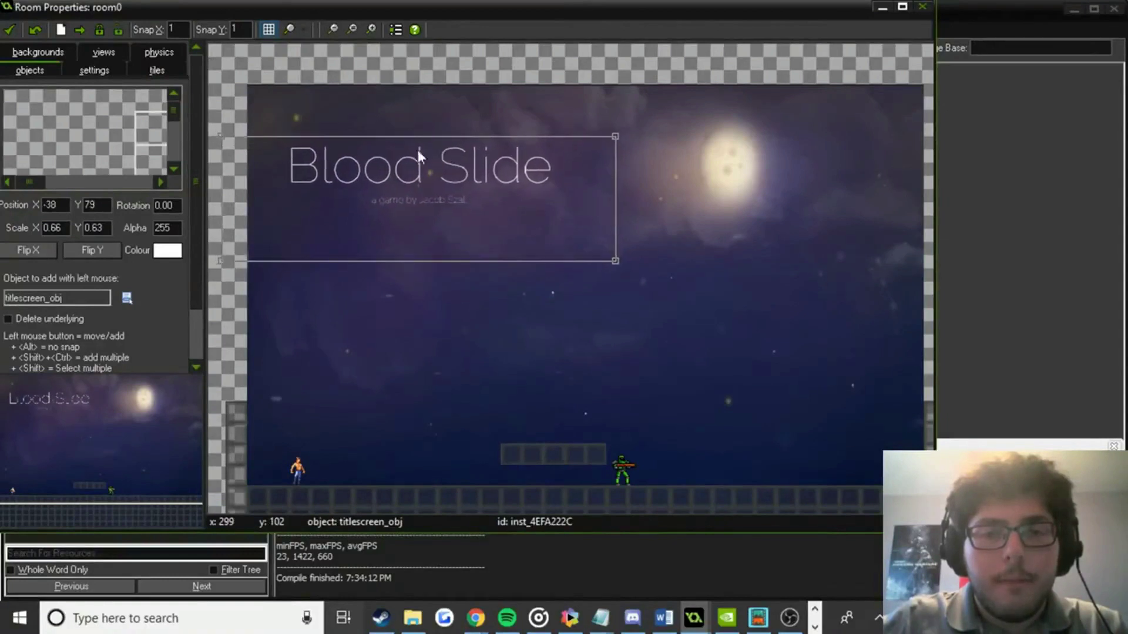
click(9, 30)
Test-run the game to check the title, and shrink the title instance in room0 slightly to a scale of about 0.64 by 0.59.
key(F5)
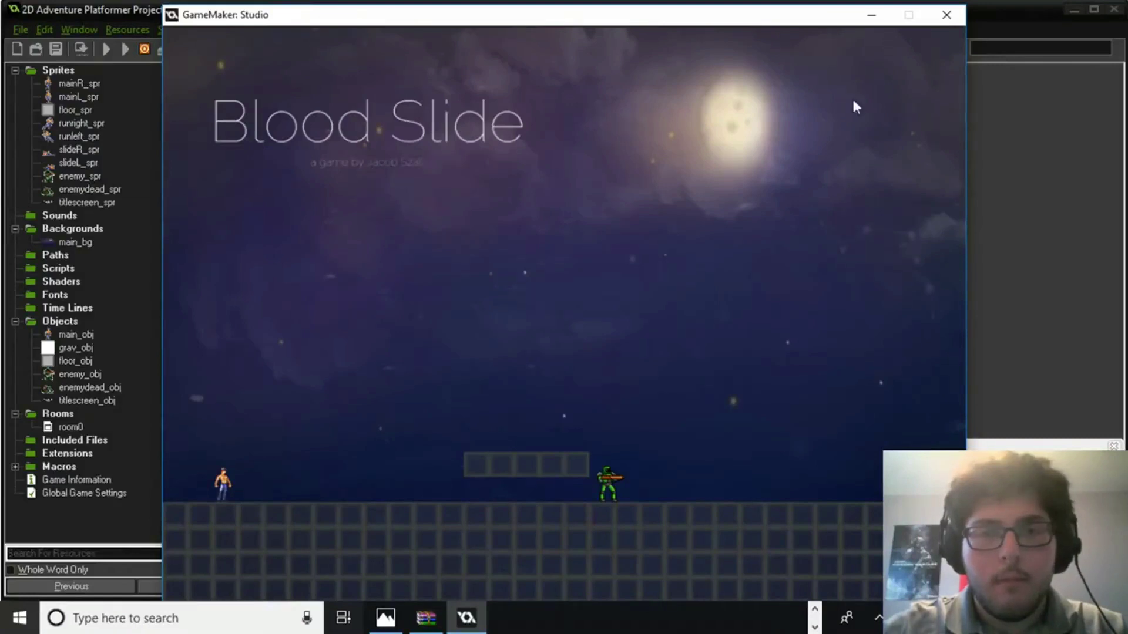
click(950, 17)
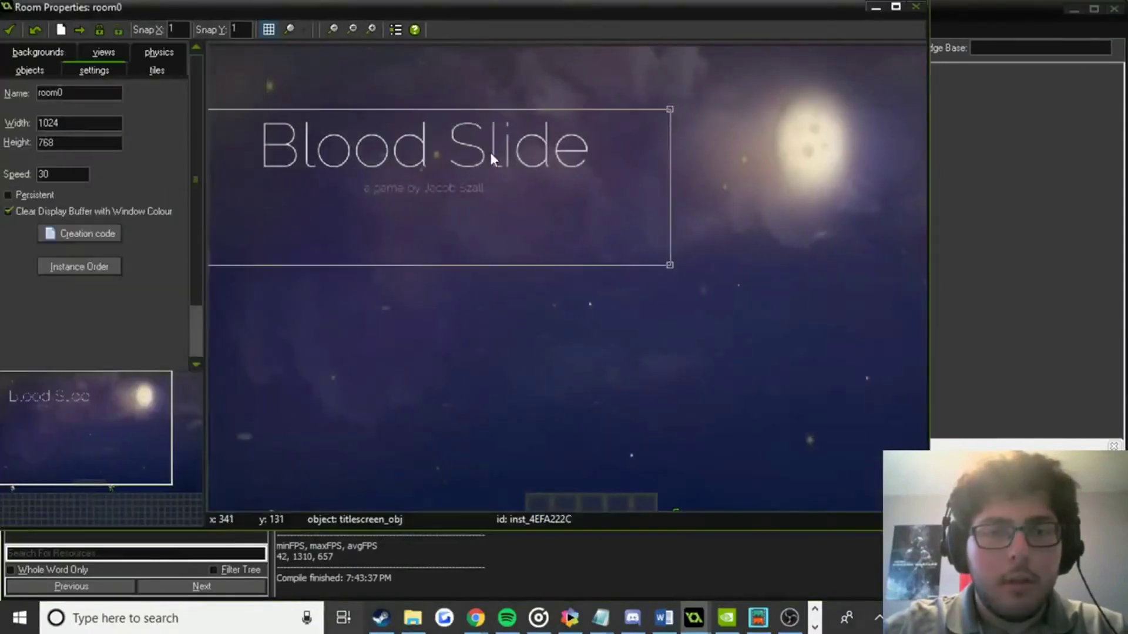
mouse_move(670, 265)
mouse_down()
mouse_move(697, 277)
mouse_move(645, 297)
mouse_move(577, 284)
mouse_move(715, 266)
mouse_move(634, 253)
mouse_move(667, 262)
mouse_move(656, 258)
mouse_up()
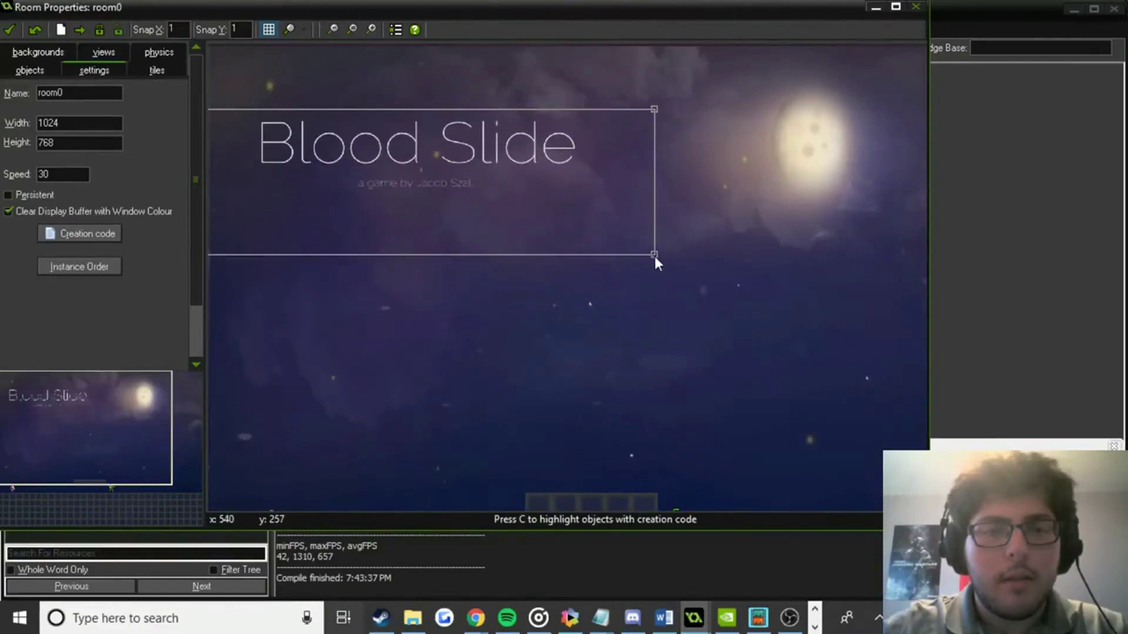
click(10, 30)
Switch to the Canva design, set the subtitle's font size to 21 and widen its text box to about 310 px.
mouse_move(475, 618)
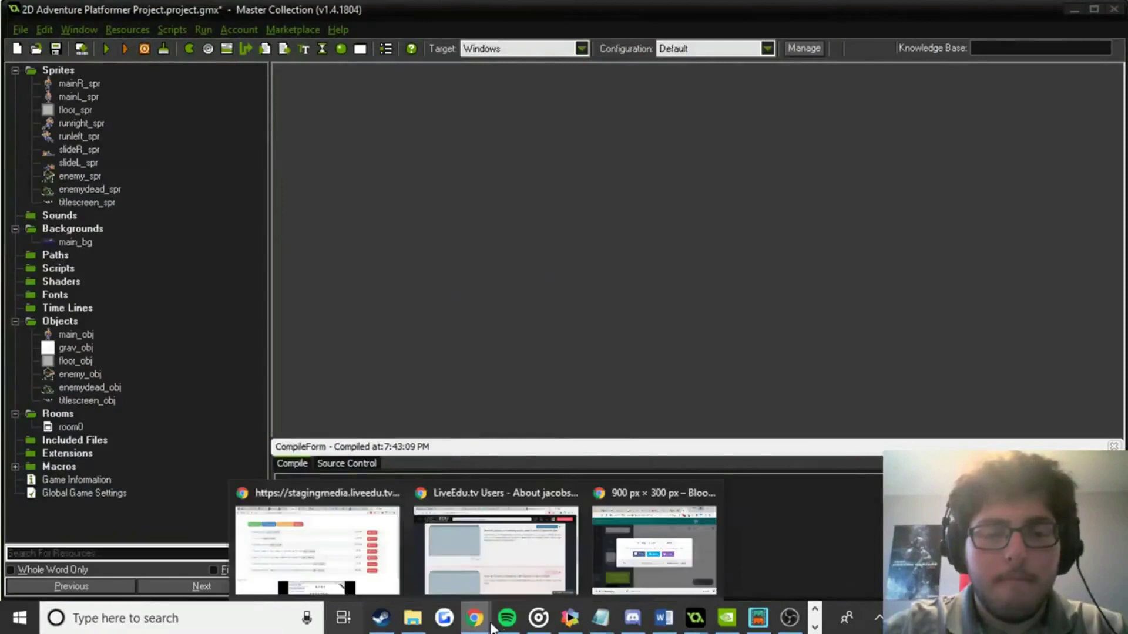
click(631, 558)
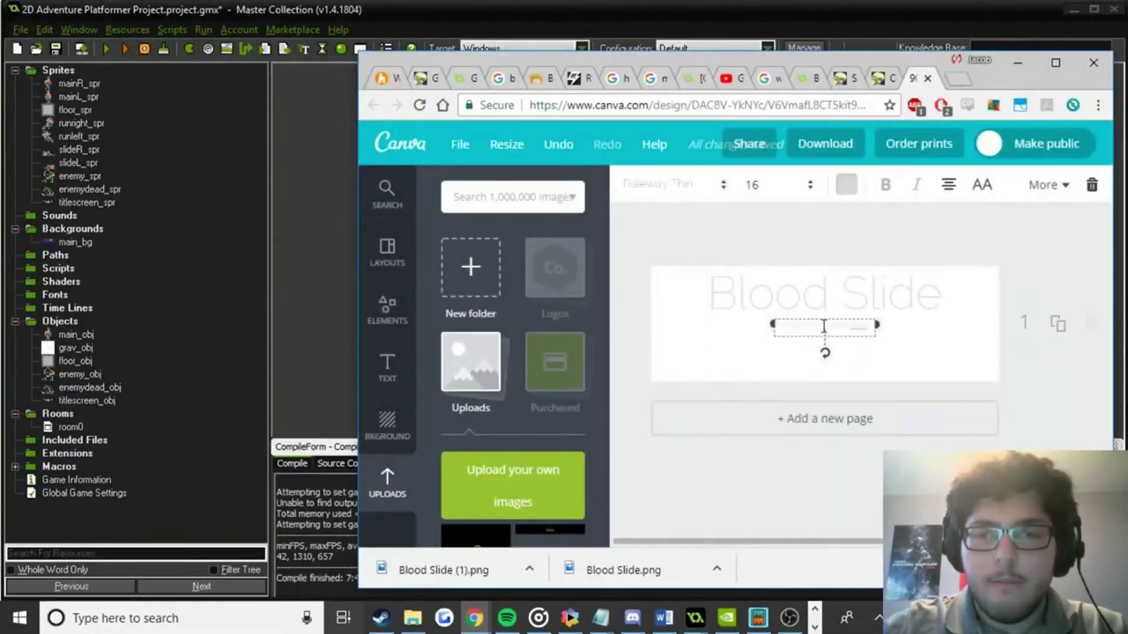
click(752, 187)
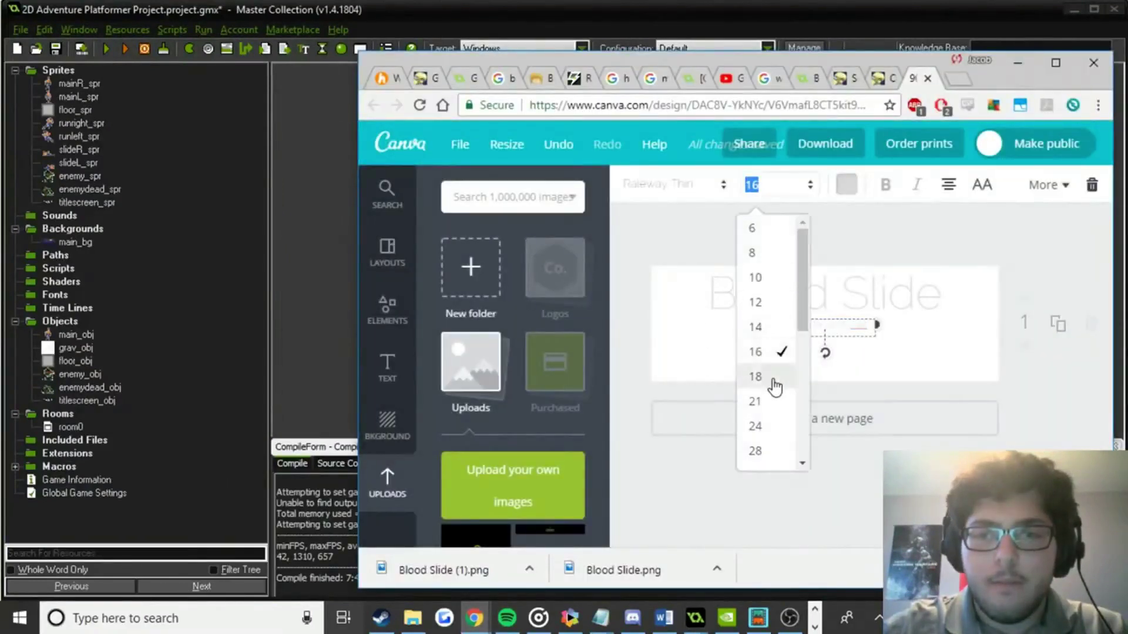
click(758, 401)
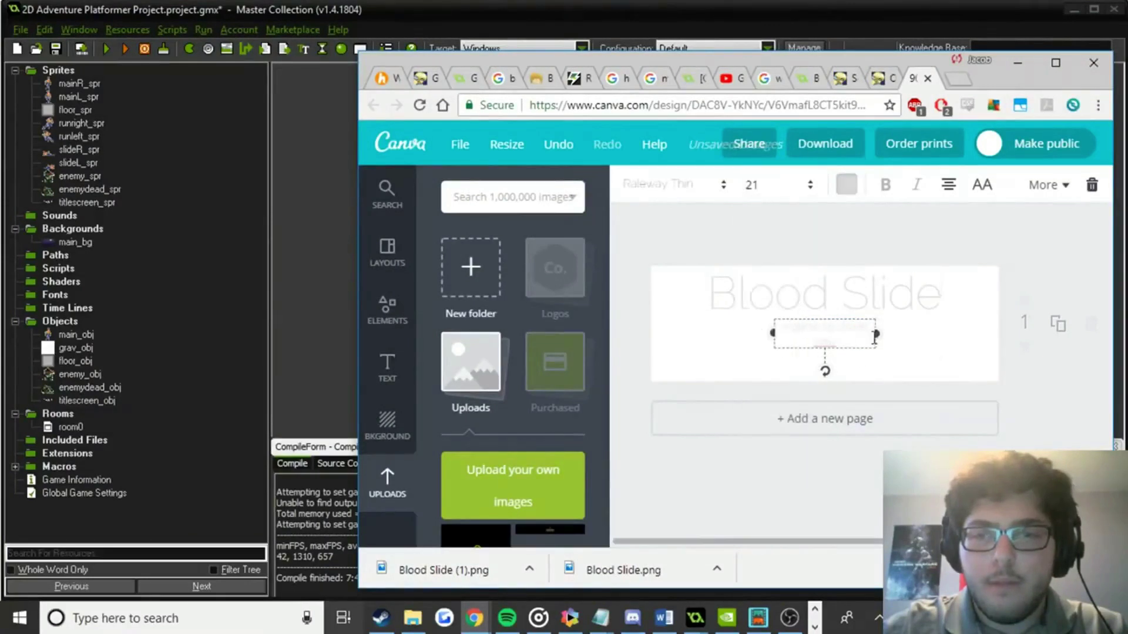
drag(879, 333, 901, 332)
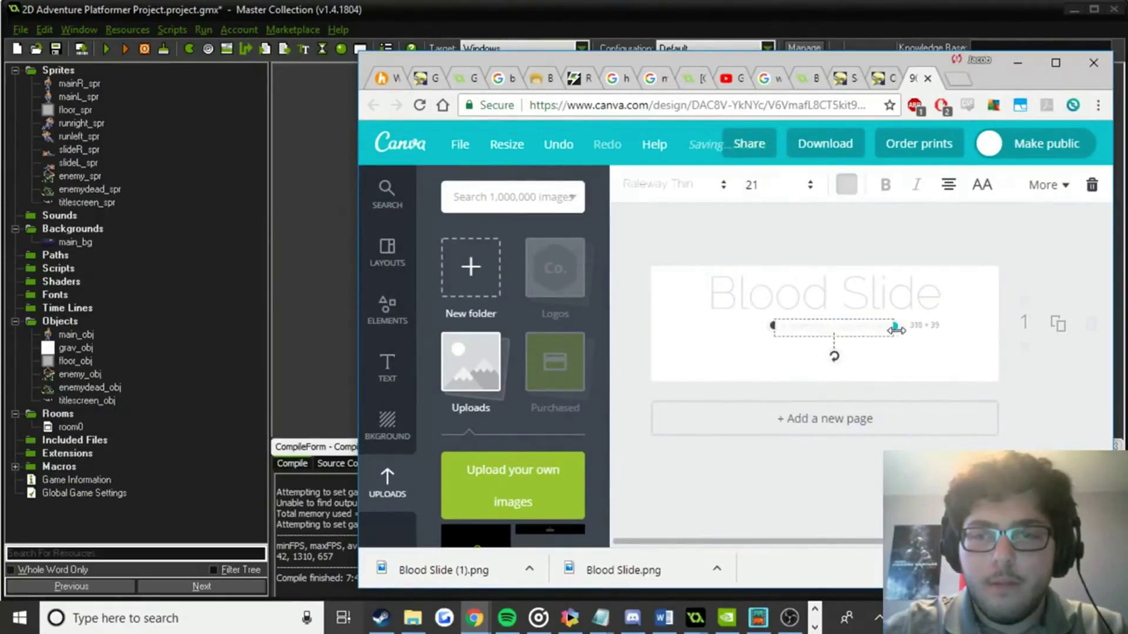
Set the subtitle's font size to 18 and center it horizontally beneath the Blood Slide title.
click(847, 186)
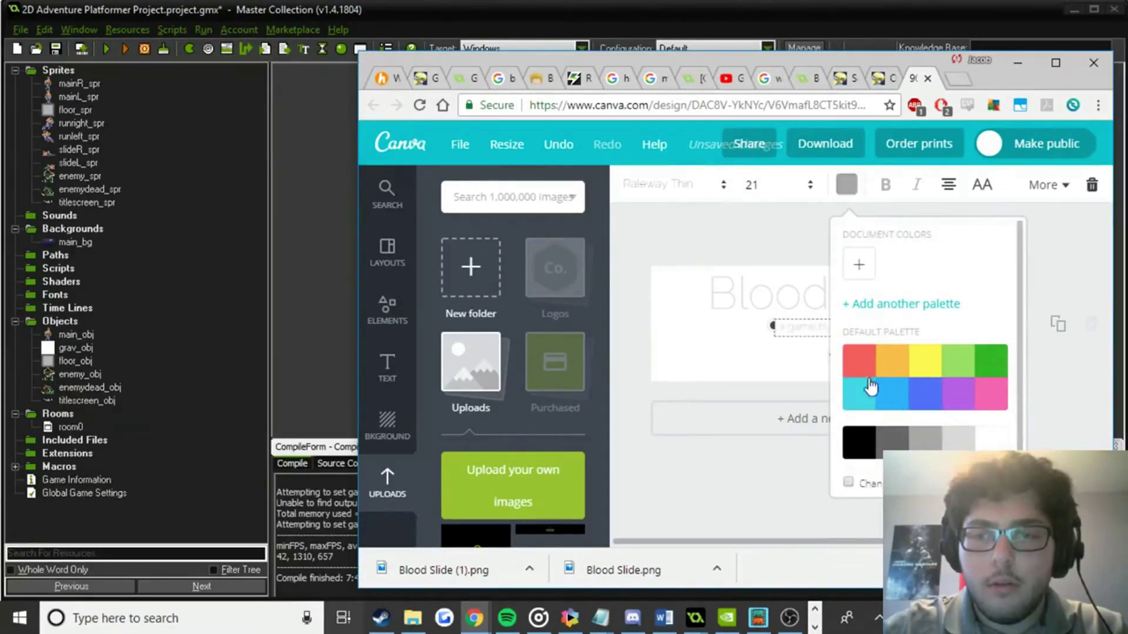
click(777, 186)
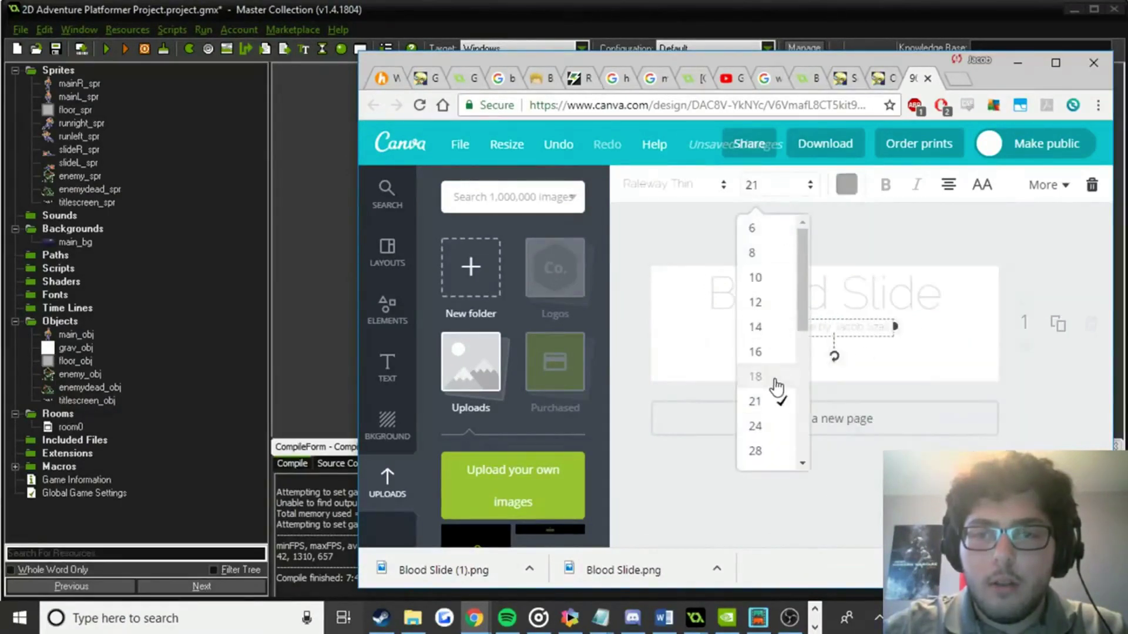
click(769, 378)
drag(846, 339, 844, 339)
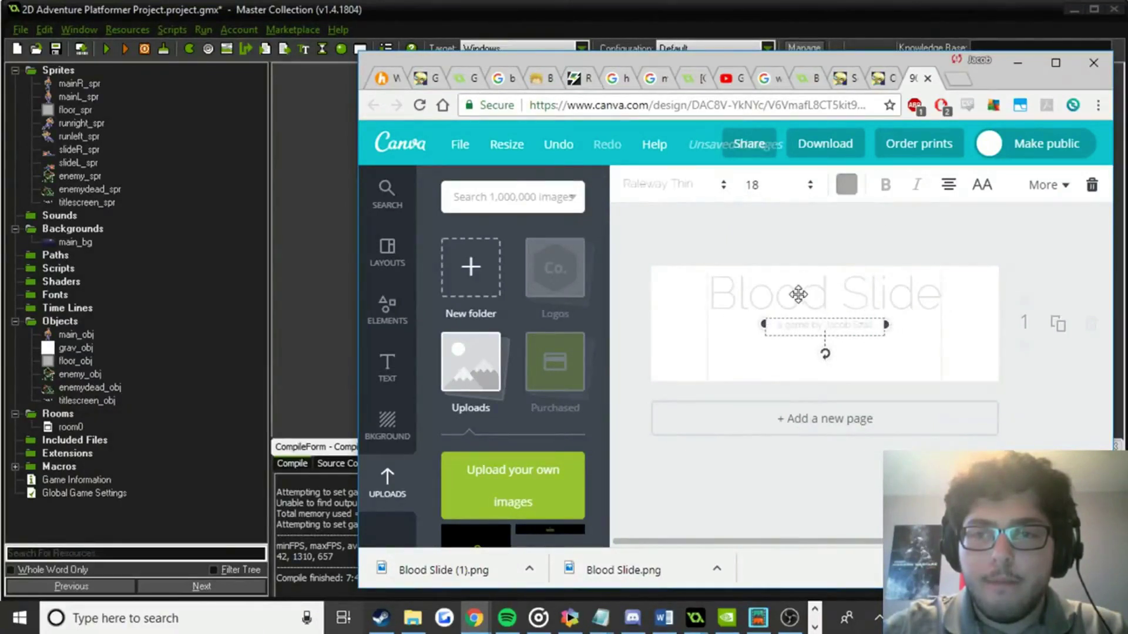
Download the design as a PNG with transparent background and add the new file to the 2D Adventure Platformer - LiveEdu folder.
click(819, 147)
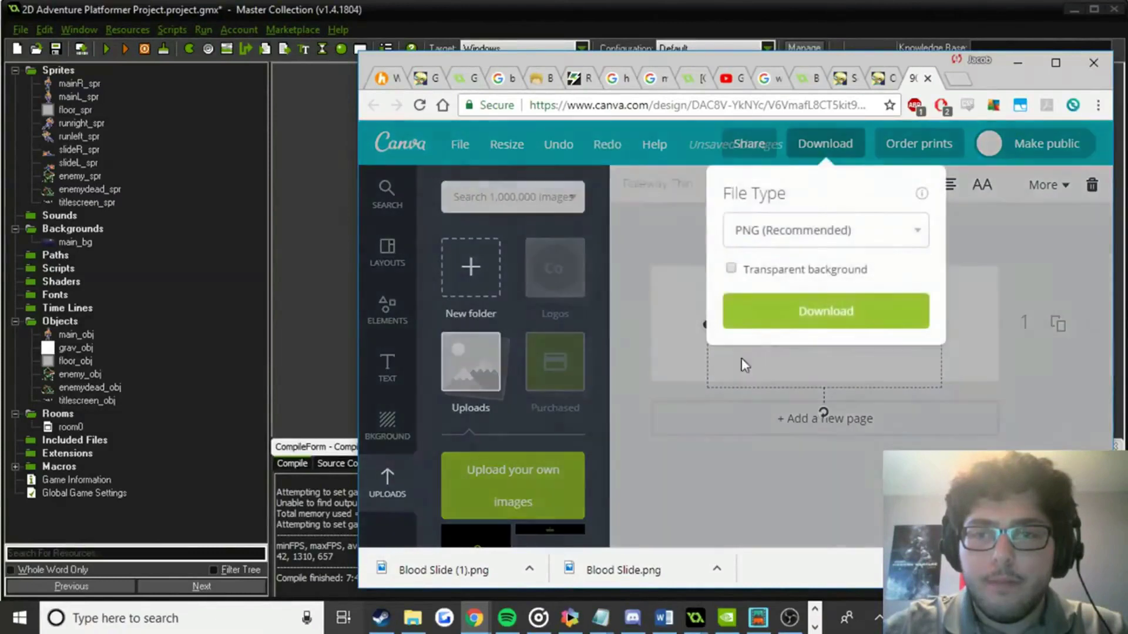
click(792, 301)
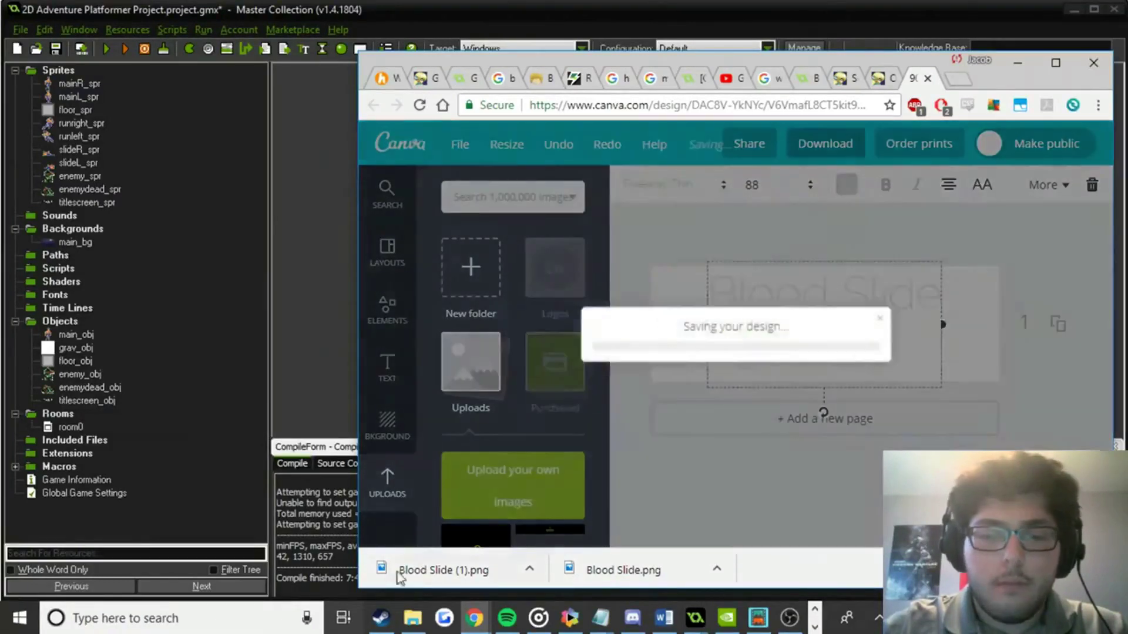
click(410, 618)
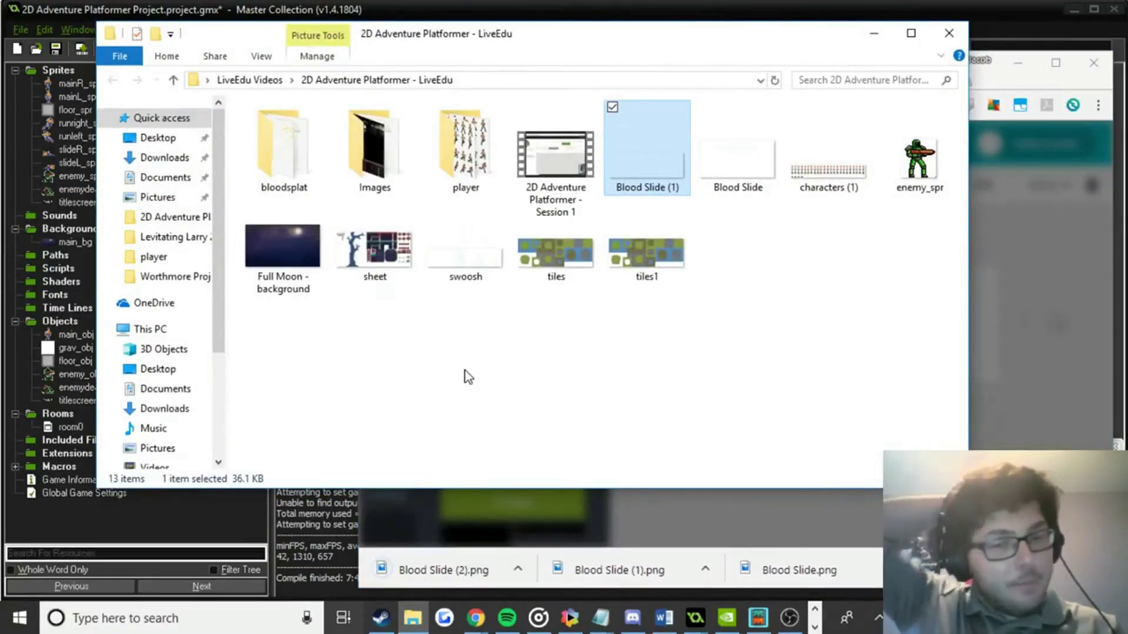
drag(426, 573, 329, 412)
click(874, 33)
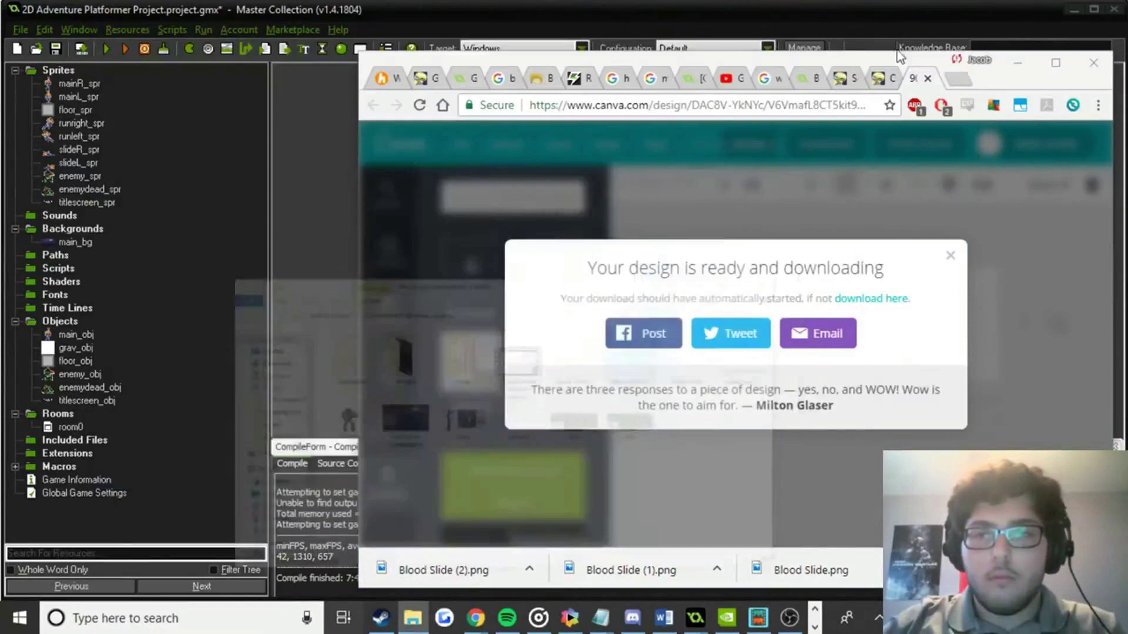
click(1021, 45)
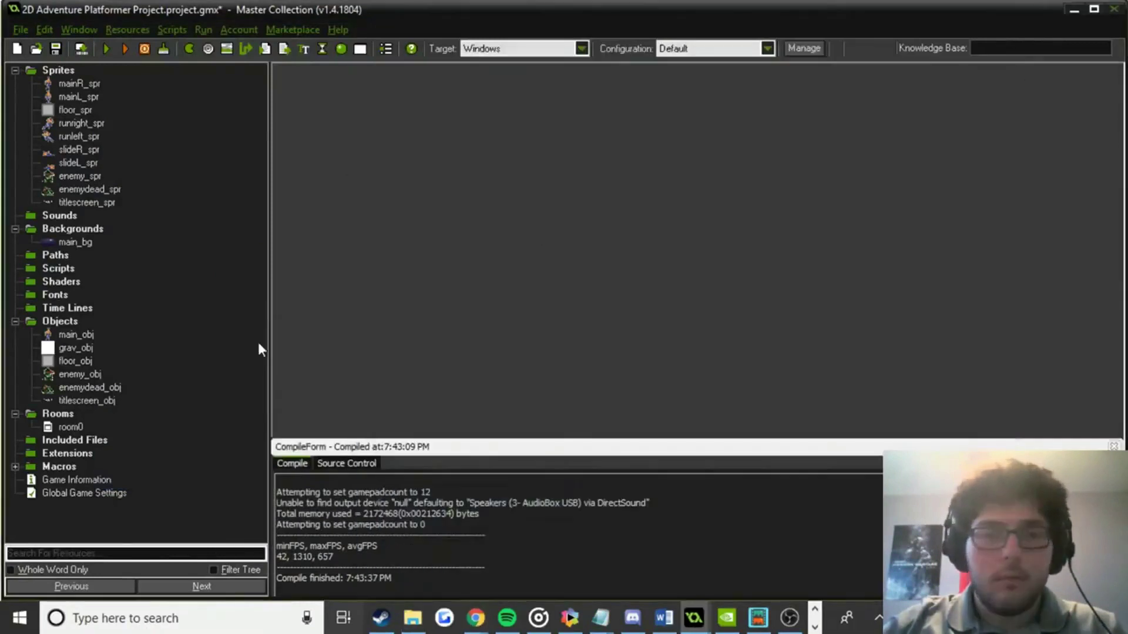
Load the Blood Slide (2) image into the titlescreen_spr sprite and check the titlescreen_obj object.
double_click(101, 205)
click(88, 69)
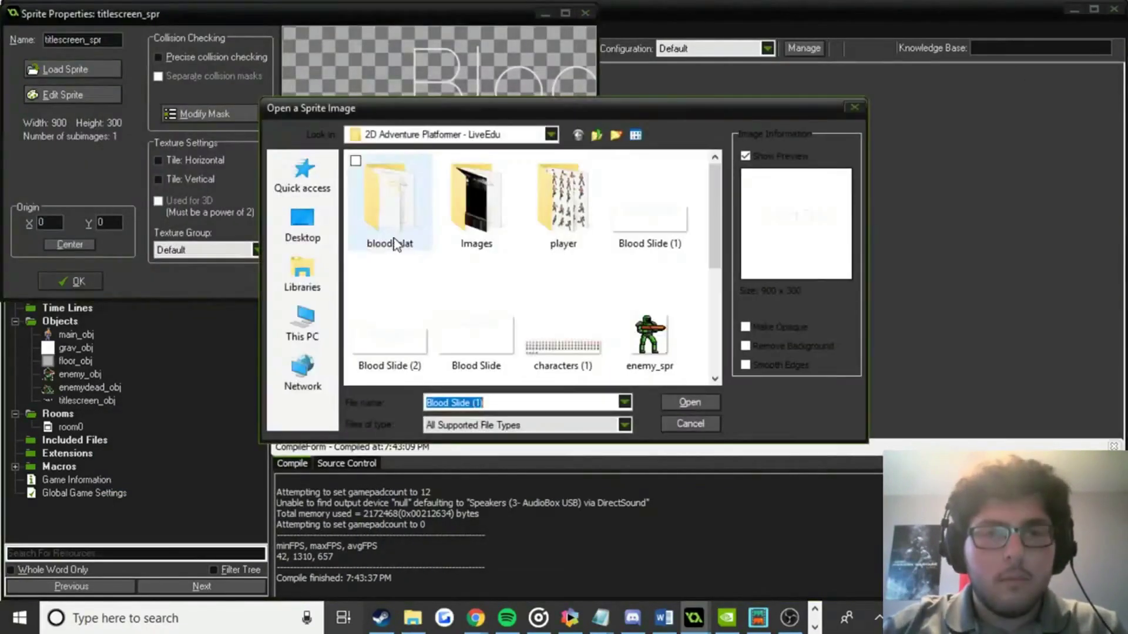
double_click(401, 340)
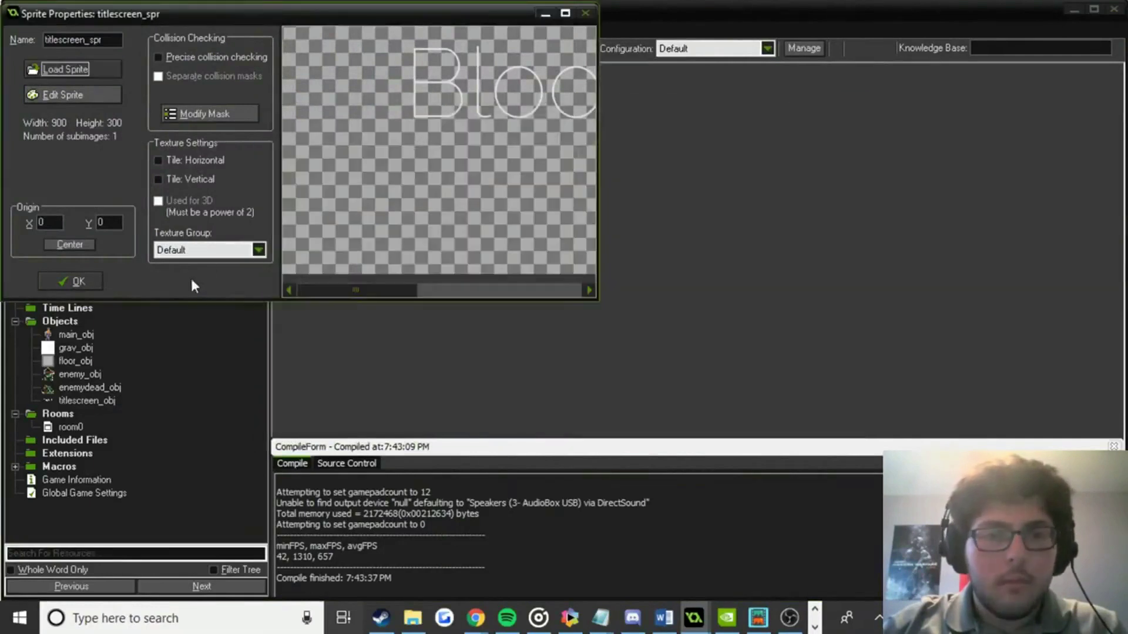
click(78, 282)
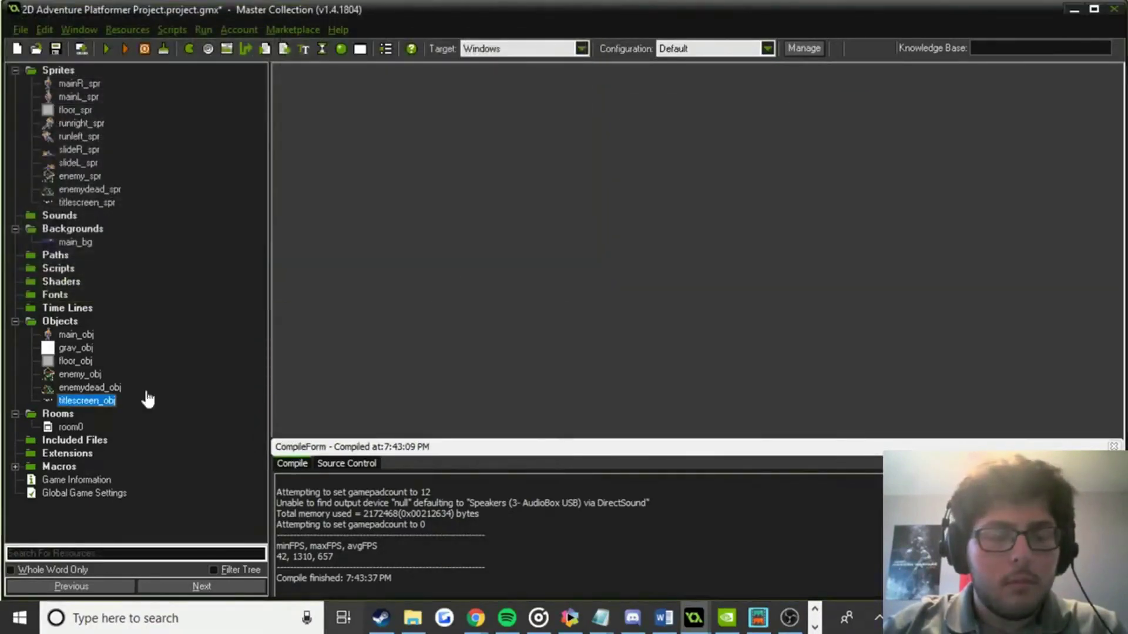
double_click(148, 400)
click(87, 300)
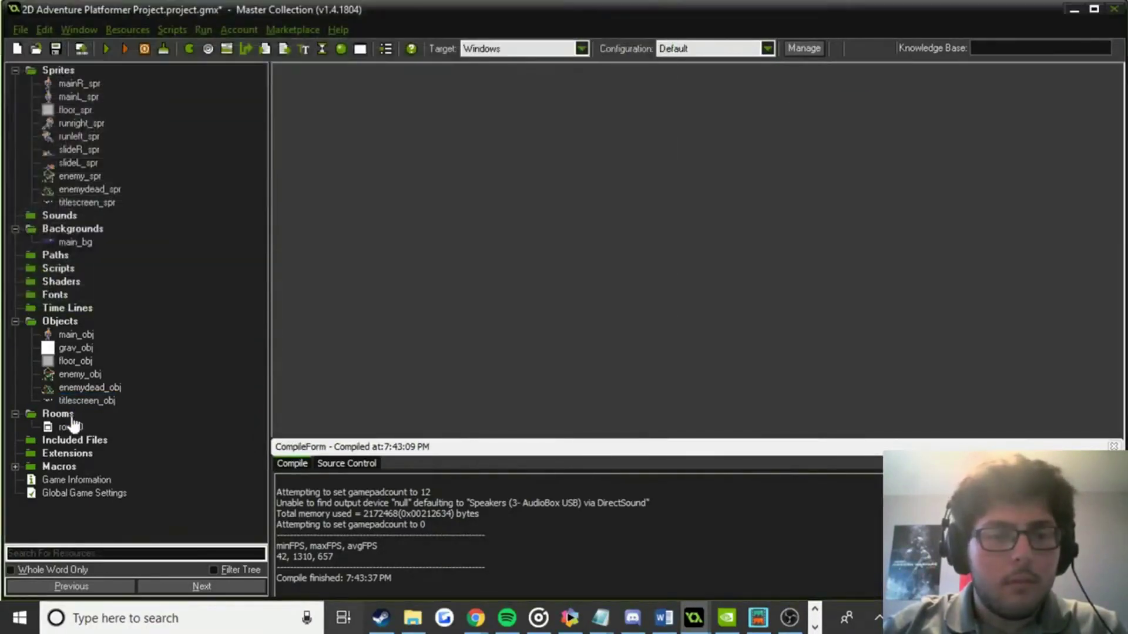
Place a new full-size titlescreen_obj instance in room0 and delete the old scaled-down title instance.
double_click(70, 427)
drag(439, 144, 450, 150)
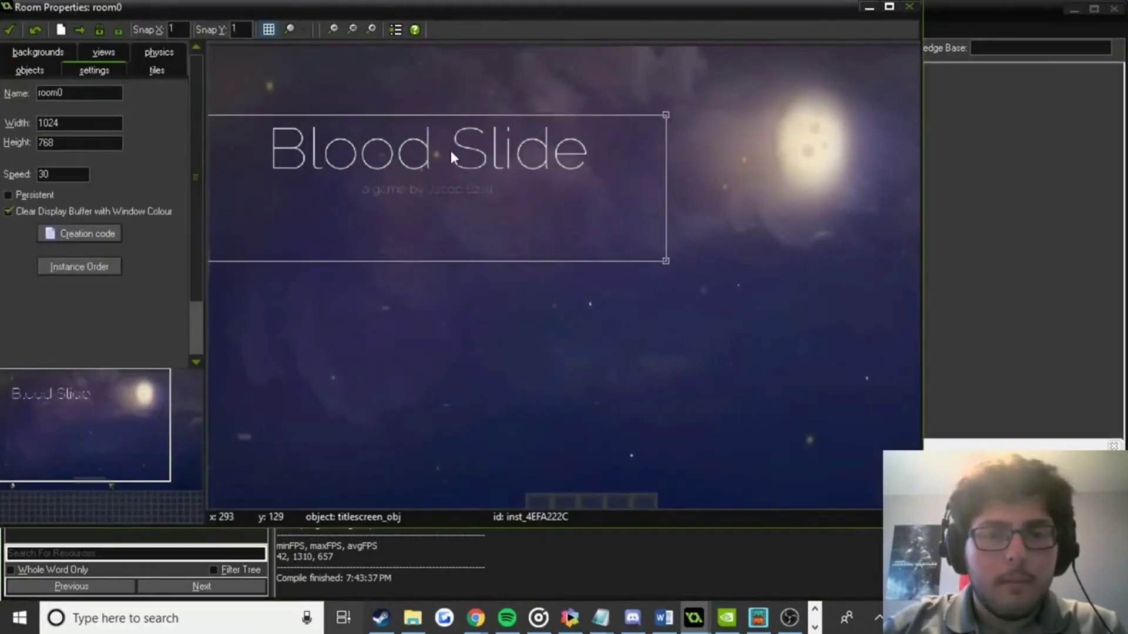
click(31, 71)
click(67, 116)
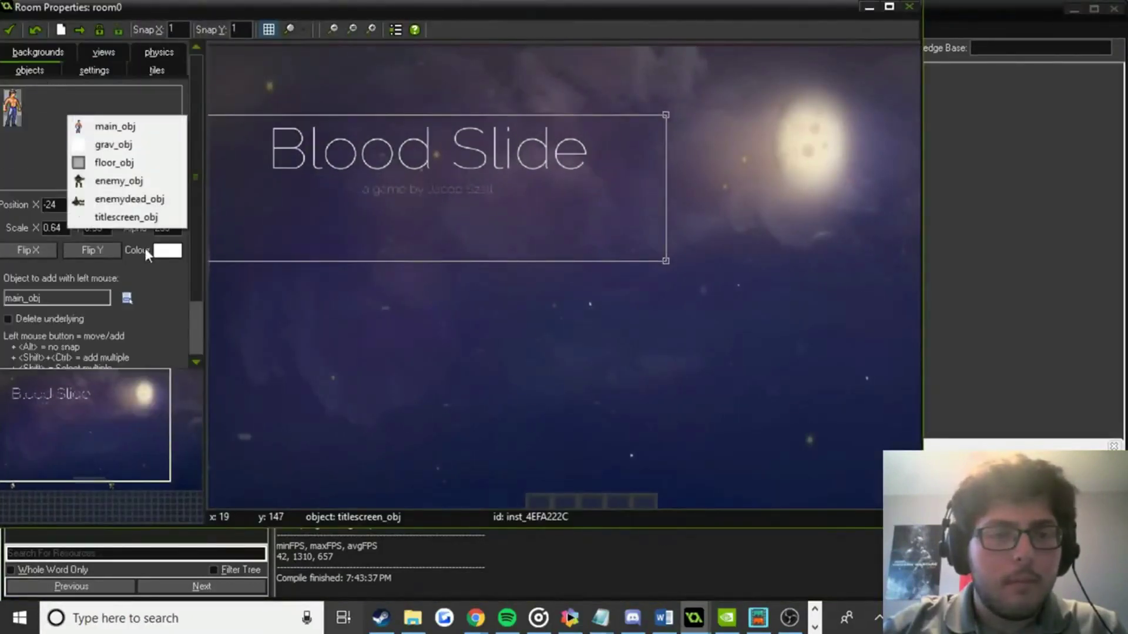
click(126, 218)
click(361, 301)
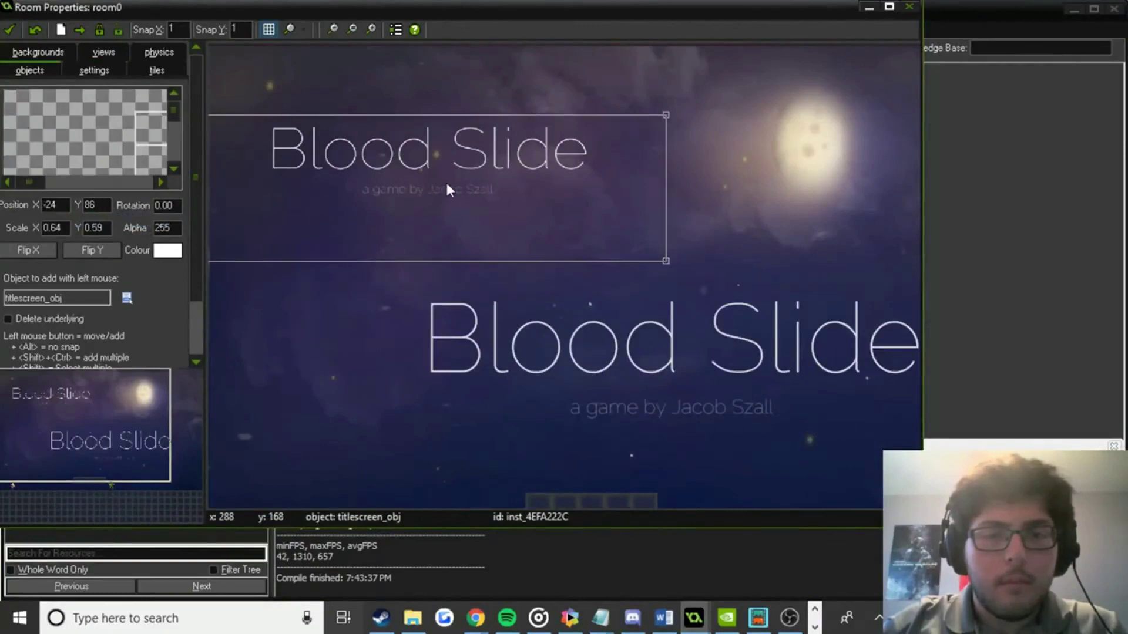
right_click(463, 170)
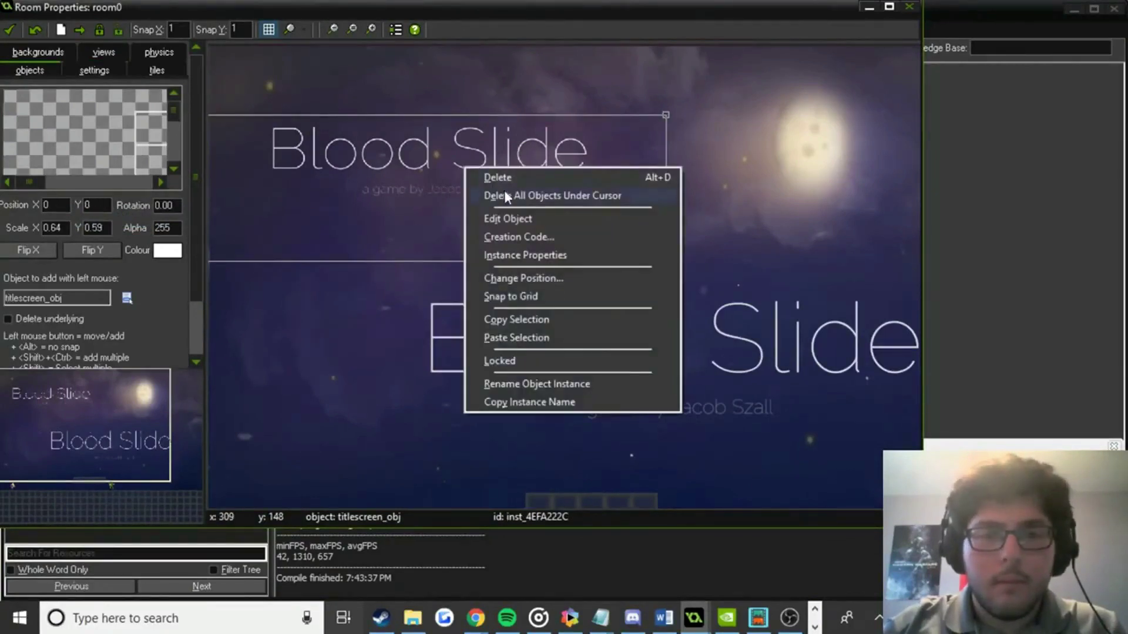
click(503, 191)
Move the new Blood Slide title to the horizontal middle of the room, just above the floating platform.
ctrl+scroll(622, 265, down, 1)
drag(623, 266, 590, 273)
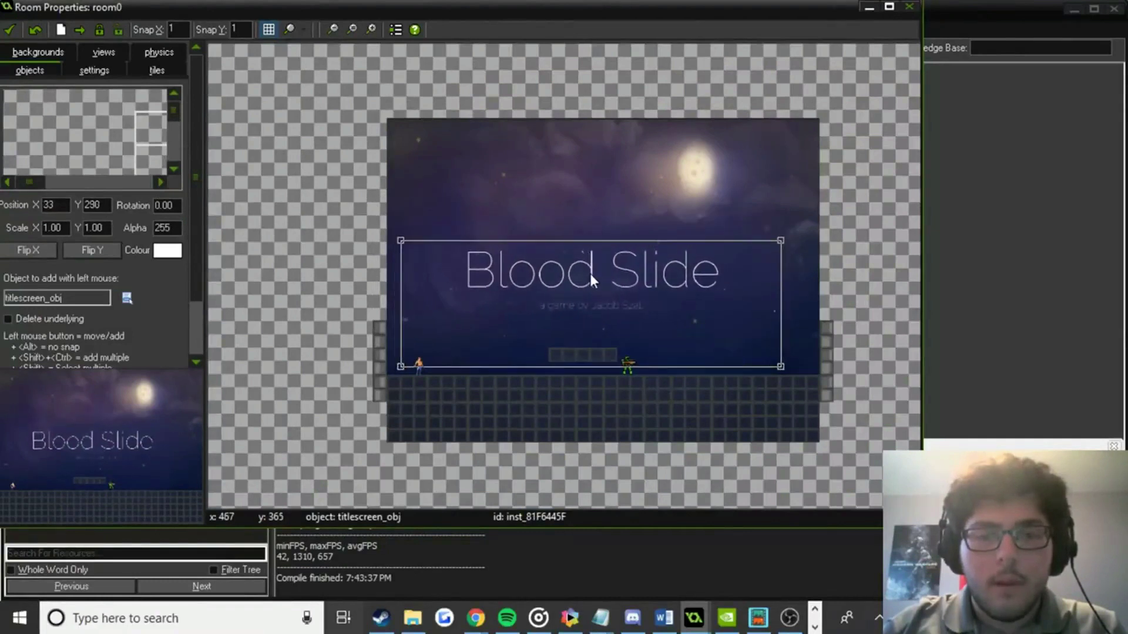
ctrl+scroll(604, 275, up, 1)
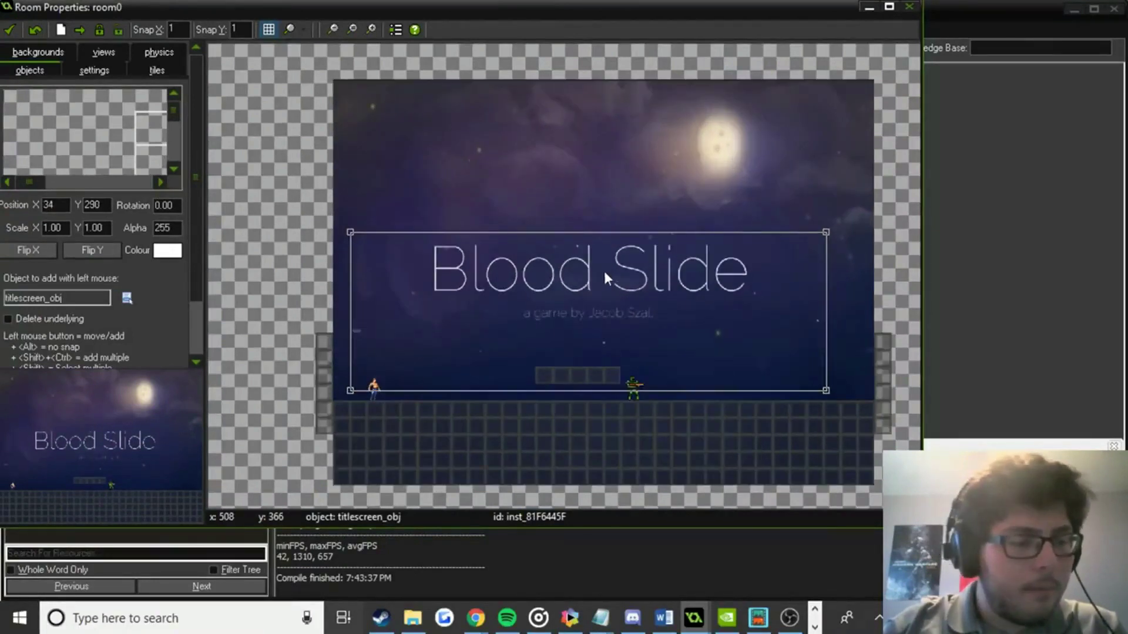
mouse_move(651, 278)
mouse_down()
mouse_move(636, 279)
mouse_move(646, 288)
mouse_up()
mouse_move(650, 241)
mouse_down()
mouse_move(657, 144)
mouse_move(602, 146)
mouse_move(580, 165)
mouse_move(630, 207)
mouse_move(643, 238)
mouse_up()
Open the background settings of room0 and enable Stretch for the main_bg background.
click(47, 52)
click(18, 331)
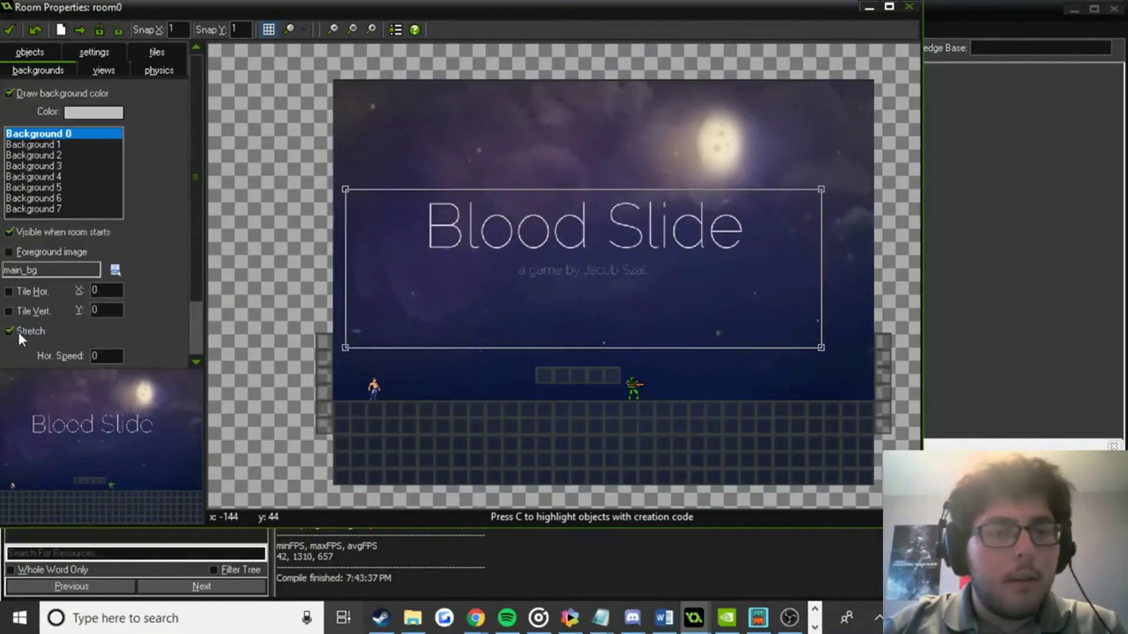
Lower the Blood Slide title in room0 so its subtitle sits closer to the floating platform, and save the room.
drag(679, 250, 685, 275)
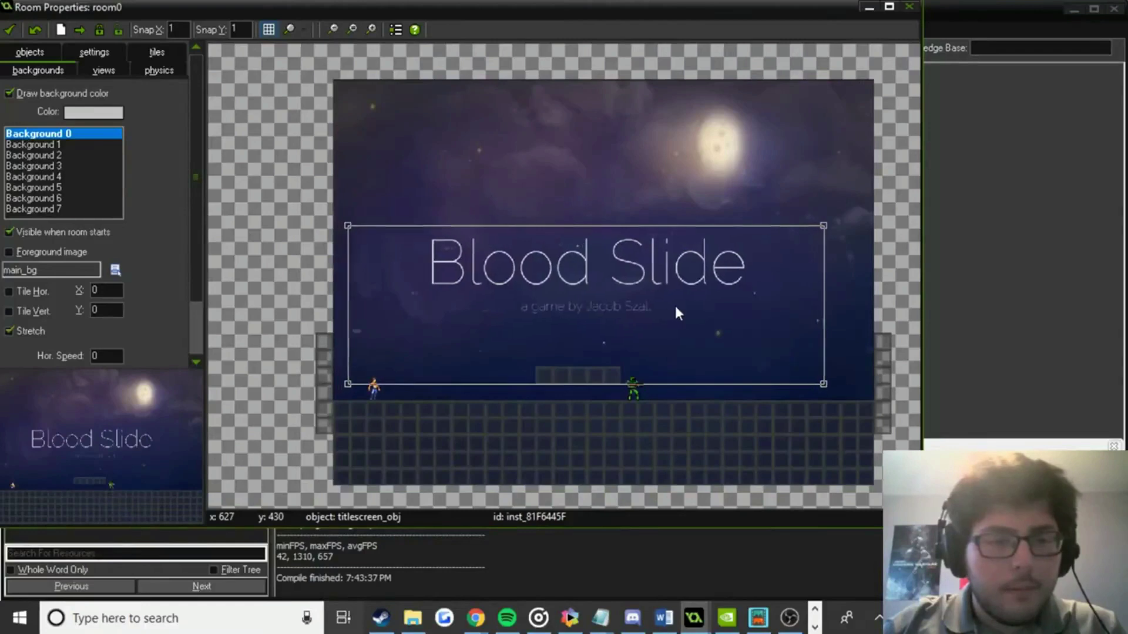
mouse_move(675, 303)
mouse_down()
mouse_move(689, 317)
mouse_move(672, 316)
mouse_up()
click(10, 30)
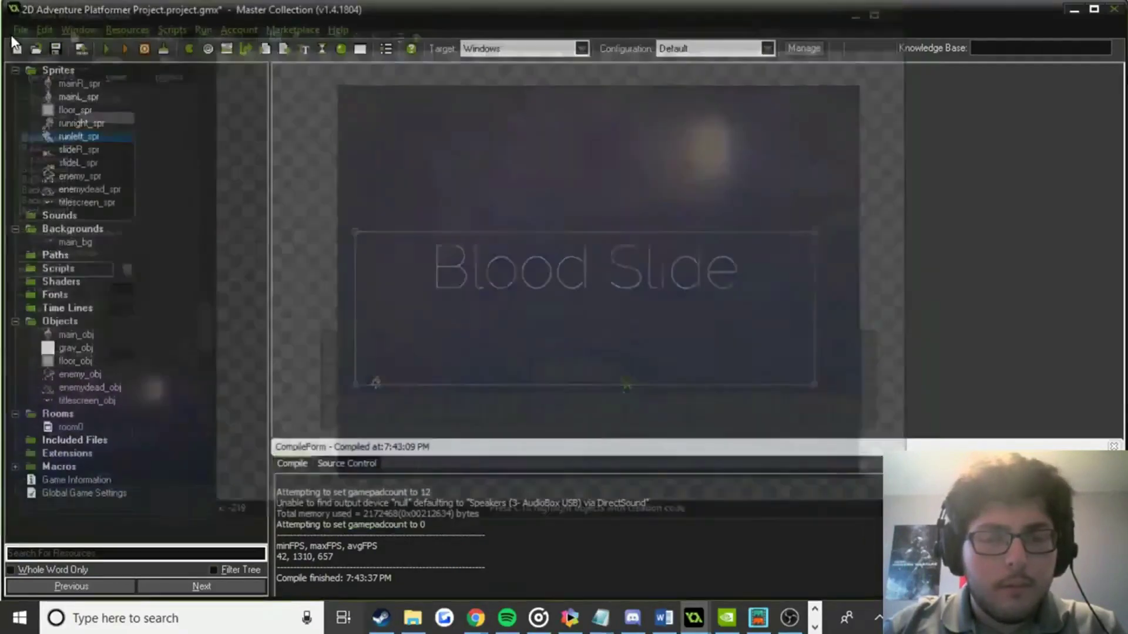
Run the game and playtest the title scene by moving the player across the floor into the enemy and back.
click(106, 51)
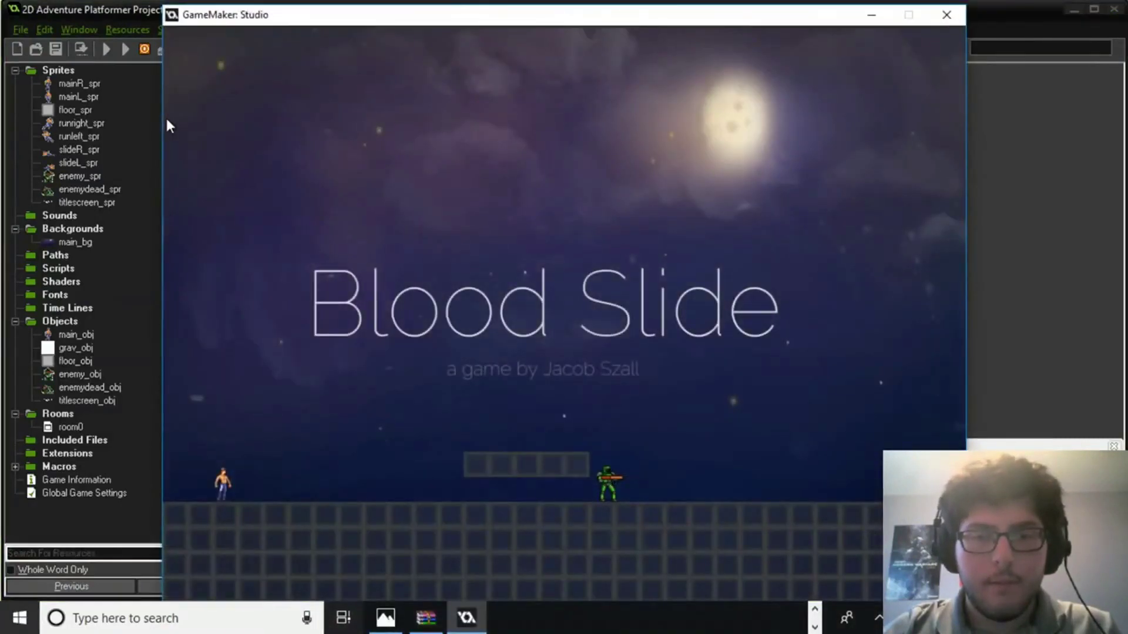
key(Right)
key(Right)
key(Left)
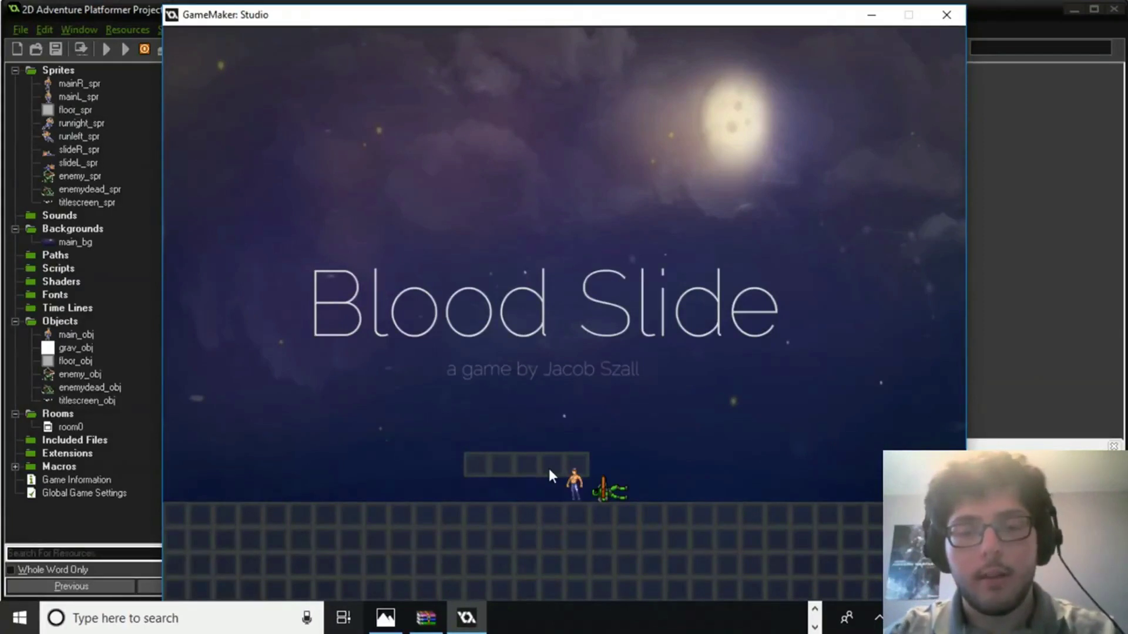
key(Left)
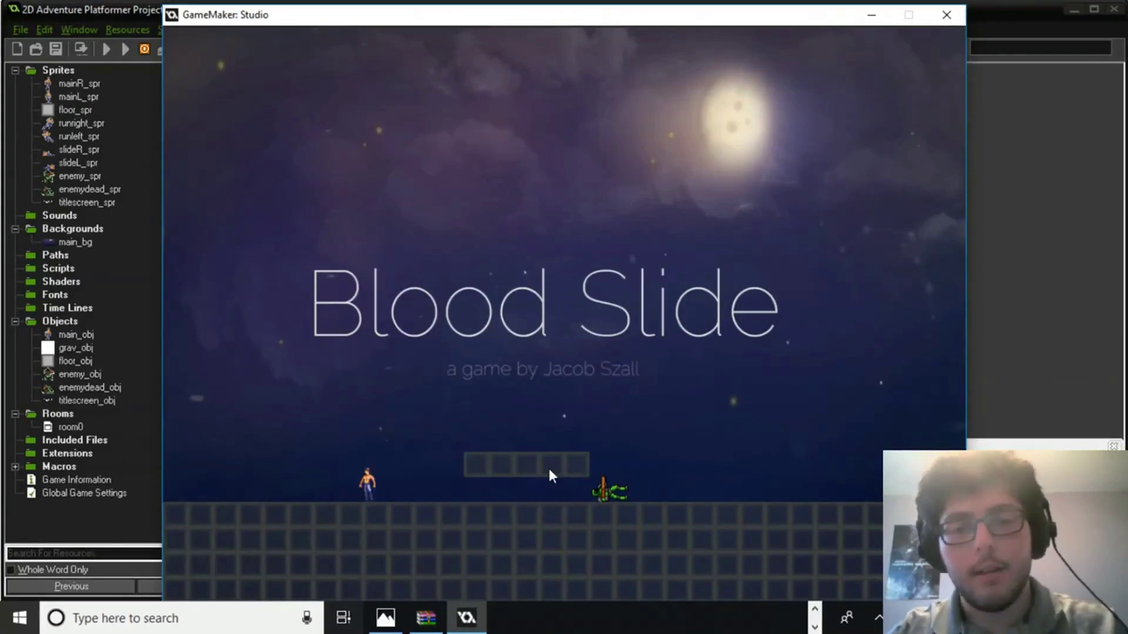
Playtest the player's running and sliding back and forth between the room's edge and the floating platform.
key(Right)
key(Left)
key(Right)
key(Right)
key(Left)
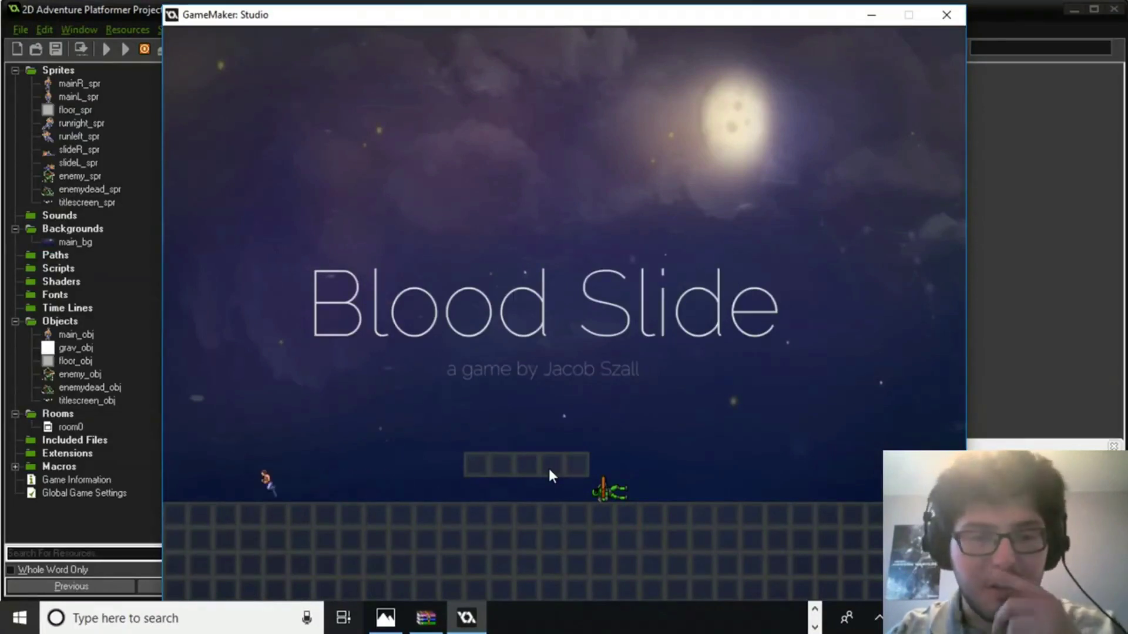
key(Right)
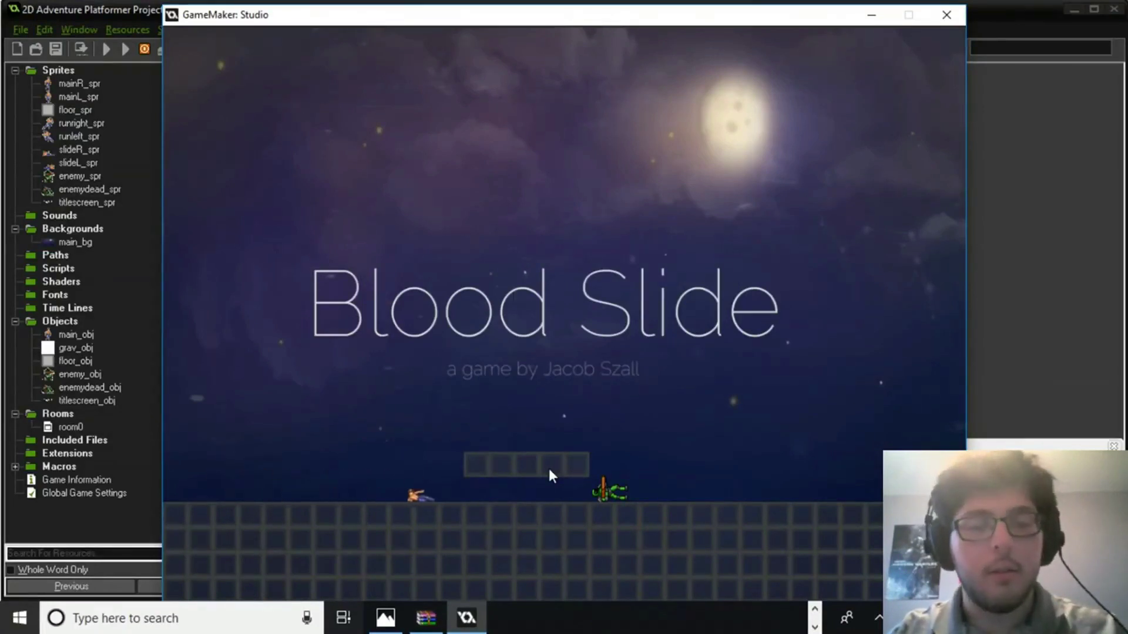
key(Left)
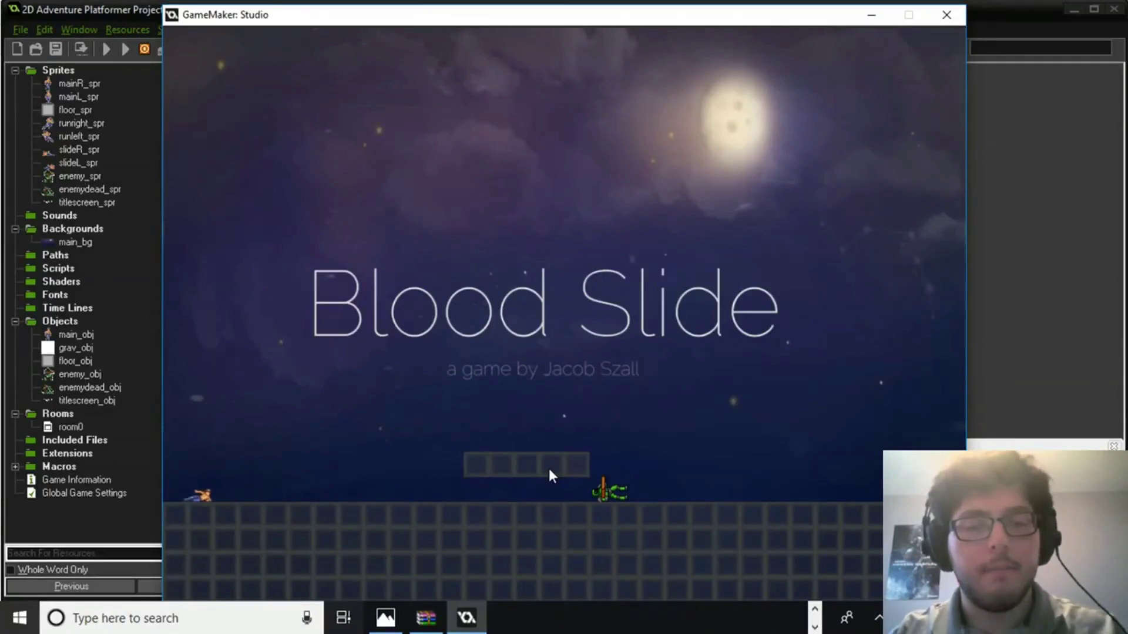
key(Right)
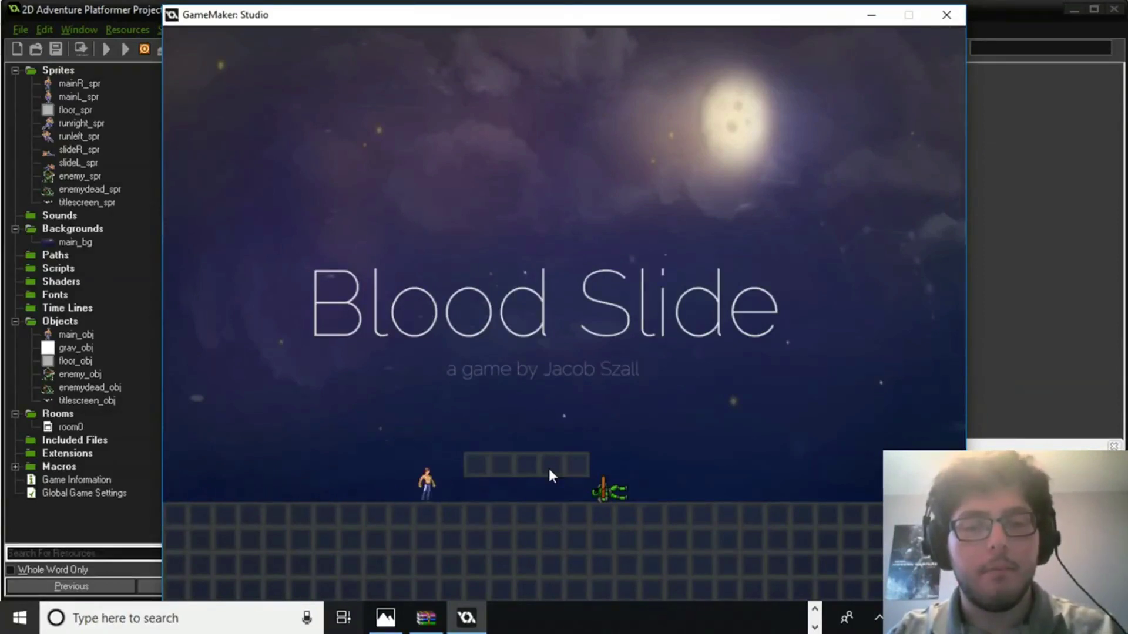
key(Left)
key(Right)
key(Left)
key(Right)
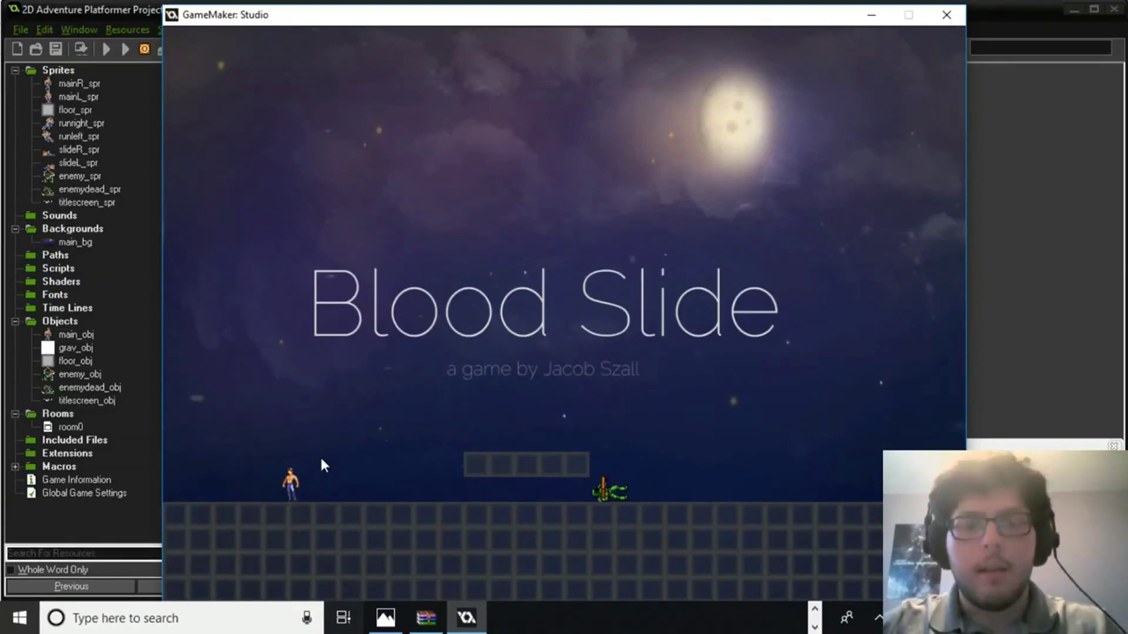
Test sliding in both directions beneath the floating platform, and close the running game.
key(Right)
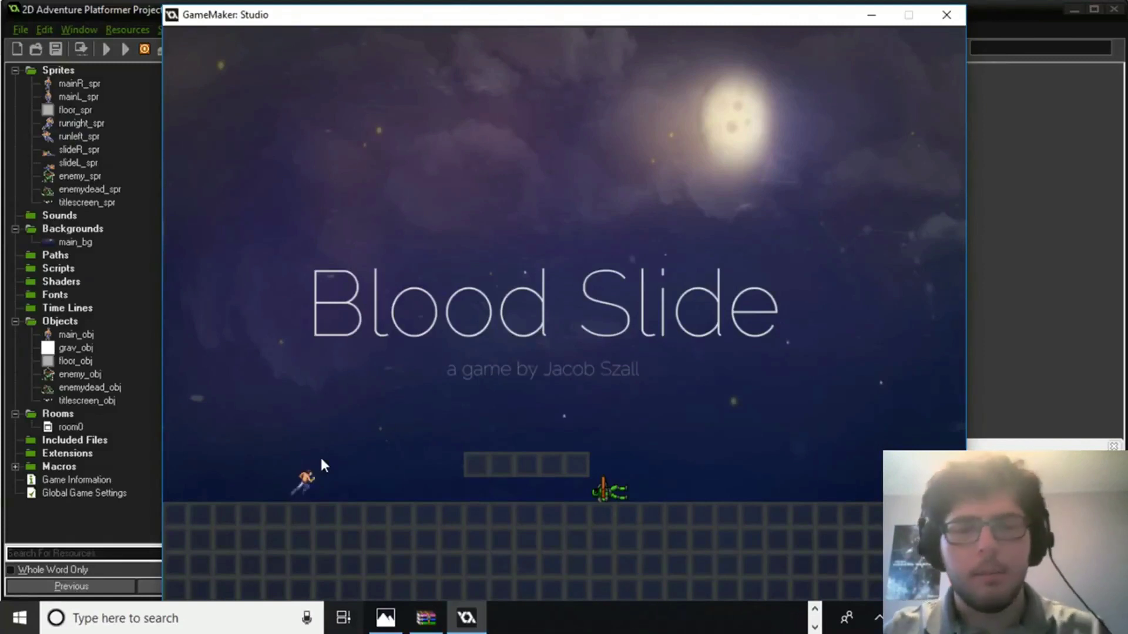
key(Down)
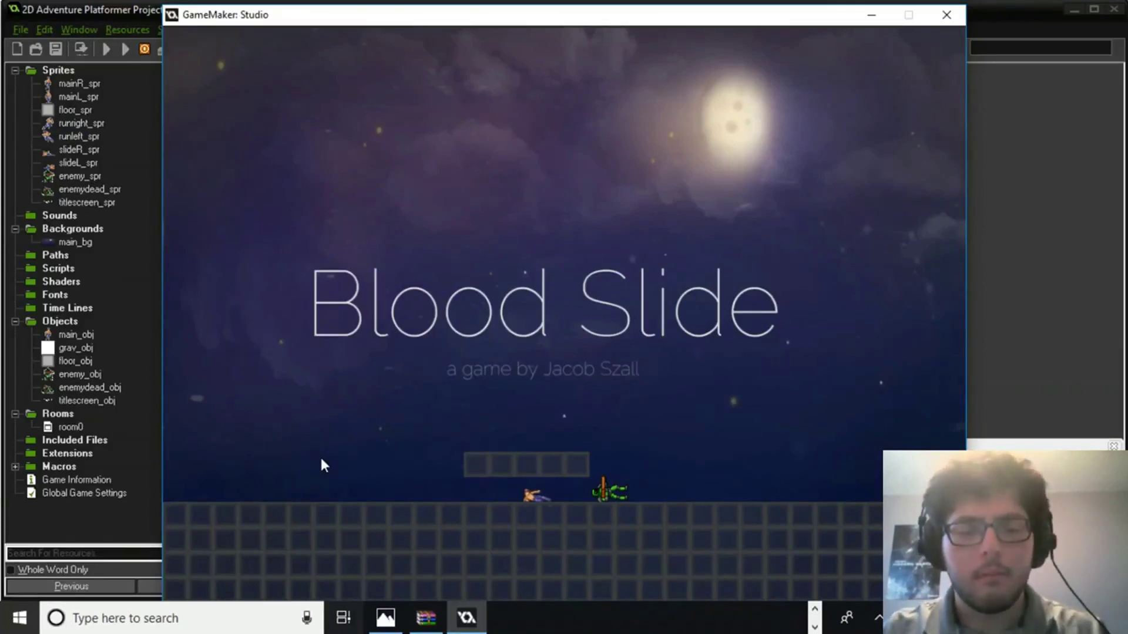
key(Left)
key(Down)
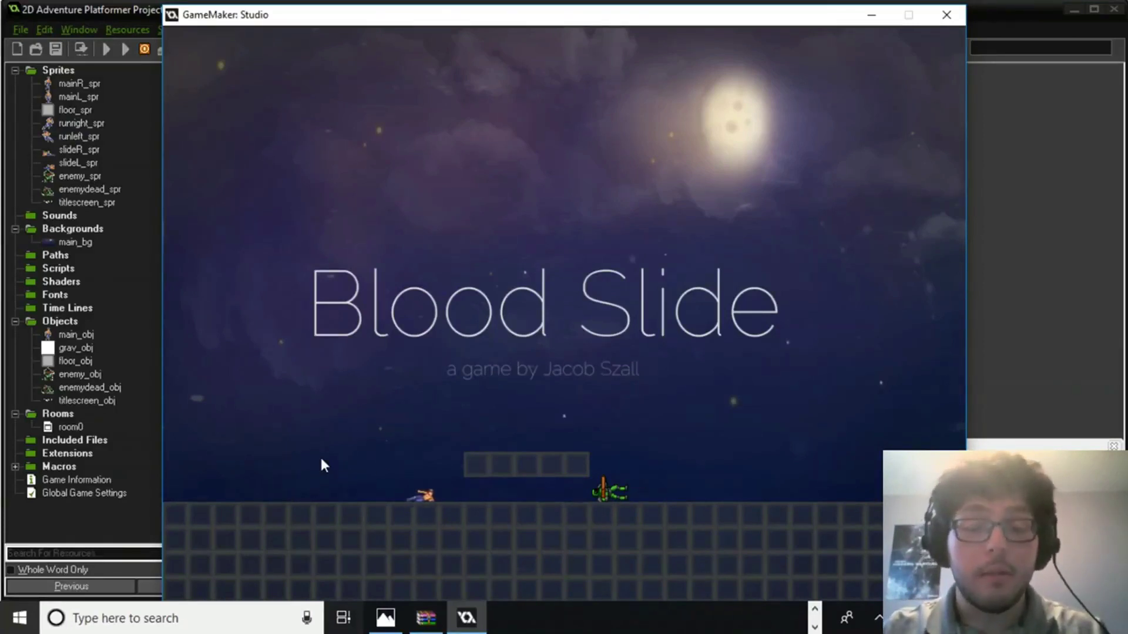
key(Right)
key(Down)
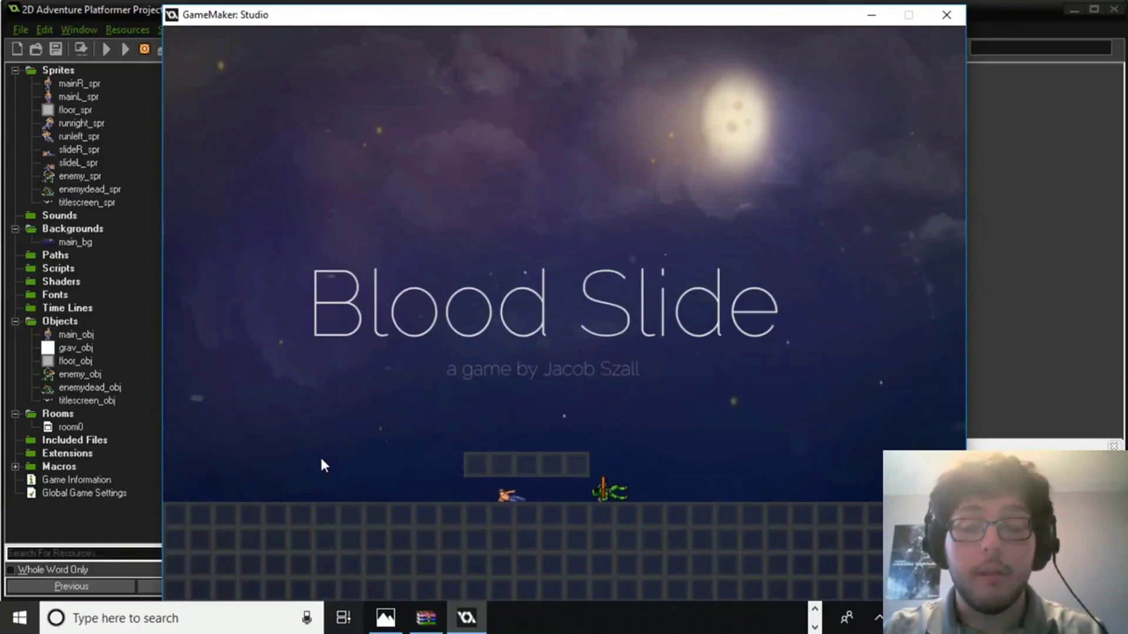
key(Left)
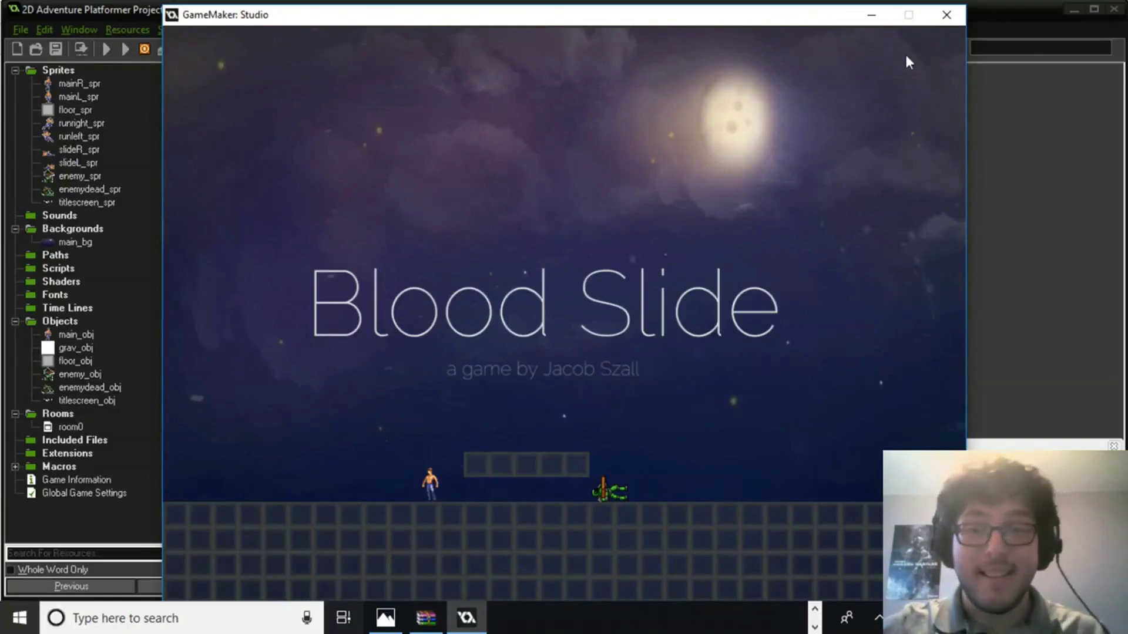
click(946, 14)
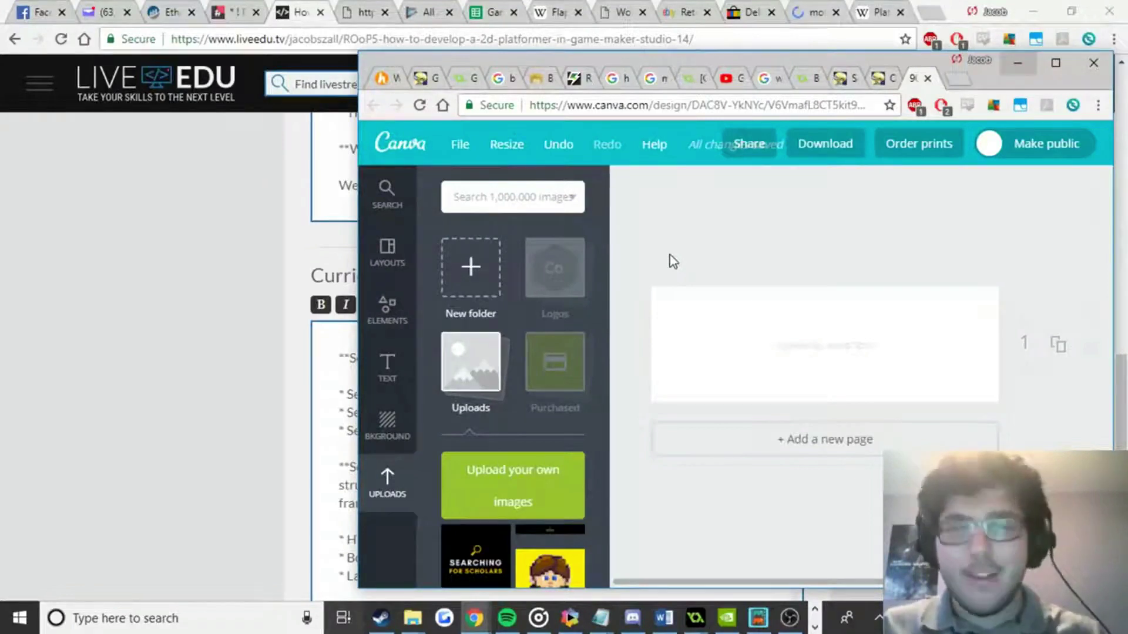
Switch to the 2D Adventure Platformer project in GameMaker, playtest sliding into the enemy again, and close the game.
click(694, 618)
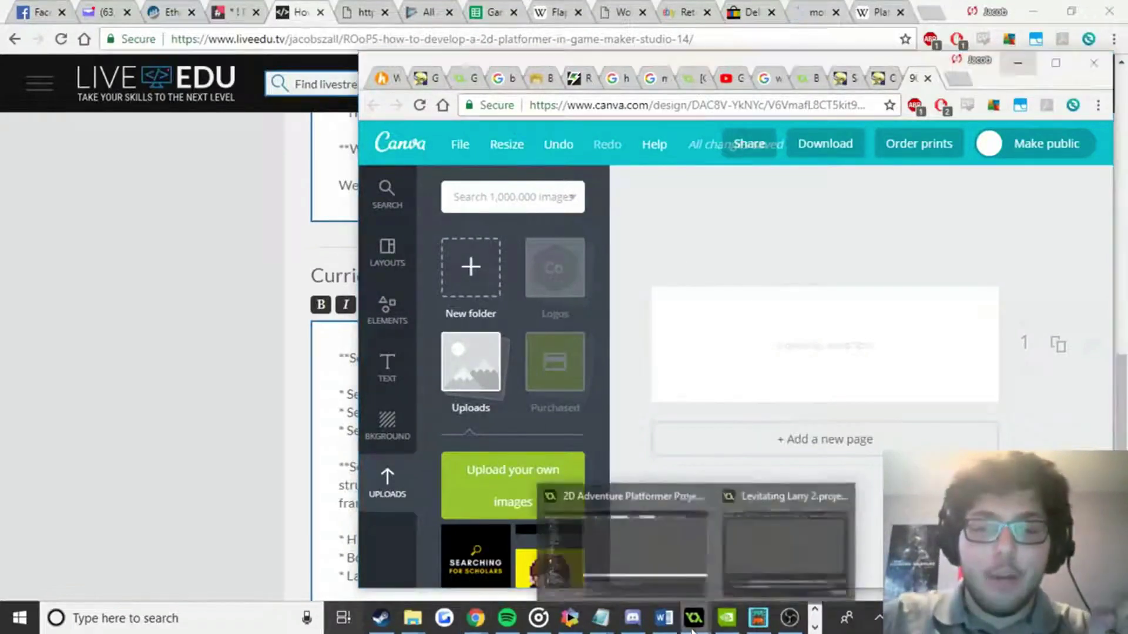
click(702, 565)
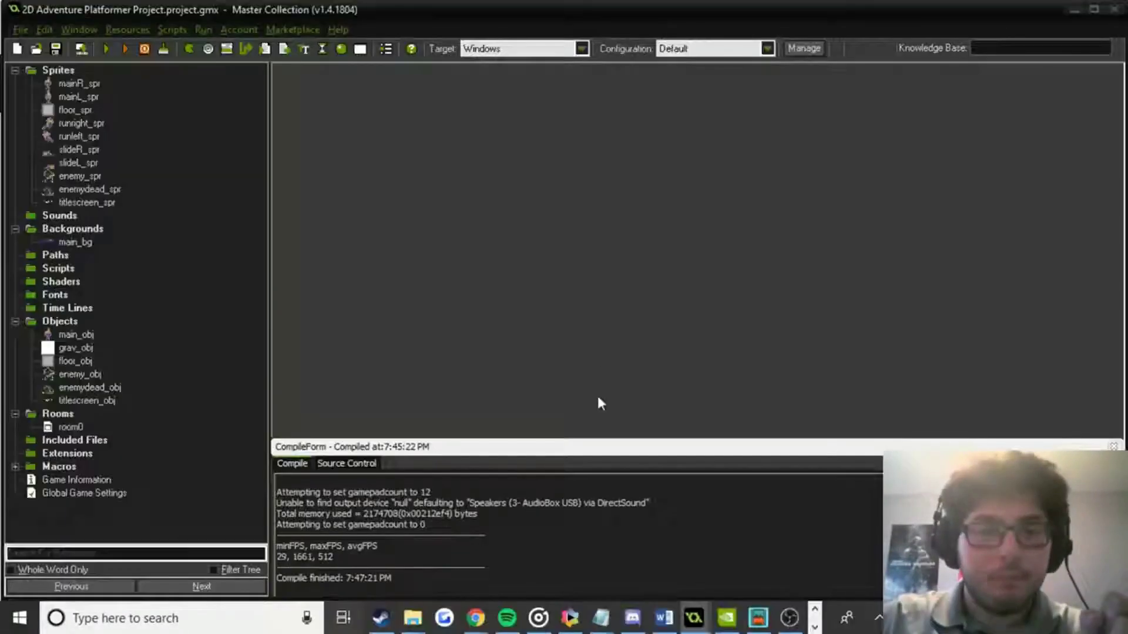
click(107, 52)
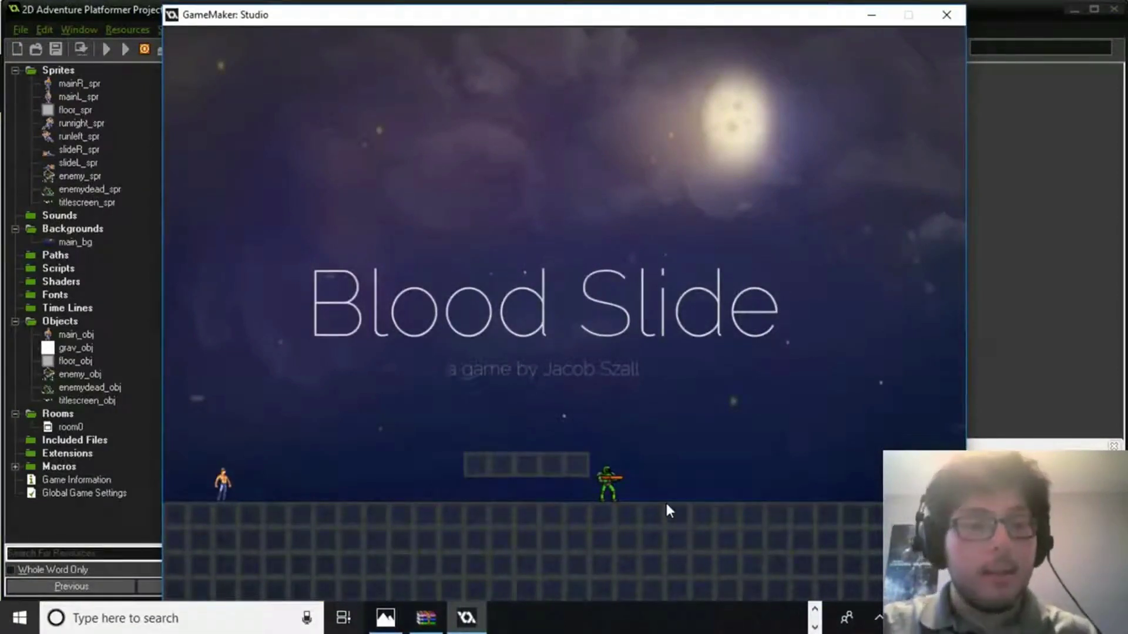
key(Right)
key(Right)
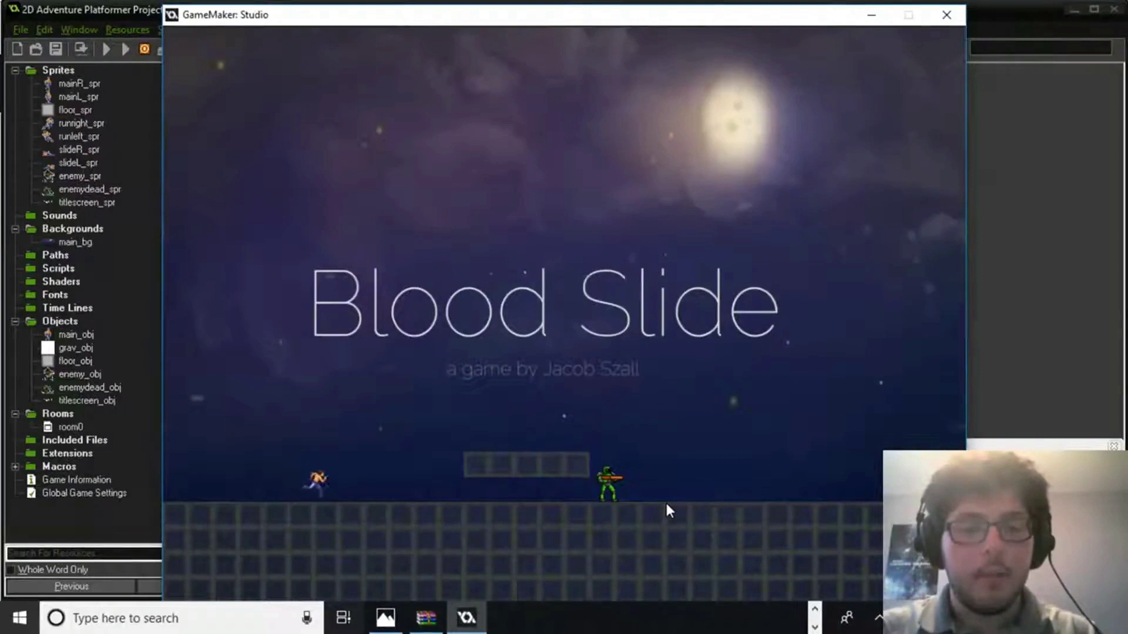
key(Right)
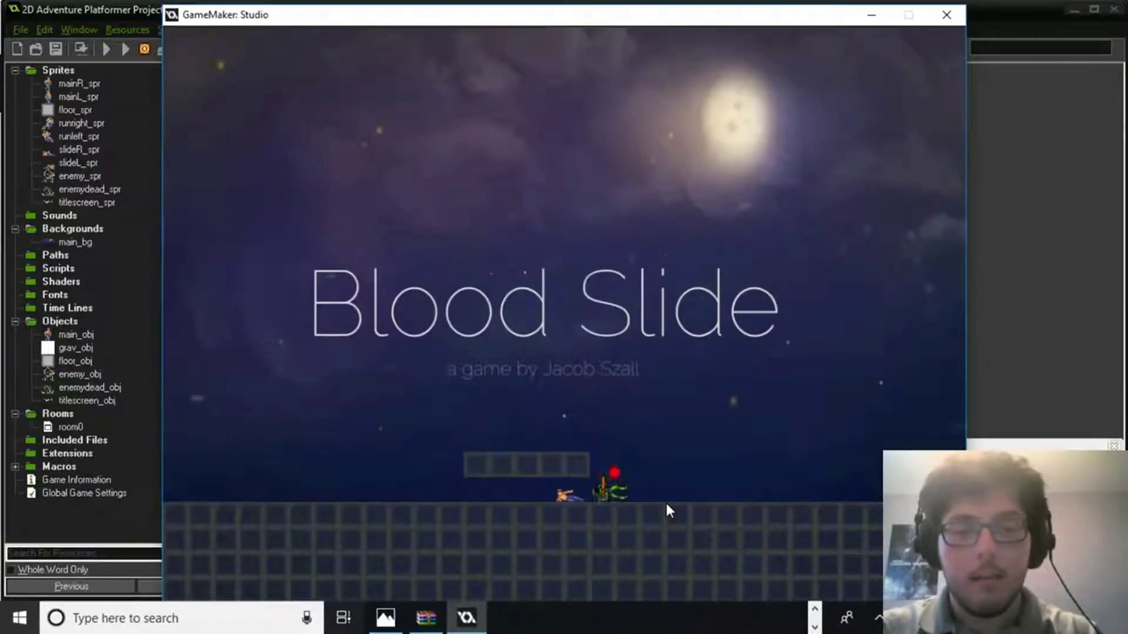
key(Left)
key(Right)
key(Left)
key(Left)
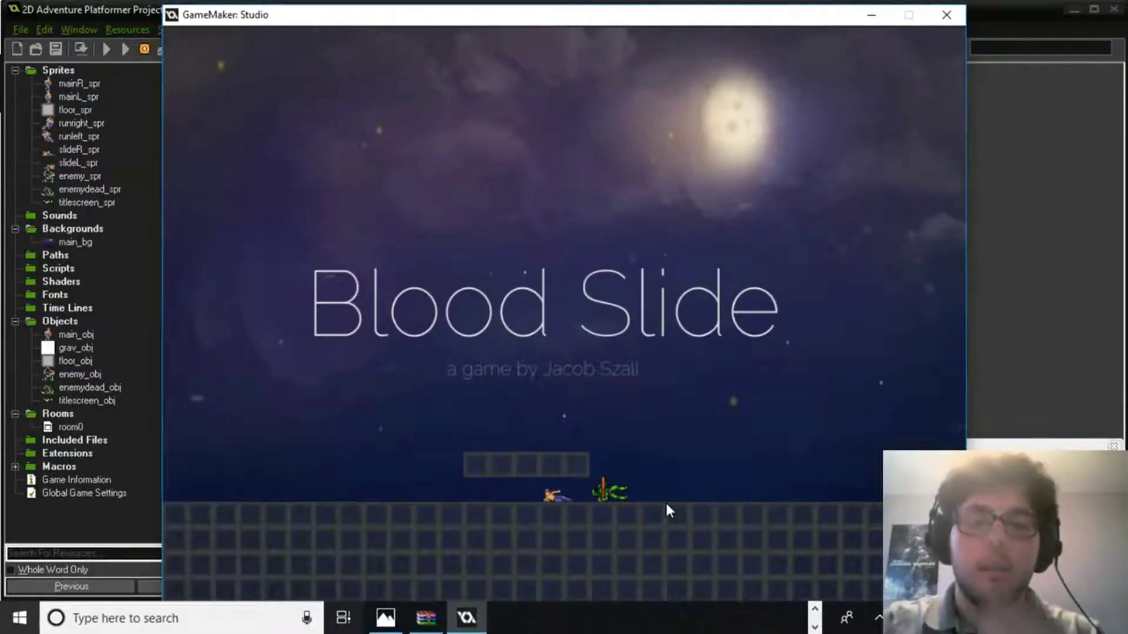
click(945, 15)
Select the subtitle text of the title graphic in Canva, and examine the area around the player in GameMaker's room0.
click(474, 618)
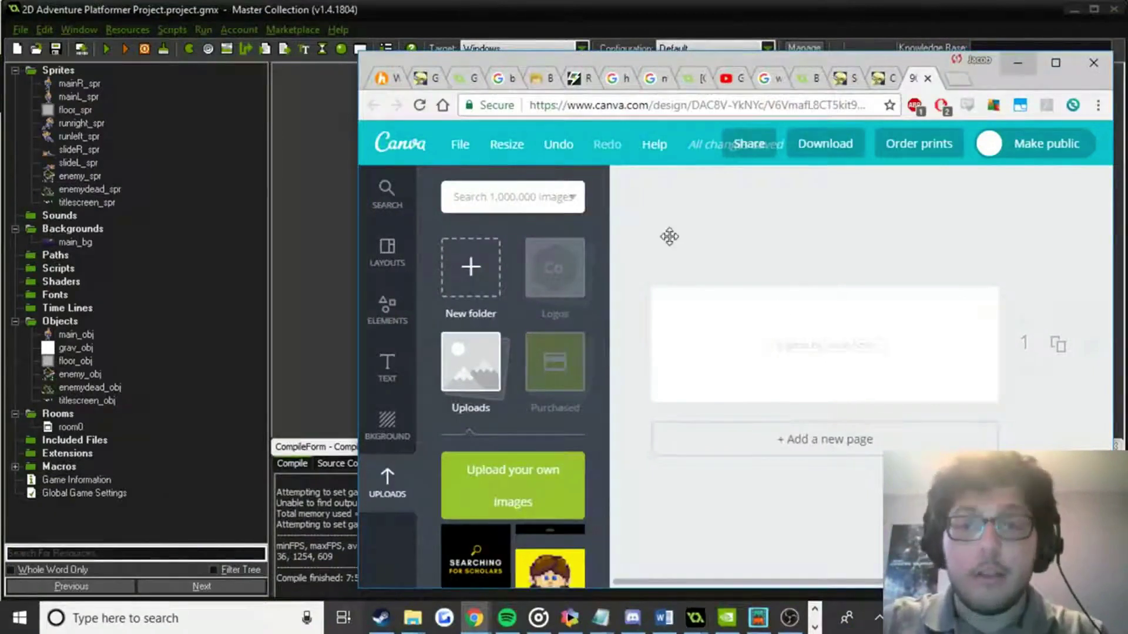
click(831, 348)
double_click(843, 346)
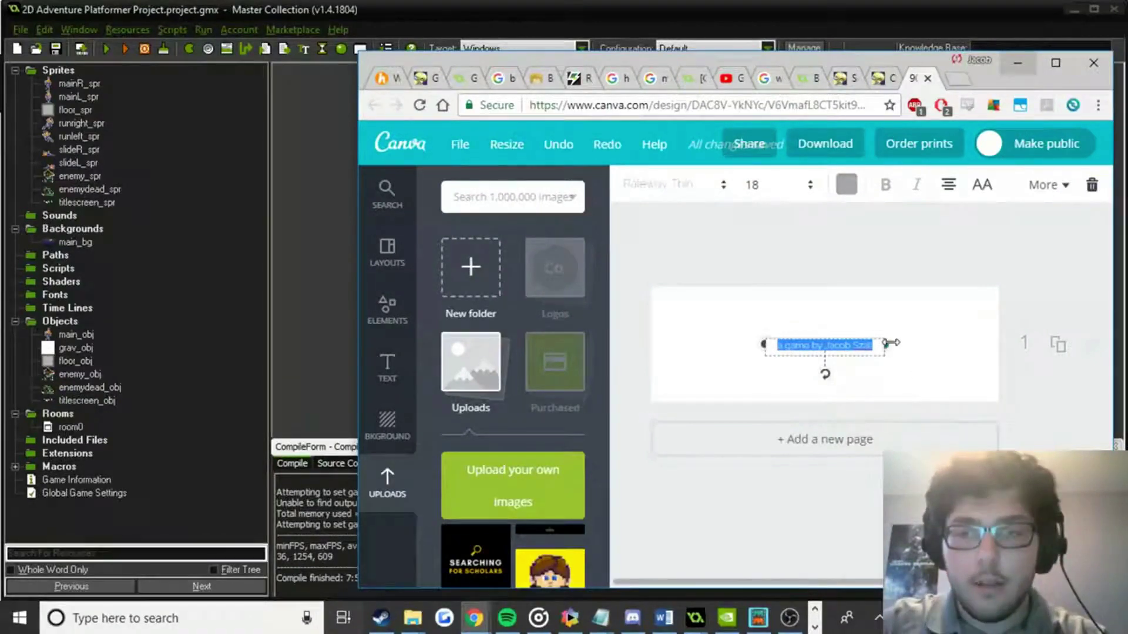
double_click(68, 428)
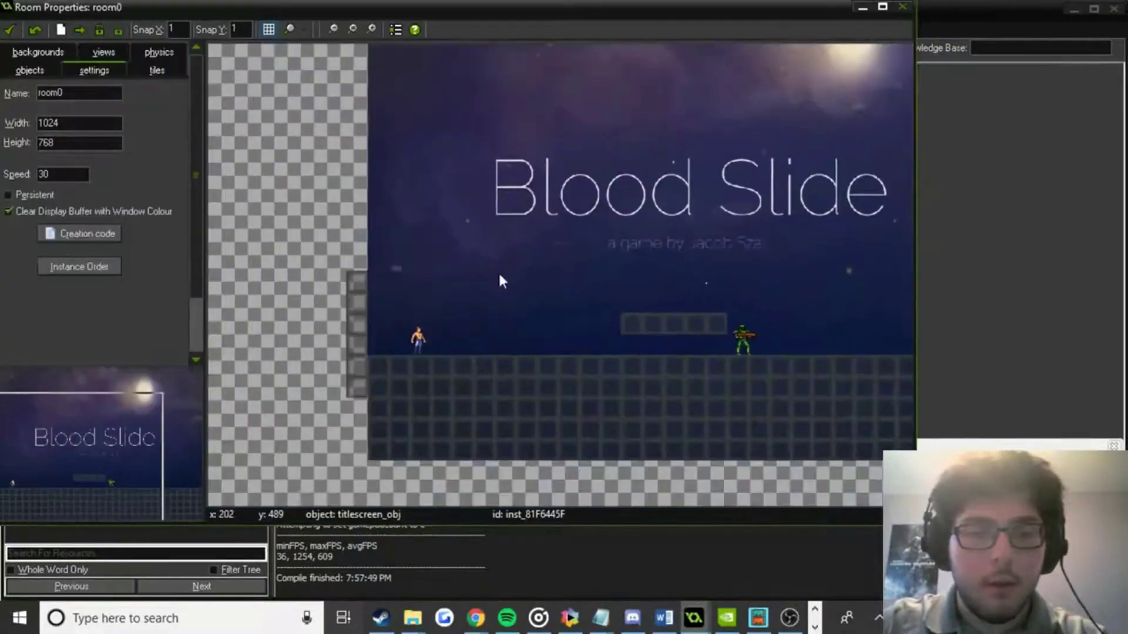
ctrl+scroll(500, 337, up, 2)
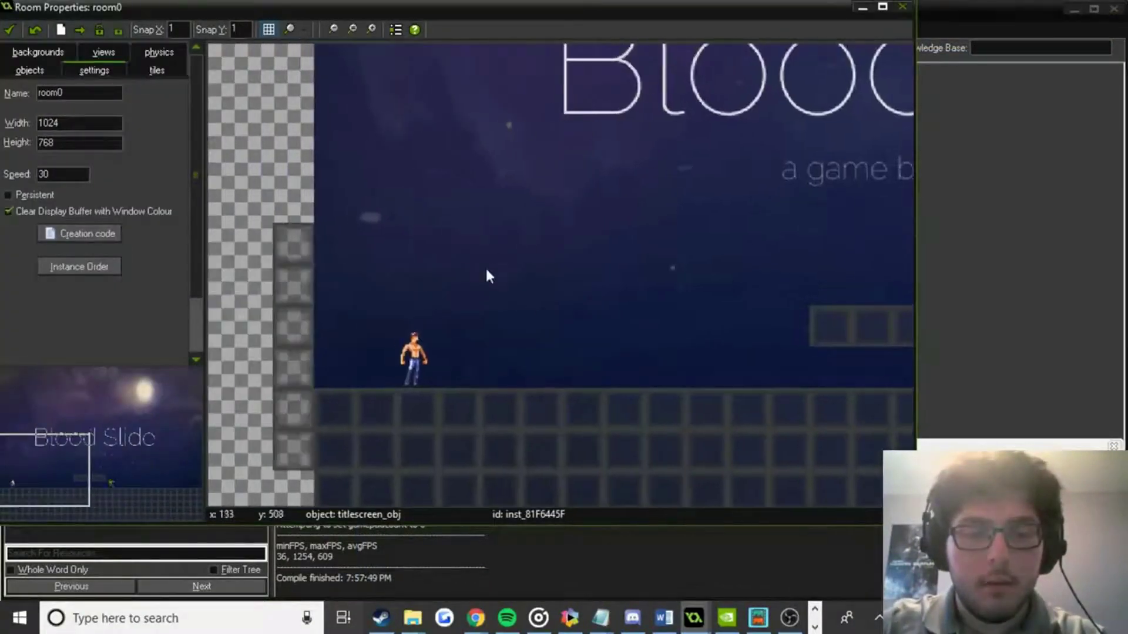
Return to Canva, replace the subtitle text with "Use arrow keys to move" and widen its text box.
key(alt+Tab)
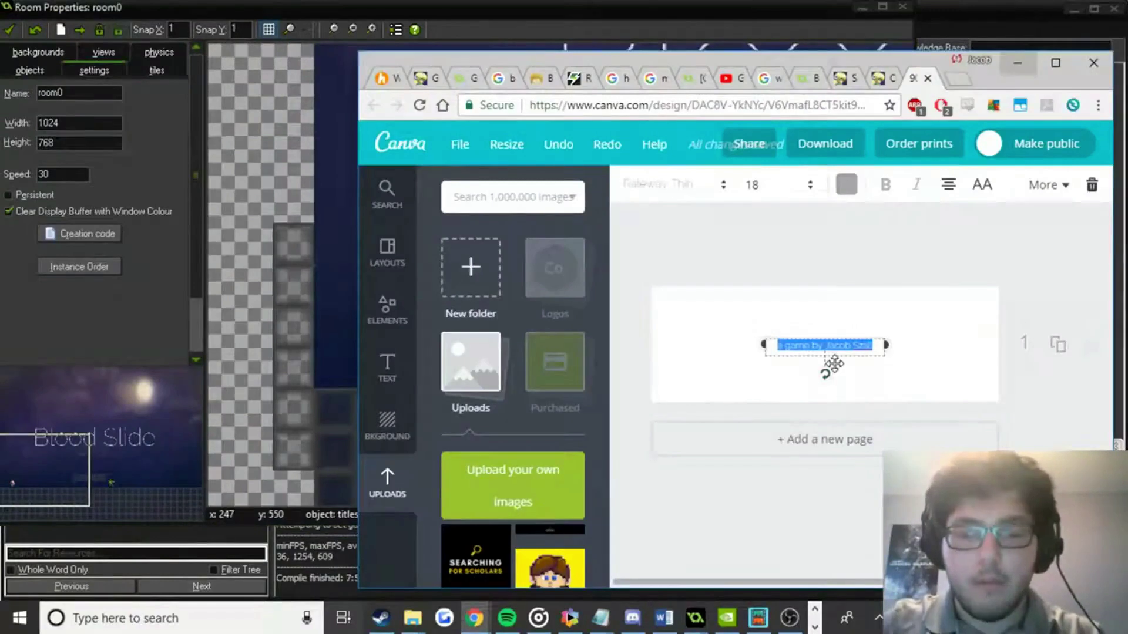
key(BackSpace)
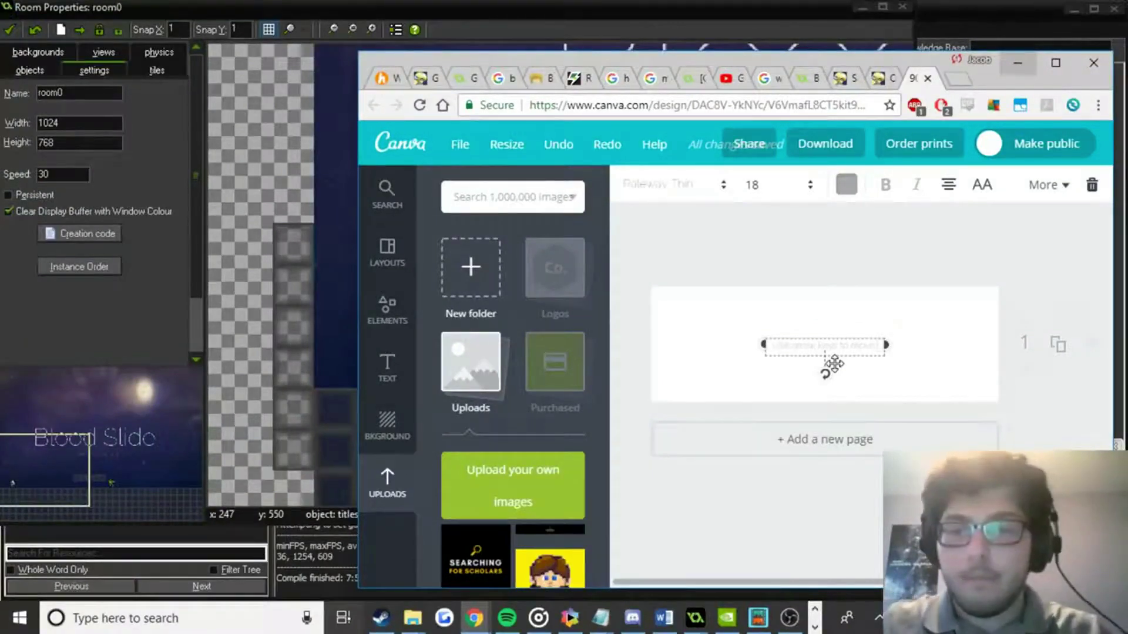
mouse_move(886, 345)
mouse_down()
mouse_move(955, 344)
mouse_move(876, 346)
mouse_up()
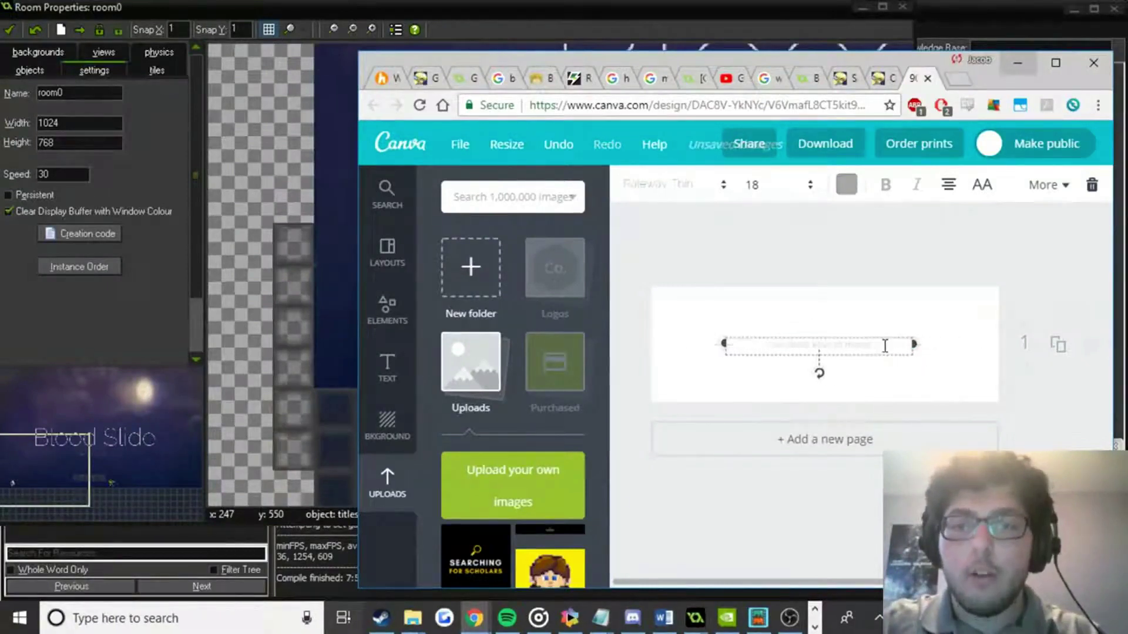
ctrl+scroll(819, 345, up, 3)
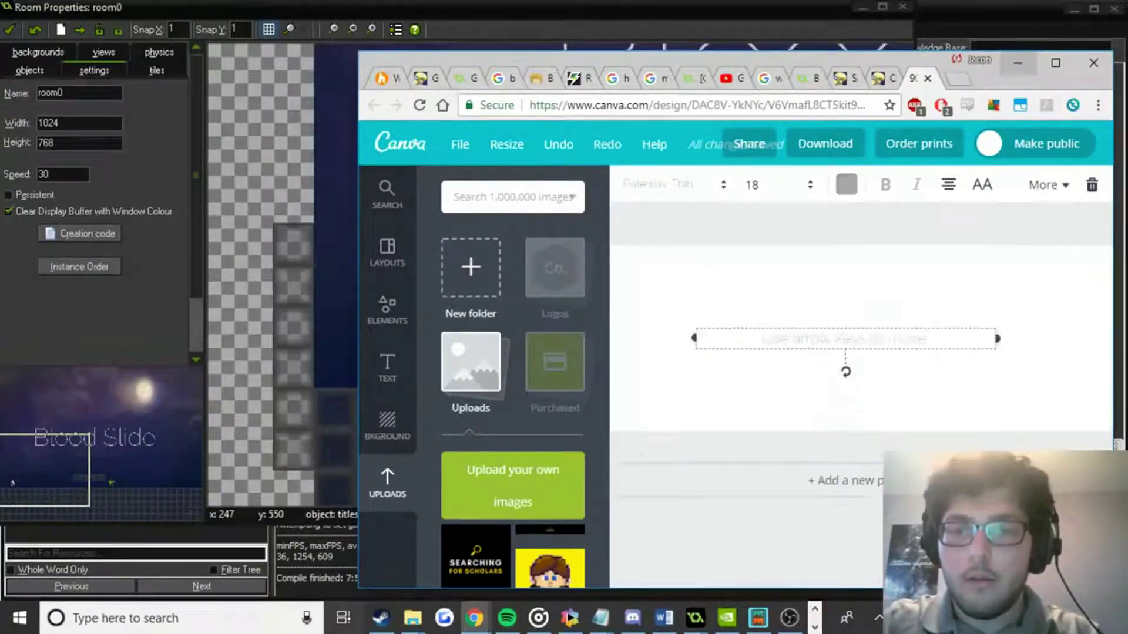
Reword the instruction text to "Use arrows for left and right".
click(950, 336)
drag(970, 339, 838, 336)
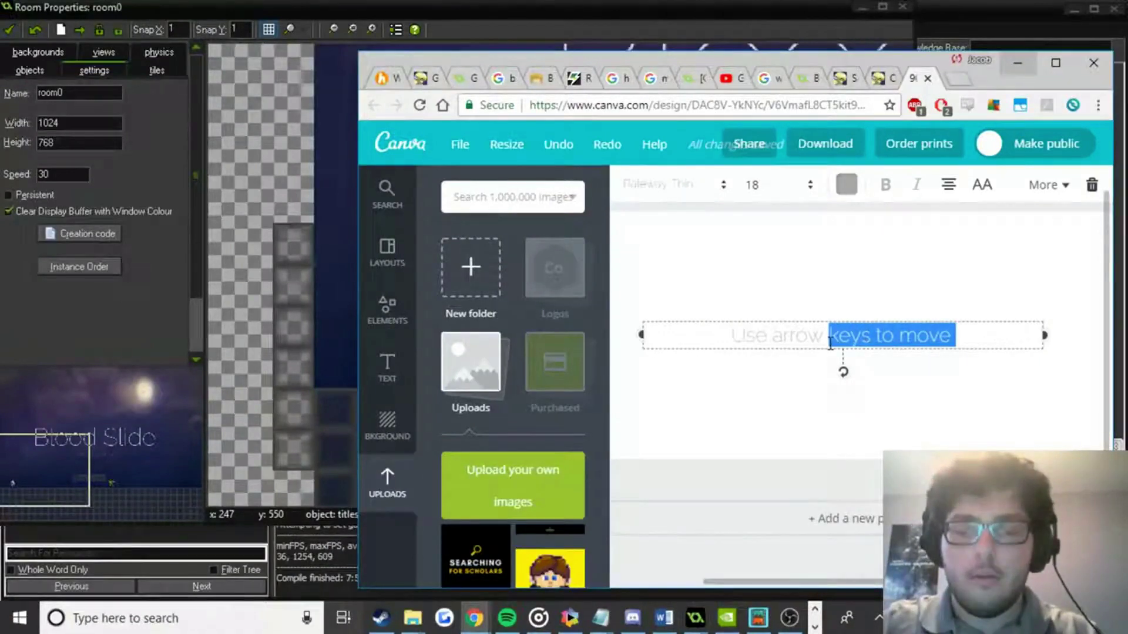
text(for)
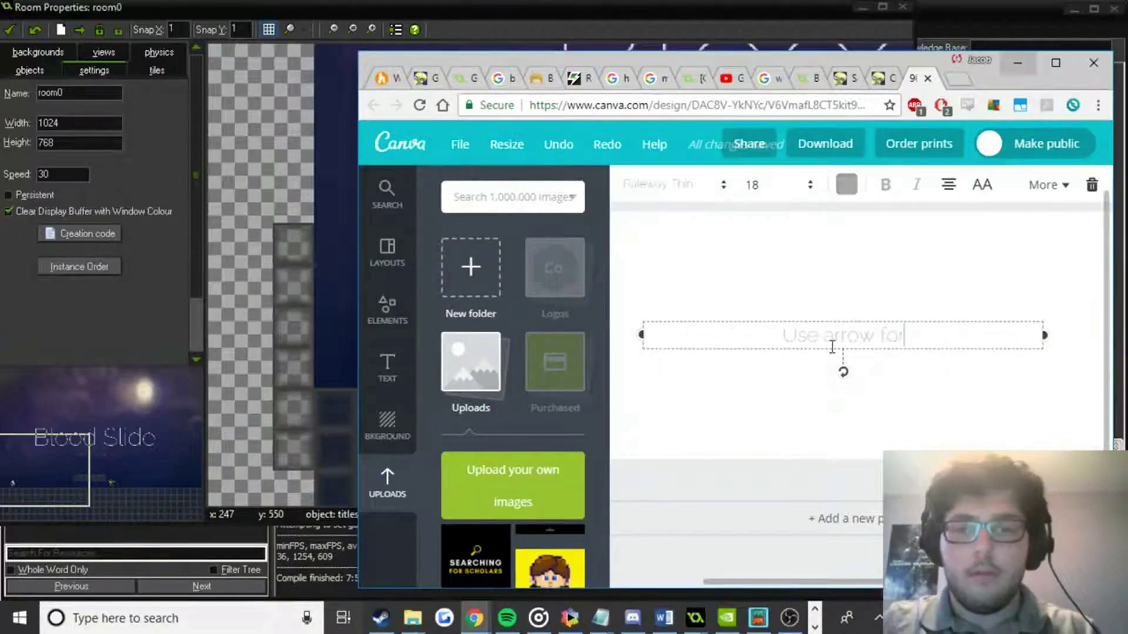
text( left and rig)
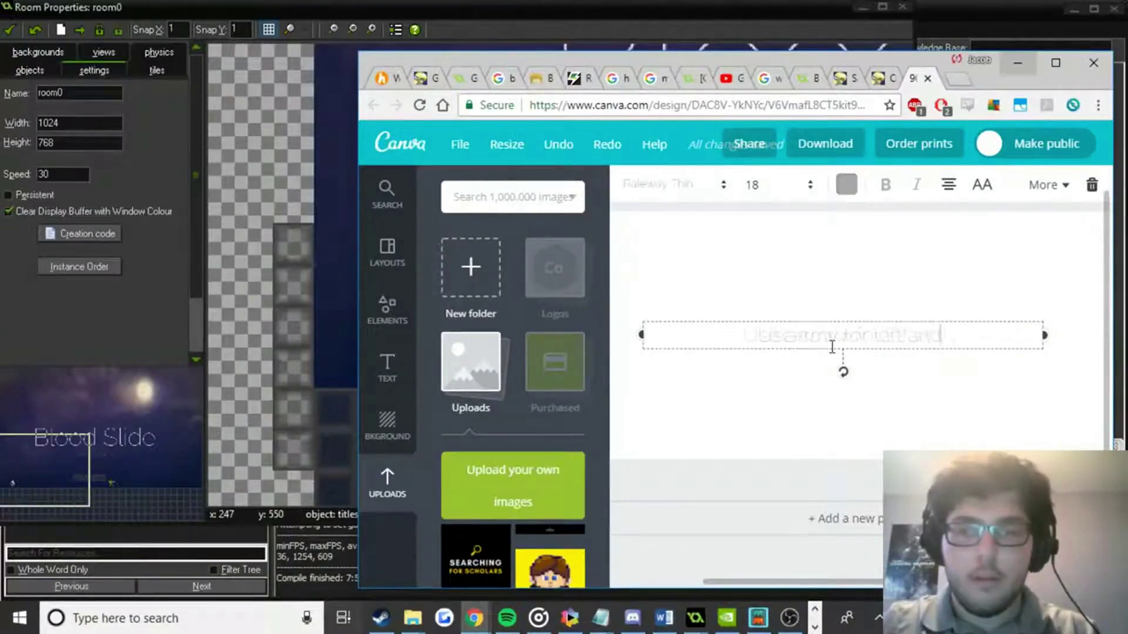
text(ht)
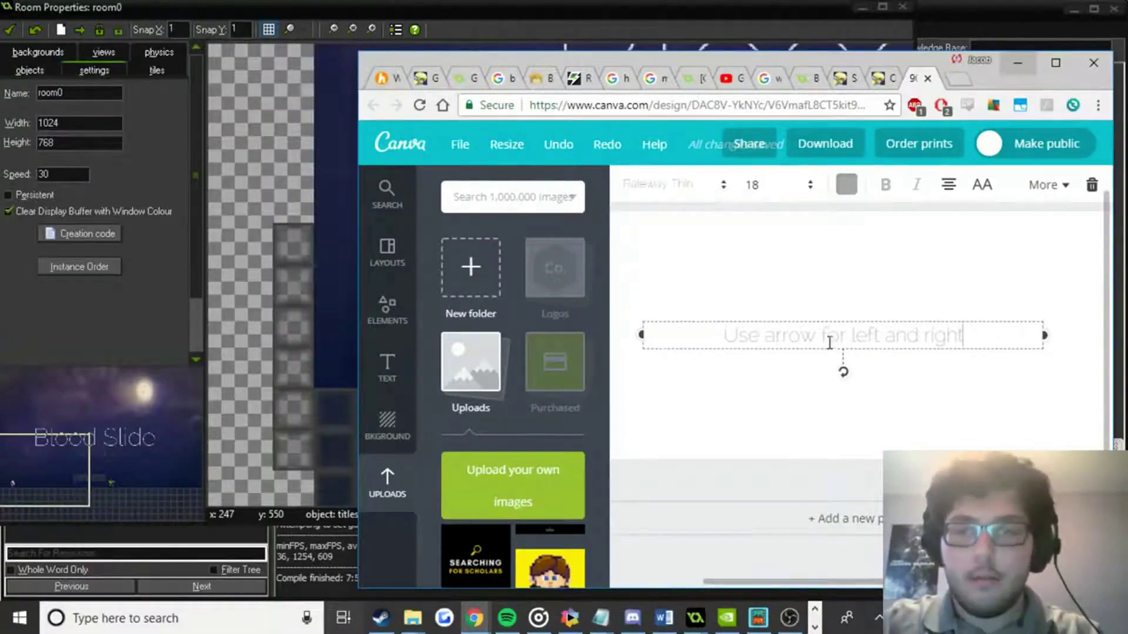
text(s)
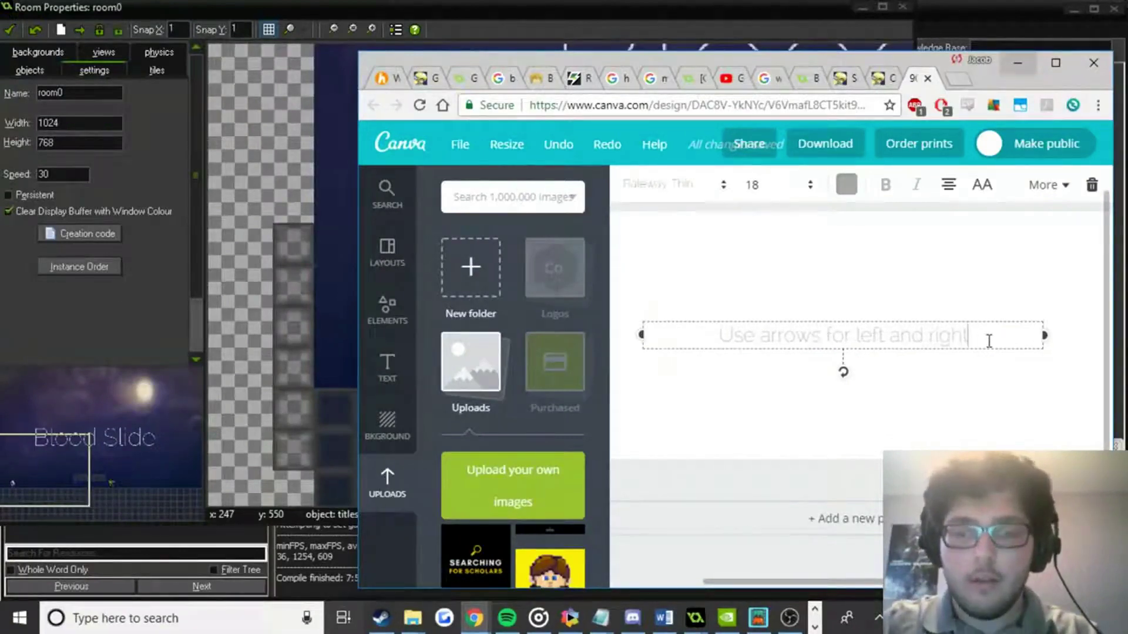
Add a second line reading "Use A and D for s" below the arrows instruction and select both lines.
key(Return)
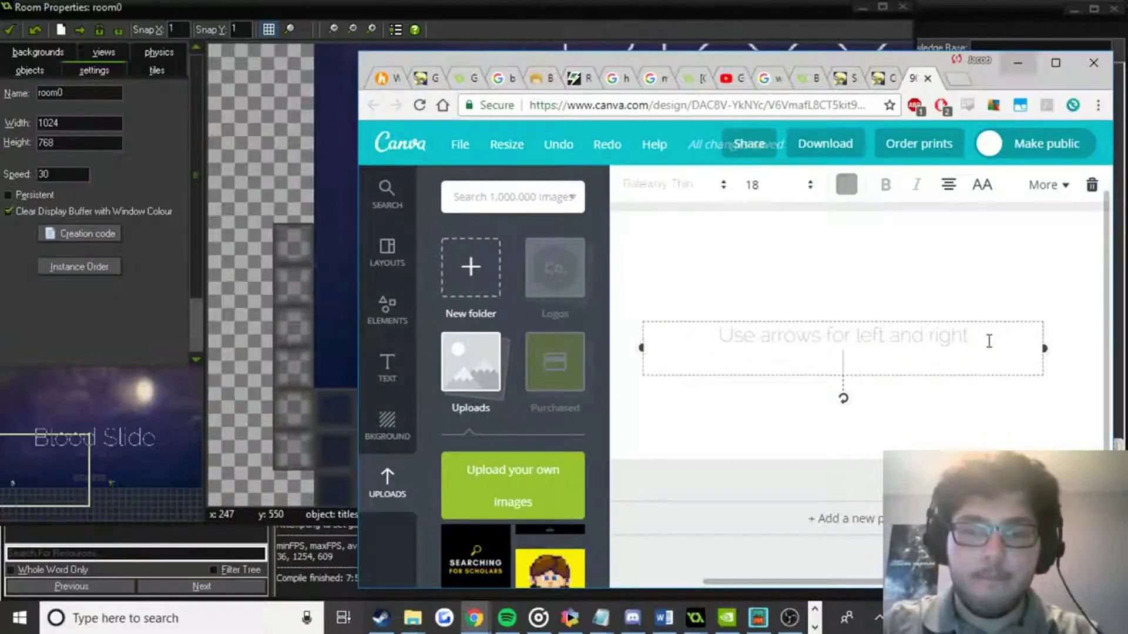
text(Use A and D)
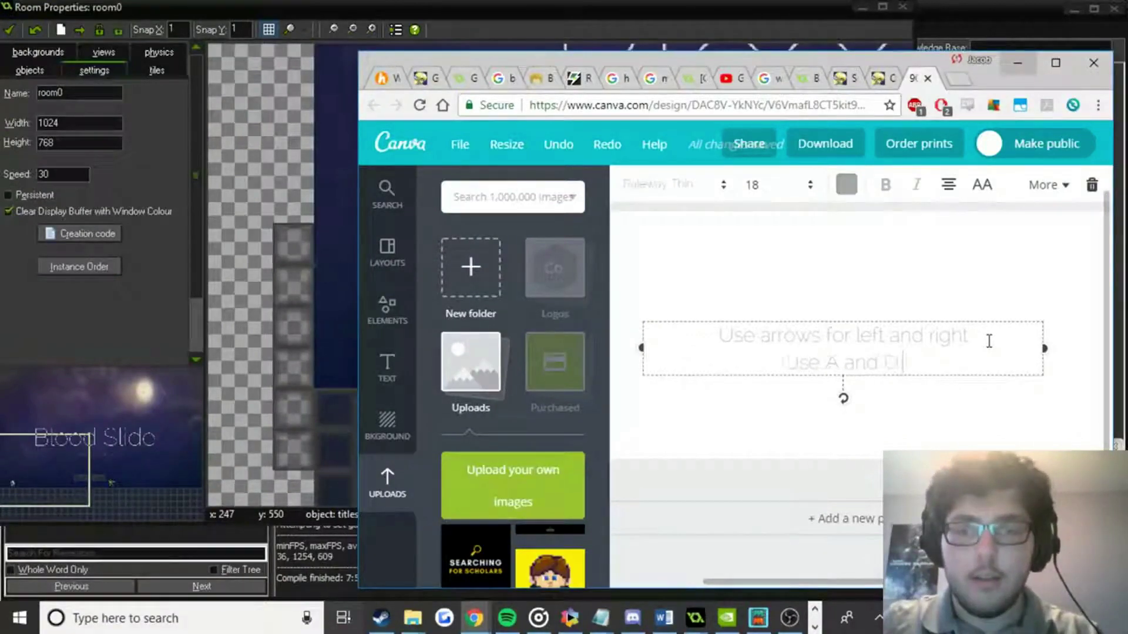
text( for s)
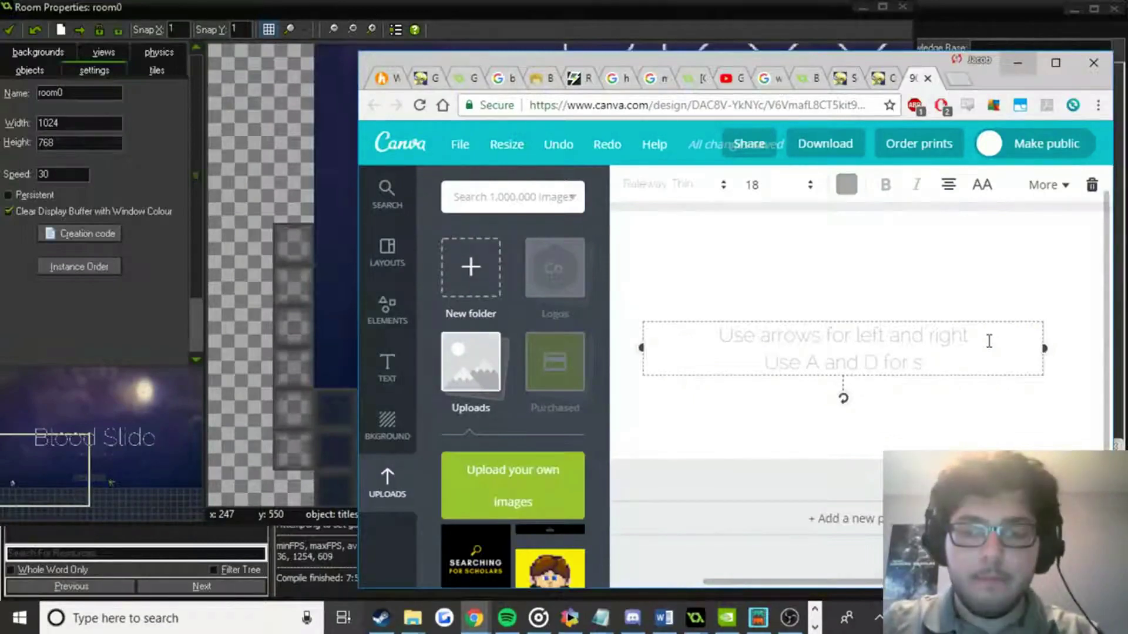
drag(931, 365, 724, 344)
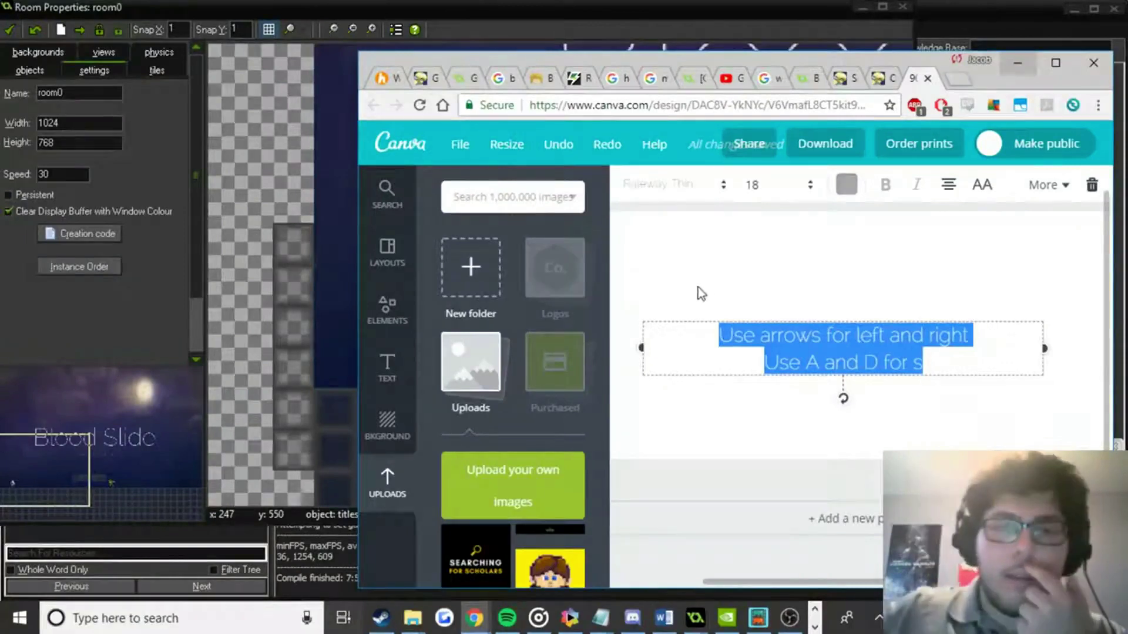
Search Canva's image library for "arrow keys".
click(388, 309)
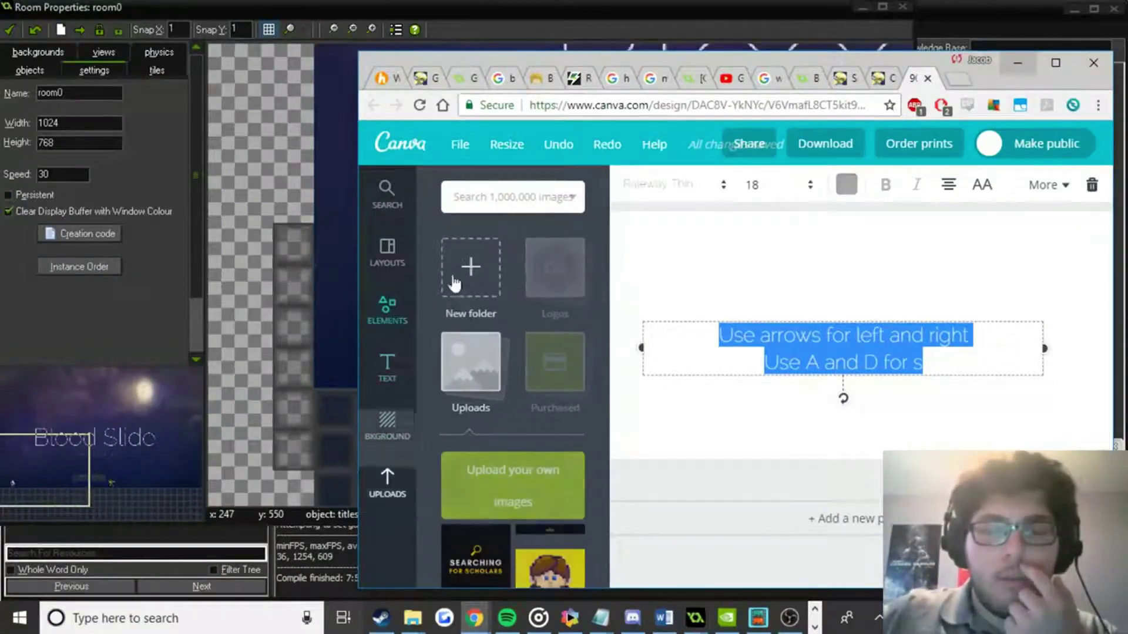
click(505, 199)
text(arrow keys)
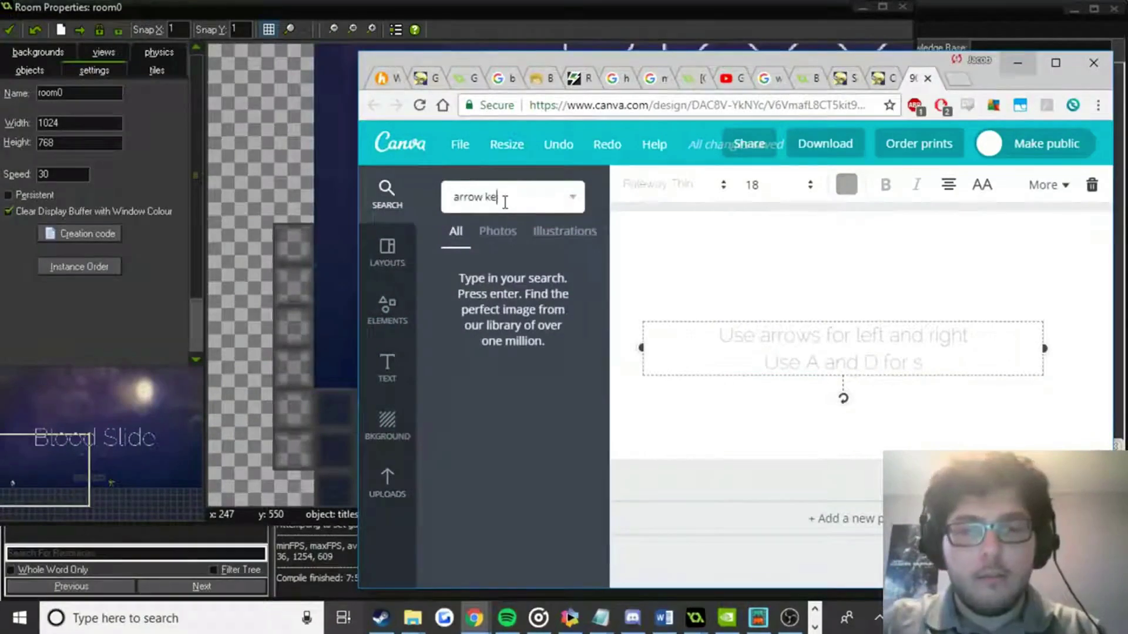
key(Return)
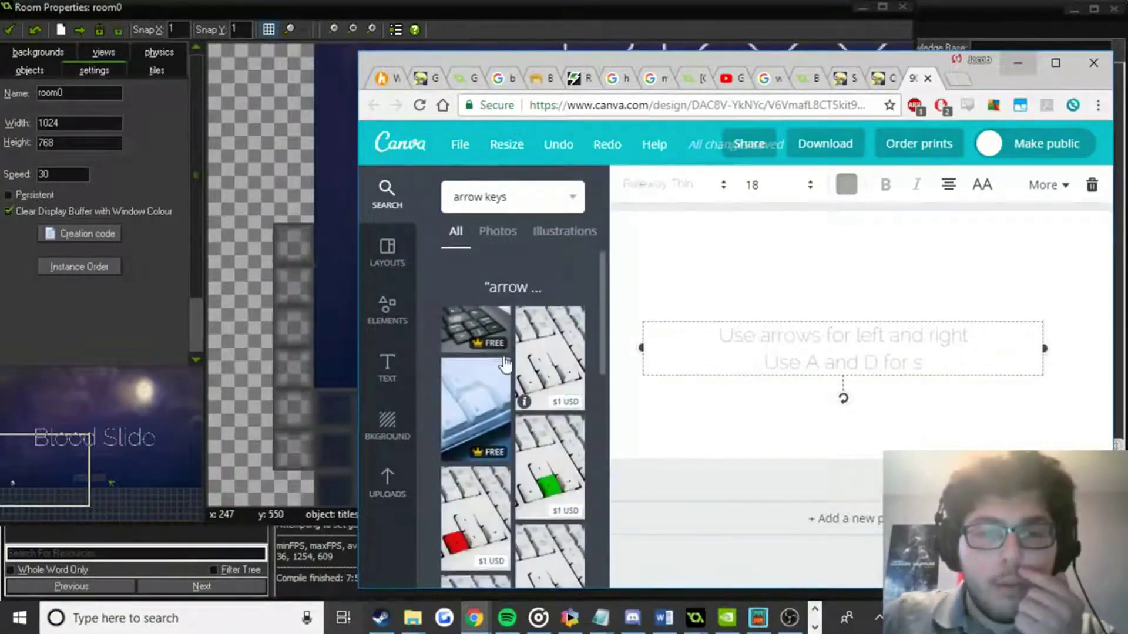
Look through the arrow keys results for a suitable key graphic and narrow them to illustrations.
scroll(494, 370, down, 5)
scroll(493, 370, down, 4)
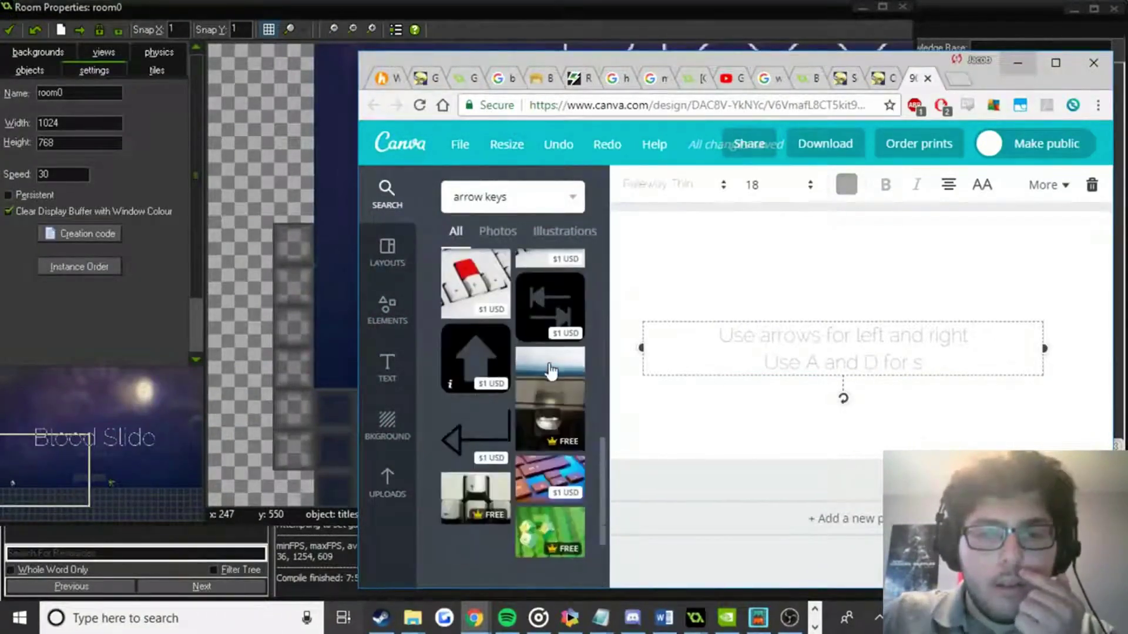
scroll(535, 382, down, 10)
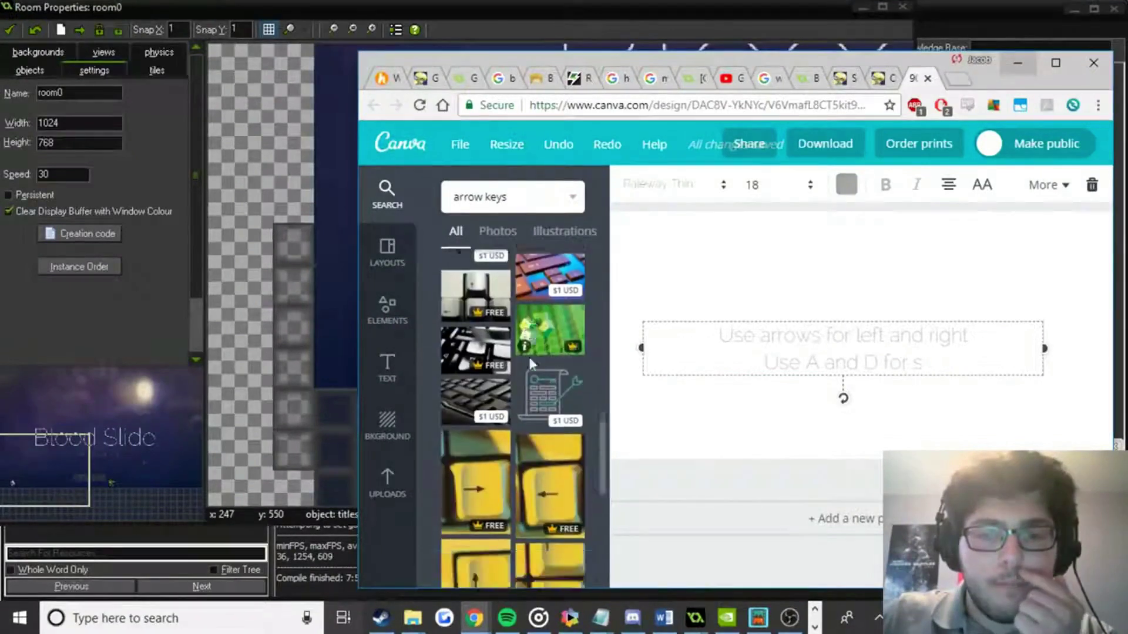
scroll(536, 376, down, 5)
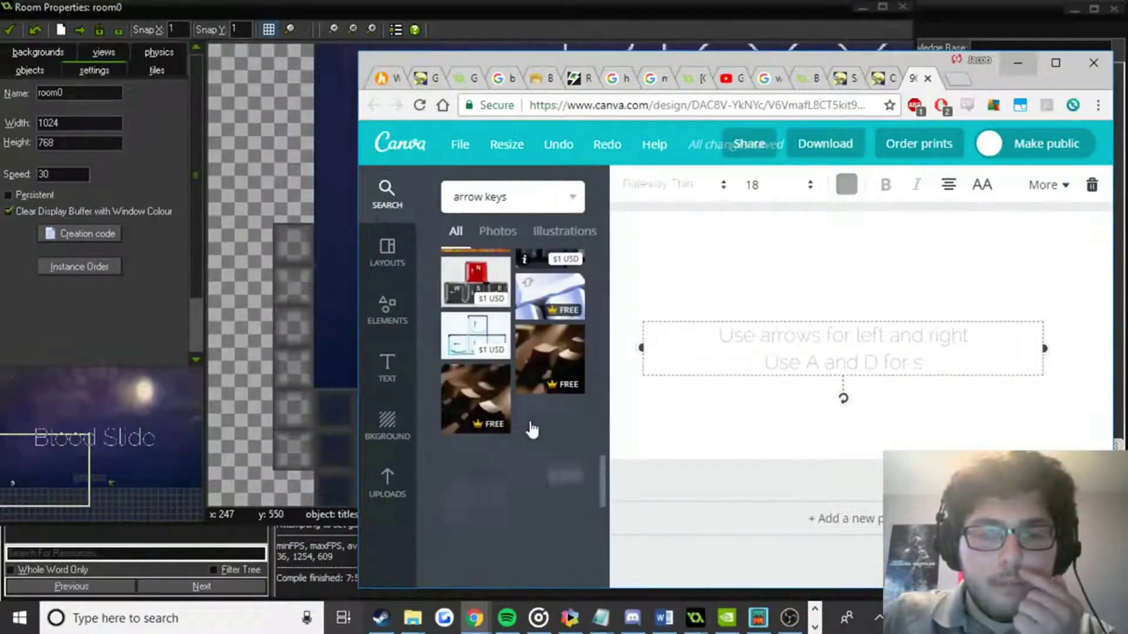
scroll(546, 418, down, 1)
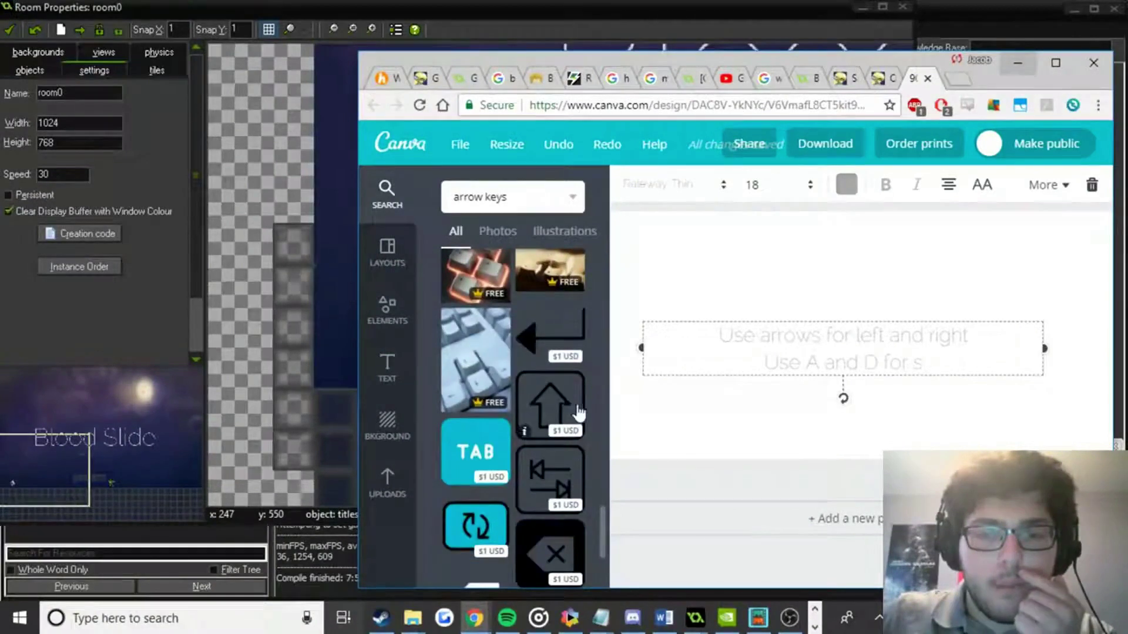
scroll(557, 401, down, 3)
scroll(557, 401, down, 1)
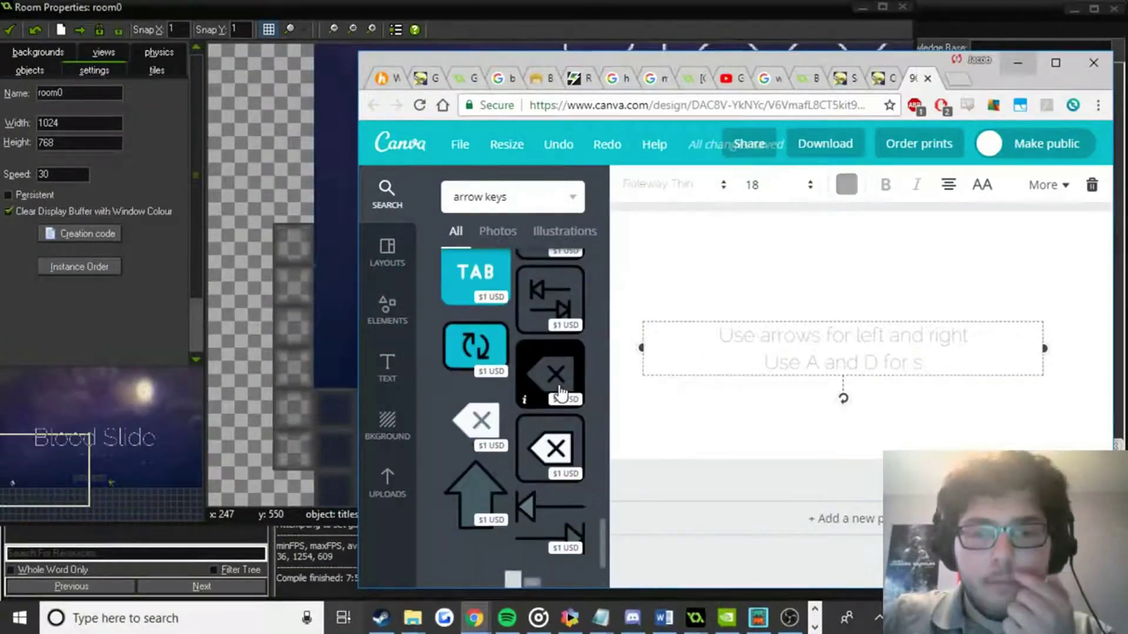
scroll(558, 393, down, 3)
scroll(565, 397, down, 3)
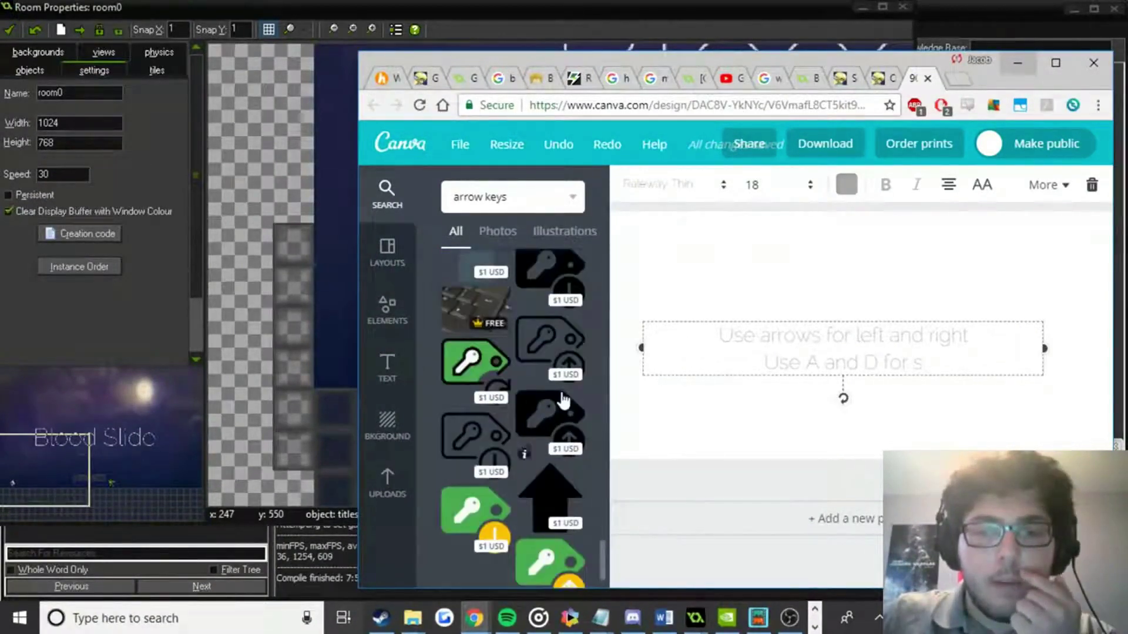
scroll(563, 401, down, 3)
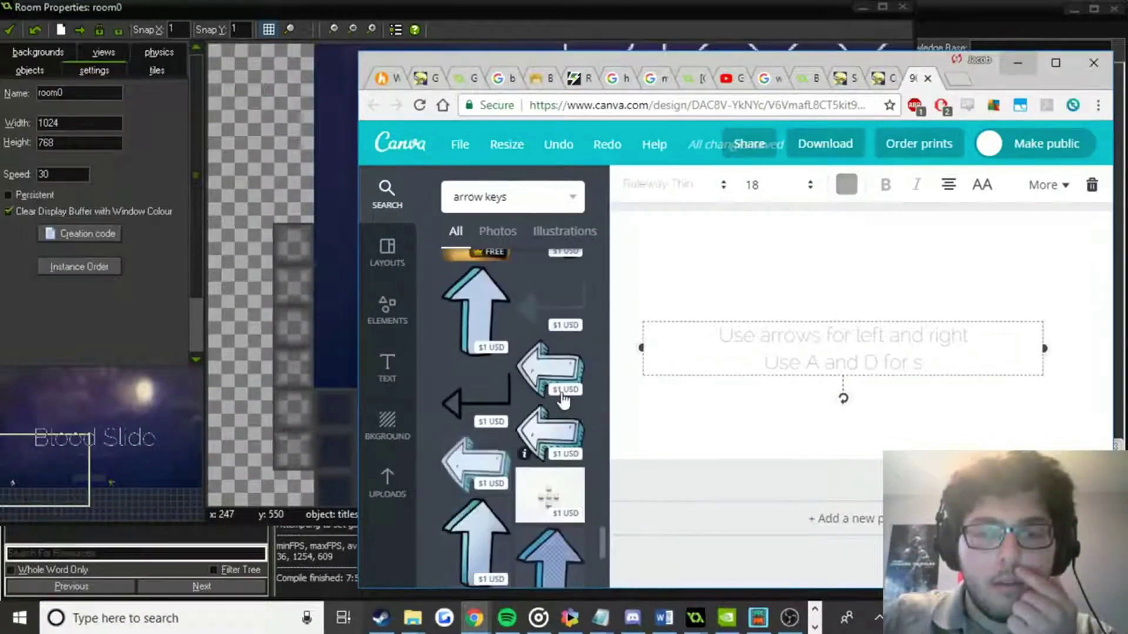
scroll(563, 399, down, 2)
scroll(563, 399, down, 3)
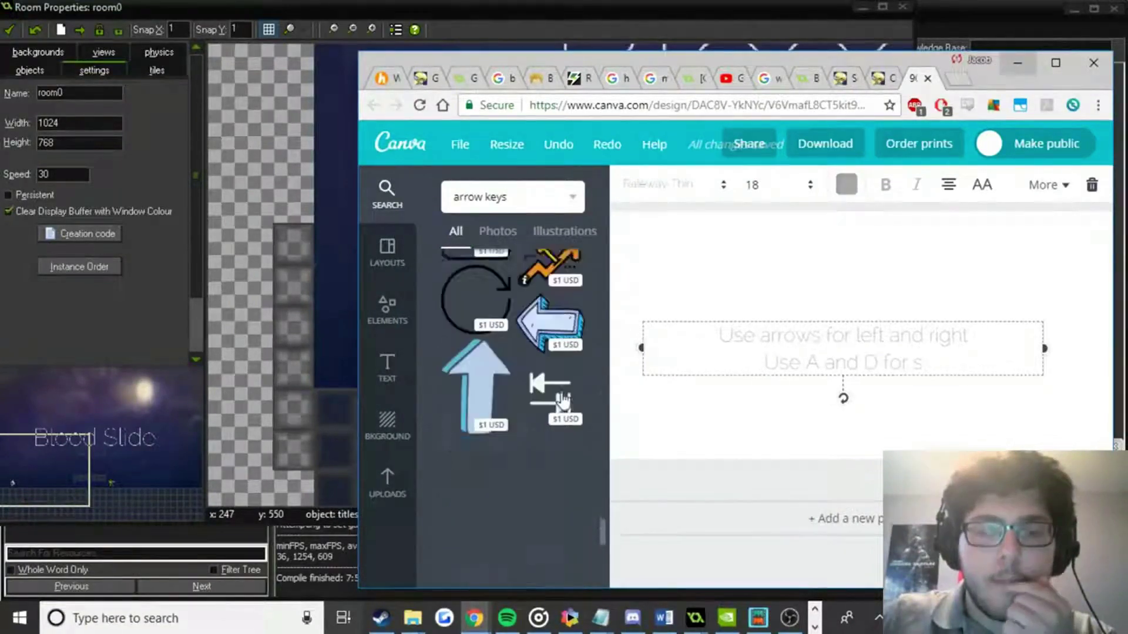
scroll(563, 400, down, 2)
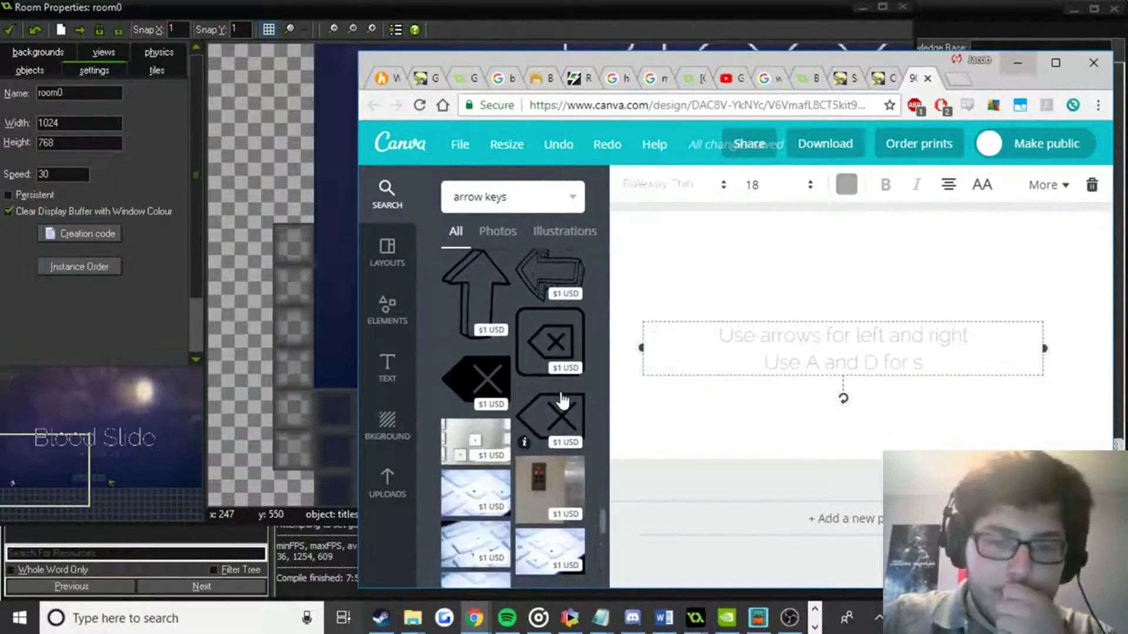
scroll(563, 399, down, 3)
scroll(547, 405, down, 3)
scroll(541, 405, down, 3)
scroll(542, 404, down, 3)
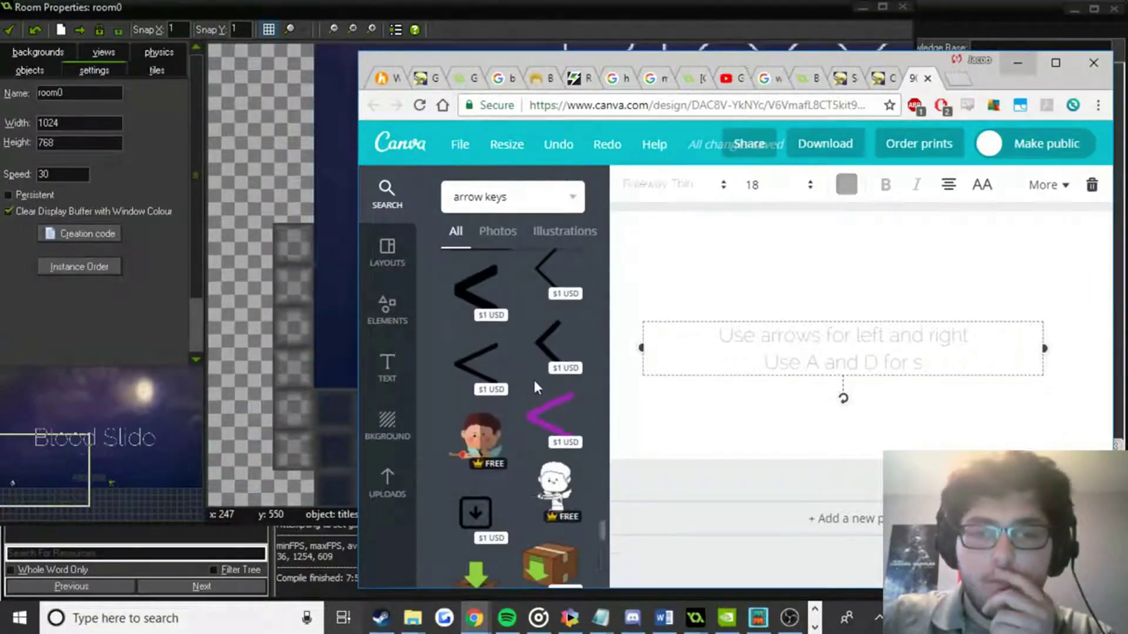
scroll(539, 388, down, 3)
scroll(540, 435, down, 5)
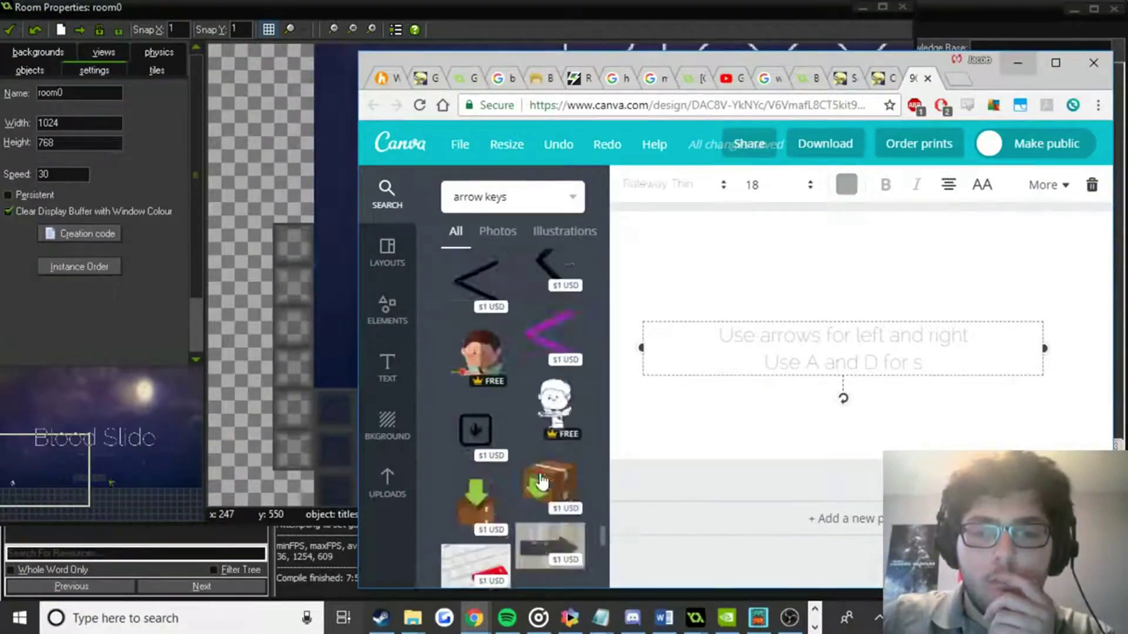
scroll(541, 479, up, 10)
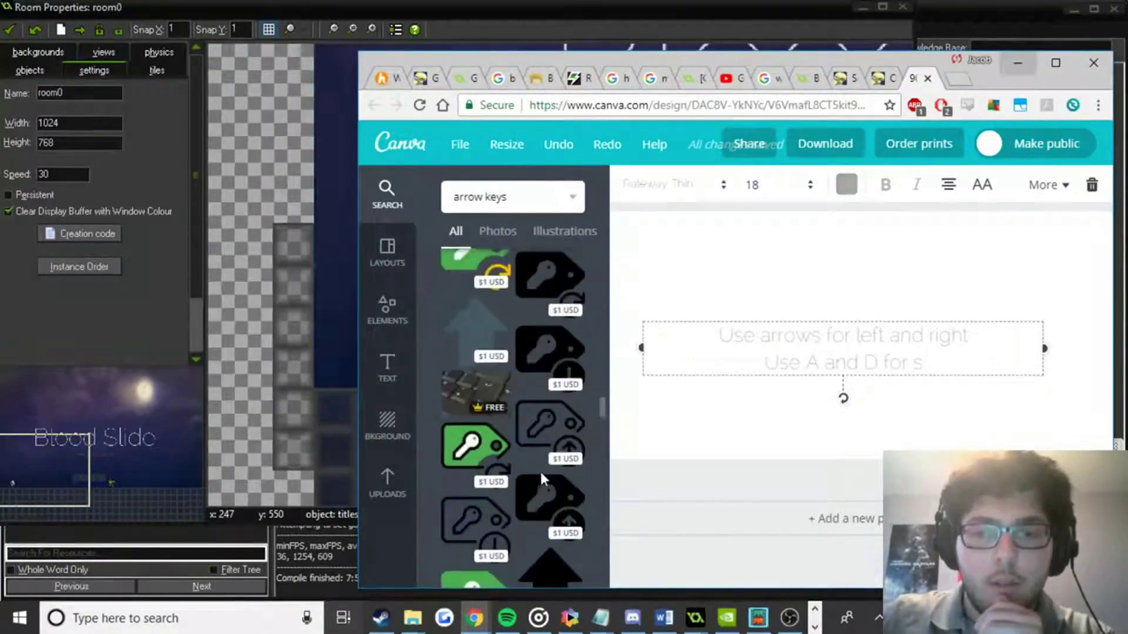
scroll(545, 478, up, 8)
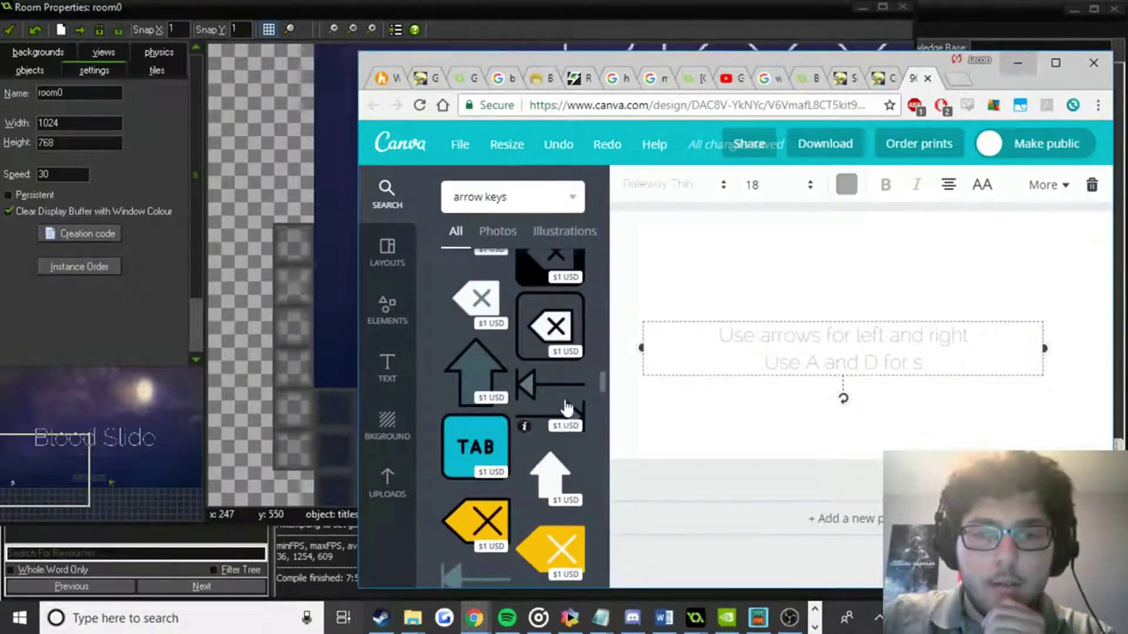
scroll(564, 399, up, 6)
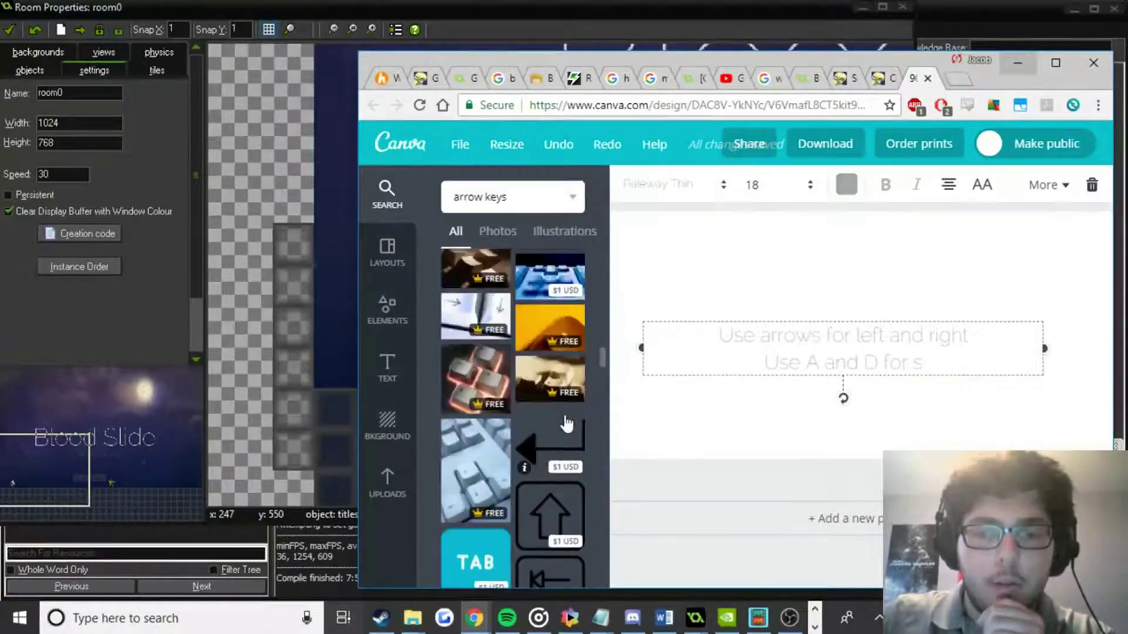
scroll(567, 429, up, 8)
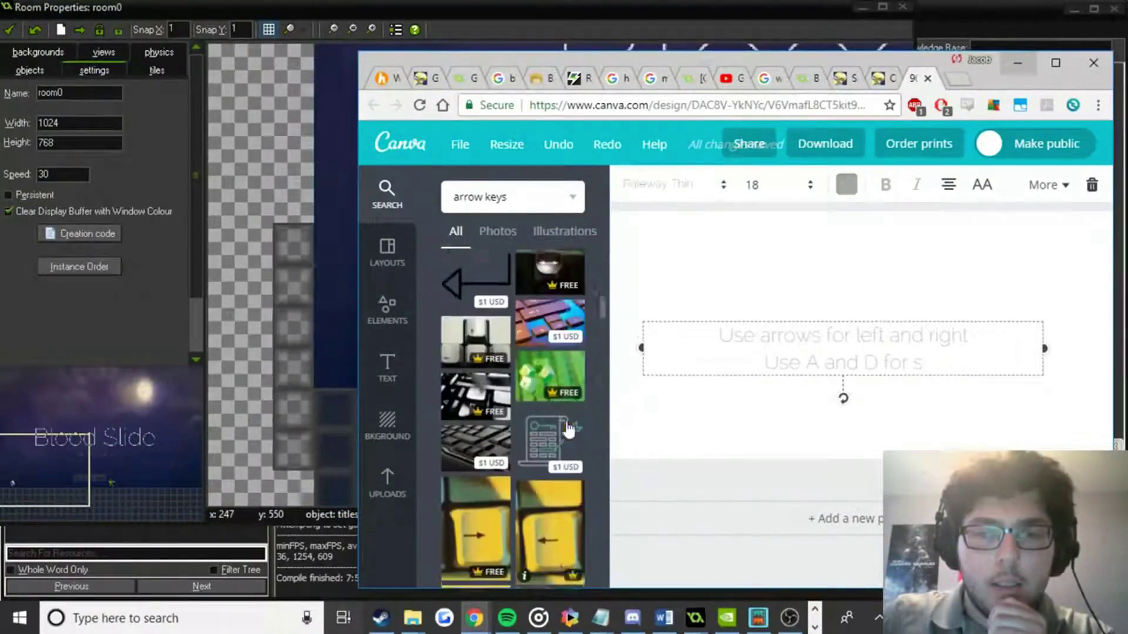
scroll(567, 428, up, 8)
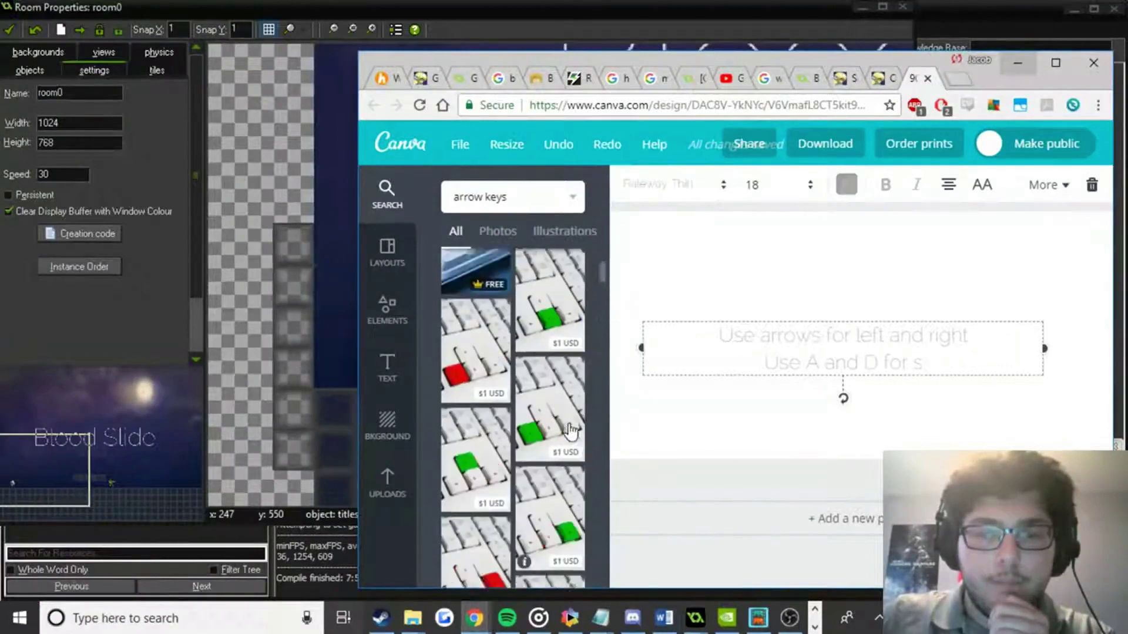
scroll(572, 429, down, 6)
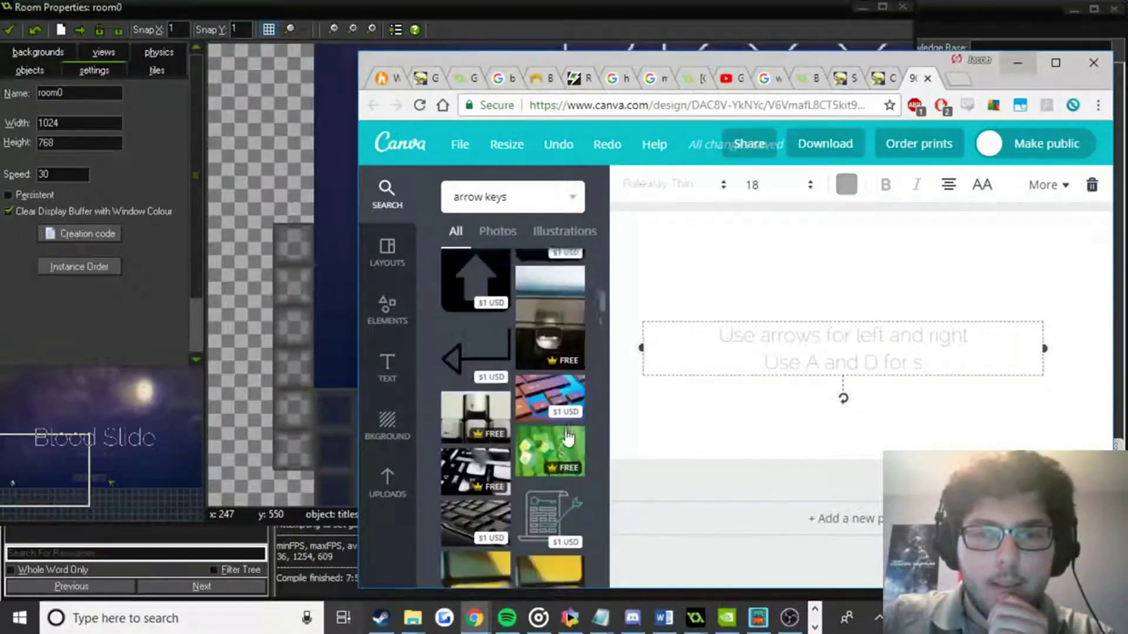
scroll(536, 329, down, 6)
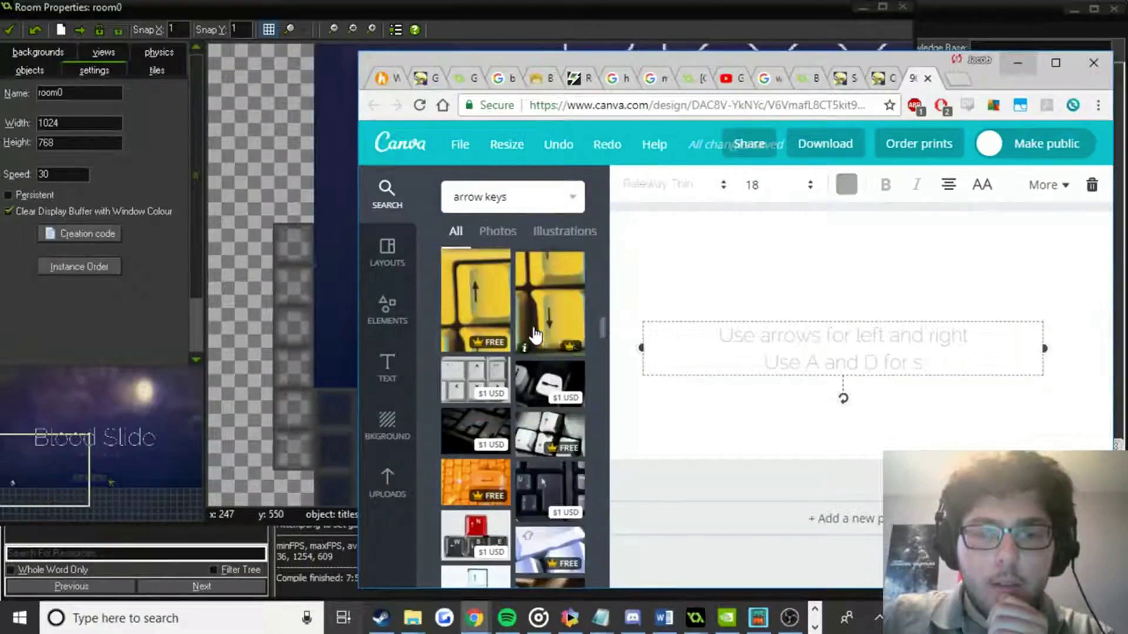
scroll(534, 334, down, 5)
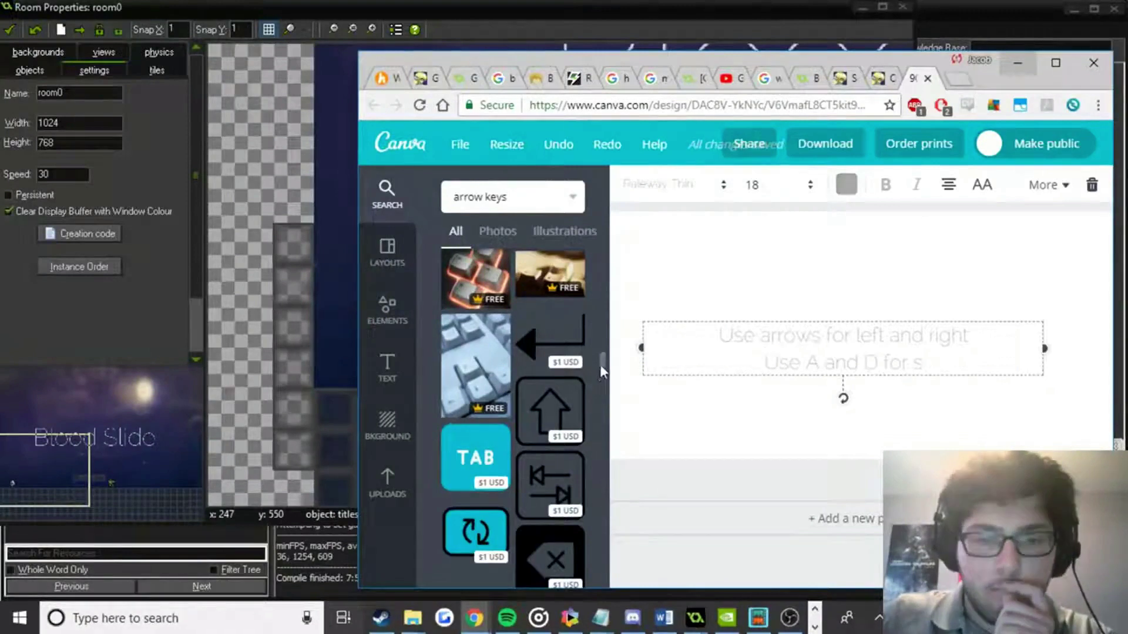
mouse_move(571, 378)
scroll(569, 379, down, 5)
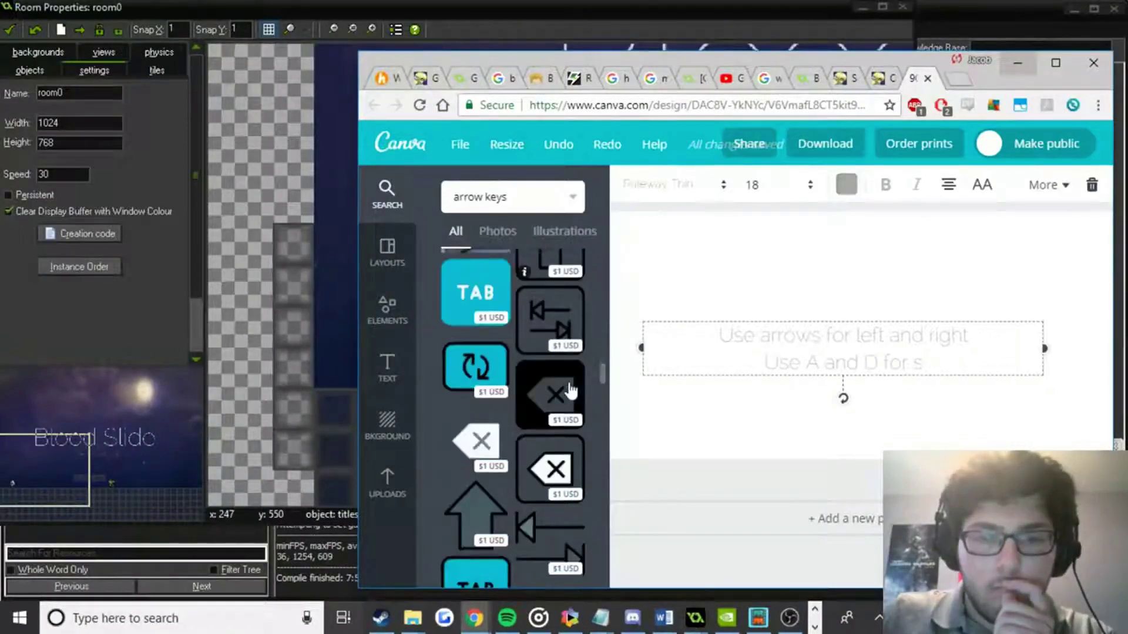
scroll(570, 387, down, 3)
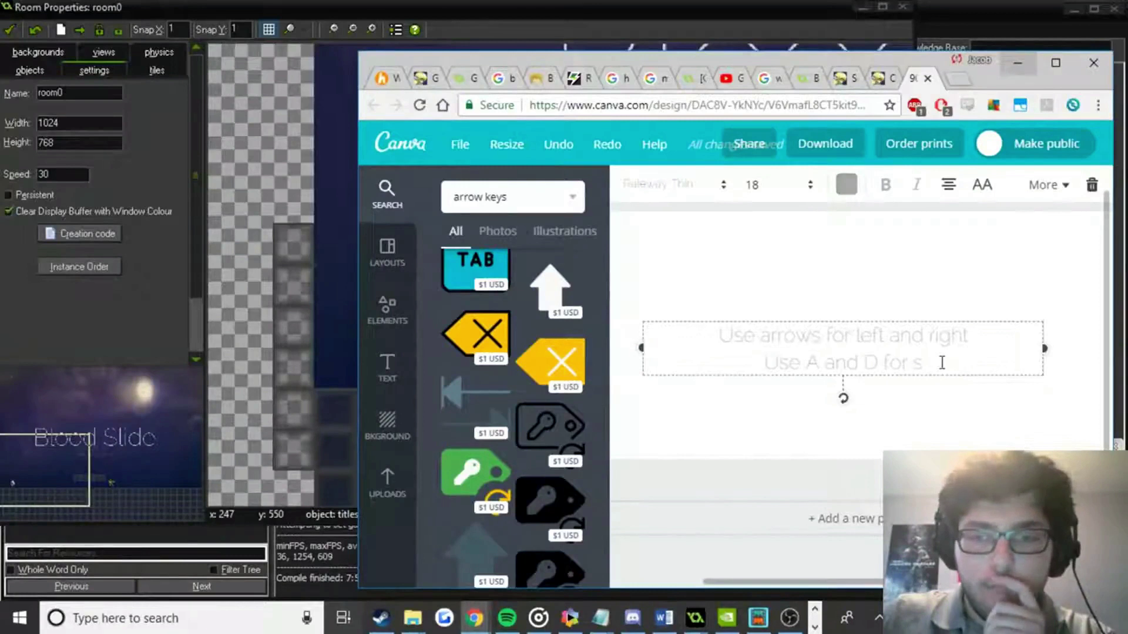
click(563, 232)
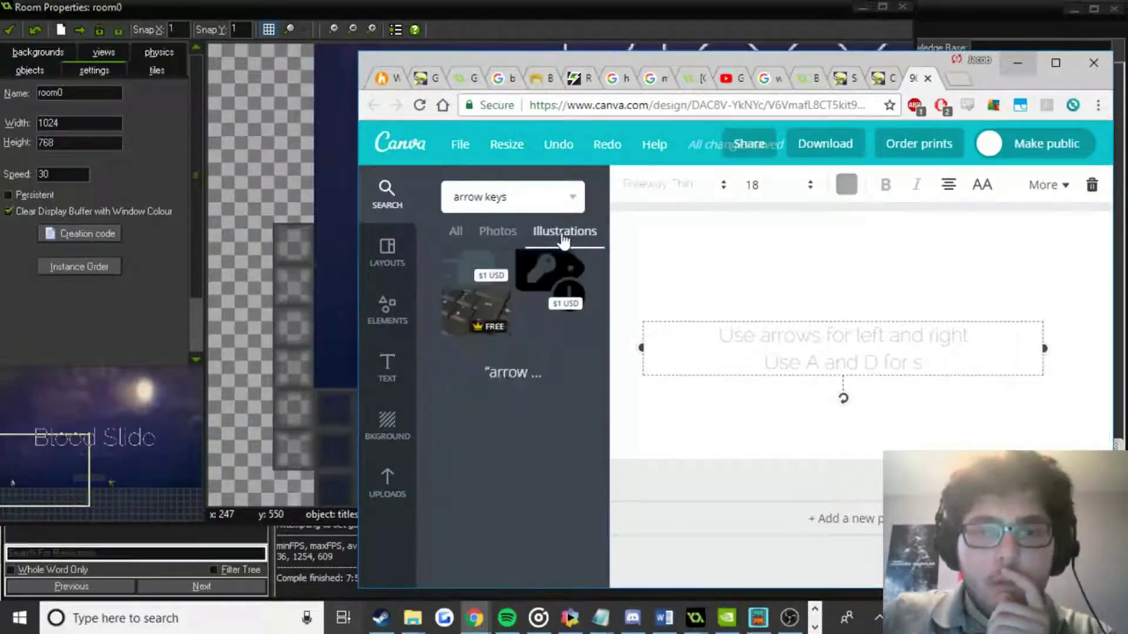
scroll(549, 320, down, 1)
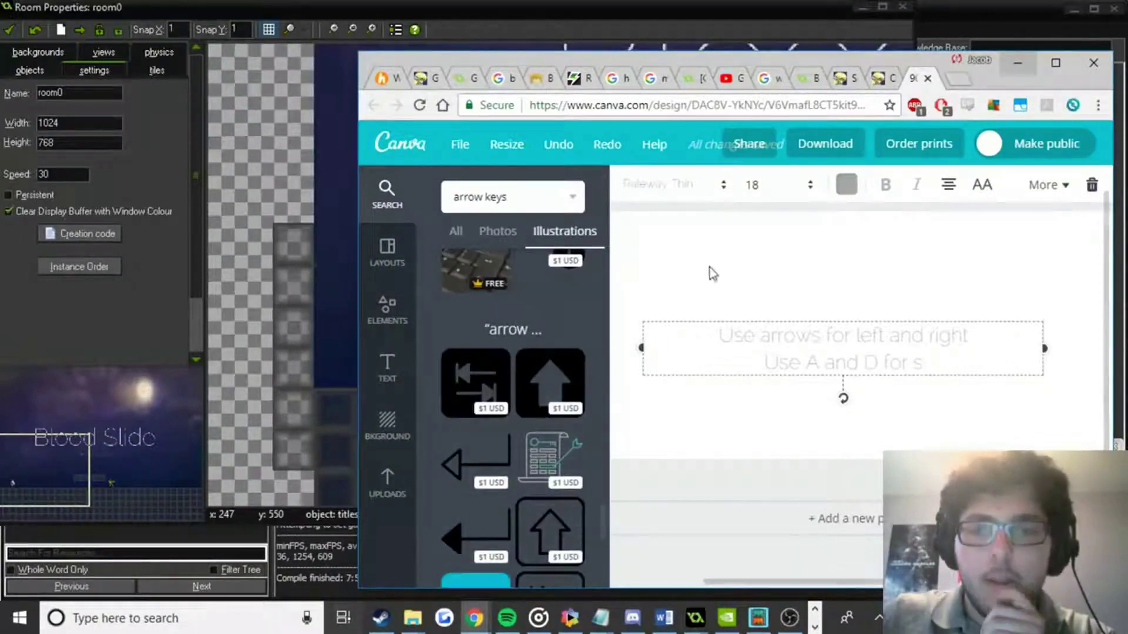
Change the design from its 900 × 300 px banner format to custom square dimensions.
click(469, 148)
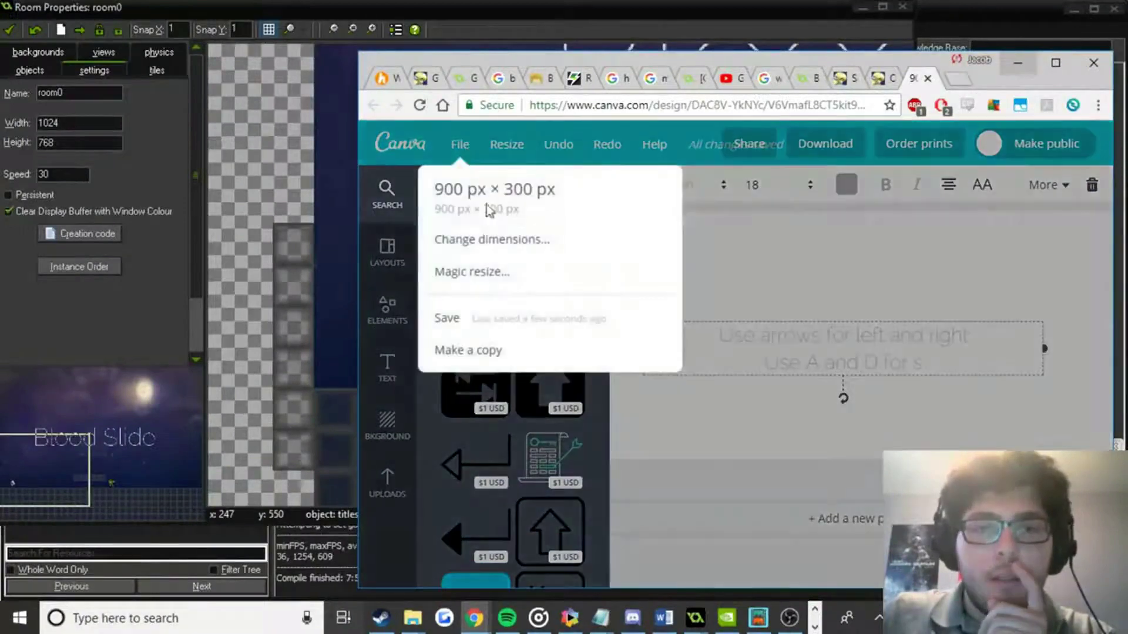
click(470, 239)
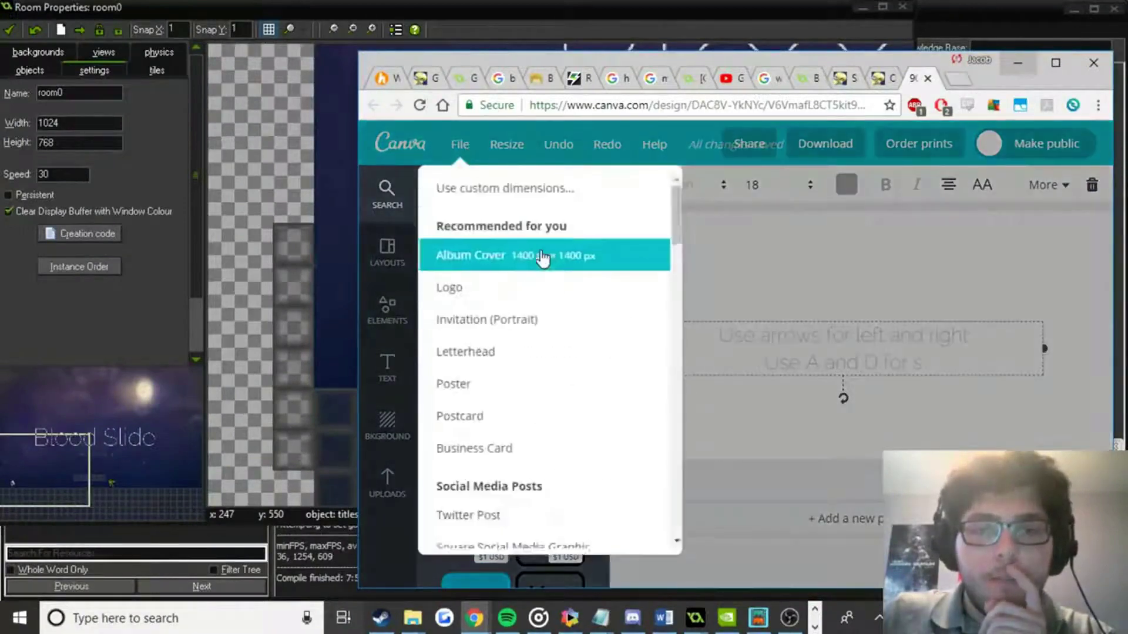
click(554, 189)
text(899)
drag(480, 202, 451, 203)
text(1100)
key(Tab)
text(1100)
key(Return)
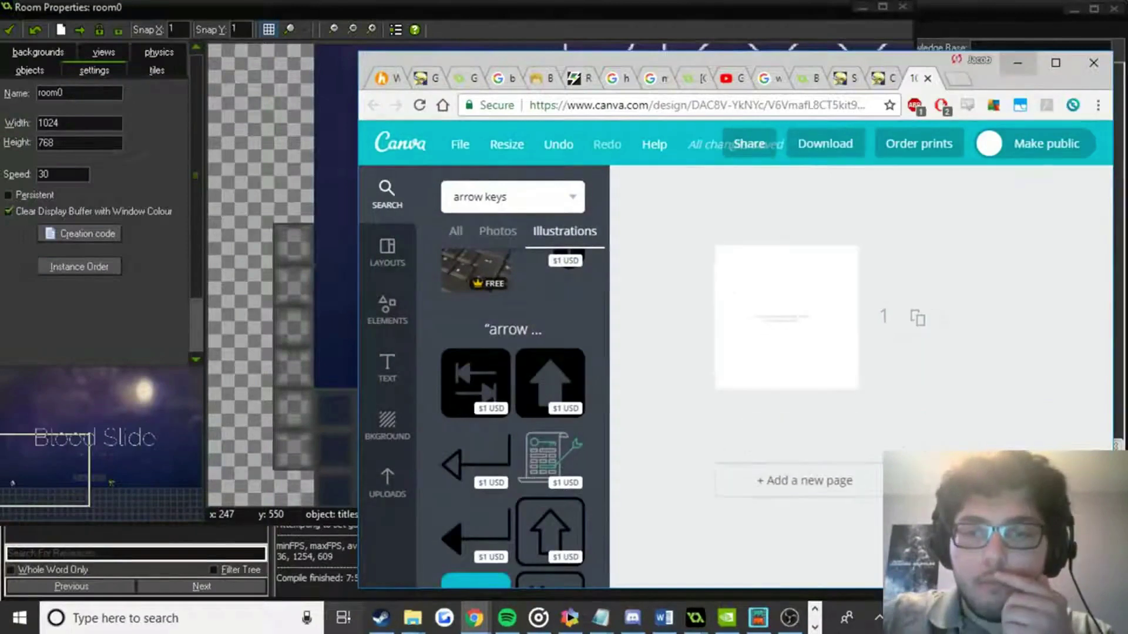
Remove the old instruction text from the square page and add a subheading text box.
drag(729, 282, 846, 401)
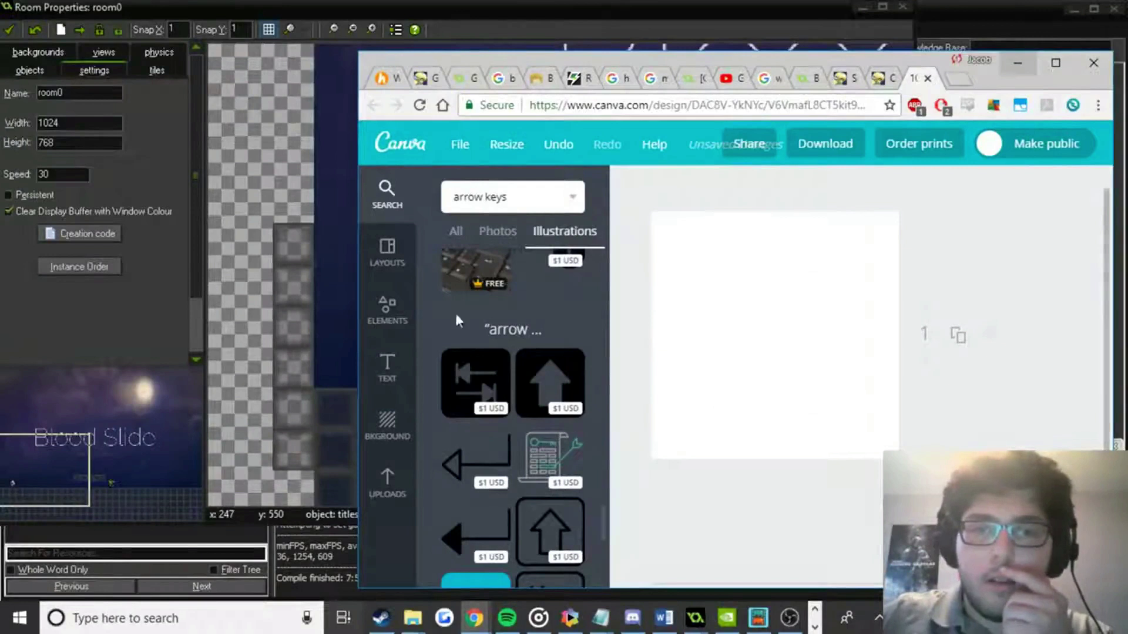
click(385, 366)
click(520, 337)
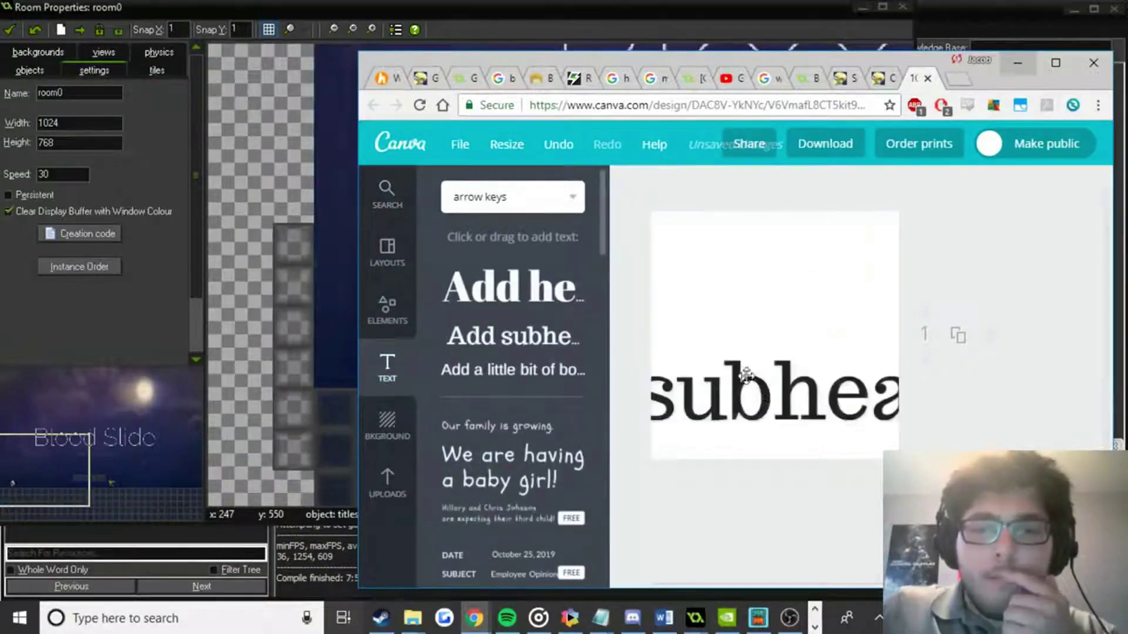
Replace the placeholder subheading text on the square page with the letter "A".
double_click(787, 392)
click(787, 392)
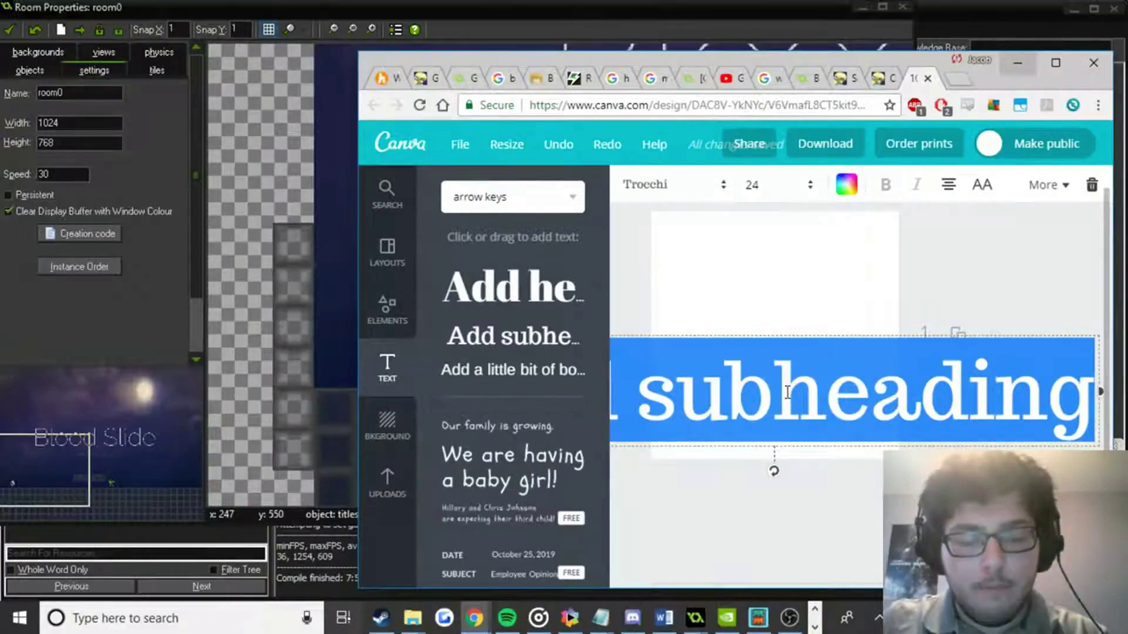
text(A)
Look through the font choices and set the letter A in Raleway Thin.
click(703, 193)
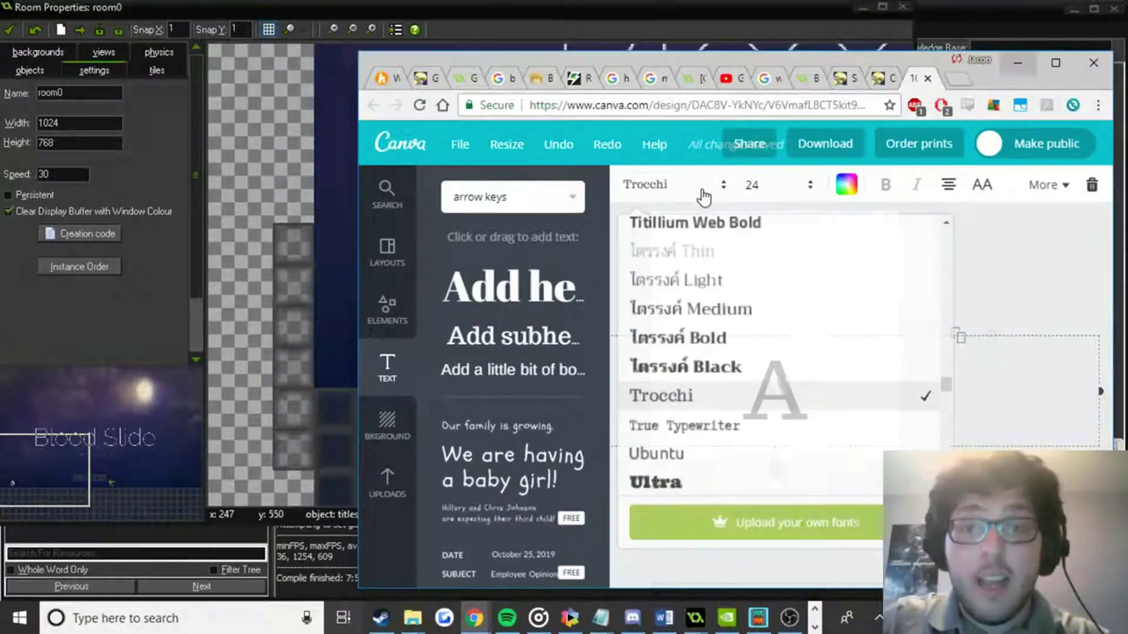
scroll(738, 329, up, 4)
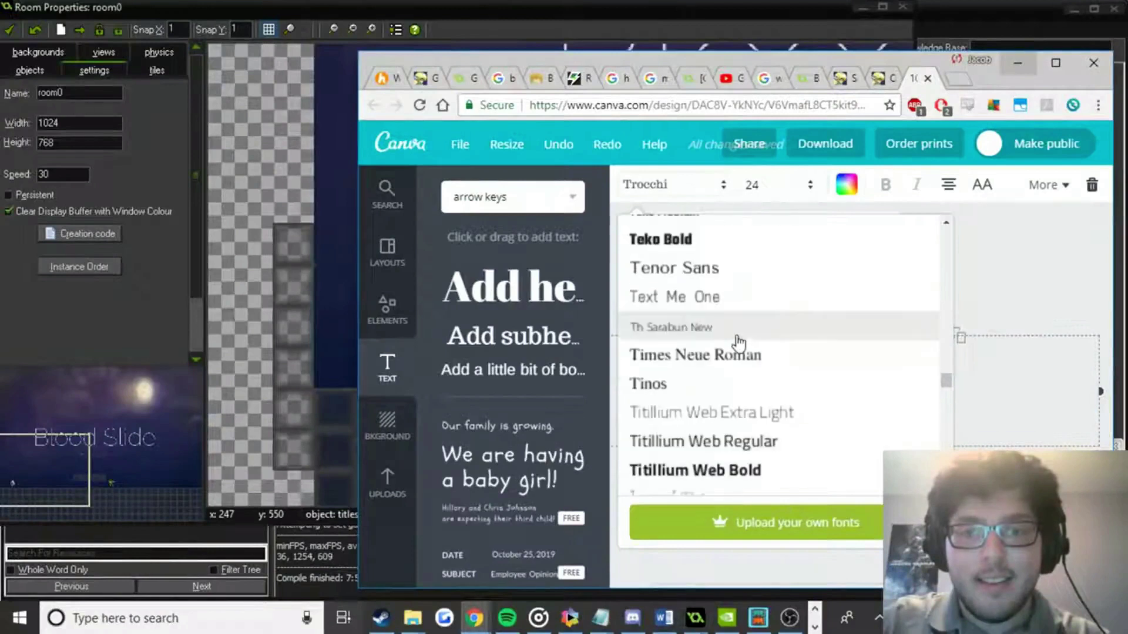
scroll(735, 347, up, 7)
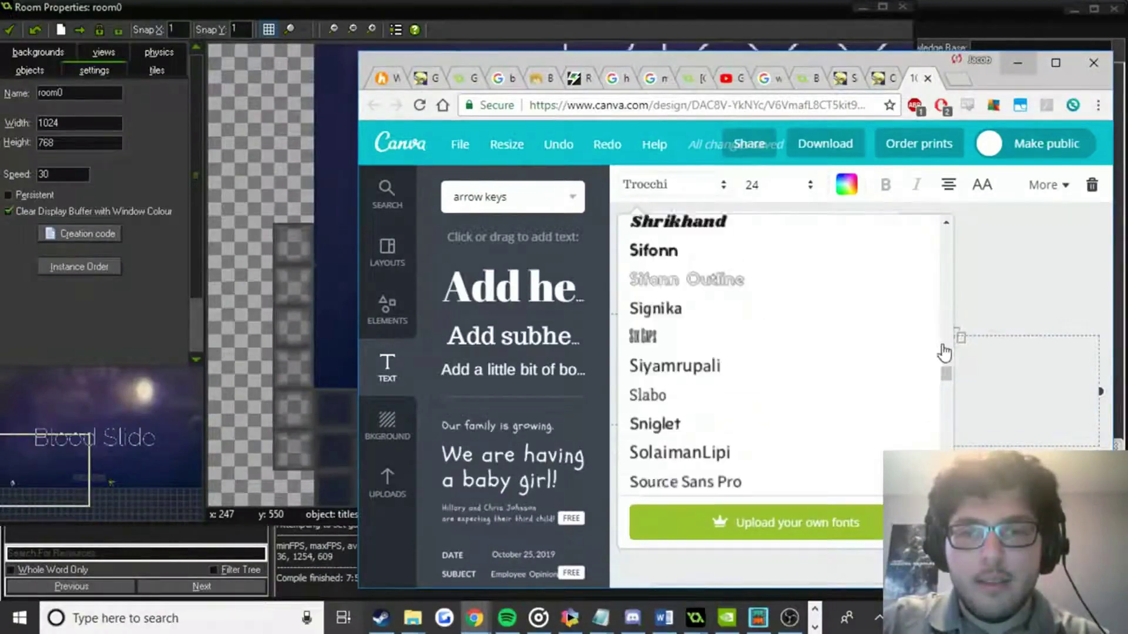
drag(952, 373, 947, 347)
scroll(846, 353, down, 4)
scroll(844, 352, down, 10)
scroll(846, 353, down, 9)
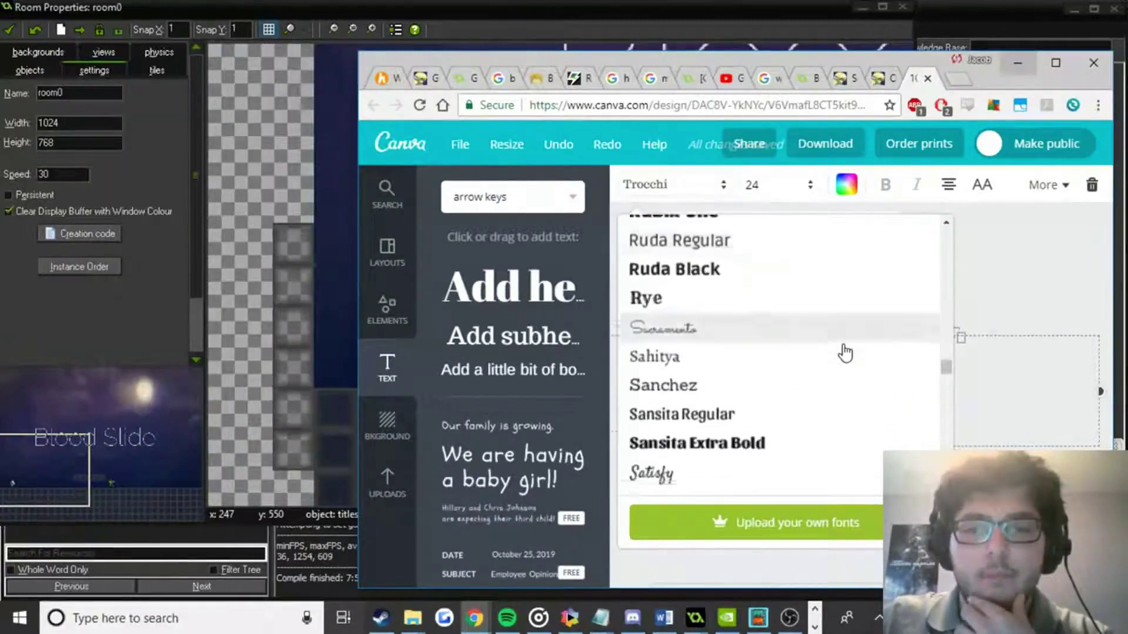
scroll(846, 353, down, 9)
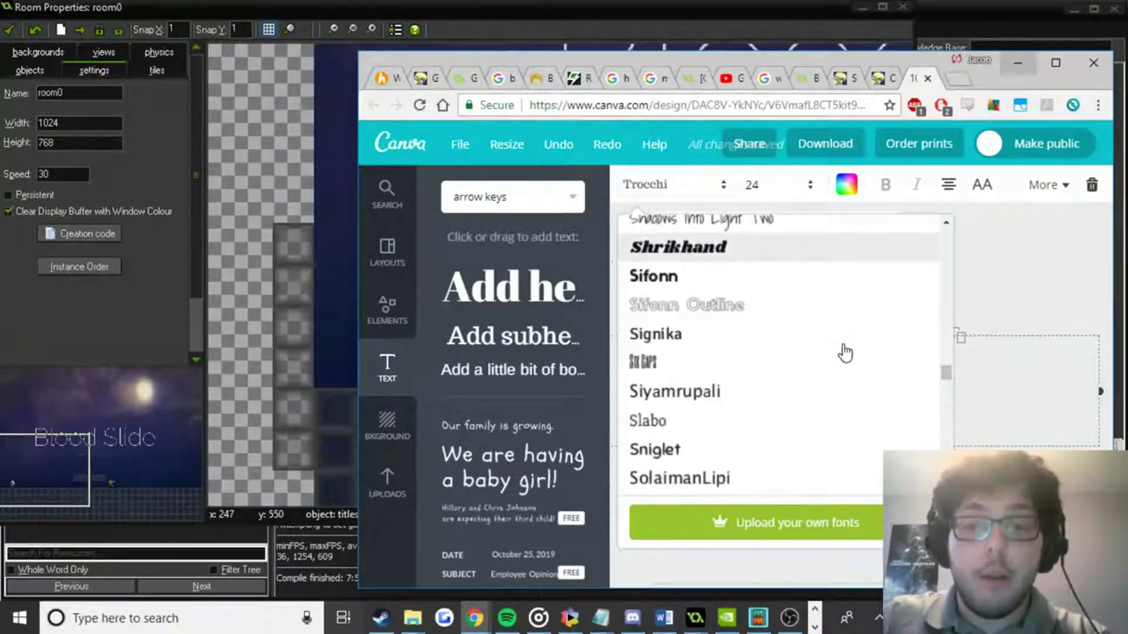
scroll(845, 352, down, 6)
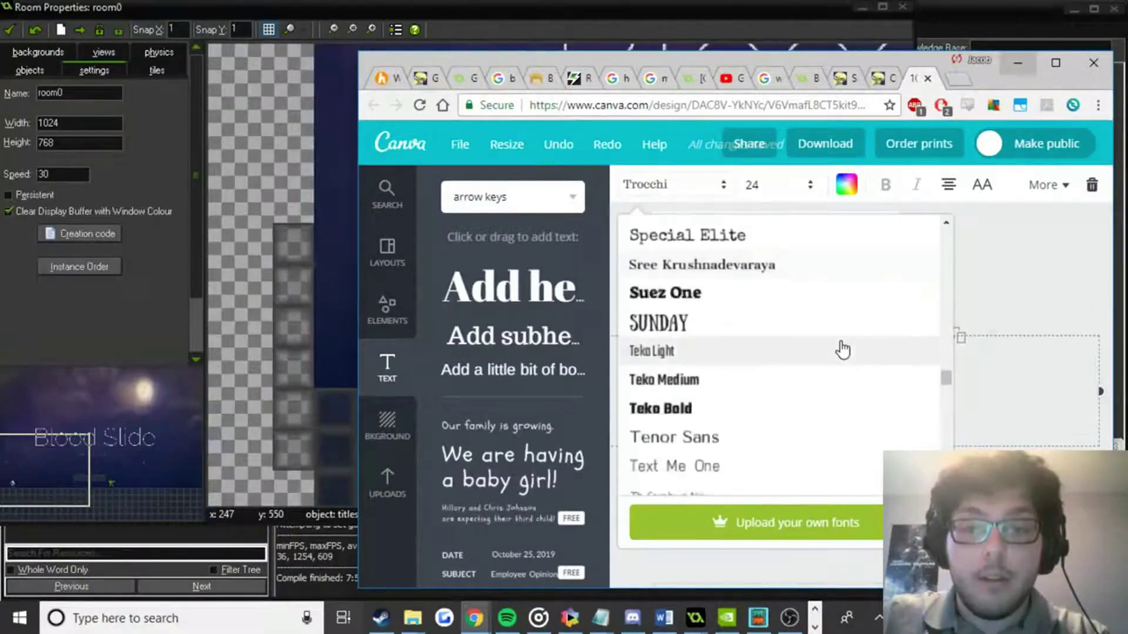
scroll(839, 352, down, 3)
scroll(820, 384, up, 5)
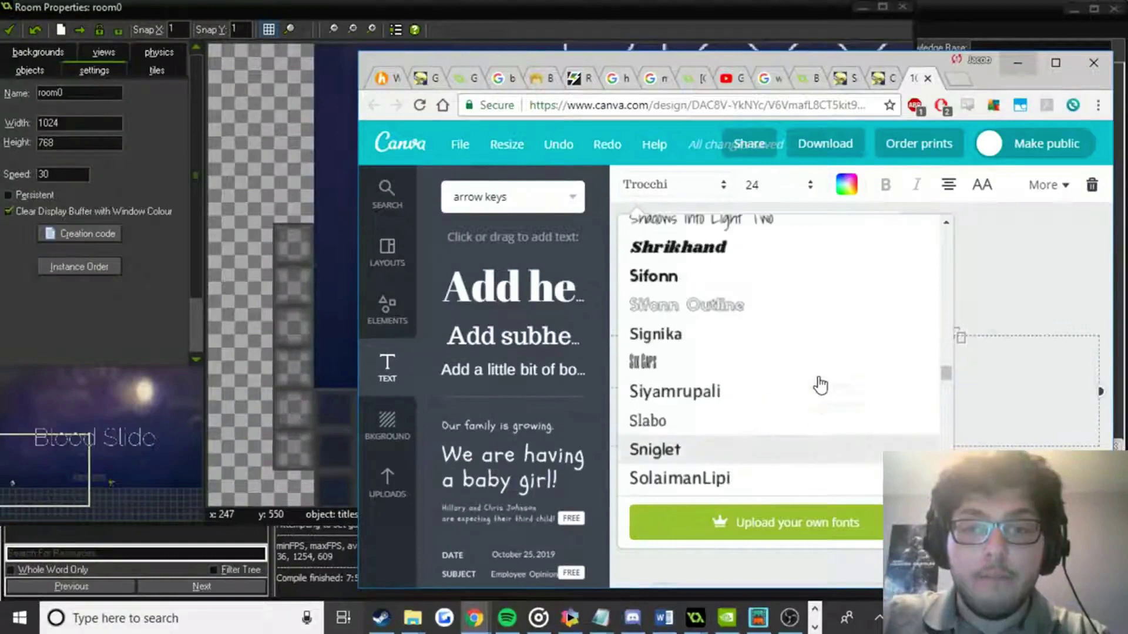
scroll(817, 376, up, 3)
scroll(821, 370, up, 3)
scroll(811, 378, down, 10)
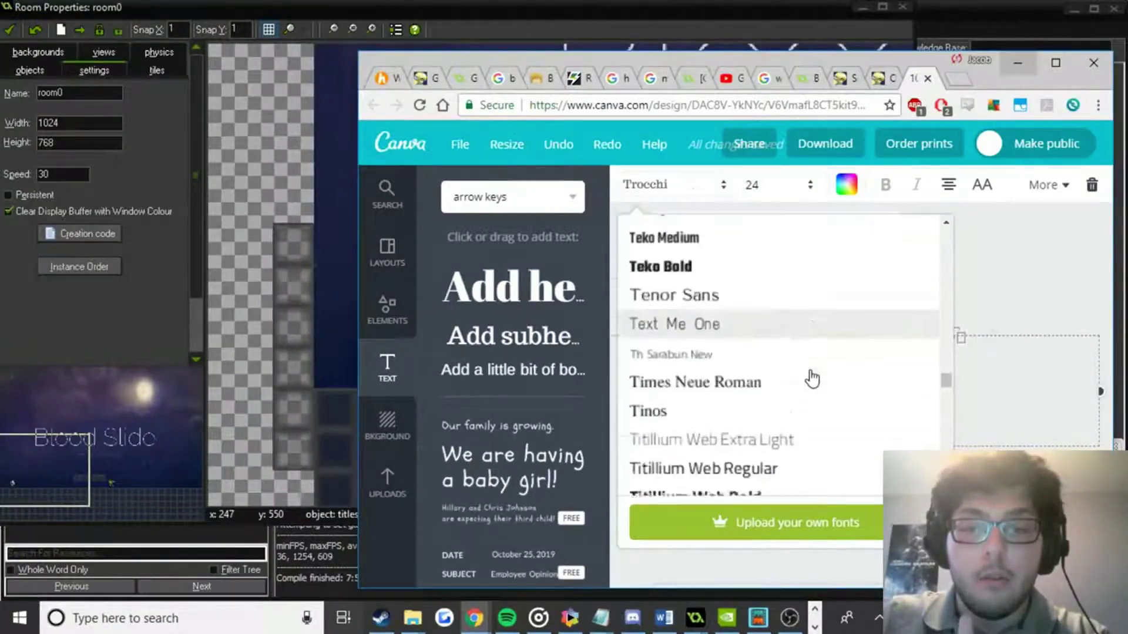
scroll(813, 379, down, 5)
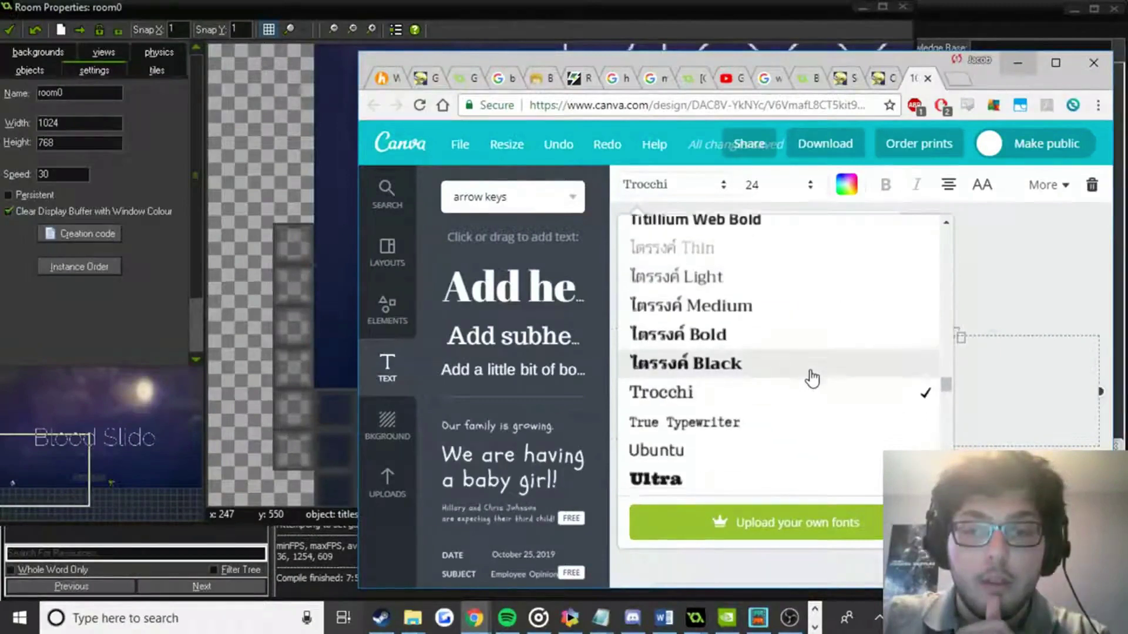
scroll(812, 379, down, 10)
scroll(812, 378, down, 6)
scroll(816, 373, up, 11)
scroll(764, 376, up, 2)
scroll(764, 382, up, 3)
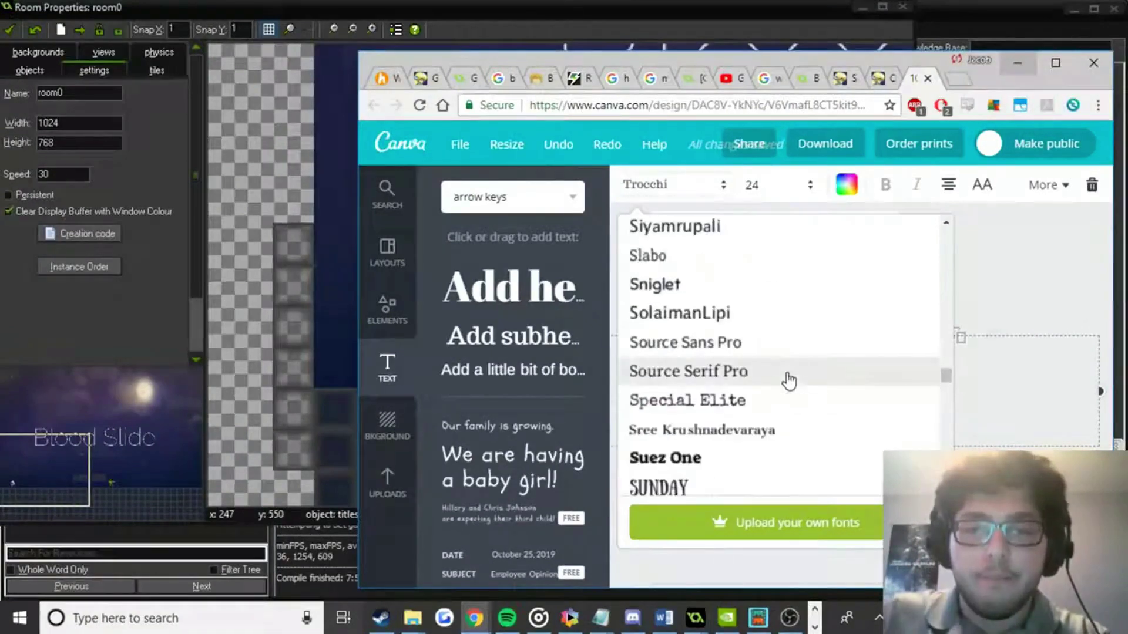
scroll(787, 381, up, 3)
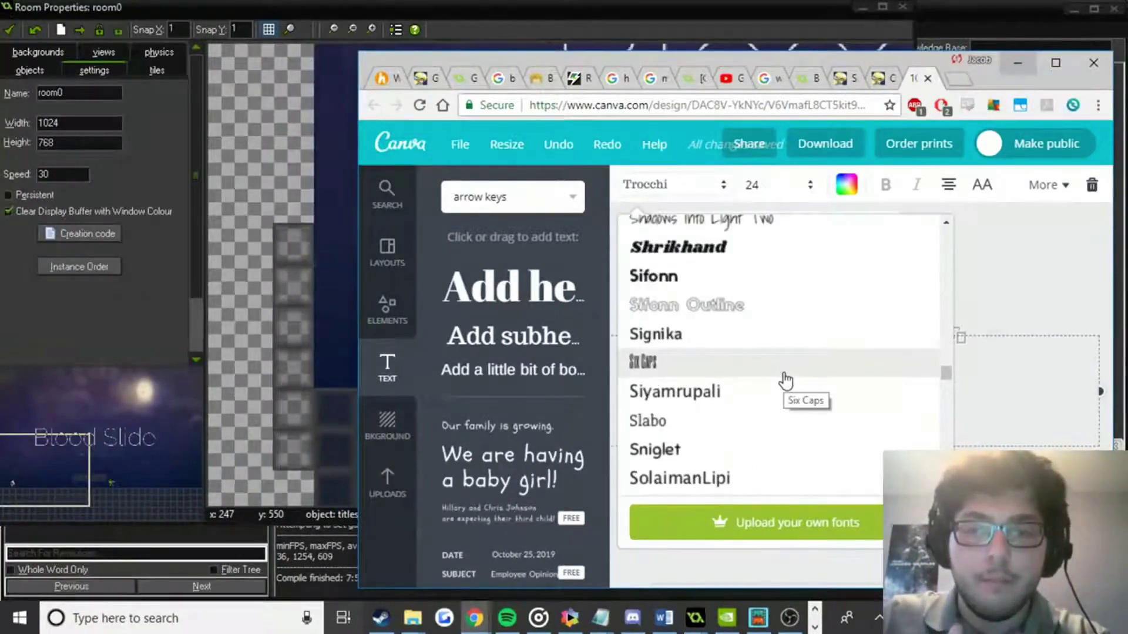
scroll(786, 369, up, 3)
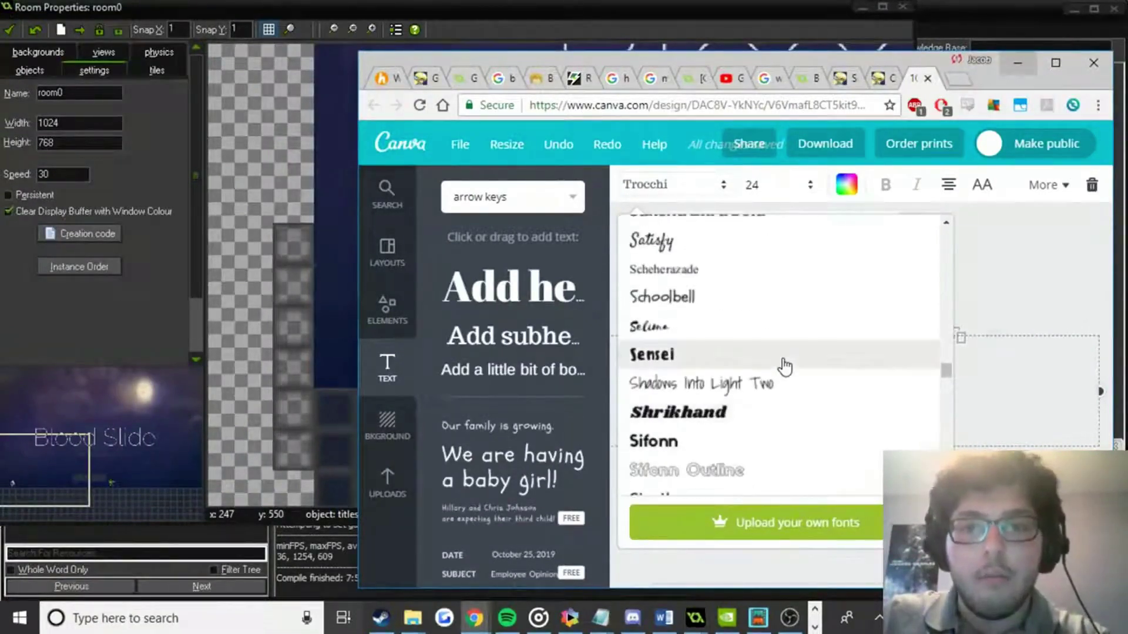
scroll(784, 367, up, 5)
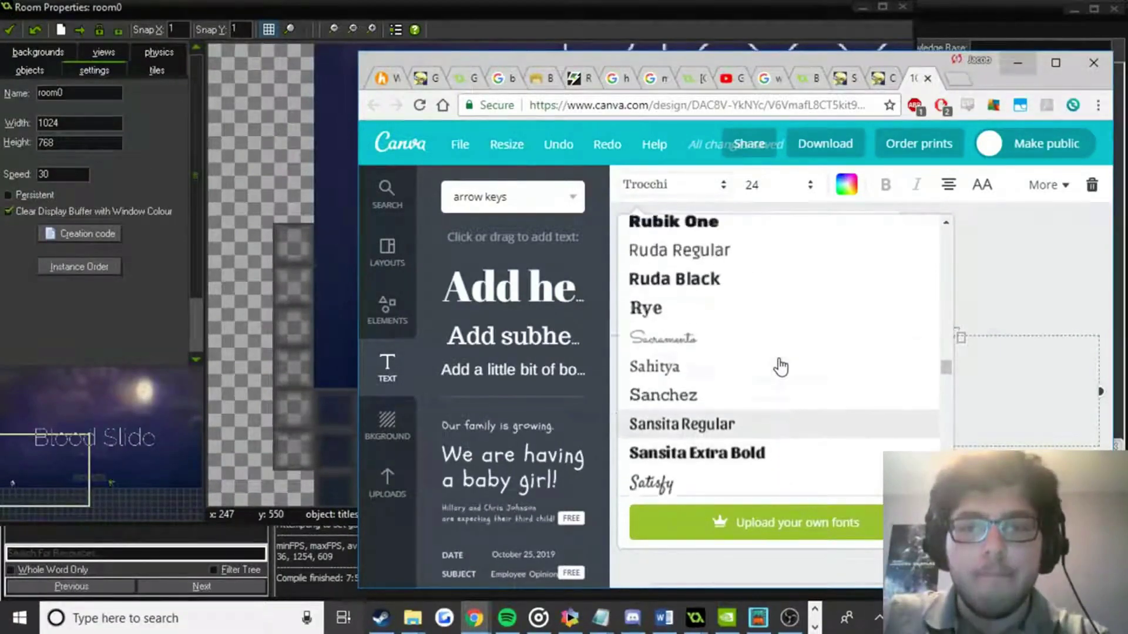
scroll(781, 367, up, 5)
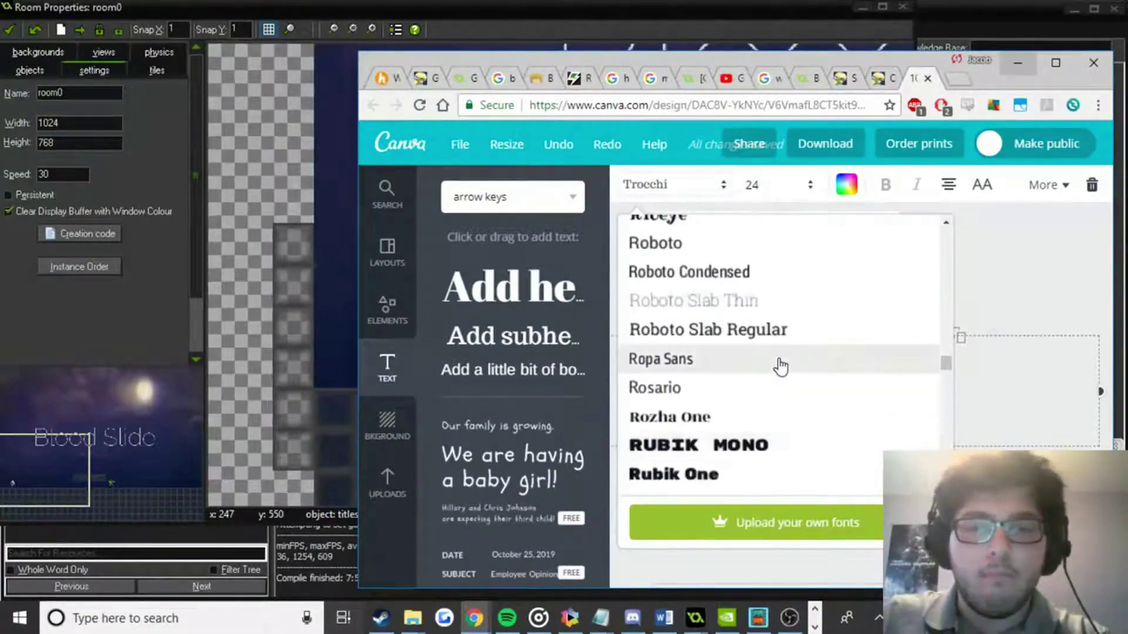
scroll(781, 367, up, 5)
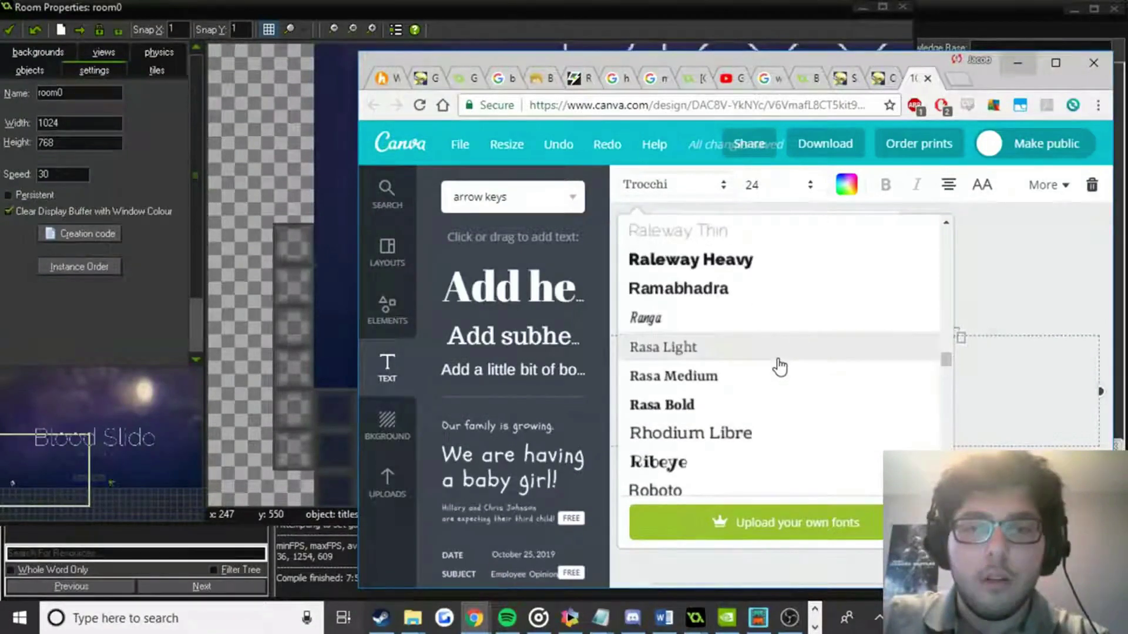
click(745, 323)
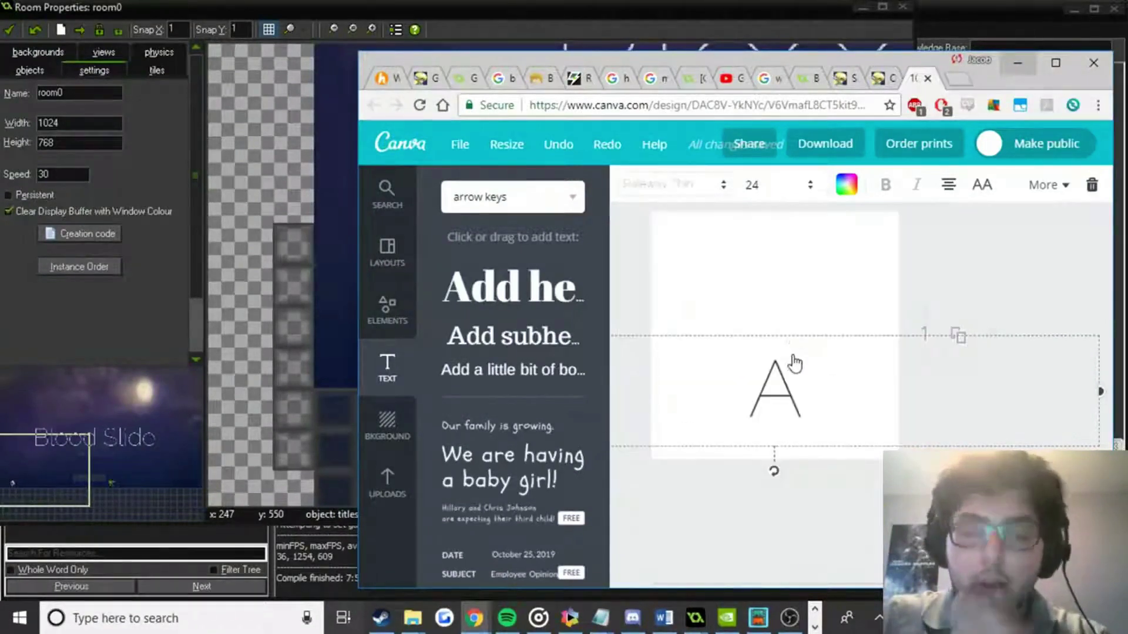
Select the letter A and change its text colour to white.
double_click(774, 385)
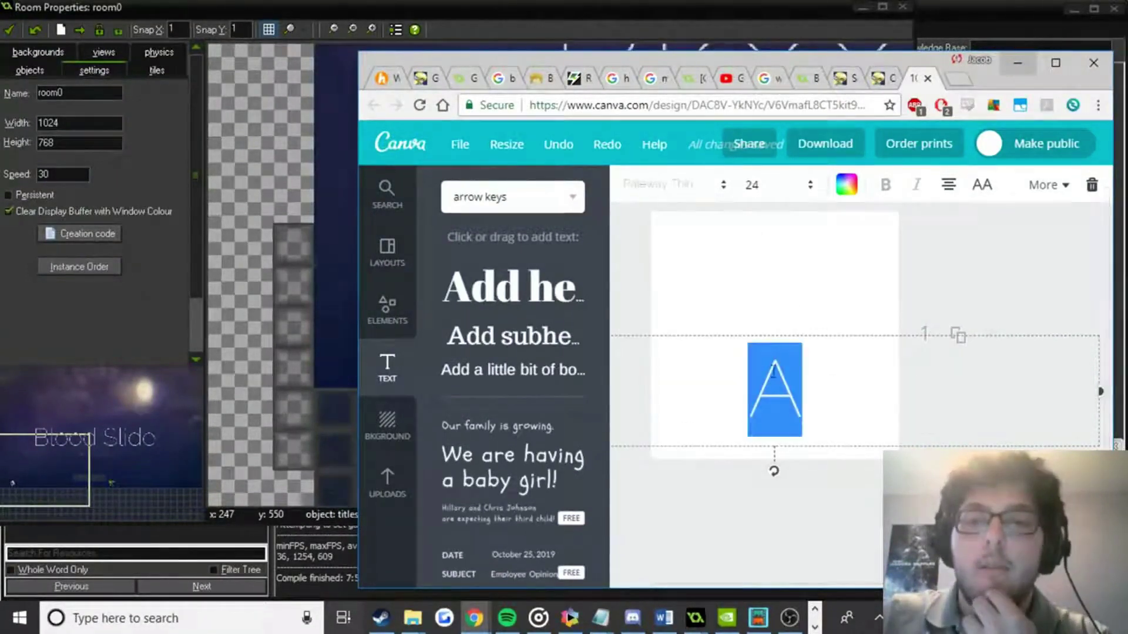
click(846, 184)
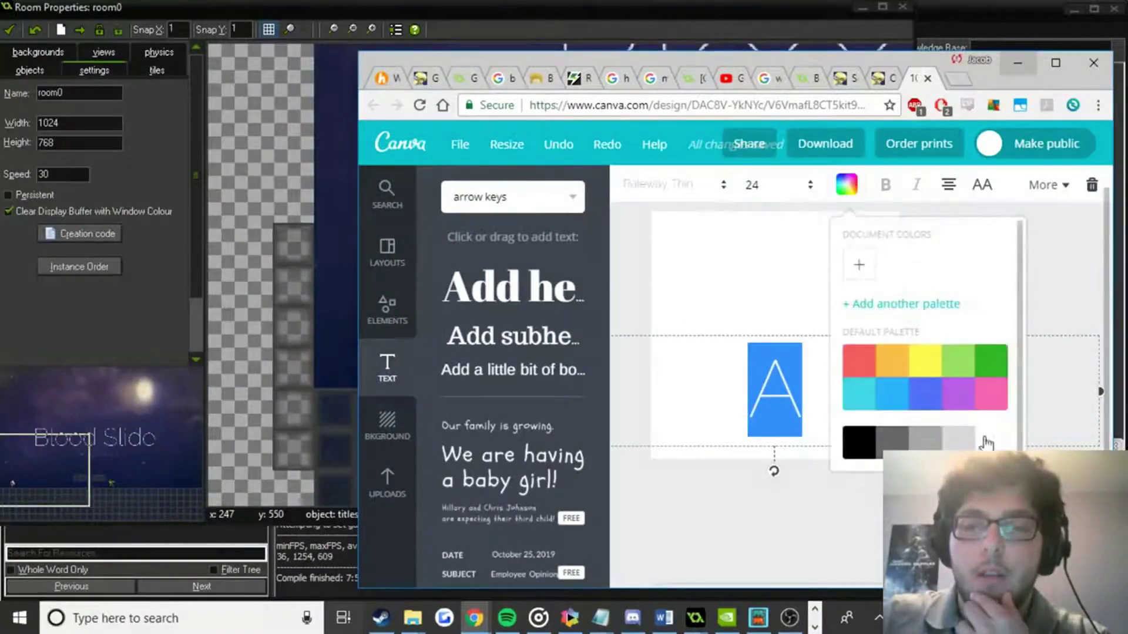
click(1056, 305)
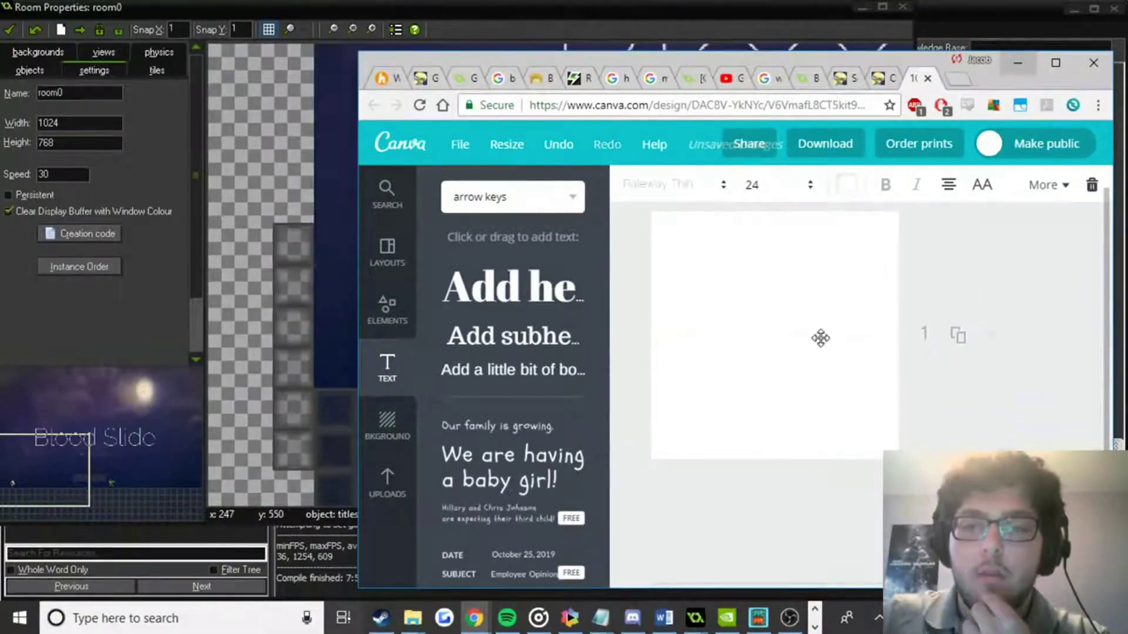
Download the white letter A design as a PNG with a transparent background.
click(825, 146)
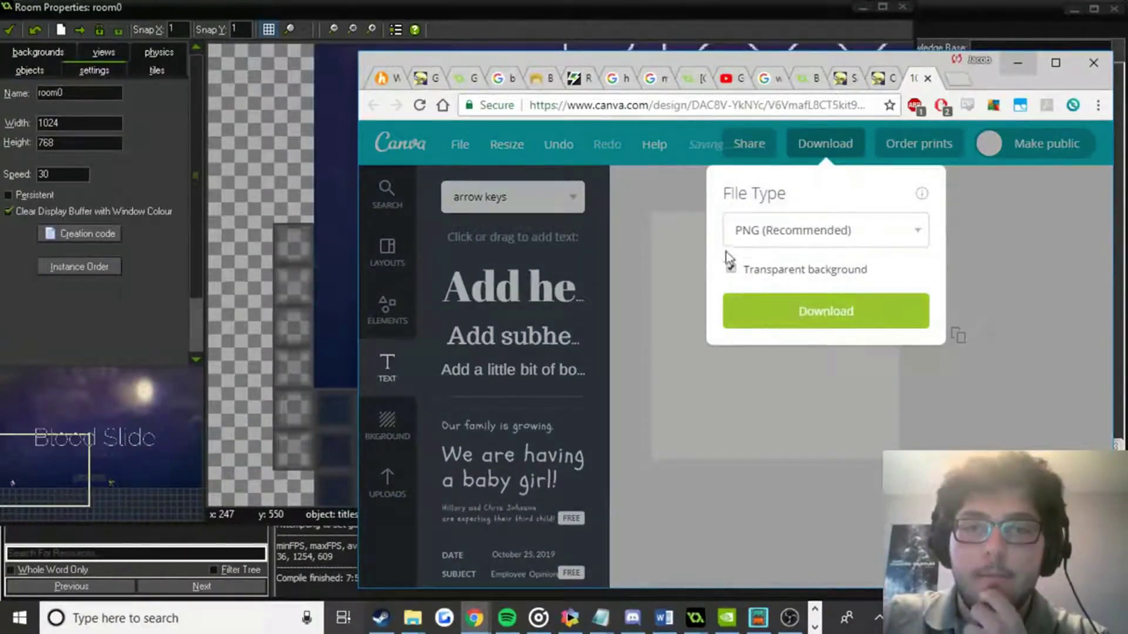
click(767, 316)
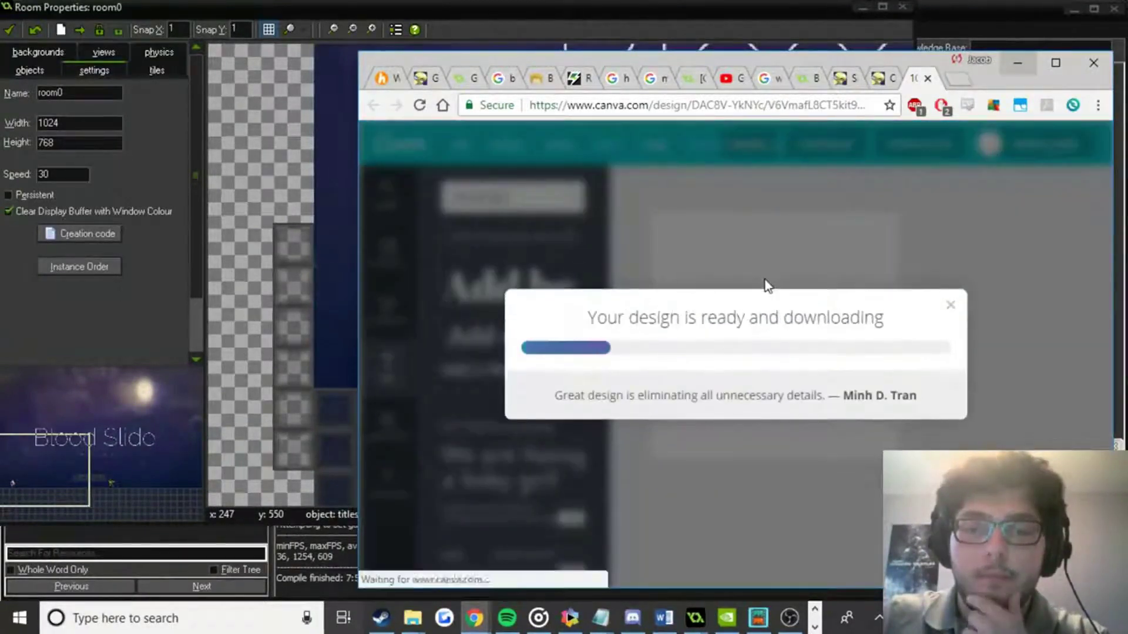
click(982, 288)
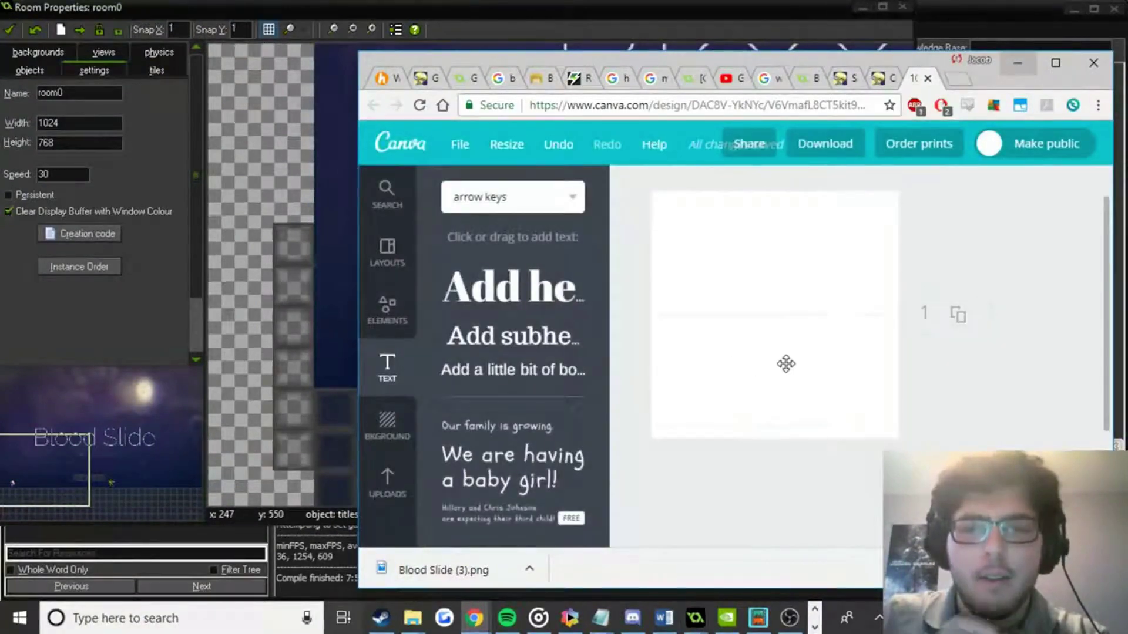
Clear the letter A from the text box and download the design again as a PNG with a transparent background.
key(ctrl+z)
key(BackSpace)
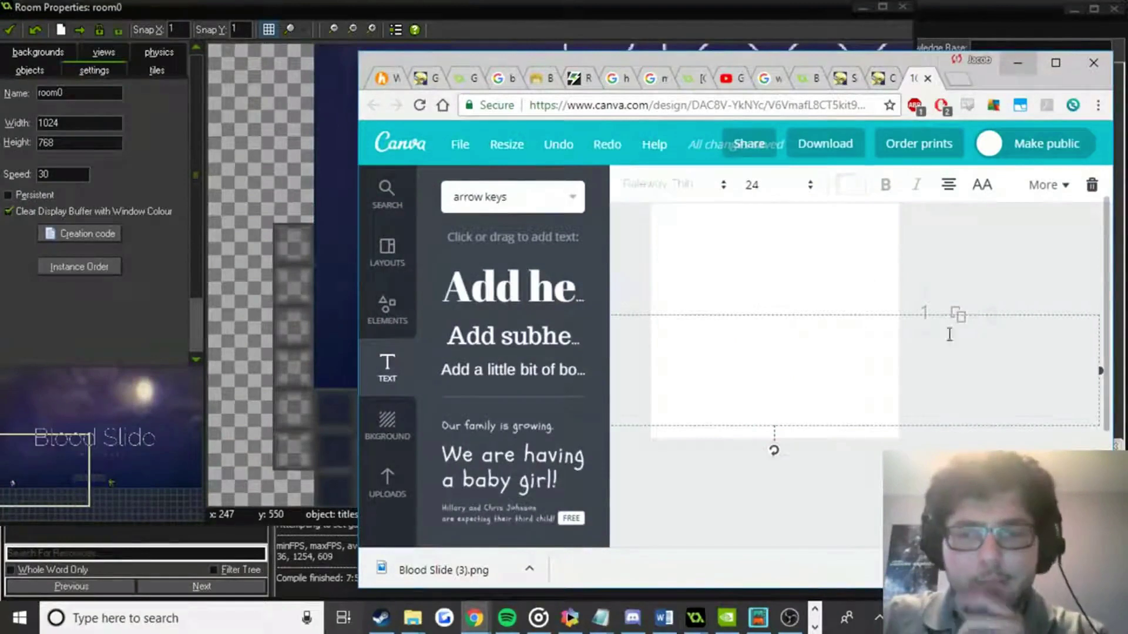
click(846, 146)
click(805, 273)
click(800, 314)
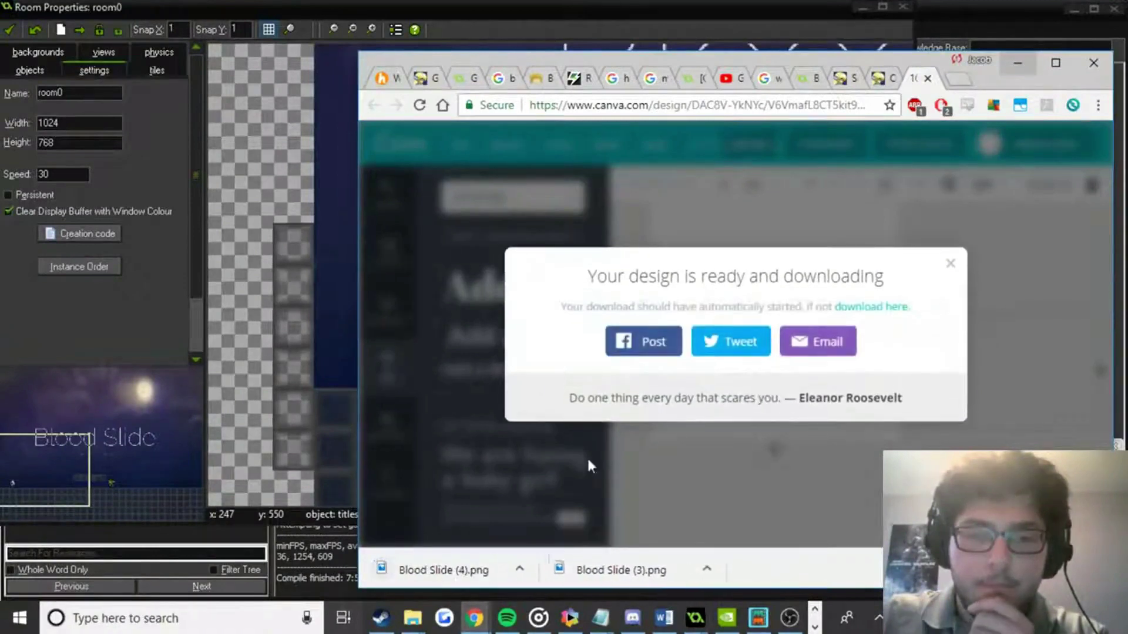
Copy the downloaded Blood Slide (4).png and Blood Slide (3).png into the 2D Adventure Platformer folder.
mouse_move(411, 617)
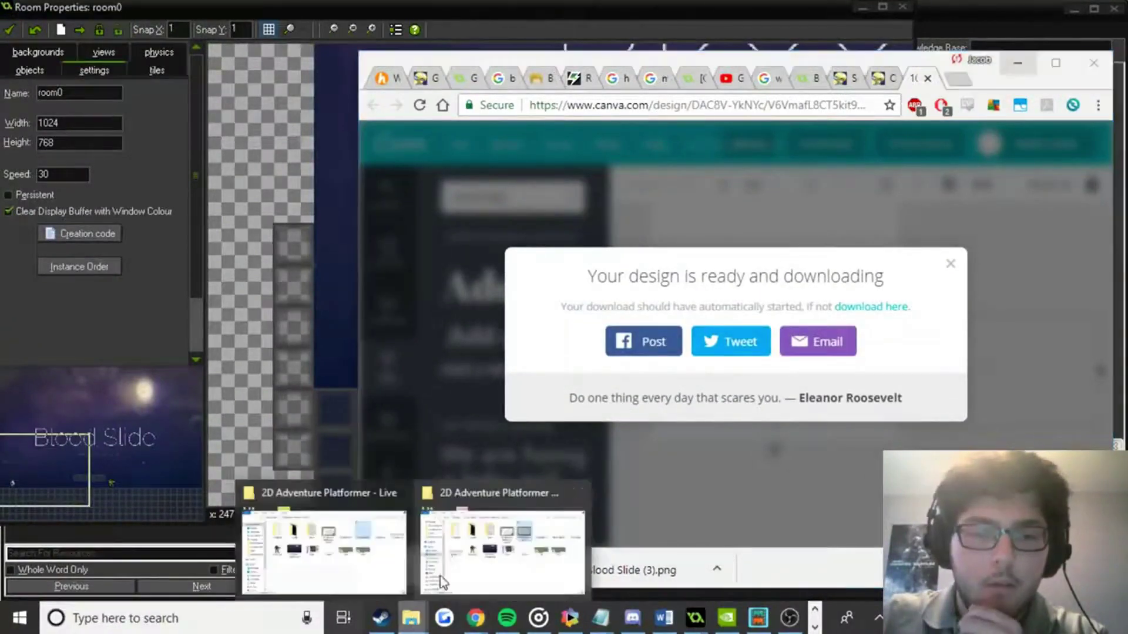
click(443, 549)
drag(431, 564, 291, 411)
drag(594, 572, 165, 115)
Switch back to GameMaker and close the room0 properties, keeping the room's changes.
click(207, 19)
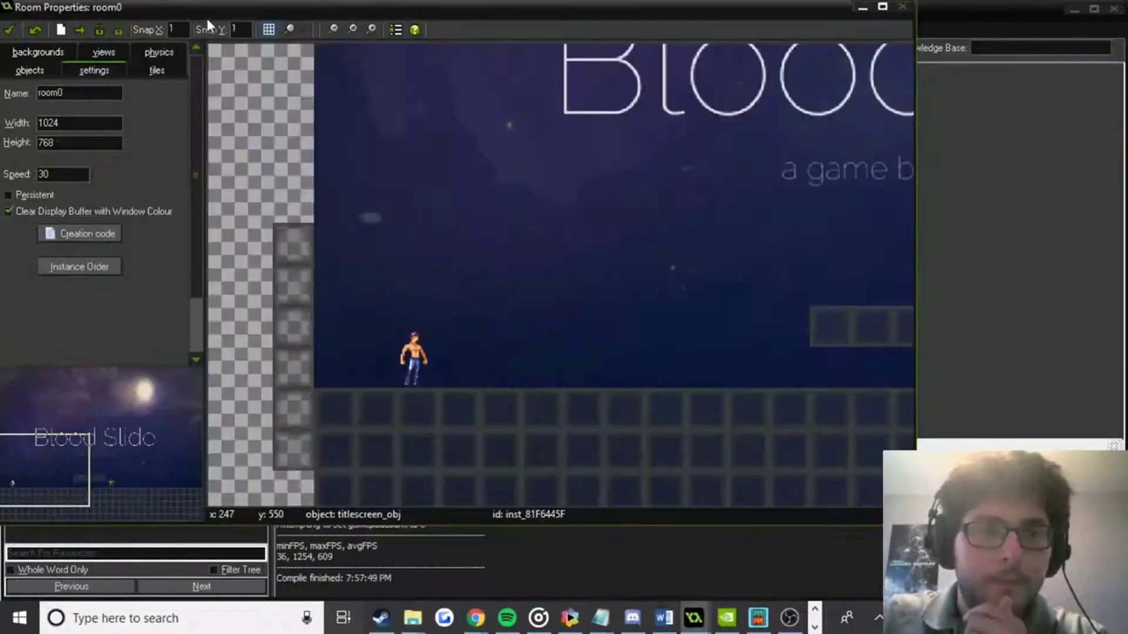
click(16, 31)
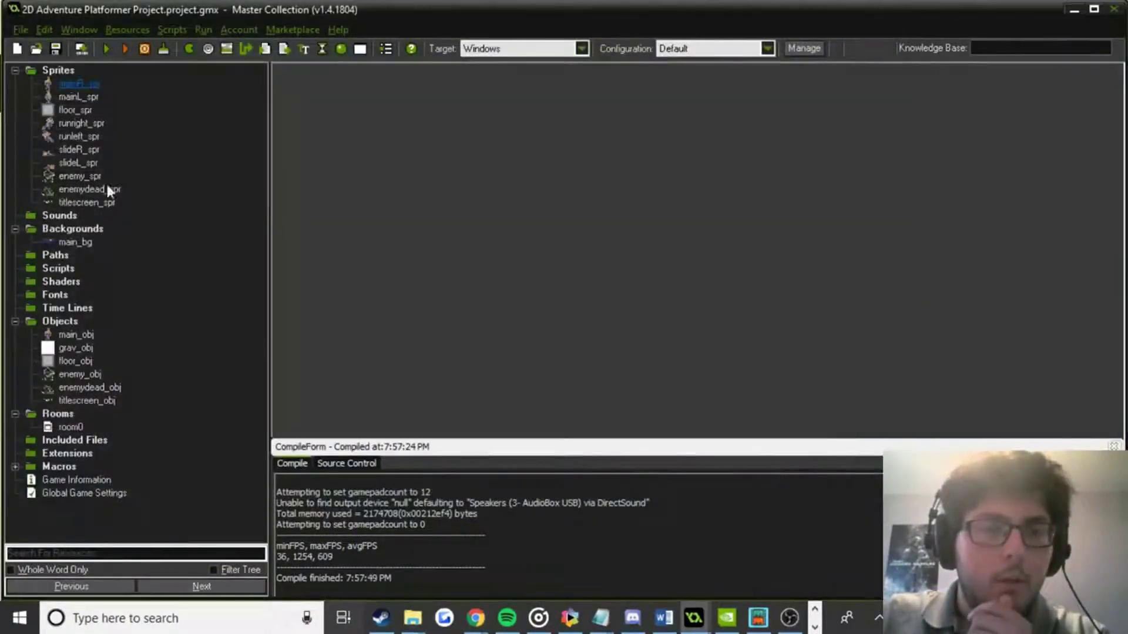
Create a new sprite with a blank image 120 px wide and 80 px high.
click(189, 49)
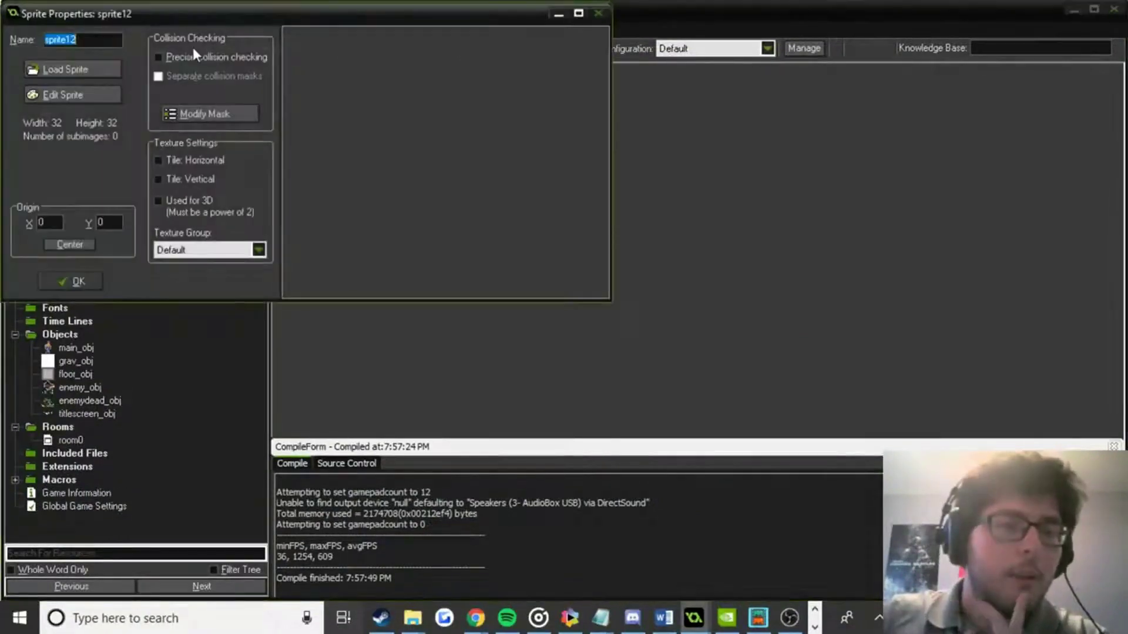
click(63, 94)
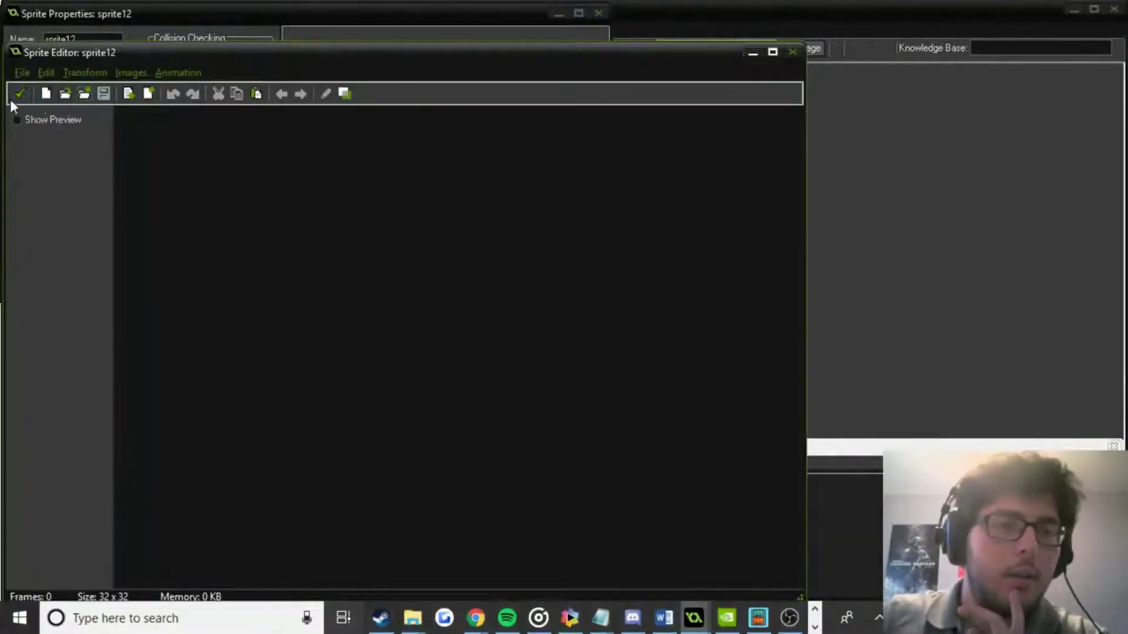
click(45, 93)
key(ctrl+a)
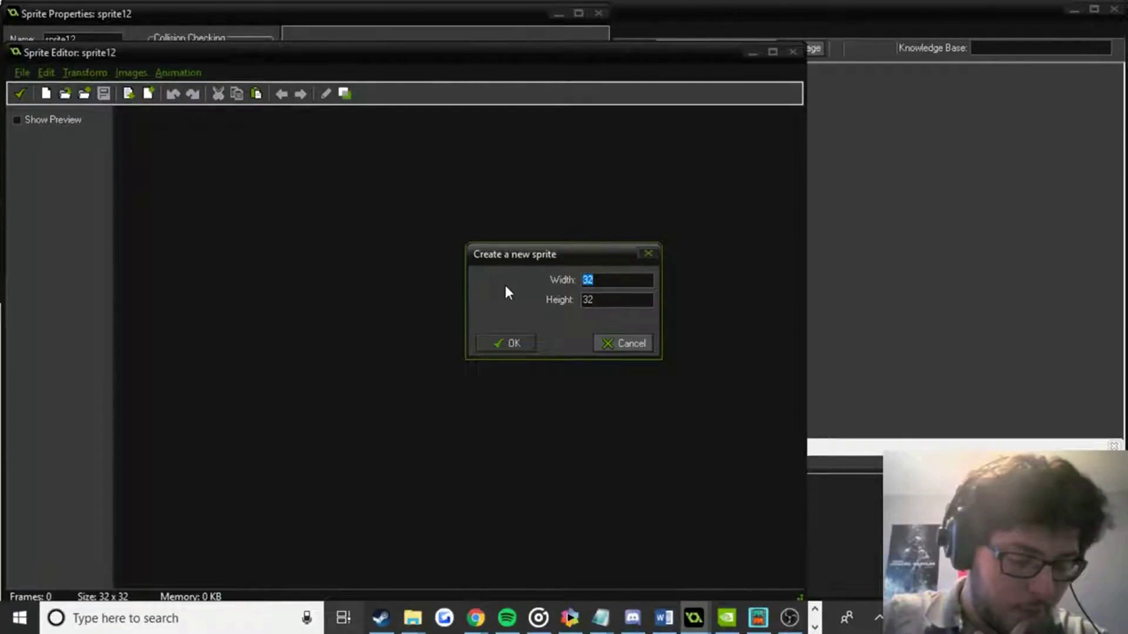
text(120)
key(Tab)
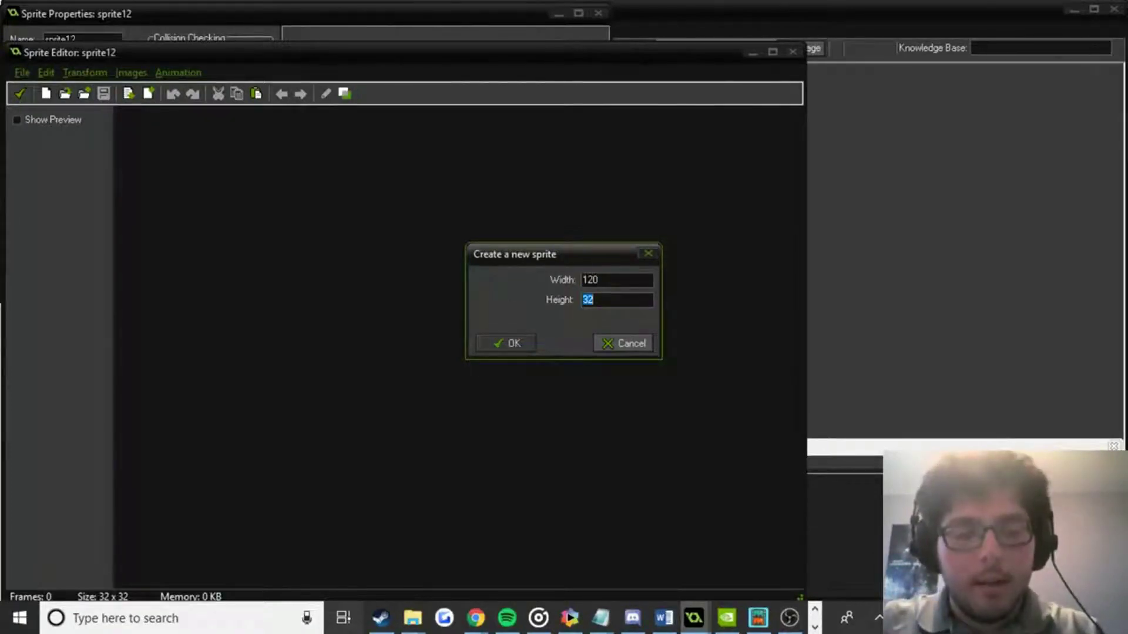
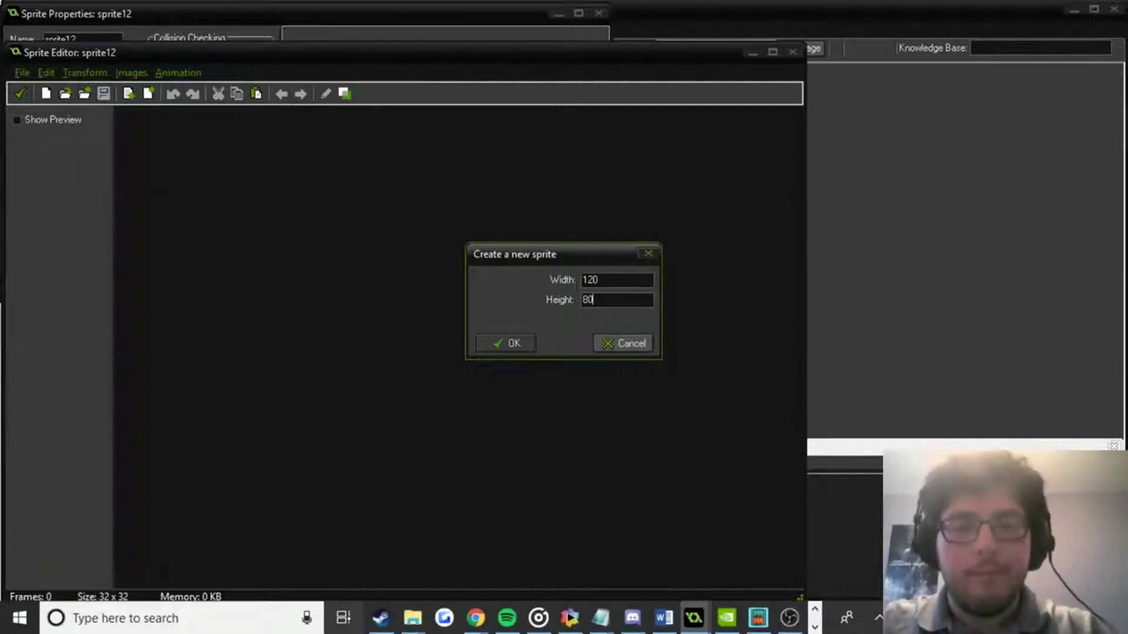
key(Return)
Open the blank image for editing and draw a white rectangle outline about 50 by 48 px near its upper-left corner.
double_click(198, 155)
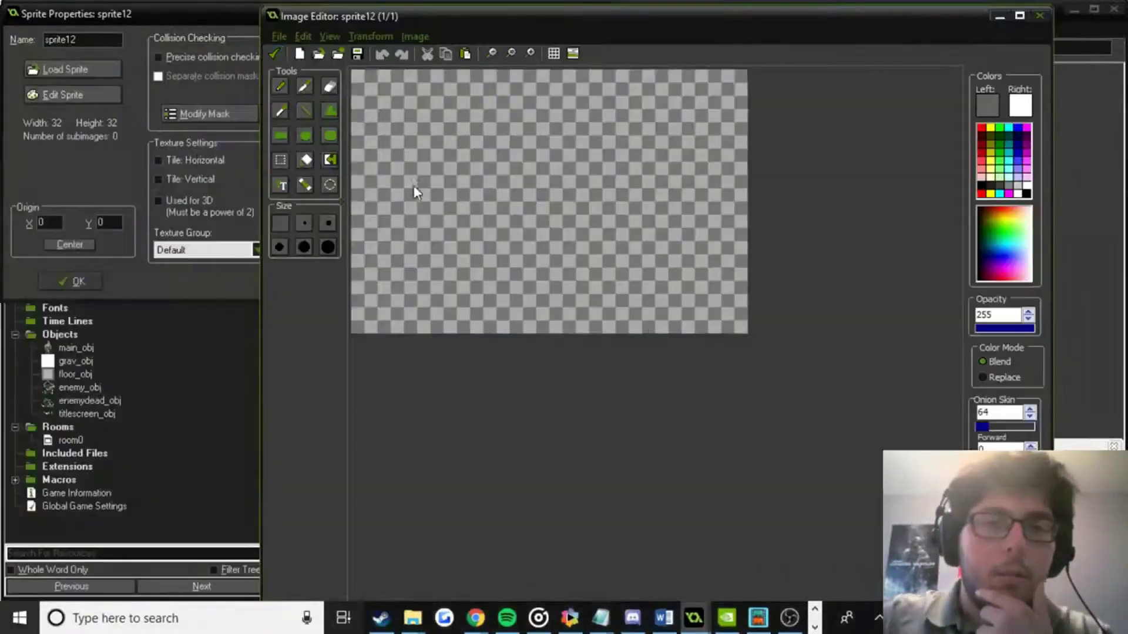
click(287, 131)
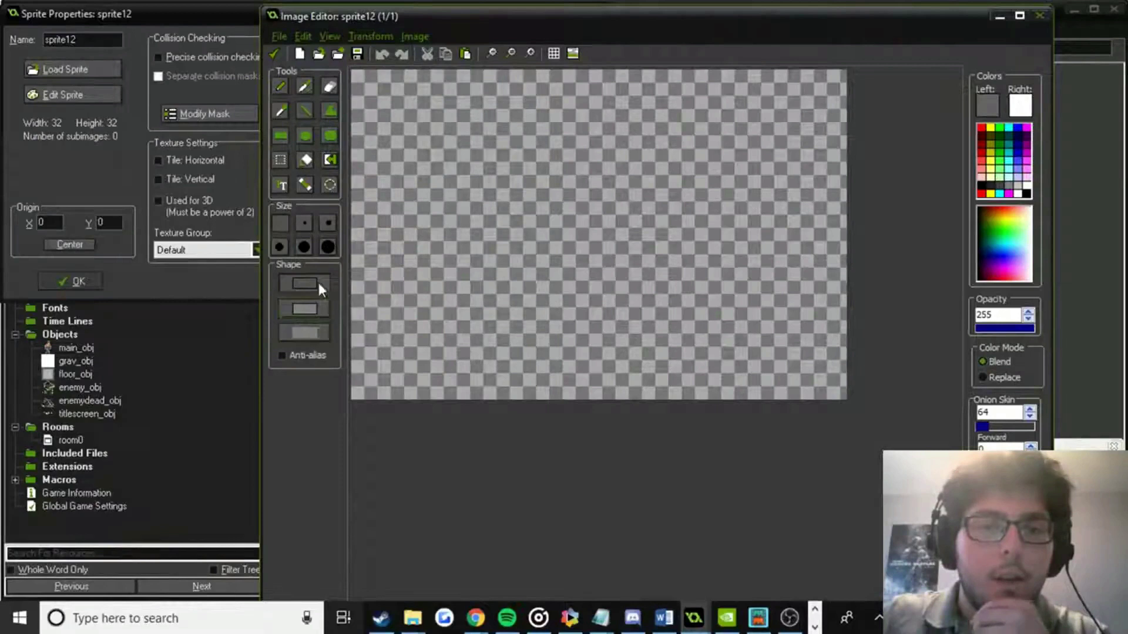
drag(372, 105, 414, 202)
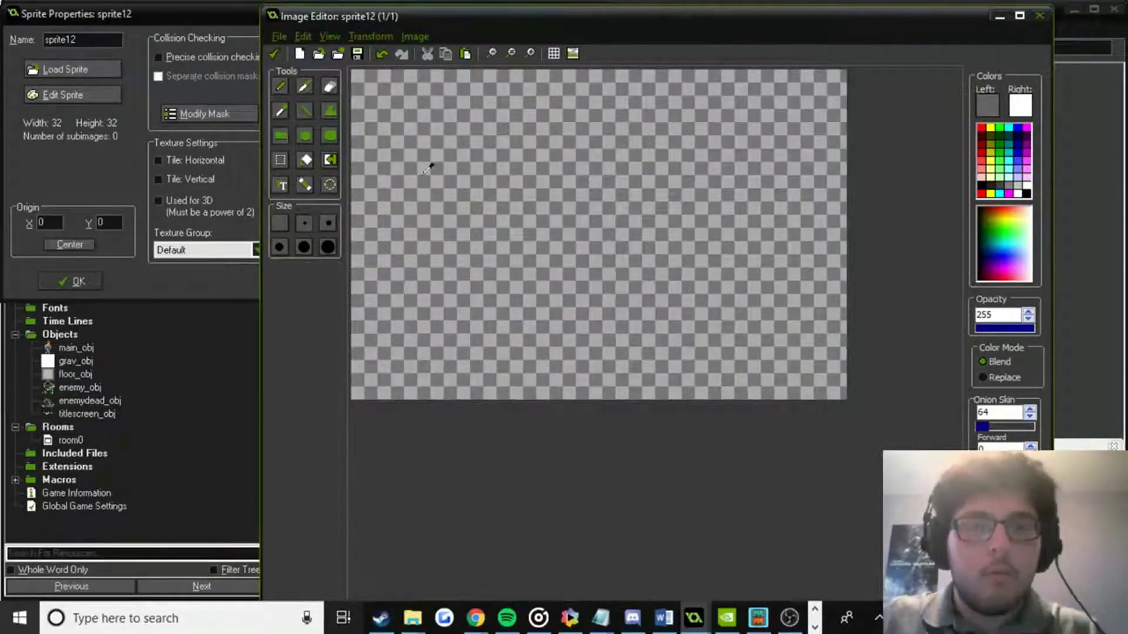
drag(367, 103, 578, 306)
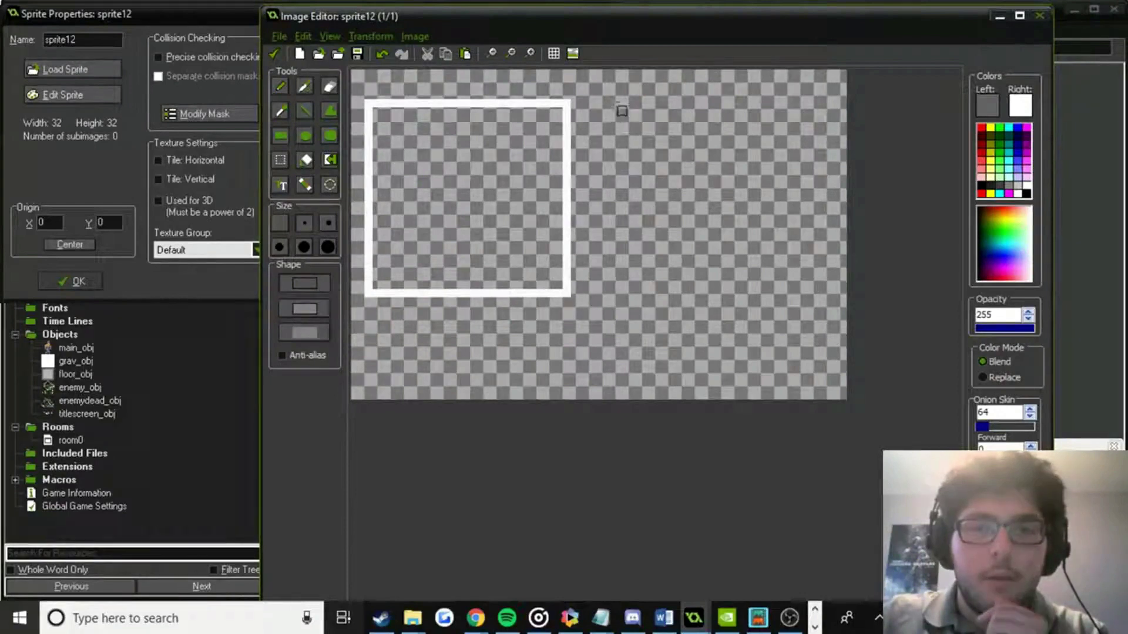
Copy the white rectangle outline and paste the copy beside the original.
click(281, 161)
drag(357, 84, 583, 305)
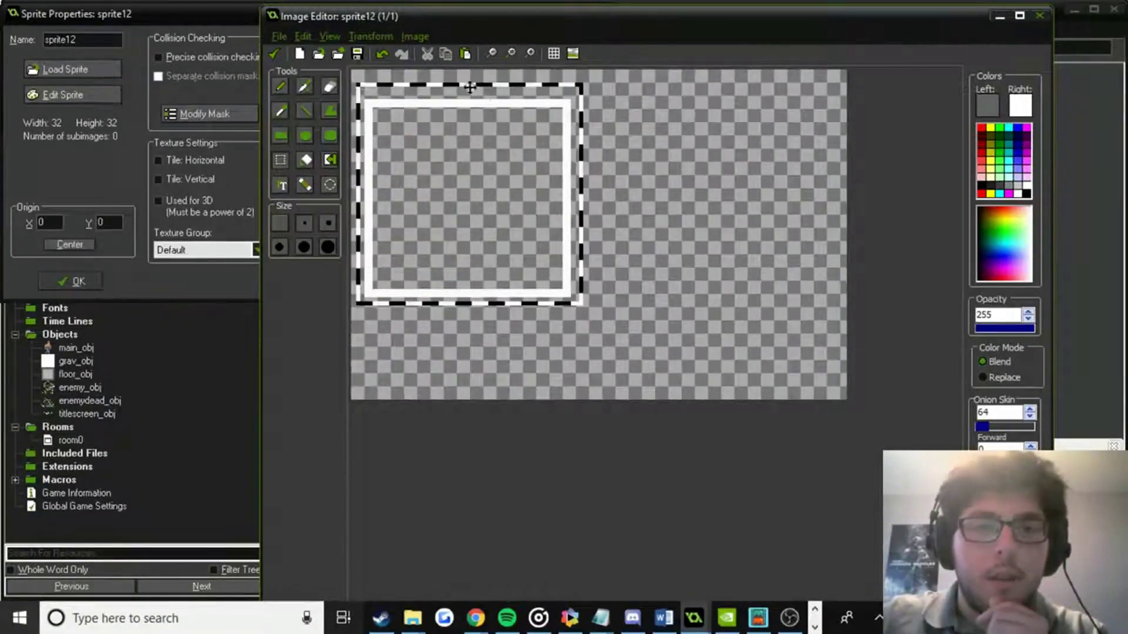
click(466, 53)
drag(464, 168, 734, 195)
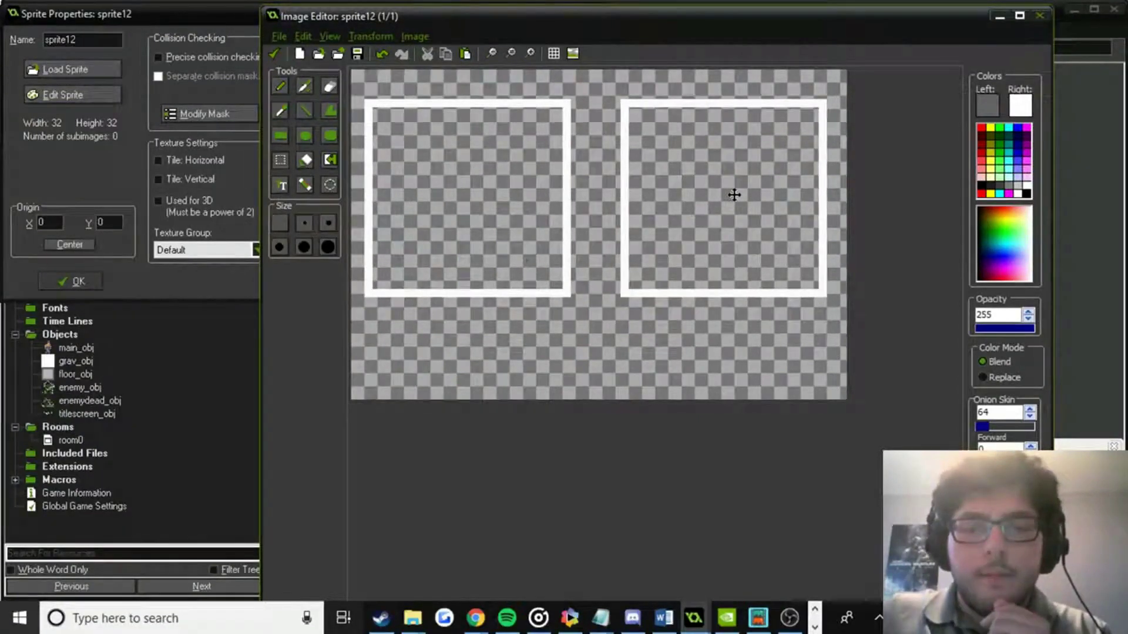
Draw a white left-pointing arrowhead from two diagonal lines inside the first rectangle.
click(311, 111)
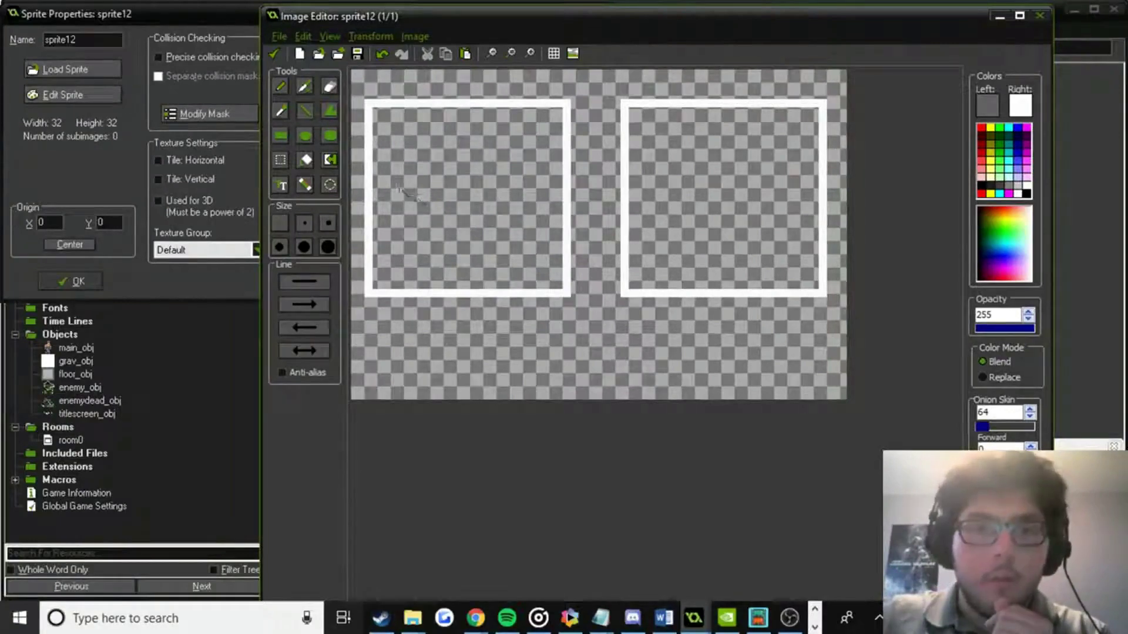
drag(404, 194, 485, 156)
key(ctrl+z)
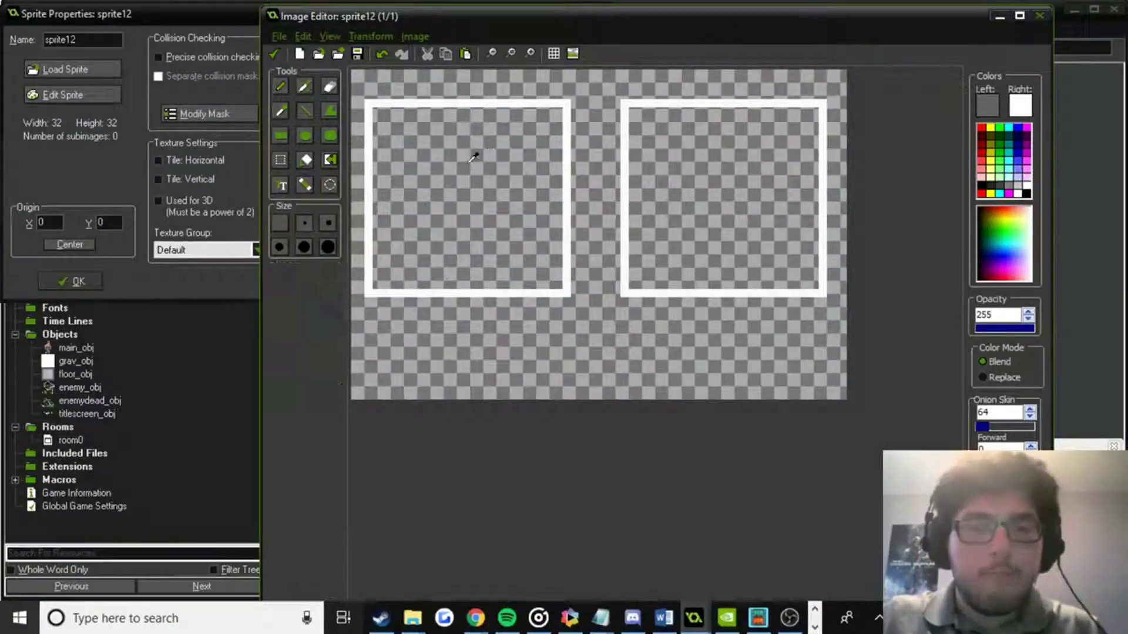
drag(398, 192, 539, 125)
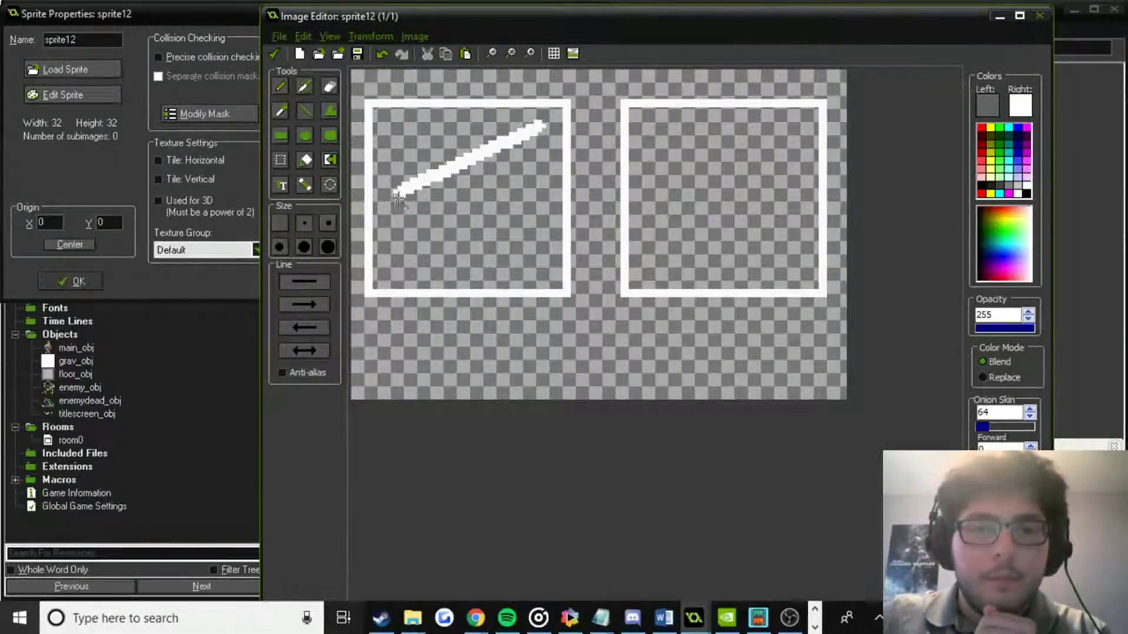
mouse_move(398, 193)
mouse_down()
mouse_move(517, 271)
mouse_move(533, 262)
mouse_up()
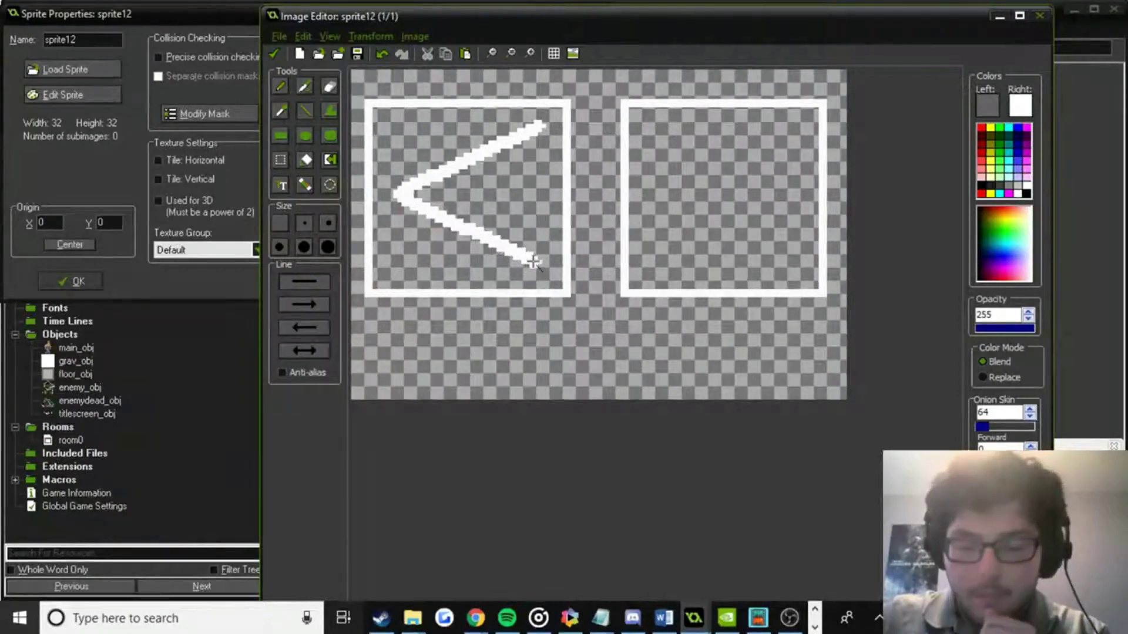
mouse_move(533, 262)
mouse_down()
mouse_move(514, 249)
mouse_move(526, 259)
mouse_up()
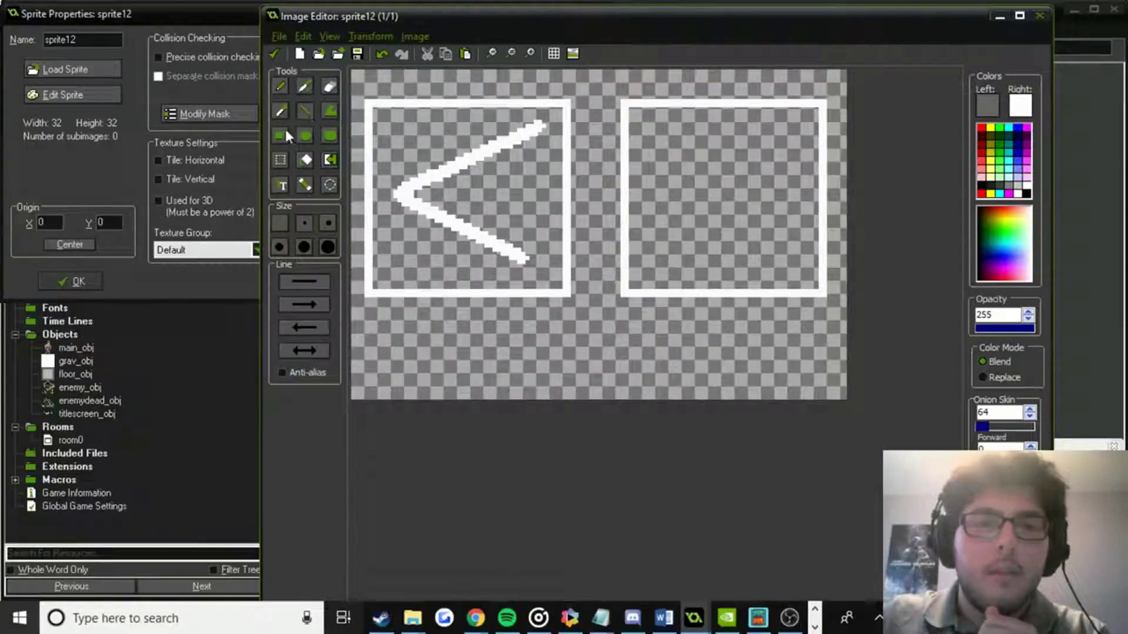
Trim the ragged ends off both arms of the arrowhead by deleting small selections.
click(281, 161)
drag(535, 110, 550, 137)
key(Delete)
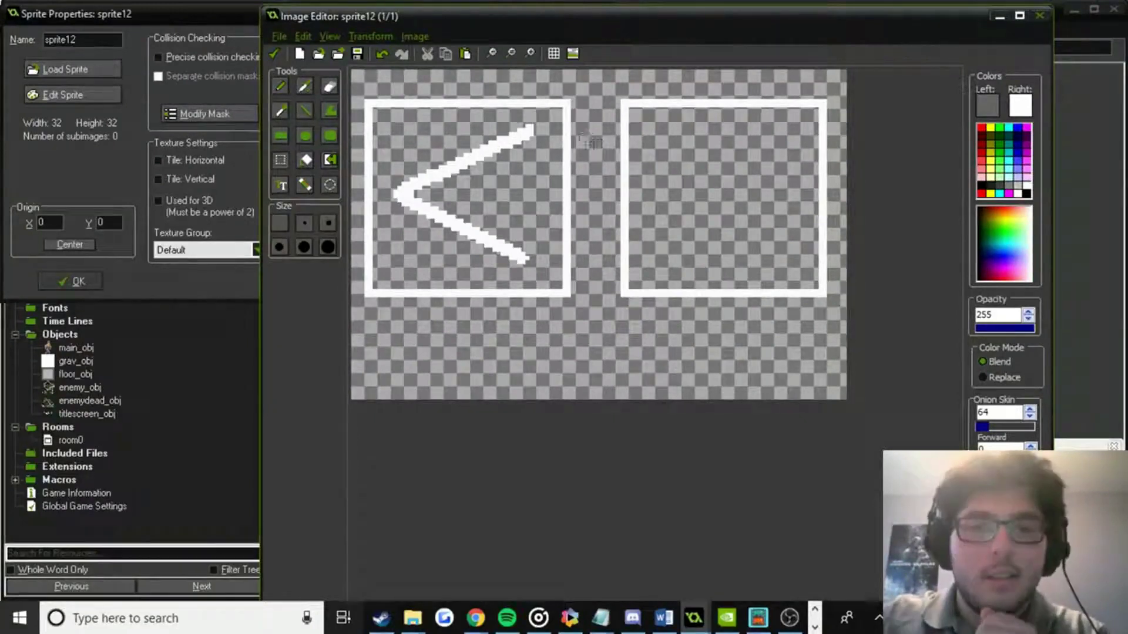
drag(530, 254, 532, 264)
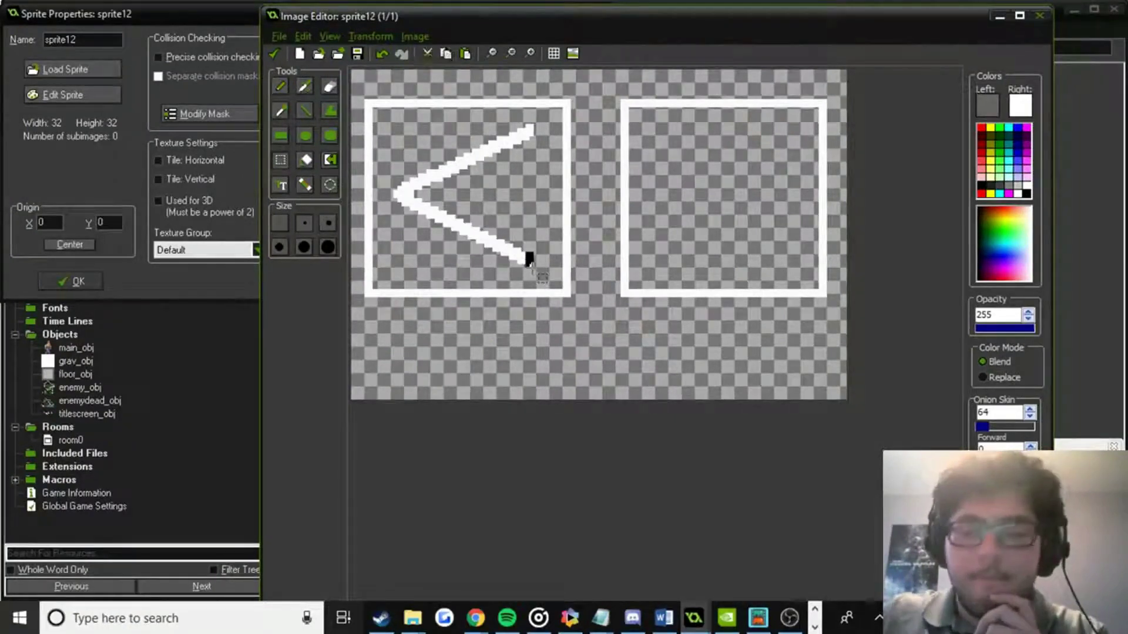
key(Delete)
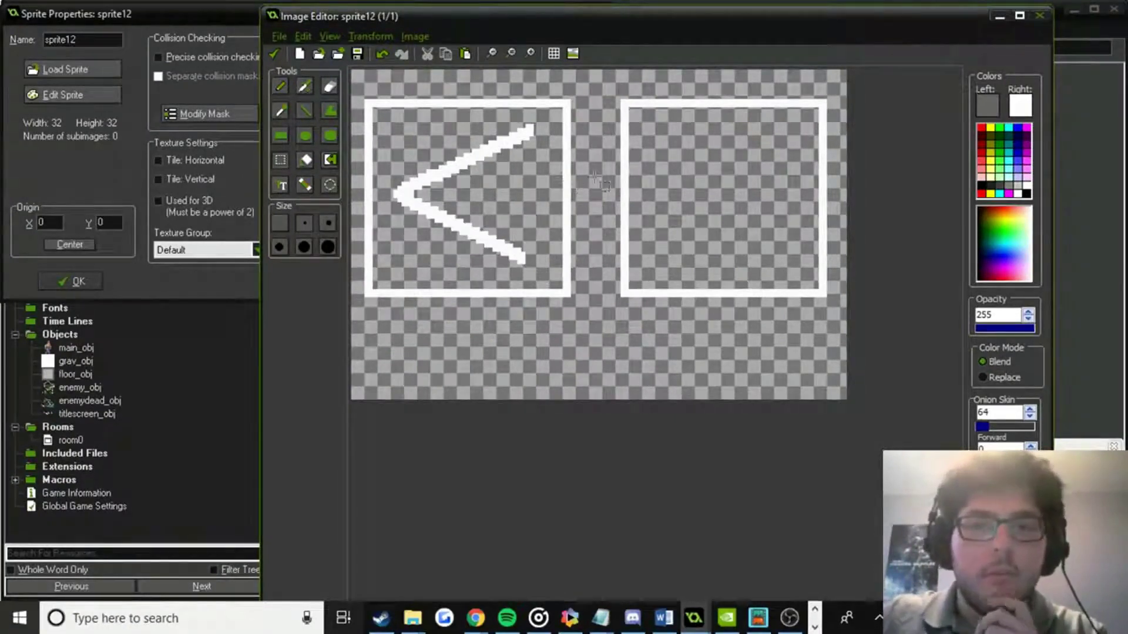
scroll(596, 179, up, 1)
drag(611, 176, 595, 130)
key(Delete)
click(566, 268)
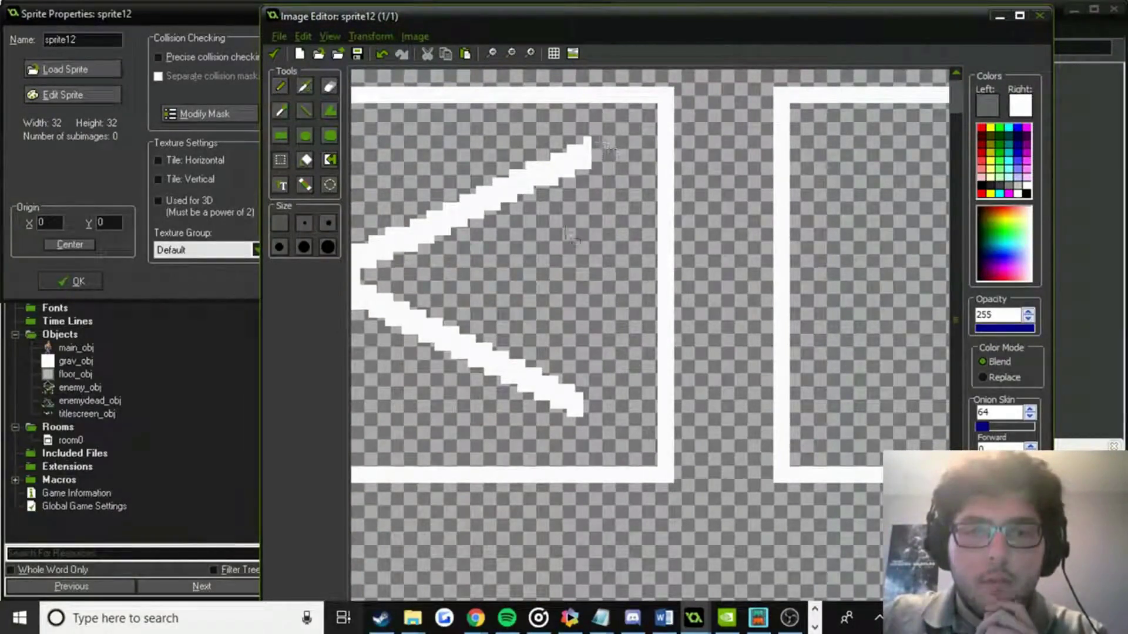
scroll(570, 238, down, 1)
click(329, 88)
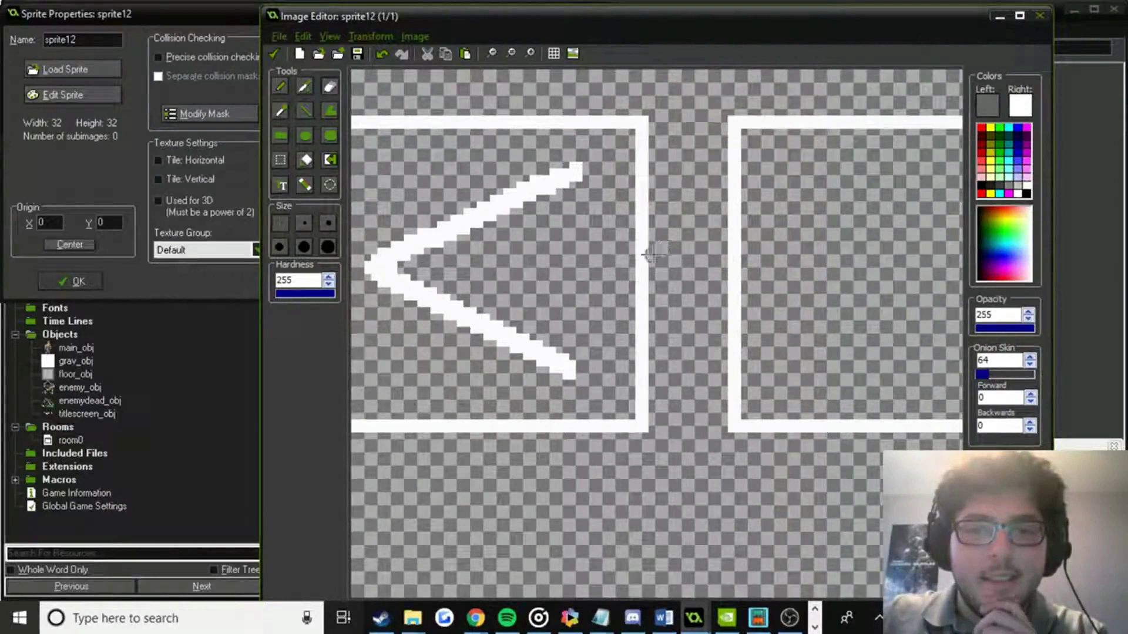
scroll(590, 297, down, 1)
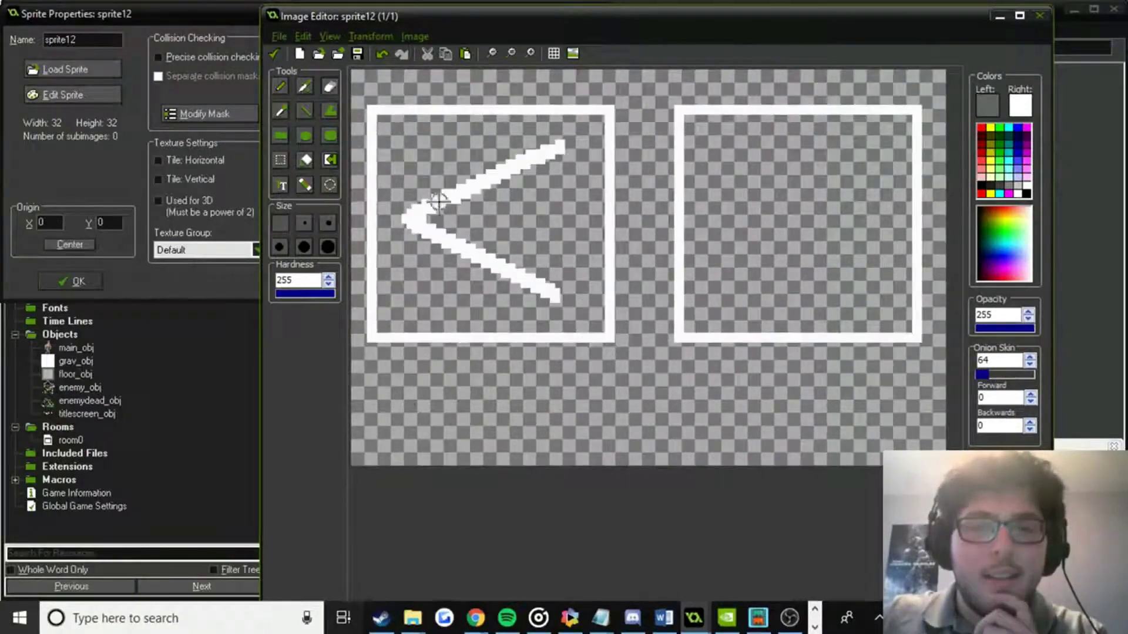
Copy the arrowhead and place the pasted copy inside the second rectangle.
click(280, 159)
drag(394, 128, 584, 311)
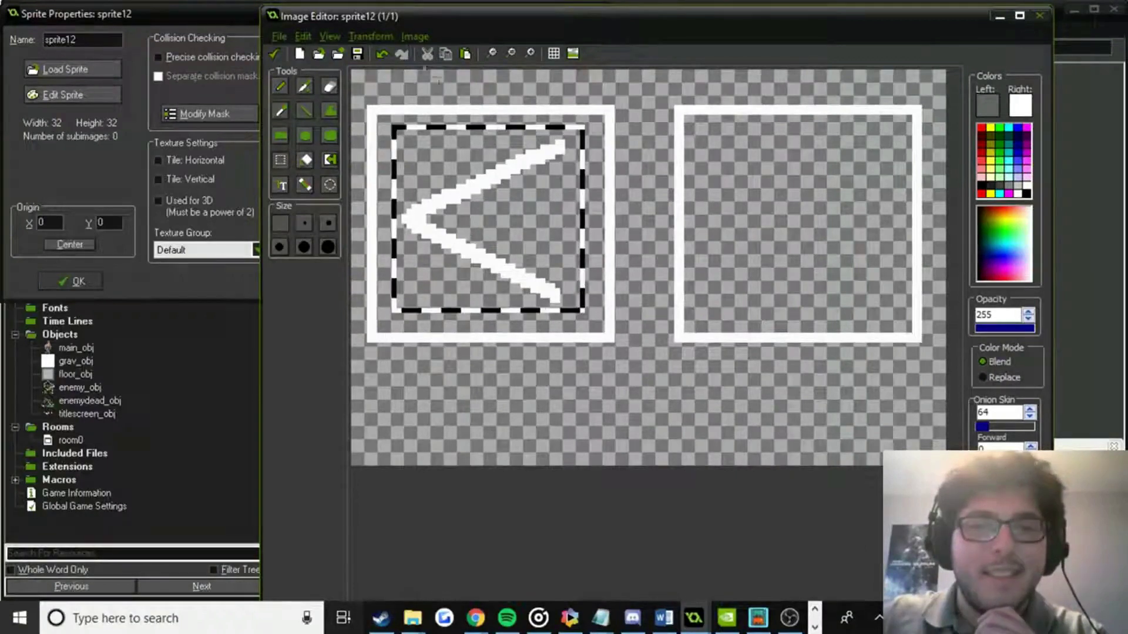
click(468, 56)
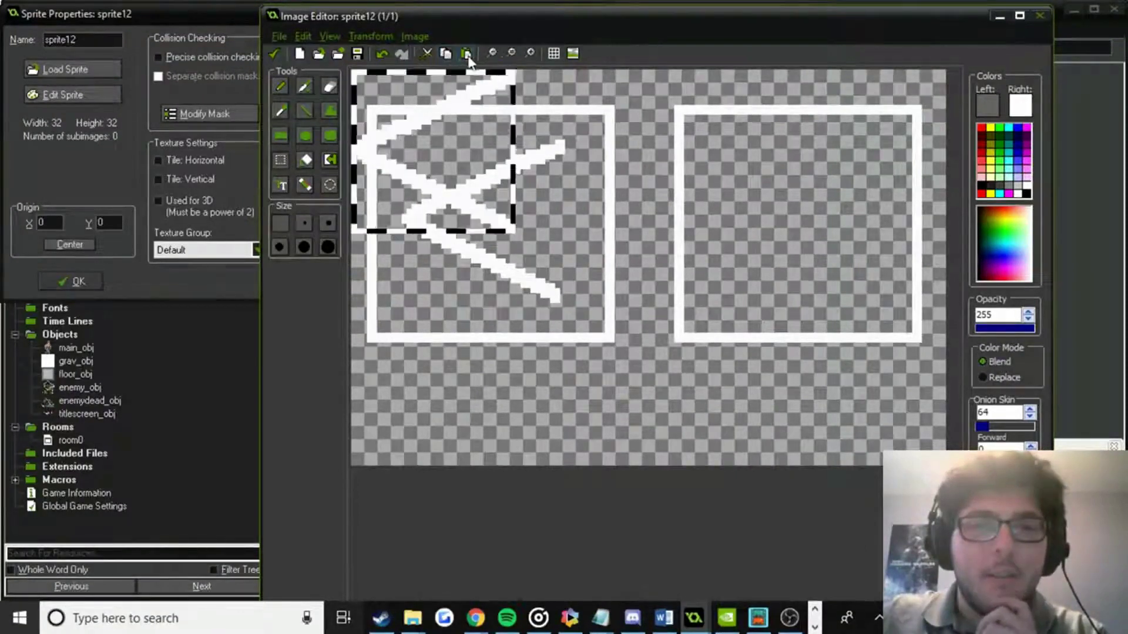
drag(428, 143, 784, 218)
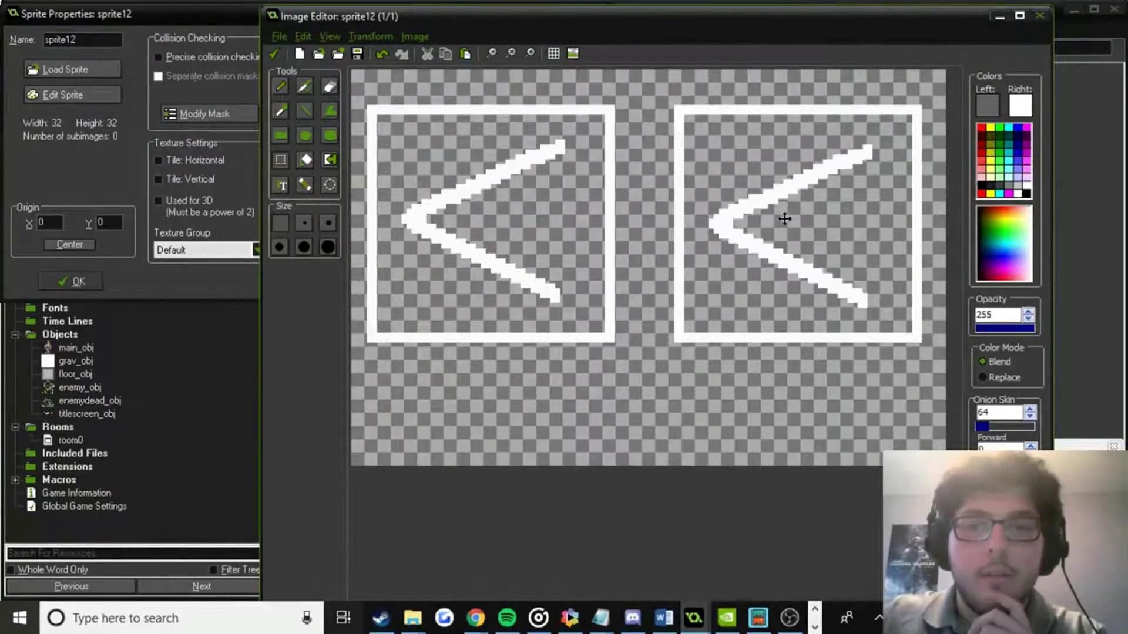
click(370, 35)
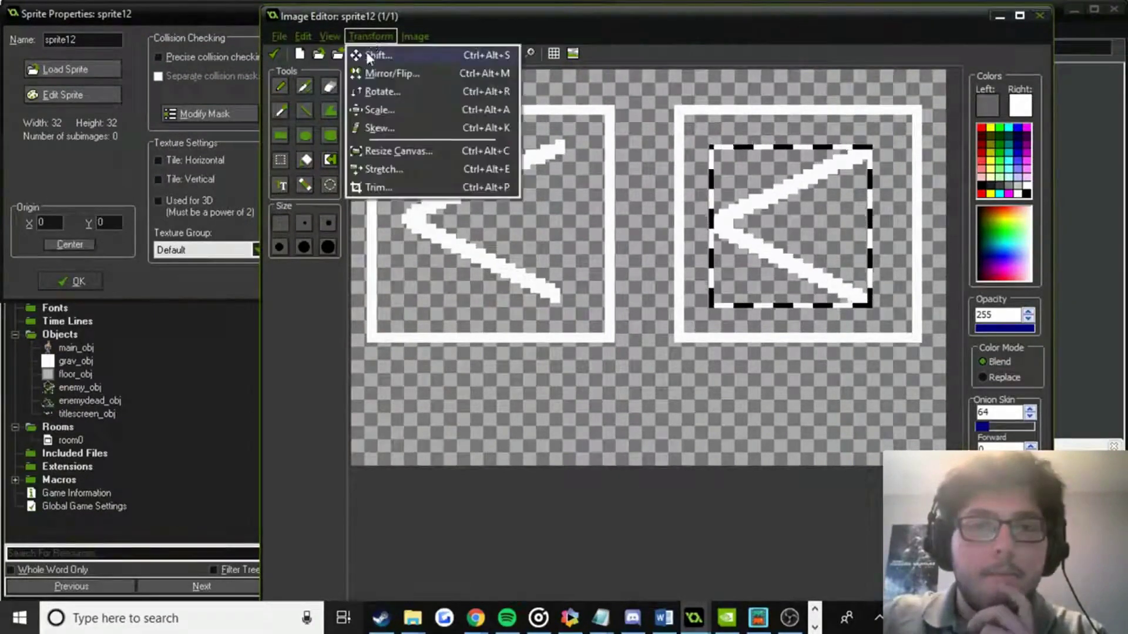
click(379, 91)
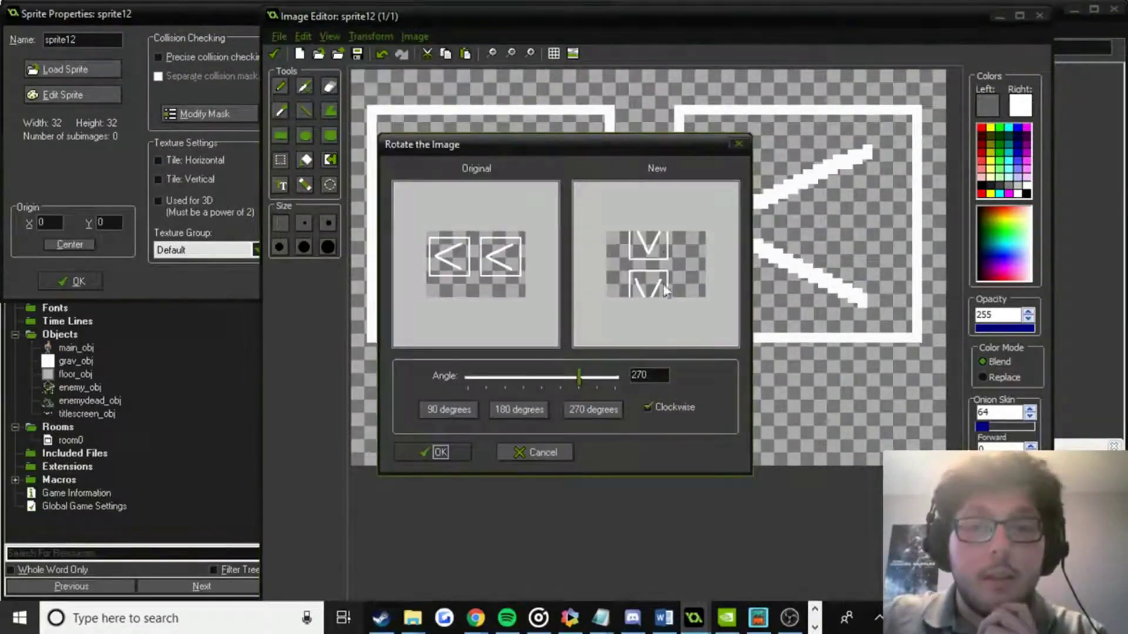
click(550, 456)
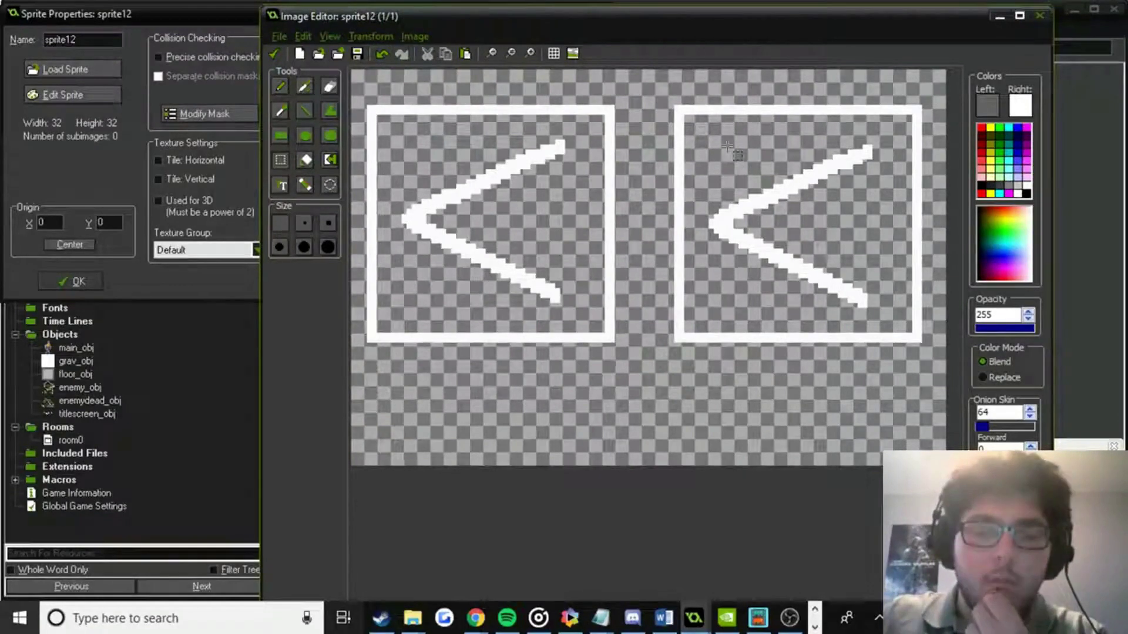
drag(705, 140, 888, 317)
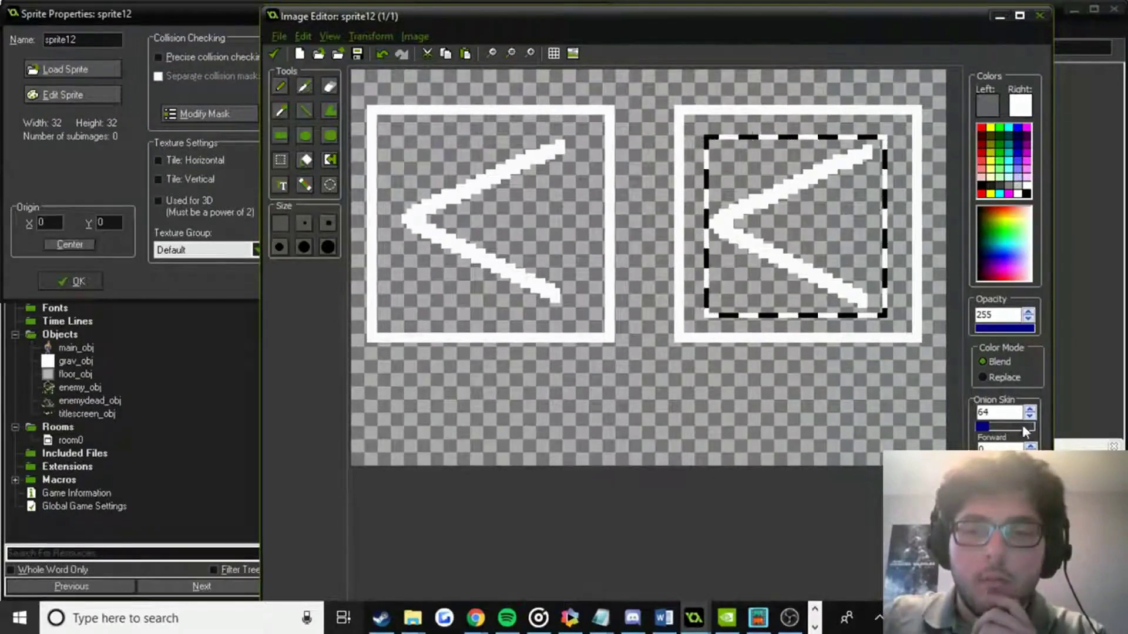
click(1031, 447)
click(1030, 447)
click(1031, 447)
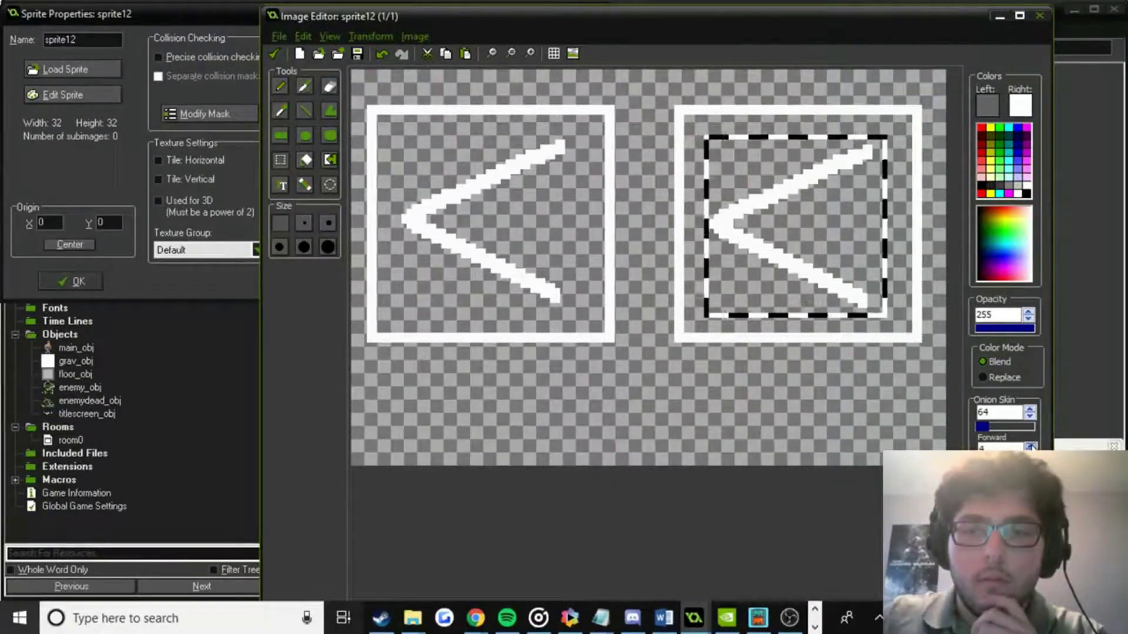
click(1030, 448)
click(1031, 447)
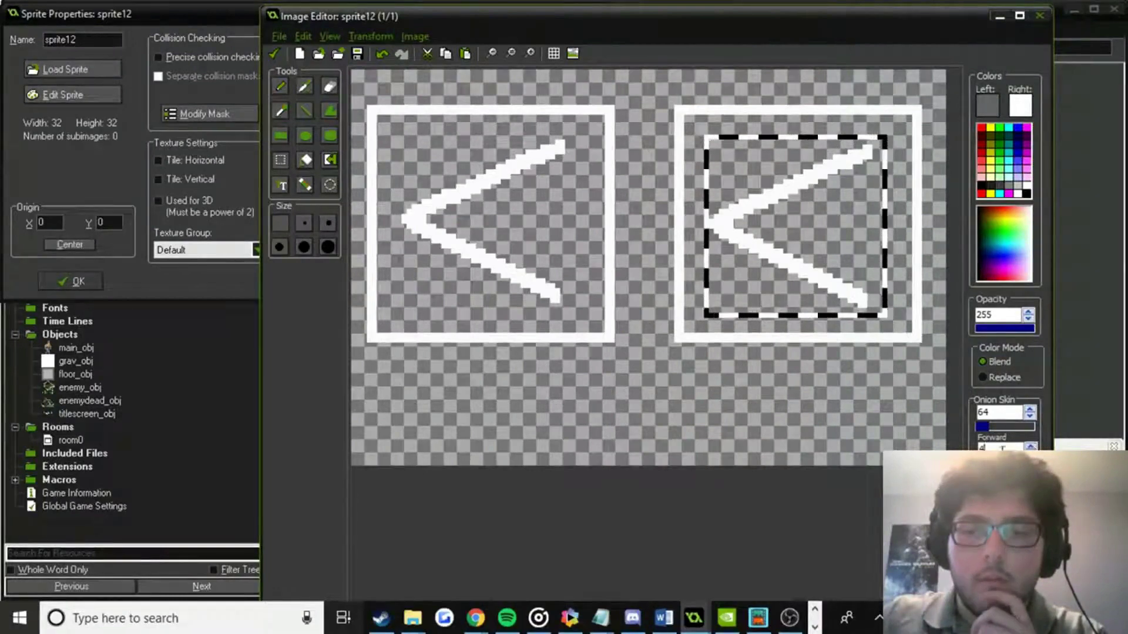
text(0)
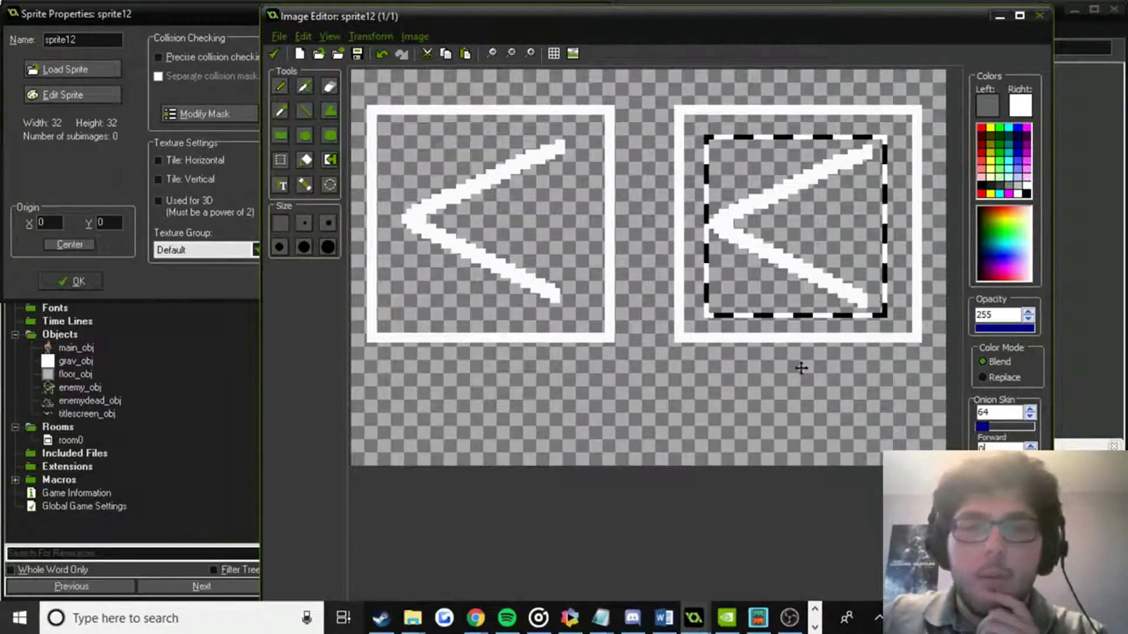
Delete the second rectangle together with the arrowhead inside it.
click(503, 304)
drag(651, 89, 941, 428)
key(Delete)
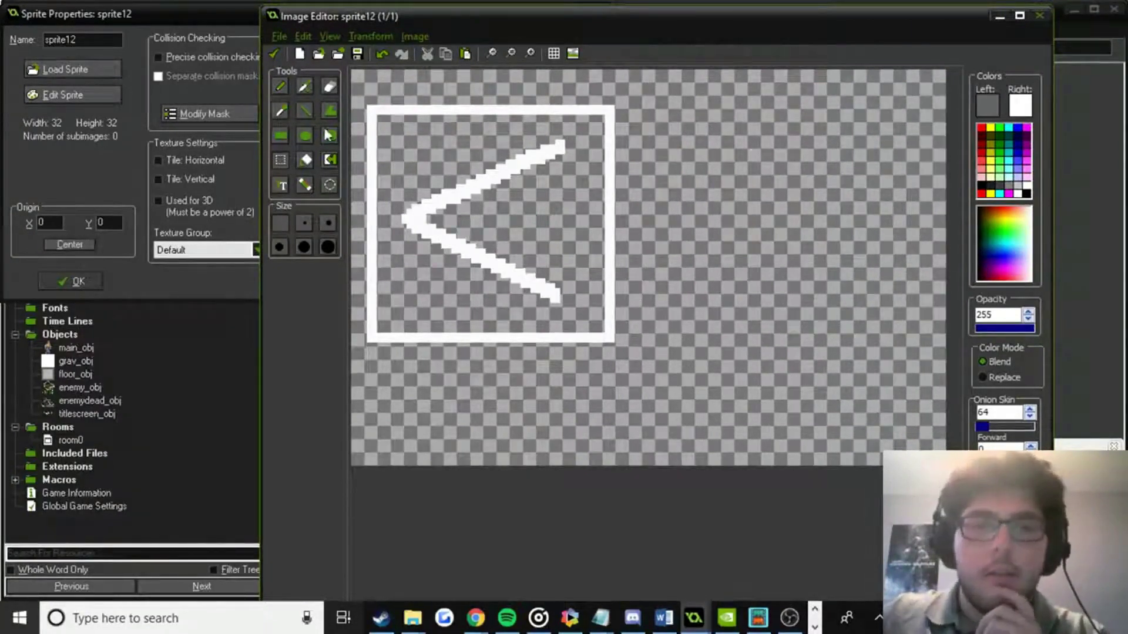
Copy the framed left arrow, delete the sprite's original image, and paste the copy as its only image.
drag(352, 79, 639, 366)
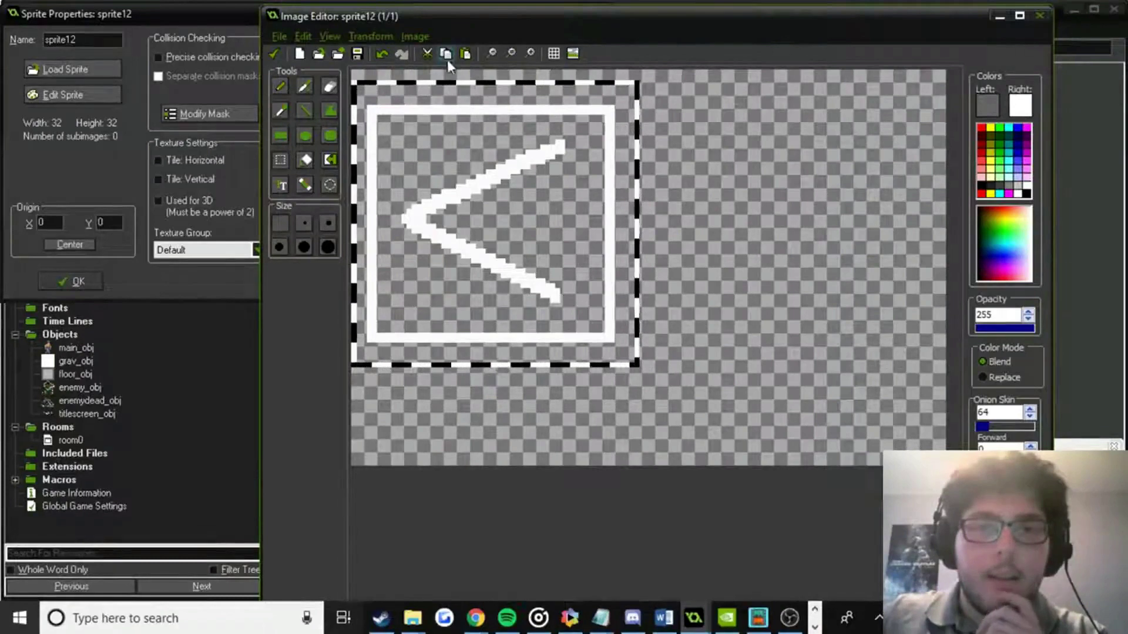
click(274, 54)
key(Delete)
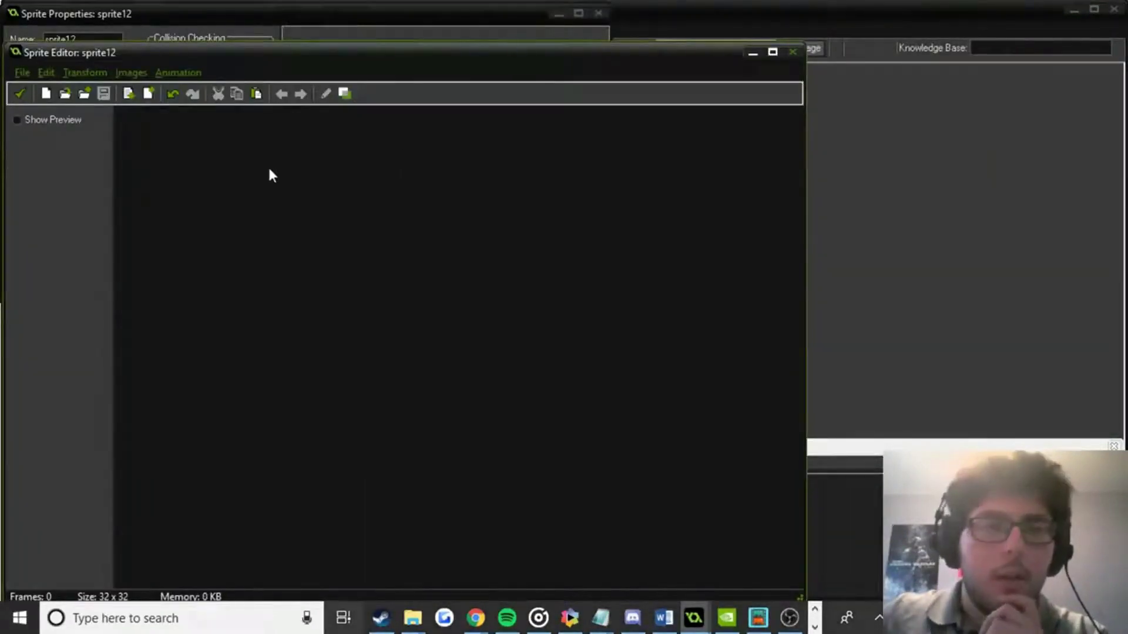
click(256, 94)
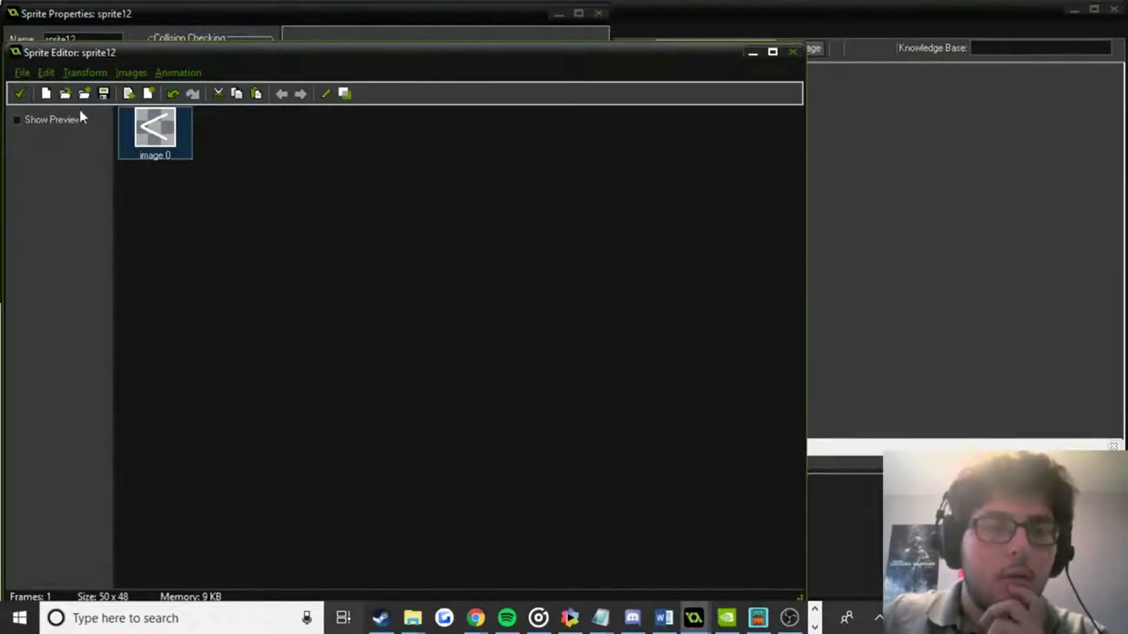
Accept the edited image and name the sprite leftkey_spr.
click(20, 94)
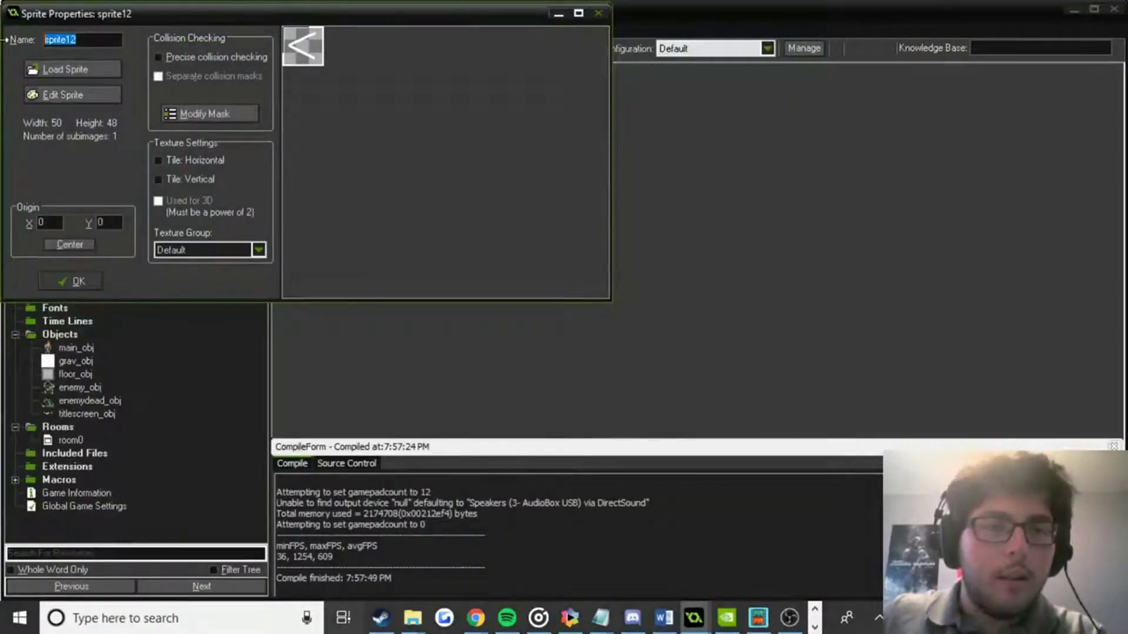
text(leftkey_spr)
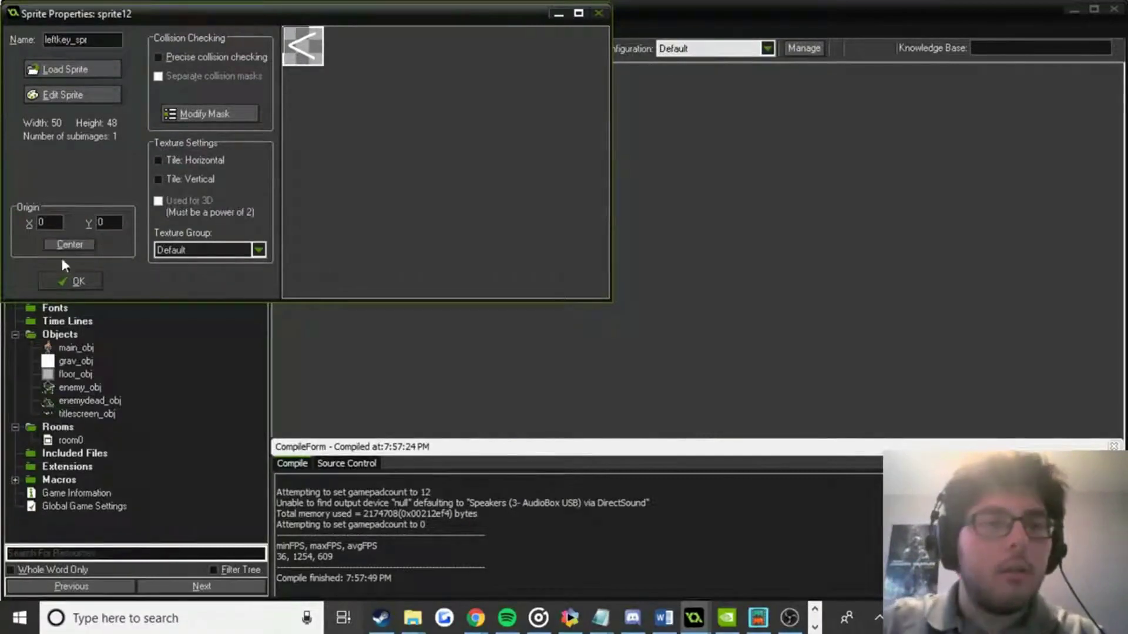
key(Return)
Duplicate leftkey_spr and name the copy rightkey_spr.
right_click(79, 215)
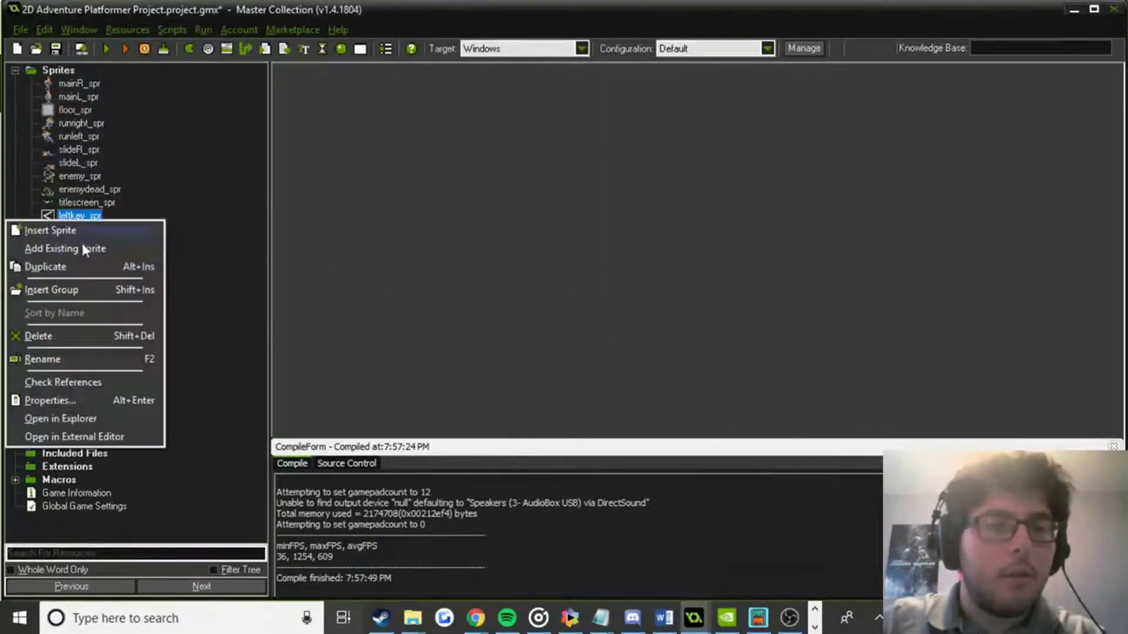
click(45, 266)
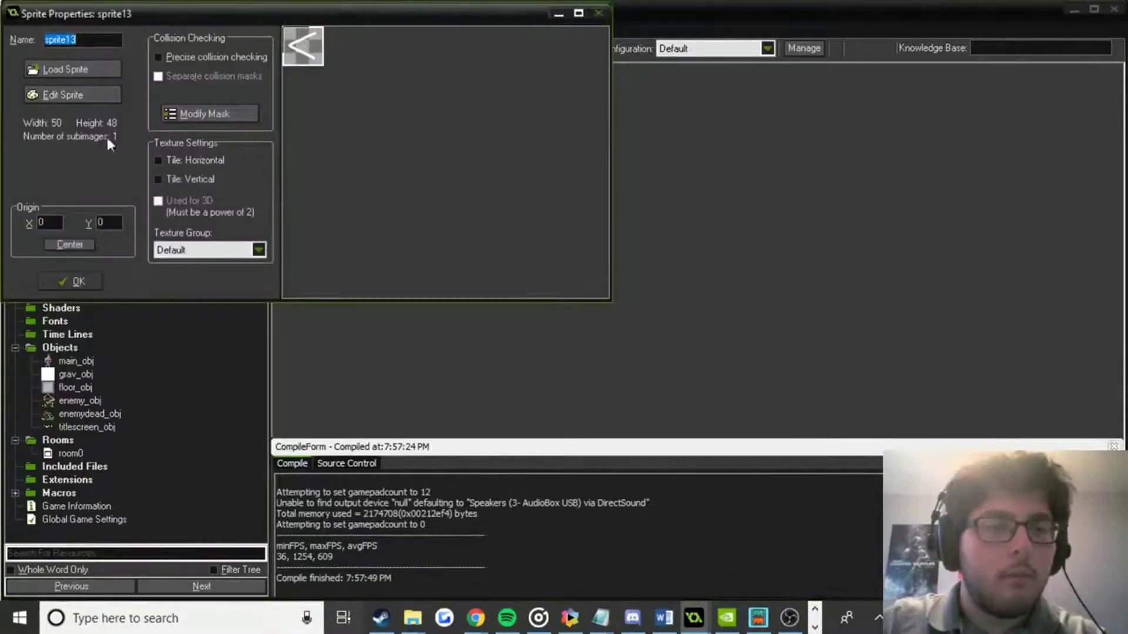
drag(150, 16, 330, 112)
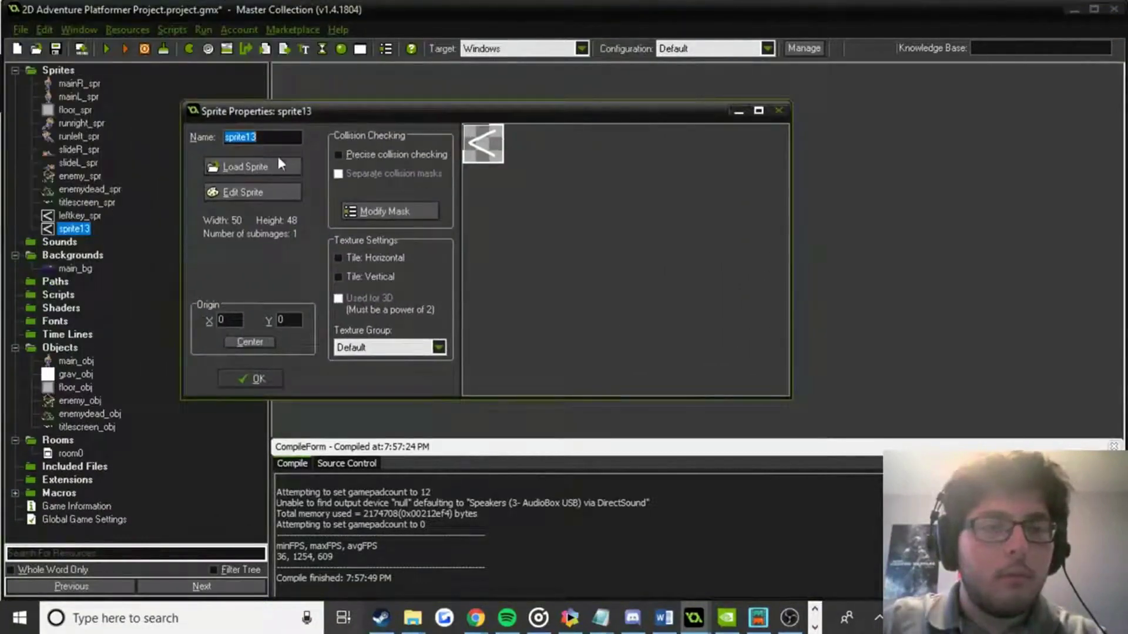
text(rightkey_spr)
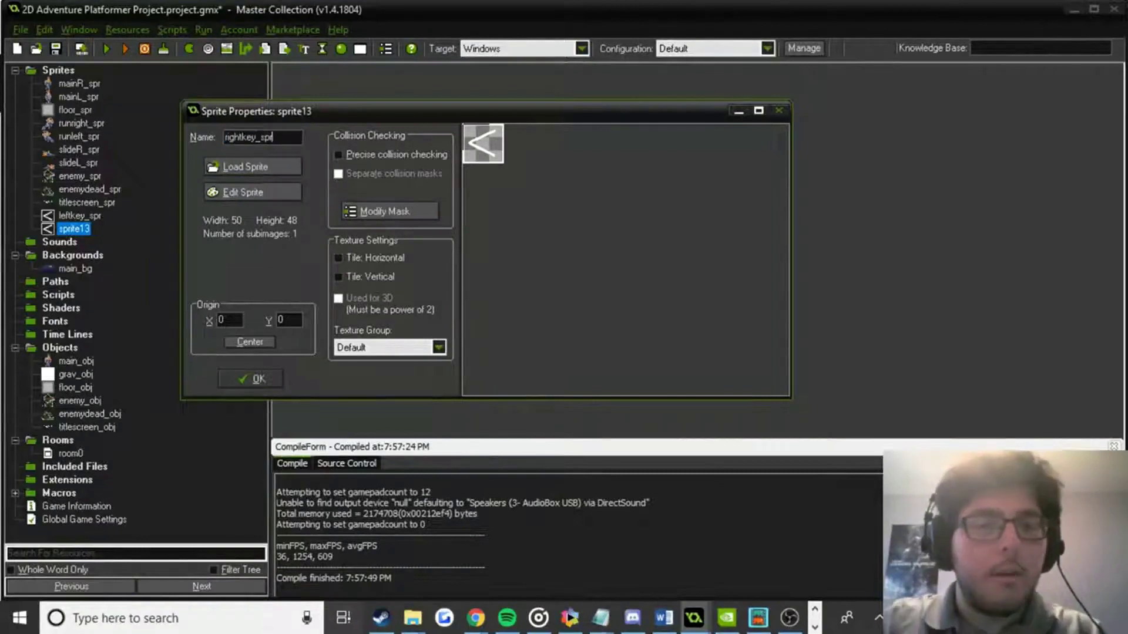
Mirror the rightkey_spr image horizontally and accept the edited sprite.
click(231, 192)
click(84, 73)
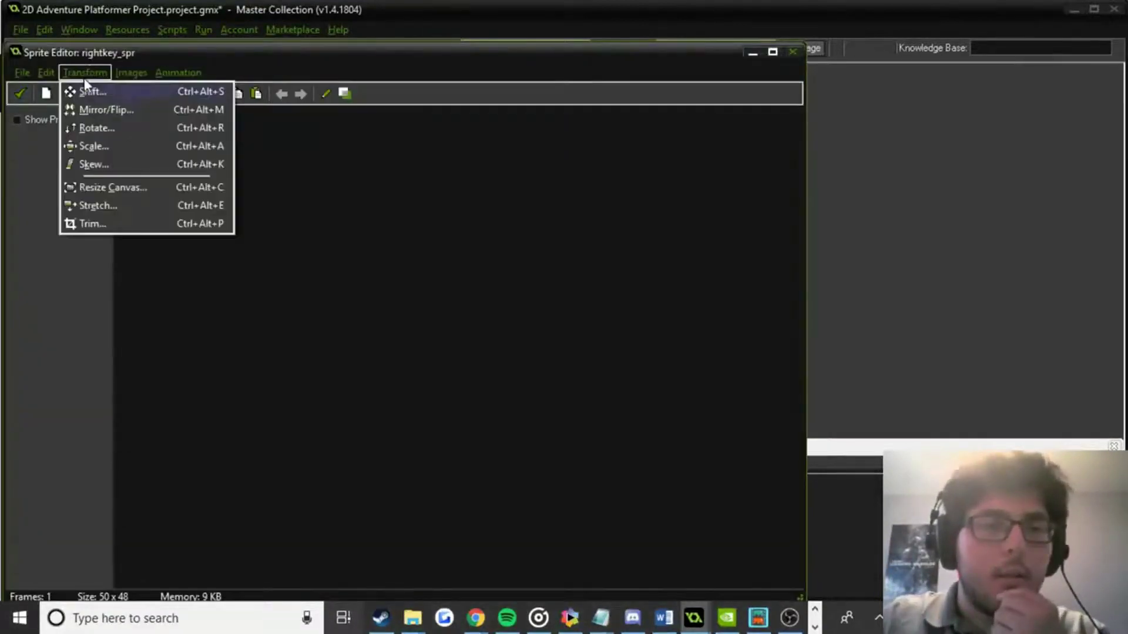
click(106, 110)
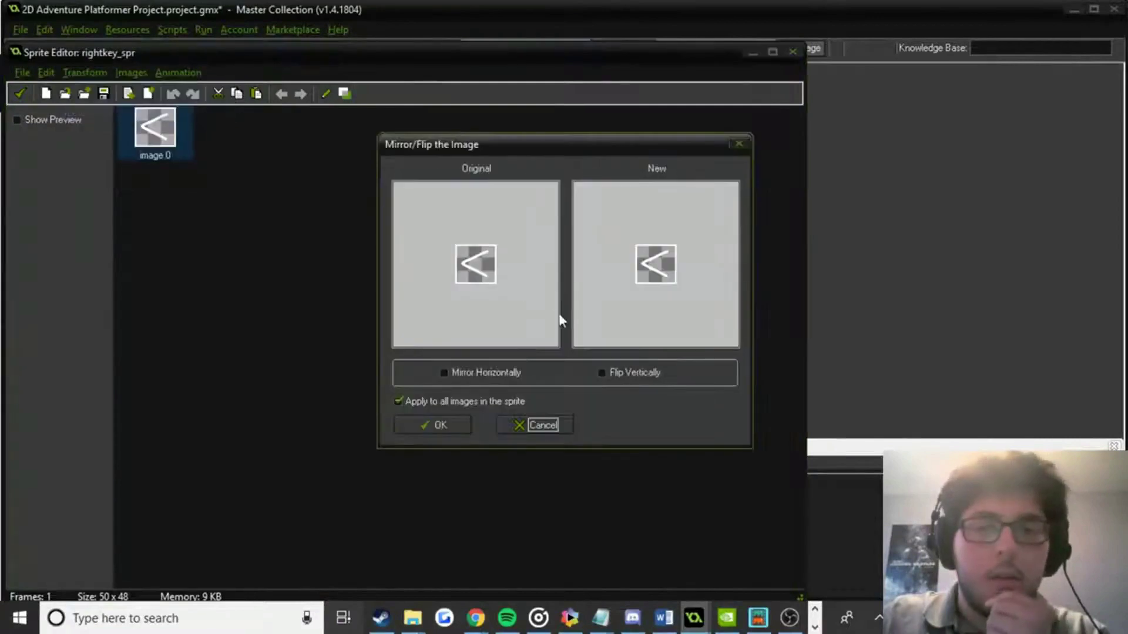
click(602, 372)
click(608, 371)
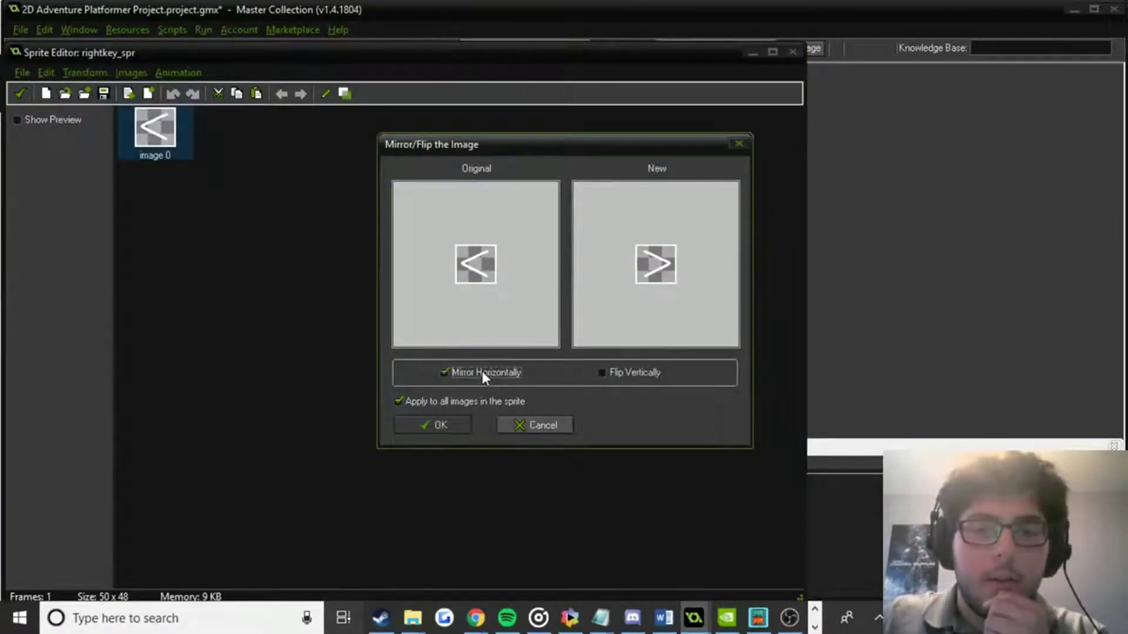
click(440, 423)
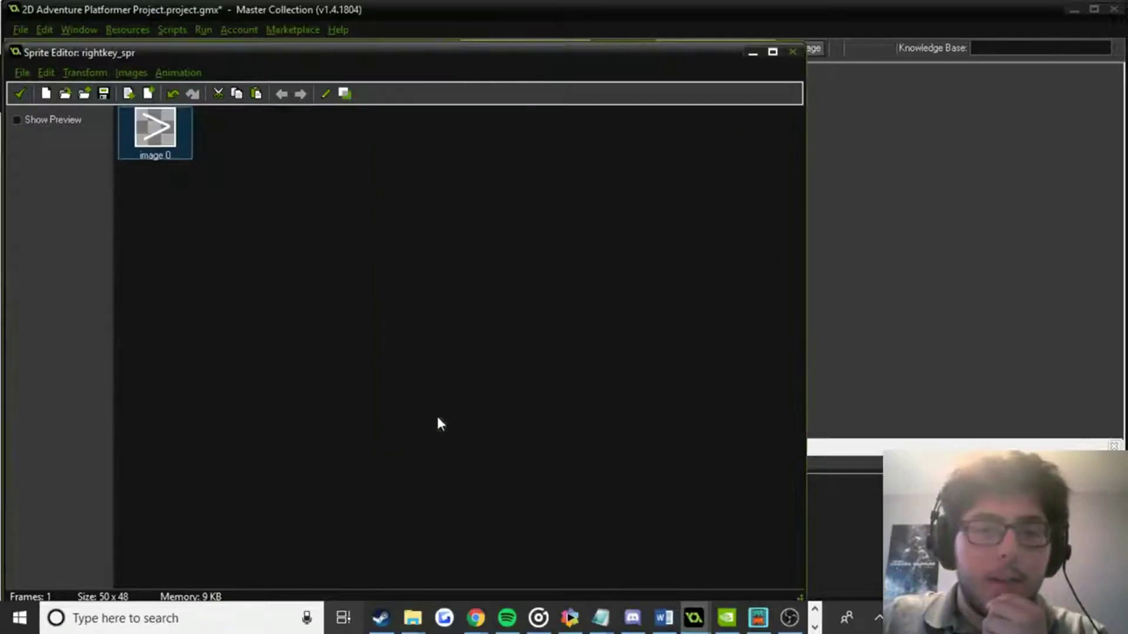
click(14, 93)
click(259, 378)
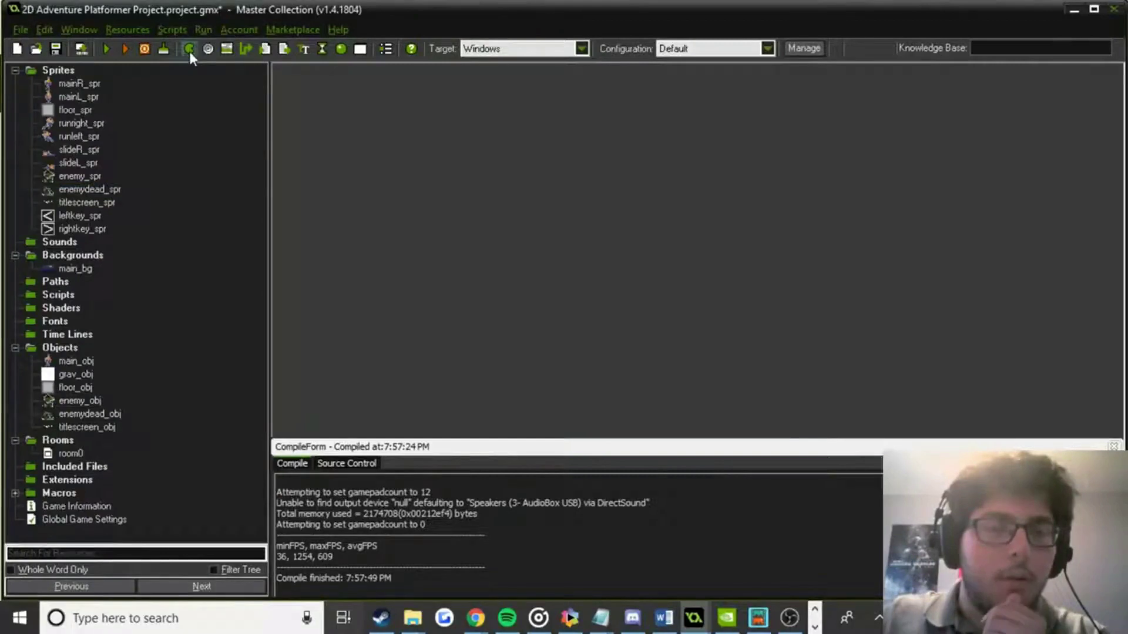
Duplicate rightkey_spr to start another key sprite.
right_click(83, 228)
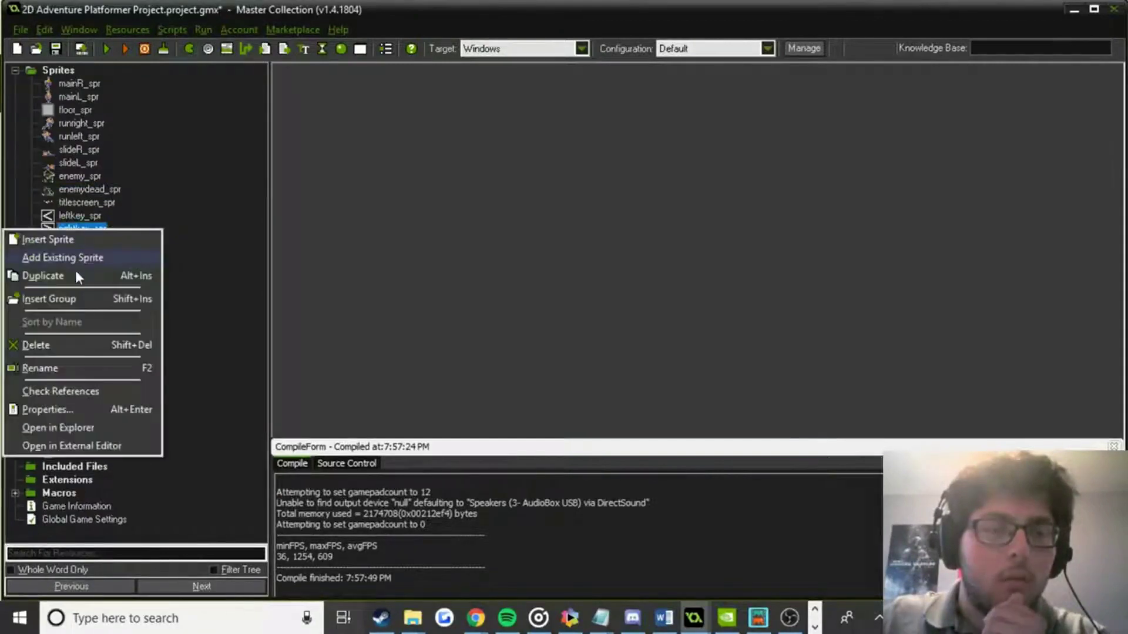
click(72, 277)
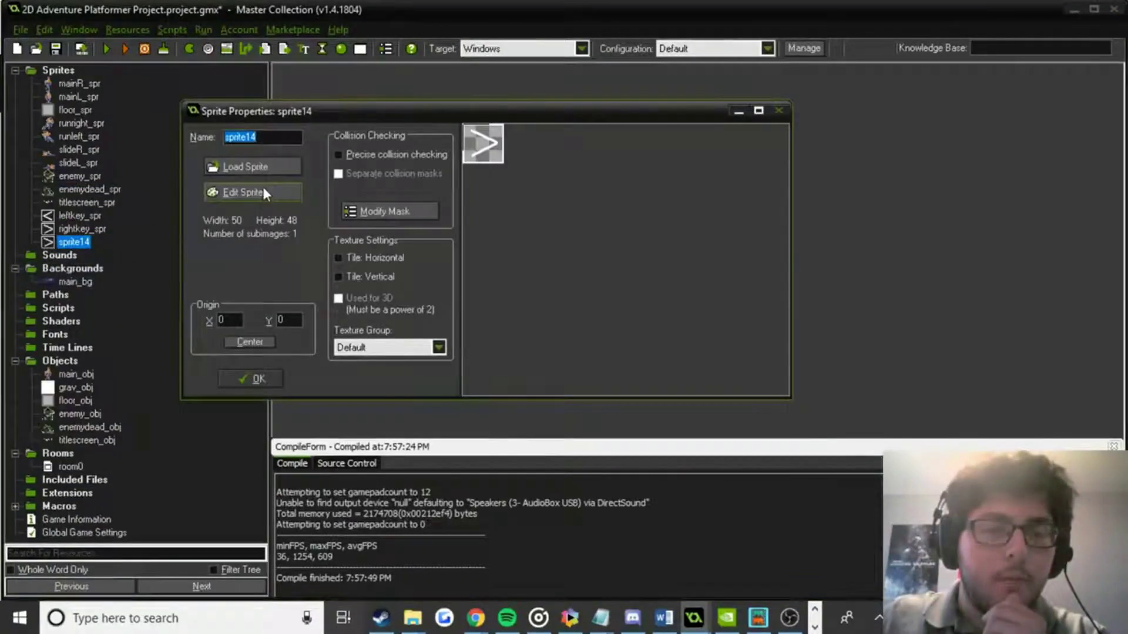
click(260, 190)
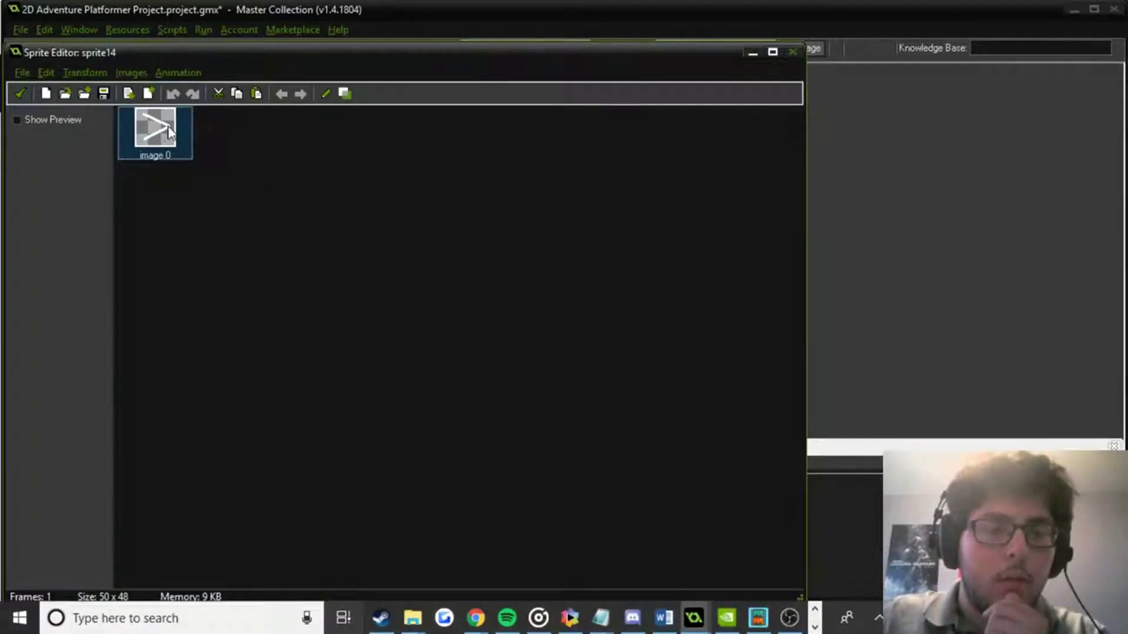
click(21, 93)
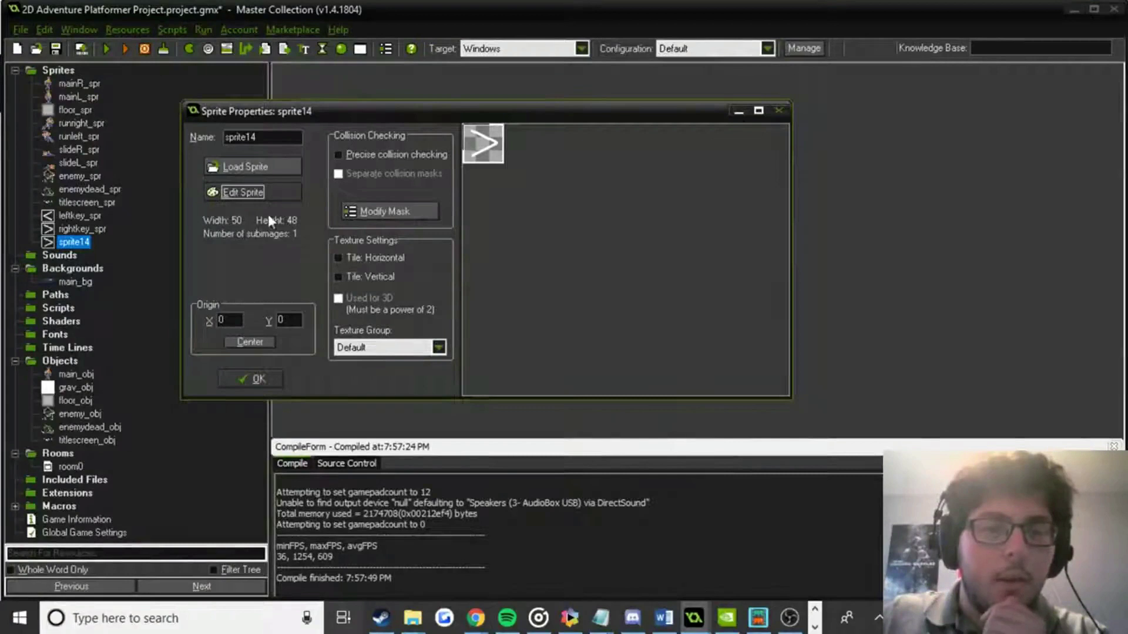
Widen the duplicated sprite's canvas to 115 pixels without keeping the aspect ratio, leaving the height at 48 pixels.
click(276, 192)
click(88, 72)
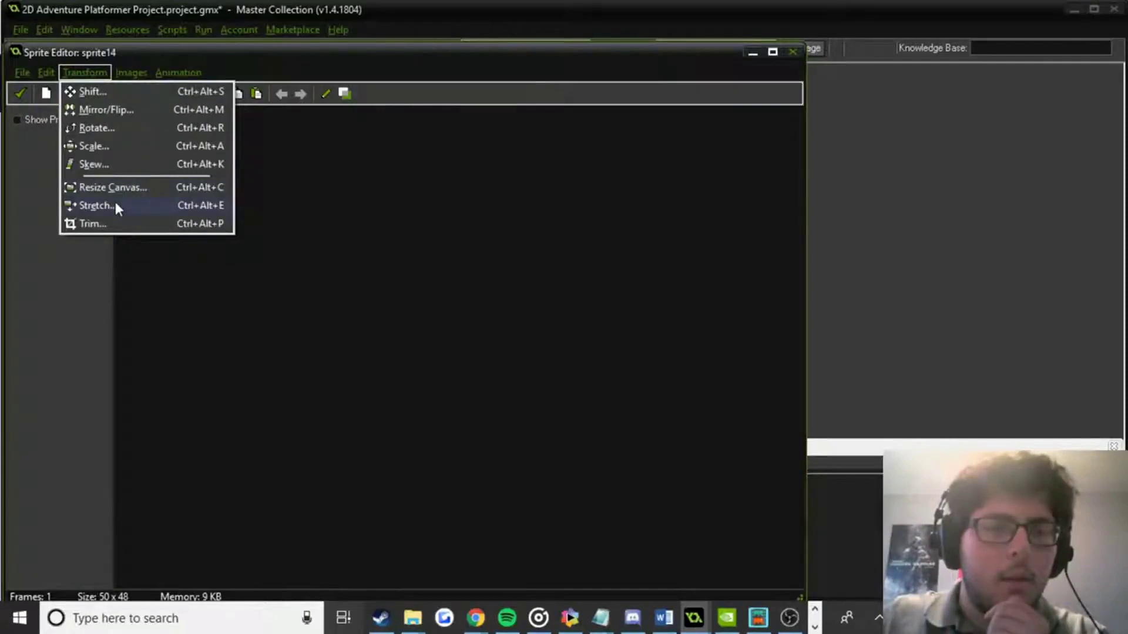
click(98, 188)
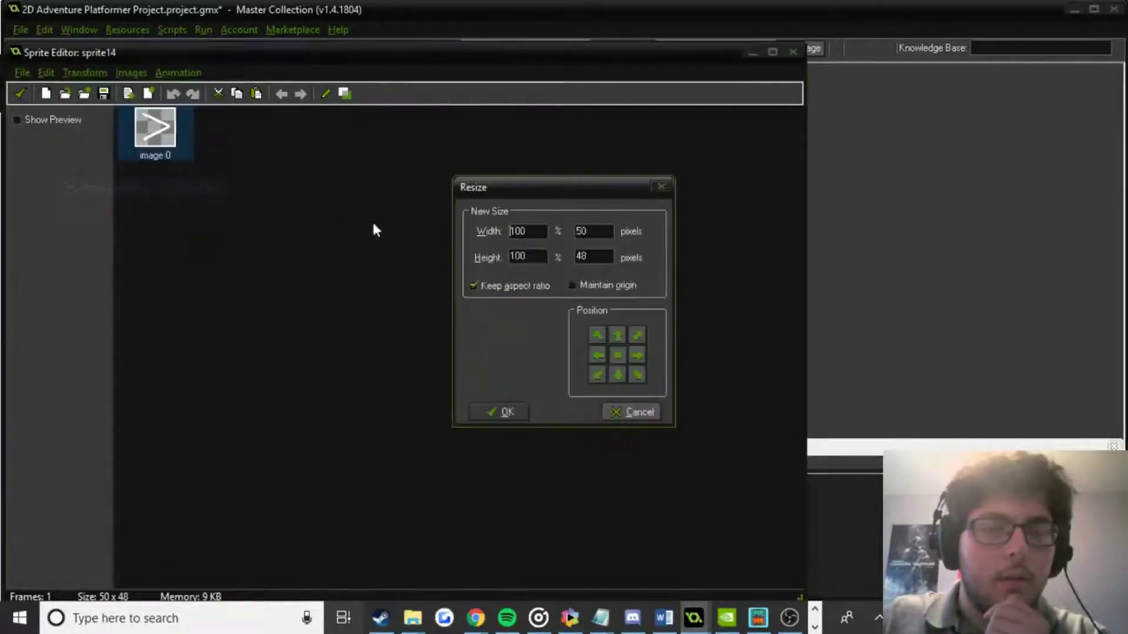
click(524, 285)
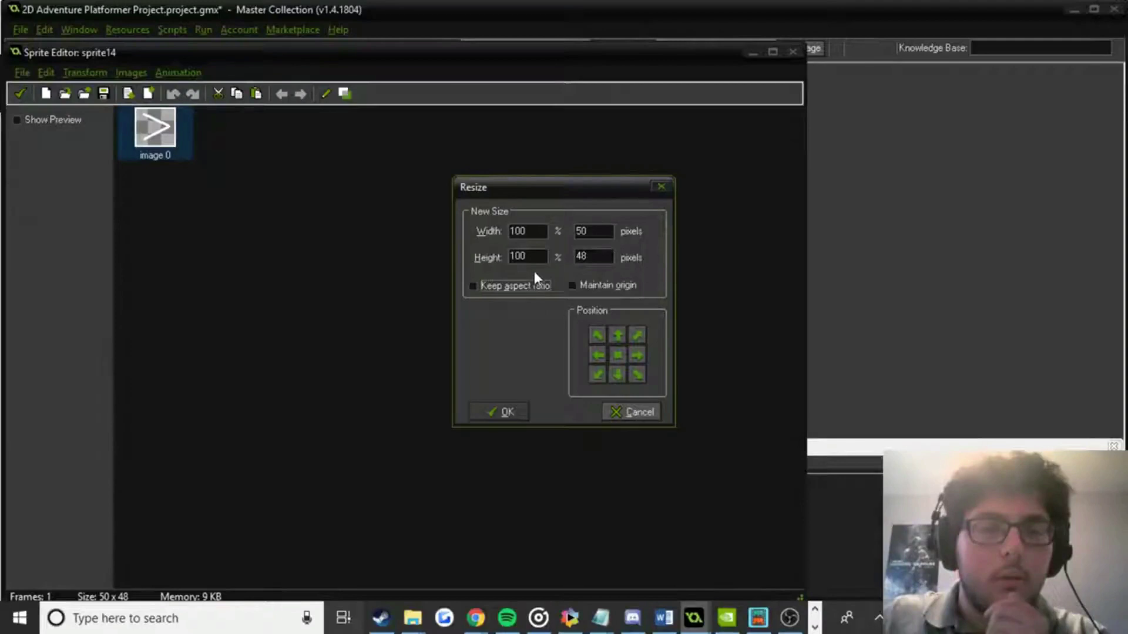
drag(524, 230, 478, 231)
text(236)
key(Return)
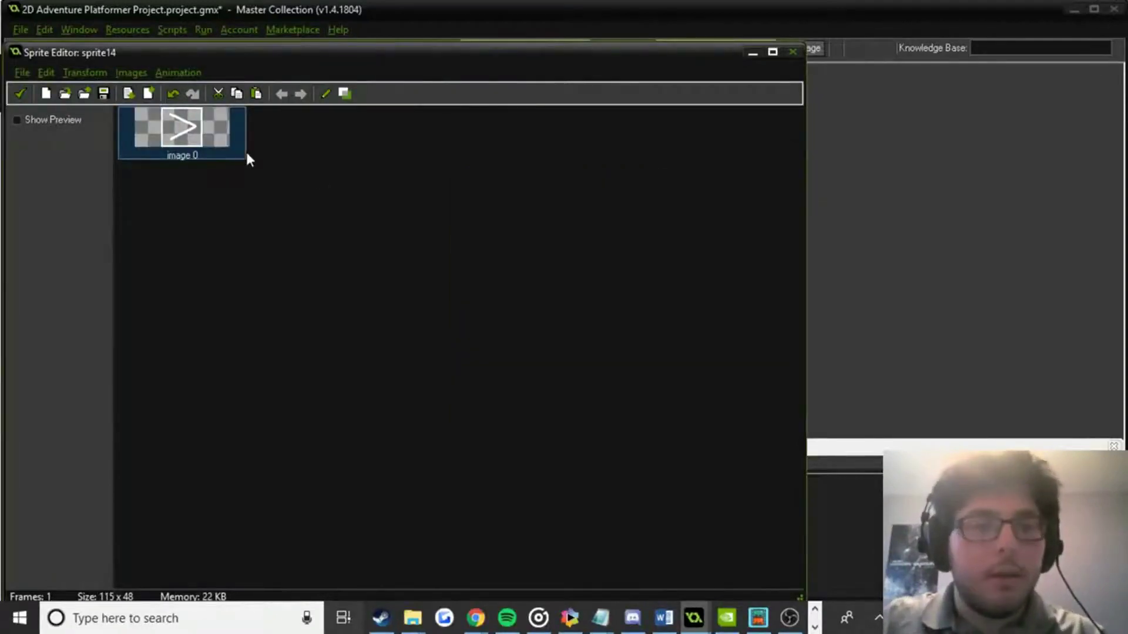
Move the framed arrow to the canvas's left edge and place a pasted copy of it against the right edge.
double_click(203, 140)
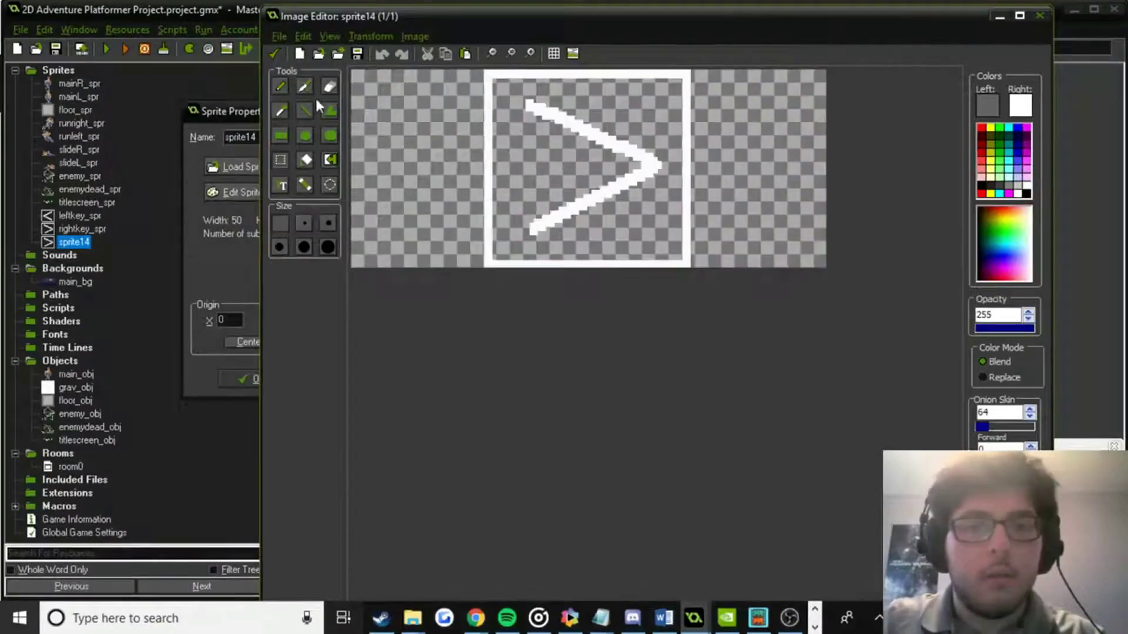
drag(487, 82, 696, 271)
drag(619, 233, 552, 233)
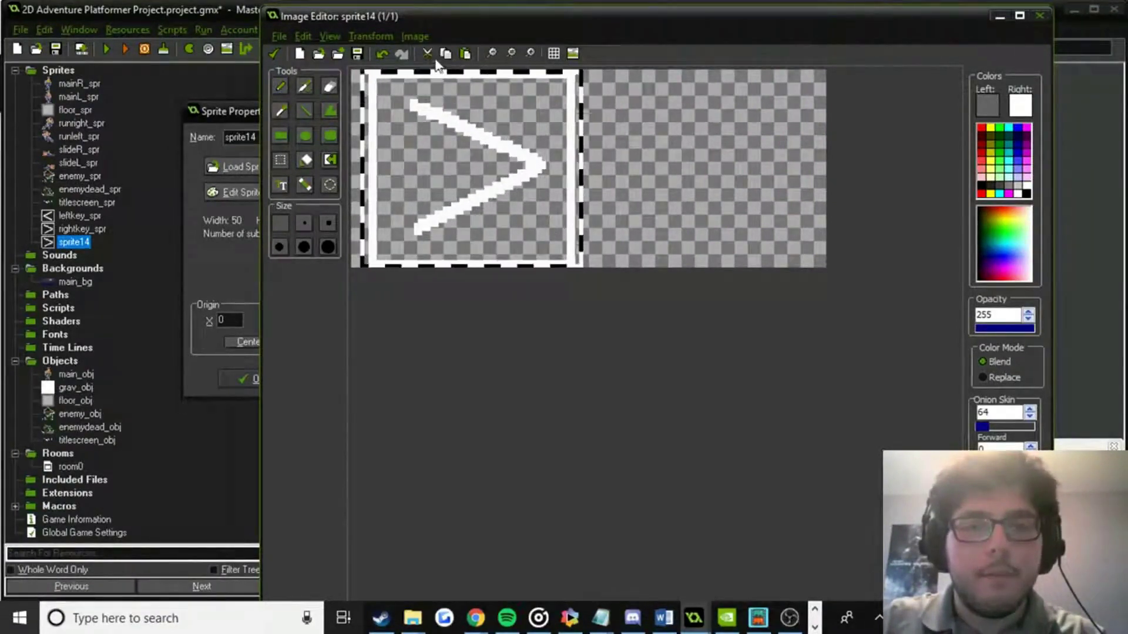
click(467, 57)
drag(453, 156, 724, 158)
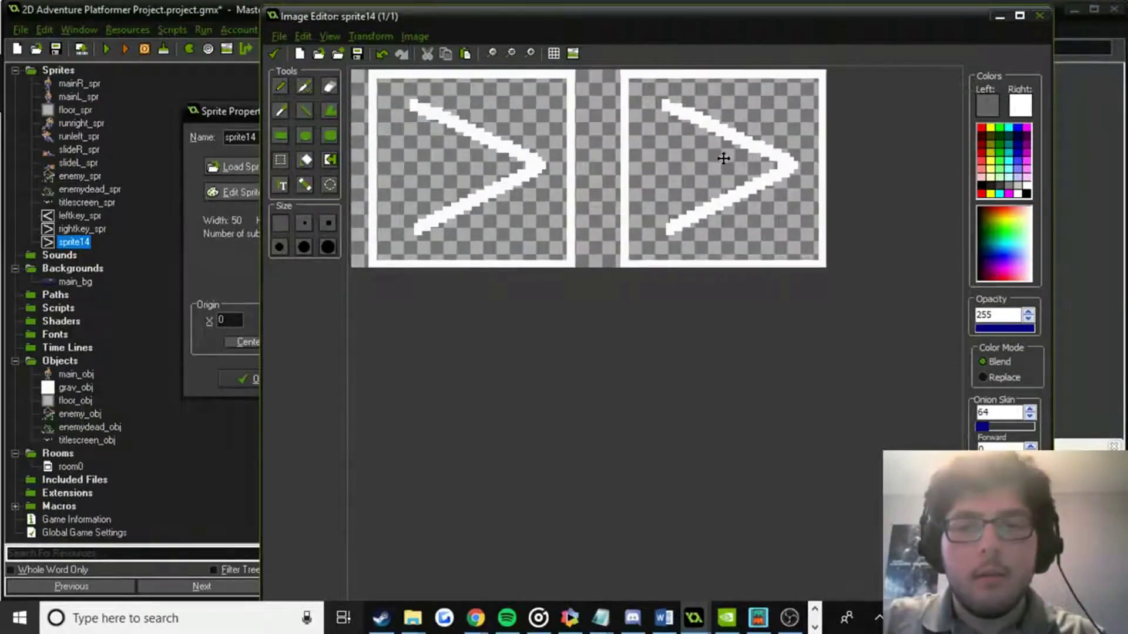
drag(372, 74, 542, 239)
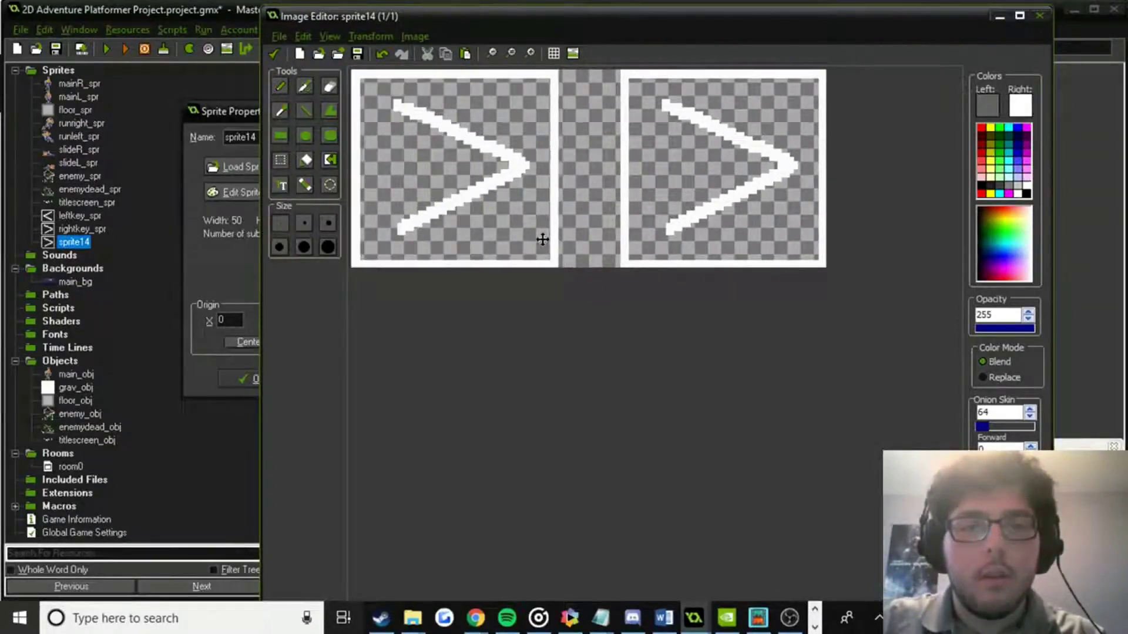
Erase the arrowheads inside both frames, keeping the two white outlines intact.
click(330, 109)
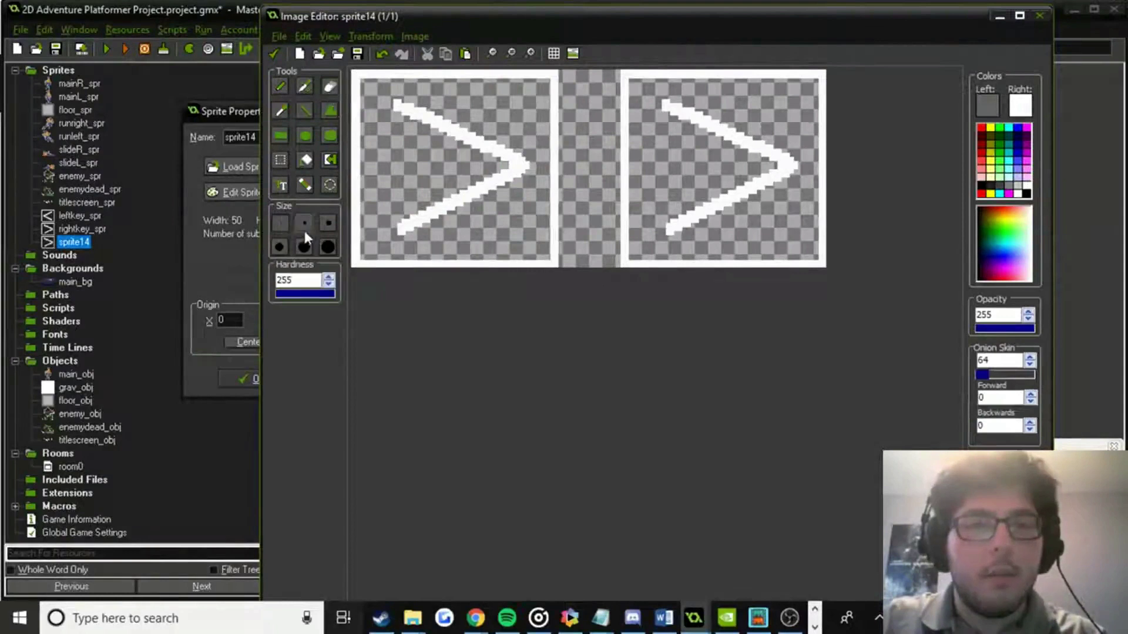
mouse_move(437, 144)
mouse_down()
mouse_move(395, 100)
mouse_move(402, 78)
mouse_up()
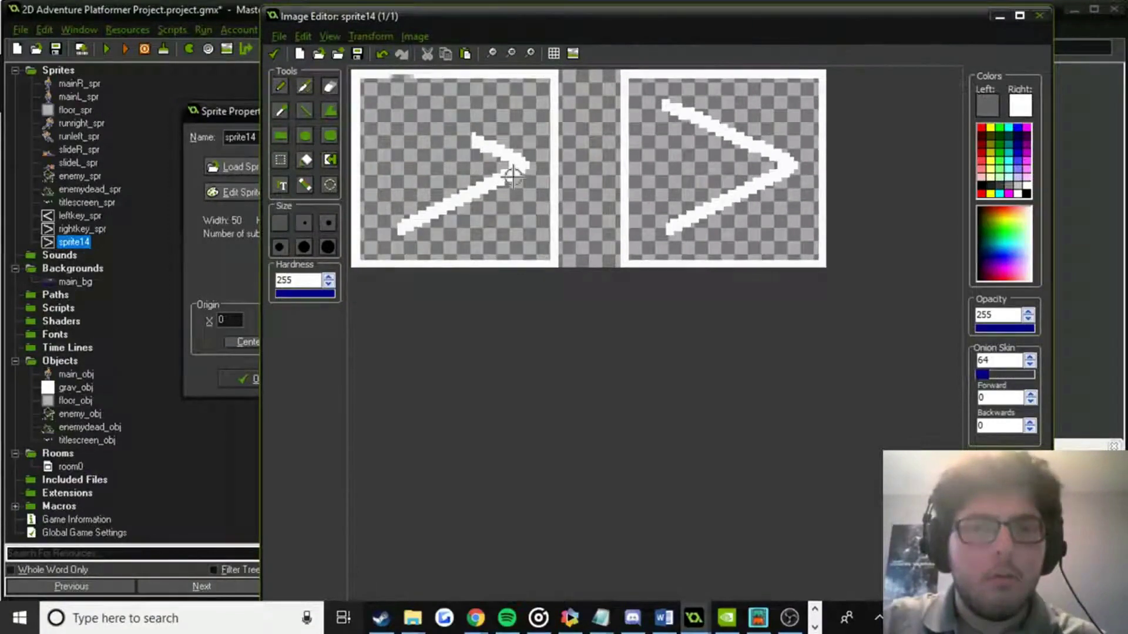
key(ctrl+z)
mouse_move(394, 102)
mouse_down()
mouse_move(517, 164)
mouse_move(397, 232)
mouse_up()
mouse_move(662, 102)
mouse_down()
mouse_move(788, 164)
mouse_move(671, 230)
mouse_up()
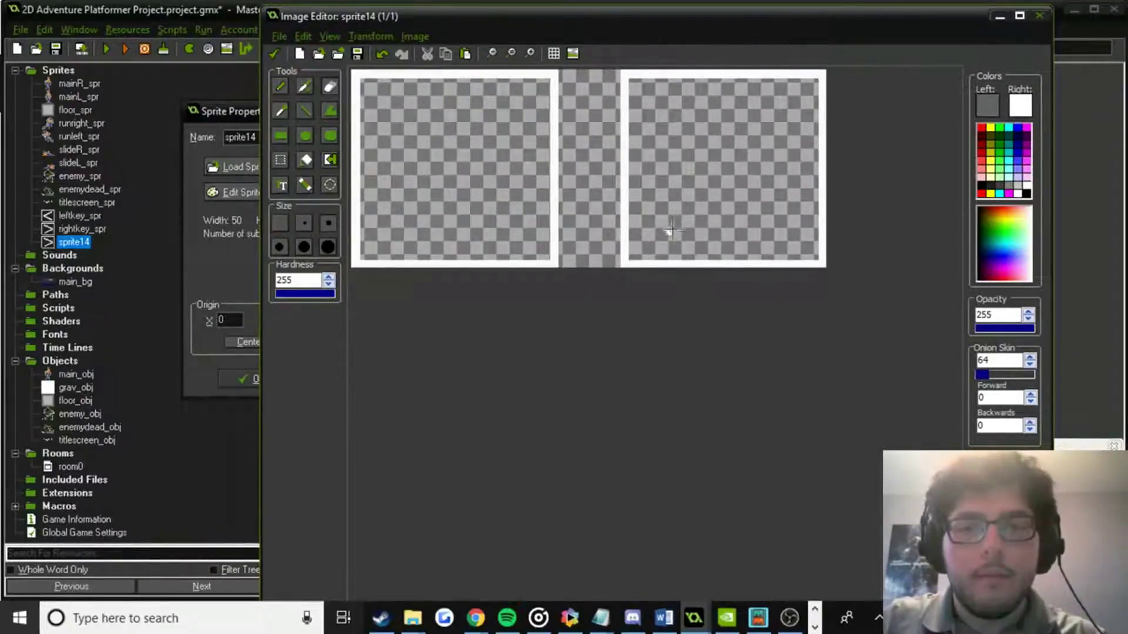
Accept the image with the two empty frames and name the sprite wdkeys_spr.
click(274, 54)
click(21, 94)
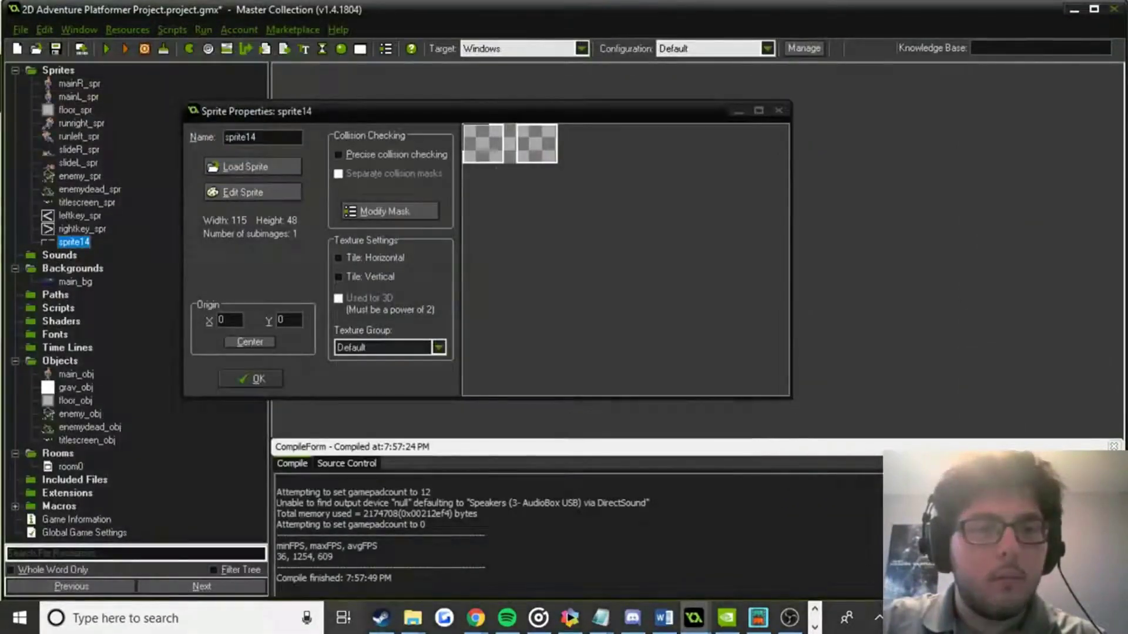
text(arrow)
key(BackSpace)
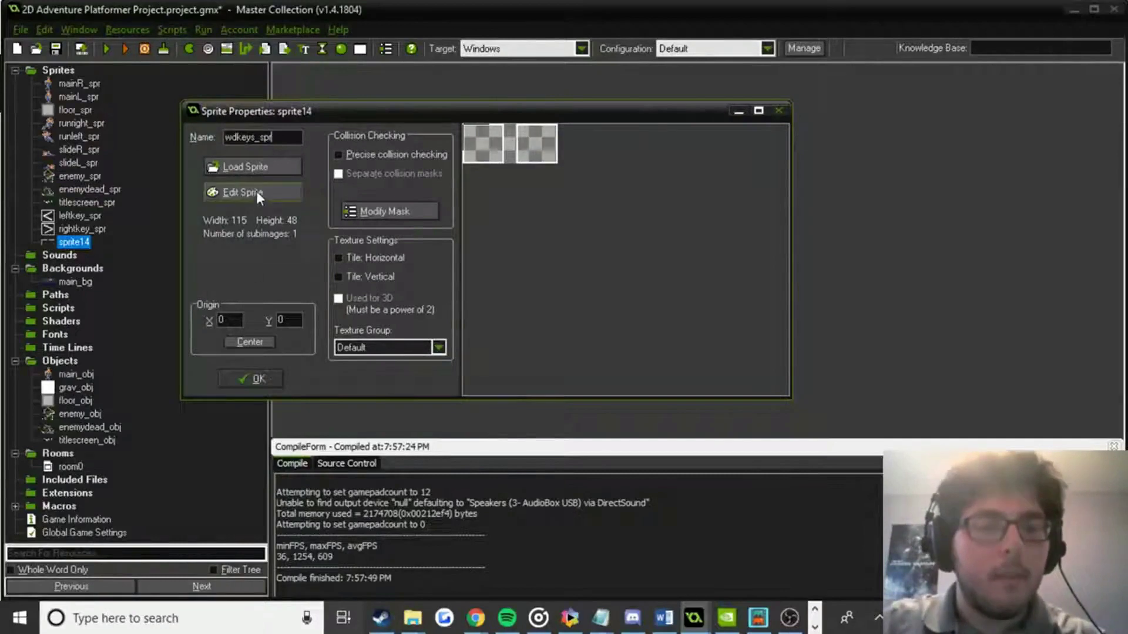
click(253, 378)
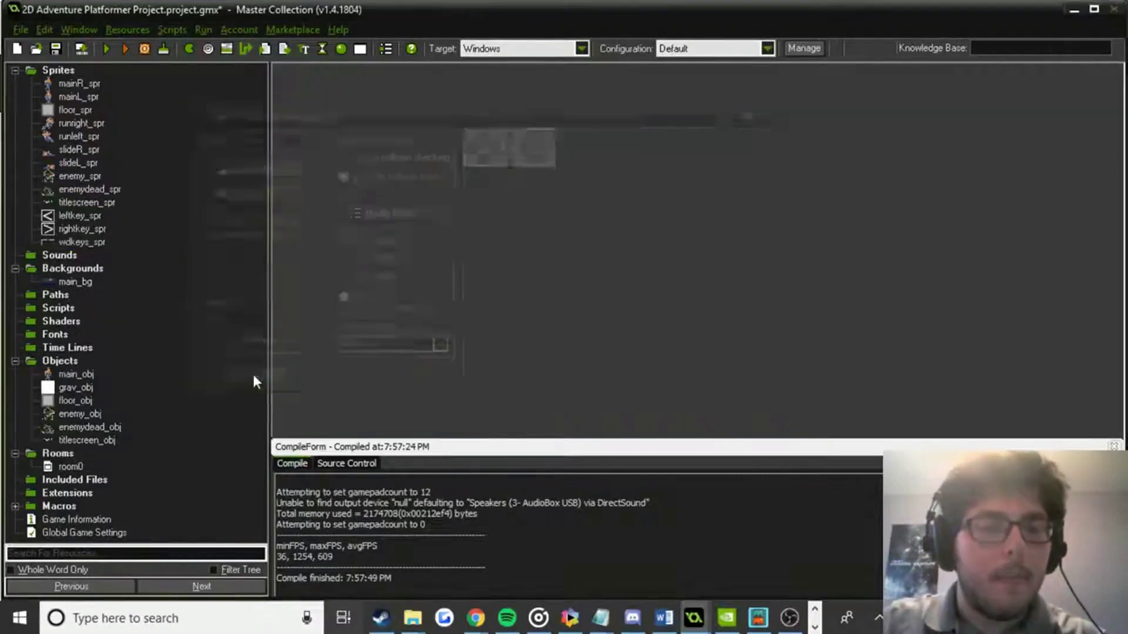
Create a sprite named w_spr and load the Blood Slide (3) image into it.
click(189, 49)
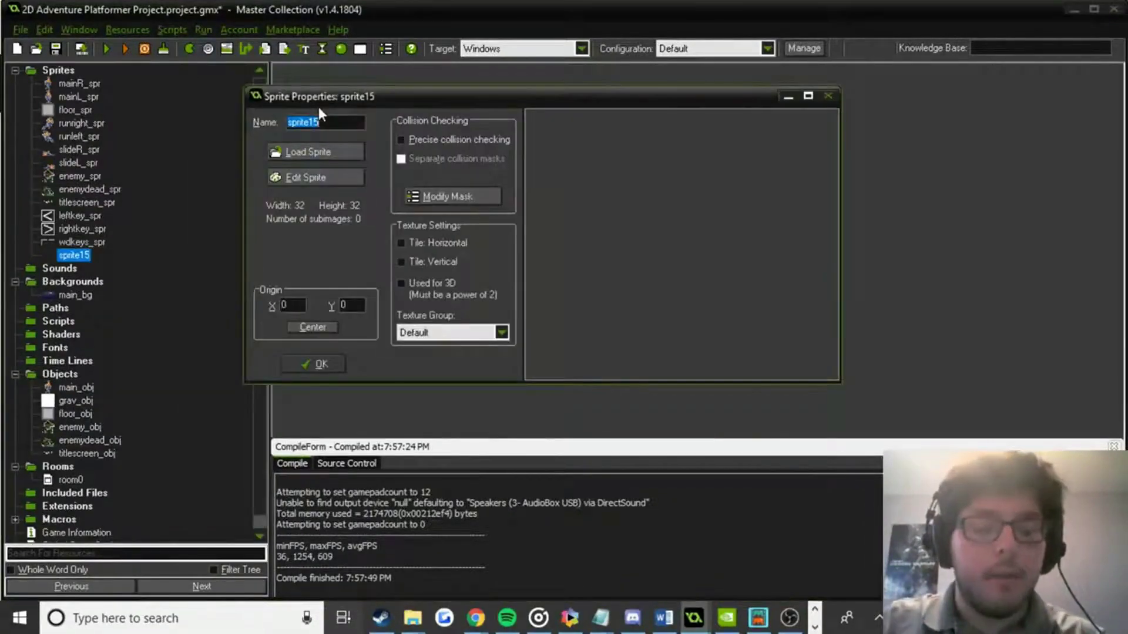
text(w_spr)
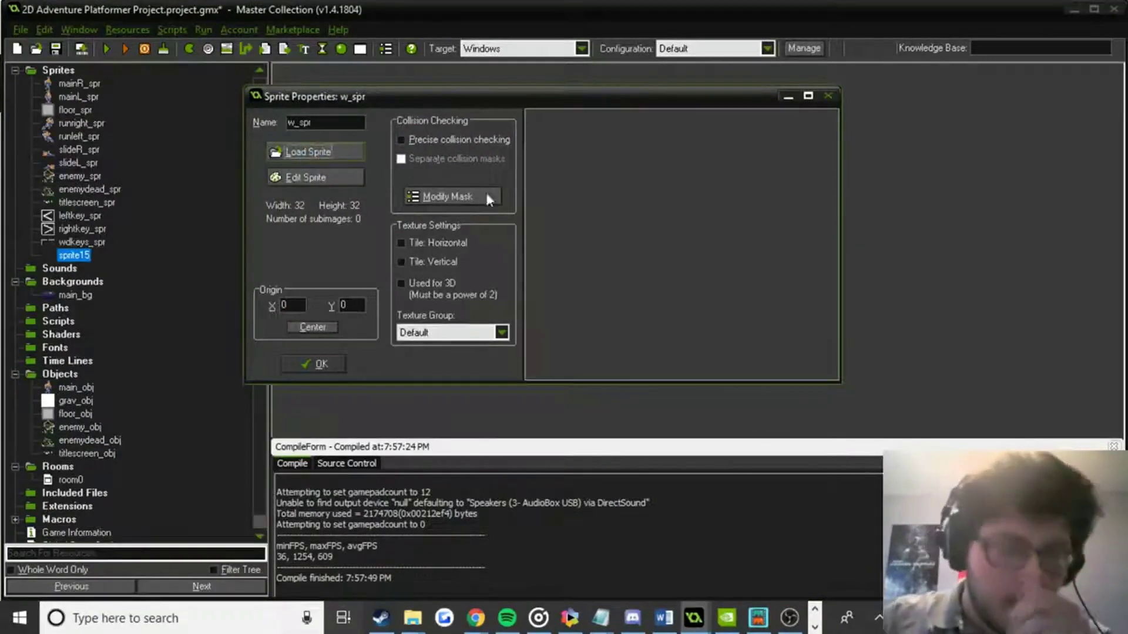
click(295, 151)
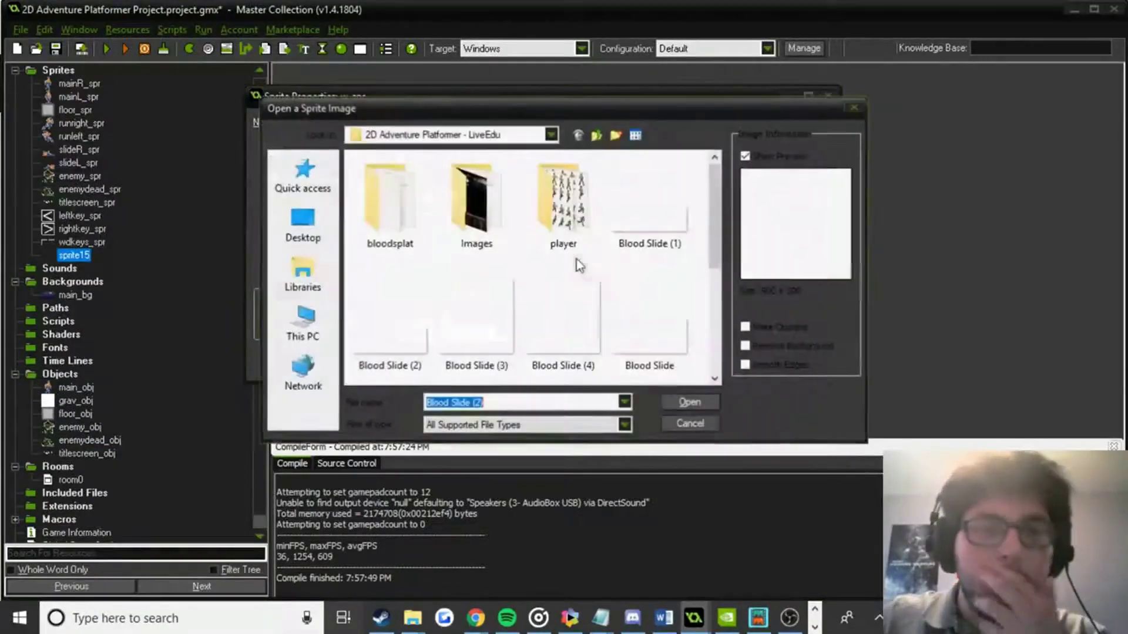
drag(718, 203, 718, 248)
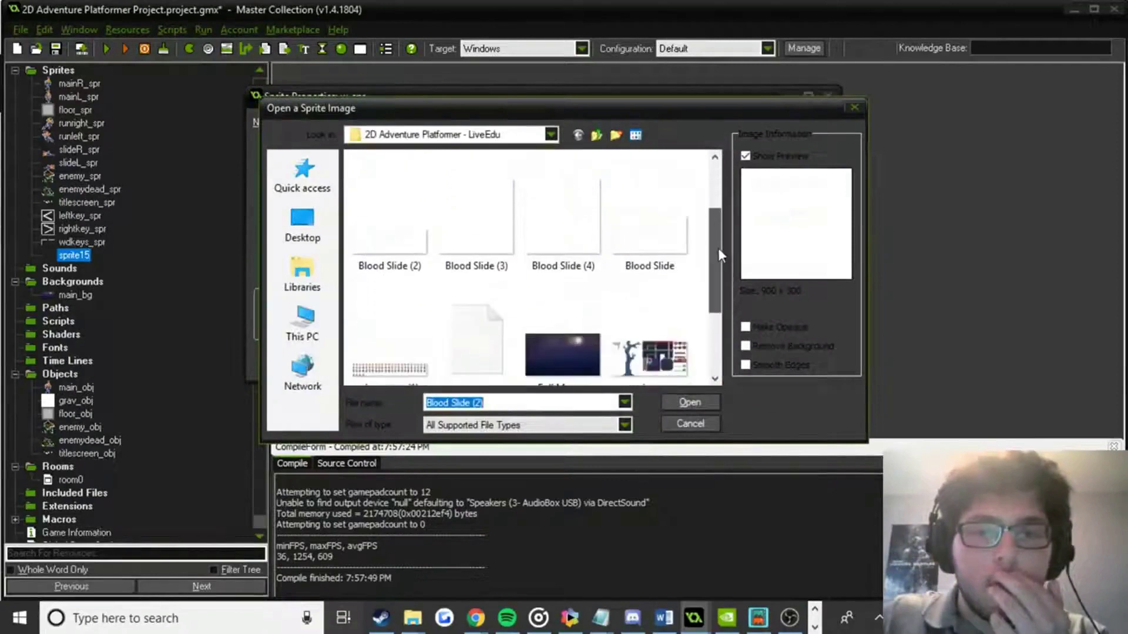
click(491, 242)
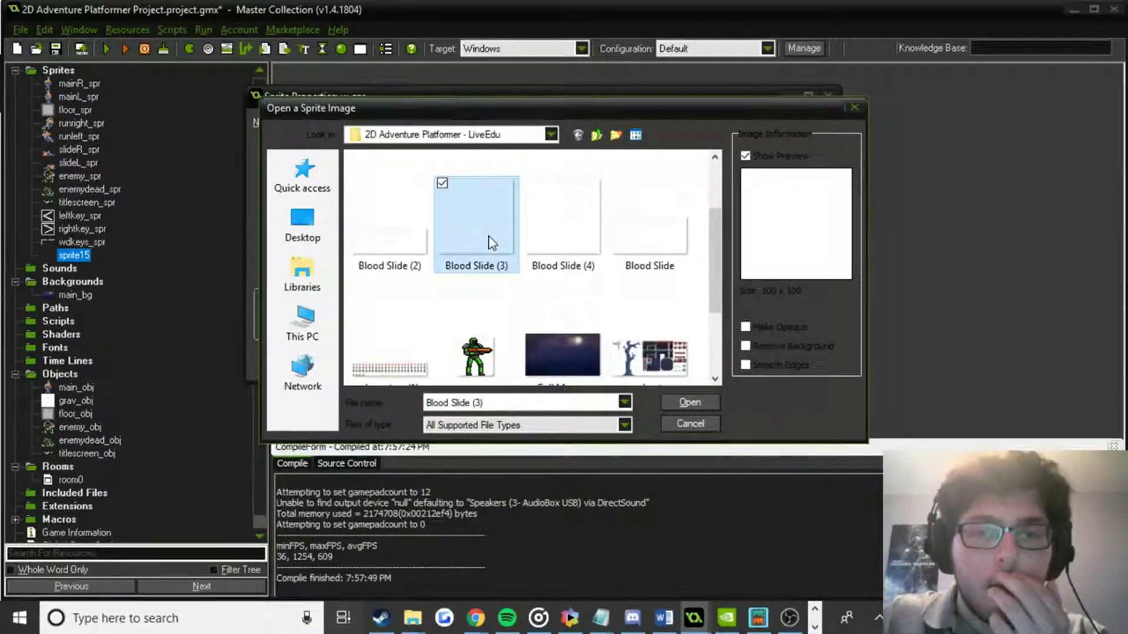
click(551, 246)
click(511, 253)
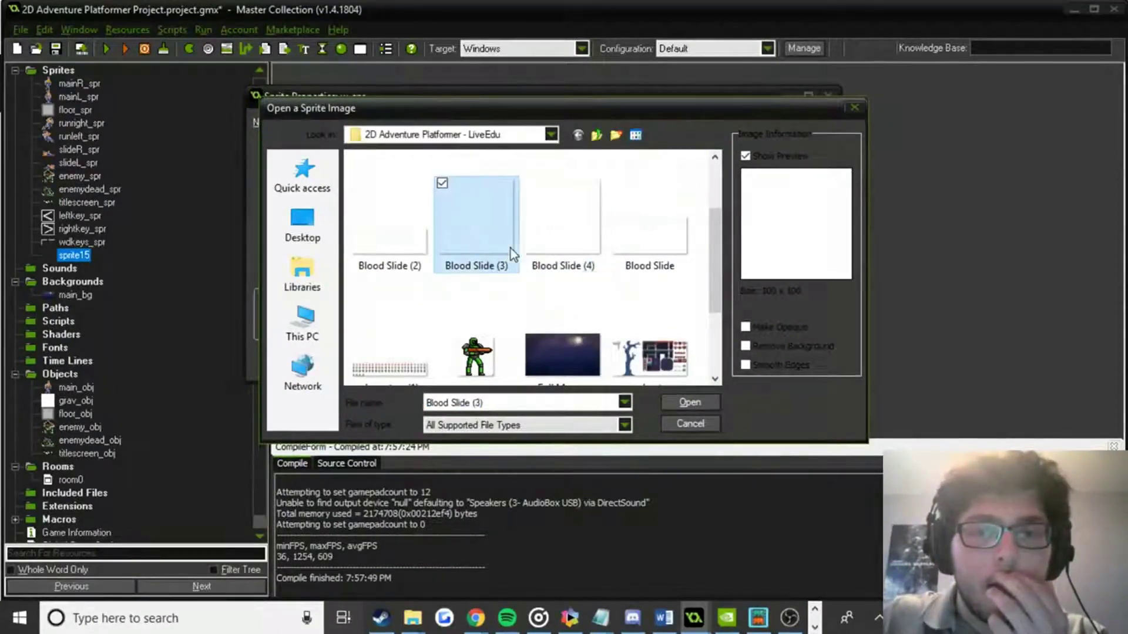
click(554, 253)
click(471, 243)
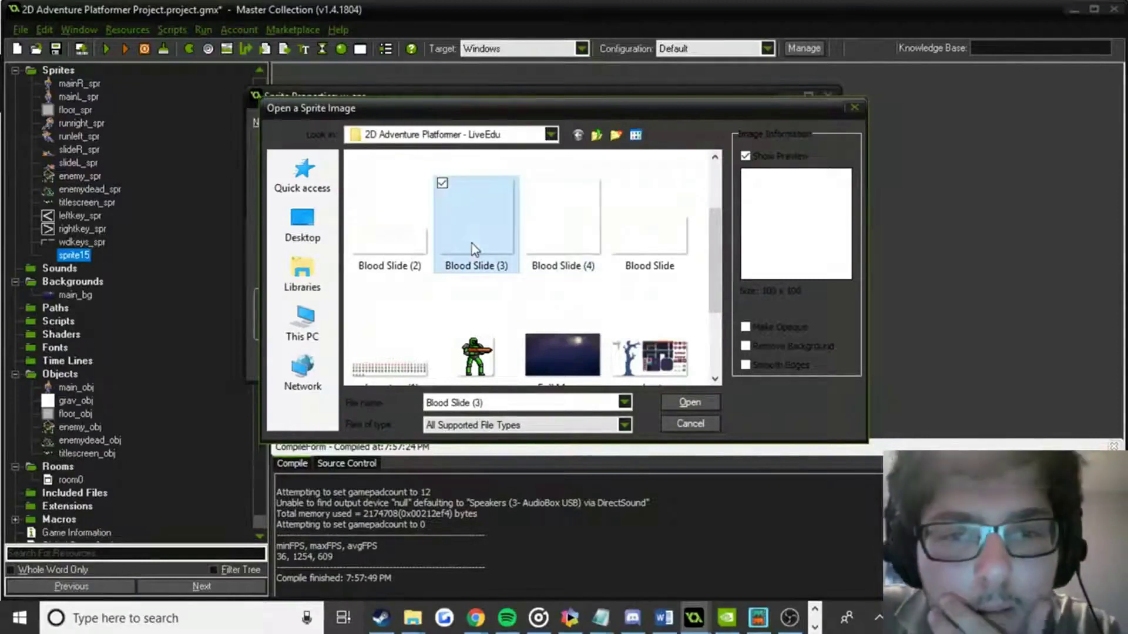
double_click(472, 242)
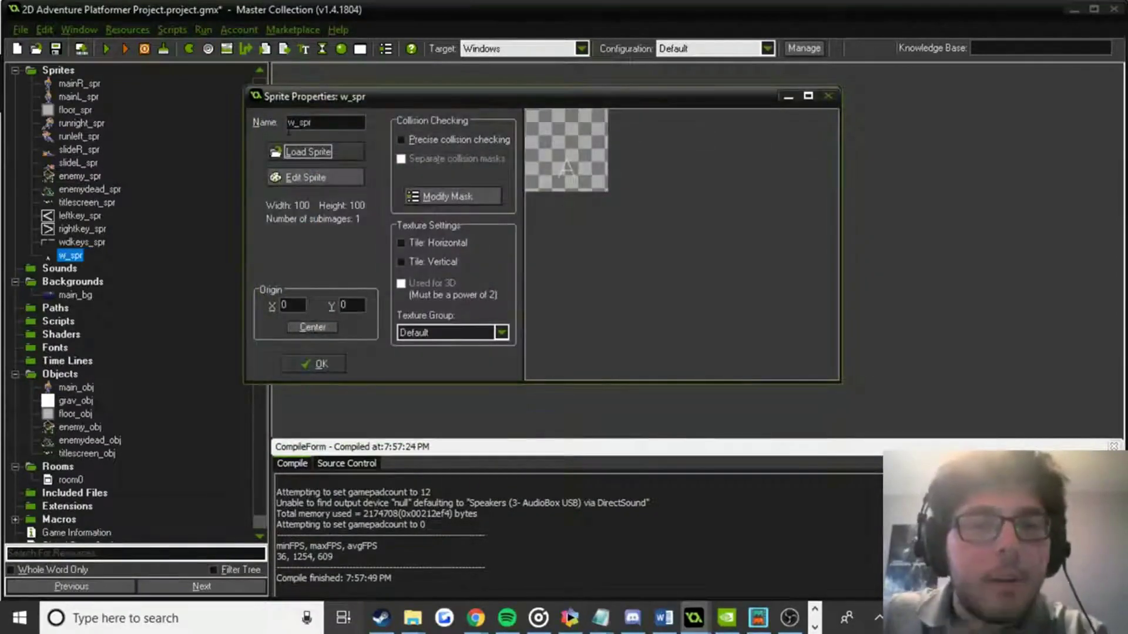
Rename the sprite showing the letter A as a_spr and accept its properties.
click(294, 122)
key(BackSpace)
text(a)
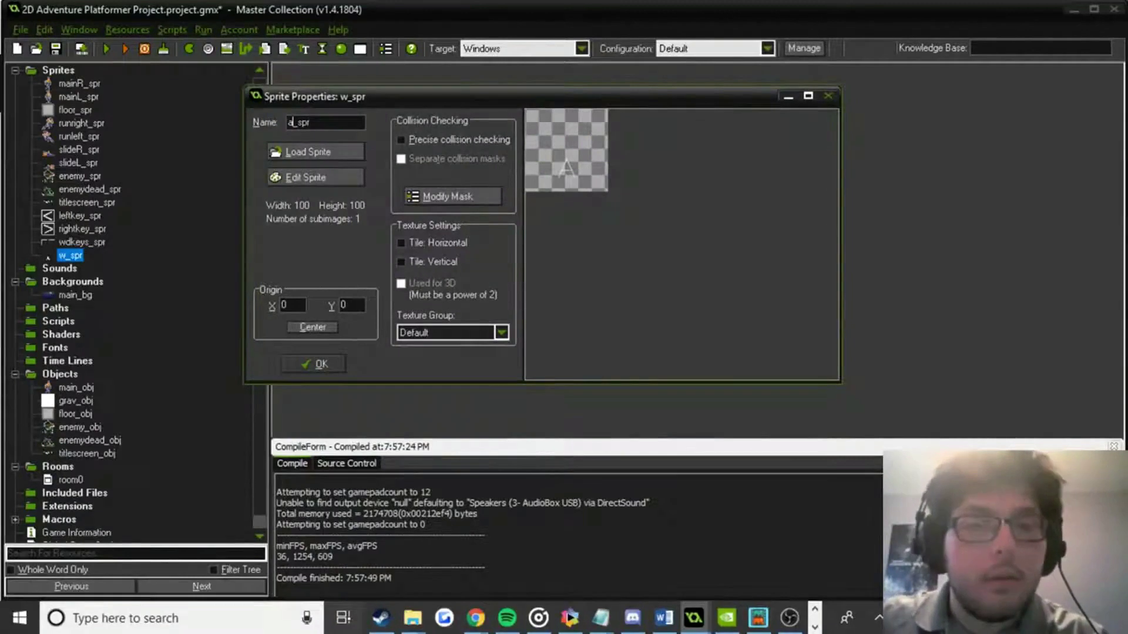
click(301, 362)
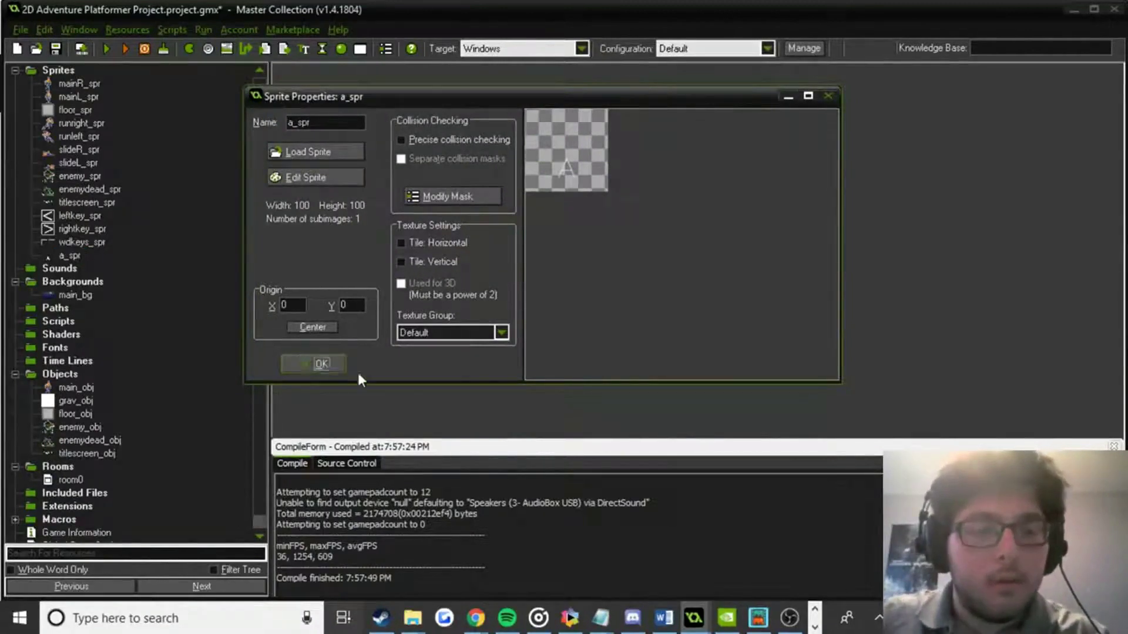
Switch to the 100 px × 100 px Canva design in Chrome and dismiss its download message.
key(alt+Tab)
key(super+Tab)
click(475, 618)
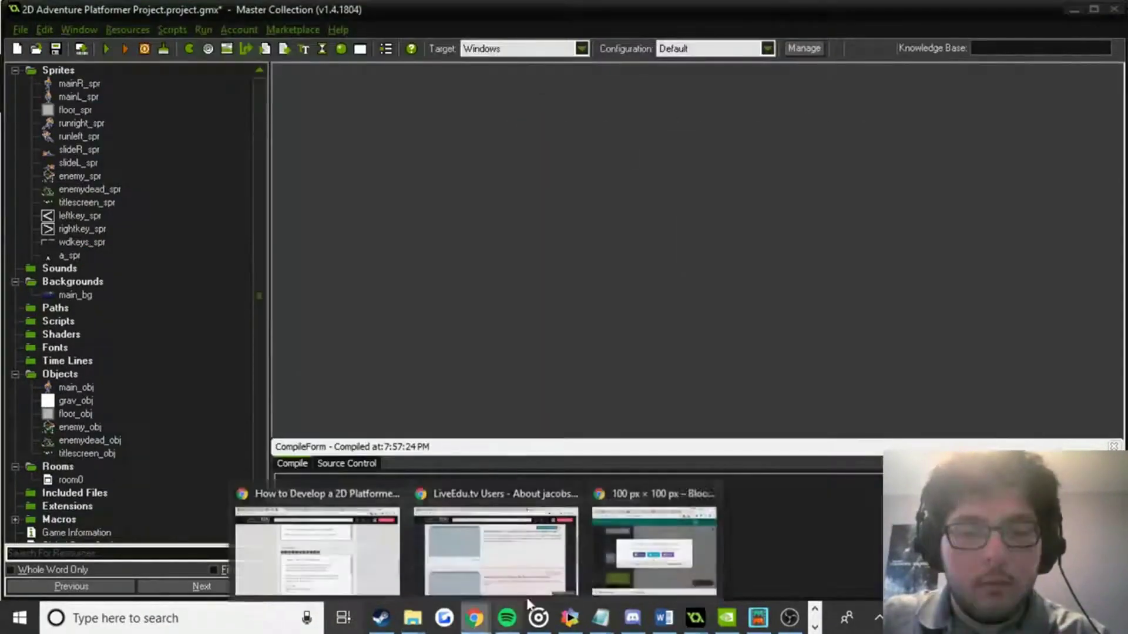
click(655, 544)
click(950, 264)
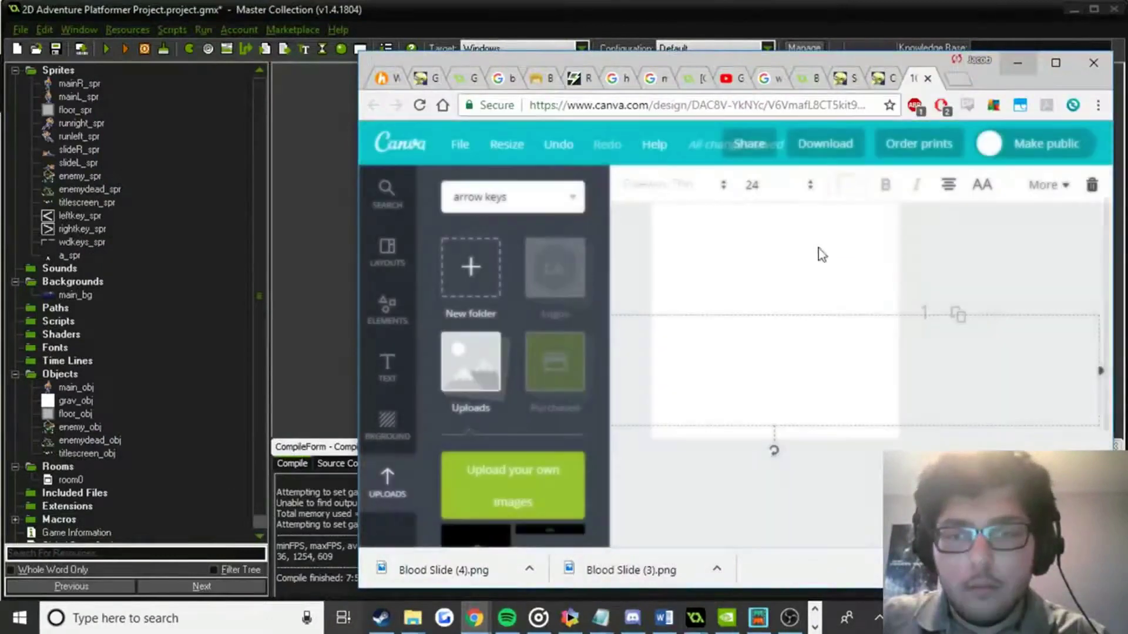
double_click(768, 369)
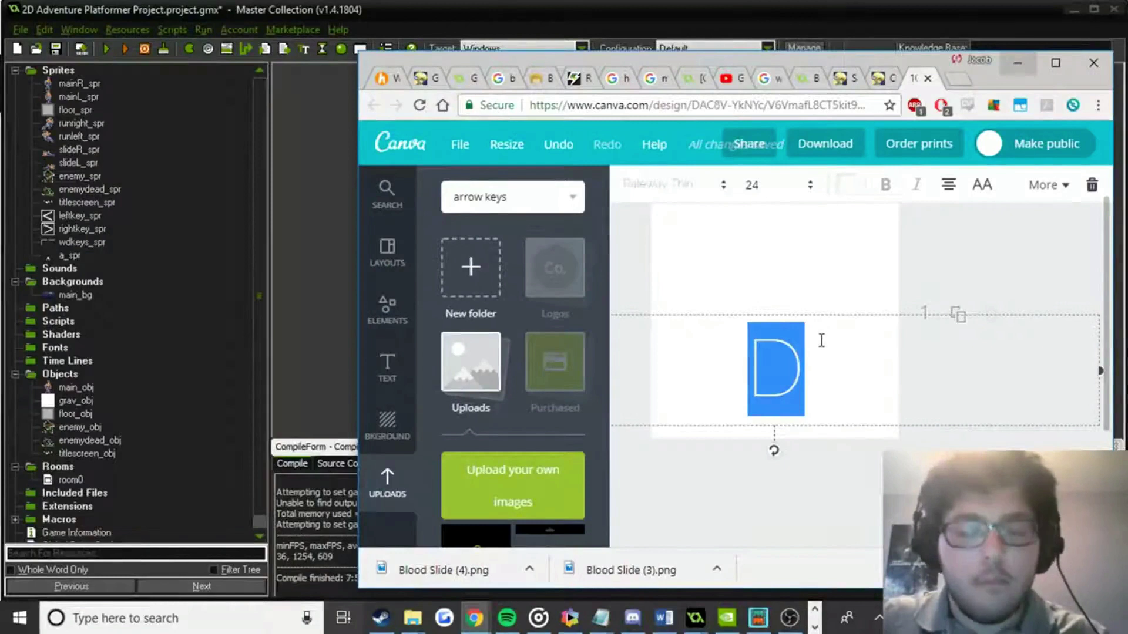
key(Delete)
click(990, 252)
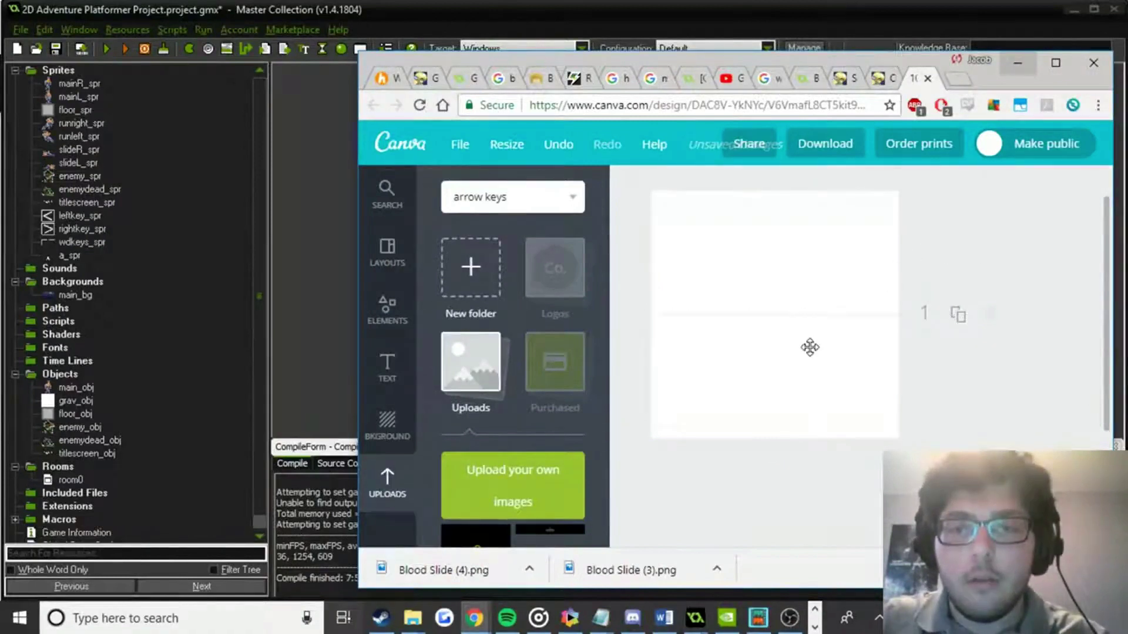
key(ctrl+z)
Download the Canva design containing the white letter D.
click(929, 259)
click(837, 144)
click(731, 269)
click(824, 315)
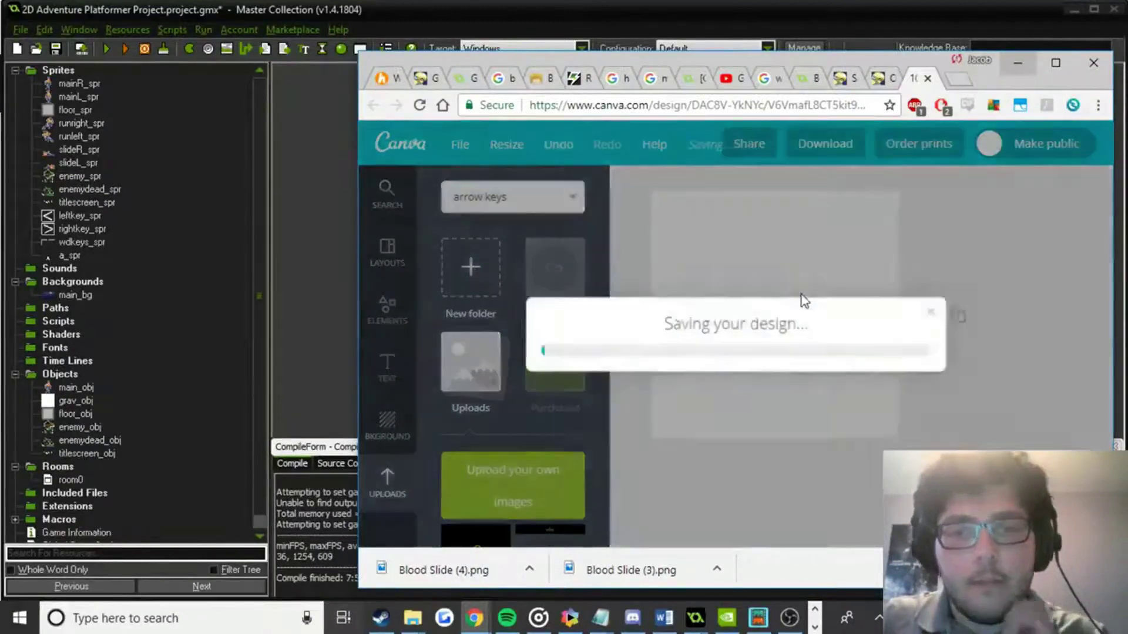
Return to GameMaker, duplicate the a_spr sprite and name the copy d_spr.
click(77, 257)
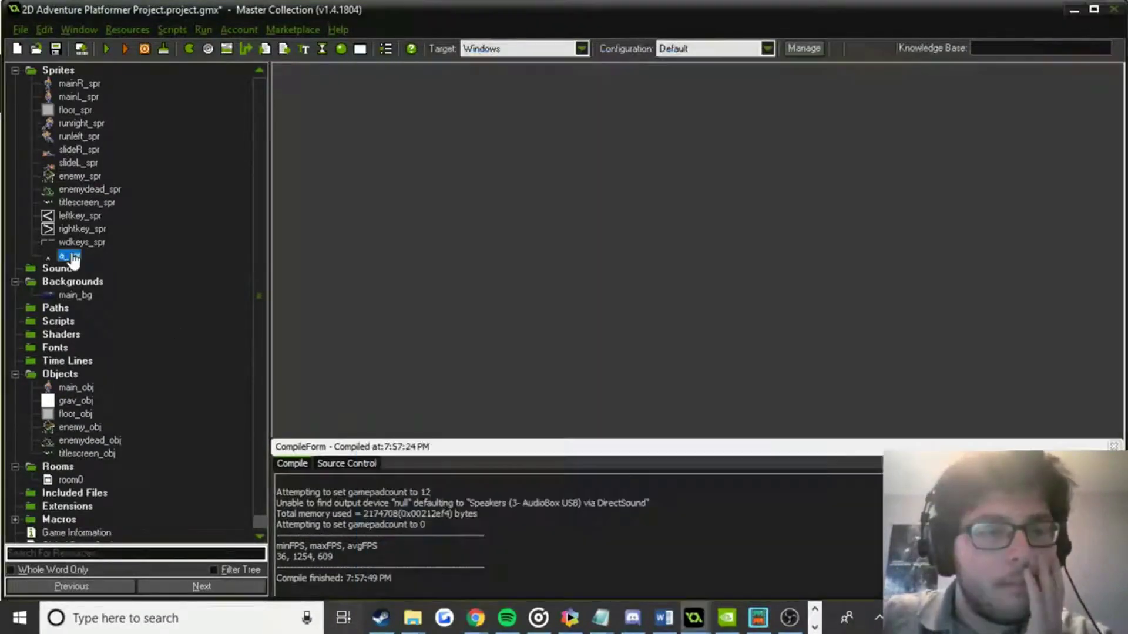
right_click(77, 257)
click(77, 299)
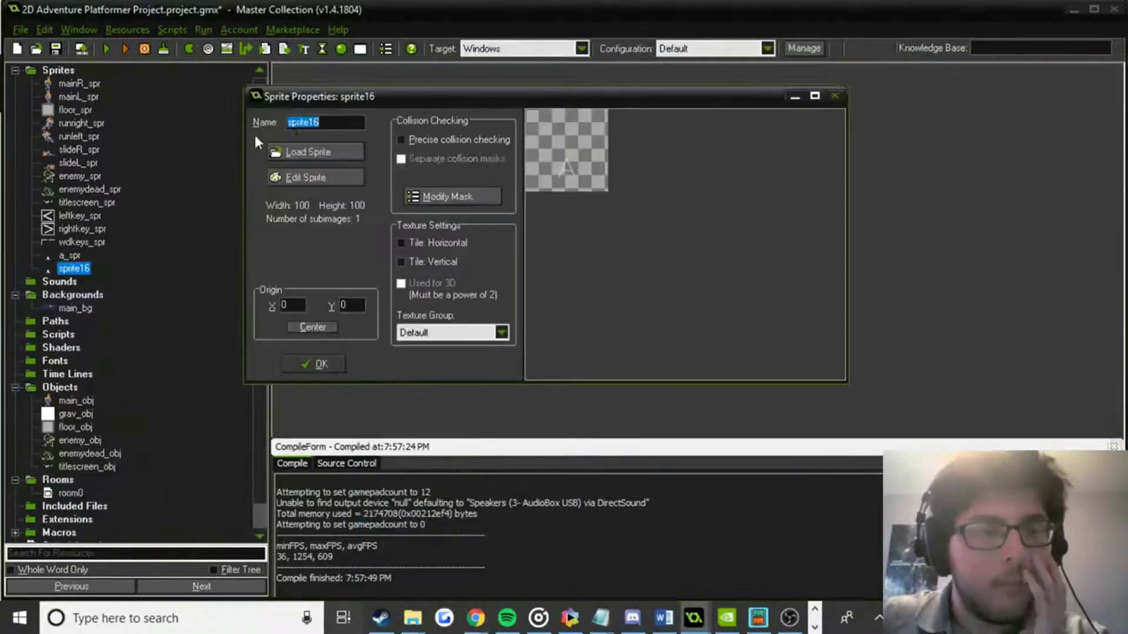
text(d_spr)
click(303, 151)
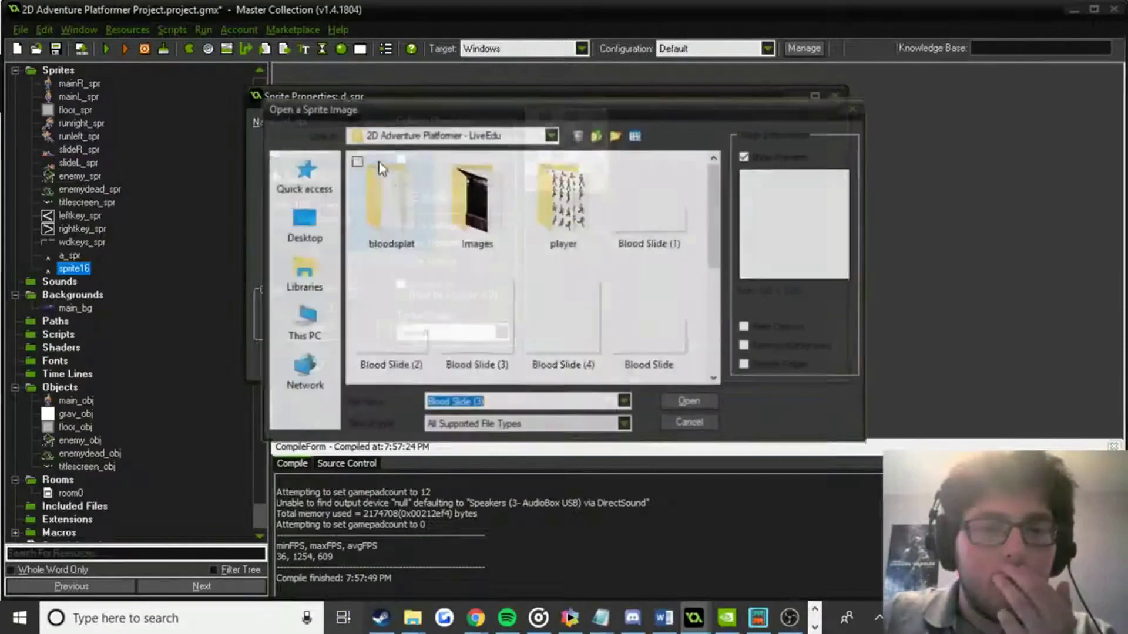
scroll(511, 287, down, 2)
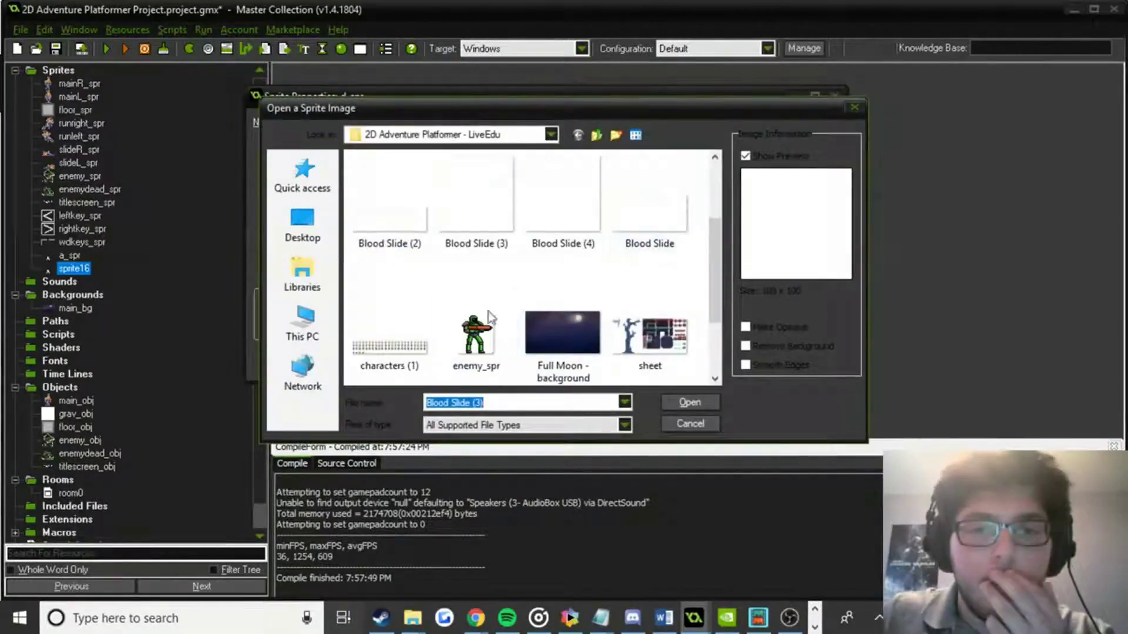
drag(712, 250, 726, 199)
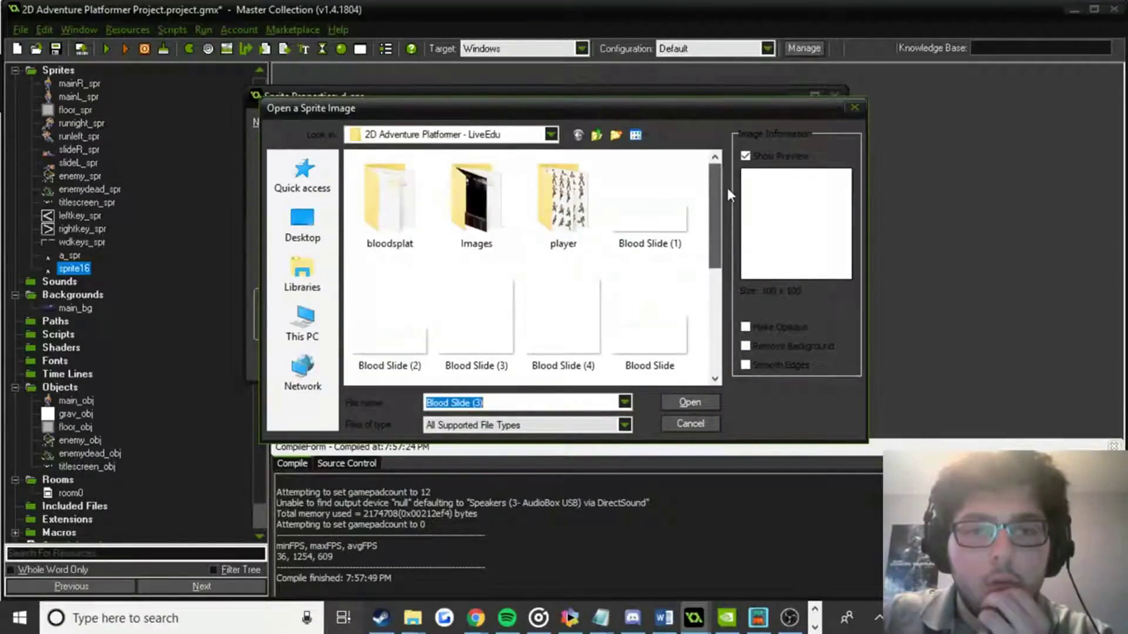
scroll(718, 229, down, 1)
click(499, 282)
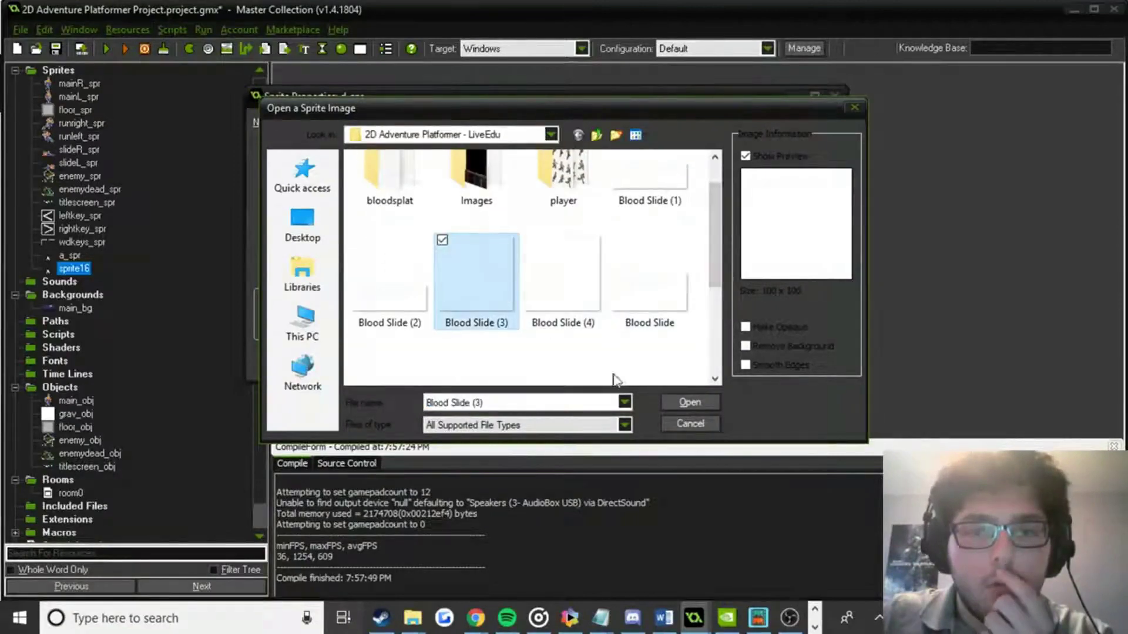
mouse_move(476, 618)
click(678, 549)
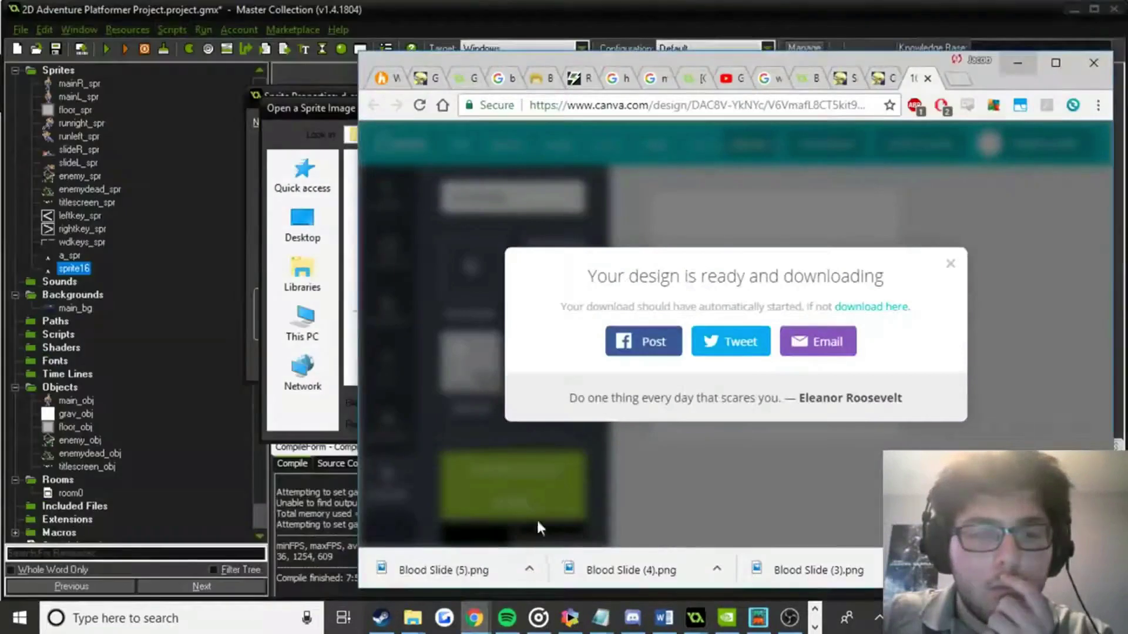
click(1028, 69)
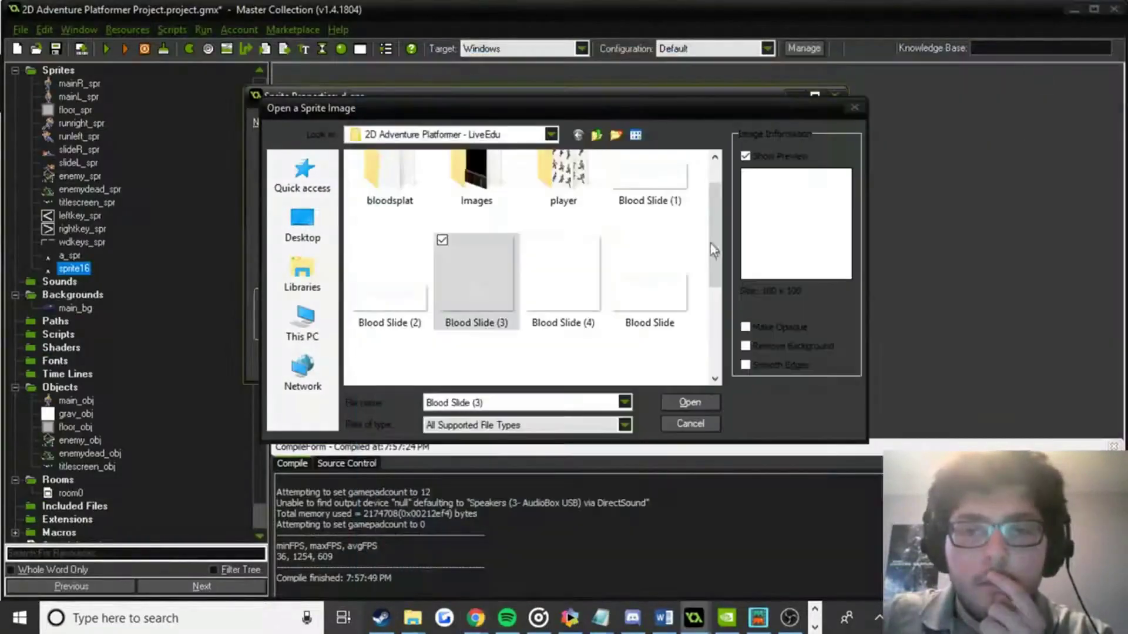
drag(708, 213, 713, 315)
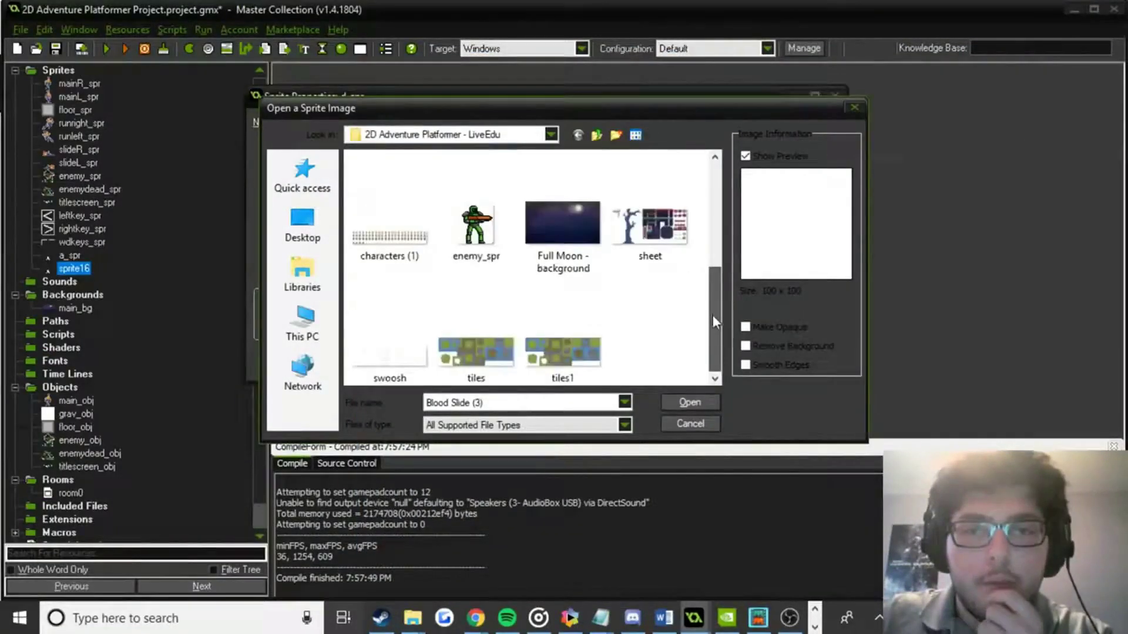
click(690, 424)
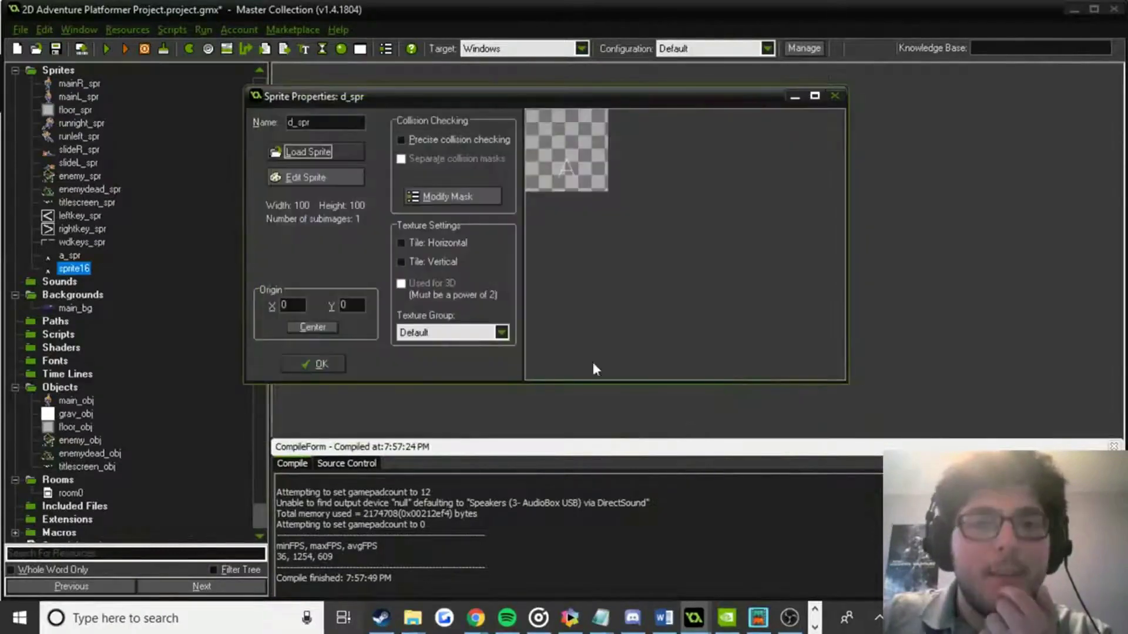
click(329, 154)
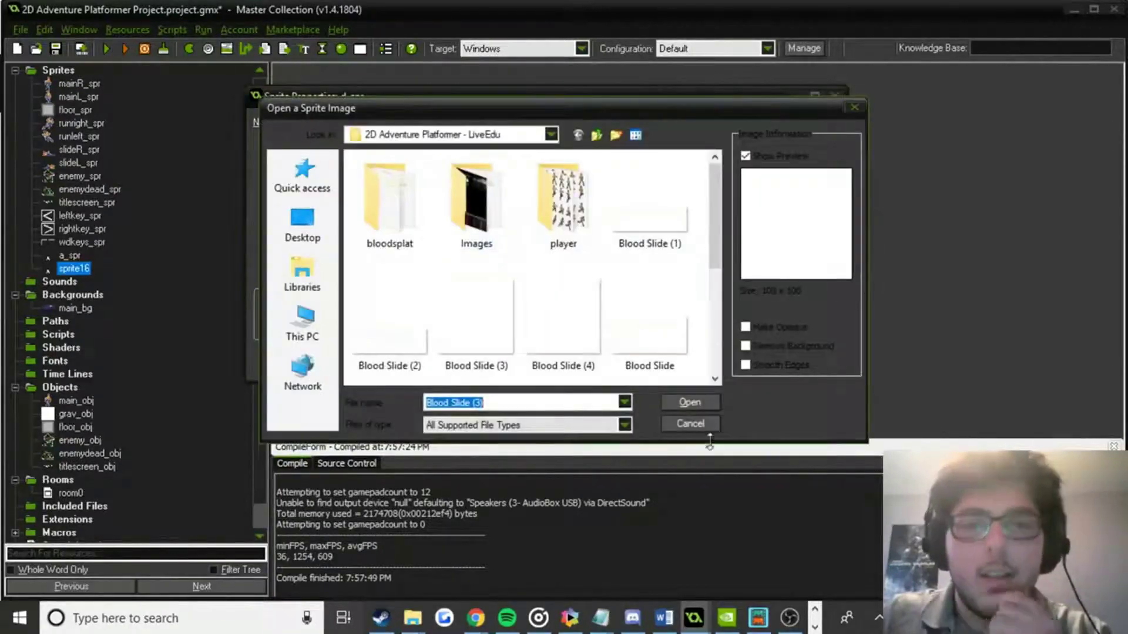
click(690, 424)
Copy the downloaded Blood Slide (5).png into the 2D Adventure Platformer - LiveEdu folder and return to GameMaker.
key(alt+Tab)
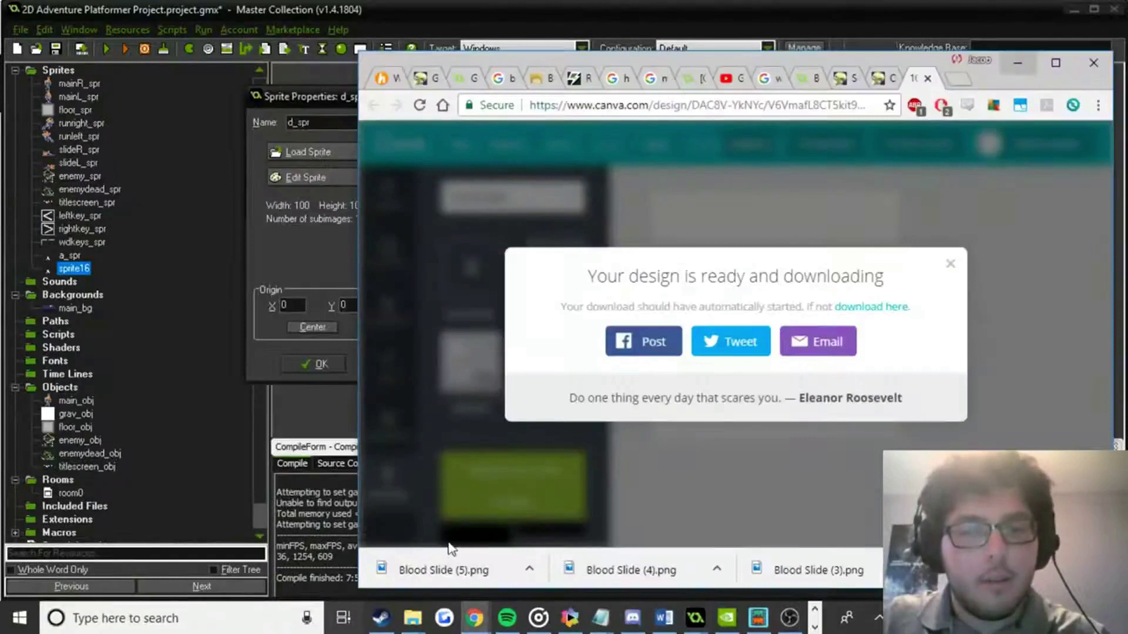
mouse_move(413, 618)
click(558, 550)
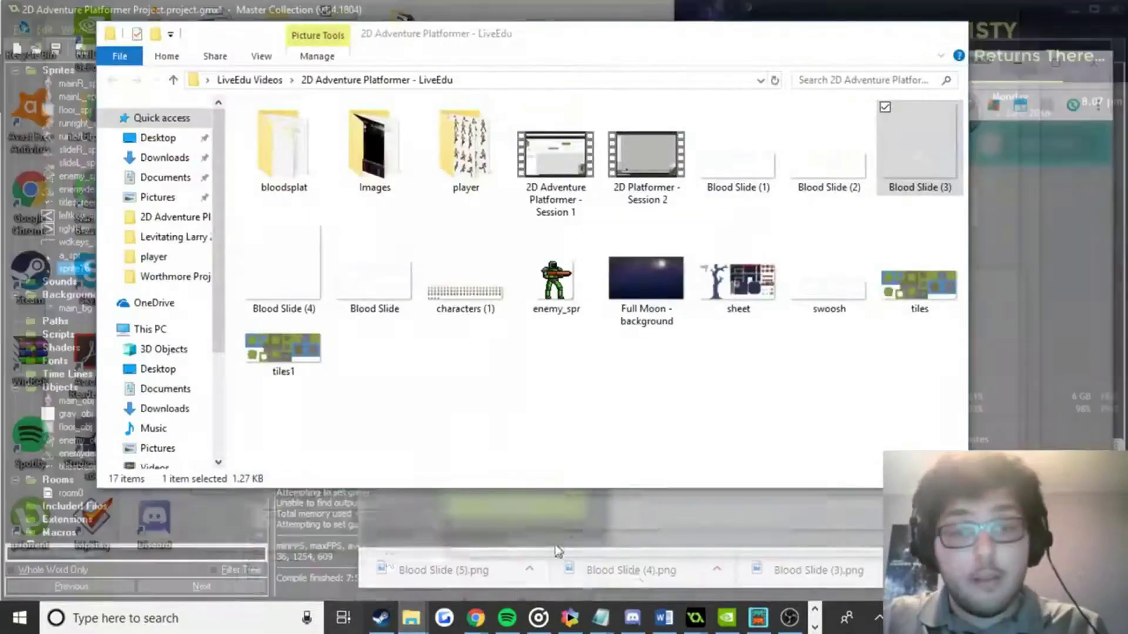
drag(443, 570, 293, 432)
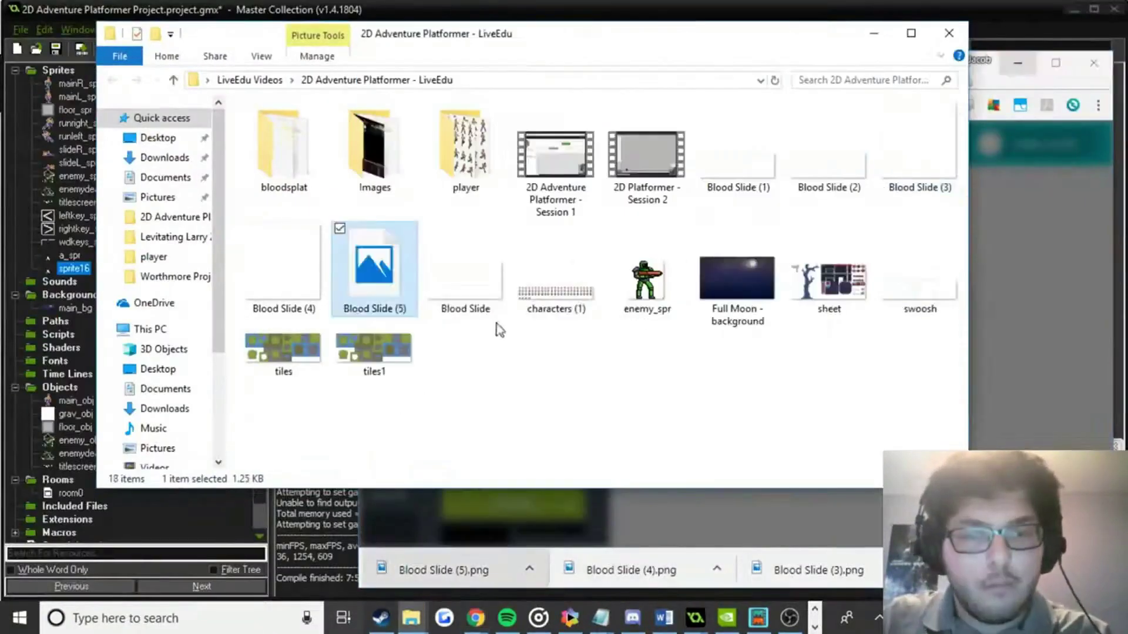
click(874, 33)
click(677, 12)
Load the Blood Slide (5) image into d_spr and accept the sprite.
click(315, 151)
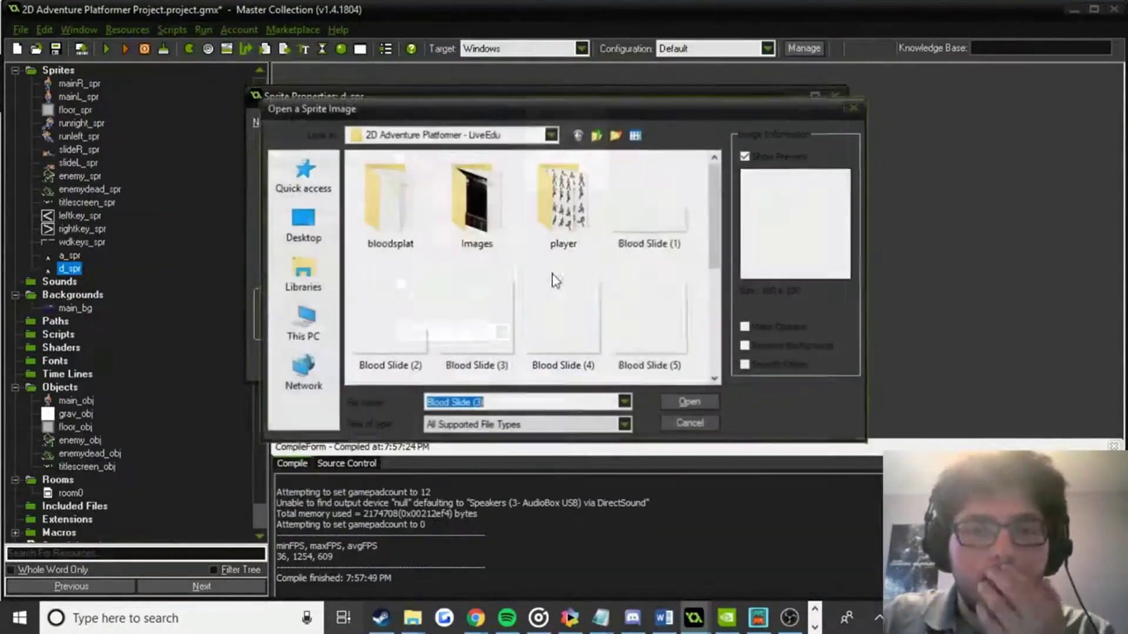
double_click(640, 313)
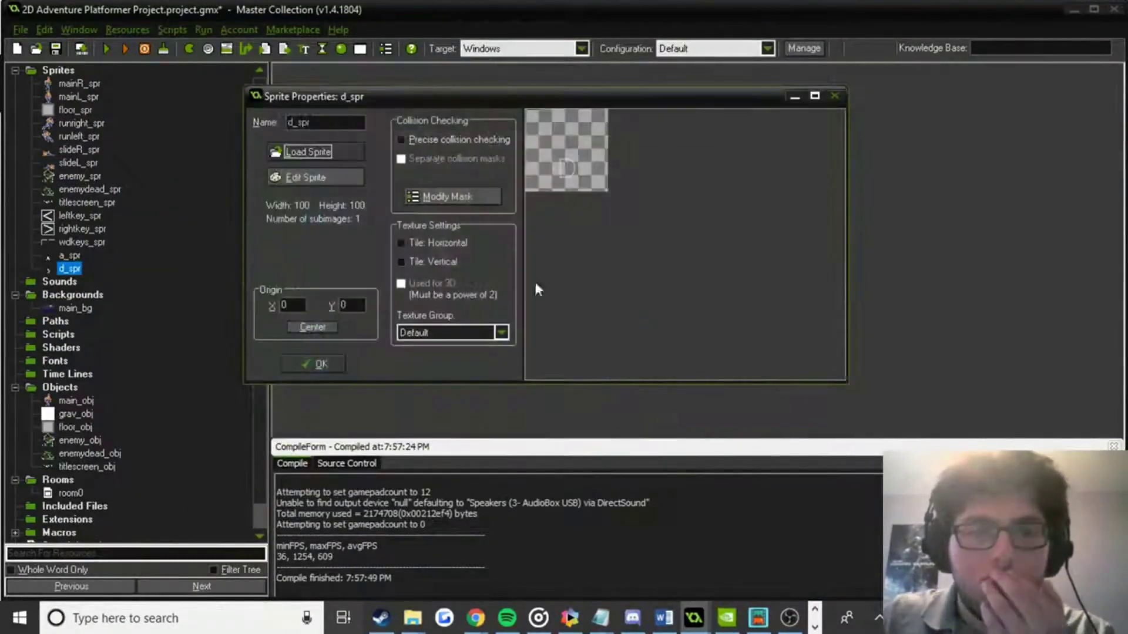
click(314, 365)
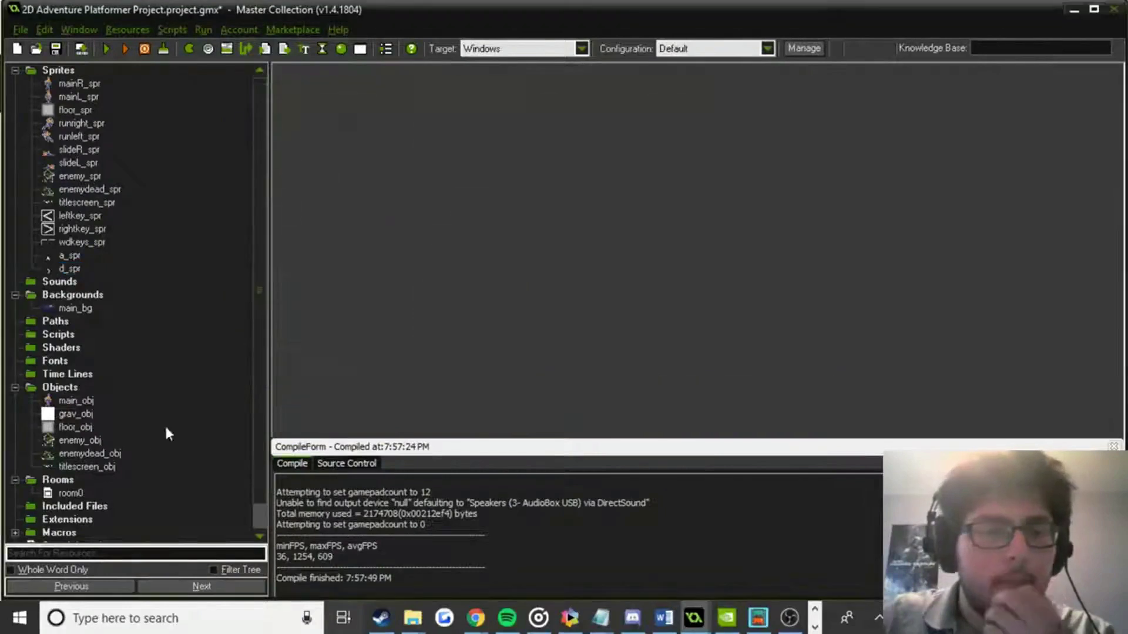
Check which objects can be placed in room0, then close the room.
double_click(70, 495)
click(52, 71)
click(76, 171)
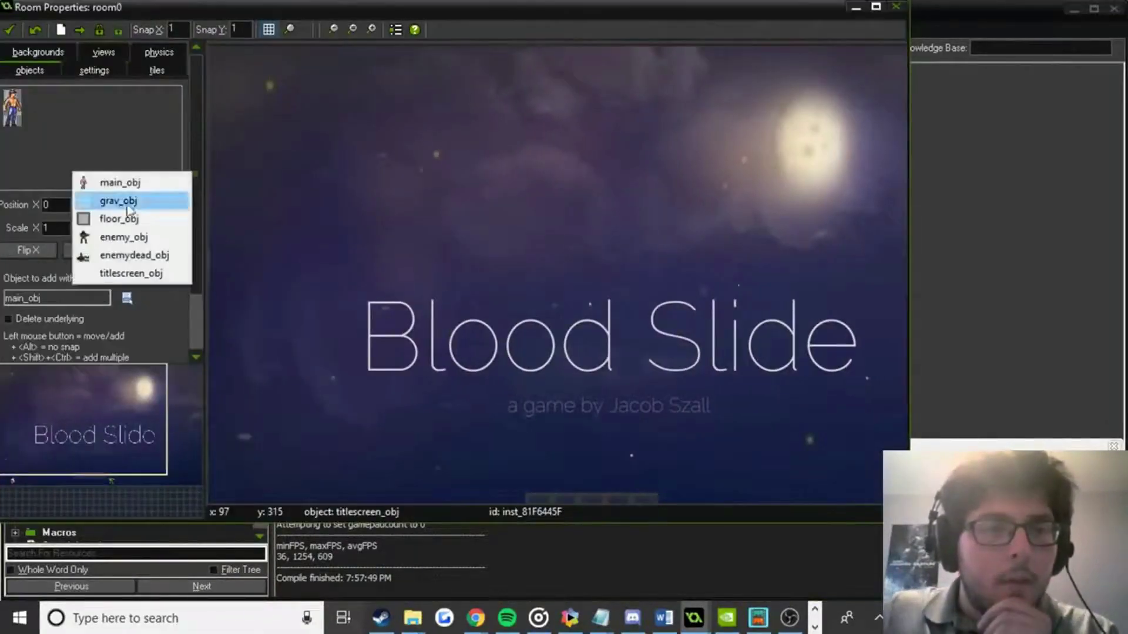
click(9, 29)
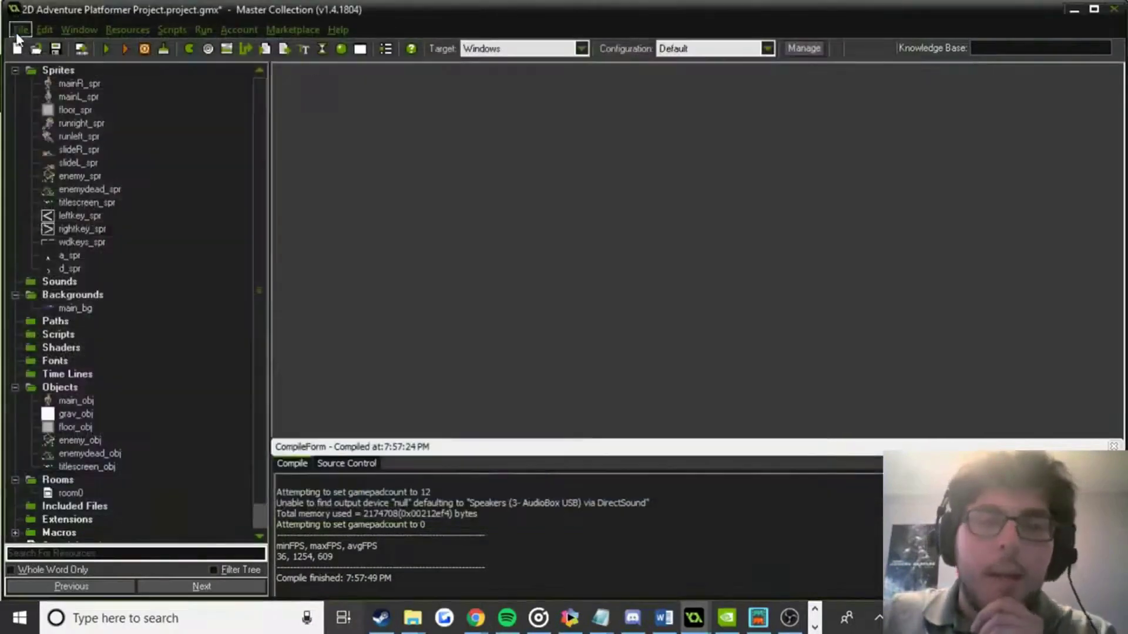
Create an object named leftkey_obj that uses the leftkey_spr sprite.
click(341, 49)
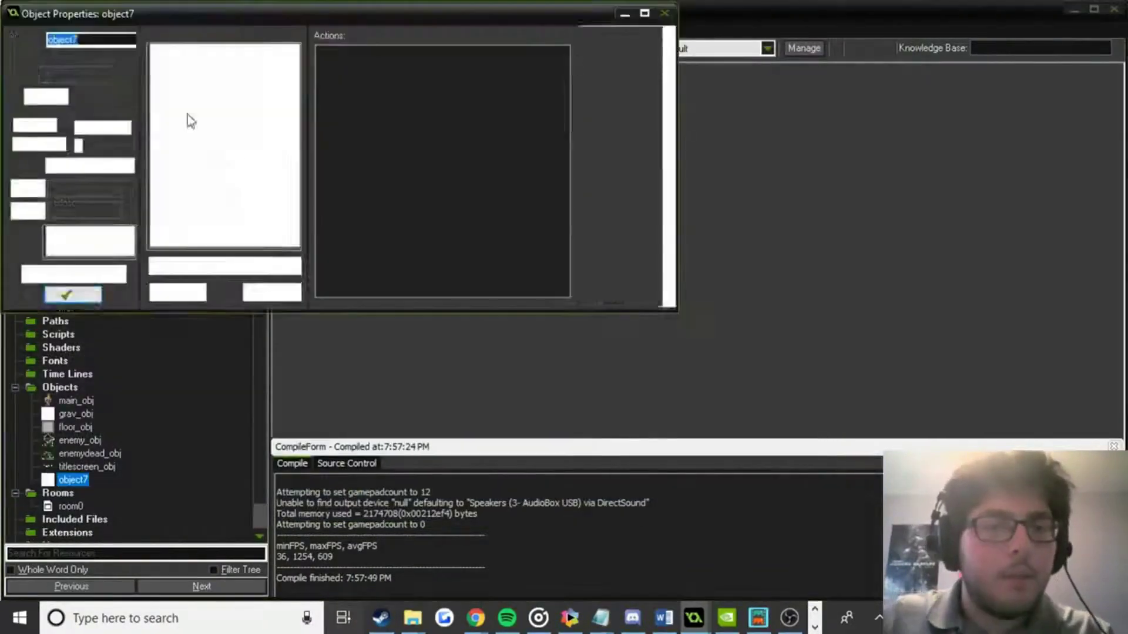
text(leftkey_obj)
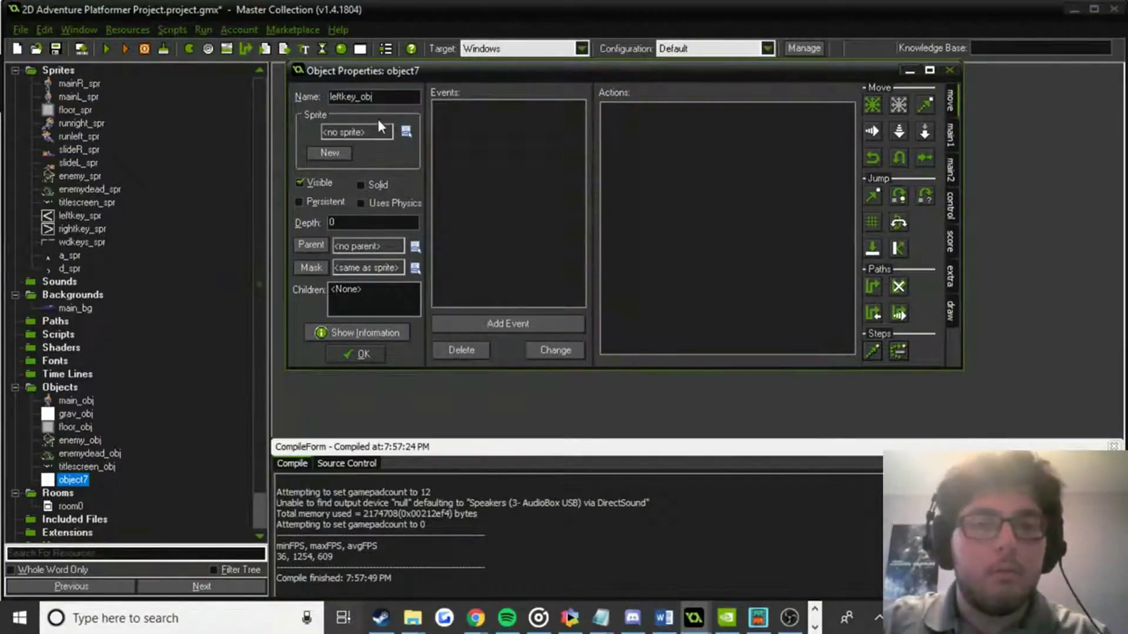
click(406, 131)
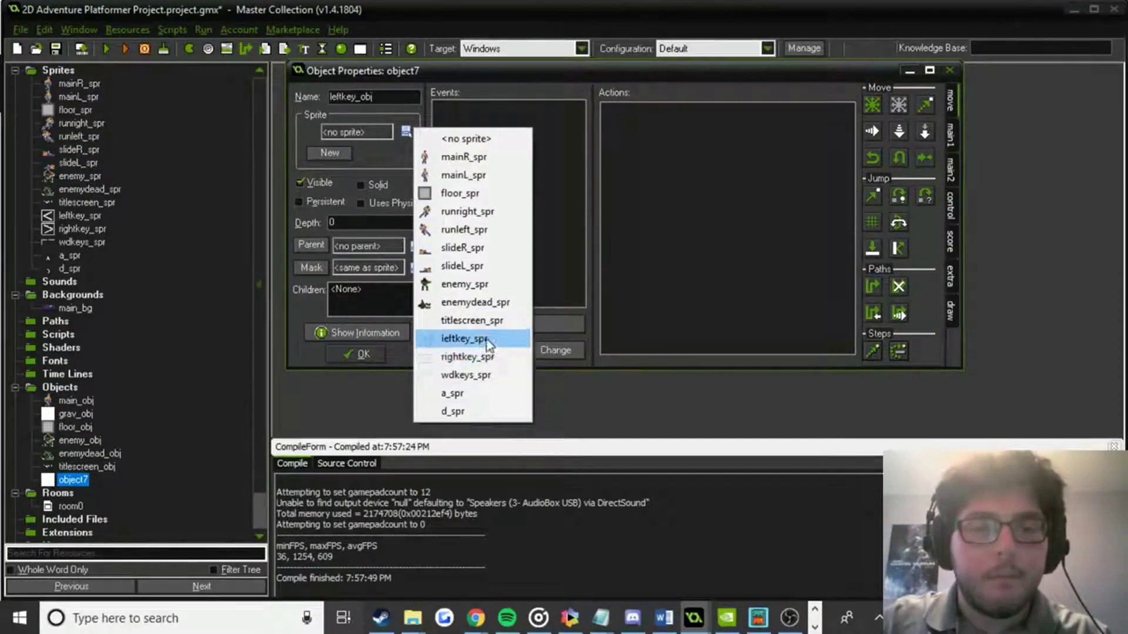
click(464, 339)
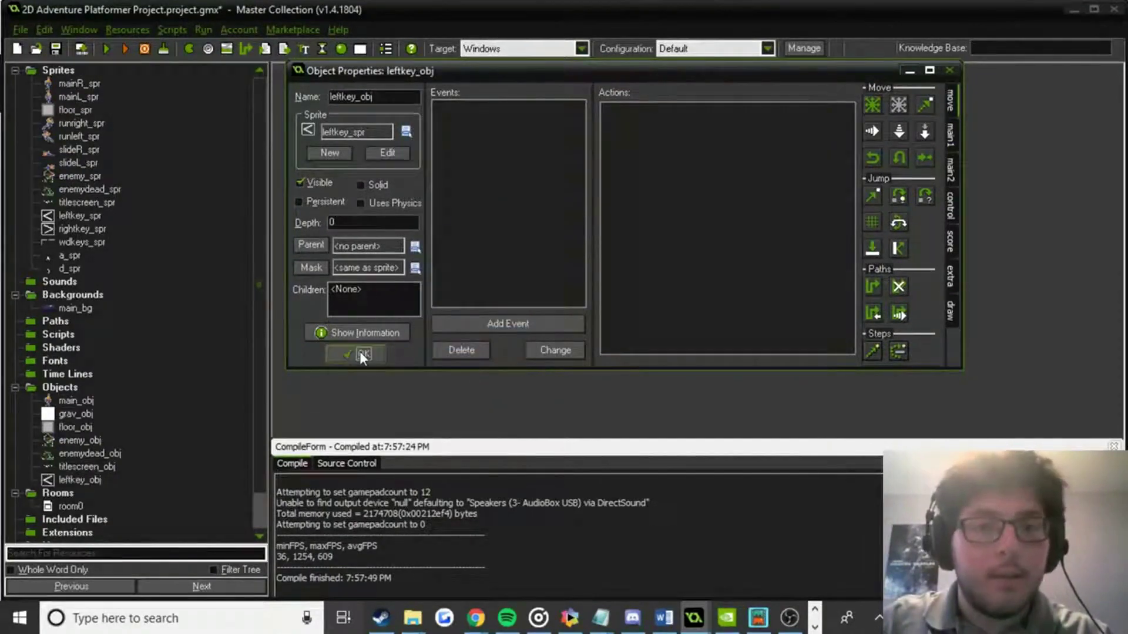
click(360, 353)
Create an object named rightkey_obj that uses the rightkey_spr sprite.
click(340, 48)
text(rightkey_obj)
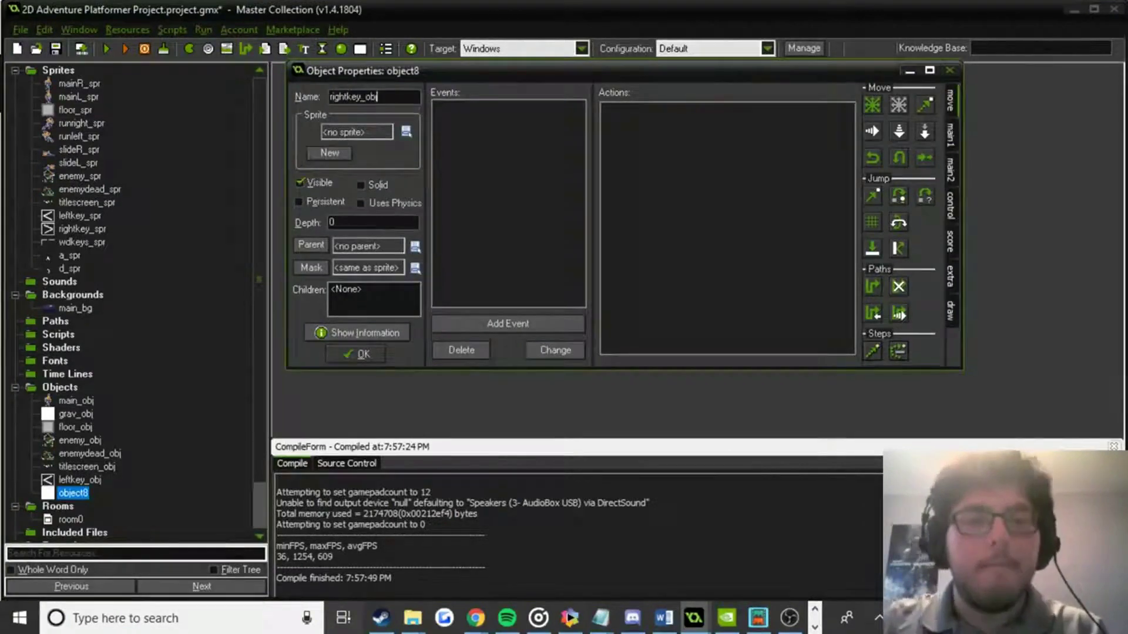
click(410, 131)
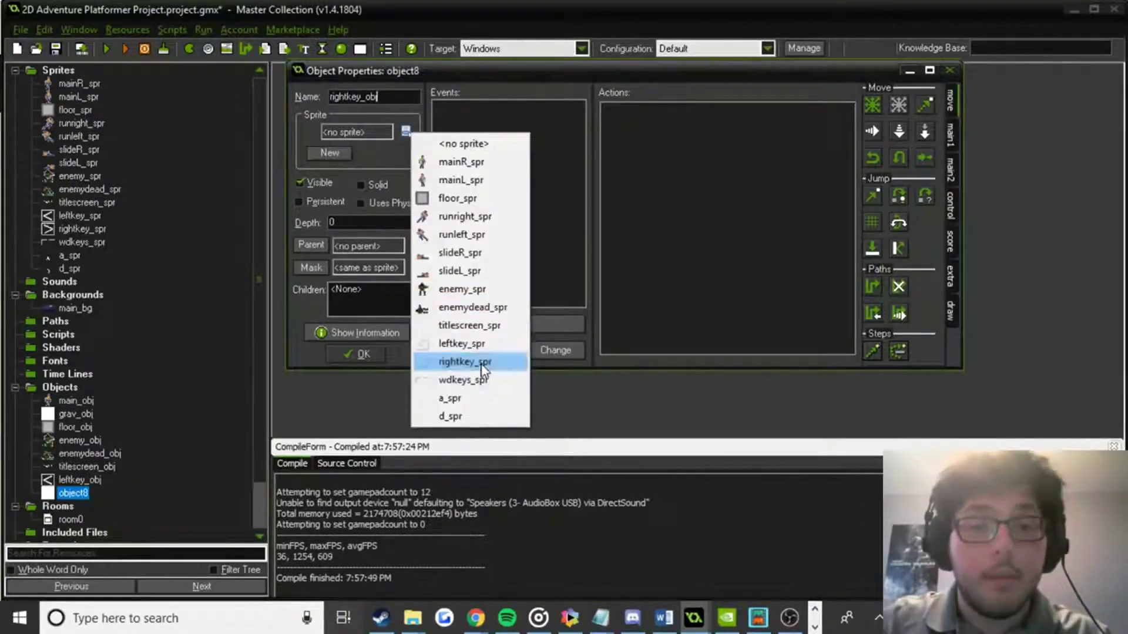
click(466, 360)
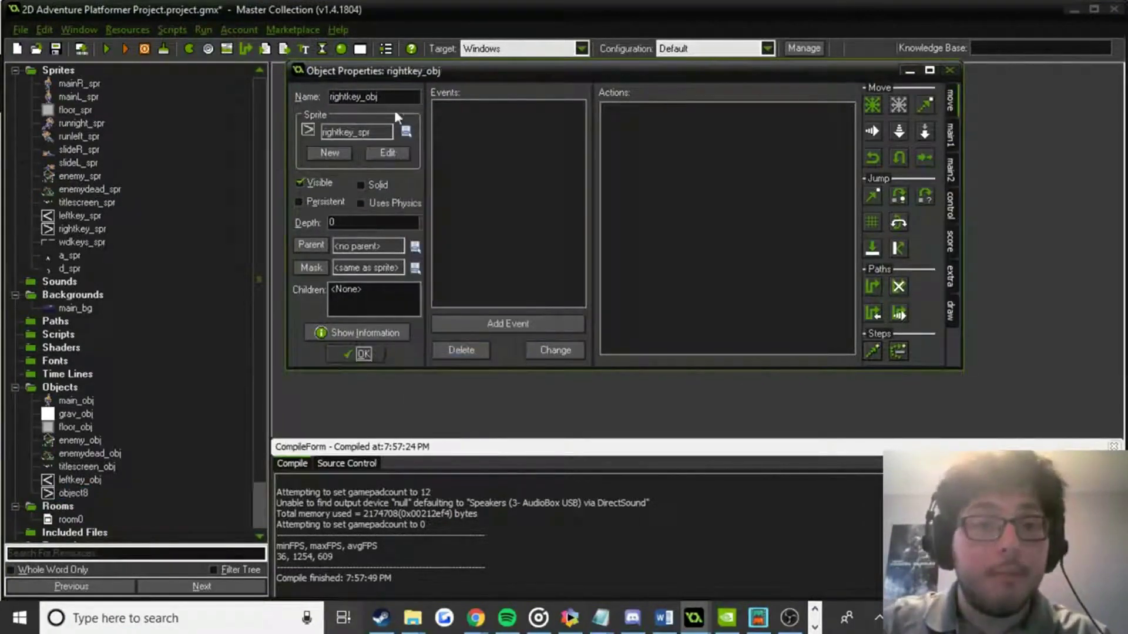
click(360, 354)
Create an object named wdkeys_obj that uses the wdkeys_spr sprite.
click(341, 48)
text(wdkeys_obj)
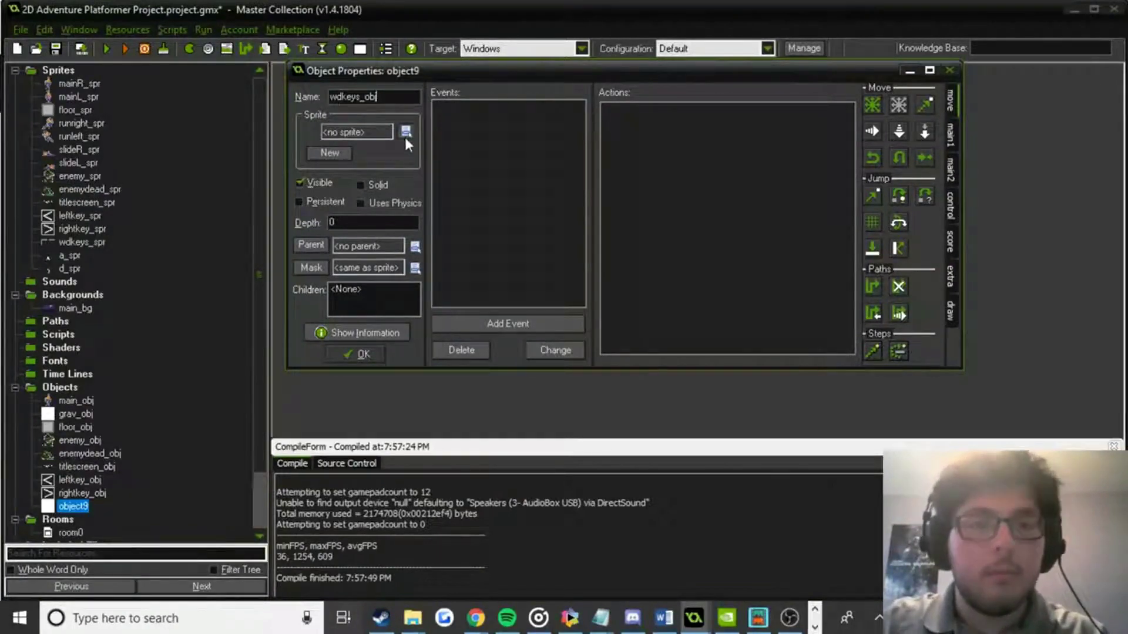
click(405, 132)
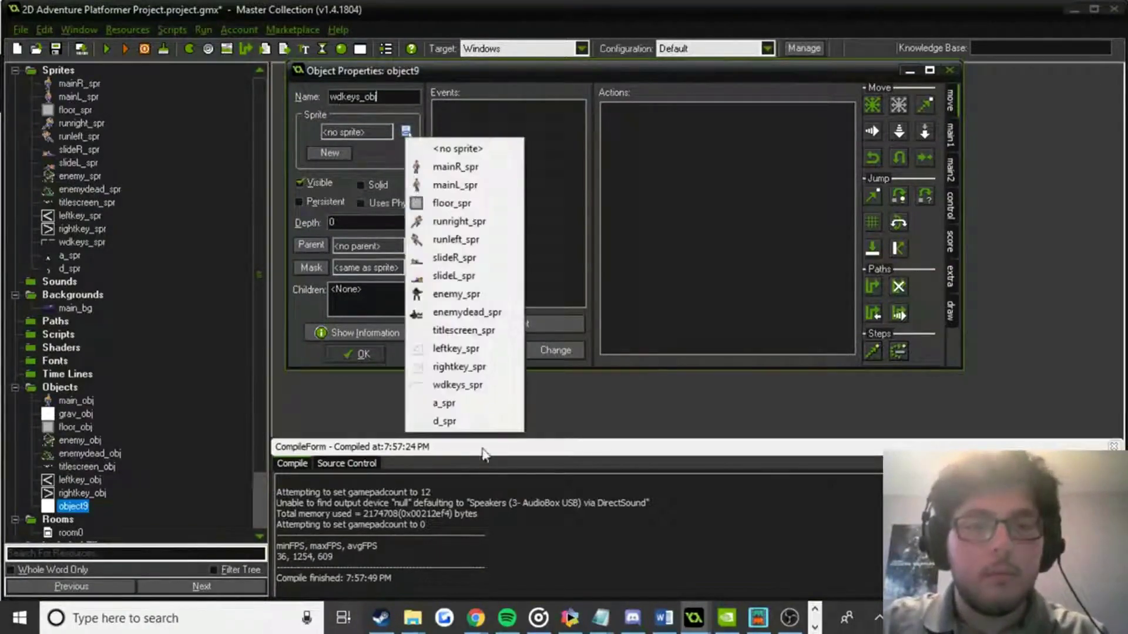
click(471, 385)
click(363, 353)
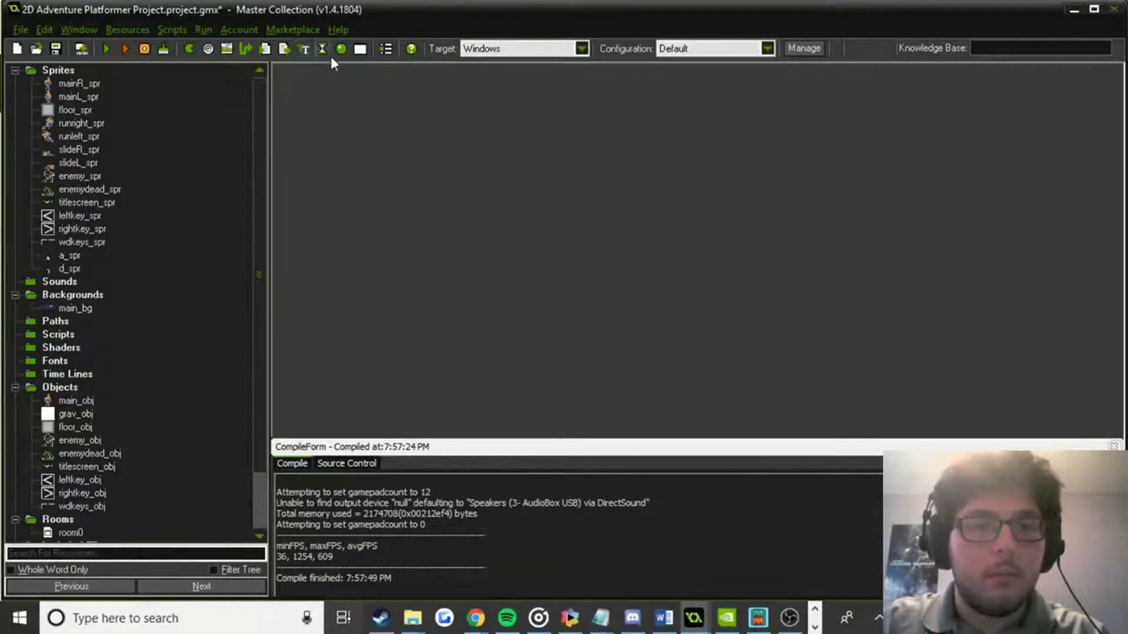
Create an object named a_obj that uses the a_spr sprite.
click(341, 48)
text(a_)
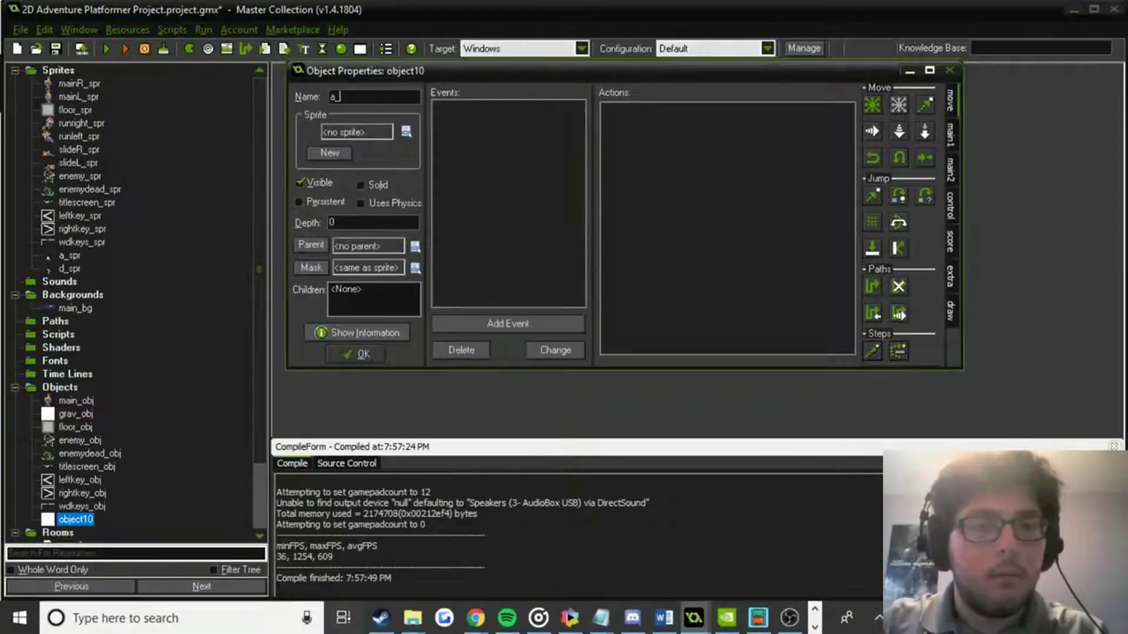
click(357, 132)
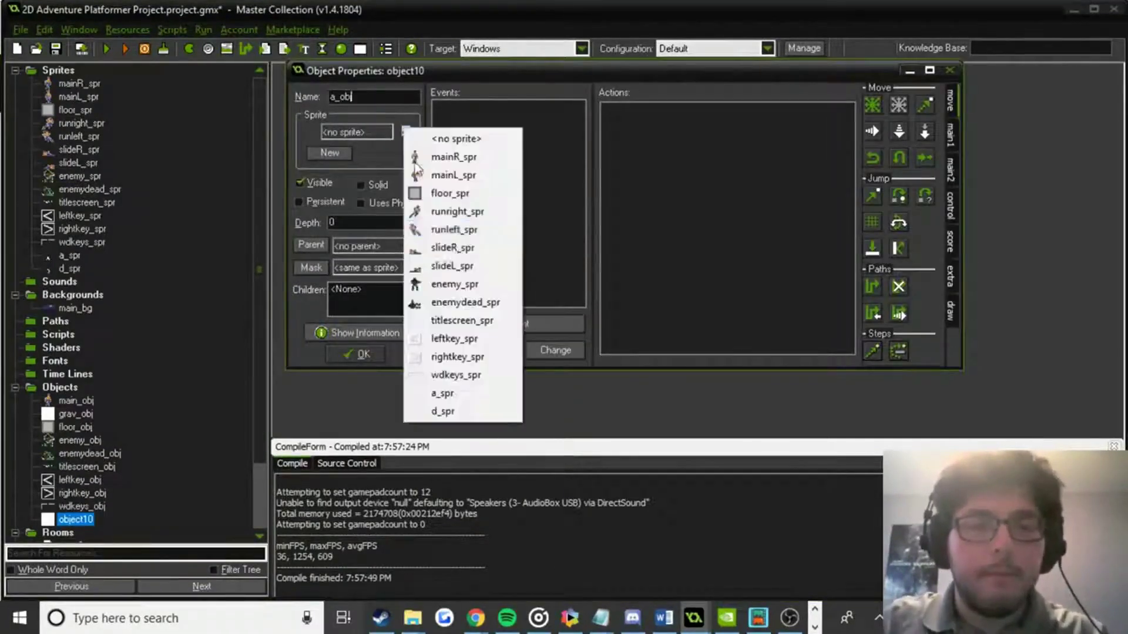
click(465, 395)
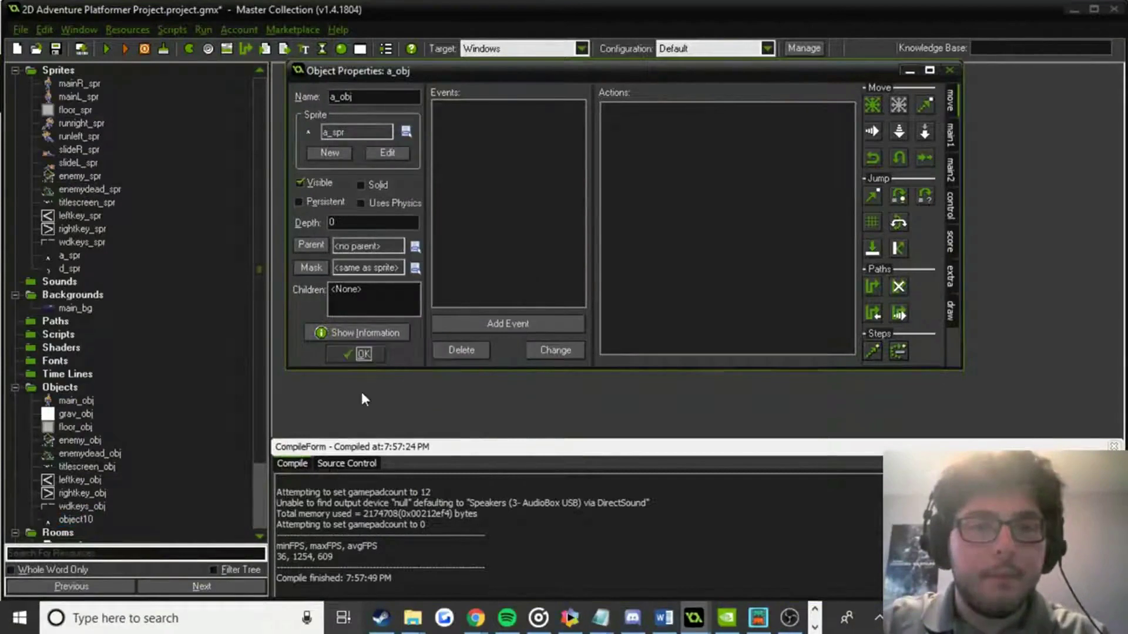
click(362, 355)
Create an object named d_obj that uses the d_spr sprite.
click(341, 49)
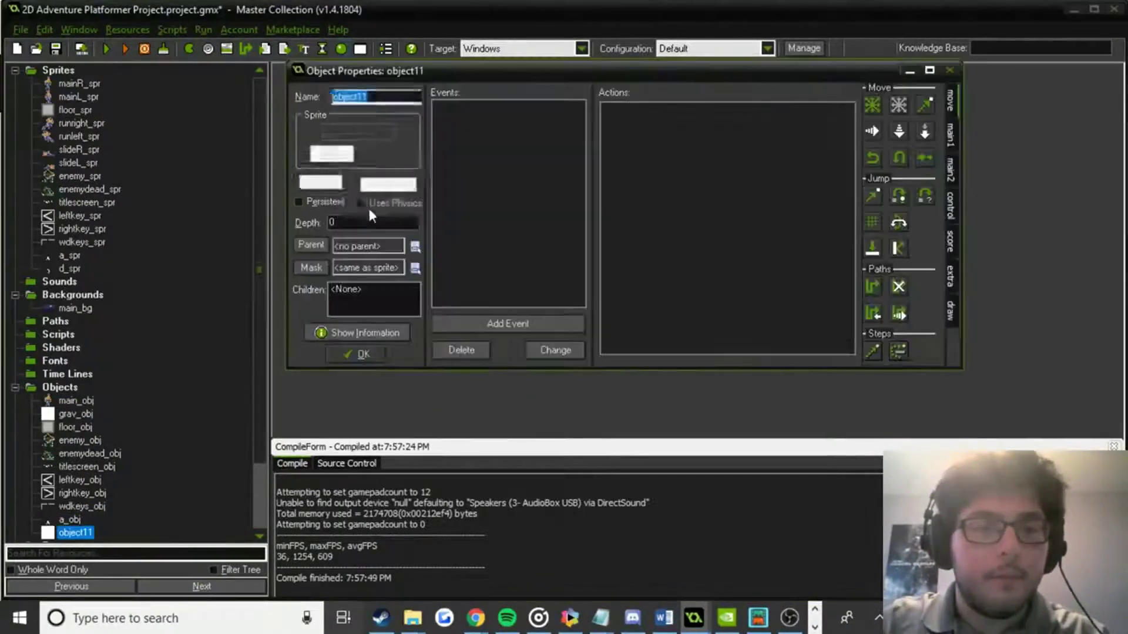
text(d_obj)
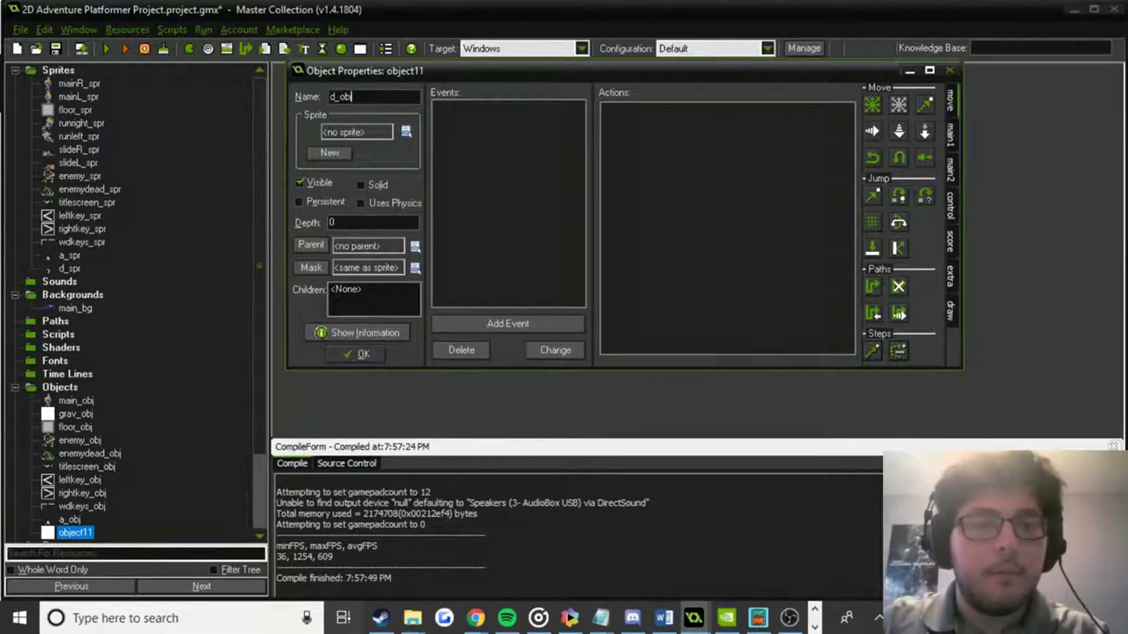
click(405, 132)
click(464, 411)
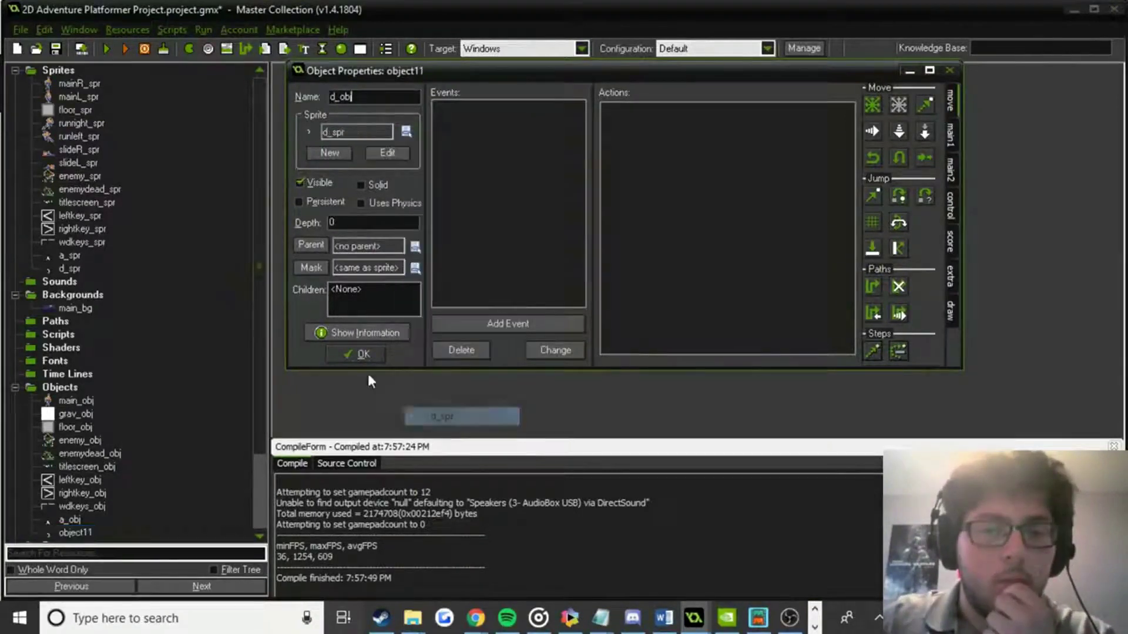
click(362, 354)
Open room0 and place a leftkey_obj above the player character, at about X 60, Y 478.
scroll(134, 440, down, 3)
double_click(73, 468)
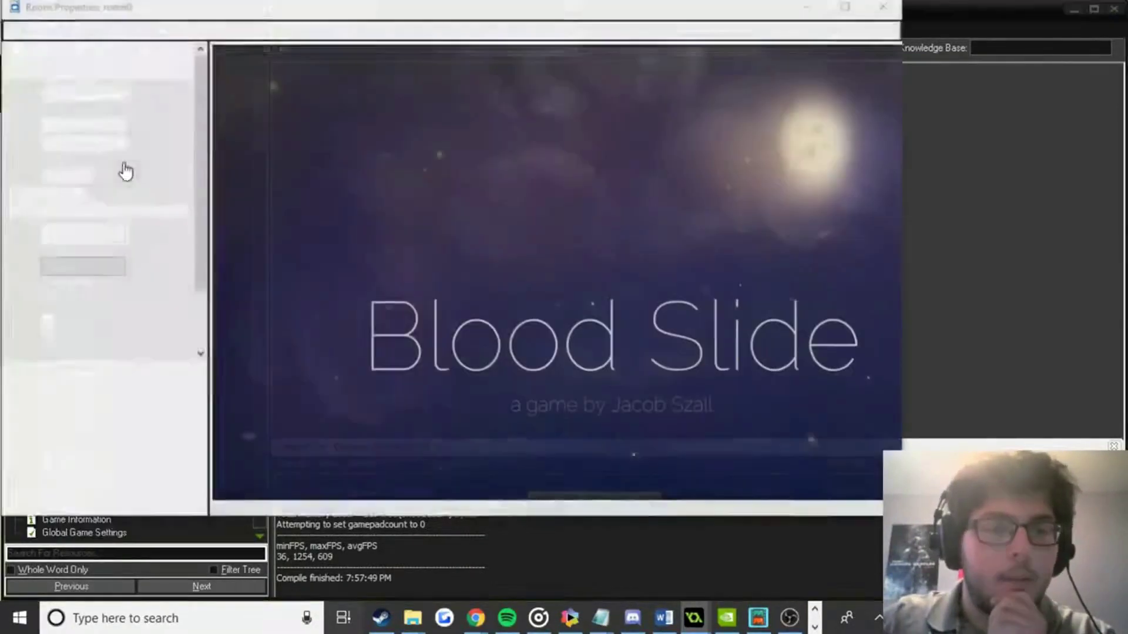
click(31, 70)
click(79, 141)
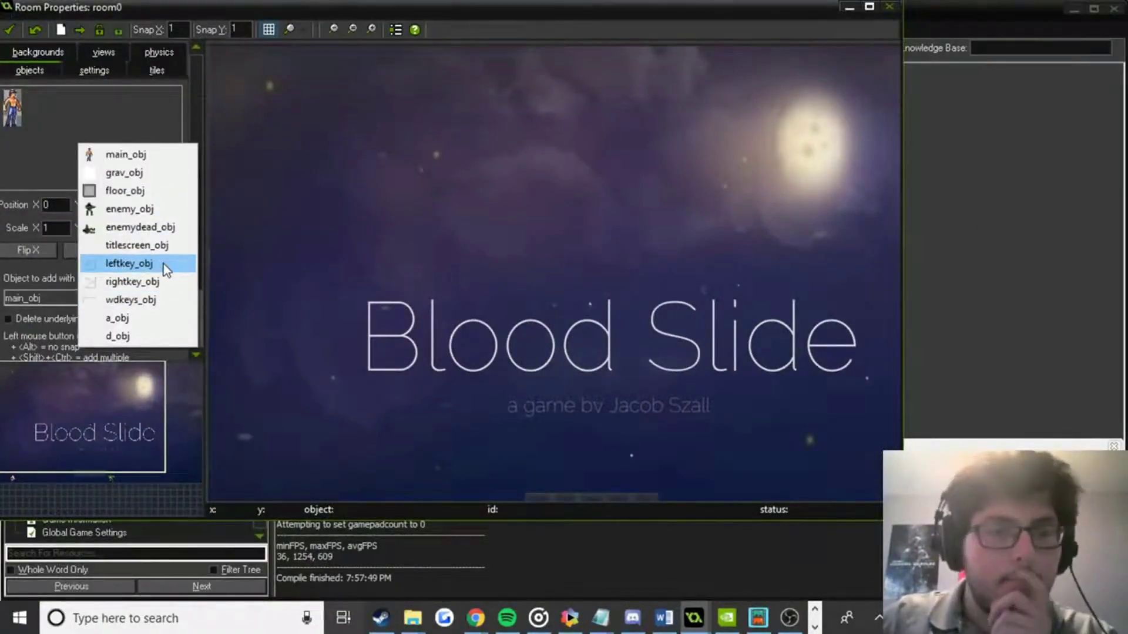
click(163, 263)
middle_drag(328, 326, 379, 228)
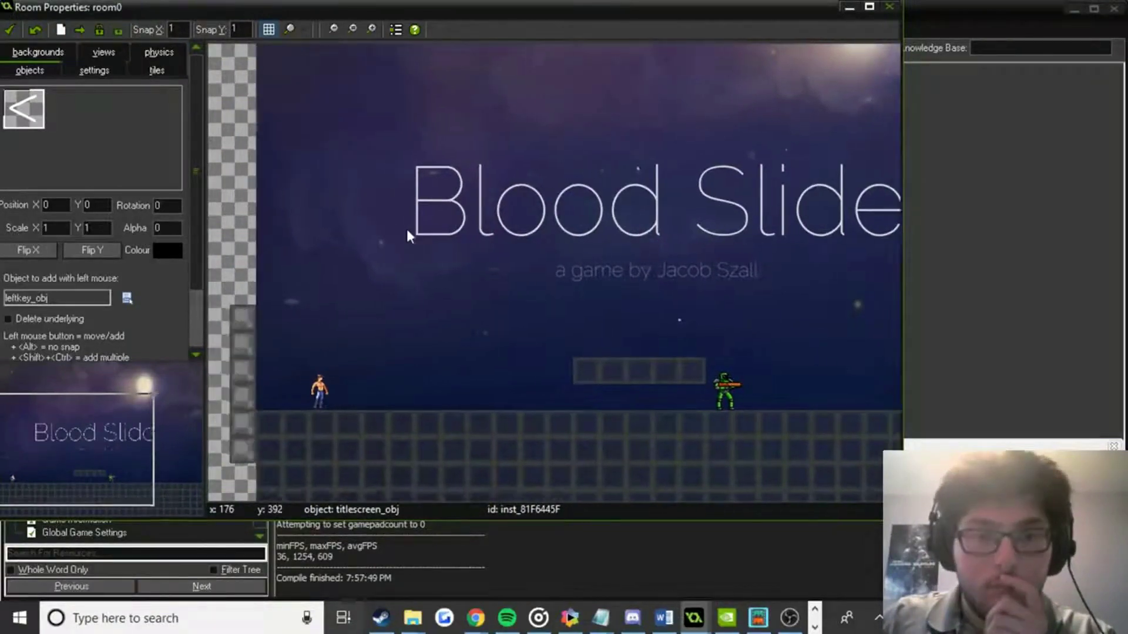
scroll(407, 228, up, 3)
drag(453, 273, 491, 284)
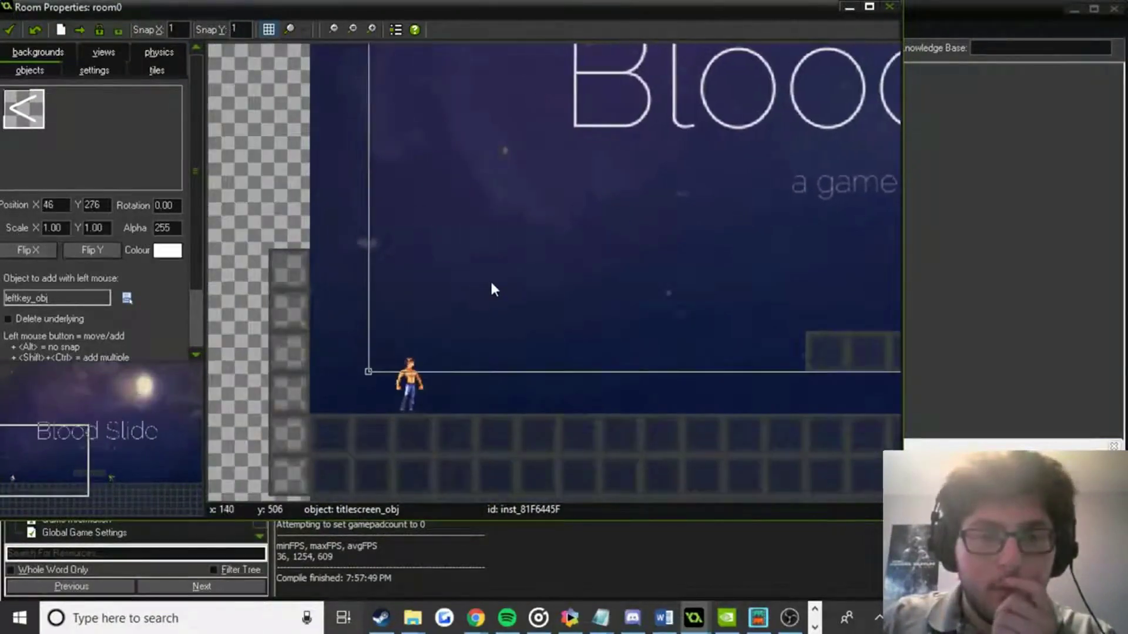
drag(322, 211, 386, 245)
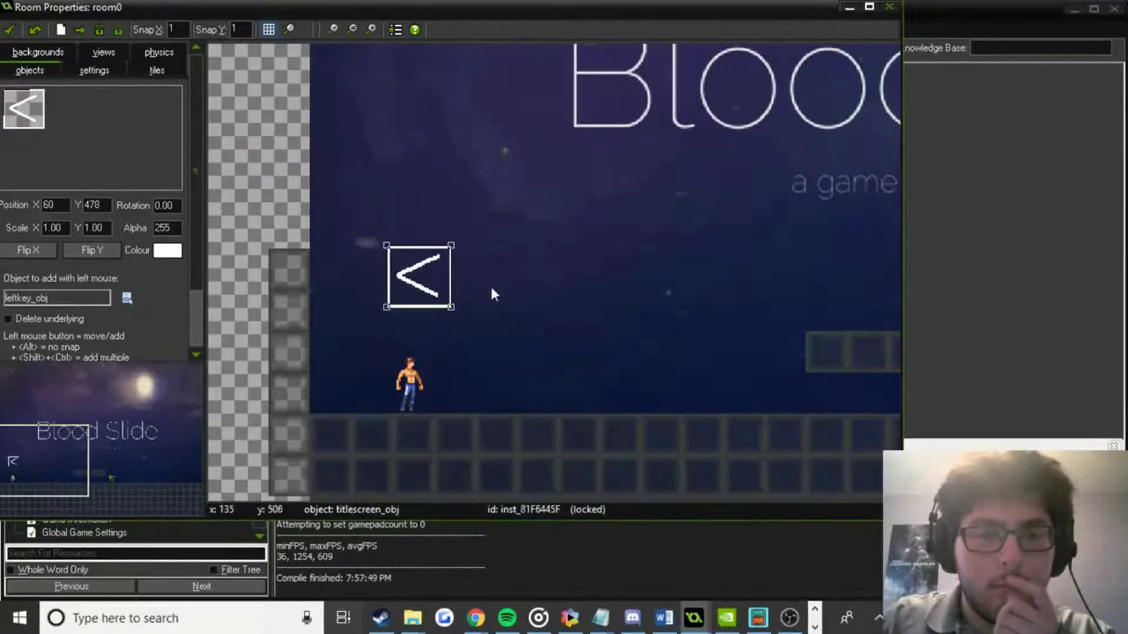
Place a rightkey_obj beside the left arrow key, level with it at X 126, Y 478.
ctrl+scroll(494, 290, up, 3)
ctrl+scroll(662, 292, down, 1)
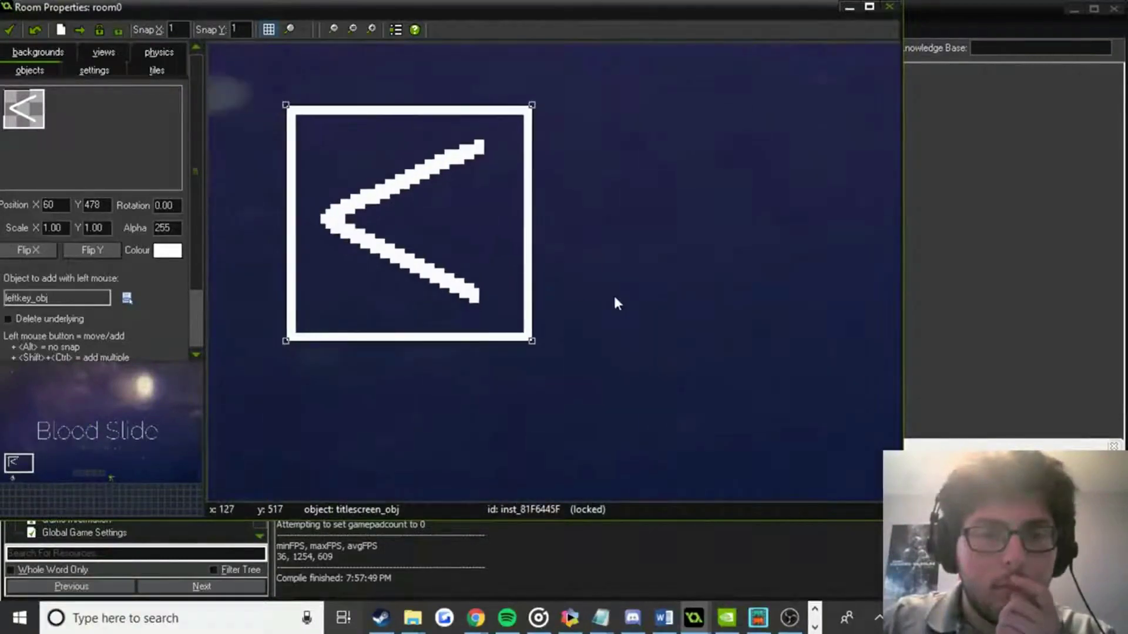
ctrl+scroll(617, 304, down, 3)
click(89, 129)
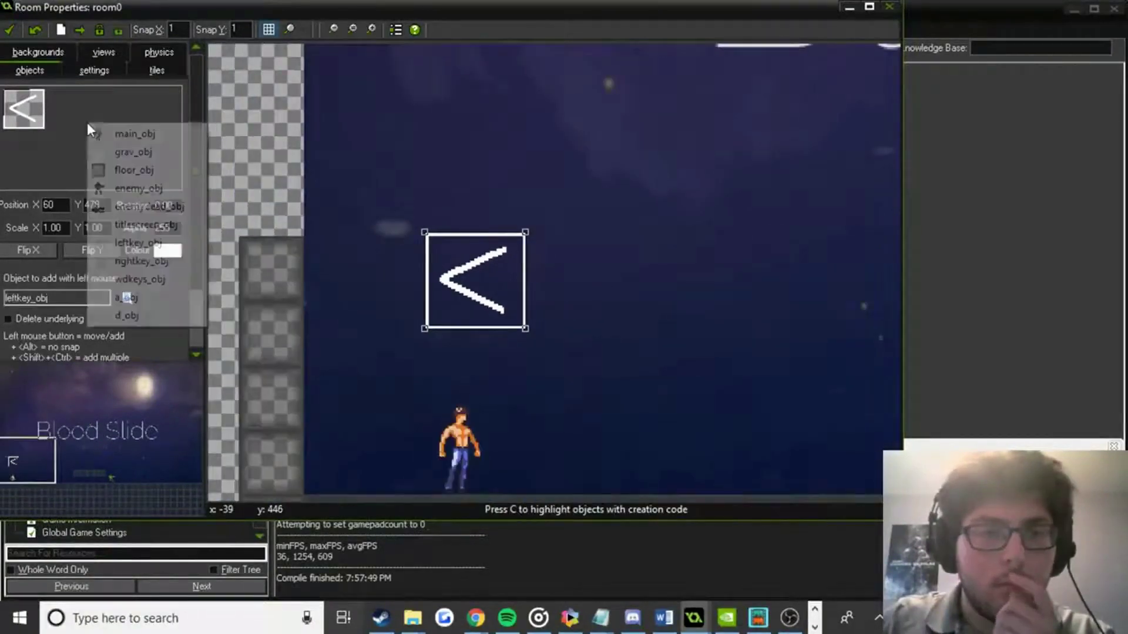
click(144, 261)
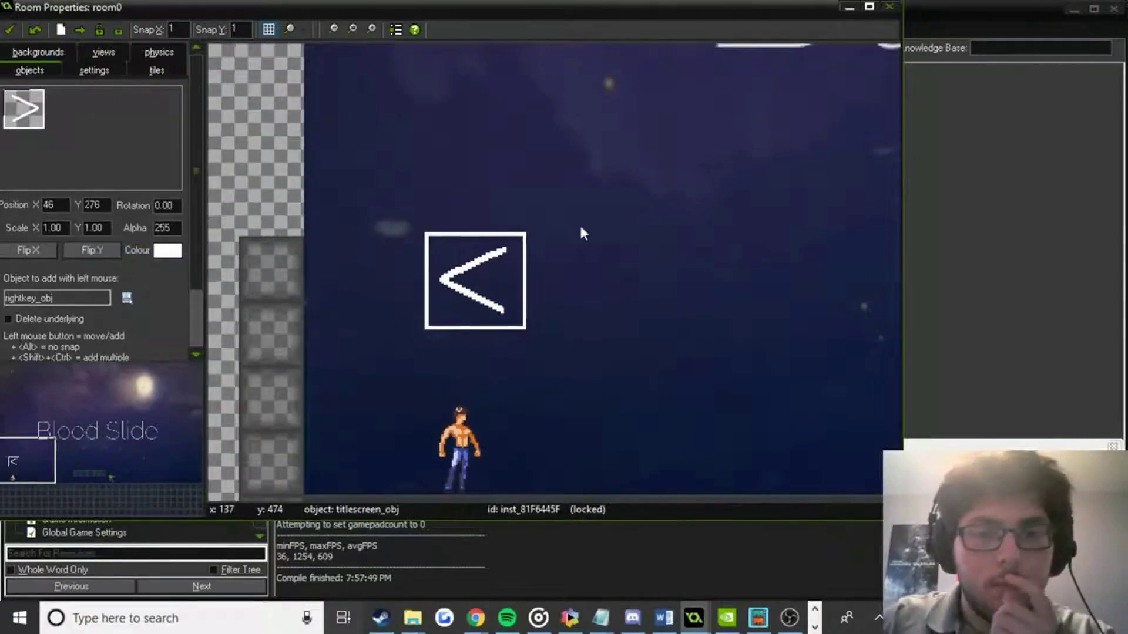
drag(288, 123, 558, 235)
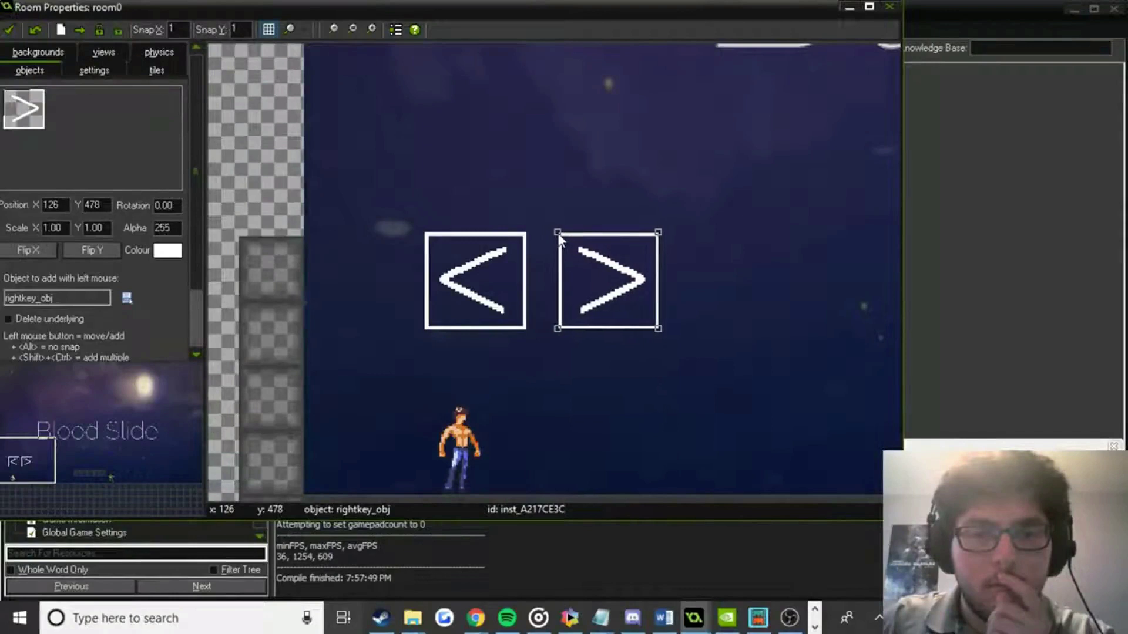
Place a wdkeys_obj directly above the two arrow keys, at X 60, Y 424.
ctrl+scroll(626, 292, up, 1)
click(84, 141)
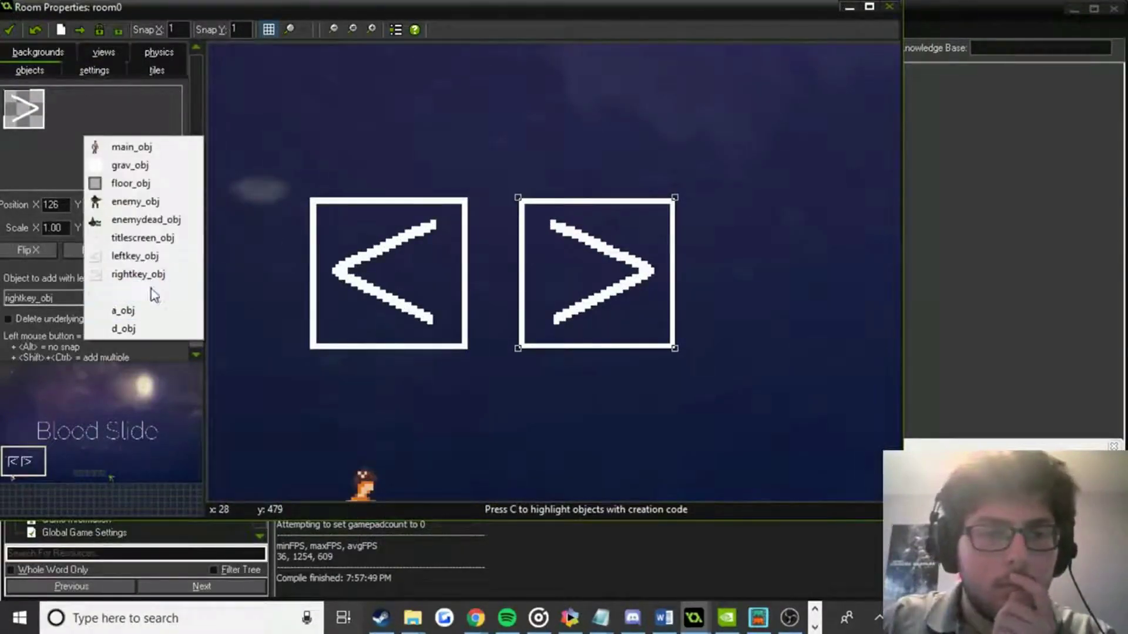
click(154, 292)
ctrl+scroll(351, 135, down, 1)
middle_drag(351, 135, 428, 239)
drag(235, 179, 419, 193)
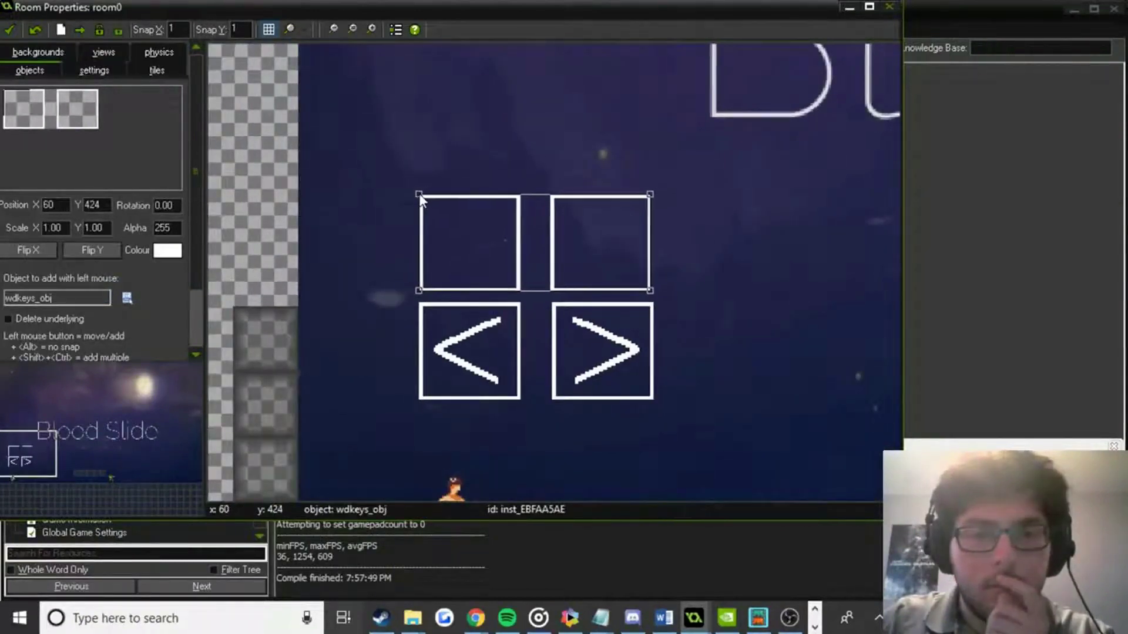
click(269, 218)
right_click(311, 235)
click(325, 241)
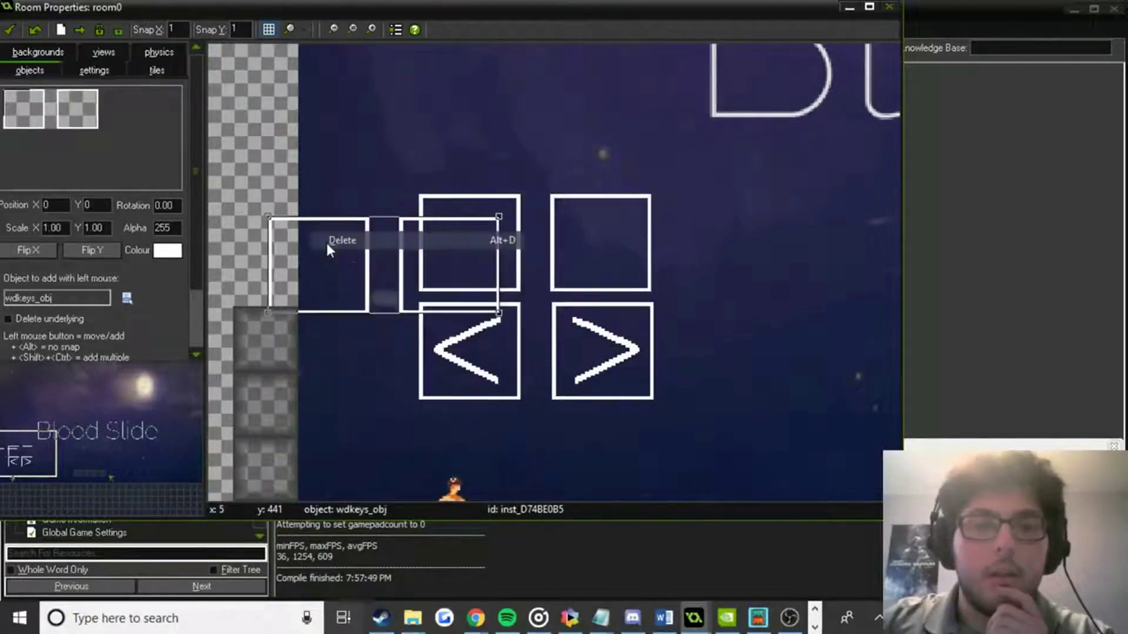
Place an a_obj at X 34, Y 376 so the A is centred in the first empty key box.
click(91, 142)
click(139, 318)
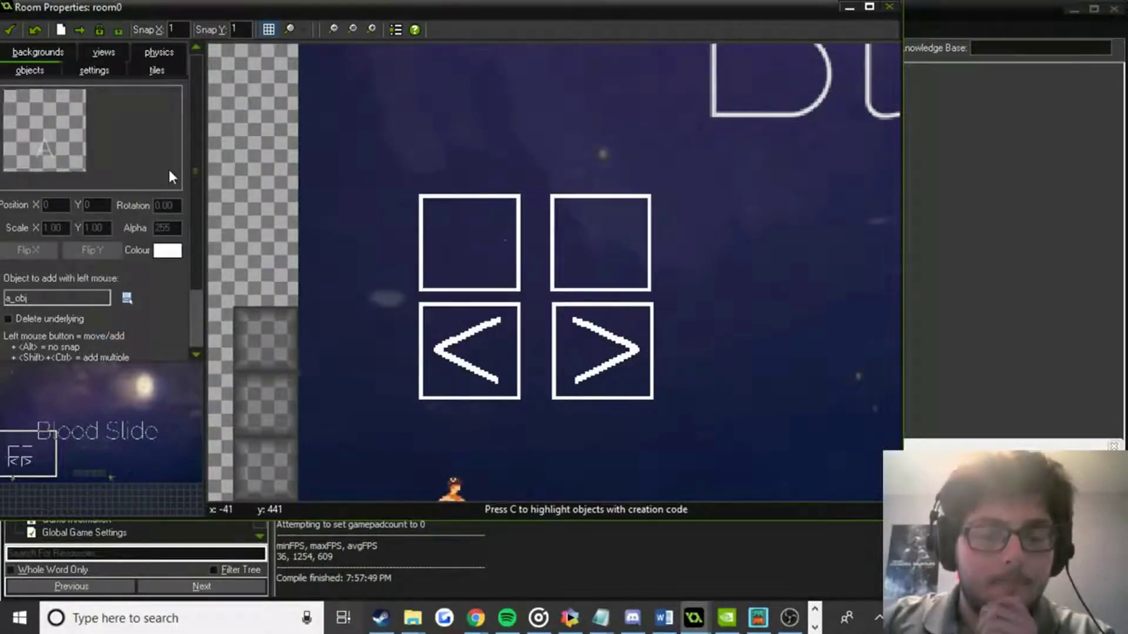
drag(357, 92, 366, 101)
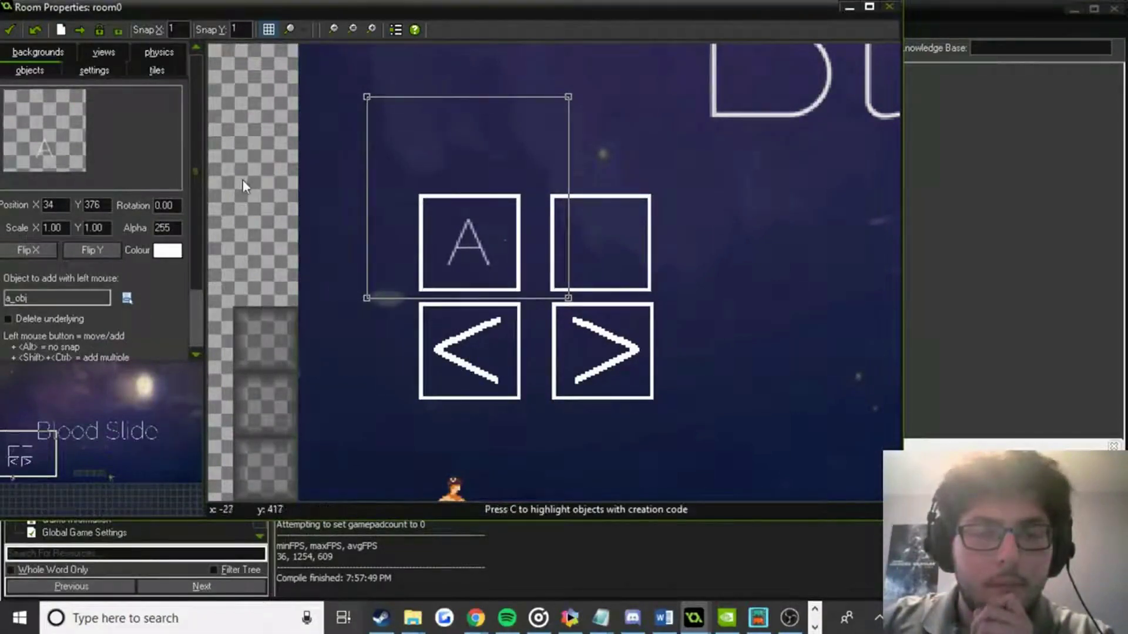
Place a d_obj at X 99, Y 376 inside the second empty key box and delete the stray copy.
click(81, 119)
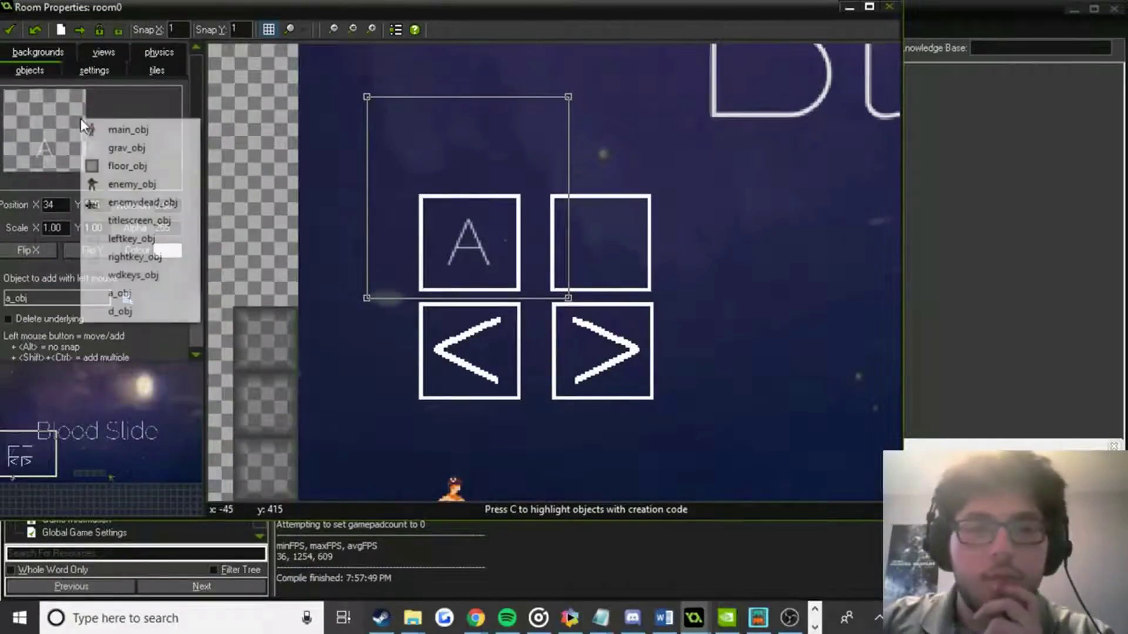
click(120, 312)
drag(379, 151, 500, 101)
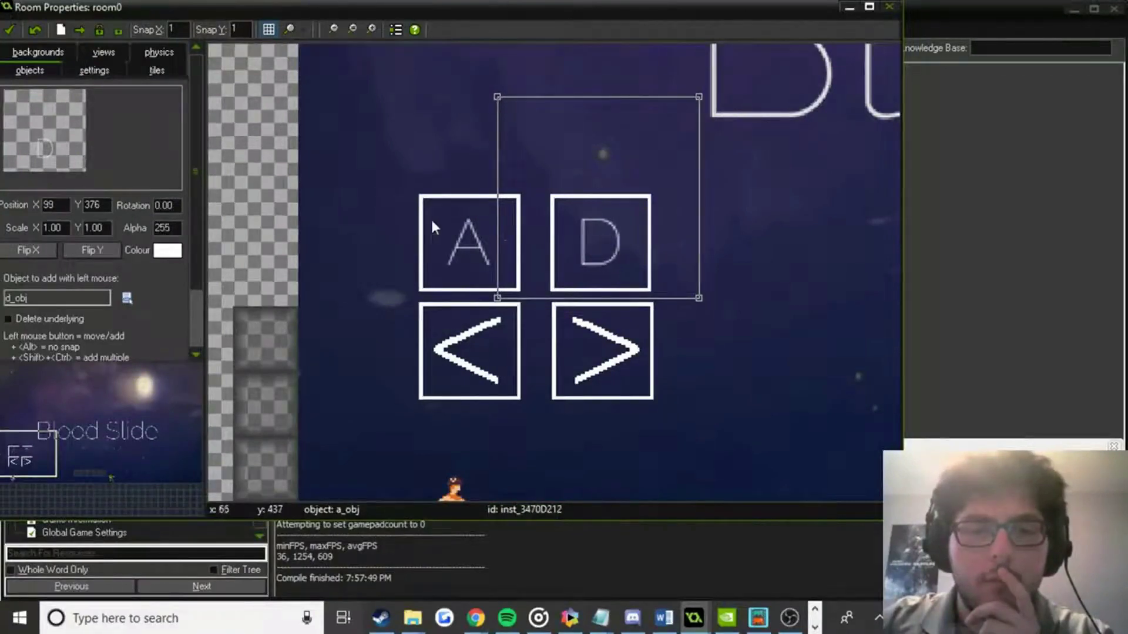
right_click(286, 208)
click(293, 215)
Move the Blood Slide title object up into the upper part of the room, to about X 48, Y 52.
scroll(292, 215, down, 3)
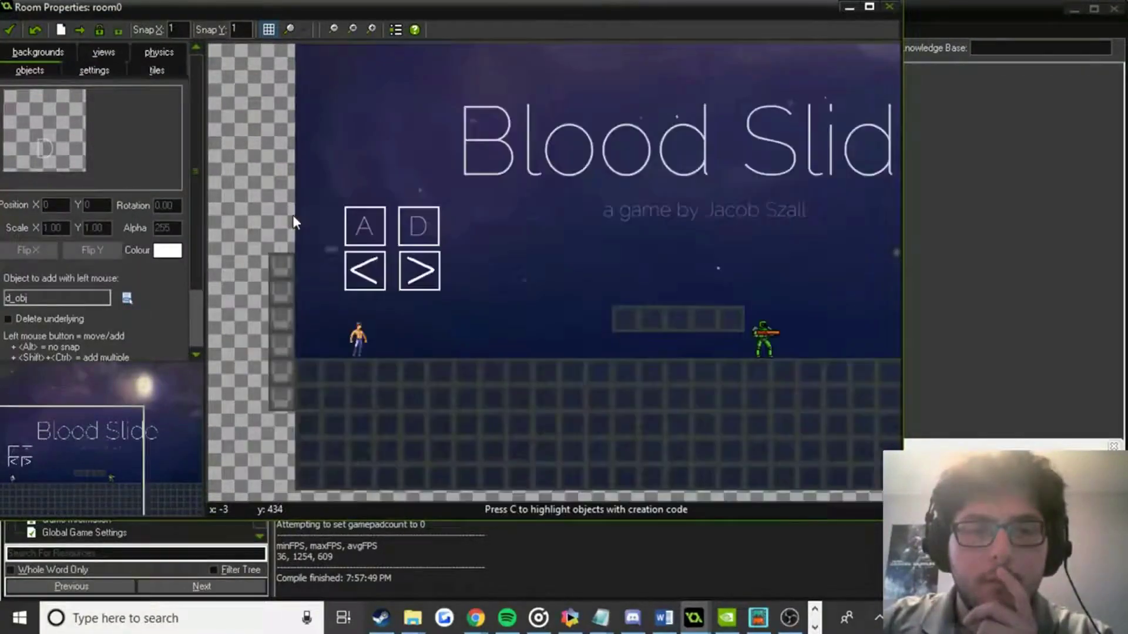
scroll(270, 262, up, 2)
ctrl+scroll(288, 242, down, 1)
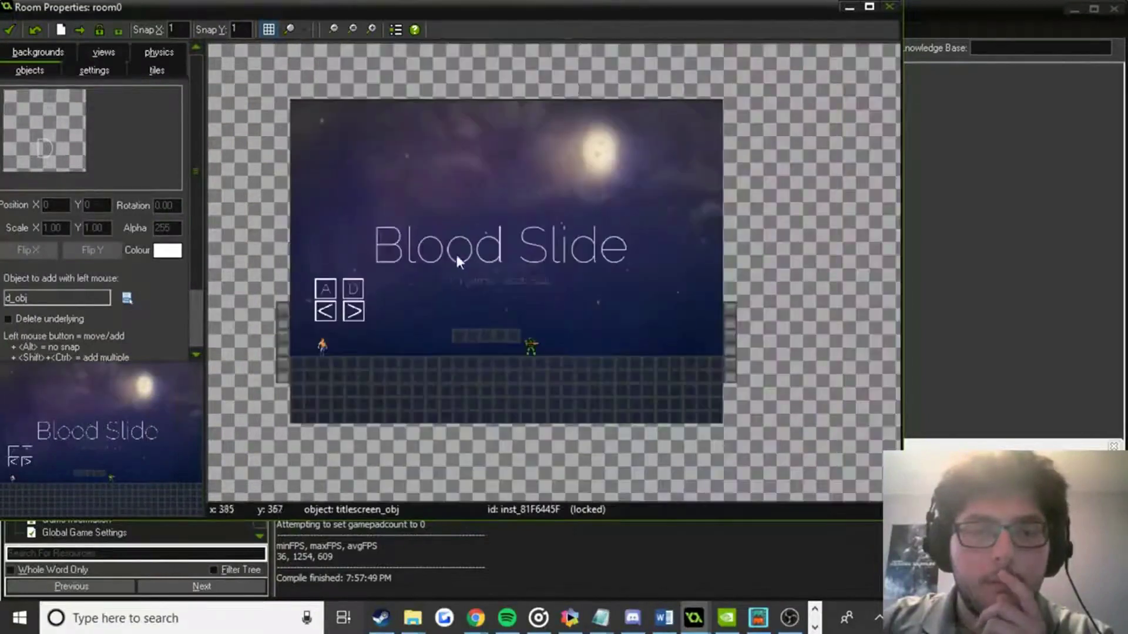
drag(486, 240, 483, 150)
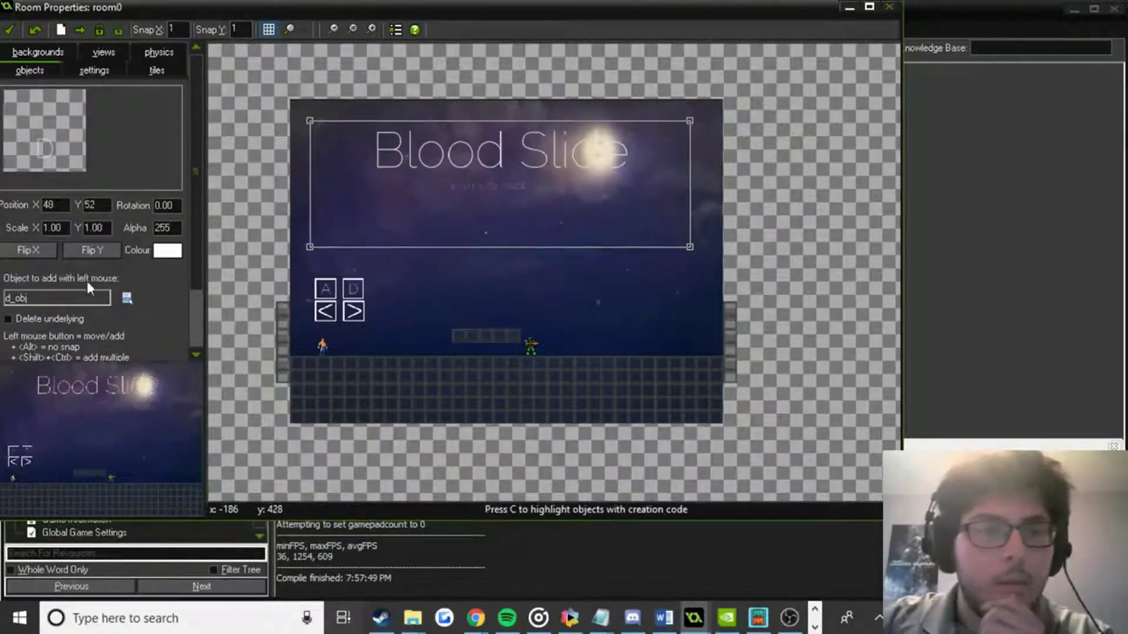
Turn off stretching for the main_bg background, nudge the title slightly down, and accept the room.
click(58, 55)
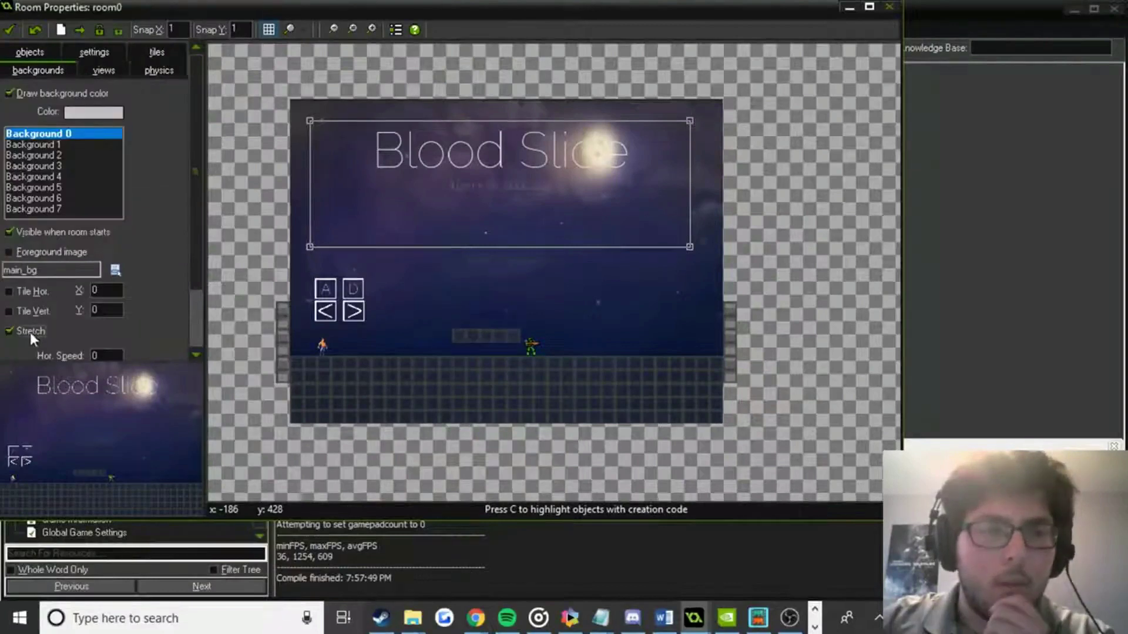
click(30, 331)
mouse_move(554, 165)
mouse_down()
mouse_move(553, 143)
mouse_move(544, 203)
mouse_move(591, 203)
mouse_move(545, 193)
mouse_move(558, 195)
mouse_move(556, 164)
mouse_move(551, 177)
mouse_up()
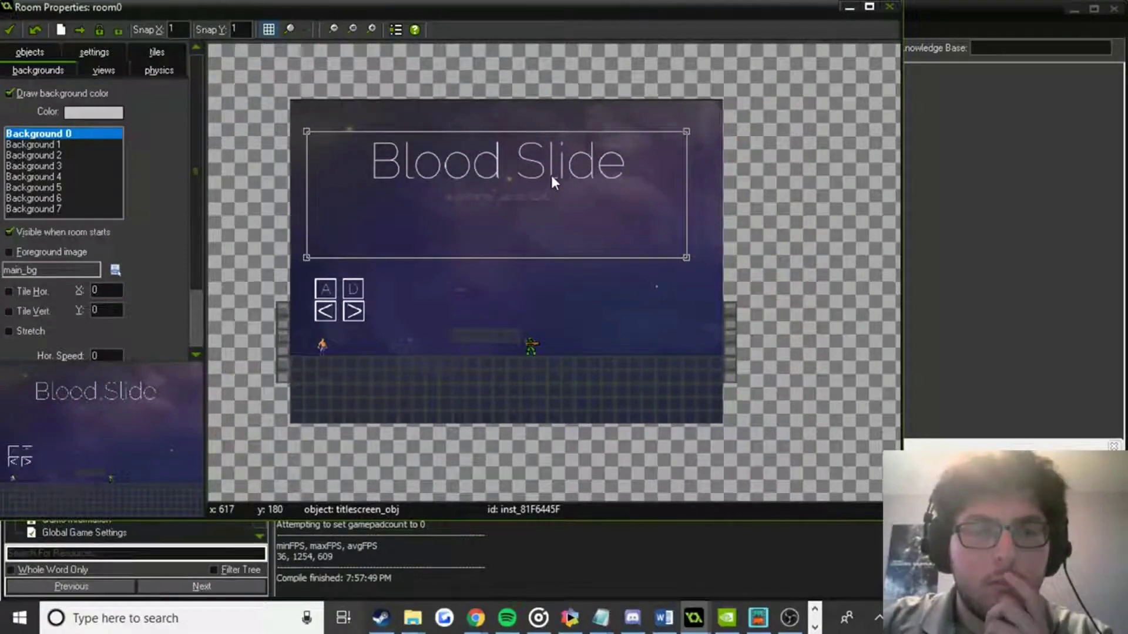
click(11, 32)
Open the a_spr image for editing and set up the fill tool with white as the drawing colour.
double_click(69, 163)
click(305, 177)
double_click(218, 168)
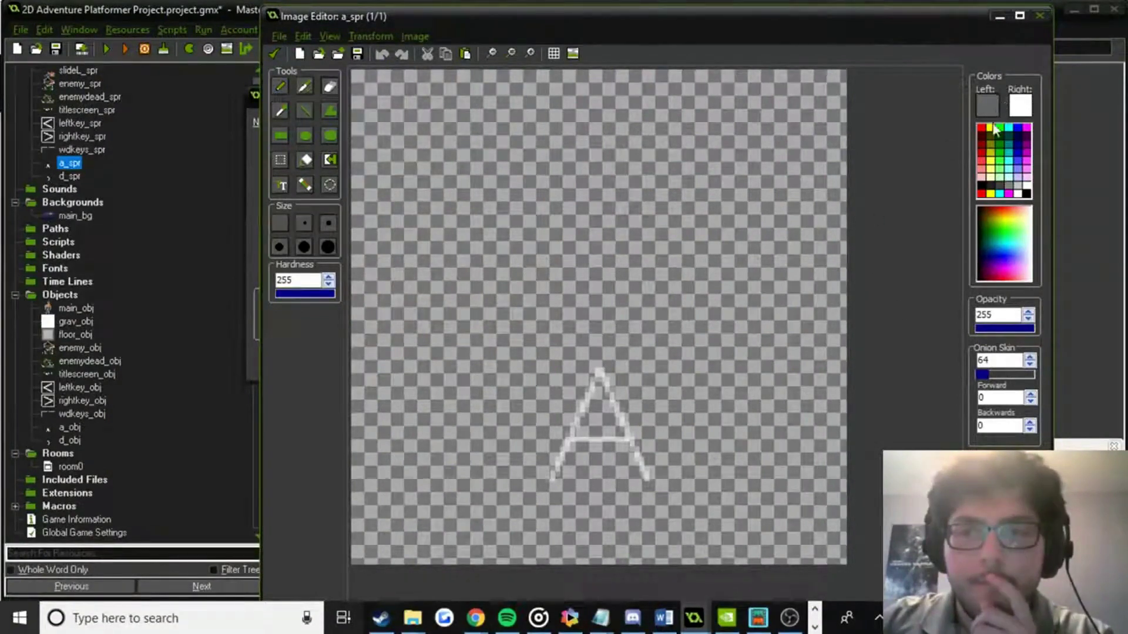
click(1028, 186)
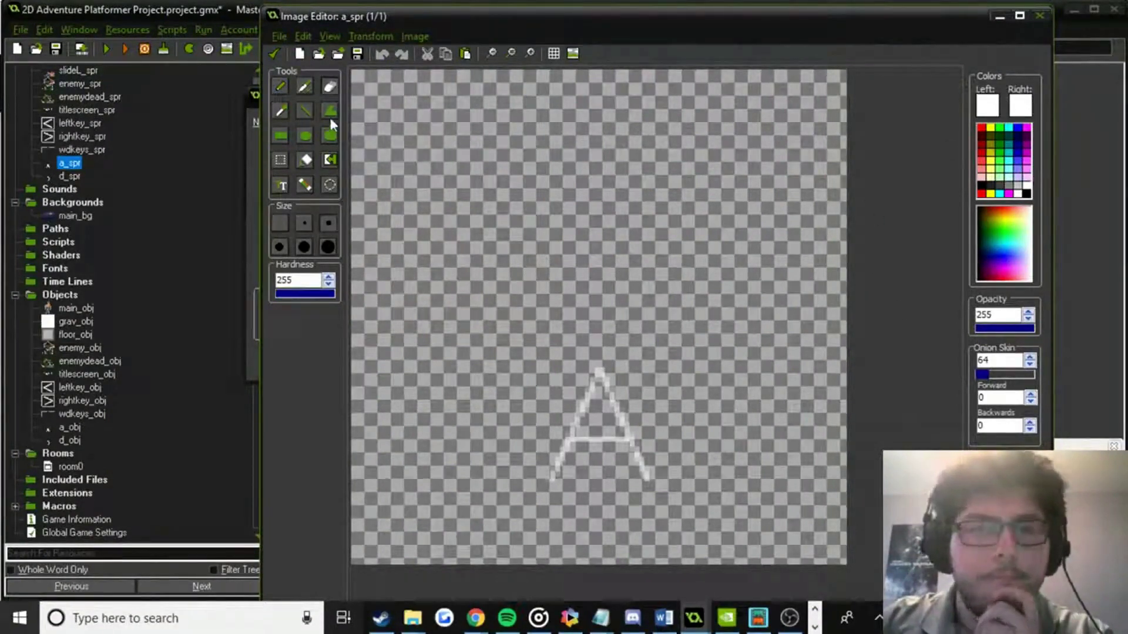
click(306, 159)
Fill the grey pixels of the A's crossbar and upper right stroke with white.
scroll(658, 440, up, 3)
scroll(650, 447, up, 1)
click(563, 388)
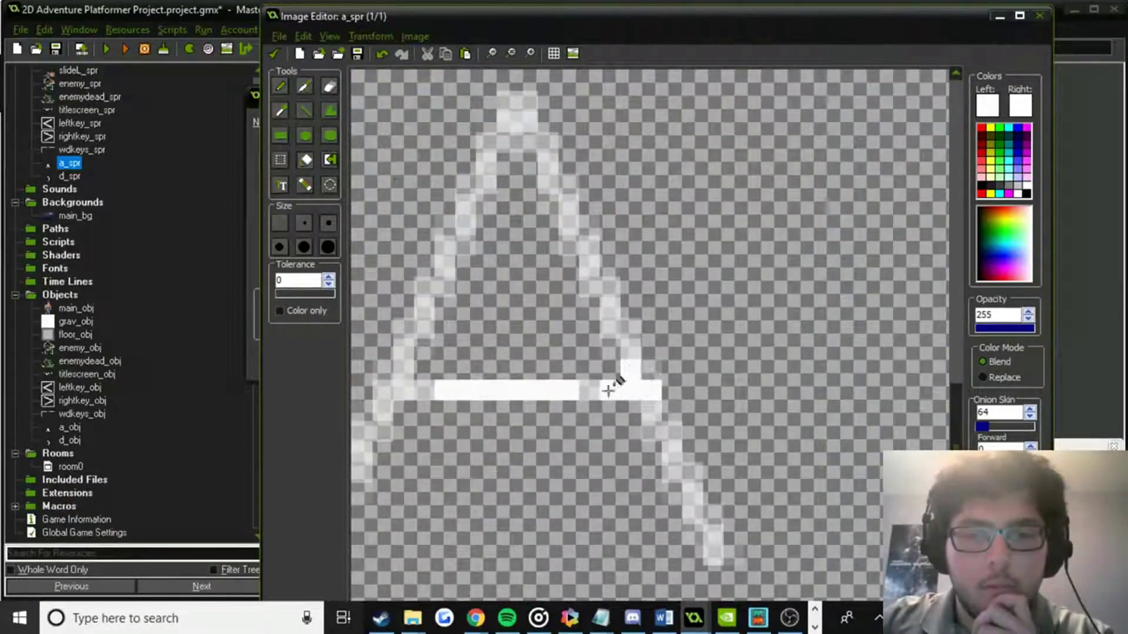
click(588, 282)
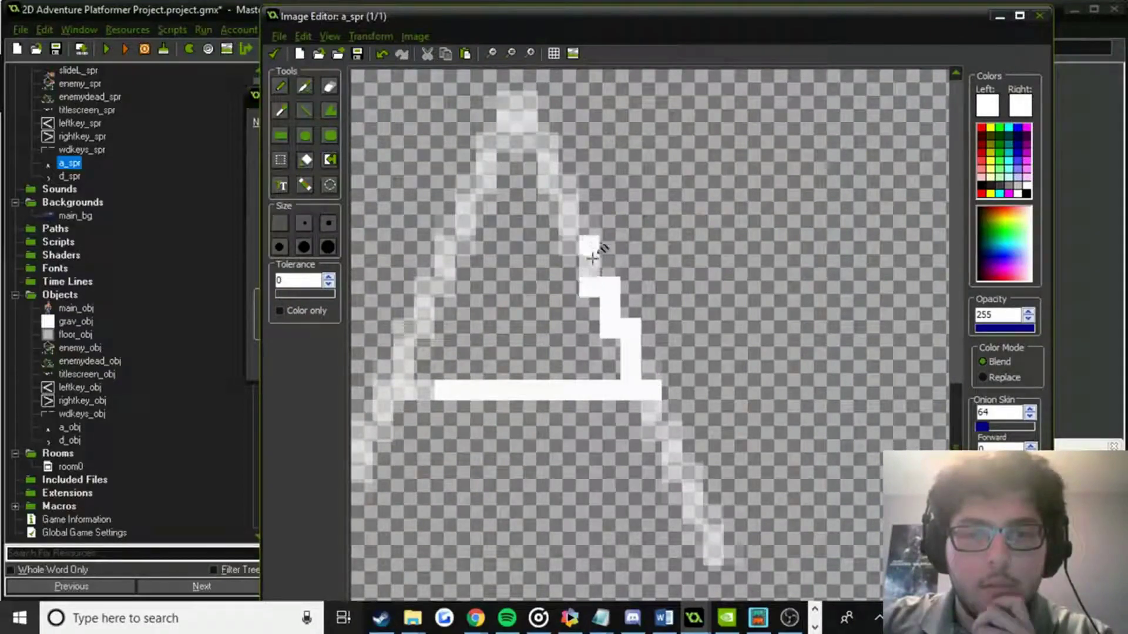
drag(574, 237, 548, 183)
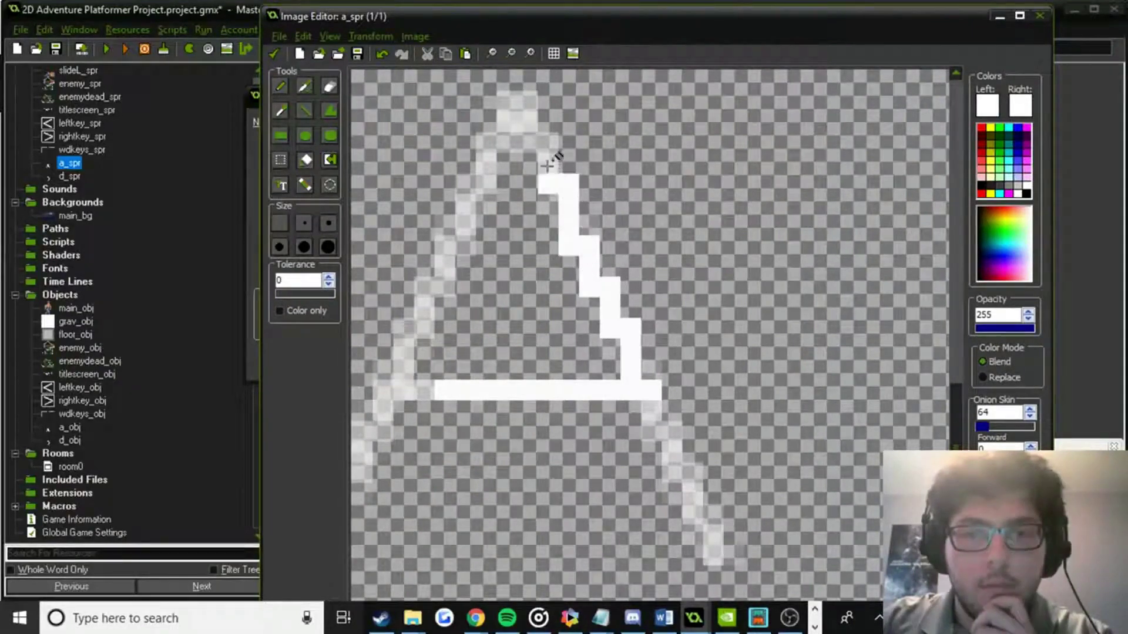
drag(546, 142, 510, 134)
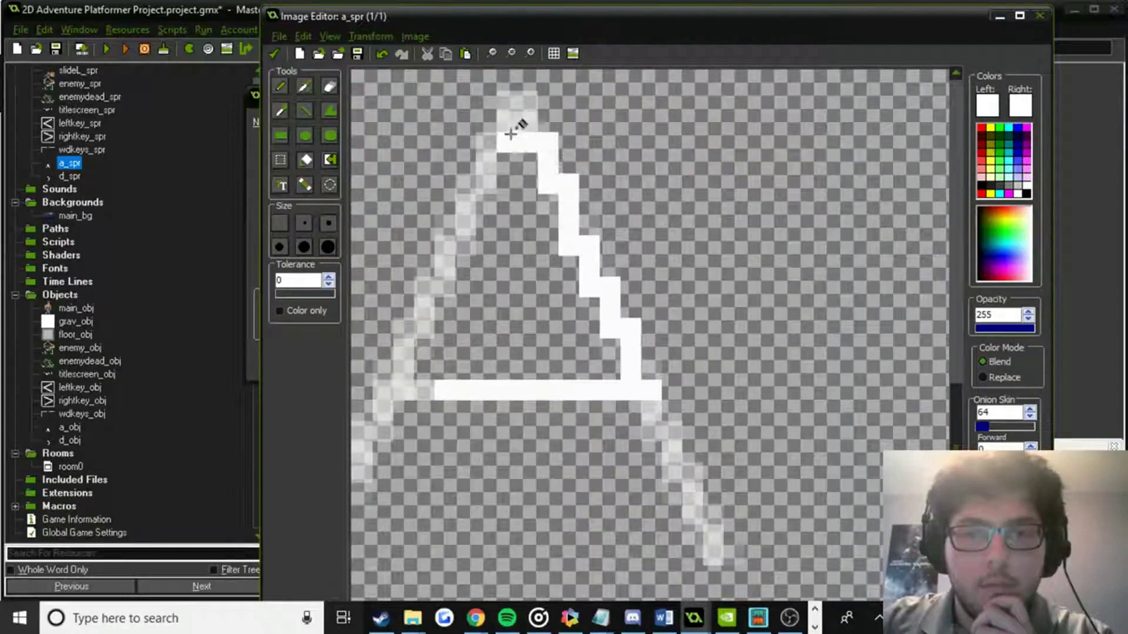
Fill the A's peak and upper left stroke with white, undoing the fill that spills over the background.
click(509, 89)
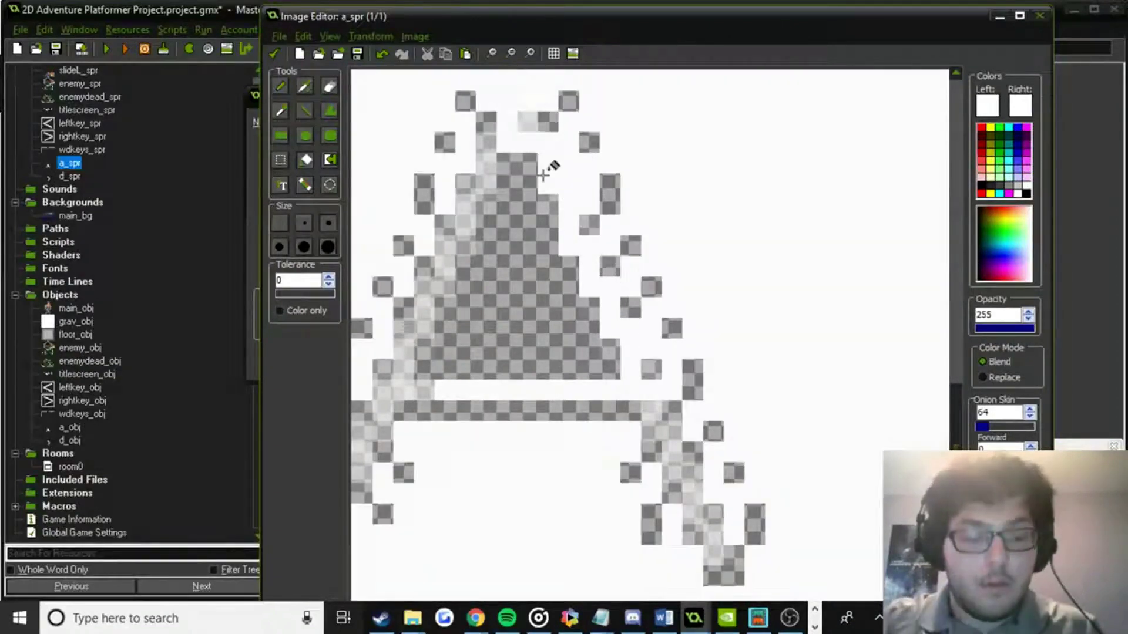
scroll(517, 169, left, 2)
key(ctrl+z)
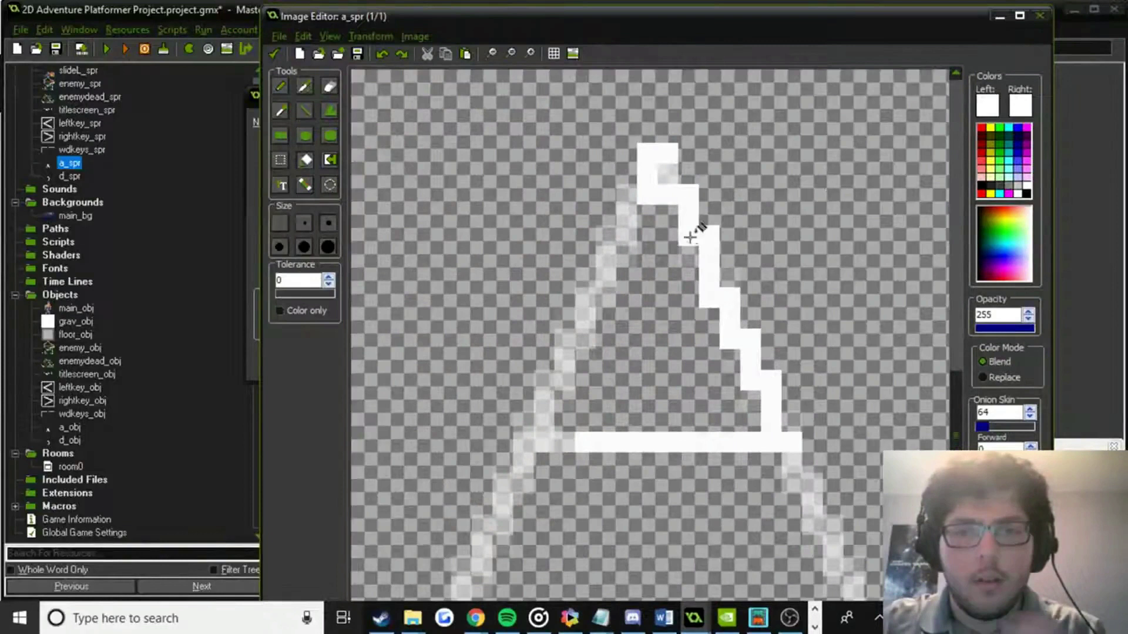
drag(635, 197, 611, 257)
drag(603, 284, 585, 316)
drag(563, 366, 539, 419)
Fill the A's lower left leg and the row beneath its crossbar with white, undoing the background spill.
scroll(590, 397, down, 5)
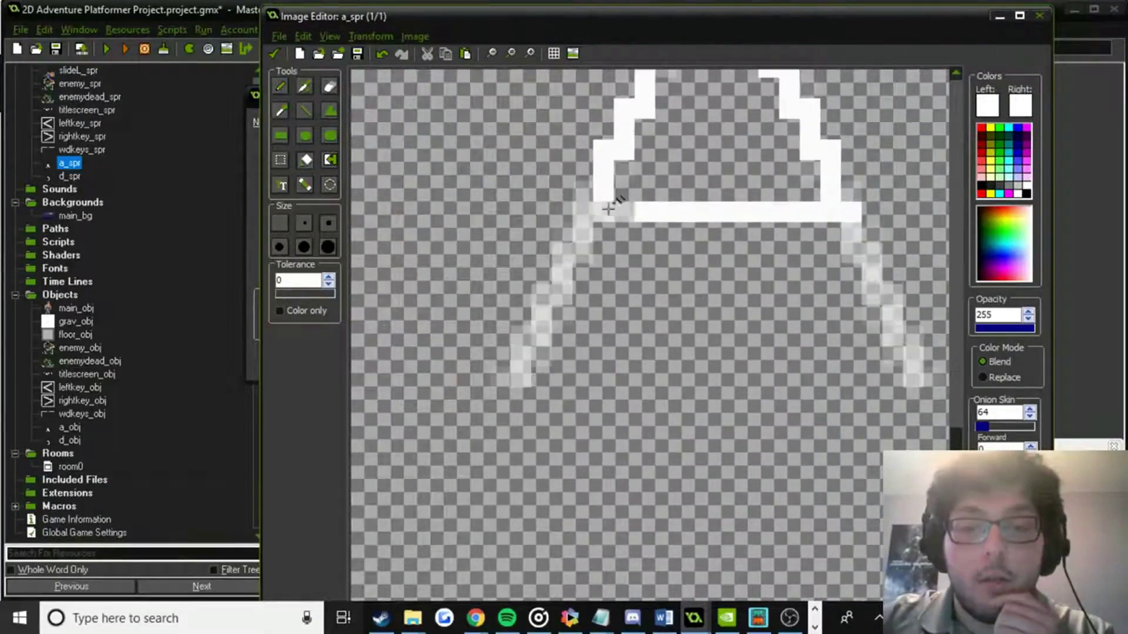
click(585, 215)
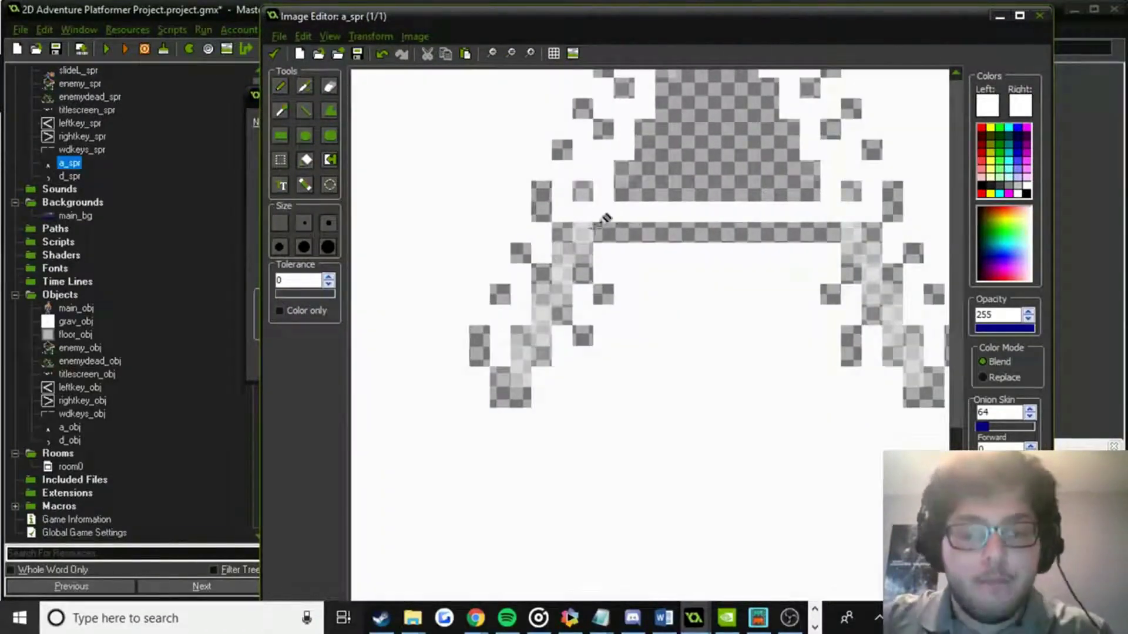
key(ctrl+z)
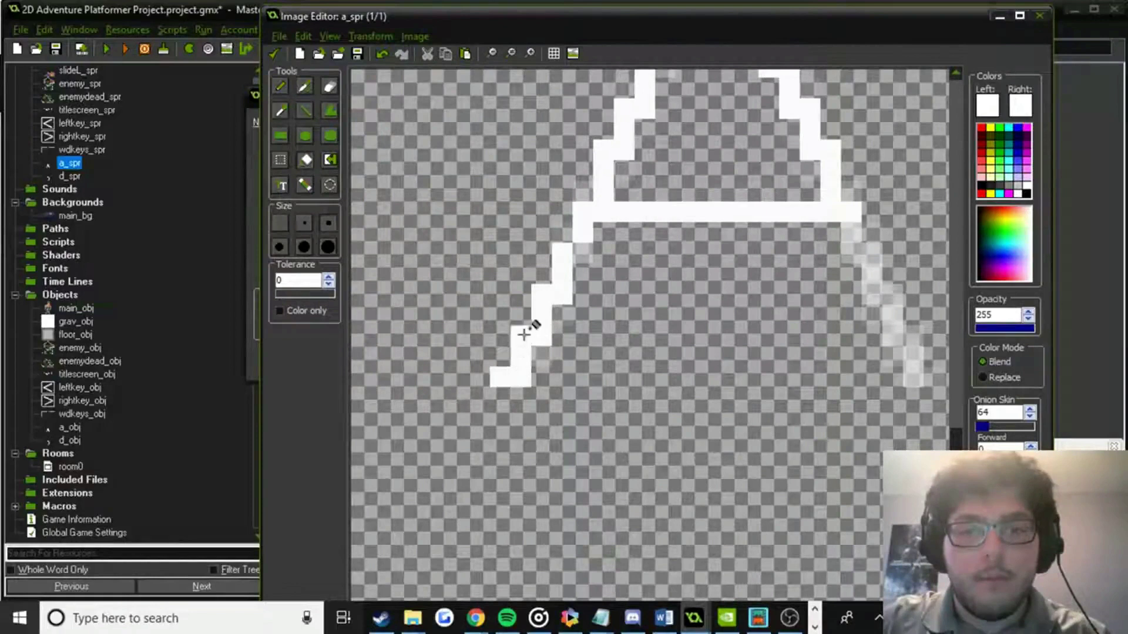
drag(591, 231, 613, 216)
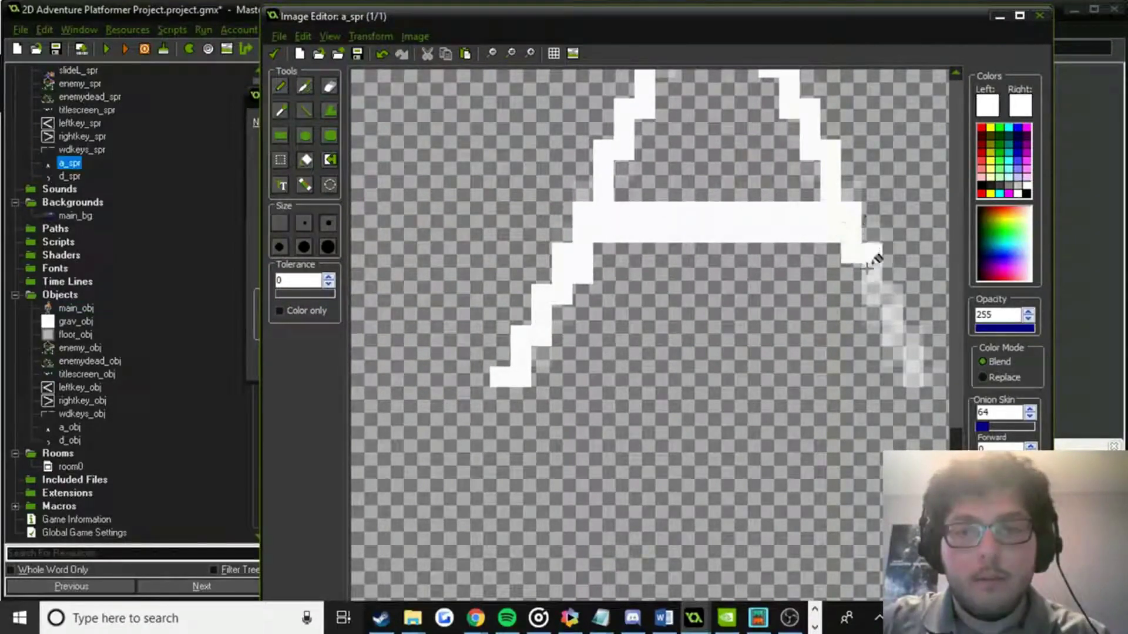
Fill the grey pixels down the A's lower right leg with white and undo the spill over the background.
drag(880, 299, 895, 312)
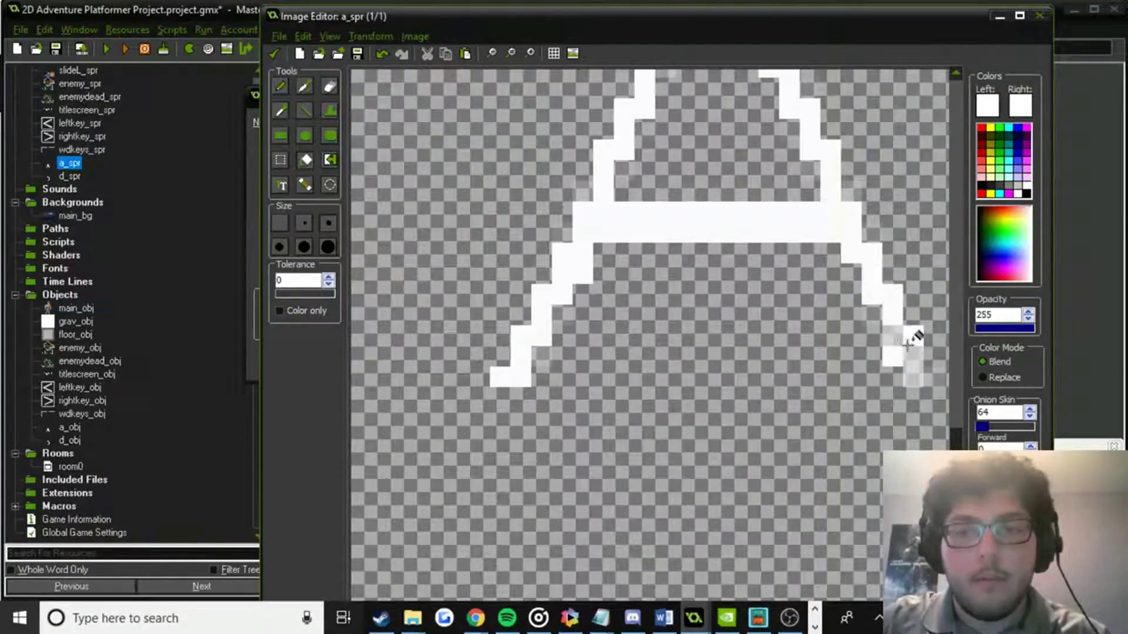
click(923, 376)
scroll(823, 329, right, 3)
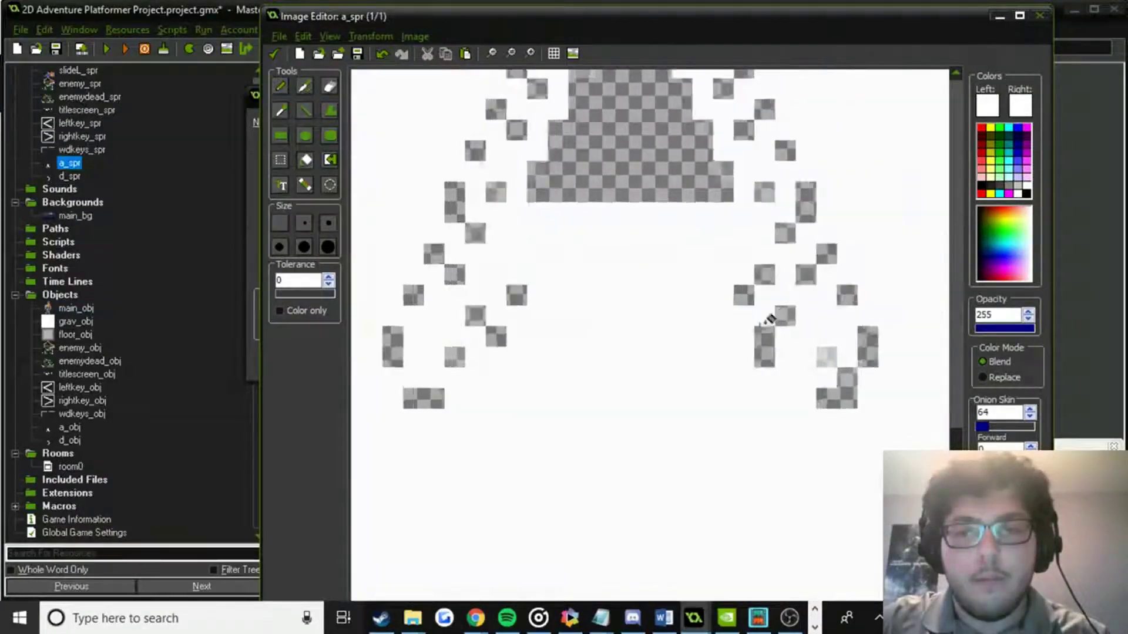
scroll(746, 270, up, 3)
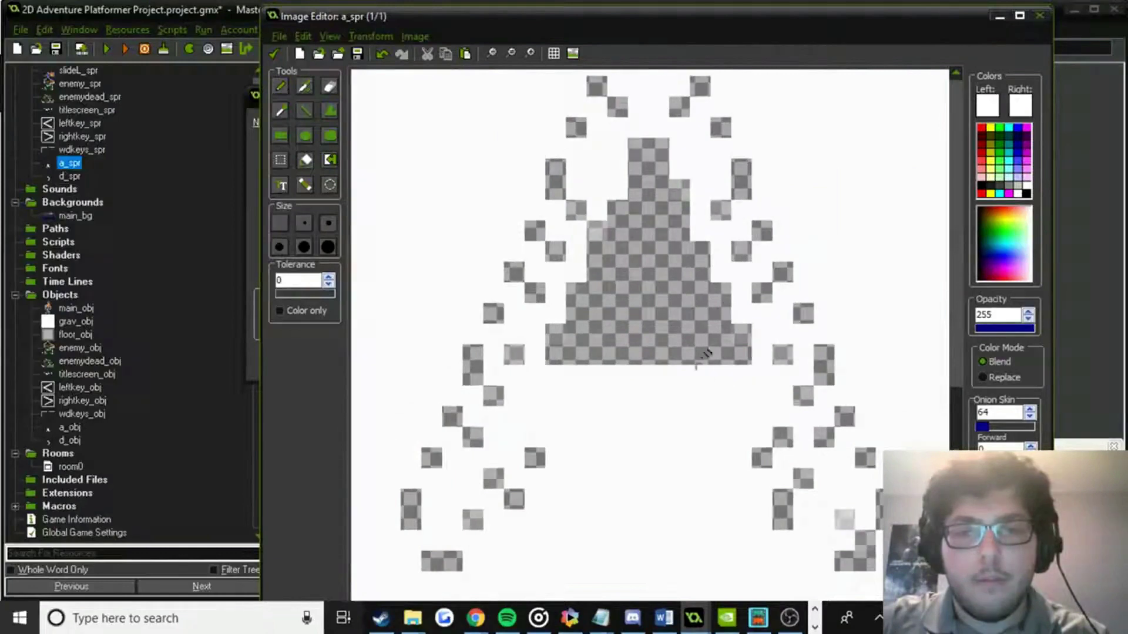
scroll(676, 341, left, 2)
key(ctrl+z)
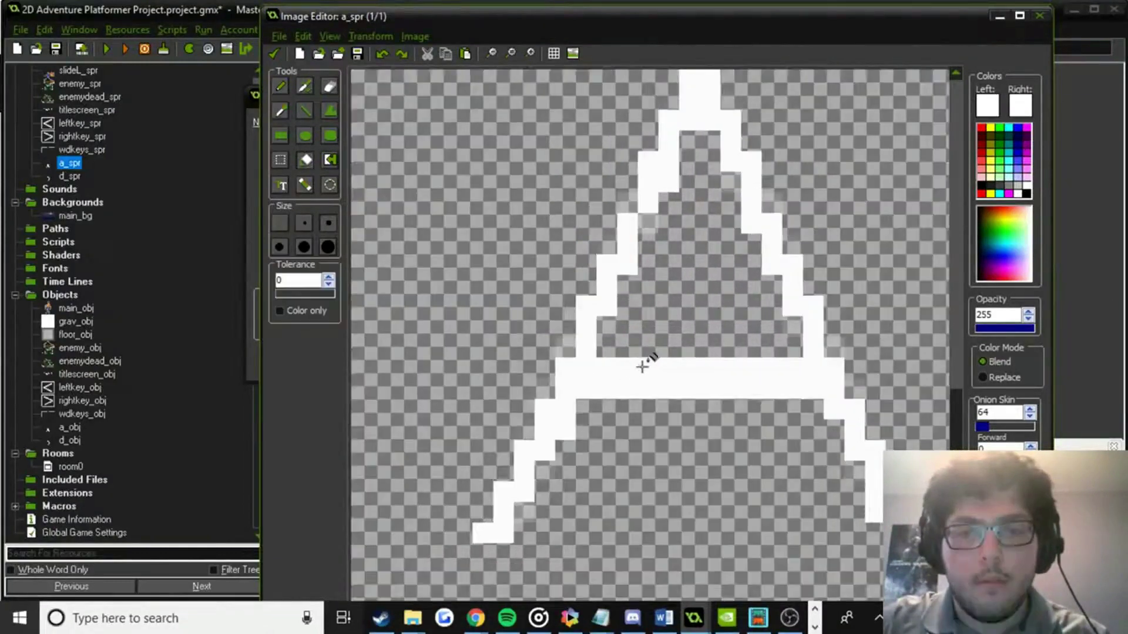
Fill the remaining pixels around the foot of the A's right leg with white, undoing the fills that flood the background.
scroll(670, 355, down, 2)
scroll(734, 400, right, 3)
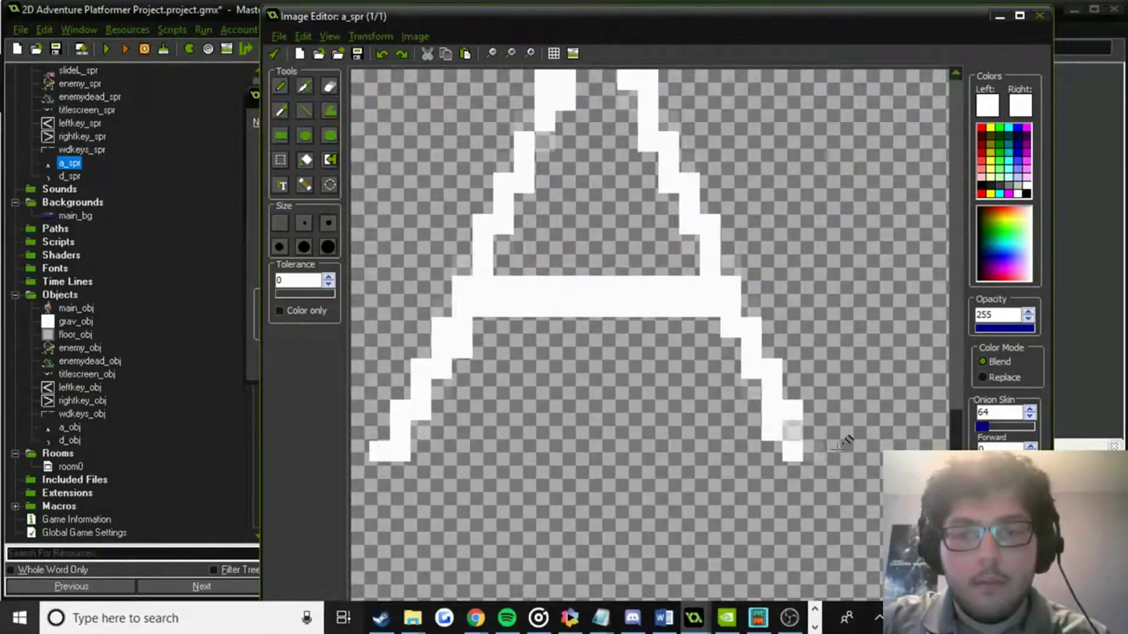
ctrl+scroll(846, 440, up, 2)
click(738, 423)
click(641, 358)
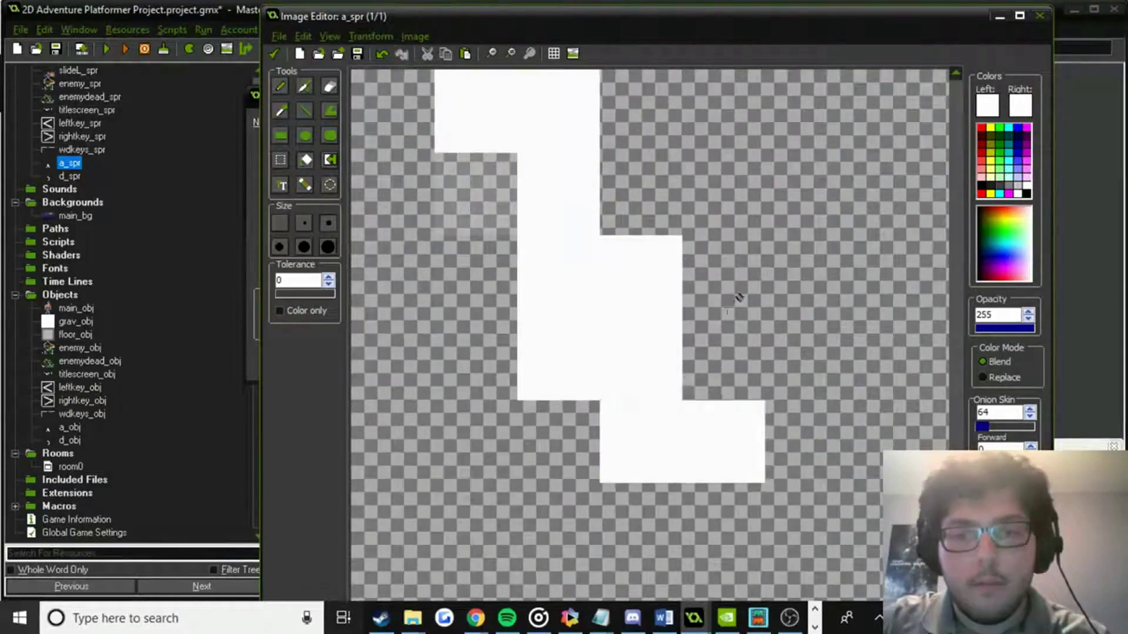
scroll(729, 270, right, 2)
click(647, 295)
click(620, 231)
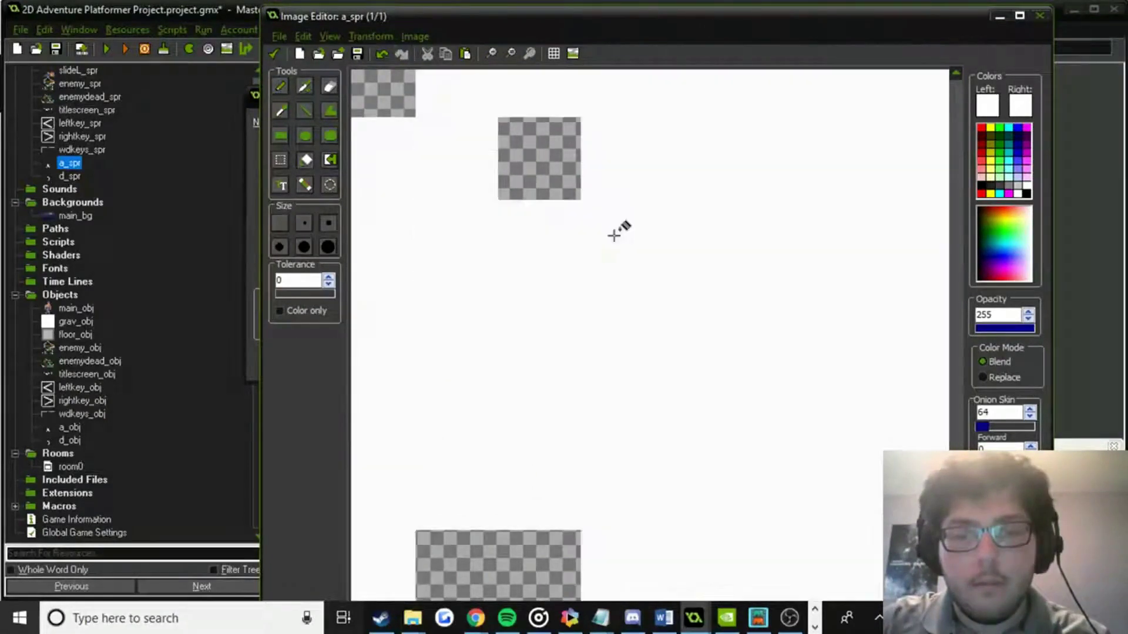
ctrl+scroll(621, 235, down, 2)
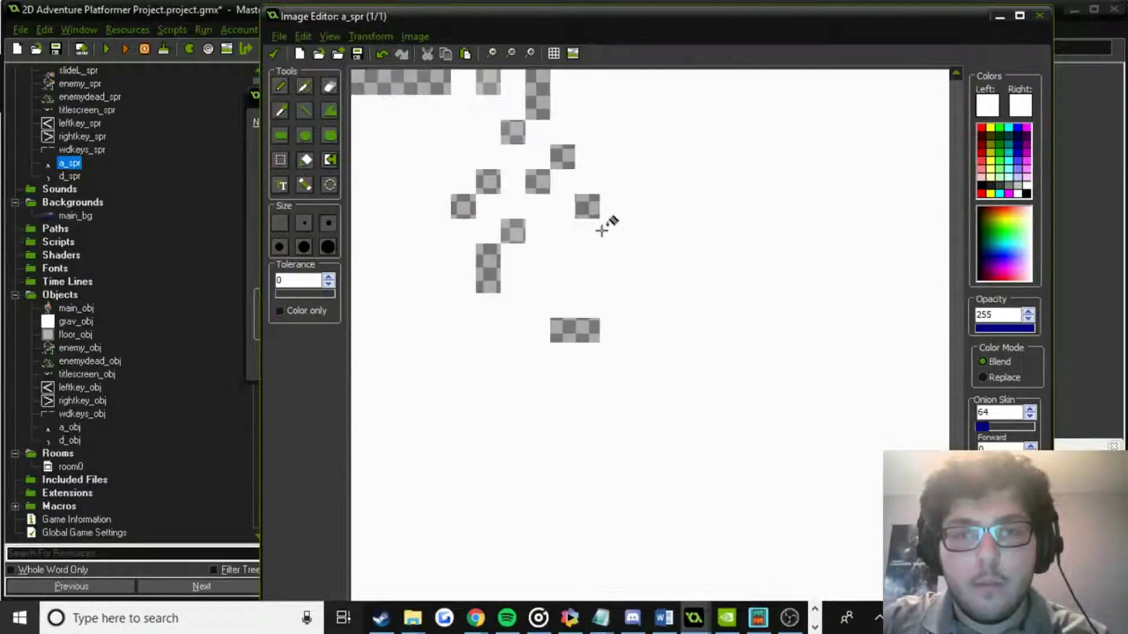
key(ctrl+z)
key(ctrl+z)
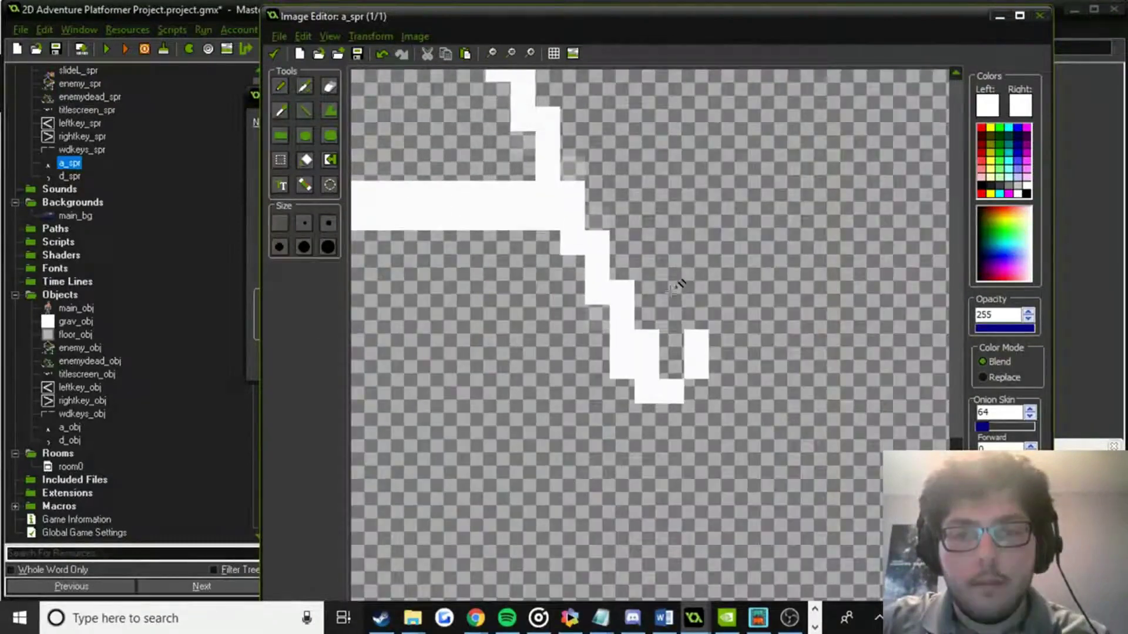
Fill isolated pixels along the outer edge of the A's right leg beside the crossbar, undoing each background spill.
drag(623, 169, 632, 202)
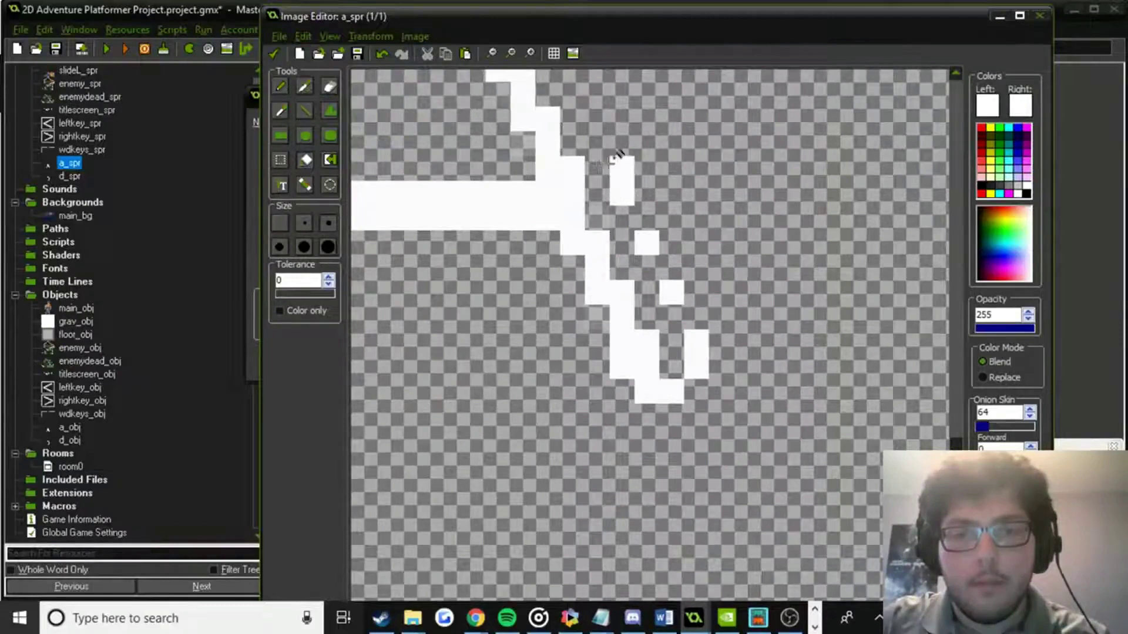
scroll(617, 155, up, 3)
click(605, 225)
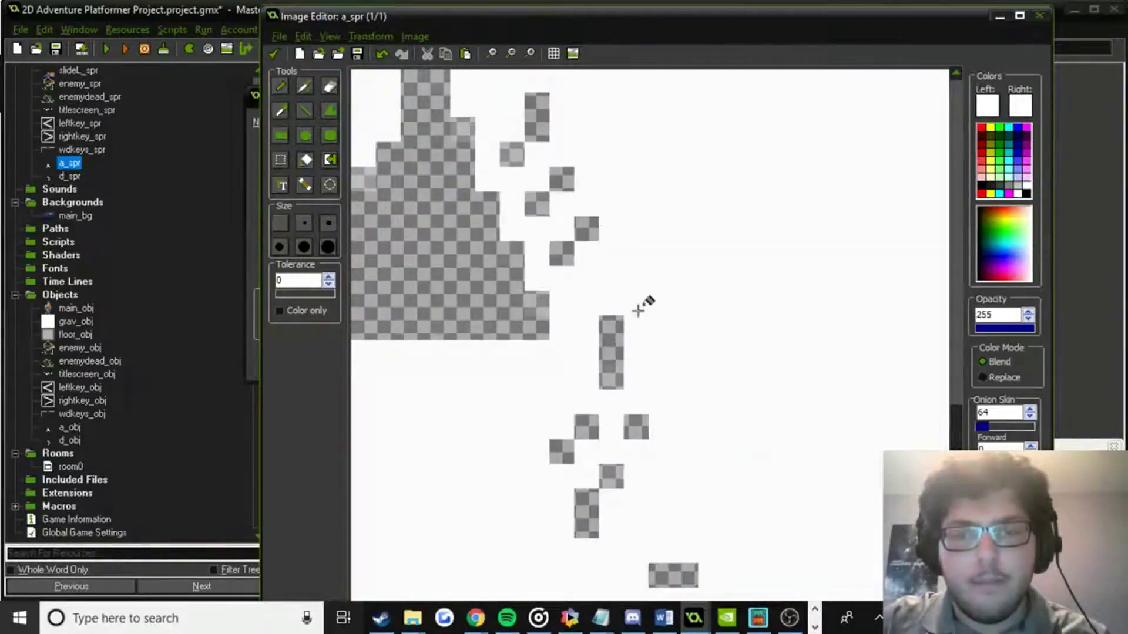
key(ctrl+z)
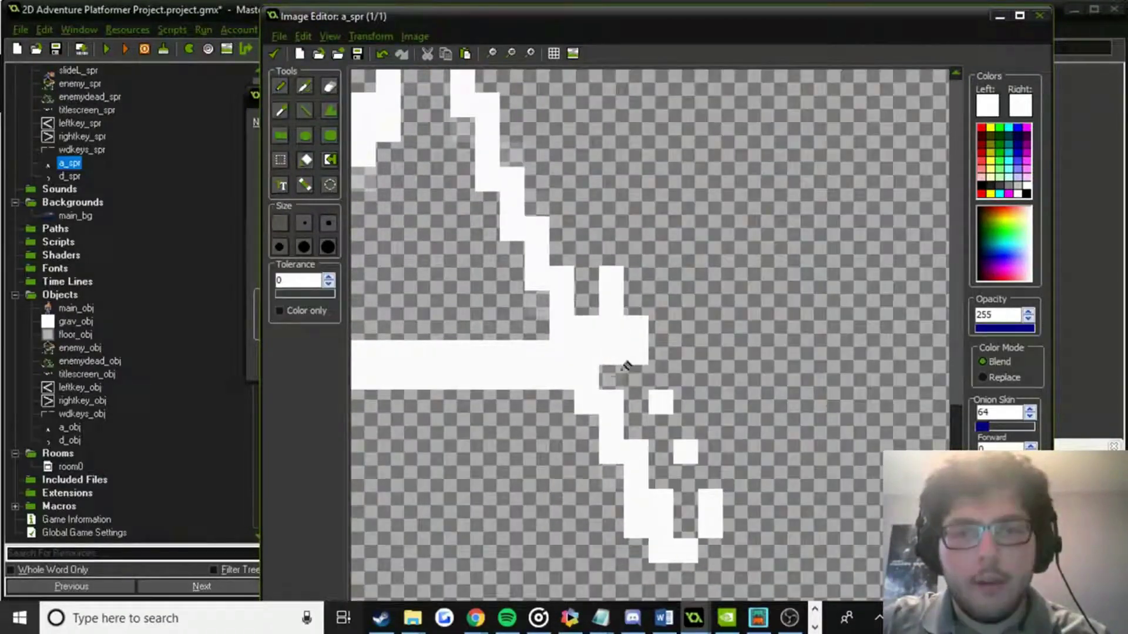
click(623, 379)
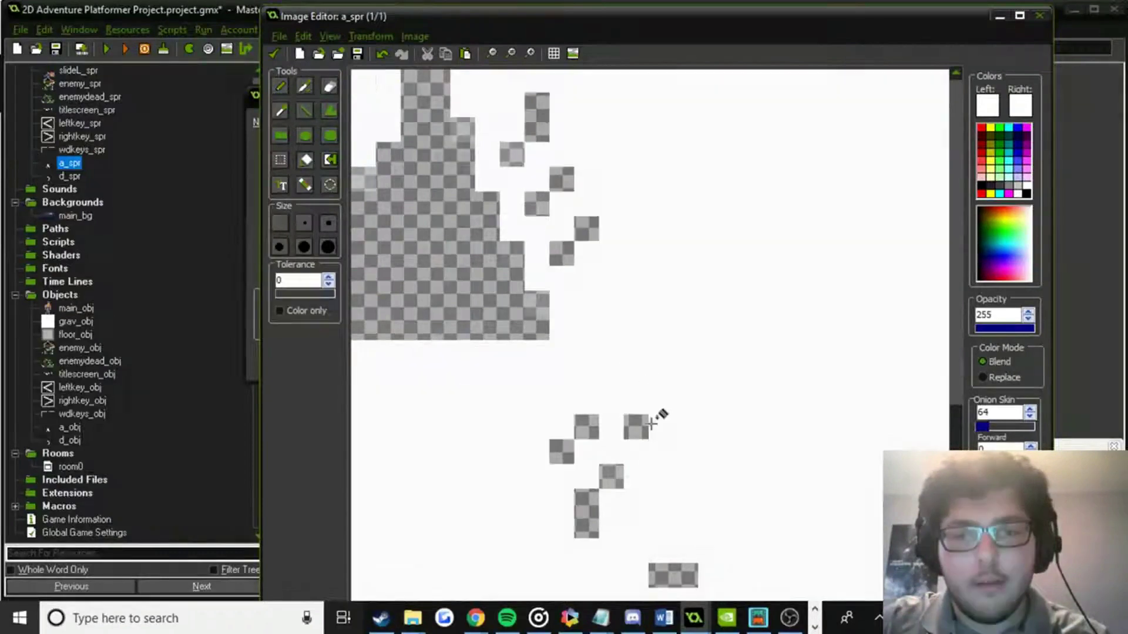
key(ctrl+z)
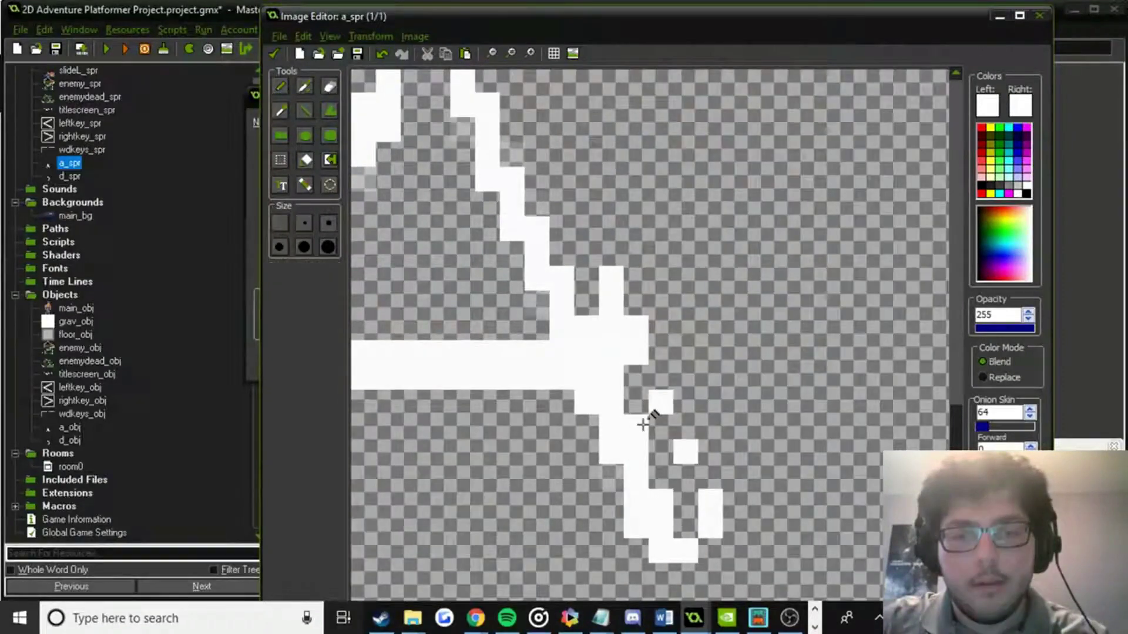
Fill gaps on both sides of the A's lower right leg with white, undoing the fills that cover the background.
click(629, 373)
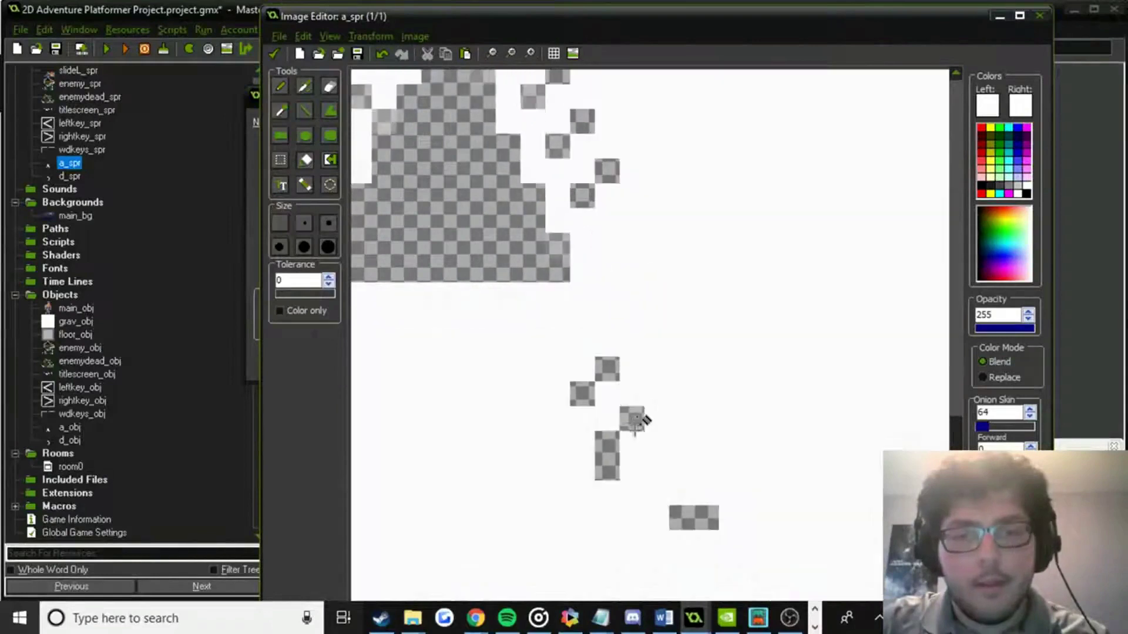
key(ctrl+z)
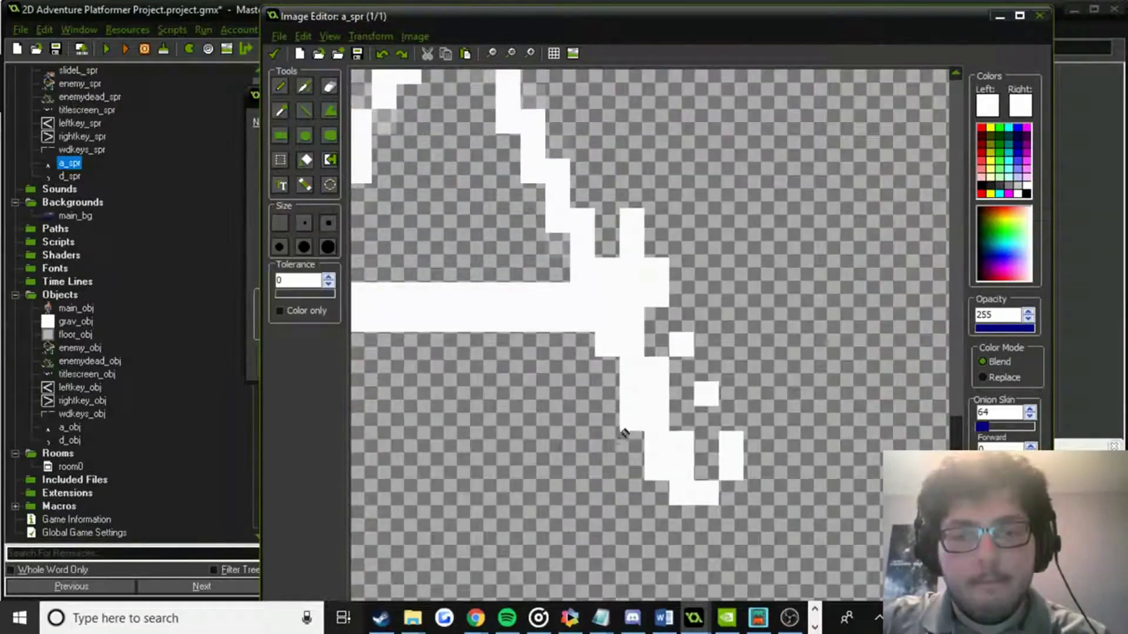
drag(608, 470, 607, 441)
click(589, 336)
key(ctrl+z)
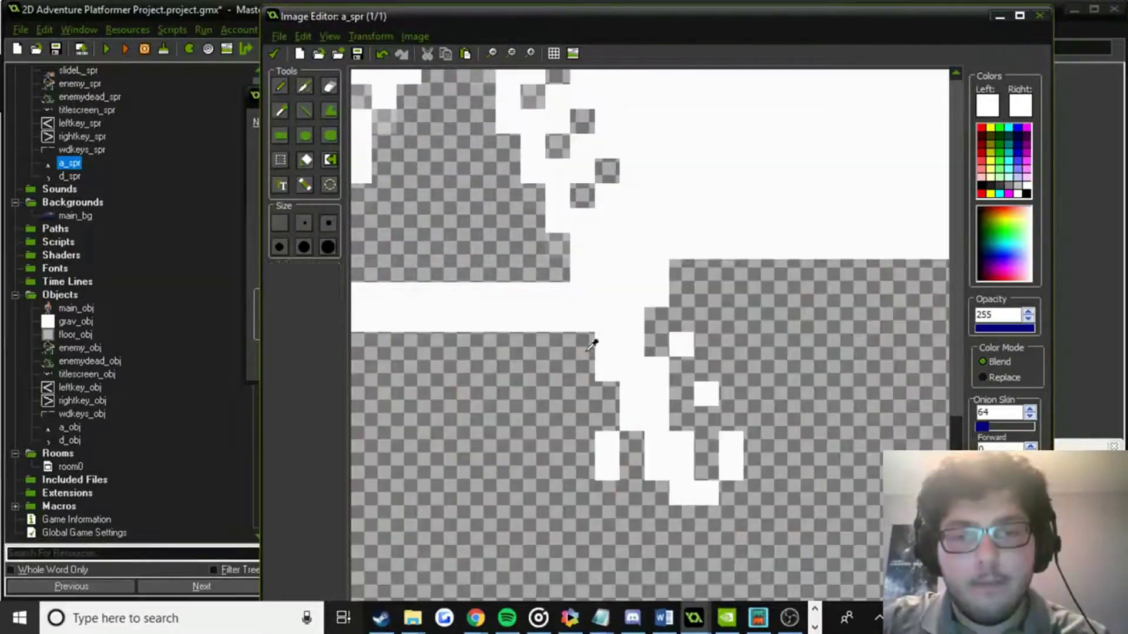
key(ctrl+z)
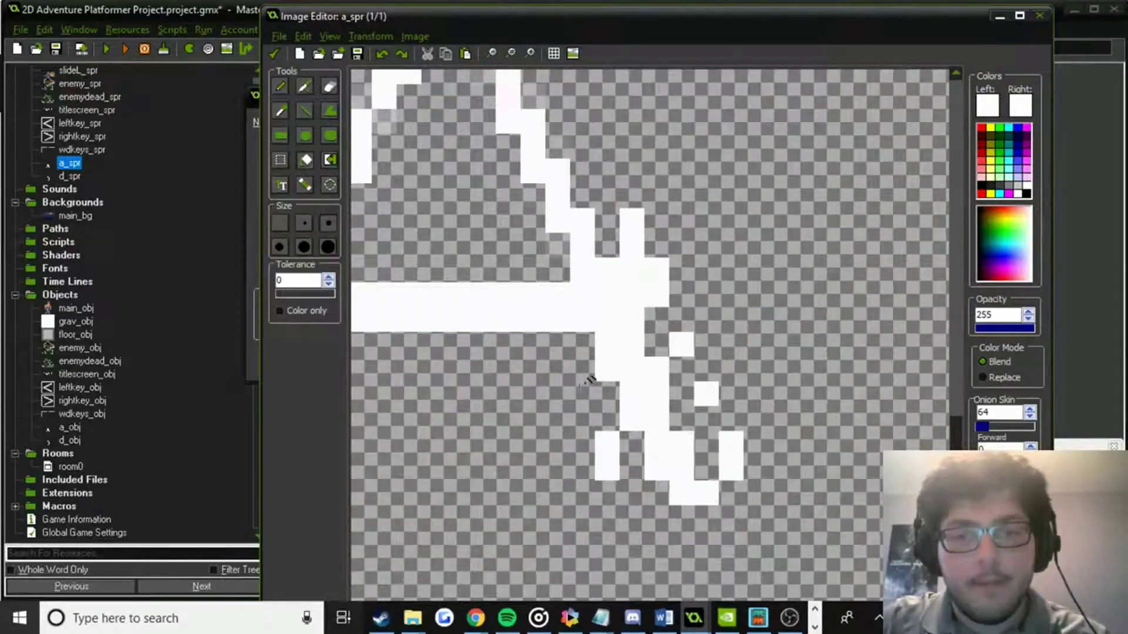
Fill another pixel along the lower right leg's inner edge and the row under its foot with white.
click(617, 408)
key(ctrl+z)
click(582, 394)
click(693, 516)
scroll(692, 516, down, 3)
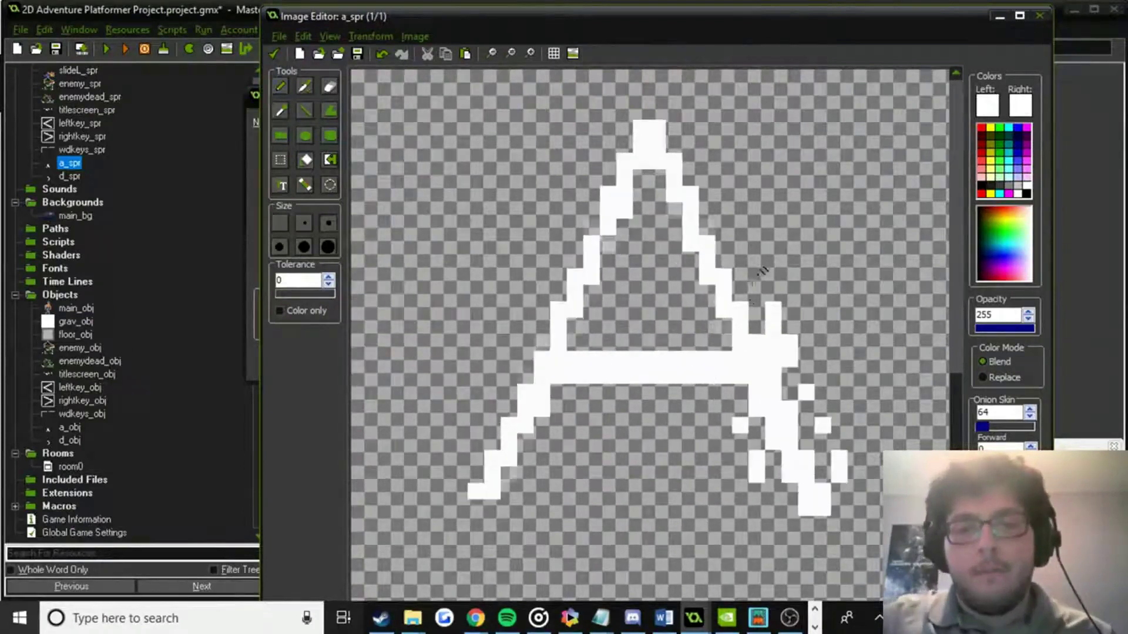
Fill isolated pixels along the outer edge of the A's upper right leg up to the apex with white, undoing each background spill.
click(741, 254)
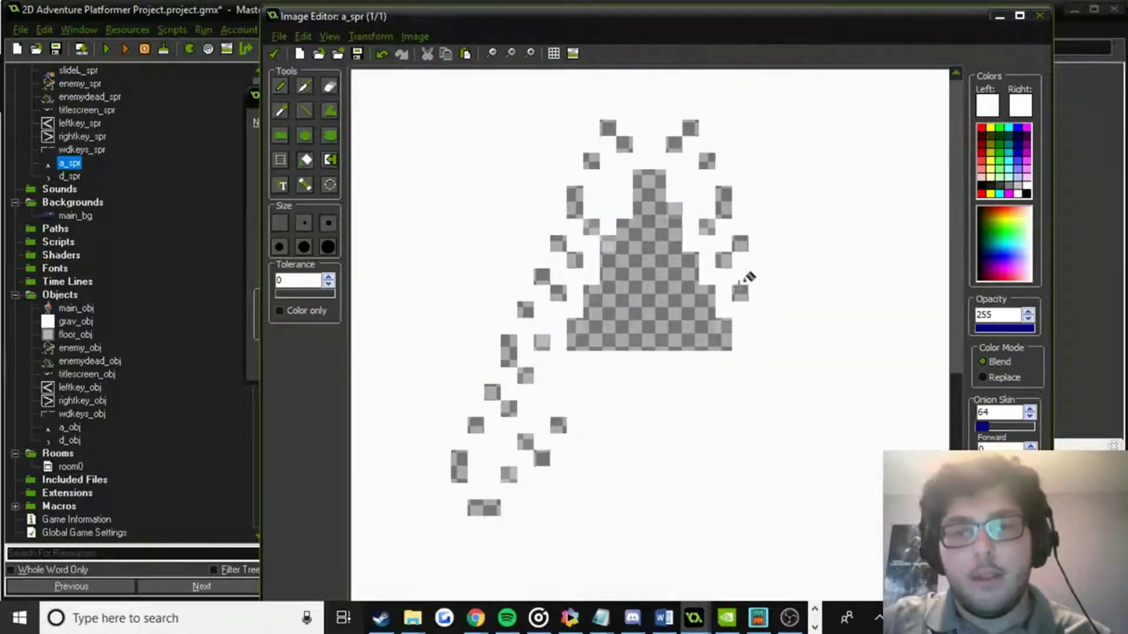
key(ctrl+z)
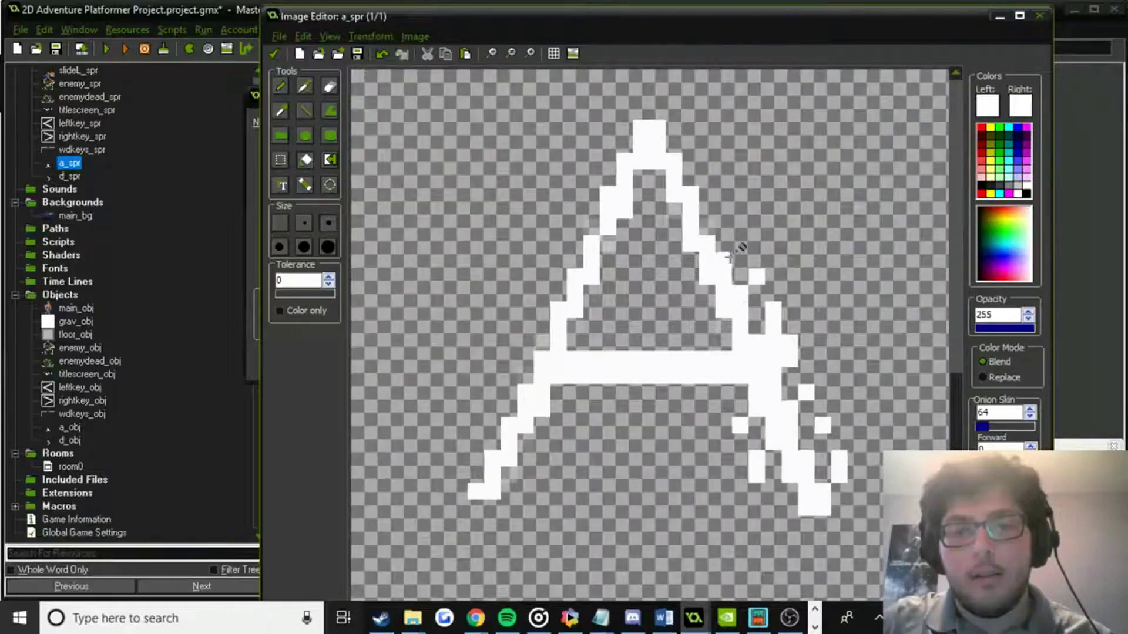
click(759, 230)
key(ctrl+z)
click(735, 198)
key(ctrl+z)
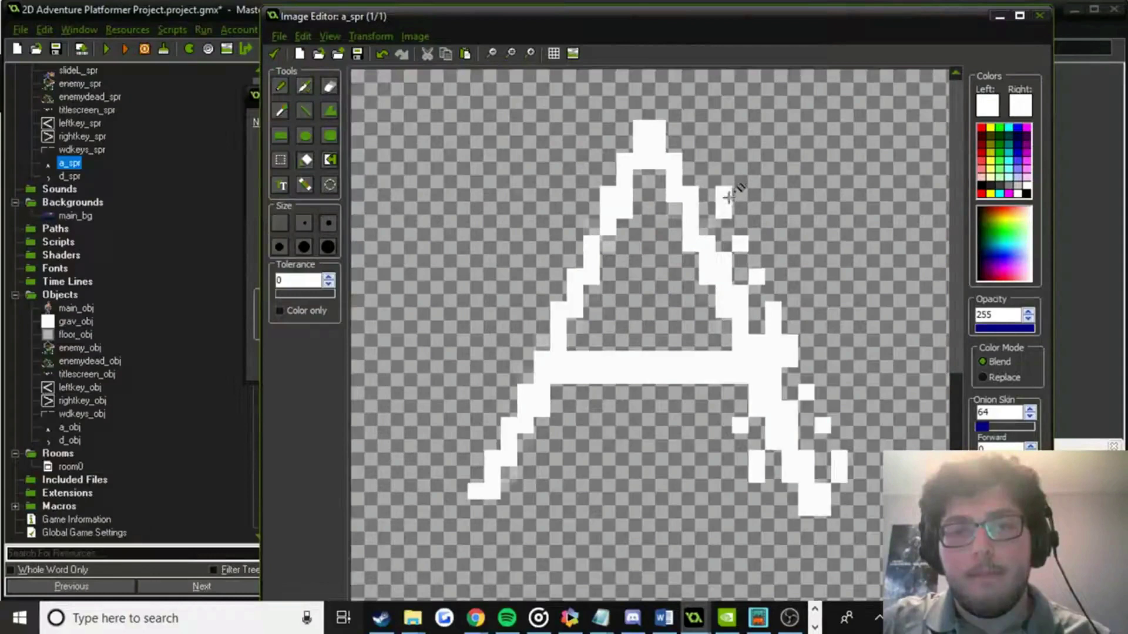
click(720, 155)
key(ctrl+z)
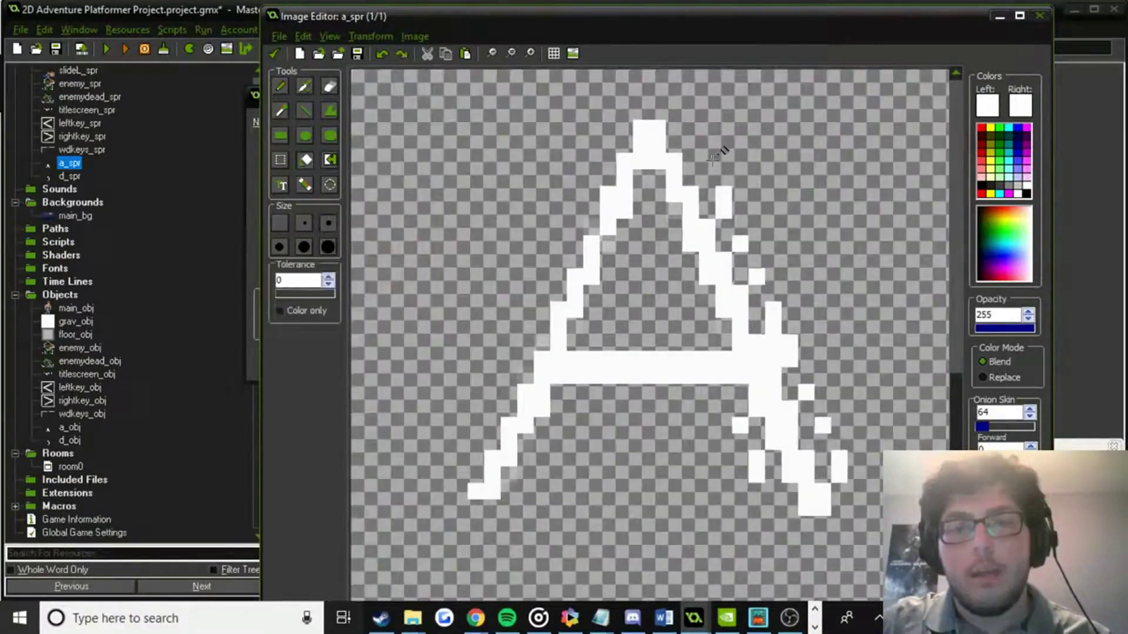
click(700, 112)
key(ctrl+z)
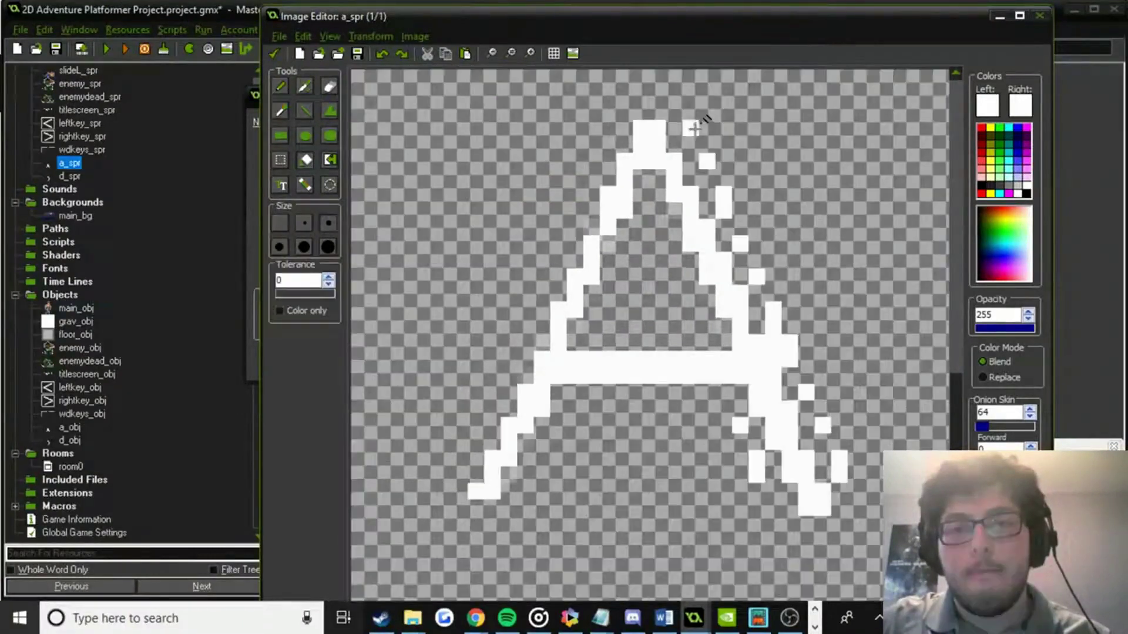
Fill white pixels beside the A's apex and down the outer edge of its upper left leg, undoing the fills that flood the background.
scroll(673, 140, up, 1)
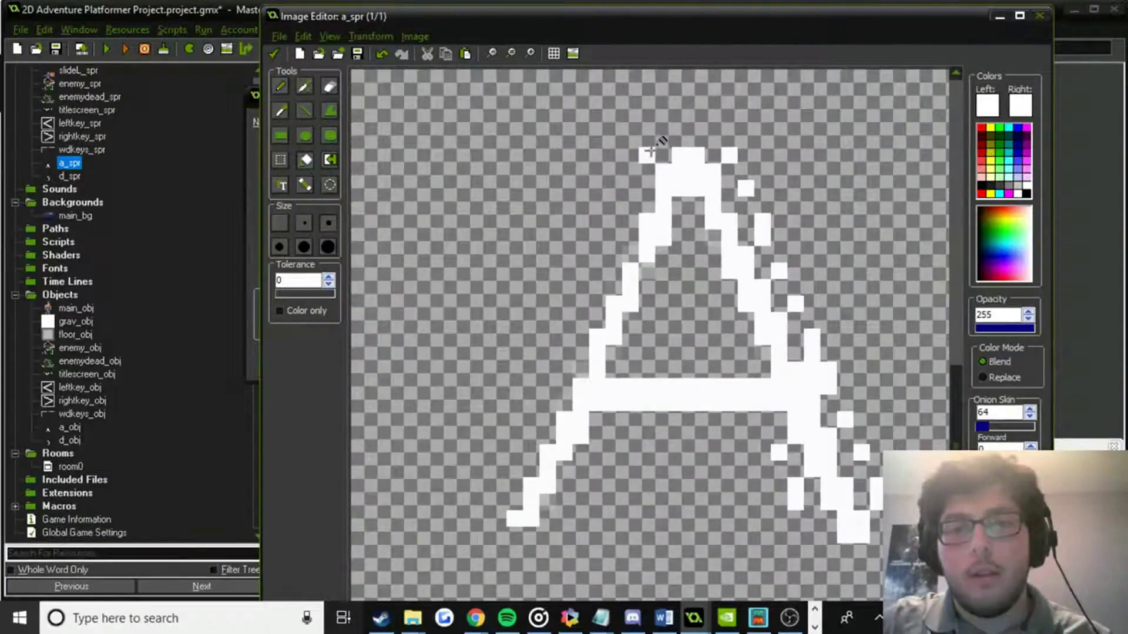
click(636, 184)
key(ctrl+z)
click(634, 186)
key(ctrl+z)
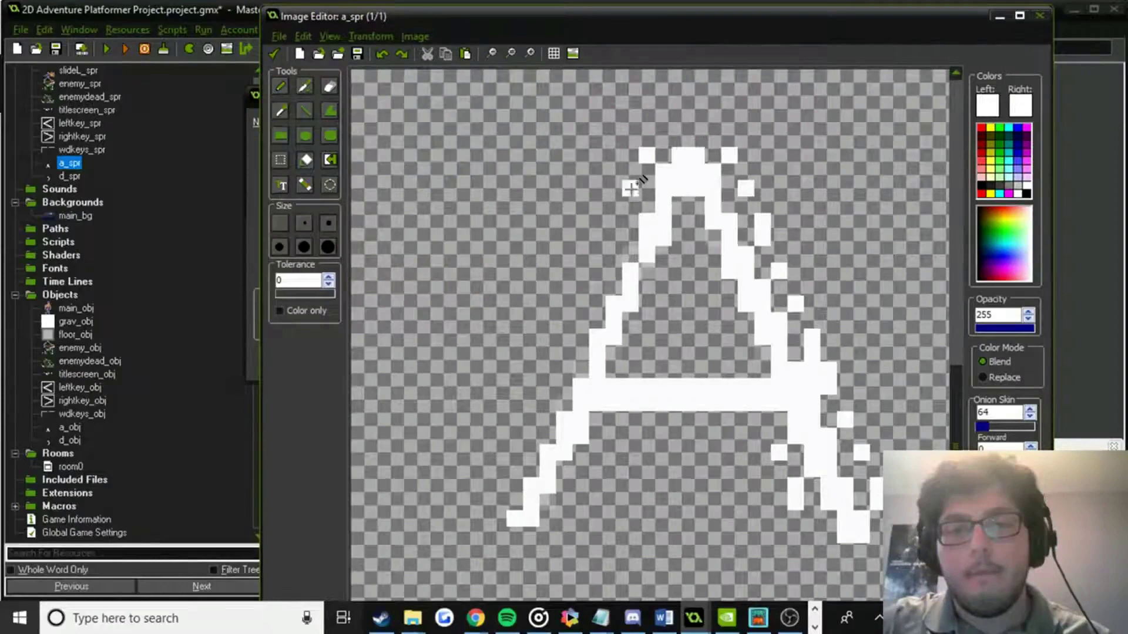
click(627, 228)
key(ctrl+z)
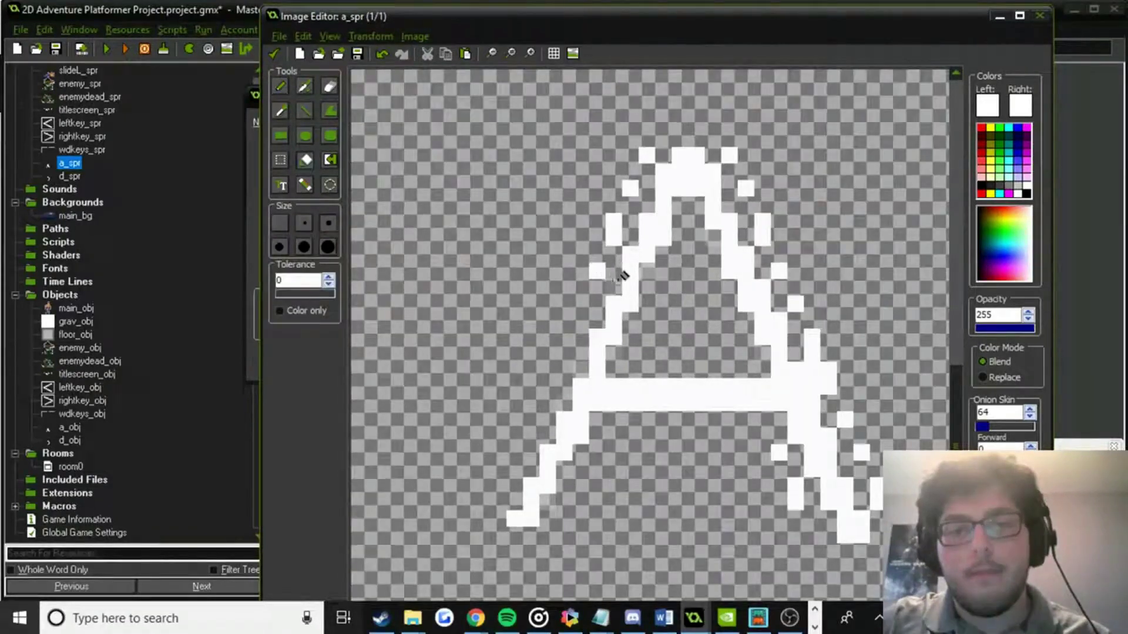
click(600, 290)
key(ctrl+z)
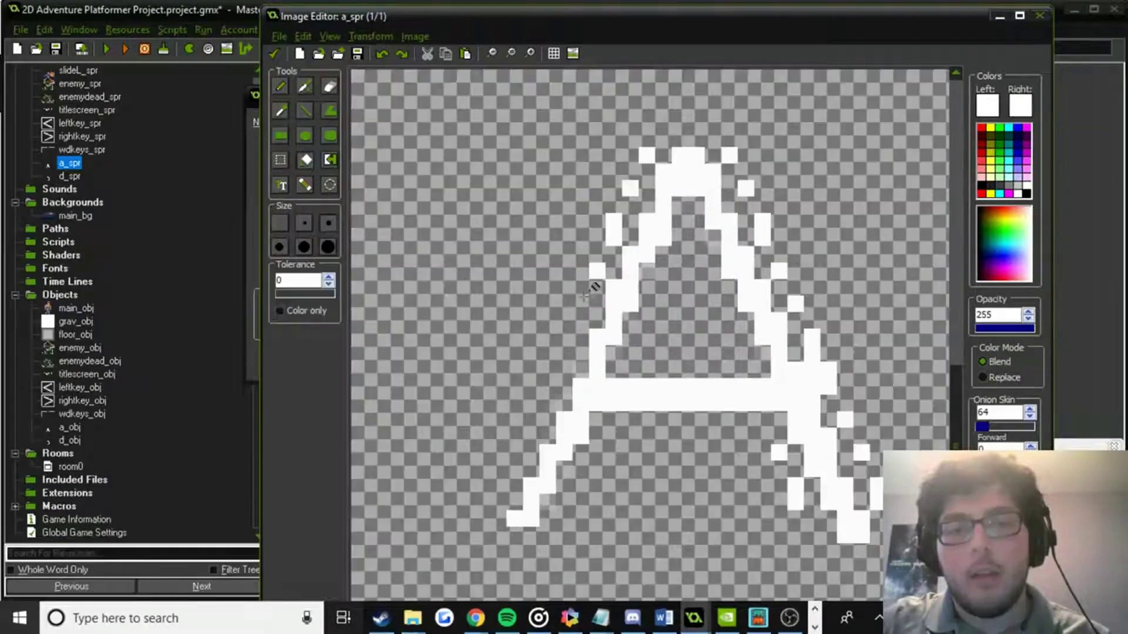
Fill pixels along the outer edge of the A's left leg around the crossbar with white, undoing each background spill.
scroll(605, 314, down, 2)
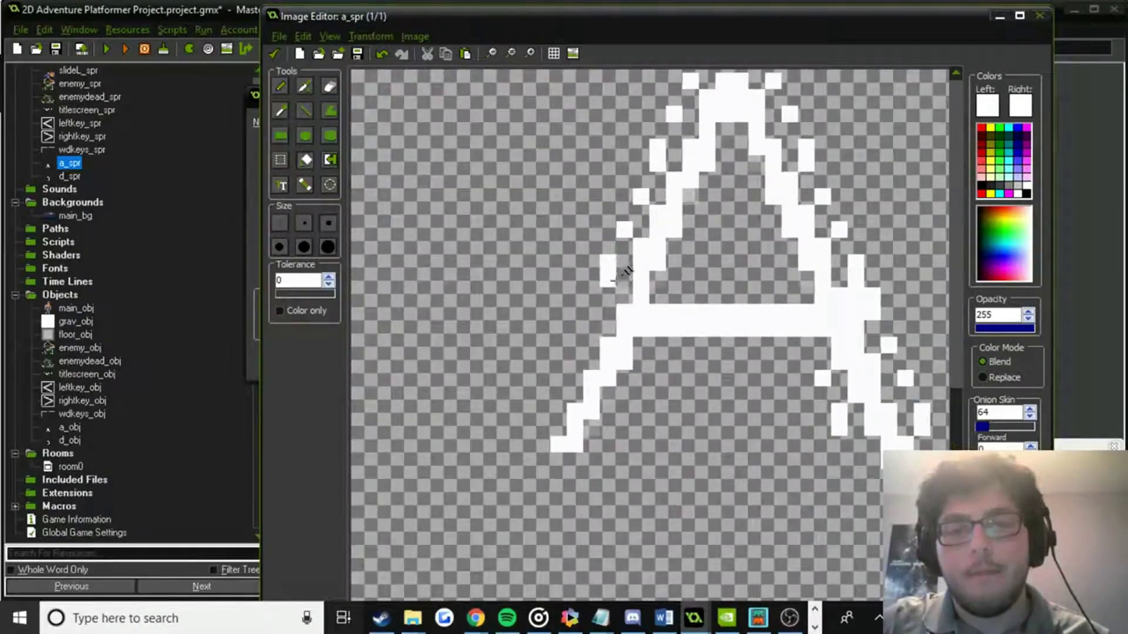
click(621, 274)
key(ctrl+z)
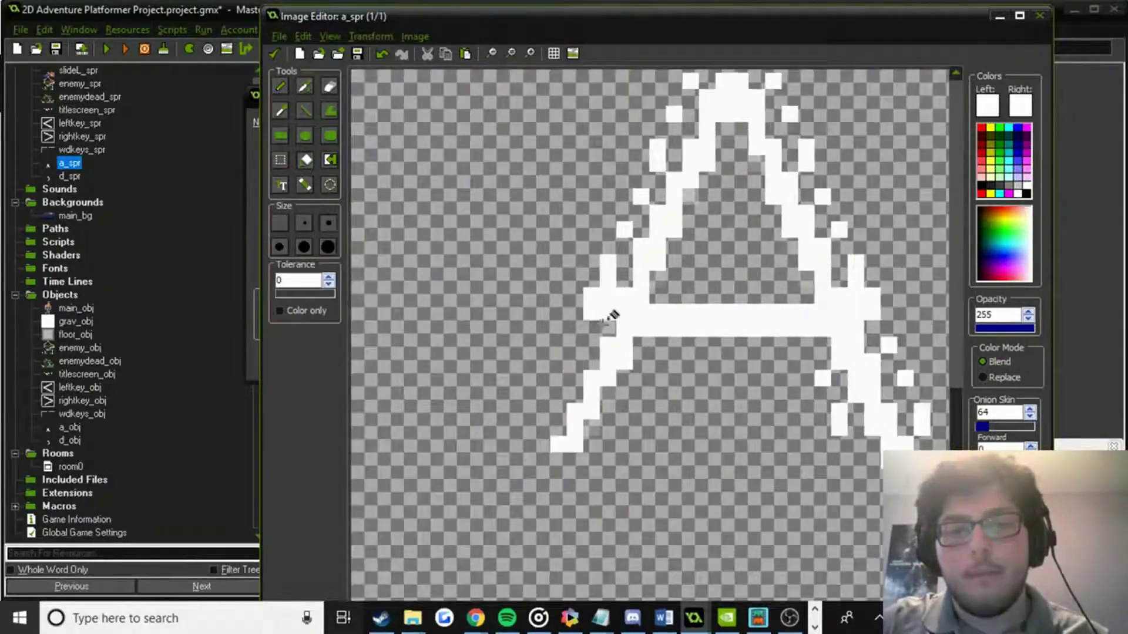
click(597, 325)
key(ctrl+z)
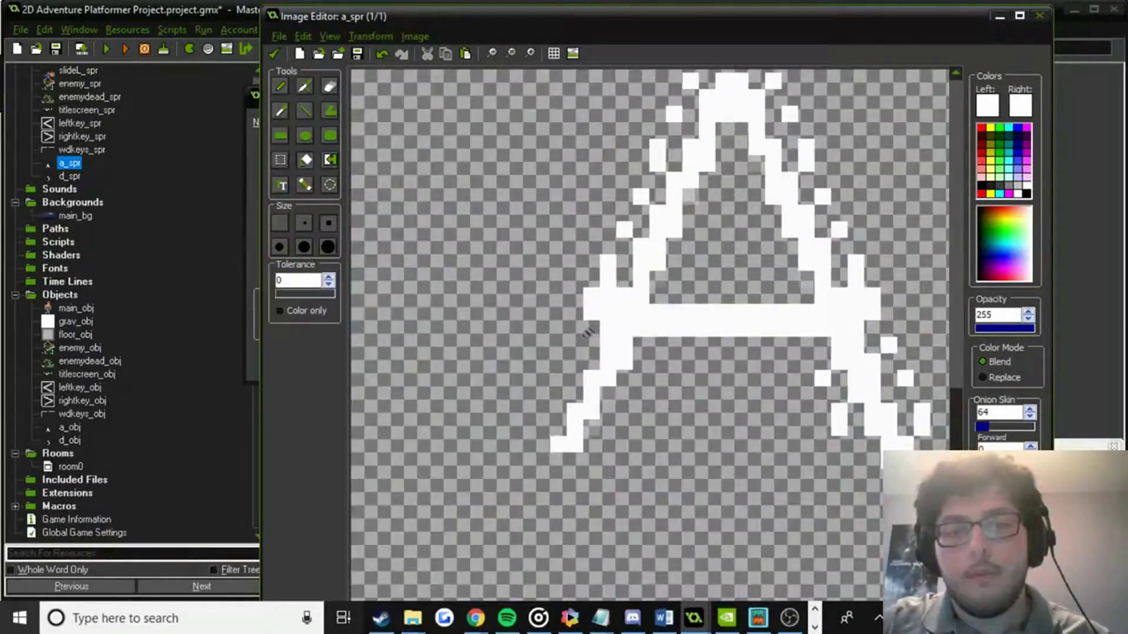
ctrl+scroll(586, 367, down, 2)
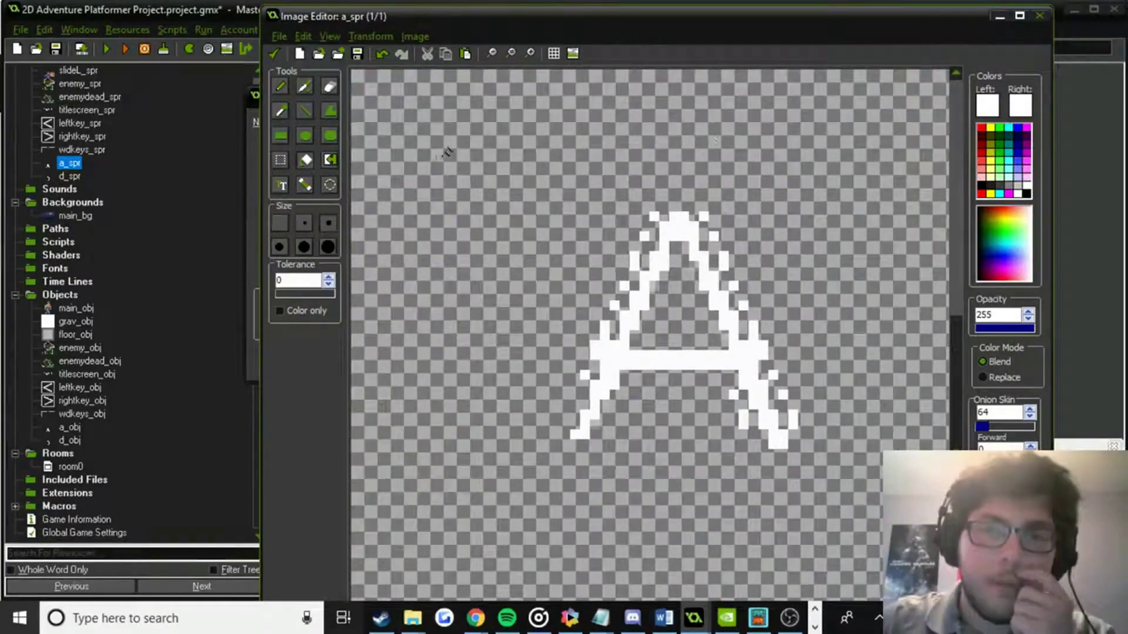
Close the a_spr image without saving its changes and return to the sprite's properties.
click(1036, 17)
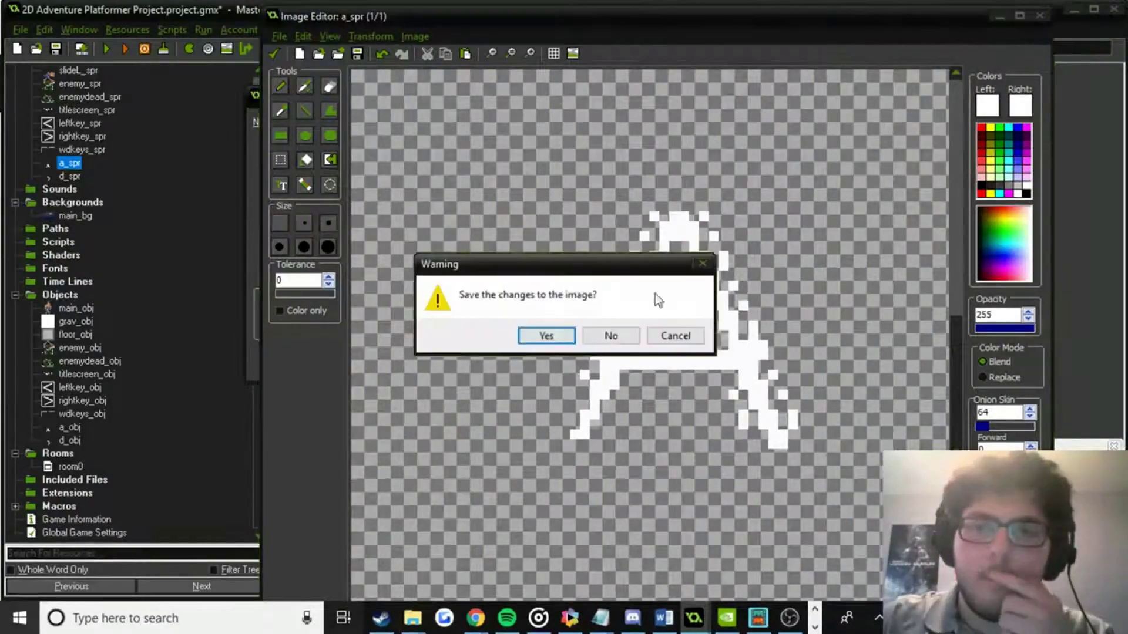
click(631, 332)
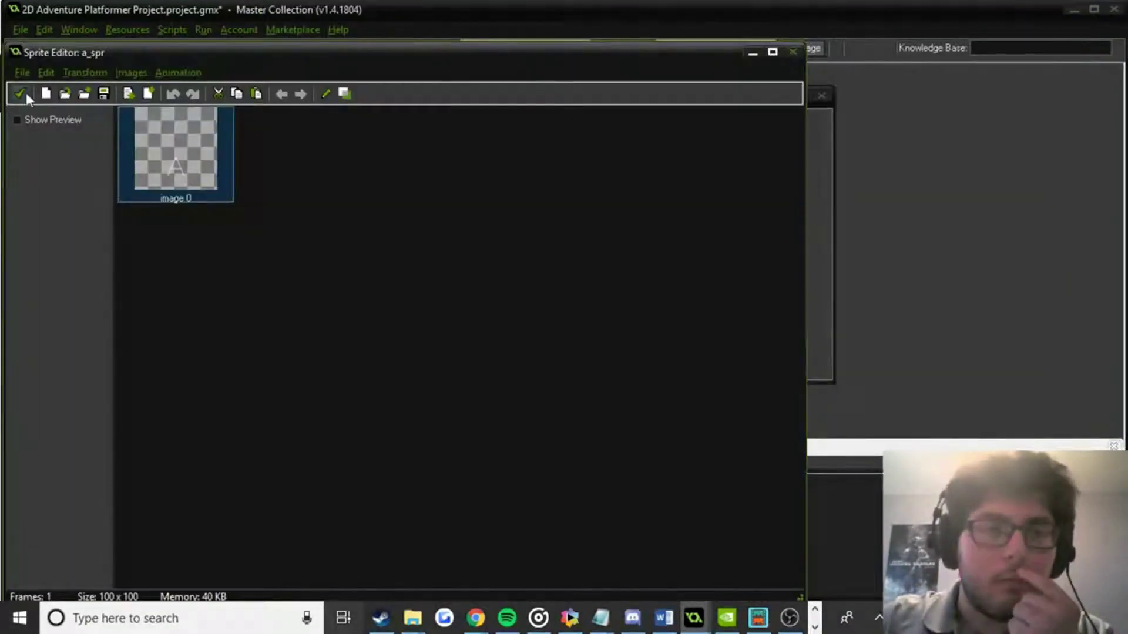
click(21, 94)
Switch to the 100 px Canva design in Chrome and change the font of the letter D to Raleway.
mouse_move(473, 623)
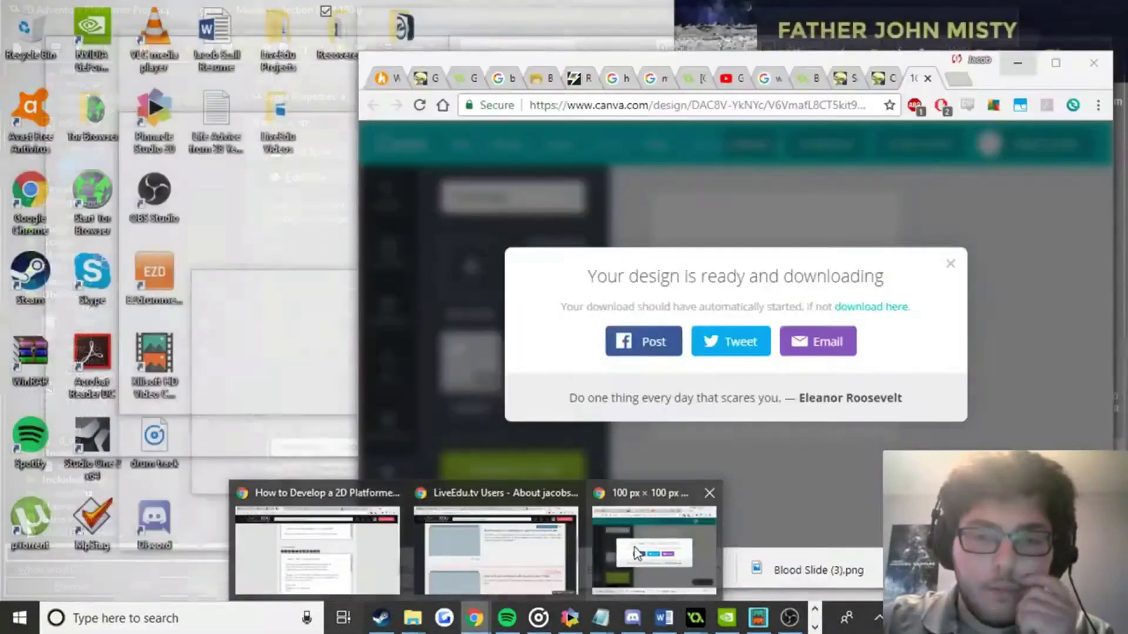
click(657, 529)
click(970, 322)
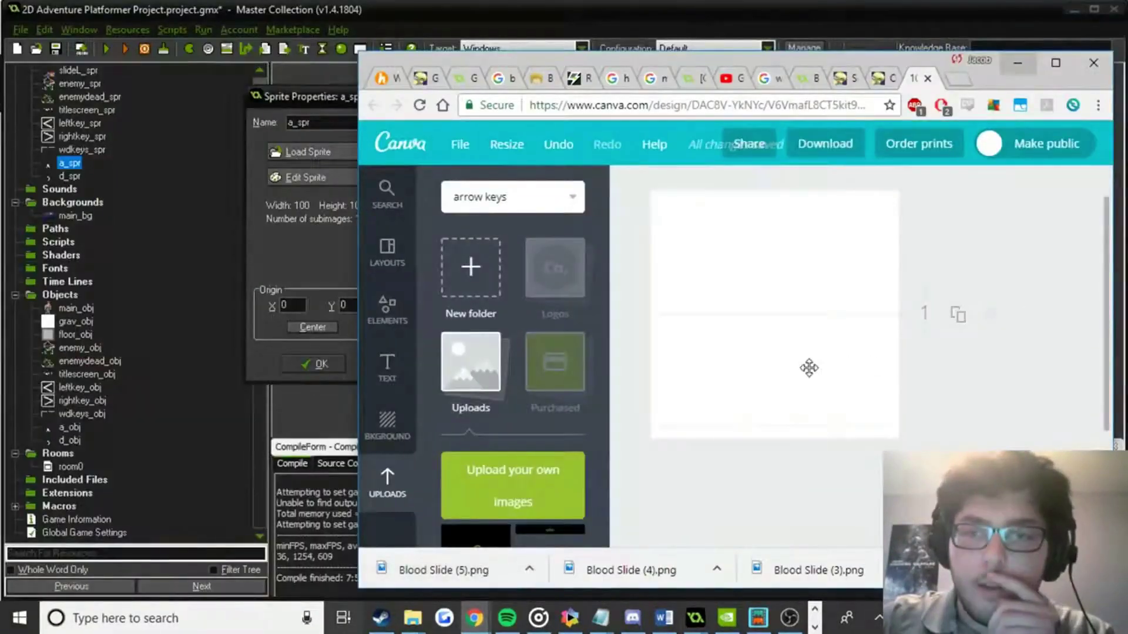
click(778, 363)
click(778, 365)
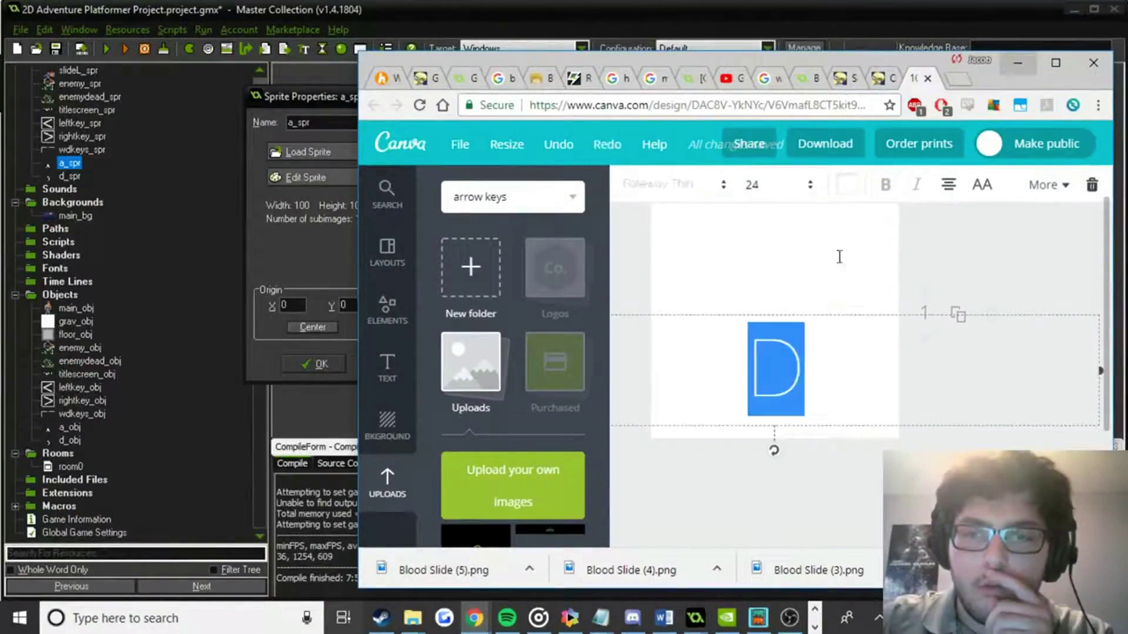
click(849, 185)
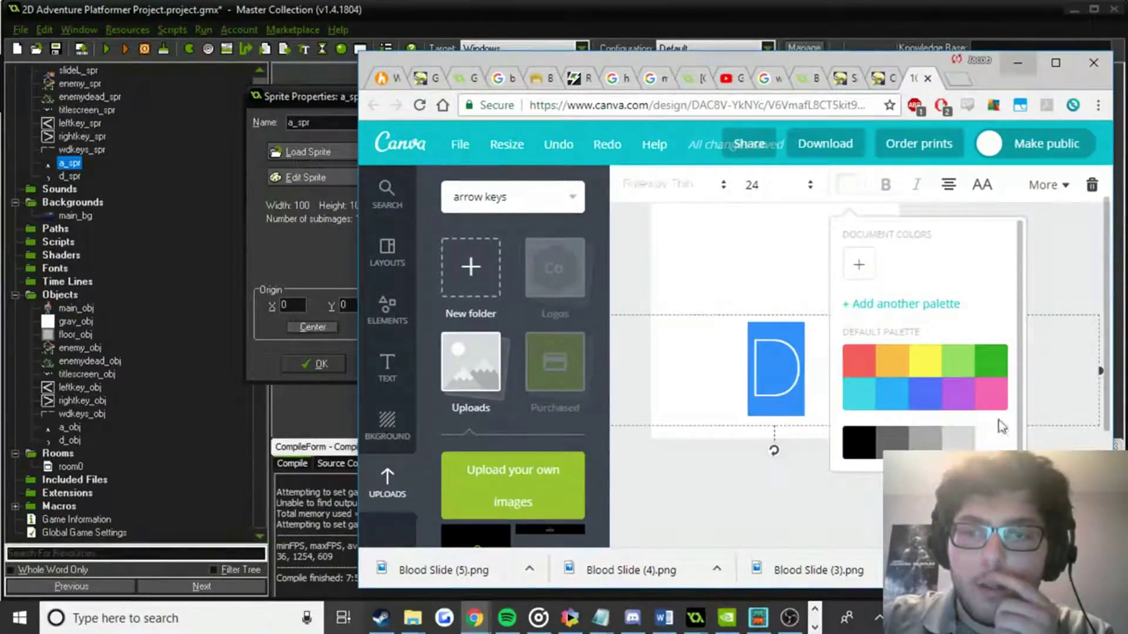
click(716, 191)
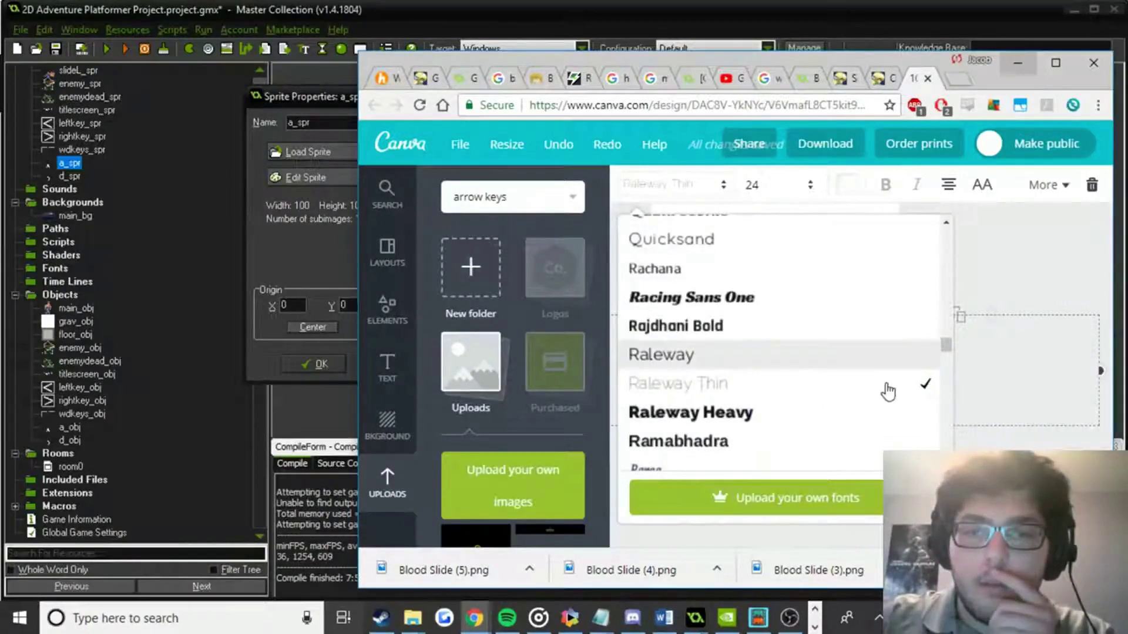
click(864, 382)
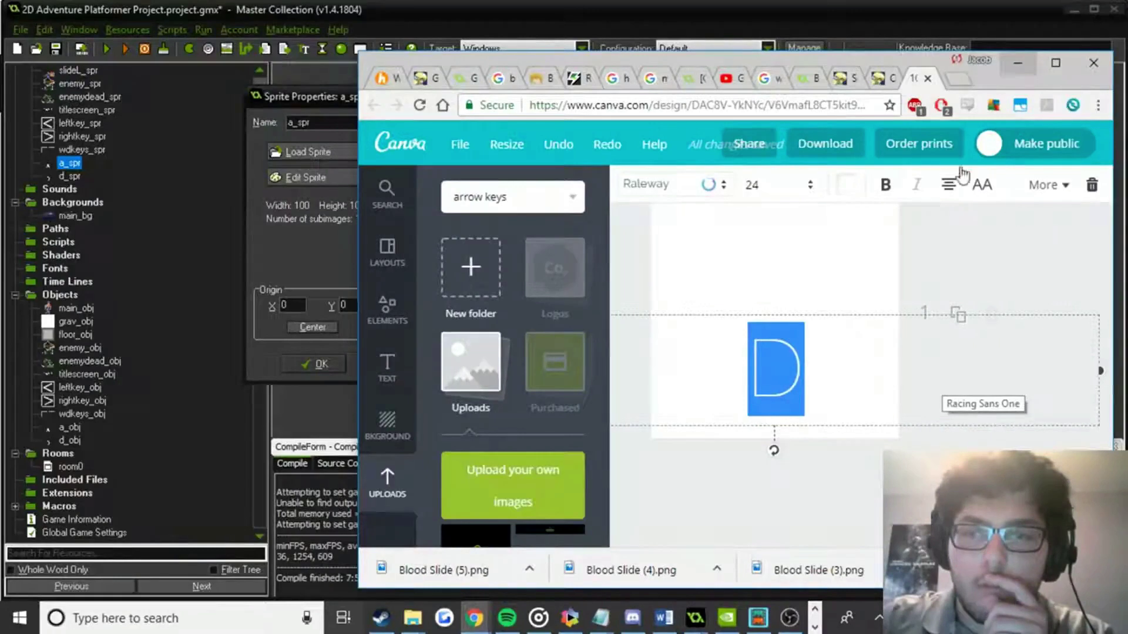
Download the letter D design as a PNG.
click(829, 144)
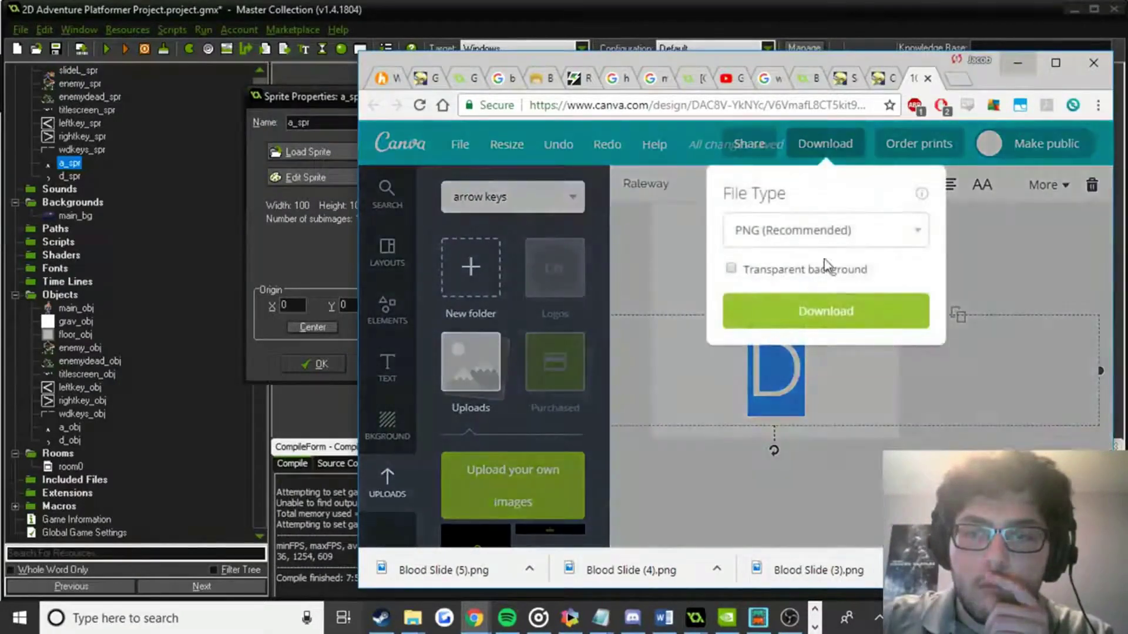
click(848, 310)
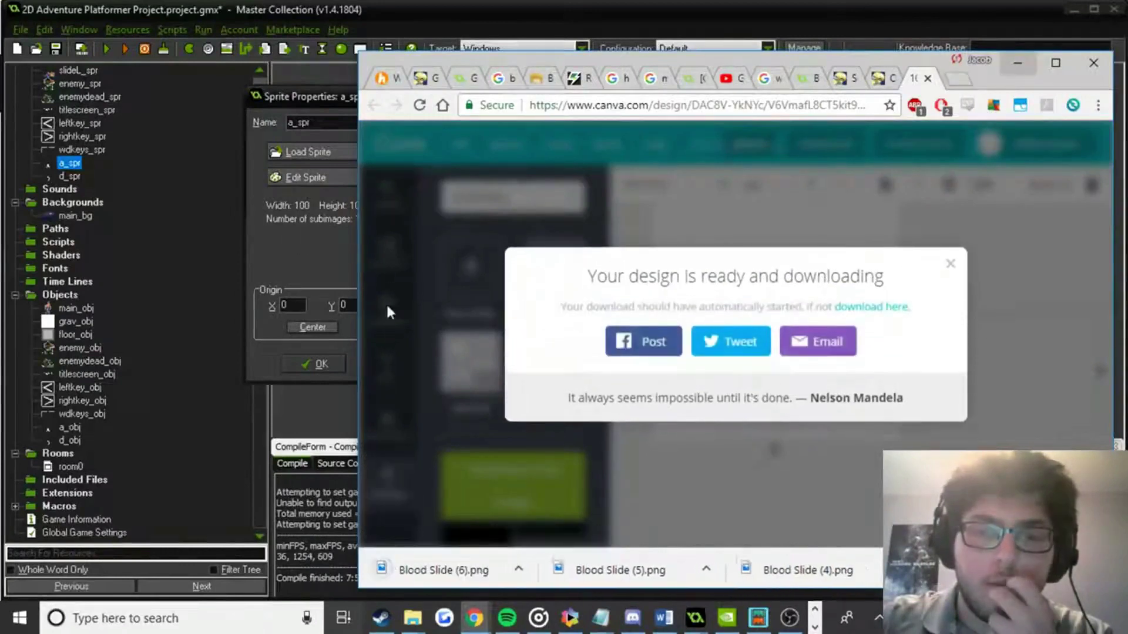
click(320, 251)
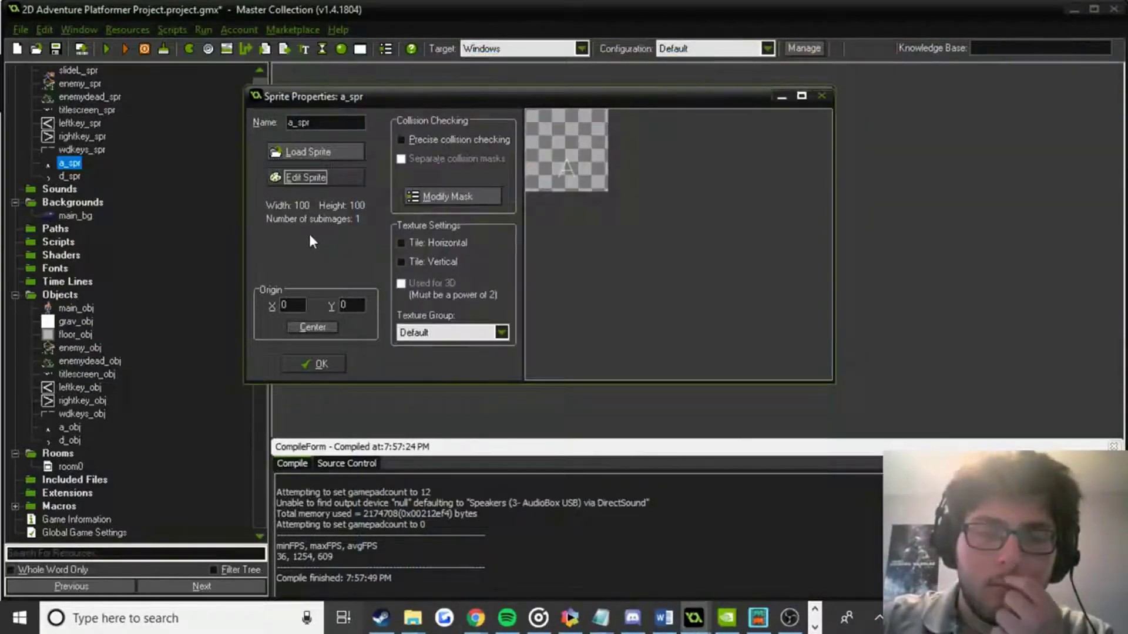
key(alt+Tab)
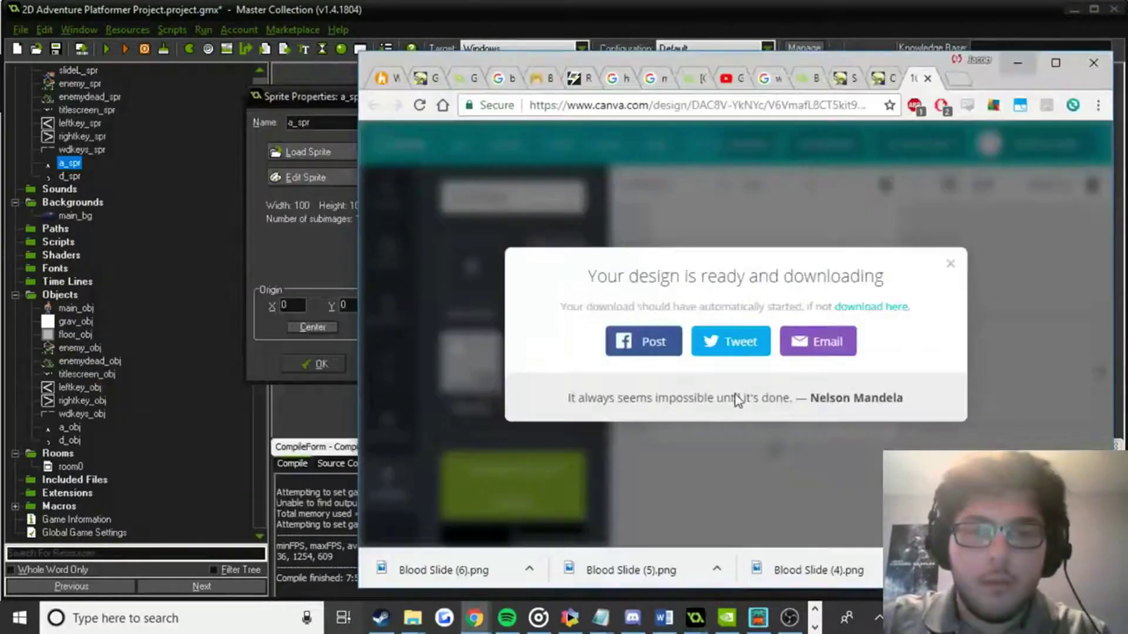
Replace the letter D in the design with A and download it as a PNG with a transparent background.
click(811, 234)
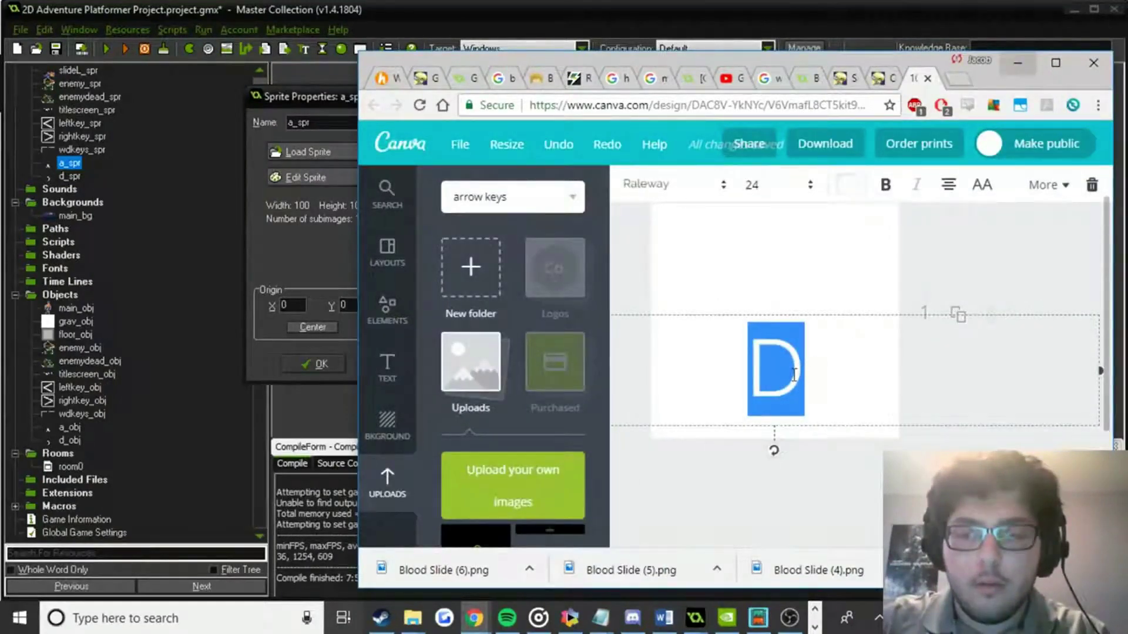
key(BackSpace)
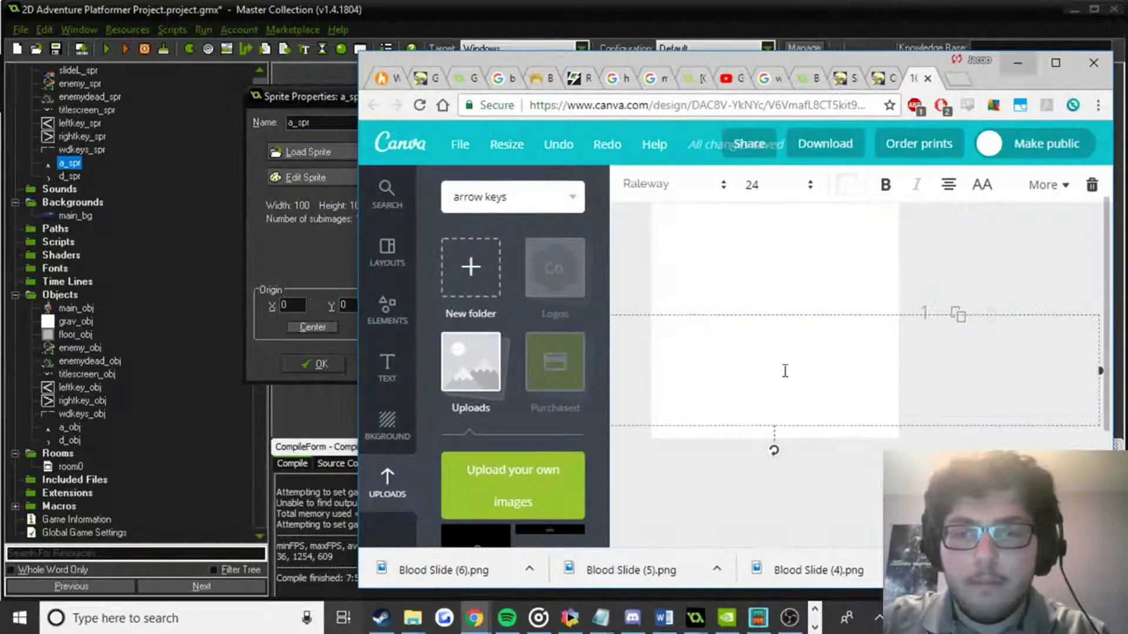
text(A)
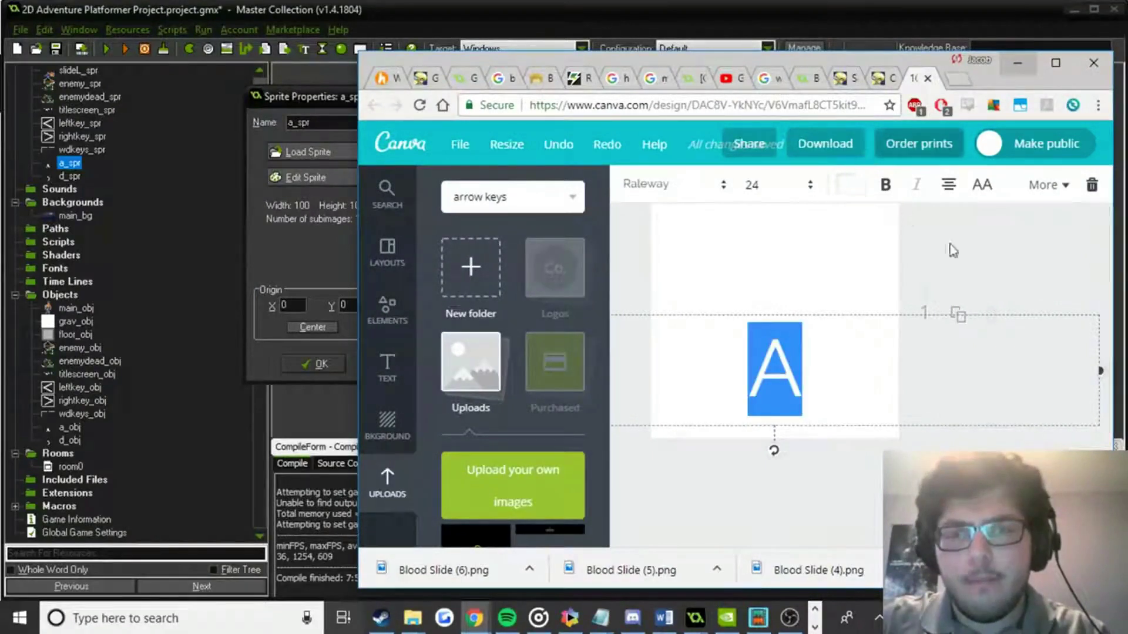
click(834, 147)
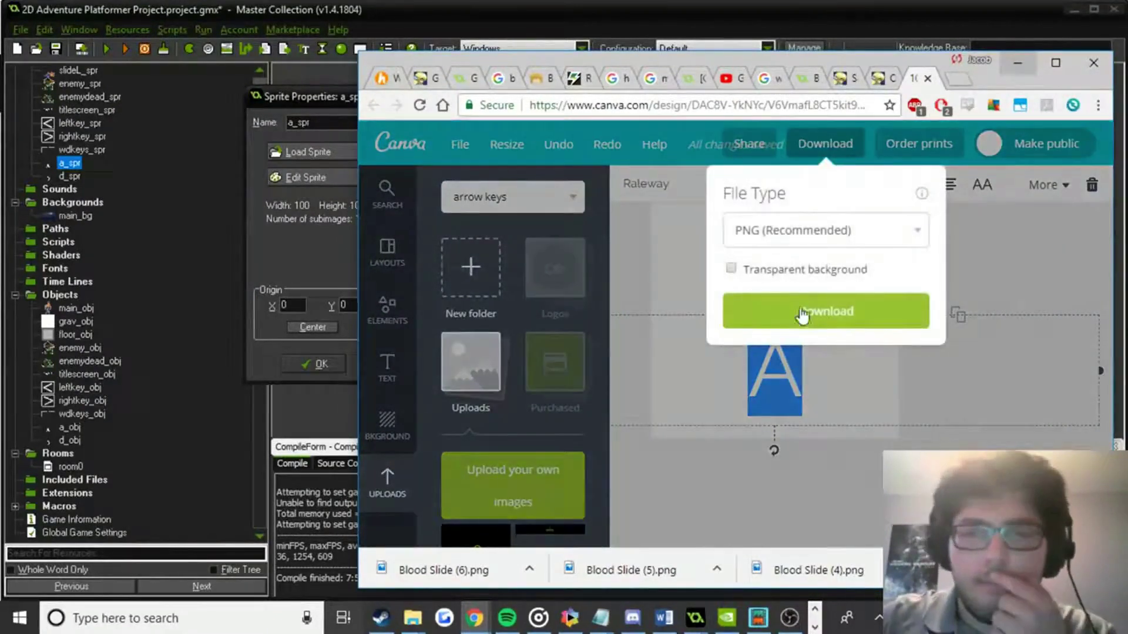
click(806, 275)
click(802, 315)
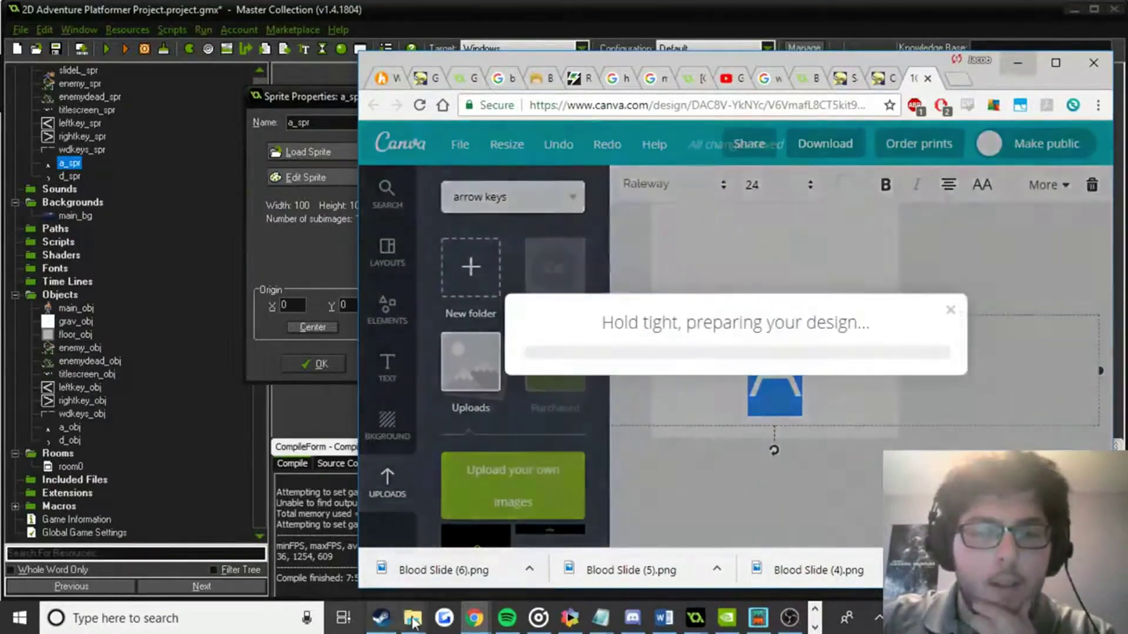
Copy the downloaded Blood Slide (7).png into the 2D Adventure Platformer - LiveEdu folder in File Explorer.
mouse_move(413, 617)
click(376, 556)
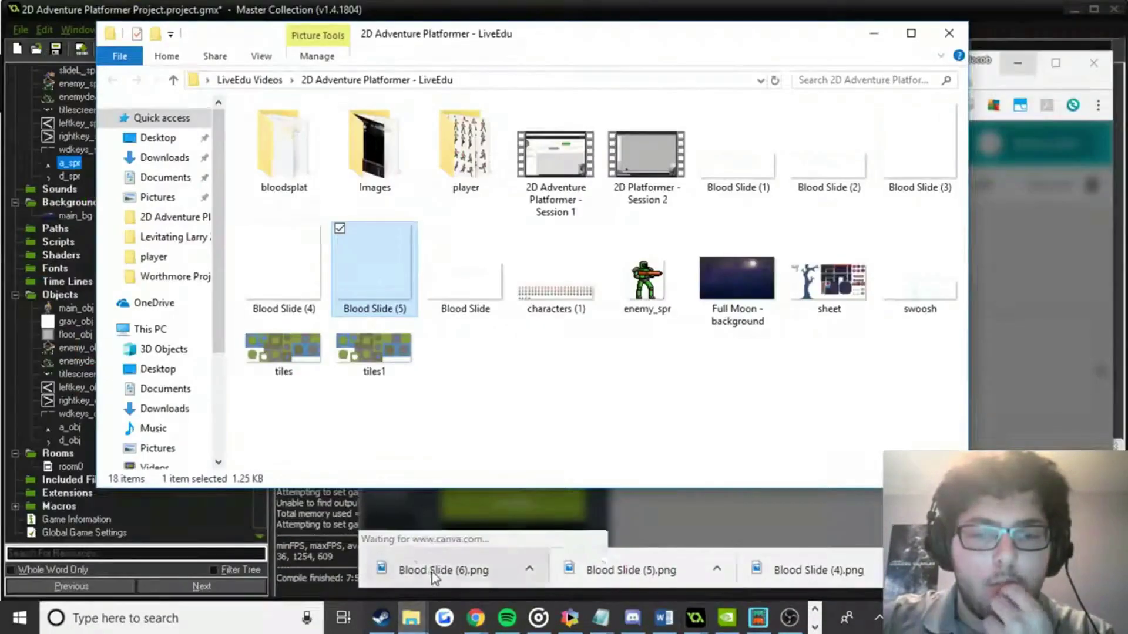
drag(467, 572, 318, 423)
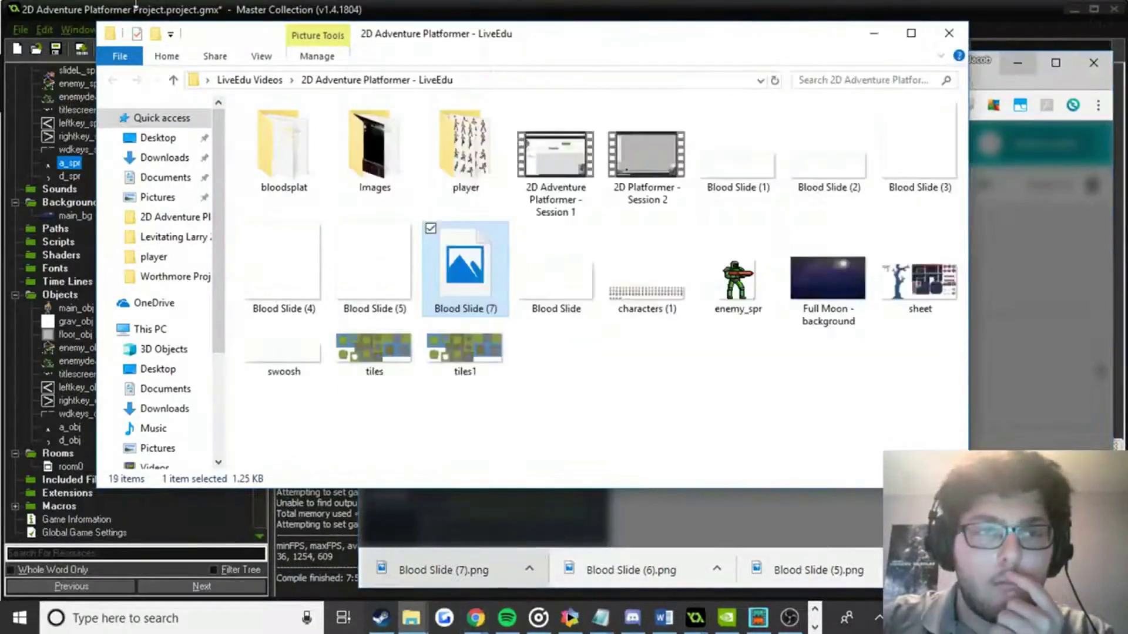
Switch to GameMaker, start loading a new image for the a_spr sprite and browse to the Blood Slide files.
drag(135, 6, 241, 1)
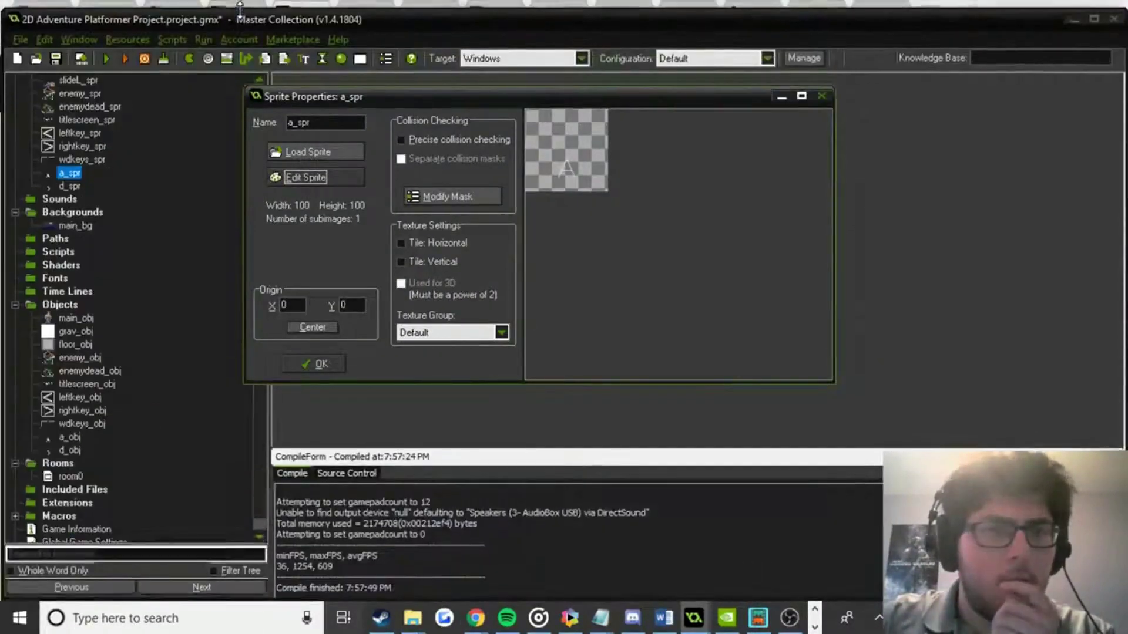
click(311, 150)
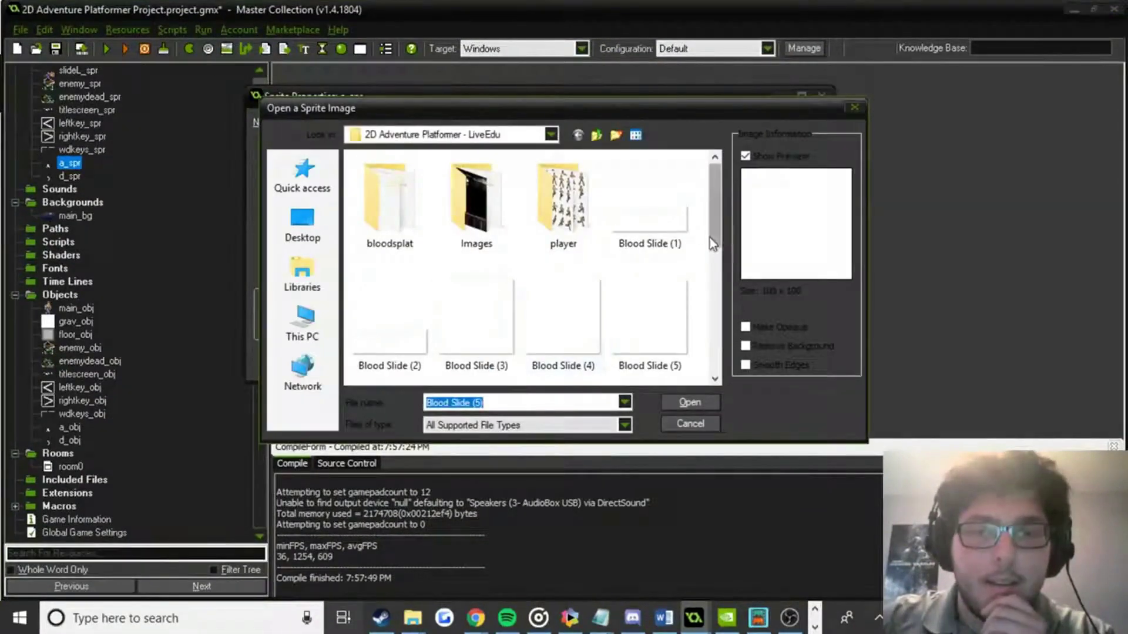
drag(712, 244, 705, 257)
click(672, 284)
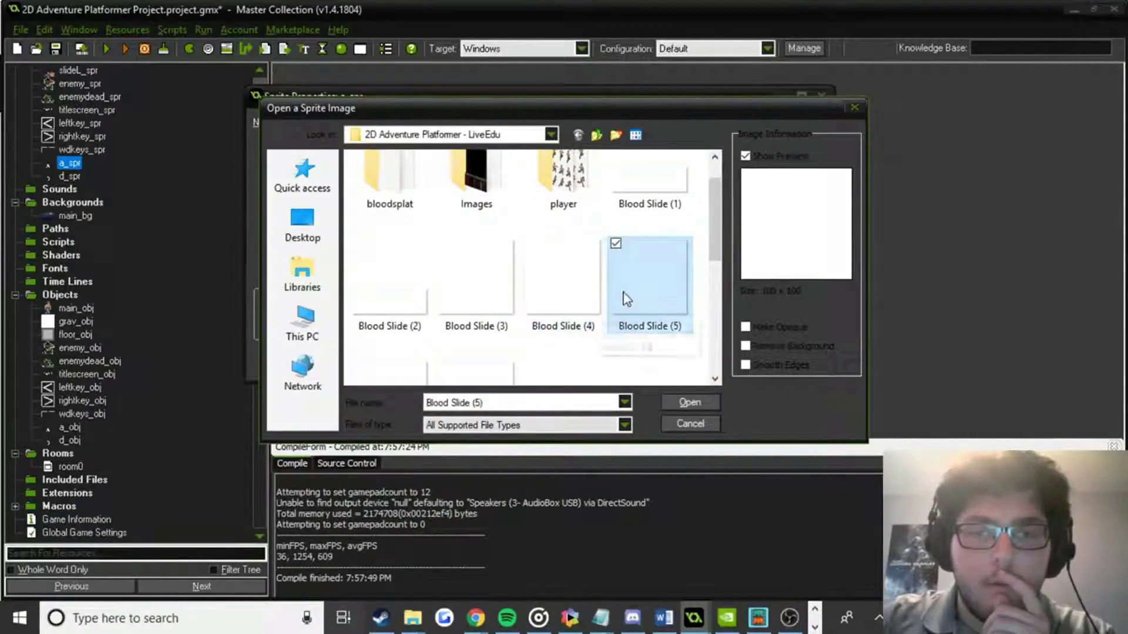
scroll(627, 291, down, 1)
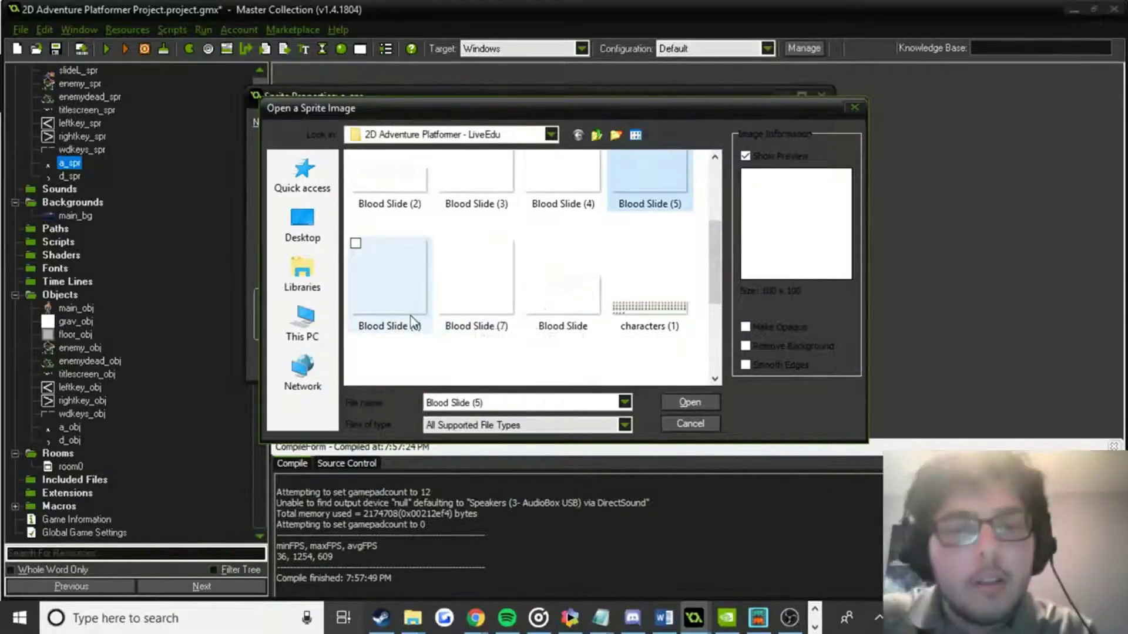
Switch to the Canva design, deselect its text and download it again as a PNG.
key(alt+Tab)
key(alt+Tab)
key(alt+Tab)
key(Tab)
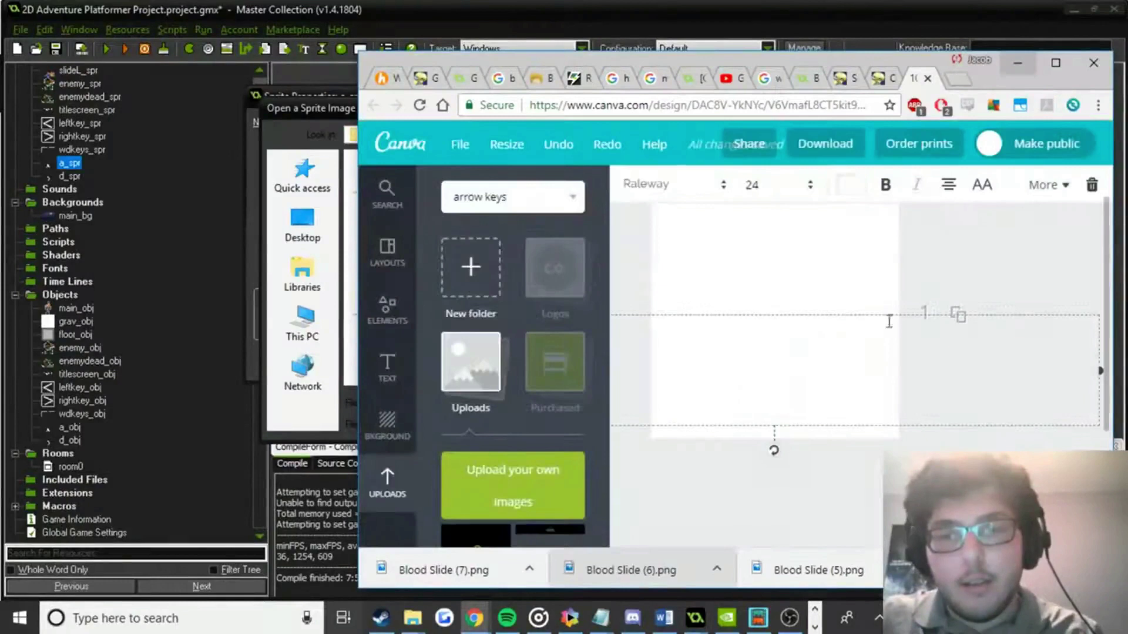
click(782, 494)
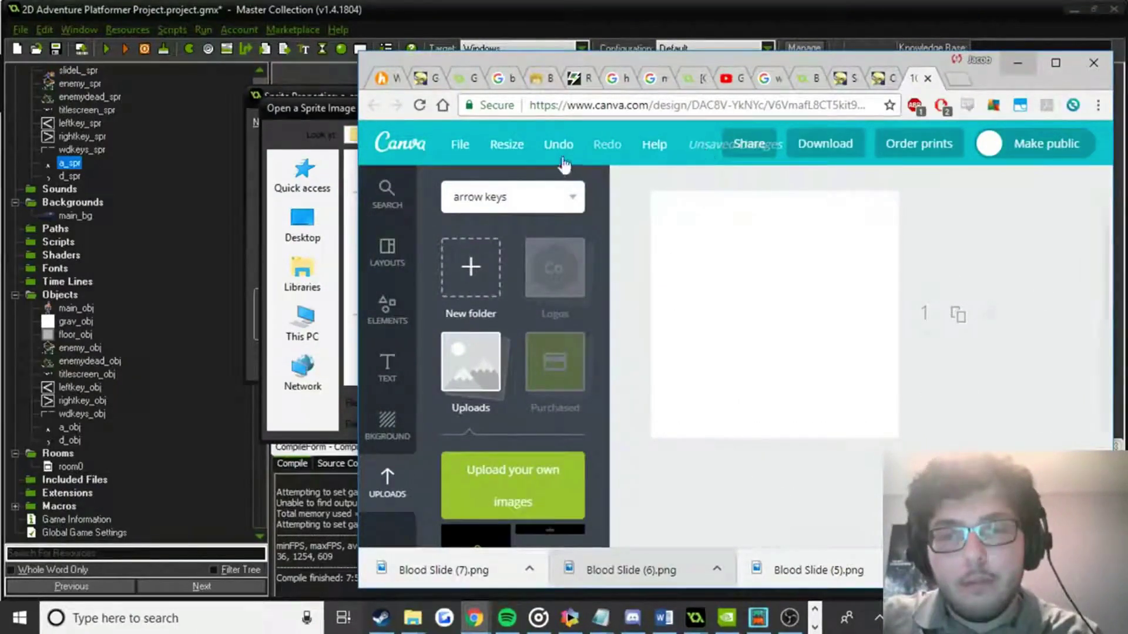
click(386, 199)
click(460, 145)
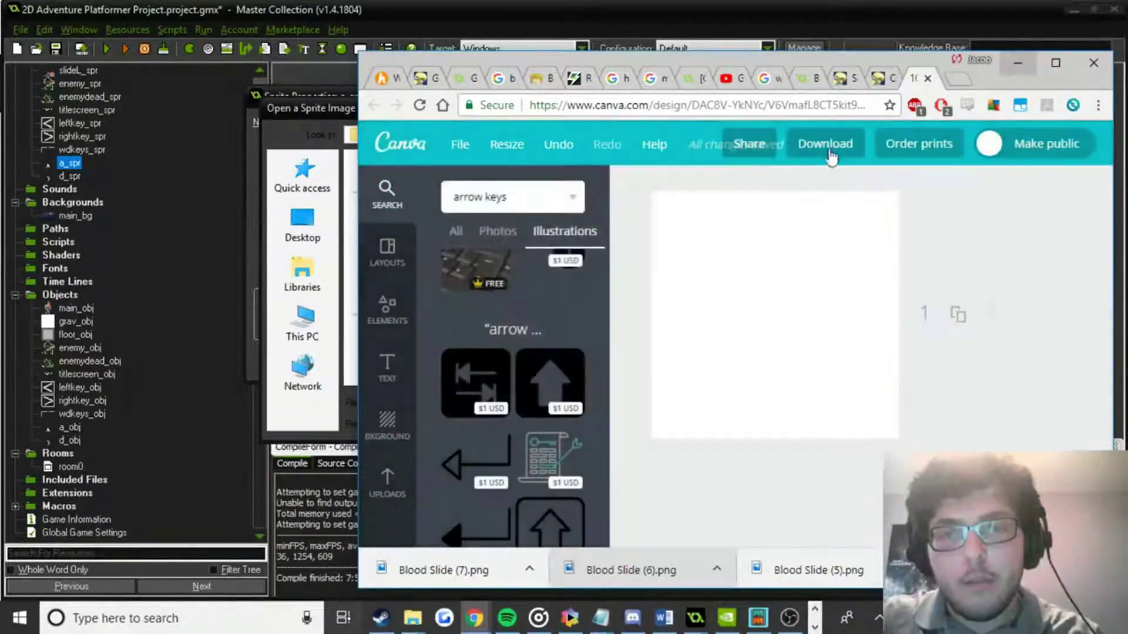
click(826, 147)
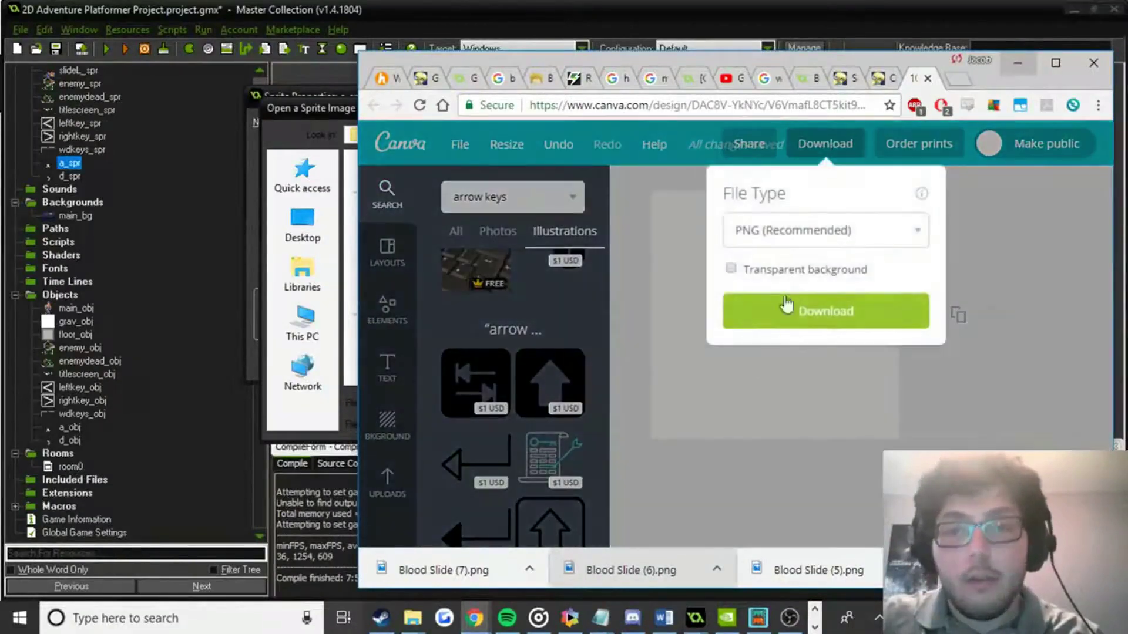
click(800, 315)
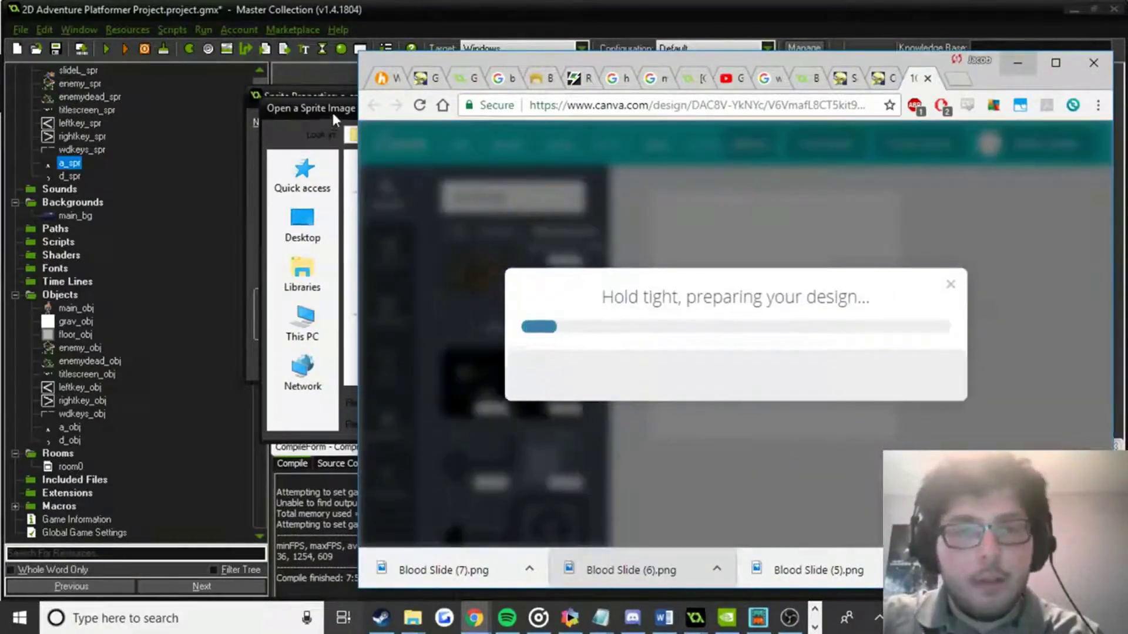
Copy the downloaded Blood Slide (8).png into the 2D Adventure Platformer - LiveEdu folder in File Explorer.
mouse_move(413, 618)
click(368, 544)
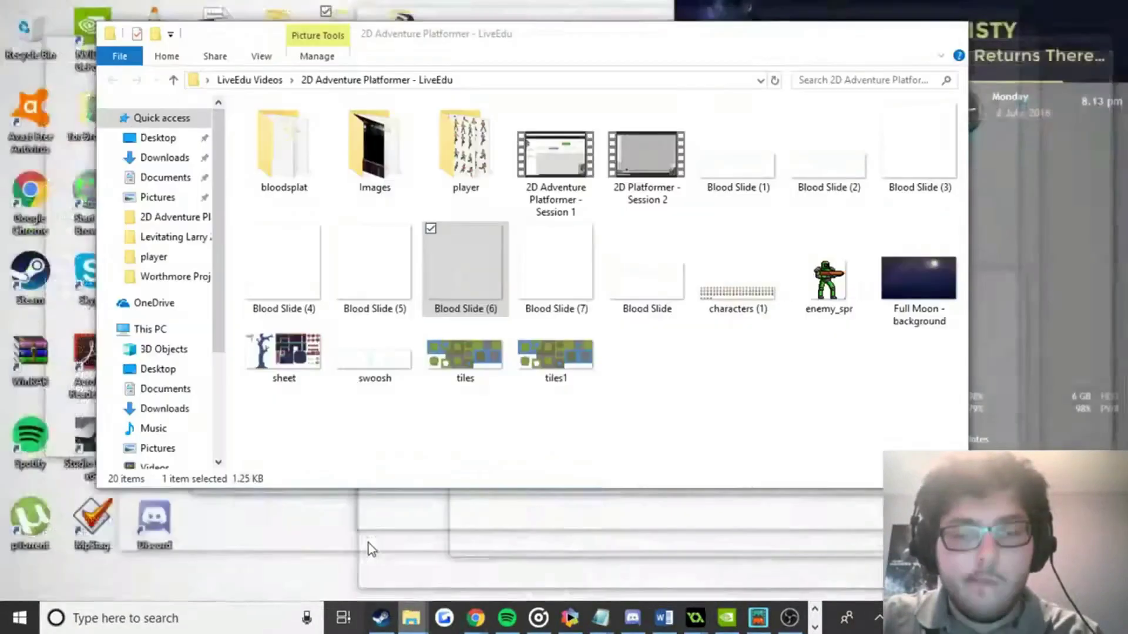
drag(453, 570, 242, 114)
Back in GameMaker, load Blood Slide (8) as the image of a_spr and open the d_spr sprite's properties.
click(94, 11)
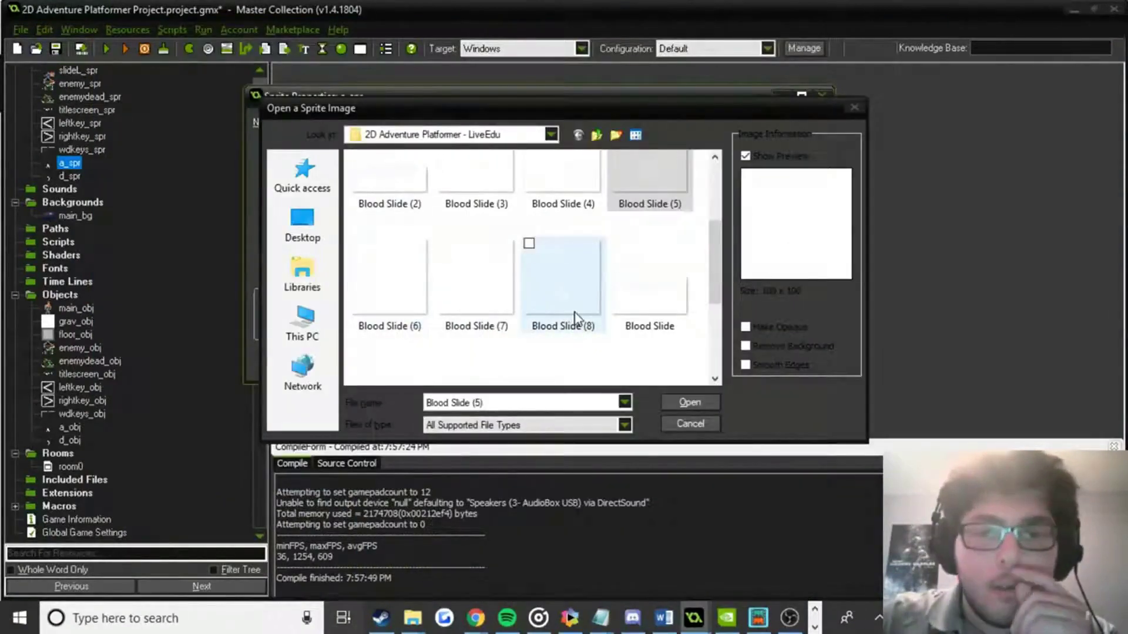
double_click(563, 282)
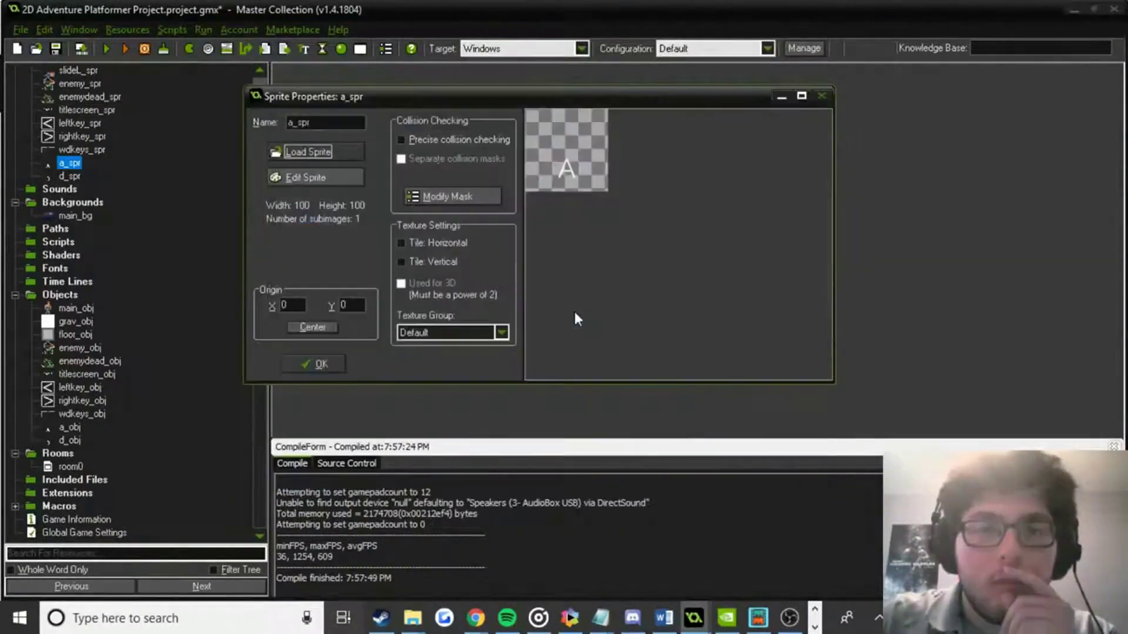
click(305, 364)
double_click(66, 177)
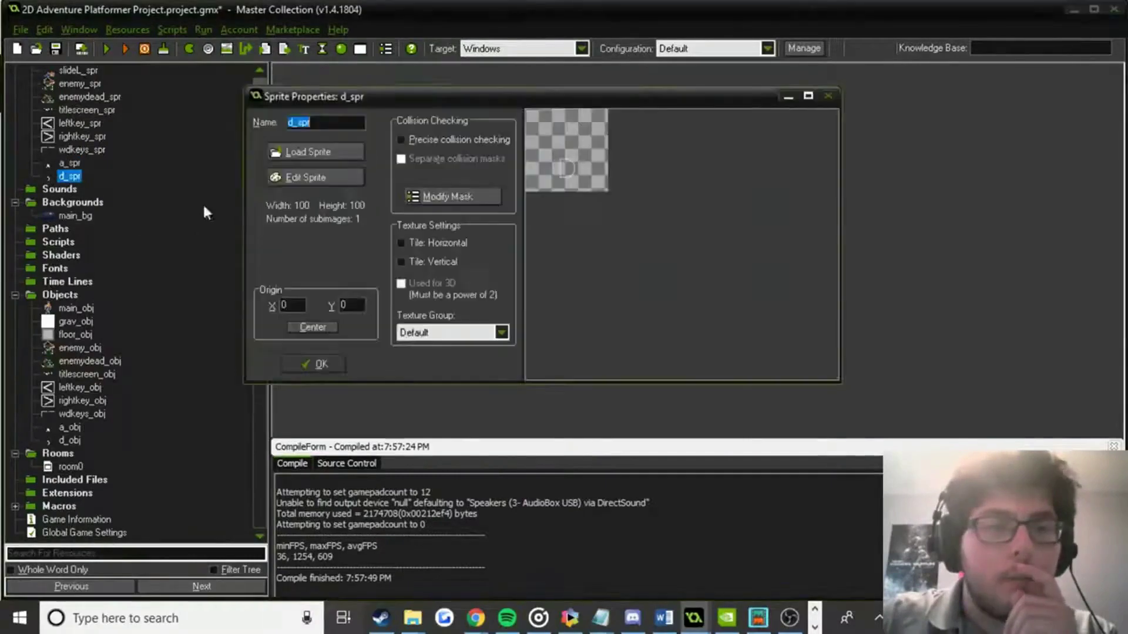
Try Blood Slide (7) and Blood Slide (6) as the image of the d_spr sprite.
click(335, 152)
scroll(499, 297, down, 3)
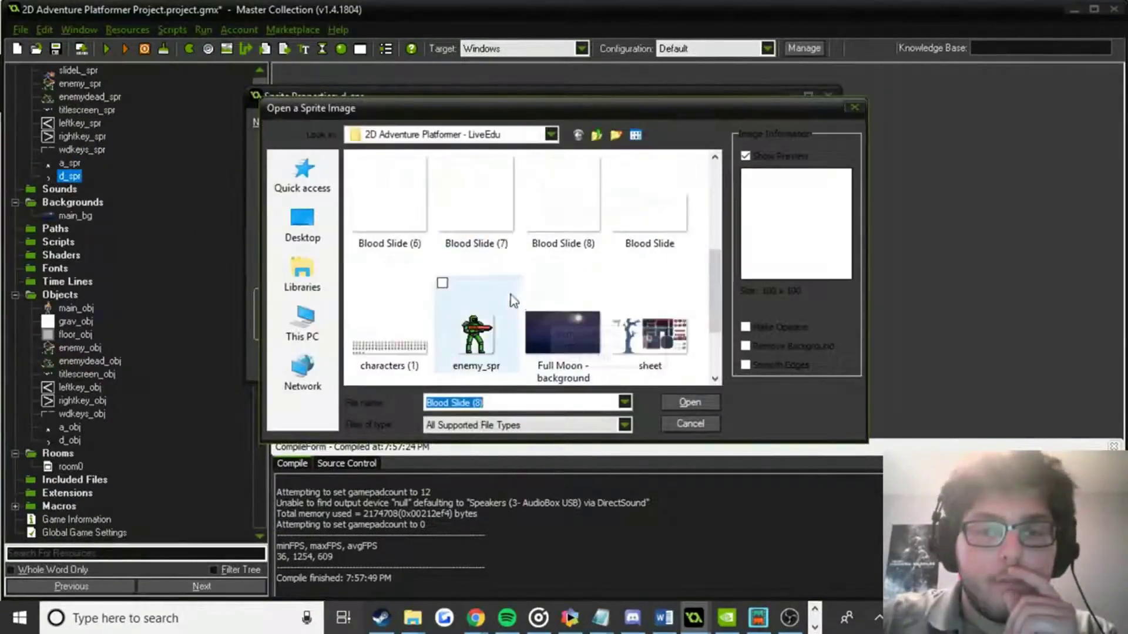
double_click(489, 230)
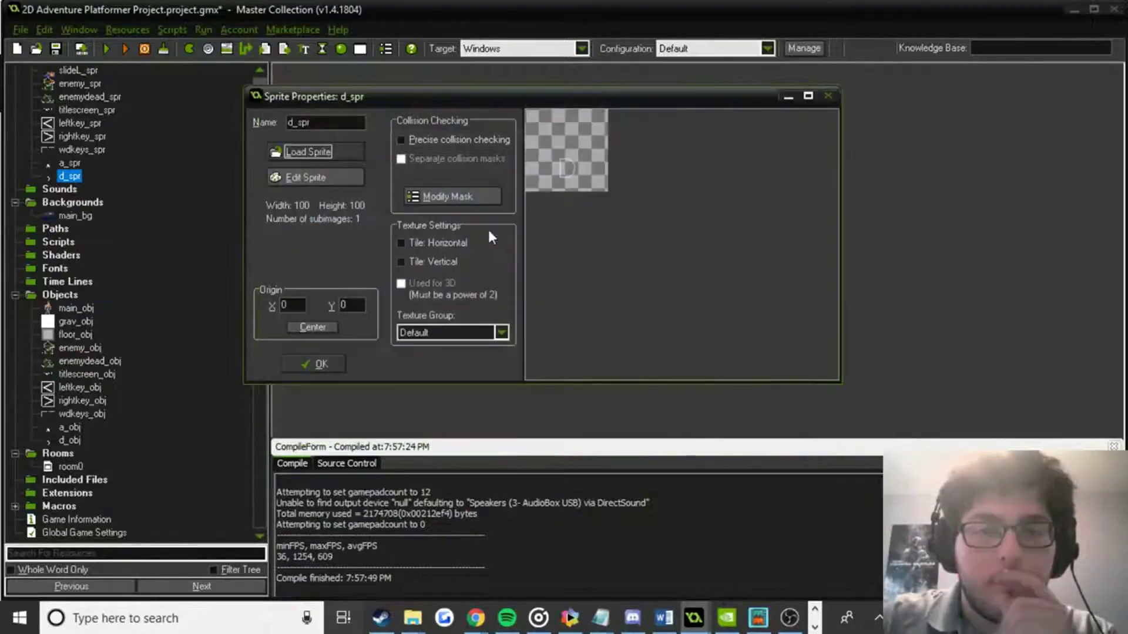
click(343, 151)
scroll(564, 282, down, 5)
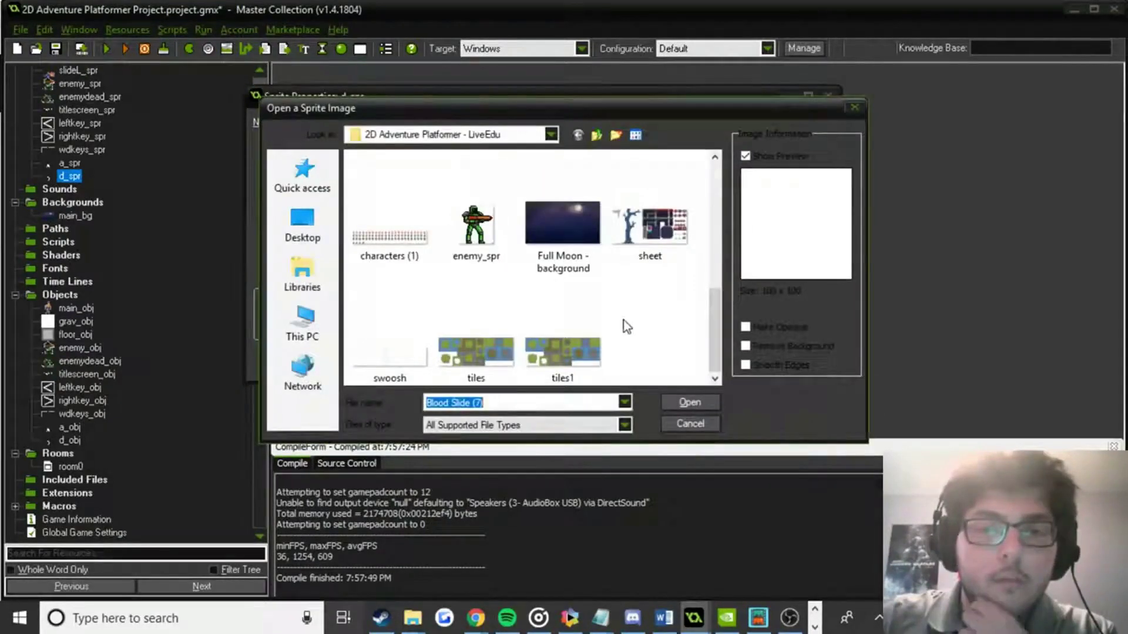
scroll(627, 326, up, 2)
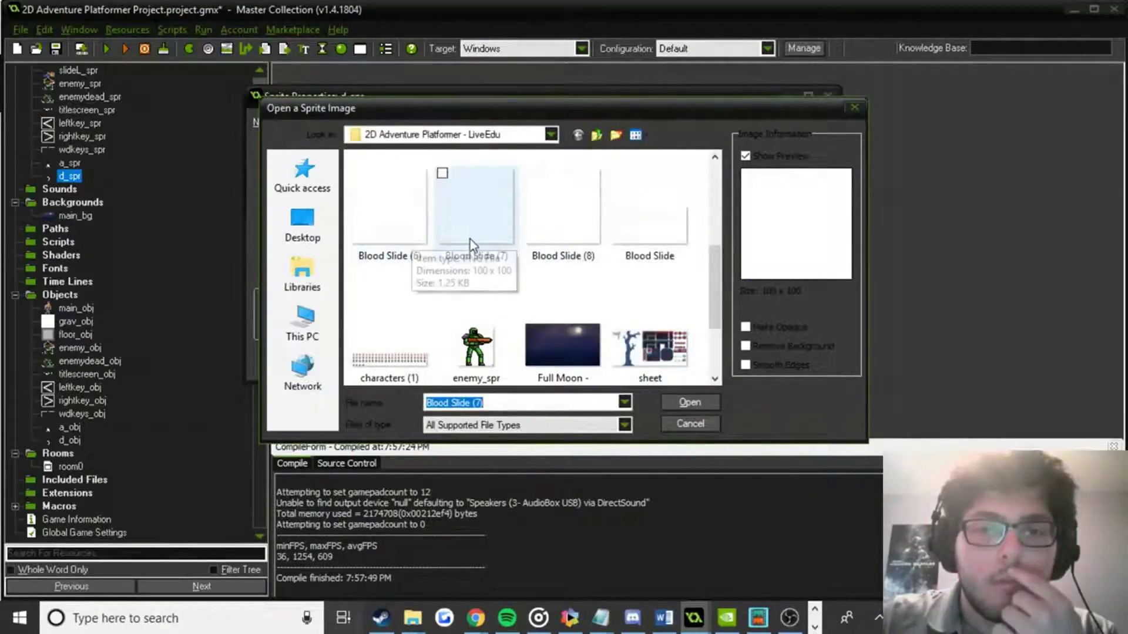
scroll(529, 259, up, 1)
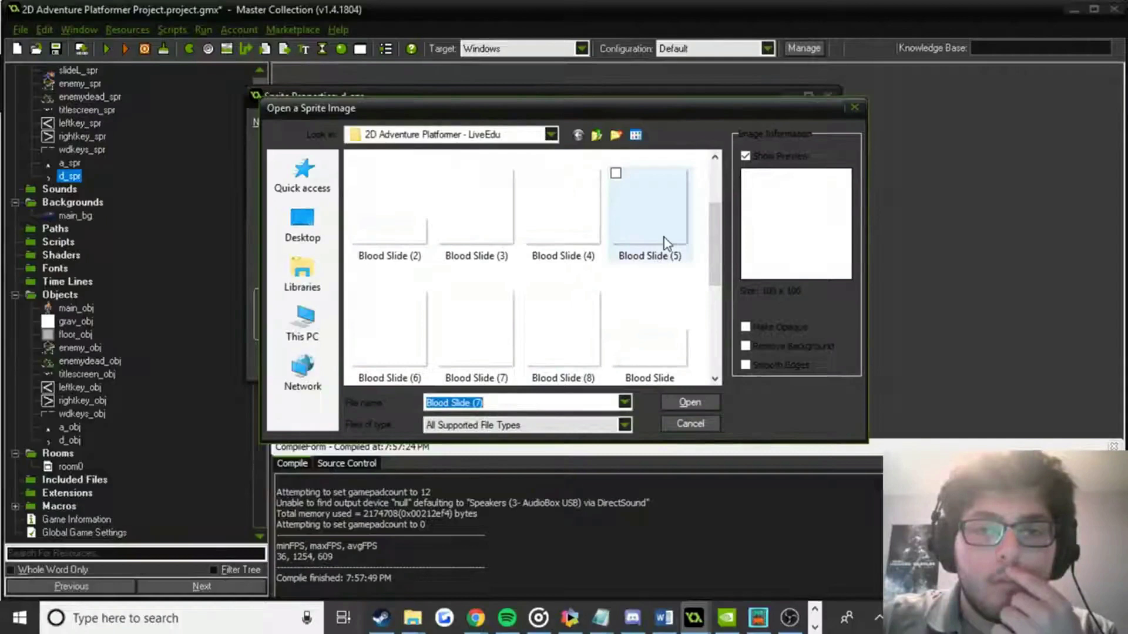
scroll(664, 237, down, 1)
click(430, 229)
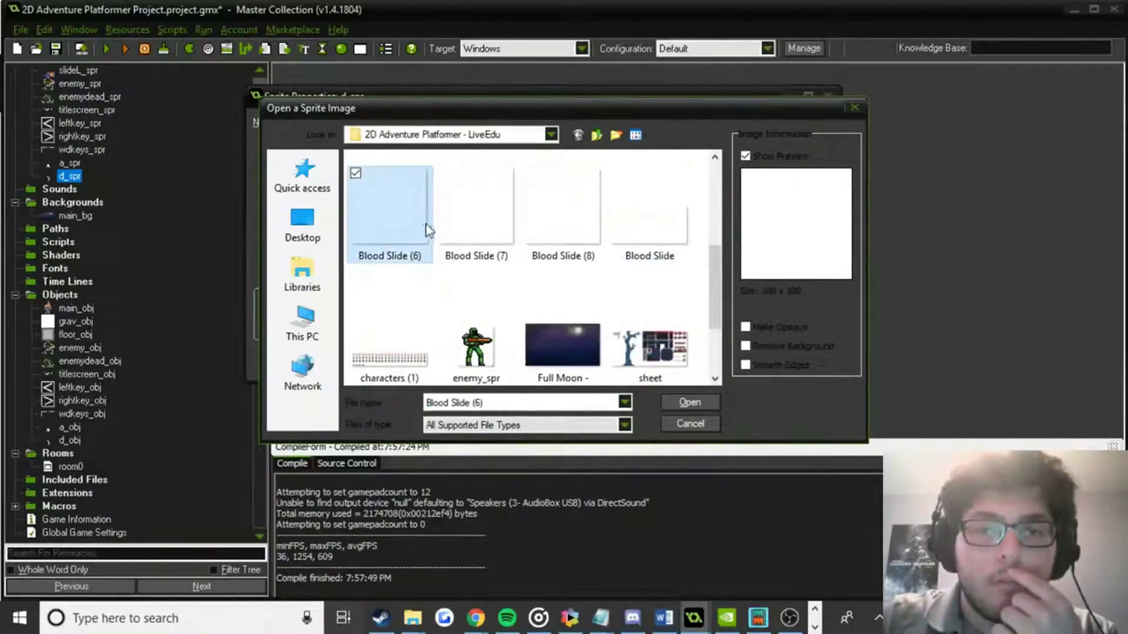
click(457, 228)
double_click(539, 230)
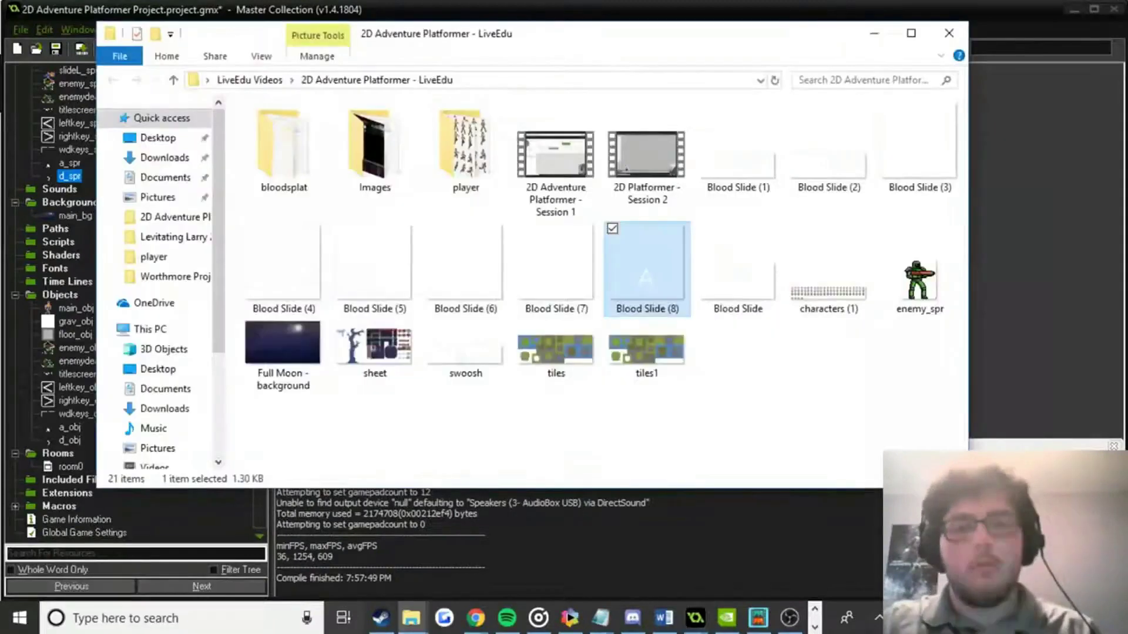
Switch to Canva, dismiss the download message and replace the letter in the design with D.
key(alt+Tab)
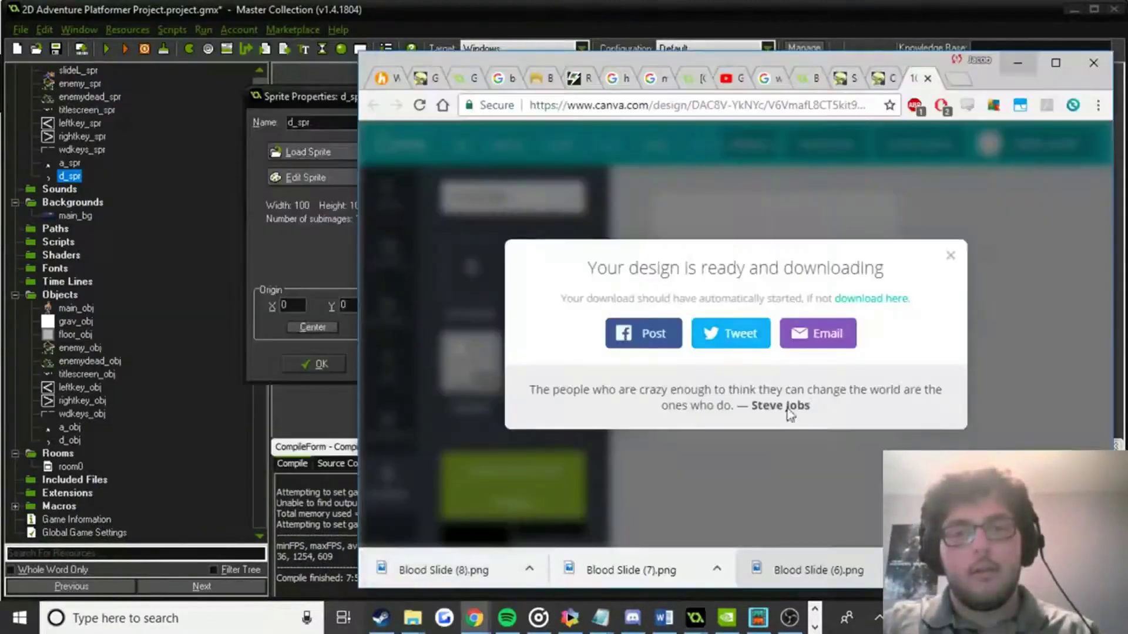
key(Escape)
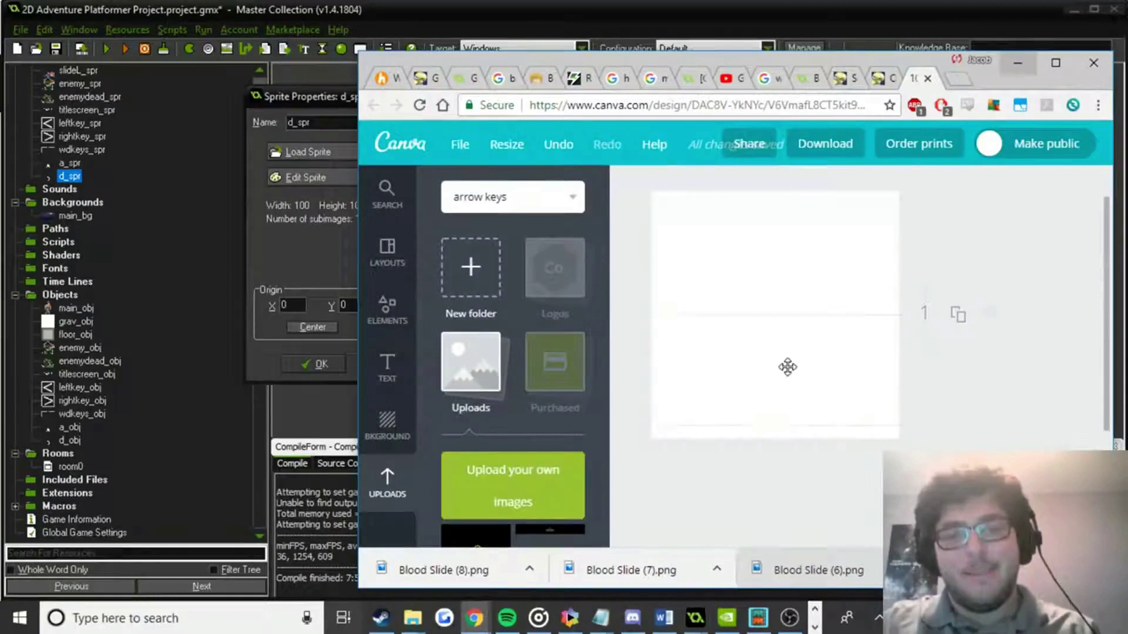
click(779, 375)
double_click(801, 353)
click(811, 363)
text(D)
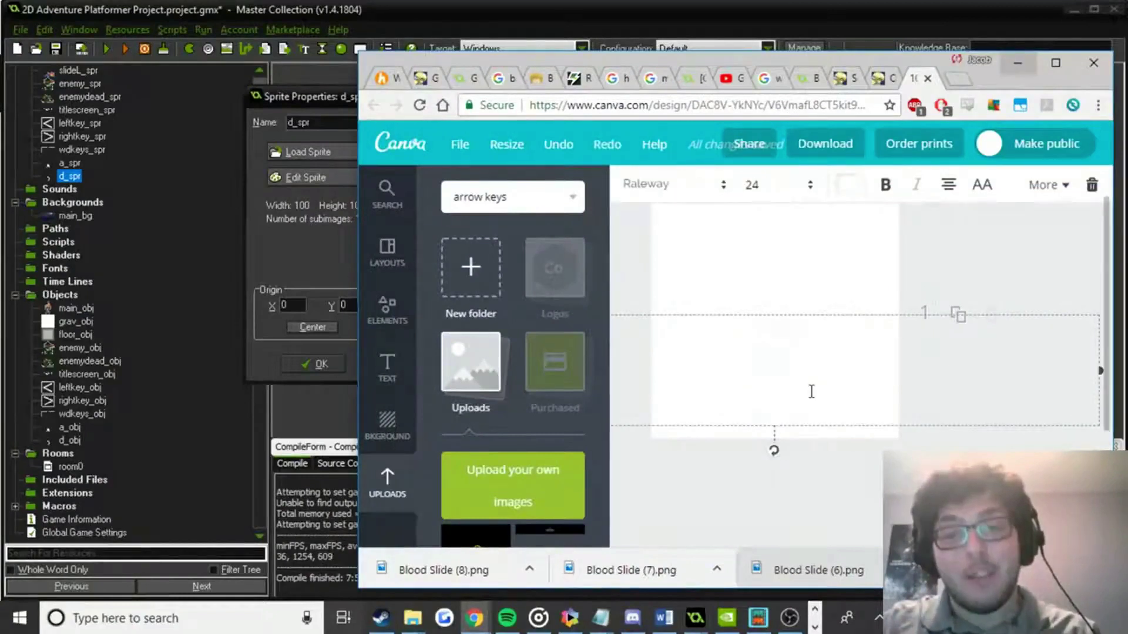
double_click(807, 365)
click(1013, 257)
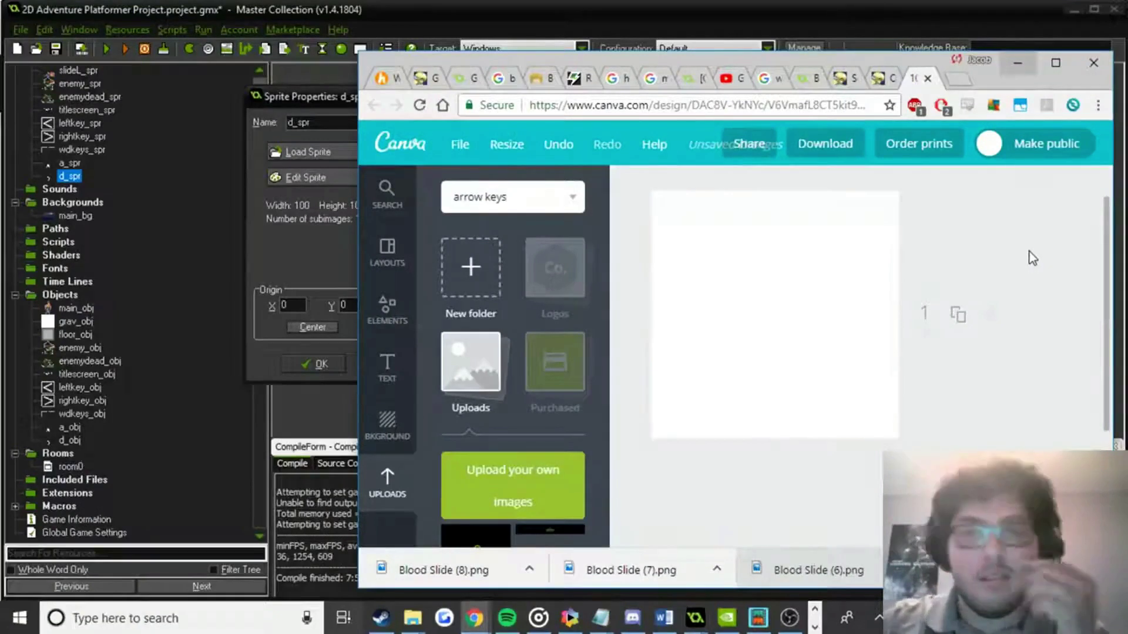
Download the D design as a PNG with a transparent background.
click(825, 142)
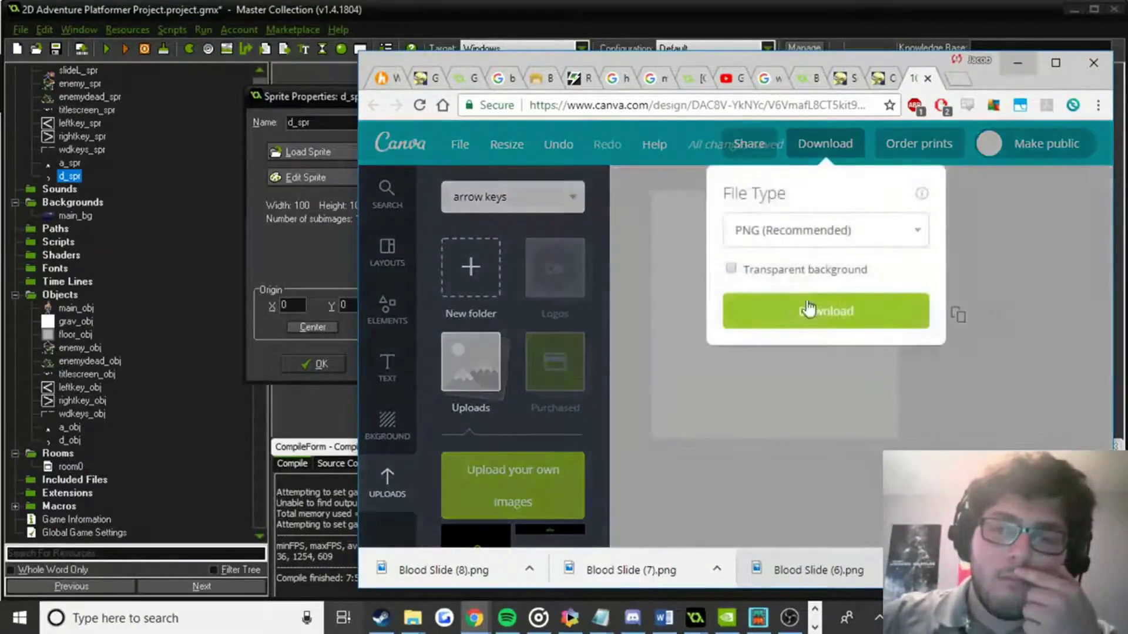
click(795, 269)
click(792, 306)
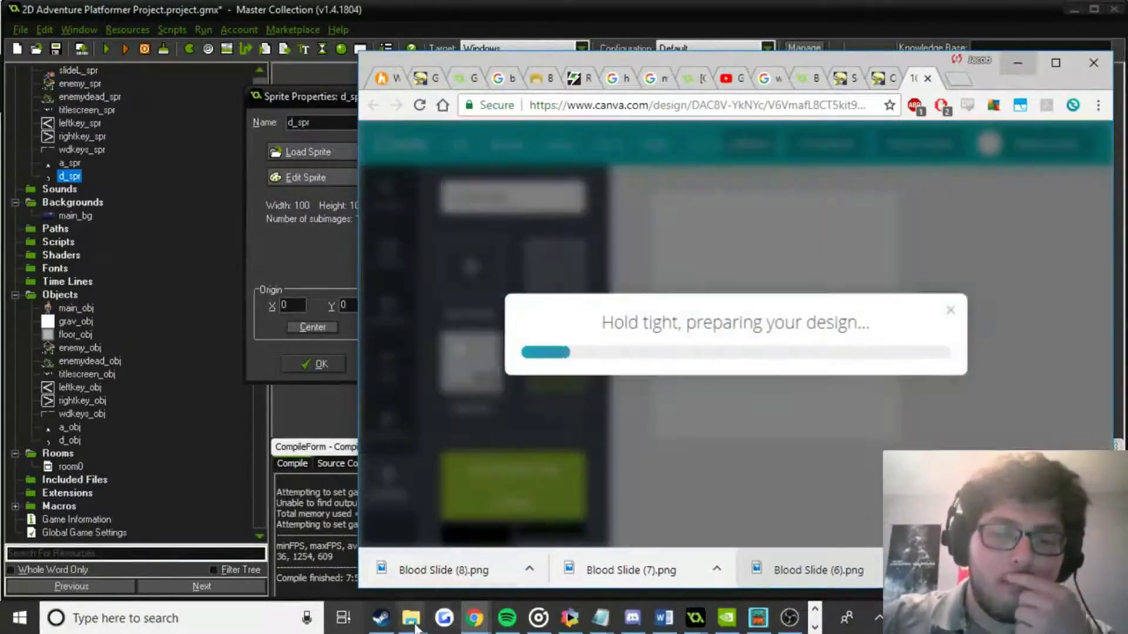
Copy the downloaded Blood Slide (9).png into the 2D Adventure Platformer - LiveEdu folder in File Explorer.
mouse_move(411, 617)
click(367, 543)
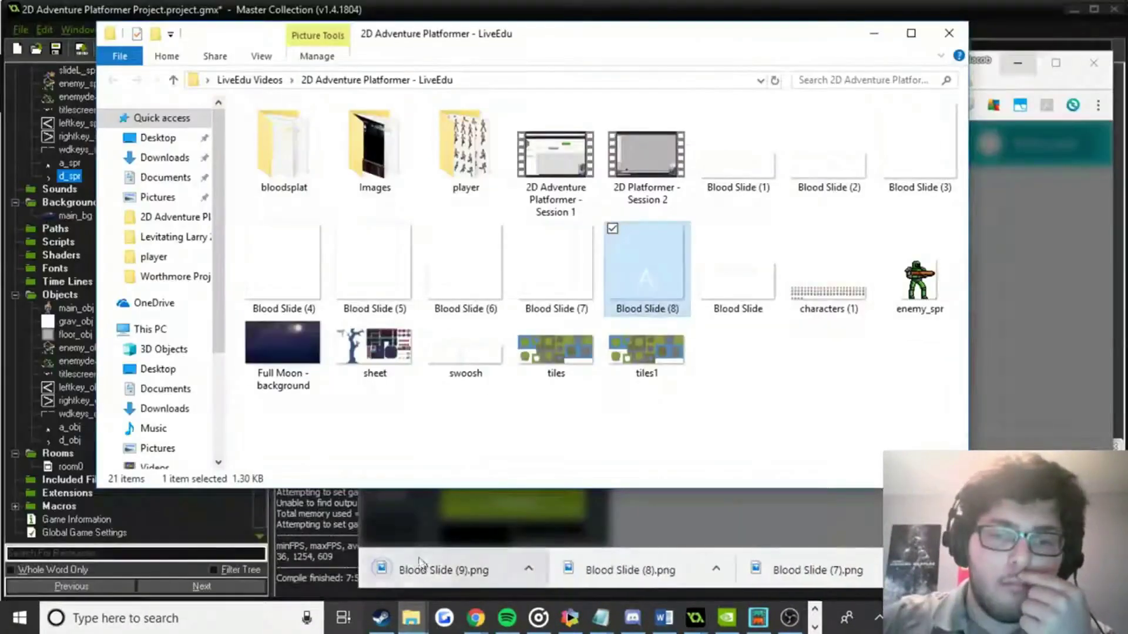
click(273, 428)
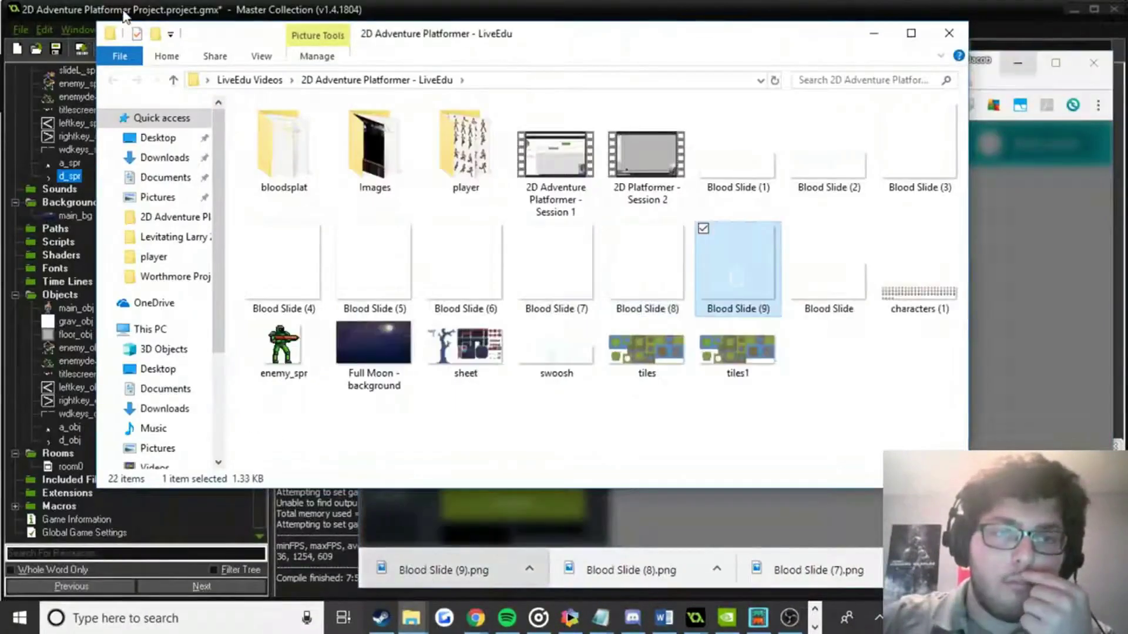
Back in GameMaker, load Blood Slide (9) as the image of the d_spr sprite and accept its properties.
click(412, 618)
click(306, 151)
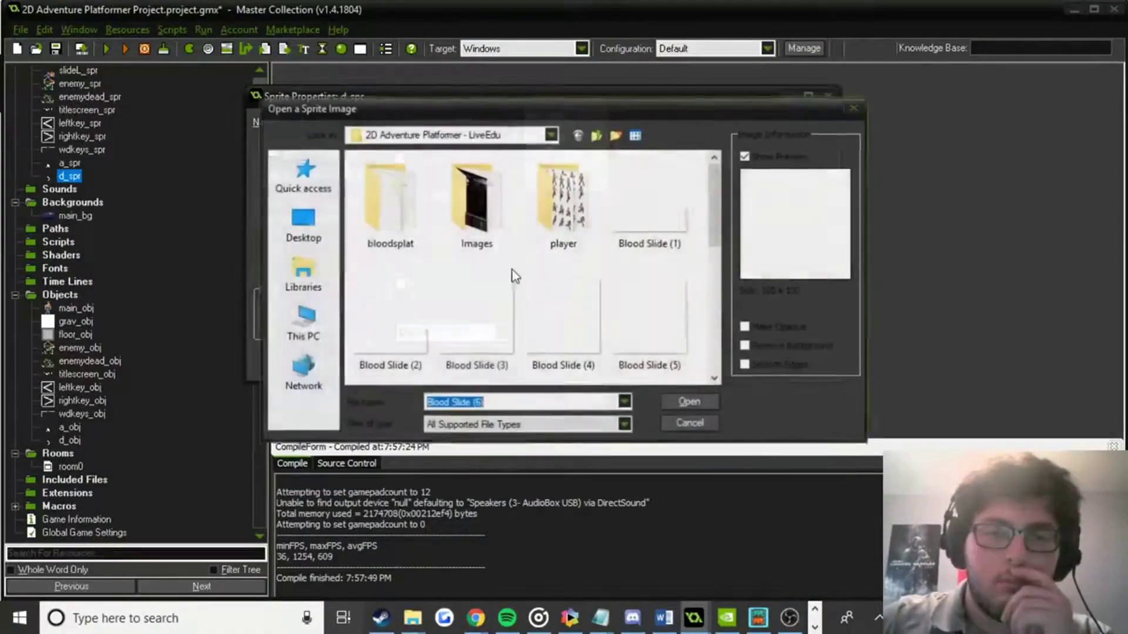
scroll(587, 325, down, 5)
scroll(510, 322, up, 2)
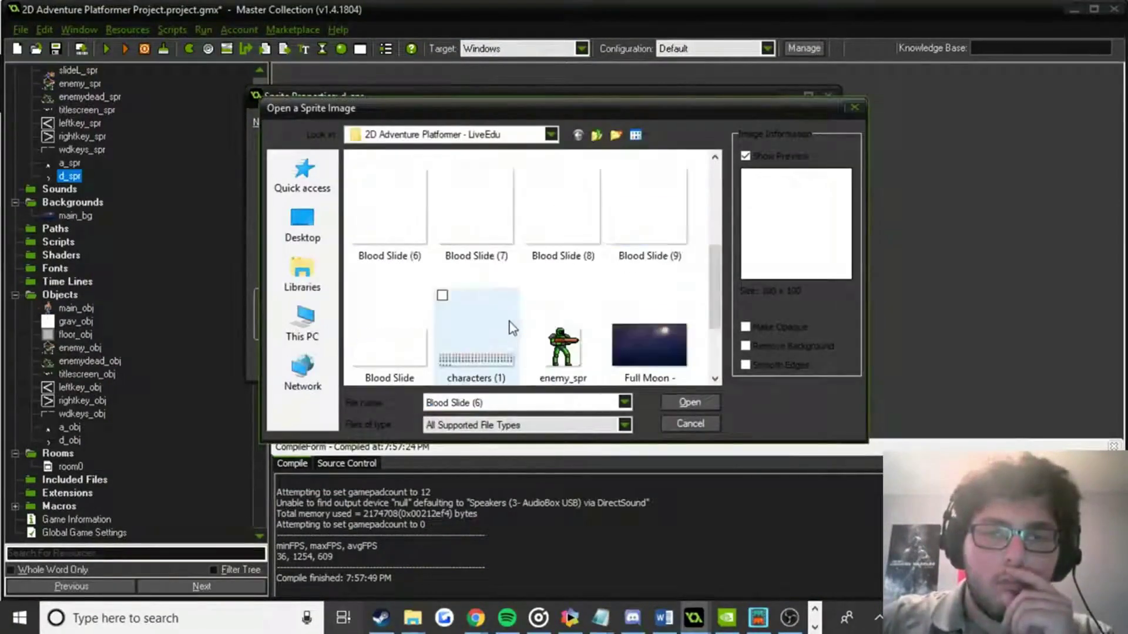
double_click(657, 238)
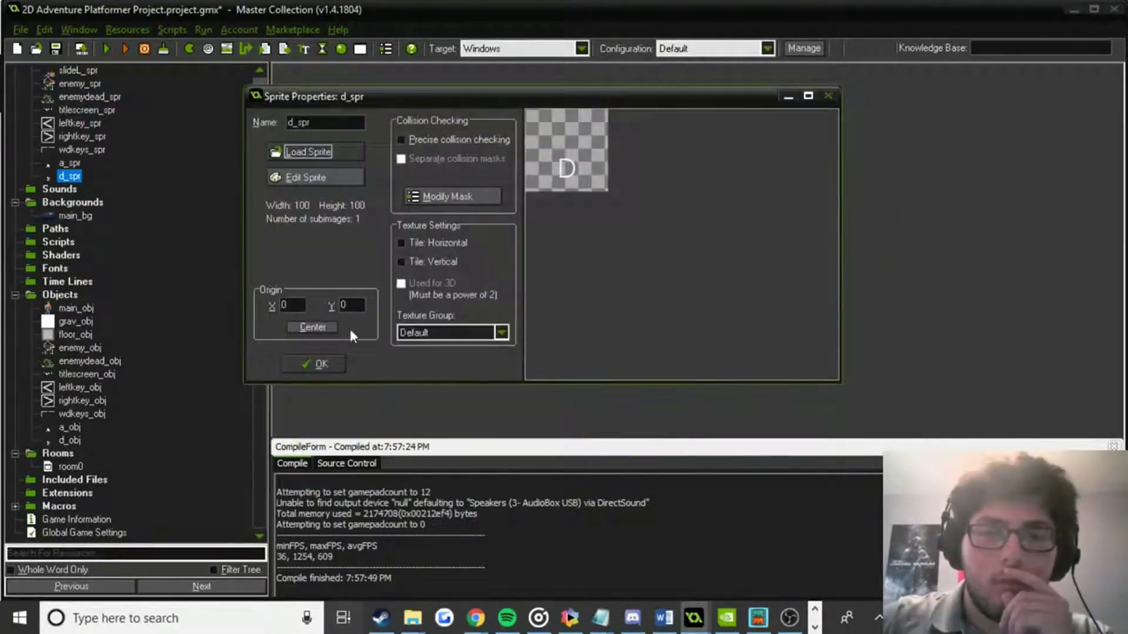
click(306, 360)
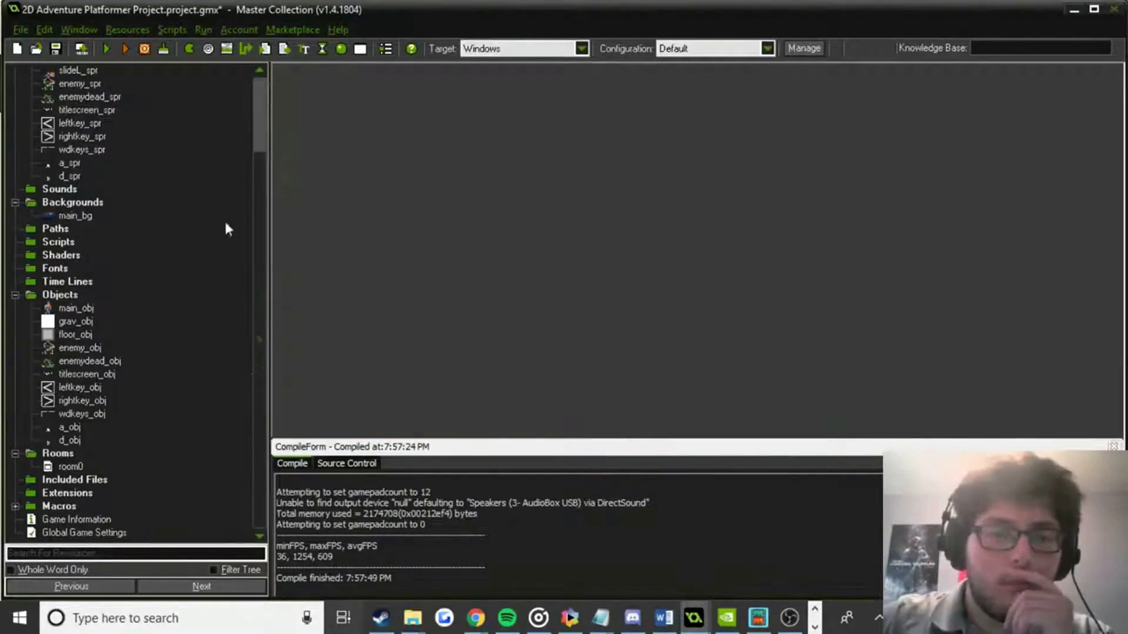
Run the game to test the updated A and D key sprites.
click(106, 49)
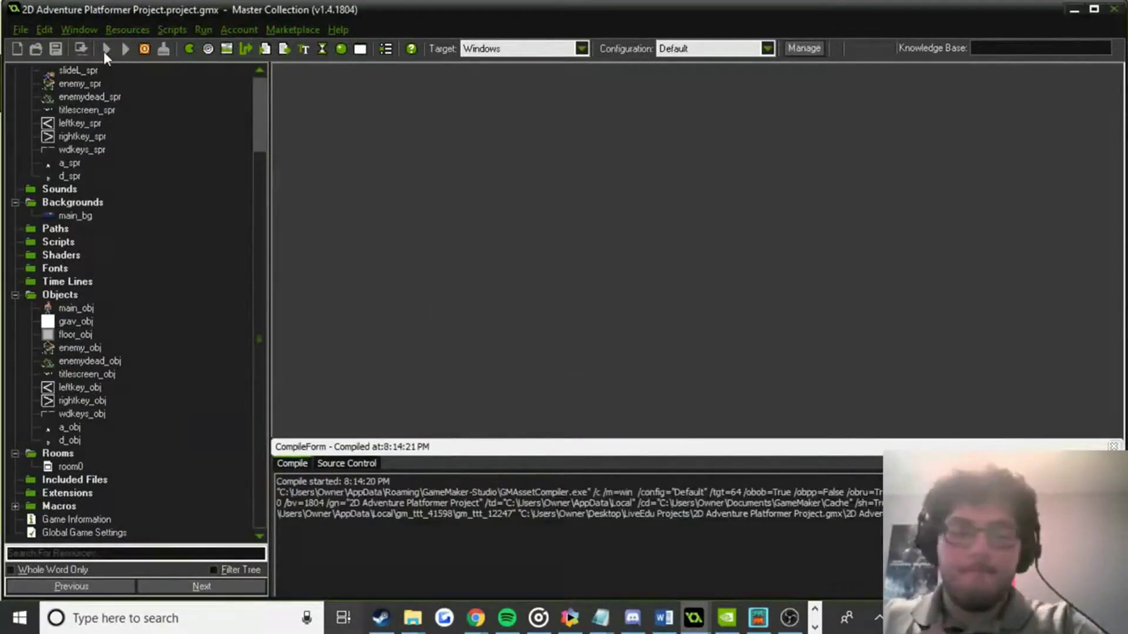
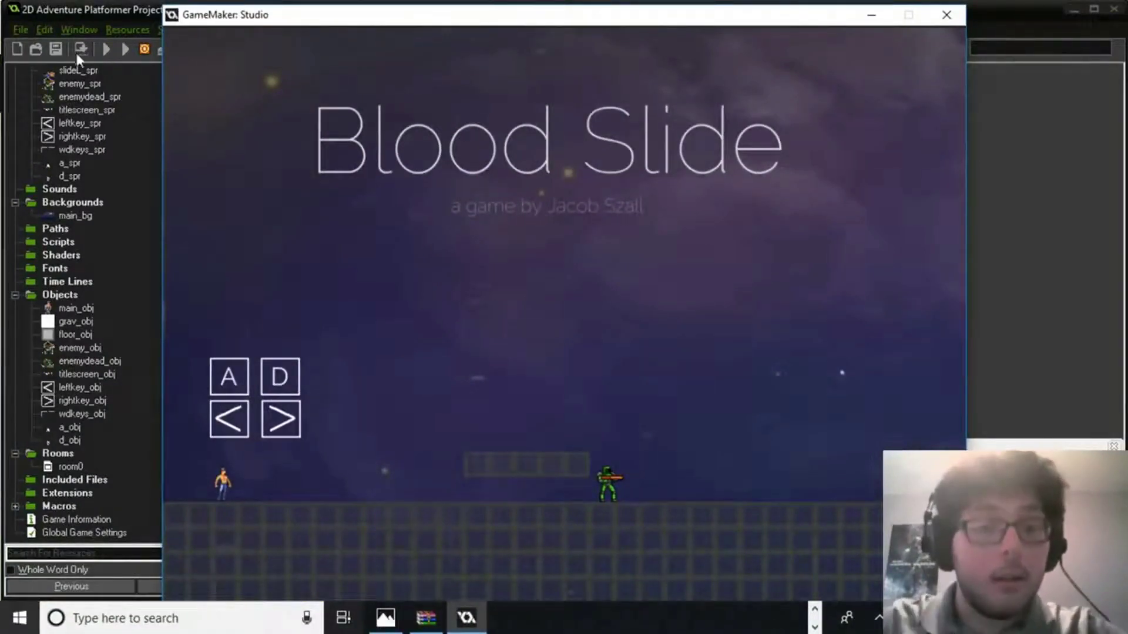
Play-test the running game by moving the player back and forth and sliding into the enemy, and close the game.
key(d)
key(a)
key(d)
key(a)
key(d)
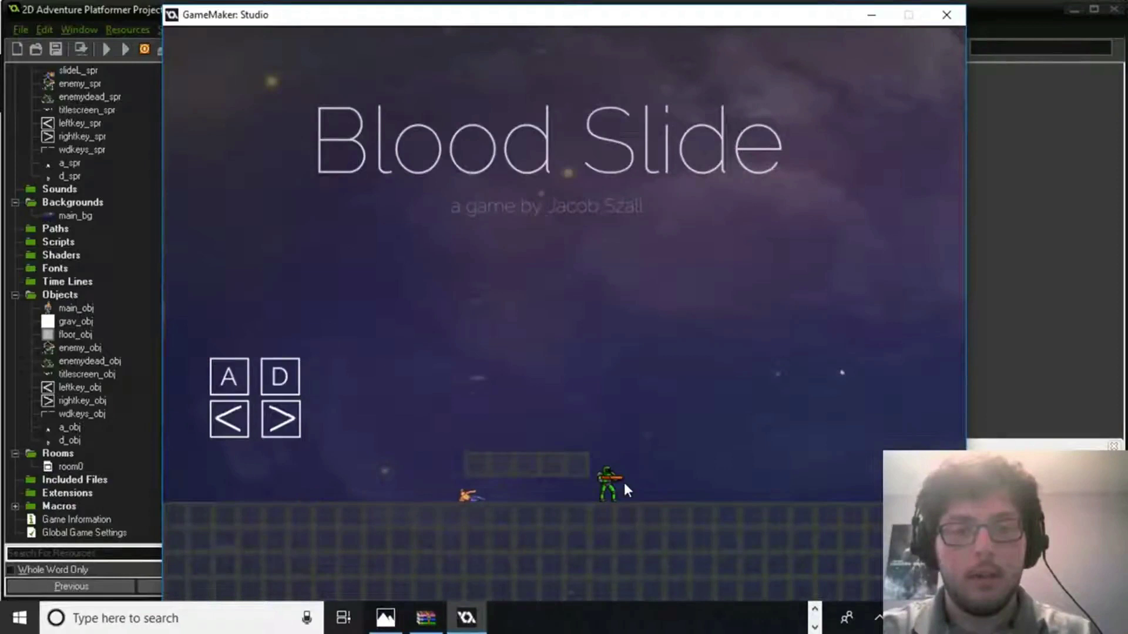
key(a)
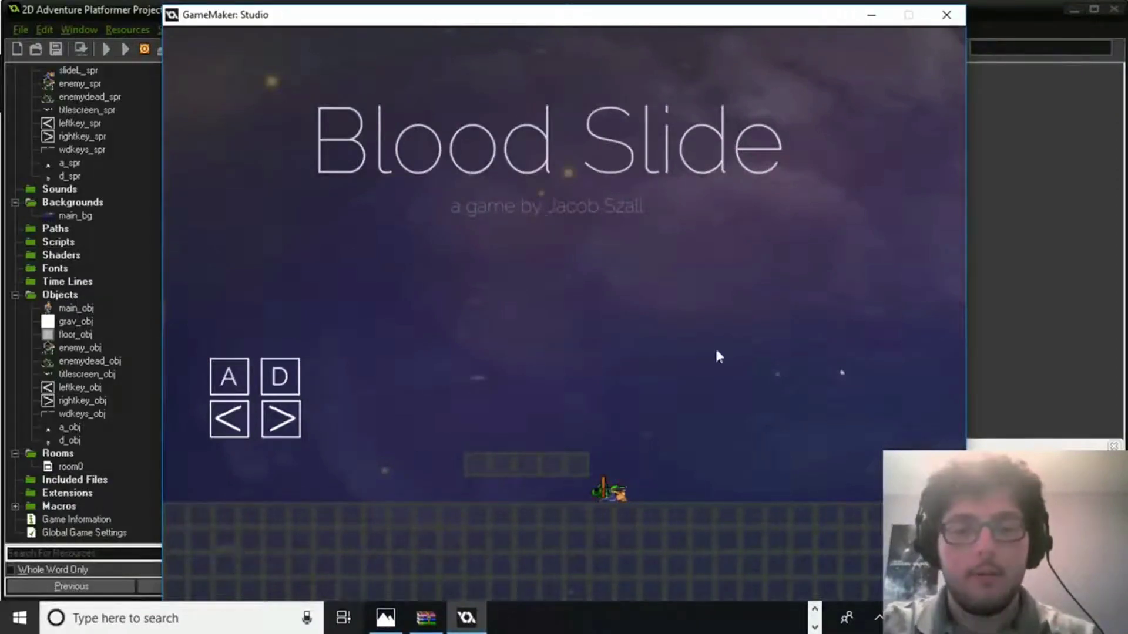
click(947, 15)
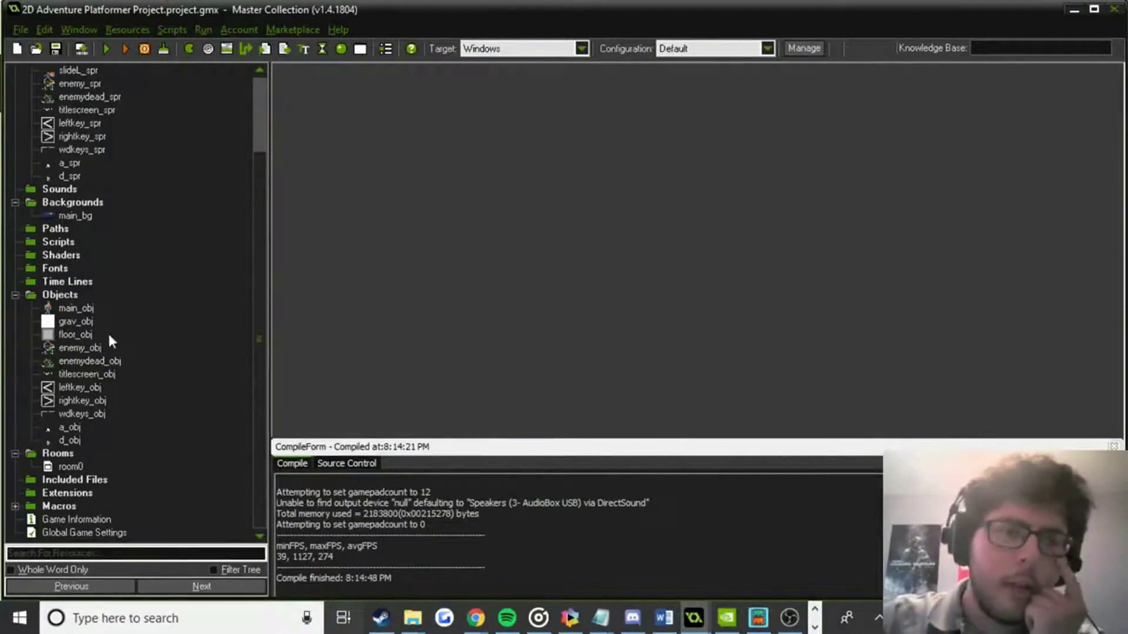
In main_obj's collision event with enemy_obj, set the firework effect's y to enemy_obj.y+3 and accept the object.
double_click(76, 308)
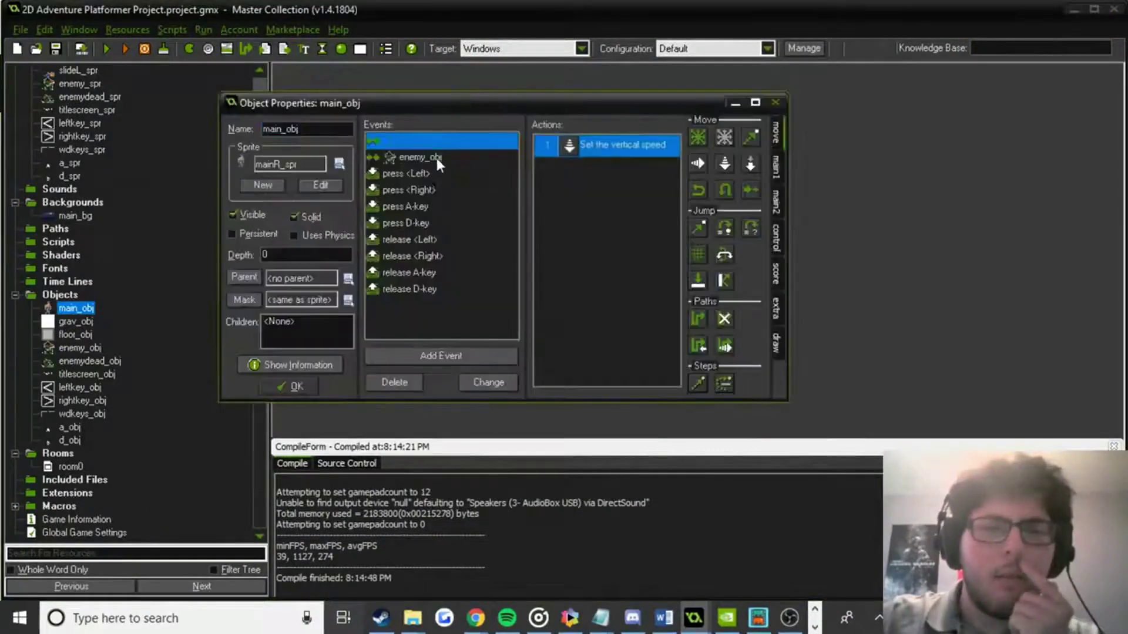
click(436, 158)
double_click(596, 169)
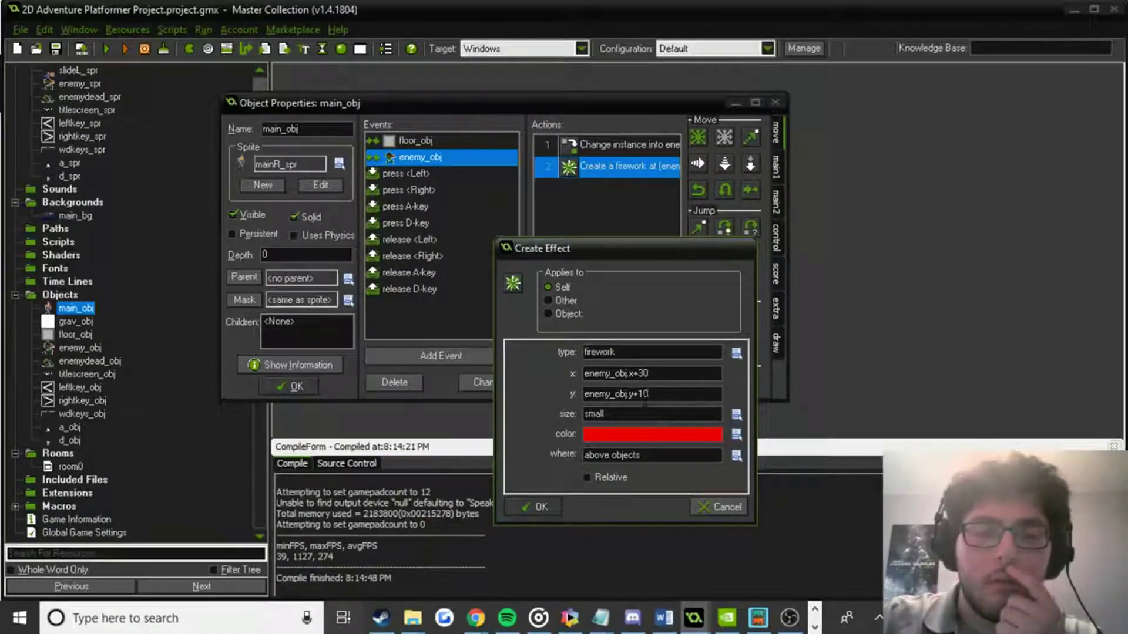
key(BackSpace)
key(BackSpace)
text(3)
click(512, 507)
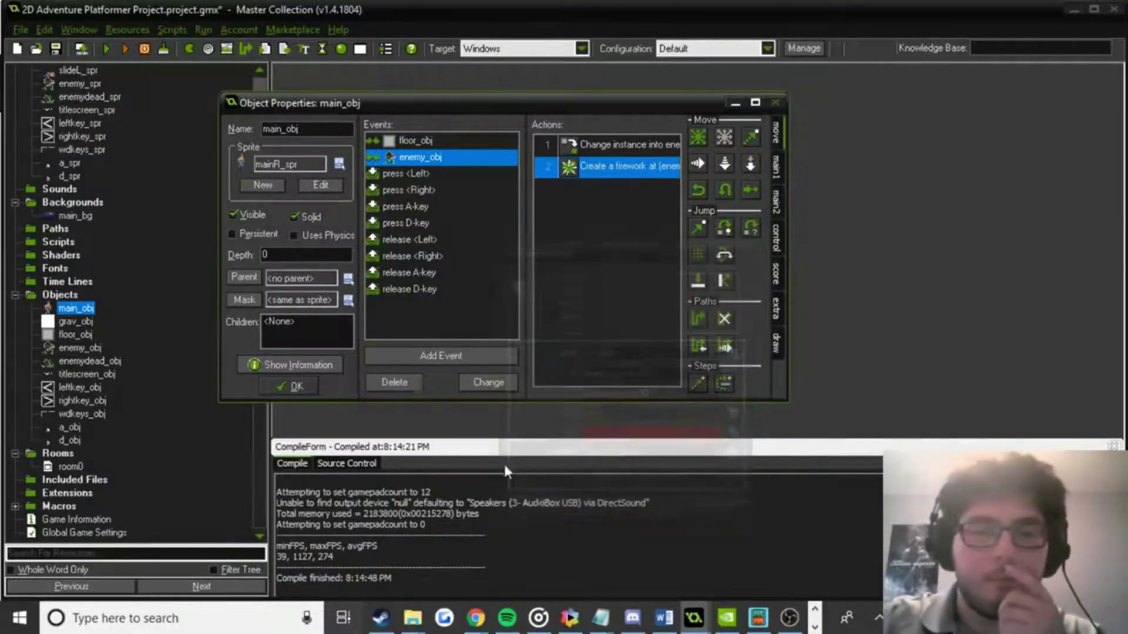
click(315, 388)
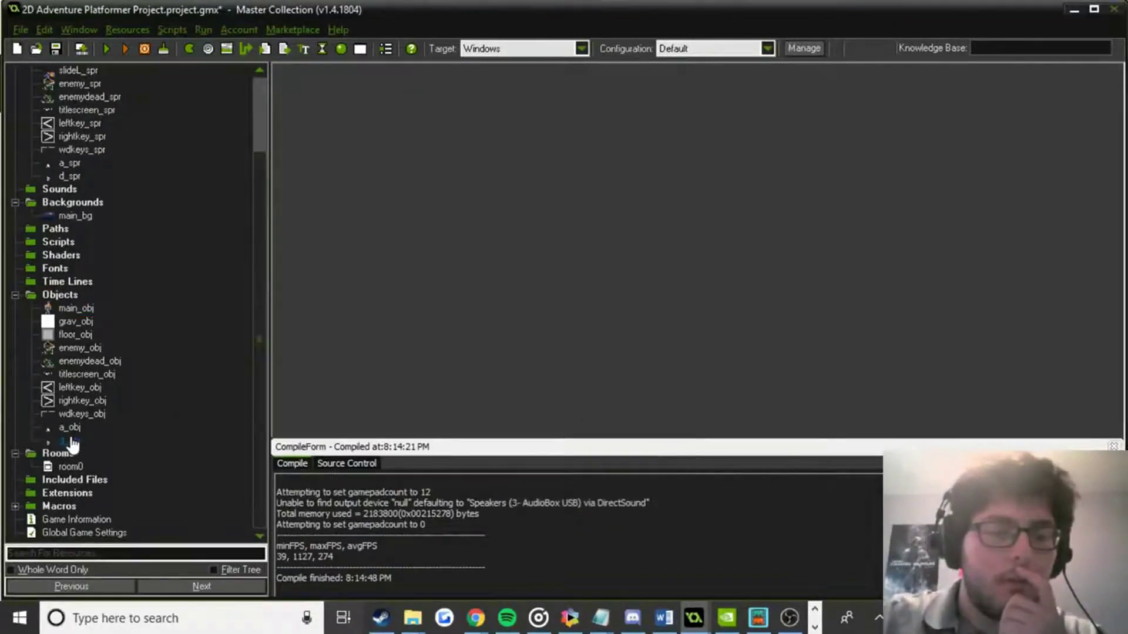
In room0, shift the right-arrow key instance so it lines up with the D key above it, and save the room.
double_click(71, 467)
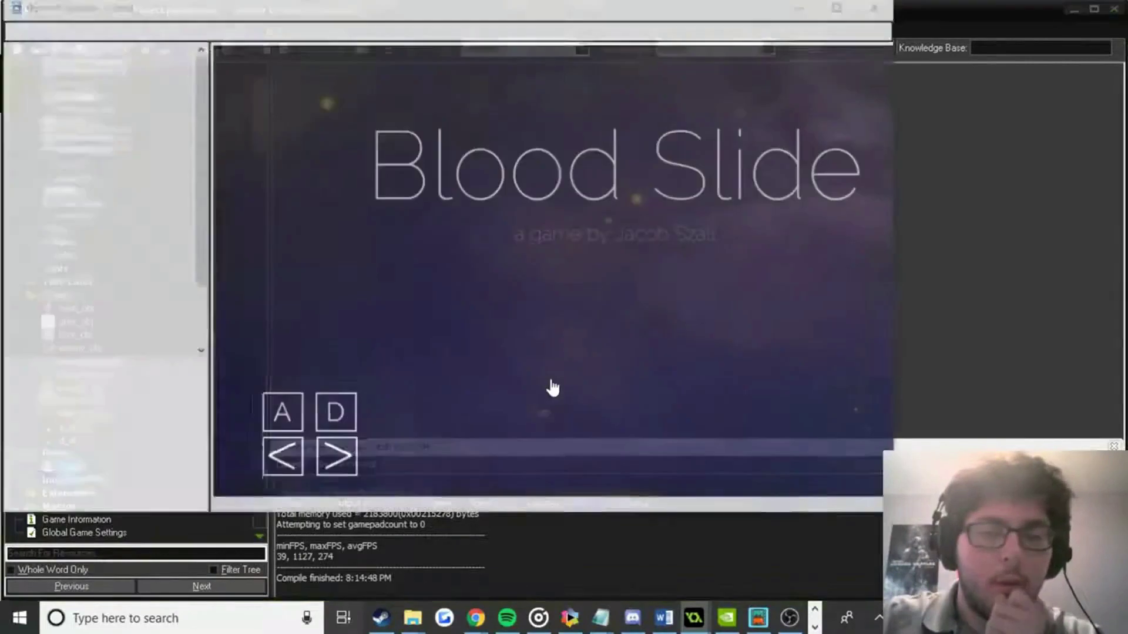
scroll(666, 252, up, 5)
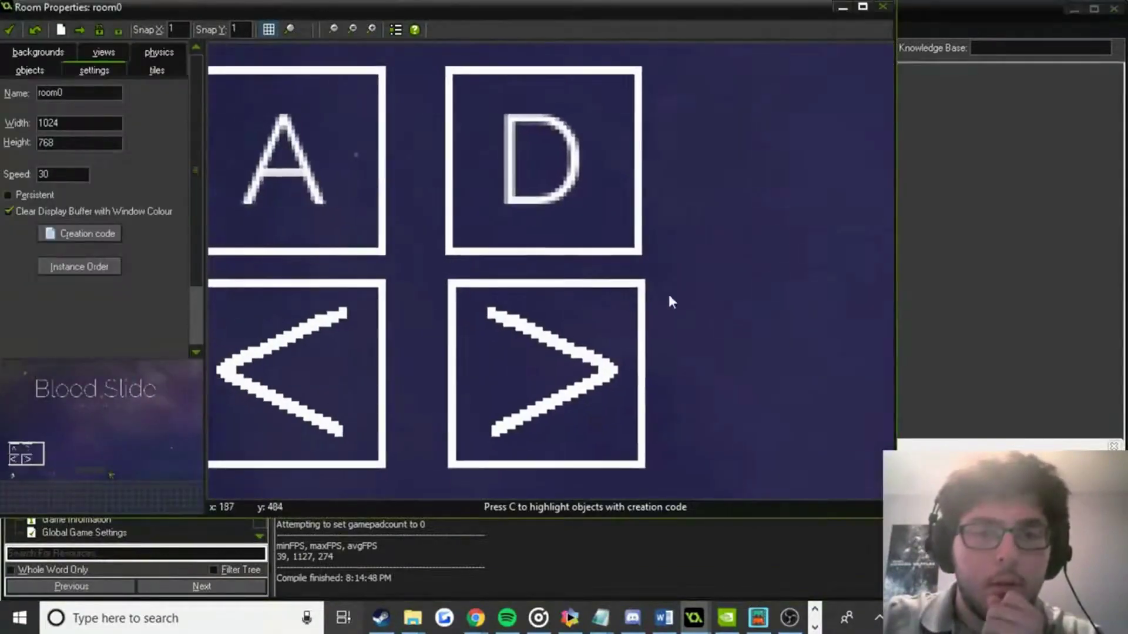
scroll(510, 243, up, 1)
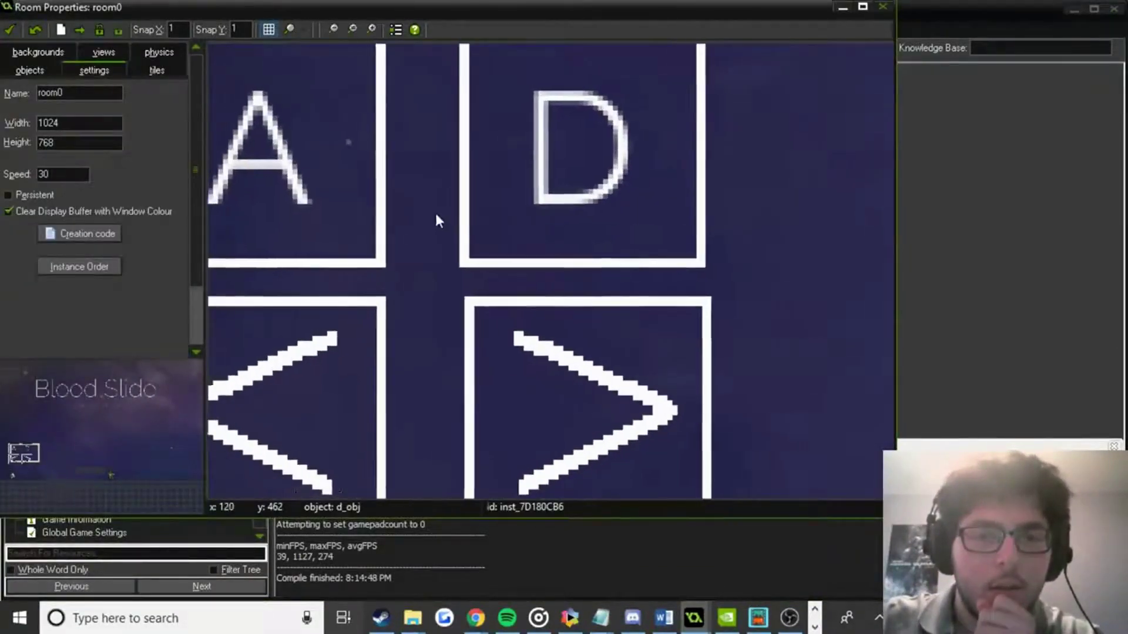
click(477, 307)
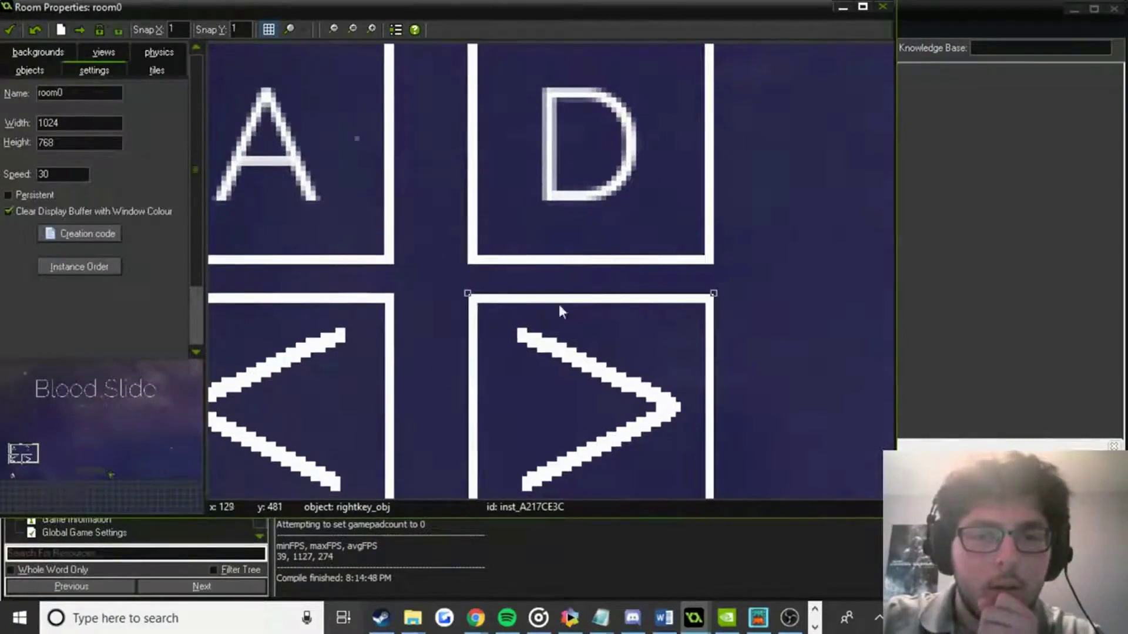
click(793, 346)
right_click(800, 351)
click(817, 360)
ctrl+scroll(452, 367, down, 4)
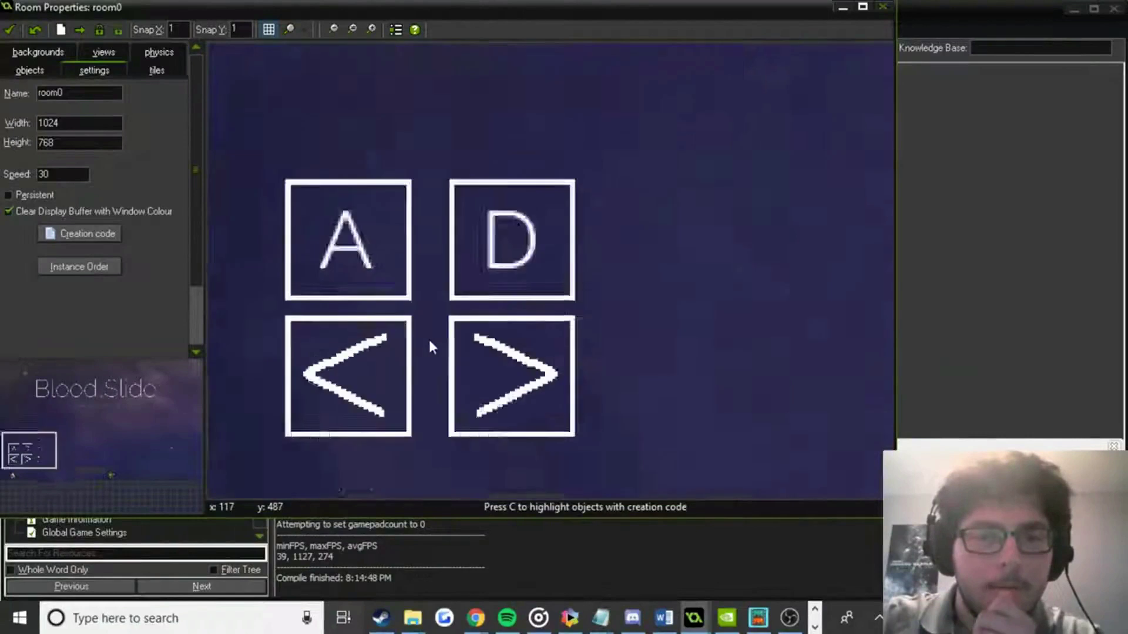
middle_drag(707, 272, 588, 234)
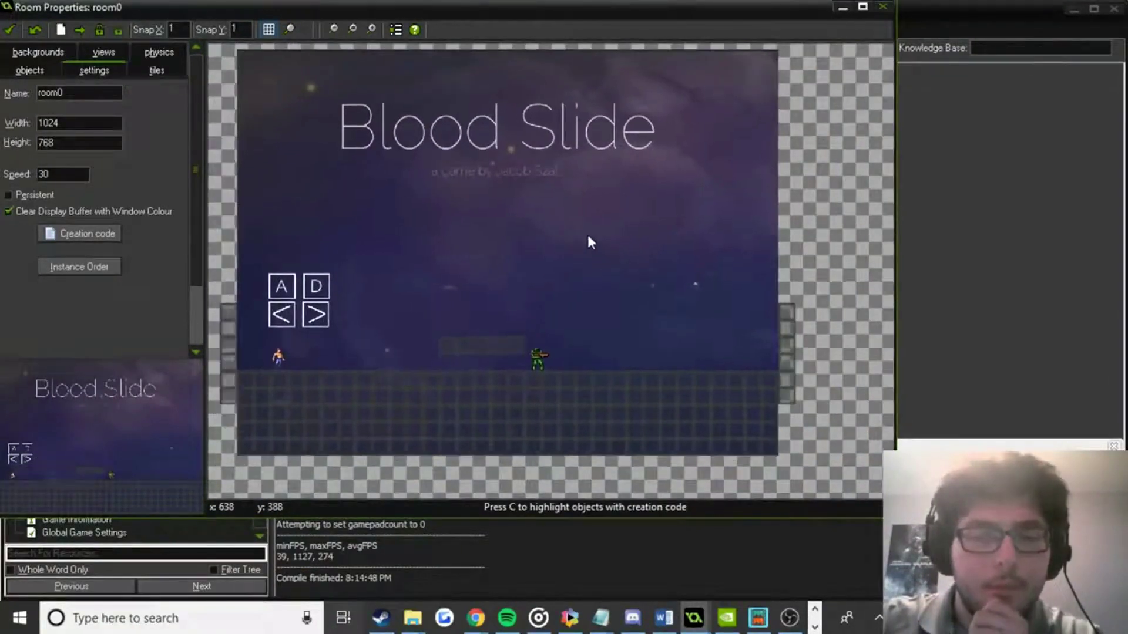
click(12, 33)
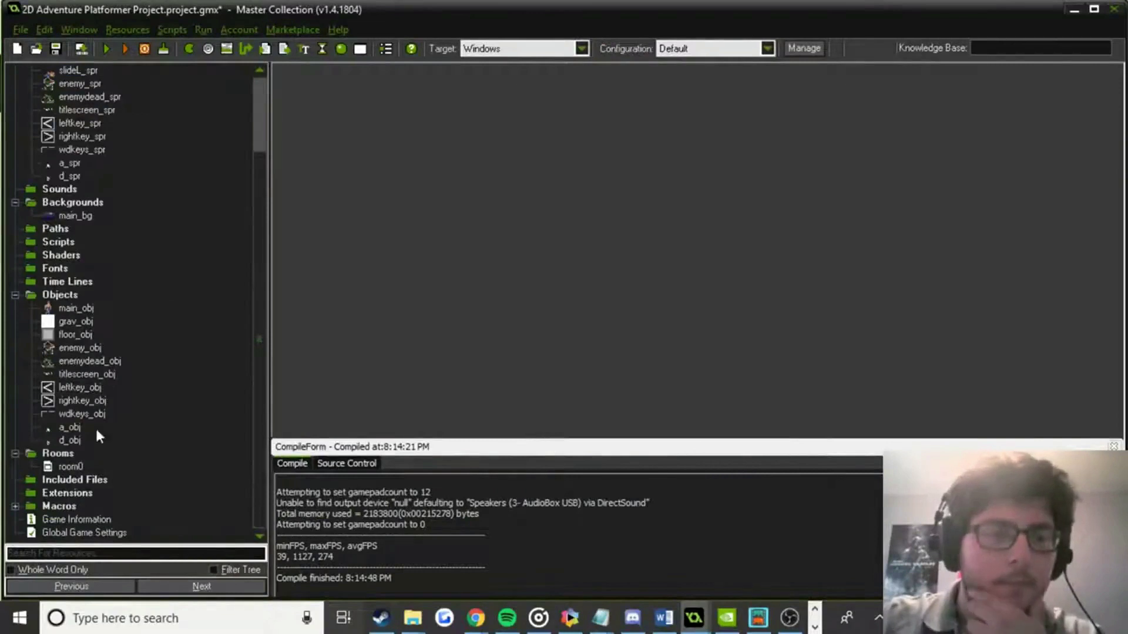
Create a sprite named endlevel_spr with a blank 8 x 8 image.
click(194, 51)
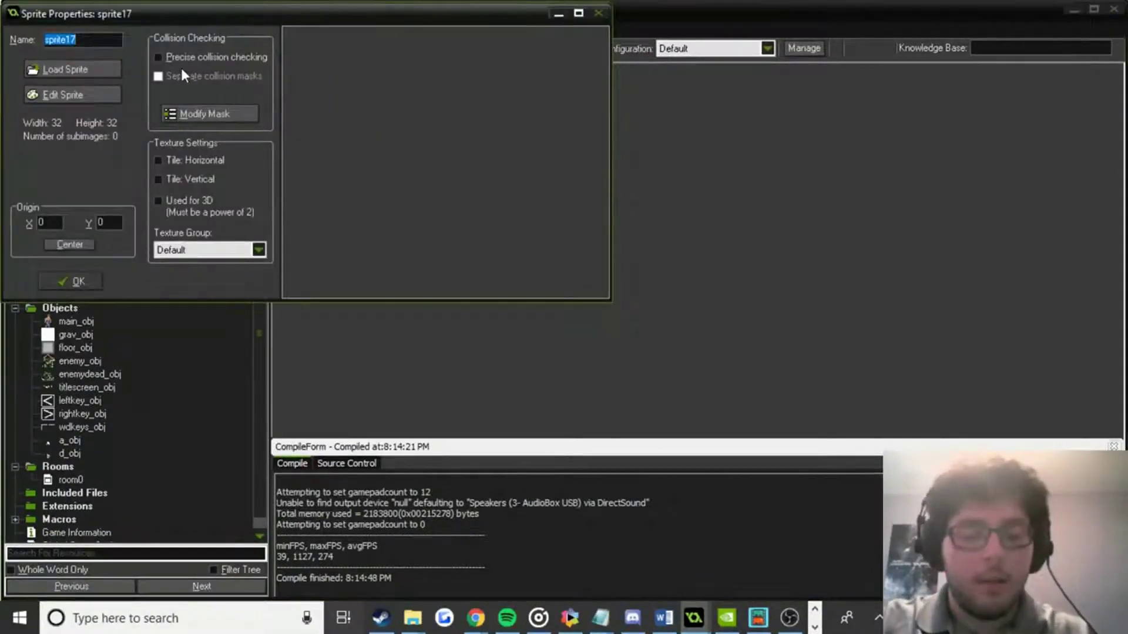
text(endlevel_spr)
click(75, 74)
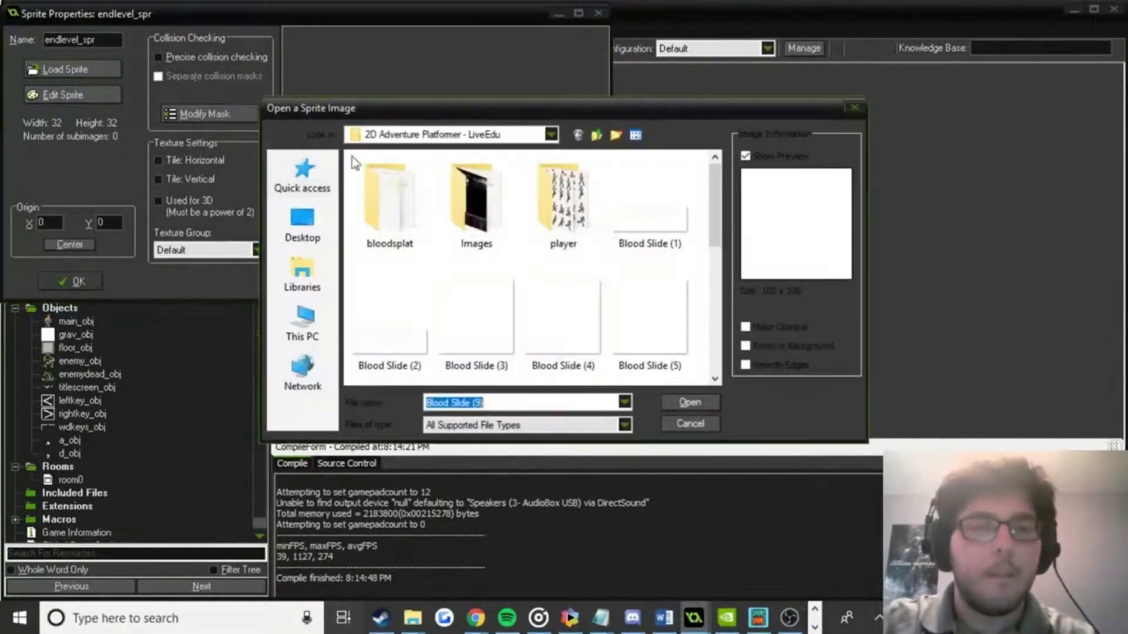
click(690, 424)
click(69, 93)
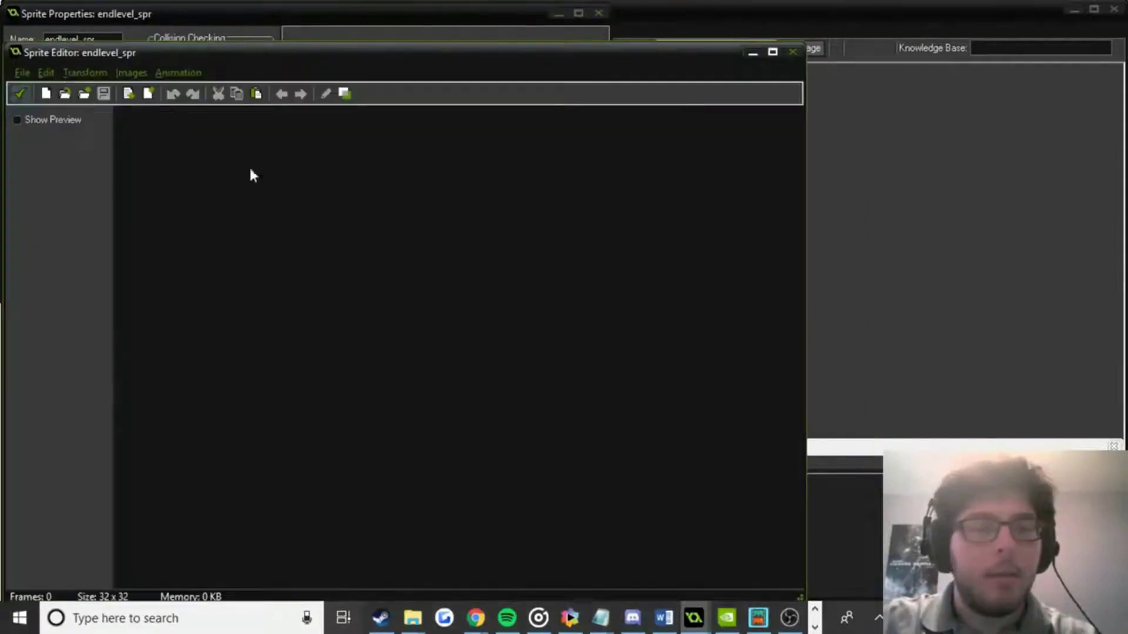
click(46, 94)
text(8)
key(Tab)
text(8)
key(Return)
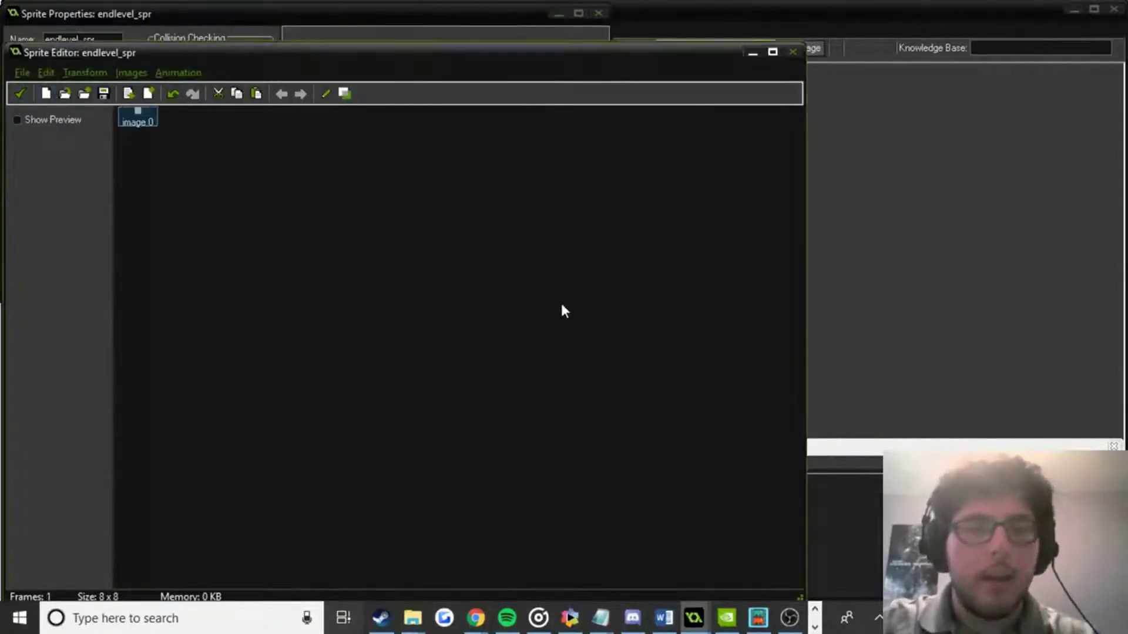
Fill the endlevel_spr image with solid yellow and accept the sprite.
double_click(138, 117)
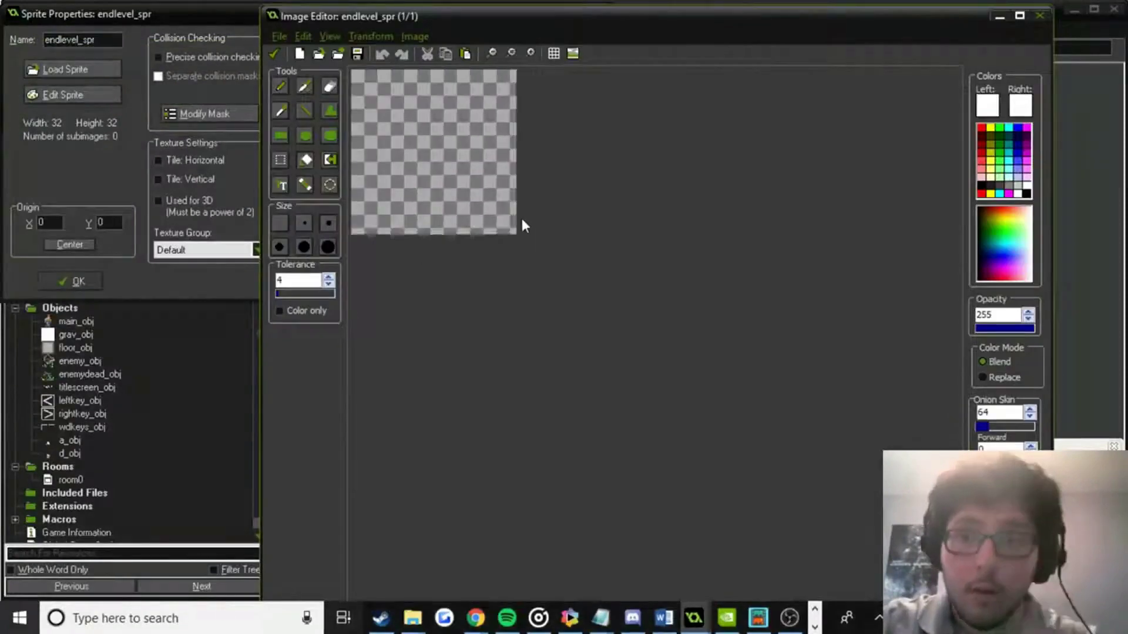
click(981, 170)
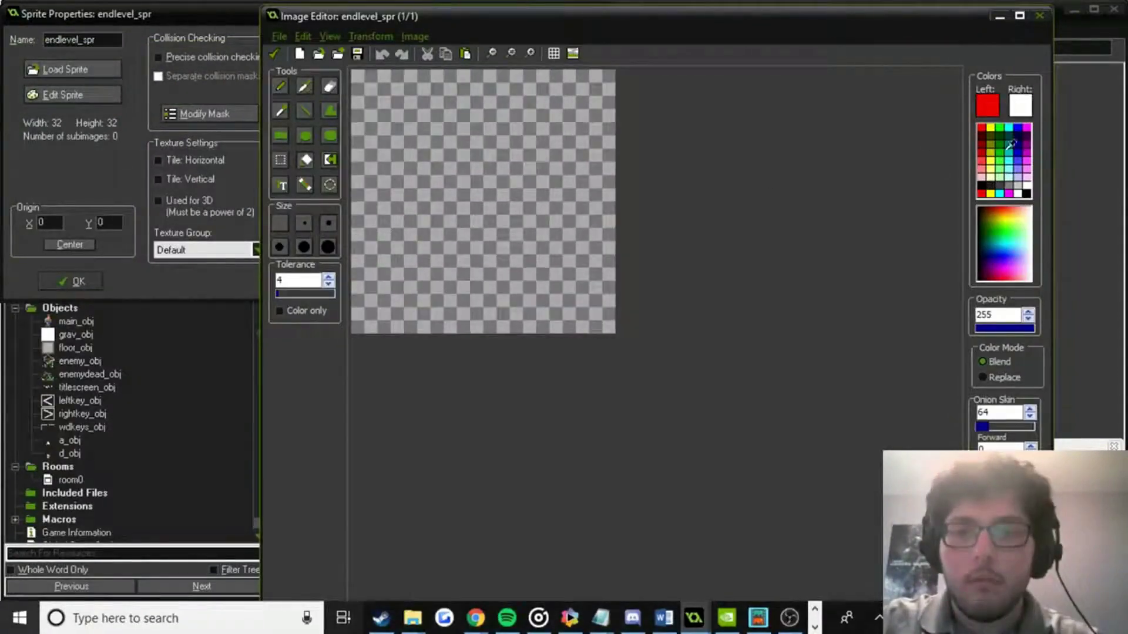
click(1020, 126)
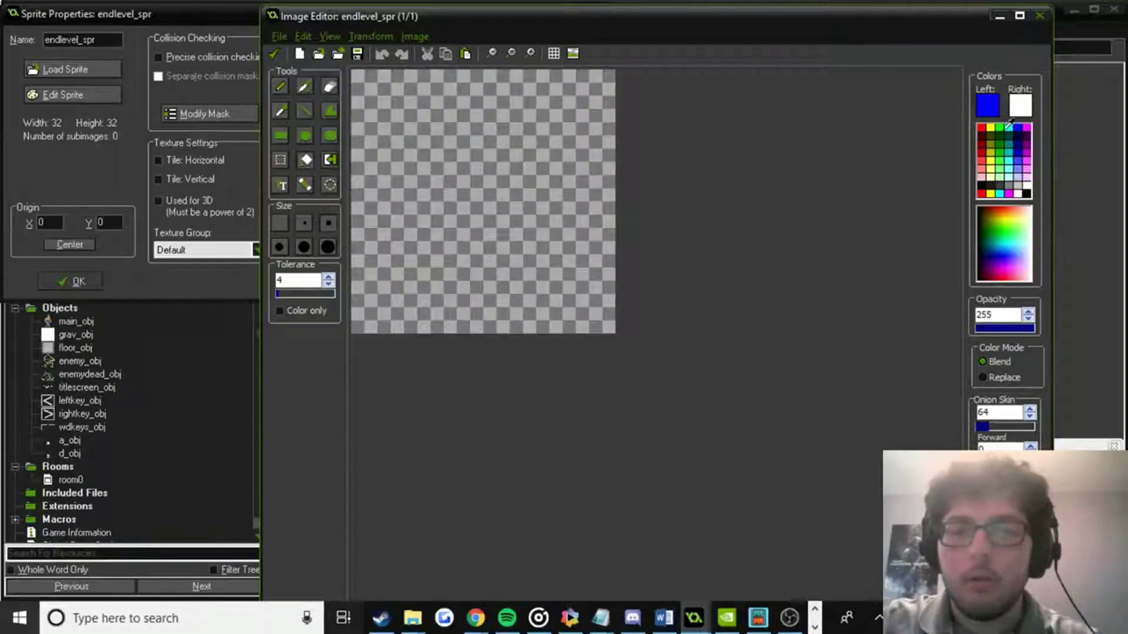
click(991, 127)
click(456, 163)
click(275, 54)
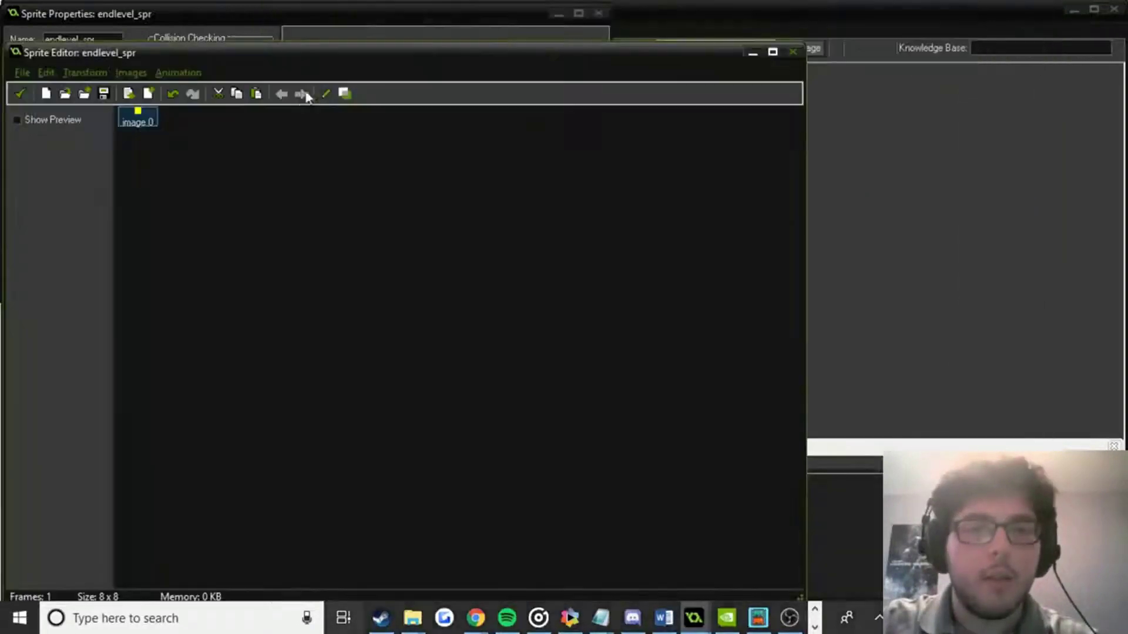
click(21, 94)
click(88, 281)
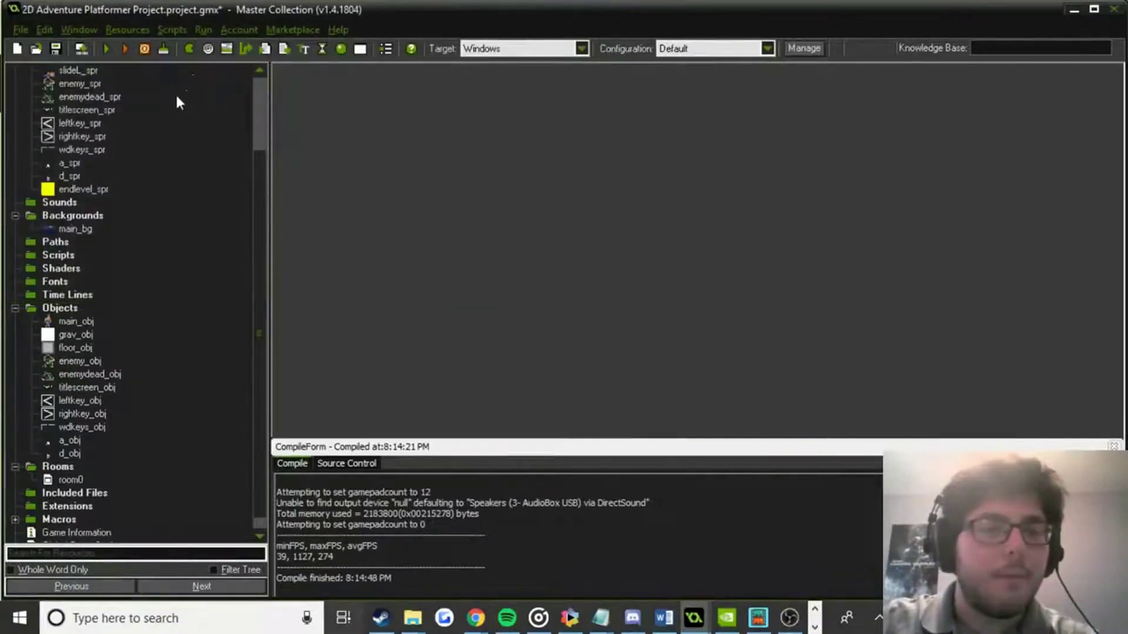
Create an object named endlevel_obj that uses the endlevel_spr sprite.
click(341, 49)
text(endlevel_obj)
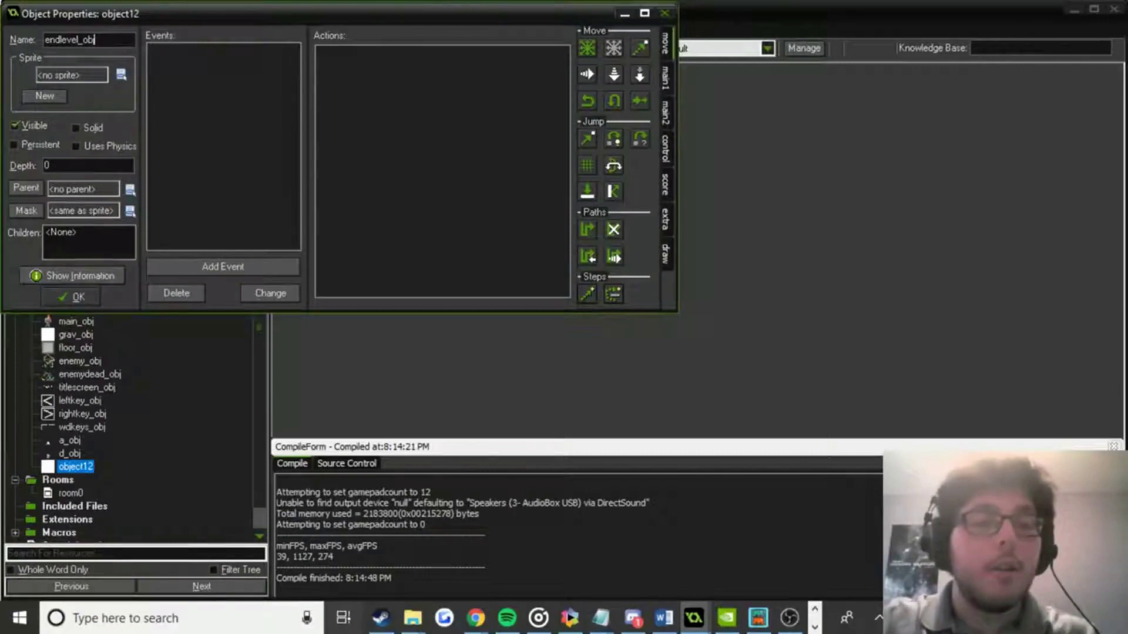
click(124, 72)
click(197, 375)
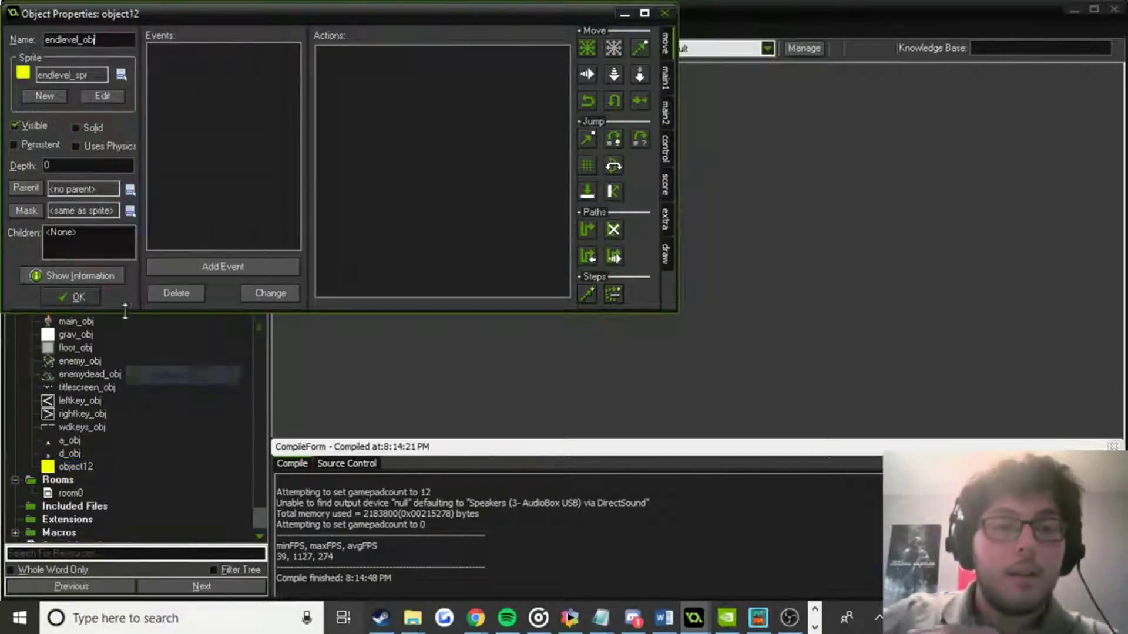
click(76, 295)
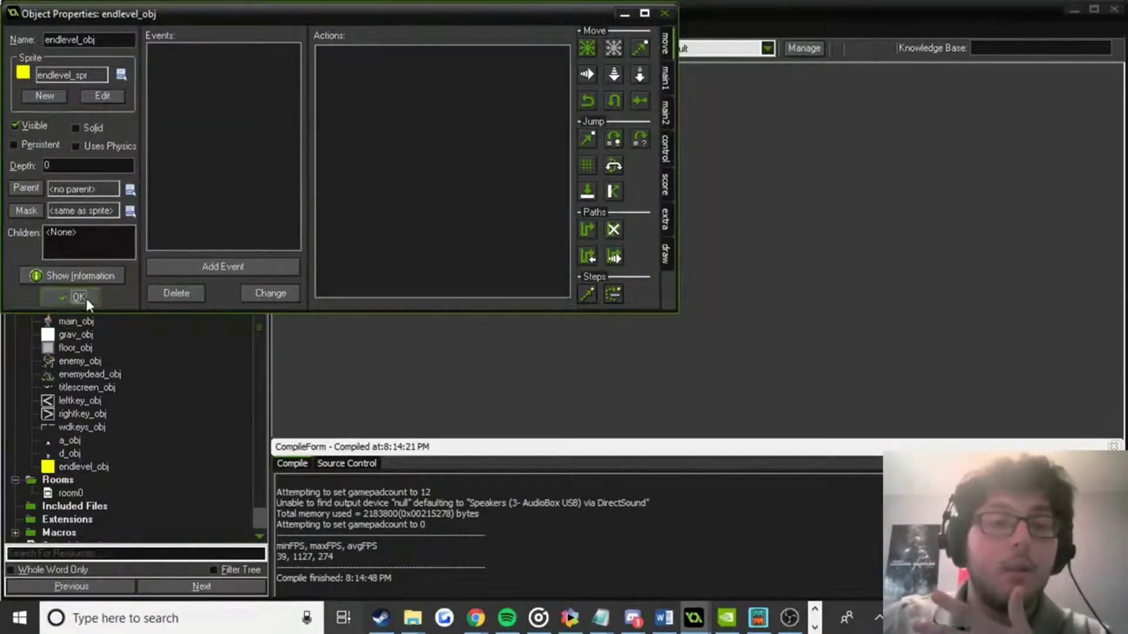
click(86, 298)
Review main_obj's event list and examine the enemy and platform layout in room0.
double_click(92, 325)
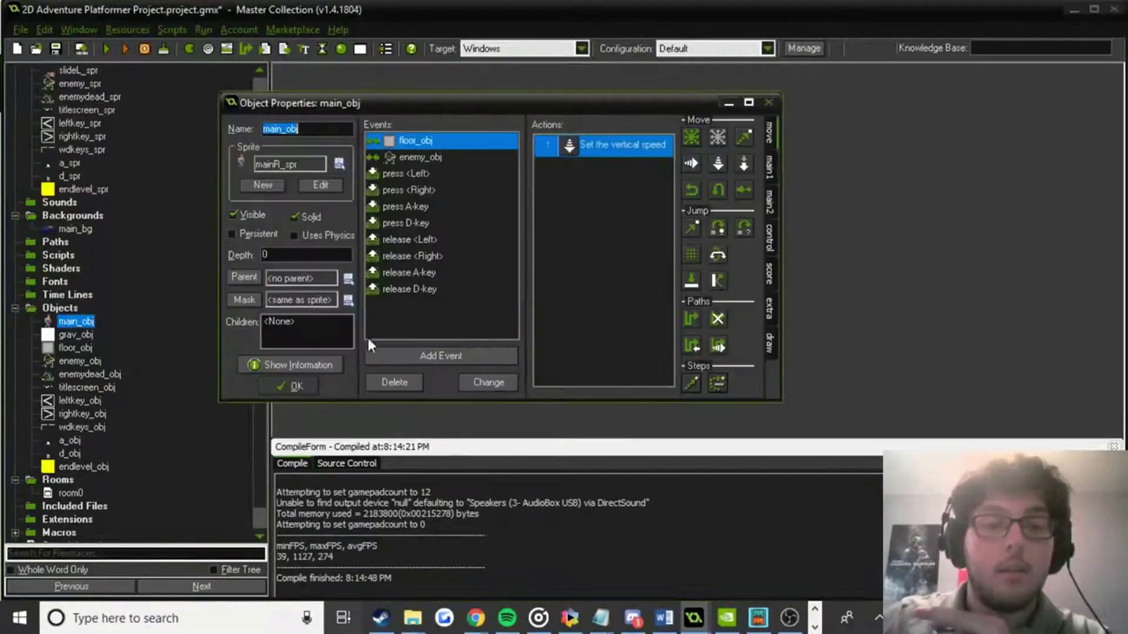
click(298, 391)
scroll(261, 322, down, 2)
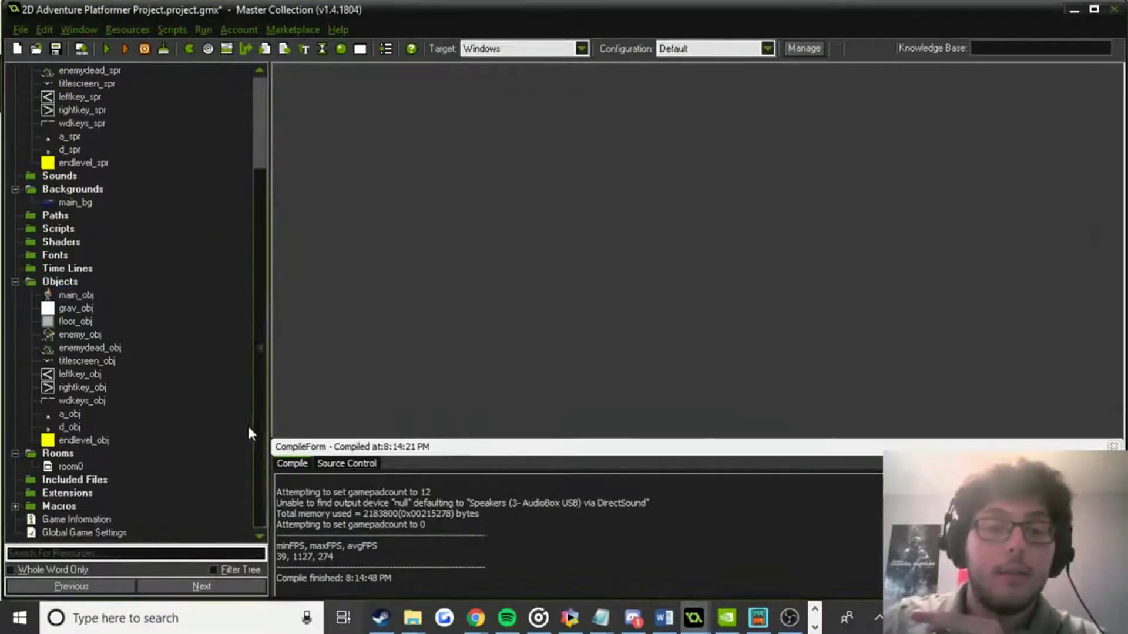
click(75, 468)
click(75, 468)
double_click(75, 469)
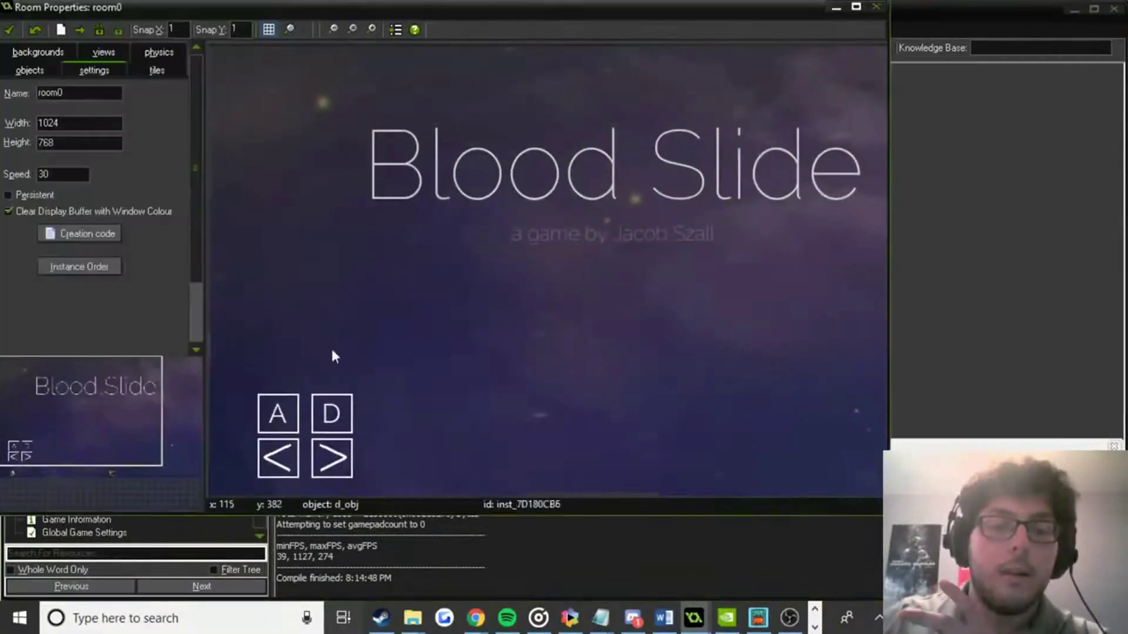
scroll(478, 213, down, 3)
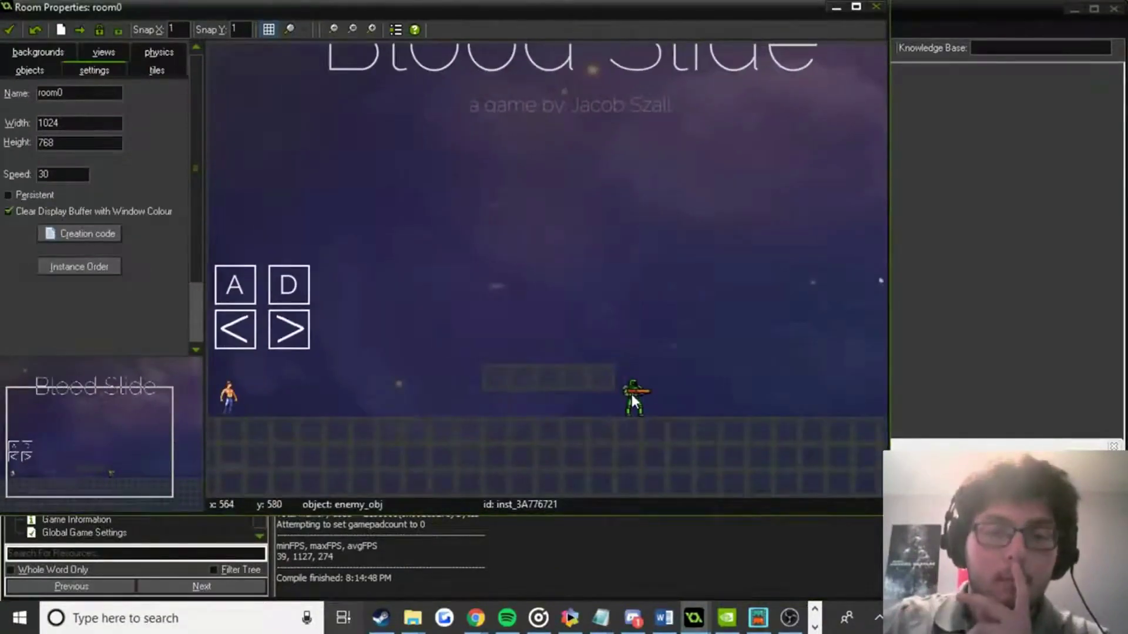
scroll(629, 348, down, 3)
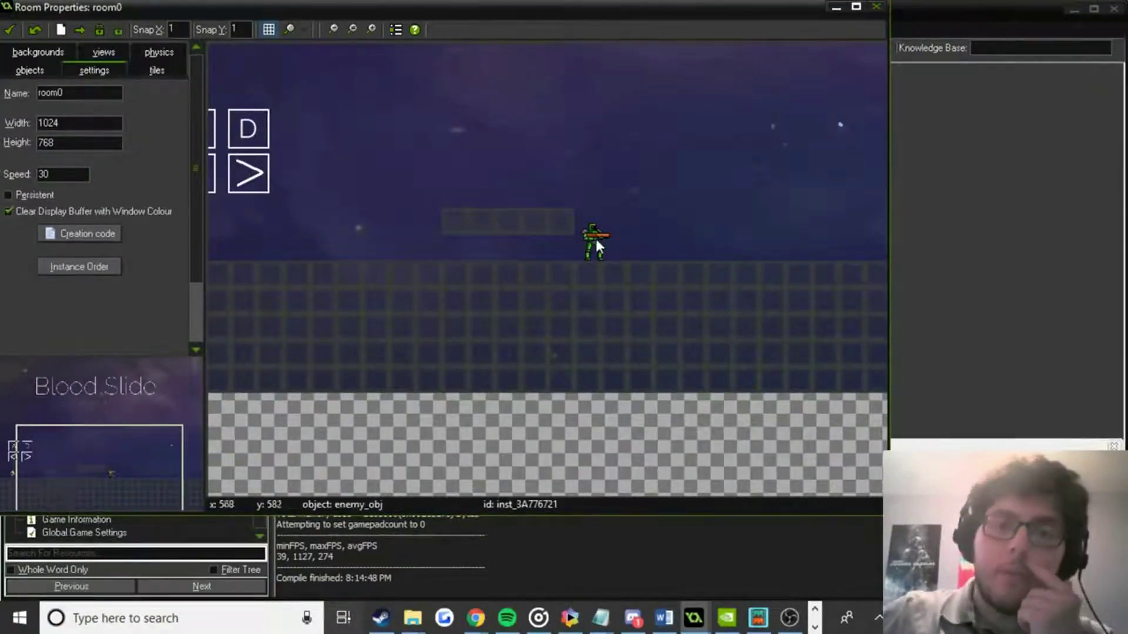
click(9, 30)
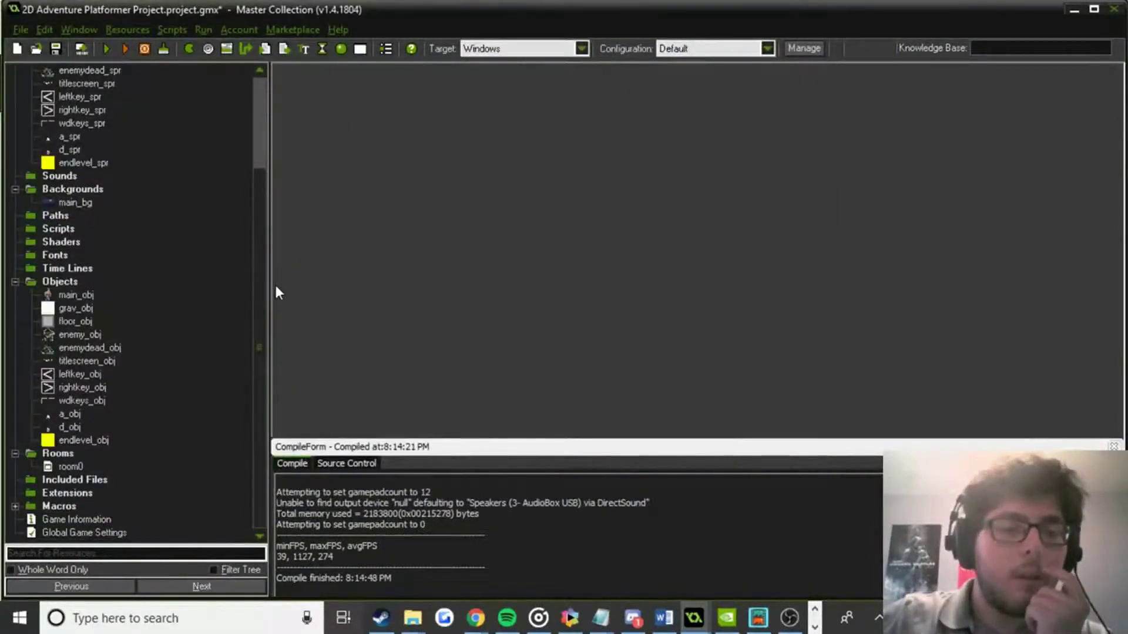
Duplicate enemy_obj, set the copy's parent to enemy_obj and name it finalenemy_obj.
right_click(88, 335)
click(69, 376)
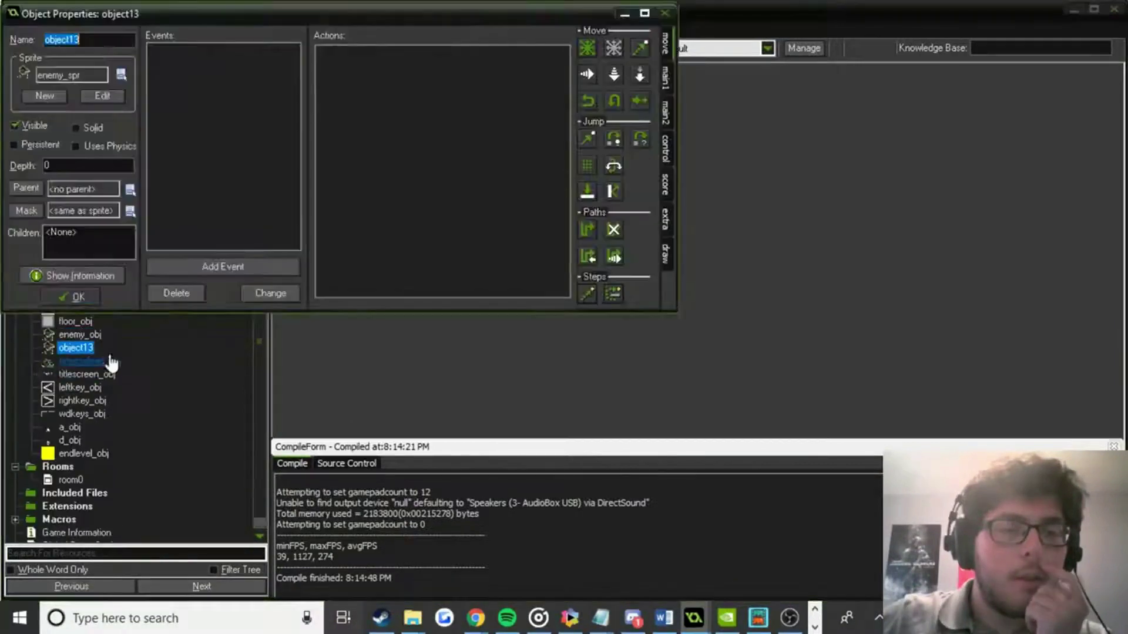
click(130, 190)
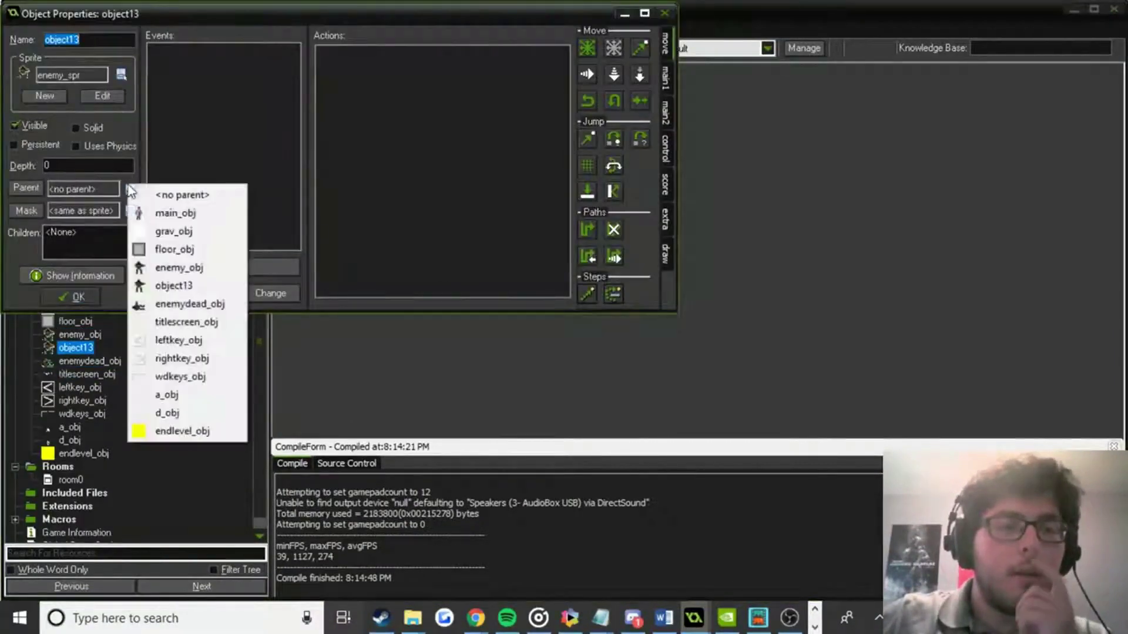
click(219, 270)
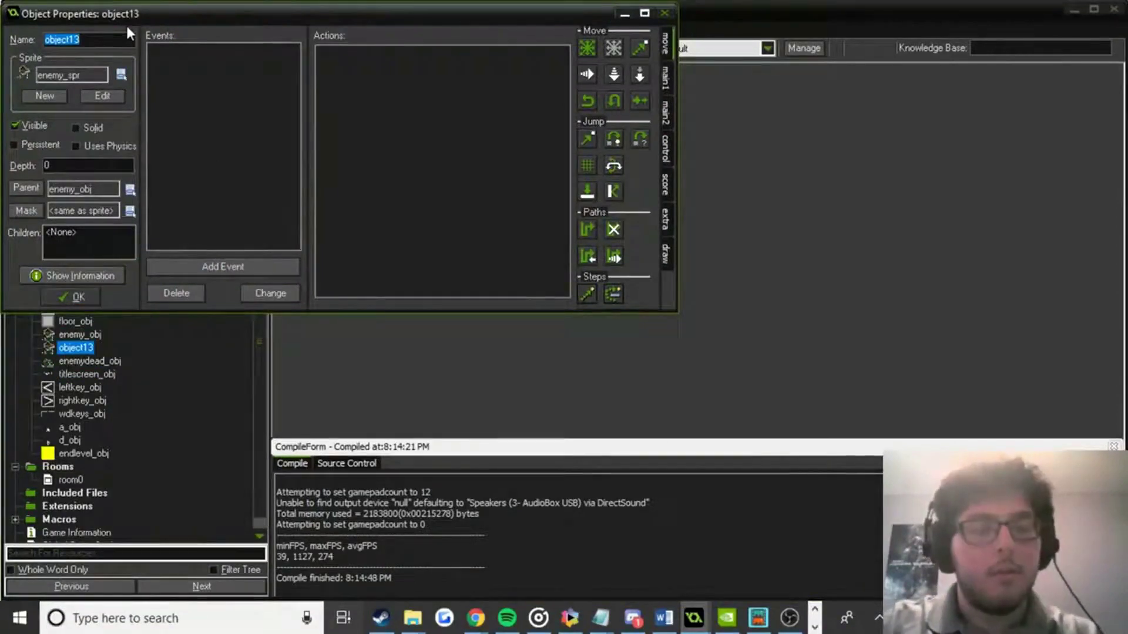
text(firalenemy_obj)
drag(167, 13, 405, 94)
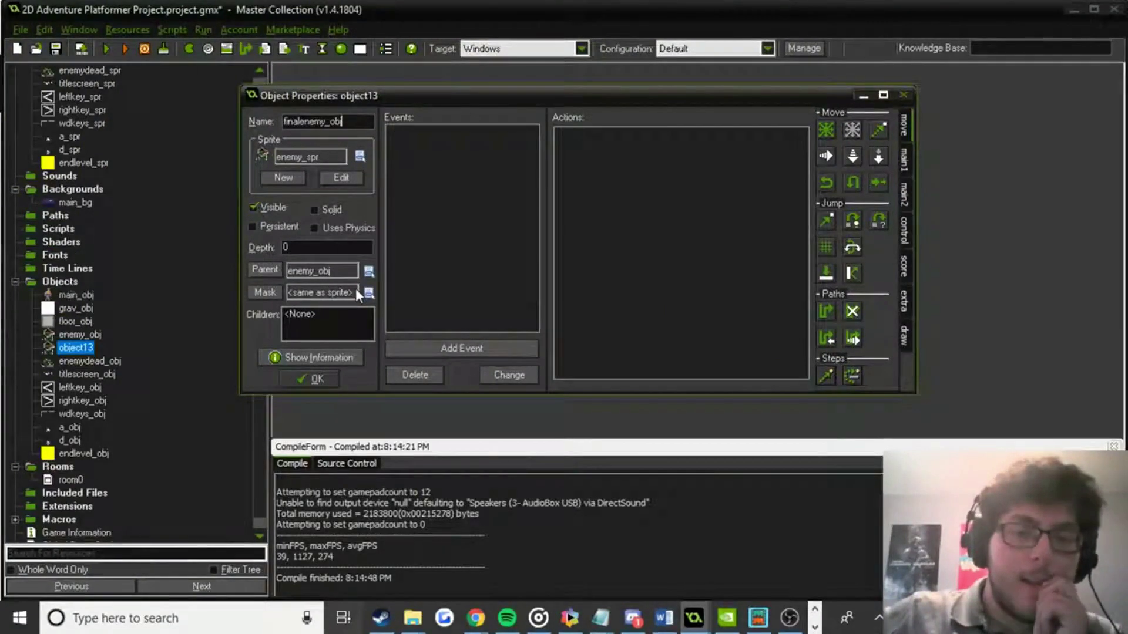
click(311, 384)
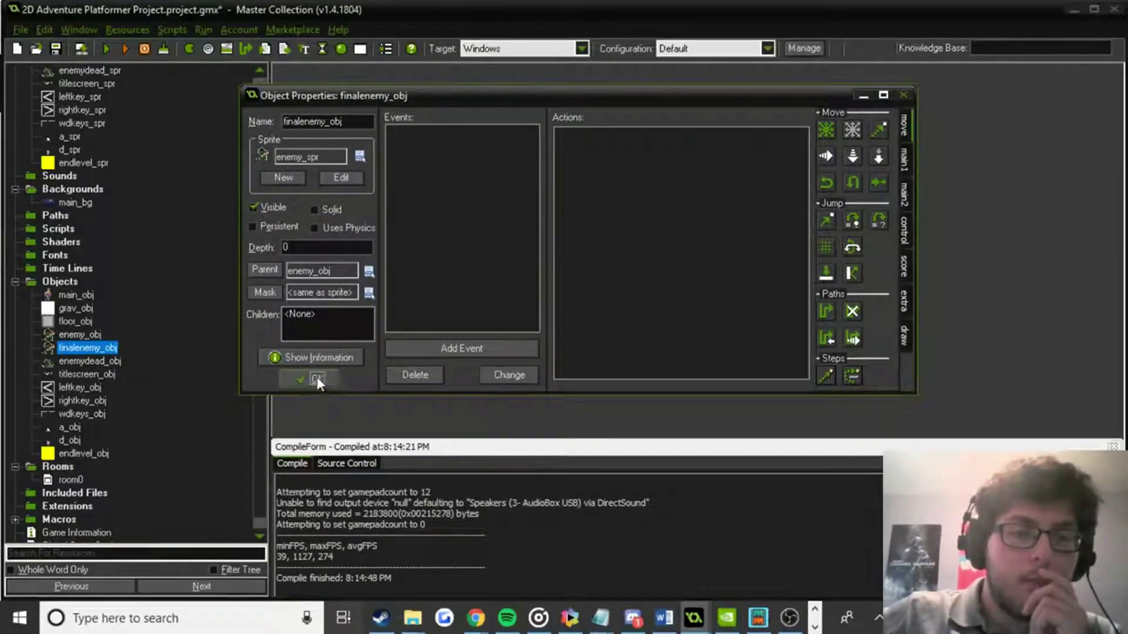
Replace the enemy beside the floating platform in room0 with a finalenemy_obj instance at X 551, Y 562, and save the room changes.
double_click(69, 480)
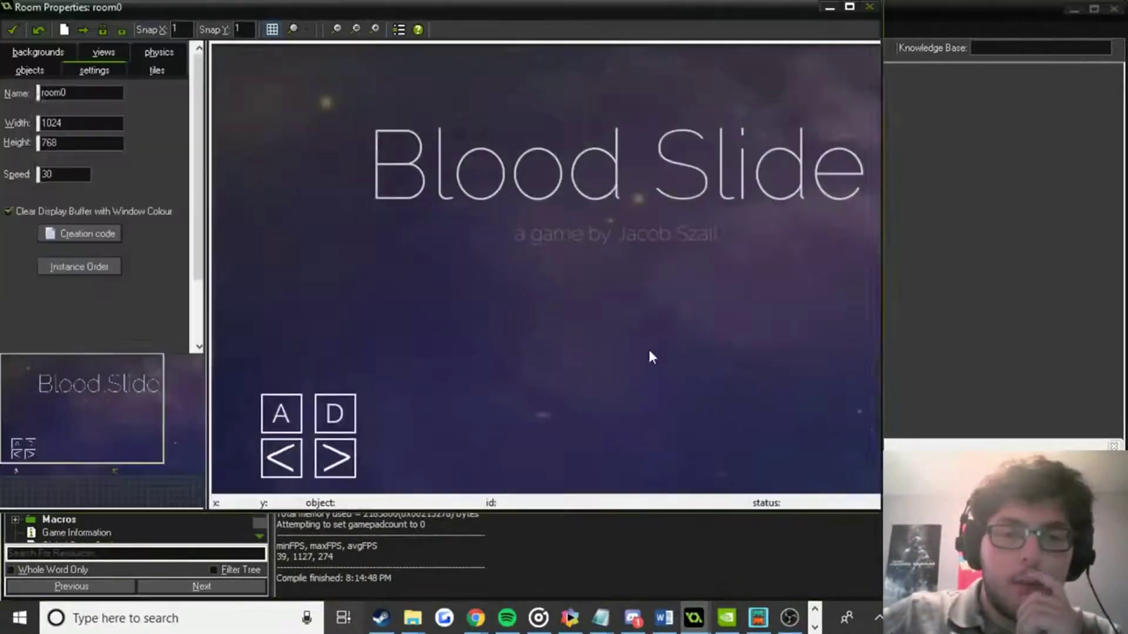
scroll(471, 242, down, 3)
click(35, 70)
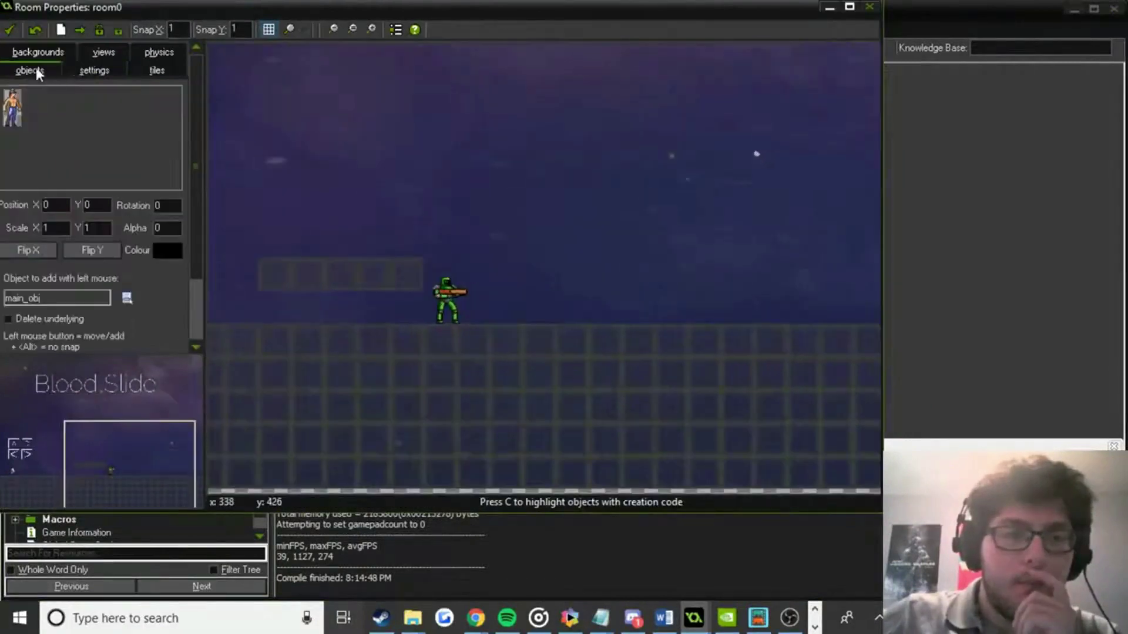
click(46, 118)
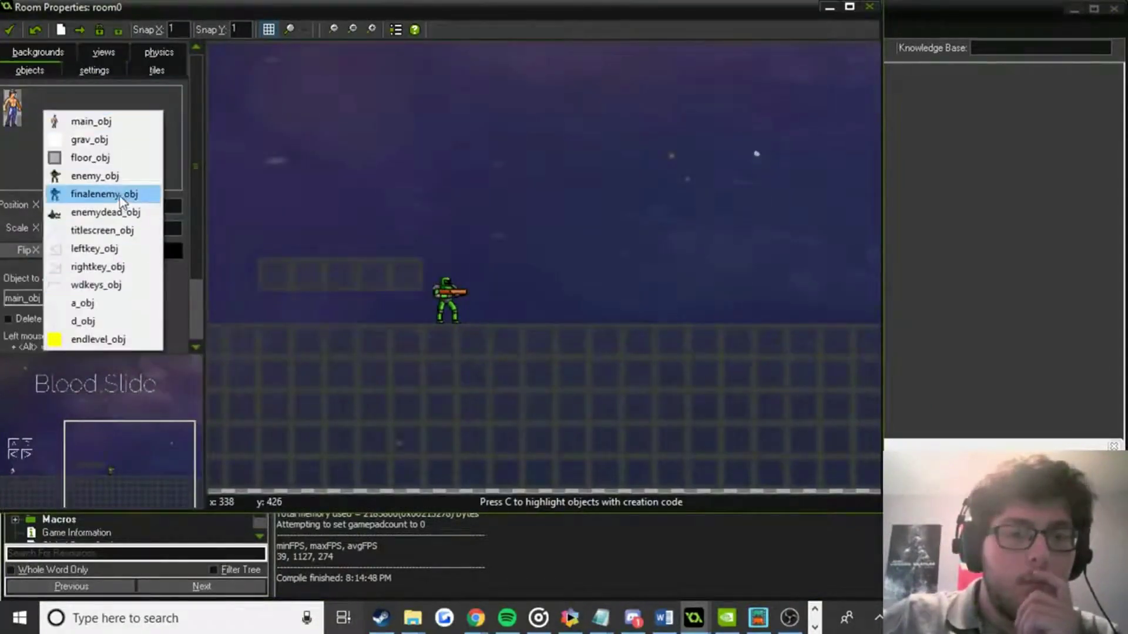
click(89, 192)
right_click(460, 295)
key(Escape)
ctrl+scroll(465, 274, up, 4)
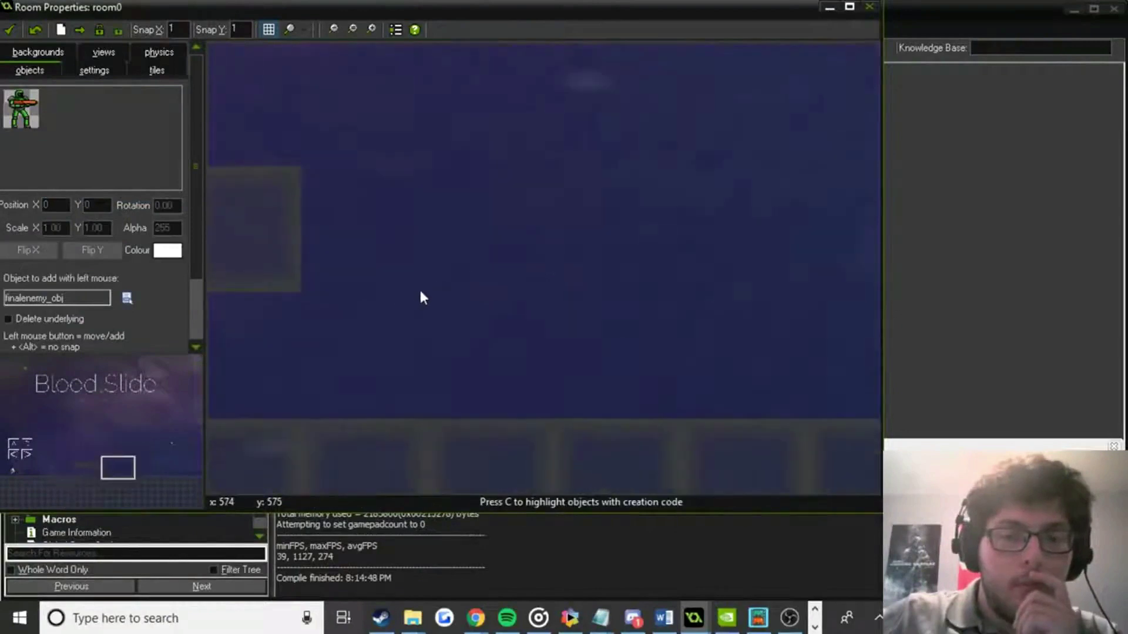
drag(443, 207, 385, 206)
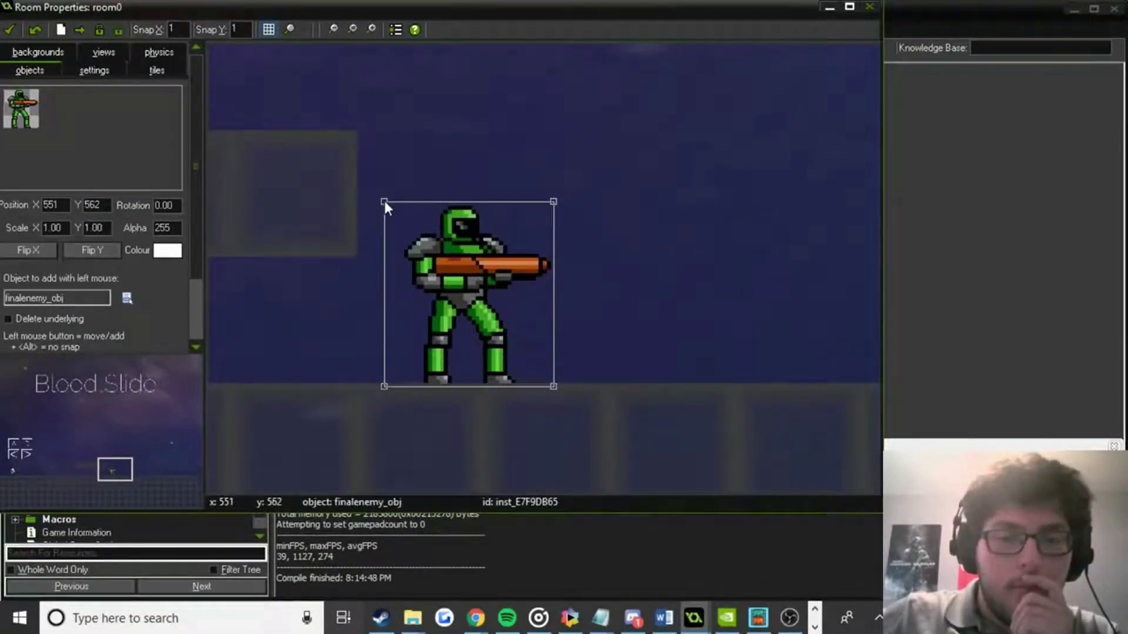
click(11, 31)
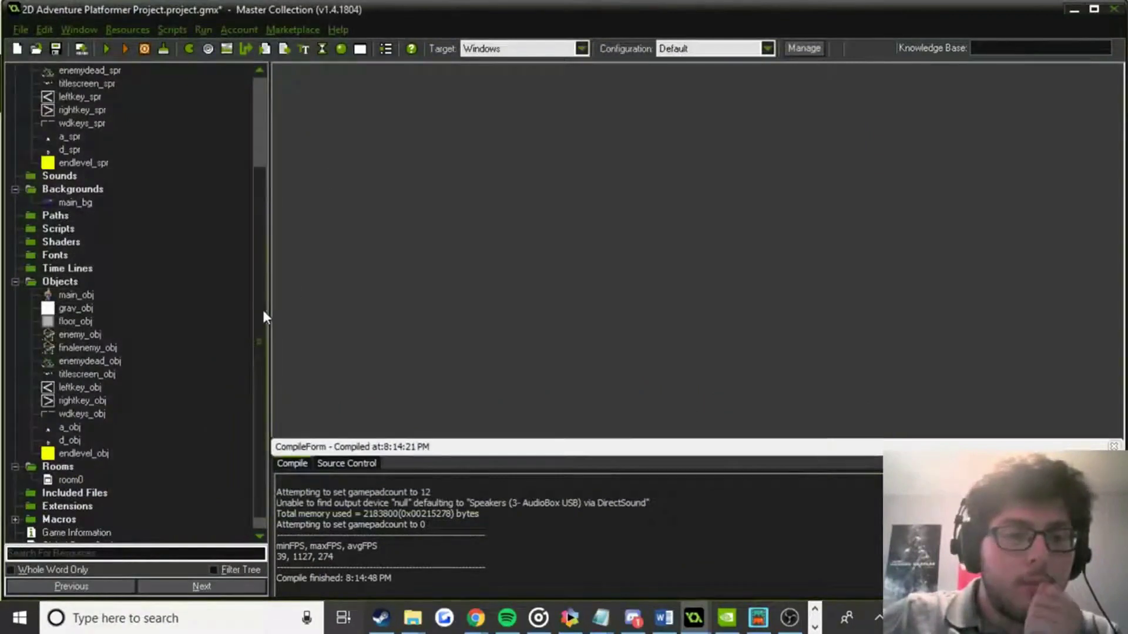
Add a collision event with finalenemy_obj to main_obj.
double_click(75, 295)
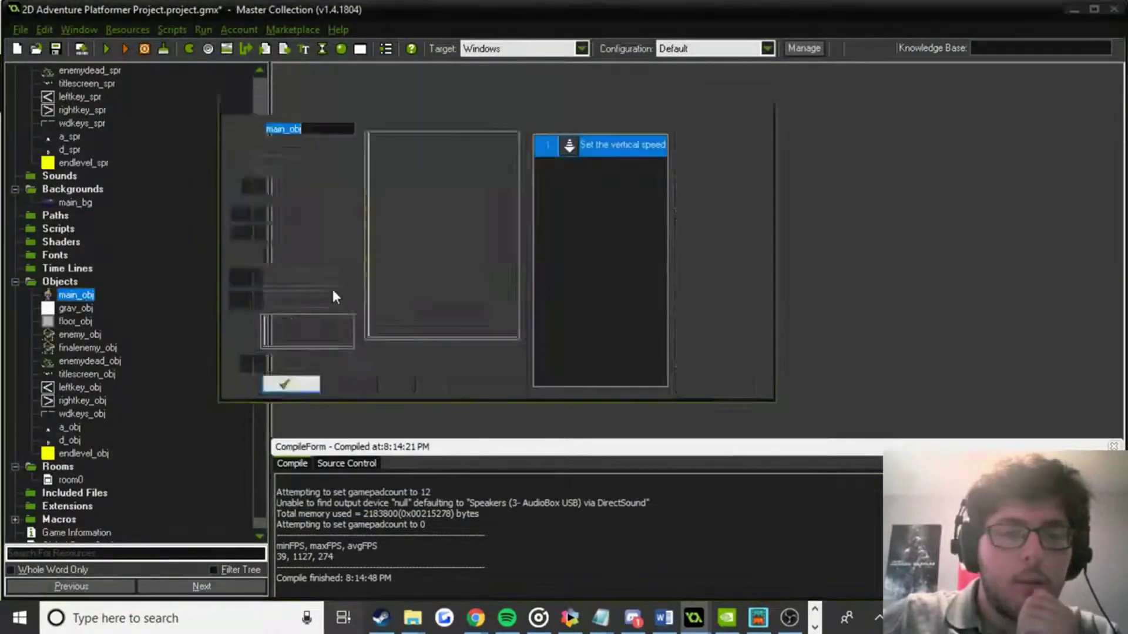
click(434, 156)
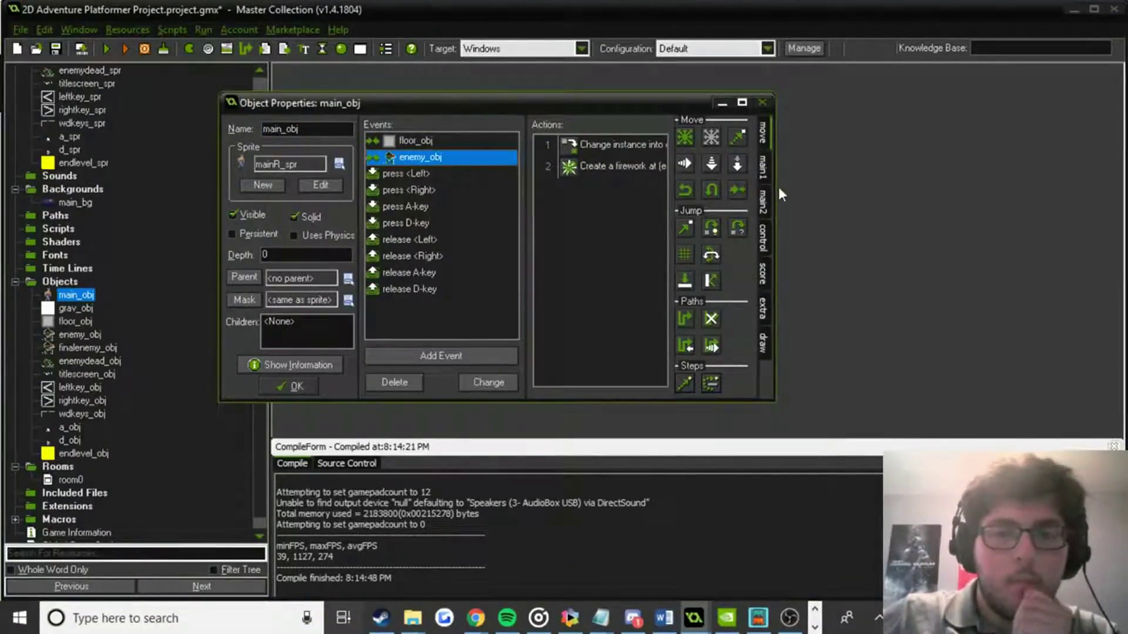
drag(775, 186, 972, 193)
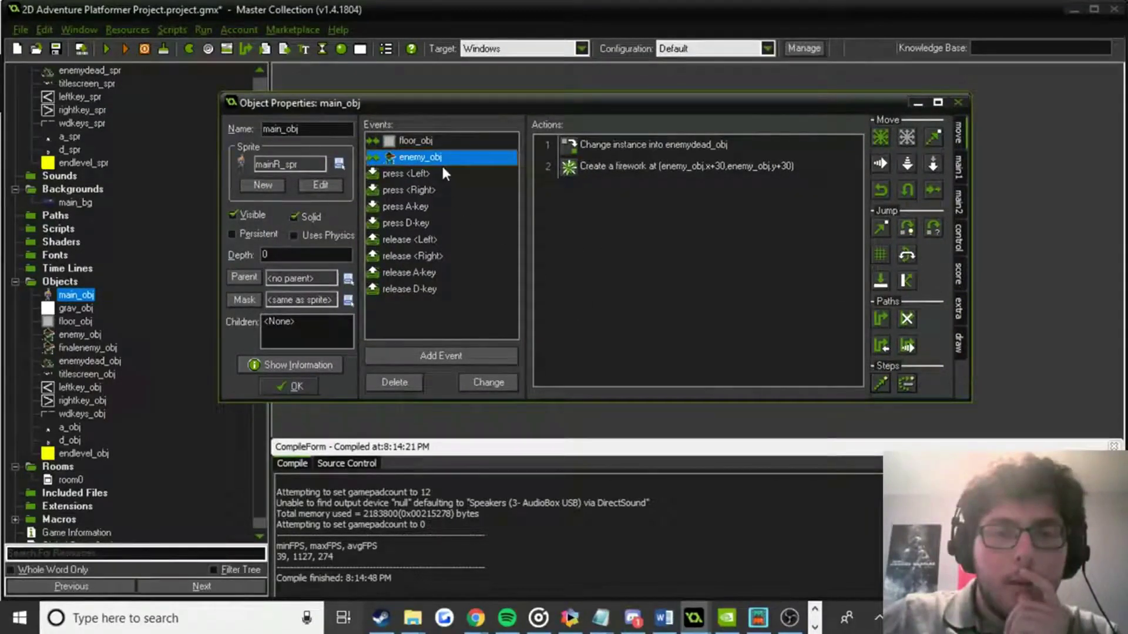
click(428, 352)
click(517, 330)
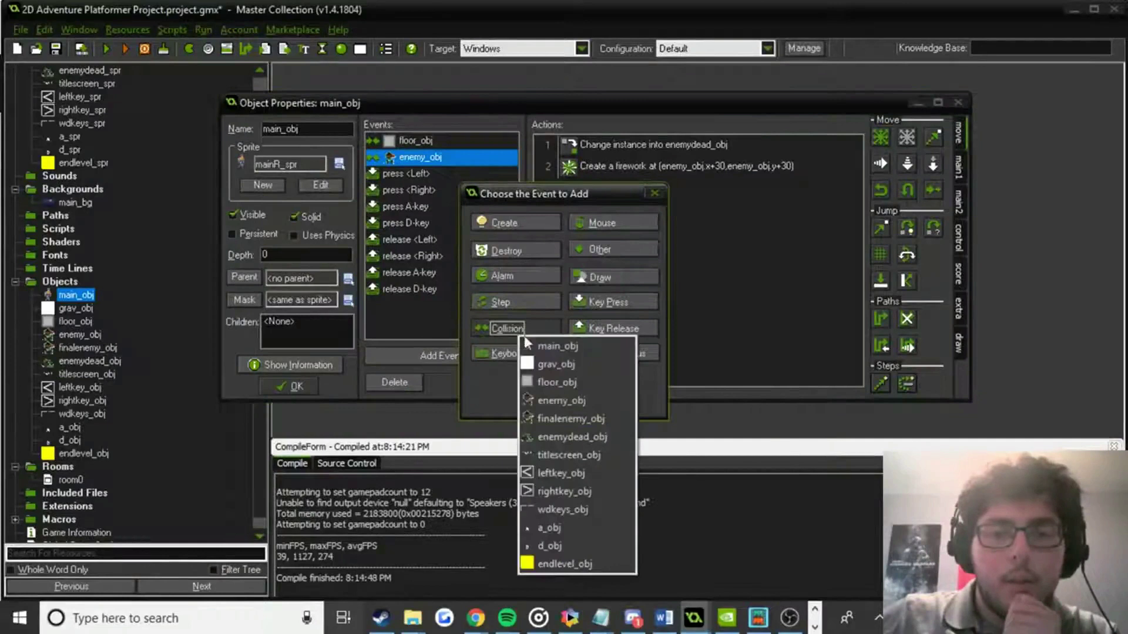
click(569, 426)
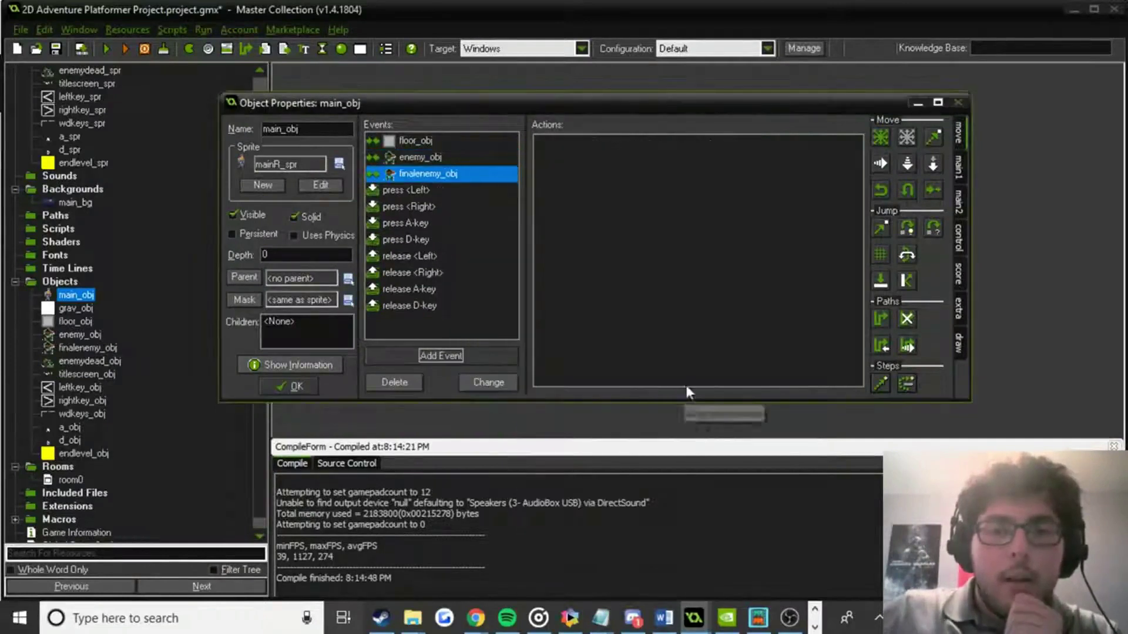
Copy the action that changes the instance into enemydead_obj from main_obj's enemy_obj collision event to its finalenemy_obj collision event.
click(435, 174)
key(Up)
click(454, 172)
click(460, 159)
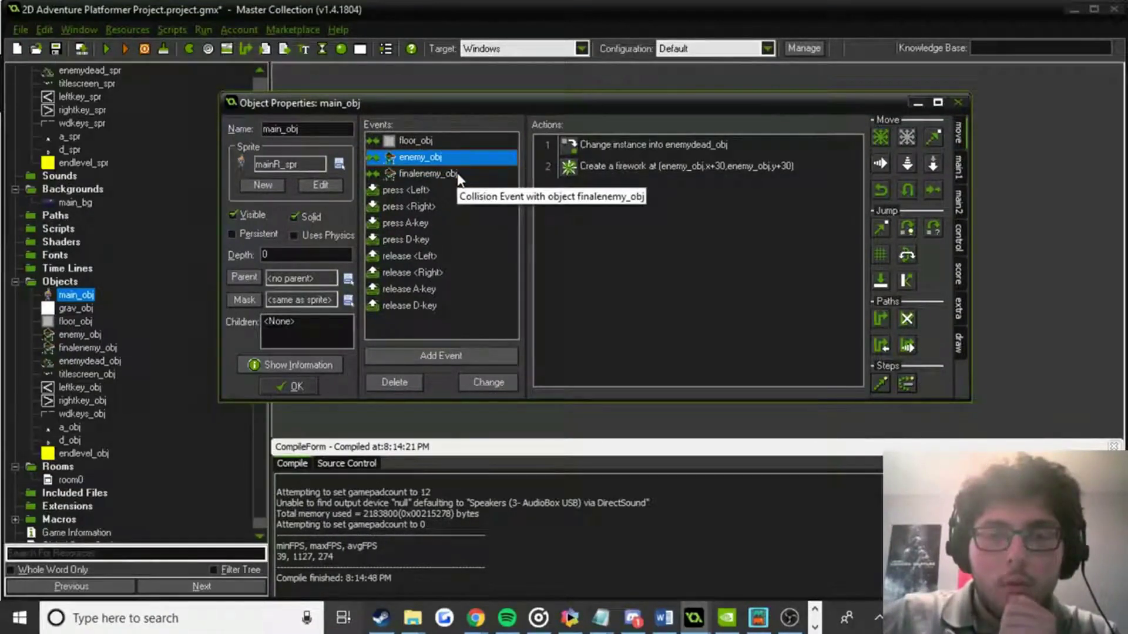
right_click(682, 147)
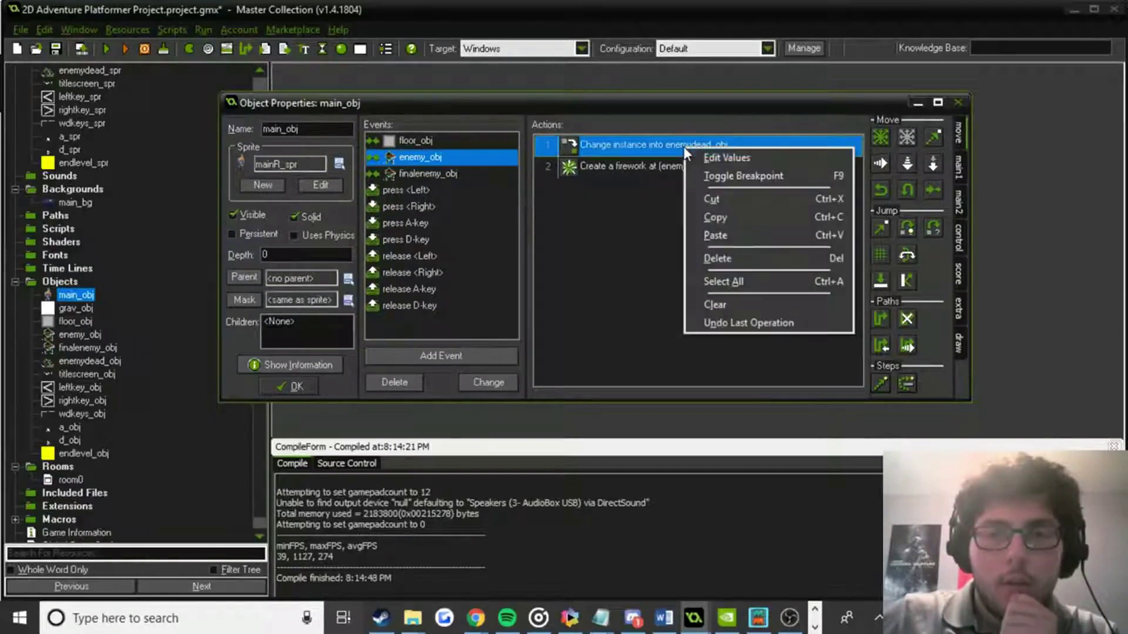
click(721, 215)
click(468, 174)
key(ctrl+v)
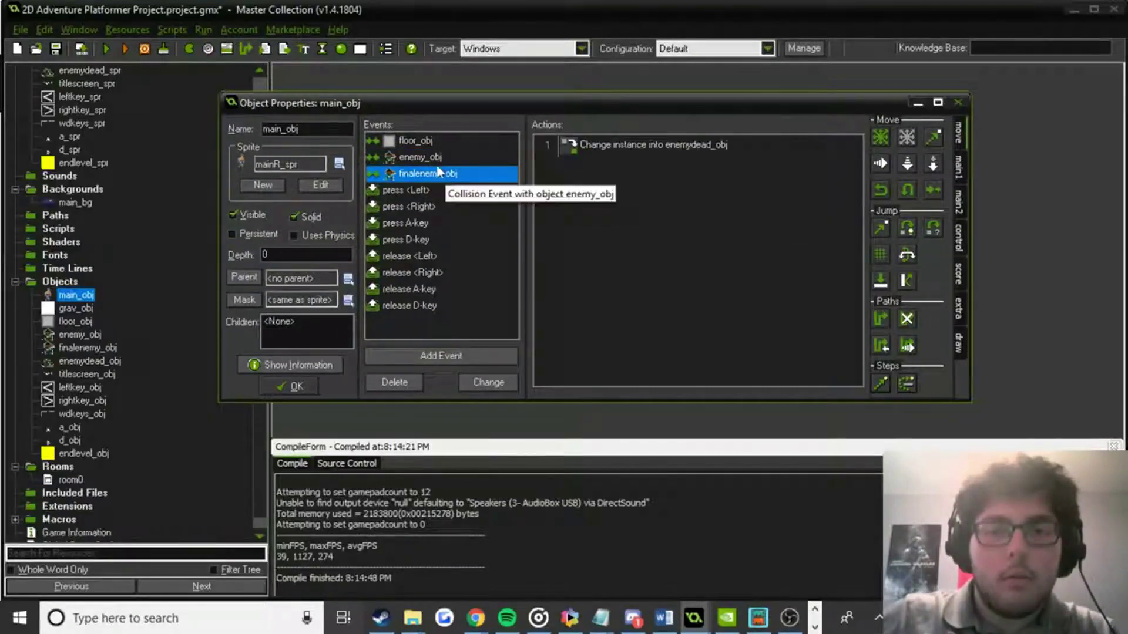
Copy the firework effect action from the enemy_obj collision event to the finalenemy_obj collision event.
click(438, 159)
click(625, 170)
key(ctrl+c)
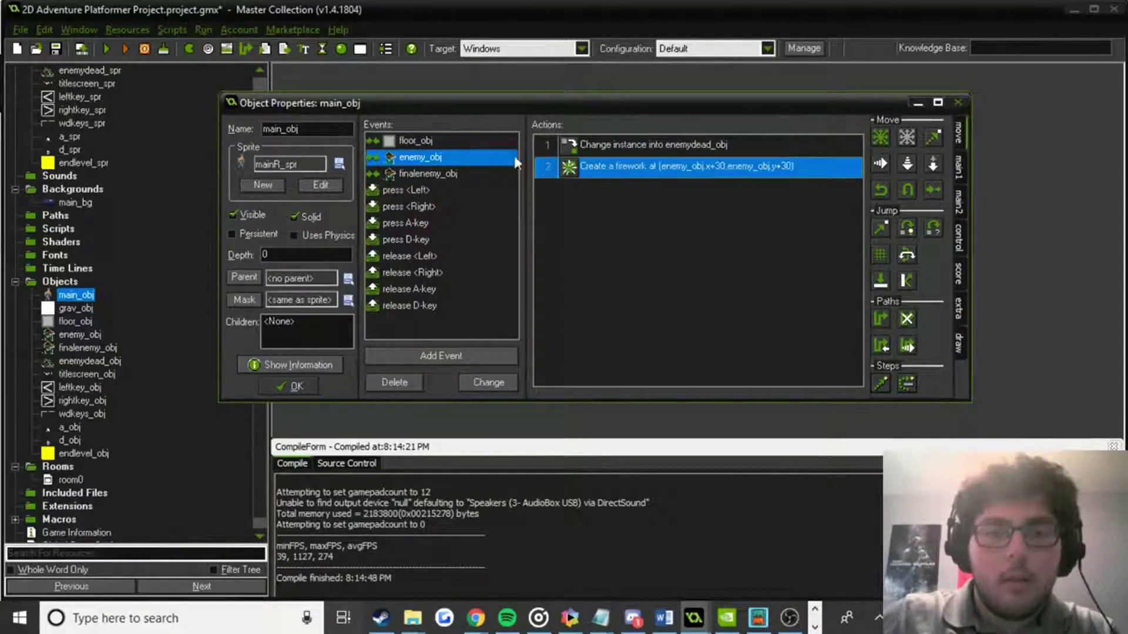
click(456, 175)
key(ctrl+v)
drag(635, 147, 703, 204)
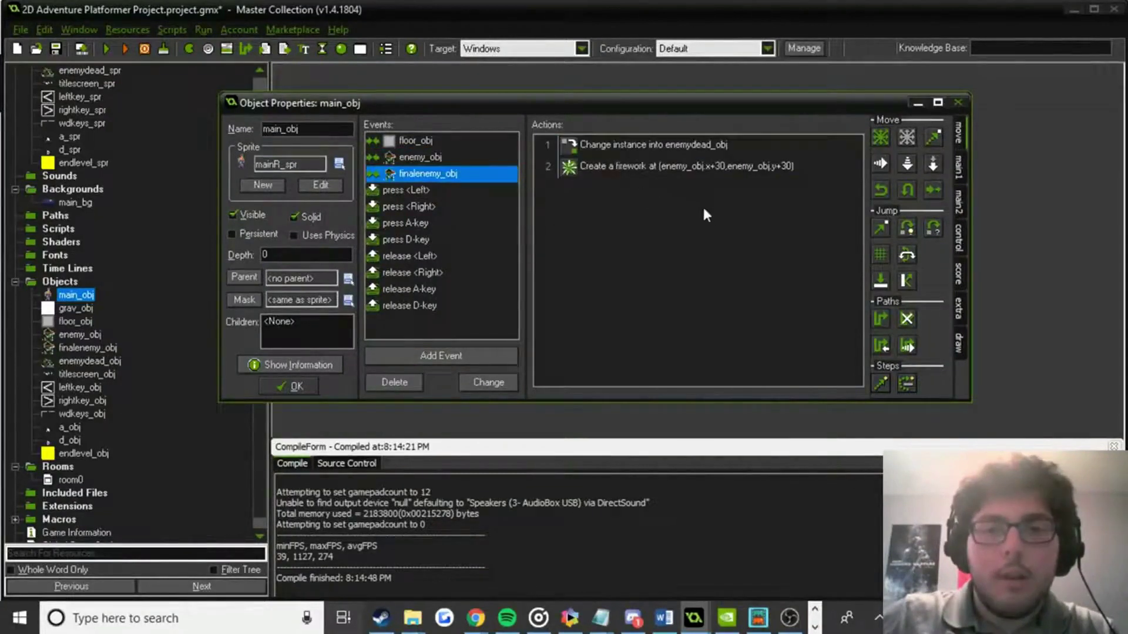
Add a Create Moving action for endlevel_obj at finalenemy_obj.x, finalenemy_obj.y with speed 1 and direction 270 to the finalenemy_obj collision, then accept main_obj.
click(960, 164)
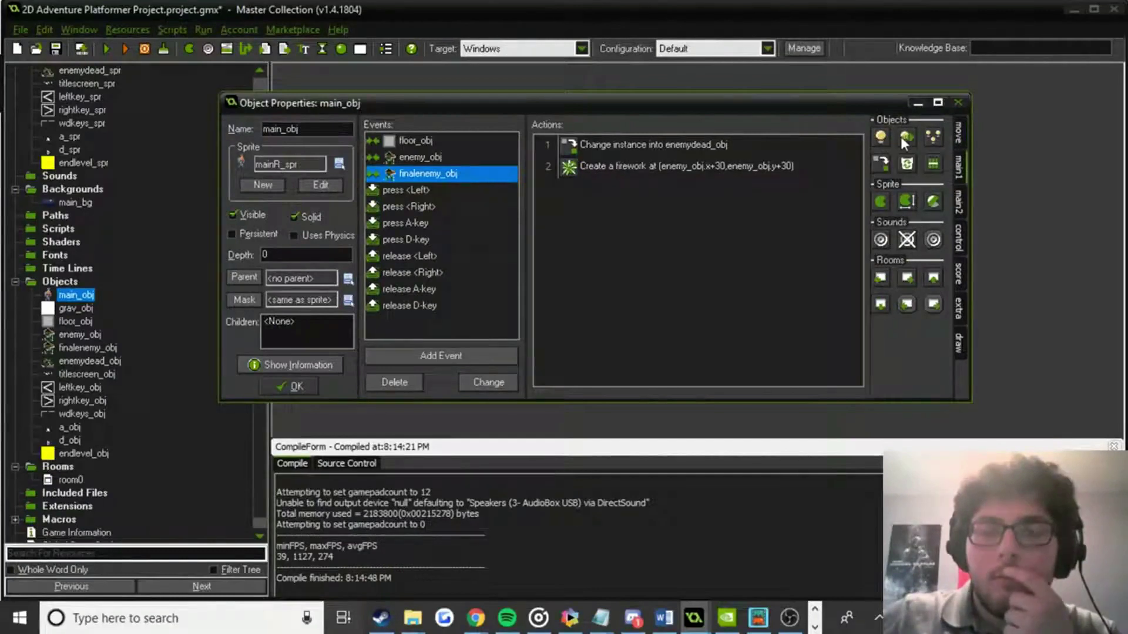
drag(901, 136, 742, 297)
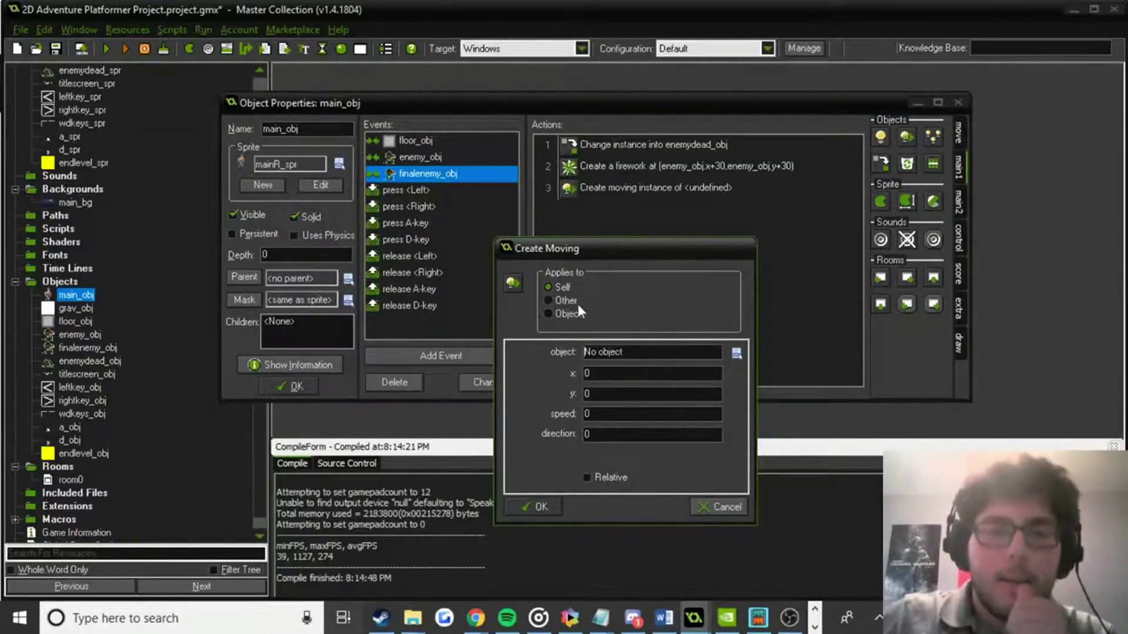
click(737, 354)
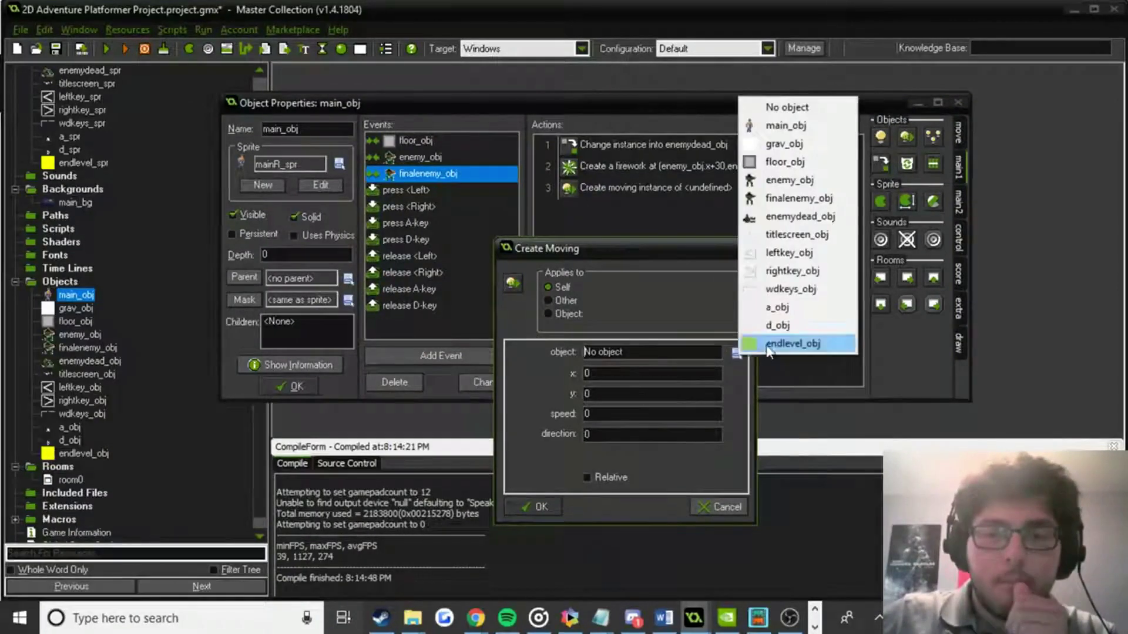
click(764, 345)
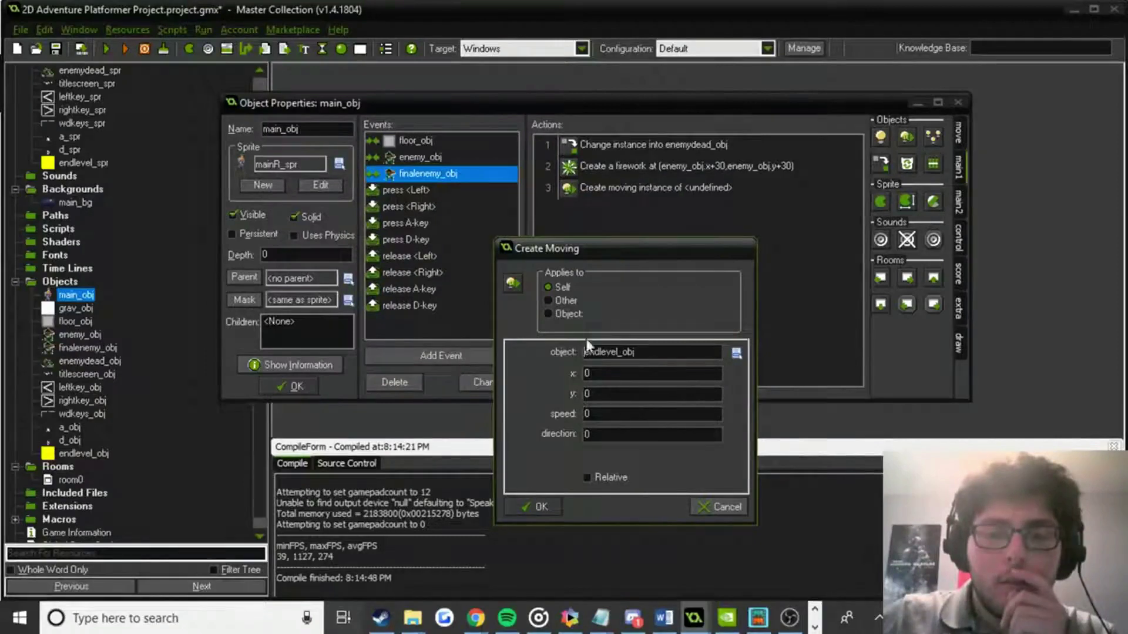
click(563, 314)
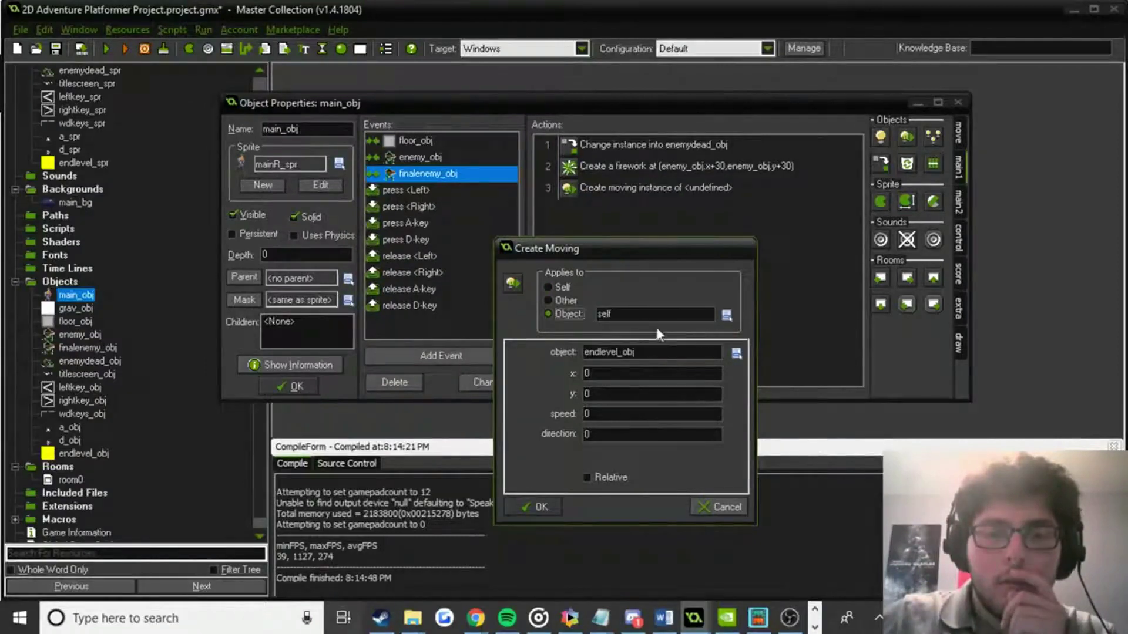
click(563, 288)
key(Tab)
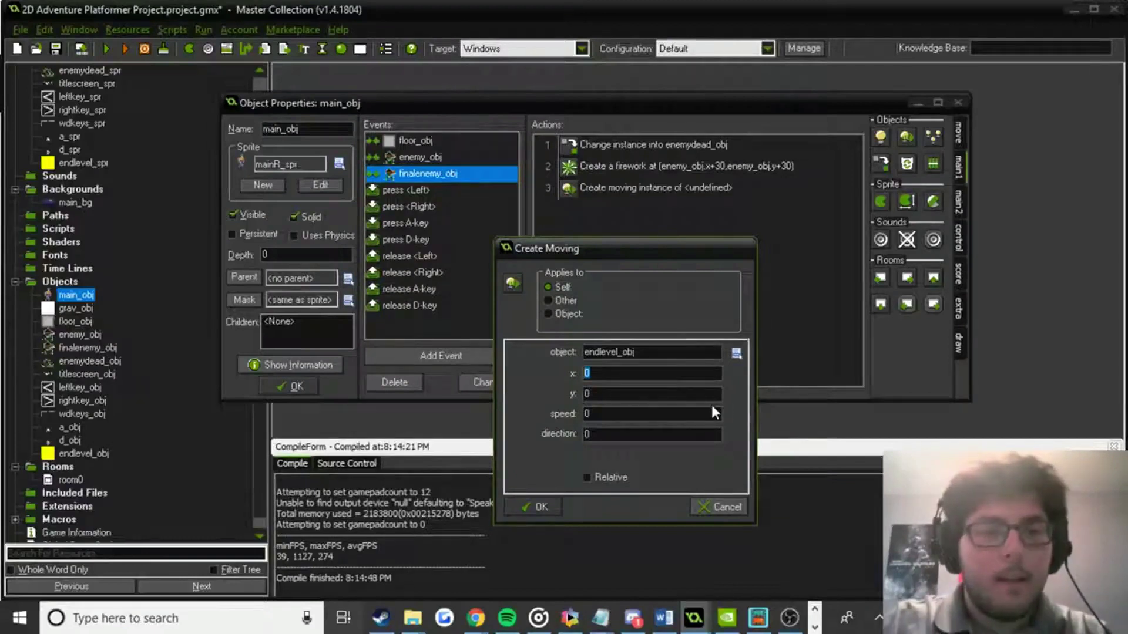
text(finalenemy_obj.x)
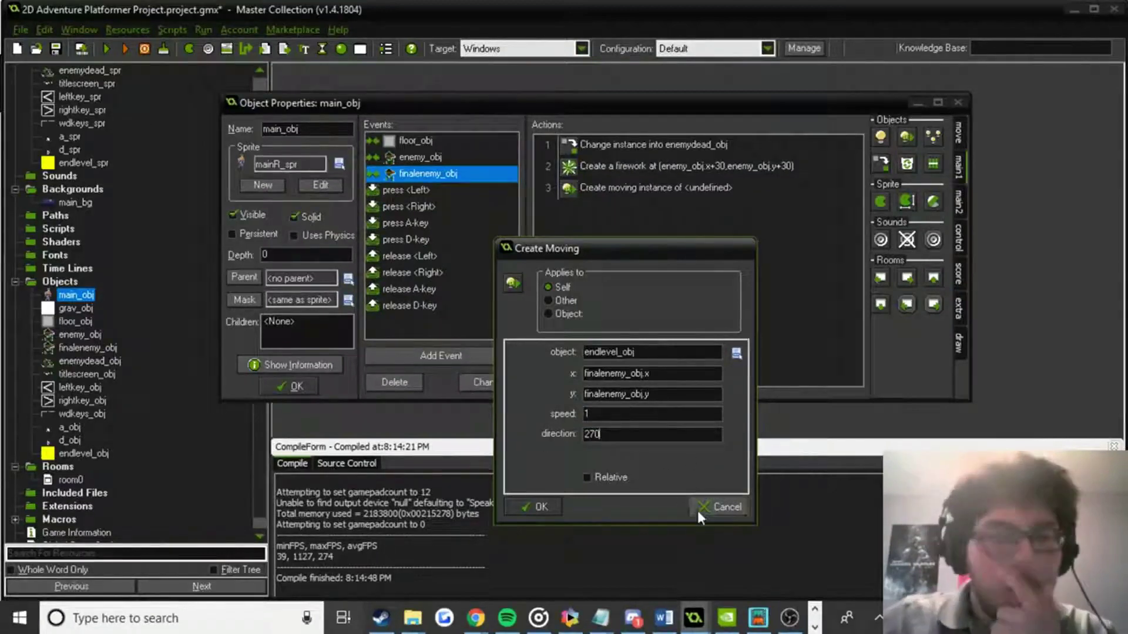
click(538, 509)
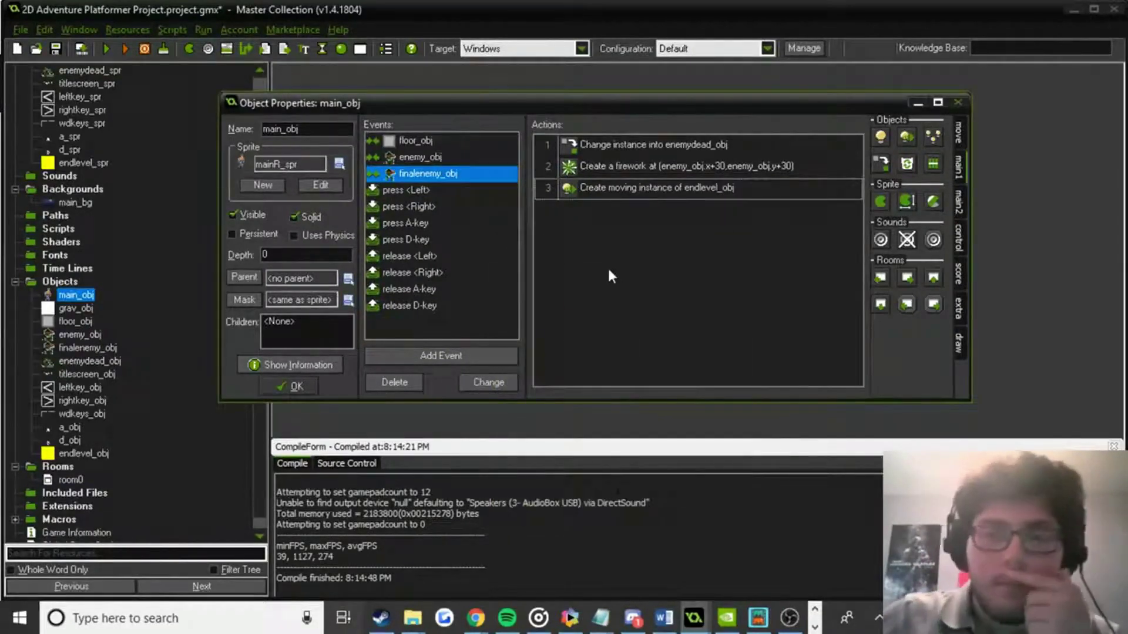
click(274, 388)
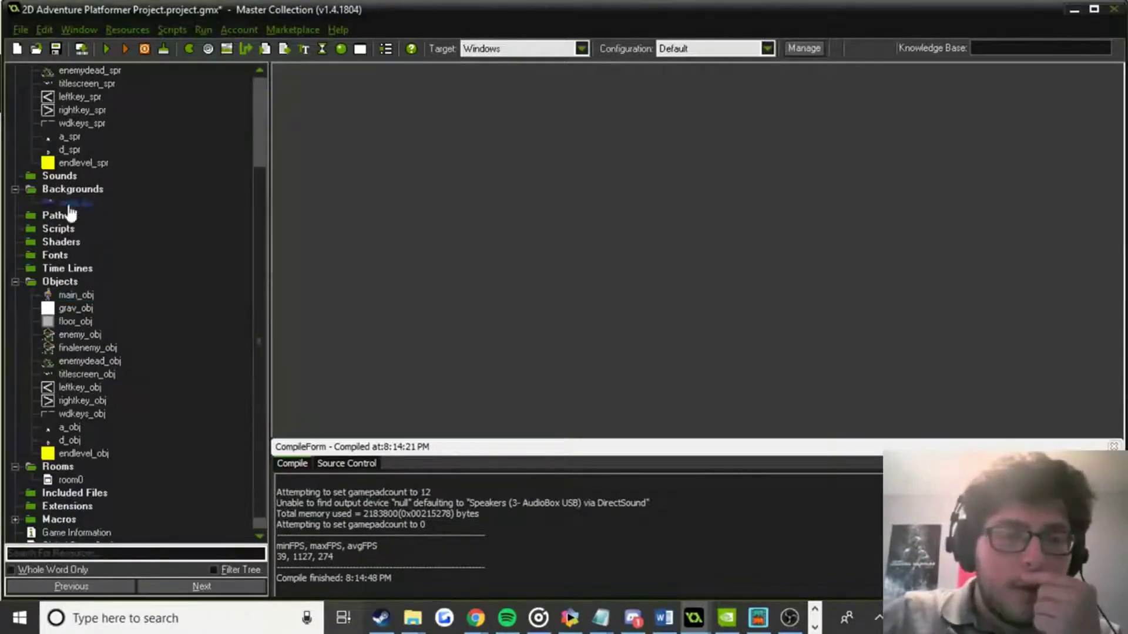
click(188, 50)
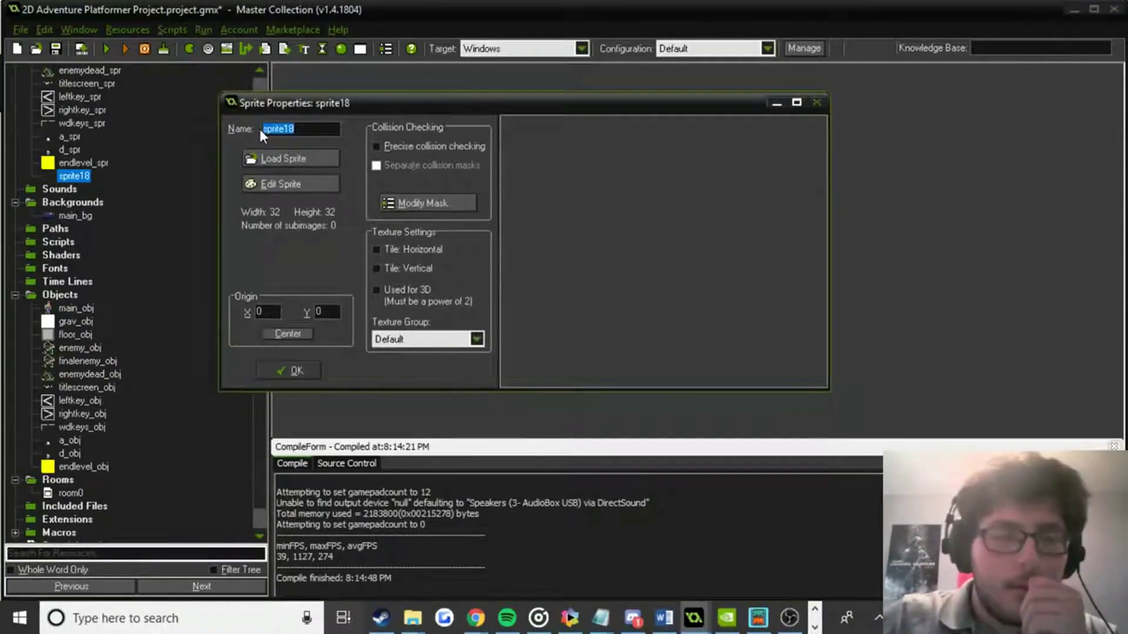
click(289, 371)
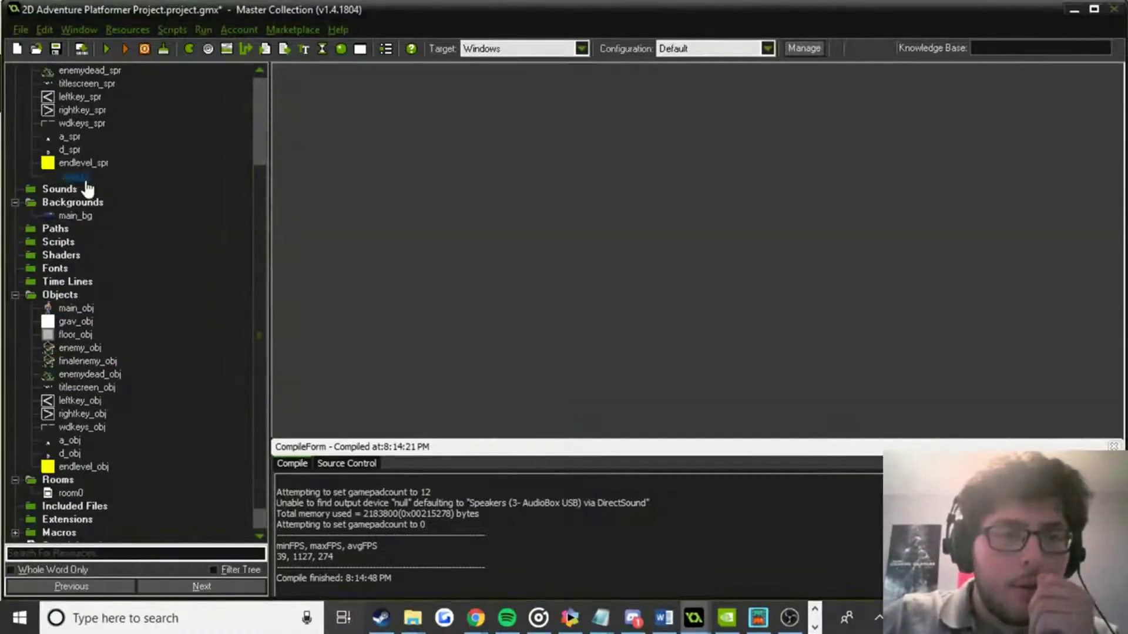
right_click(83, 178)
click(69, 298)
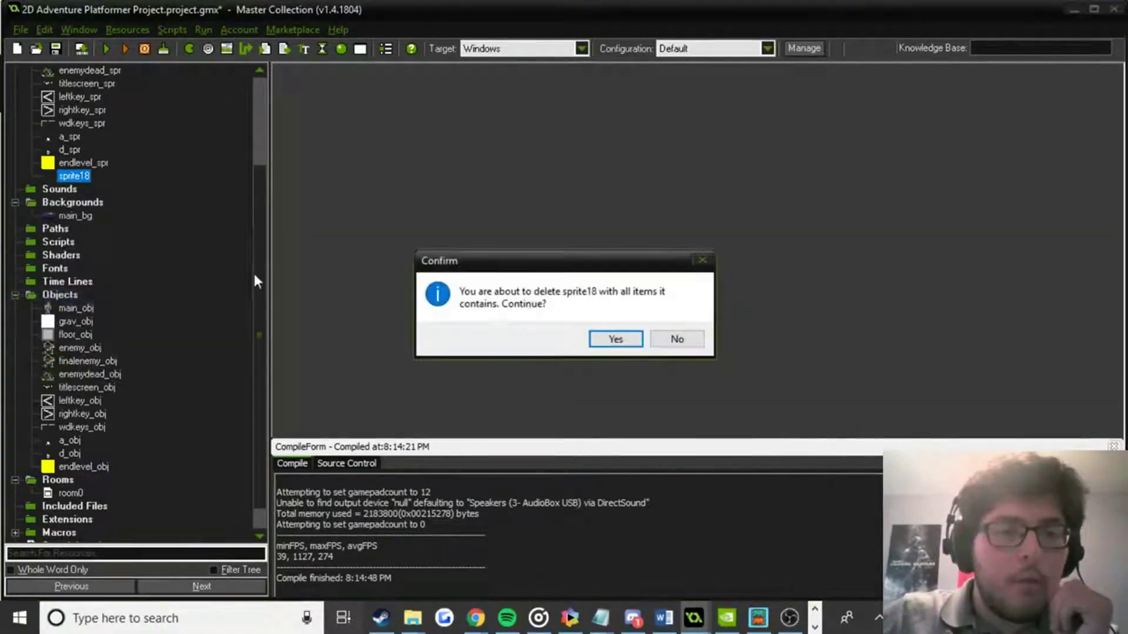
click(613, 339)
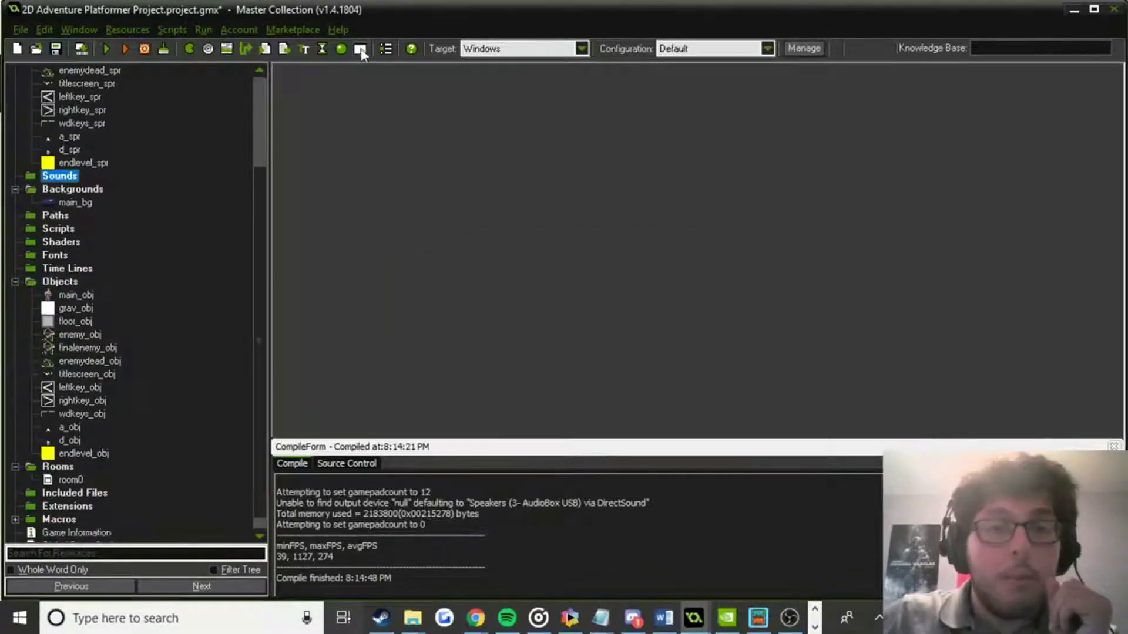
Create a new object named endlevelcollide_obj with the endlevel_spr sprite and accept it.
click(341, 49)
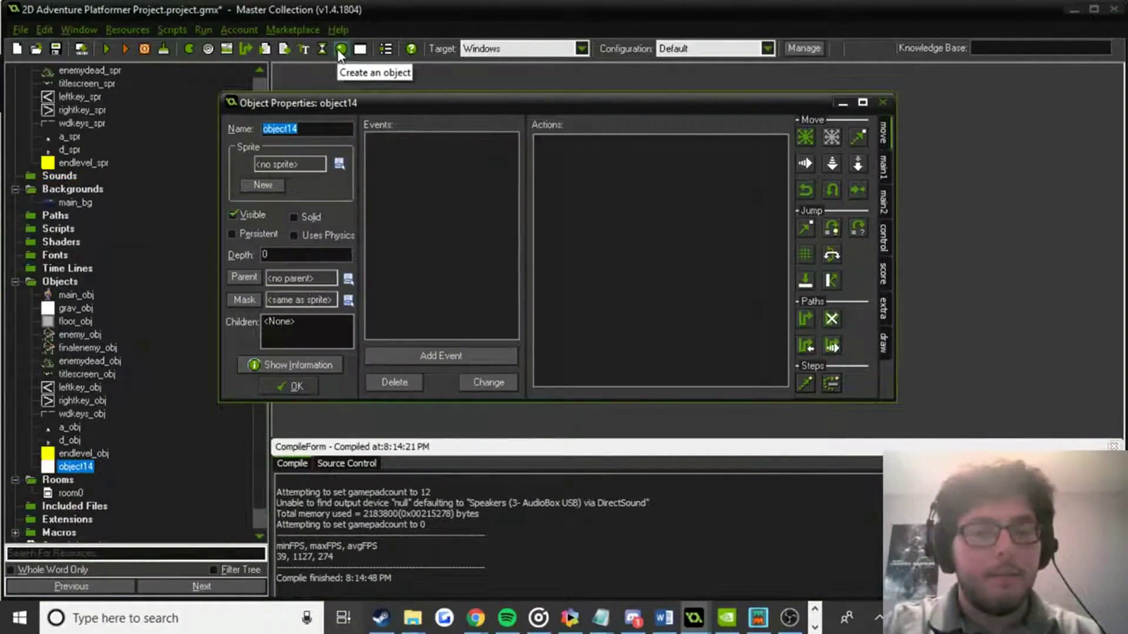
text(endlev)
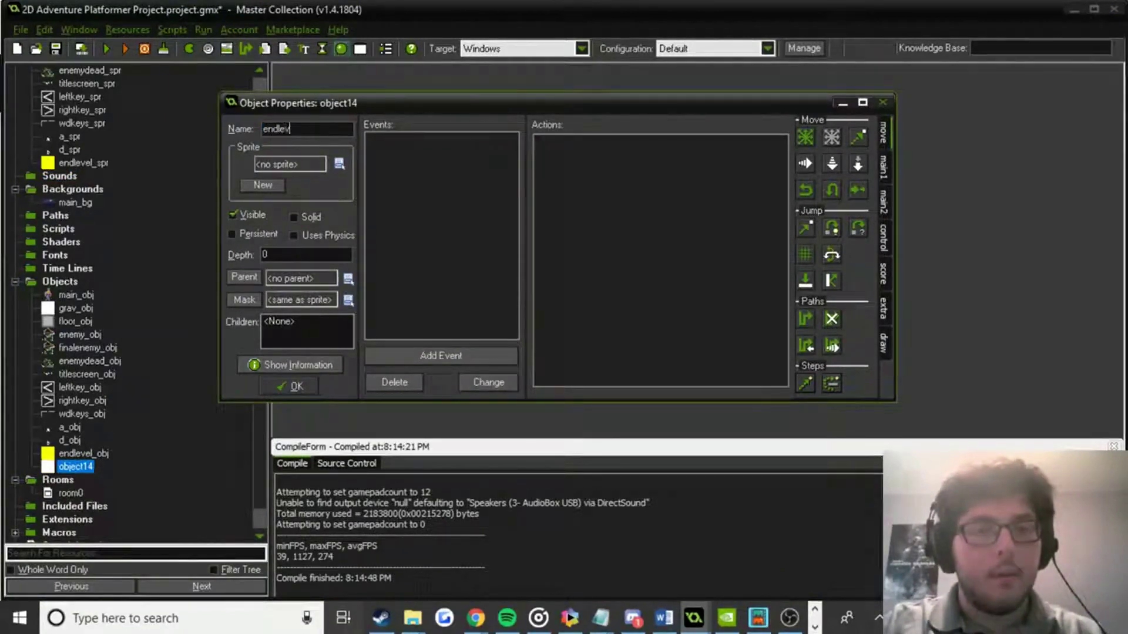
text(elcollide_obj)
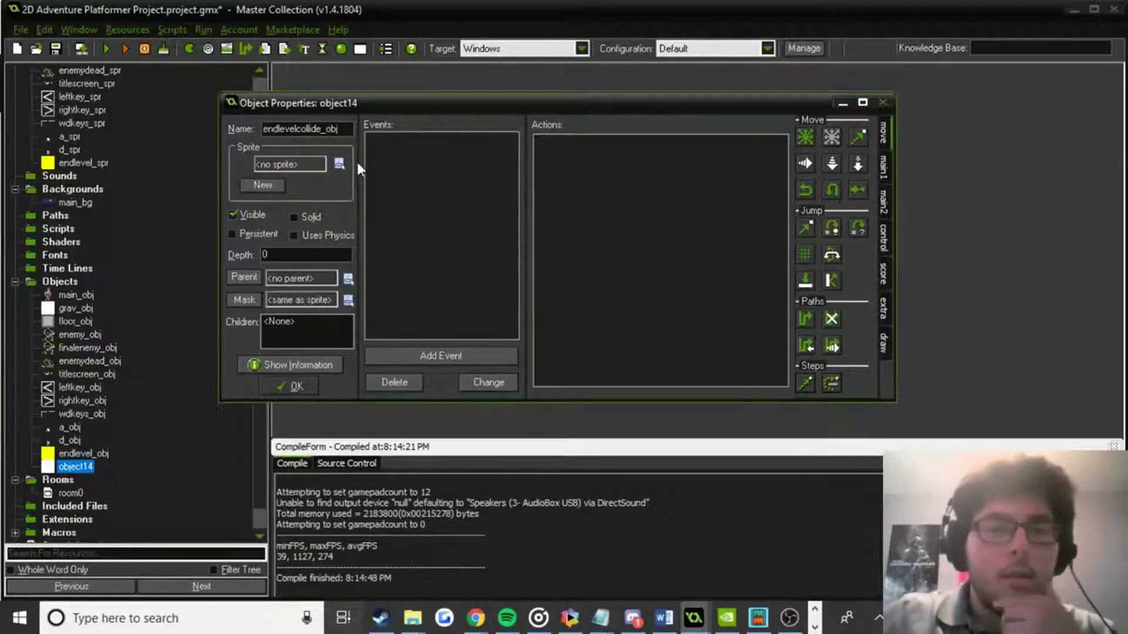
click(339, 164)
click(388, 462)
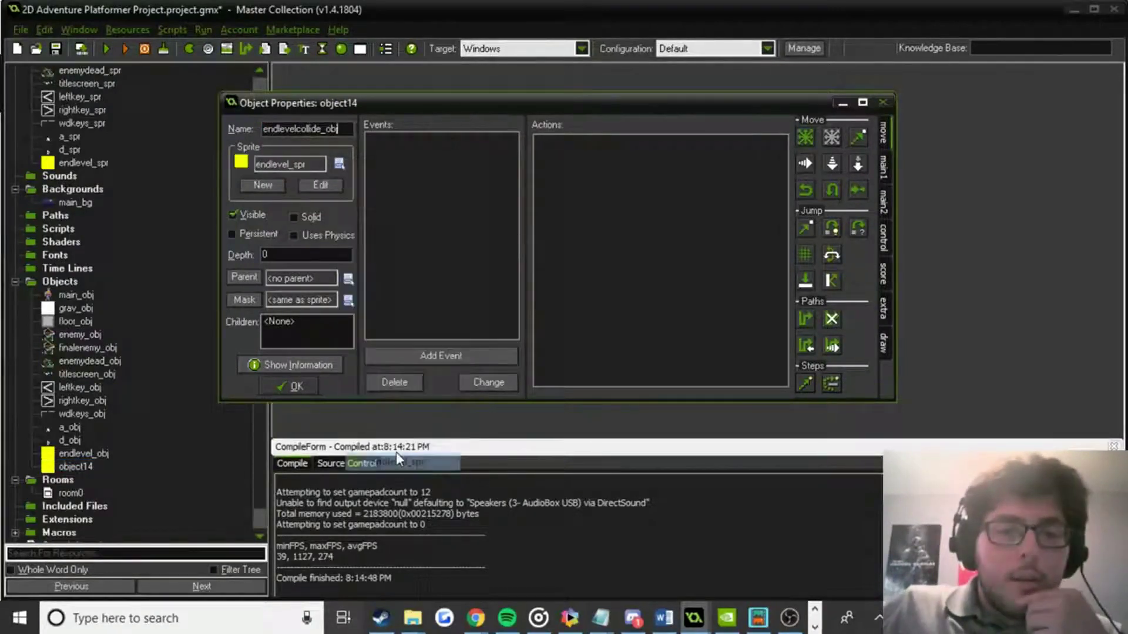
click(297, 386)
Place an endlevelcollide_obj in room0's floor beneath the final enemy at about X 478, Y 748, stretched to about 25.75 by 2, and accept the room.
double_click(70, 493)
scroll(632, 307, down, 10)
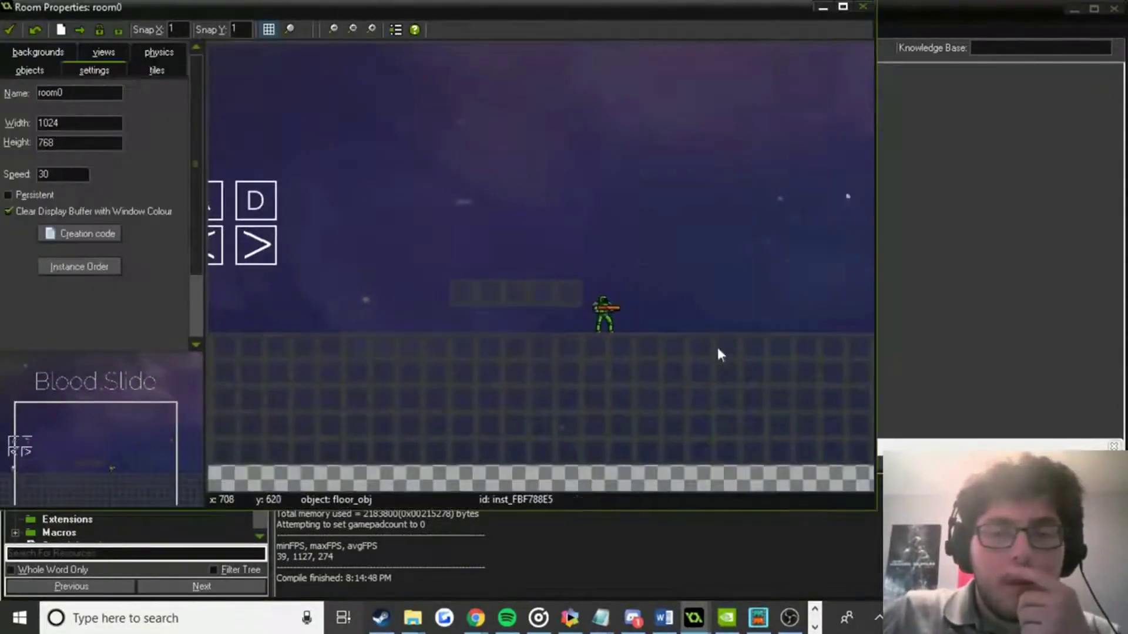
click(50, 69)
click(42, 108)
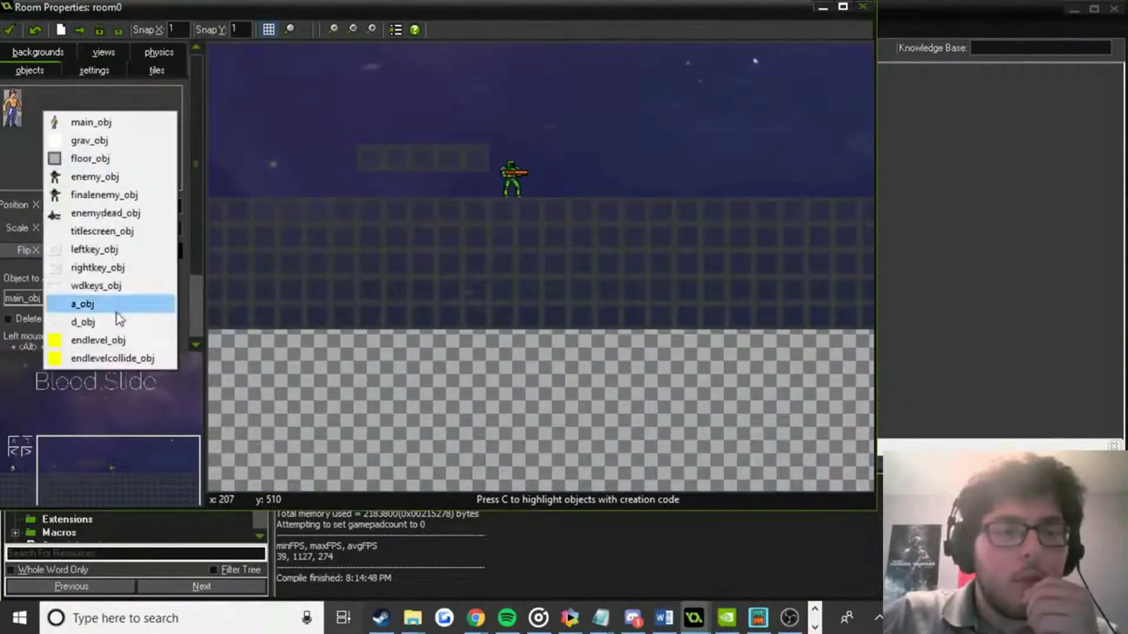
click(126, 359)
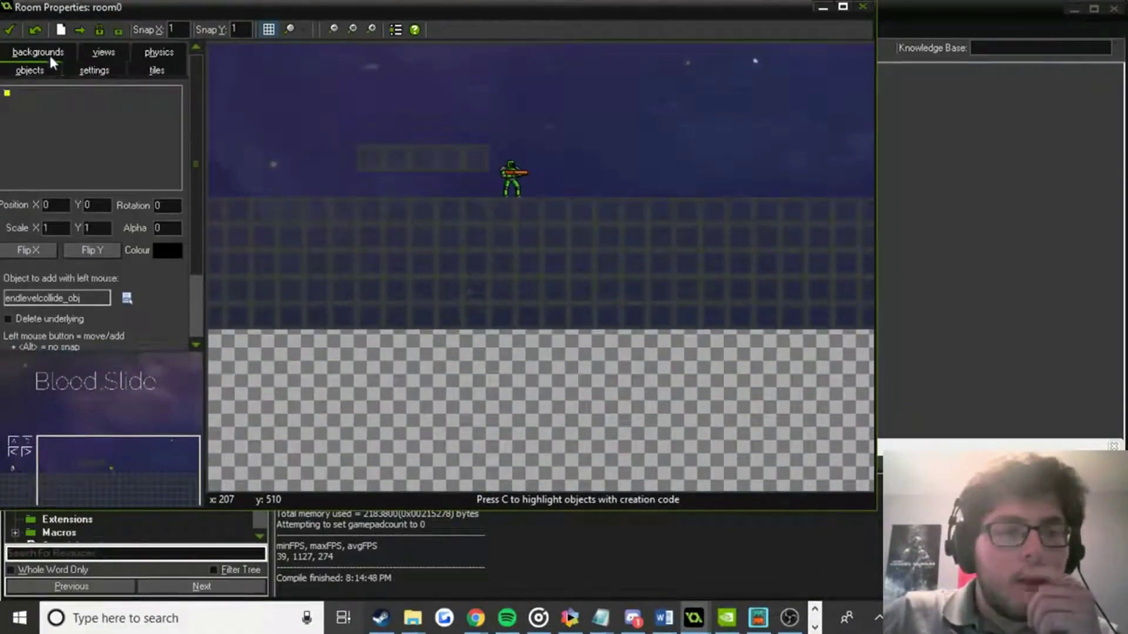
scroll(458, 352, down, 2)
drag(547, 359, 707, 343)
drag(731, 305, 764, 298)
drag(675, 295, 588, 287)
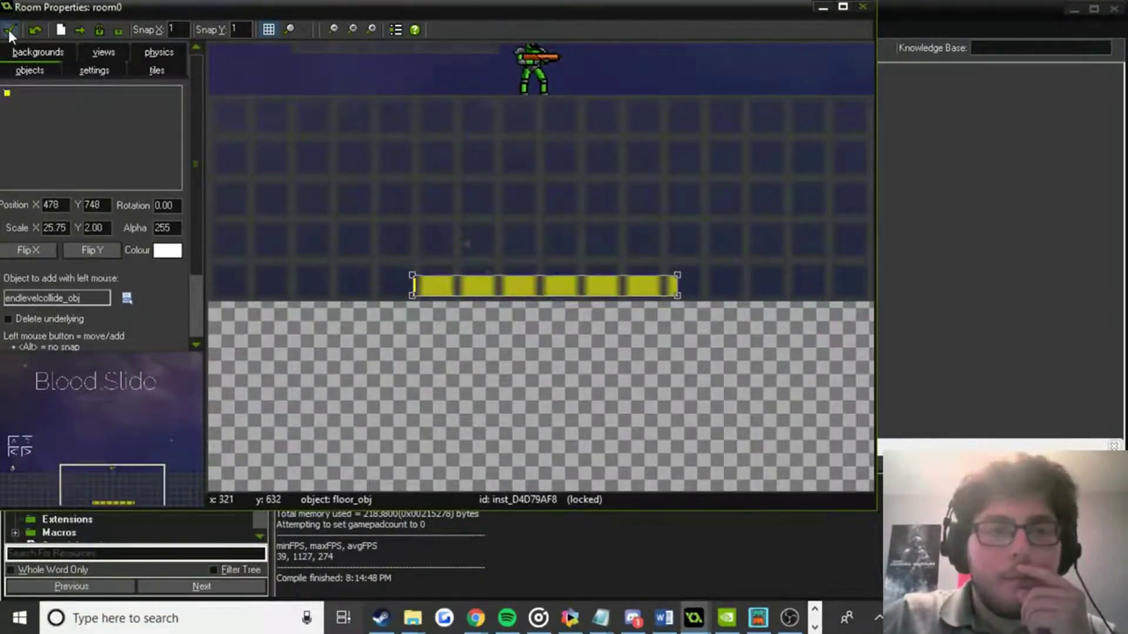
click(10, 29)
Add a collision event with endlevelcollide_obj to endlevel_obj.
click(88, 454)
double_click(90, 455)
click(226, 265)
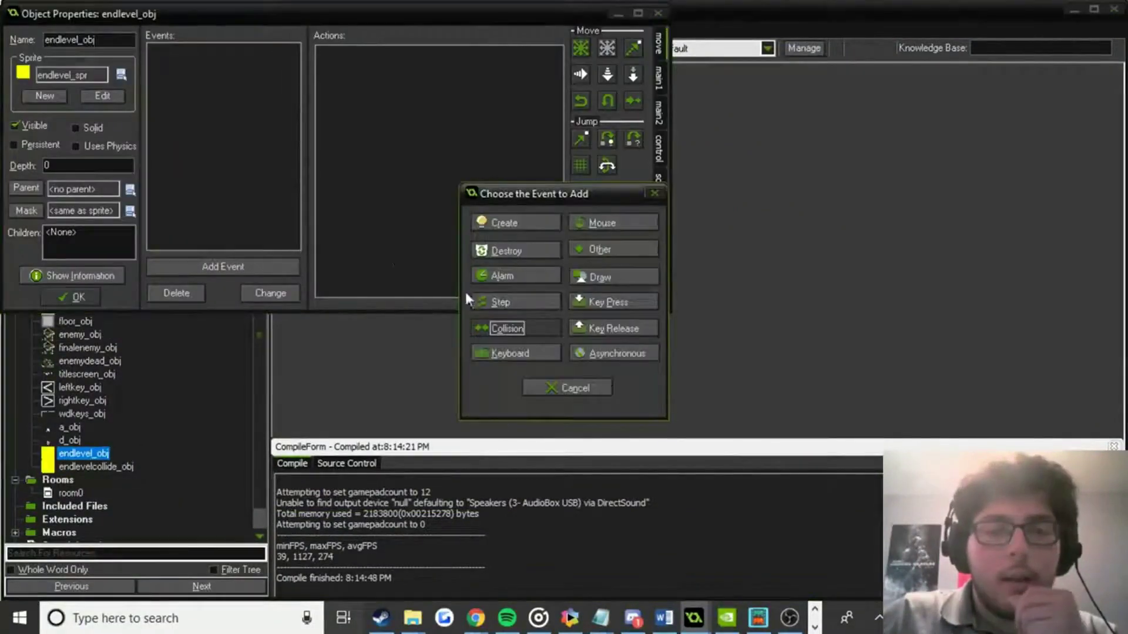
click(506, 328)
click(583, 574)
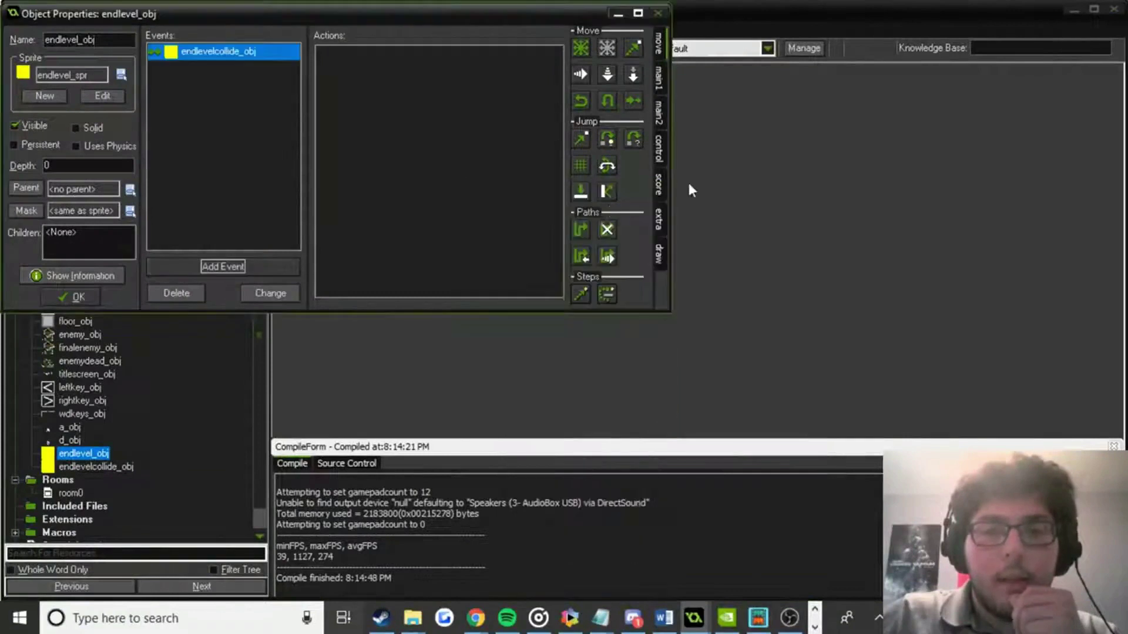
Add a Go to Next Room action to endlevel_obj's endlevelcollide_obj collision event and accept the object.
click(661, 159)
click(661, 101)
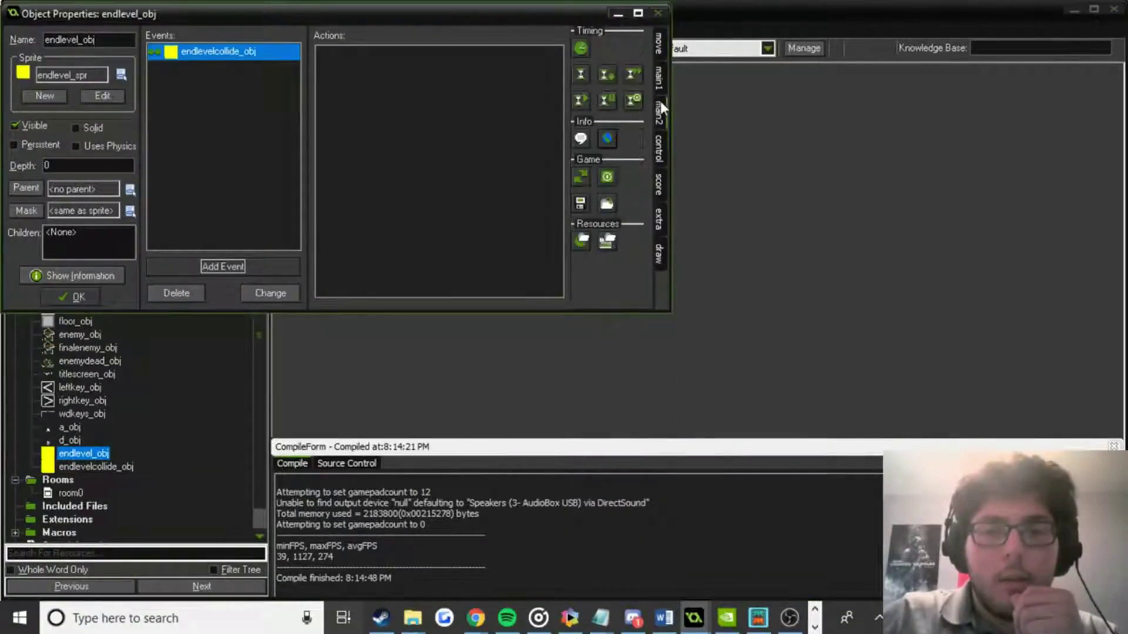
click(660, 64)
drag(608, 189, 485, 195)
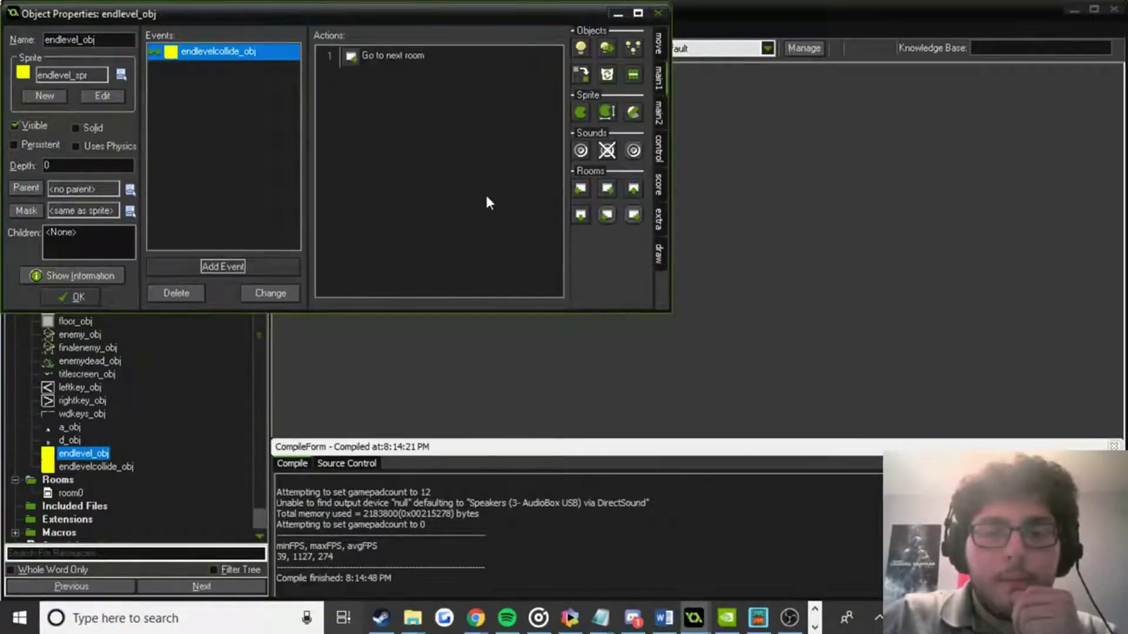
click(69, 297)
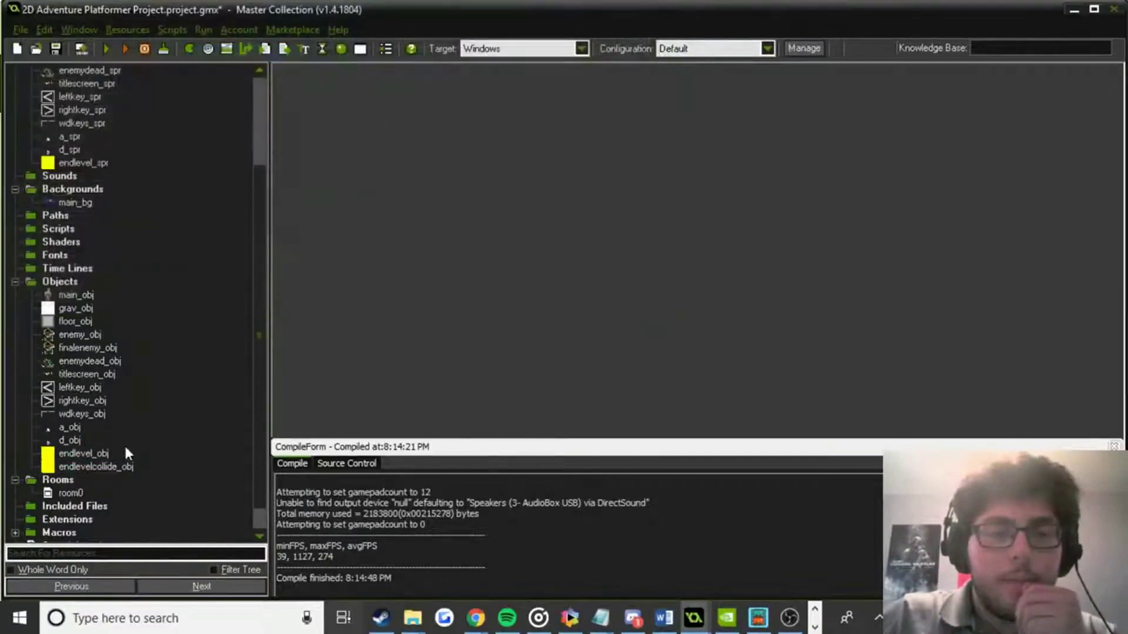
Create a second room and give it main_bg as a stretched background.
click(361, 50)
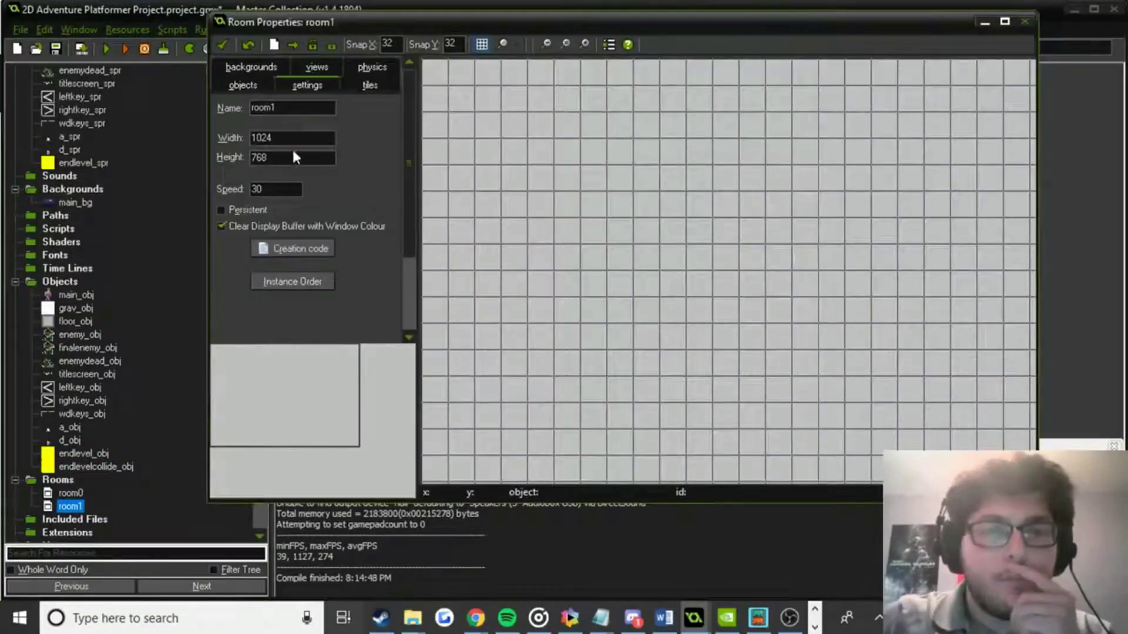
click(244, 86)
click(336, 313)
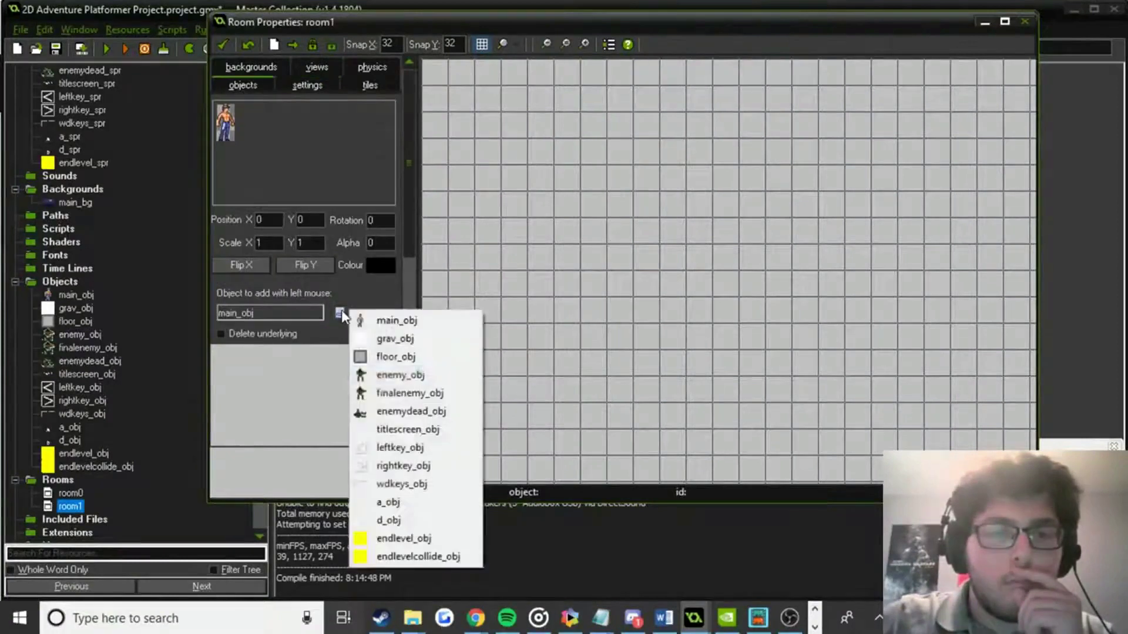
click(256, 70)
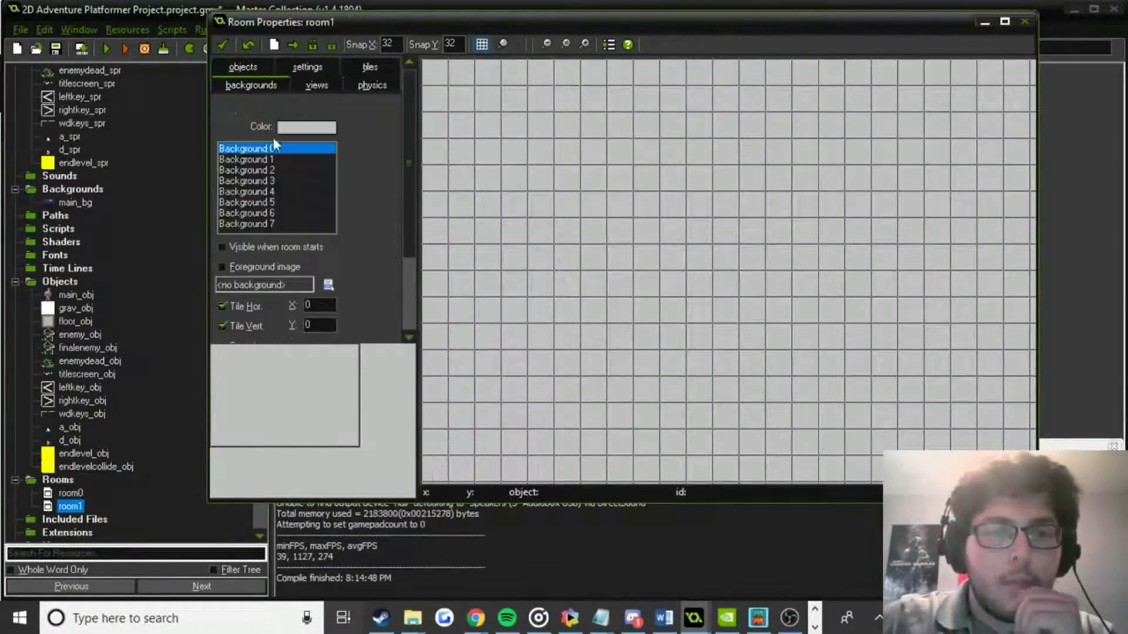
click(327, 284)
click(356, 314)
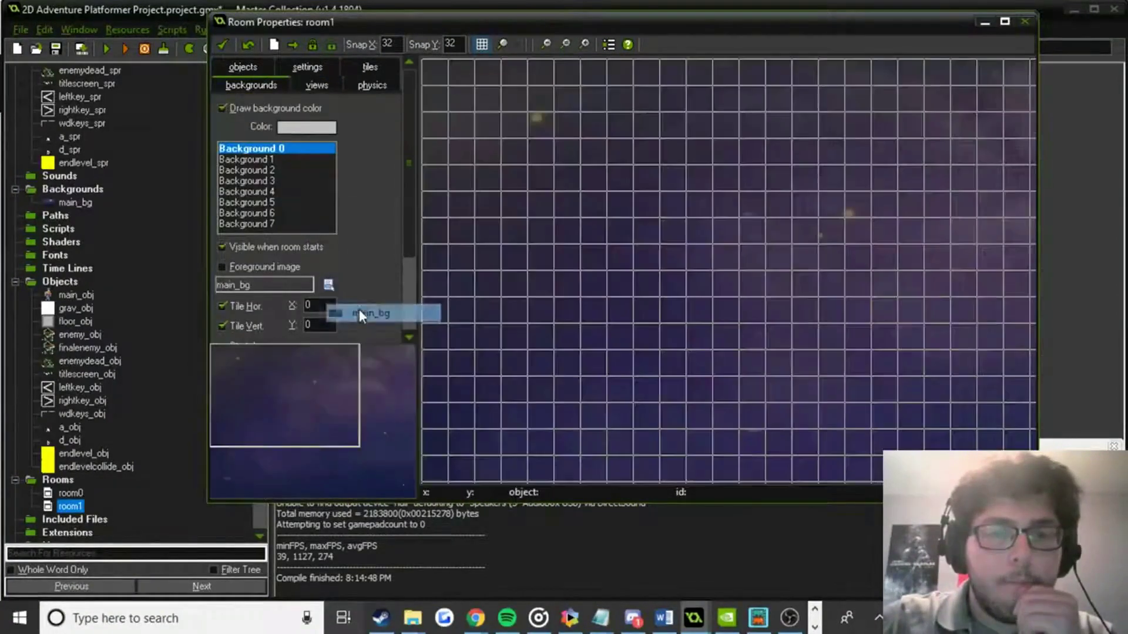
scroll(358, 312, down, 1)
click(222, 330)
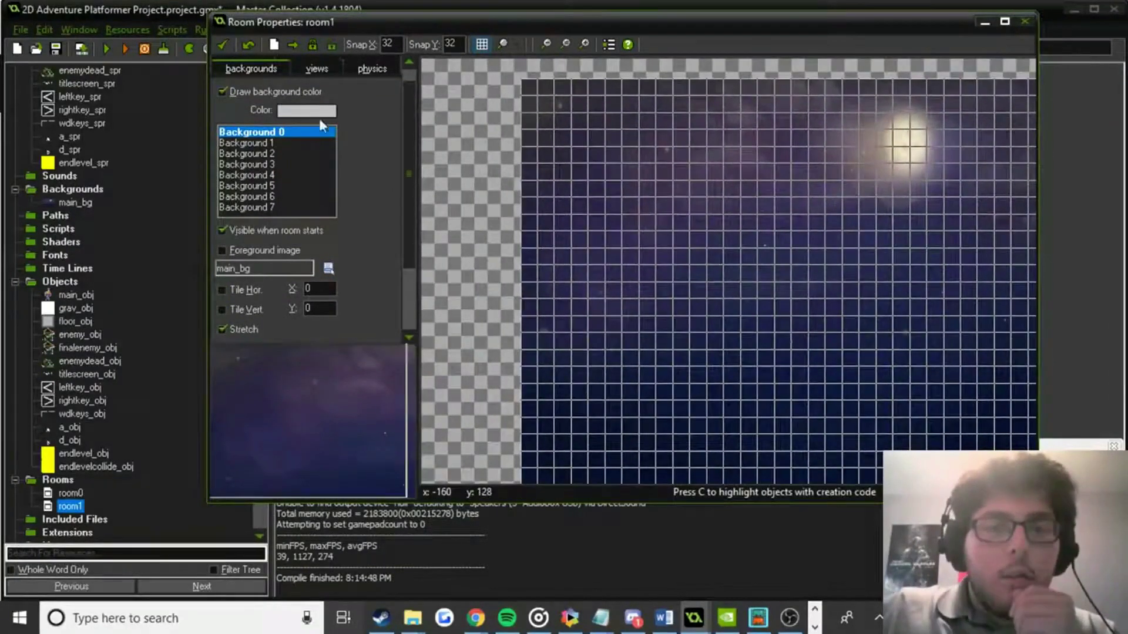
Build a five-block floor_obj wall just outside room1's upper left edge, removing the stray block placed inside the room.
middle_drag(503, 156, 629, 151)
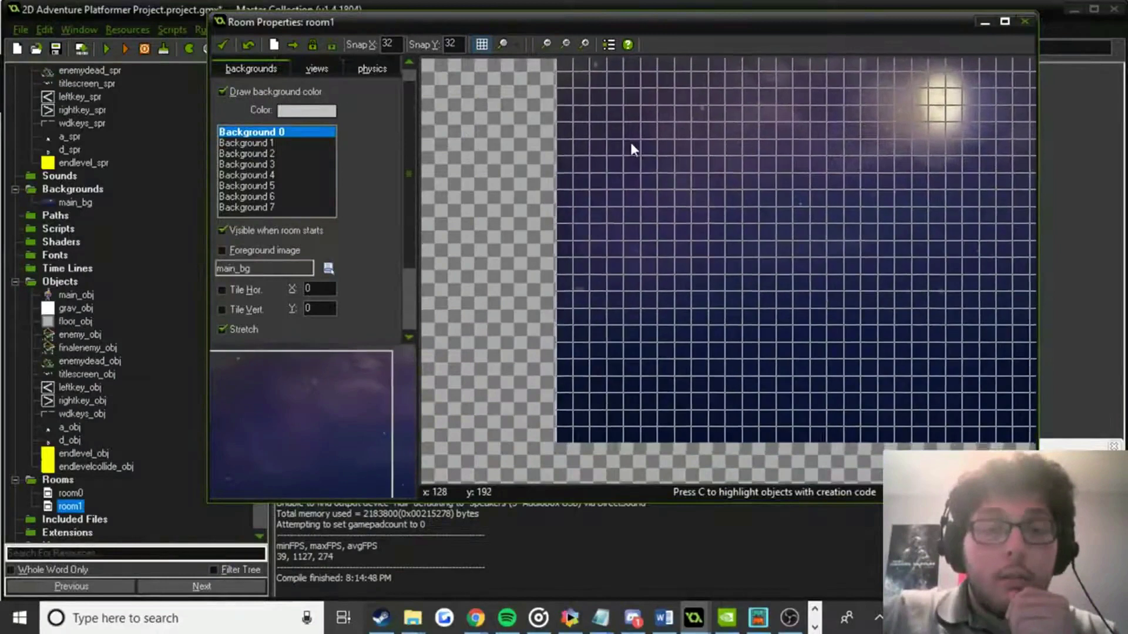
scroll(315, 131, up, 1)
click(242, 68)
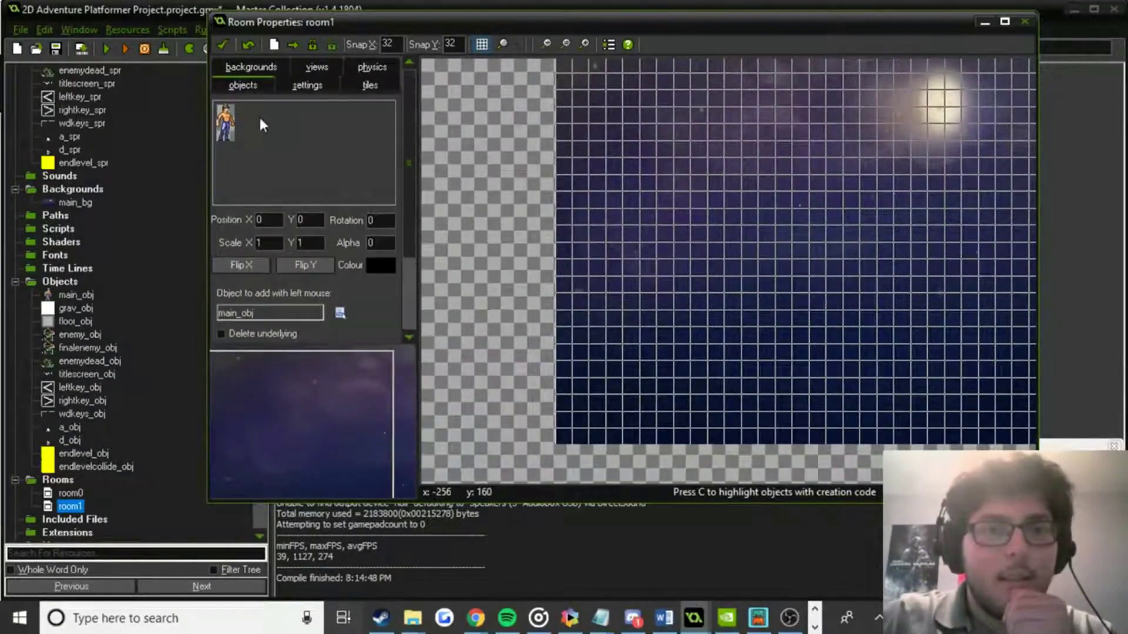
click(280, 128)
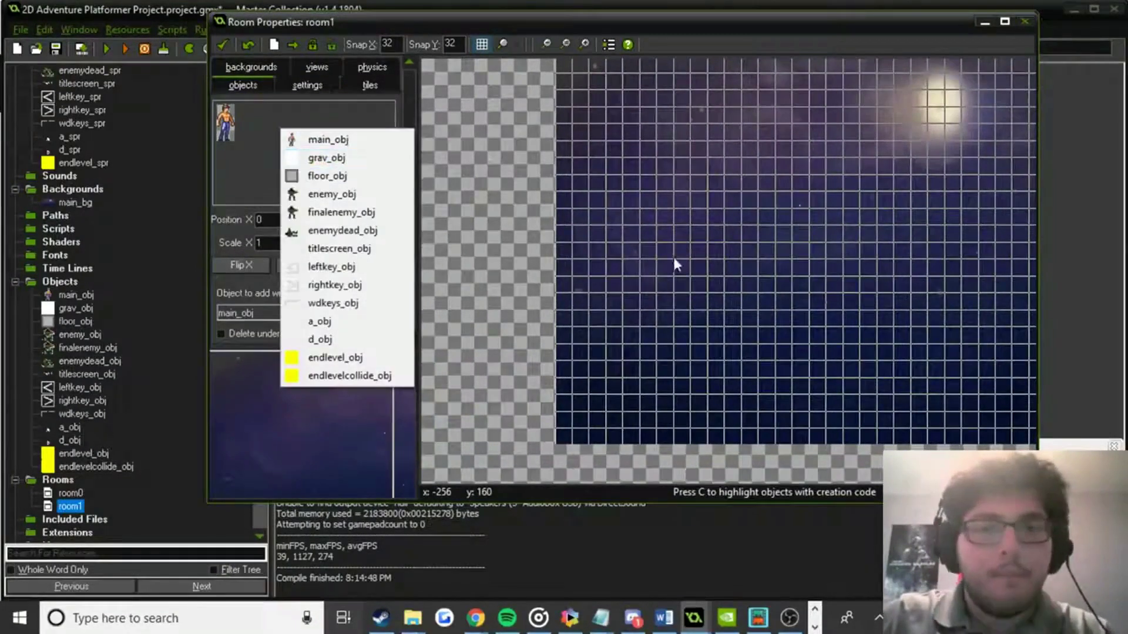
click(384, 177)
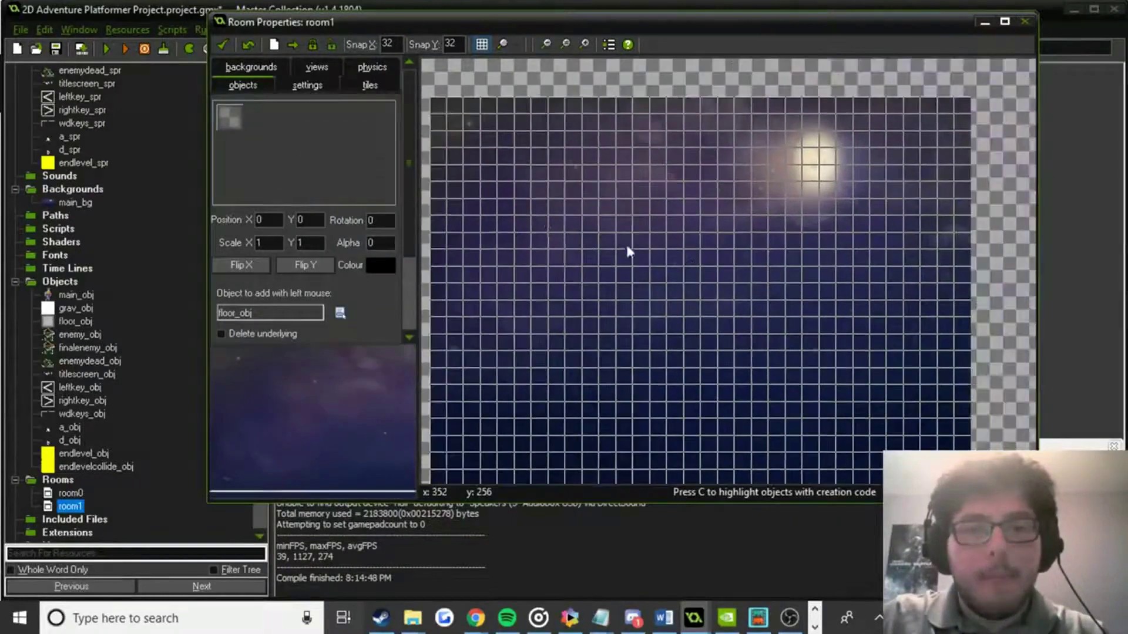
mouse_move(520, 84)
shift+mouse_down()
mouse_move(520, 125)
mouse_move(535, 140)
shift+mouse_up()
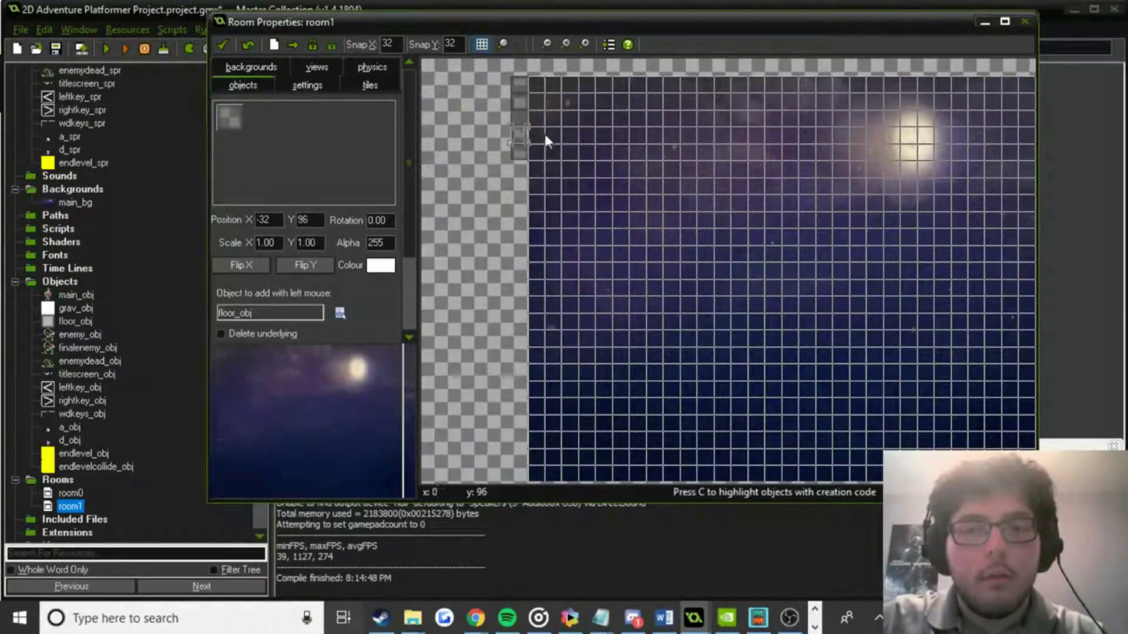
click(554, 137)
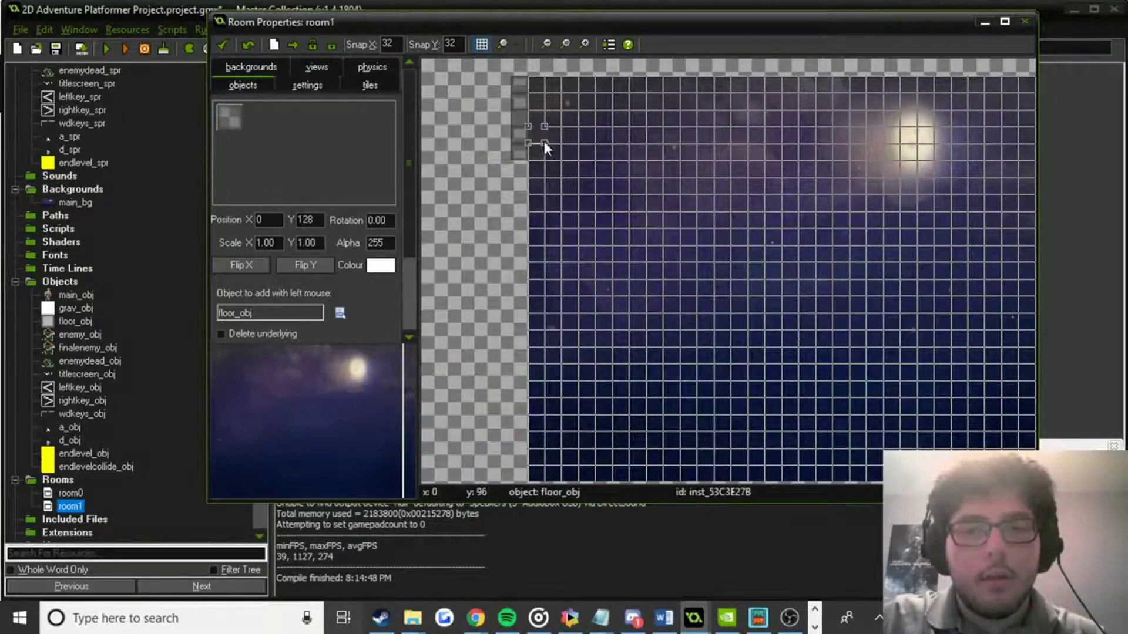
ctrl+scroll(595, 159, up, 2)
scroll(600, 173, up, 2)
right_click(489, 170)
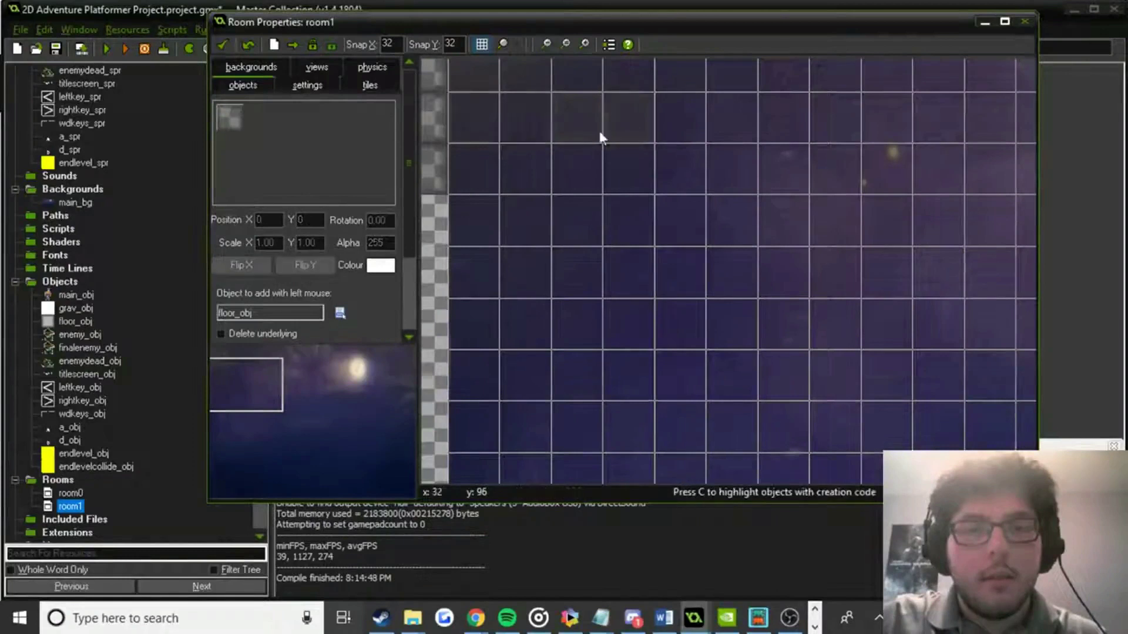
Set Background 0 of room1 to no background.
click(251, 71)
click(328, 284)
click(354, 299)
scroll(549, 221, down, 3)
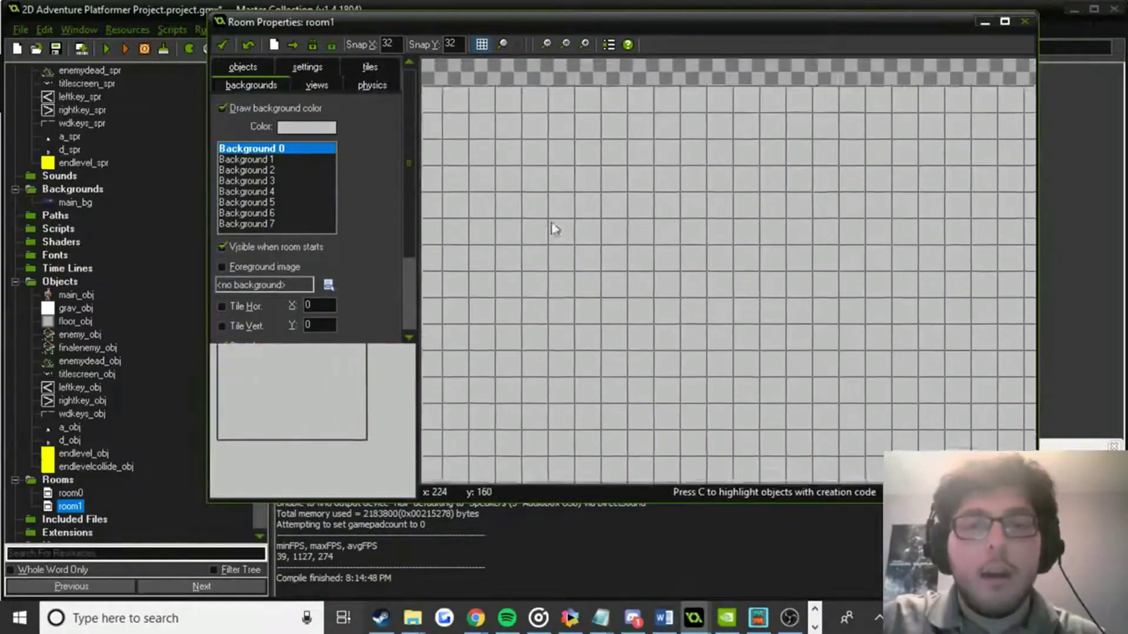
Lay a floor_obj row across room1 at Y 128 and raise a wall from it to the top outside the right edge.
scroll(534, 209, left, 2)
click(518, 186)
click(519, 203)
click(535, 203)
click(552, 203)
mouse_move(561, 213)
shift+mouse_down()
mouse_move(897, 204)
mouse_move(1045, 228)
shift+mouse_up()
middle_drag(944, 286, 687, 307)
shift+drag(809, 207, 809, 171)
click(808, 152)
Lay a second floor_obj row on the first at Y 96, ending two cells short of the right wall.
shift+drag(755, 208, 539, 203)
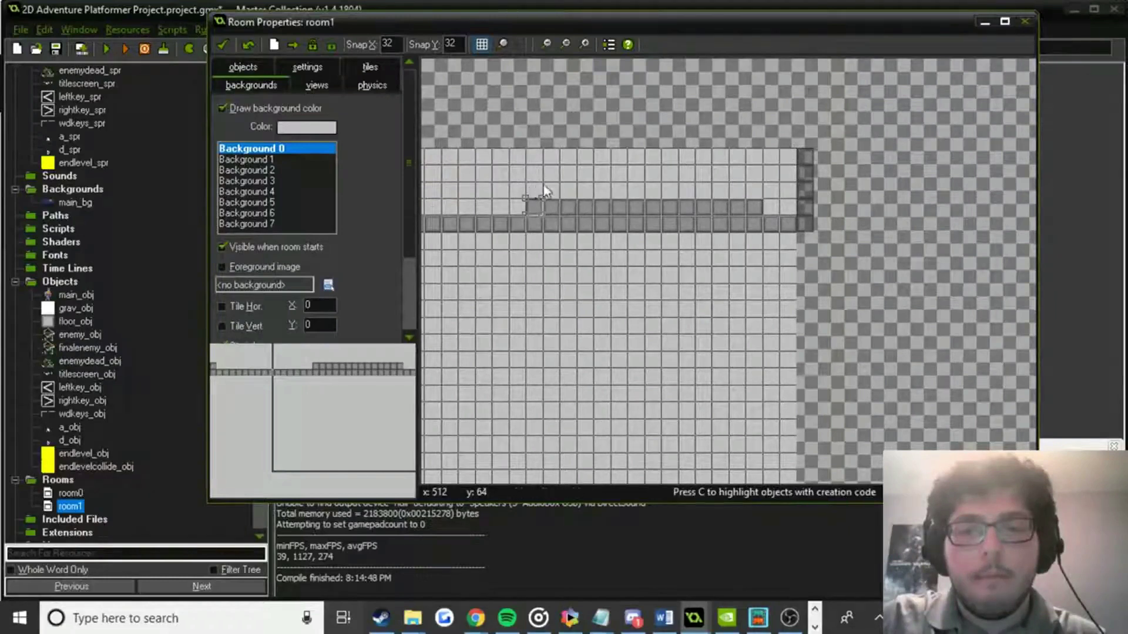
middle_drag(543, 185, 654, 166)
shift+drag(586, 173, 716, 177)
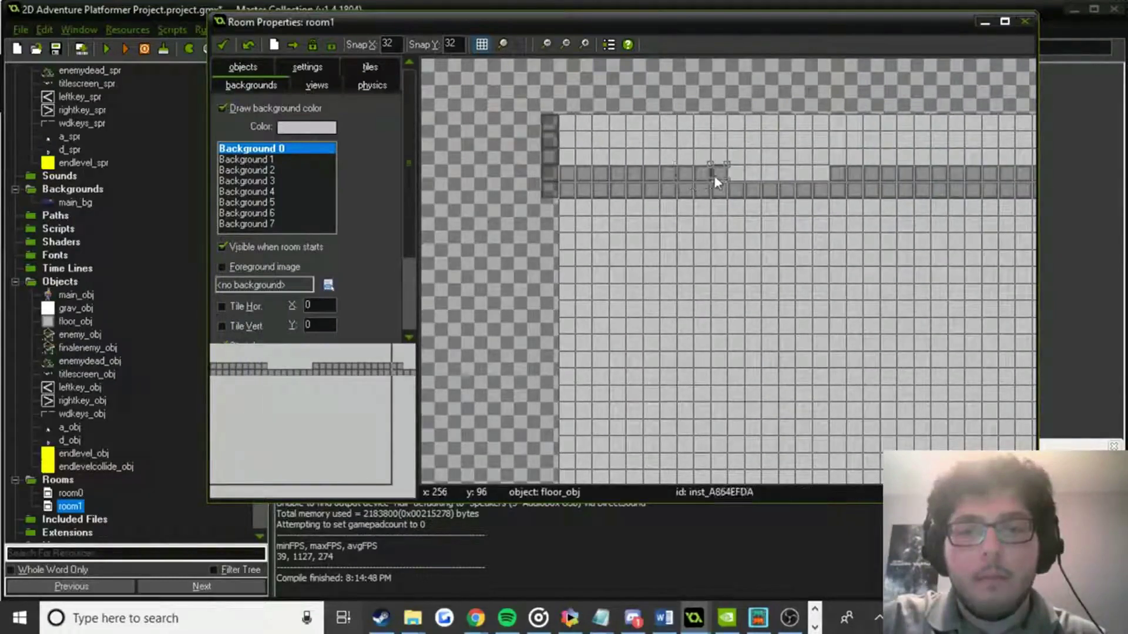
shift+drag(784, 174, 809, 172)
Place a two-row floor_obj block along the top of room1, starting about X 288 at Y 0 and Y 32.
middle_drag(926, 227, 848, 201)
middle_drag(543, 200, 730, 194)
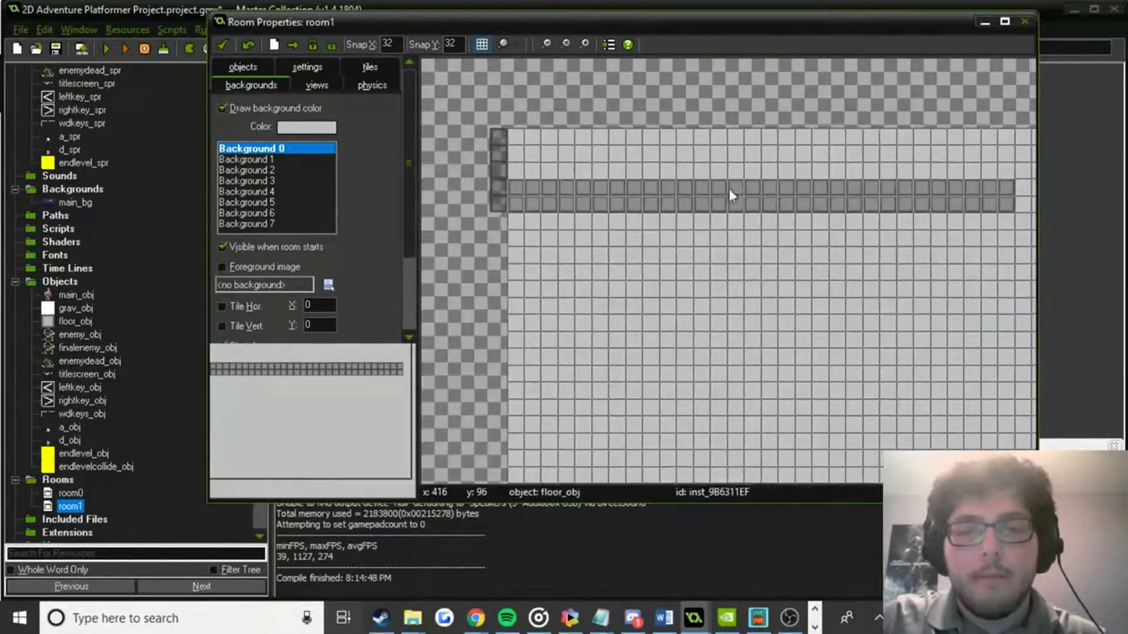
click(668, 141)
mouse_move(668, 146)
shift+mouse_down()
mouse_move(964, 160)
mouse_move(690, 134)
mouse_move(936, 132)
shift+mouse_up()
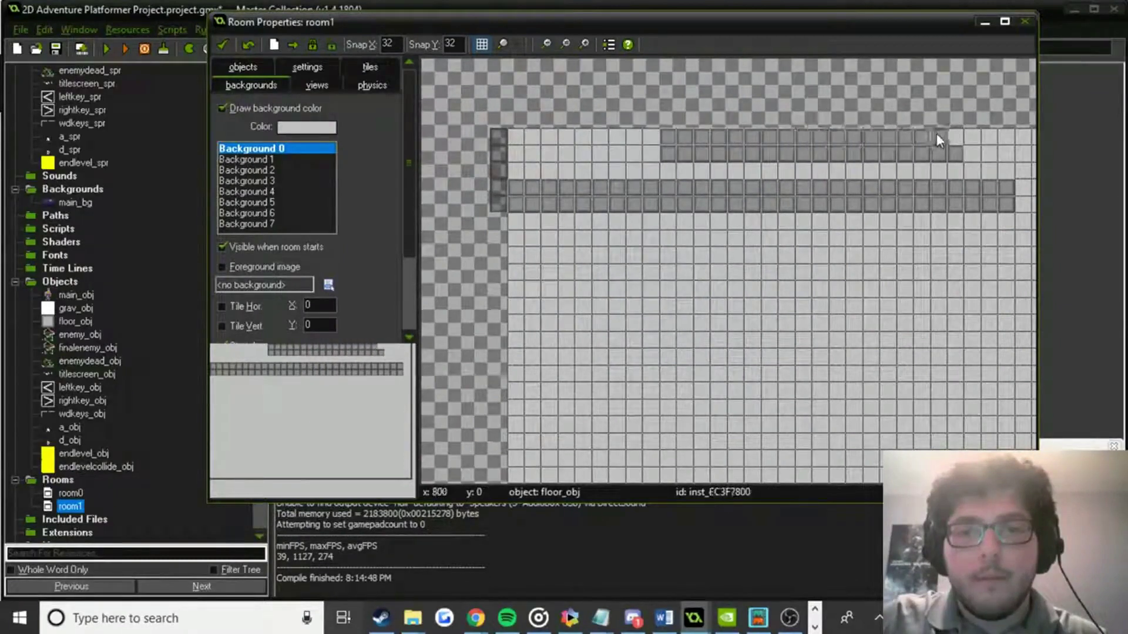
Extend the right and left floor_obj walls down to the bottom of room1.
middle_drag(975, 262, 802, 255)
shift+drag(894, 217, 890, 330)
middle_drag(890, 324, 894, 179)
mouse_move(895, 178)
shift+mouse_down()
mouse_move(880, 337)
mouse_move(869, 348)
shift+mouse_up()
middle_drag(543, 200, 870, 303)
mouse_move(654, 149)
shift+mouse_down()
mouse_move(648, 447)
mouse_move(657, 406)
shift+mouse_up()
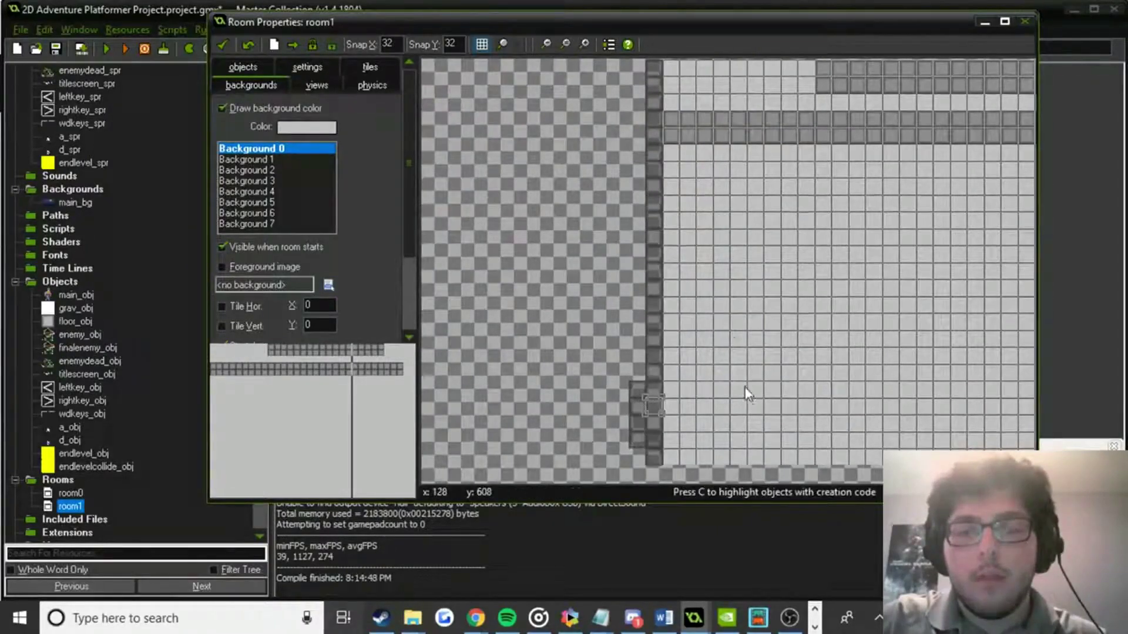
Remove the stray blocks by the left wall and lay a floor_obj row below room1's bottom edge between the side walls.
scroll(745, 387, down, 3)
right_click(599, 349)
shift+drag(628, 380, 1025, 381)
middle_drag(970, 431, 605, 350)
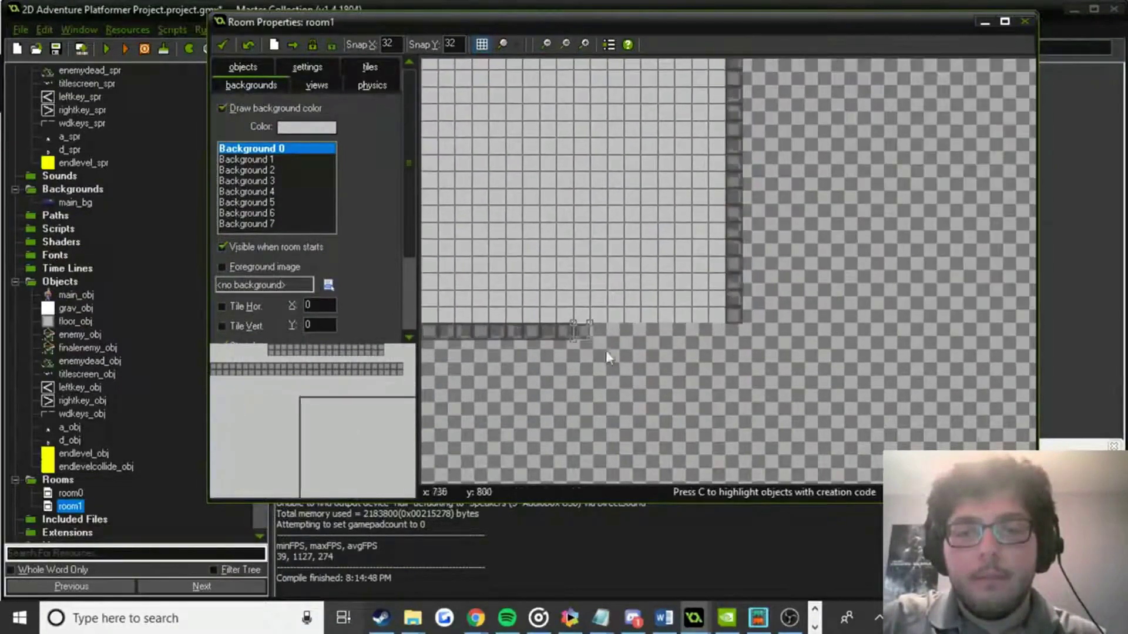
shift+drag(600, 333, 731, 329)
Lay a two-row floor_obj platform at Y 320 and Y 352 from the right wall, leaving a gap before the left wall.
middle_drag(644, 231, 844, 344)
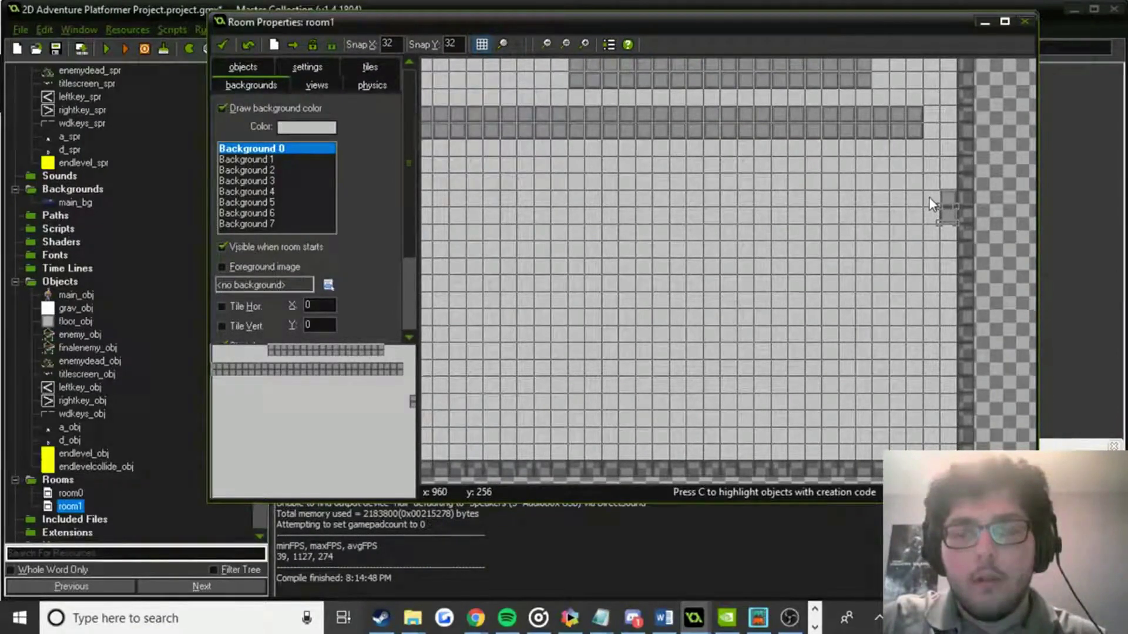
mouse_move(942, 199)
mouse_down()
mouse_move(945, 232)
mouse_move(481, 235)
mouse_up()
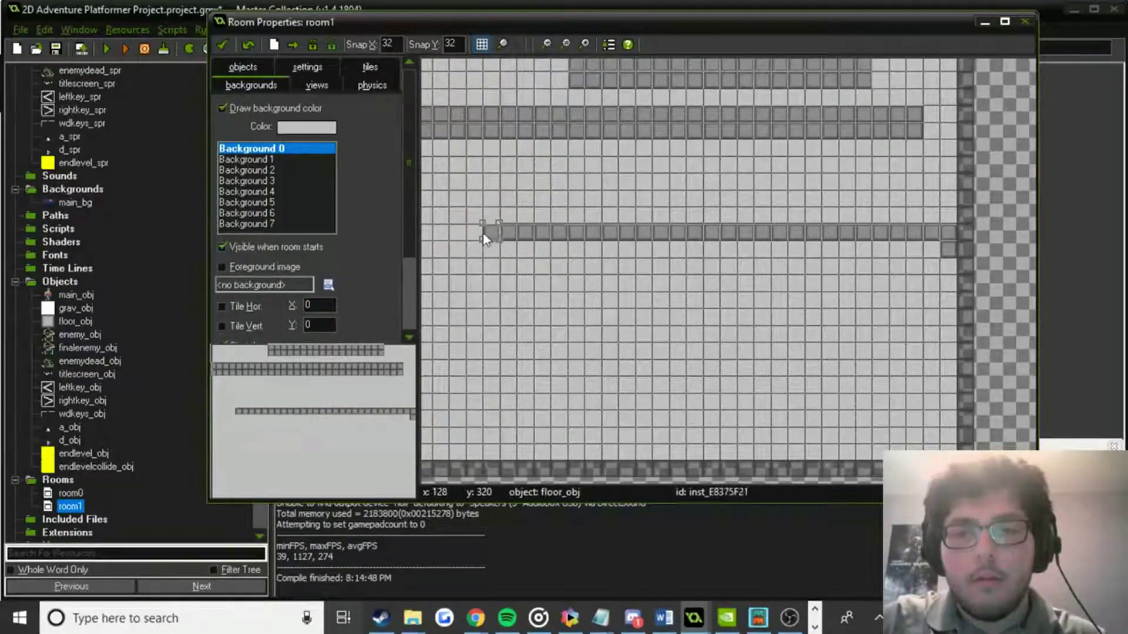
shift+drag(930, 254, 473, 252)
middle_drag(486, 176, 689, 158)
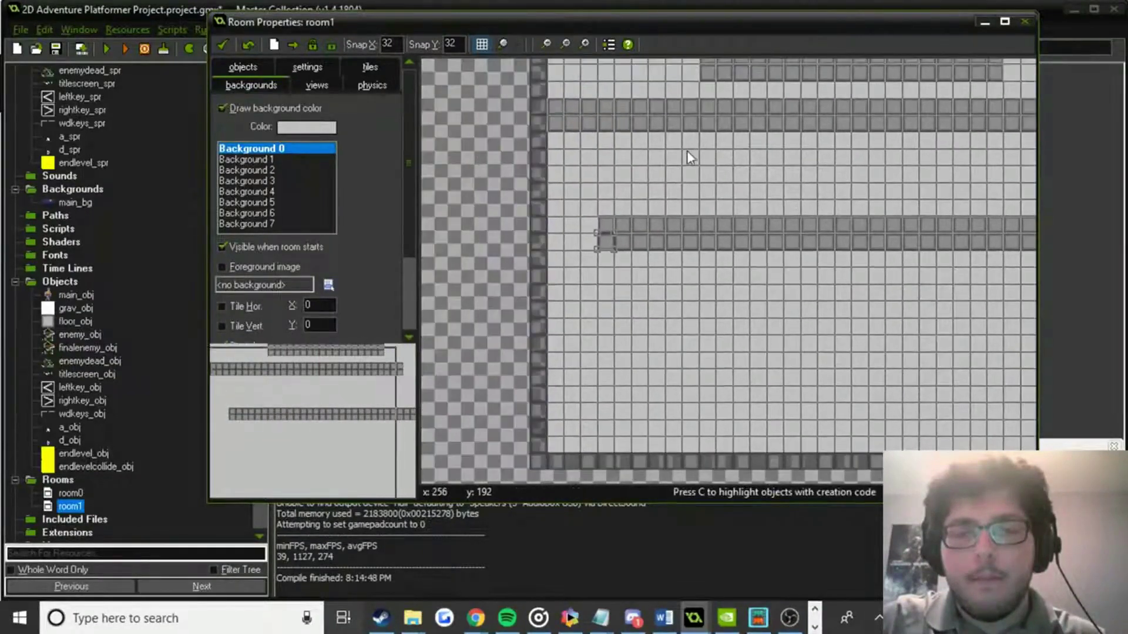
Shorten the lower floor_obj platform's left end to start at X 128 and trim three columns from the upper platform's right end.
middle_drag(764, 202, 587, 232)
click(507, 229)
click(507, 248)
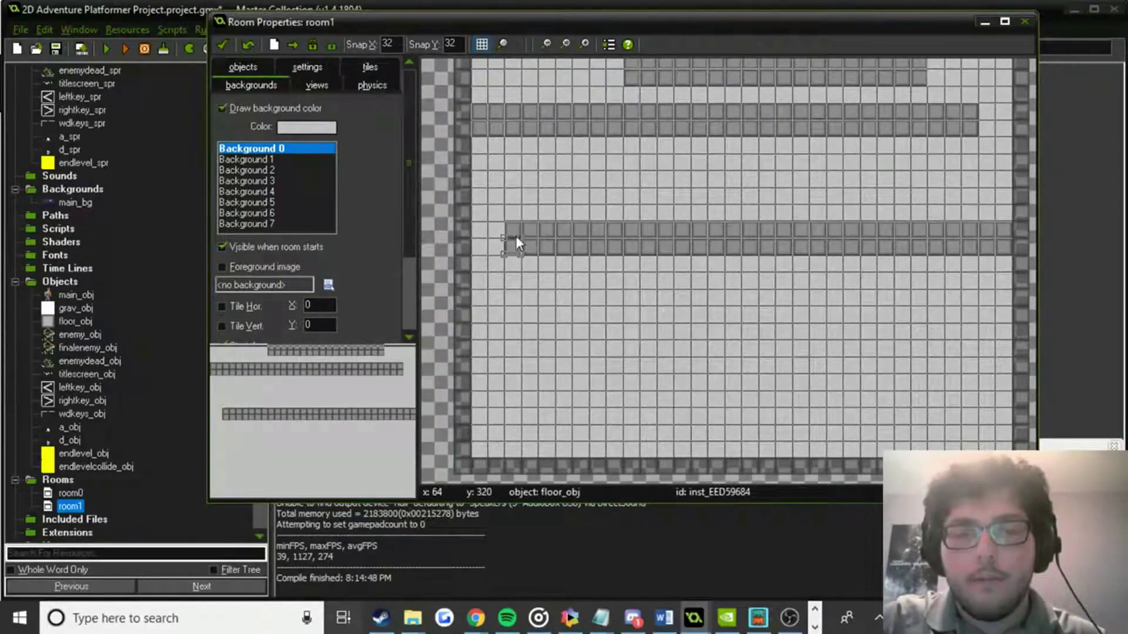
right_click(506, 228)
right_click(521, 234)
right_click(532, 248)
mouse_move(964, 118)
right_down()
mouse_move(965, 131)
mouse_move(953, 120)
right_up()
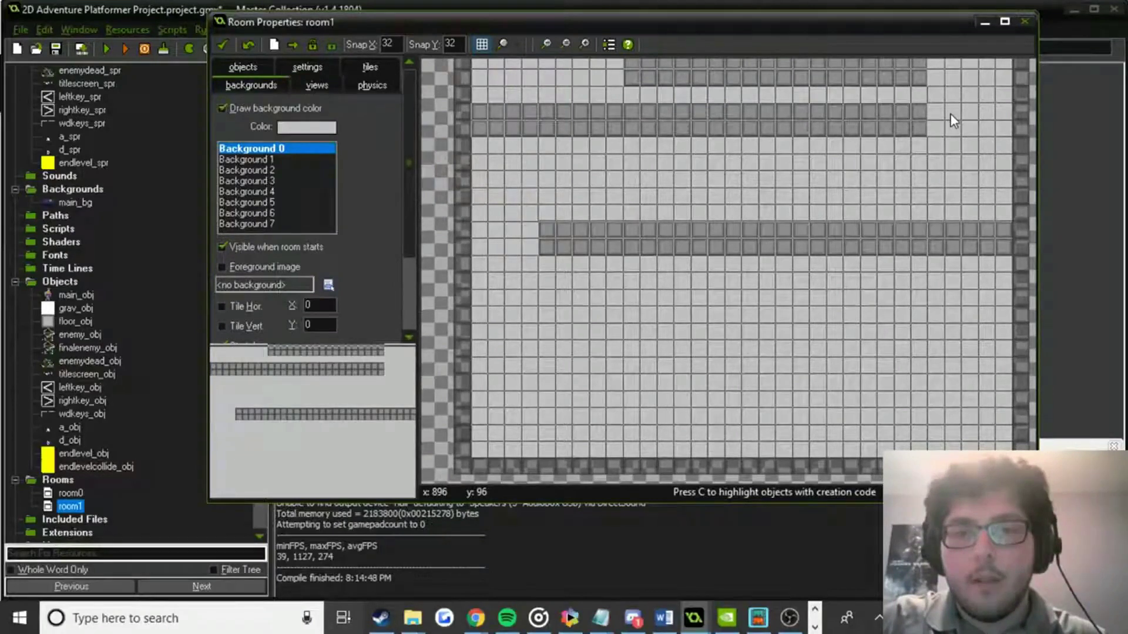
Fill a stepped mass of floor_obj blocks beneath the upper platform, starting at X 224 and reaching down to Y 256.
middle_drag(953, 113, 926, 141)
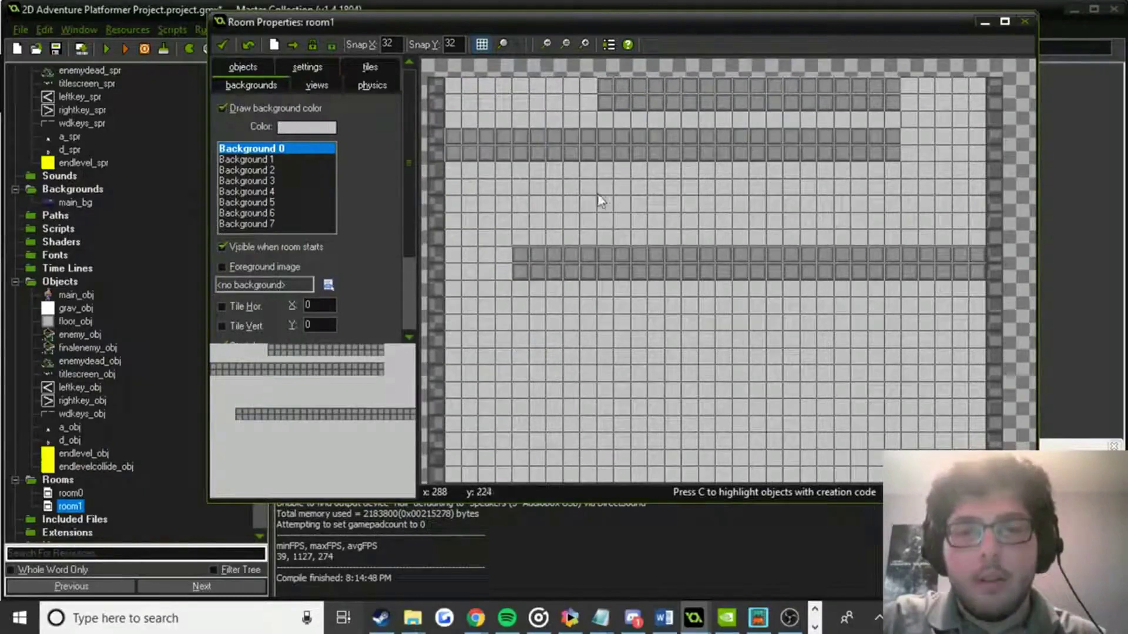
click(572, 224)
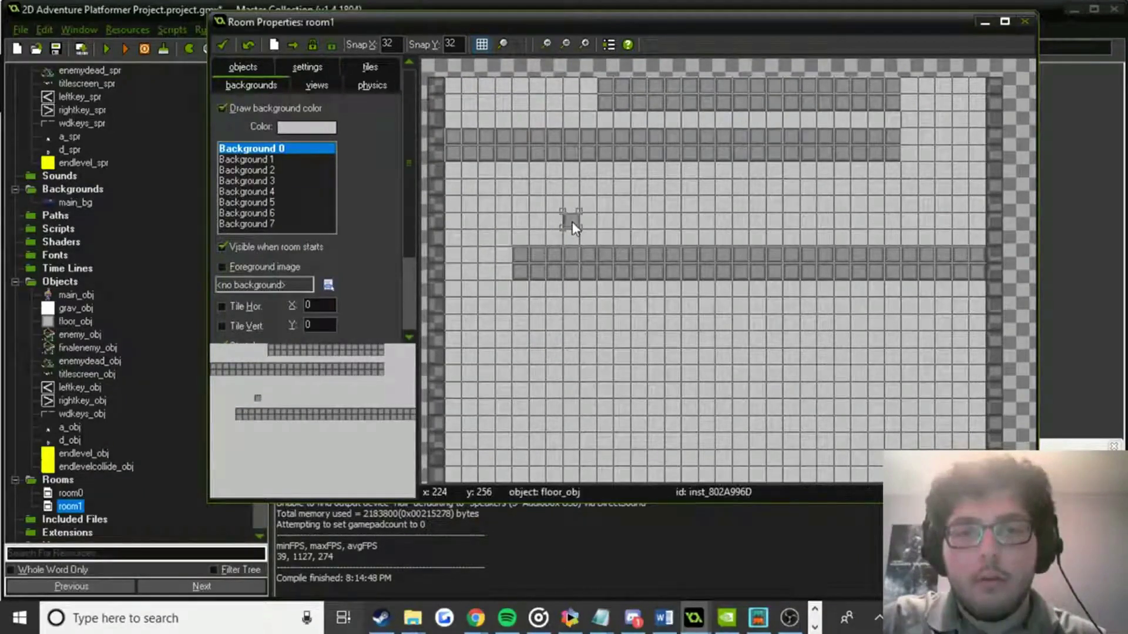
mouse_move(601, 228)
shift+mouse_down()
mouse_move(808, 186)
mouse_move(881, 191)
mouse_move(893, 177)
mouse_move(878, 165)
mouse_move(574, 176)
mouse_move(588, 202)
mouse_move(681, 210)
mouse_move(609, 199)
mouse_move(763, 189)
shift+mouse_up()
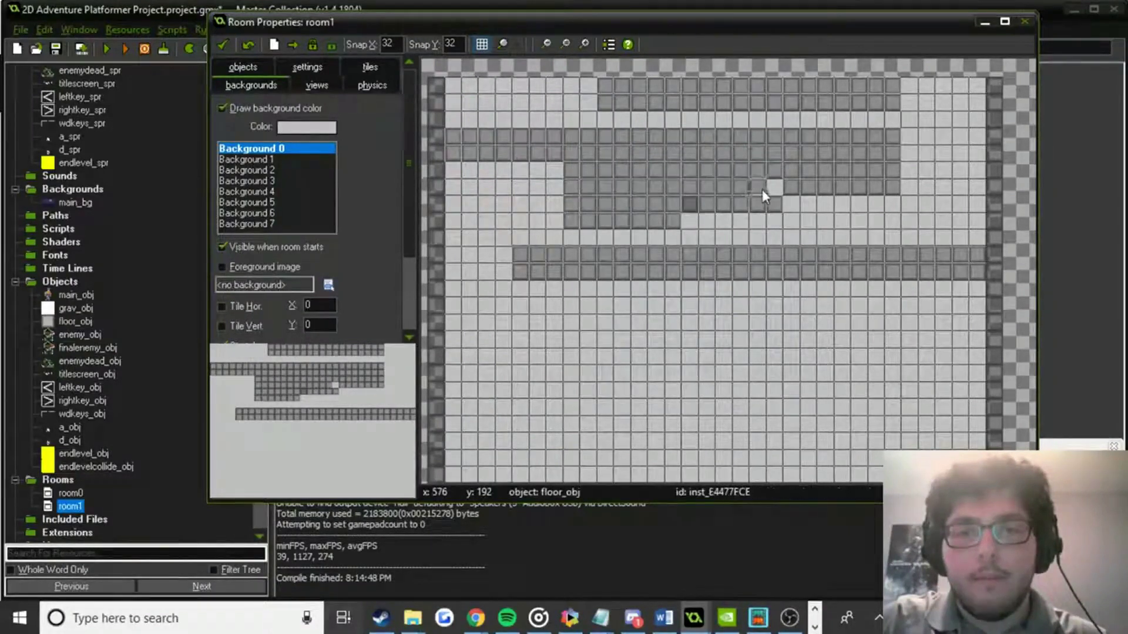
mouse_move(707, 214)
shift+mouse_down()
mouse_move(685, 211)
mouse_move(773, 183)
shift+mouse_up()
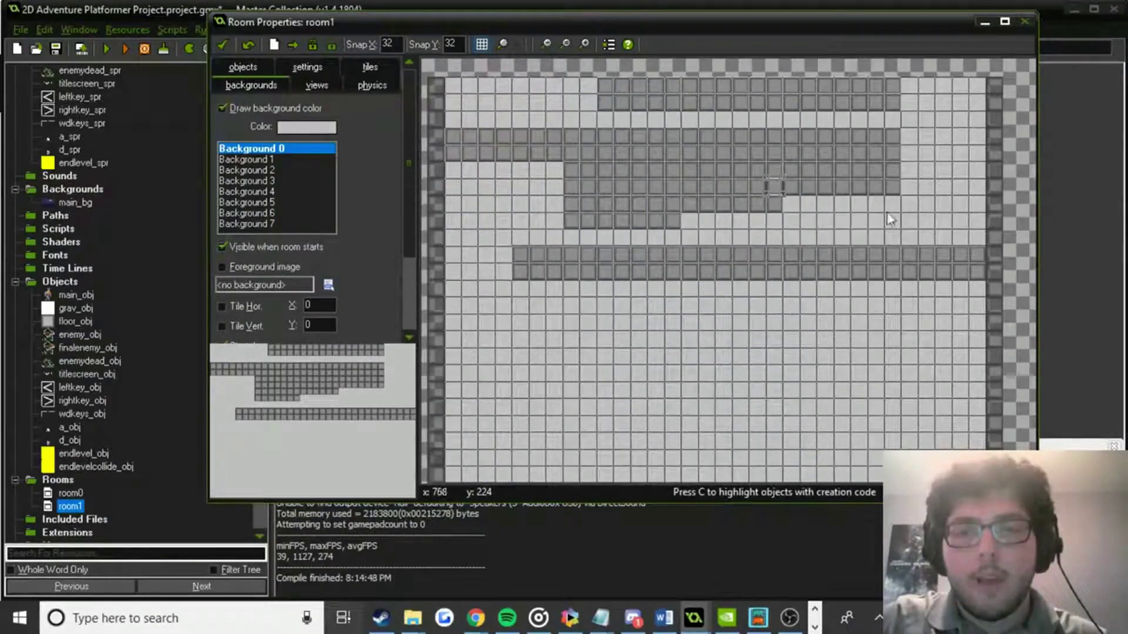
Extend room1's ceiling with floor_obj rows to the right wall at Y 32 and to the left wall at Y 0.
scroll(840, 235, up, 2)
scroll(877, 263, right, 3)
scroll(876, 263, up, 1)
scroll(866, 275, right, 1)
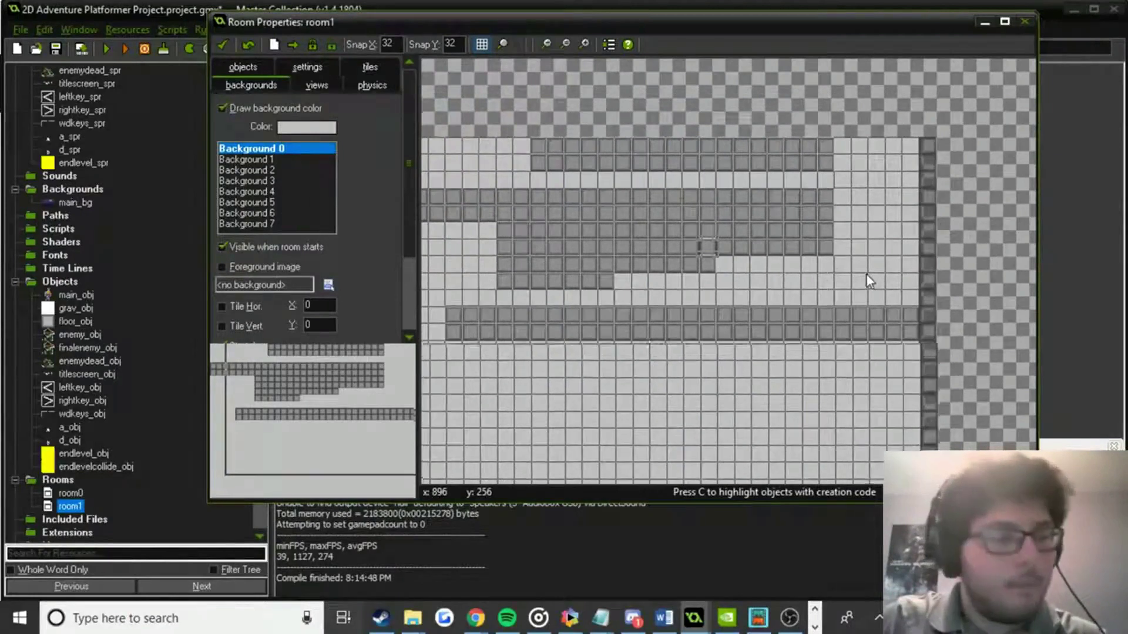
shift+drag(860, 165, 900, 164)
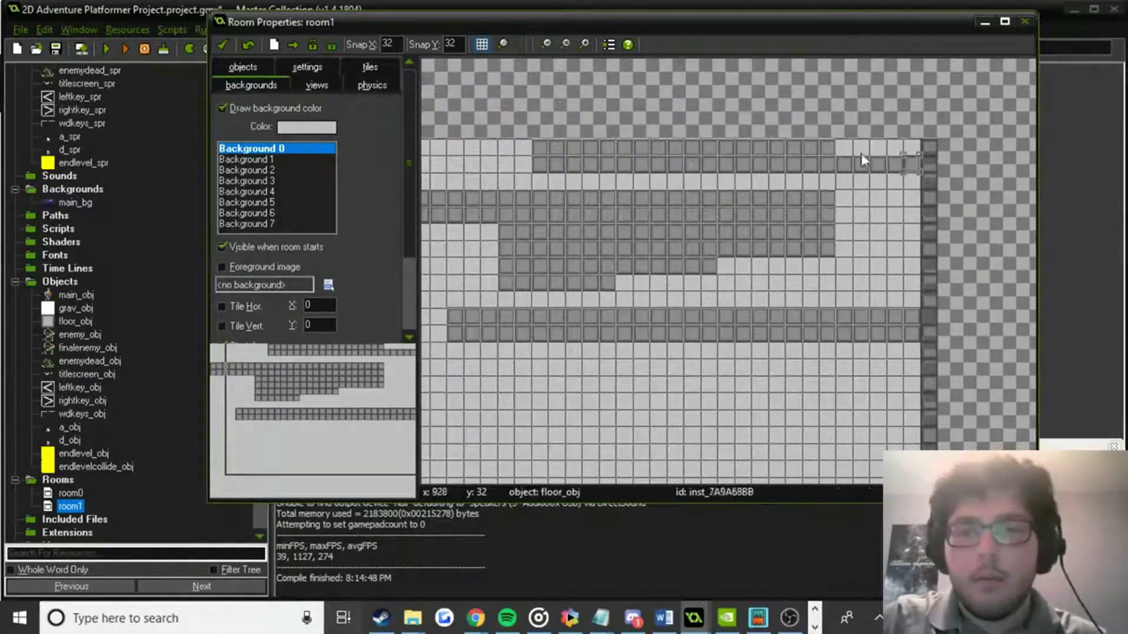
scroll(697, 164, left, 8)
scroll(697, 164, up, 1)
shift+drag(687, 156, 562, 155)
Fill room1's lower-left area with floor_obj blocks from the left wall to X 608 and from Y 512 down to the floor.
scroll(682, 223, down, 8)
scroll(683, 223, right, 2)
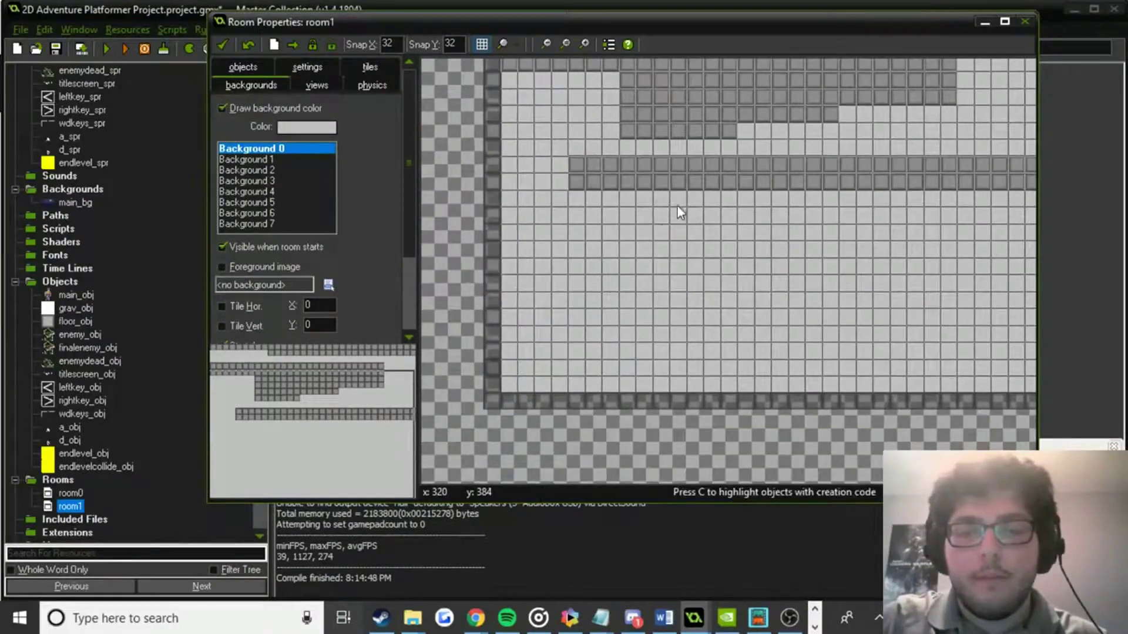
scroll(727, 280, right, 2)
scroll(694, 259, down, 2)
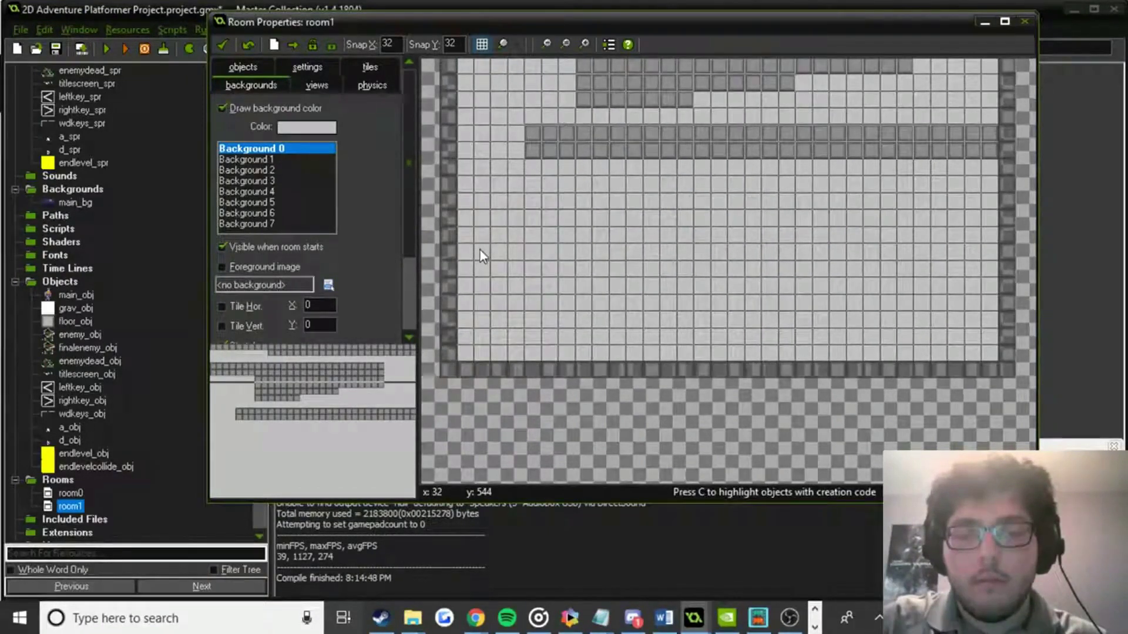
mouse_move(471, 245)
shift+mouse_down()
mouse_move(789, 241)
mouse_move(788, 348)
shift+mouse_up()
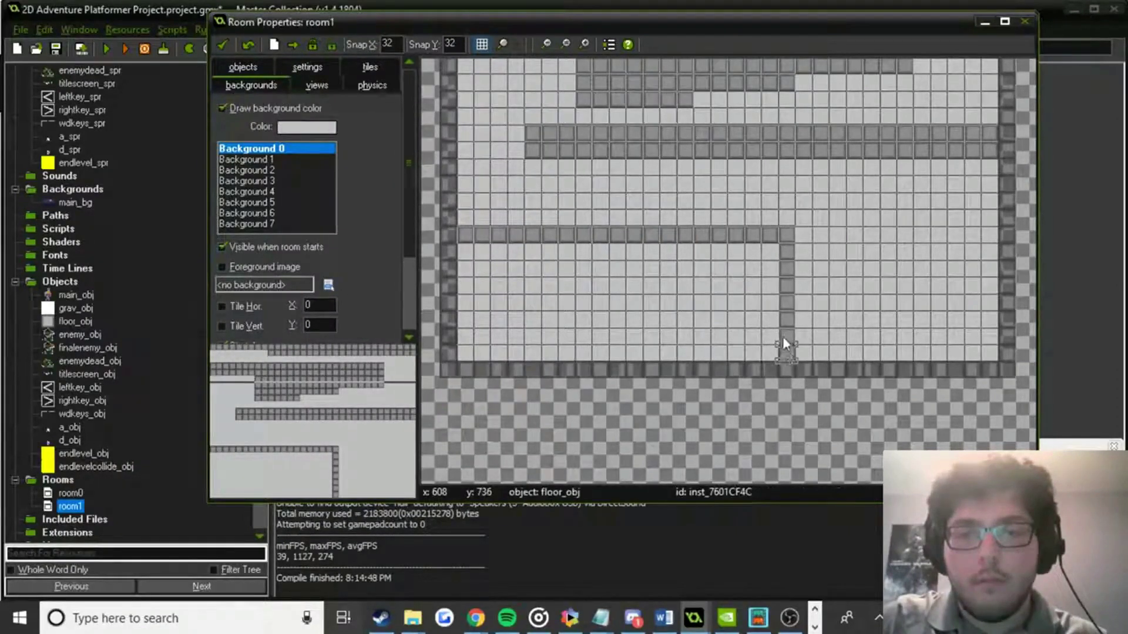
mouse_move(768, 252)
shift+mouse_down()
mouse_move(465, 252)
mouse_move(529, 272)
mouse_move(773, 270)
mouse_move(468, 284)
mouse_move(493, 305)
mouse_move(763, 323)
mouse_move(471, 317)
mouse_move(472, 342)
mouse_move(627, 336)
shift+mouse_up()
mouse_move(741, 340)
shift+mouse_down()
mouse_move(752, 337)
mouse_move(486, 336)
mouse_move(471, 355)
mouse_move(777, 351)
shift+mouse_up()
Place a main_obj instance at X 64, Y 32 in room1's upper-left corridor.
scroll(844, 305, up, 2)
scroll(788, 277, down, 1)
scroll(801, 277, right, 1)
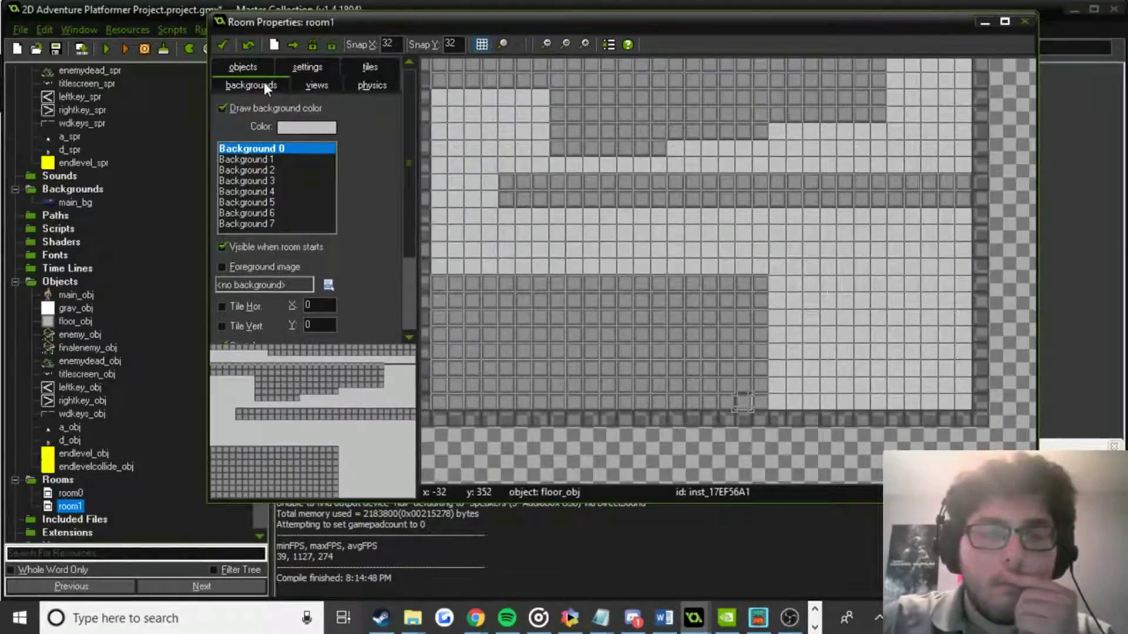
click(247, 67)
click(268, 137)
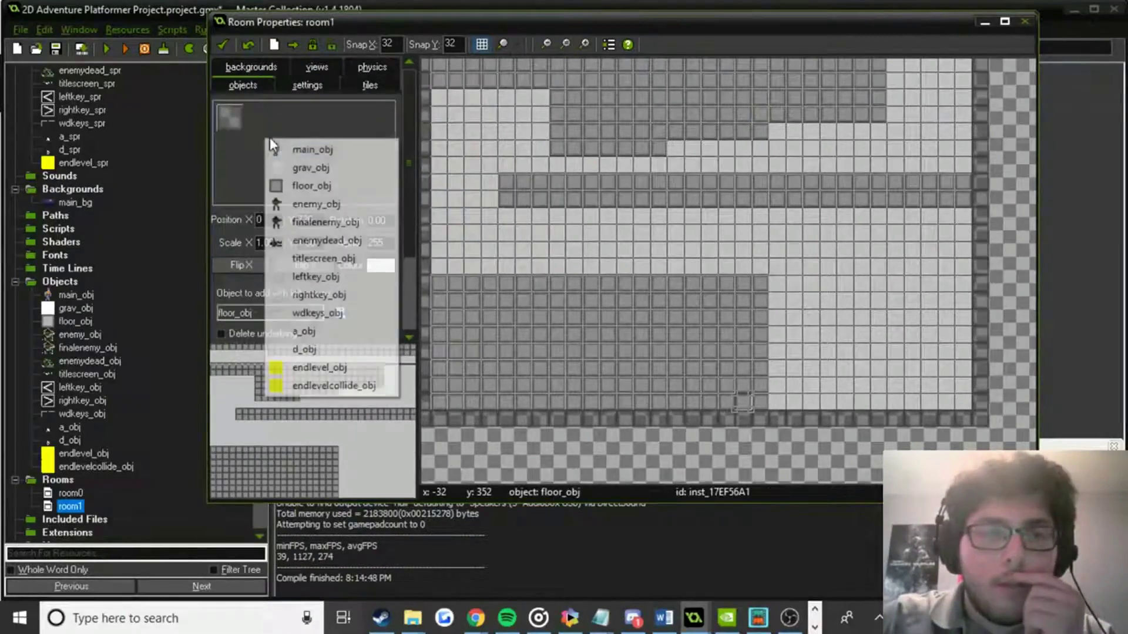
click(296, 153)
ctrl+scroll(520, 176, up, 4)
drag(643, 170, 611, 185)
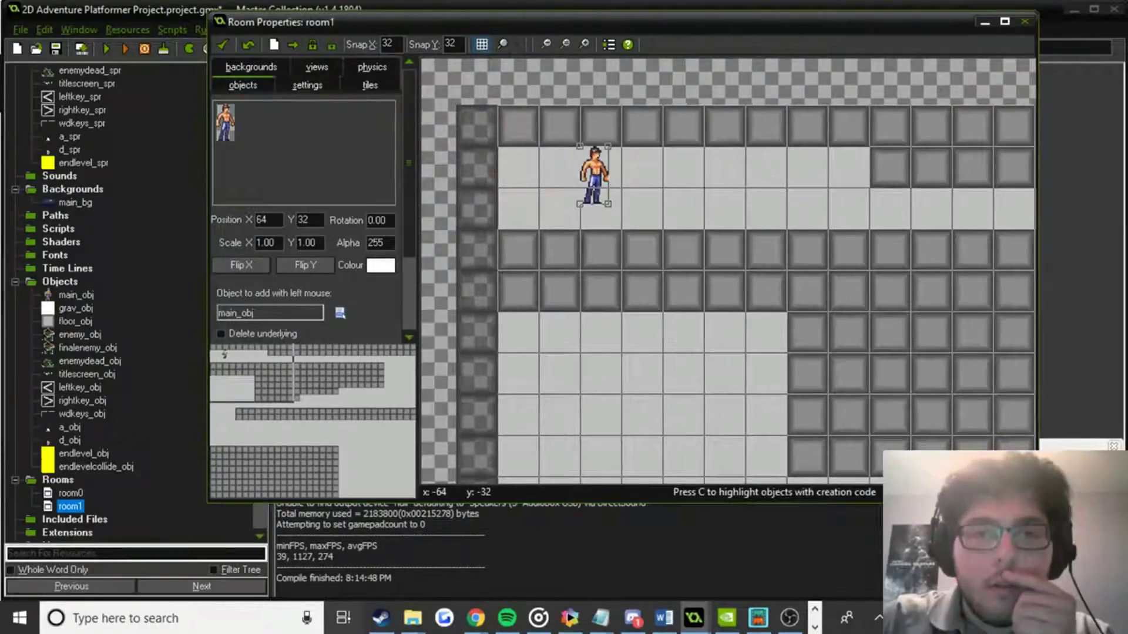
Set Snap X and Snap Y to 0 and move main_obj onto the corridor floor at X 66, Y 51.
double_click(387, 44)
text(0)
key(Tab)
text(0)
ctrl+scroll(660, 221, up, 3)
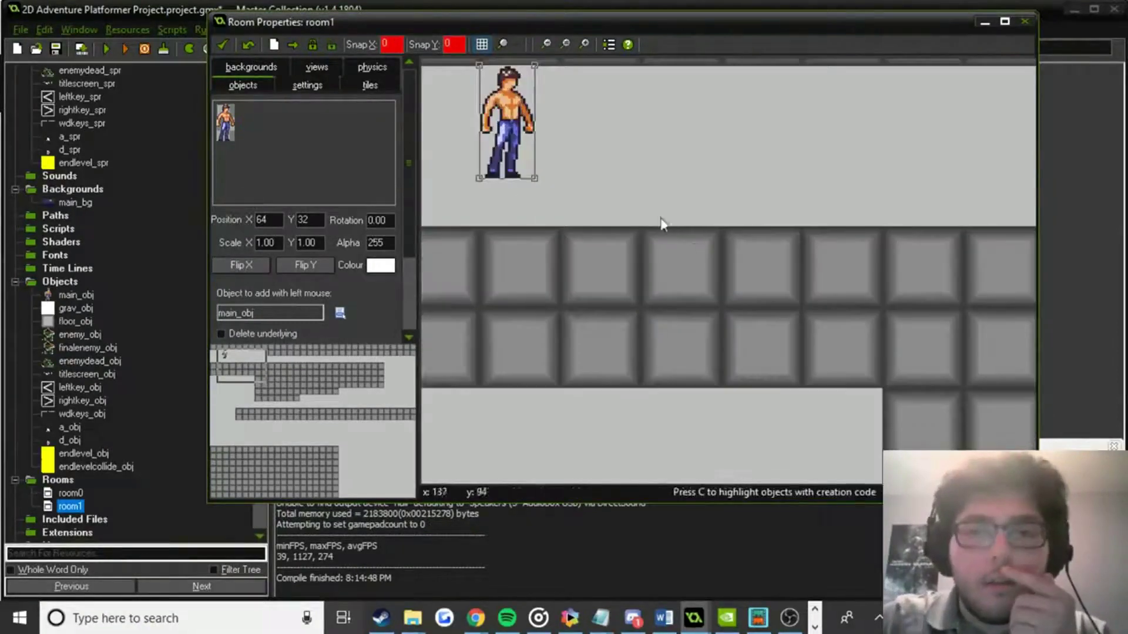
drag(576, 187, 584, 262)
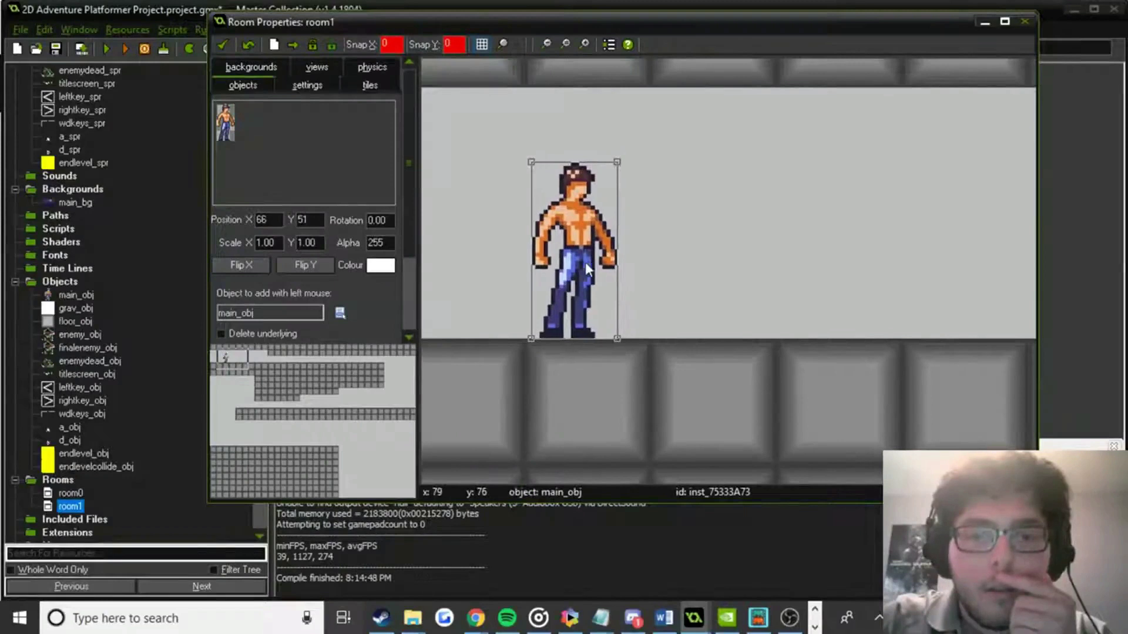
Place a finalenemy_obj at X 599, Y 465, standing on the right edge of the large lower-left block.
ctrl+scroll(780, 284, down, 3)
ctrl+scroll(715, 380, down, 2)
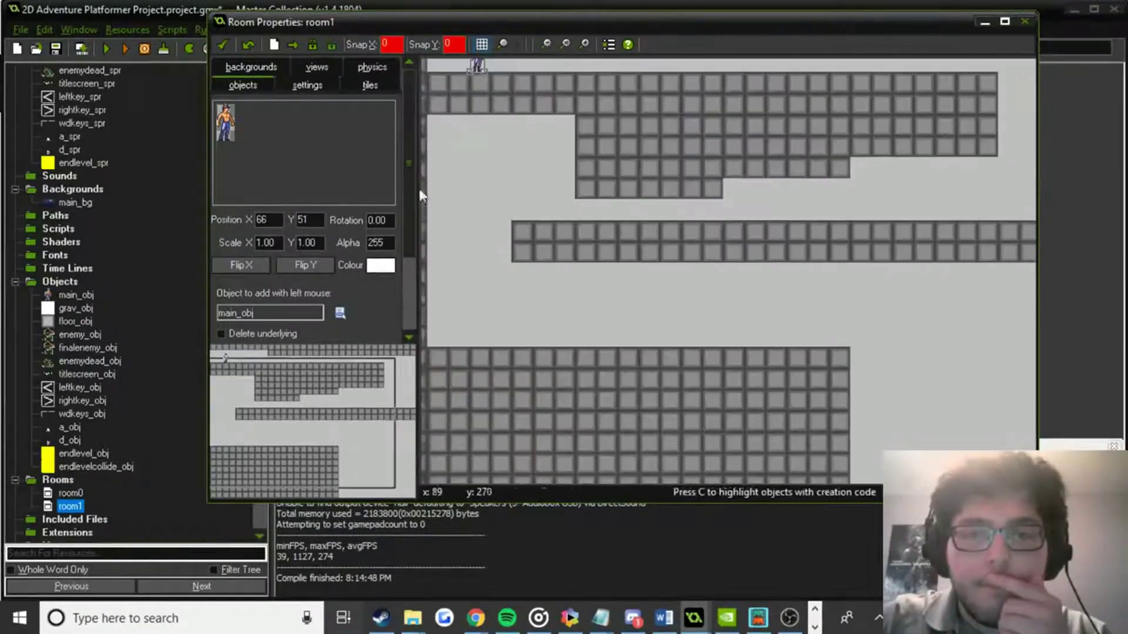
click(340, 313)
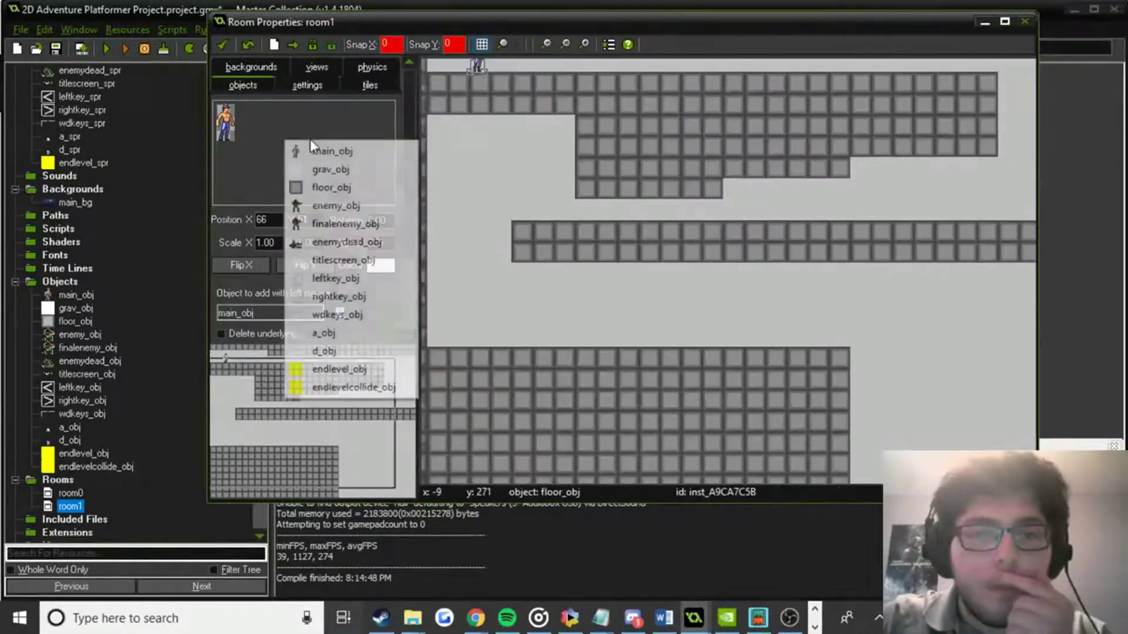
click(338, 206)
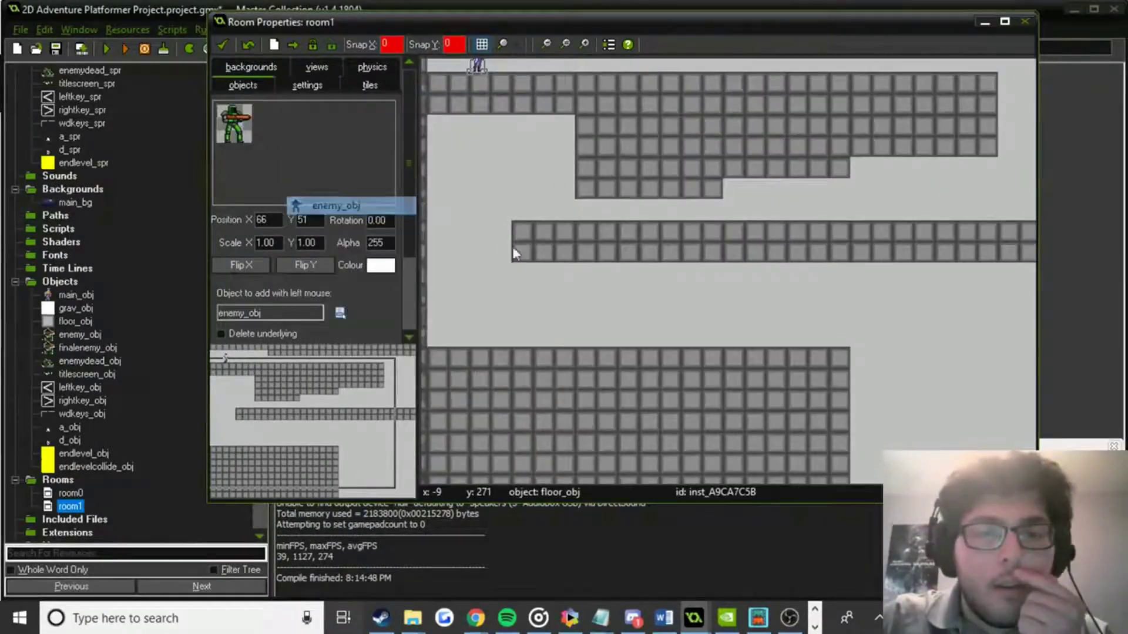
click(250, 131)
click(309, 231)
click(246, 128)
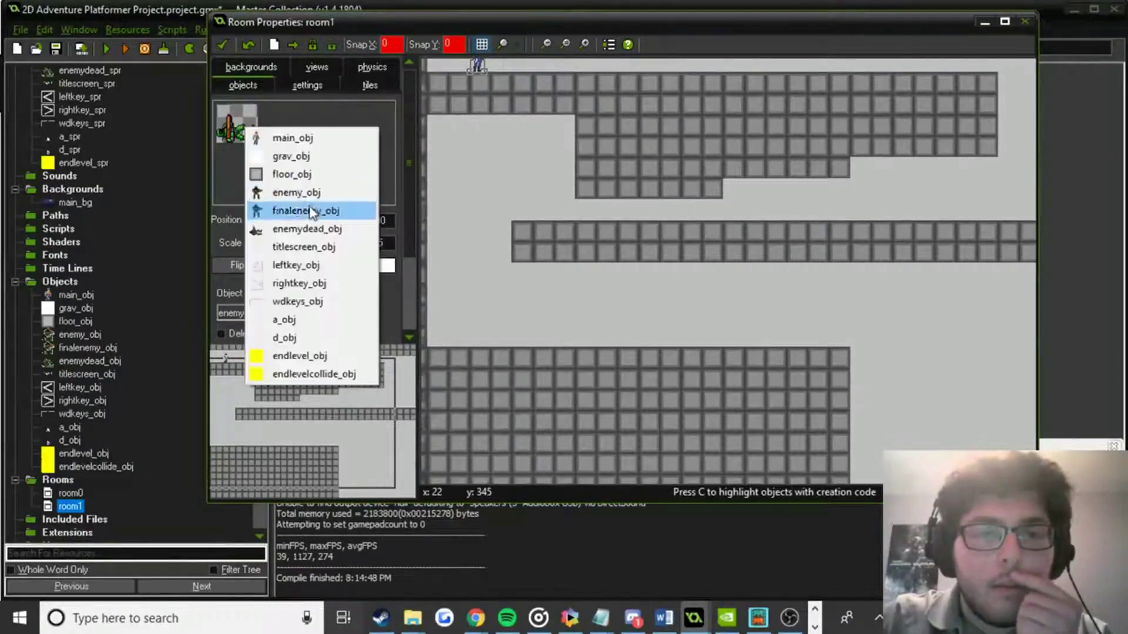
click(309, 212)
ctrl+scroll(691, 315, up, 3)
drag(767, 244, 607, 180)
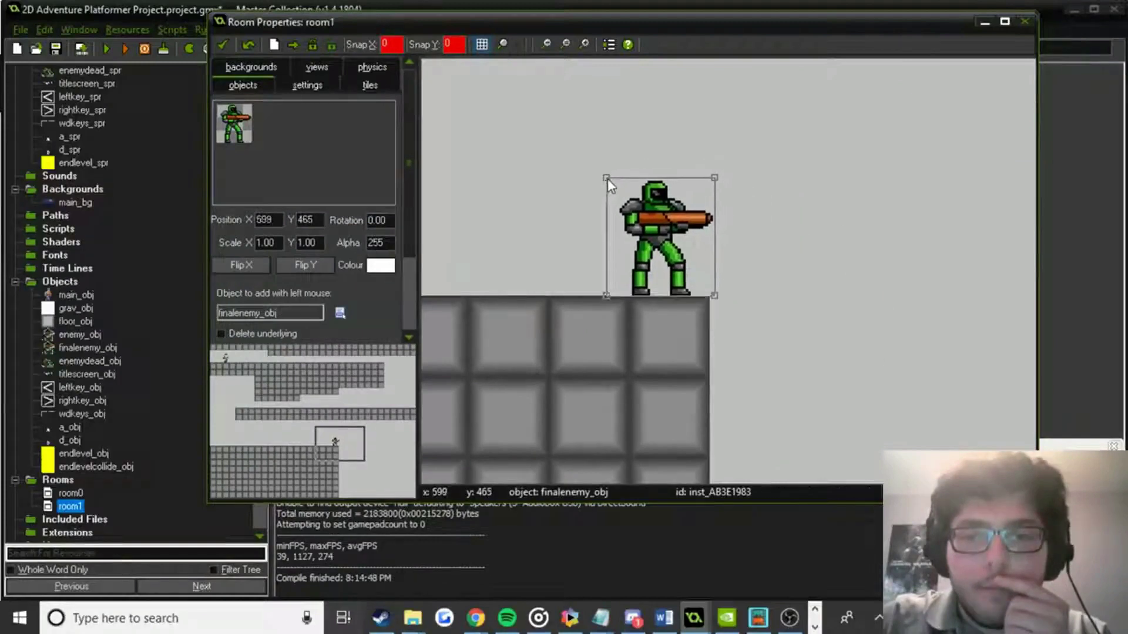
click(860, 256)
right_click(911, 292)
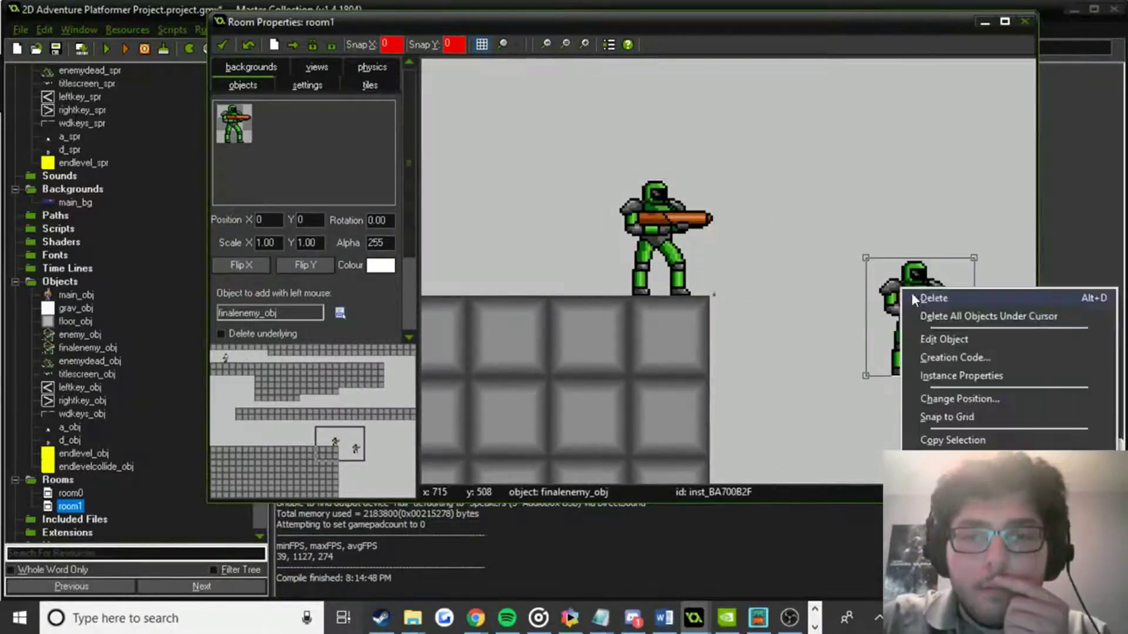
click(925, 297)
Place an endlevelcollide_obj at X 559, Y 746, inside the bottom row of the large lower-left block.
ctrl+scroll(885, 318, down, 2)
scroll(822, 235, down, 3)
ctrl+scroll(808, 247, down, 2)
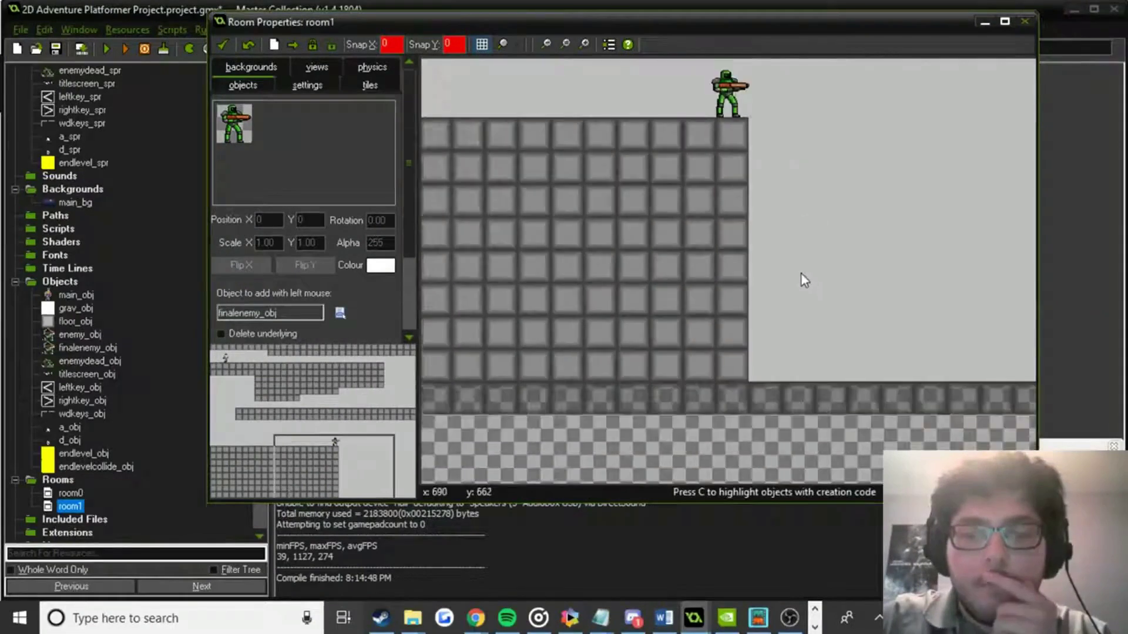
scroll(830, 222, up, 4)
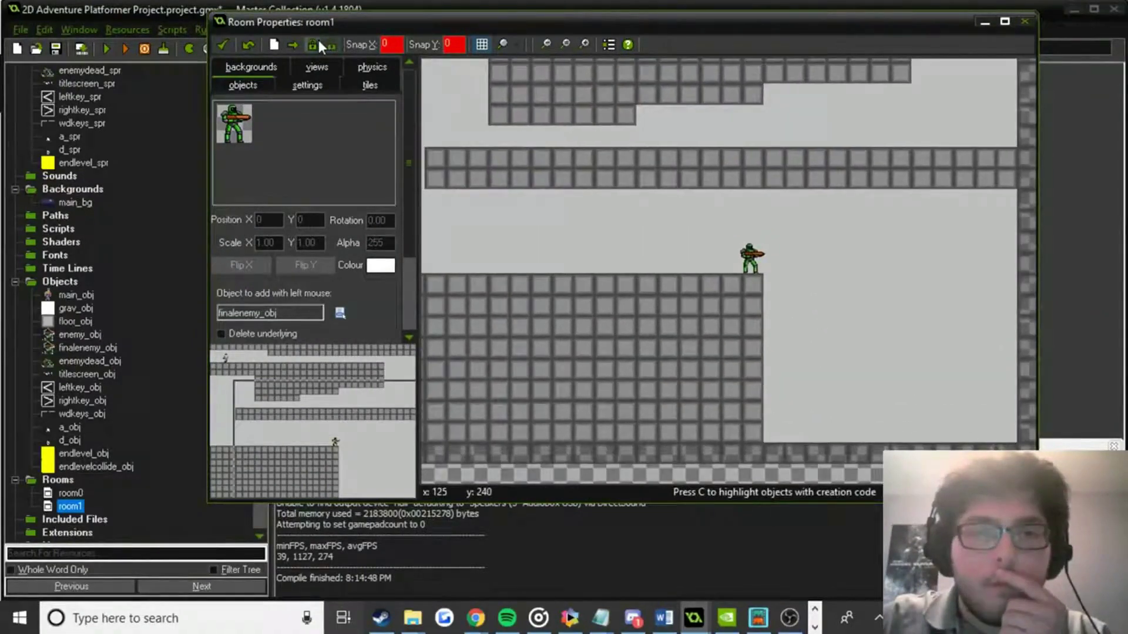
click(277, 126)
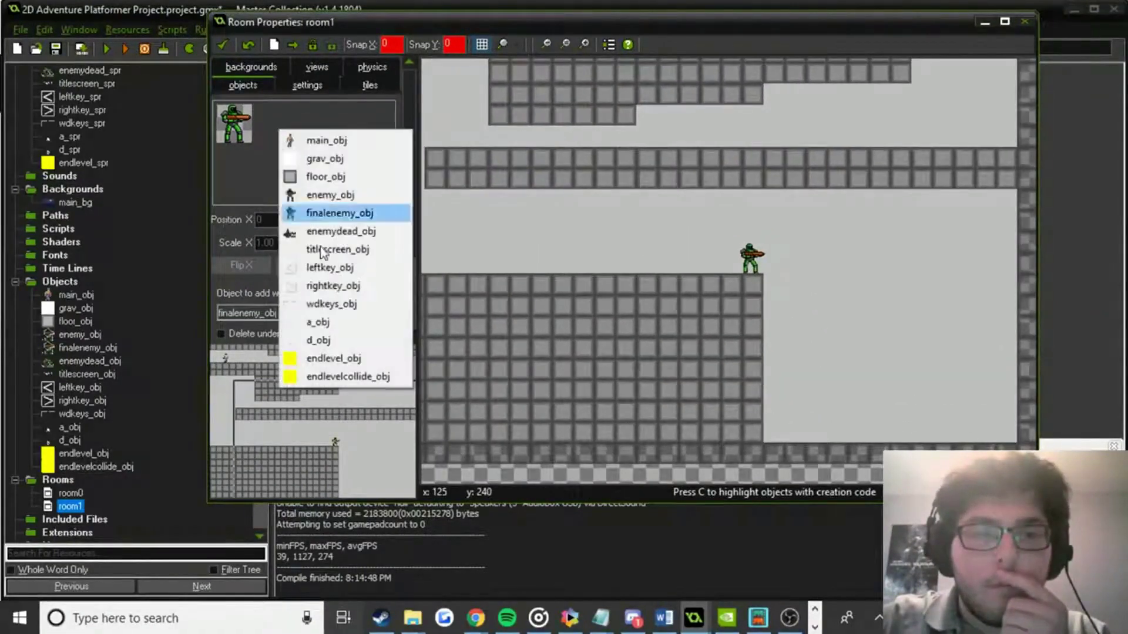
click(354, 376)
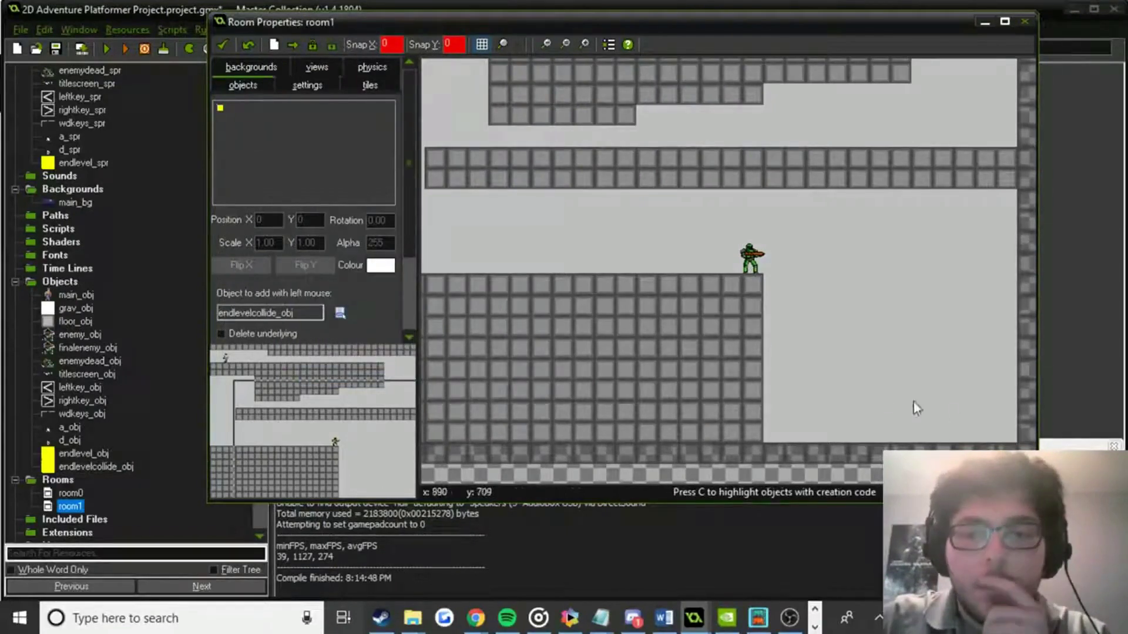
scroll(914, 402, down, 3)
click(723, 318)
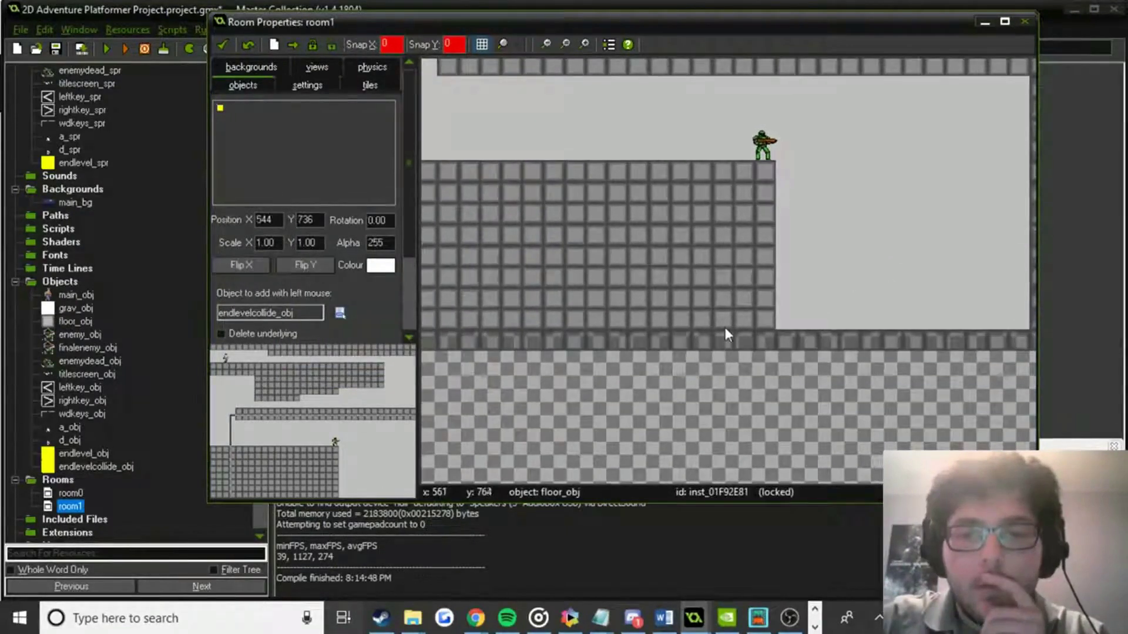
click(734, 326)
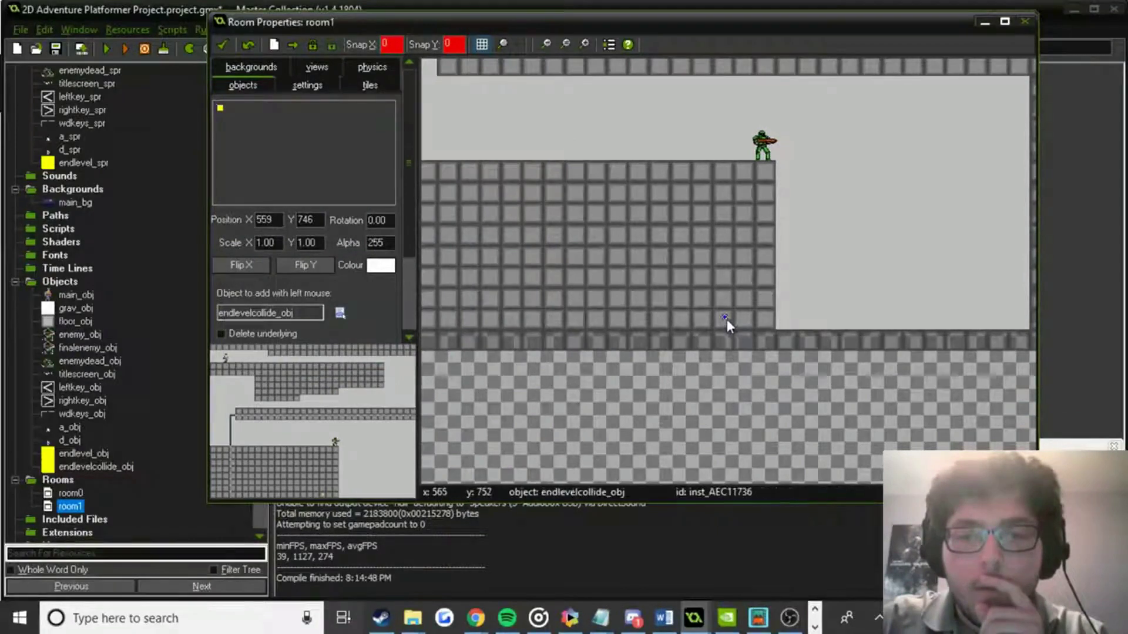
Stretch the endlevelcollide_obj to about scale X 12.57 and Y 1.63, past the block's right edge, and accept room1's changes.
ctrl+scroll(731, 323, up, 3)
drag(685, 276, 983, 295)
ctrl+scroll(967, 322, down, 5)
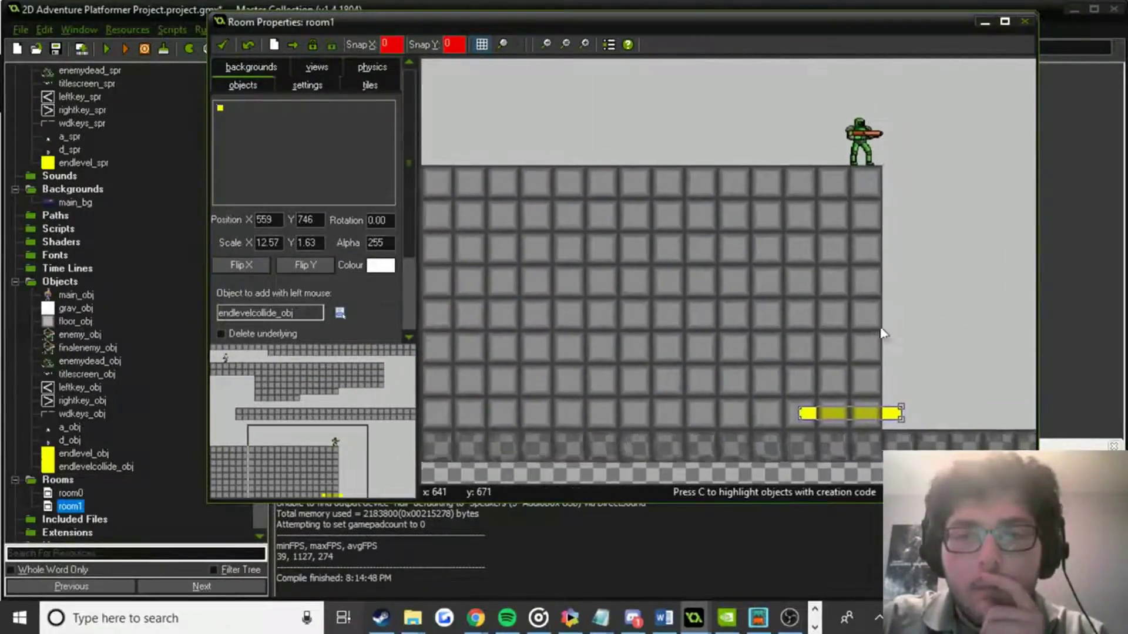
ctrl+scroll(901, 323, down, 3)
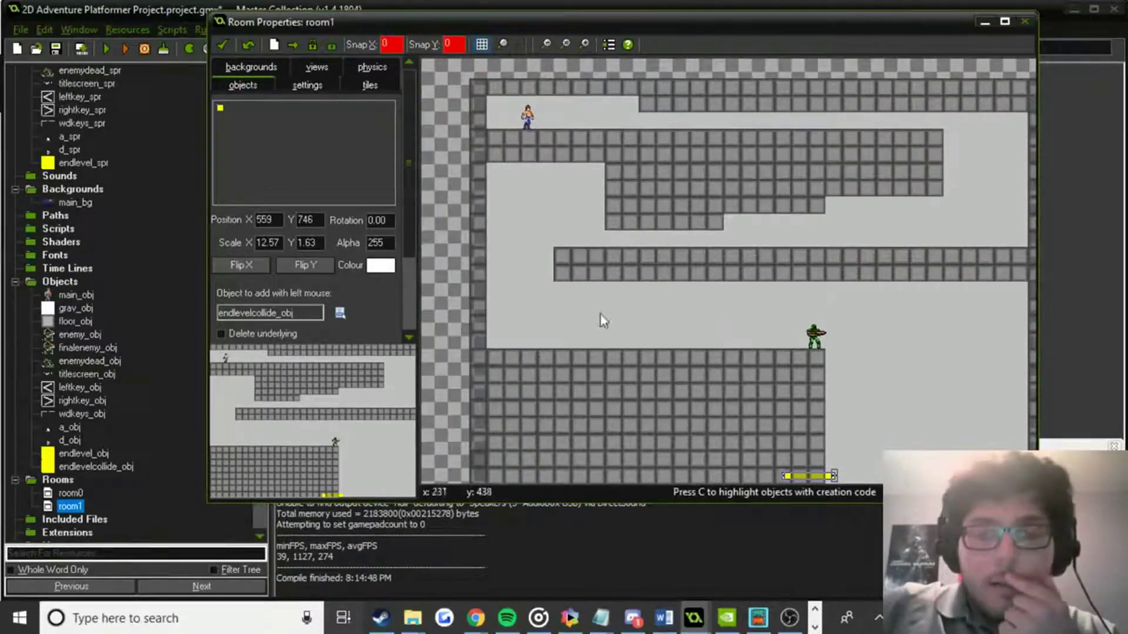
click(223, 45)
Duplicate enemy_spr, name the copy enemyleft_spr, and open the copy's image for editing.
scroll(117, 194, up, 3)
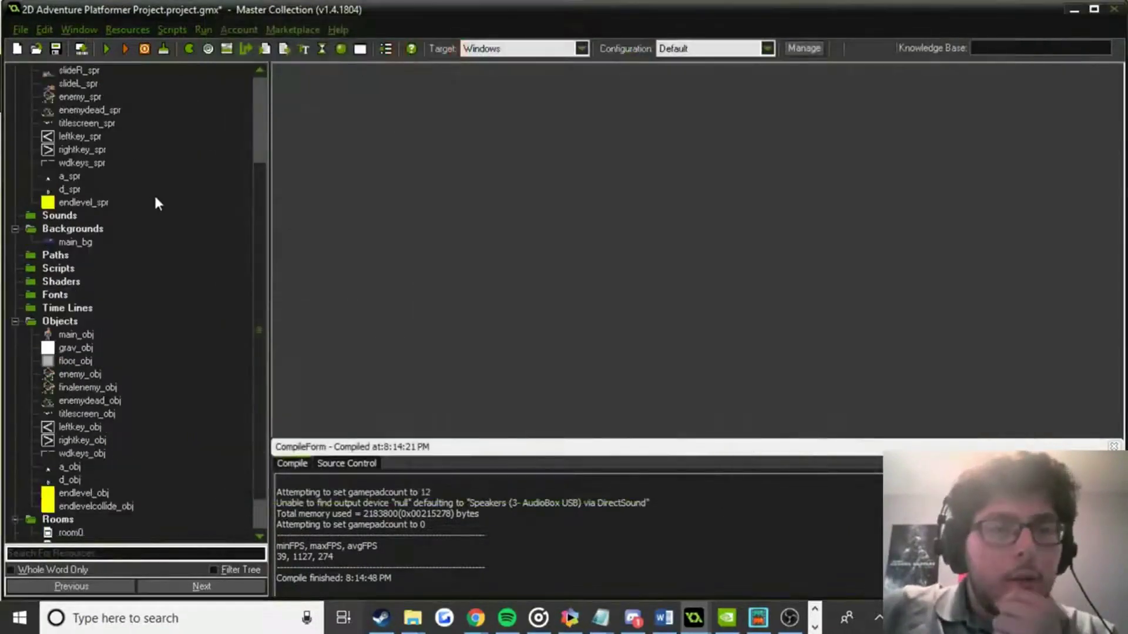
click(80, 178)
right_click(78, 175)
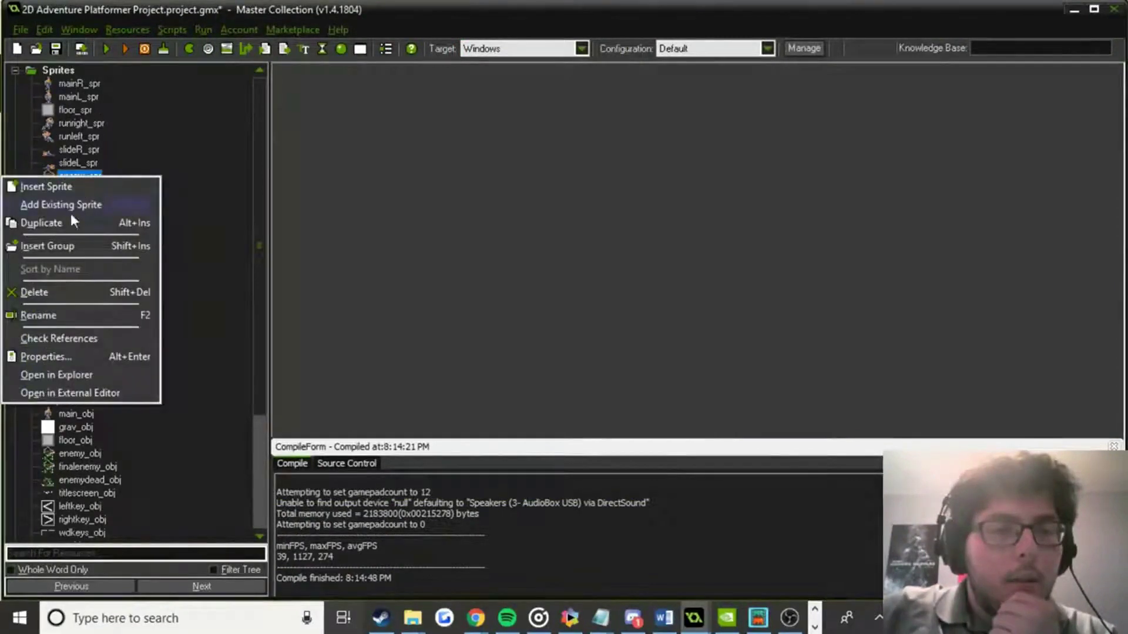
click(72, 217)
text(enemy)
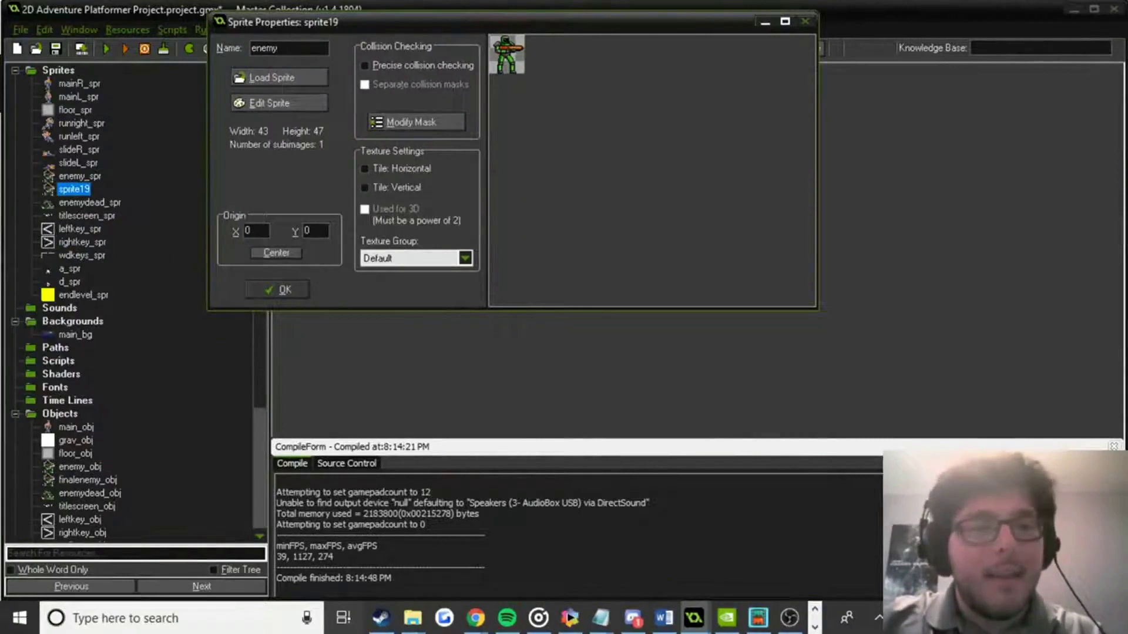
text(left_spr)
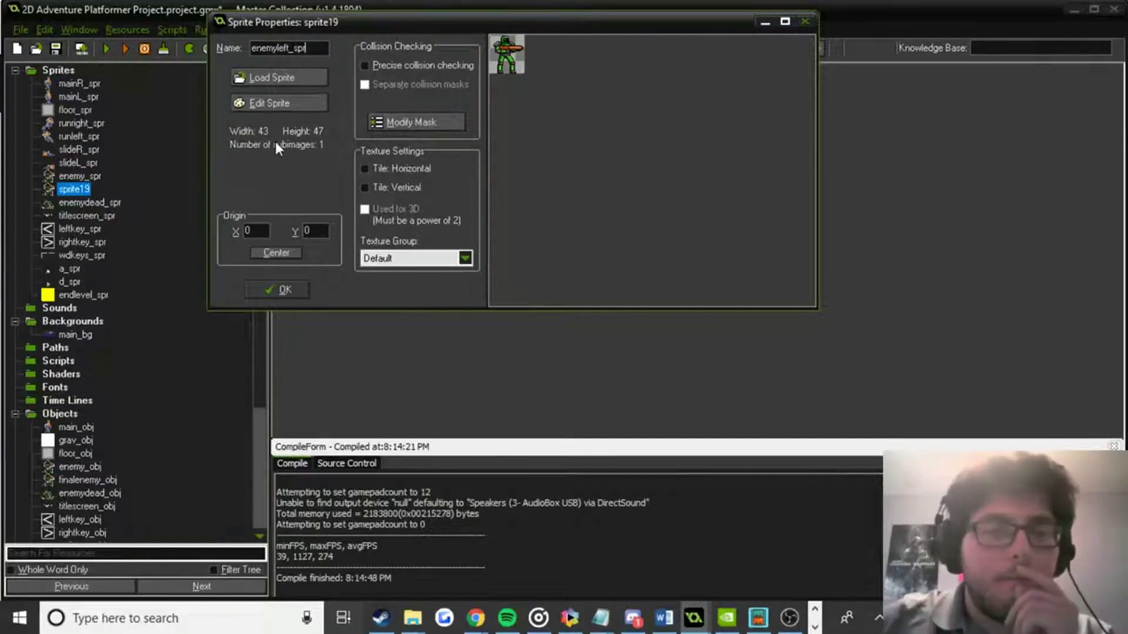
click(276, 103)
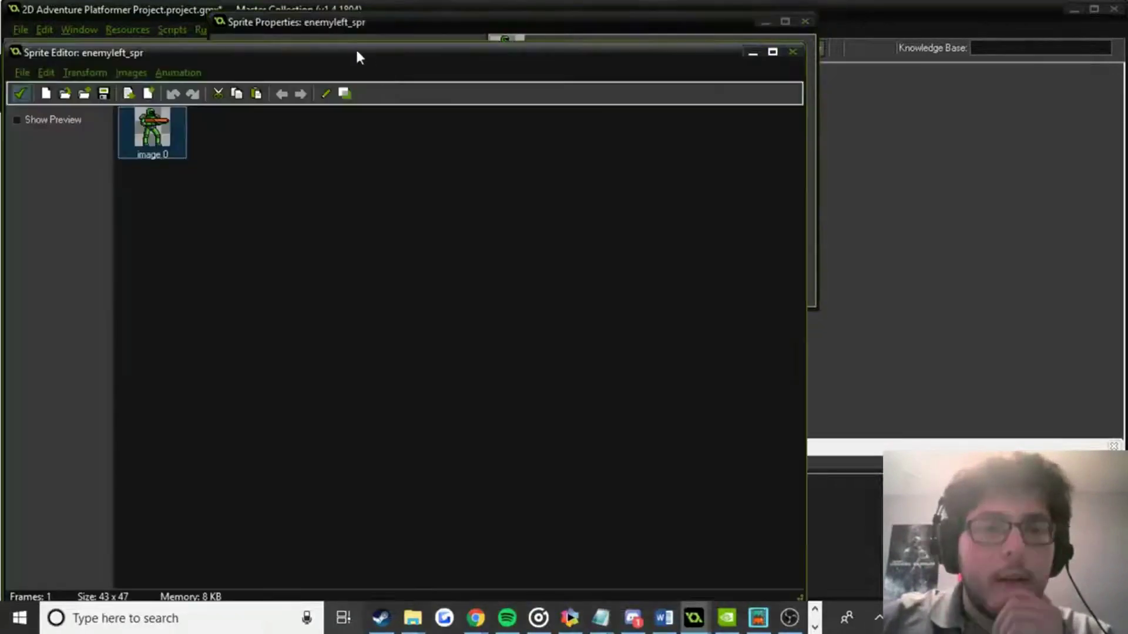
Mirror the enemyleft_spr image horizontally and accept the edited sprite.
click(101, 71)
click(118, 113)
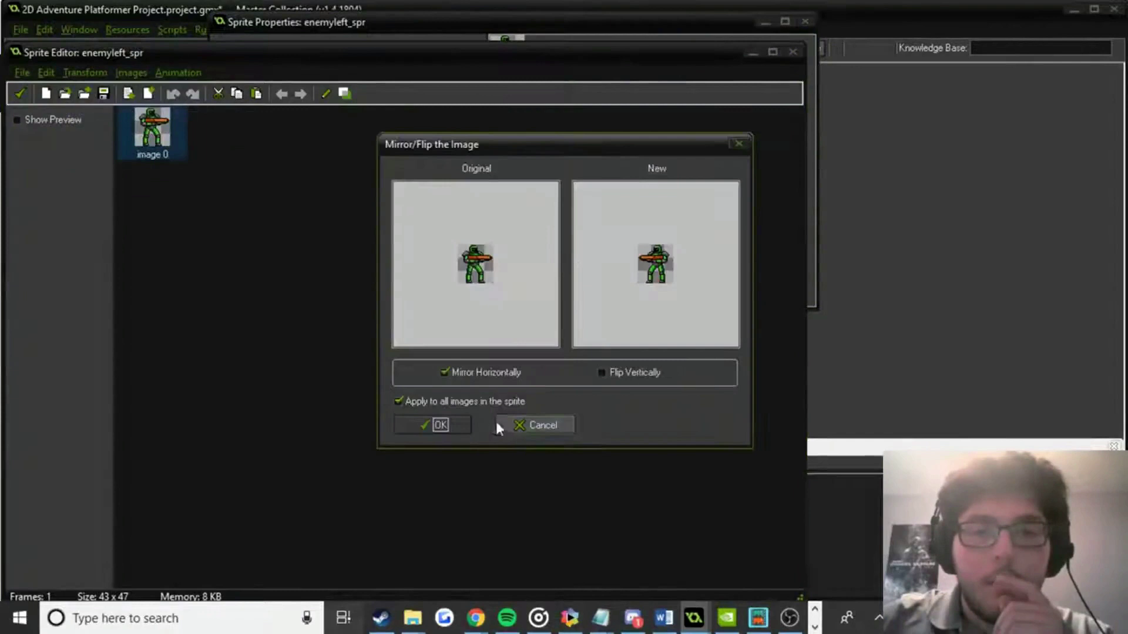
click(438, 425)
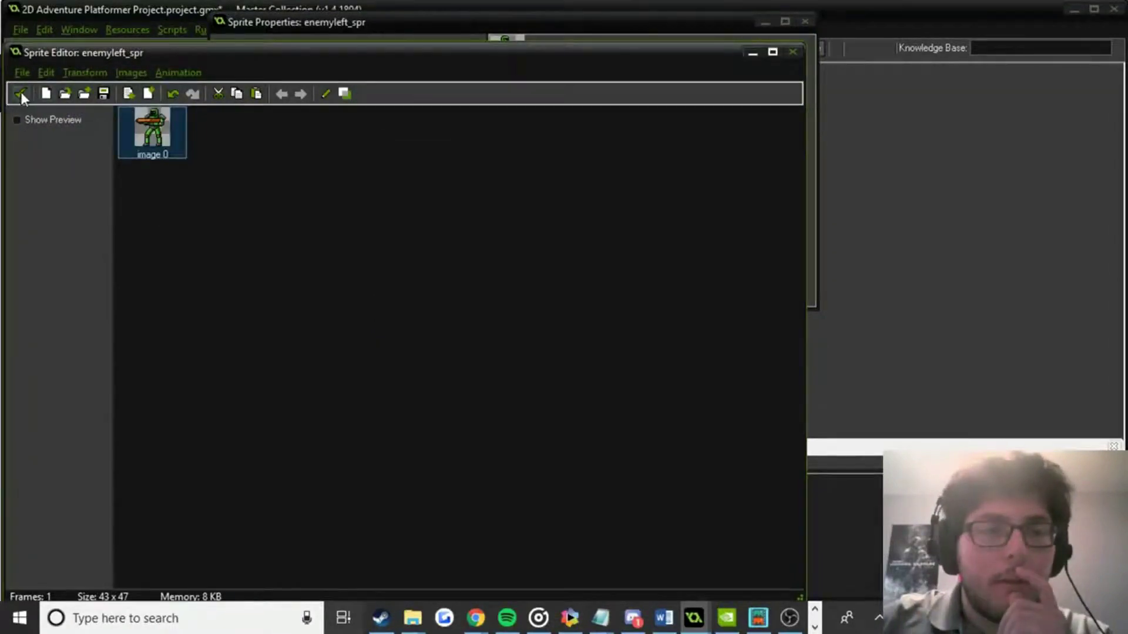
click(22, 94)
click(262, 286)
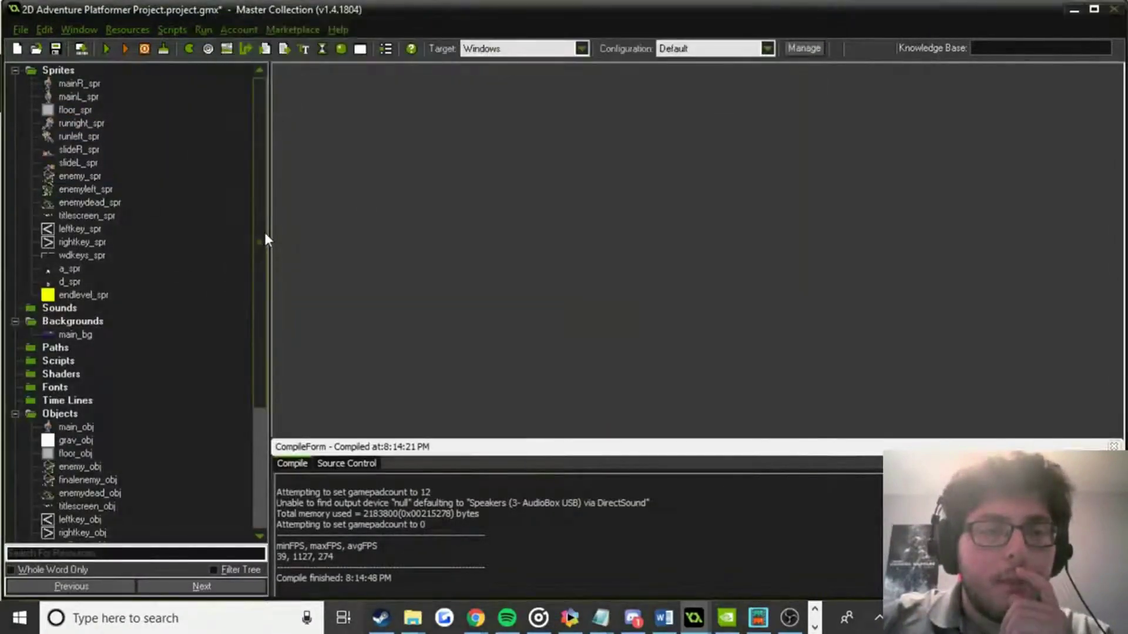
Create a new object named enemyleft_obj.
scroll(264, 246, down, 1)
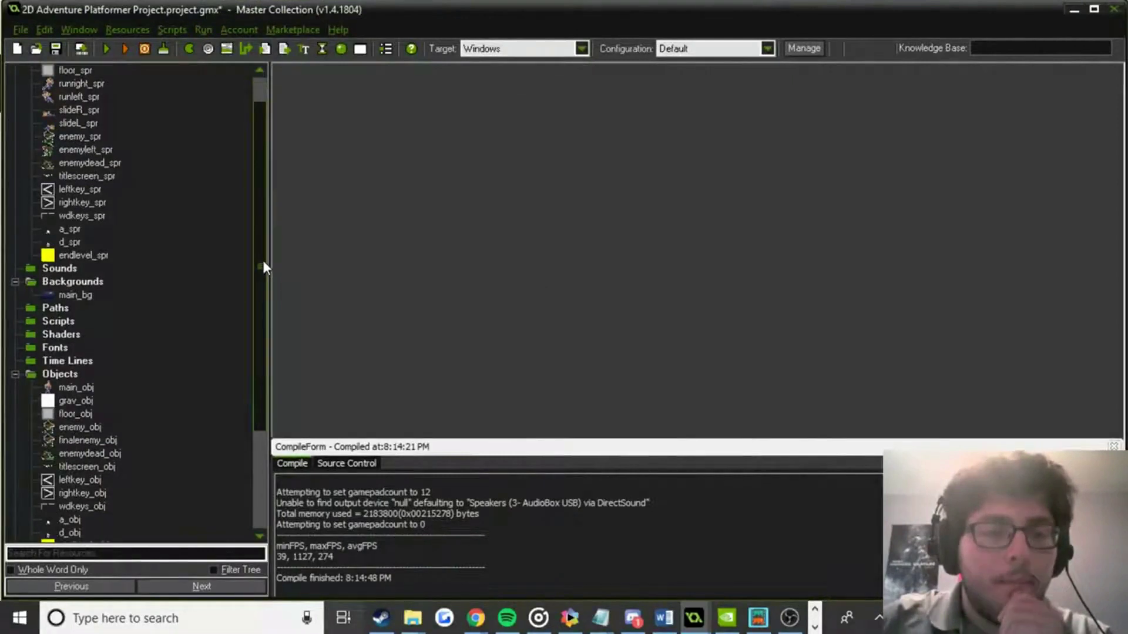
click(106, 164)
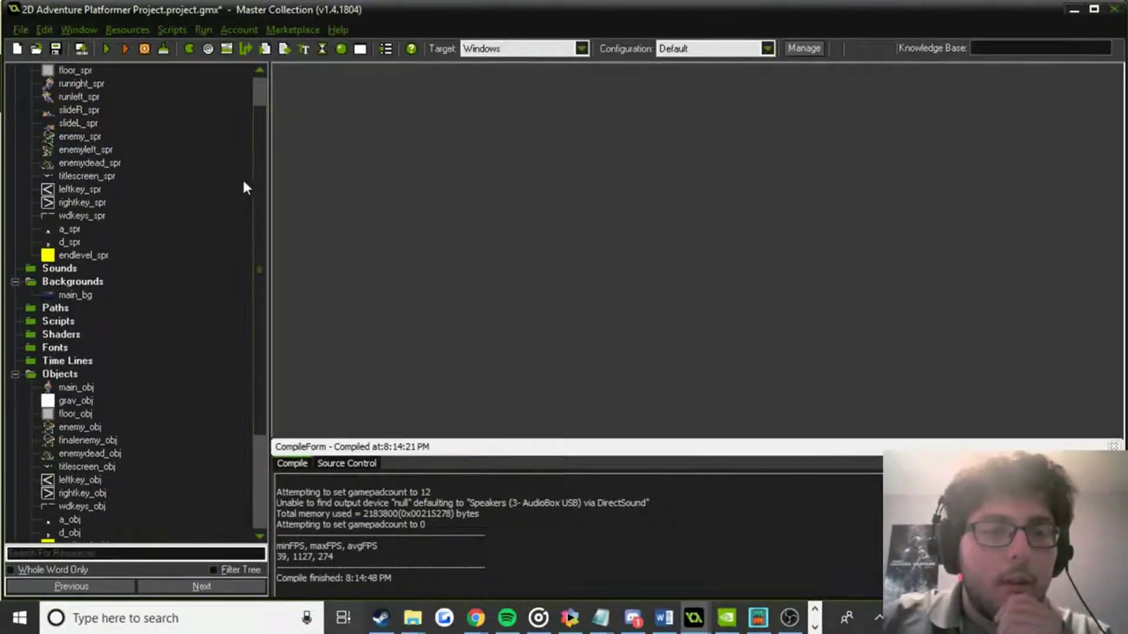
scroll(255, 206, down, 3)
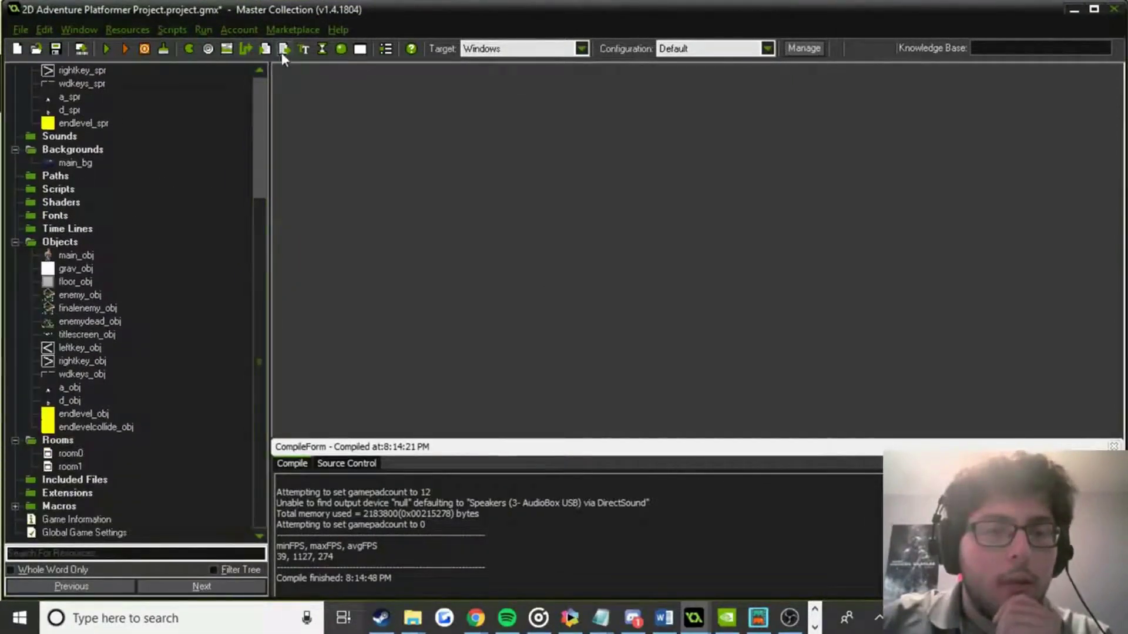
click(341, 48)
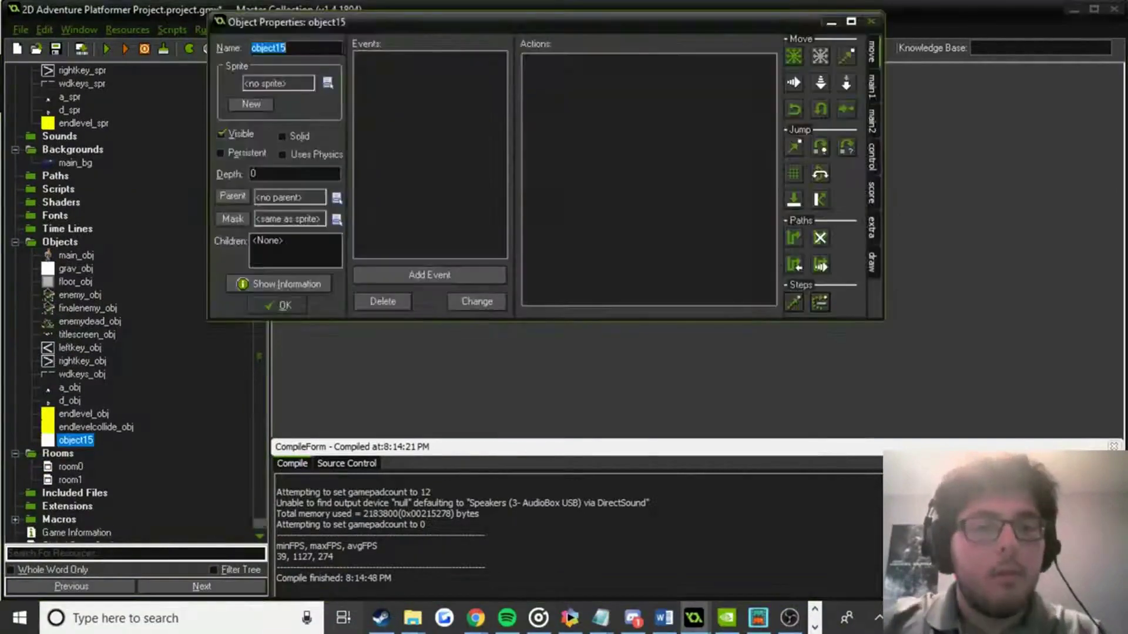
text(enemyleft_spr)
key(BackSpace)
key(BackSpace)
key(BackSpace)
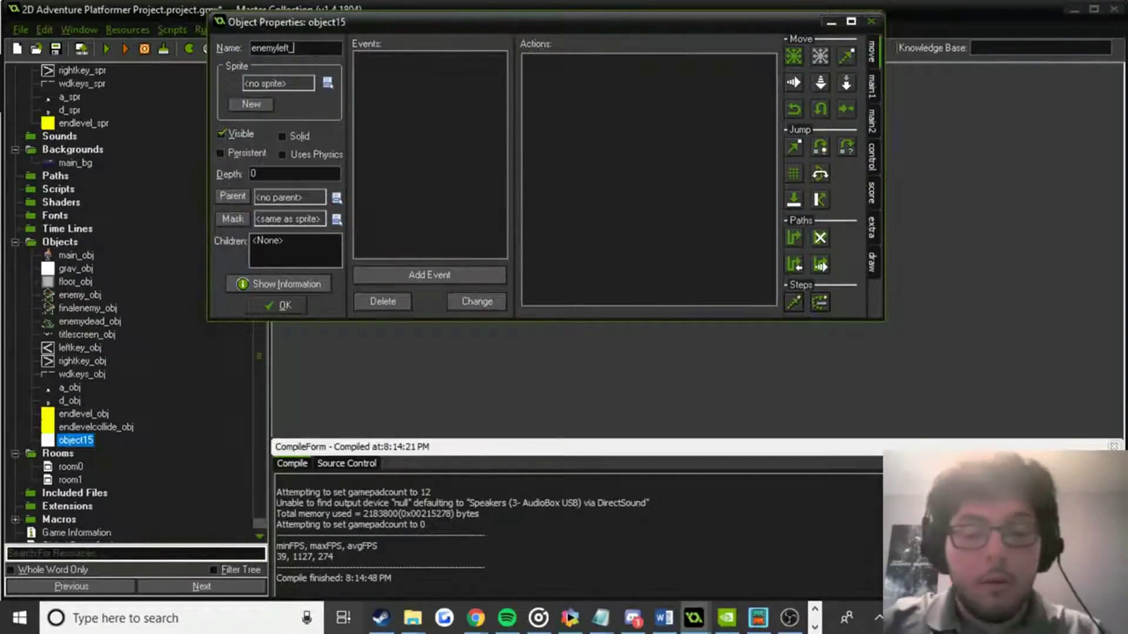
text(obj)
Assign enemyleft_spr as enemyleft_obj's sprite and enemy_obj as its parent, and accept the object.
click(328, 83)
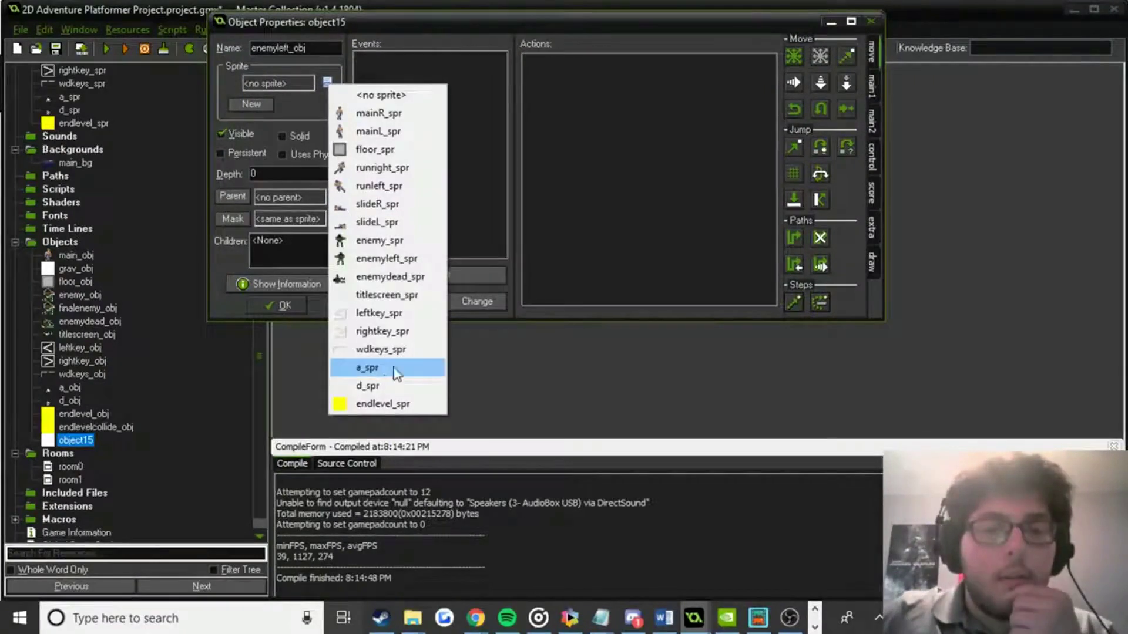
click(411, 262)
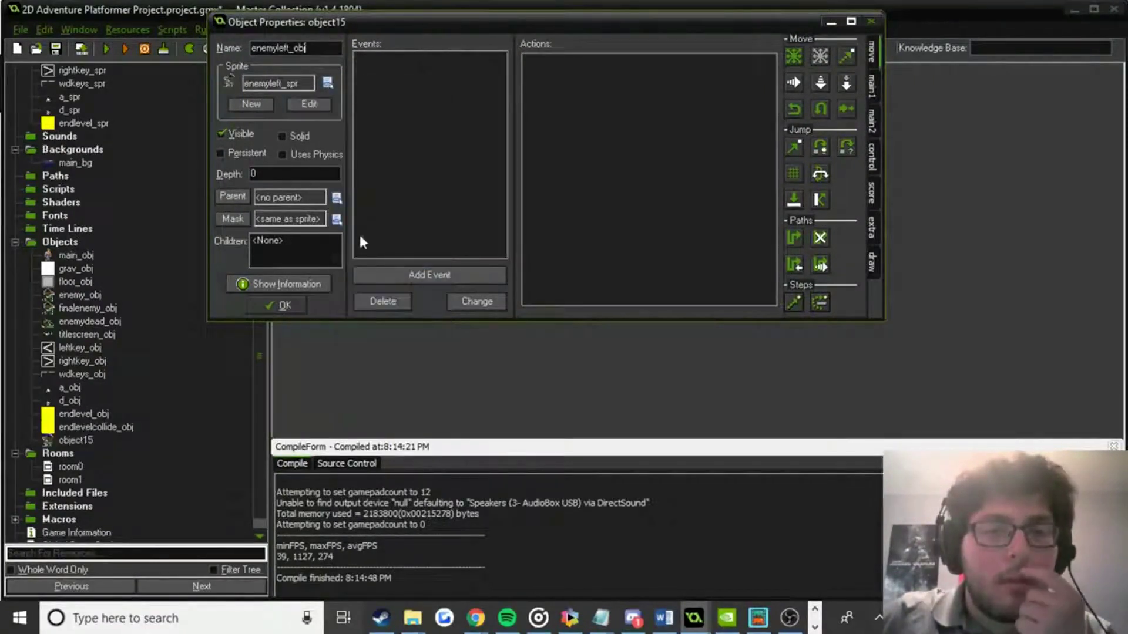
click(337, 198)
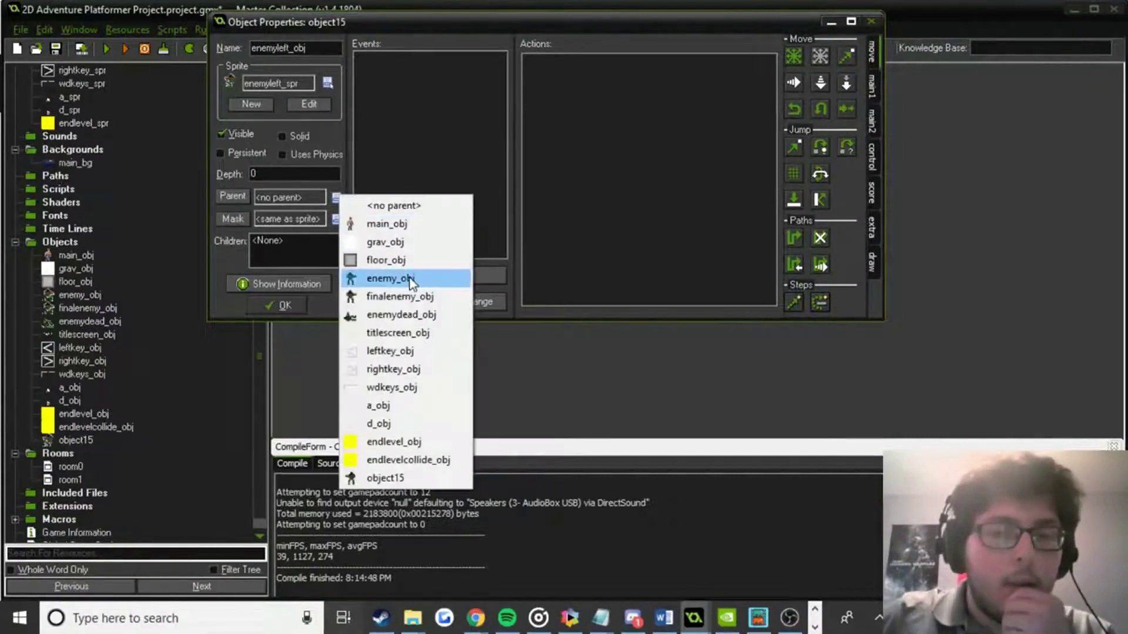
click(383, 278)
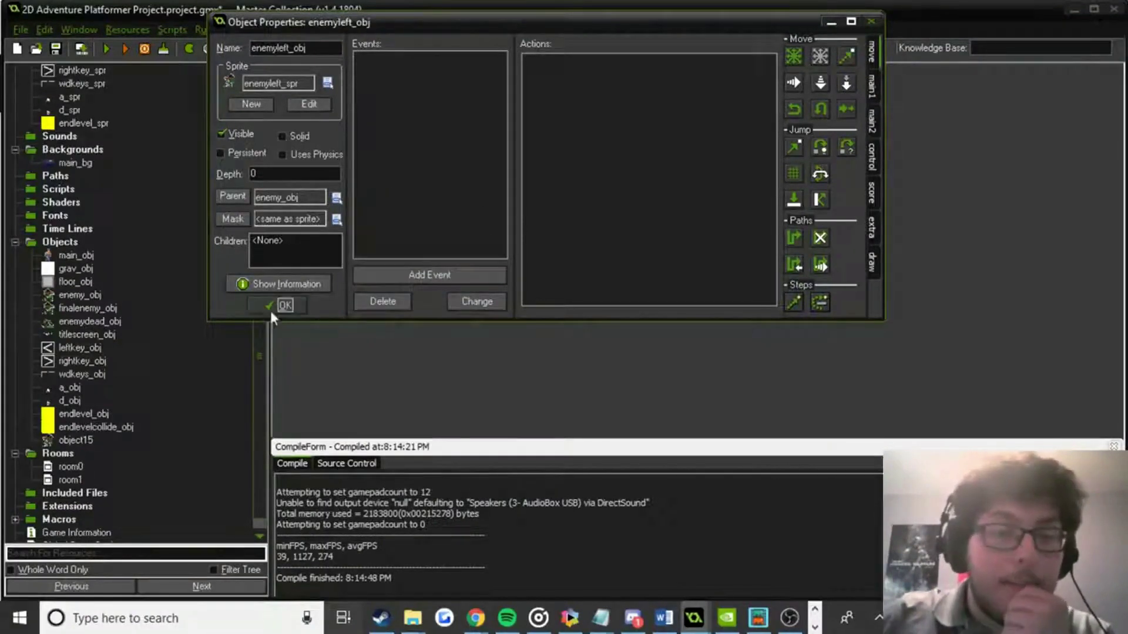
click(271, 312)
scroll(260, 372, down, 1)
double_click(70, 453)
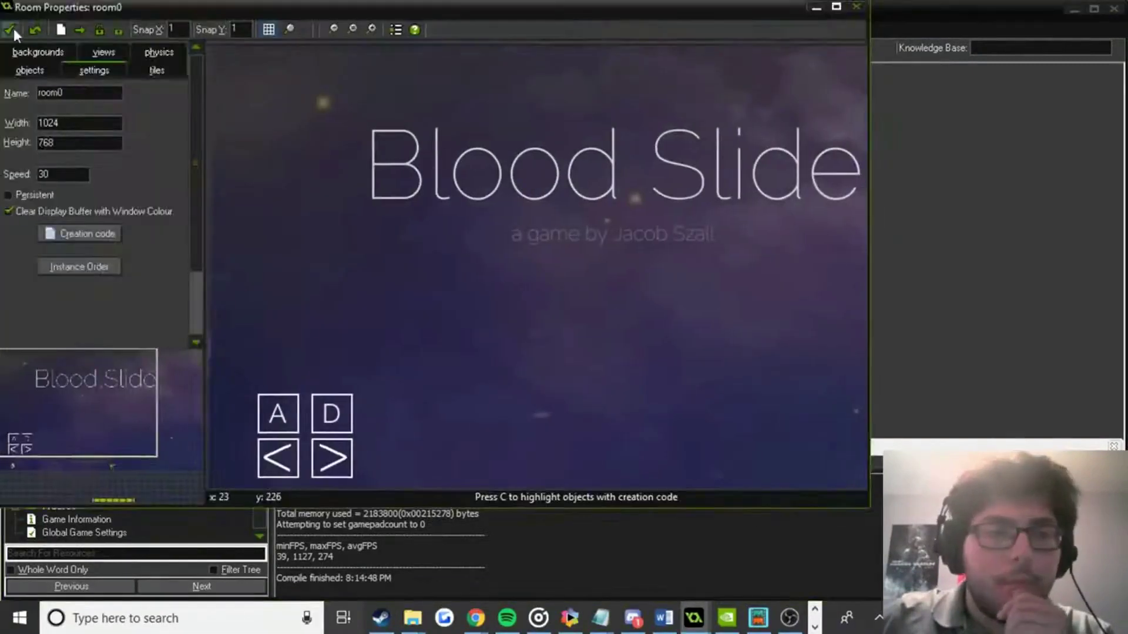
click(10, 29)
Place an enemyleft_obj in room1 at X 171, Y 273, standing near the left end of the middle platform.
double_click(69, 467)
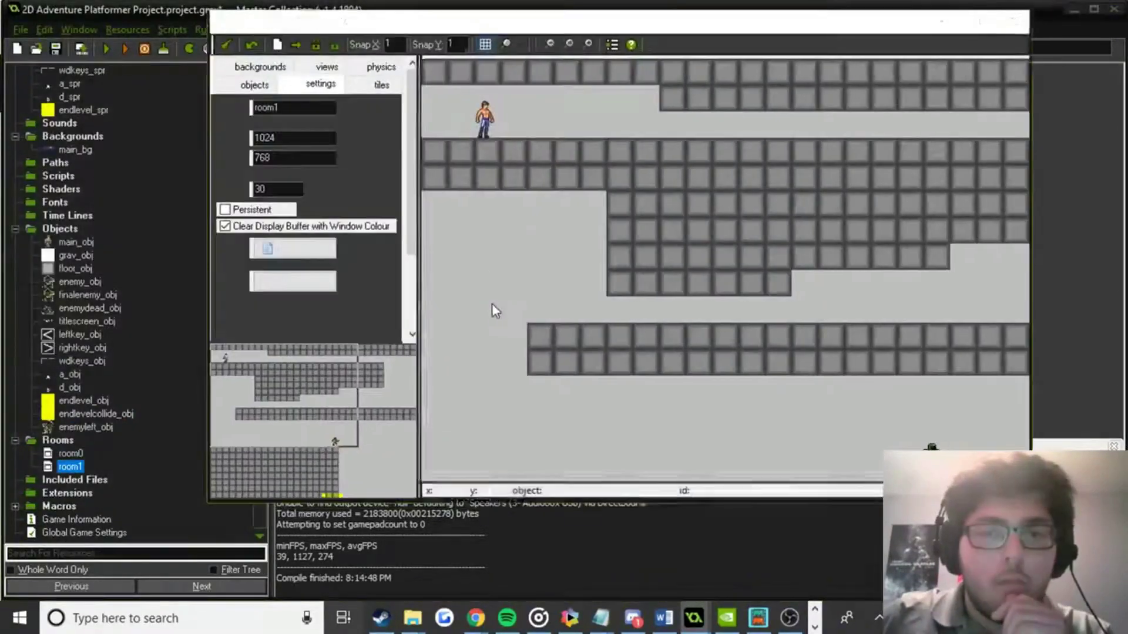
click(238, 85)
click(295, 161)
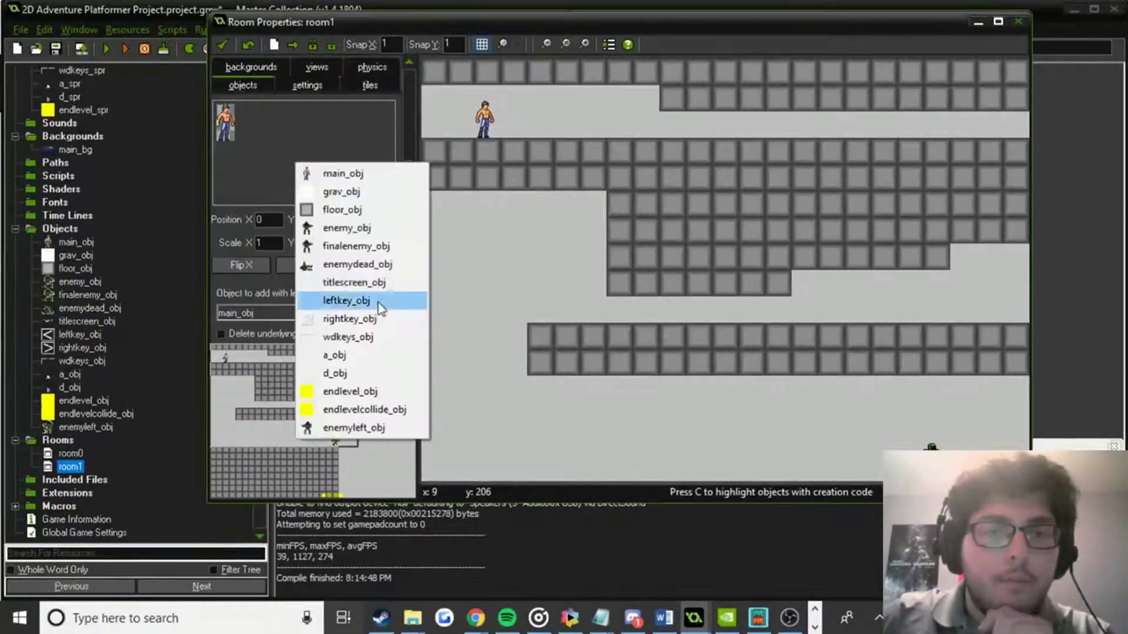
click(372, 428)
scroll(547, 273, up, 3)
drag(625, 323, 606, 311)
ctrl+scroll(608, 252, down, 3)
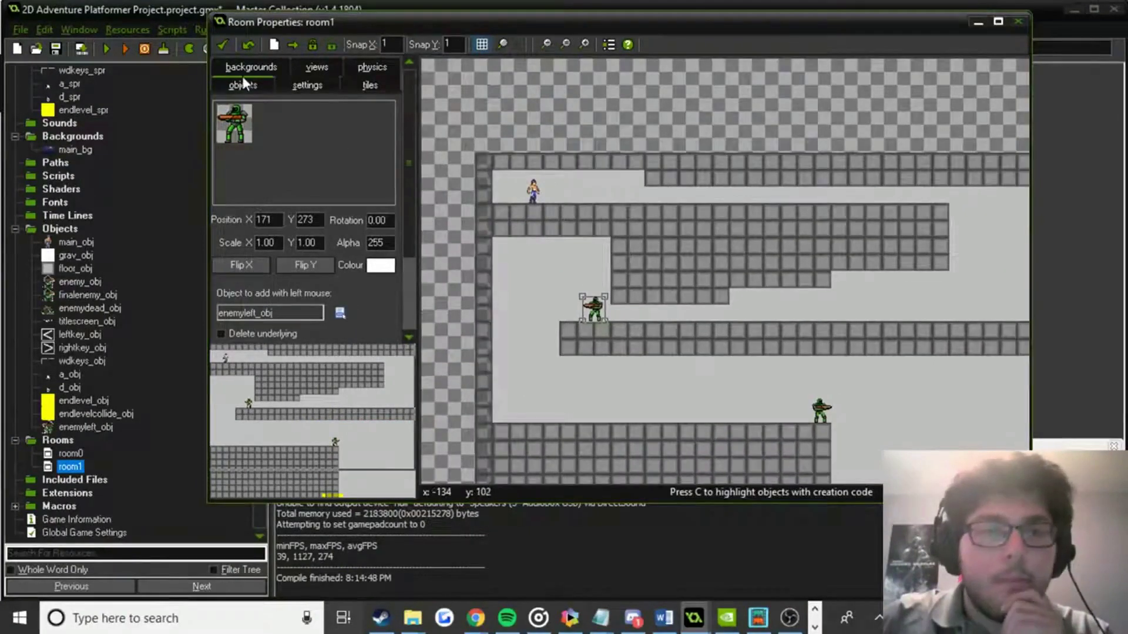
Set main_bg as room1's Background 0 and accept the room changes.
click(244, 73)
click(328, 285)
click(364, 314)
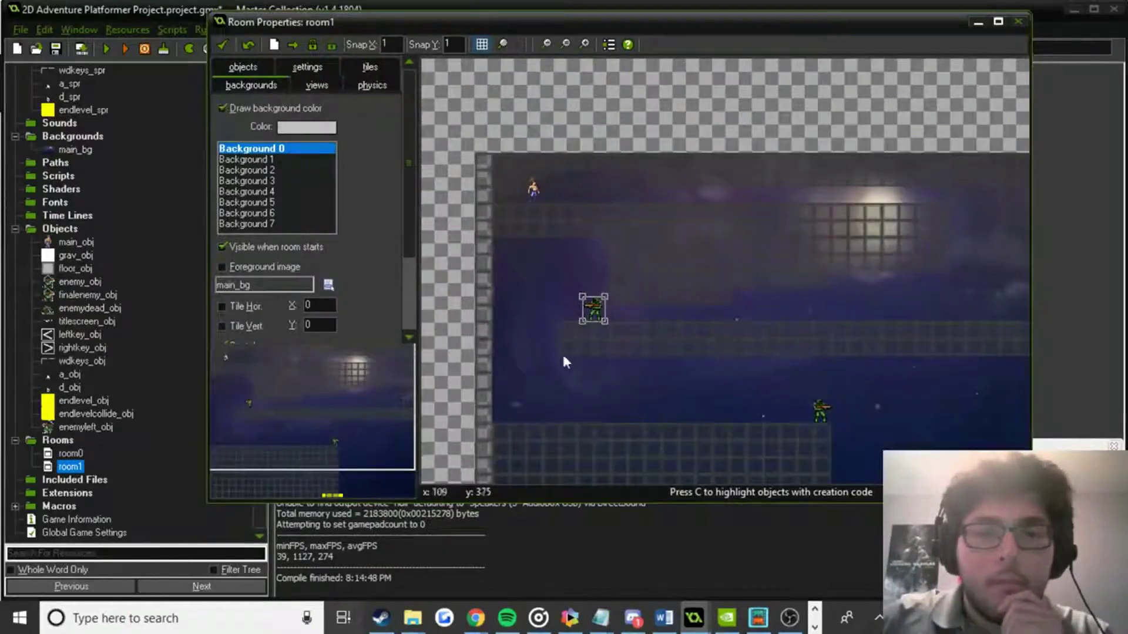
middle_drag(852, 382, 817, 276)
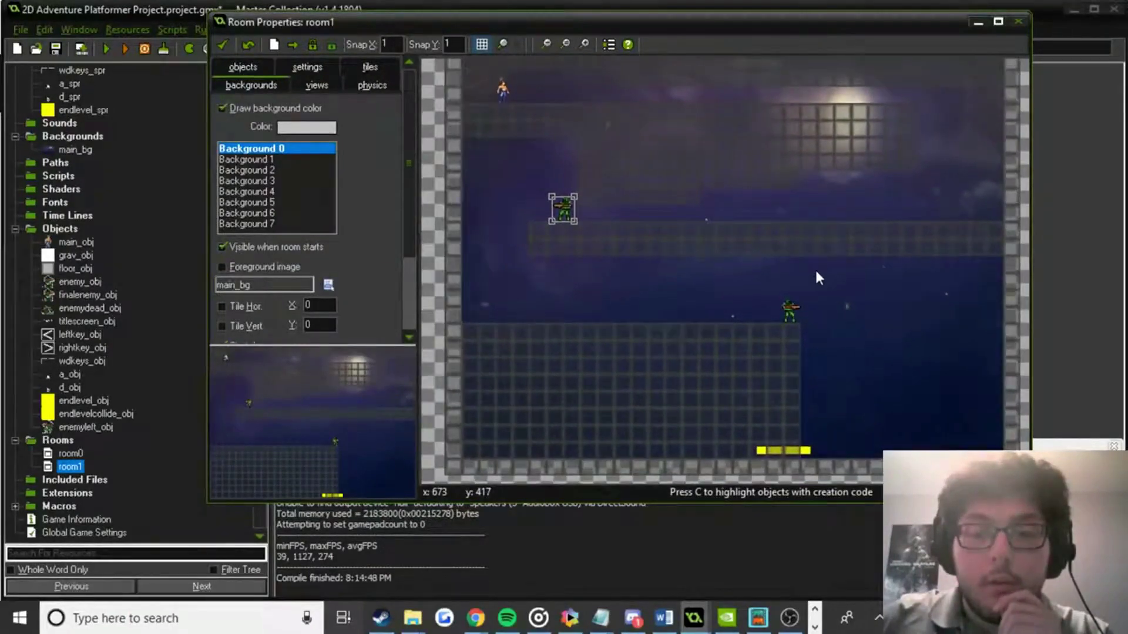
click(226, 48)
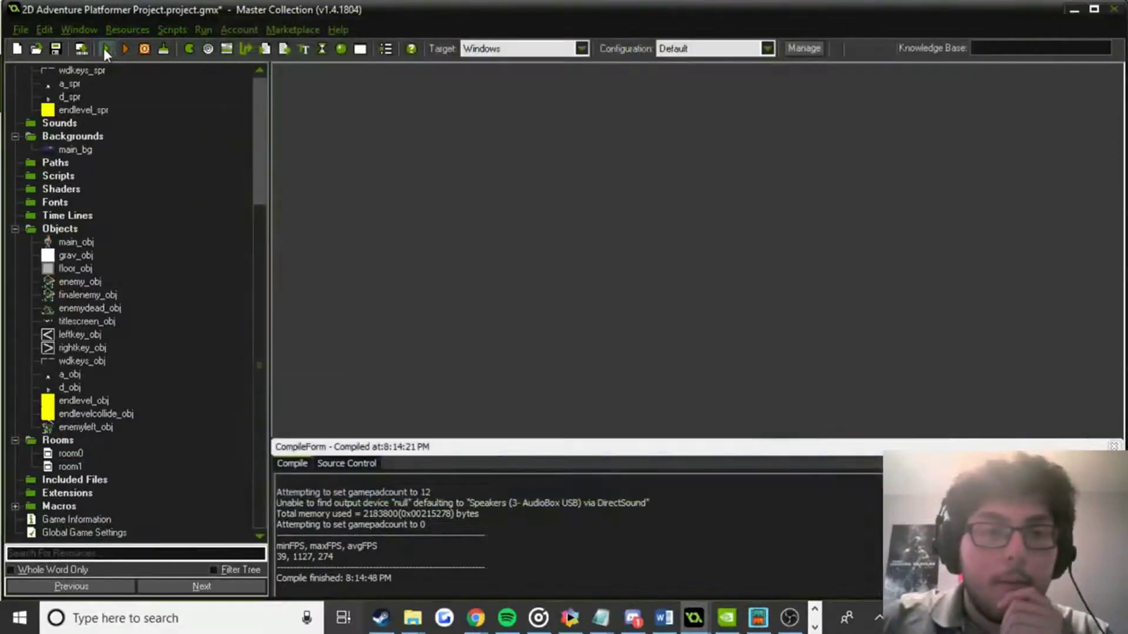
Run the game and play through the first level, sliding into the enemy and continuing to the second level.
click(107, 49)
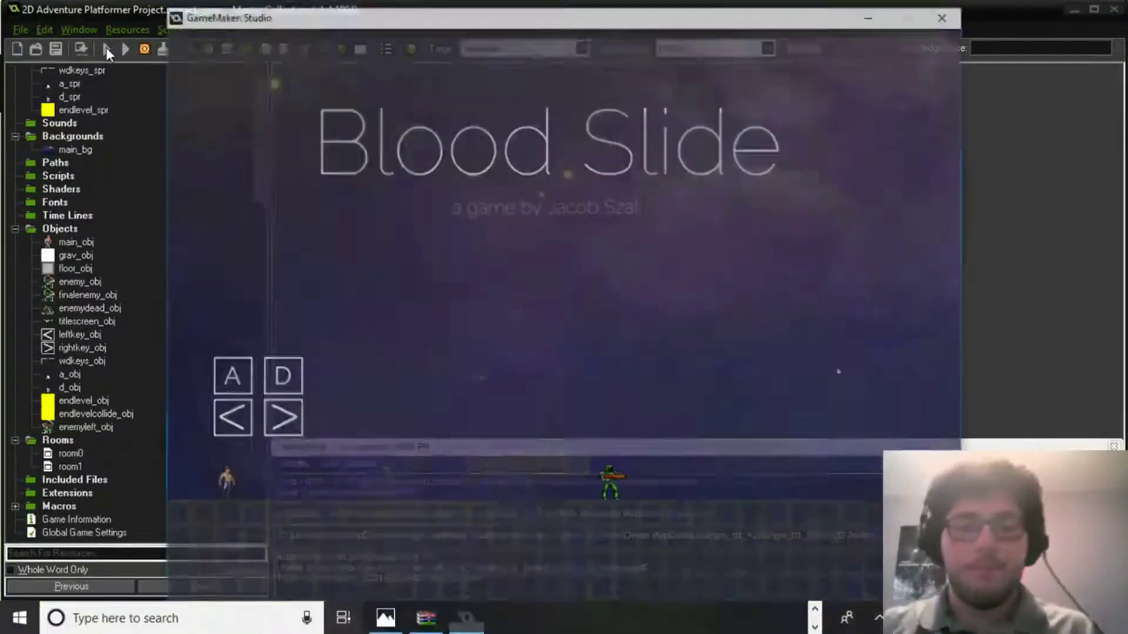
key(d)
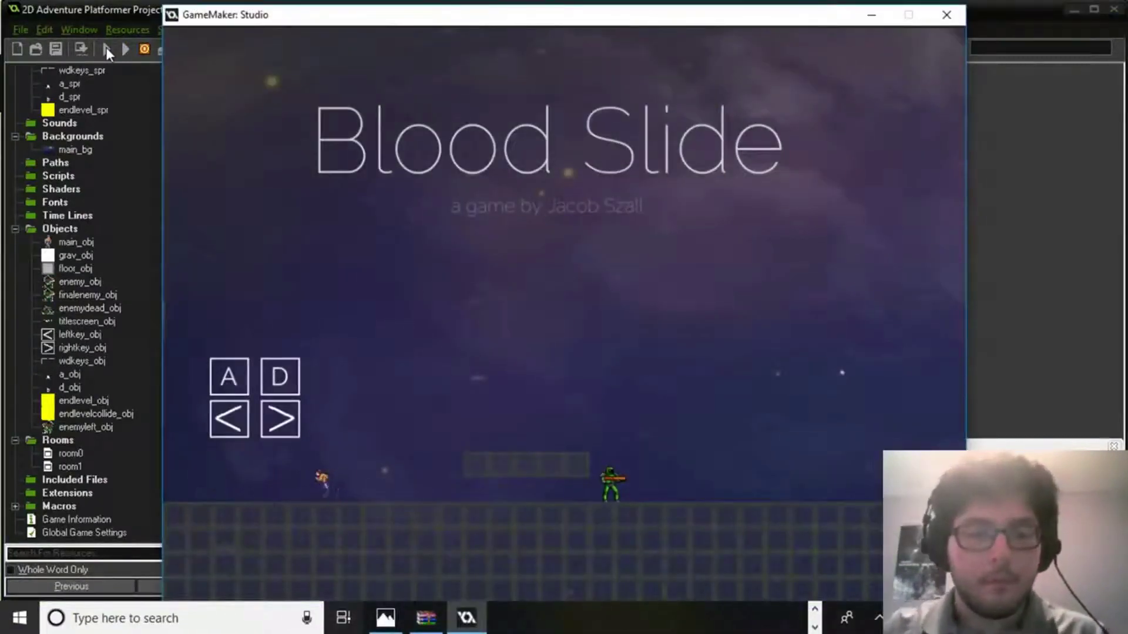
key(a)
key(d)
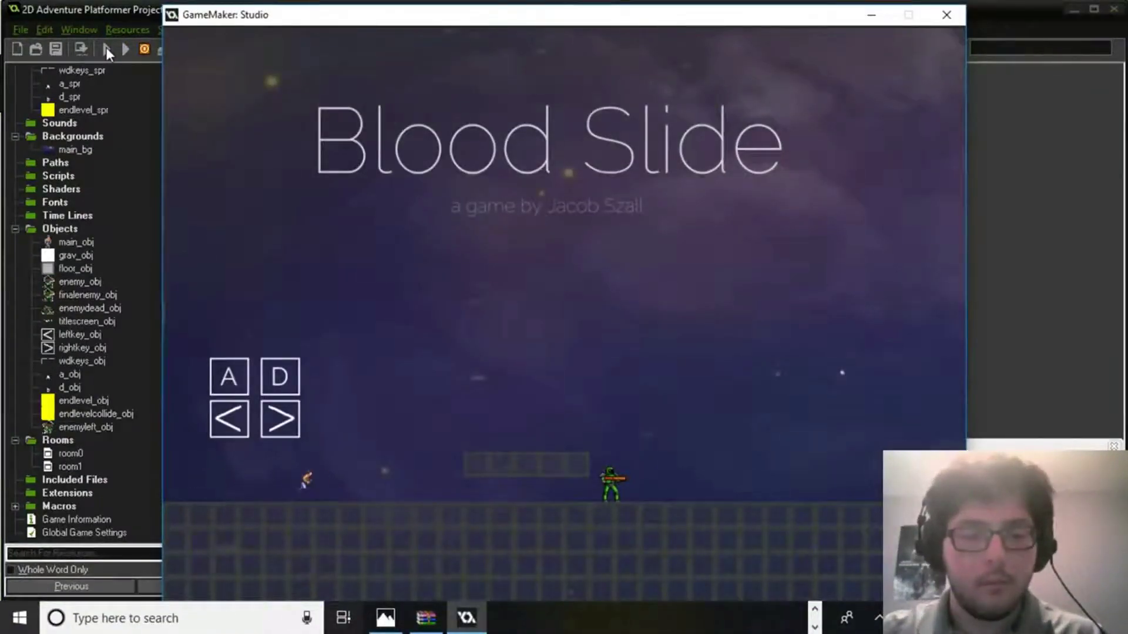
key(a)
key(d)
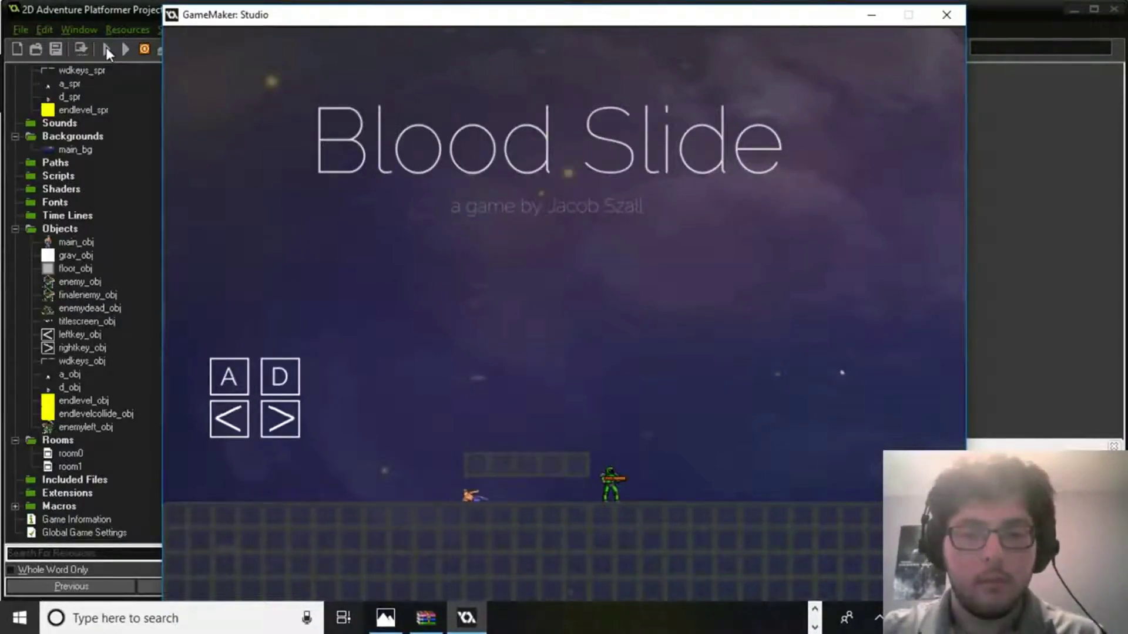
key(d)
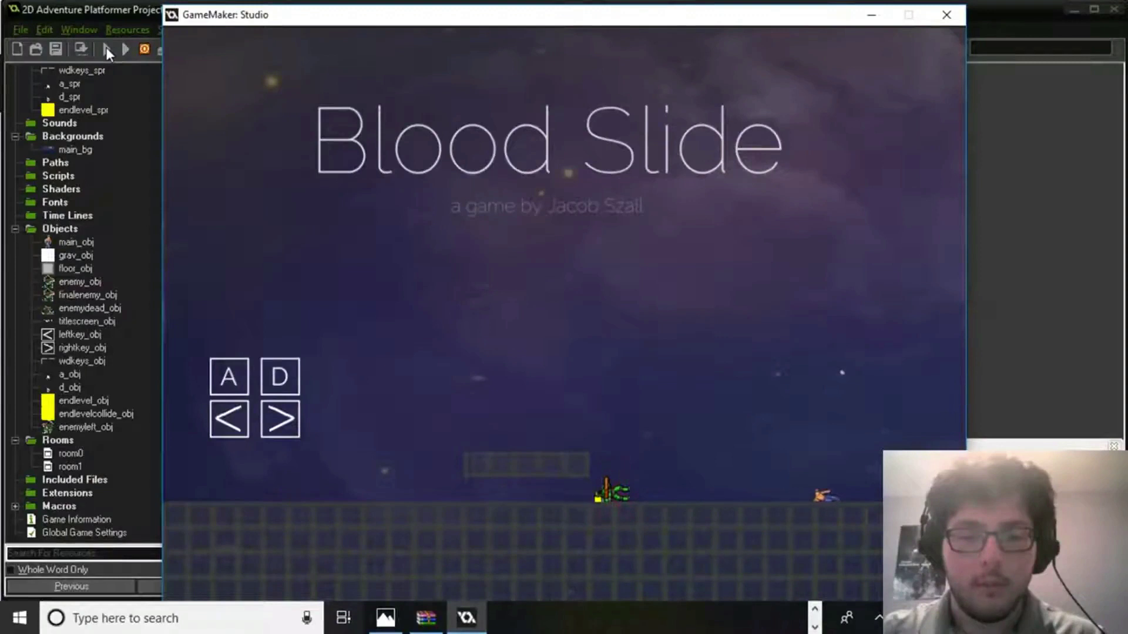
key(a)
key(a)
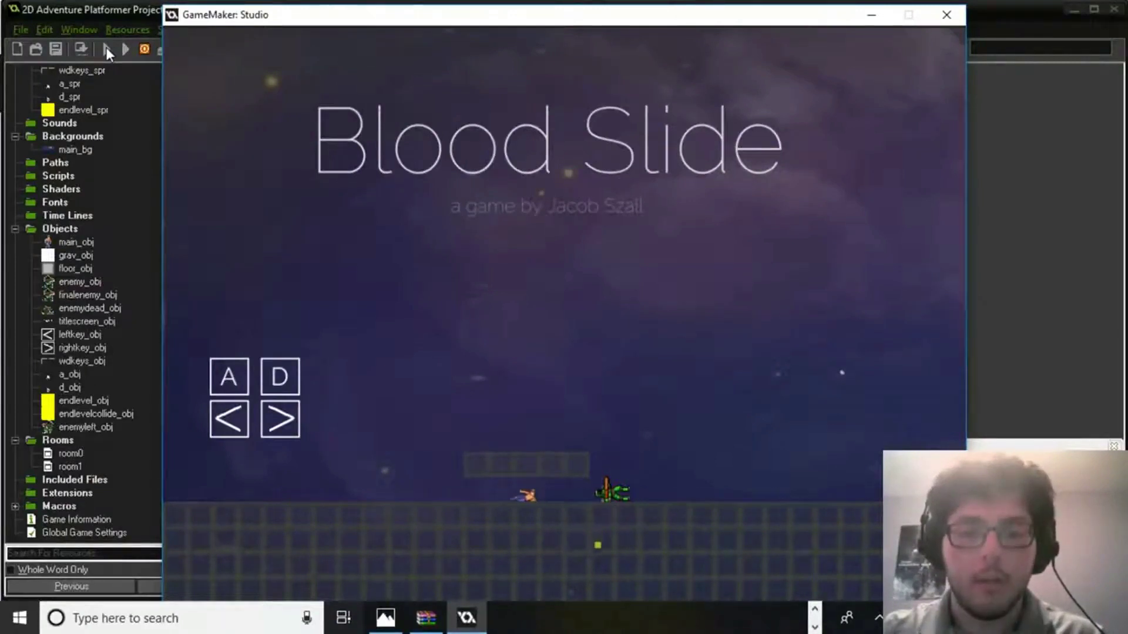
key(d)
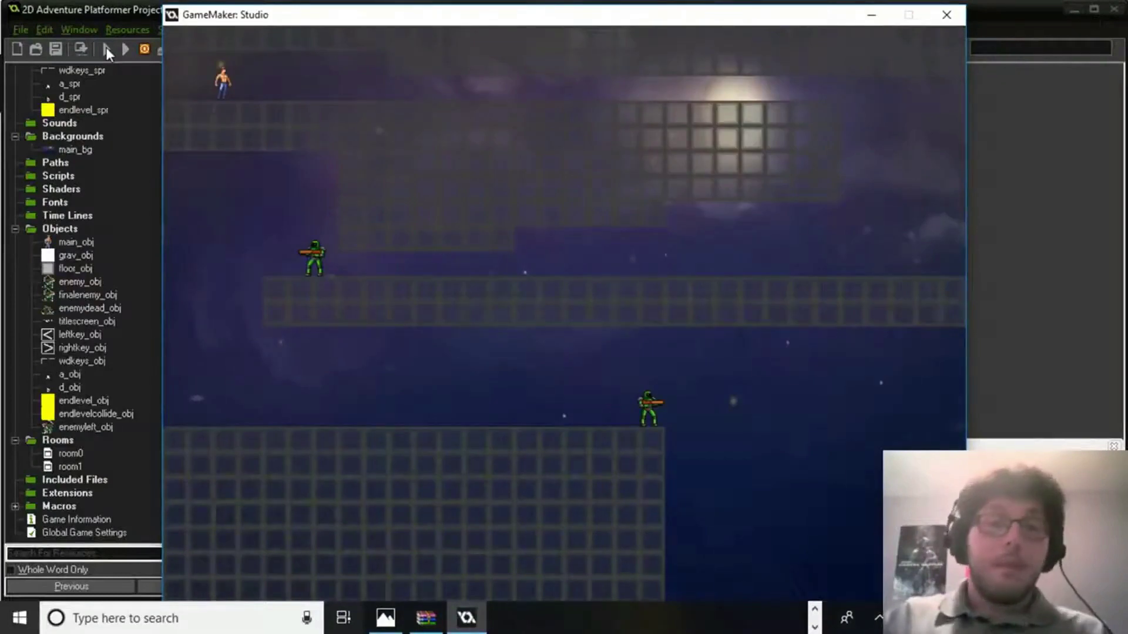
Play-test the second level by moving and sliding the player back and forth along the upper corridor, and close the game.
key(d)
key(a)
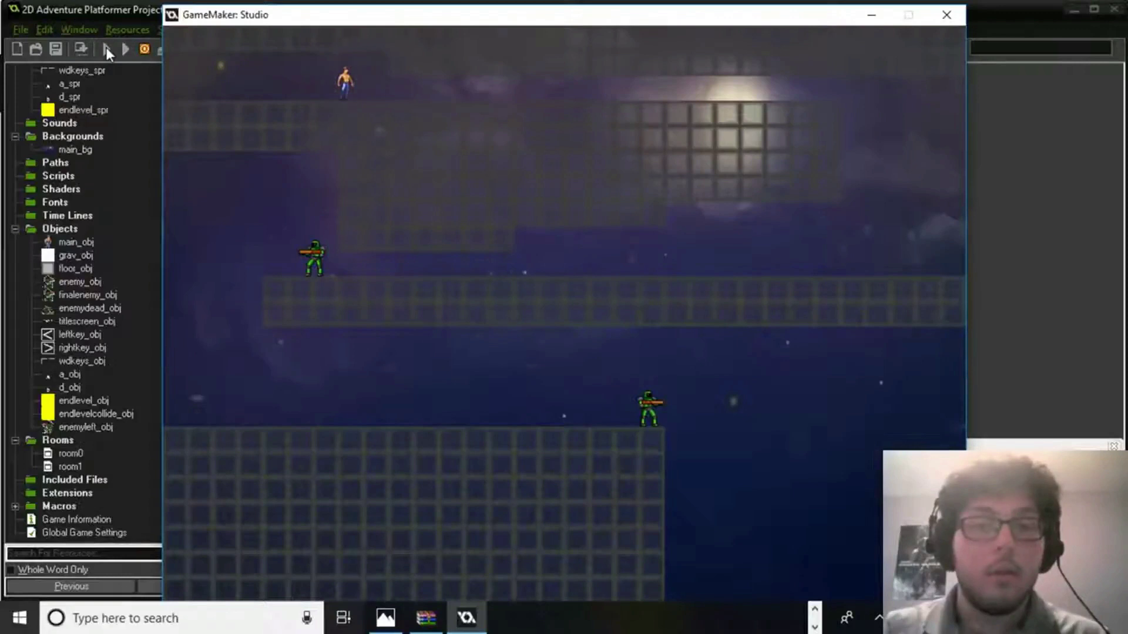
key(a)
key(d)
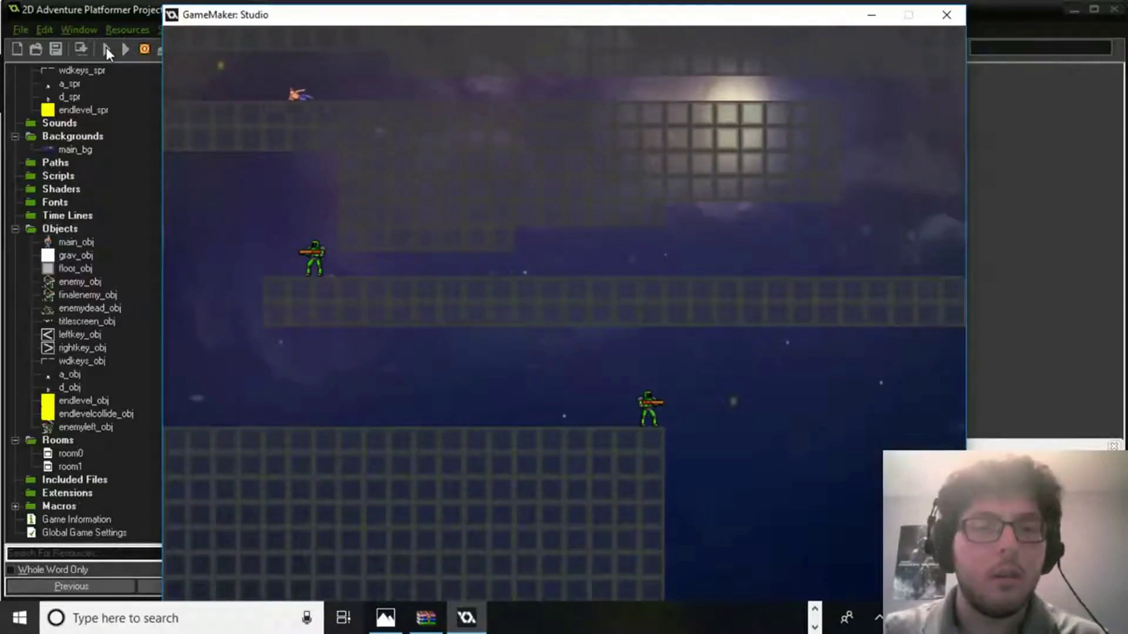
key(a)
key(d)
key(a)
key(d)
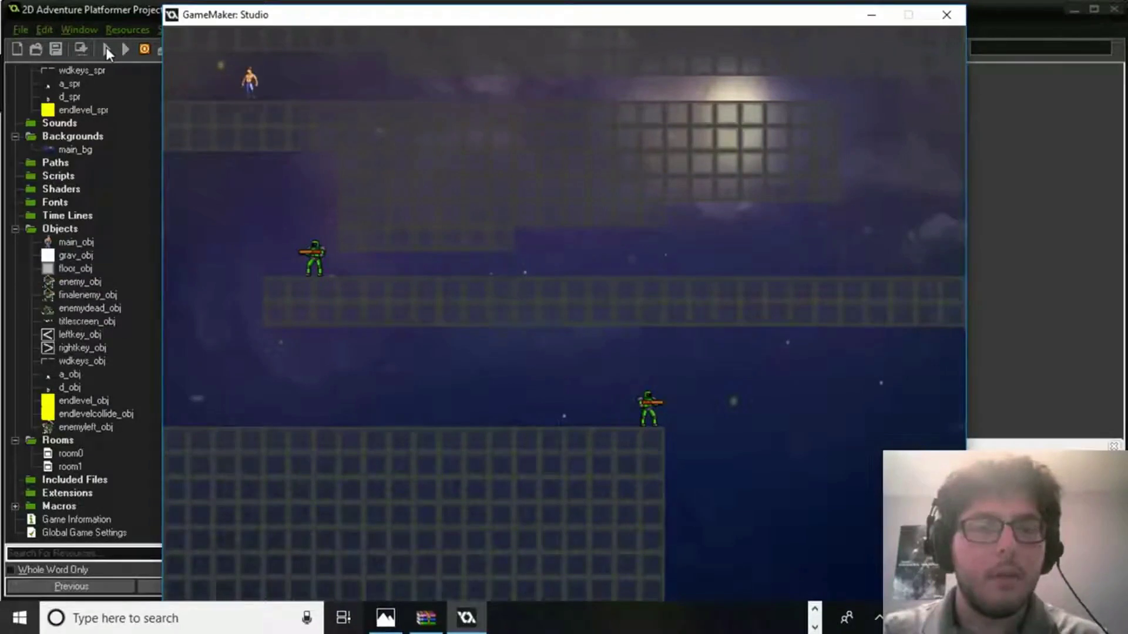
key(a)
key(d)
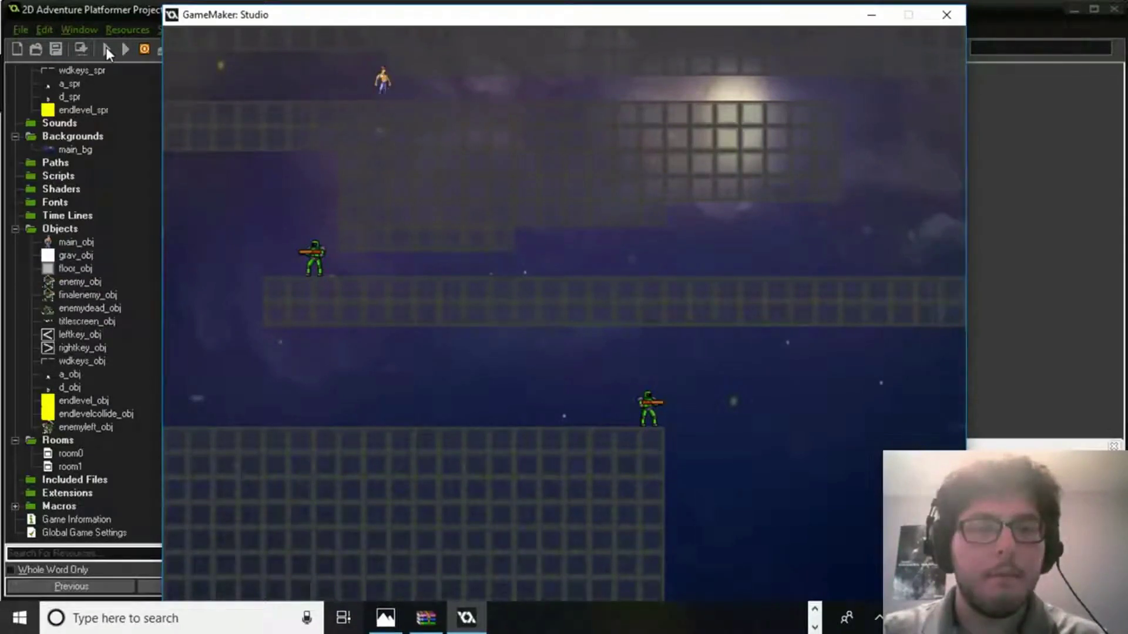
key(d)
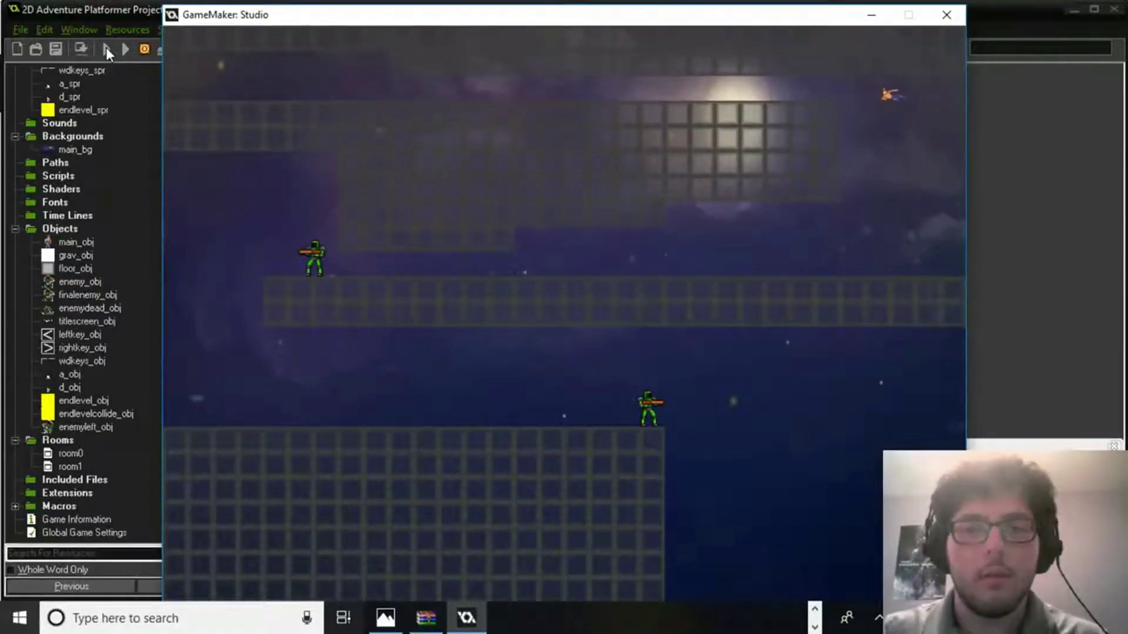
key(a)
key(d)
key(a)
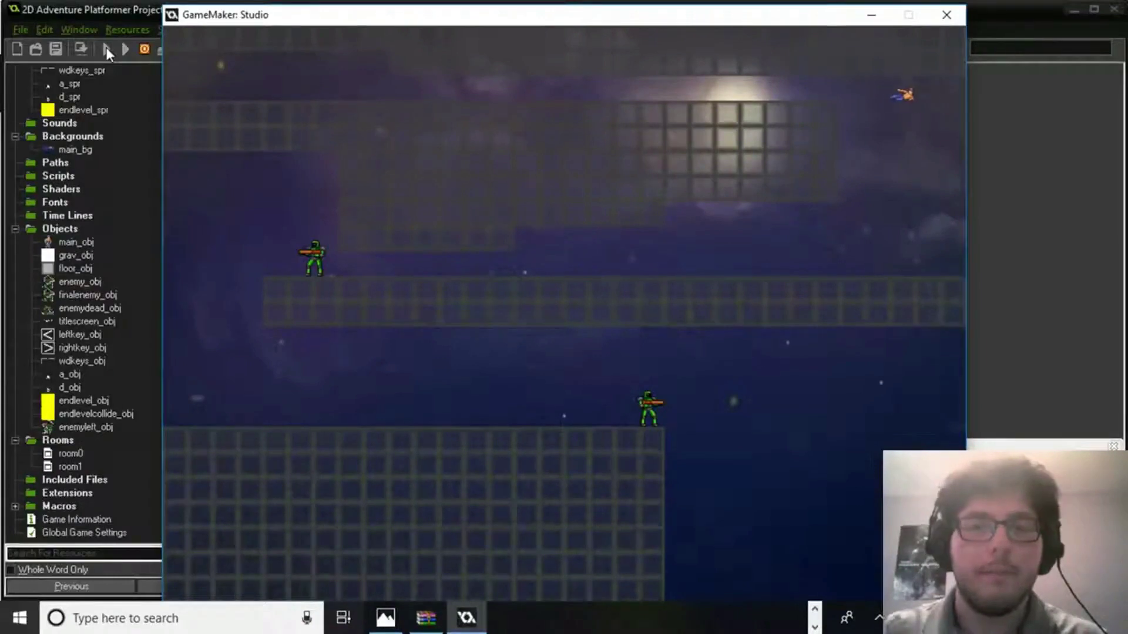
click(947, 15)
Place a grav_obj in room1 at X 33, Y 198, in the open area below the player's starting platform.
double_click(69, 467)
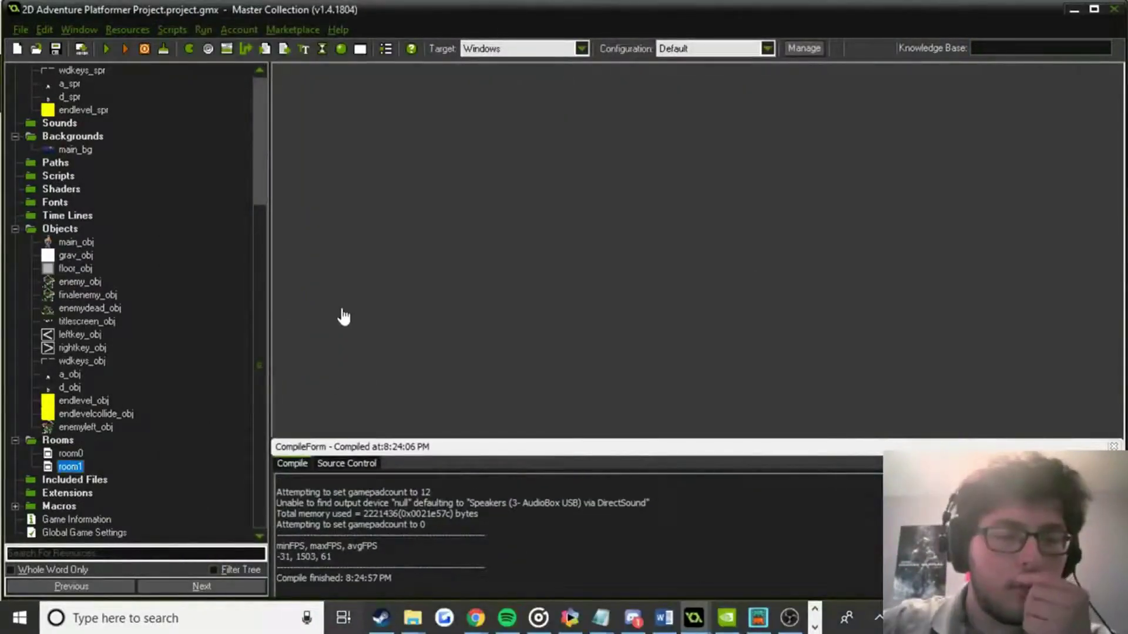
click(250, 87)
click(283, 161)
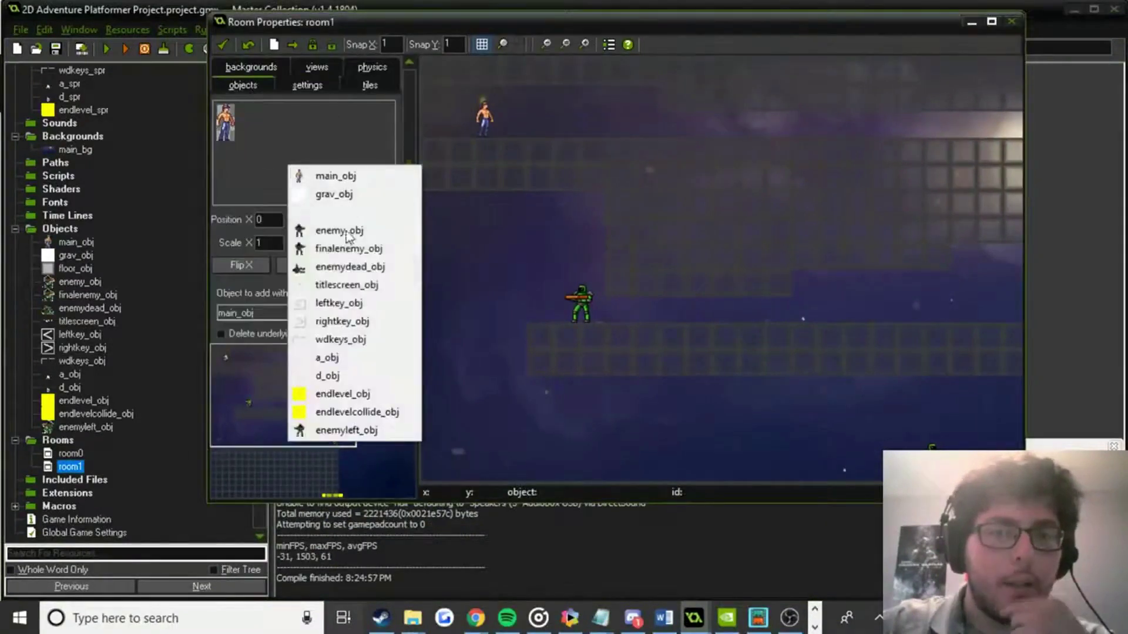
click(388, 194)
click(460, 241)
drag(459, 241, 449, 222)
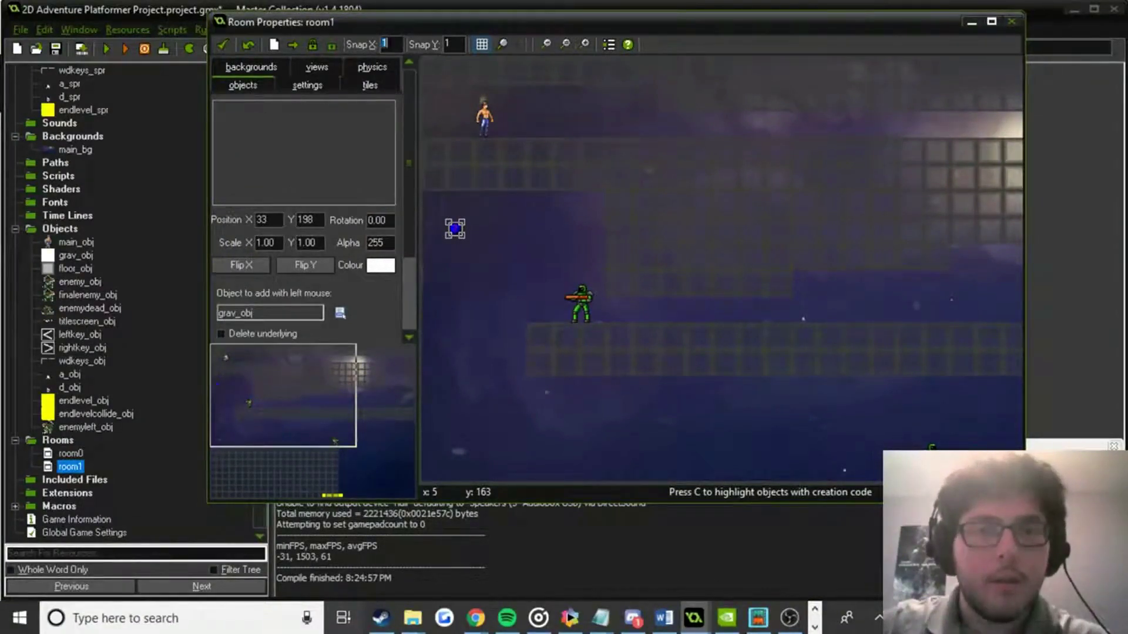
With a 32 by 32 snap, fill room1's pit beside the lower platform with floor_obj from X 640, Y 576 to X 992, Y 736, and accept the room.
text(32)
click(327, 148)
click(353, 184)
scroll(566, 298, down, 5)
scroll(738, 284, right, 3)
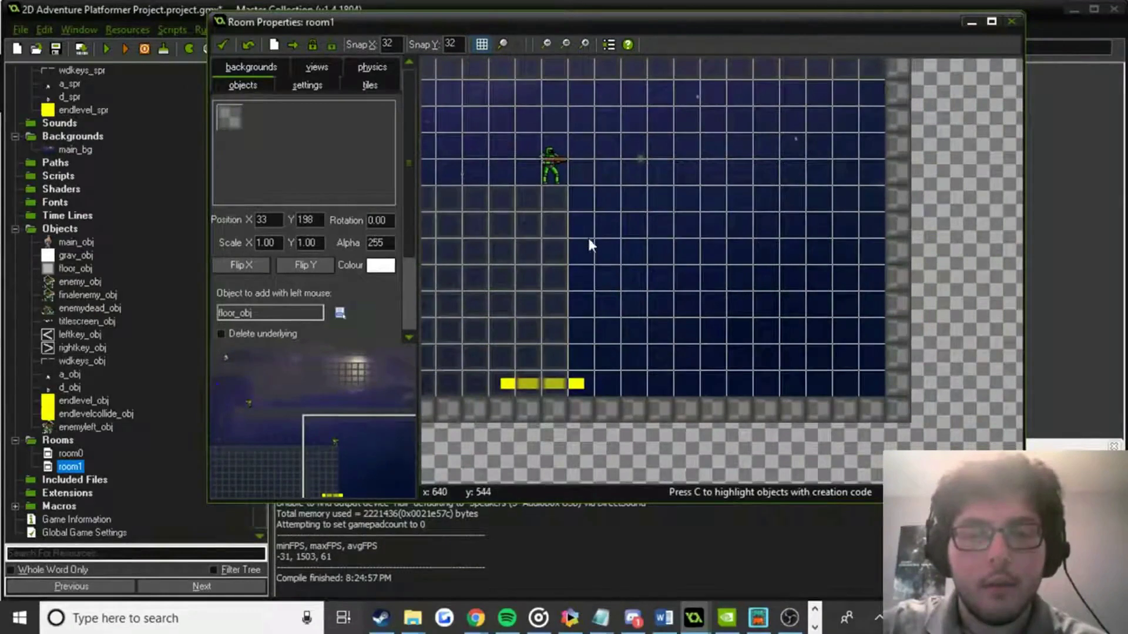
shift+drag(587, 245, 855, 264)
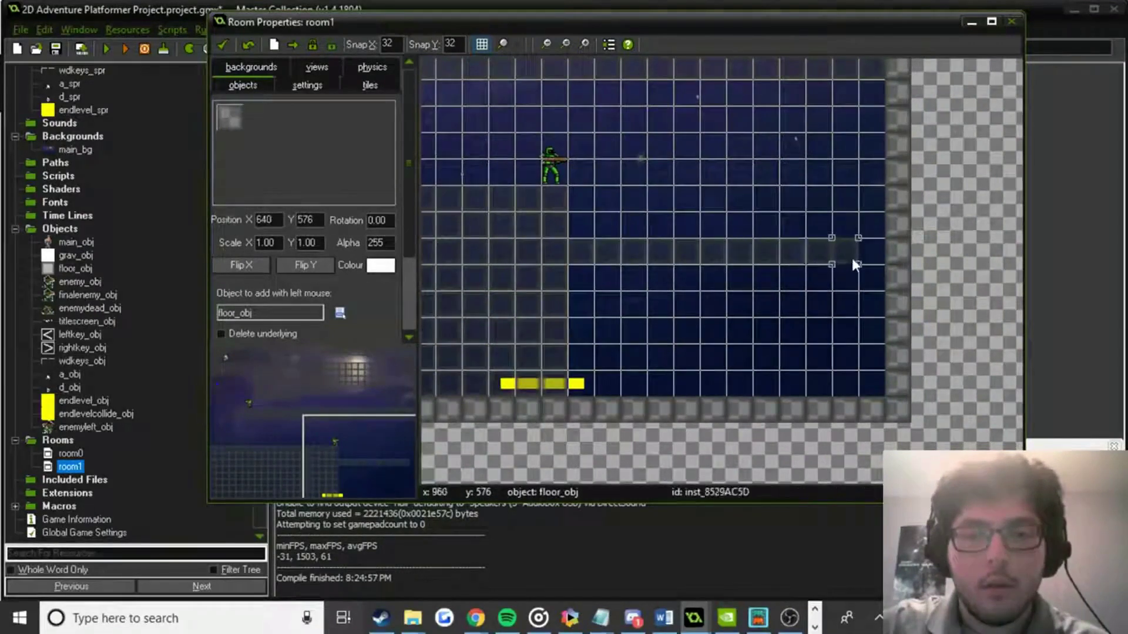
shift+drag(579, 284, 831, 292)
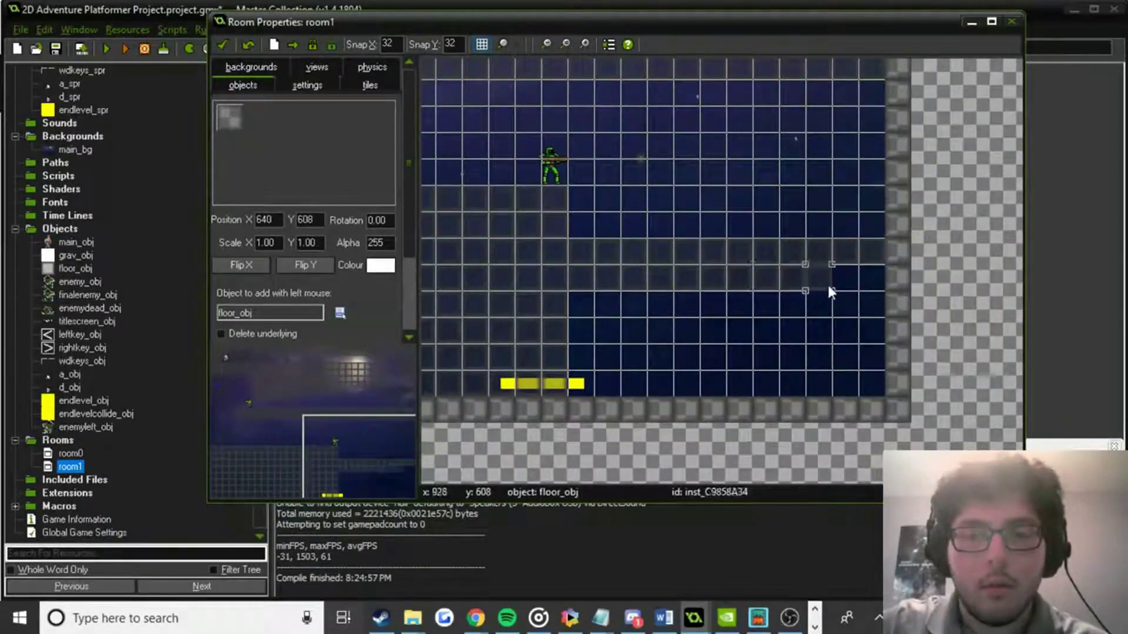
shift+drag(571, 318, 857, 318)
mouse_move(633, 345)
shift+mouse_down()
mouse_move(599, 340)
mouse_move(861, 344)
shift+mouse_up()
mouse_move(576, 357)
shift+mouse_down()
mouse_move(862, 356)
mouse_move(710, 386)
mouse_move(581, 382)
shift+mouse_up()
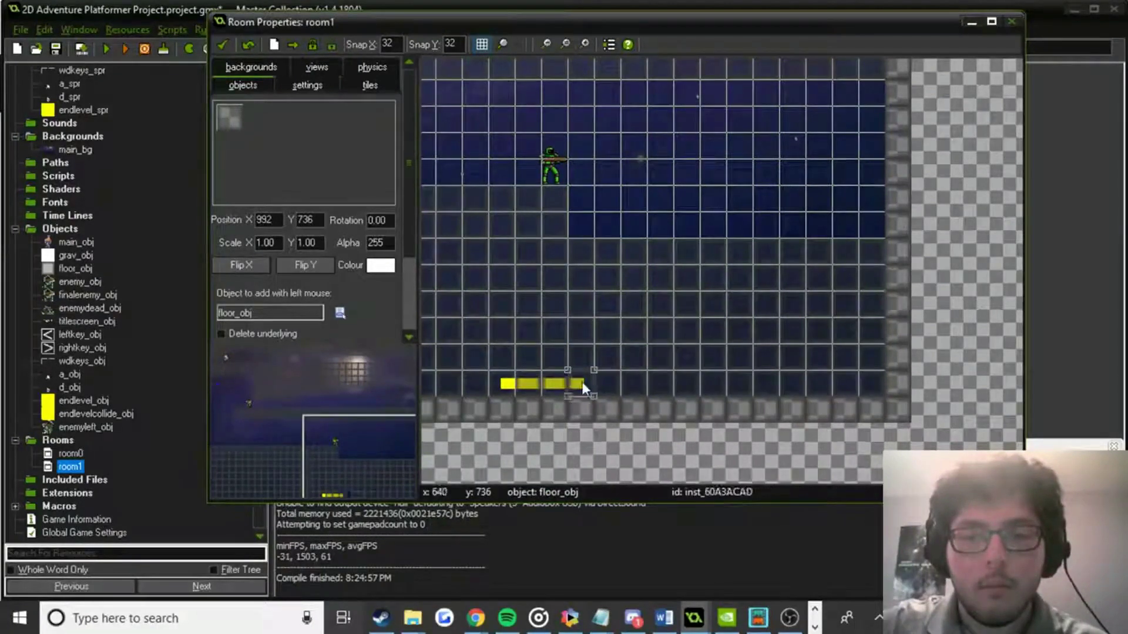
click(218, 44)
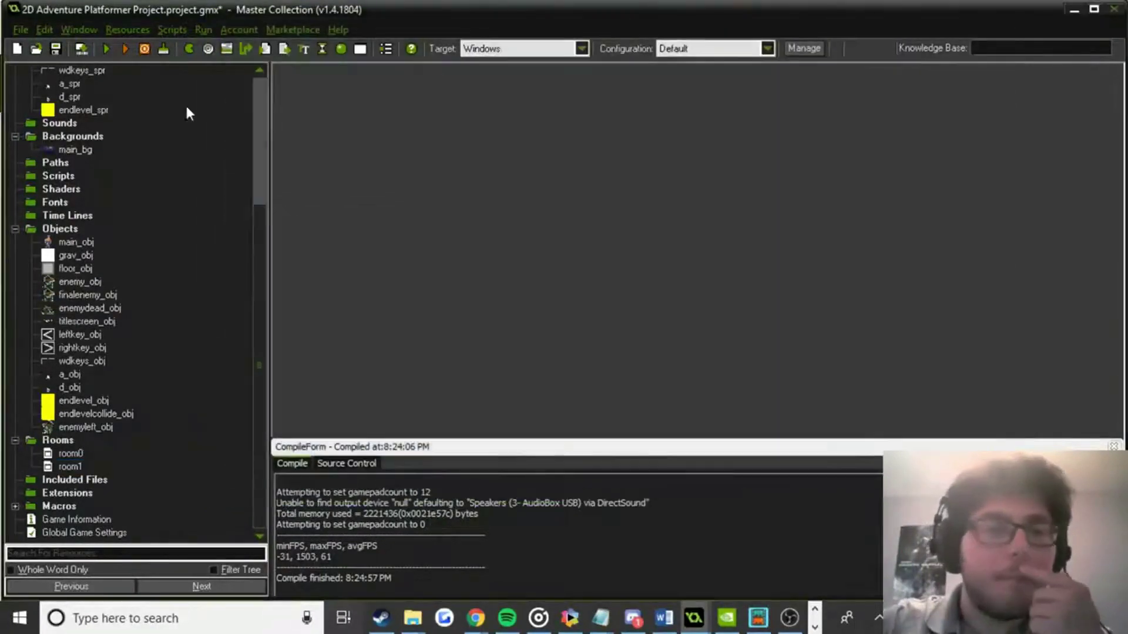
Make both endlevel_obj and endlevelcollide_obj invisible, and accept their properties.
double_click(83, 401)
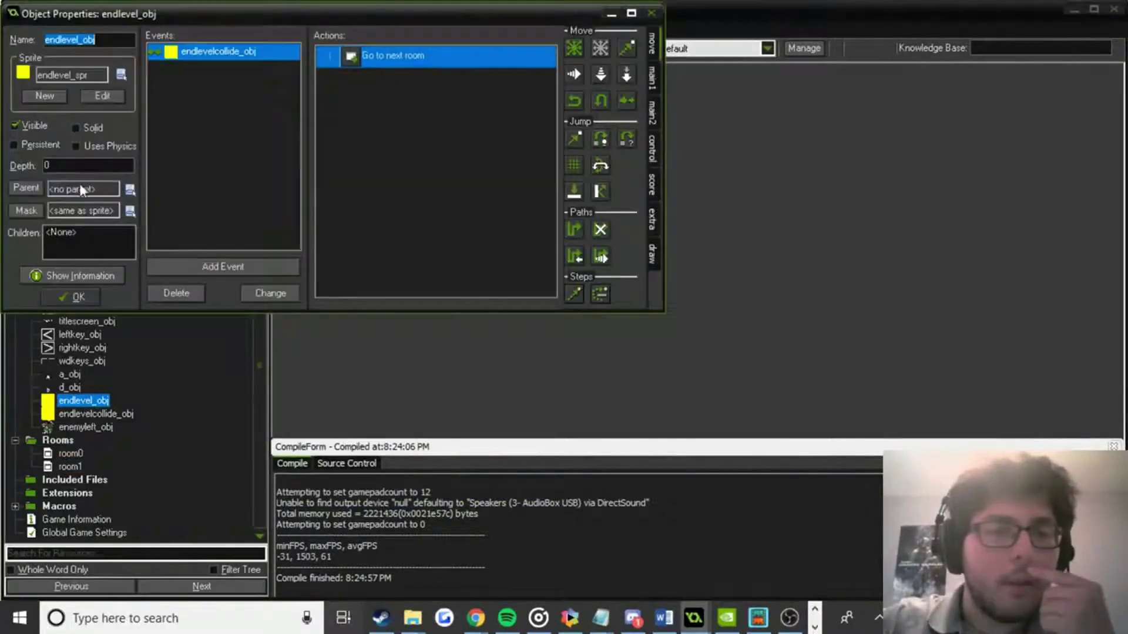
click(30, 125)
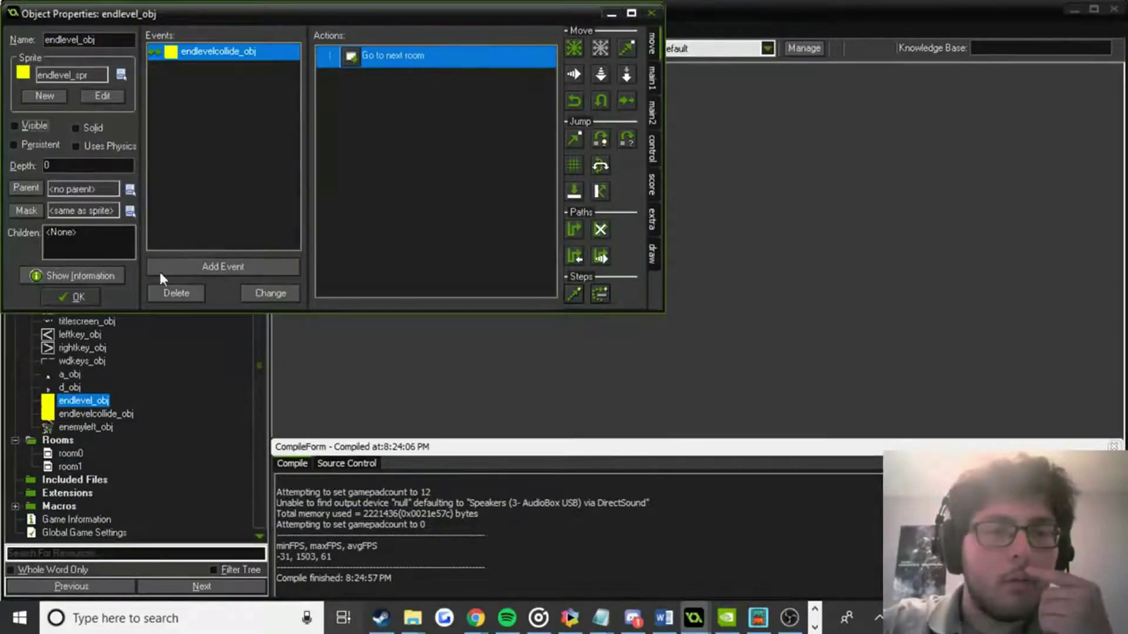
click(74, 298)
double_click(95, 414)
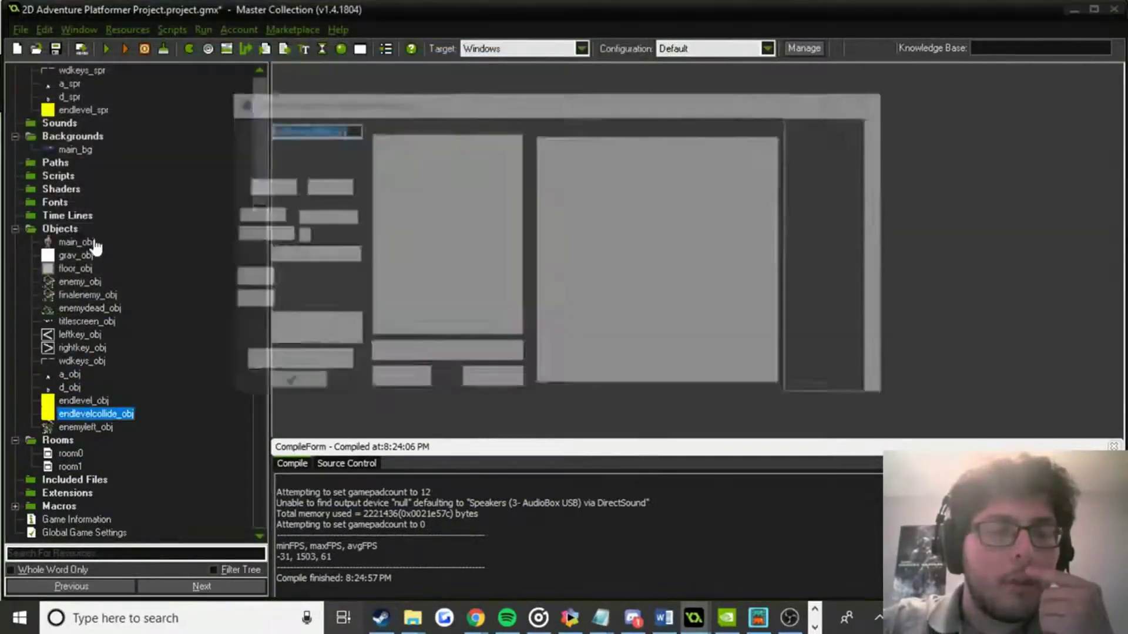
click(263, 213)
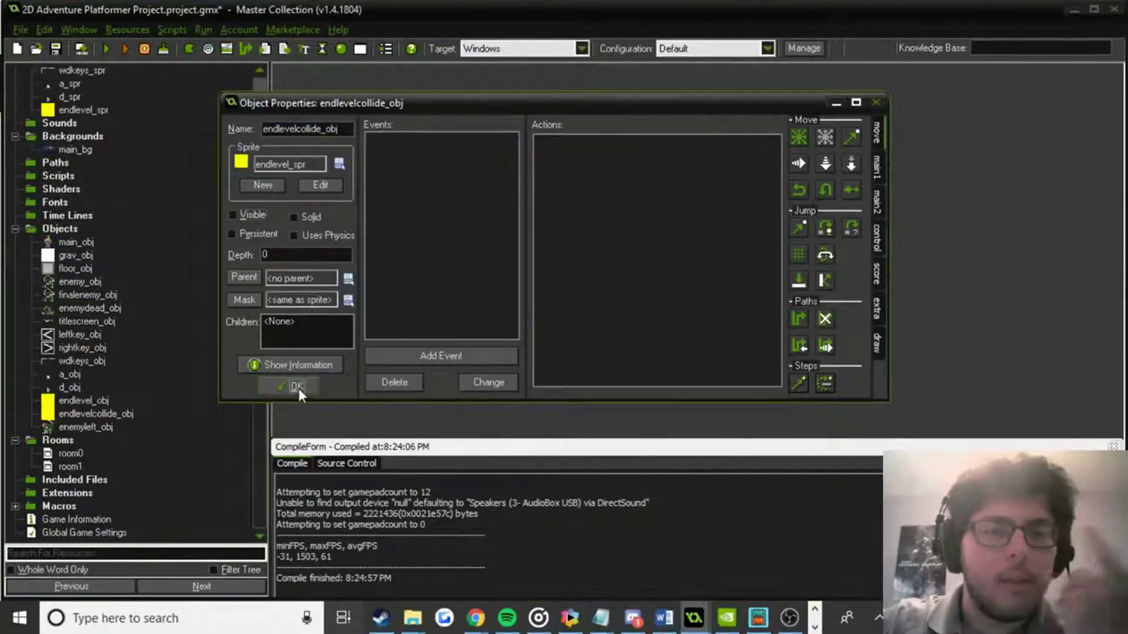
click(298, 388)
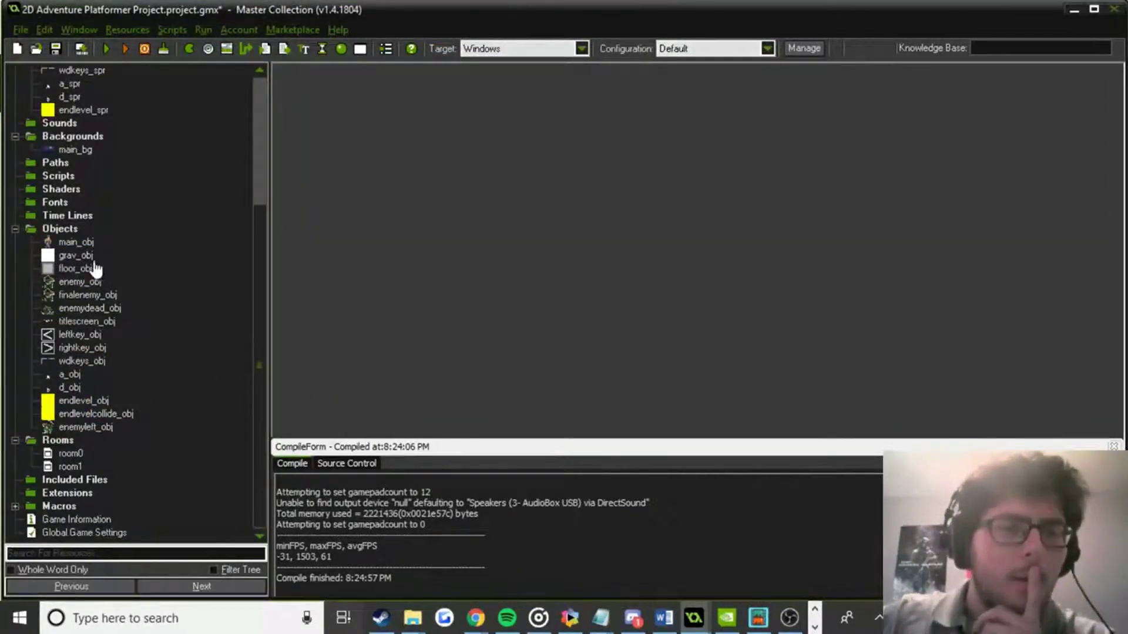
In main_obj's collision event with finalenemy_obj, set the speed of the moving endlevel_obj instance to 2 and accept the object.
click(89, 259)
double_click(83, 243)
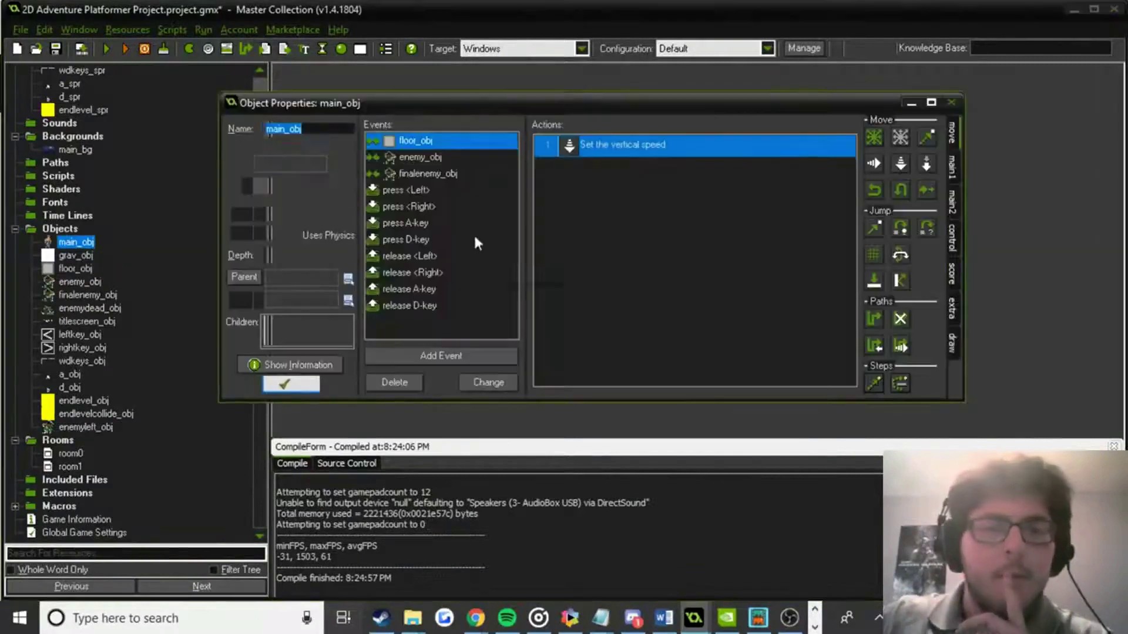
click(440, 174)
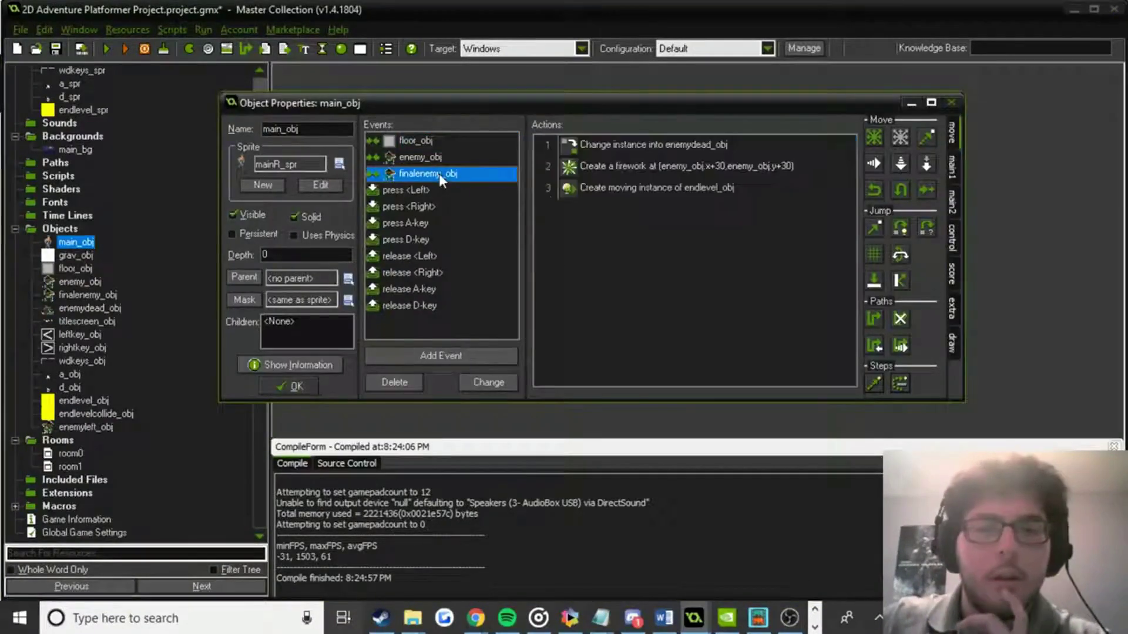
double_click(631, 188)
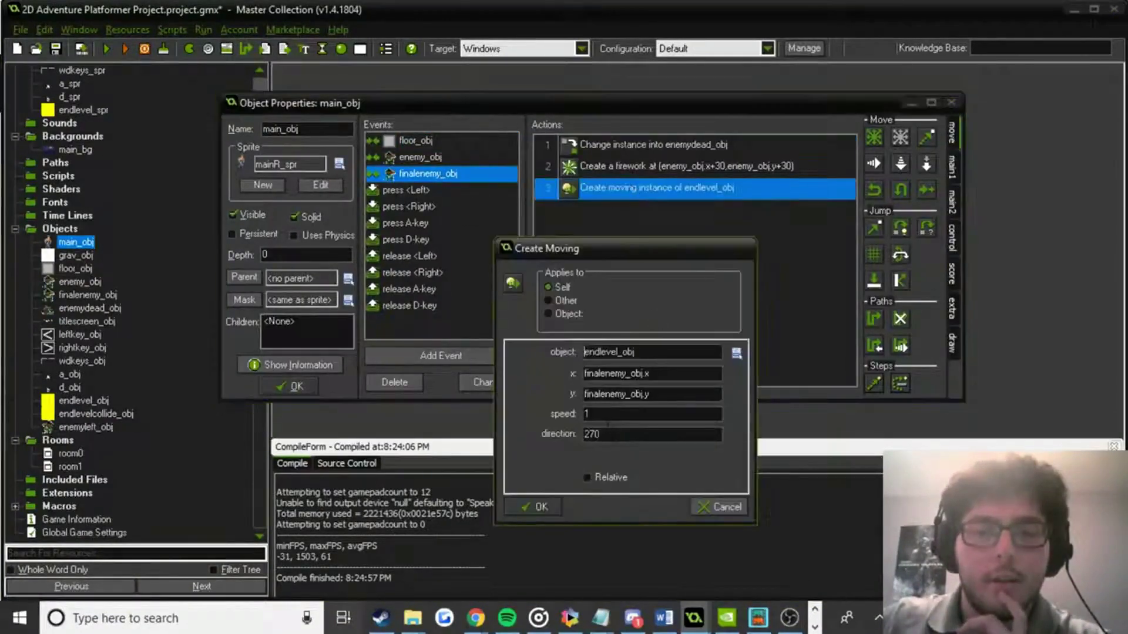
click(608, 416)
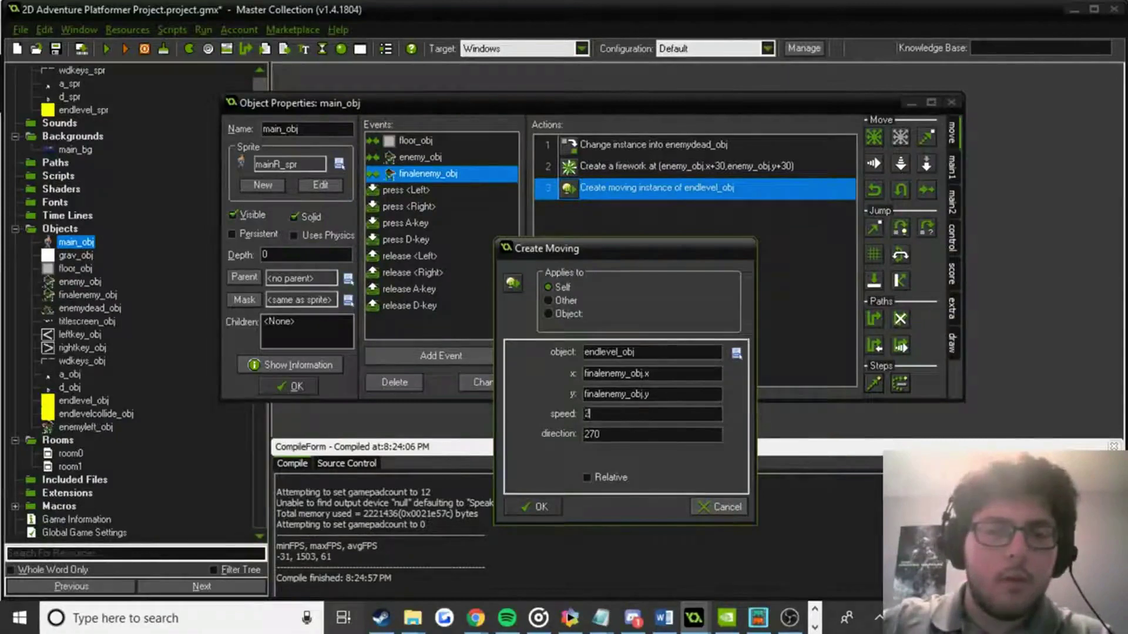
key(Return)
click(295, 386)
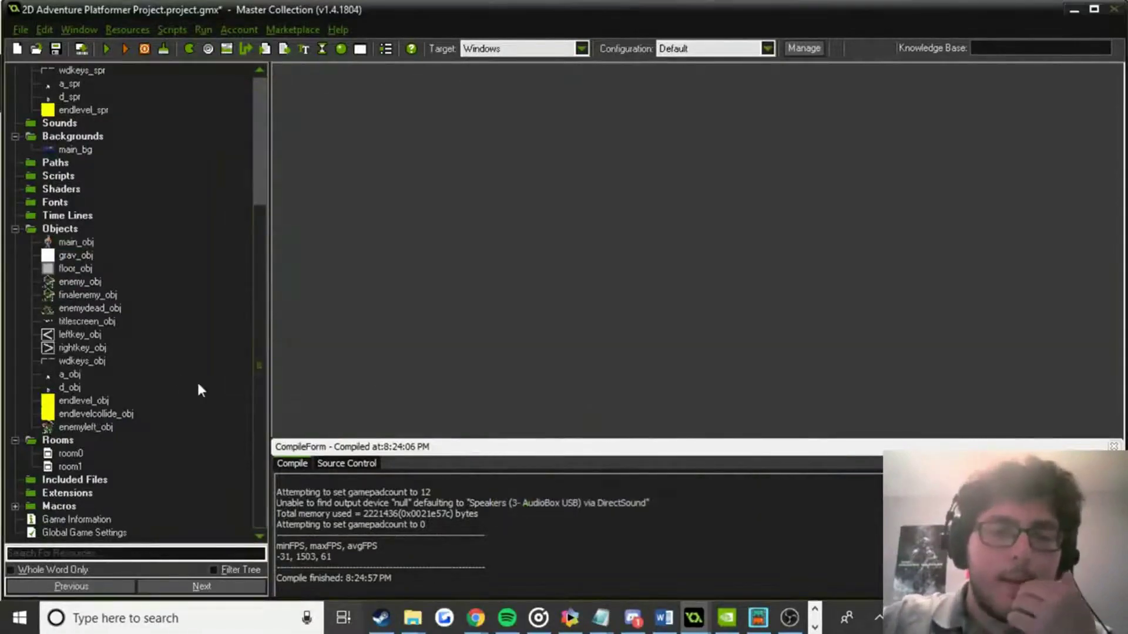
Check the Set Gravity action in grav_obj's Create event.
double_click(76, 255)
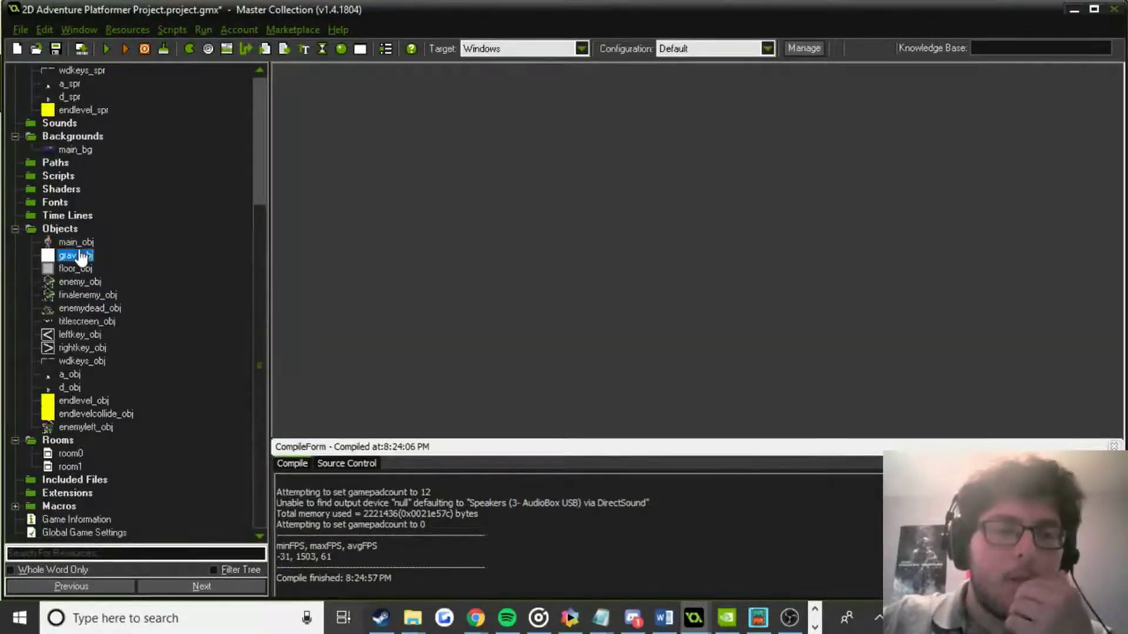
double_click(637, 169)
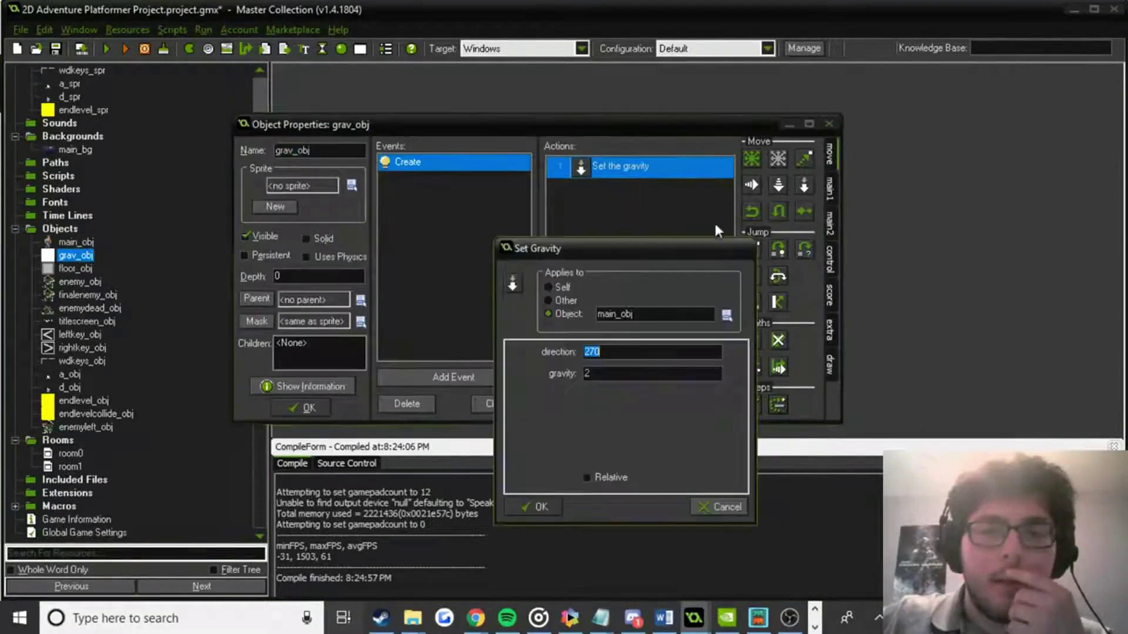
click(532, 498)
click(302, 407)
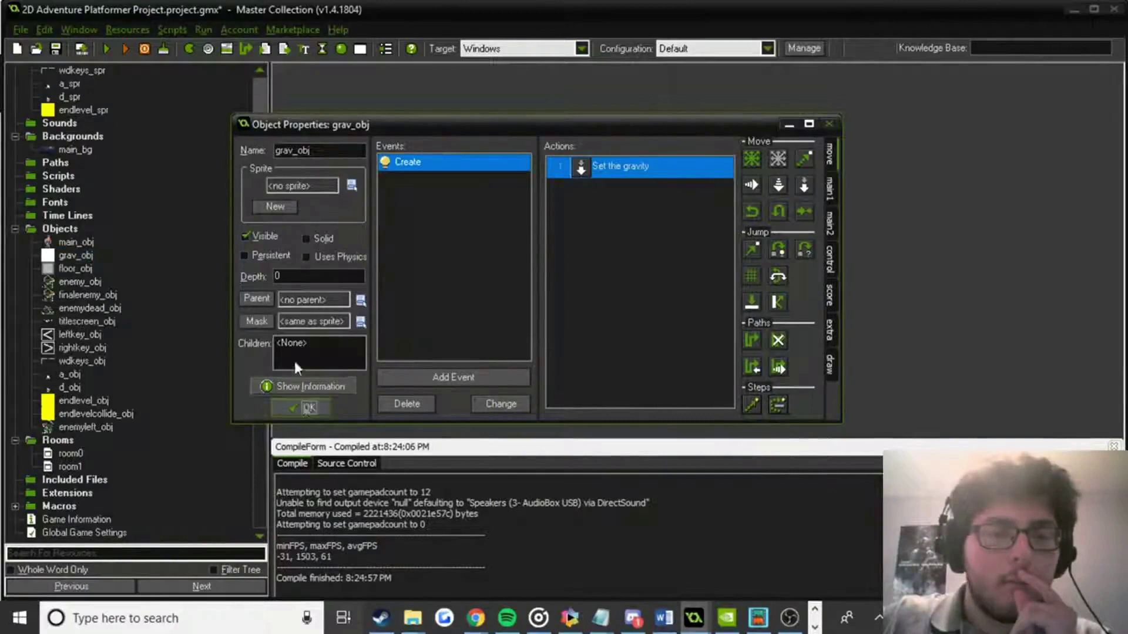
Review main_obj's vertical speed action in the floor_obj collision event and the collision check in the press Right event.
click(91, 246)
double_click(92, 245)
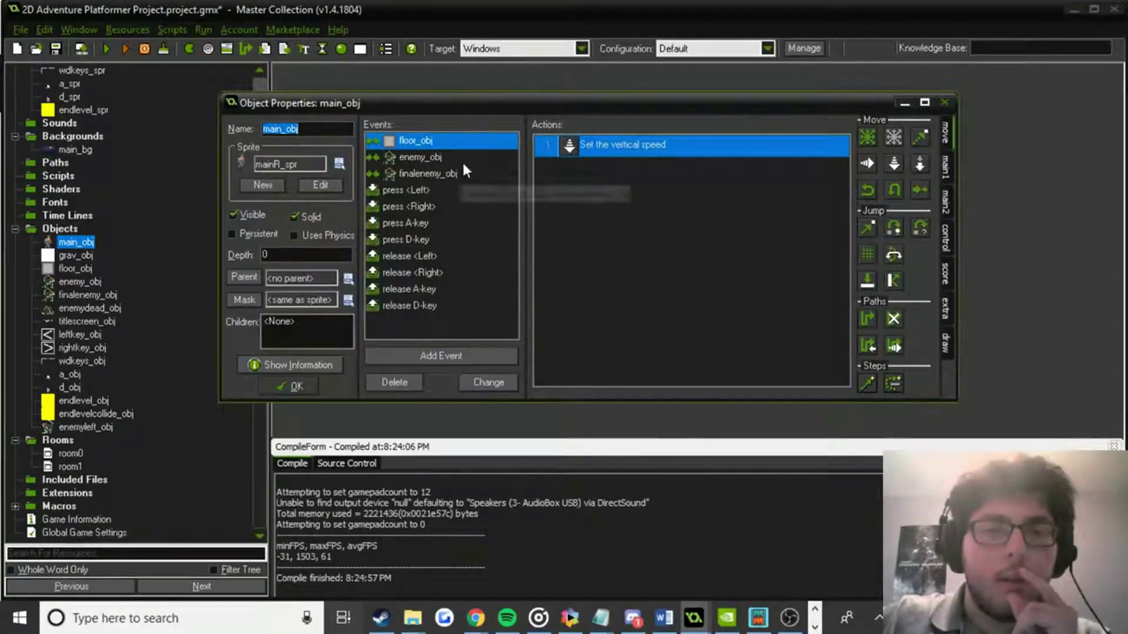
double_click(575, 154)
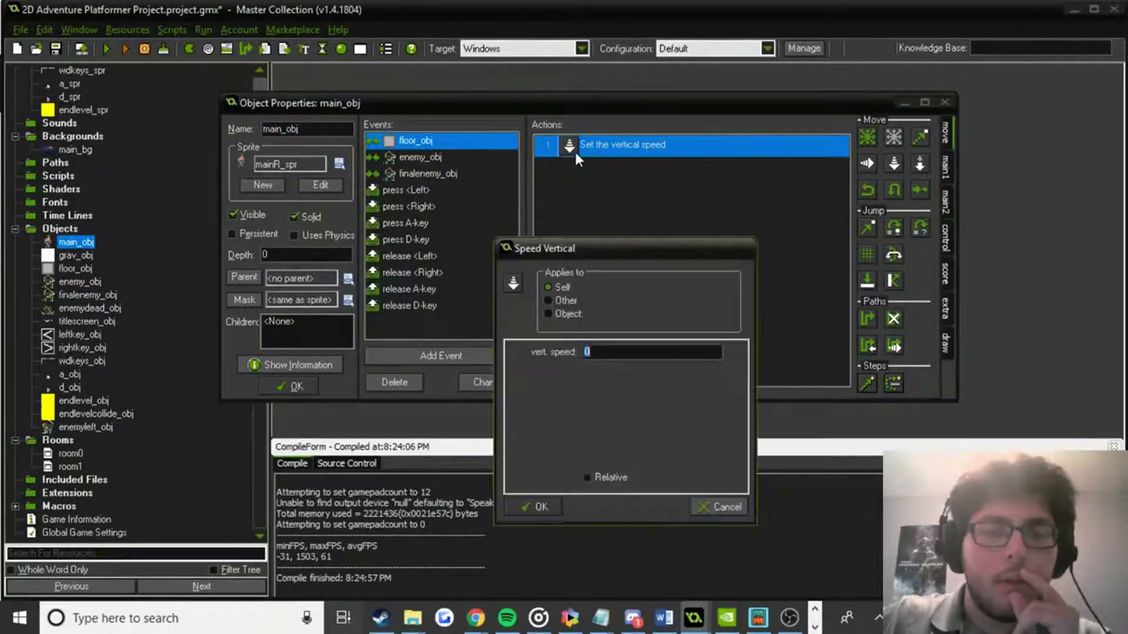
click(537, 507)
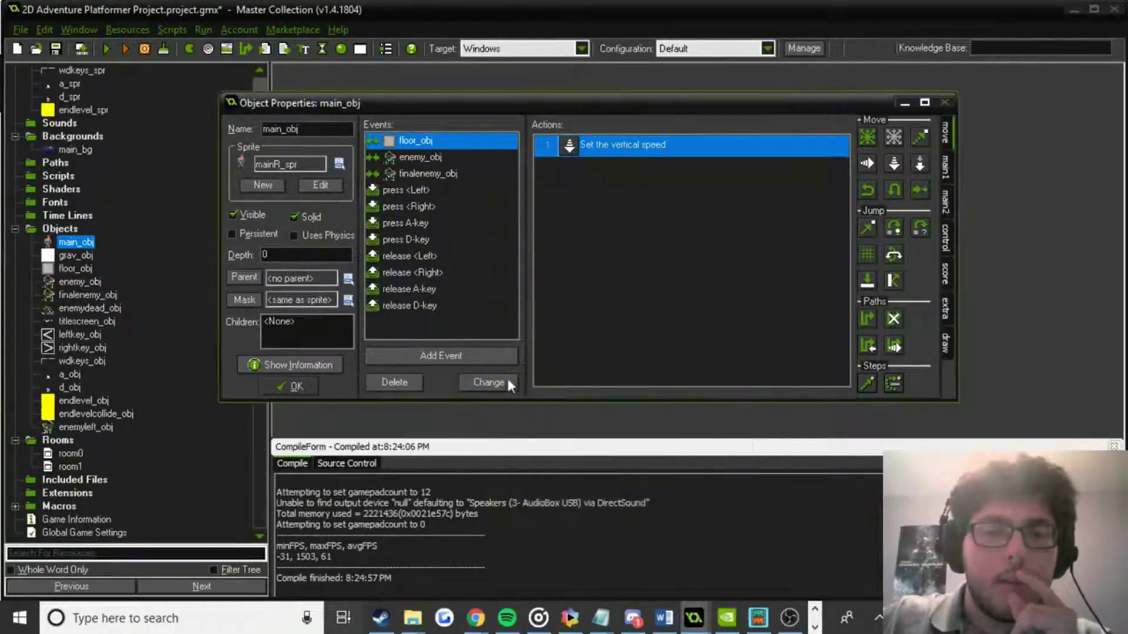
click(433, 206)
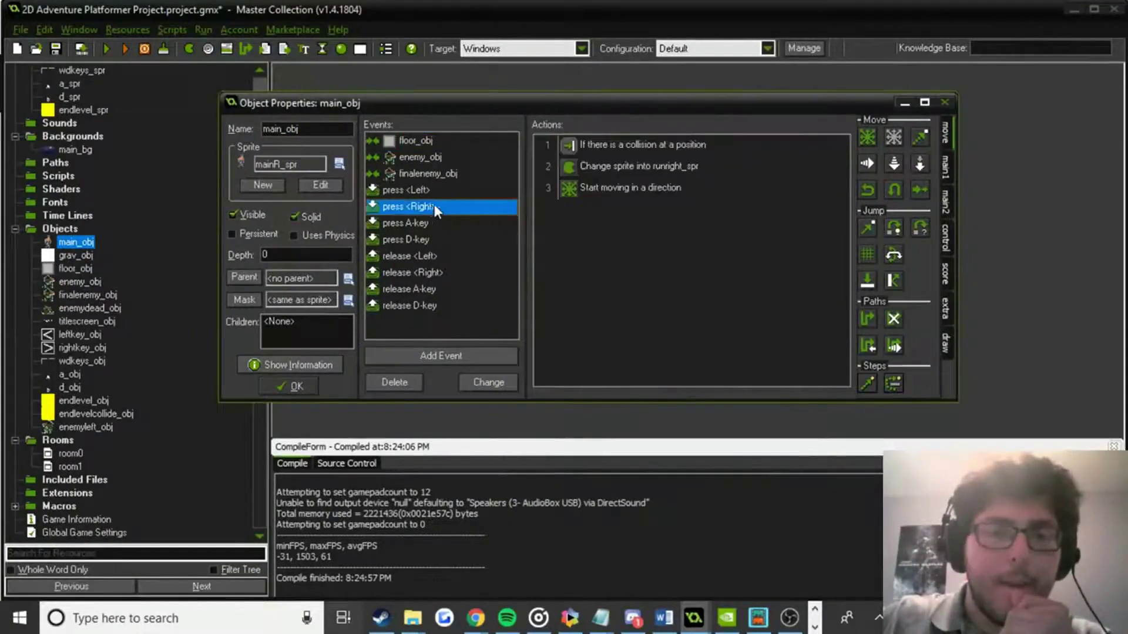
double_click(707, 147)
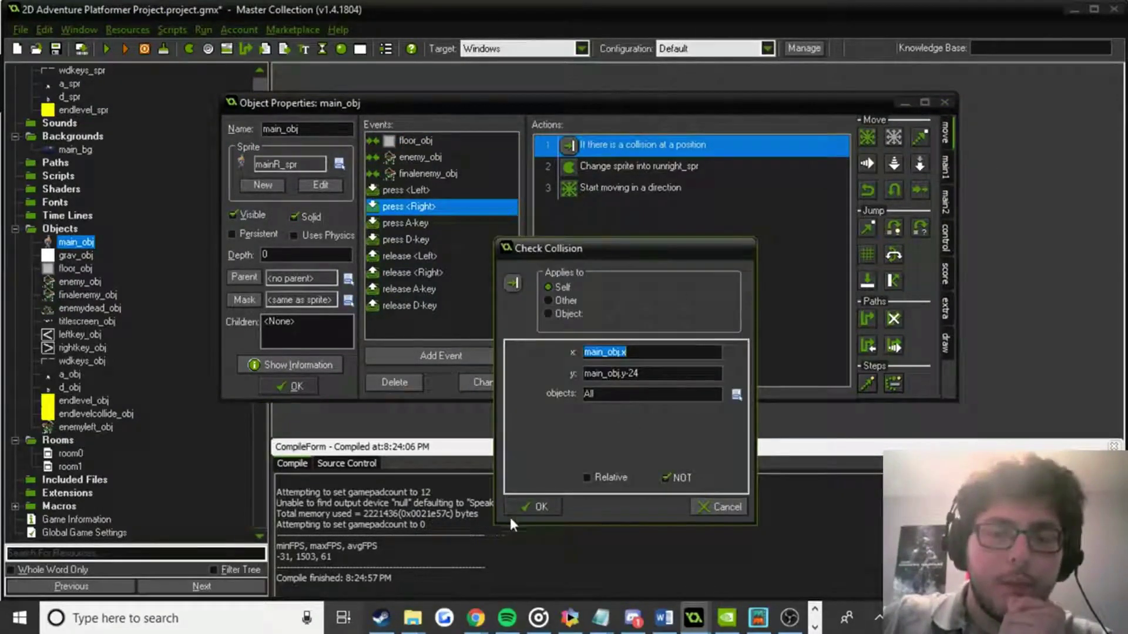
click(527, 509)
double_click(655, 149)
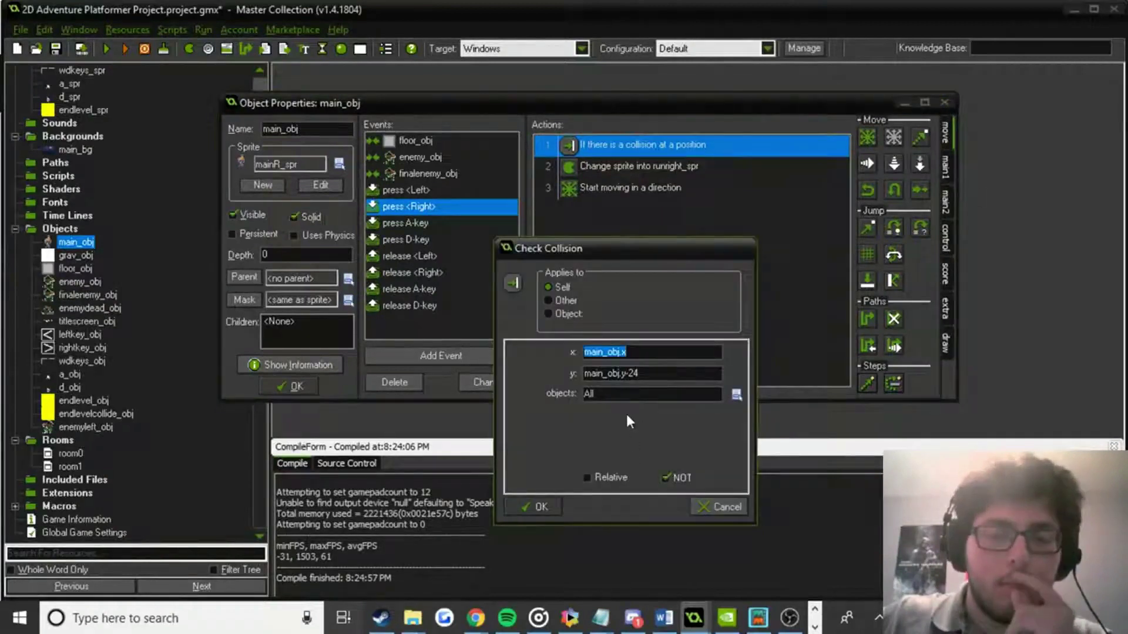
click(521, 507)
click(282, 385)
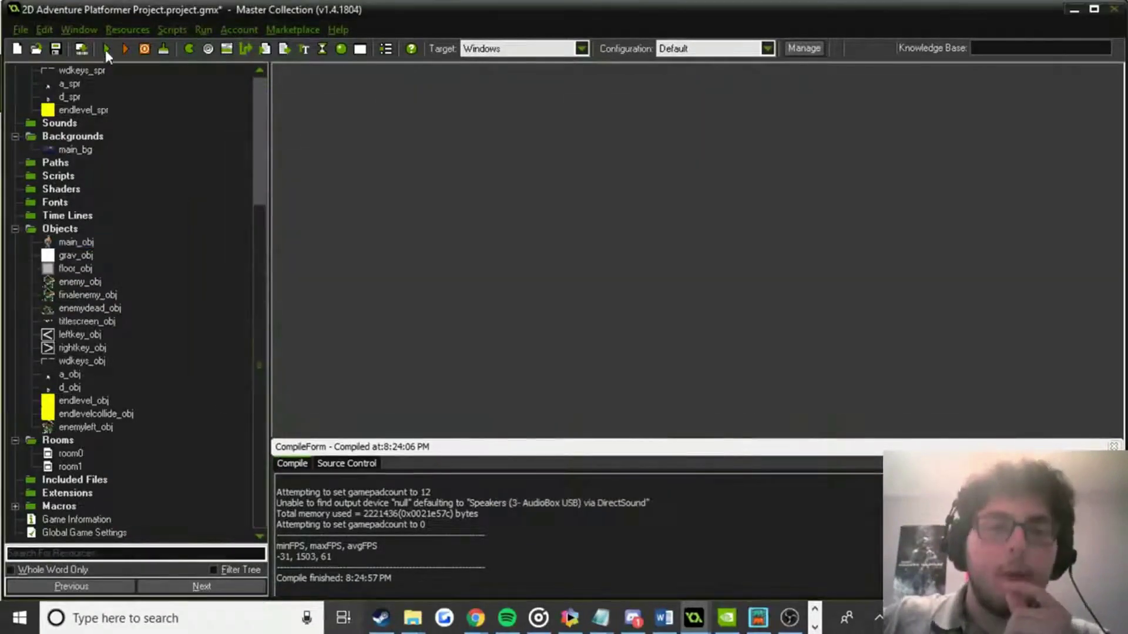
Run the game and slide the player right through the first level's enemy towards the level exit.
click(104, 47)
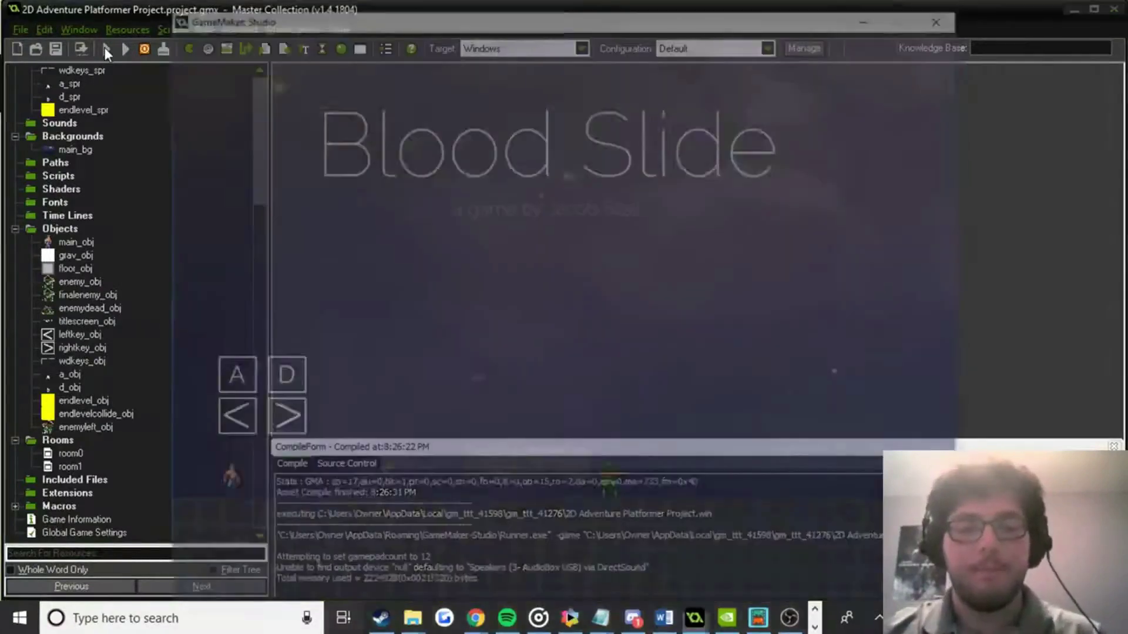
key(Right)
key(Right)
key(Right)
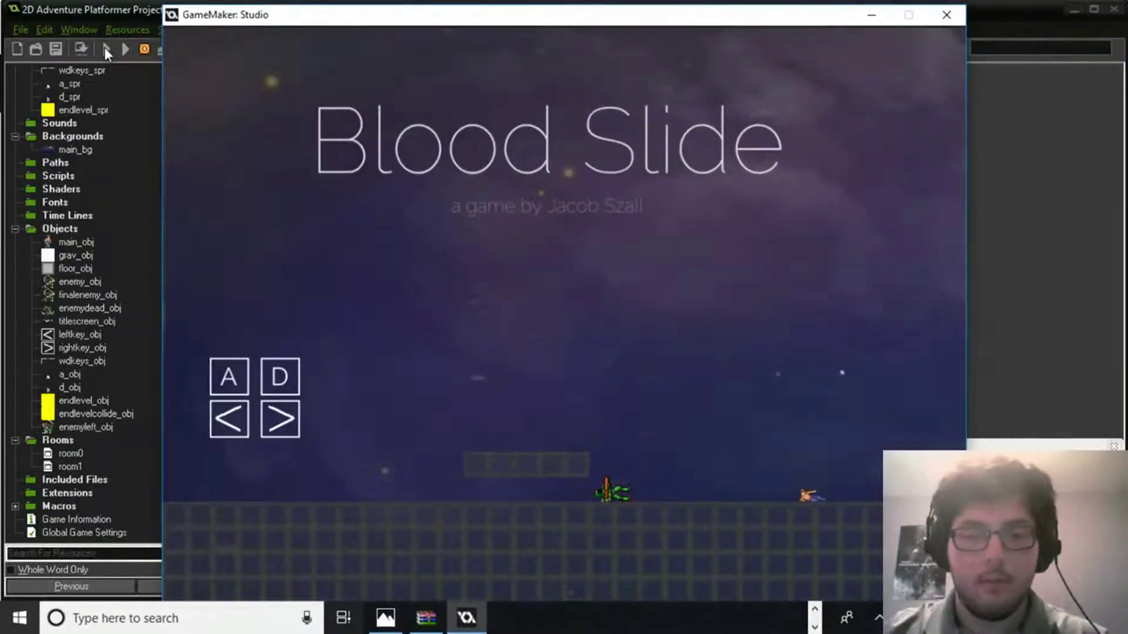
Play-test the second level by nudging the player back and forth at the start, then sliding along the upper corridor and down to the middle platform.
key(Left)
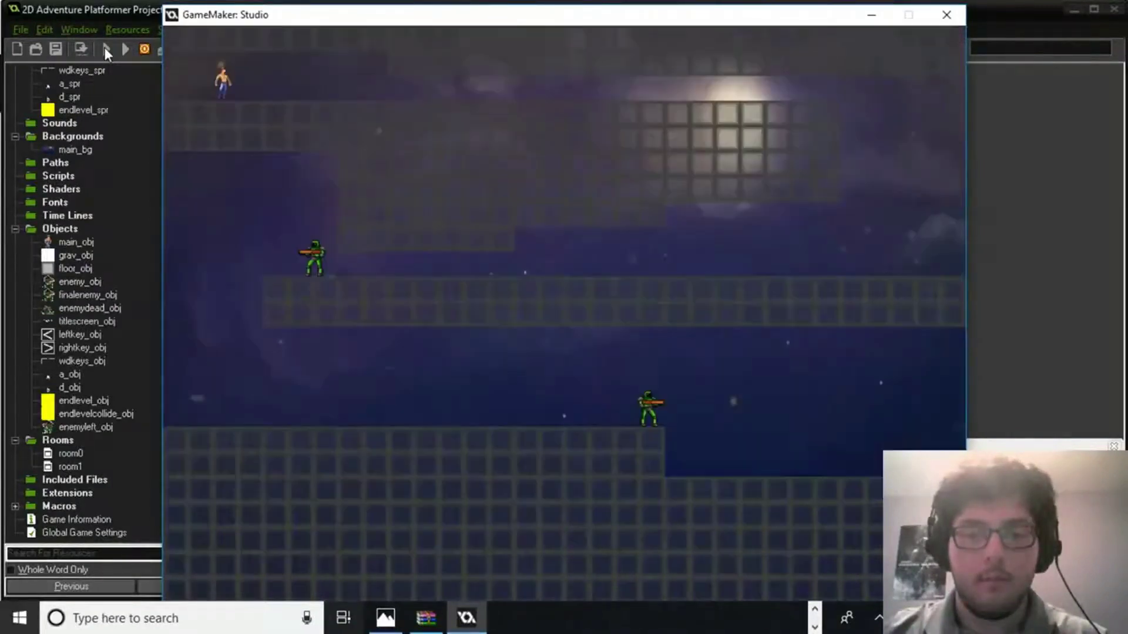
key(Right)
key(Left)
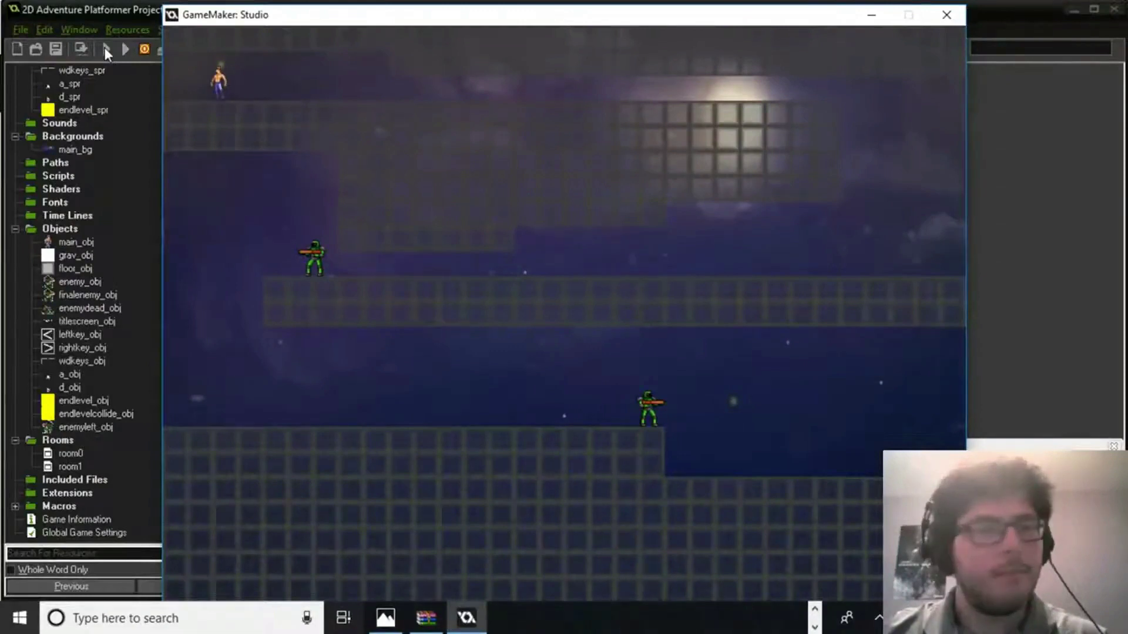
key(Right)
key(Left)
key(Right)
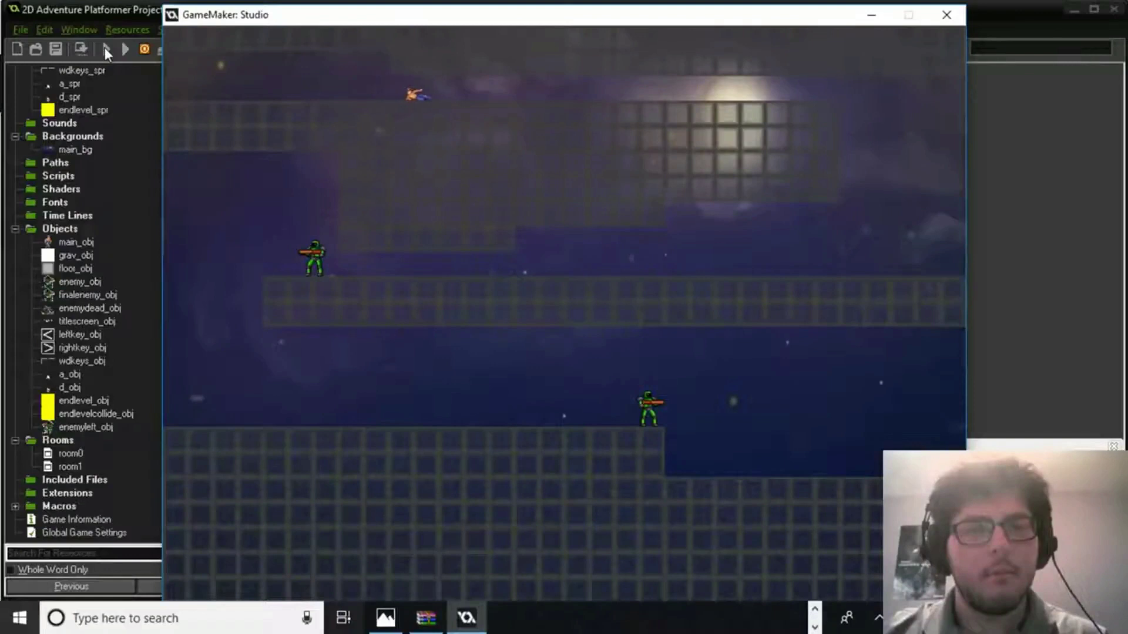
key(Right)
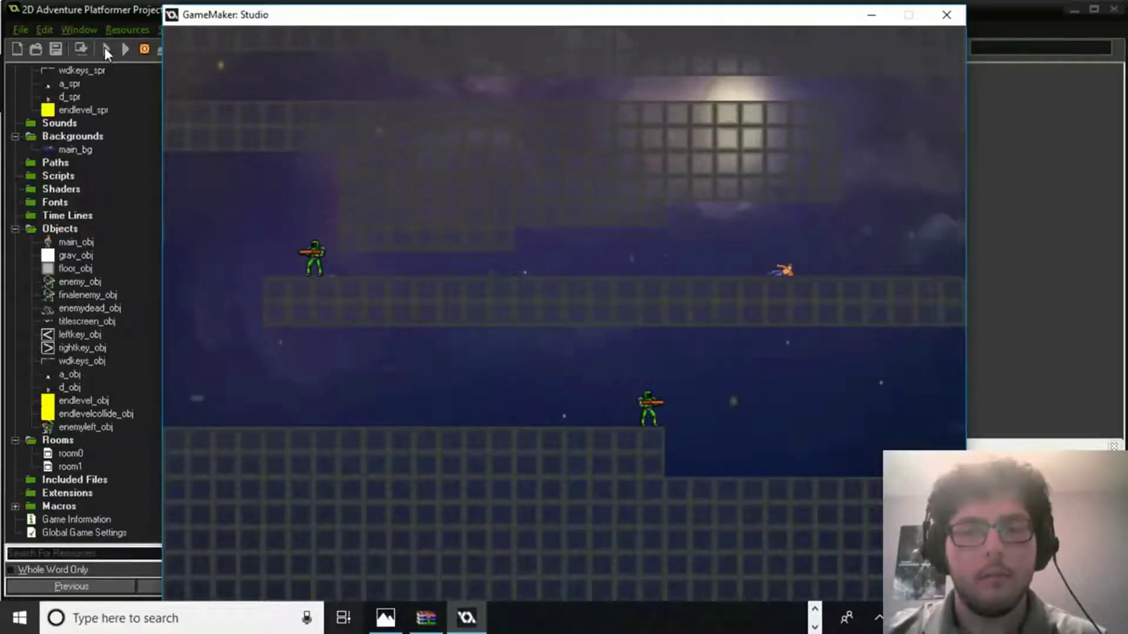
Slide the player left through the middle platform's enemy, then right through the lower enemy into the pit, and test movement on its new floor.
key(Left)
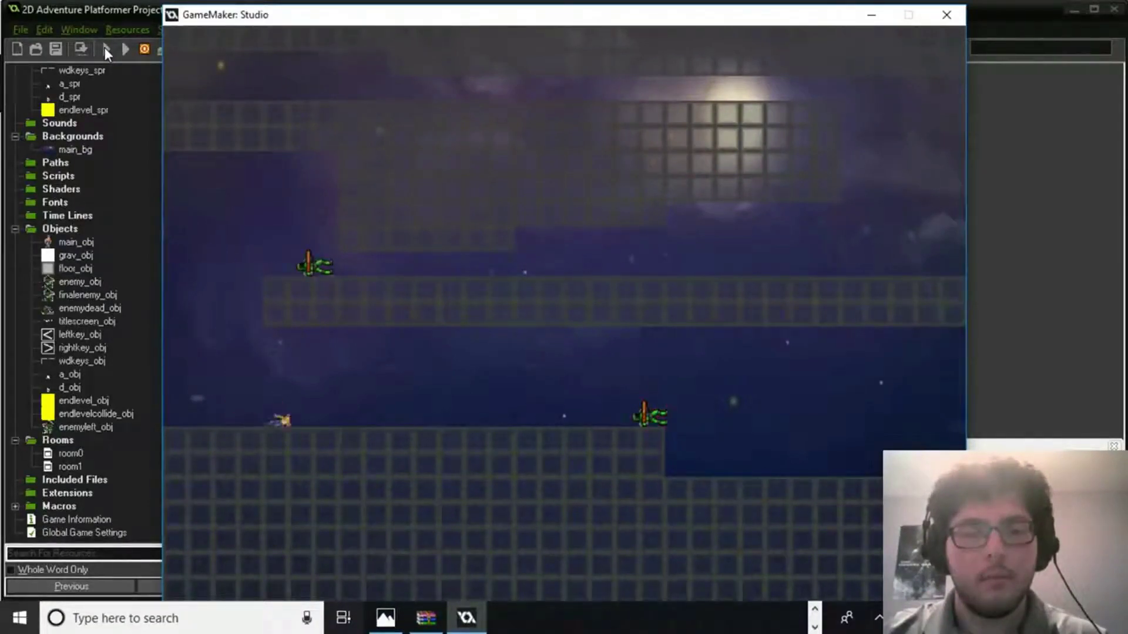
key(Right)
key(Right)
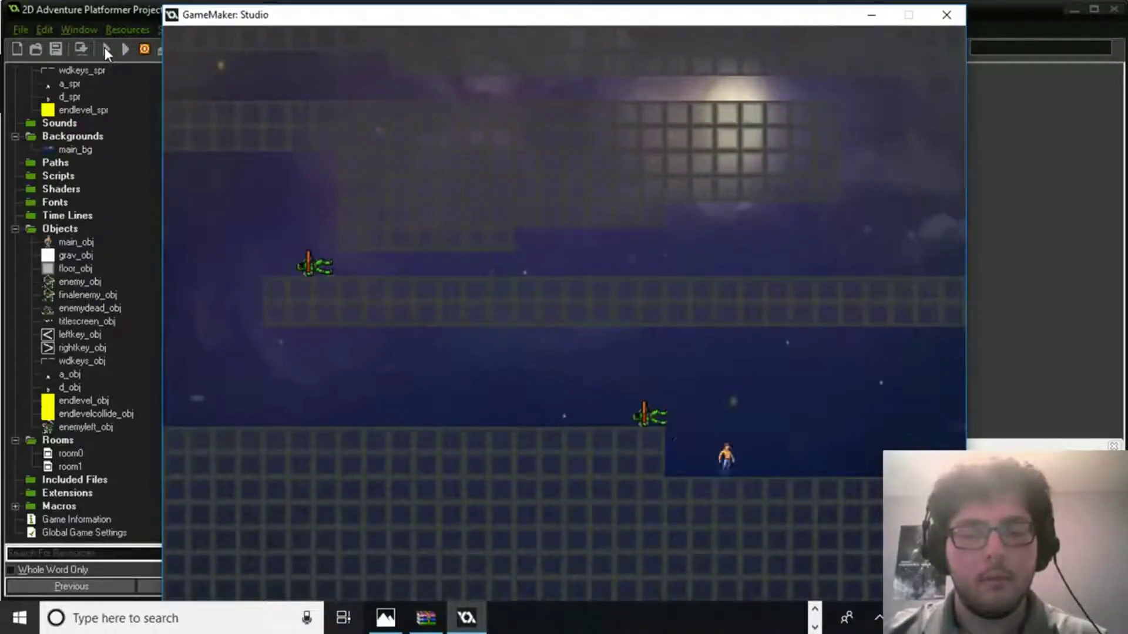
key(Right)
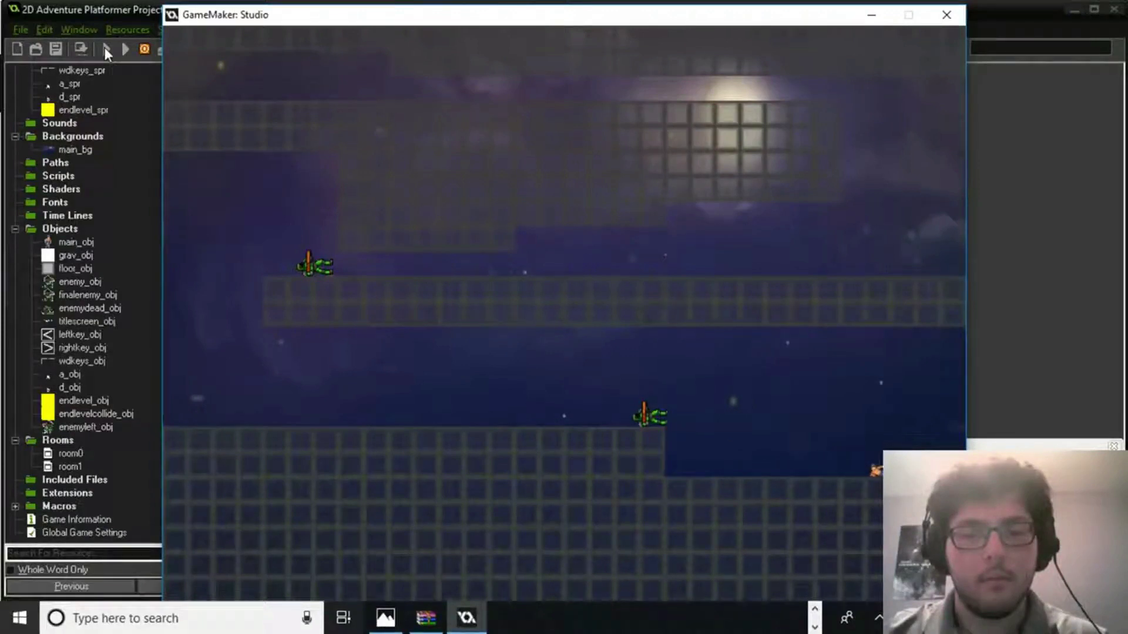
key(Left)
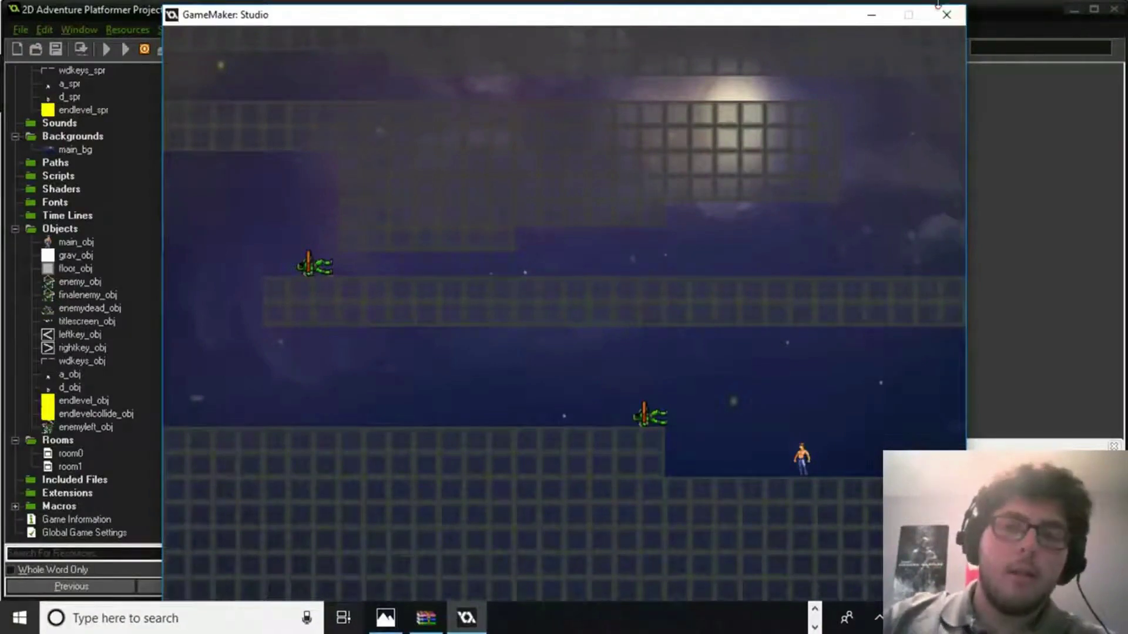
Close the test game and make the Change Instance action in main_obj's enemy_obj collision event apply to Other.
click(939, 15)
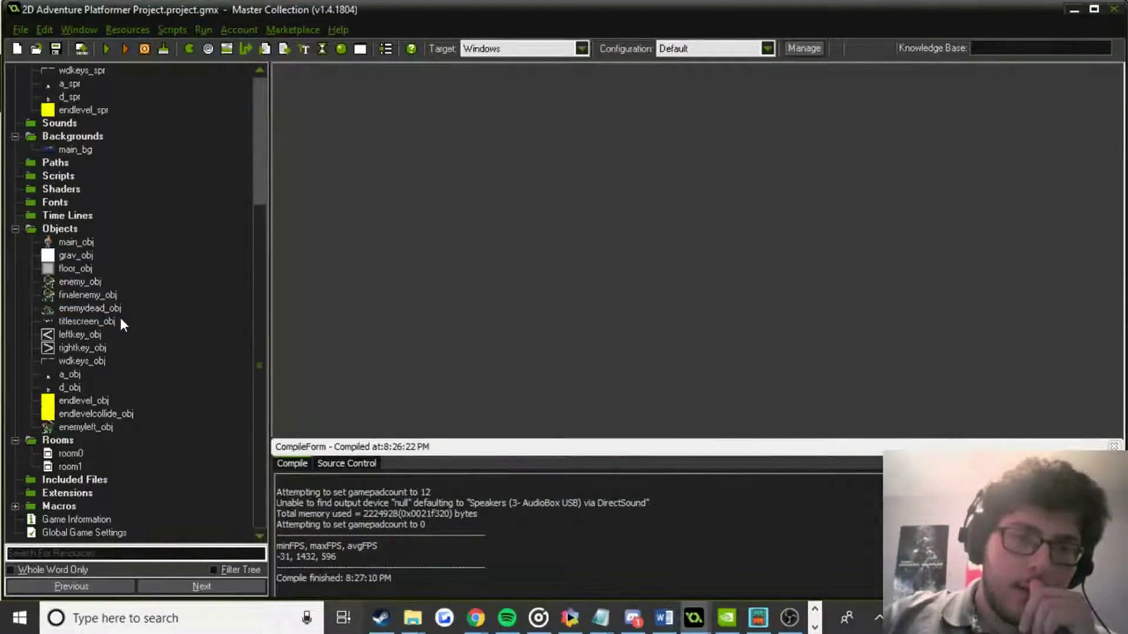
double_click(88, 244)
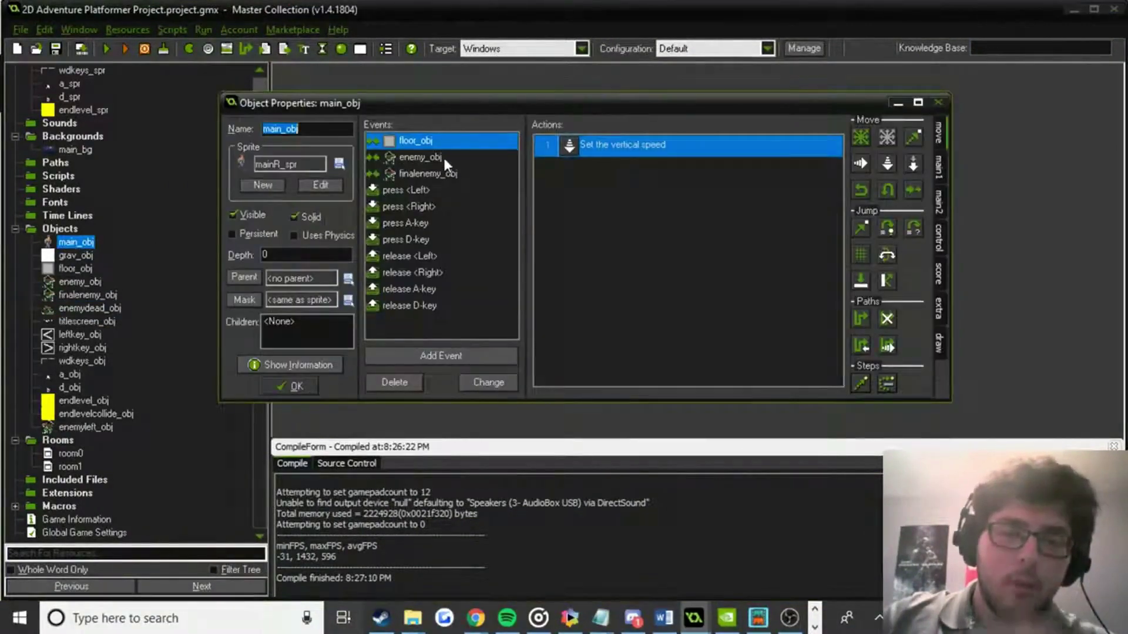
click(443, 155)
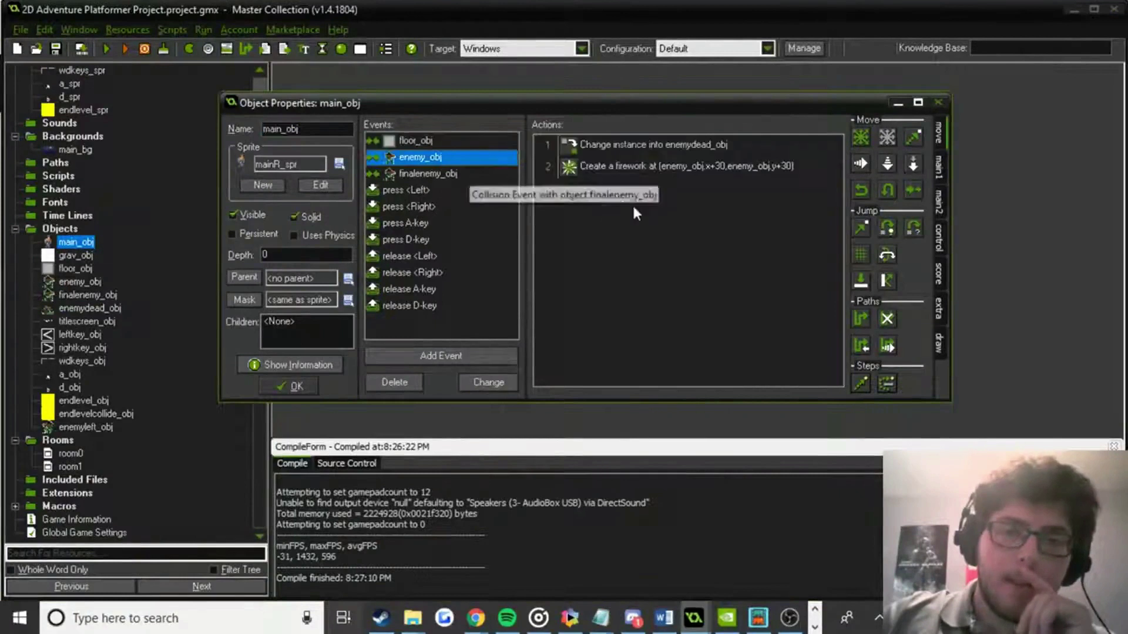
double_click(714, 148)
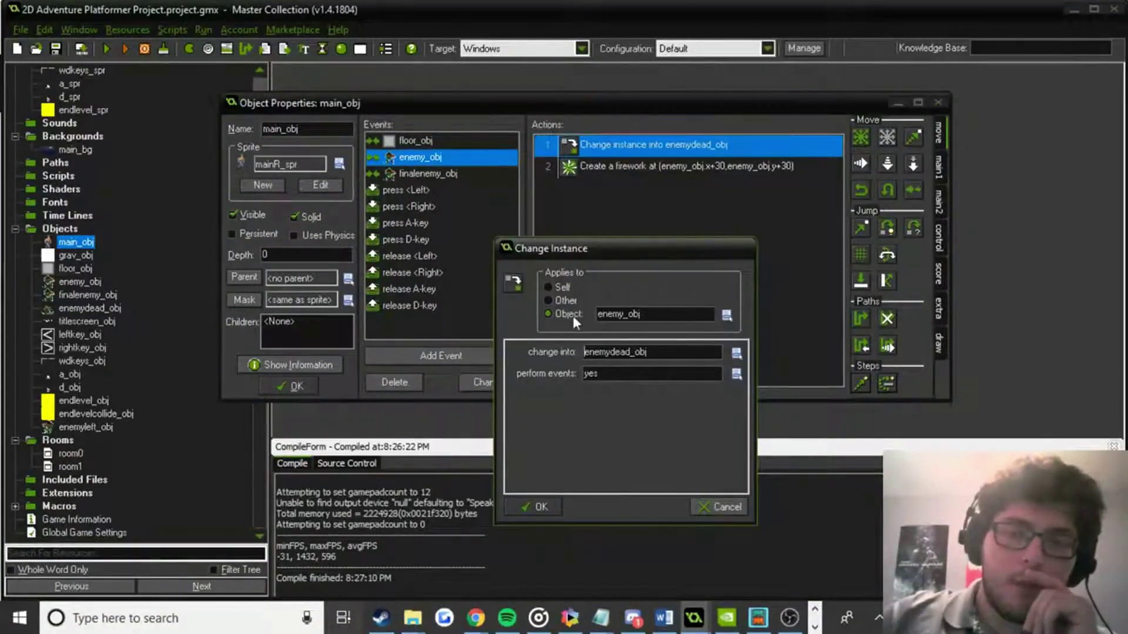
click(564, 301)
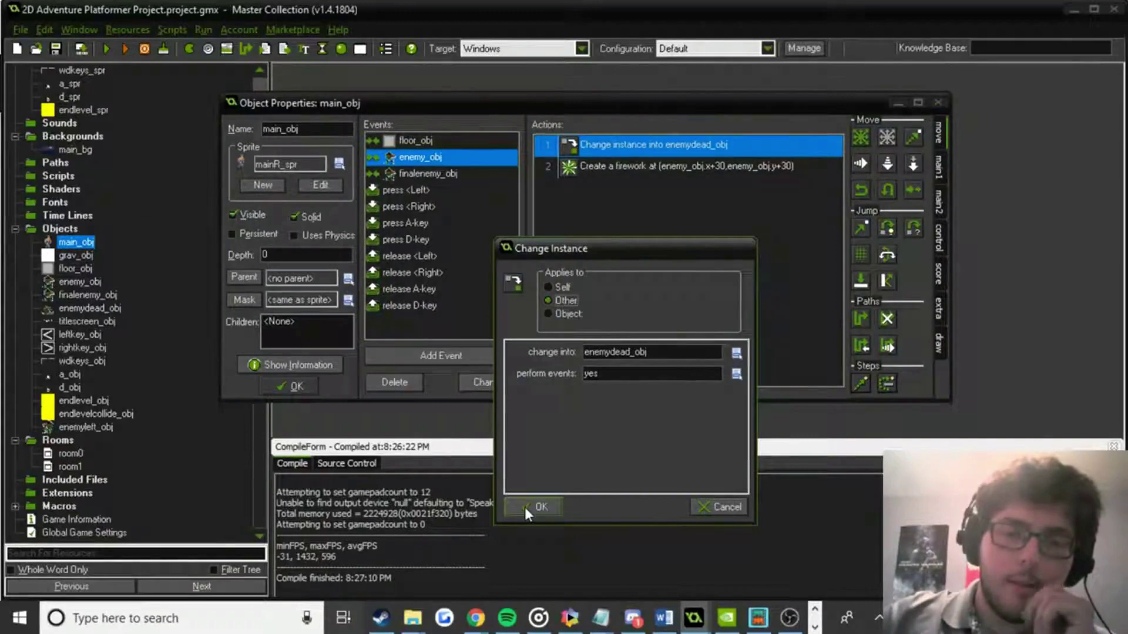
click(524, 506)
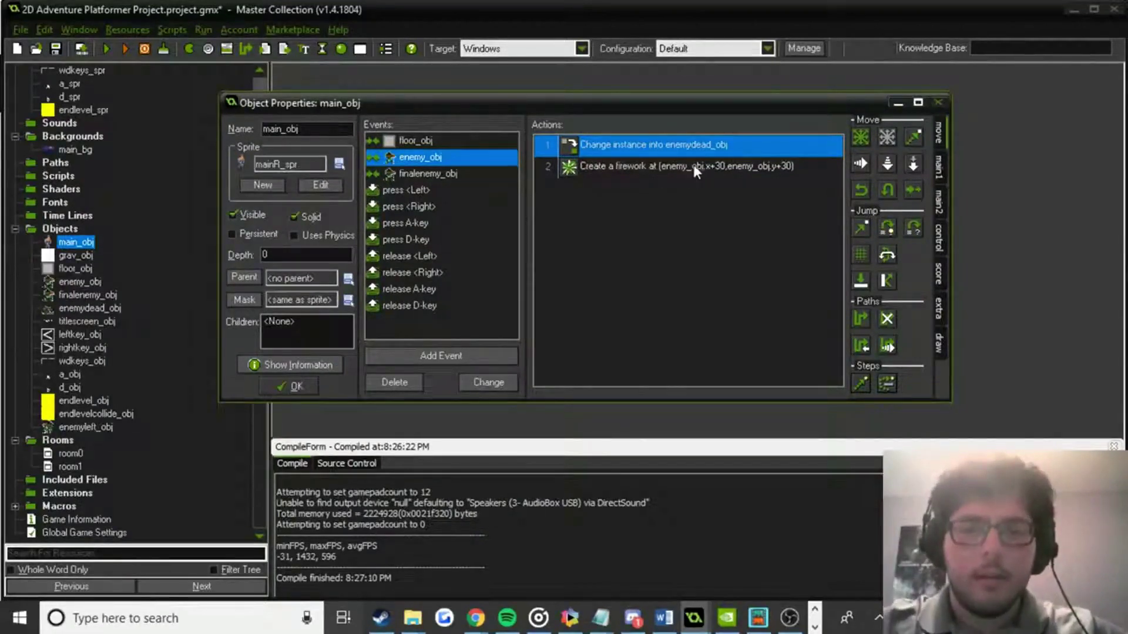
Review main_obj's enemy collision actions, including the Change Instance and firework settings, and look at the enemy objects' properties.
click(468, 176)
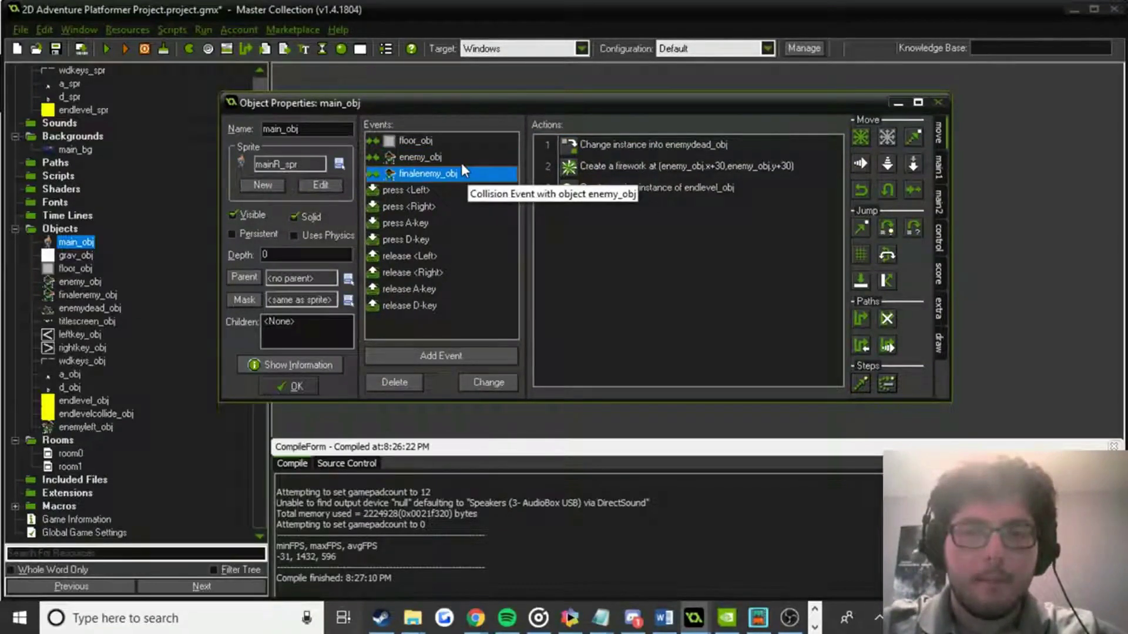
click(464, 159)
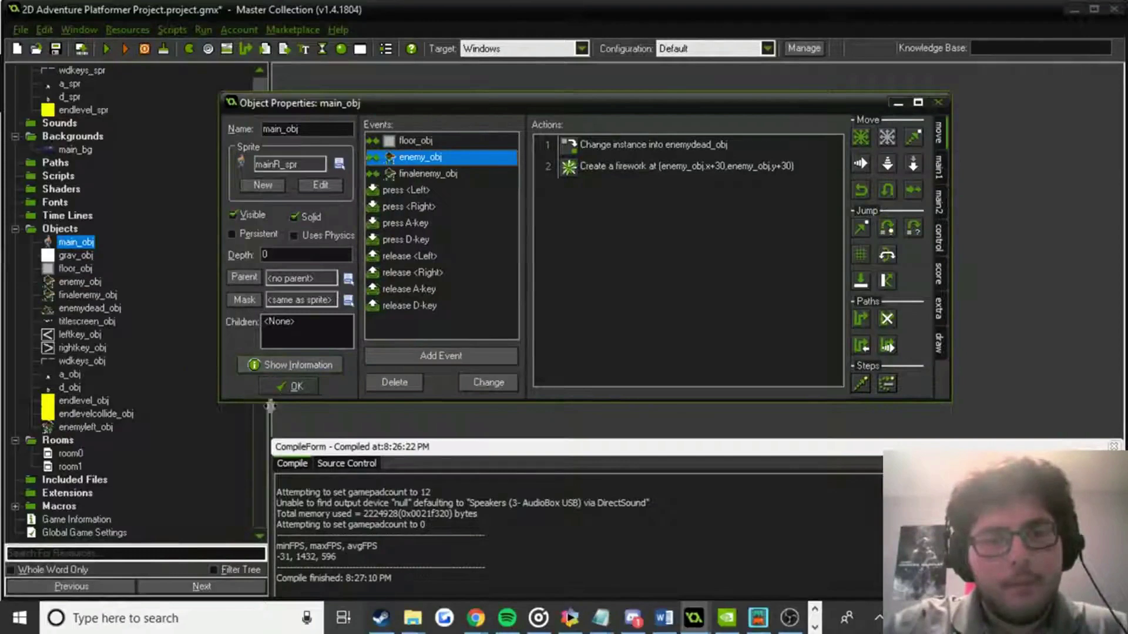
double_click(80, 282)
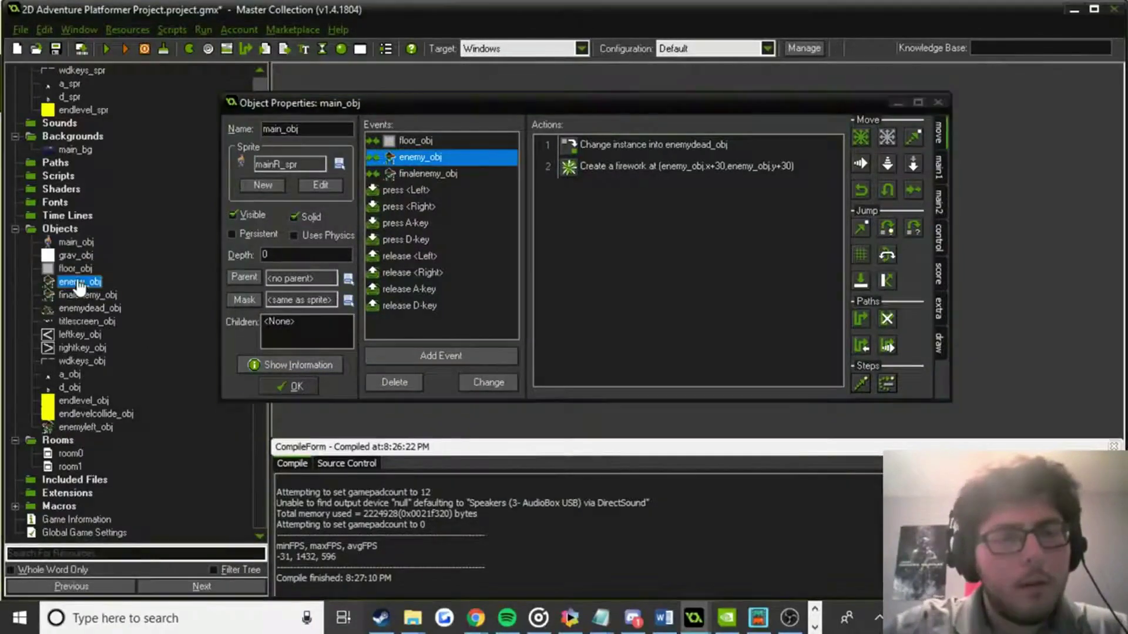
click(81, 292)
double_click(88, 427)
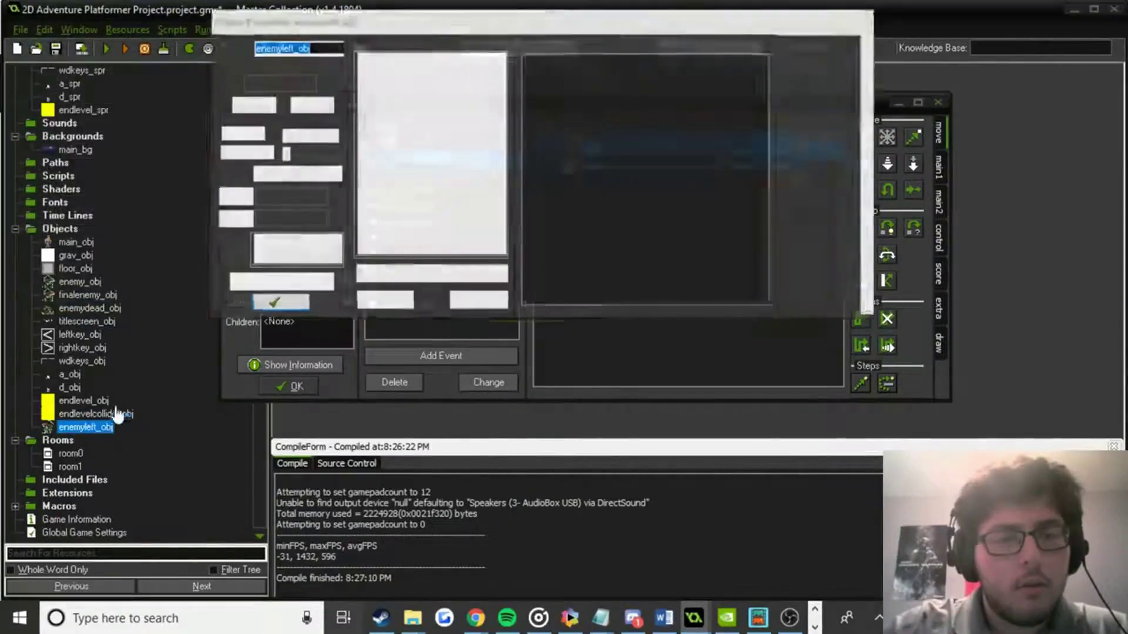
click(286, 306)
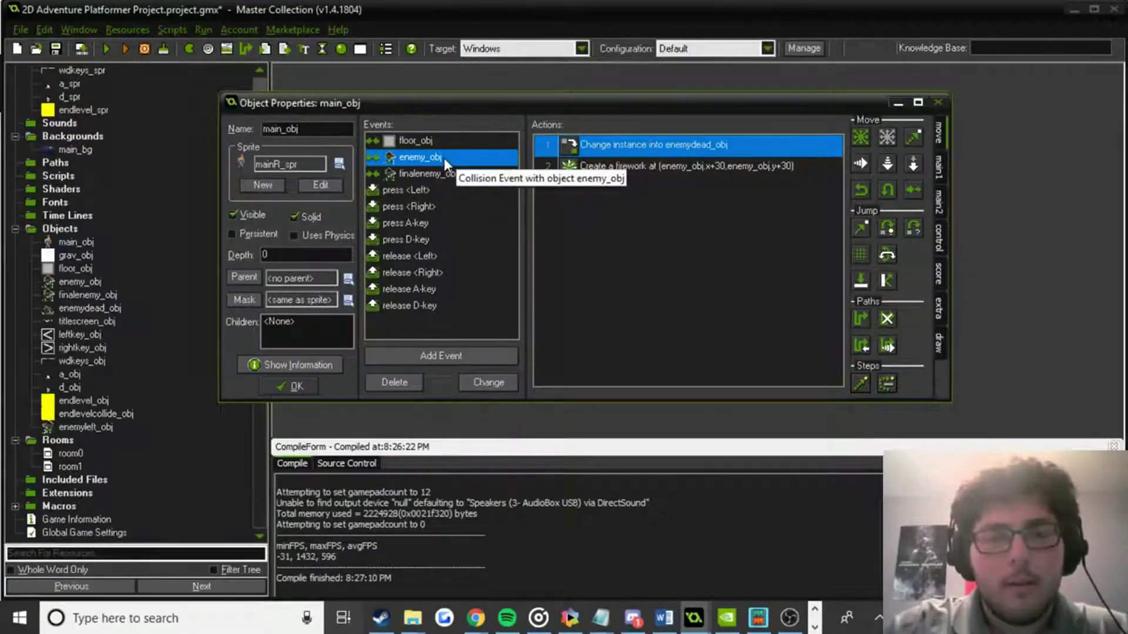
double_click(659, 149)
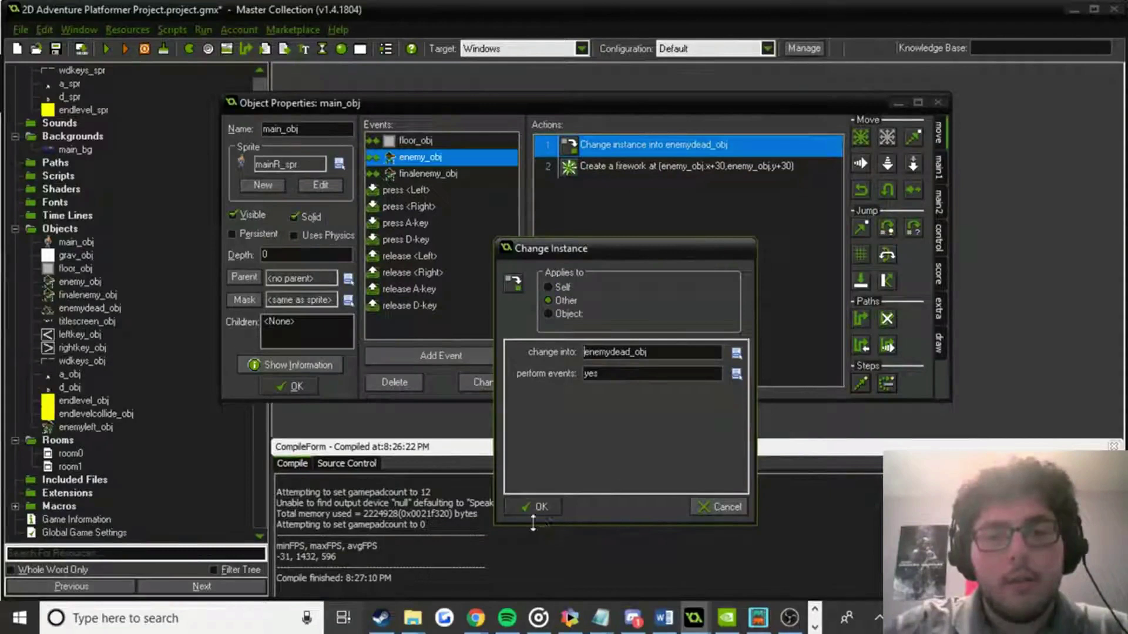
click(547, 513)
double_click(728, 174)
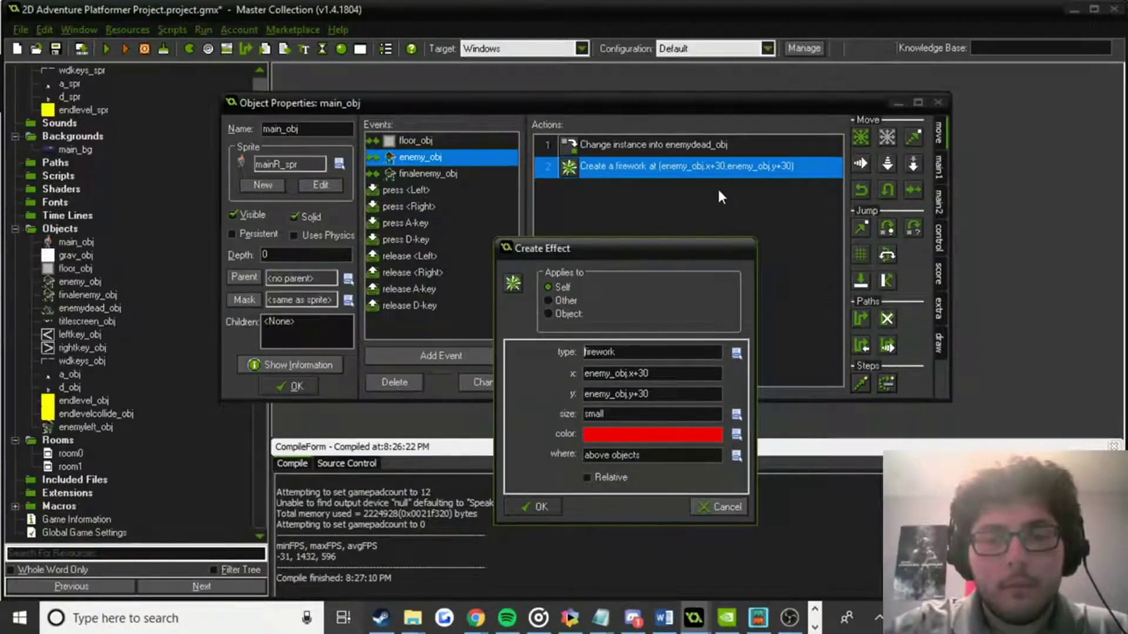
click(535, 507)
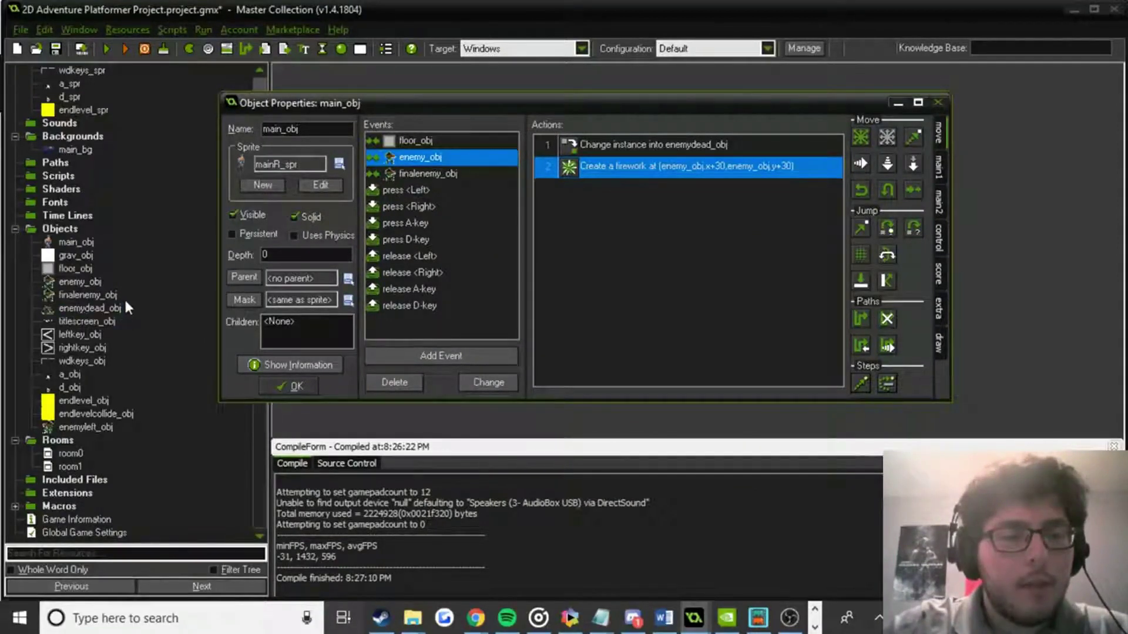
Set enemyleft_obj's parent to <no parent>.
double_click(87, 427)
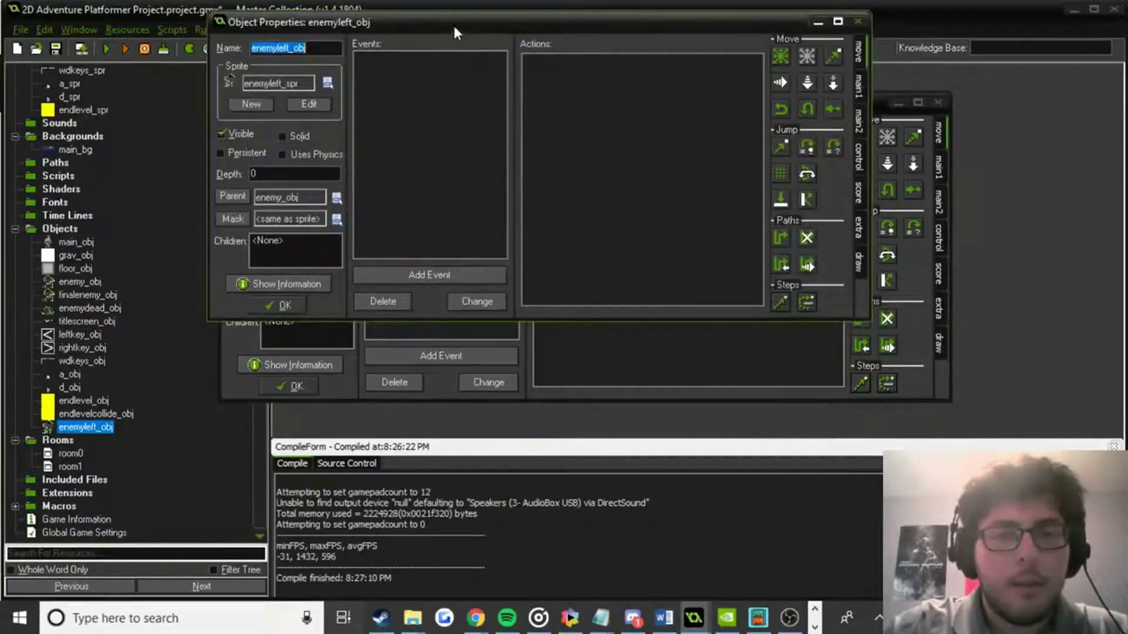
drag(453, 24, 685, 120)
click(569, 295)
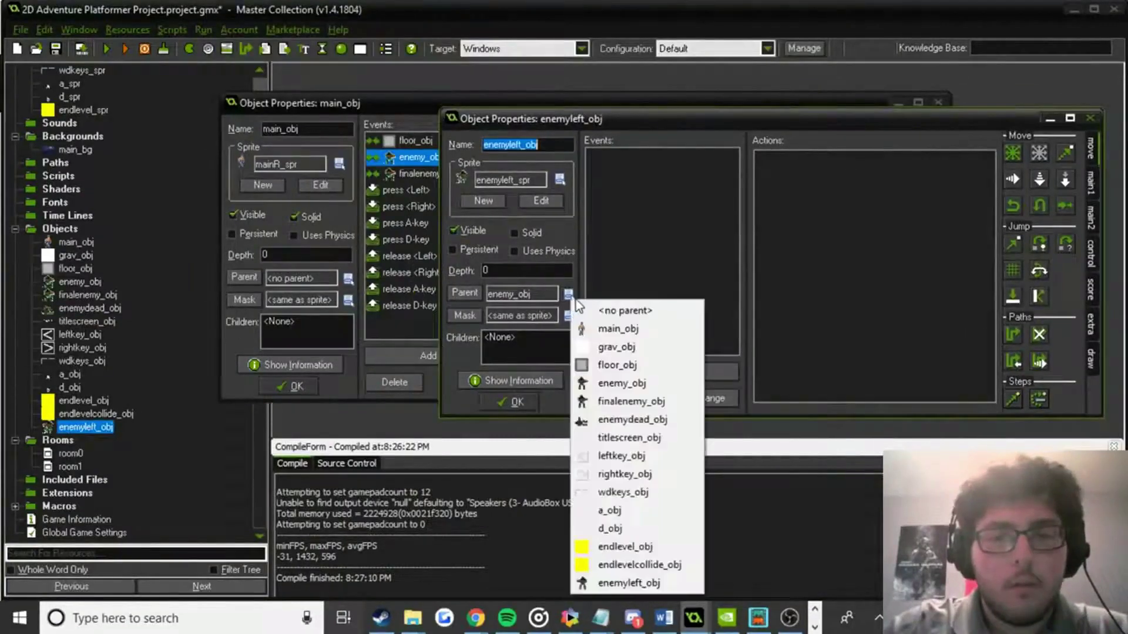
click(581, 310)
Arrange the two object property windows apart and add a collision event with enemyleft_obj to main_obj.
drag(406, 95, 309, 68)
click(622, 120)
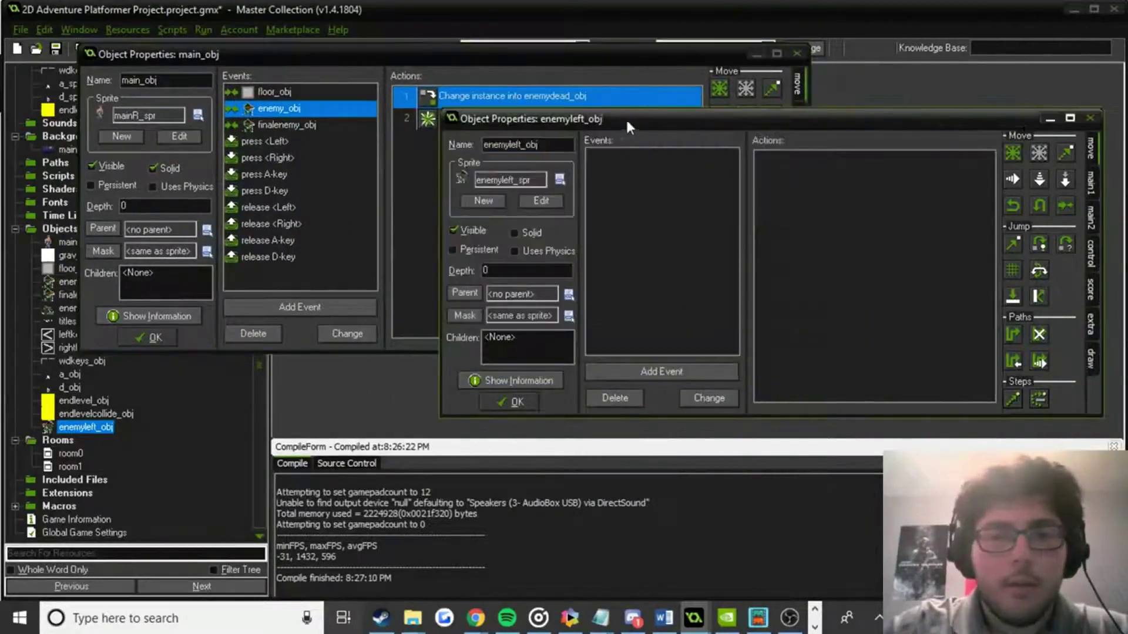
drag(625, 120, 632, 187)
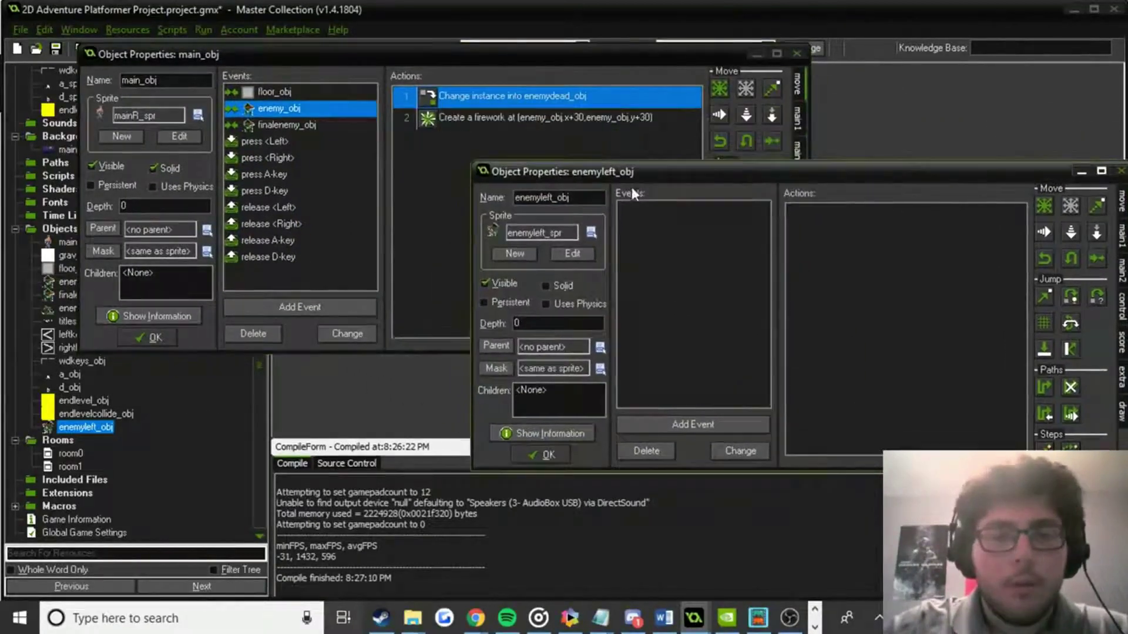
click(309, 304)
click(528, 324)
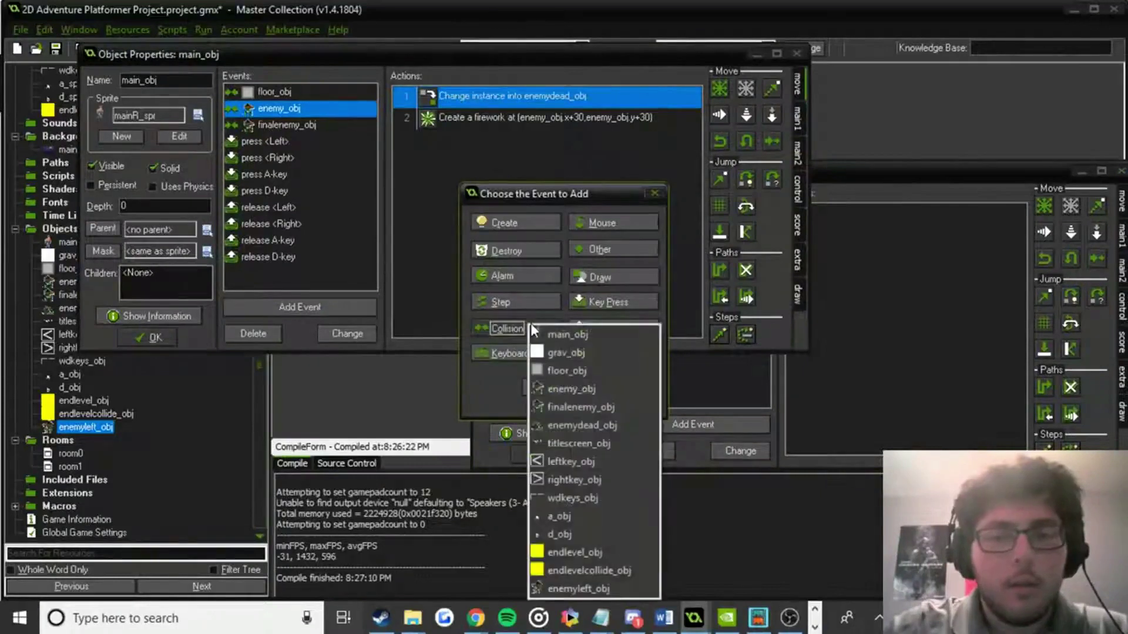
click(612, 590)
Copy the Change Instance and firework actions from main_obj's enemy_obj collision event into its enemyleft_obj collision event.
click(294, 109)
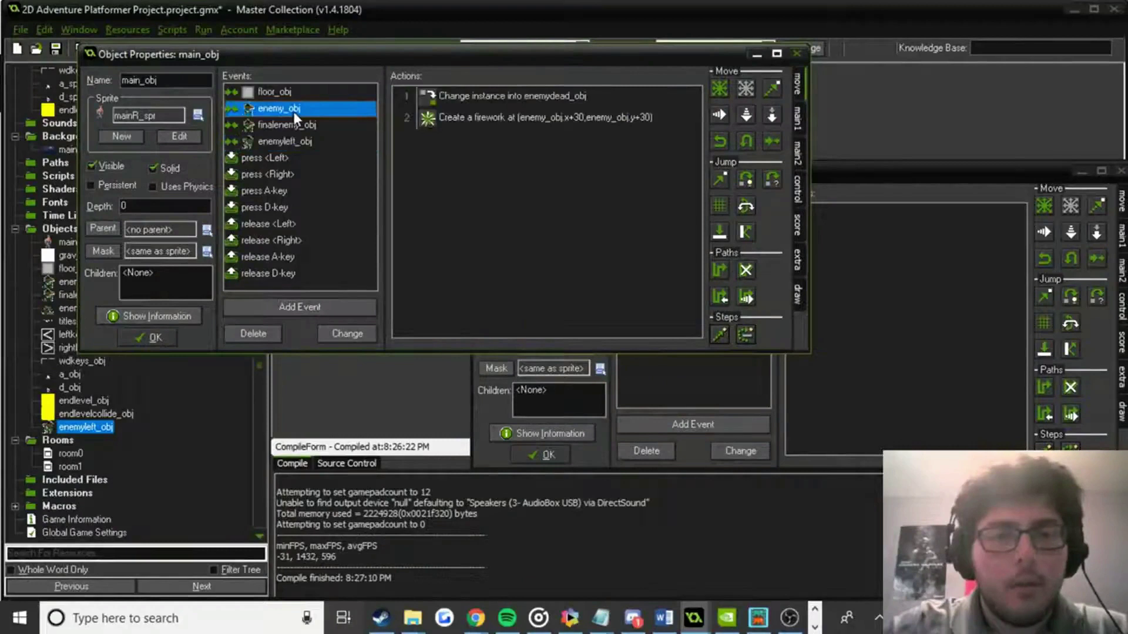
click(538, 100)
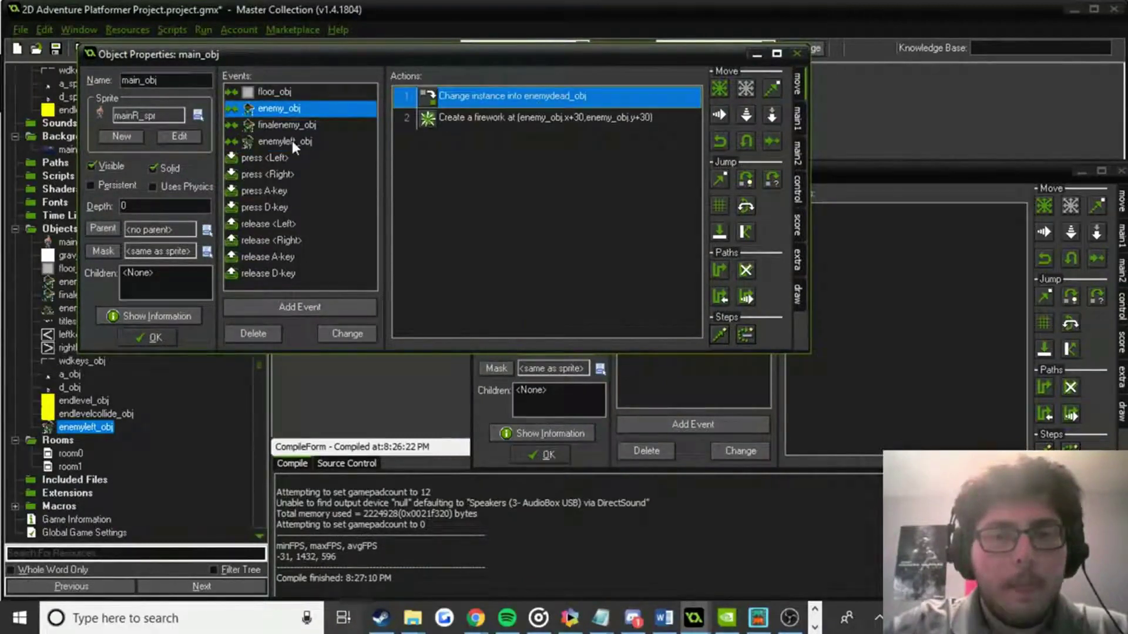
right_click(512, 97)
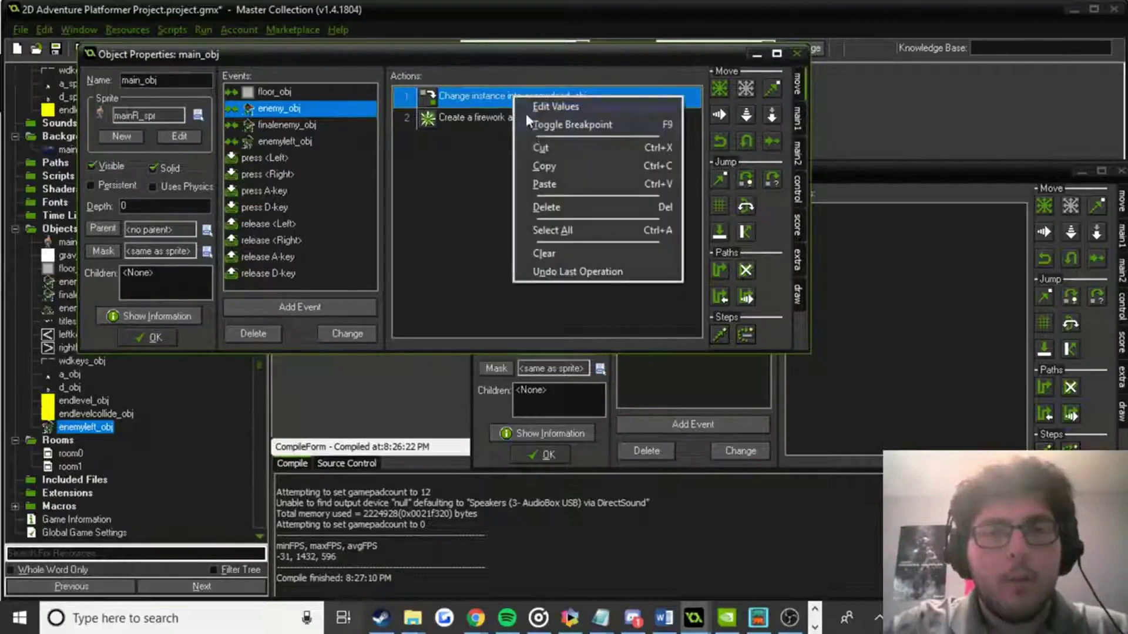
click(543, 159)
click(301, 141)
key(ctrl+v)
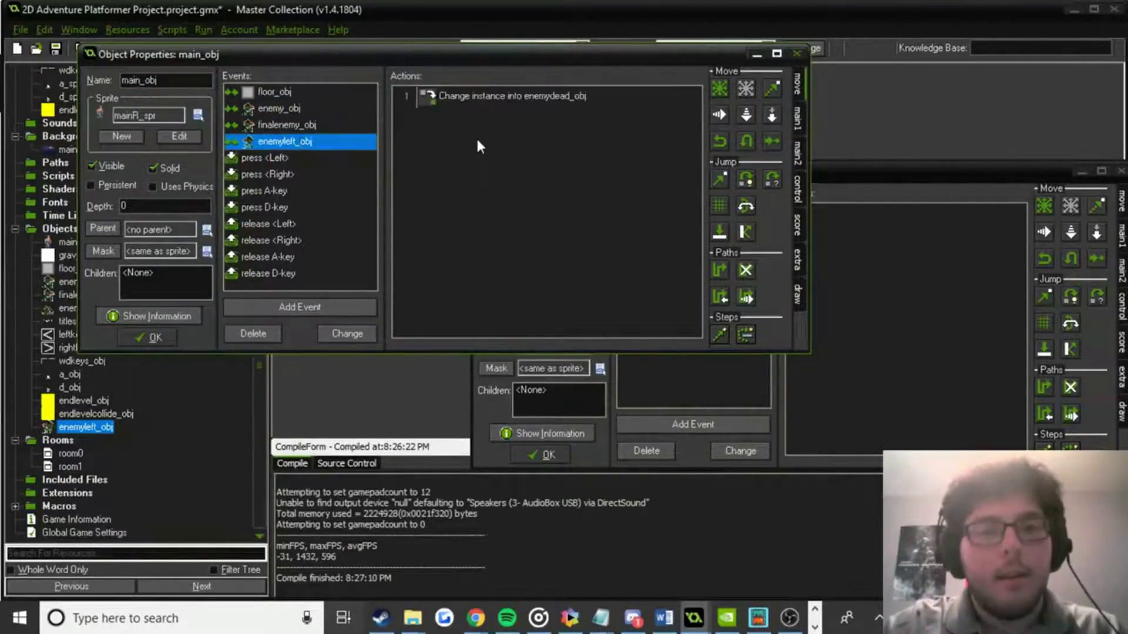
click(301, 112)
click(496, 115)
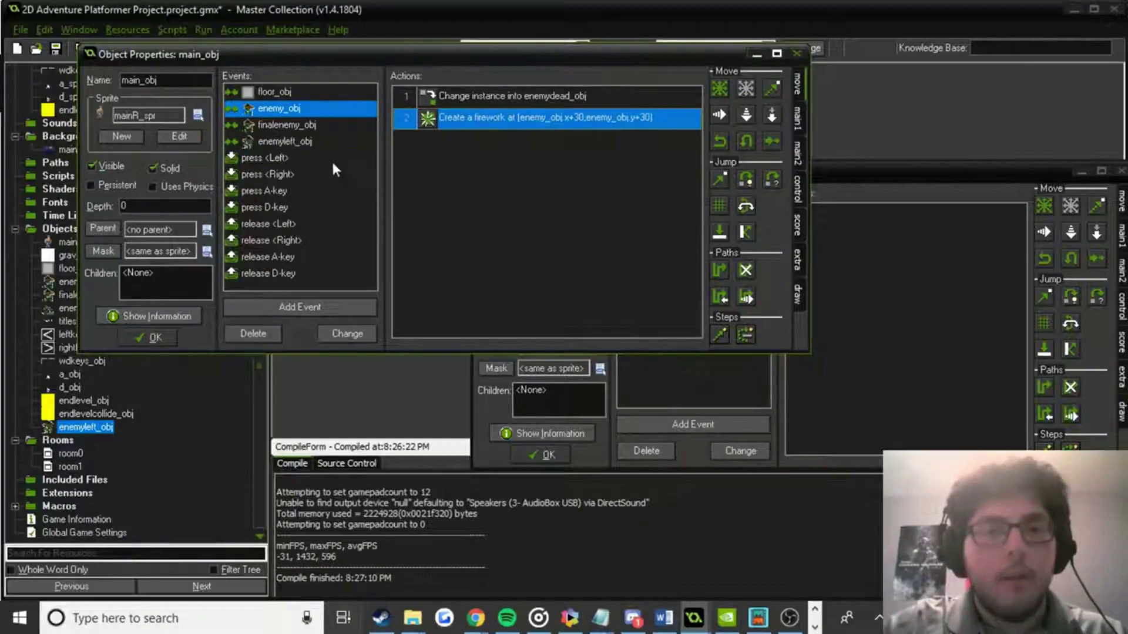
click(320, 142)
key(ctrl+v)
drag(485, 99, 481, 131)
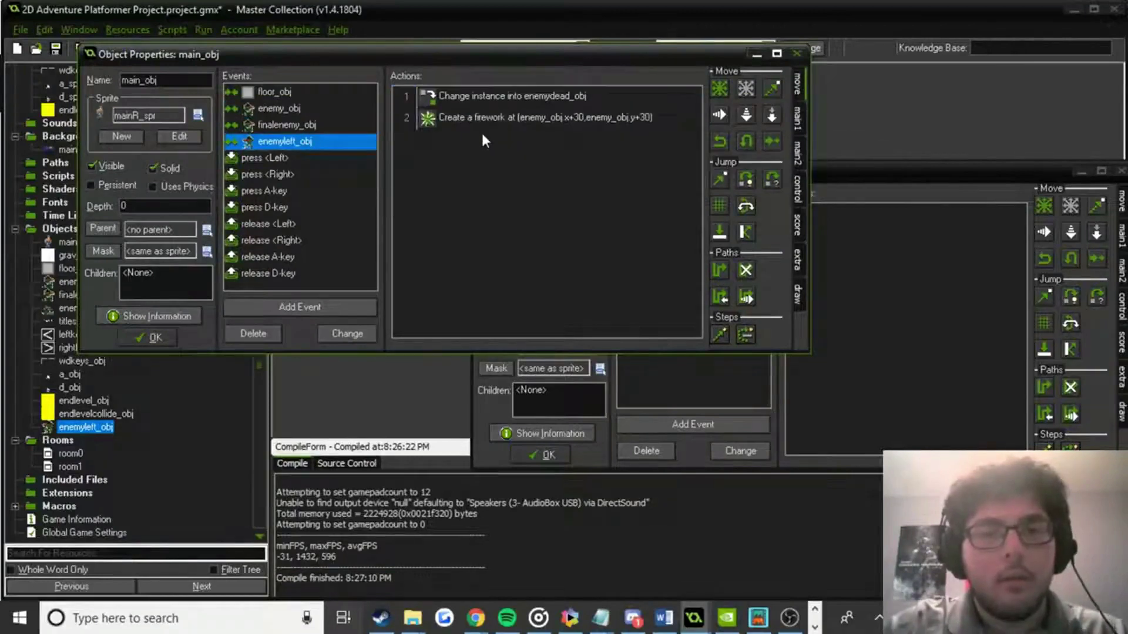
Set the firework position in the enemyleft_obj collision event to x enemyleft_obj.x+30 and y enemyleft_obj.y+30.
double_click(489, 120)
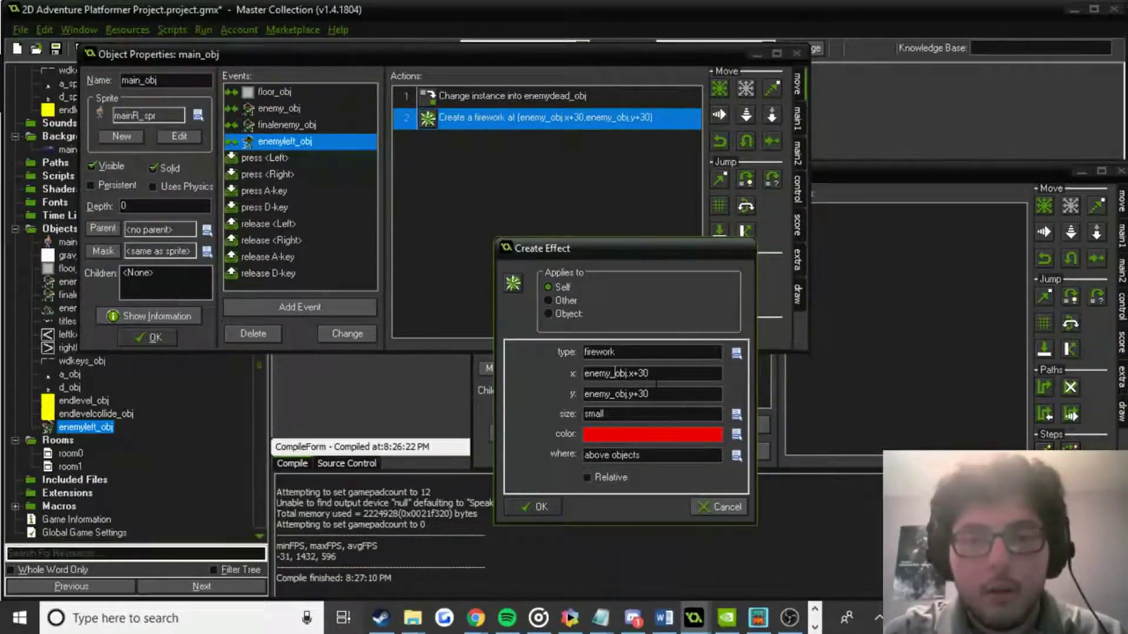
text(left)
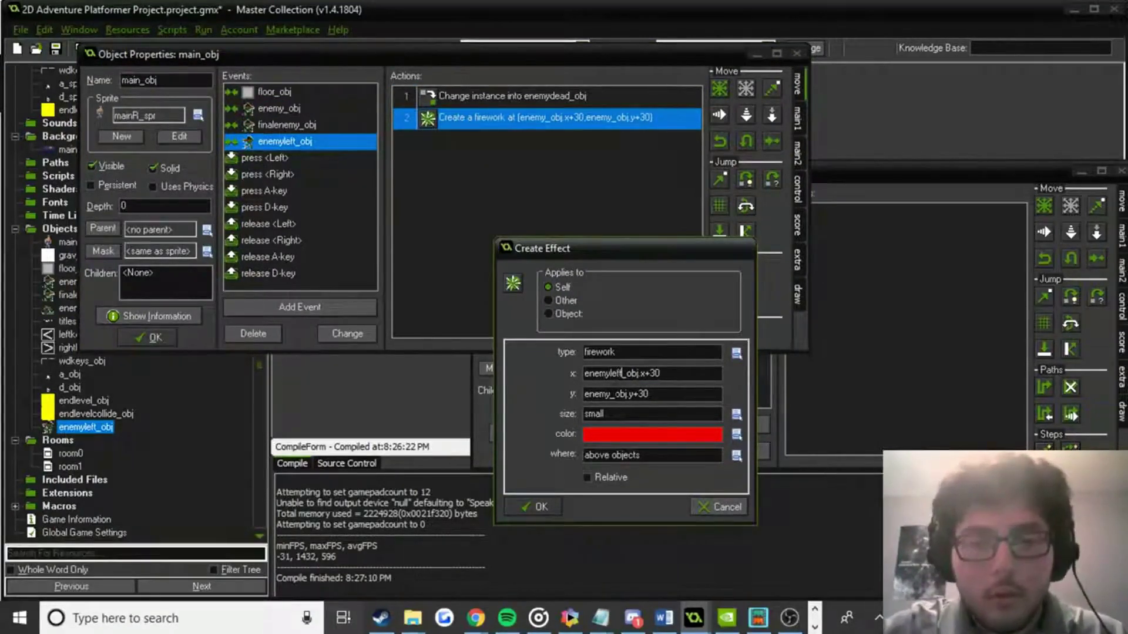
text(left)
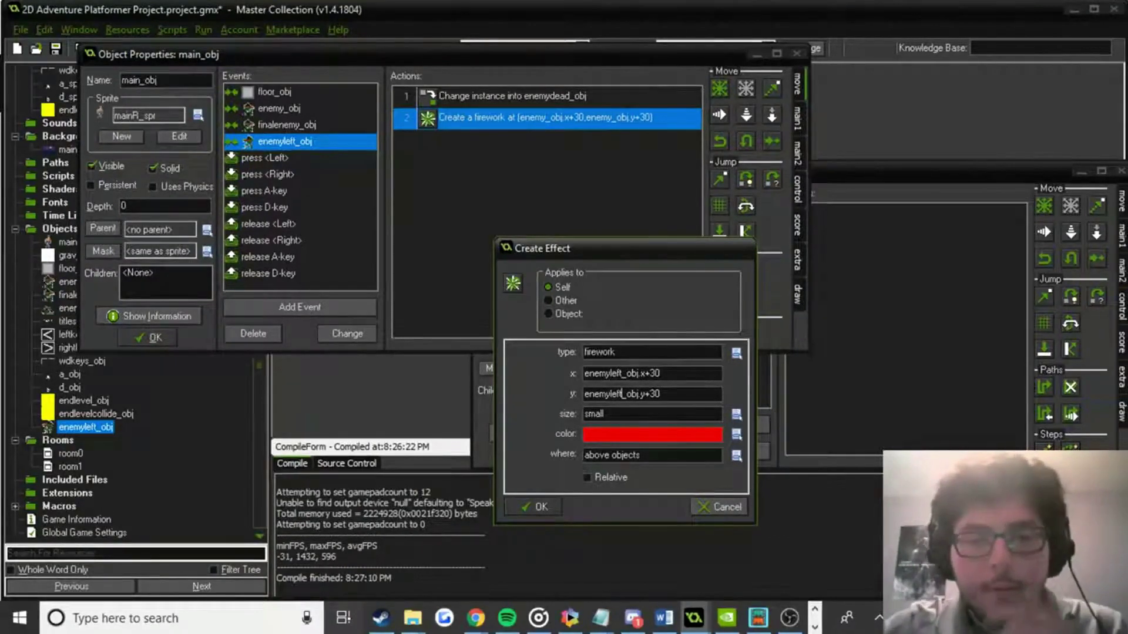
click(543, 505)
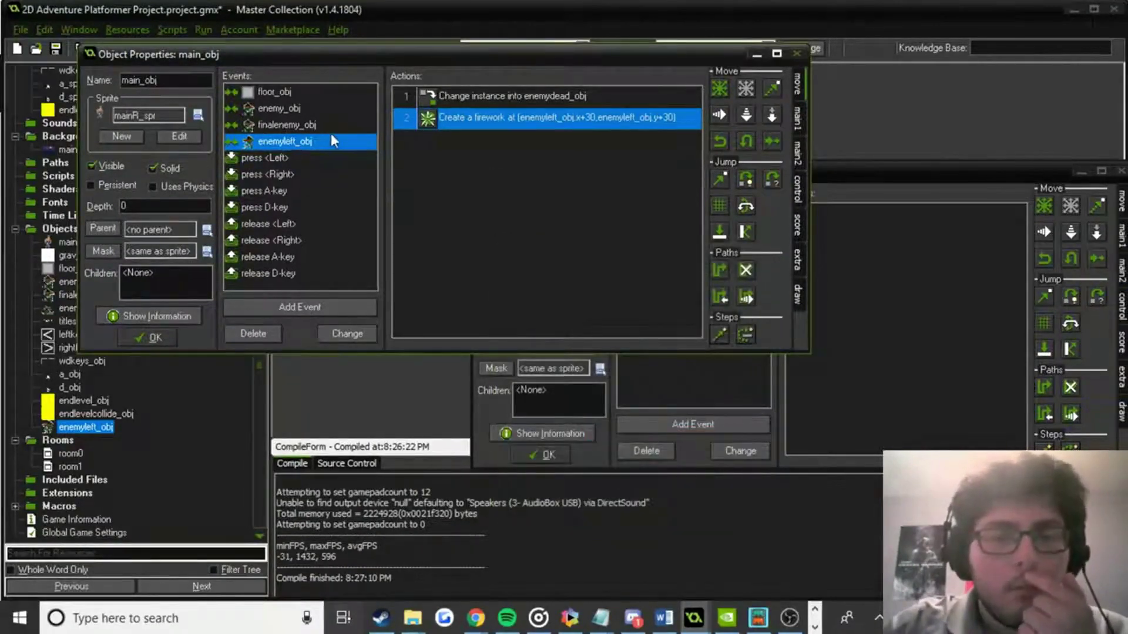
Set the firework position in the finalenemy_obj collision event to finalenemy_obj.x+30 and finalenemy_obj.y+30, and confirm main_obj's properties.
key(Up)
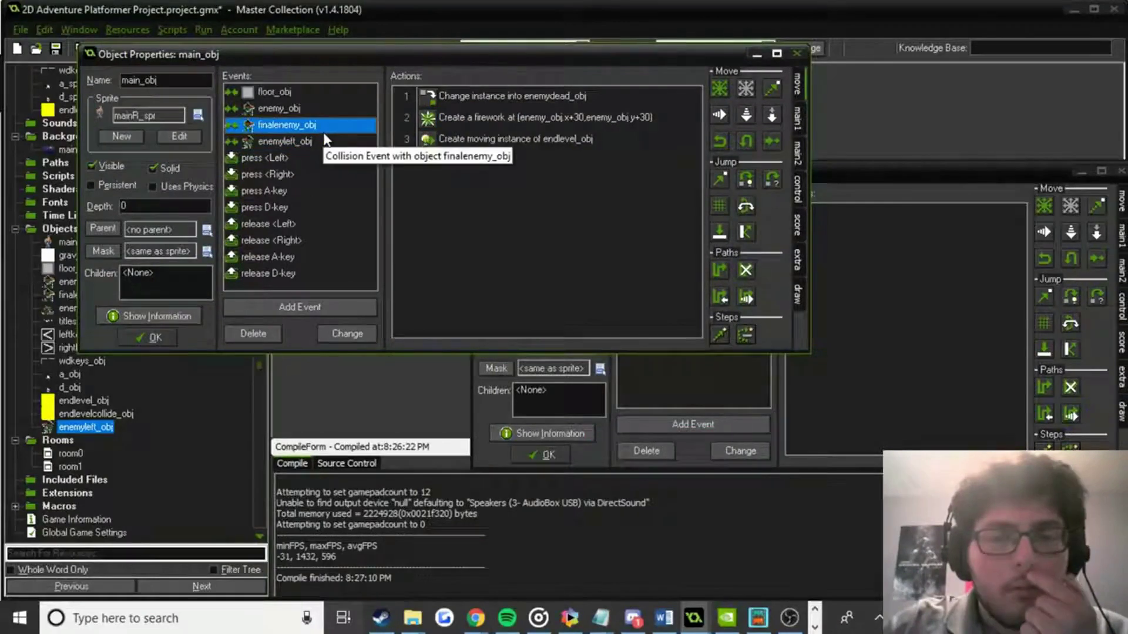
double_click(503, 124)
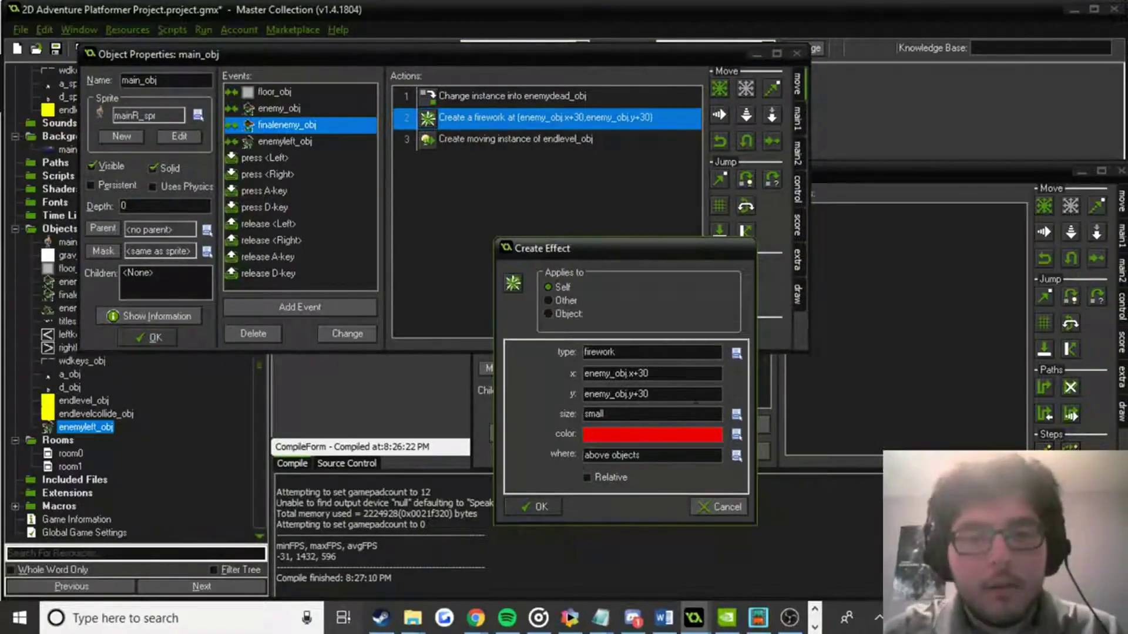
text(final)
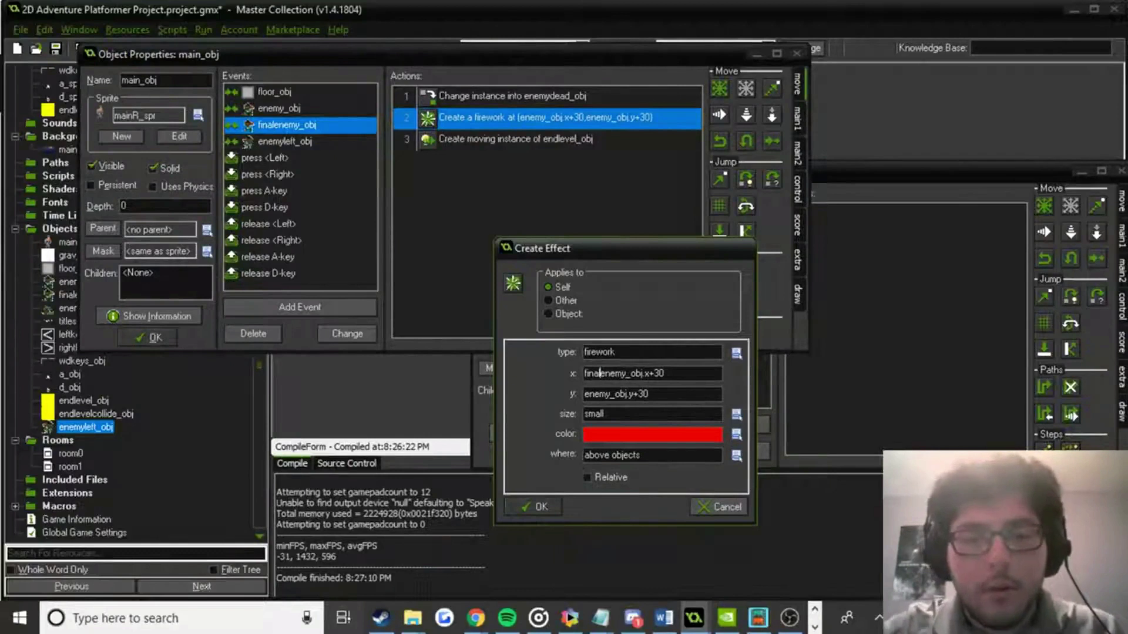
text(final)
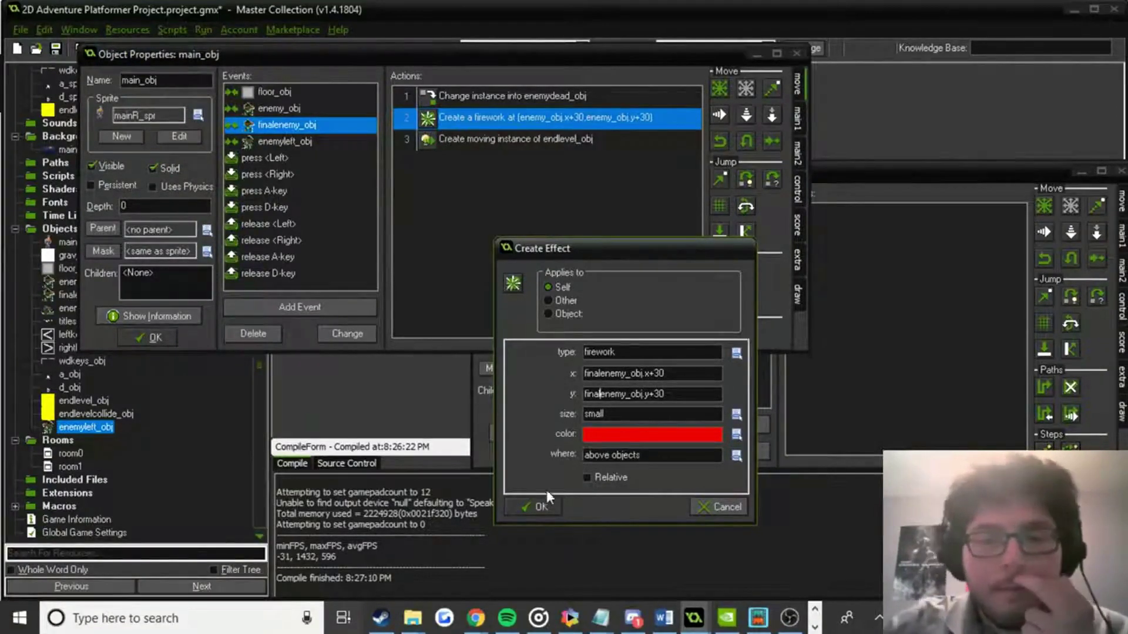
click(536, 505)
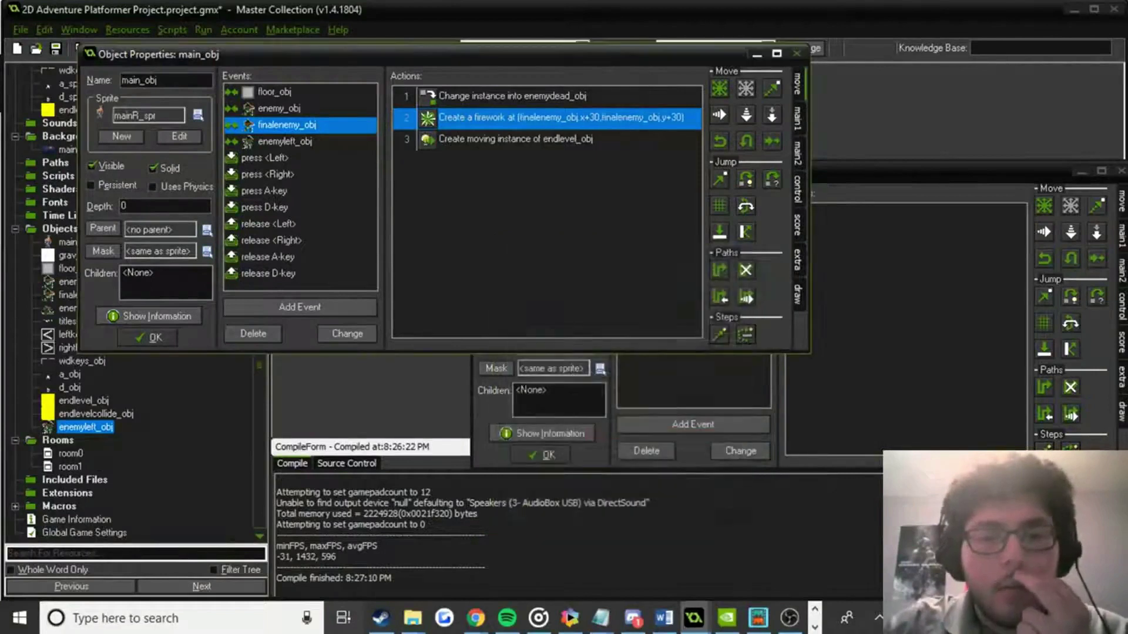
click(154, 340)
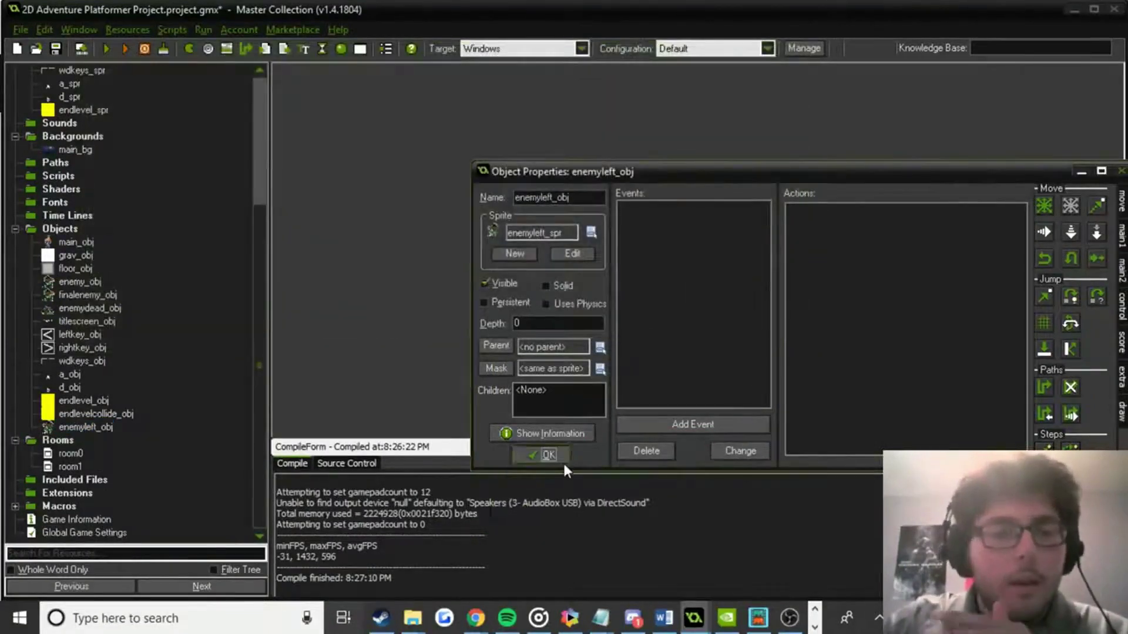
Confirm enemyleft_obj's properties, and review and confirm main_obj's properties.
click(547, 455)
click(75, 243)
double_click(75, 243)
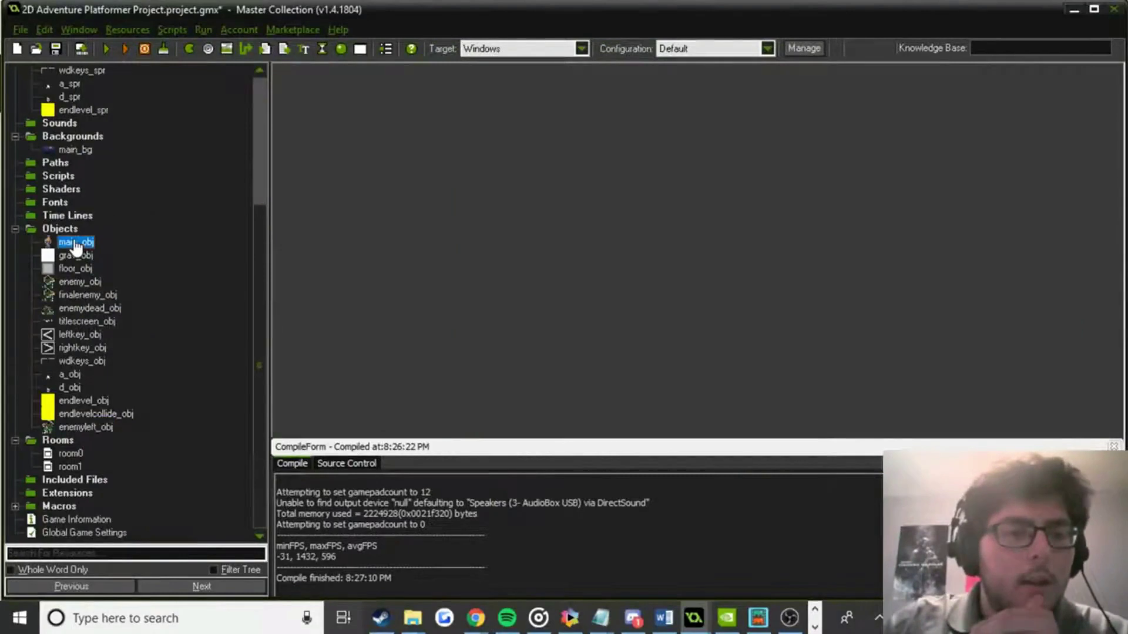
click(154, 338)
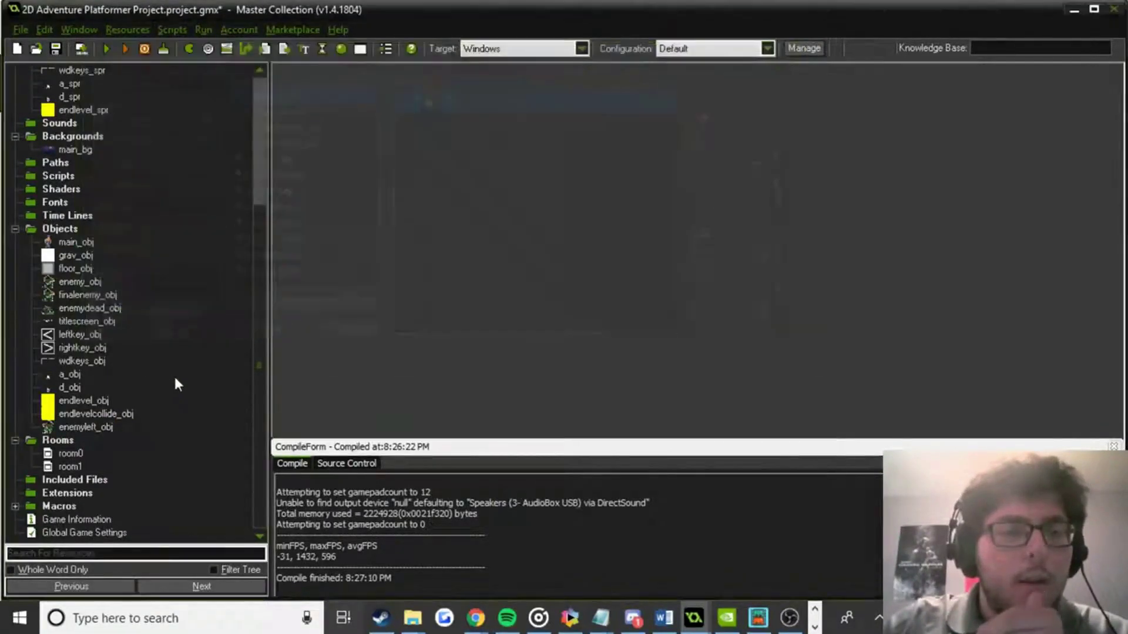
Open room1, set Snap X and Snap Y to 0, and nudge the main_obj instance slightly up and to the left.
double_click(70, 467)
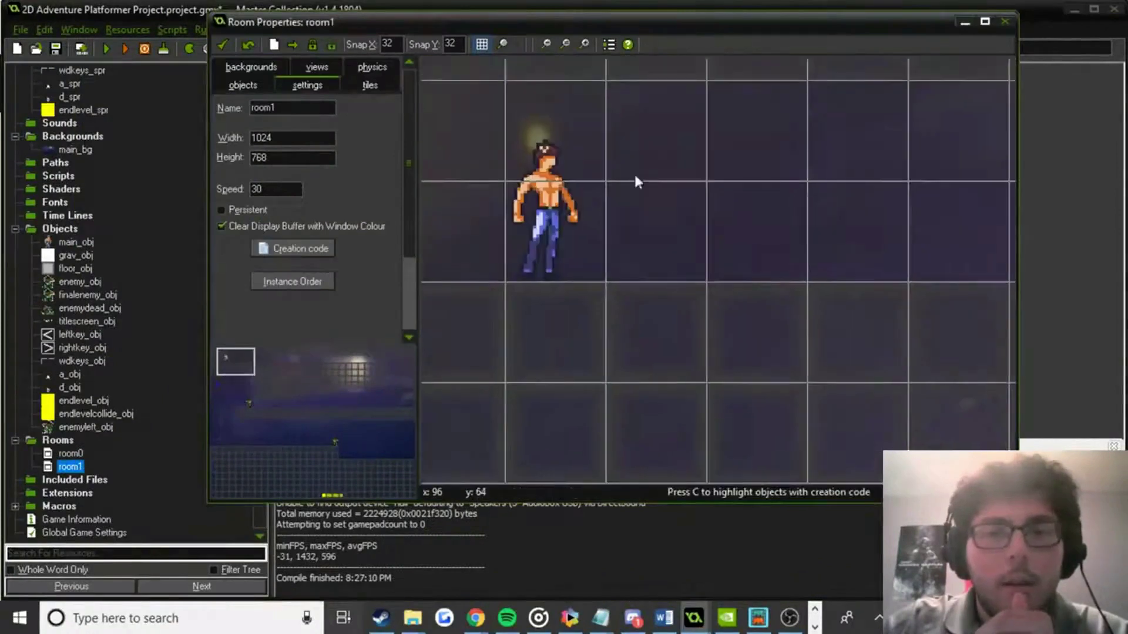
ctrl+scroll(535, 100, up, 1)
text(0)
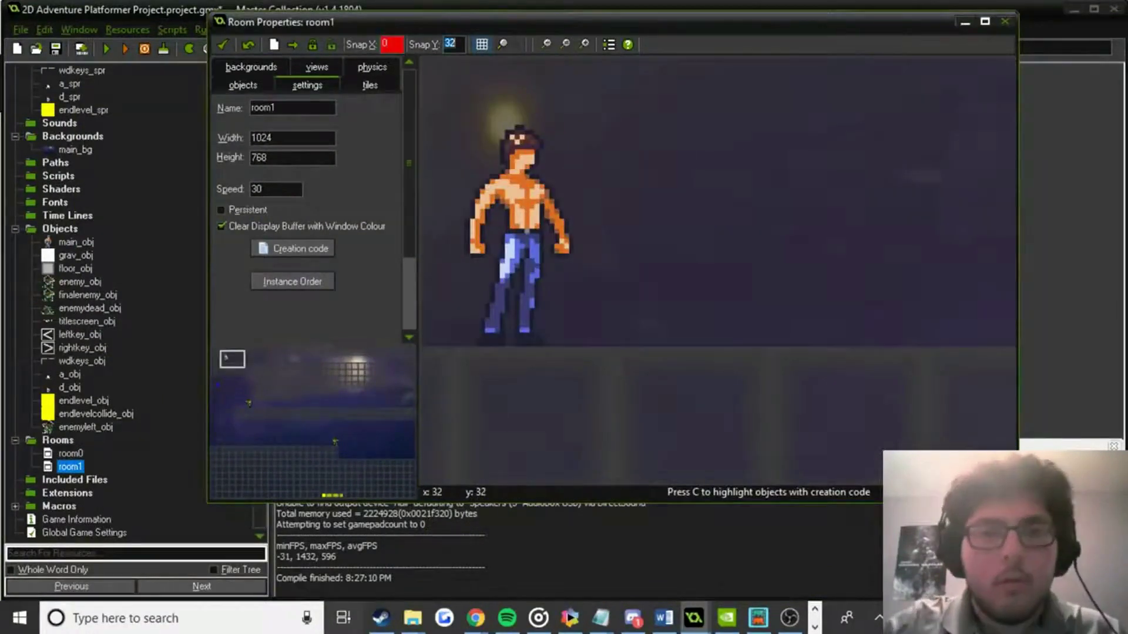
key(Tab)
text(0)
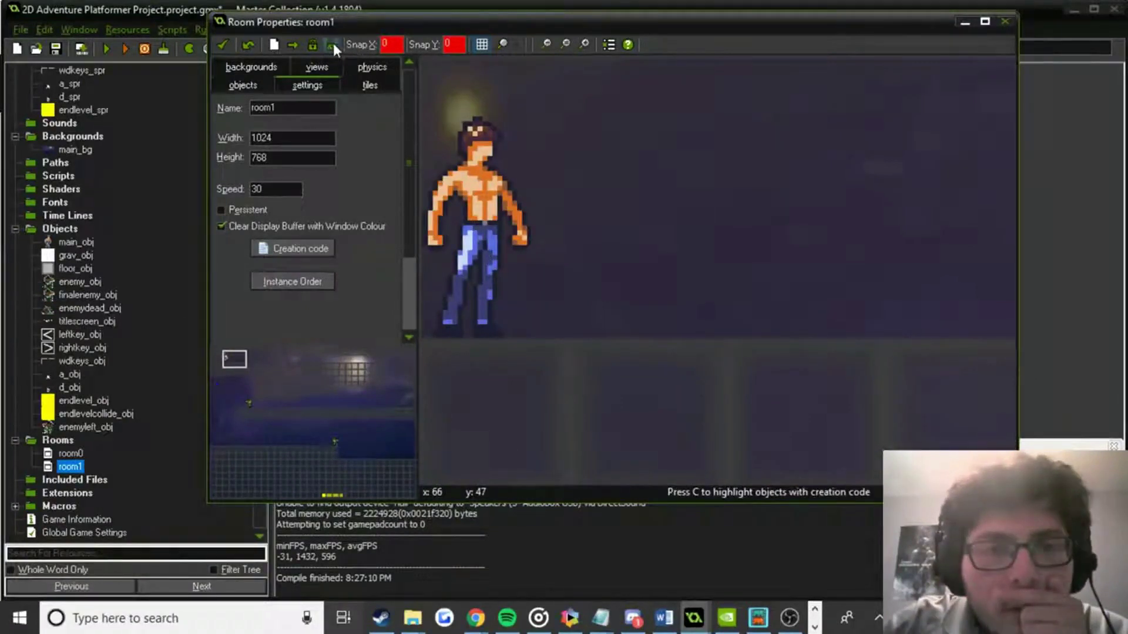
ctrl+drag(488, 217, 470, 203)
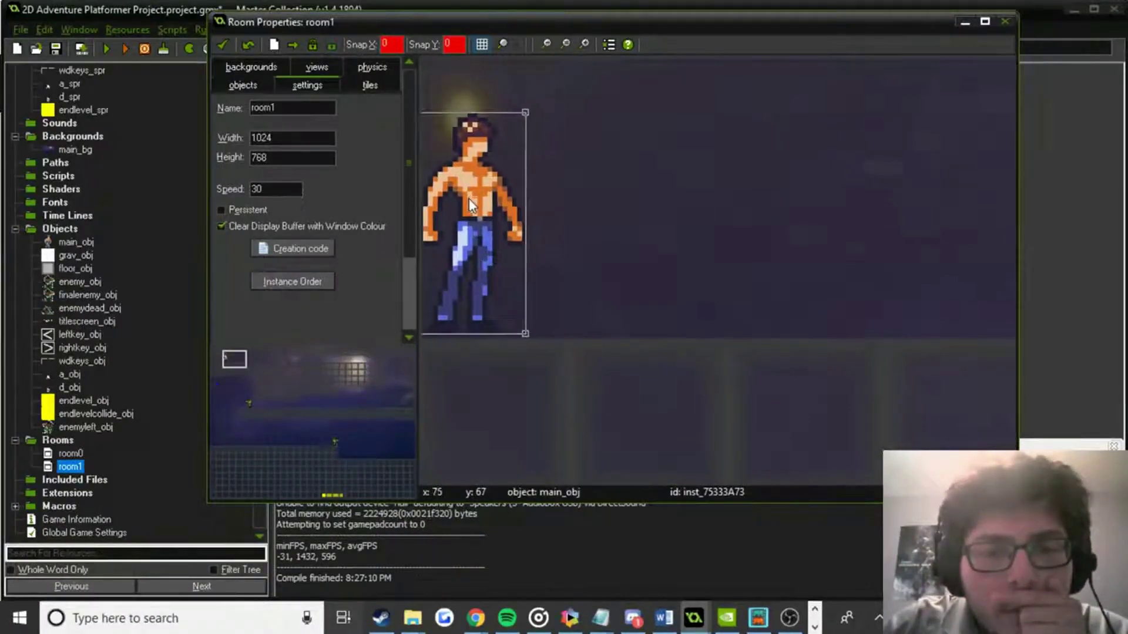
click(681, 253)
right_click(700, 263)
click(732, 274)
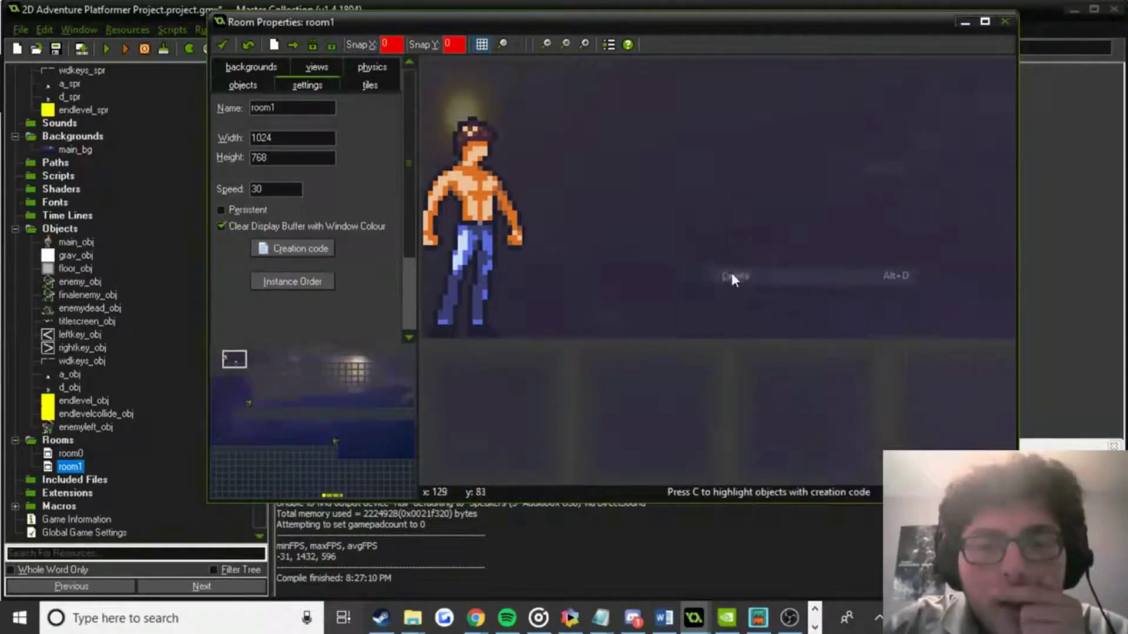
Check the whole layout of room1 and confirm the room's changes.
scroll(732, 275, down, 6)
middle_drag(723, 245, 633, 176)
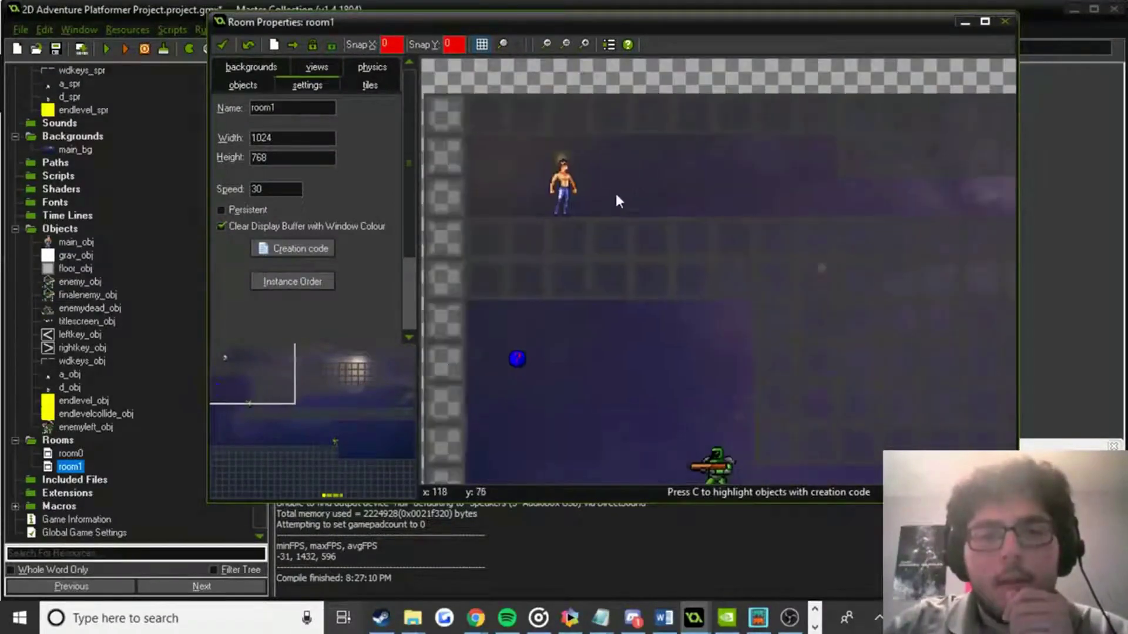
scroll(614, 190, down, 3)
middle_drag(771, 346, 635, 252)
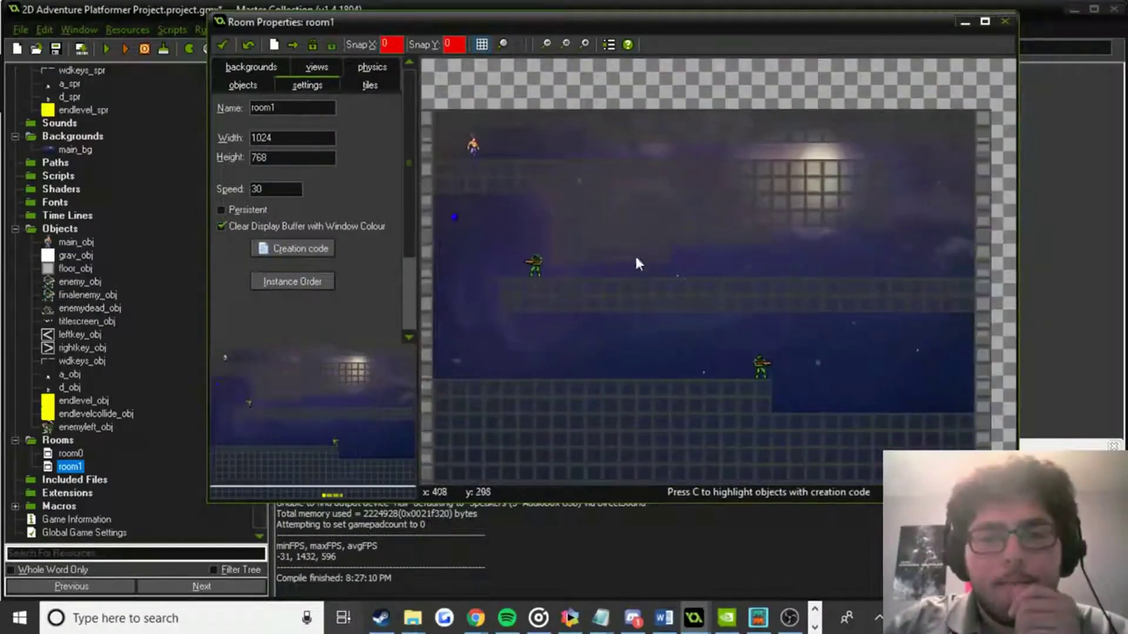
click(223, 45)
View endlevelcollide_obj's properties and close them.
click(105, 415)
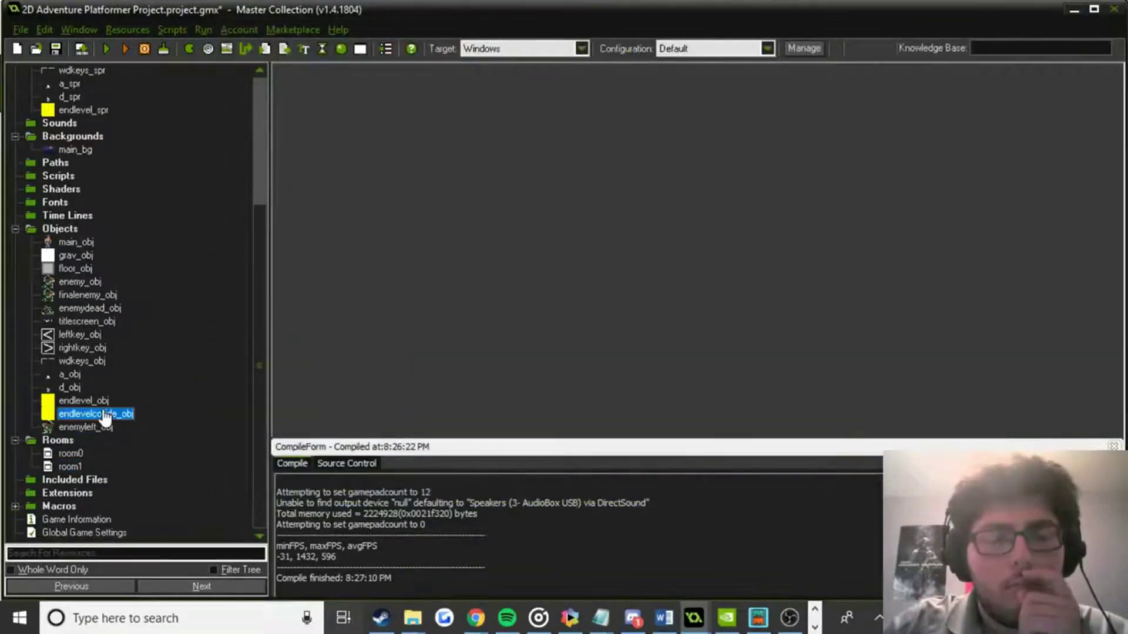
double_click(104, 415)
click(291, 384)
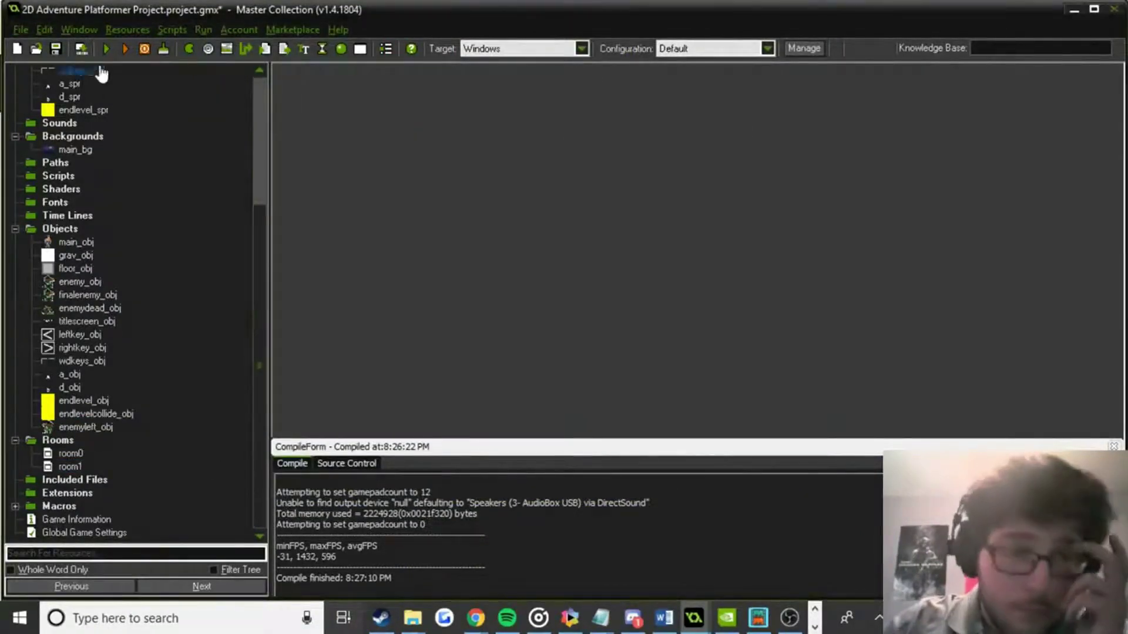
Rename room0 to Main_Level_1.
right_click(83, 456)
click(66, 383)
text(M)
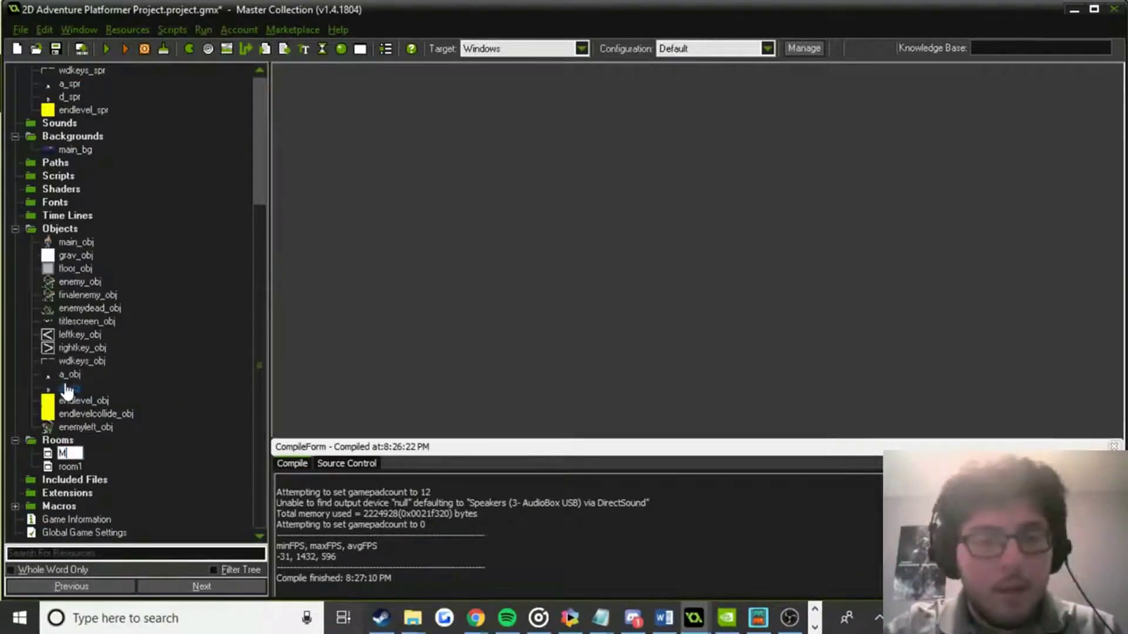
text(ain_Level_1)
key(Return)
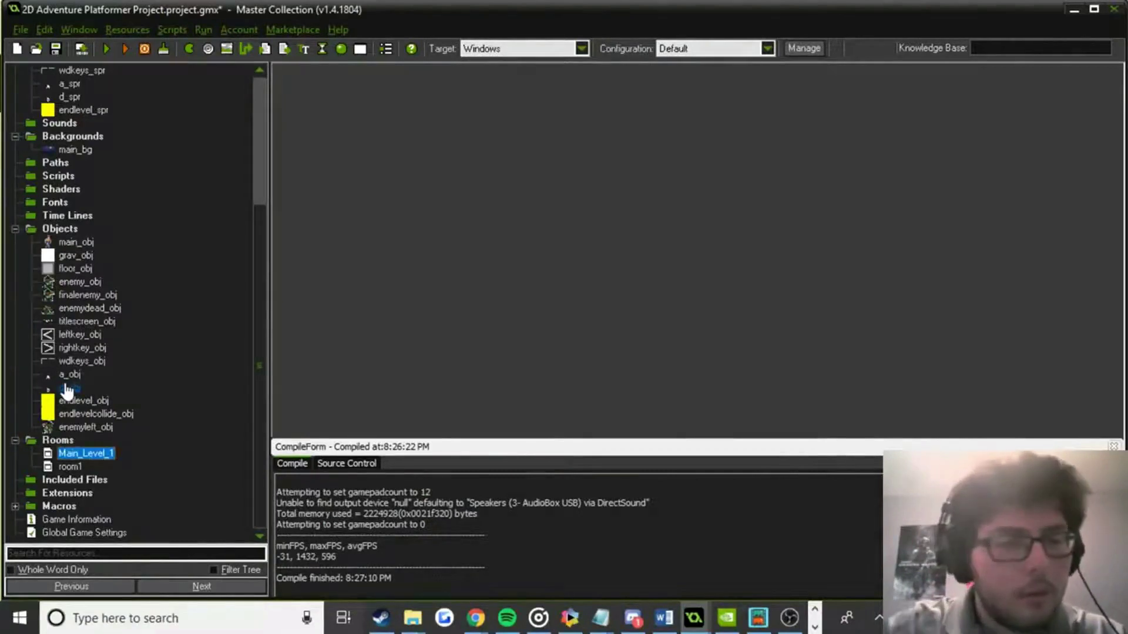
Rename room1 to Level_2.
right_click(97, 453)
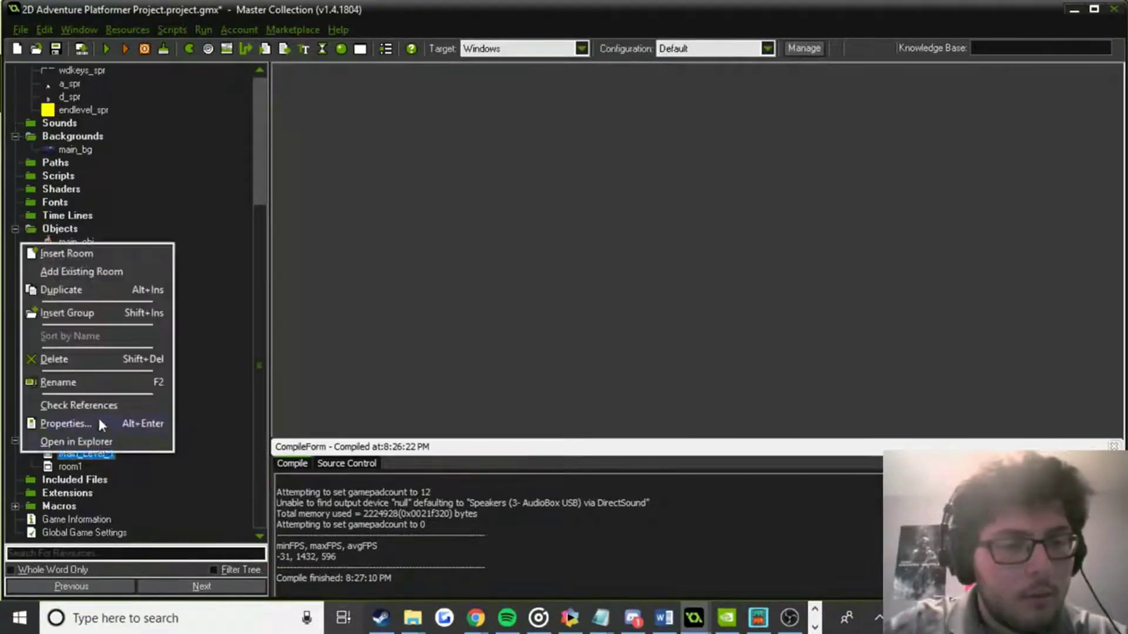
right_click(81, 467)
click(71, 400)
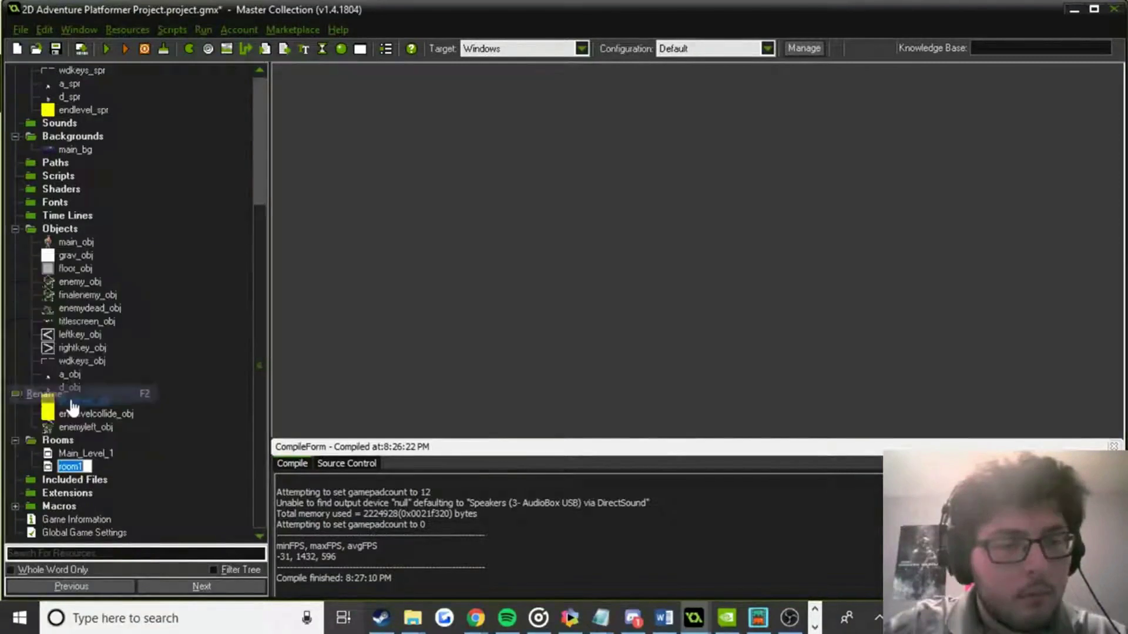
text(Level_2)
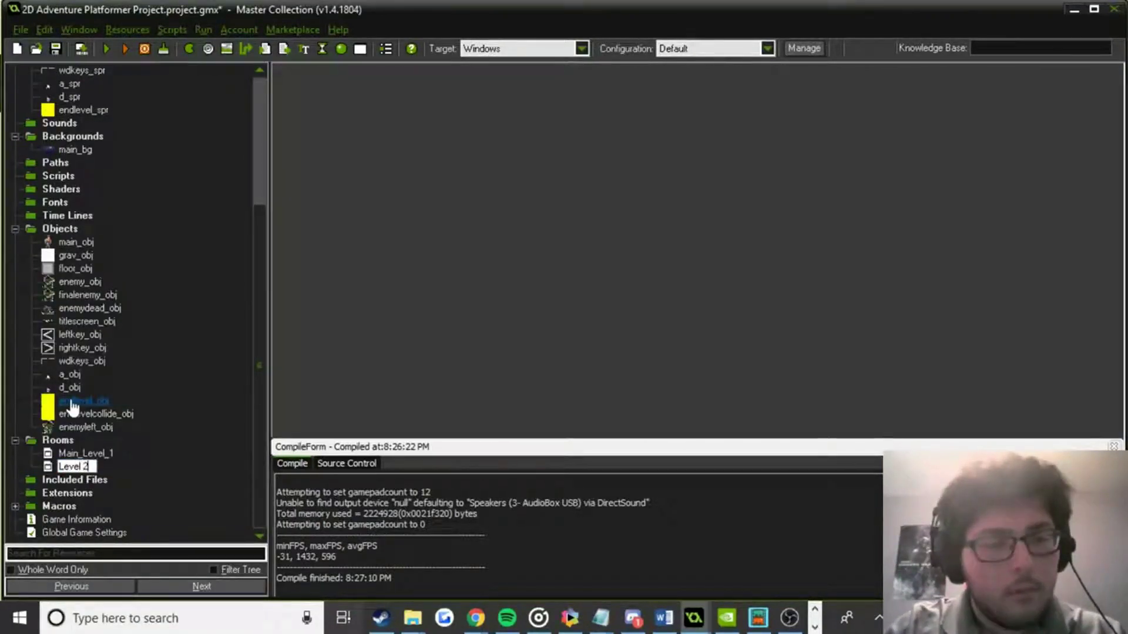
key(Return)
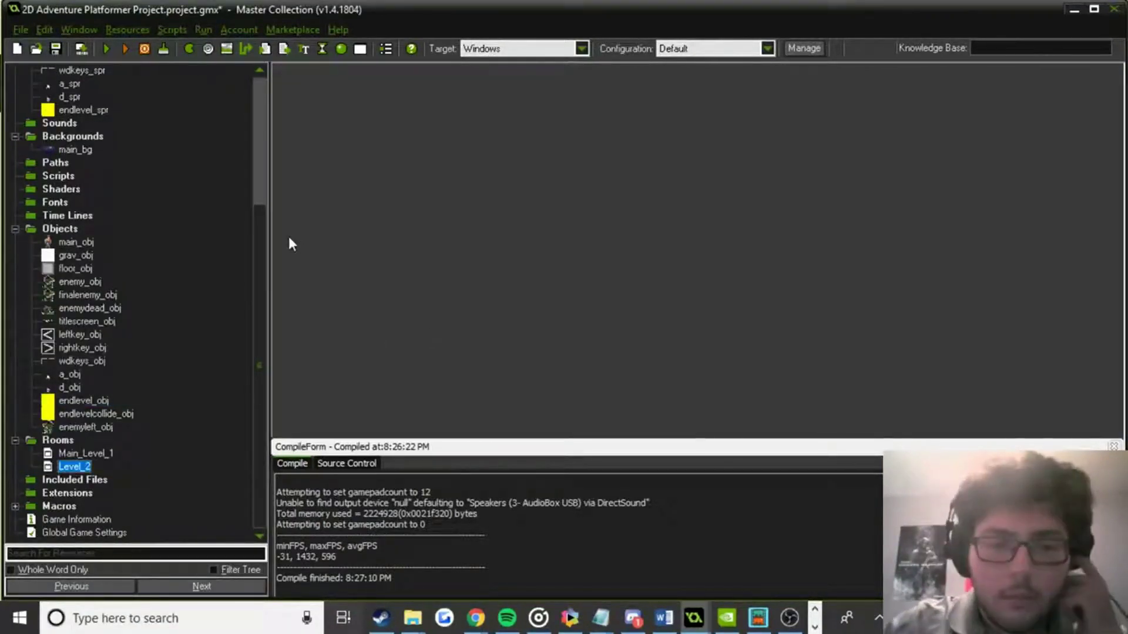
Run the game and play through the first level, sliding into the enemy and continuing right to the second level.
click(109, 55)
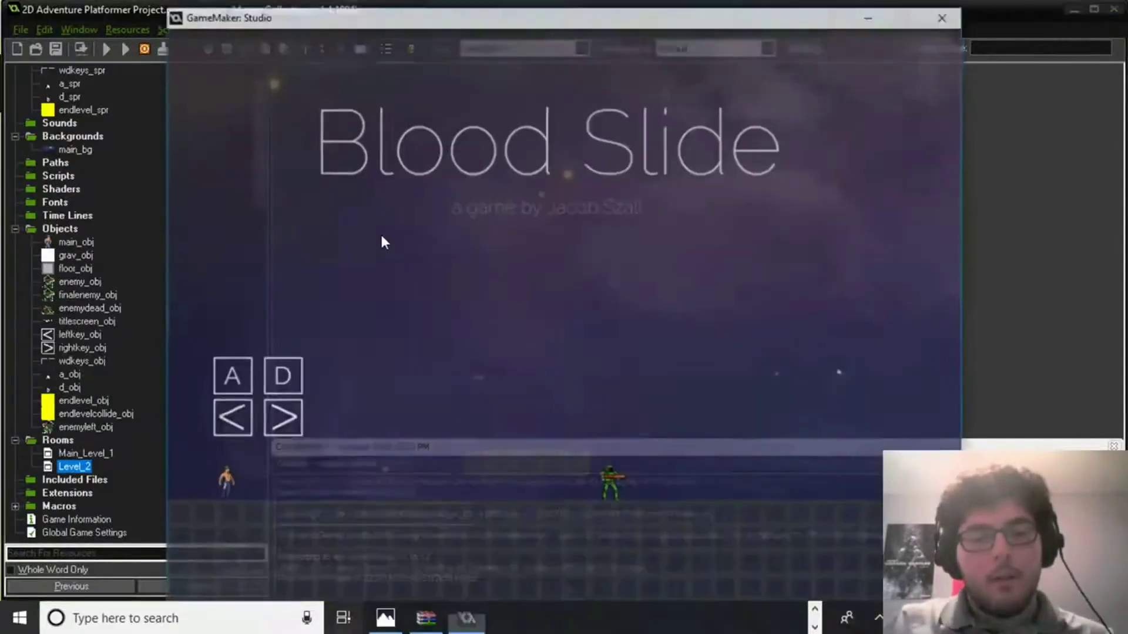
key(d)
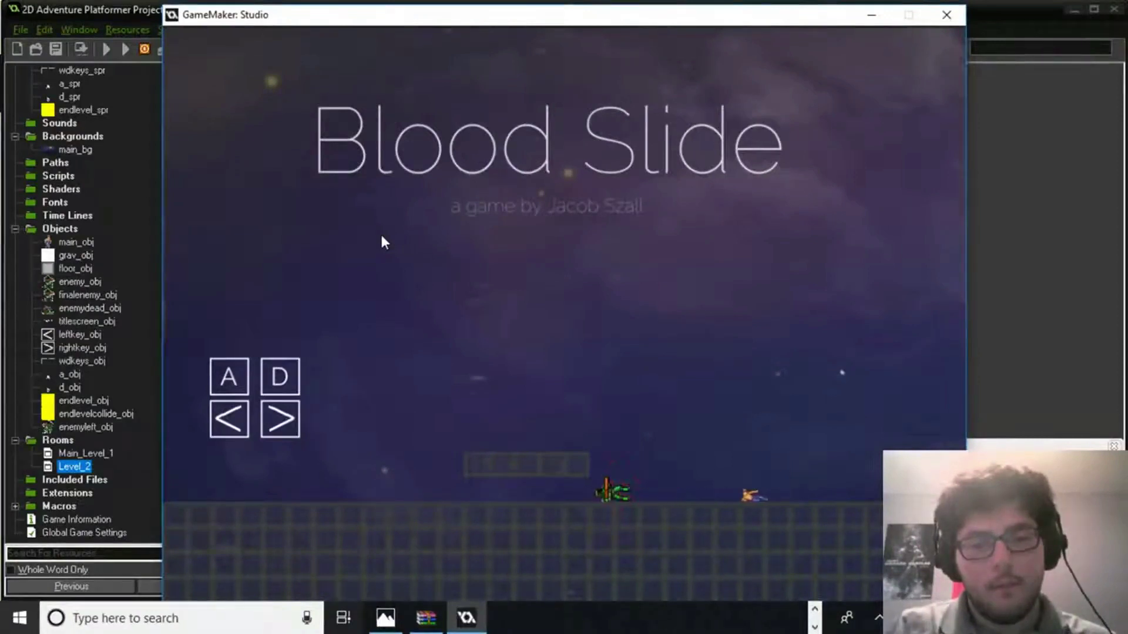
key(a)
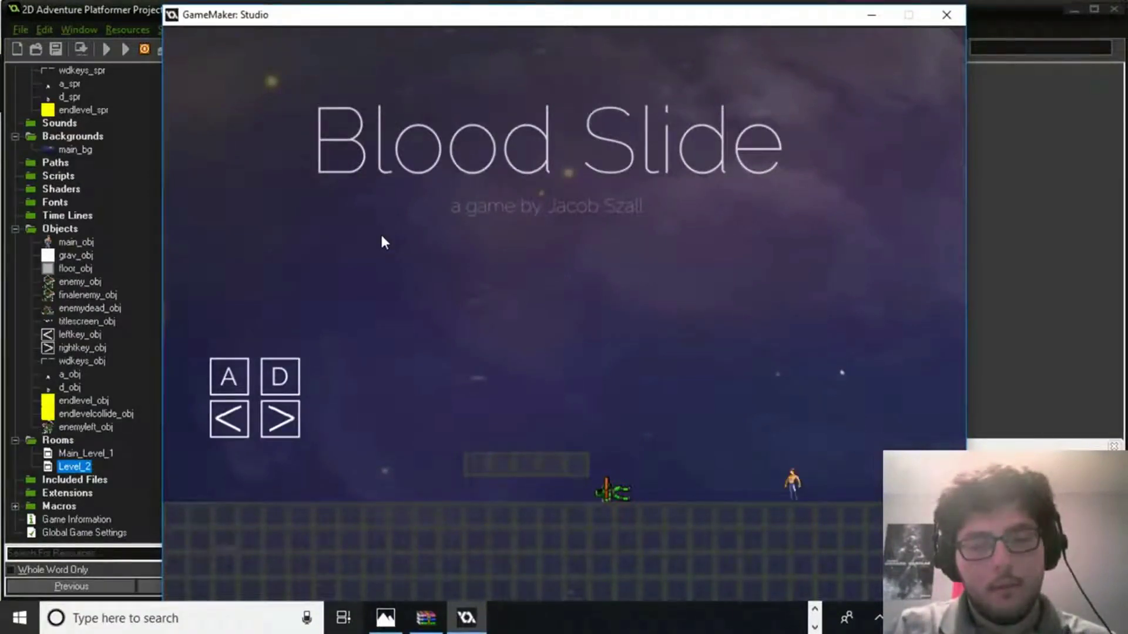
key(d)
key(a)
key(d)
key(d)
key(a)
key(d)
Playtest Level_2 along the upper corridor and down onto the middle platform, and close the game.
key(d)
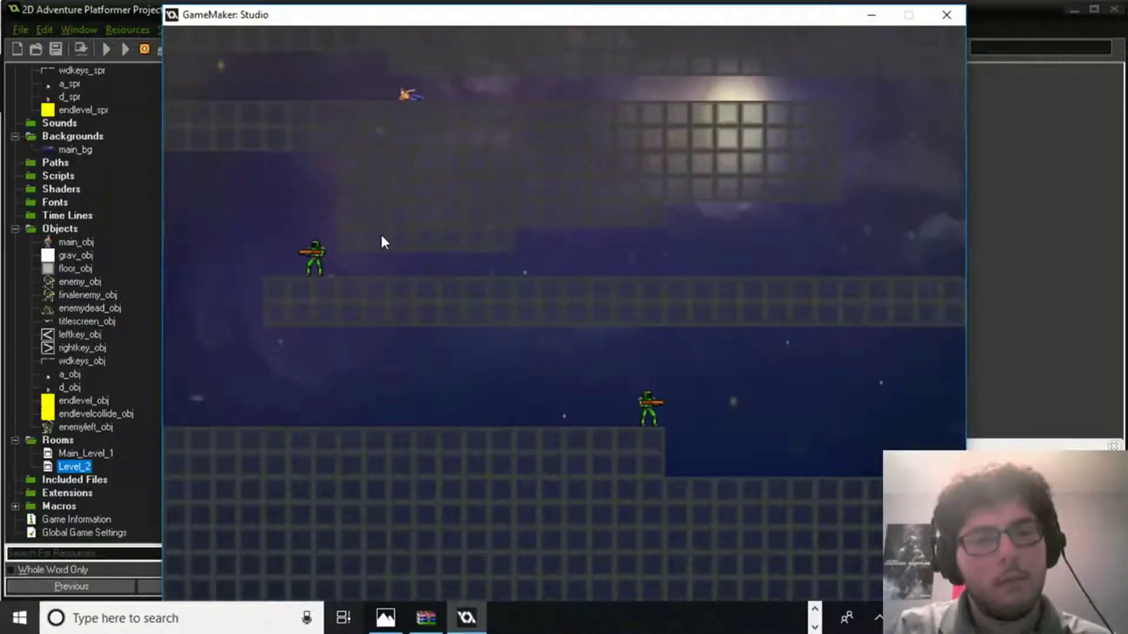
key(d)
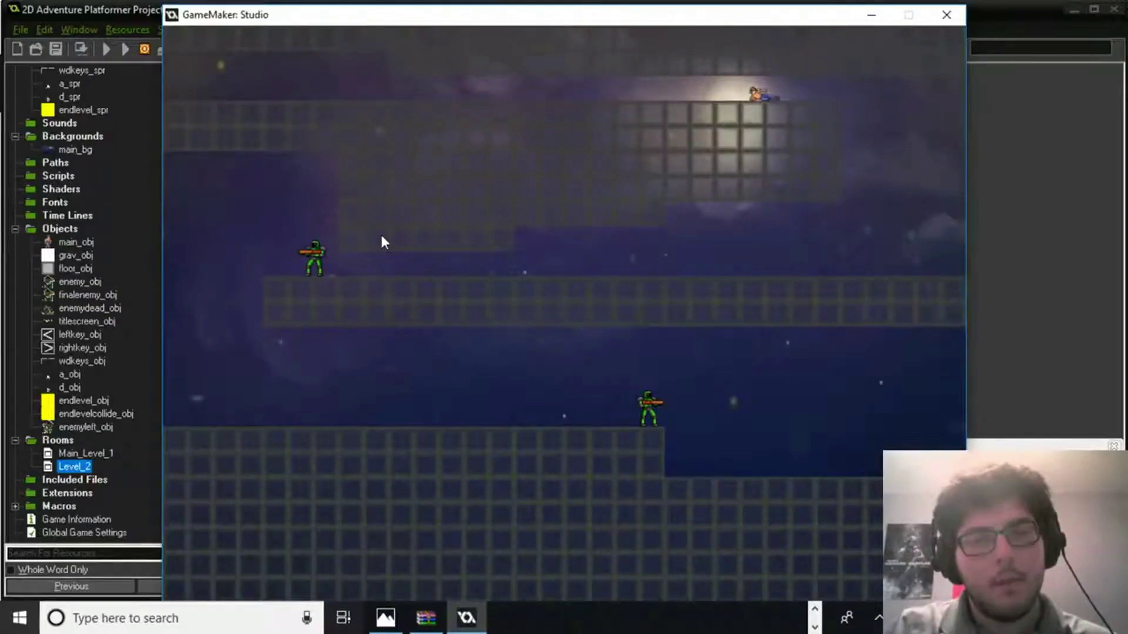
key(d)
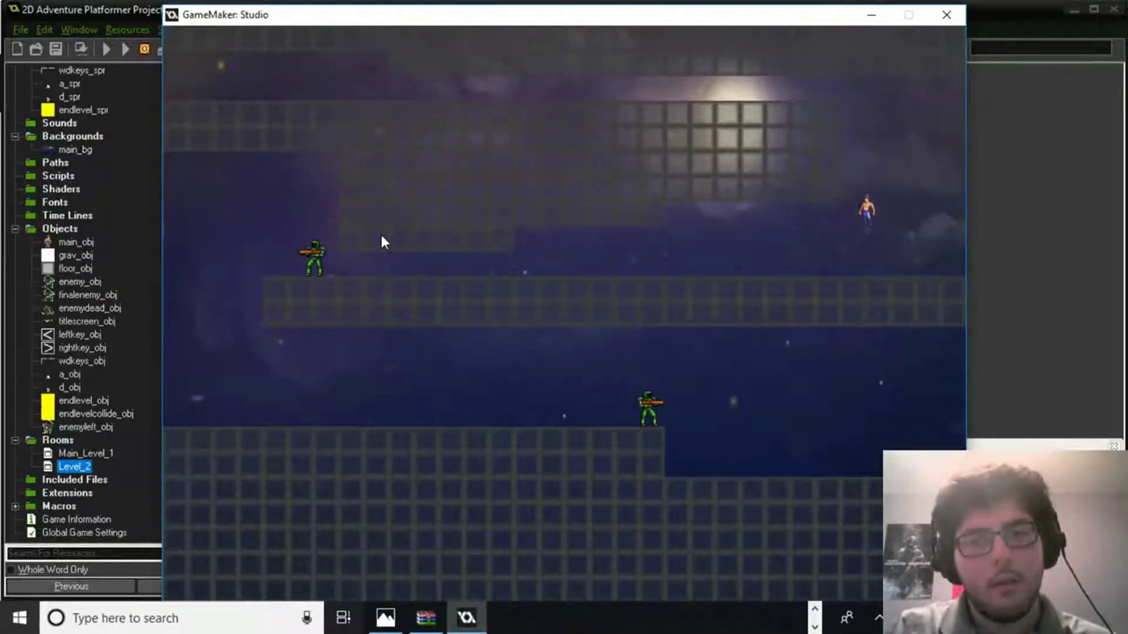
key(a)
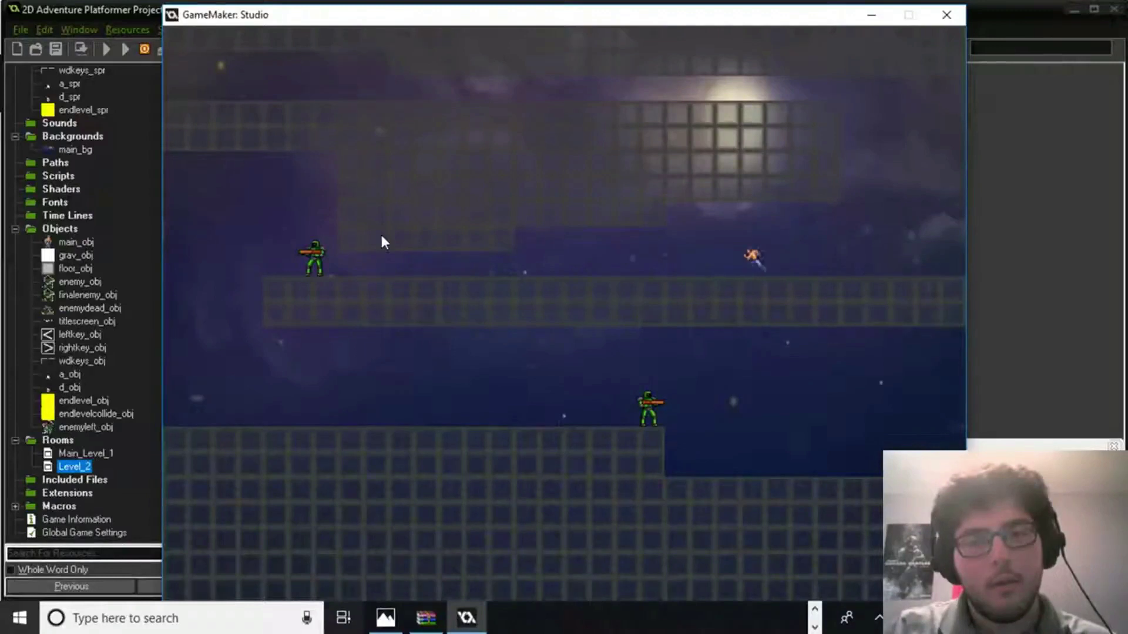
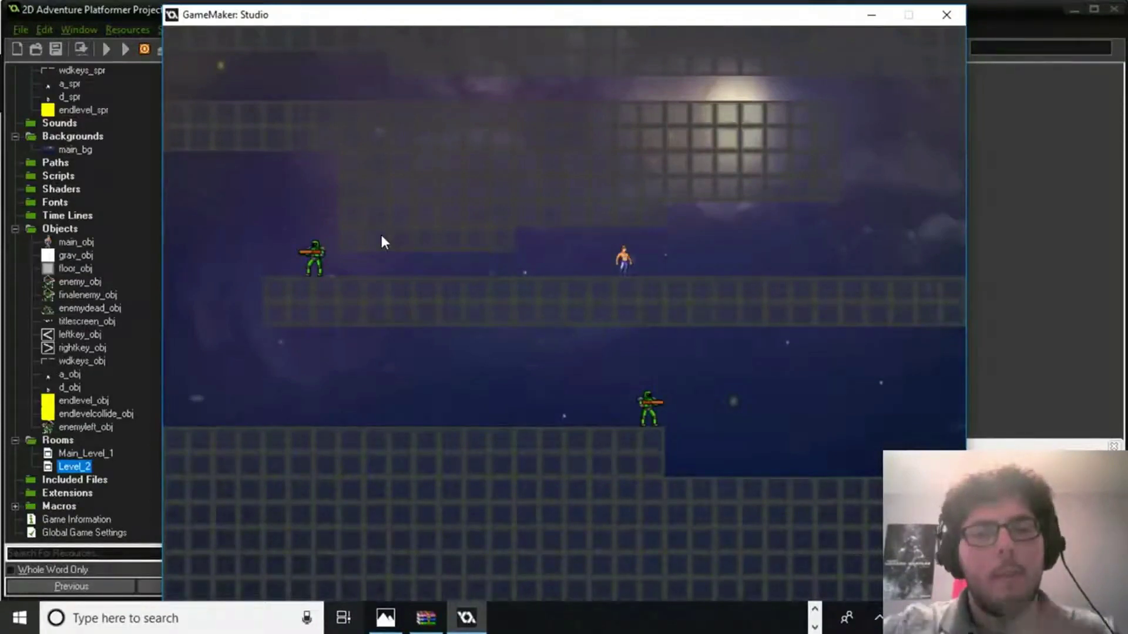
click(949, 18)
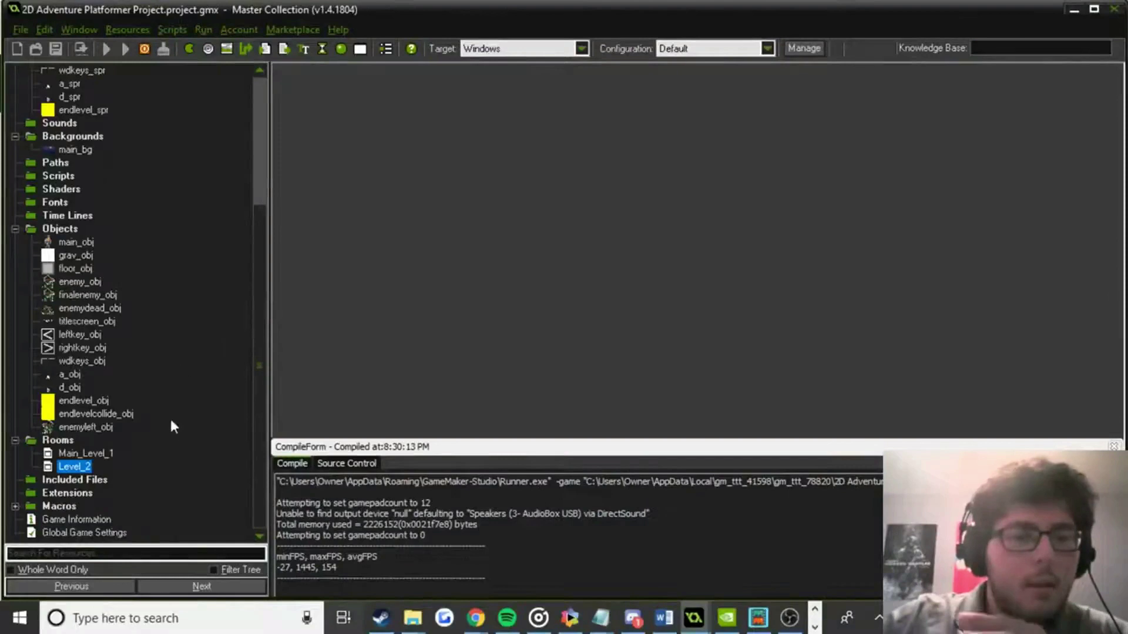
Open Level_2 and examine its floor and ceiling layout from the player's start to the far right side.
double_click(75, 466)
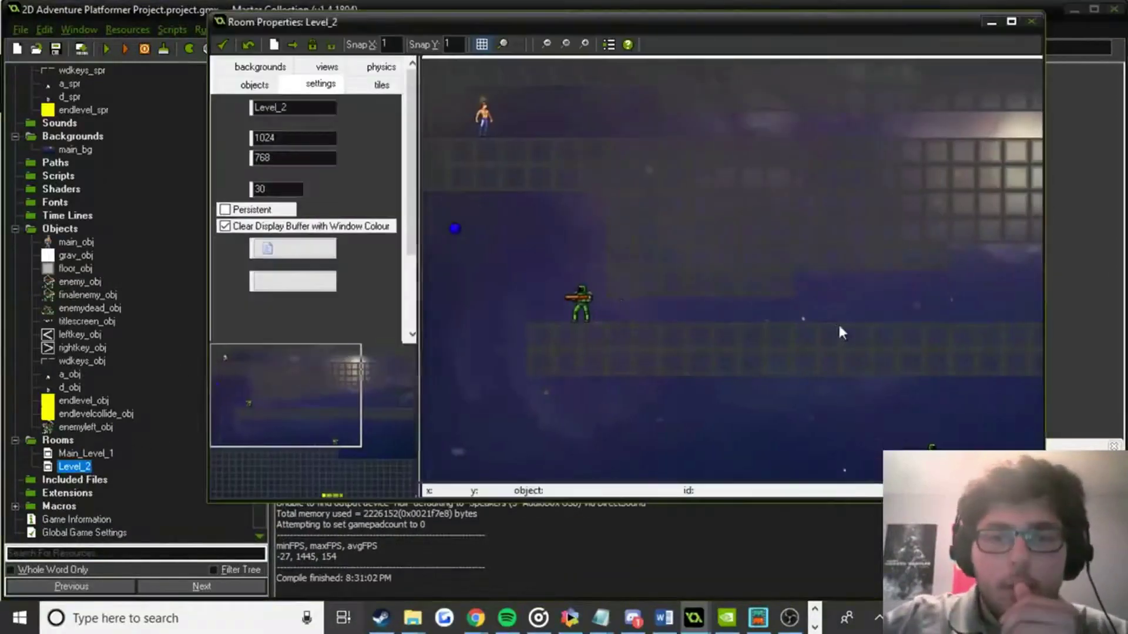
middle_drag(845, 249, 855, 333)
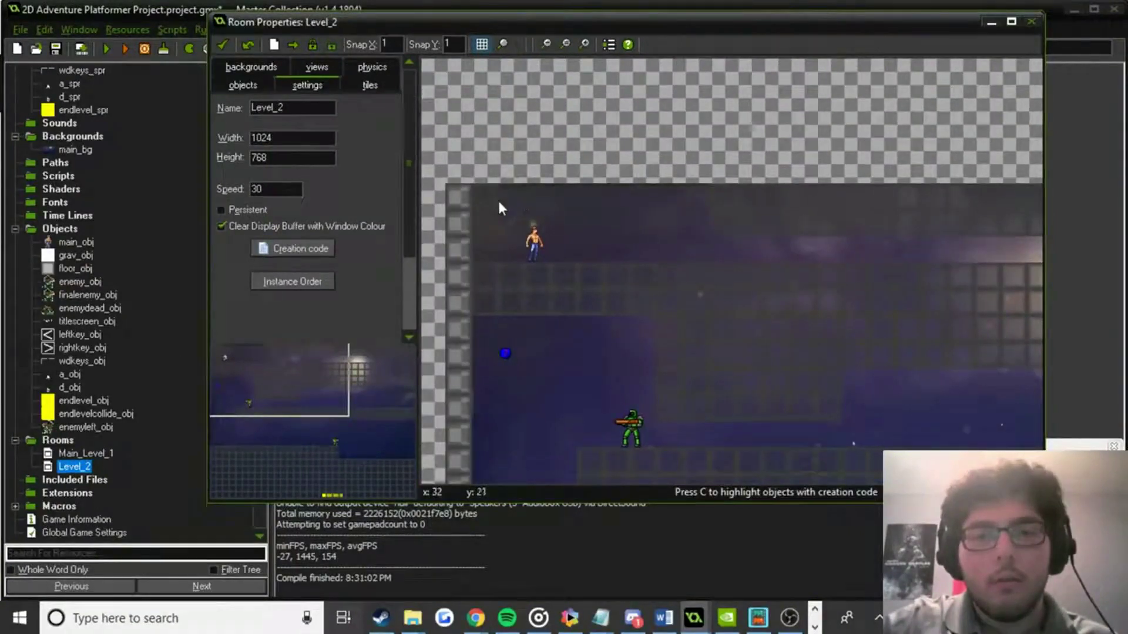
middle_drag(565, 222, 598, 156)
middle_drag(779, 260, 694, 267)
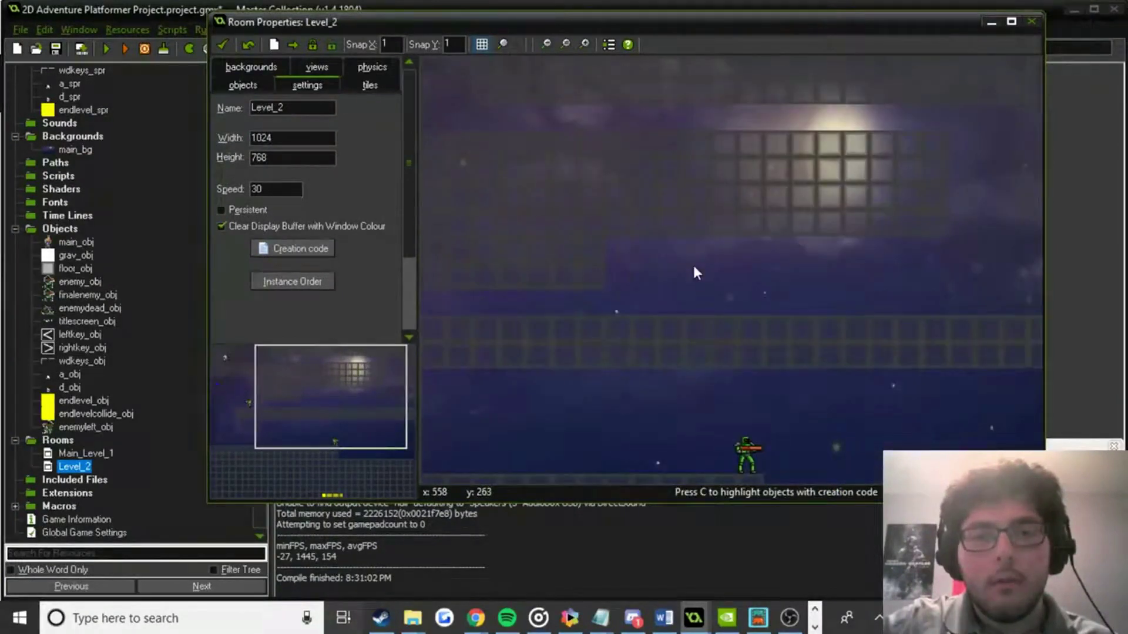
middle_drag(765, 280, 724, 277)
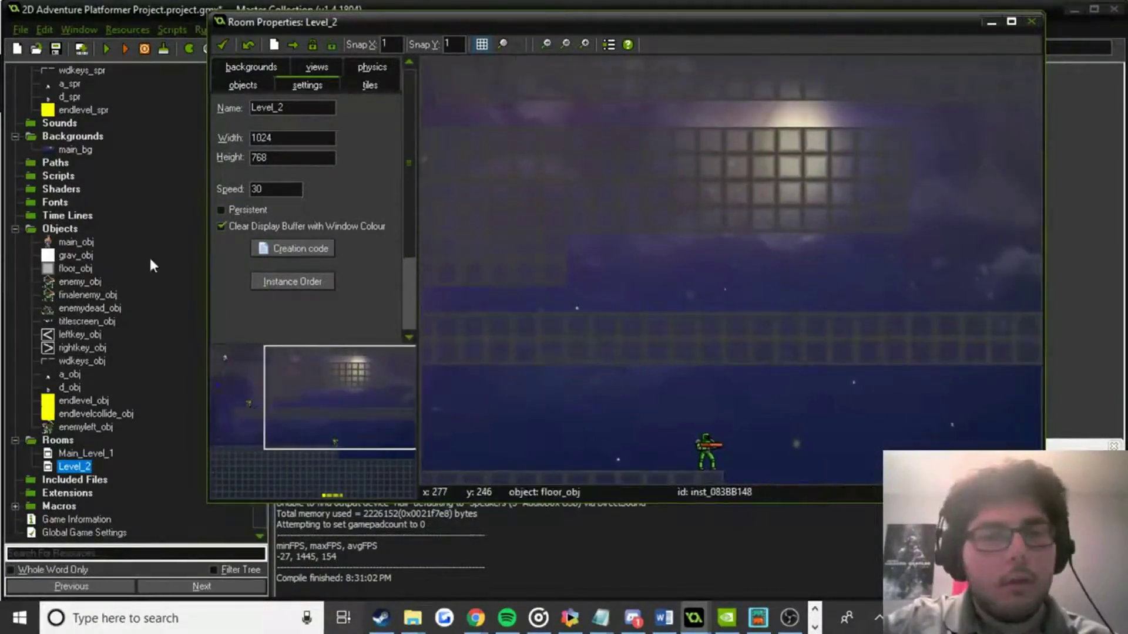
Inspect the collision check in main_obj's Right key press event, and close the object's properties.
double_click(74, 243)
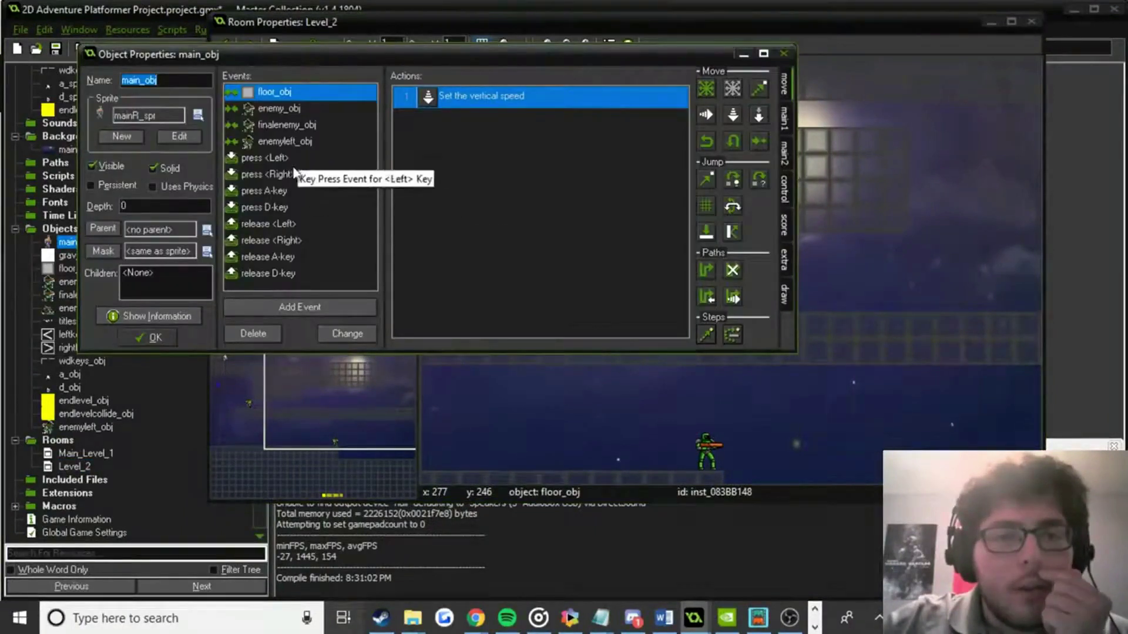
click(295, 173)
double_click(480, 101)
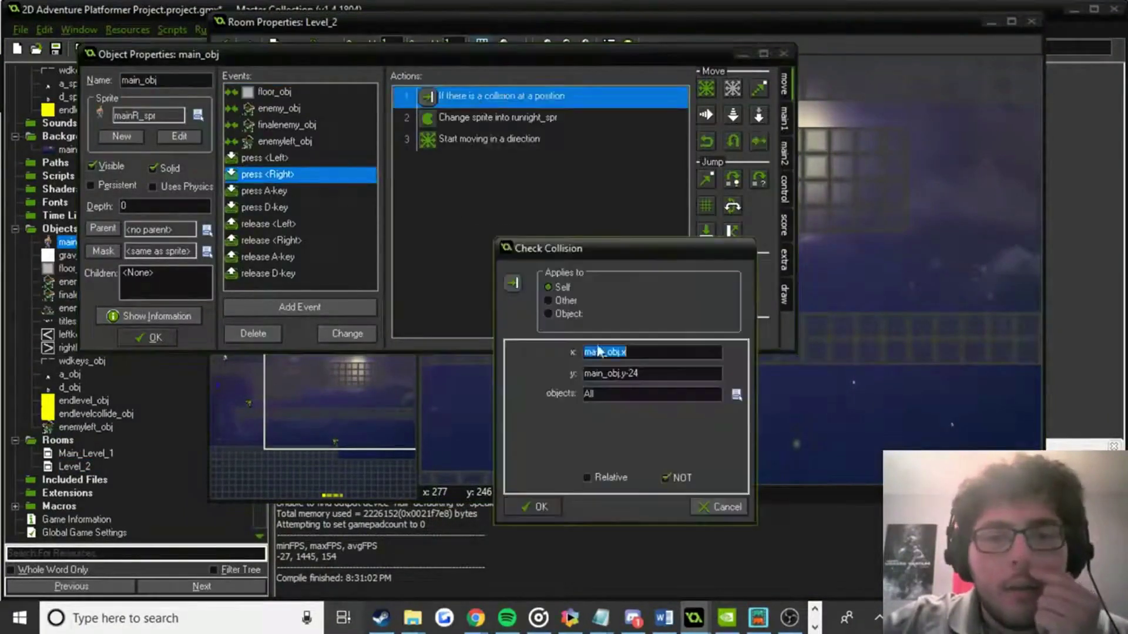
click(537, 506)
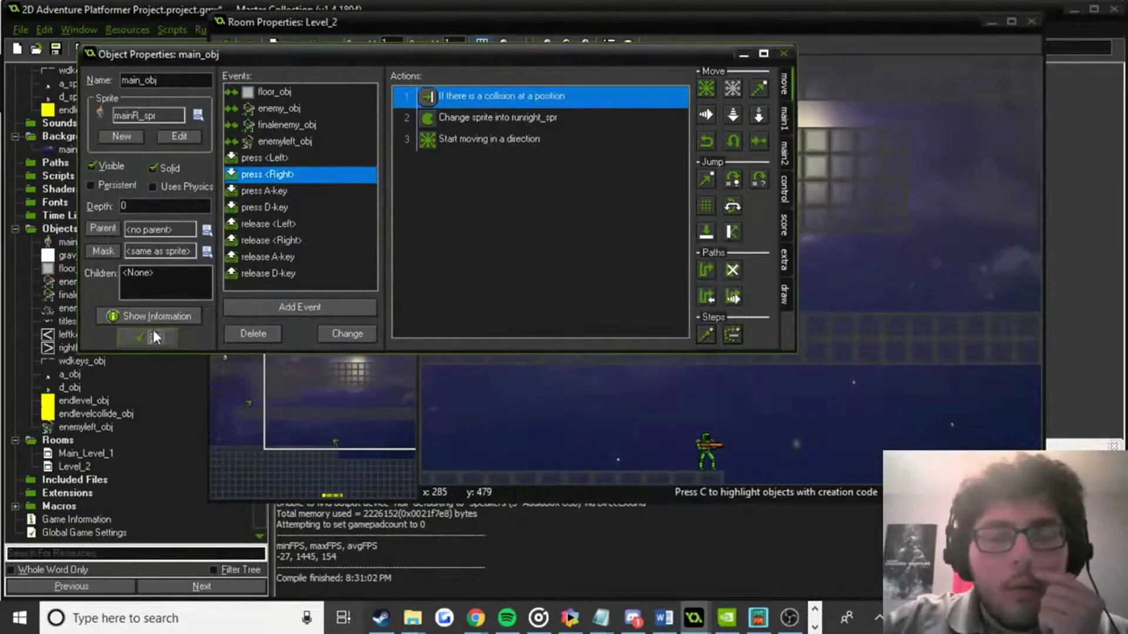
click(155, 338)
Show the grid in Level_2 and set Snap X and Snap Y to 24.
middle_drag(686, 285, 861, 425)
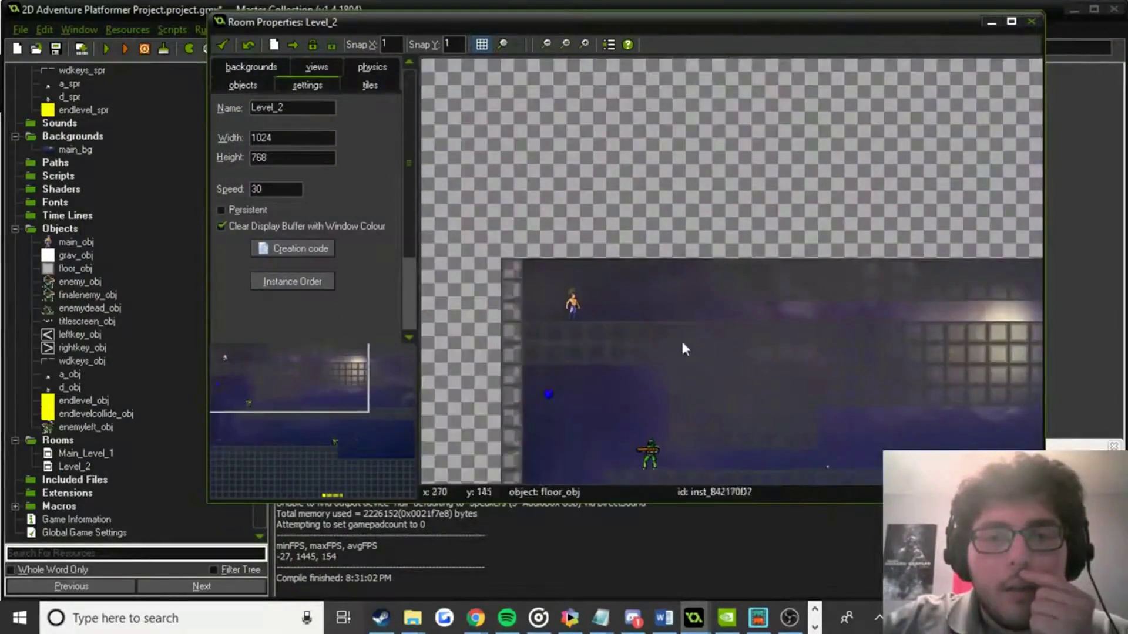
click(481, 55)
text(24)
key(Tab)
text(24)
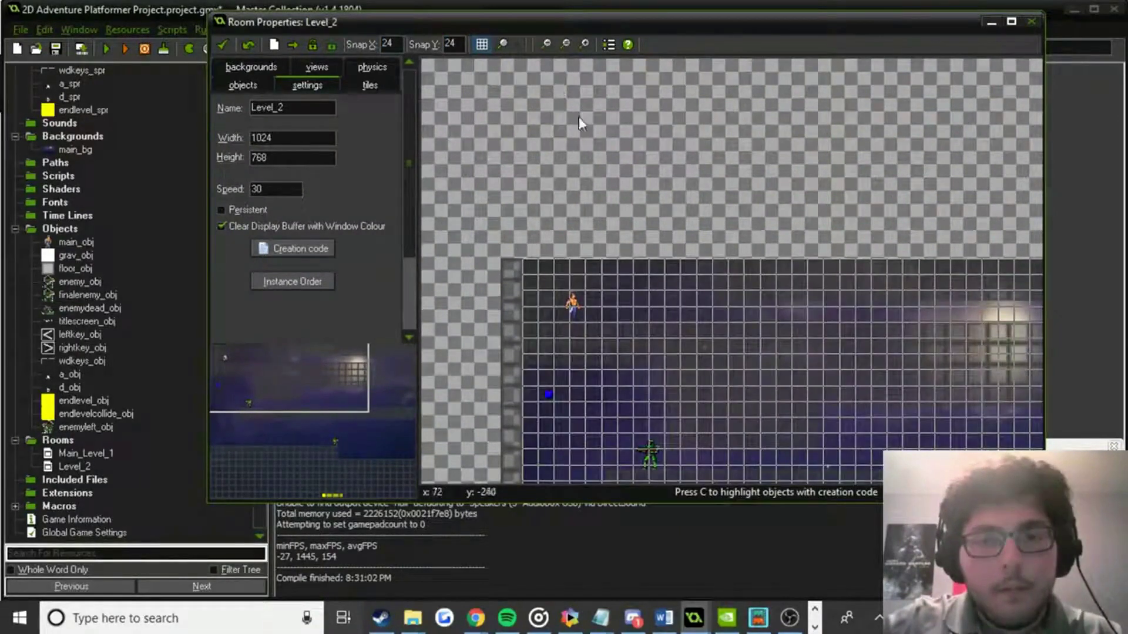
Examine Level_2's floor layout on the grid from the player's start across the upper platforms, and close the room with its changes kept.
scroll(706, 312, up, 3)
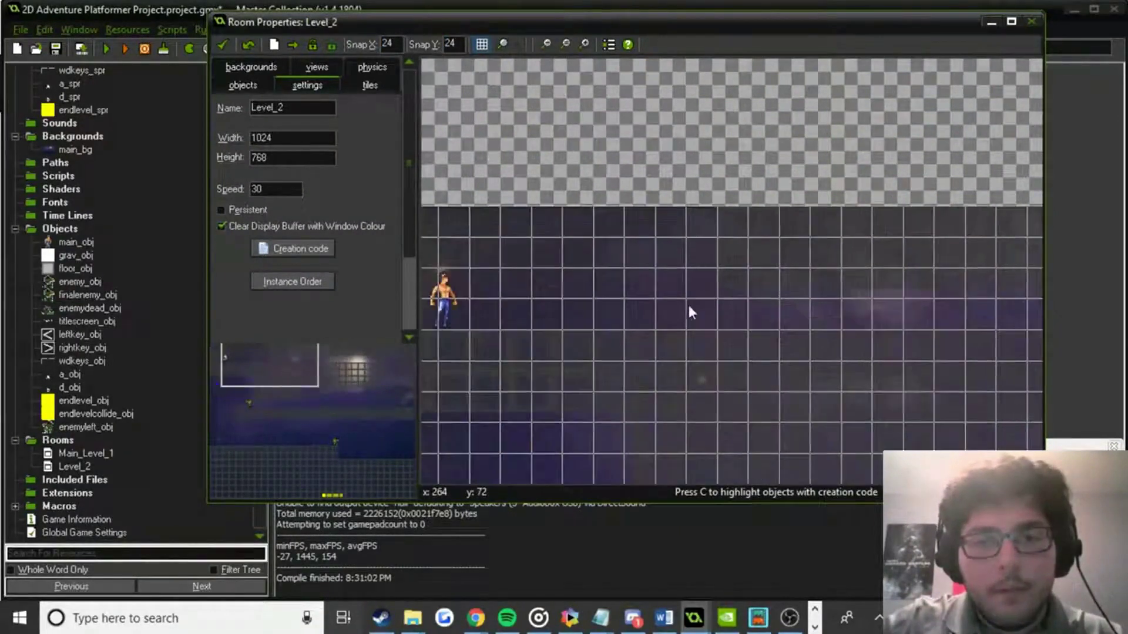
middle_drag(860, 369, 637, 302)
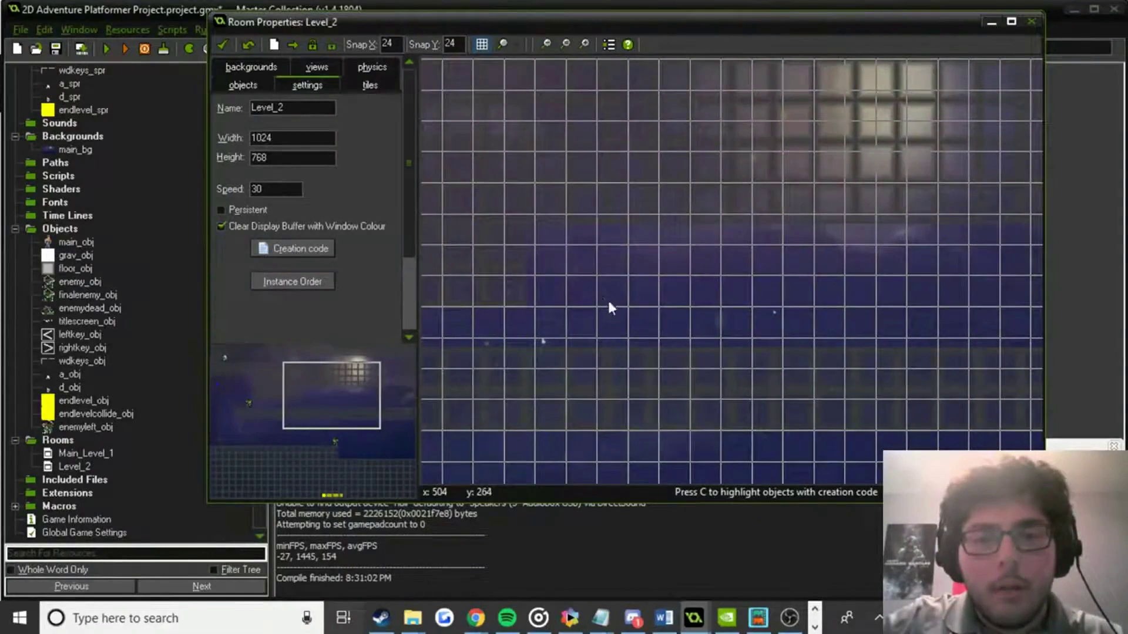
middle_drag(563, 301, 703, 286)
middle_drag(868, 334, 799, 212)
click(222, 45)
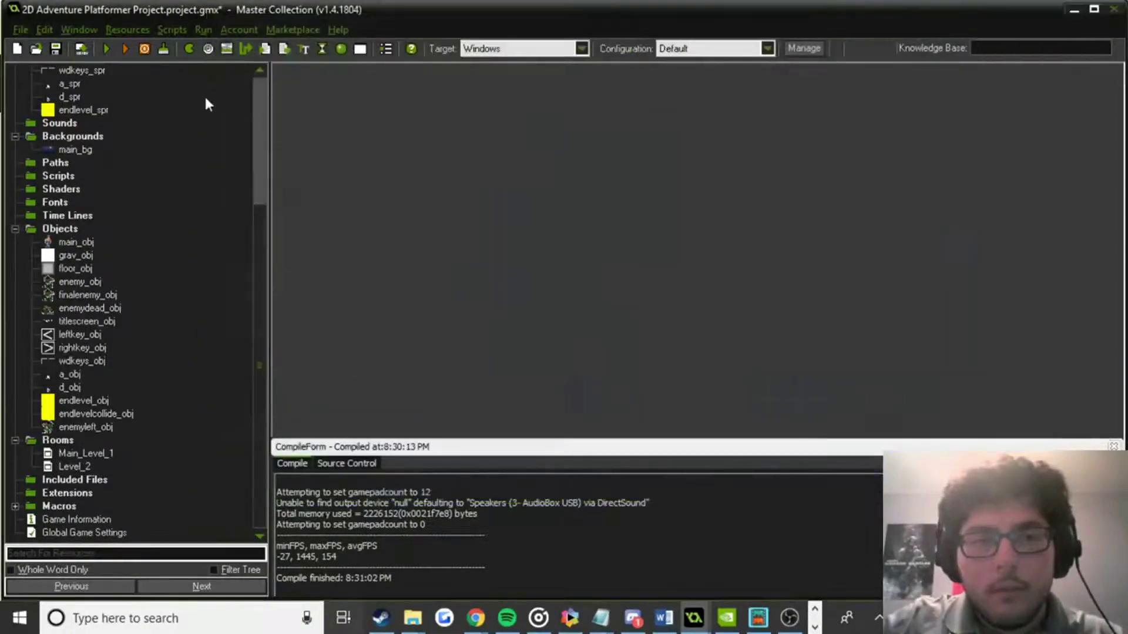
Run the game and playtest the title level, sliding through the enemy and back before dropping into Level_2.
click(109, 49)
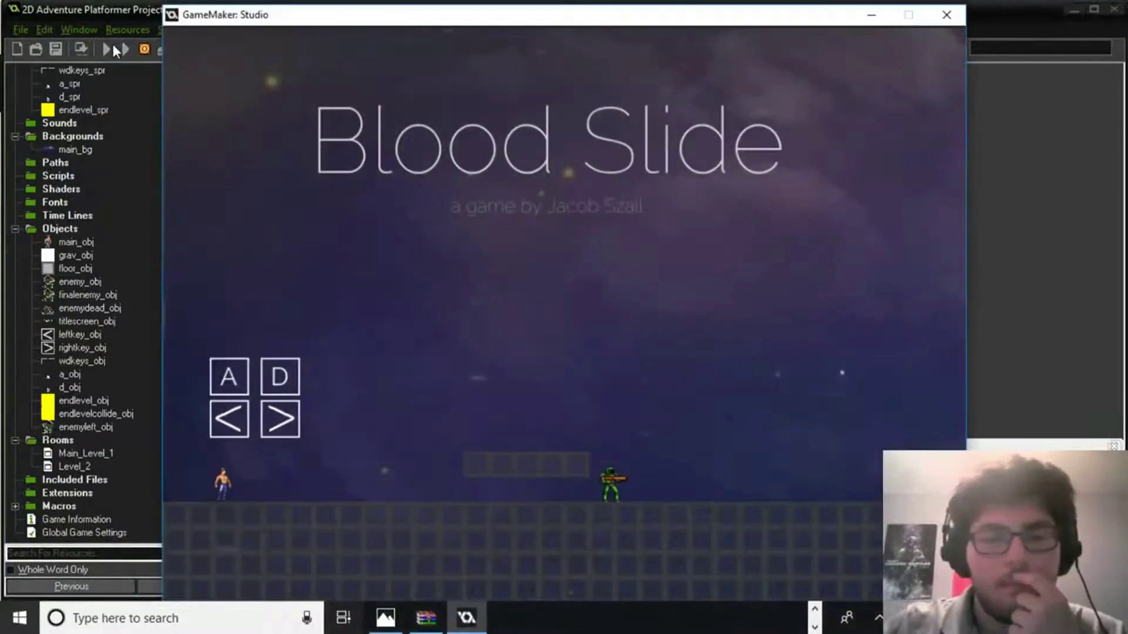
key(d)
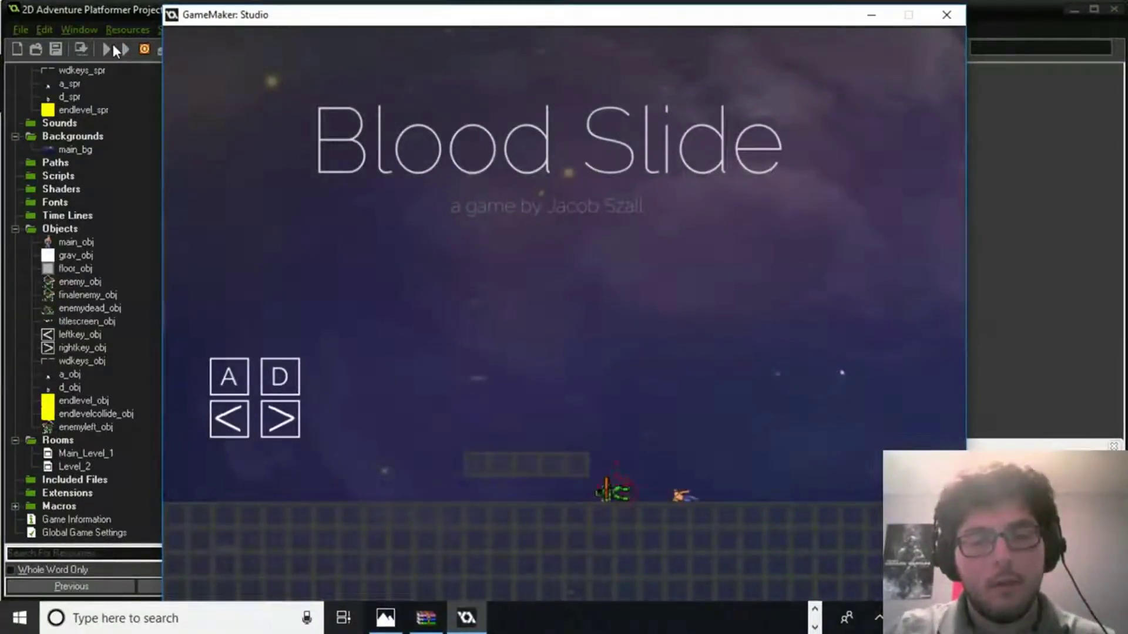
key(a)
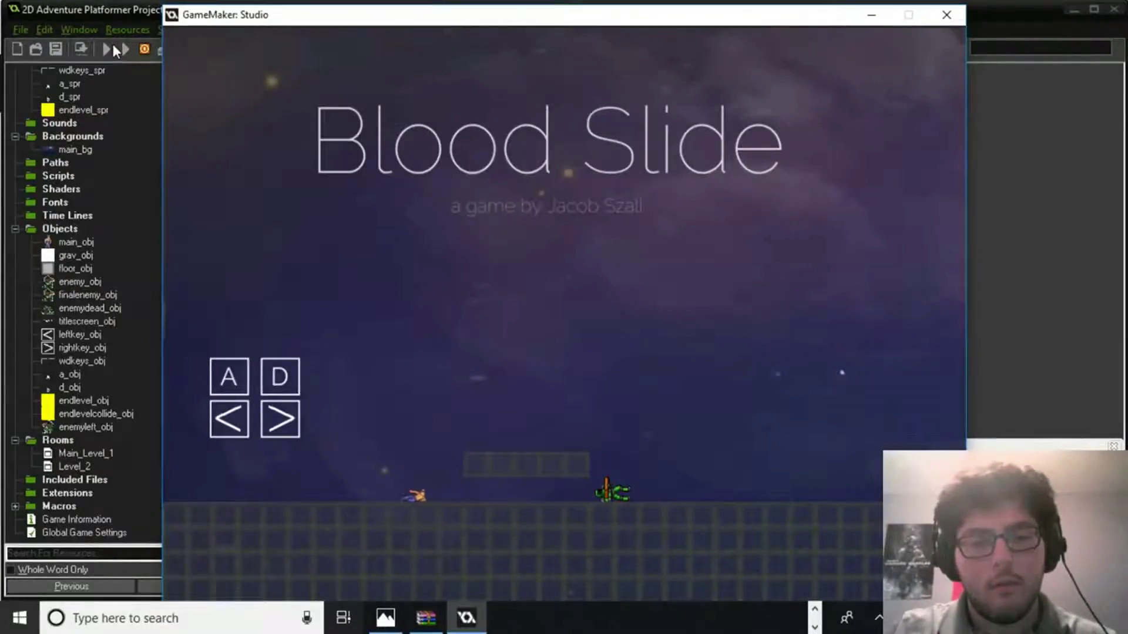
key(d)
key(a)
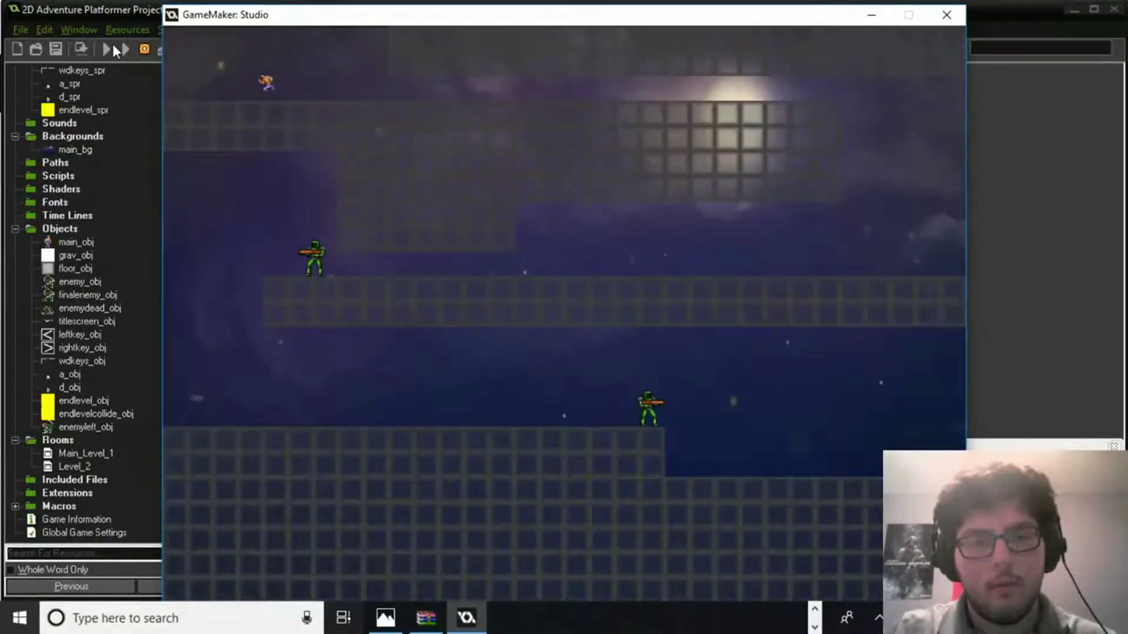
Playtest sliding back and forth near the player's start in Level_2's upper corridor, and close the game.
key(d)
key(d)
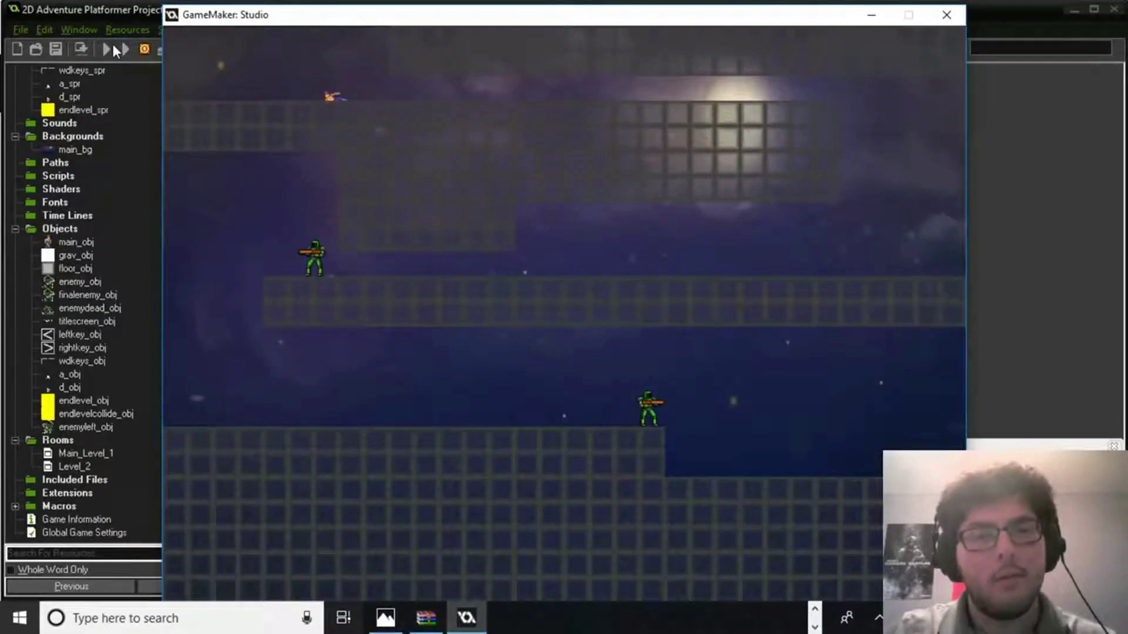
key(a)
key(d)
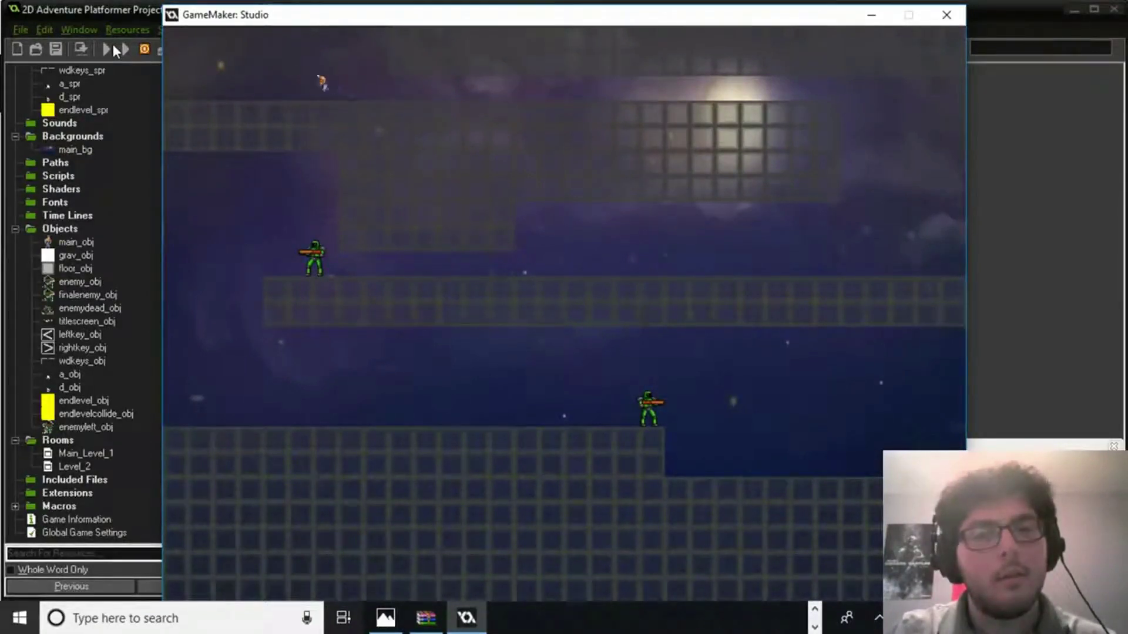
key(a)
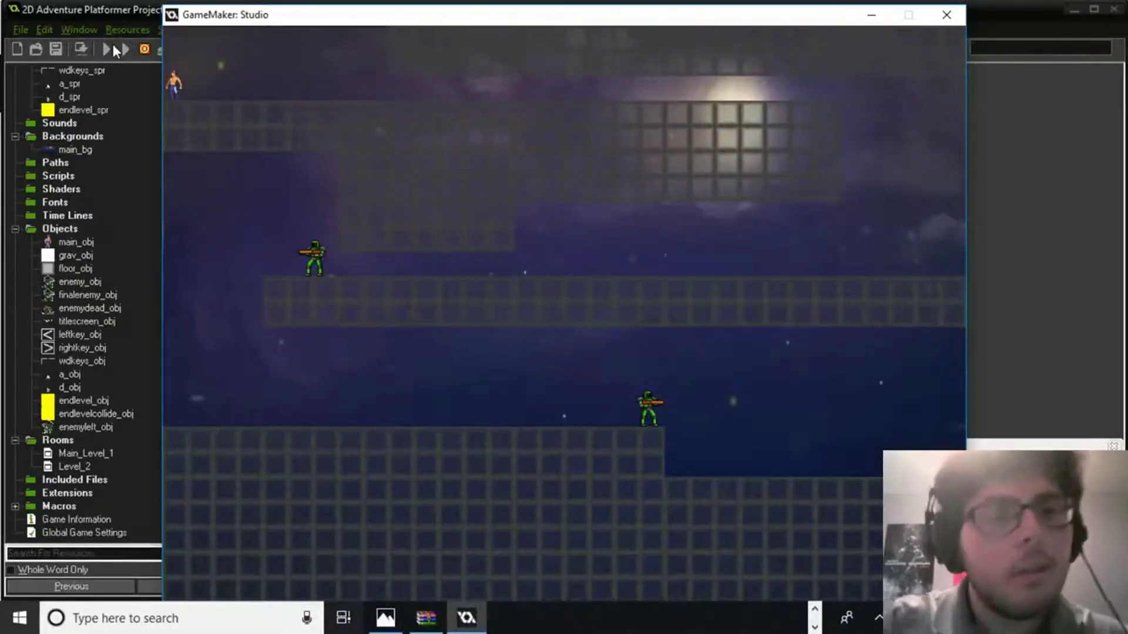
key(d)
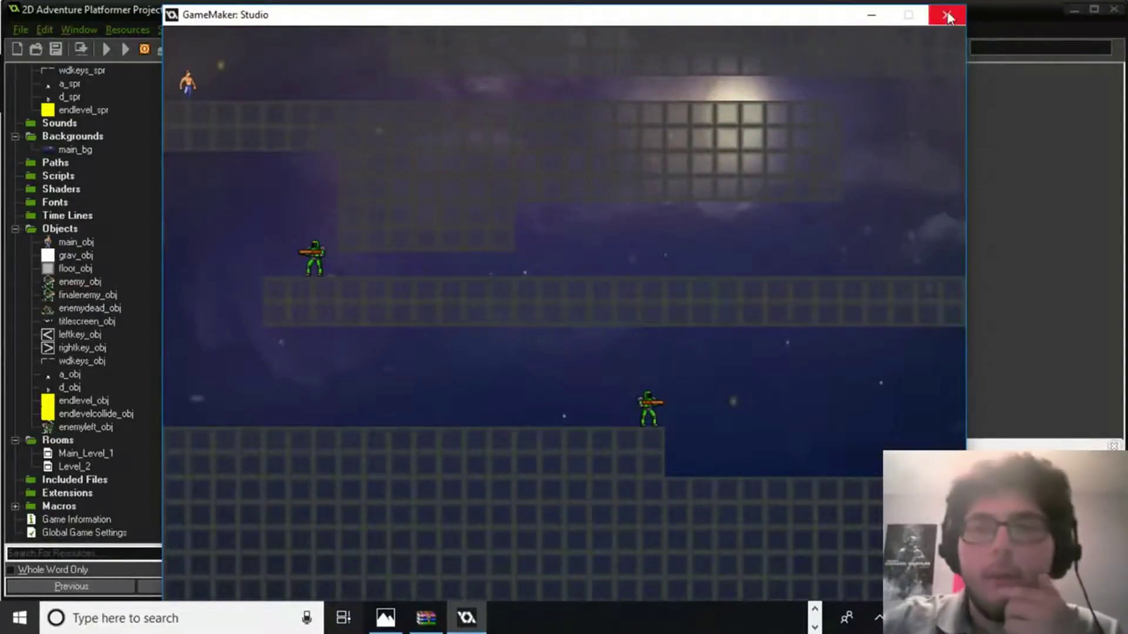
click(946, 15)
Open Level_2 and inspect up close how main_obj stands on the floor blocks.
double_click(74, 467)
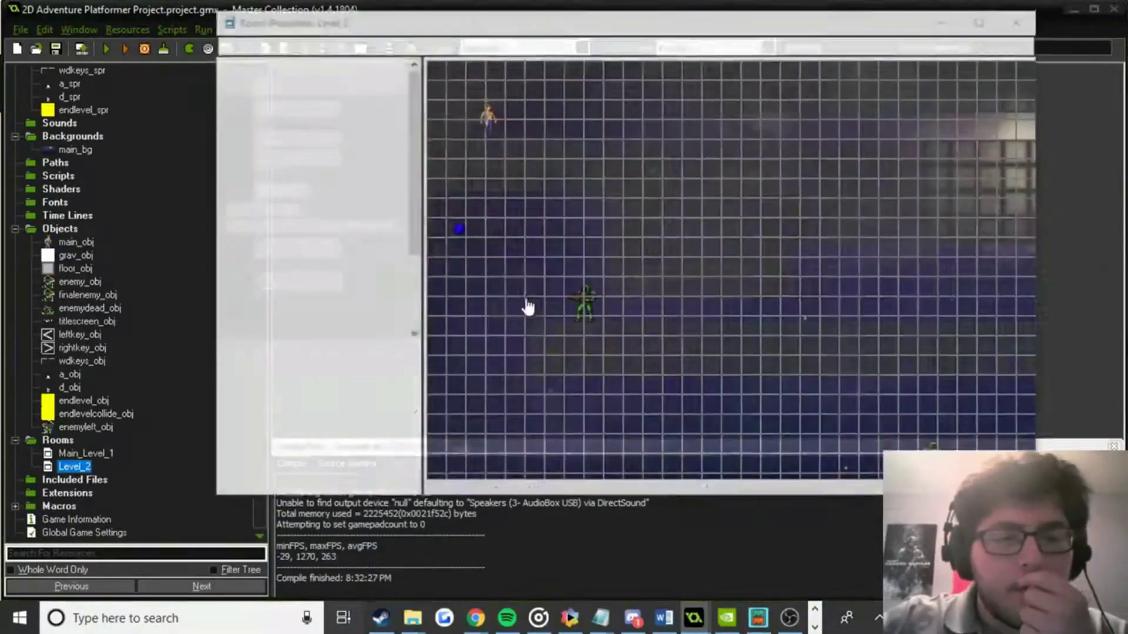
scroll(536, 197, up, 2)
ctrl+scroll(668, 355, up, 4)
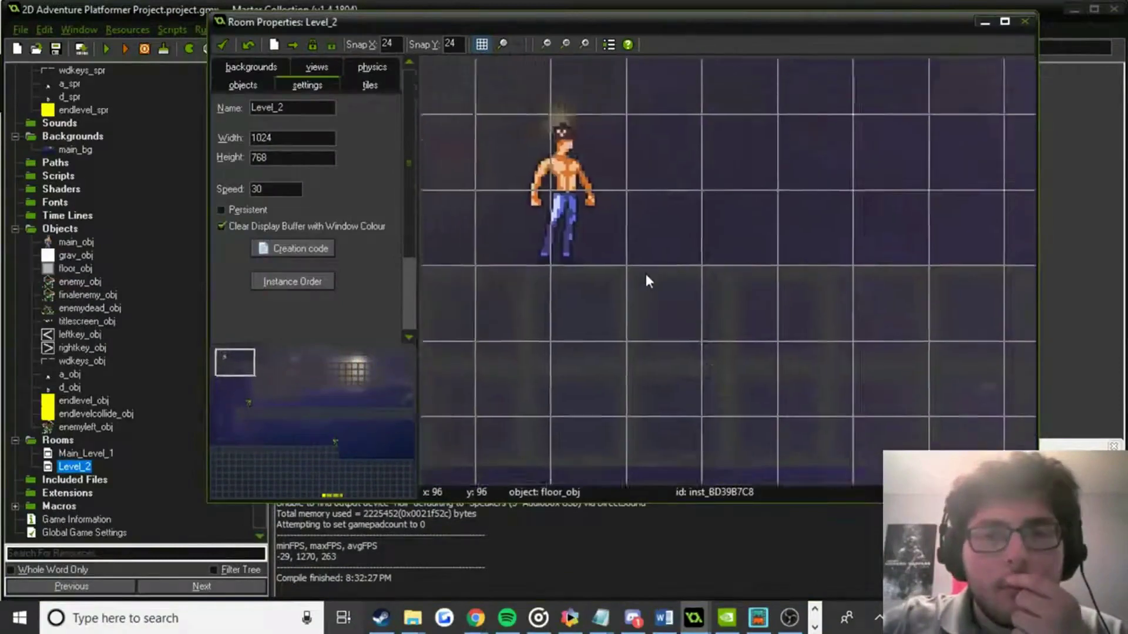
Inspect main_obj's placement above the floor in Main_Level_1 for comparison with Level_2, and close Main_Level_1.
double_click(81, 454)
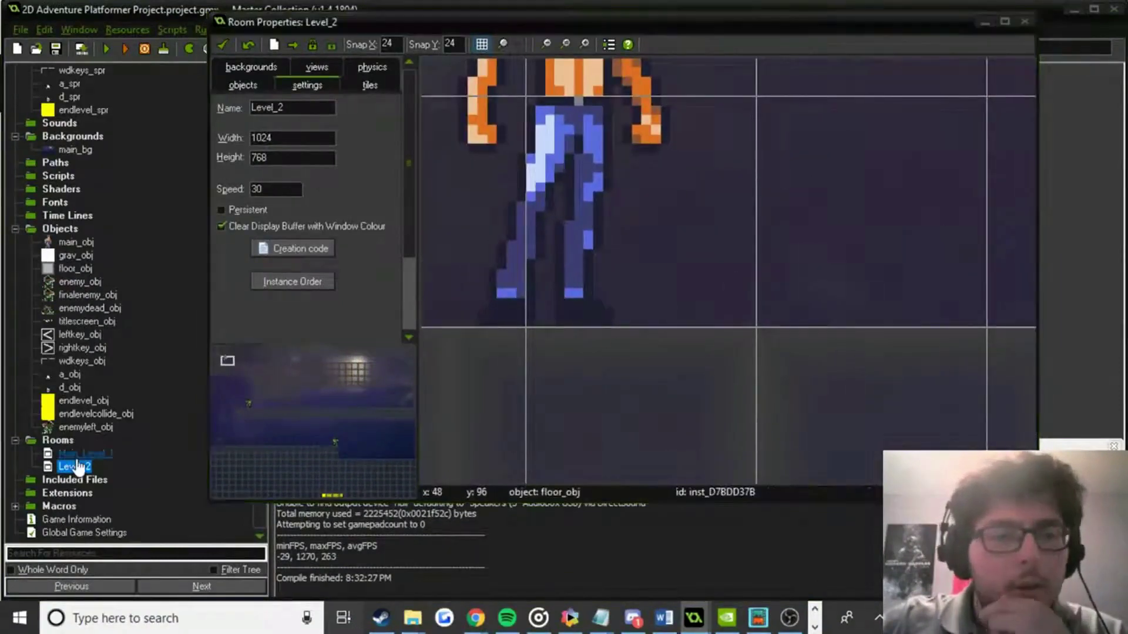
scroll(704, 189, down, 3)
ctrl+scroll(516, 378, up, 6)
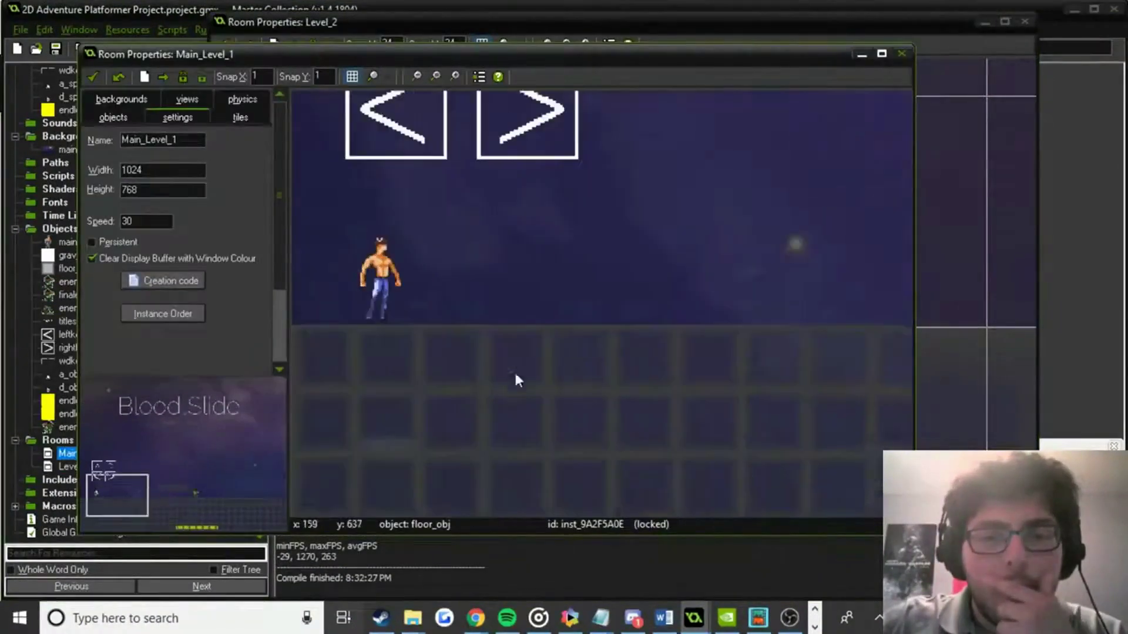
ctrl+scroll(635, 319, down, 2)
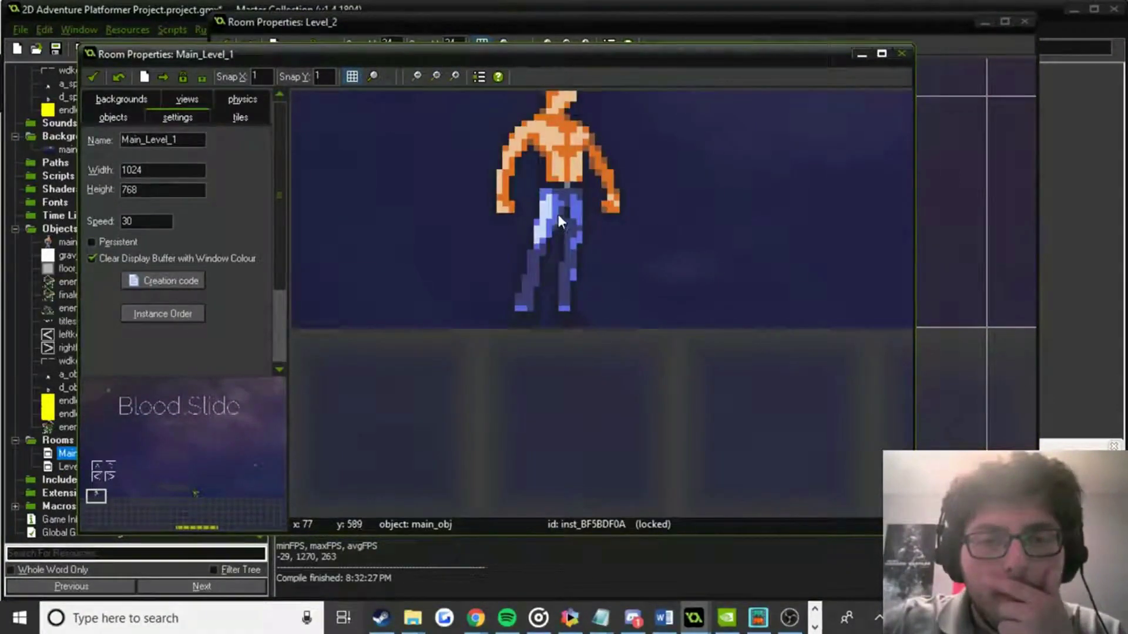
click(94, 76)
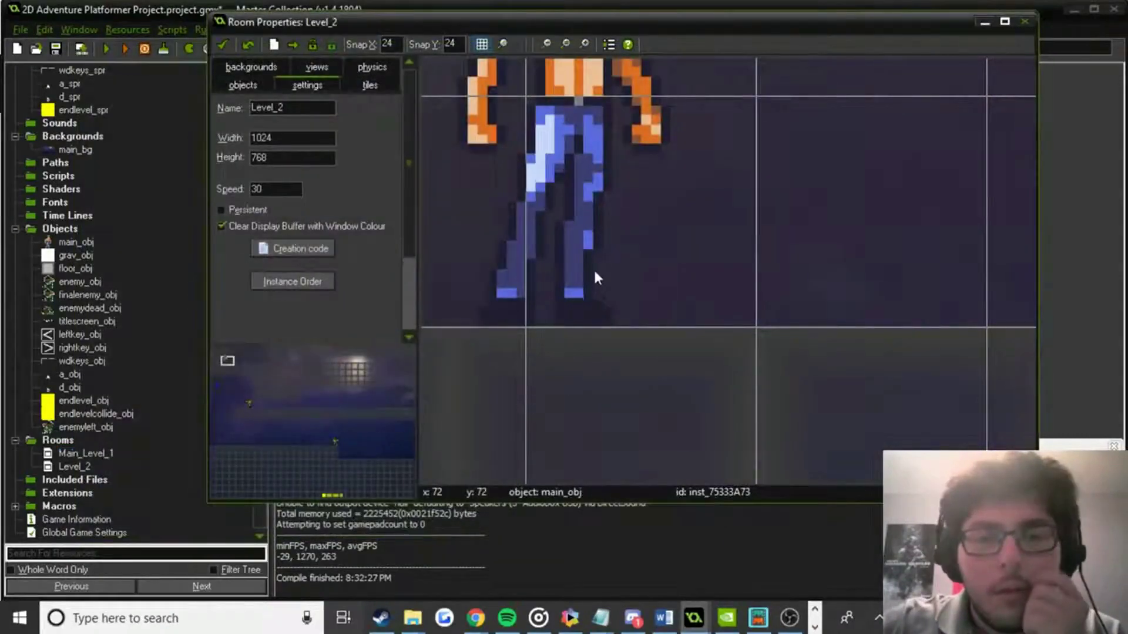
double_click(78, 454)
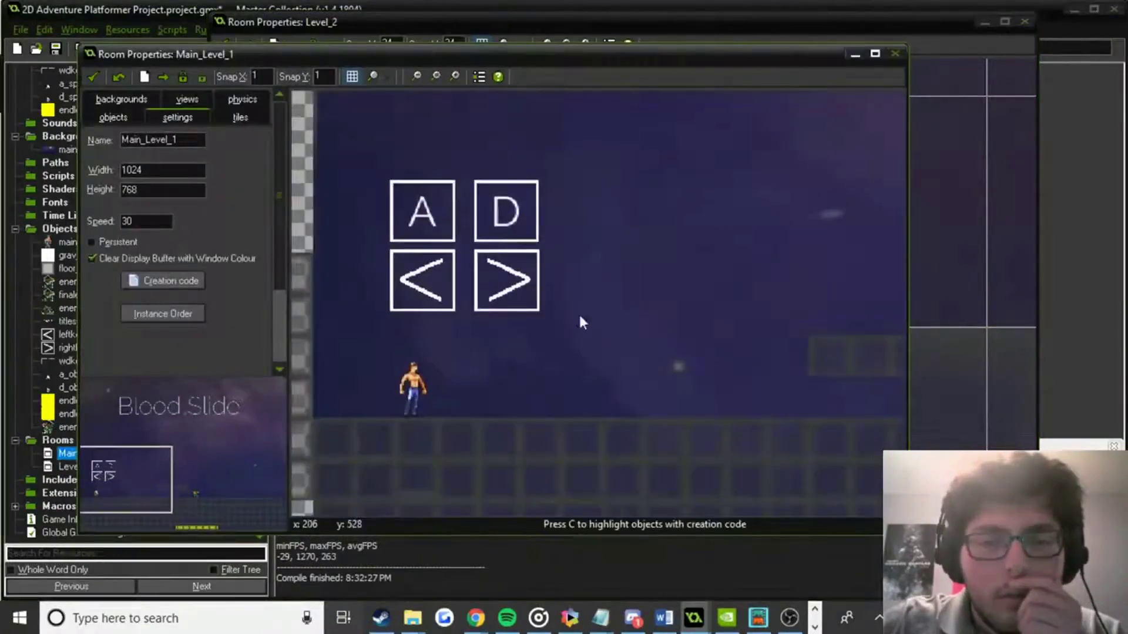
scroll(582, 322, up, 4)
scroll(655, 298, up, 1)
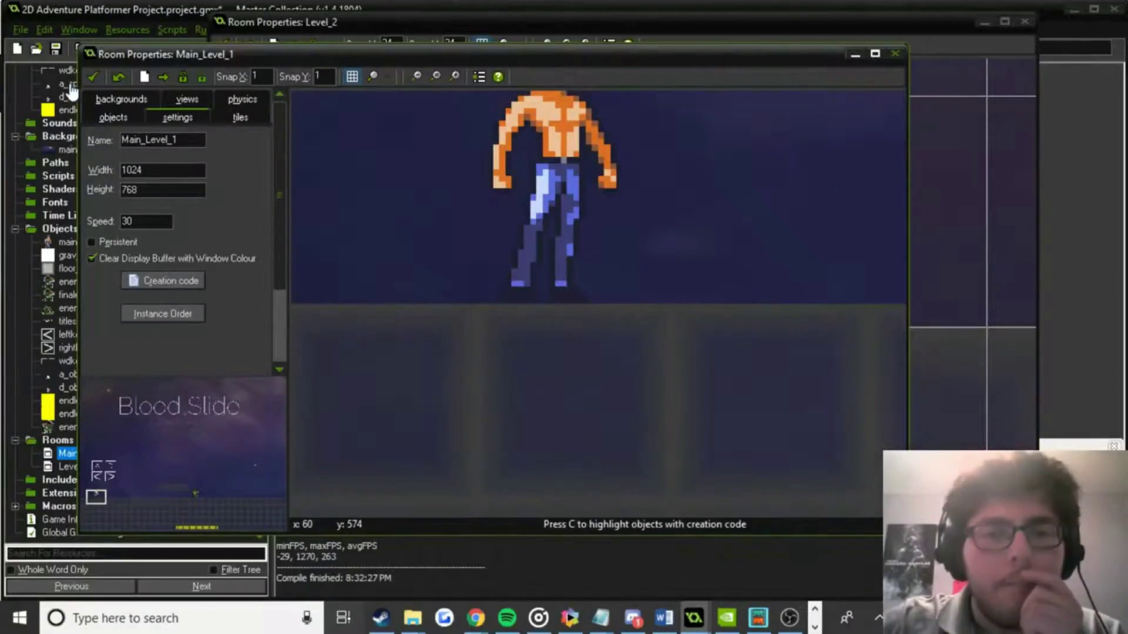
click(92, 77)
Re-examine main_obj's position relative to the grid and floor in Level_2, and close the room.
scroll(640, 318, down, 1)
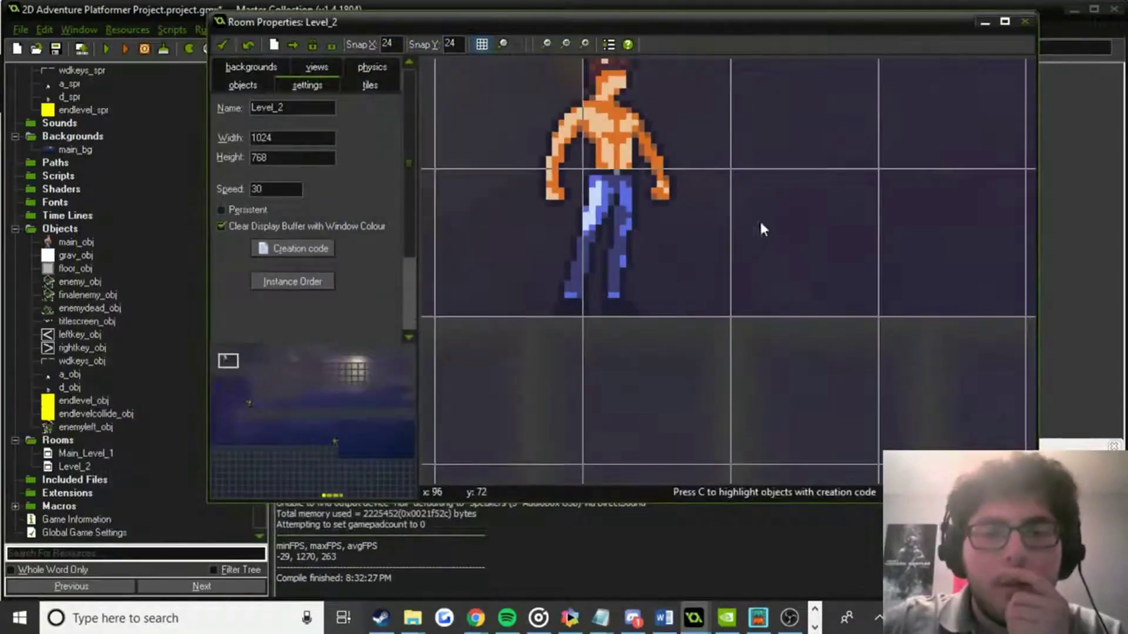
scroll(701, 311, up, 2)
scroll(702, 318, down, 1)
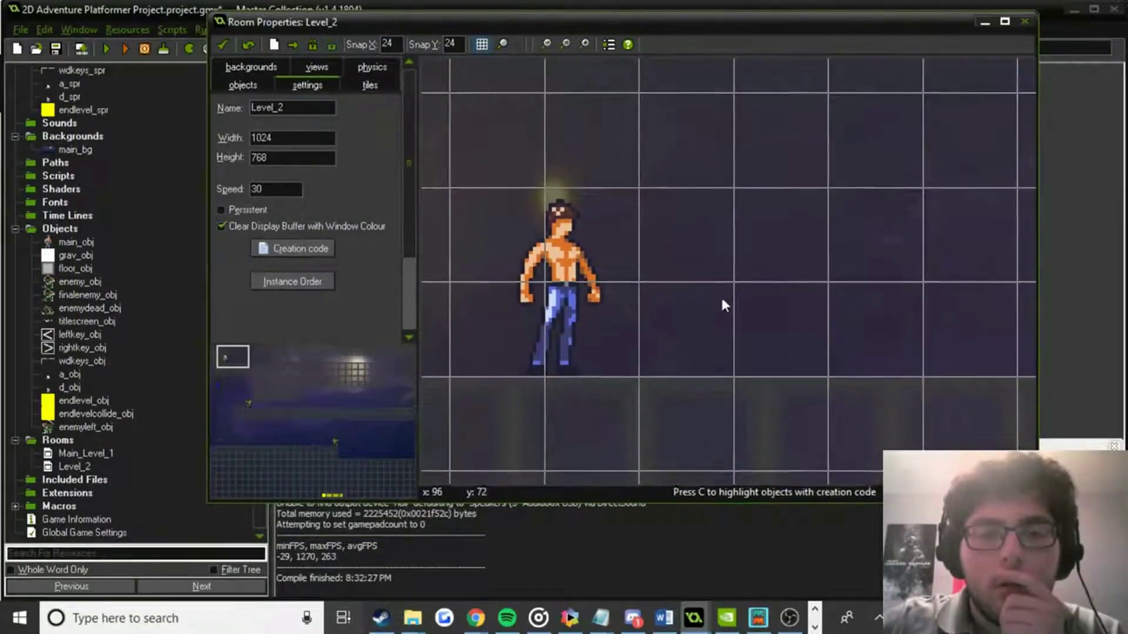
scroll(696, 270, down, 4)
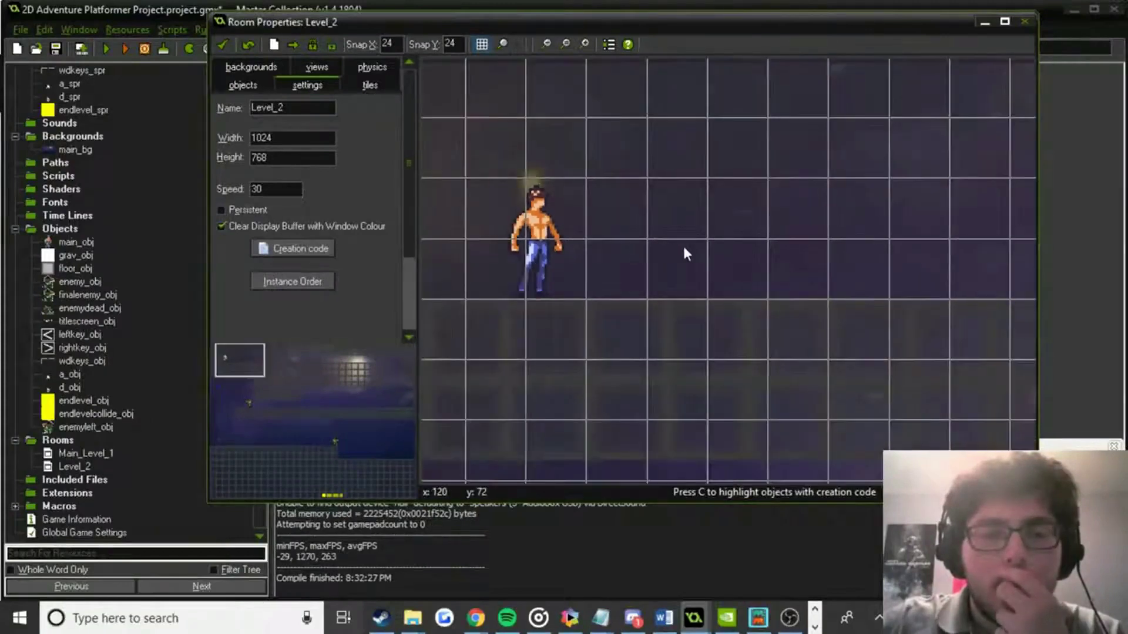
scroll(723, 259, up, 1)
scroll(722, 259, down, 1)
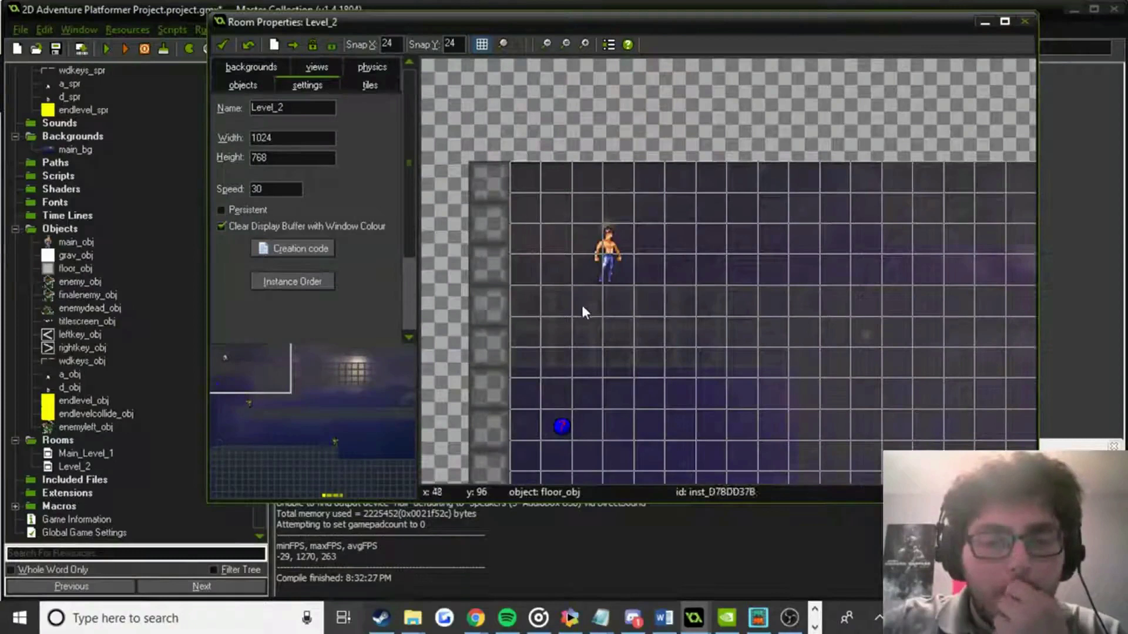
click(223, 44)
Open Main_Level_1 and place a grav_obj instance outside the room's left edge at about X -86, Y 211.
double_click(74, 453)
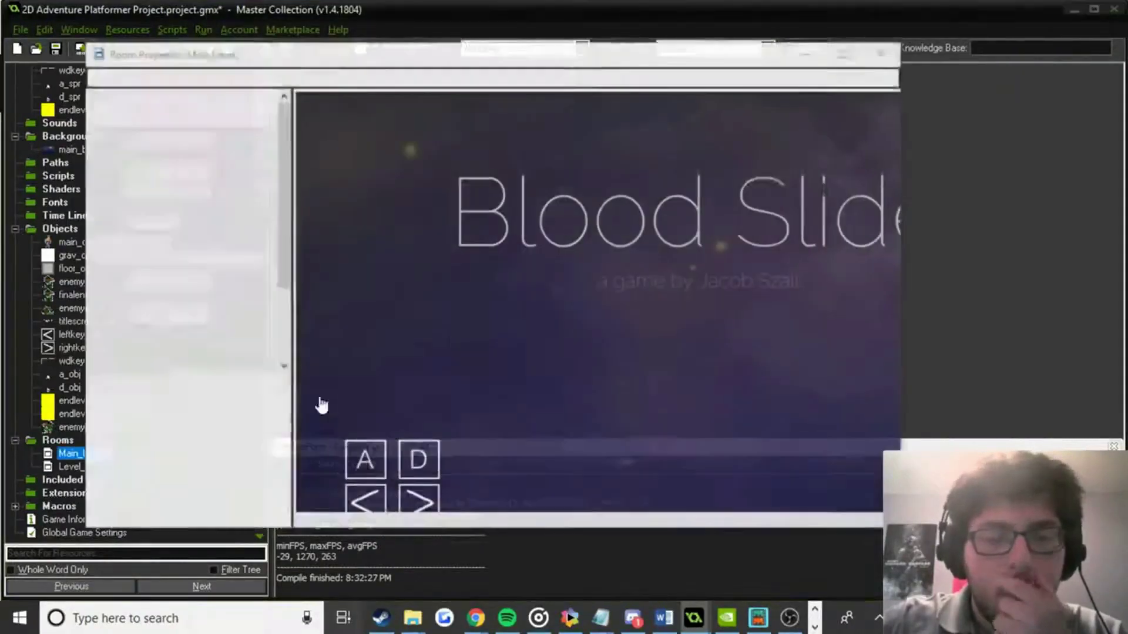
scroll(470, 326, down, 1)
scroll(533, 362, down, 1)
middle_drag(538, 334, 506, 176)
scroll(550, 222, down, 1)
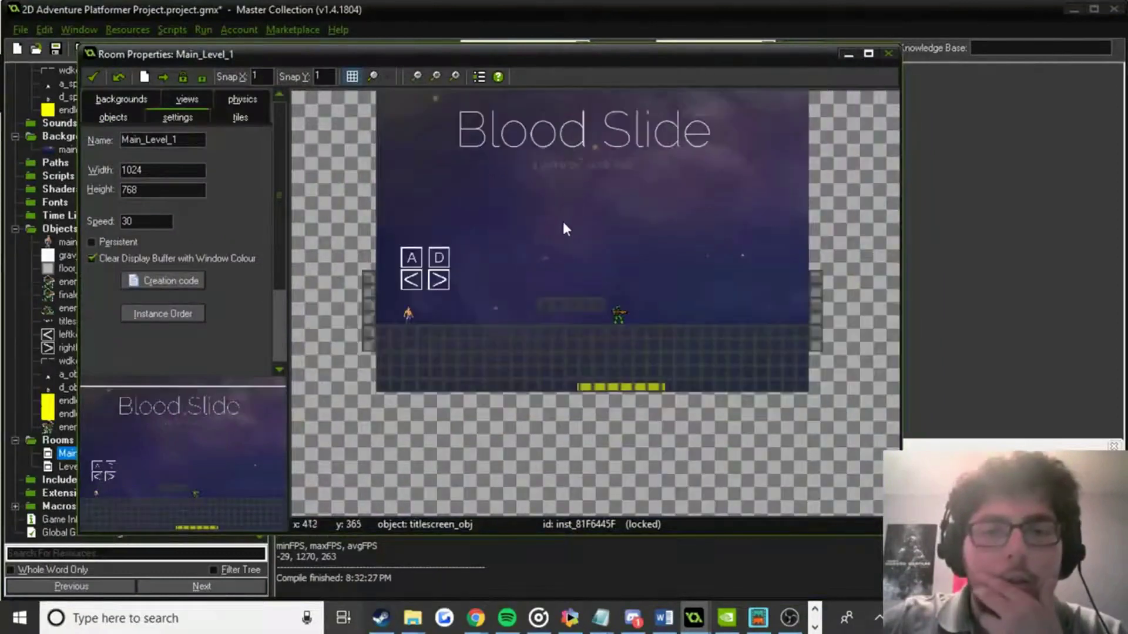
middle_drag(563, 220, 557, 273)
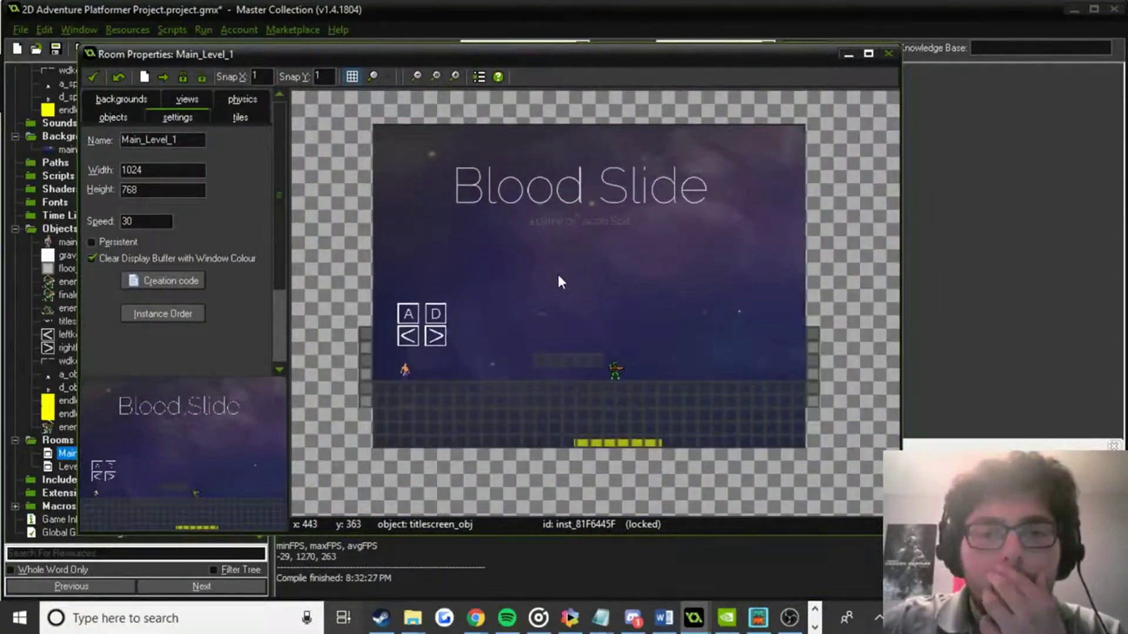
click(114, 119)
click(154, 194)
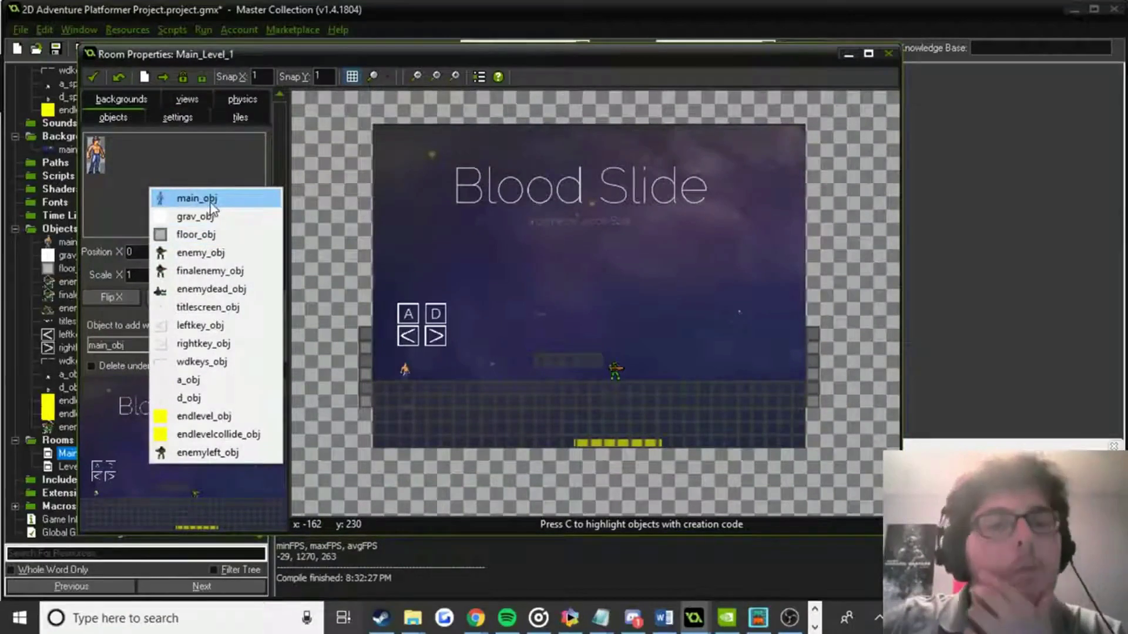
click(203, 216)
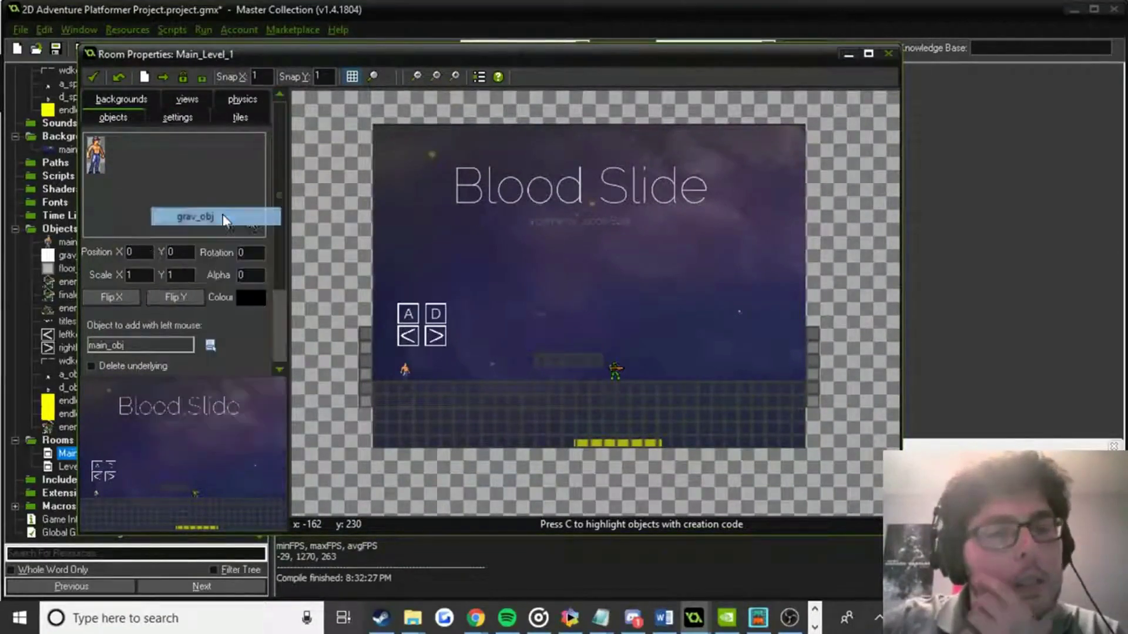
ctrl+drag(402, 238, 338, 215)
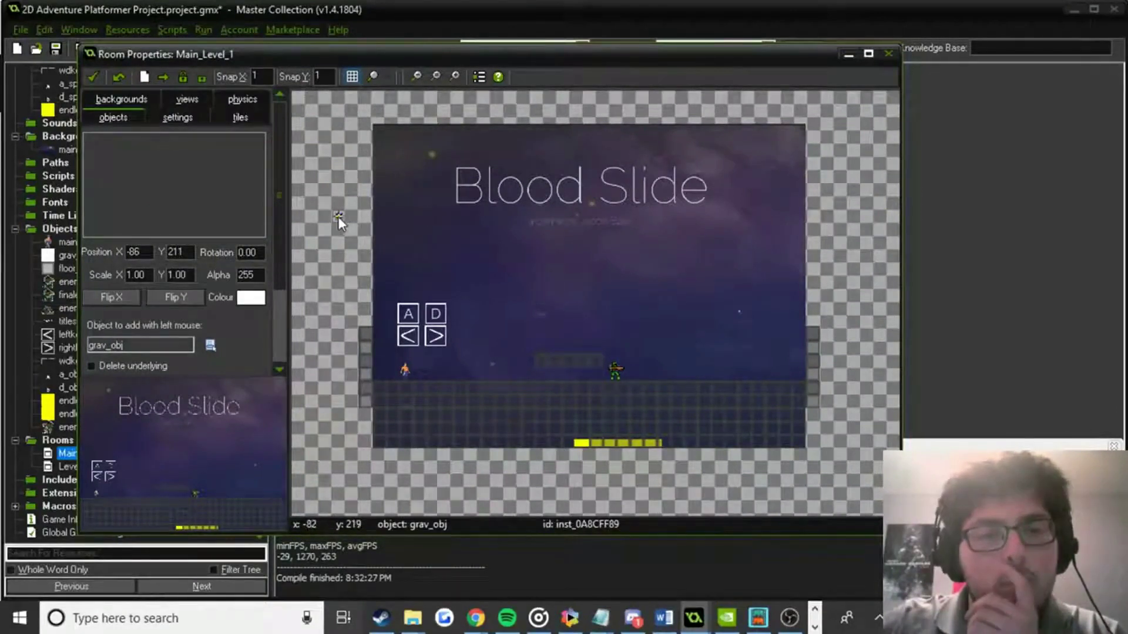
Unlock and delete the grav_obj instance outside the room's left edge, and close Main_Level_1.
scroll(340, 222, up, 2)
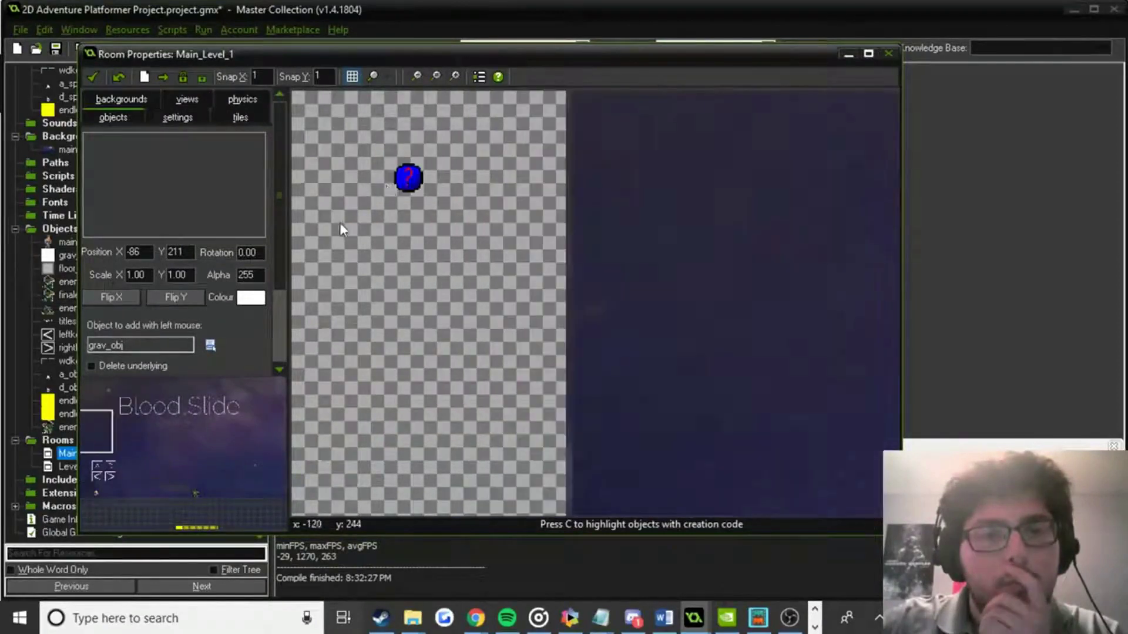
right_click(405, 173)
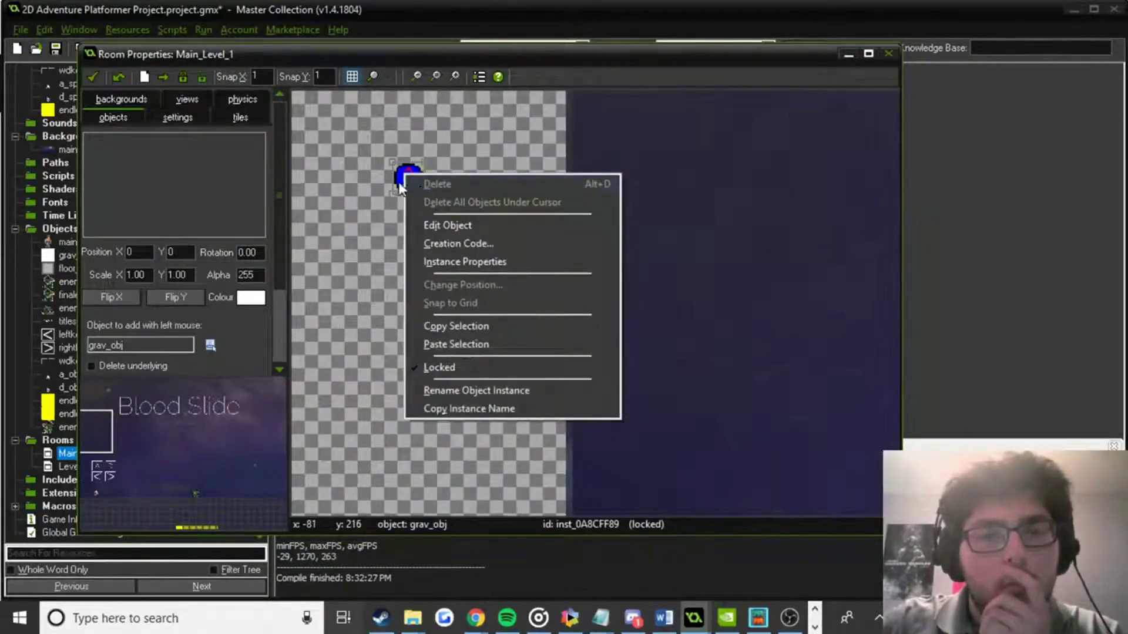
click(400, 173)
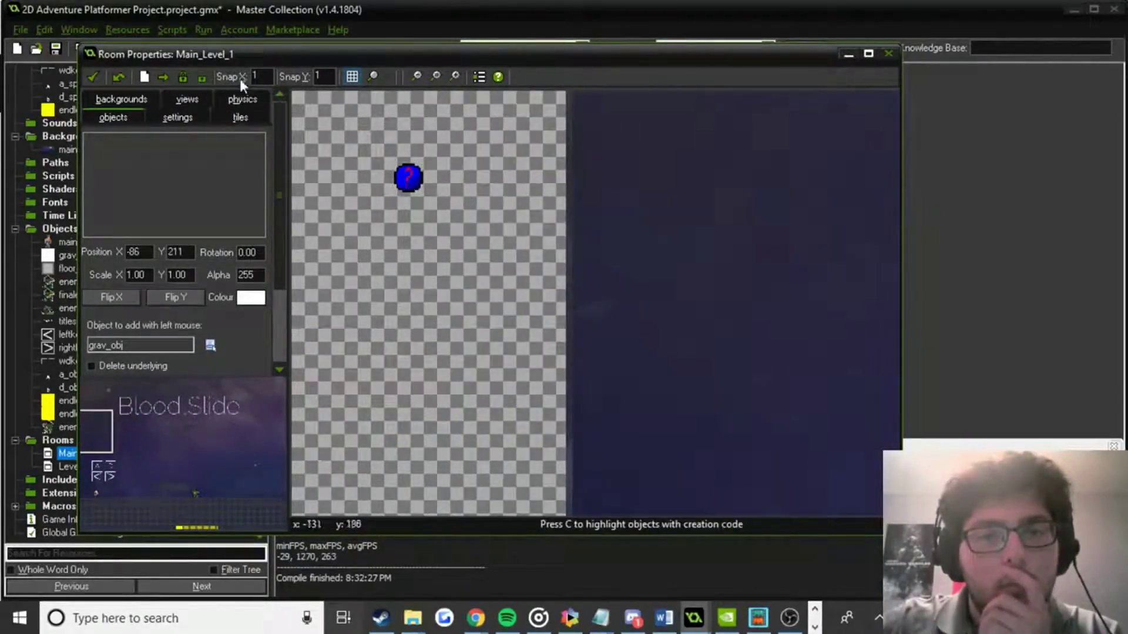
right_click(431, 186)
click(452, 192)
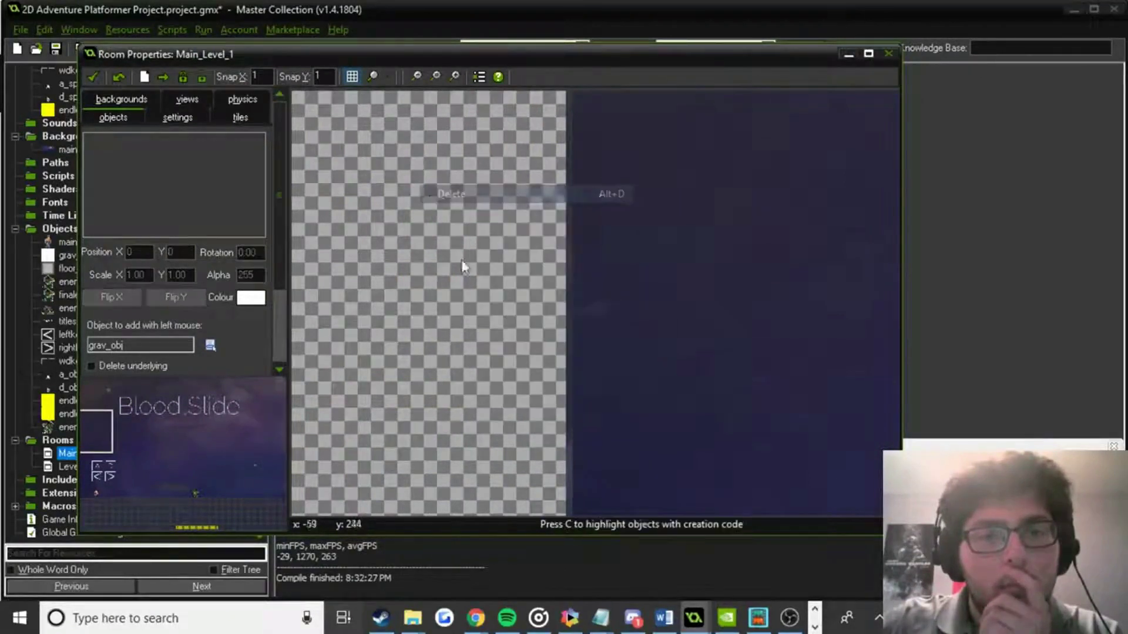
scroll(505, 282, down, 2)
scroll(515, 299, down, 1)
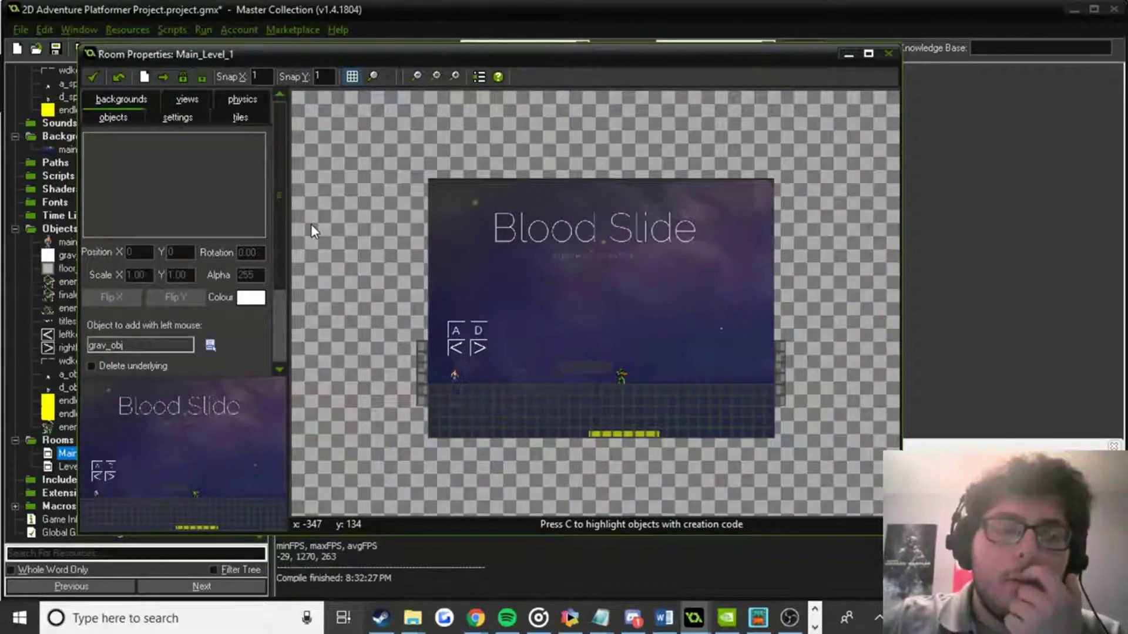
click(92, 77)
Make grav_obj's Set Gravity action relative, applied to main_obj with direction 270 and gravity 2, and save the object.
double_click(76, 255)
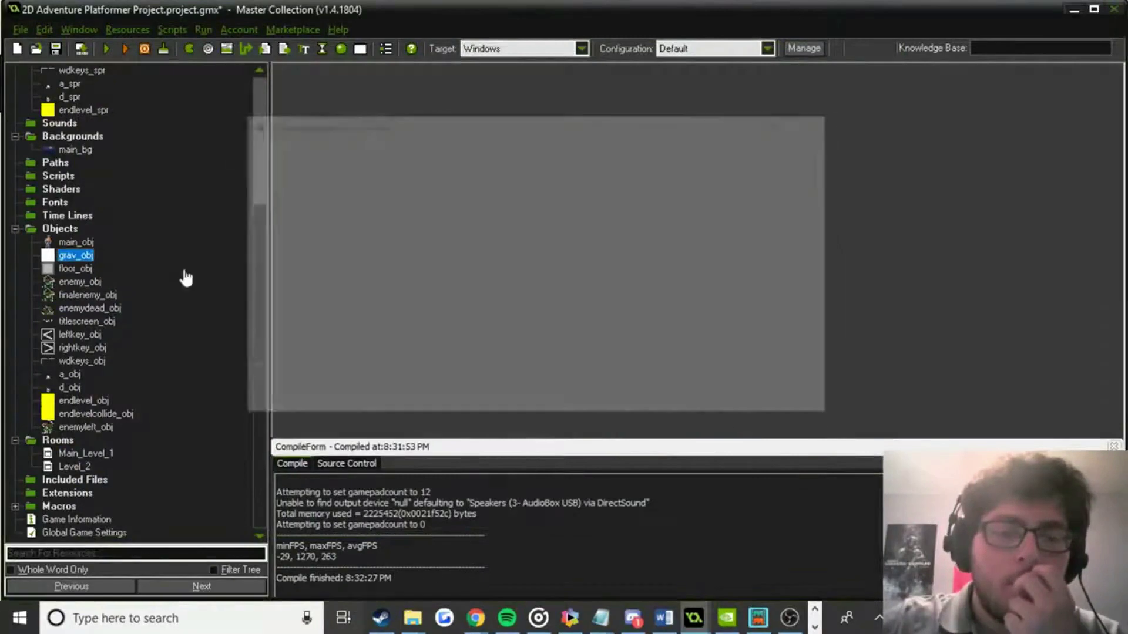
double_click(615, 171)
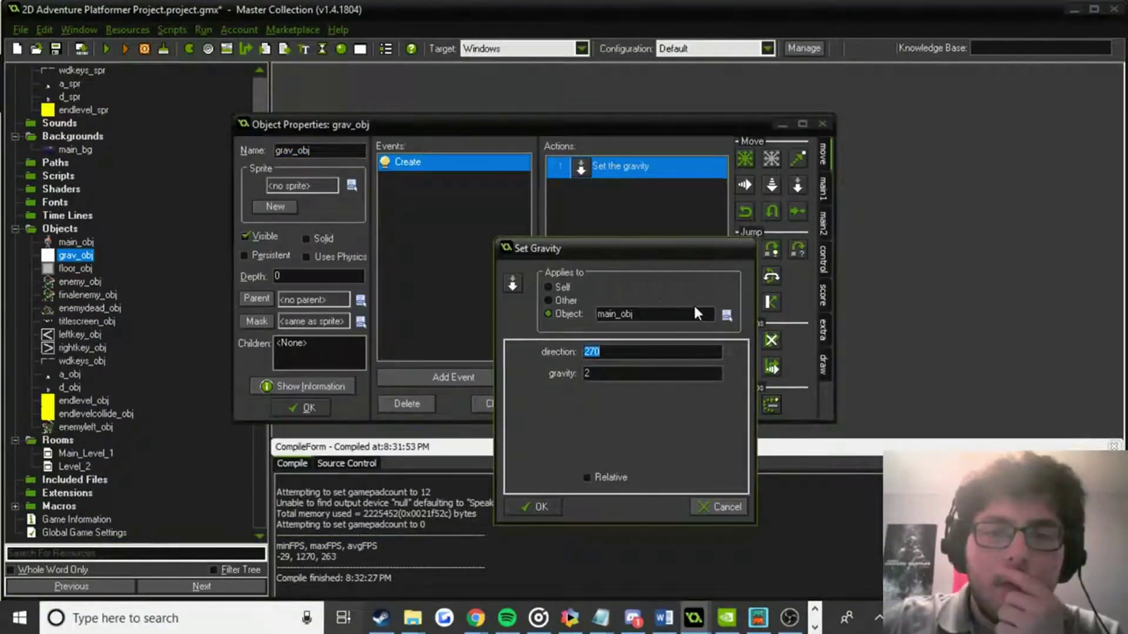
click(726, 316)
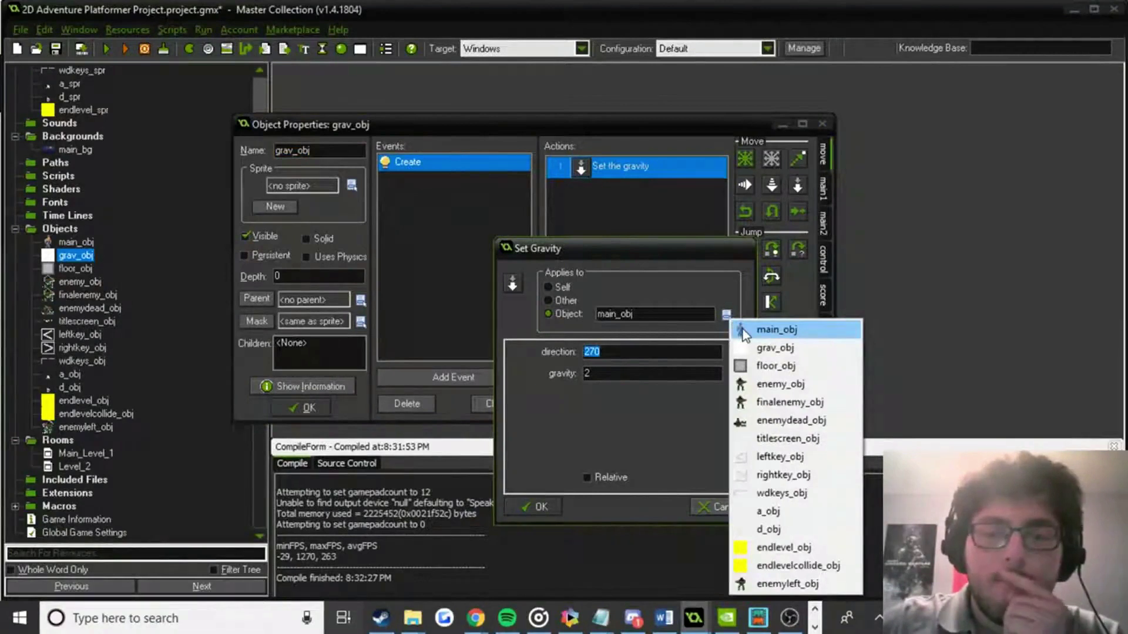
click(743, 330)
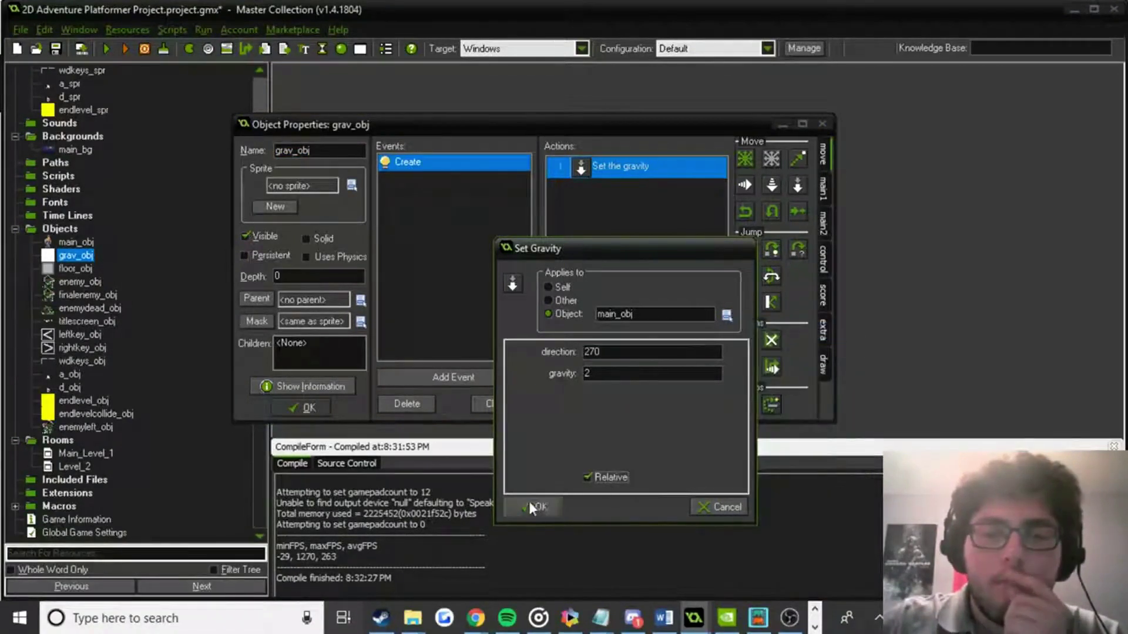
click(532, 506)
click(305, 409)
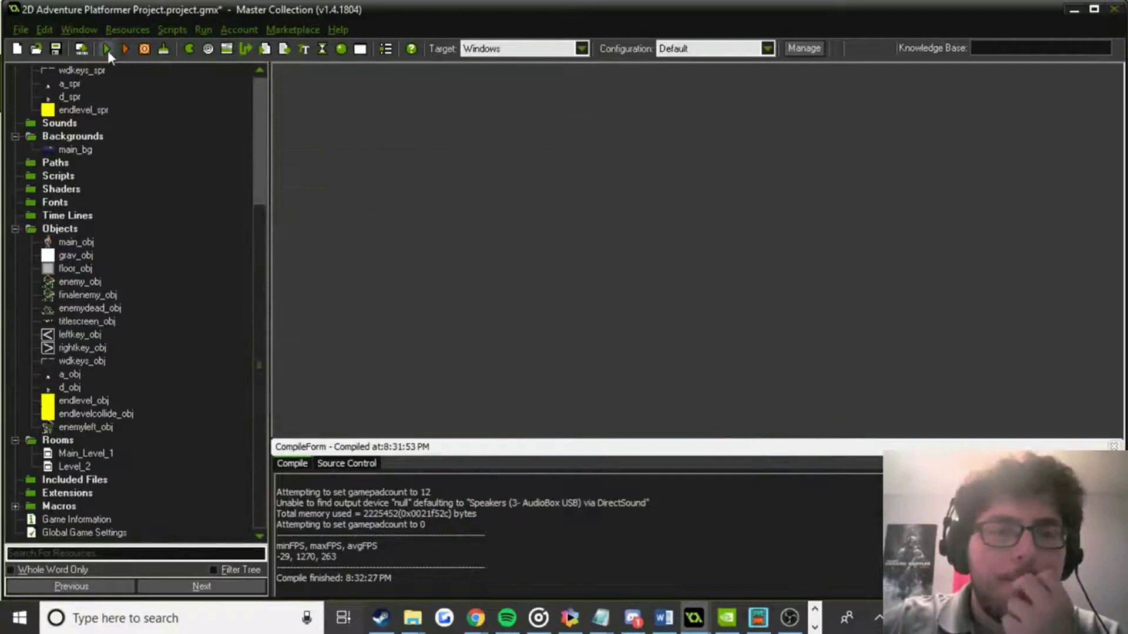
Move the Level_2 room above Main_Level_1 in the room order and rename it as leveltwo.
drag(70, 467, 72, 448)
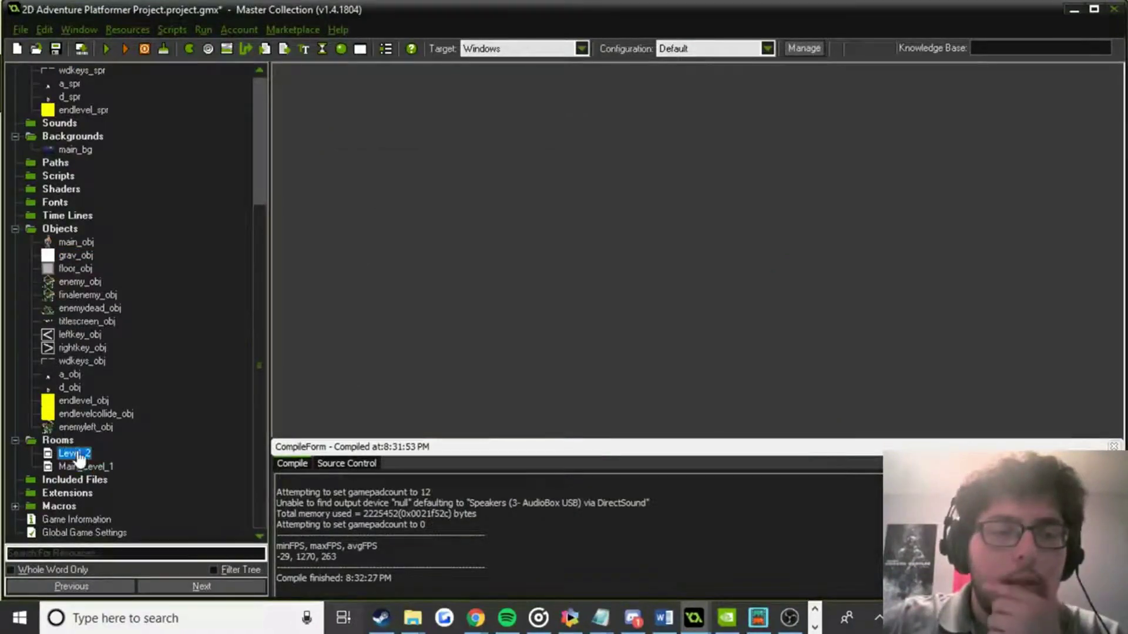
right_click(79, 460)
click(83, 381)
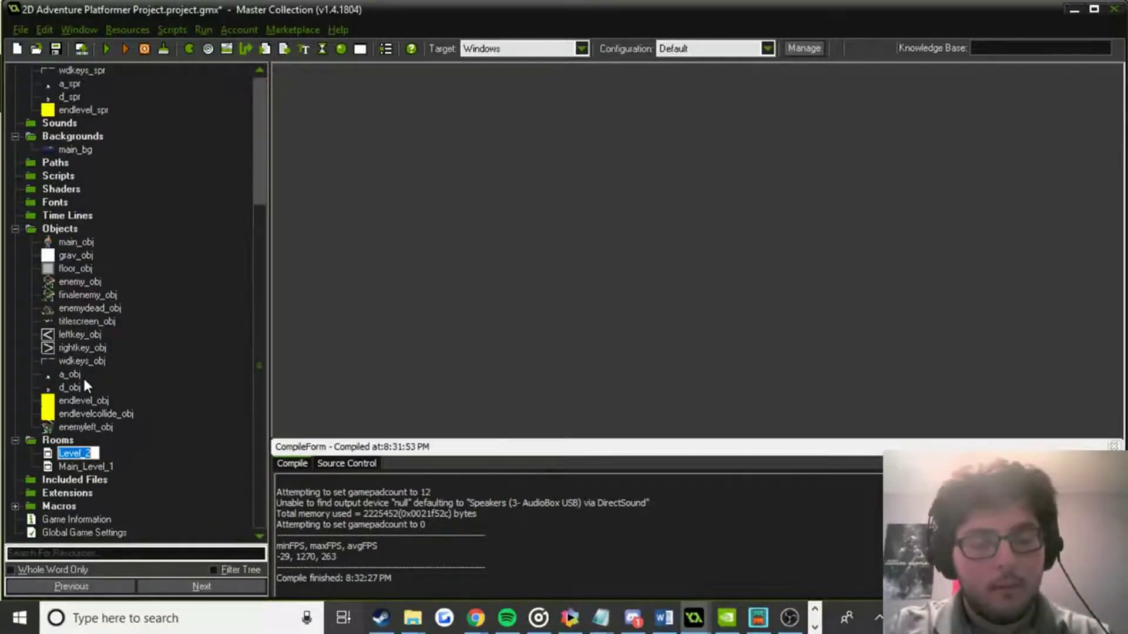
text(leveltwo)
key(Return)
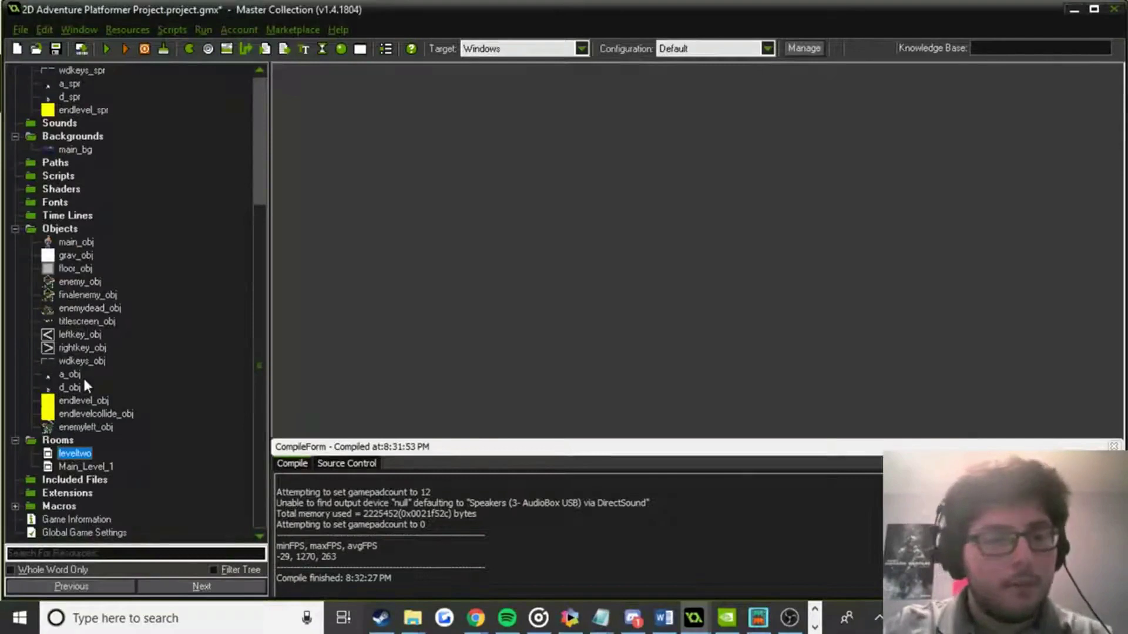
Rename the Main_Level_1 room as main.
right_click(84, 467)
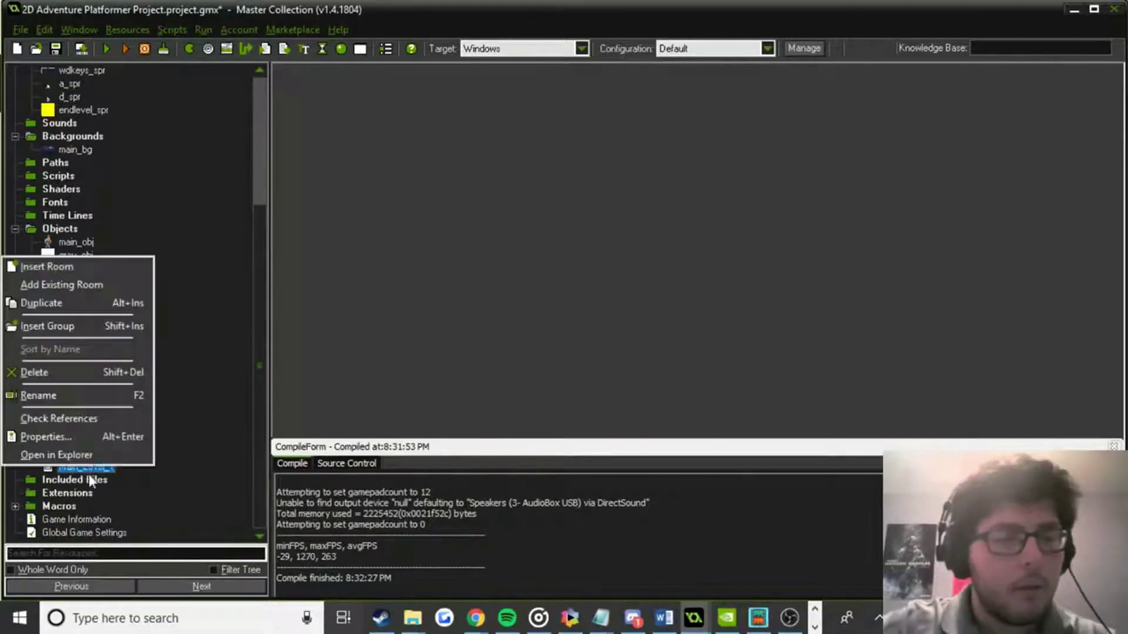
click(83, 397)
text(ma)
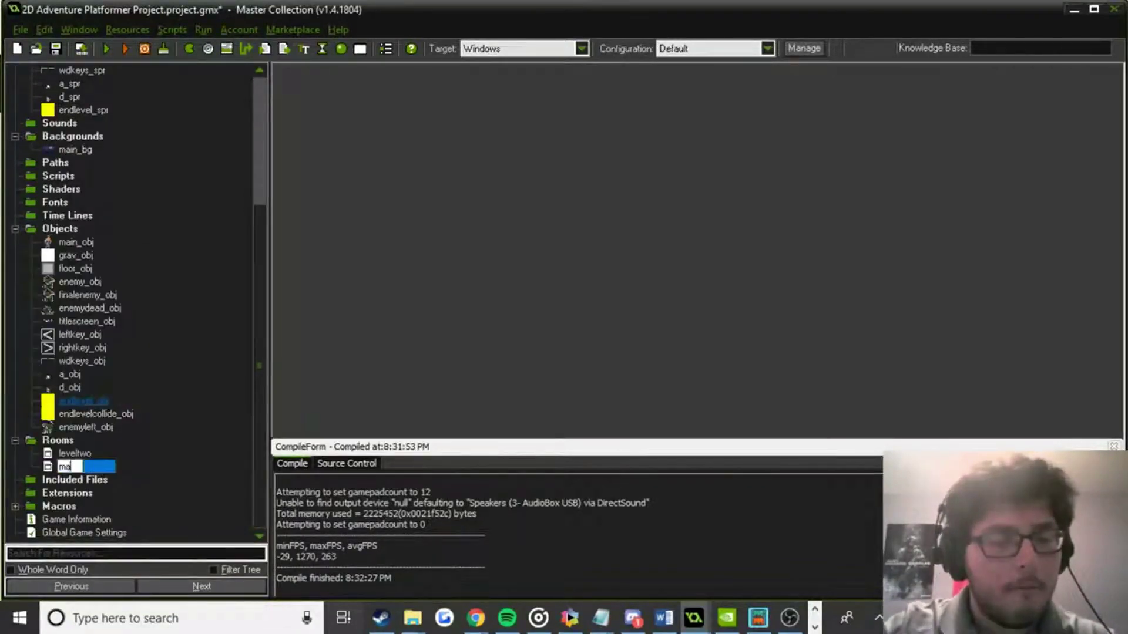
text(in)
key(Return)
Rename the leveltwo room as levelone.
click(91, 458)
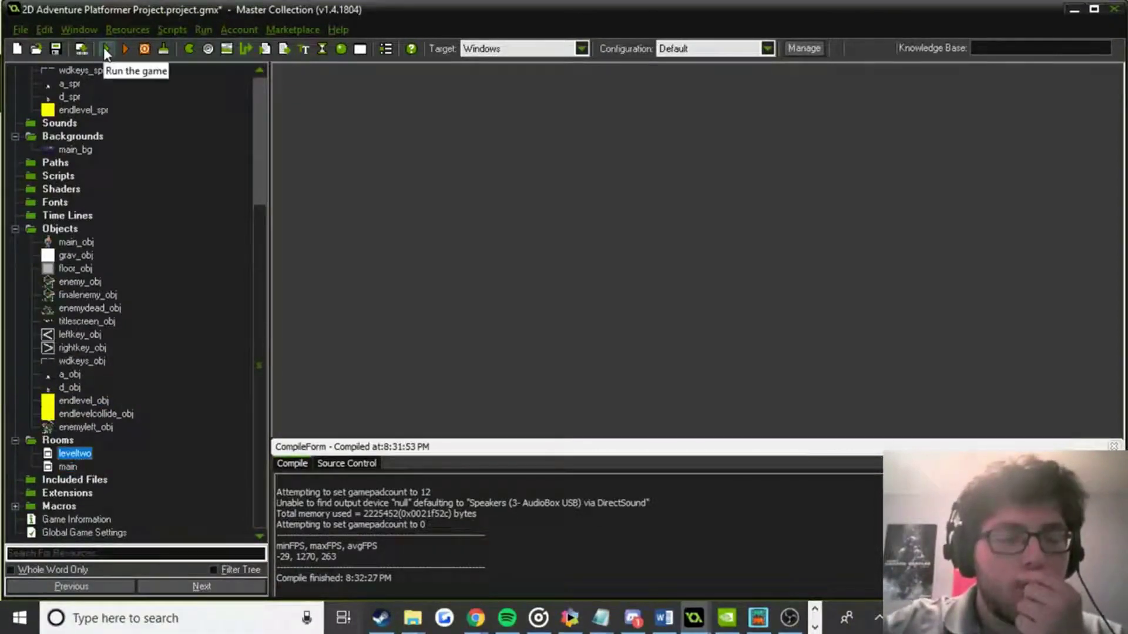
right_click(82, 455)
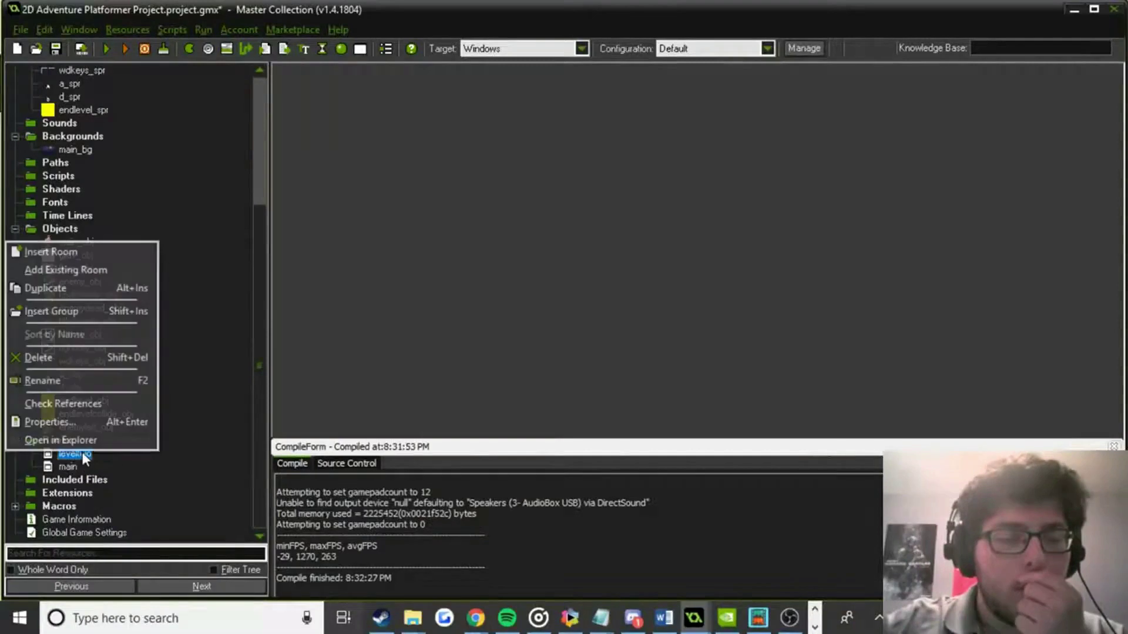
click(65, 381)
text(levelone)
key(Return)
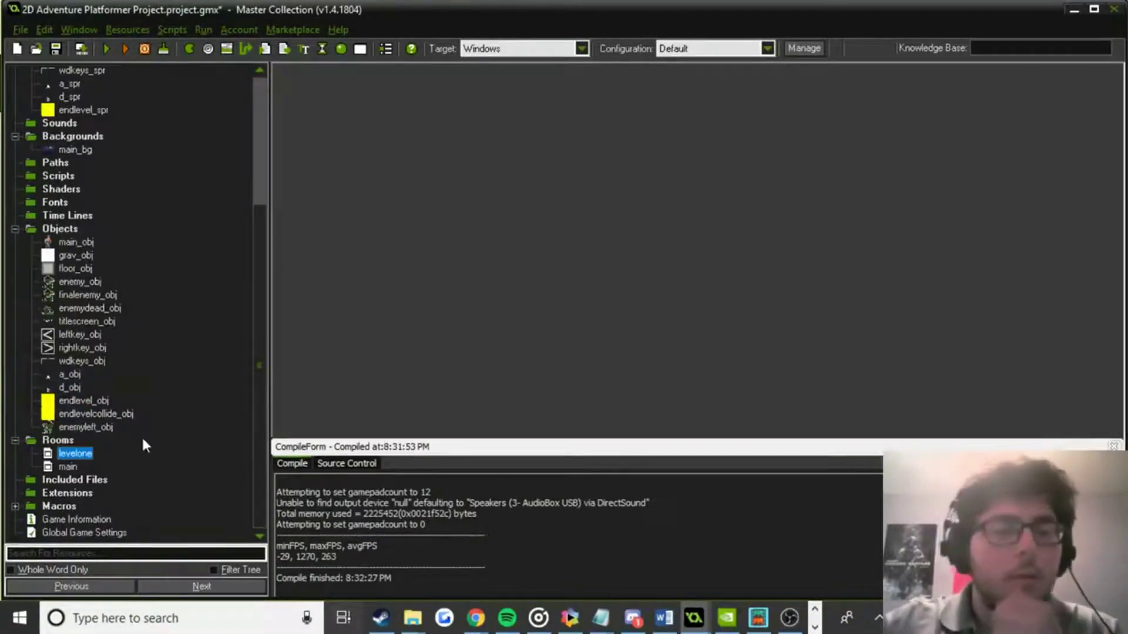
Run the game to test the levelone room as the starting room, and close the game window.
click(105, 50)
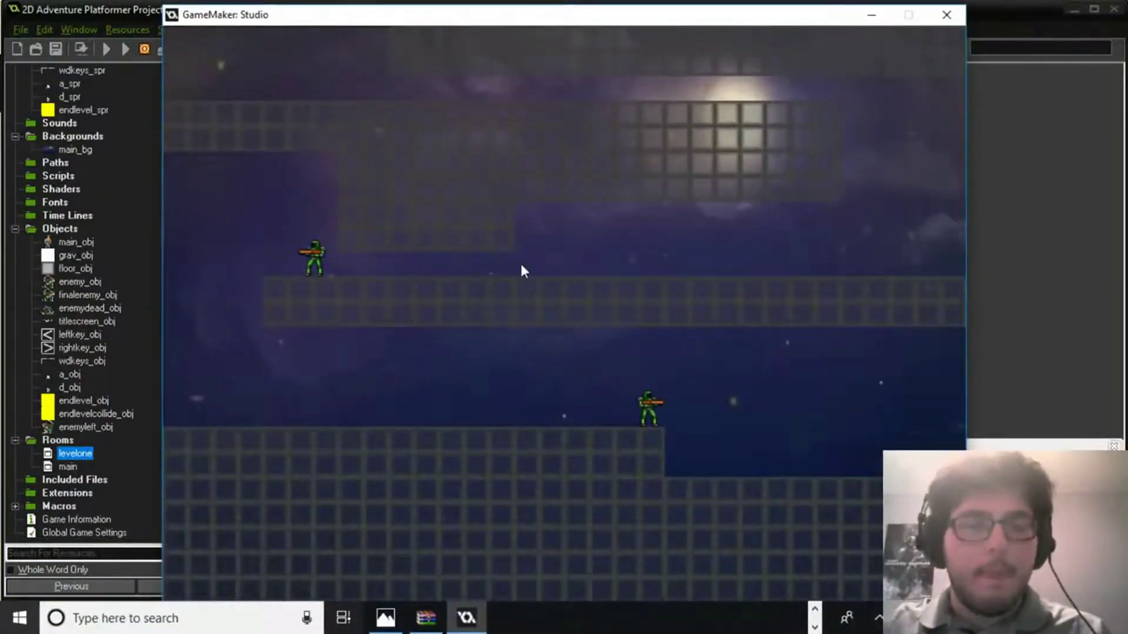
click(946, 15)
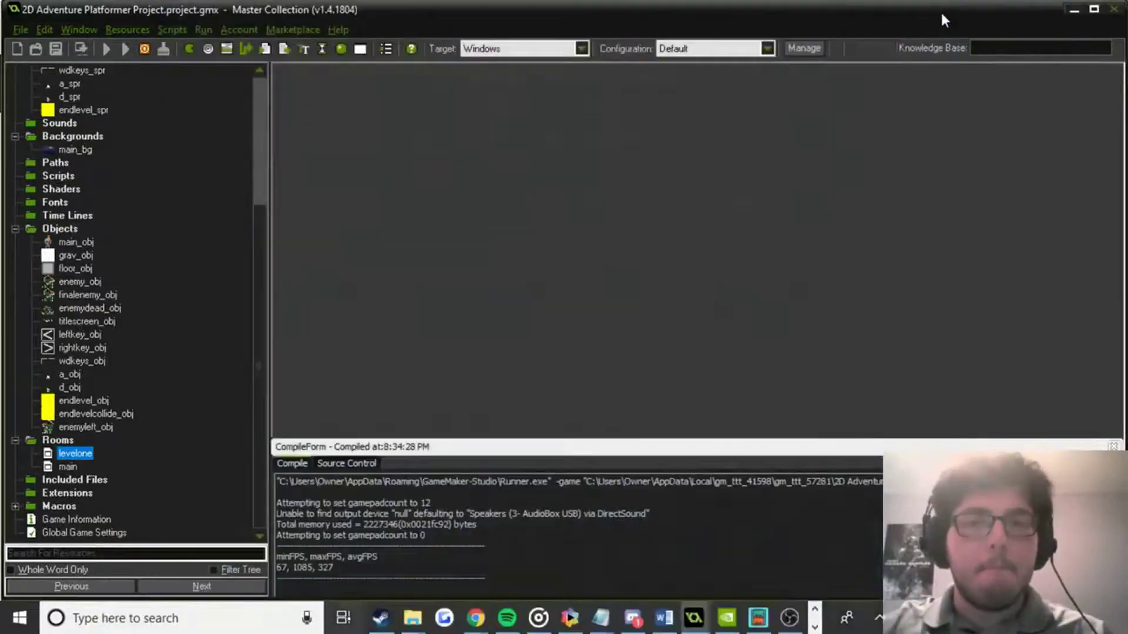
Open the properties of grav_obj.
double_click(75, 256)
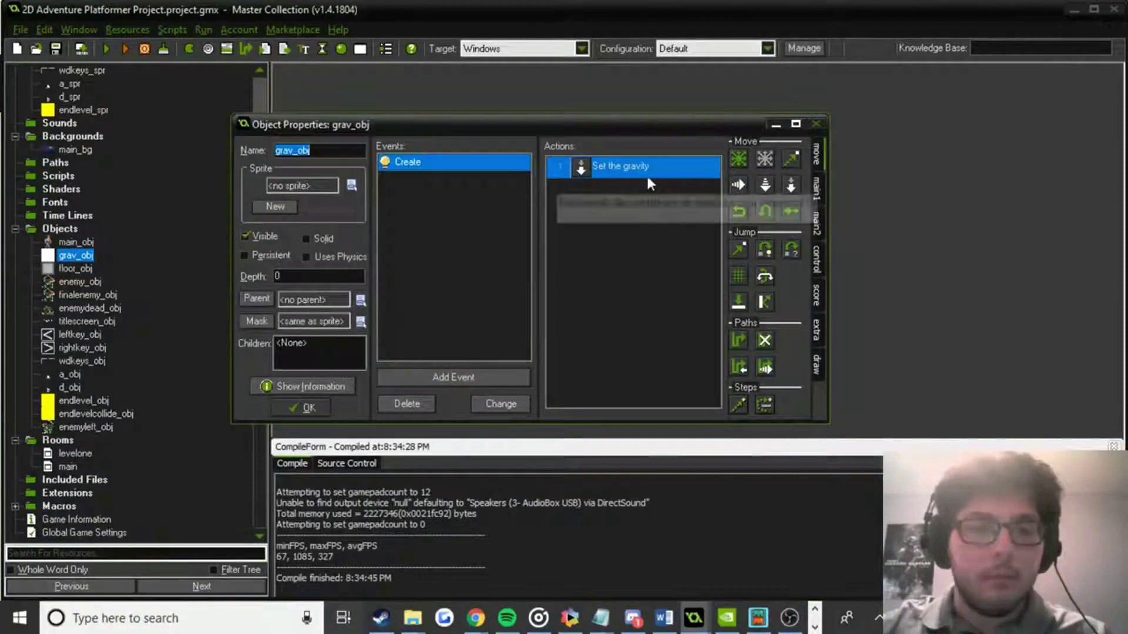
Turn off the Relative option in the Set Gravity action of grav_obj's Create event and accept the object.
double_click(649, 177)
click(608, 478)
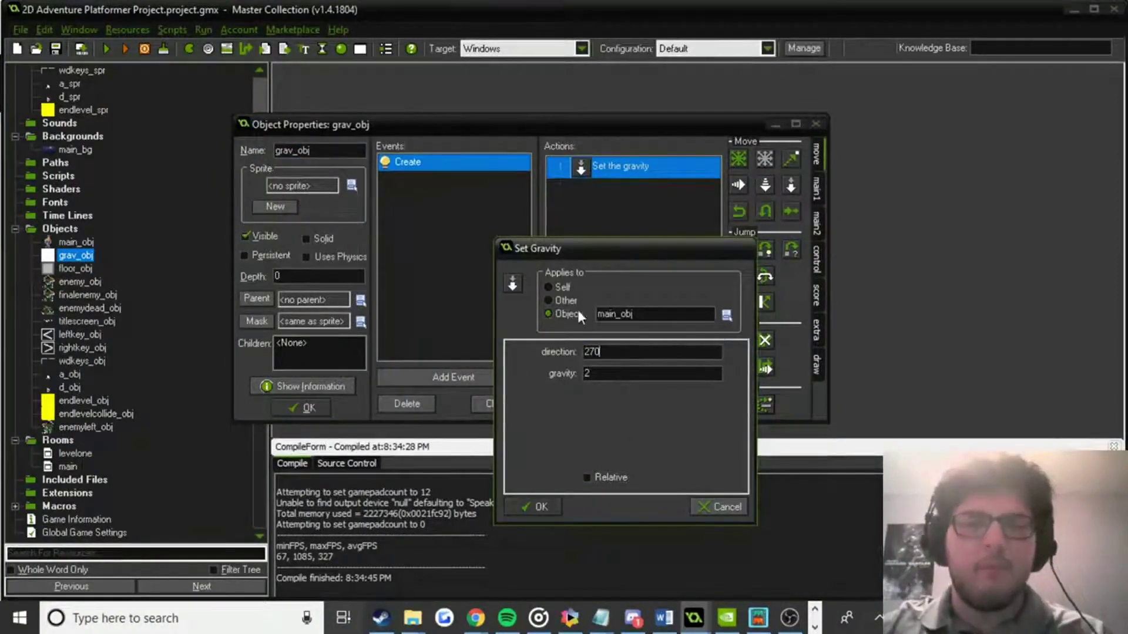
click(531, 507)
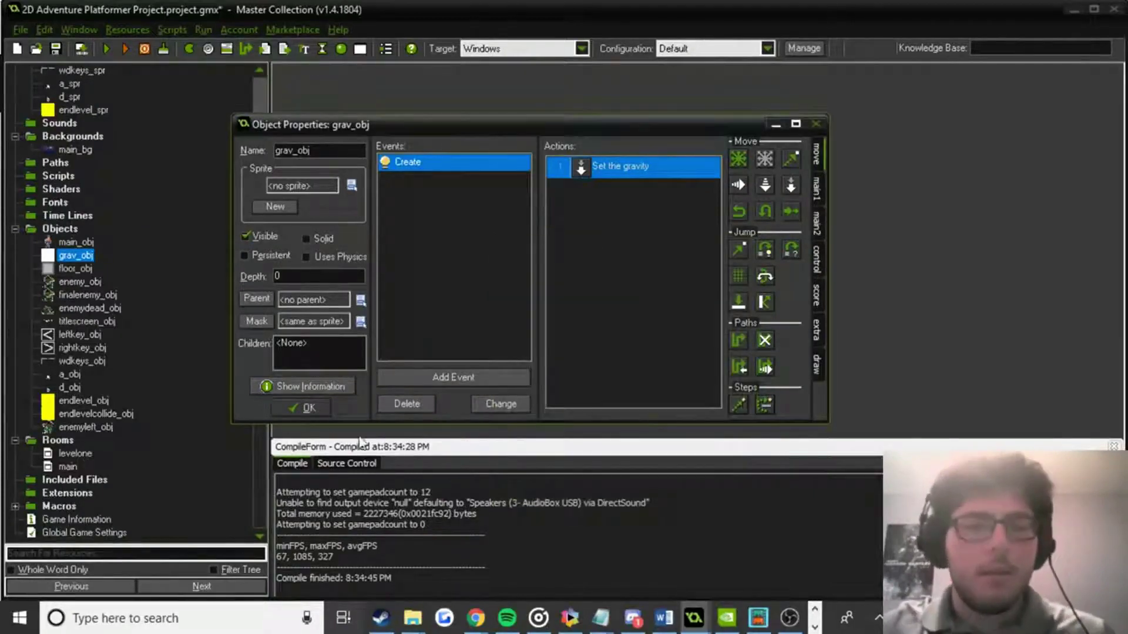
click(303, 408)
Check the vertical speed action in main_obj's floor_obj collision event and close the object's properties.
double_click(76, 243)
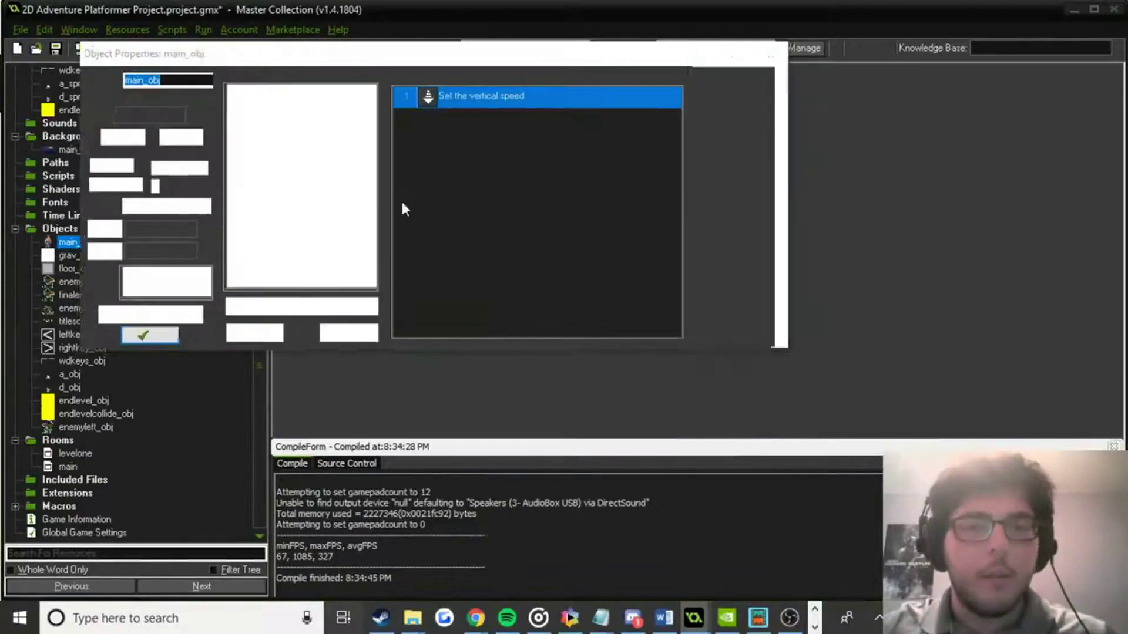
double_click(454, 96)
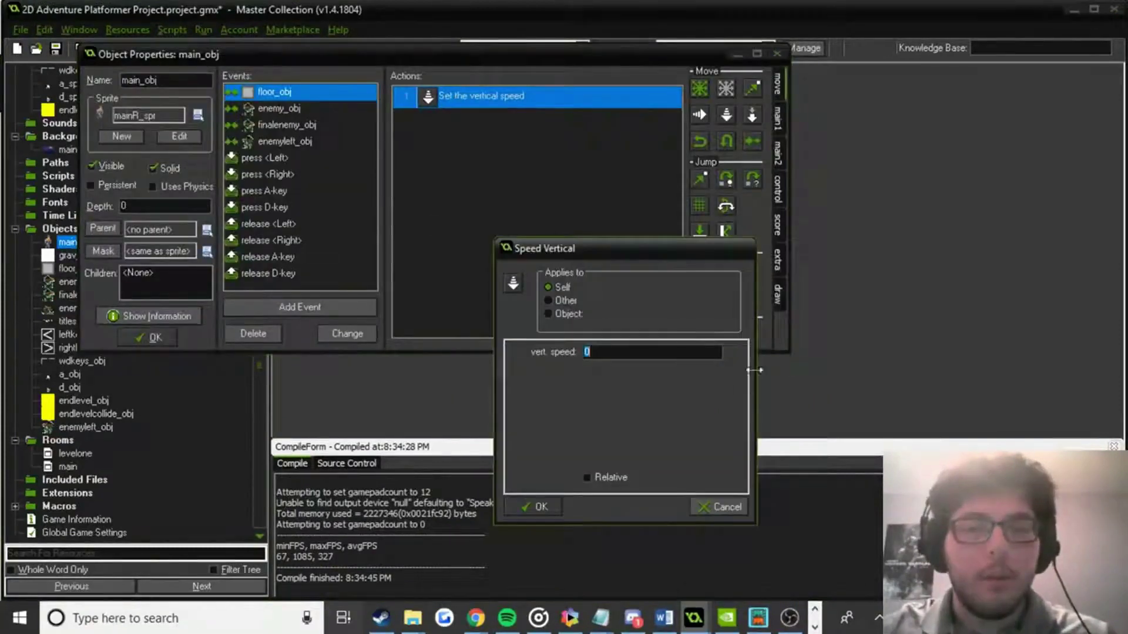
click(532, 506)
click(149, 337)
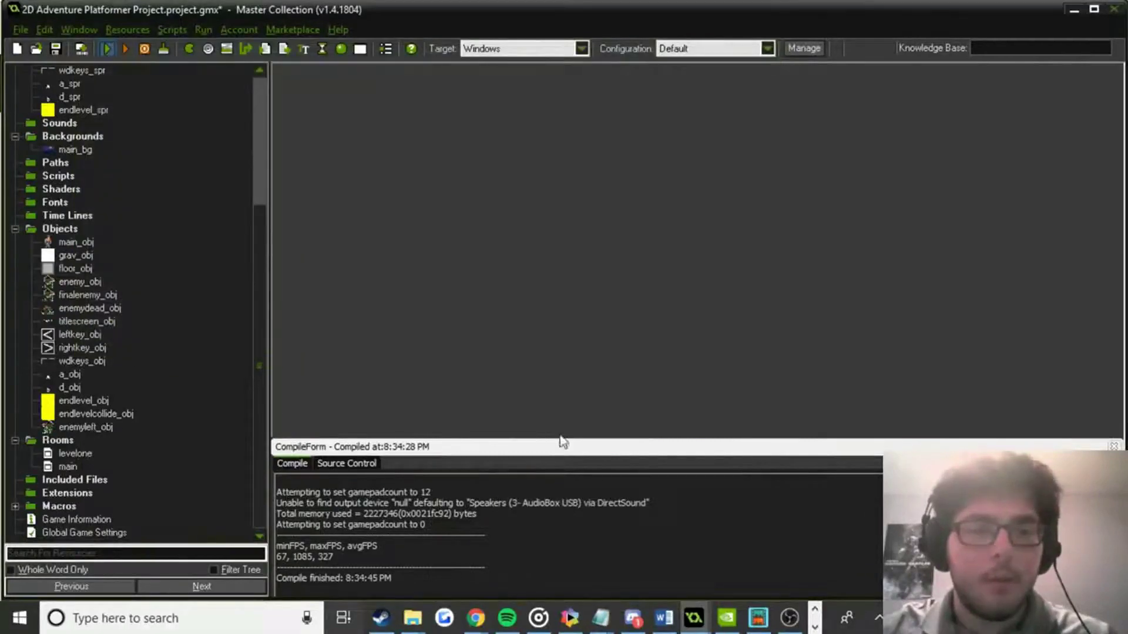
Run the game, test walking both ways and jumping with the main character on the upper platform, and close the game.
key(F5)
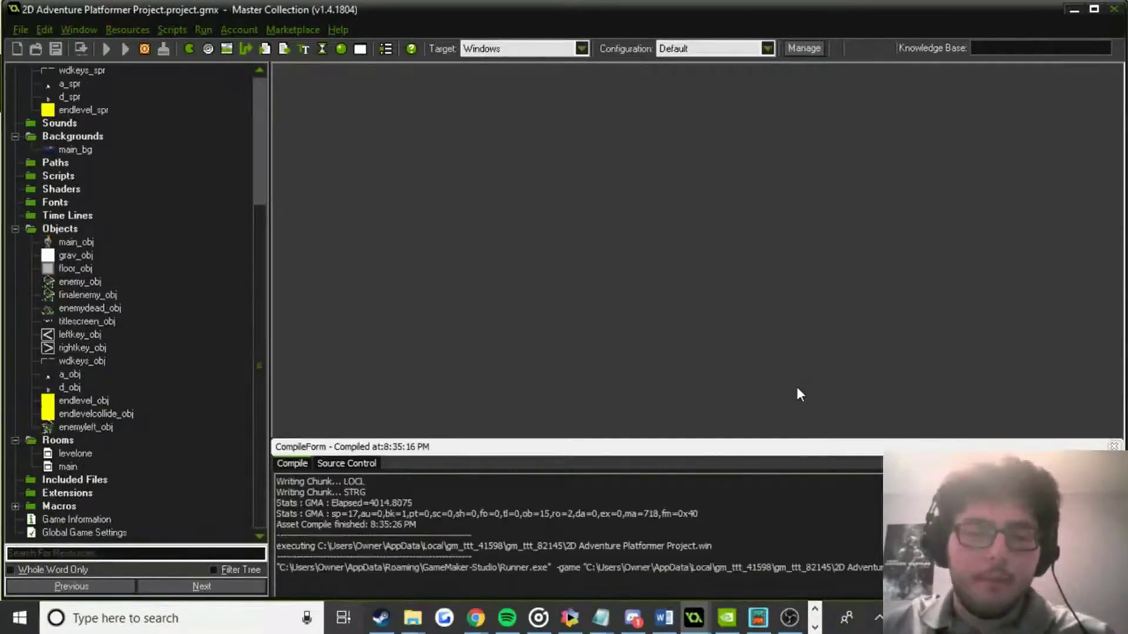
key(d)
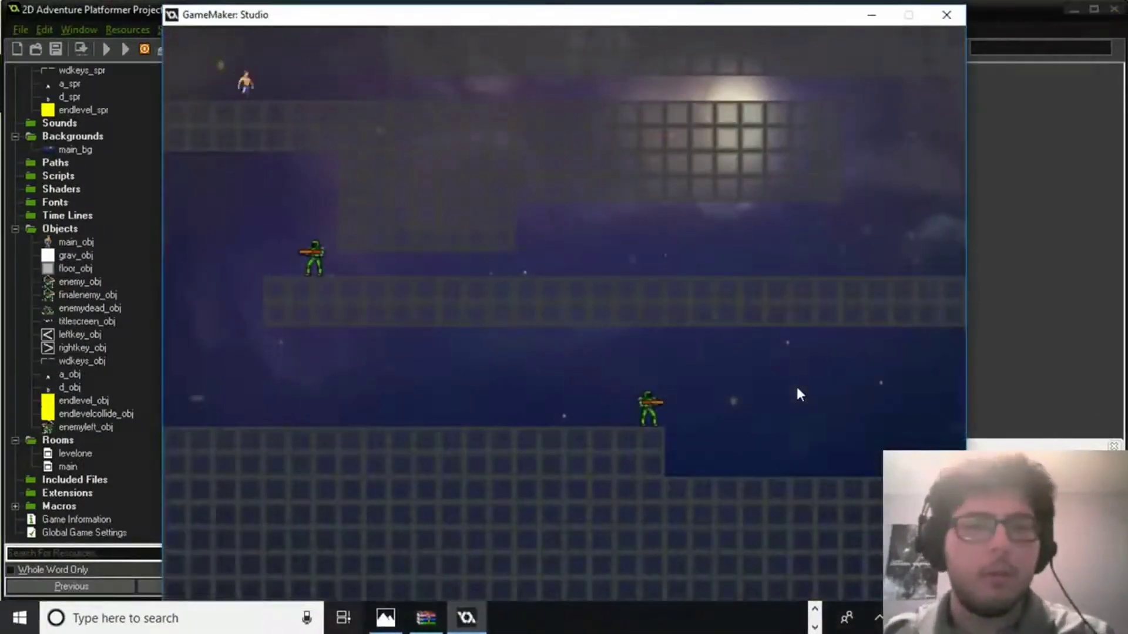
key(a)
key(a)
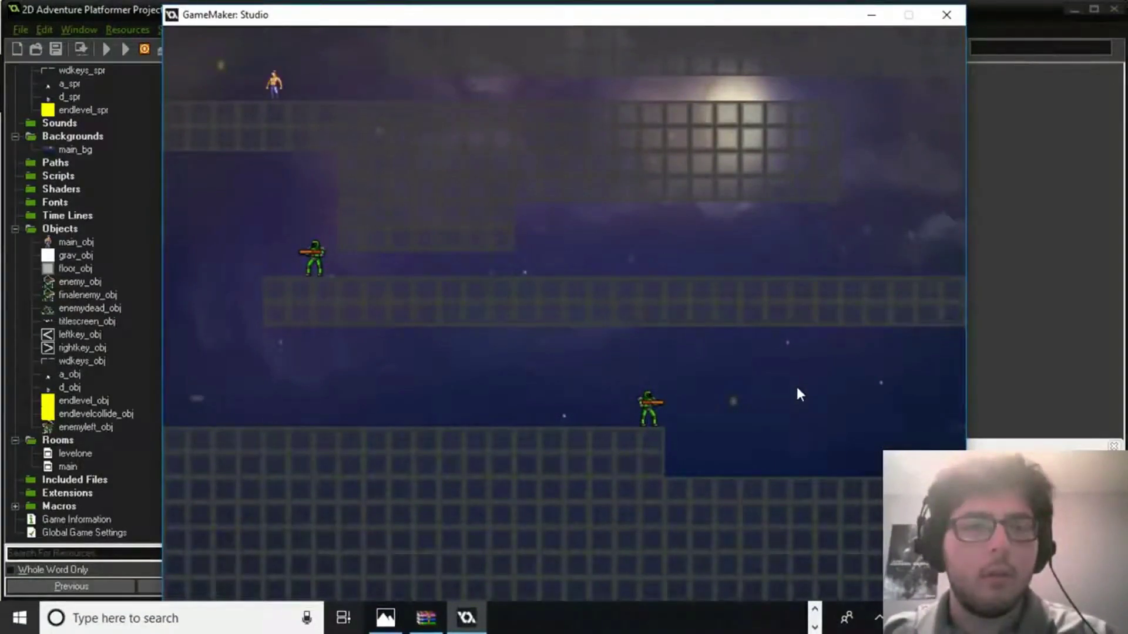
key(d)
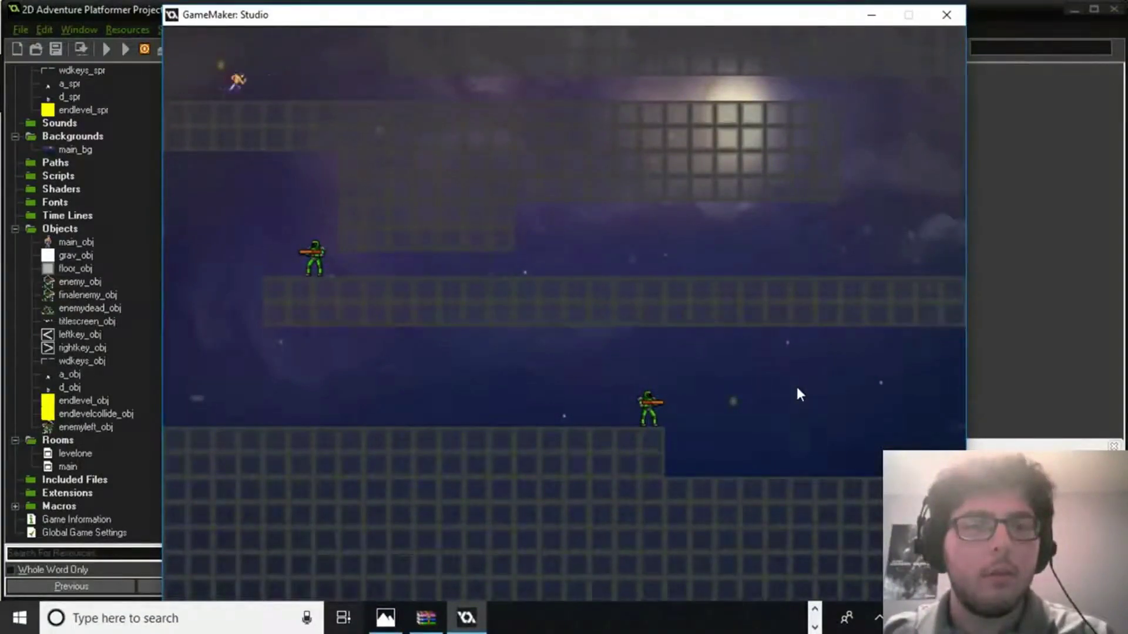
key(a)
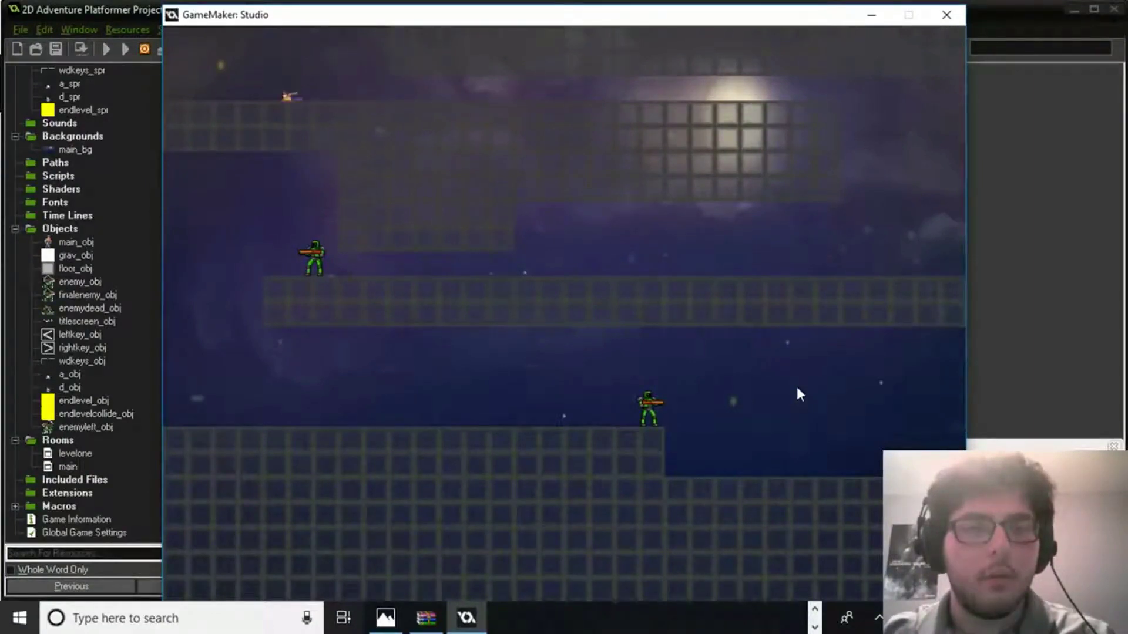
key(w)
key(d)
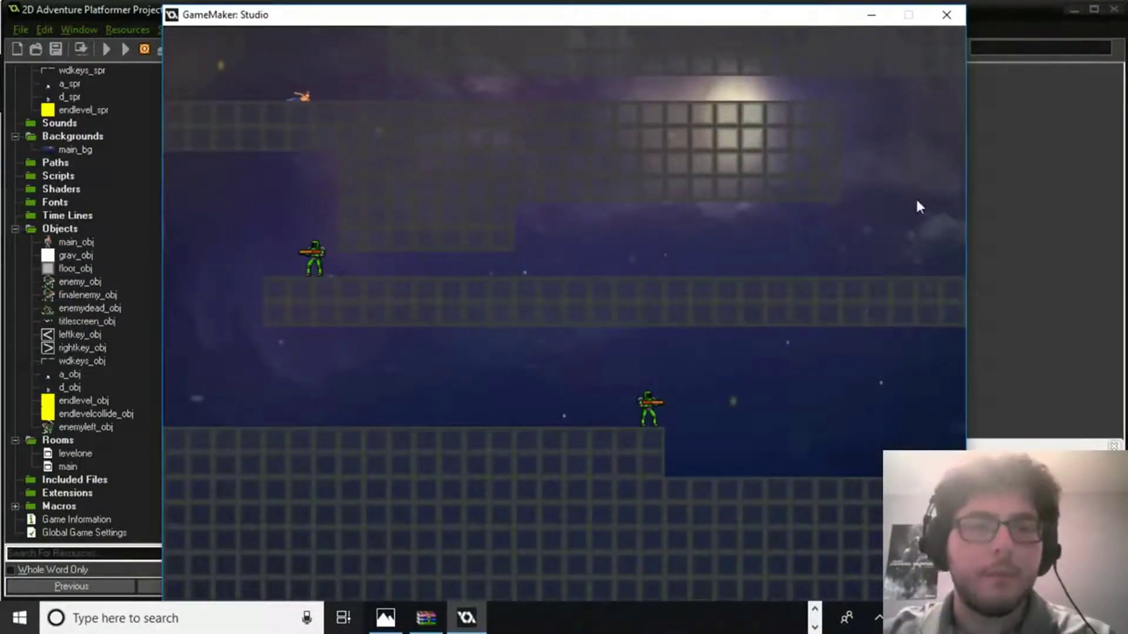
click(946, 14)
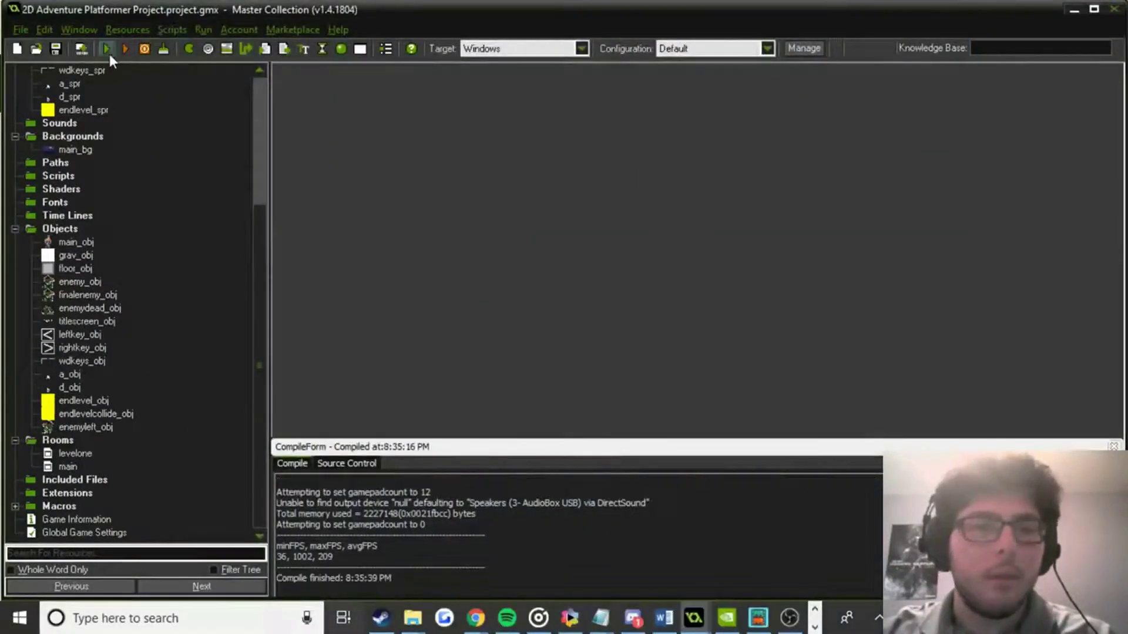
Run the game again, walk the main character along the upper platform in both directions, and close the game.
key(F5)
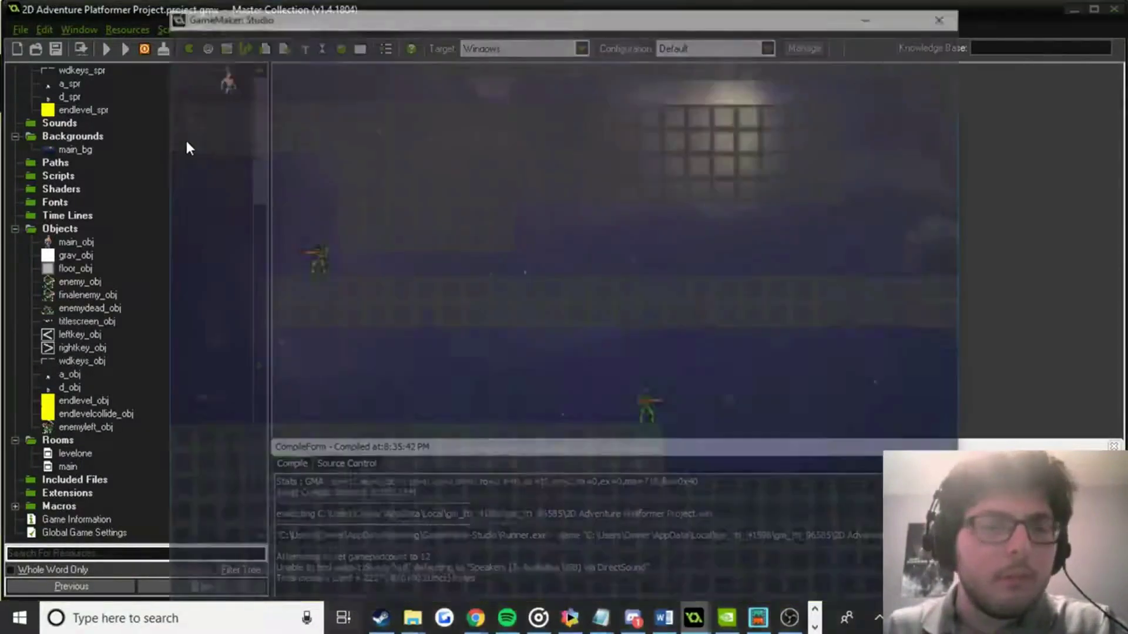
key(d)
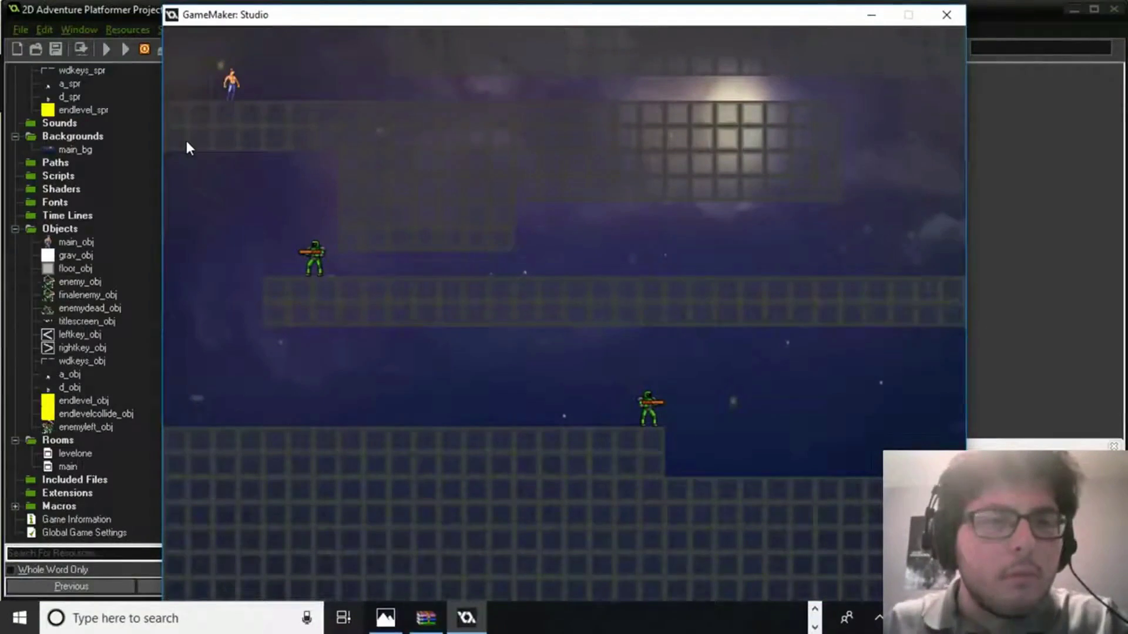
key(d)
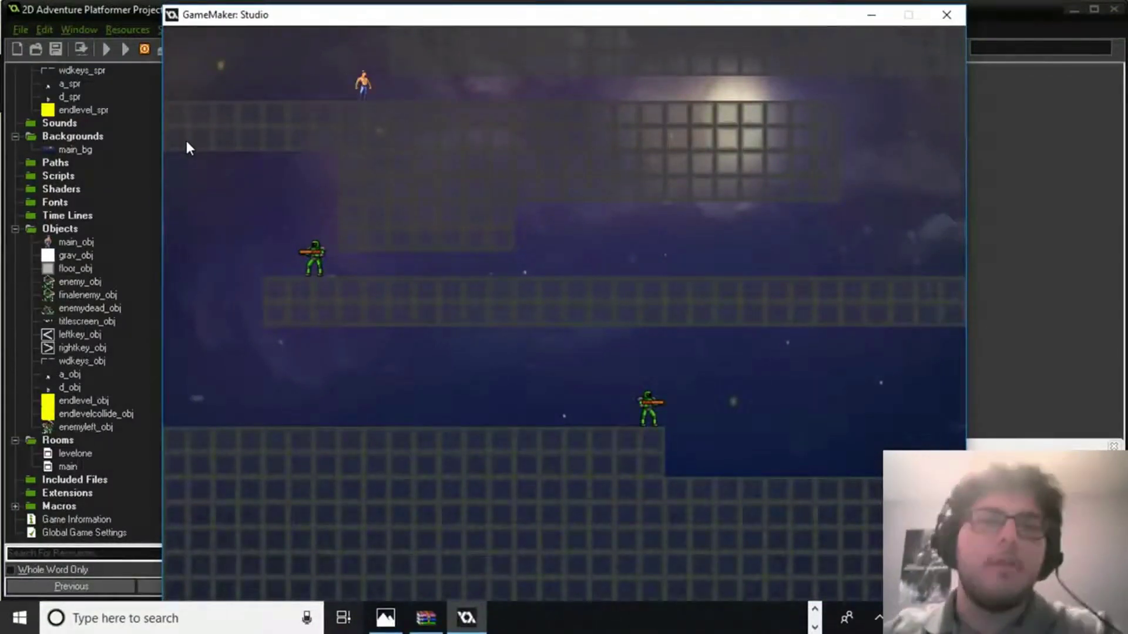
key(a)
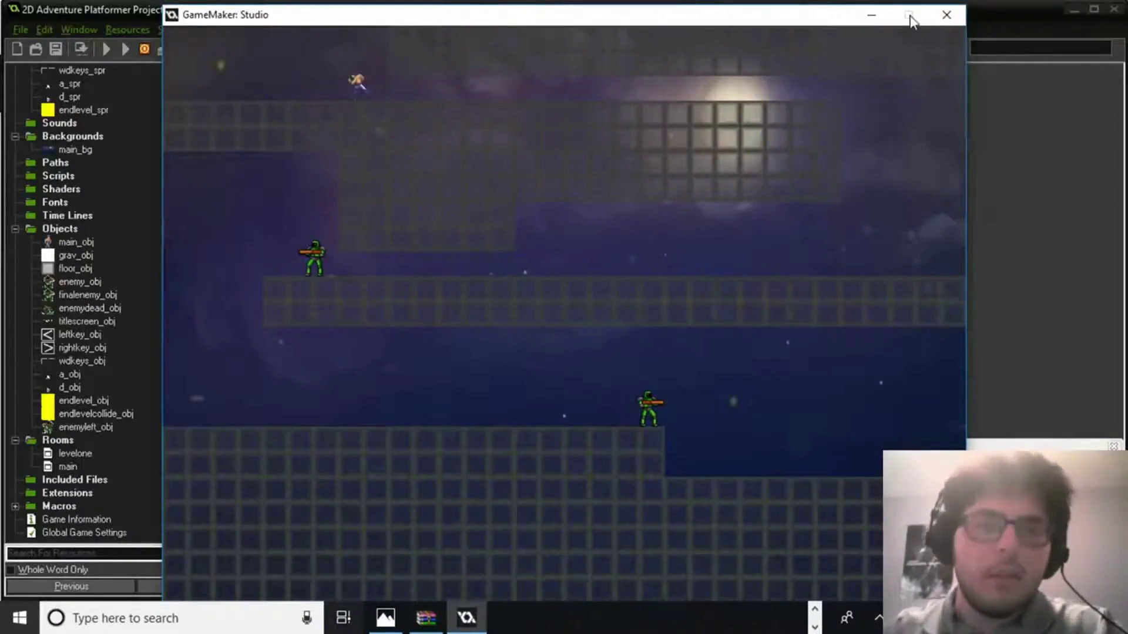
key(a)
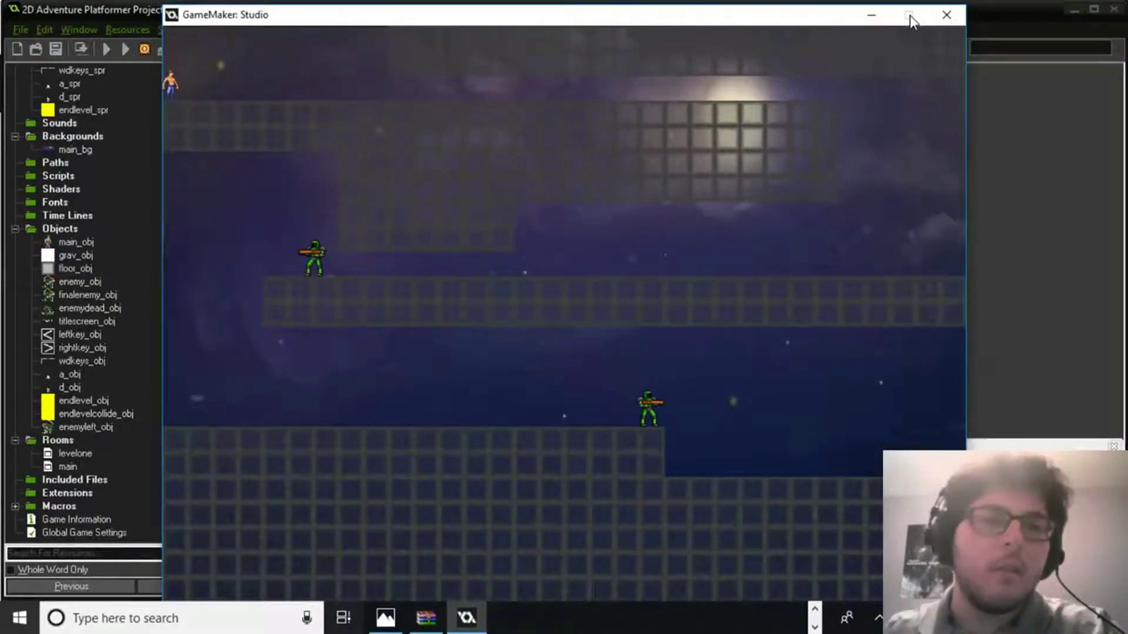
click(946, 14)
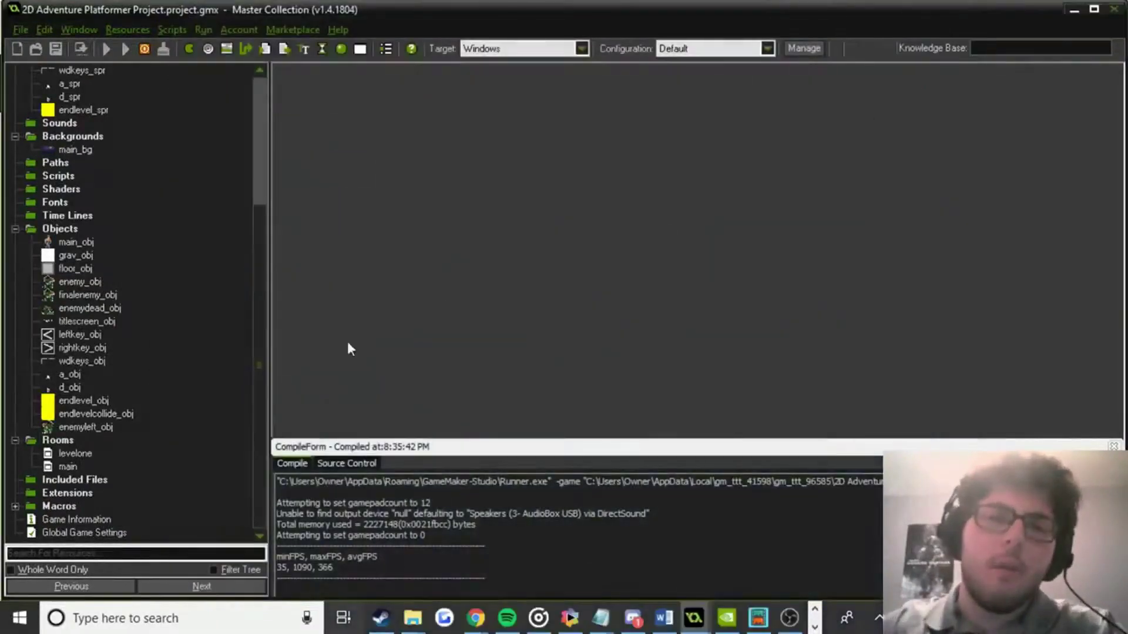
In room levelone, set Snap X and Snap Y to 0, inspect the main character's placement above the floor blocks, and accept the room.
double_click(77, 454)
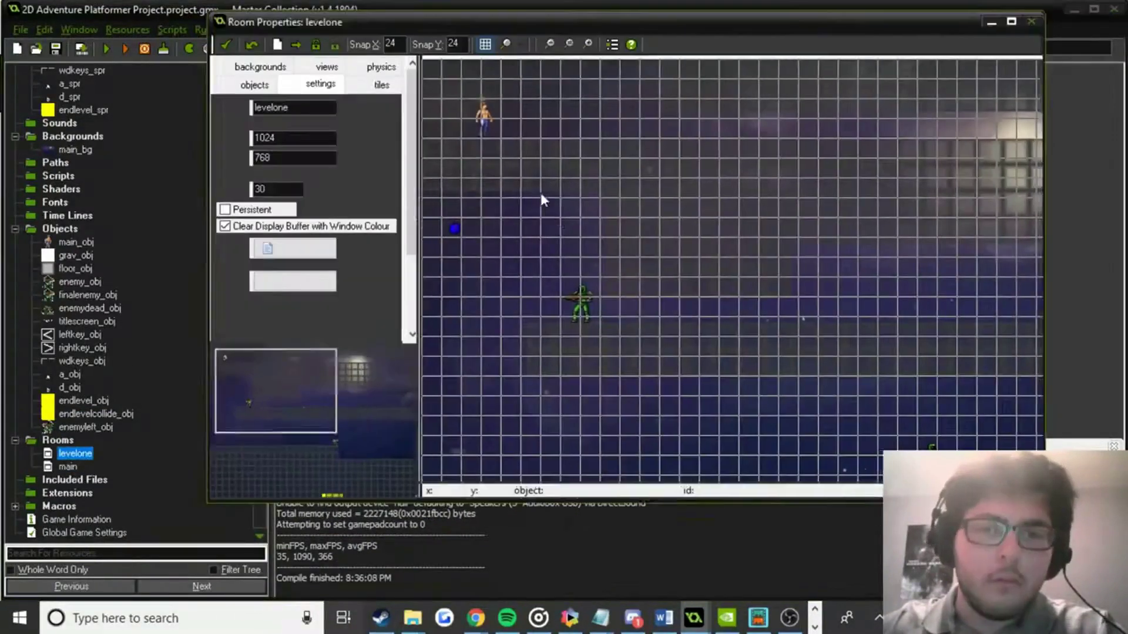
scroll(540, 200, up, 3)
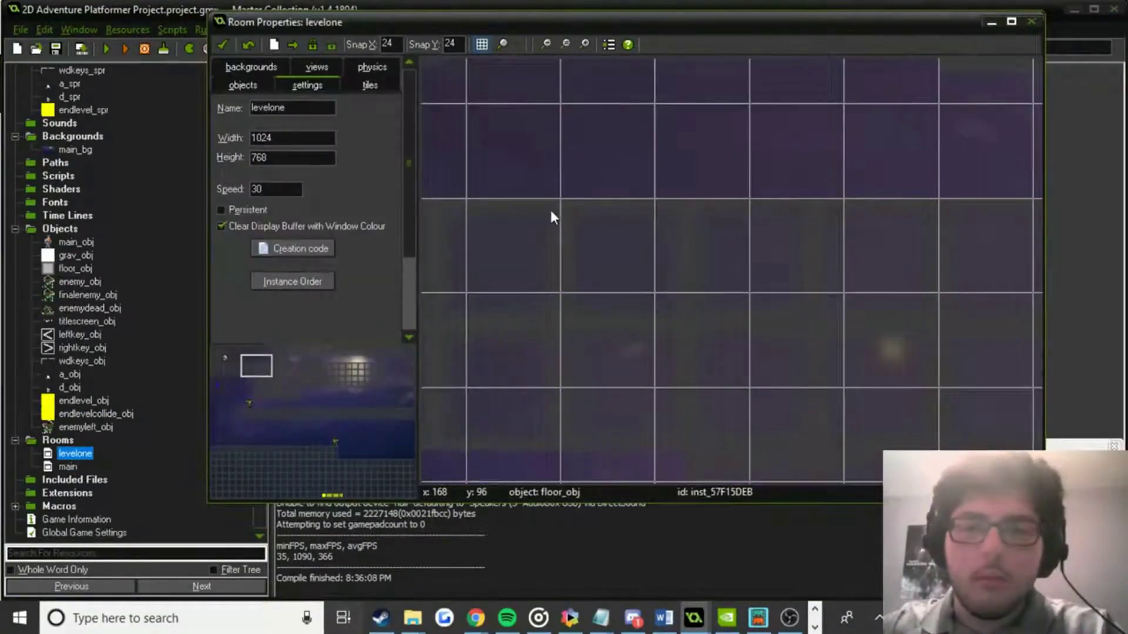
middle_drag(565, 209, 666, 203)
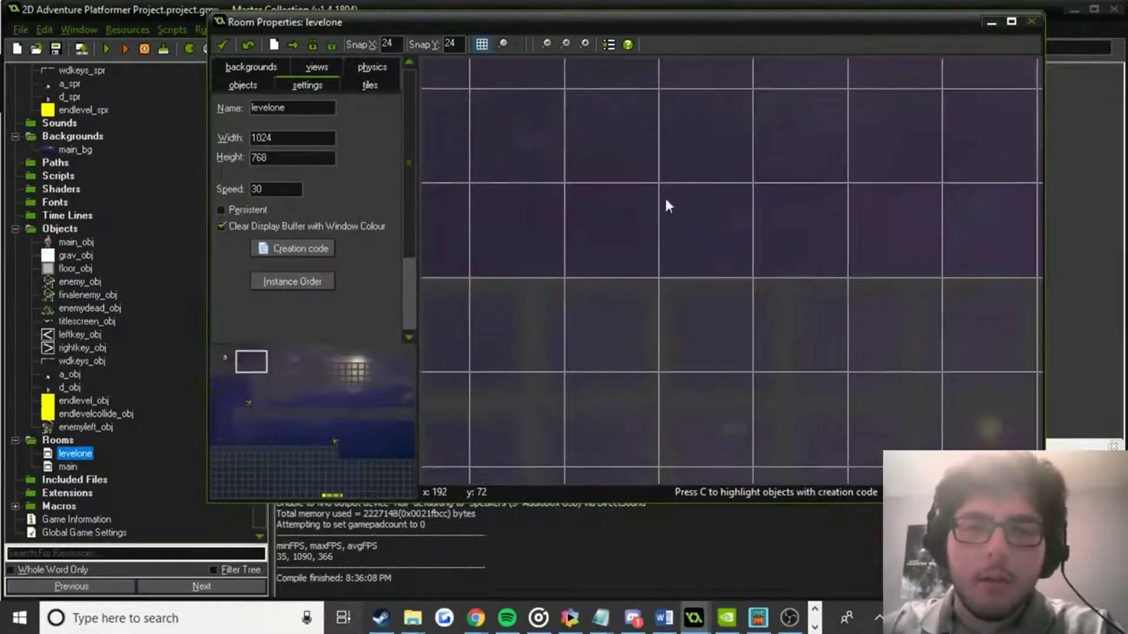
text(0)
key(Tab)
text(0)
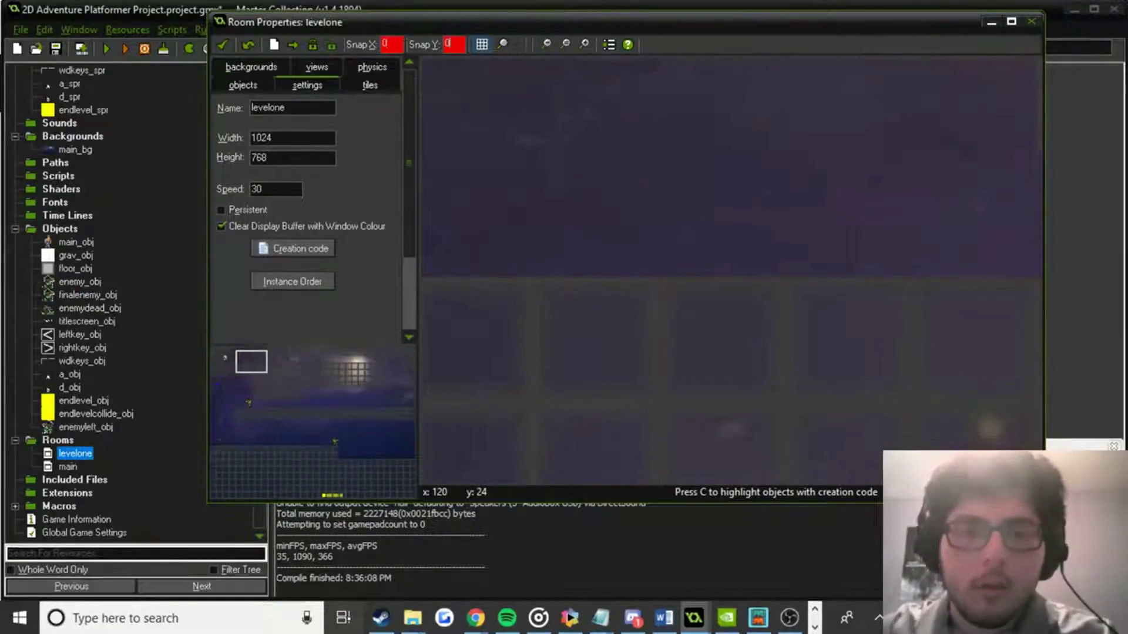
scroll(715, 275, down, 2)
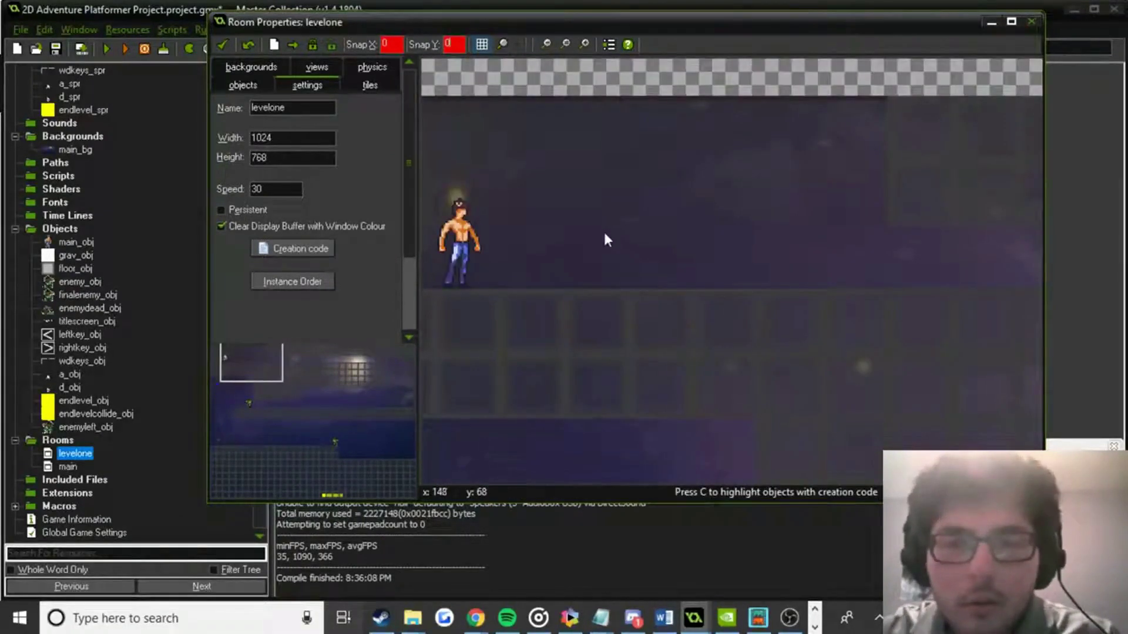
middle_drag(604, 230, 852, 209)
scroll(701, 220, down, 1)
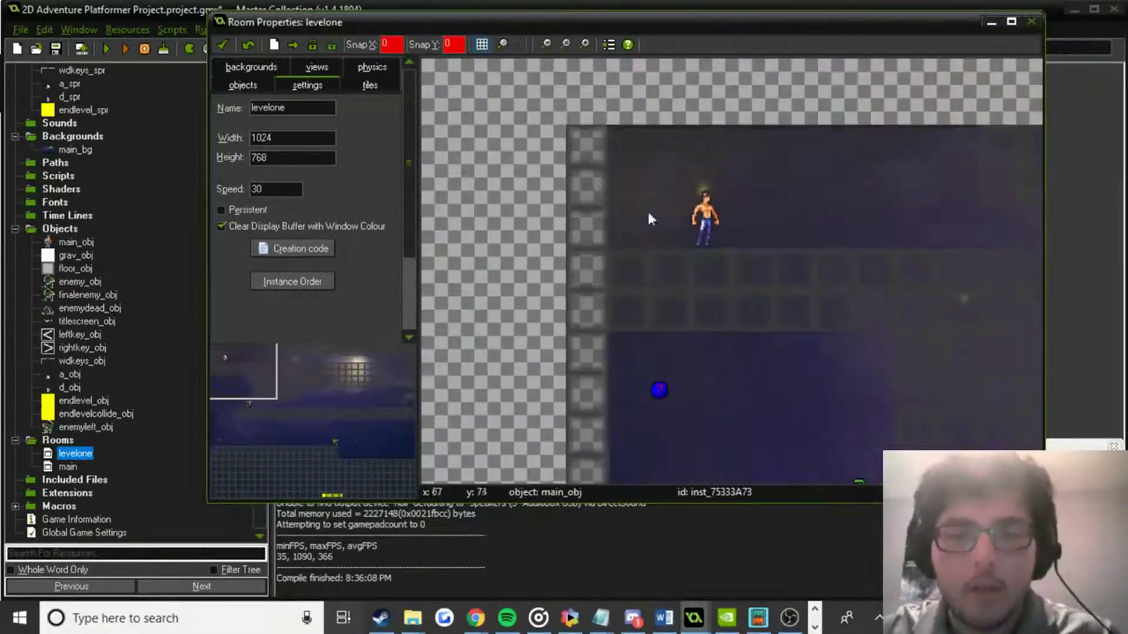
click(224, 44)
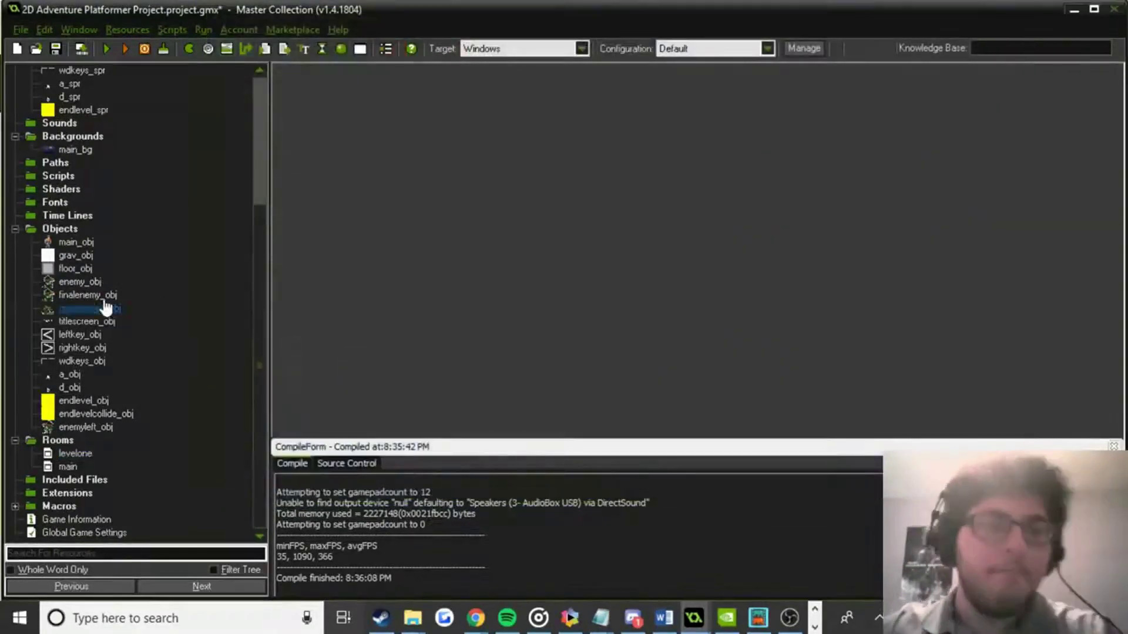
Look over the actions in grav_obj's Create event, close it, and open main_obj's properties.
click(69, 256)
double_click(68, 256)
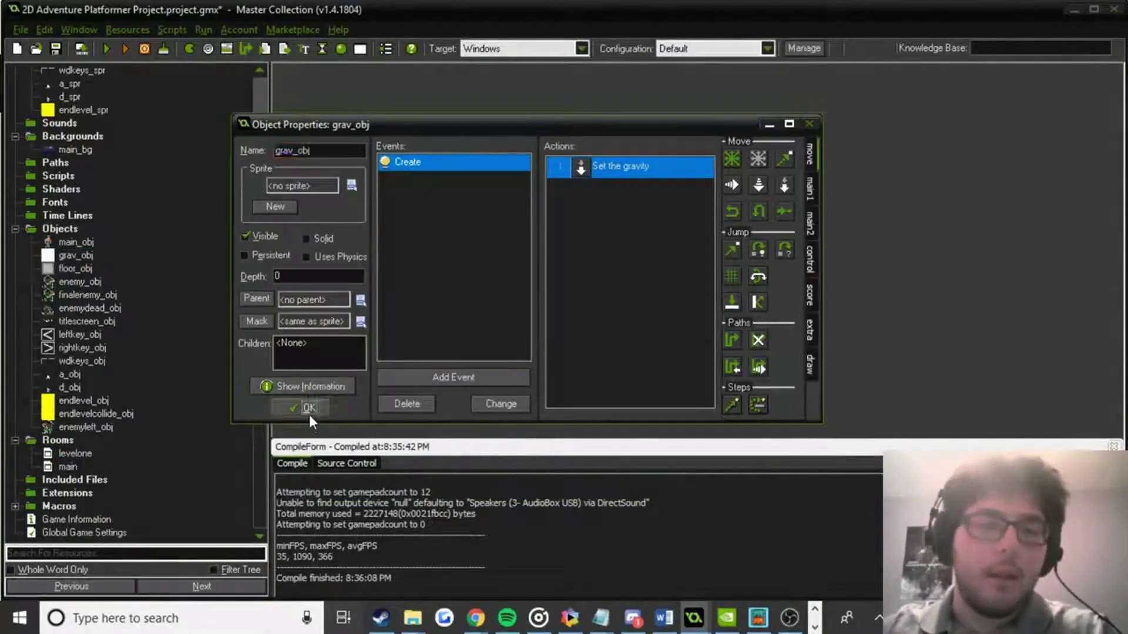
click(309, 414)
double_click(89, 243)
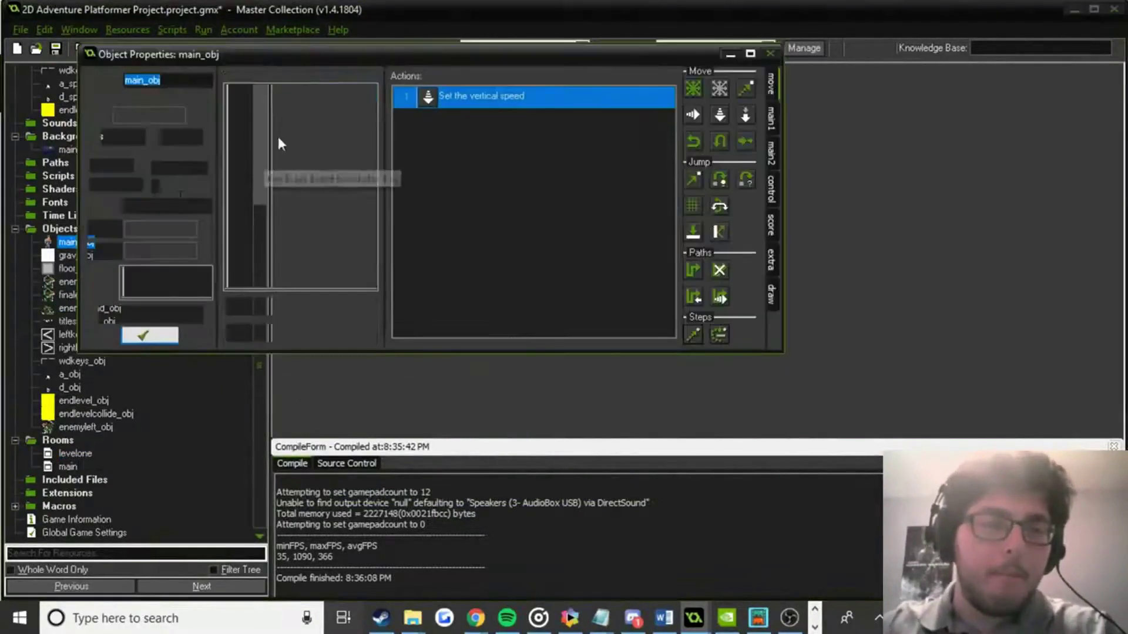
right_click(512, 106)
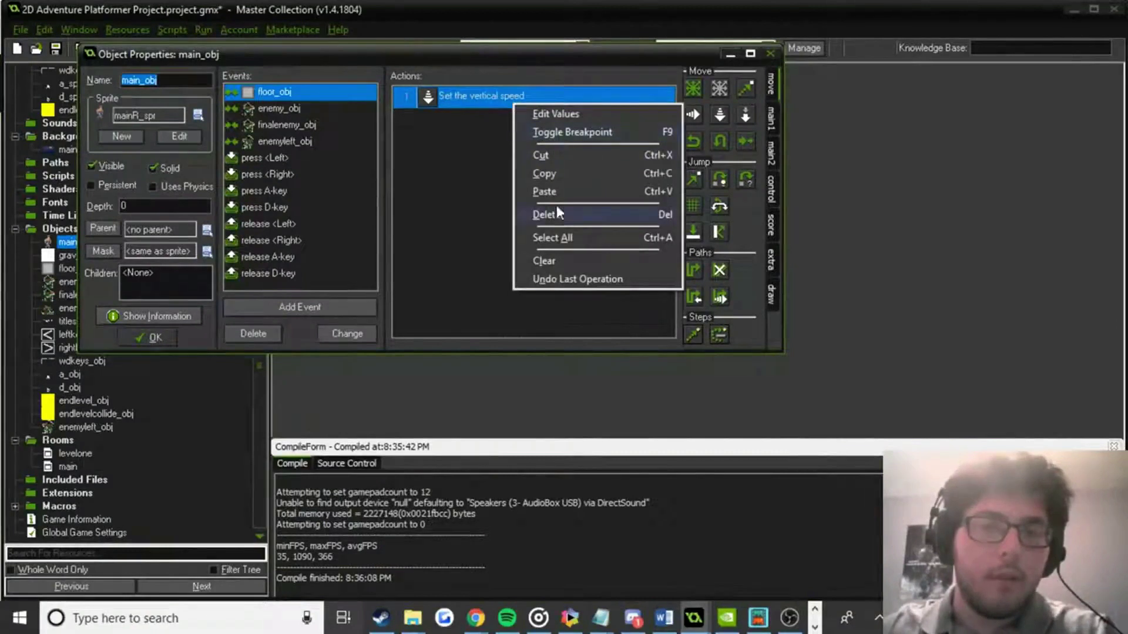
click(605, 134)
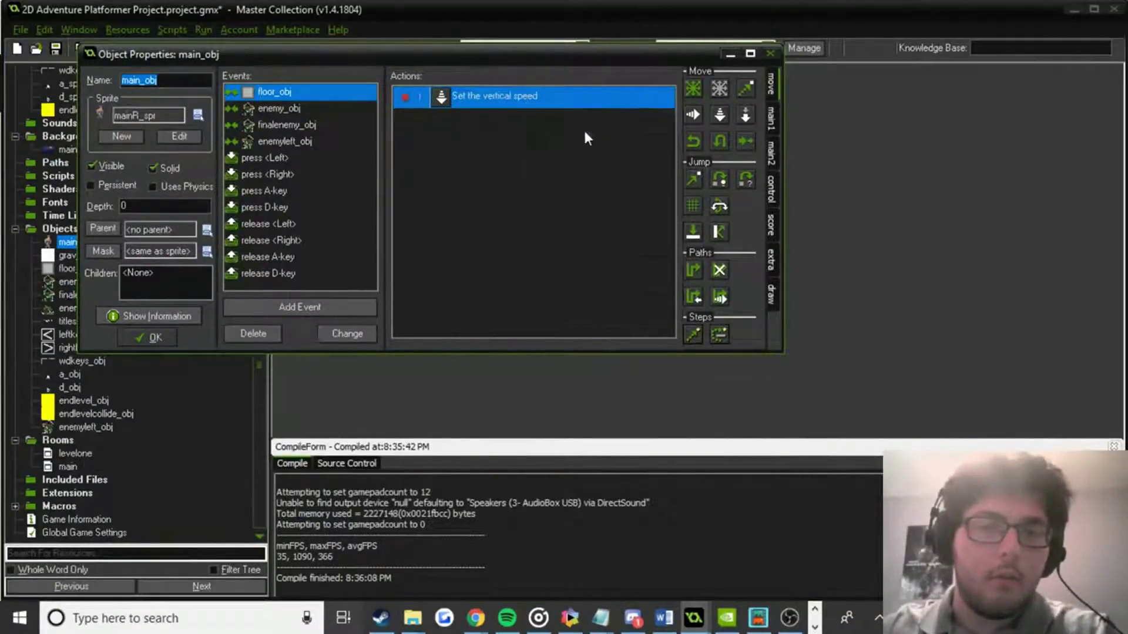
click(405, 96)
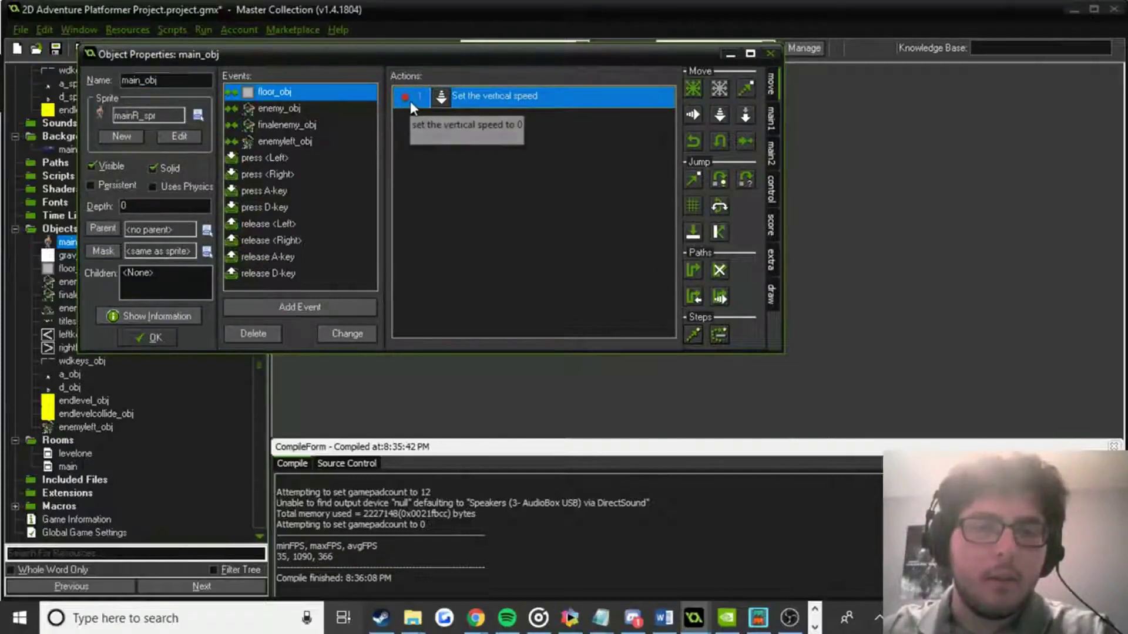
right_click(465, 95)
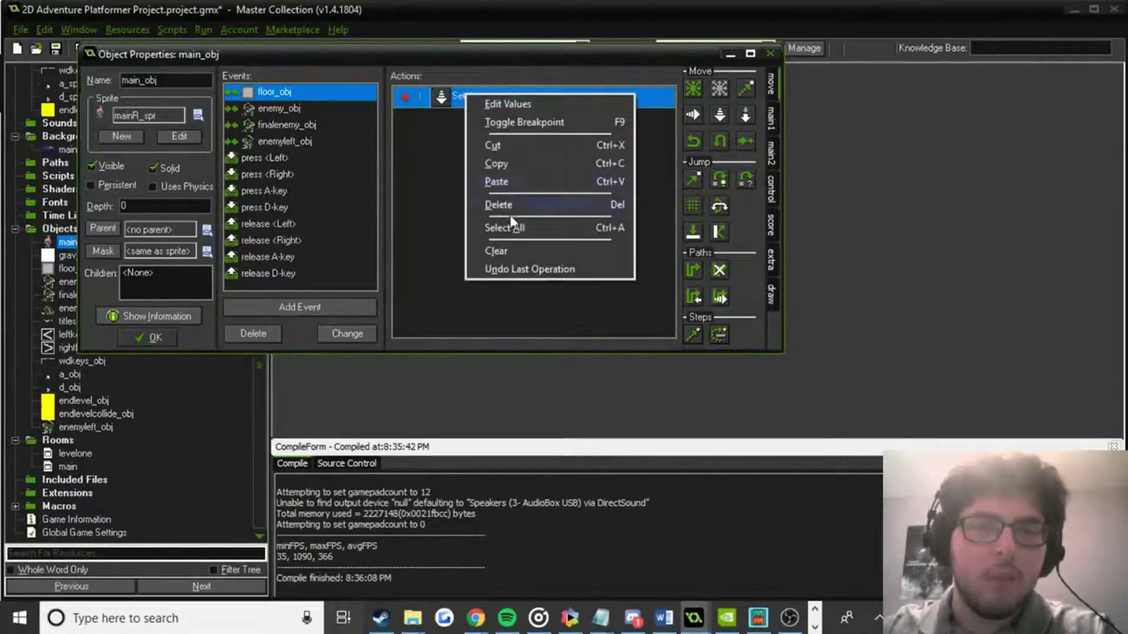
click(543, 125)
Replace the vertical speed action in main_obj's floor_obj collision event with a Move Fixed action applied to Self at speed 0.
right_click(520, 97)
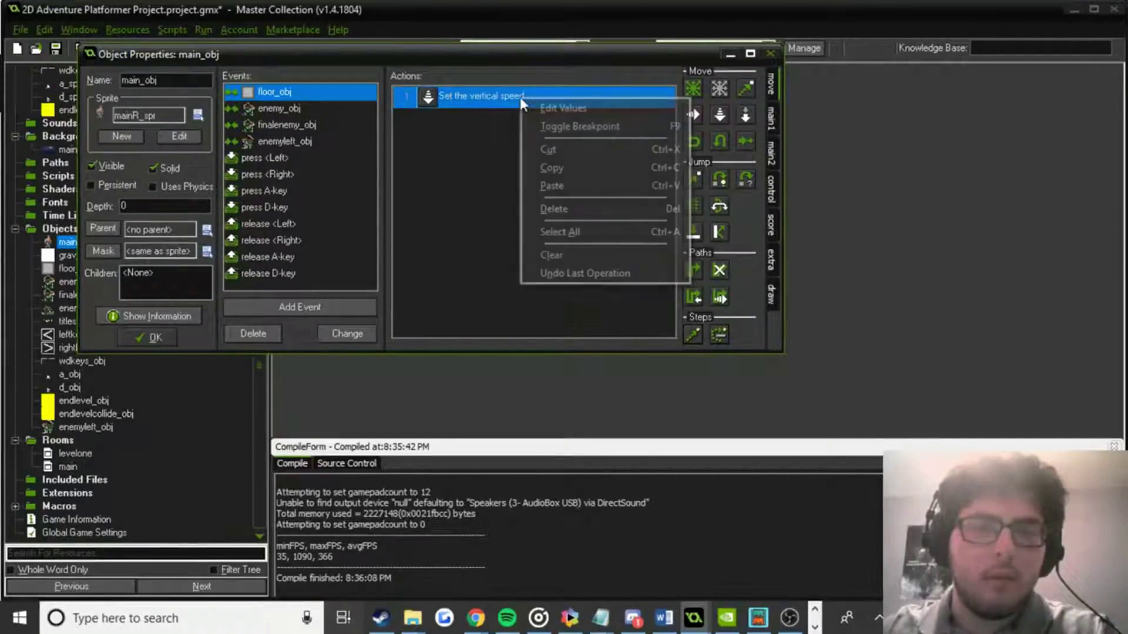
click(570, 210)
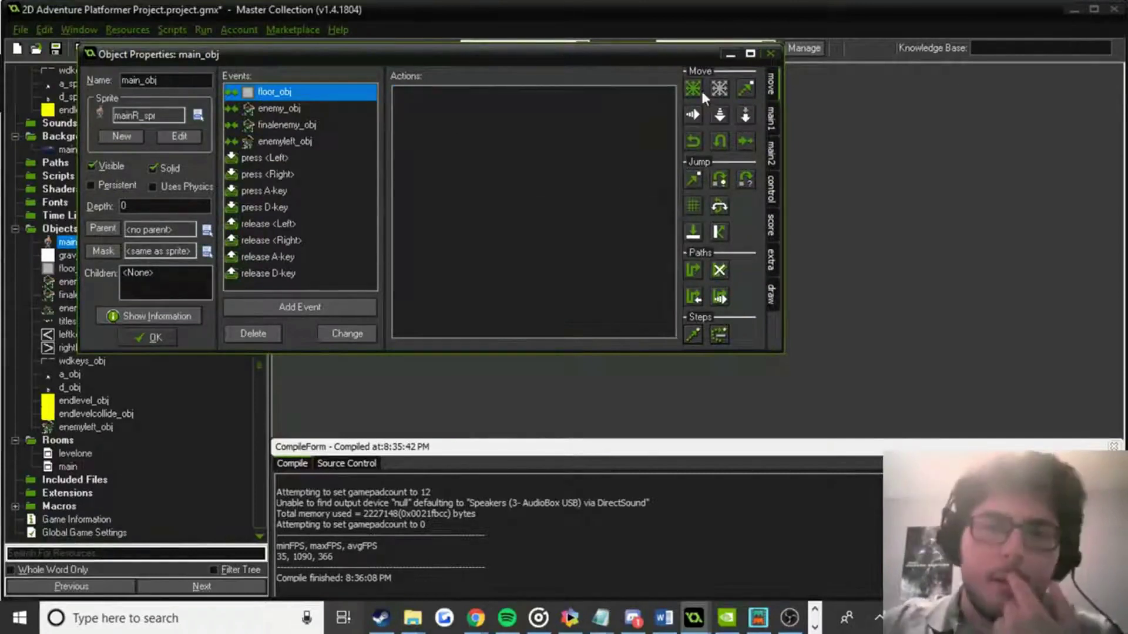
drag(694, 89, 649, 206)
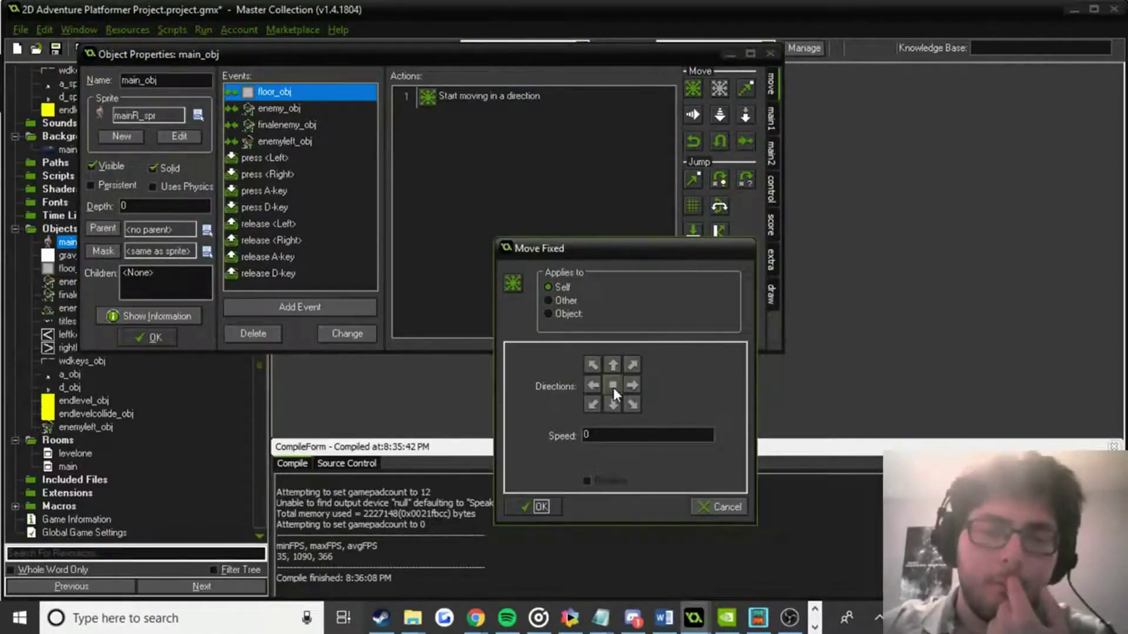
click(540, 507)
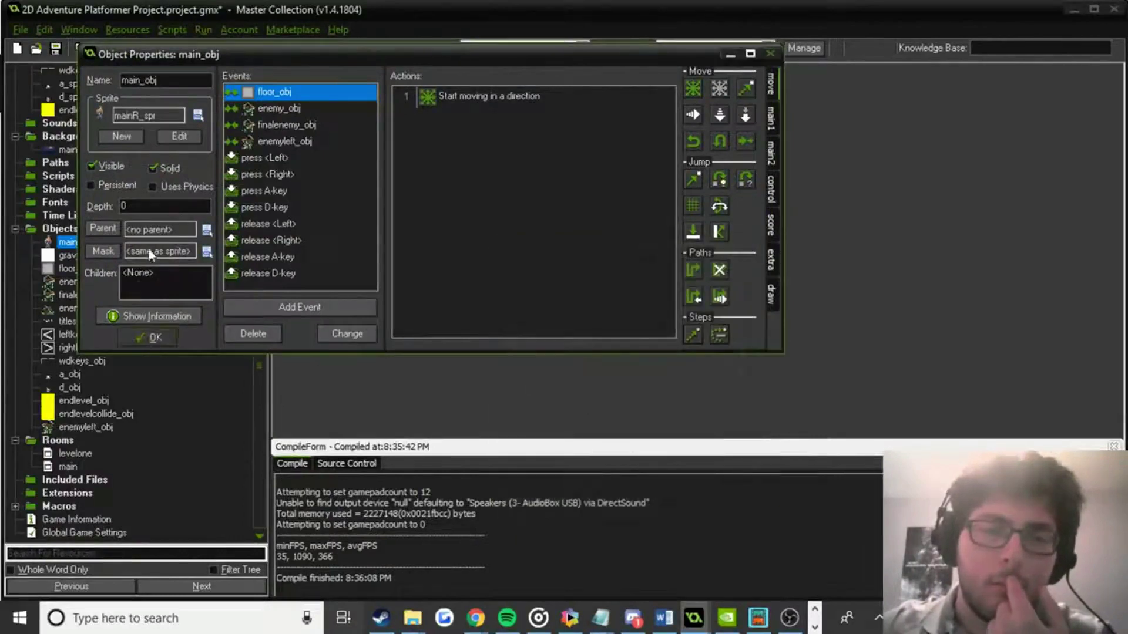
Accept main_obj, check floor_obj's properties, and recheck main_obj's floor_obj collision event before closing both objects.
click(148, 337)
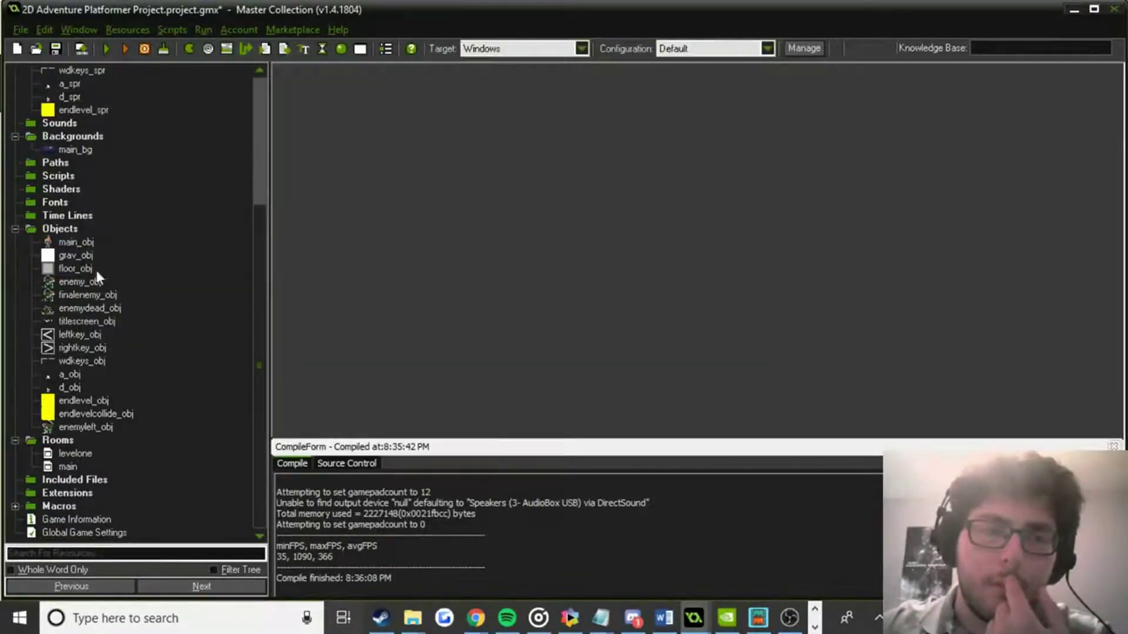
double_click(75, 268)
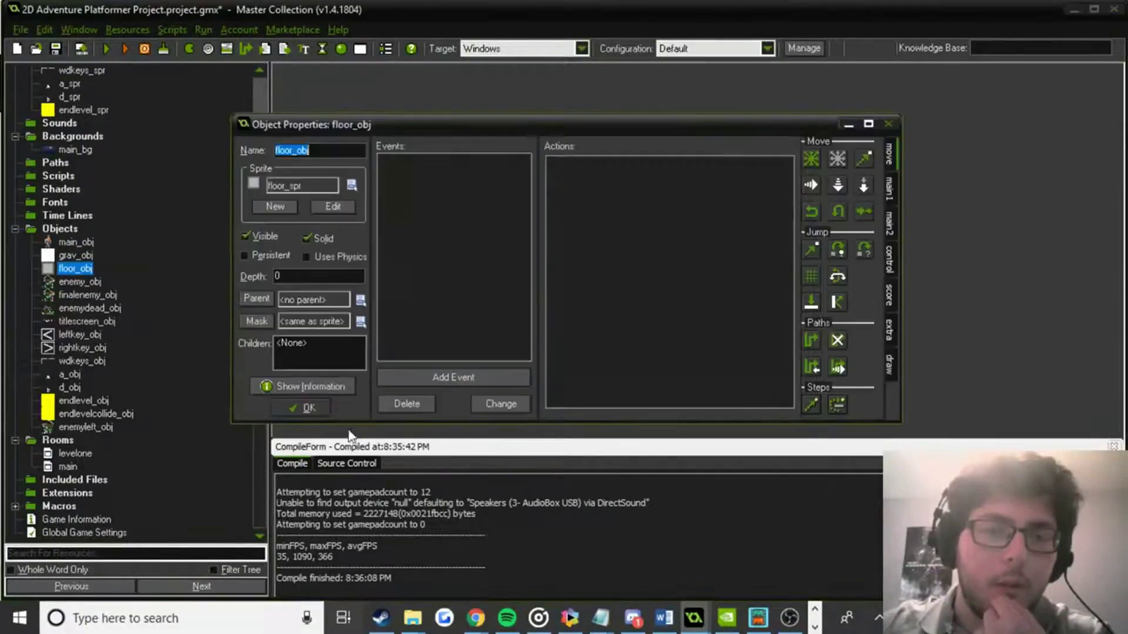
click(309, 408)
double_click(75, 242)
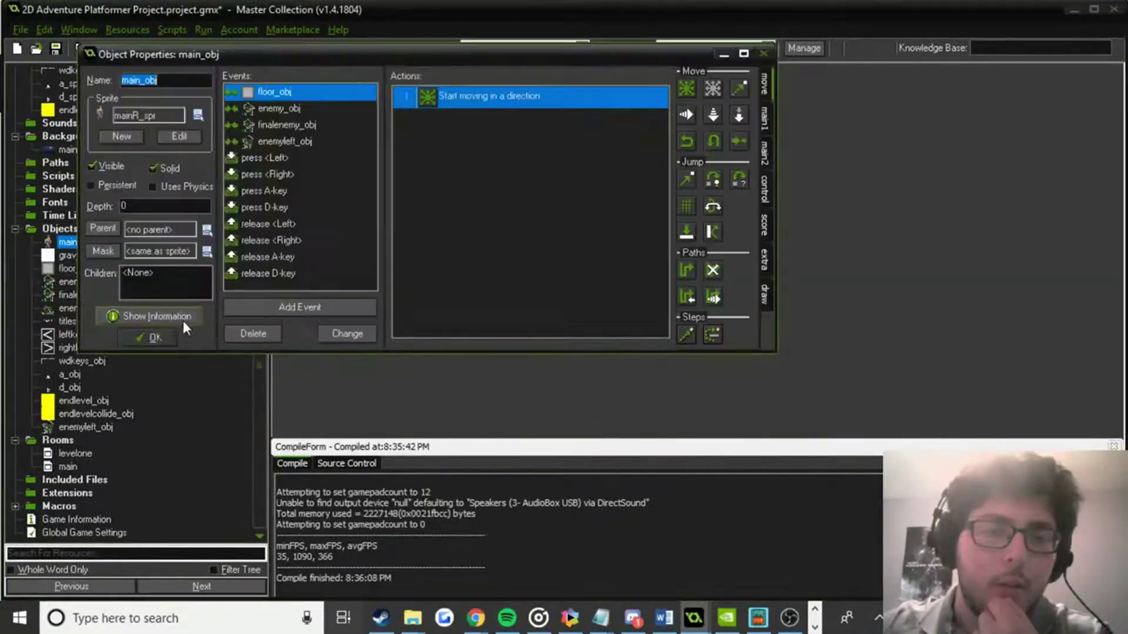
click(159, 335)
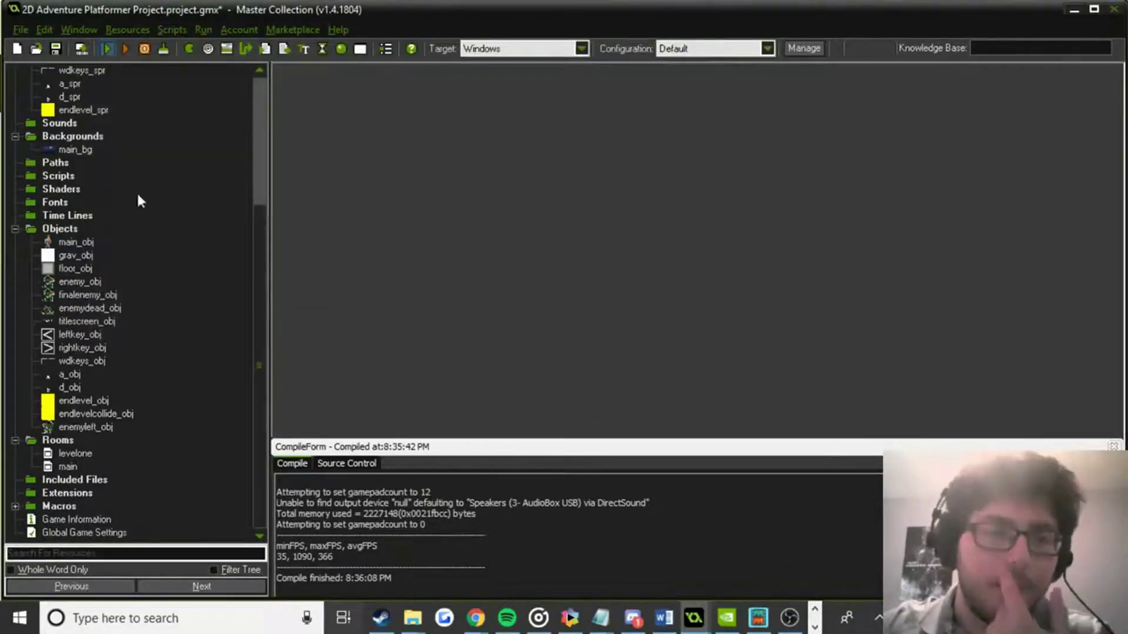
Run the game, move the main character both ways to test the floor collision, and close the game.
key(F5)
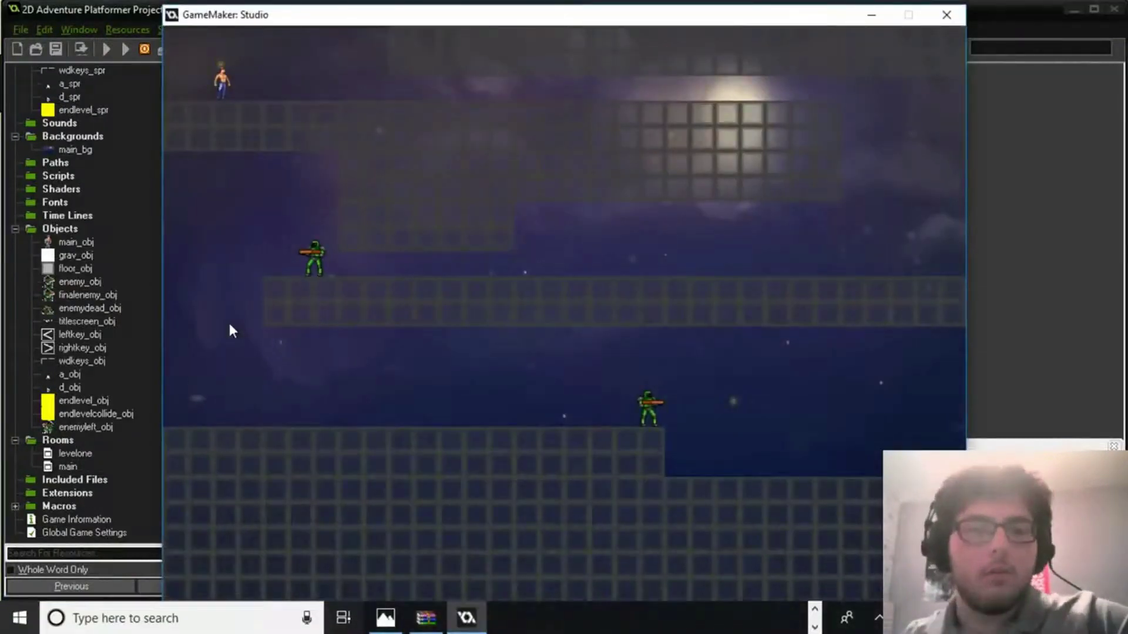
key(d)
key(a)
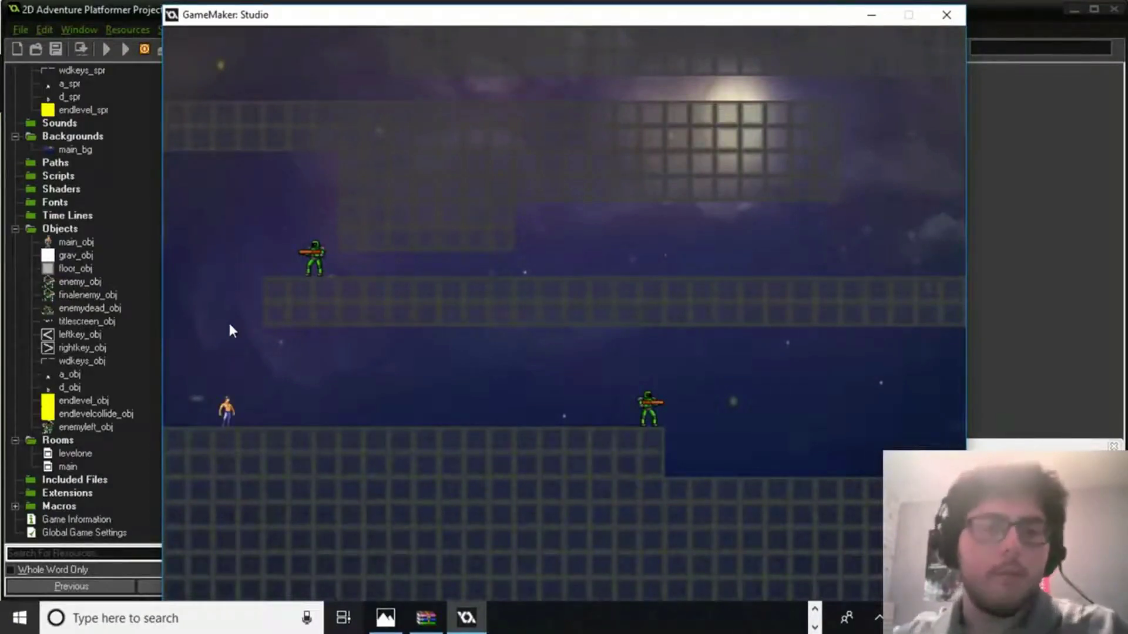
click(947, 16)
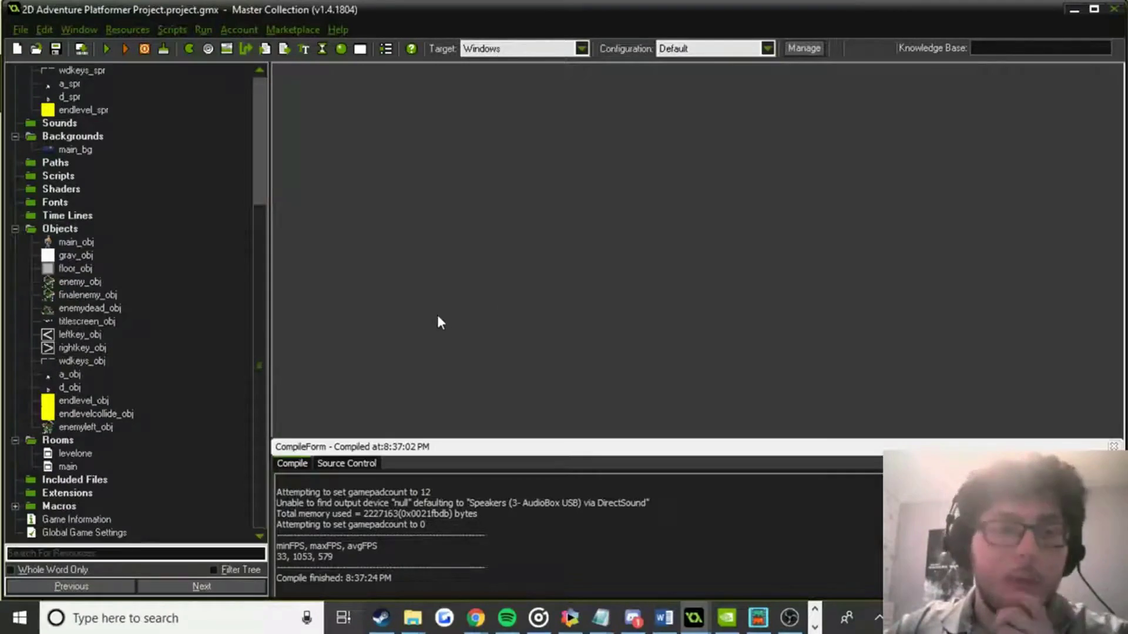
Inspect the Set Gravity action in grav_obj's Create event and leave its settings as they are.
double_click(77, 257)
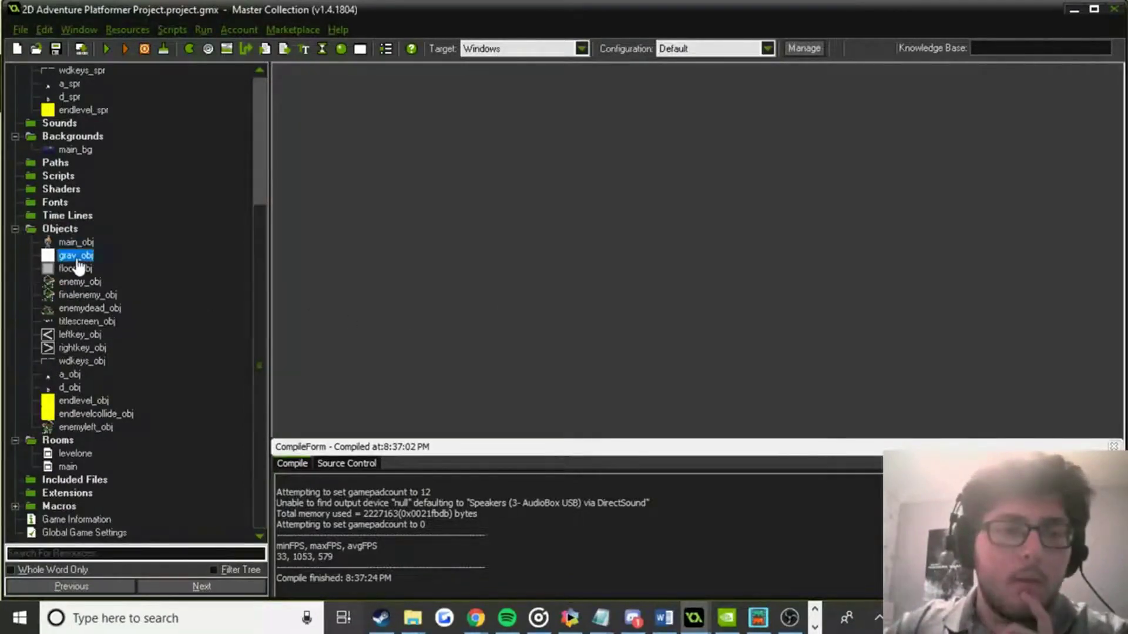
double_click(618, 168)
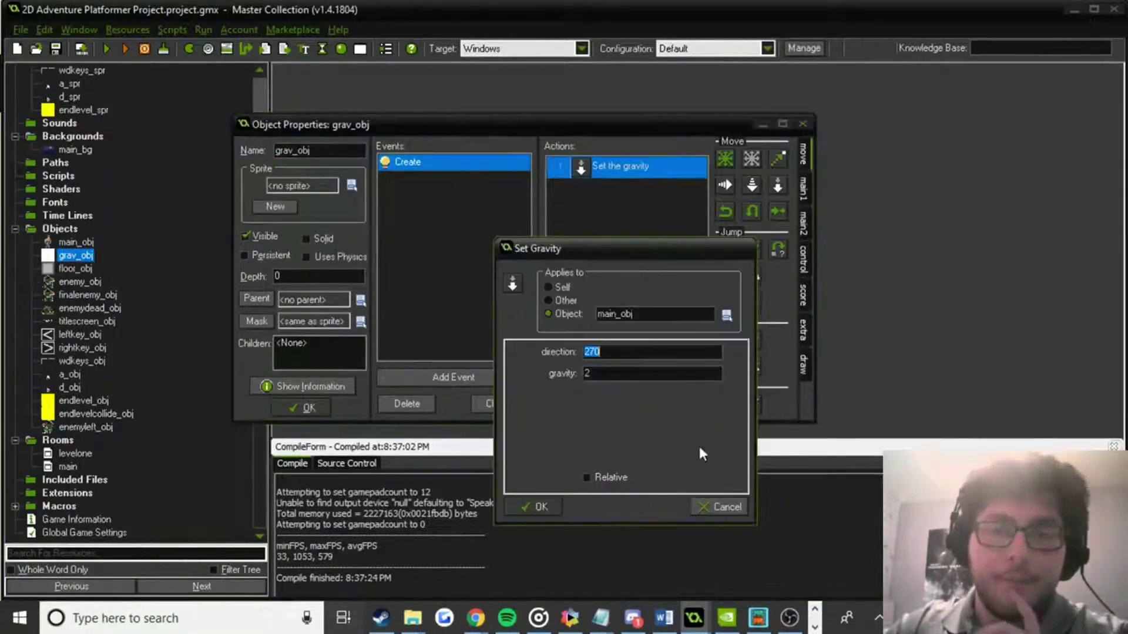
click(710, 505)
Set the Move Fixed action in main_obj's floor_obj collision event to the central stop direction, applied to Self at speed 0.
double_click(68, 242)
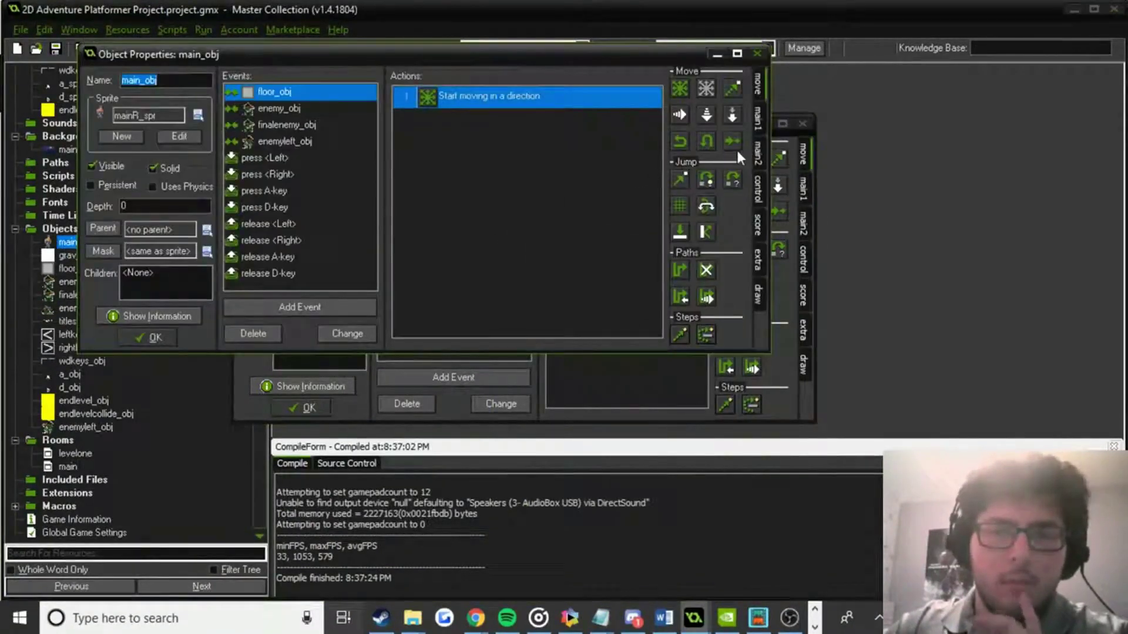
double_click(527, 104)
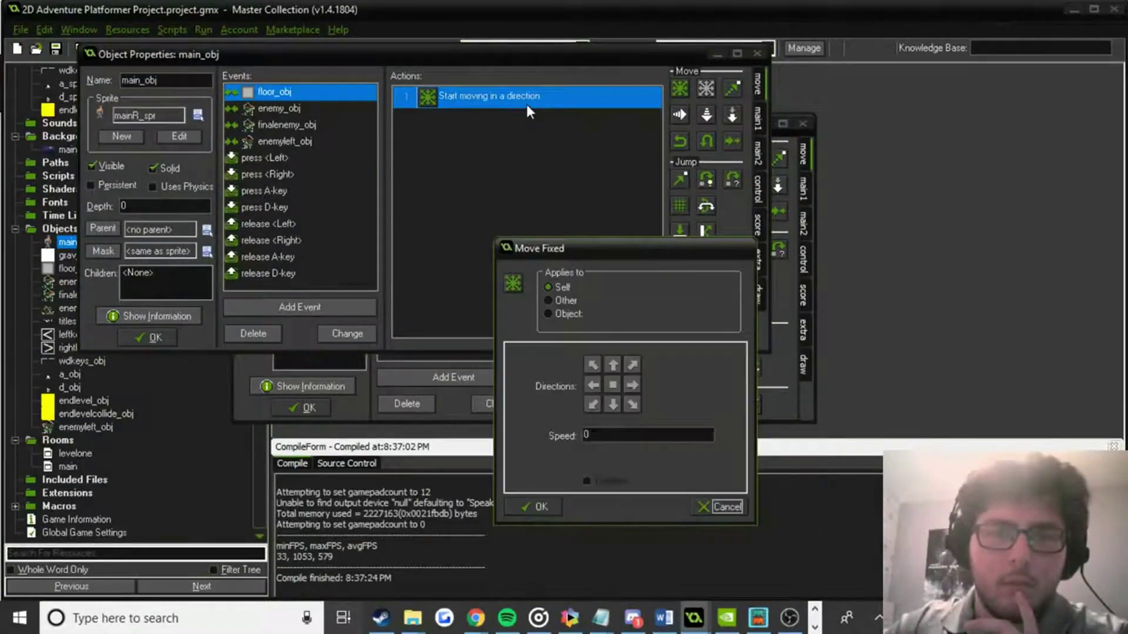
click(543, 507)
right_click(477, 112)
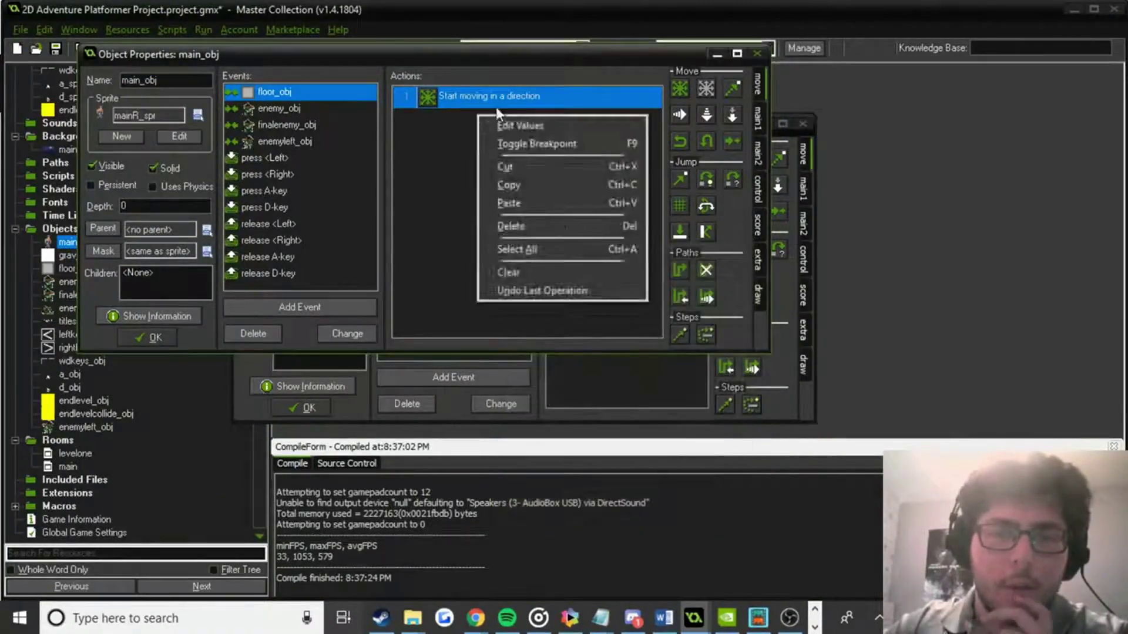
right_click(503, 100)
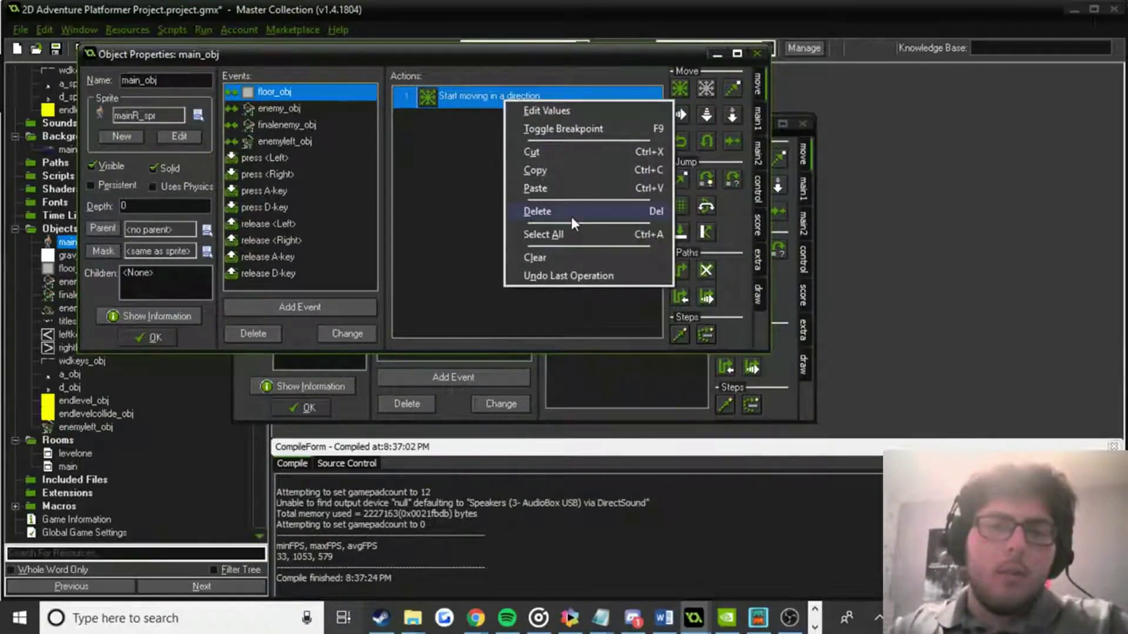
double_click(474, 92)
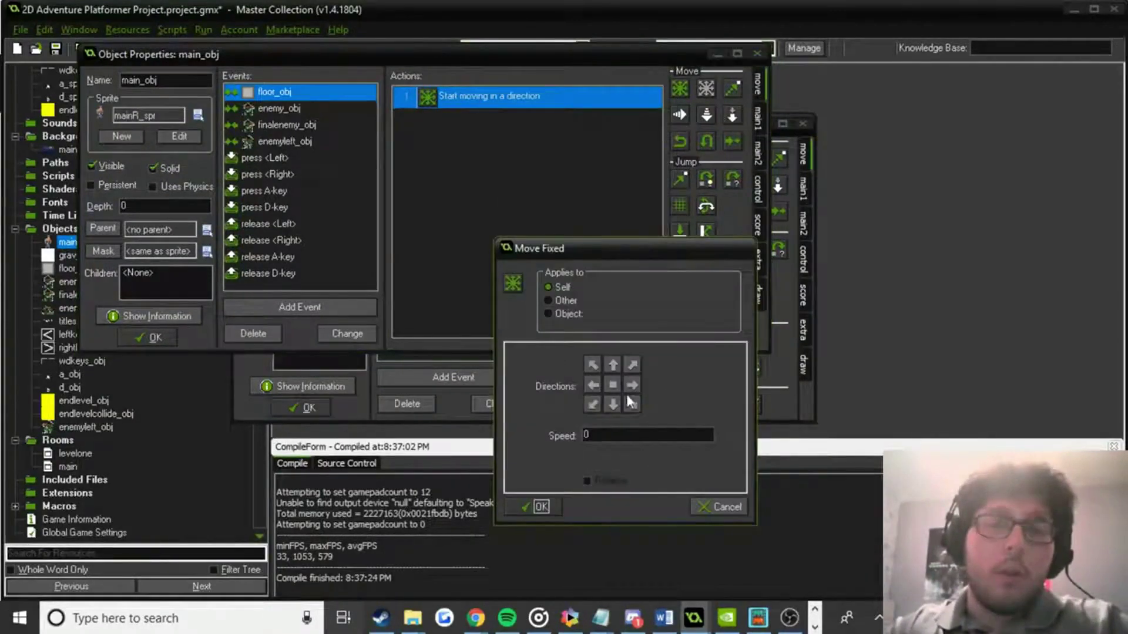
click(536, 508)
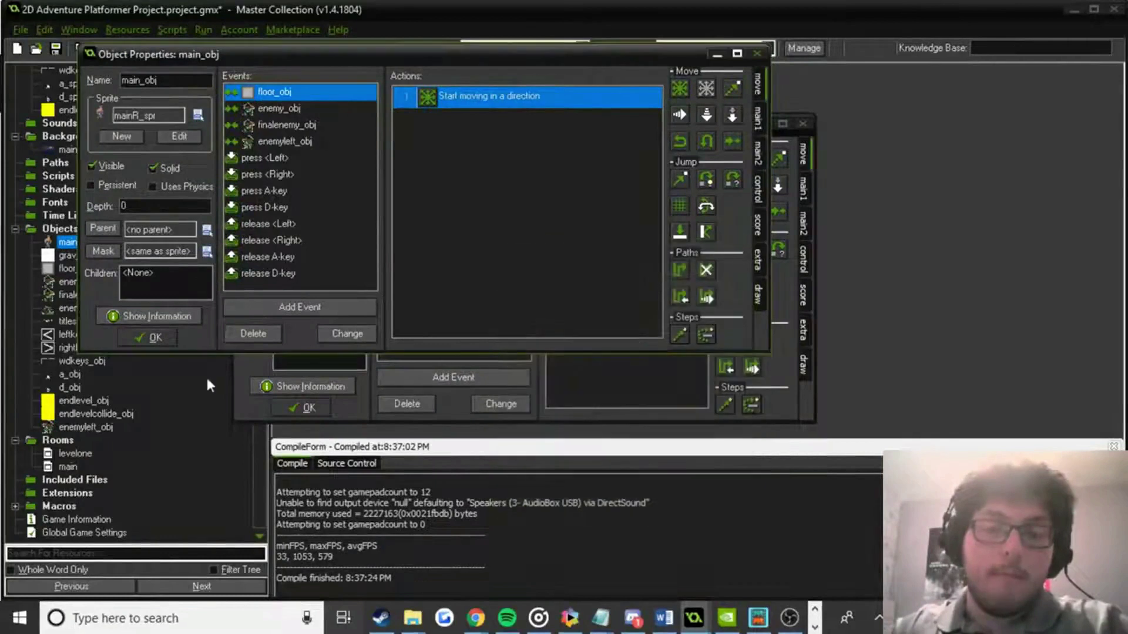
Accept main_obj, run the game to check the main character on the upper platform, and close the game.
click(164, 344)
click(106, 52)
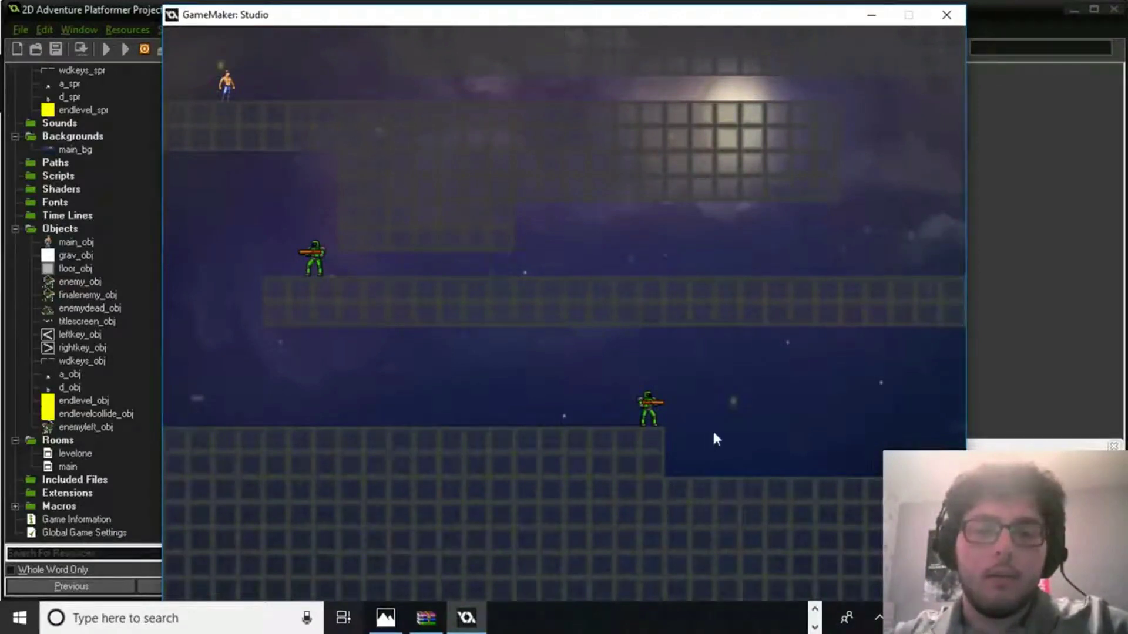
click(947, 15)
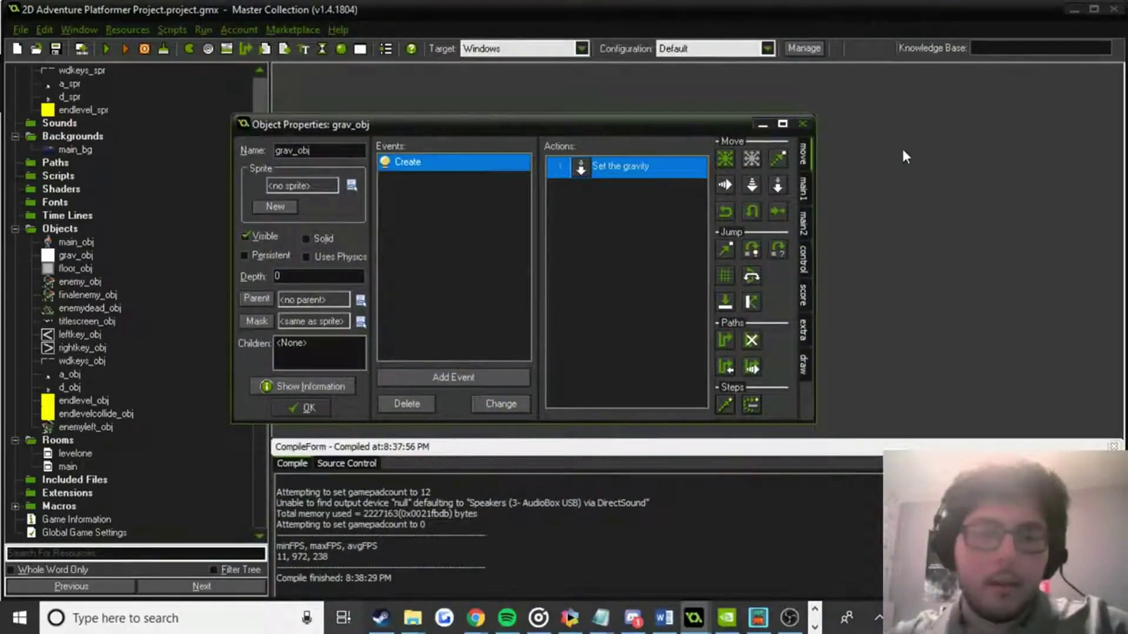
Reopen main_obj, review the Move Fixed action in its floor_obj collision event, and delete that action.
double_click(74, 242)
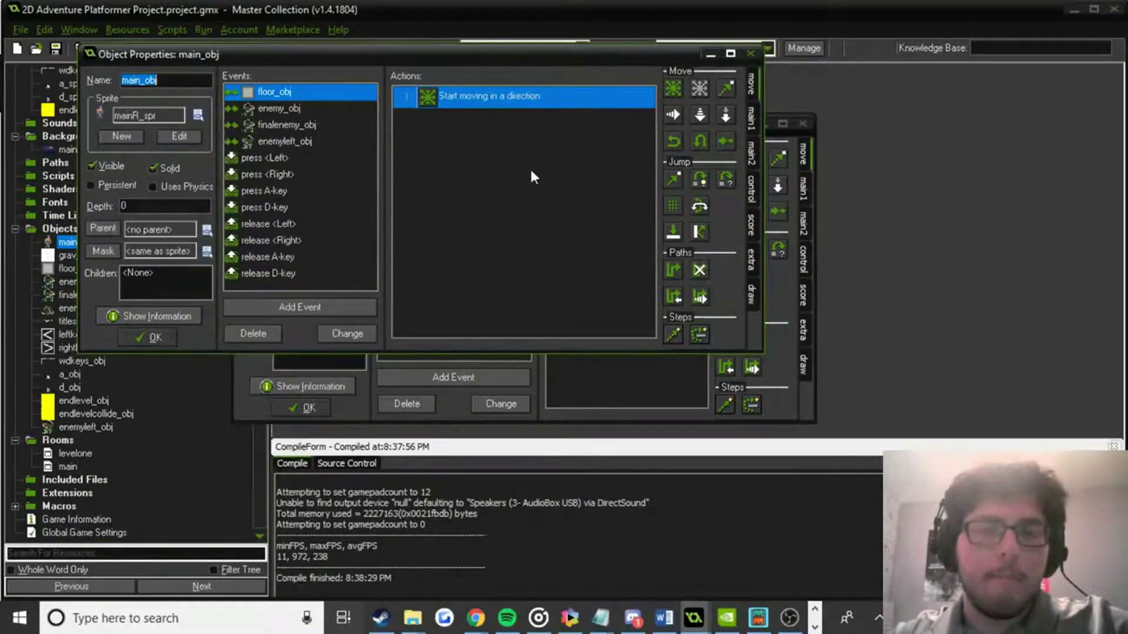
double_click(521, 100)
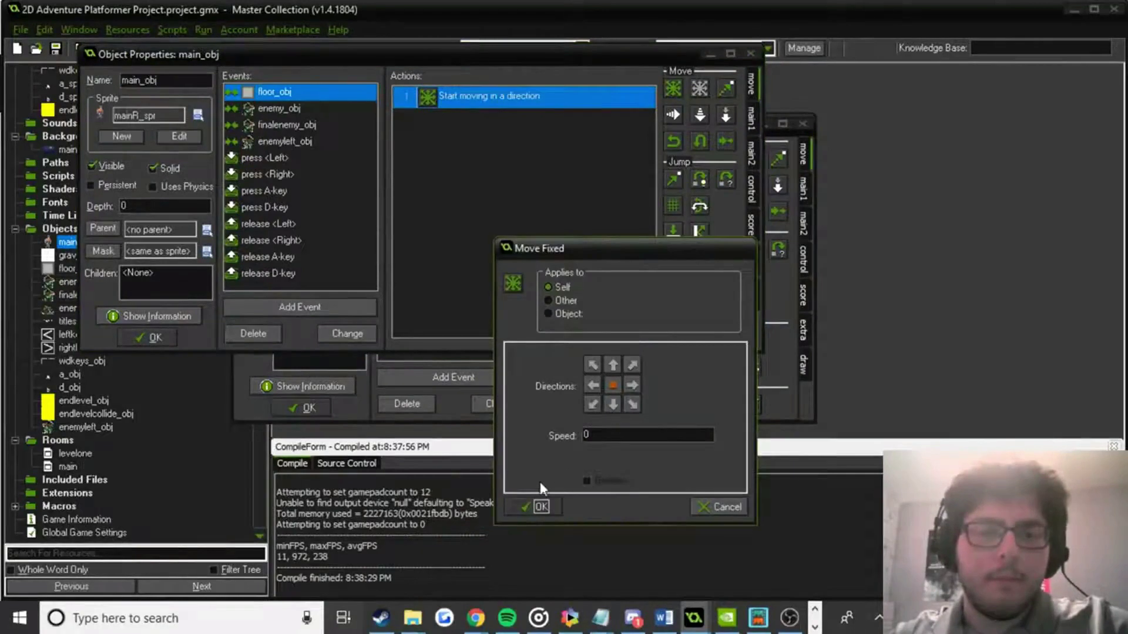
click(541, 507)
key(Delete)
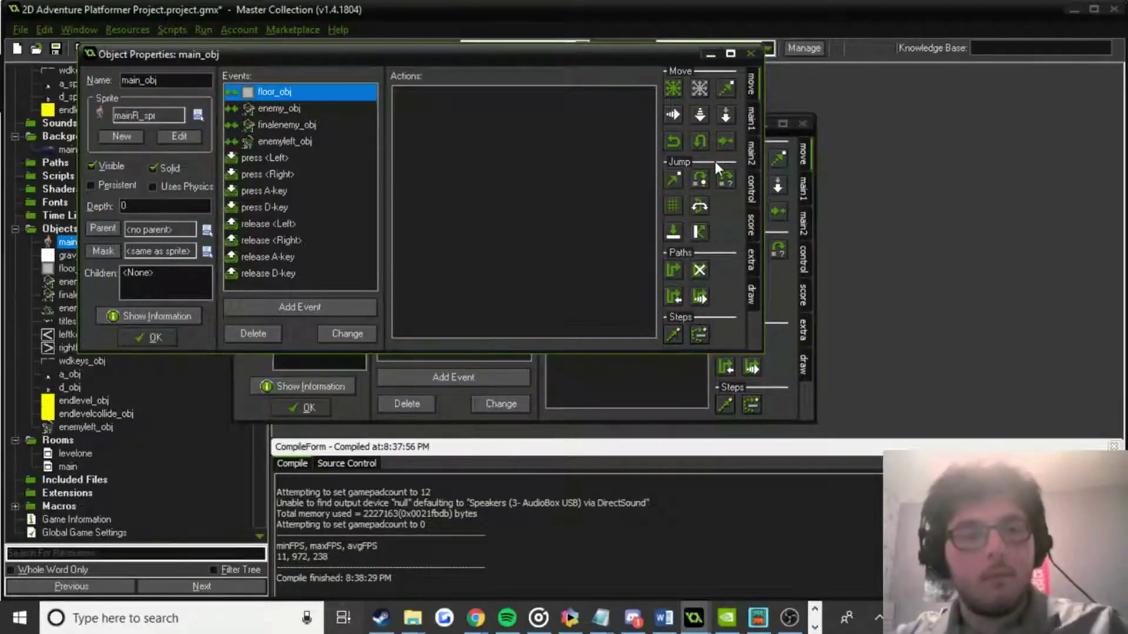
Add a Set Friction action to main_obj's floor_obj collision event, applied to Self with friction 0.
drag(725, 139, 619, 154)
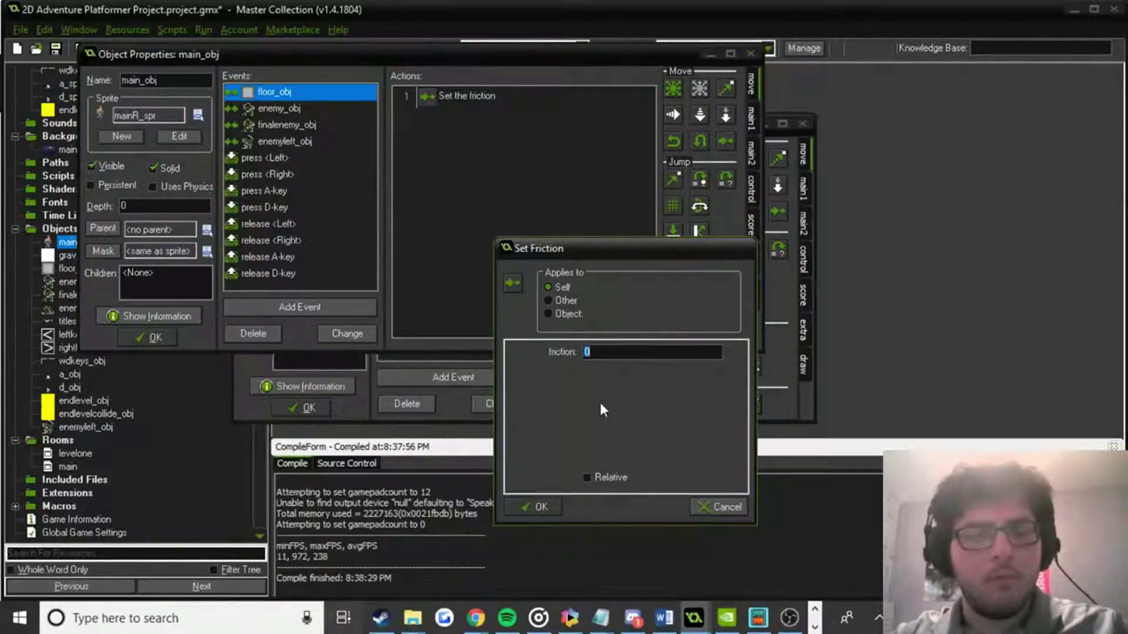
click(719, 504)
click(480, 105)
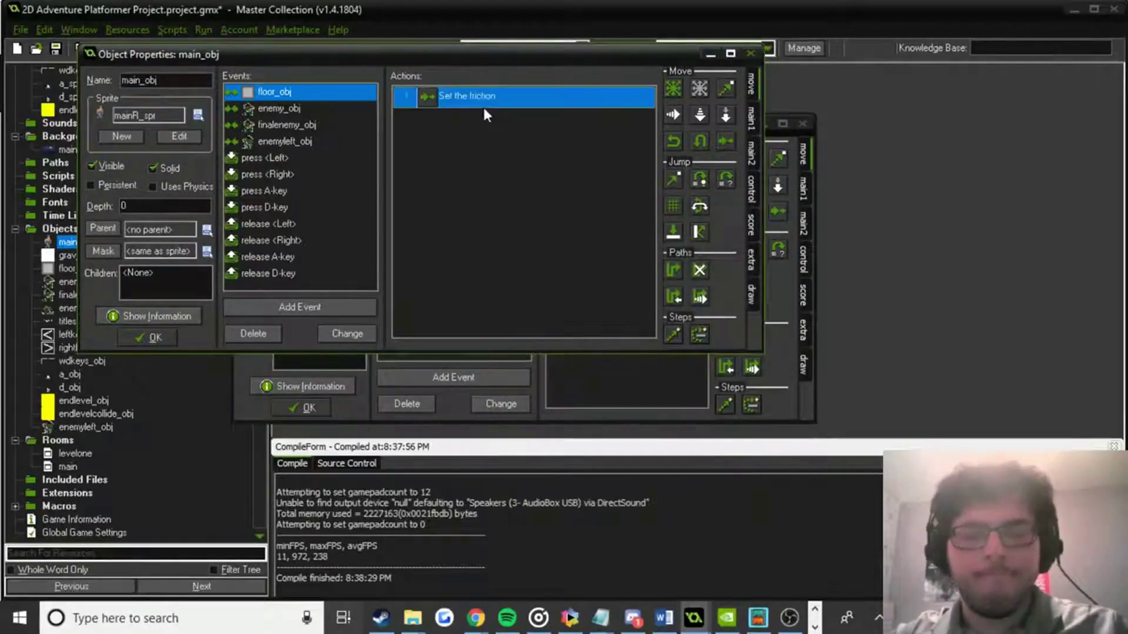
double_click(481, 105)
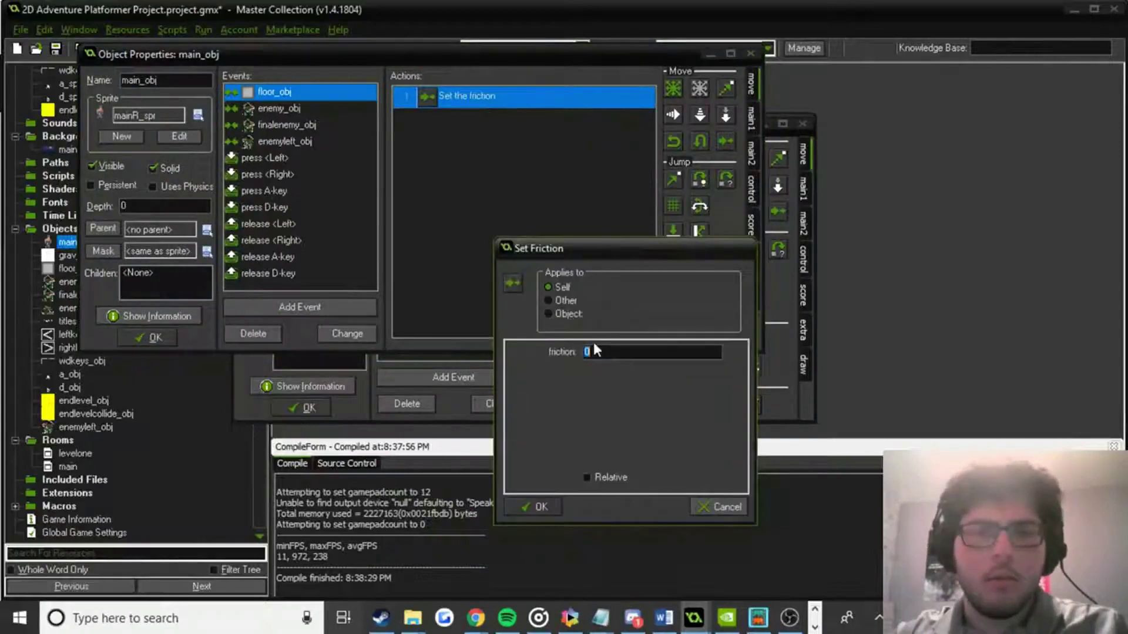
click(587, 352)
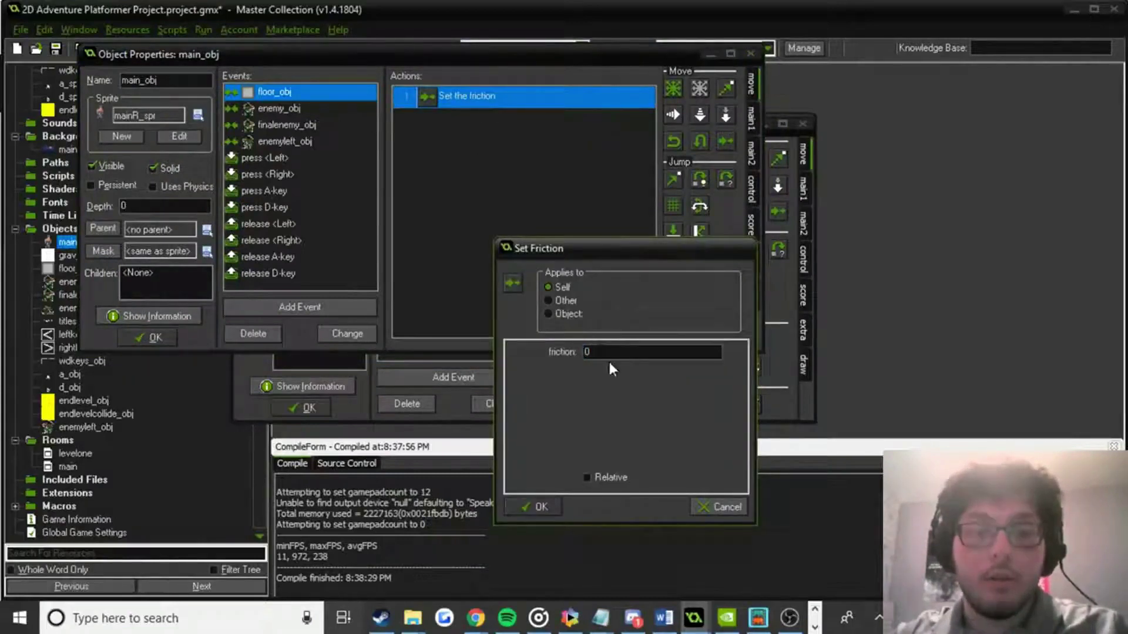
click(532, 506)
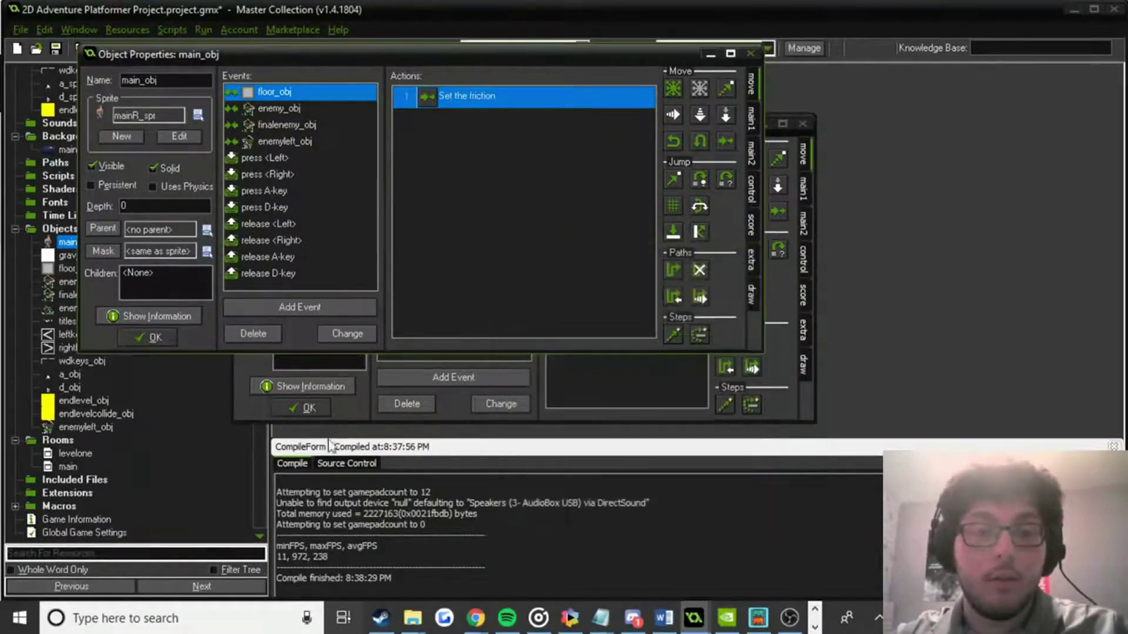
Accept main_obj with its friction action, test the game in levelone, and close the game.
click(147, 340)
click(104, 51)
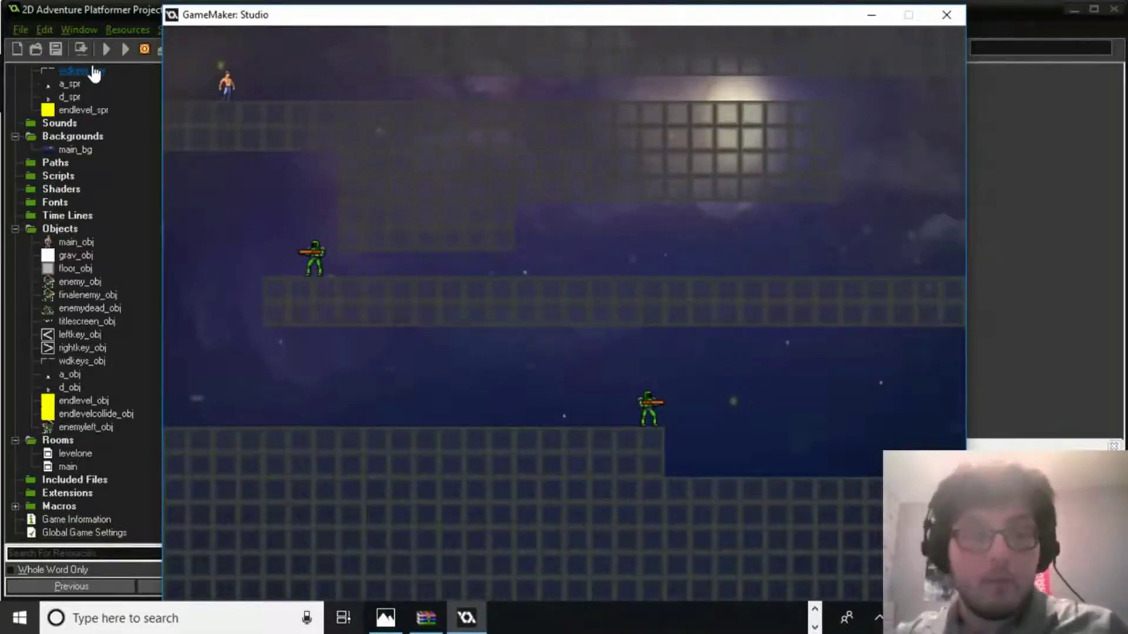
click(948, 21)
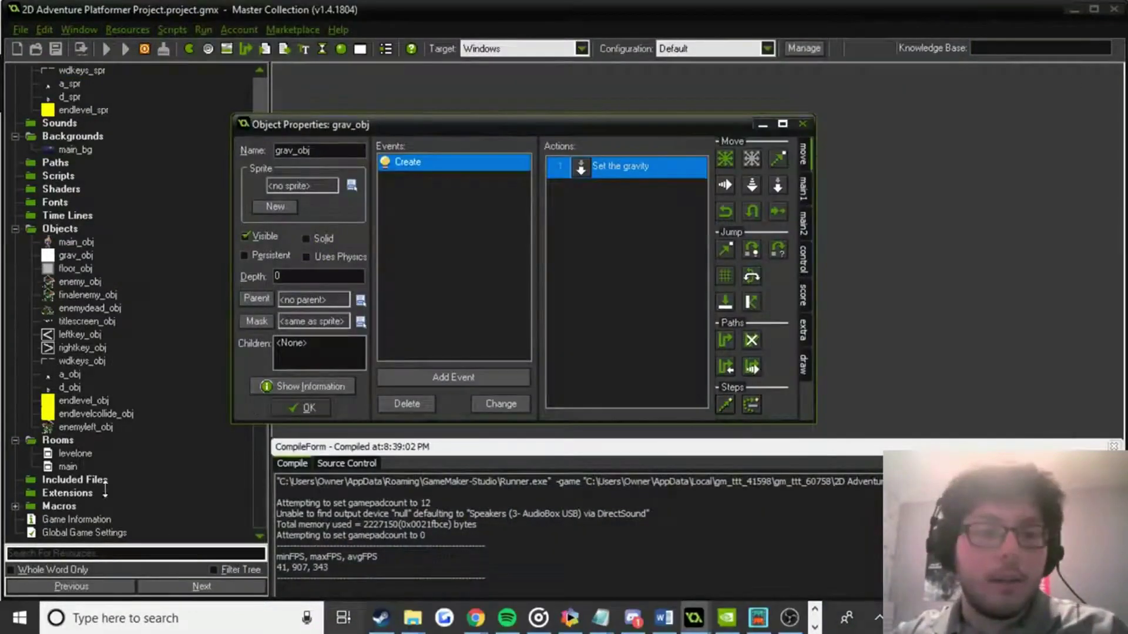
Close grav_obj and room main, delete the blue-dot instance below the upper platform in room levelone, and accept the room.
click(299, 410)
double_click(83, 465)
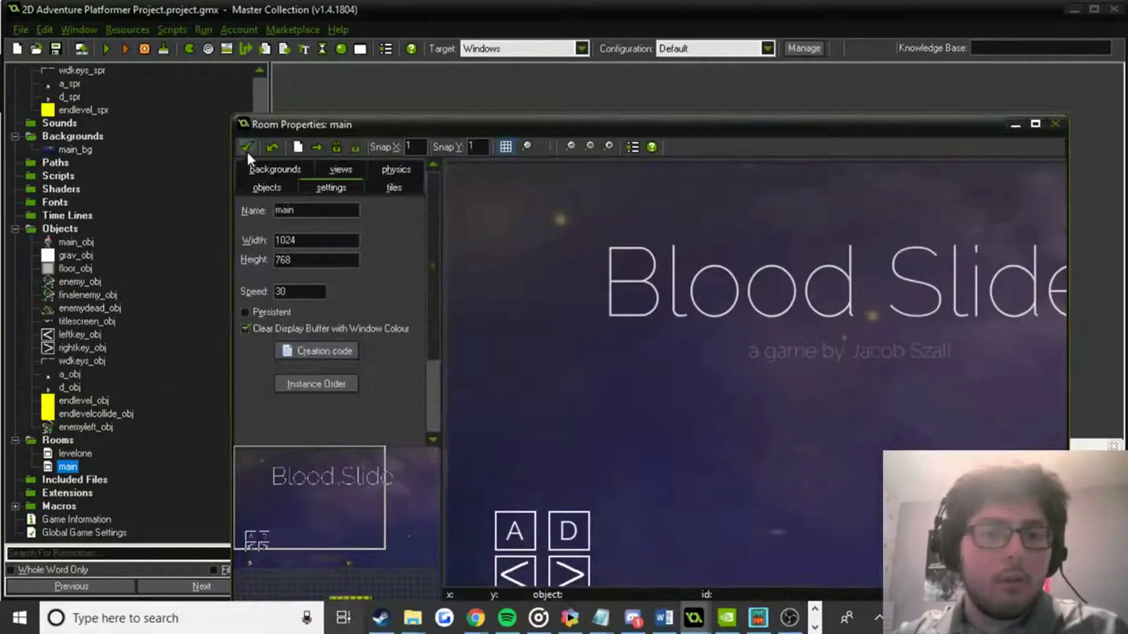
click(248, 152)
double_click(75, 454)
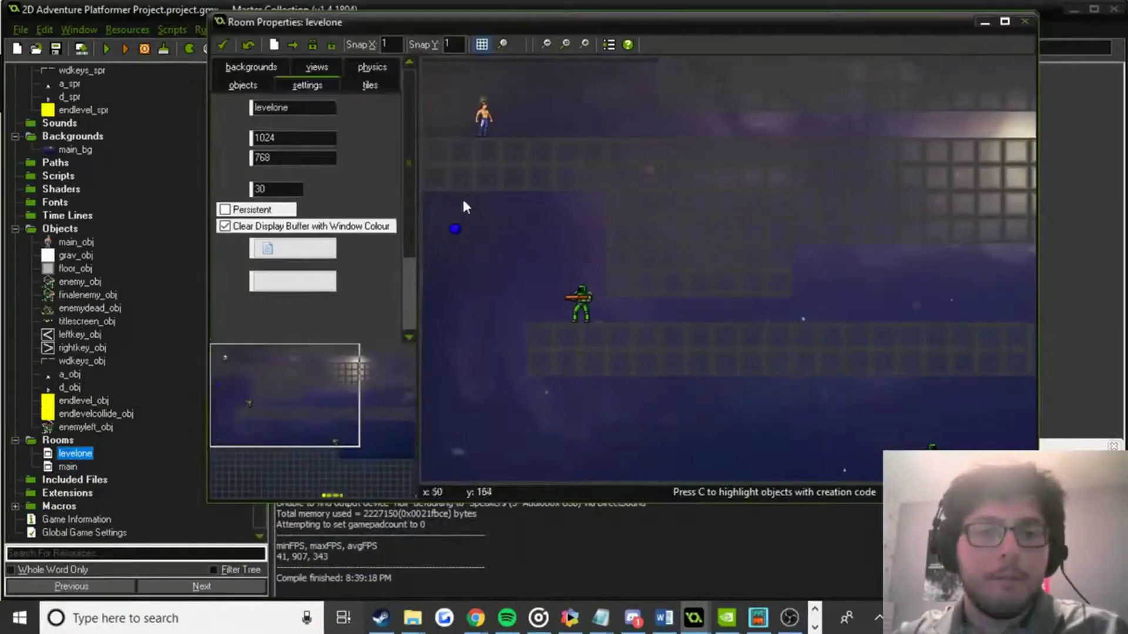
right_click(459, 230)
click(487, 238)
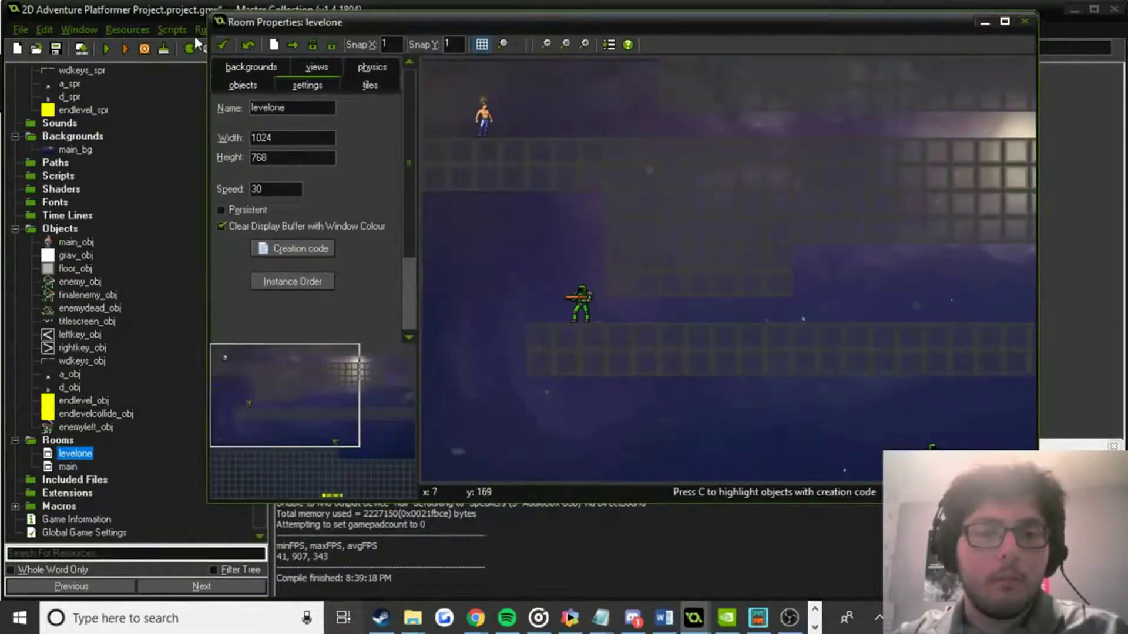
click(221, 44)
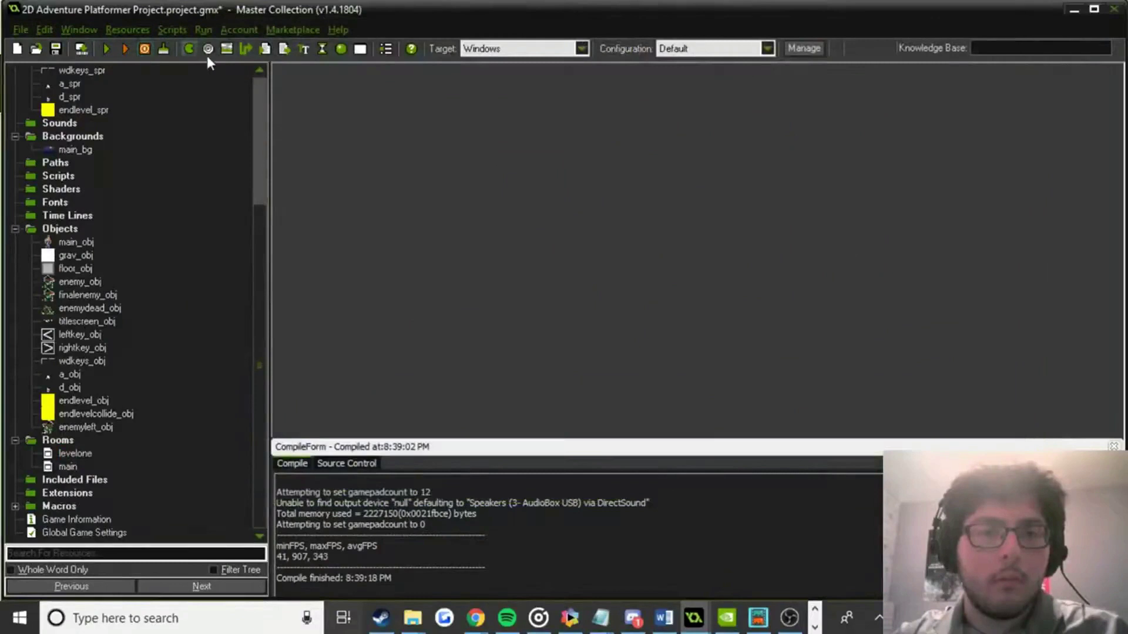
Run the game without the deleted instance and walk the main character right and left along the upper platform.
click(107, 55)
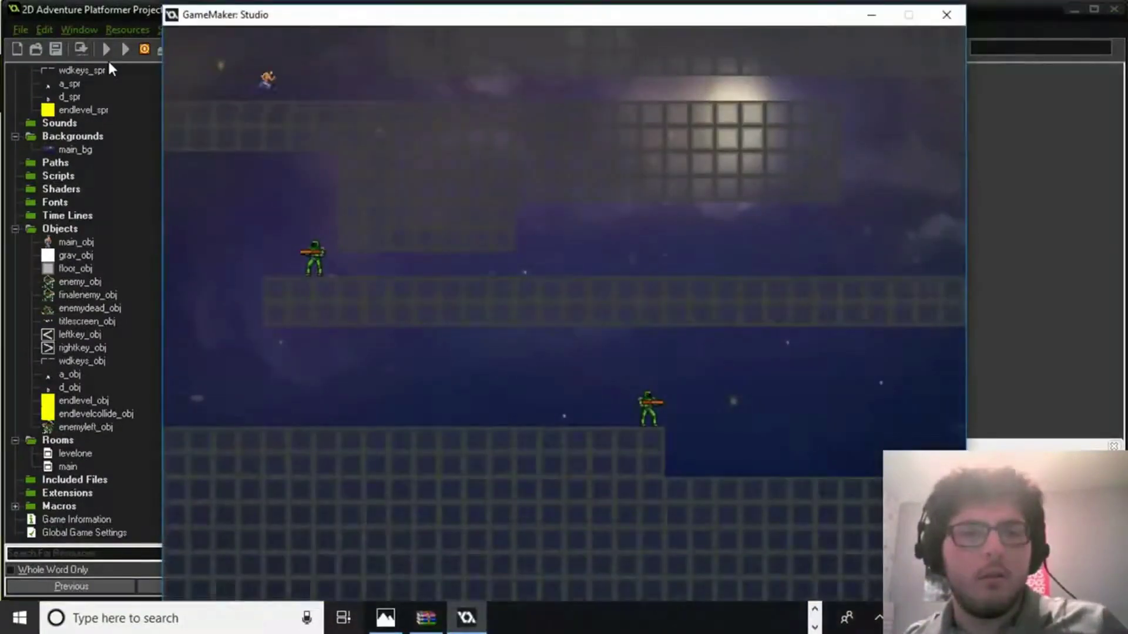
key(d)
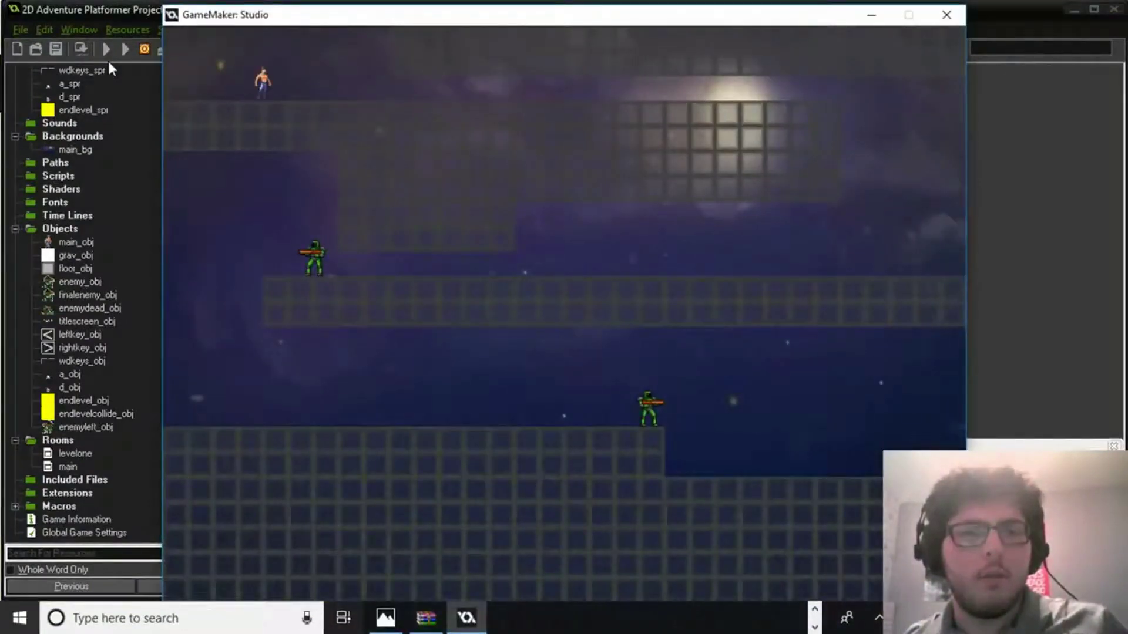
key(a)
key(w)
key(d)
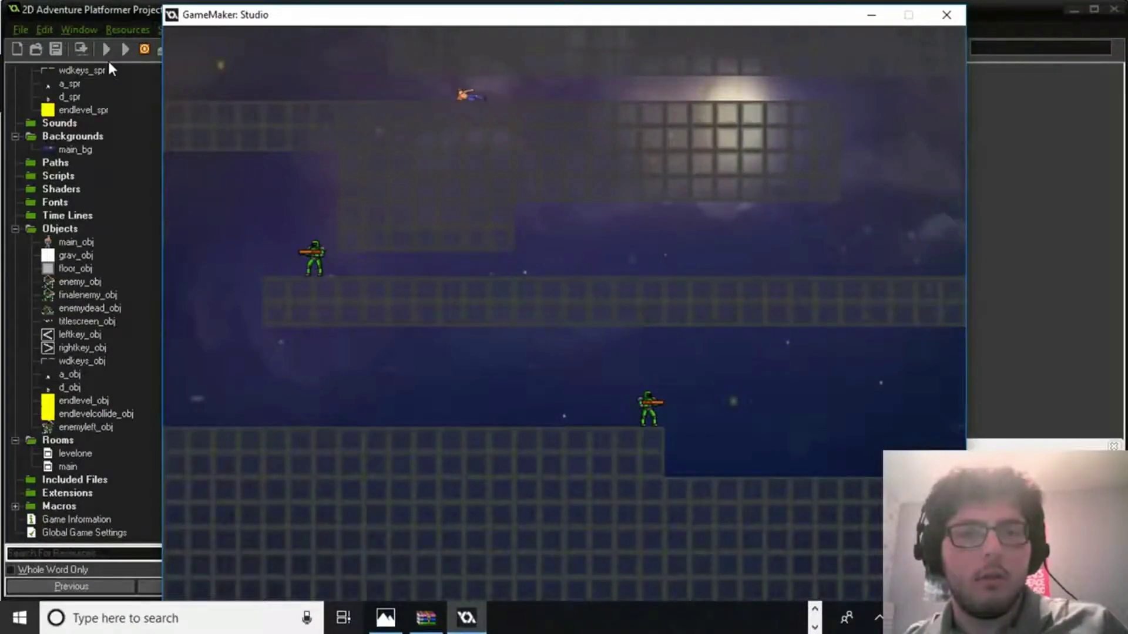
key(a)
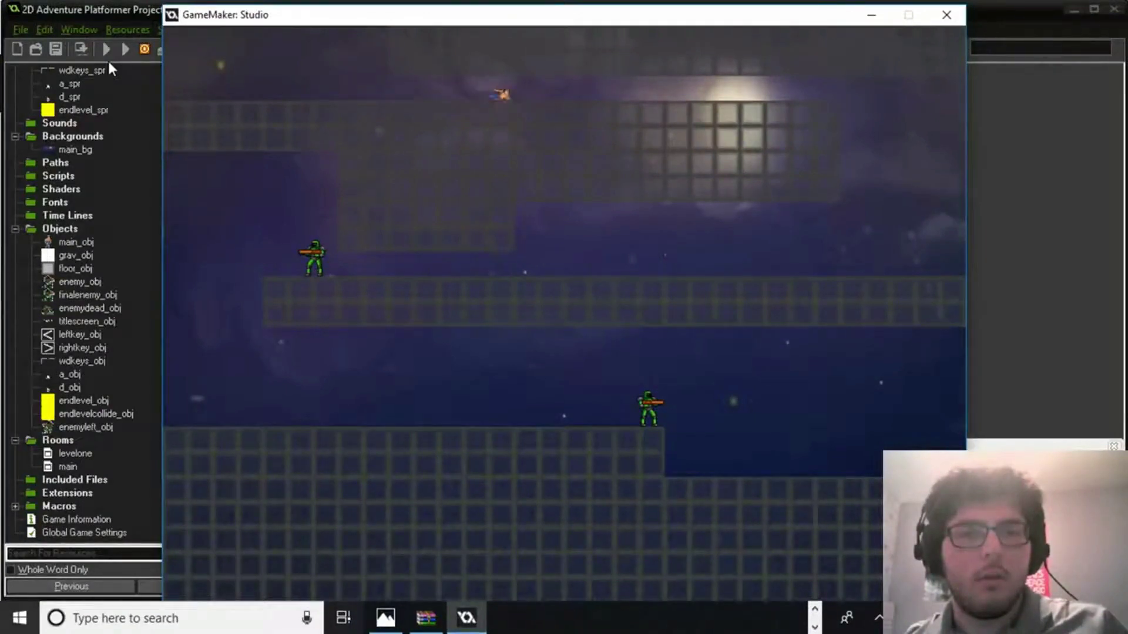
Walk the main character left and right along the upper platform once more, and close the game.
key(a)
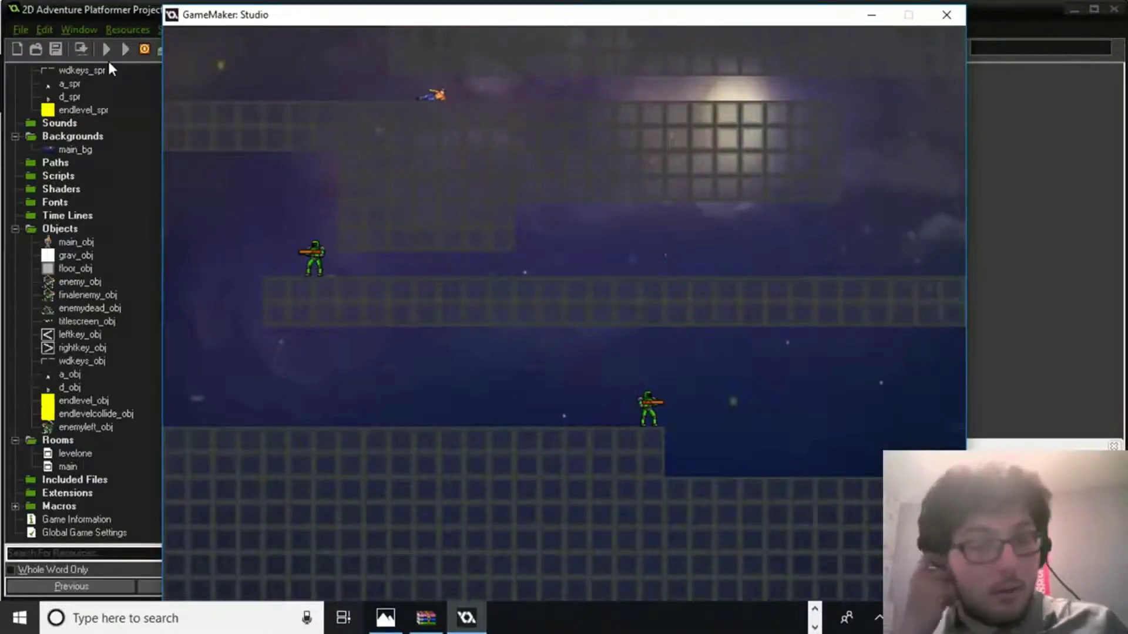
key(d)
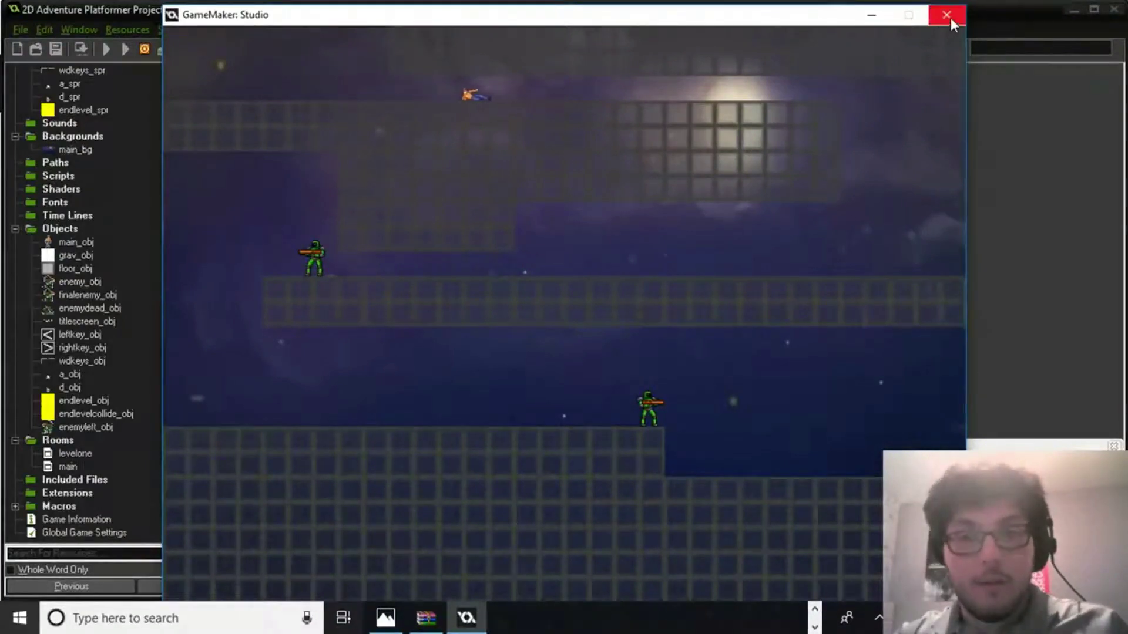
click(938, 18)
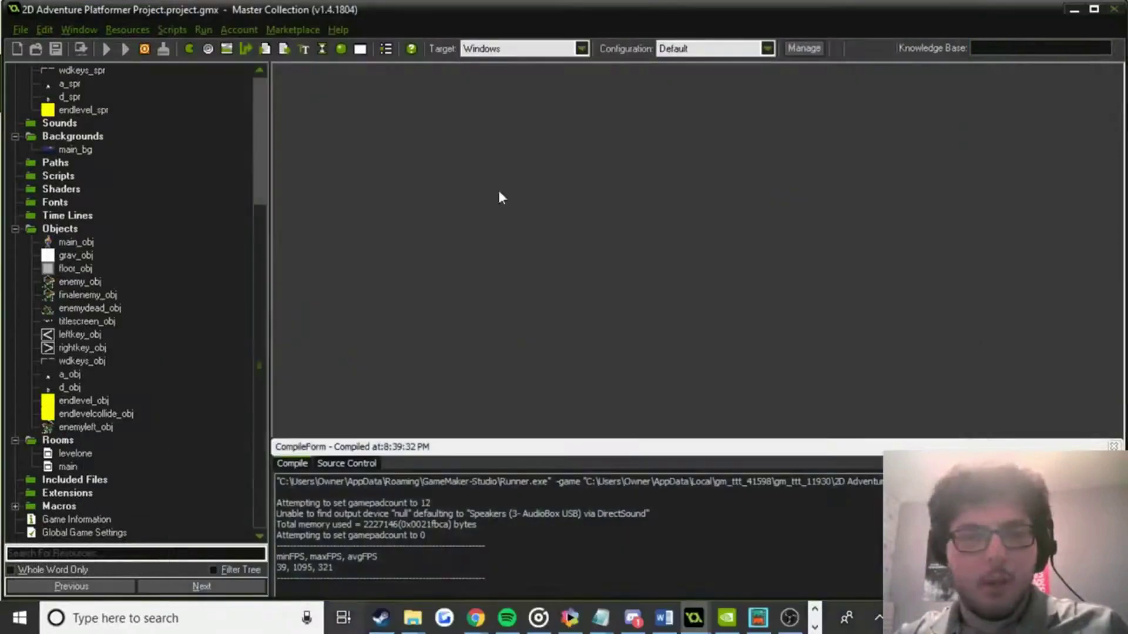
Replace the friction action in main_obj's floor_obj collision event with a Speed Vertical action, and accept the object.
double_click(70, 242)
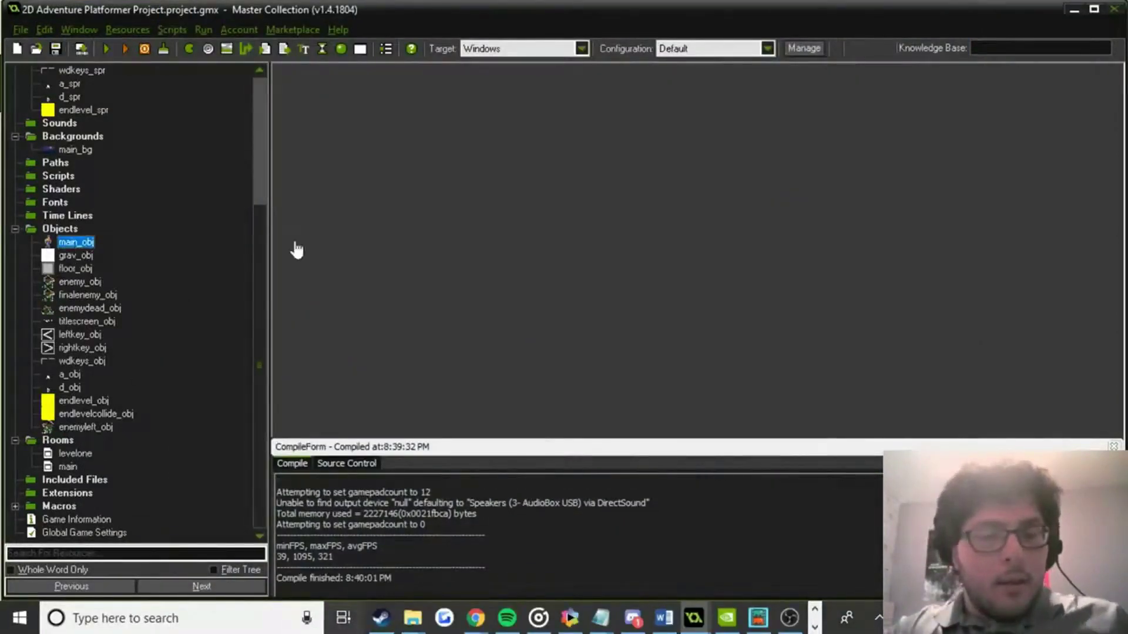
right_click(435, 94)
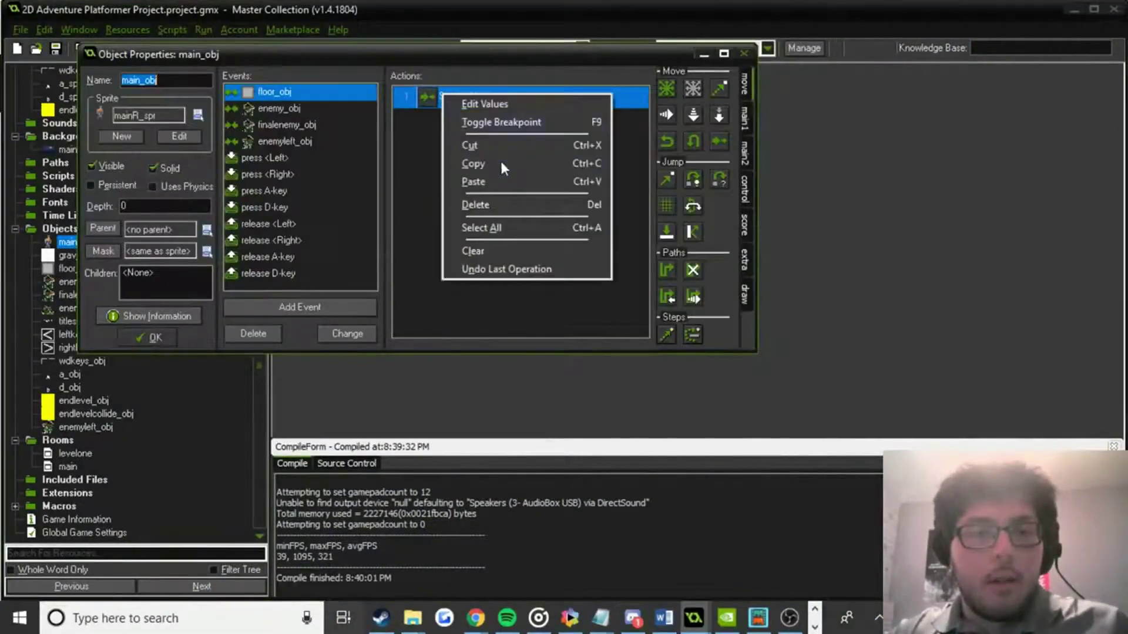
click(493, 206)
drag(694, 115, 582, 147)
click(551, 505)
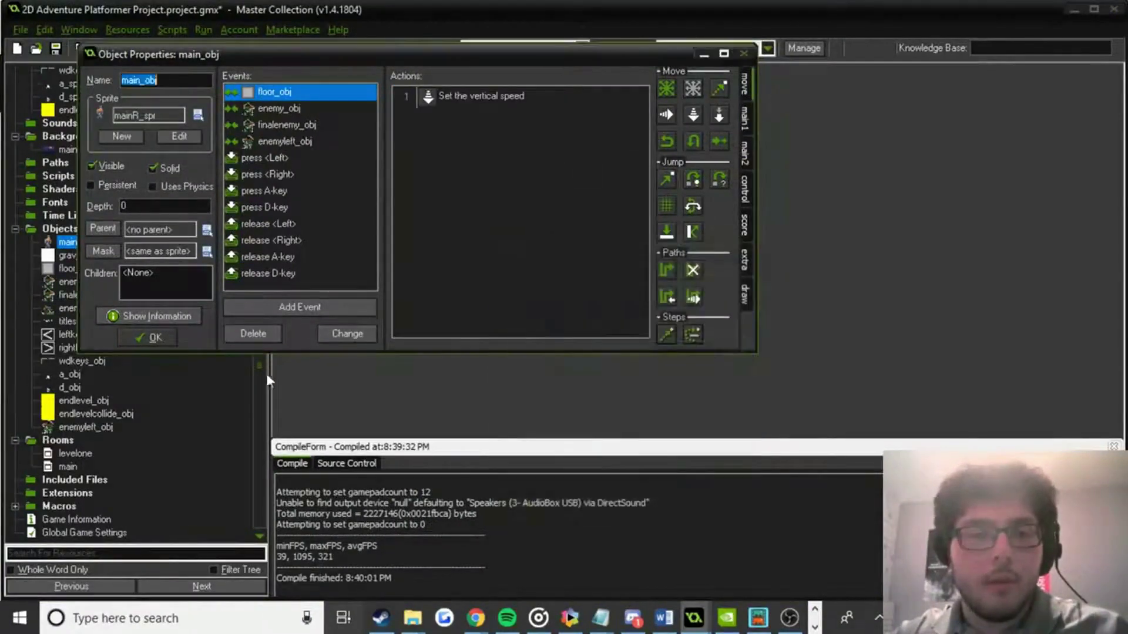
click(170, 338)
Replace the Set Gravity action in grav_obj's Create event with Speed Vertical 2 applied to main_obj, and accept the object.
double_click(76, 256)
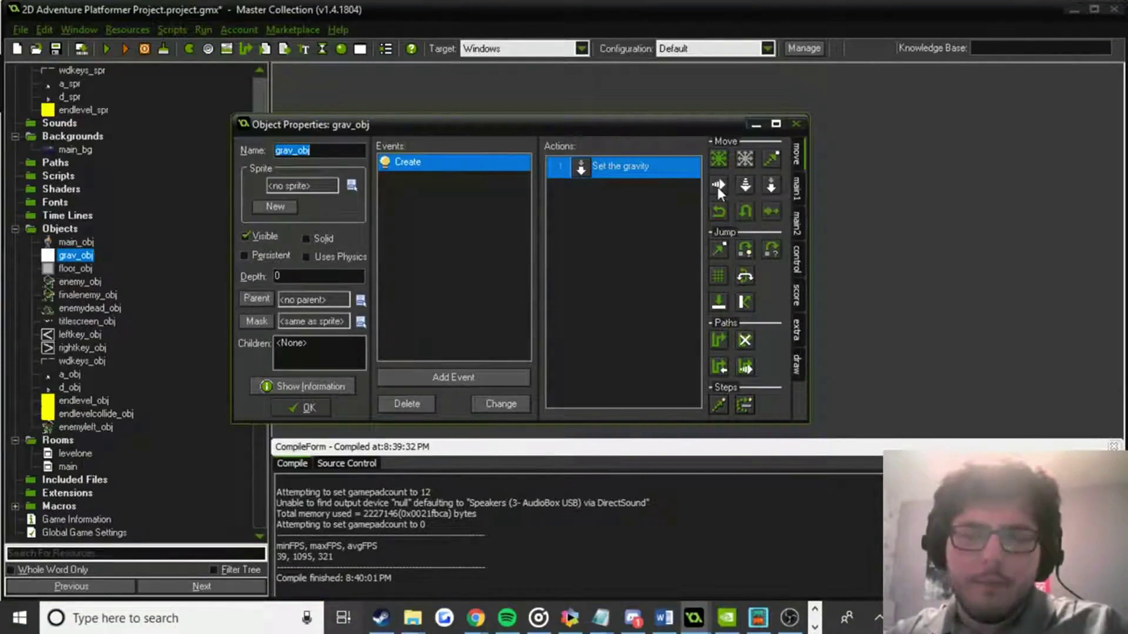
click(641, 176)
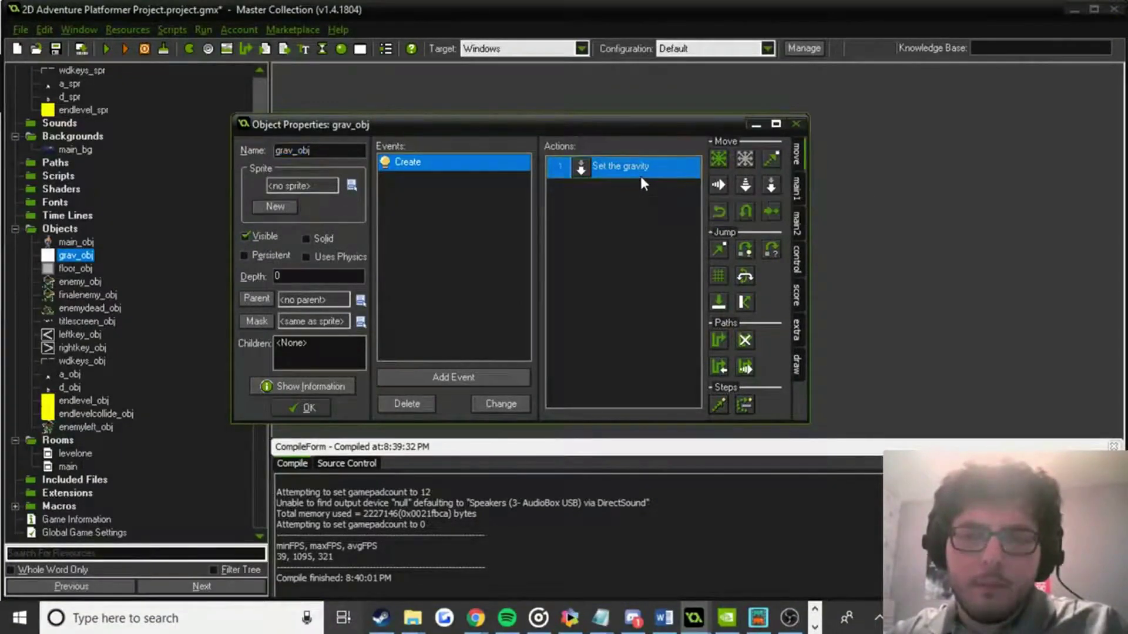
key(Delete)
drag(742, 186, 598, 279)
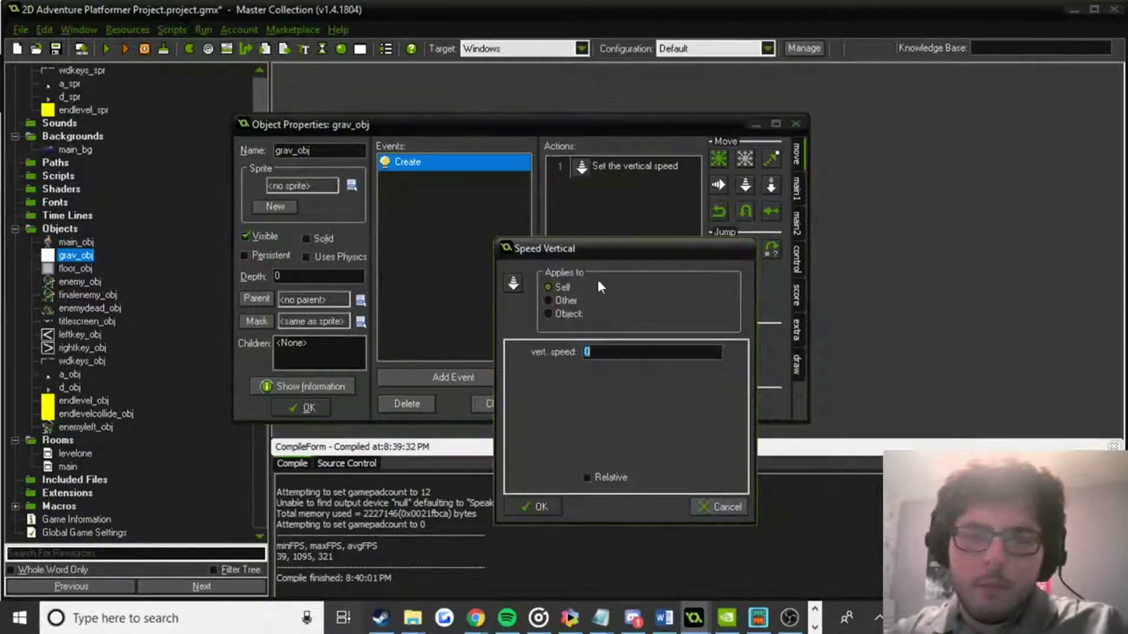
click(581, 314)
click(727, 316)
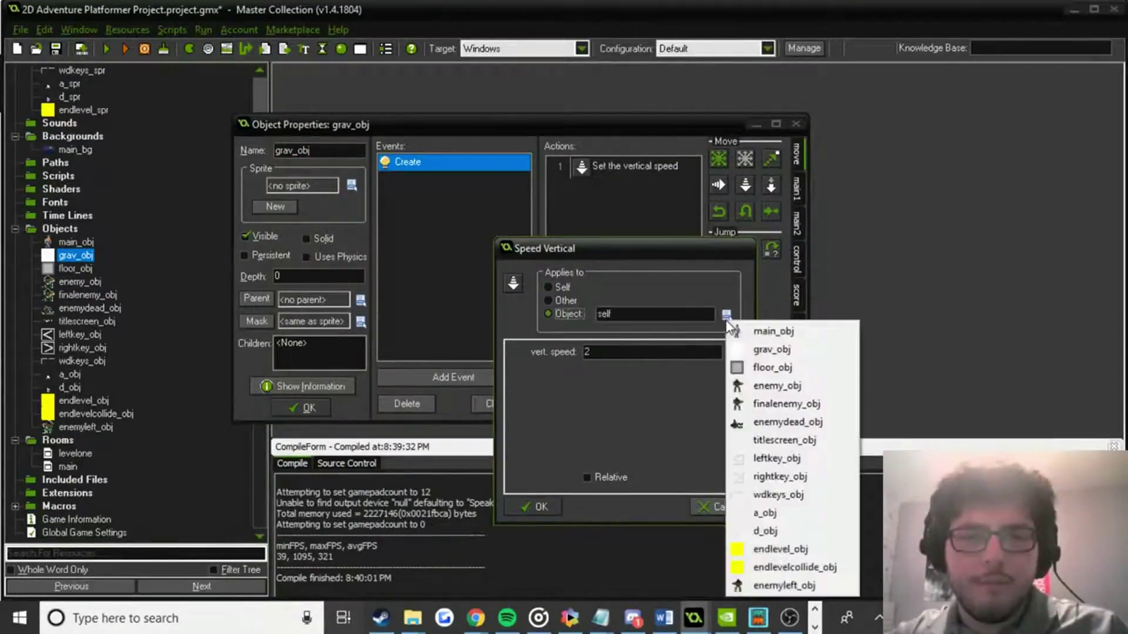
click(745, 328)
click(550, 509)
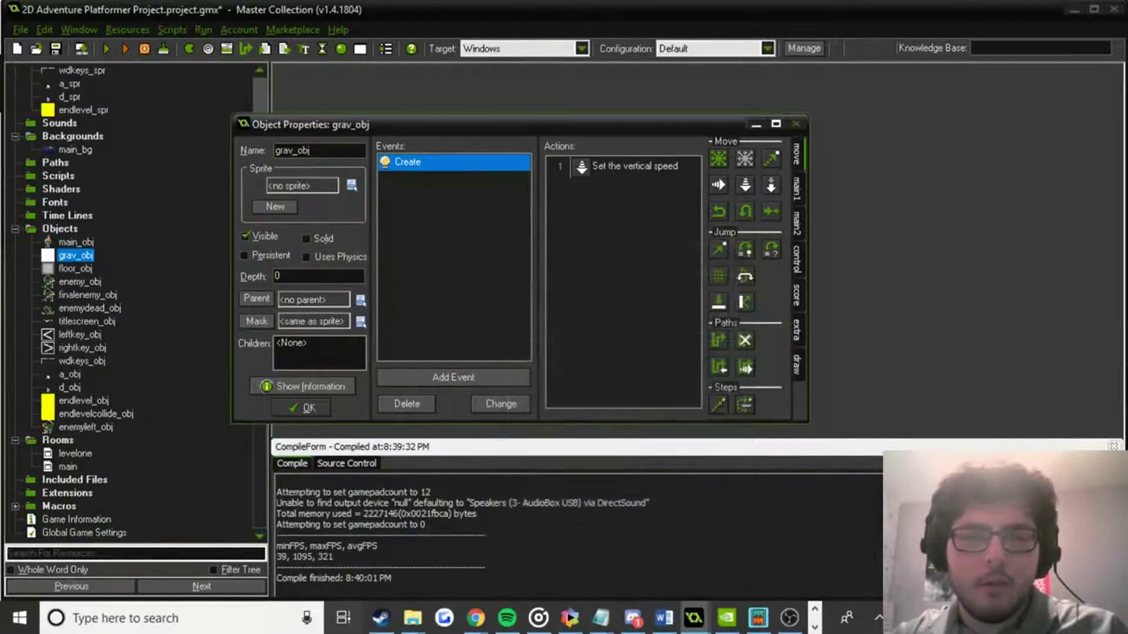
click(316, 408)
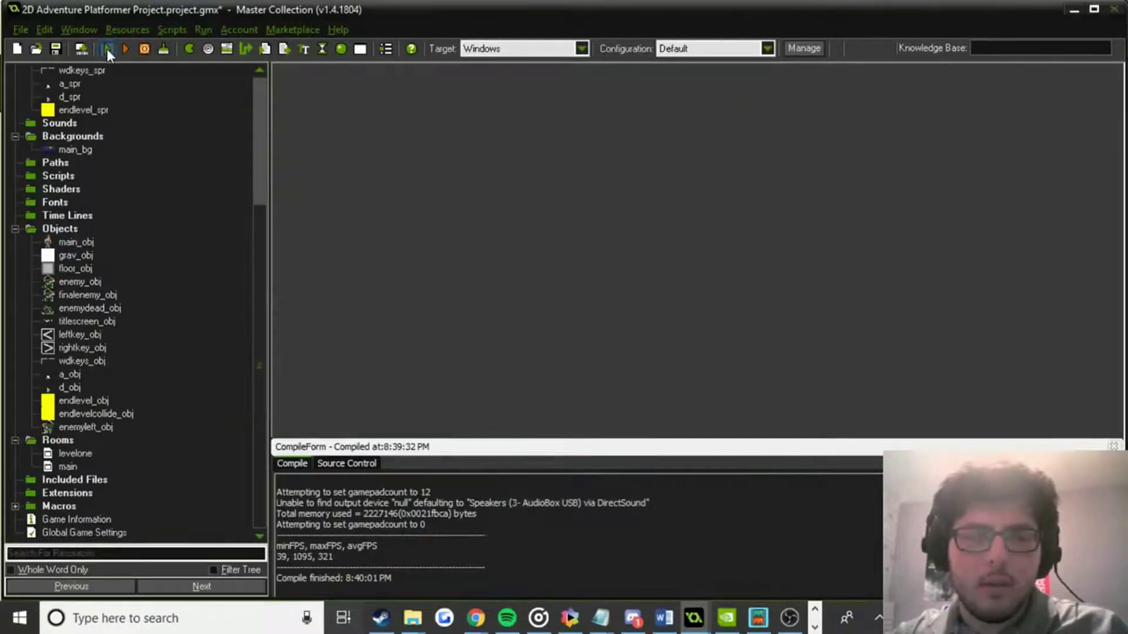
Run the game, walk the main character past the right end of the upper platform, and close the game.
click(106, 49)
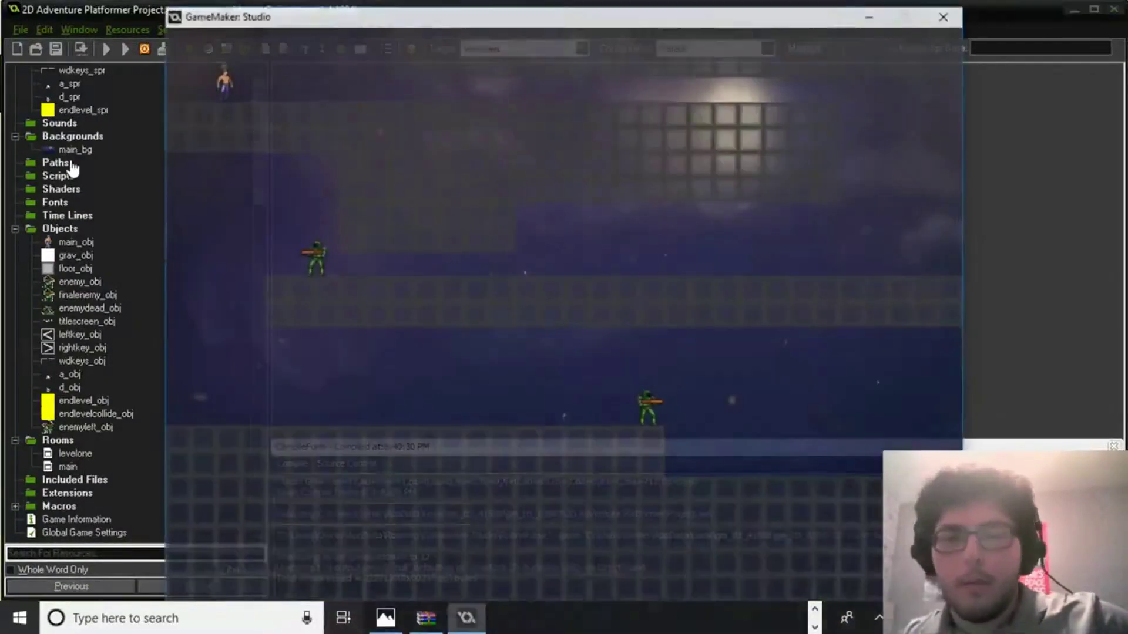
key(d)
key(a)
key(d)
key(d)
key(d)
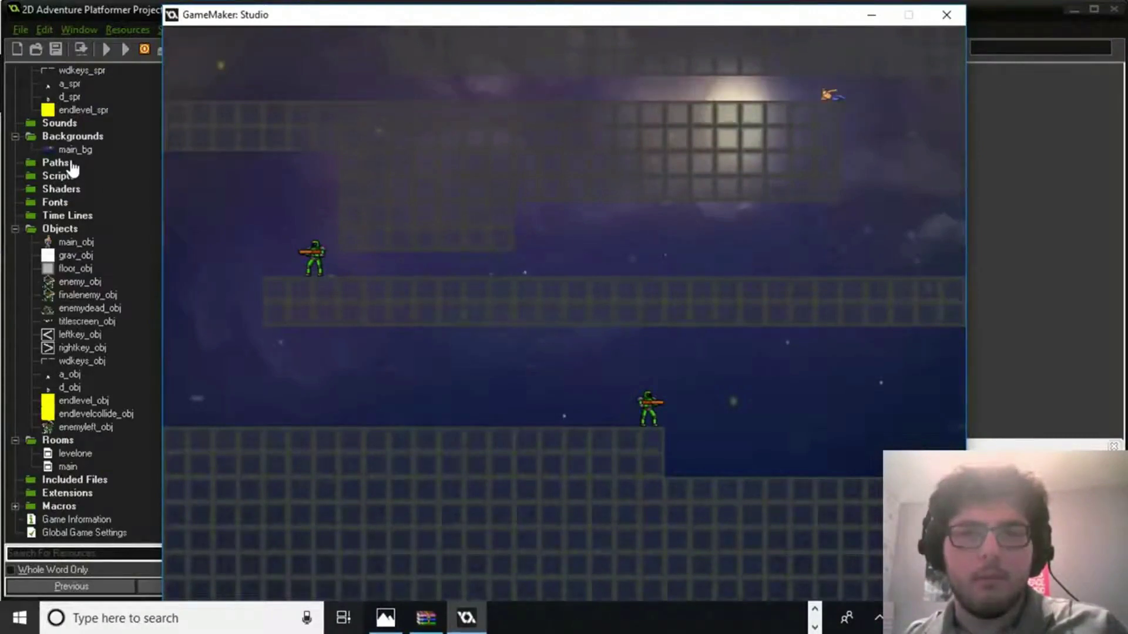
key(d)
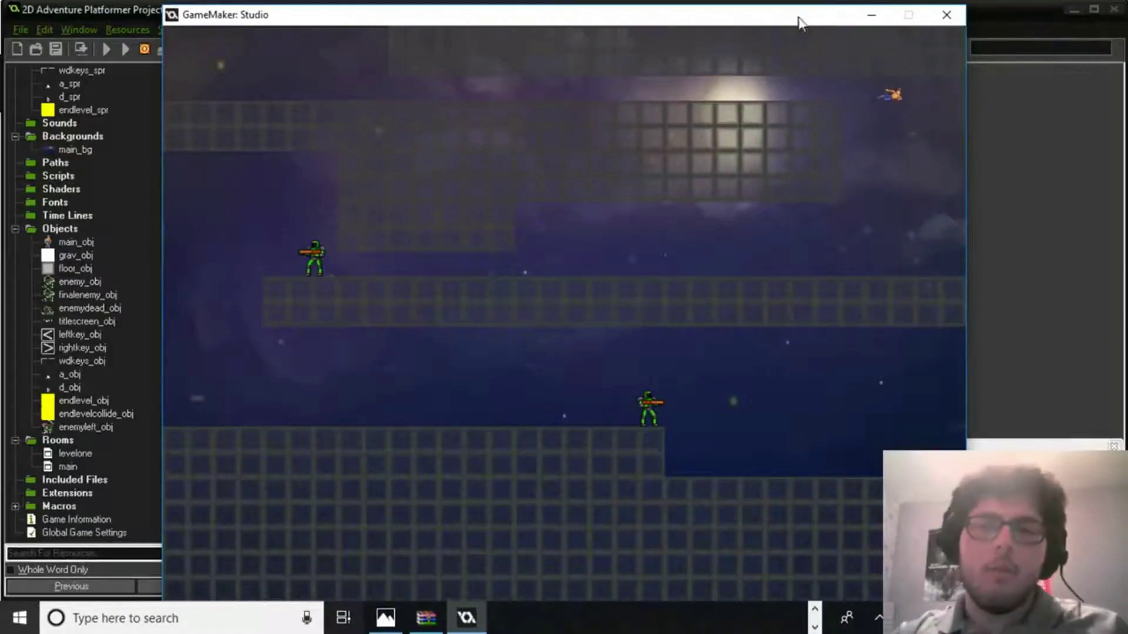
click(946, 15)
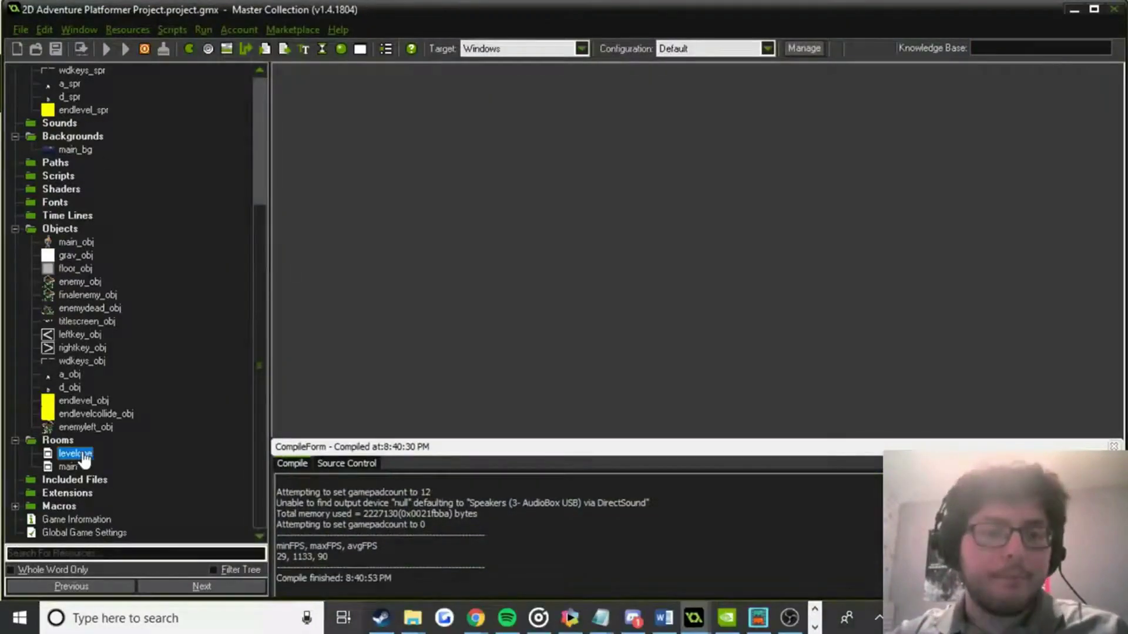
Place a grav_obj instance in room levelone at about X 156, Y 51, beside the main character, and accept the room.
double_click(82, 455)
click(249, 85)
click(269, 155)
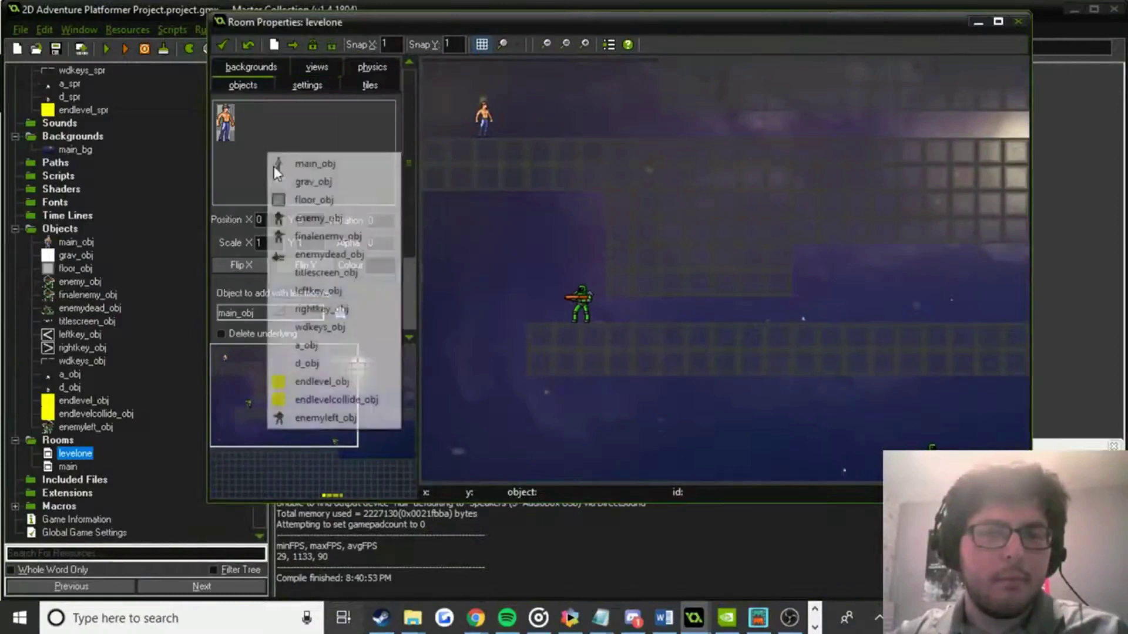
click(339, 181)
click(556, 108)
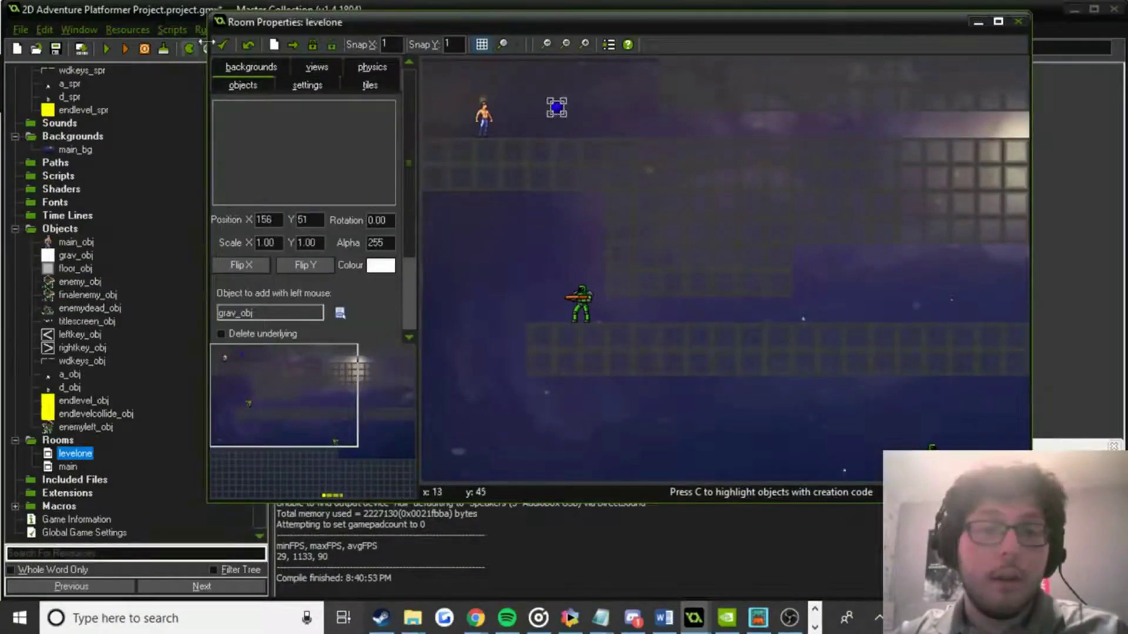
click(222, 45)
Test the game with the grav_obj instance placed, moving the main character beyond the upper platform's edge and back, and close it.
click(106, 50)
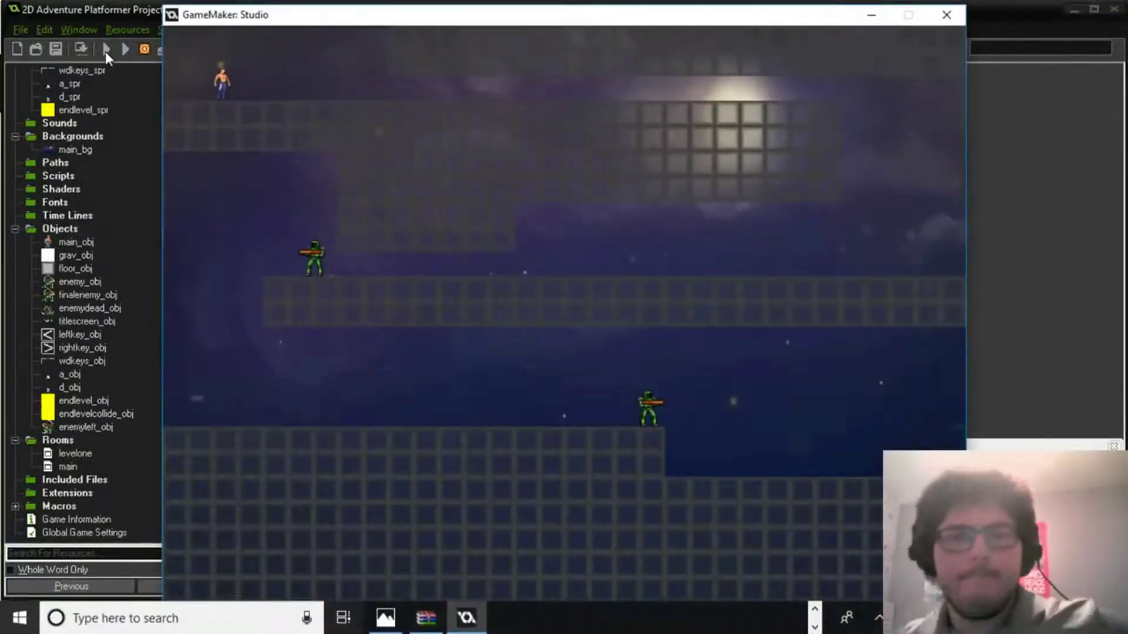
key(Right)
key(Left)
key(Right)
key(Right)
key(Right)
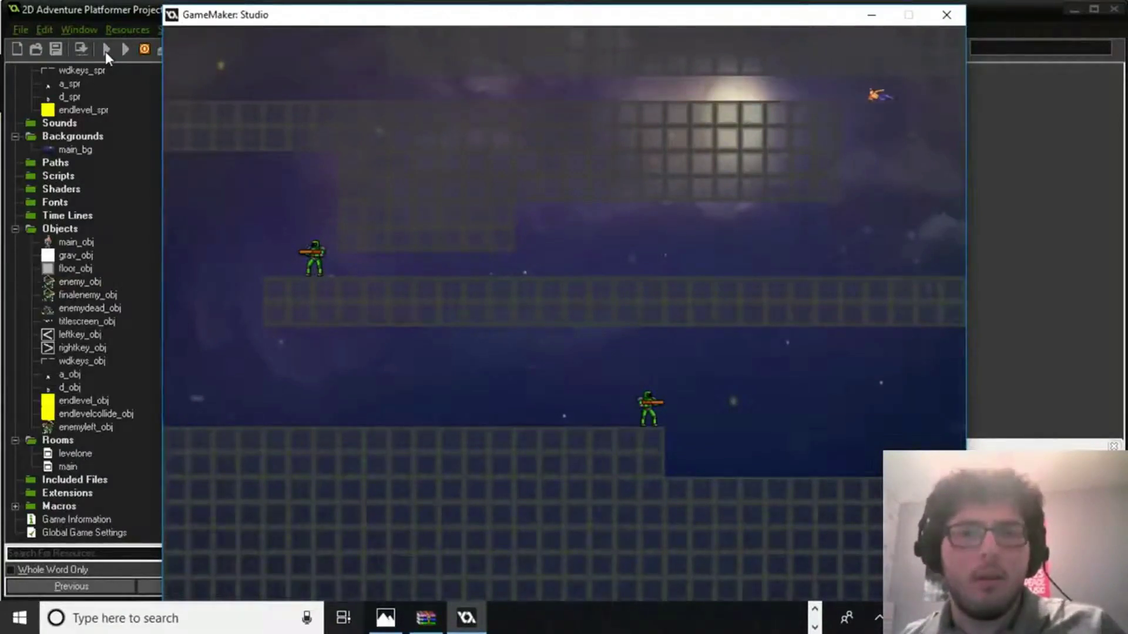
key(Up)
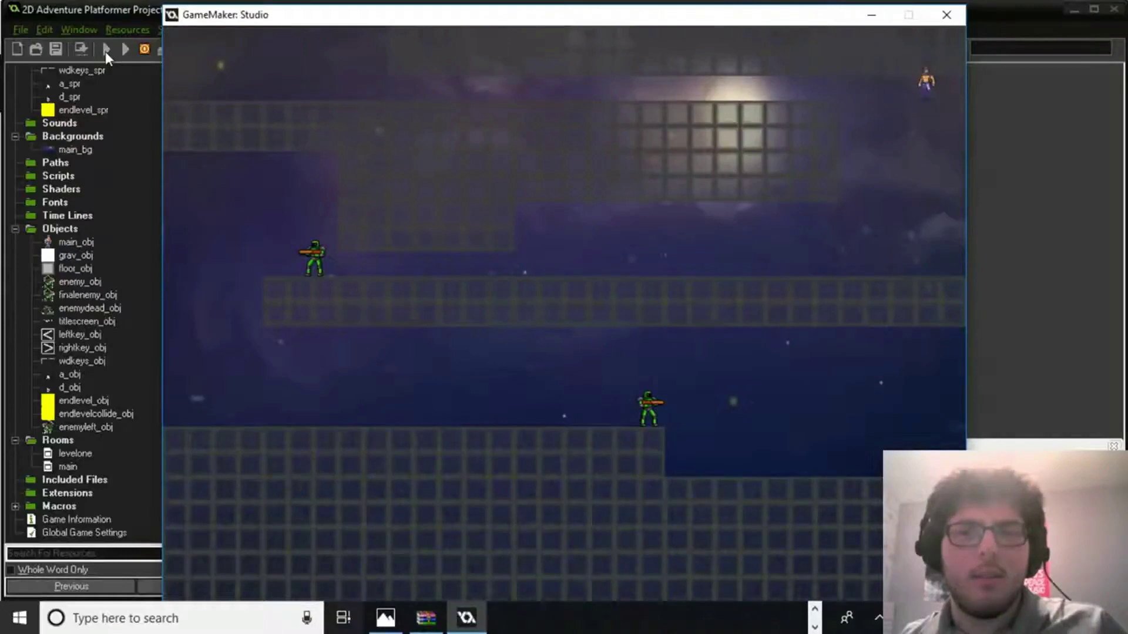
key(Left)
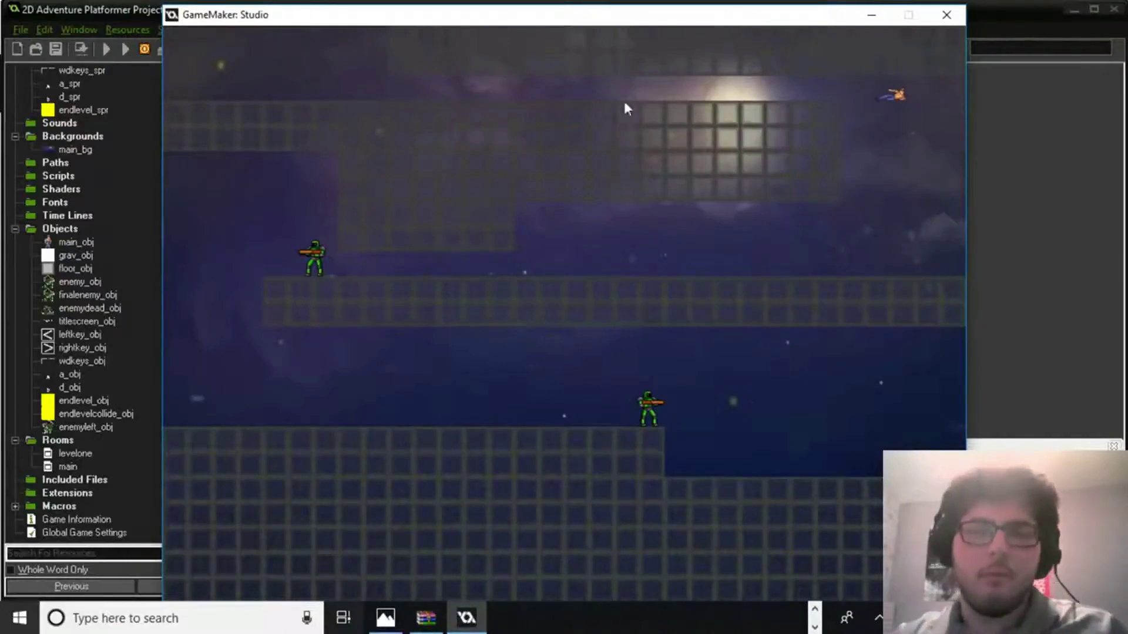
click(947, 14)
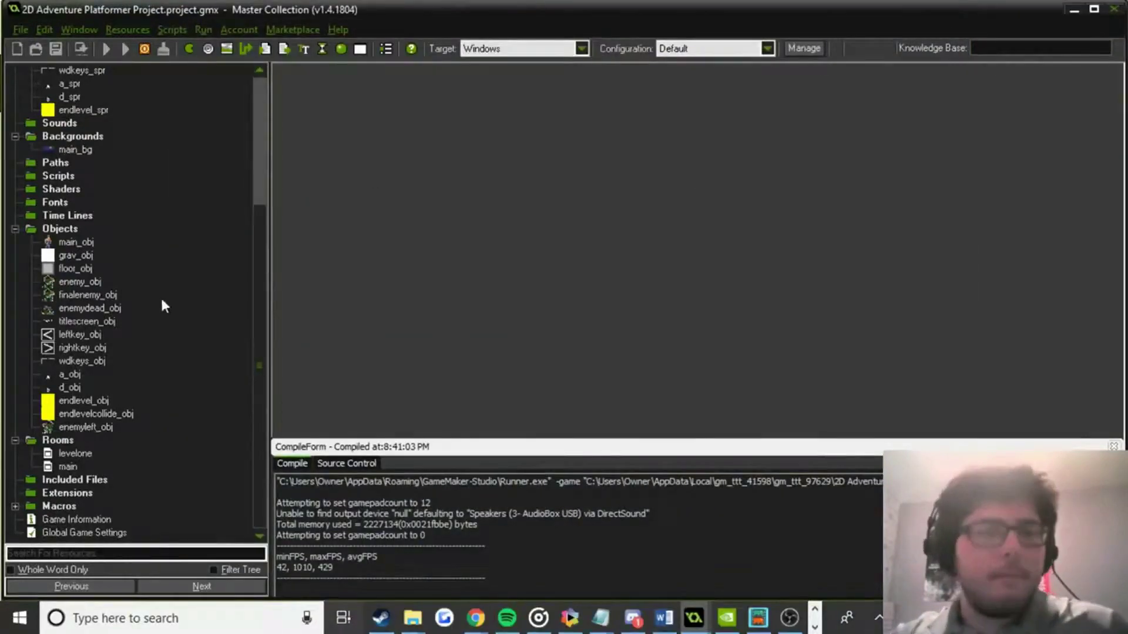
Add a Move to Contact action with direction 270 to grav_obj's Create event, leaving the vertical speed settings as they are.
double_click(81, 255)
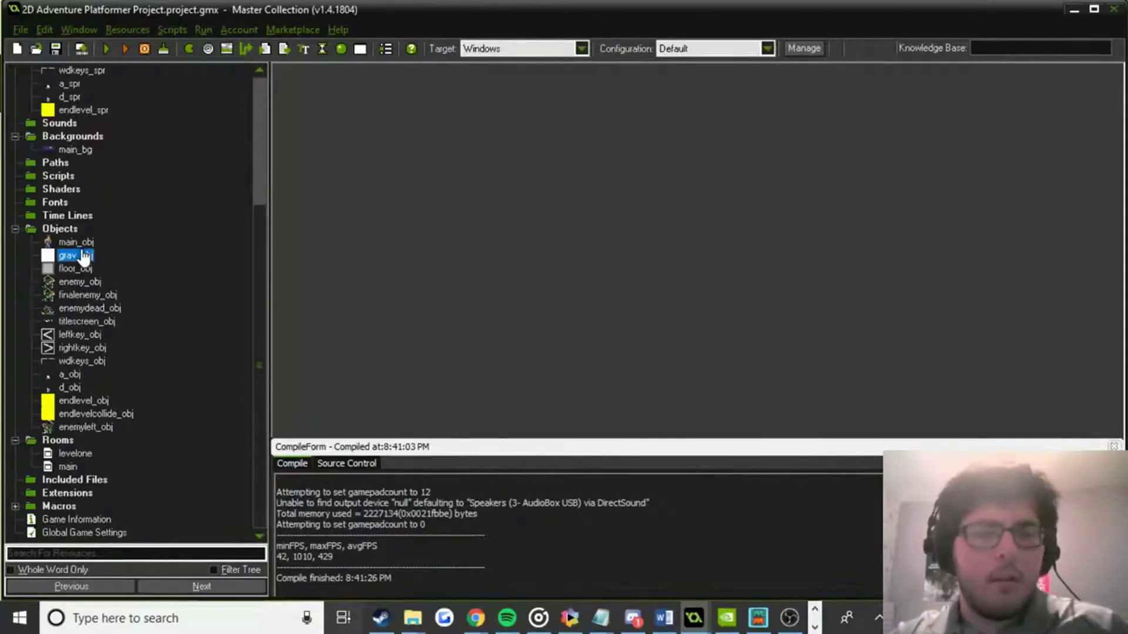
double_click(636, 175)
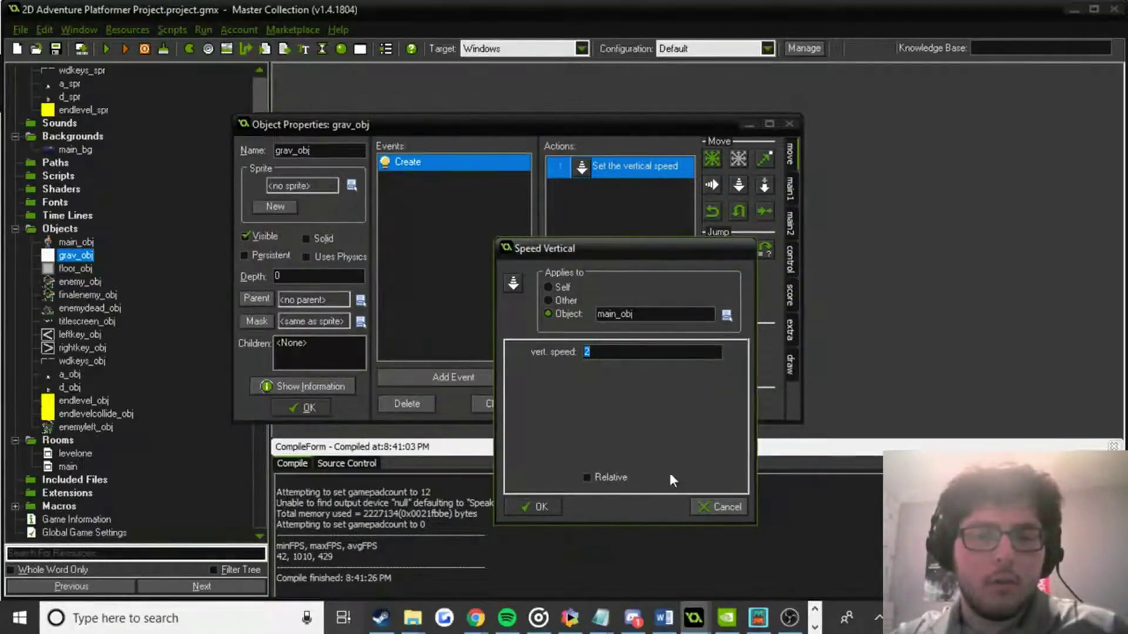
click(718, 505)
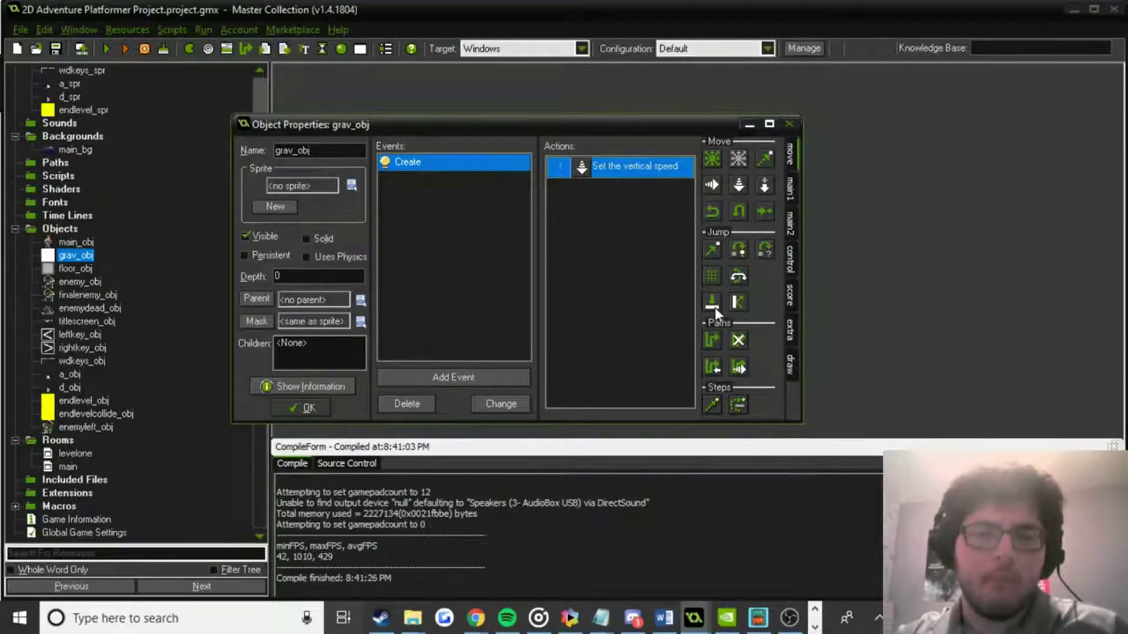
drag(712, 304, 607, 288)
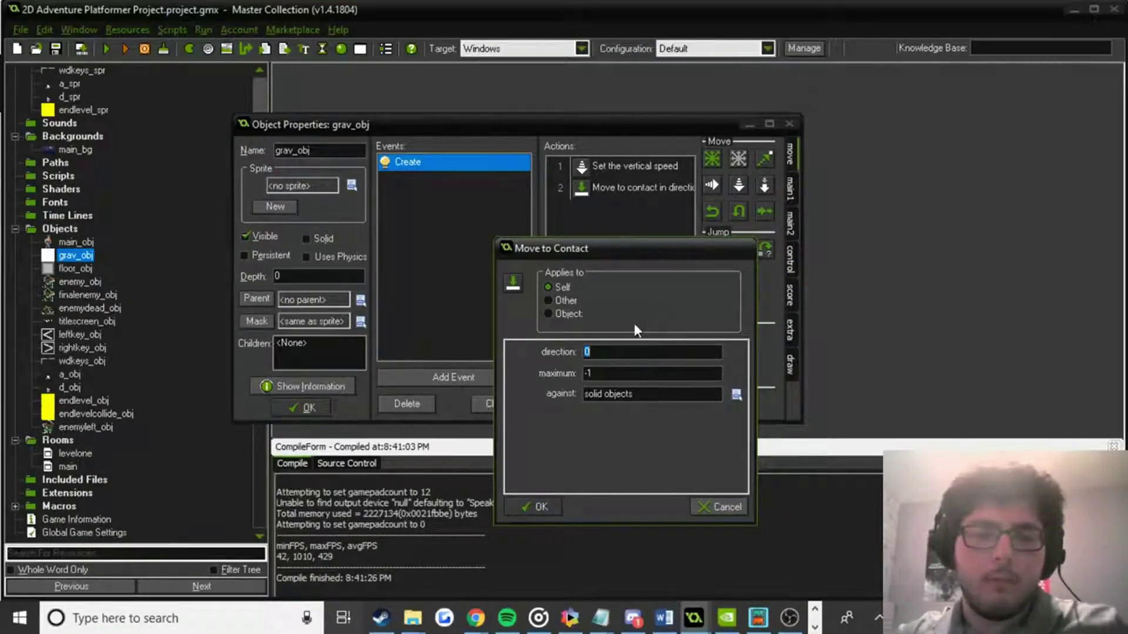
text(270)
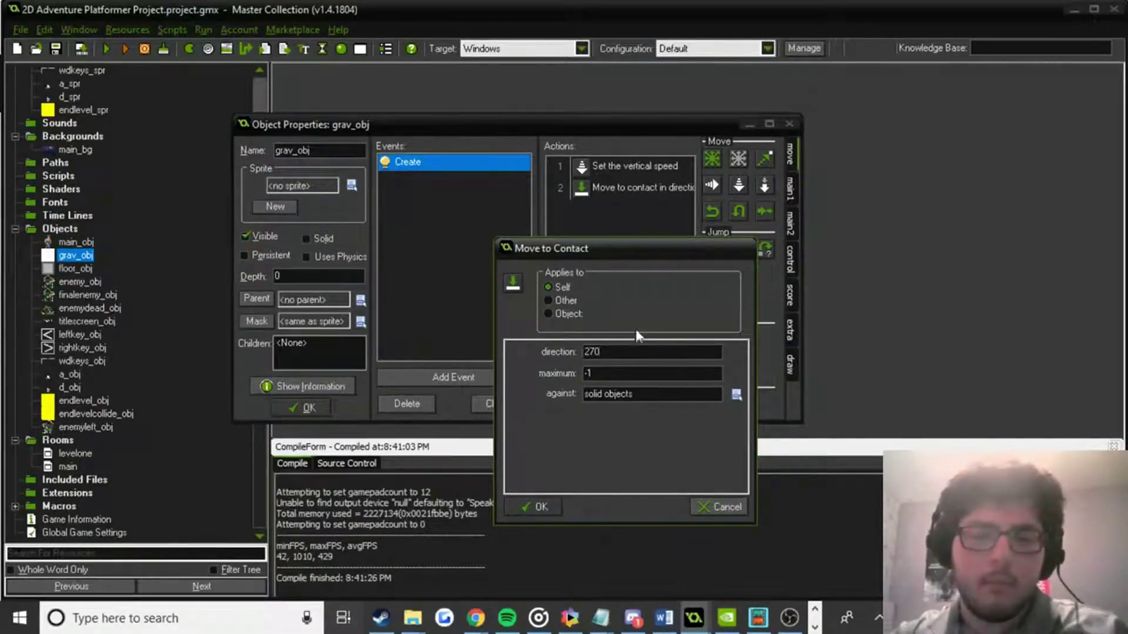
click(736, 394)
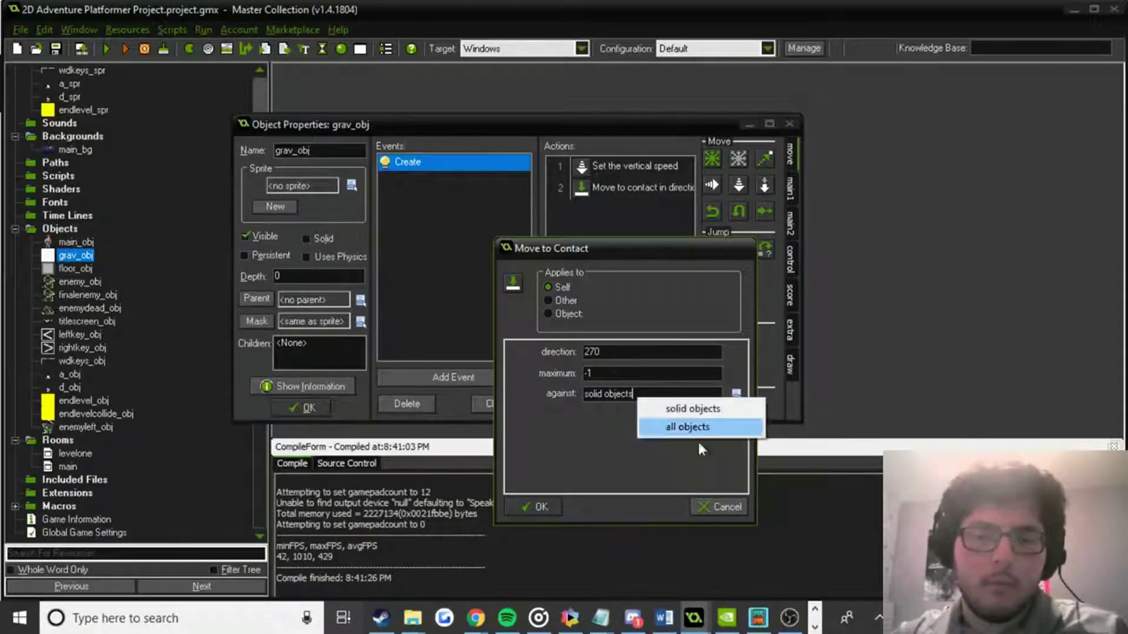
click(541, 507)
Delete the vertical speed action from grav_obj's Create event and accept the object.
click(633, 162)
key(Delete)
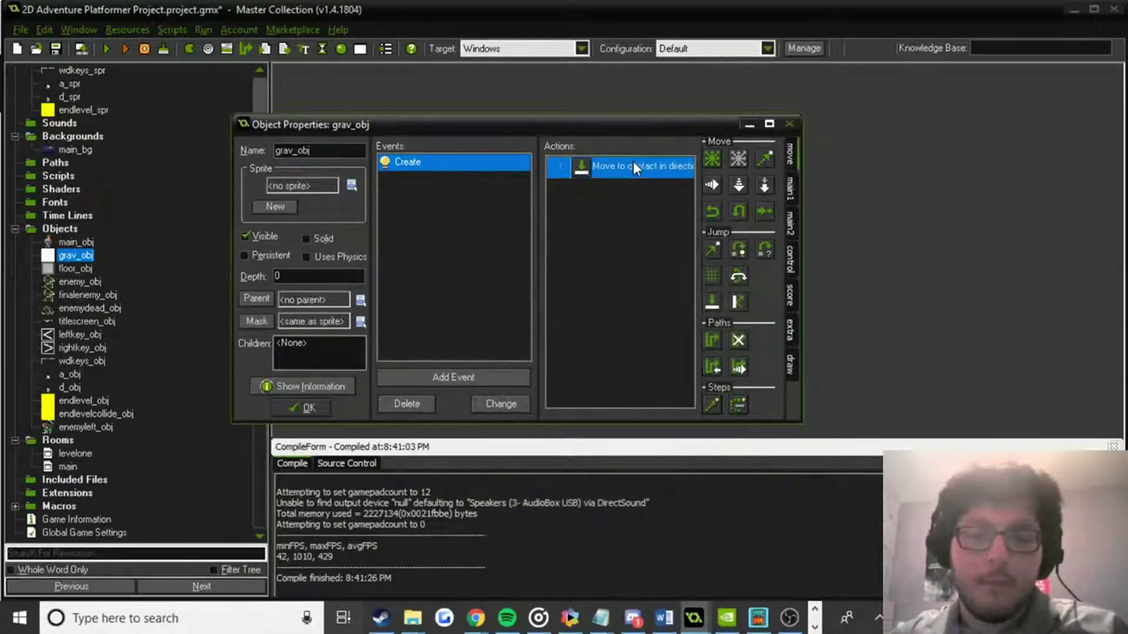
click(304, 407)
Run the game with the Move to Contact action and walk the main character back and forth along the upper platform.
click(107, 49)
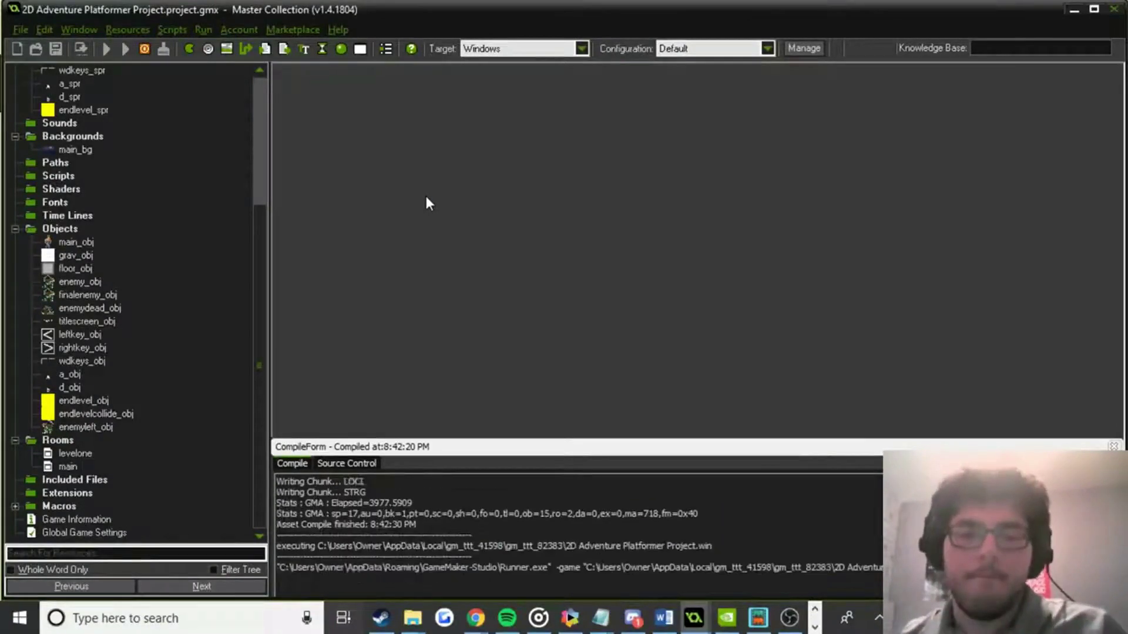
key(d)
key(a)
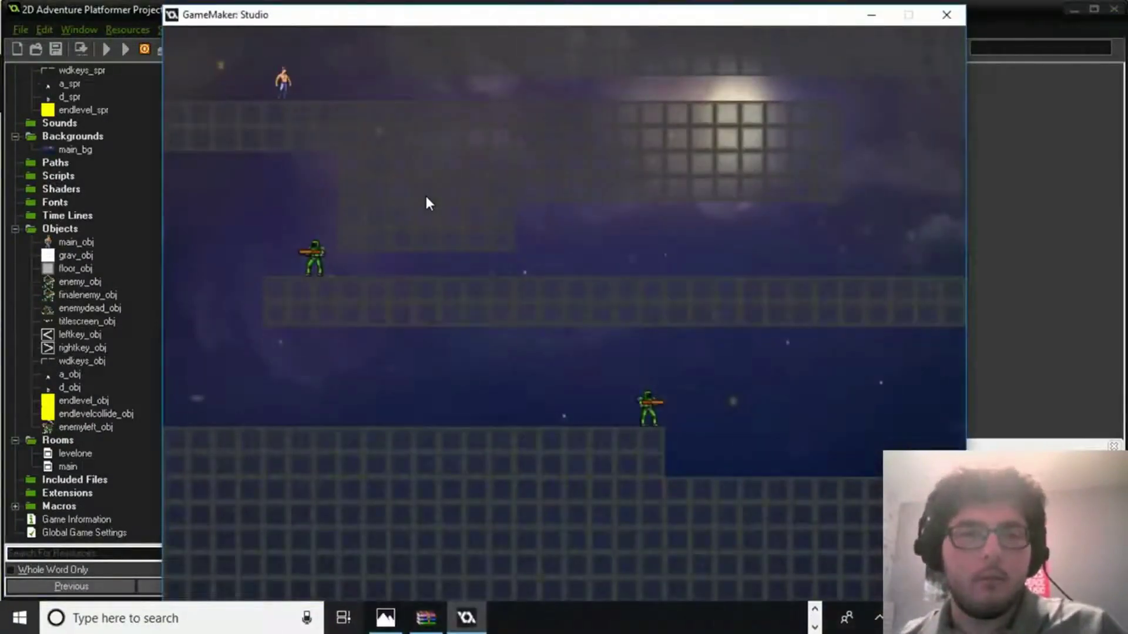
key(d)
key(a)
key(a)
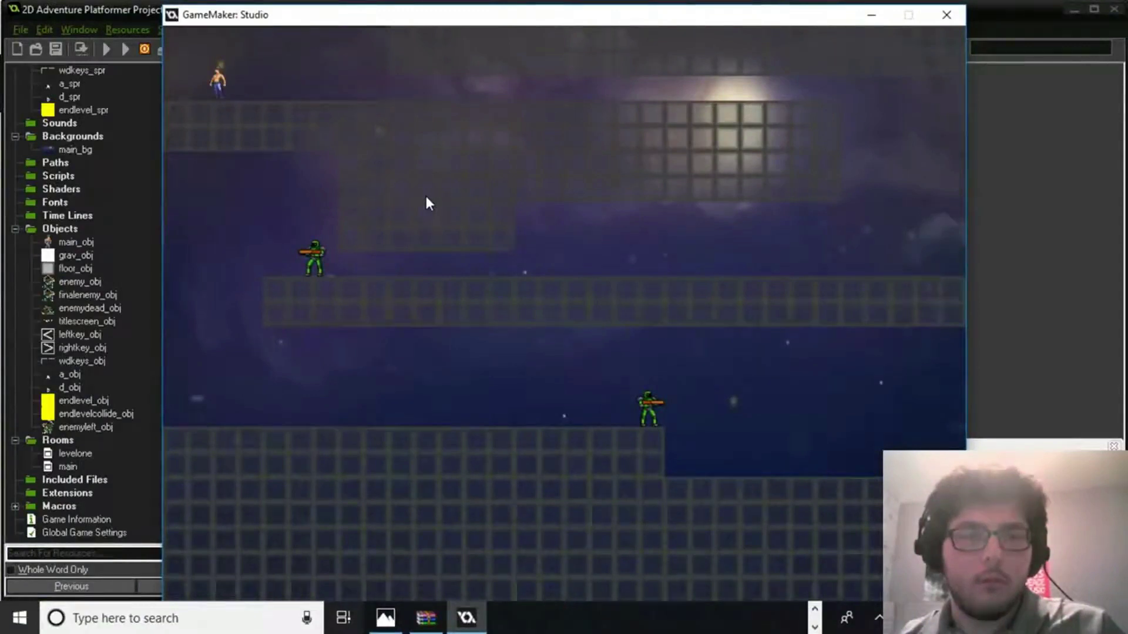
key(d)
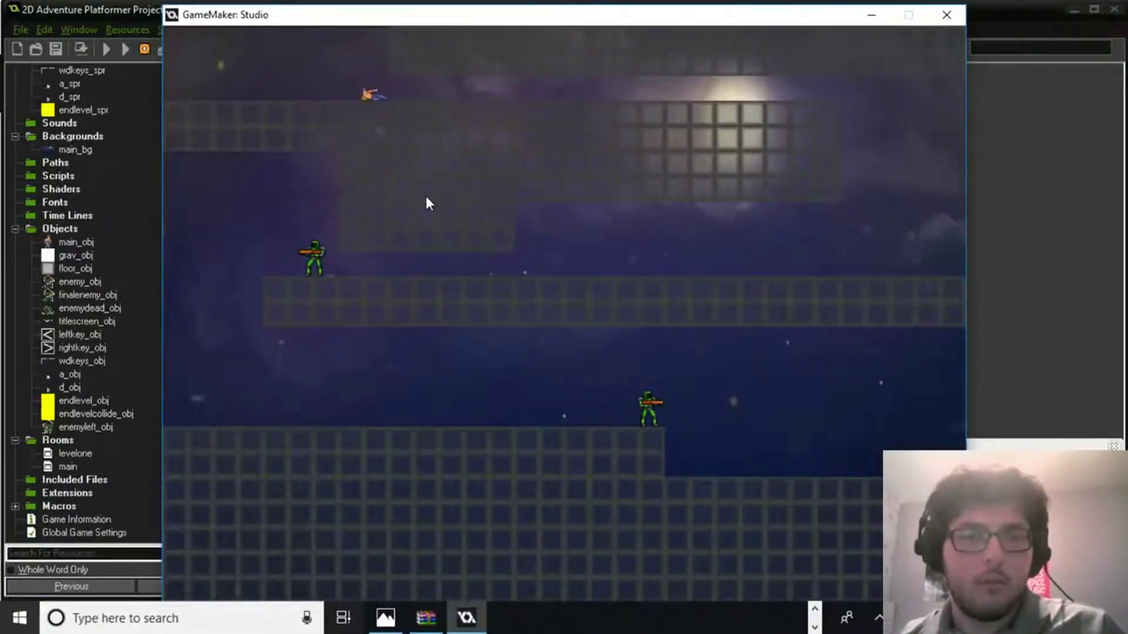
key(d)
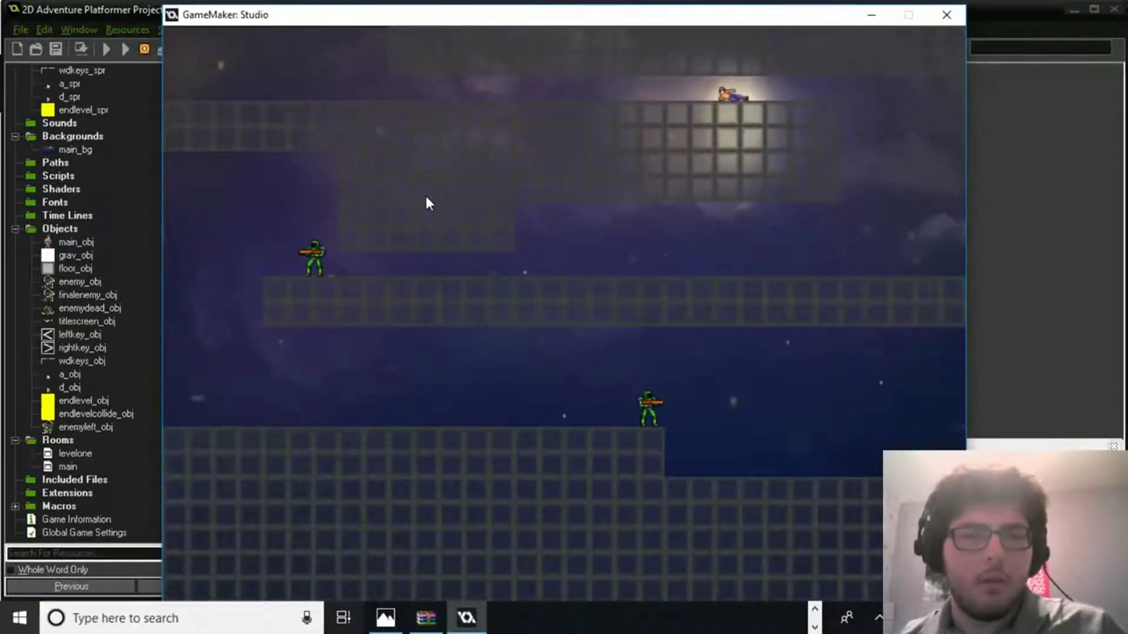
Walk the main character back and forth past the upper platform's edge, and close the game.
key(d)
key(a)
key(d)
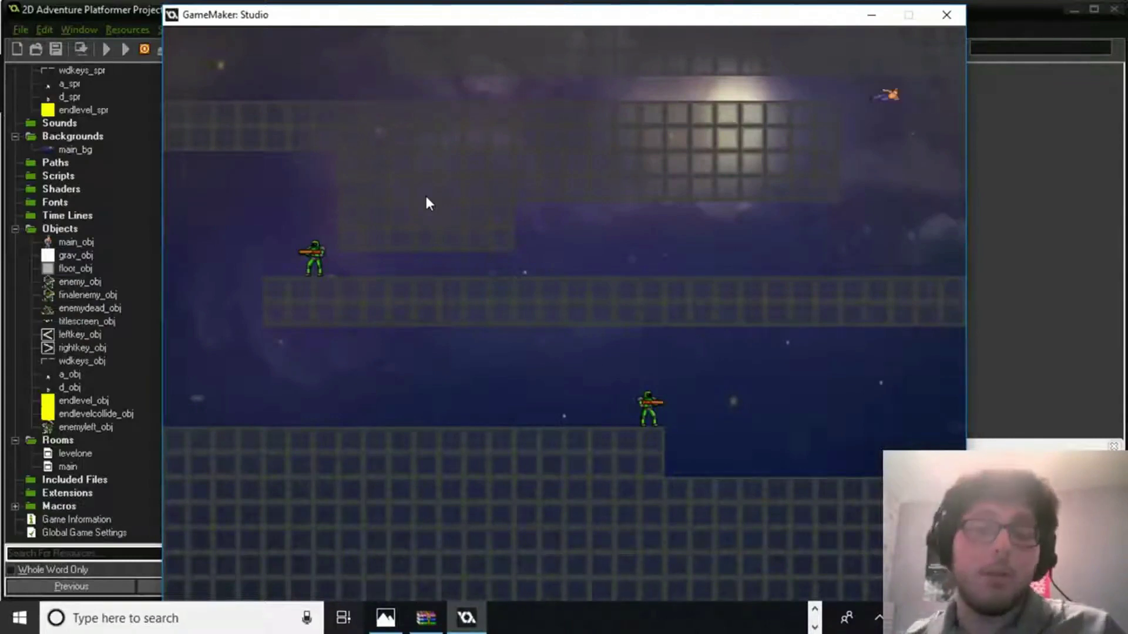
click(945, 14)
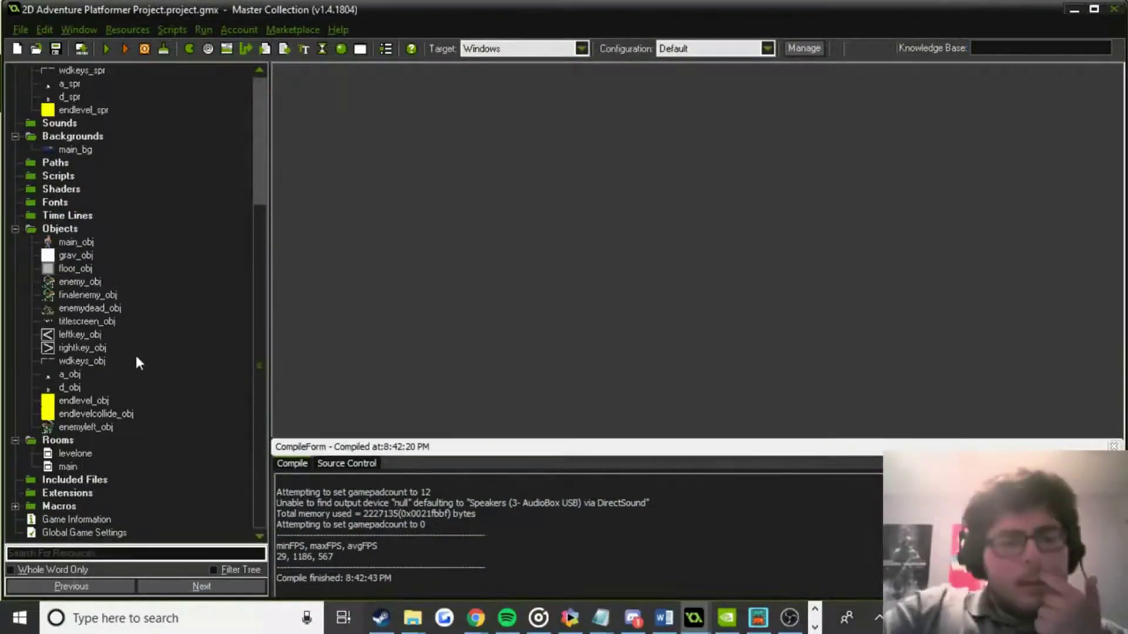
Delete the Move to Contact action from grav_obj's Create event.
double_click(83, 257)
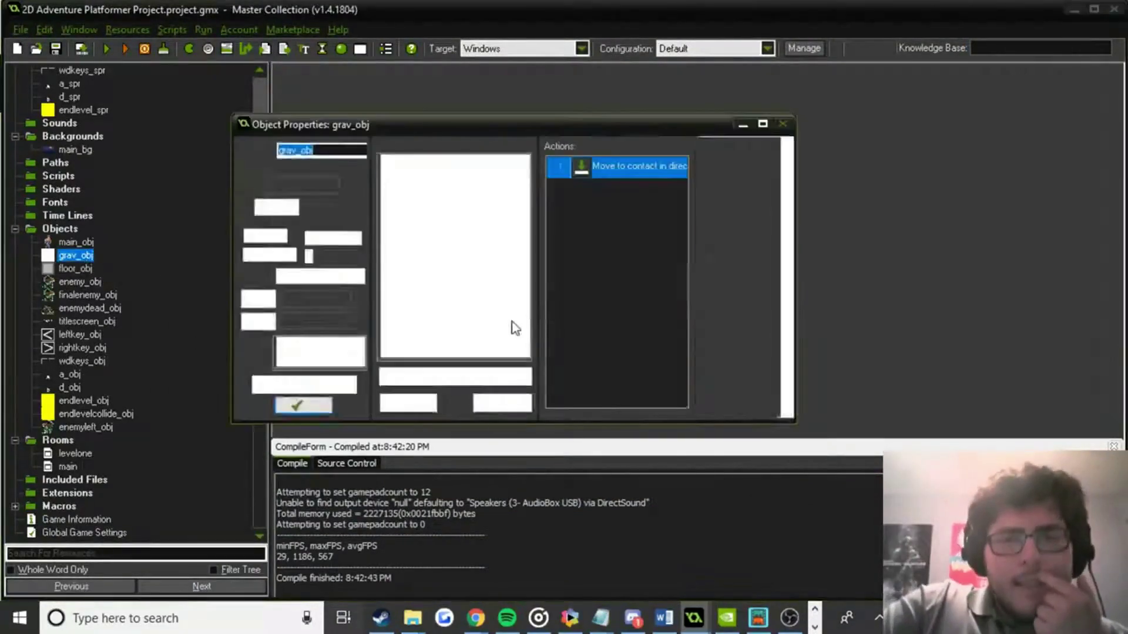
right_click(607, 169)
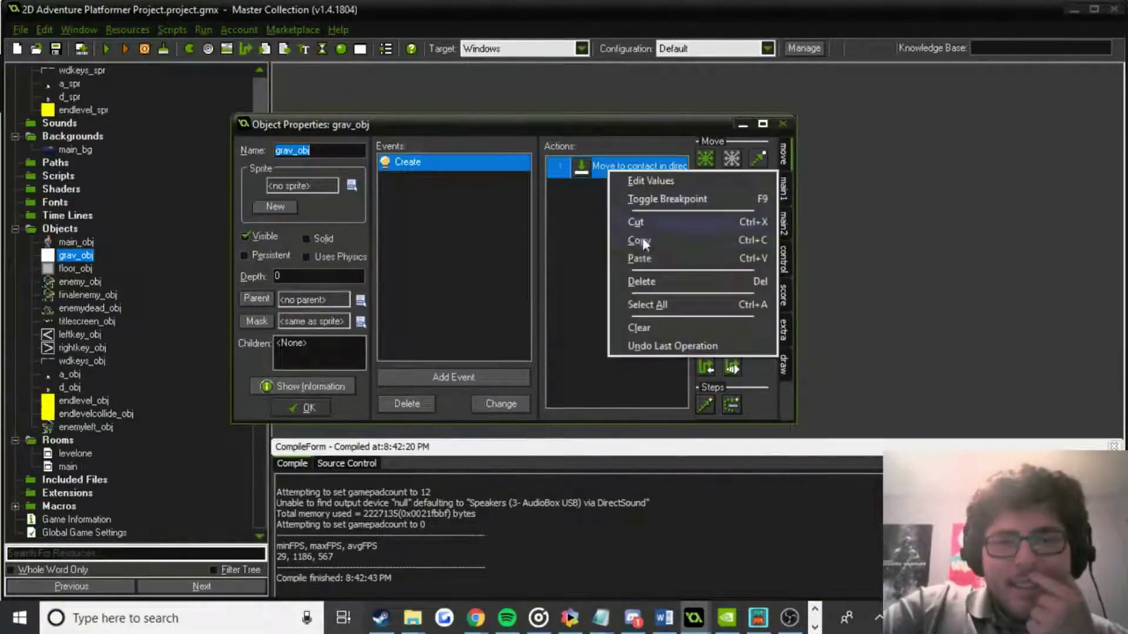
click(641, 278)
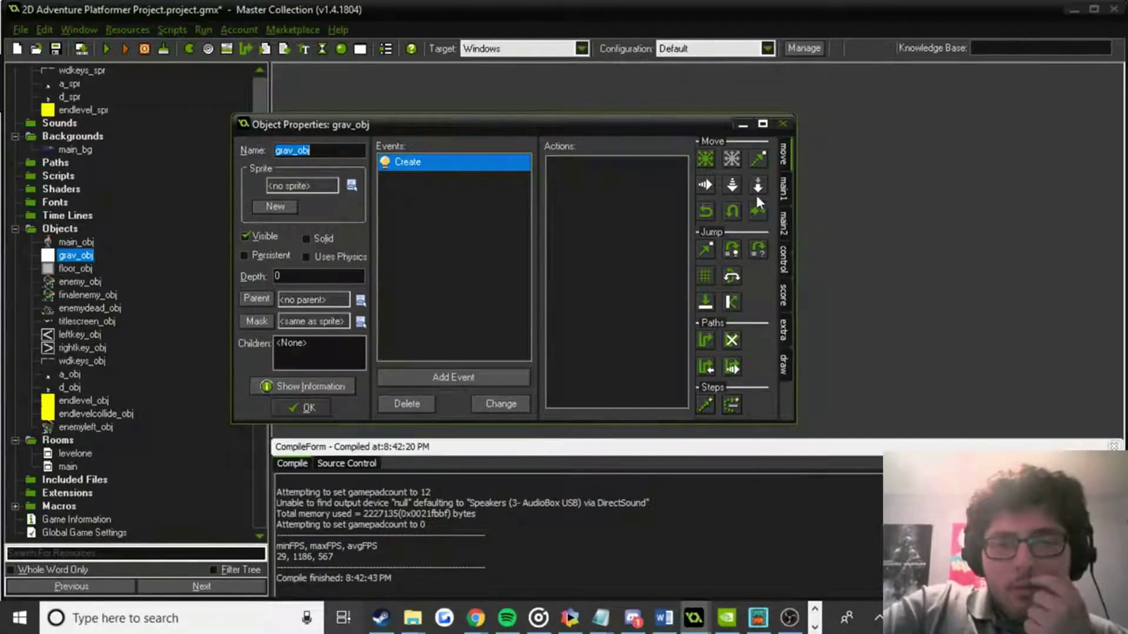
Add a Set Gravity action applied to Other with direction 270 and gravity 2 to grav_obj's Create event, and accept the object.
drag(758, 187, 637, 236)
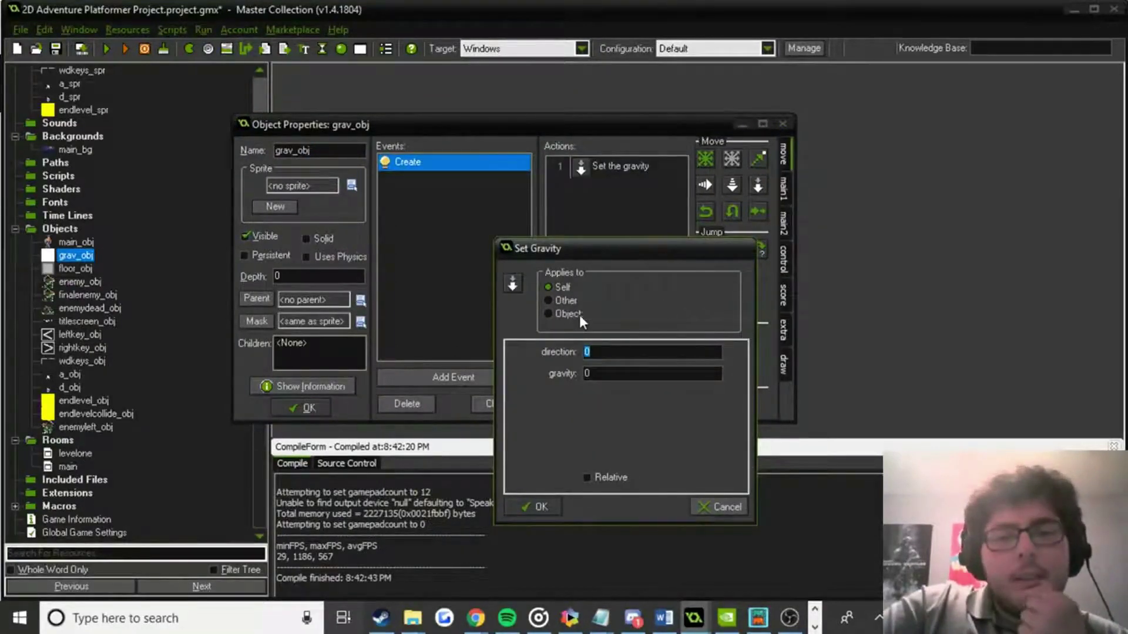
click(549, 313)
click(726, 316)
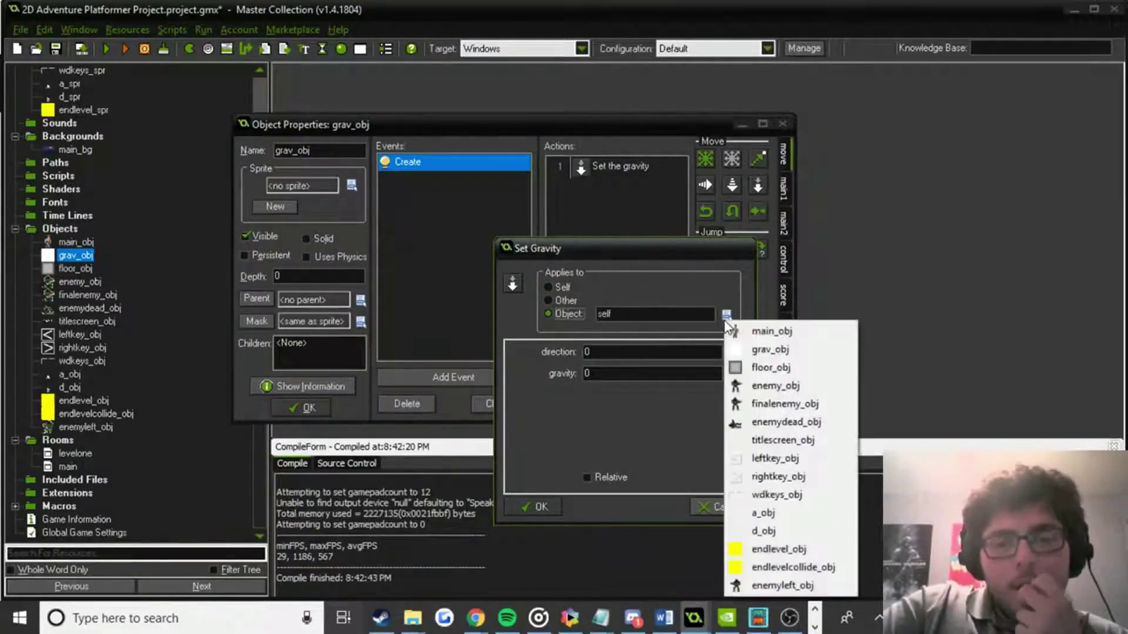
click(567, 302)
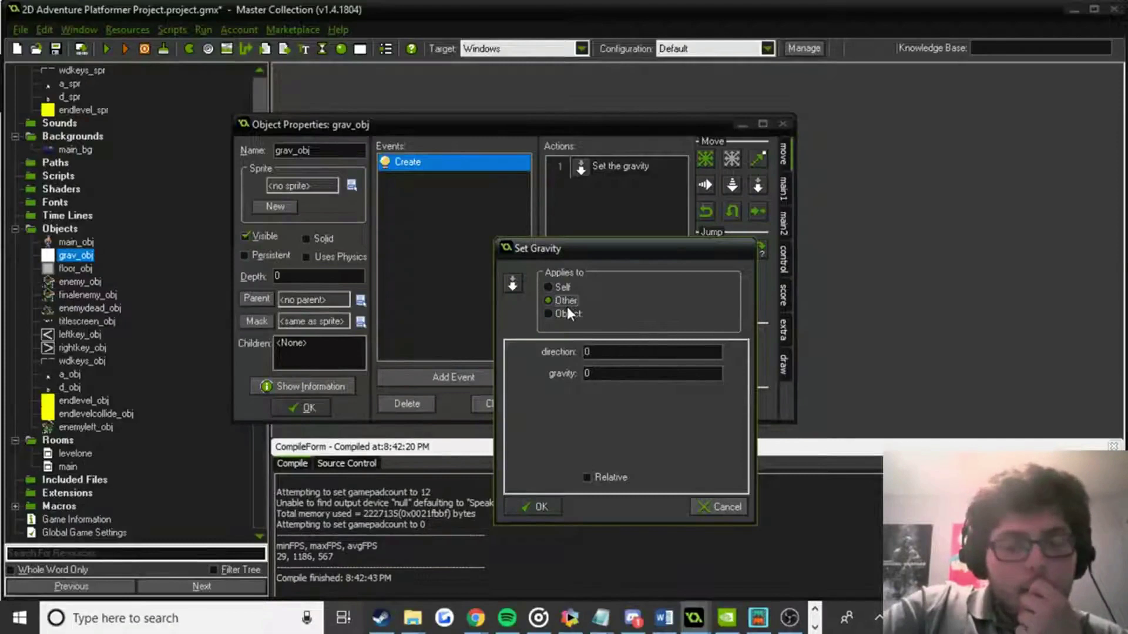
click(587, 352)
text(270)
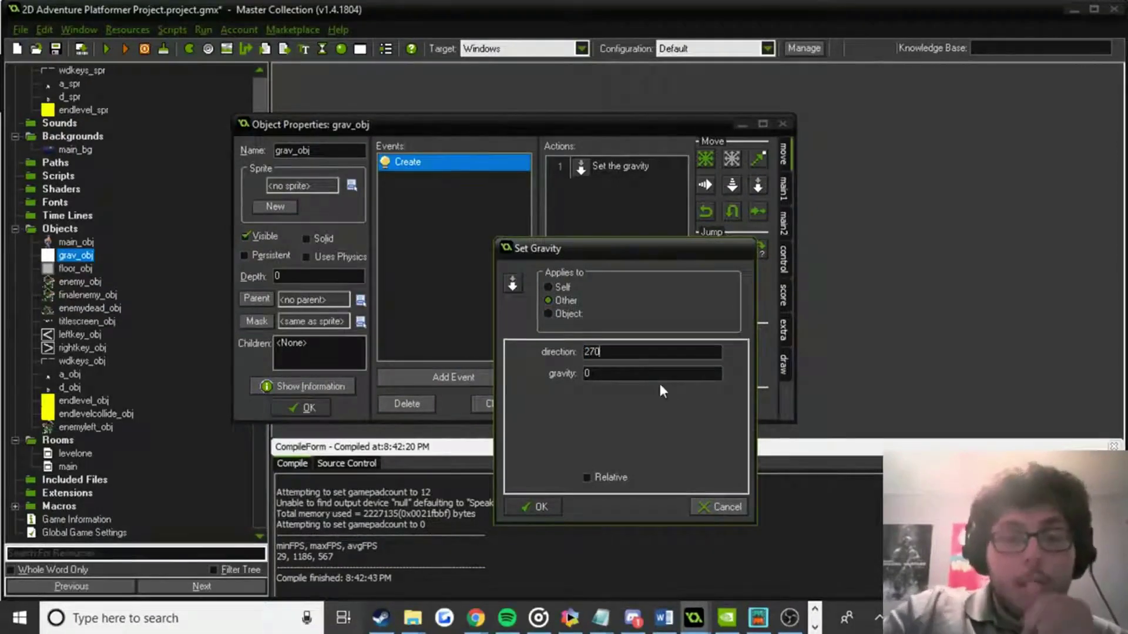
key(Tab)
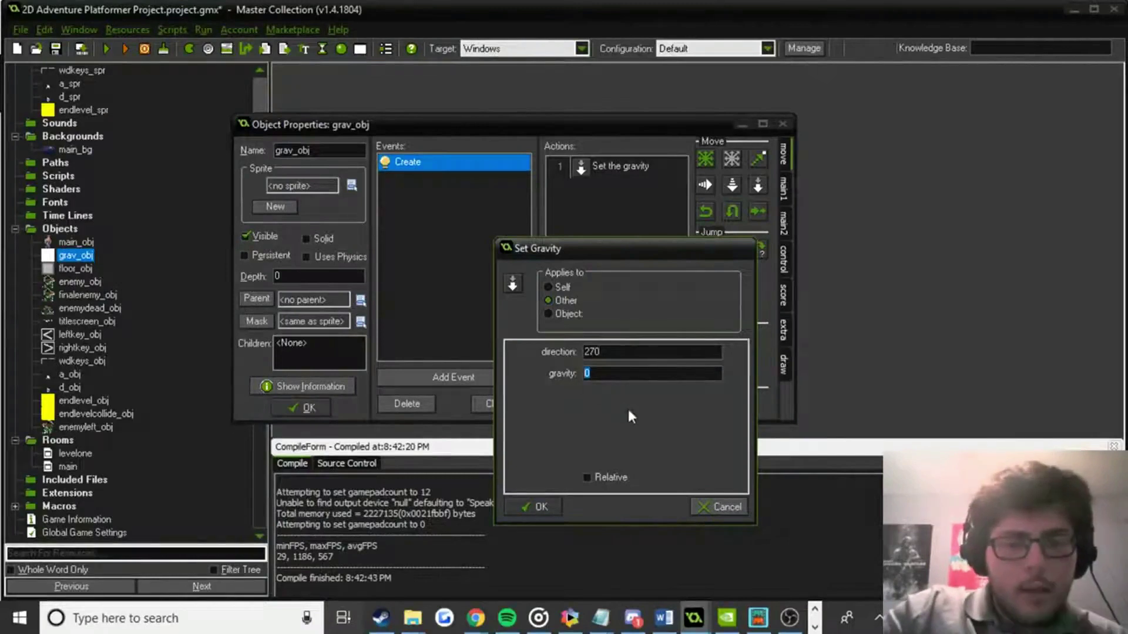
text(2)
click(555, 508)
click(304, 407)
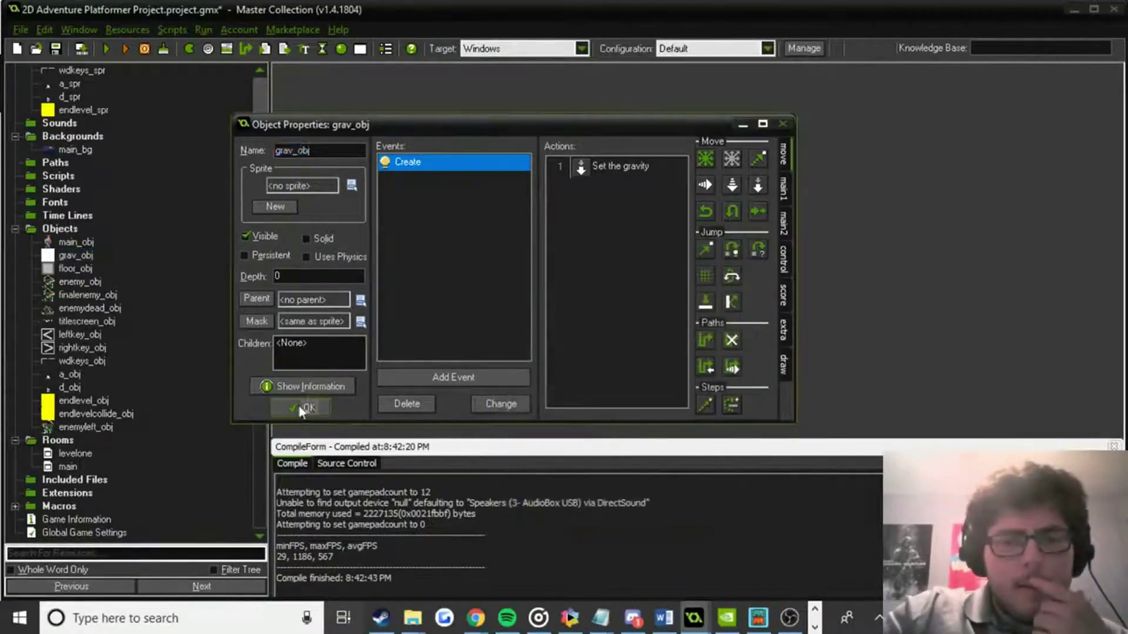
Start running the game and view the Open Gunner Starter Kit page in the browser while it compiles.
click(108, 49)
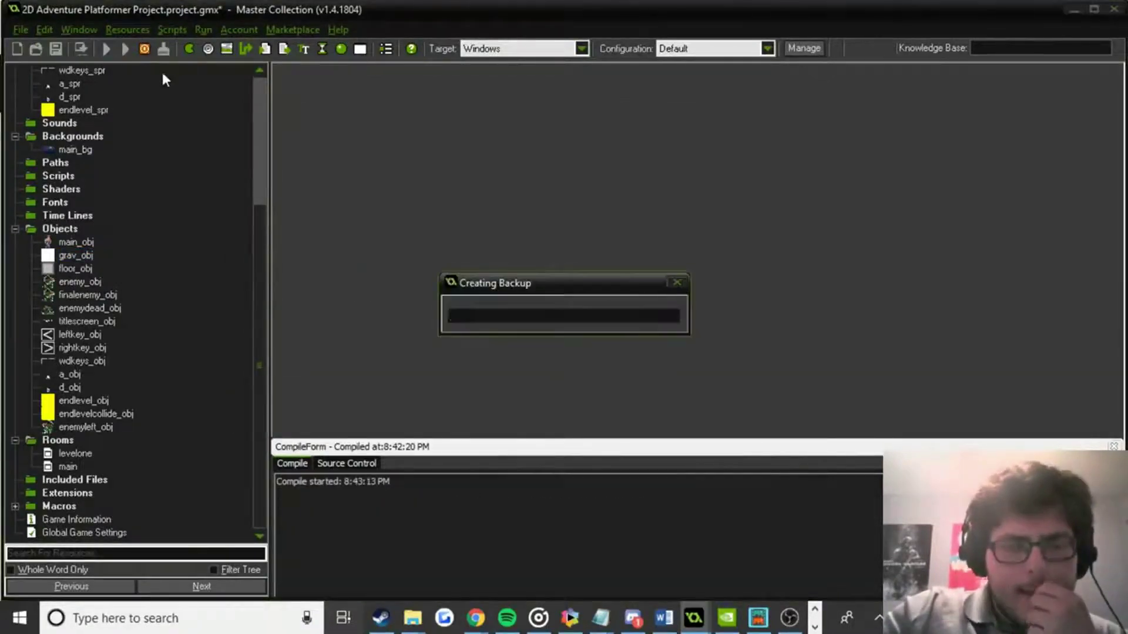
mouse_move(476, 618)
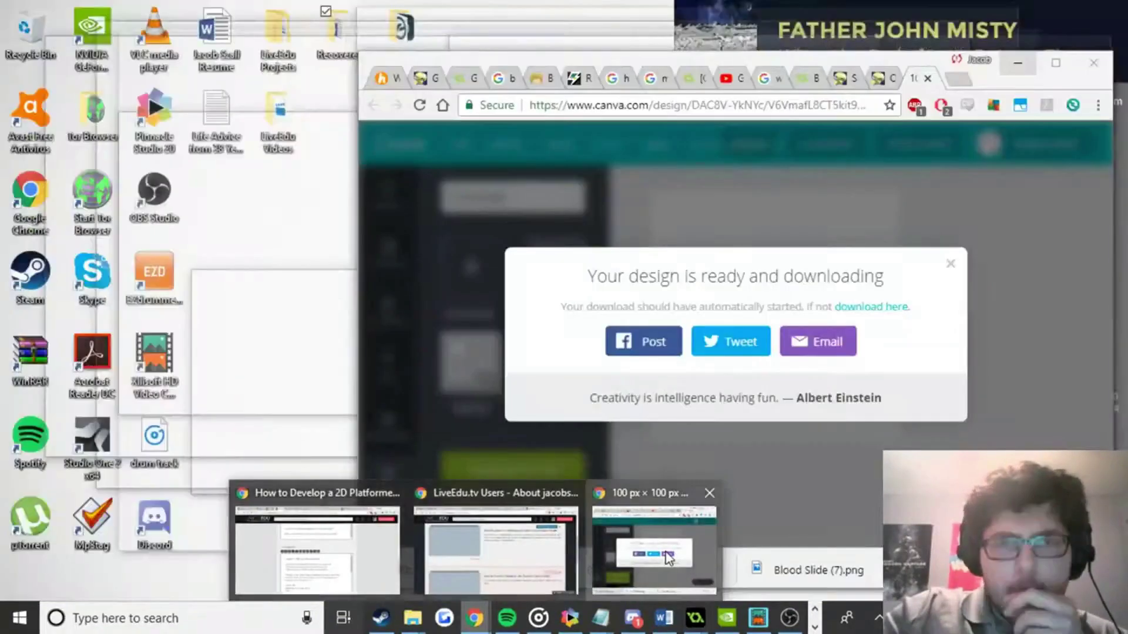
click(668, 558)
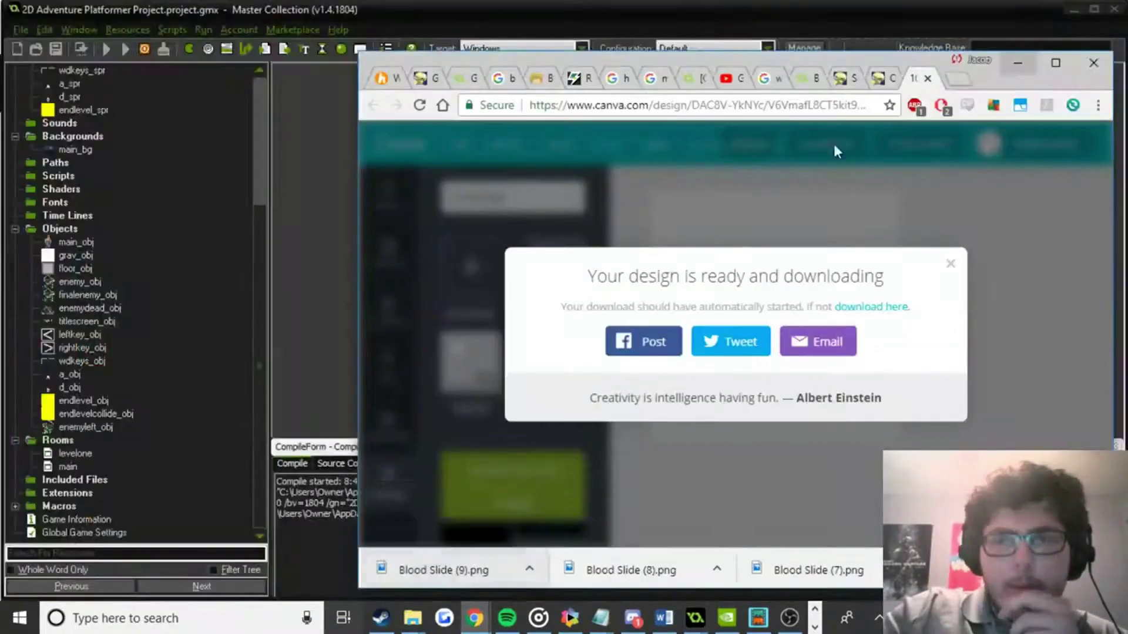
click(875, 79)
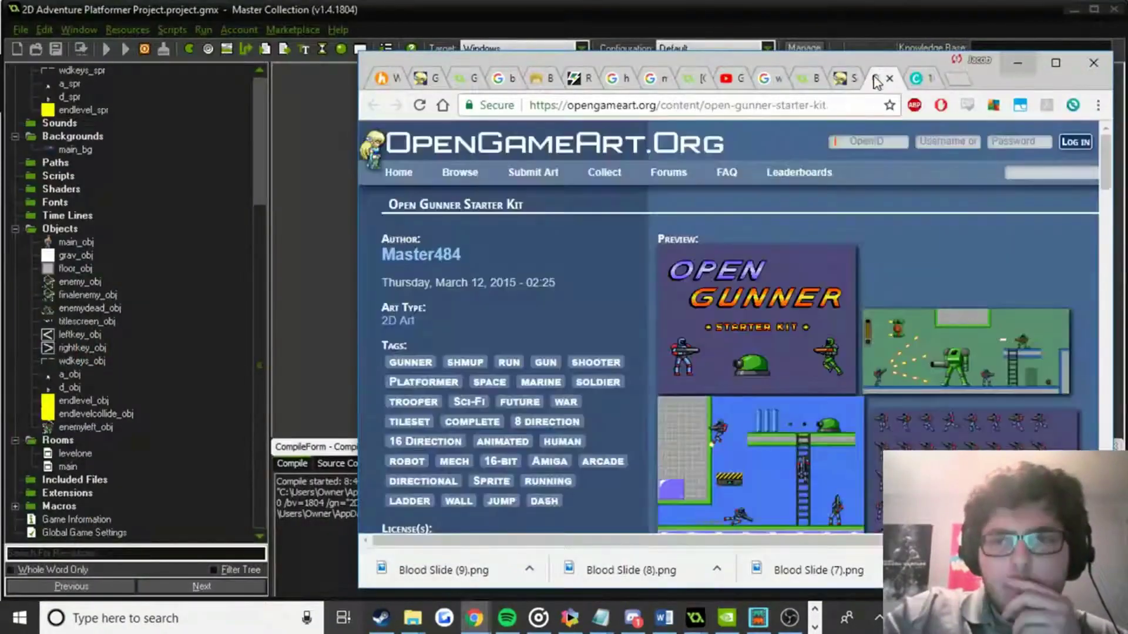
click(814, 626)
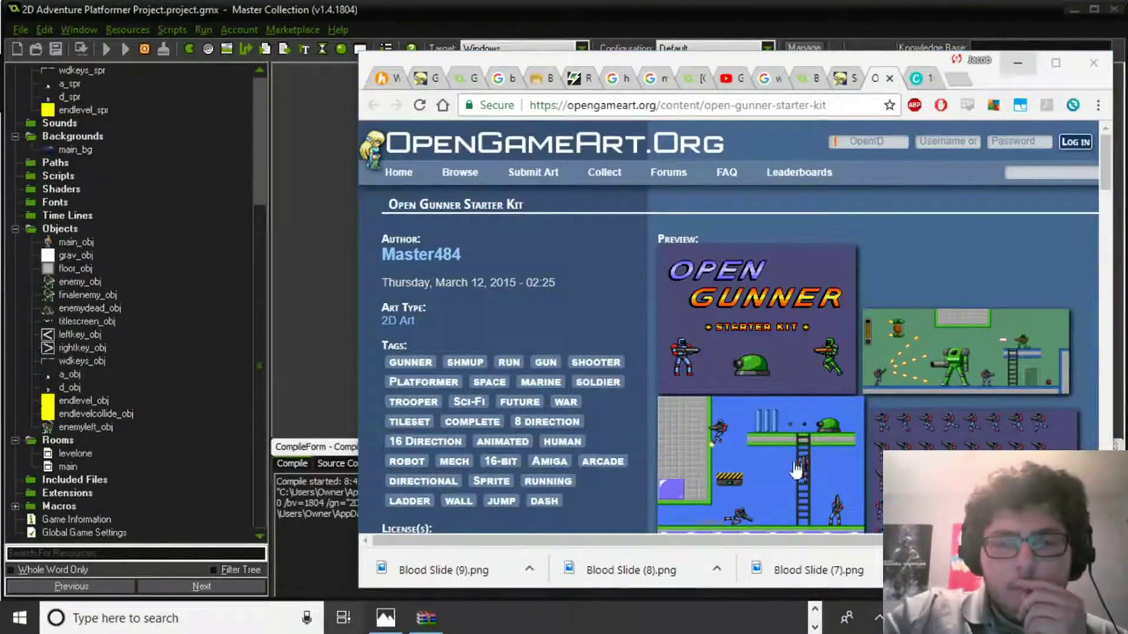
click(1019, 58)
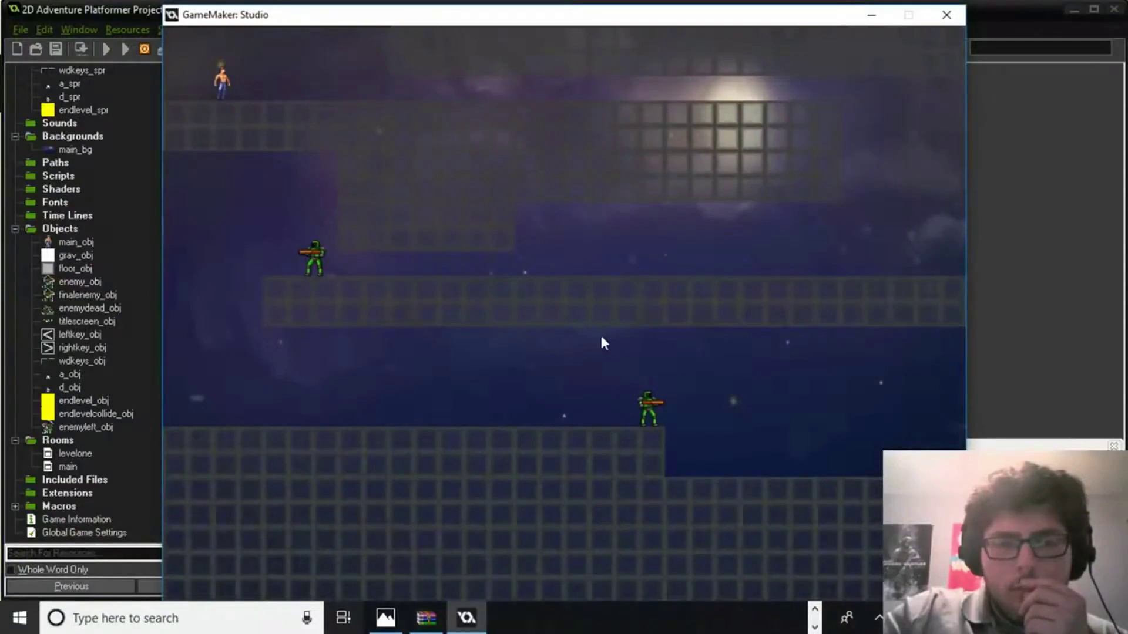
Test the Set Gravity action by walking the main character along the upper platform past its edge, and close the game.
key(d)
key(a)
key(d)
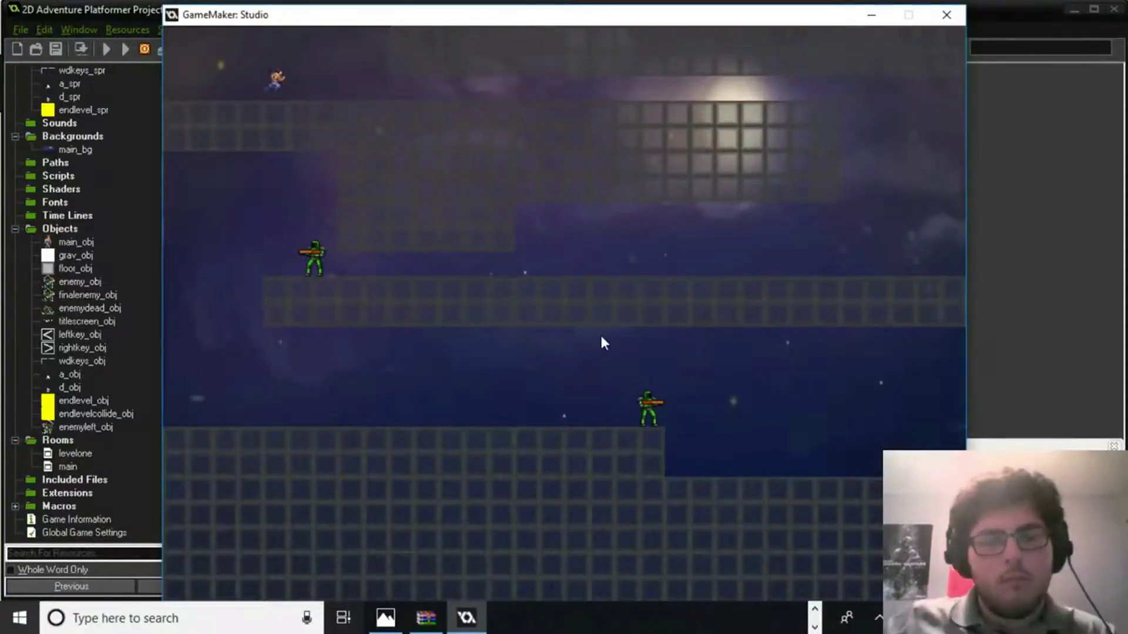
key(d)
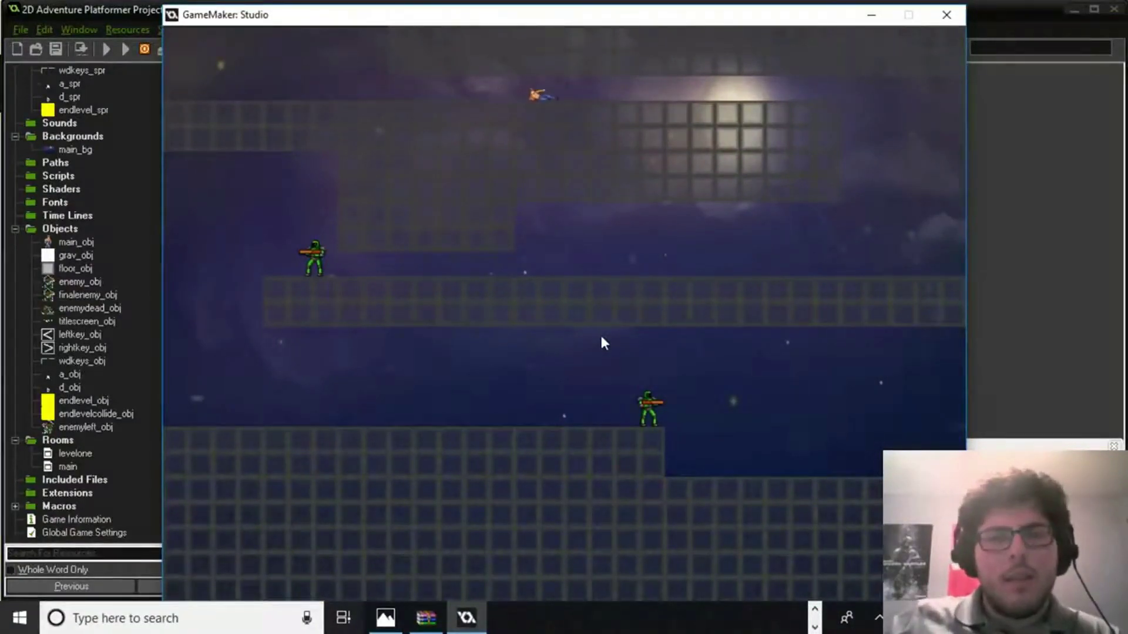
key(d)
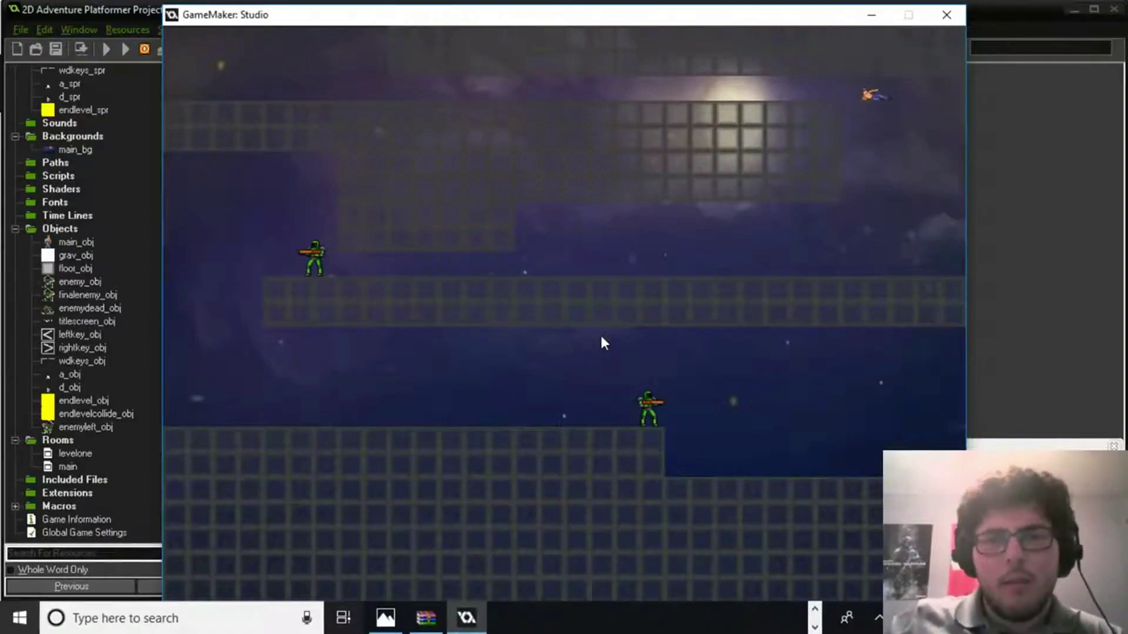
key(Escape)
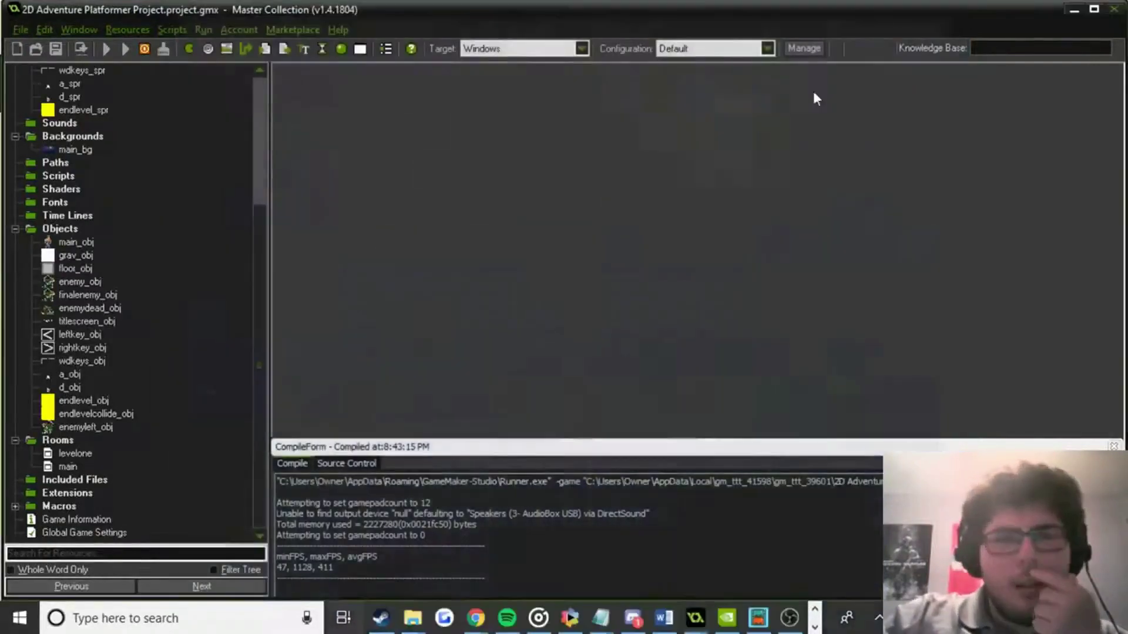
Check the grav_obj instance in the levelone room, and make grav_obj's Set Gravity action apply to main_obj.
double_click(75, 454)
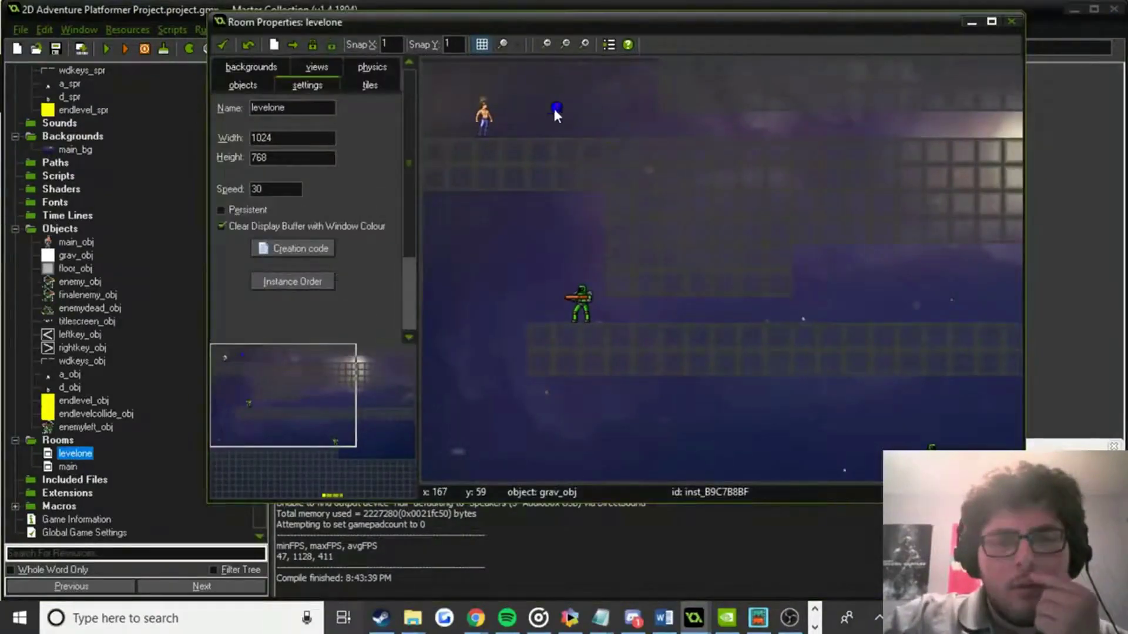
click(221, 45)
click(71, 258)
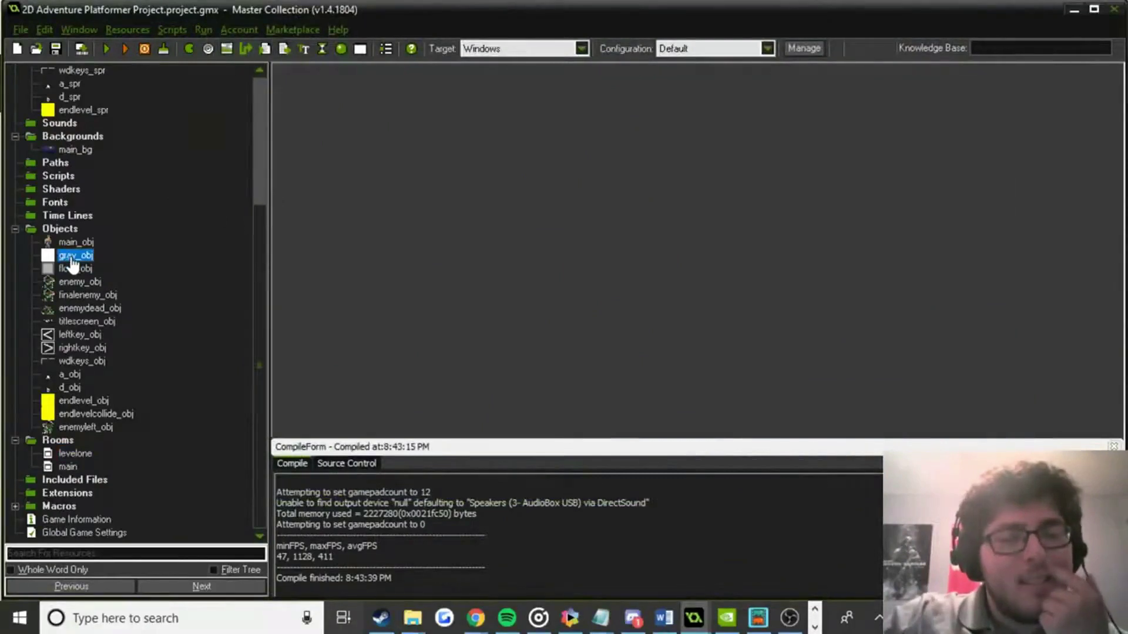
double_click(71, 259)
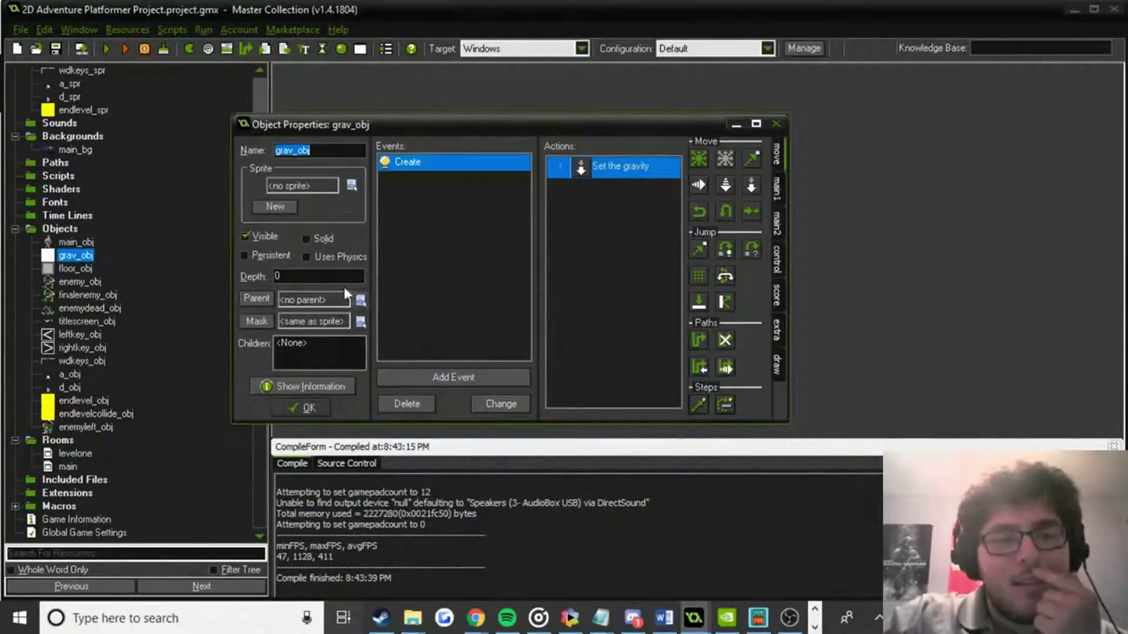
double_click(641, 169)
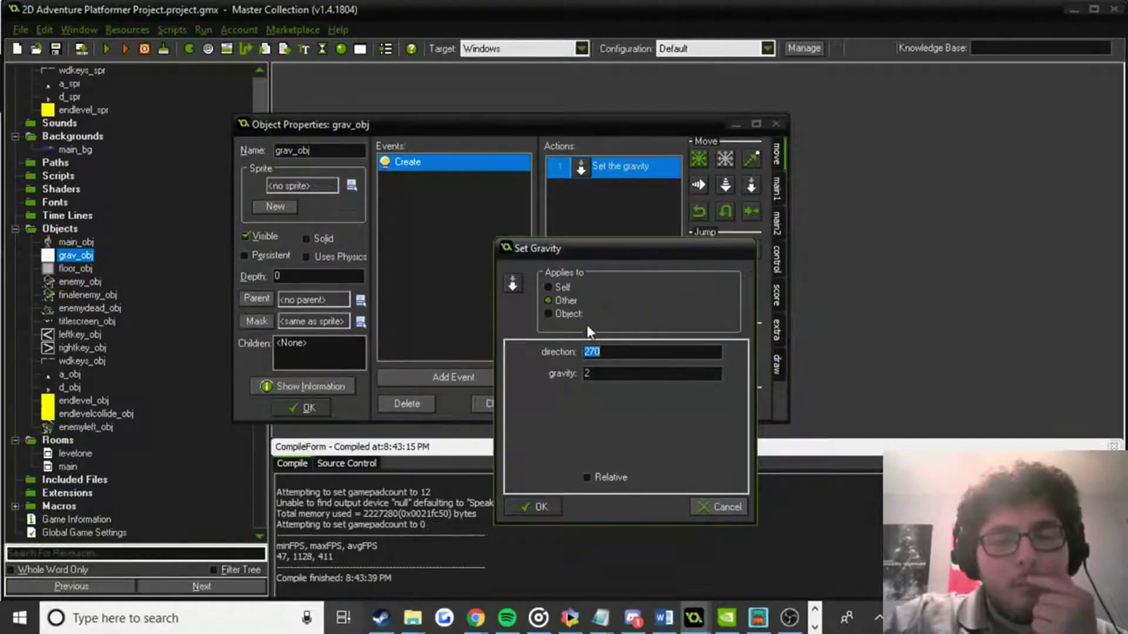
click(565, 314)
click(728, 317)
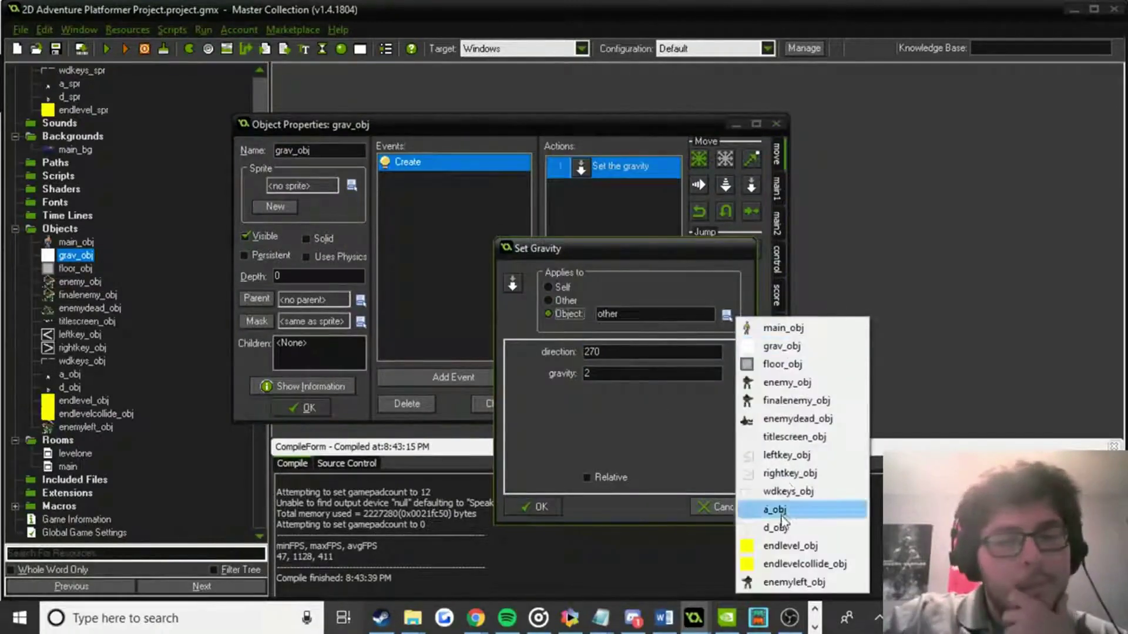
click(770, 329)
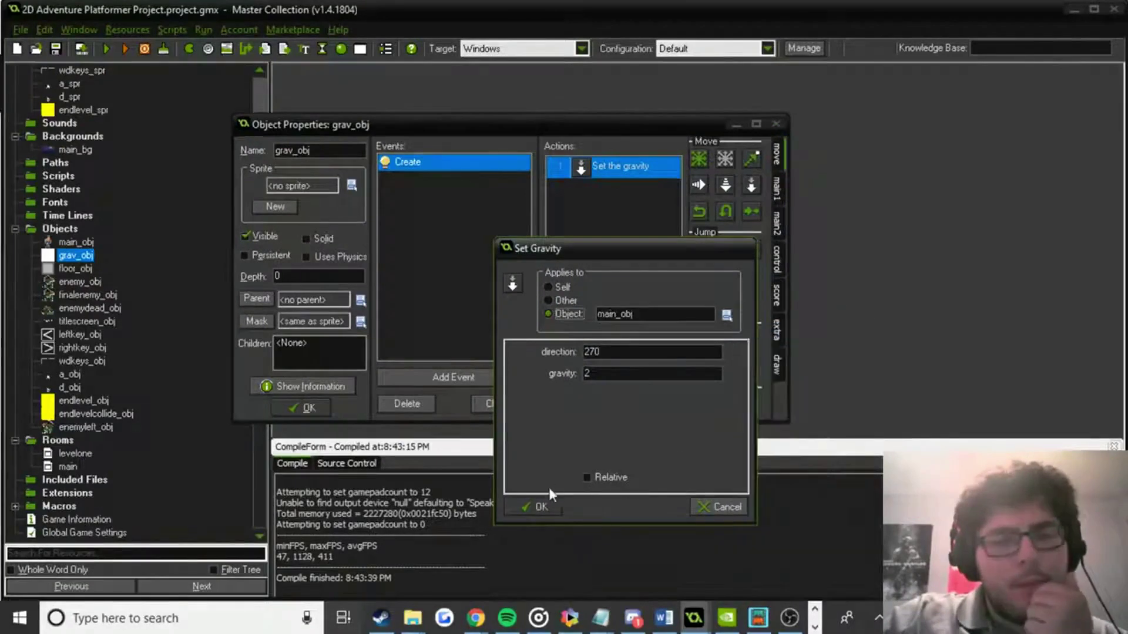
click(538, 506)
click(309, 408)
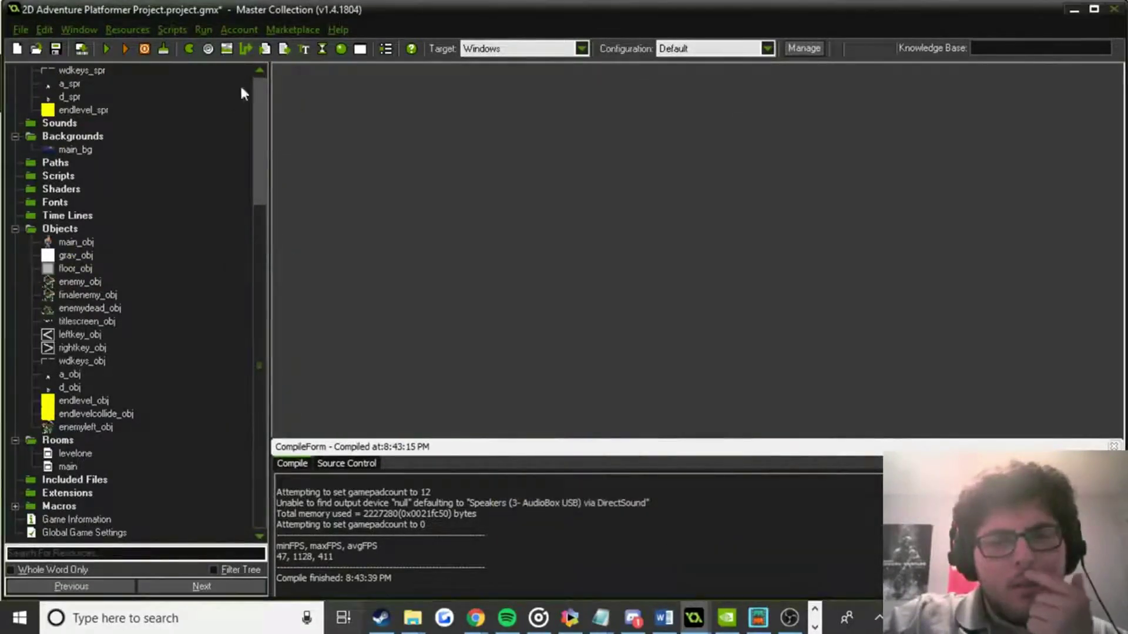
Run the game in debug mode, walk the main character in both directions on the upper platform, and close the game and debugger.
click(119, 50)
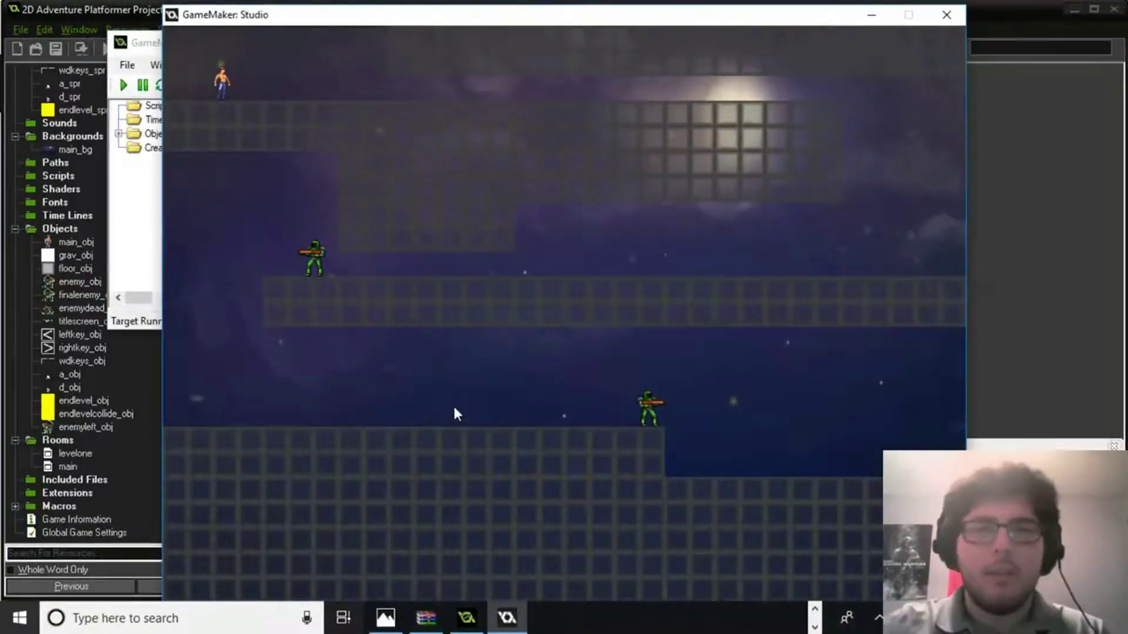
key(Right)
key(Right)
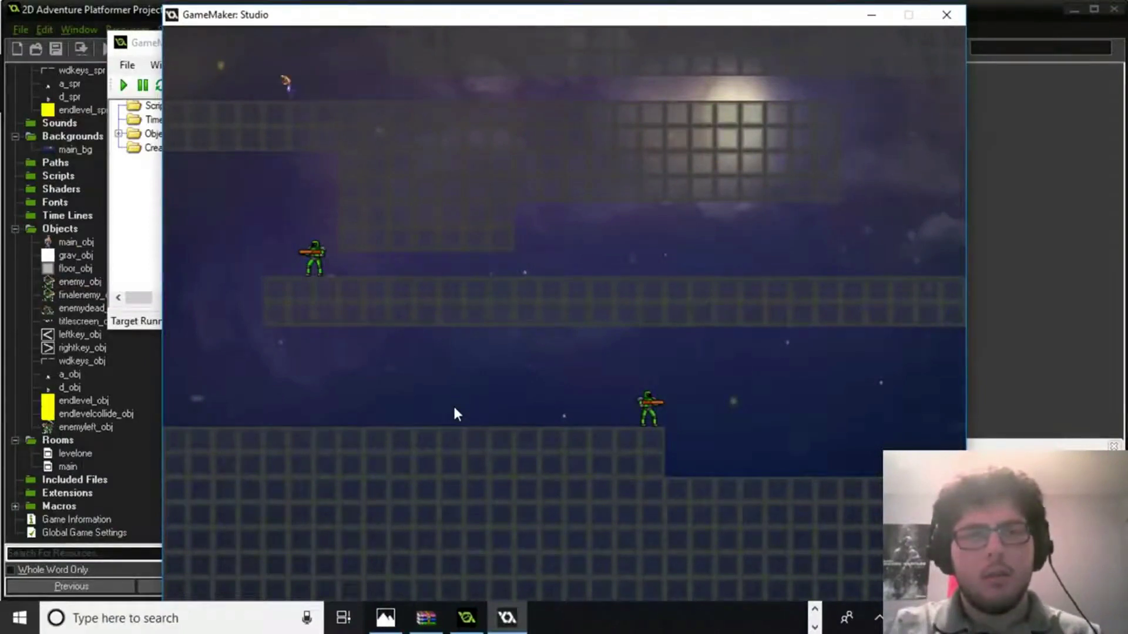
key(Left)
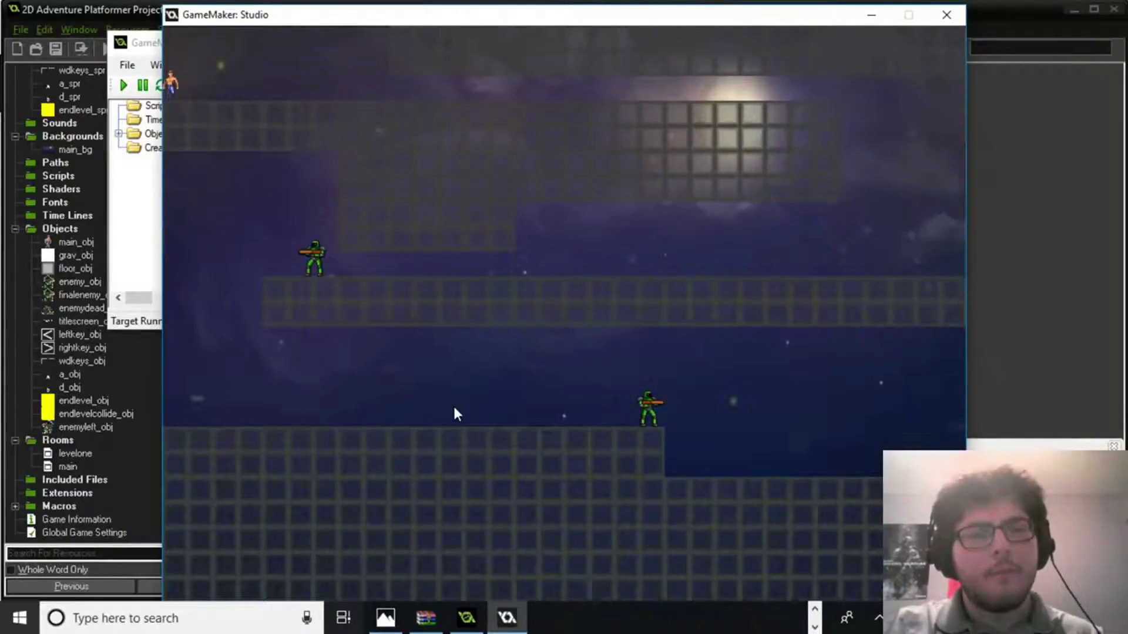
click(947, 15)
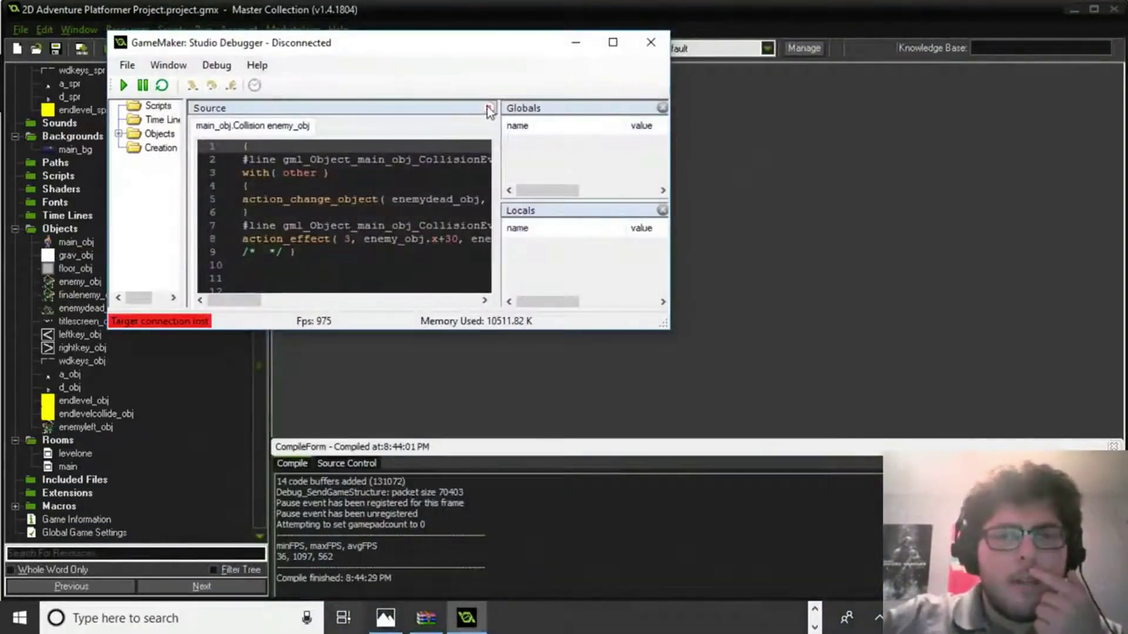
click(651, 42)
Delete two floor_obj tiles from the top row of the upper platform beneath the main character in the levelone room.
double_click(82, 454)
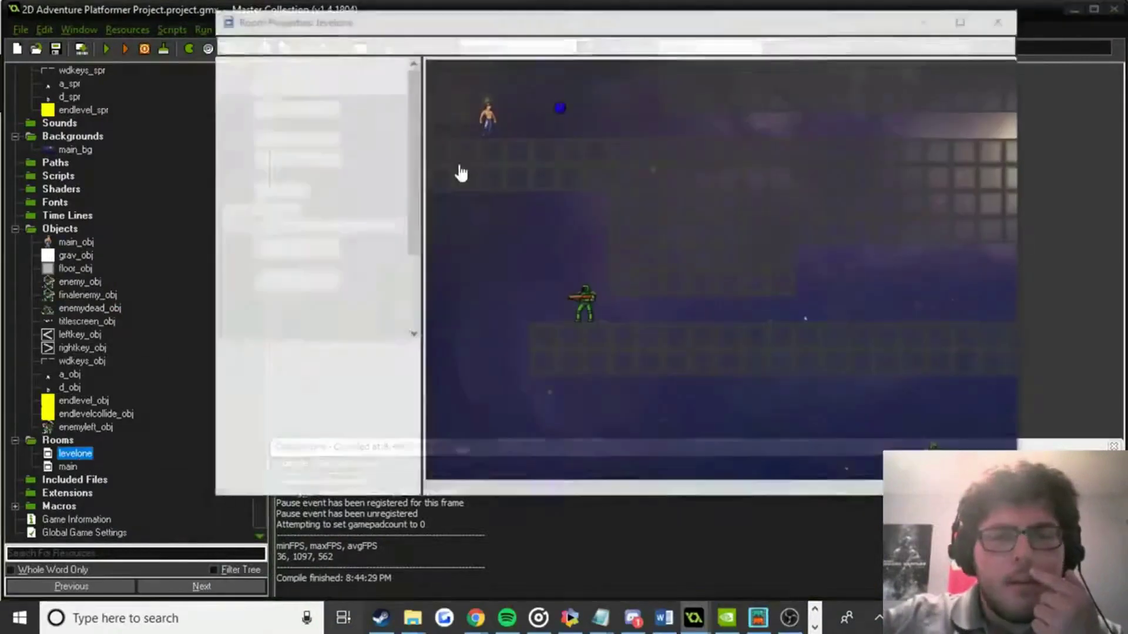
right_click(484, 149)
click(501, 163)
right_click(517, 151)
click(529, 164)
middle_drag(624, 168, 526, 216)
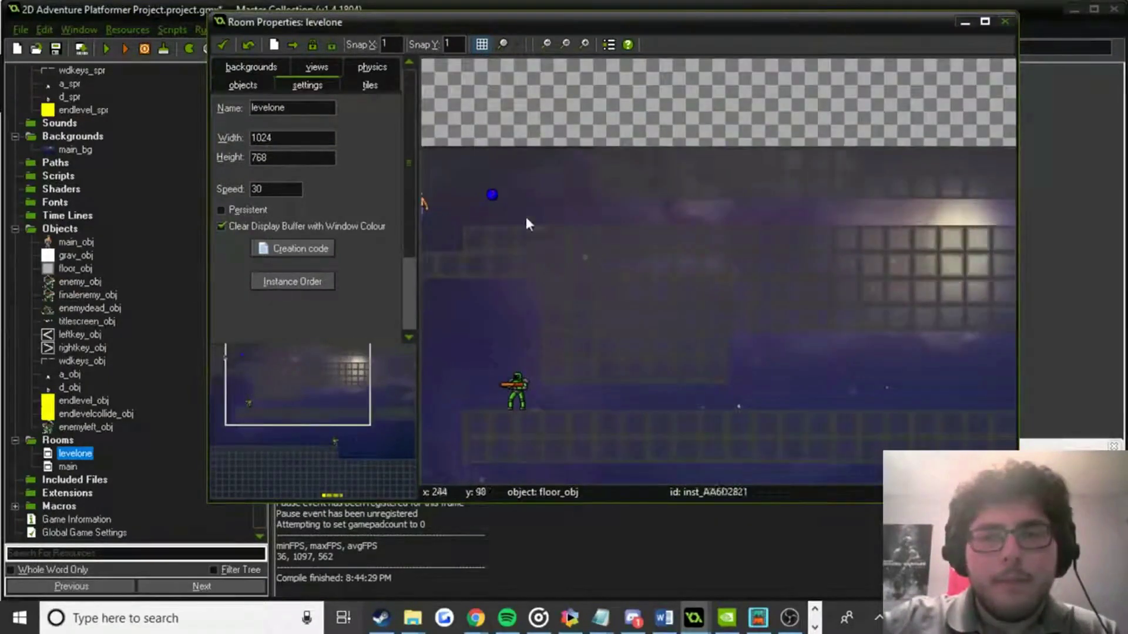
Choose floor_obj as the object to place in the levelone room, and set both the X and Y snap to 32.
click(249, 86)
click(253, 118)
click(294, 168)
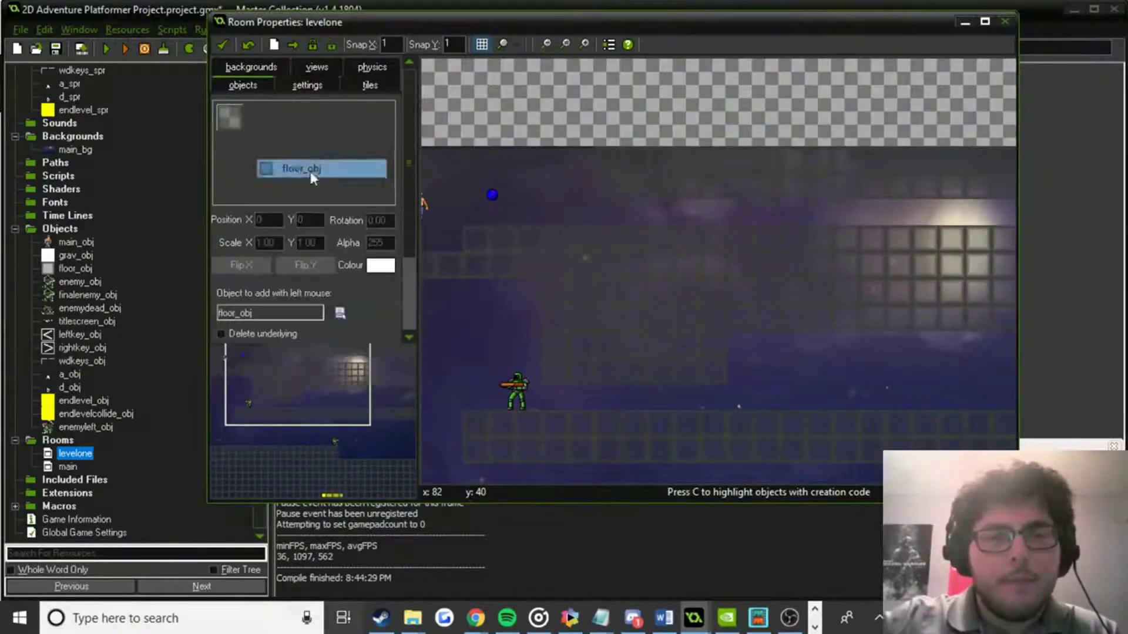
double_click(390, 44)
text(32)
double_click(453, 44)
text(32)
Delete the remaining floor_obj tiles along the upper platform's top row at Y 96, from beside the main character across the moon.
middle_drag(526, 196, 672, 190)
right_click(543, 208)
ctrl+scroll(540, 230, up, 1)
right_click(558, 188)
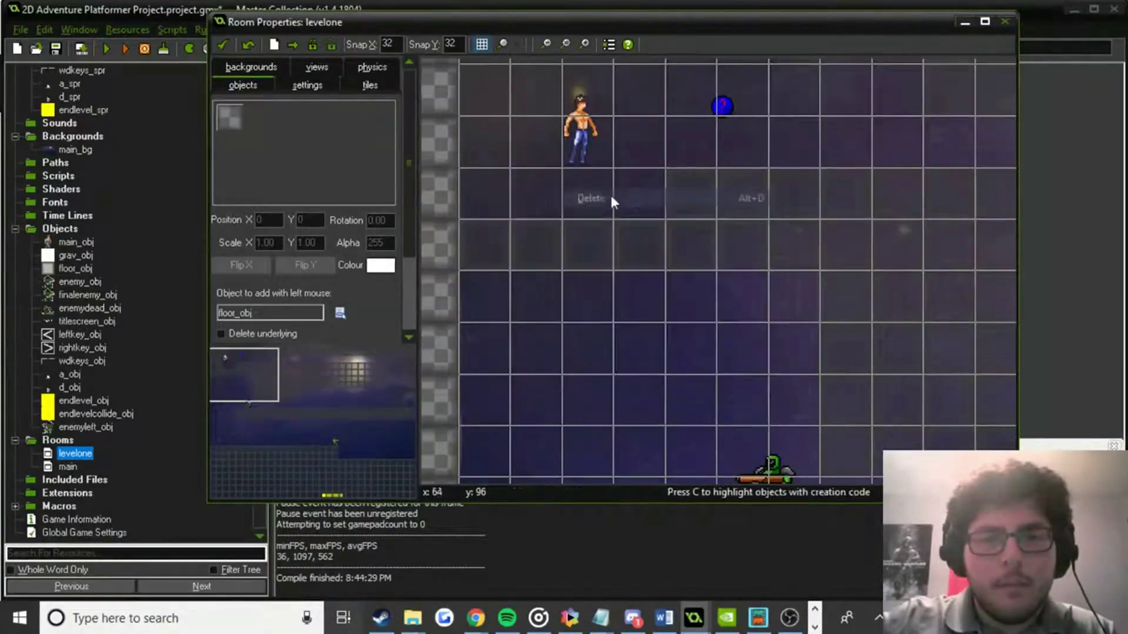
middle_drag(909, 201, 623, 217)
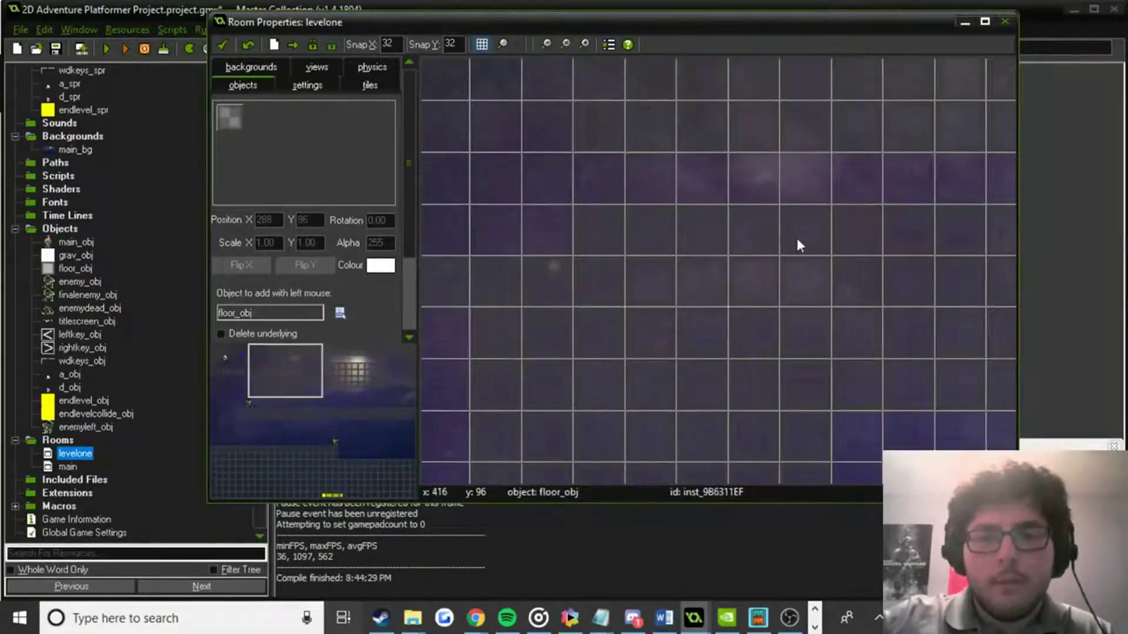
ctrl+scroll(790, 241, down, 1)
middle_drag(775, 244, 529, 238)
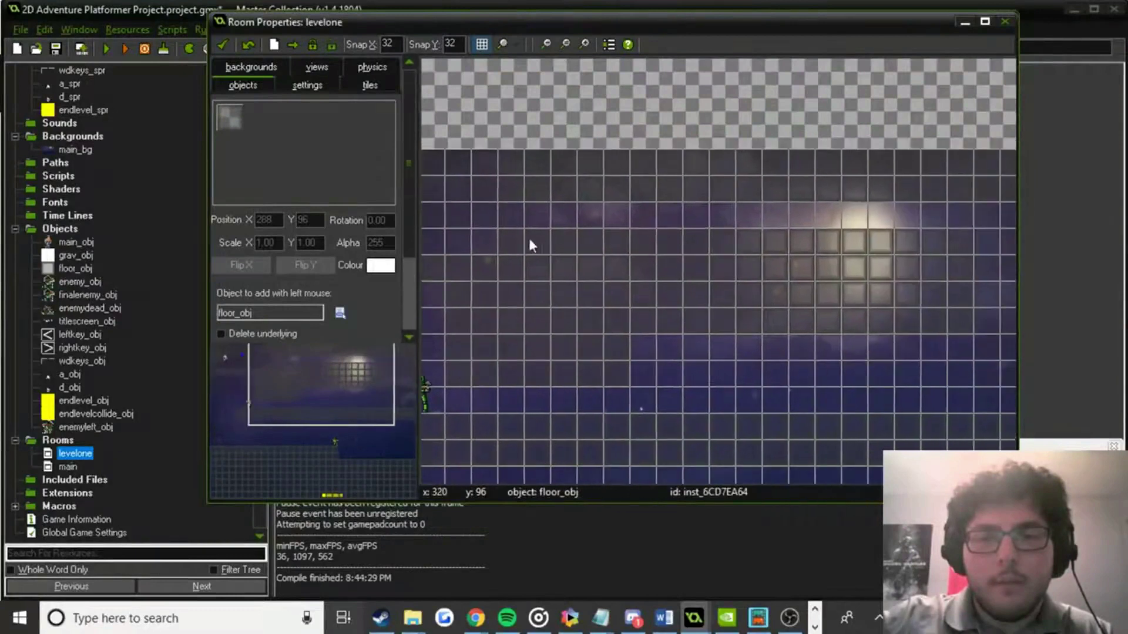
right_drag(777, 238, 928, 240)
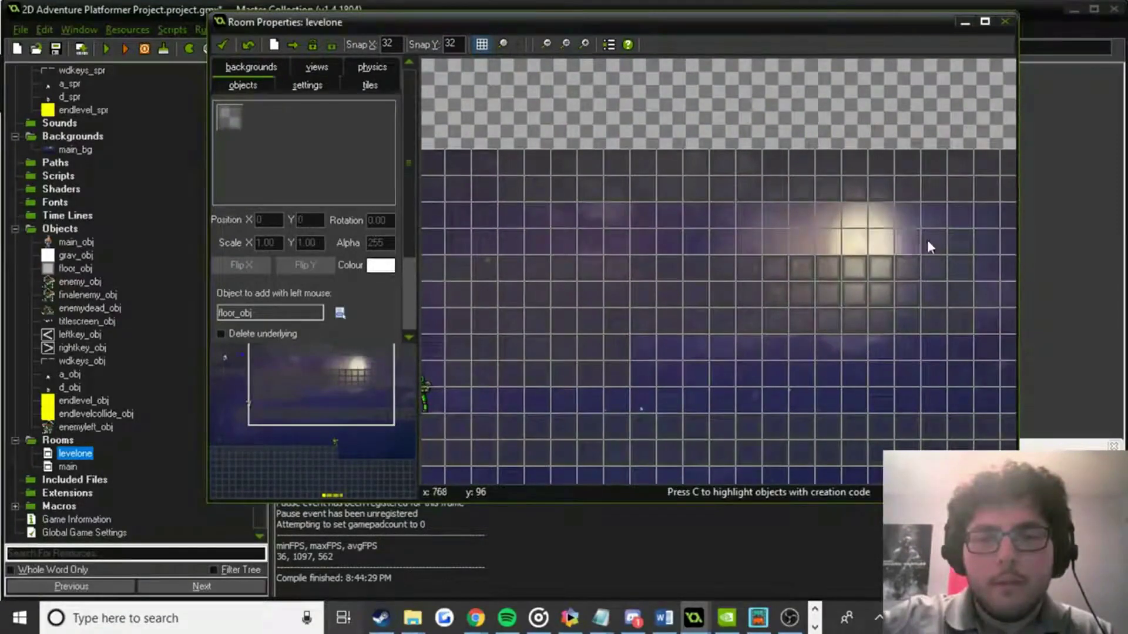
Add a row of floor_obj tiles at Y 64 along the ceiling above the upper platform, and save and close the room.
drag(881, 228, 769, 225)
middle_drag(499, 222, 697, 240)
ctrl+scroll(697, 240, up, 3)
ctrl+scroll(585, 206, down, 1)
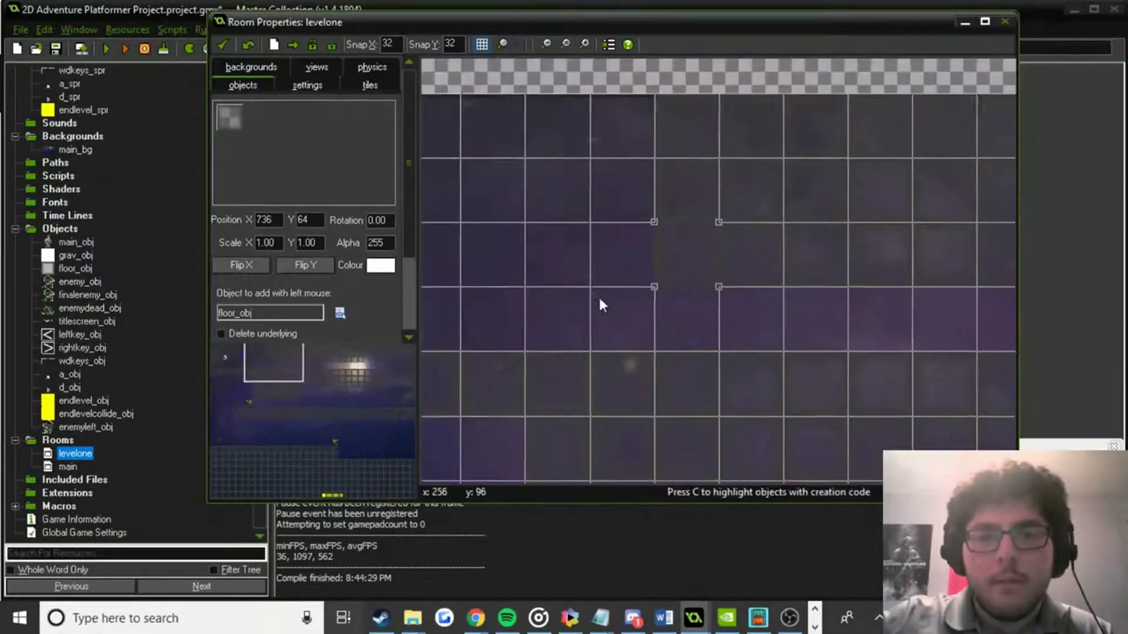
middle_drag(671, 268, 760, 249)
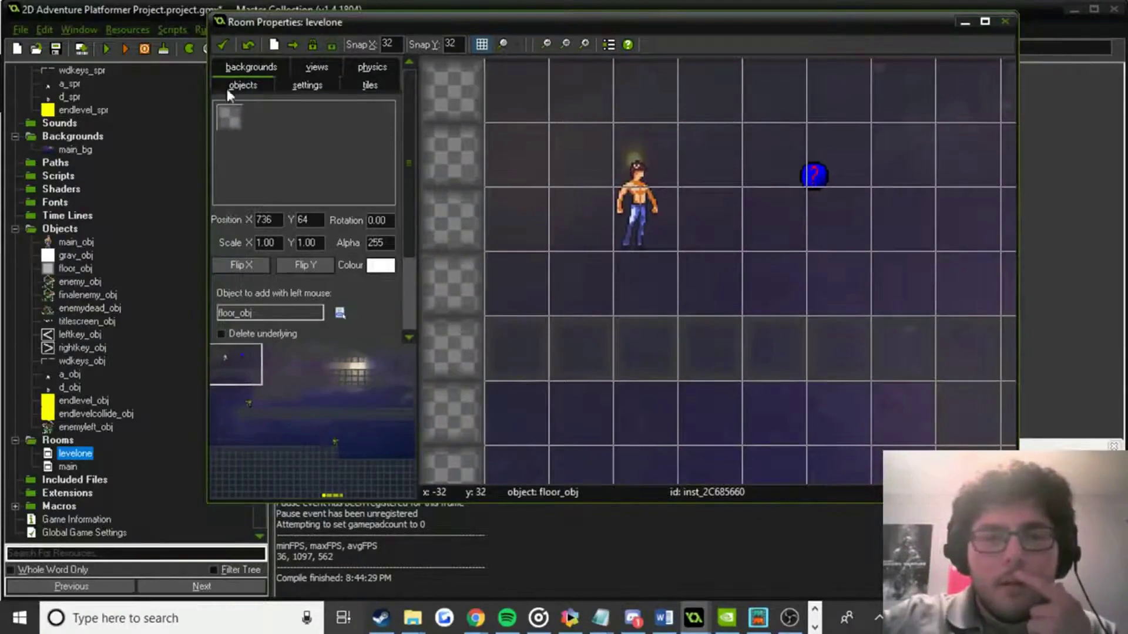
click(223, 46)
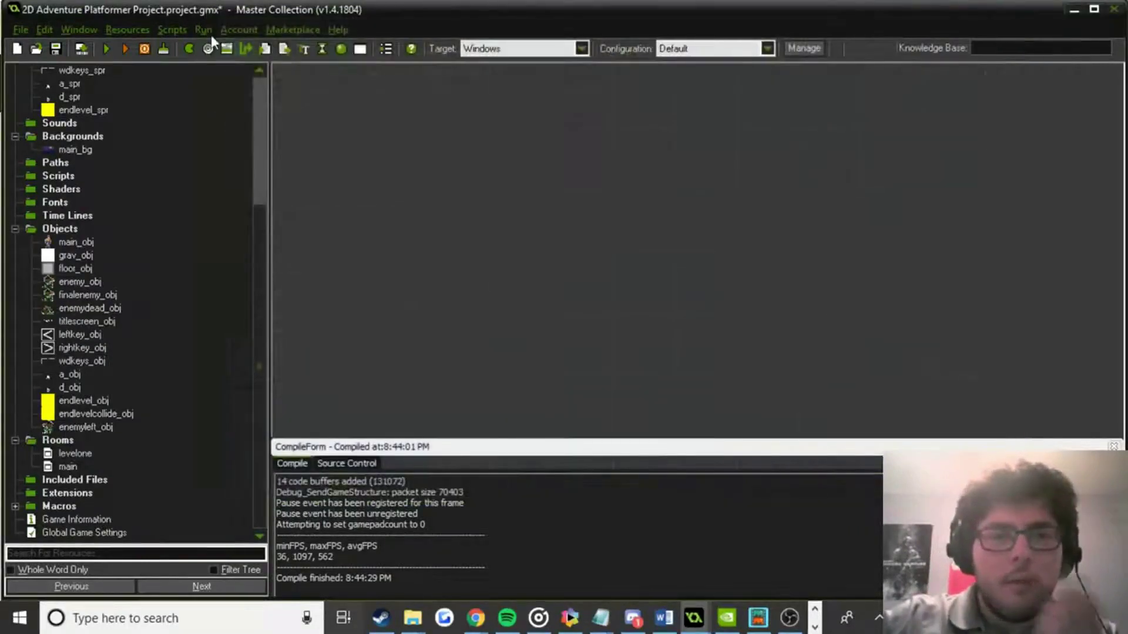
Run the game, walk the main character back and forth along the lowered upper platform, and close the game.
click(110, 49)
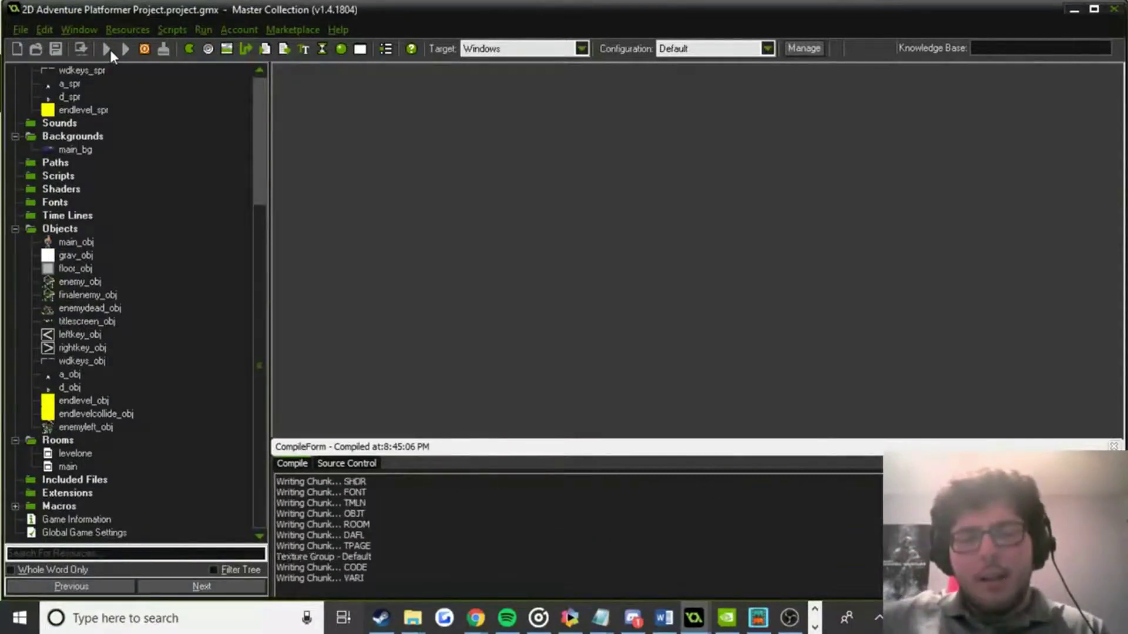
key(Right)
key(Left)
key(Right)
key(Left)
key(Right)
key(Left)
key(Right)
key(Right)
key(Left)
key(Right)
key(Right)
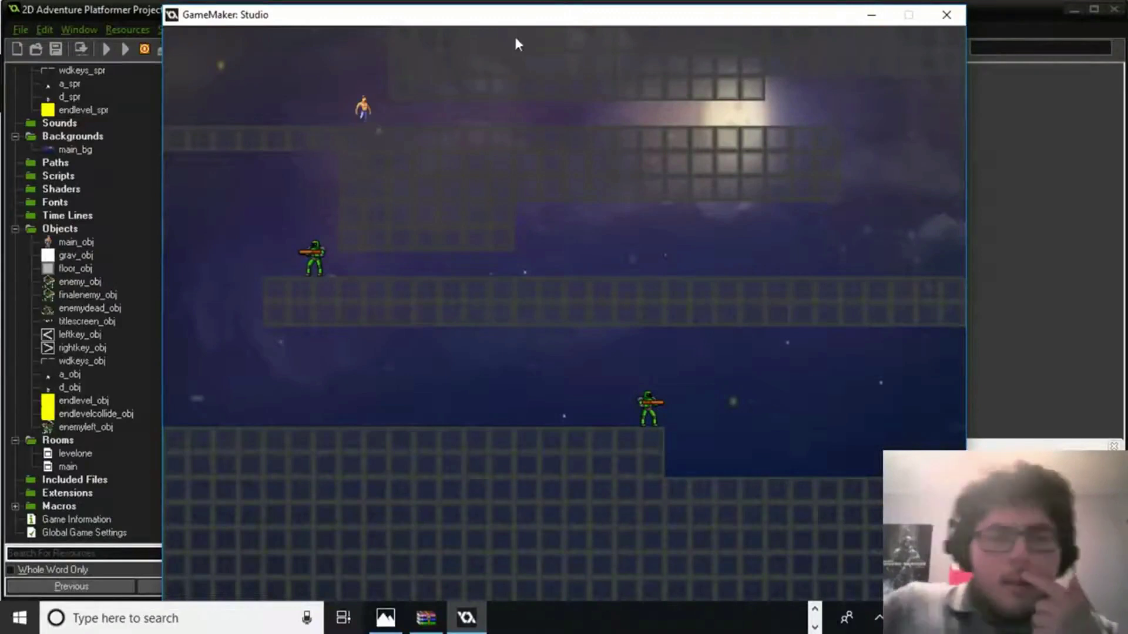
click(947, 15)
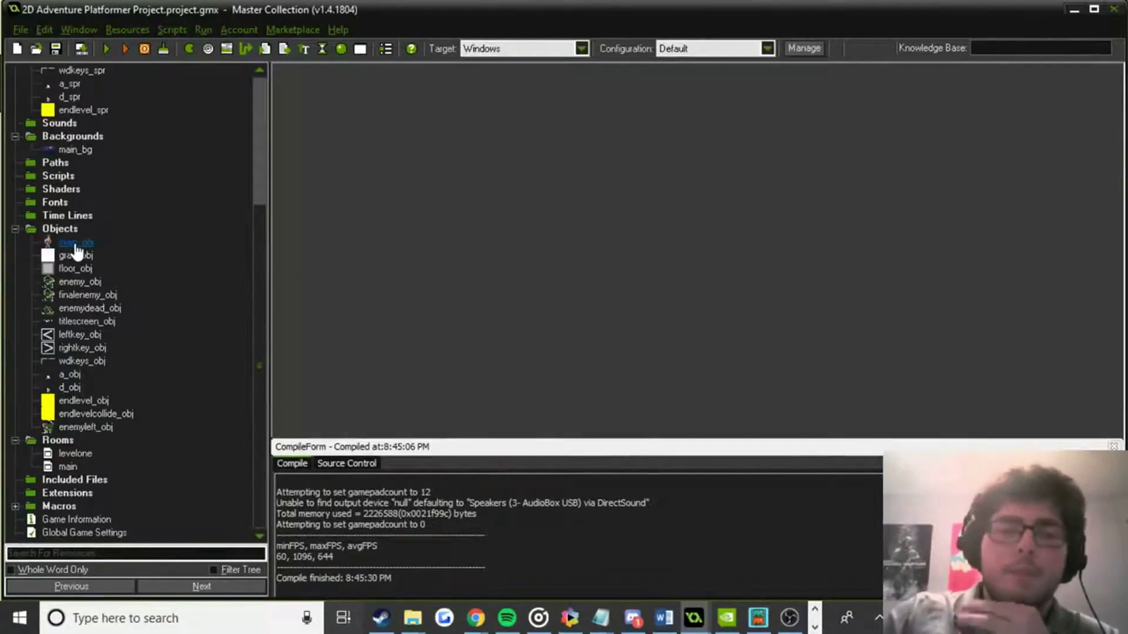
Check the Set the vertical speed action in main_obj's floor_obj collision event, and delete that action.
double_click(87, 246)
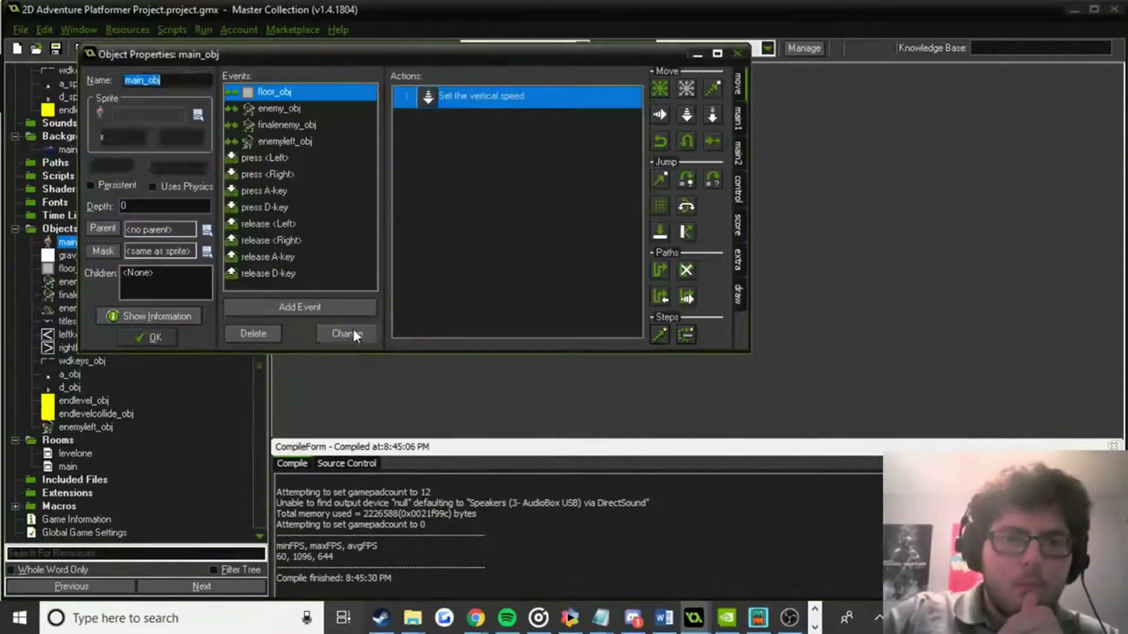
double_click(453, 94)
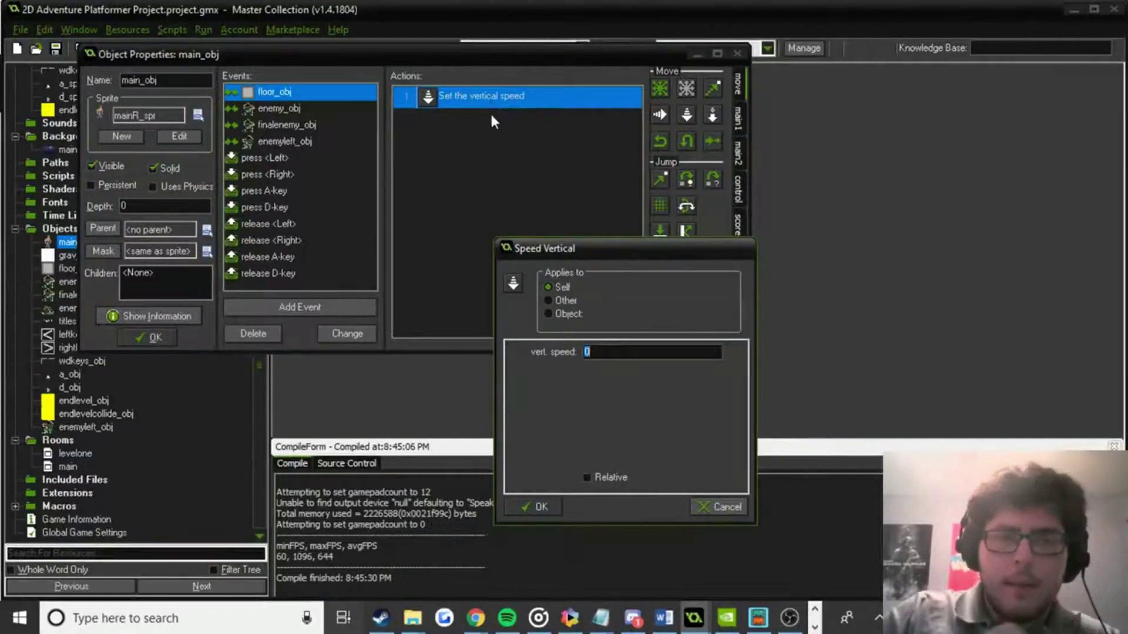
click(703, 506)
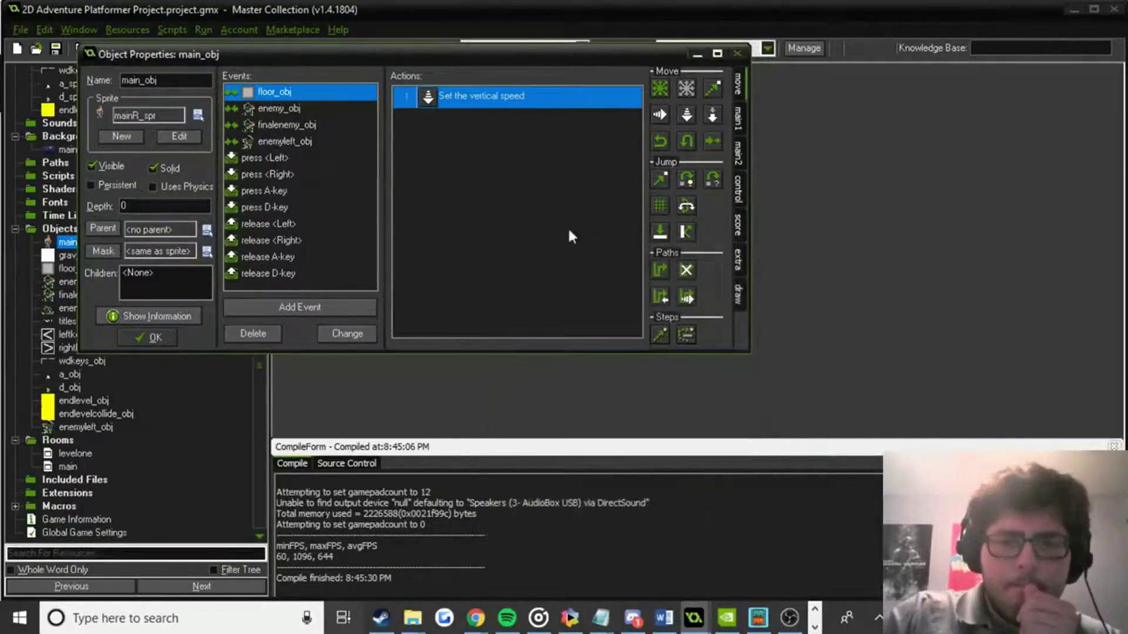
key(Delete)
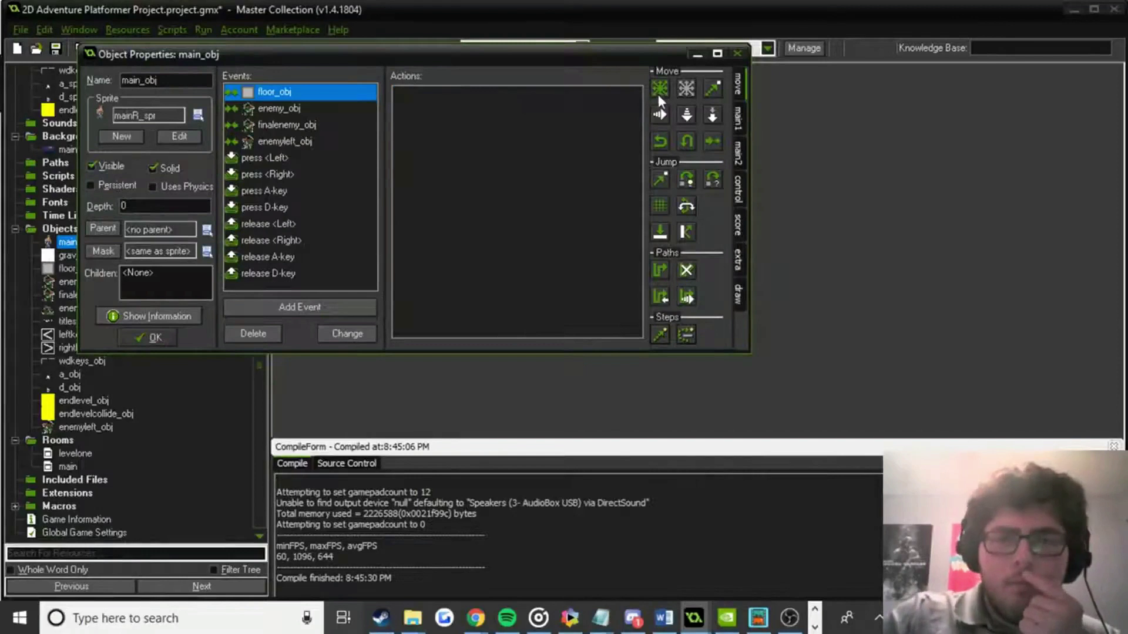
Try a Move Free action with direction 0 and speed 0 in main_obj's floor_obj collision event.
drag(684, 90, 593, 126)
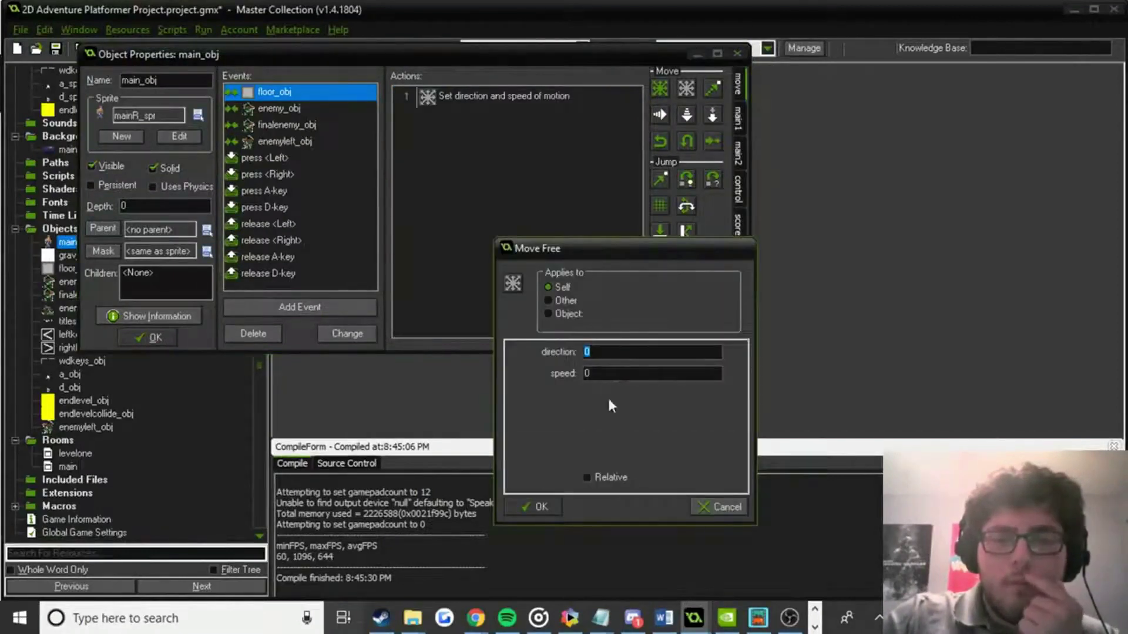
click(541, 506)
drag(445, 59, 519, 69)
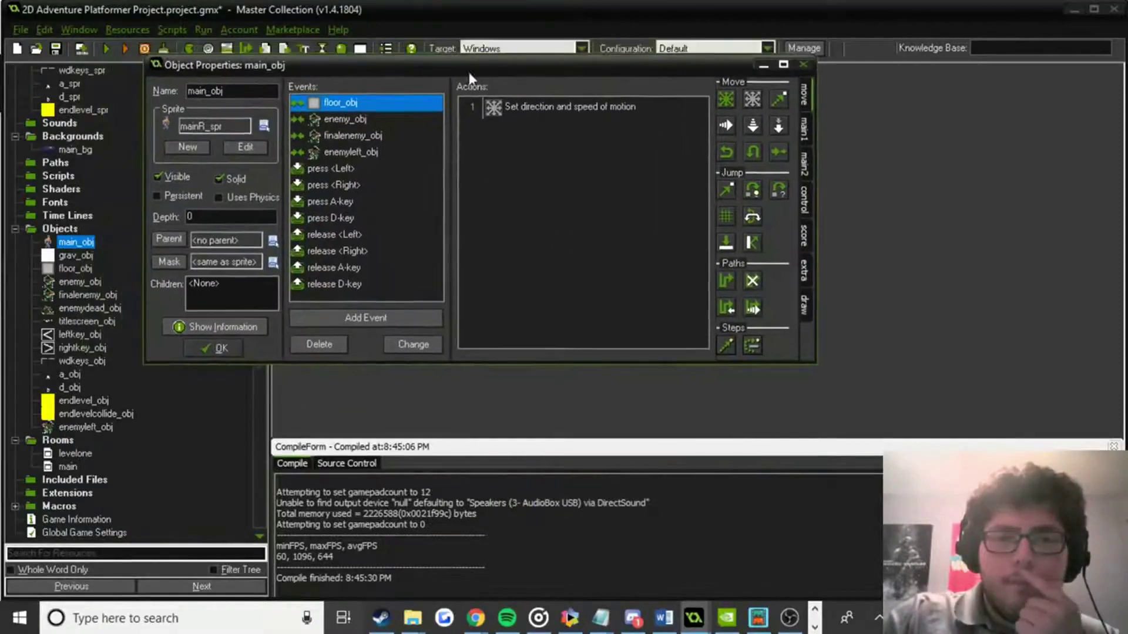
Test the Move Free action by running the game, close the game, and delete the action from the floor_obj collision event.
click(115, 48)
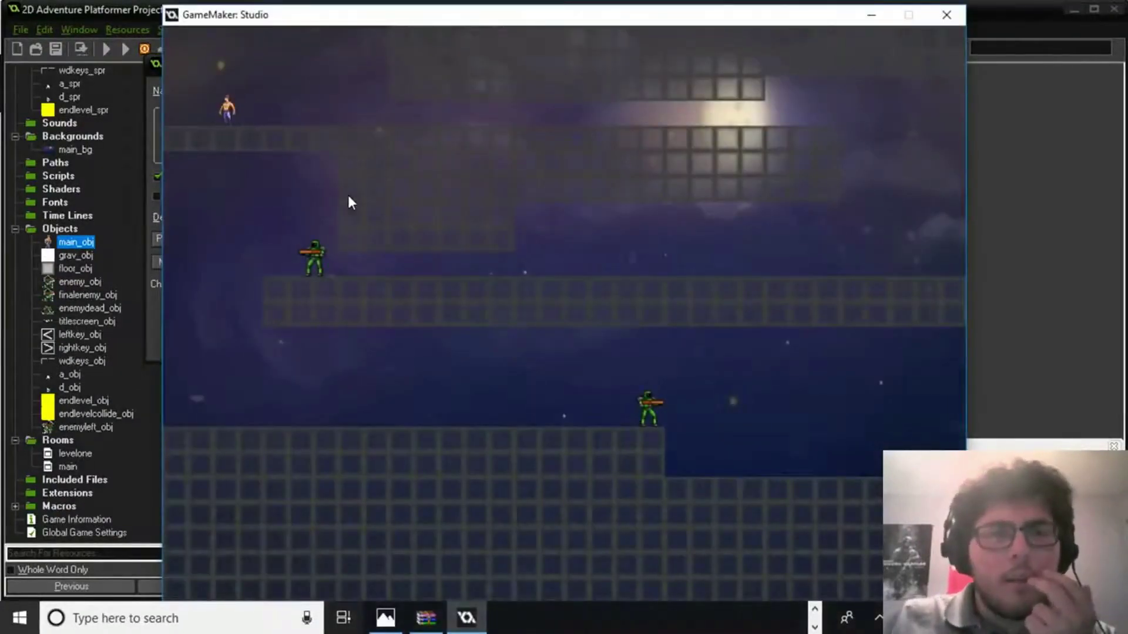
click(949, 15)
right_click(539, 111)
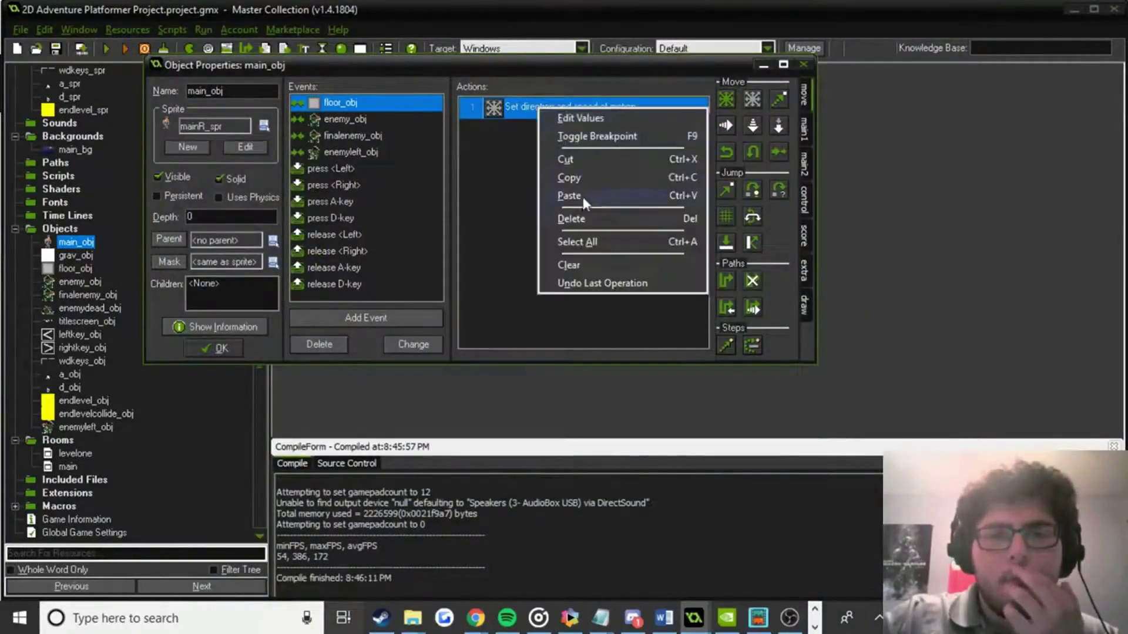
click(590, 218)
Switch to Chrome, search Google for "collision code game maker" in a new tab, and look through the results.
click(476, 618)
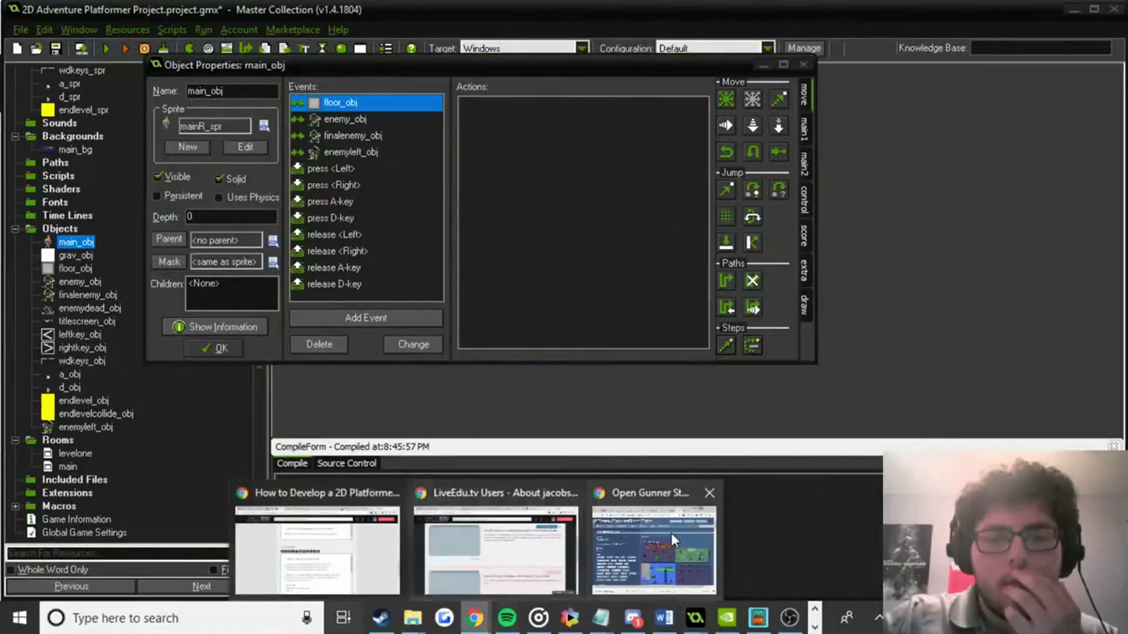
click(671, 533)
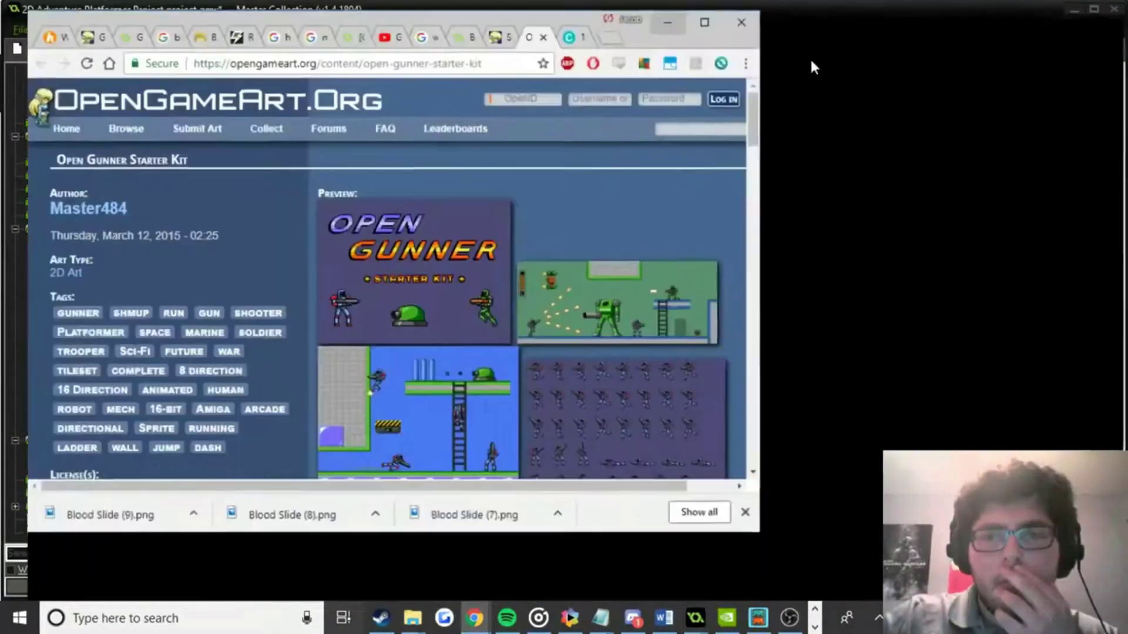
click(881, 12)
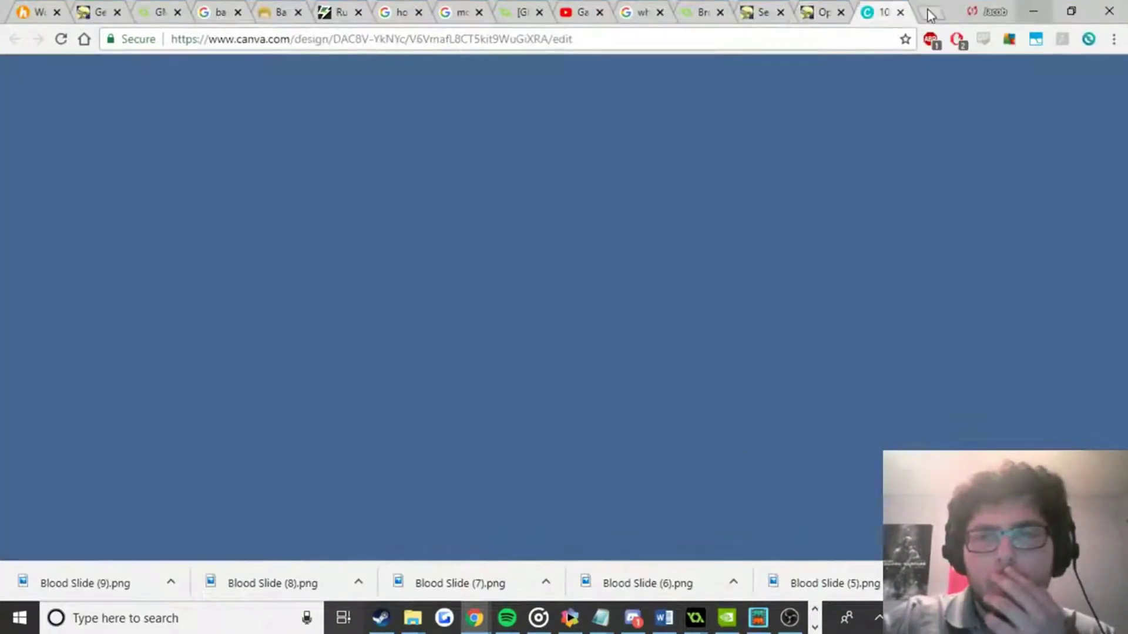
click(929, 13)
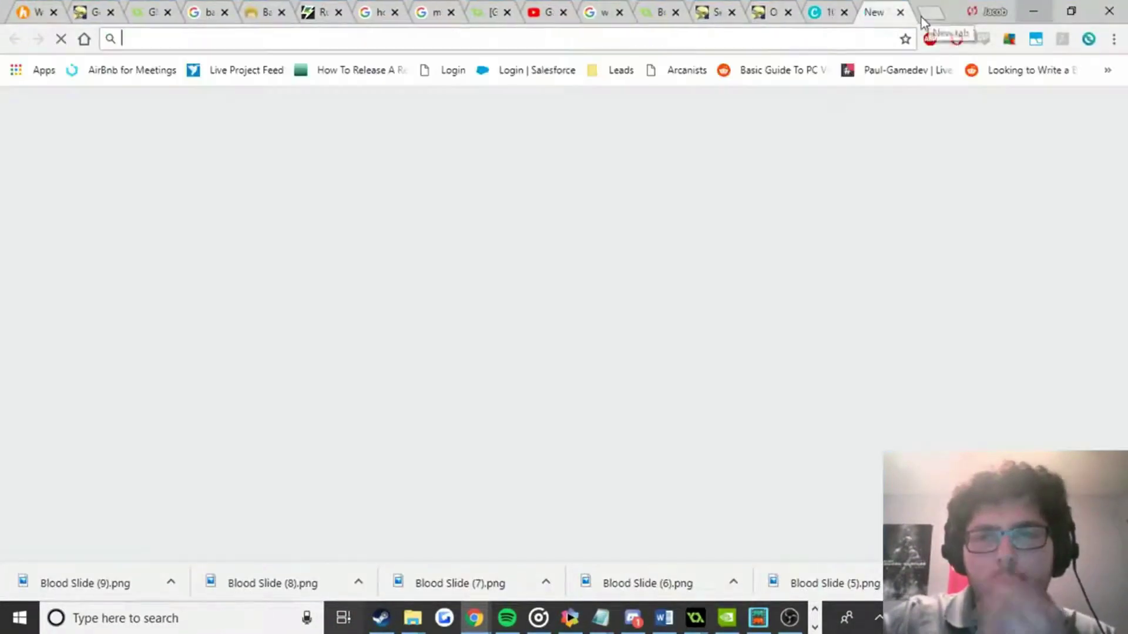
text(collision code game ma)
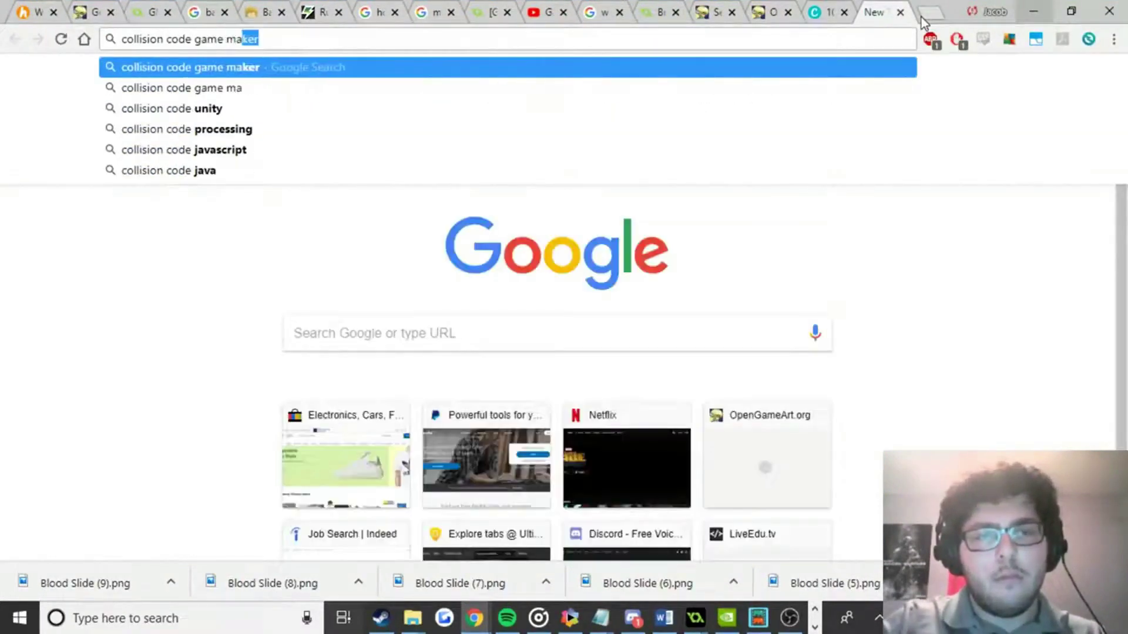
key(Return)
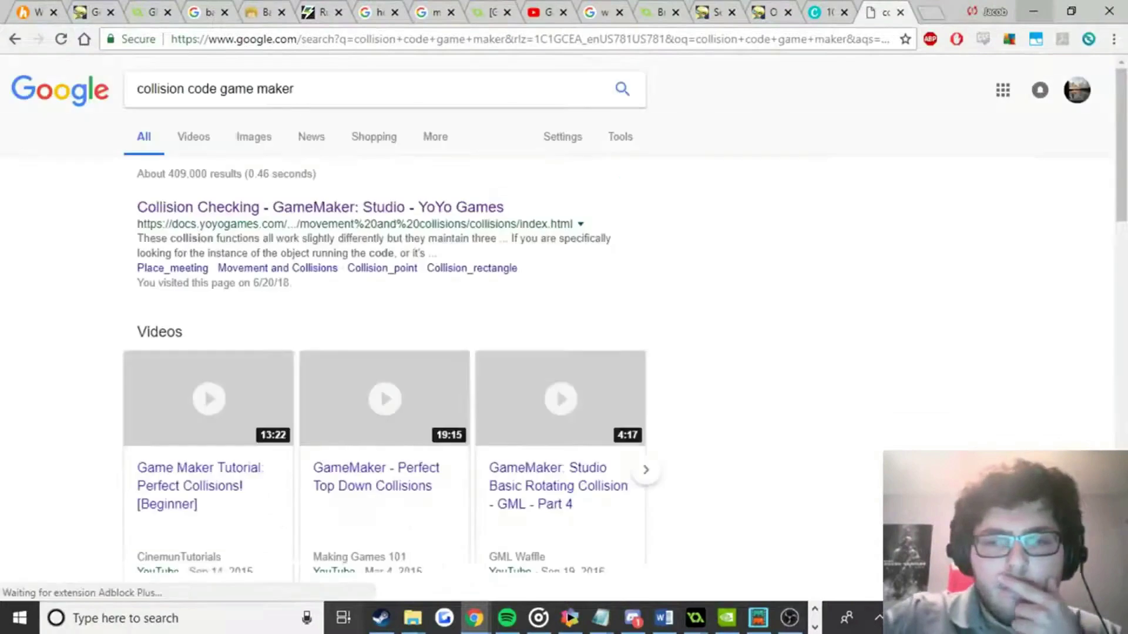
scroll(356, 202, down, 4)
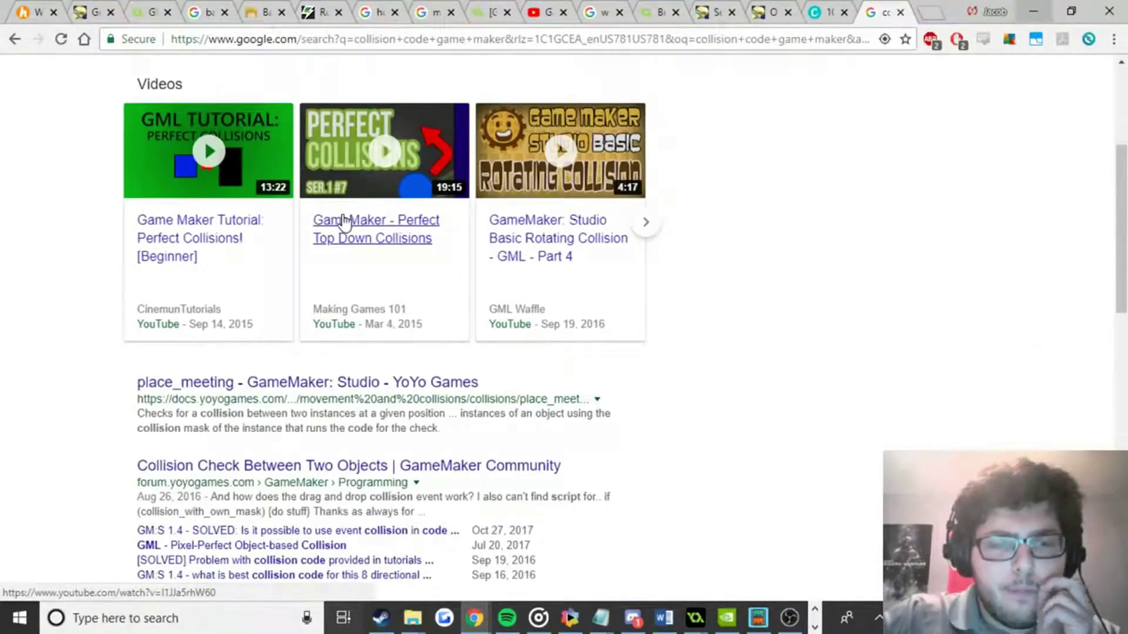
scroll(348, 235, up, 4)
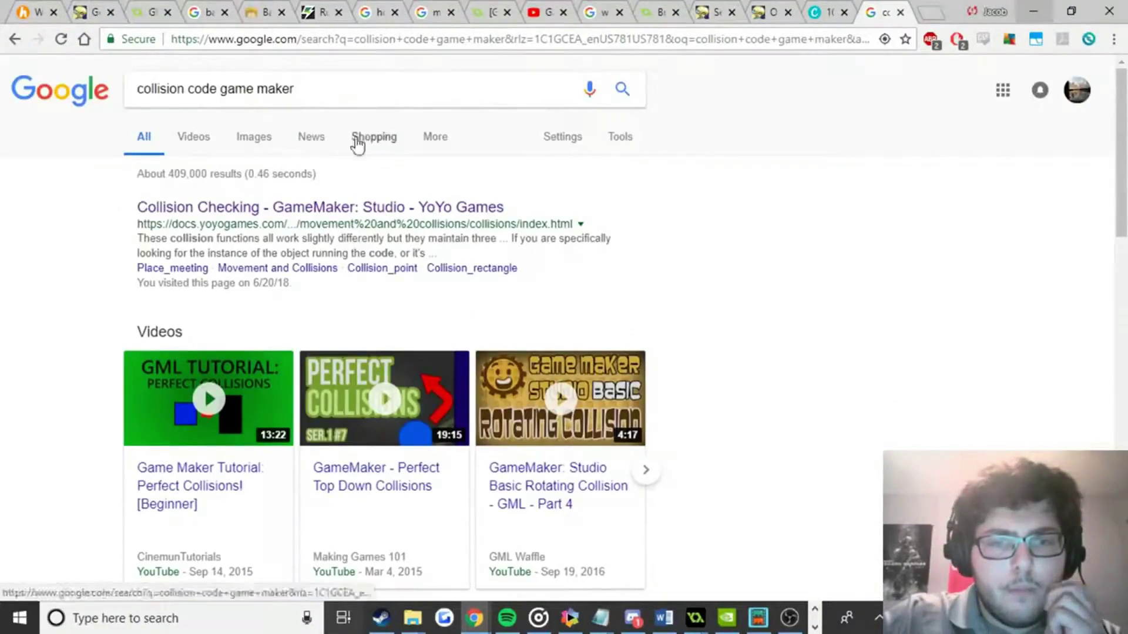
Refine the Google search to "collision code floor game maker".
click(372, 101)
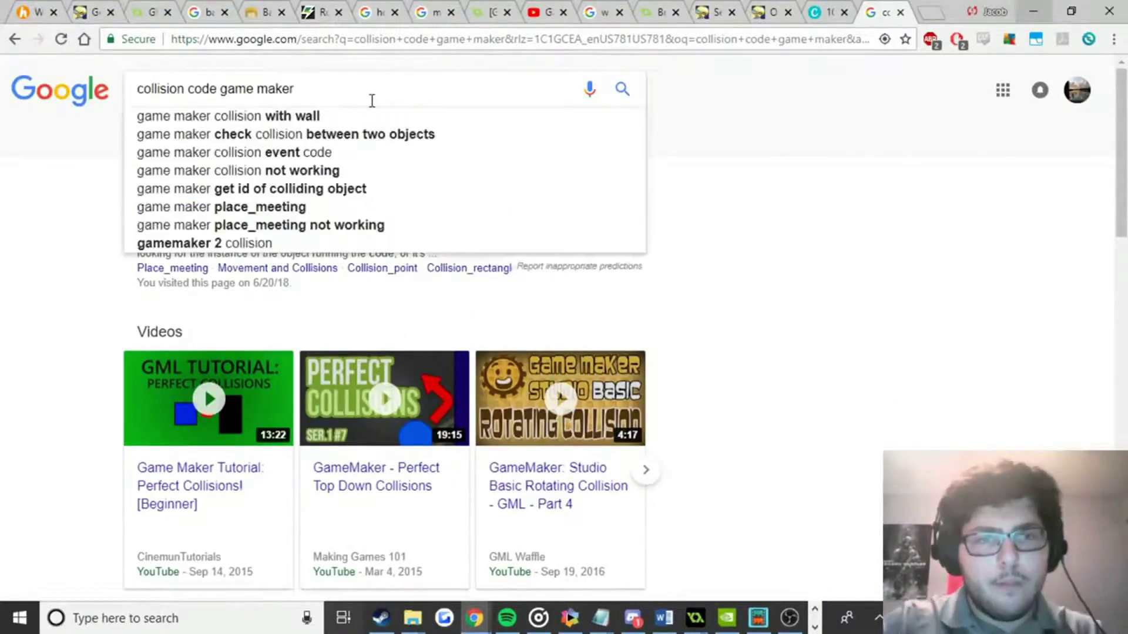
click(222, 89)
text(floor)
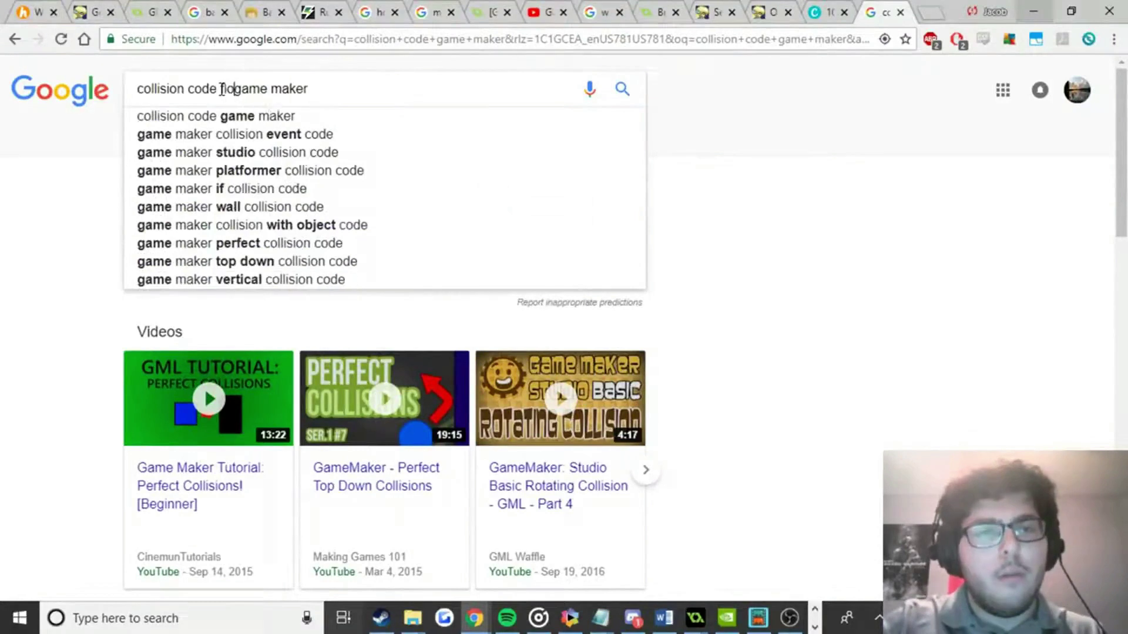
key(Return)
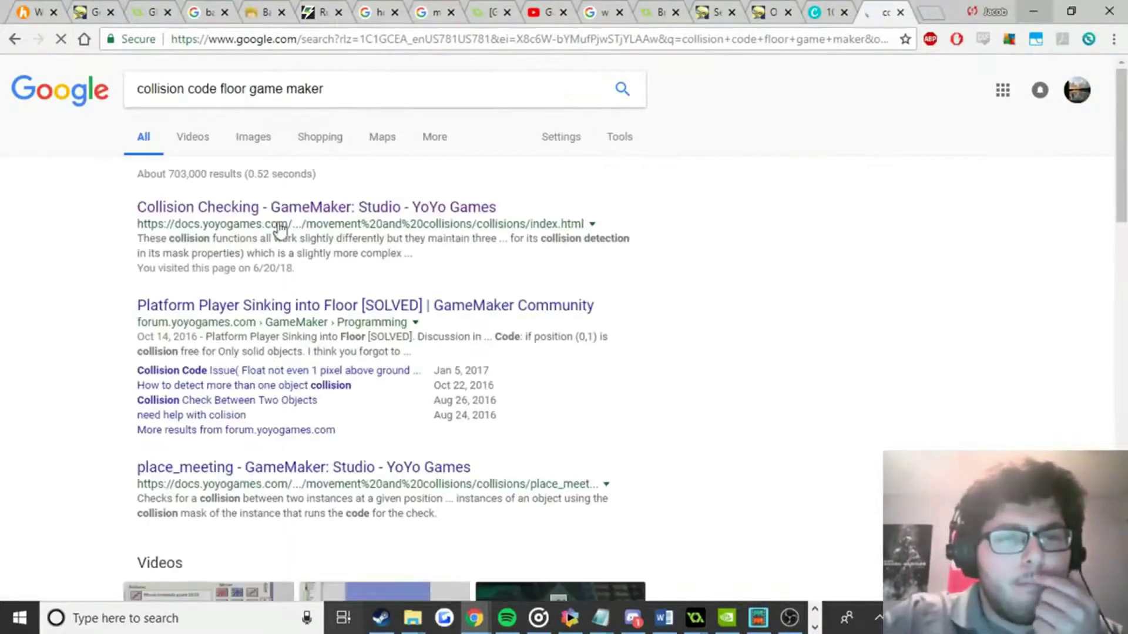
Read the forum thread "Platform Player Sinking into Floor [SOLVED]" down to the first reply, and open the reply's attached screenshot.
click(263, 310)
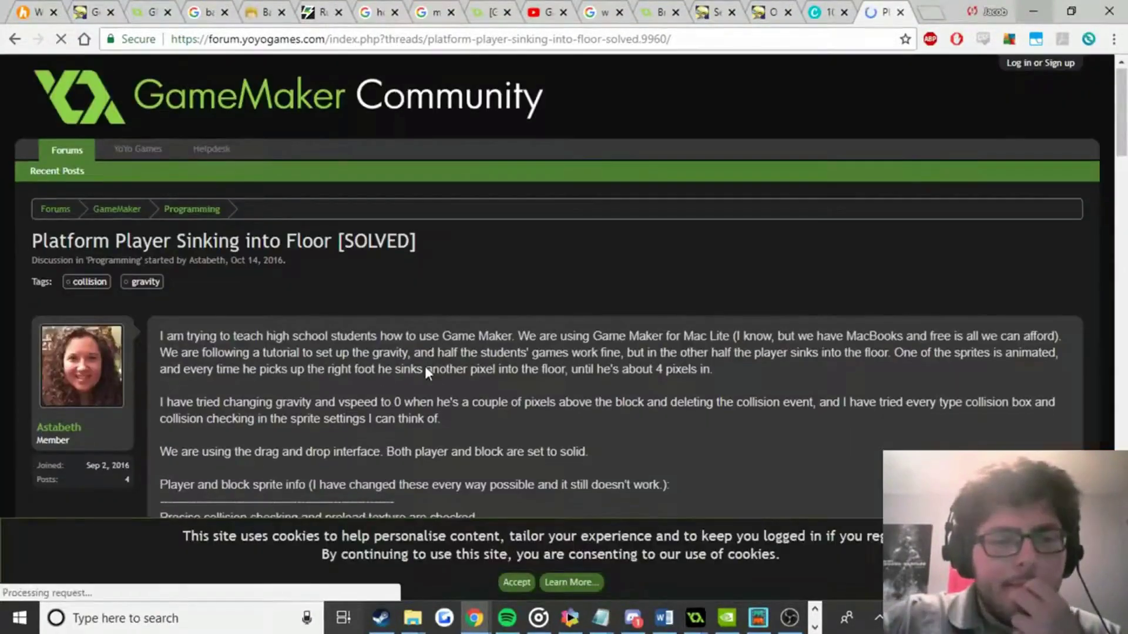
scroll(425, 368, down, 3)
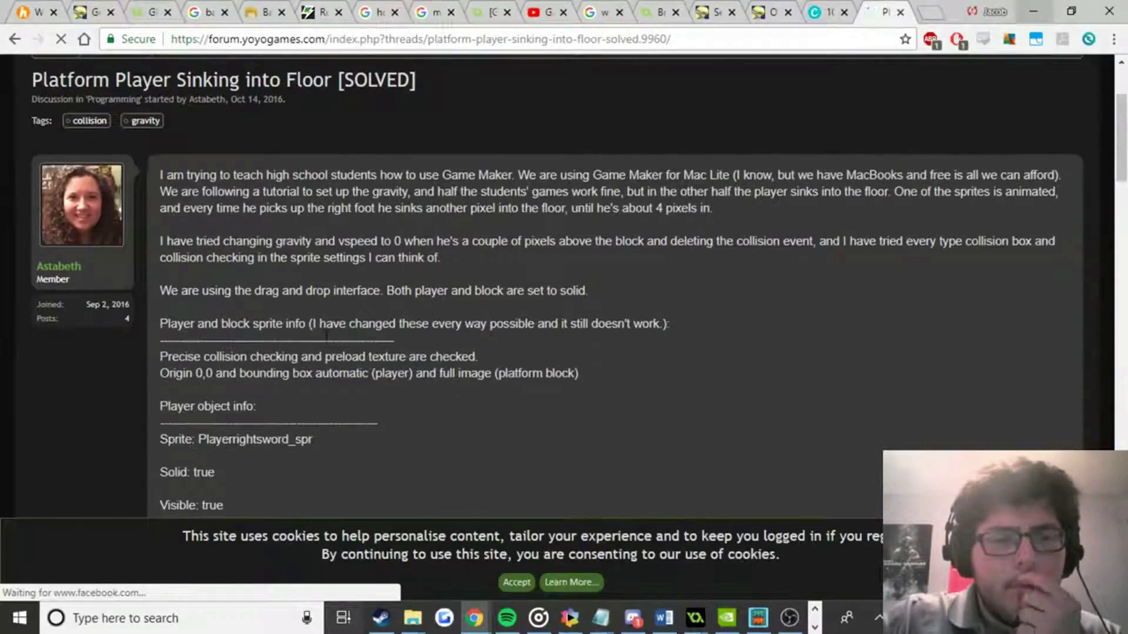
scroll(629, 267, down, 12)
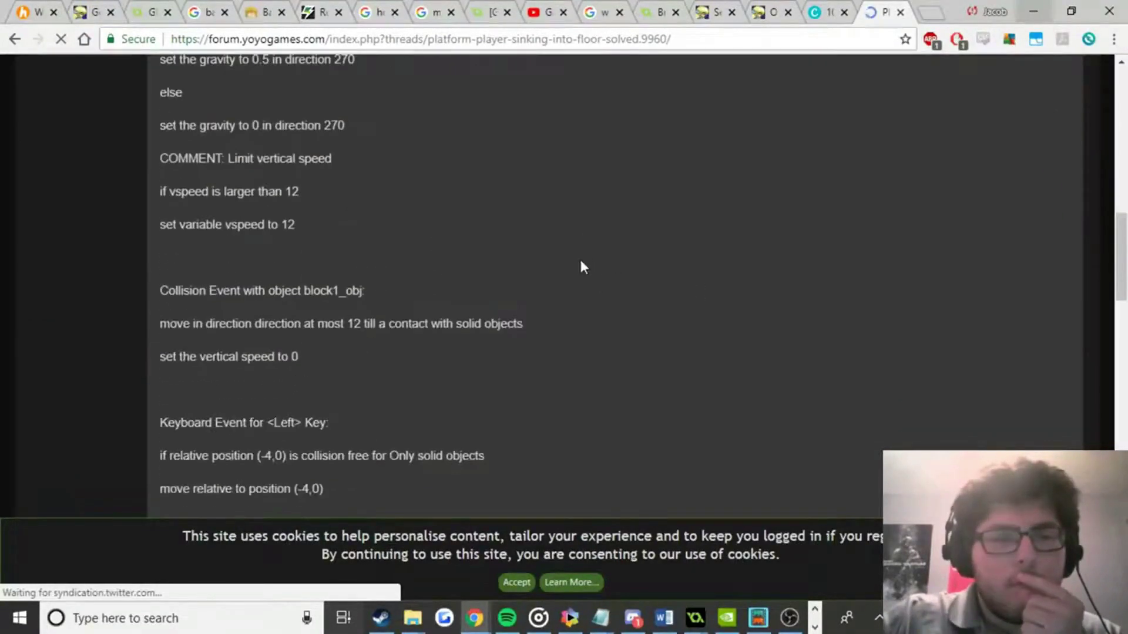
scroll(582, 265, down, 10)
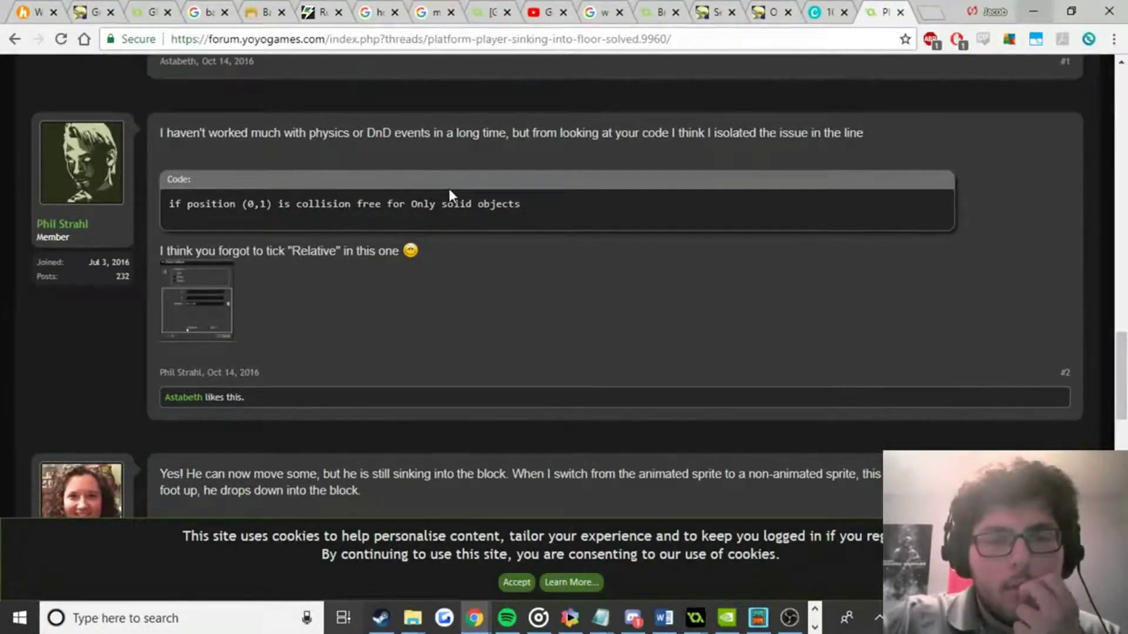
click(211, 308)
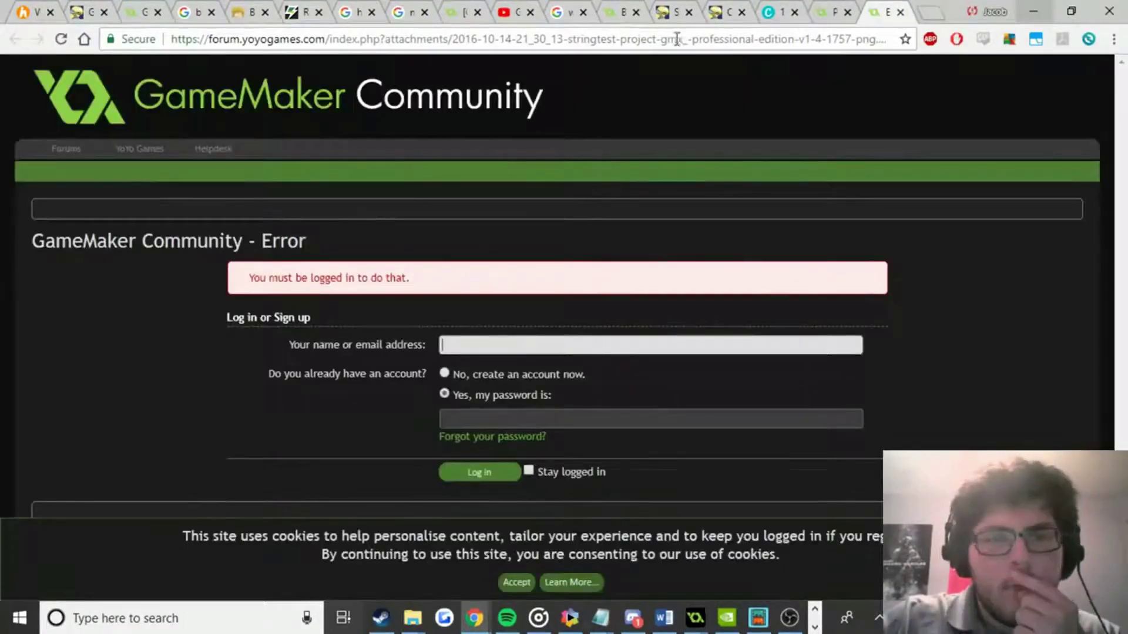
Close the login error page, enlarge the reply's thumbnail in its own tab to examine its Check Collision settings, and return to the thread.
click(899, 12)
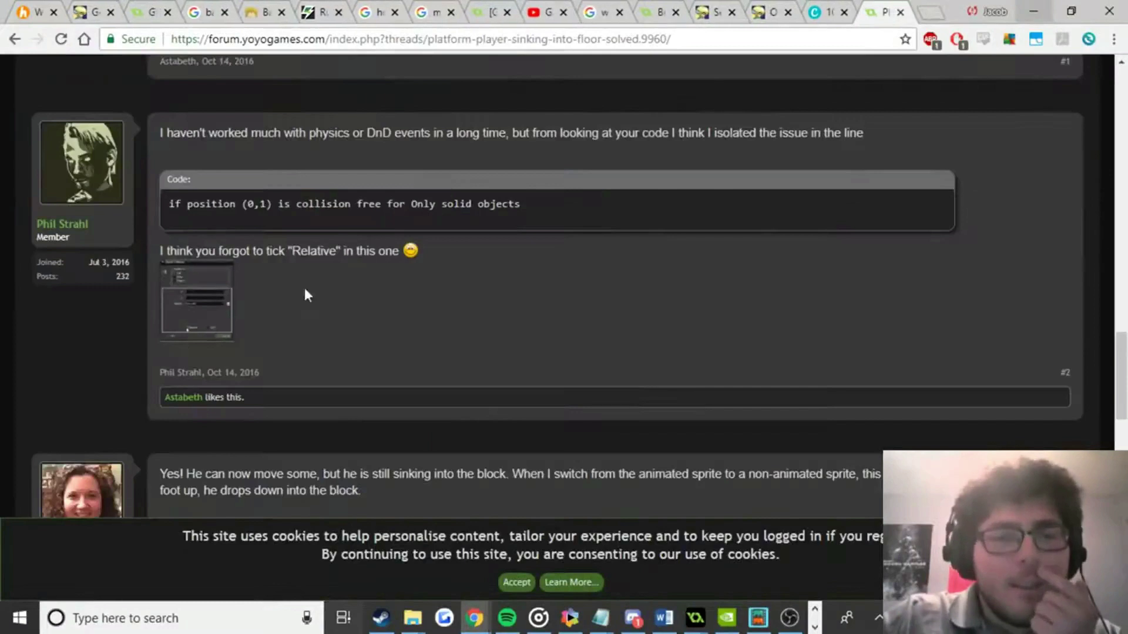
right_click(218, 309)
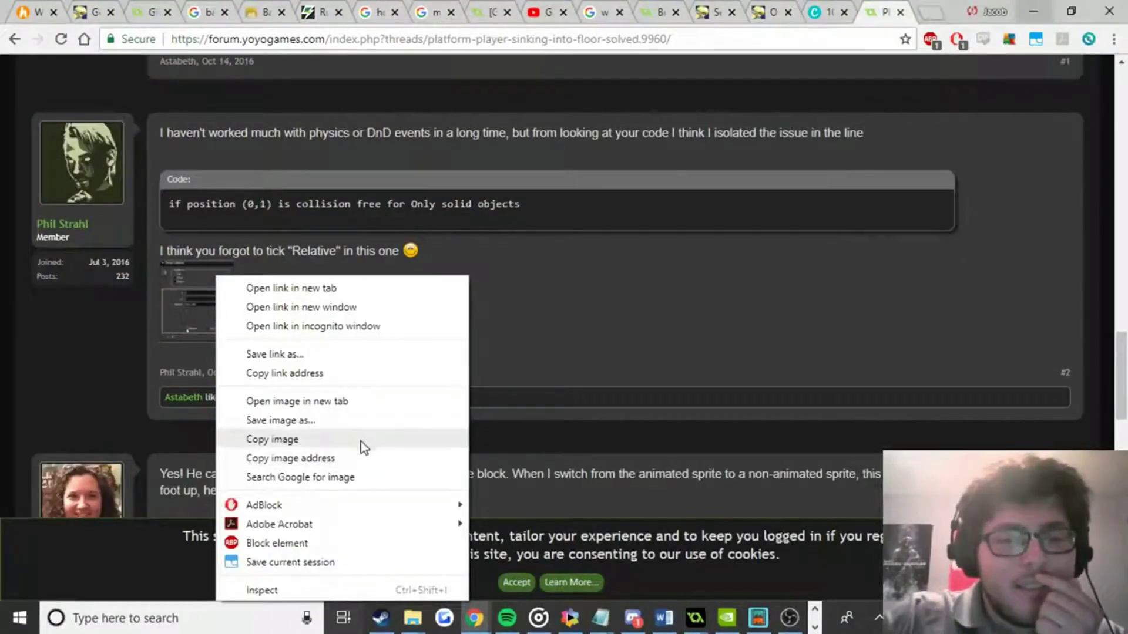
click(365, 409)
click(884, 12)
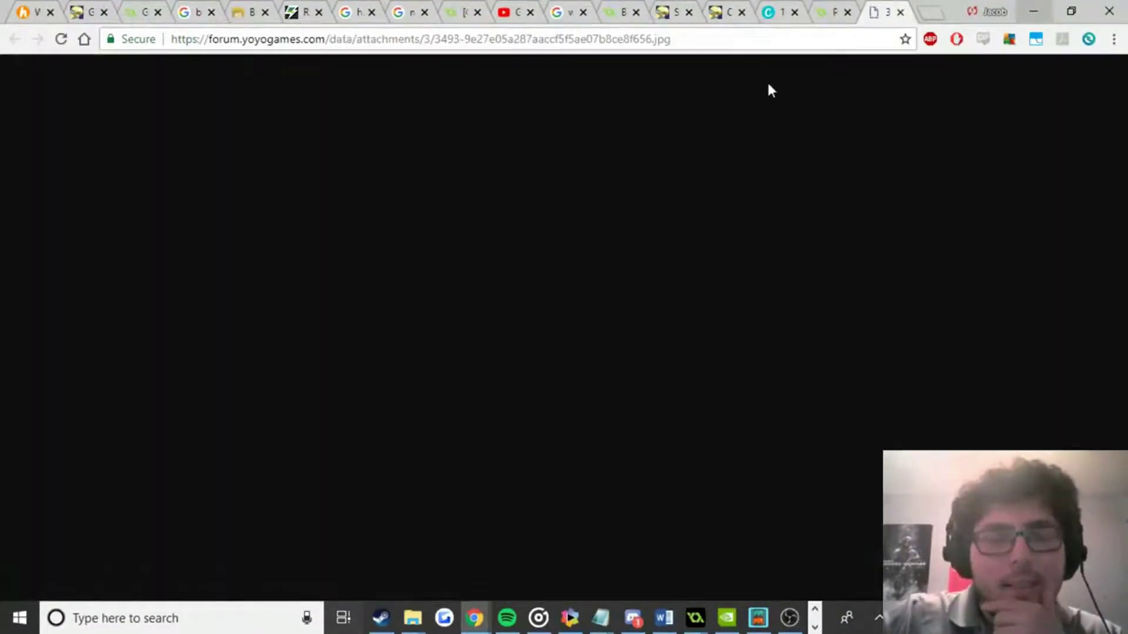
right_click(562, 312)
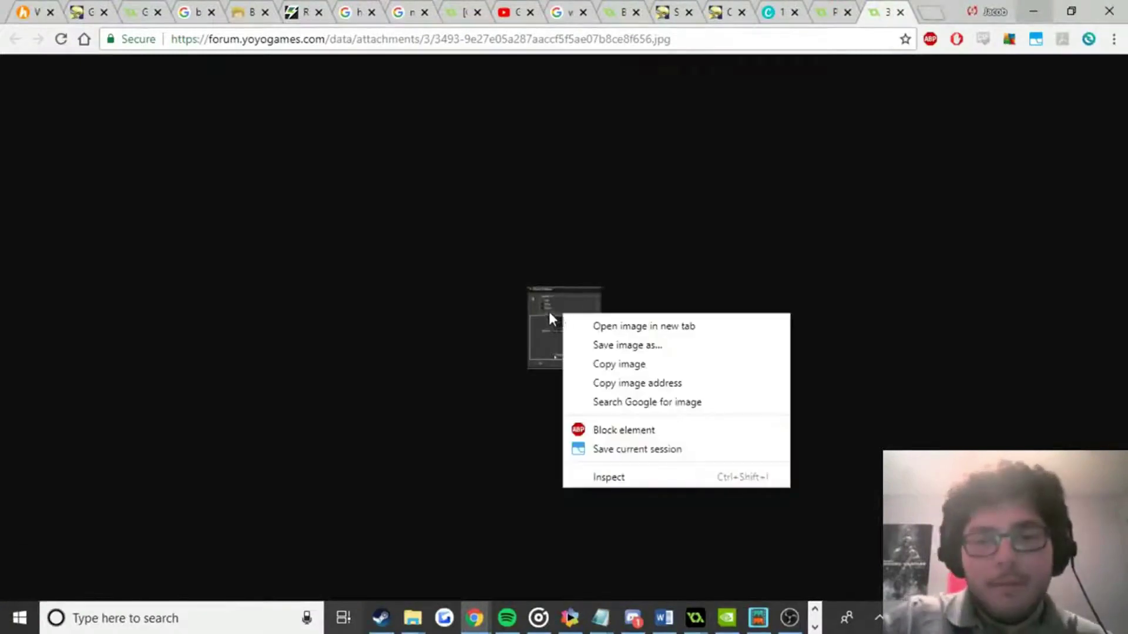
click(548, 310)
ctrl+scroll(547, 306, up, 9)
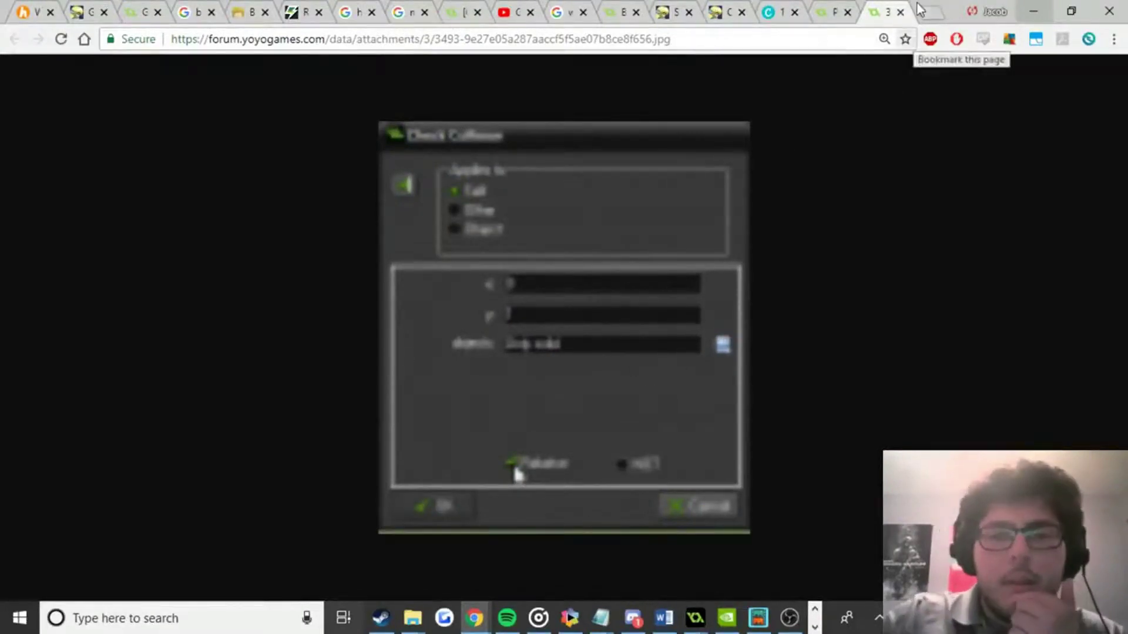
click(900, 11)
ctrl+scroll(564, 293, up, 6)
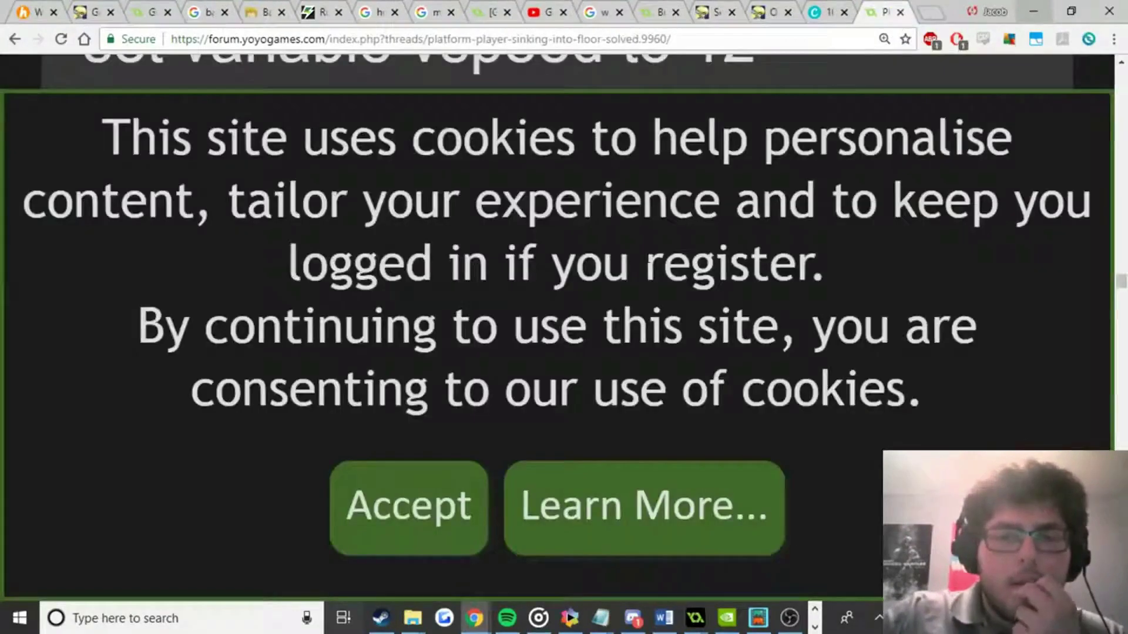
ctrl+scroll(840, 192, down, 5)
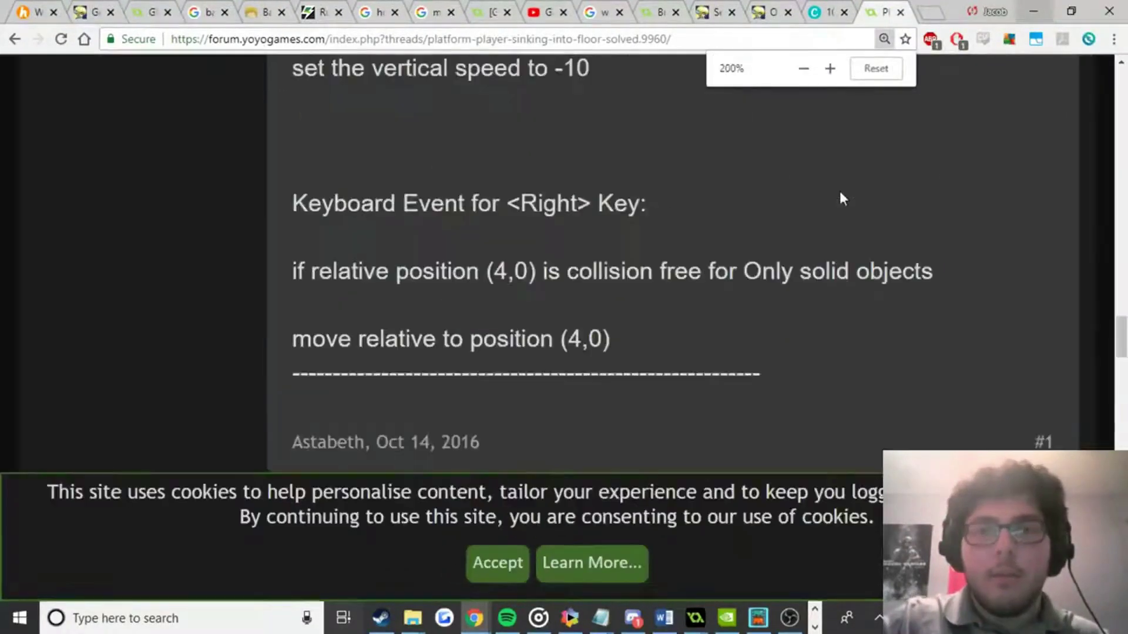
ctrl+scroll(840, 194, down, 2)
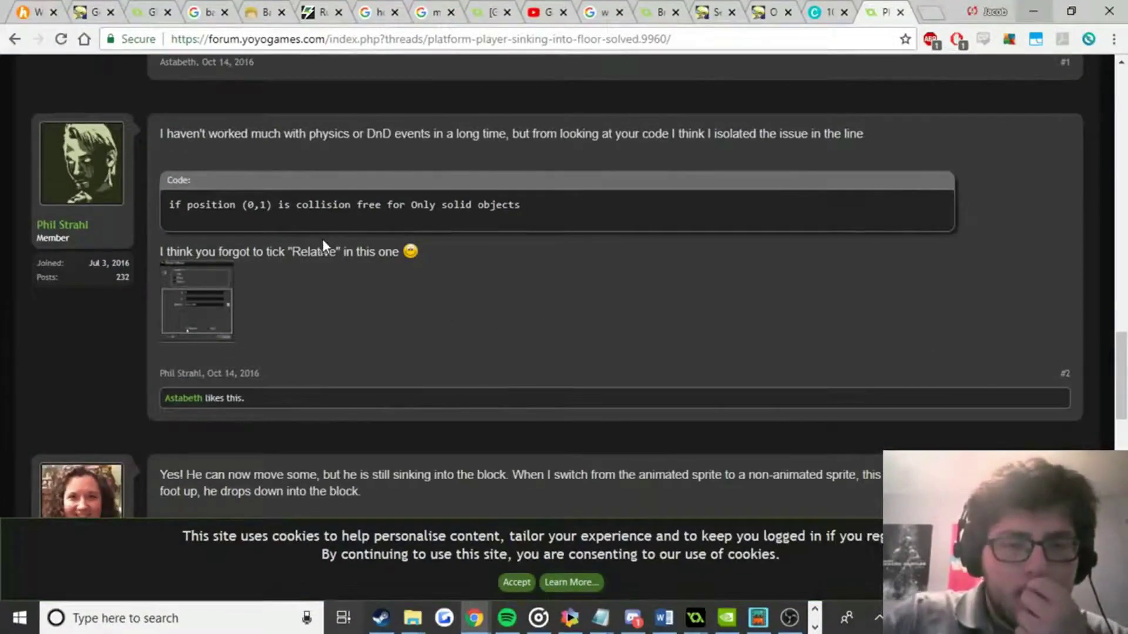
In the 2D Adventure Platformer project, add a Check Collision action to main_obj's floor_obj event with x main_obj.x, y main_obj.y+5, only solid objects.
mouse_move(687, 592)
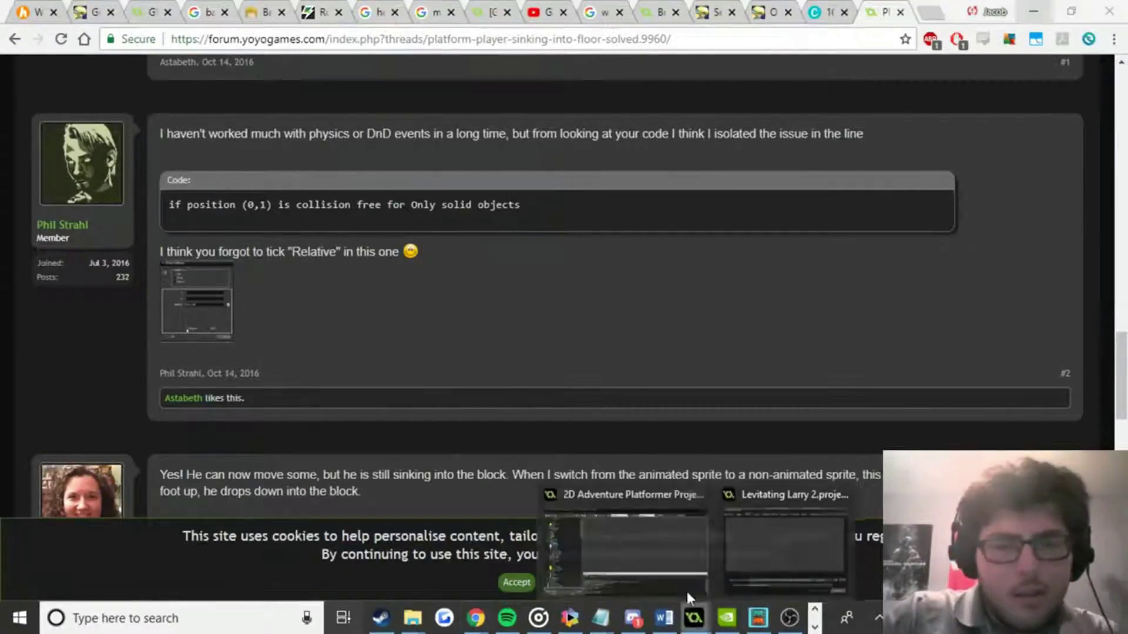
click(636, 517)
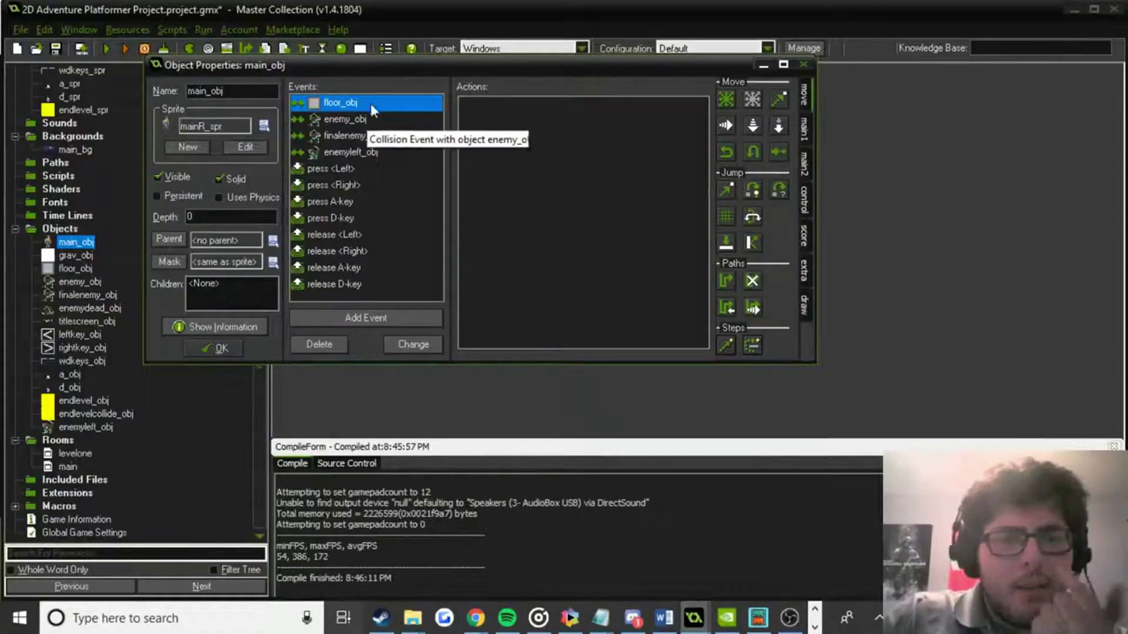
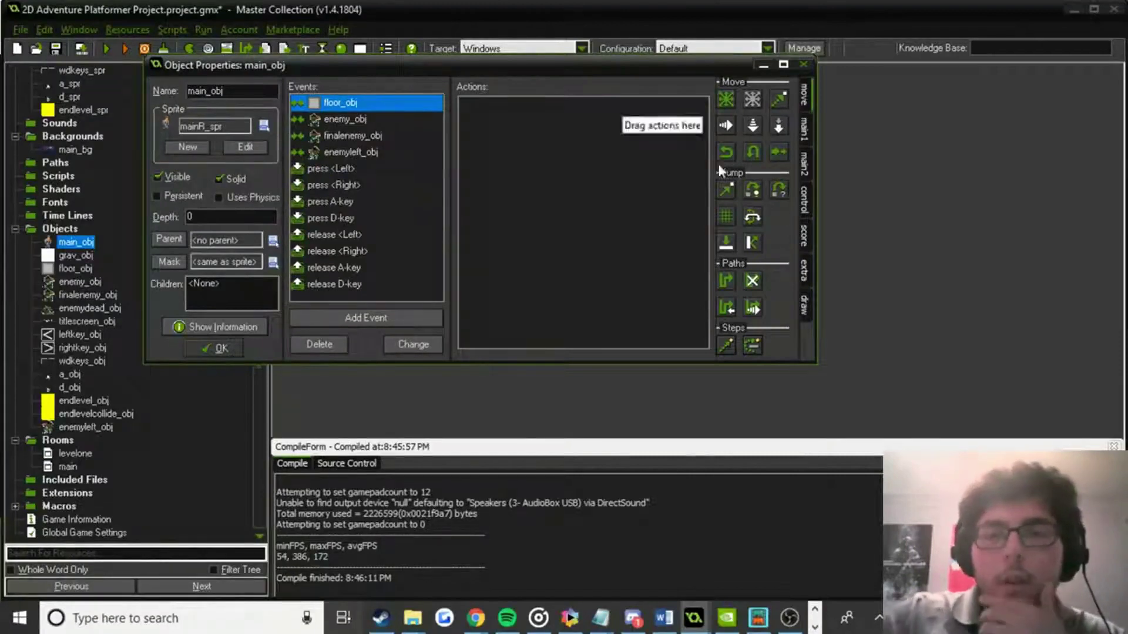
click(806, 200)
drag(753, 103, 660, 181)
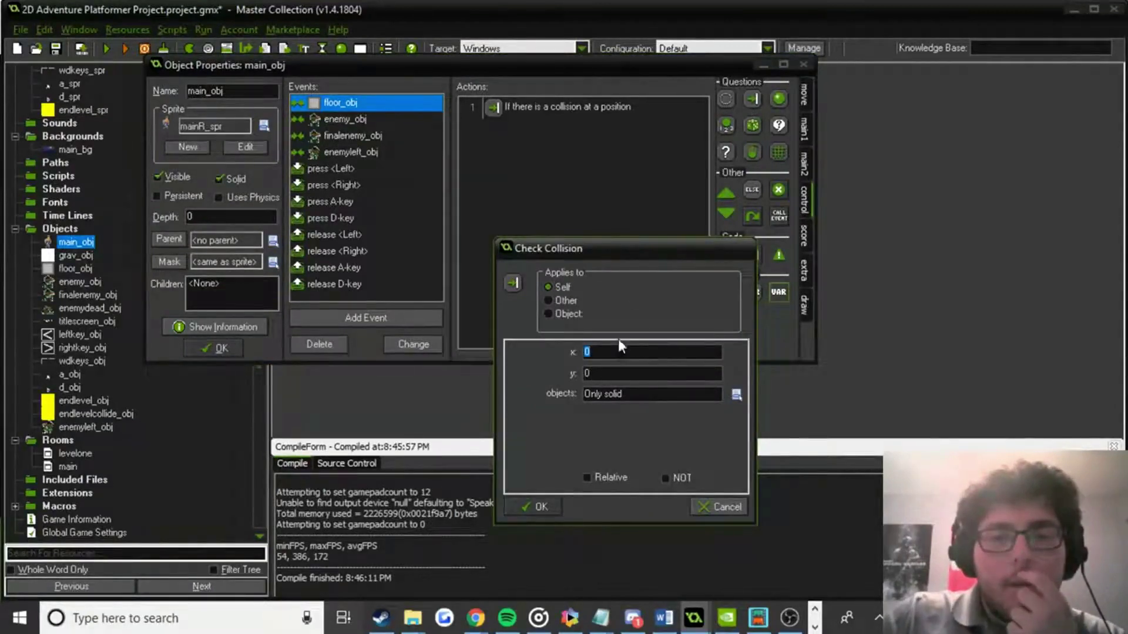
text(main_obj.x)
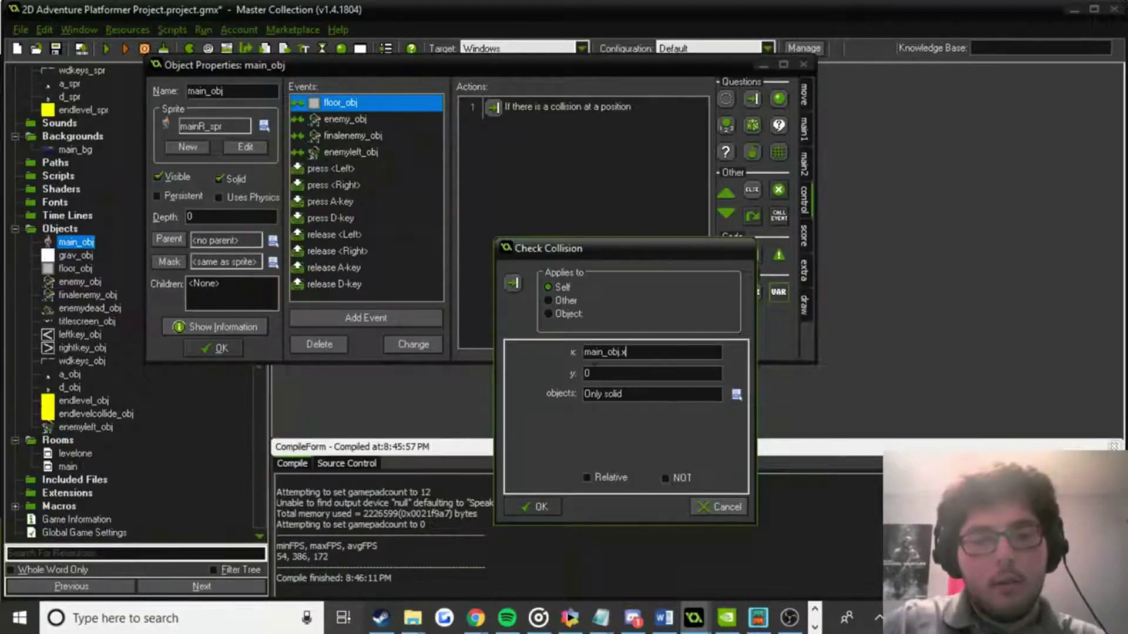
key(BackSpace)
text(main_obj.y+5)
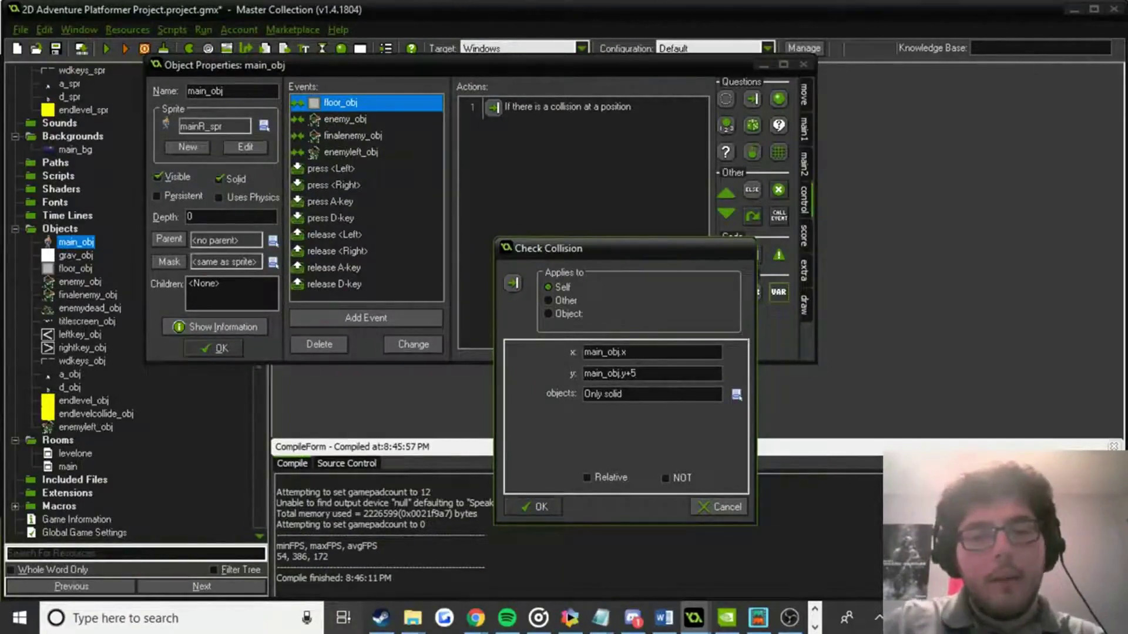
click(535, 505)
Negate the floor_obj event's Check Collision action with the NOT option.
drag(551, 72, 627, 141)
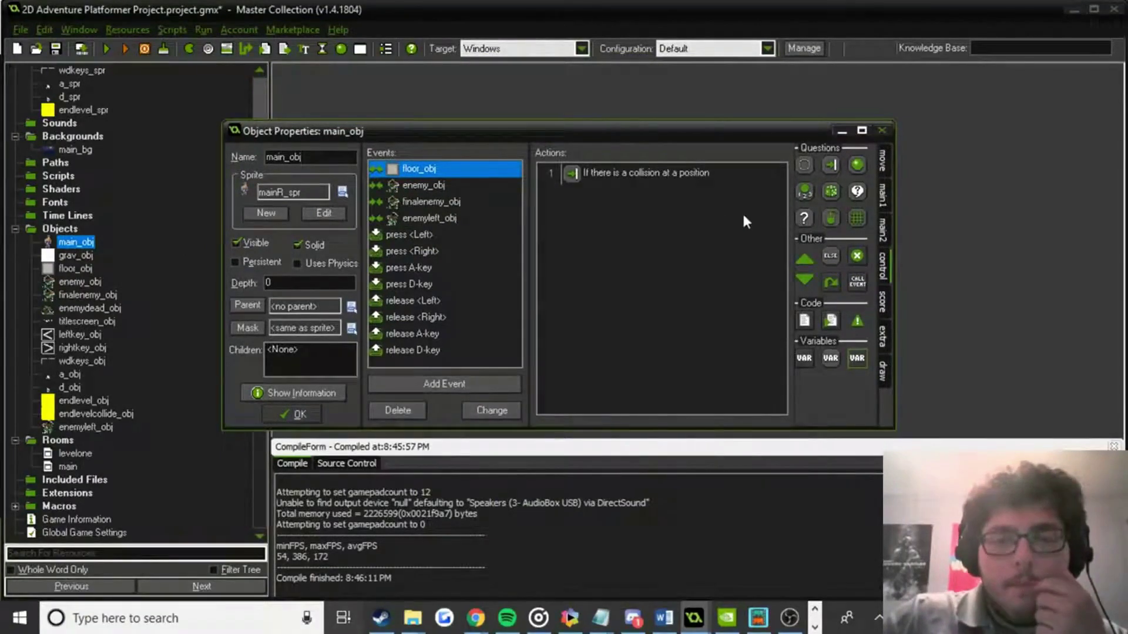
double_click(704, 175)
click(667, 478)
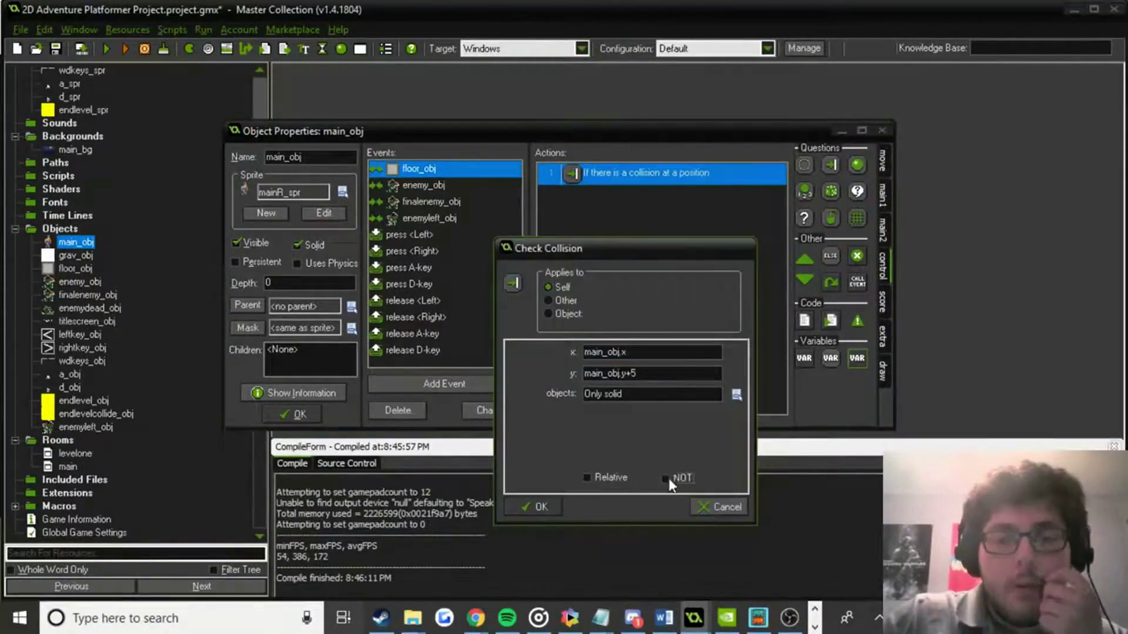
click(541, 509)
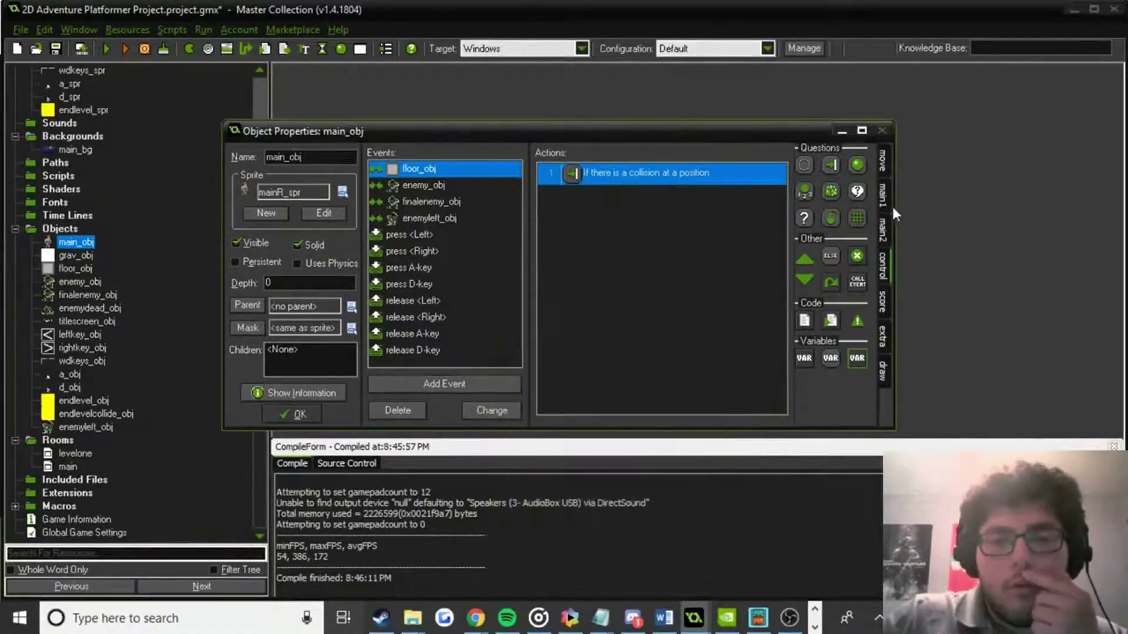
Add a relative Set Gravity action below the collision check, with direction 270 and gravity 0.
click(889, 157)
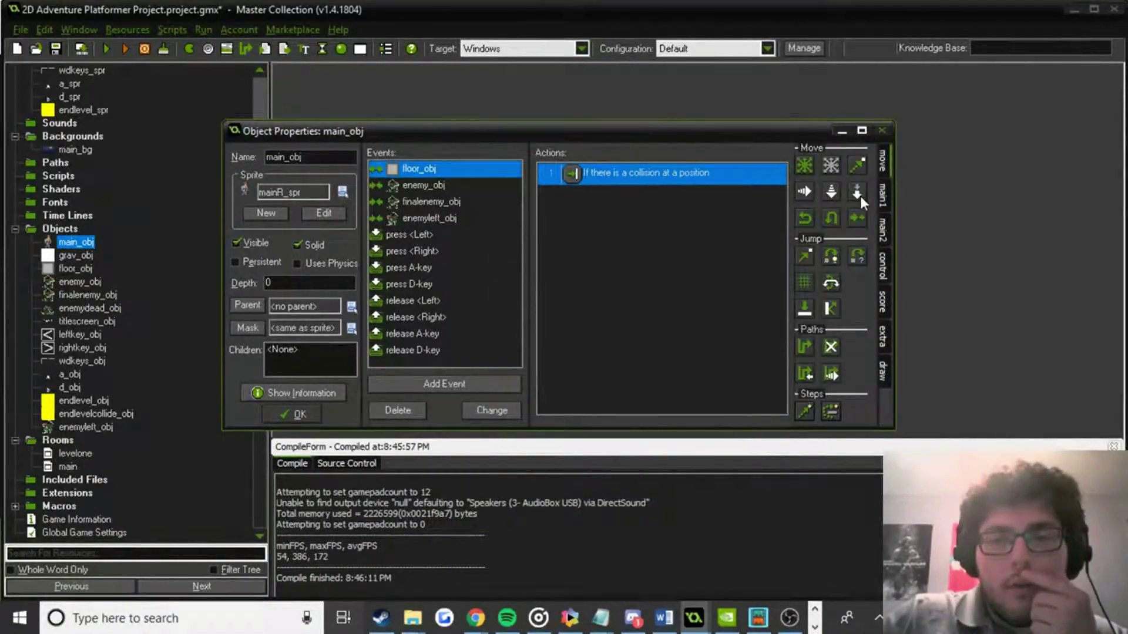
drag(859, 194, 717, 291)
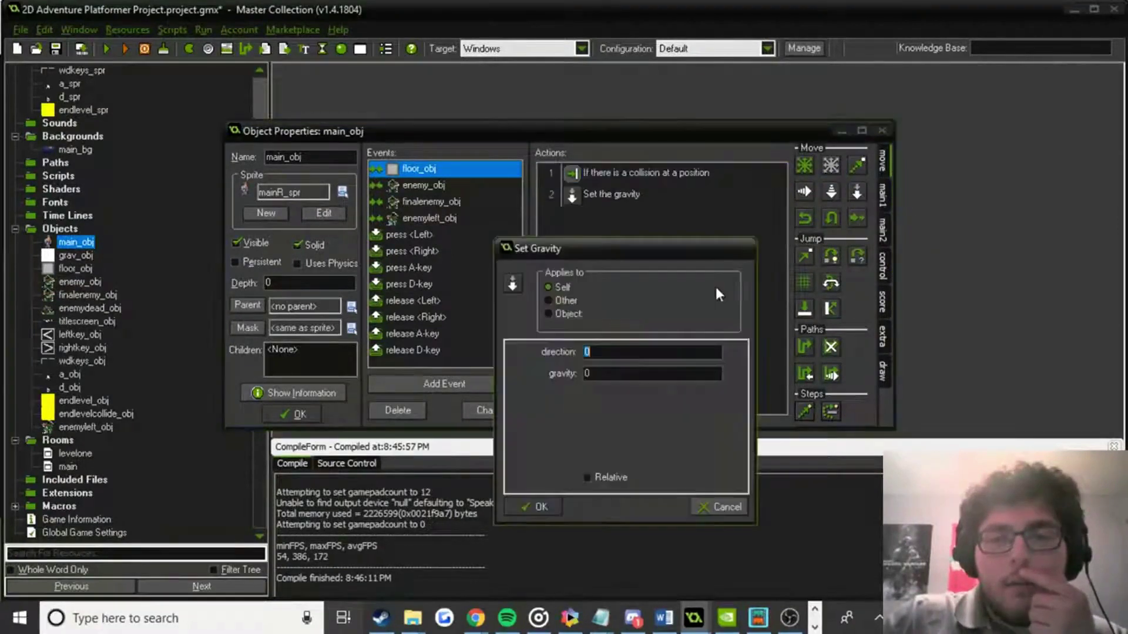
text(270)
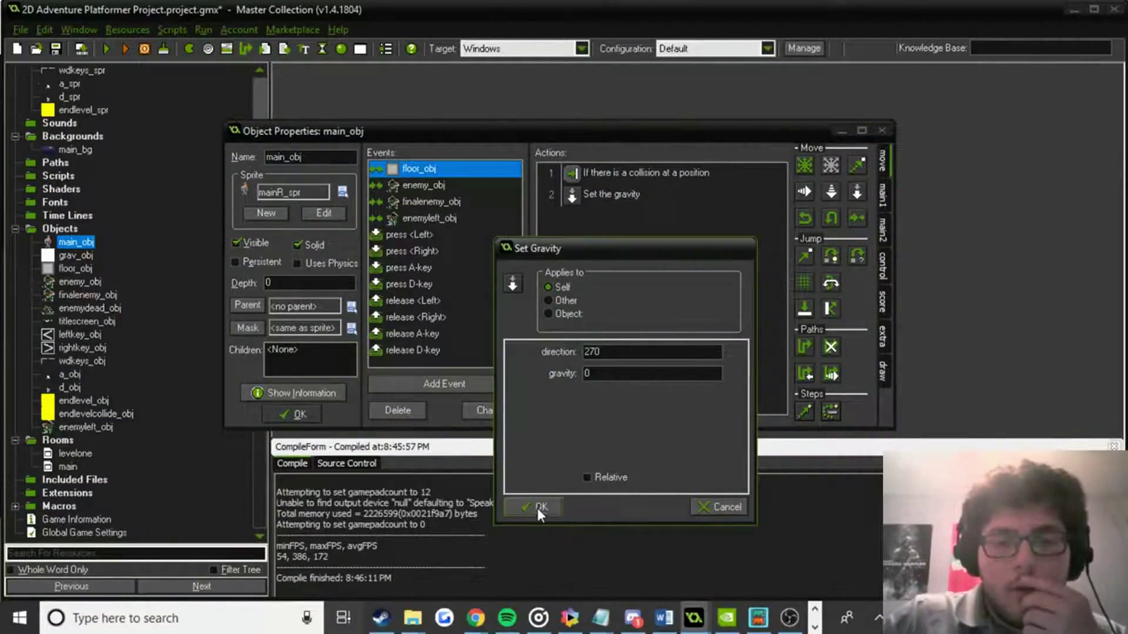
click(585, 479)
key(Return)
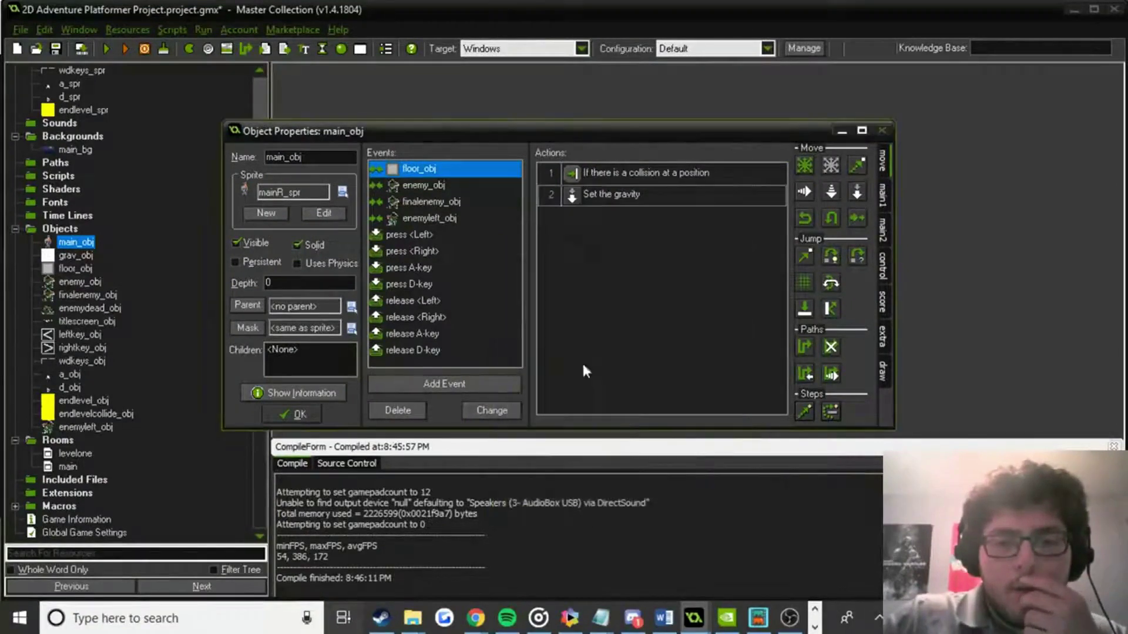
Turn off NOT in the Check Collision action, review the Set Gravity action, and accept main_obj's properties.
double_click(603, 172)
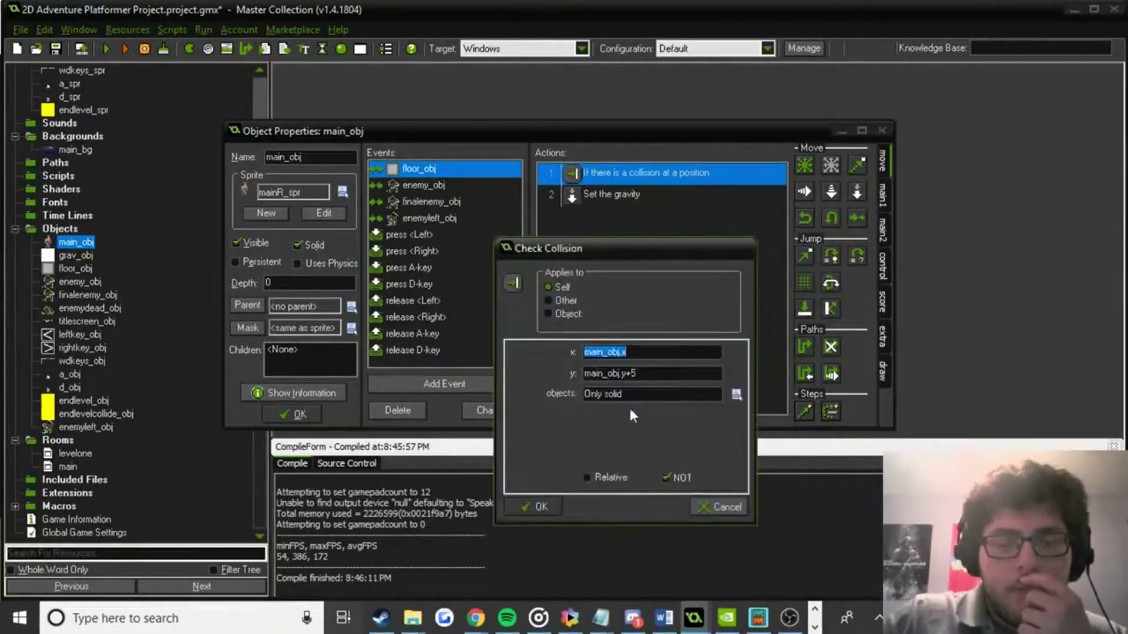
click(678, 479)
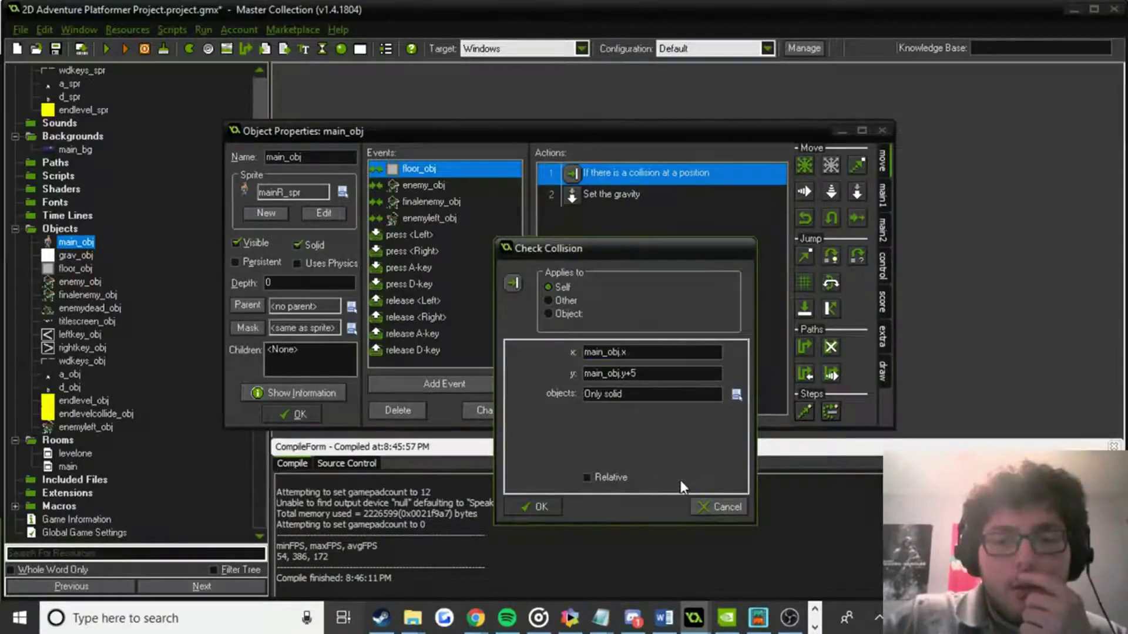
click(553, 508)
double_click(601, 192)
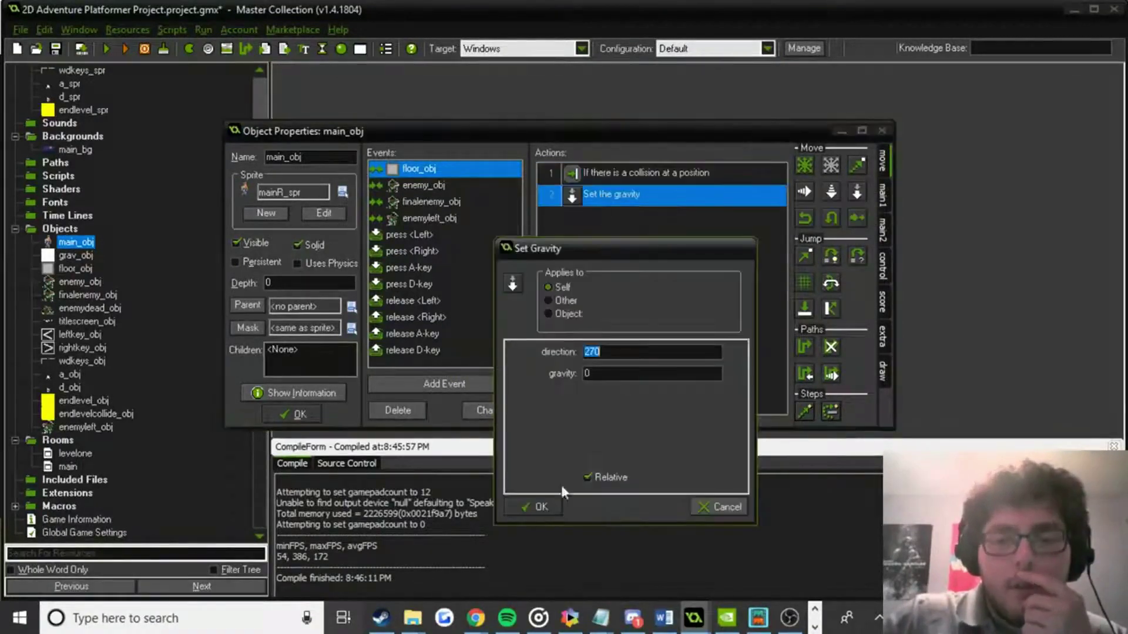
click(542, 506)
click(292, 414)
Examine the Set Gravity action in grav_obj's Create event and close the object's properties.
click(82, 257)
double_click(87, 262)
double_click(597, 167)
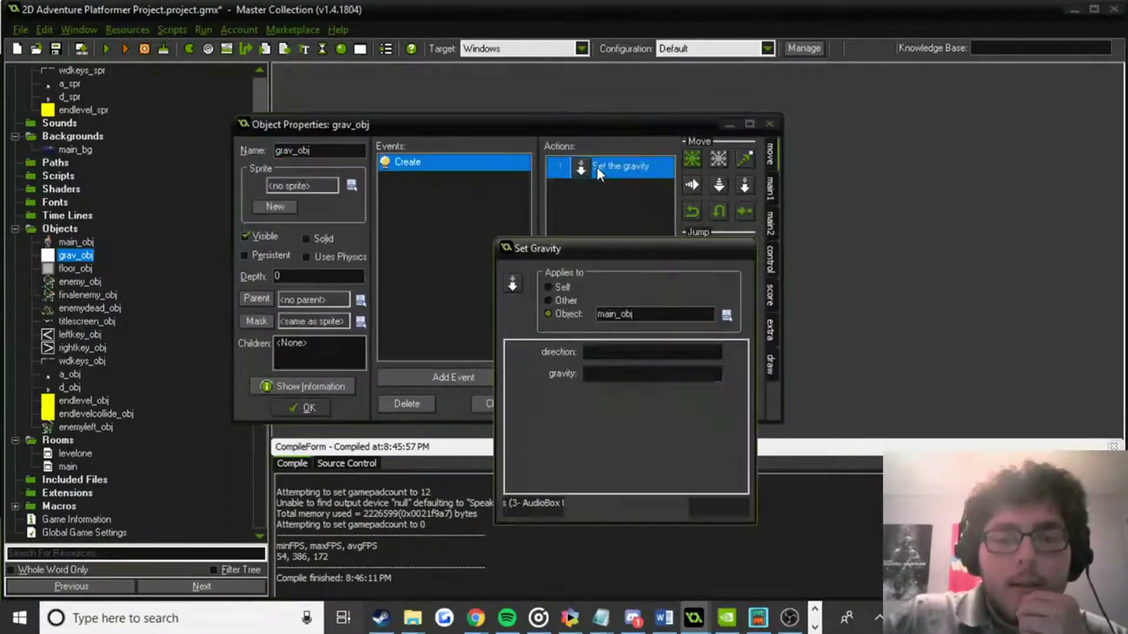
click(556, 506)
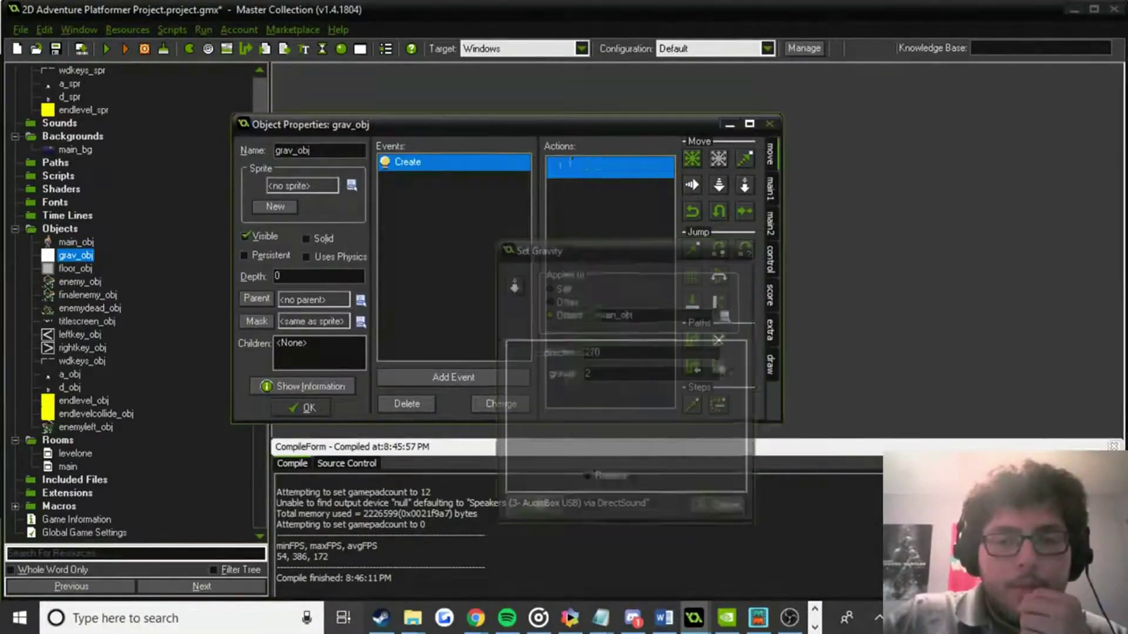
click(301, 409)
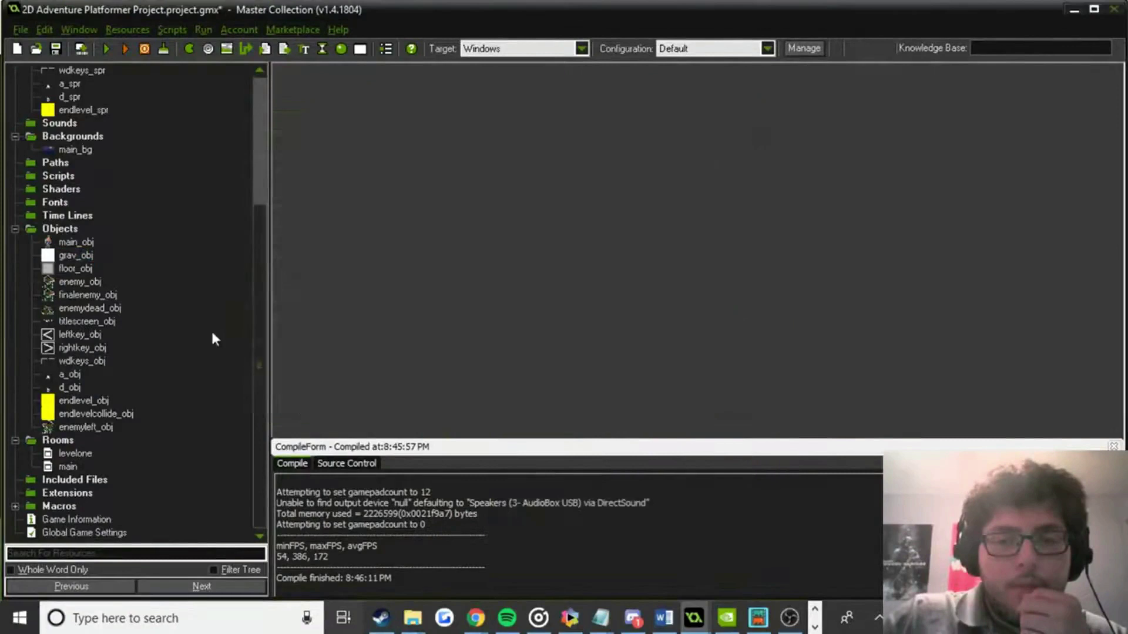
Run the game, move the character right to test the floor collision, and close the game.
click(104, 52)
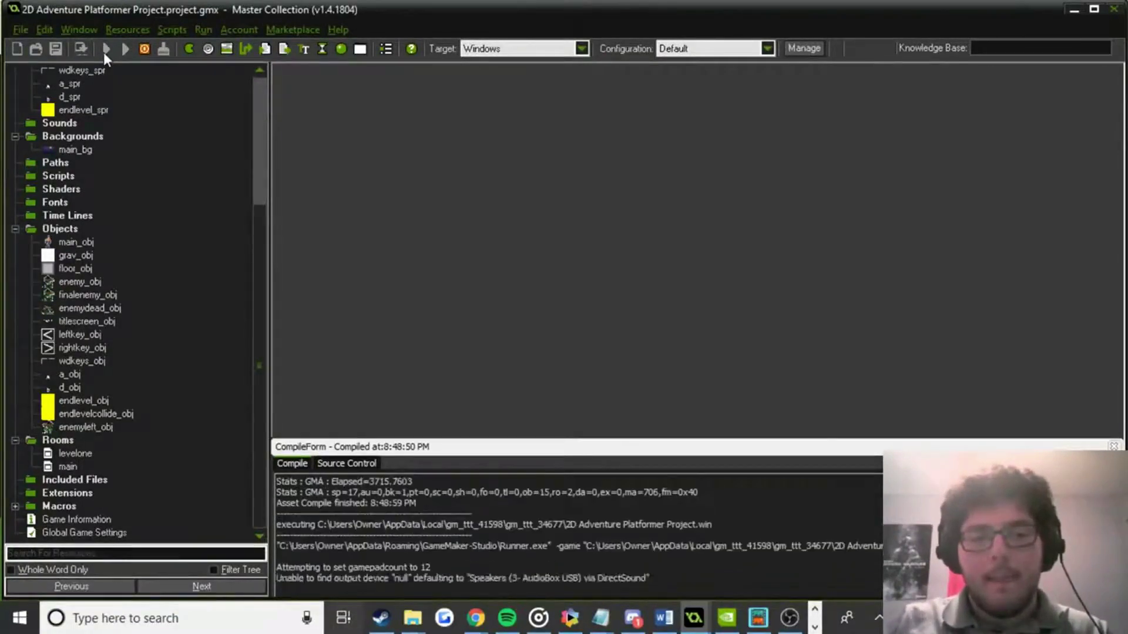
key(Right)
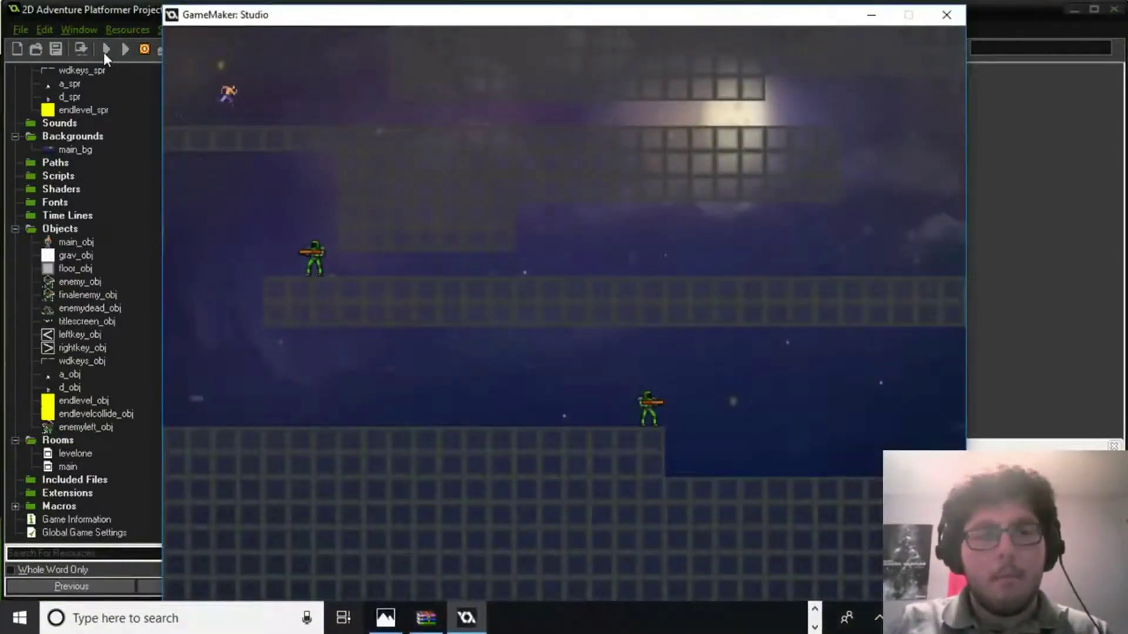
key(Right)
key(Right)
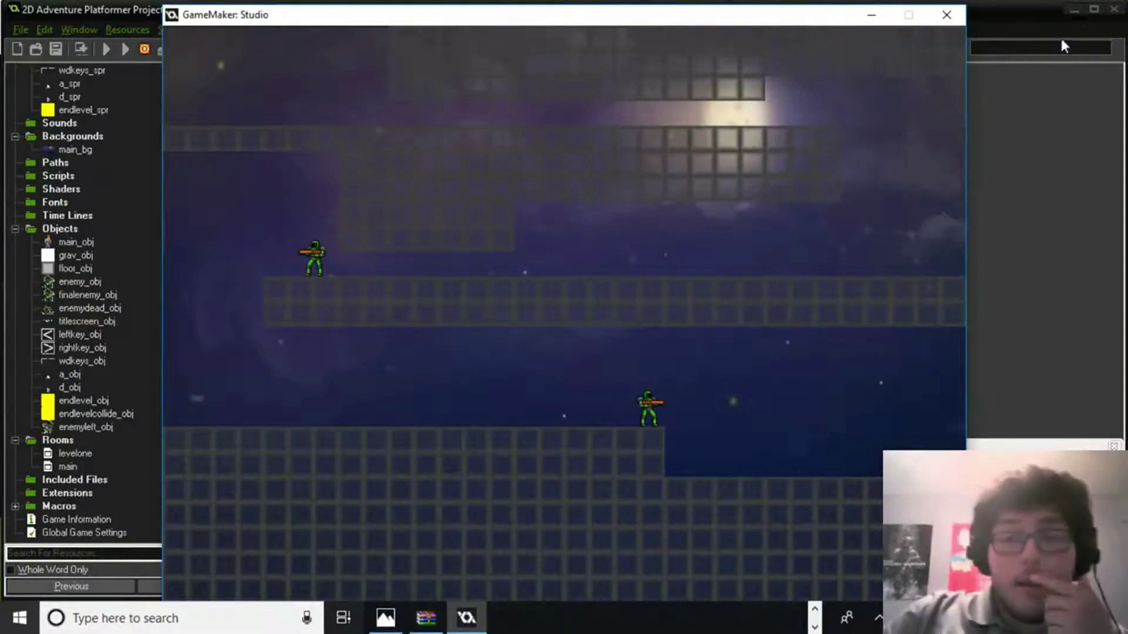
click(947, 14)
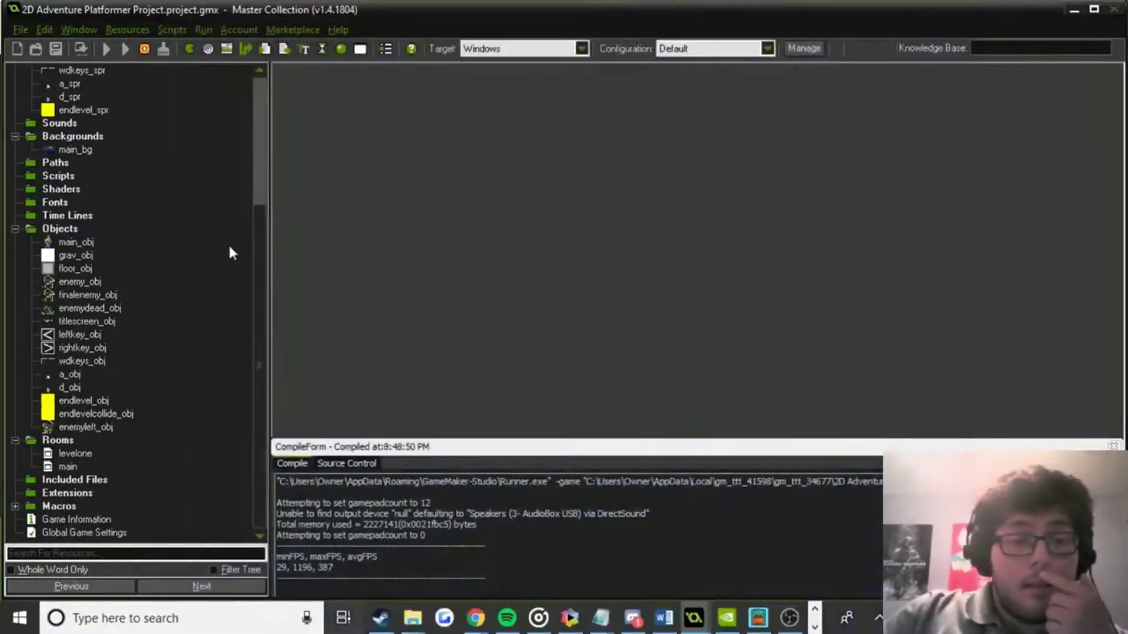
Turn off Relative for the Set Gravity action in main_obj's floor_obj collision event and accept the object's properties.
double_click(75, 242)
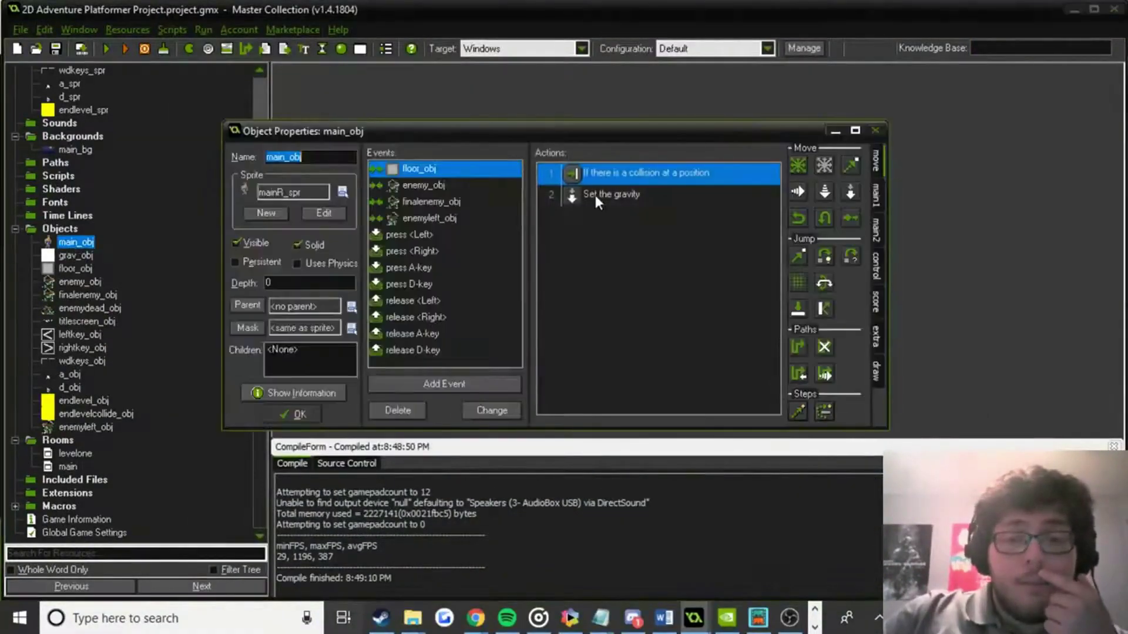
double_click(596, 195)
click(606, 476)
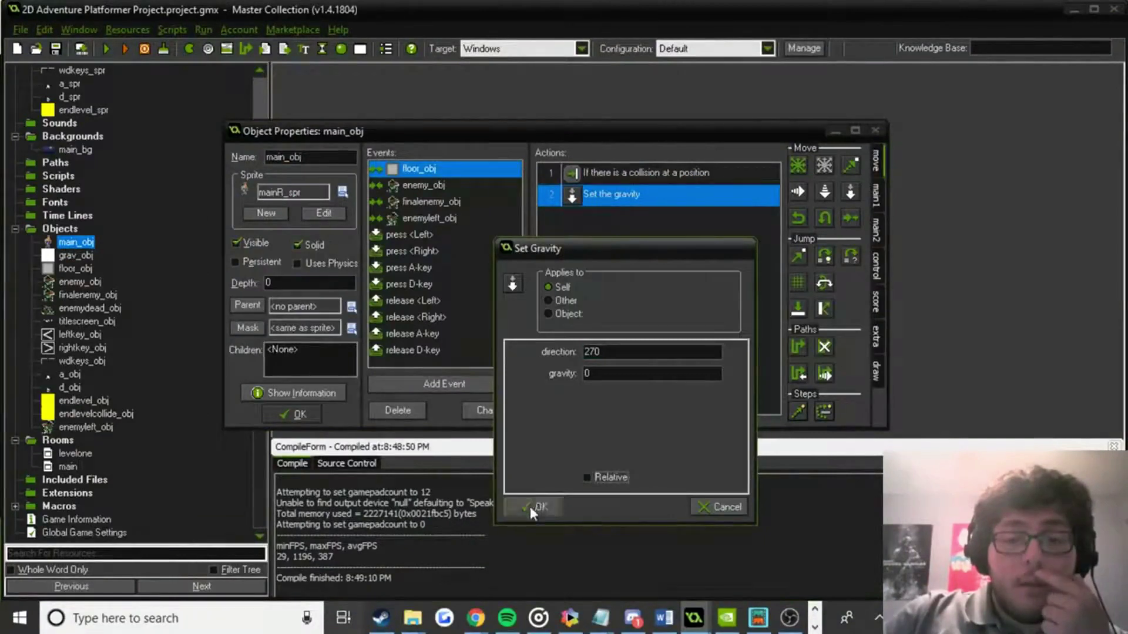
click(533, 506)
click(298, 410)
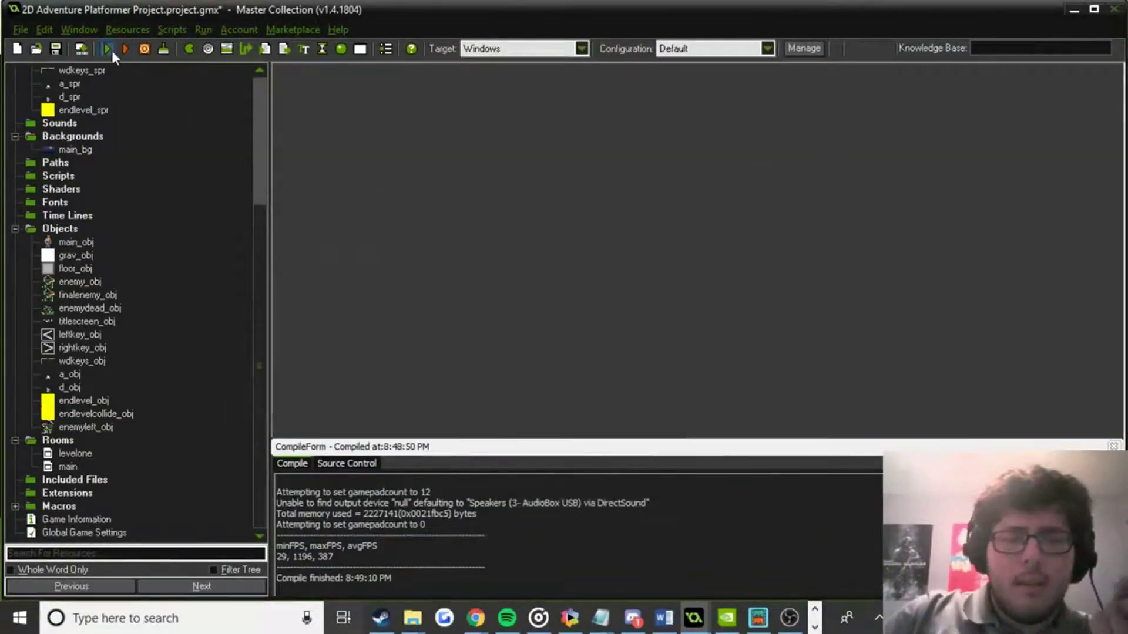
Run the game, move the character left and right along the upper platform and past its edge, and close the game.
click(111, 50)
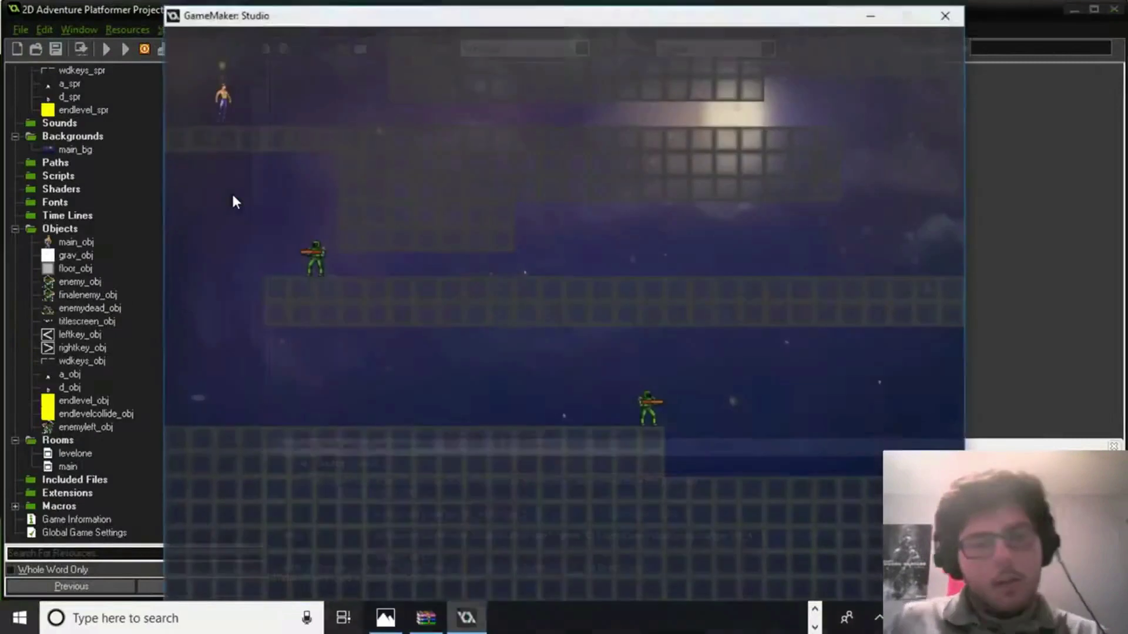
key(Left)
key(Right)
key(Right)
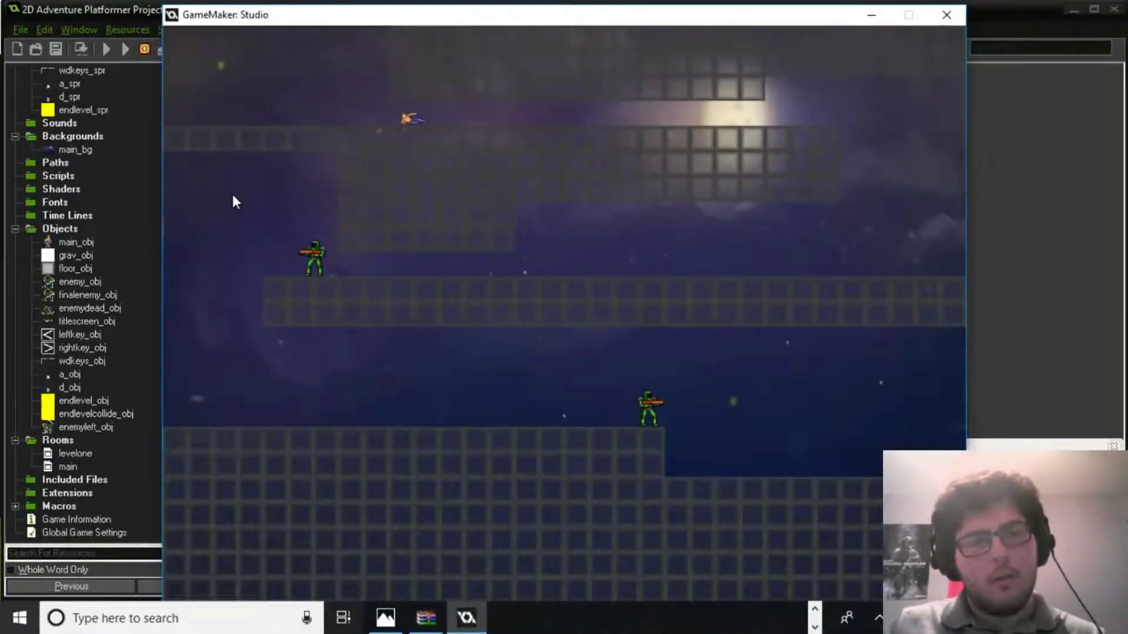
key(Right)
key(Right)
key(Left)
key(Right)
key(Left)
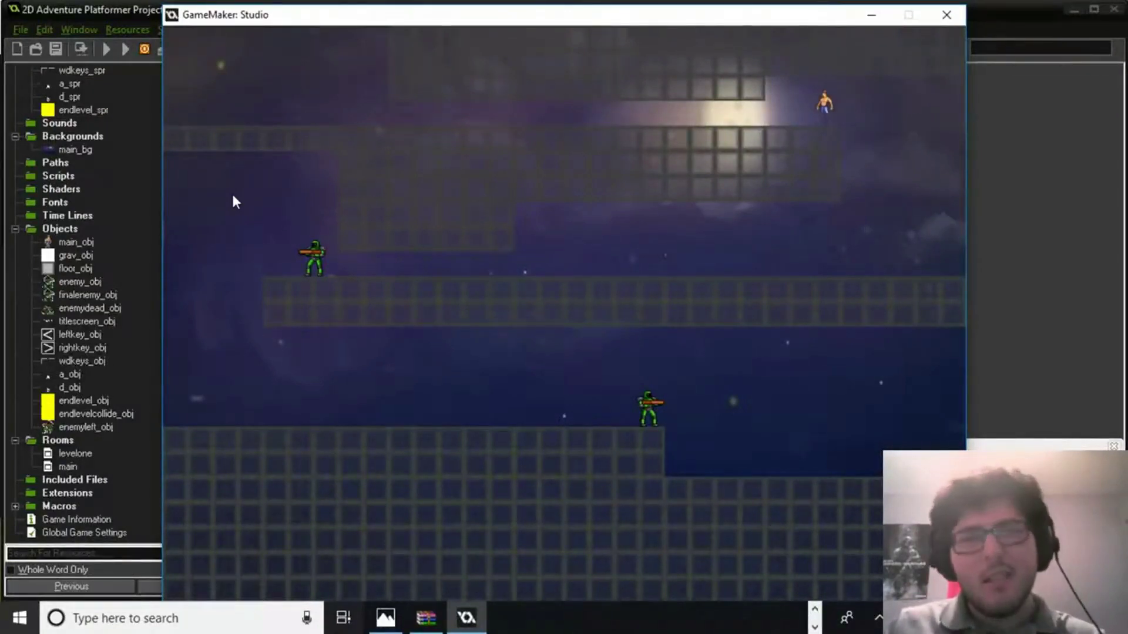
key(Right)
key(Right)
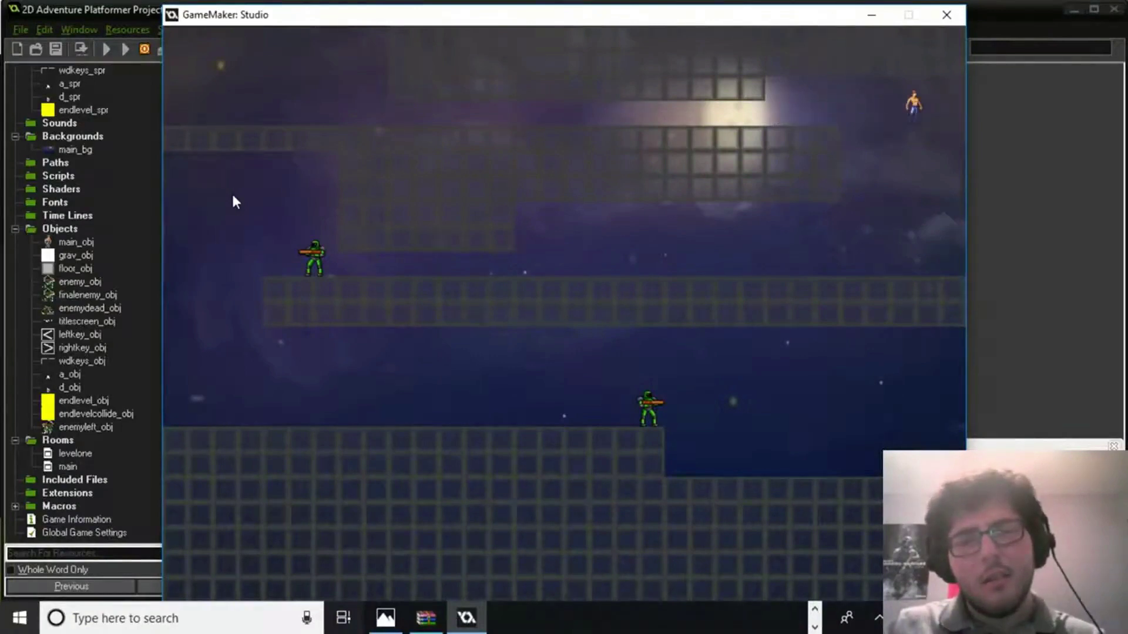
key(Left)
key(Left)
key(Right)
key(Left)
key(Right)
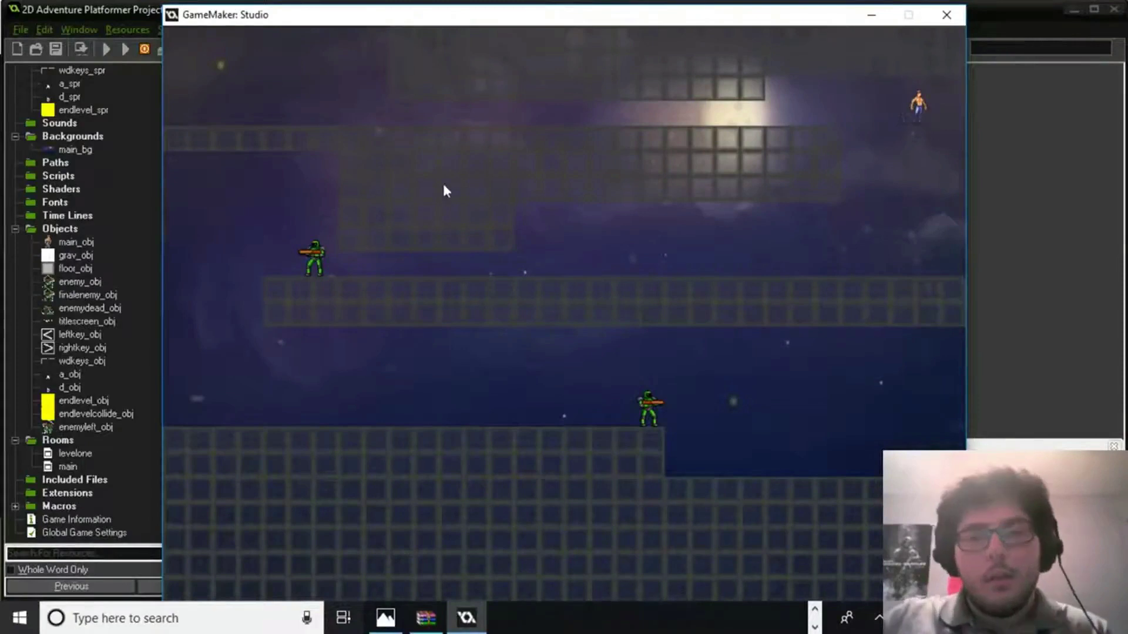
key(Left)
key(Left)
key(Right)
key(Left)
key(Left)
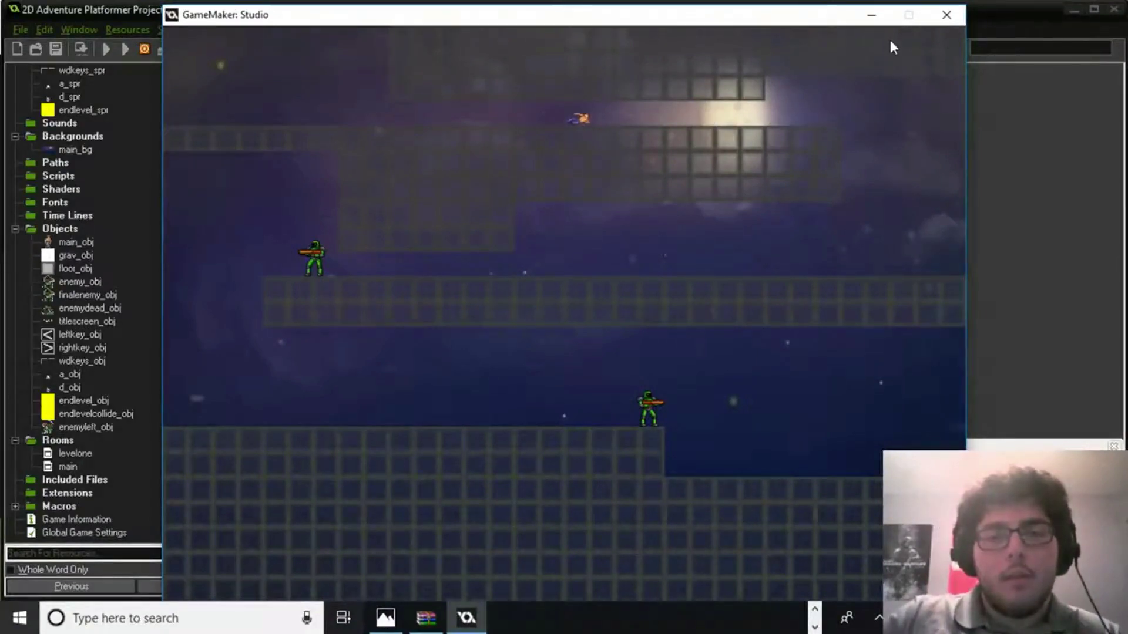
key(Left)
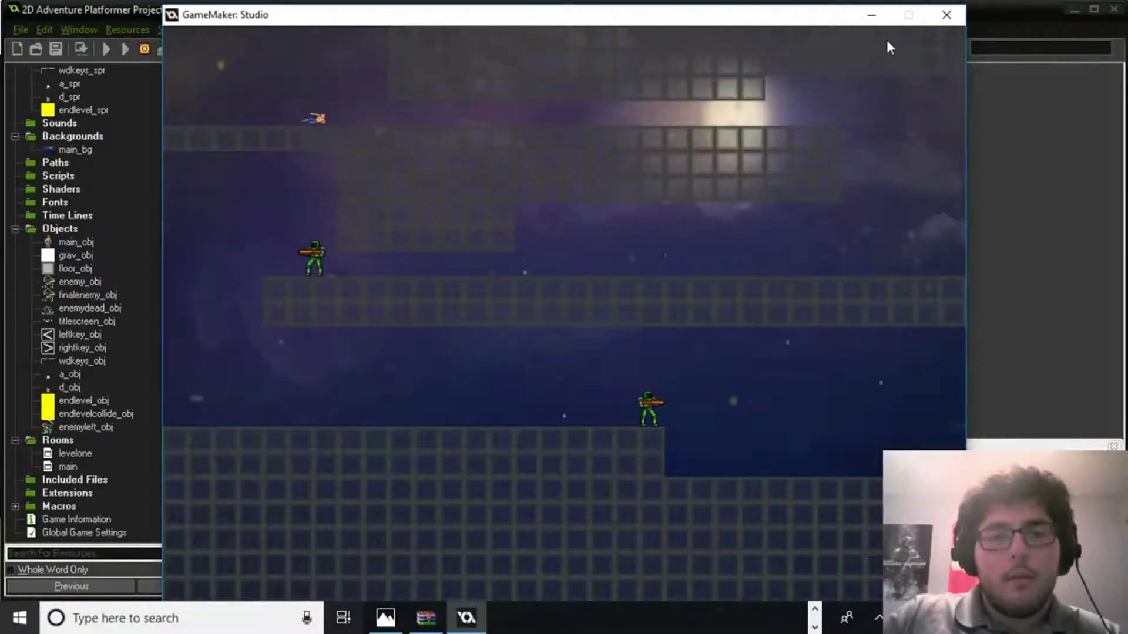
key(Right)
click(963, 10)
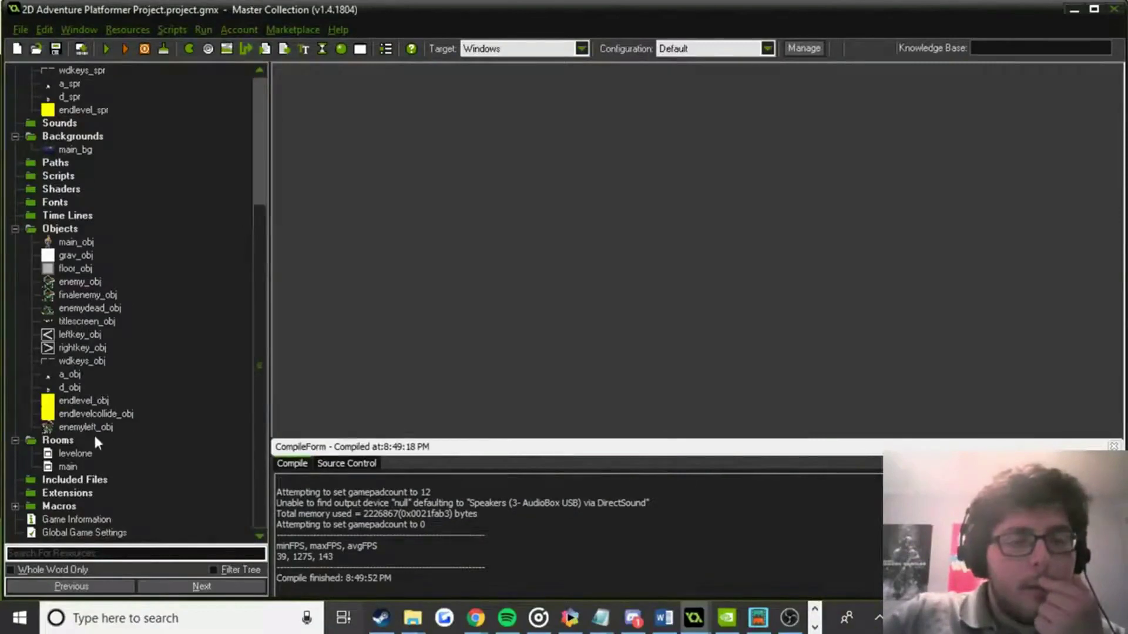
Open the levelone room, inspect the floor instances around the upper platforms, and accept the room's properties.
double_click(75, 454)
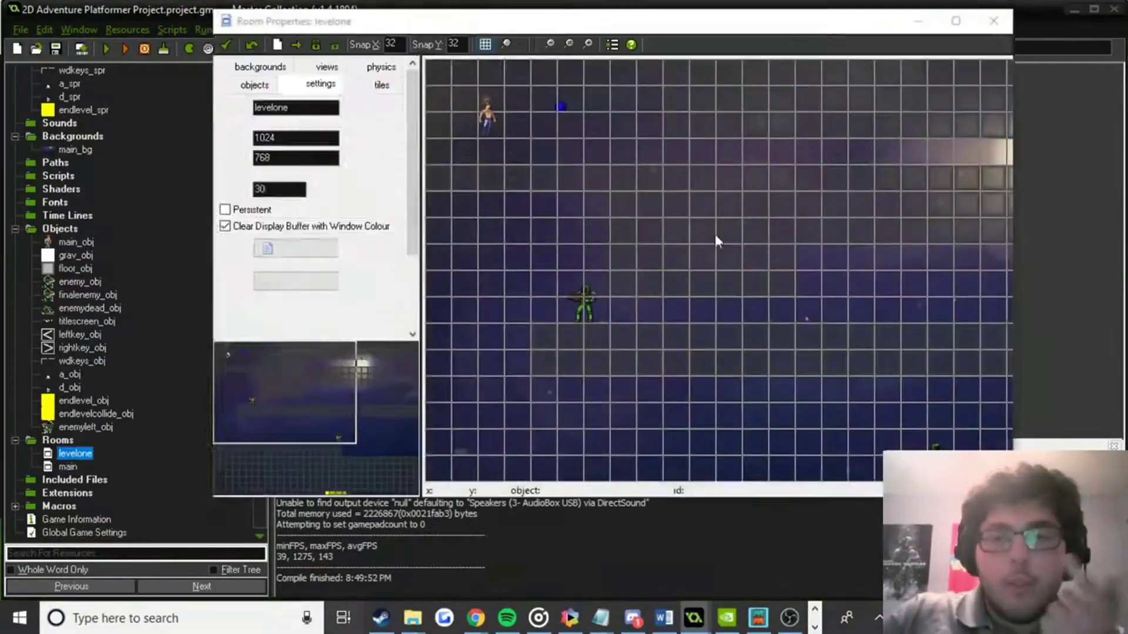
right_click(680, 169)
click(696, 178)
right_click(664, 167)
click(699, 175)
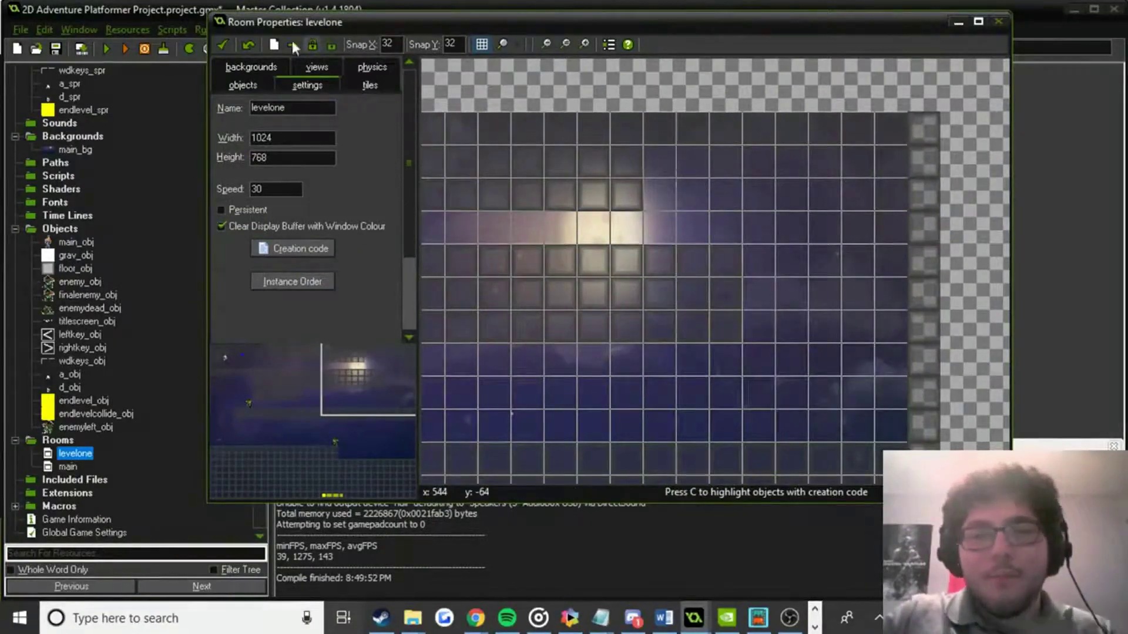
click(223, 44)
Run the game again, move the character right past the end of the upper platform, and close the game.
click(108, 49)
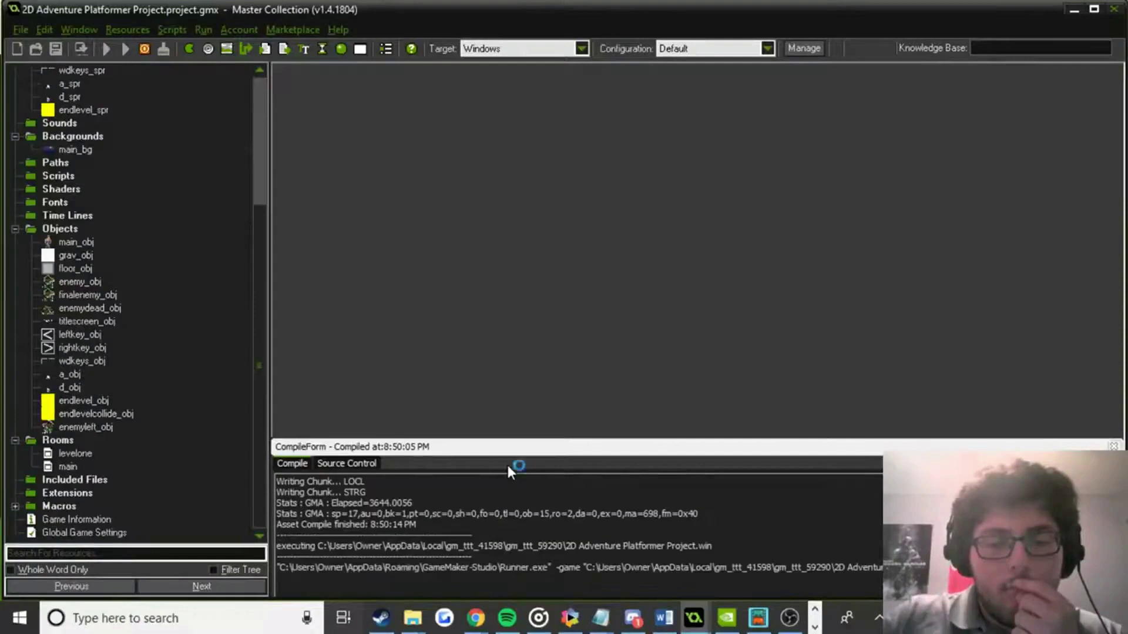
key(d)
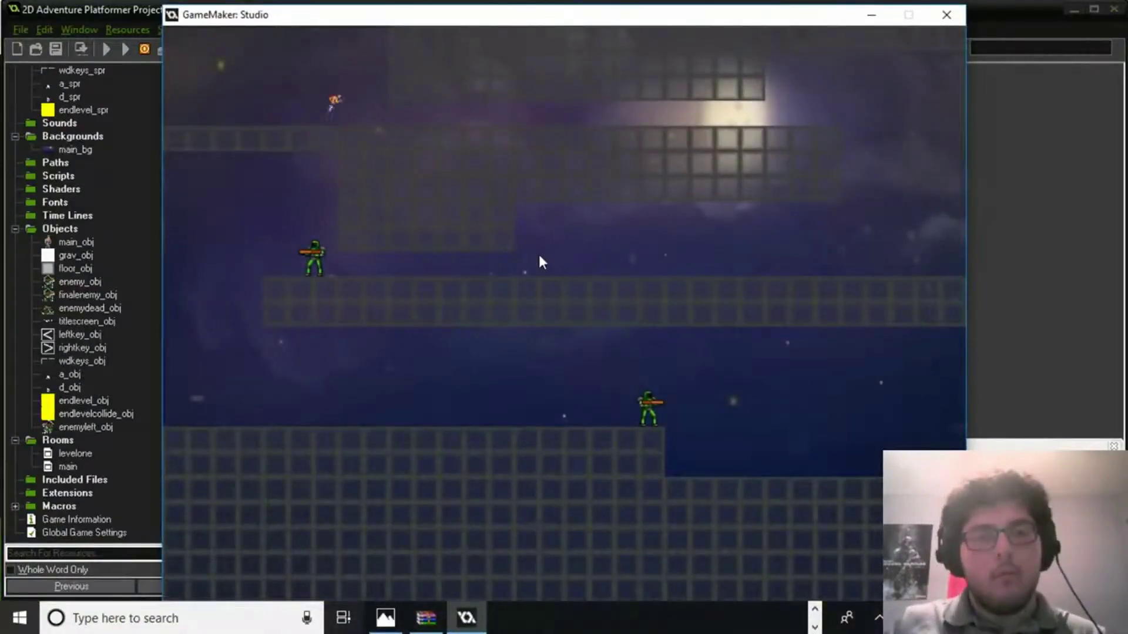
key(d)
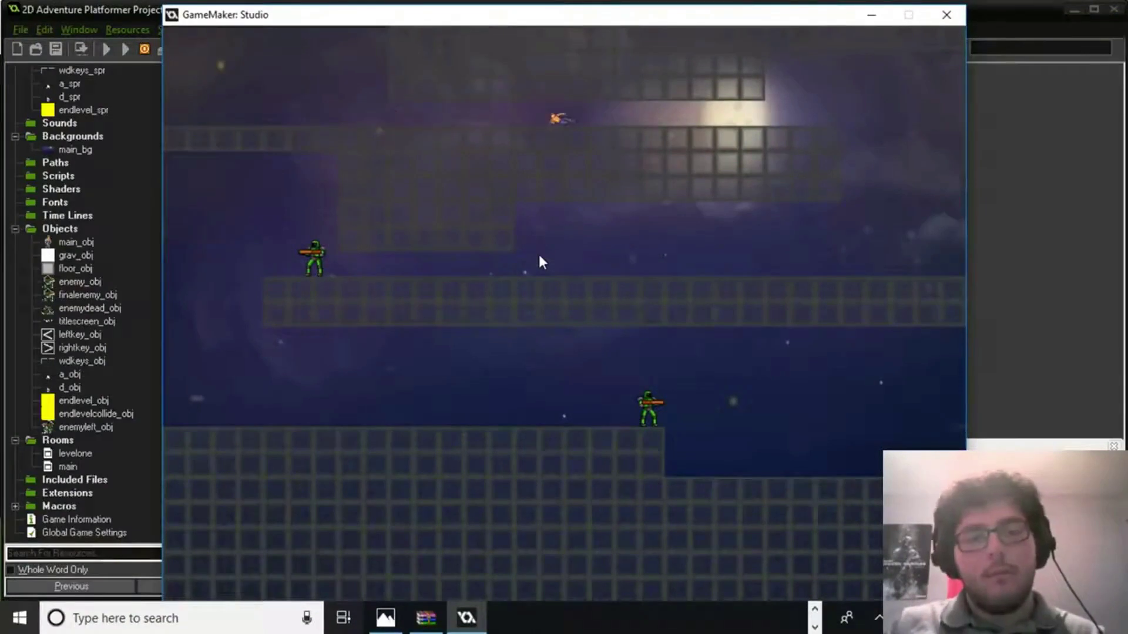
key(d)
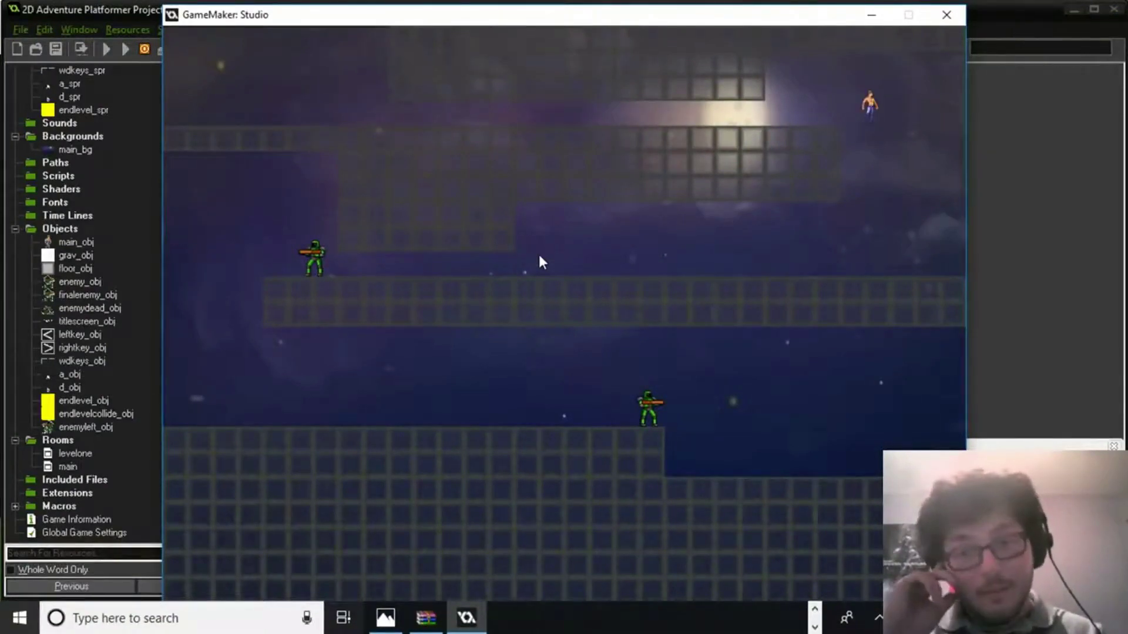
key(d)
key(a)
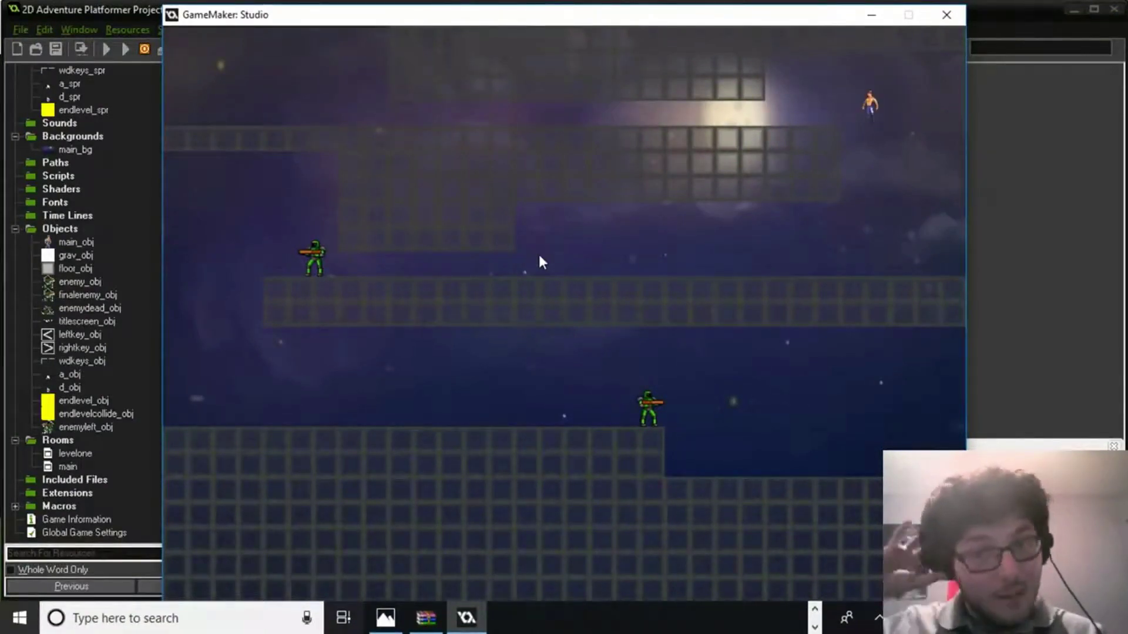
key(d)
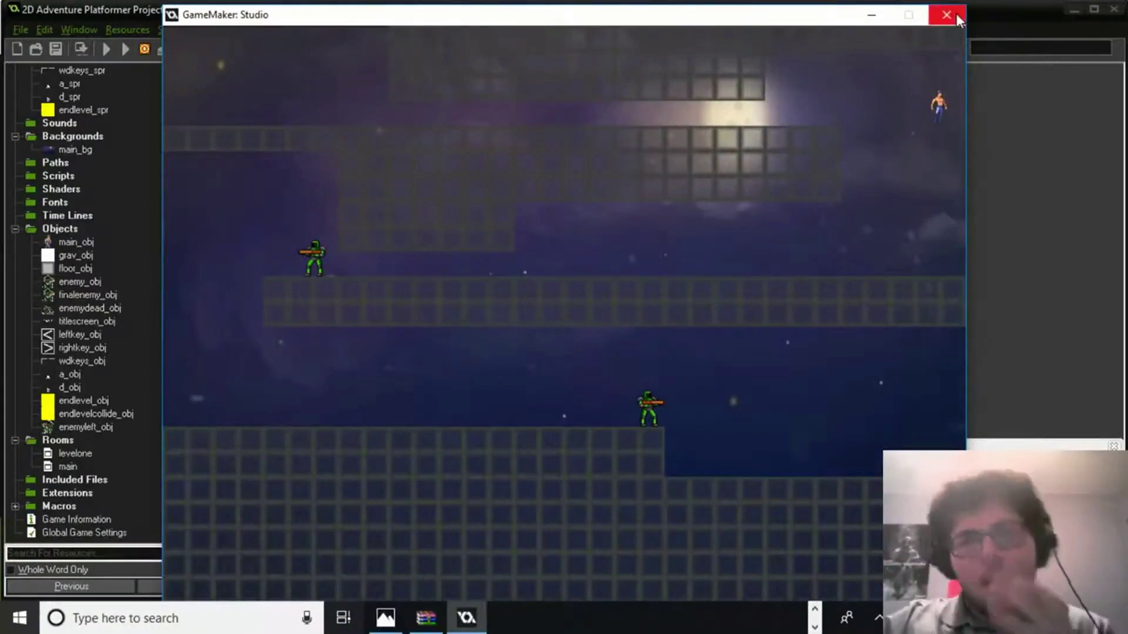
click(957, 19)
Change main_obj's floor_obj collision event into a Create event, keeping its actions.
click(75, 242)
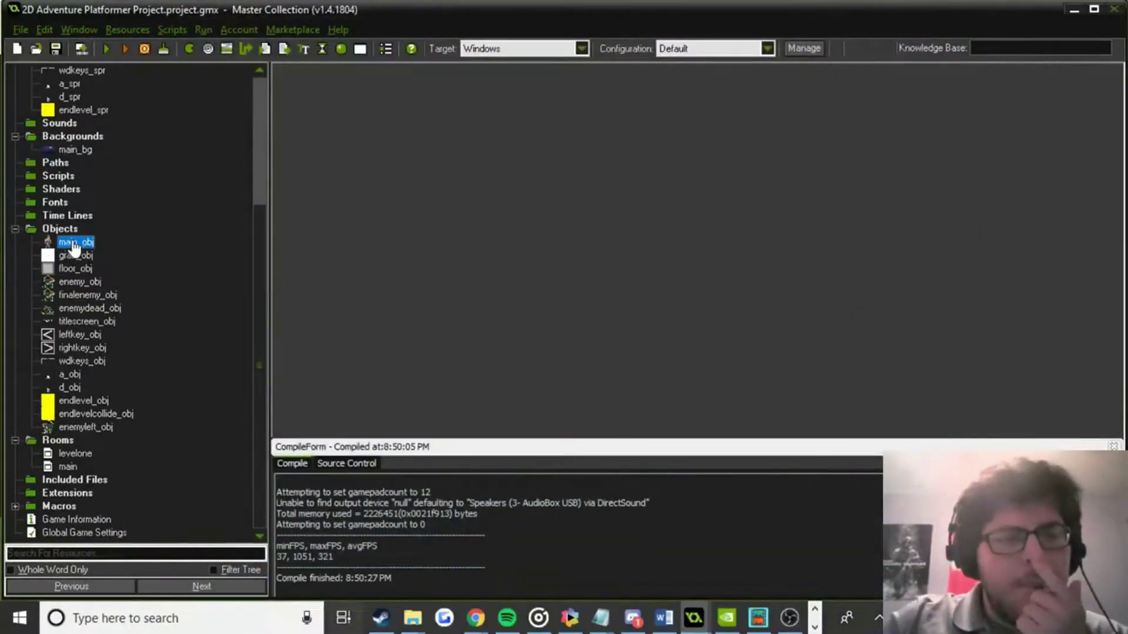
double_click(75, 246)
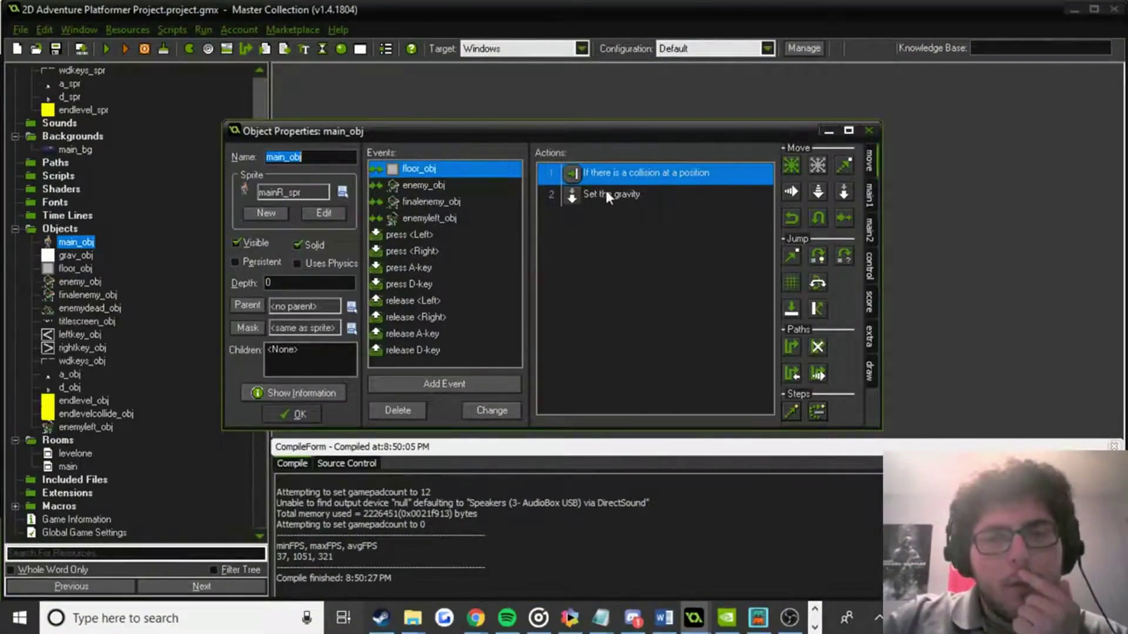
click(478, 412)
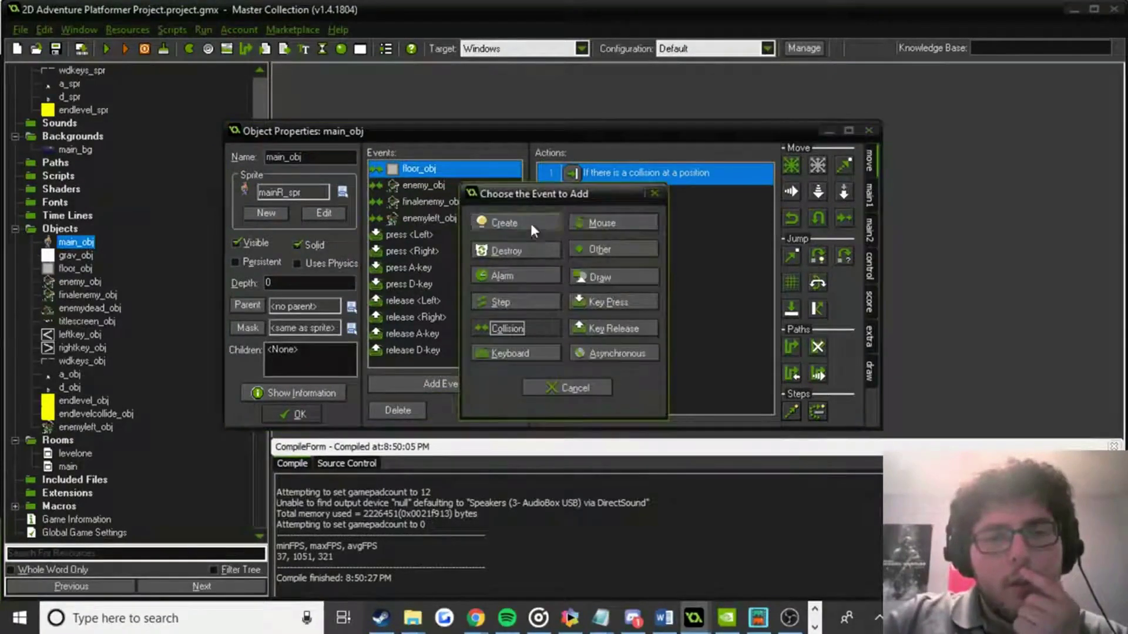
click(530, 223)
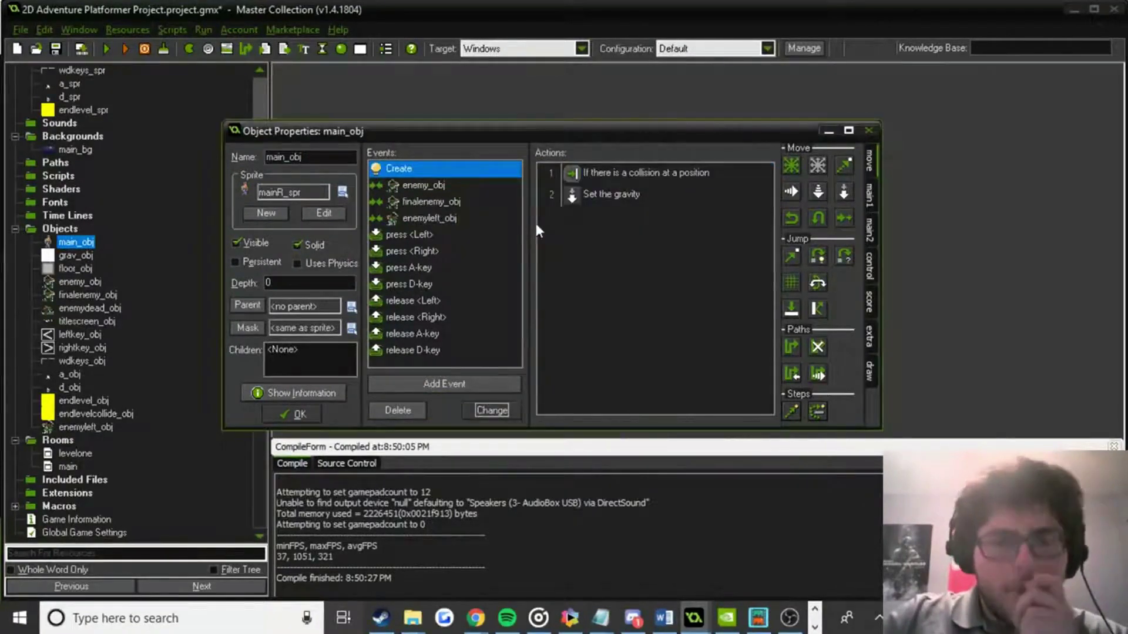
Review the Check Collision and Set Gravity settings in main_obj's Create event and accept the object's properties.
double_click(658, 172)
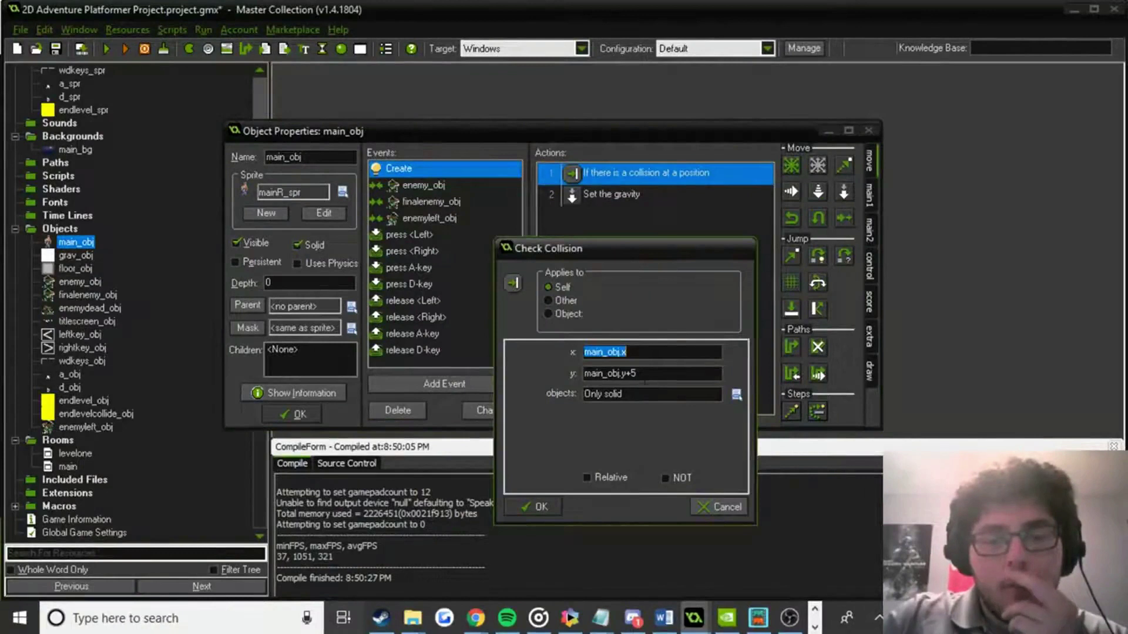
click(517, 514)
double_click(658, 194)
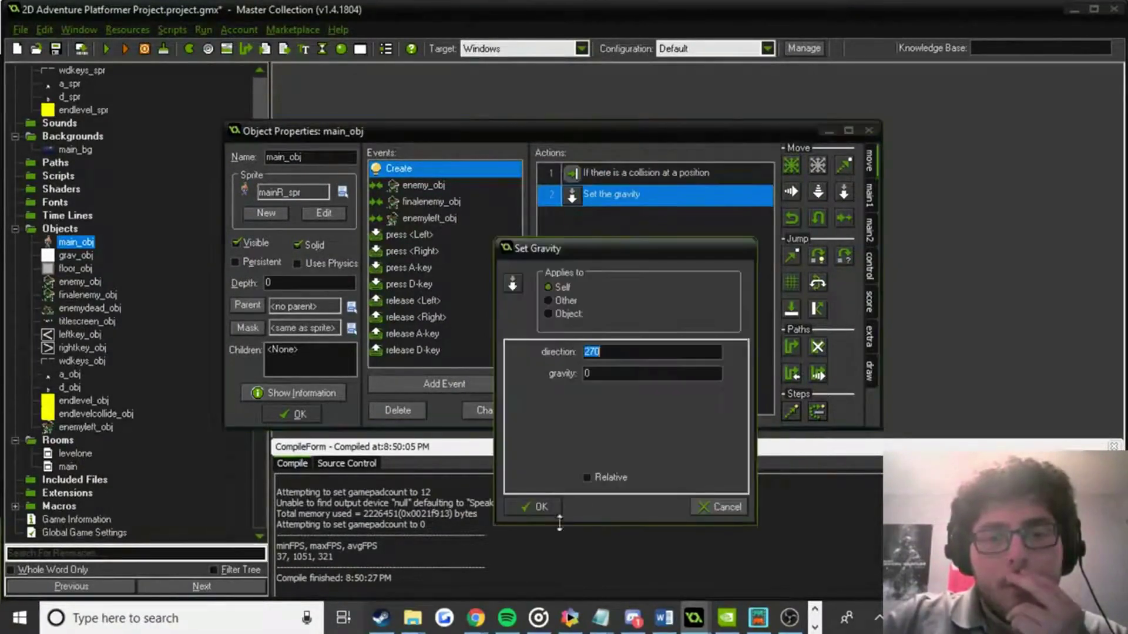
click(550, 506)
click(301, 415)
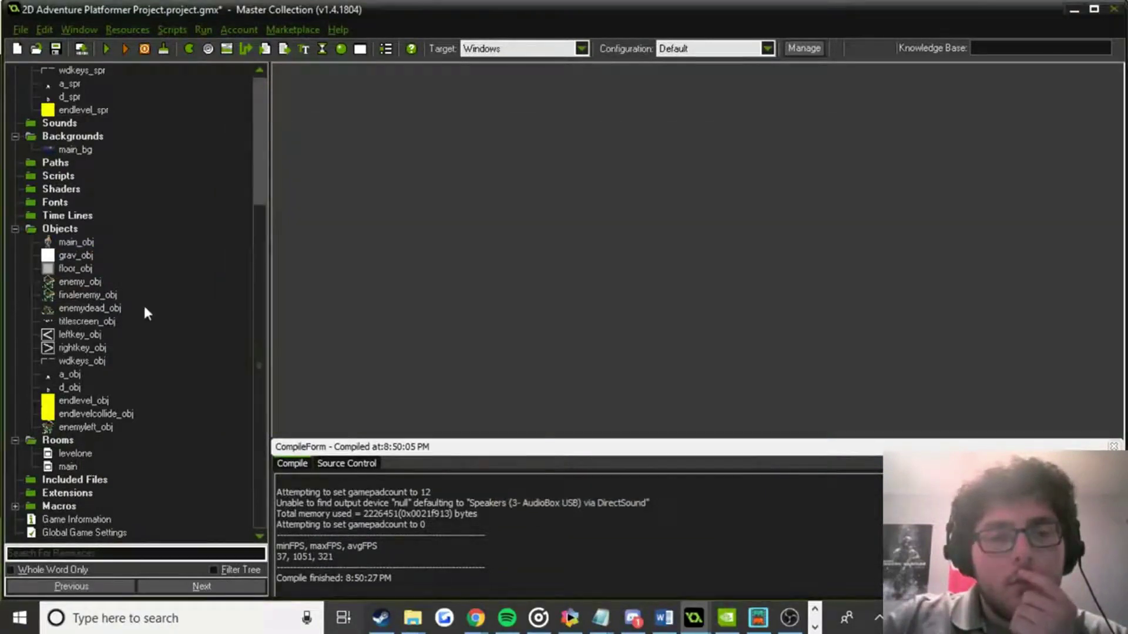
Run the game, insert a Check Collision action before Set Gravity in grav_obj's Create event, and close the game.
click(102, 49)
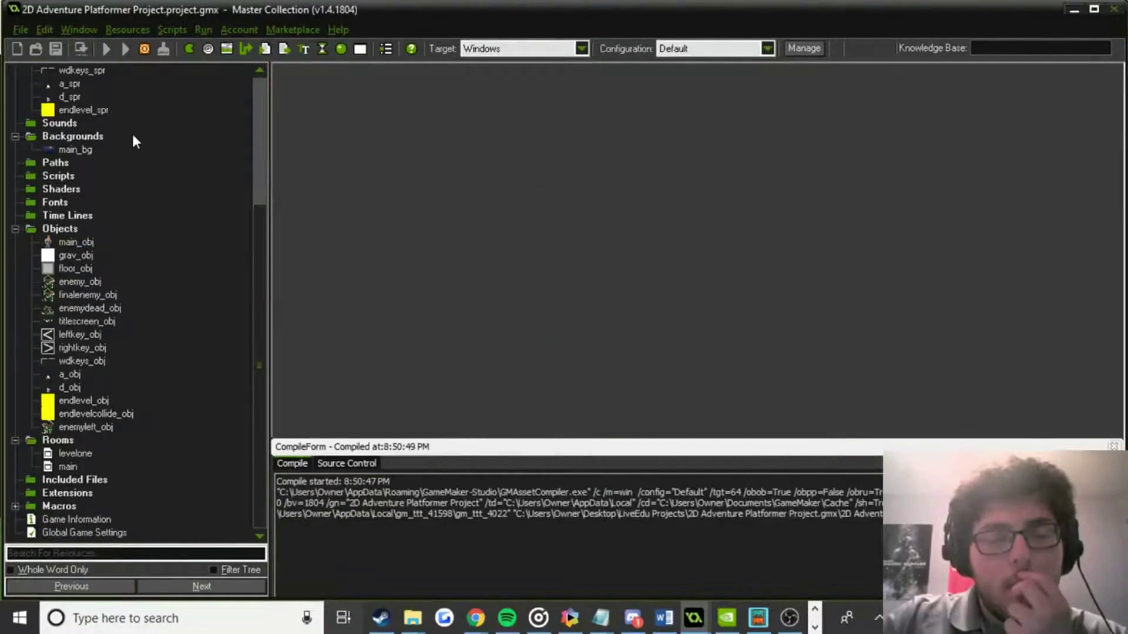
click(83, 269)
double_click(76, 256)
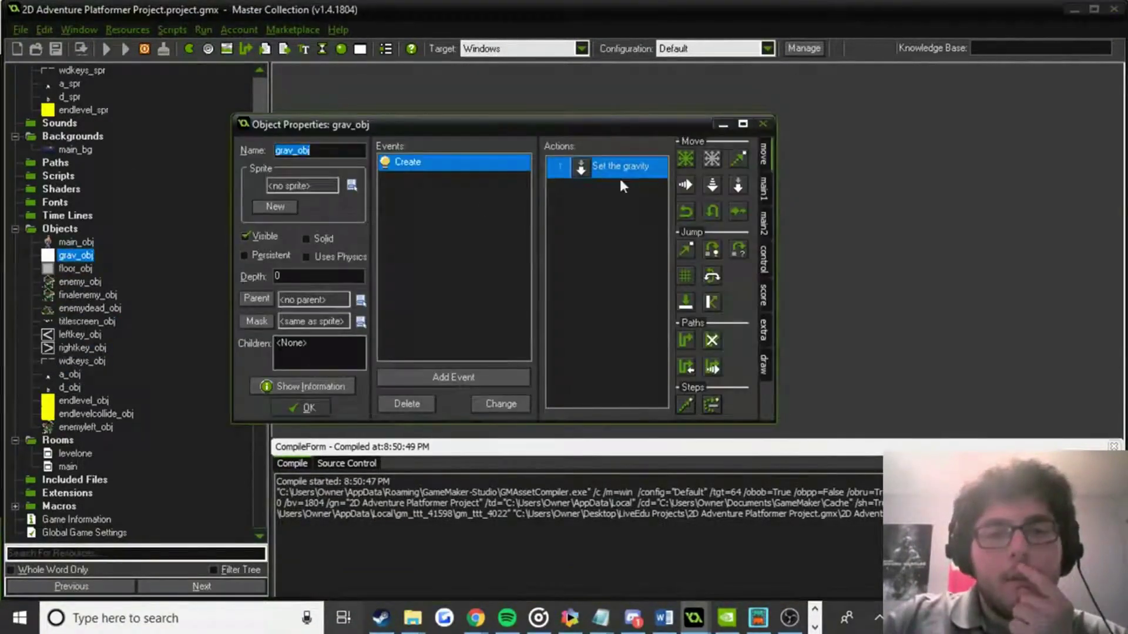
drag(774, 207, 926, 233)
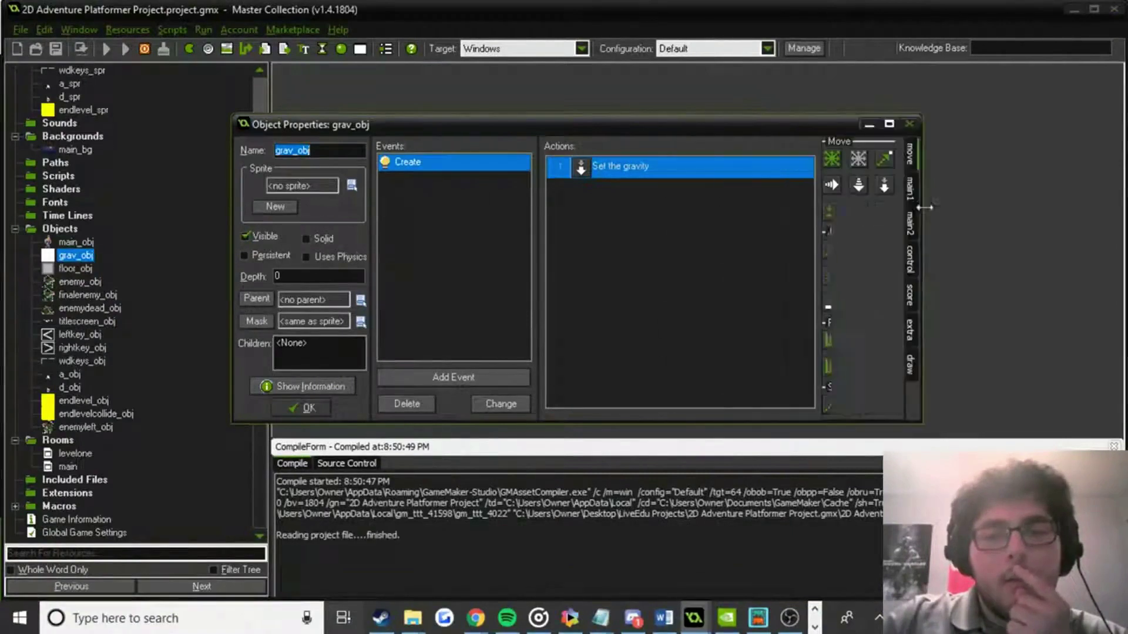
click(916, 258)
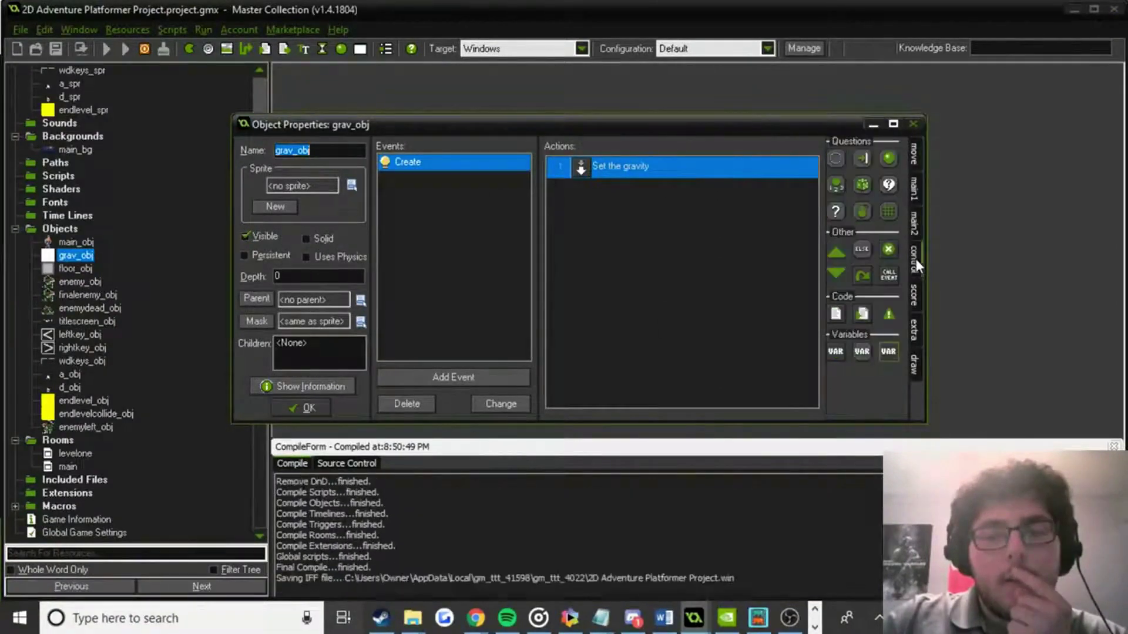
drag(862, 158, 677, 164)
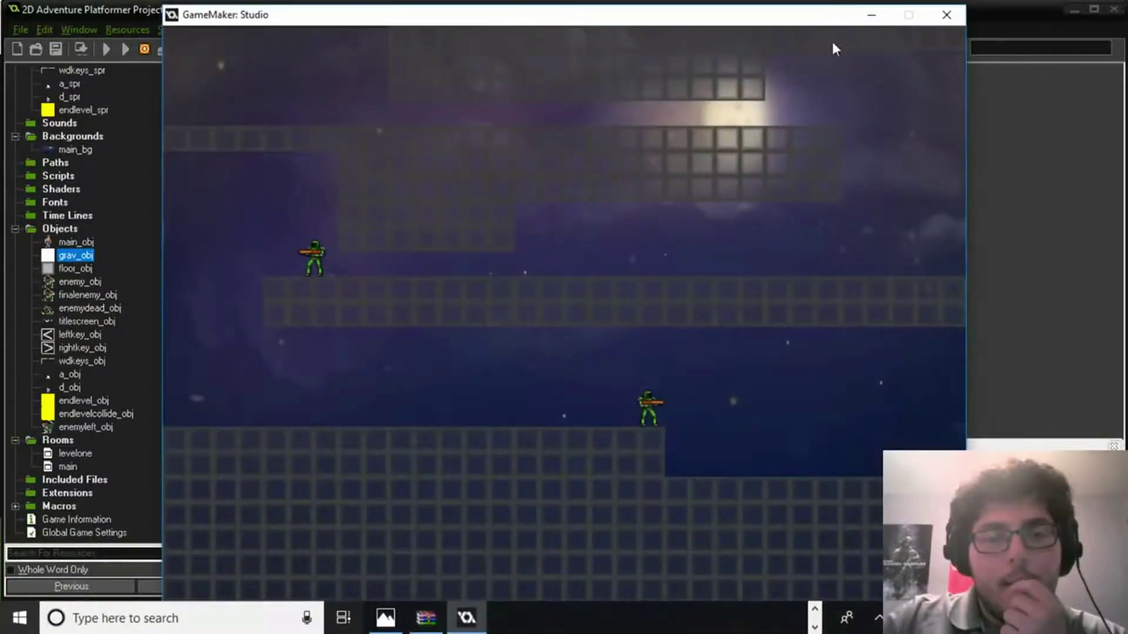
click(946, 14)
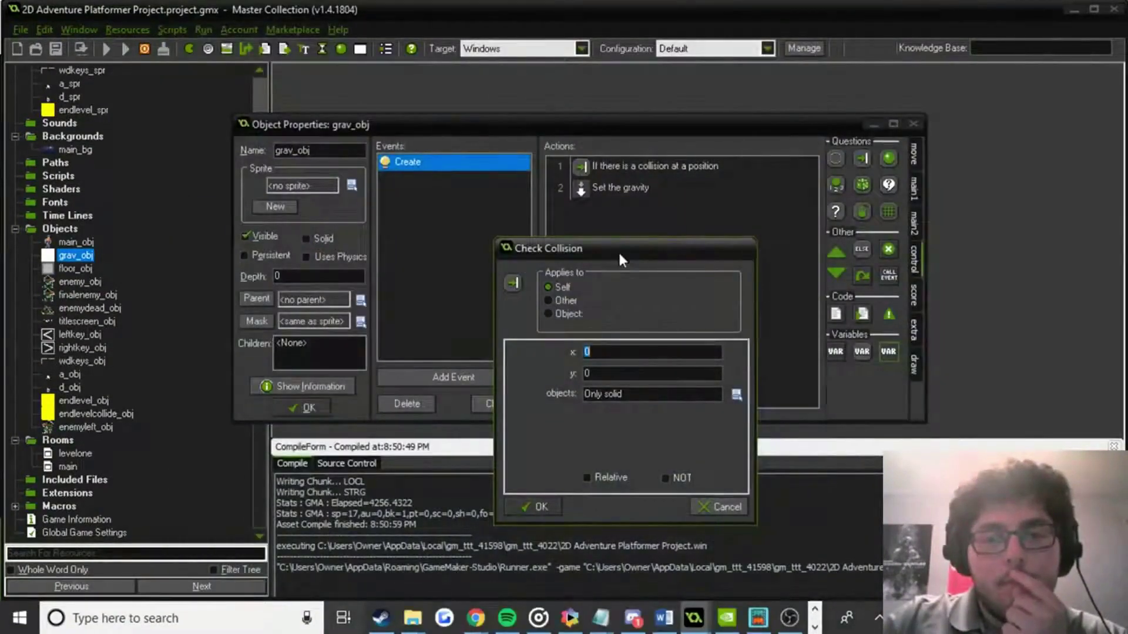
Cancel the Check Collision settings and remove that action from grav_obj's Create event.
drag(612, 248, 456, 178)
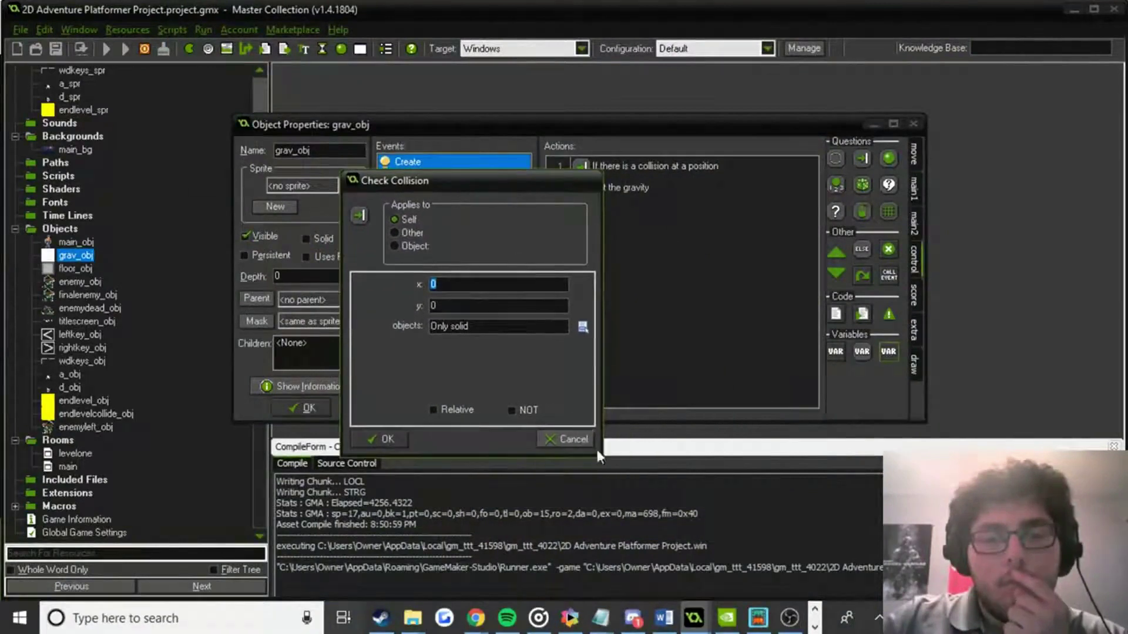
click(565, 441)
click(621, 159)
key(Delete)
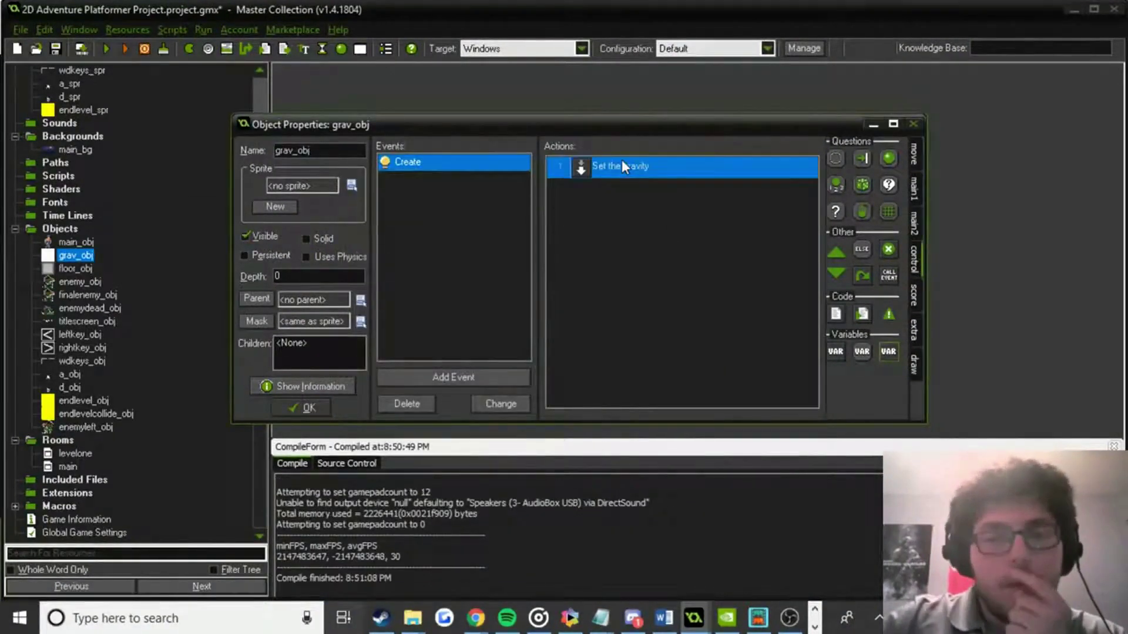
Add a collision event with floor_obj to main_obj.
click(75, 242)
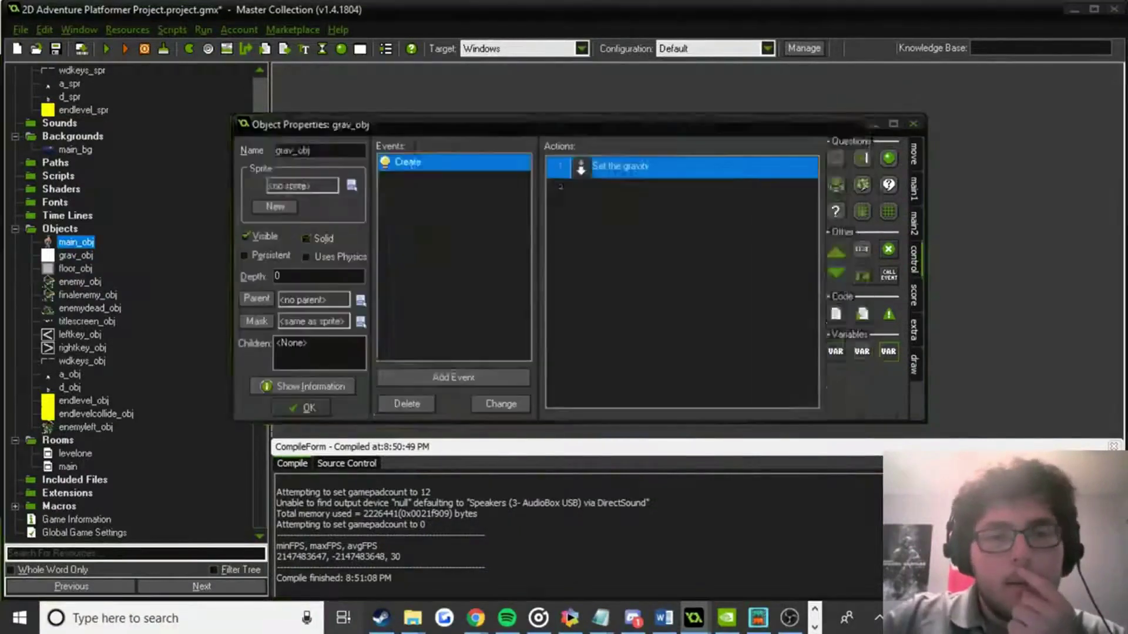
double_click(75, 242)
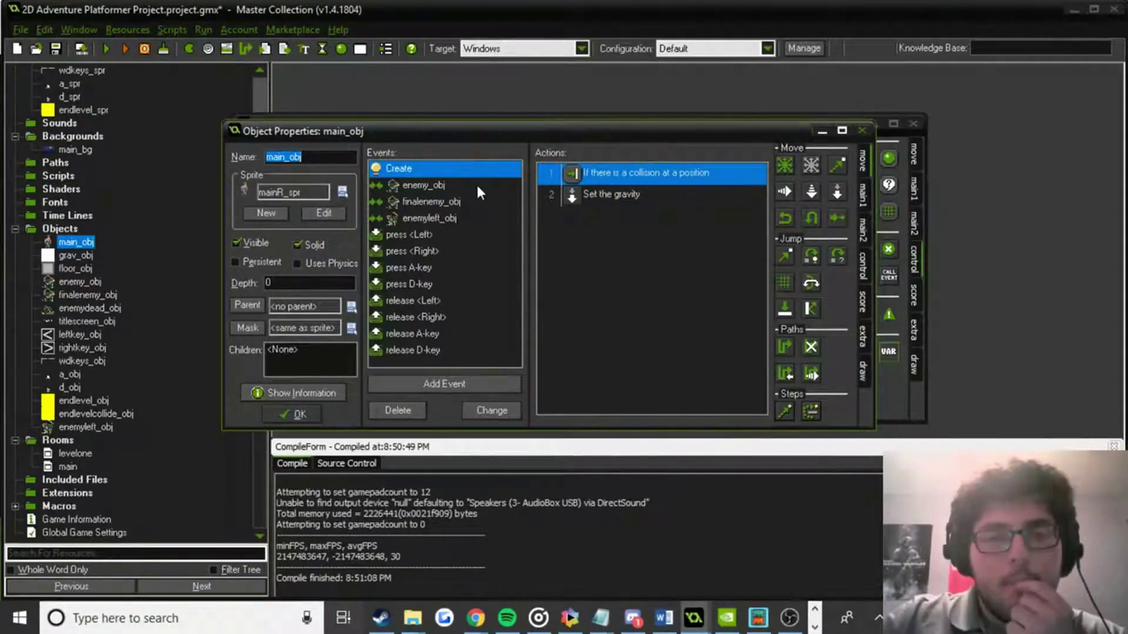
click(470, 383)
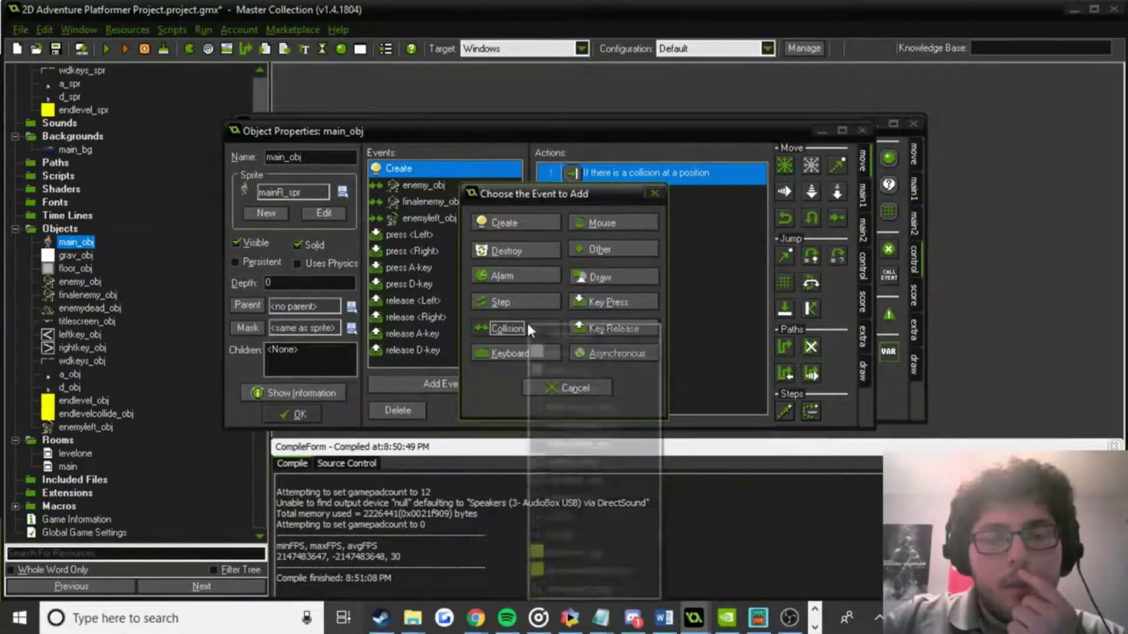
click(553, 356)
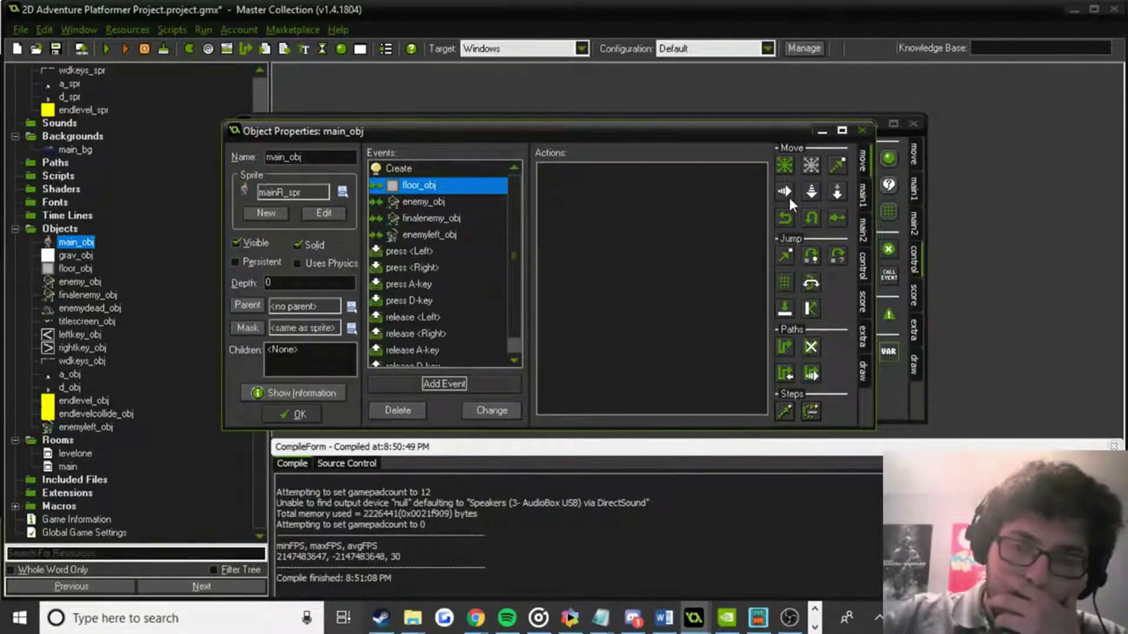
Add a Speed Vertical action with a vertical speed of 0 to main_obj's floor_obj collision event.
drag(814, 192, 710, 245)
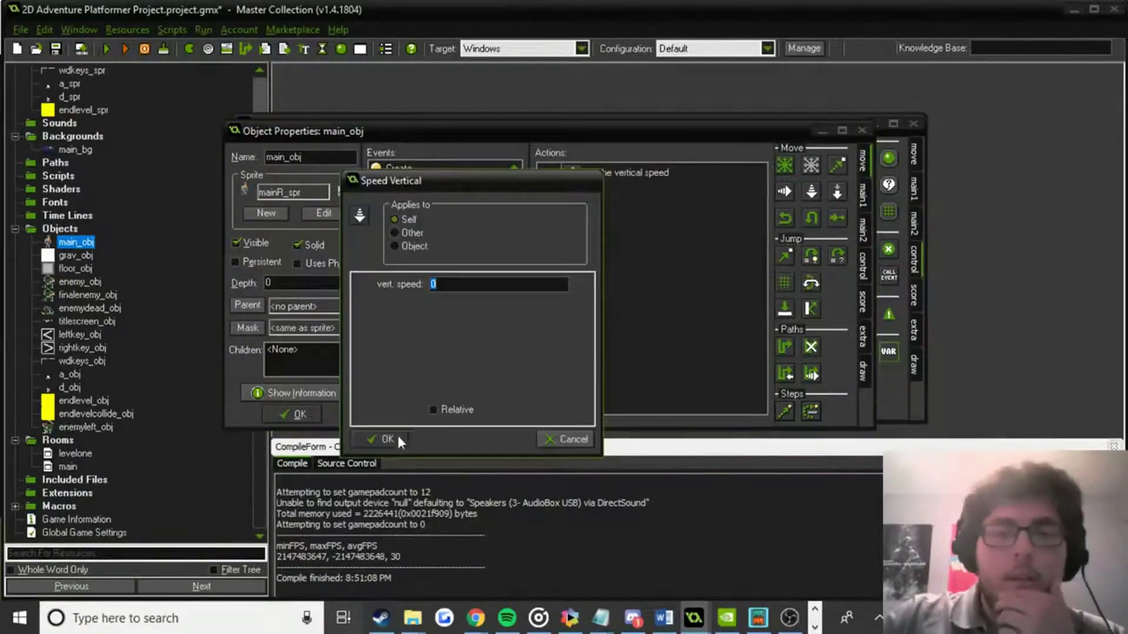
click(382, 438)
Review Set Gravity in main_obj's Create event, make its Check Collision action relative, and accept the object's properties.
click(445, 171)
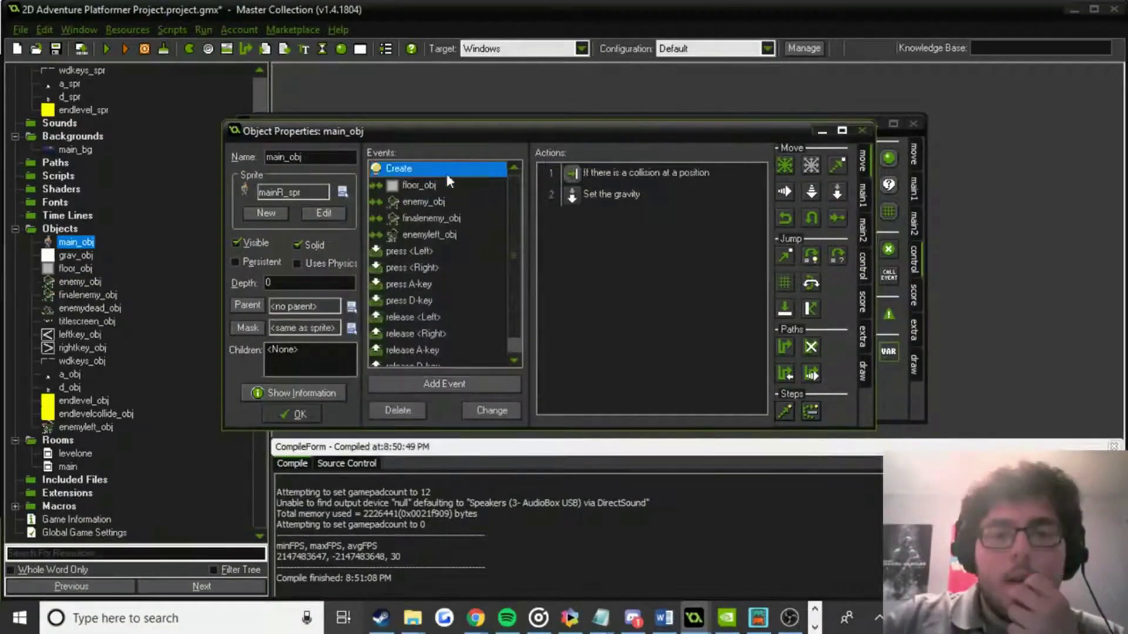
double_click(607, 194)
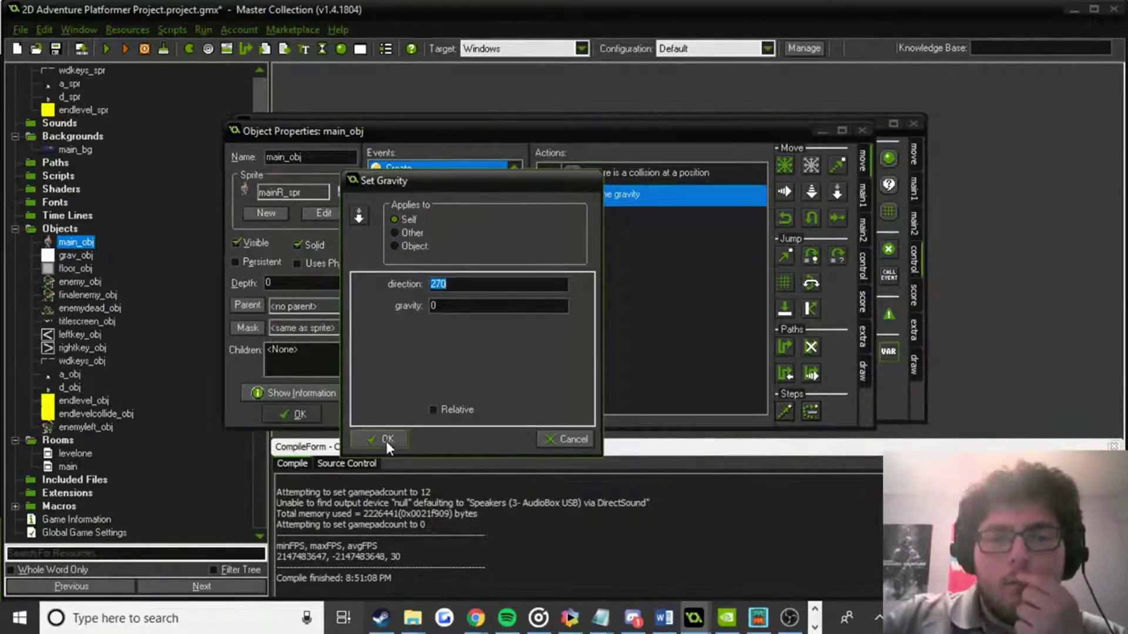
click(386, 439)
double_click(657, 174)
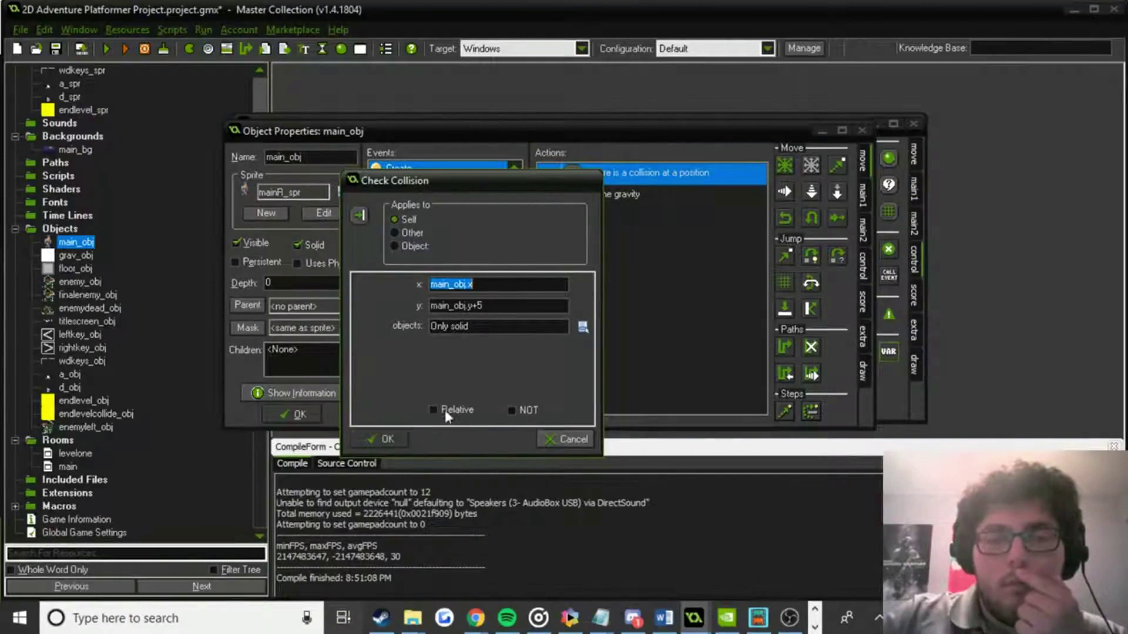
click(383, 439)
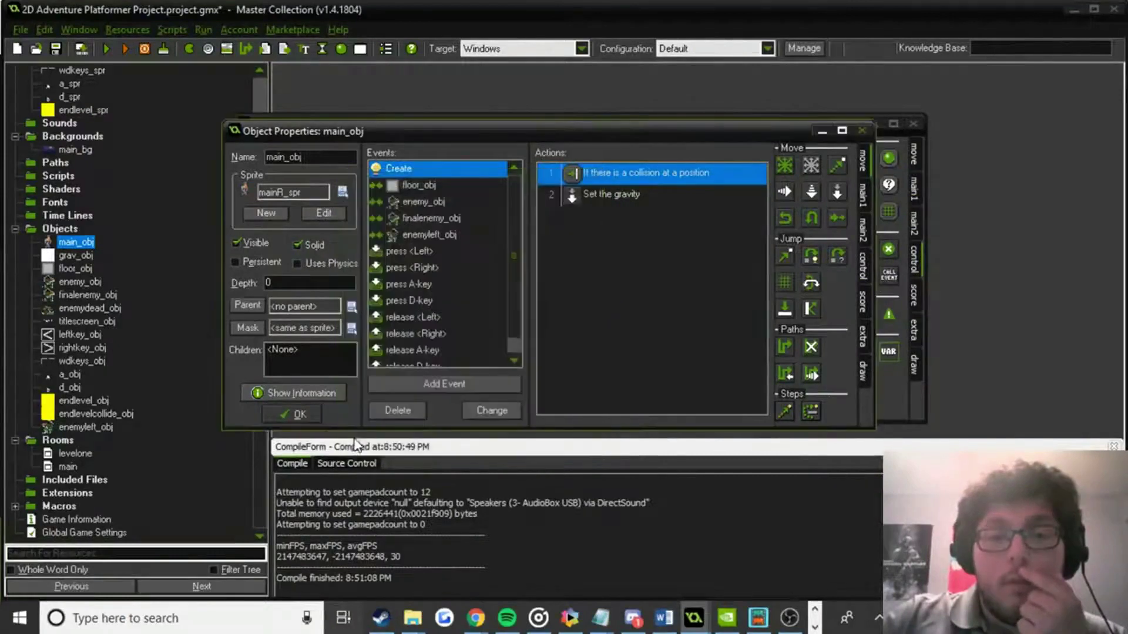
click(301, 412)
Run the game, test the character's left and right movement on the floor, and close the game.
click(104, 49)
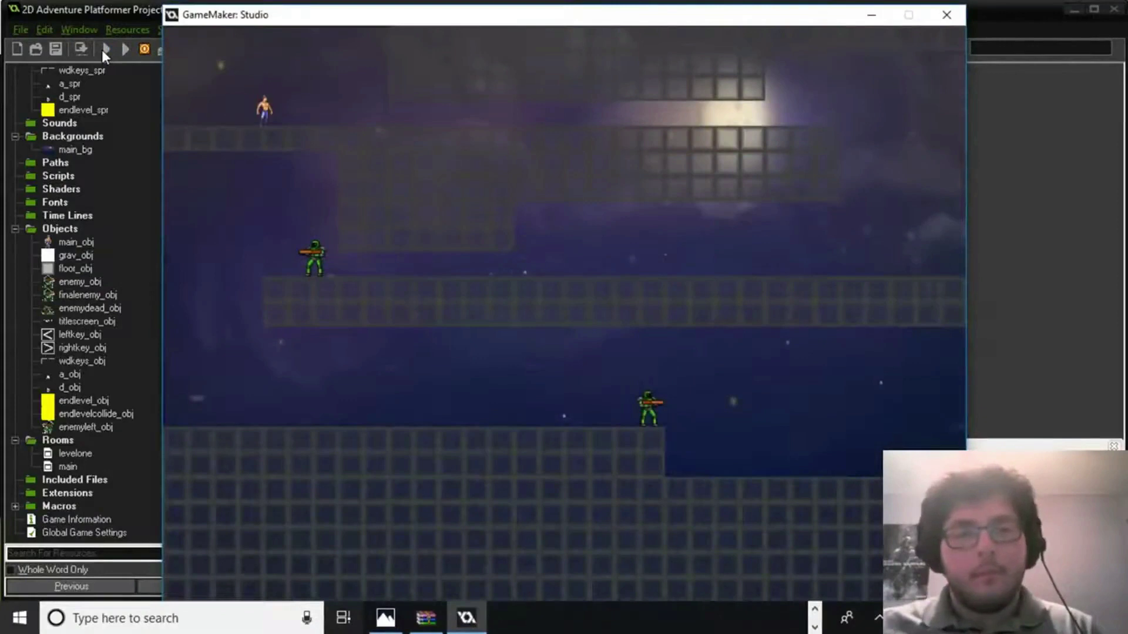
key(a)
key(d)
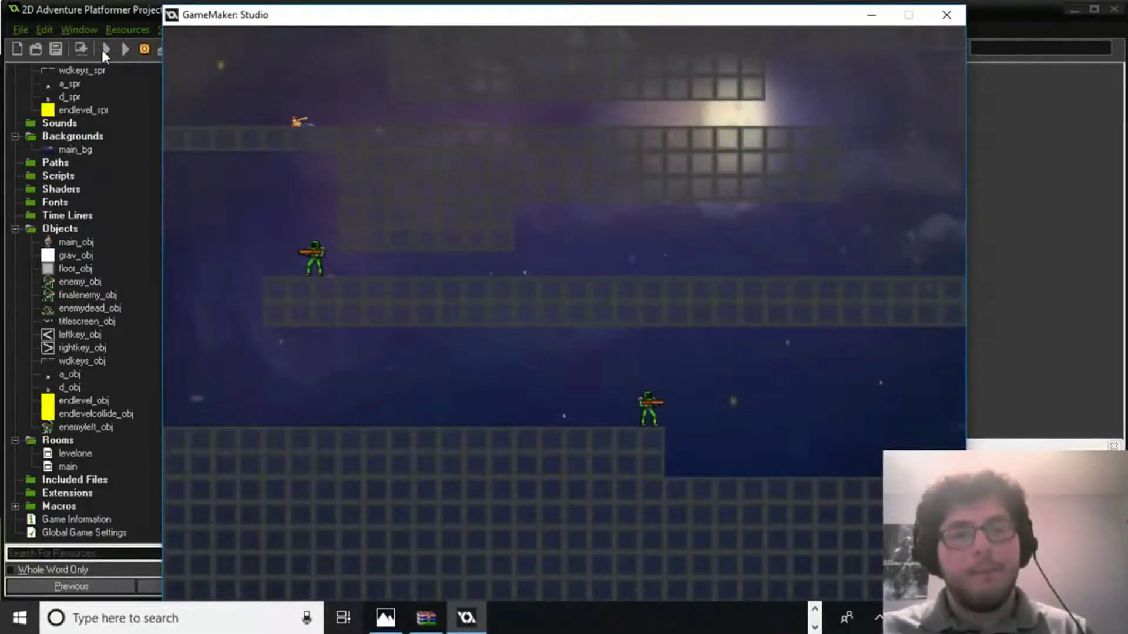
click(947, 15)
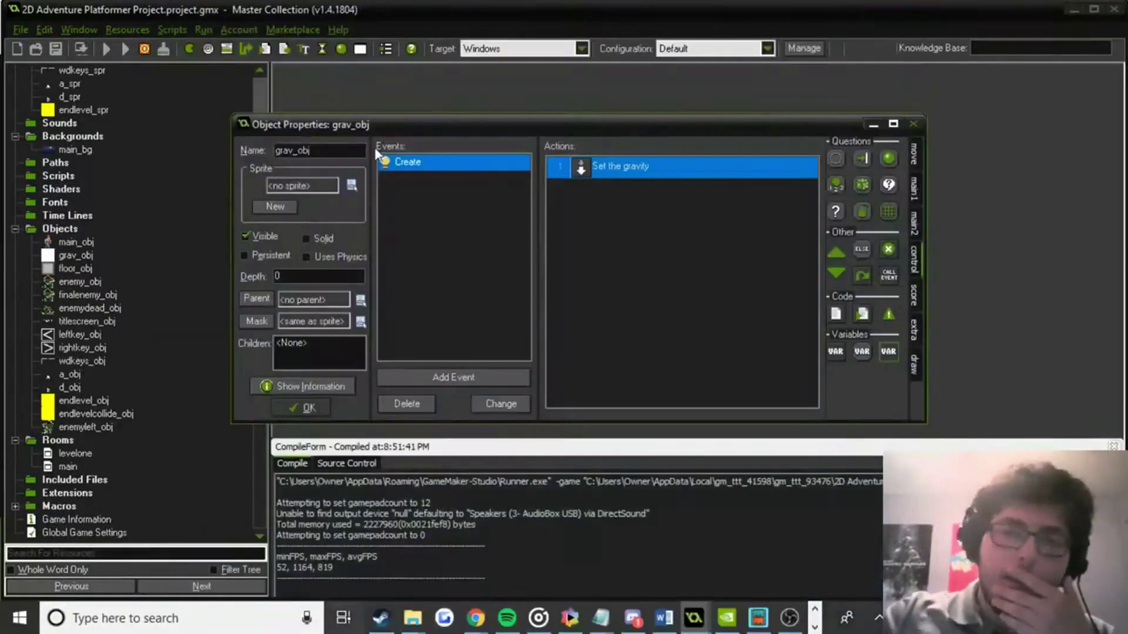
Replace the vertical speed action in main_obj's floor_obj collision event with a Move Fixed action at speed 0.
double_click(75, 242)
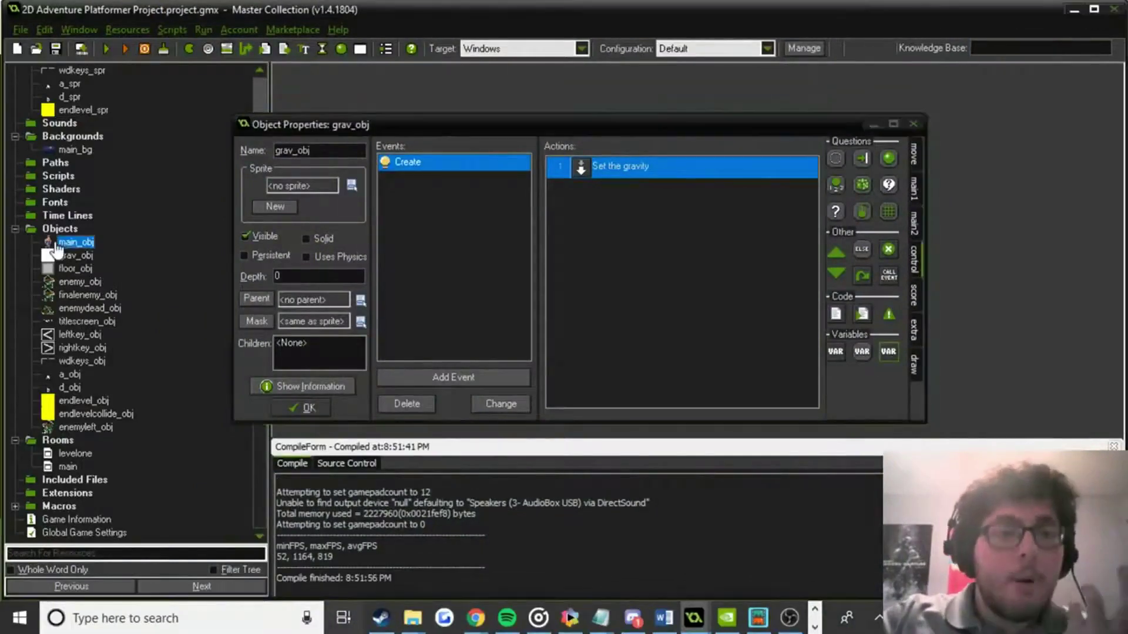
click(500, 186)
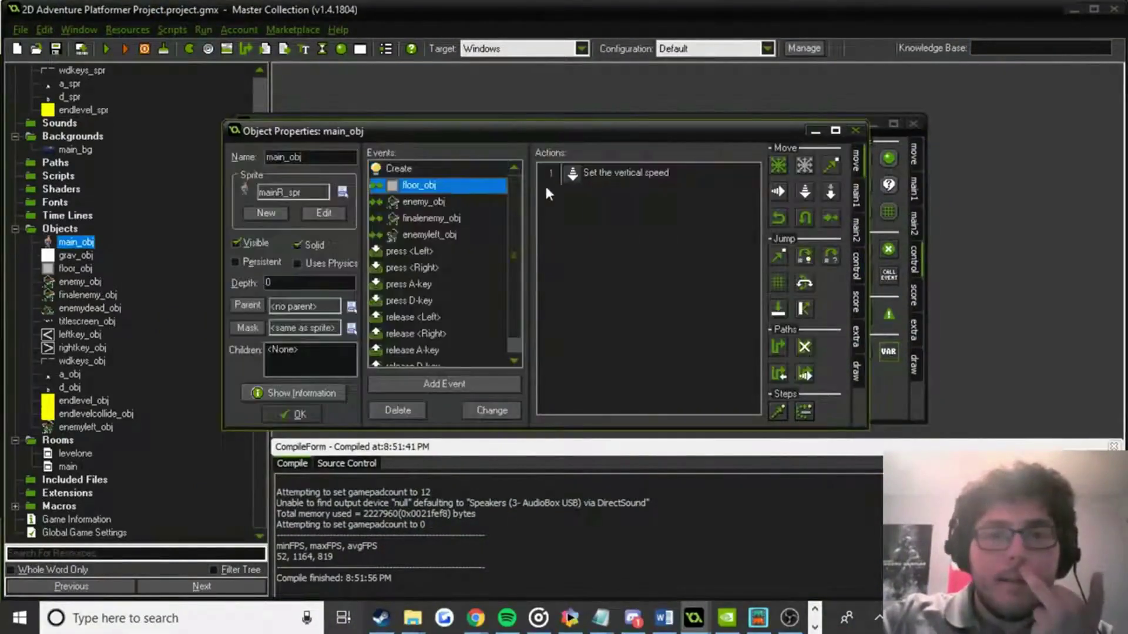
right_click(607, 179)
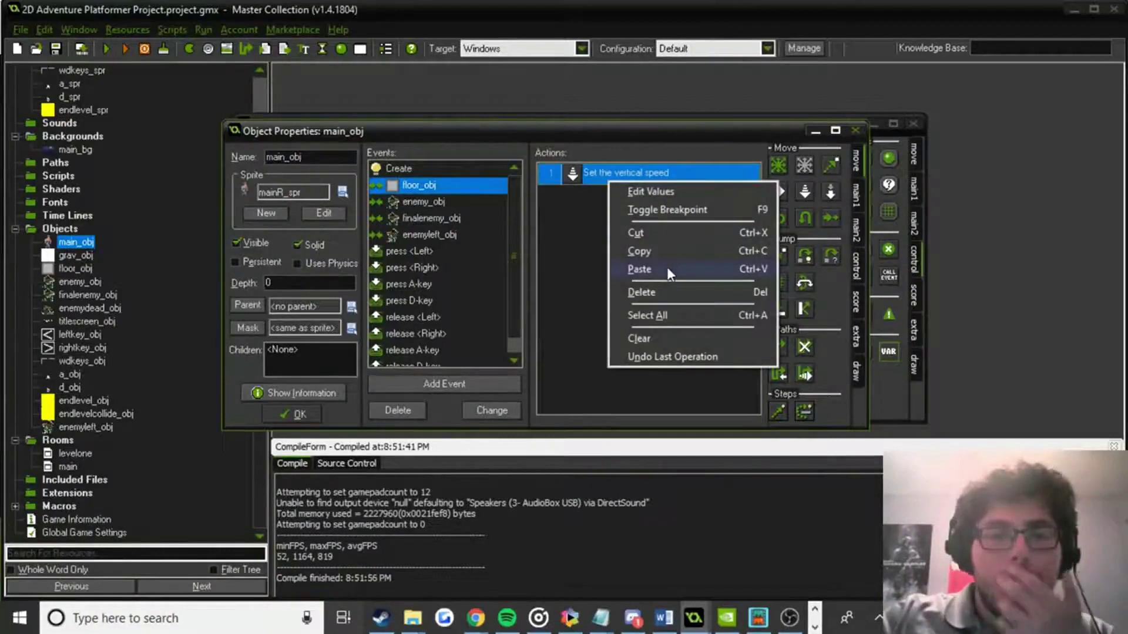
click(654, 291)
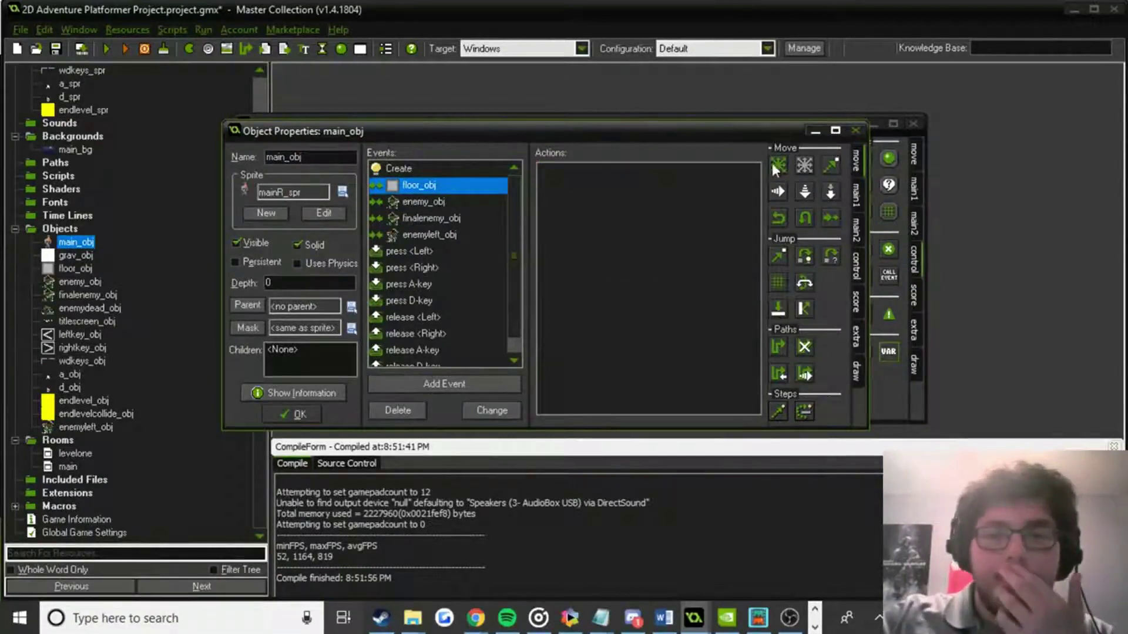
drag(774, 169, 704, 251)
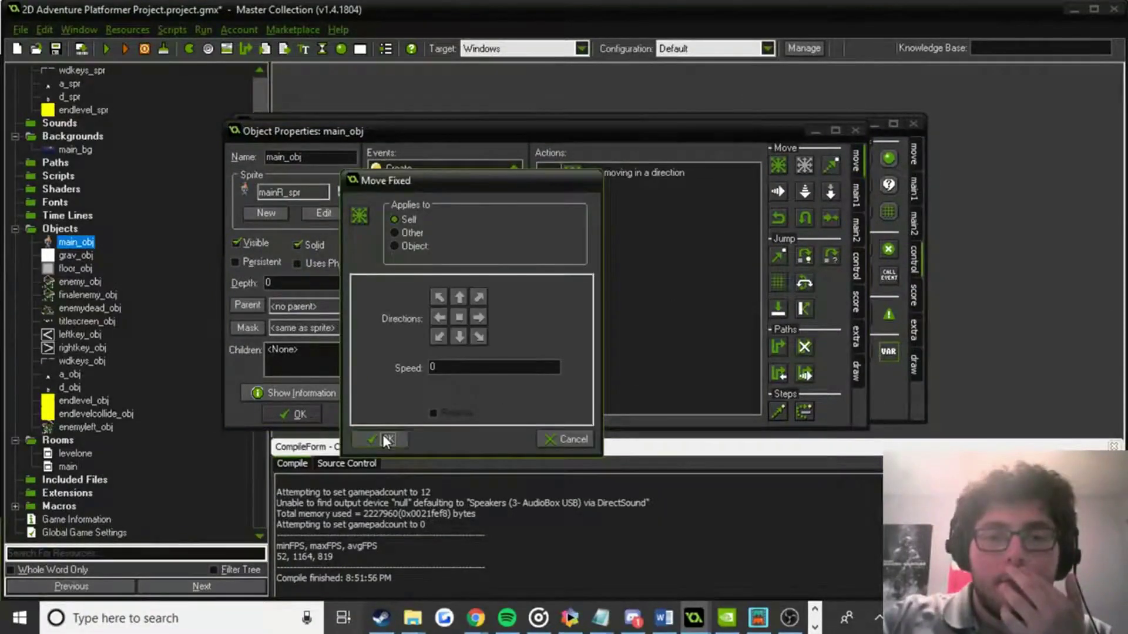
click(385, 440)
Inspect the Check Collision settings in main_obj's Create event and close them without changes.
click(433, 170)
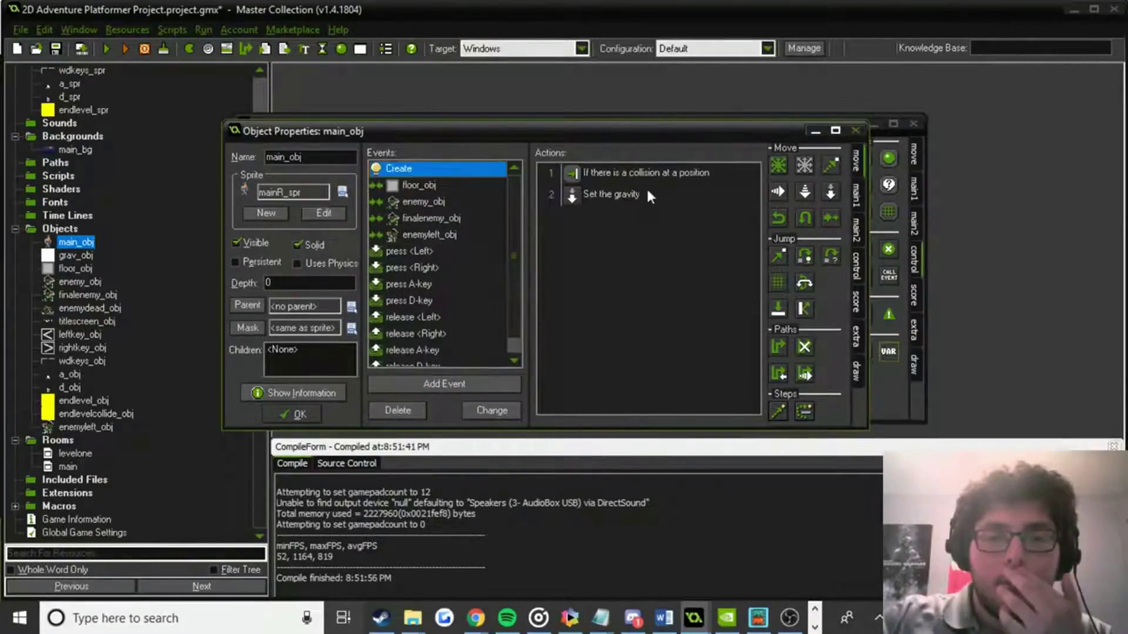
double_click(663, 176)
click(534, 436)
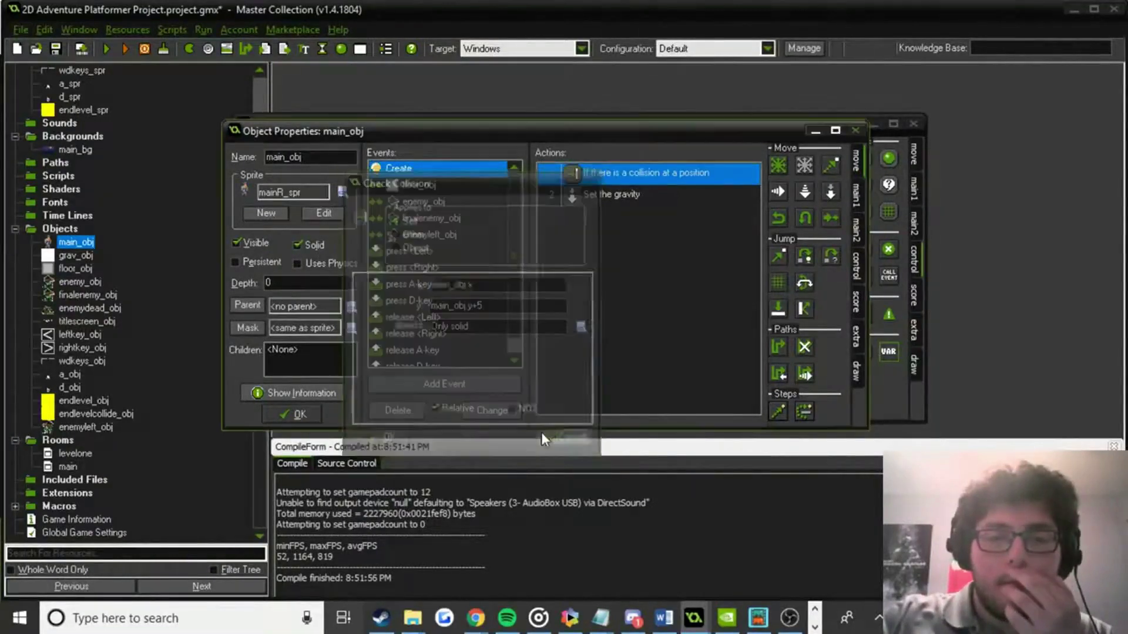
Delete the floor_obj collision event with all its actions from main_obj.
click(436, 185)
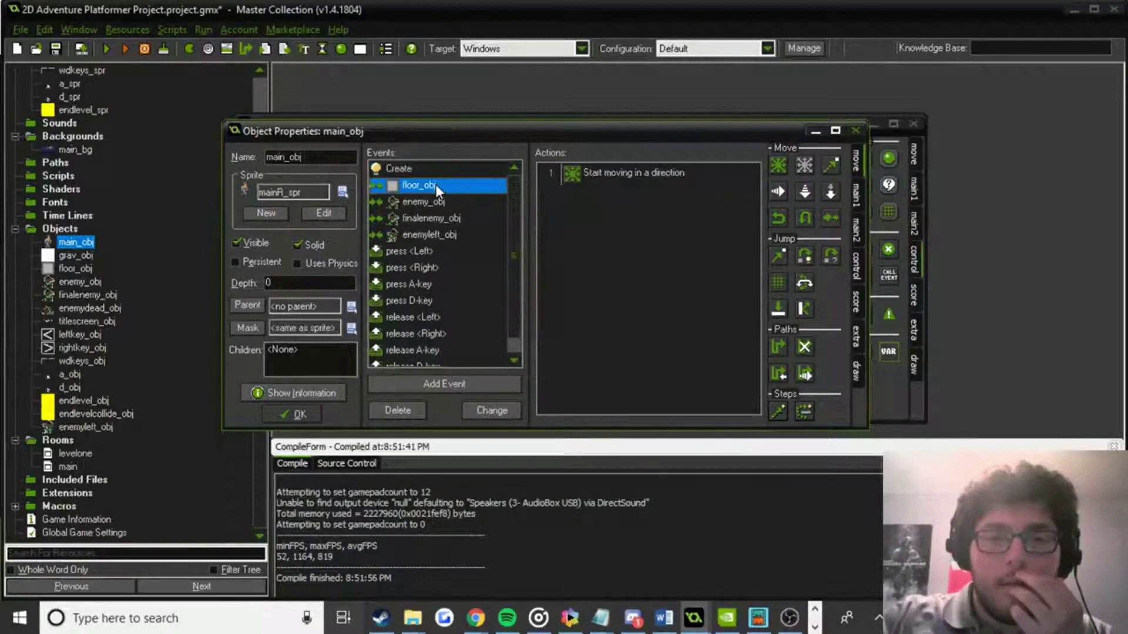
click(398, 410)
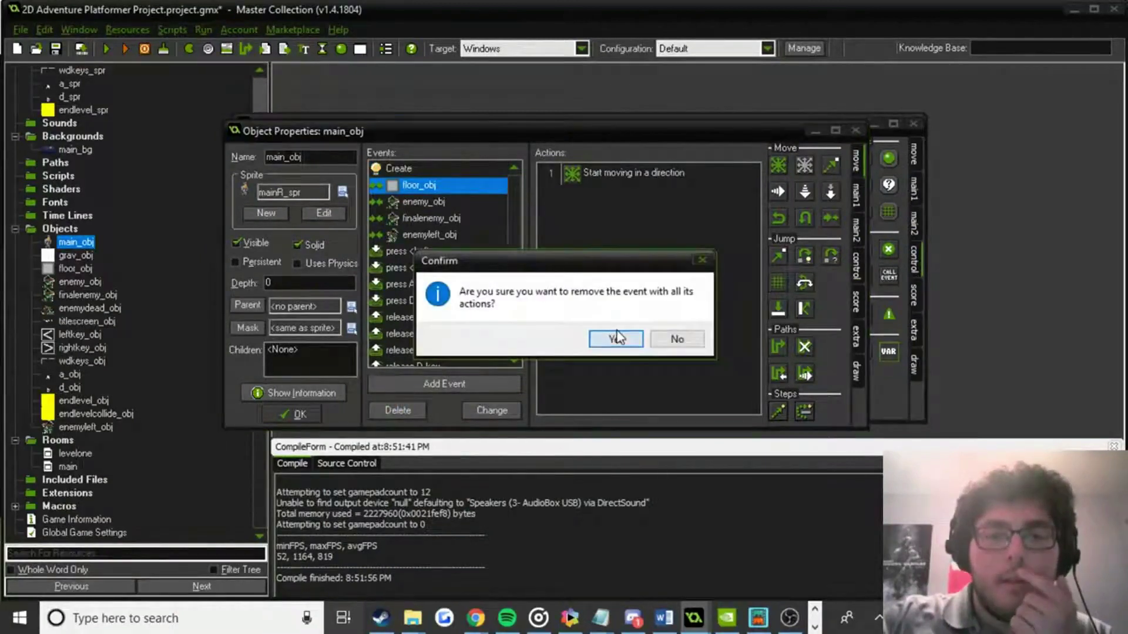
click(617, 338)
Turn off the Relative option of the Check Collision action in main_obj's Create event.
click(439, 167)
click(615, 172)
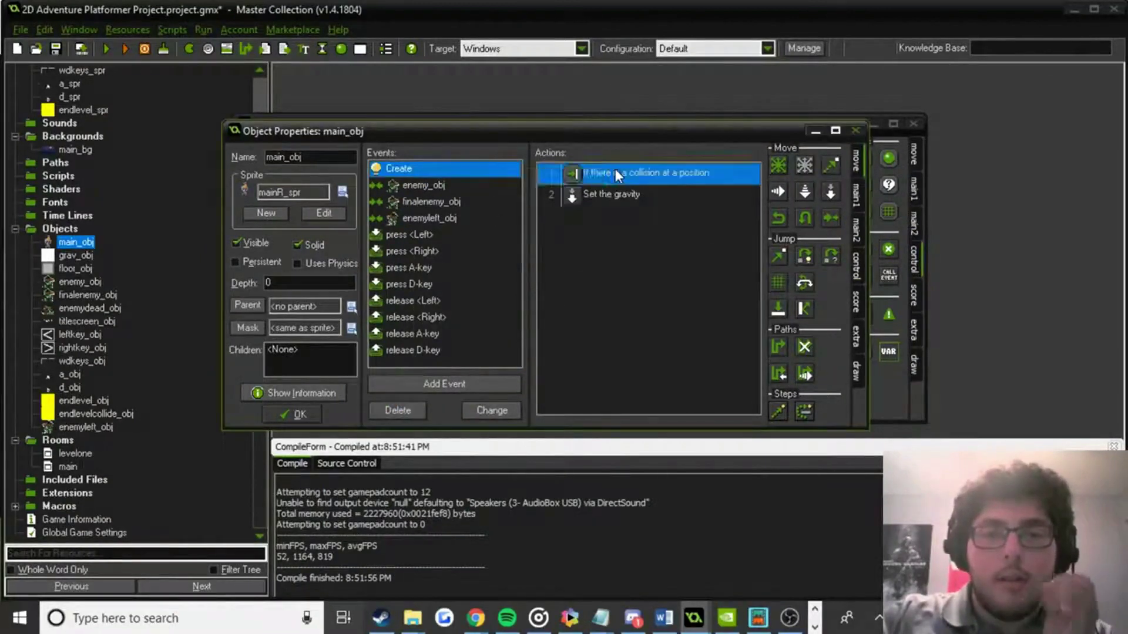
double_click(615, 169)
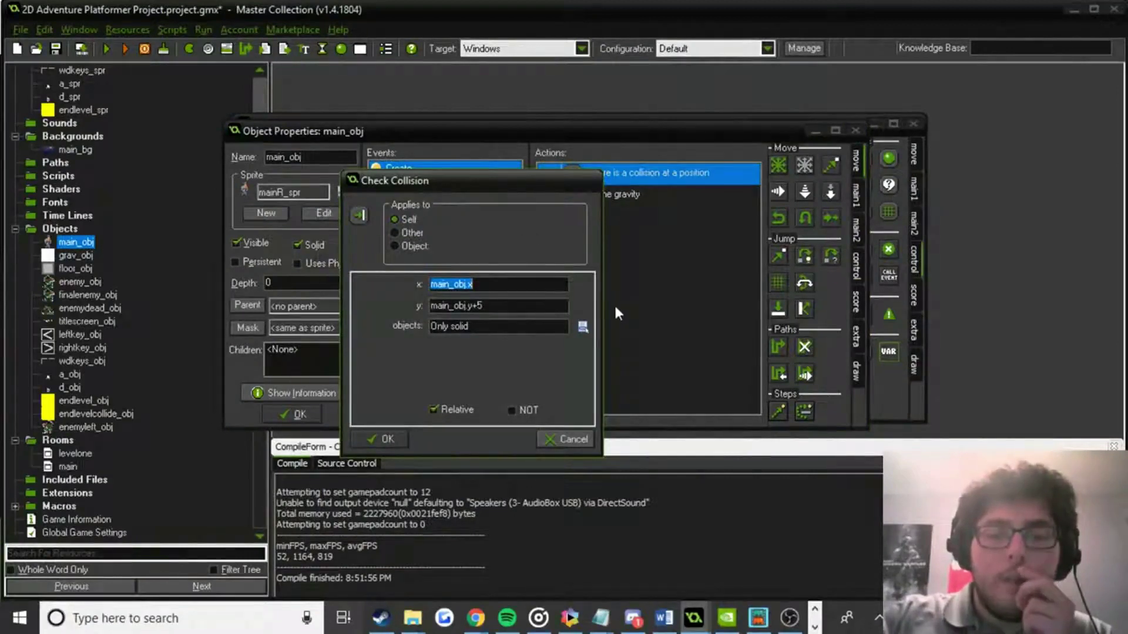
click(482, 305)
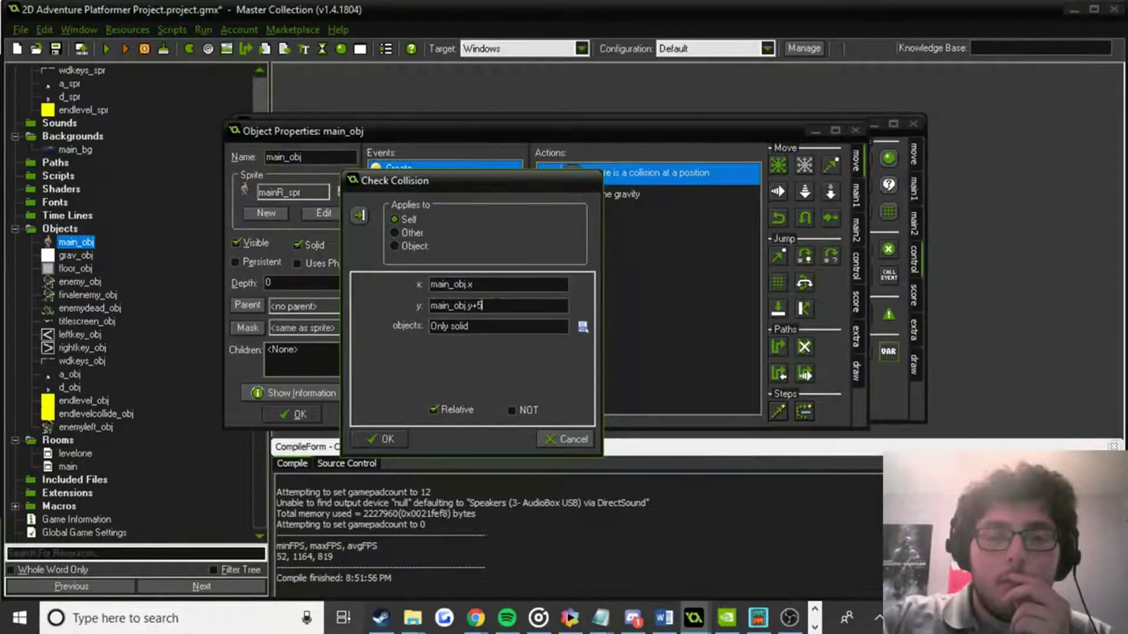
click(443, 408)
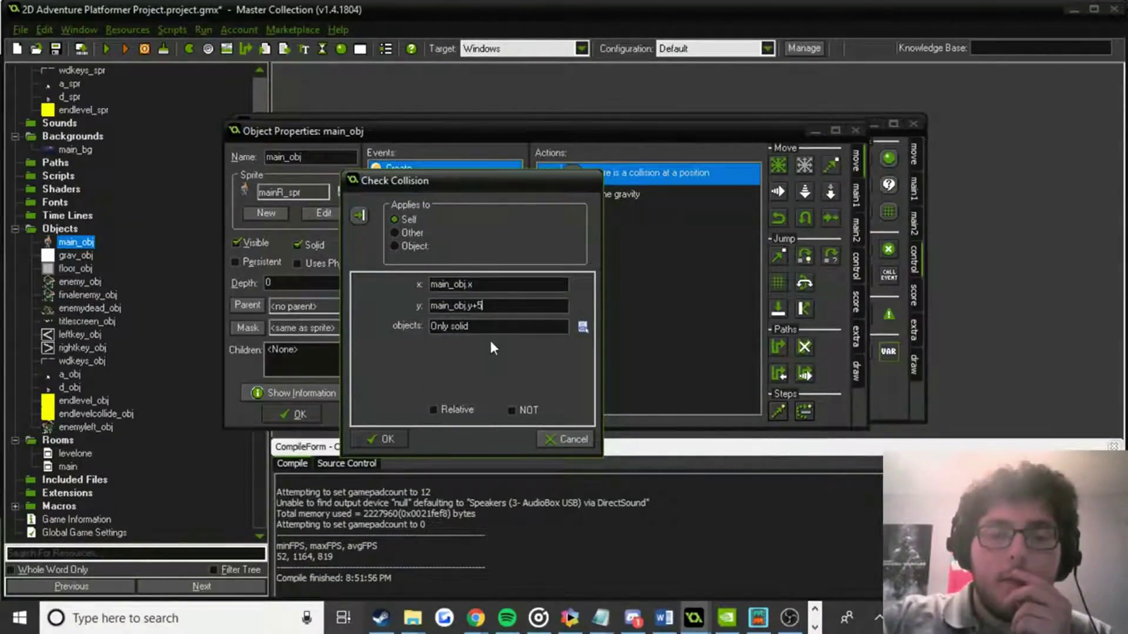
click(380, 439)
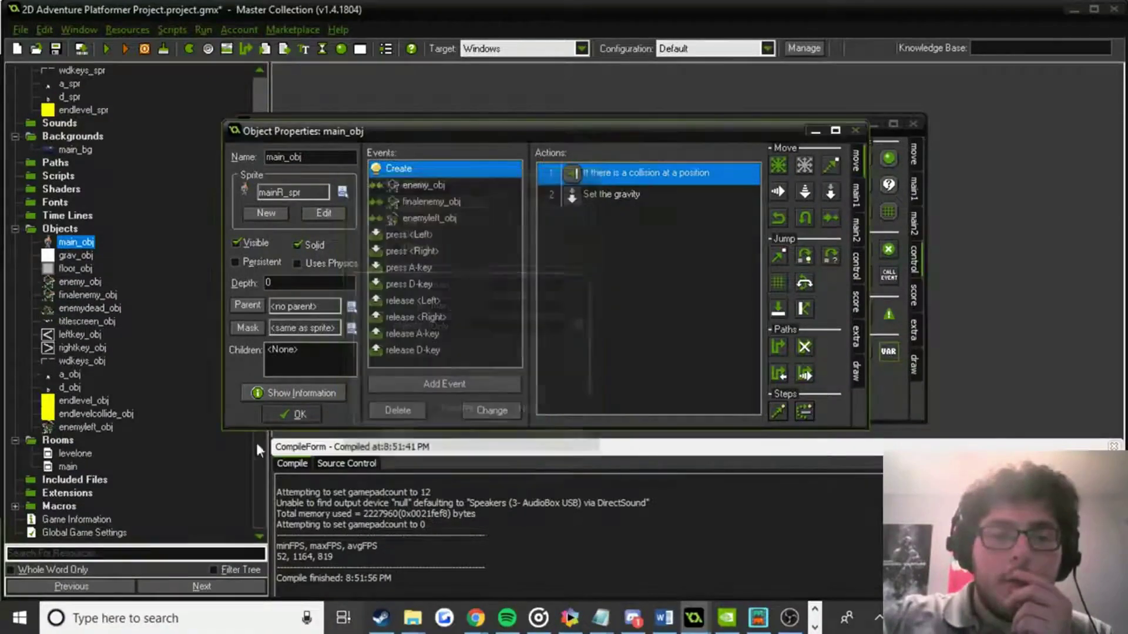
In the levelone room, set the X and Y snap to 0, move main_obj down onto the floor blocks, and save the room.
click(75, 453)
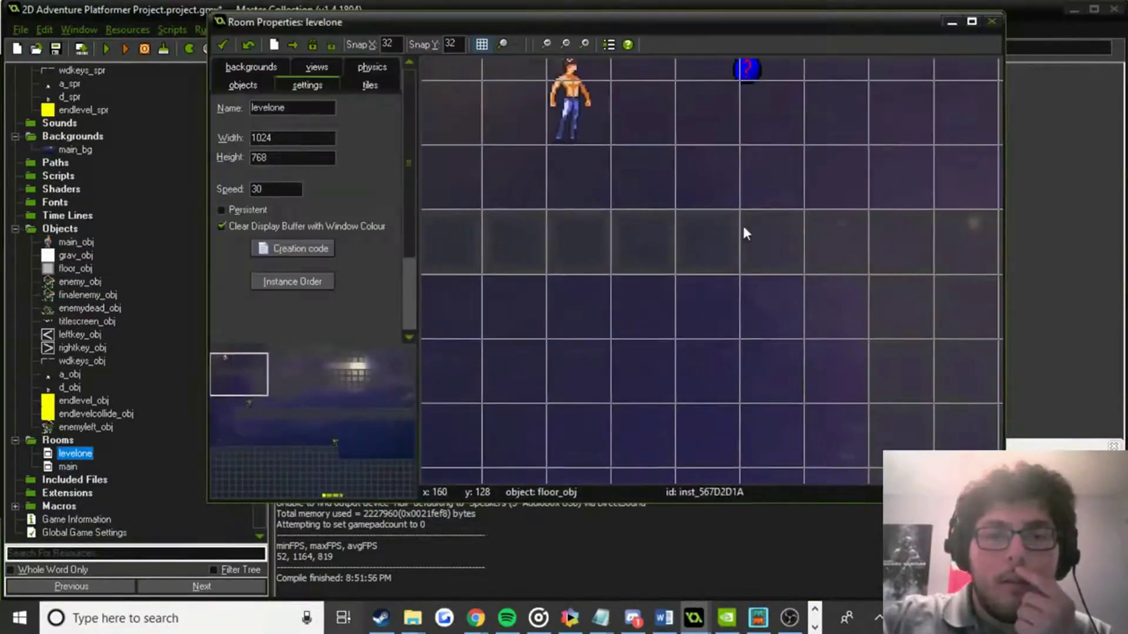
click(573, 107)
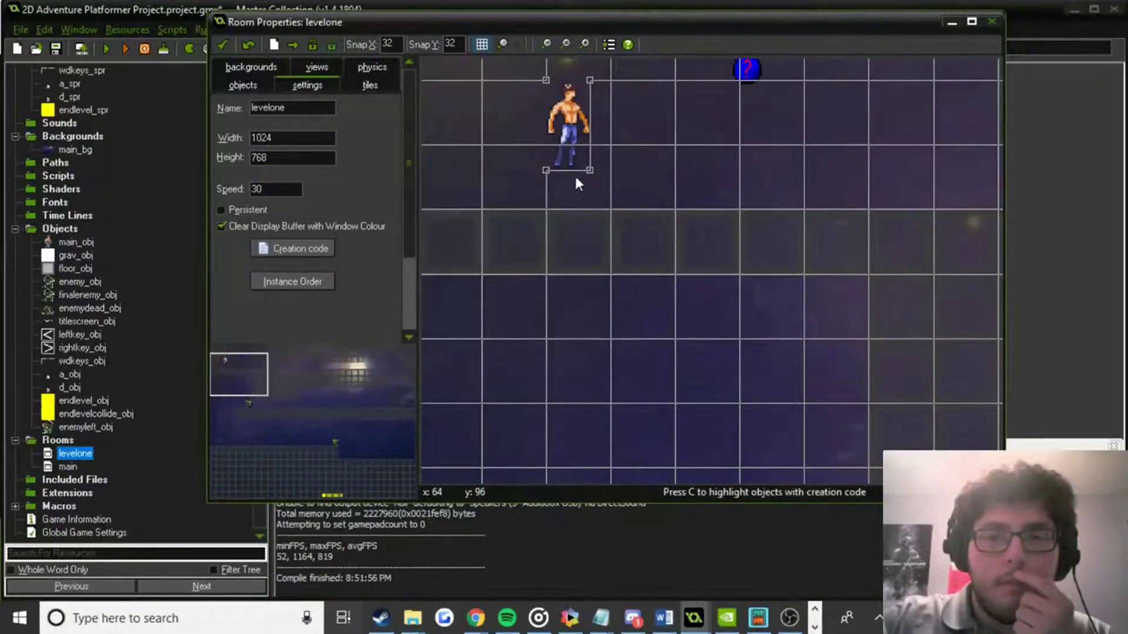
scroll(620, 184, up, 1)
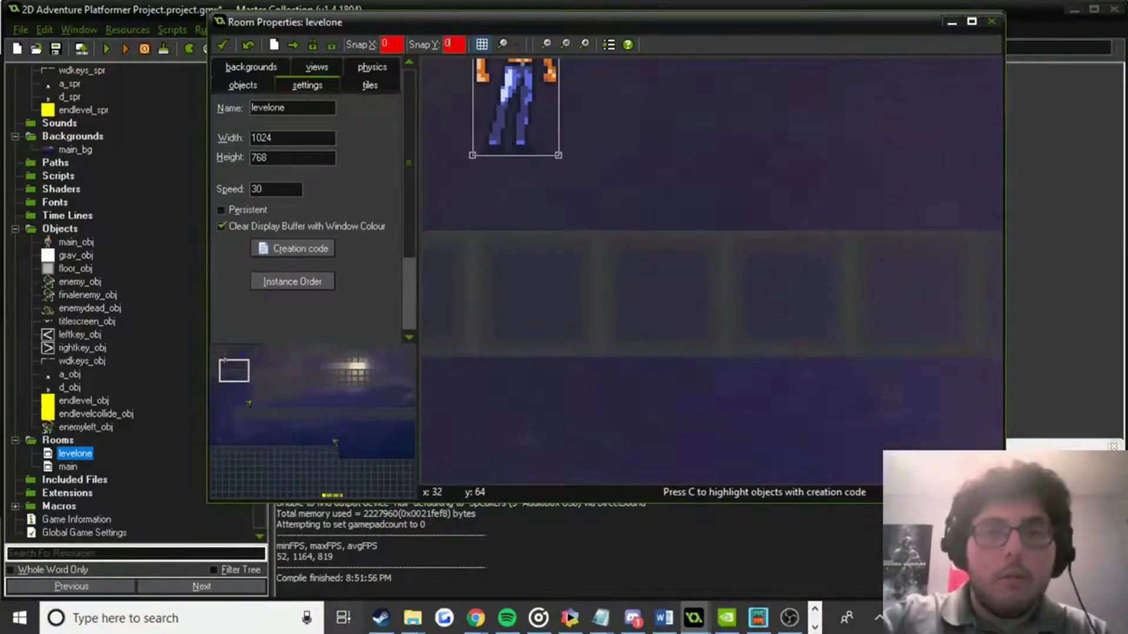
alt+drag(535, 119, 541, 175)
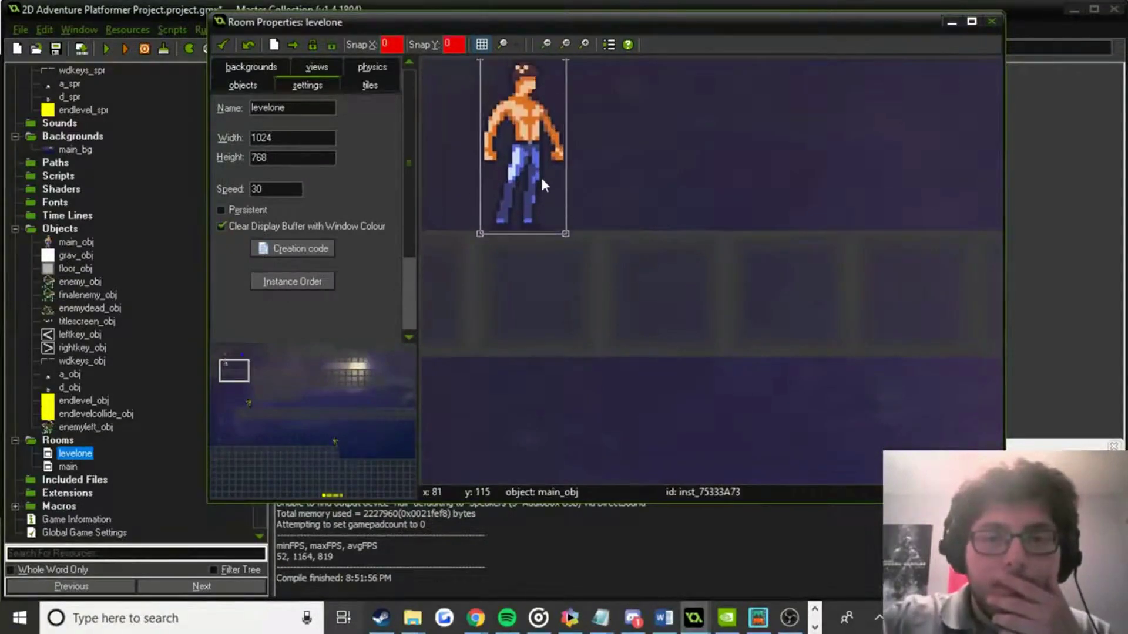
scroll(540, 175, up, 1)
scroll(571, 193, down, 3)
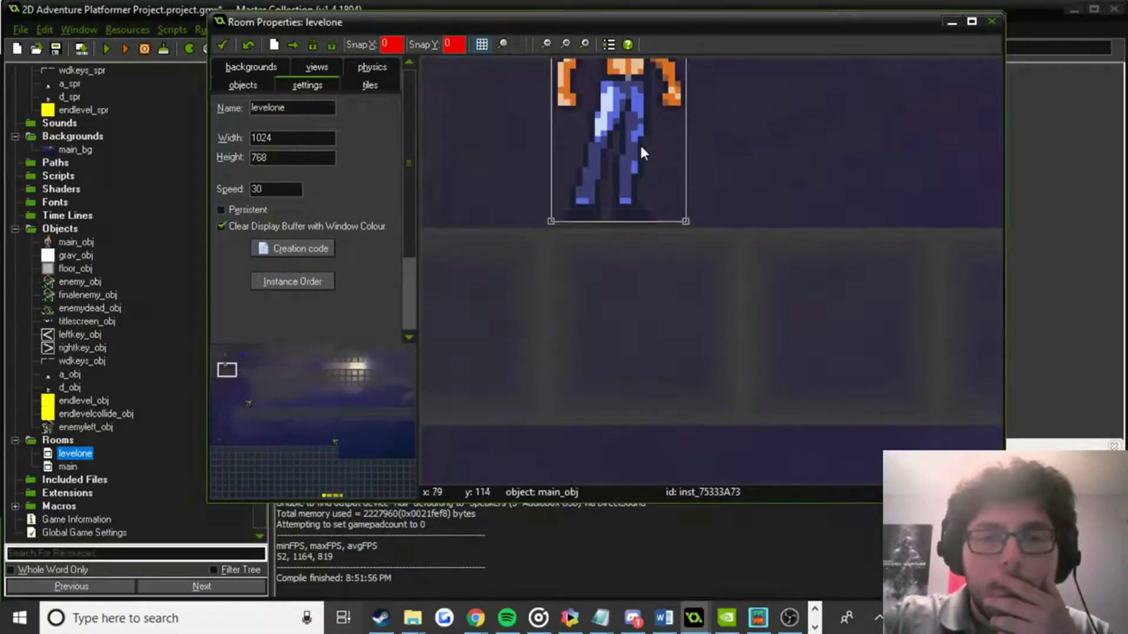
scroll(647, 145, down, 1)
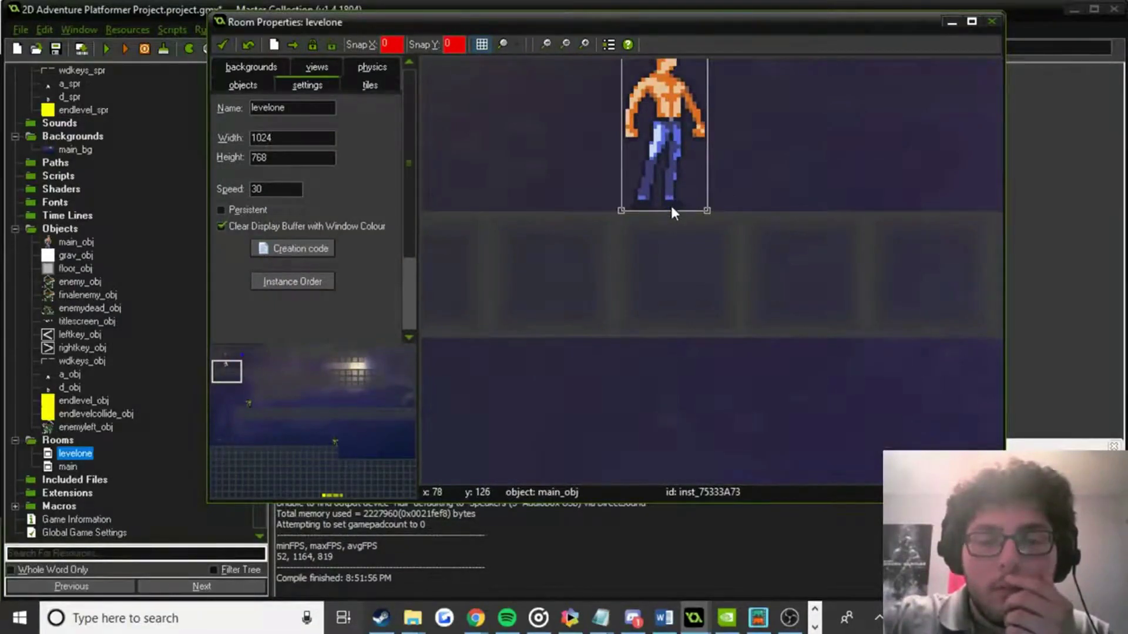
scroll(728, 206, down, 1)
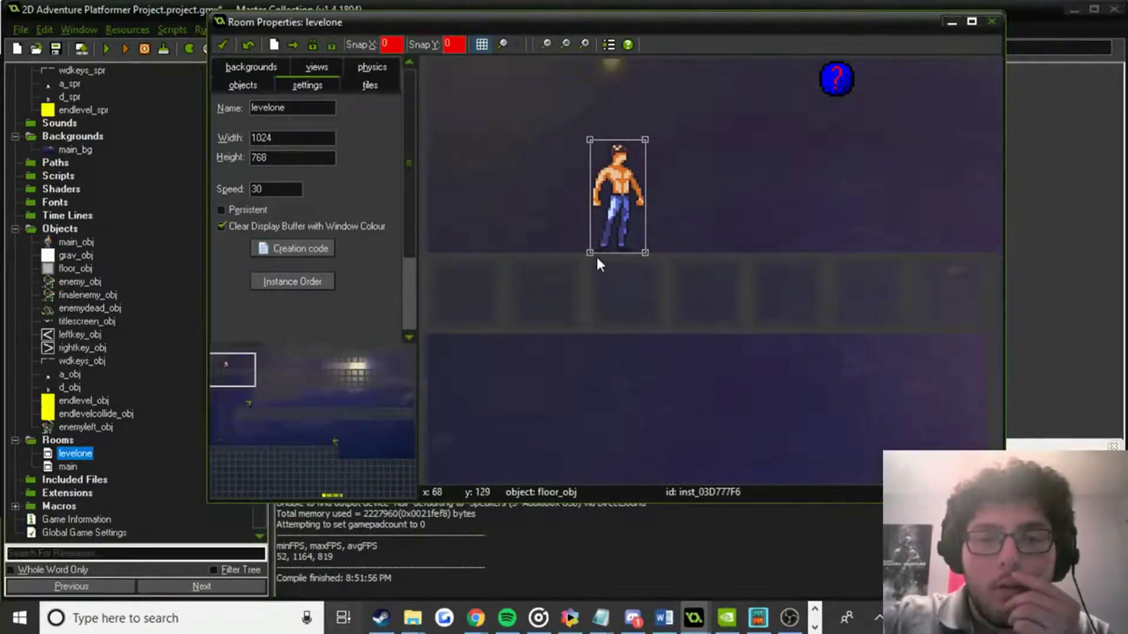
click(220, 45)
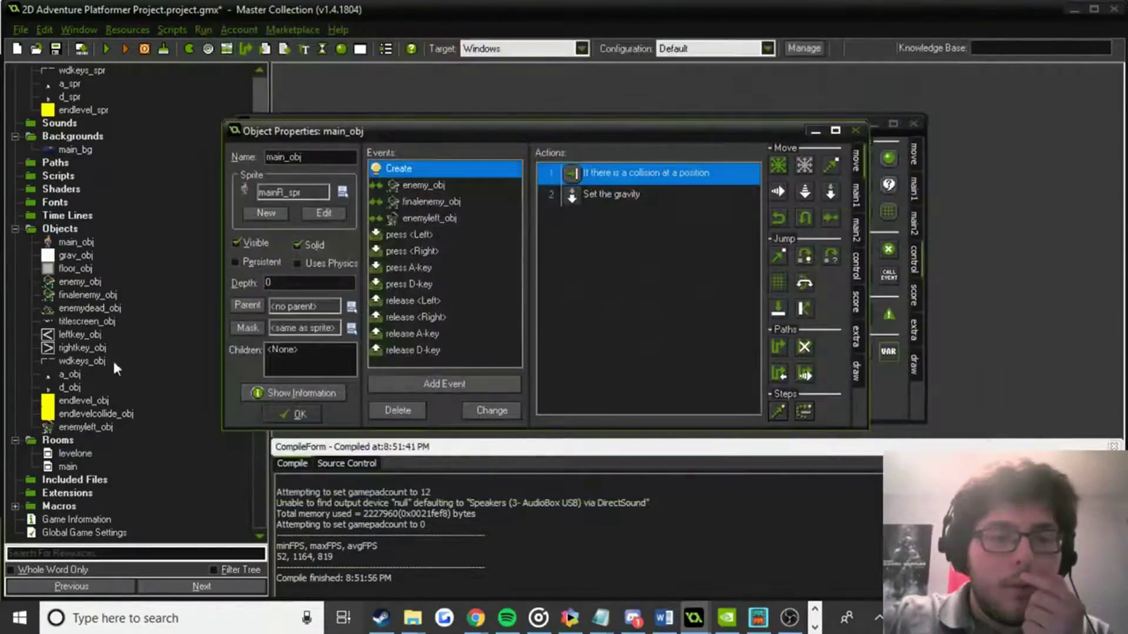
Set the y value of the Check Collision action in main_obj's Create event to main_obj.y+60.
double_click(654, 172)
click(485, 306)
key(BackSpace)
text(60)
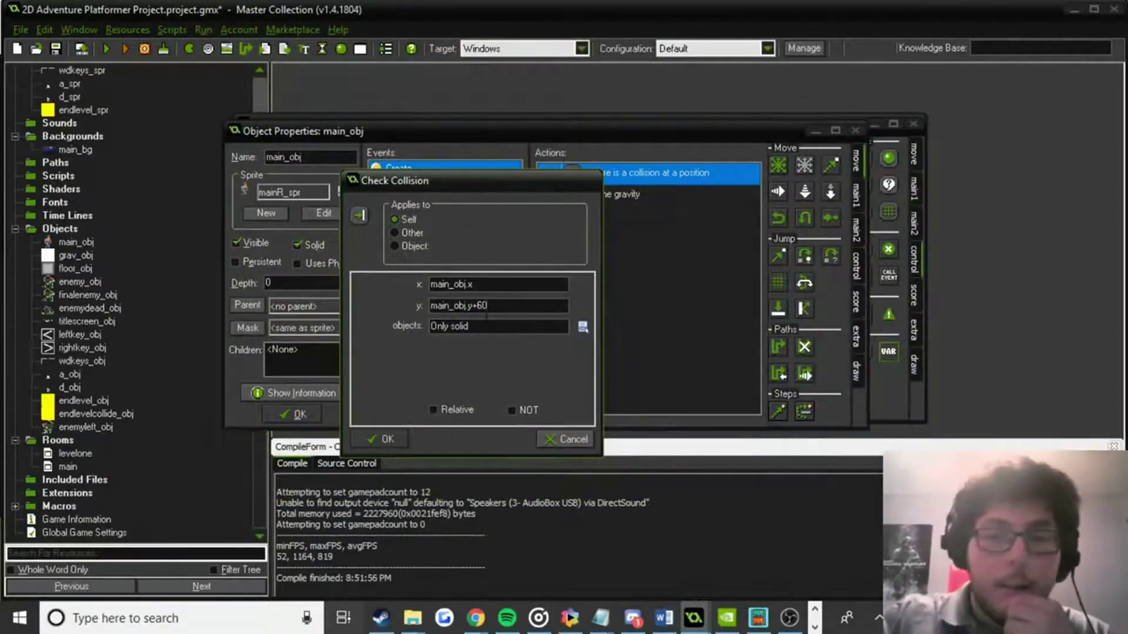
click(379, 434)
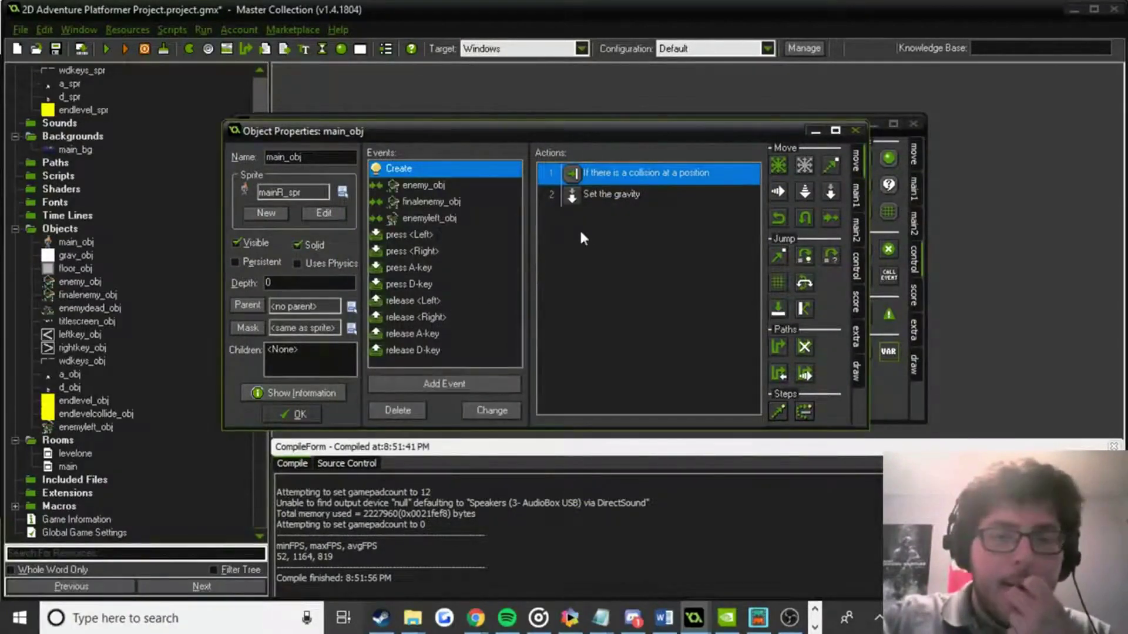
Check the Set Gravity settings in main_obj's Create event and accept the properties of main_obj and grav_obj.
double_click(630, 200)
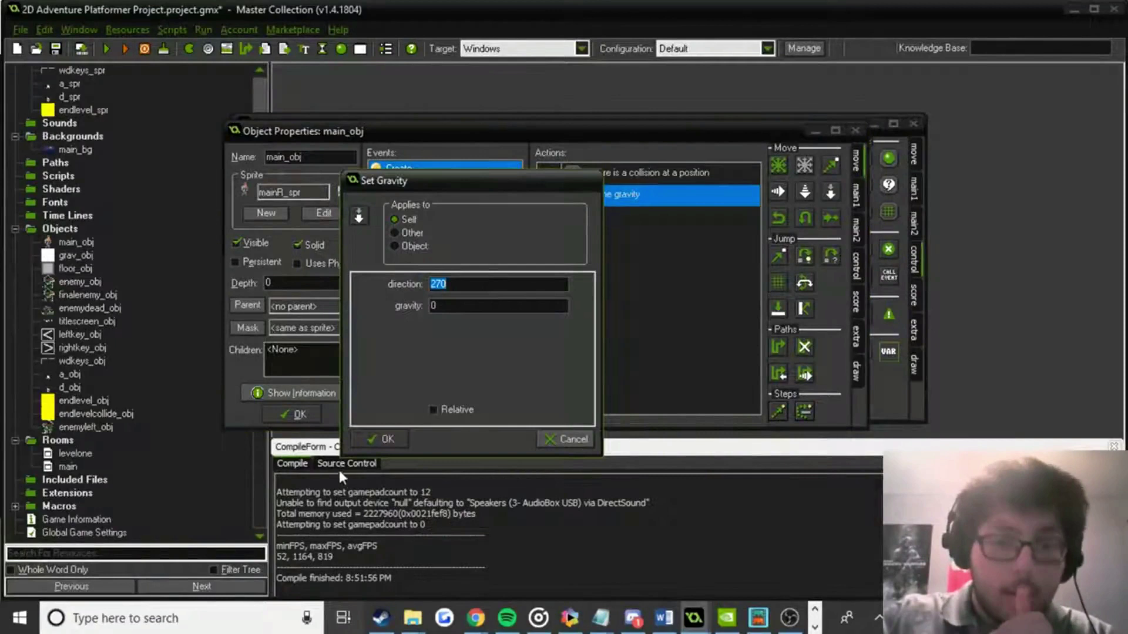
click(385, 441)
click(305, 413)
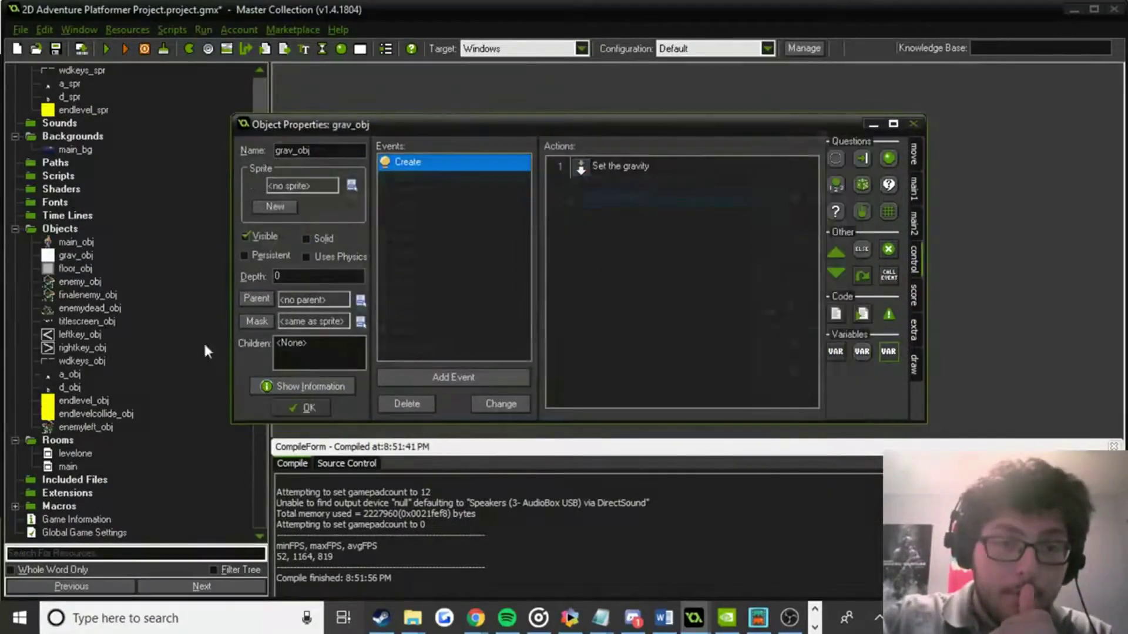
click(308, 407)
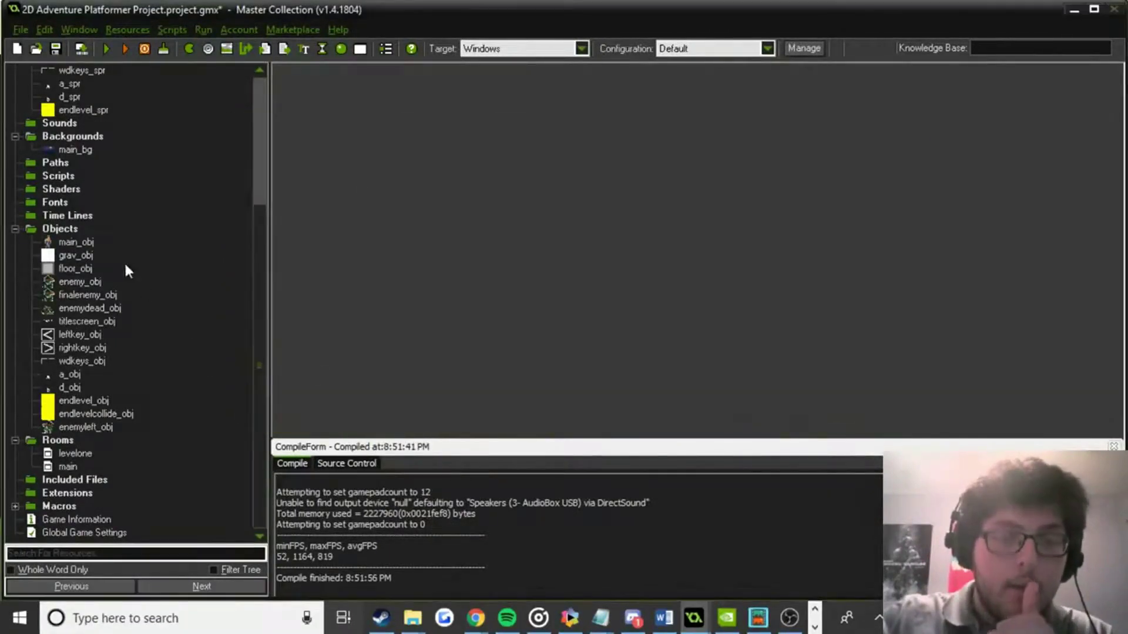
Add a negated (NOT) Check Collision action before Set Gravity in grav_obj's Create event, with x main_obj.x and y main_obj.y+6.
click(84, 258)
double_click(84, 258)
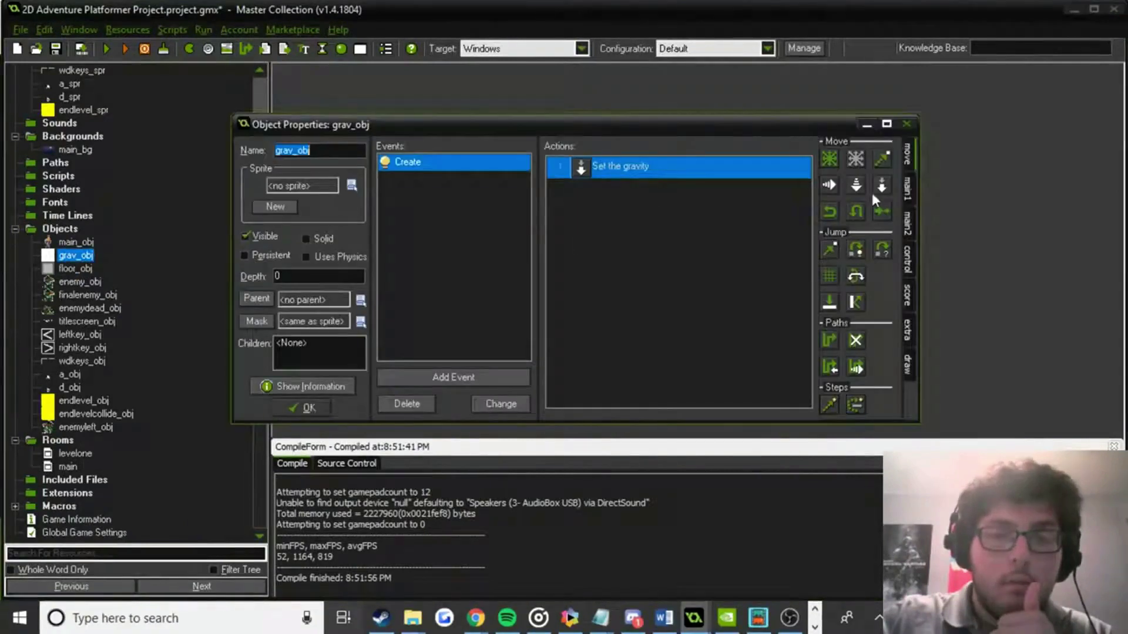
click(909, 189)
click(908, 258)
drag(829, 159, 726, 159)
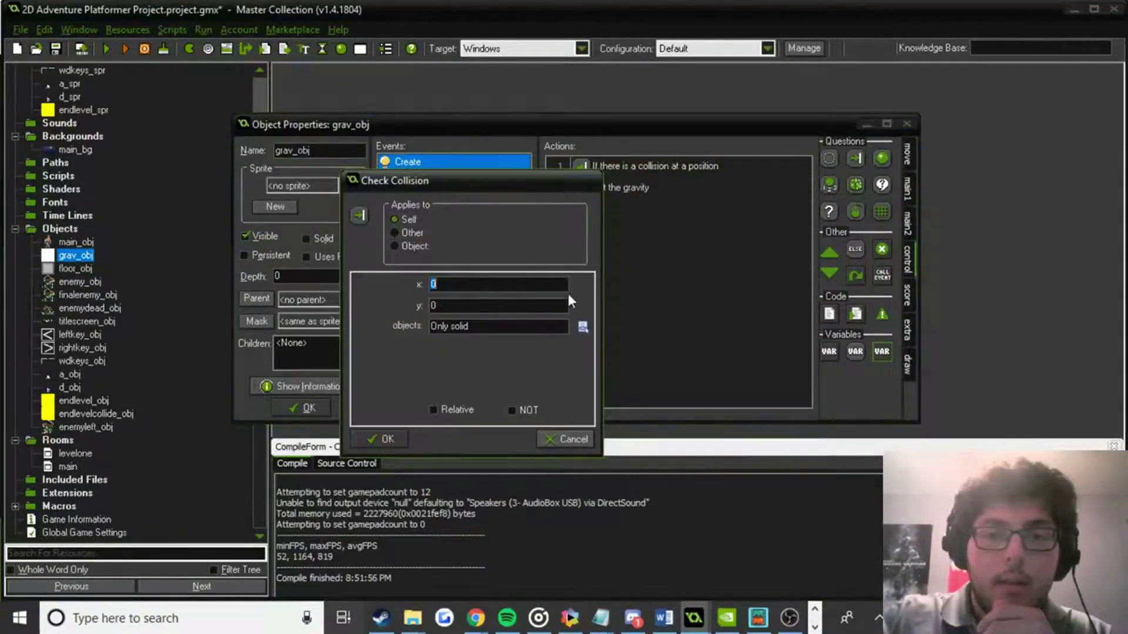
drag(471, 179, 660, 209)
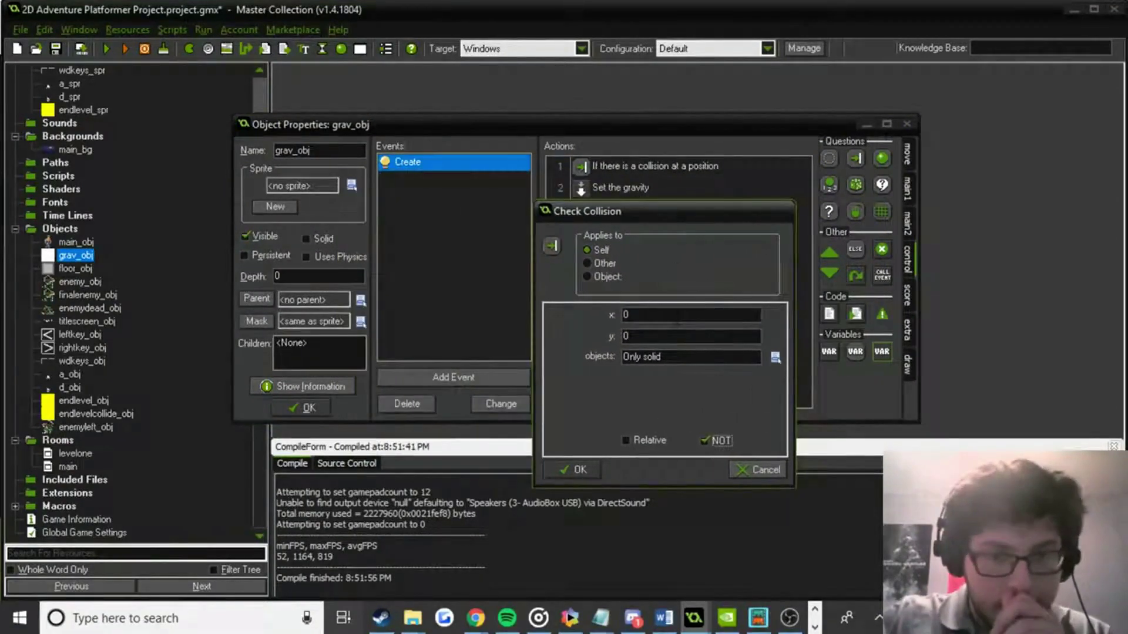
double_click(626, 315)
text(main_obj.y+6)
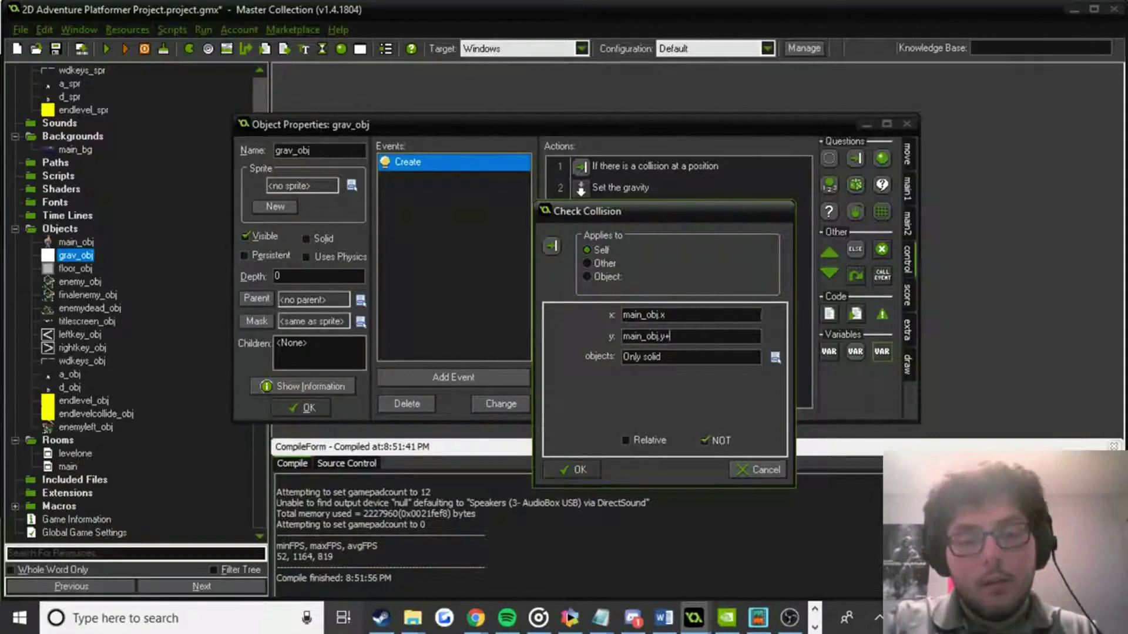
click(573, 471)
Review grav_obj's Set Gravity action, accept the object's properties, and test-run the game.
click(627, 187)
double_click(627, 187)
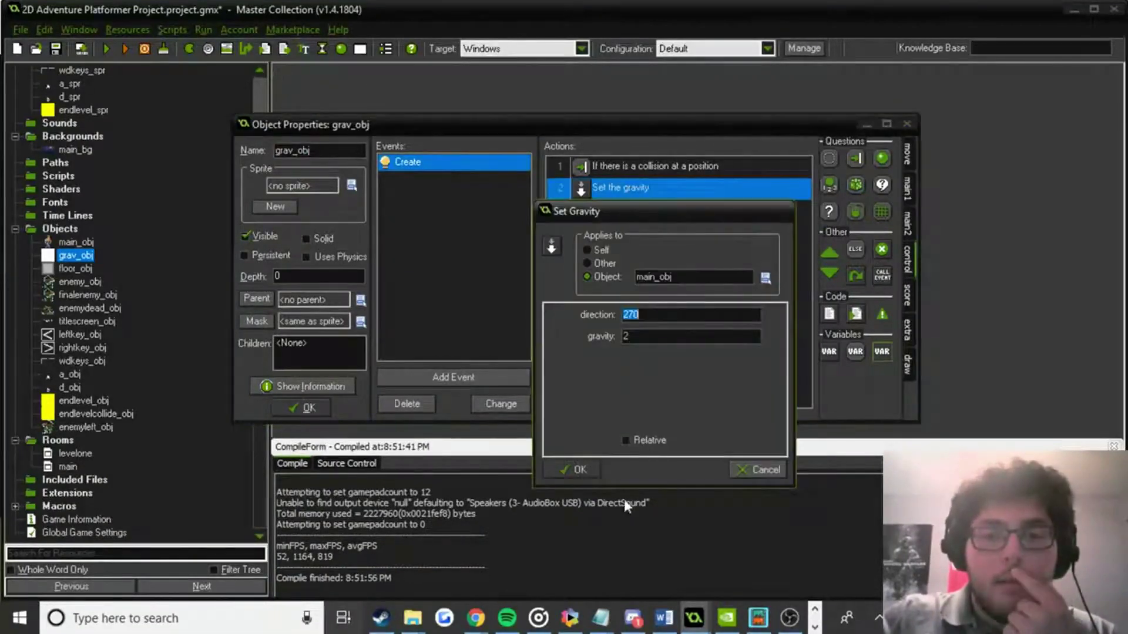
click(565, 470)
click(302, 407)
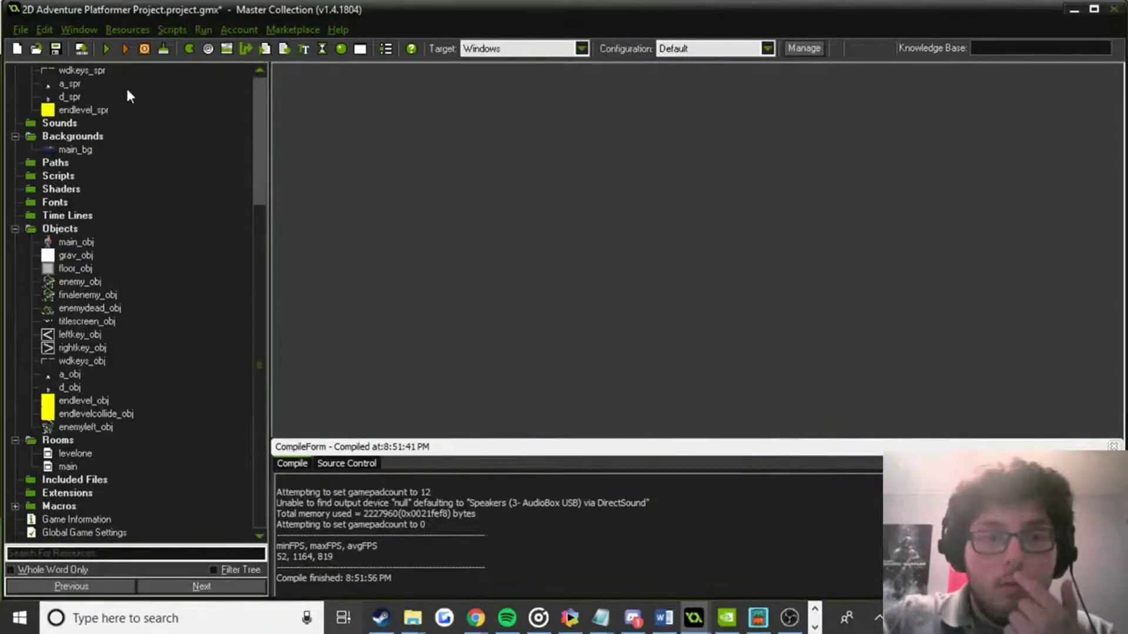
click(106, 49)
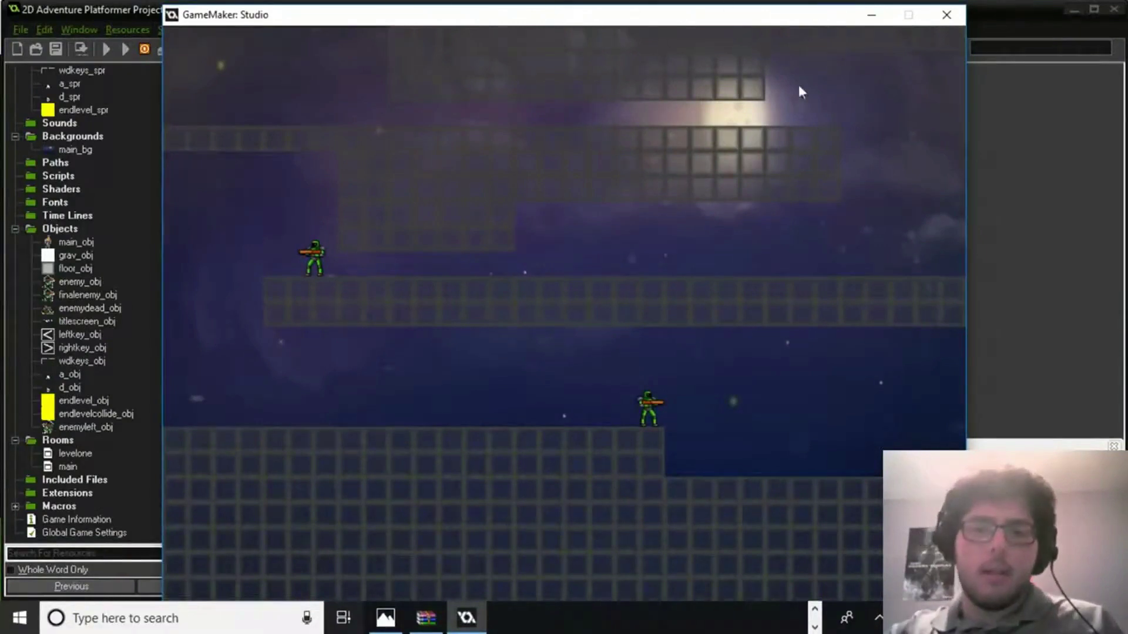
click(946, 14)
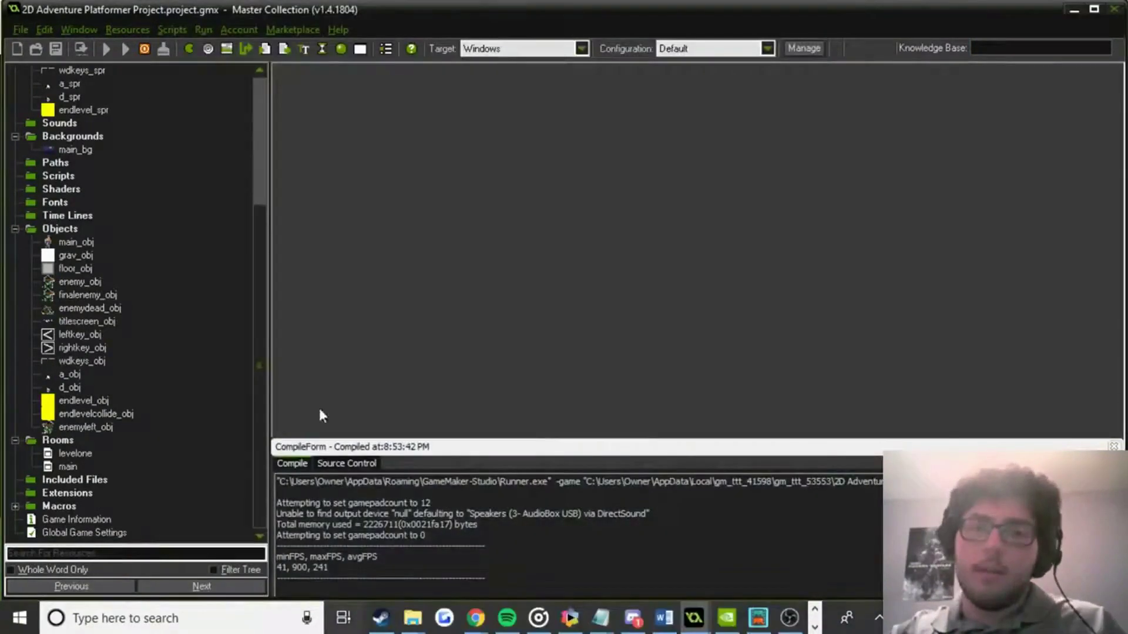
Set the Check Collision action in main_obj's Create event to check All objects, and test-run the game.
double_click(82, 242)
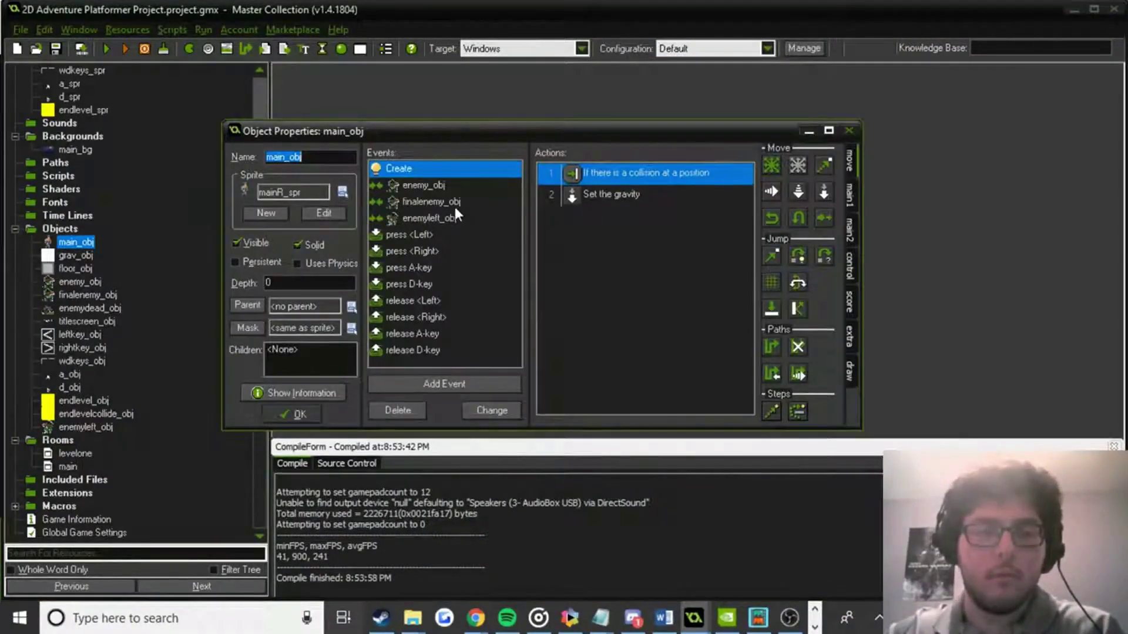
double_click(619, 175)
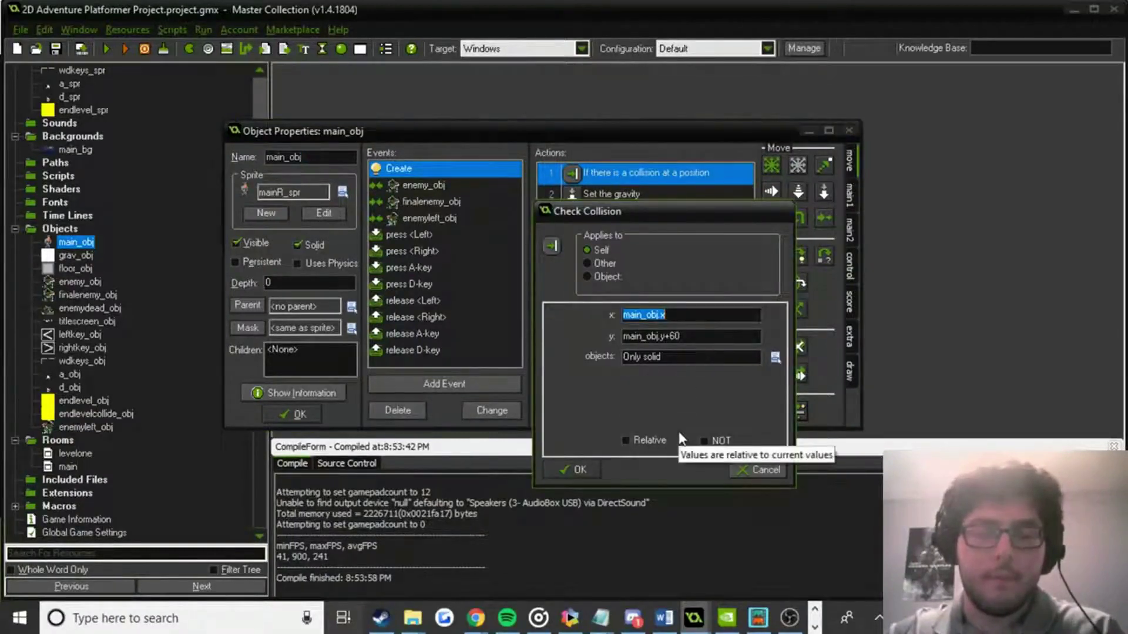
click(774, 359)
click(805, 393)
click(569, 470)
click(292, 414)
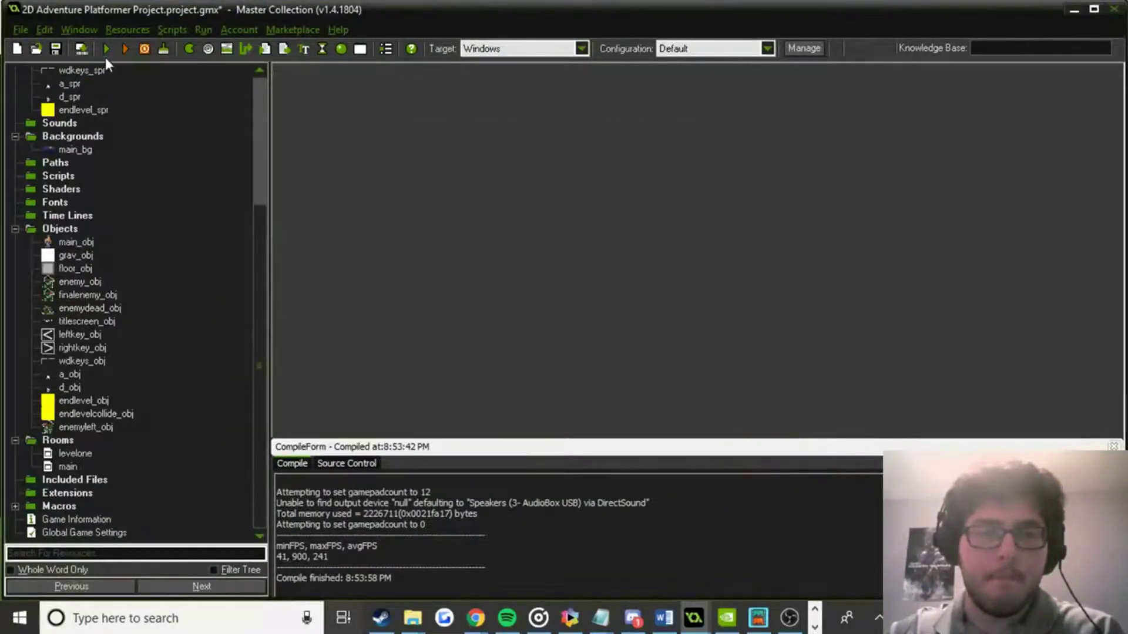
click(107, 54)
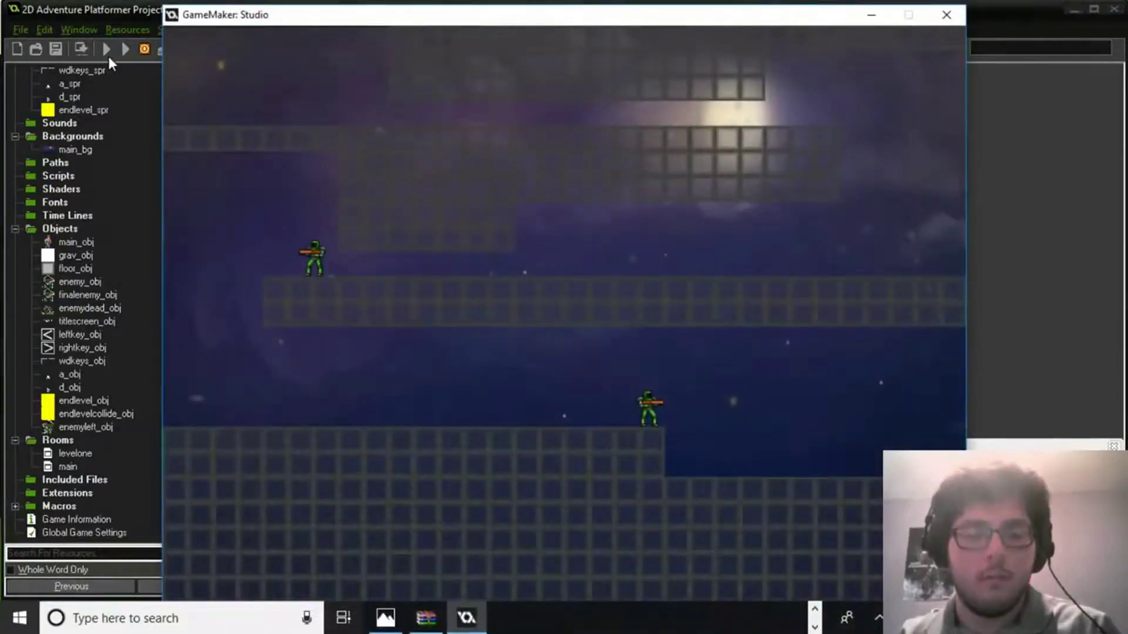
click(934, 17)
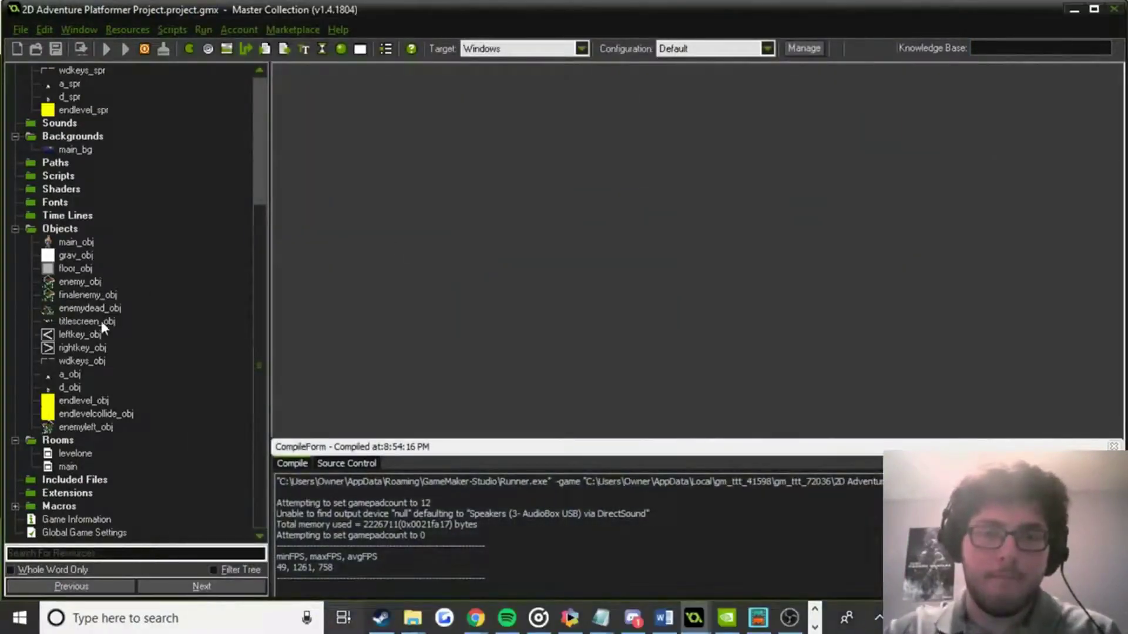
Compare the Check Collision settings in main_obj's Create and release A-key events, looking through its other key events.
double_click(76, 242)
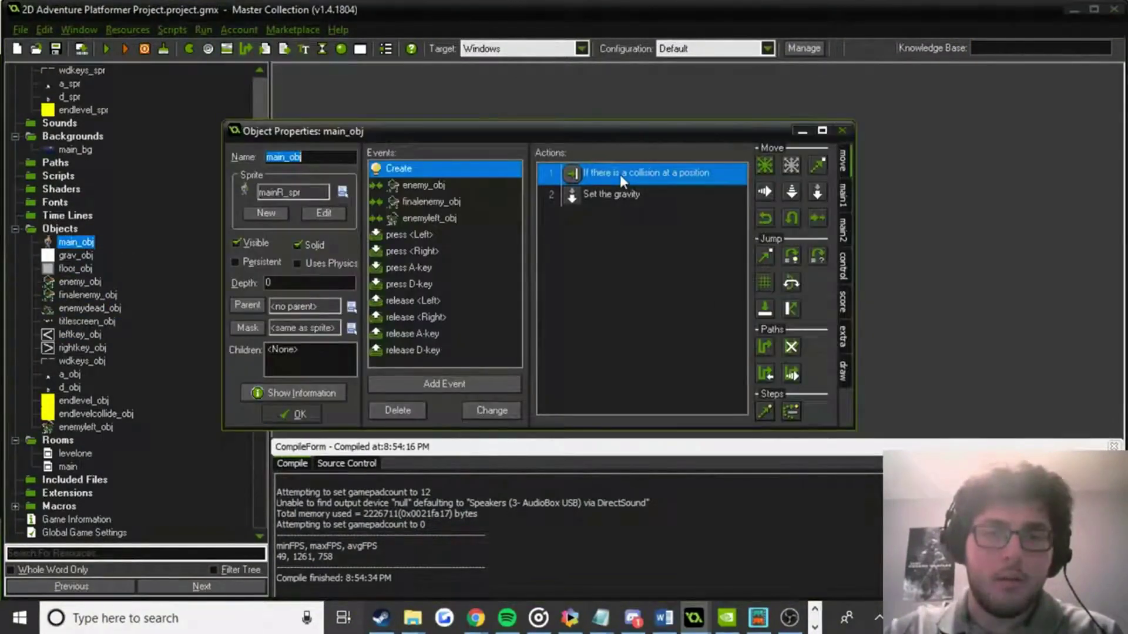
double_click(623, 175)
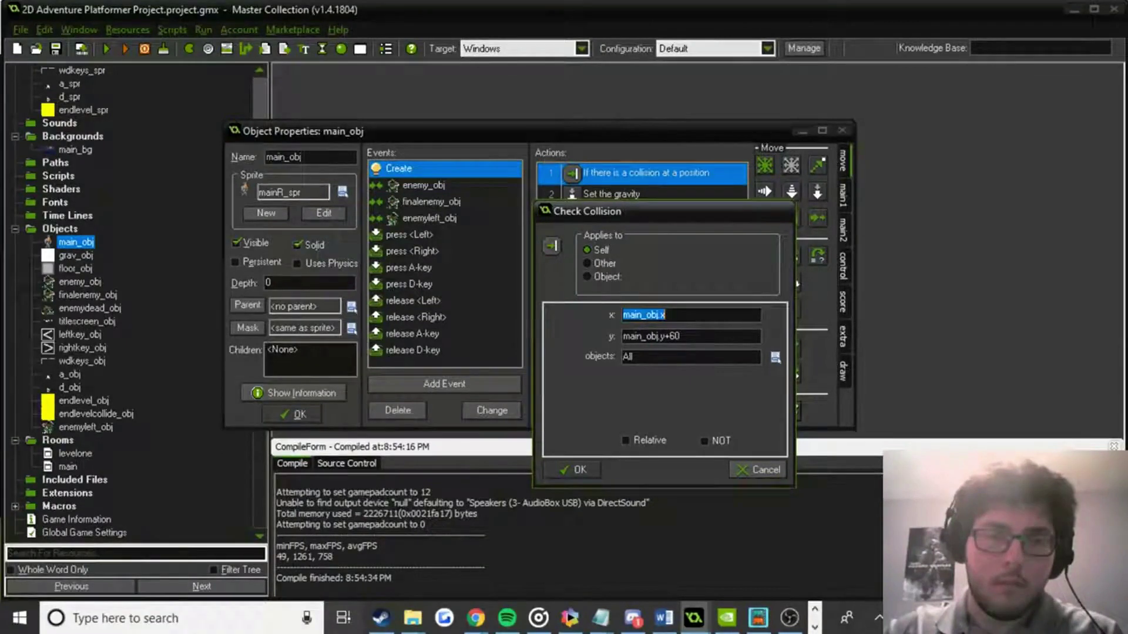
click(573, 472)
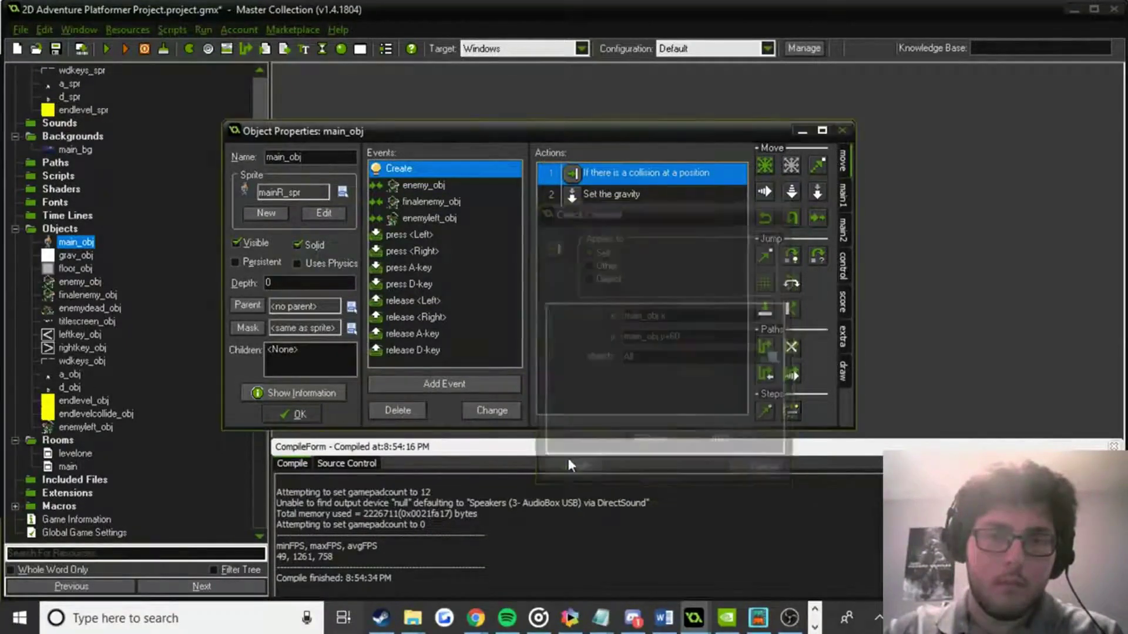
click(418, 267)
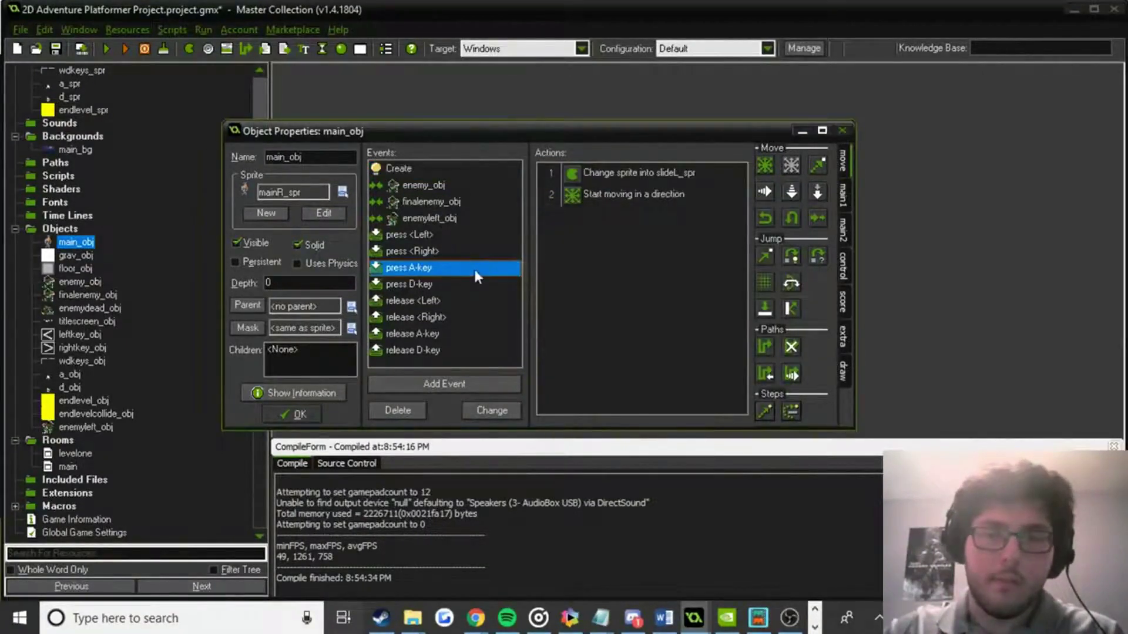
click(437, 301)
click(441, 317)
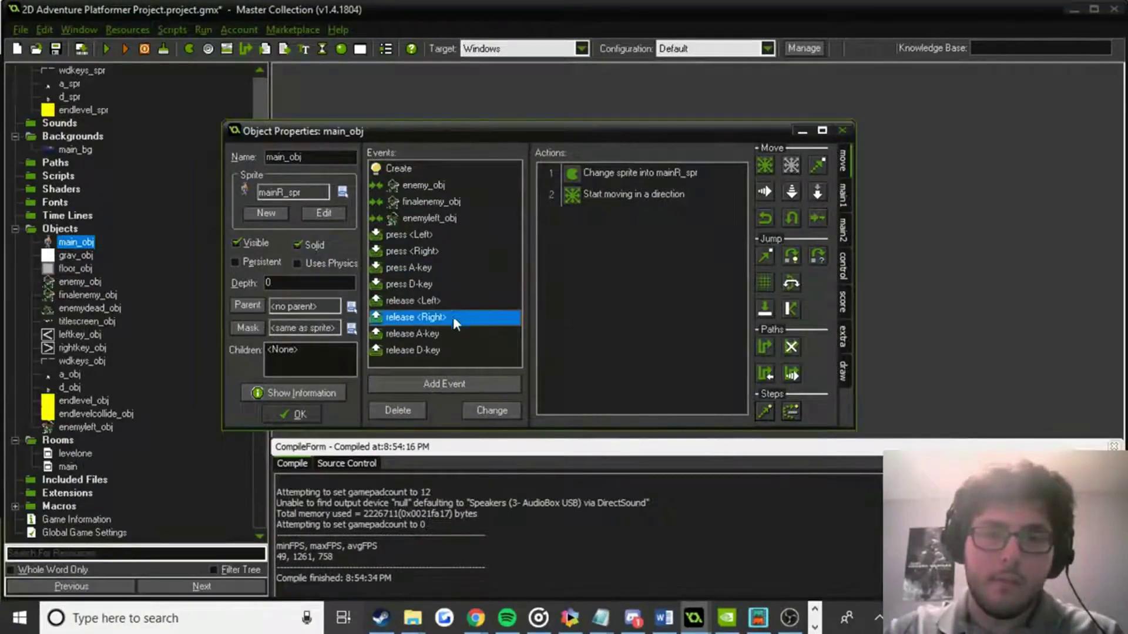
click(443, 337)
double_click(676, 170)
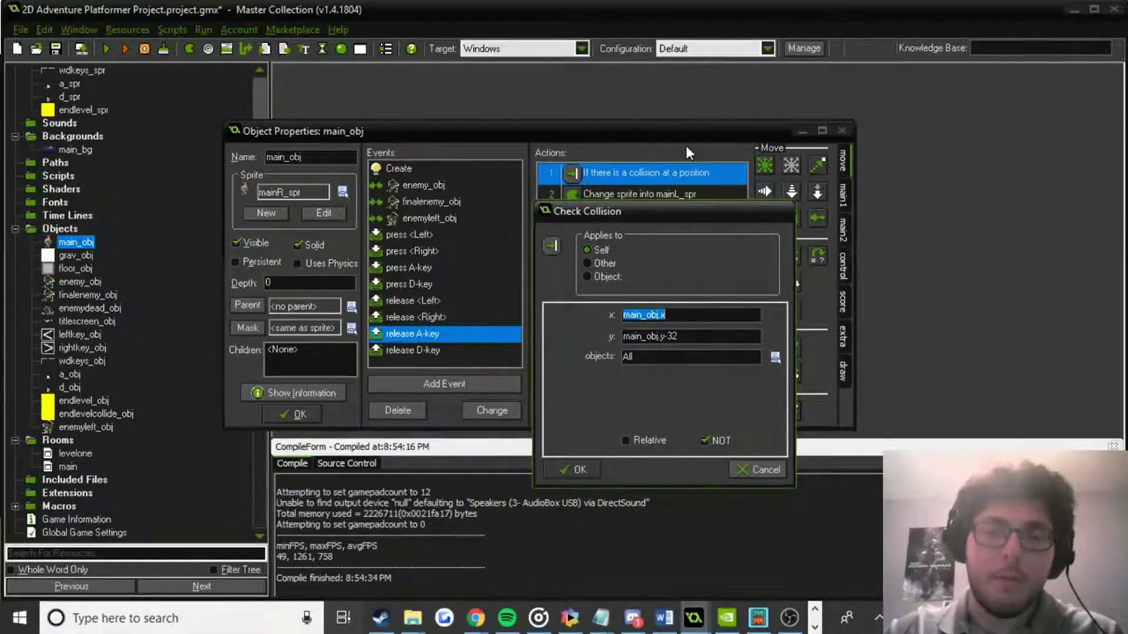
click(577, 468)
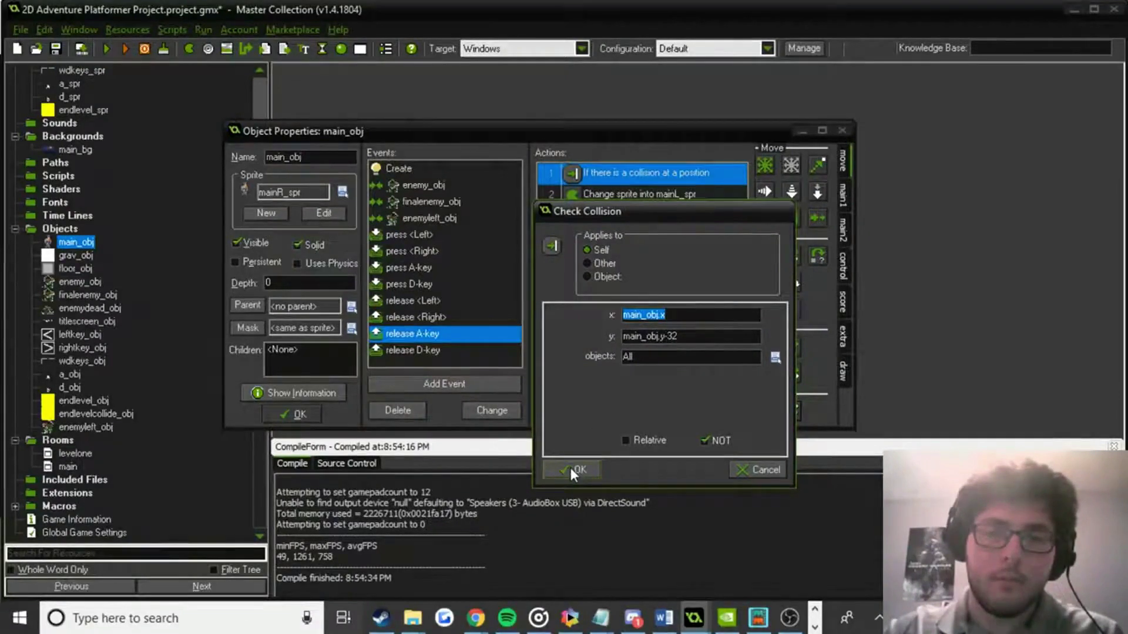
click(570, 468)
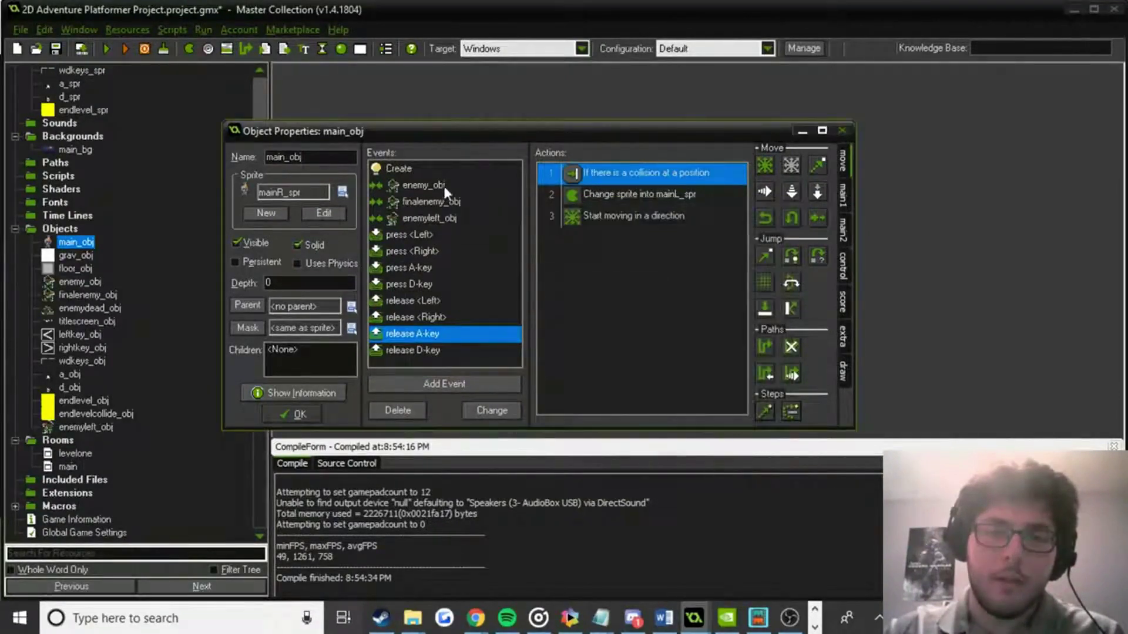
Apply the Check Collision action in main_obj's Create event to the object main_obj, and test-run the game.
click(429, 168)
double_click(661, 176)
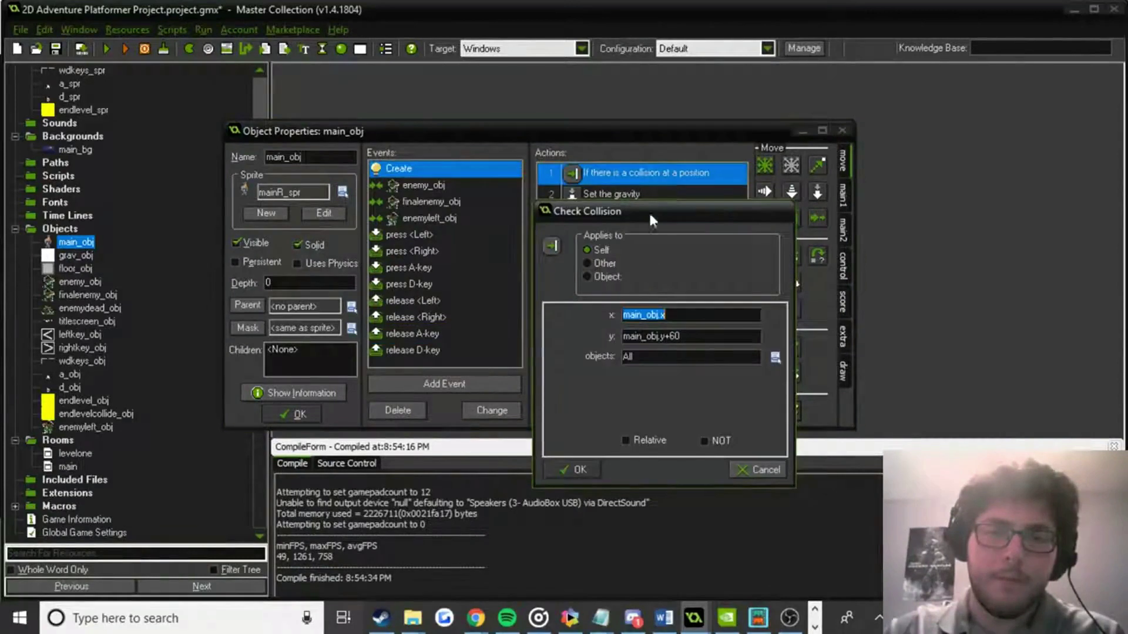
click(608, 276)
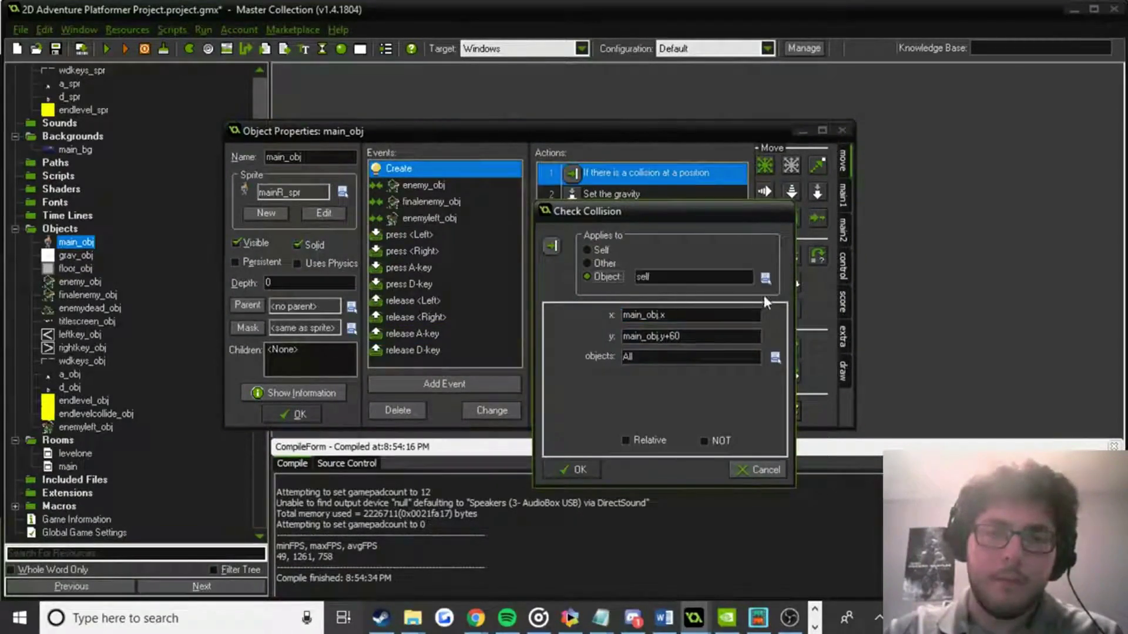
click(771, 282)
click(784, 292)
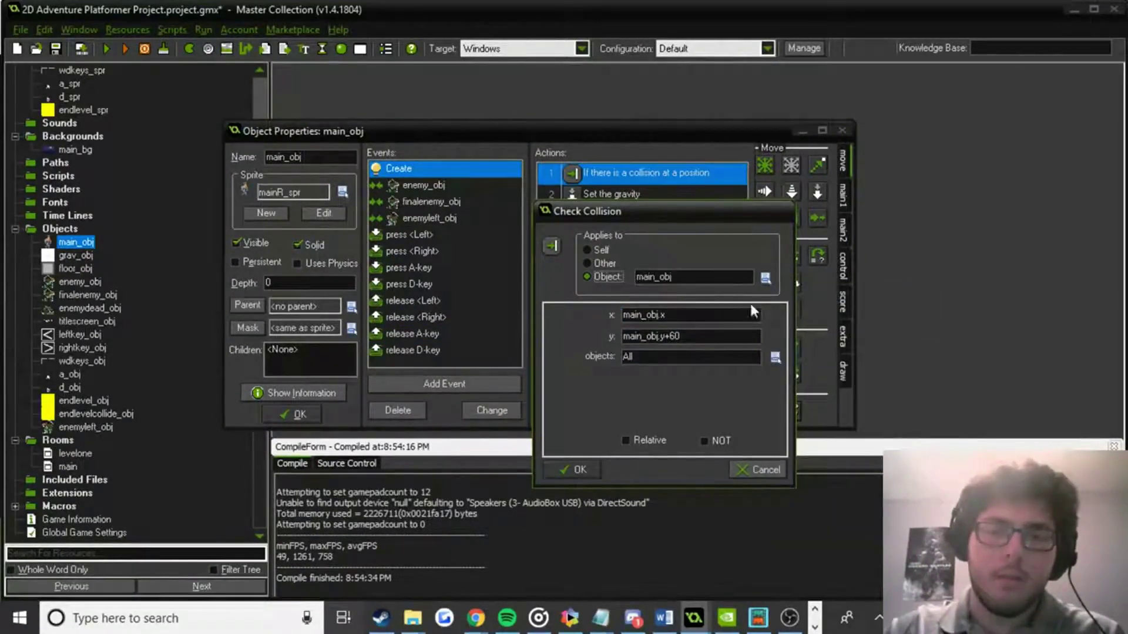
click(573, 470)
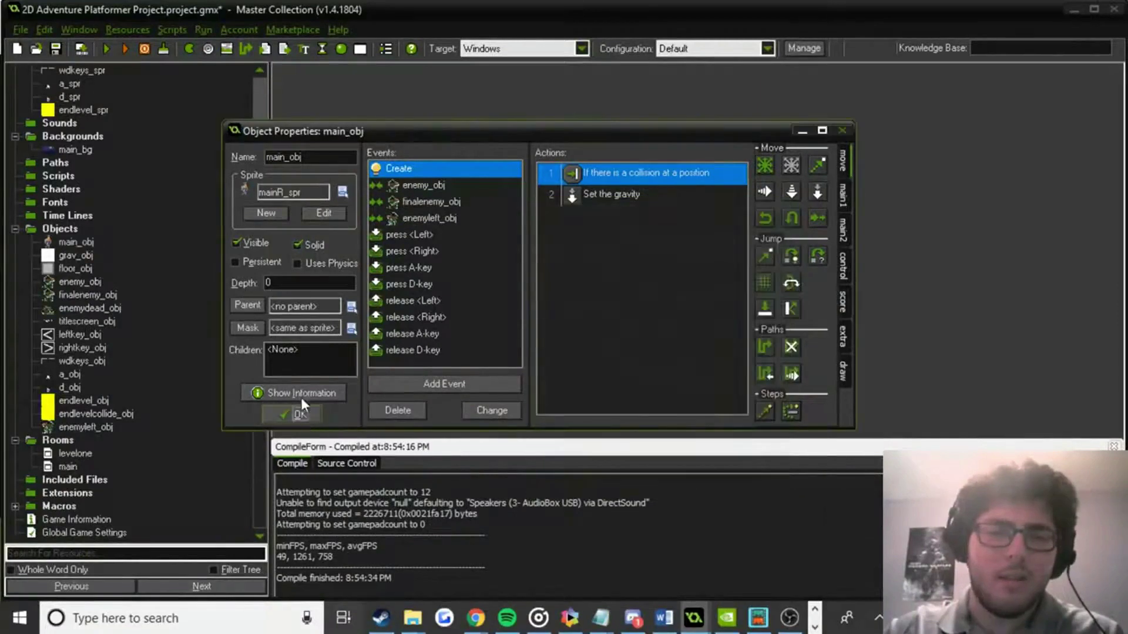
click(292, 414)
click(105, 49)
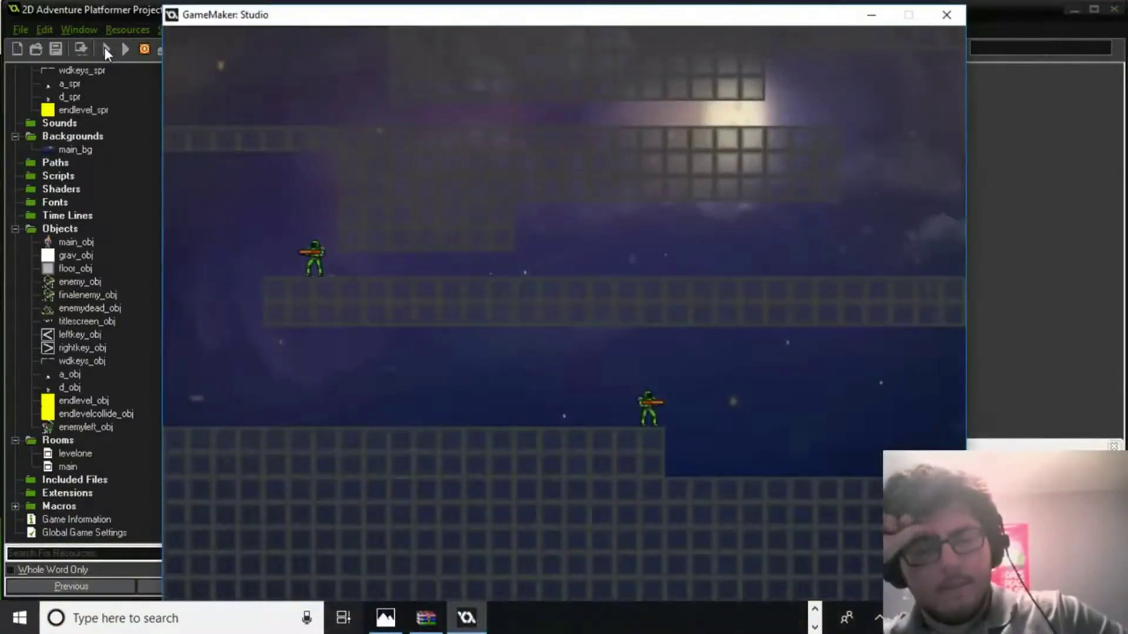
click(952, 19)
Add a collision event with floor_obj to main_obj, containing a Move Fixed action with speed 0.
click(75, 242)
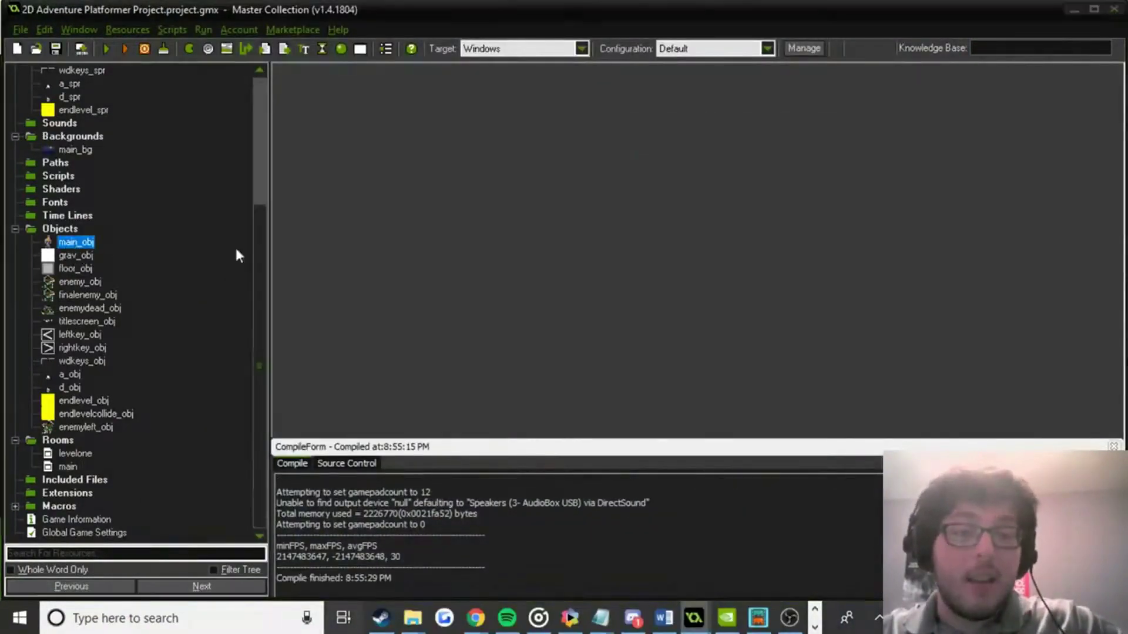
click(453, 382)
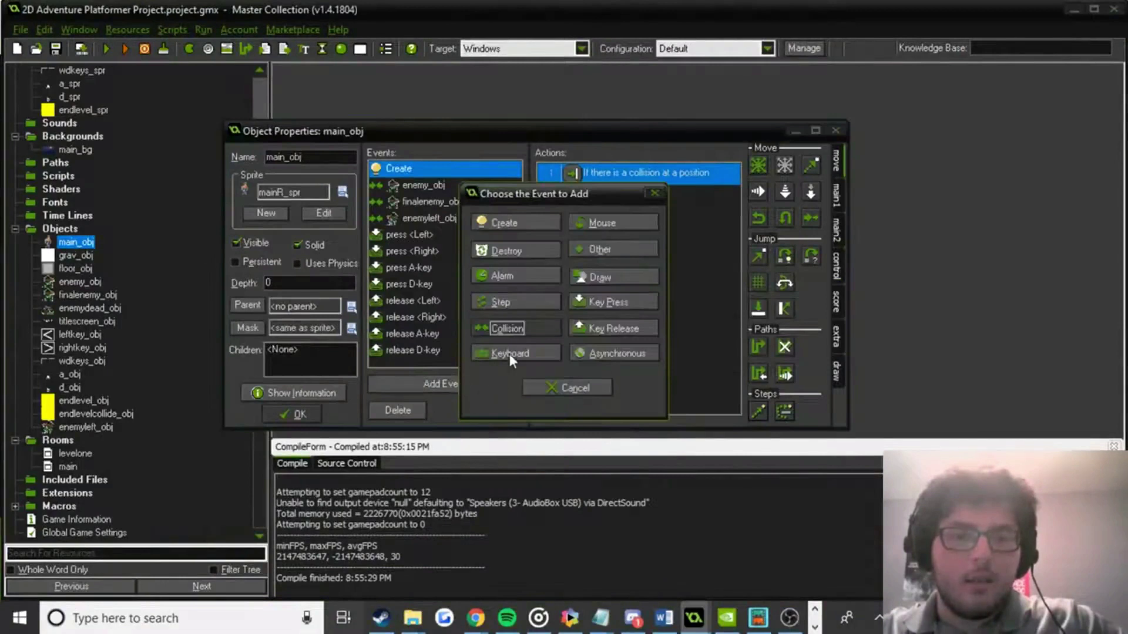
click(513, 333)
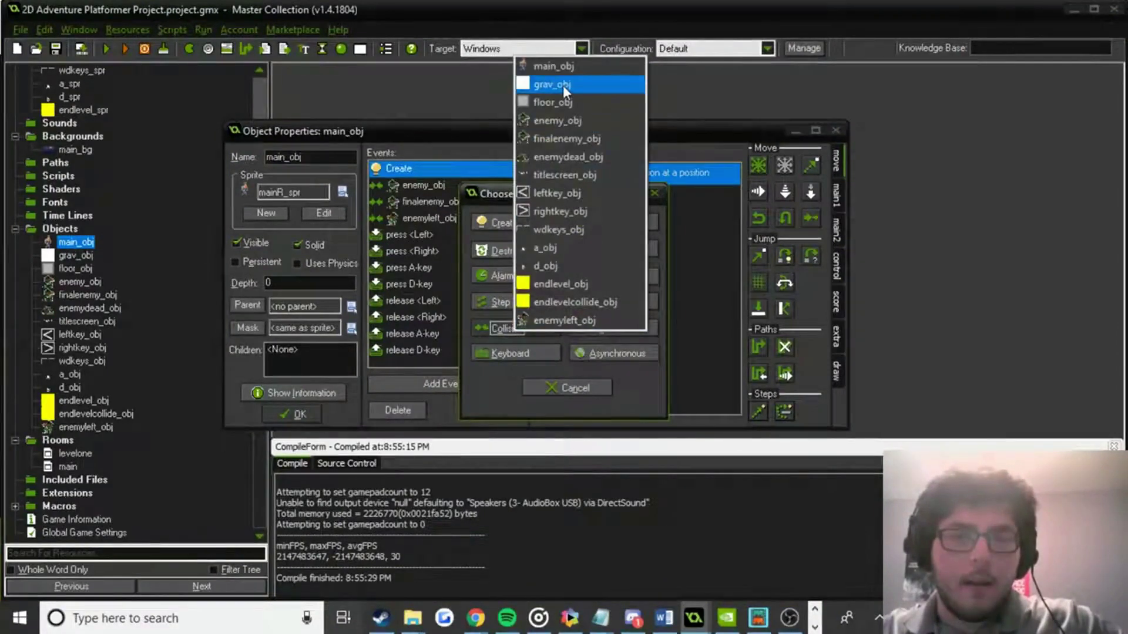
click(567, 102)
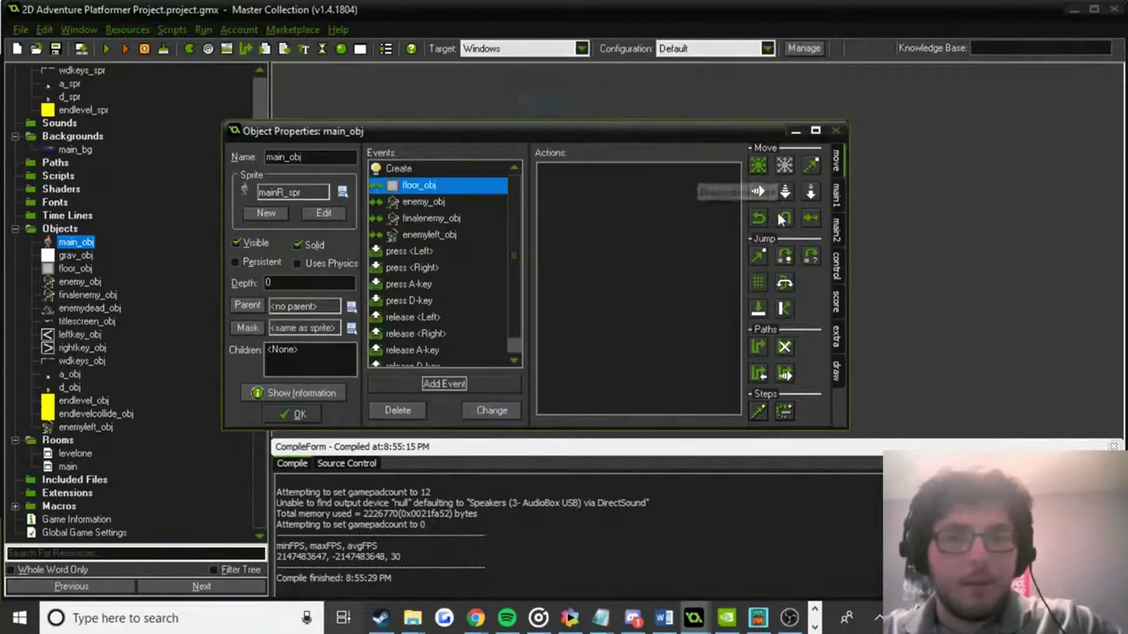
drag(759, 166, 667, 357)
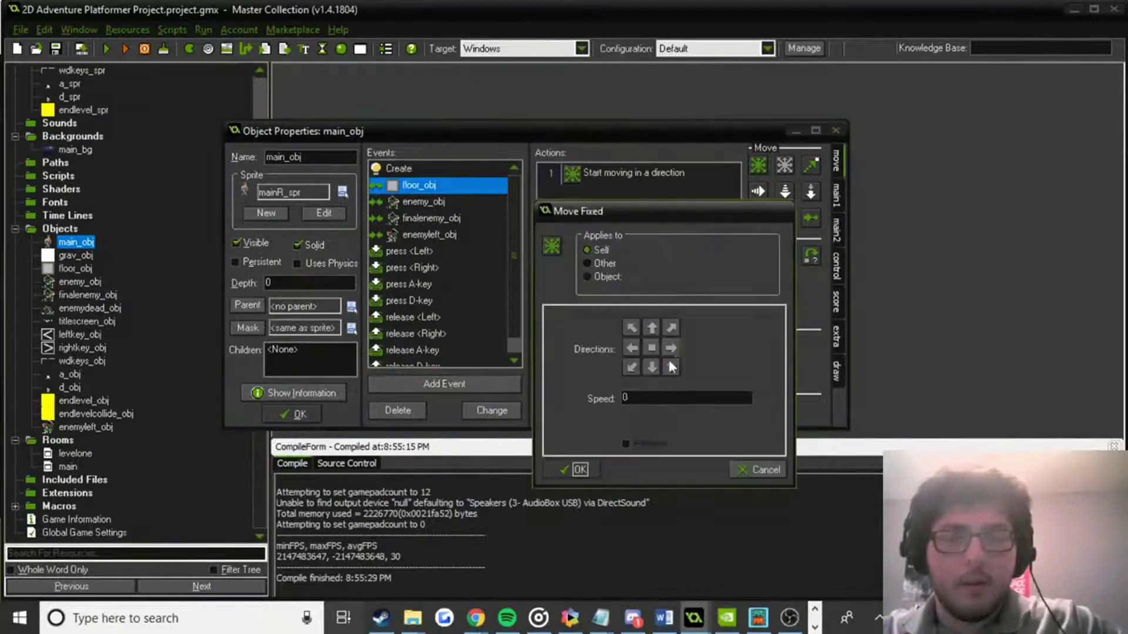
click(581, 470)
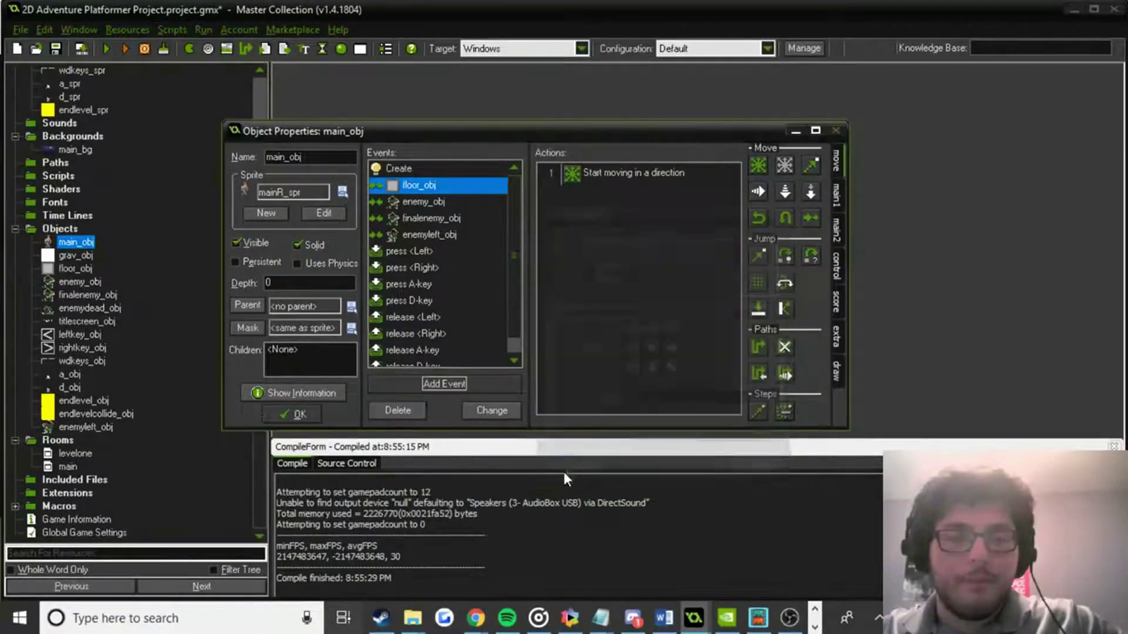
click(297, 415)
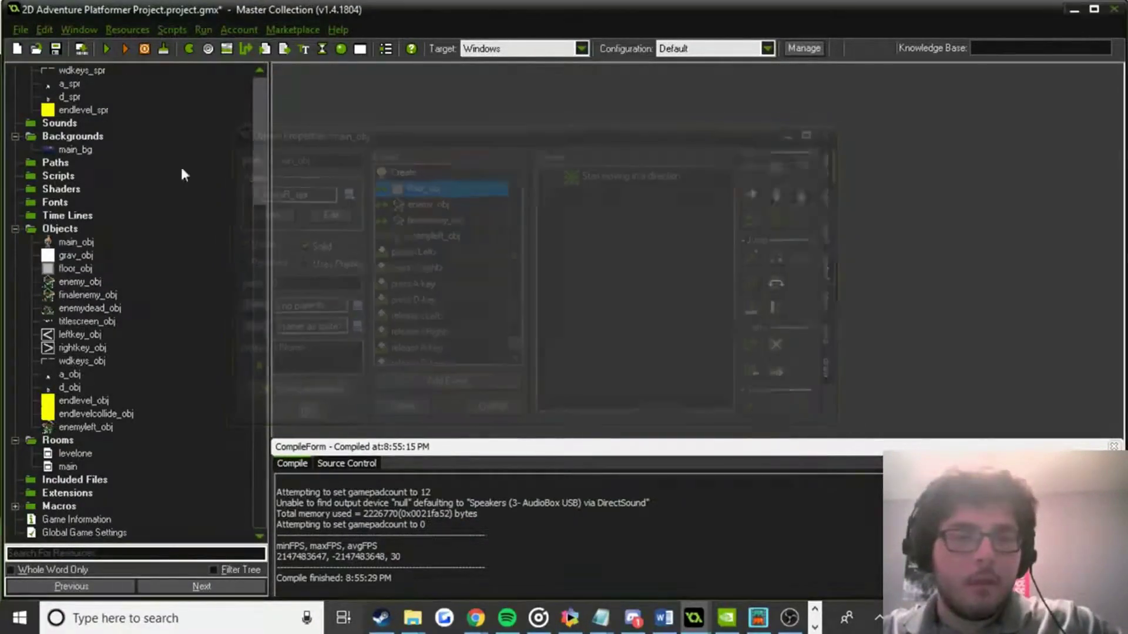
Run the game and move the main character right and left to test the floor collision.
click(107, 49)
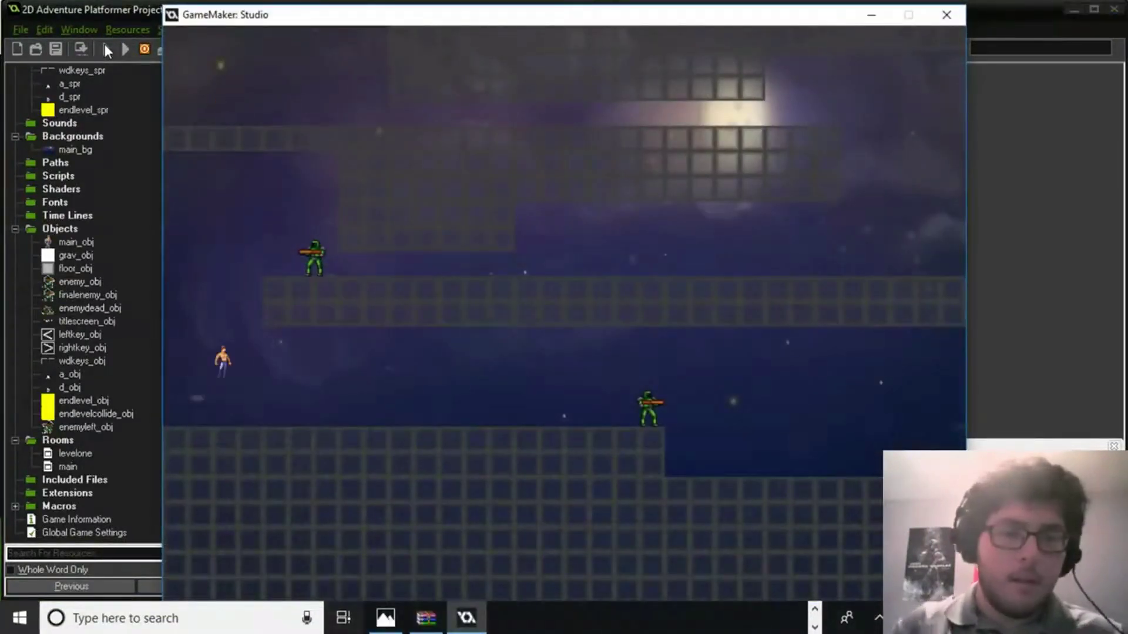
key(d)
key(a)
key(d)
key(a)
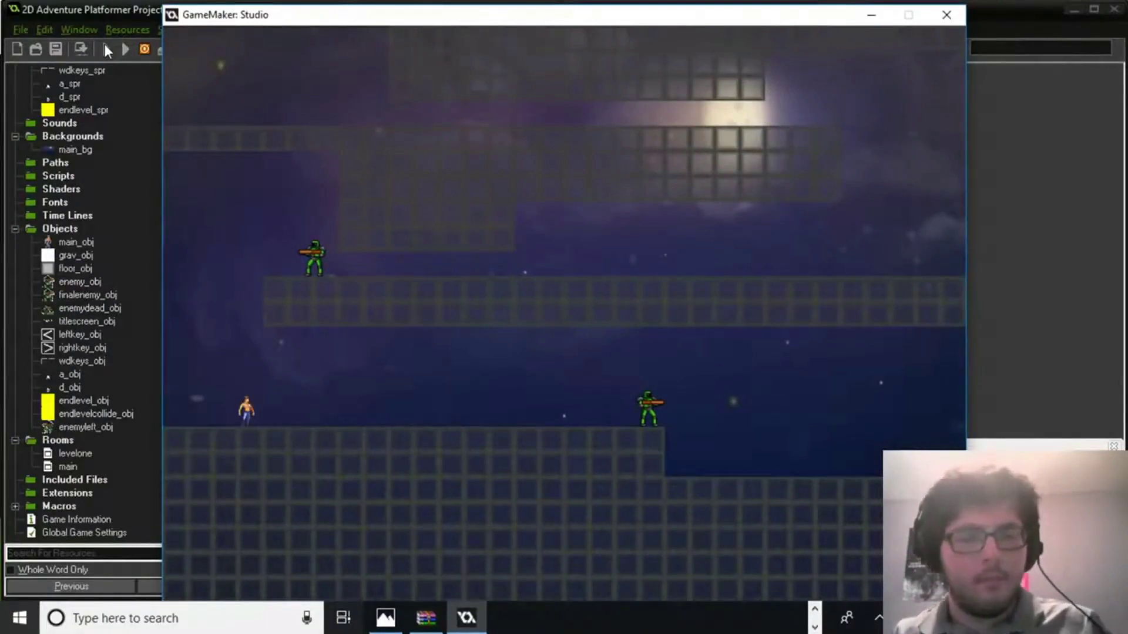
Test the main character's jump and its right and left movement on the floor in the running game, and close the game.
key(w)
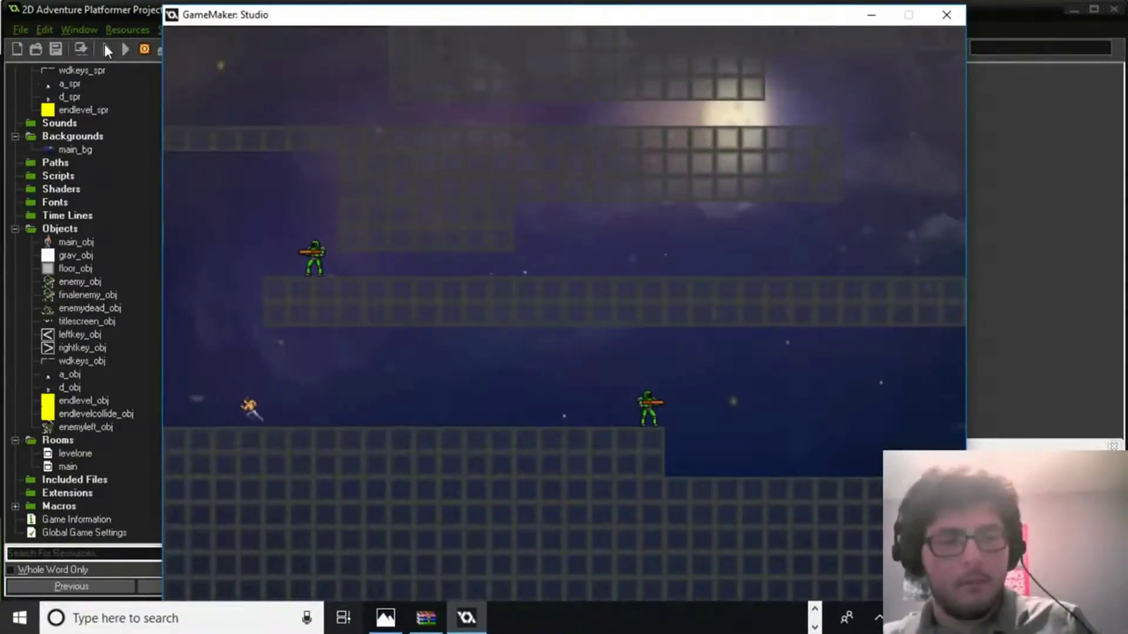
key(d)
key(a)
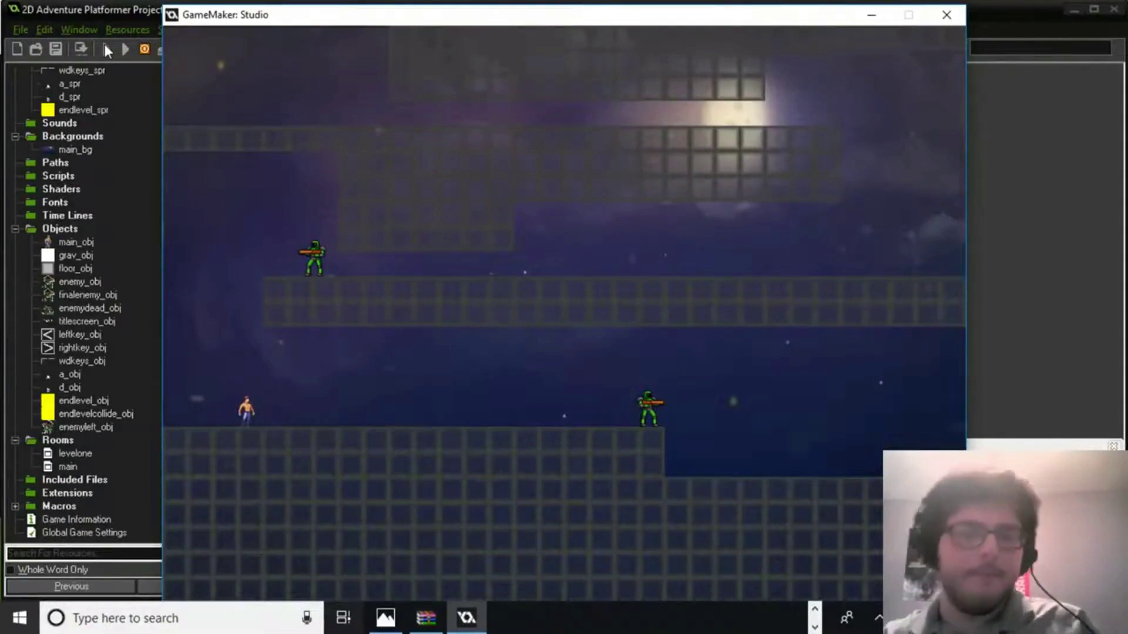
click(949, 20)
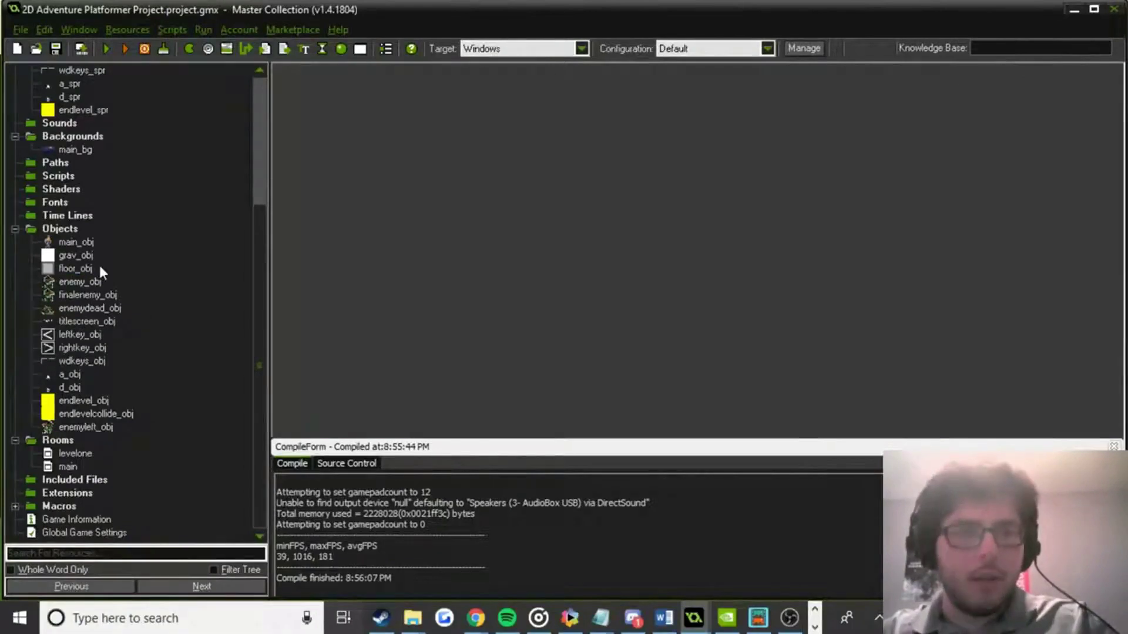
Review the Check Collision action and the enemy_obj collision event in main_obj, and the Create event's actions in grav_obj.
double_click(88, 242)
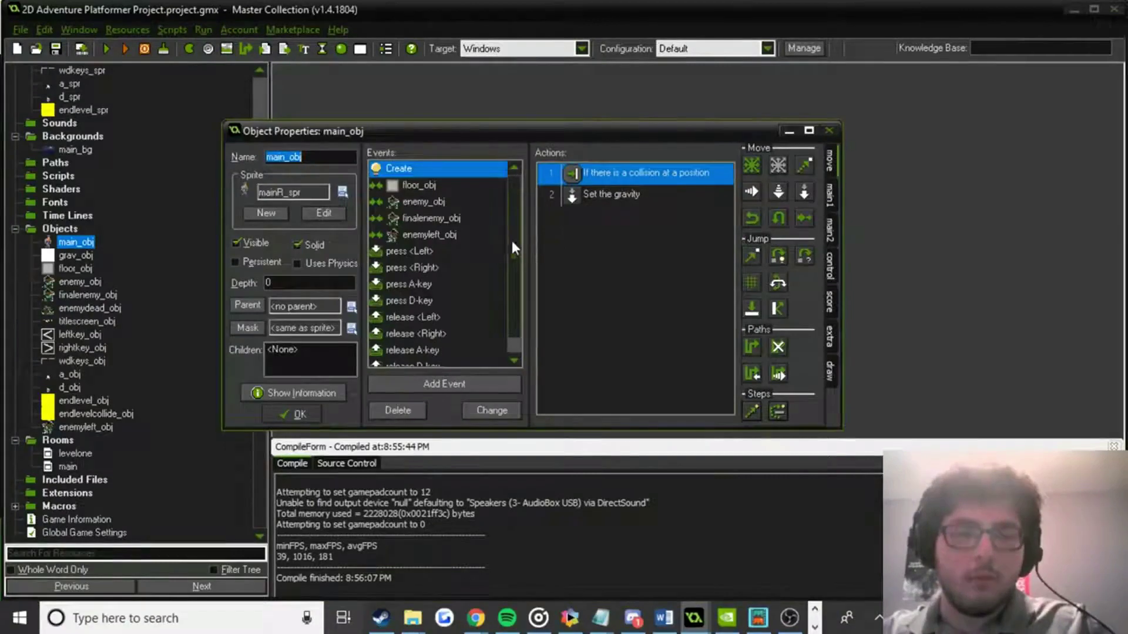
scroll(518, 237, down, 1)
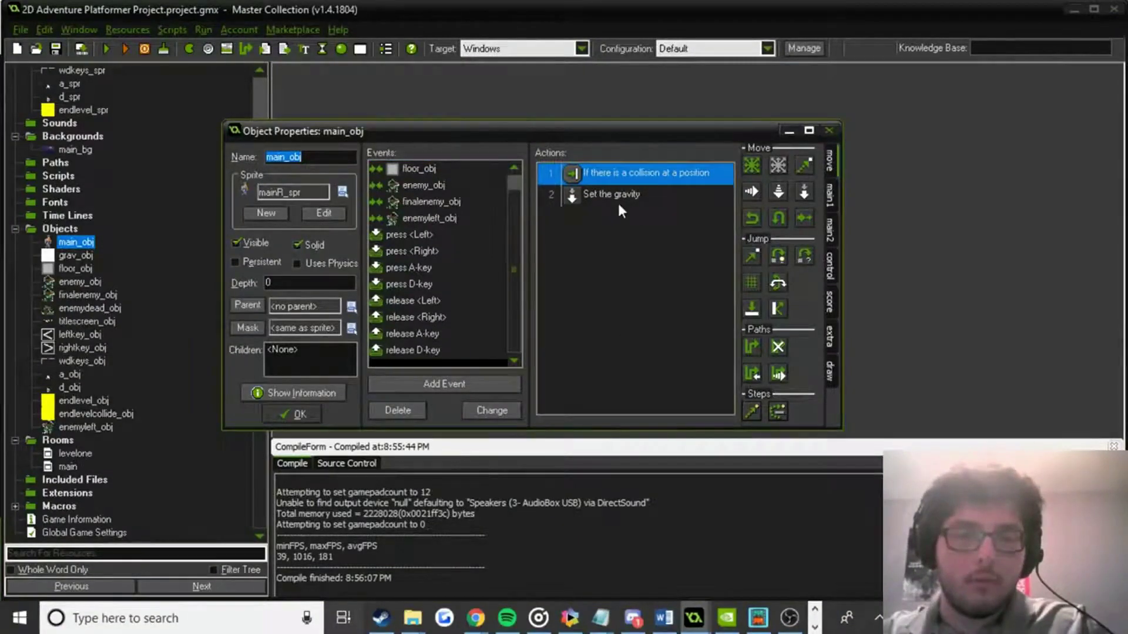
double_click(640, 172)
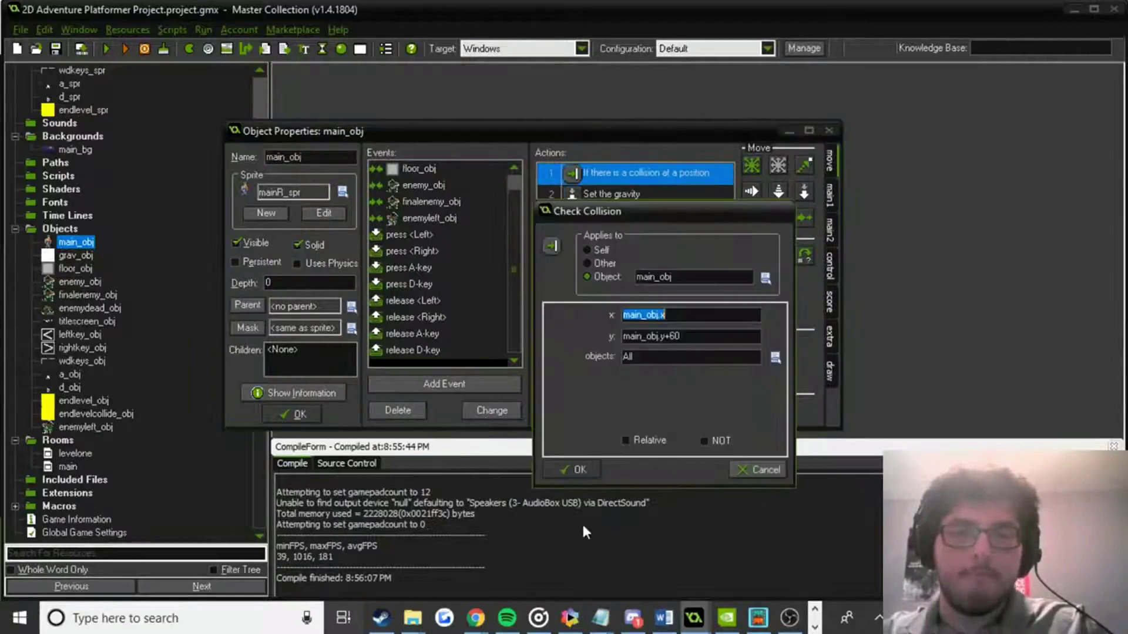
click(570, 470)
click(478, 186)
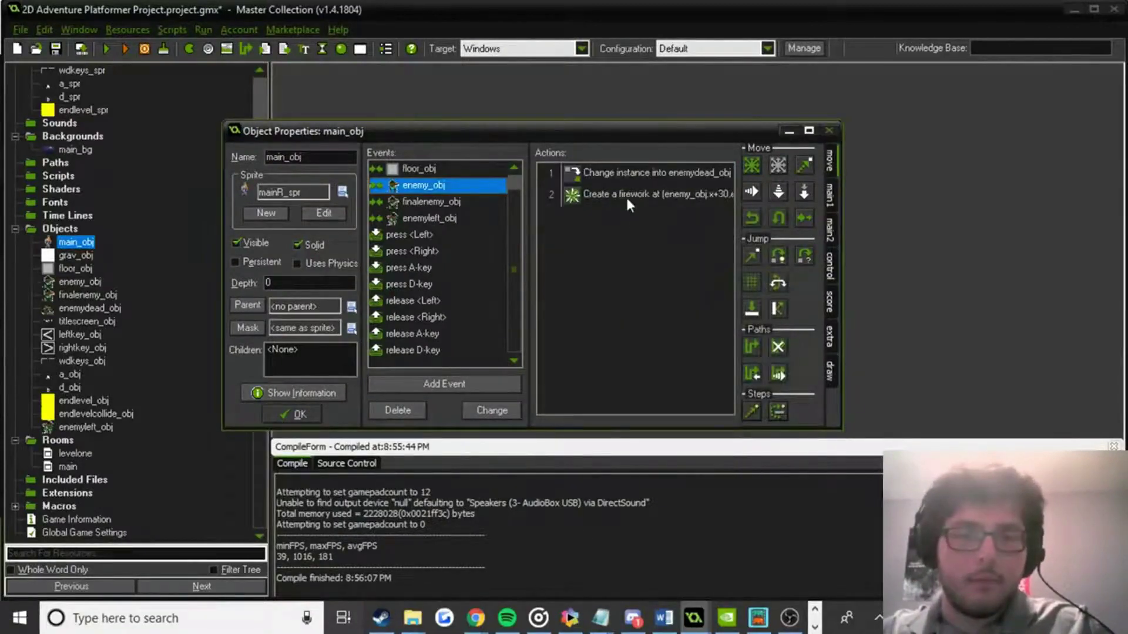
click(297, 414)
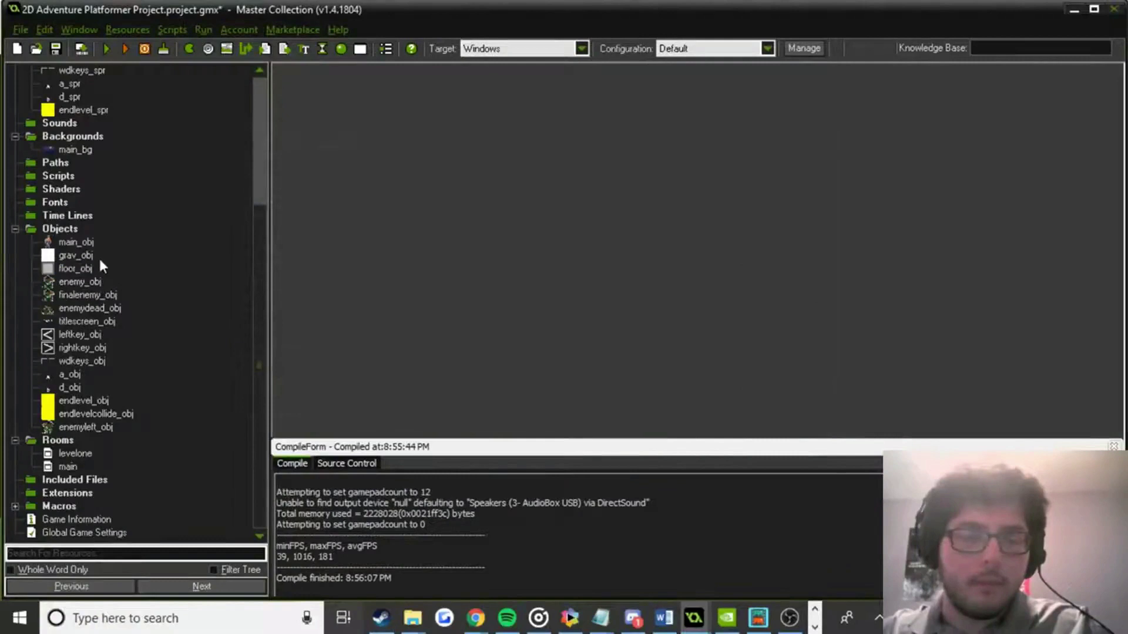
double_click(86, 255)
click(94, 244)
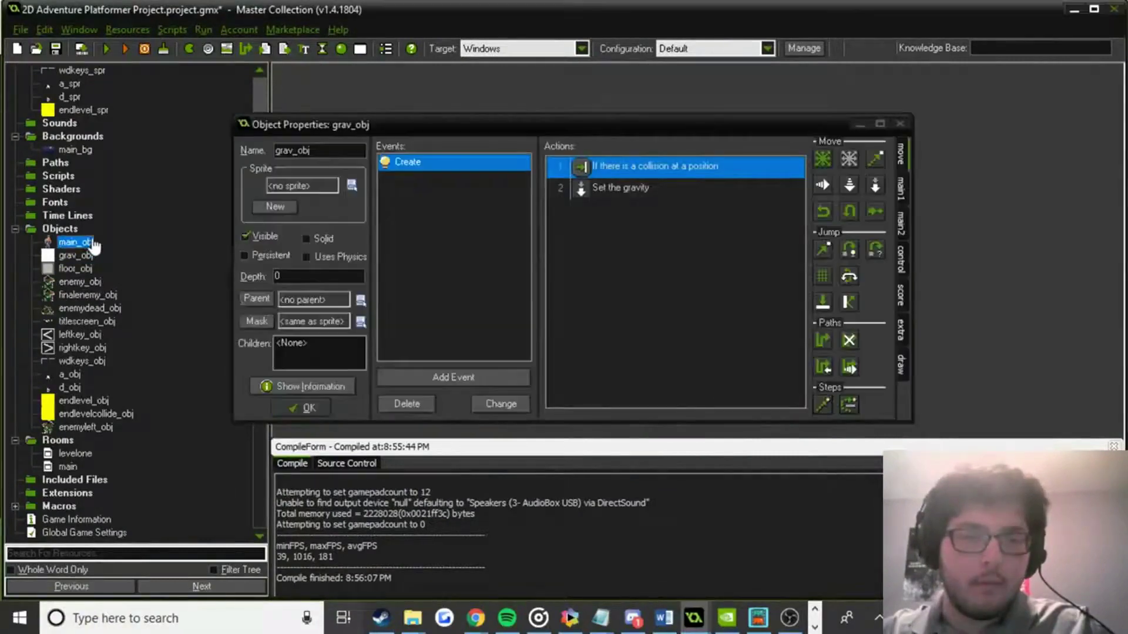
click(325, 411)
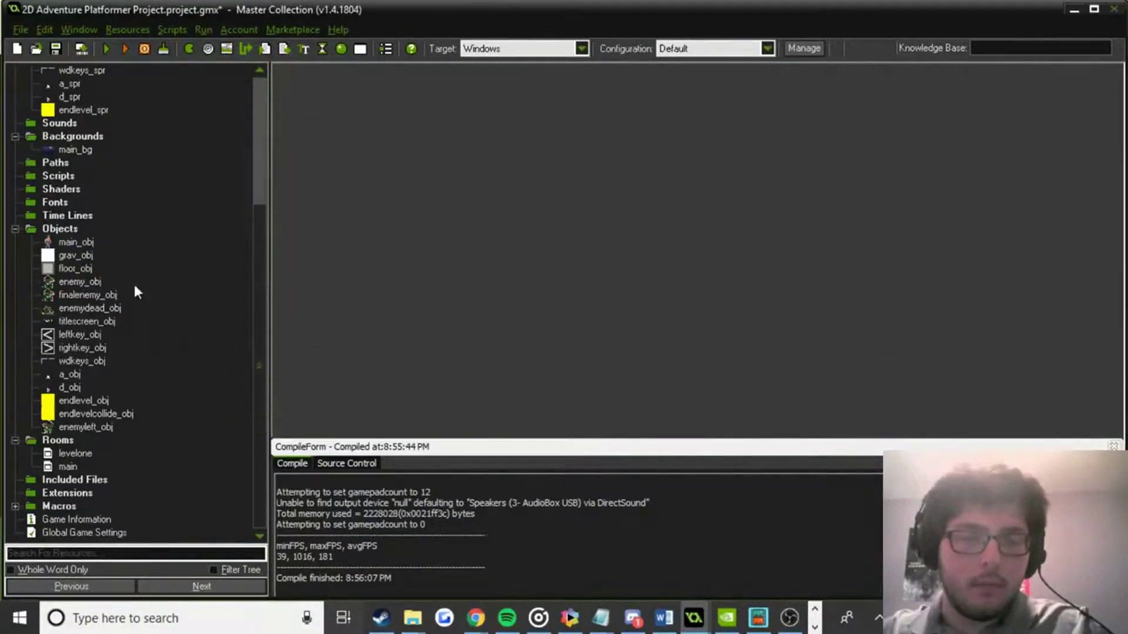
double_click(76, 242)
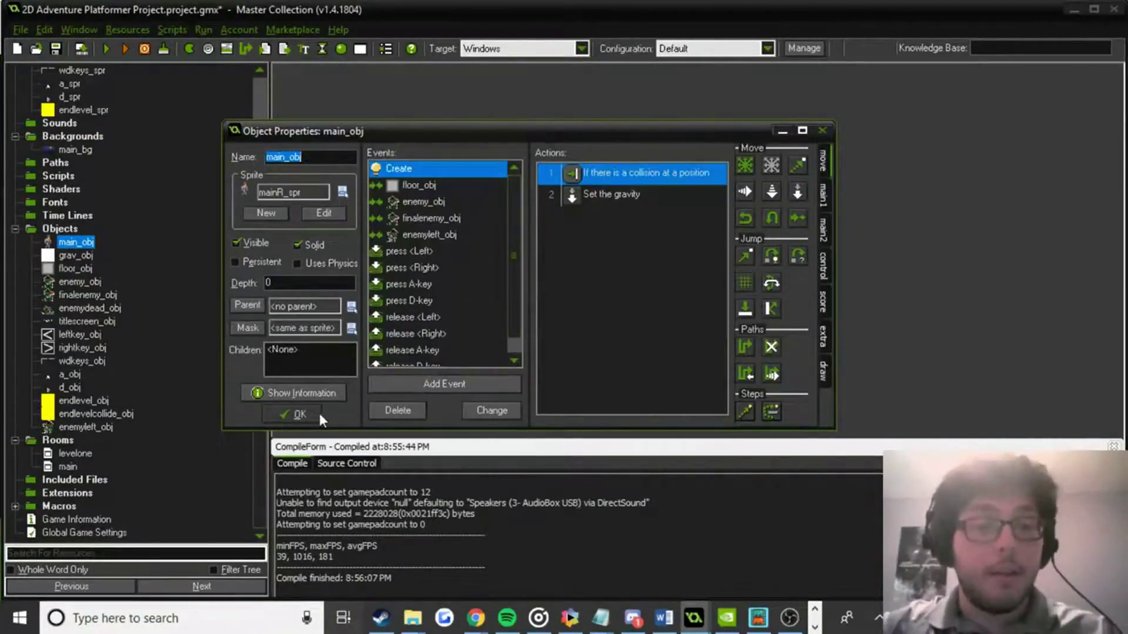
click(299, 414)
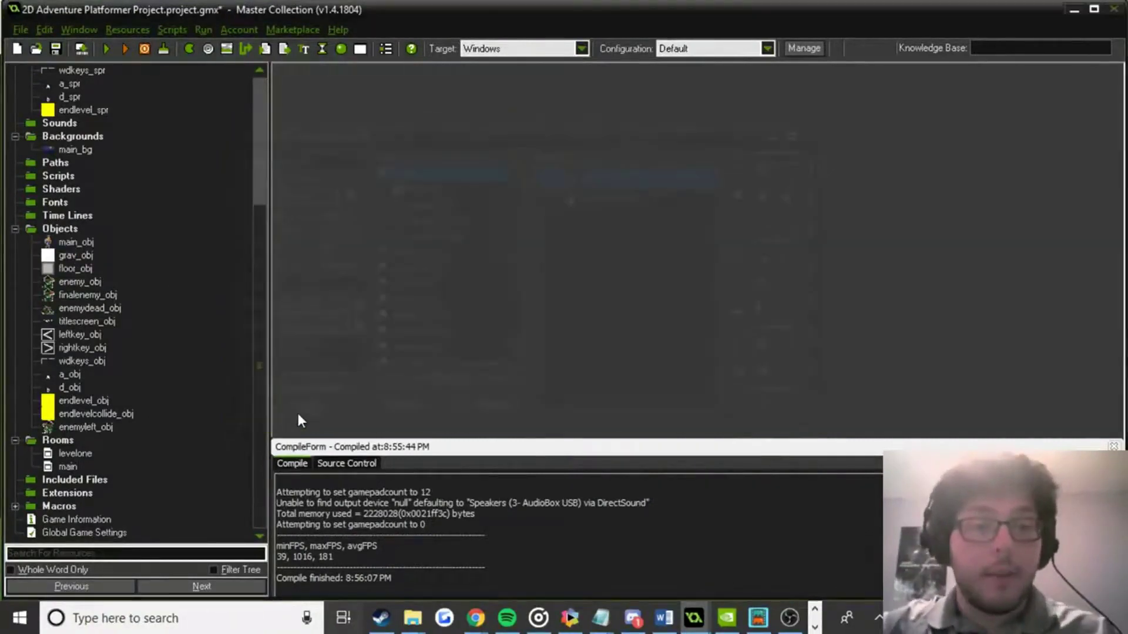
Edit an object instance near the upper edge of the levelone room and close the room editor.
click(67, 466)
double_click(74, 454)
right_click(552, 111)
click(582, 125)
click(225, 42)
Delete the Create event with all its actions from main_obj.
click(78, 244)
double_click(79, 243)
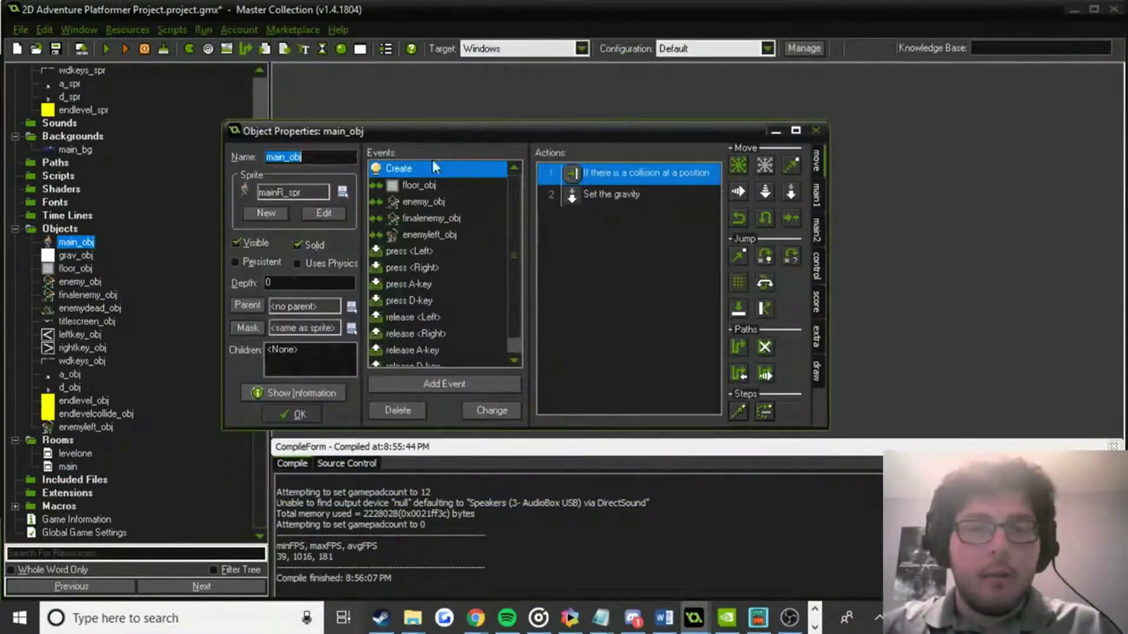
click(398, 411)
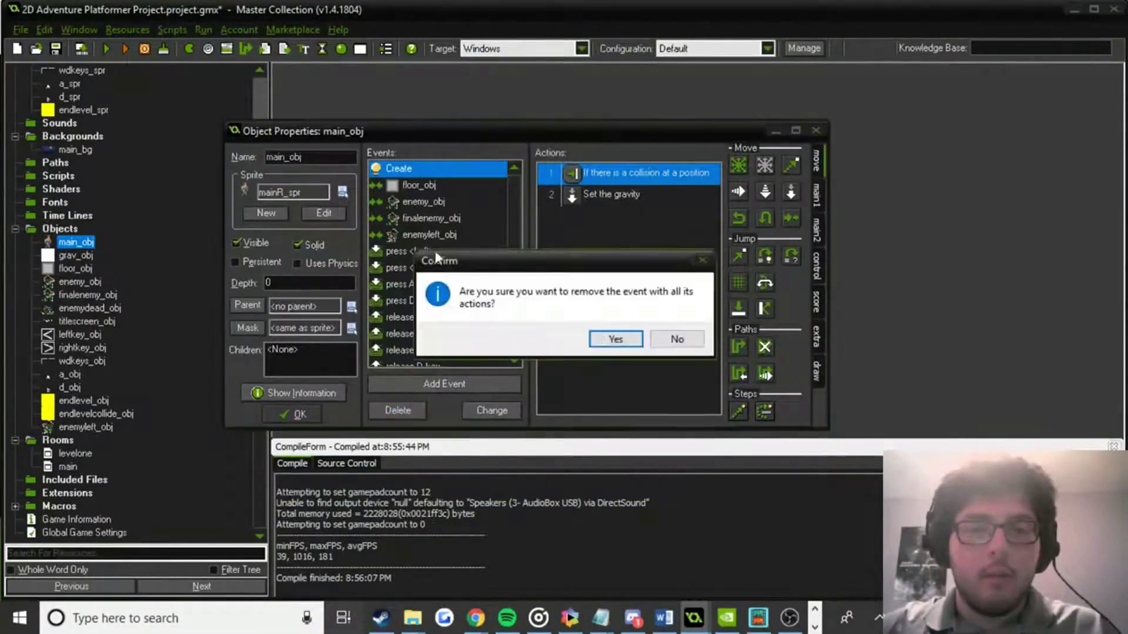
click(615, 340)
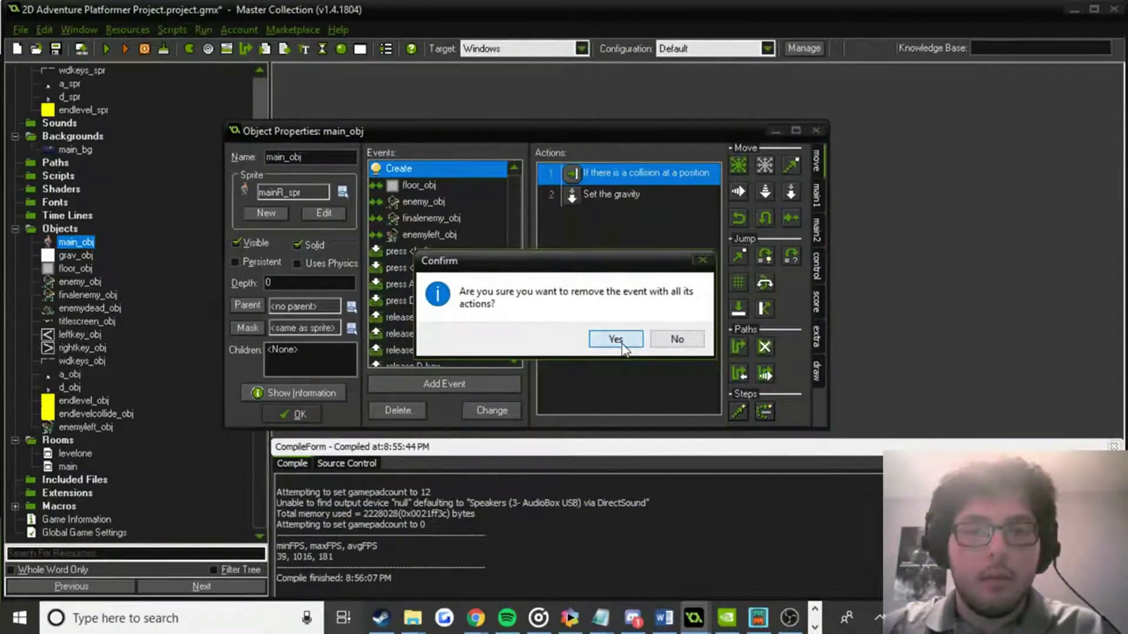
Replace the Move Fixed action in main_obj's floor_obj collision event with a Speed Vertical action of 0.
click(616, 175)
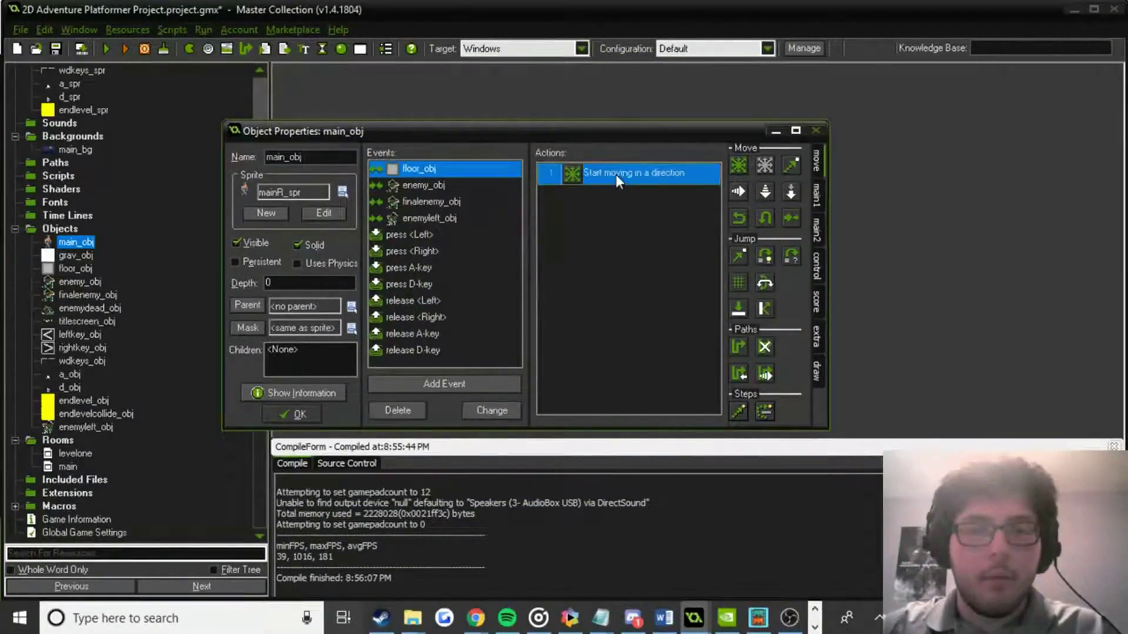
right_click(616, 175)
click(650, 265)
click(644, 172)
key(Delete)
key(Delete)
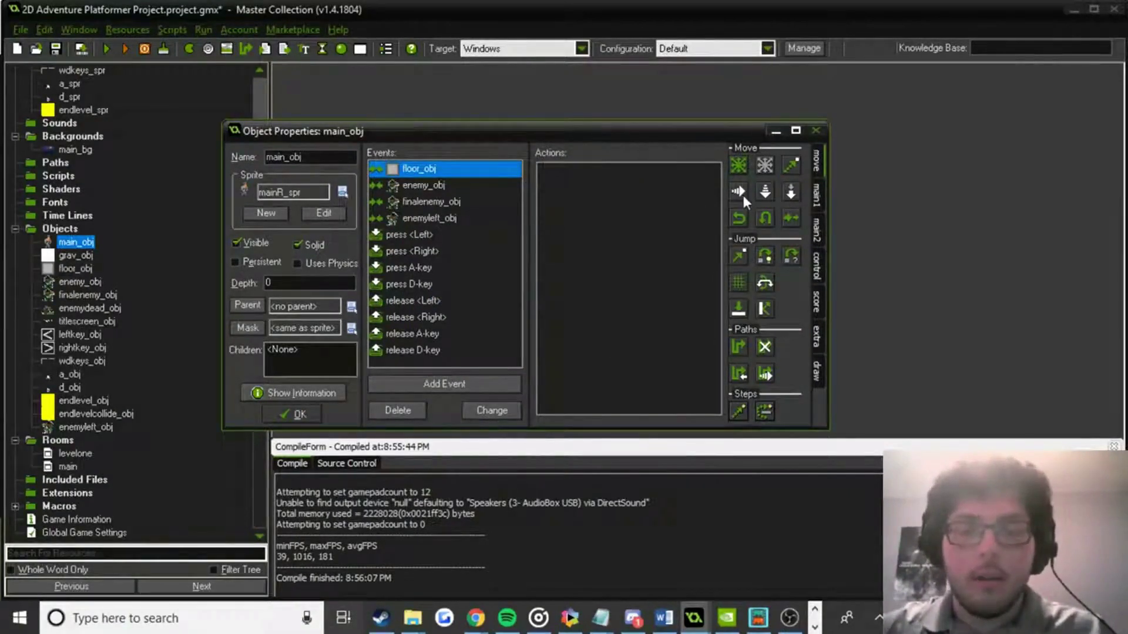
drag(765, 191, 629, 262)
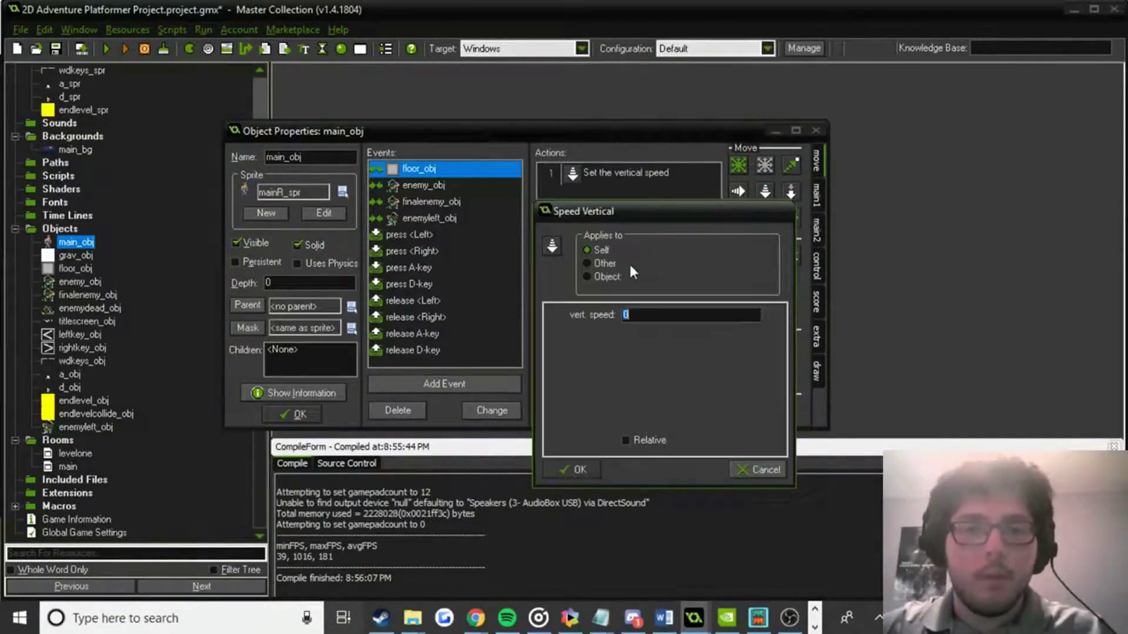
click(578, 471)
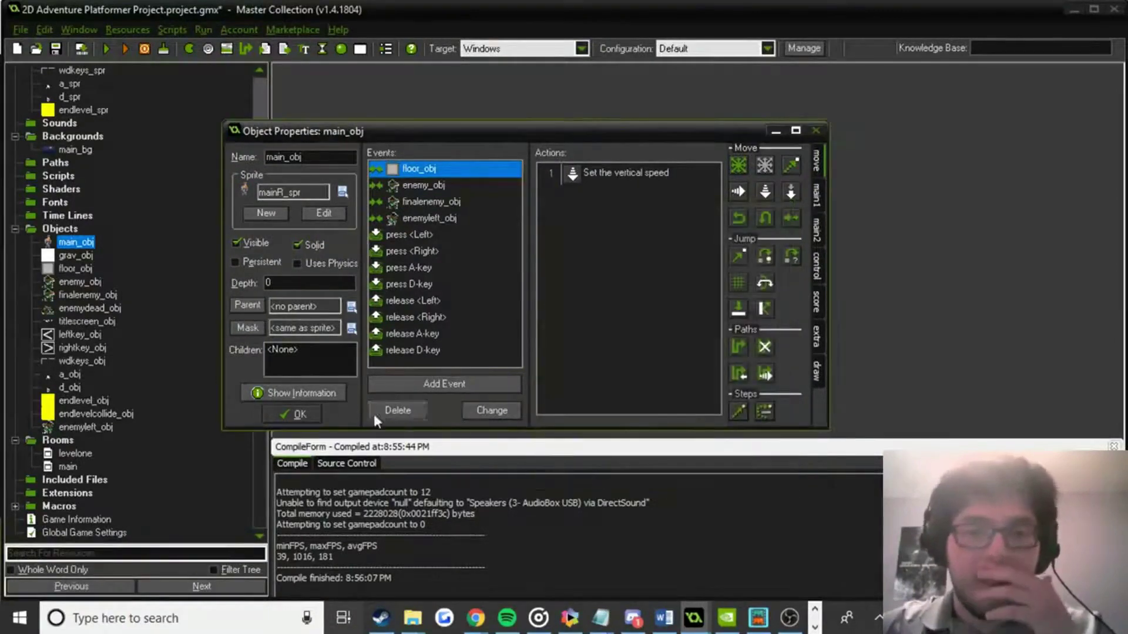
click(309, 413)
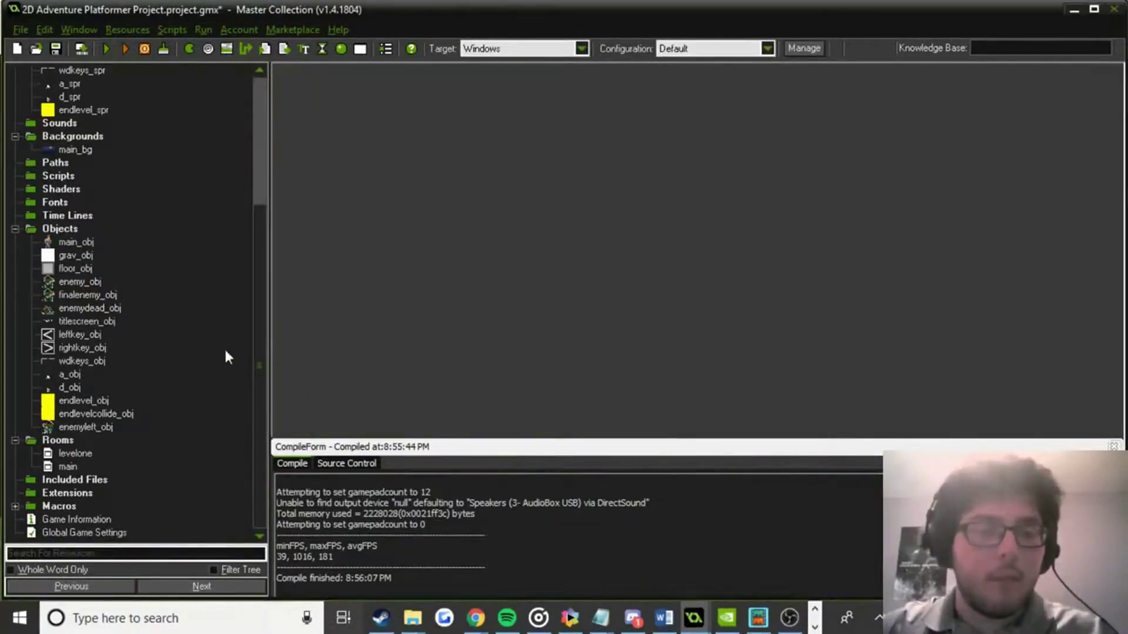
Check the sprite properties of enemy_spr.
scroll(103, 153, up, 5)
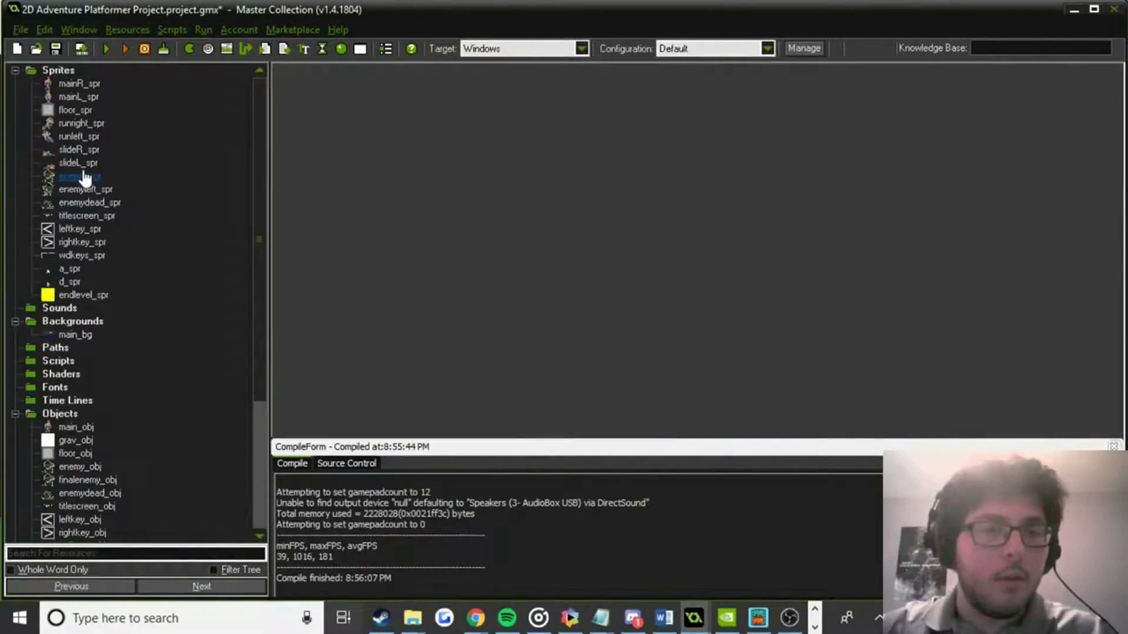
double_click(84, 178)
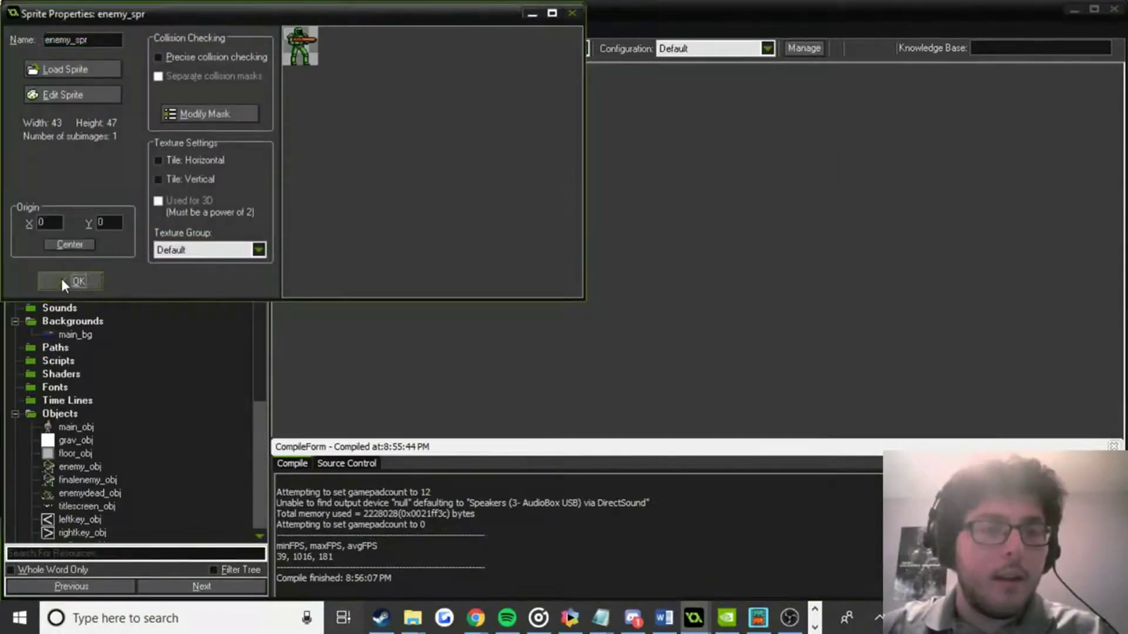
click(71, 279)
Sample the dark blue of the character's trousers in mainR_spr's image as the drawing colour, and close the sprite.
double_click(79, 83)
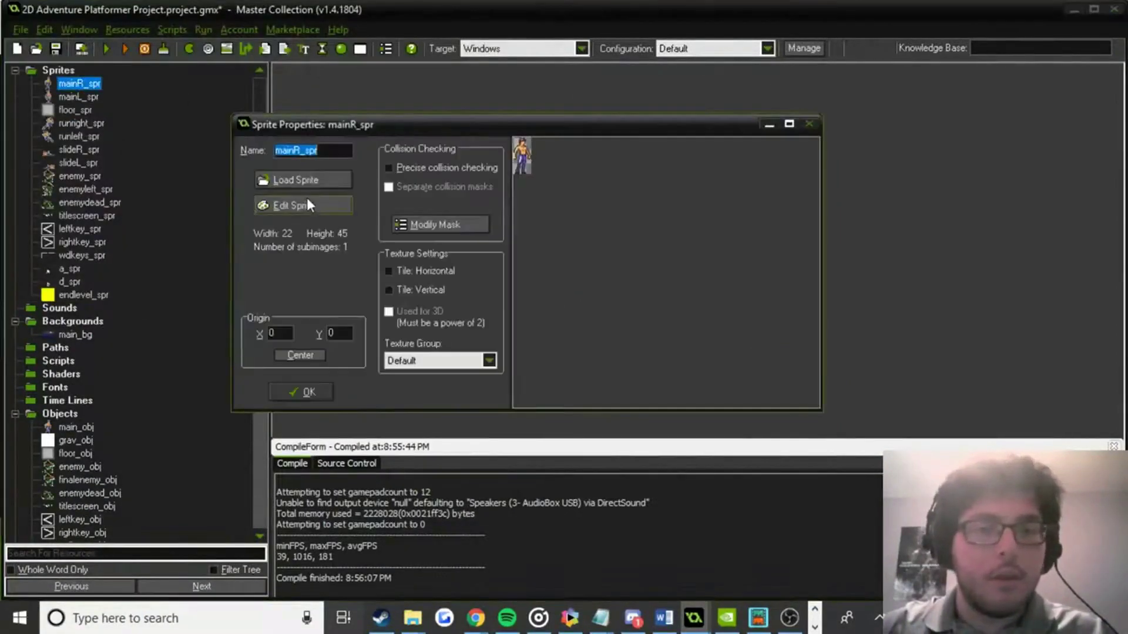
click(306, 198)
double_click(156, 140)
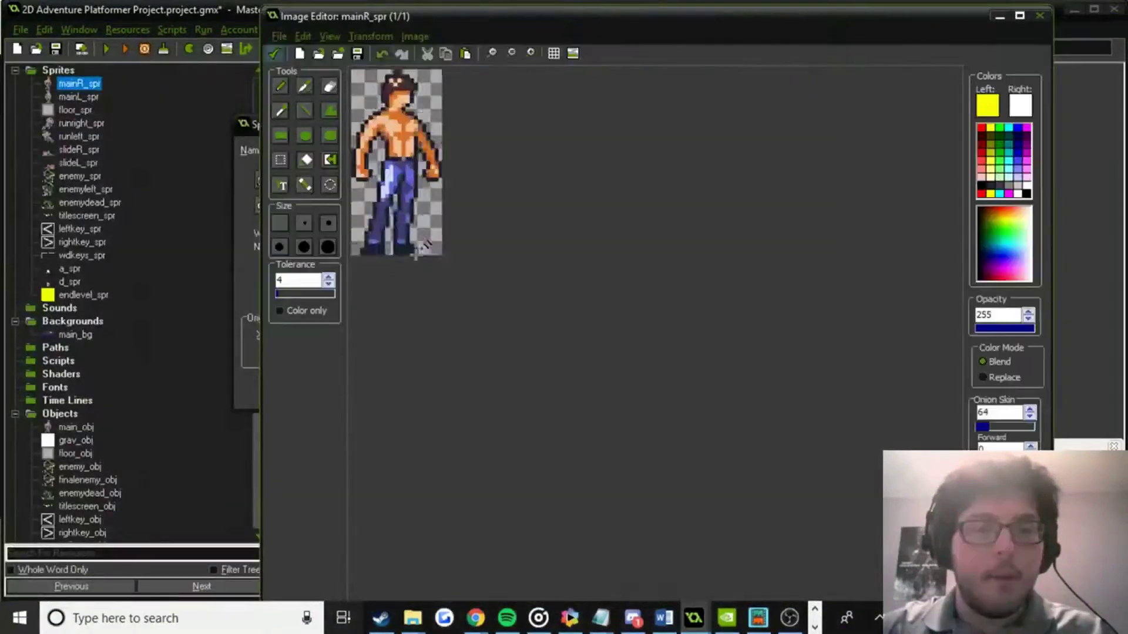
click(281, 110)
click(473, 448)
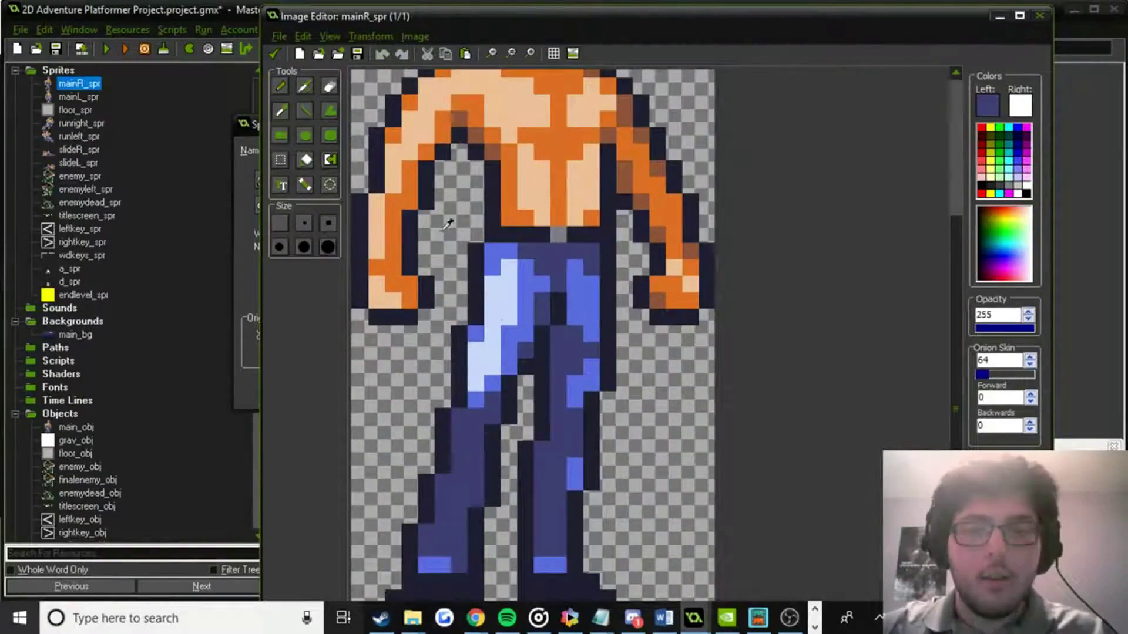
click(273, 54)
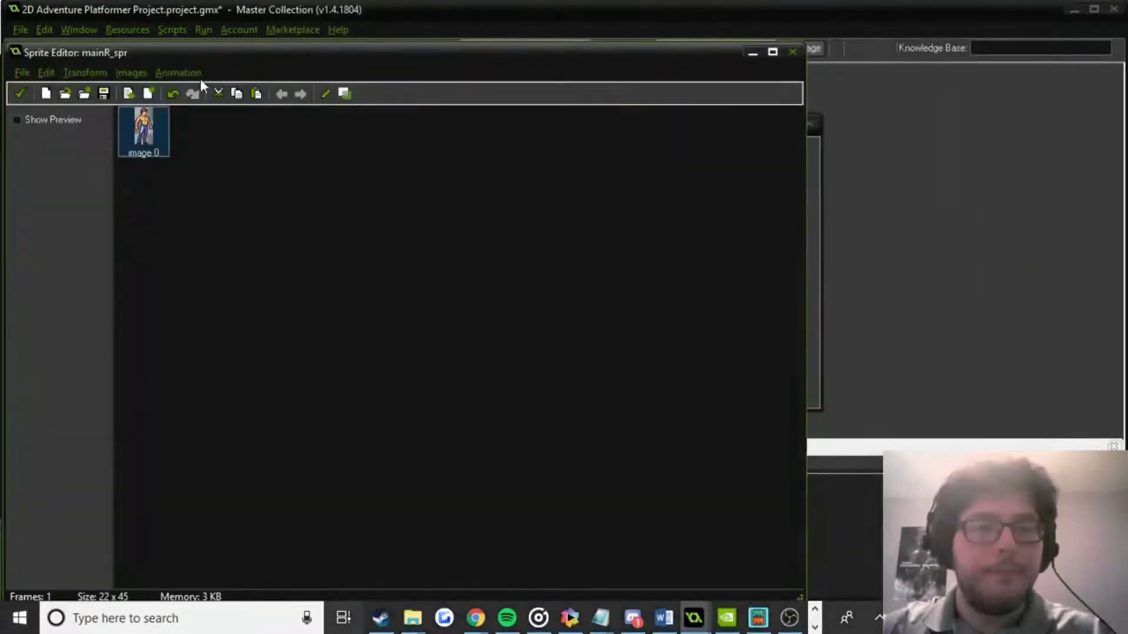
click(19, 93)
click(311, 390)
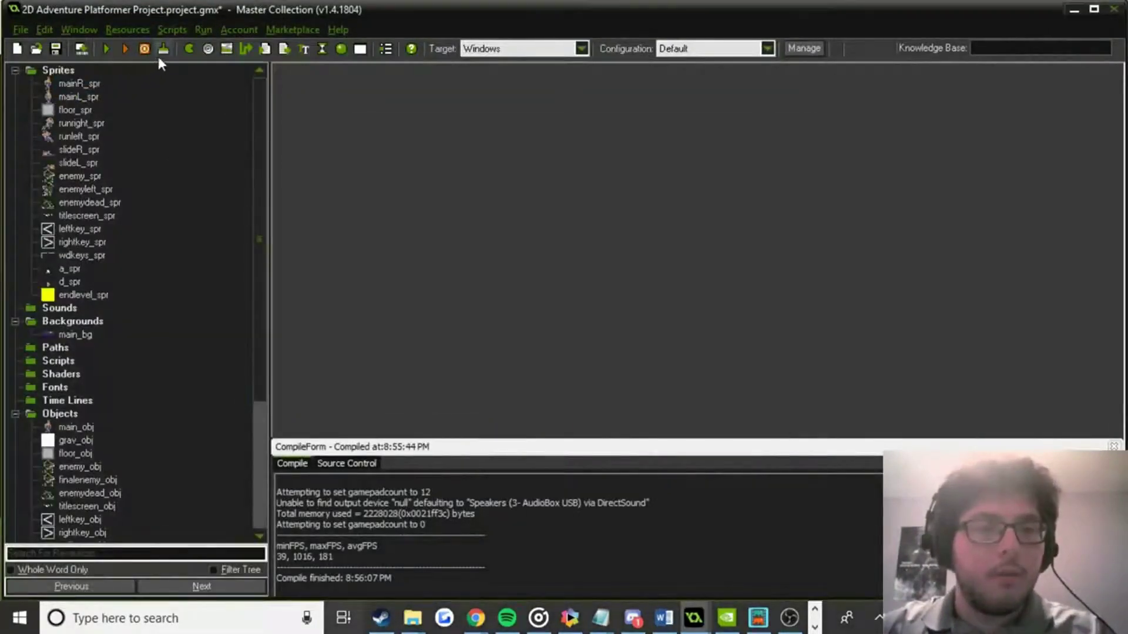
Create a new sprite named teleport_spr and add a blank 32 x 32 image to it.
click(188, 49)
text(leport_spr)
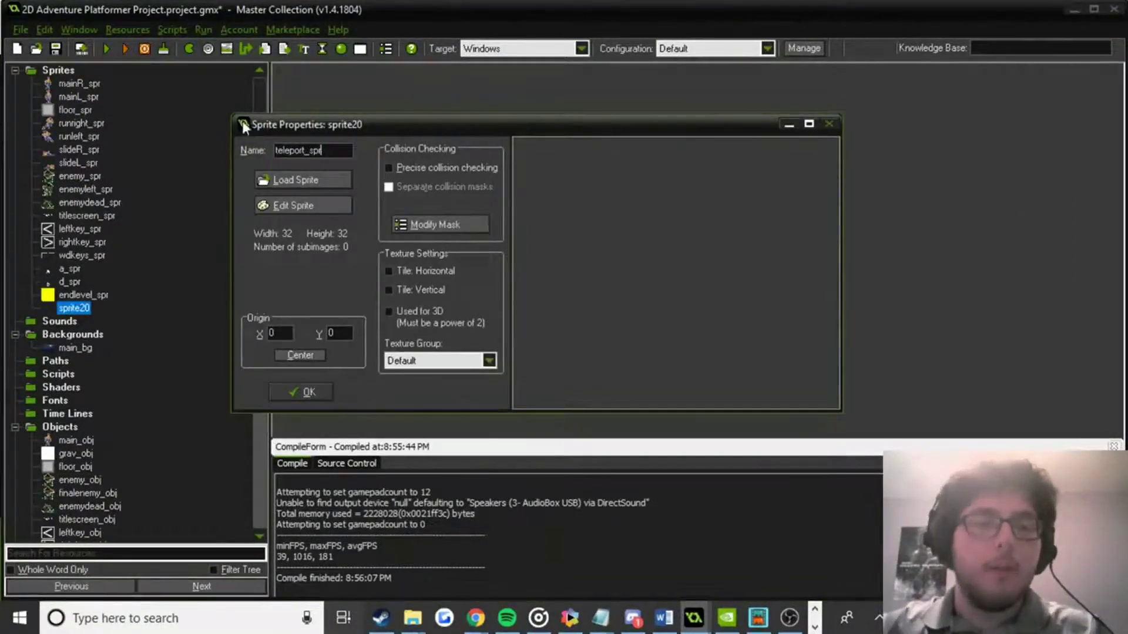
click(292, 203)
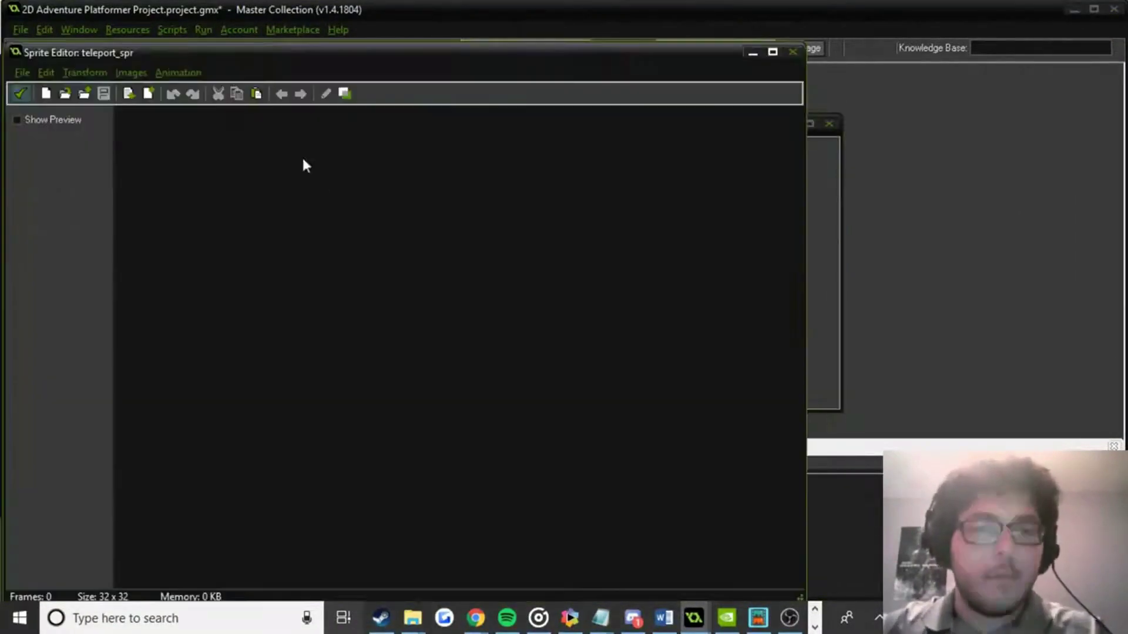
click(47, 94)
key(Return)
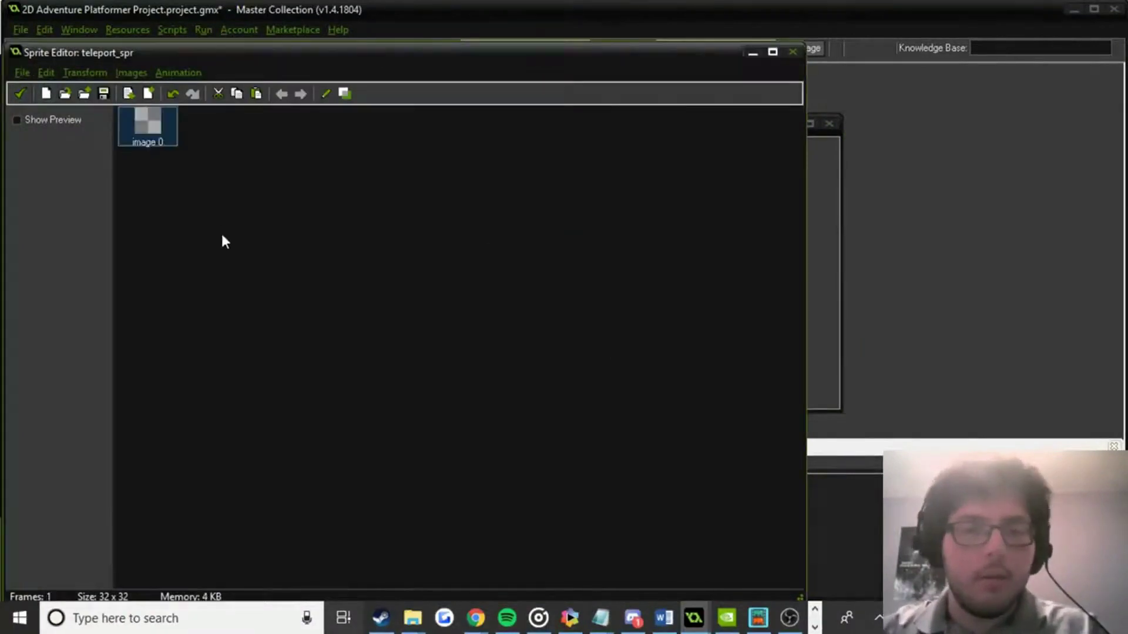
Draw a thick dark blue ring with the ellipse tool on teleport_spr's image, replacing the first narrow attempt.
double_click(163, 134)
scroll(411, 194, up, 2)
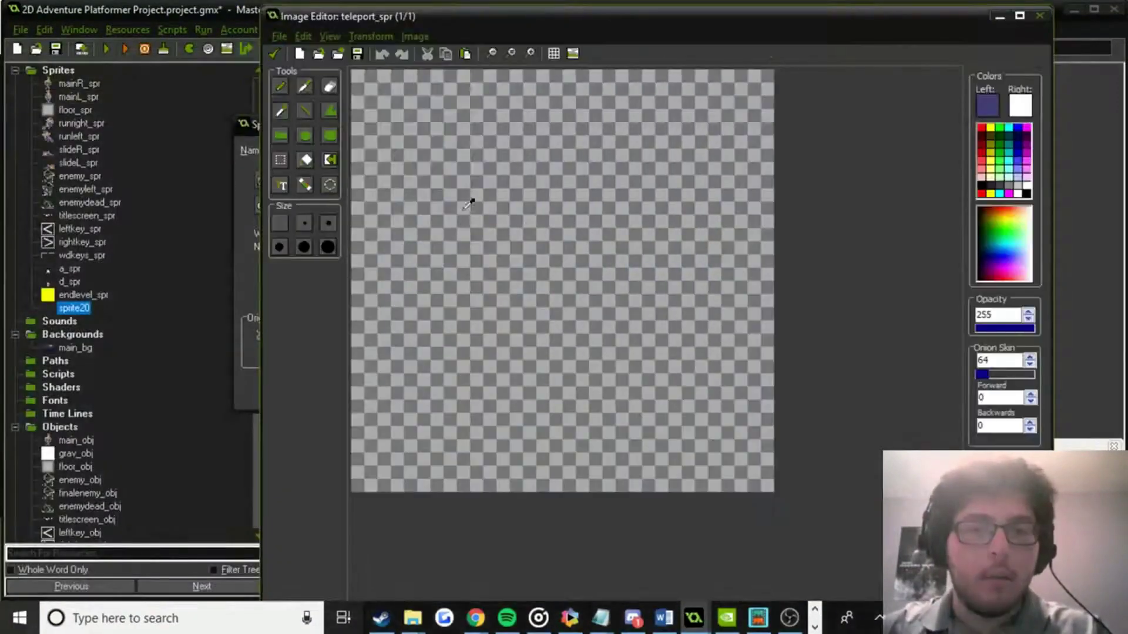
click(305, 135)
drag(443, 170, 590, 375)
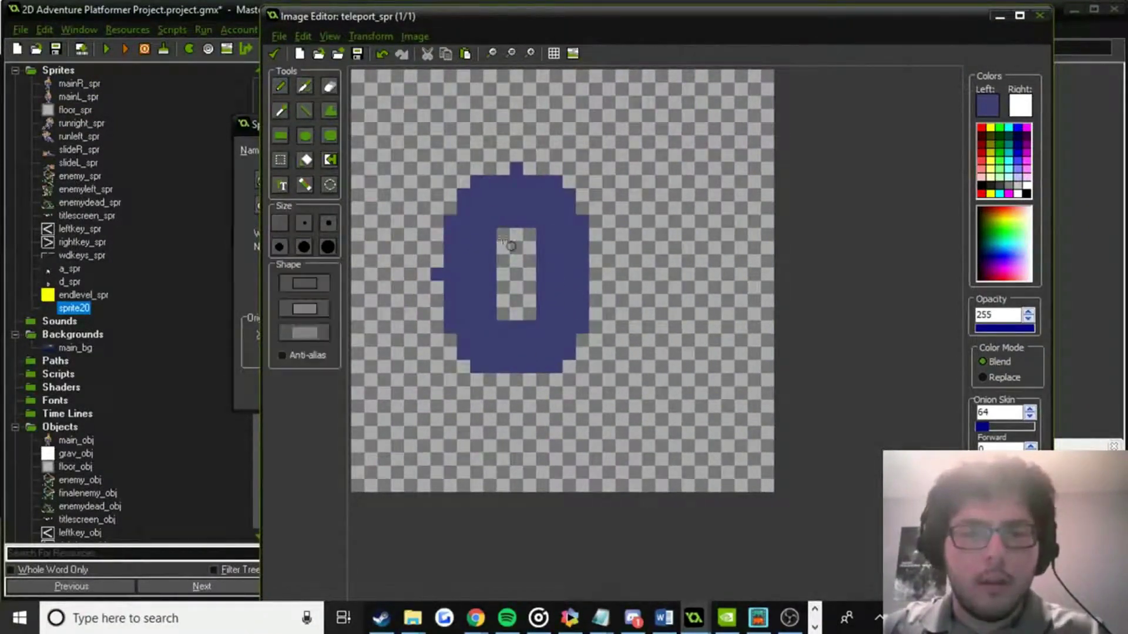
key(ctrl+z)
drag(411, 167, 617, 390)
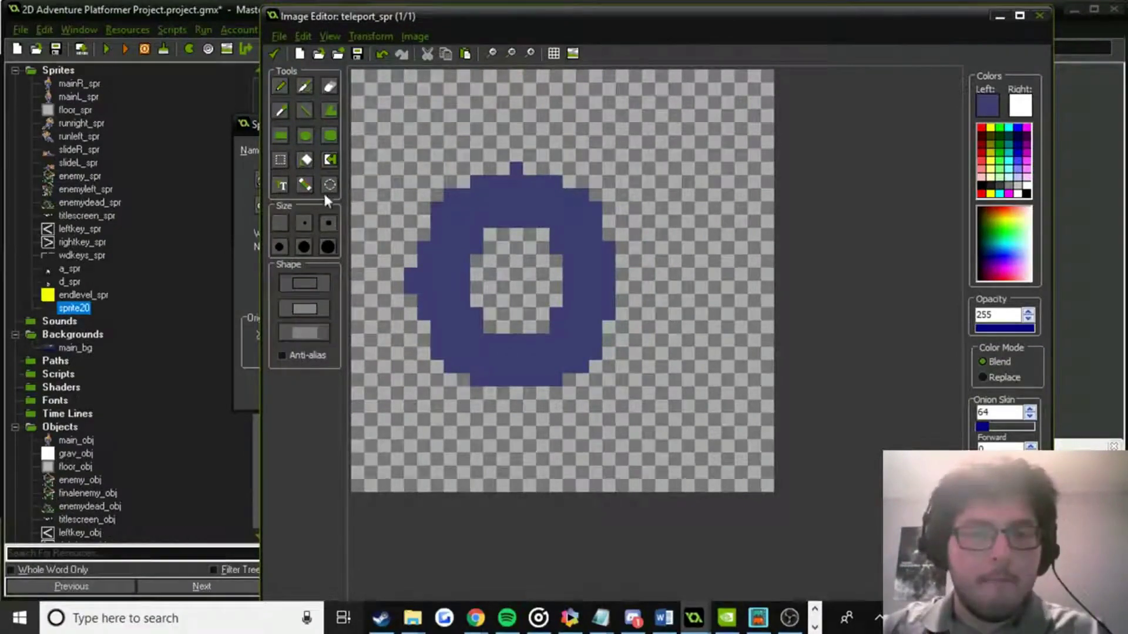
Erase the stray pixels protruding from the ring's upper and left edges with the smallest eraser size.
click(328, 87)
click(279, 224)
drag(411, 271, 411, 286)
click(517, 168)
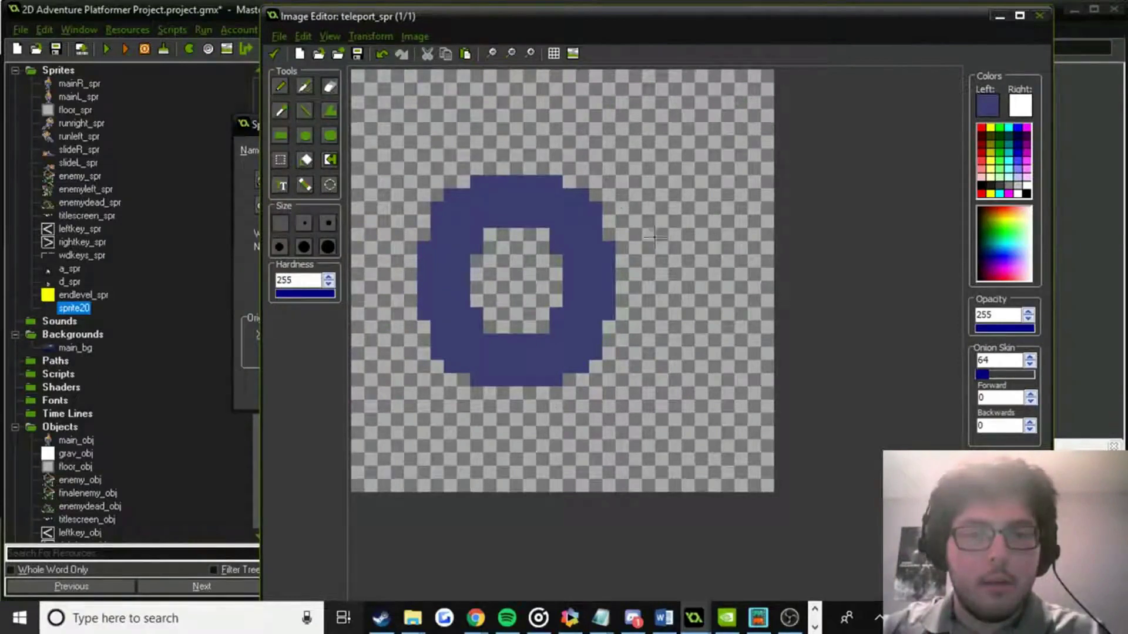
Fill the hollow centre of the ring with the same dark blue and save the image.
click(306, 159)
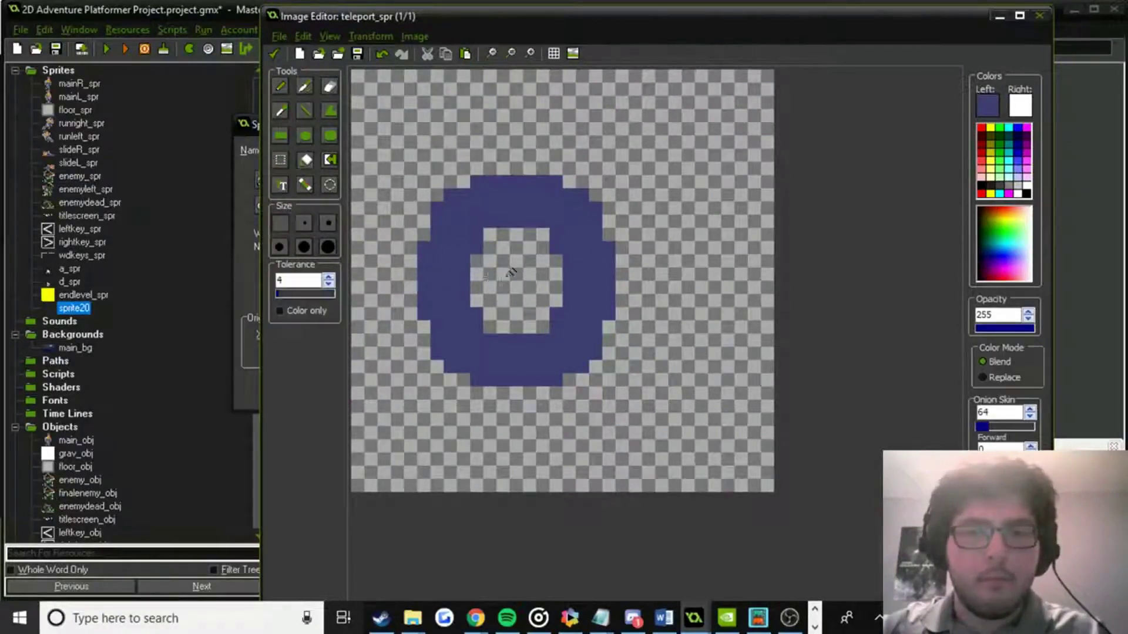
click(510, 273)
click(274, 53)
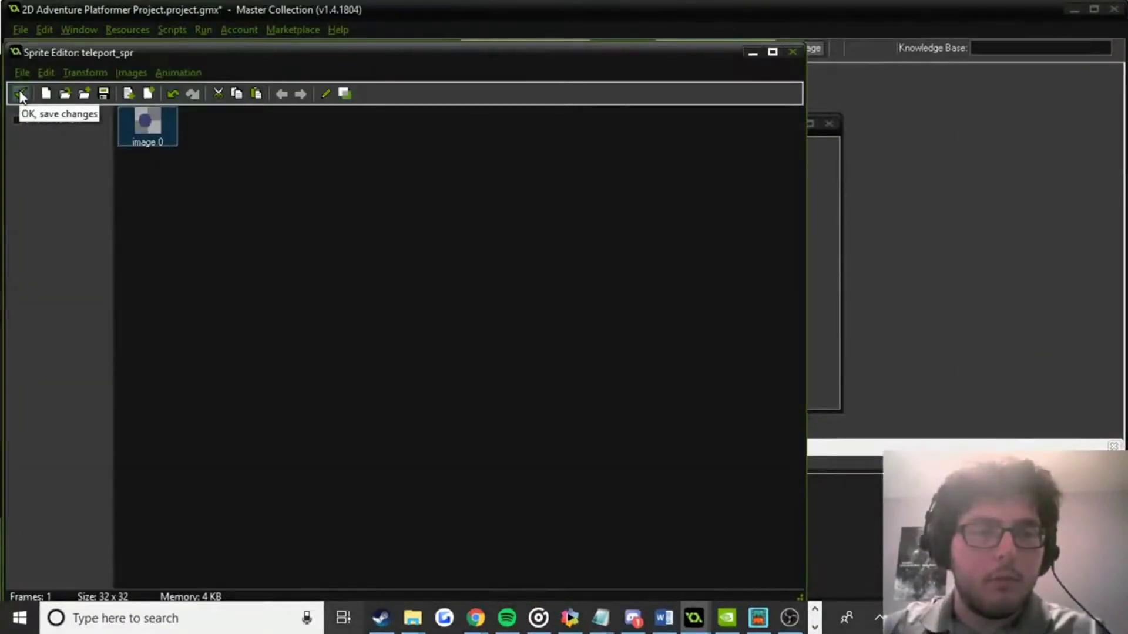
Replace teleport_spr's 32 x 32 image with a 15 x 16 copy of just the disc, centre the origin at 7, 8, and save the sprite.
double_click(161, 136)
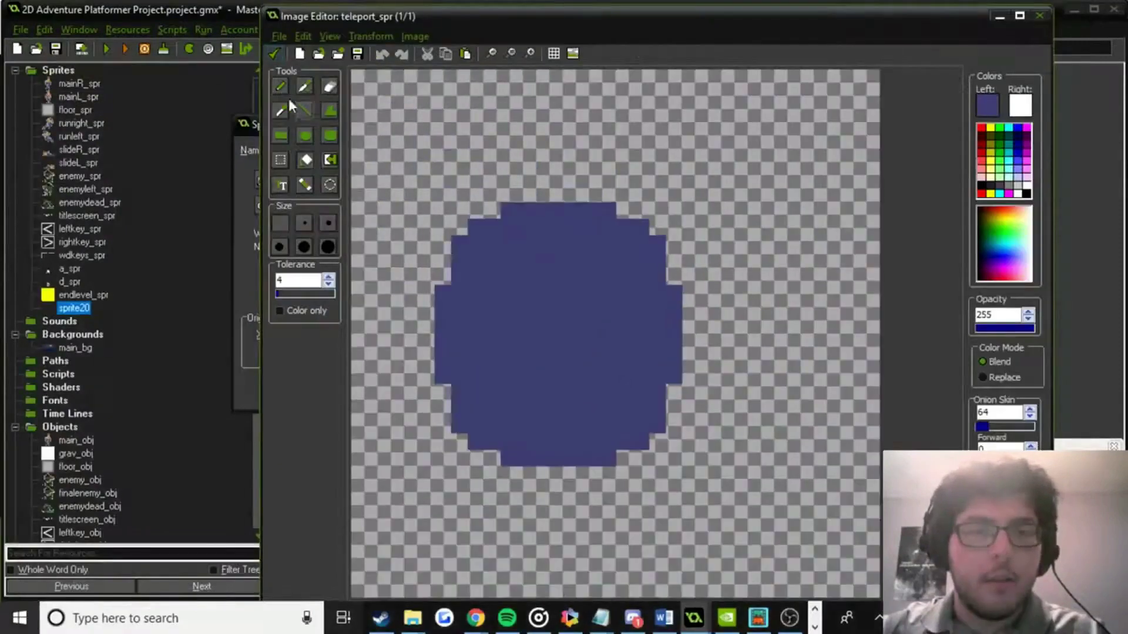
click(280, 137)
drag(402, 186, 702, 488)
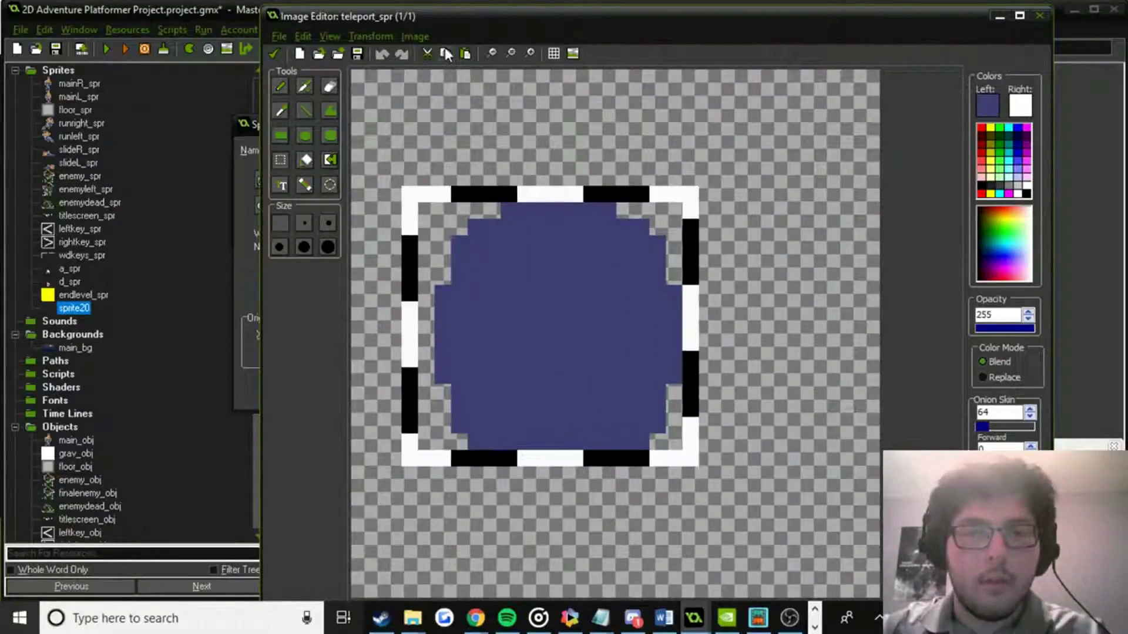
click(273, 54)
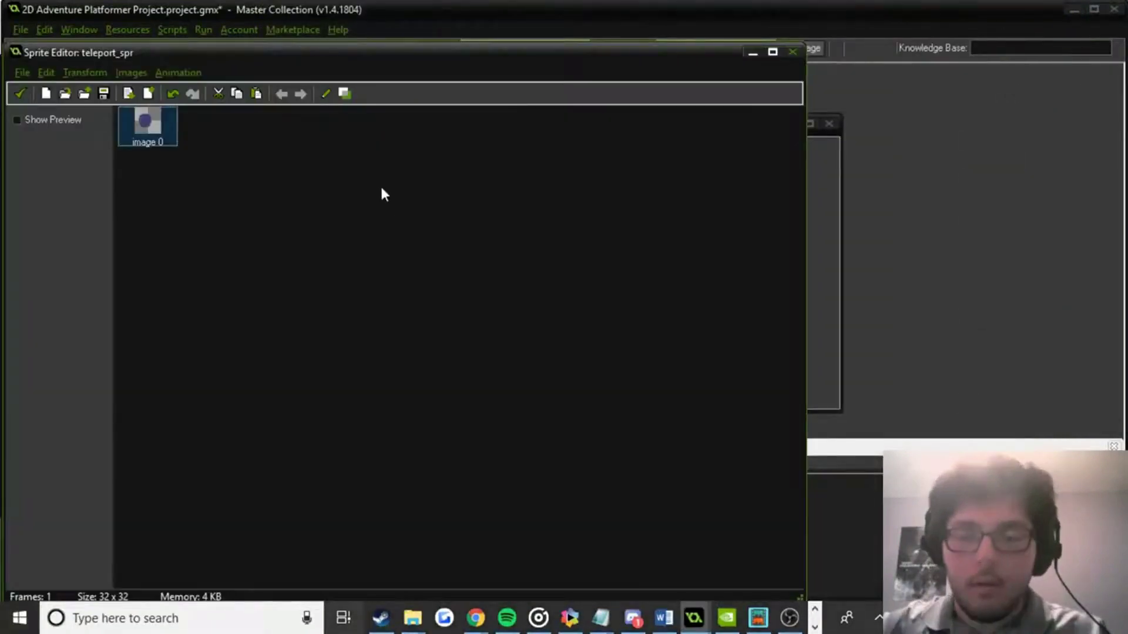
key(Delete)
click(256, 94)
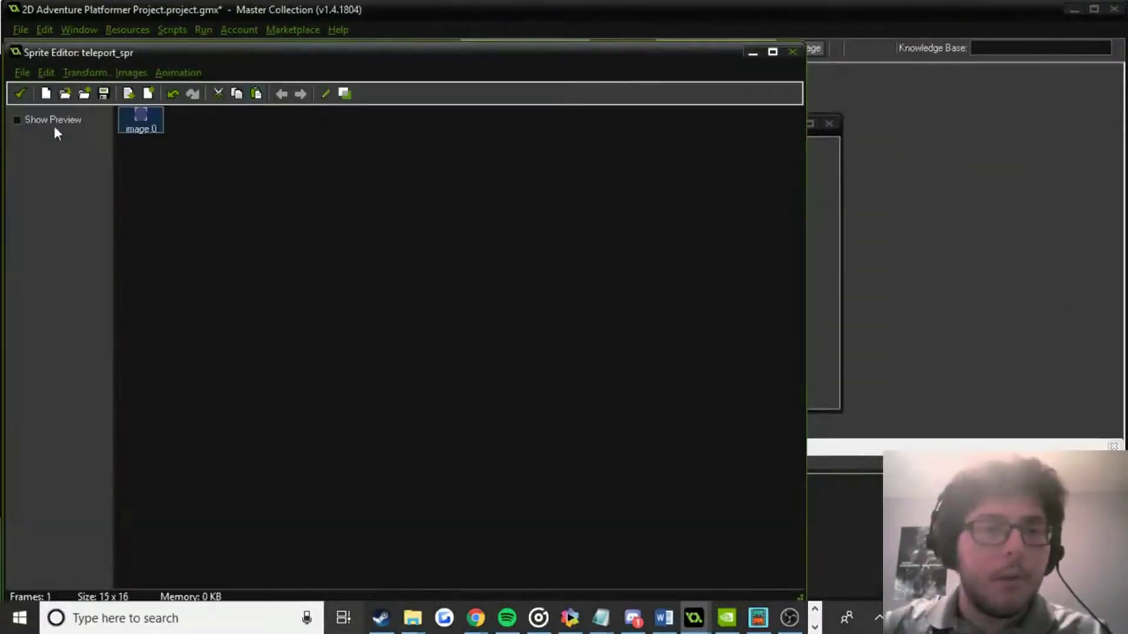
click(22, 94)
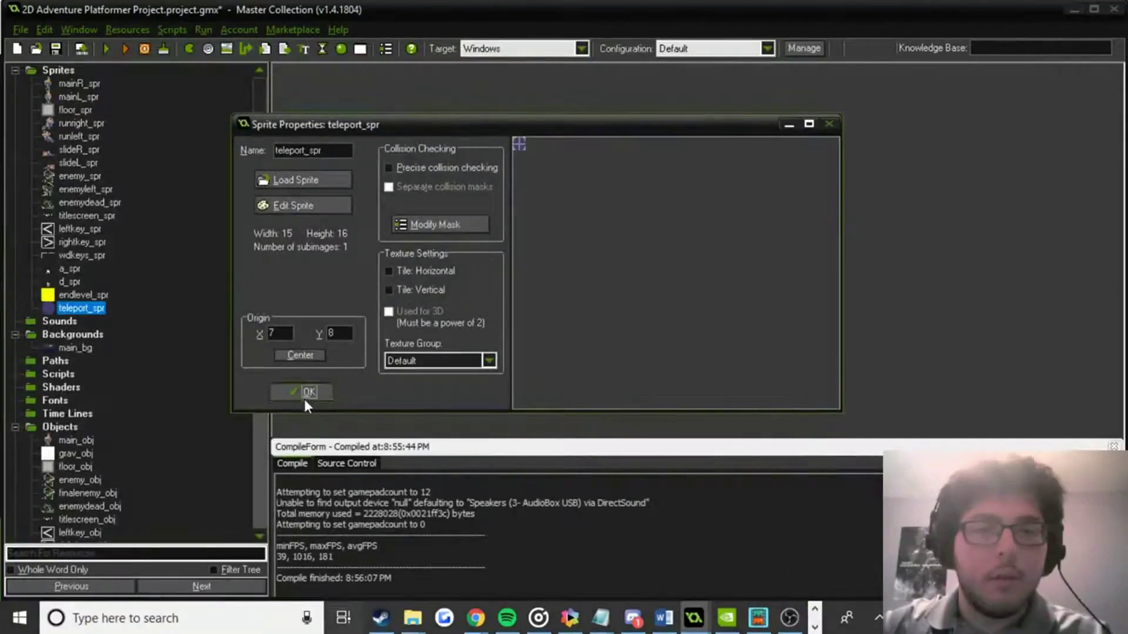
click(307, 393)
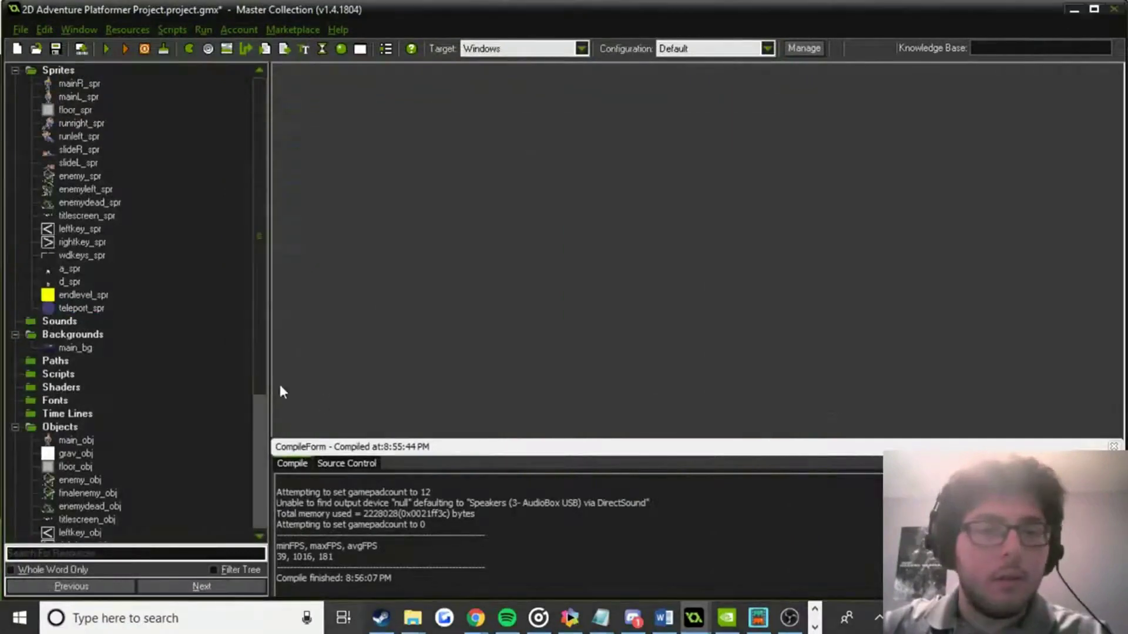
Create a new object named teleport_obj and assign it the sprite teleport_spr.
click(342, 55)
text(teleport_obj)
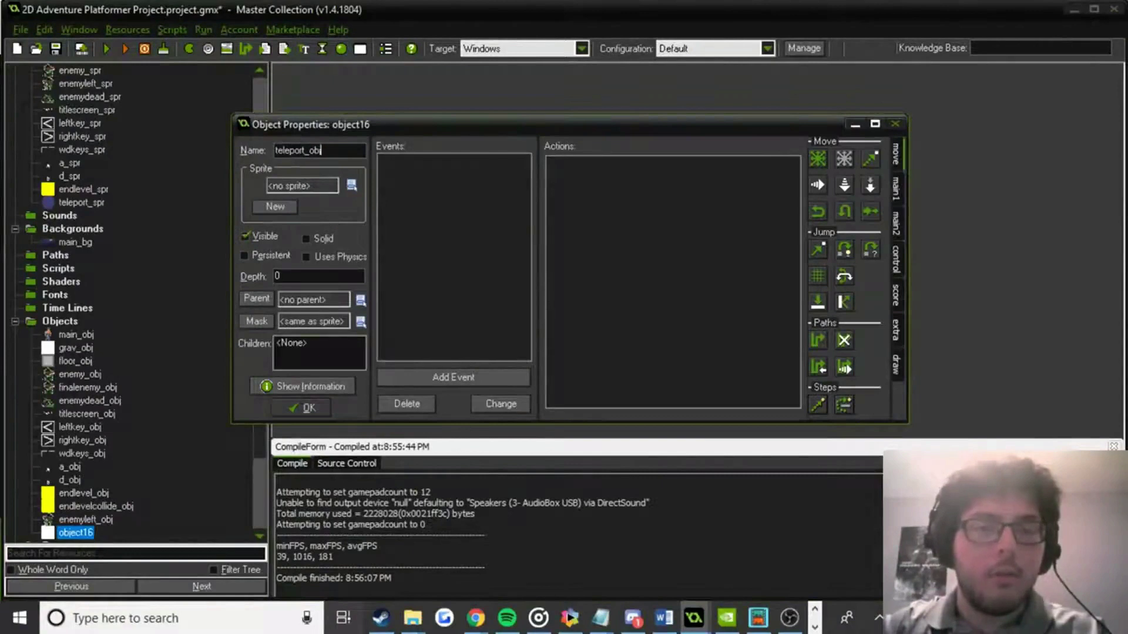
click(352, 186)
click(421, 527)
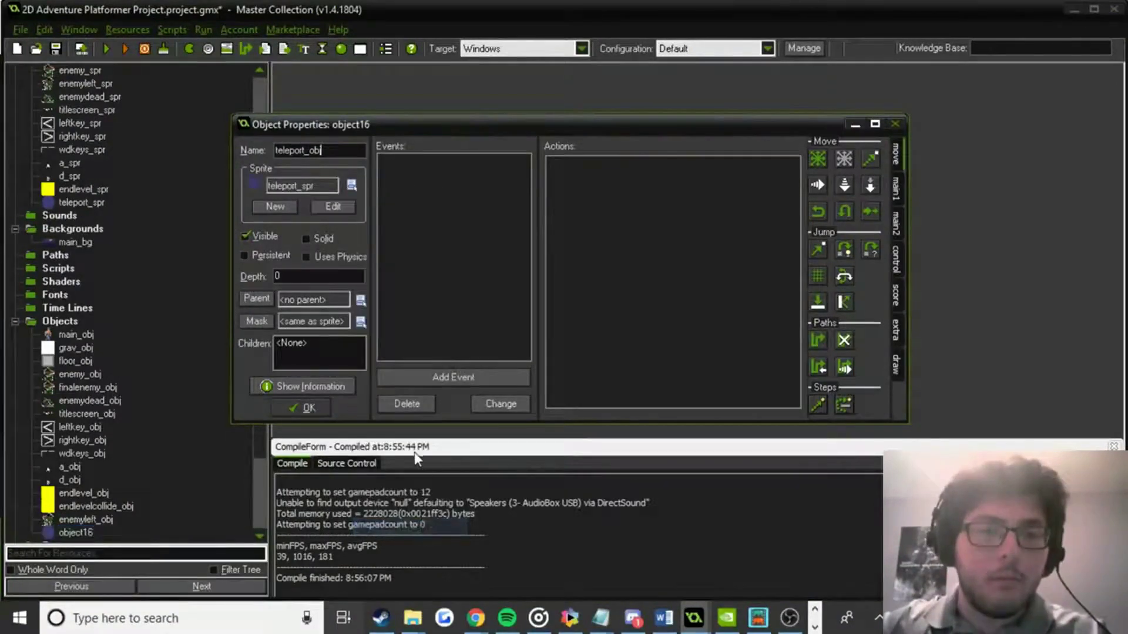
click(292, 415)
Duplicate teleport_obj and name the copy teleport2_obj.
scroll(255, 285, down, 3)
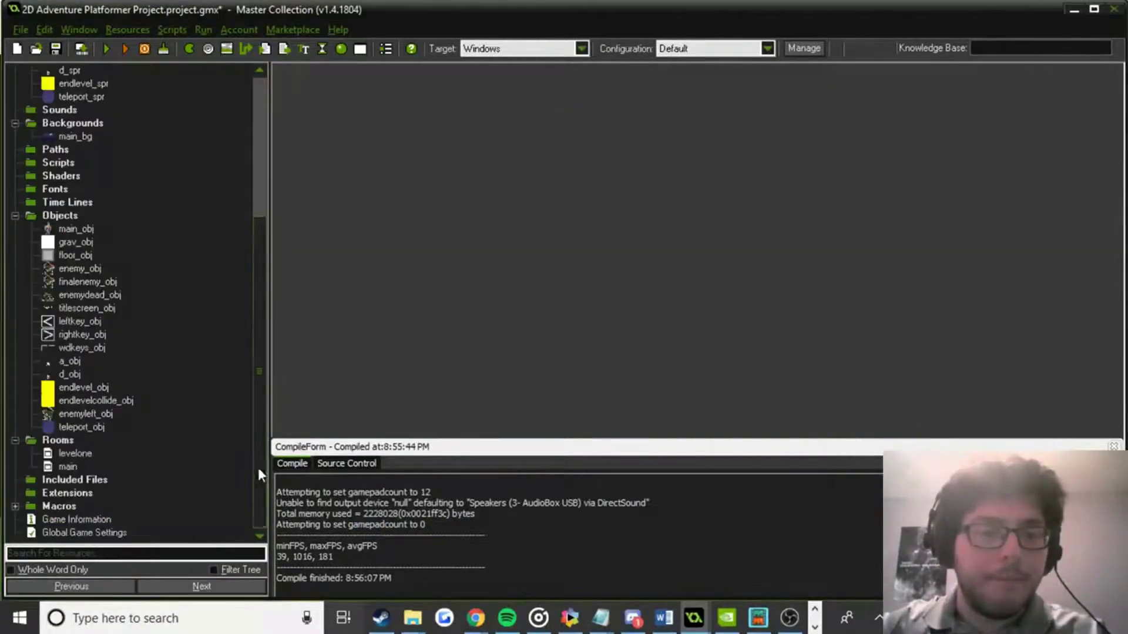
right_click(89, 429)
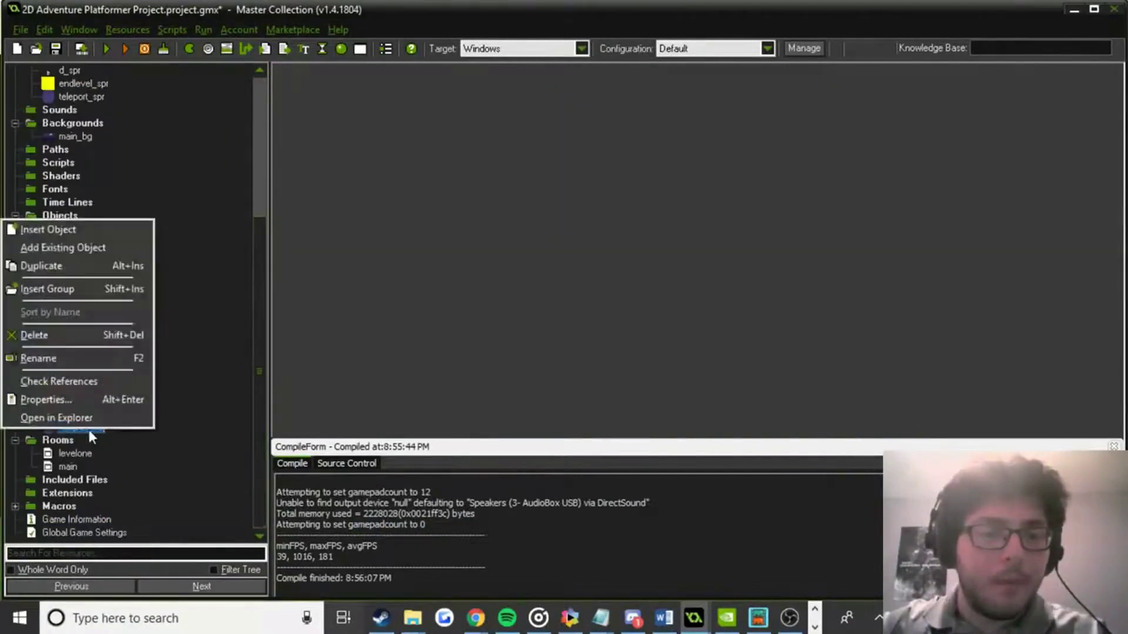
click(92, 272)
text(teleport)
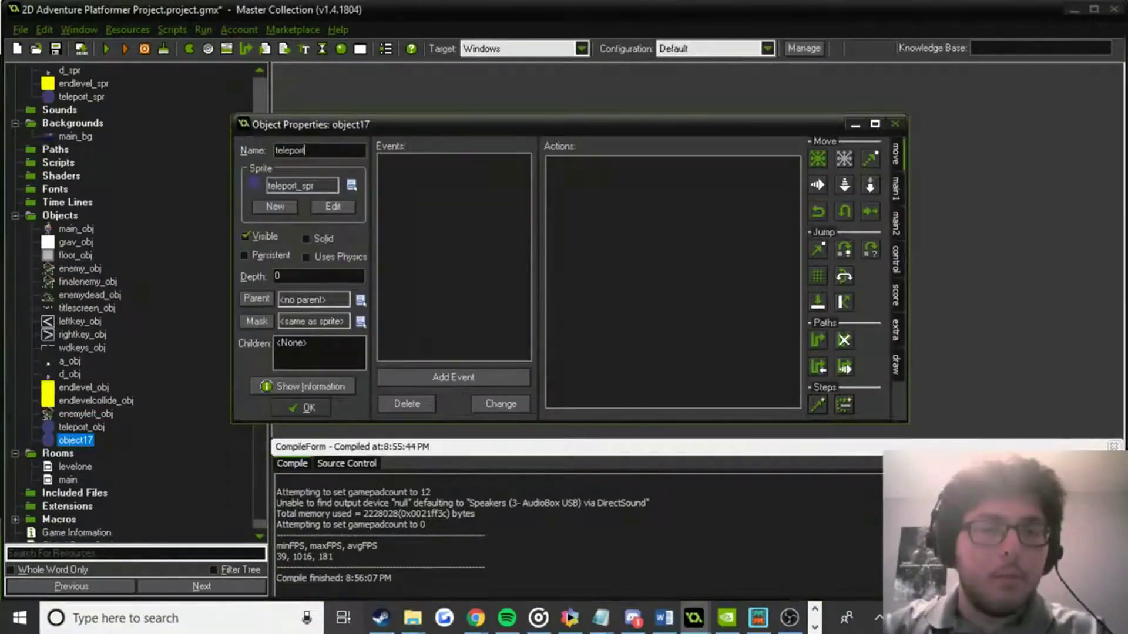
key(Return)
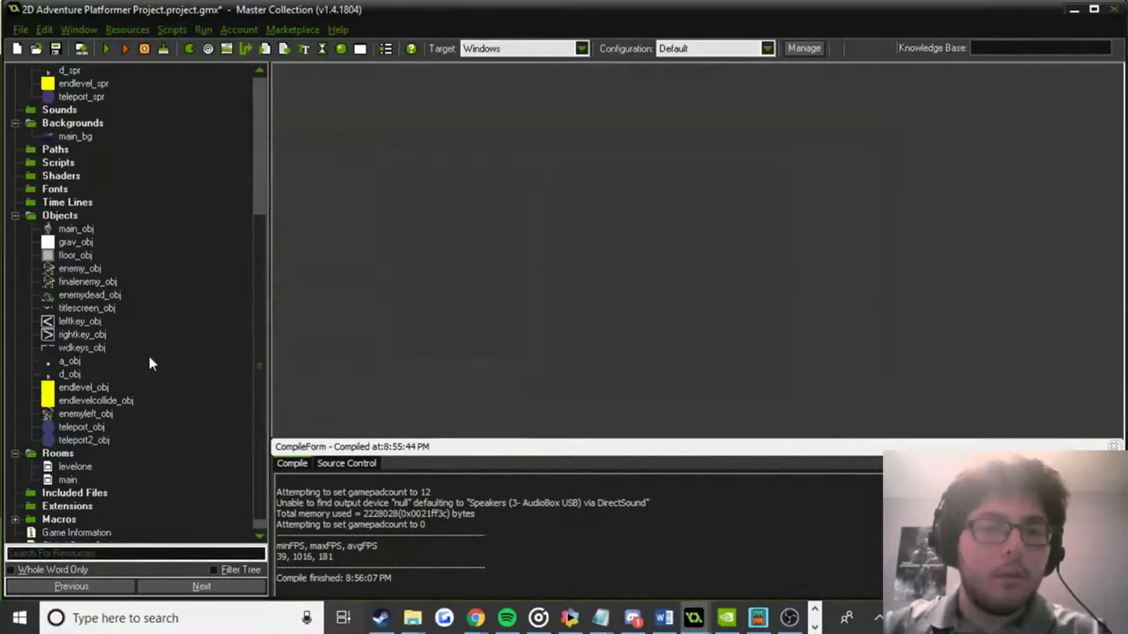
Duplicate teleport2_obj and give the copy a name beginning with teleport.
right_click(100, 441)
click(81, 274)
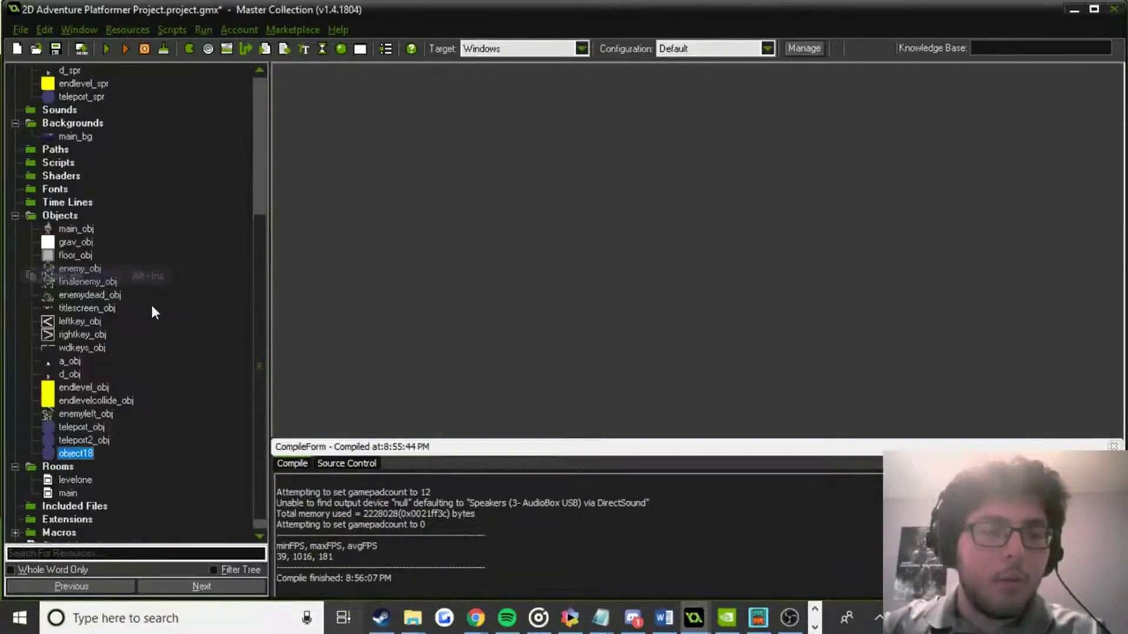
text(teleport)
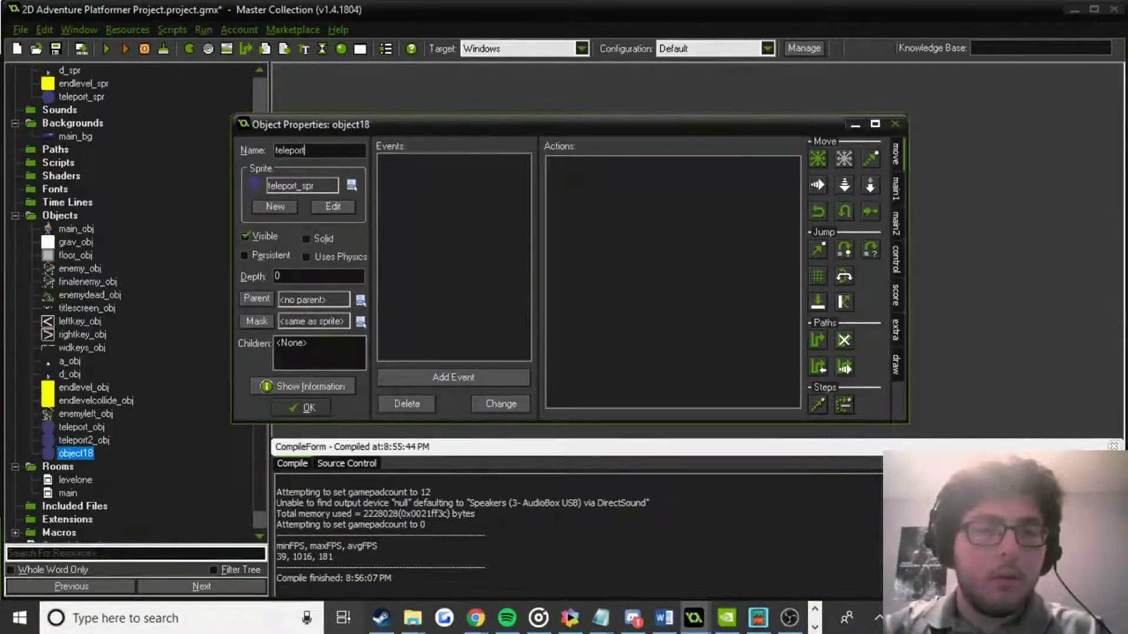
Name the new teleporter object teleport3_obj, and duplicate it as teleport4_obj.
text(3_obj)
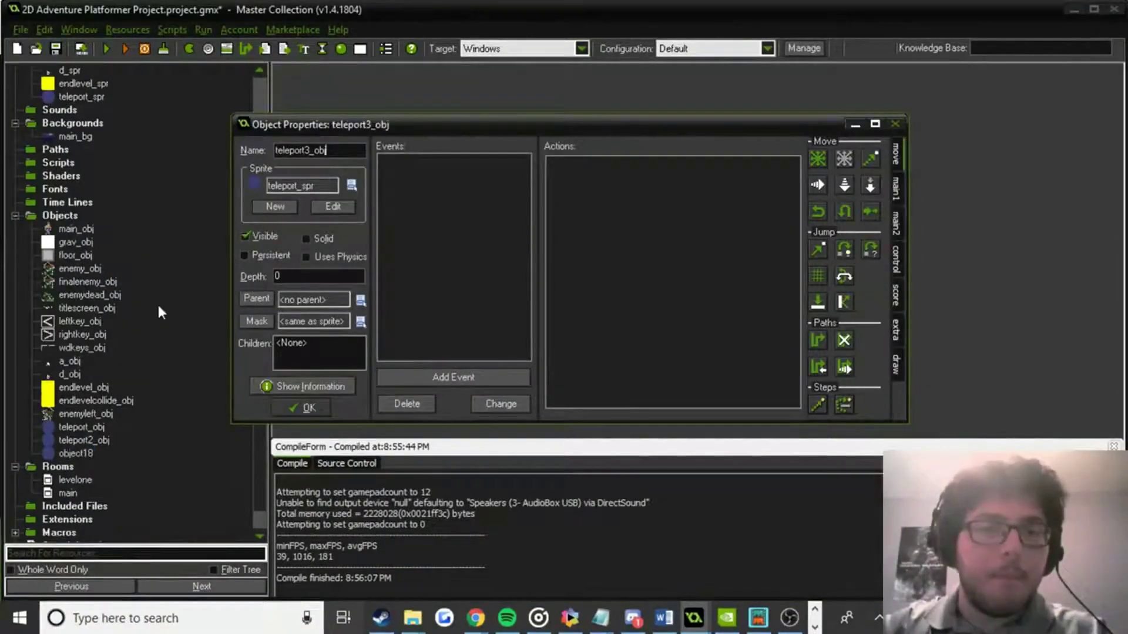
key(Return)
right_click(83, 454)
right_click(86, 456)
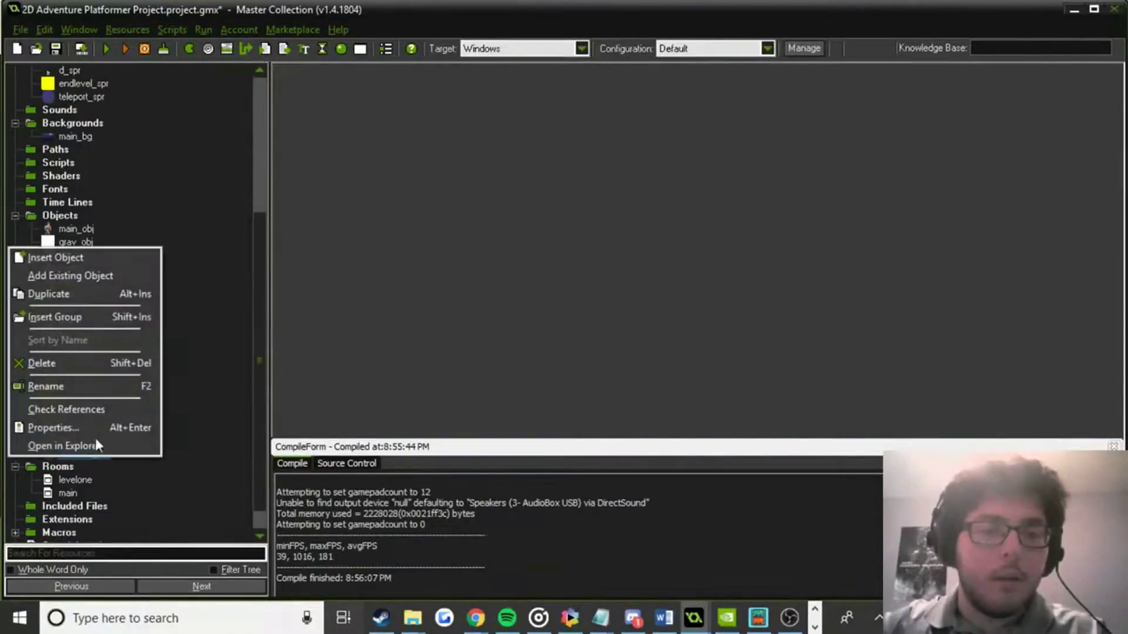
click(146, 411)
right_click(89, 454)
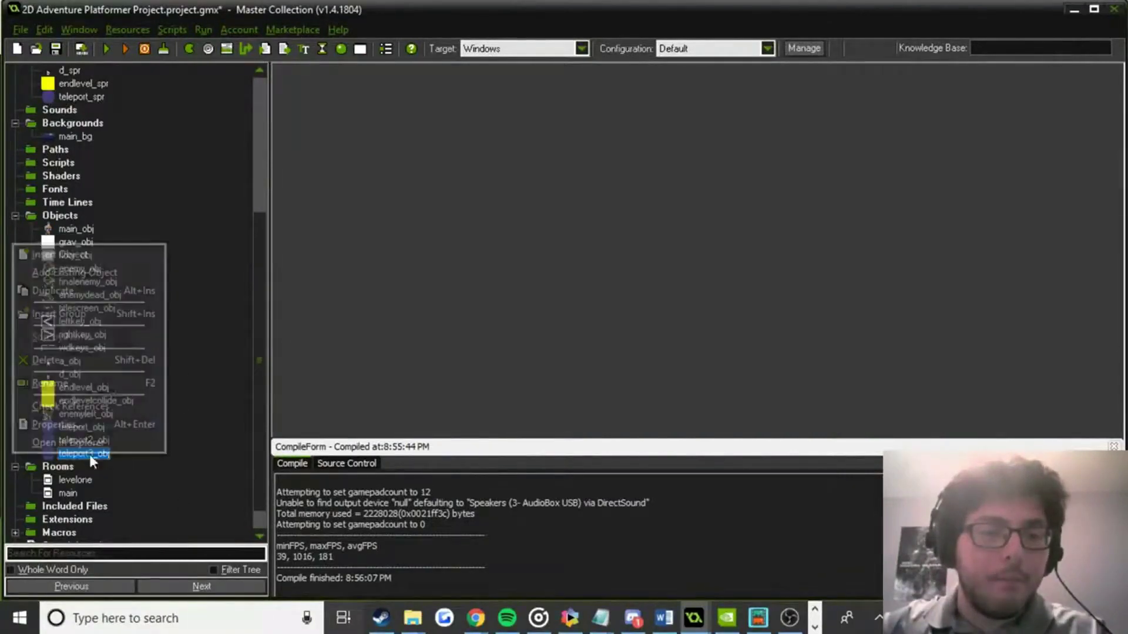
click(87, 294)
text(telep)
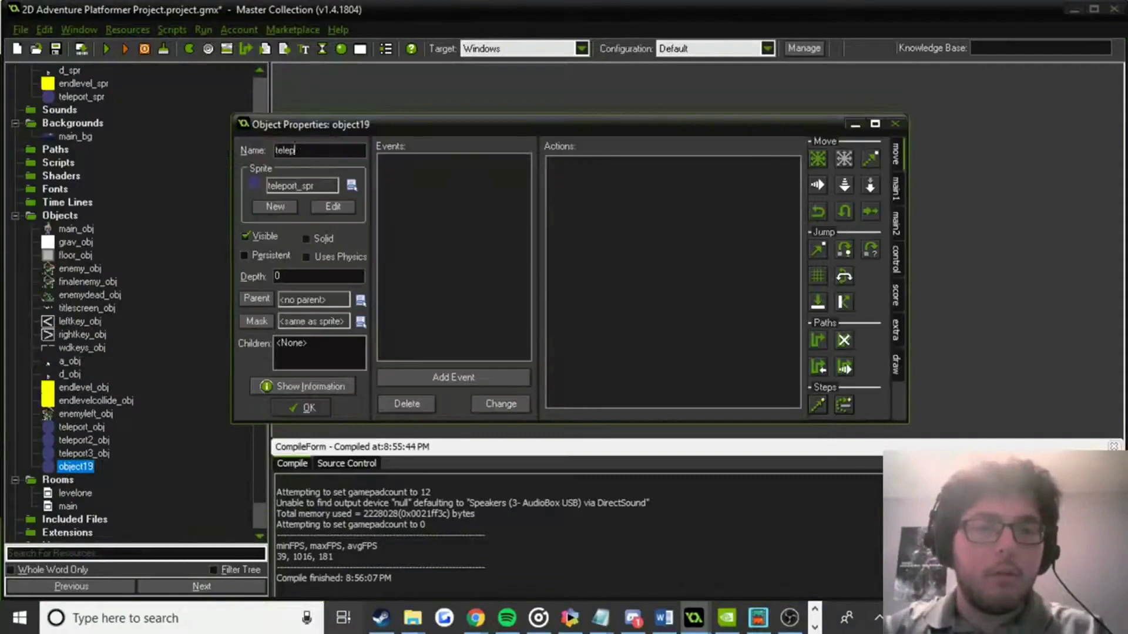
text(ort4_obj)
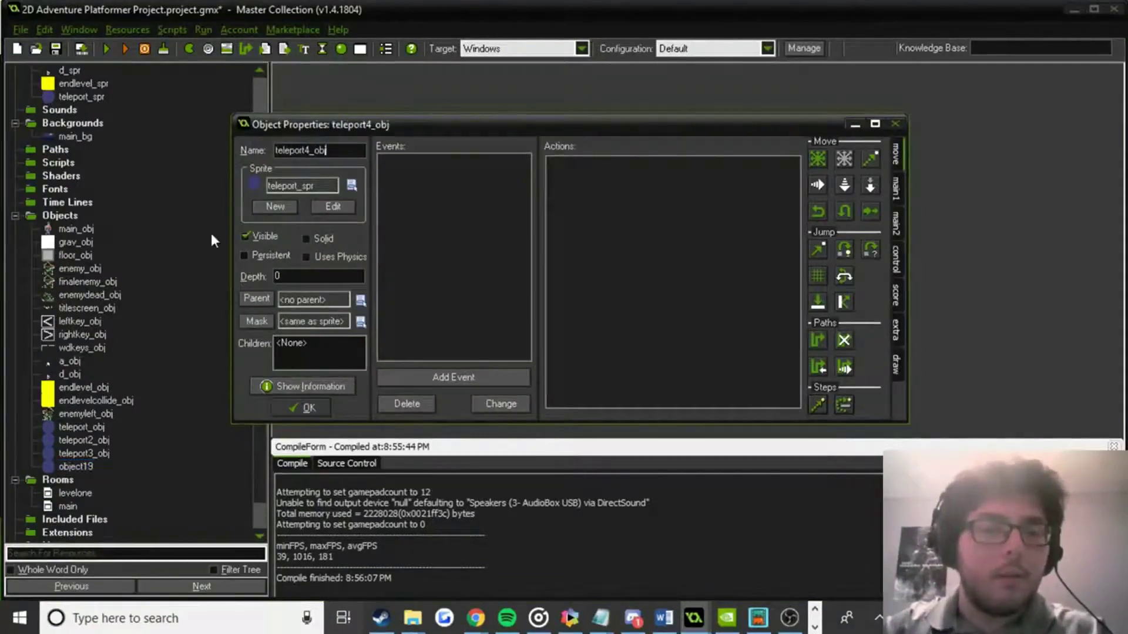
key(Return)
Add a collision event with teleport_obj to main_obj.
double_click(75, 229)
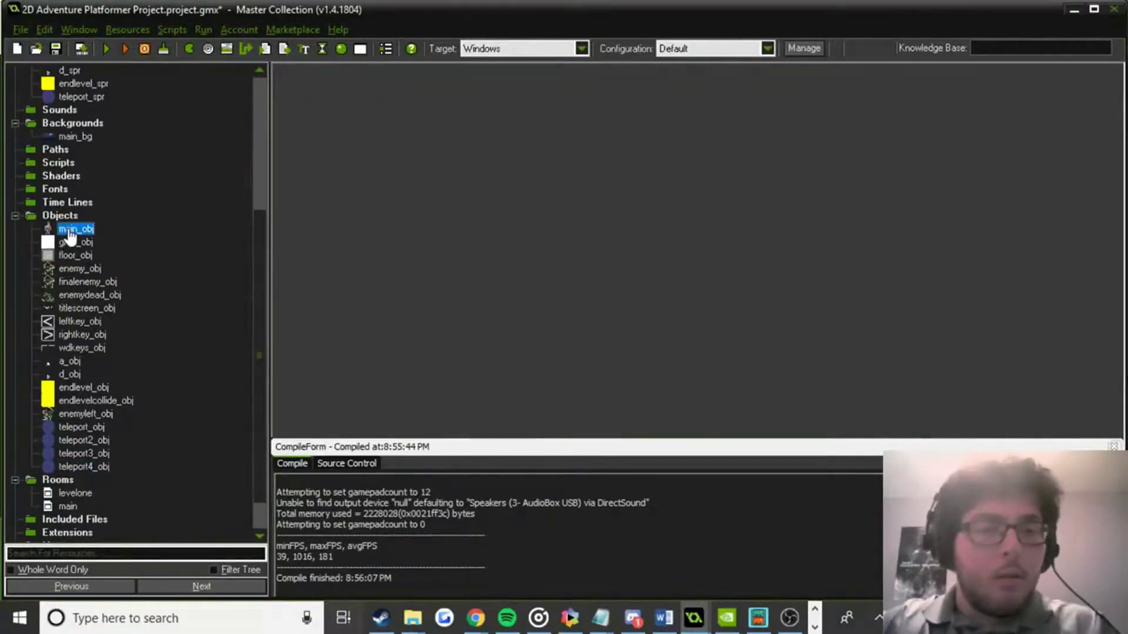
click(475, 382)
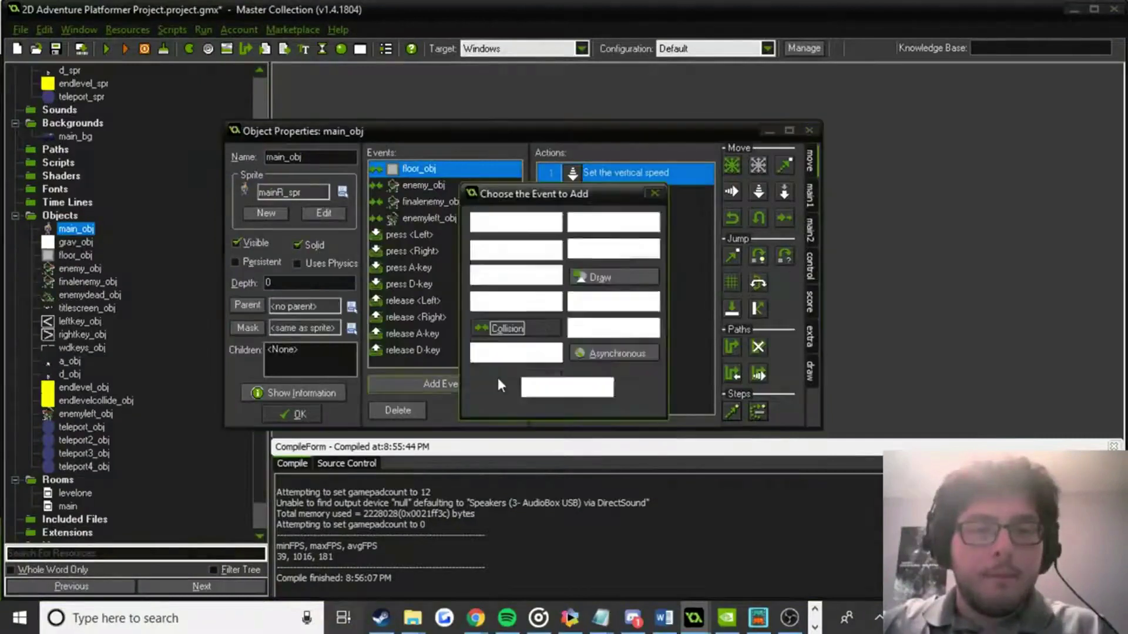
click(506, 332)
click(552, 535)
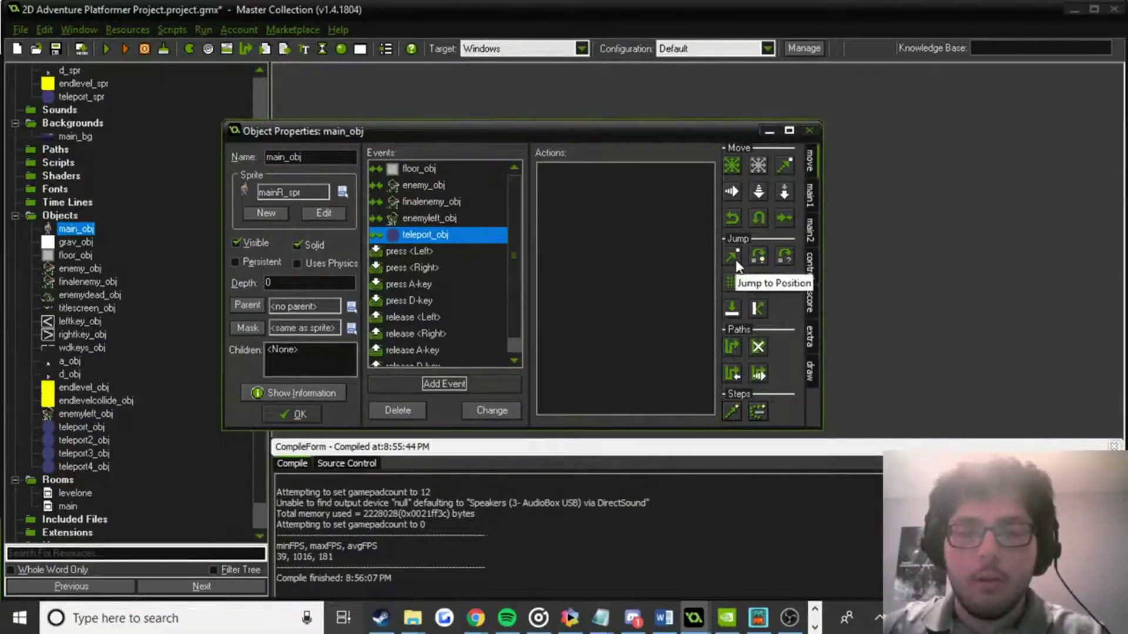
Add a Jump to Position action to the teleport_obj collision with x teleport1_obj.x and y teleport1_obj.y.
drag(732, 258, 663, 259)
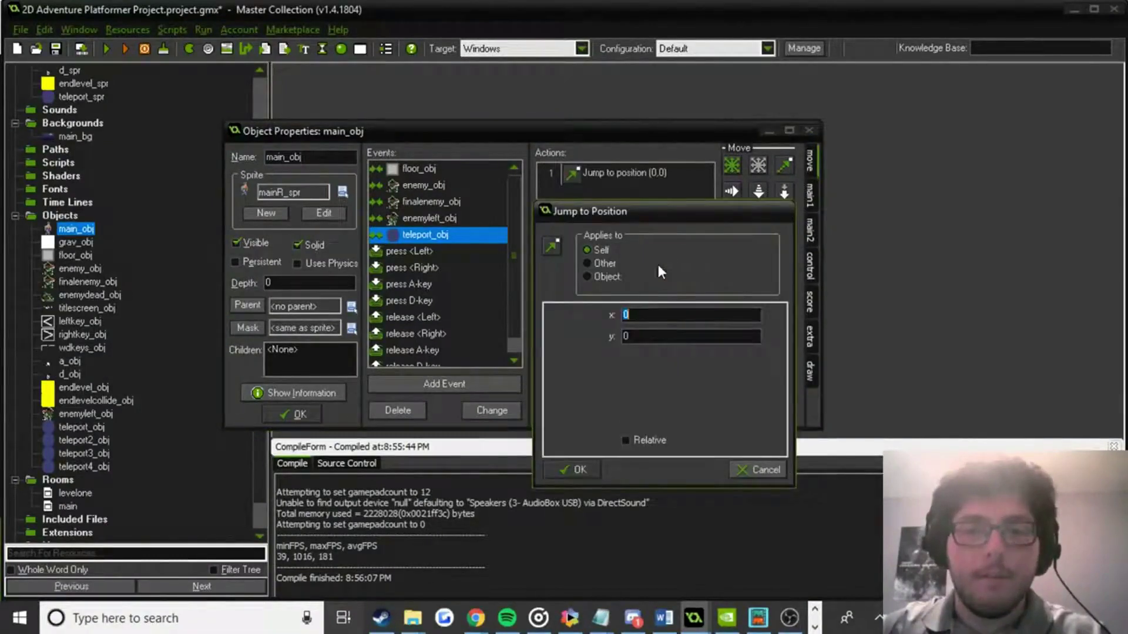
text(tele)
text(port_o)
key(BackSpace)
key(BackSpace)
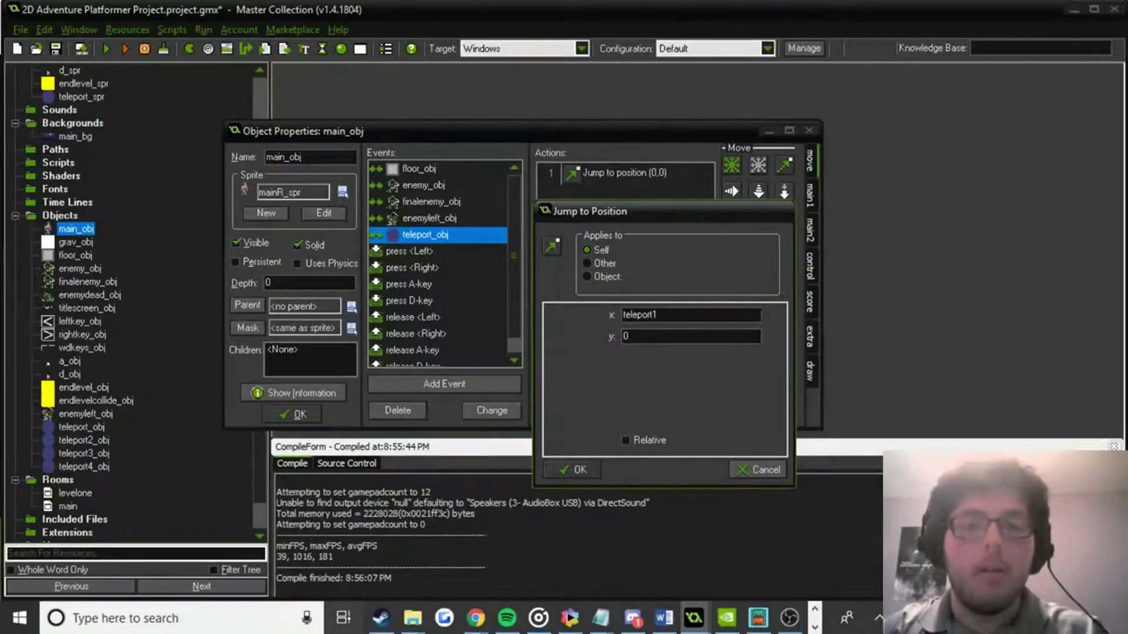
text(_obj)
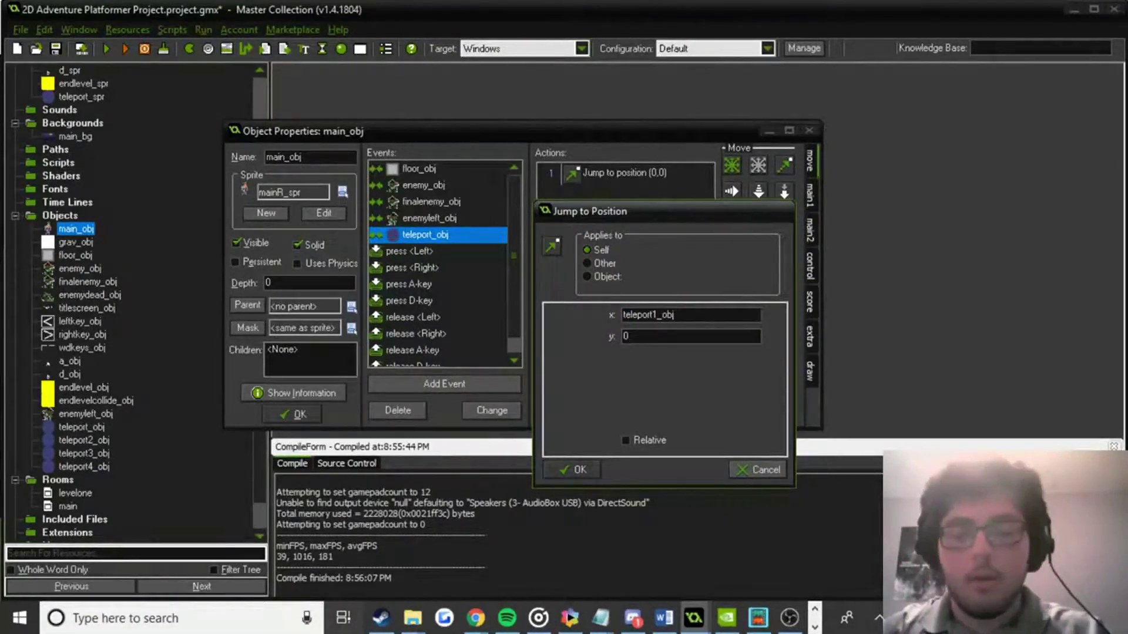
text(.x)
key(Tab)
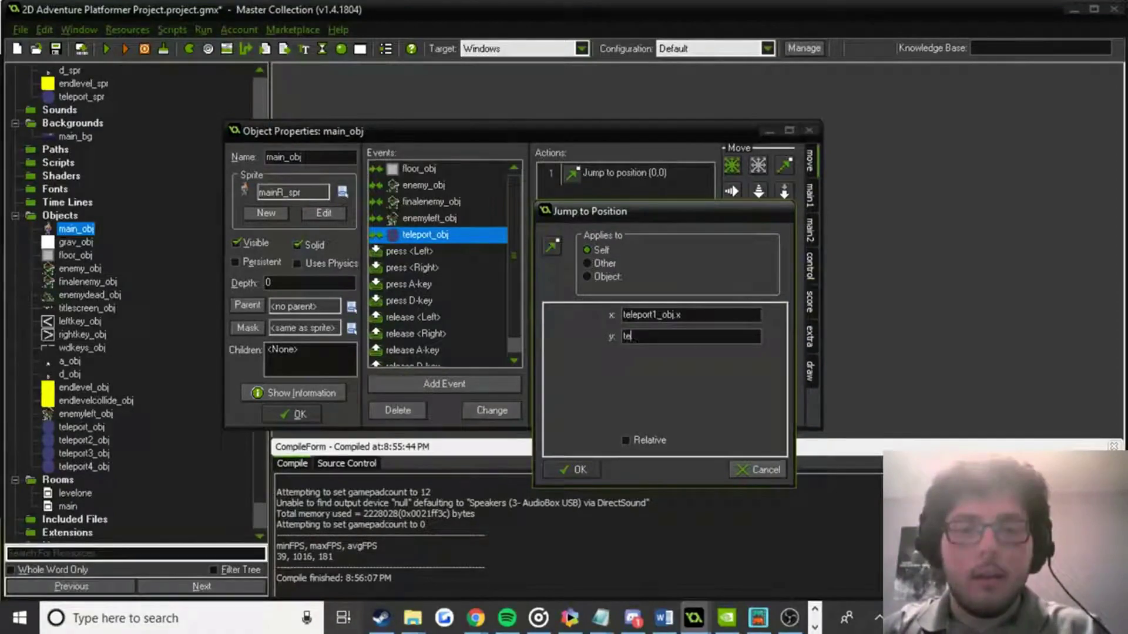
text(teleo)
key(BackSpace)
text(port1)
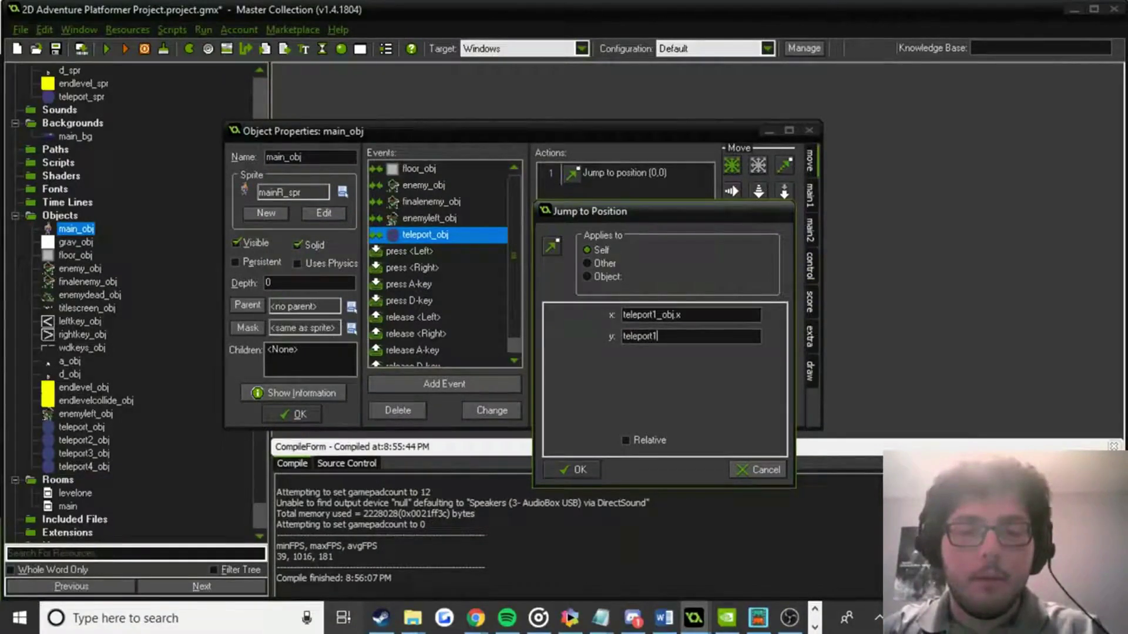
text(_obj)
key(Return)
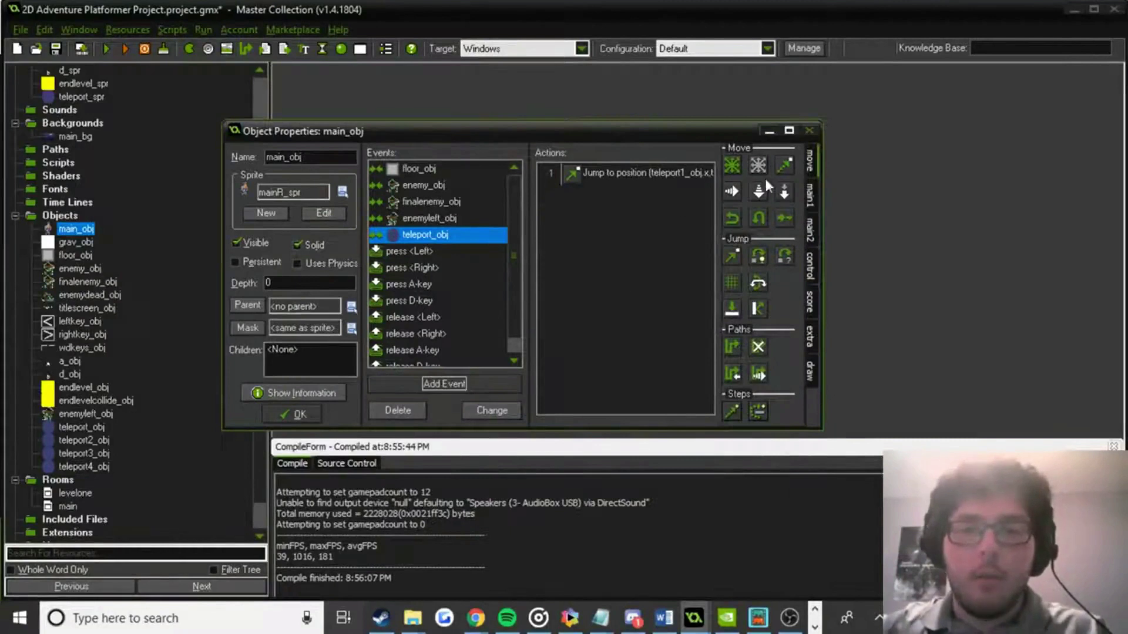
Add a Destroy Instance action applied to teleport2_obj in the teleport_obj collision event.
click(811, 191)
drag(758, 192, 651, 266)
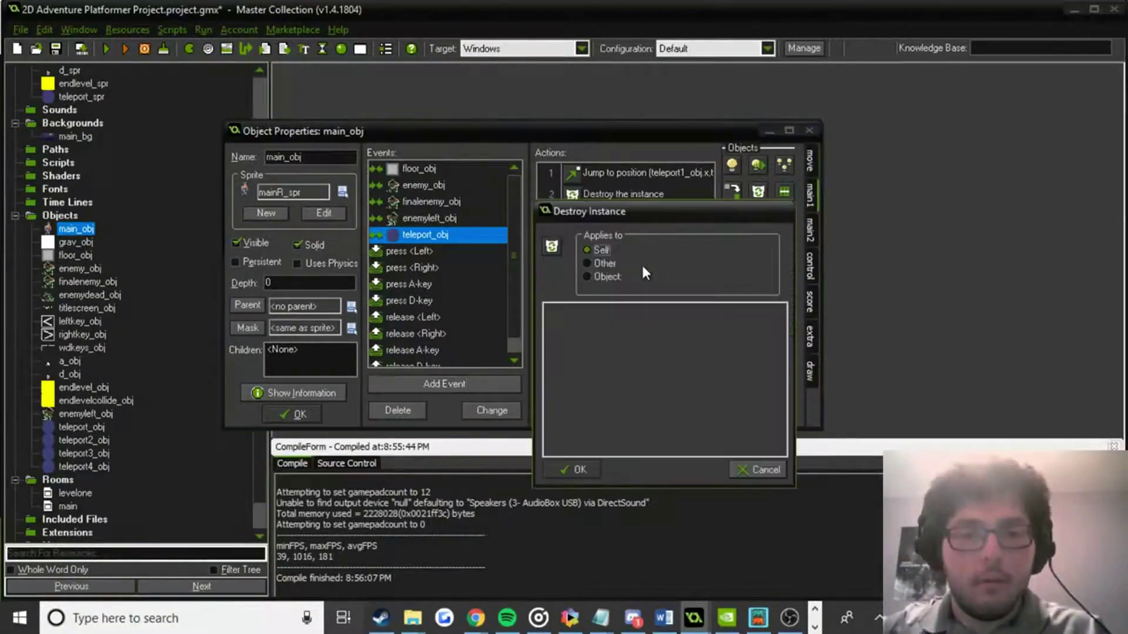
click(602, 277)
click(765, 277)
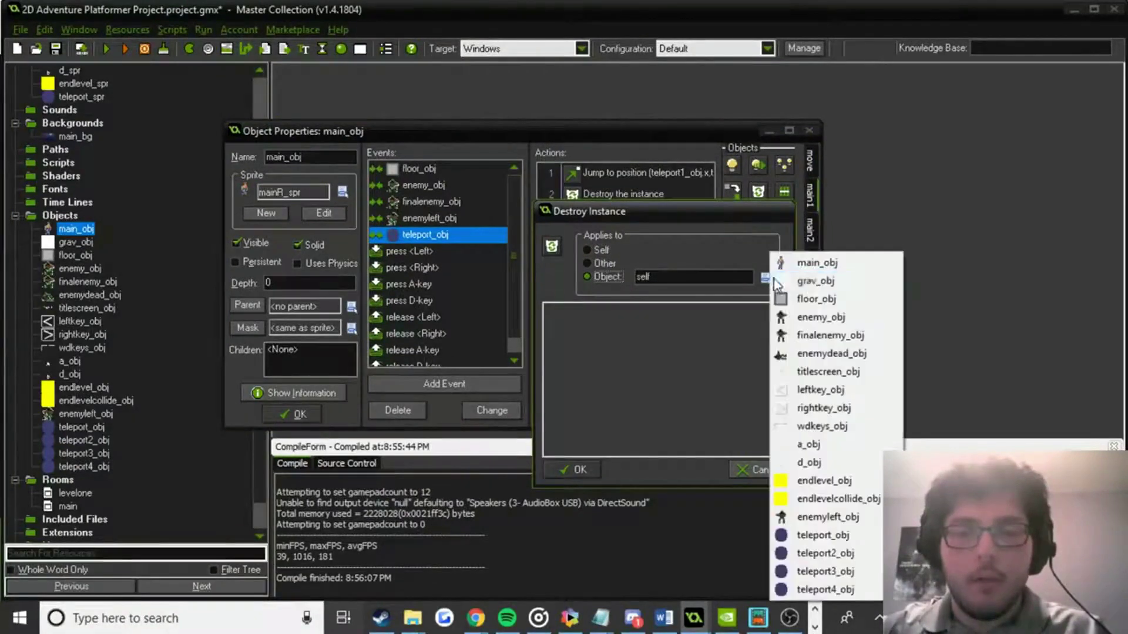
click(847, 558)
click(574, 468)
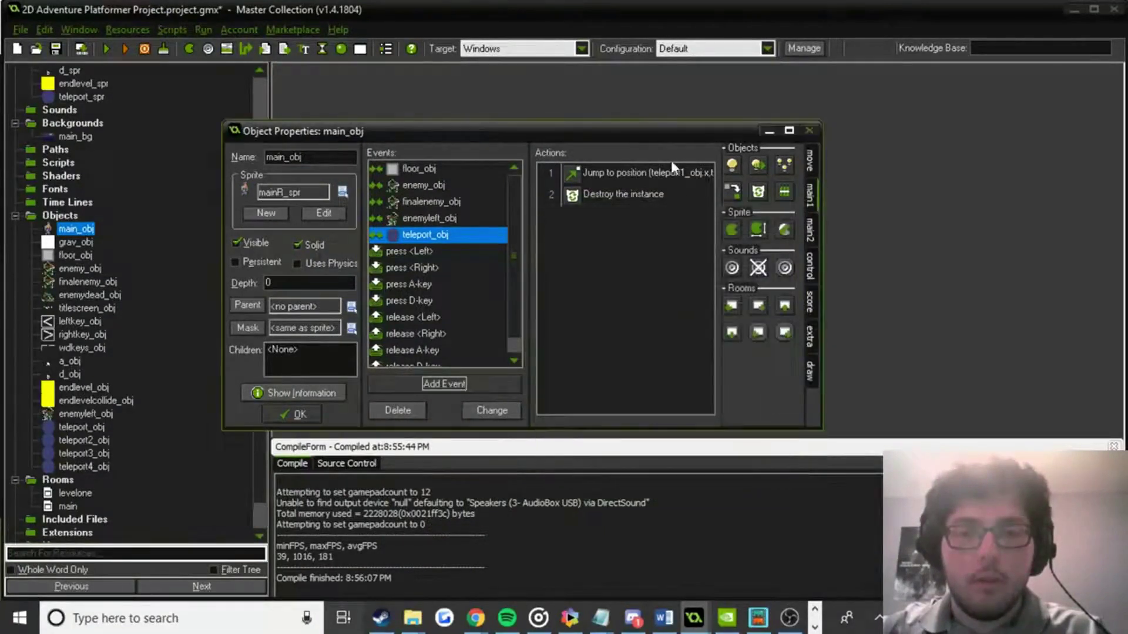
Change the Jump to Position target to x teleport2_obj.x and y teleport2_obj.y.
double_click(662, 173)
click(658, 315)
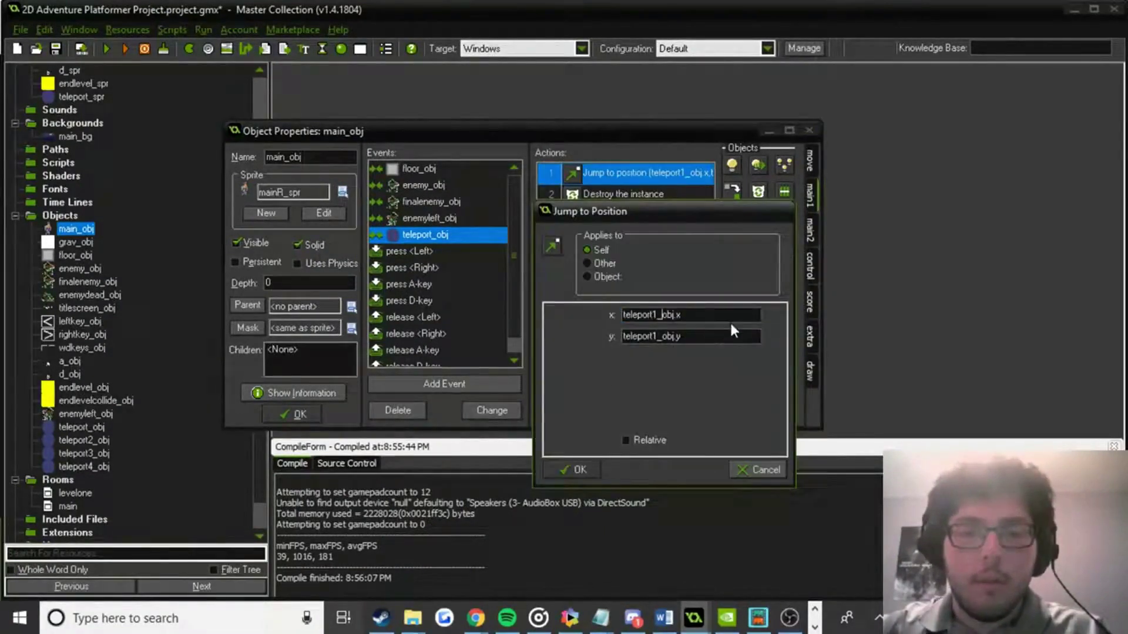
key(BackSpace)
text(3)
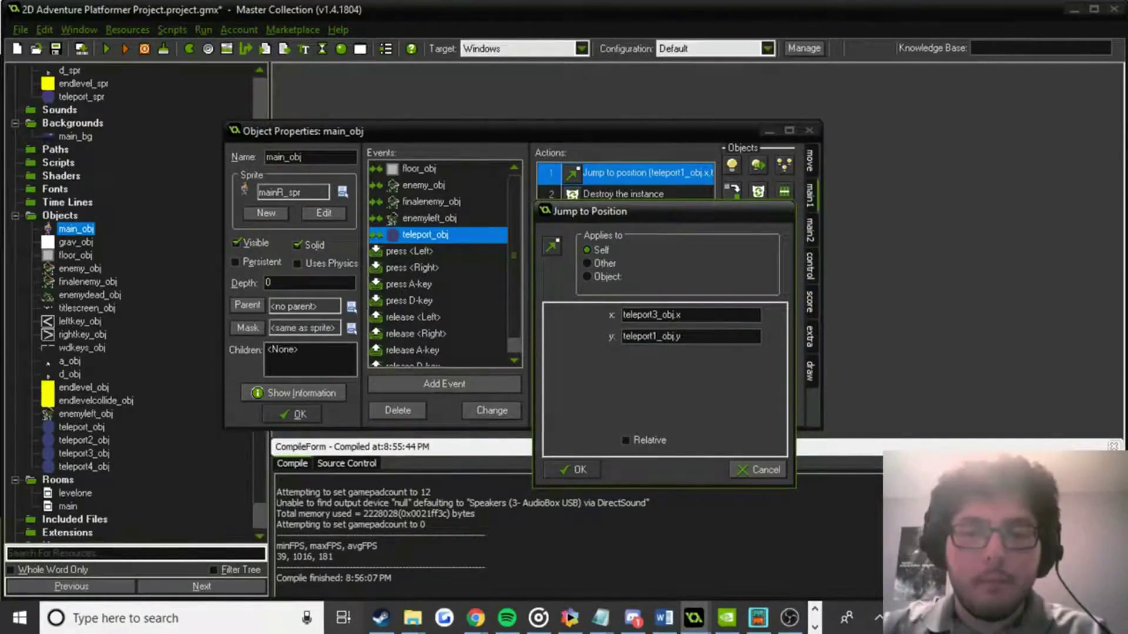
key(BackSpace)
text(2)
click(657, 336)
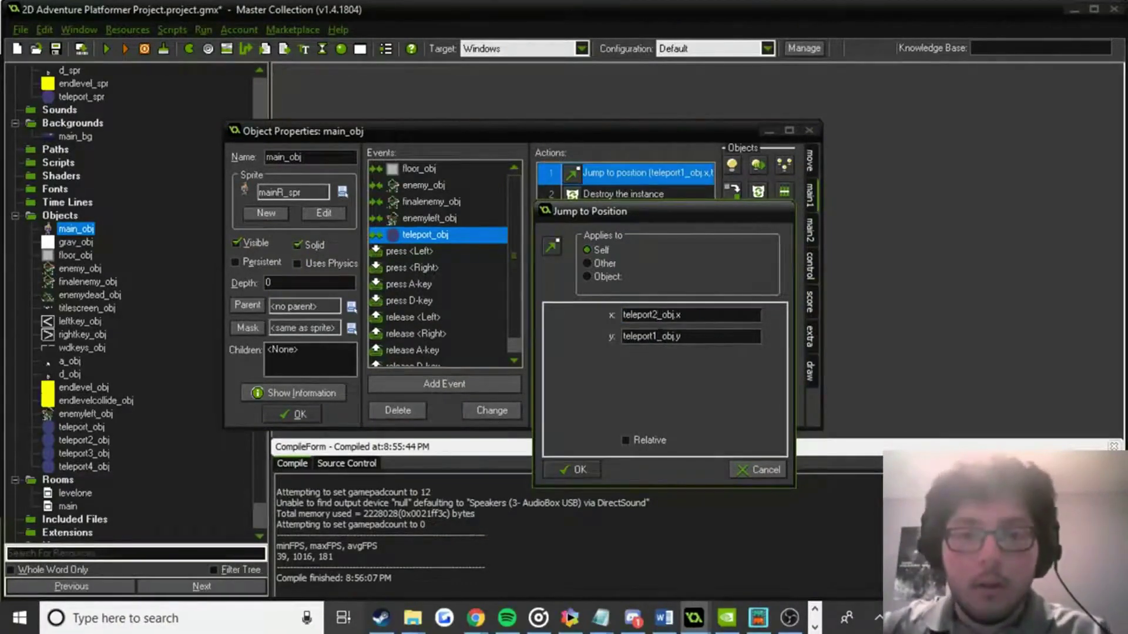
key(BackSpace)
text(2)
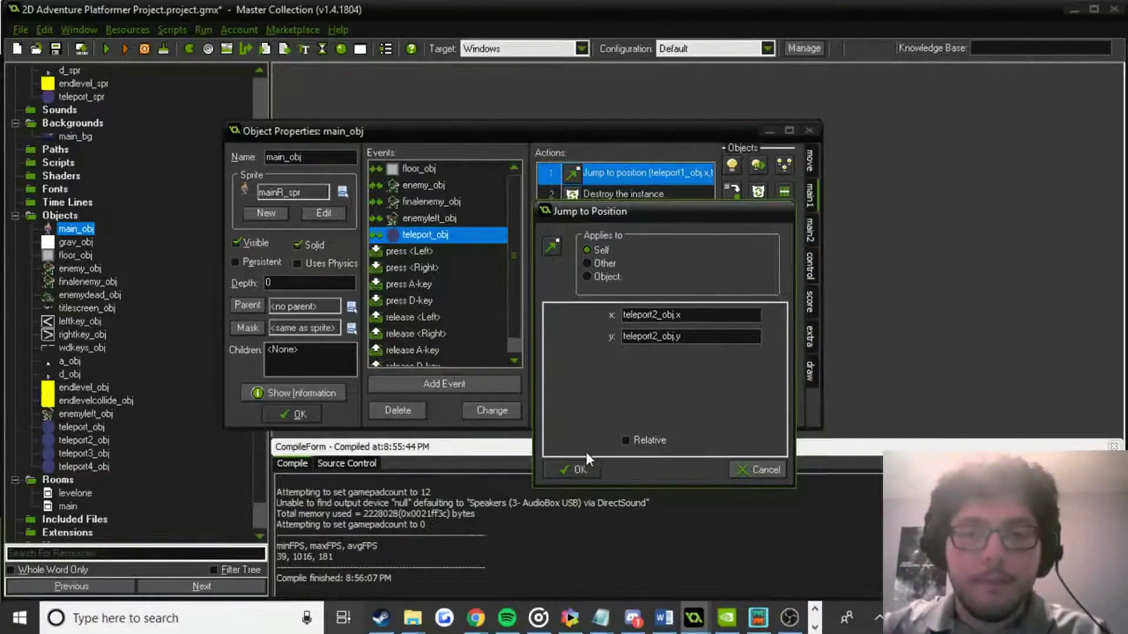
click(579, 470)
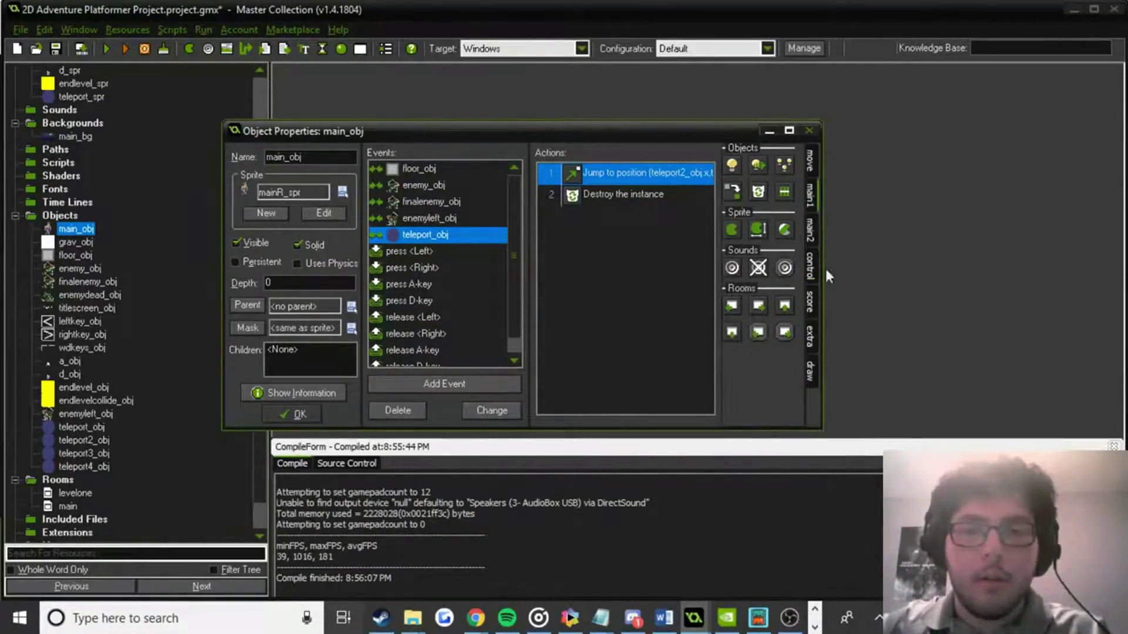
Add a second Destroy Instance action applied to teleport_obj, keeping the collision event in place.
drag(760, 194, 647, 331)
click(620, 278)
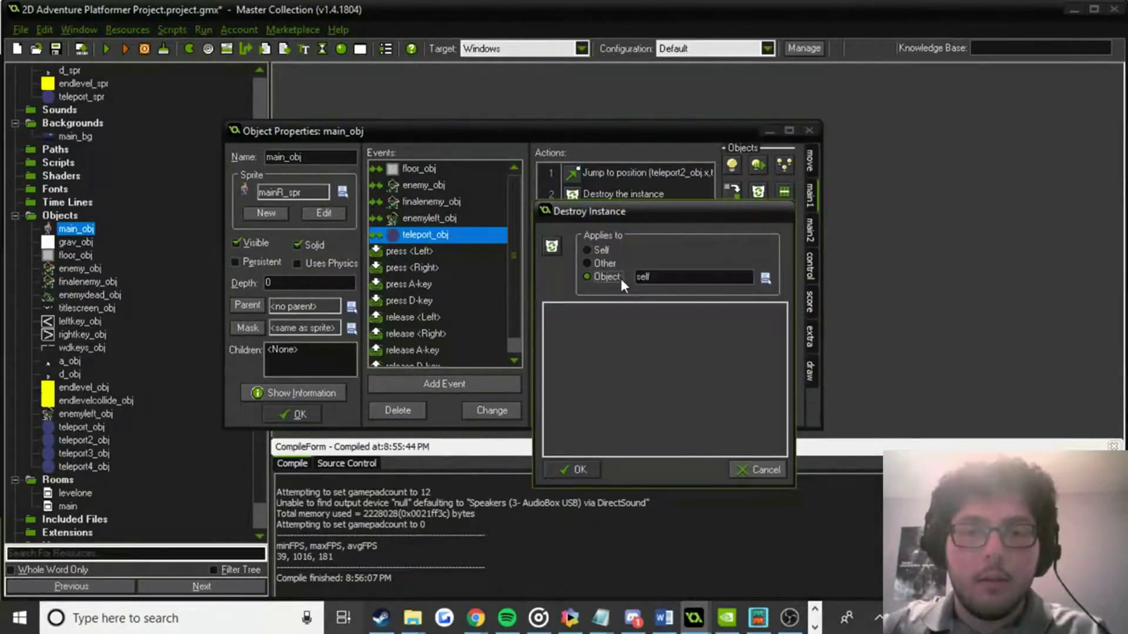
click(765, 278)
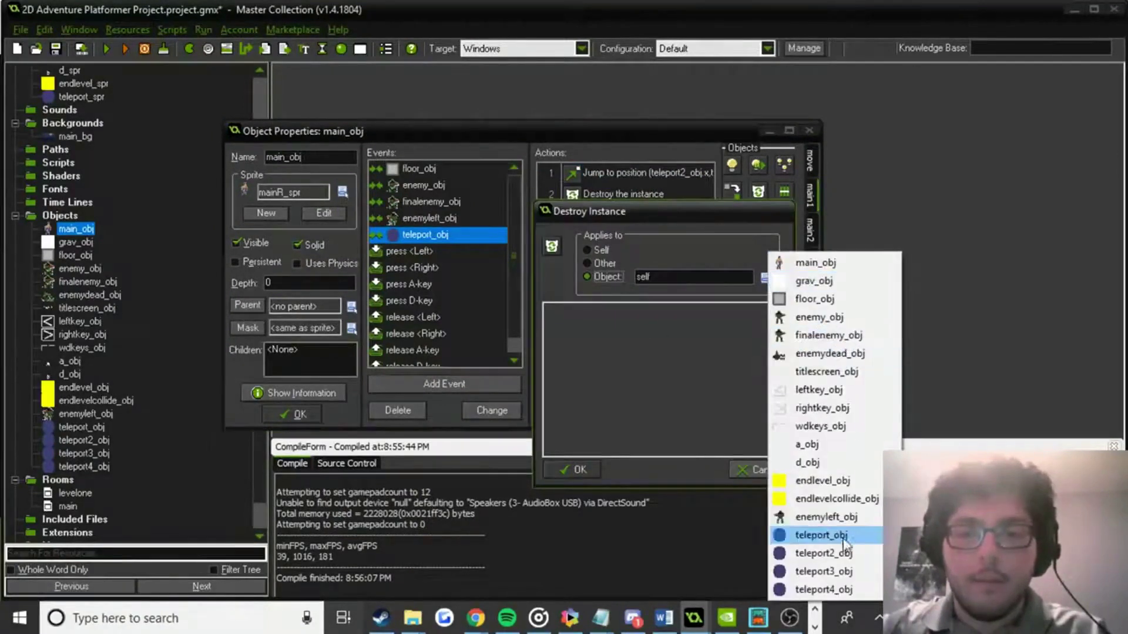
click(820, 535)
click(569, 471)
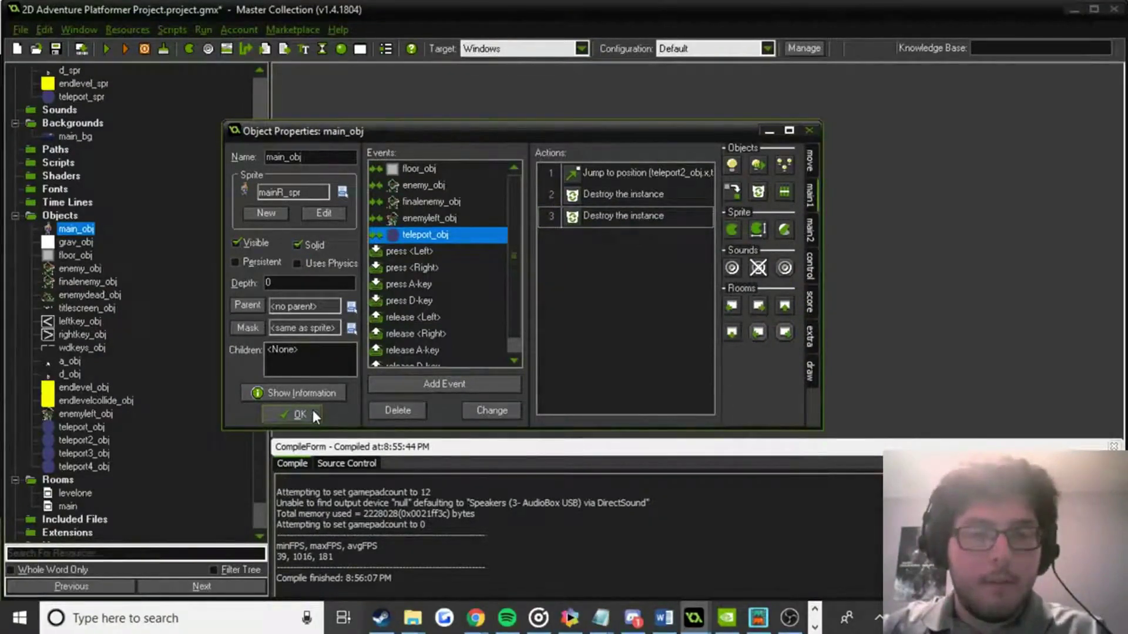
click(399, 409)
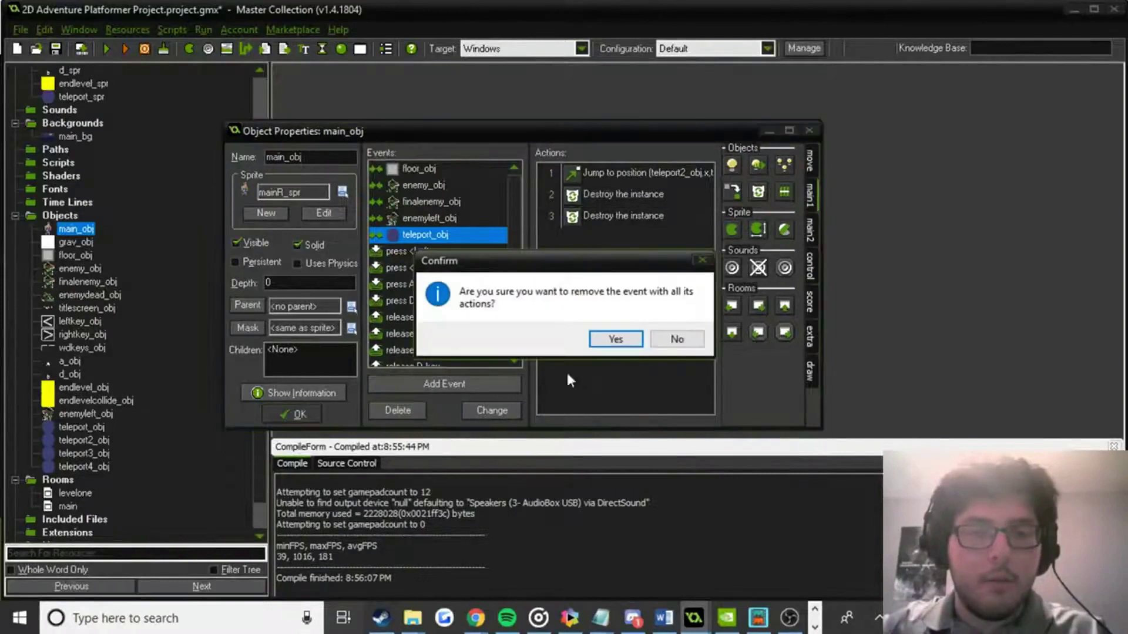
click(688, 337)
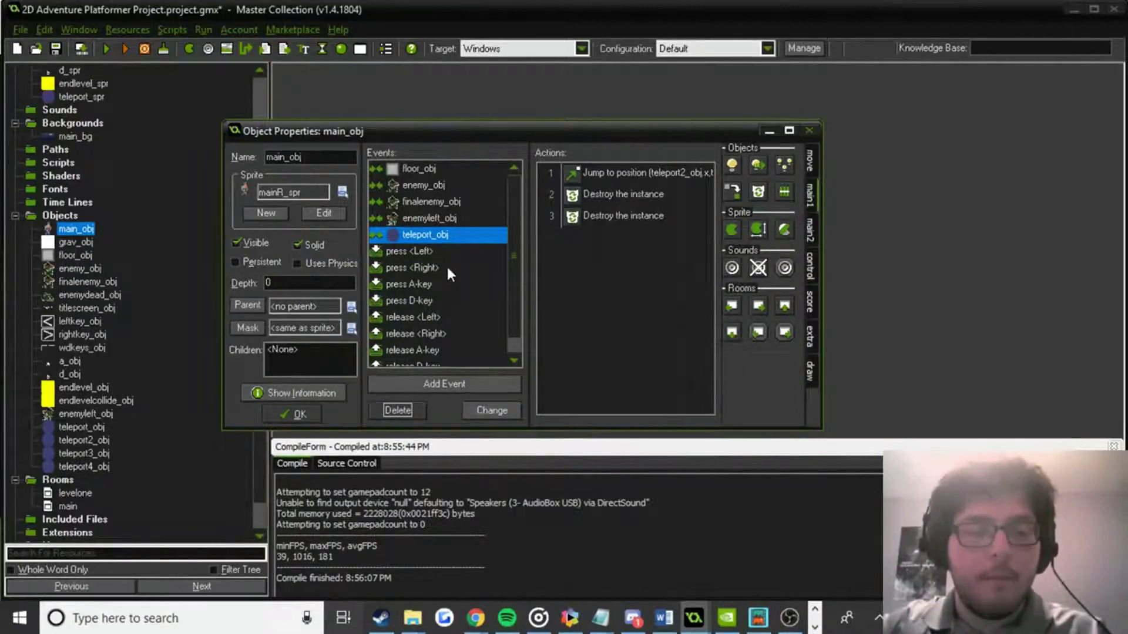
Add a collision event with teleport2_obj to main_obj.
click(440, 383)
click(511, 330)
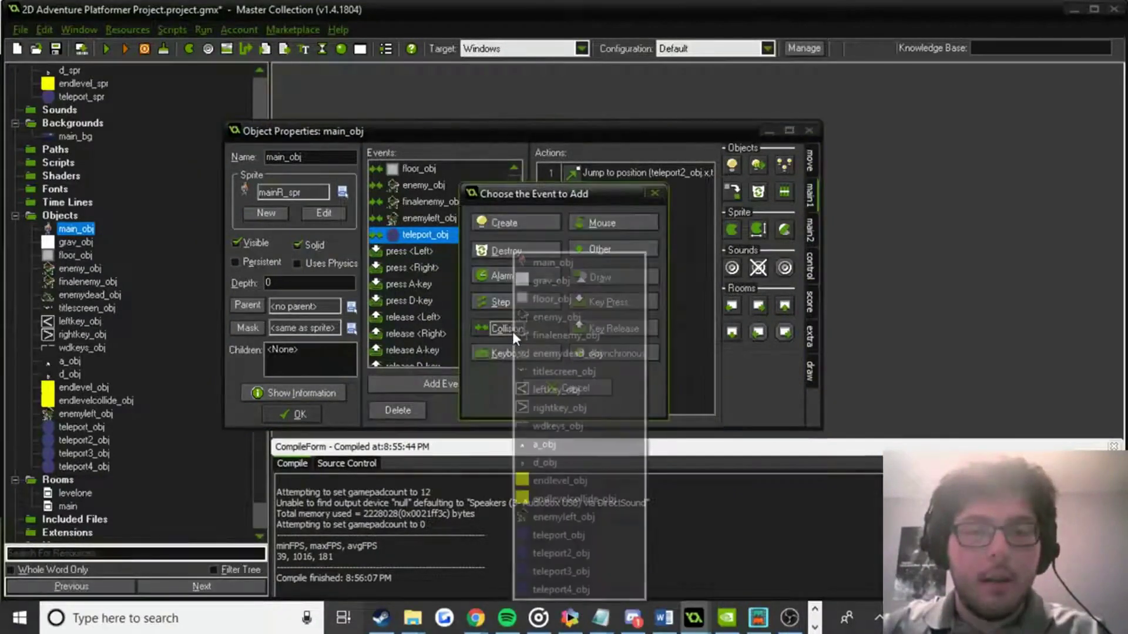
click(563, 554)
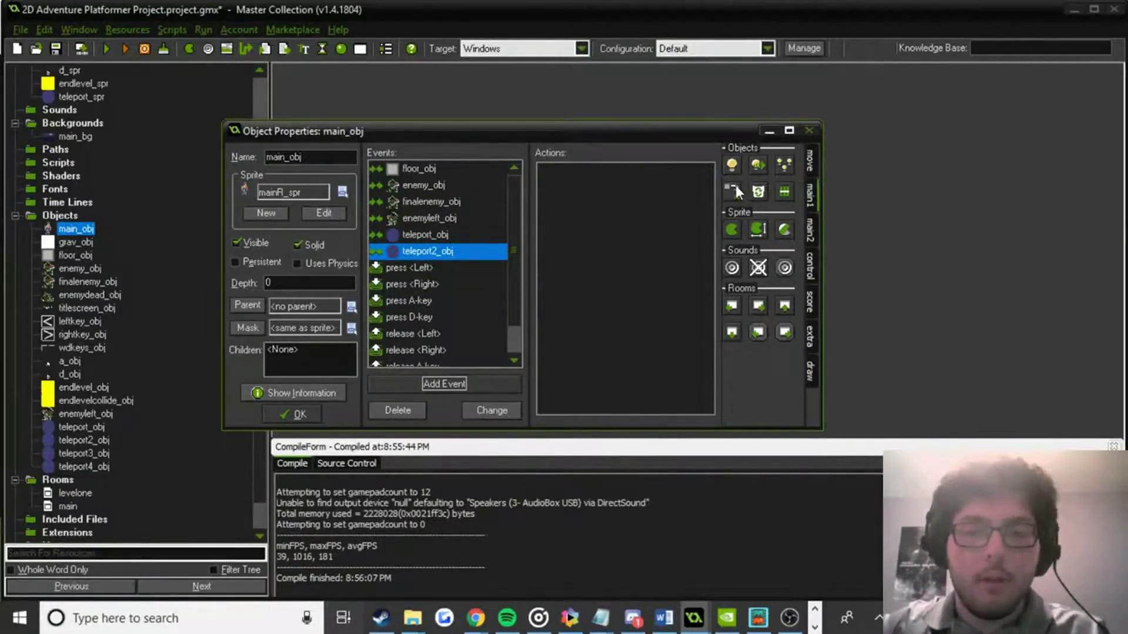
drag(735, 185, 640, 241)
click(775, 318)
click(760, 474)
click(759, 473)
click(661, 178)
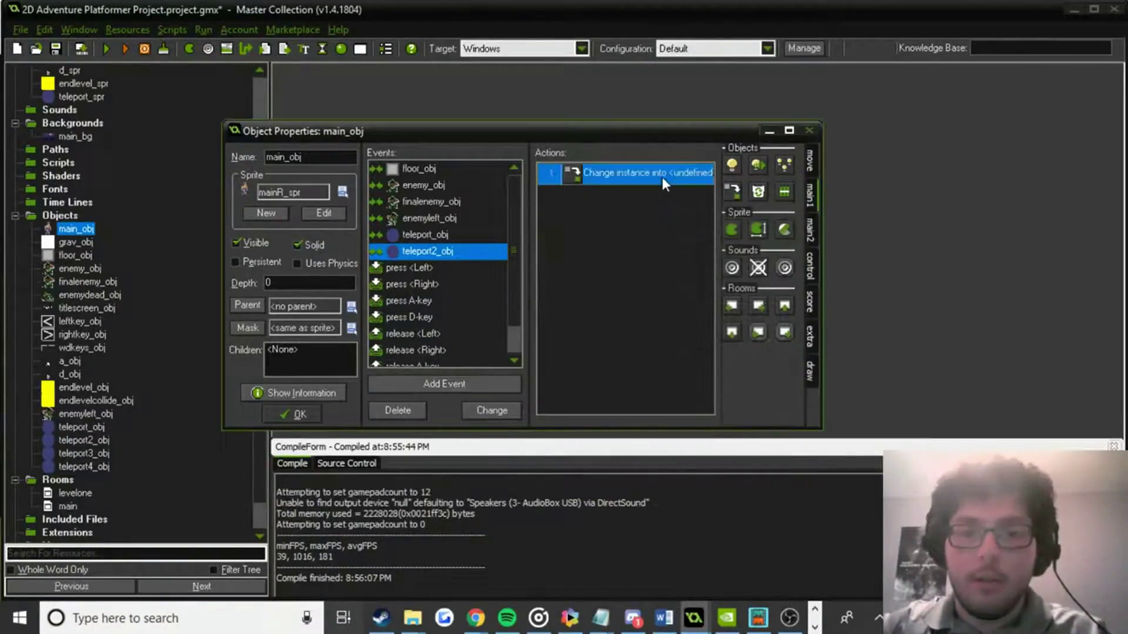
key(Delete)
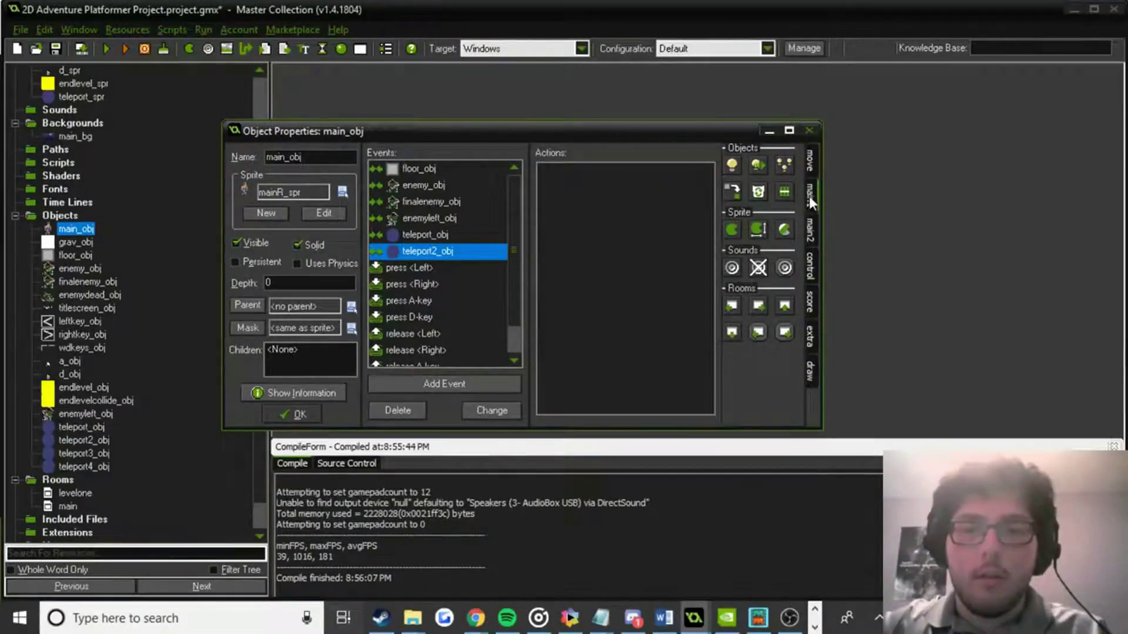
Add a Jump to Position action to the teleport2_obj collision event with x teleport3_obj.x and y teleport3_obj.y.
click(811, 227)
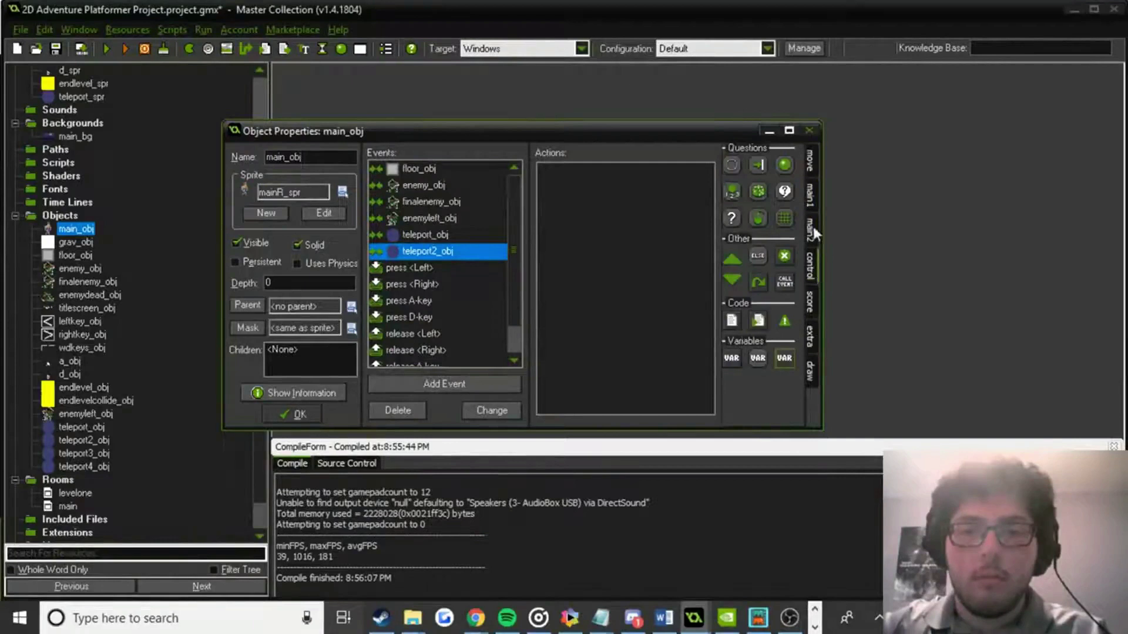
click(815, 160)
drag(738, 254, 665, 301)
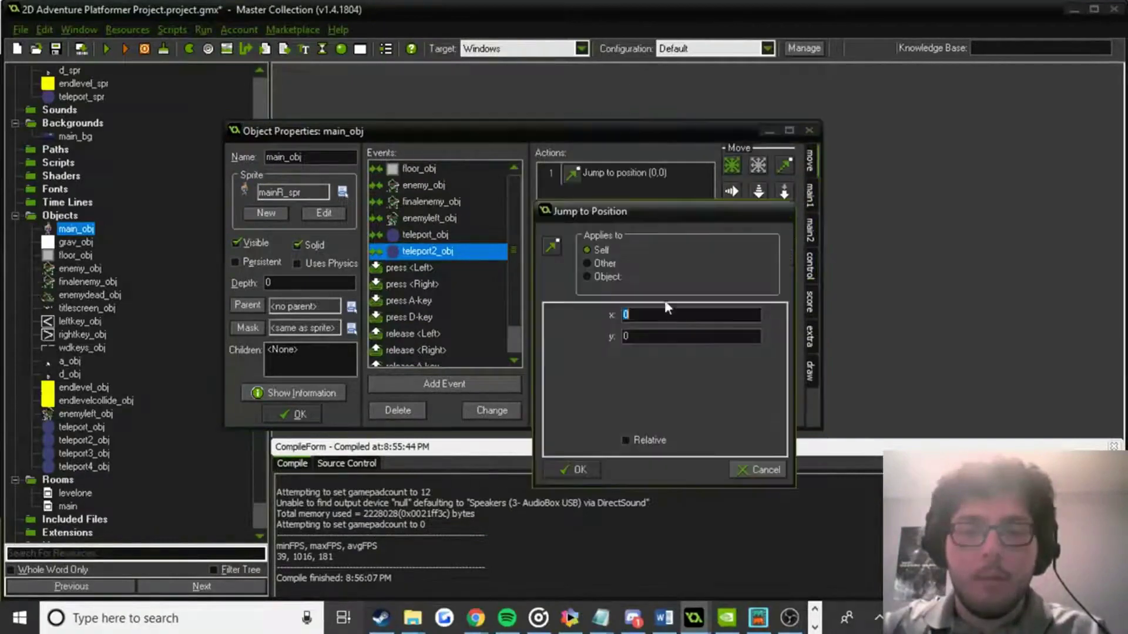
text(teleport)
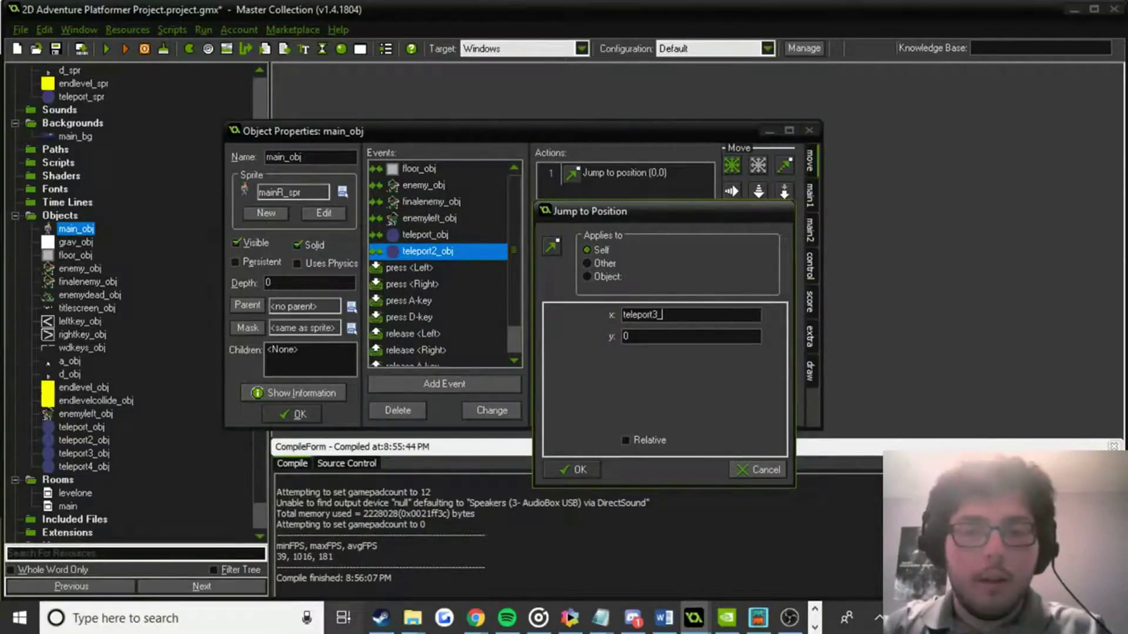
text(3_obj)
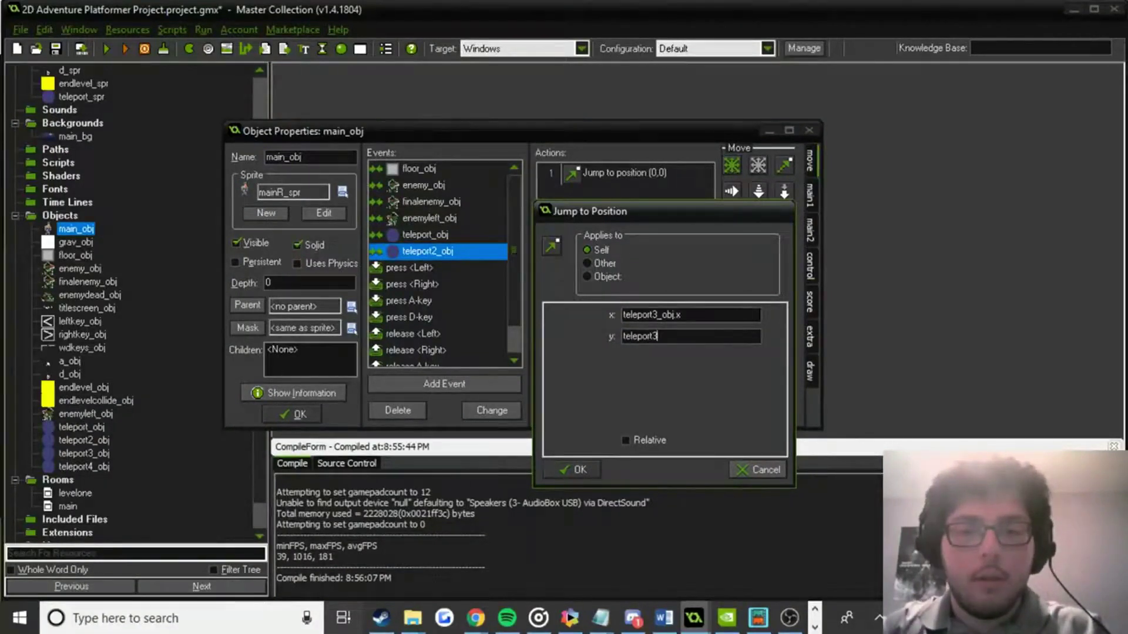
text(.y)
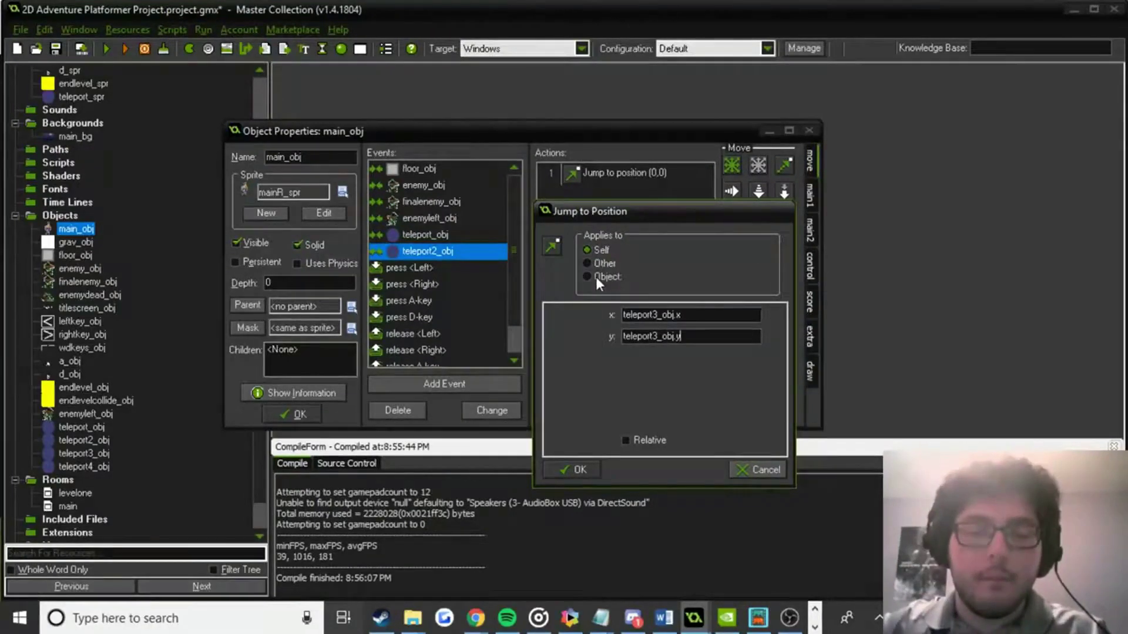
click(578, 468)
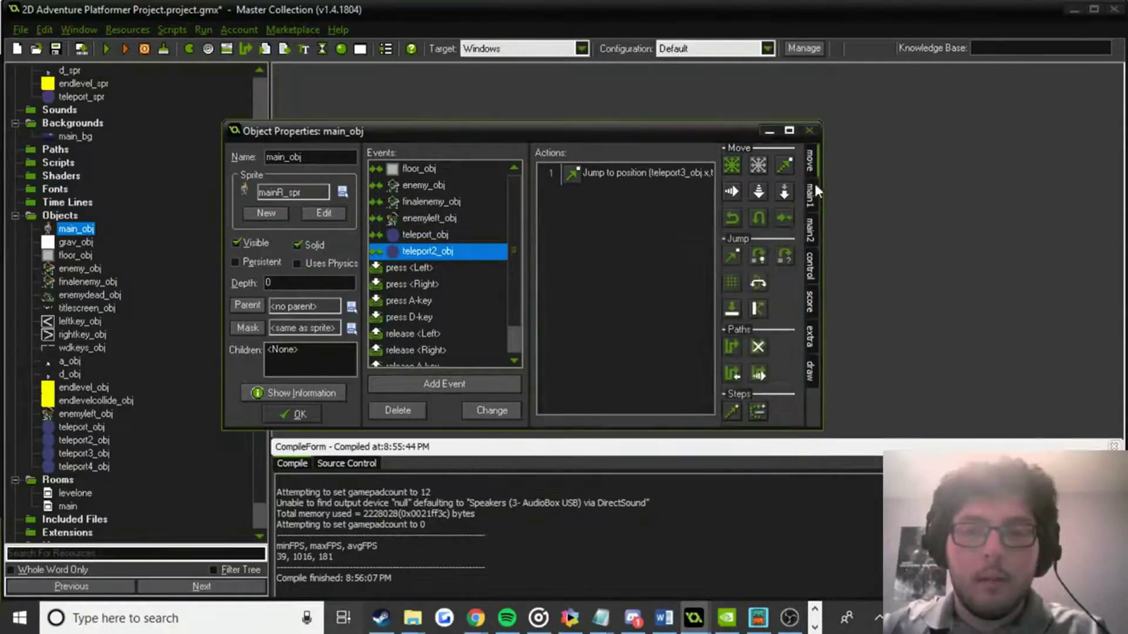
Add a Destroy Instance action applied to teleport3_obj in the teleport2_obj collision event.
click(810, 195)
drag(759, 193, 671, 248)
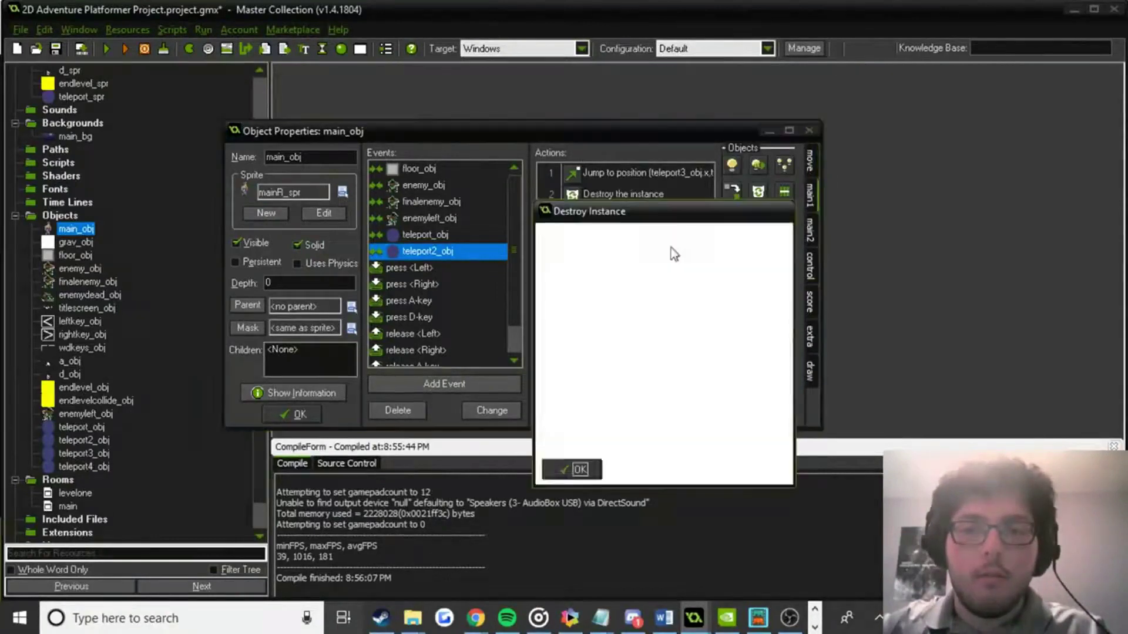
click(611, 276)
click(765, 278)
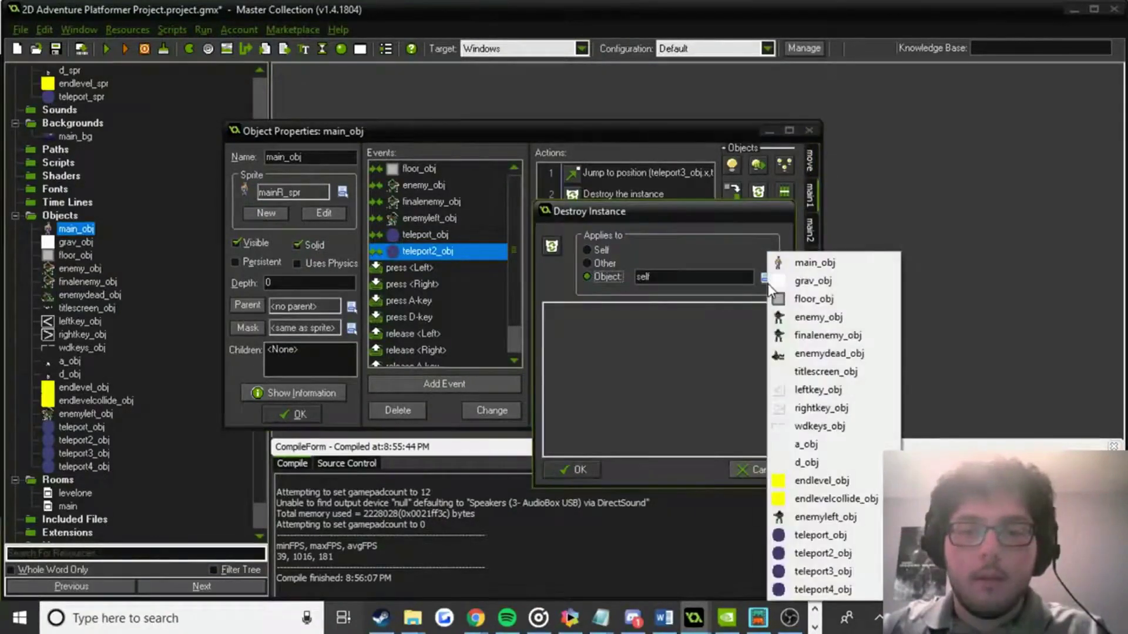
click(822, 572)
click(579, 469)
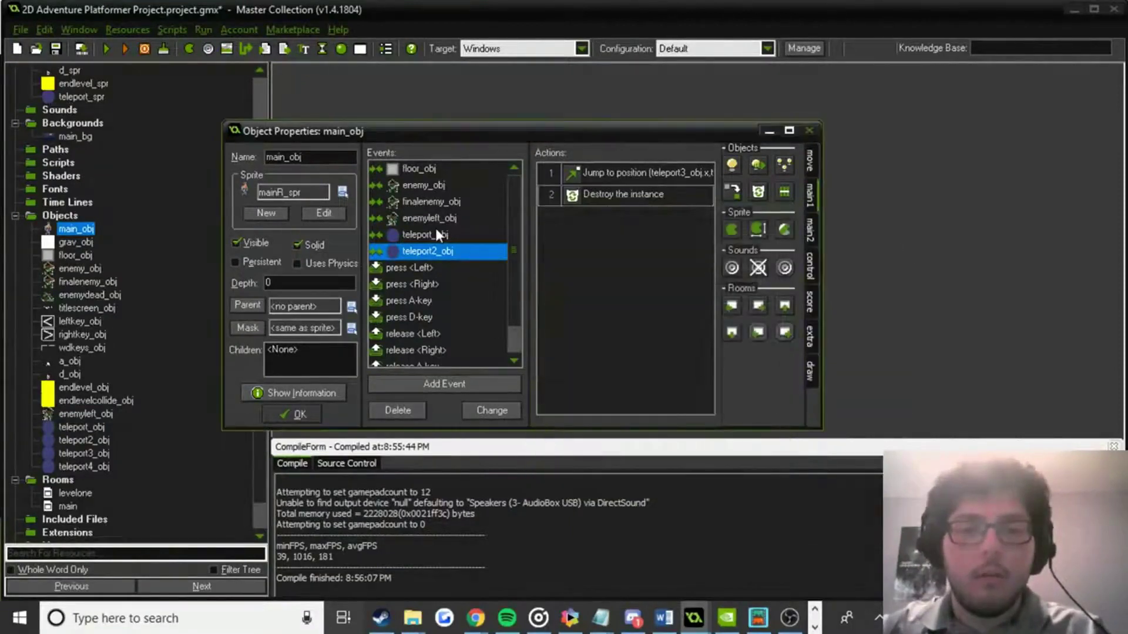
Add a collision event with teleport3_obj to main_obj.
click(599, 174)
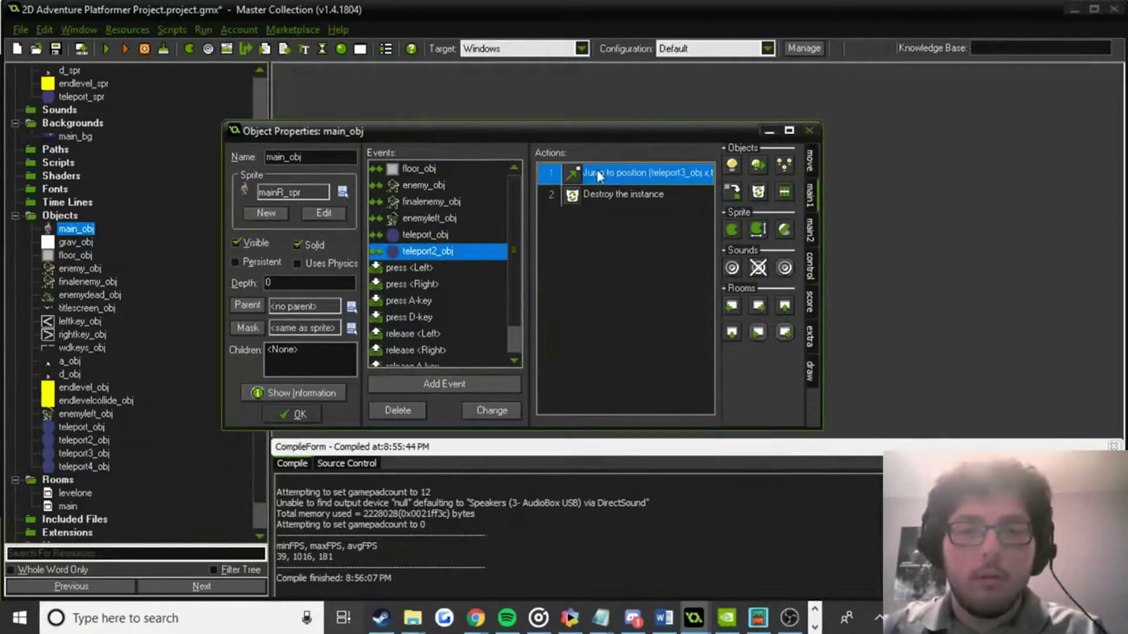
click(464, 381)
click(508, 327)
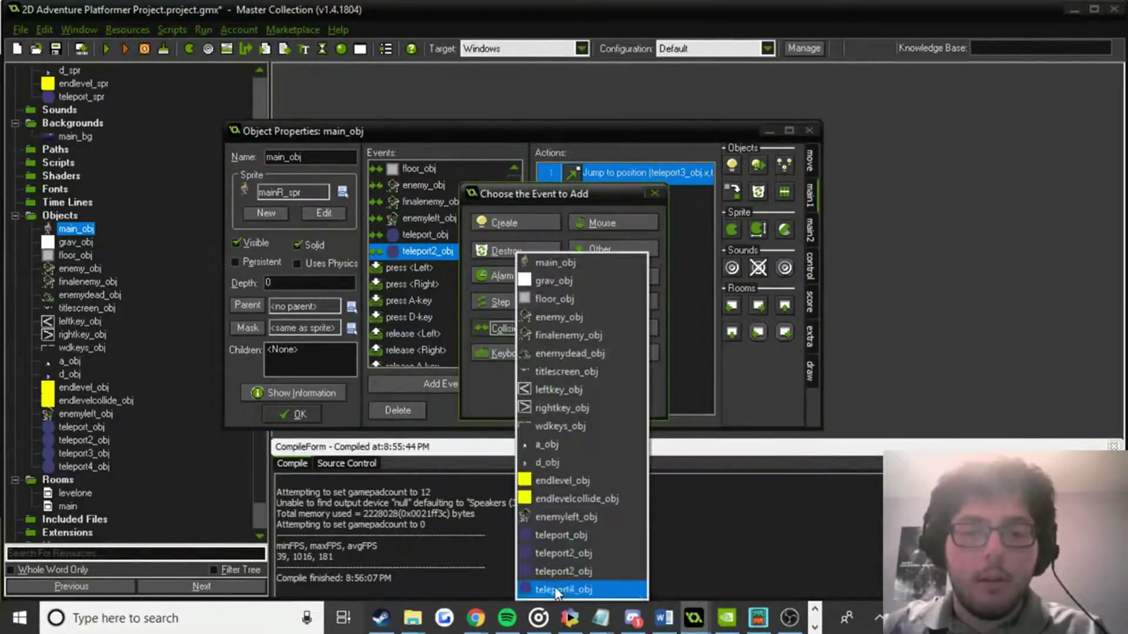
click(562, 571)
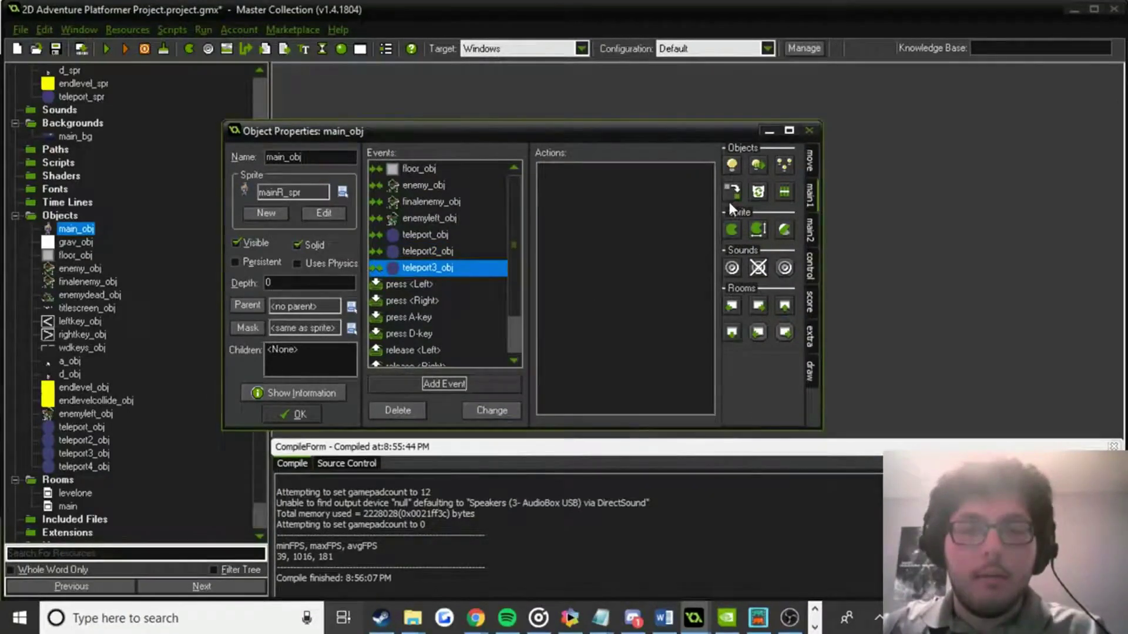
Add a Jump to Position action applied to self in the teleport3_obj collision event, with x teleport4_obj.x and y teleport4_obj.y.
click(809, 160)
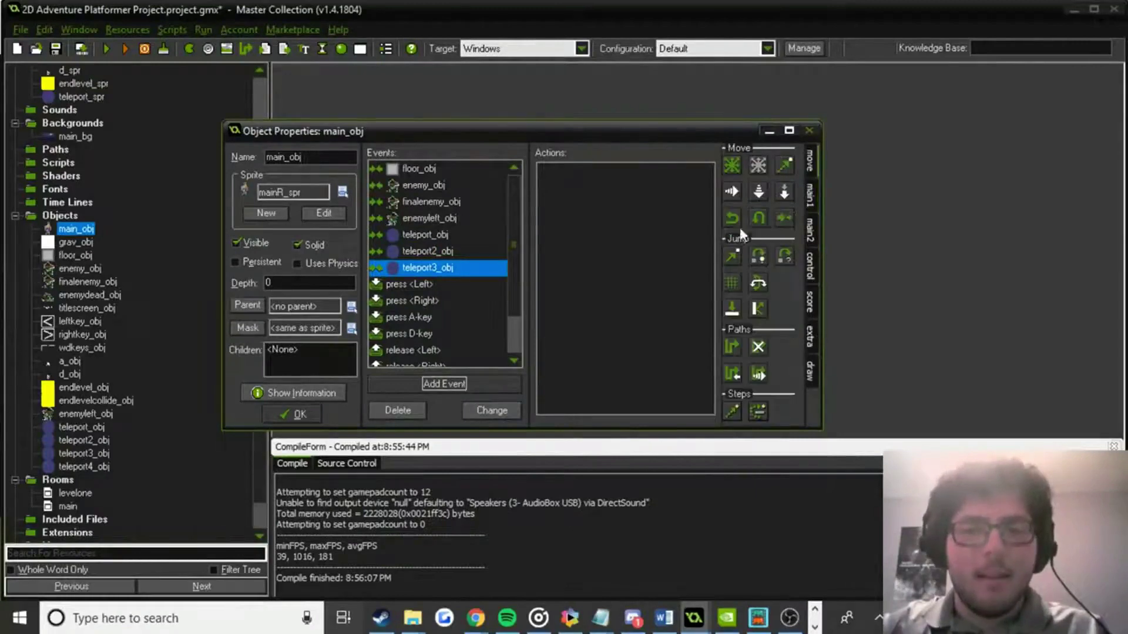
drag(732, 255, 640, 282)
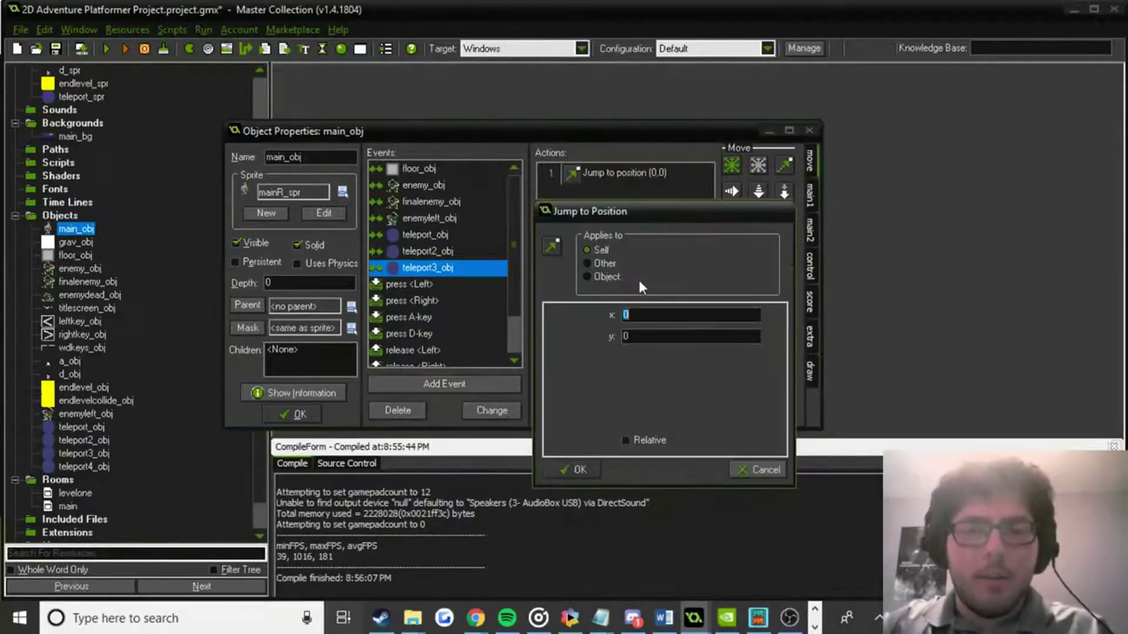
click(601, 277)
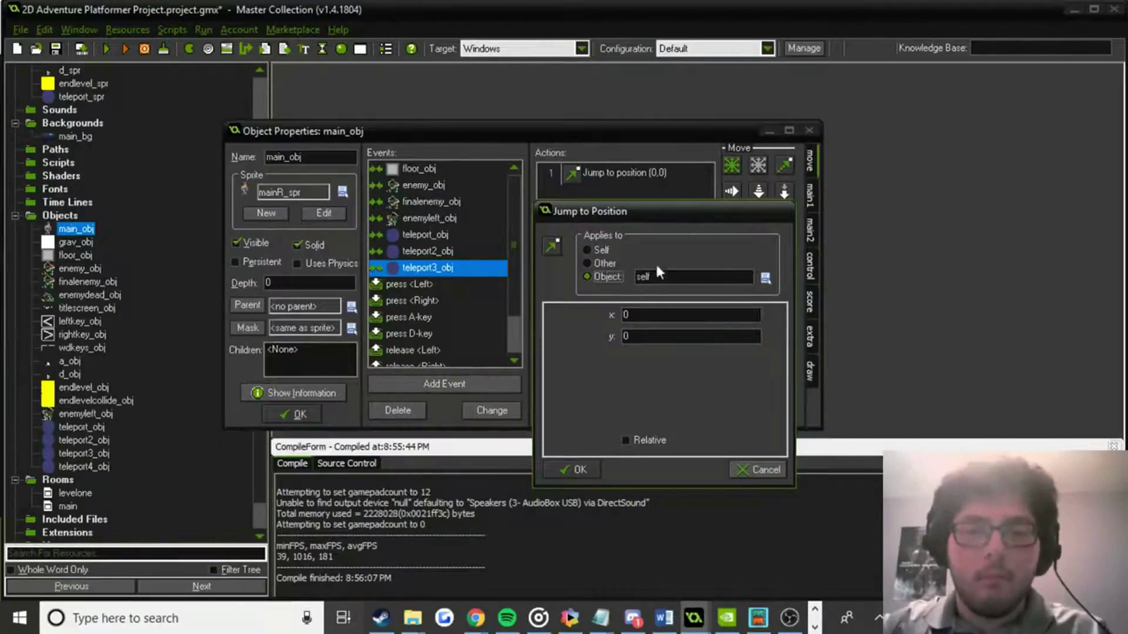
click(599, 251)
double_click(638, 311)
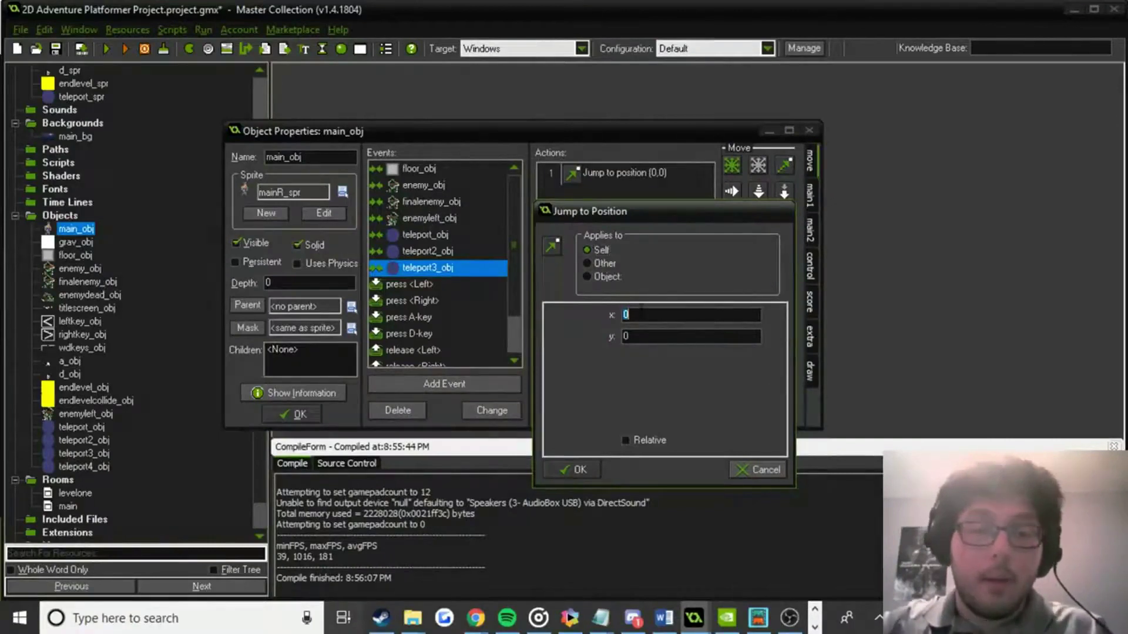
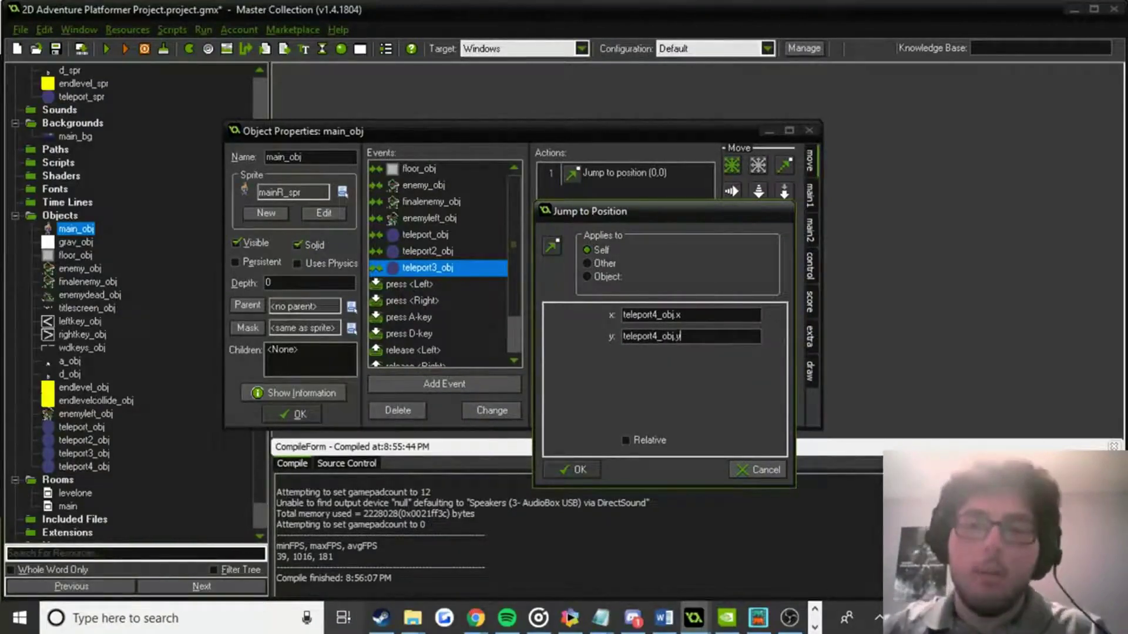
click(579, 471)
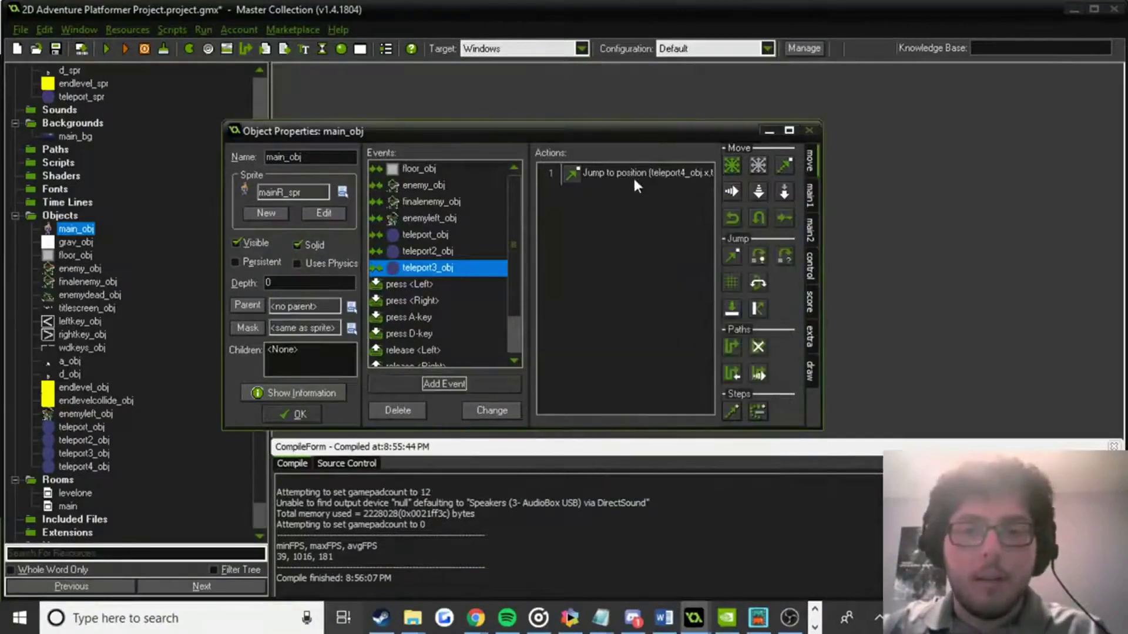
Add a Destroy Instance action applied to teleport4_obj in the teleport3_obj collision event.
click(811, 192)
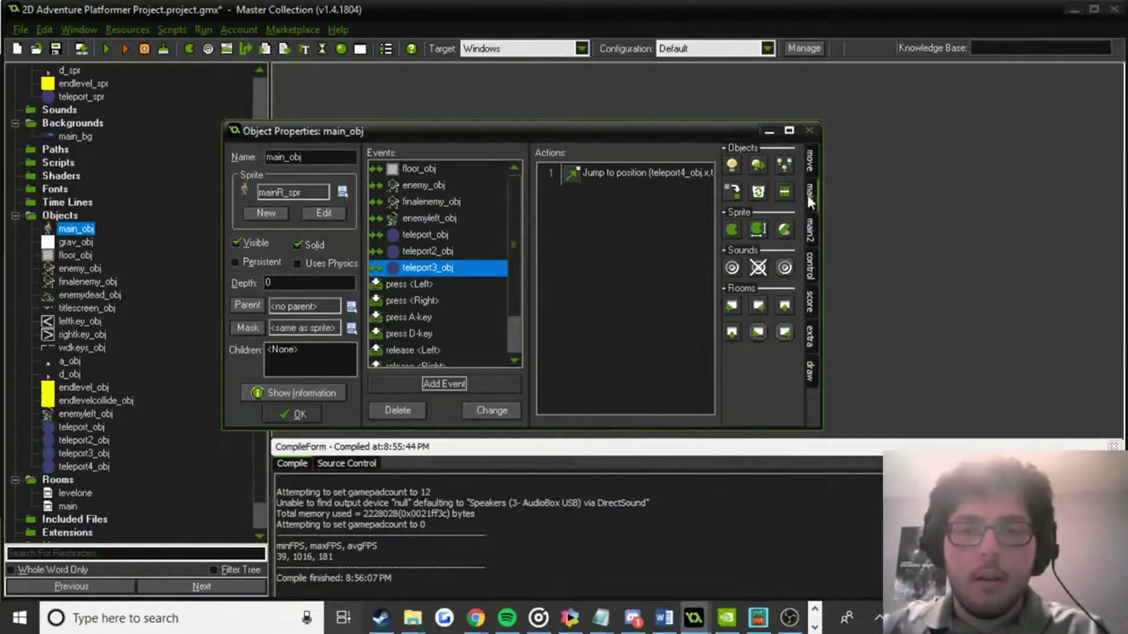
drag(675, 285, 673, 281)
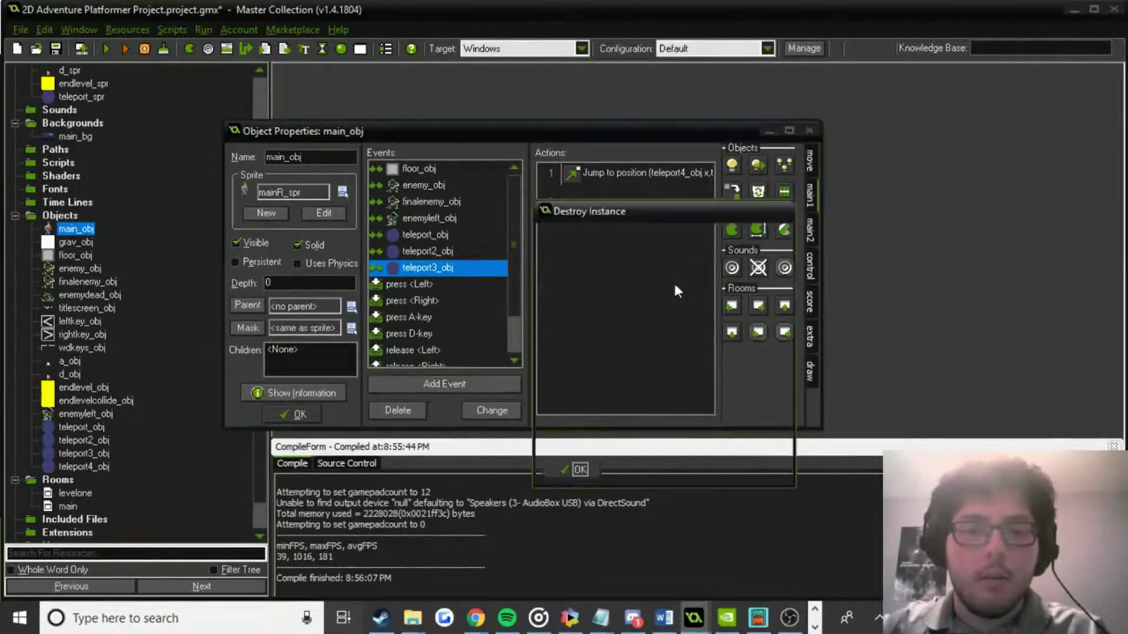
click(615, 281)
click(765, 277)
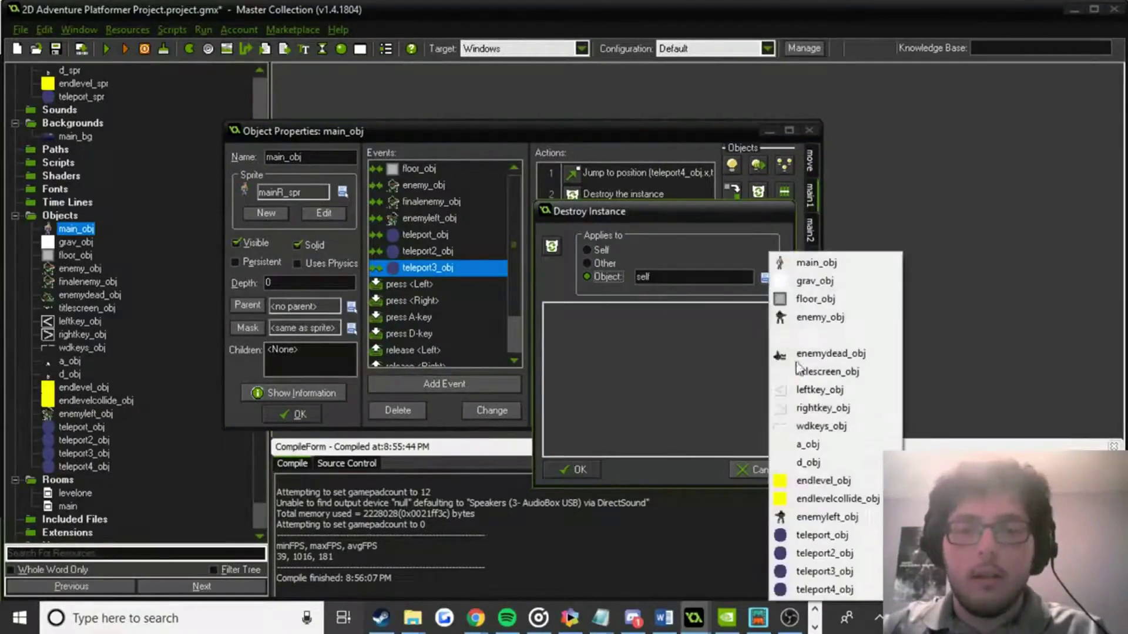
click(834, 594)
click(570, 470)
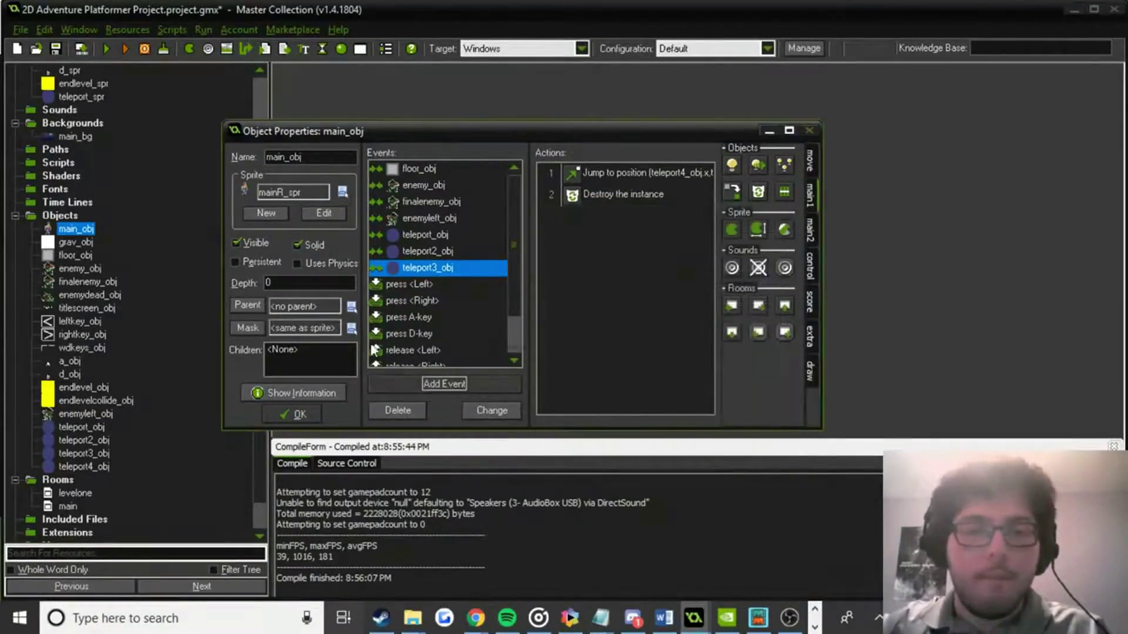
Confirm the main_obj properties and open the levelone room for editing.
click(302, 415)
click(69, 497)
double_click(68, 497)
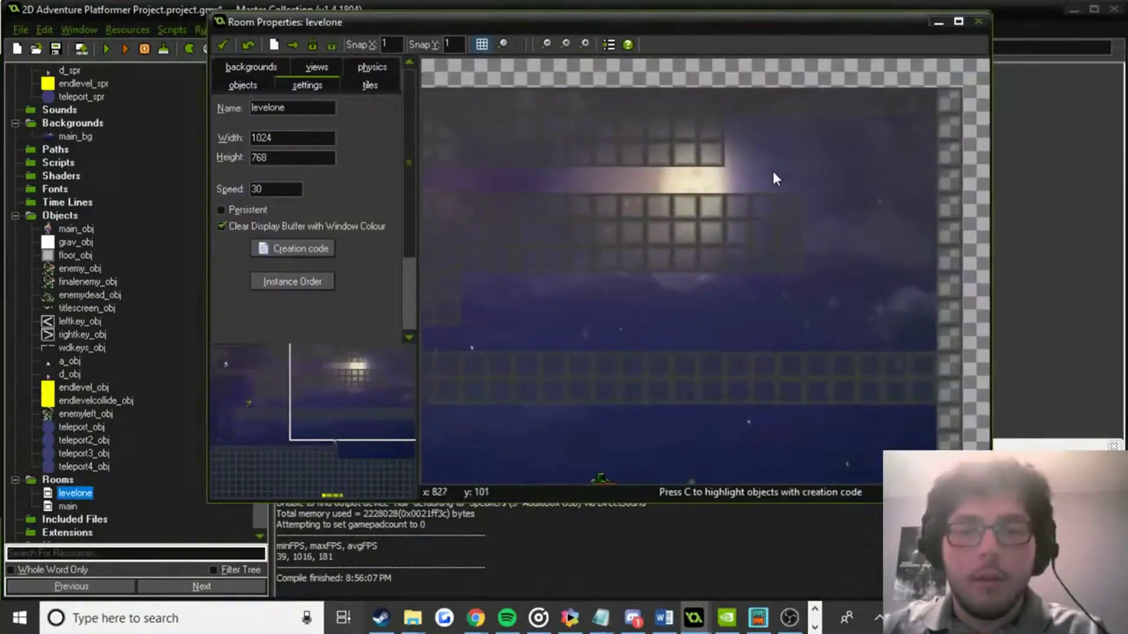
Place a teleport_obj instance above the right end of the upper platform, at about x 814, y 112.
click(242, 85)
click(242, 132)
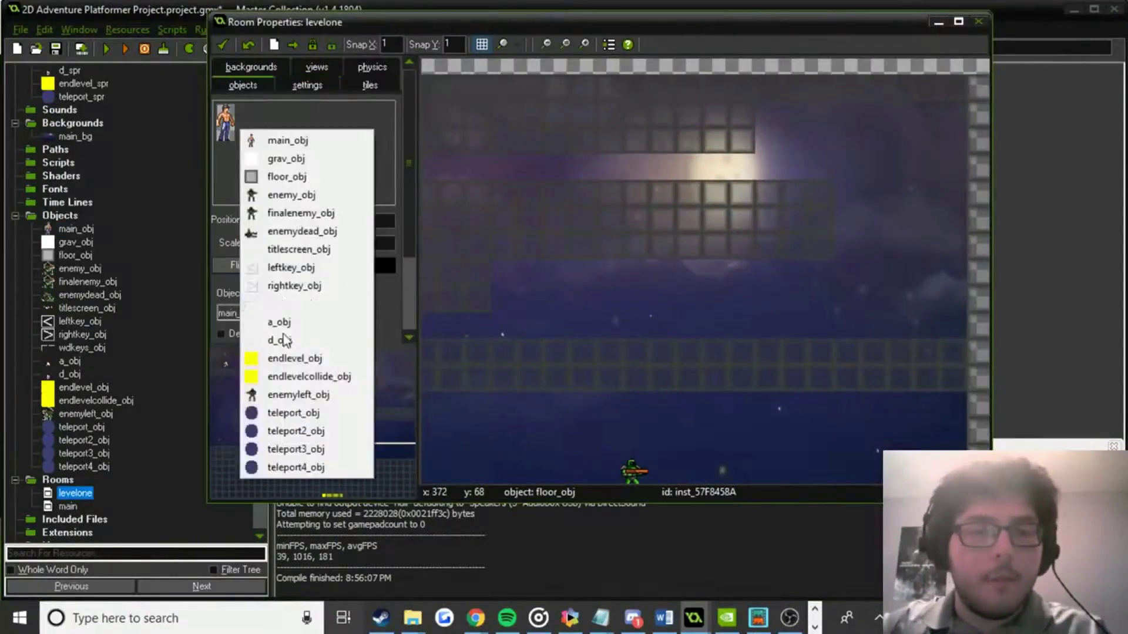
click(293, 413)
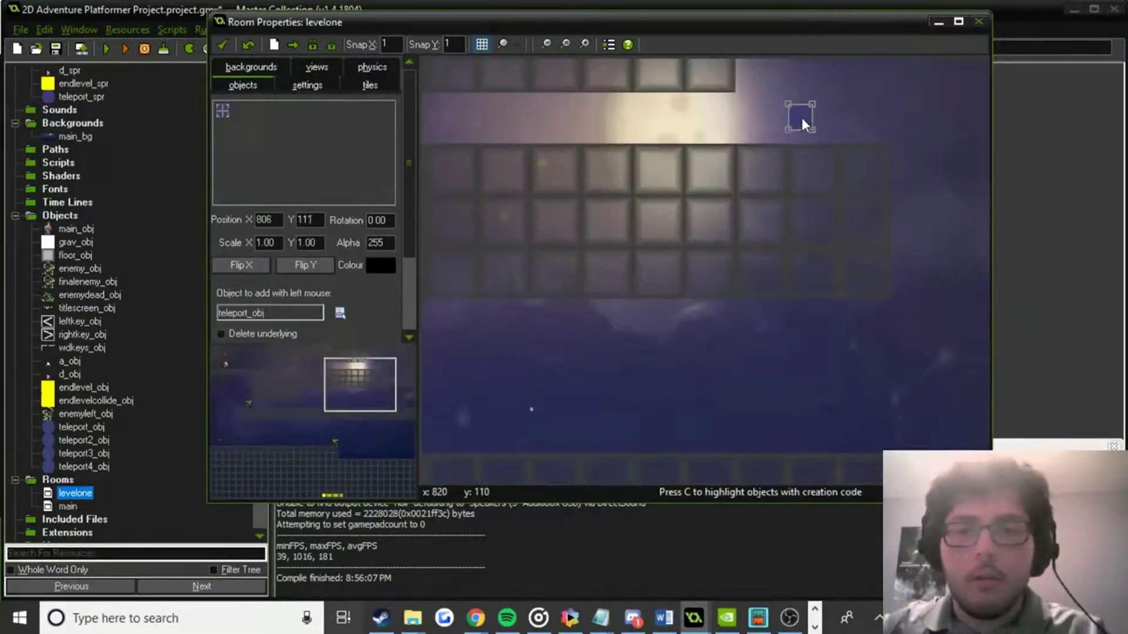
ctrl+scroll(851, 115, up, 3)
drag(739, 181, 770, 181)
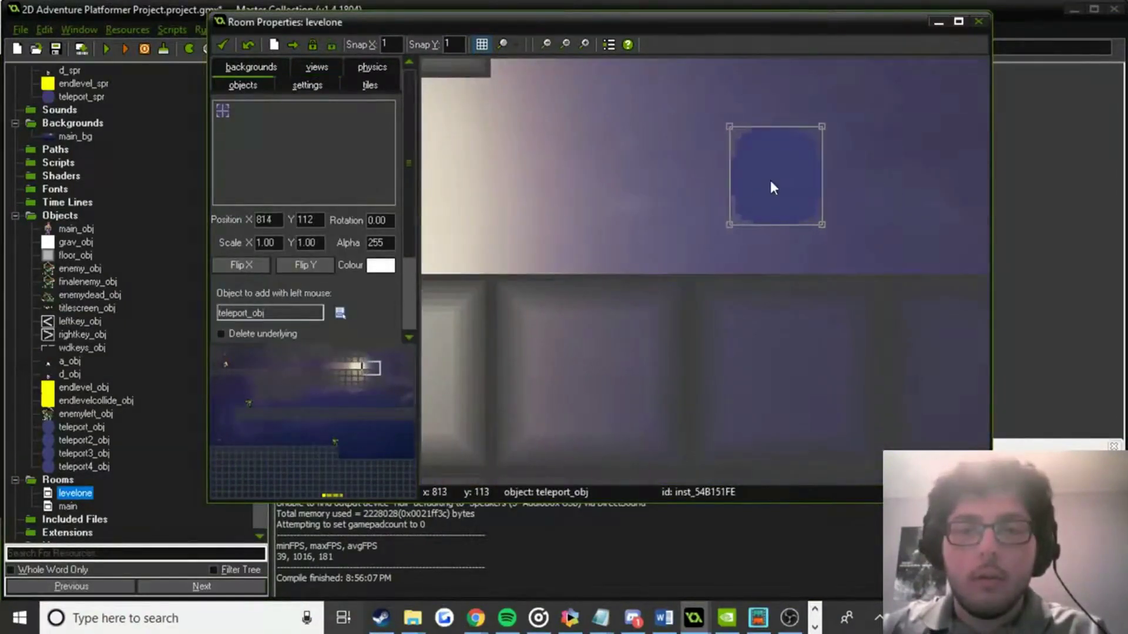
ctrl+scroll(770, 181, down, 3)
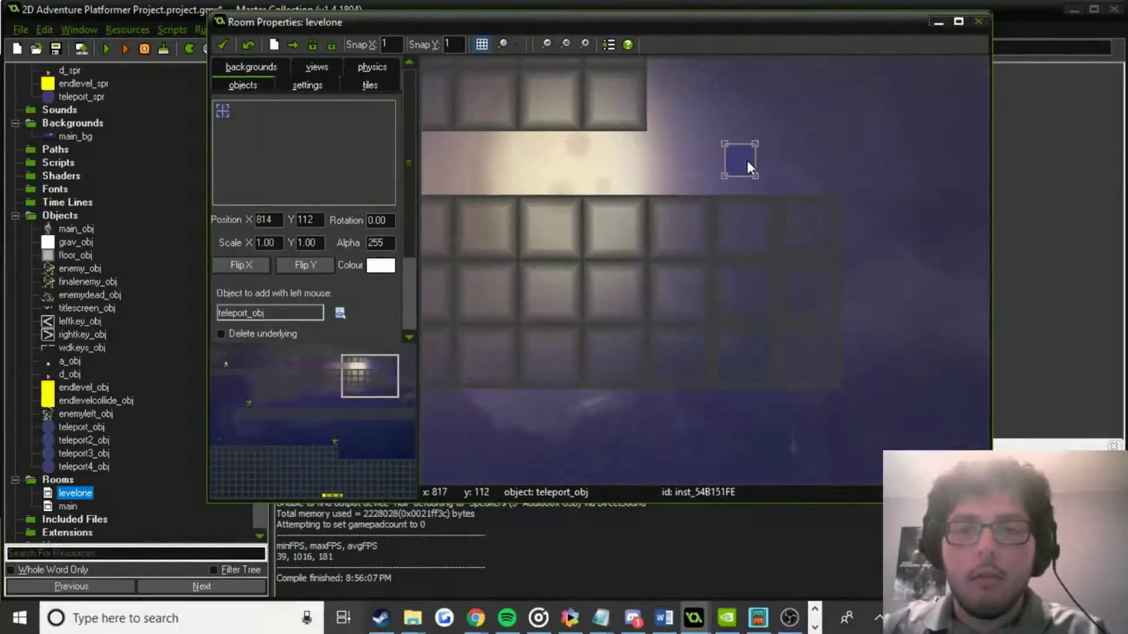
Place a teleport2_obj instance above the middle platform near the room's right wall, at about x 974, y 297.
scroll(765, 106, down, 3)
scroll(763, 189, right, 5)
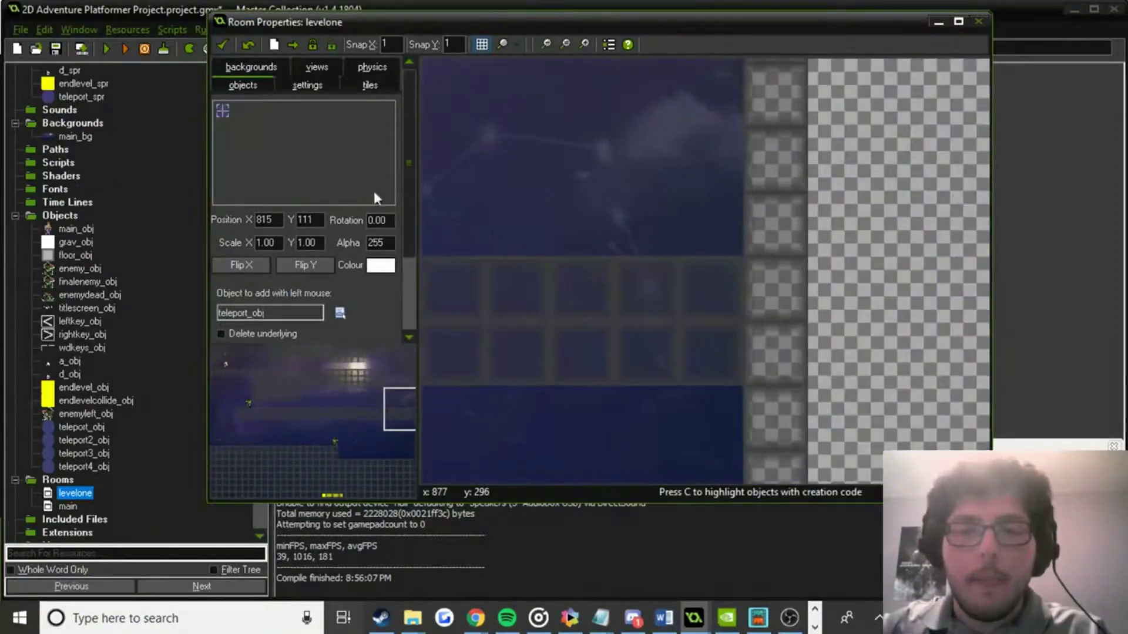
click(374, 198)
click(344, 434)
click(653, 208)
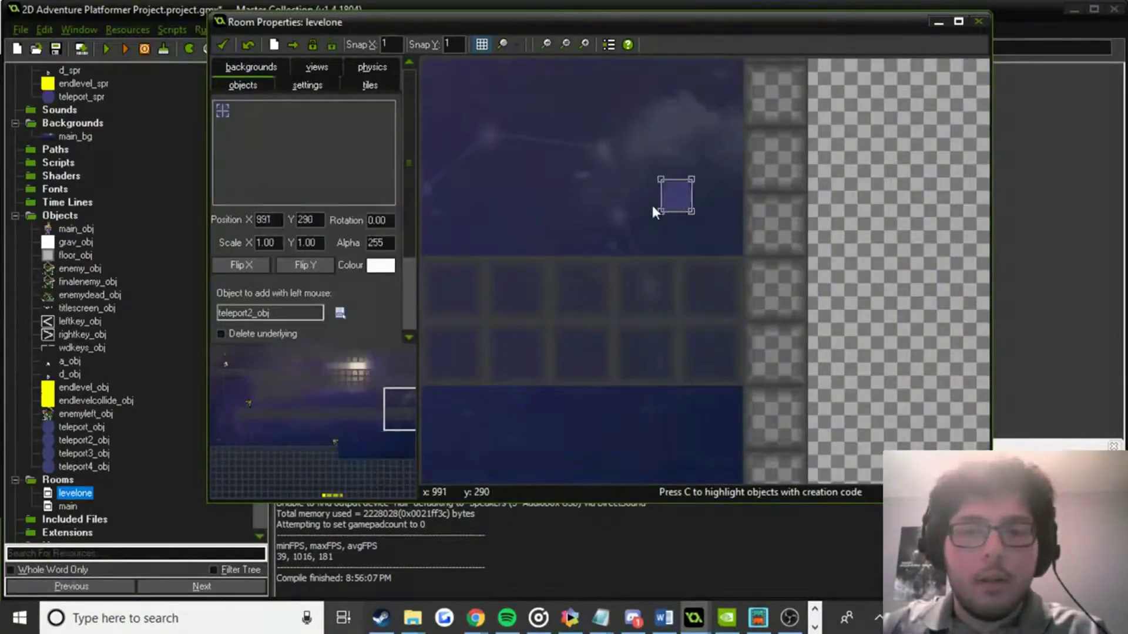
drag(652, 208, 641, 215)
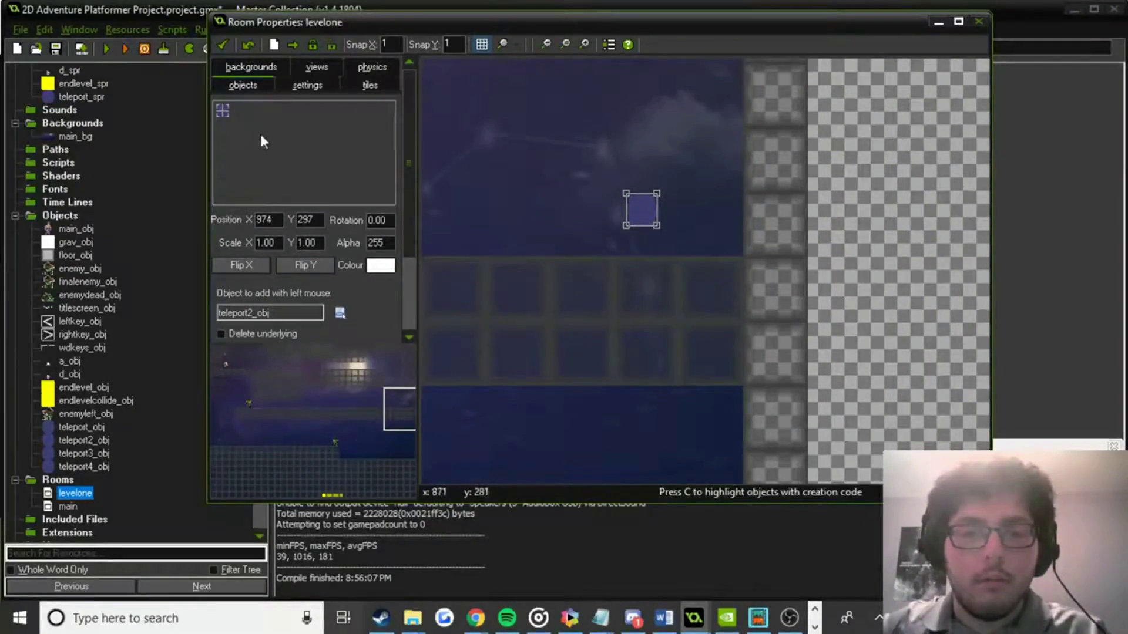
Place a teleport3_obj instance beside the enemy at the left end of the middle platform, at about x 134, y 301.
click(327, 199)
click(327, 456)
ctrl+scroll(520, 343, down, 3)
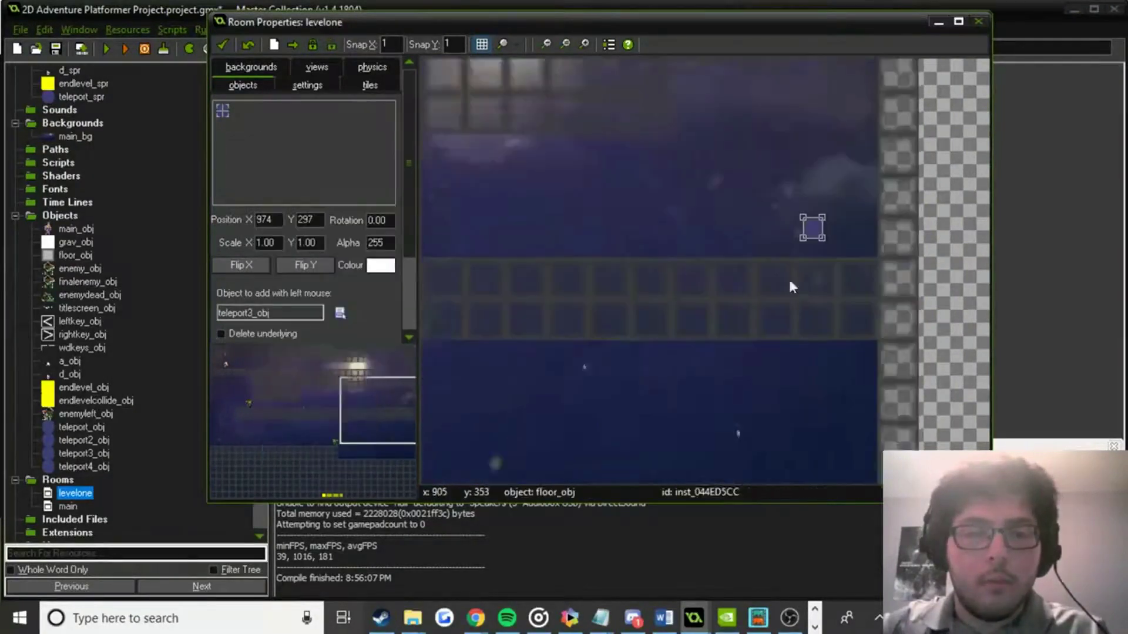
shift+scroll(598, 312, left, 5)
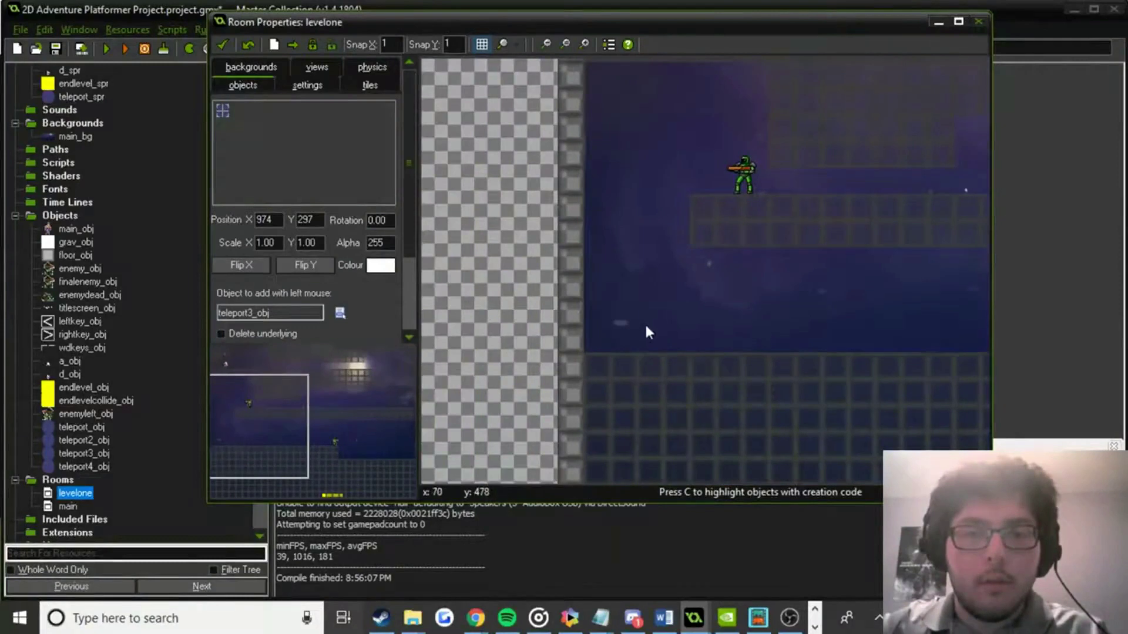
scroll(724, 267, down, 3)
scroll(711, 347, up, 3)
ctrl+scroll(716, 270, up, 2)
click(641, 154)
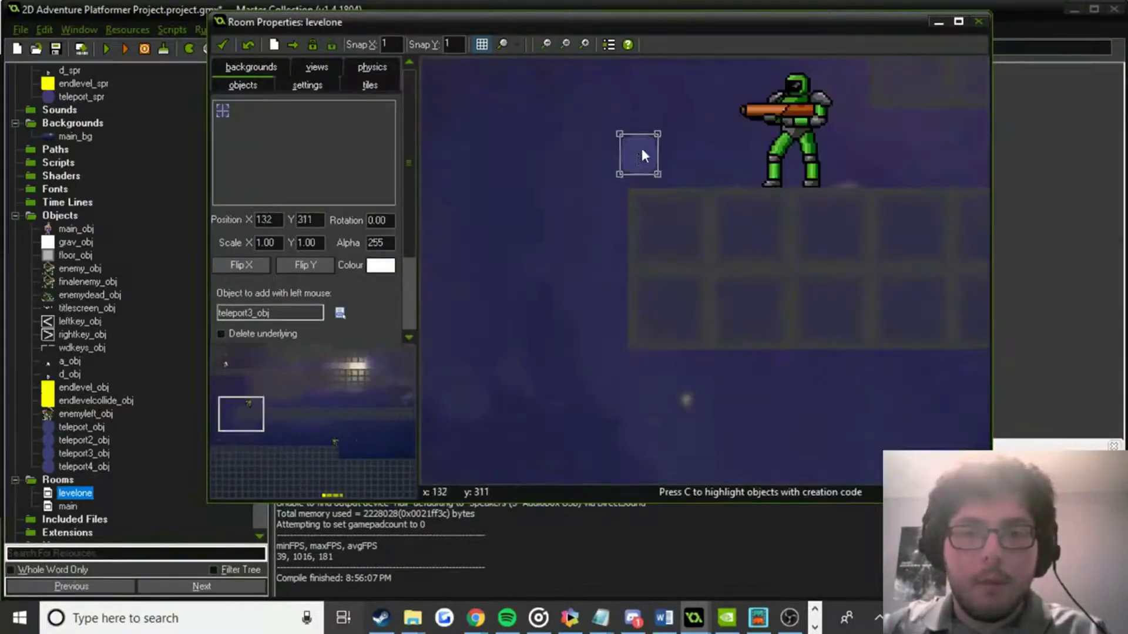
ctrl+scroll(847, 331, down, 2)
scroll(539, 215, down, 3)
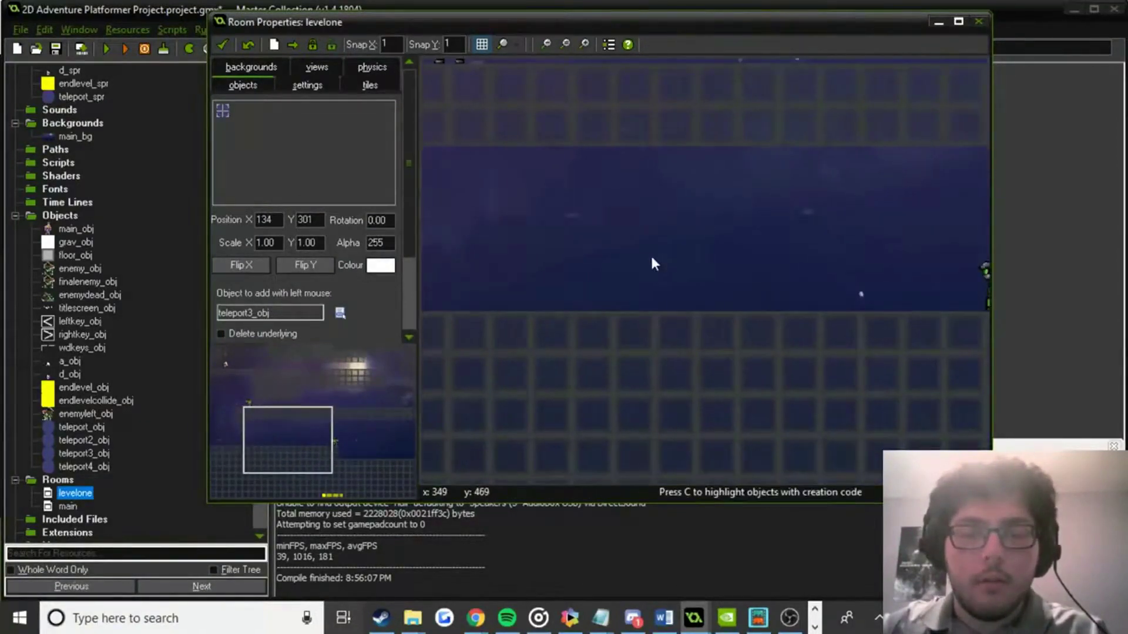
scroll(752, 305, up, 2)
shift+scroll(852, 347, left, 3)
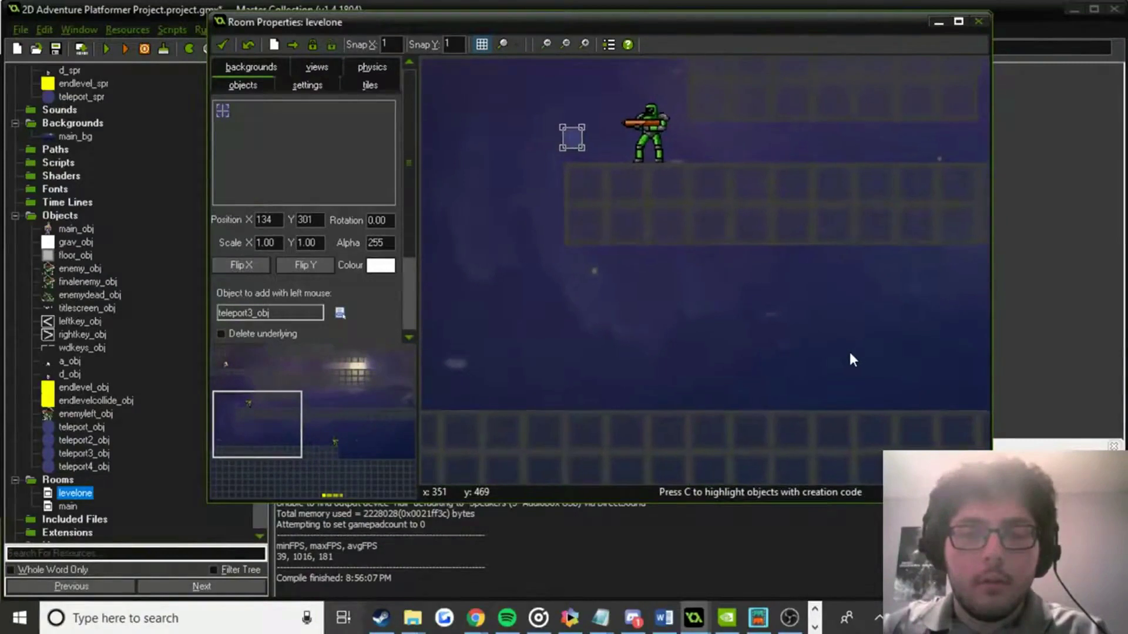
Place a teleport4_obj instance above the lower floor by the room's left wall, at about x 33, y 493, and confirm the room.
click(308, 175)
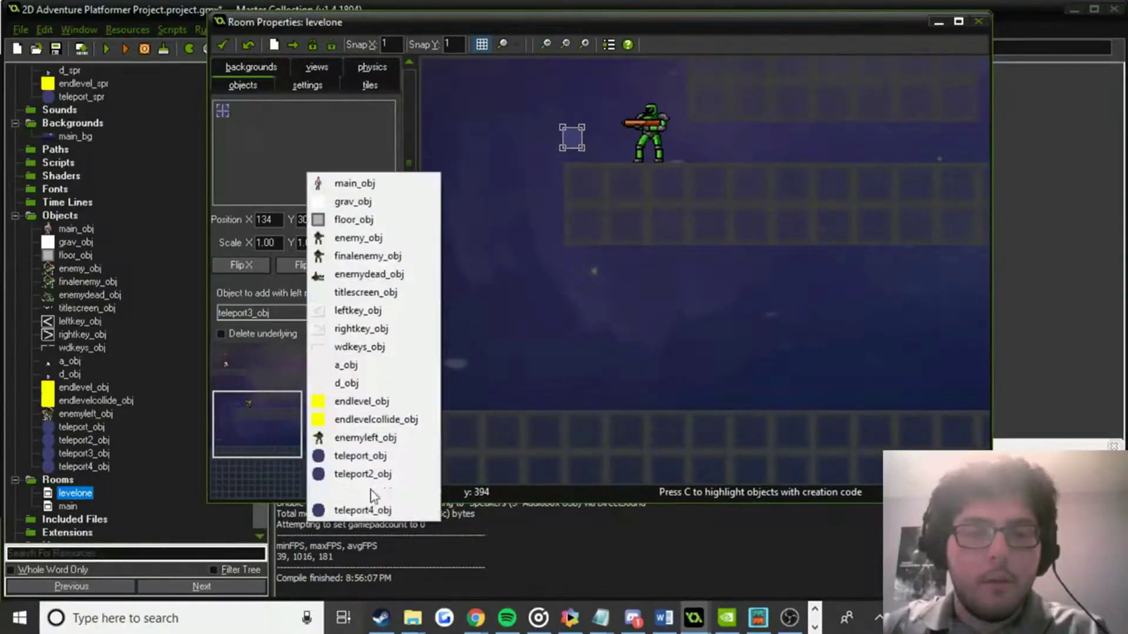
click(362, 510)
shift+scroll(774, 319, left, 3)
scroll(773, 319, up, 1)
drag(715, 311, 718, 369)
ctrl+scroll(763, 294, down, 2)
shift+scroll(696, 309, right, 2)
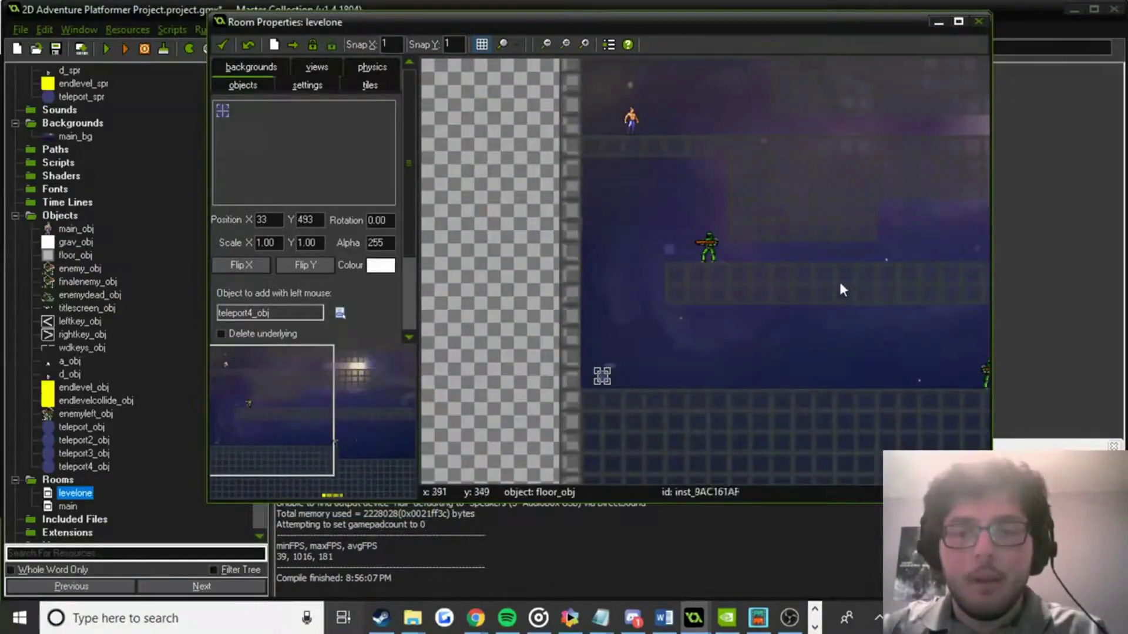
click(223, 44)
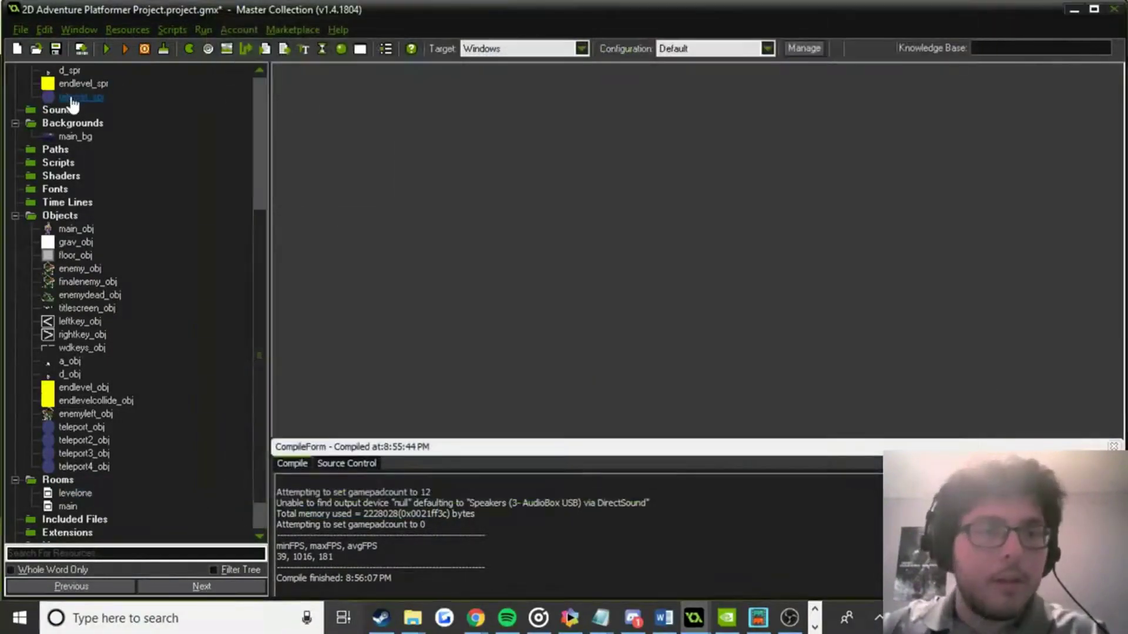
Stretch the teleport_spr image to 30 percent with the aspect ratio kept, and confirm the sprite.
double_click(81, 96)
click(288, 201)
click(82, 73)
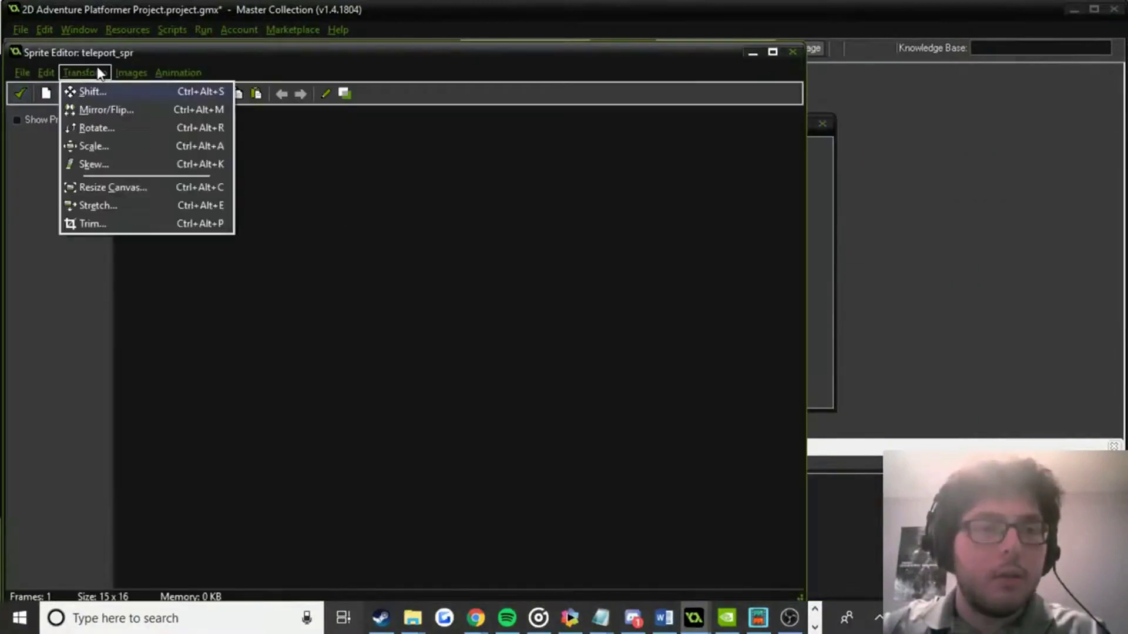
click(111, 206)
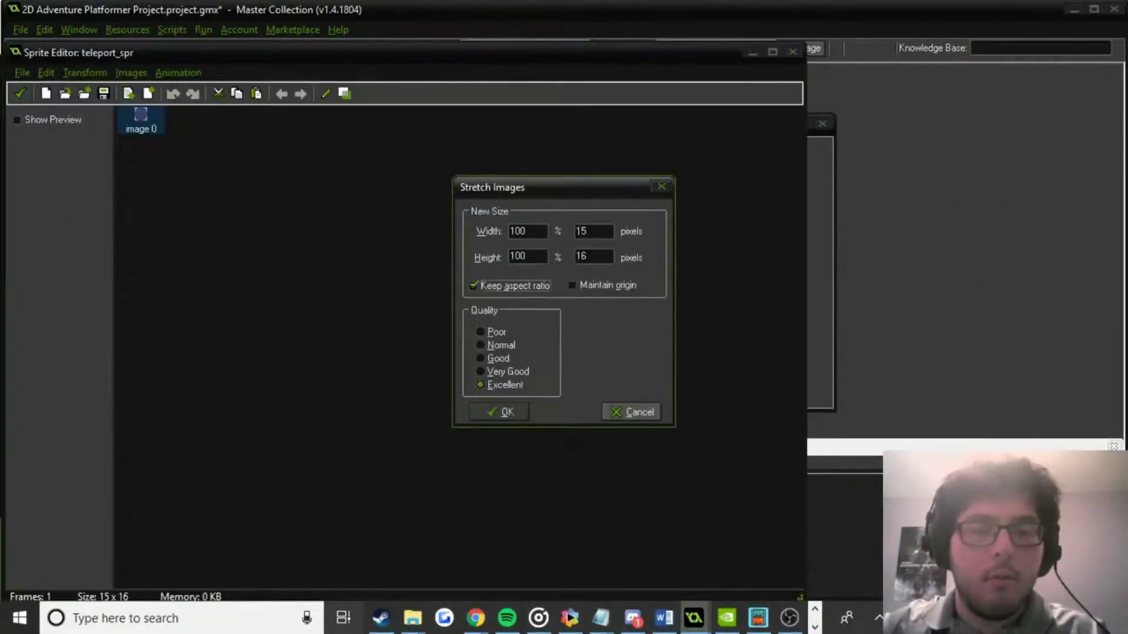
text(30)
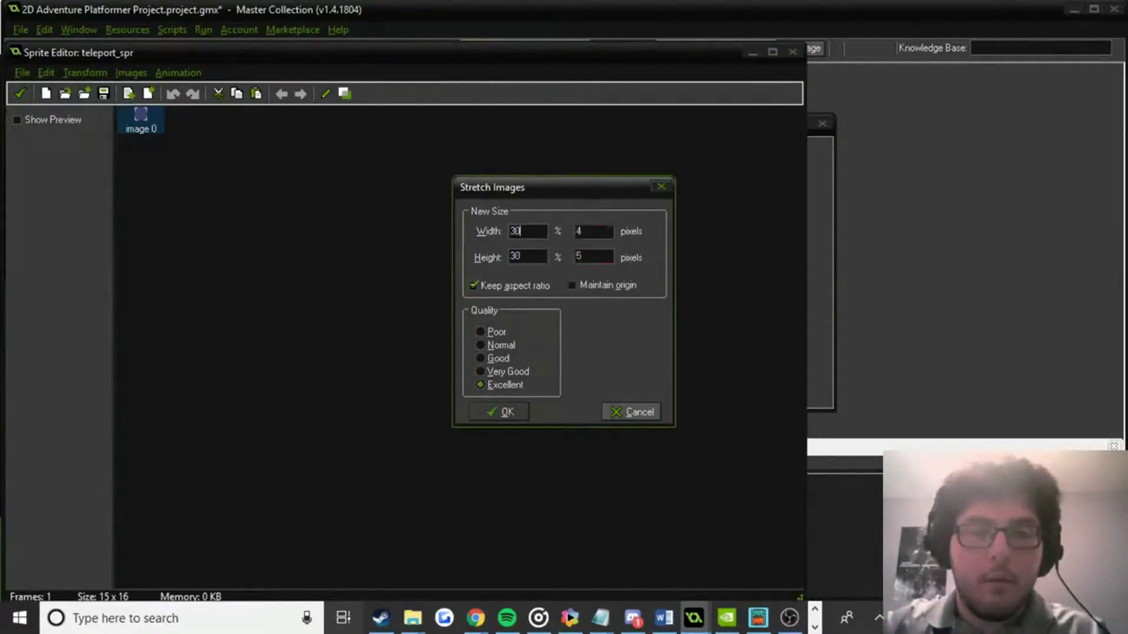
key(Return)
click(29, 91)
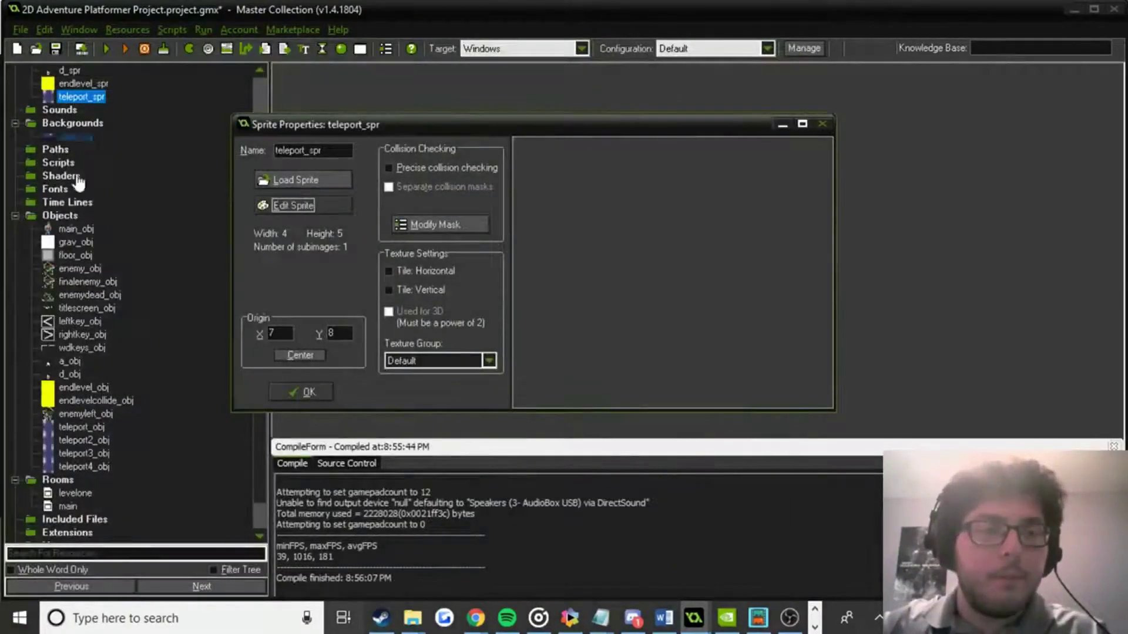
click(295, 394)
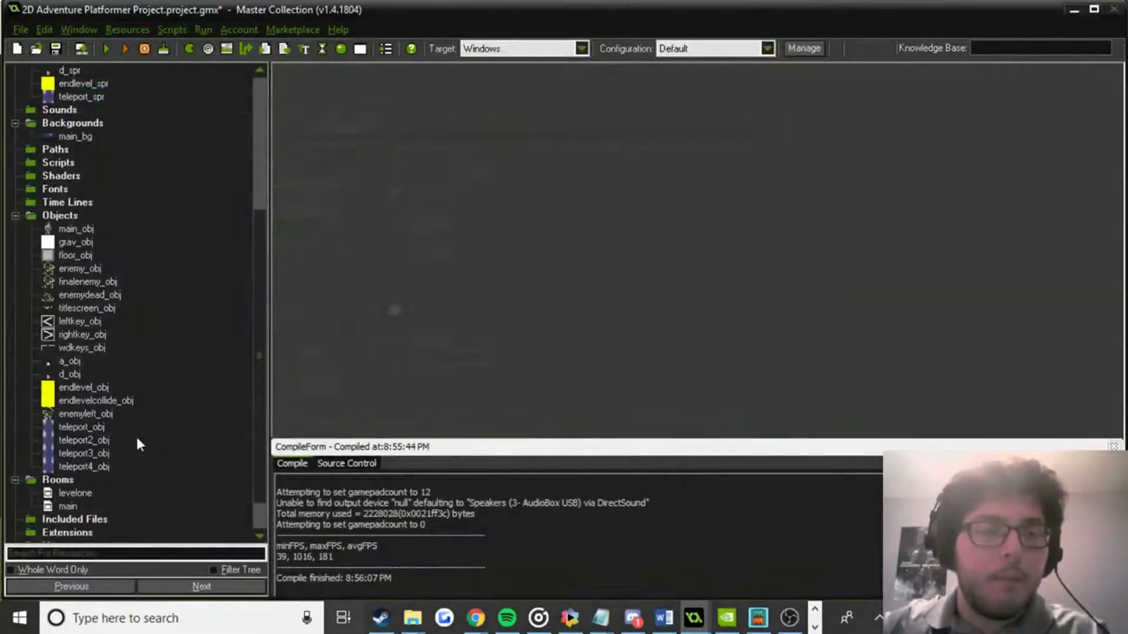
Inspect the size of the teleporter beside the enemy in the levelone room, and close the room.
double_click(75, 493)
ctrl+scroll(545, 337, up, 3)
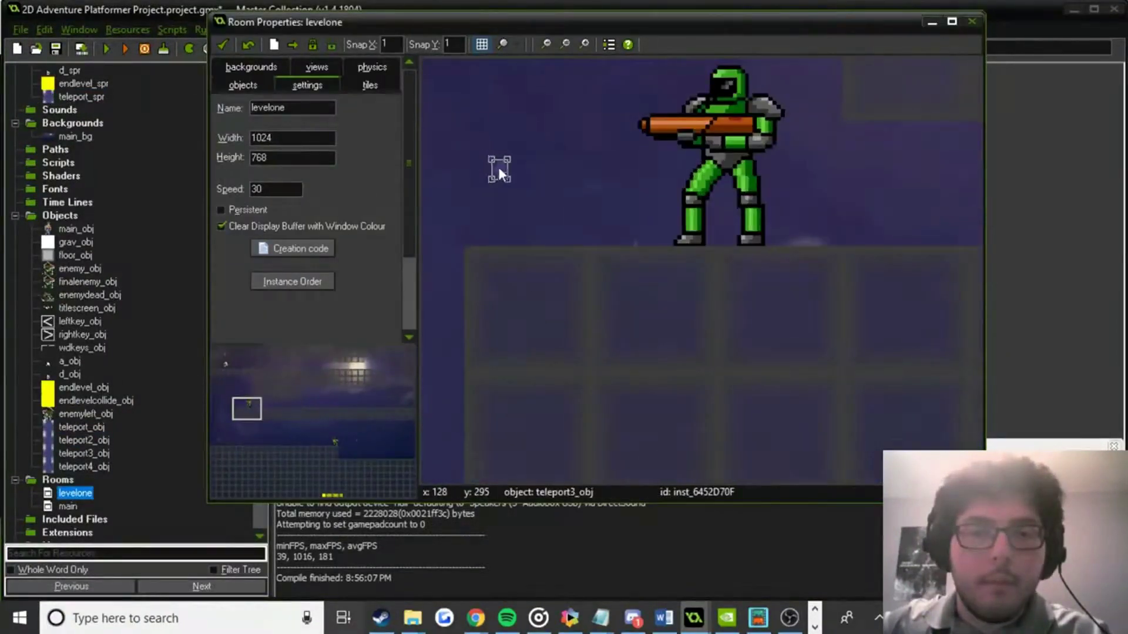
ctrl+scroll(621, 217, down, 4)
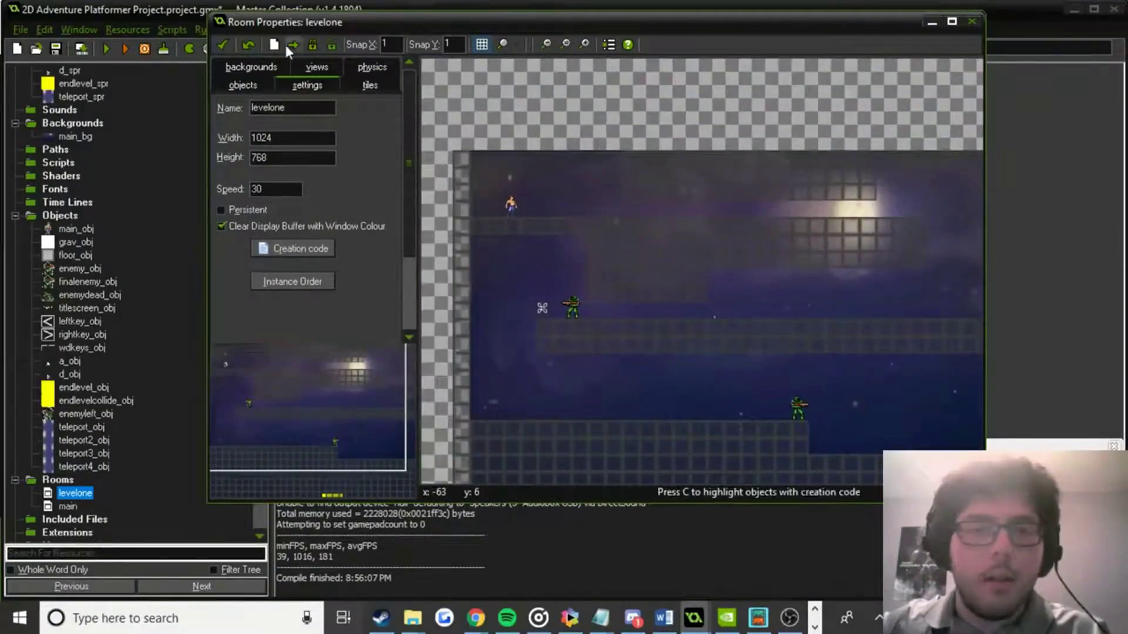
click(221, 44)
Fill the blue pixels of the teleport_spr image with white, leaving the four corner pixels alone, and accept the image.
click(86, 99)
double_click(85, 99)
click(276, 203)
double_click(151, 121)
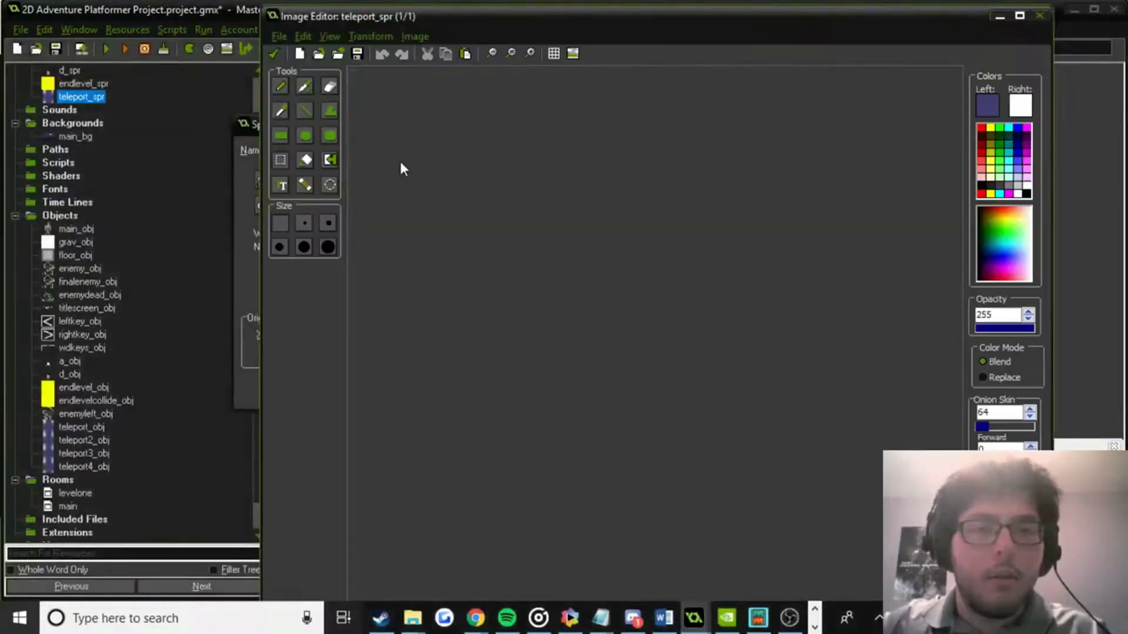
click(304, 162)
right_click(470, 187)
right_click(421, 96)
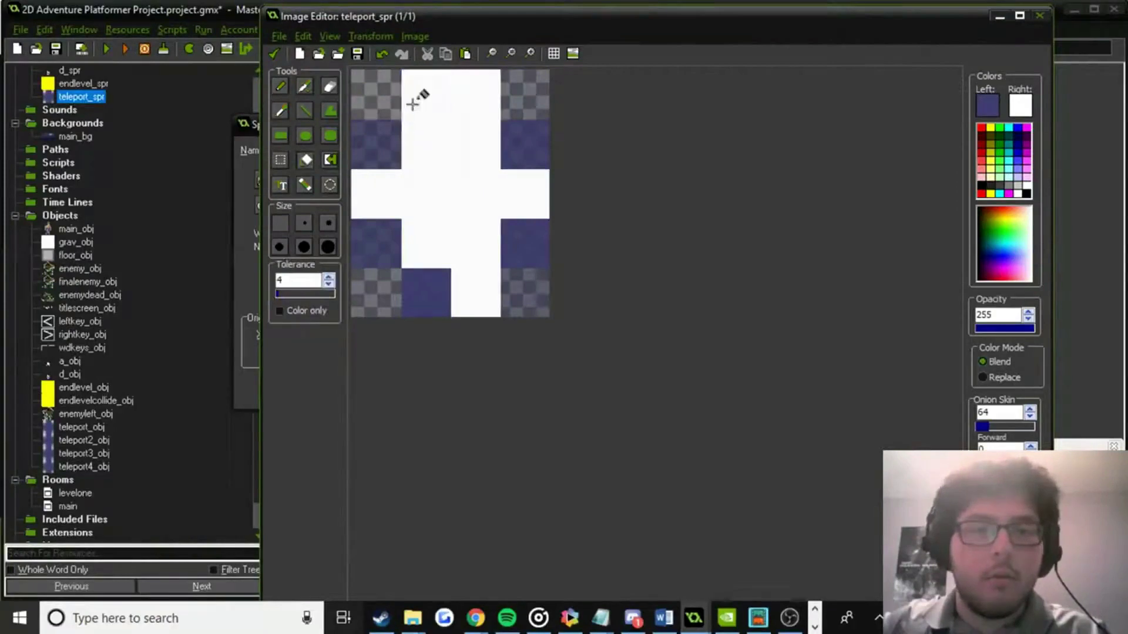
right_click(391, 146)
right_click(392, 242)
right_click(424, 281)
right_click(525, 244)
right_click(530, 154)
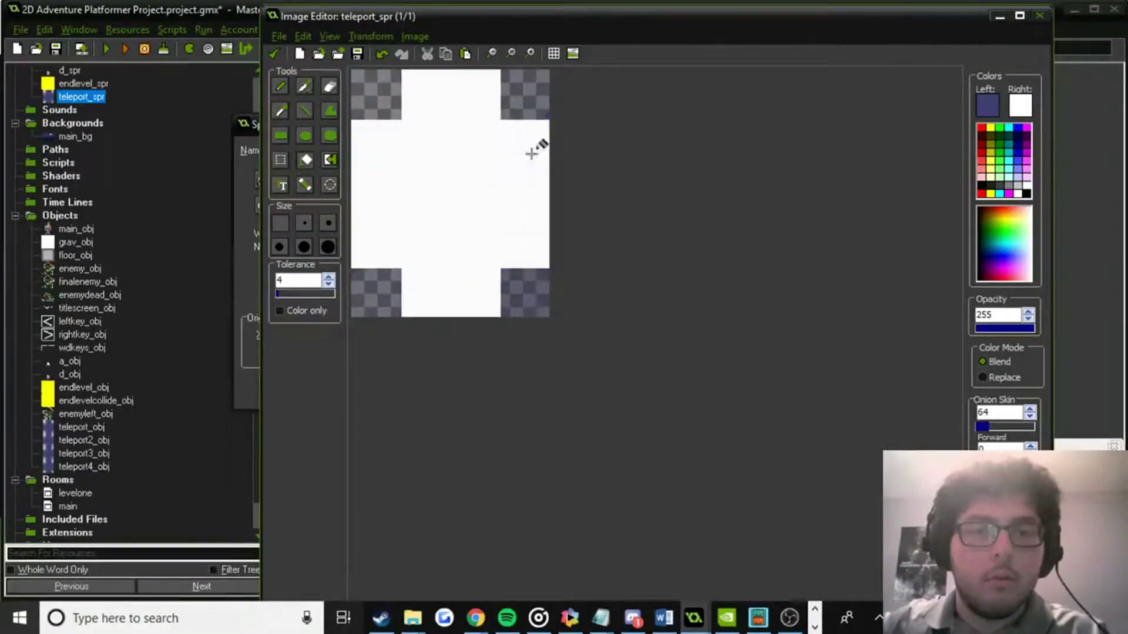
click(275, 54)
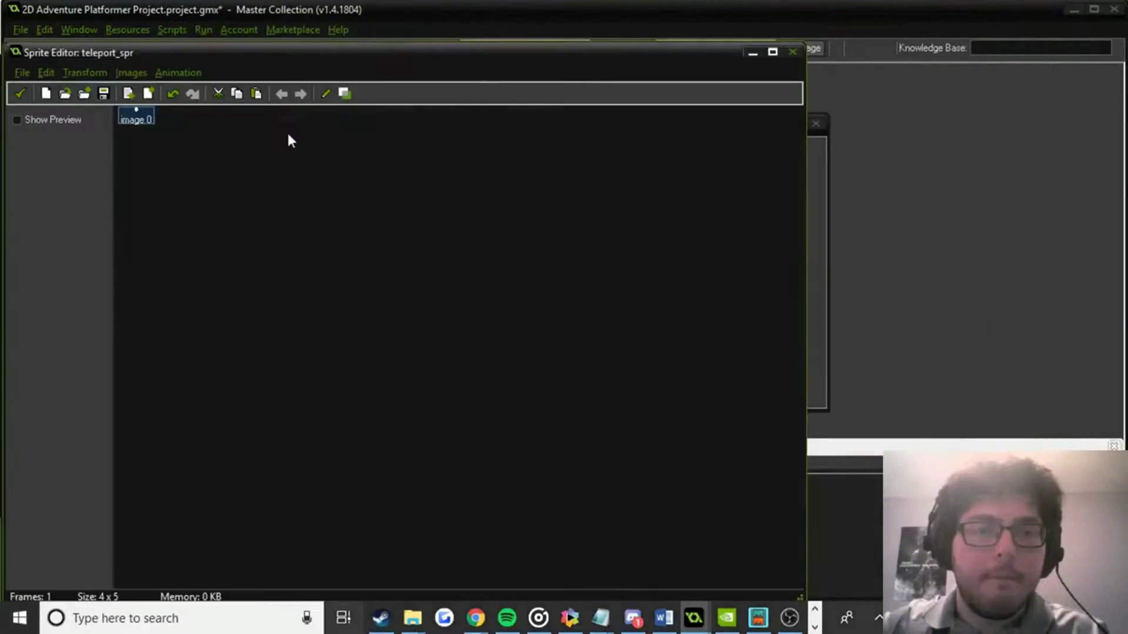
Set the opacity to 180, partially erase the outer white pixels of the teleport_spr image, and confirm the sprite.
double_click(139, 120)
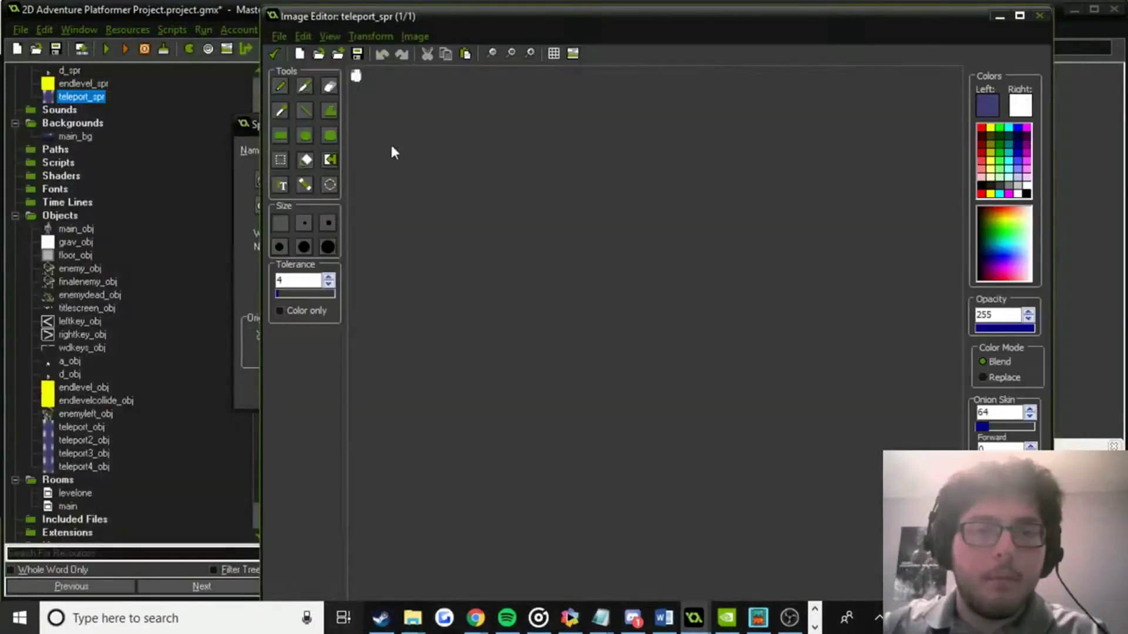
double_click(993, 315)
text(180)
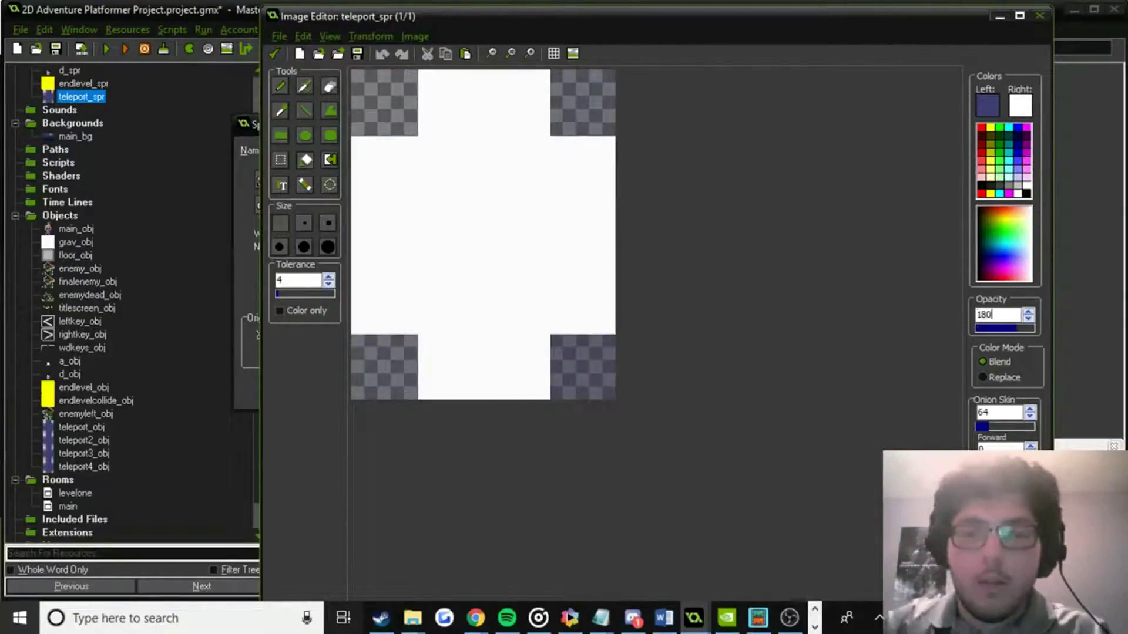
click(303, 111)
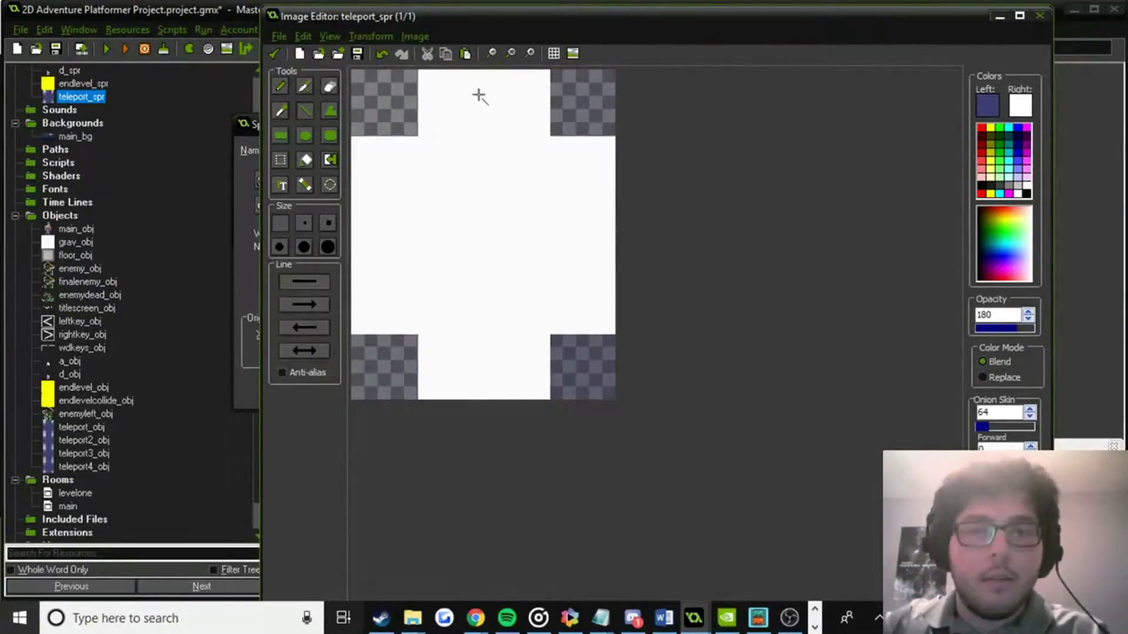
click(337, 89)
drag(428, 86, 517, 88)
mouse_move(582, 156)
mouse_down()
mouse_move(583, 298)
mouse_move(491, 371)
mouse_move(437, 367)
mouse_up()
mouse_move(355, 311)
mouse_down()
mouse_move(383, 254)
mouse_move(380, 171)
mouse_up()
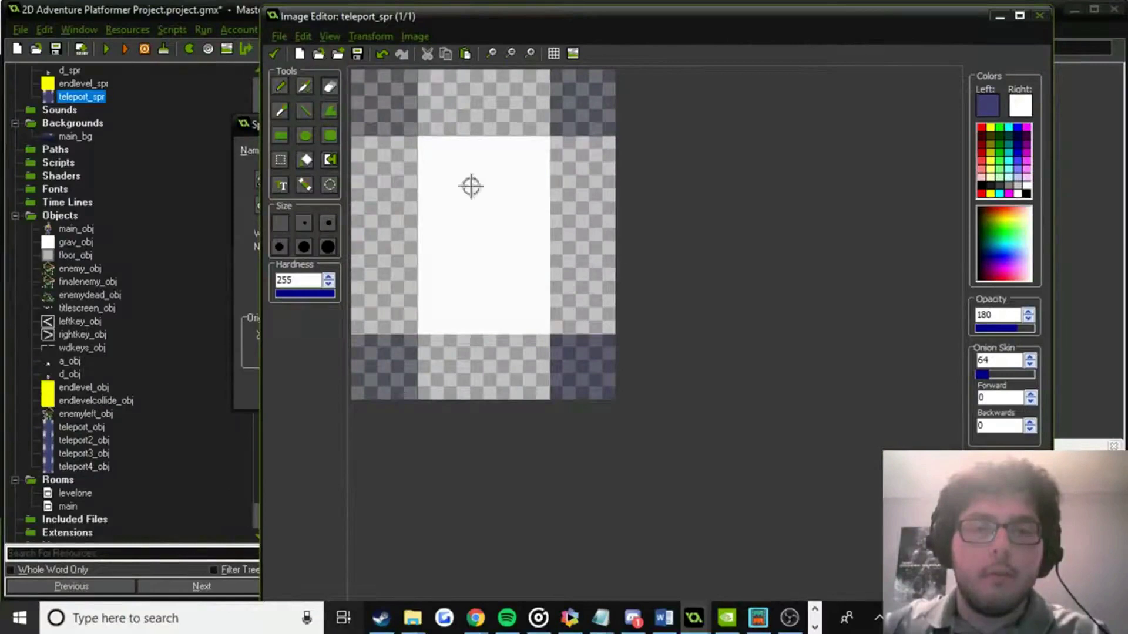
click(275, 54)
click(19, 94)
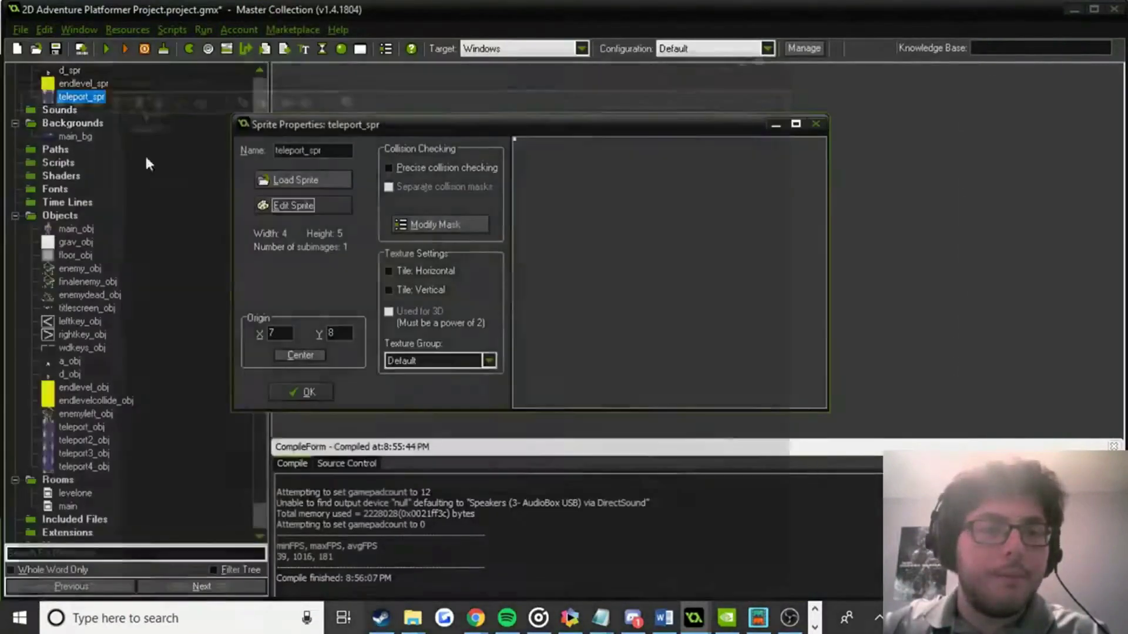
click(297, 390)
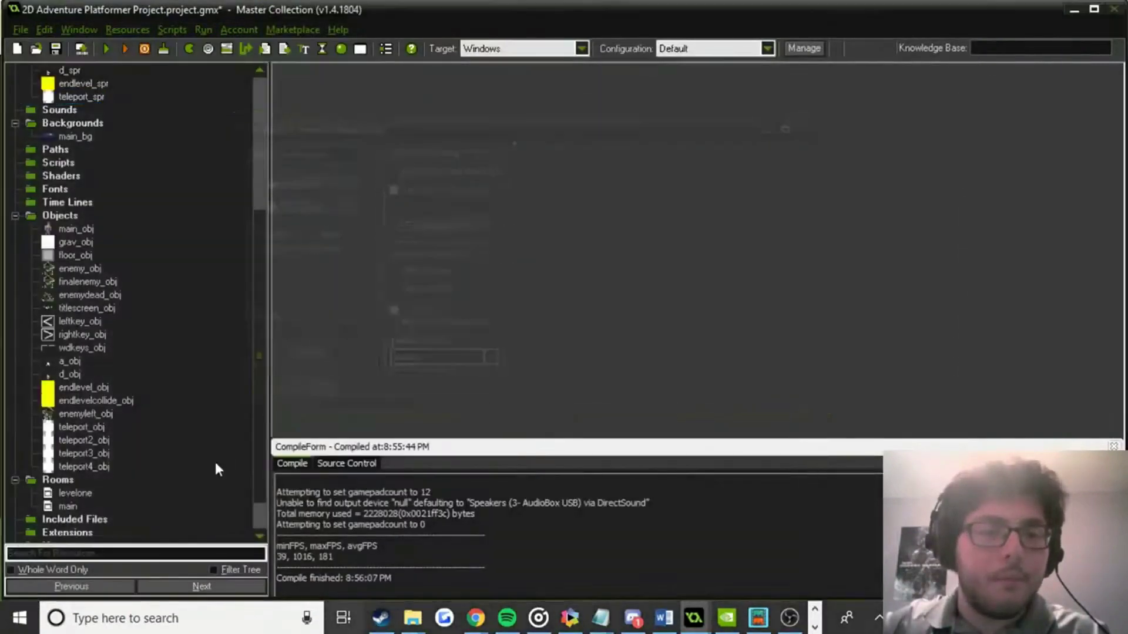
Run the game, move the player along the upper platform into the first teleporter, and close the game.
click(103, 49)
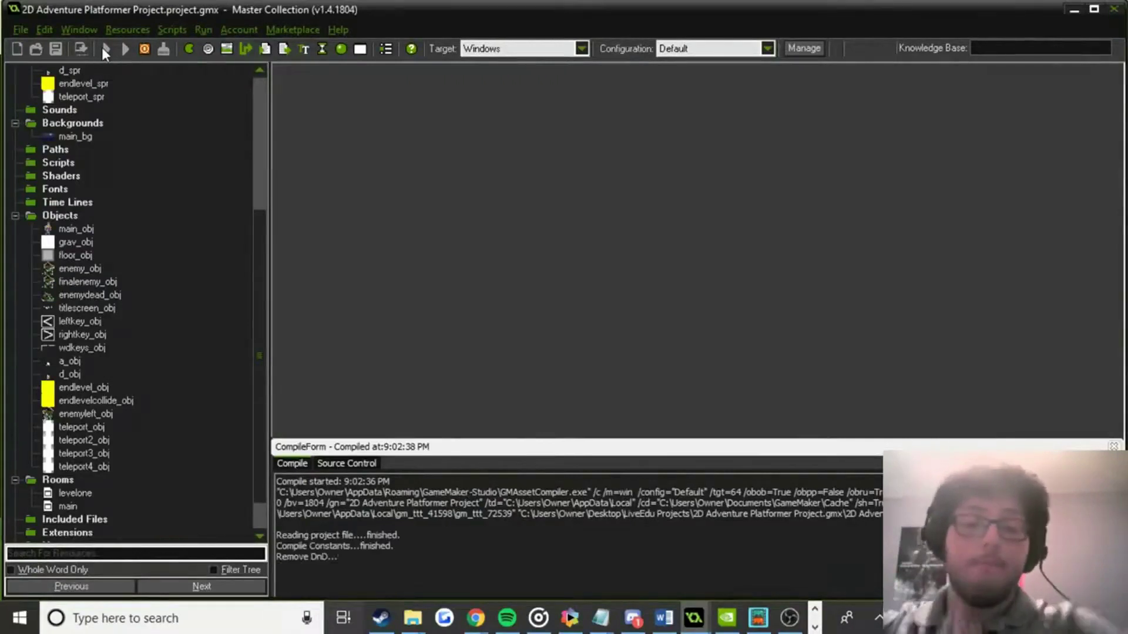
click(789, 618)
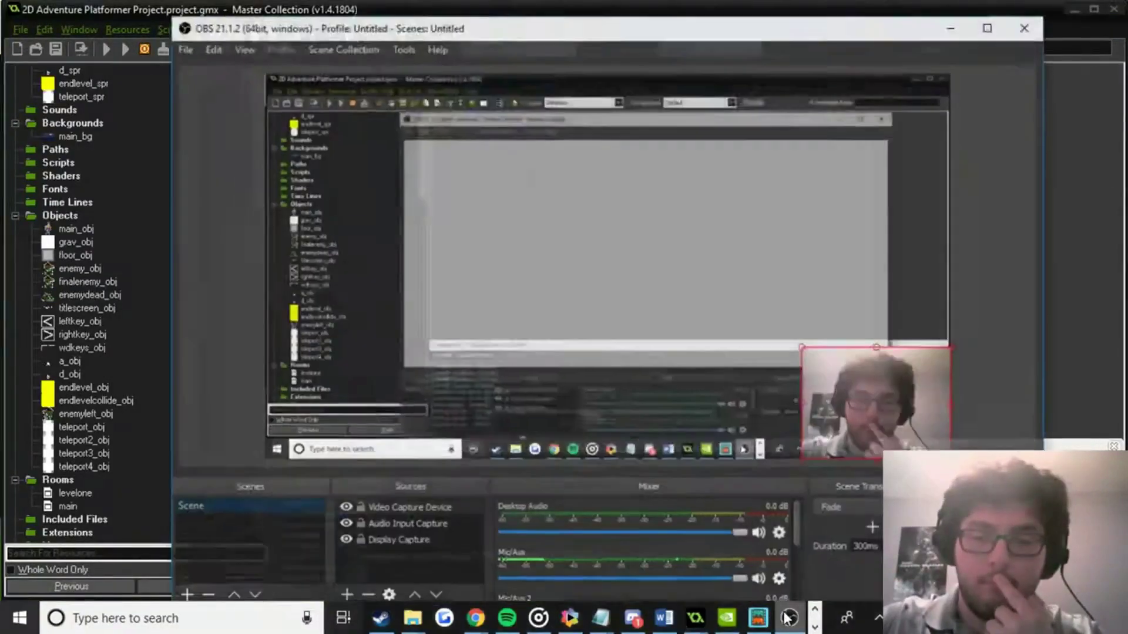
click(789, 617)
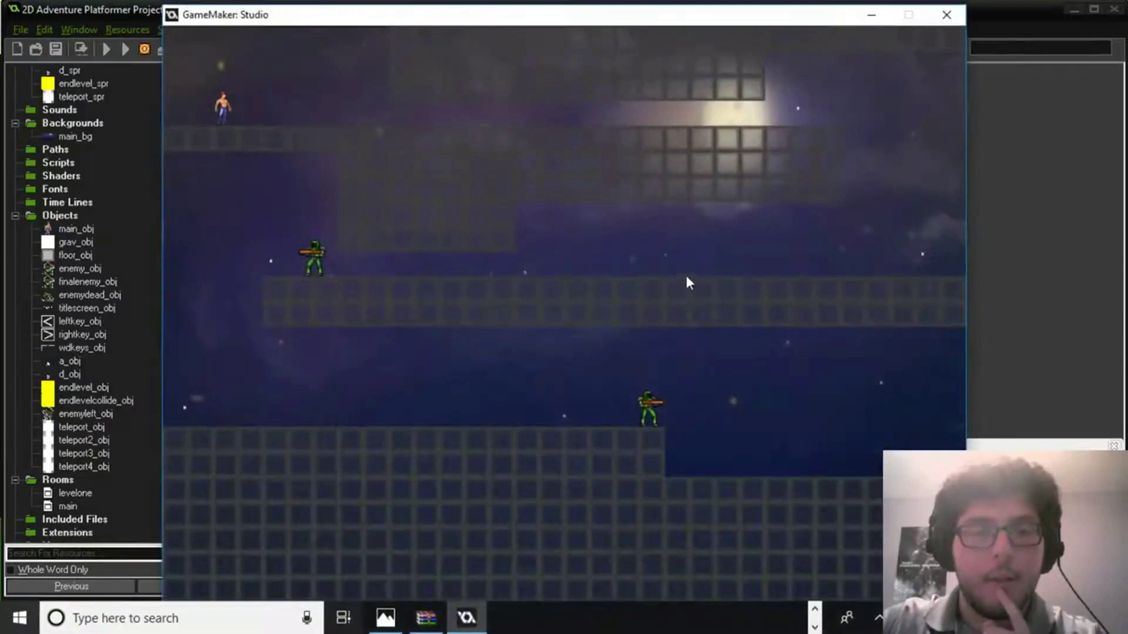
key(Right)
key(Left)
key(Right)
key(d)
key(d)
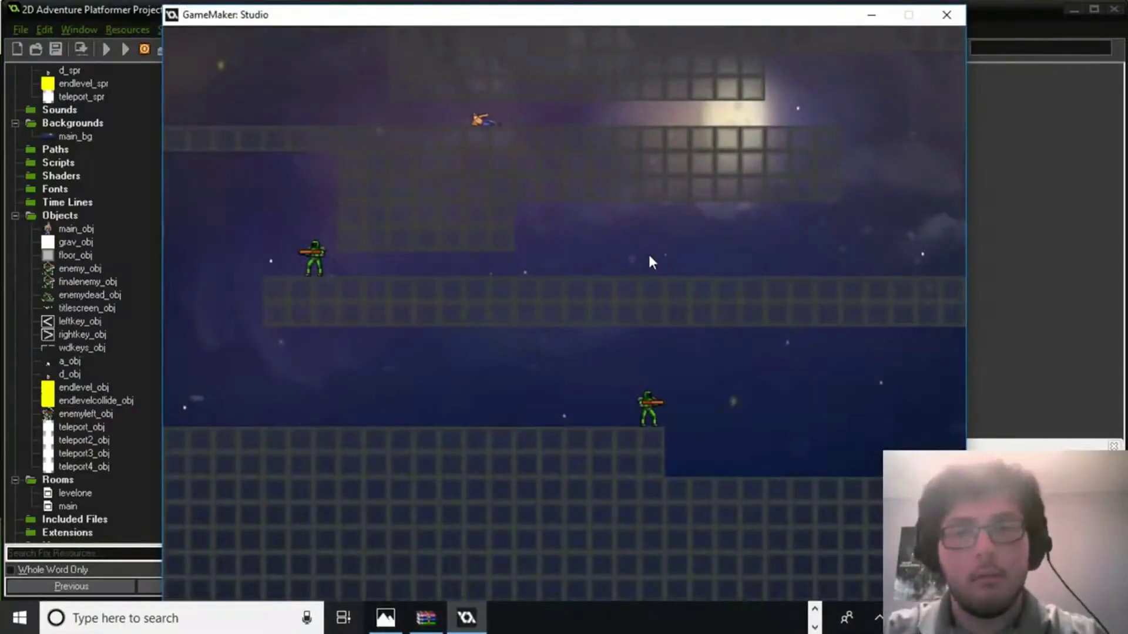
key(d)
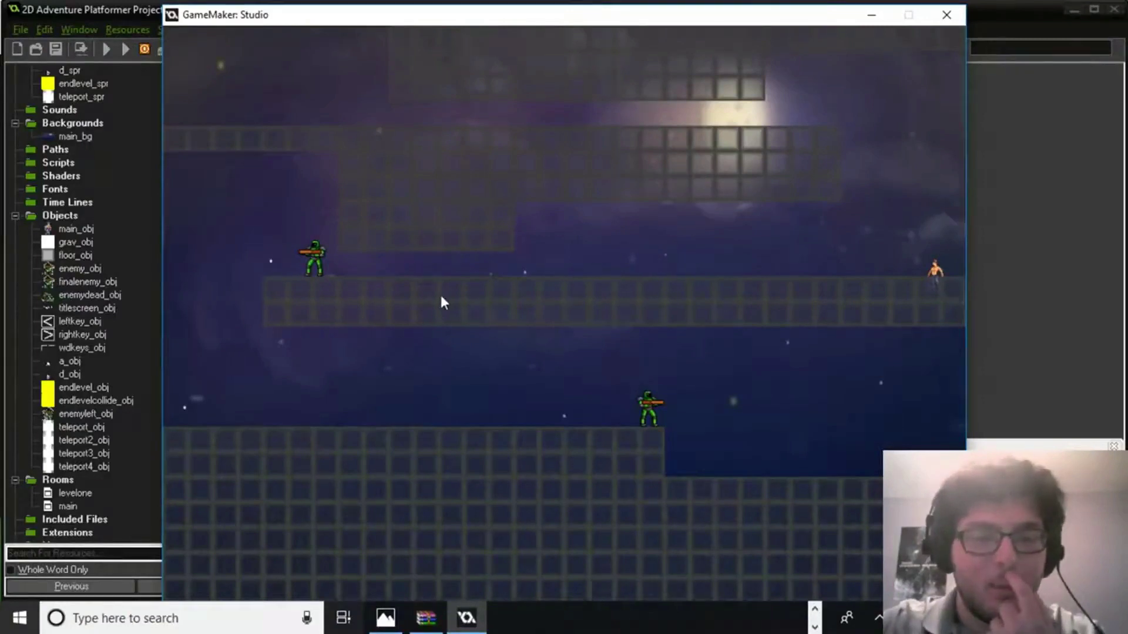
click(955, 15)
Check the properties of the mainR_spr sprite and close them.
click(91, 231)
scroll(79, 159, up, 5)
click(87, 85)
double_click(90, 88)
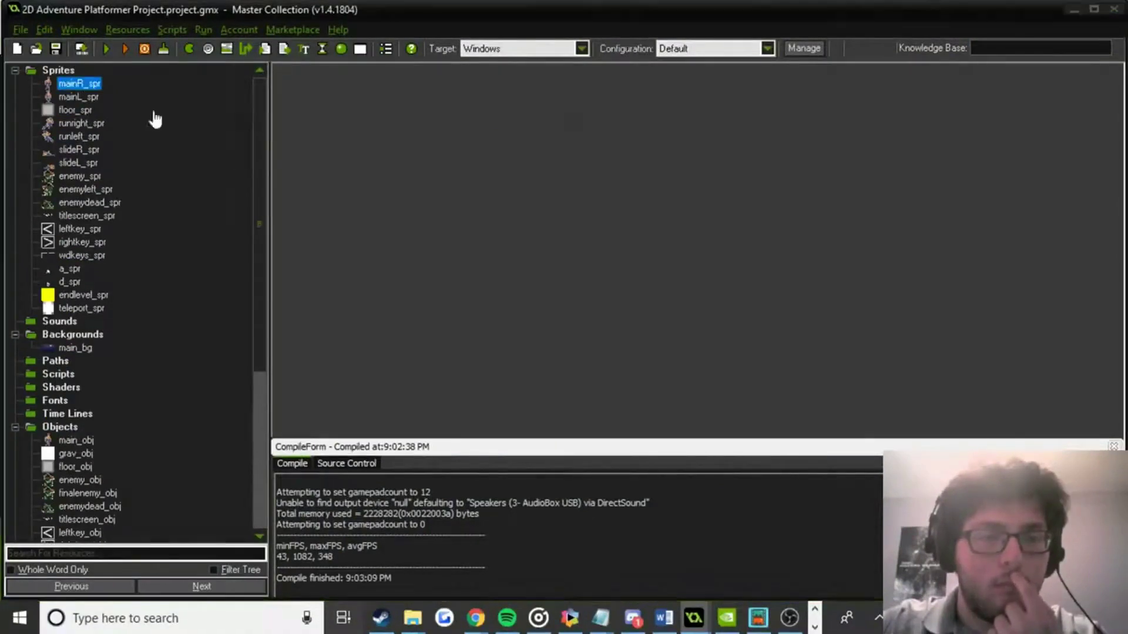
click(310, 392)
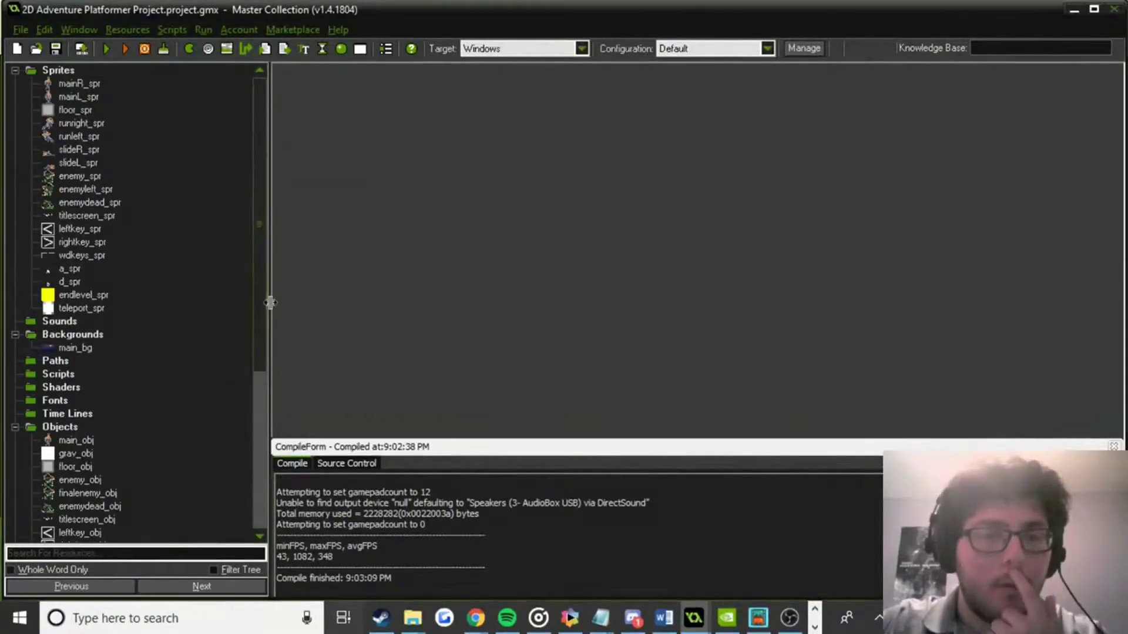
Set the levelone room's vertical snap to 45 and raise the teleport2_obj instance above the middle platform near the room's right wall.
scroll(147, 411, down, 6)
double_click(75, 453)
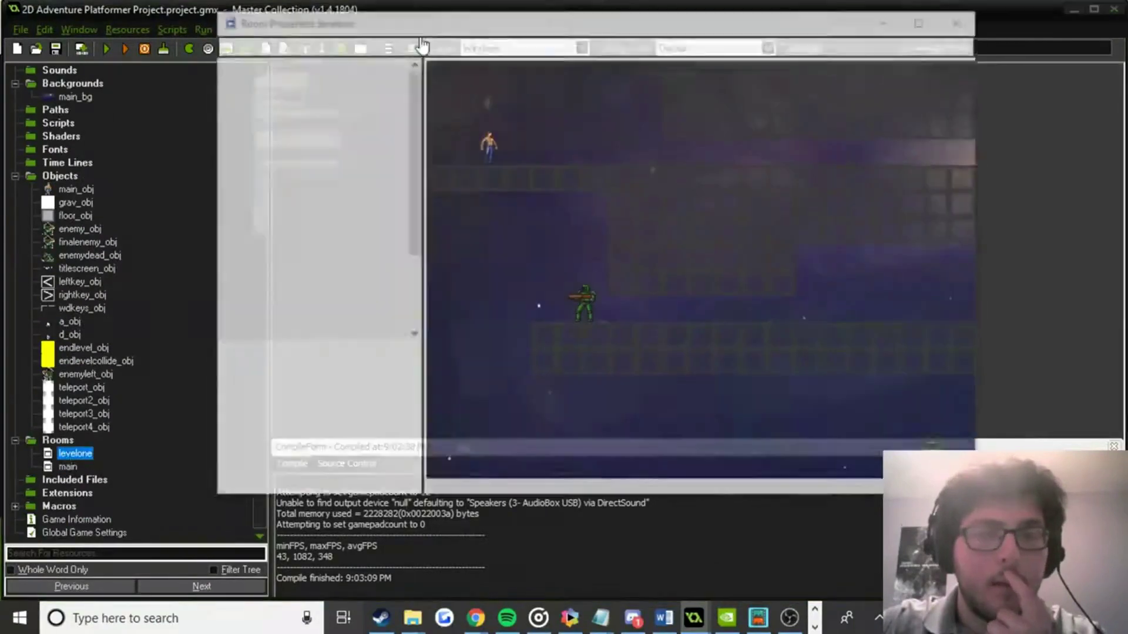
drag(456, 45, 438, 49)
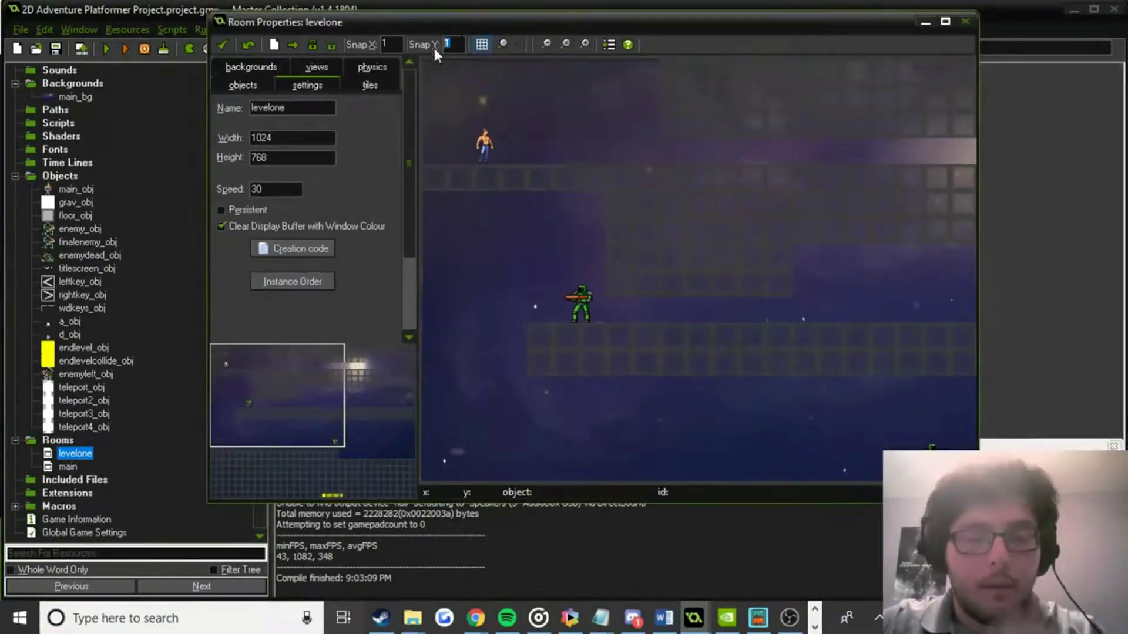
text(45)
middle_drag(940, 283, 720, 255)
scroll(721, 260, up, 3)
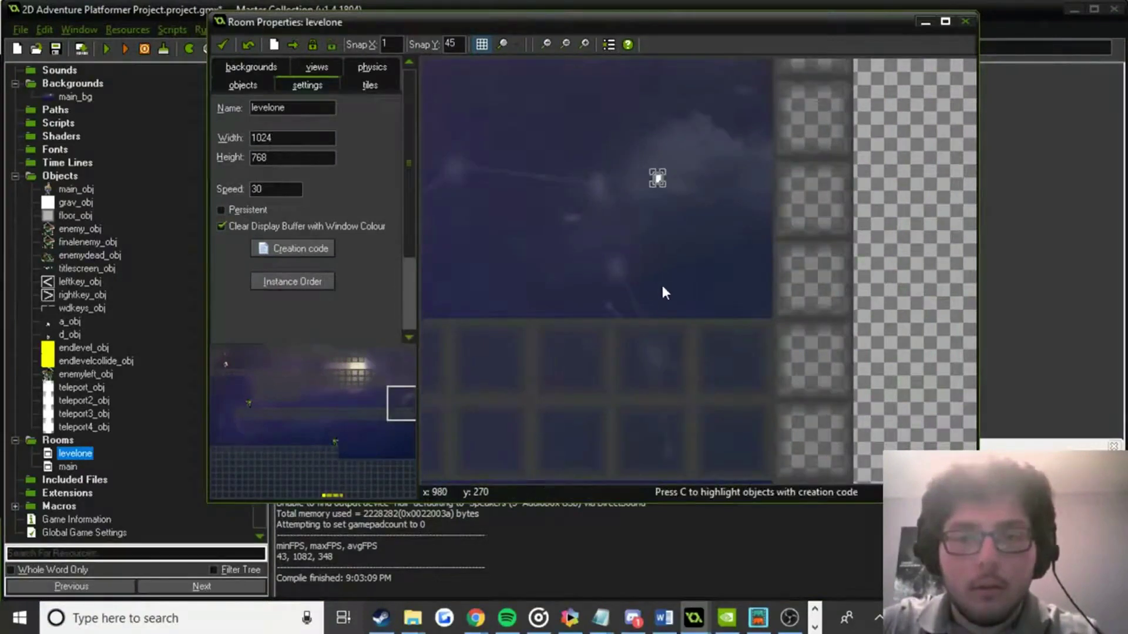
scroll(617, 235, down, 2)
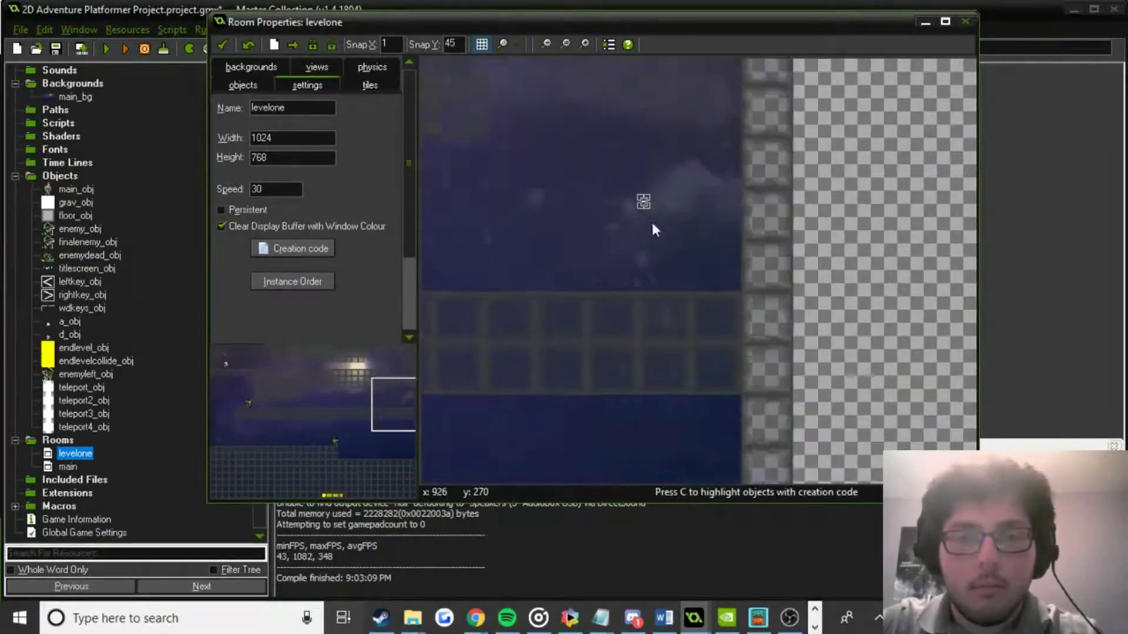
Raise the teleport3_obj instance beside the enemy at the left end of the middle platform.
middle_drag(652, 223, 936, 209)
middle_drag(588, 217, 863, 217)
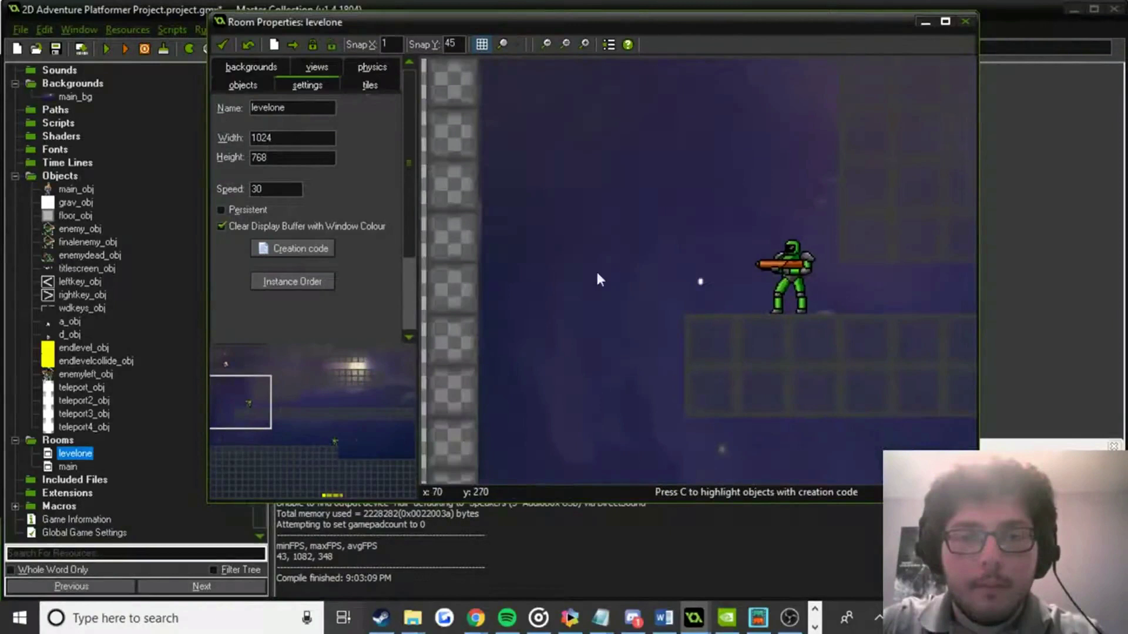
click(691, 266)
ctrl+right_click(716, 255)
click(728, 262)
click(705, 291)
ctrl+right_click(715, 271)
click(726, 280)
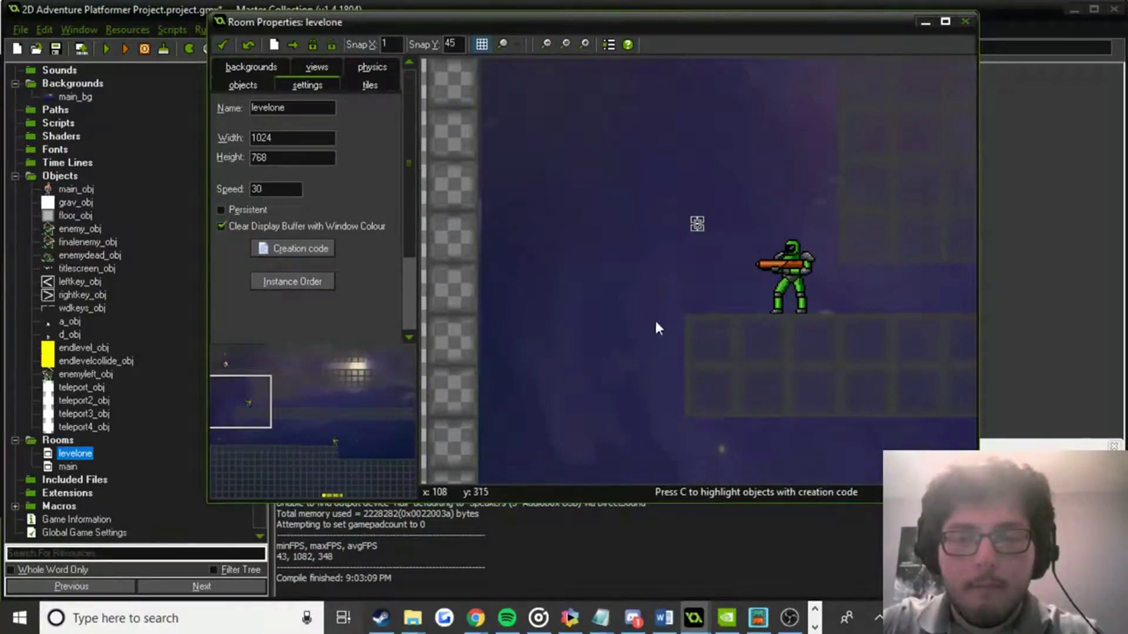
Move the teleport4_obj instance higher above the lower floor and slightly away from the room's left wall.
scroll(654, 319, down, 3)
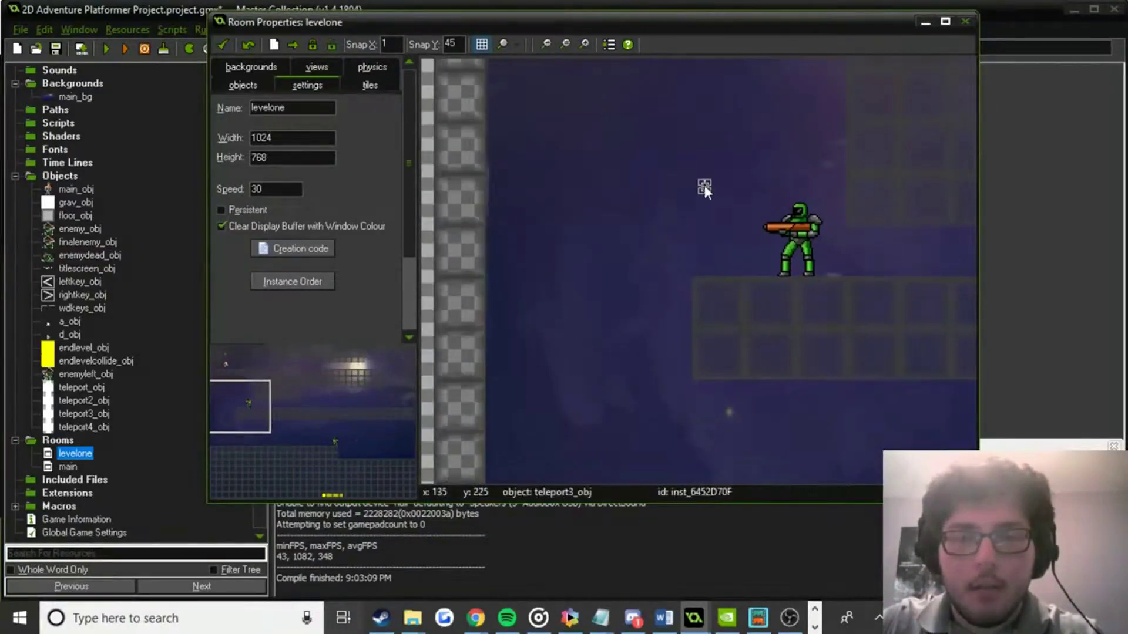
scroll(654, 303, down, 5)
scroll(655, 303, down, 2)
click(560, 325)
drag(561, 304, 580, 306)
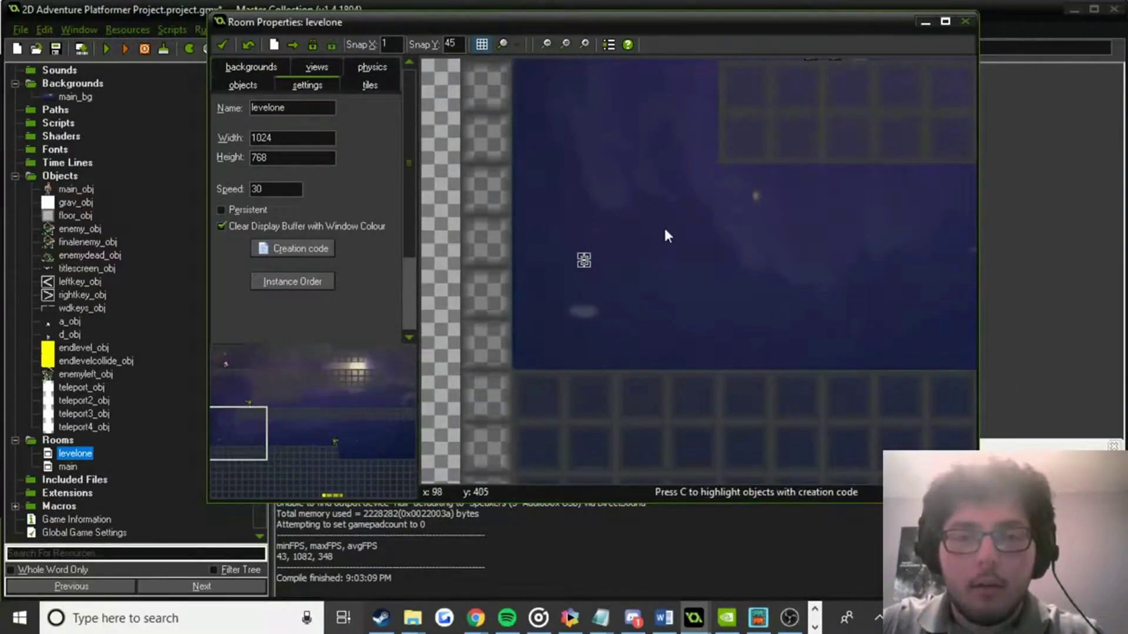
Set the levelone room's vertical snap to 1 and move teleport3_obj lower and slightly closer to the enemy on the middle platform.
scroll(666, 233, up, 6)
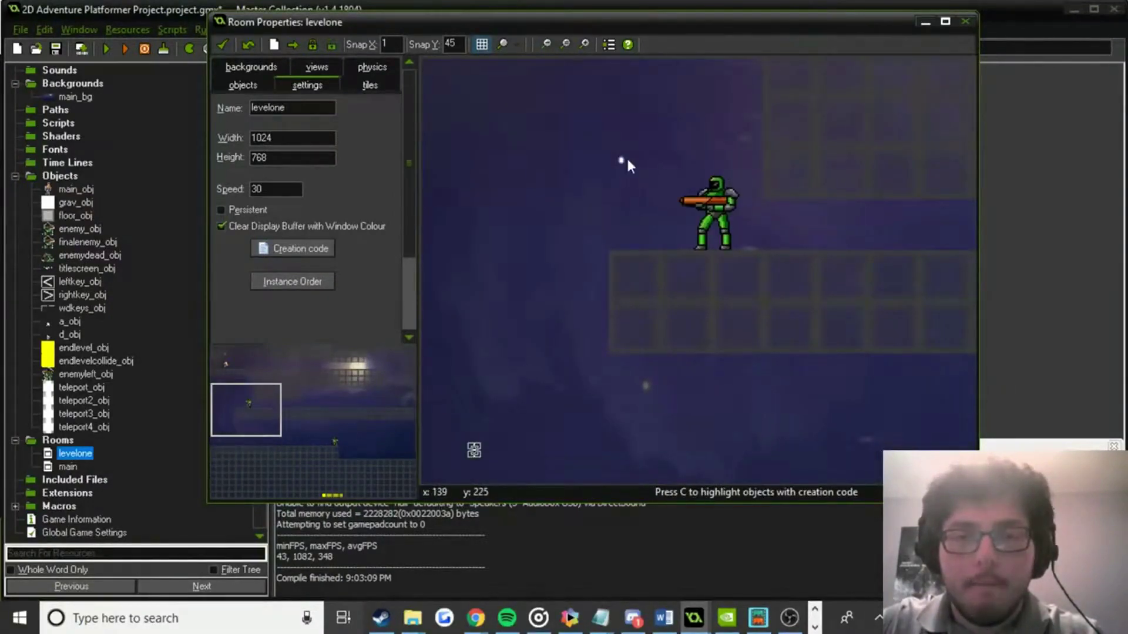
double_click(450, 44)
text(1)
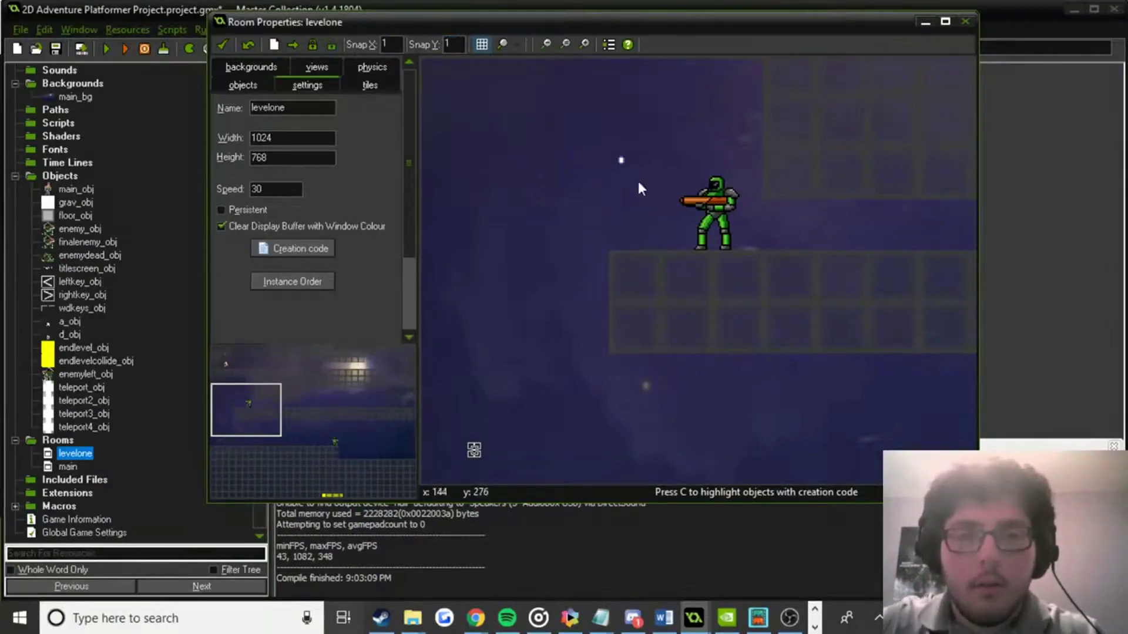
ctrl+scroll(637, 178, up, 1)
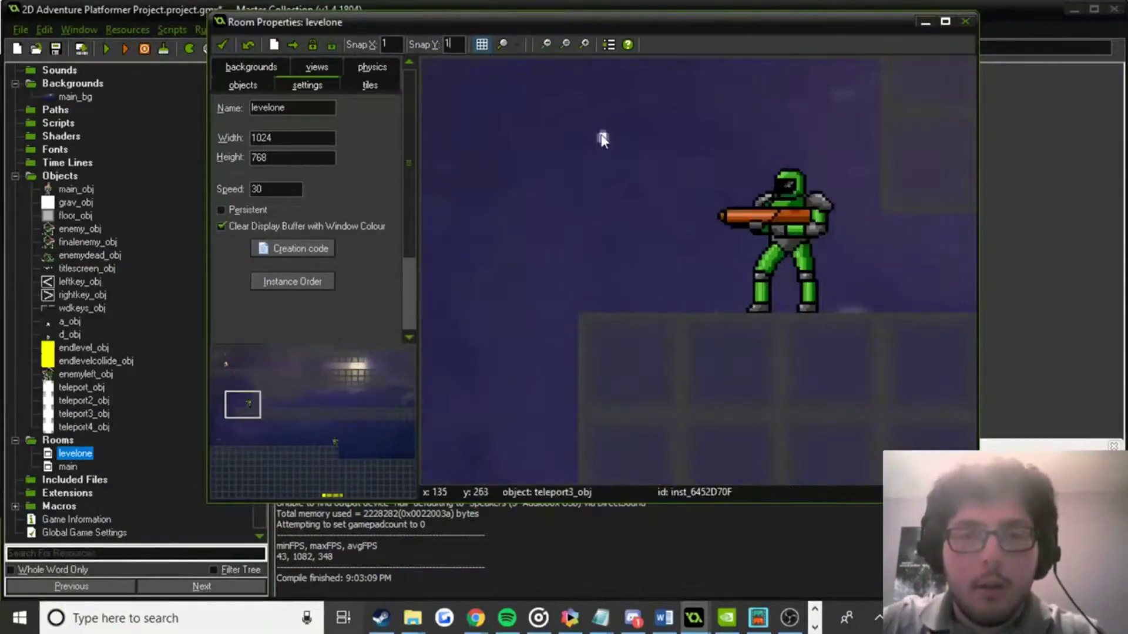
drag(611, 202, 626, 235)
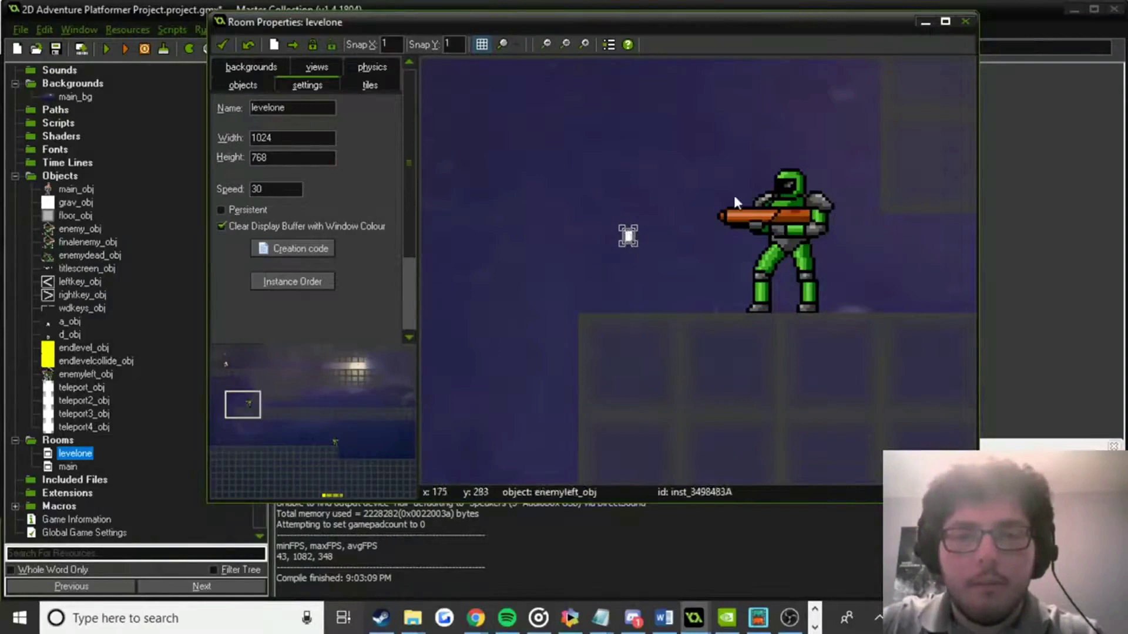
Examine the teleport_obj instance above the upper platform and the room's layout down to the sunken area beside the lower enemy.
ctrl+scroll(737, 191, down, 1)
ctrl+scroll(717, 185, down, 1)
ctrl+scroll(567, 247, up, 1)
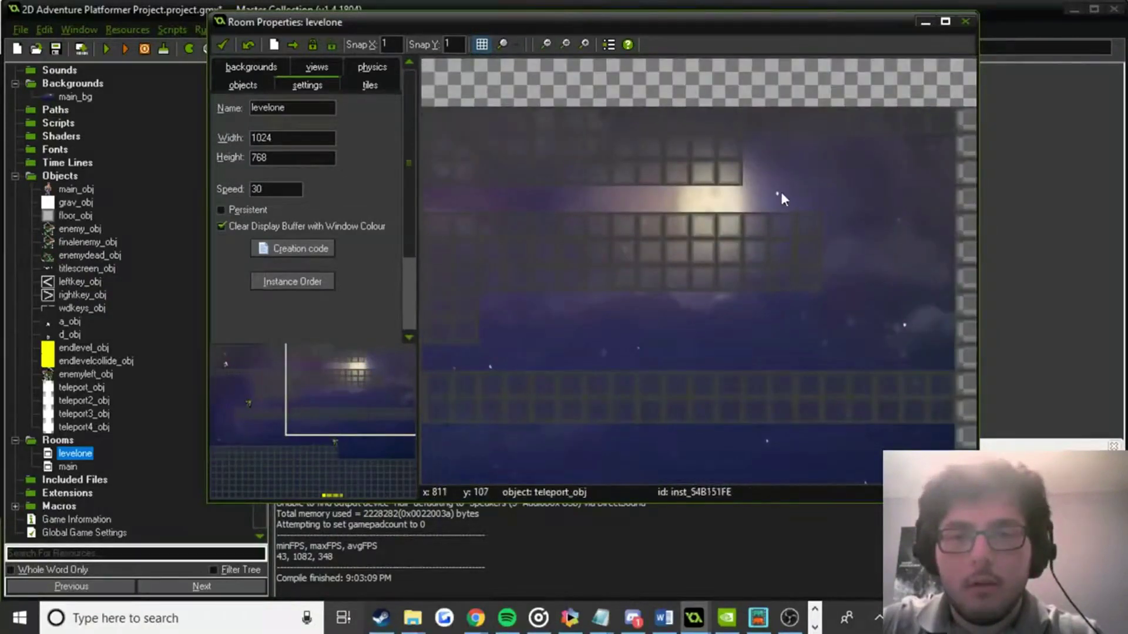
scroll(707, 255, up, 2)
ctrl+scroll(709, 259, up, 2)
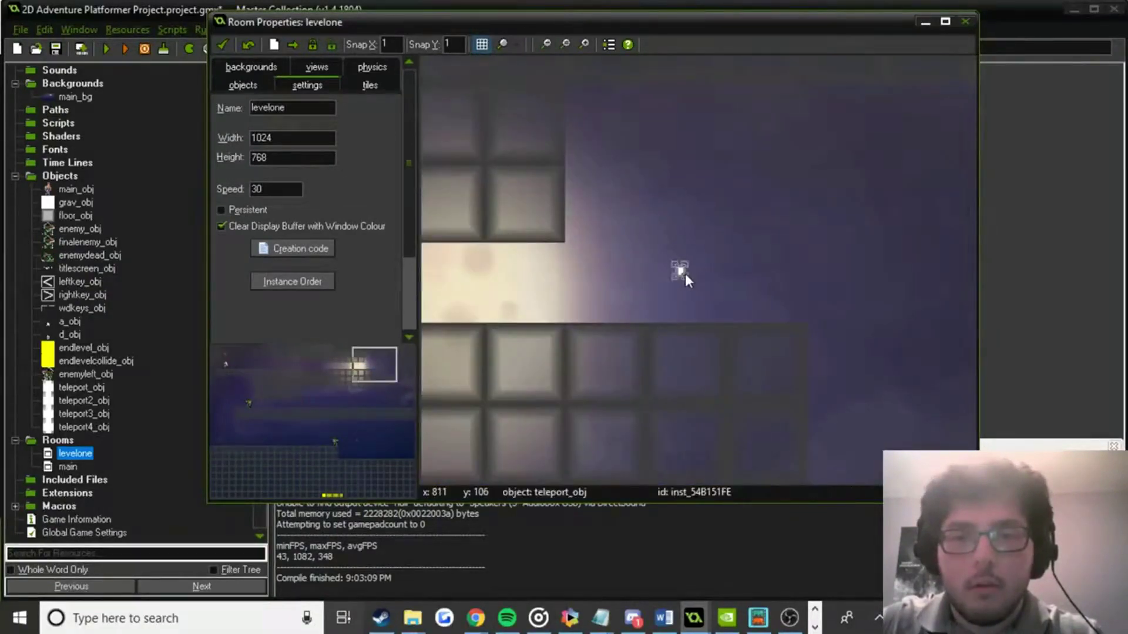
scroll(686, 279, down, 4)
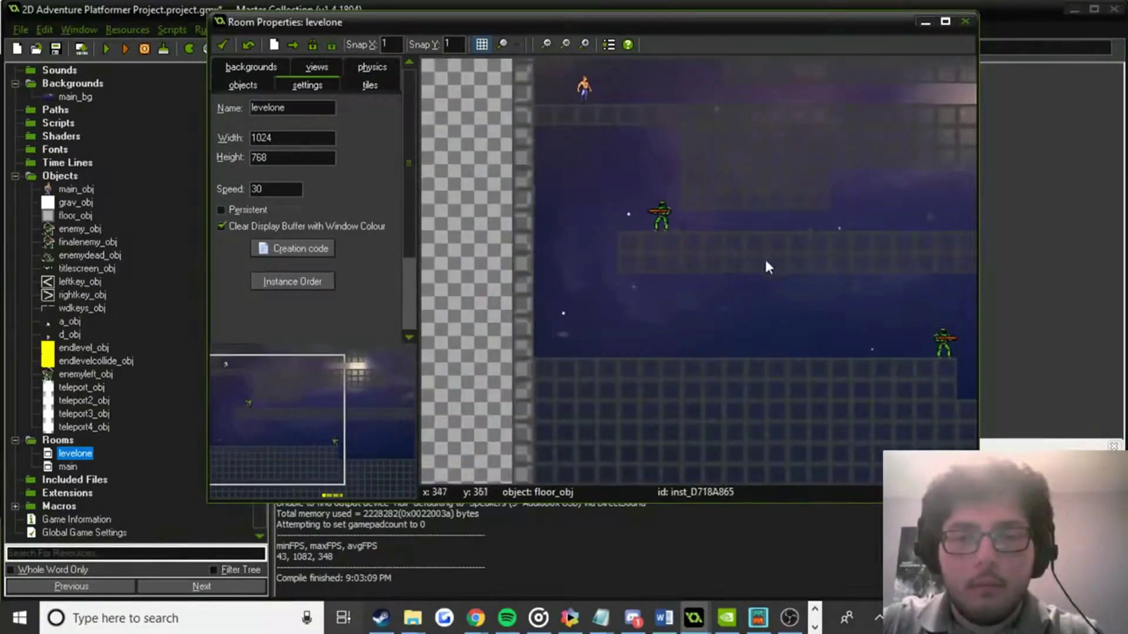
scroll(763, 256, right, 6)
scroll(701, 273, left, 3)
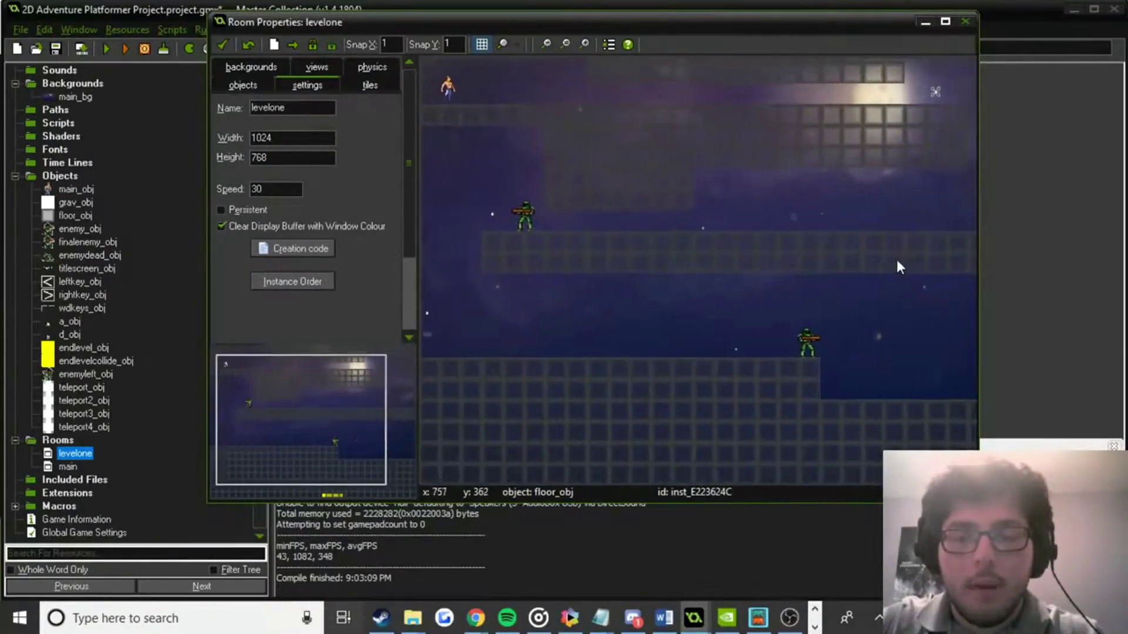
scroll(874, 275, down, 2)
scroll(874, 275, right, 3)
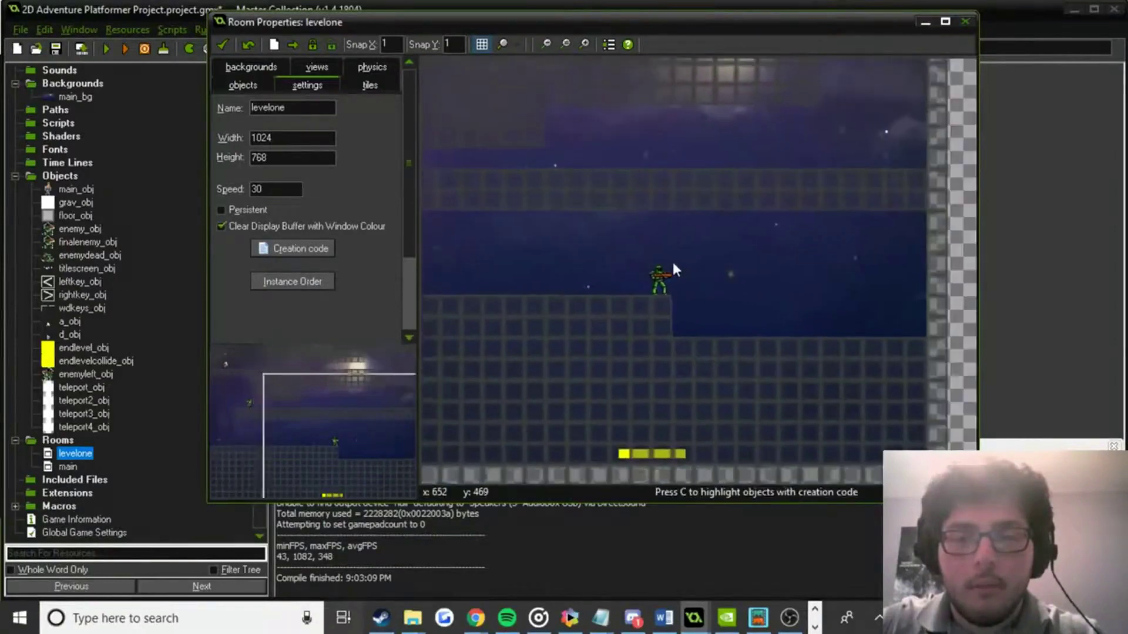
Fill the two-row pit between the lower enemy and the room's right wall with floor_obj on a 32 by 32 snap, and save the room.
click(263, 88)
click(253, 147)
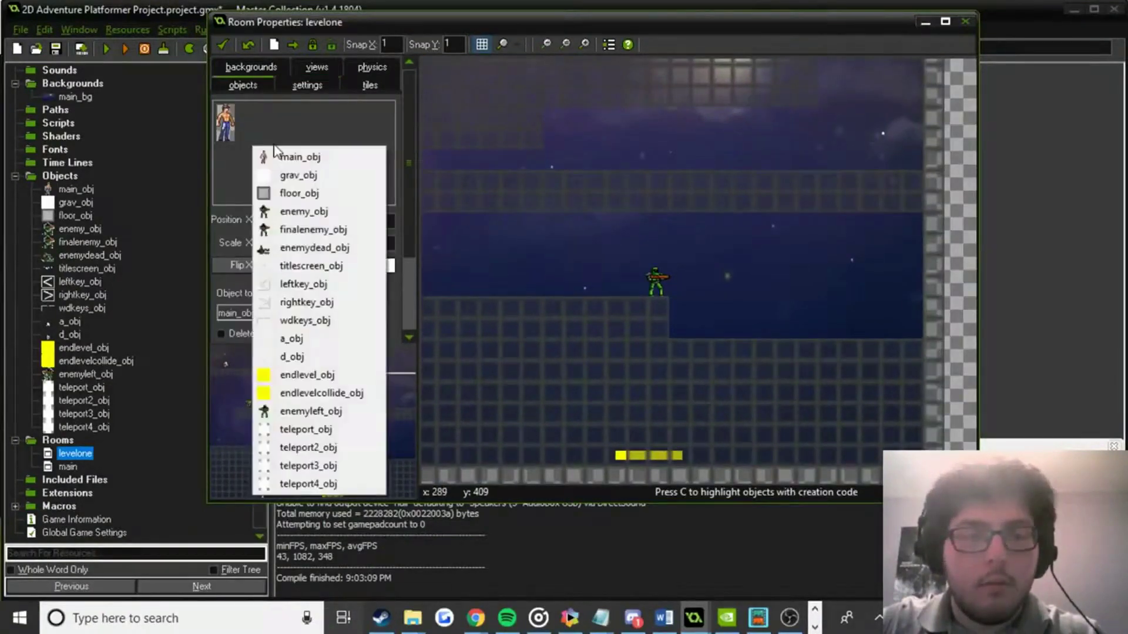
click(309, 195)
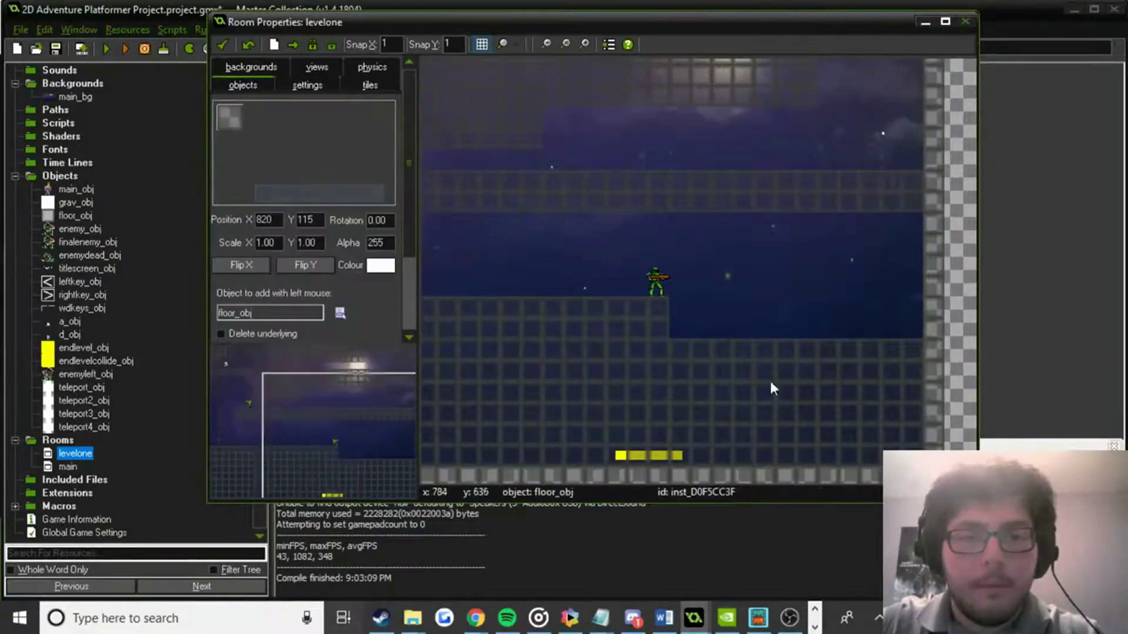
ctrl+scroll(770, 383, up, 1)
text(32)
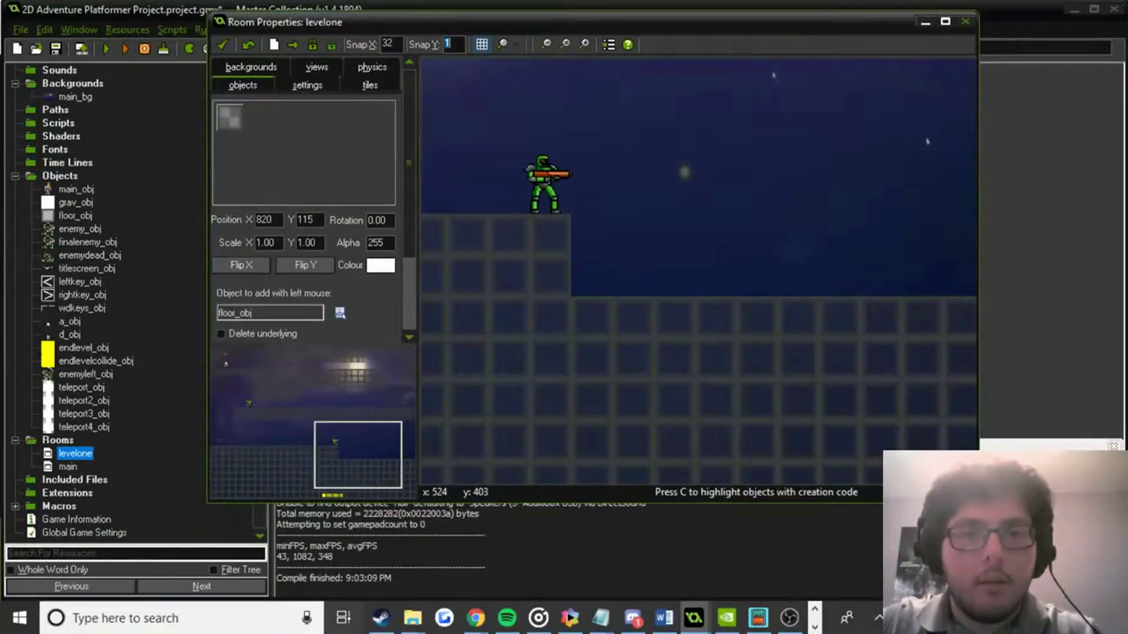
text(32)
click(591, 262)
middle_drag(841, 263, 796, 273)
shift+drag(567, 257, 951, 267)
click(581, 311)
mouse_move(580, 312)
shift+mouse_down()
mouse_move(810, 305)
mouse_move(865, 323)
shift+mouse_up()
middle_drag(864, 323, 777, 281)
shift+drag(778, 281, 764, 298)
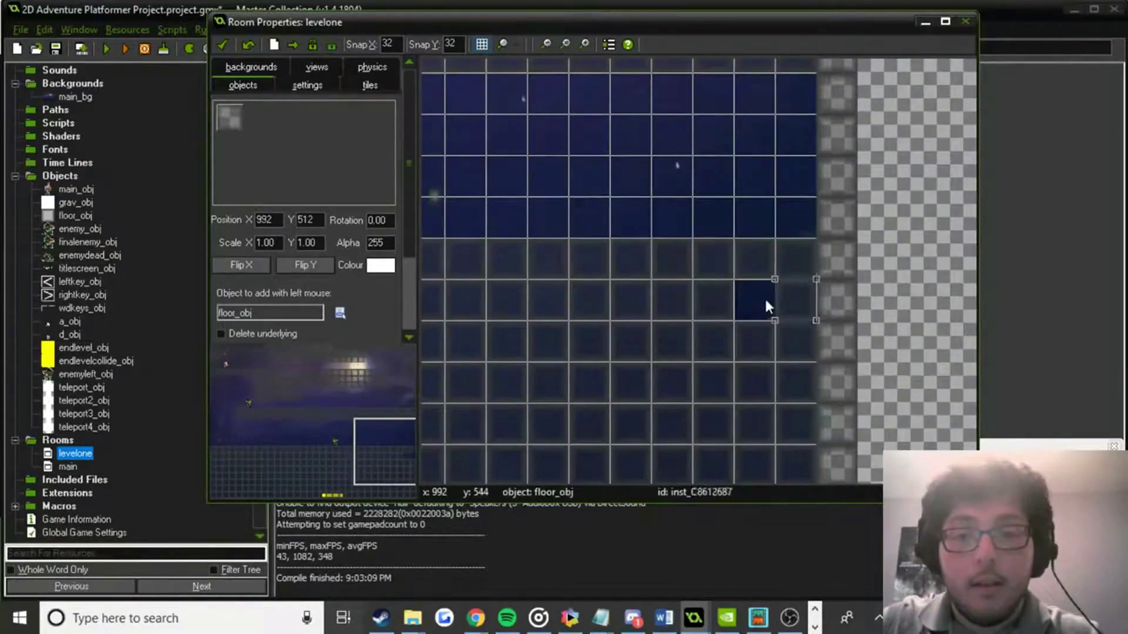
shift+click(755, 300)
click(230, 46)
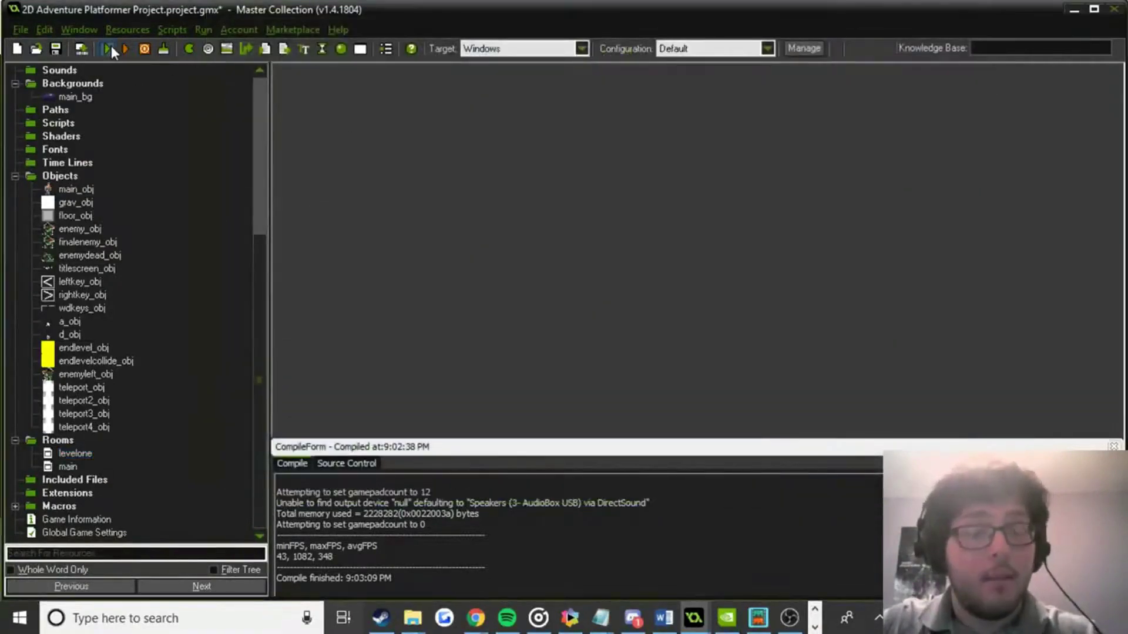
Run the game, play the character through levelone's teleporters and along the lower floor, and close the game window.
click(111, 45)
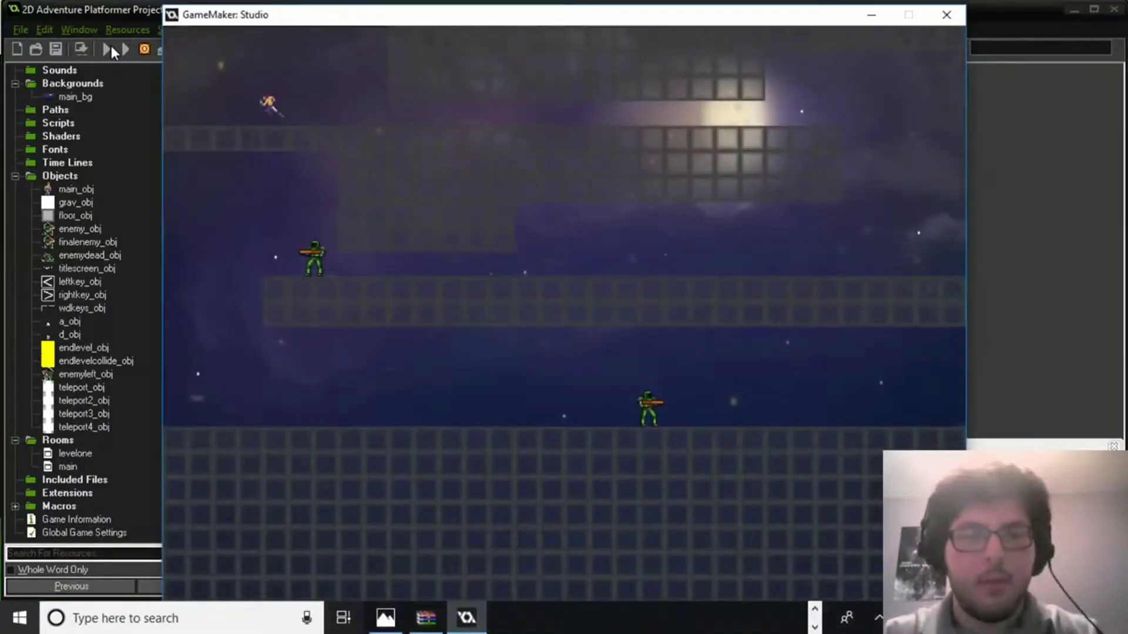
key(Right)
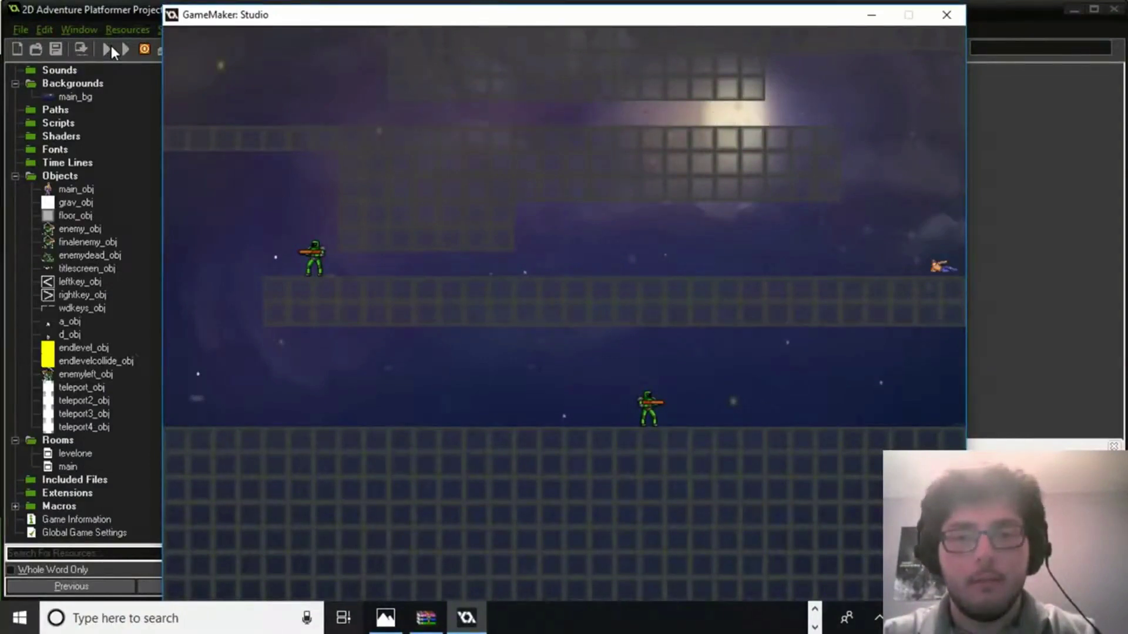
key(Left)
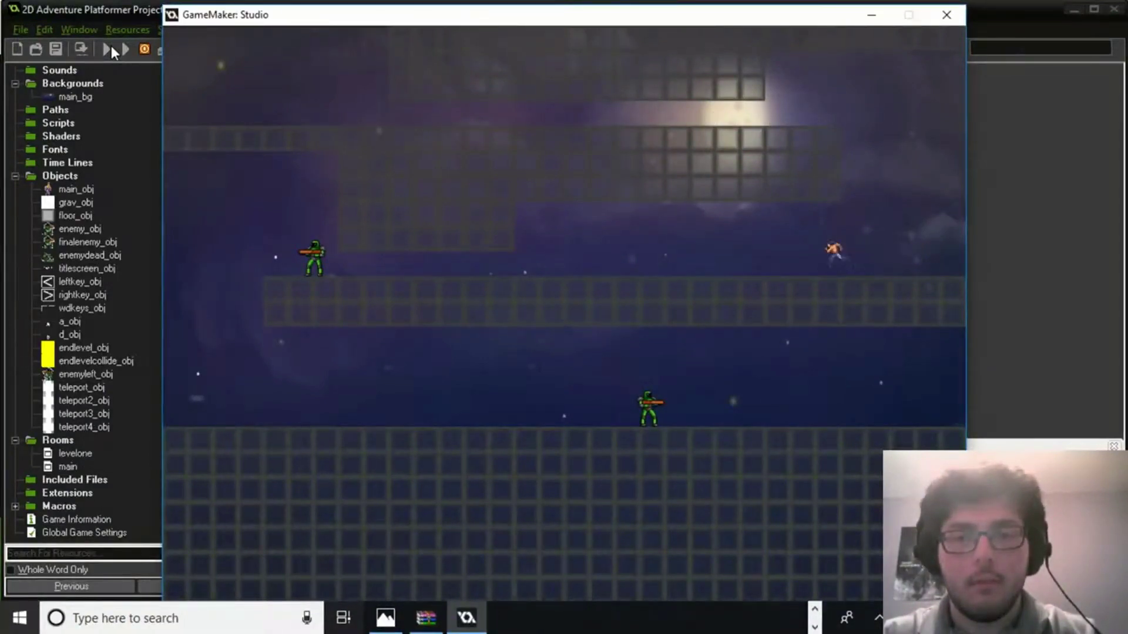
key(Left)
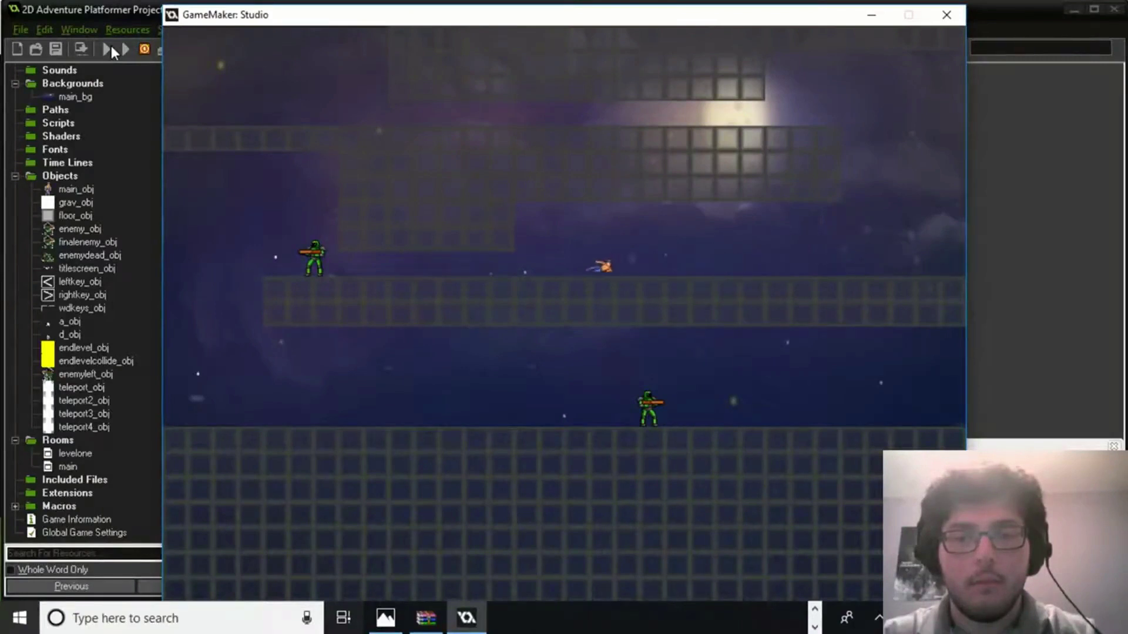
key(Left)
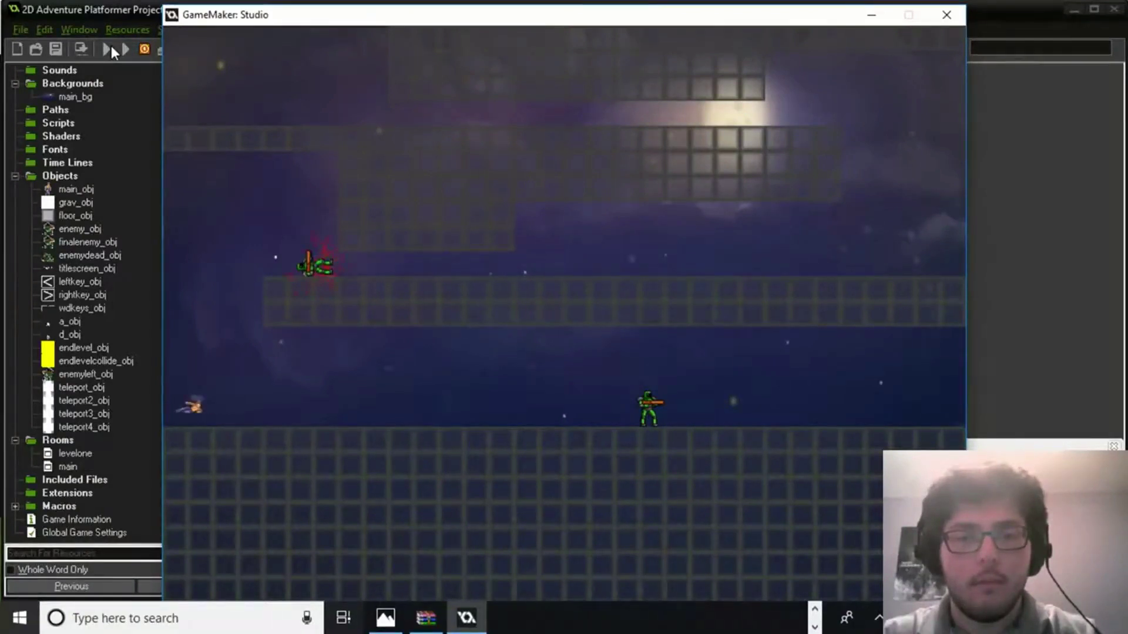
key(Right)
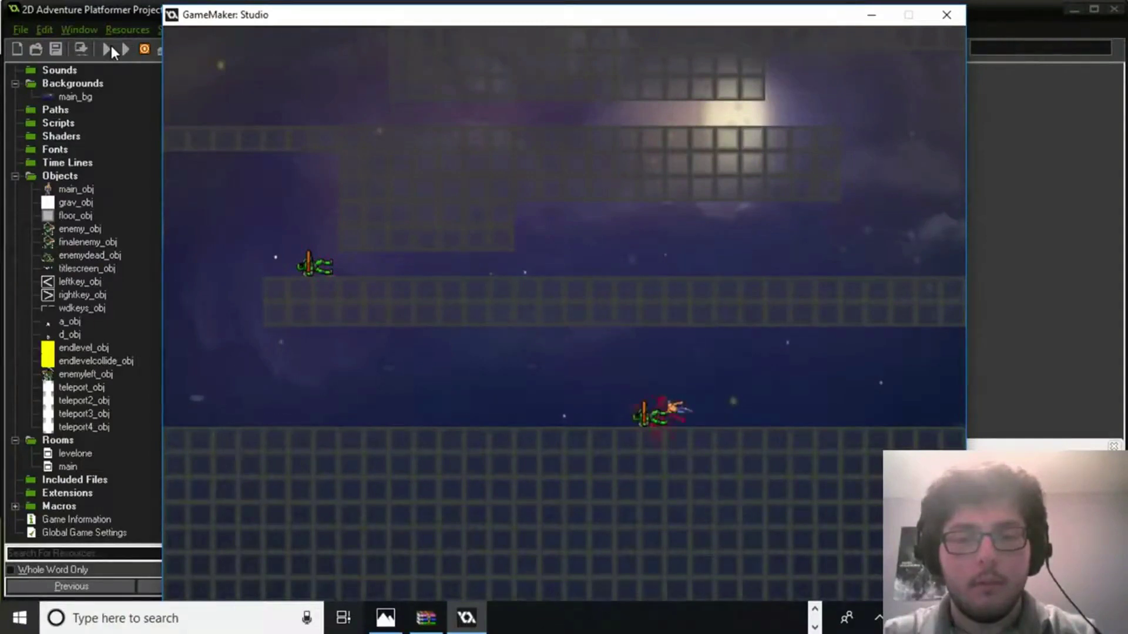
key(Left)
key(Left)
key(Right)
key(Up)
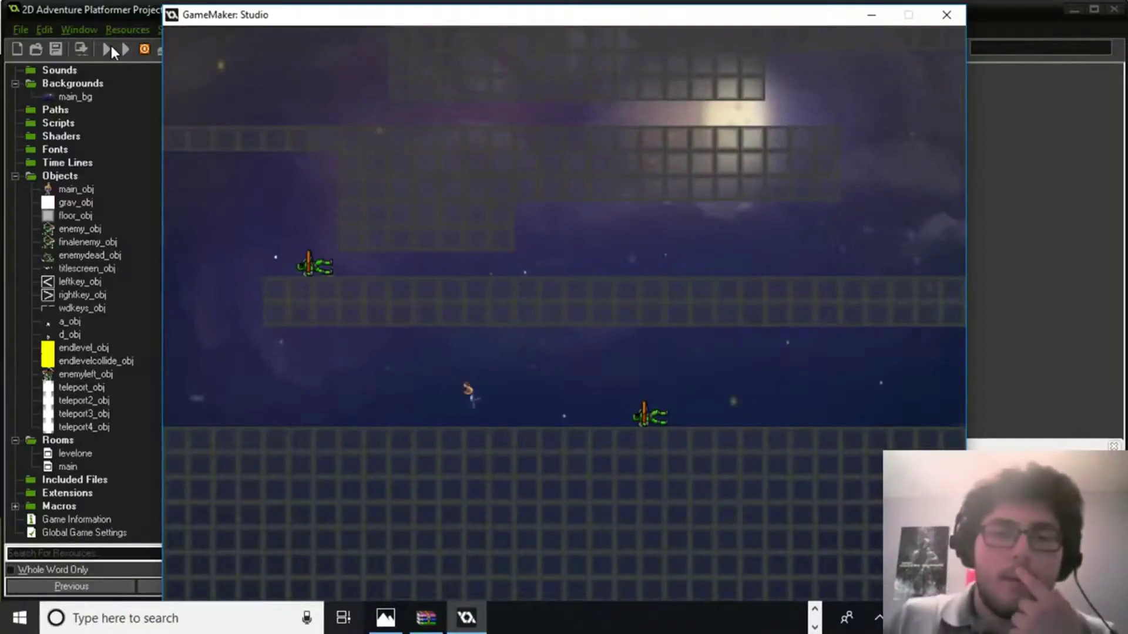
key(Right)
key(Left)
key(Right)
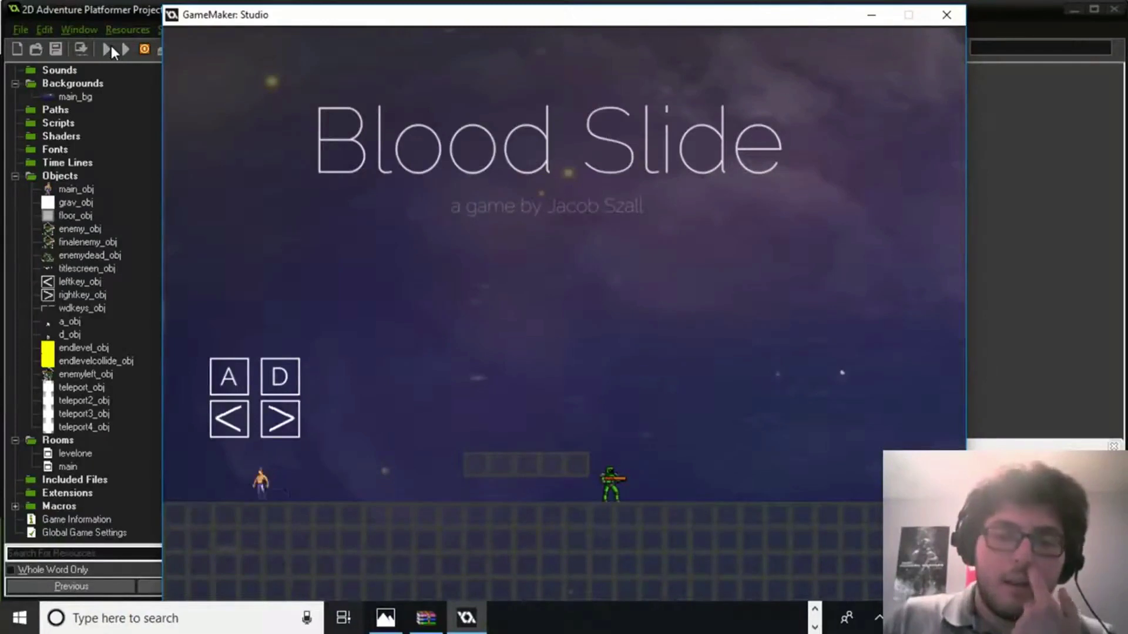
click(951, 17)
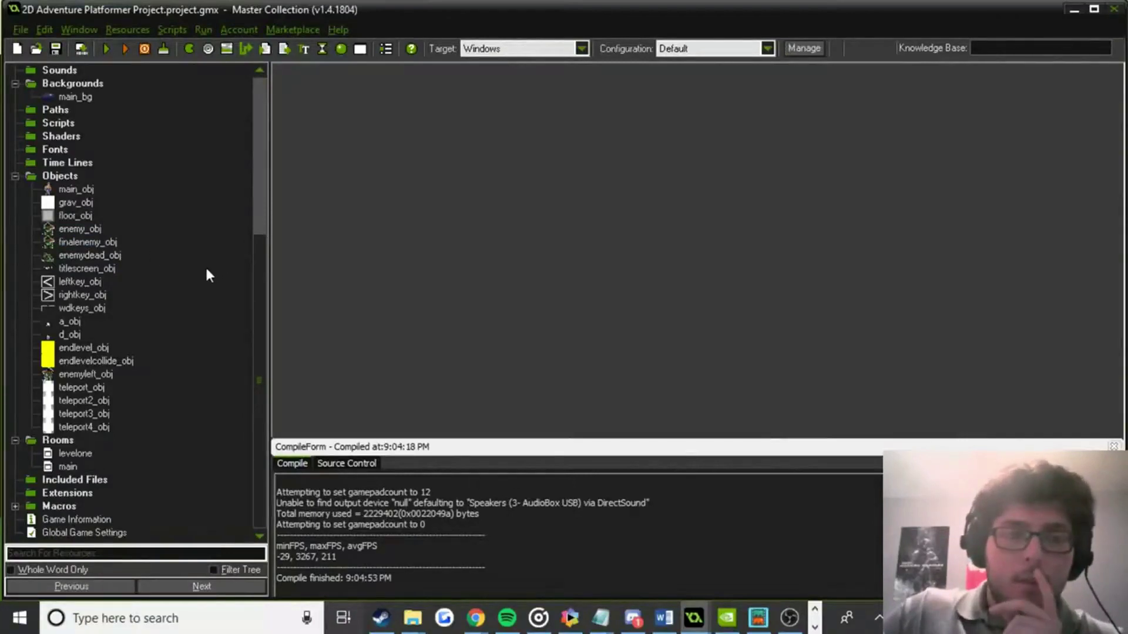
Reopen the levelone room and examine where the teleporters sit above the middle platform and at the upper platform's right end.
double_click(88, 455)
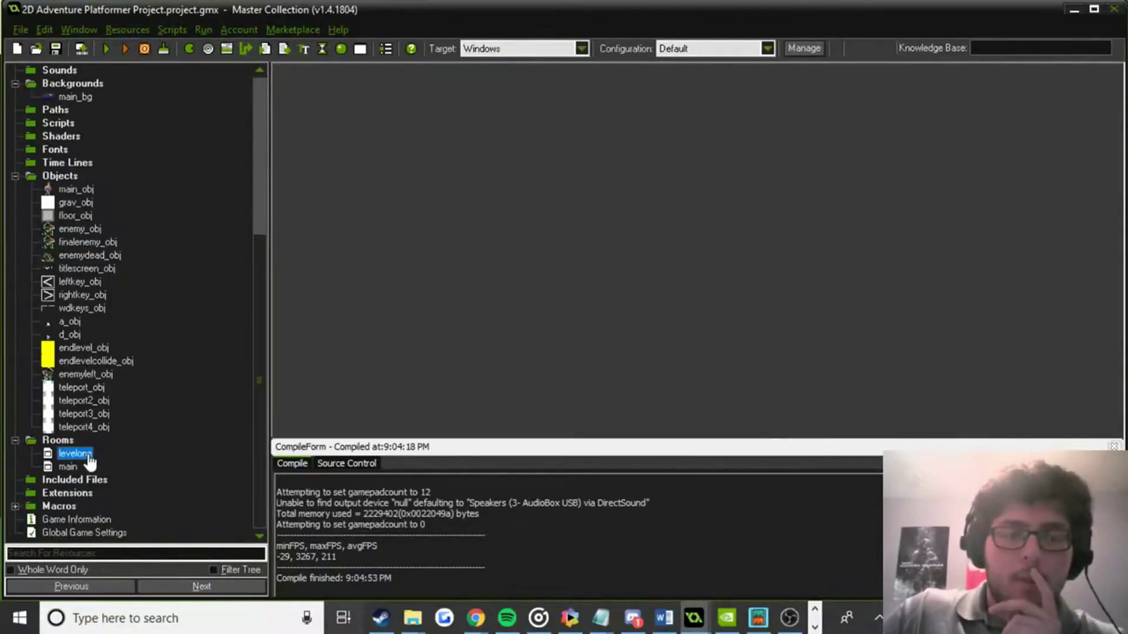
scroll(734, 279, right, 5)
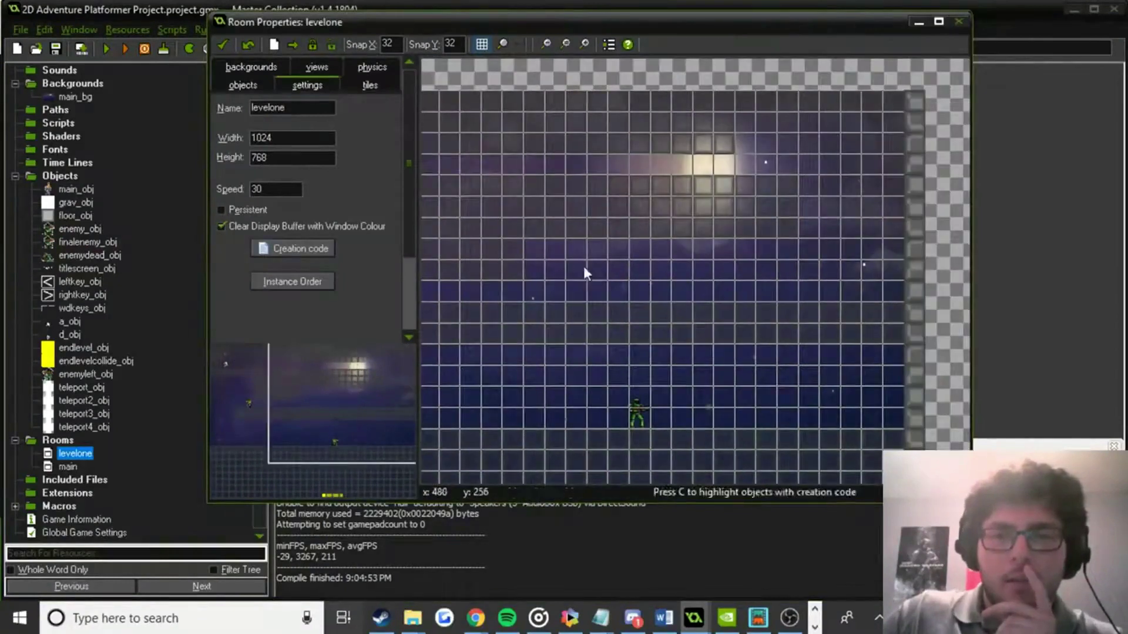
ctrl+scroll(739, 294, up, 2)
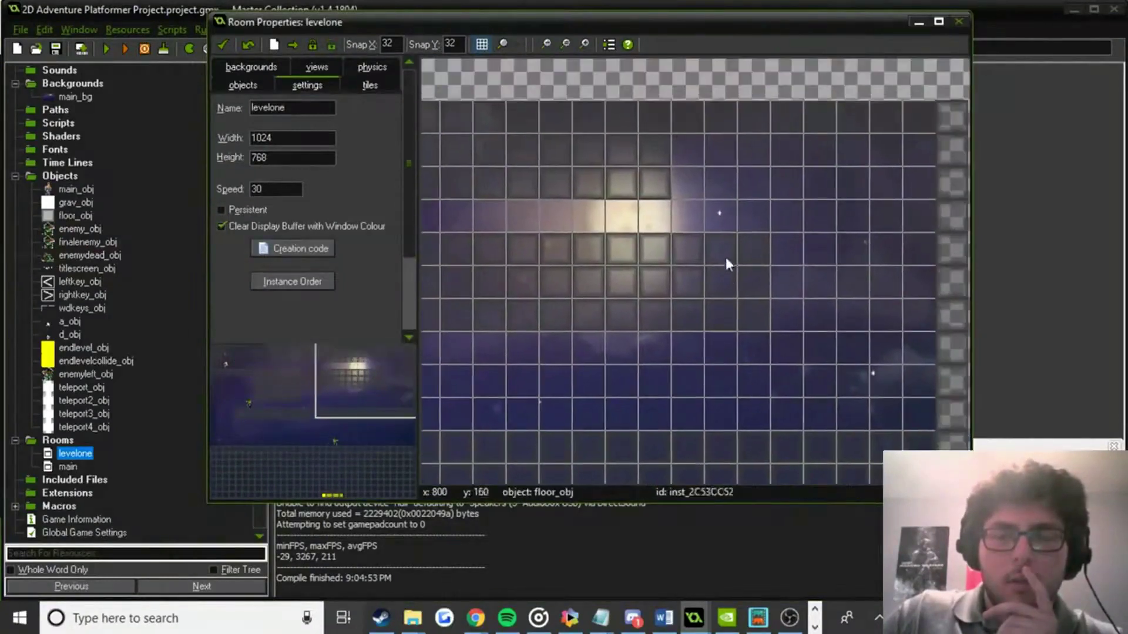
middle_drag(774, 391, 606, 172)
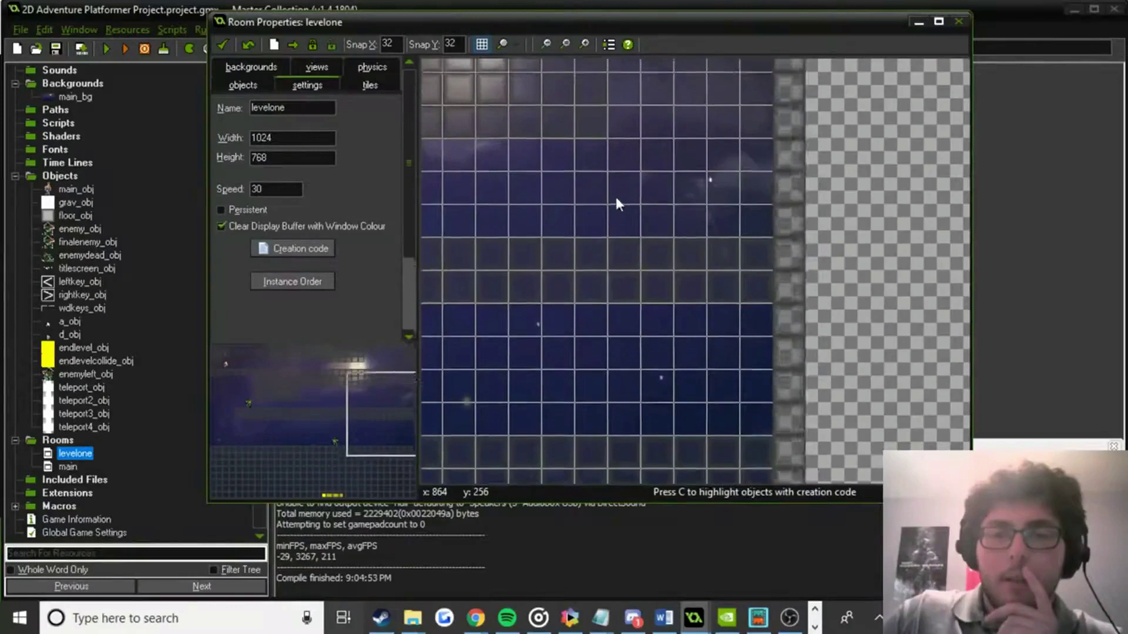
ctrl+scroll(616, 197, up, 2)
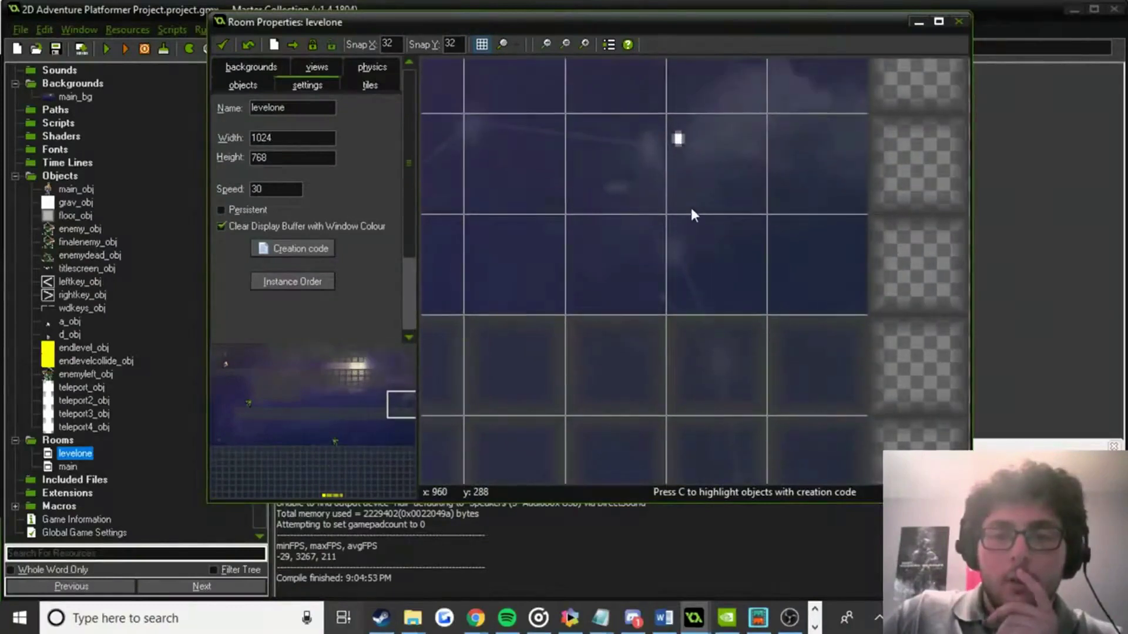
scroll(691, 207, down, 1)
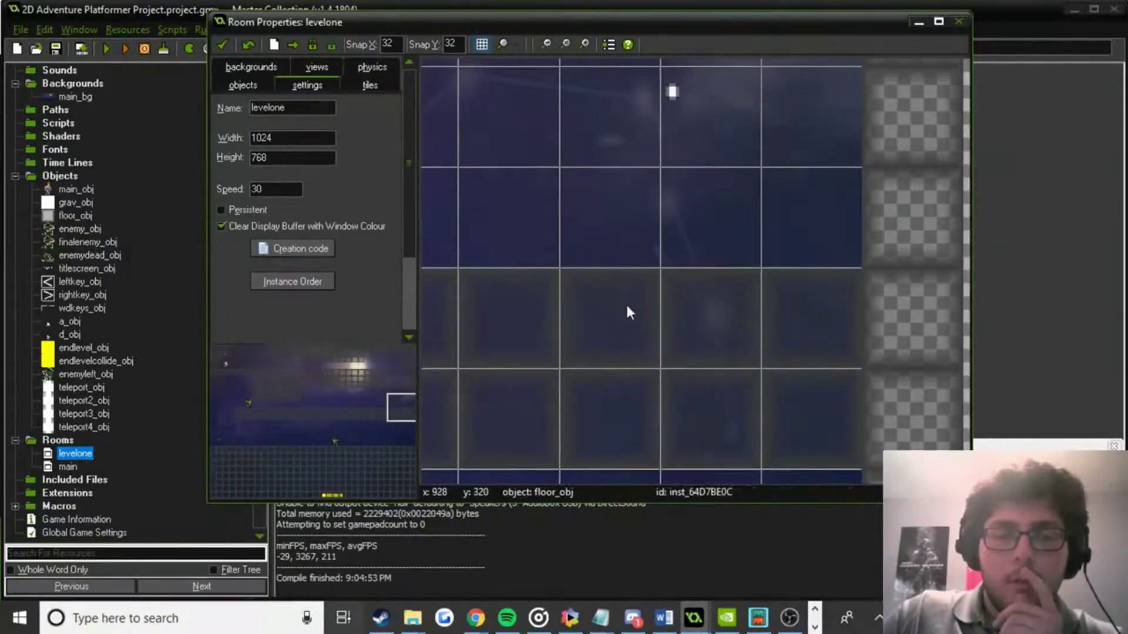
middle_drag(632, 222, 733, 393)
middle_drag(727, 254, 768, 434)
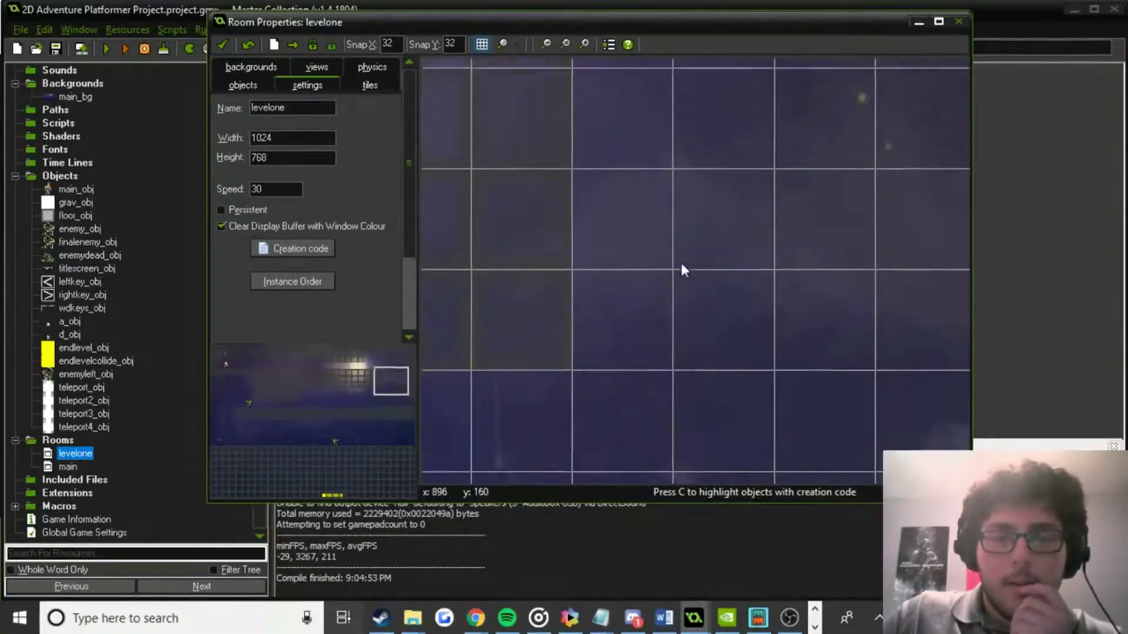
middle_drag(593, 174, 705, 317)
scroll(687, 305, down, 1)
middle_drag(629, 280, 692, 272)
scroll(693, 269, down, 1)
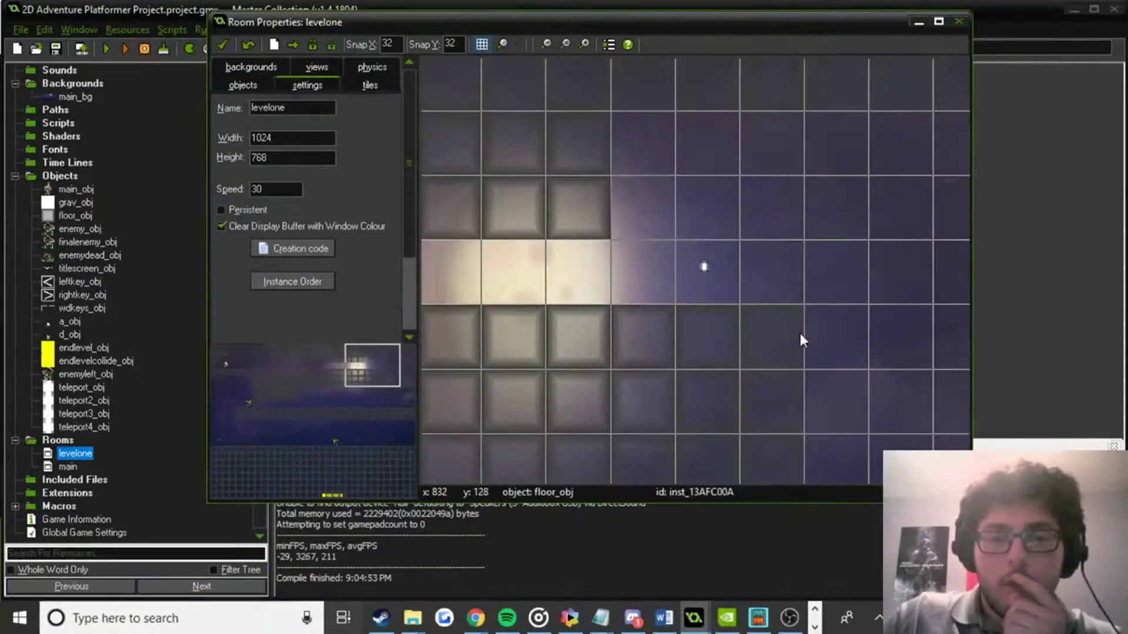
middle_drag(799, 330, 628, 196)
middle_drag(789, 332, 741, 283)
middle_drag(689, 252, 799, 312)
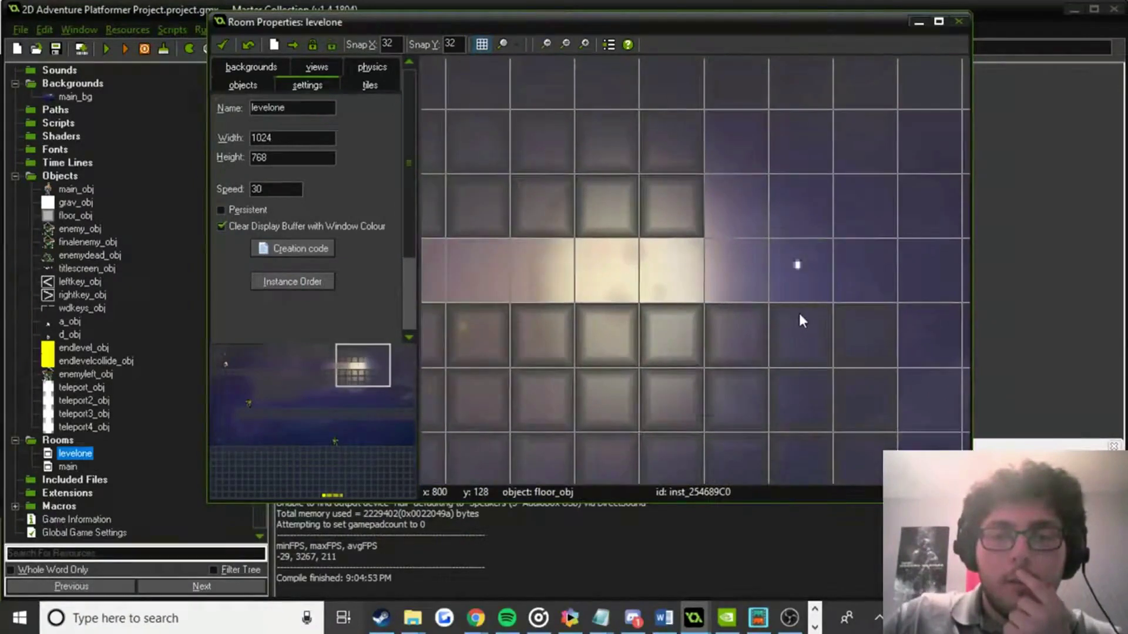
Set both snap values to 0 and move teleport_obj to the right end of the upper passage, about x 768, y 113.
scroll(799, 312, up, 1)
drag(791, 241, 628, 179)
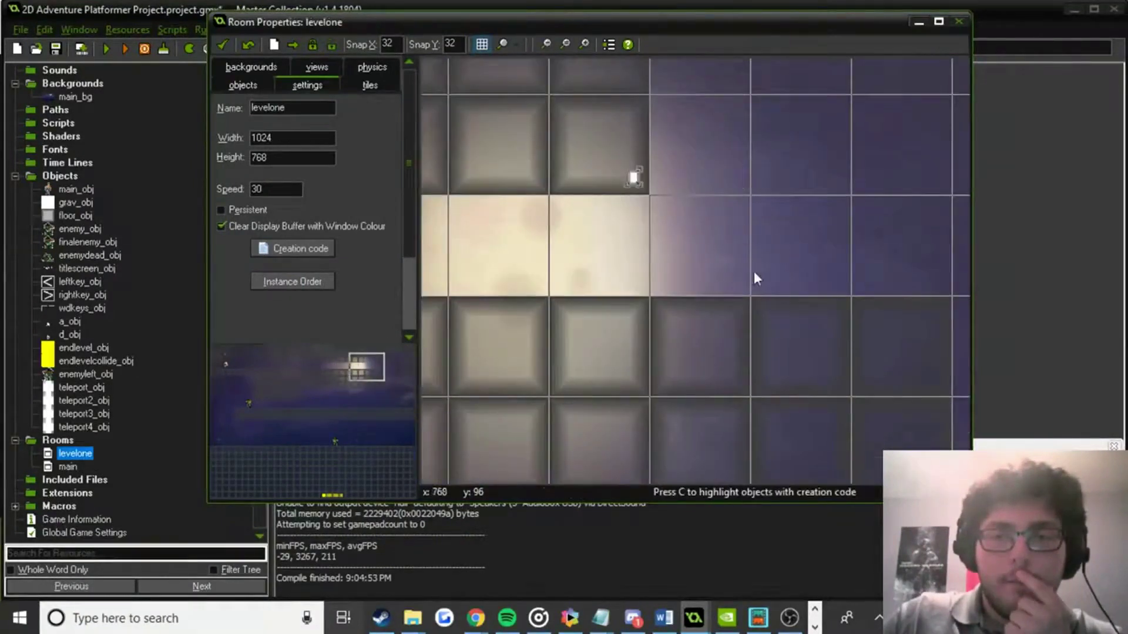
drag(756, 278, 771, 277)
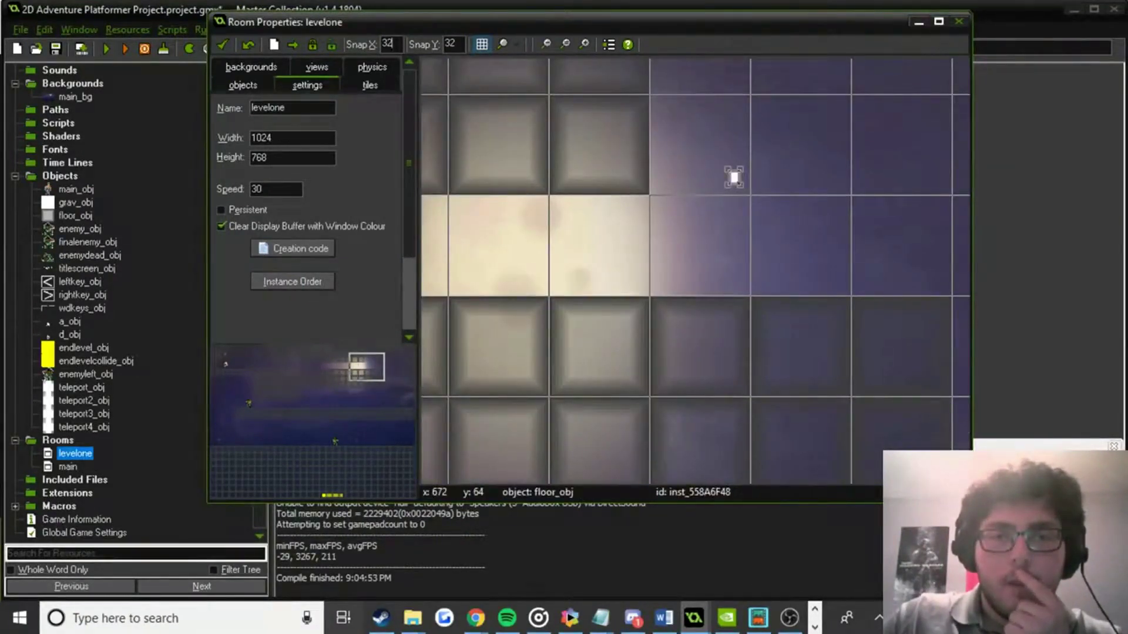
key(BackSpace)
key(BackSpace)
text(0)
key(Tab)
text(0)
drag(739, 185, 728, 196)
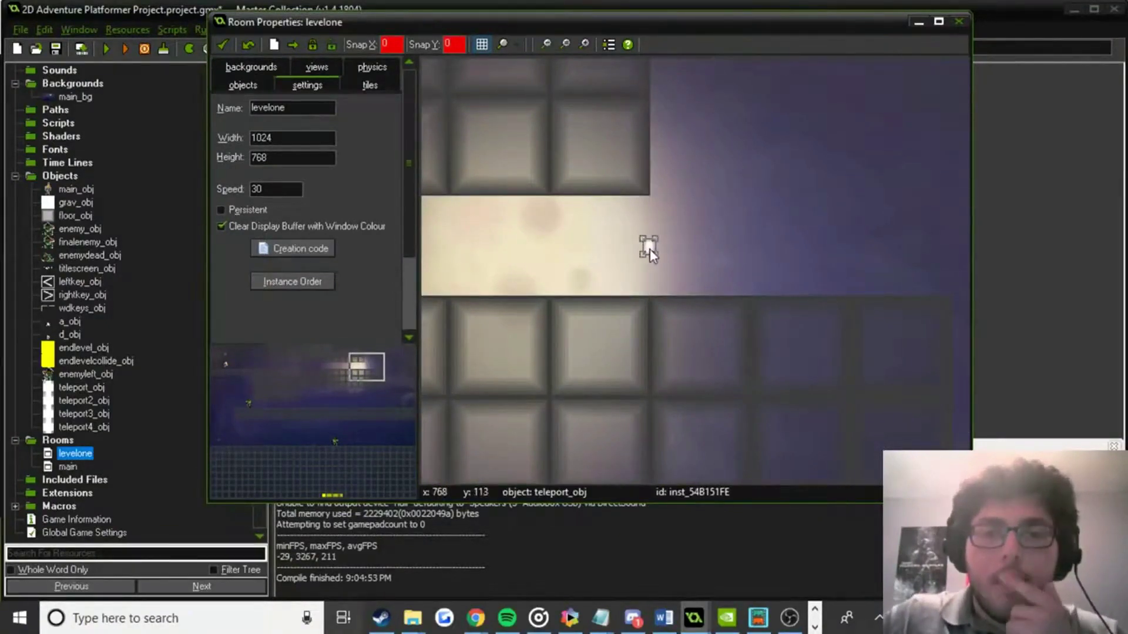
Examine levelone from the teleporter in the upper passage down to teleport4_obj above the lower floor.
ctrl+scroll(650, 249, down, 2)
scroll(686, 216, down, 3)
ctrl+scroll(693, 323, down, 1)
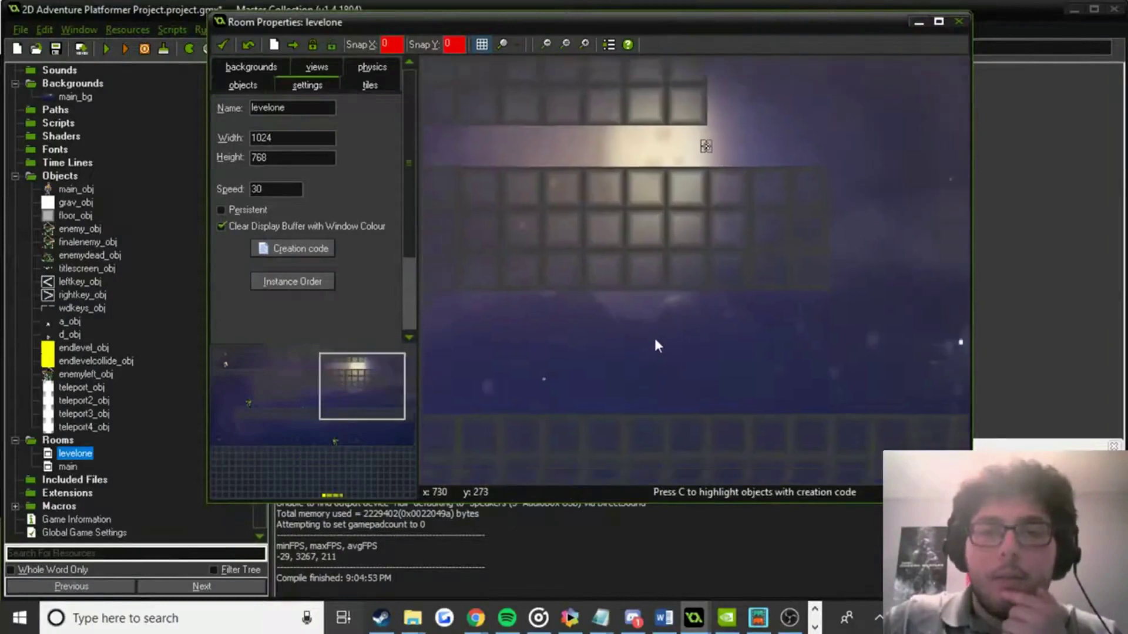
scroll(617, 282, down, 3)
middle_drag(627, 236, 780, 271)
scroll(662, 294, up, 1)
middle_drag(662, 295, 693, 239)
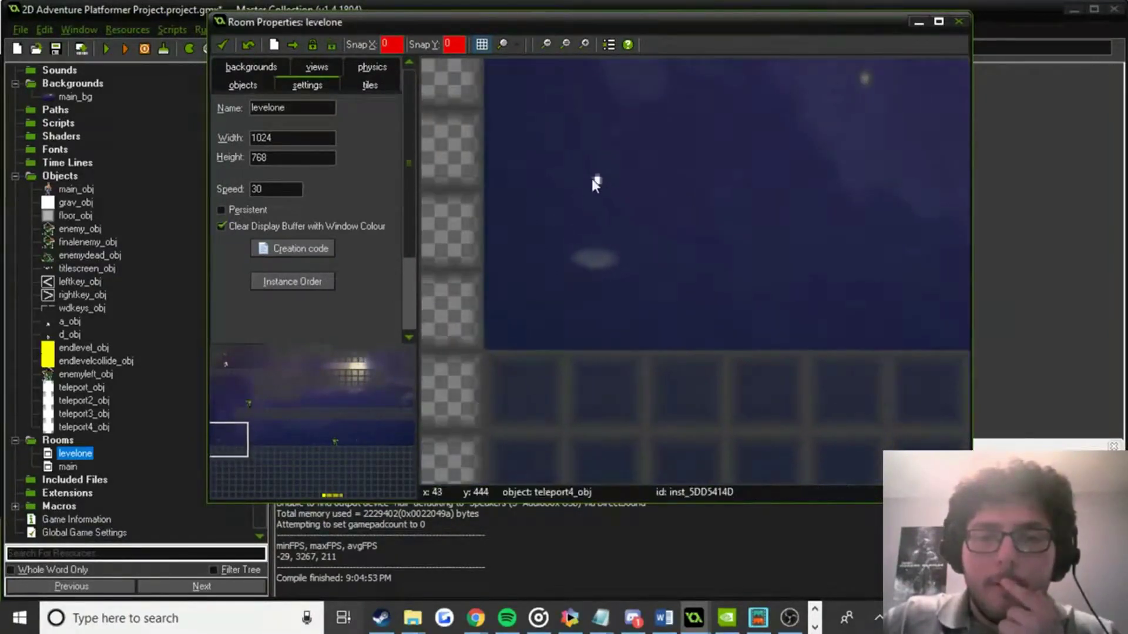
Open slideR_spr's image, gauge the sliding character's height with a trial vertical line, undo the line, and close the sprite.
scroll(106, 141, up, 6)
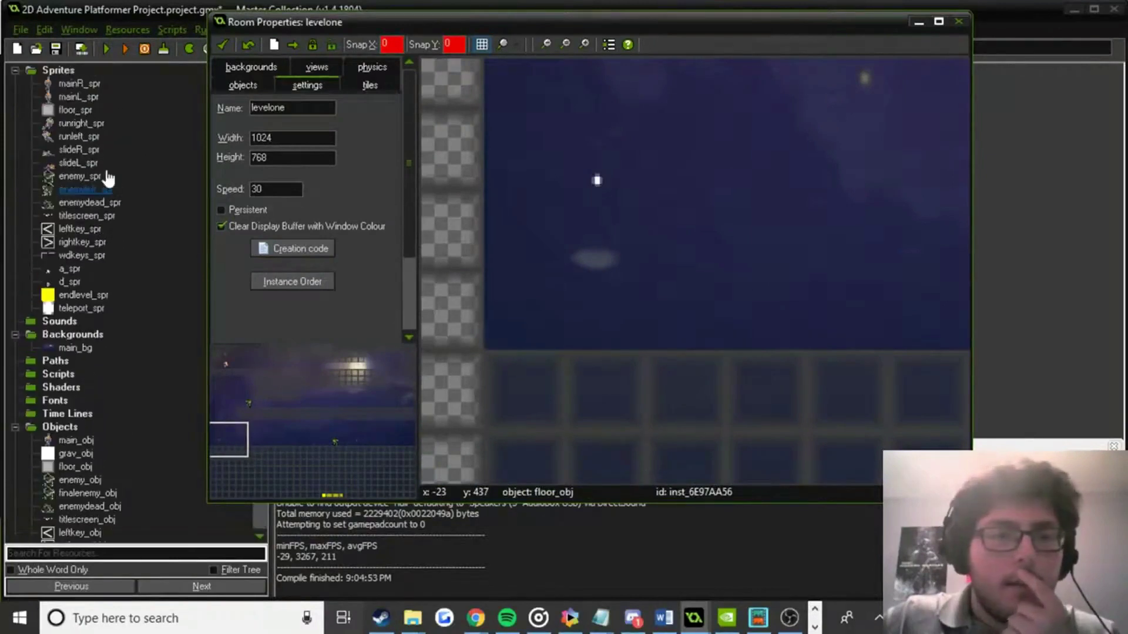
double_click(79, 149)
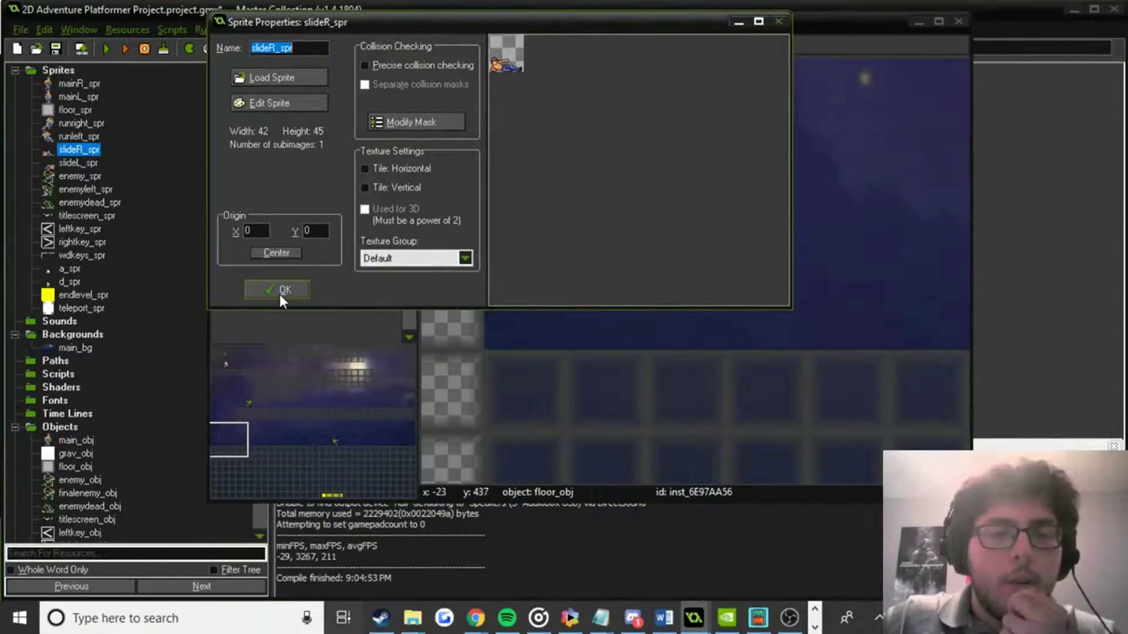
click(301, 101)
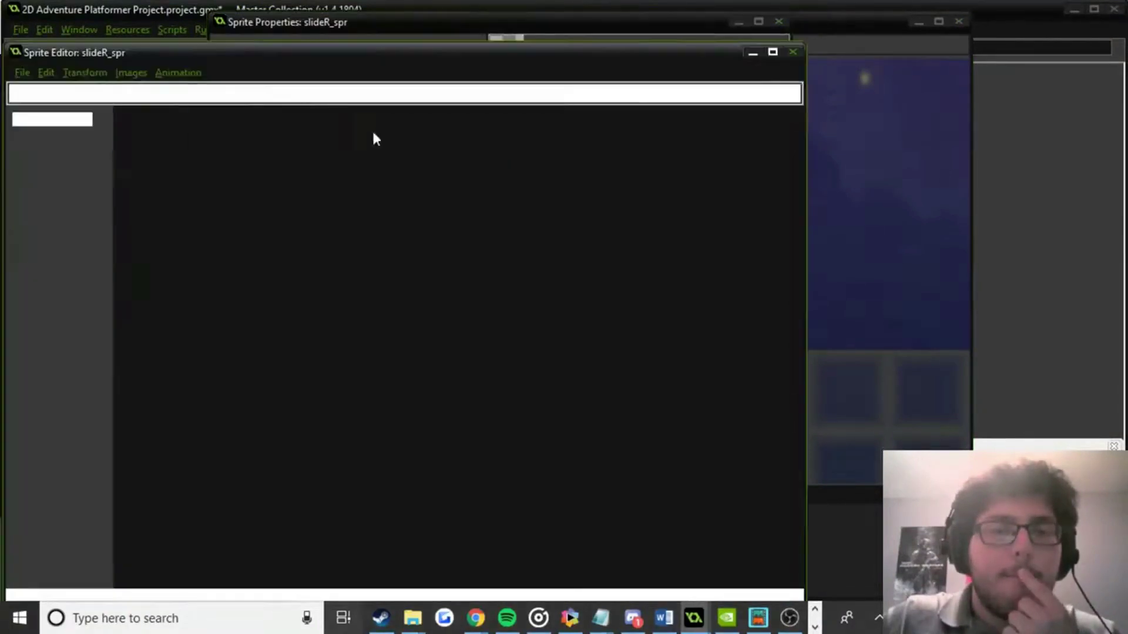
double_click(183, 133)
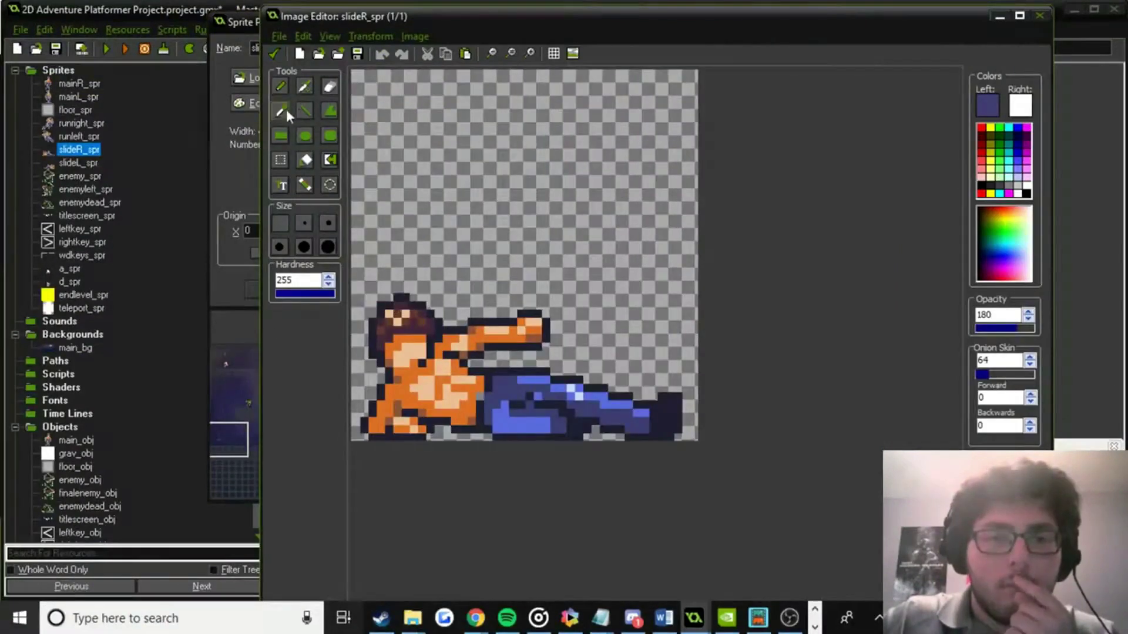
click(302, 110)
scroll(848, 531, down, 1)
scroll(637, 466, down, 1)
scroll(423, 329, up, 3)
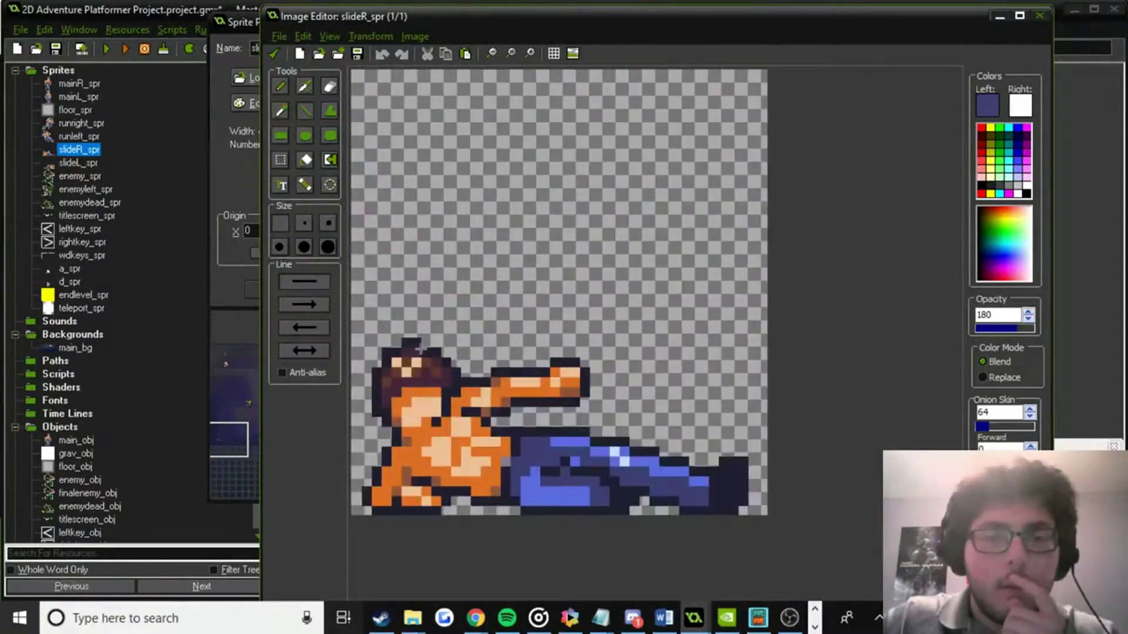
scroll(447, 411, up, 2)
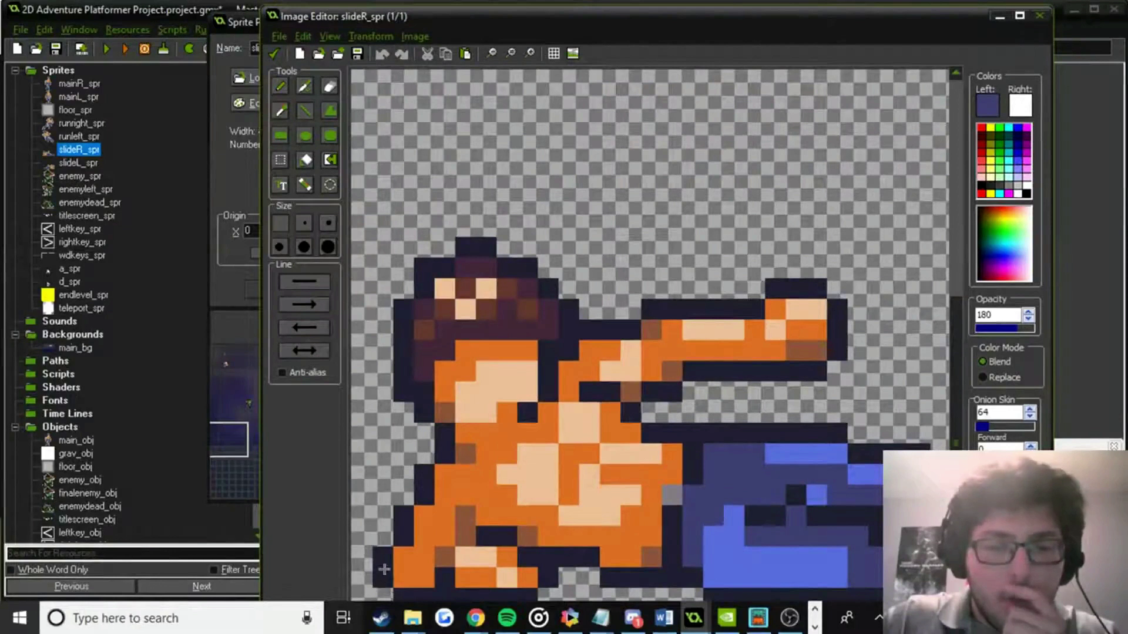
drag(357, 594, 363, 243)
key(ctrl+z)
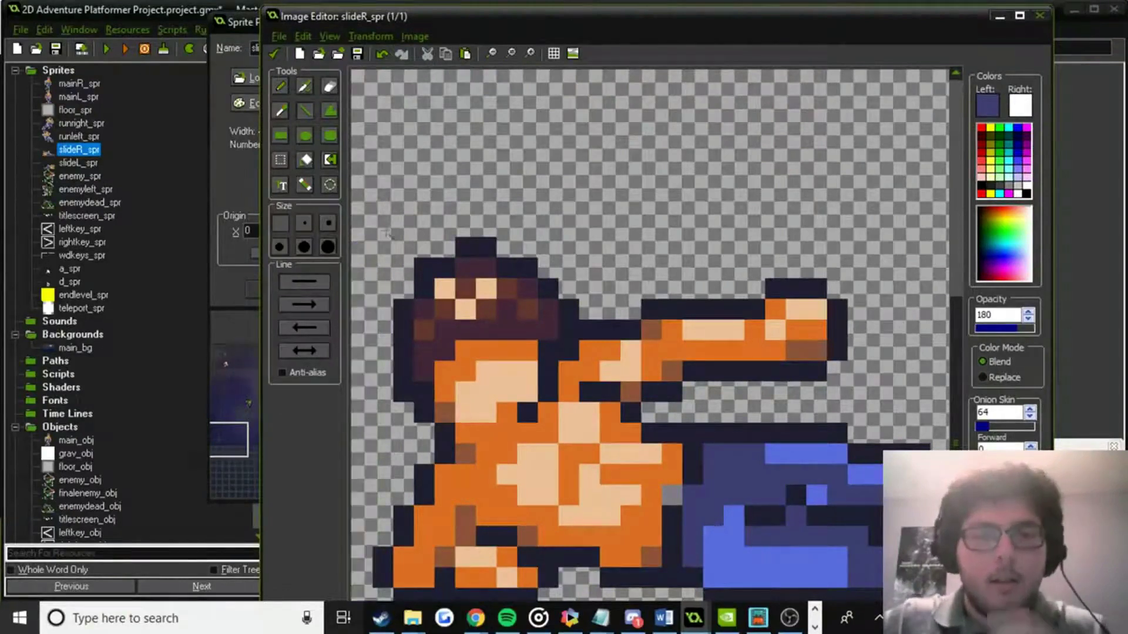
click(273, 54)
click(20, 94)
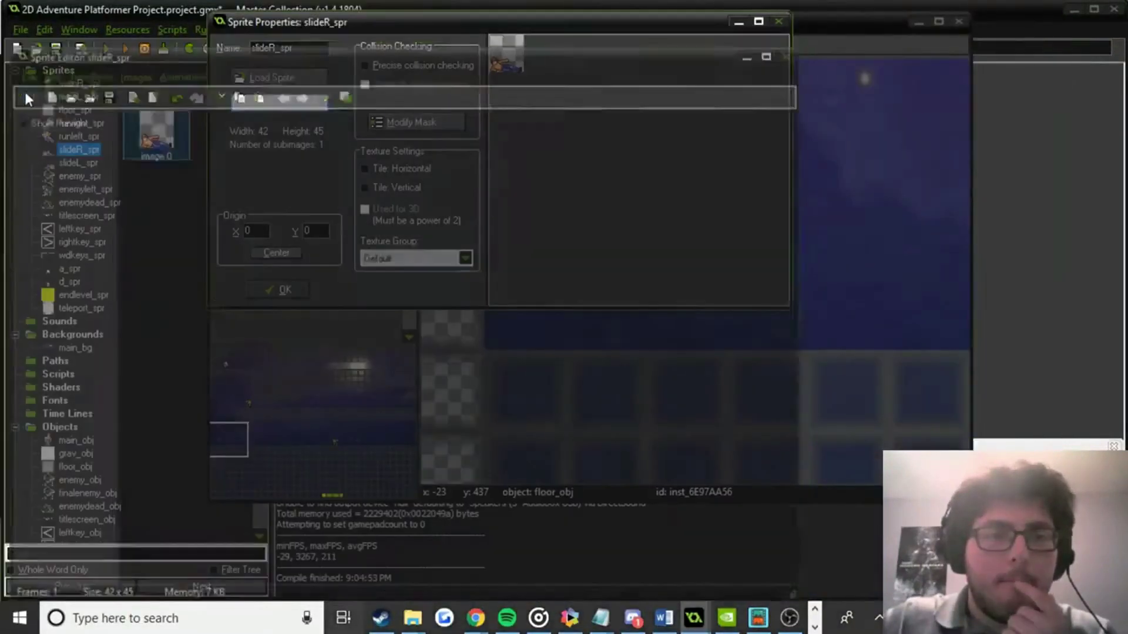
click(284, 288)
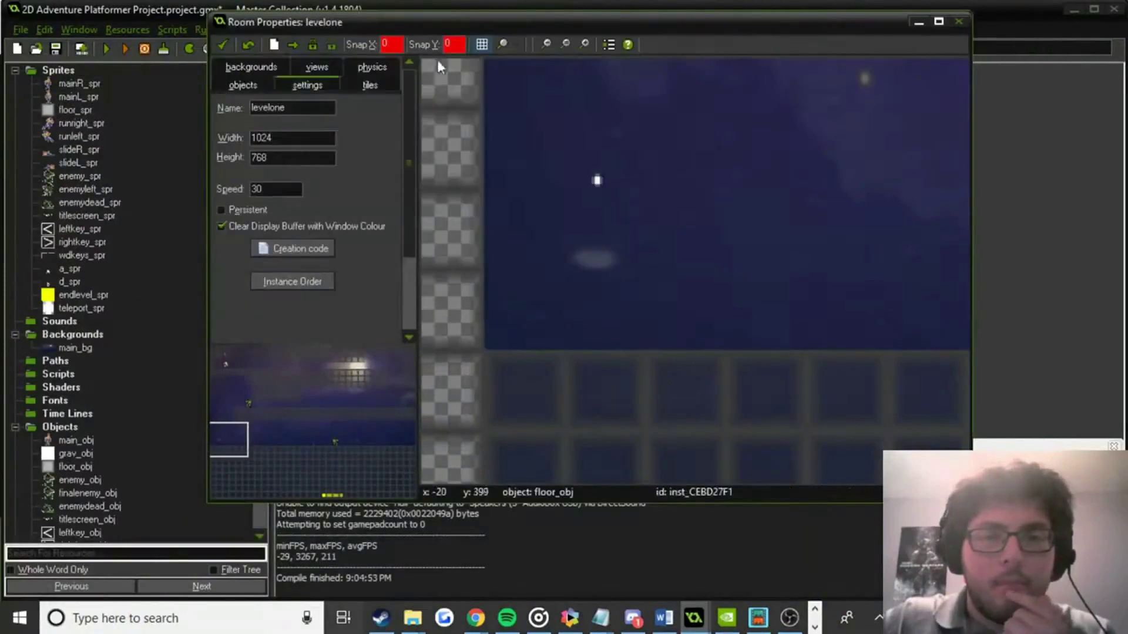
Set the vertical snap to 18 and move teleport4_obj down to just above the lower floor, about x 39, y 486.
text(18)
click(600, 191)
ctrl+right_click(624, 210)
click(632, 216)
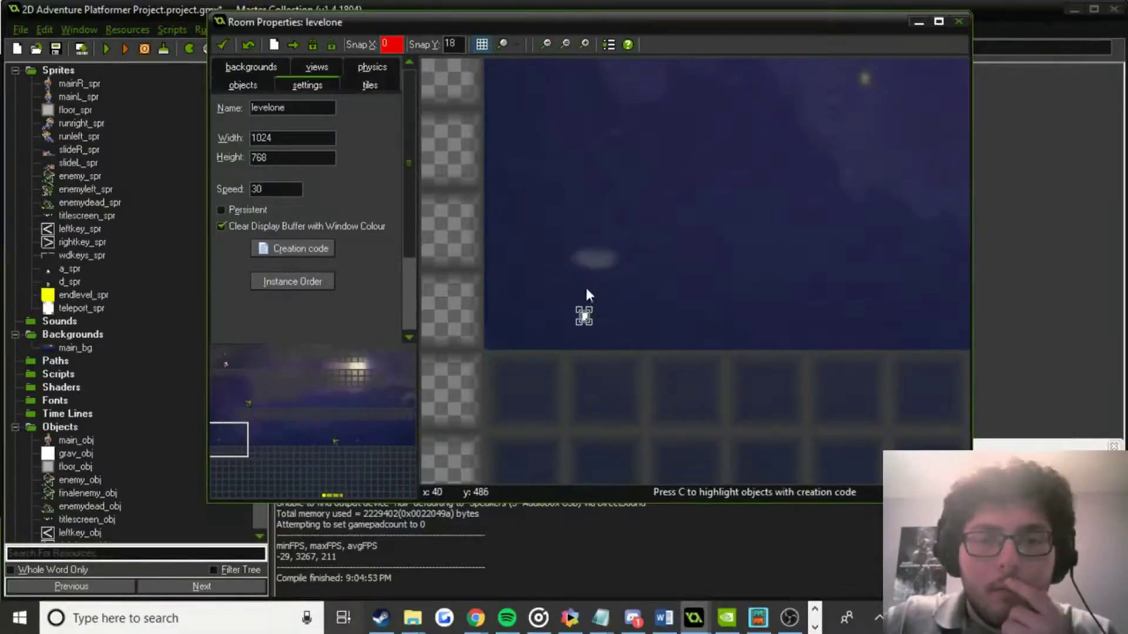
drag(580, 286, 583, 286)
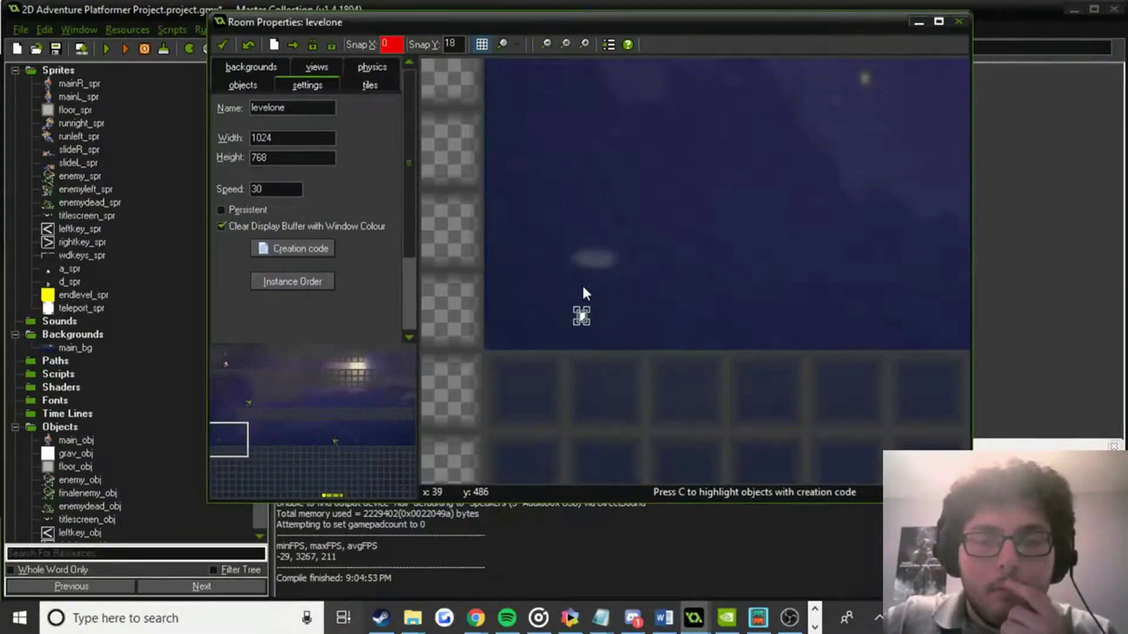
Lower the teleporter near the room's right wall to just above the middle platform, about x 965, y 288, and accept the room.
middle_drag(727, 251, 567, 340)
scroll(617, 322, down, 1)
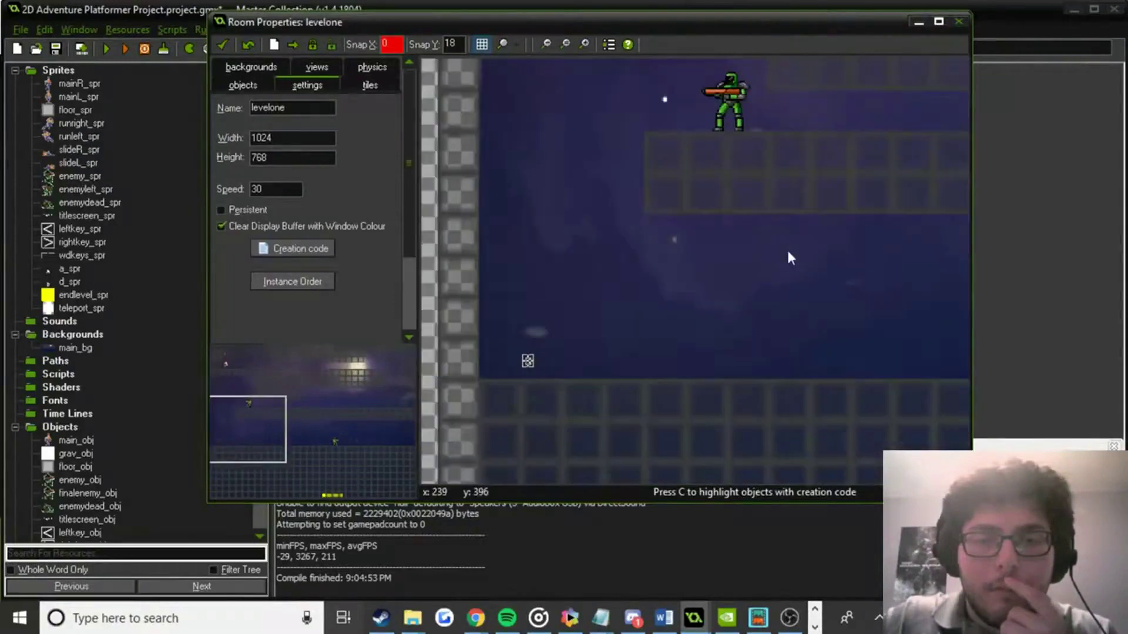
middle_drag(787, 251, 462, 392)
scroll(787, 243, down, 2)
middle_drag(843, 238, 473, 300)
scroll(792, 287, up, 3)
drag(806, 286, 815, 357)
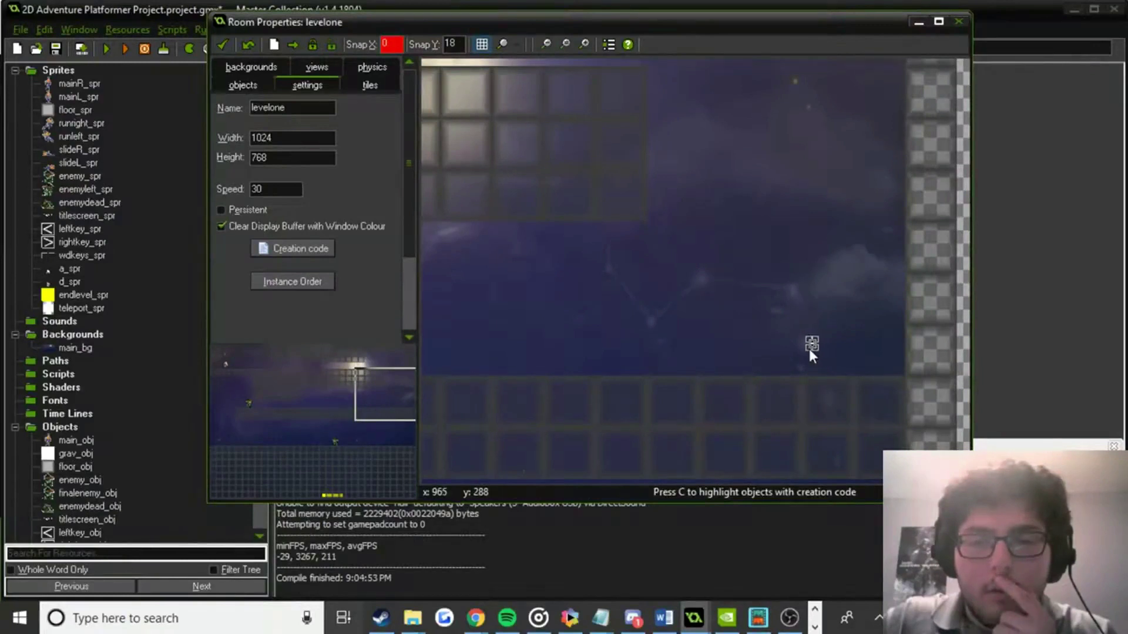
scroll(771, 370, up, 3)
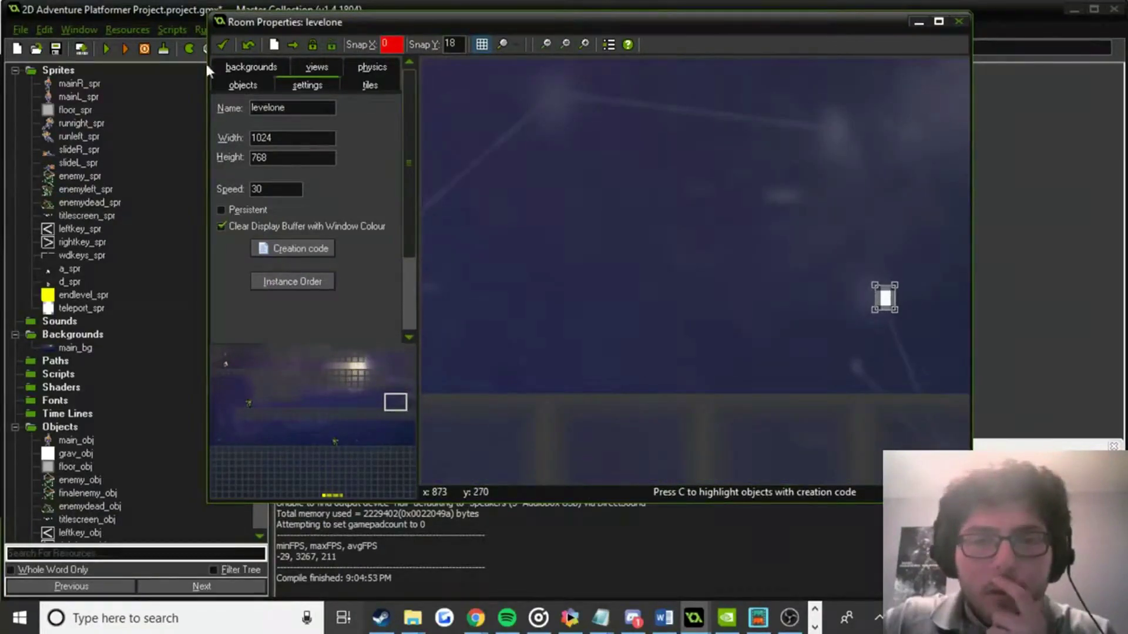
click(222, 45)
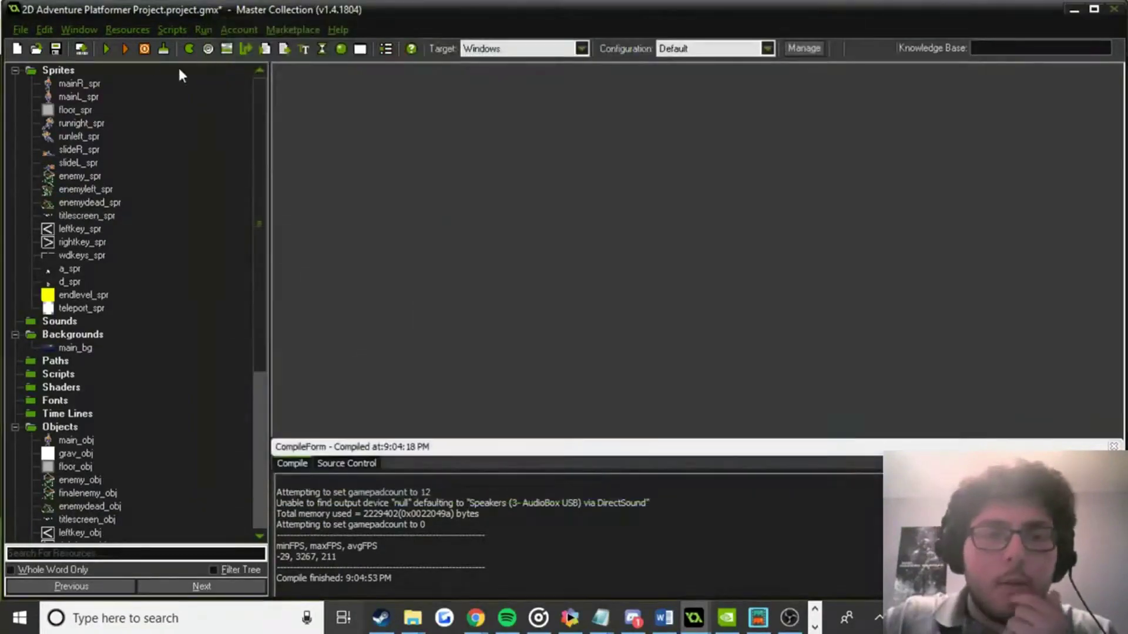
Run the game, slide the character along levelone's upper passage into the teleporter at its end, and close the game window.
click(106, 49)
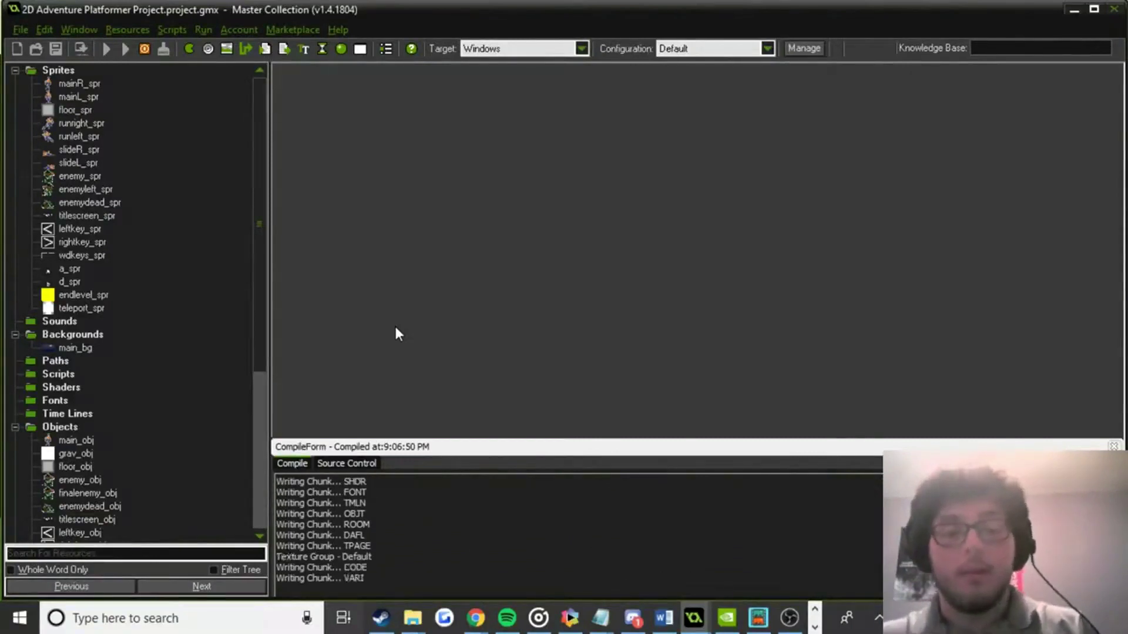
key(d)
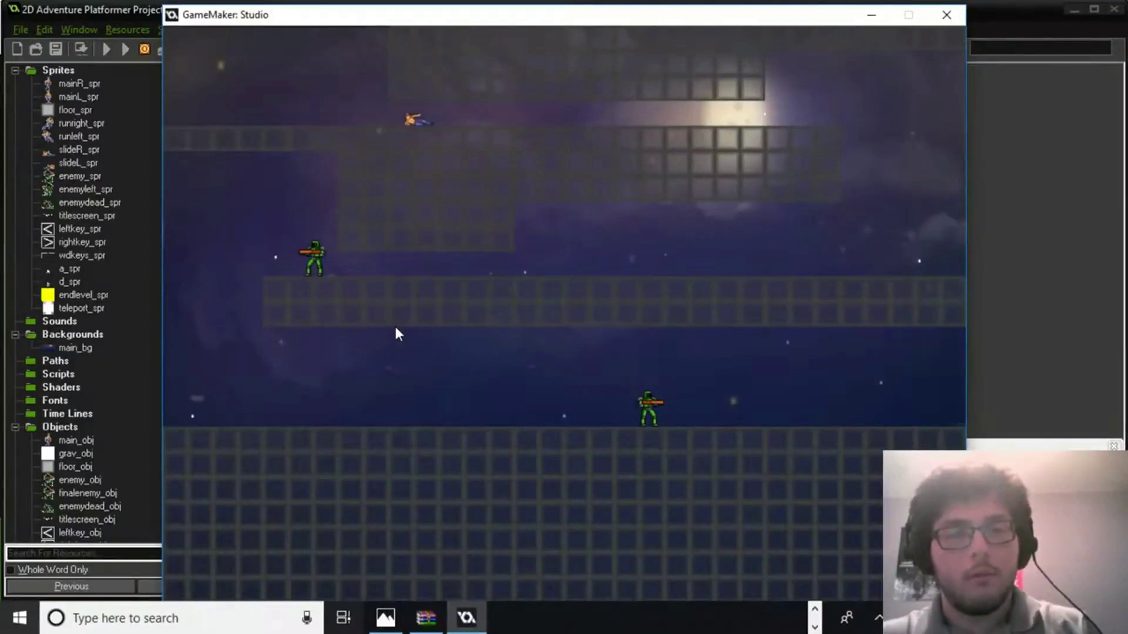
key(d)
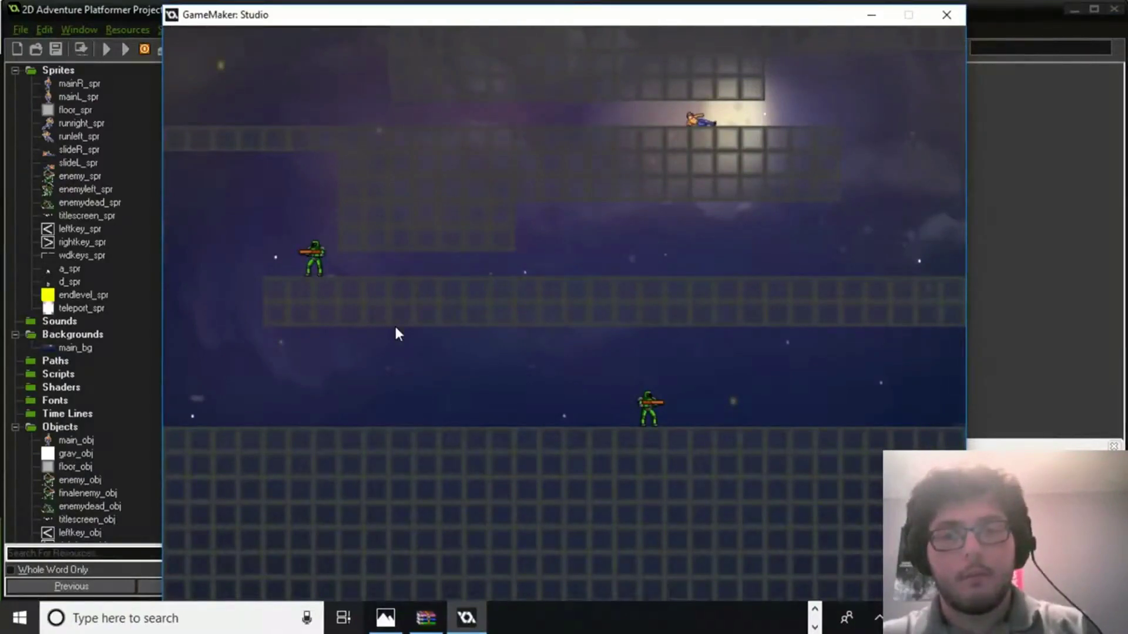
key(d)
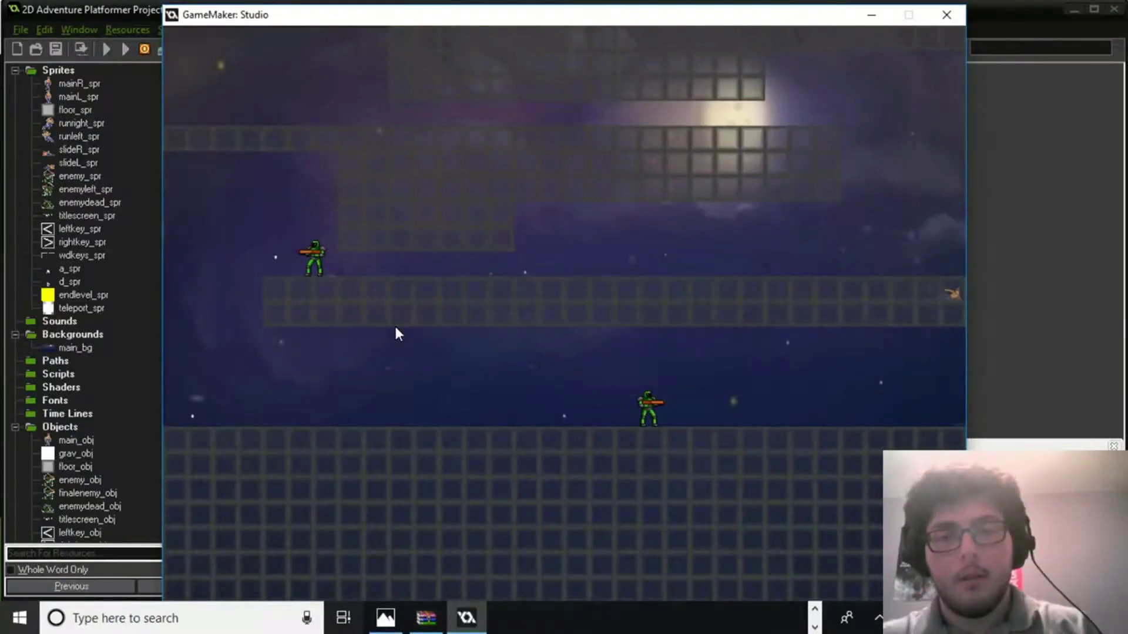
key(s)
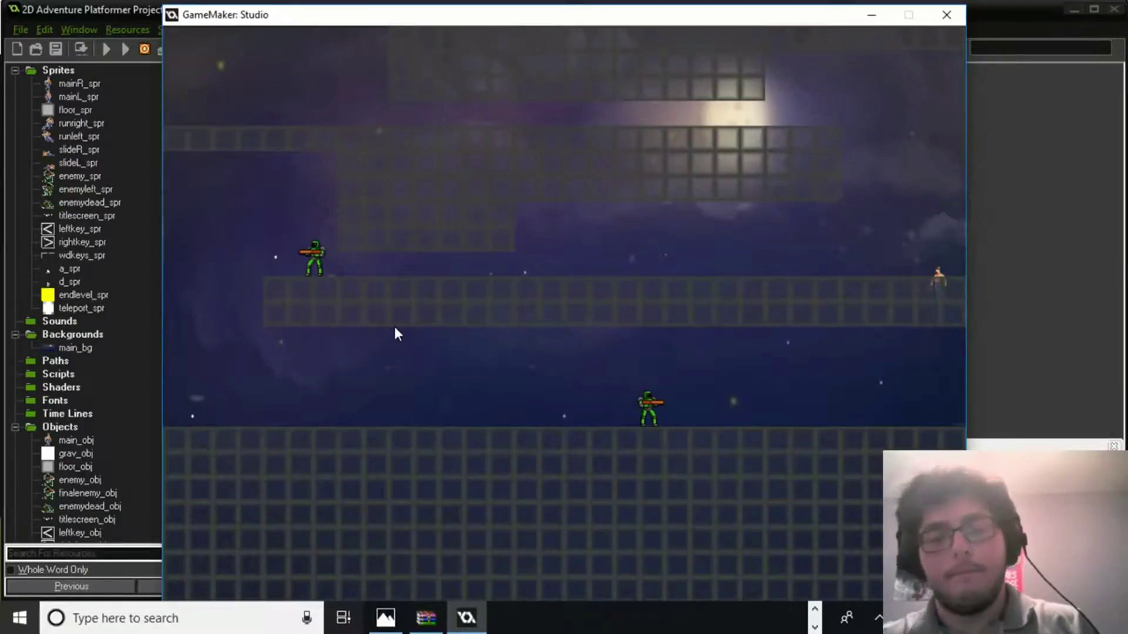
click(947, 14)
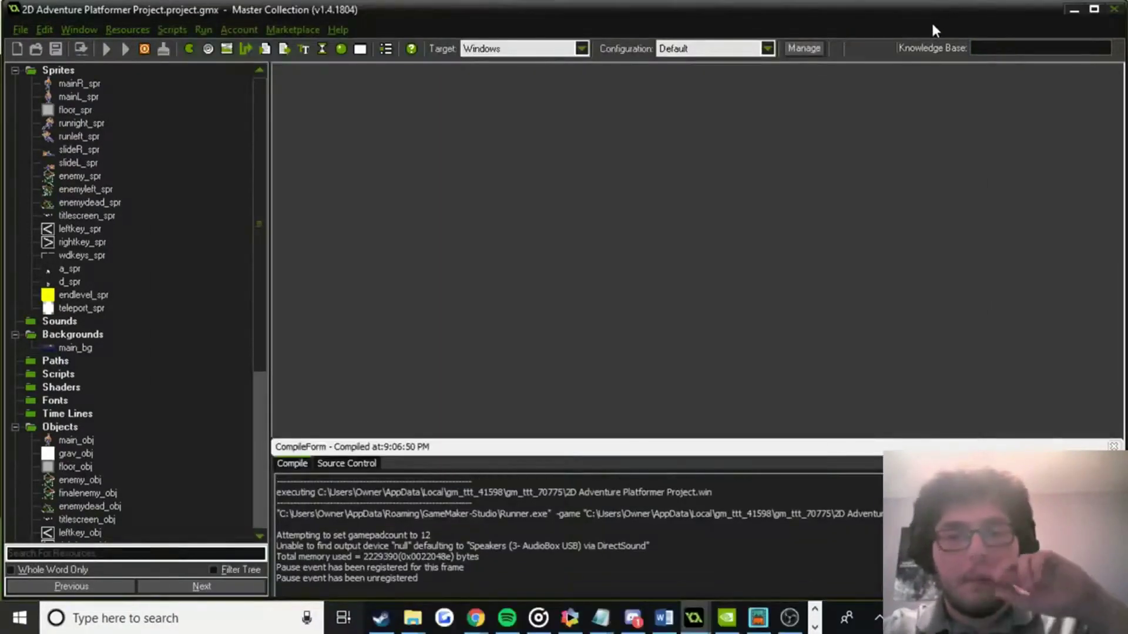
key(alt+Tab)
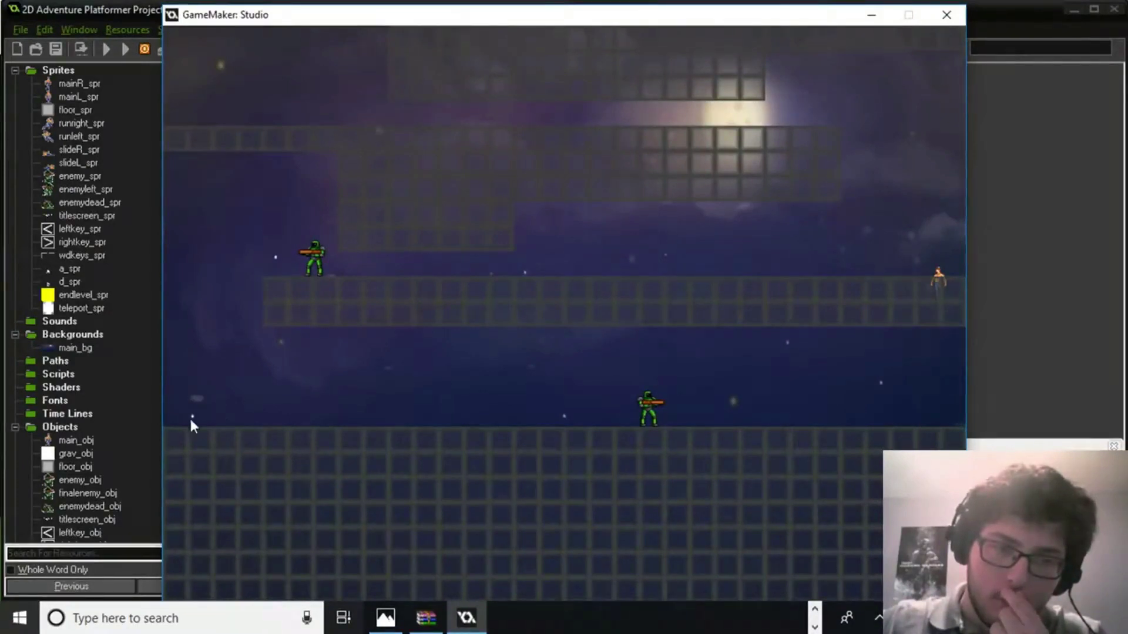
click(947, 14)
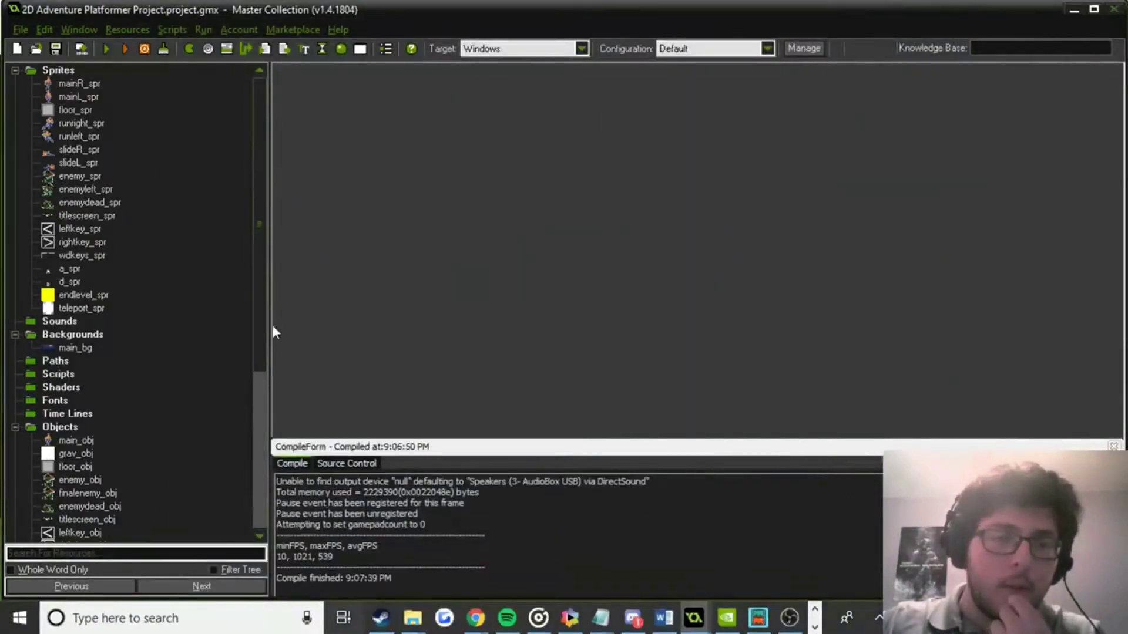
Reorder the rooms so that main comes before levelone.
scroll(238, 416, down, 3)
scroll(239, 421, down, 4)
drag(68, 476, 70, 454)
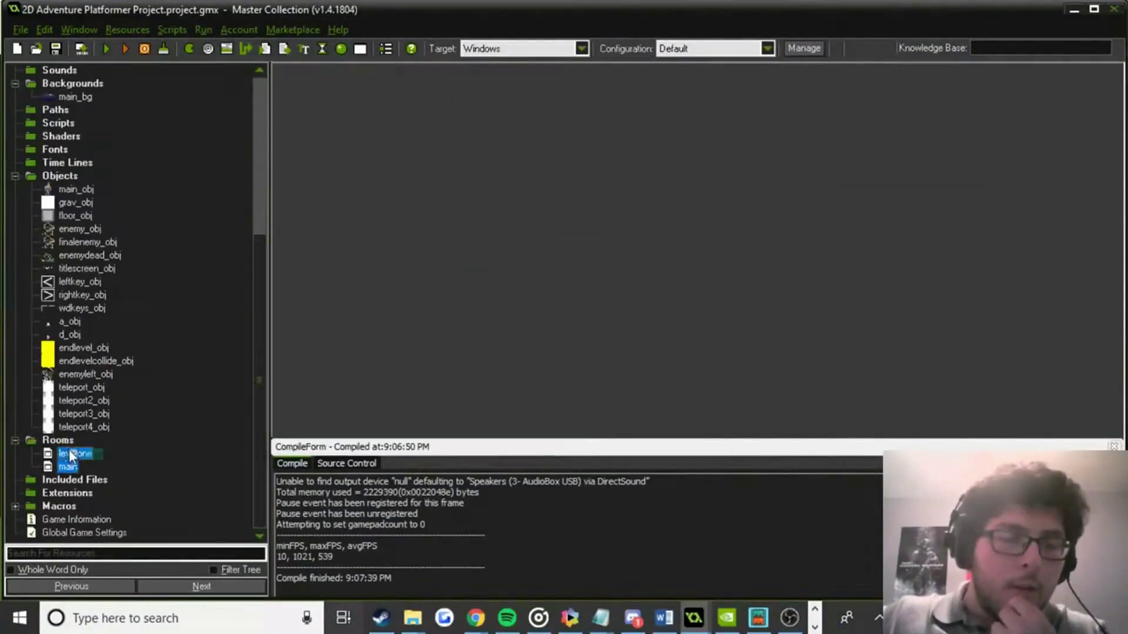
Switch to Chrome, go to the Open Gunner Starter Kit page, and copy the website link address in its attribution instructions.
mouse_move(475, 618)
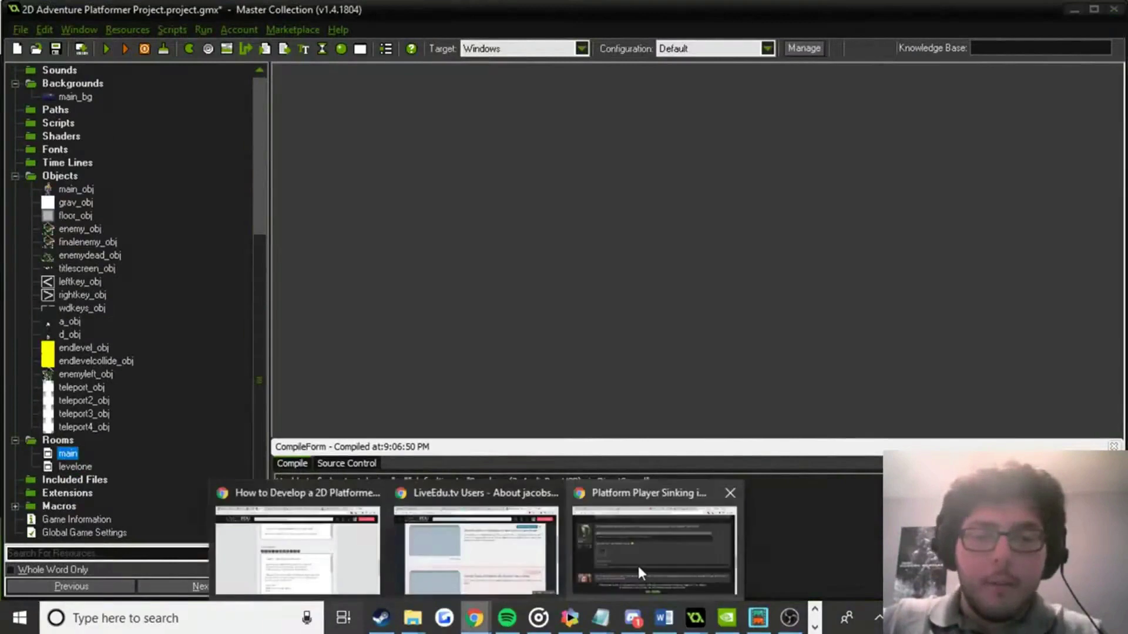
click(637, 563)
click(773, 12)
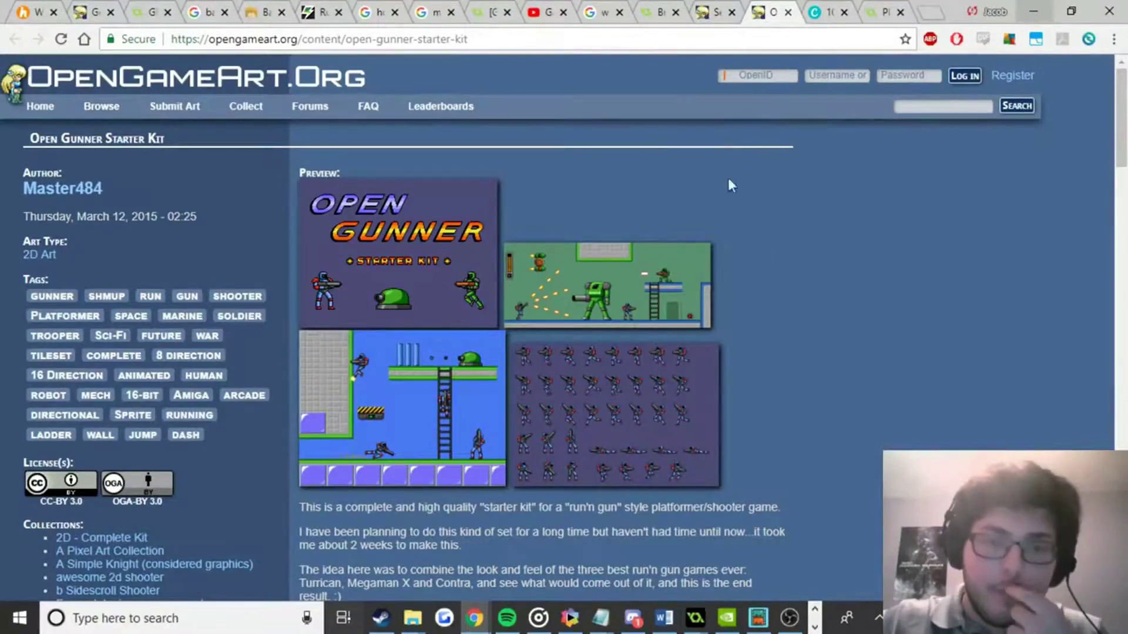
scroll(806, 327, down, 4)
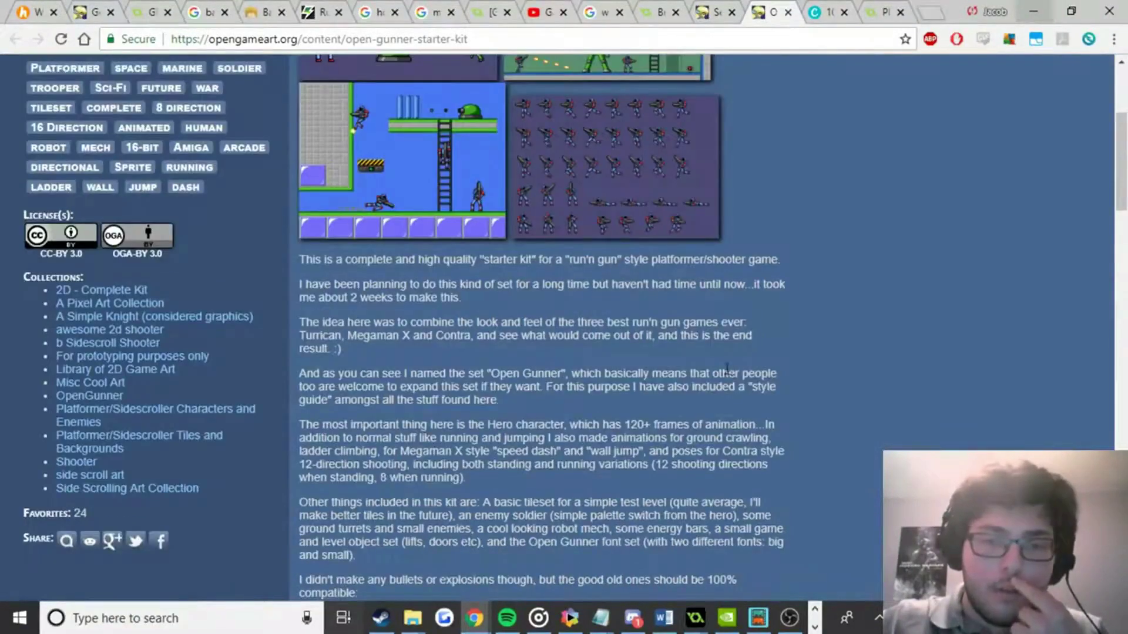
scroll(732, 369, down, 3)
scroll(679, 386, down, 6)
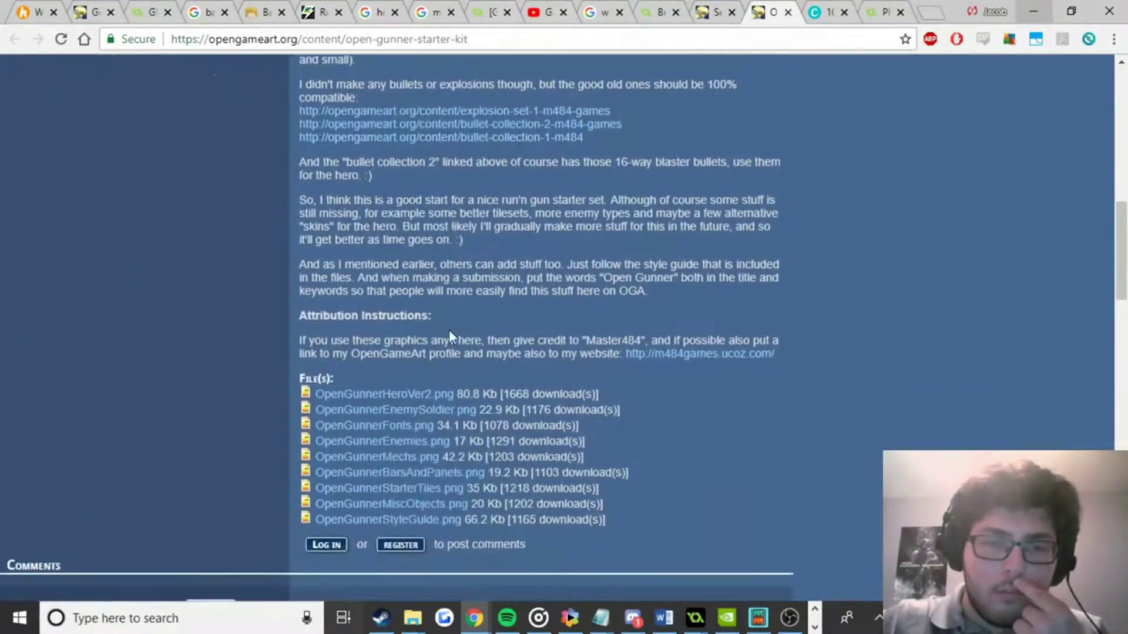
scroll(449, 335, down, 3)
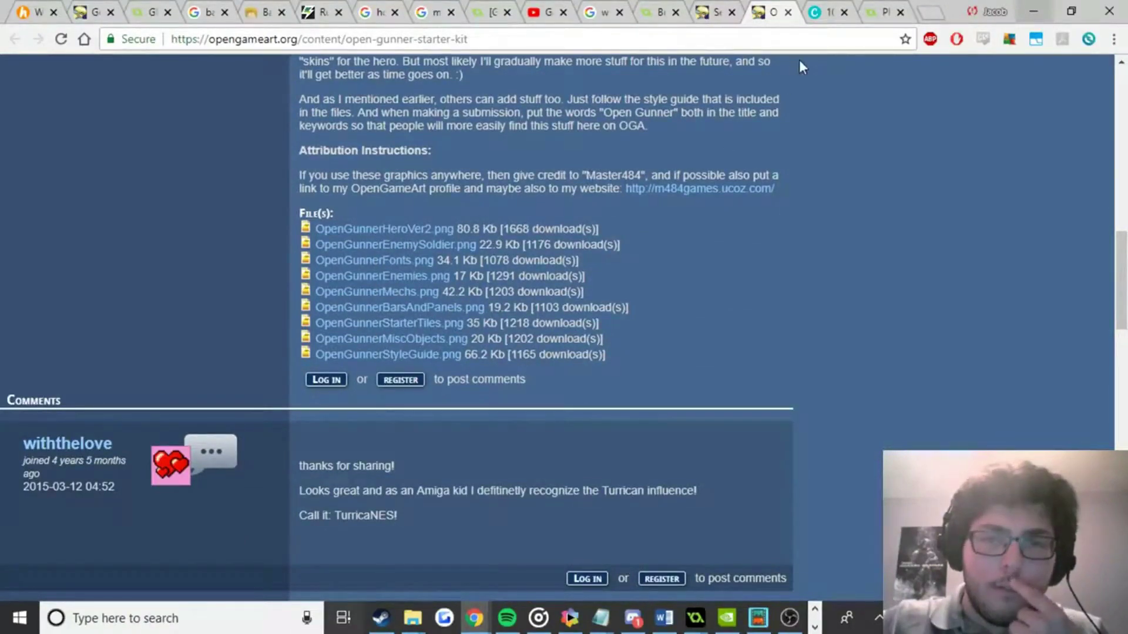
right_click(707, 190)
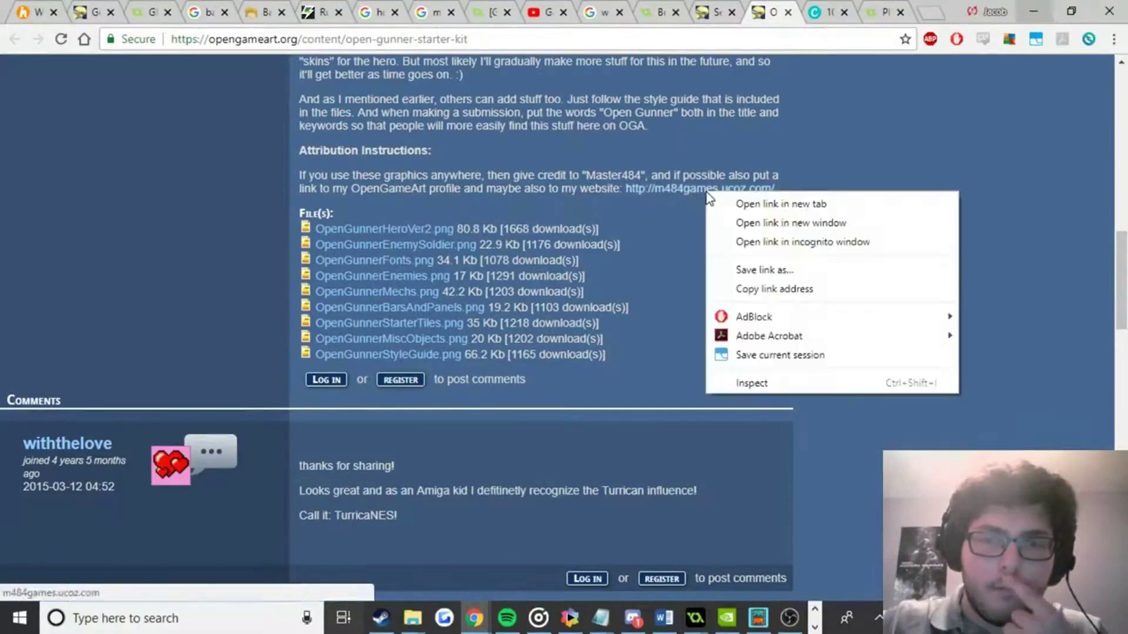
click(763, 291)
Switch to the Canva design, dismiss the download message, and select the letter D in the existing text box.
click(824, 14)
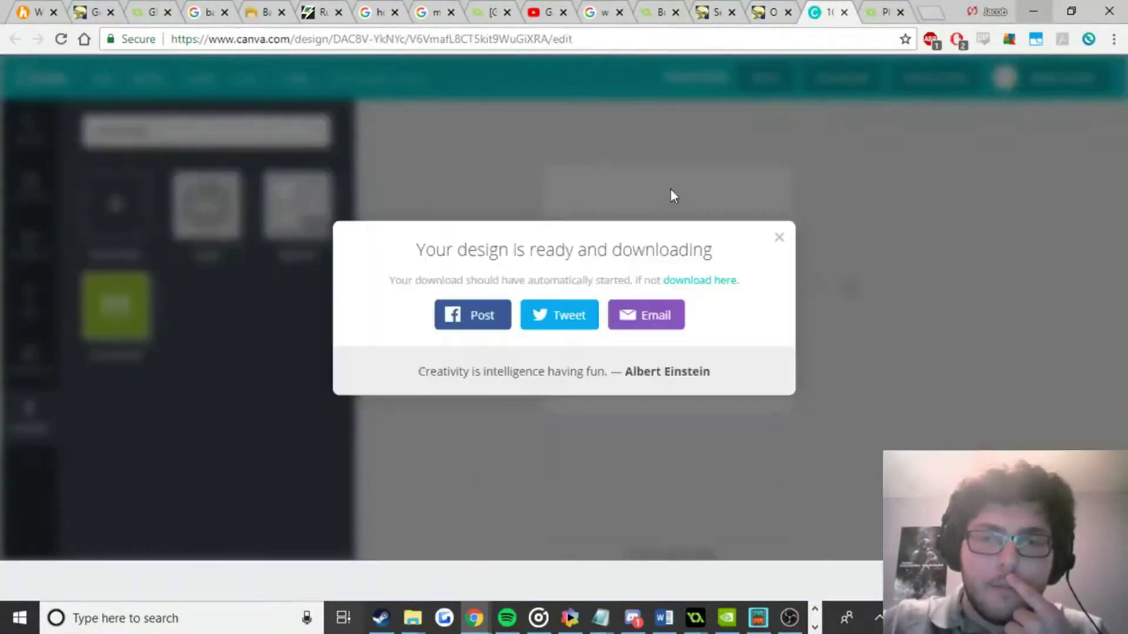
click(662, 207)
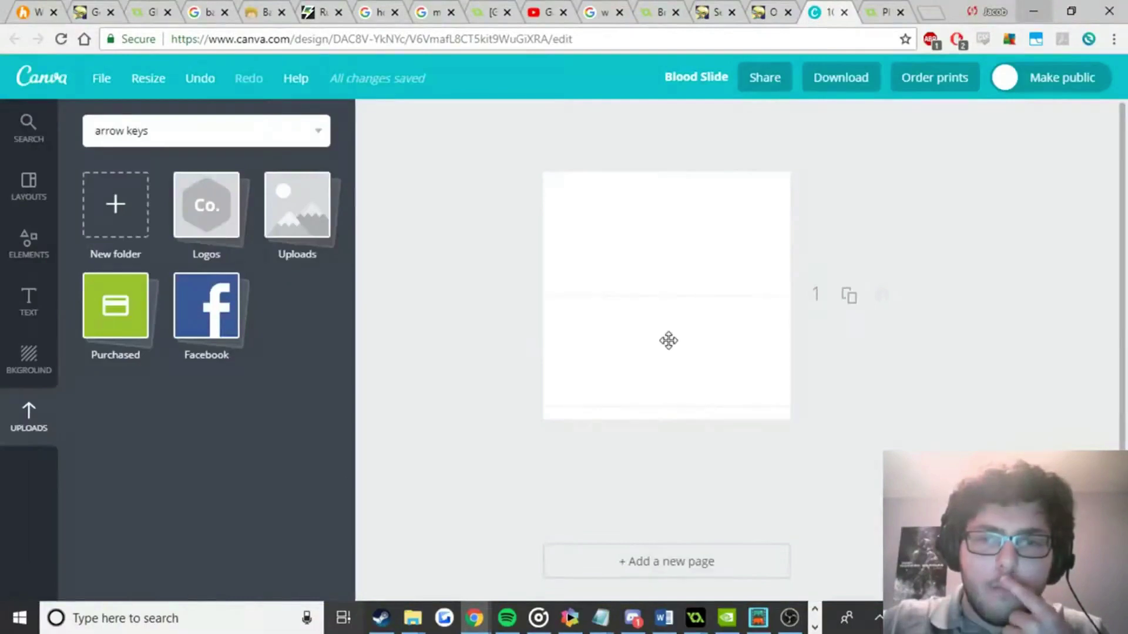
click(668, 344)
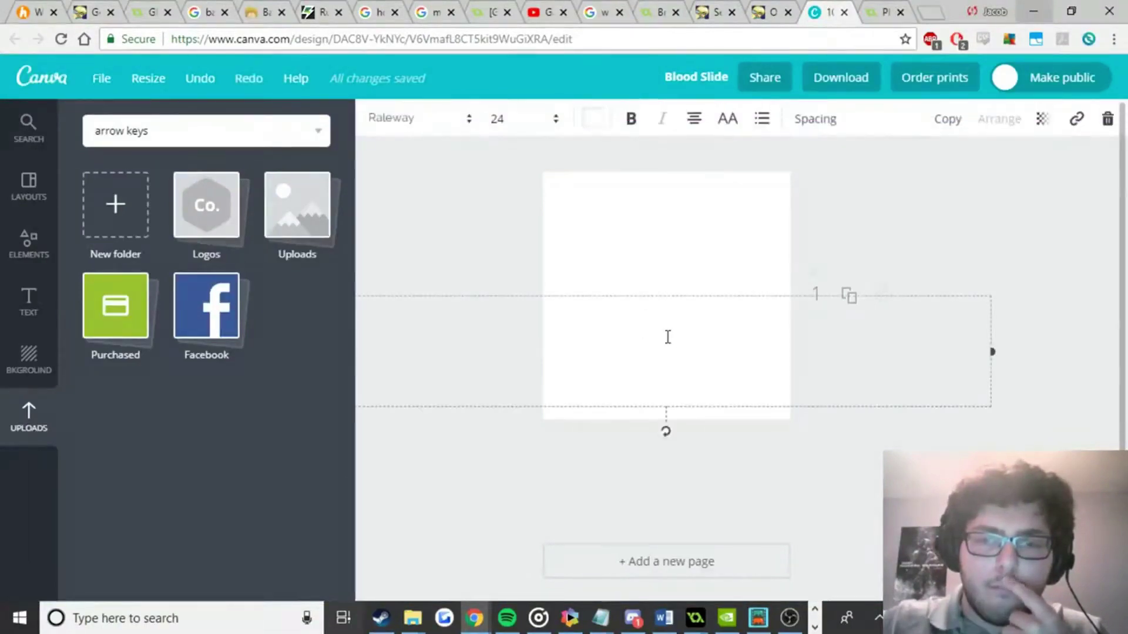
double_click(668, 337)
Resize the Blood Slide design to custom dimensions of 100 × 300 px.
click(100, 77)
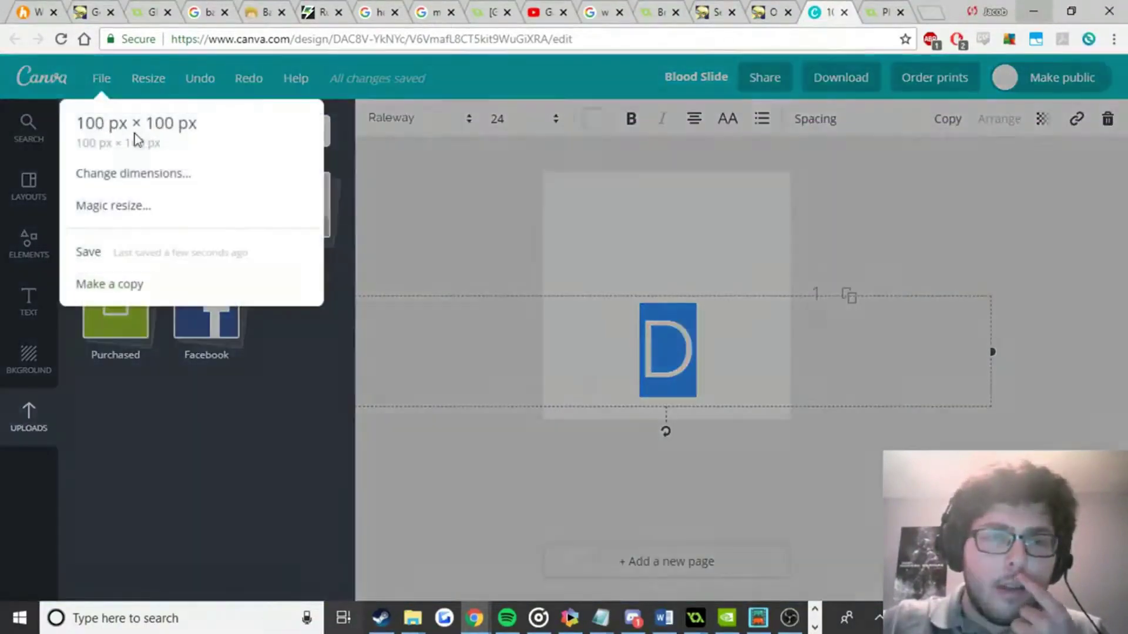
click(134, 176)
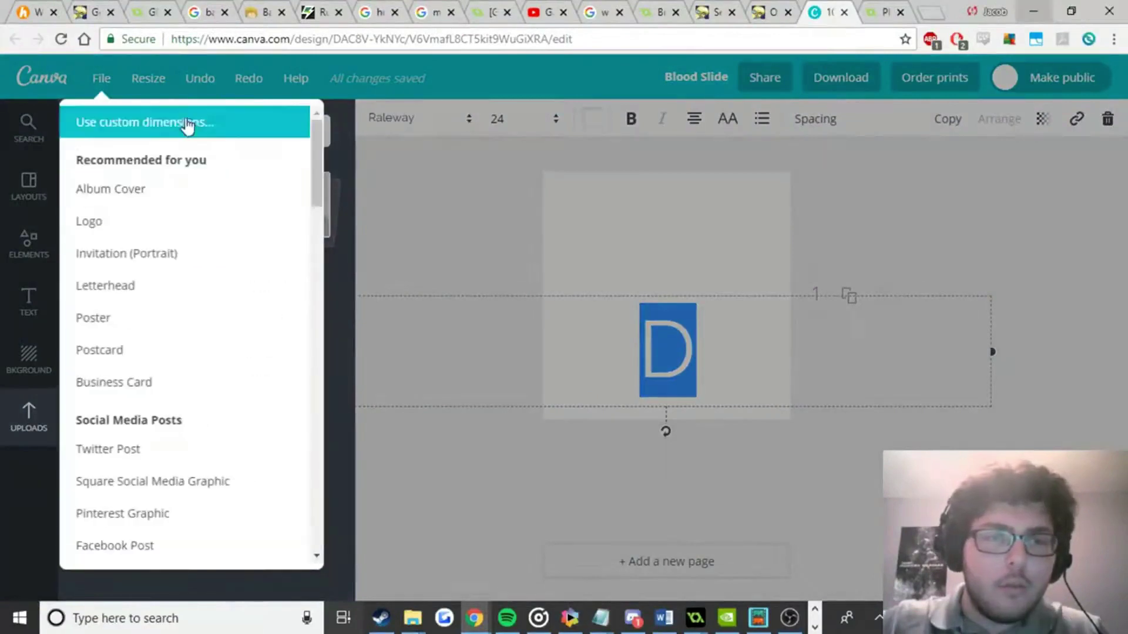
click(186, 124)
double_click(213, 133)
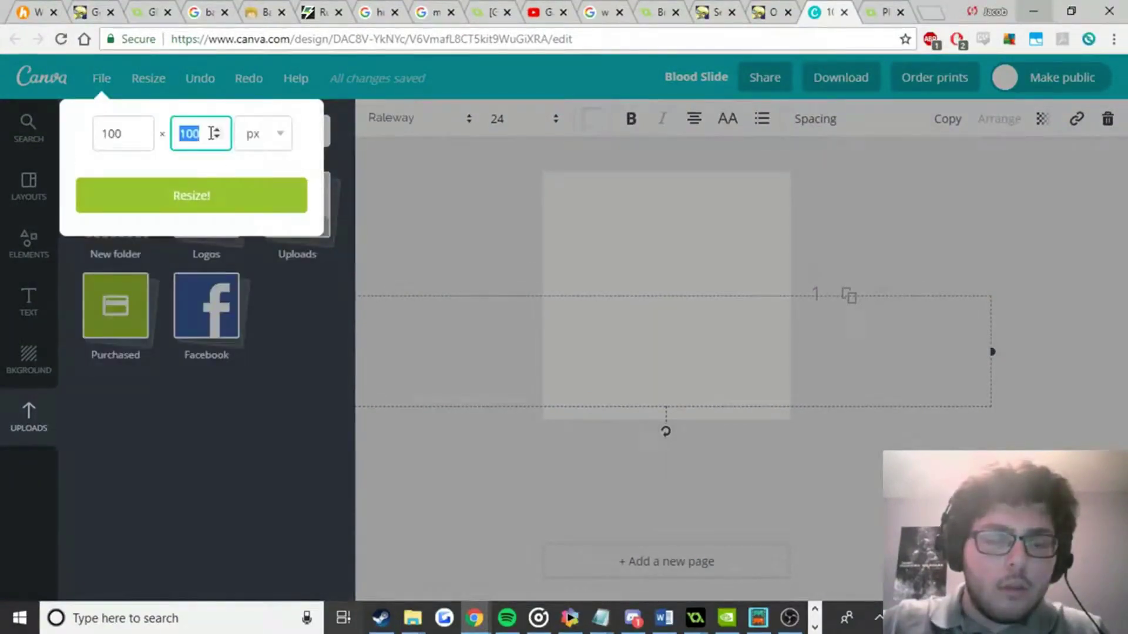
text(300)
key(Return)
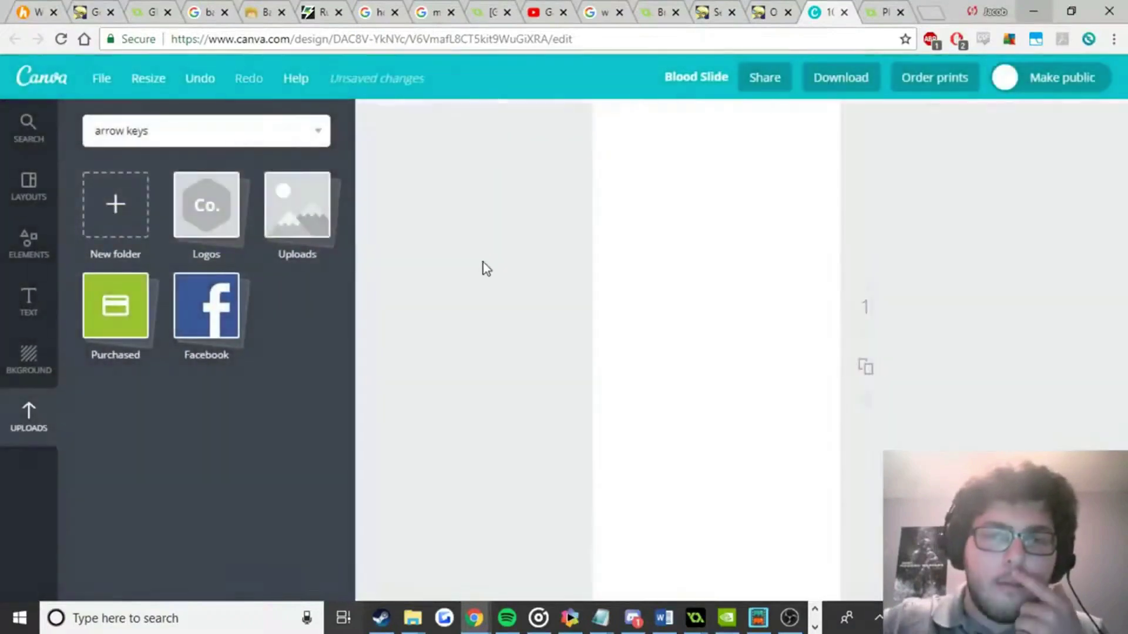
Change the design's custom dimensions to 300 × 100 px.
click(104, 80)
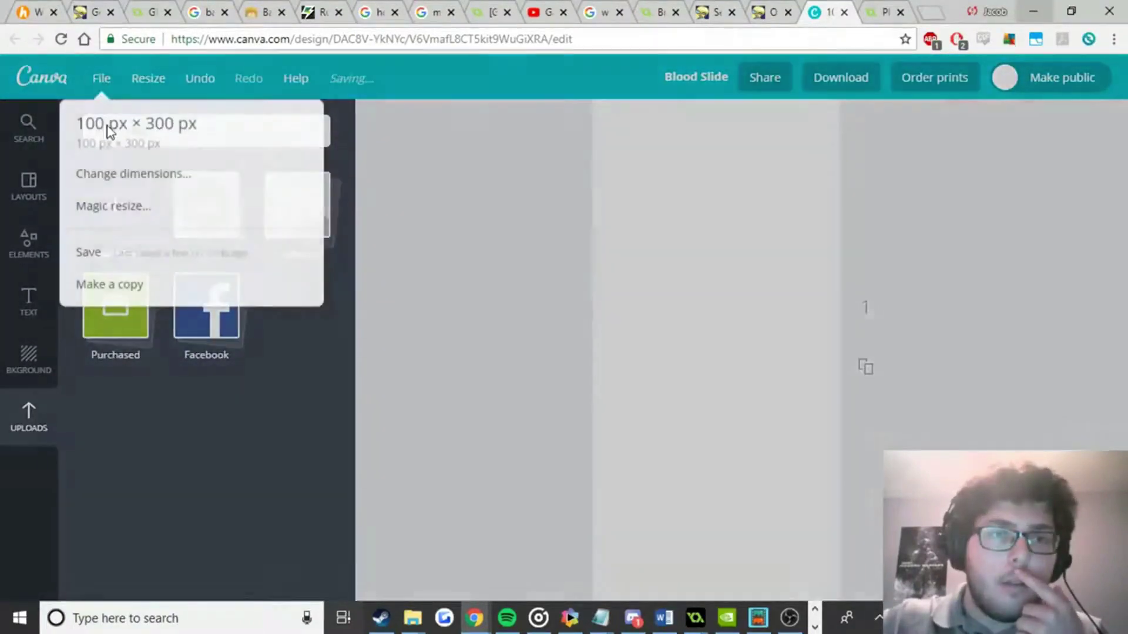
click(110, 175)
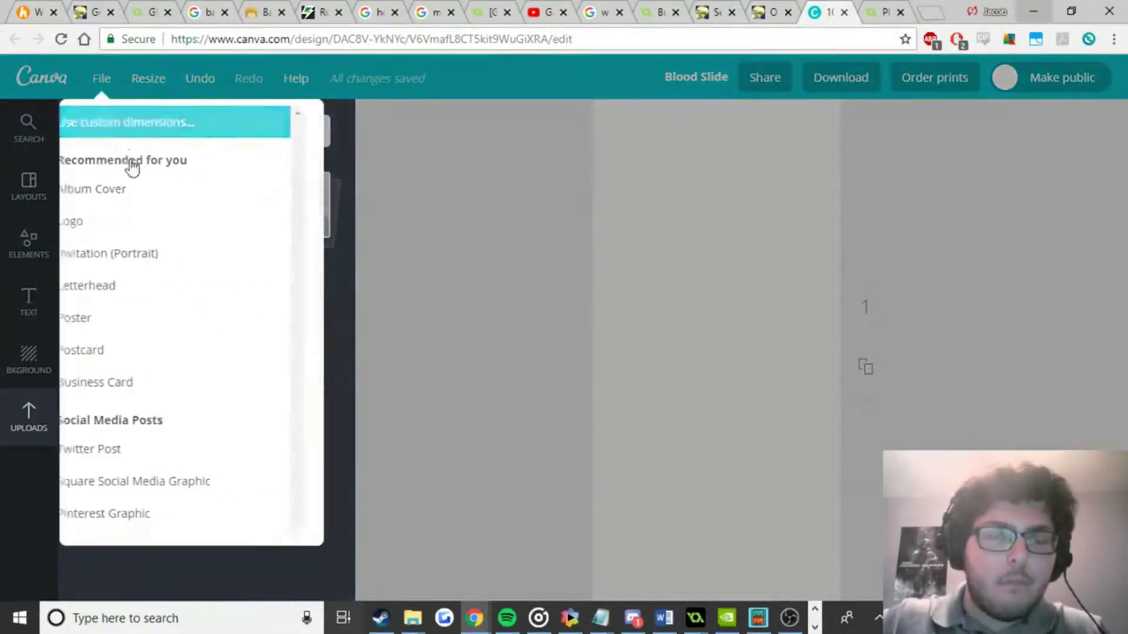
click(129, 122)
text(300)
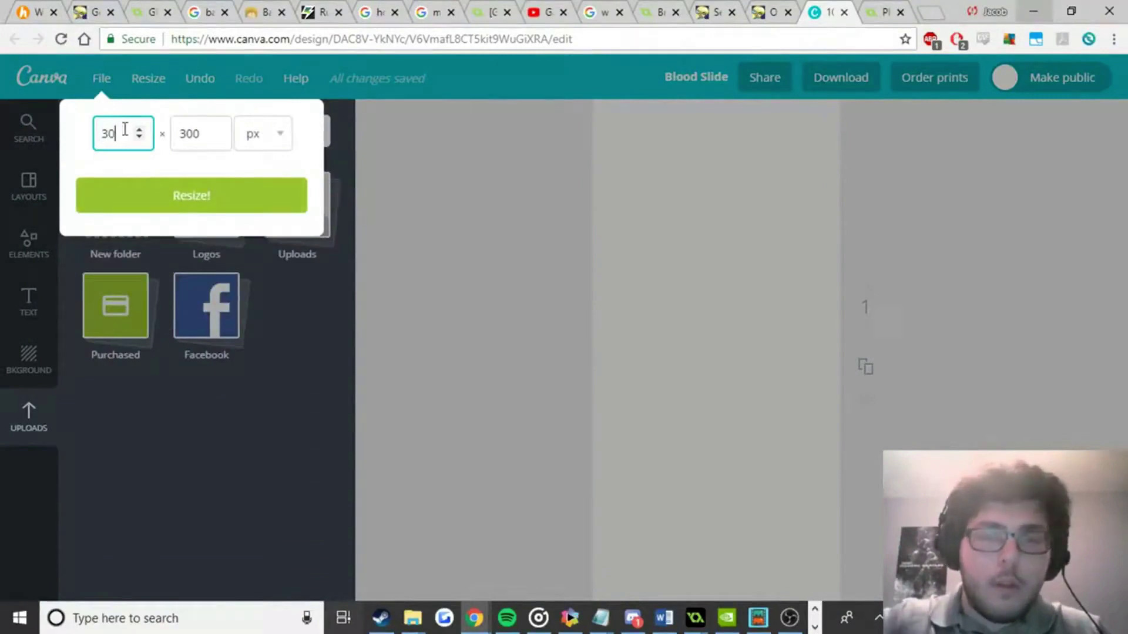
key(Tab)
text(100)
key(Return)
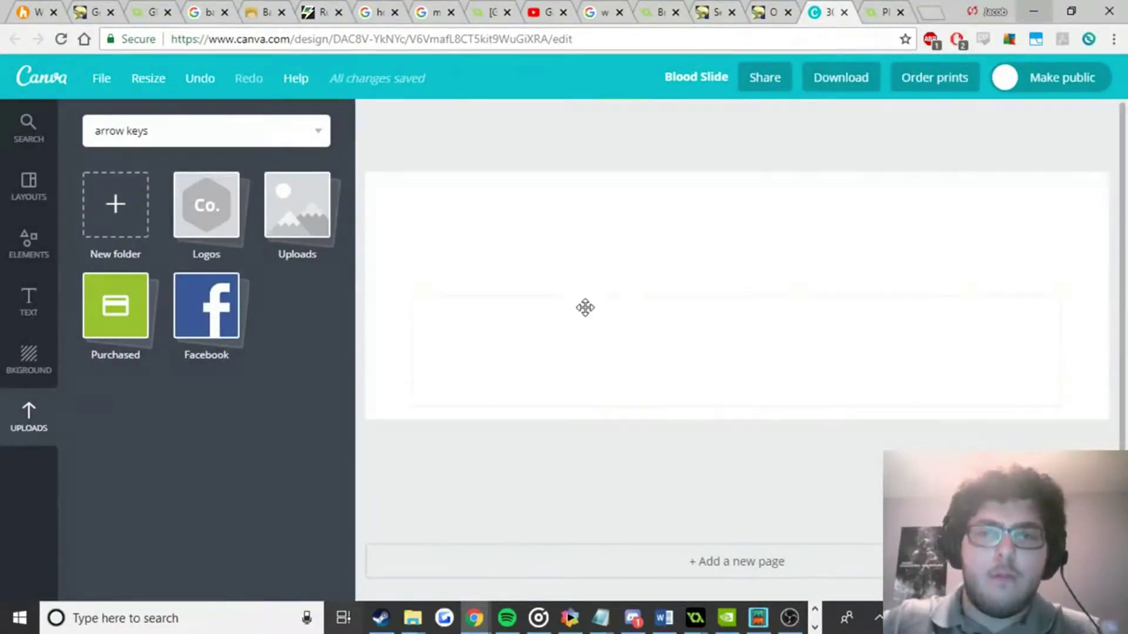
Add a subheading text box to the blank design and select its placeholder text.
click(29, 296)
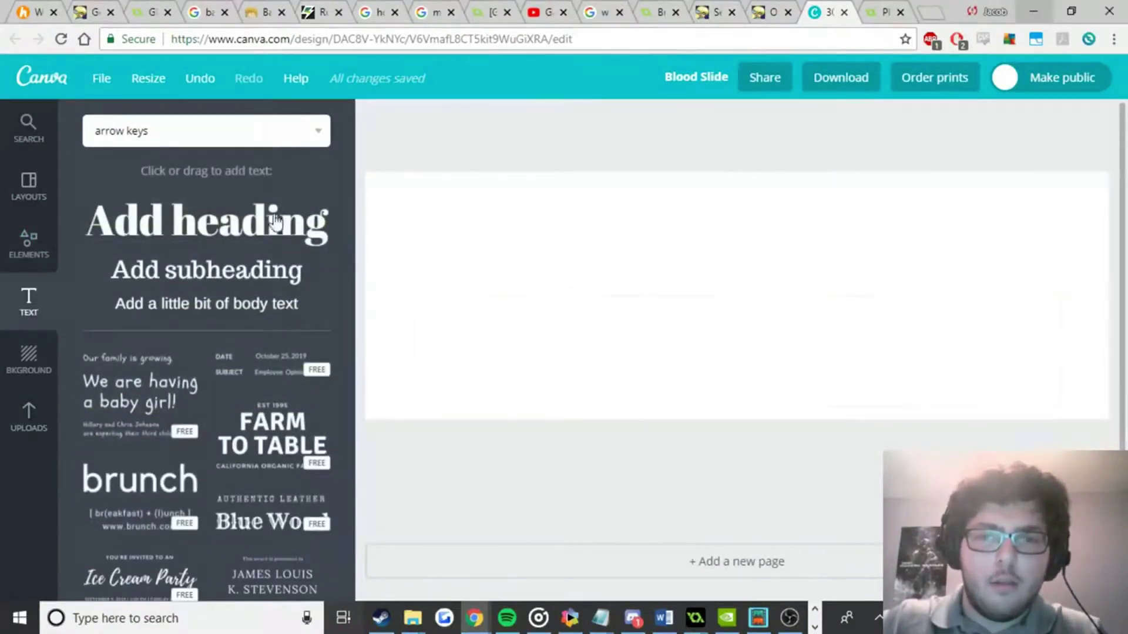
click(255, 279)
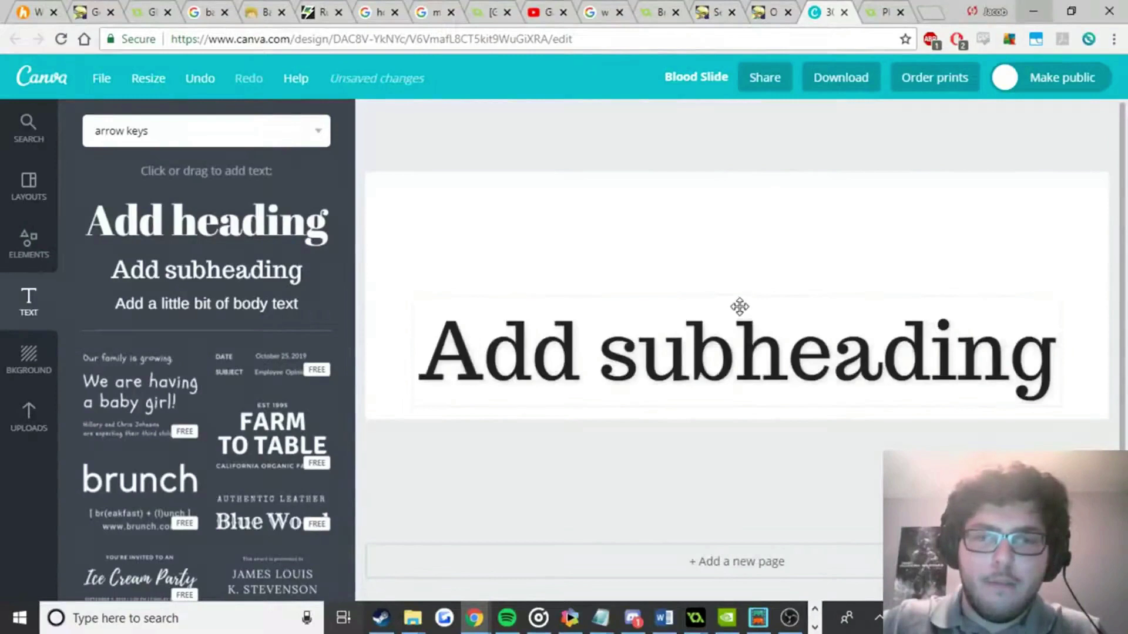
double_click(719, 356)
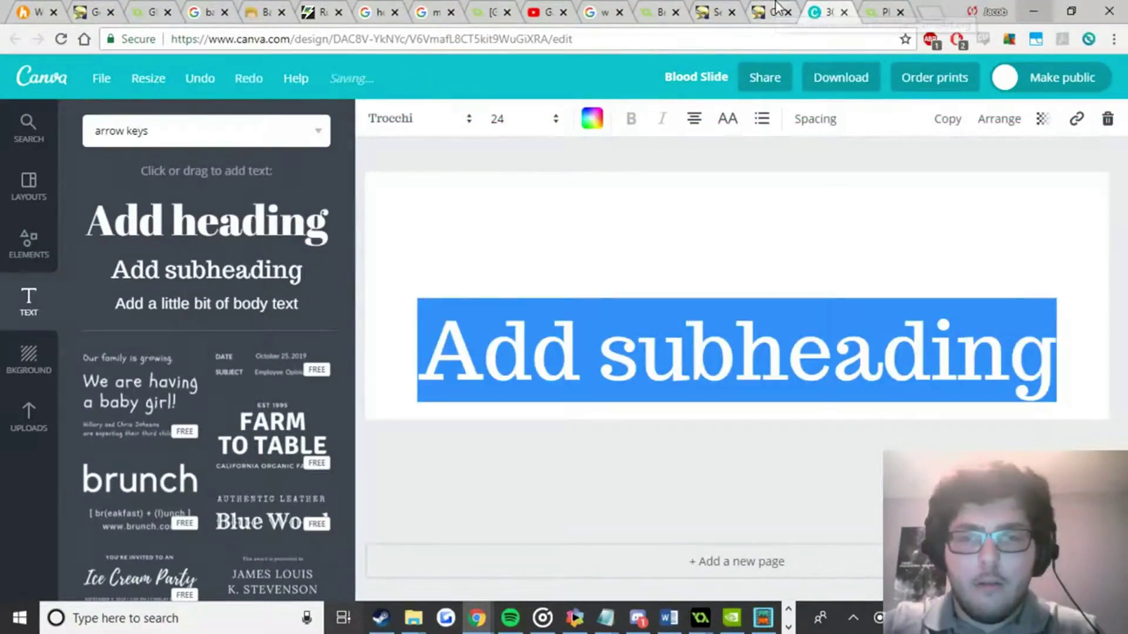
text(Master)
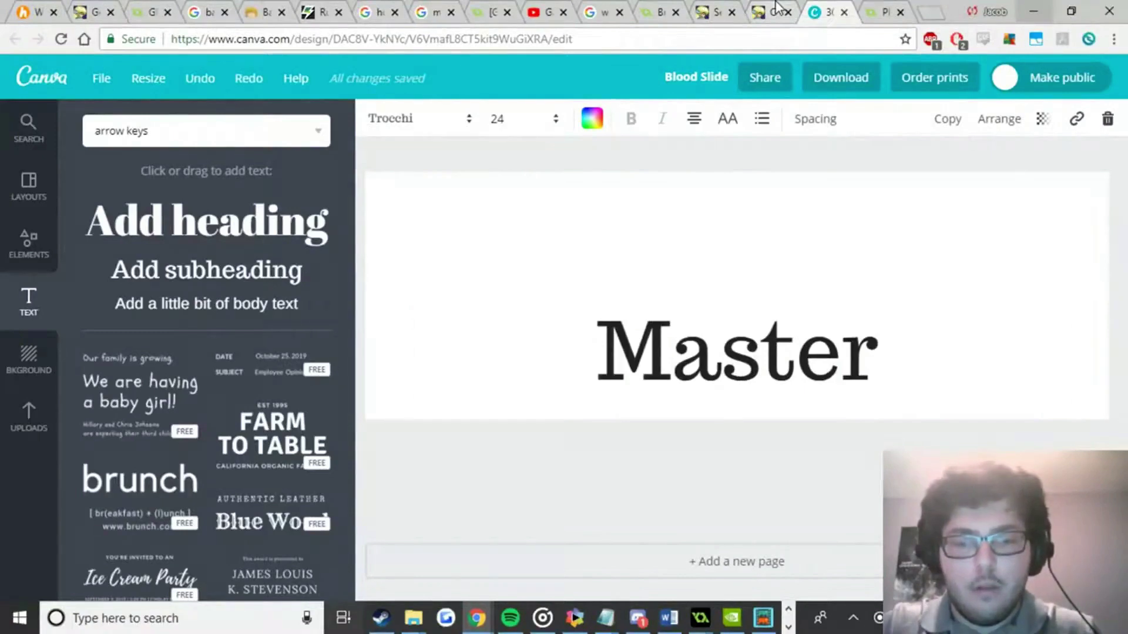
text(4)
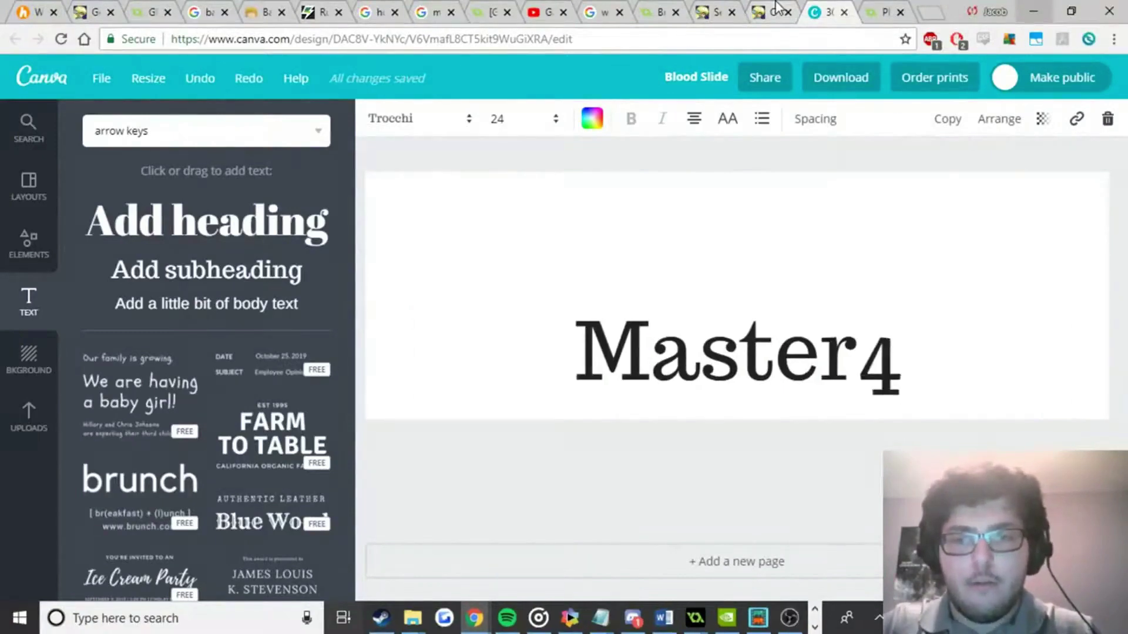
key(BackSpace)
key(BackSpace)
key(BackSpace)
key(BackSpace)
key(BackSpace)
key(BackSpace)
key(BackSpace)
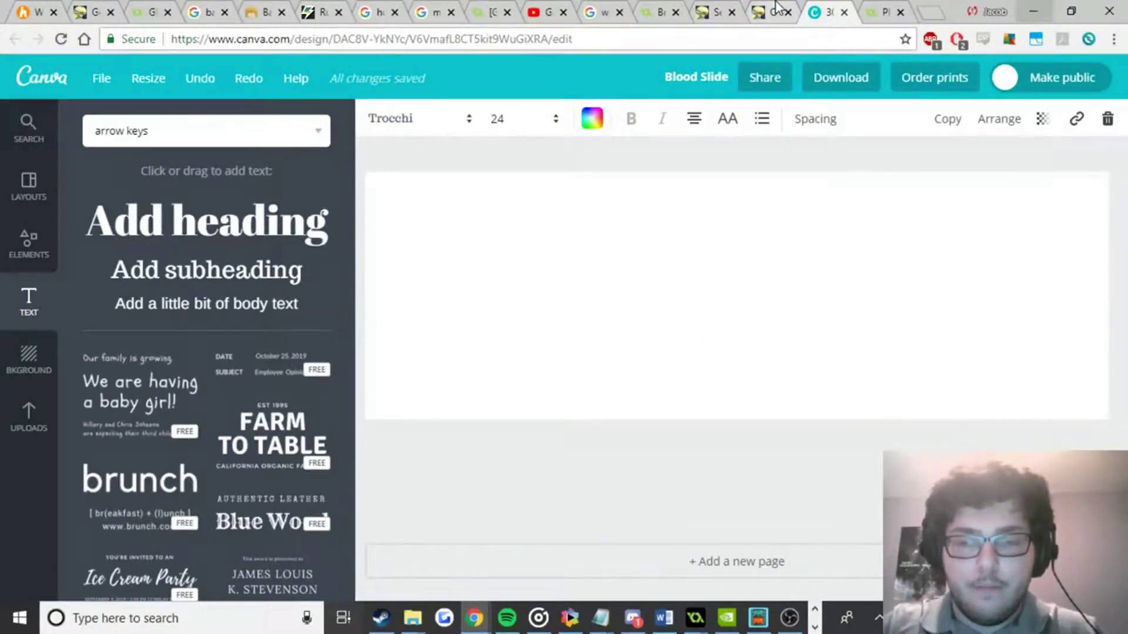
Enter "Partial art credit" as the subheading's text.
text(Partial )
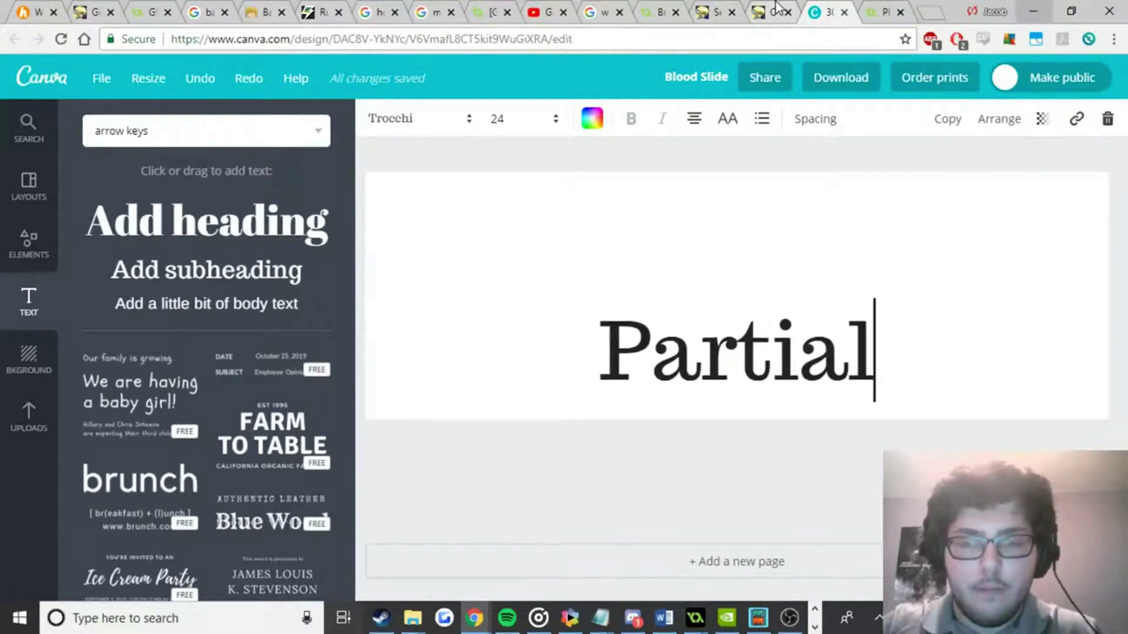
text(art creidt)
key(BackSpace)
key(BackSpace)
text(it)
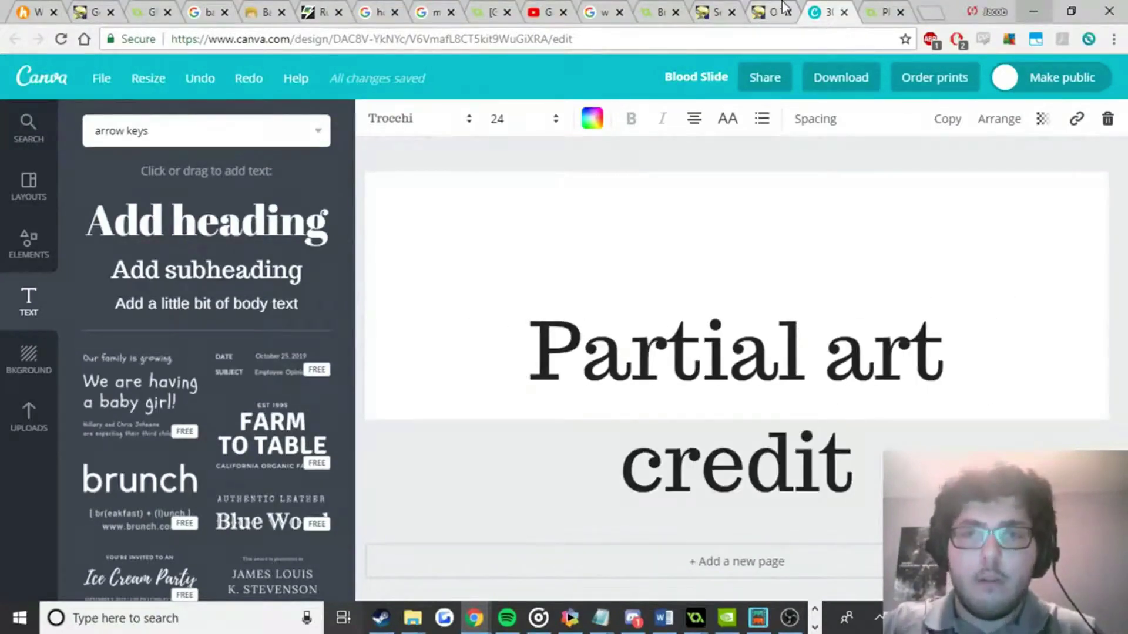
Open m484games.ucoz.com in a new tab, look through its home page and free graphics categories, and close the tab.
click(932, 5)
text(m)
key(Return)
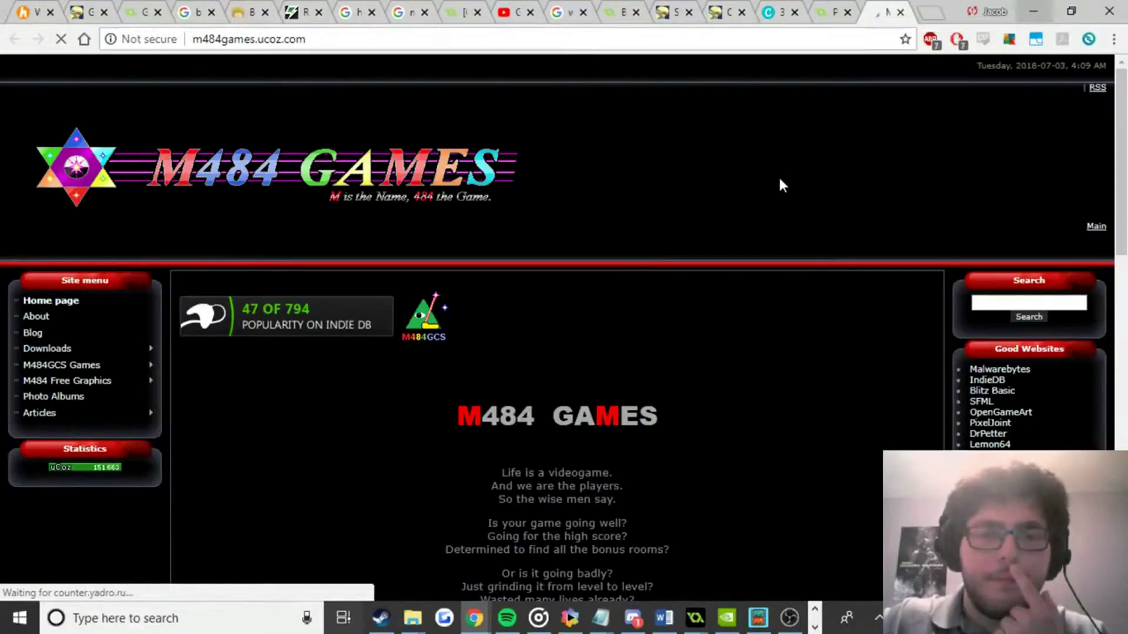
scroll(658, 230, down, 15)
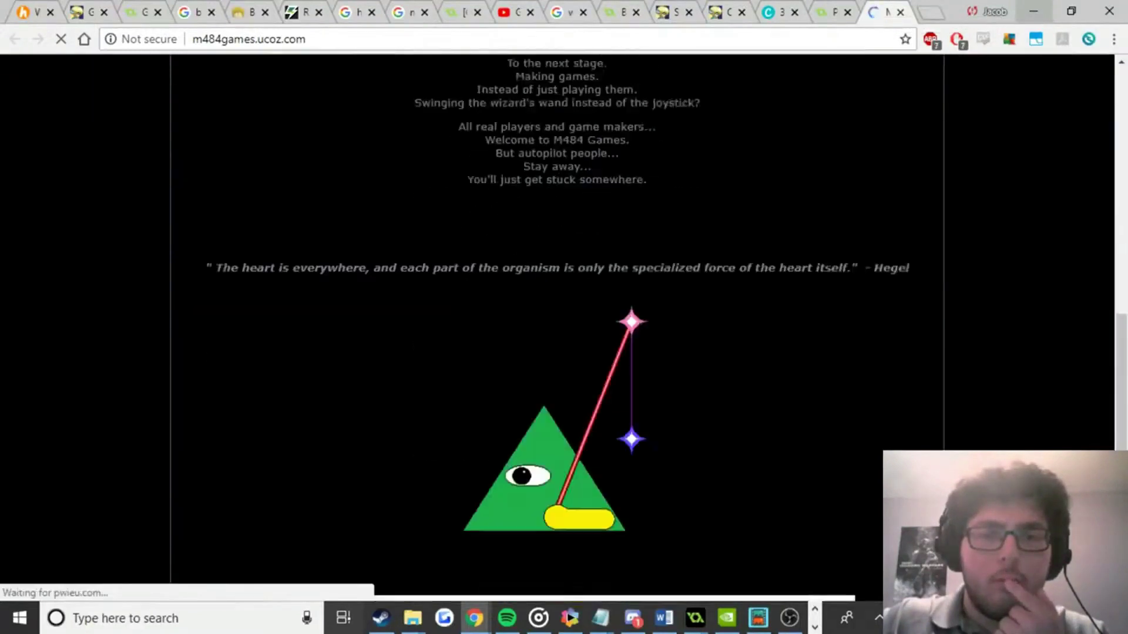
scroll(558, 329, down, 4)
scroll(558, 329, up, 20)
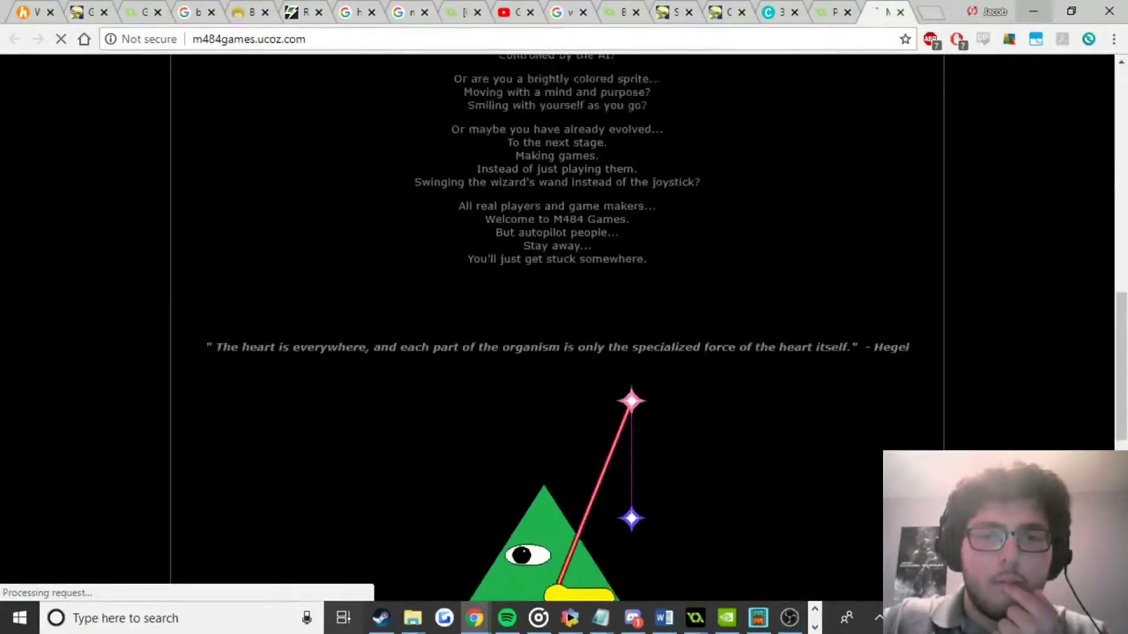
mouse_move(87, 370)
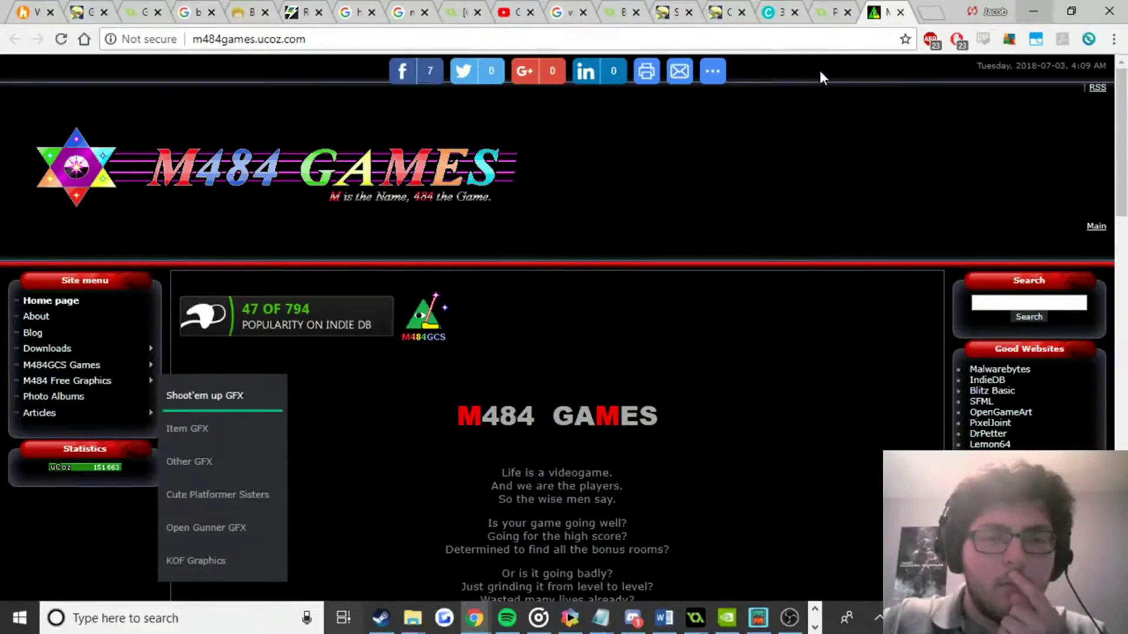
click(901, 12)
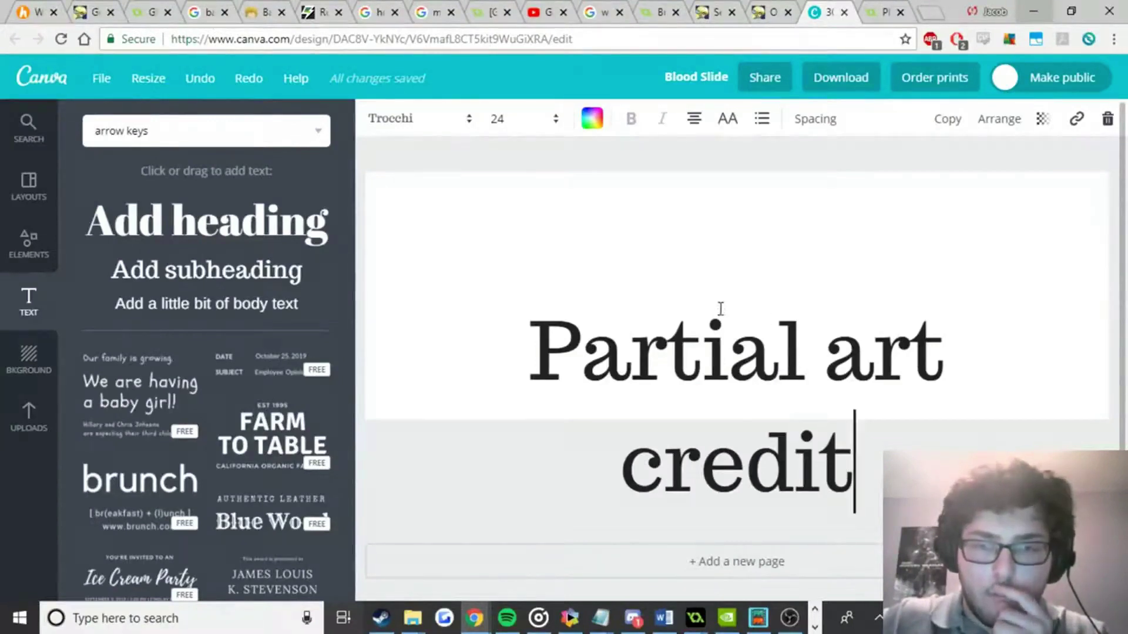
Deselect the "Partial art credit" text box and reload the Canva design page.
click(741, 341)
key(ctrl+z)
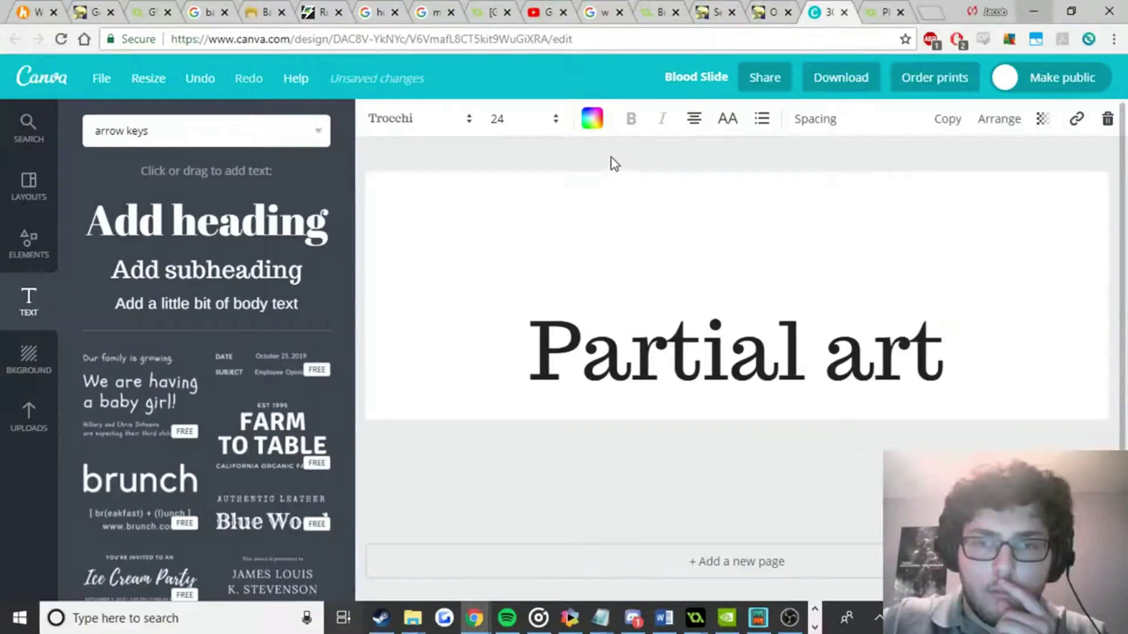
click(643, 221)
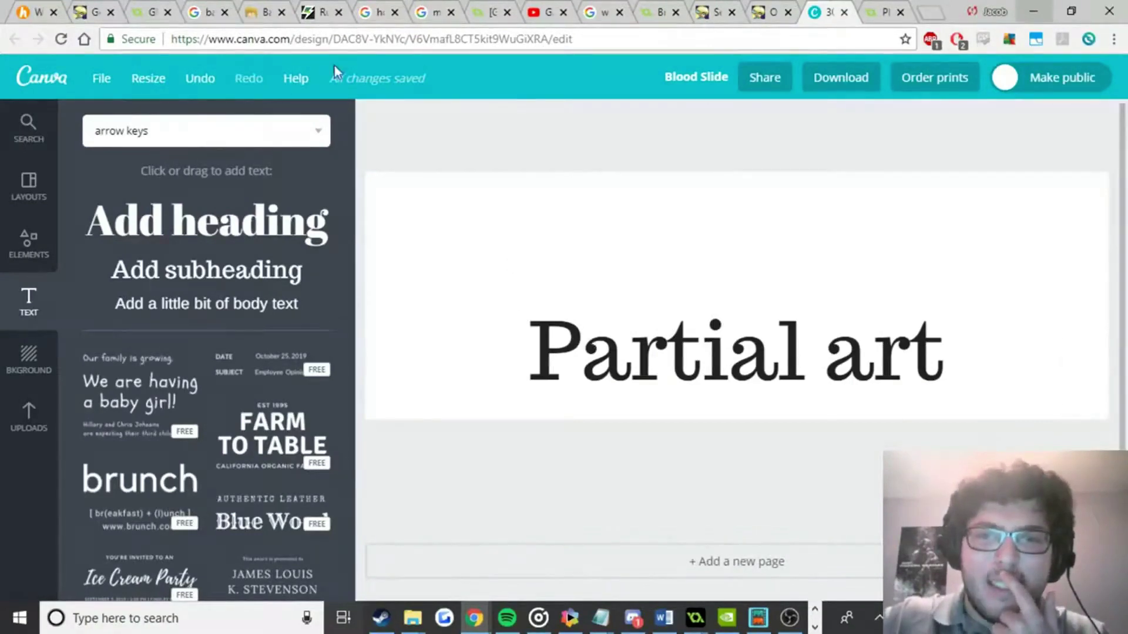
click(61, 40)
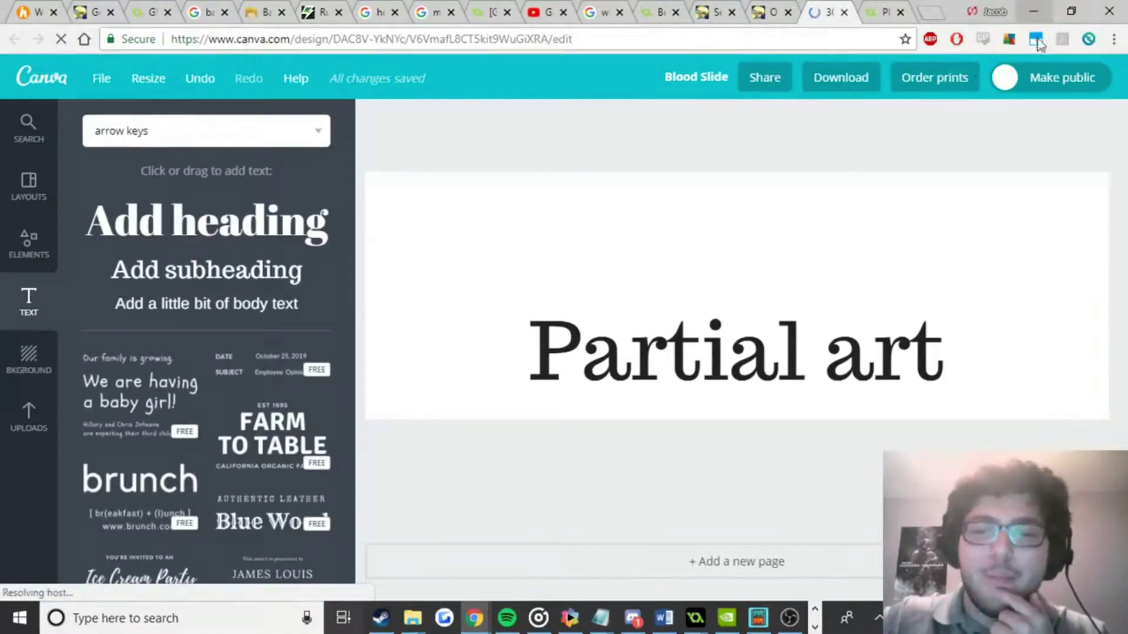
Go back to the Open Gunner Starter Kit page and copy the link address of the author's profile.
click(779, 7)
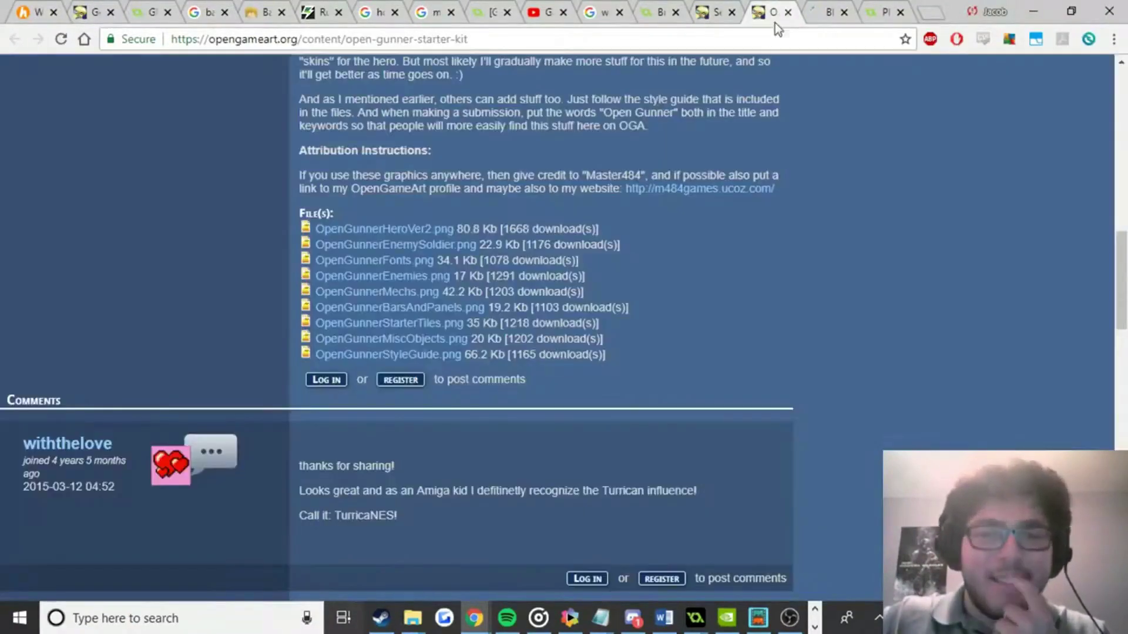
scroll(805, 246, up, 8)
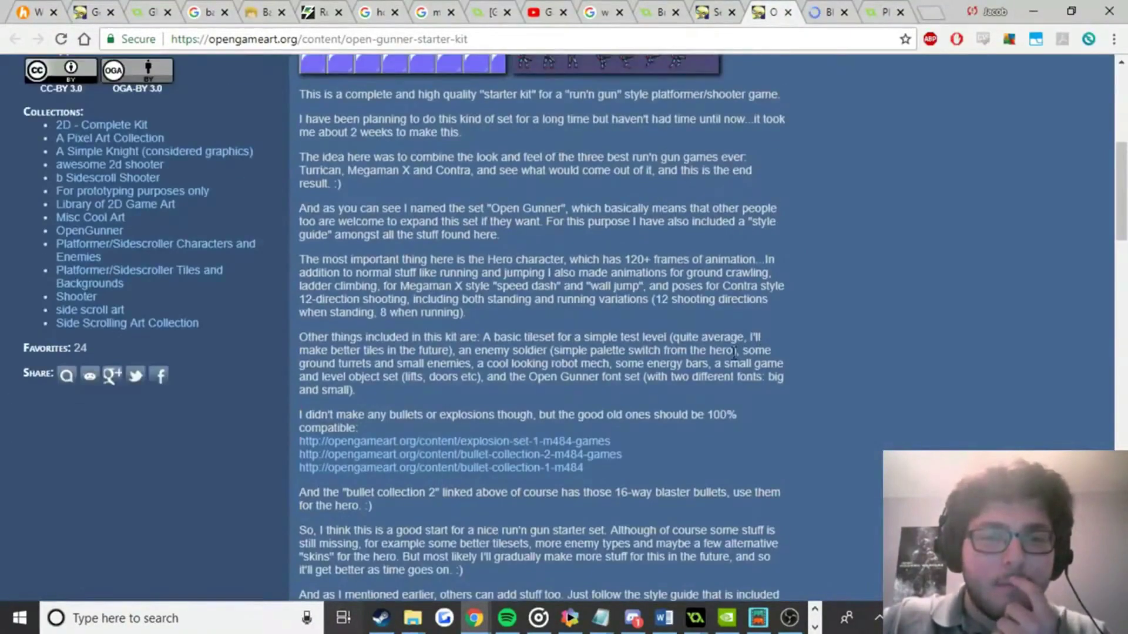
scroll(733, 353, up, 4)
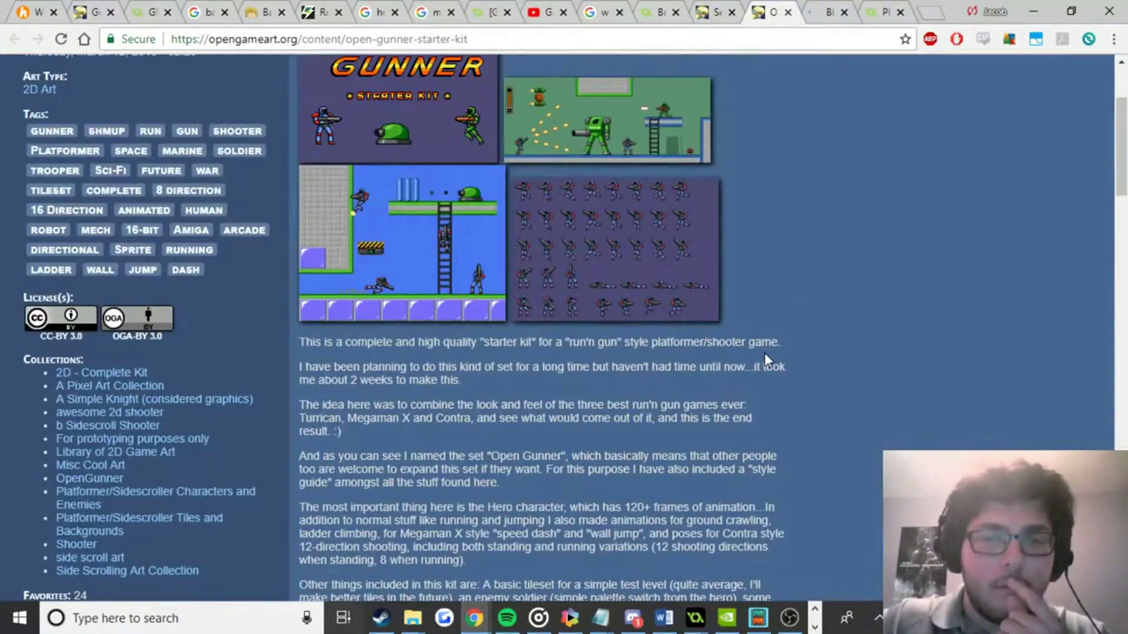
scroll(766, 358, up, 3)
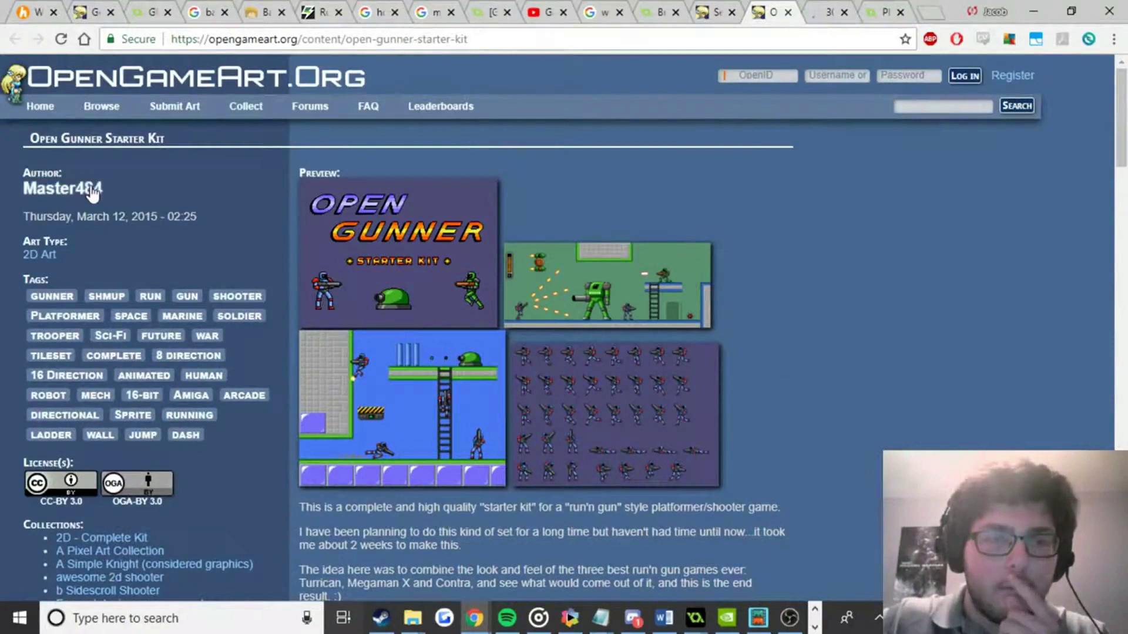
right_click(91, 187)
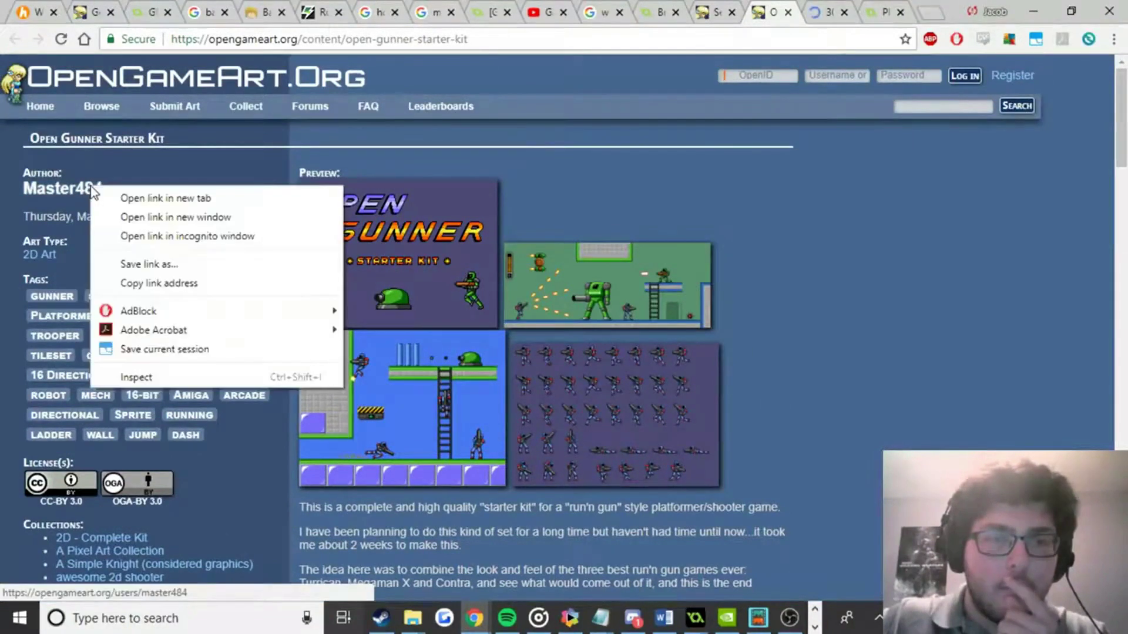
click(194, 284)
Return to the Canva design, change the text to "Partial credit:" with the artwork author's username on a second line, and move it up inside the image.
click(834, 9)
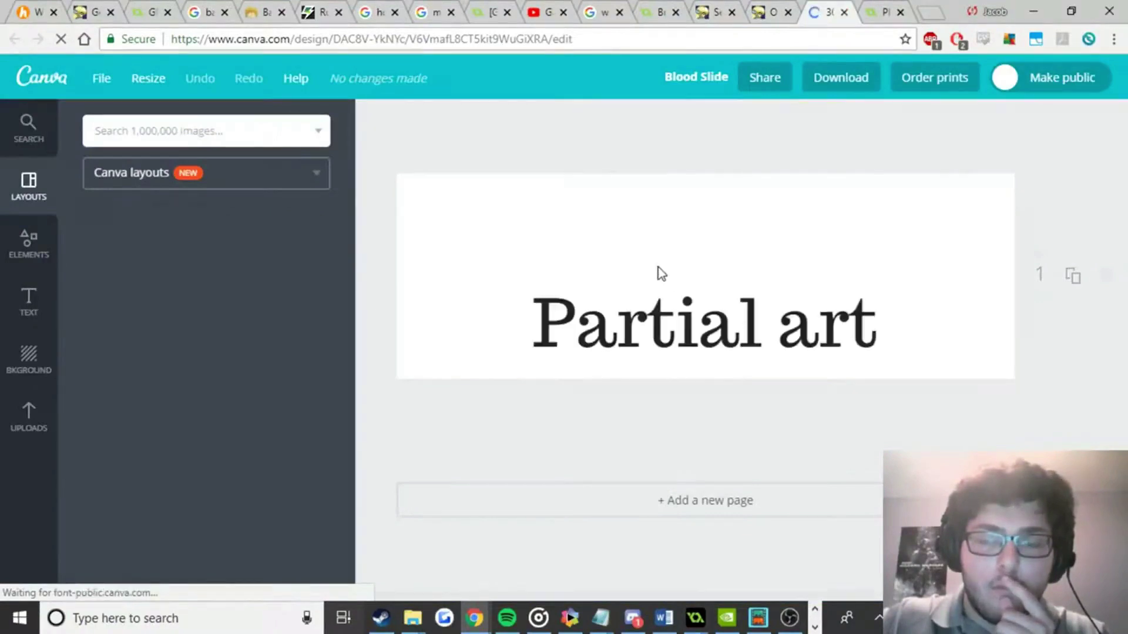
click(756, 315)
drag(830, 415, 577, 215)
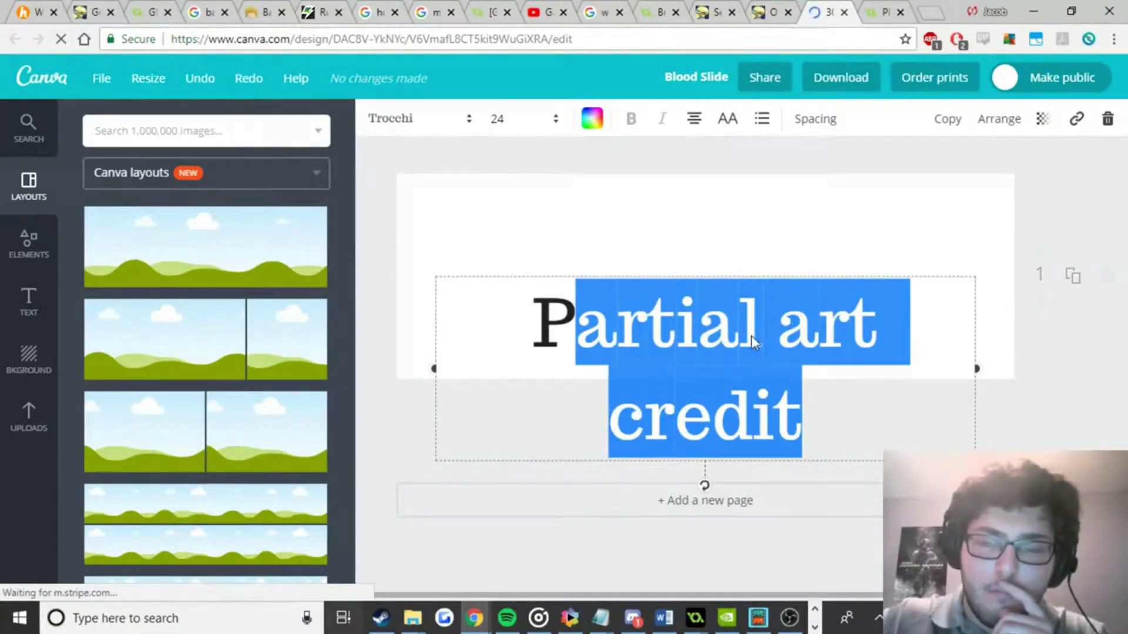
click(736, 329)
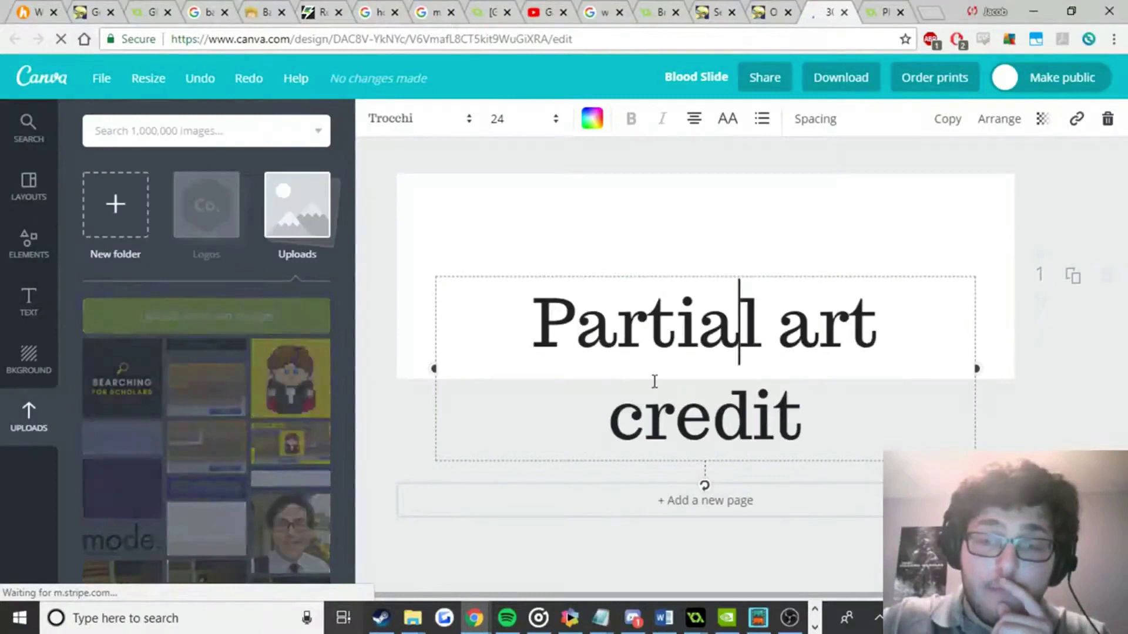
click(645, 417)
drag(854, 434, 778, 328)
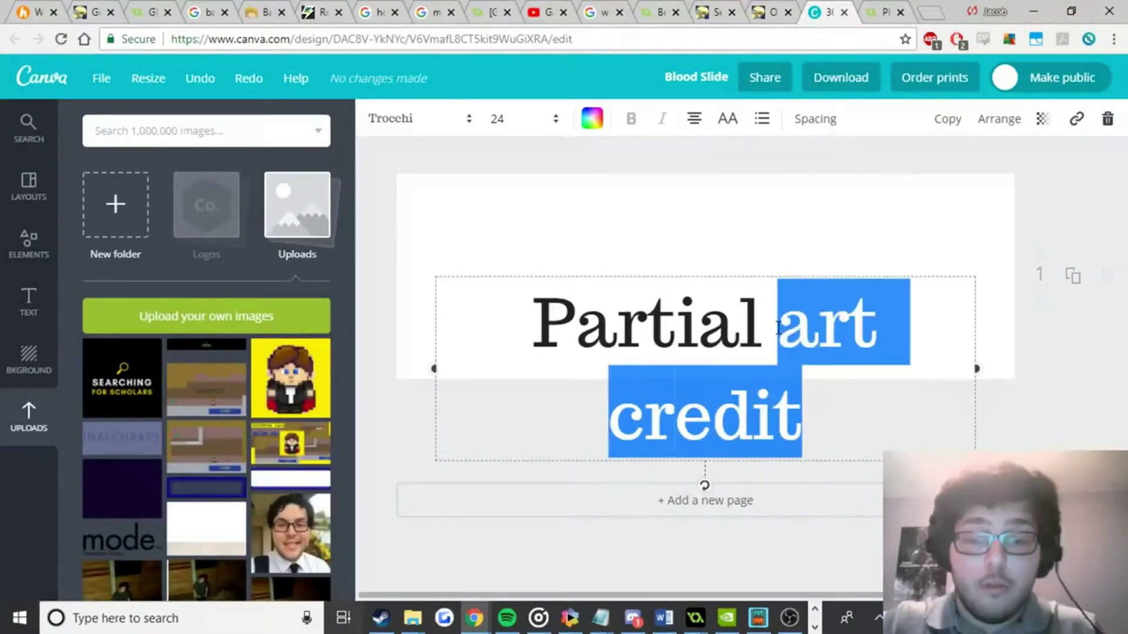
text(credit)
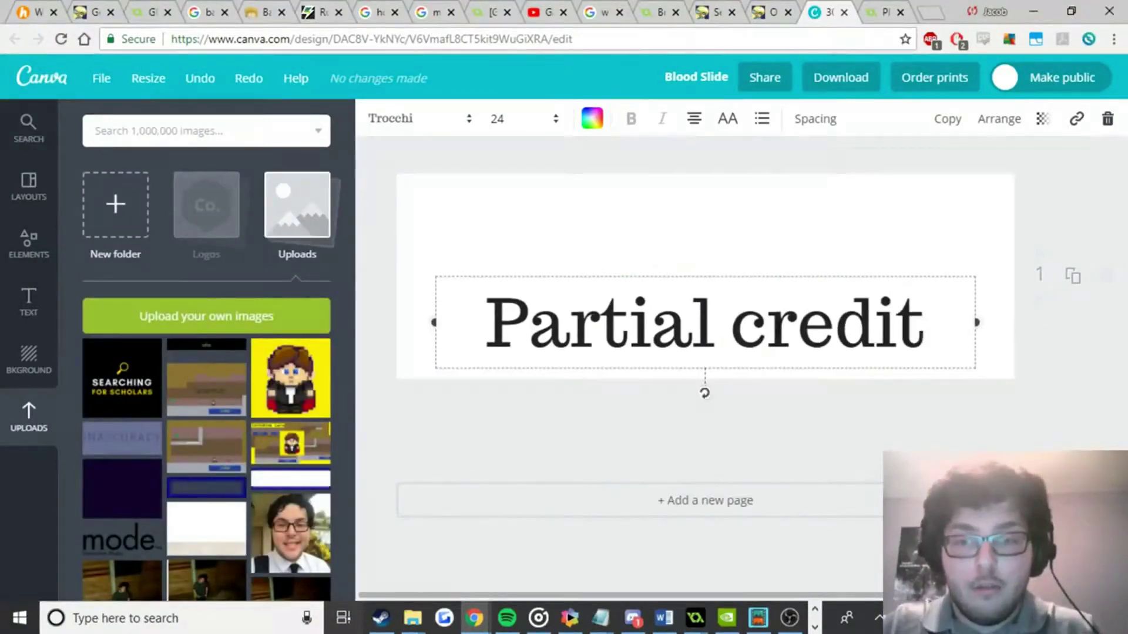
text(:)
key(Return)
text(Master)
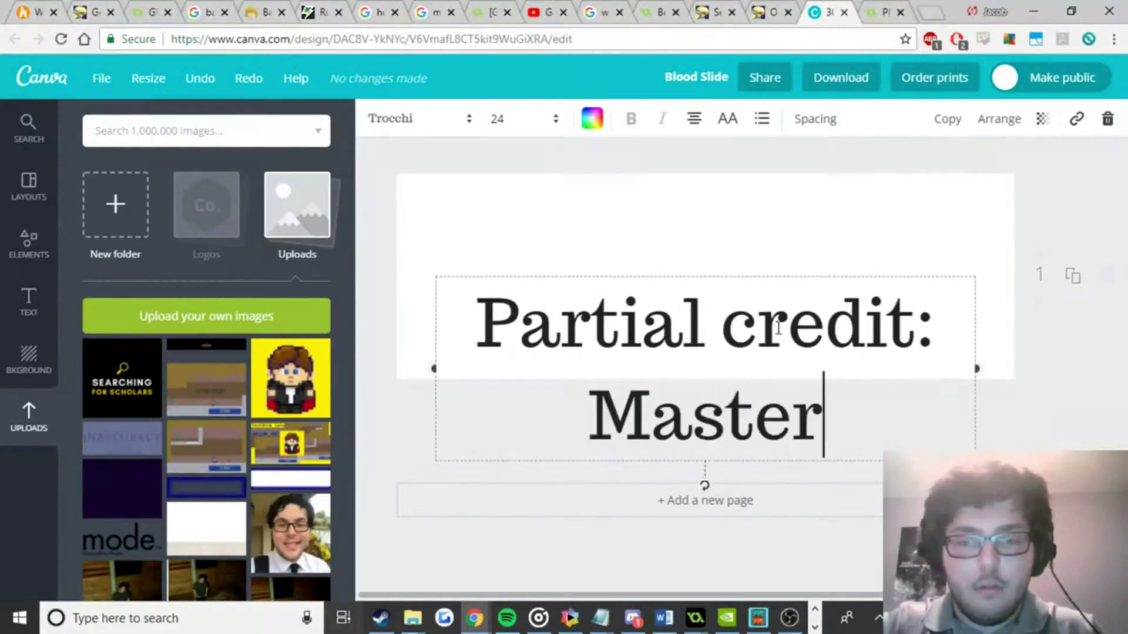
text(484)
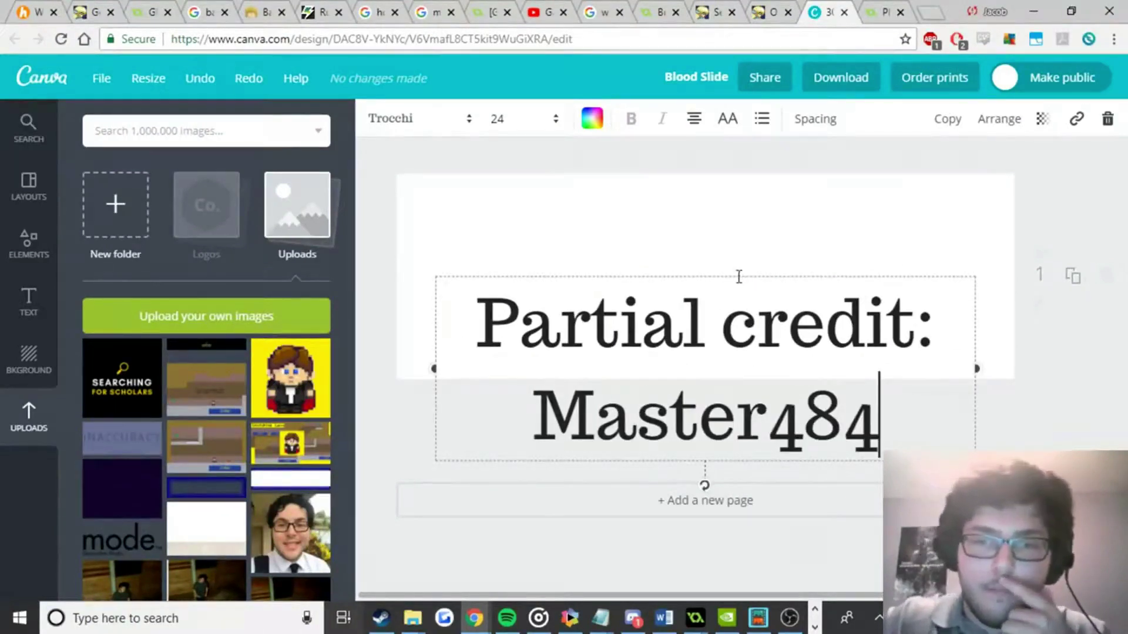
drag(734, 274, 739, 185)
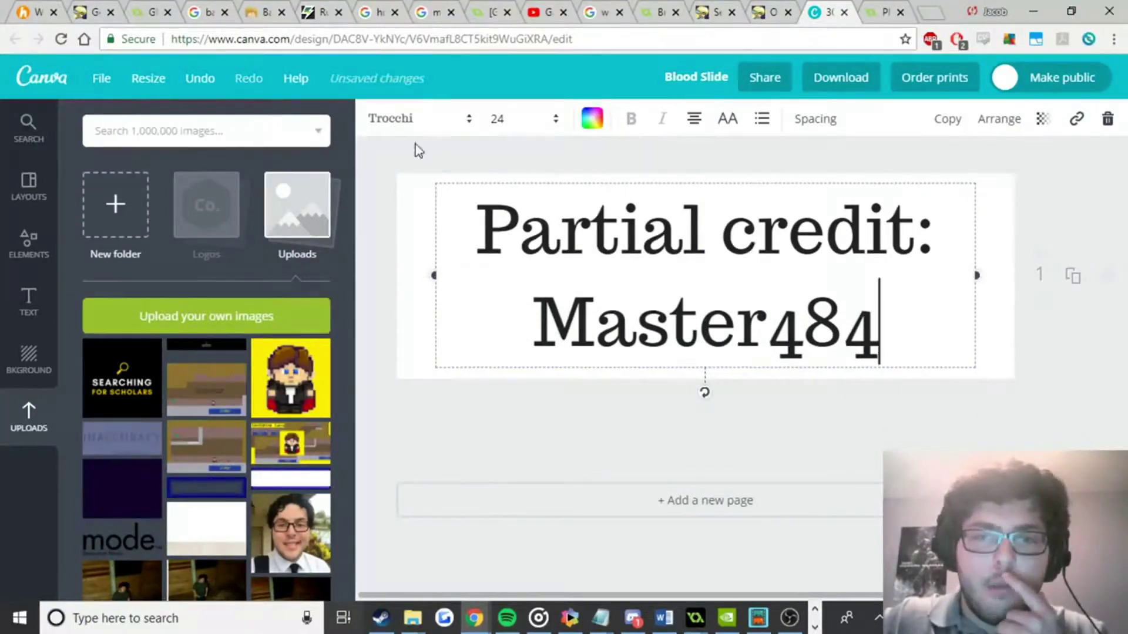
Set the font of the credit text to Raleway Thin.
click(464, 137)
scroll(479, 343, down, 12)
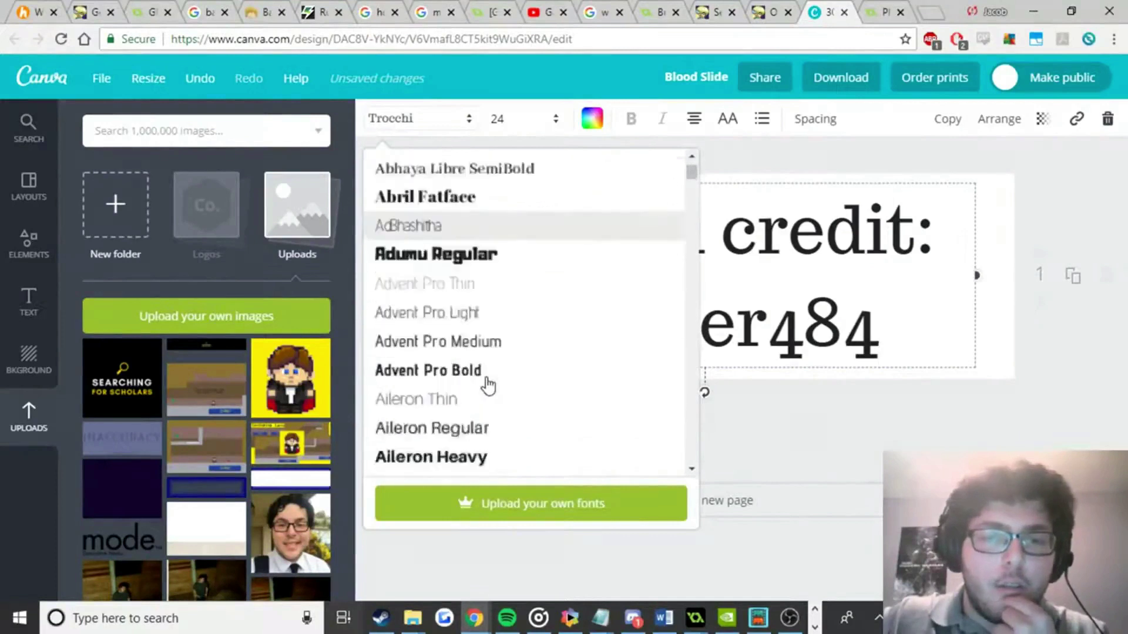
scroll(465, 336, down, 10)
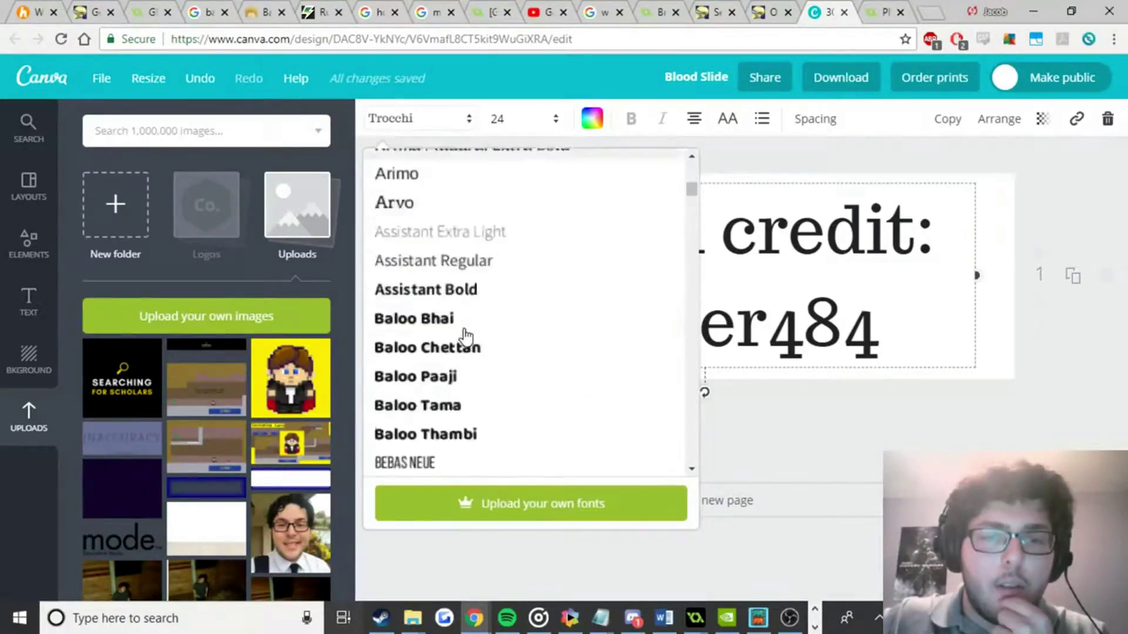
scroll(466, 336, down, 10)
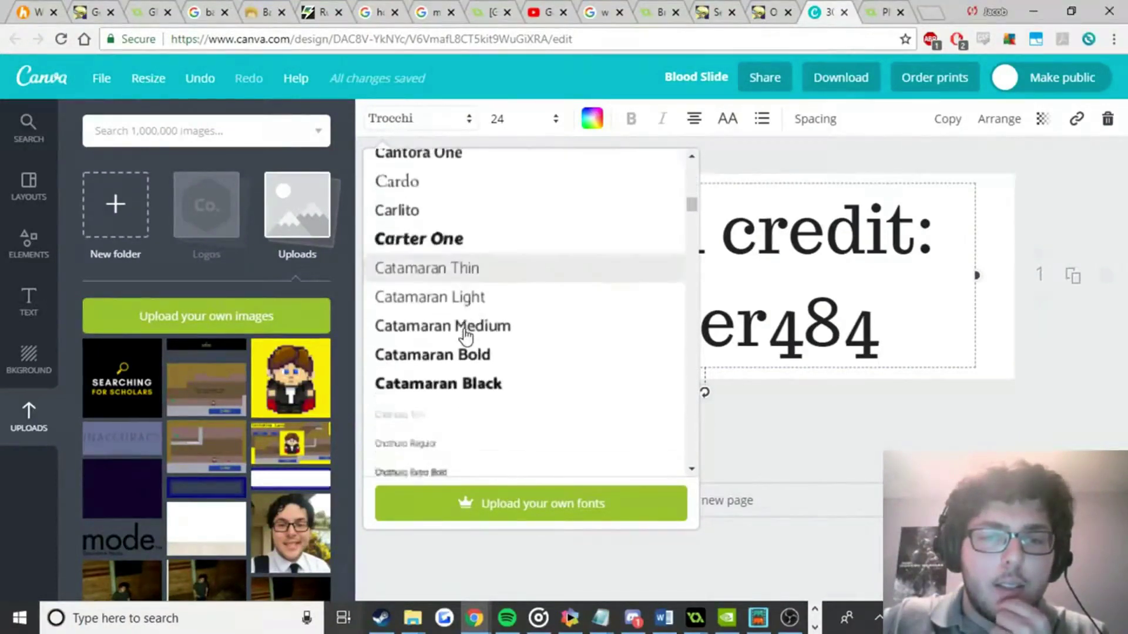
scroll(511, 328, down, 10)
scroll(517, 327, down, 6)
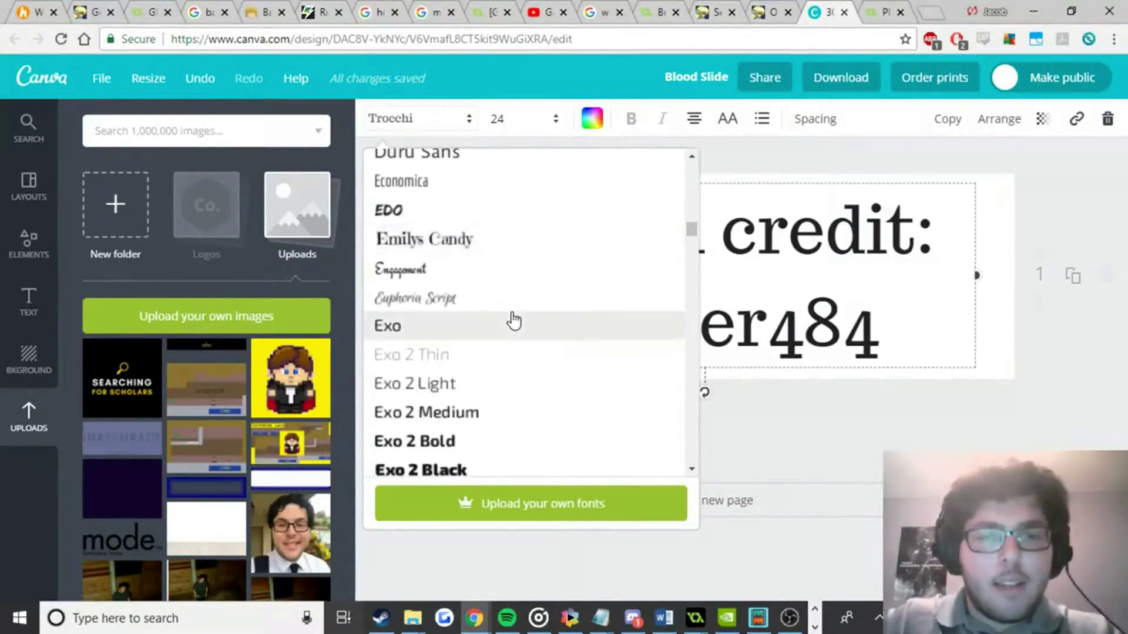
scroll(514, 320, down, 8)
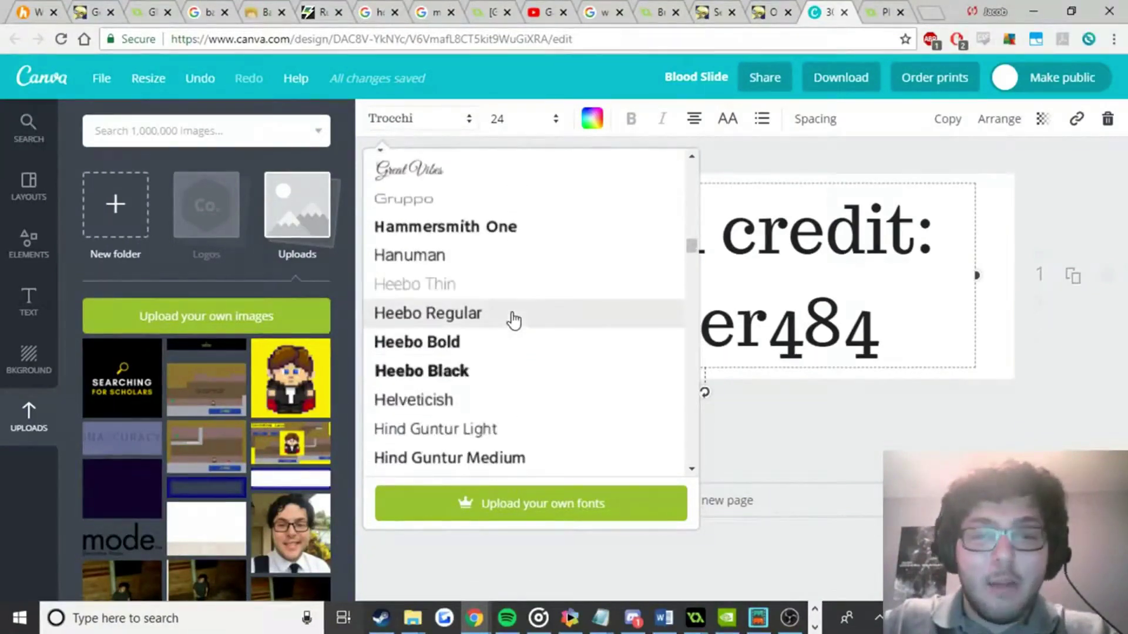
scroll(511, 318, down, 10)
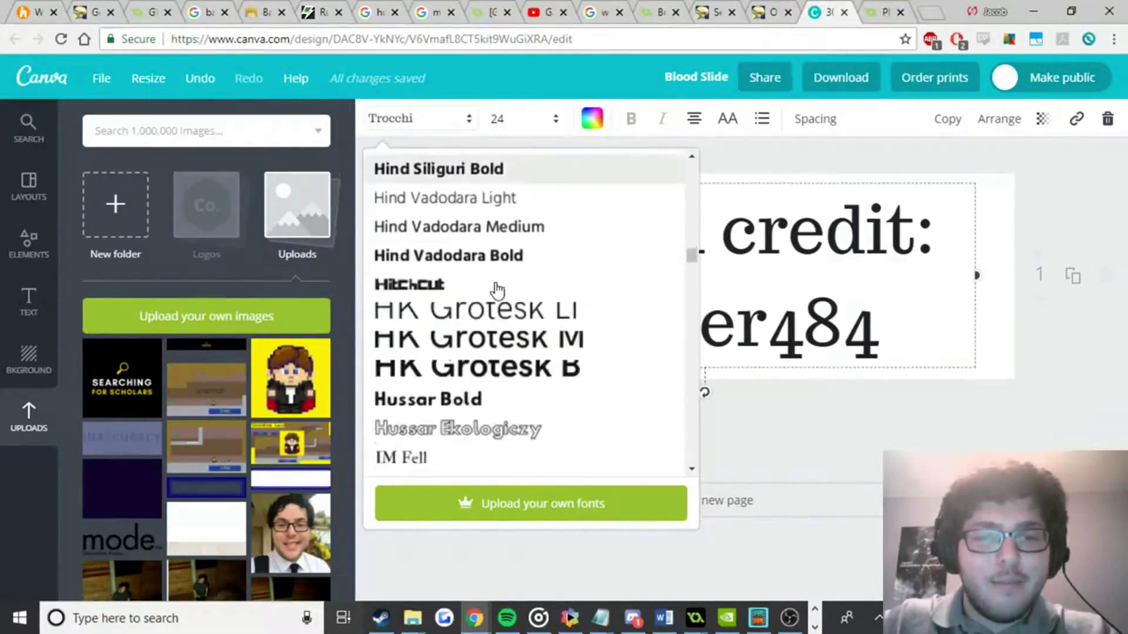
scroll(498, 291, down, 10)
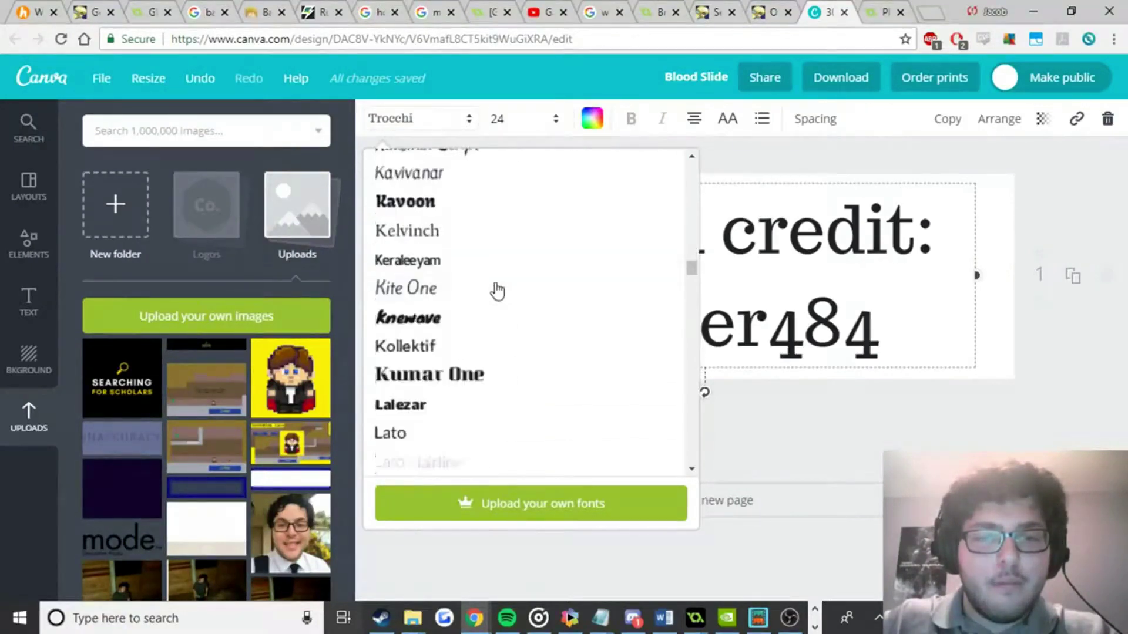
scroll(498, 291, down, 8)
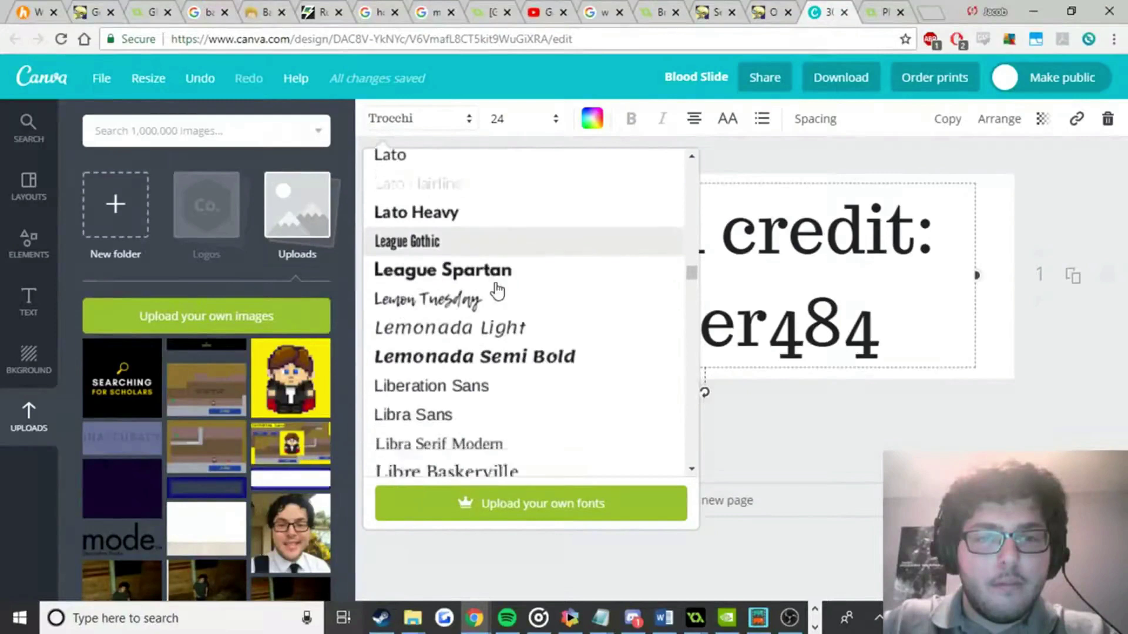
scroll(498, 291, down, 10)
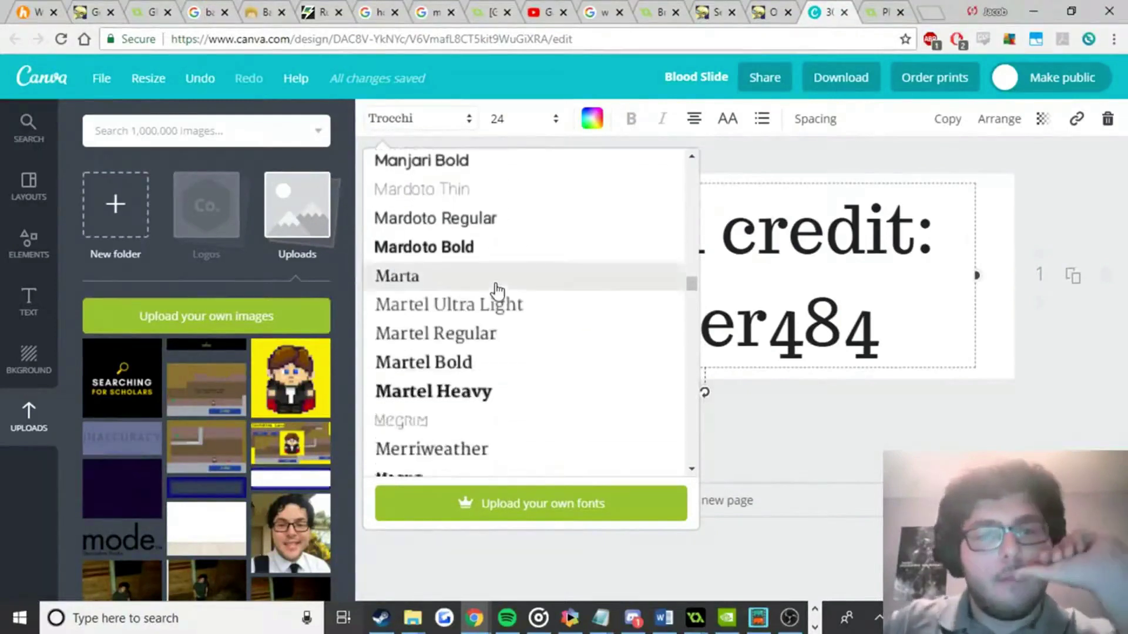
scroll(497, 290, down, 10)
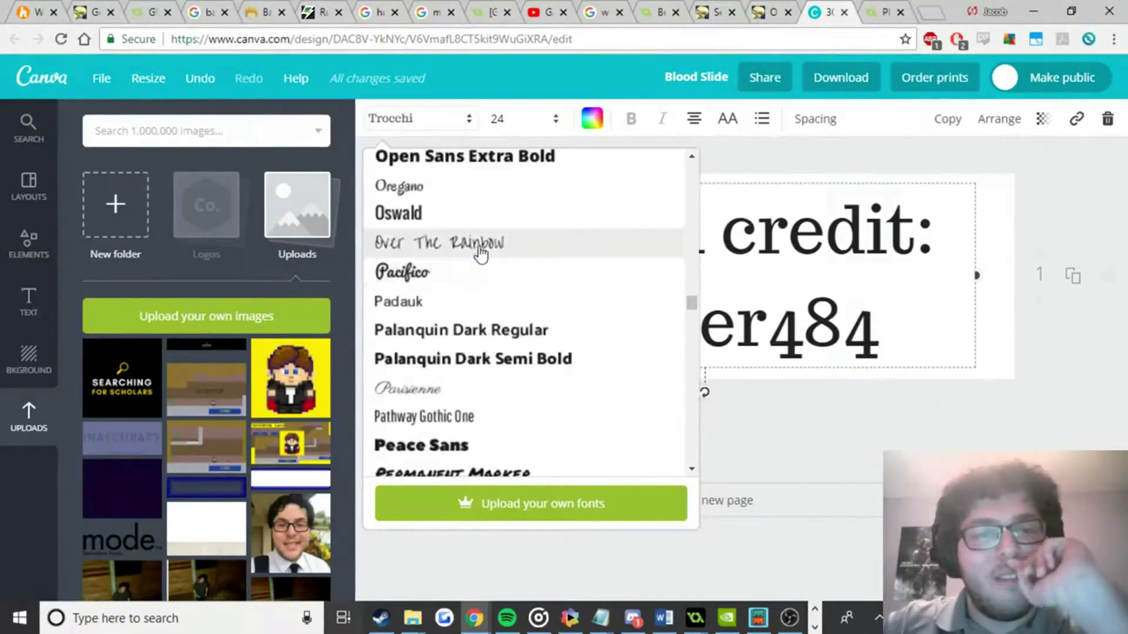
scroll(473, 253, down, 6)
scroll(468, 276, down, 5)
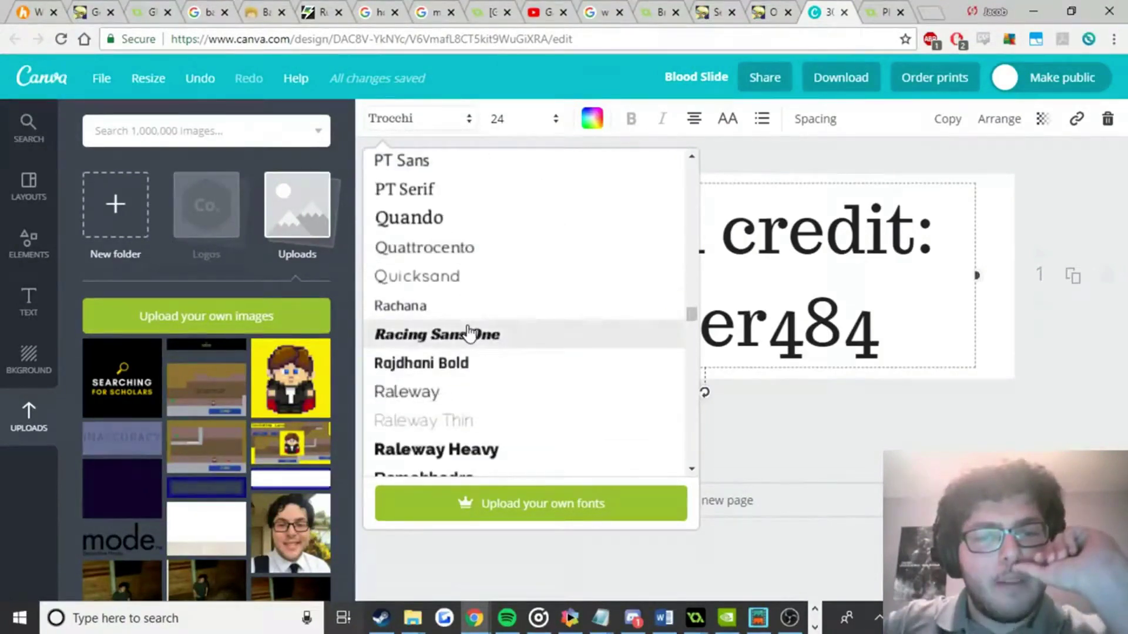
click(501, 421)
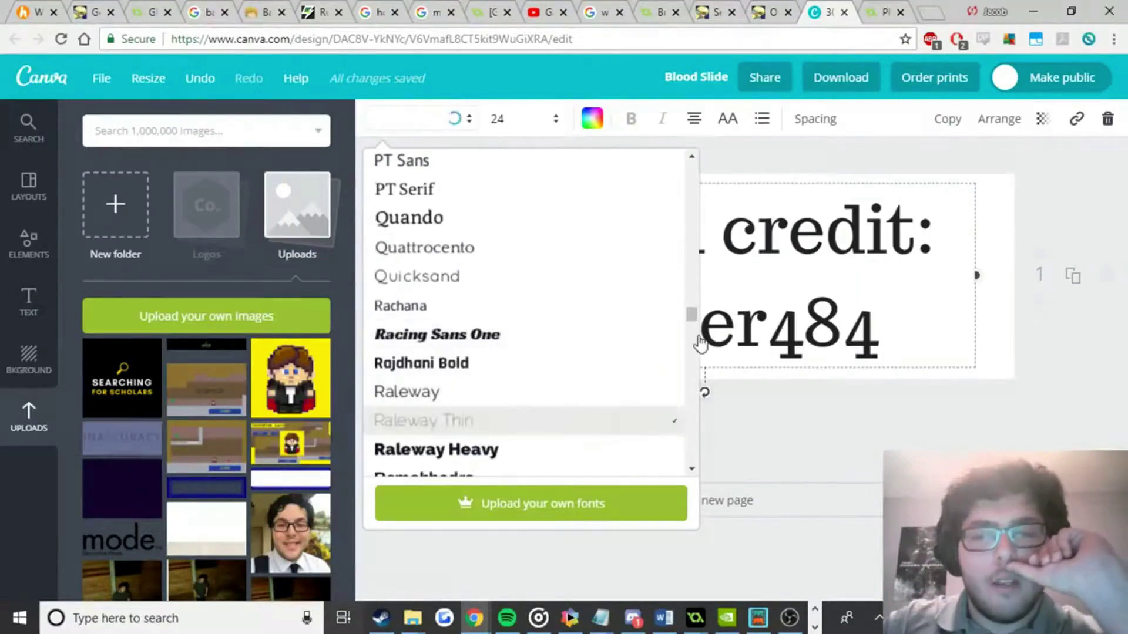
click(698, 344)
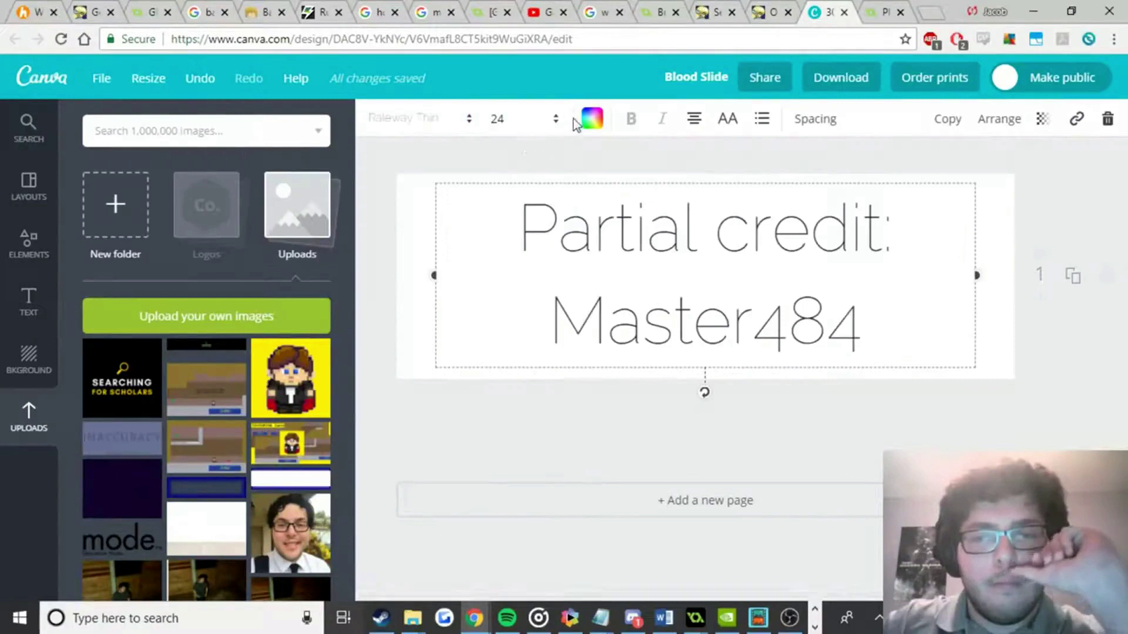
Change the credit text's color to white and deselect the text box.
click(590, 122)
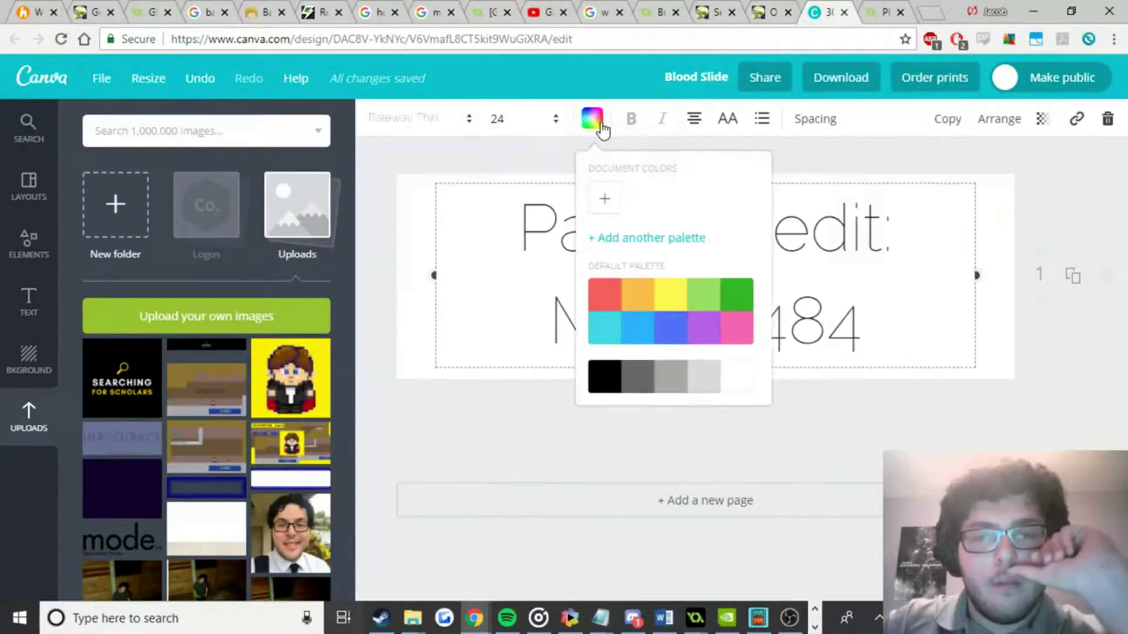
click(737, 379)
click(1064, 380)
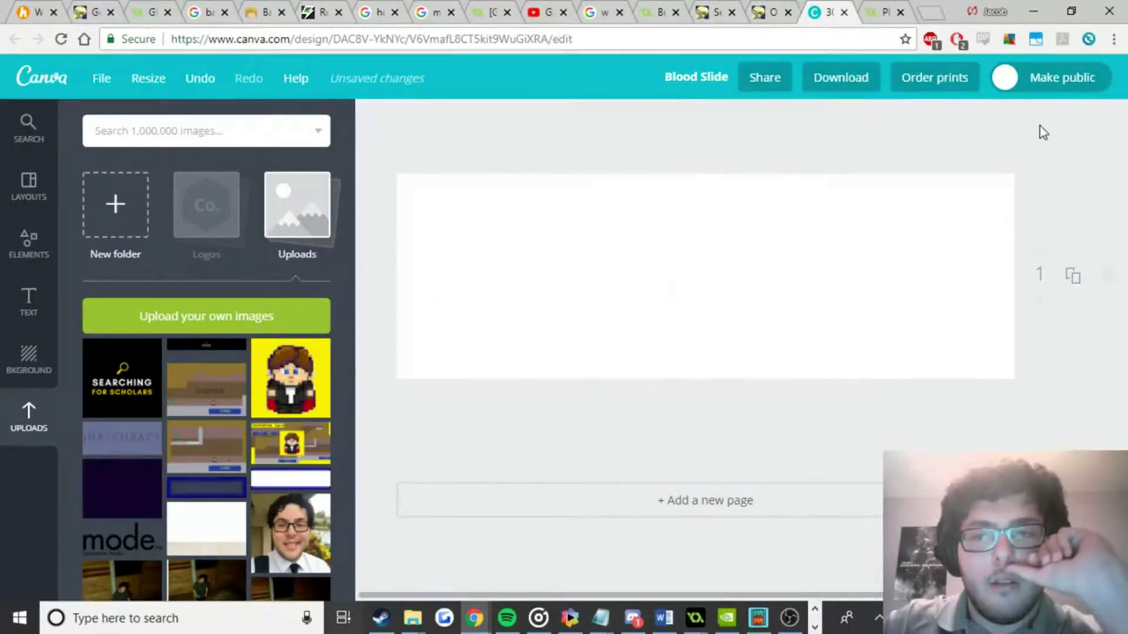
Download the design as a PNG with transparent background and put Blood Slide (10).png into the 2D Adventure Platformer - LiveEdu folder.
click(845, 78)
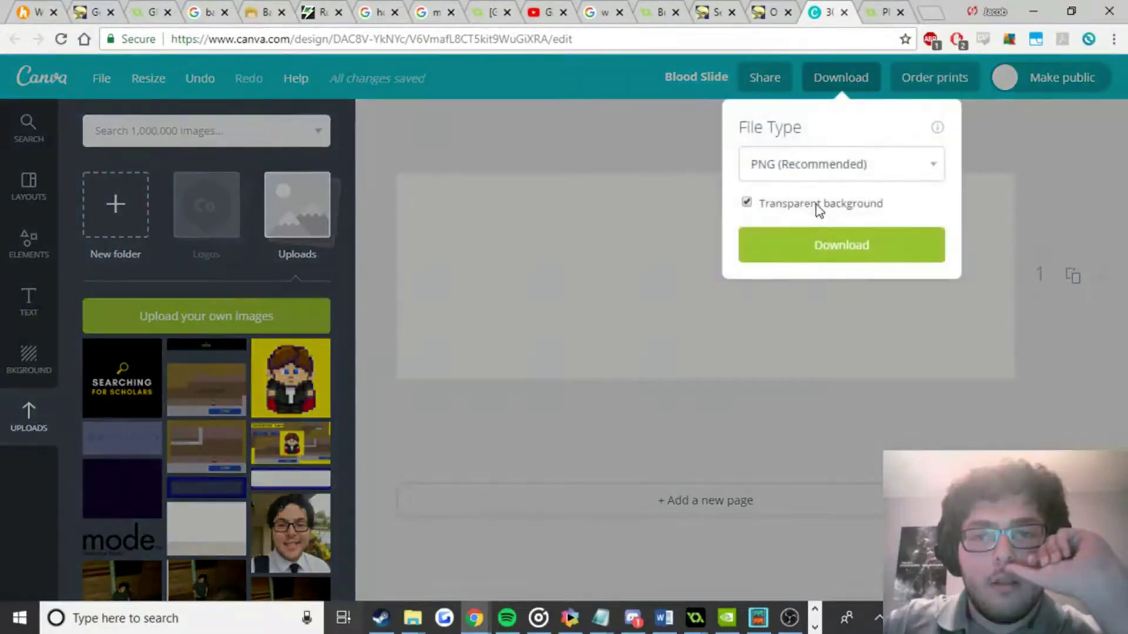
click(818, 258)
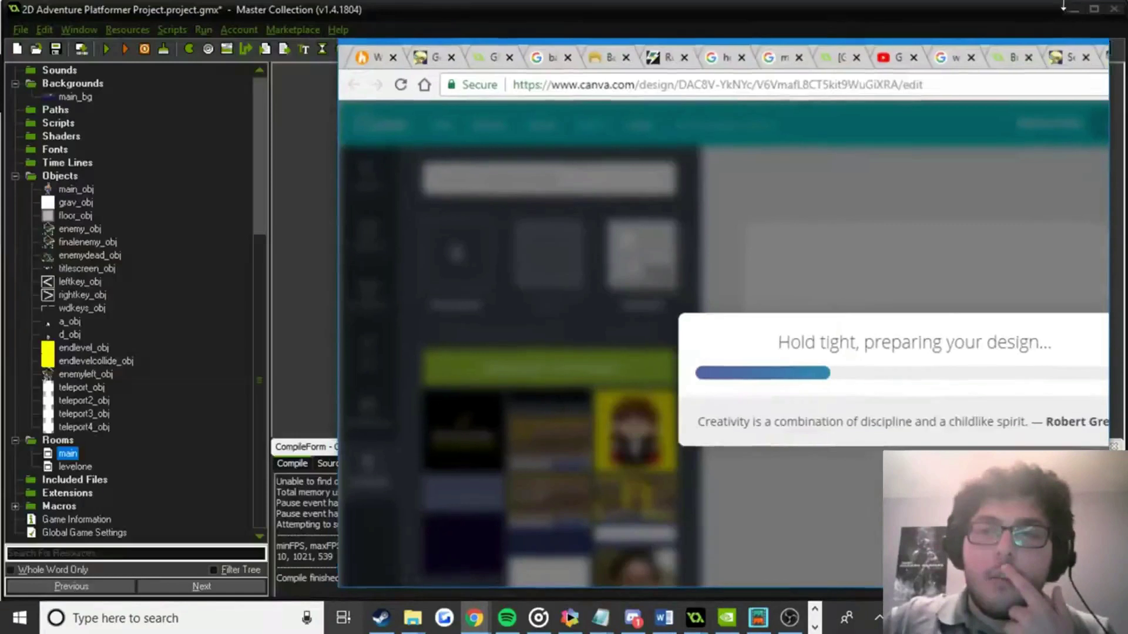
click(1071, 11)
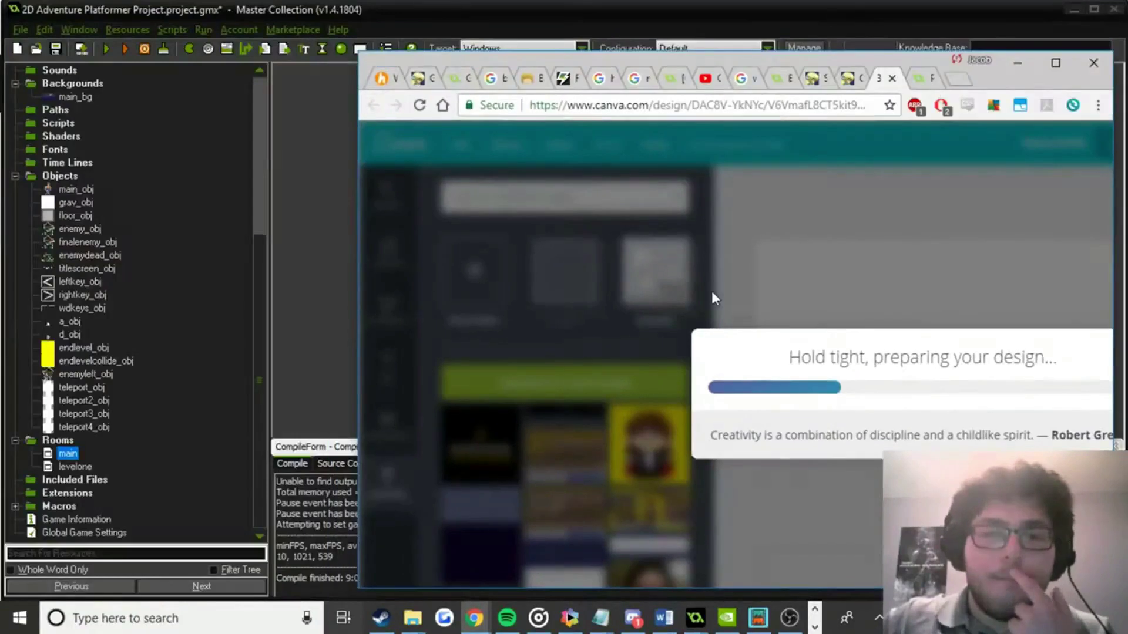
mouse_move(412, 621)
click(372, 530)
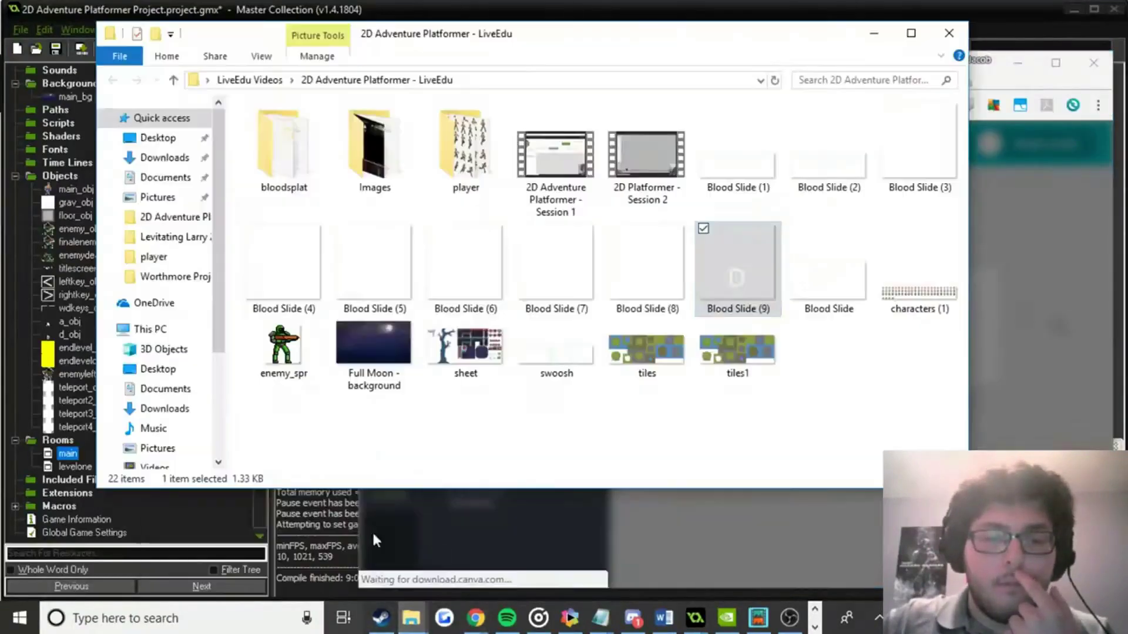
drag(423, 570, 277, 433)
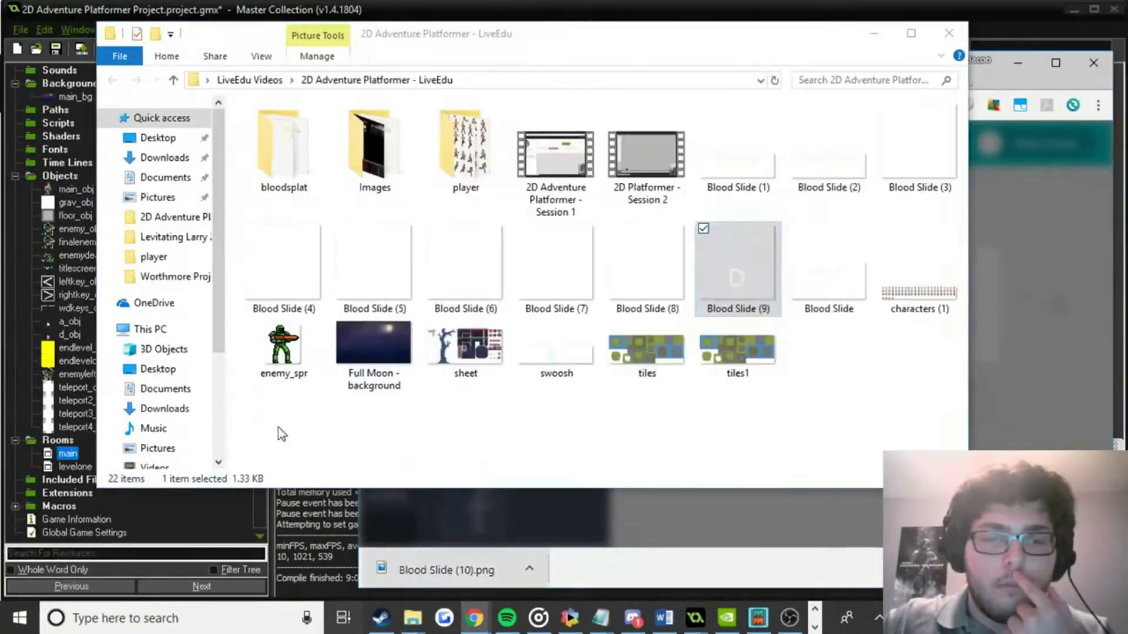
In the GameMaker project, create a sprite named artcredit_spr and load the downloaded Blood Slide (10) image into it.
click(198, 10)
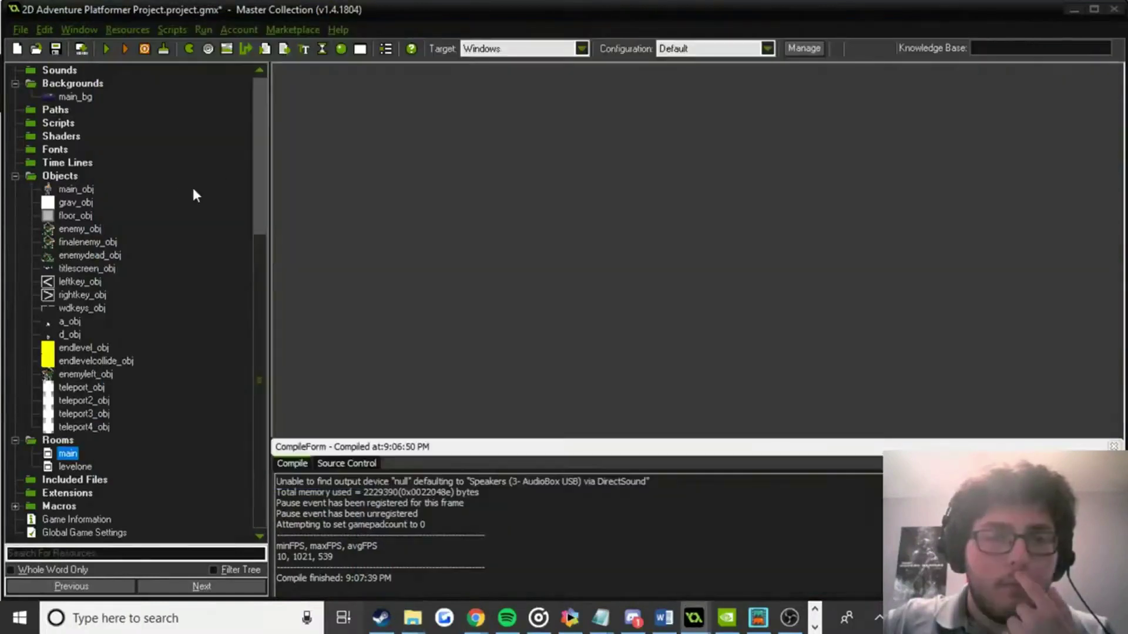
click(191, 55)
text(artcredit_spr)
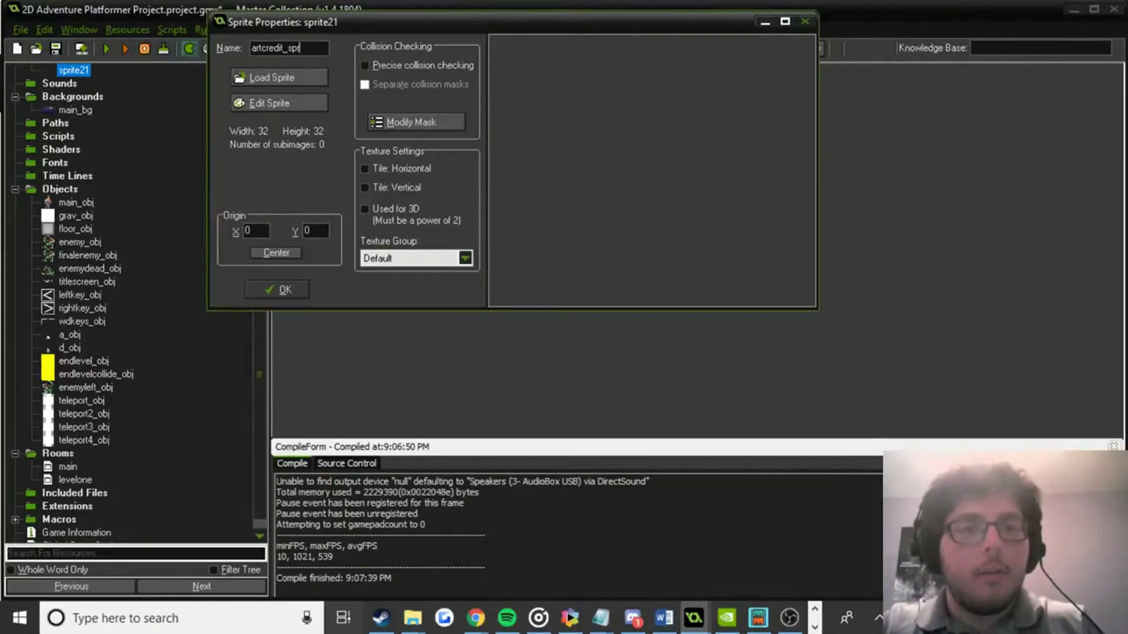
click(246, 75)
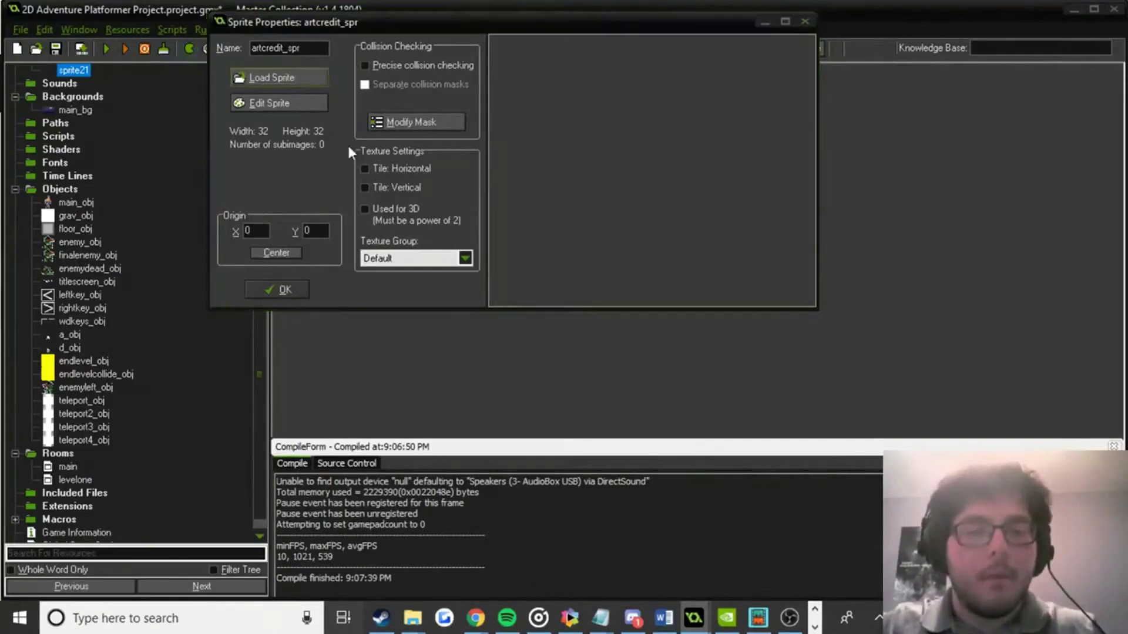
scroll(707, 220, down, 5)
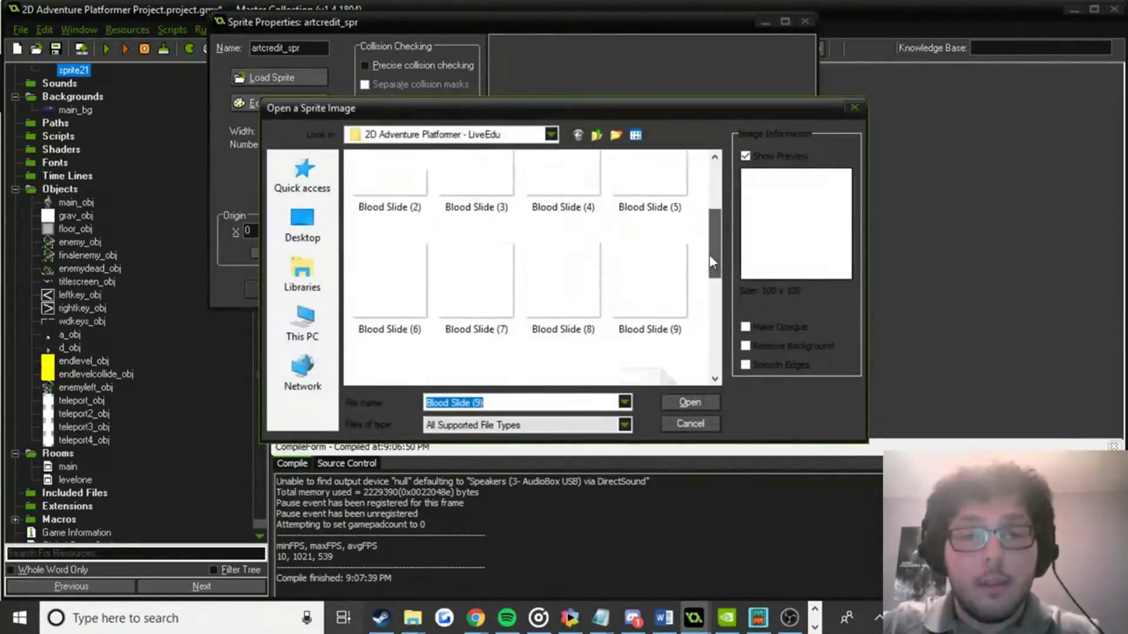
double_click(404, 322)
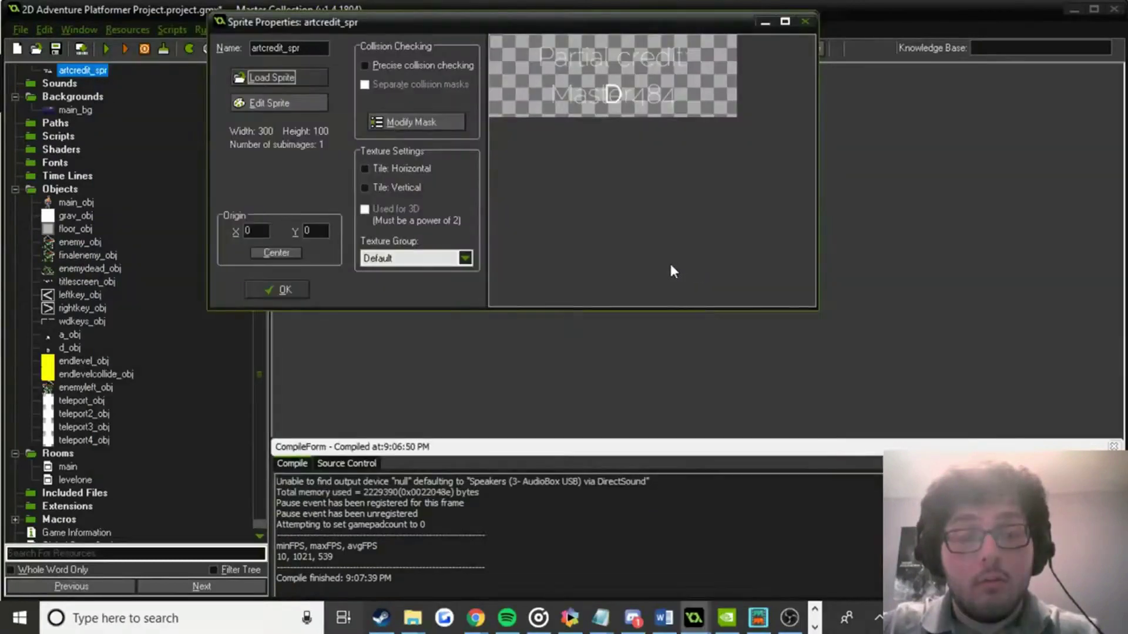
In the Canva credit design, close the download message and remove the stray D text, keeping the credit text box.
key(alt+Tab)
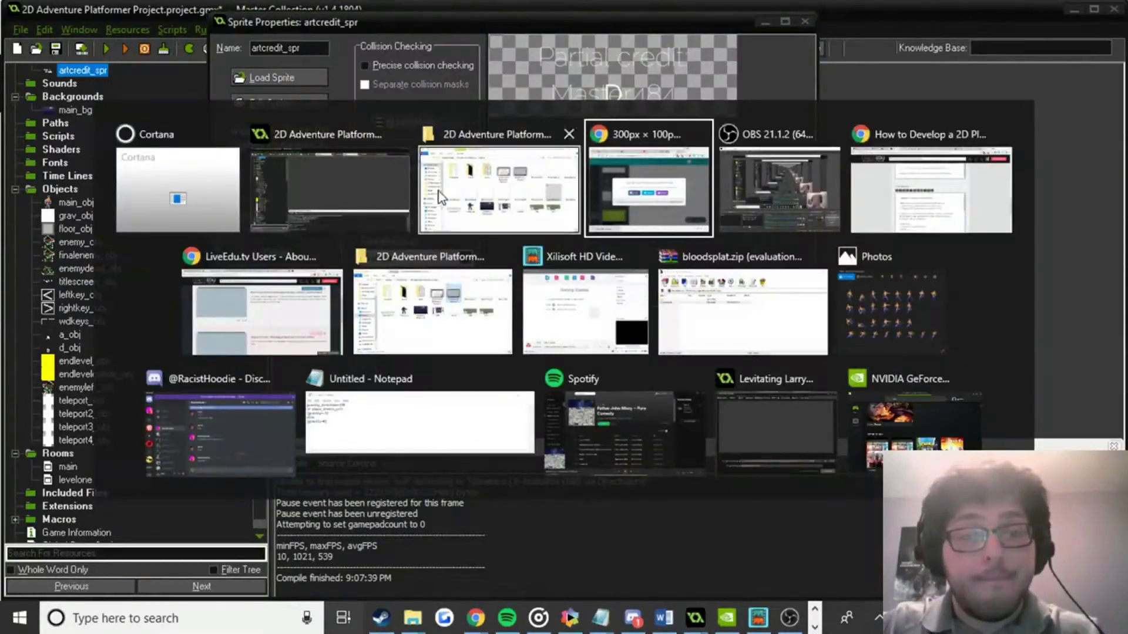
click(659, 183)
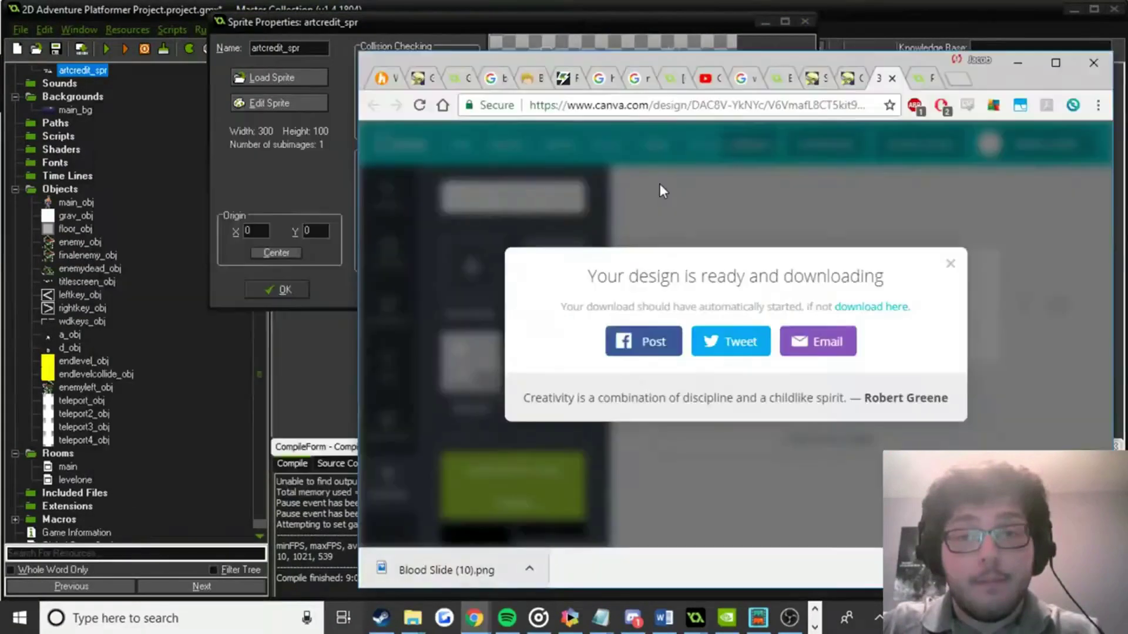
click(825, 484)
click(822, 319)
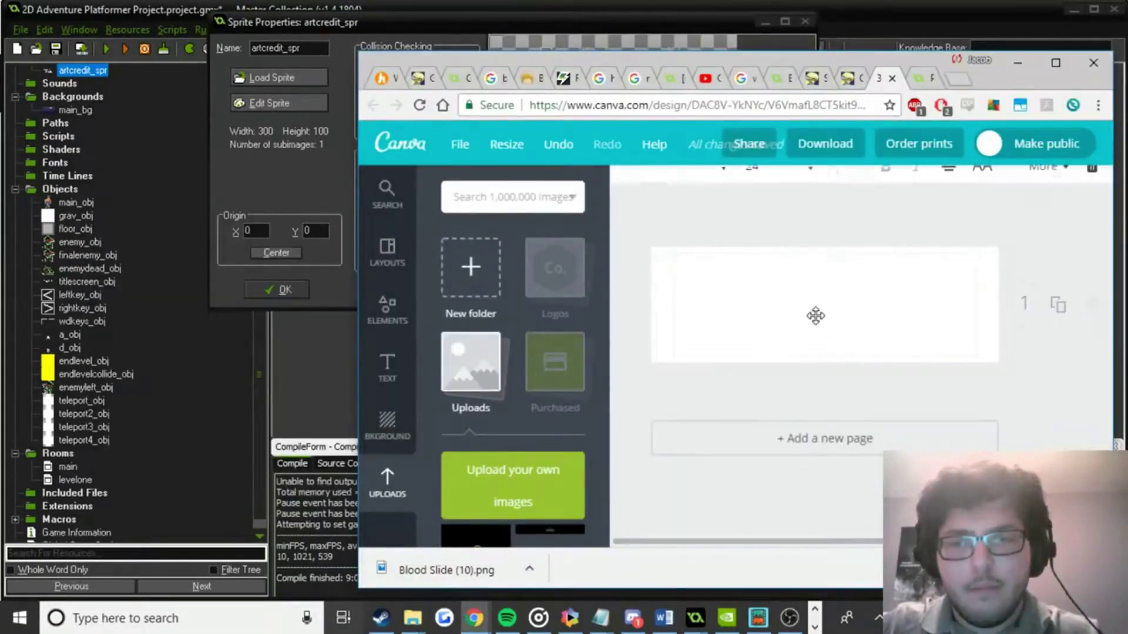
click(822, 319)
click(833, 263)
drag(828, 251, 901, 335)
drag(737, 244, 834, 331)
key(Delete)
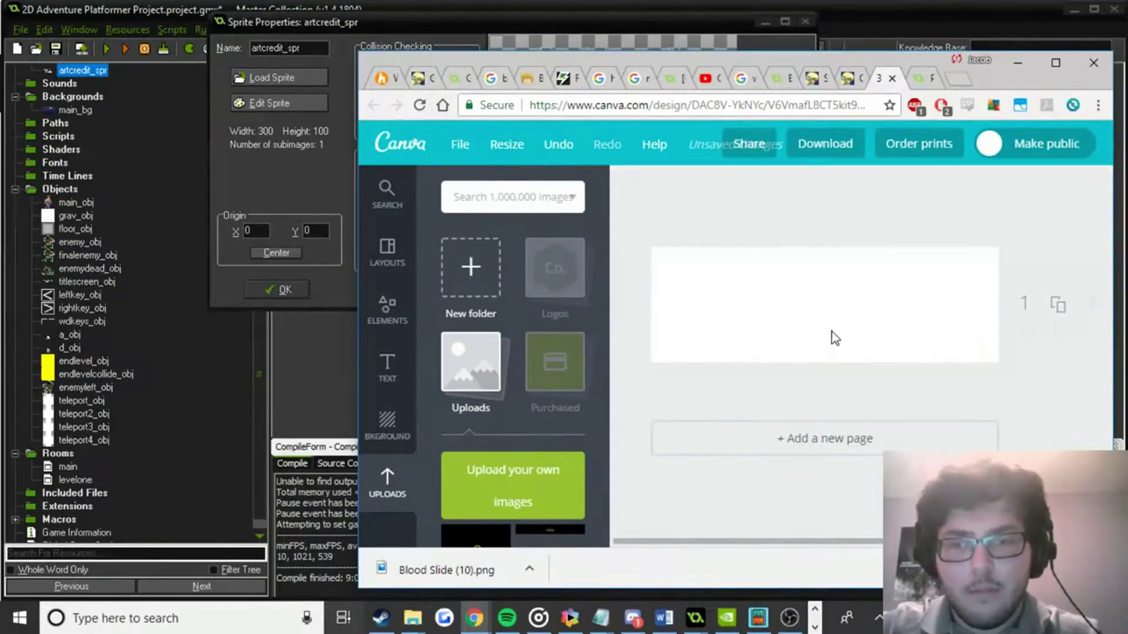
key(ctrl+z)
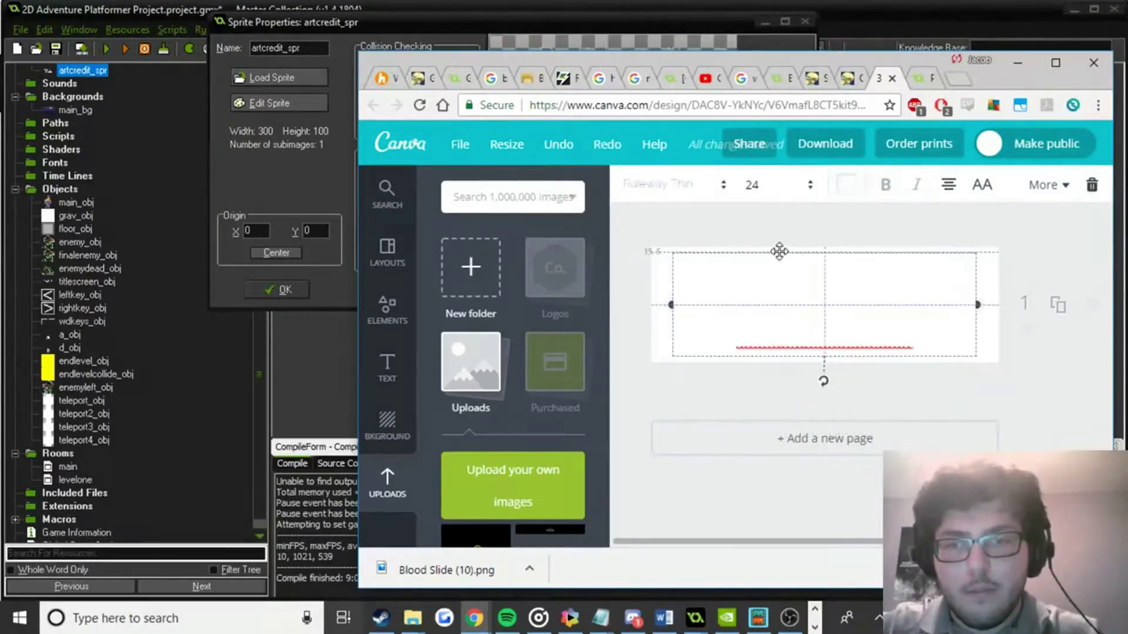
Download the corrected design as a PNG with transparent background and put it into the 2D Adventure Platformer - LiveEdu folder.
click(826, 145)
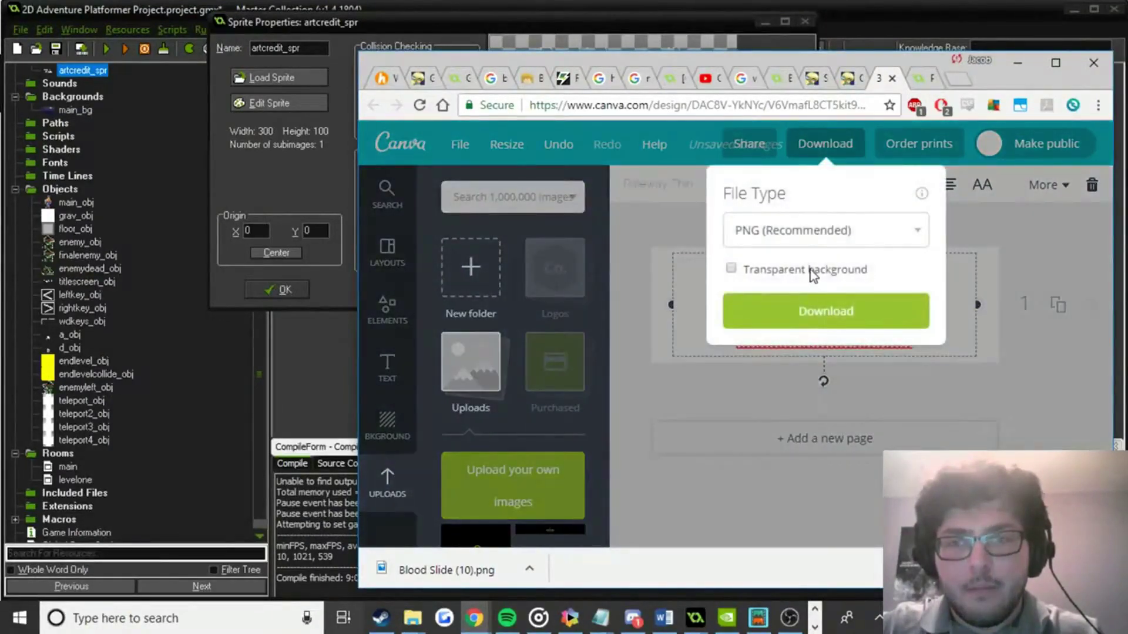
click(813, 271)
click(825, 311)
mouse_move(412, 618)
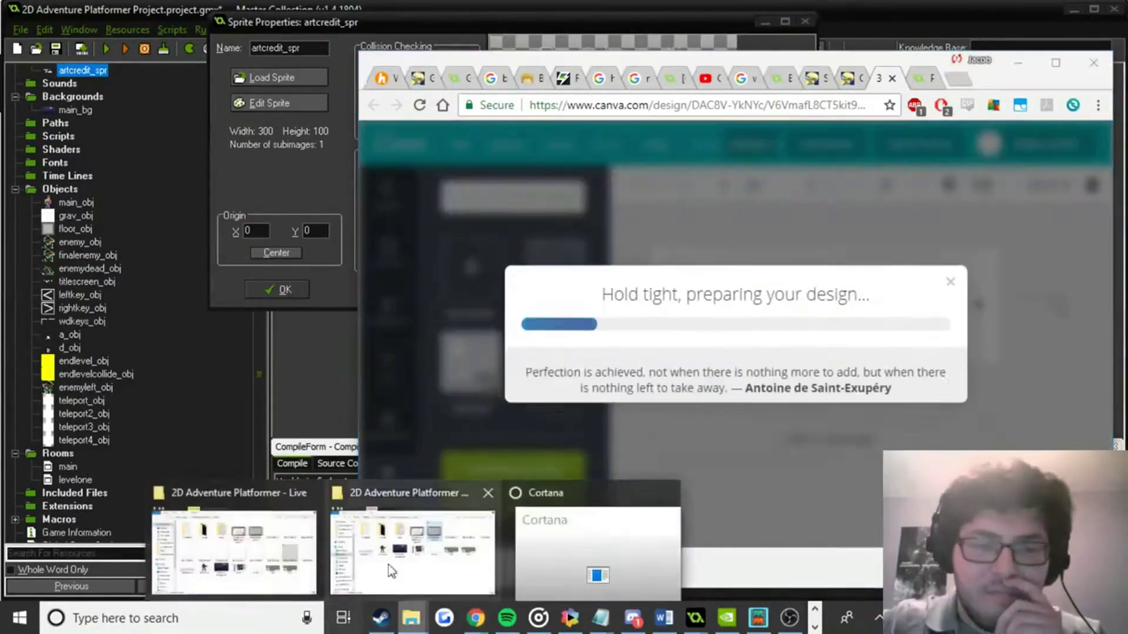
click(392, 571)
click(441, 577)
drag(441, 577, 285, 449)
Back in GameMaker, replace the image of artcredit_spr with Blood Slide (11) and close the sprite properties.
click(225, 13)
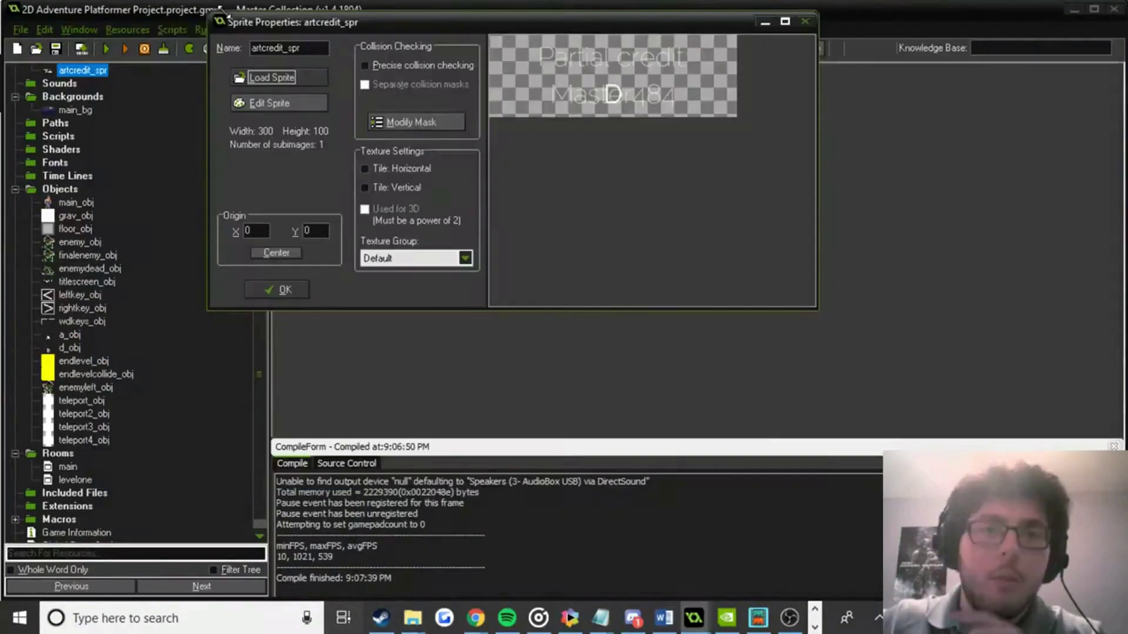
click(287, 79)
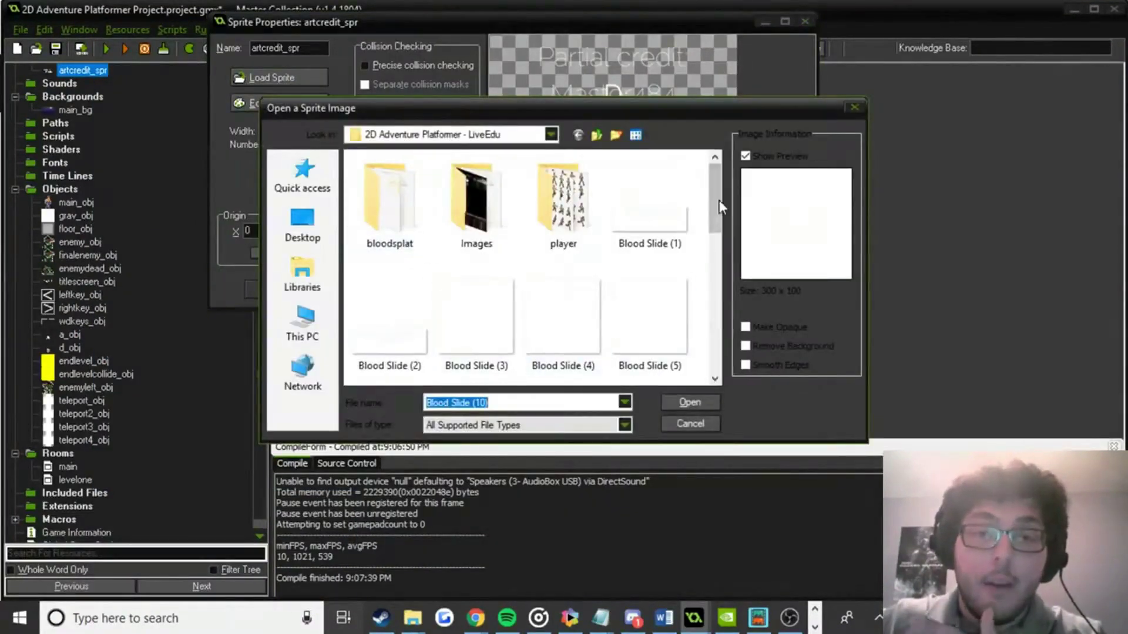
drag(714, 201, 698, 298)
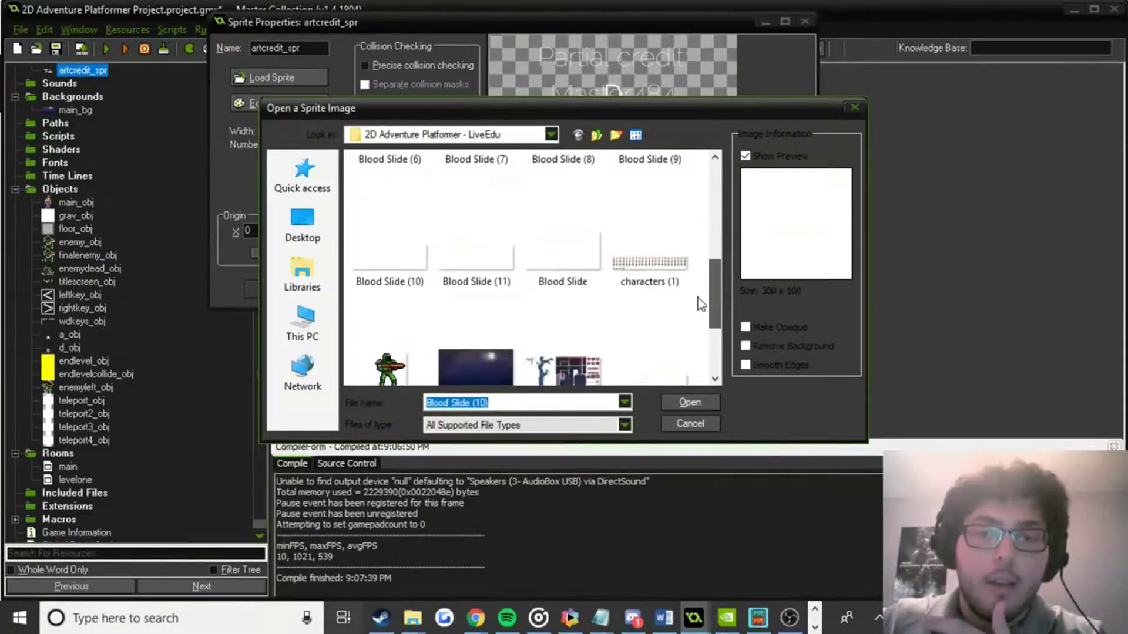
double_click(465, 246)
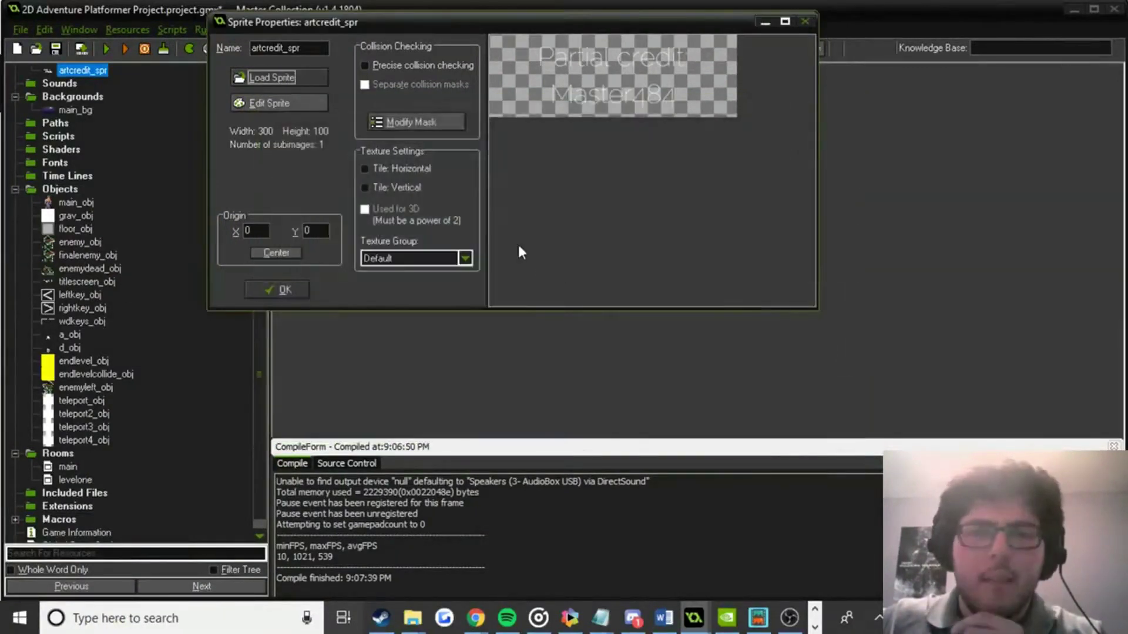
click(266, 290)
Create an object named artcredit_obj and assign artcredit_spr as its sprite.
click(340, 48)
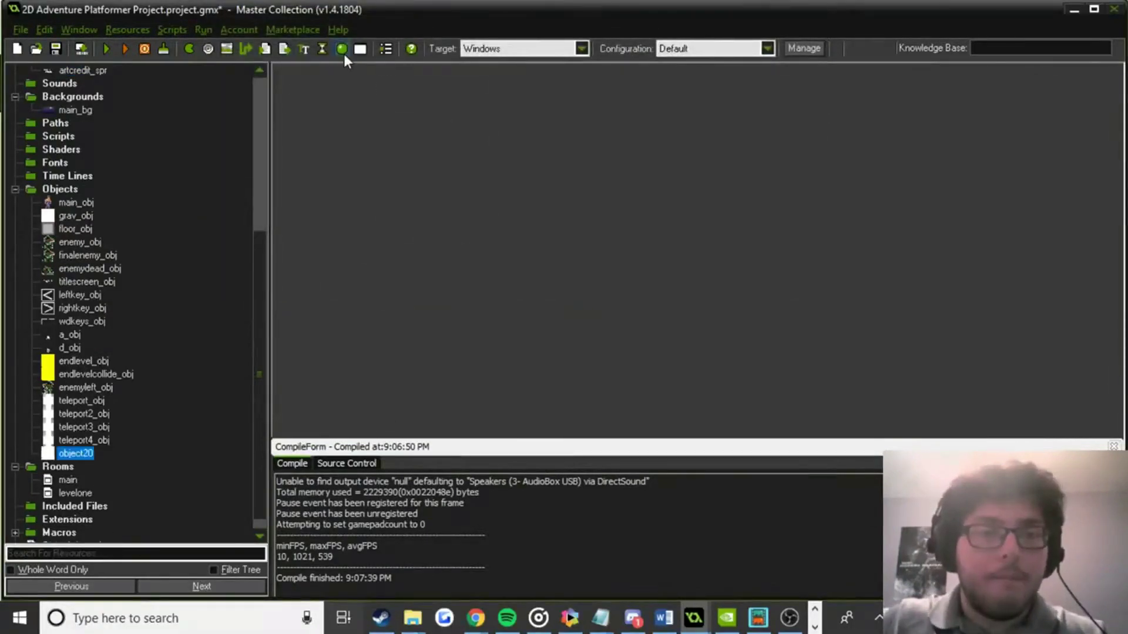
text(artcredit_obj)
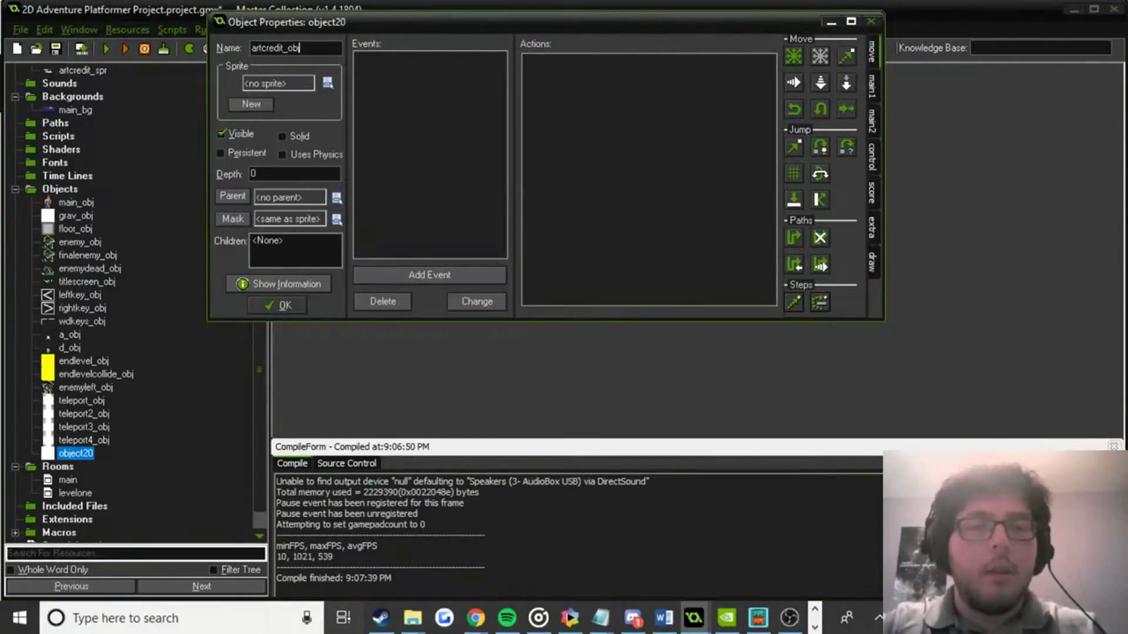
click(328, 82)
click(377, 434)
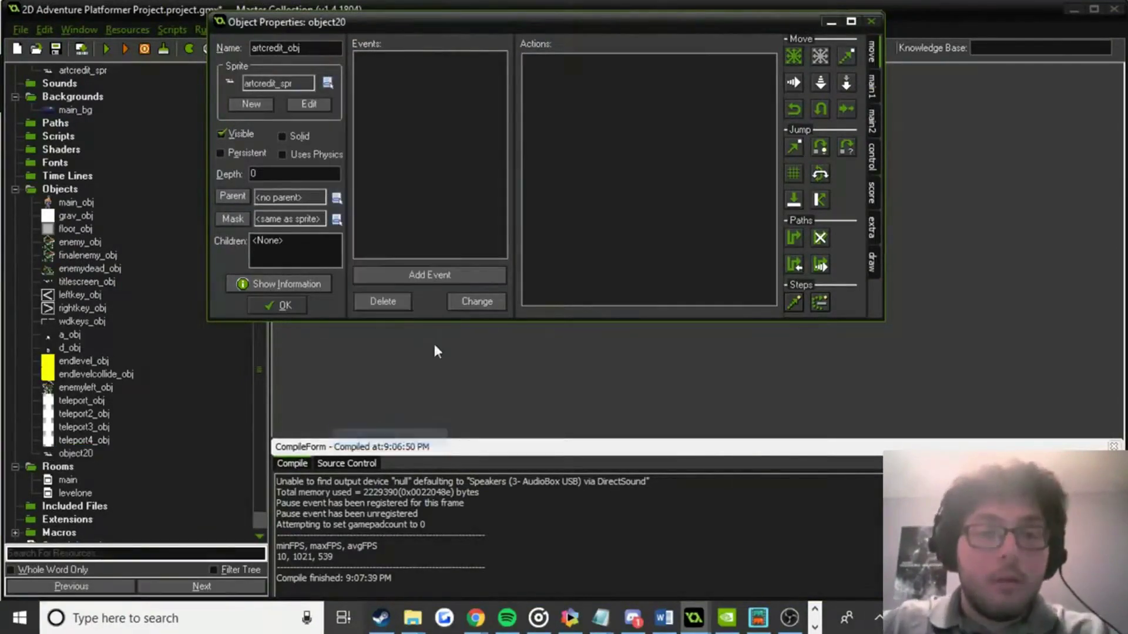
Add a Left Pressed mouse event to artcredit_obj.
click(421, 274)
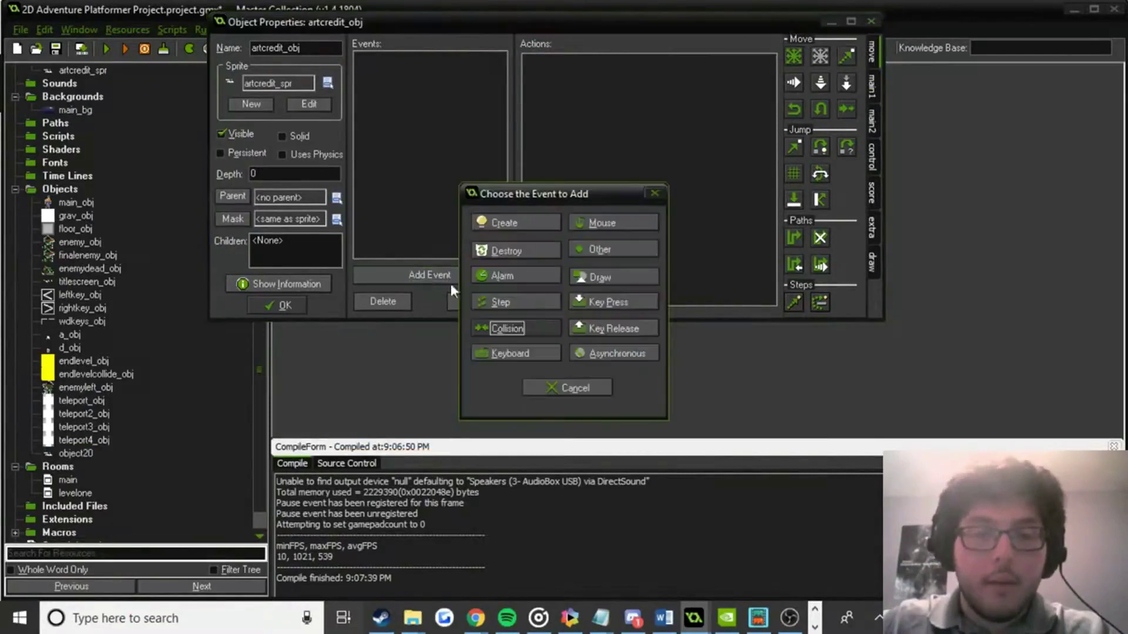
click(607, 222)
click(656, 313)
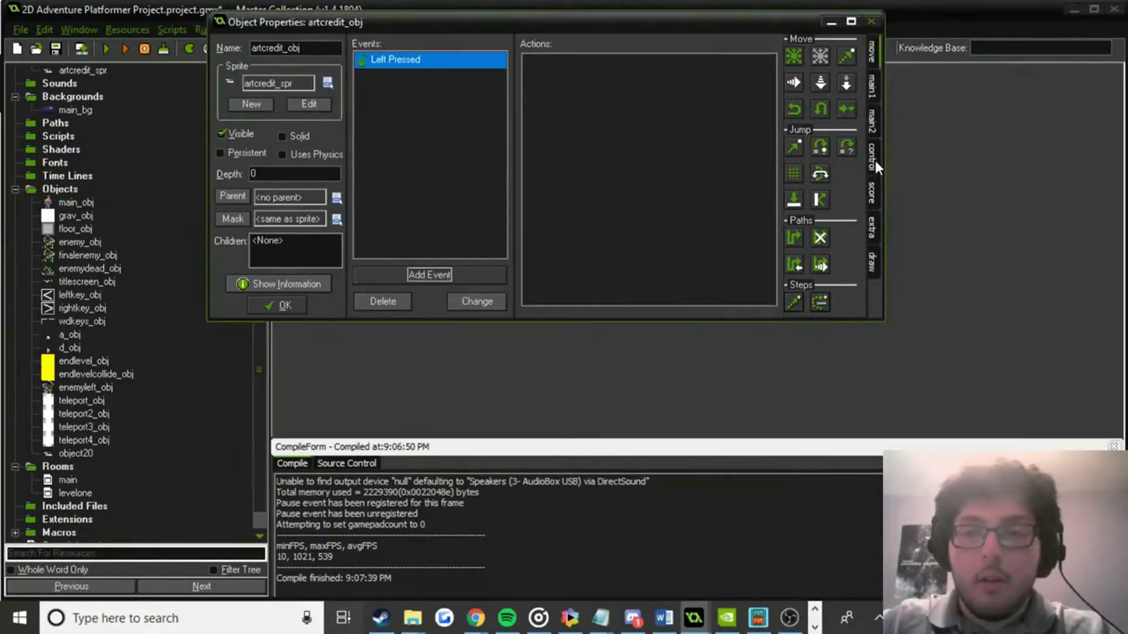
click(875, 160)
click(873, 188)
click(875, 222)
click(873, 260)
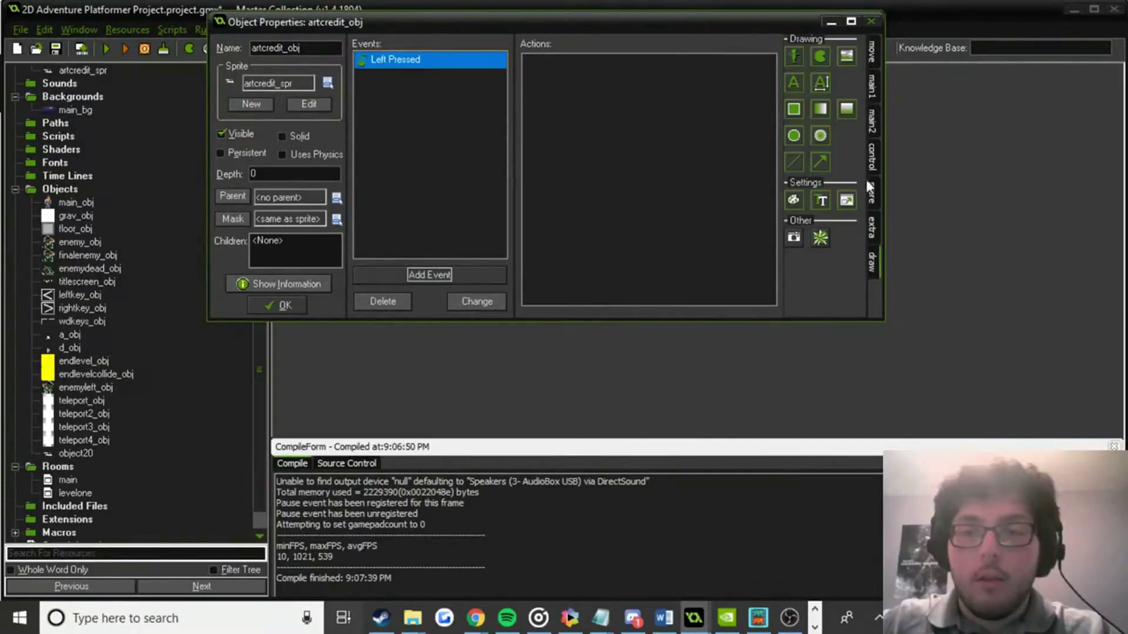
click(872, 156)
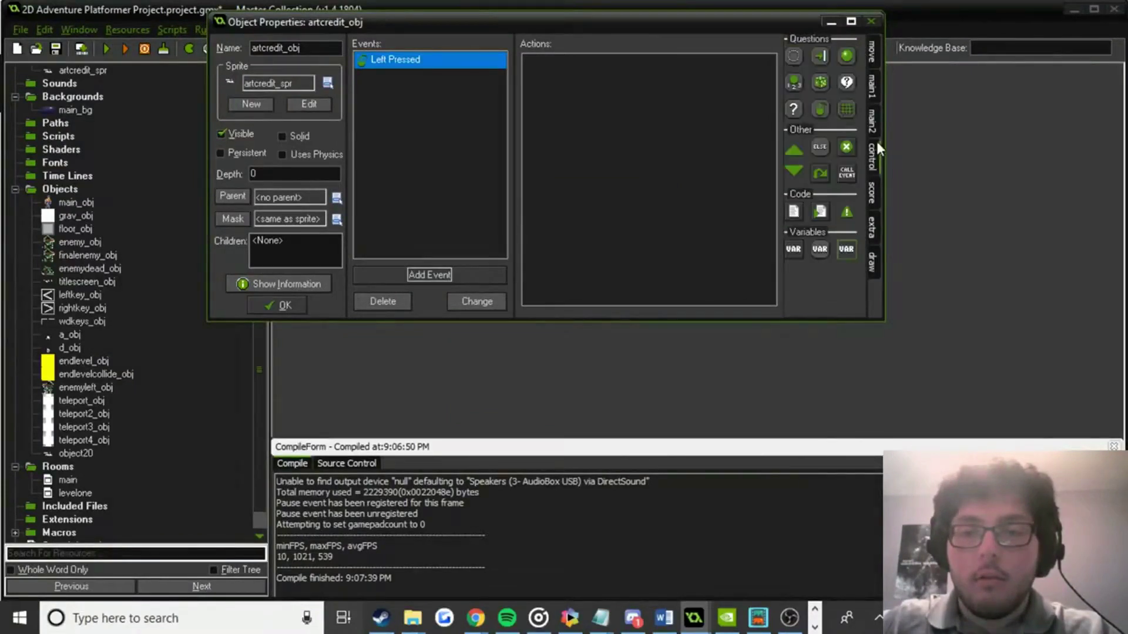
click(876, 123)
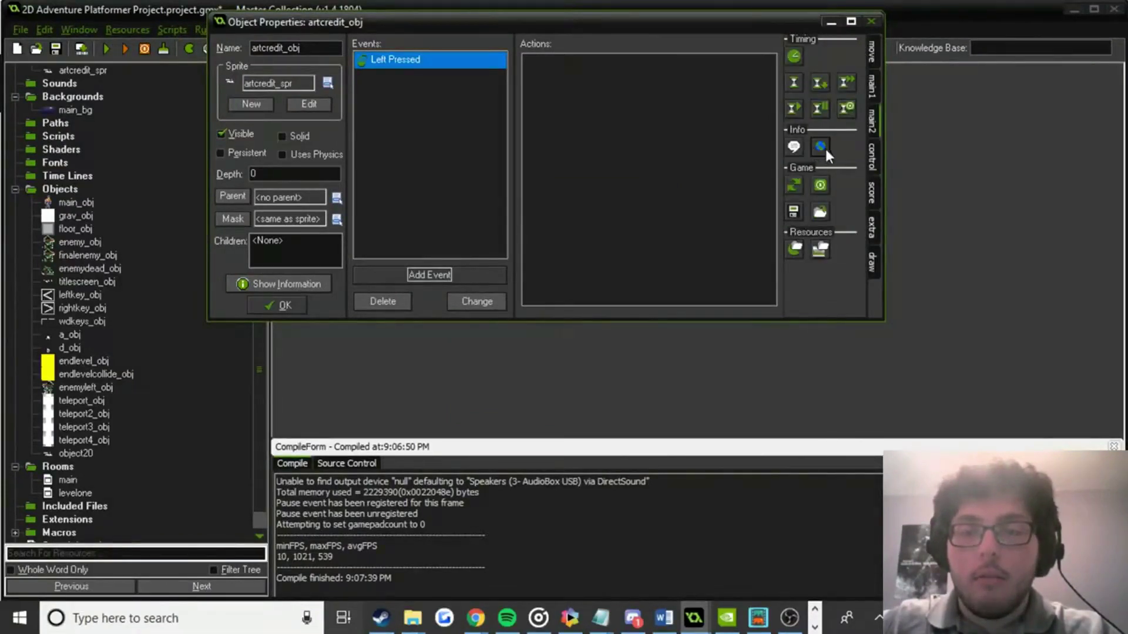
drag(826, 150, 657, 213)
text(https://opengameart.org/users/master484)
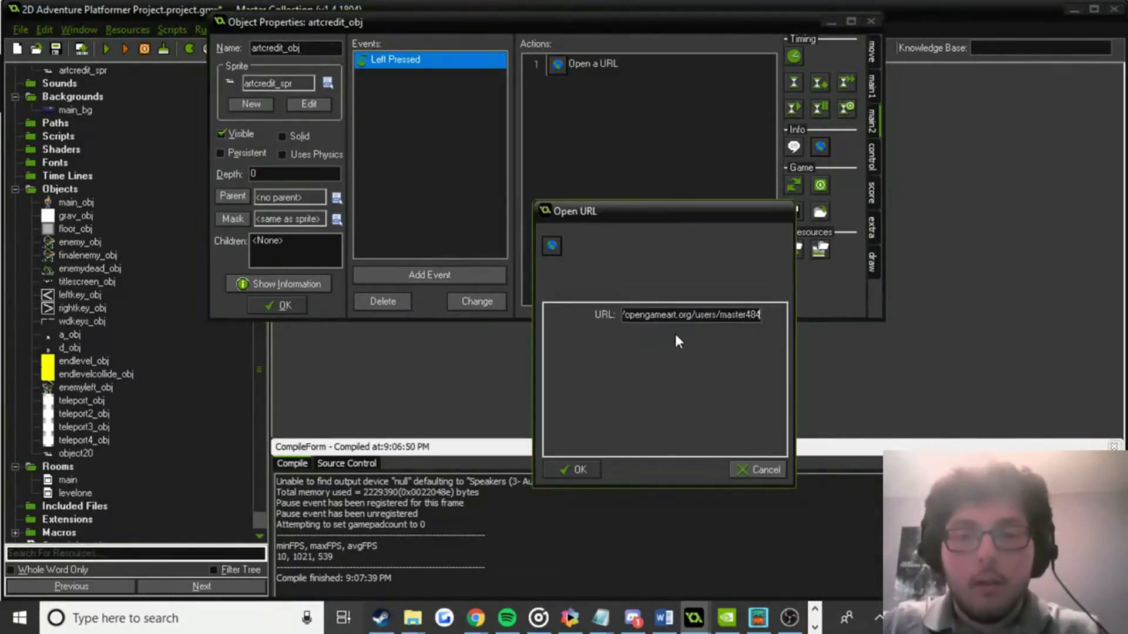
click(572, 470)
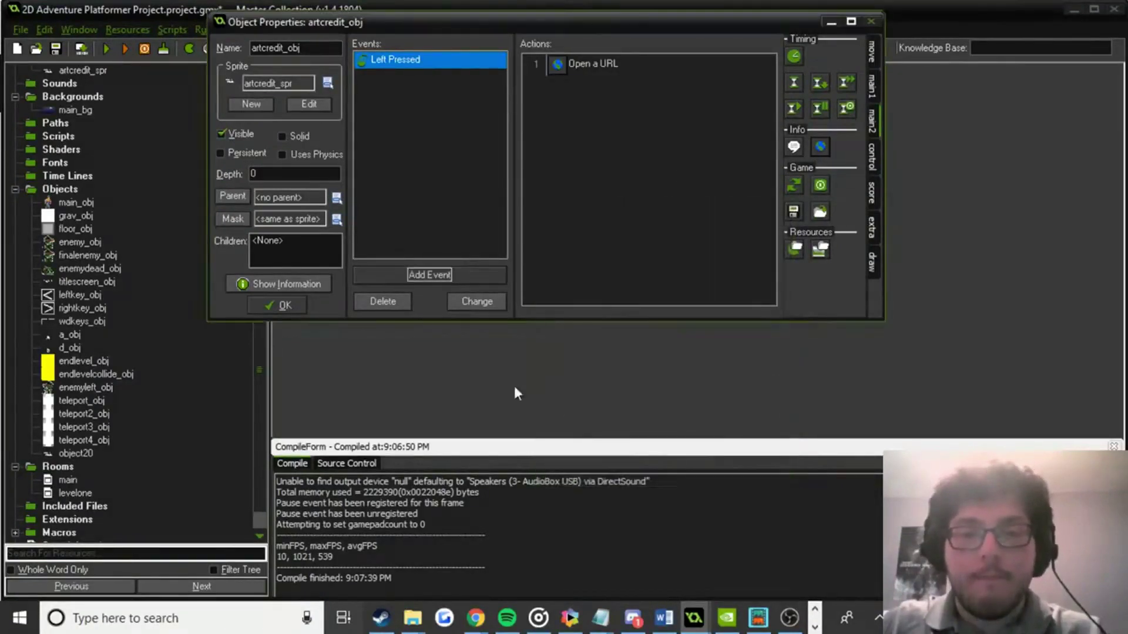
click(283, 306)
double_click(68, 480)
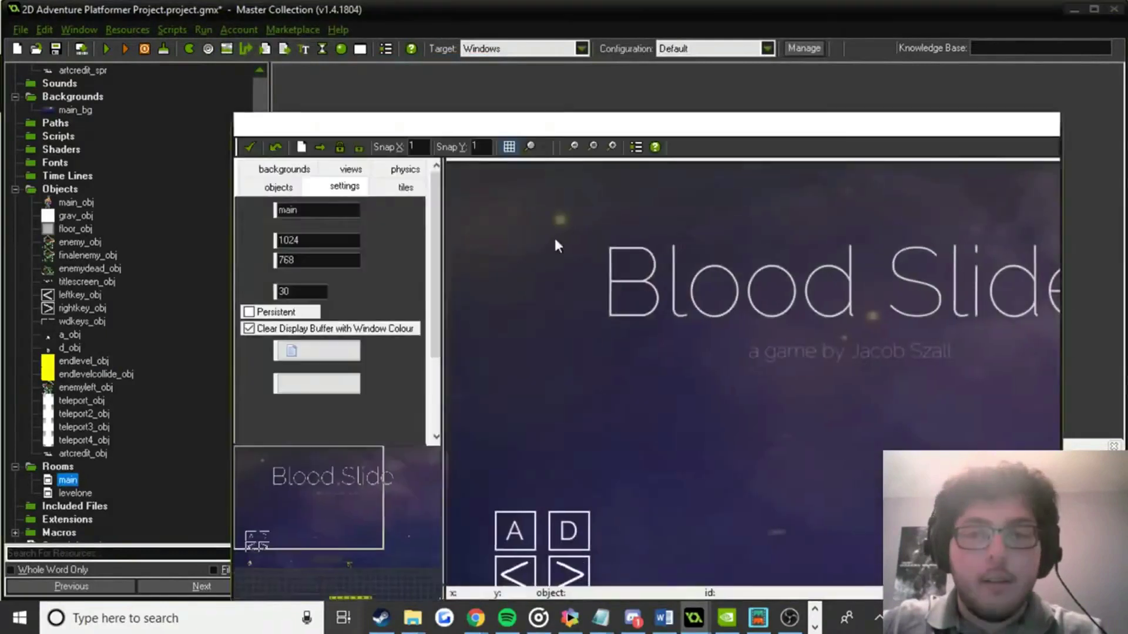
click(288, 187)
click(283, 225)
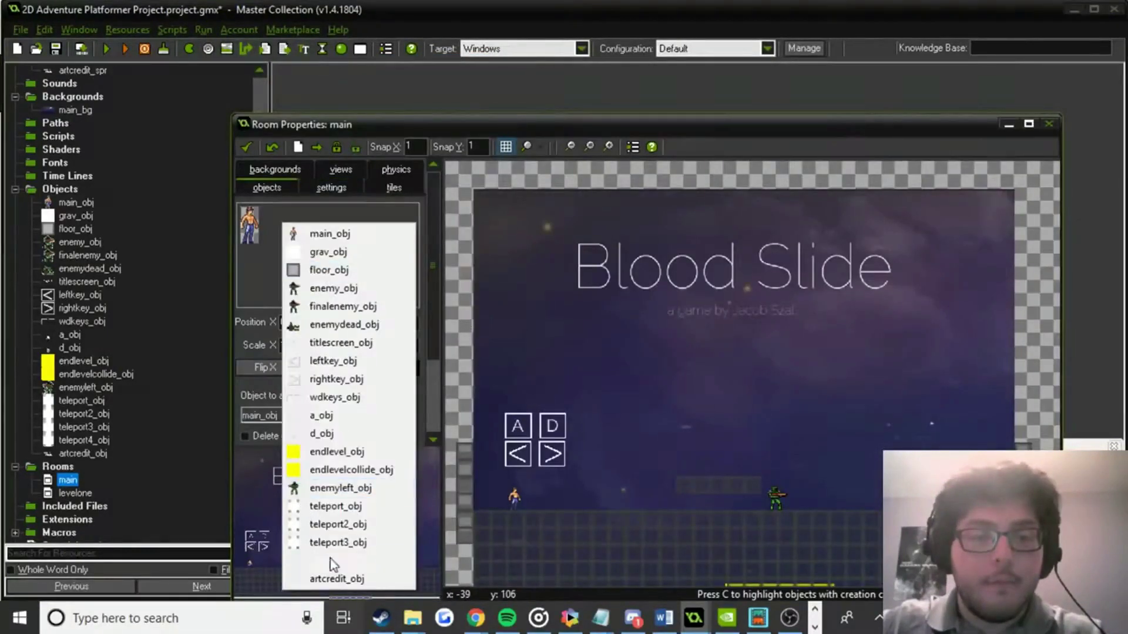
click(336, 579)
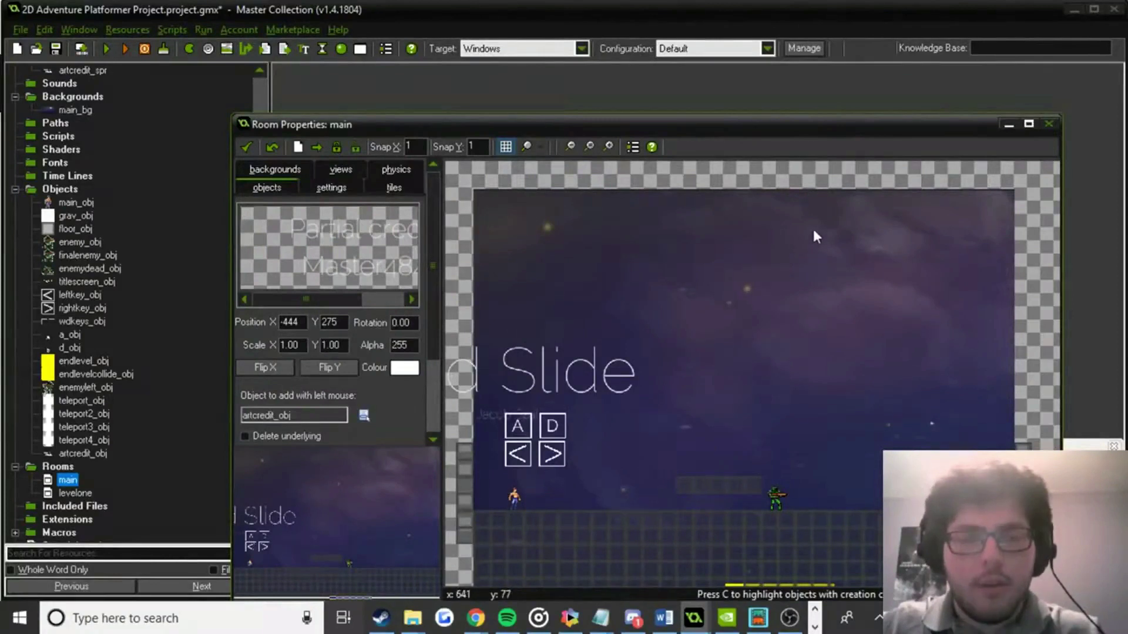
click(1049, 124)
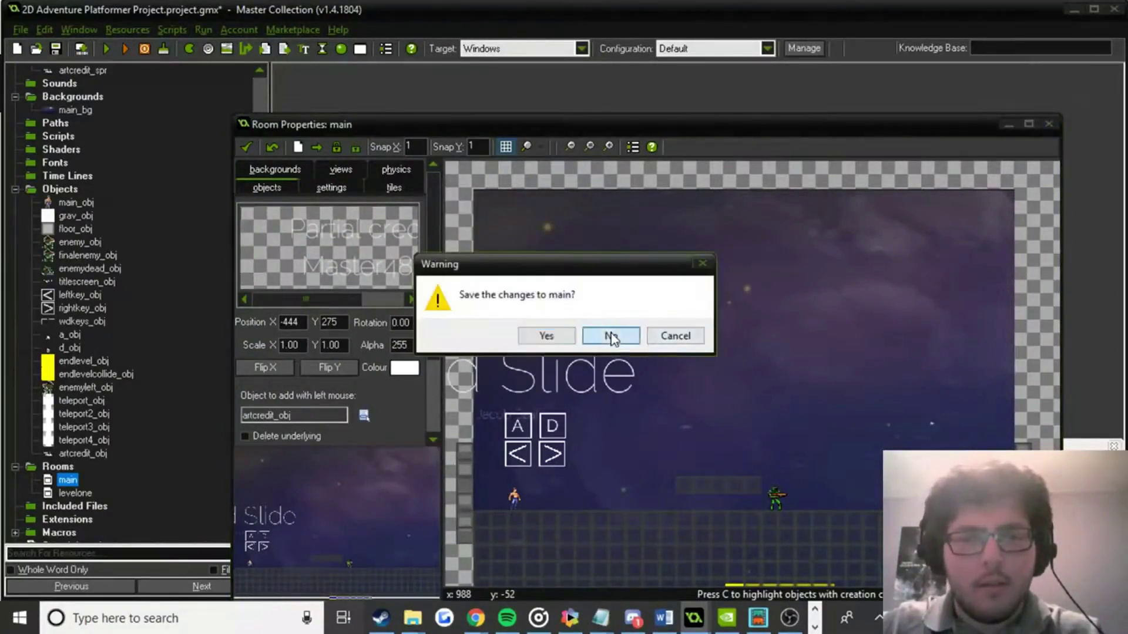
click(611, 337)
Place artcredit_obj in the main room near its upper-right corner and scale it to about 0.62 by 0.48.
double_click(73, 485)
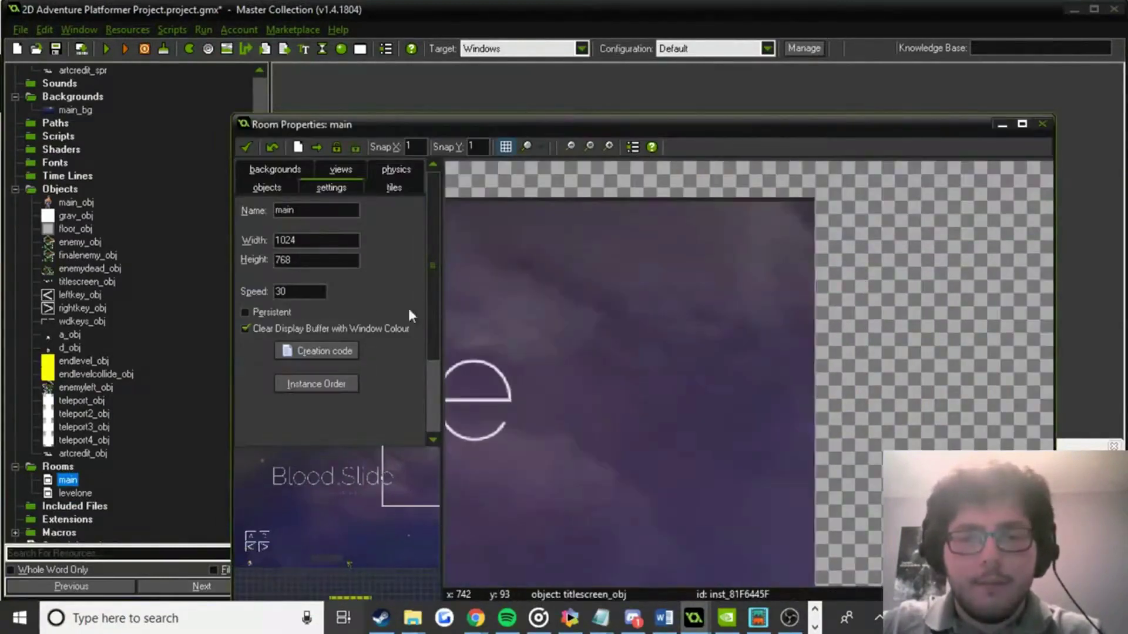
click(276, 186)
click(287, 225)
click(334, 577)
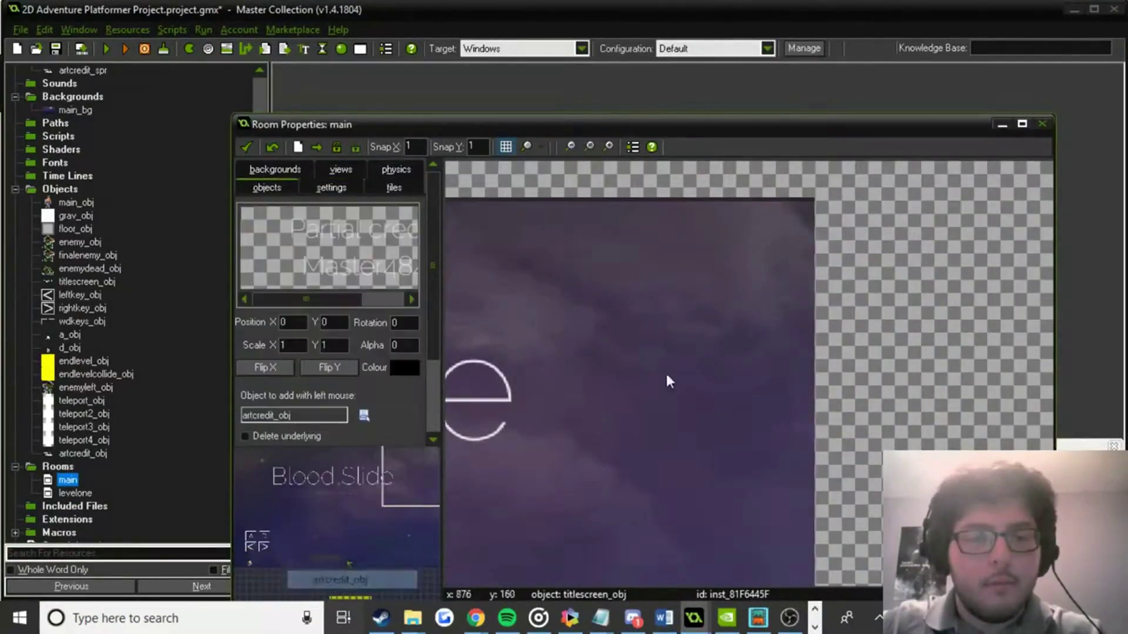
middle_drag(693, 245, 695, 369)
drag(649, 291, 507, 220)
drag(661, 250, 536, 286)
scroll(629, 289, down, 2)
scroll(654, 298, down, 2)
middle_drag(669, 409, 752, 390)
drag(741, 317, 685, 332)
drag(820, 361, 718, 320)
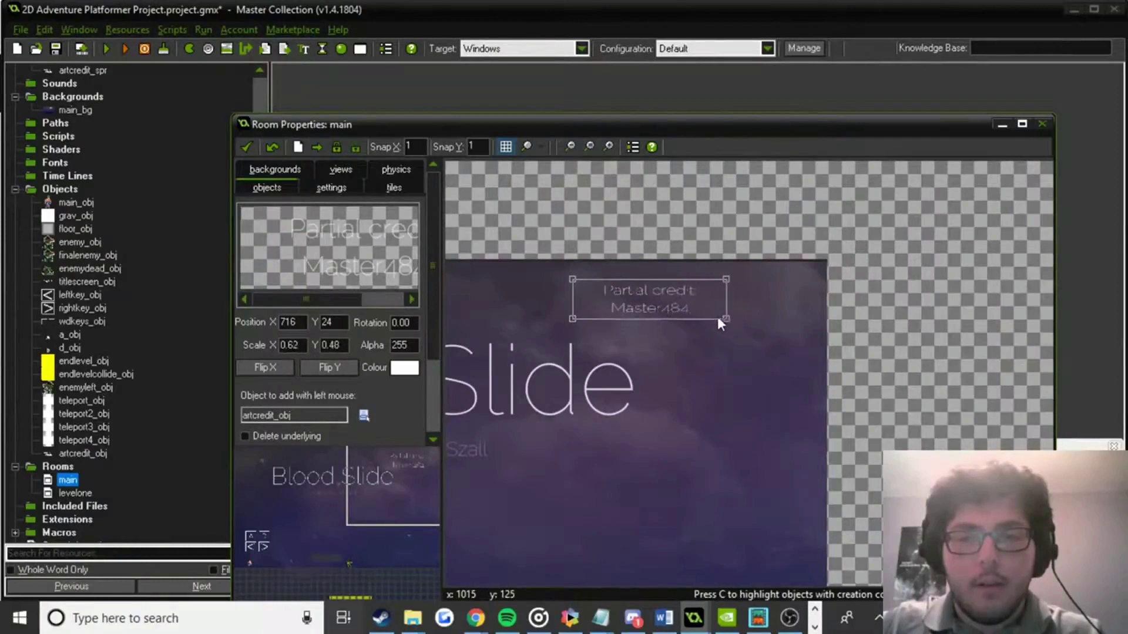
Shrink the art credit instance to a scale of about 0.36 by 0.35.
drag(651, 316, 653, 300)
scroll(670, 300, up, 3)
middle_drag(671, 301, 777, 306)
drag(777, 307, 812, 333)
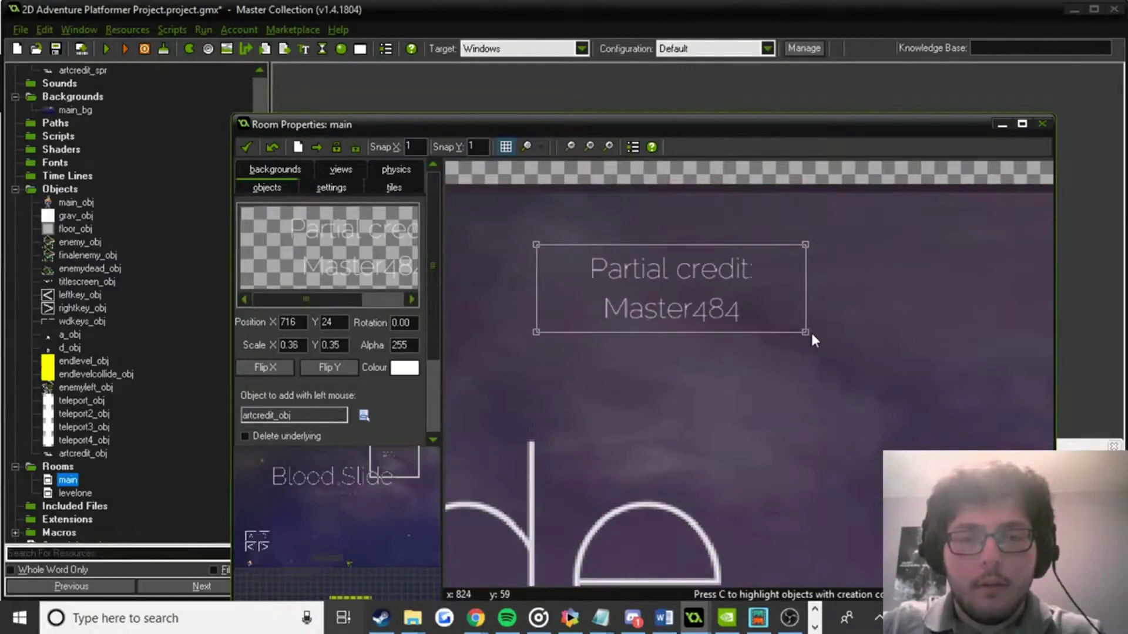
scroll(812, 333, down, 3)
scroll(835, 370, up, 1)
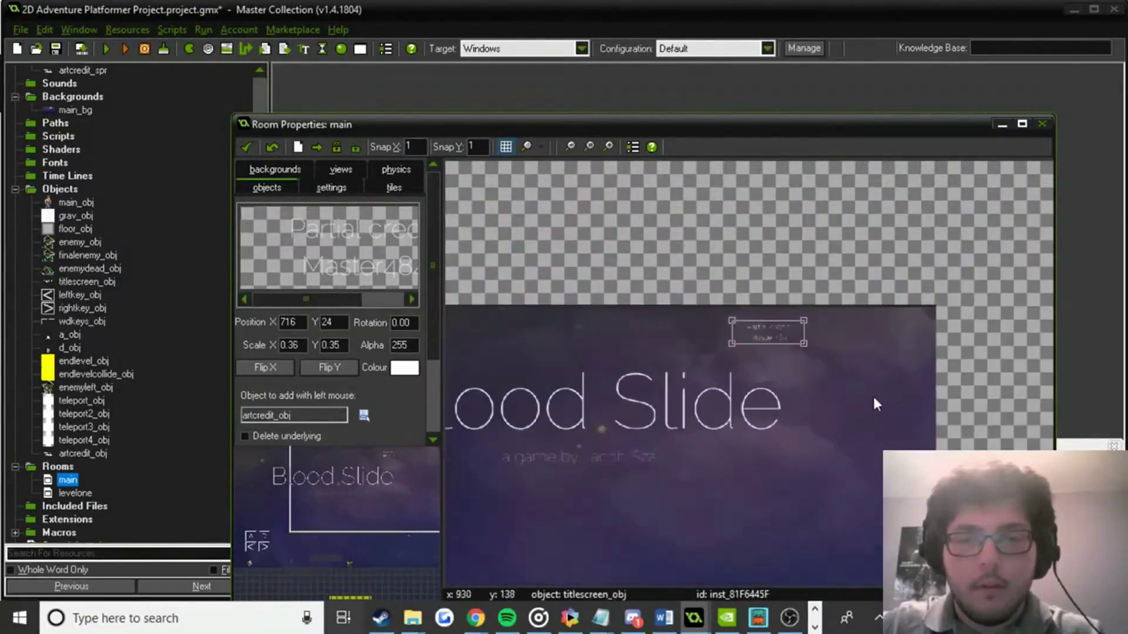
Move the art credit instance closer to the room's upper-right corner, at about X 891, Y 12.
middle_drag(872, 394, 1013, 262)
scroll(1013, 262, down, 3)
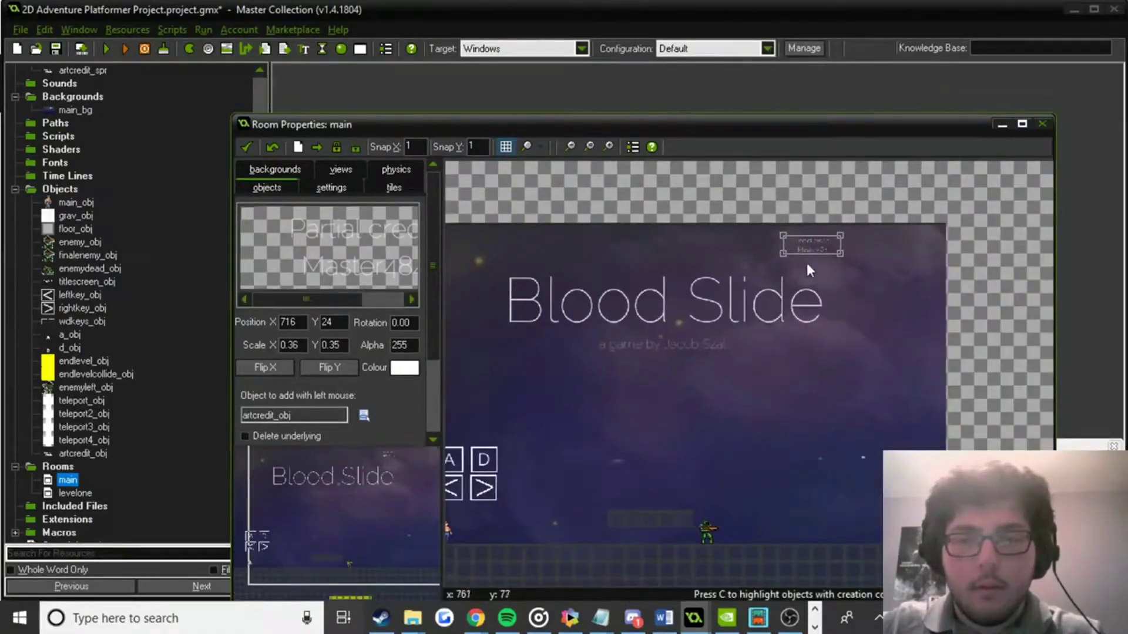
drag(815, 255, 912, 246)
scroll(915, 259, up, 2)
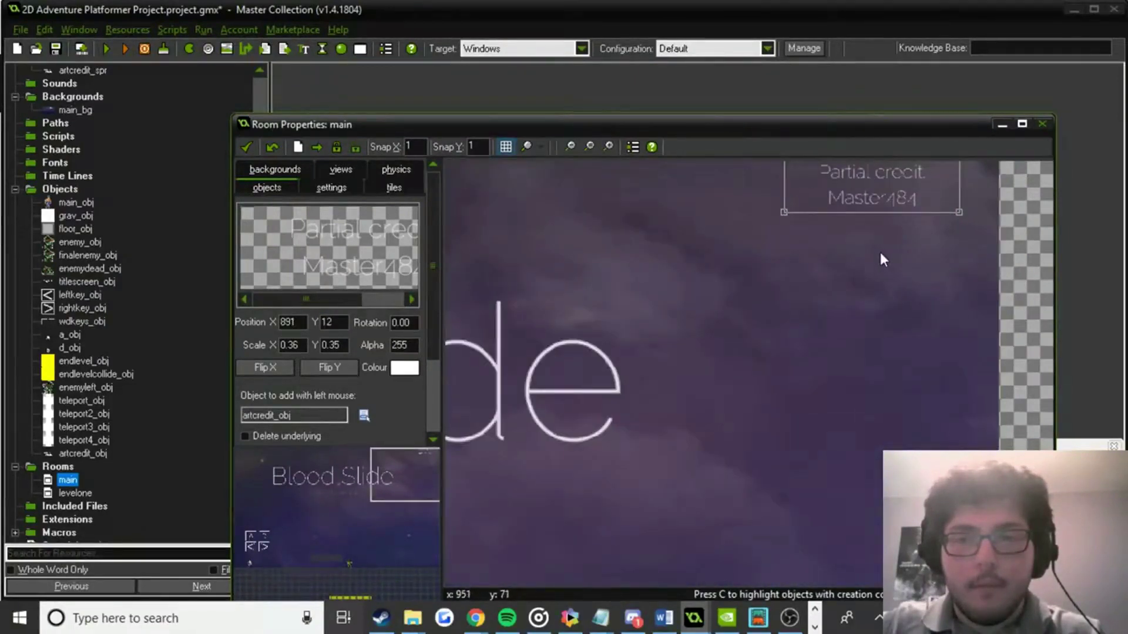
scroll(876, 256, down, 2)
Enlarge the art credit instance to about 0.77 by 0.71 scale and delete the extra full-size artcredit_obj instance.
drag(673, 307, 848, 394)
drag(758, 380, 677, 360)
right_click(800, 452)
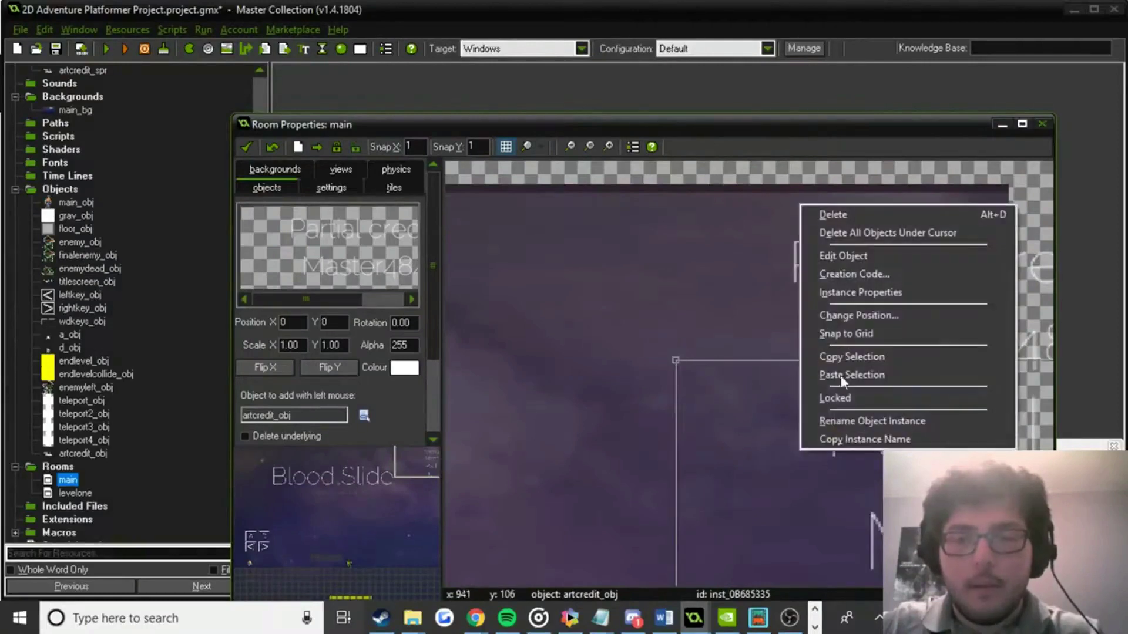
click(854, 213)
Move the enlarged art credit into the room's upper-right corner at about X 831, Y 0.
drag(911, 260, 763, 228)
scroll(754, 418, down, 1)
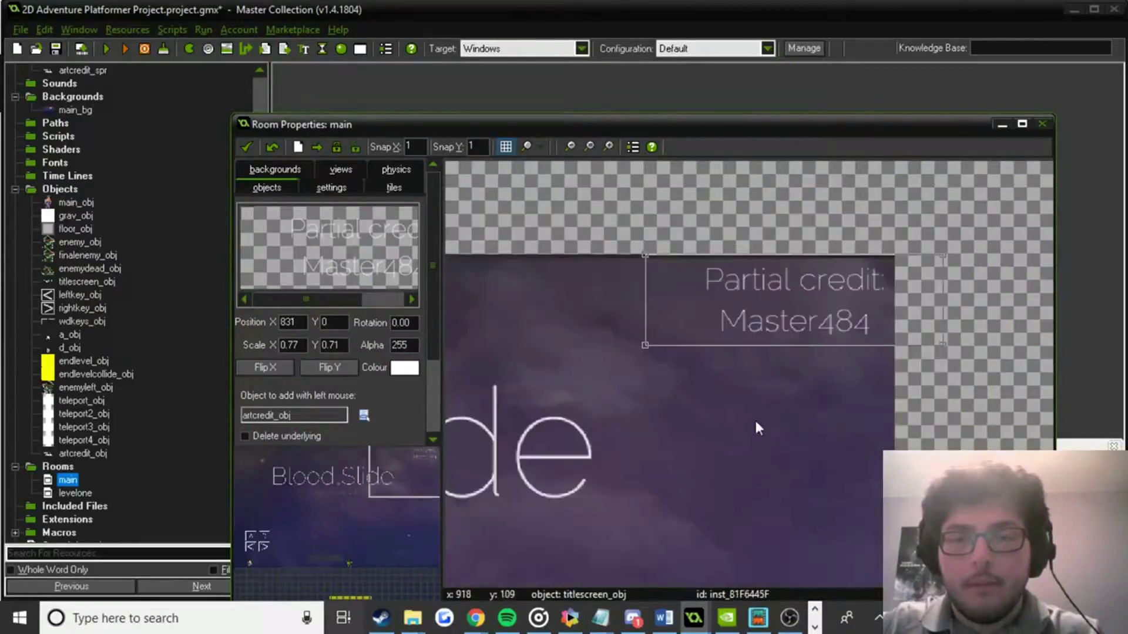
scroll(754, 418, down, 4)
middle_drag(863, 382, 799, 404)
scroll(806, 387, up, 1)
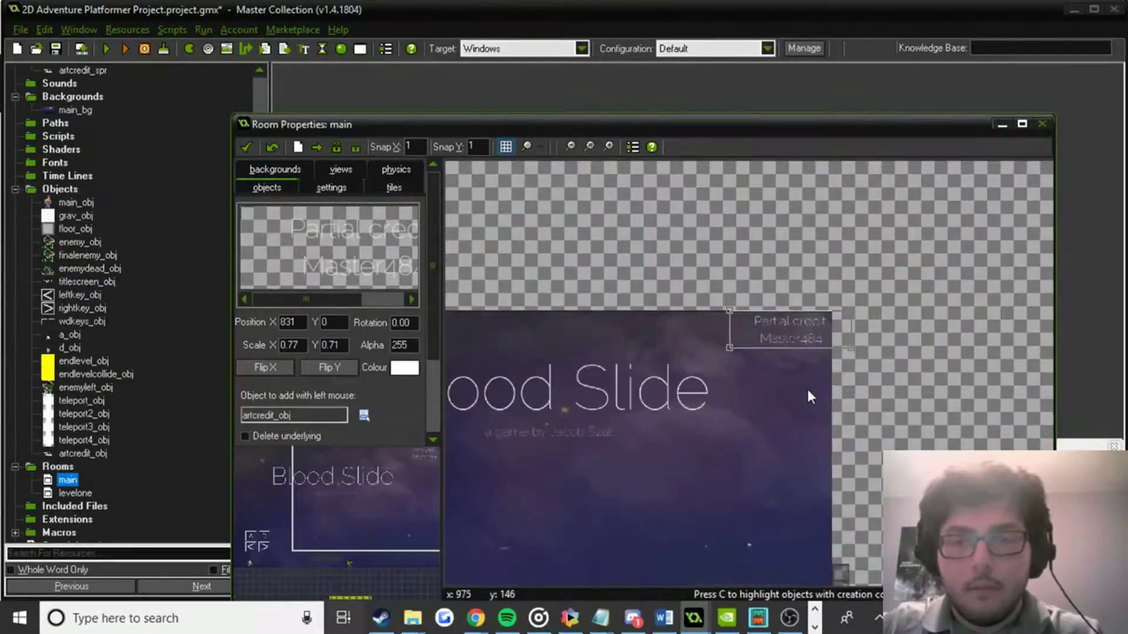
Accept the main room's changes and test-run the game, trying the art credit link and running the player past the enemy.
scroll(797, 393, up, 1)
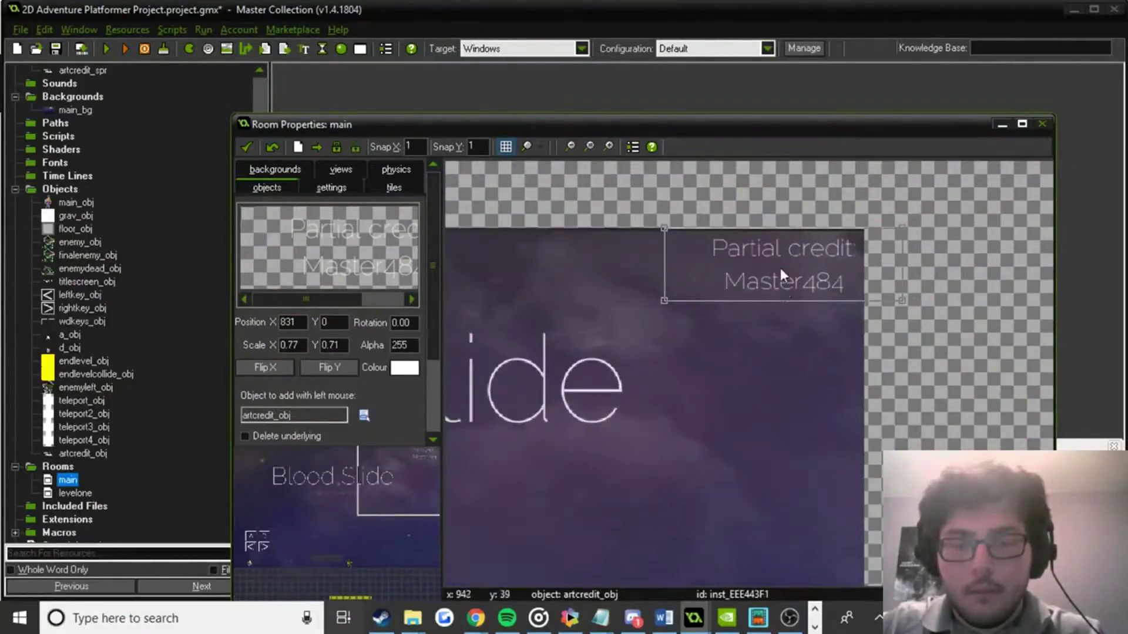
click(246, 146)
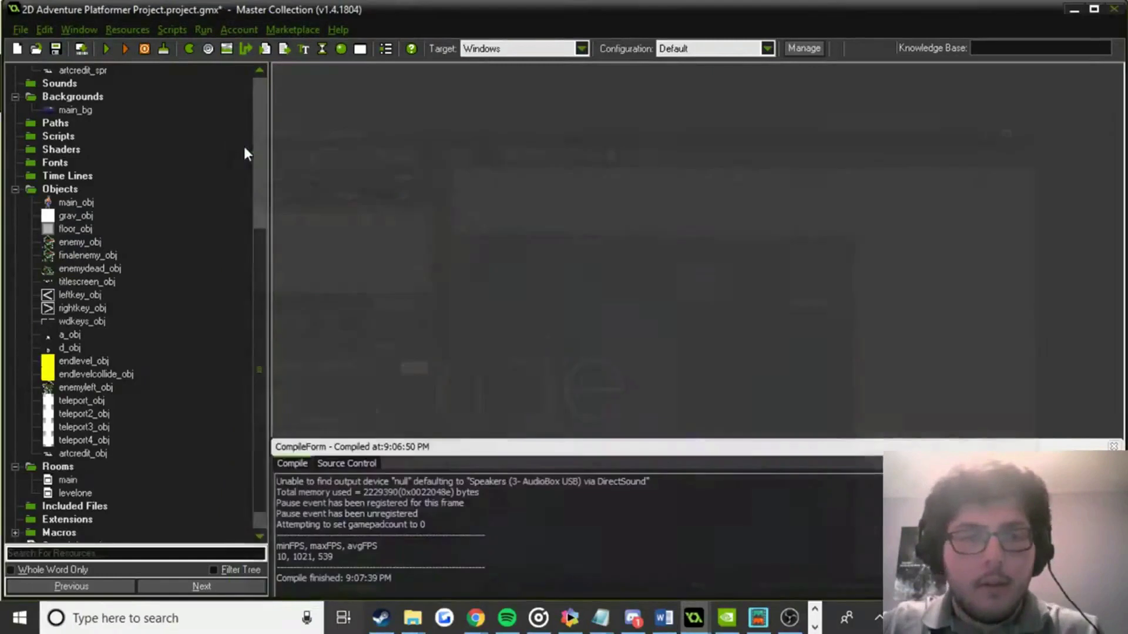
click(108, 48)
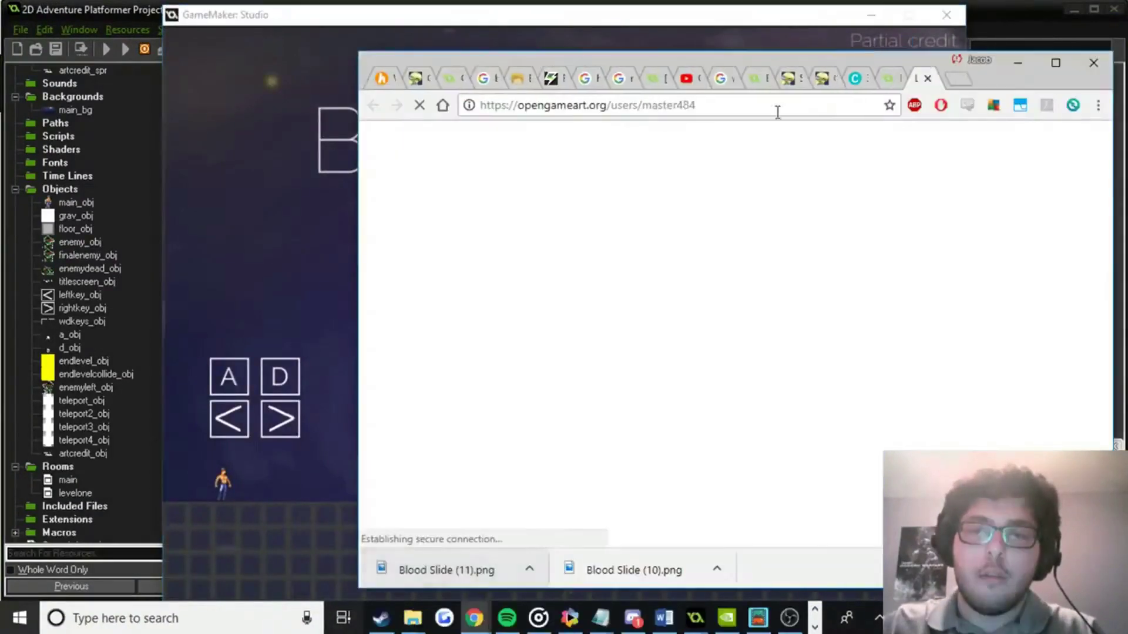
click(927, 79)
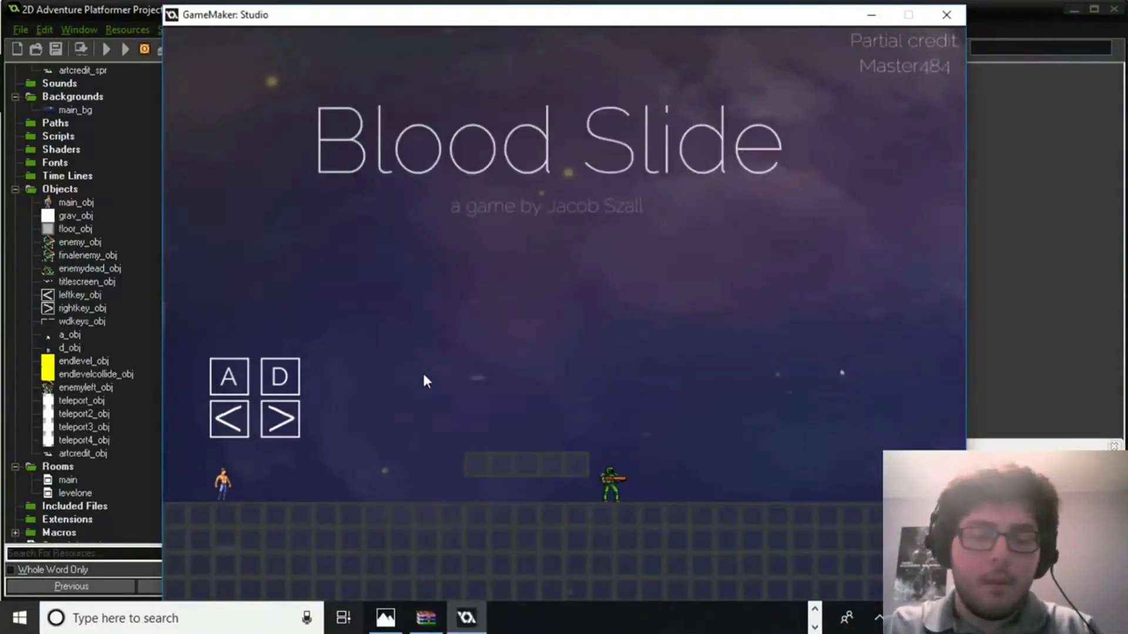
key(d)
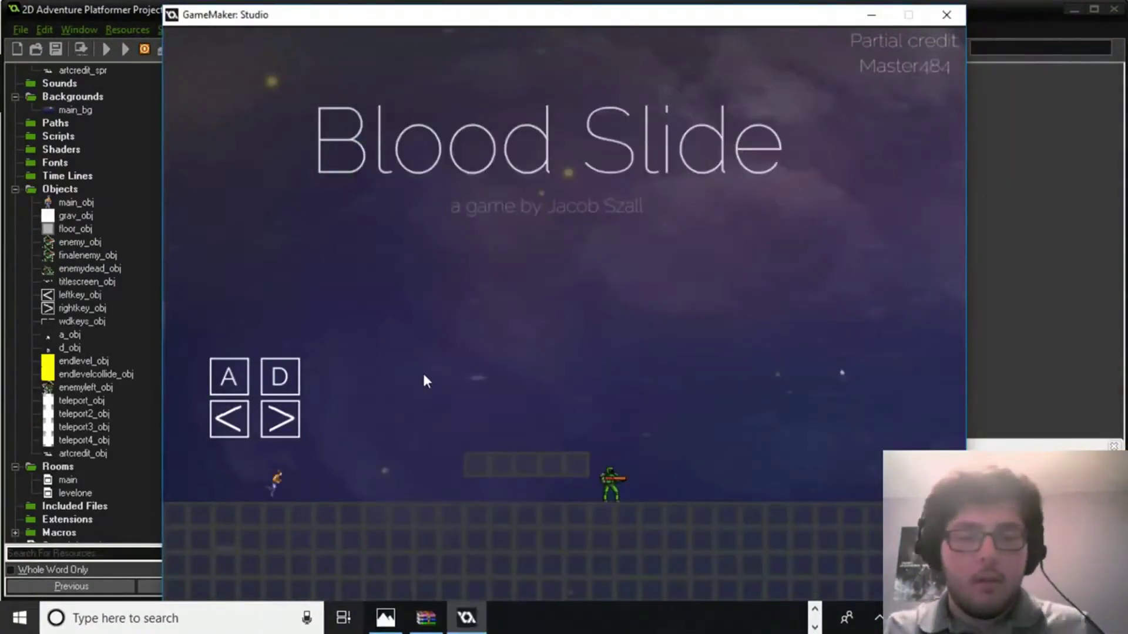
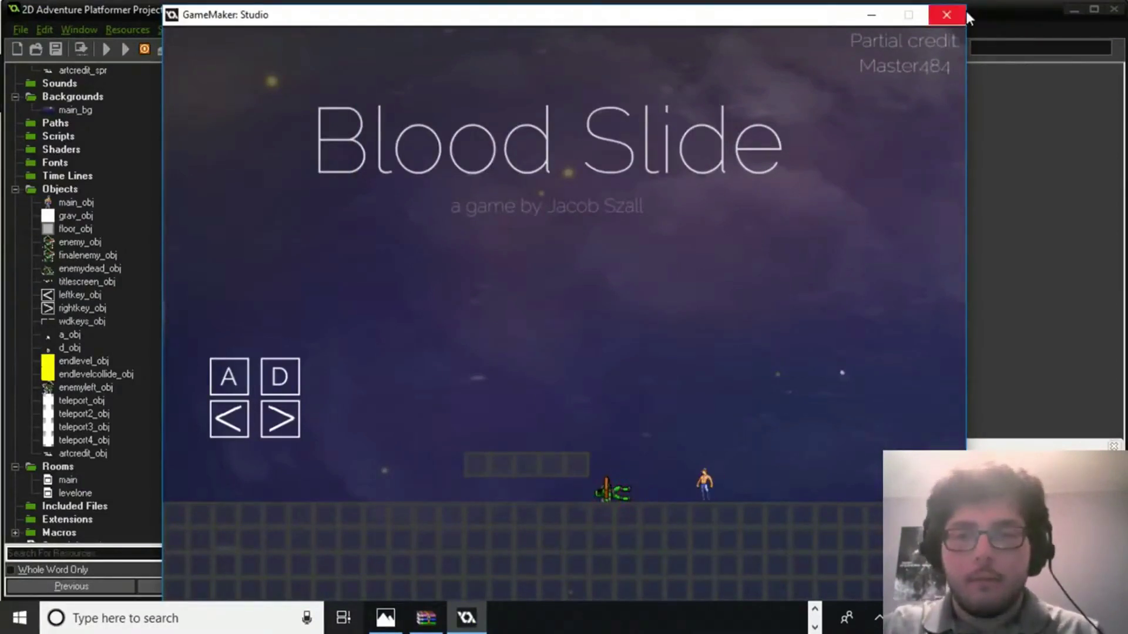
click(947, 15)
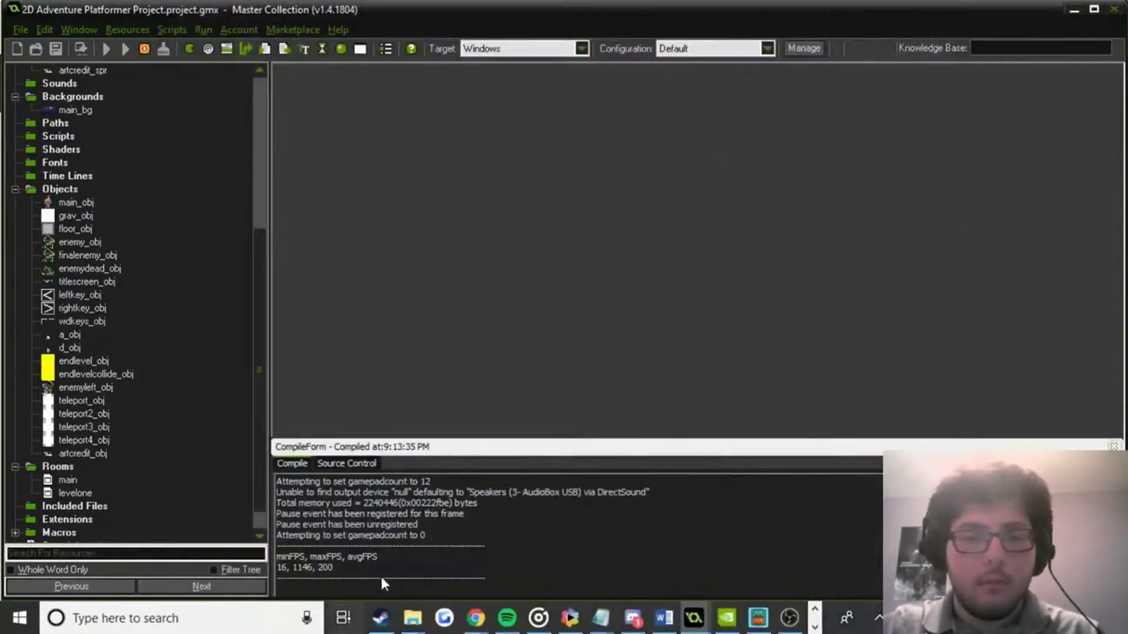
Switch to the maximized Chrome window and search OpenGameArt for "sound effects" in place of the gun search.
mouse_move(475, 618)
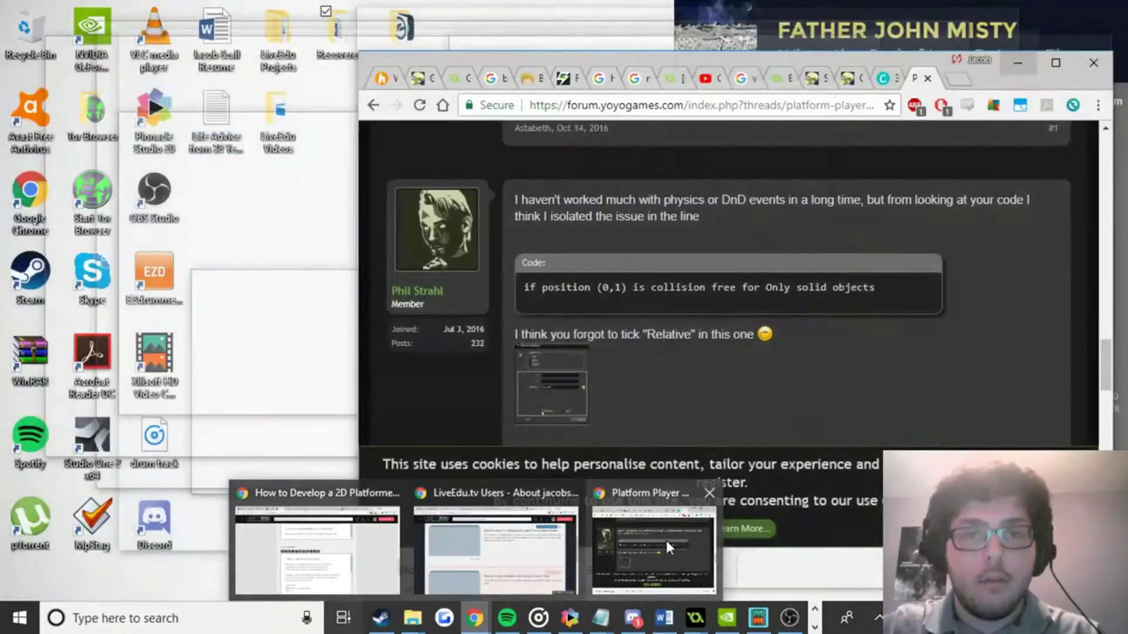
click(667, 541)
click(1056, 63)
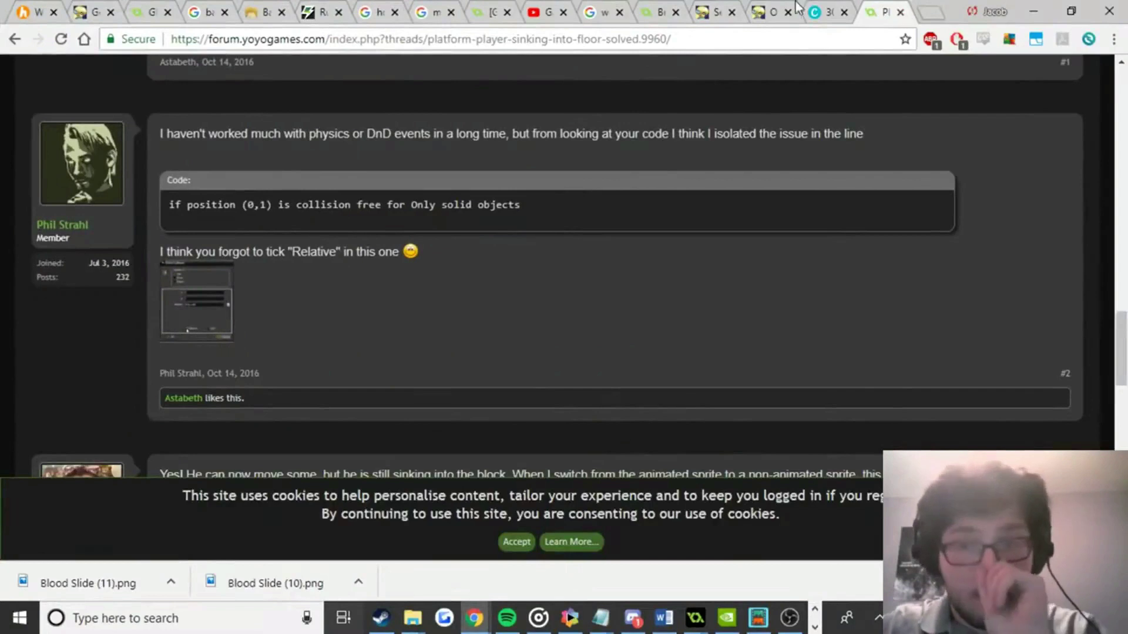
click(776, 12)
click(714, 12)
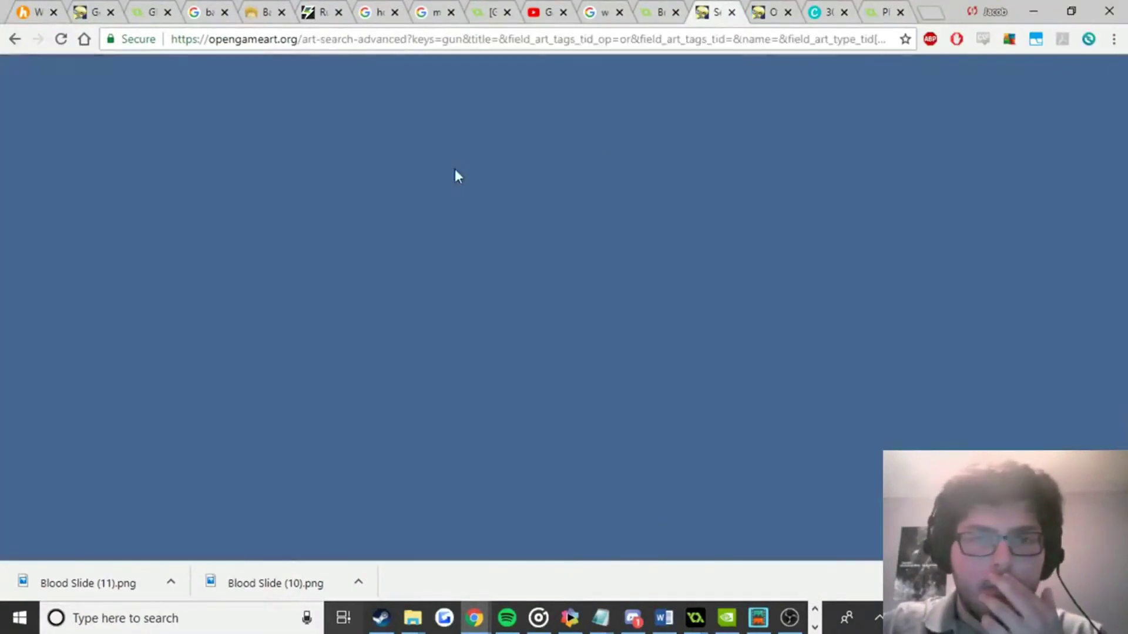
scroll(327, 259, up, 10)
double_click(53, 182)
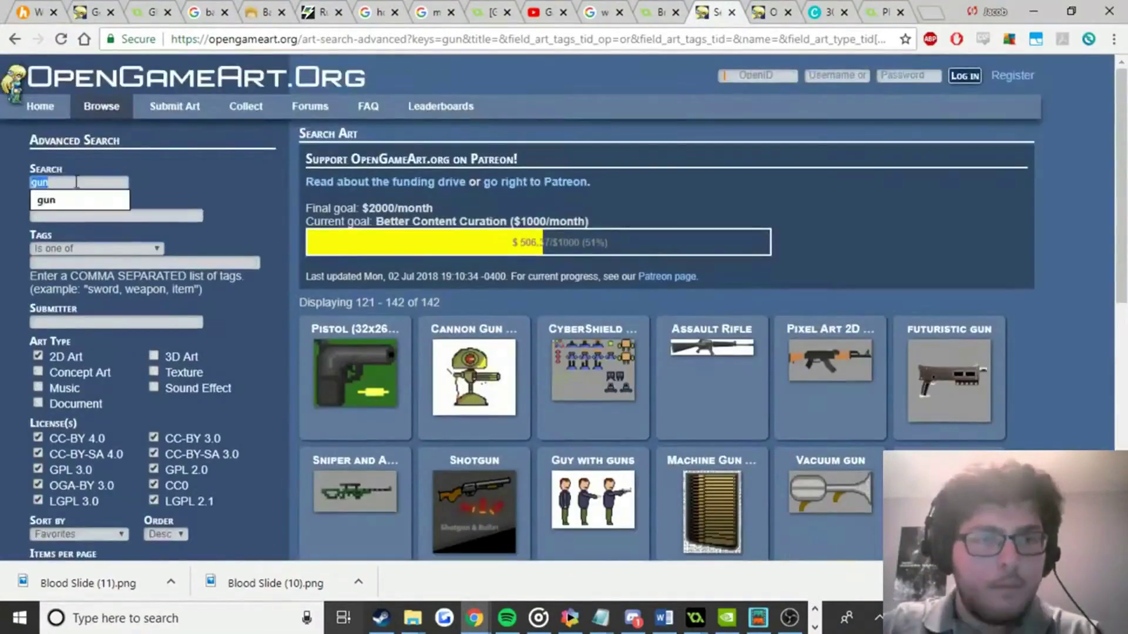
text(sound effects)
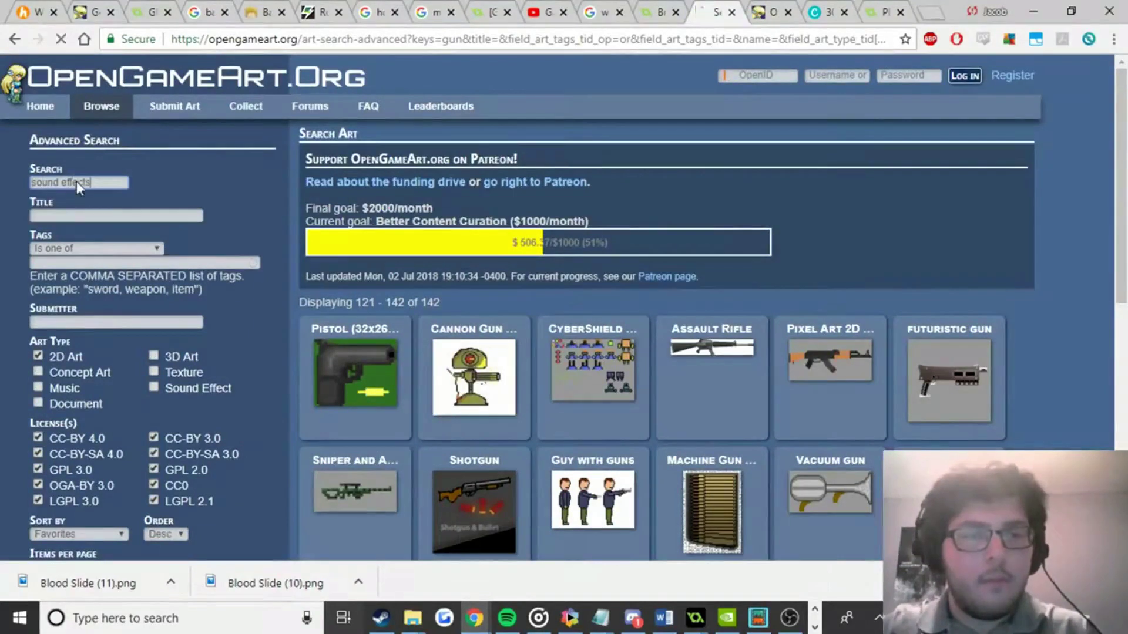
key(Return)
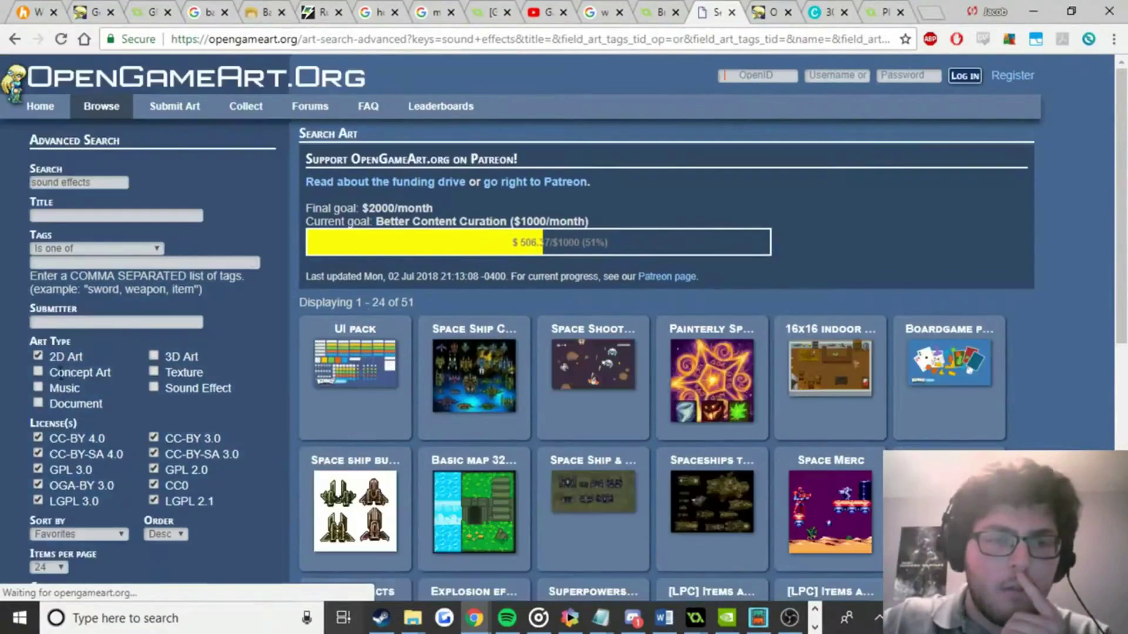
Filter the search to Music instead of 2D Art and browse the result pages, previewing 50 MIDI Tunes.
click(38, 356)
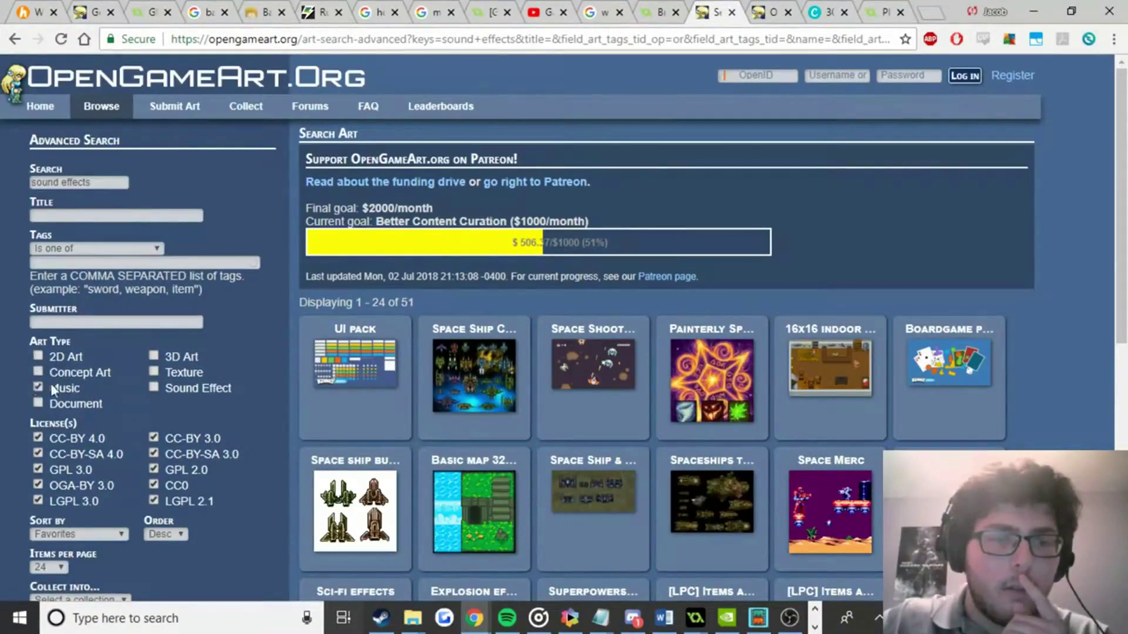
click(103, 177)
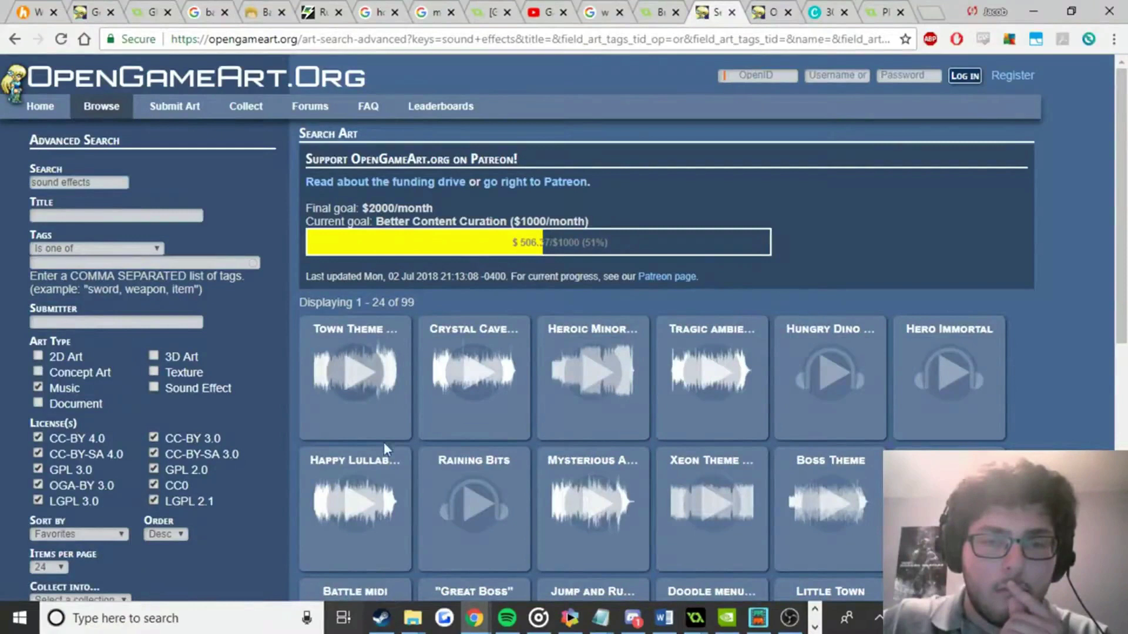
scroll(777, 453, down, 7)
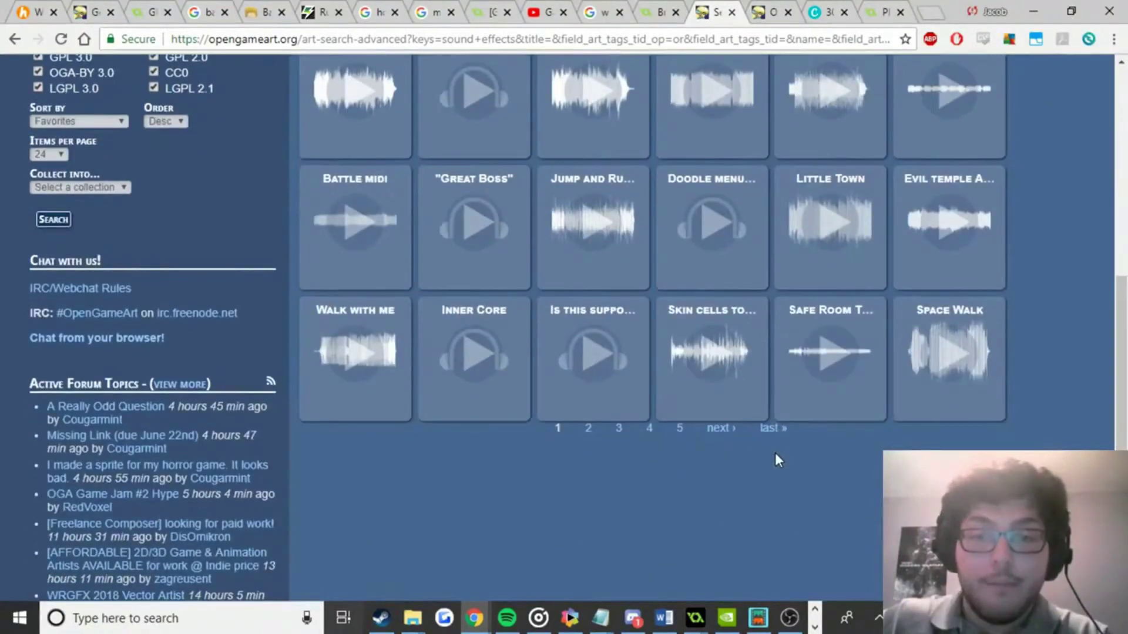
click(713, 432)
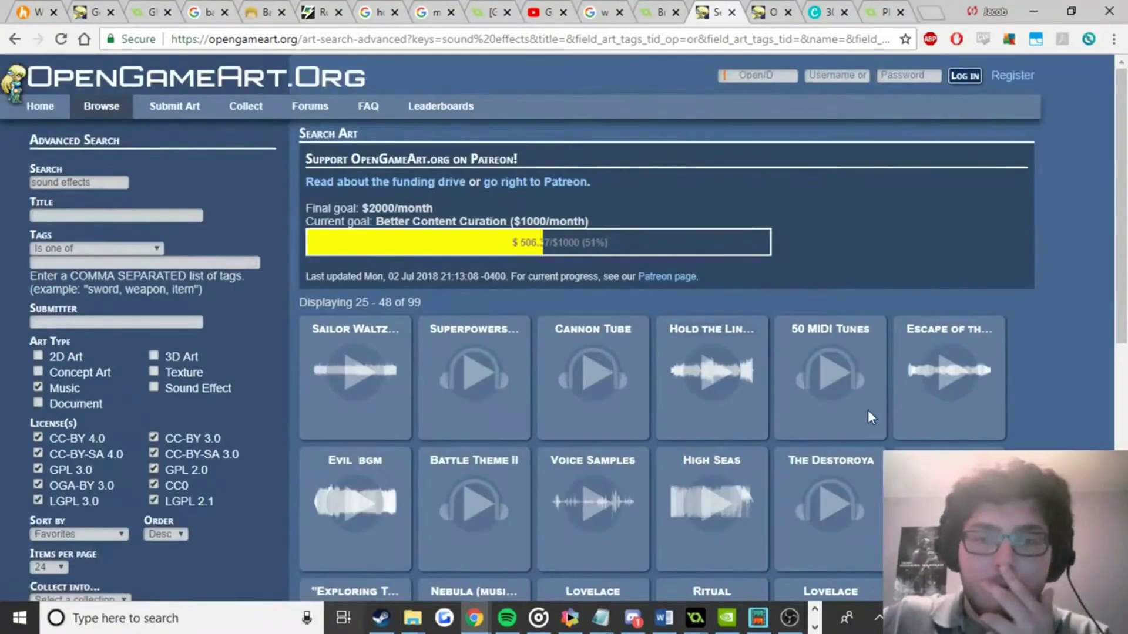
scroll(820, 373, down, 3)
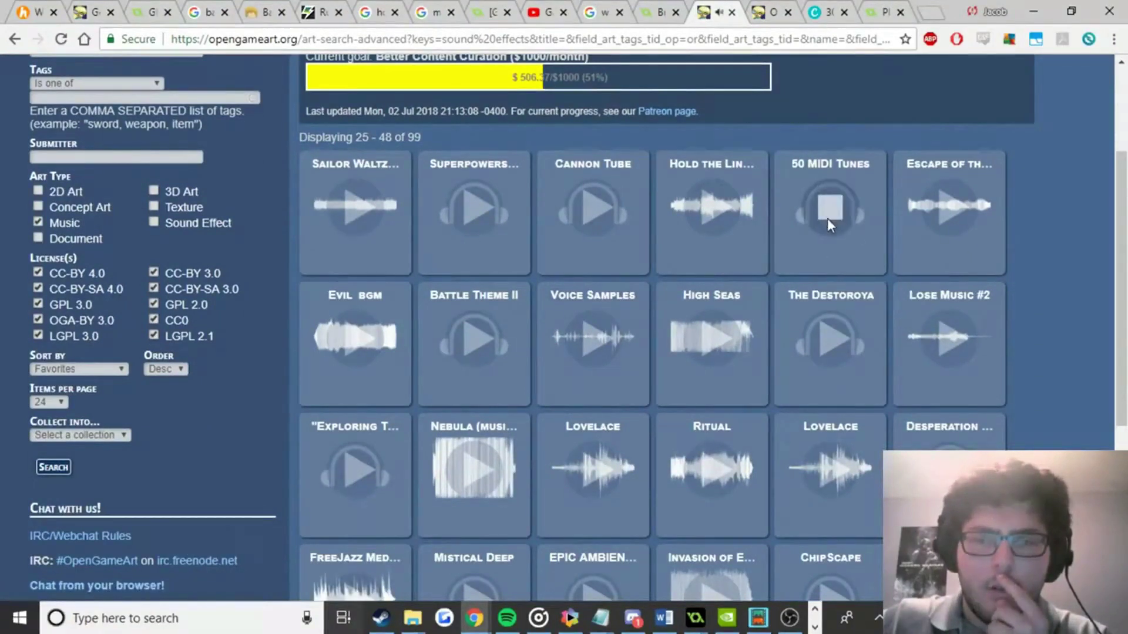
click(836, 196)
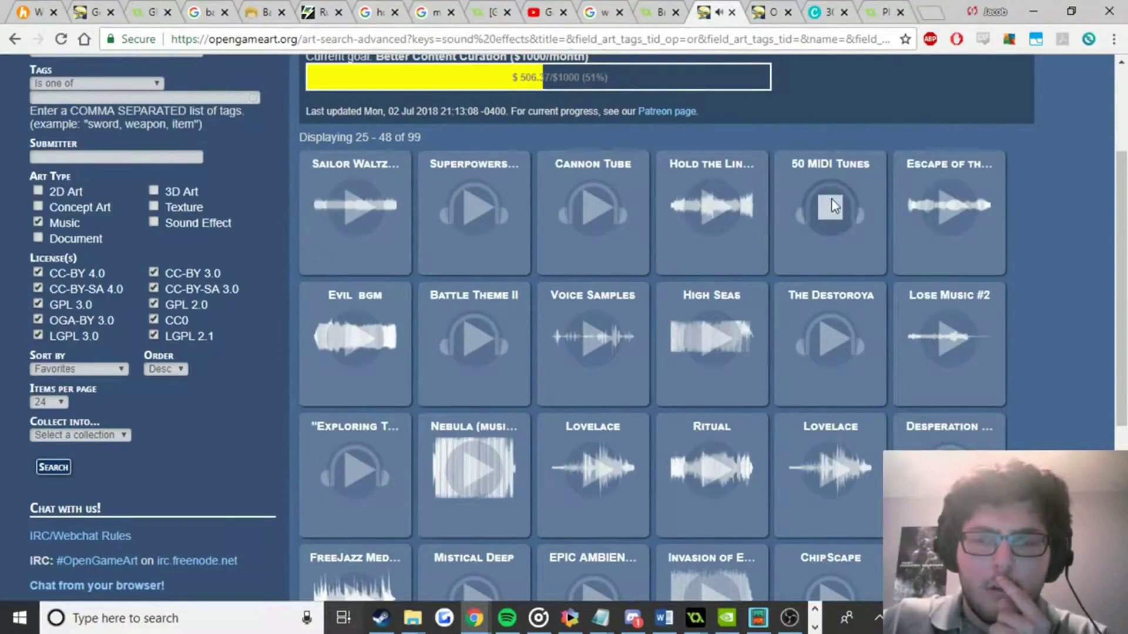
scroll(846, 346, down, 5)
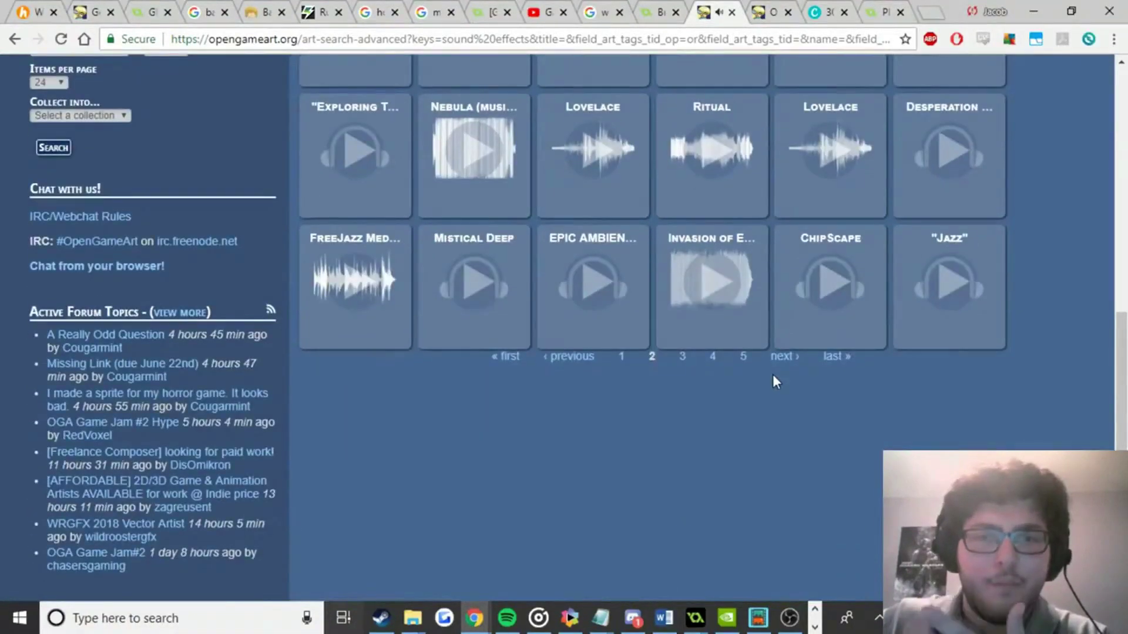
click(783, 357)
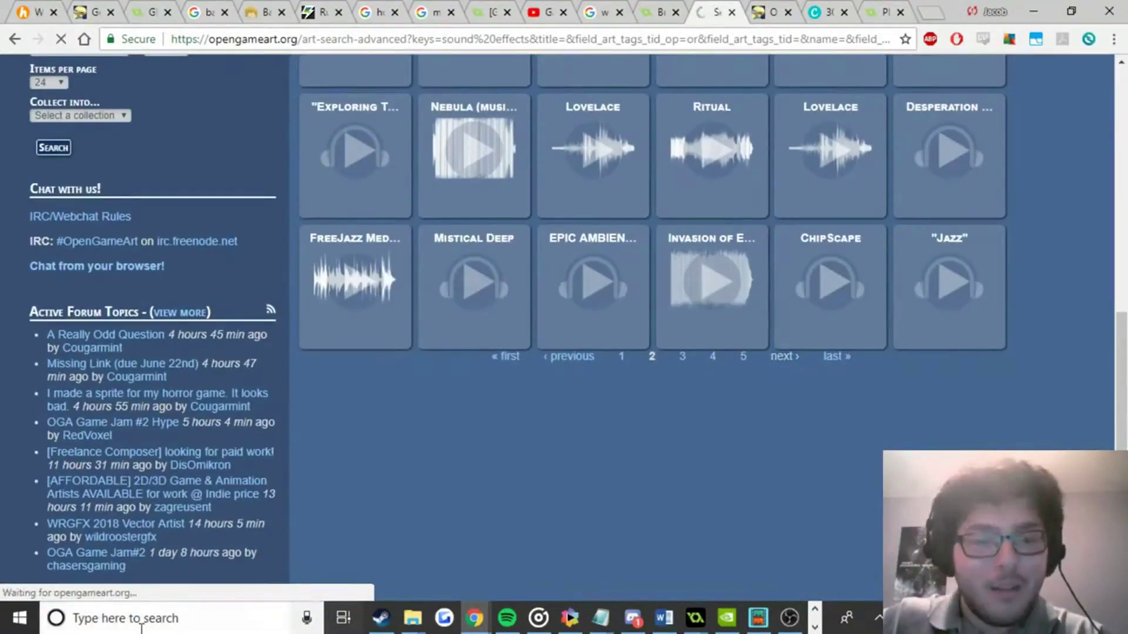
Search Windows for "sound effect" and open the local Sound Effects folder.
click(141, 628)
text(sound)
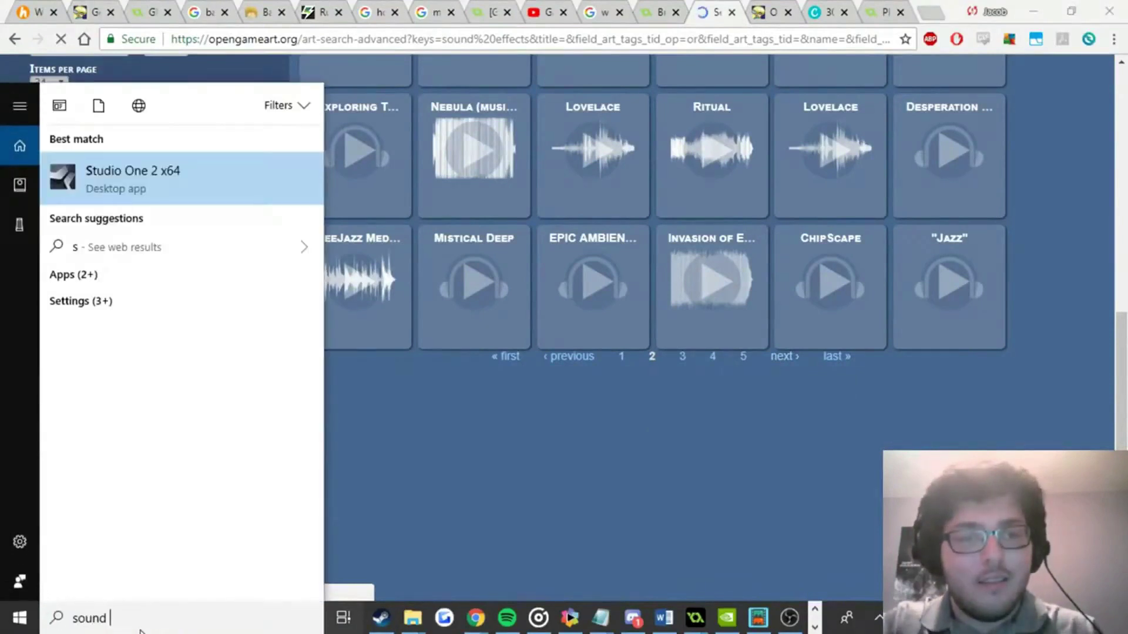
text( e)
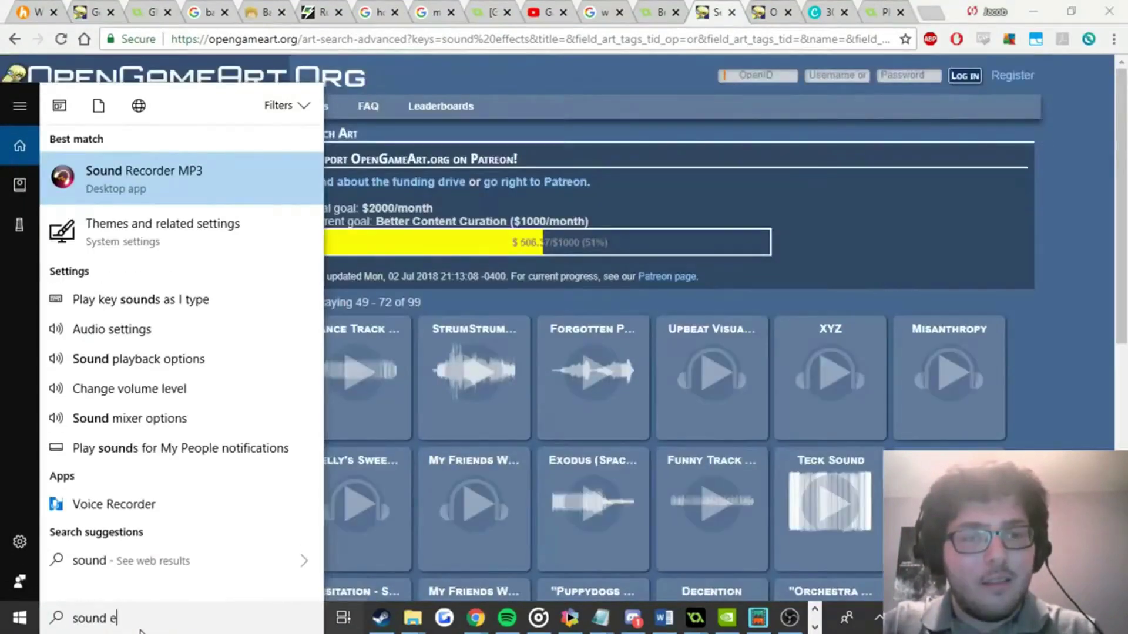
text(ffect)
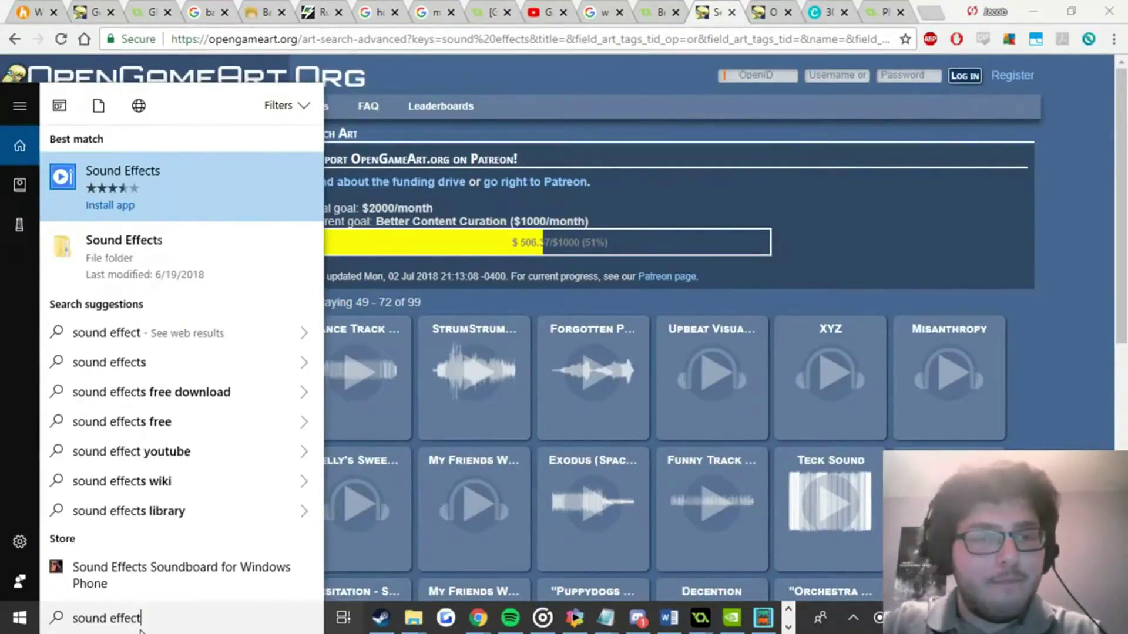
click(136, 266)
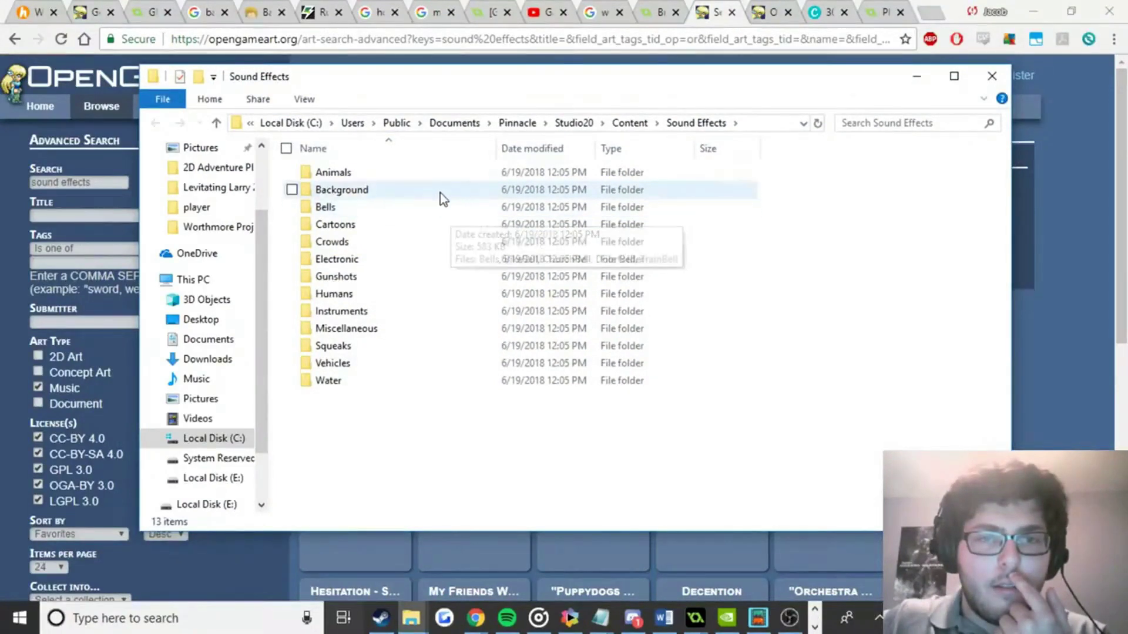
Preview the Bomb sound from the Gunshots folder and return to the Sound Effects folder.
double_click(388, 276)
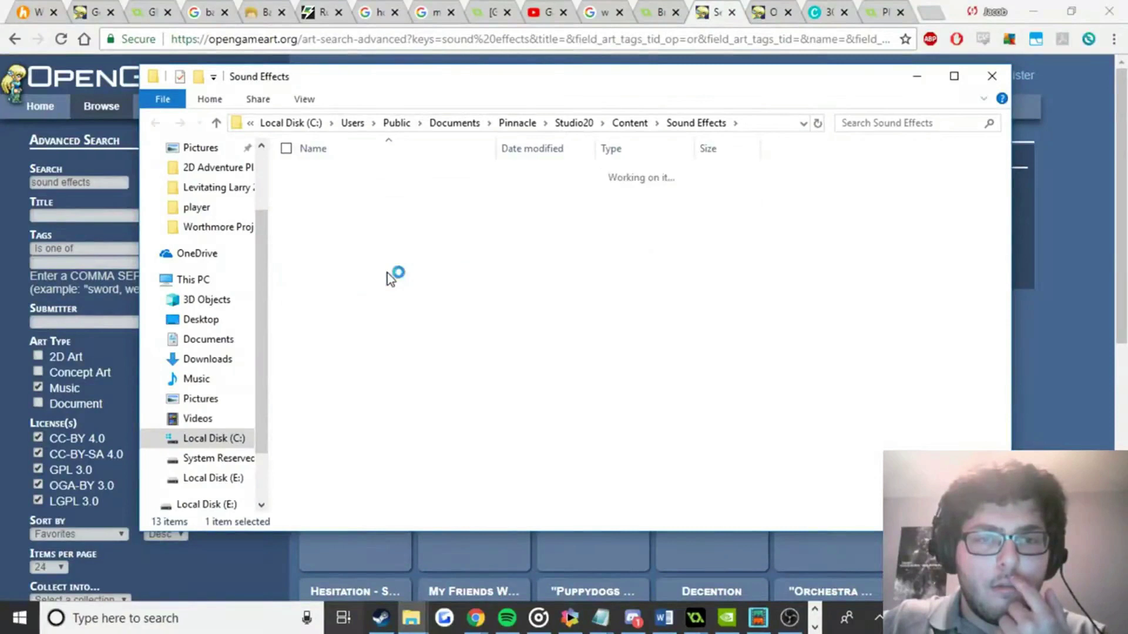
double_click(378, 190)
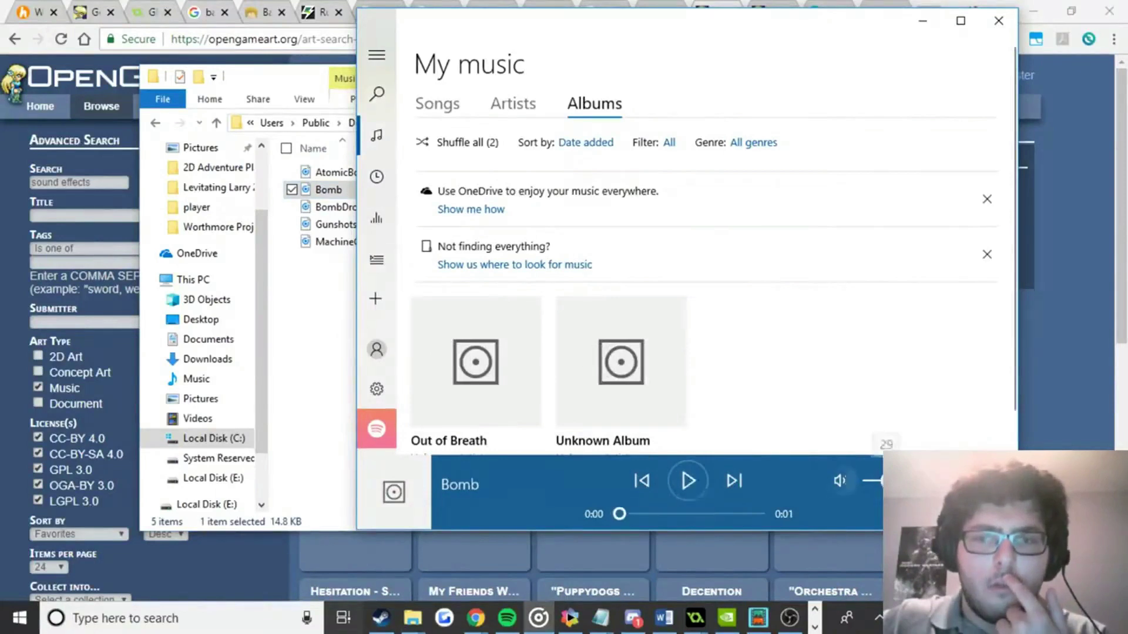
click(155, 122)
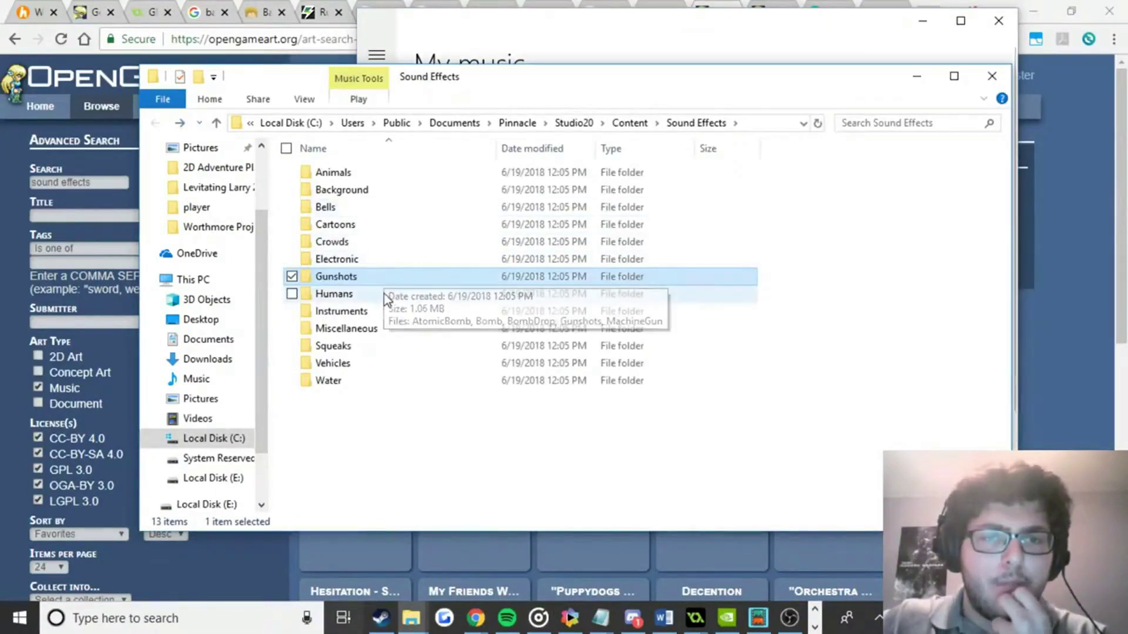
Check the Squeaks folder and preview the Splash sound in the Water folder.
double_click(369, 346)
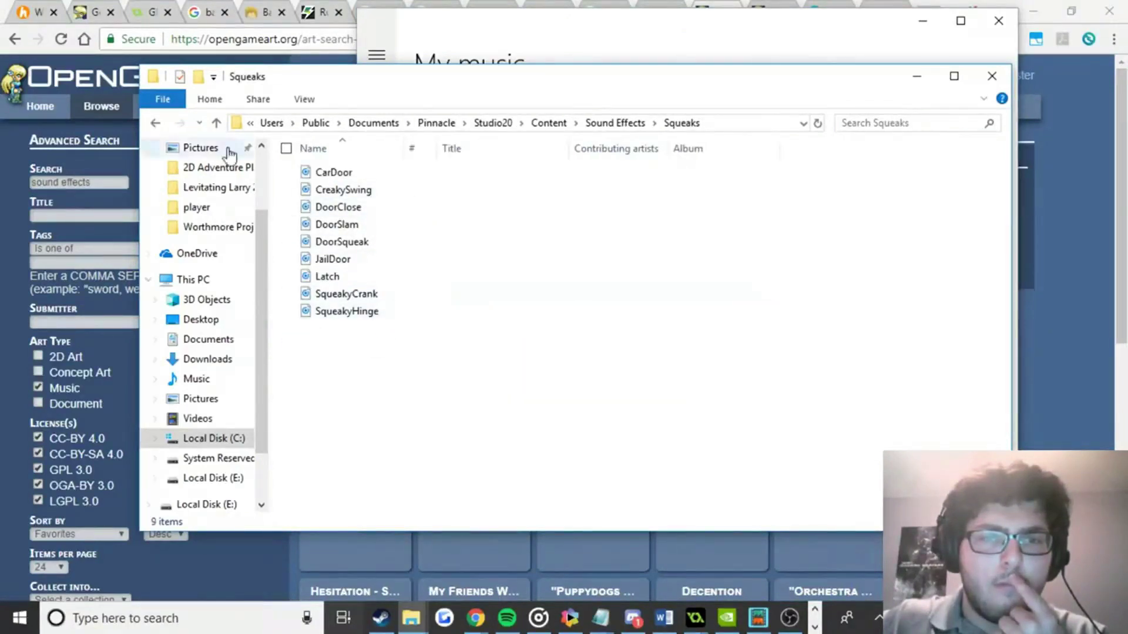
click(155, 123)
double_click(360, 383)
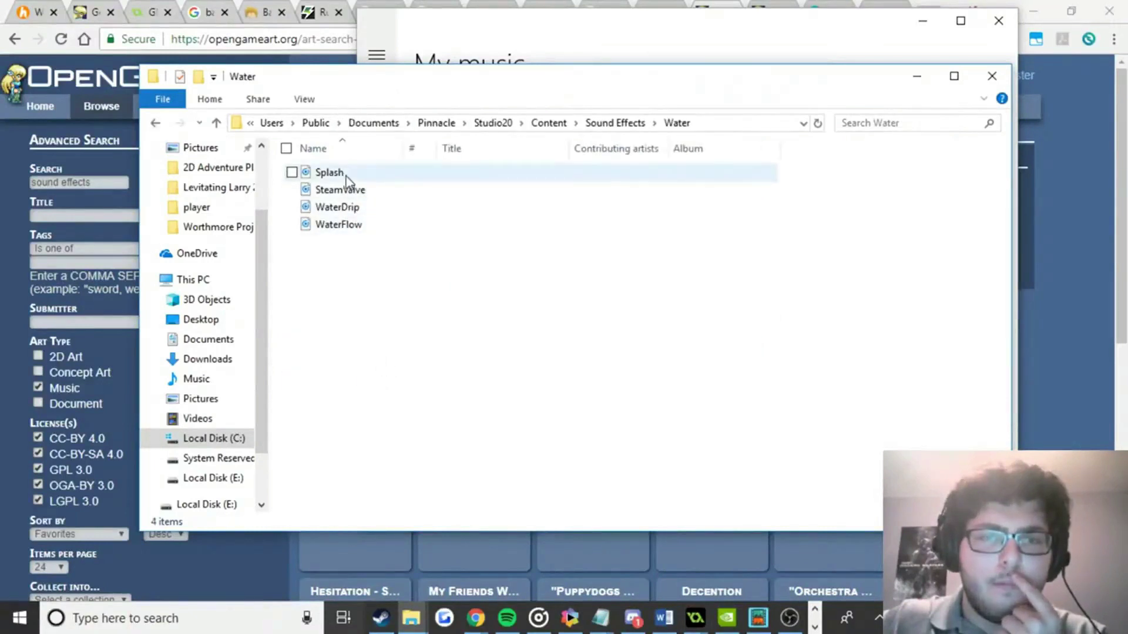
double_click(347, 179)
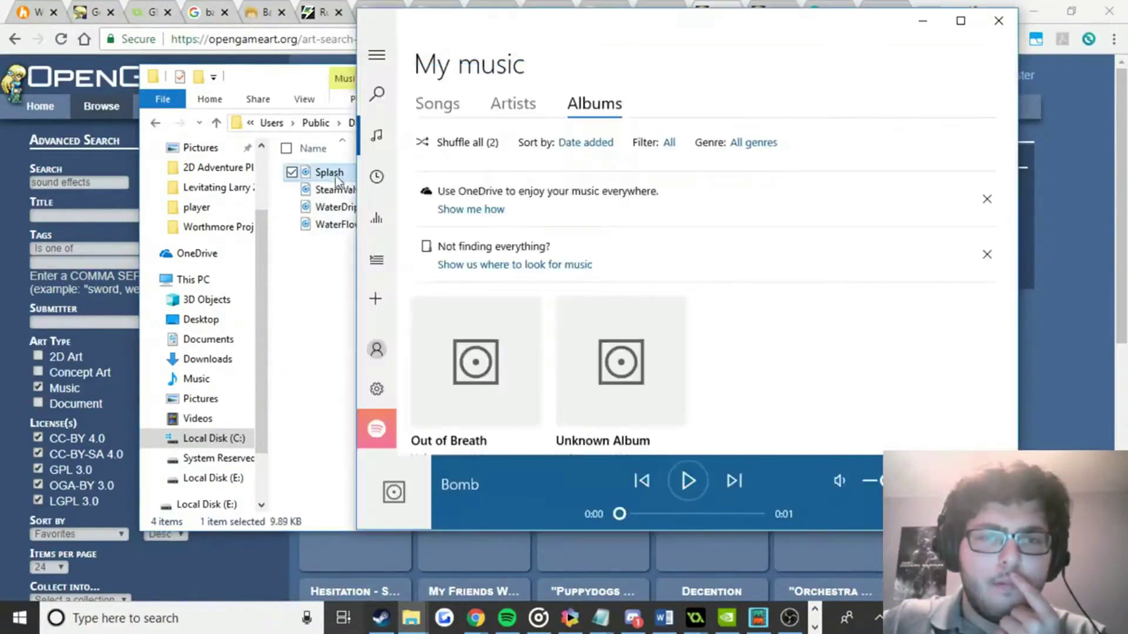
click(156, 124)
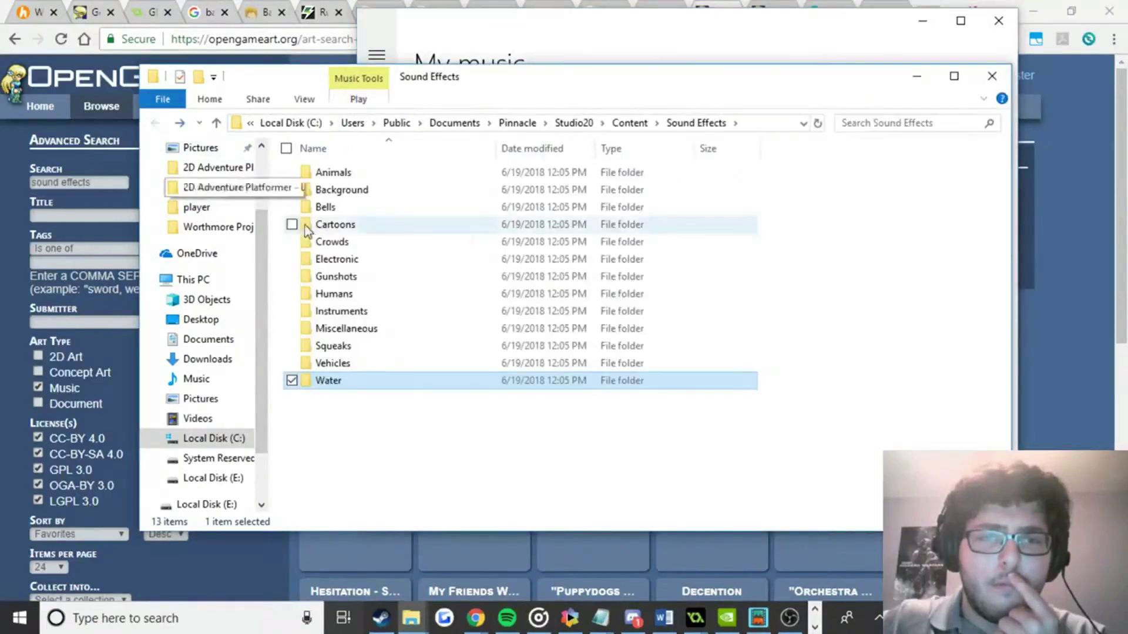
Look through the sound files in the Crowds and Background folders.
double_click(378, 243)
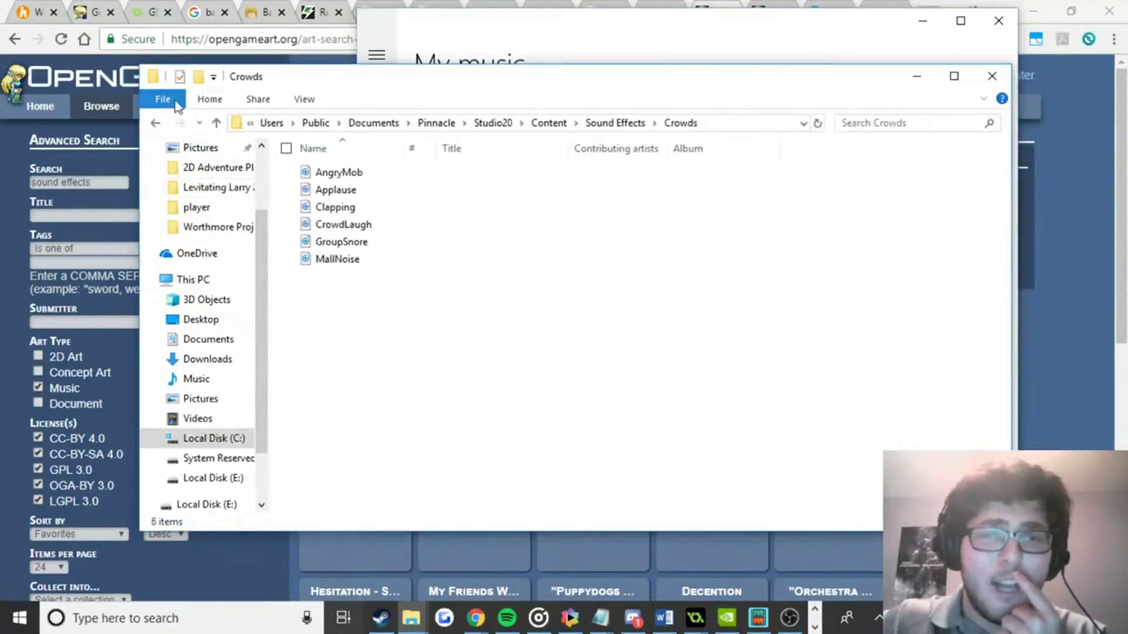
click(155, 122)
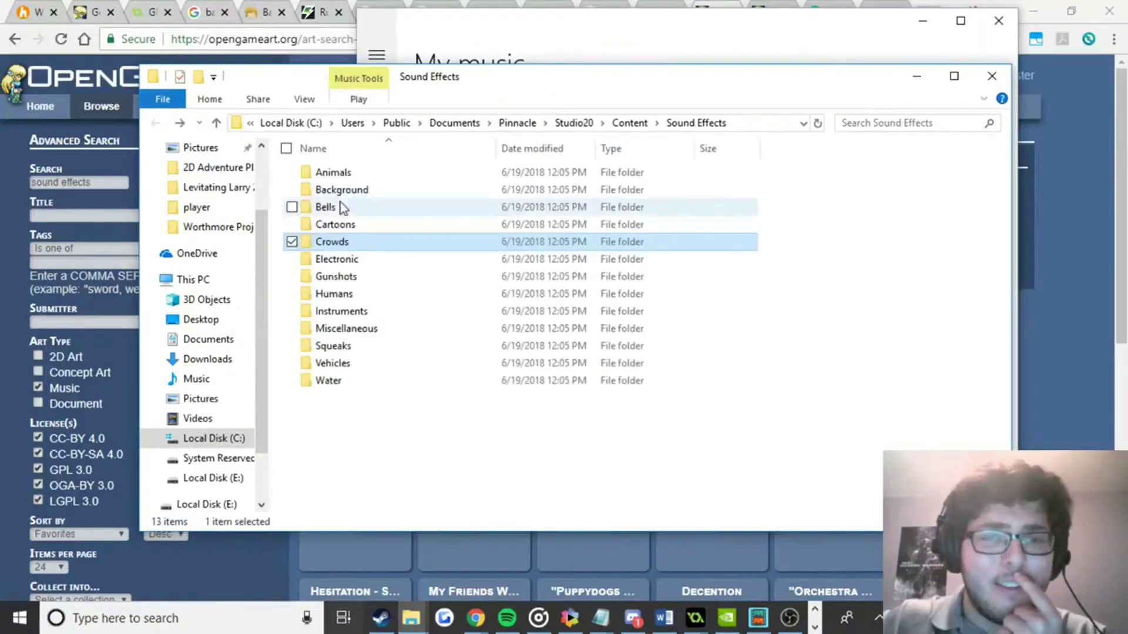
double_click(369, 191)
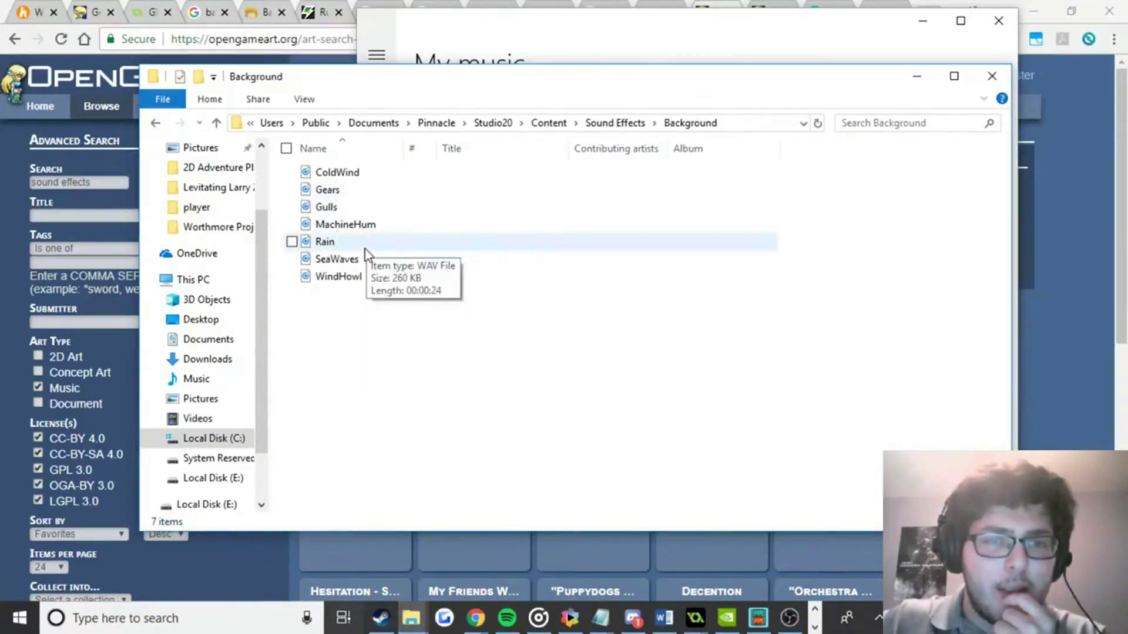
Switch to the OpenGameArt search results in the browser and look through page 4.
key(alt+Tab)
scroll(622, 376, down, 5)
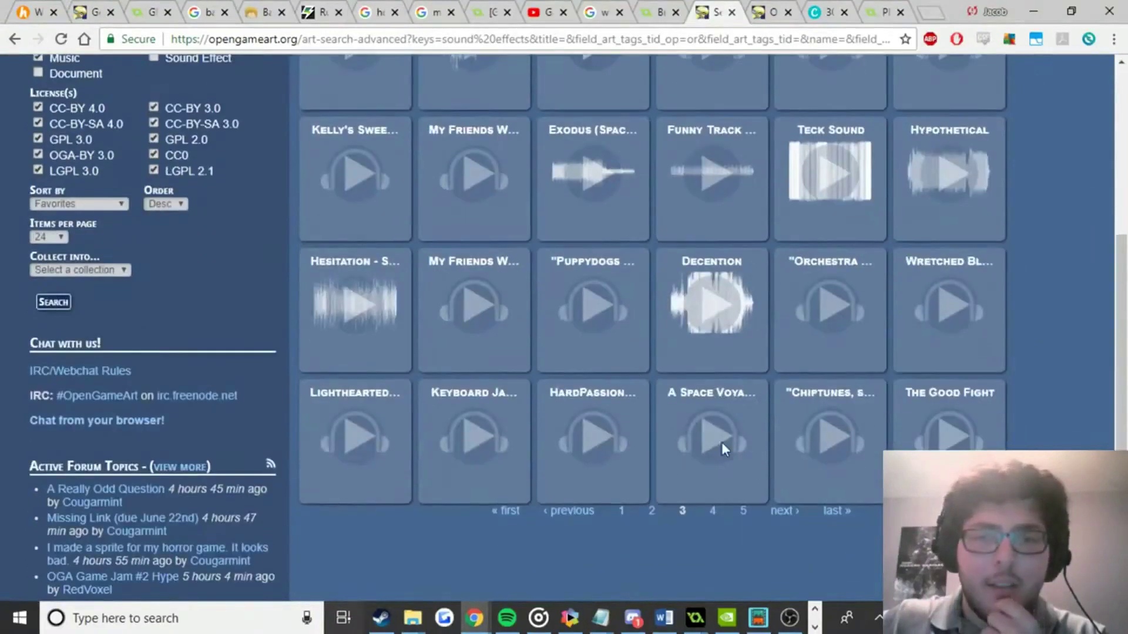
click(790, 513)
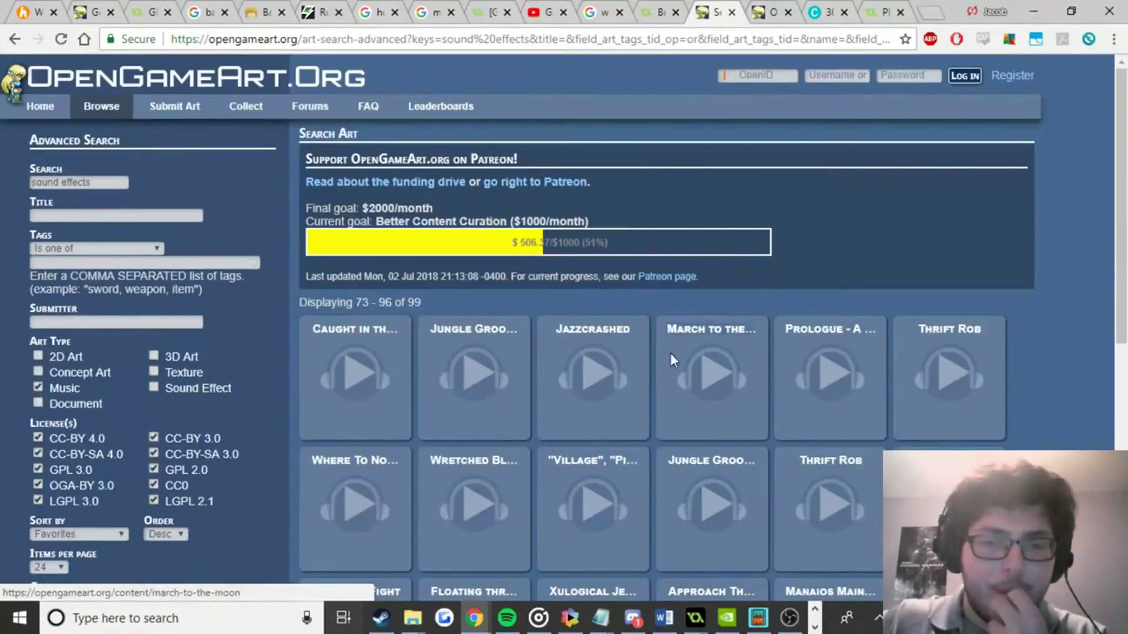
scroll(667, 361, down, 3)
scroll(658, 379, down, 3)
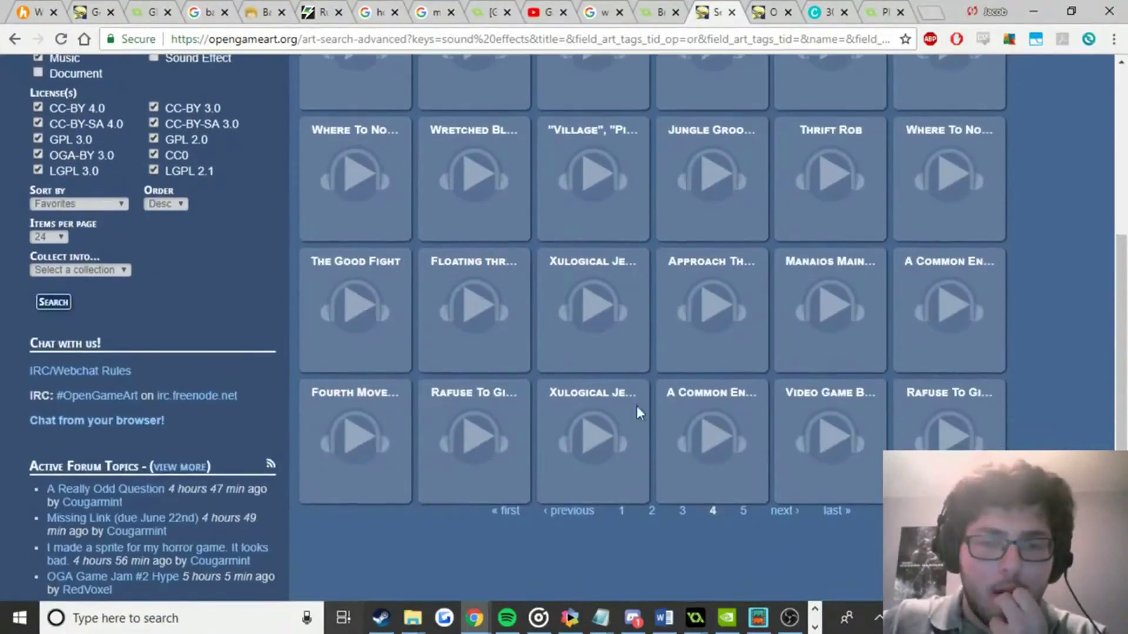
In File Explorer, open the Mp3 folder of the 8-Bit Sound Library on Local Disk (E:) and look through its sounds.
mouse_move(413, 618)
click(405, 546)
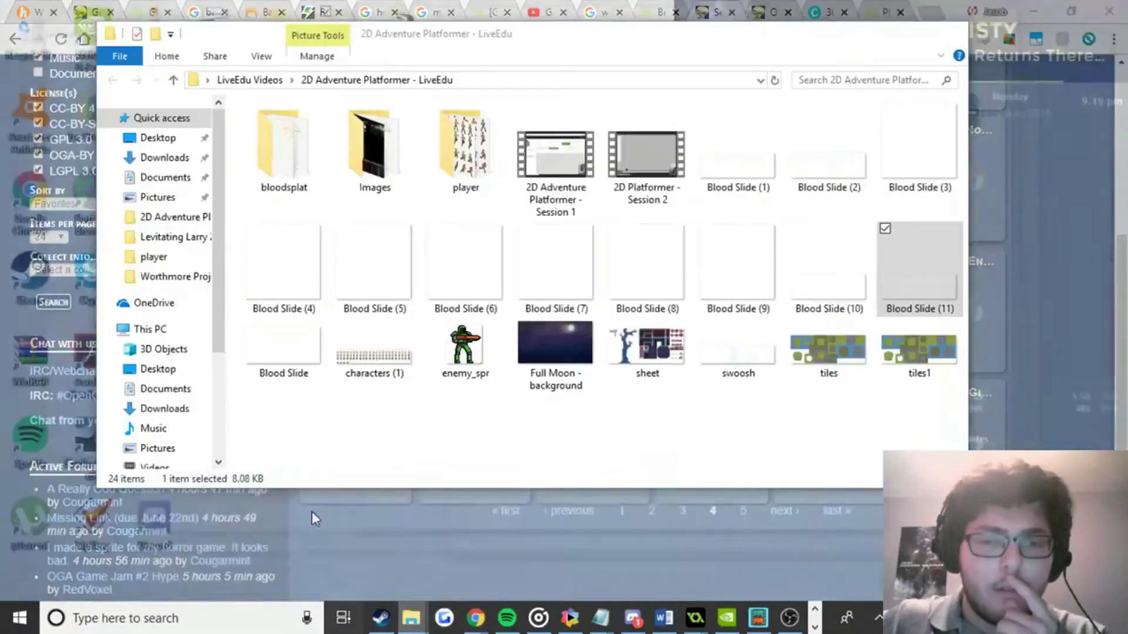
click(325, 80)
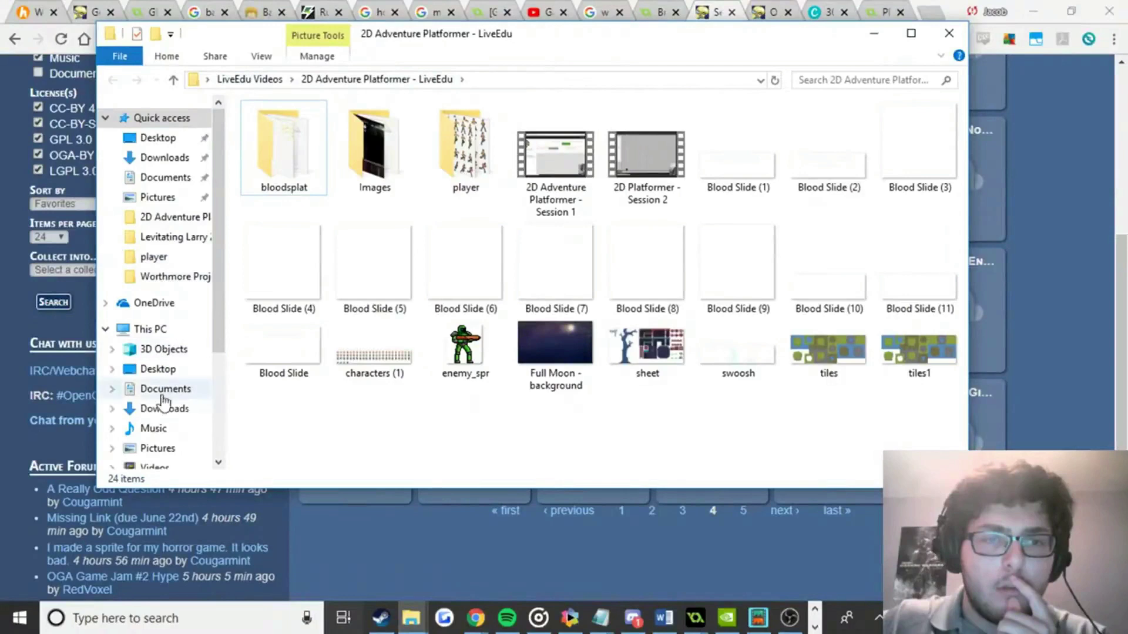
click(162, 468)
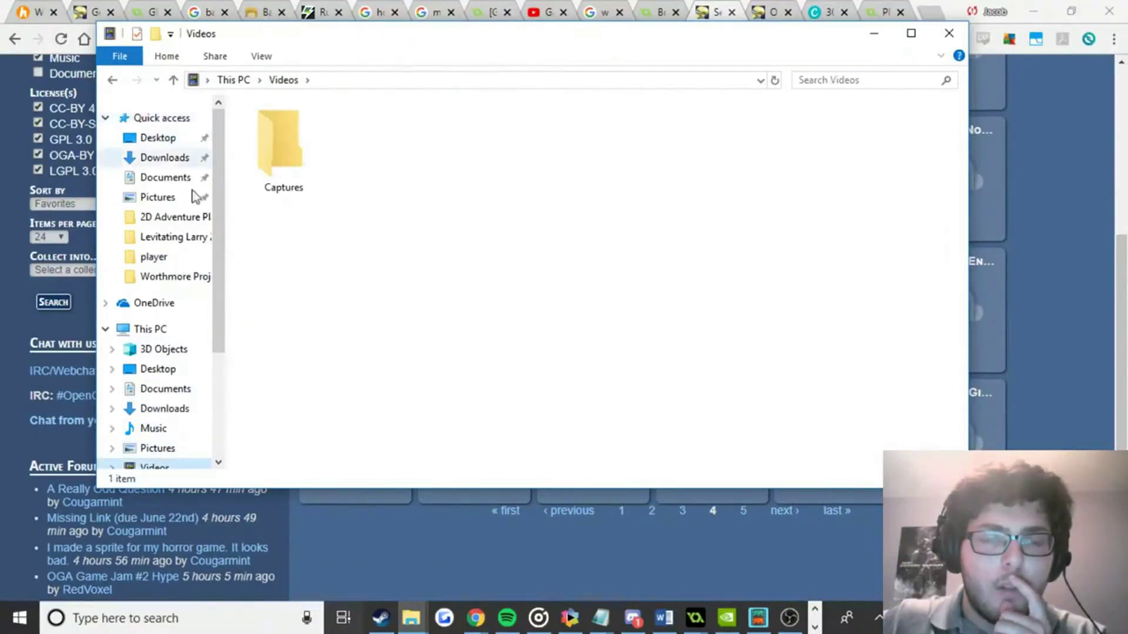
drag(216, 212, 191, 388)
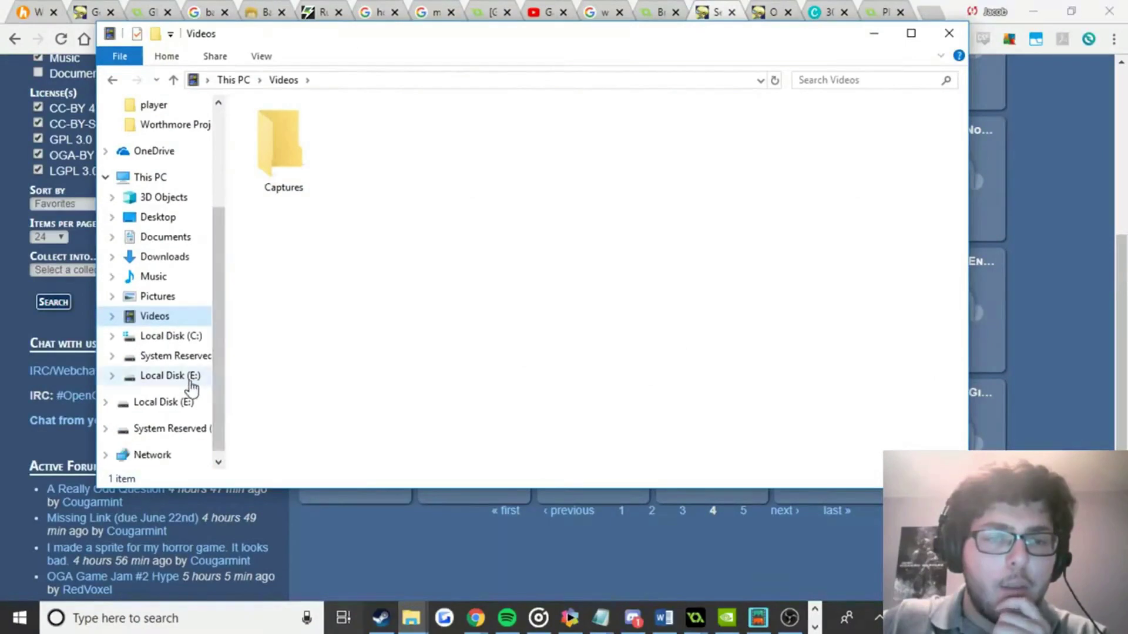
click(170, 376)
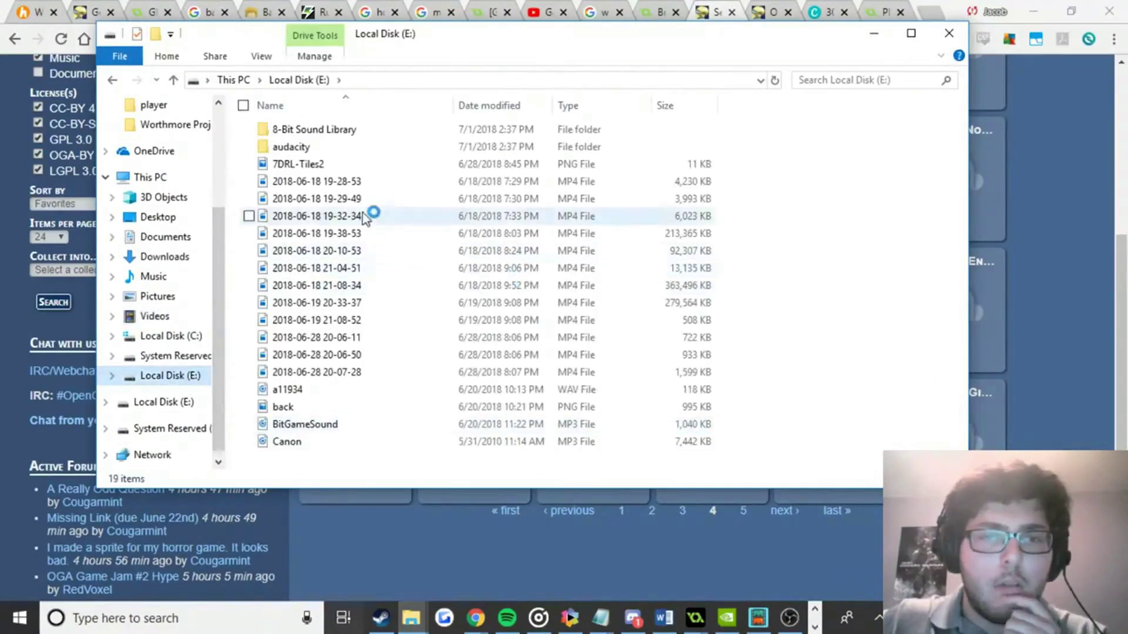
double_click(359, 129)
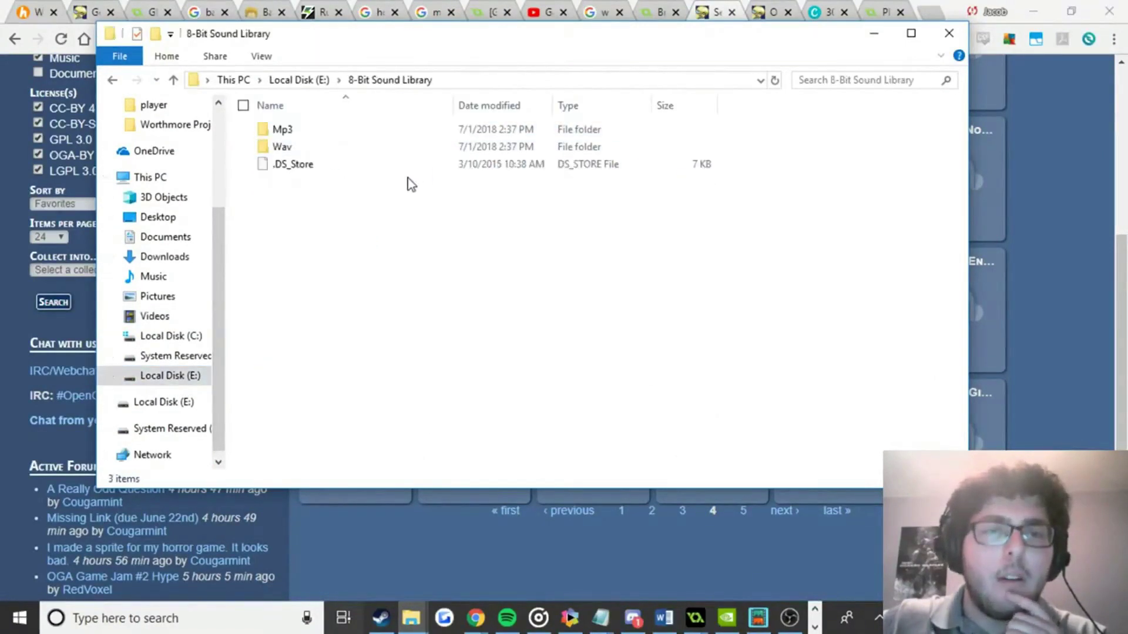
double_click(312, 128)
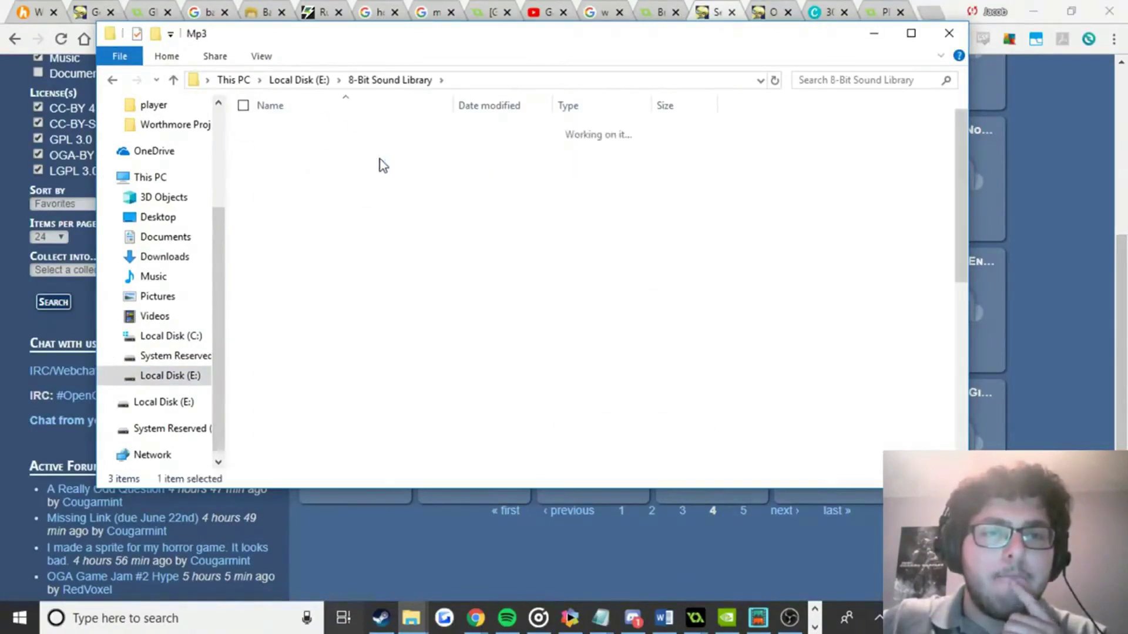
scroll(320, 242, down, 7)
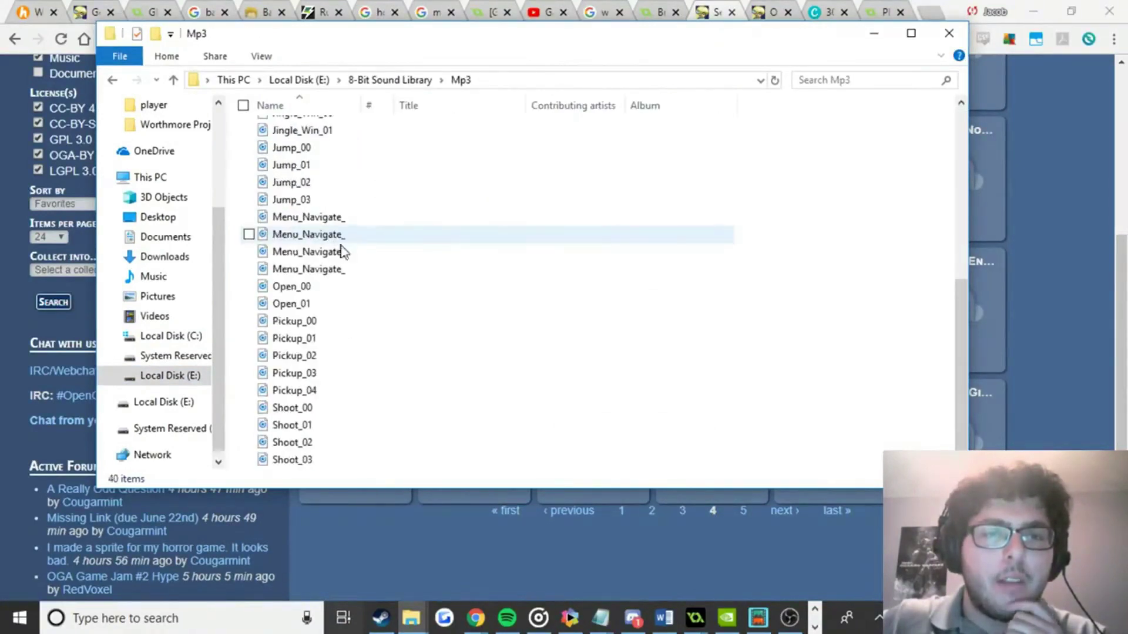
scroll(380, 347, up, 7)
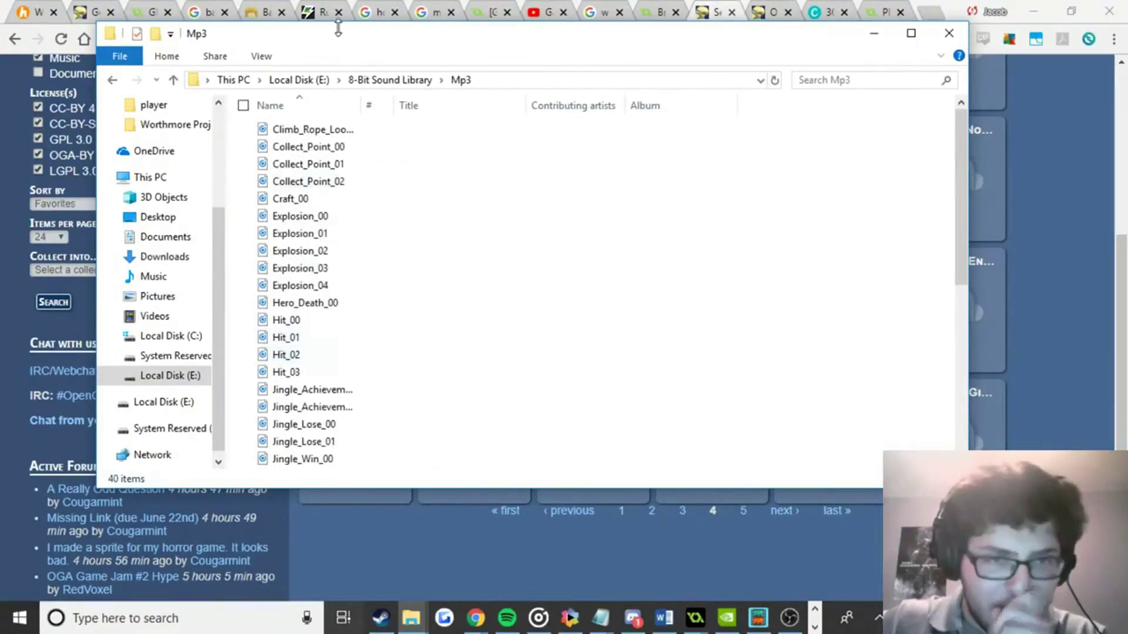
Preview the sounds Collect_Point_00, Collect_Point_01, Collect_Point_02 and Craft_00.
double_click(339, 148)
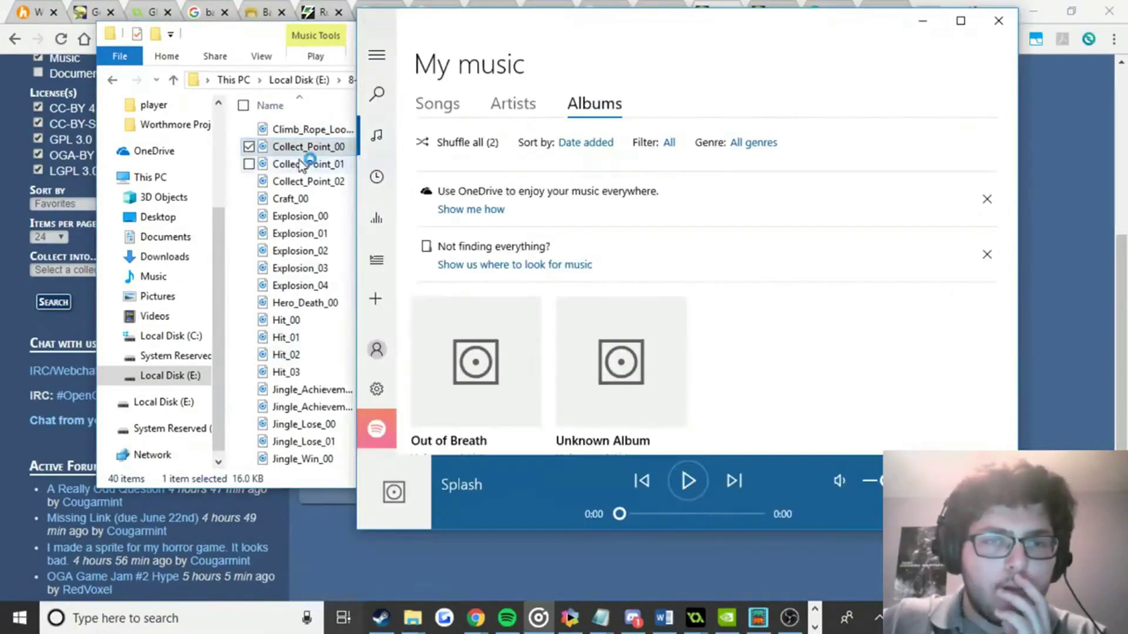
double_click(301, 166)
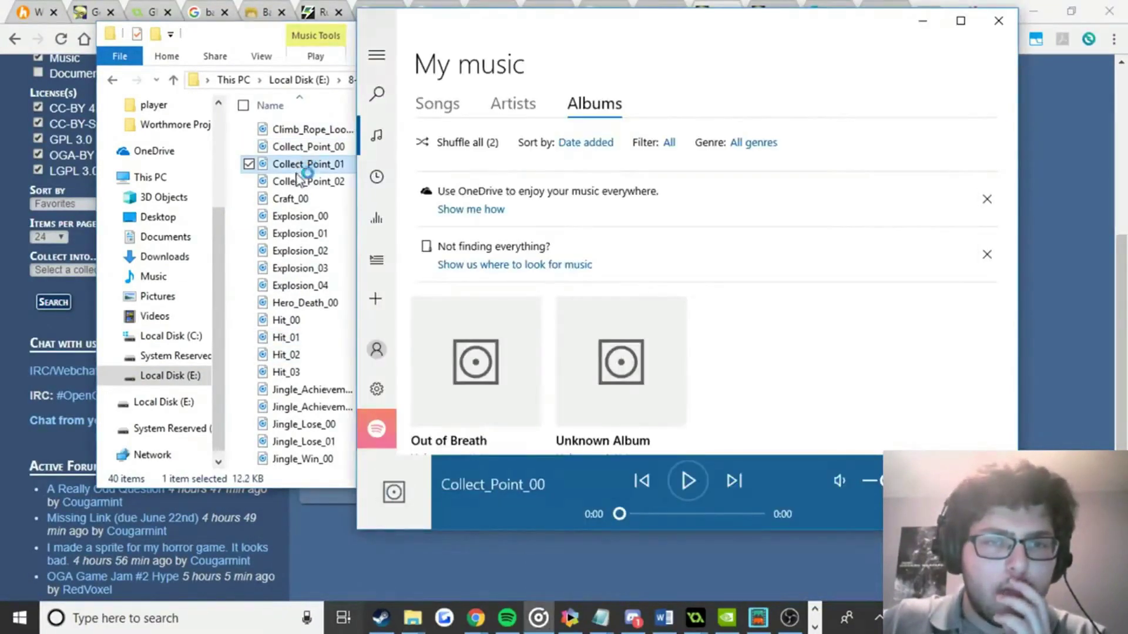
double_click(294, 183)
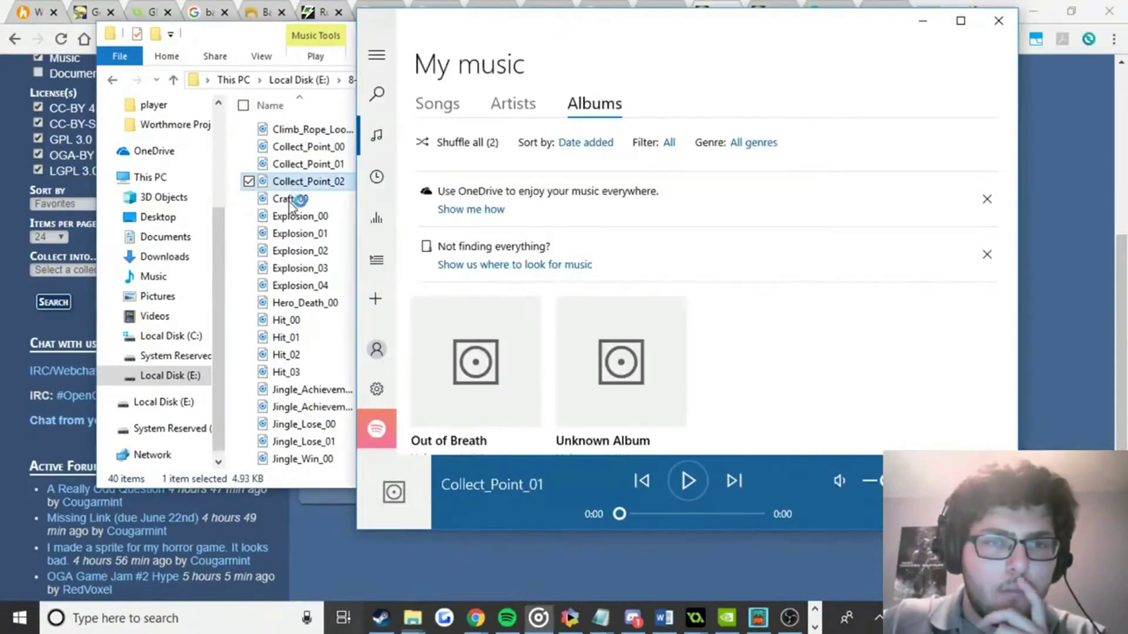
double_click(290, 200)
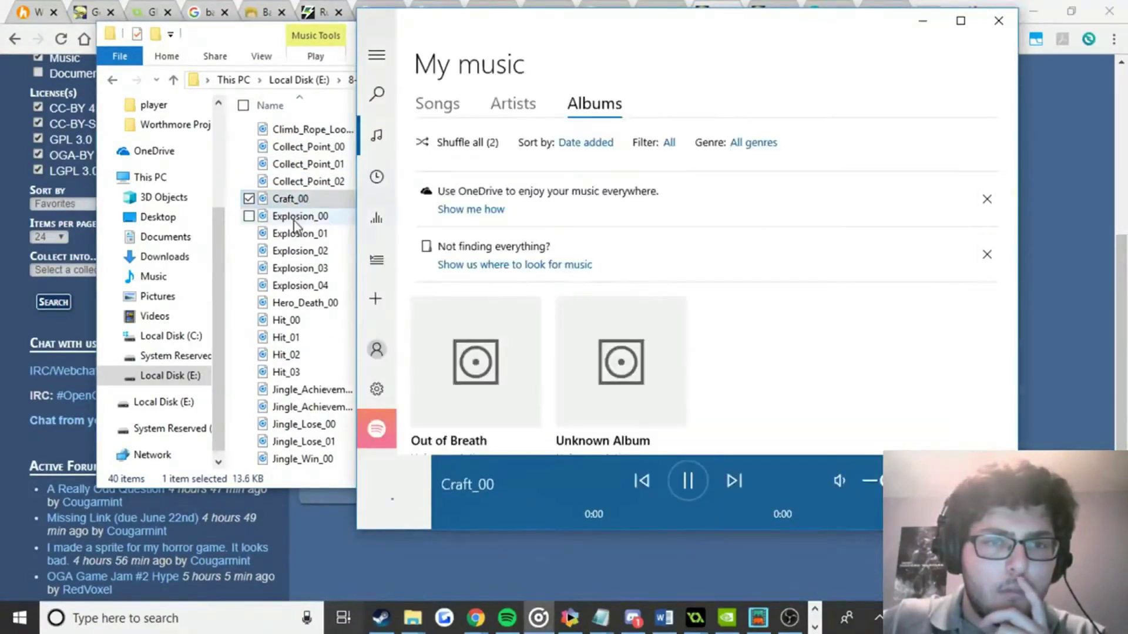
Preview the five explosion sounds, Explosion_00 through Explosion_04.
double_click(295, 217)
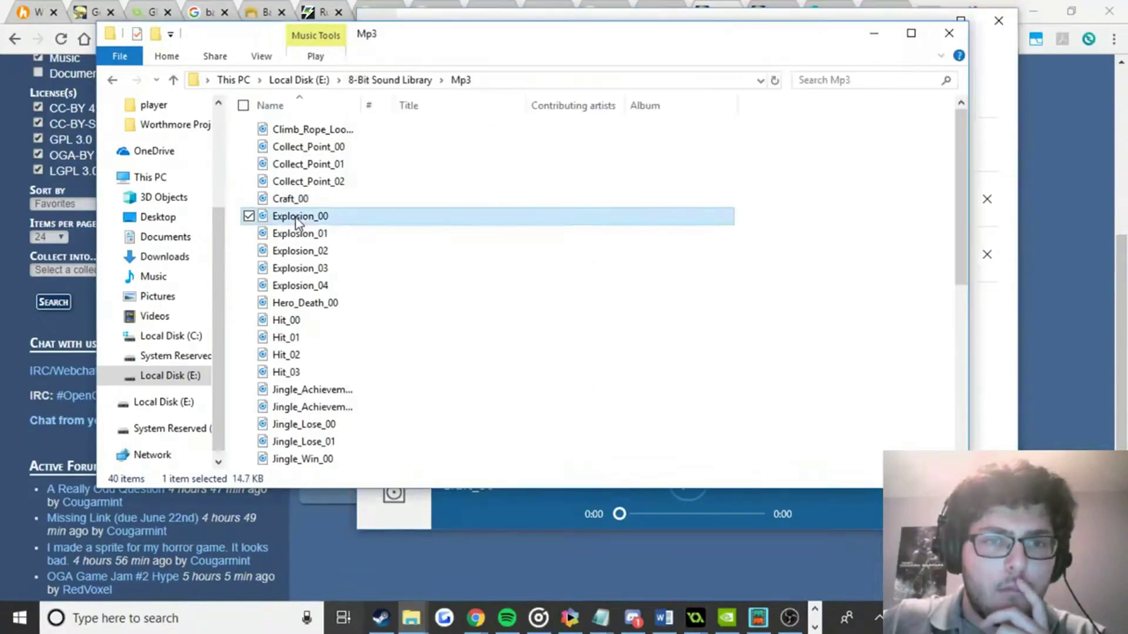
double_click(299, 234)
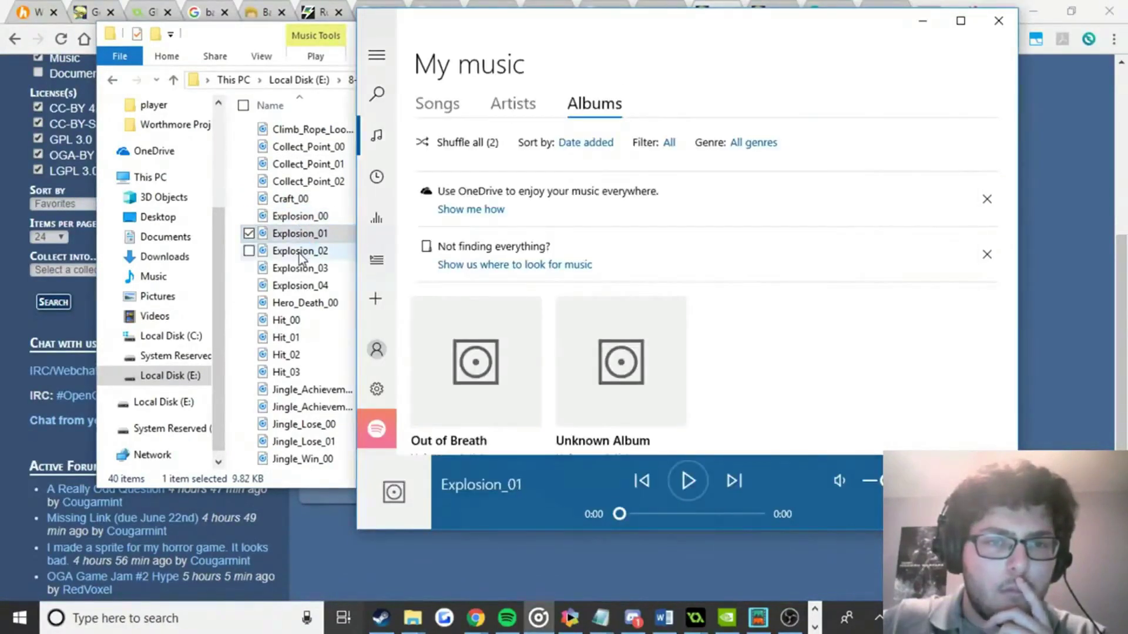
double_click(298, 253)
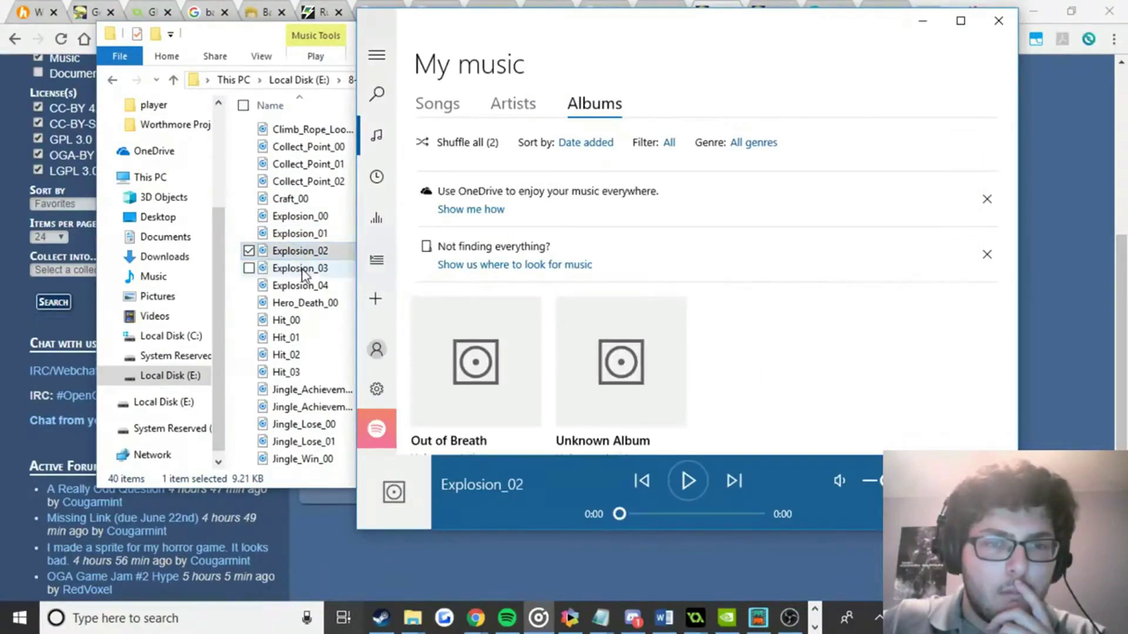
double_click(302, 269)
double_click(307, 287)
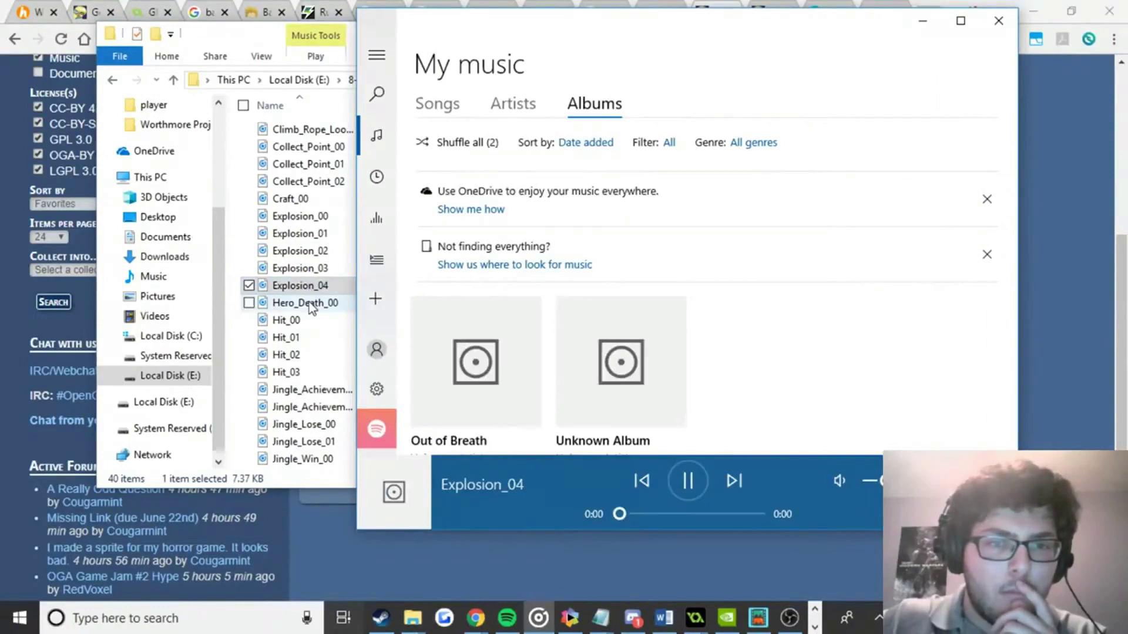
Preview Hero_Death_00 and the four hit sounds, Hit_00 through Hit_03.
double_click(309, 302)
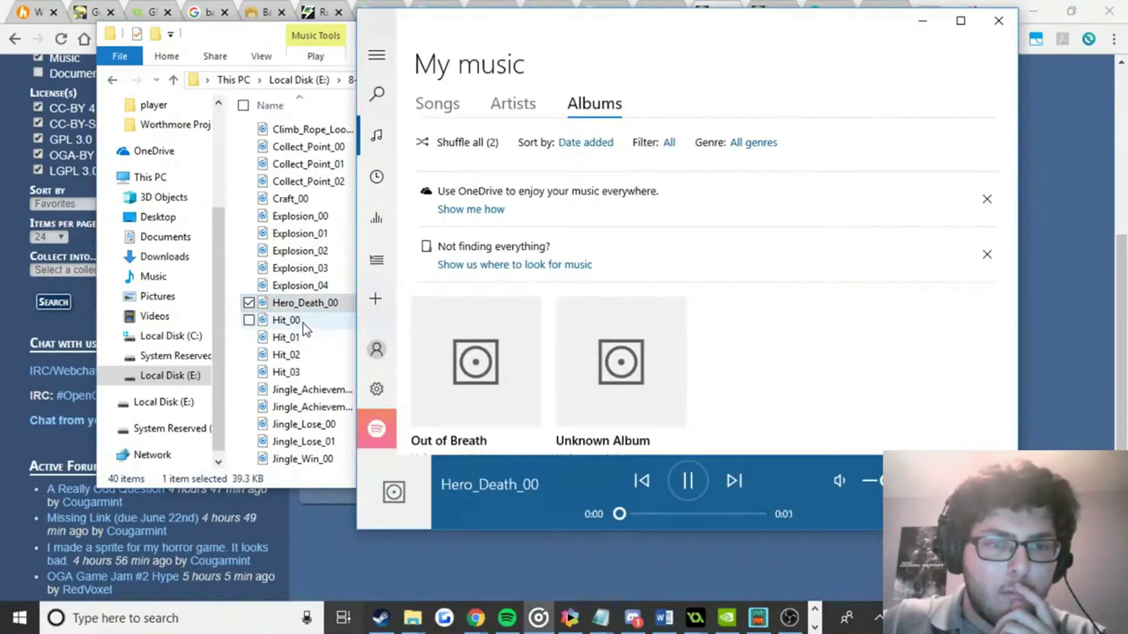
double_click(304, 321)
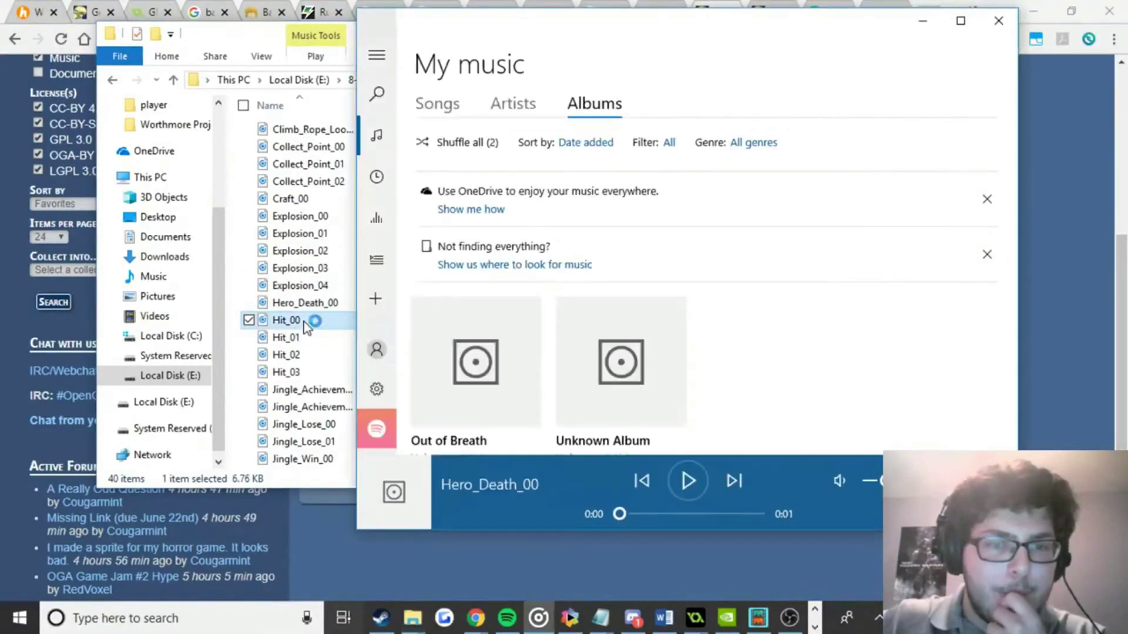
double_click(304, 338)
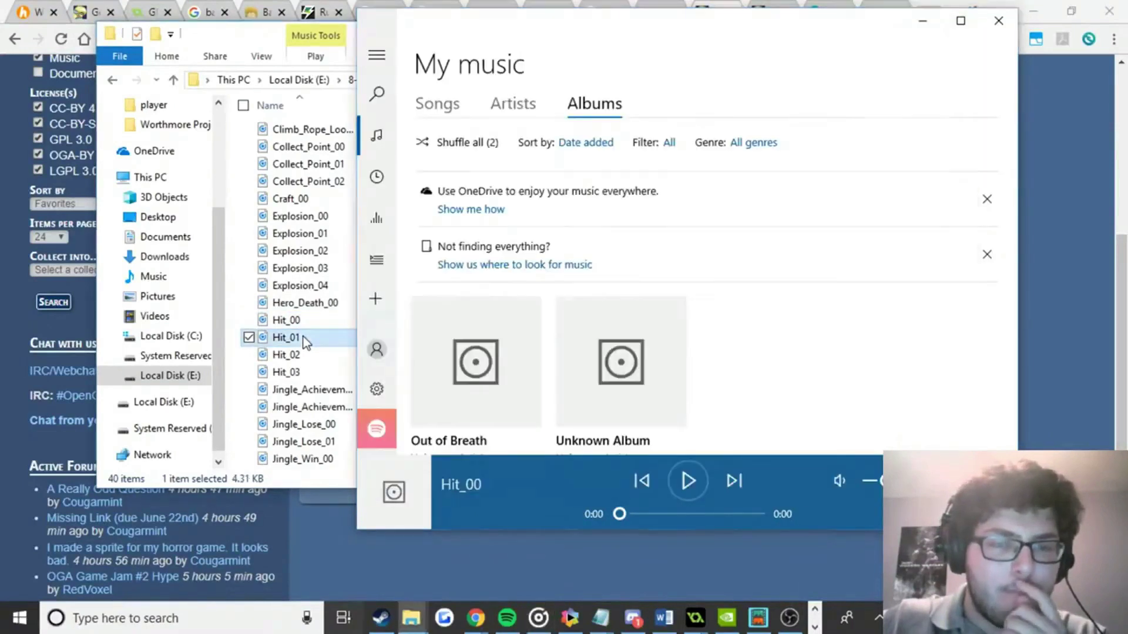
double_click(304, 355)
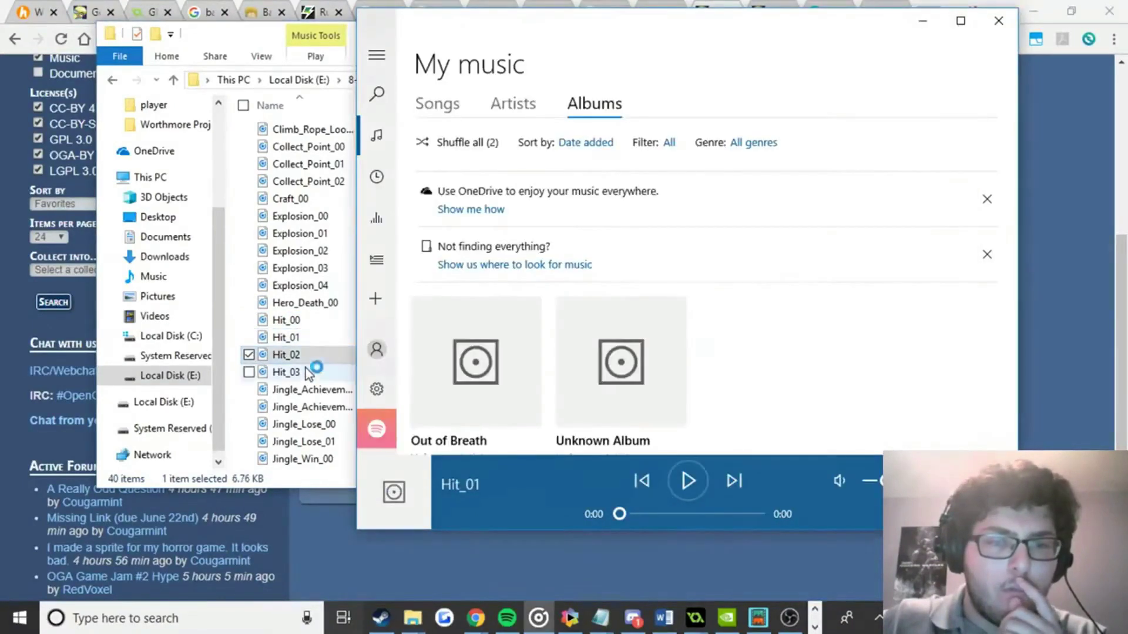
double_click(306, 369)
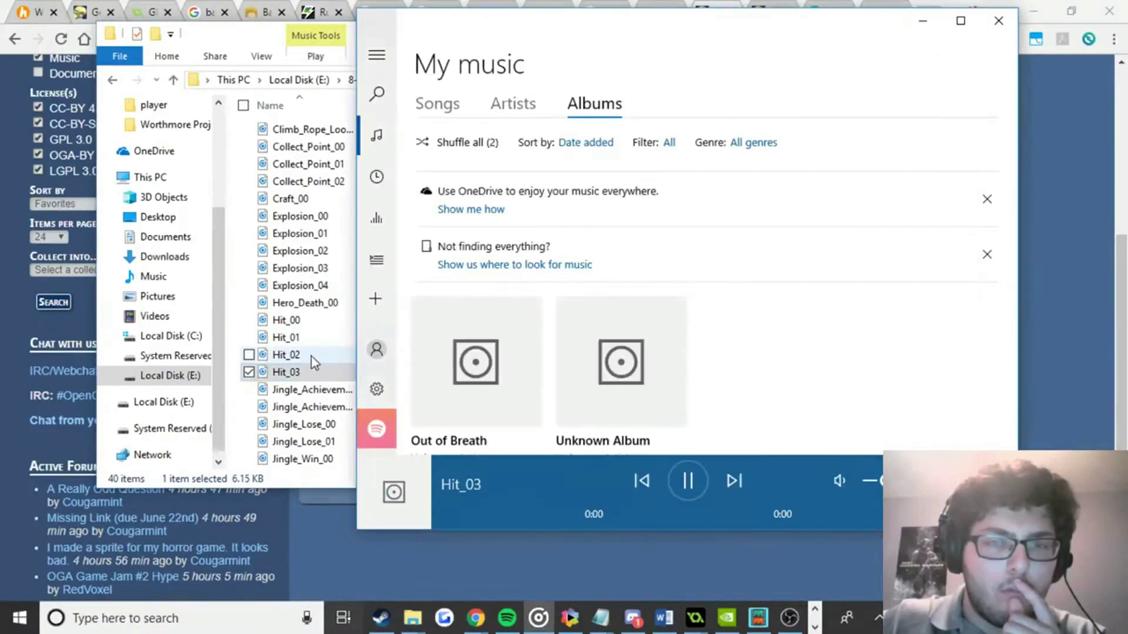
Play Hit_02 and Hit_01 again to compare them, ending on Hit_02.
double_click(311, 354)
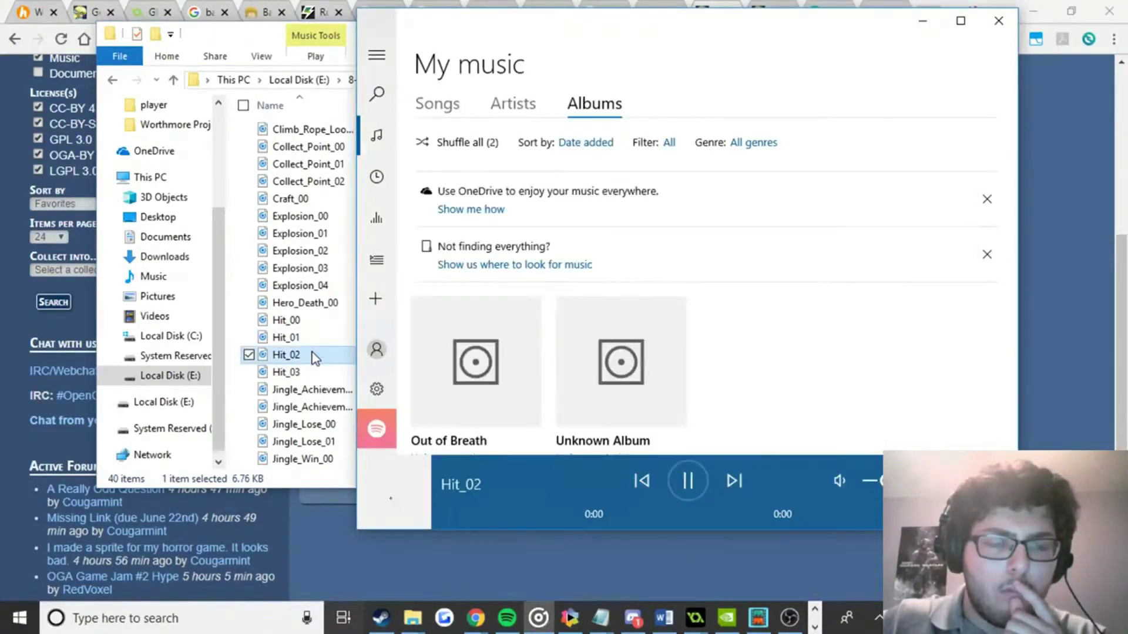
double_click(315, 339)
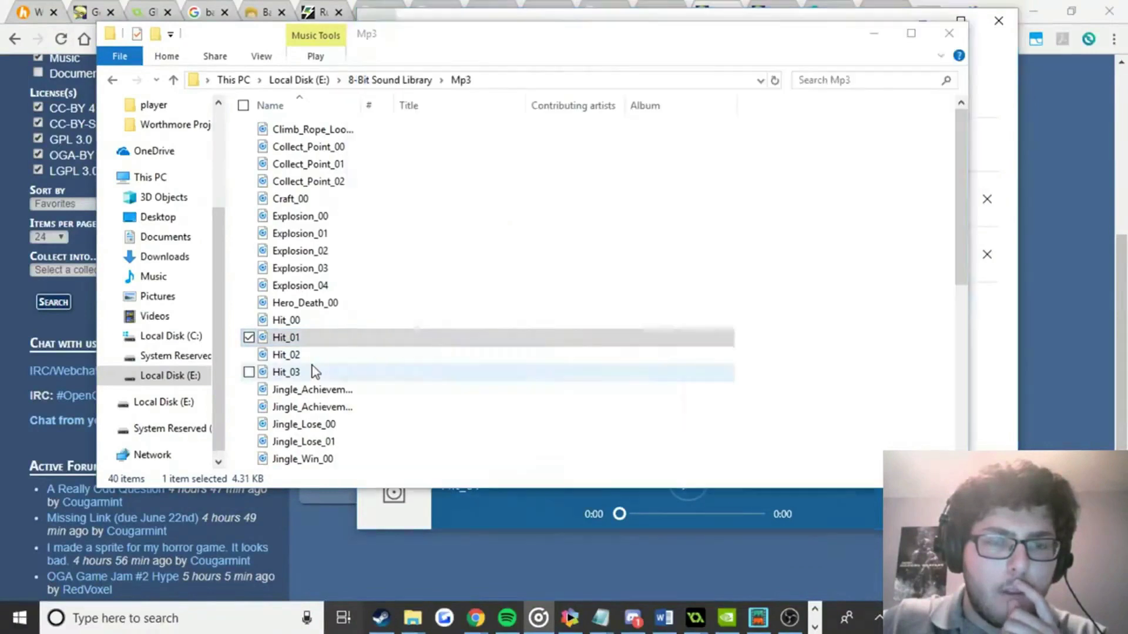
double_click(312, 354)
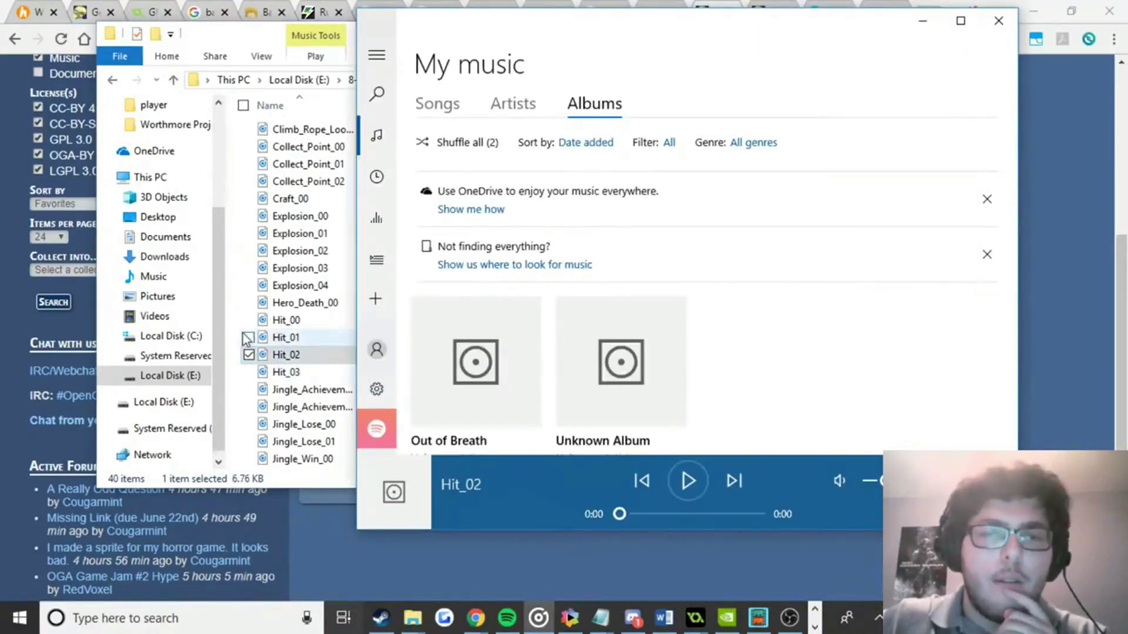
Look through the remaining sounds in the Mp3 folder, keeping only Hit_02 selected.
click(249, 285)
scroll(326, 316, down, 4)
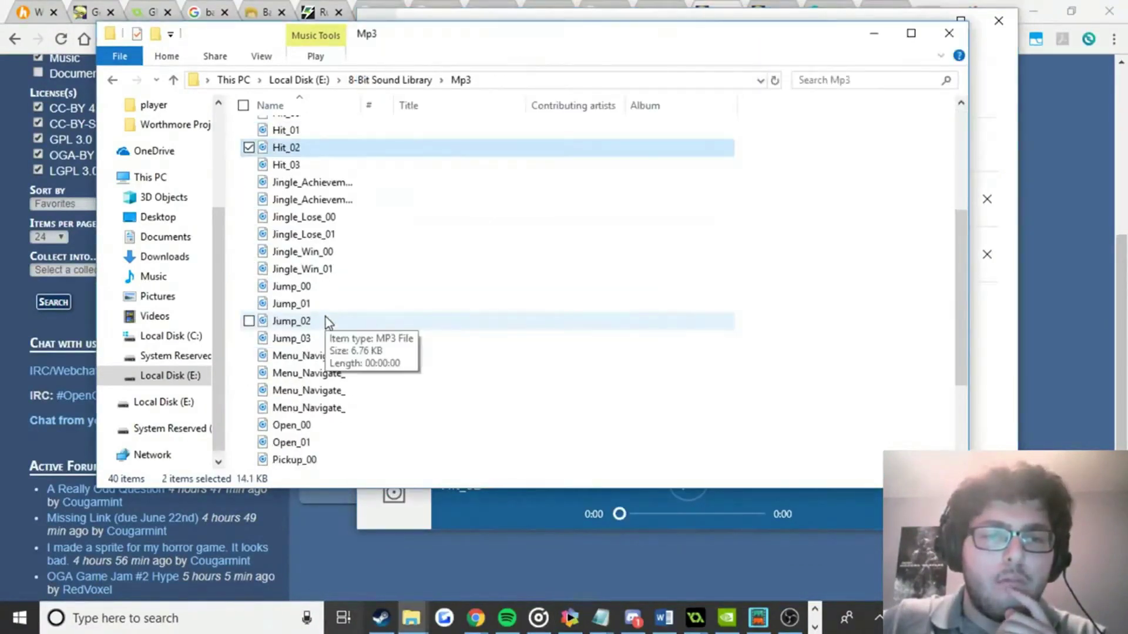
scroll(327, 322, down, 3)
scroll(327, 337, up, 2)
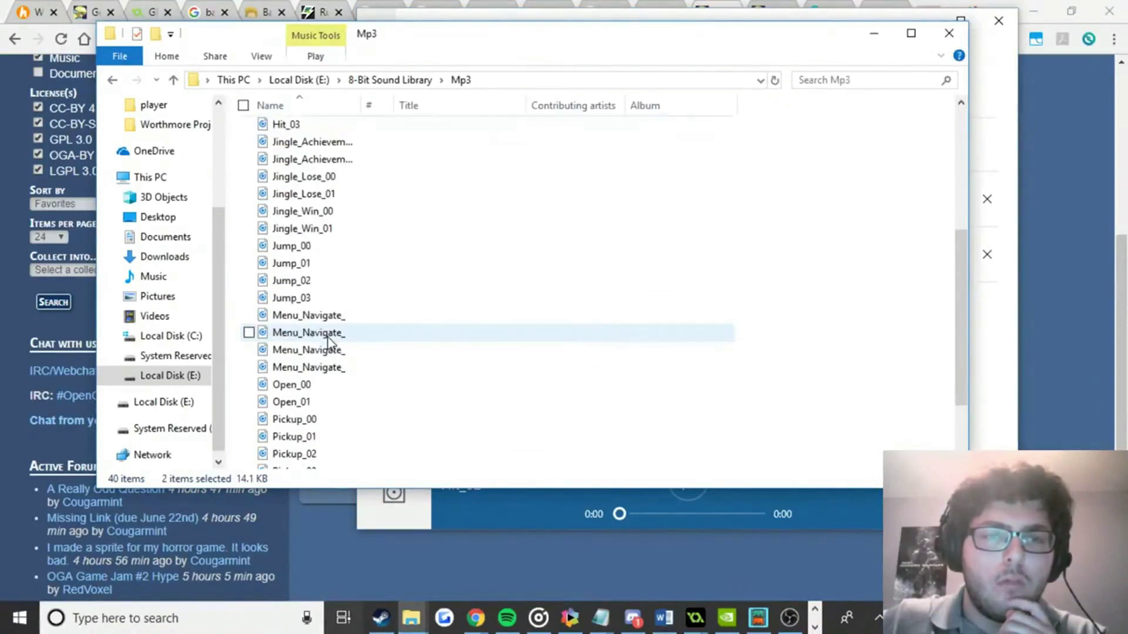
scroll(328, 337, up, 2)
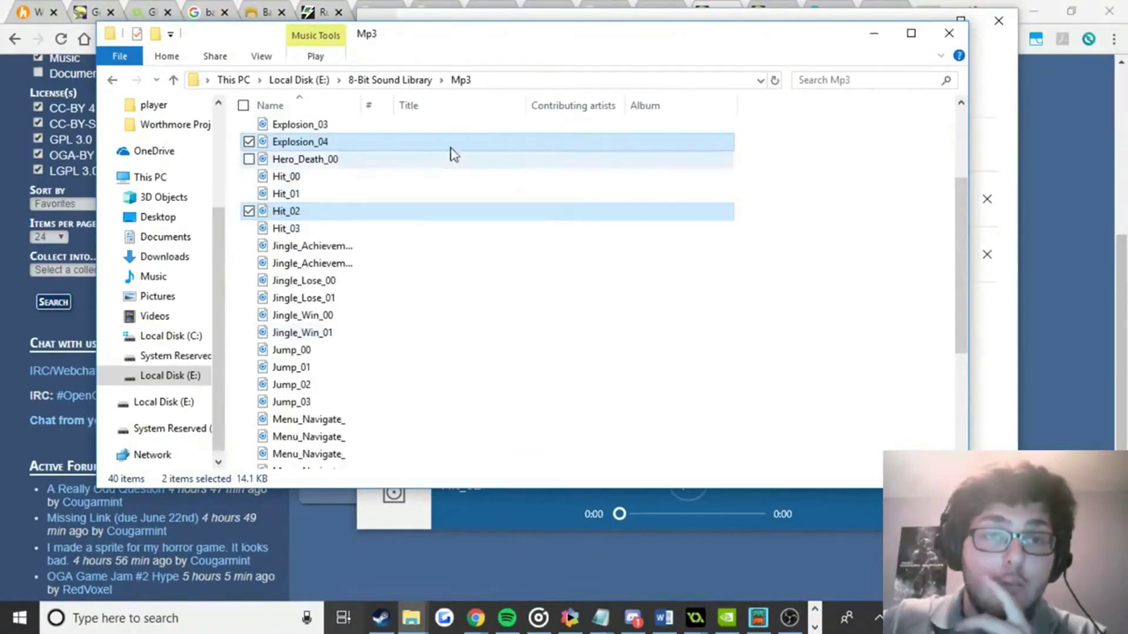
click(249, 142)
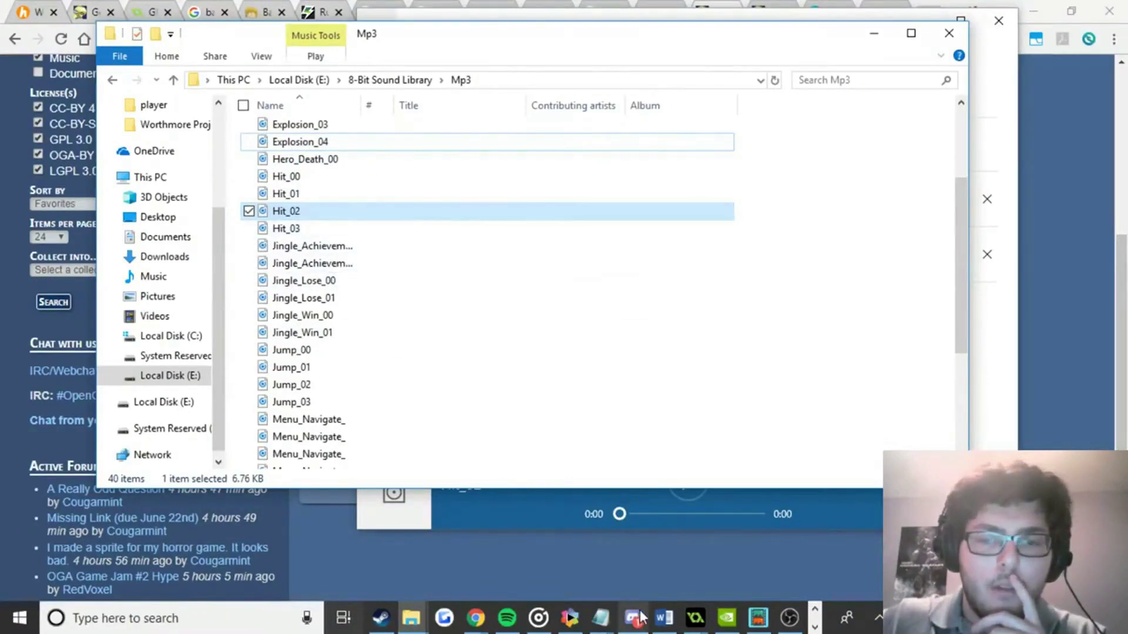
Switch to the GameMaker project and create a new sound resource.
mouse_move(699, 618)
click(622, 517)
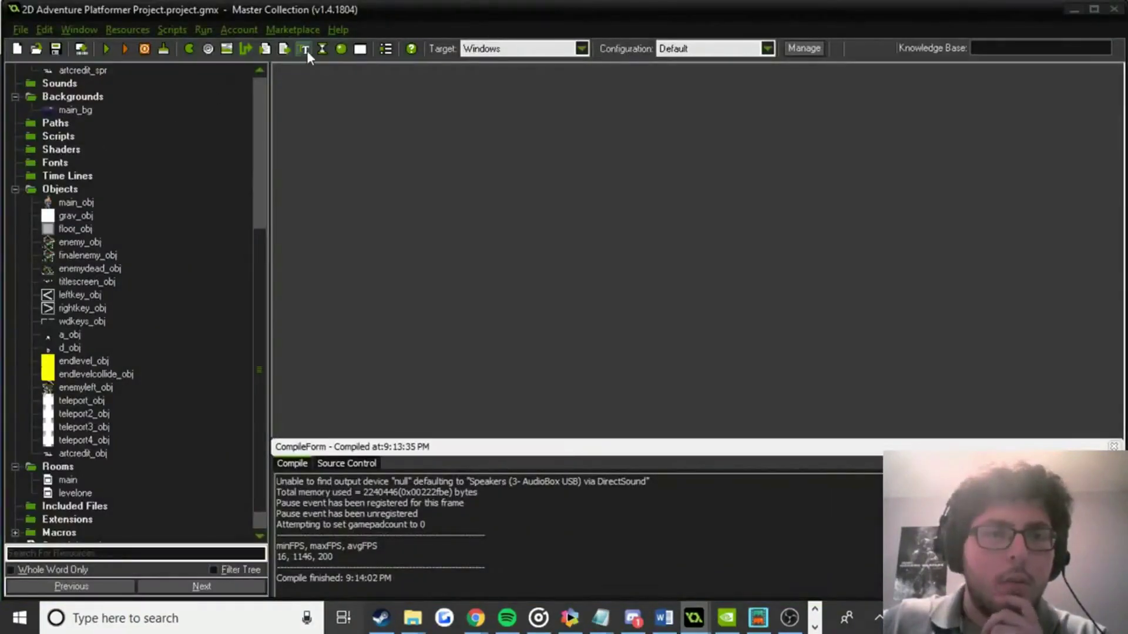
click(206, 58)
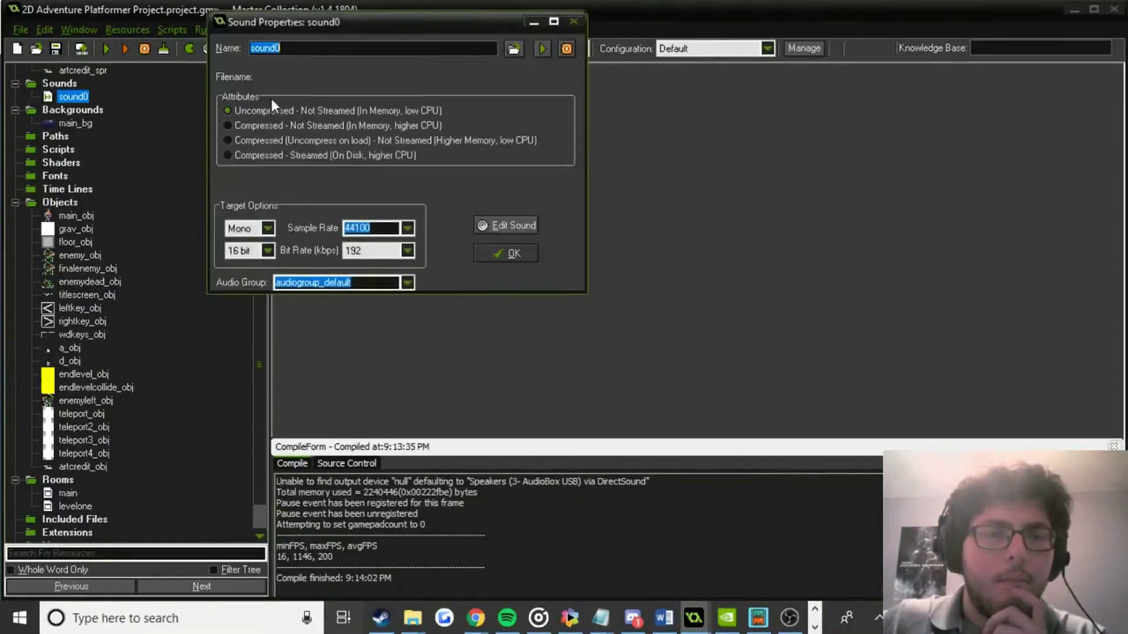
Load Hit_02 into the new sound from the Mp3 folder of the 8-Bit Sound Library on drive E.
click(512, 49)
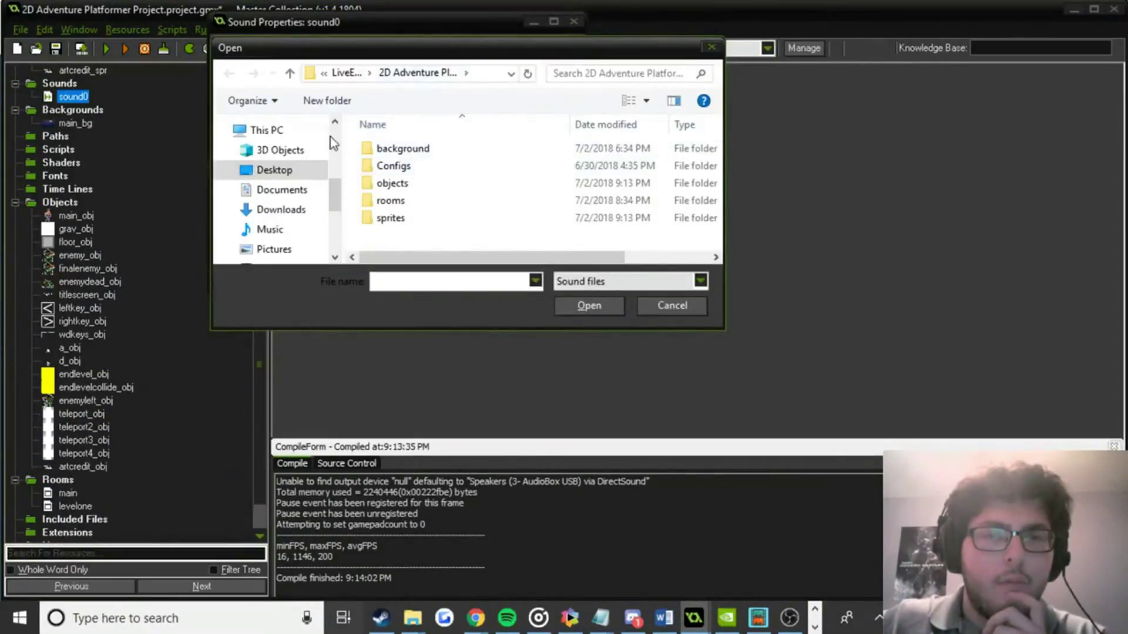
drag(333, 194, 323, 222)
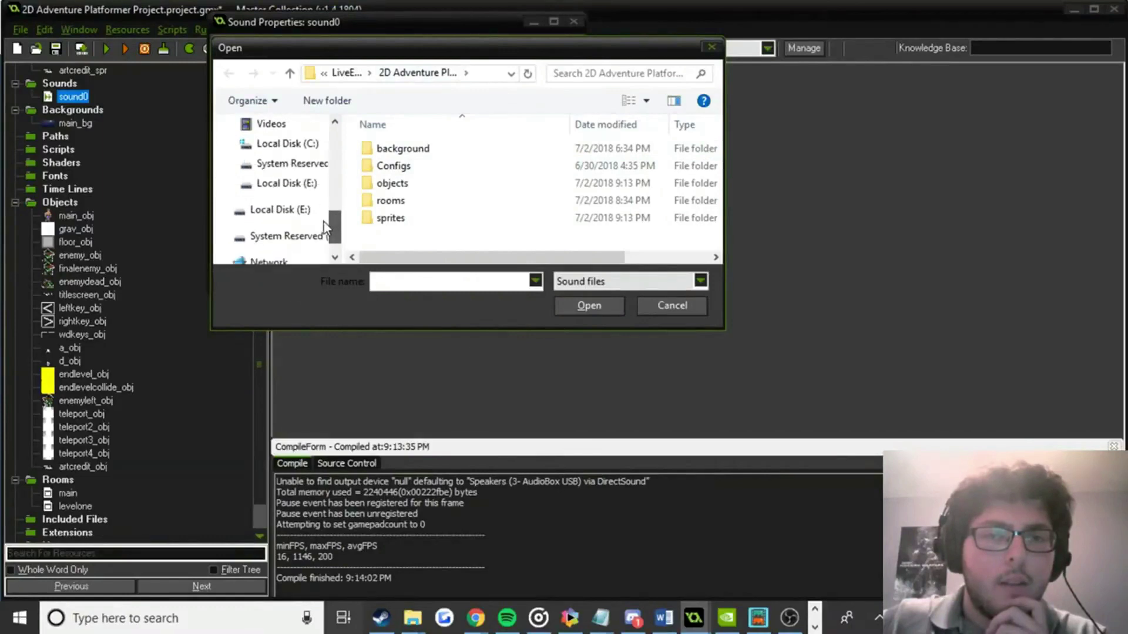
click(286, 183)
click(285, 184)
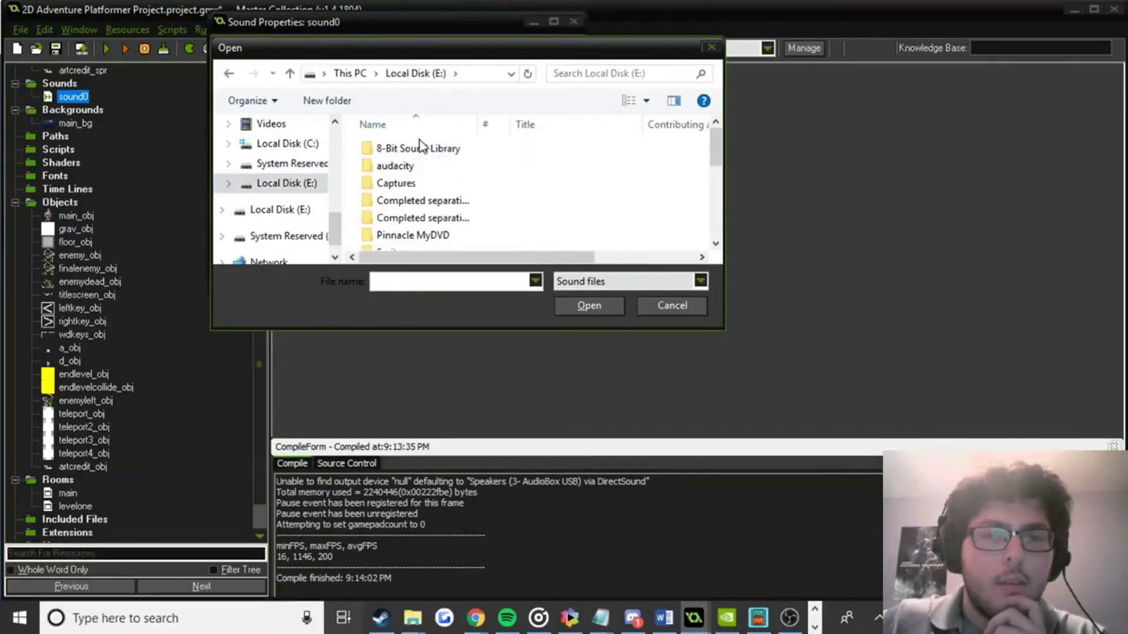
double_click(415, 150)
double_click(429, 148)
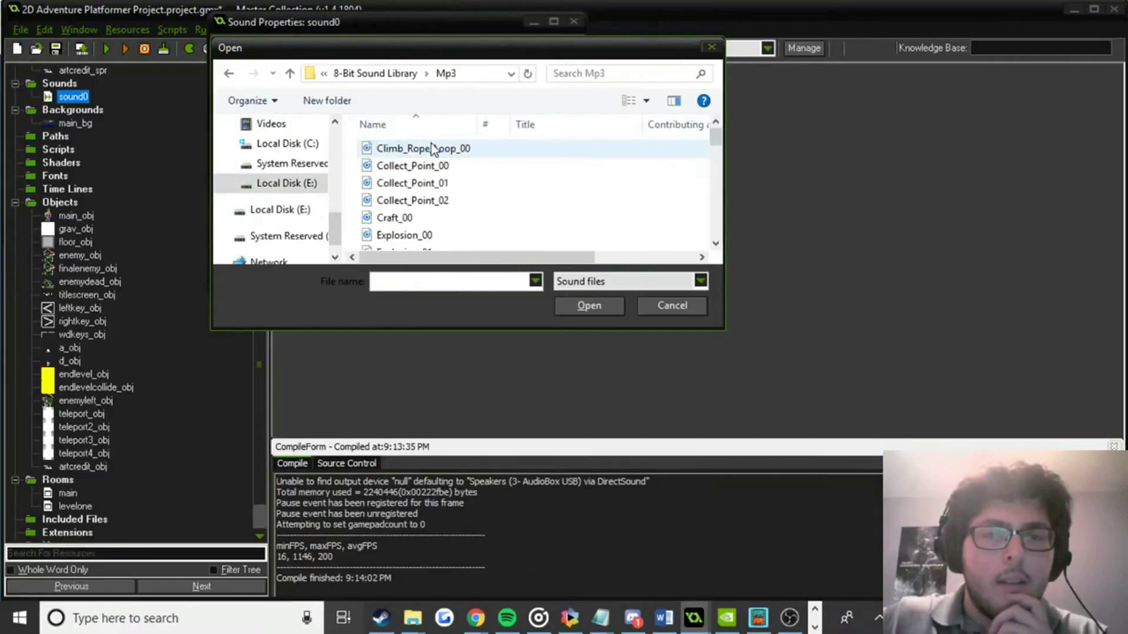
scroll(524, 188, down, 5)
scroll(513, 196, up, 1)
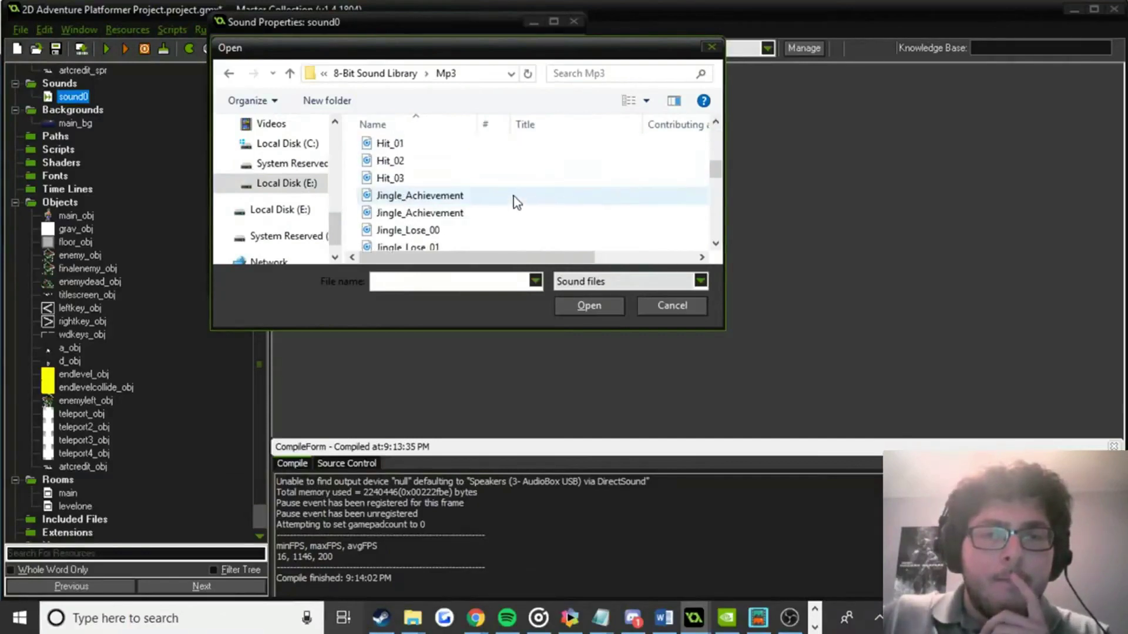
double_click(449, 167)
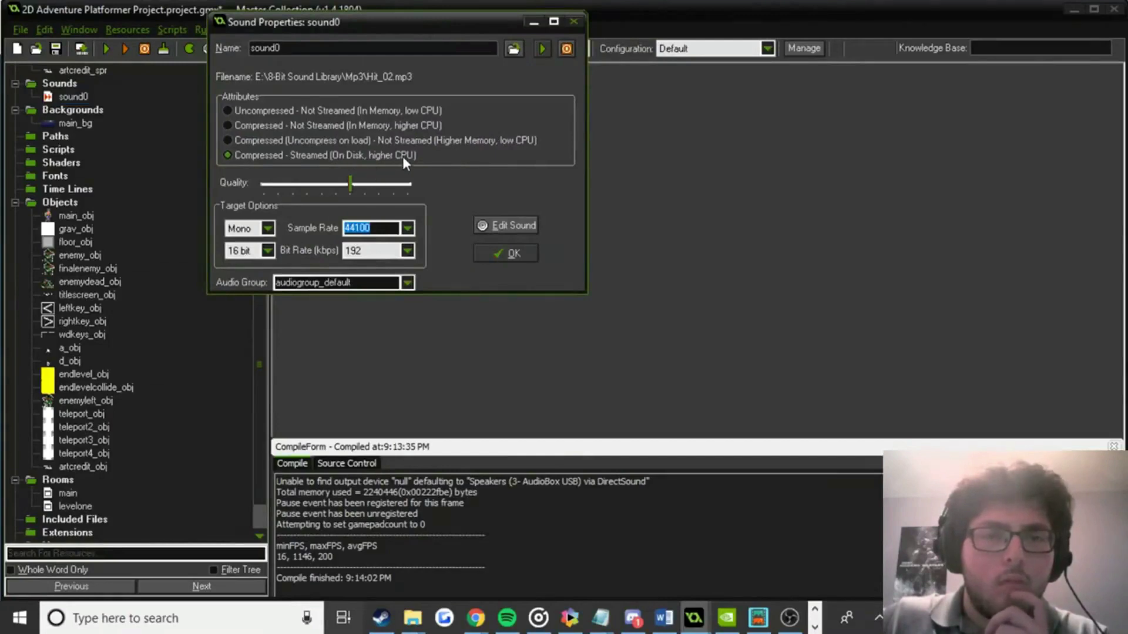
Raise the sound's quality to the maximum, rename it hit, and accept its properties.
drag(358, 186, 420, 181)
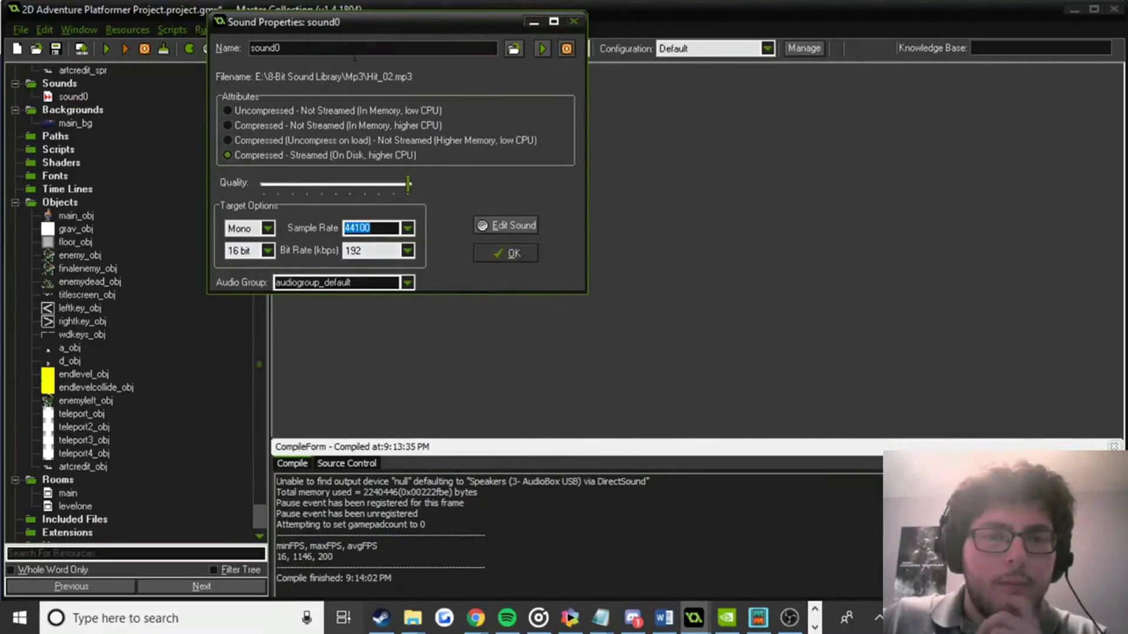
double_click(353, 50)
text(hit)
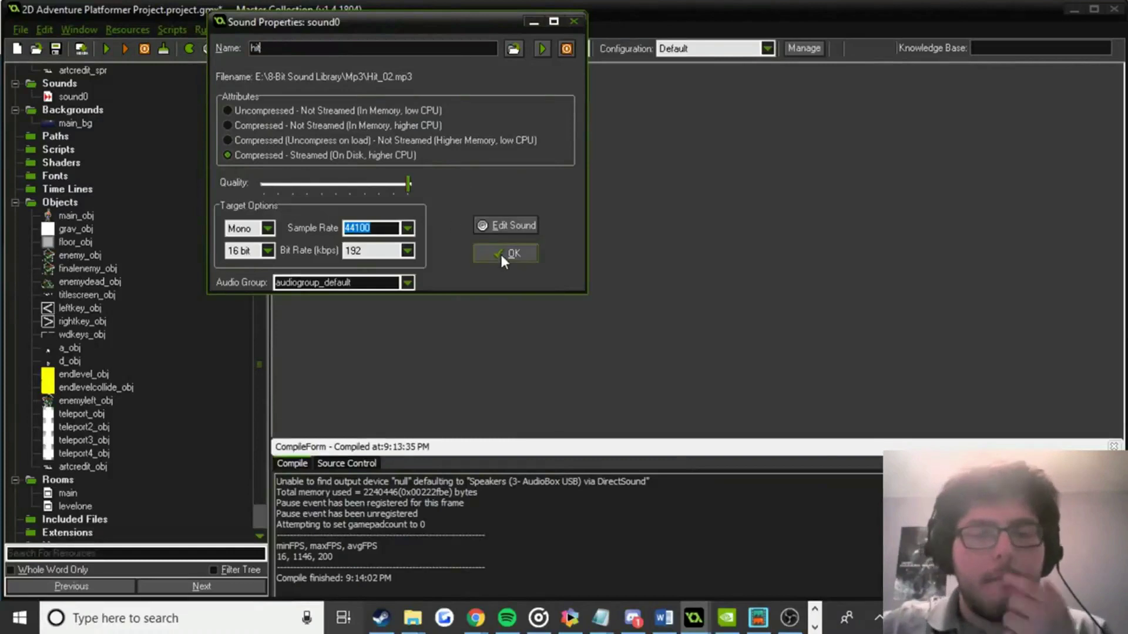
click(503, 229)
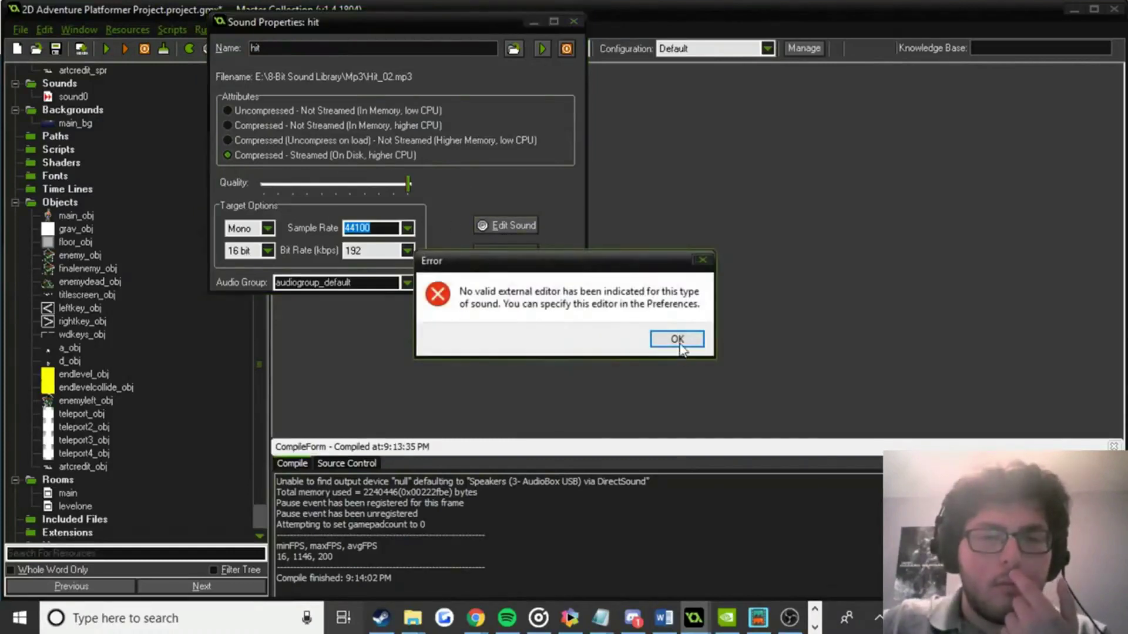
click(675, 337)
click(506, 253)
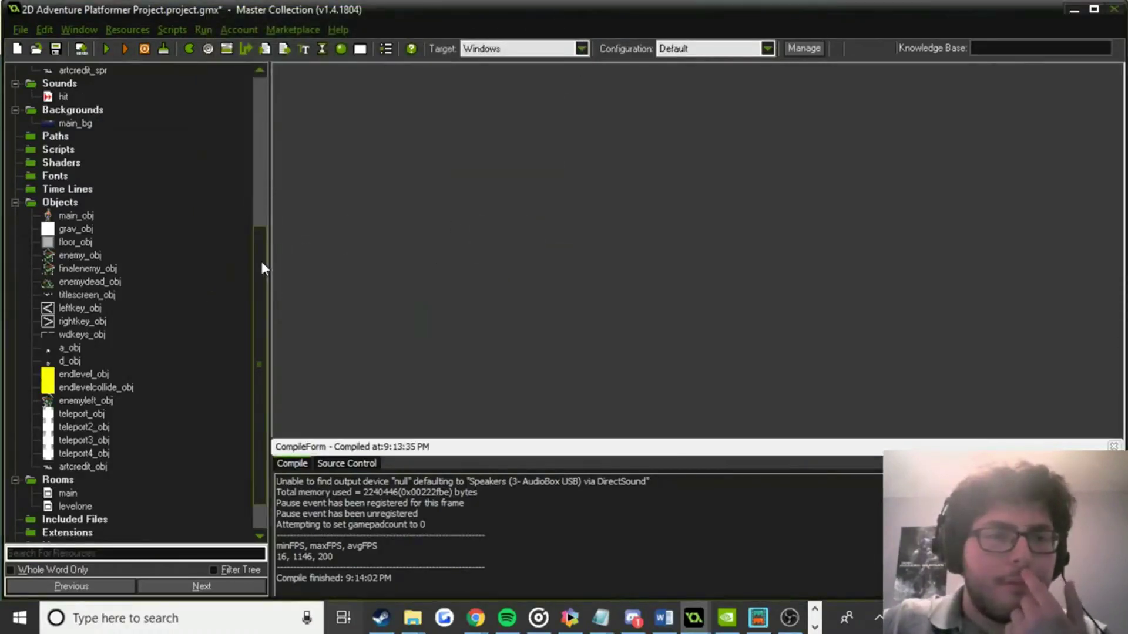
Add a non-looping Play Sound action for hit to main_obj's collision event with enemy_obj.
drag(262, 262, 258, 253)
double_click(47, 229)
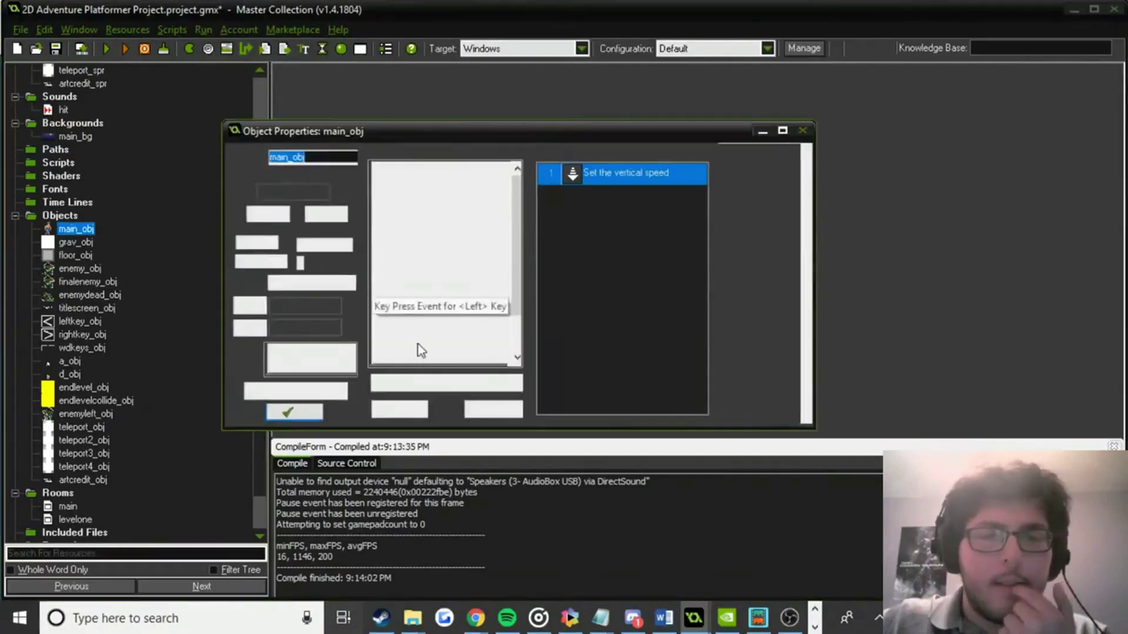
click(442, 188)
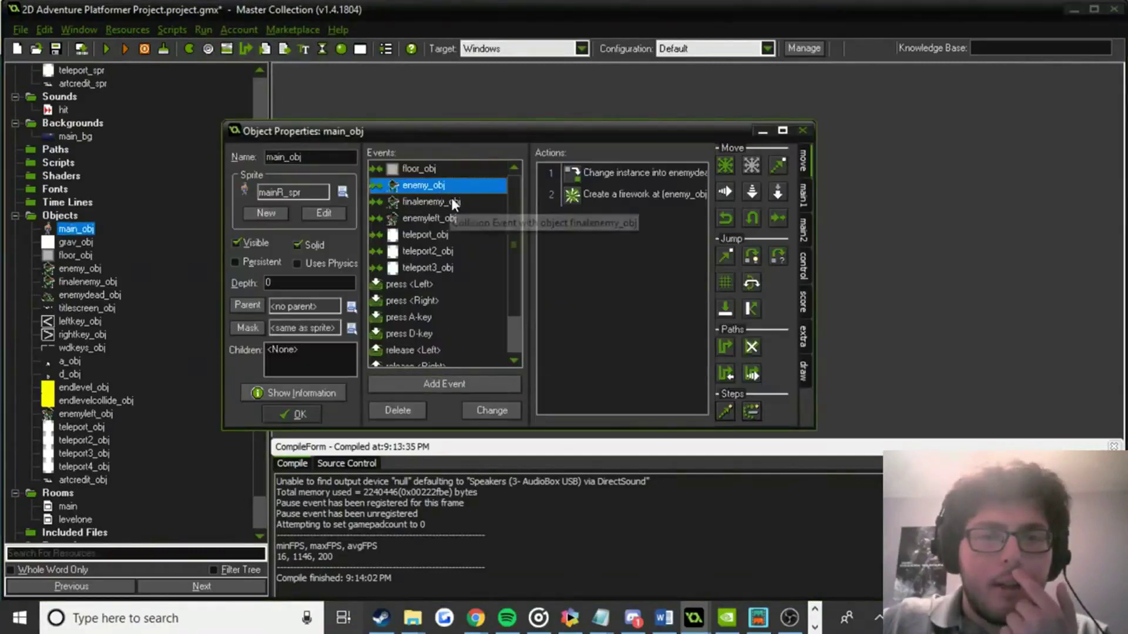
click(804, 263)
click(802, 231)
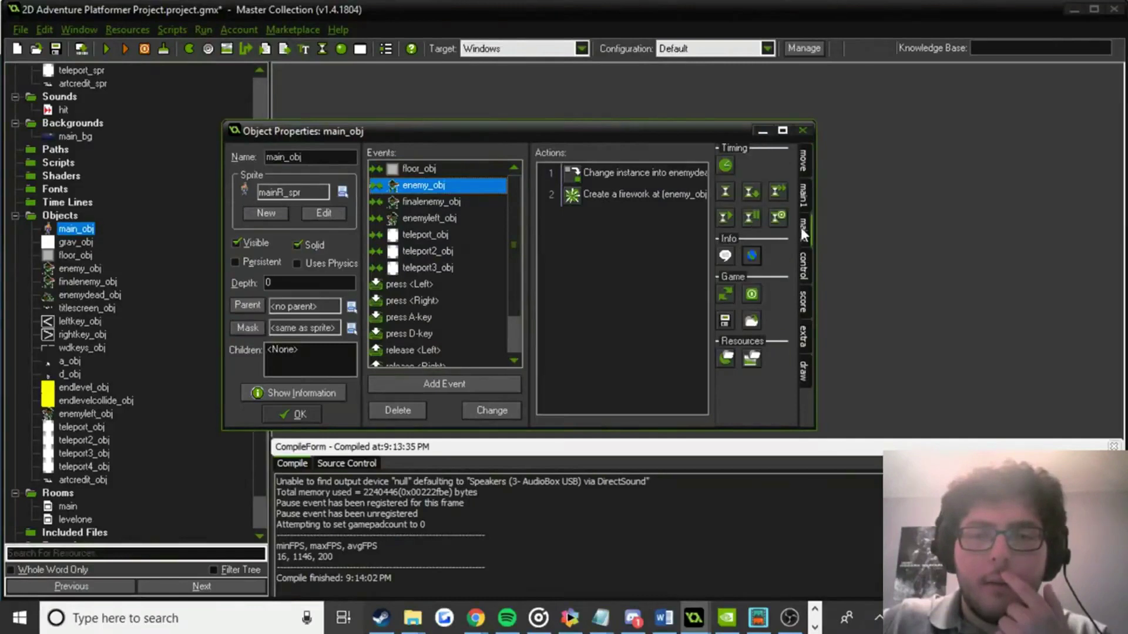
click(804, 191)
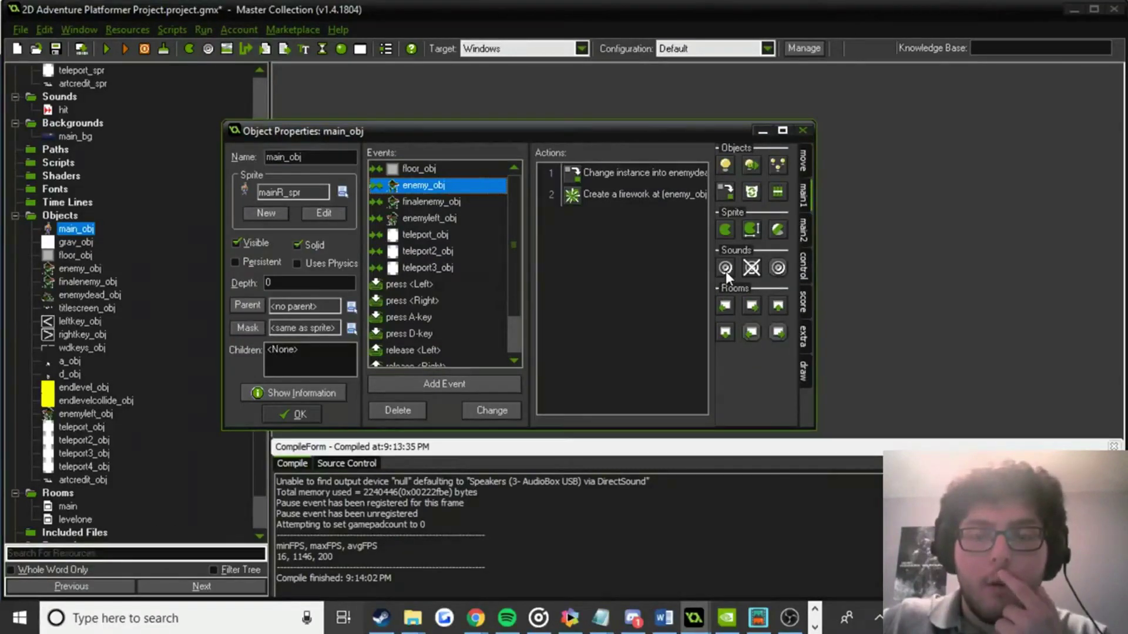
drag(725, 270, 654, 294)
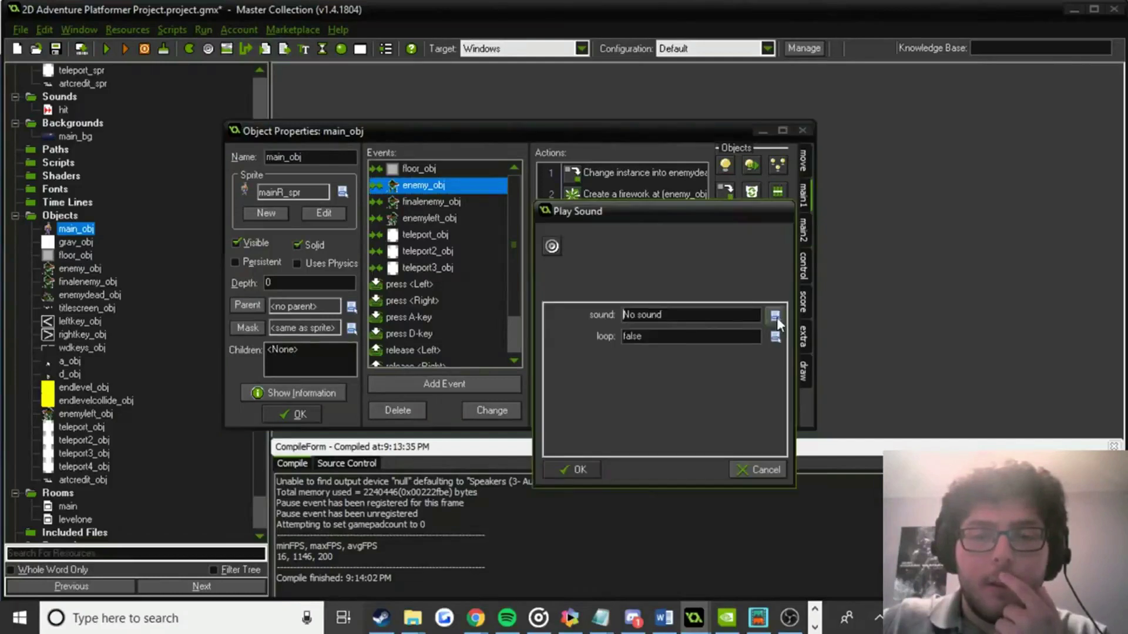
click(775, 317)
click(793, 348)
click(575, 470)
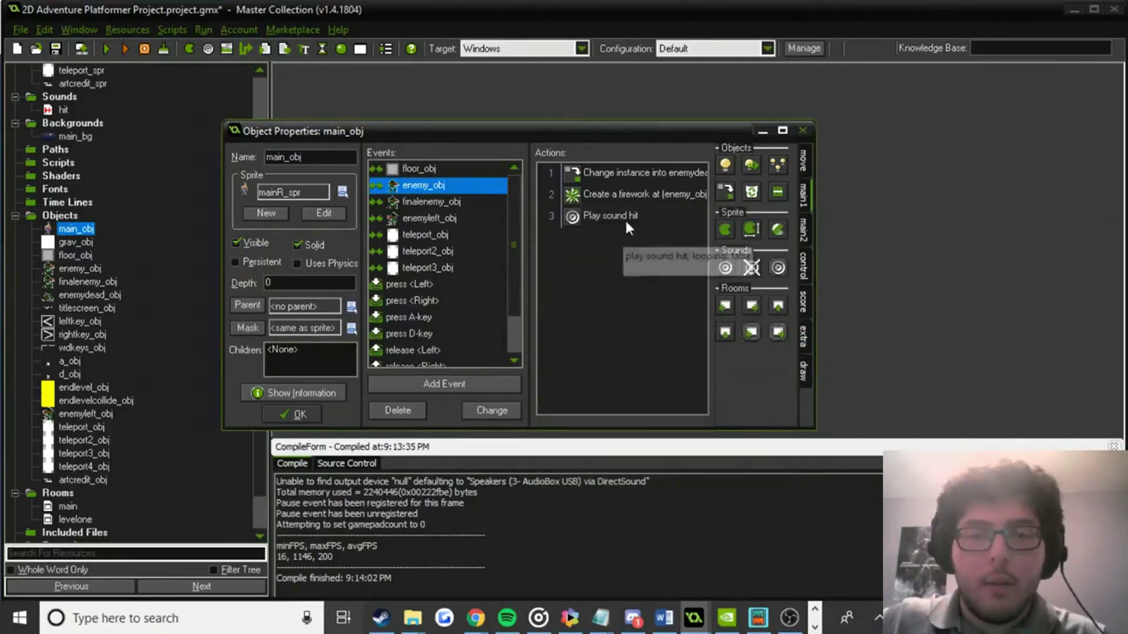
Copy the Play Sound action into the finalenemy_obj collision event and make it the first action there.
right_click(626, 221)
click(663, 292)
click(435, 203)
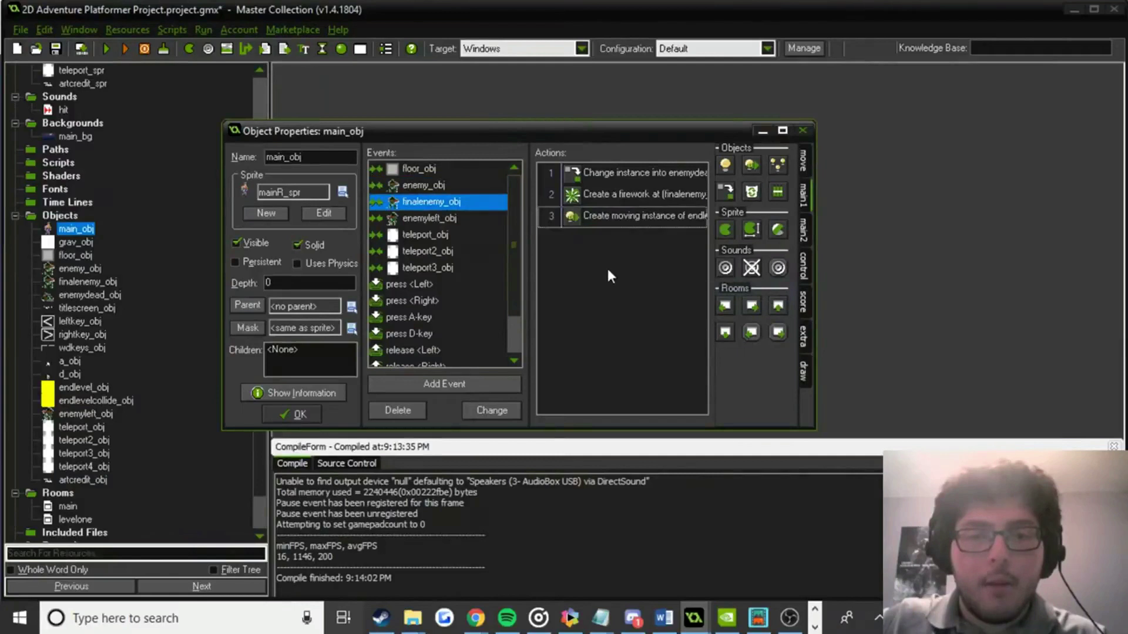
key(ctrl+v)
click(615, 215)
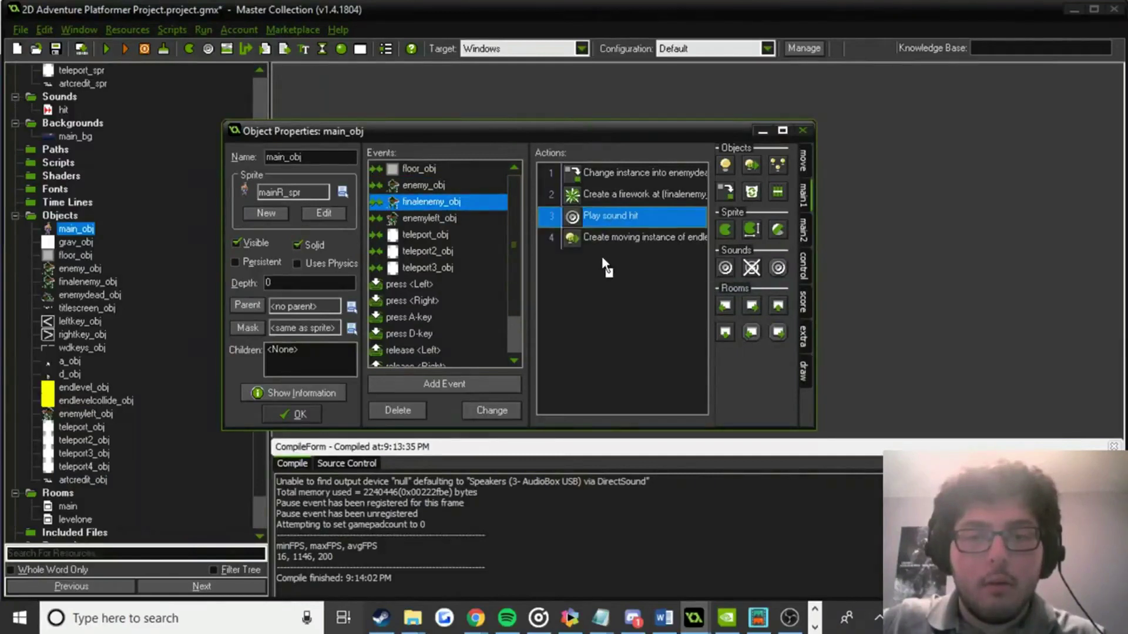
drag(602, 259, 611, 172)
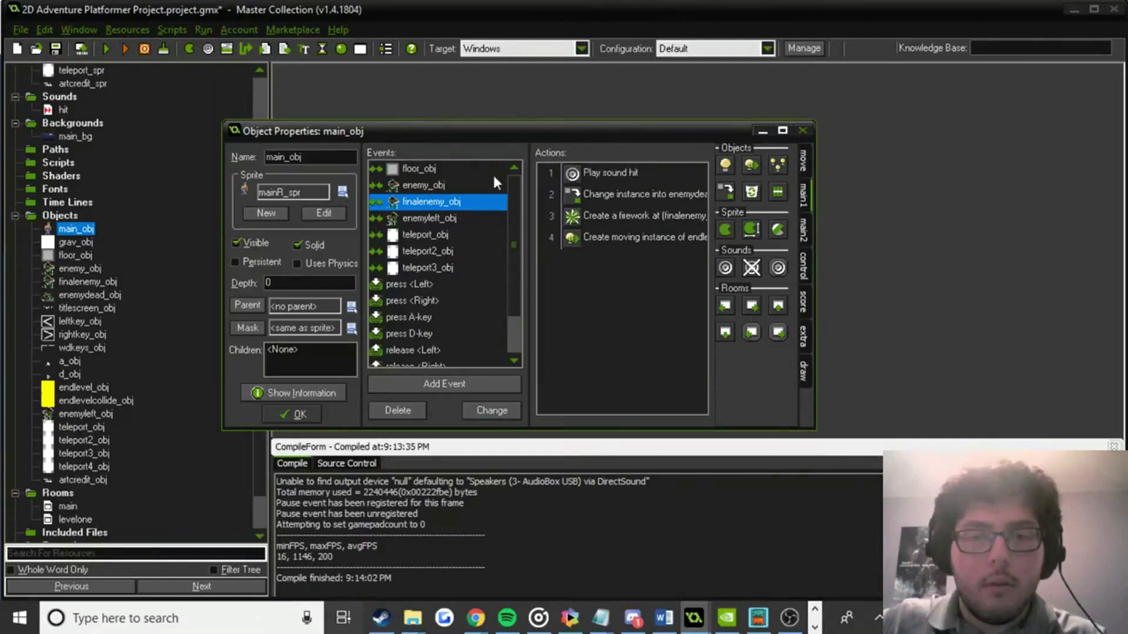
Make Play Sound the first action in the enemy_obj collision event and accept main_obj's properties.
click(432, 185)
drag(599, 215, 605, 172)
click(424, 217)
click(288, 416)
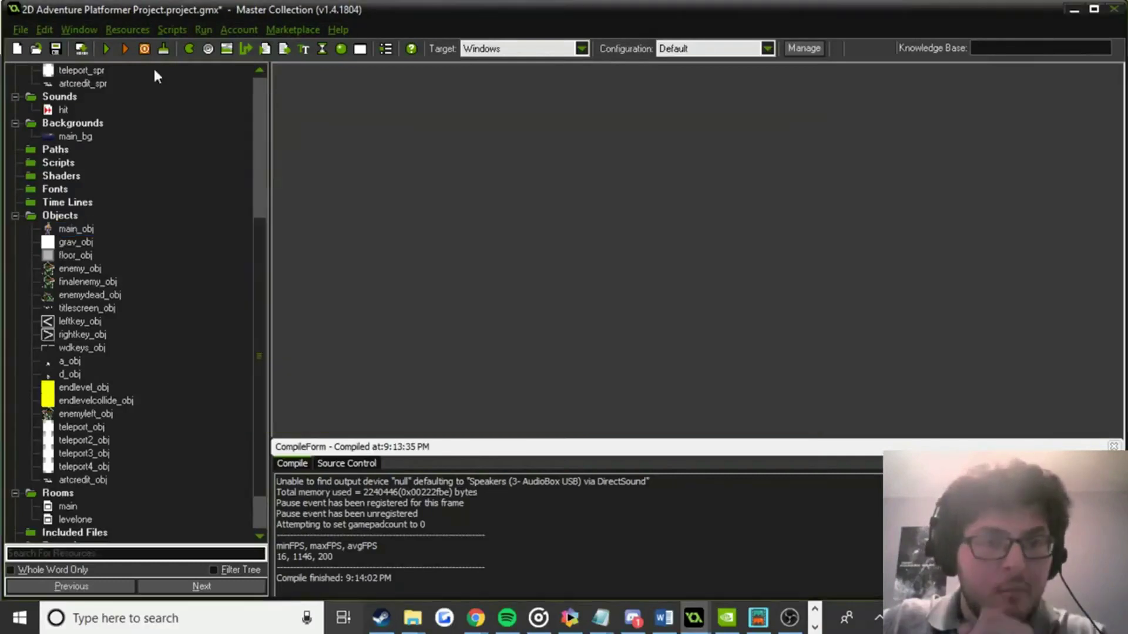
Run the game to test the hit sound, and close the game window after reaching the first level.
click(105, 50)
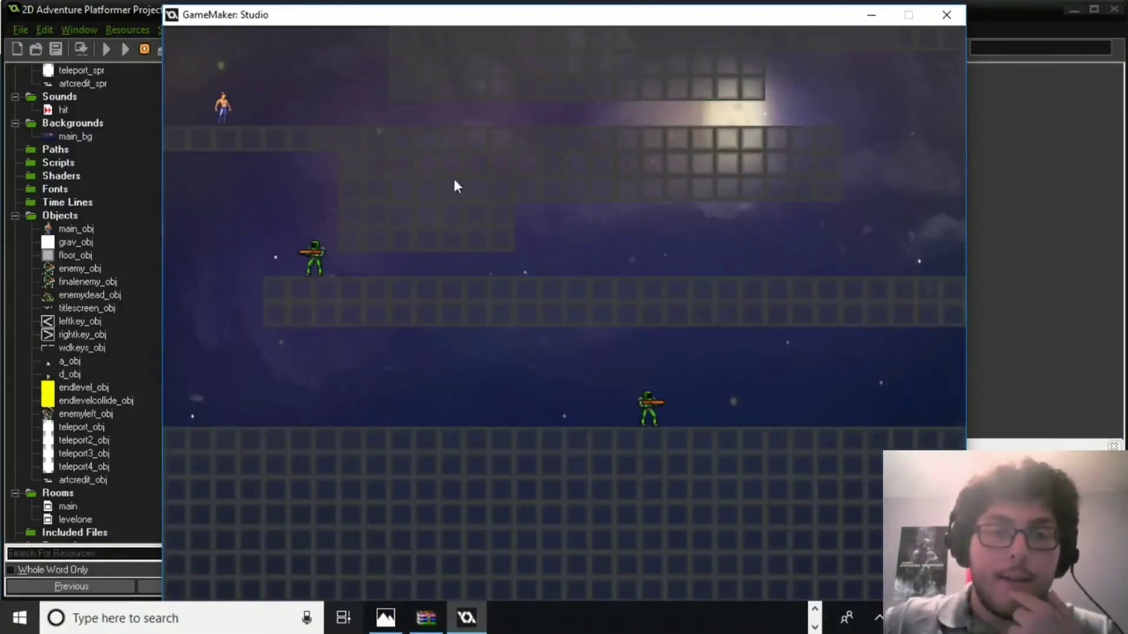
click(957, 20)
scroll(261, 313, down, 2)
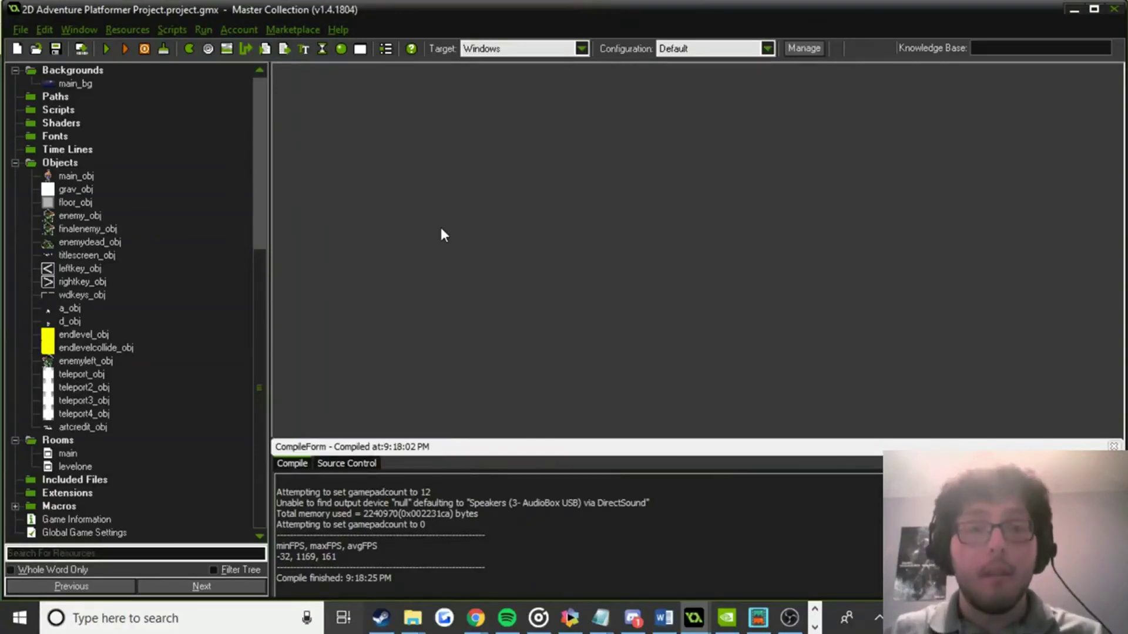
Run the game again and slide the player through the title-screen enemy to check the hit sound.
click(105, 48)
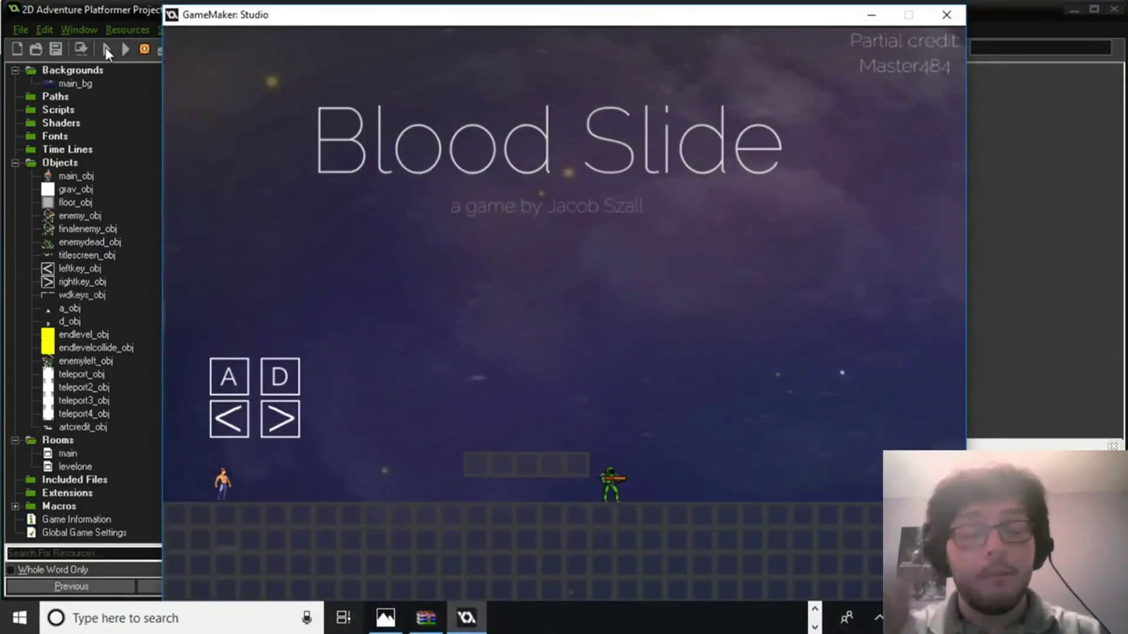
key(d)
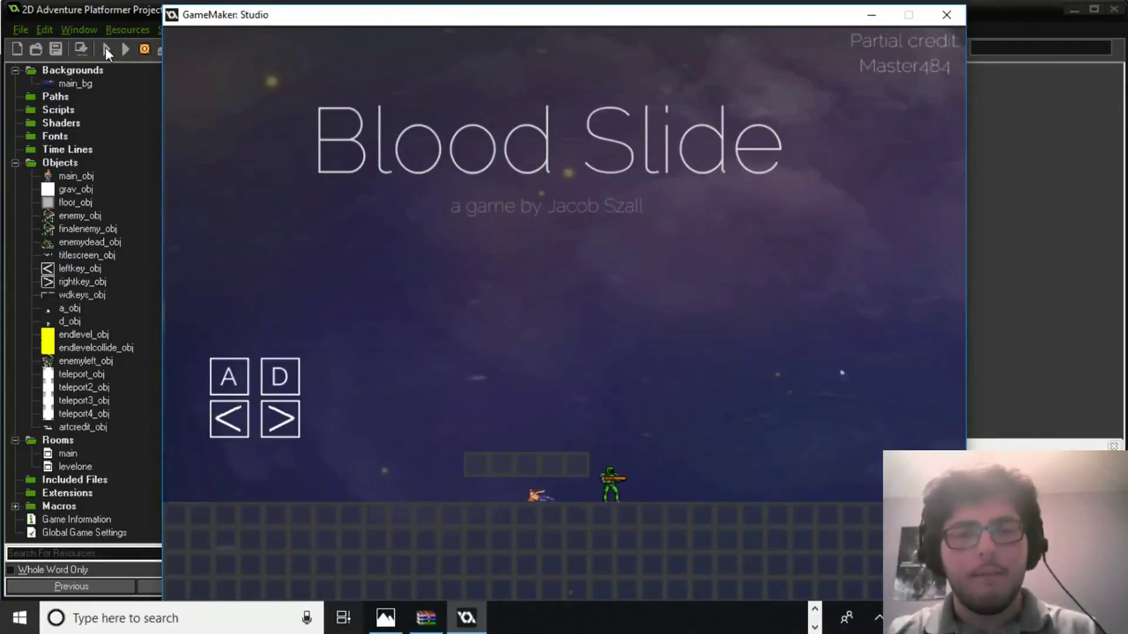
key(a)
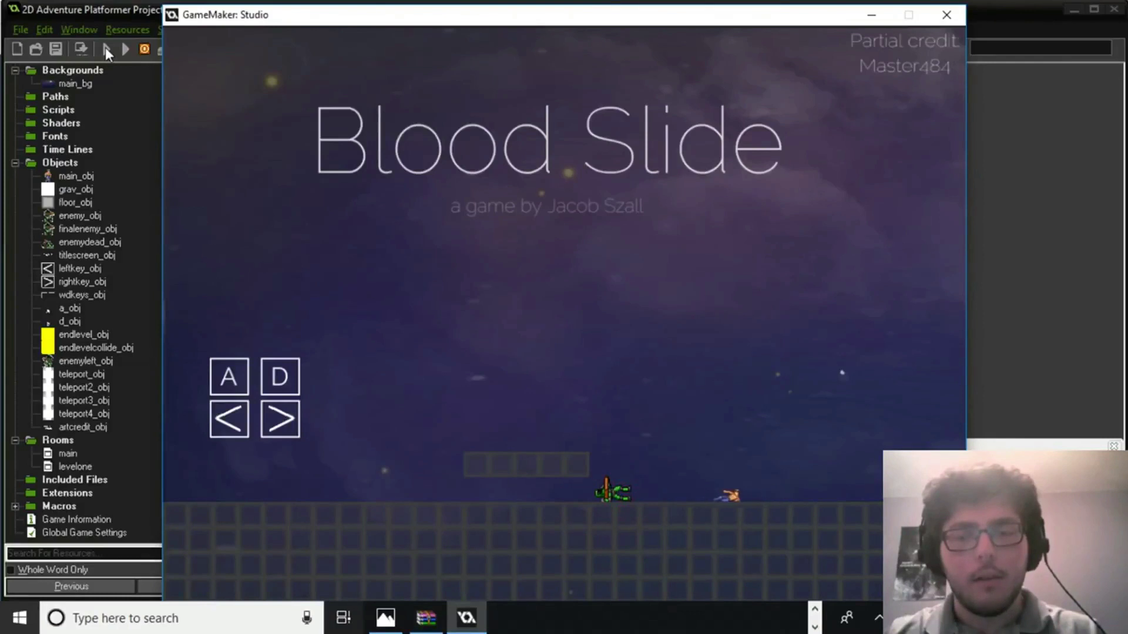
key(a)
key(d)
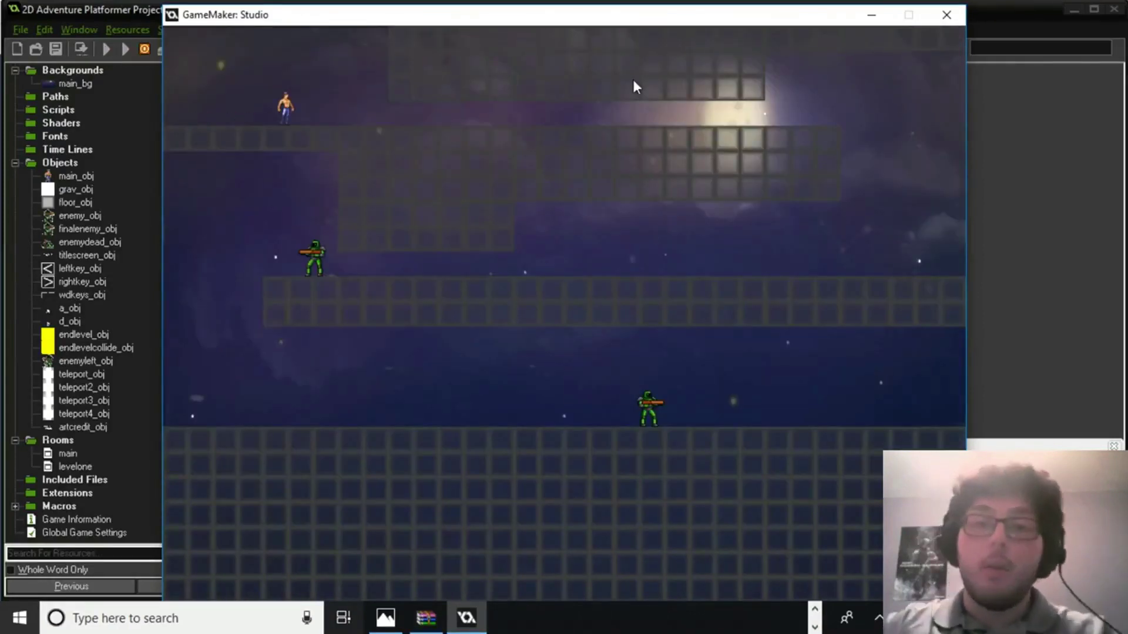